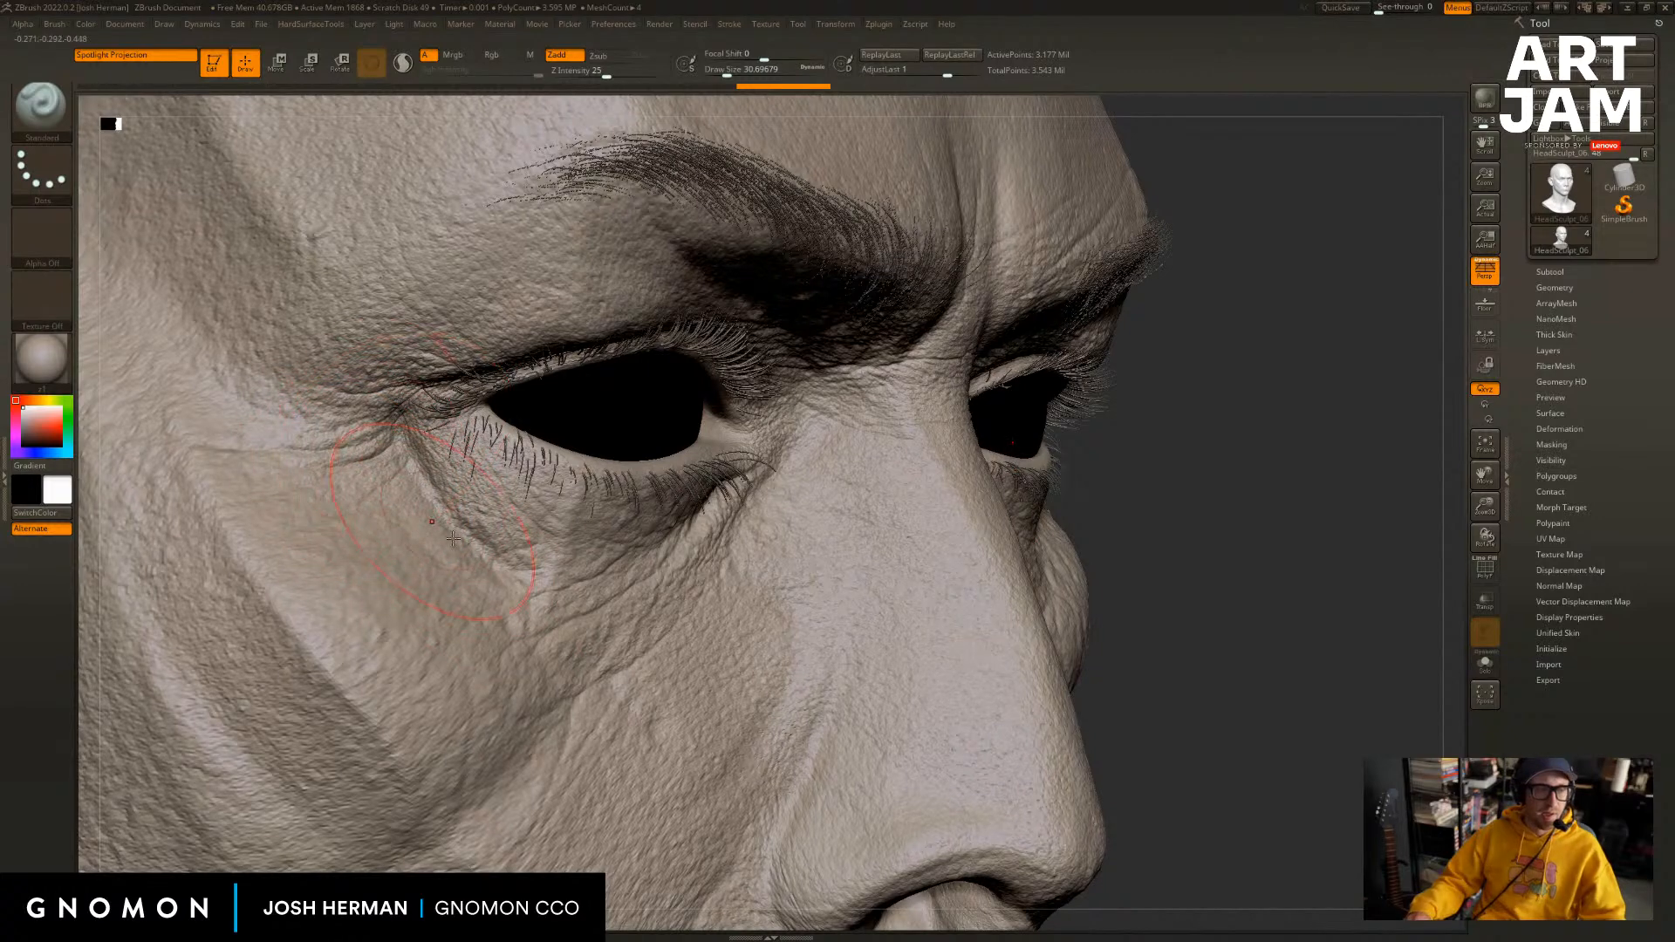
# Frame the head, lower its mesh by three subdivision levels and choose the Clay brush.
pyautogui.moveTo(1207, 501); pyautogui.dragTo(1238, 486)
pyautogui.press('f')
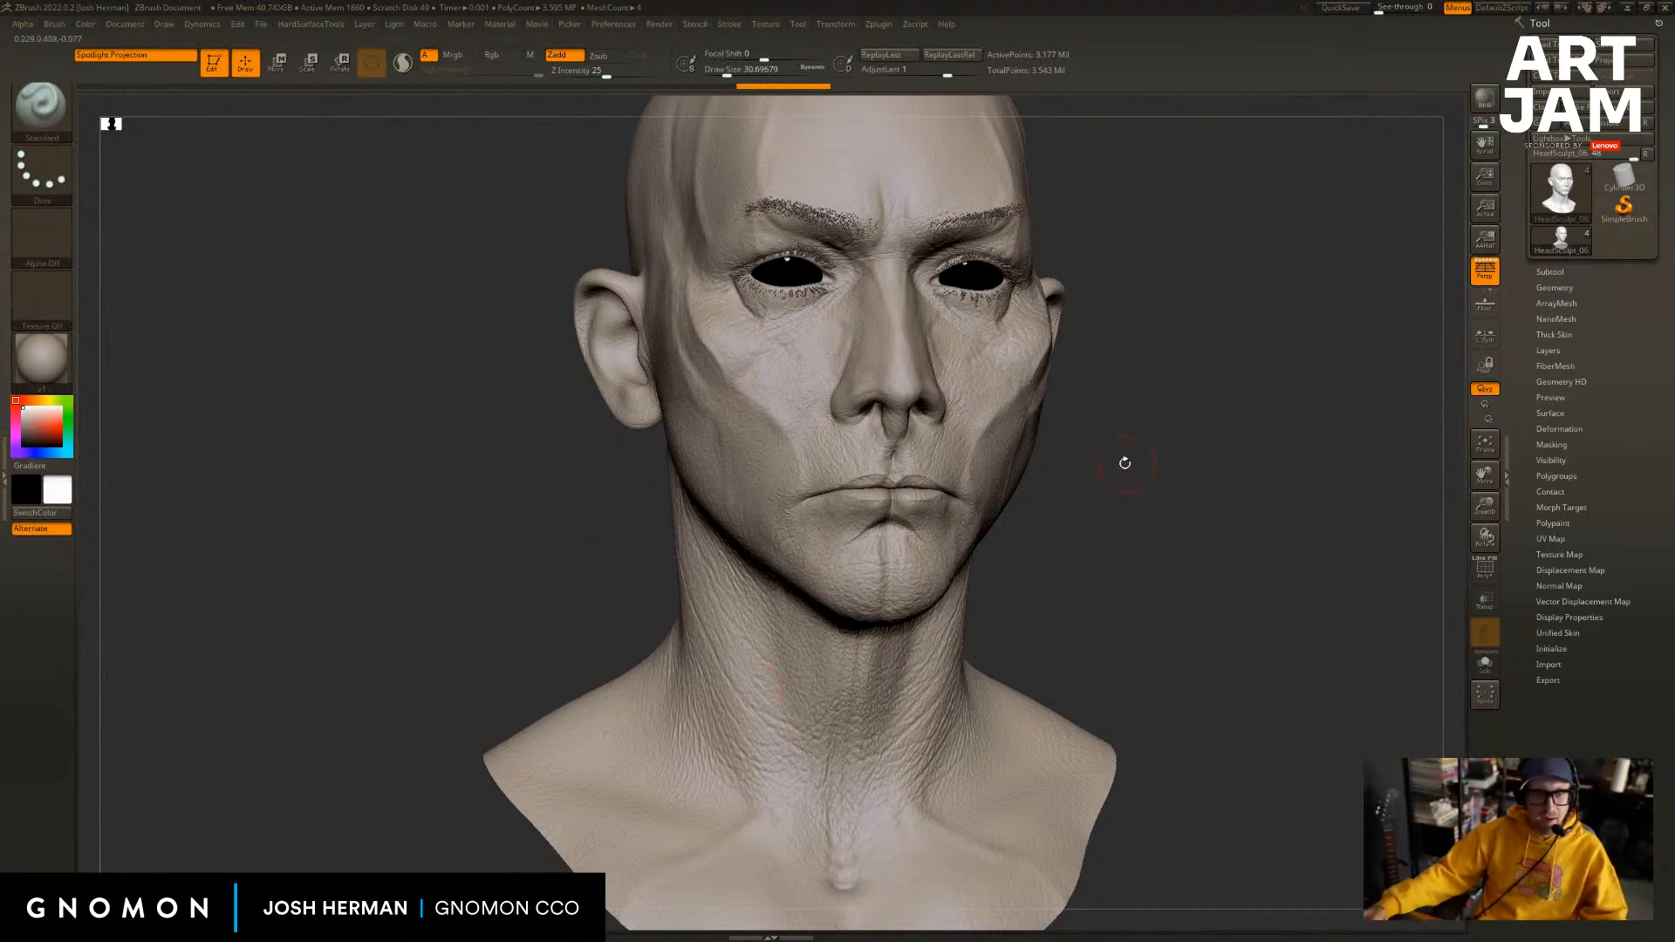
pyautogui.moveTo(1122, 464)
pyautogui.mouseDown()
pyautogui.moveTo(1155, 547)
pyautogui.moveTo(1189, 486)
pyautogui.moveTo(1204, 490)
pyautogui.moveTo(1191, 478)
pyautogui.moveTo(1208, 449)
pyautogui.mouseUp()
pyautogui.hotkey('shift', 'd')
pyautogui.hotkey('shift', 'd')
pyautogui.hotkey('shift', 'd')
pyautogui.moveTo(1110, 329)
pyautogui.keyDown('alt'); pyautogui.mouseDown()
pyautogui.moveTo(1189, 355)
pyautogui.moveTo(1275, 284)
pyautogui.moveTo(1221, 316)
pyautogui.mouseUp(); pyautogui.keyUp('alt')
pyautogui.press('b')
pyautogui.press('c')
pyautogui.press('l')
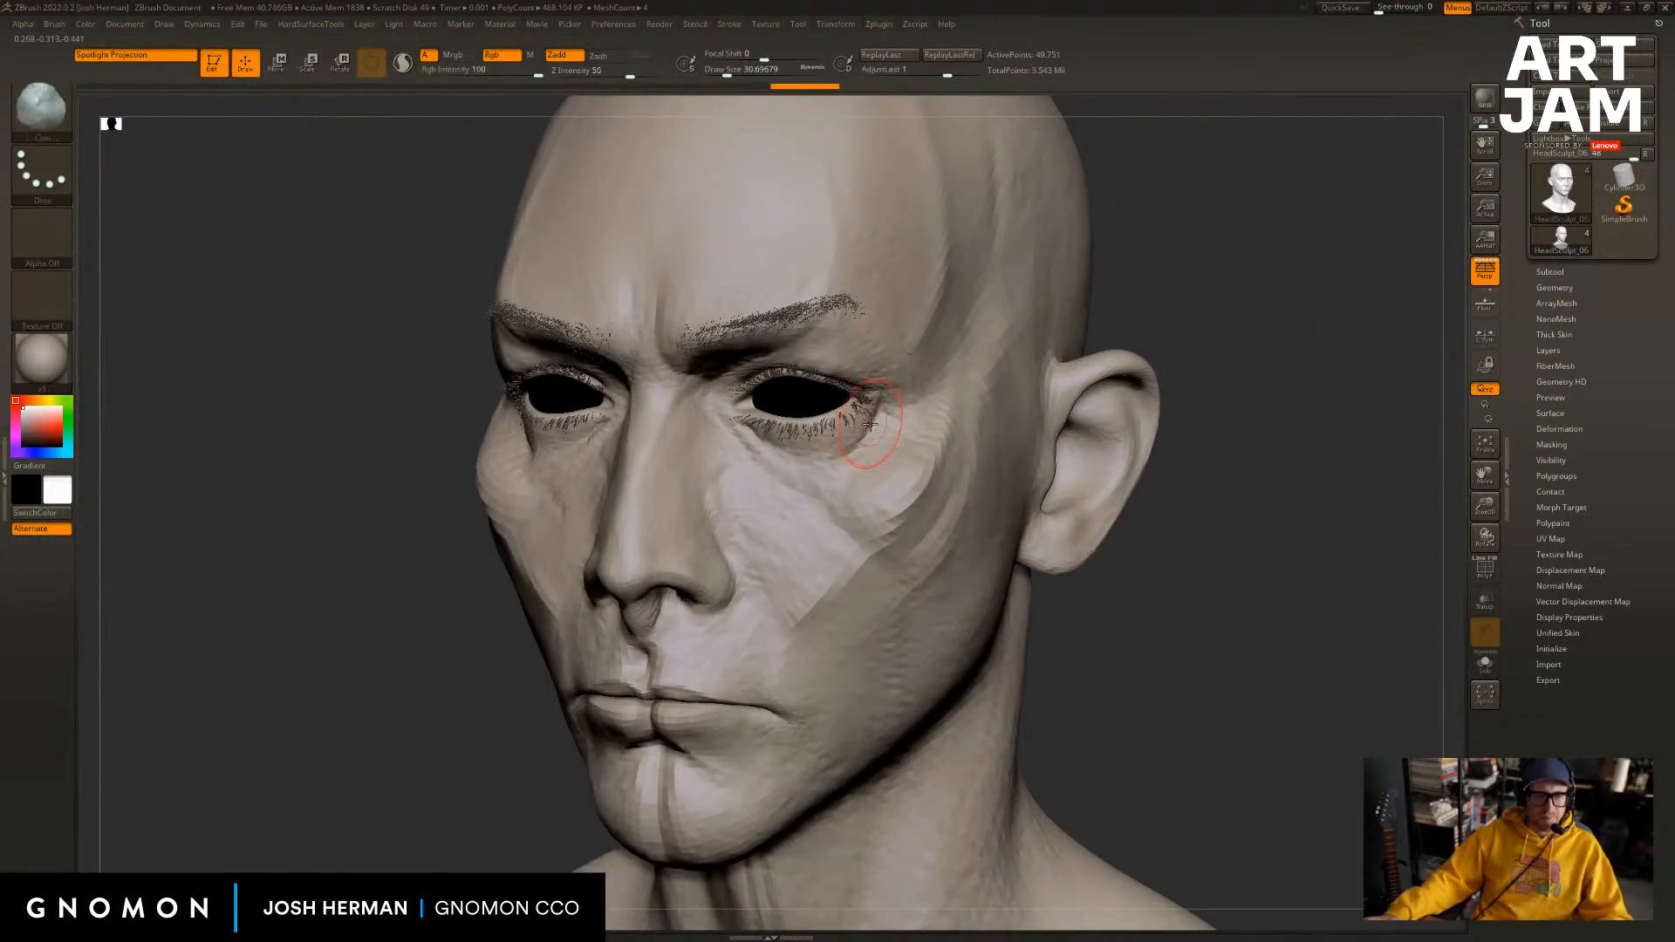
# Try to rework the skin below the outer eye corner with a draw size of about 12.9.
pyautogui.press('s')
pyautogui.moveTo(868, 428); pyautogui.dragTo(856, 428)
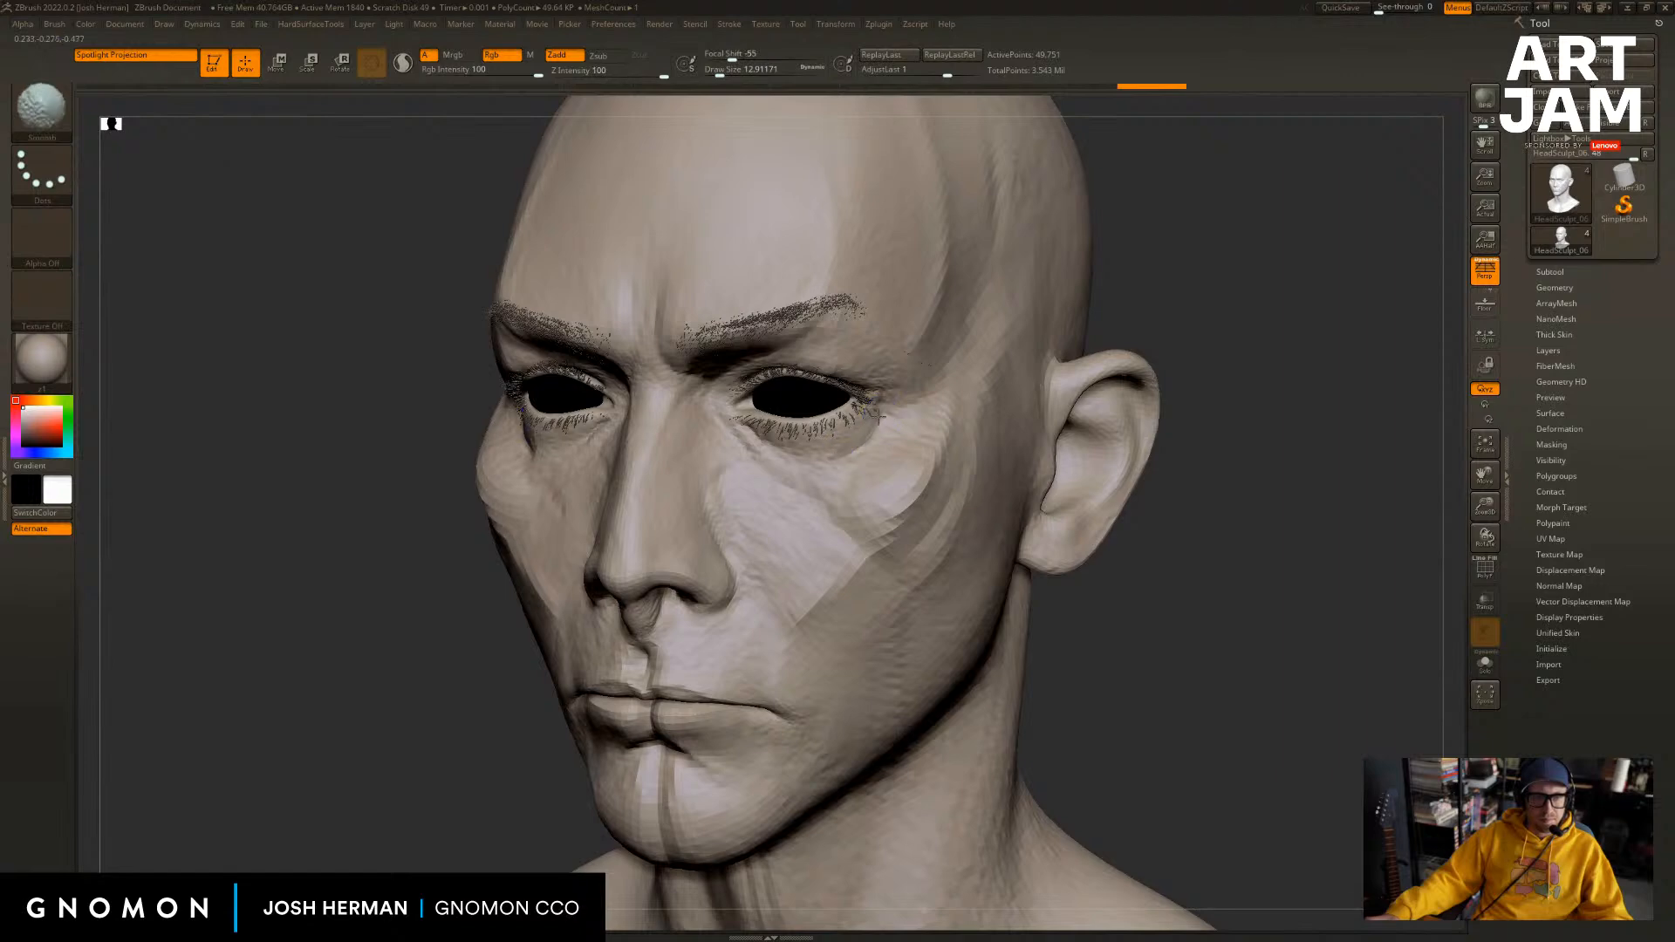
pyautogui.moveTo(1162, 338); pyautogui.dragTo(942, 380)
pyautogui.press('d')
pyautogui.hotkey('shift', 'd')
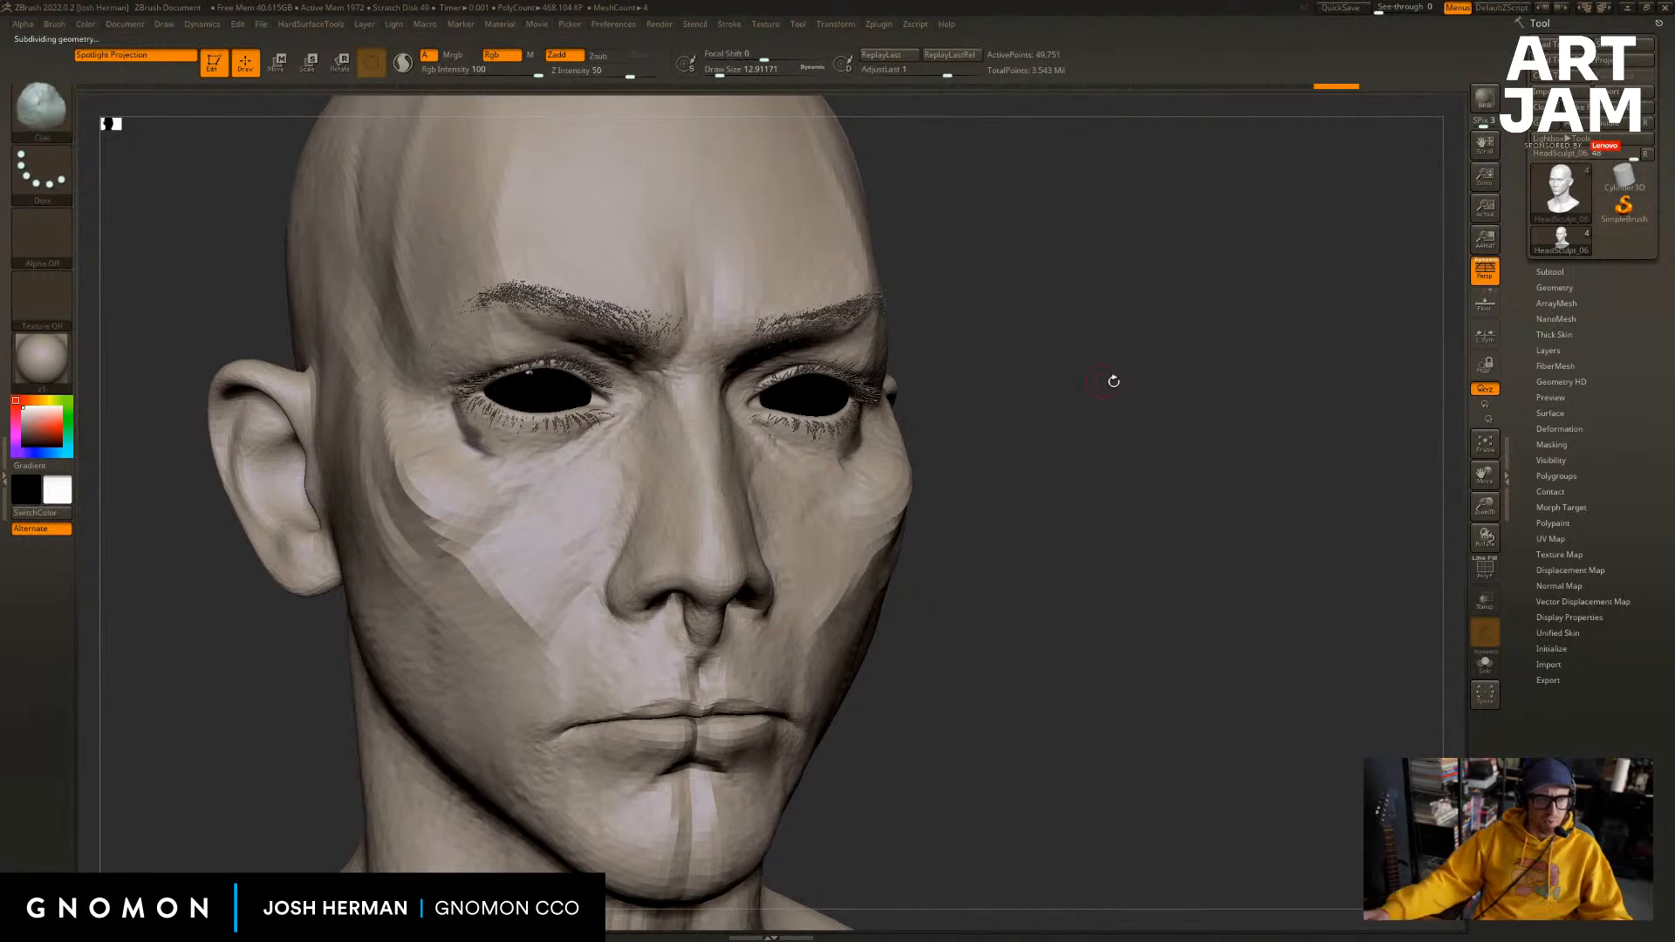
# Try to carve and smooth the fold below the outer eye corner at draw size about 48.6, briefly showing the wireframe.
pyautogui.moveTo(1114, 377)
pyautogui.mouseDown()
pyautogui.moveTo(1178, 355)
pyautogui.moveTo(1092, 306)
pyautogui.moveTo(1242, 342)
pyautogui.mouseUp()
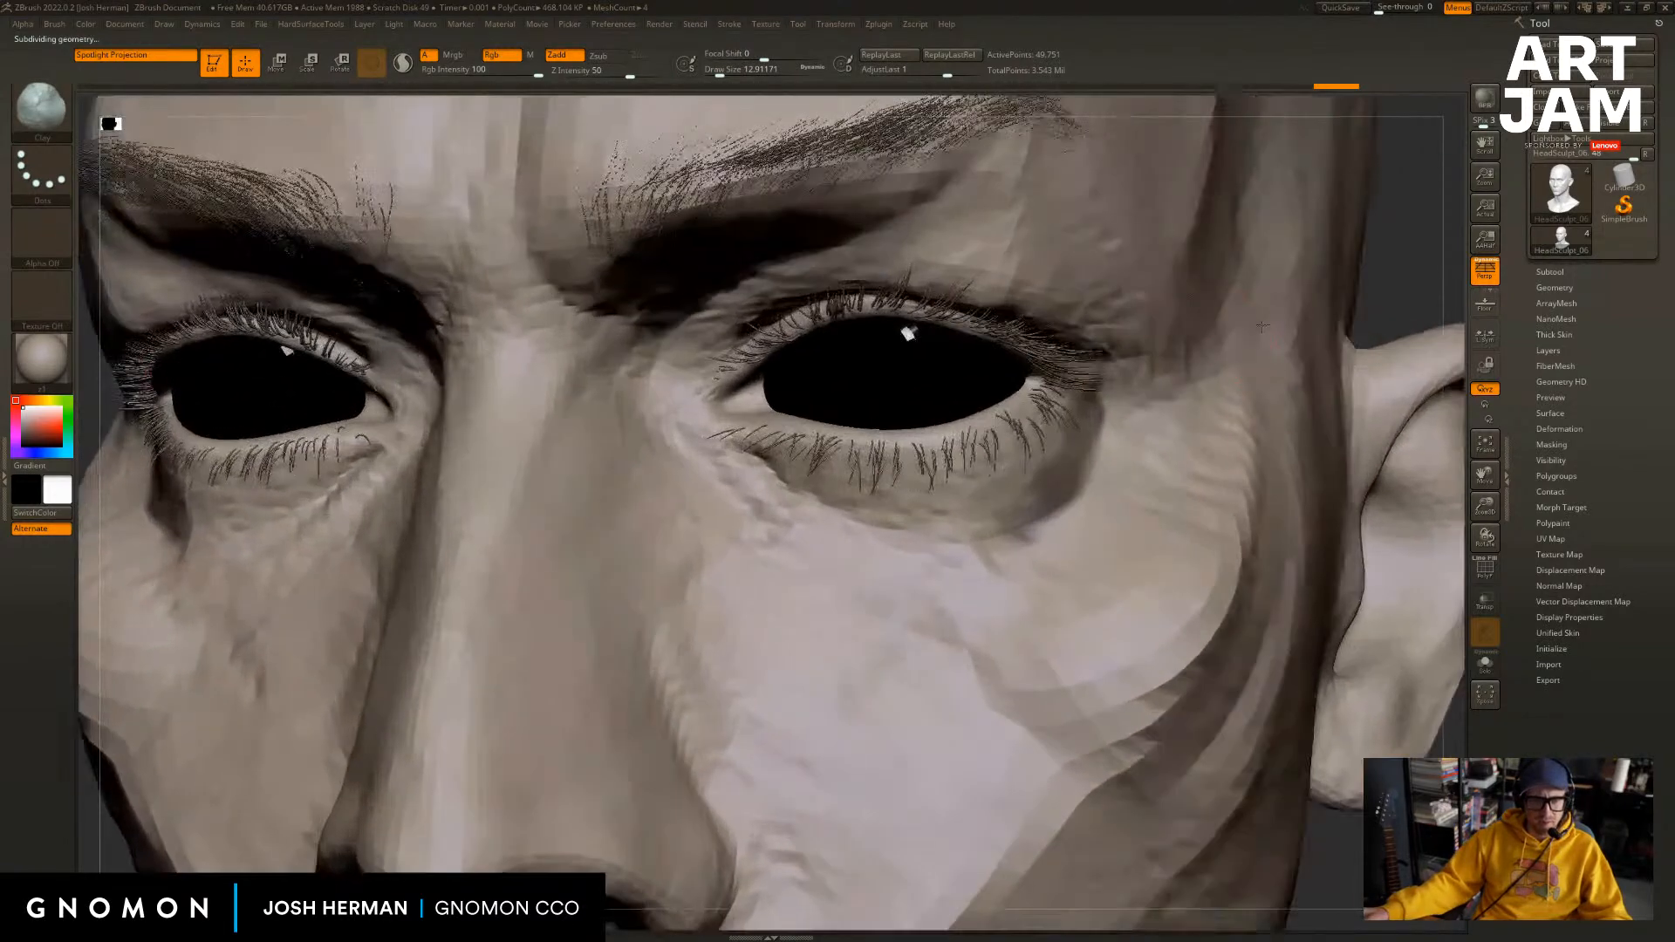
pyautogui.moveTo(1397, 271); pyautogui.dragTo(1204, 370)
pyautogui.press('f')
pyautogui.moveTo(1327, 370); pyautogui.dragTo(1221, 471)
pyautogui.keyDown('alt'); pyautogui.moveTo(940, 451); pyautogui.dragTo(960, 489); pyautogui.keyUp('alt')
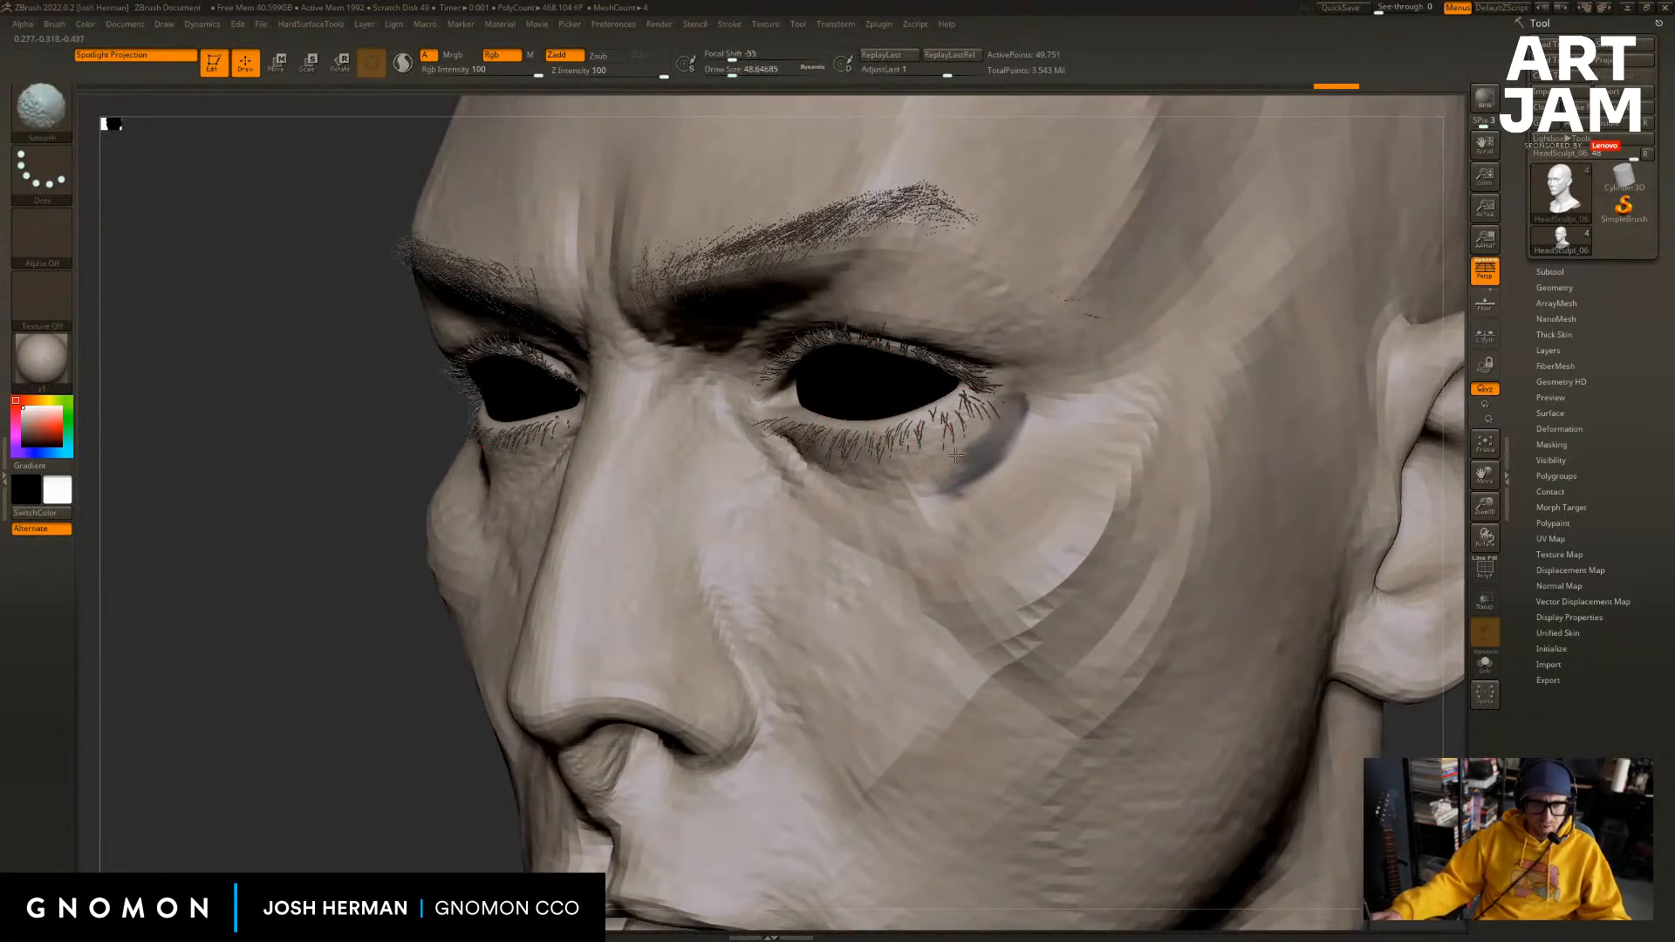
pyautogui.keyDown('alt'); pyautogui.moveTo(1019, 412); pyautogui.dragTo(947, 485); pyautogui.keyUp('alt')
pyautogui.hotkey('shift', 'f')
pyautogui.keyDown('shift'); pyautogui.moveTo(837, 485); pyautogui.dragTo(745, 495); pyautogui.keyUp('shift')
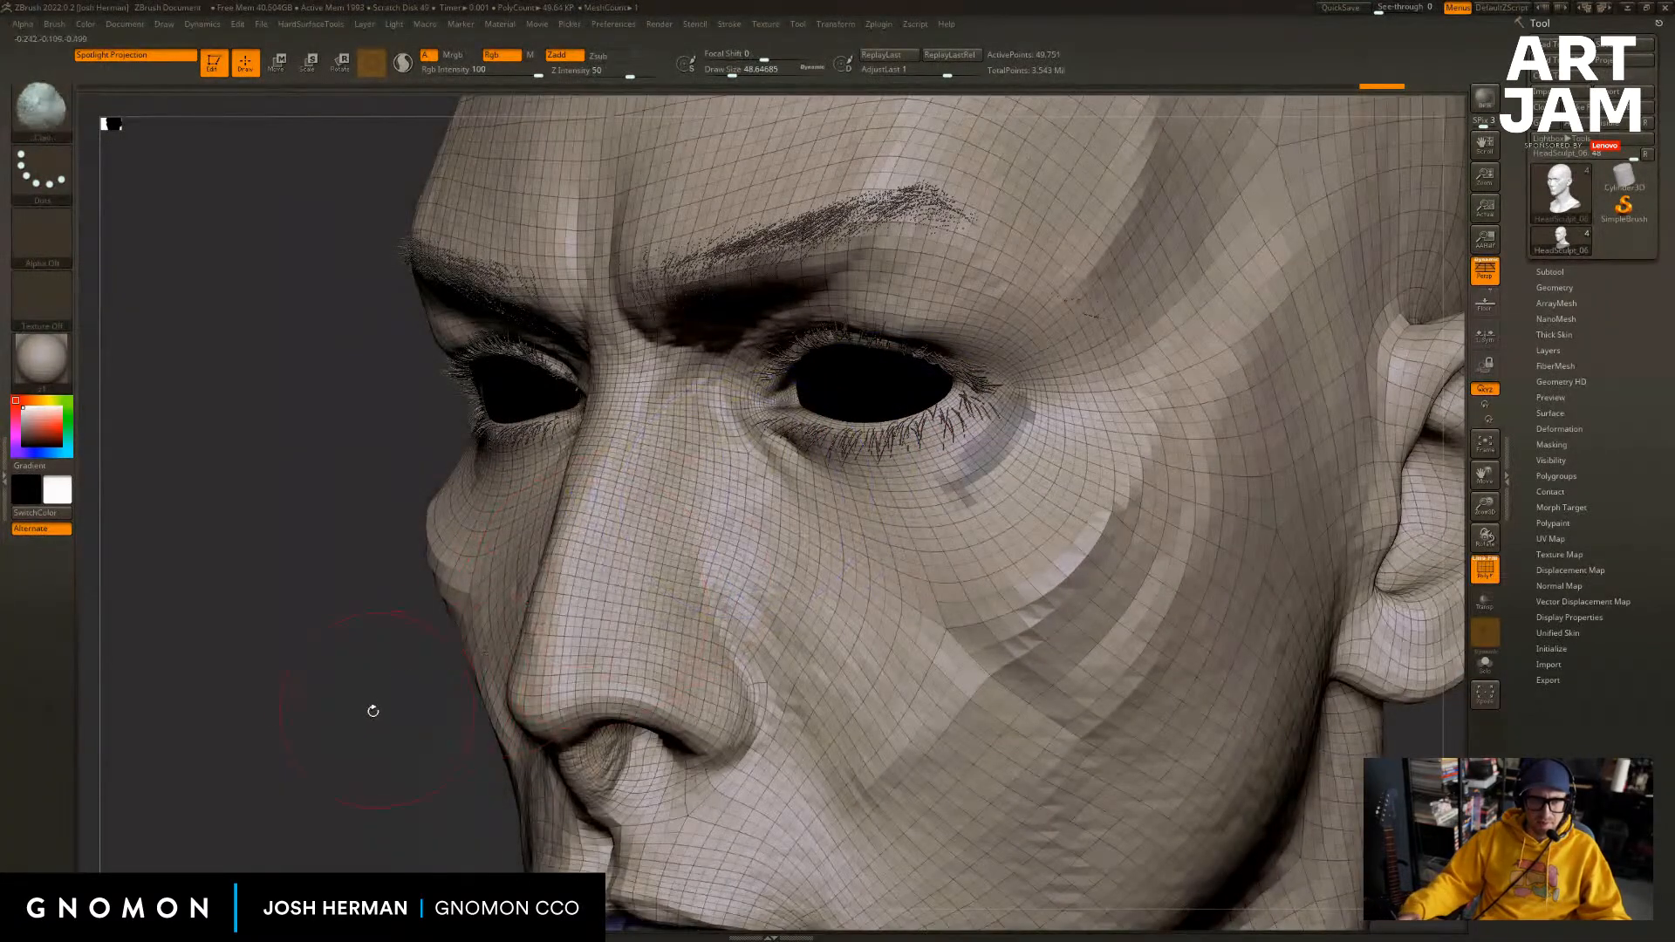
pyautogui.hotkey('shift', 'f')
pyautogui.moveTo(366, 718)
pyautogui.mouseDown()
pyautogui.moveTo(343, 684)
pyautogui.moveTo(318, 718)
pyautogui.mouseUp()
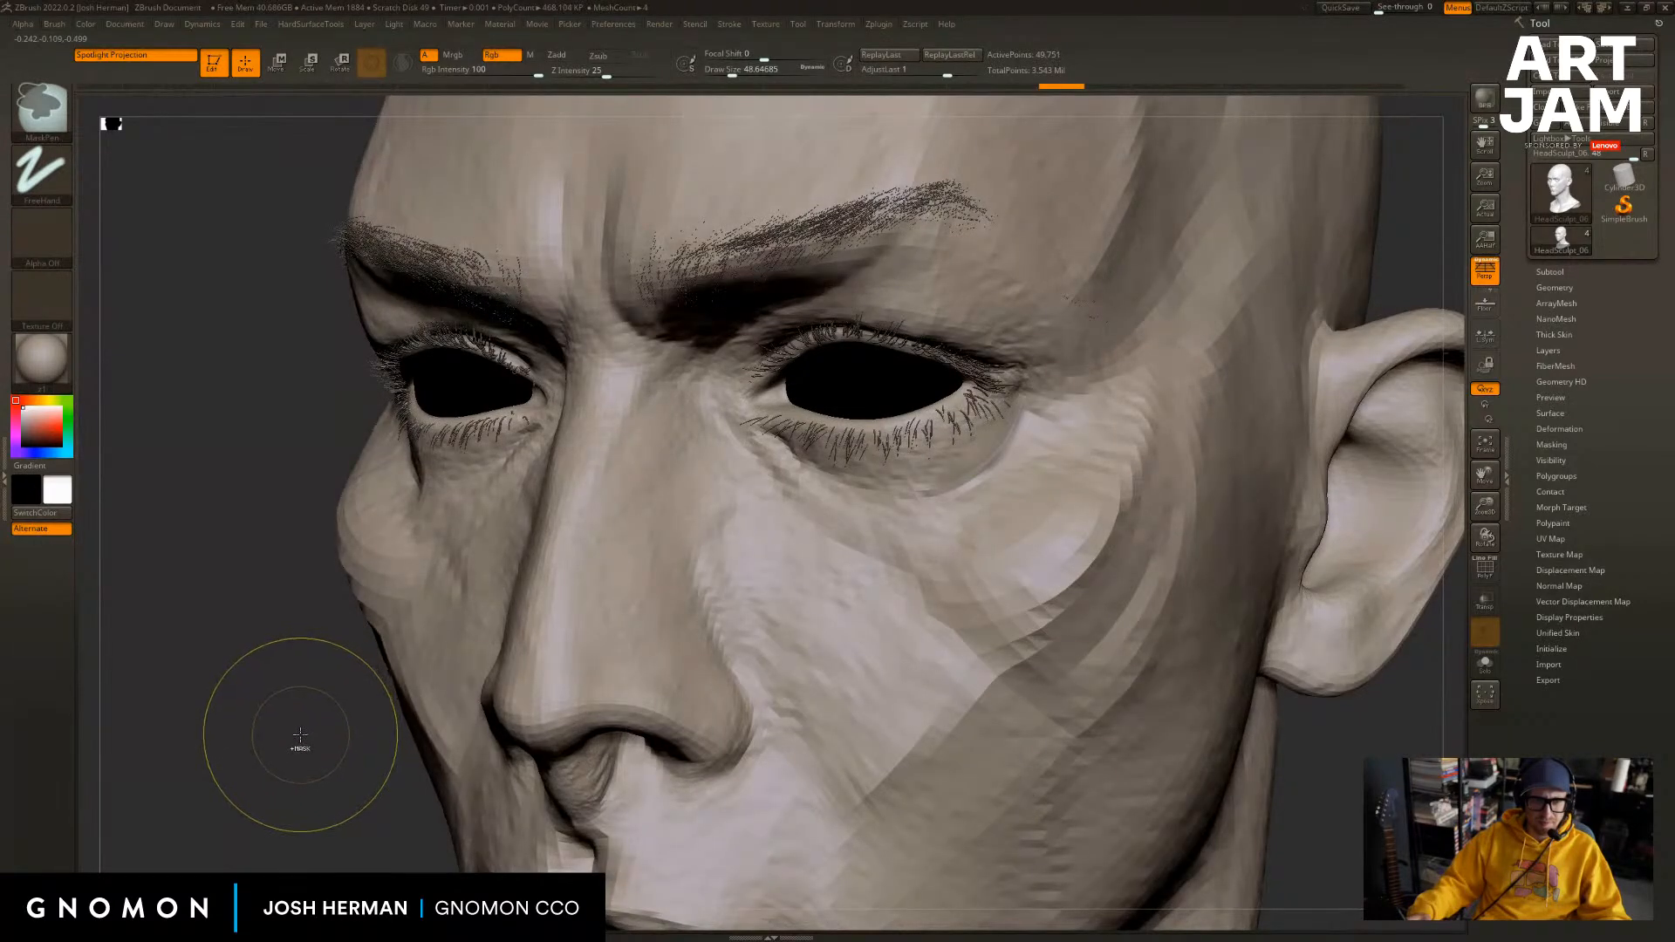
# Undo the recent sculpting and subdivision changes around the eyes.
pyautogui.moveTo(326, 756); pyautogui.dragTo(321, 752)
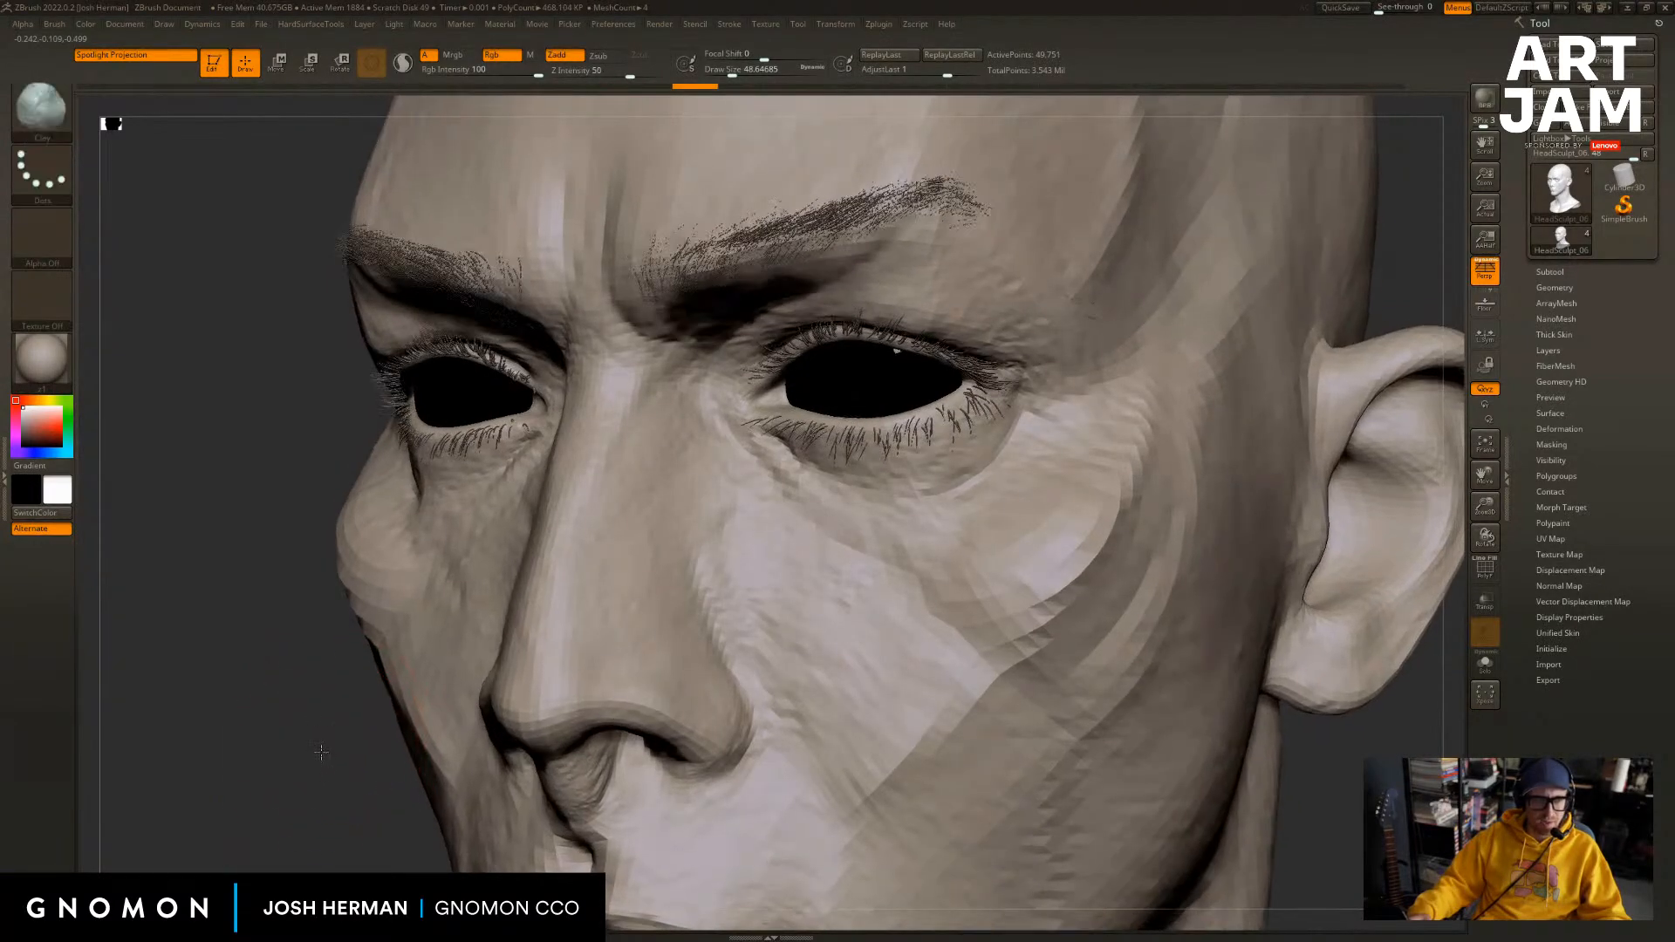
pyautogui.hotkey('ctrl', 'z')
pyautogui.hotkey('ctrl', 'z')
pyautogui.hotkey('ctrl', 'z')
pyautogui.hotkey('ctrl', 'z')
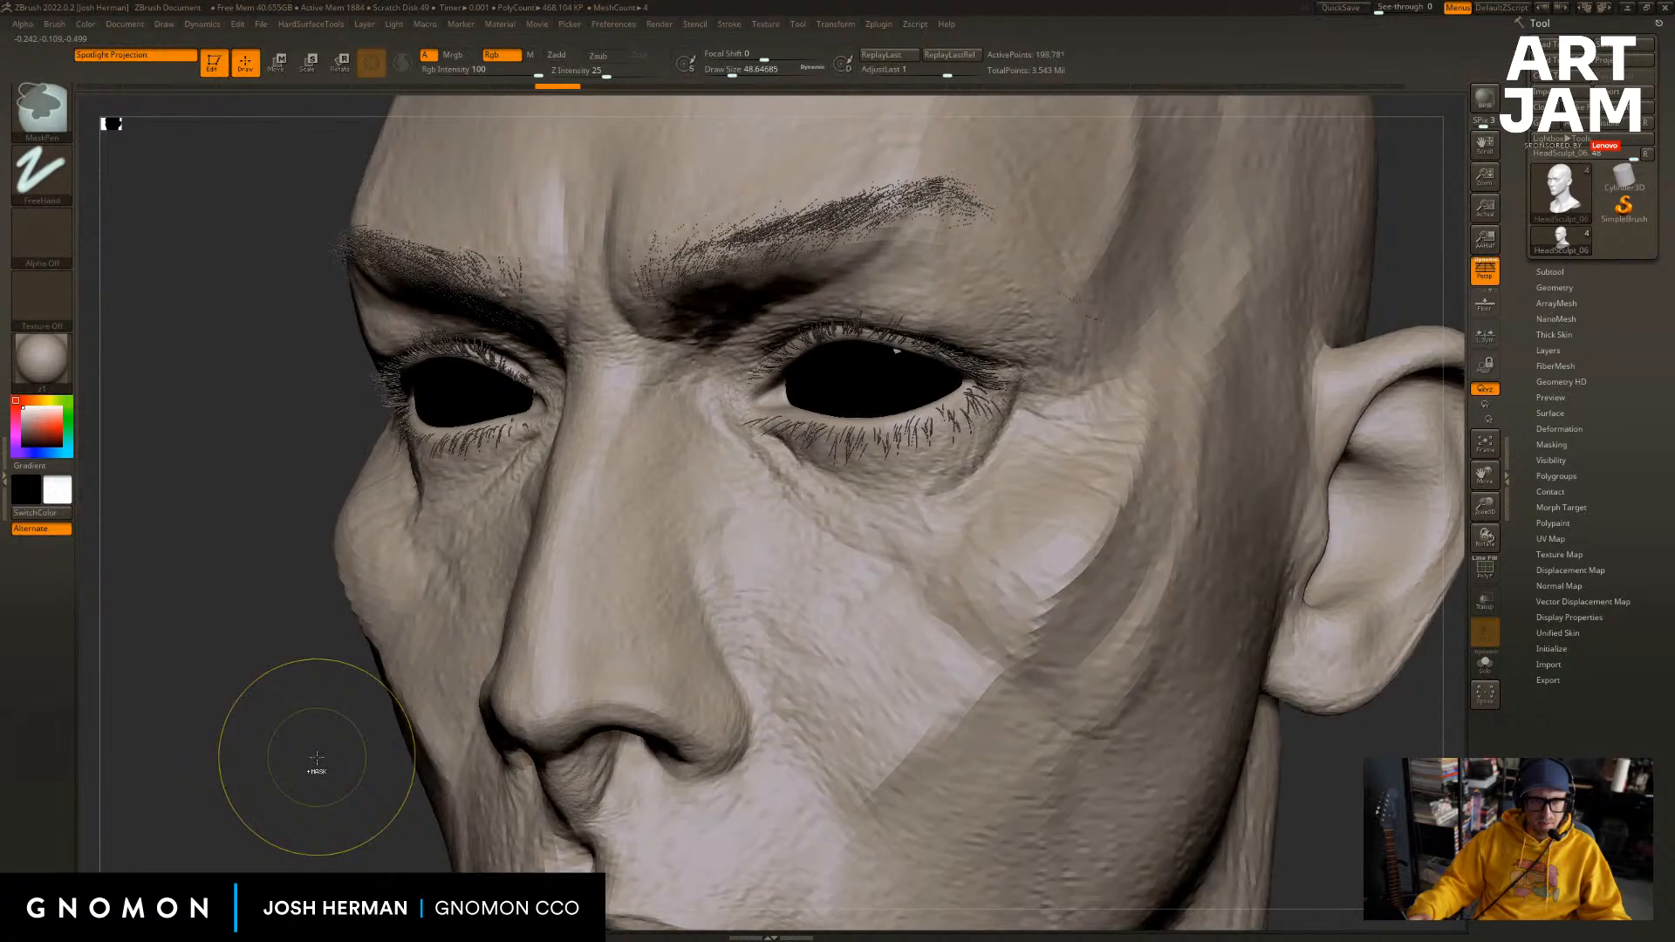
# Try to smooth the area beneath the outer eye corner on a lower subdivision level with a larger brush.
pyautogui.moveTo(299, 748); pyautogui.dragTo(341, 718)
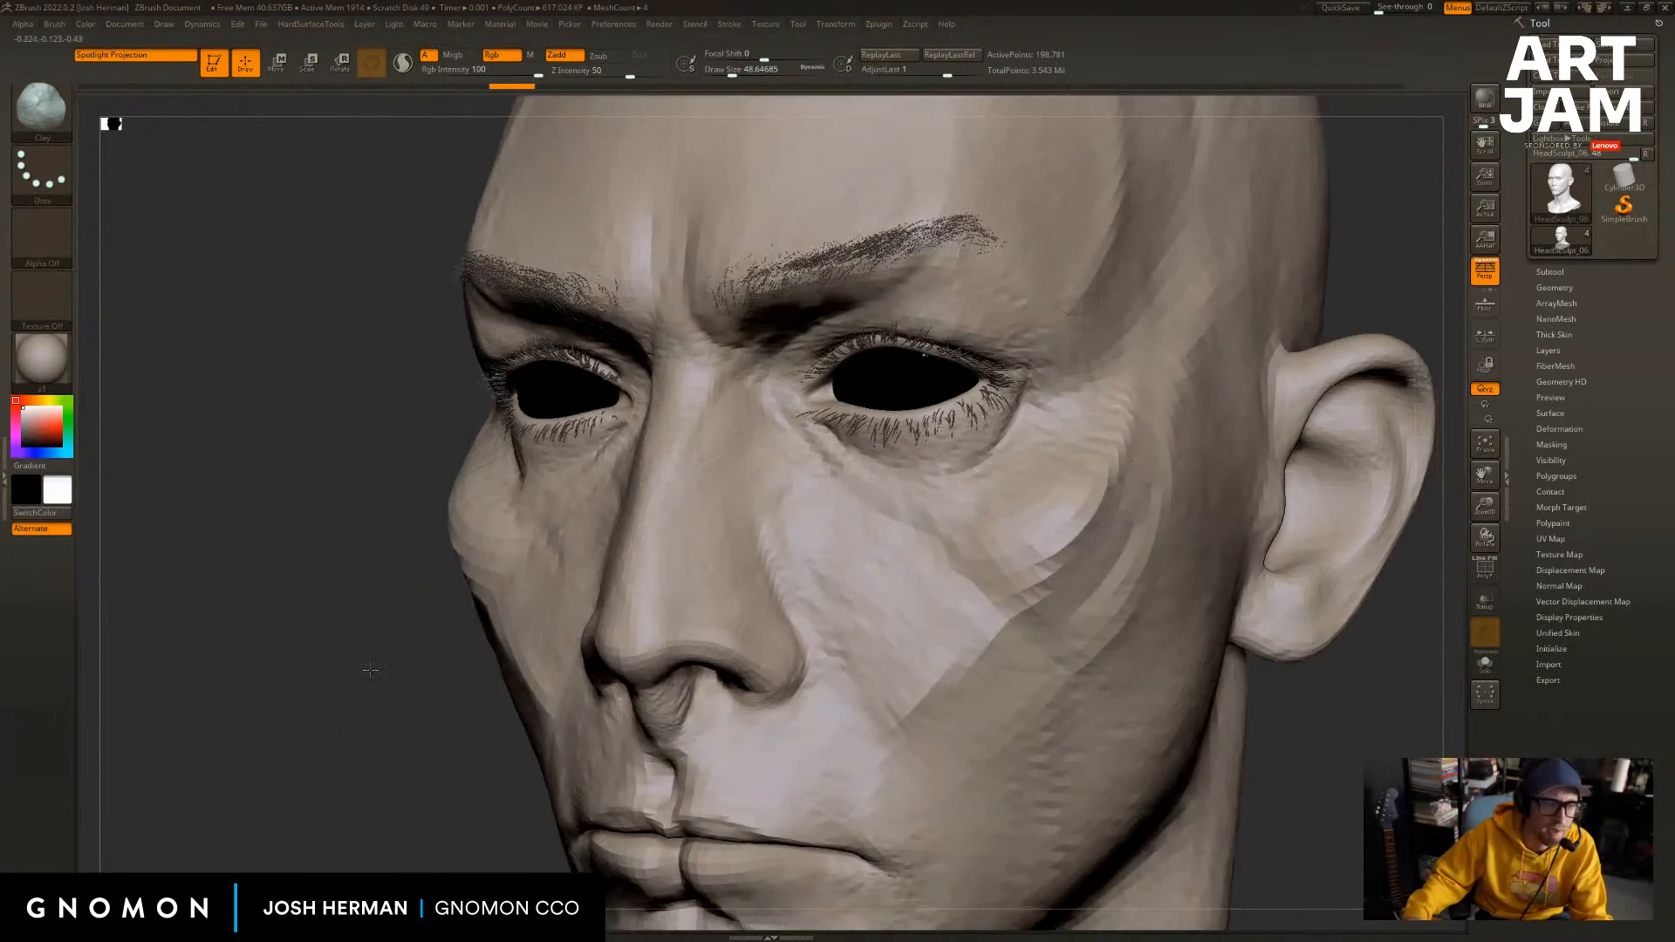
pyautogui.moveTo(423, 680); pyautogui.dragTo(558, 550)
pyautogui.hotkey('shift', 'd')
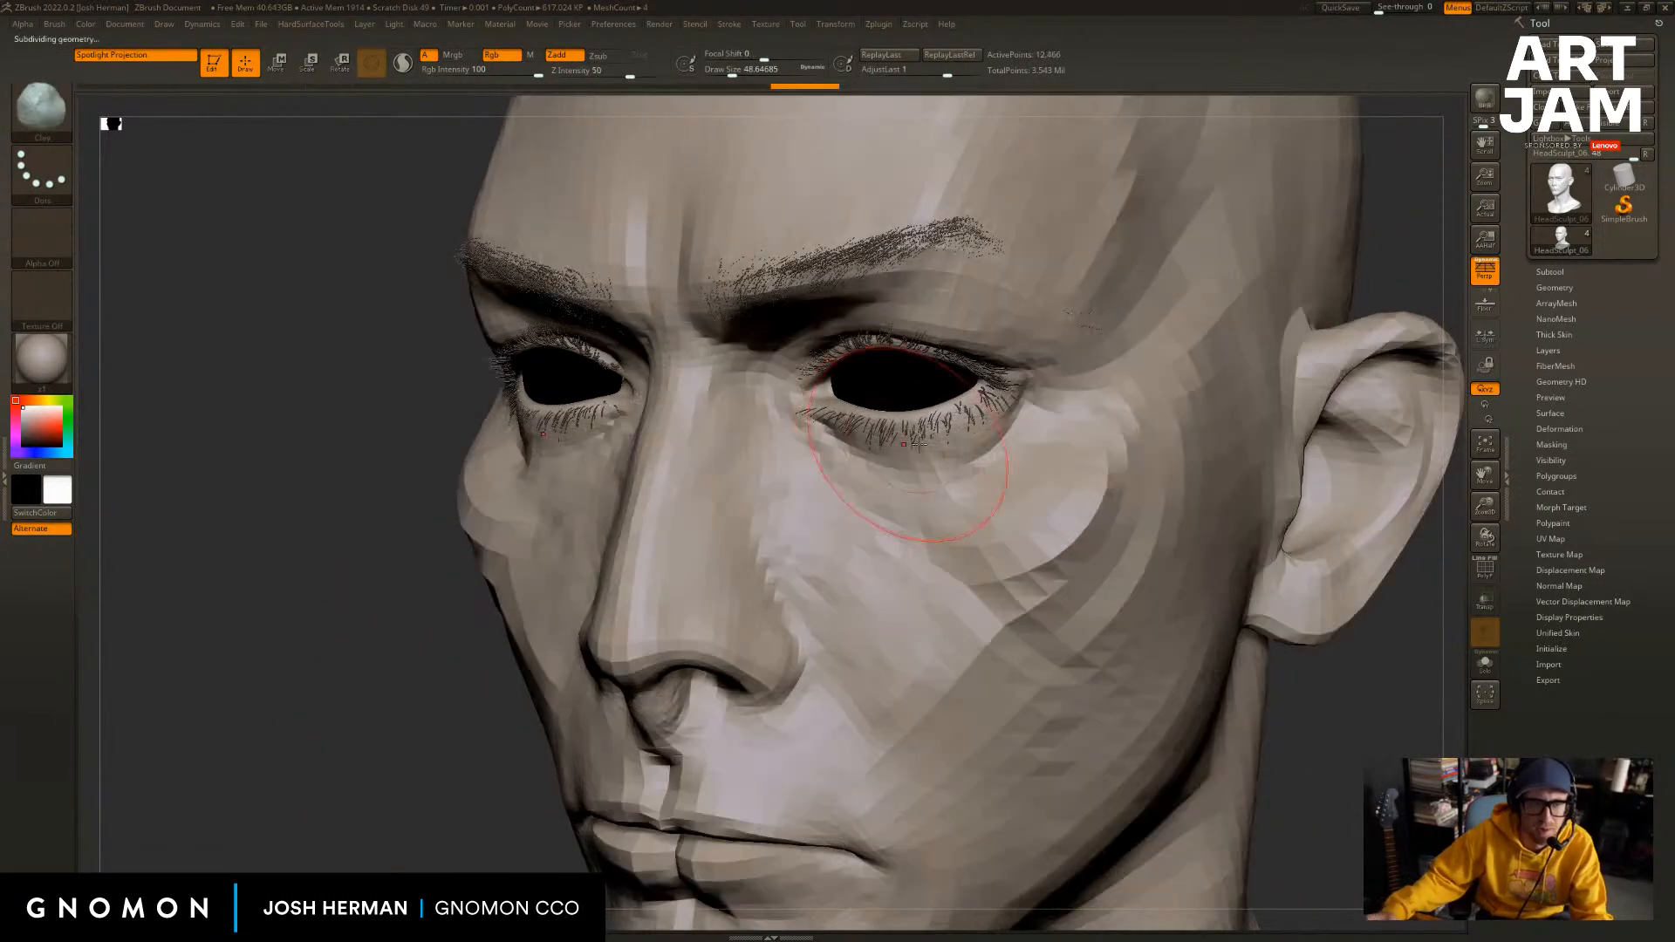
pyautogui.press(']')
pyautogui.moveTo(1016, 463)
pyautogui.keyDown('shift'); pyautogui.mouseDown()
pyautogui.moveTo(957, 474)
pyautogui.moveTo(1000, 444)
pyautogui.mouseUp(); pyautogui.keyUp('shift')
# Raise the subdivision one level, reduce the draw size to about 12.9 and try smoothing the outer lower eyelid.
pyautogui.press('d')
pyautogui.press('[')
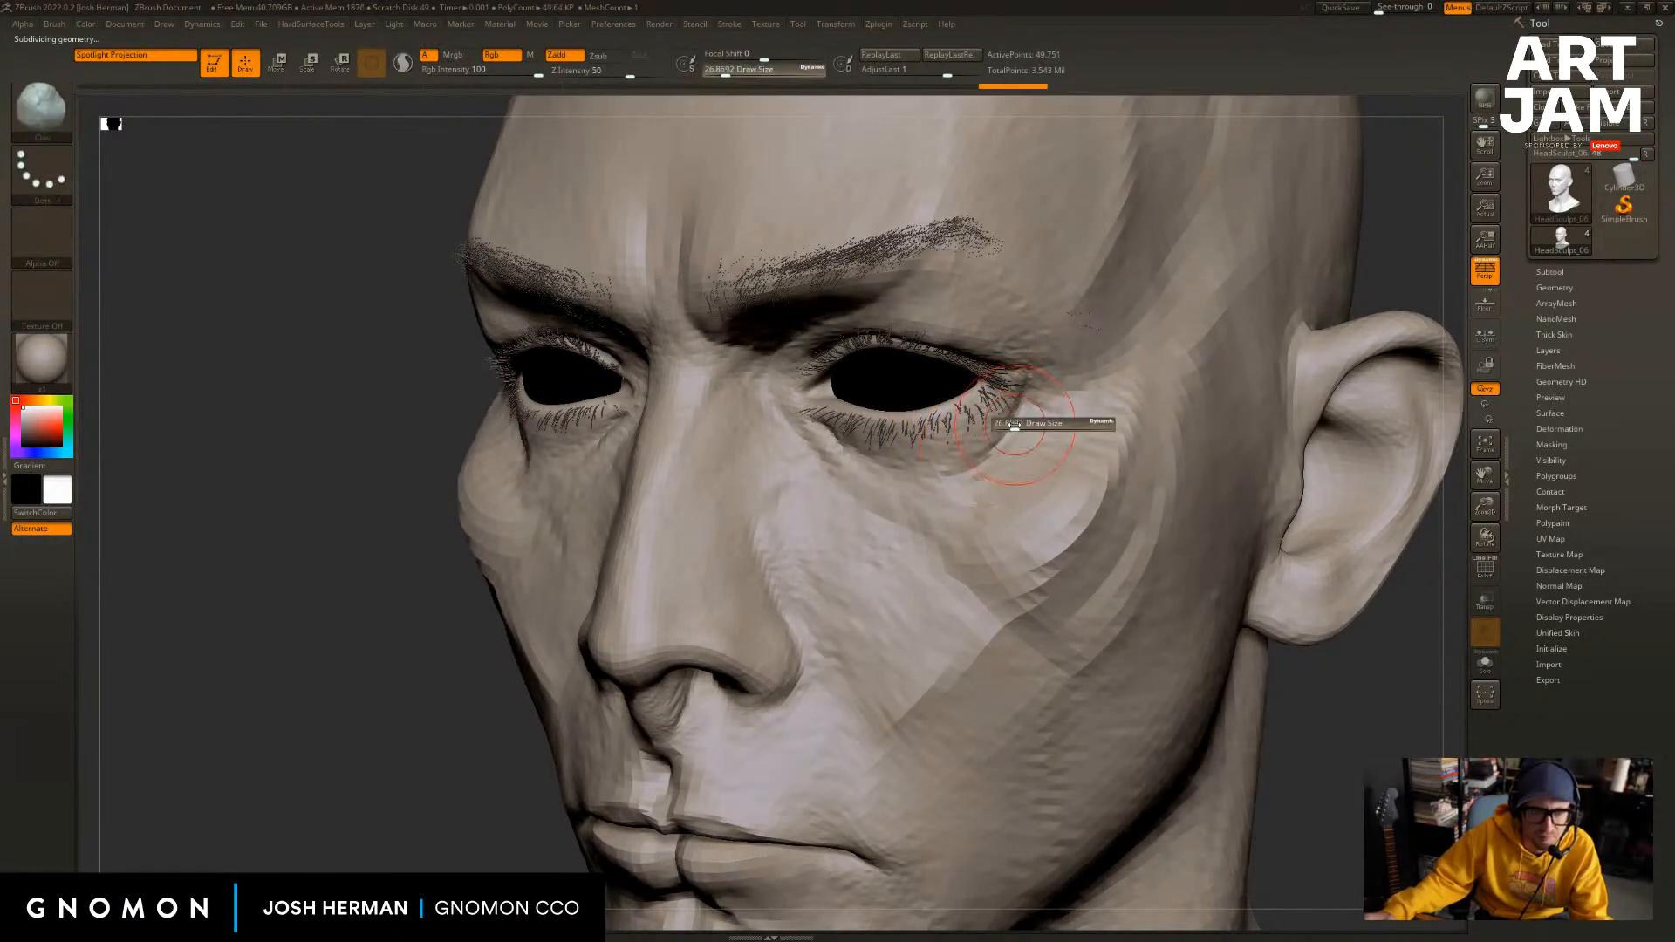
pyautogui.press('[')
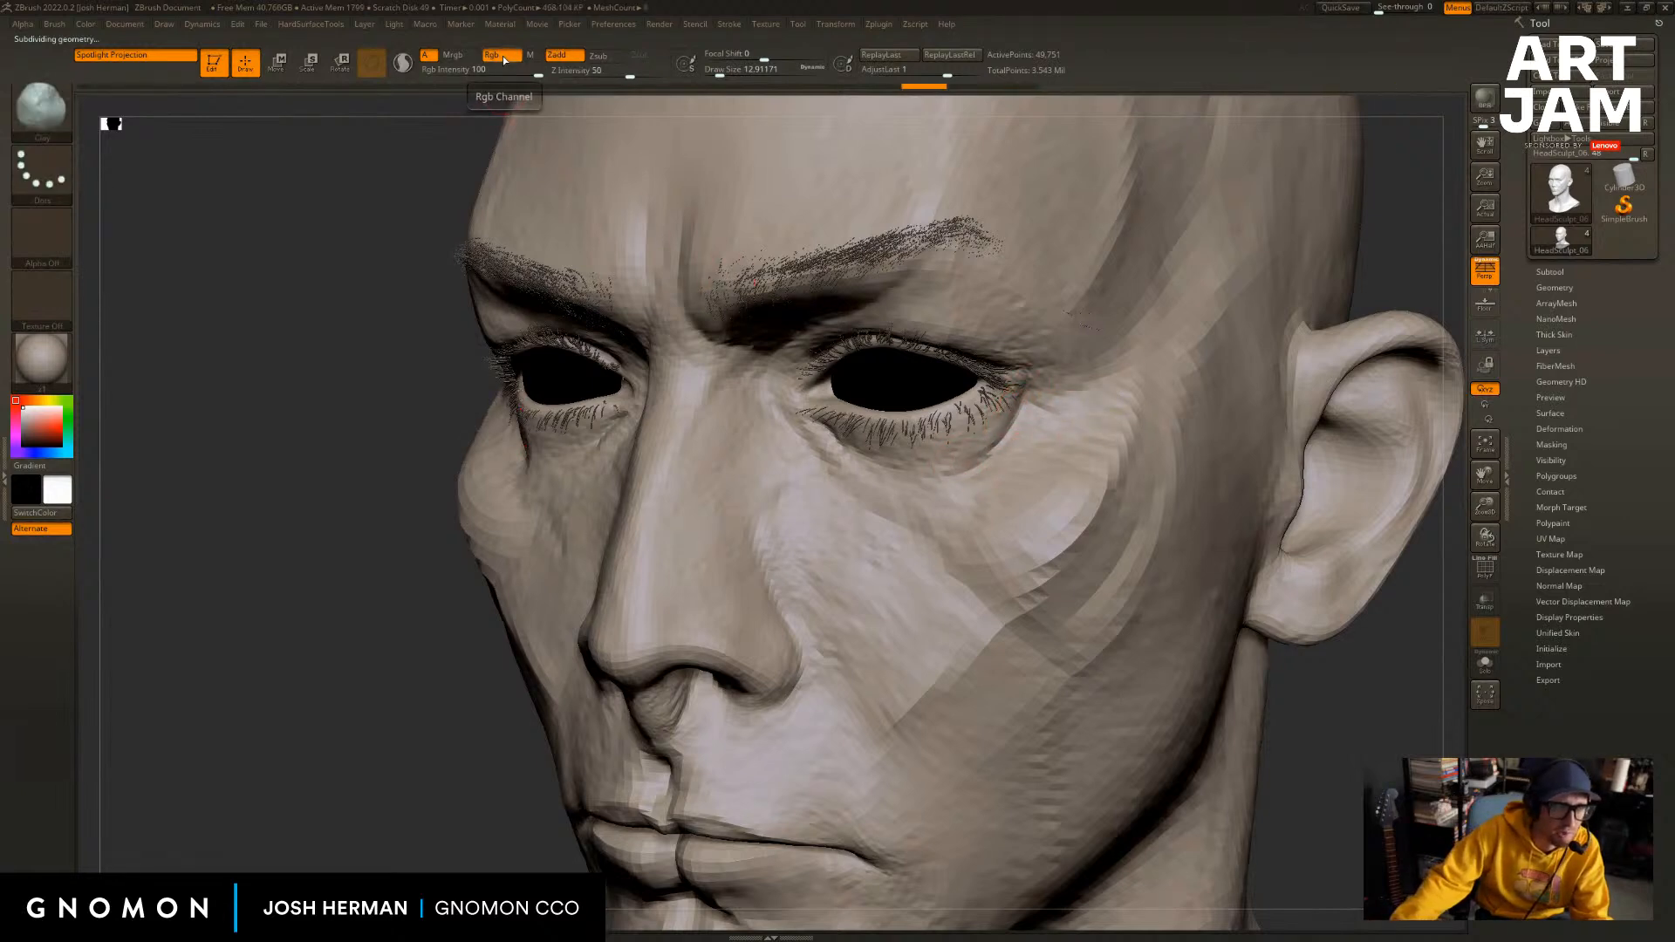
pyautogui.keyDown('shift'); pyautogui.moveTo(1021, 403); pyautogui.dragTo(970, 461); pyautogui.keyUp('shift')
# Undo the latest strokes on the outer lower eyelid.
pyautogui.hotkey('ctrl', 'z')
pyautogui.hotkey('ctrl', 'z')
pyautogui.hotkey('ctrl', 'z')
pyautogui.hotkey('ctrl', 'z')
pyautogui.hotkey('ctrl', 'z')
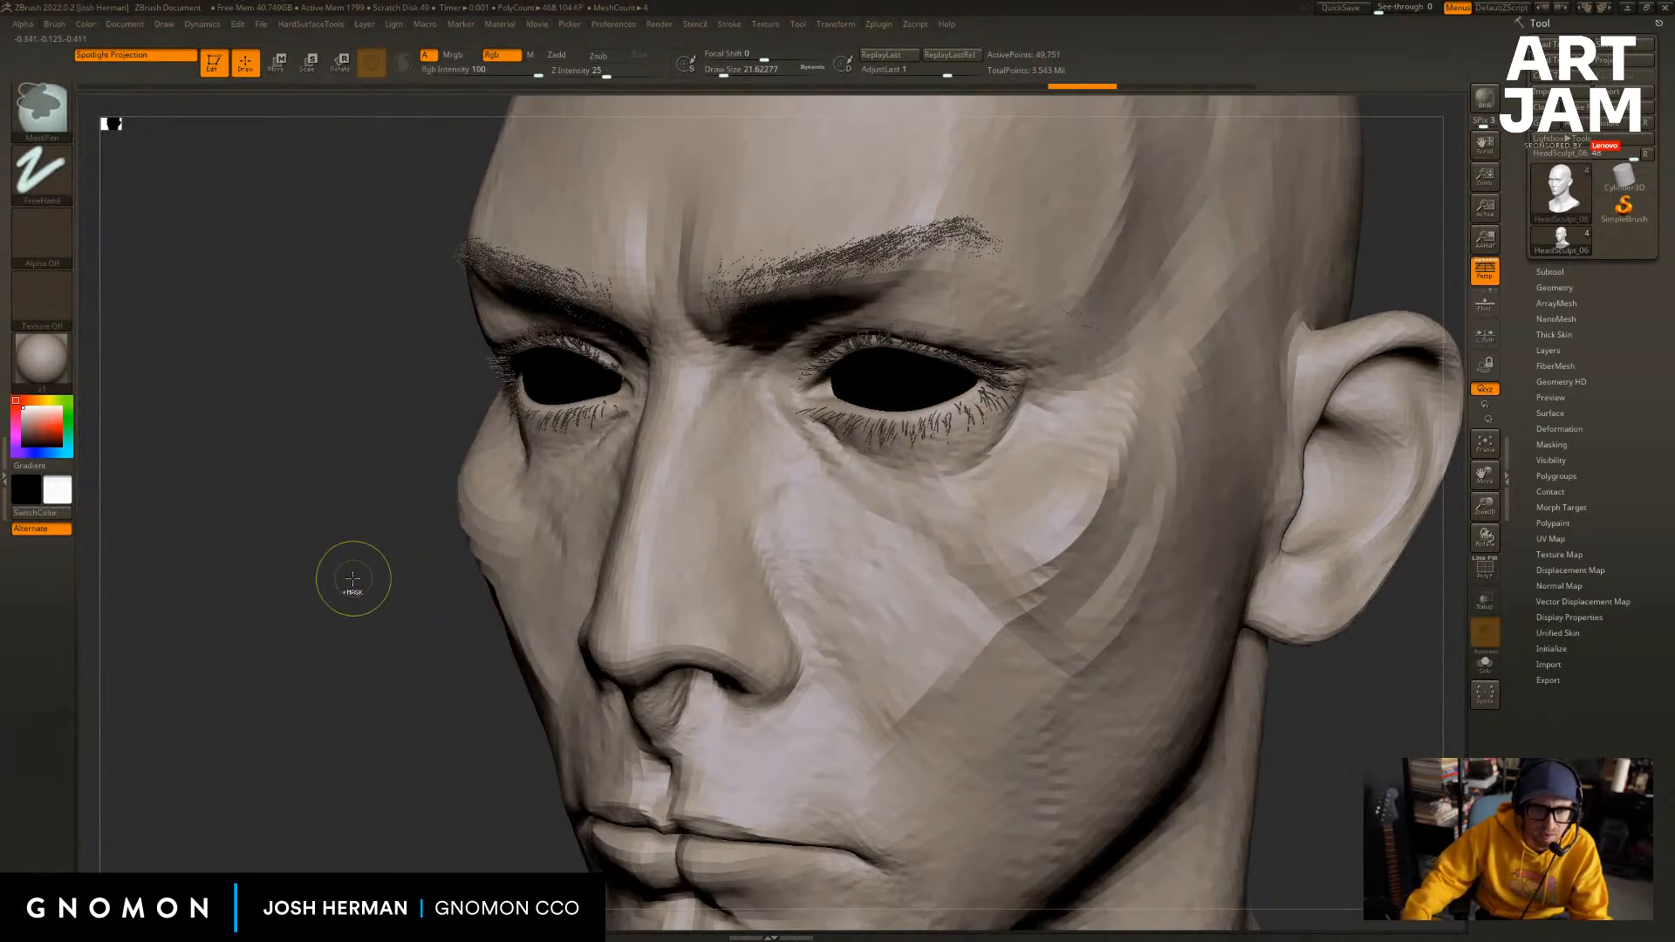
# Raise the head one subdivision level and, with the Standard brush active, fill the whole object with white.
pyautogui.press('d')
pyautogui.keyDown('alt'); pyautogui.moveTo(339, 630); pyautogui.dragTo(332, 636); pyautogui.keyUp('alt')
pyautogui.keyDown('alt'); pyautogui.moveTo(403, 572); pyautogui.dragTo(356, 564); pyautogui.keyUp('alt')
pyautogui.press('b')
pyautogui.press('s')
pyautogui.press('t')
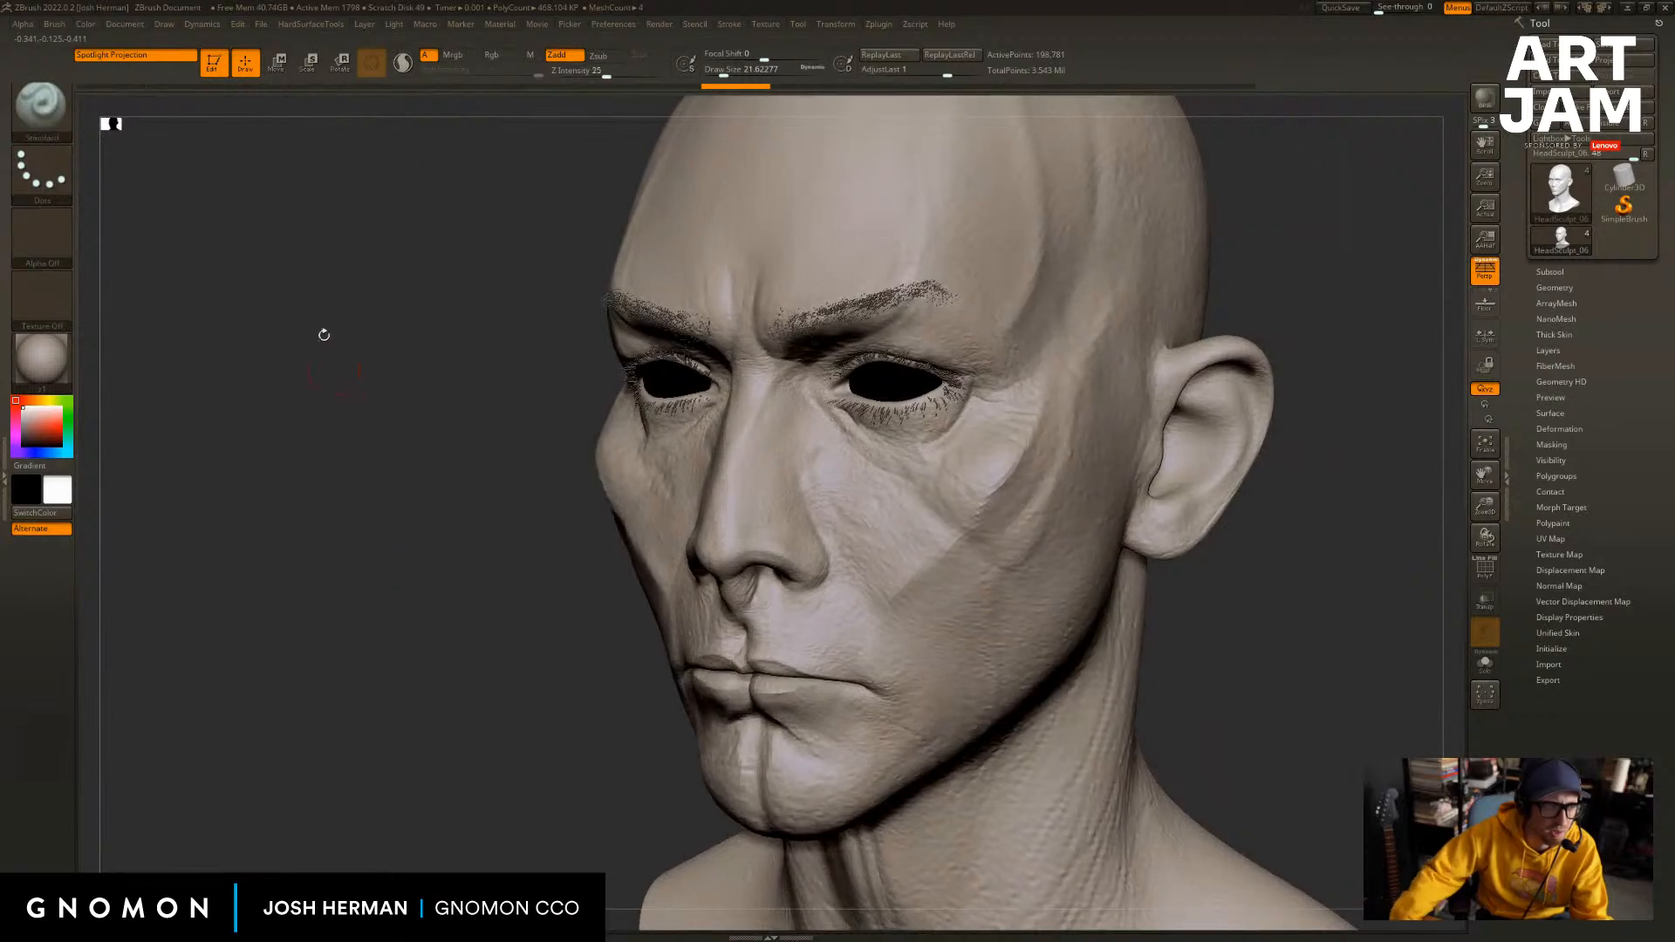
pyautogui.click(84, 26)
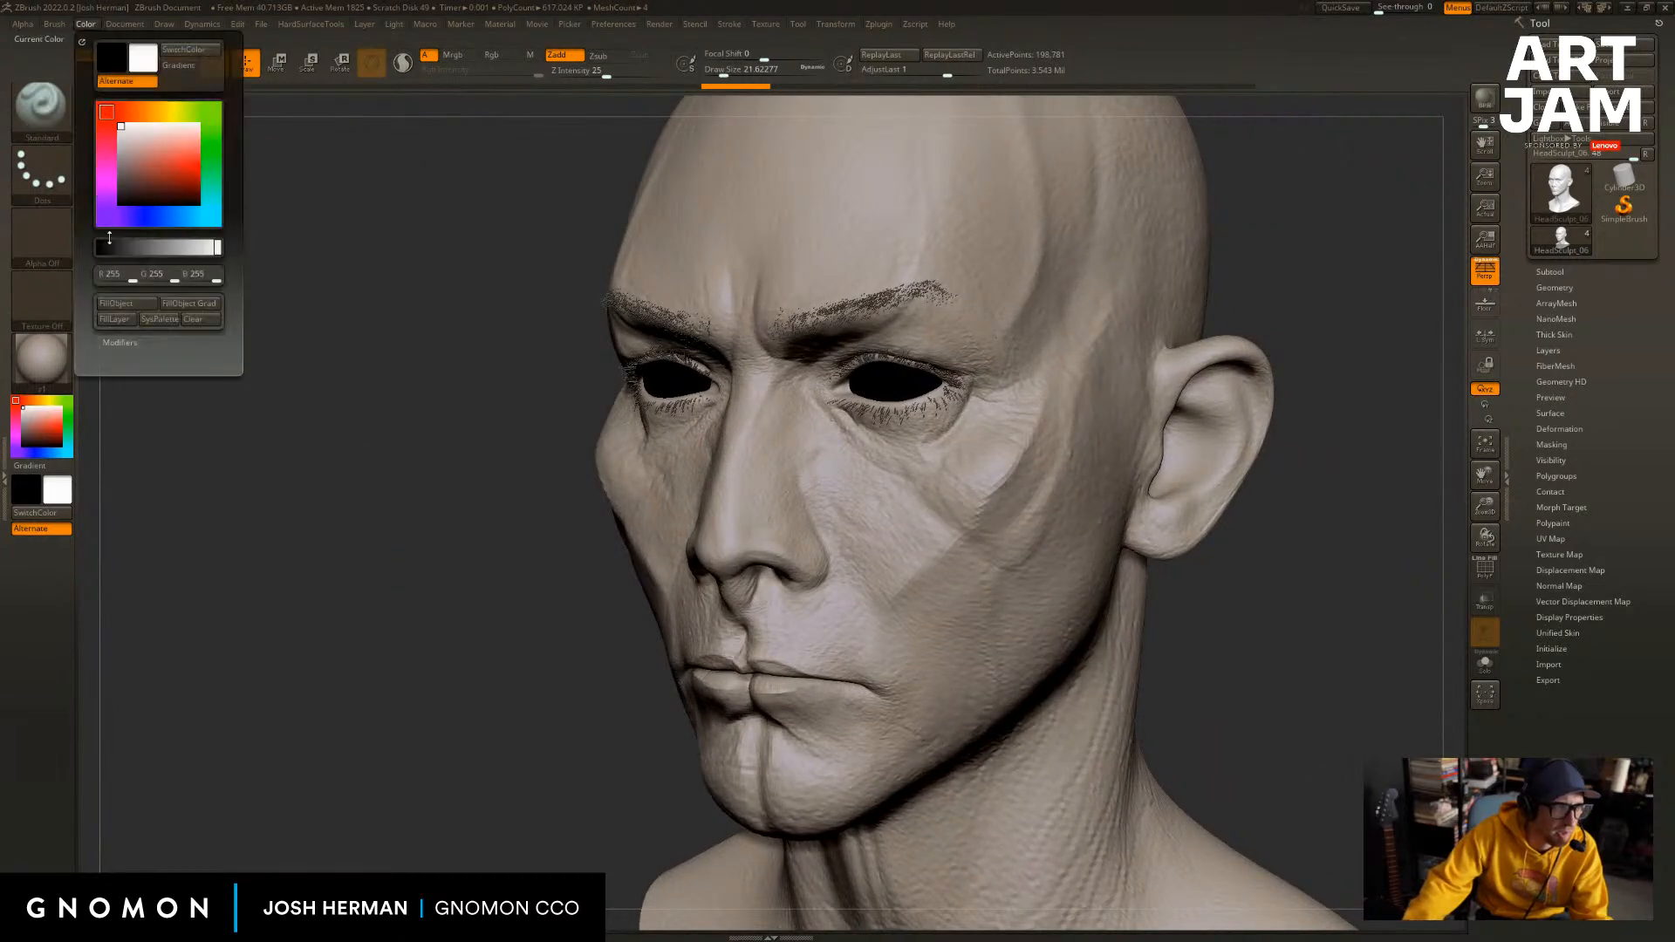
pyautogui.click(122, 307)
# Choose the Clay brush with its Rgb channel off and try a stroke below the outer eye corner.
pyautogui.keyDown('alt'); pyautogui.moveTo(483, 684); pyautogui.dragTo(494, 644); pyautogui.keyUp('alt')
pyautogui.press('b')
pyautogui.press('c')
pyautogui.press('l')
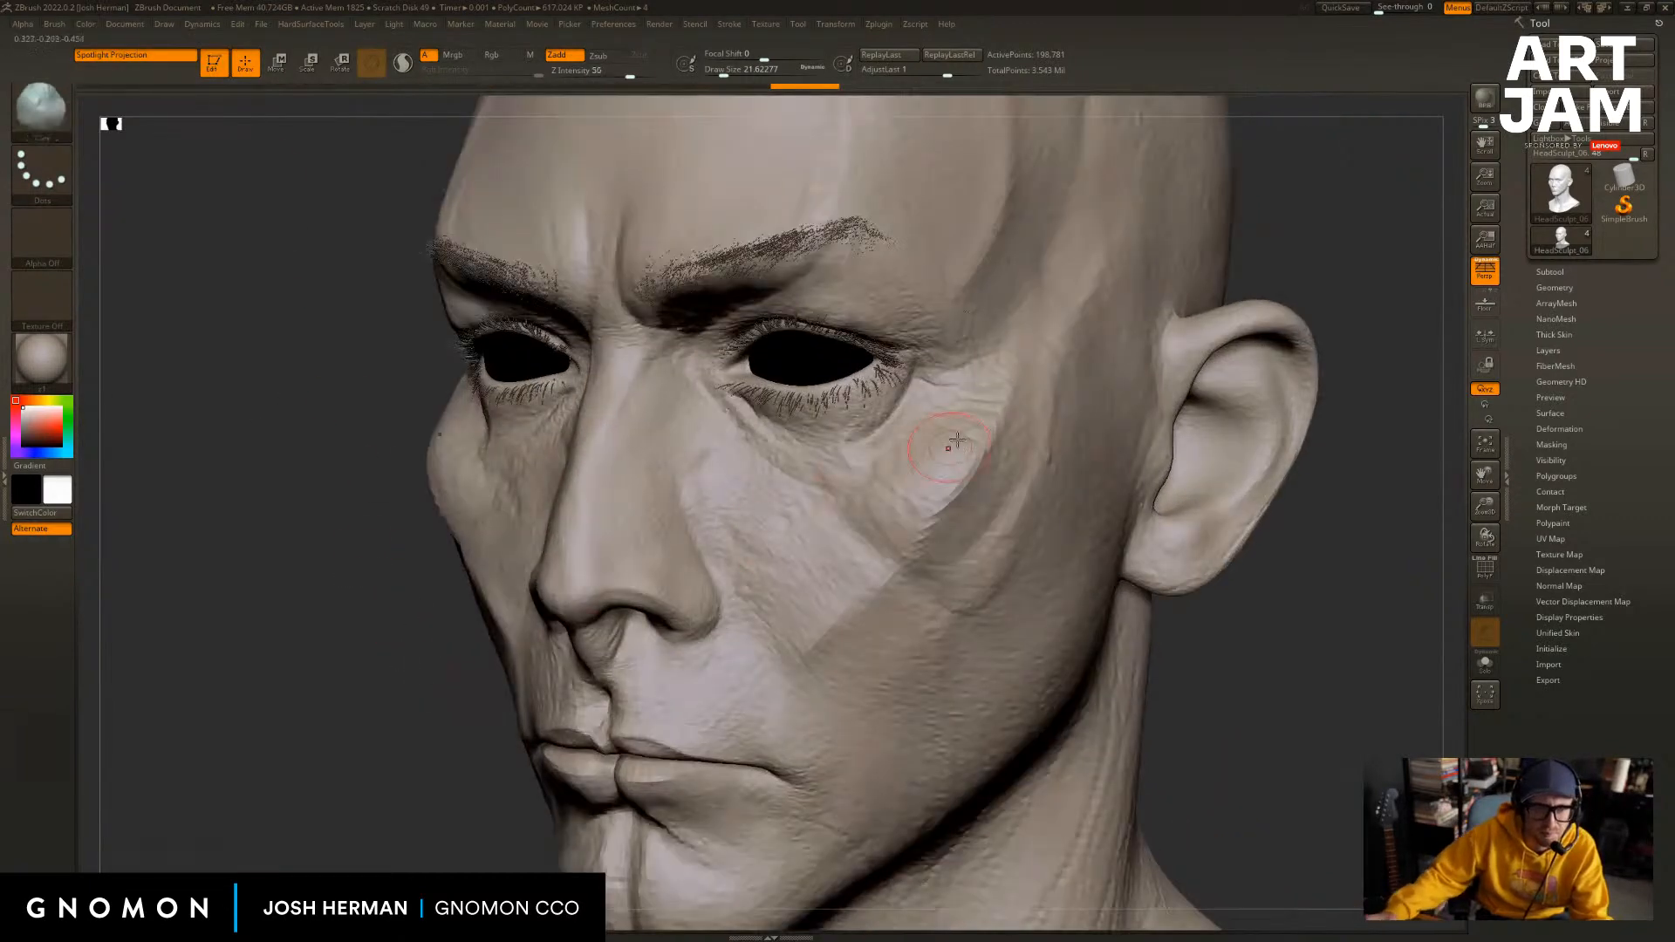
pyautogui.moveTo(877, 423); pyautogui.dragTo(854, 435)
pyautogui.hotkey('ctrl', 'z')
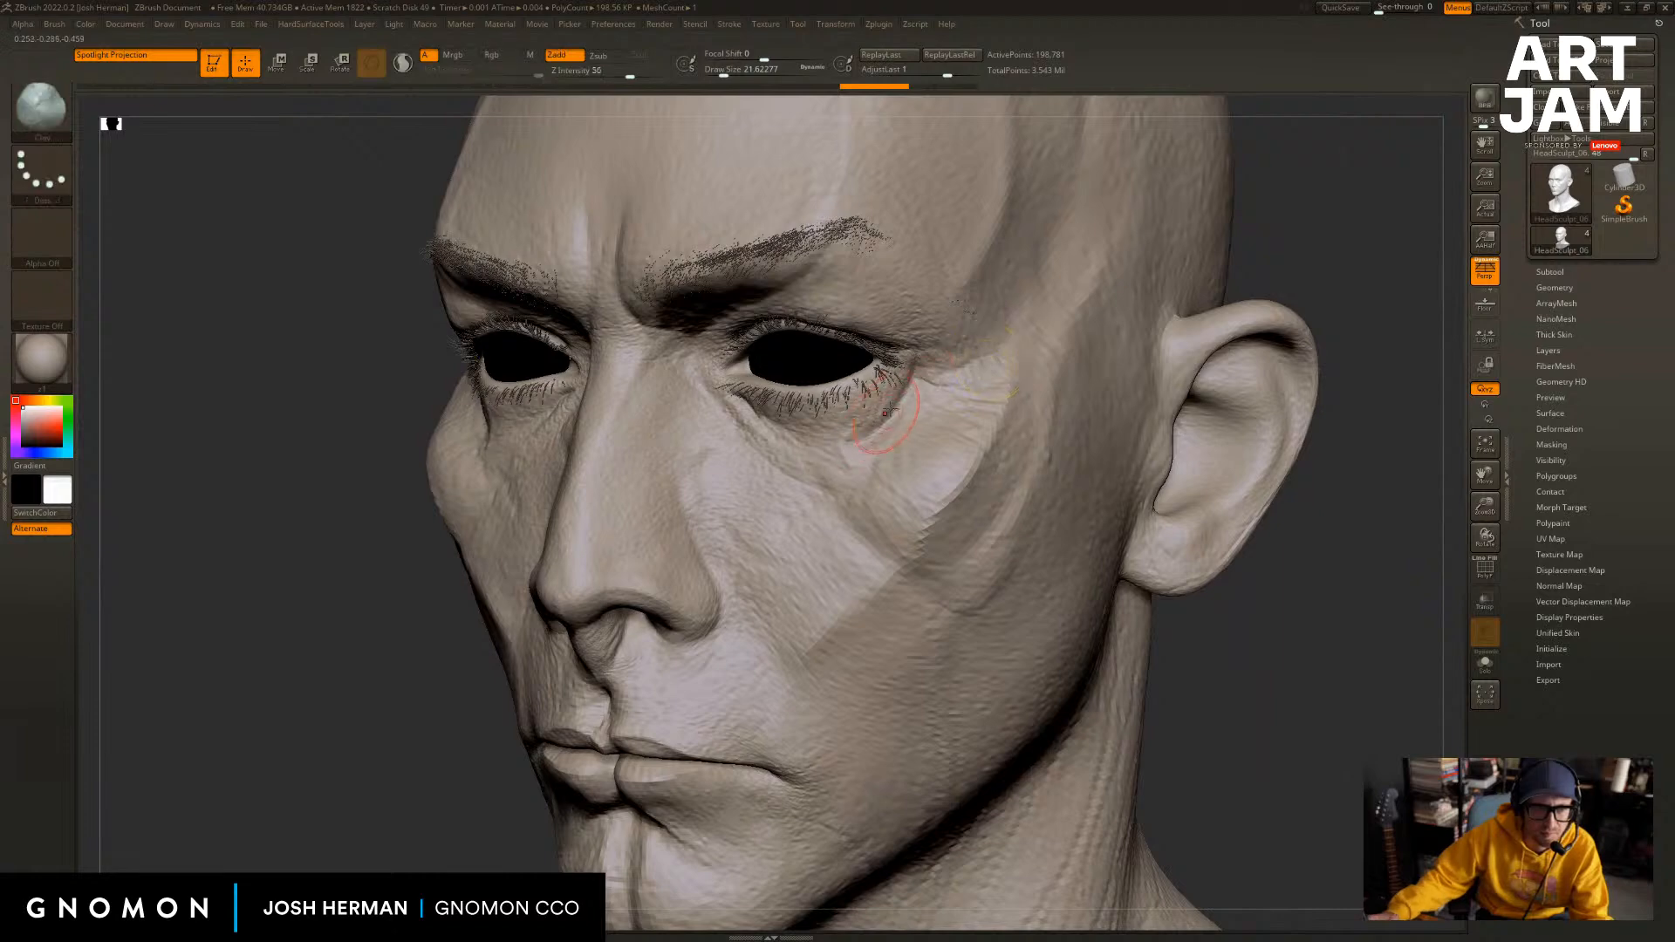
# Reduce the draw size to about 12.9 and build up the outer corner of the lower eyelid with Clay.
pyautogui.press('s')
pyautogui.click(896, 408)
pyautogui.hotkey('ctrl', 'z')
pyautogui.hotkey('ctrl', 'shift', 'z')
pyautogui.hotkey('ctrl', 'shift', 'z')
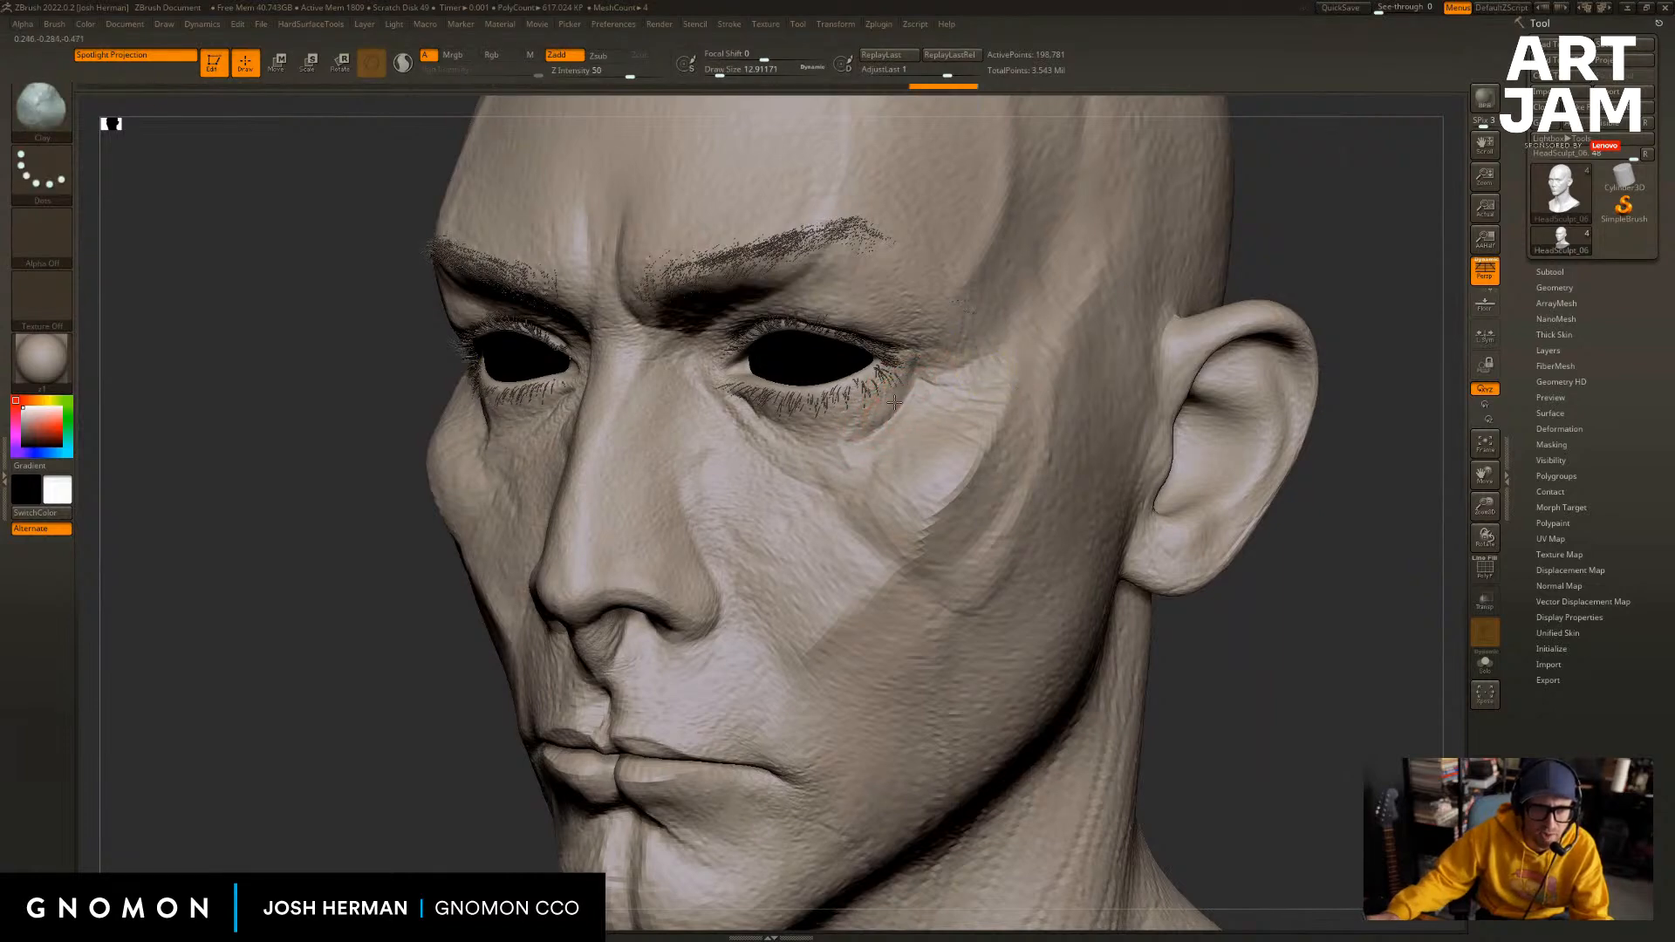
pyautogui.moveTo(1328, 275); pyautogui.dragTo(942, 373)
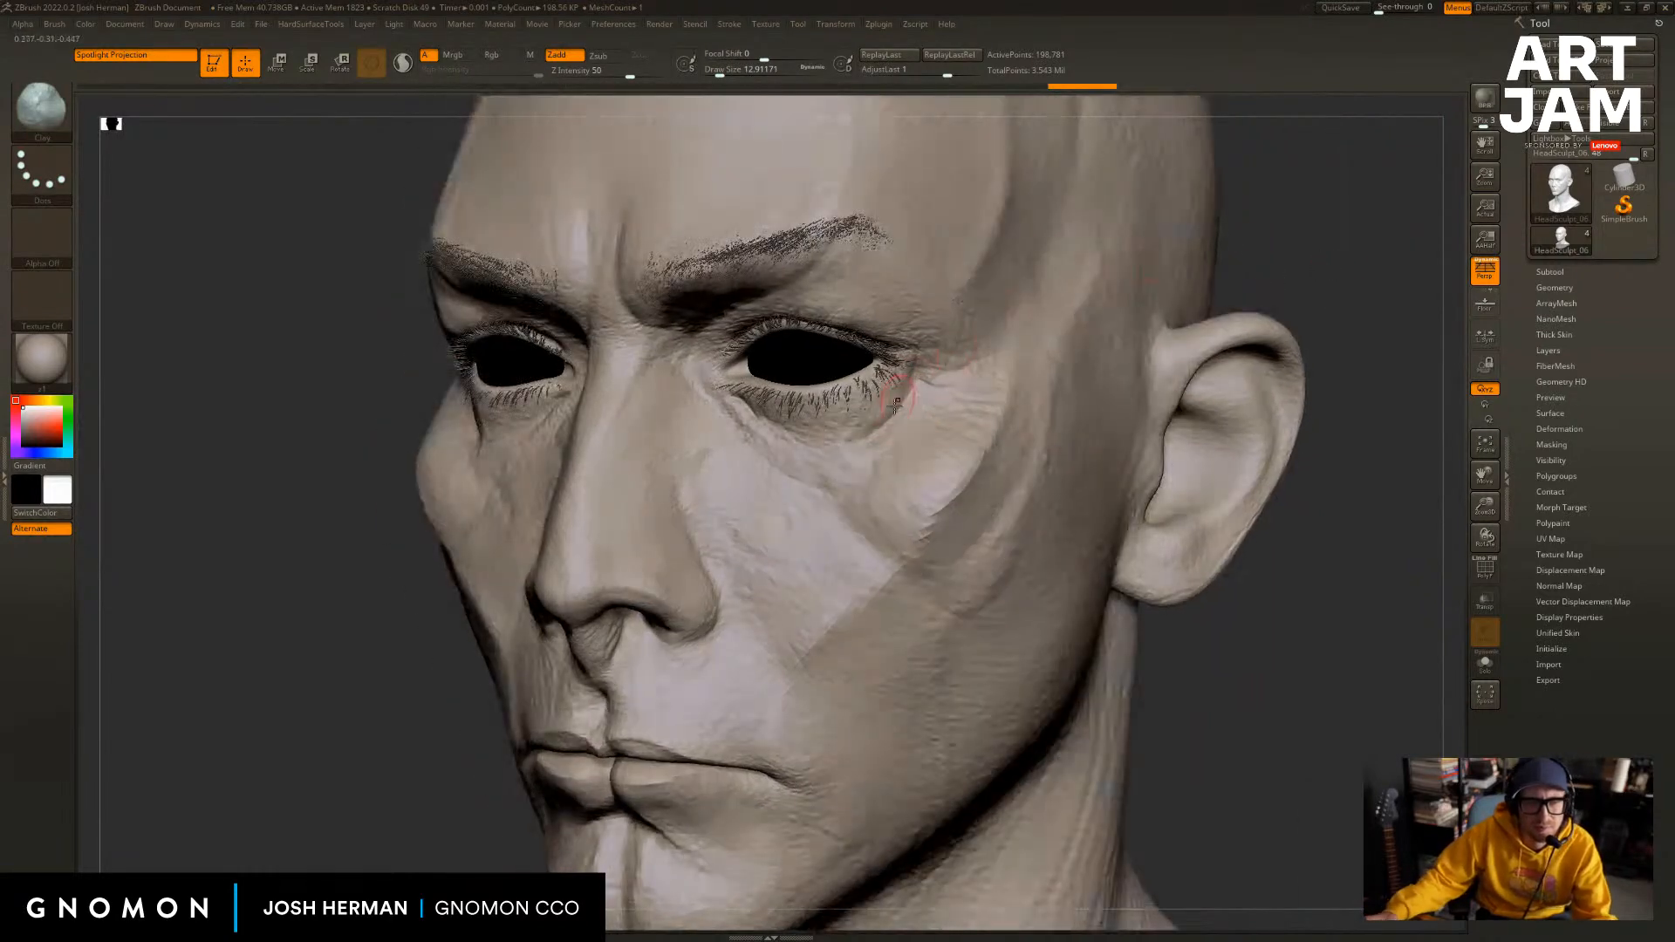
pyautogui.moveTo(912, 387); pyautogui.dragTo(894, 402)
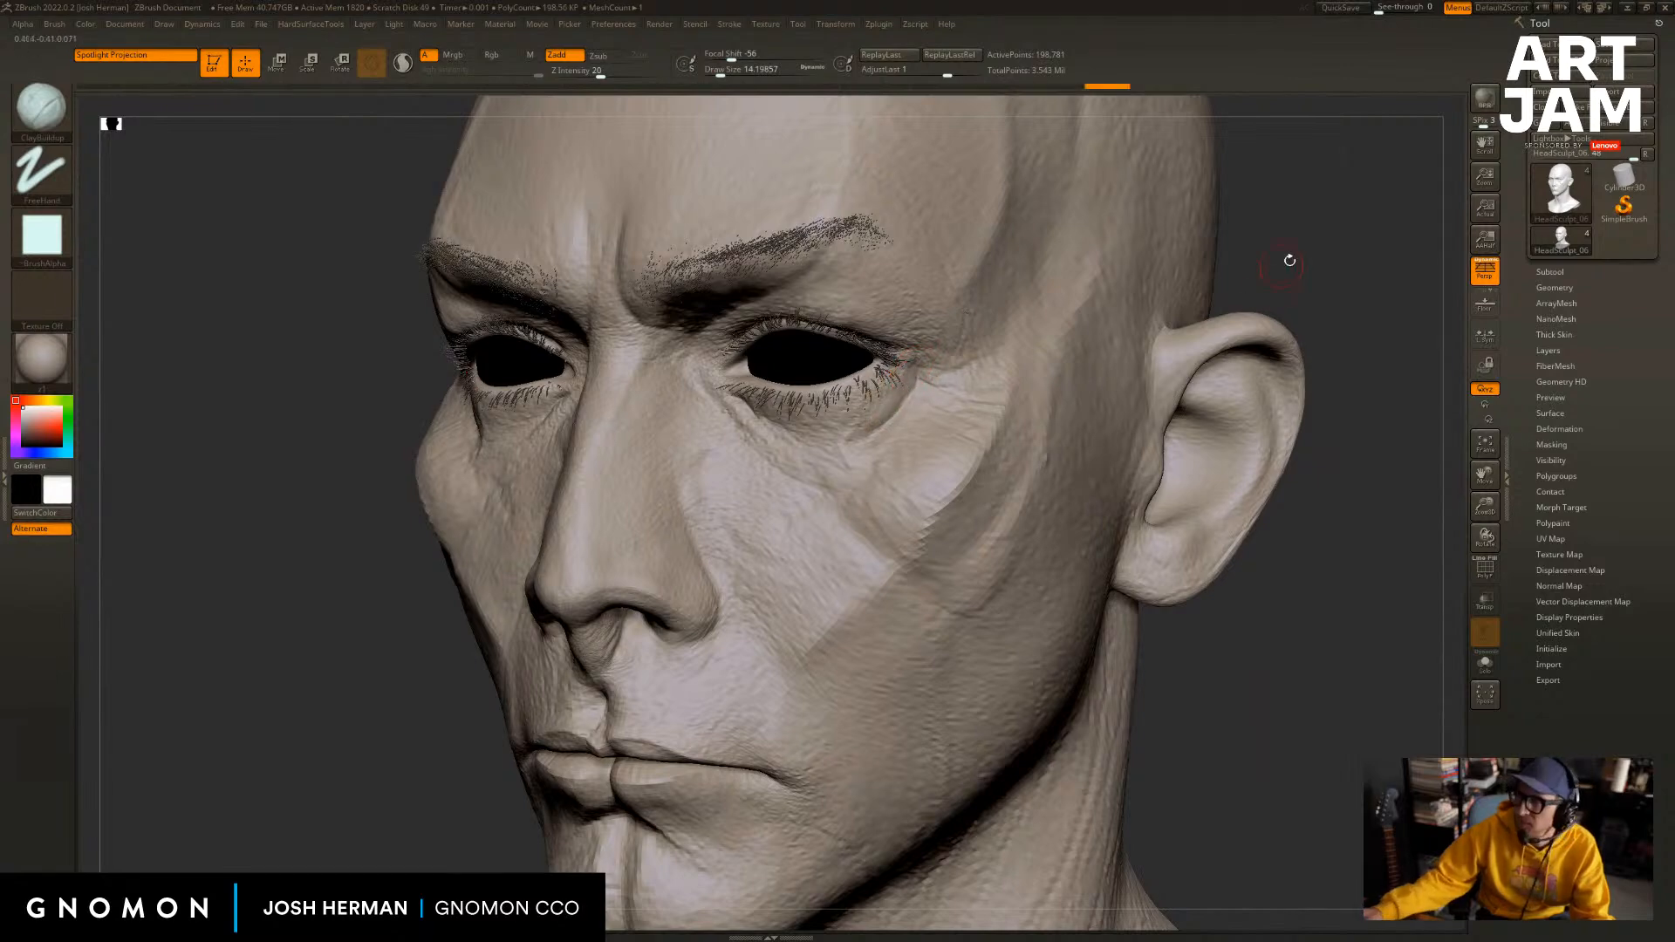
# Refine the fold under the outer eye corner with the ClayBuildup brush at a draw size of about 6.6.
pyautogui.moveTo(1289, 262)
pyautogui.mouseDown()
pyautogui.moveTo(1264, 276)
pyautogui.moveTo(1278, 251)
pyautogui.moveTo(1302, 289)
pyautogui.moveTo(1222, 305)
pyautogui.mouseUp()
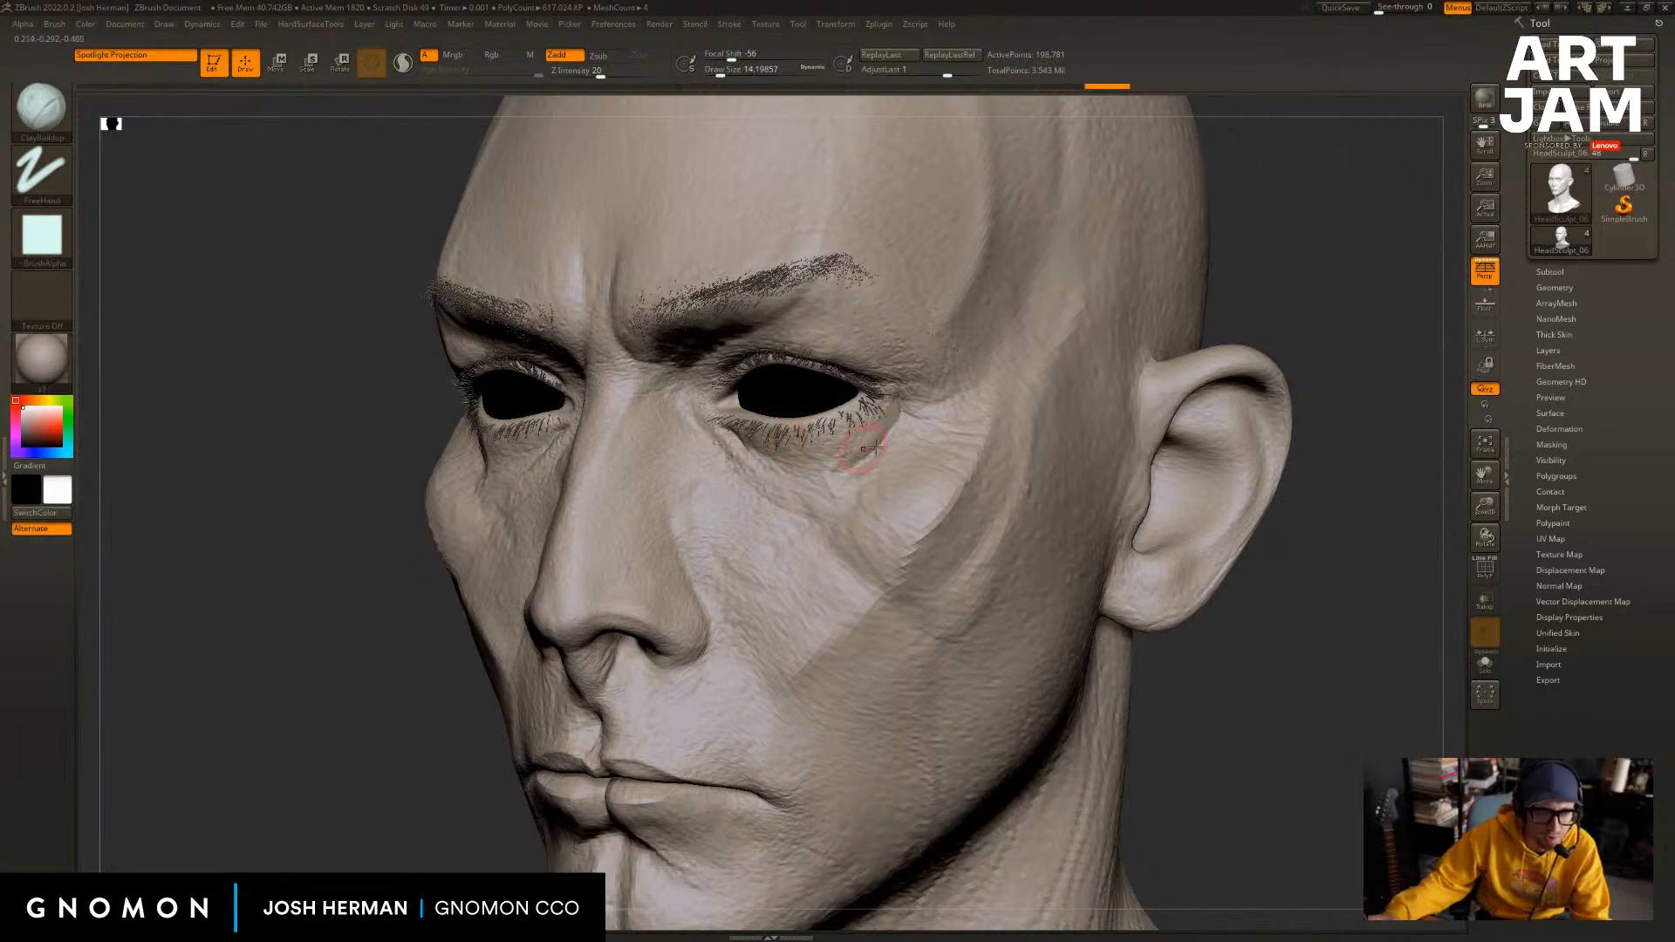
pyautogui.press(']')
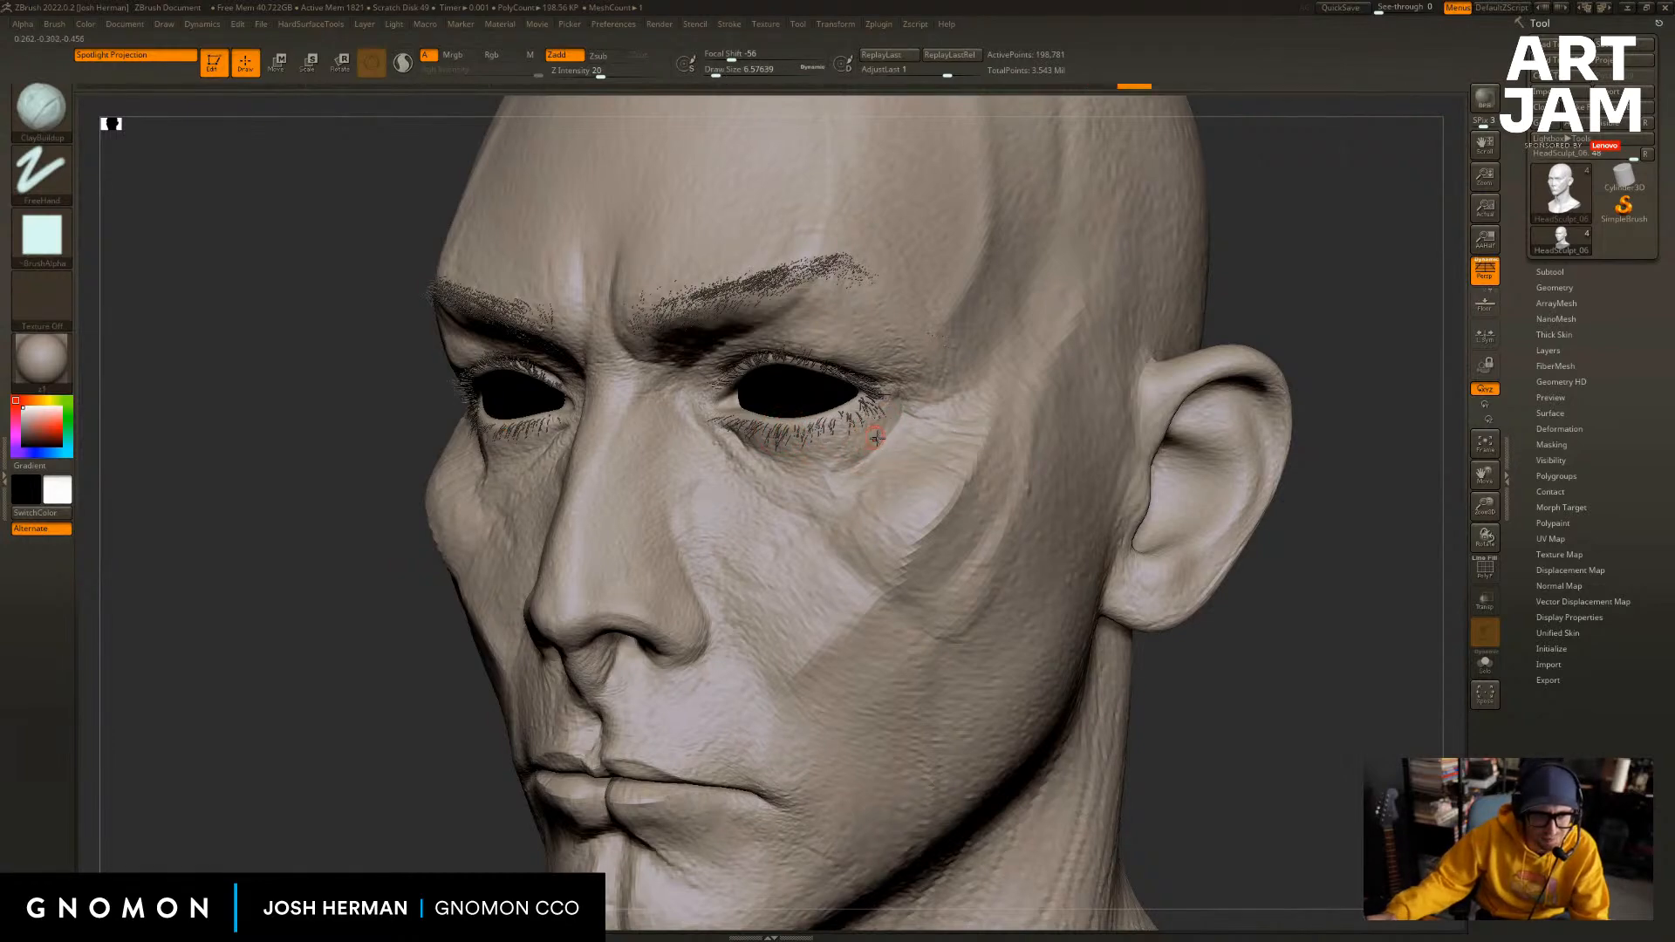
pyautogui.moveTo(1168, 310); pyautogui.dragTo(857, 455, button='right')
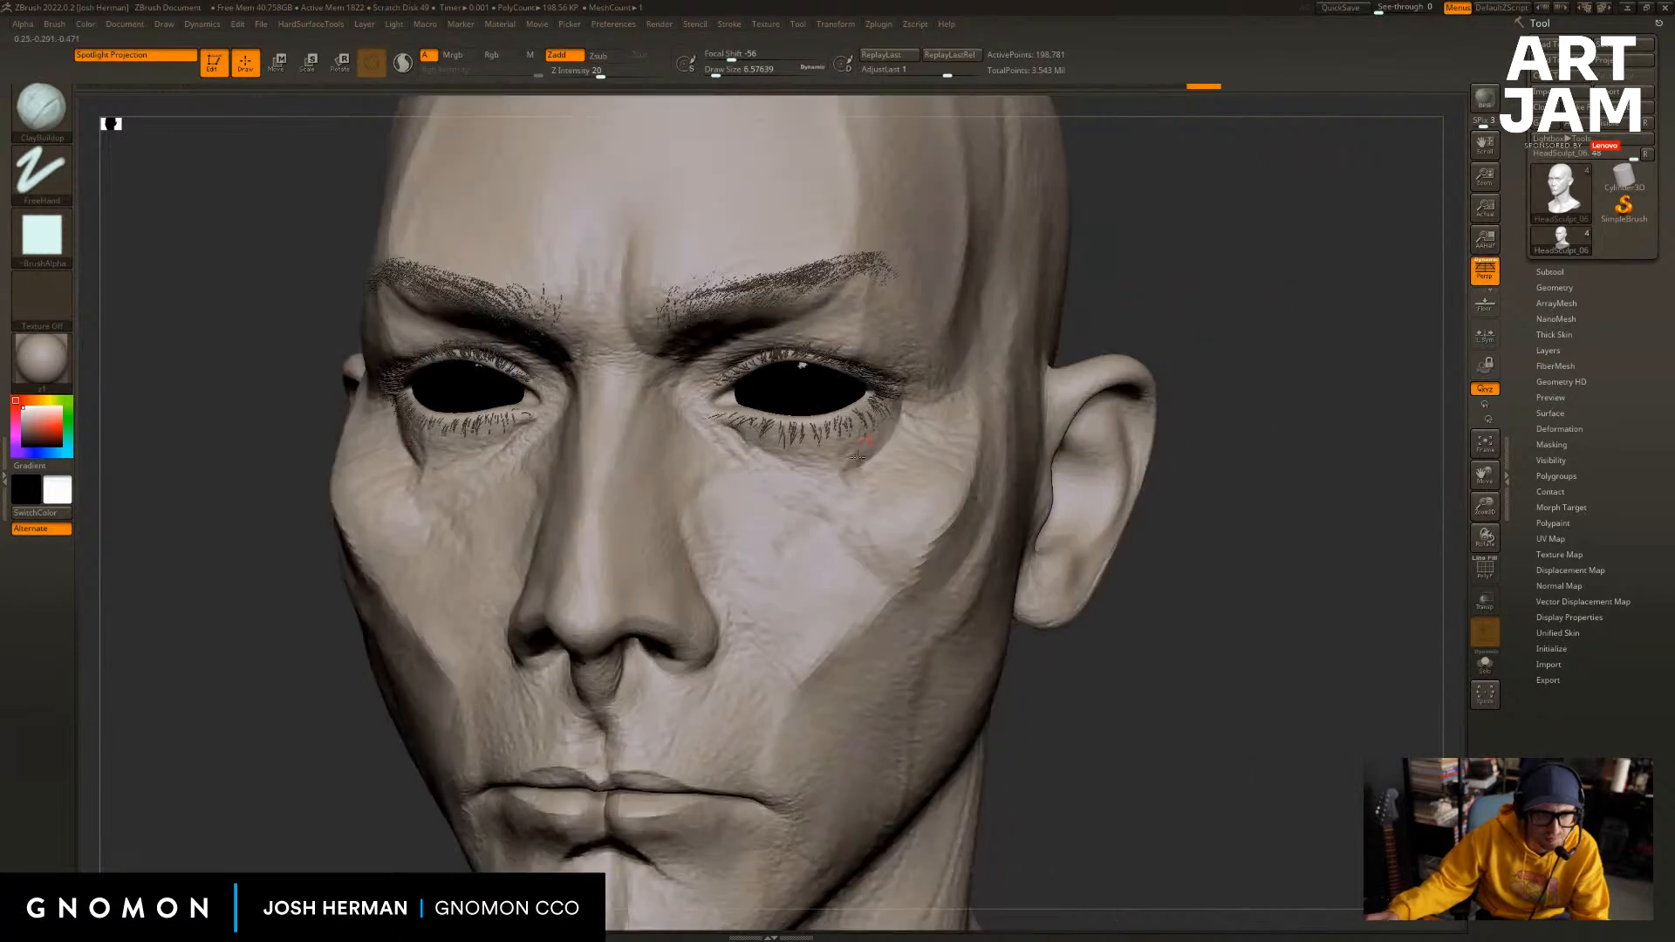
pyautogui.moveTo(853, 468); pyautogui.dragTo(835, 479)
pyautogui.moveTo(908, 436)
pyautogui.mouseDown(button='right')
pyautogui.moveTo(1221, 331)
pyautogui.moveTo(1134, 356)
pyautogui.moveTo(1167, 389)
pyautogui.moveTo(1047, 401)
pyautogui.mouseUp(button='right')
# Adjust the outer eye area with the Move brush at draw size about 26.9, working two subdivision levels lower.
pyautogui.press('b')
pyautogui.press('m')
pyautogui.press('v')
pyautogui.hotkey('shift', 'd')
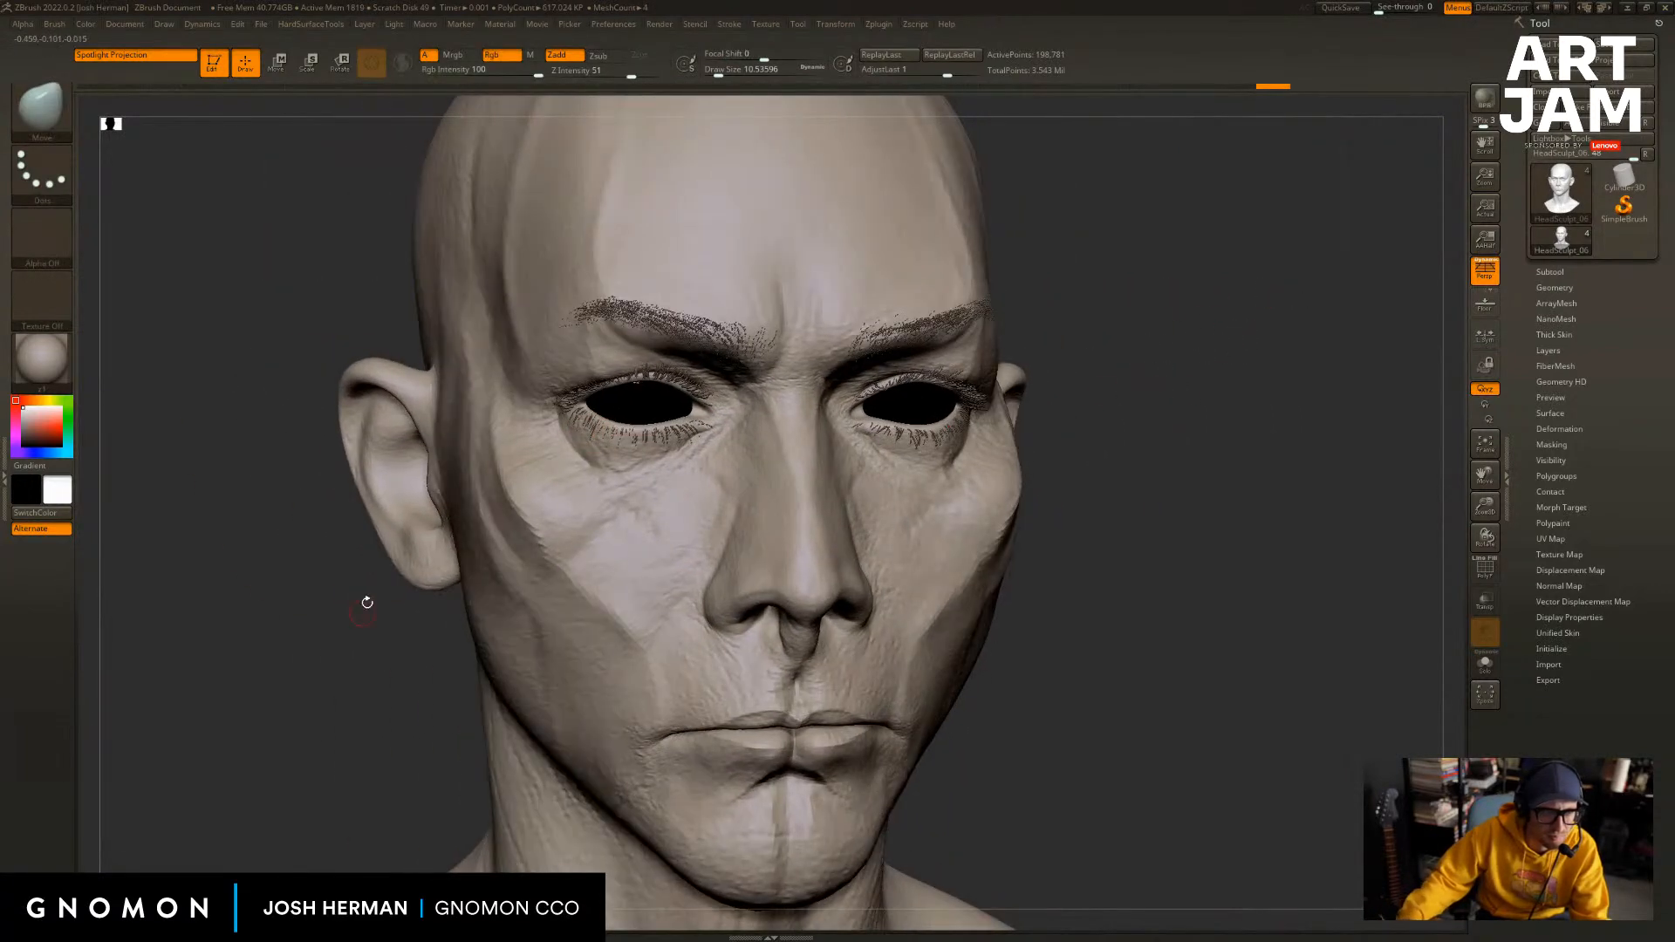
pyautogui.hotkey('shift', 'd')
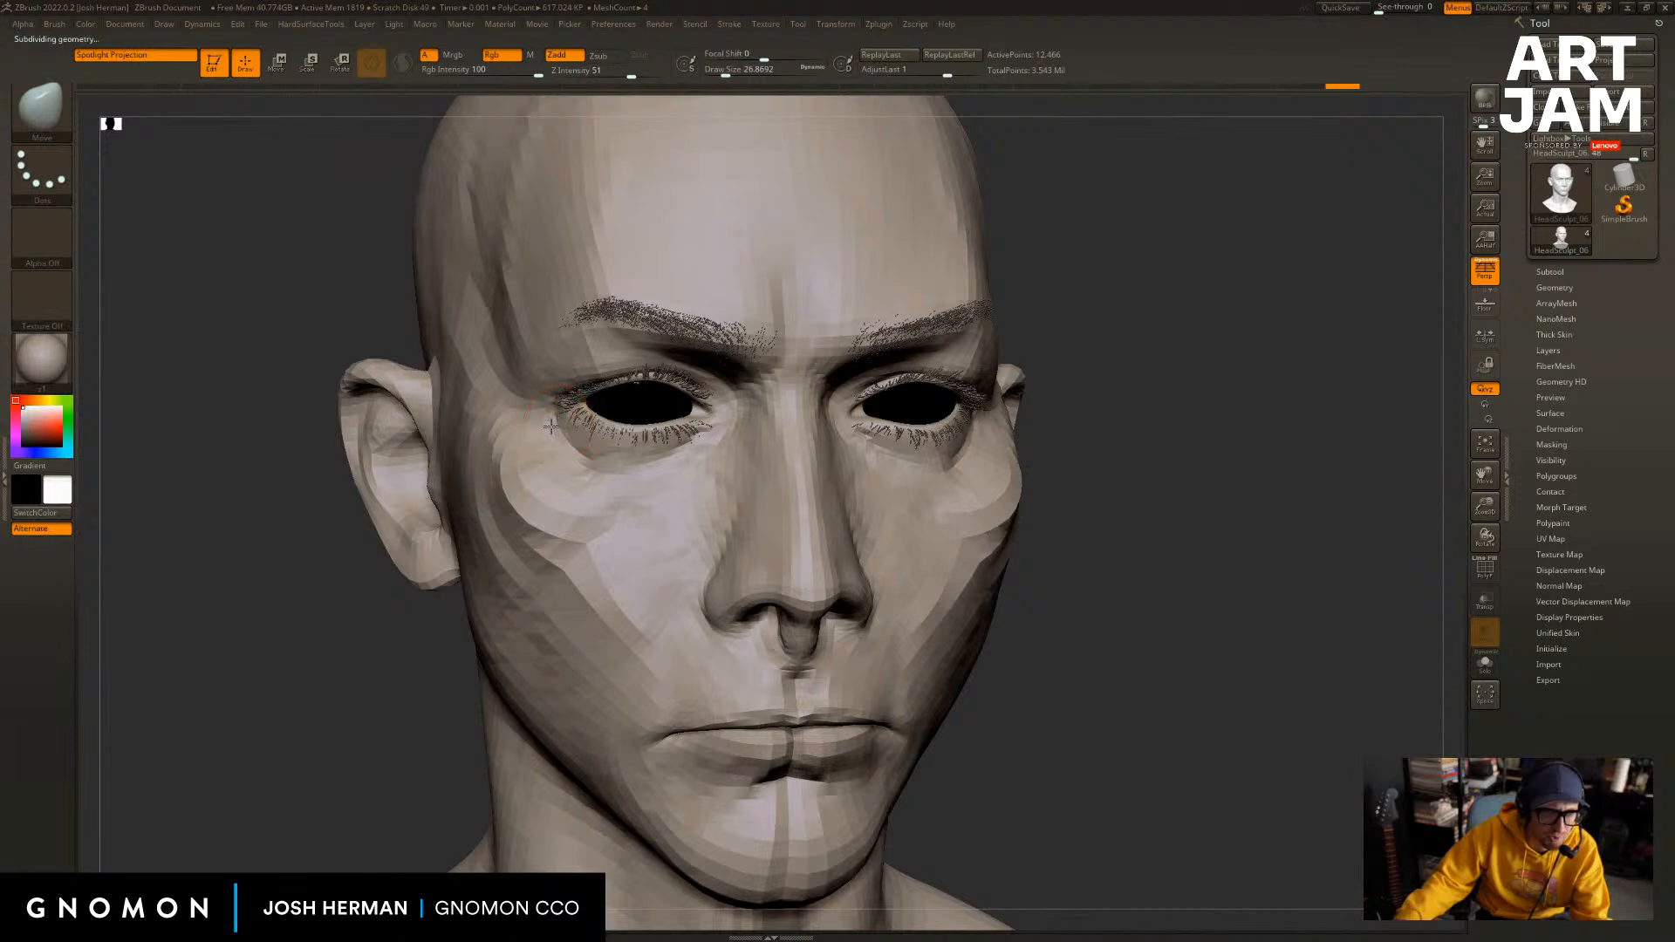
pyautogui.moveTo(1159, 376)
pyautogui.keyDown('shift'); pyautogui.mouseDown(button='right')
pyautogui.moveTo(1189, 371)
pyautogui.moveTo(1065, 412)
pyautogui.mouseUp(button='right'); pyautogui.keyUp('shift')
pyautogui.press('d')
pyautogui.press('d')
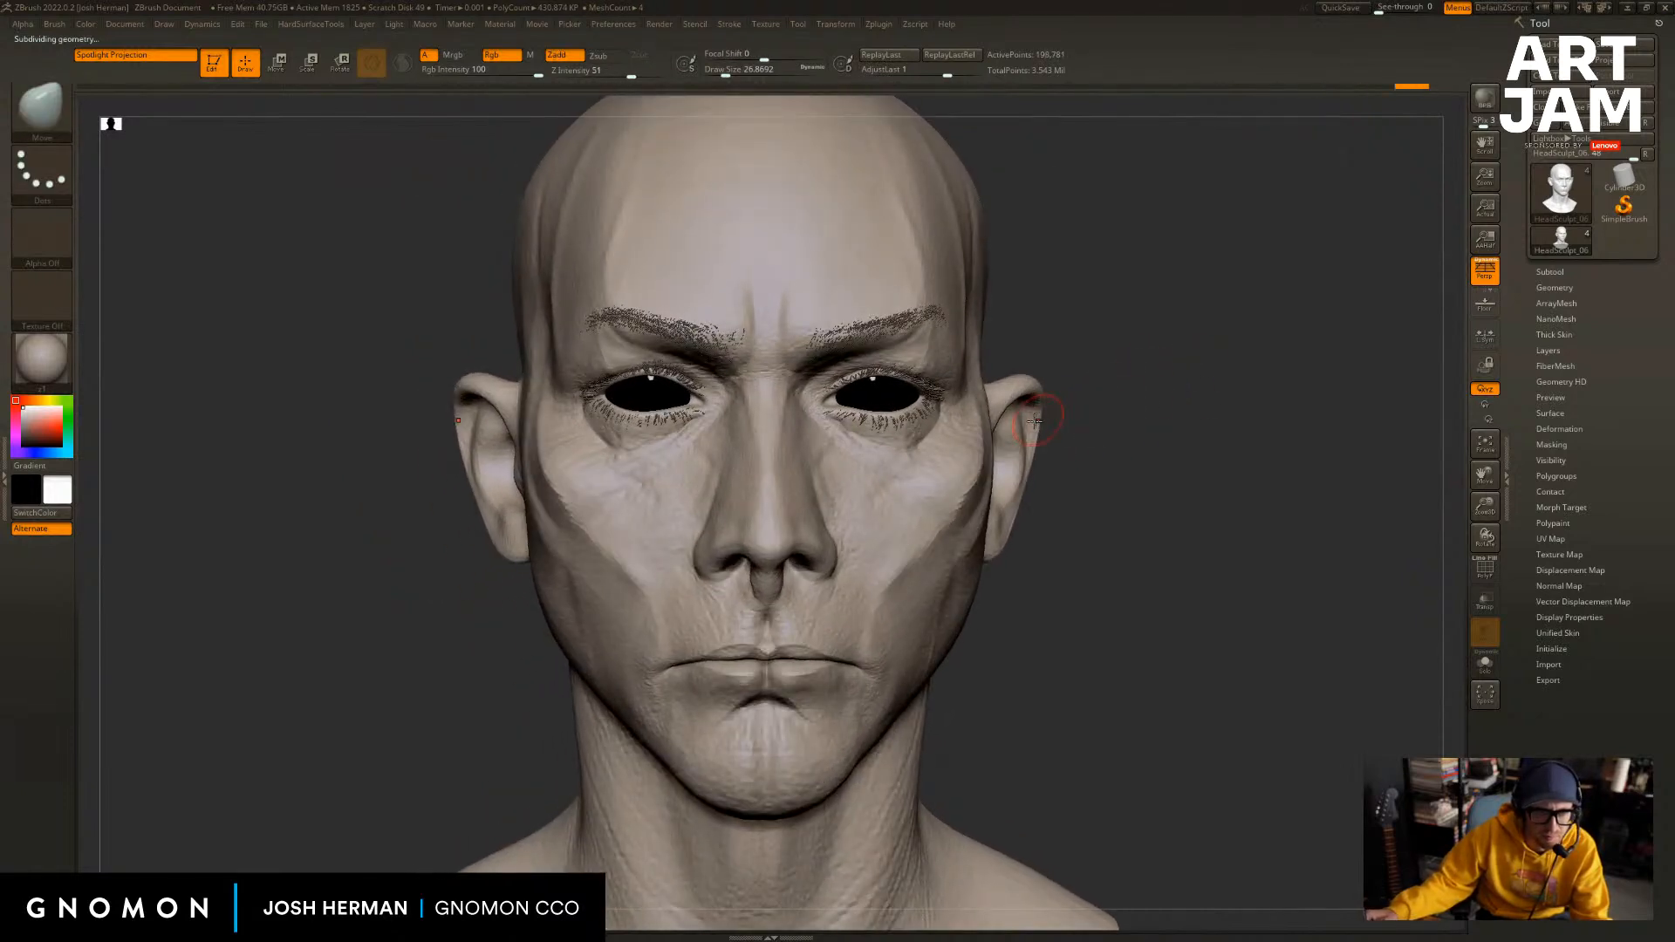
# Examine the reworked eye area and face from front and three-quarter views at the highest subdivision level.
pyautogui.keyDown('ctrl'); pyautogui.moveTo(1148, 371); pyautogui.dragTo(1090, 393, button='right'); pyautogui.keyUp('ctrl')
pyautogui.moveTo(376, 618); pyautogui.dragTo(438, 617, button='right')
pyautogui.moveTo(481, 559); pyautogui.dragTo(654, 477, button='right')
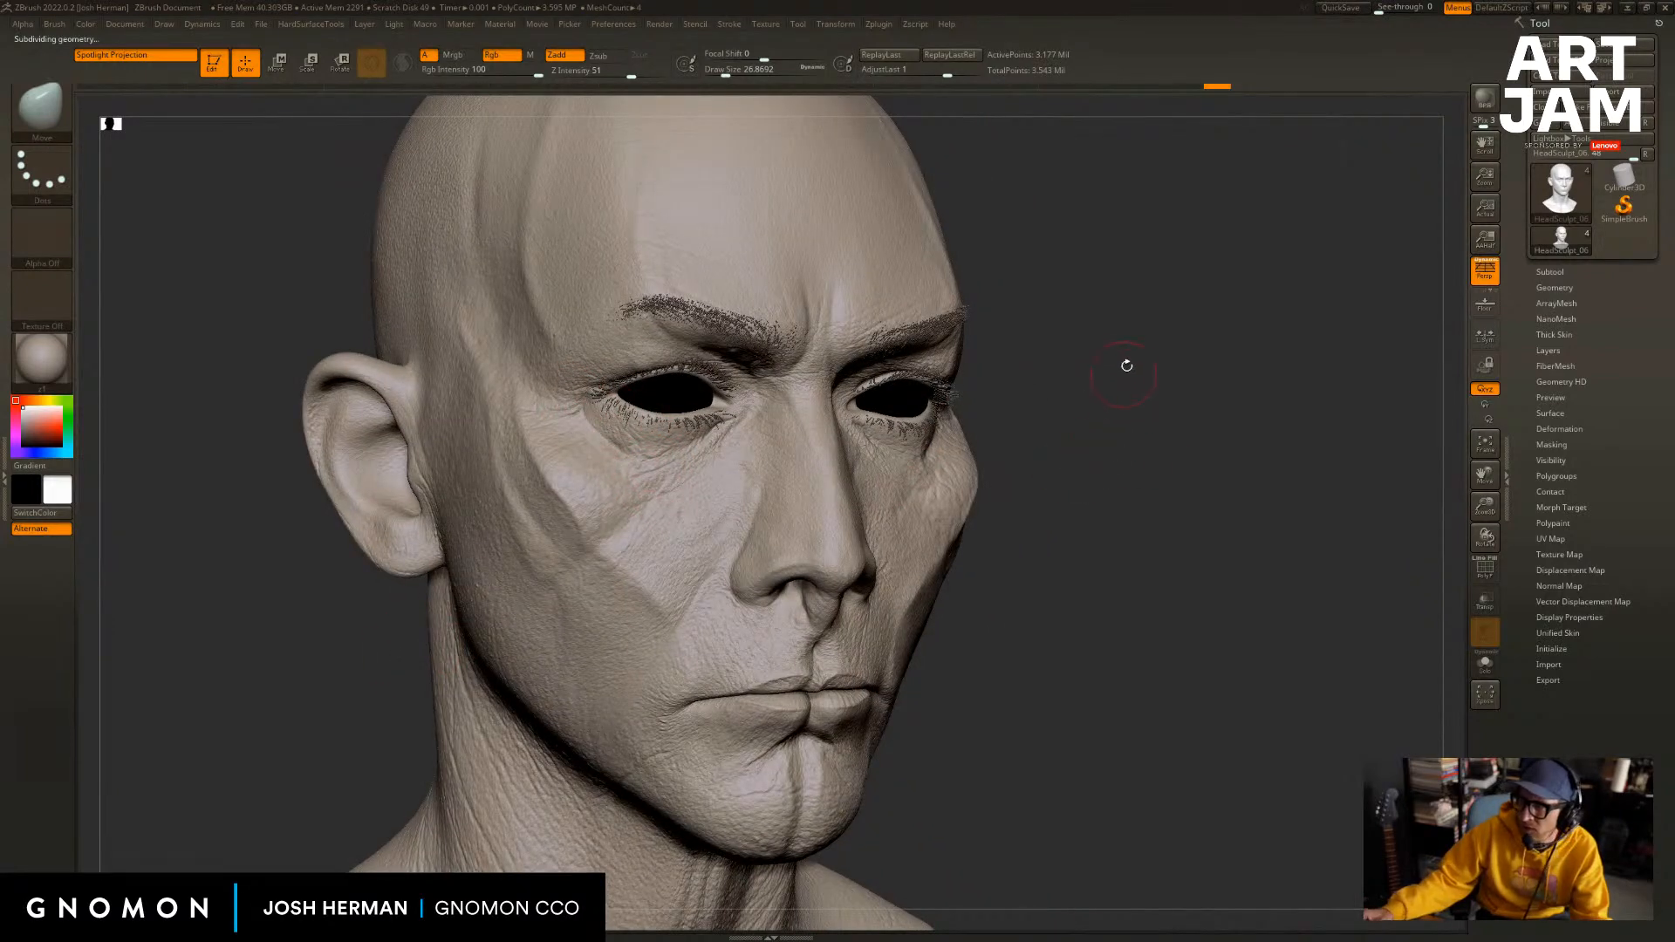
pyautogui.keyDown('alt'); pyautogui.moveTo(1126, 366); pyautogui.dragTo(1132, 326, button='right'); pyautogui.keyUp('alt')
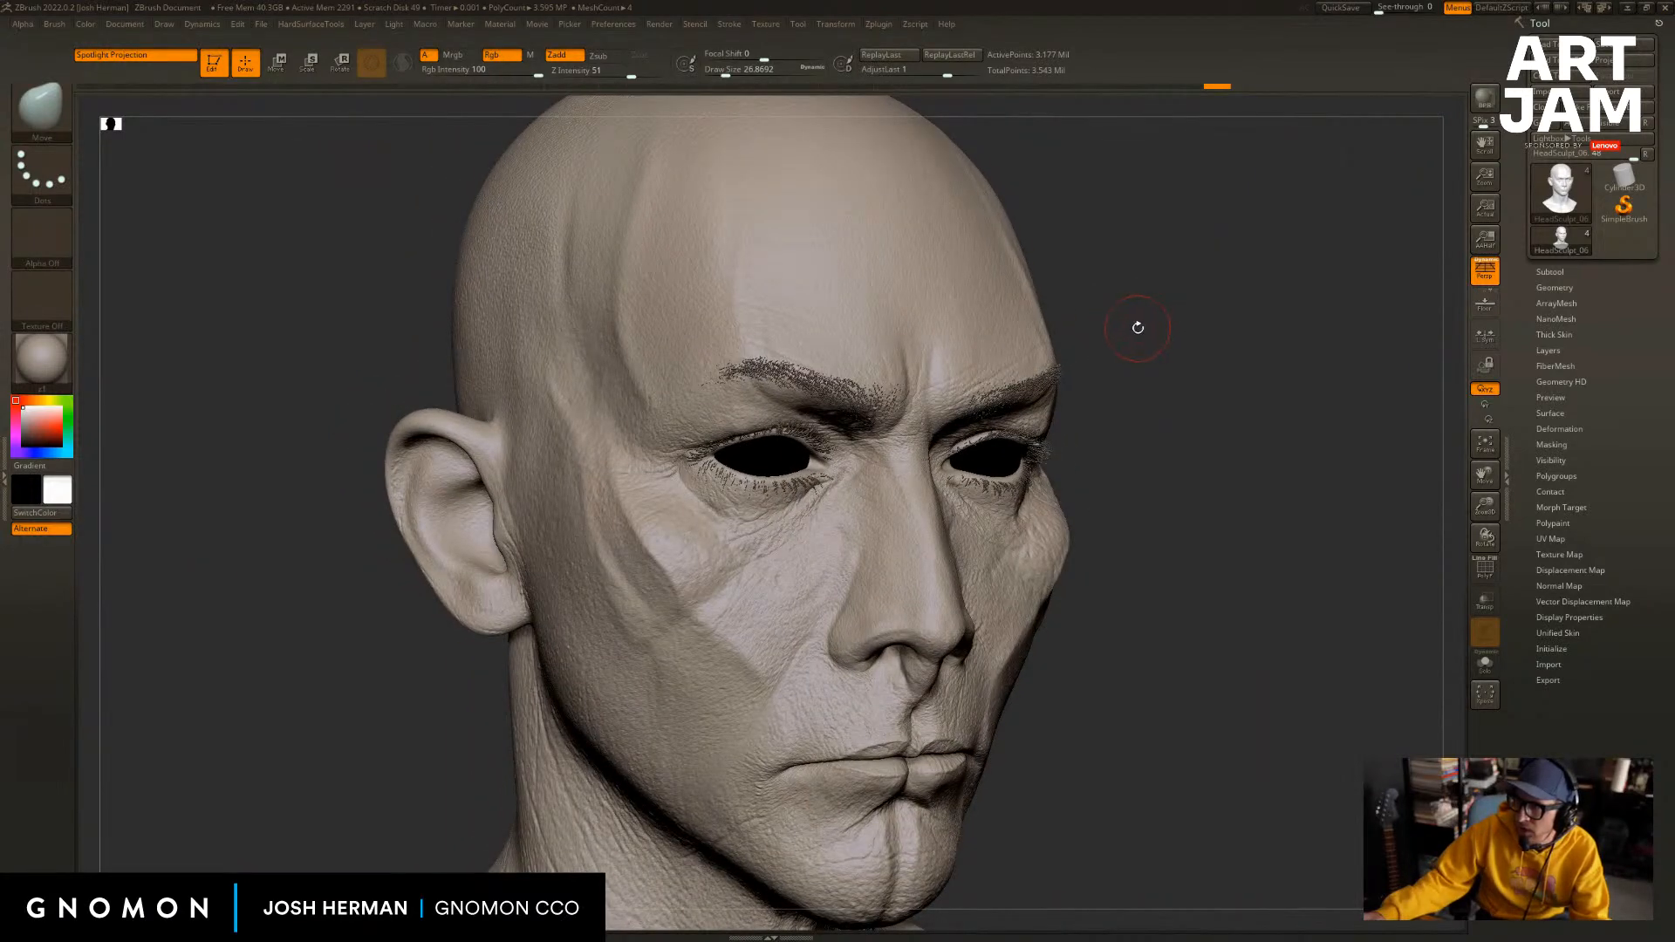
pyautogui.moveTo(1137, 321); pyautogui.dragTo(1141, 337, button='right')
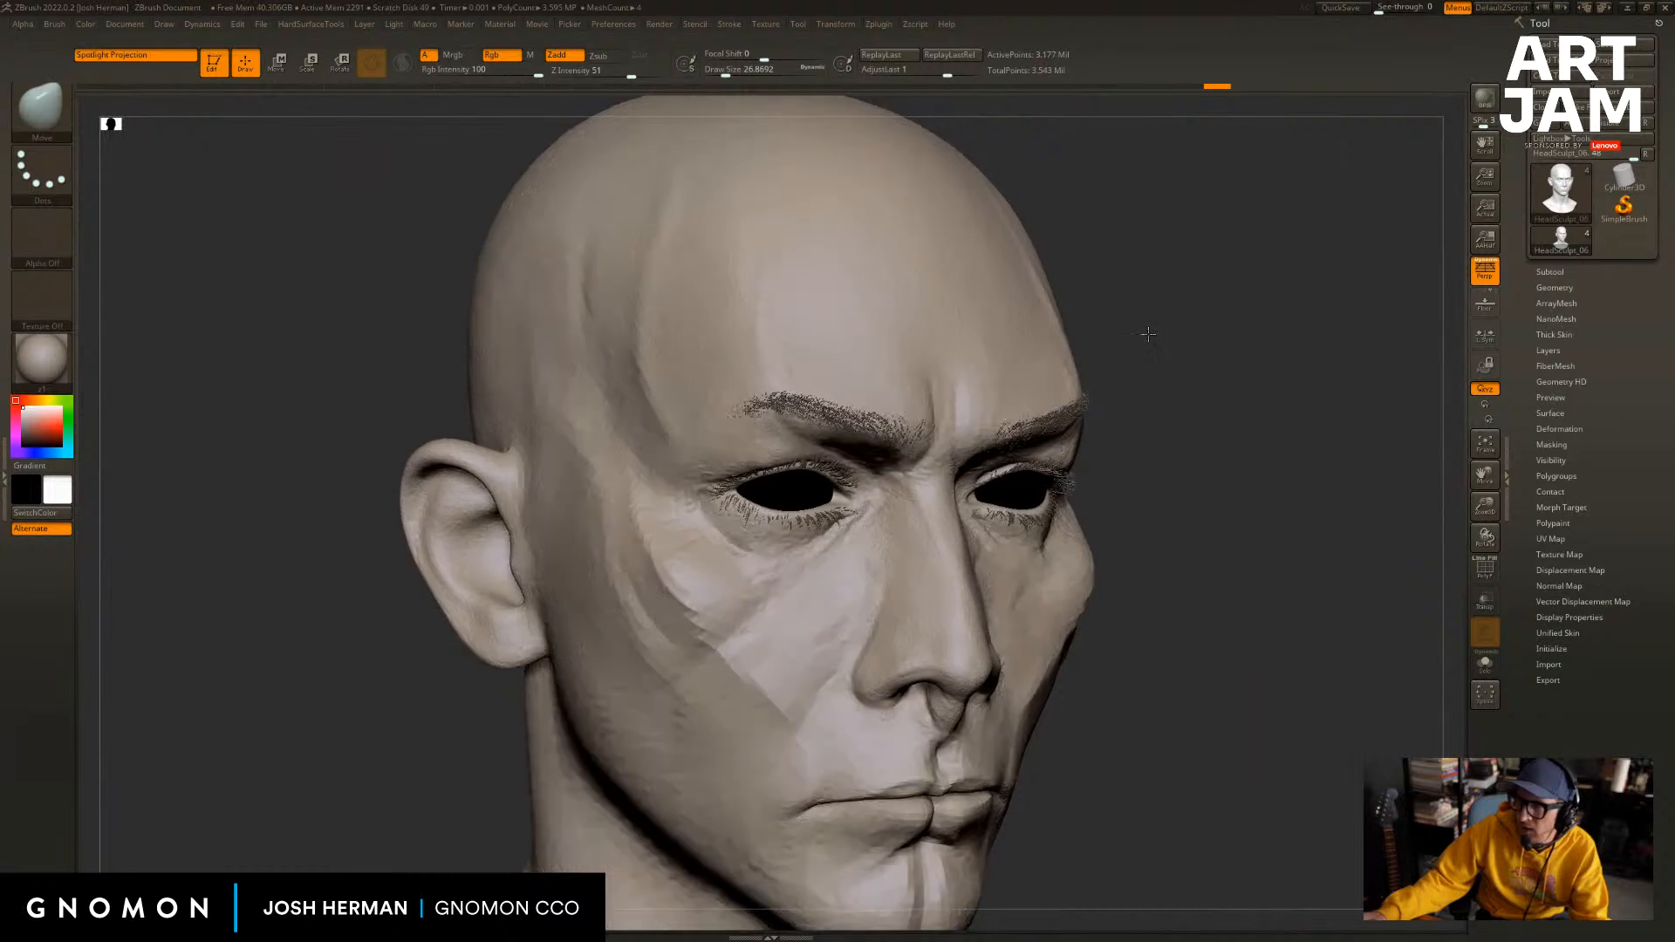
pyautogui.keyDown('alt'); pyautogui.moveTo(367, 721); pyautogui.dragTo(463, 580, button='right'); pyautogui.keyUp('alt')
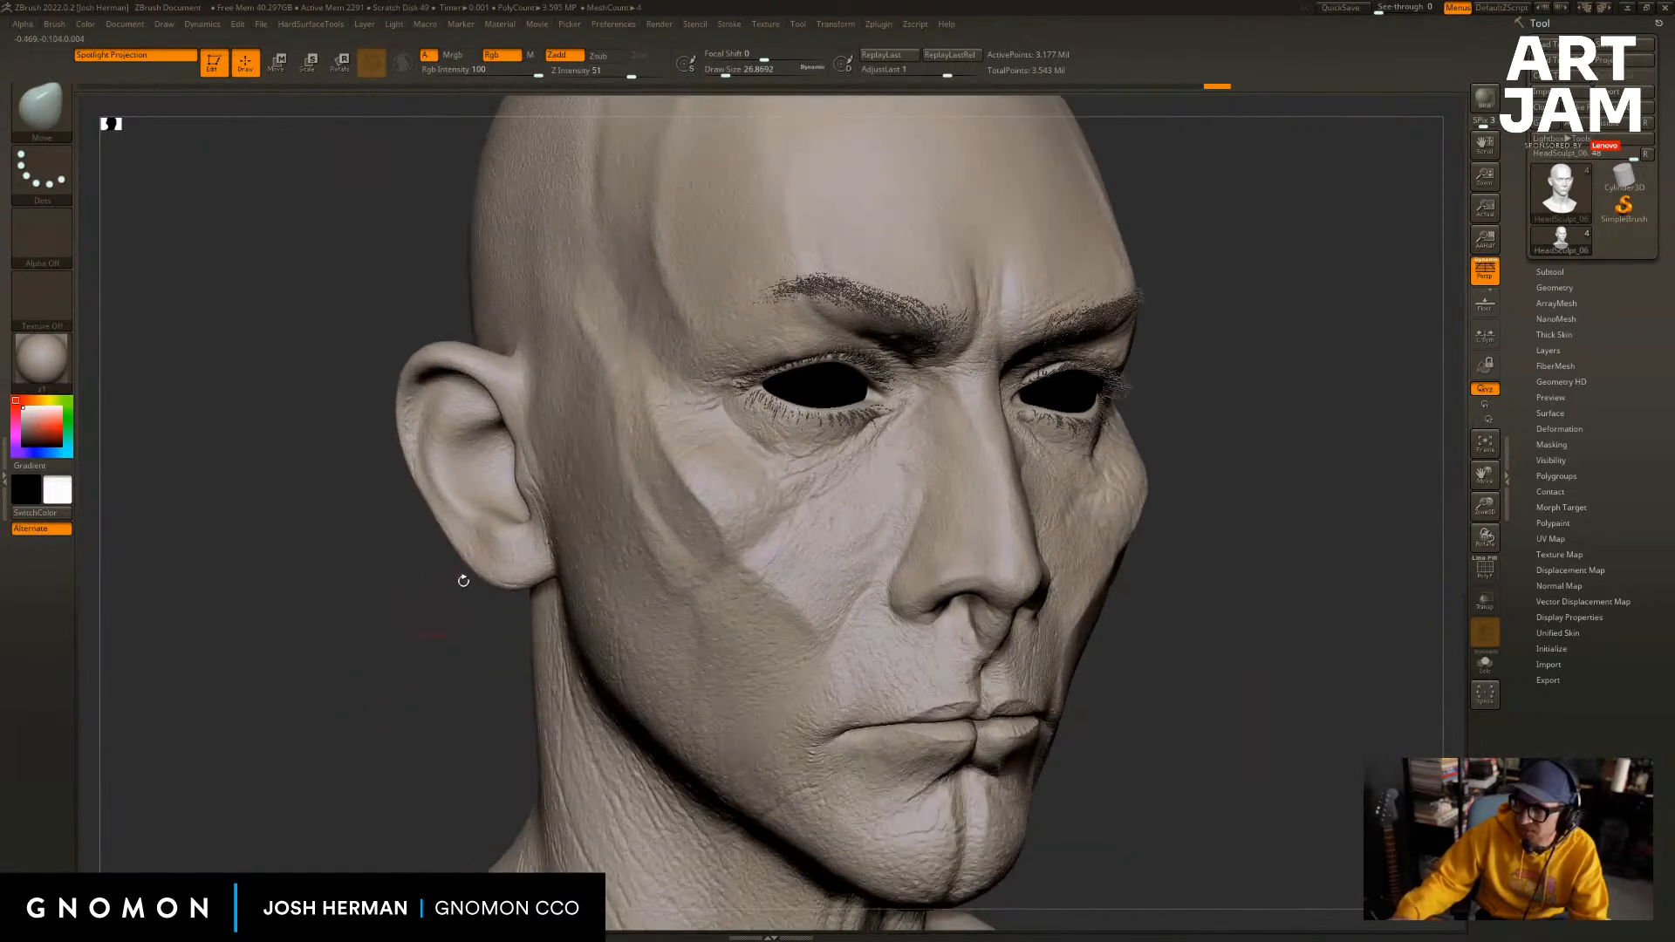
# Lower the head mesh by two subdivision levels and switch back to the Clay brush.
pyautogui.hotkey('shift', 'd')
pyautogui.hotkey('shift', 'd')
pyautogui.press('b')
pyautogui.press('c')
pyautogui.press('l')
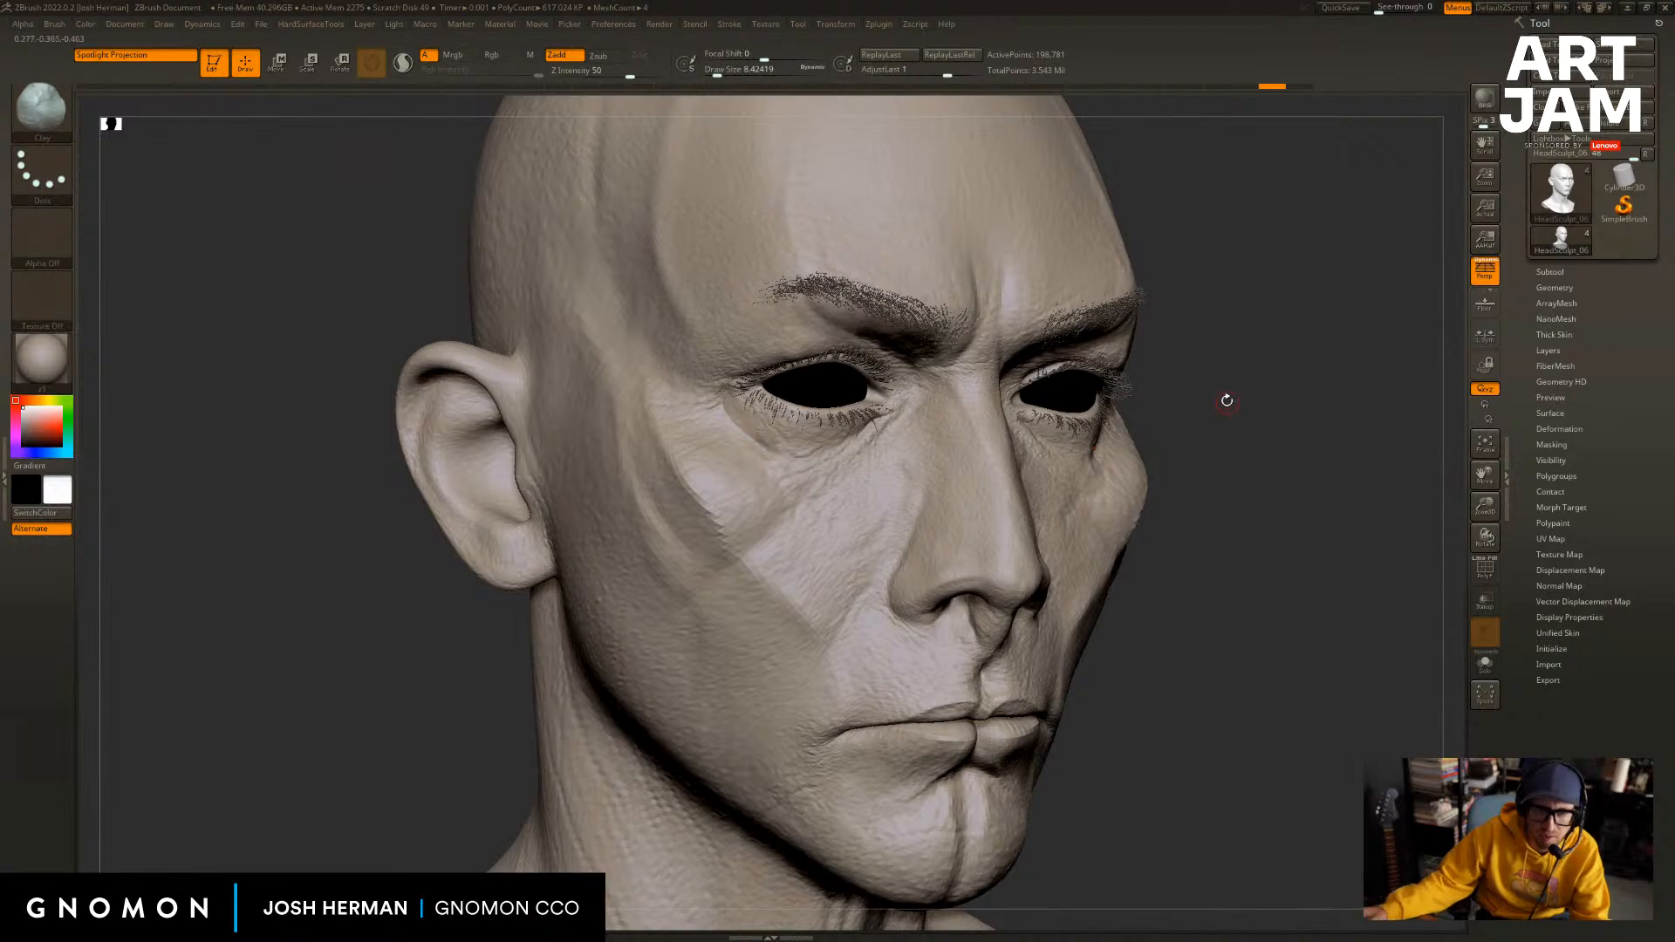
# Build up the area beneath the outer eye corner with the Clay brush at draw sizes of about 10.5 and 7.5.
pyautogui.moveTo(1227, 396)
pyautogui.mouseDown()
pyautogui.moveTo(1353, 381)
pyautogui.moveTo(1134, 410)
pyautogui.mouseUp()
pyautogui.press('s')
pyautogui.moveTo(927, 476); pyautogui.dragTo(929, 476)
pyautogui.moveTo(1230, 381); pyautogui.dragTo(1136, 375)
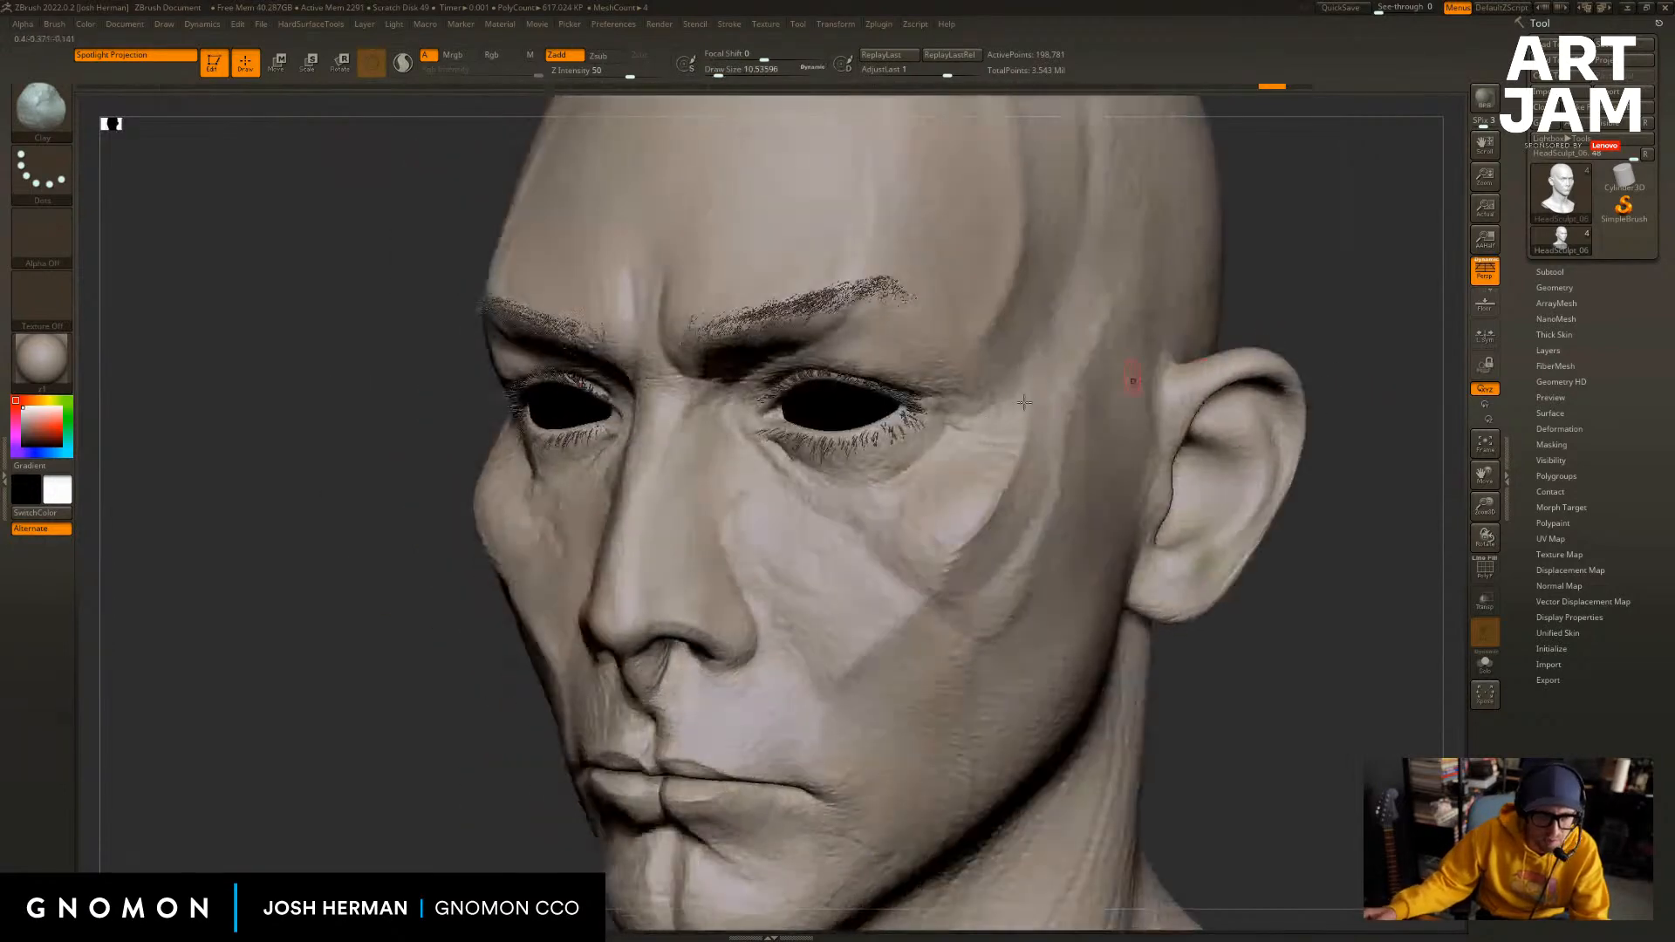
pyautogui.press('s')
pyautogui.moveTo(909, 472); pyautogui.dragTo(911, 465)
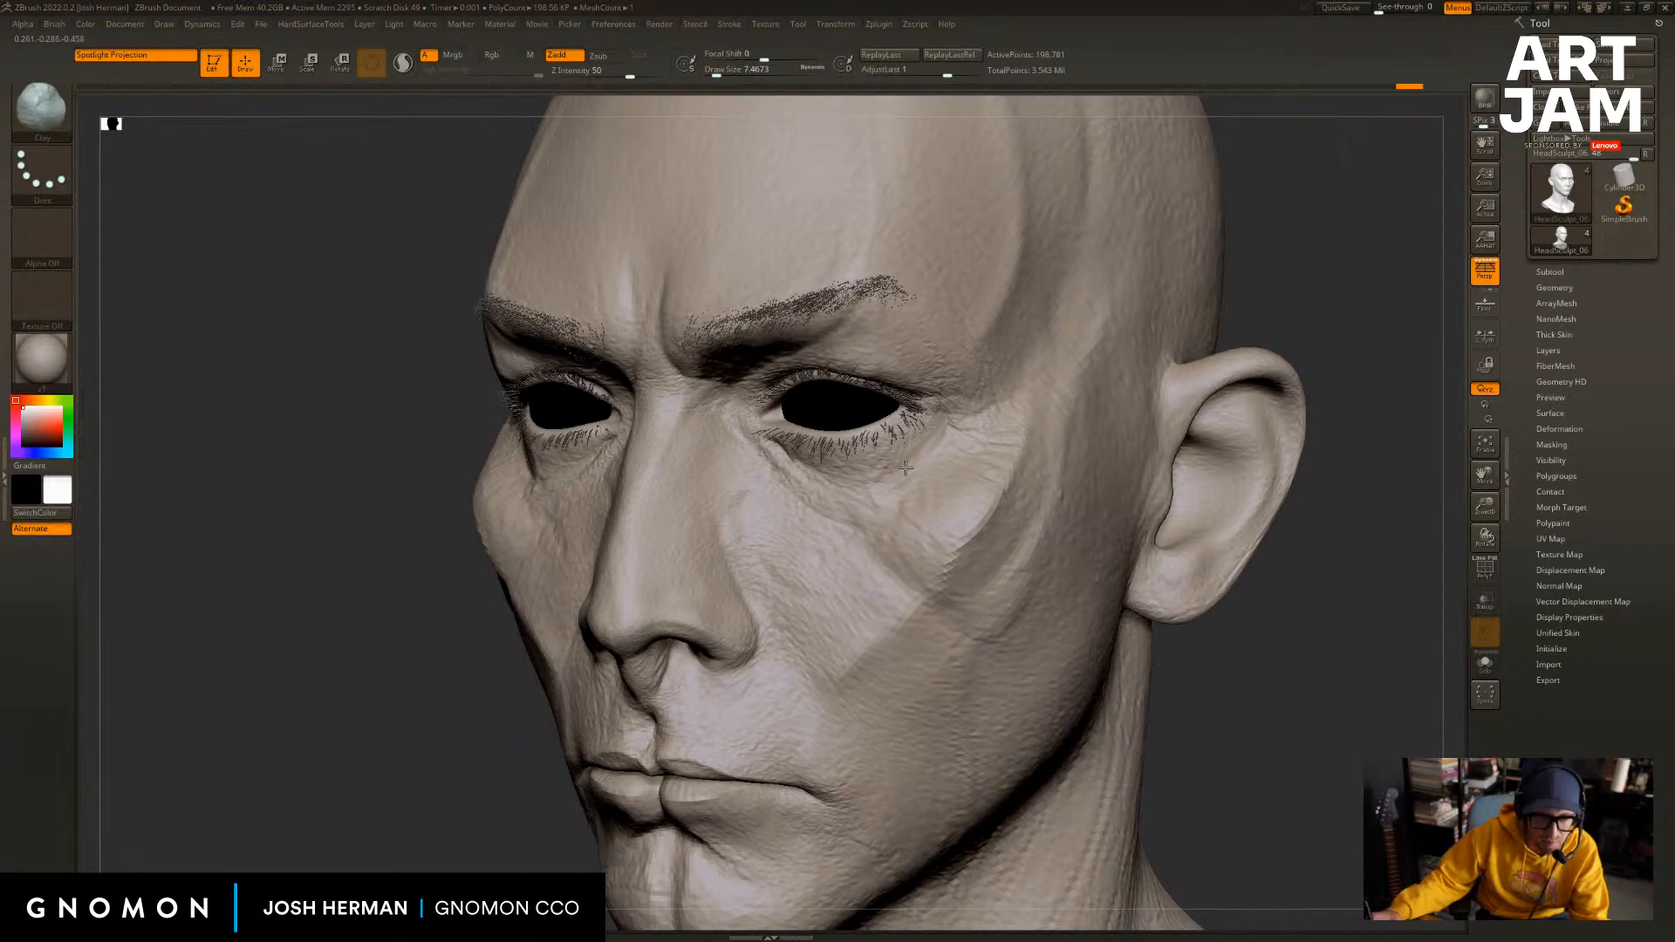
# Switch to the ClayBuildup brush at a draw size of about 14.2 and shape the folds beside the outer eye corner.
pyautogui.moveTo(1320, 322); pyautogui.dragTo(1252, 325)
pyautogui.press('s')
pyautogui.press('b')
pyautogui.press('c')
pyautogui.press('b')
pyautogui.press('s')
pyautogui.moveTo(934, 438); pyautogui.dragTo(940, 431)
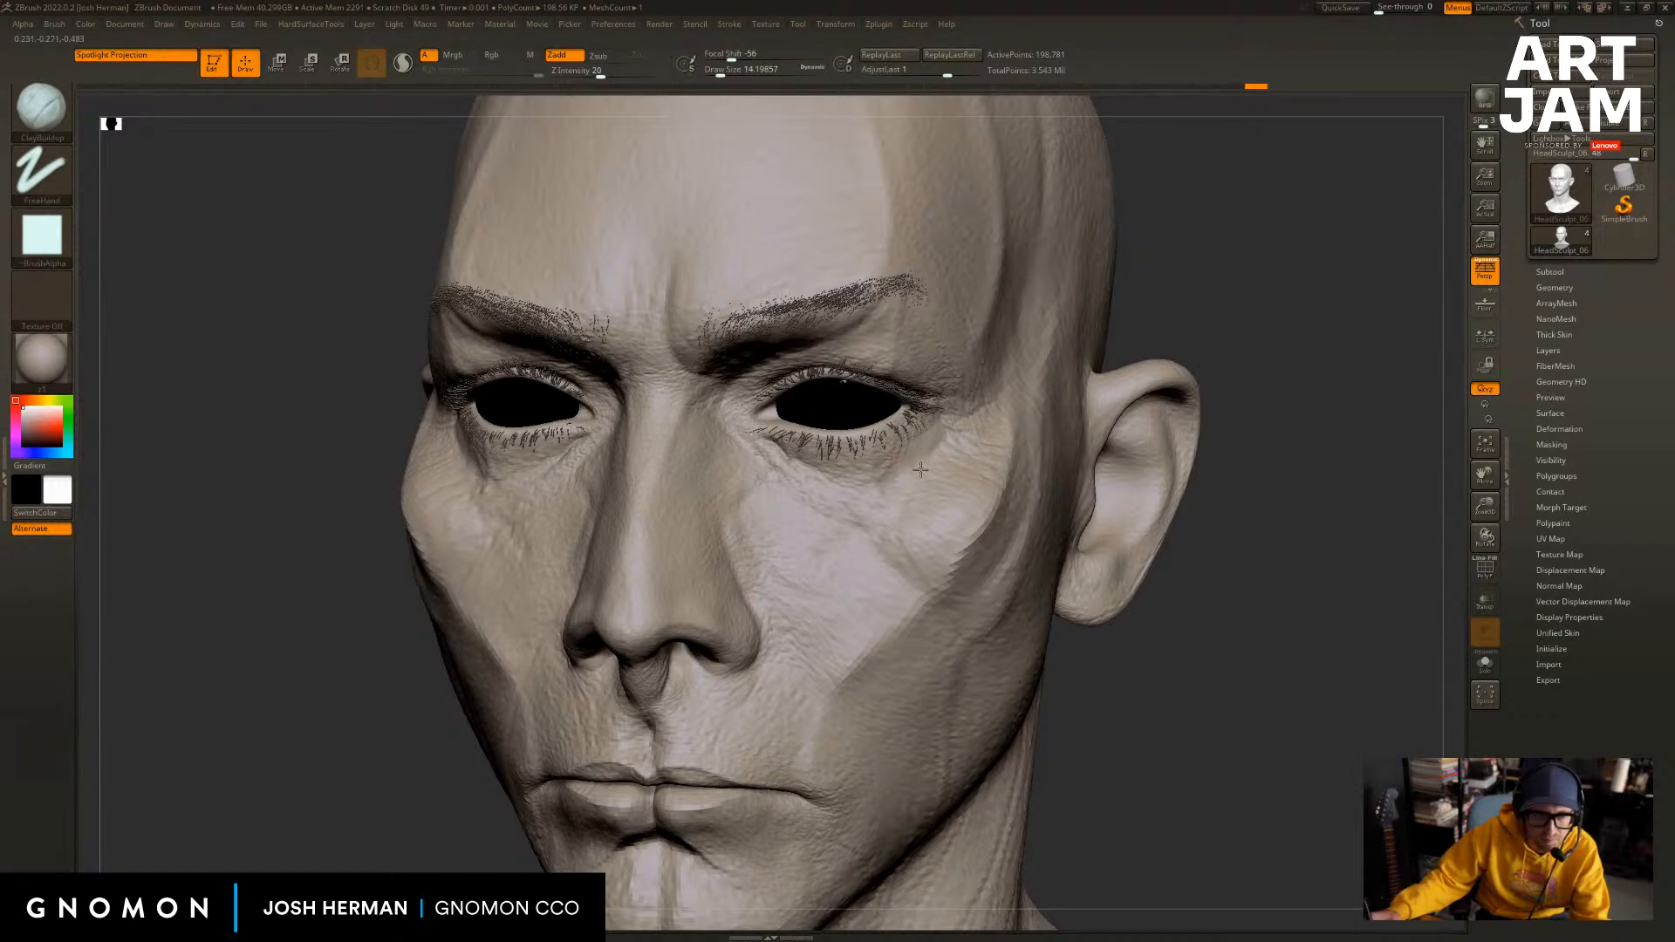
pyautogui.moveTo(1241, 329)
pyautogui.keyDown('shift'); pyautogui.mouseDown()
pyautogui.moveTo(1295, 332)
pyautogui.moveTo(1174, 358)
pyautogui.mouseUp(); pyautogui.keyUp('shift')
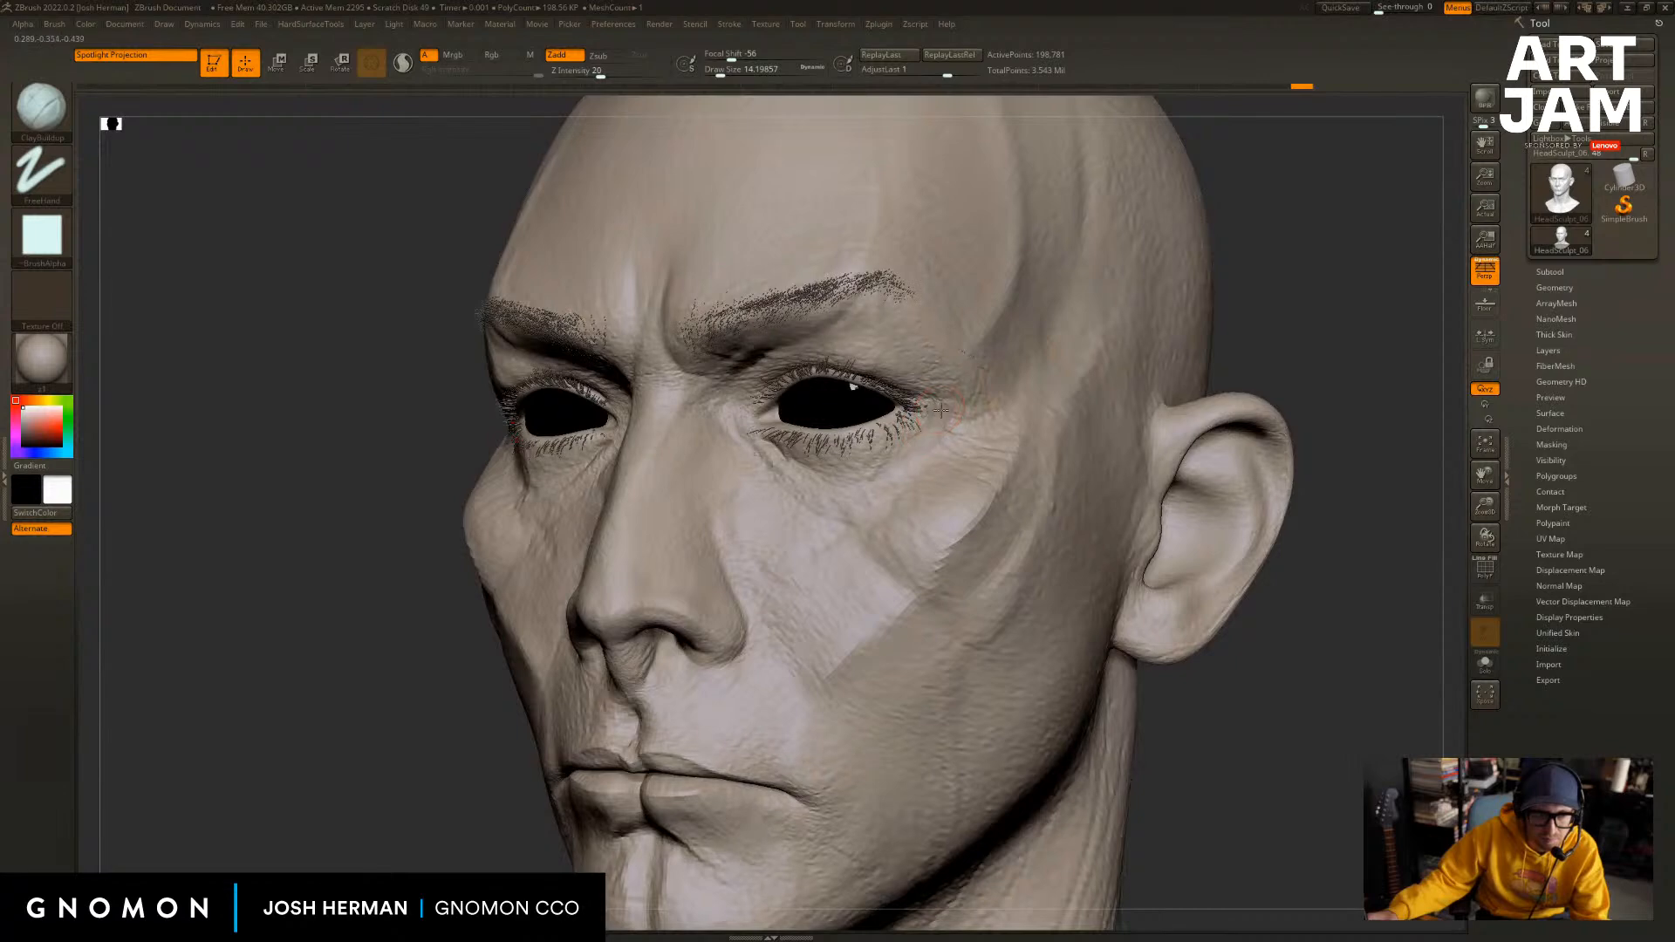
pyautogui.moveTo(941, 410); pyautogui.dragTo(941, 449)
# Refine the outer eye folds with ClayBuildup at draw sizes of about 15.6 and 17, and raise the head to its highest subdivision level.
pyautogui.press('s')
pyautogui.moveTo(948, 420); pyautogui.dragTo(954, 423)
pyautogui.moveTo(1301, 337); pyautogui.dragTo(1162, 355)
pyautogui.moveTo(939, 417); pyautogui.dragTo(946, 422)
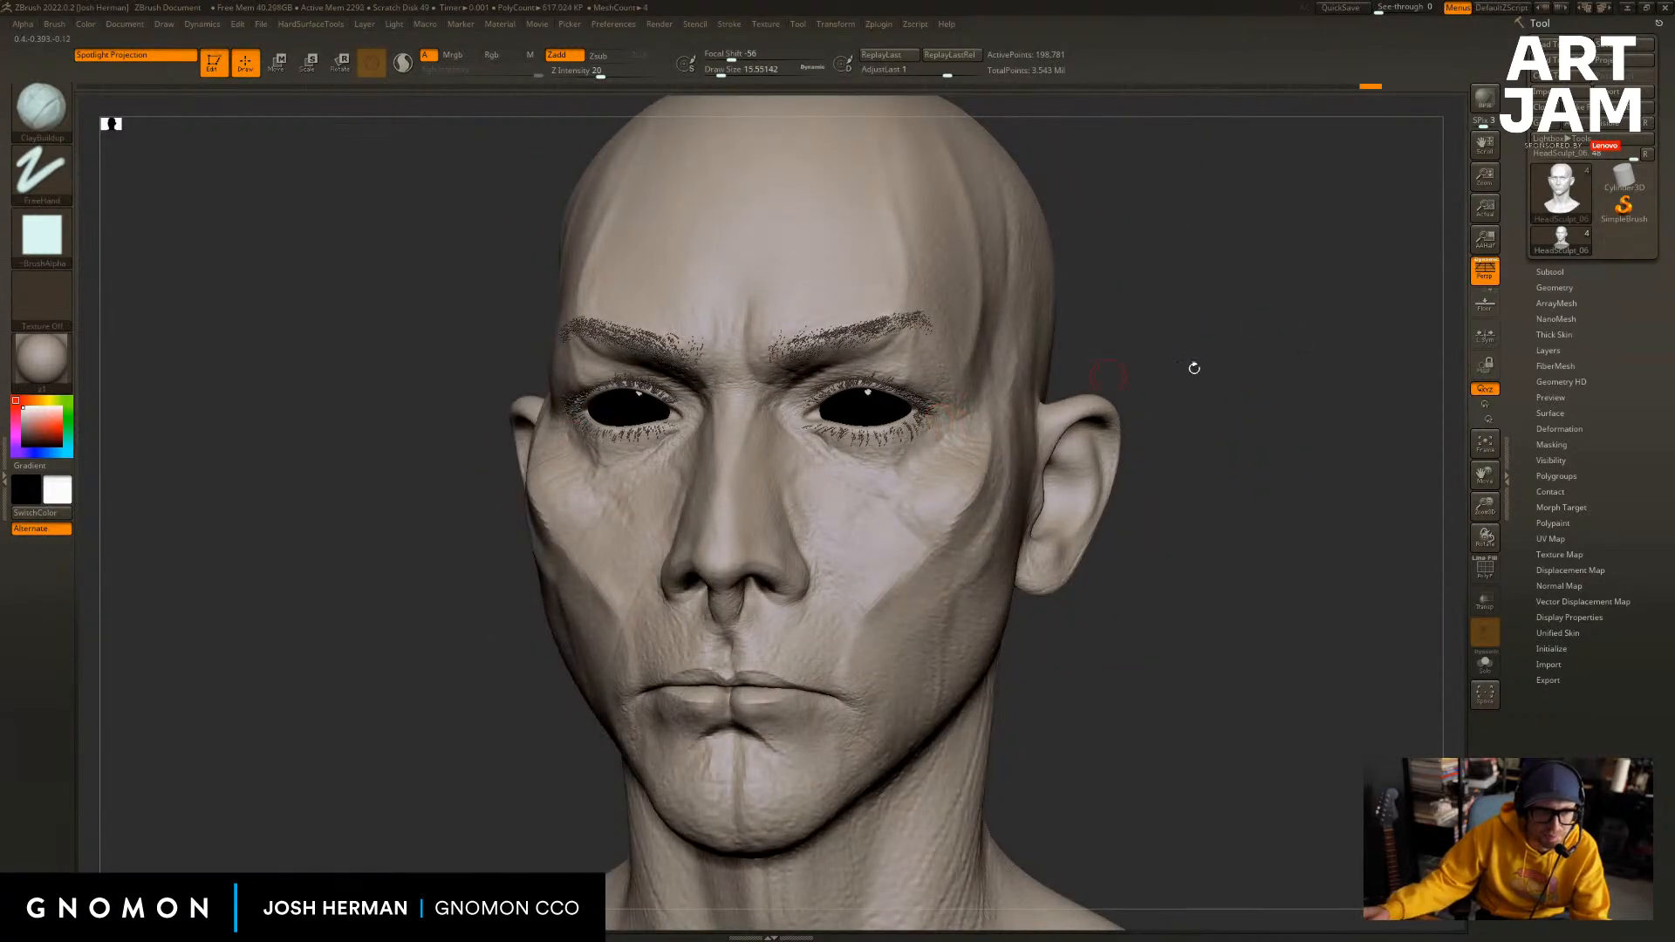
pyautogui.moveTo(1192, 366); pyautogui.dragTo(1374, 362)
pyautogui.press('s')
pyautogui.moveTo(609, 468)
pyautogui.mouseDown()
pyautogui.moveTo(586, 443)
pyautogui.moveTo(647, 476)
pyautogui.mouseUp()
pyautogui.press('d')
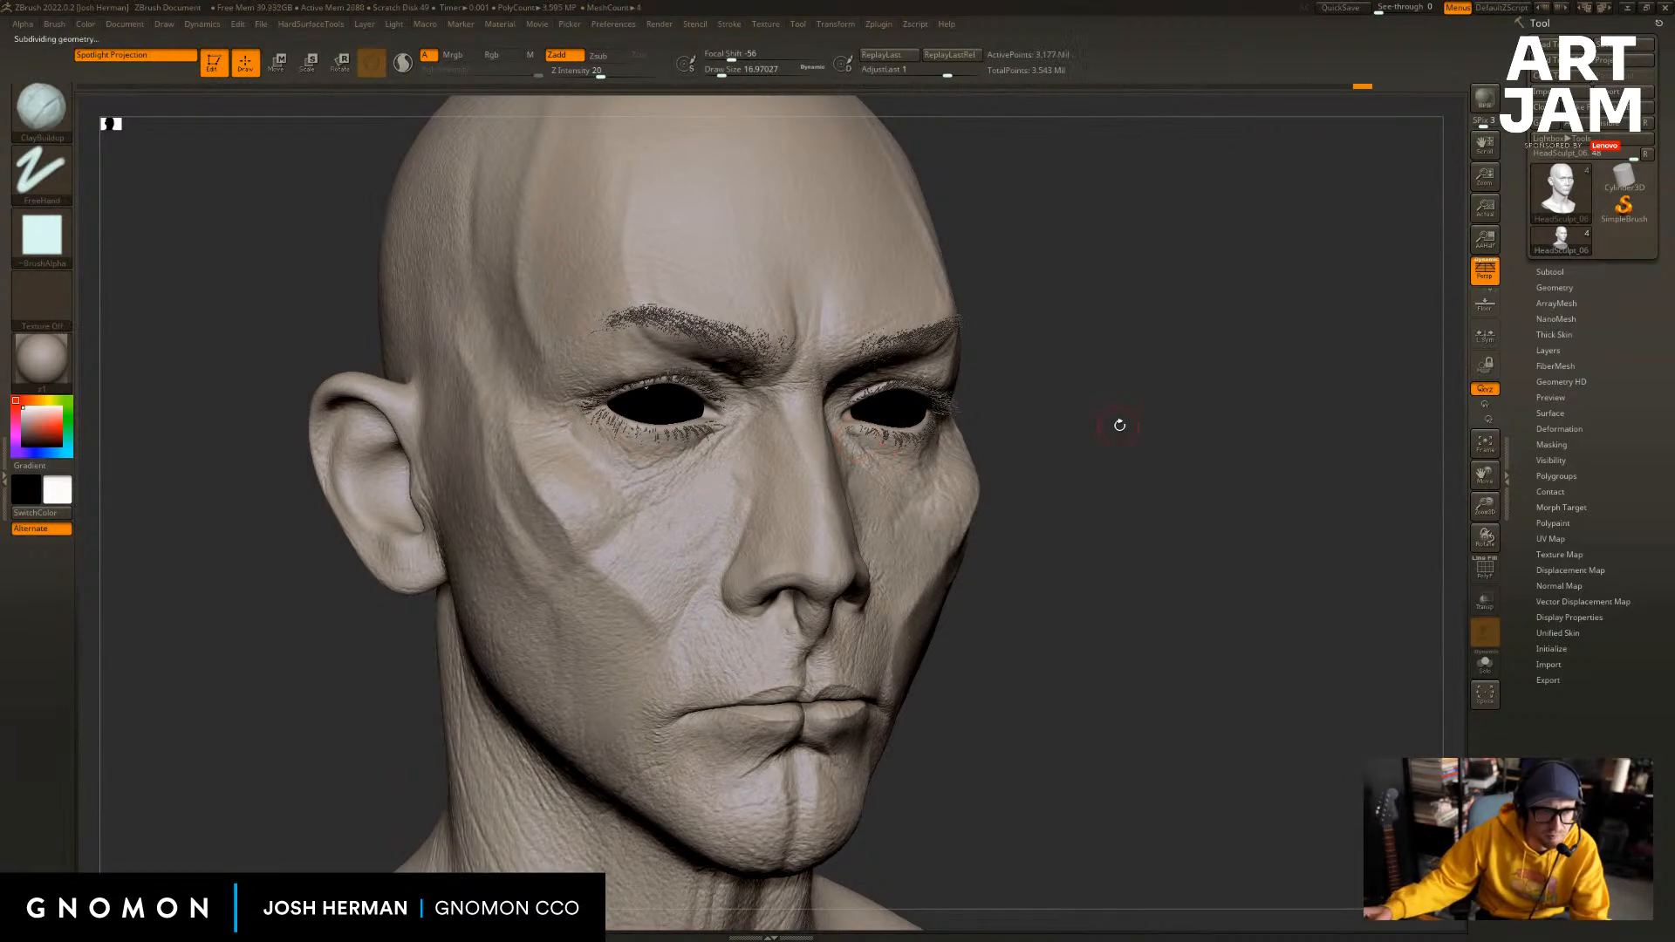
pyautogui.moveTo(1158, 439)
pyautogui.mouseDown()
pyautogui.moveTo(1155, 392)
pyautogui.moveTo(1226, 418)
pyautogui.moveTo(1144, 411)
pyautogui.mouseUp()
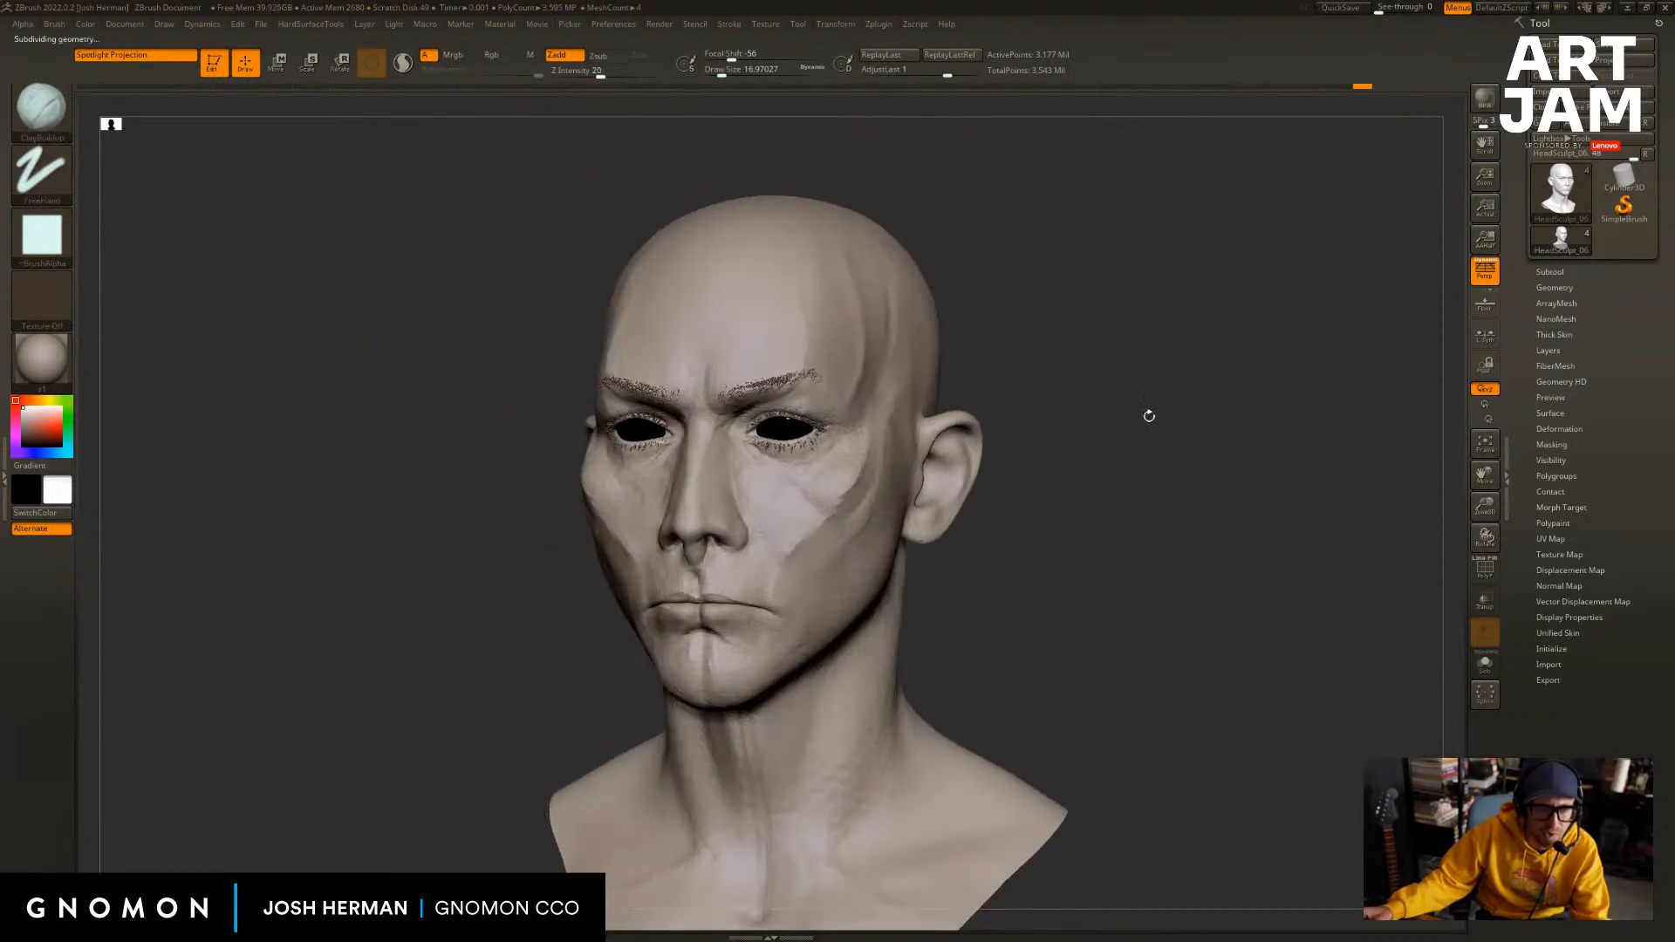
pyautogui.keyDown('alt'); pyautogui.moveTo(902, 405); pyautogui.dragTo(1426, 229); pyautogui.keyUp('alt')
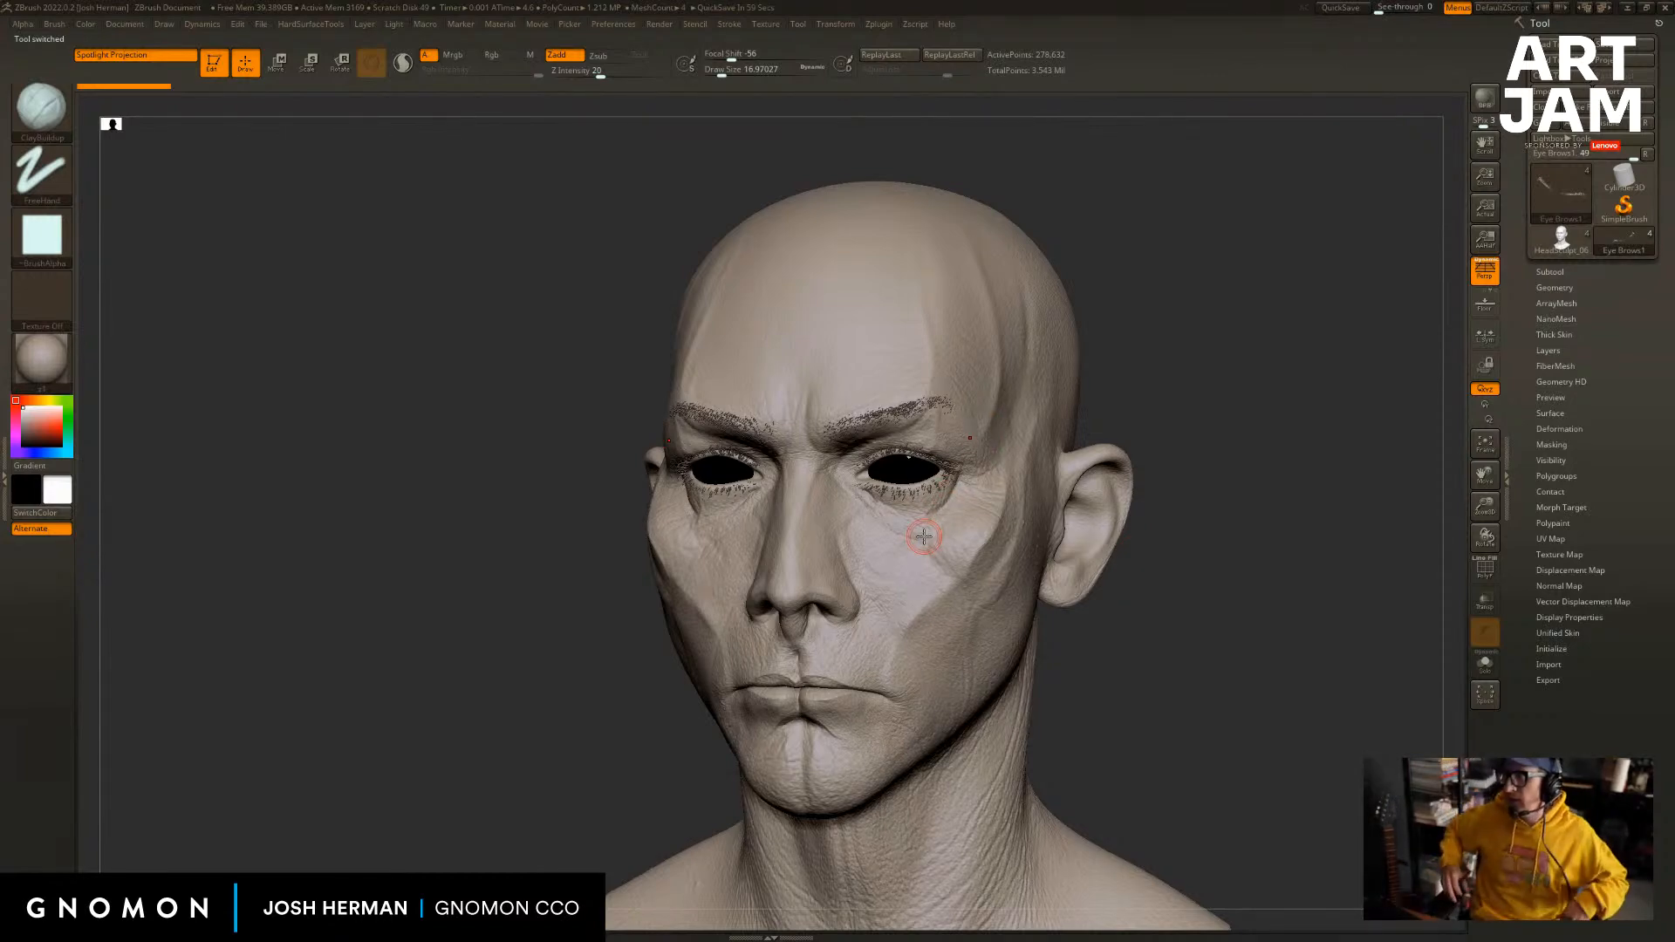
pyautogui.moveTo(1315, 367); pyautogui.dragTo(1367, 321)
pyautogui.moveTo(1340, 358)
pyautogui.keyDown('alt'); pyautogui.mouseDown()
pyautogui.moveTo(1261, 442)
pyautogui.moveTo(1316, 431)
pyautogui.mouseUp(); pyautogui.keyUp('alt')
pyautogui.press('d')
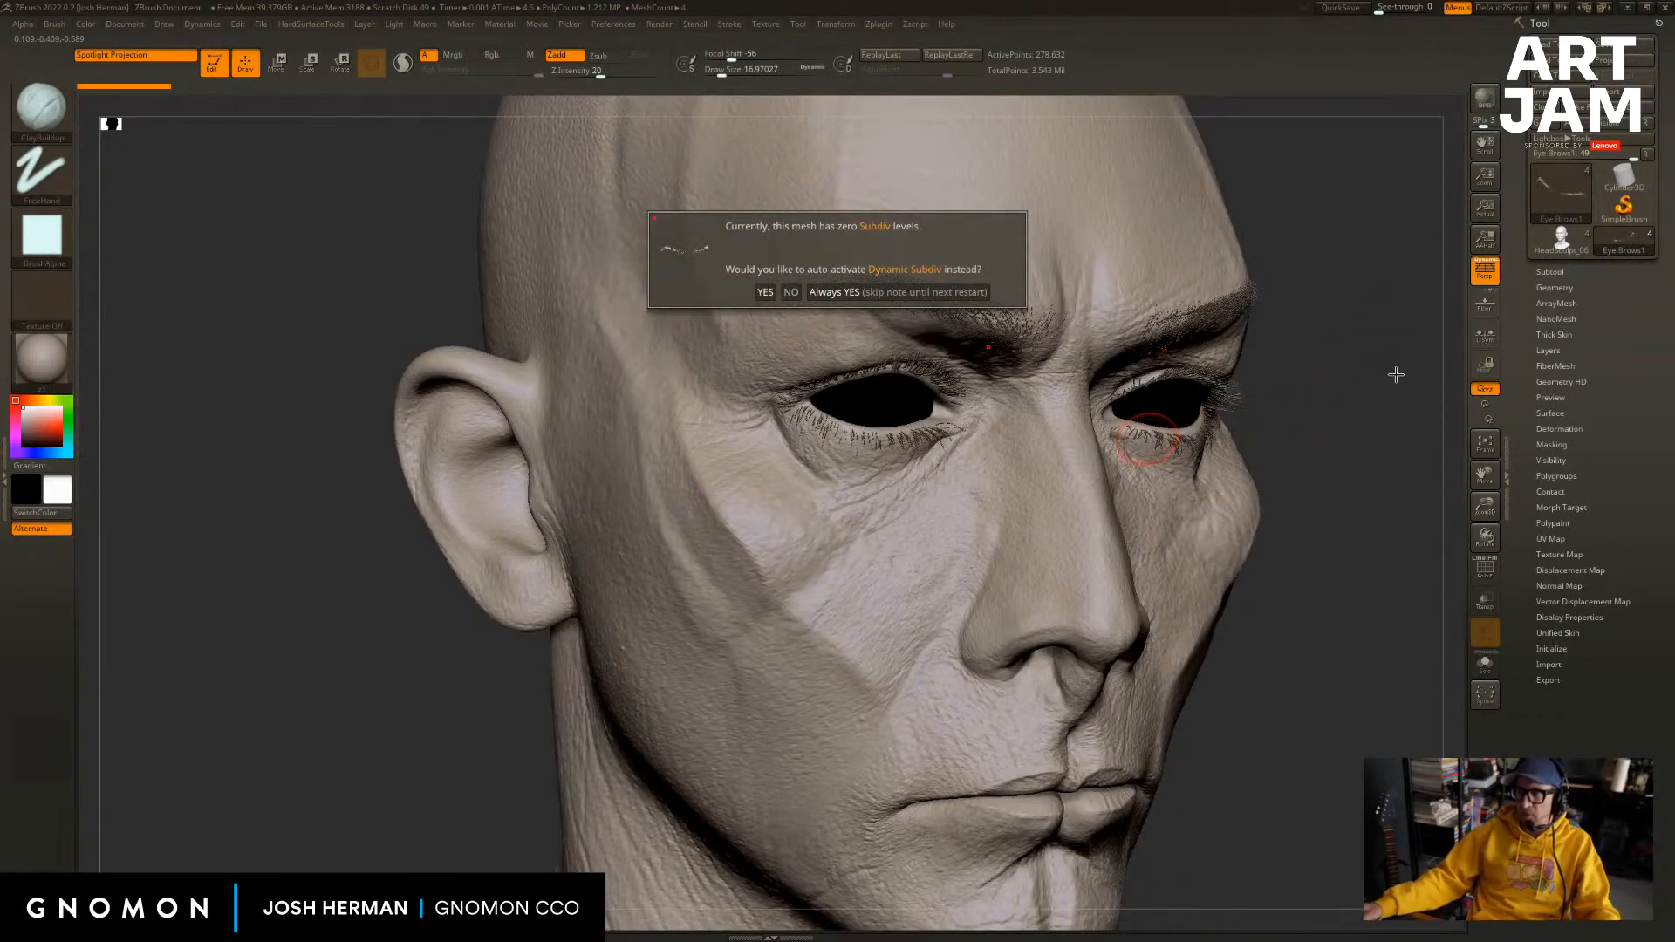
pyautogui.press('Escape')
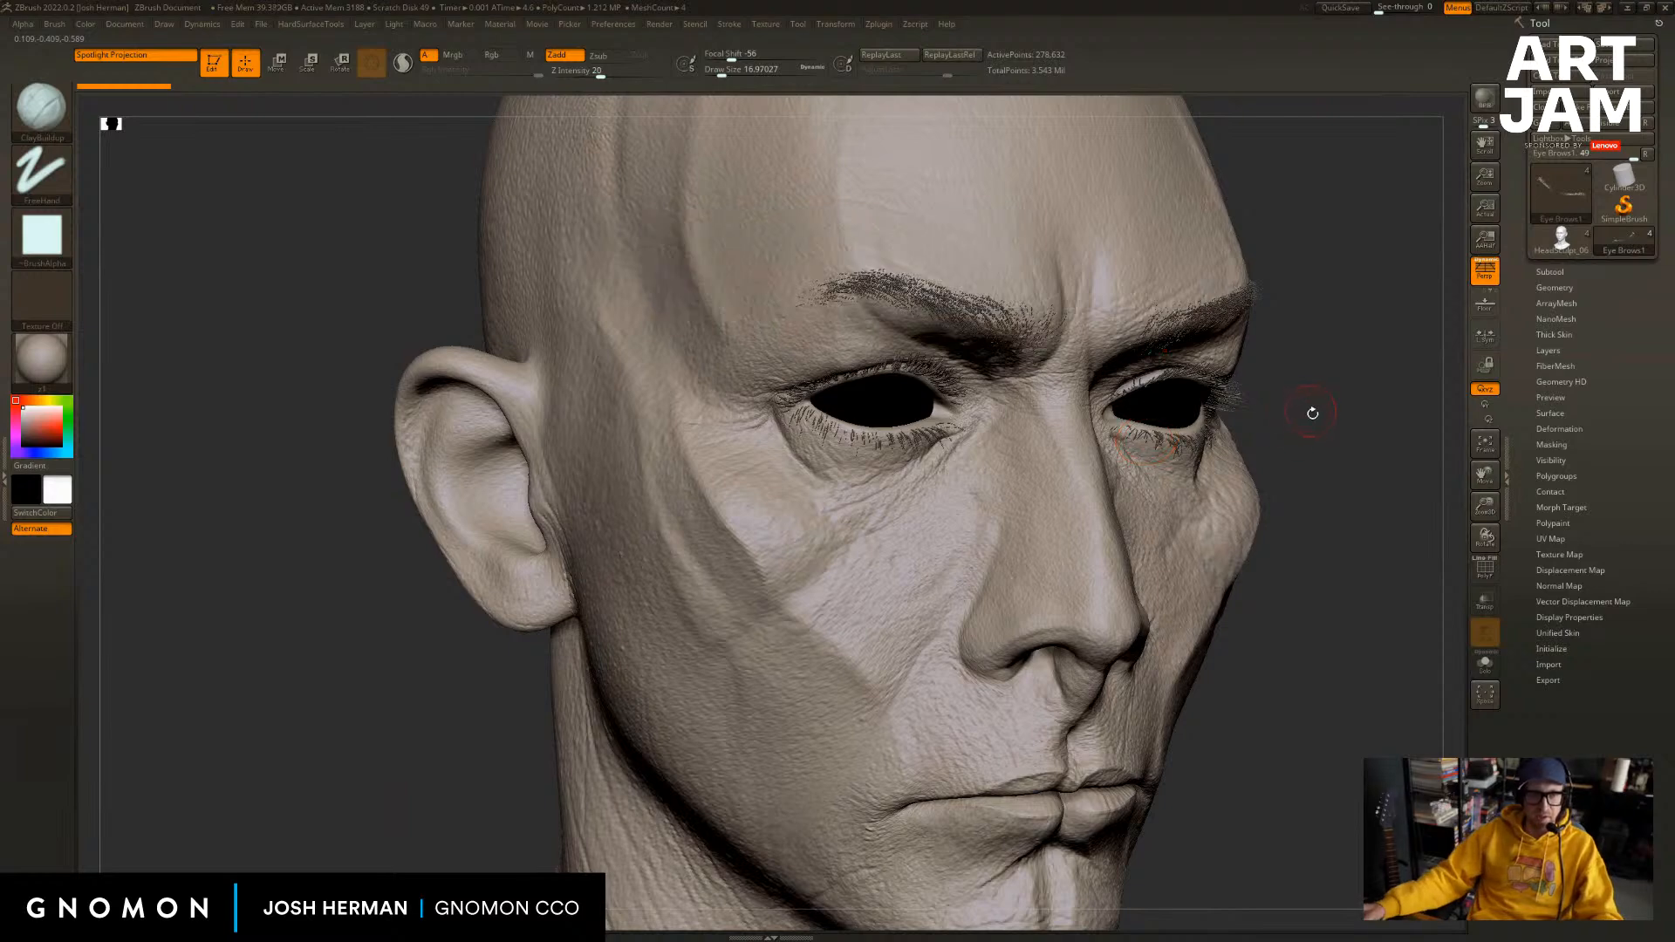
# Make the head mesh the active subtool instead of the eyebrows.
pyautogui.keyDown('alt'); pyautogui.moveTo(1354, 423); pyautogui.dragTo(1270, 413); pyautogui.keyUp('alt')
pyautogui.keyDown('alt'); pyautogui.moveTo(1243, 512); pyautogui.dragTo(1112, 477); pyautogui.keyUp('alt')
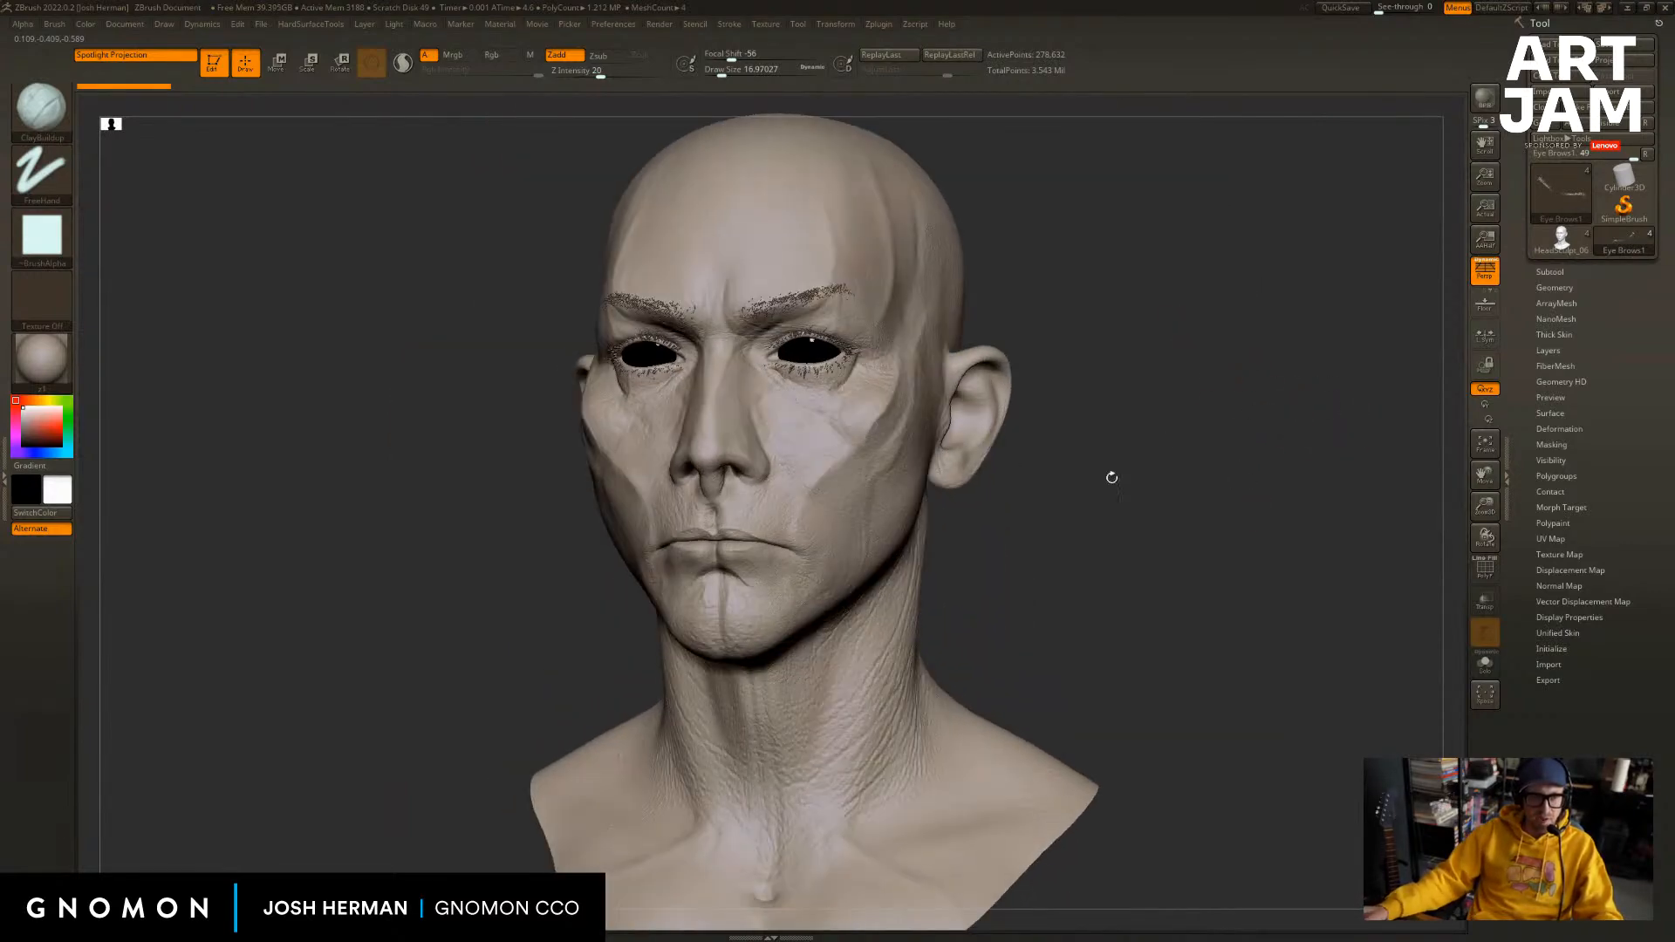
pyautogui.moveTo(1143, 406)
pyautogui.mouseDown()
pyautogui.moveTo(1161, 387)
pyautogui.moveTo(1174, 468)
pyautogui.moveTo(1203, 434)
pyautogui.mouseUp()
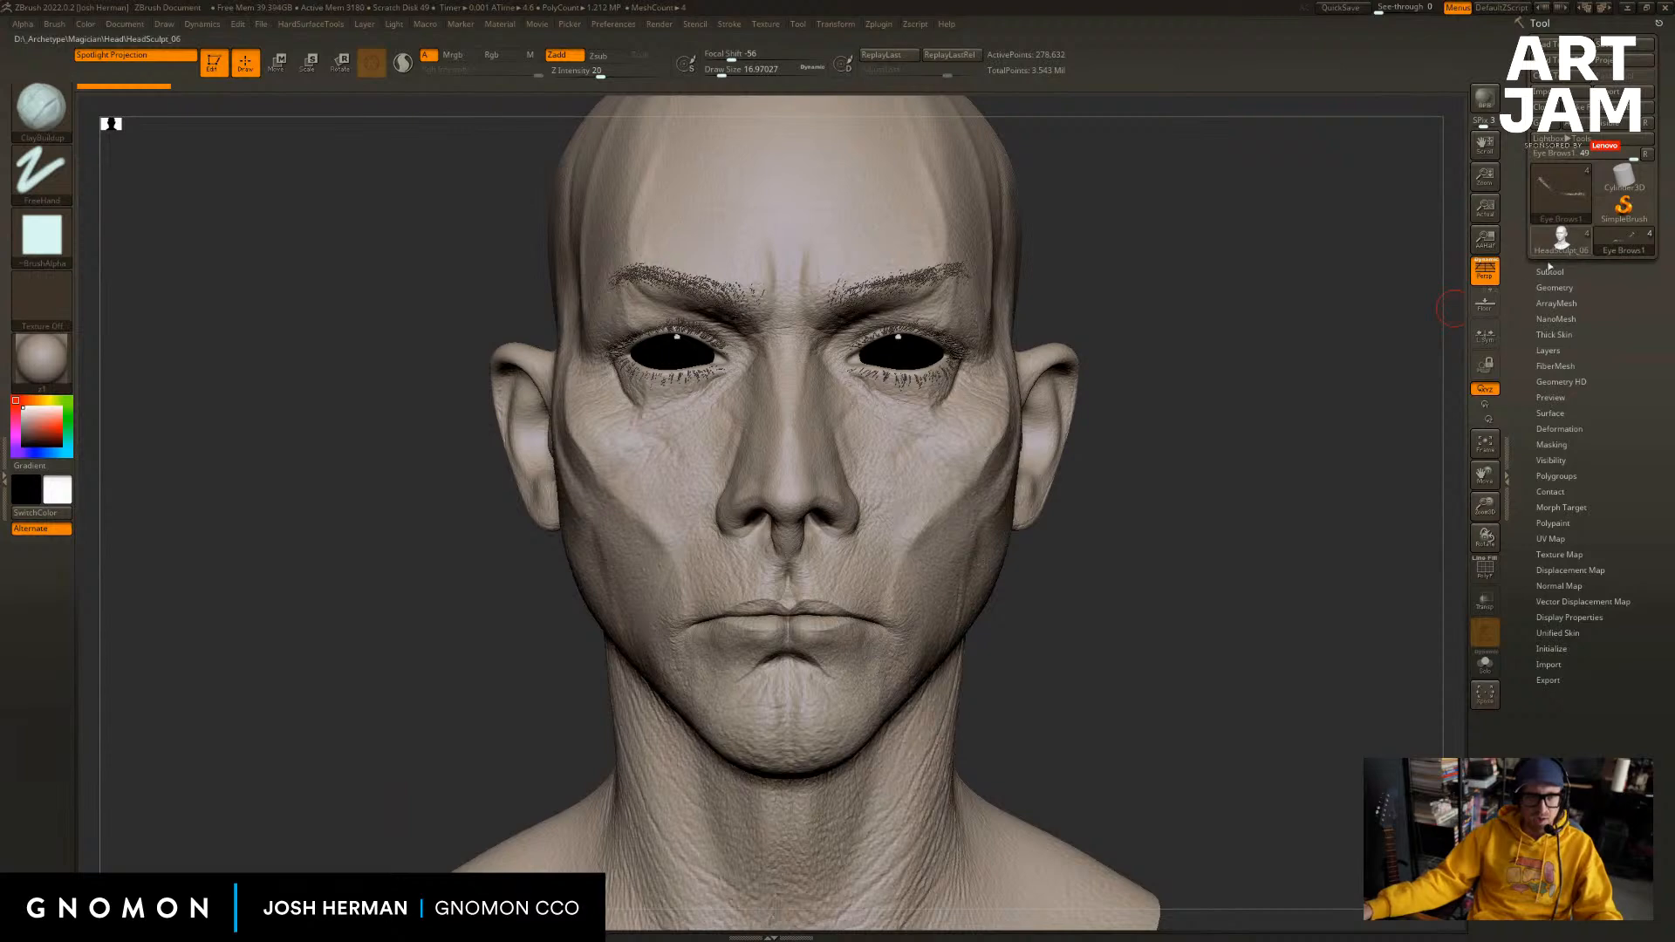
pyautogui.click(1563, 240)
pyautogui.moveTo(1327, 329); pyautogui.dragTo(1405, 311)
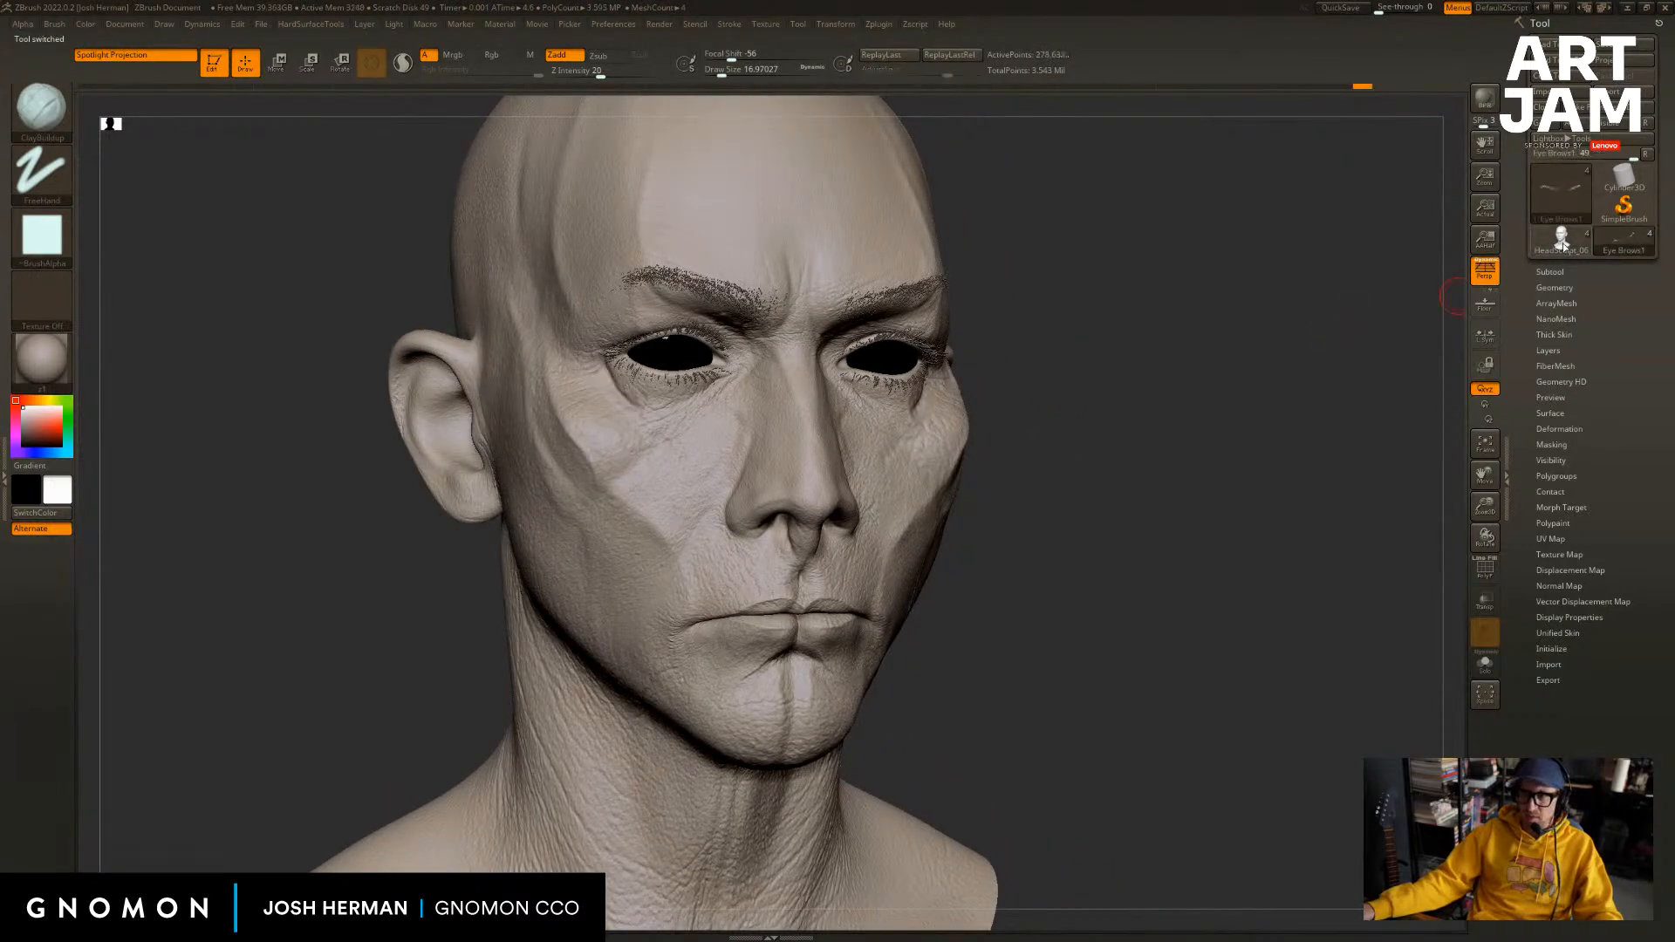
pyautogui.click(1564, 240)
# Try the DamStandard brush at a draw size of about 10.5 and some smoothing on the cheek, and undo the change.
pyautogui.moveTo(1190, 315)
pyautogui.keyDown('alt'); pyautogui.mouseDown()
pyautogui.moveTo(1256, 396)
pyautogui.moveTo(1300, 349)
pyautogui.mouseUp(); pyautogui.keyUp('alt')
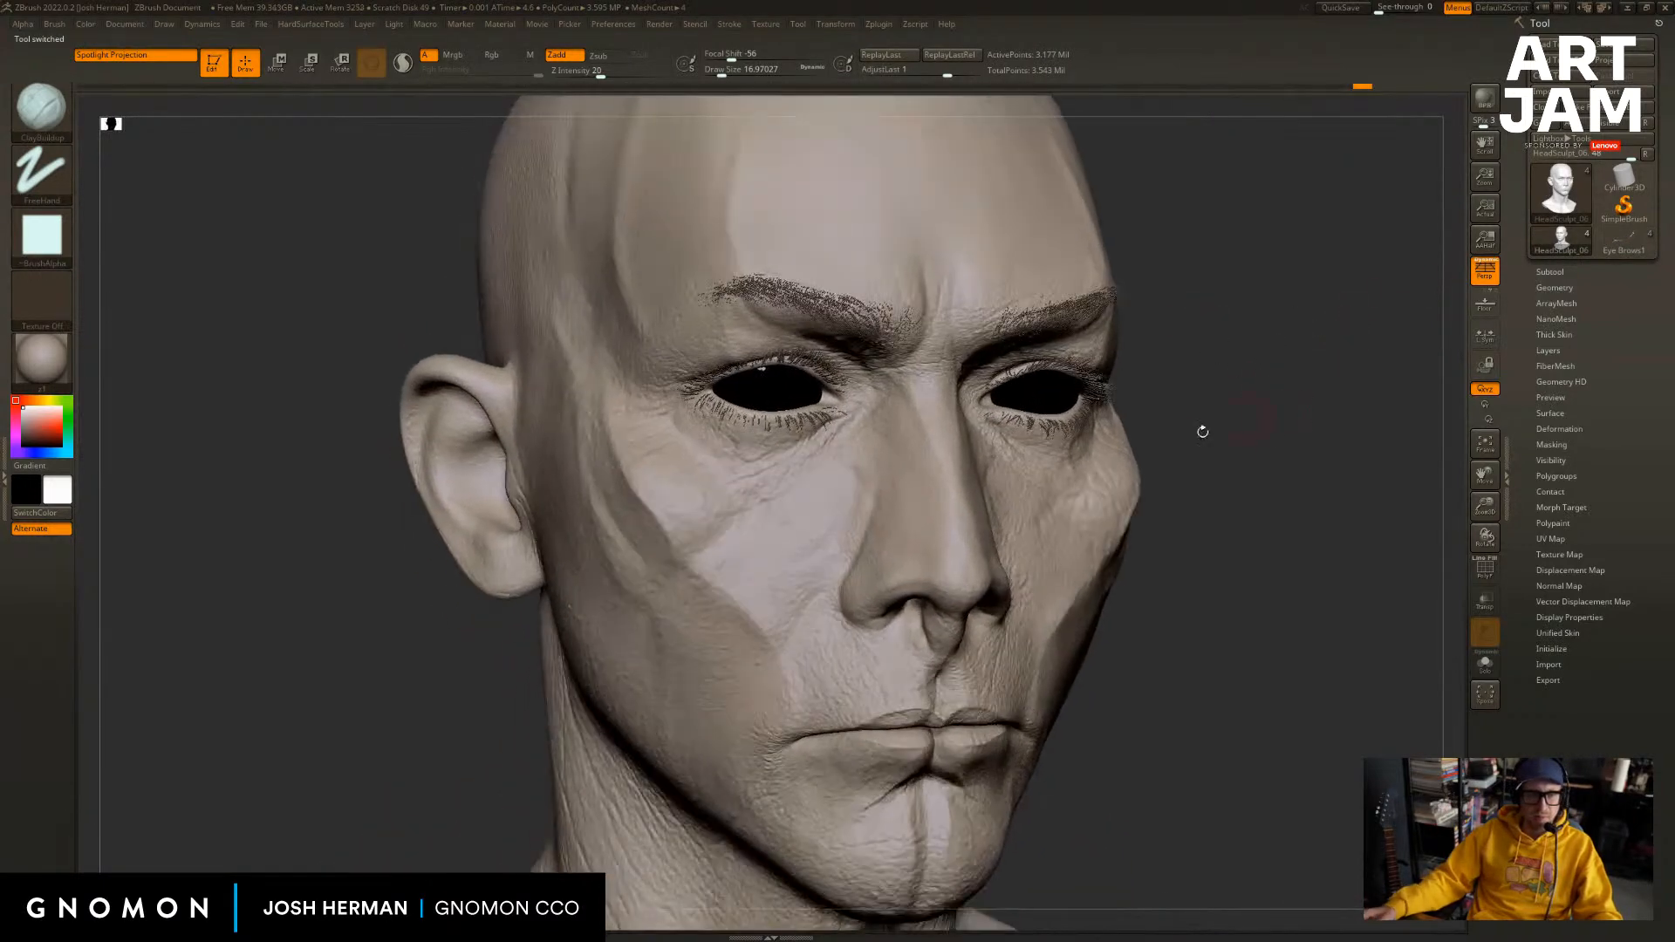
pyautogui.press('b')
pyautogui.press('d')
pyautogui.press('s')
pyautogui.press('s')
pyautogui.moveTo(777, 587); pyautogui.dragTo(761, 610)
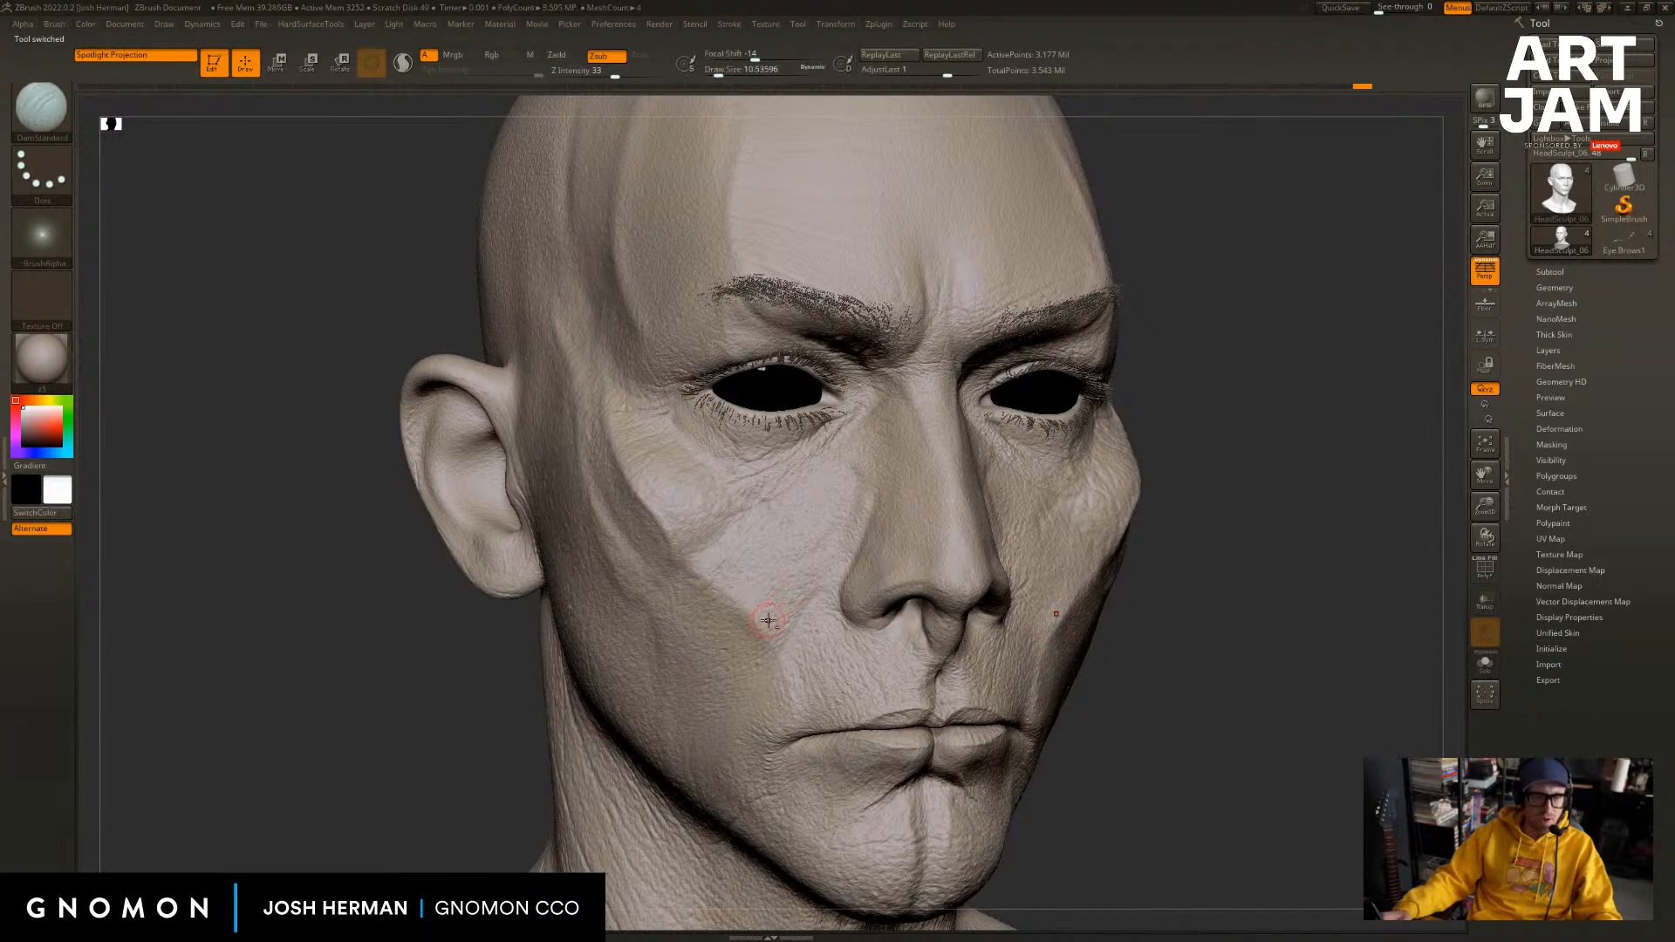
pyautogui.moveTo(1309, 440)
pyautogui.mouseDown()
pyautogui.moveTo(1222, 453)
pyautogui.moveTo(1248, 462)
pyautogui.mouseUp()
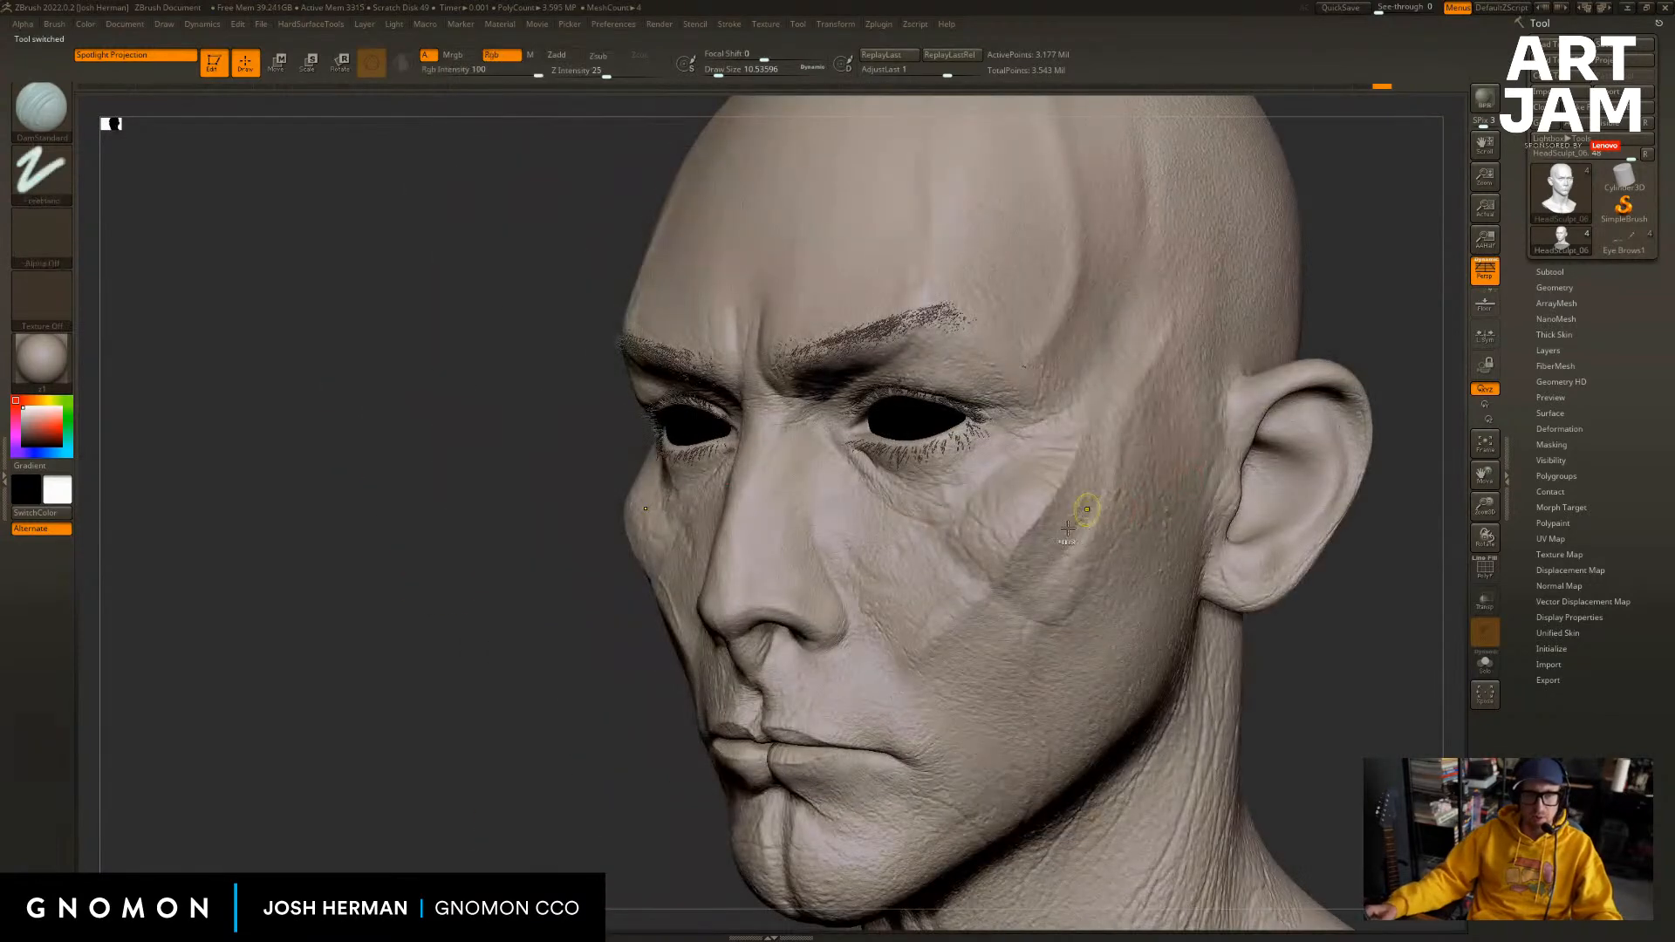
pyautogui.keyDown('shift'); pyautogui.moveTo(1081, 508); pyautogui.dragTo(1066, 543); pyautogui.keyUp('shift')
pyautogui.hotkey('ctrl', 'z')
pyautogui.moveTo(1274, 626)
pyautogui.mouseDown()
pyautogui.moveTo(1327, 643)
pyautogui.moveTo(1241, 628)
pyautogui.mouseUp()
# Switch to the Standard brush at a draw size of about 6.6 and lower the head mesh by two subdivision levels.
pyautogui.press('b')
pyautogui.press('s')
pyautogui.press('t')
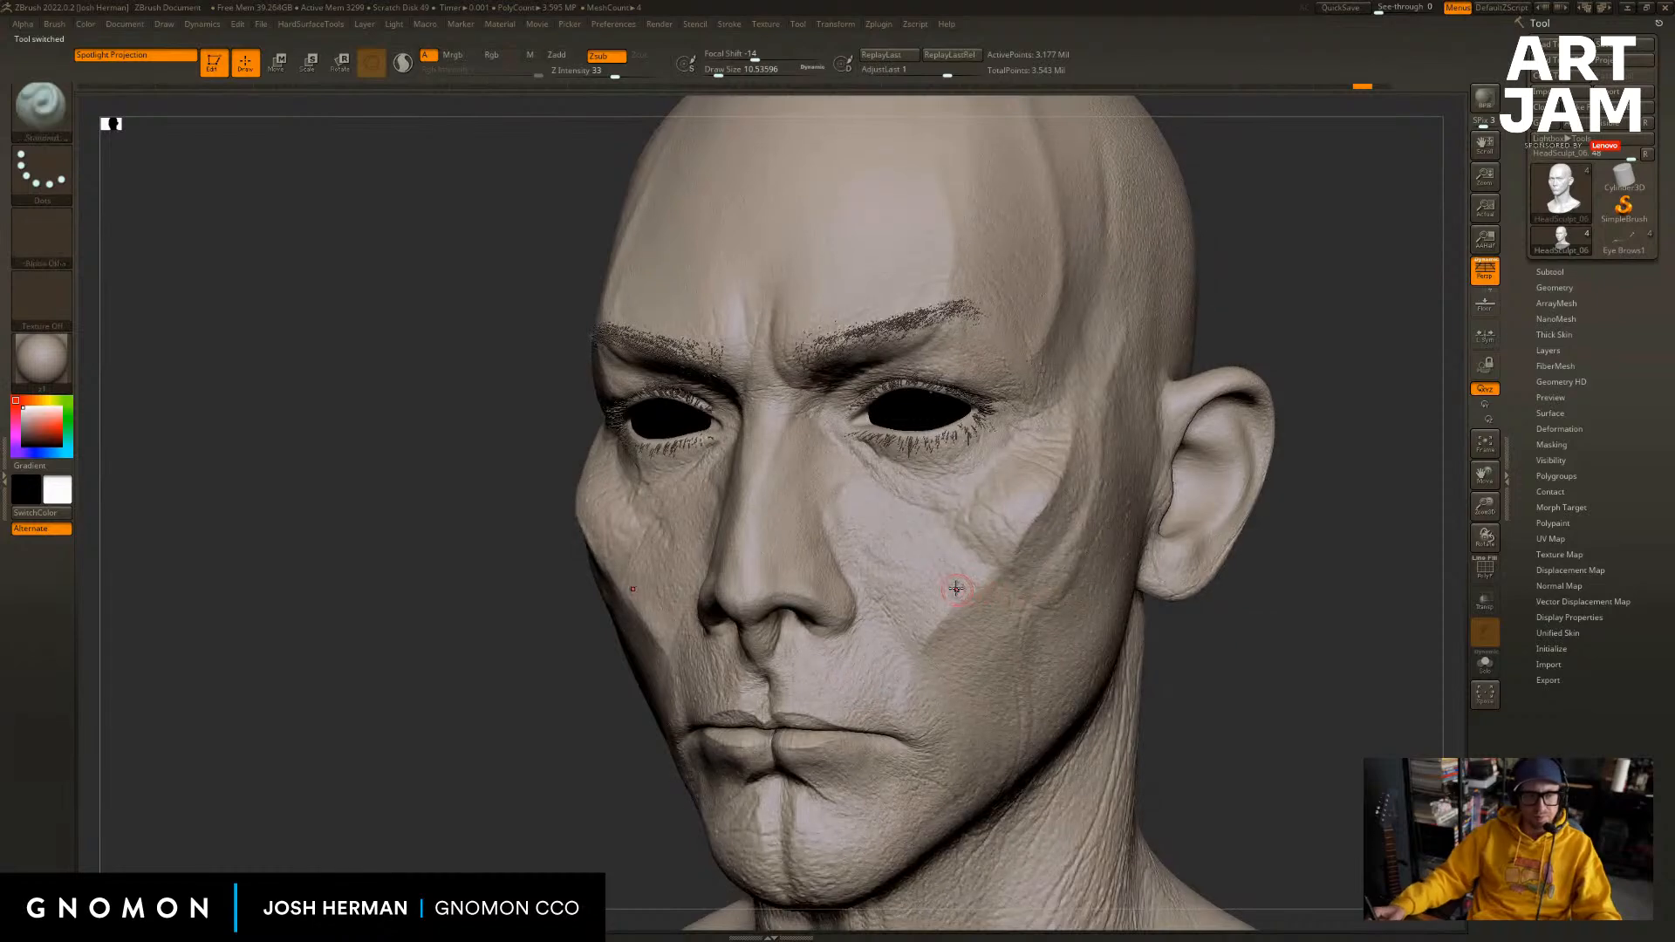
pyautogui.press('s')
pyautogui.moveTo(995, 584); pyautogui.dragTo(930, 655)
pyautogui.press('s')
pyautogui.moveTo(1225, 630)
pyautogui.keyDown('shift'); pyautogui.mouseDown()
pyautogui.moveTo(1189, 628)
pyautogui.moveTo(1280, 602)
pyautogui.moveTo(1213, 572)
pyautogui.mouseUp(); pyautogui.keyUp('shift')
pyautogui.hotkey('ctrl', 'z')
pyautogui.hotkey('ctrl', 'z')
pyautogui.hotkey('shift', 'd')
pyautogui.hotkey('shift', 'd')
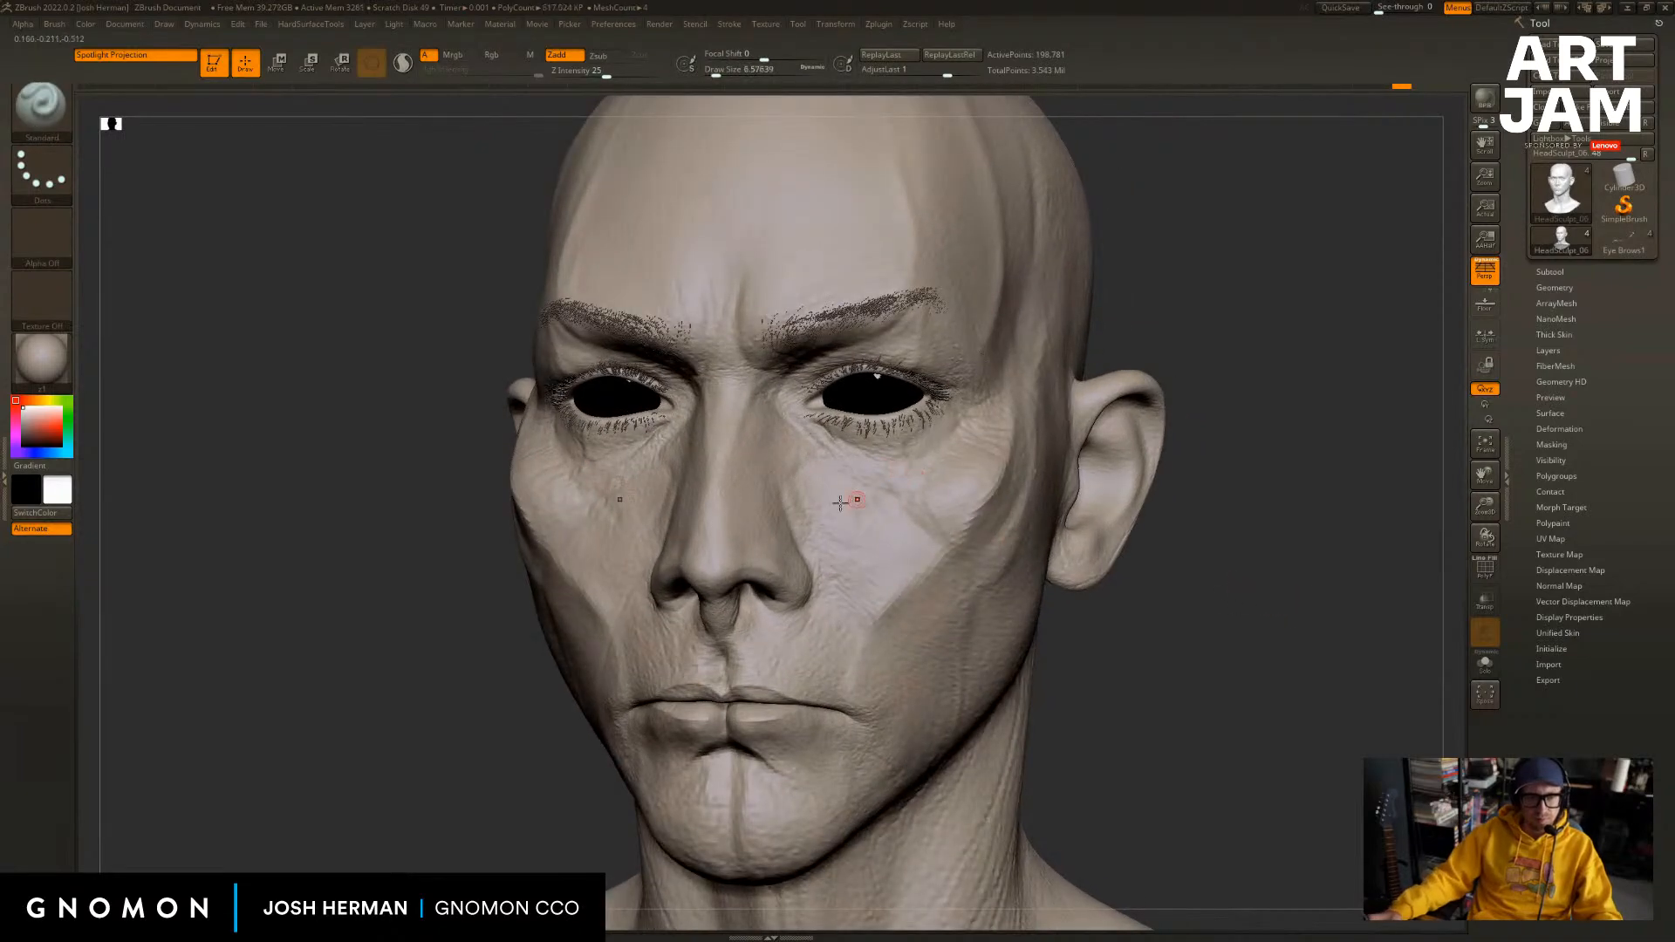
# Examine the eyes, cheeks and mouth of the head from front and three-quarter views.
pyautogui.moveTo(1118, 346)
pyautogui.mouseDown()
pyautogui.moveTo(1063, 356)
pyautogui.moveTo(1148, 324)
pyautogui.moveTo(1186, 345)
pyautogui.mouseUp()
pyautogui.moveTo(670, 425)
pyautogui.mouseDown()
pyautogui.moveTo(649, 445)
pyautogui.moveTo(721, 404)
pyautogui.mouseUp()
pyautogui.moveTo(1121, 359)
pyautogui.keyDown('shift'); pyautogui.mouseDown()
pyautogui.moveTo(1090, 367)
pyautogui.moveTo(1149, 375)
pyautogui.mouseUp(); pyautogui.keyUp('shift')
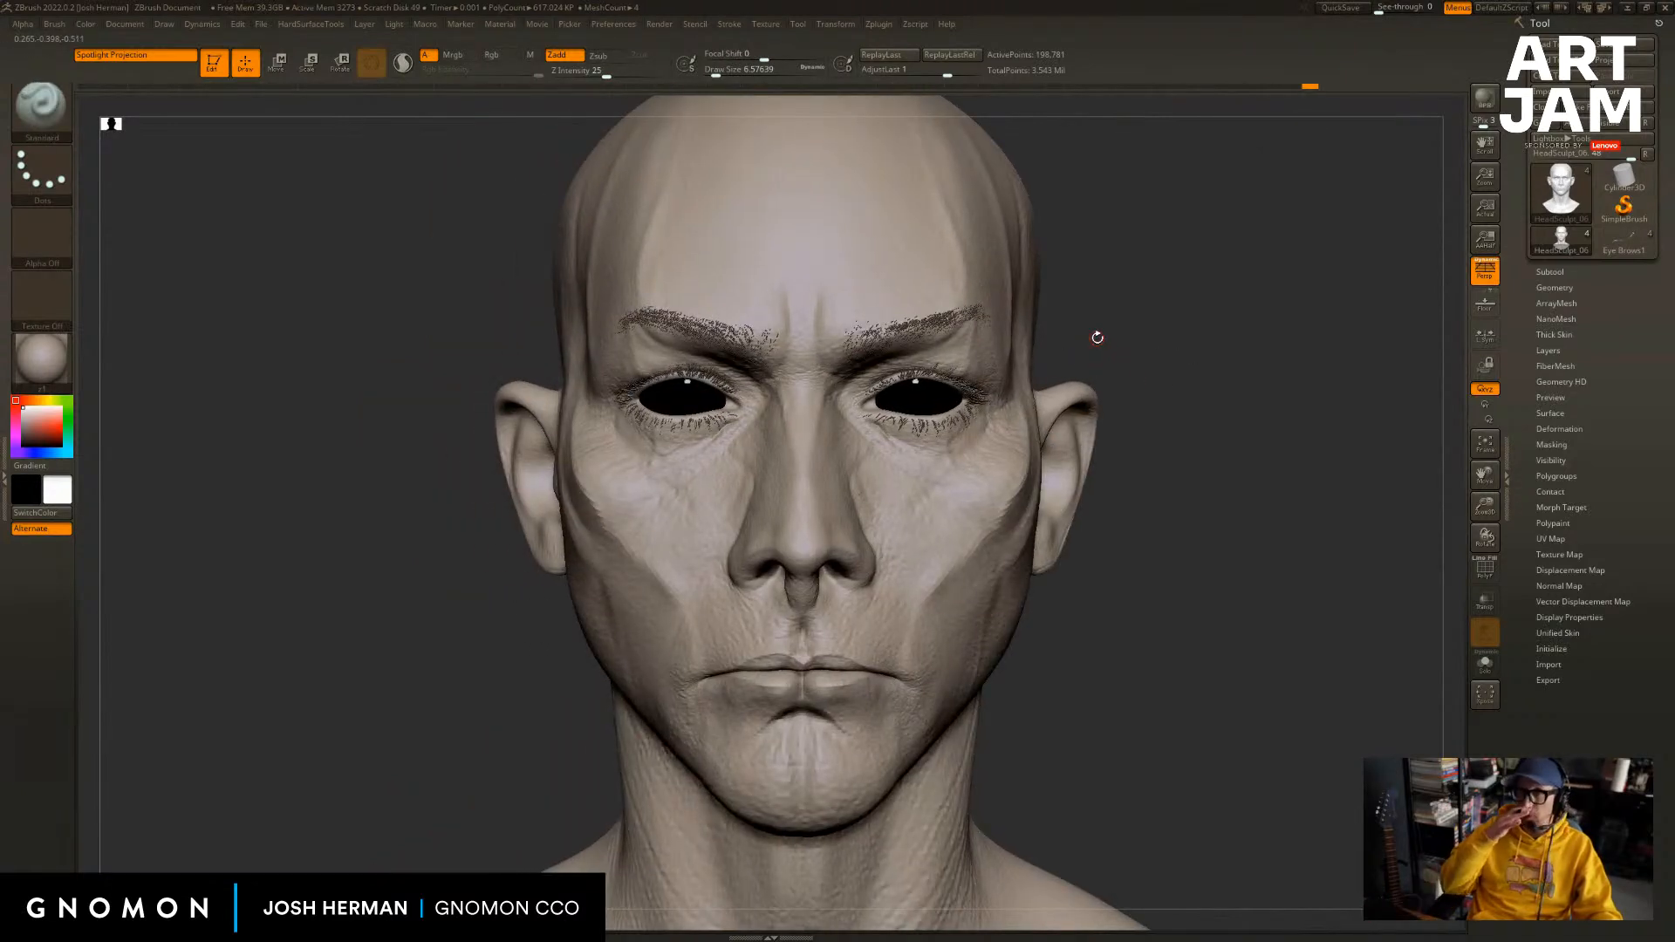
pyautogui.moveTo(1284, 376)
pyautogui.mouseDown()
pyautogui.moveTo(1293, 355)
pyautogui.moveTo(1313, 367)
pyautogui.mouseUp()
pyautogui.moveTo(469, 680); pyautogui.dragTo(430, 636)
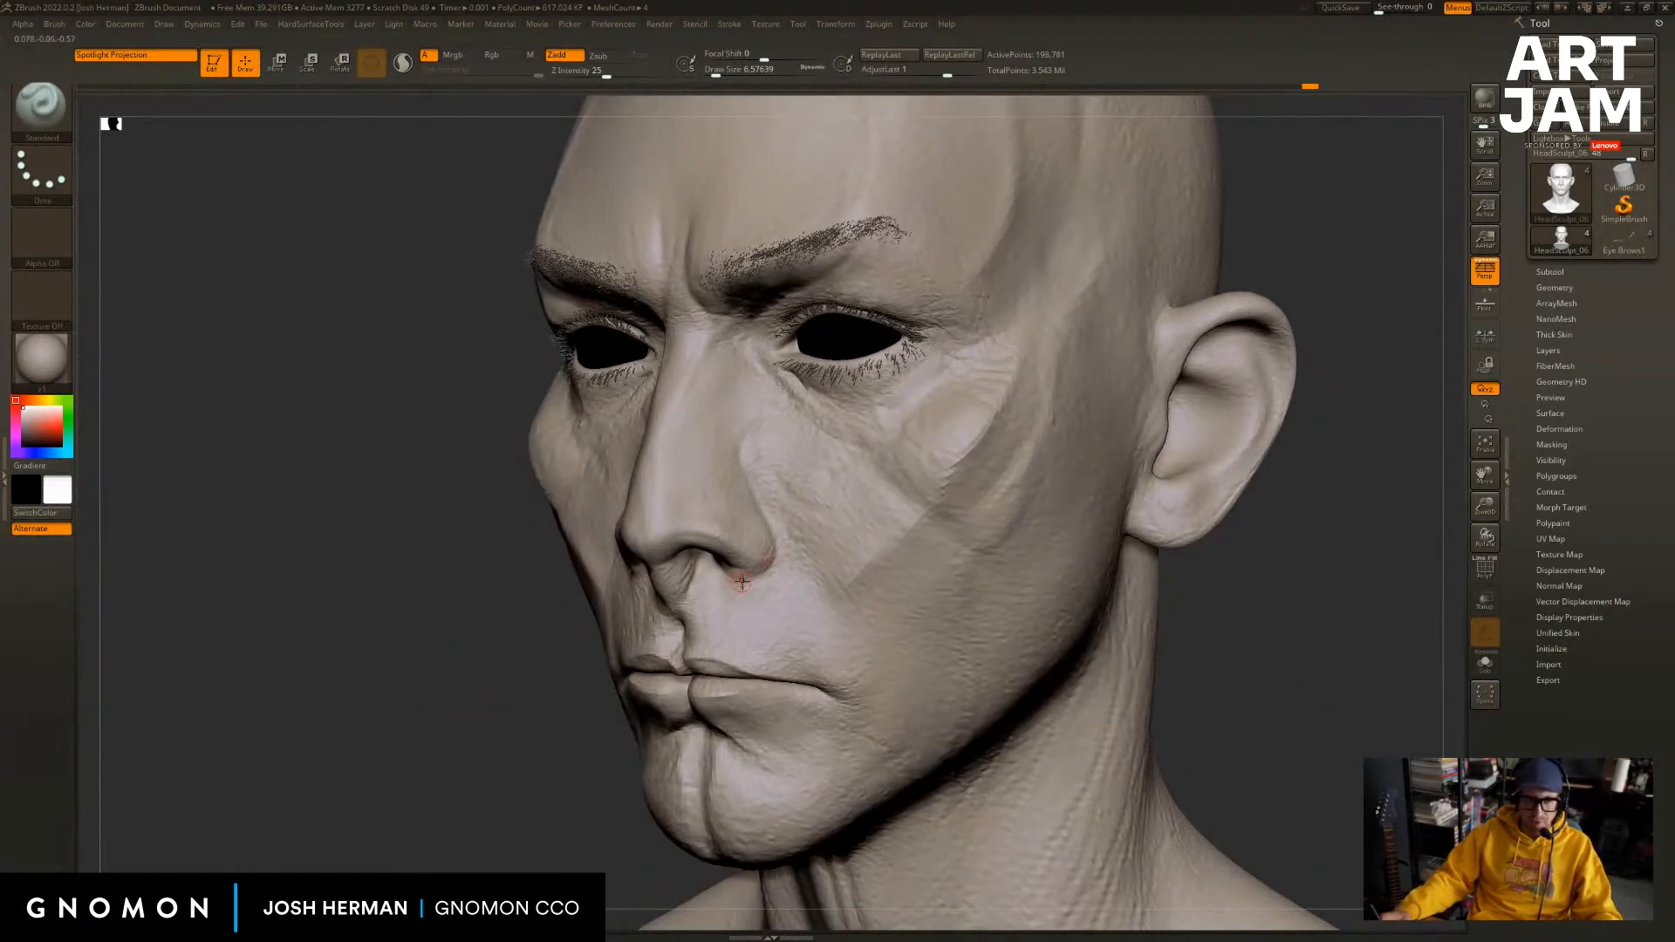
pyautogui.moveTo(546, 691); pyautogui.dragTo(820, 724)
pyautogui.keyDown('alt'); pyautogui.moveTo(1122, 623); pyautogui.dragTo(1202, 560); pyautogui.keyUp('alt')
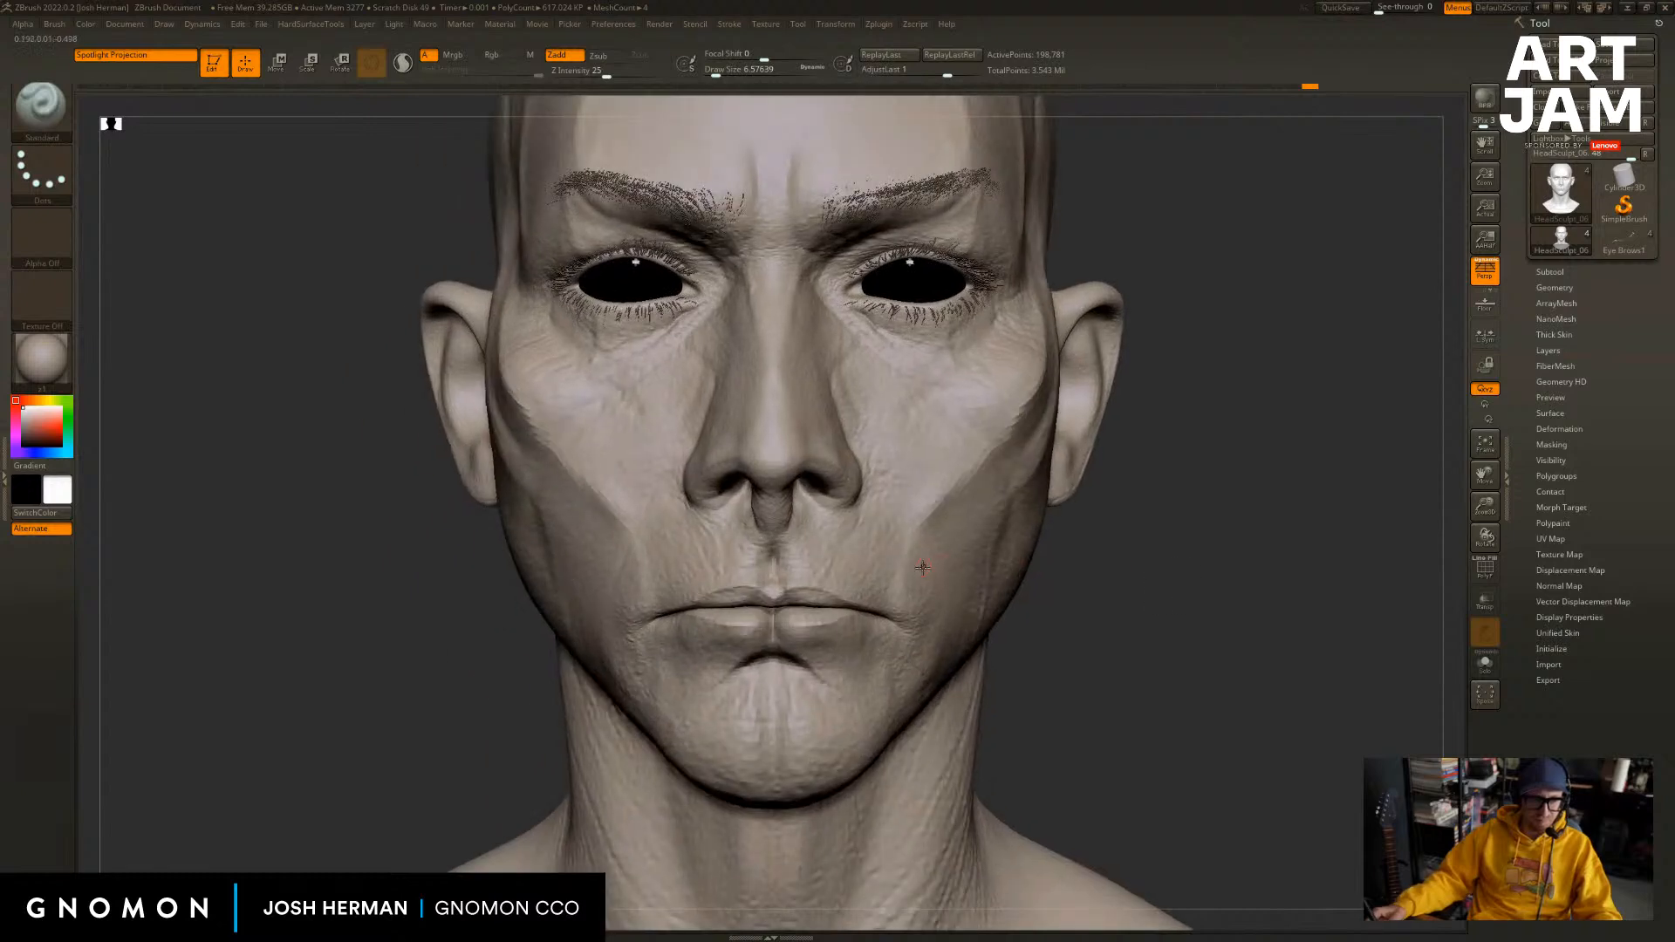
# Raise the head by two subdivision levels and refine the crease between nose and cheek with the Standard brush at about 4.3 draw size.
pyautogui.press('d')
pyautogui.press('d')
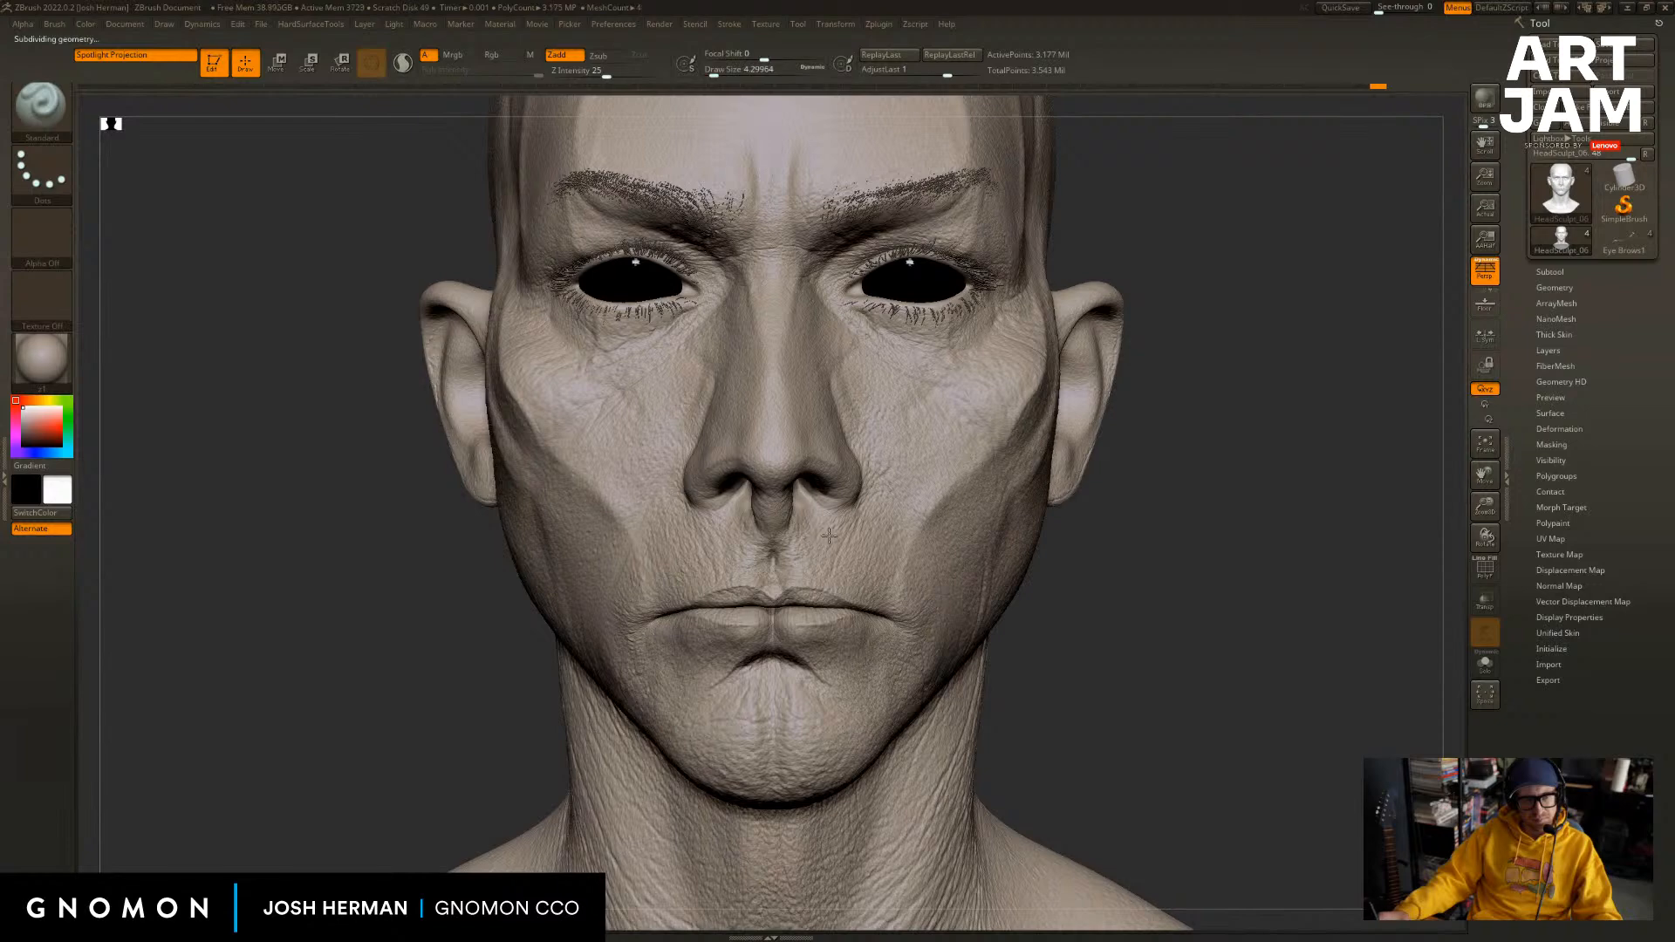
pyautogui.moveTo(1023, 572); pyautogui.dragTo(847, 575, button='right')
pyautogui.moveTo(1021, 571); pyautogui.dragTo(1253, 543, button='right')
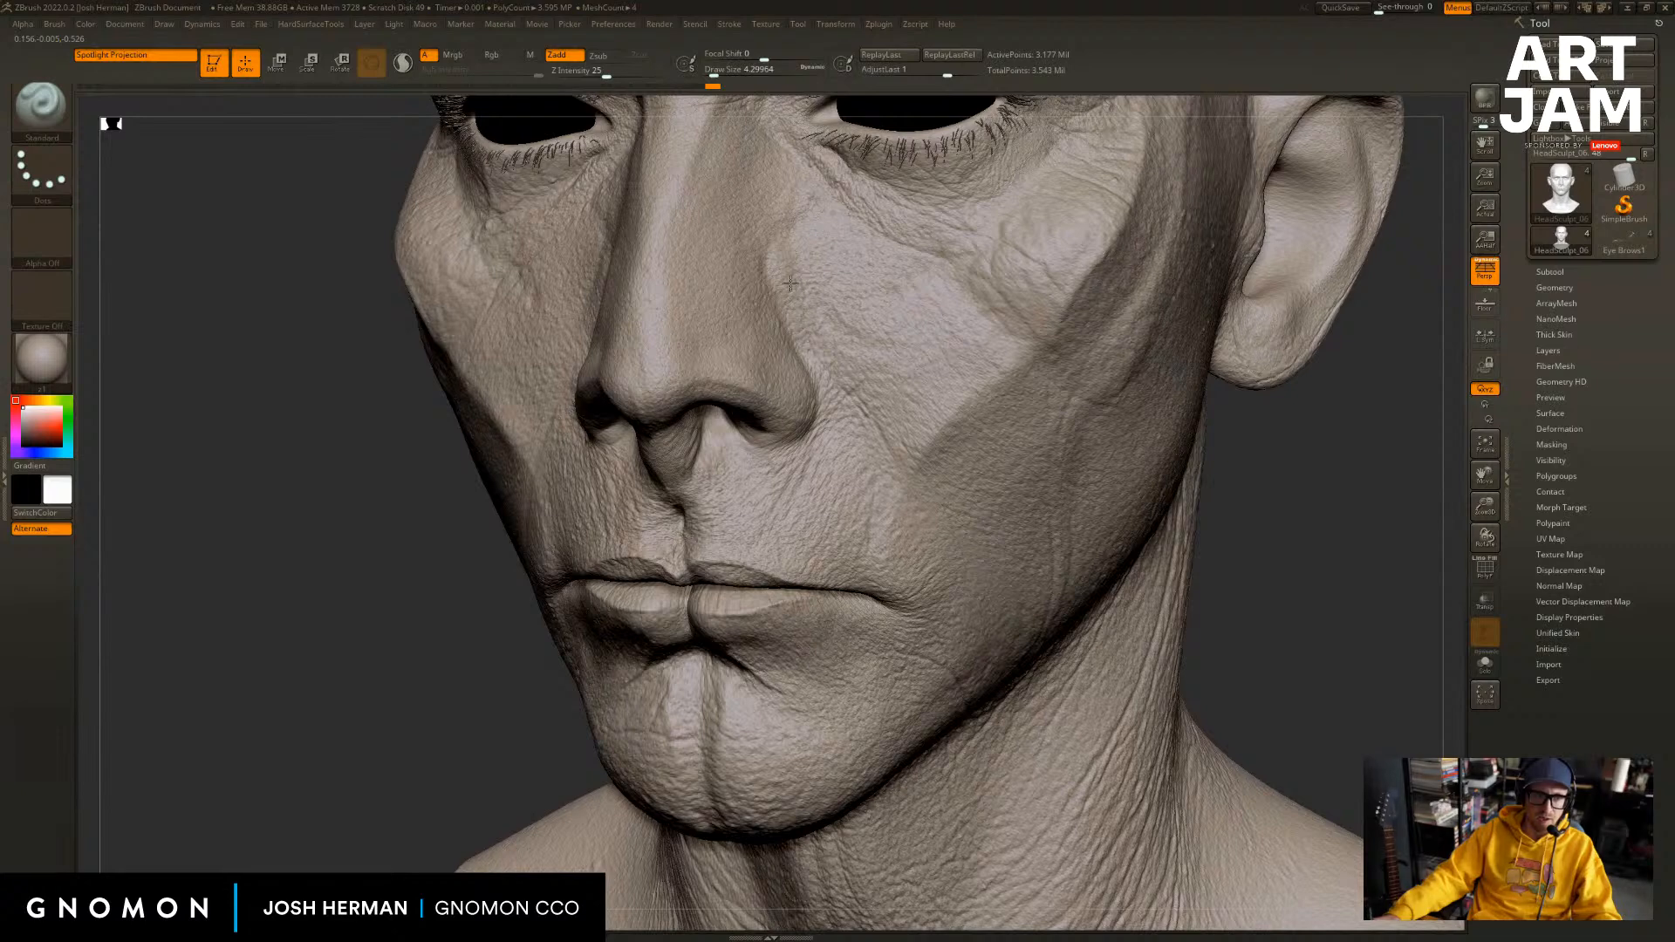
pyautogui.moveTo(793, 292); pyautogui.dragTo(842, 437, button='right')
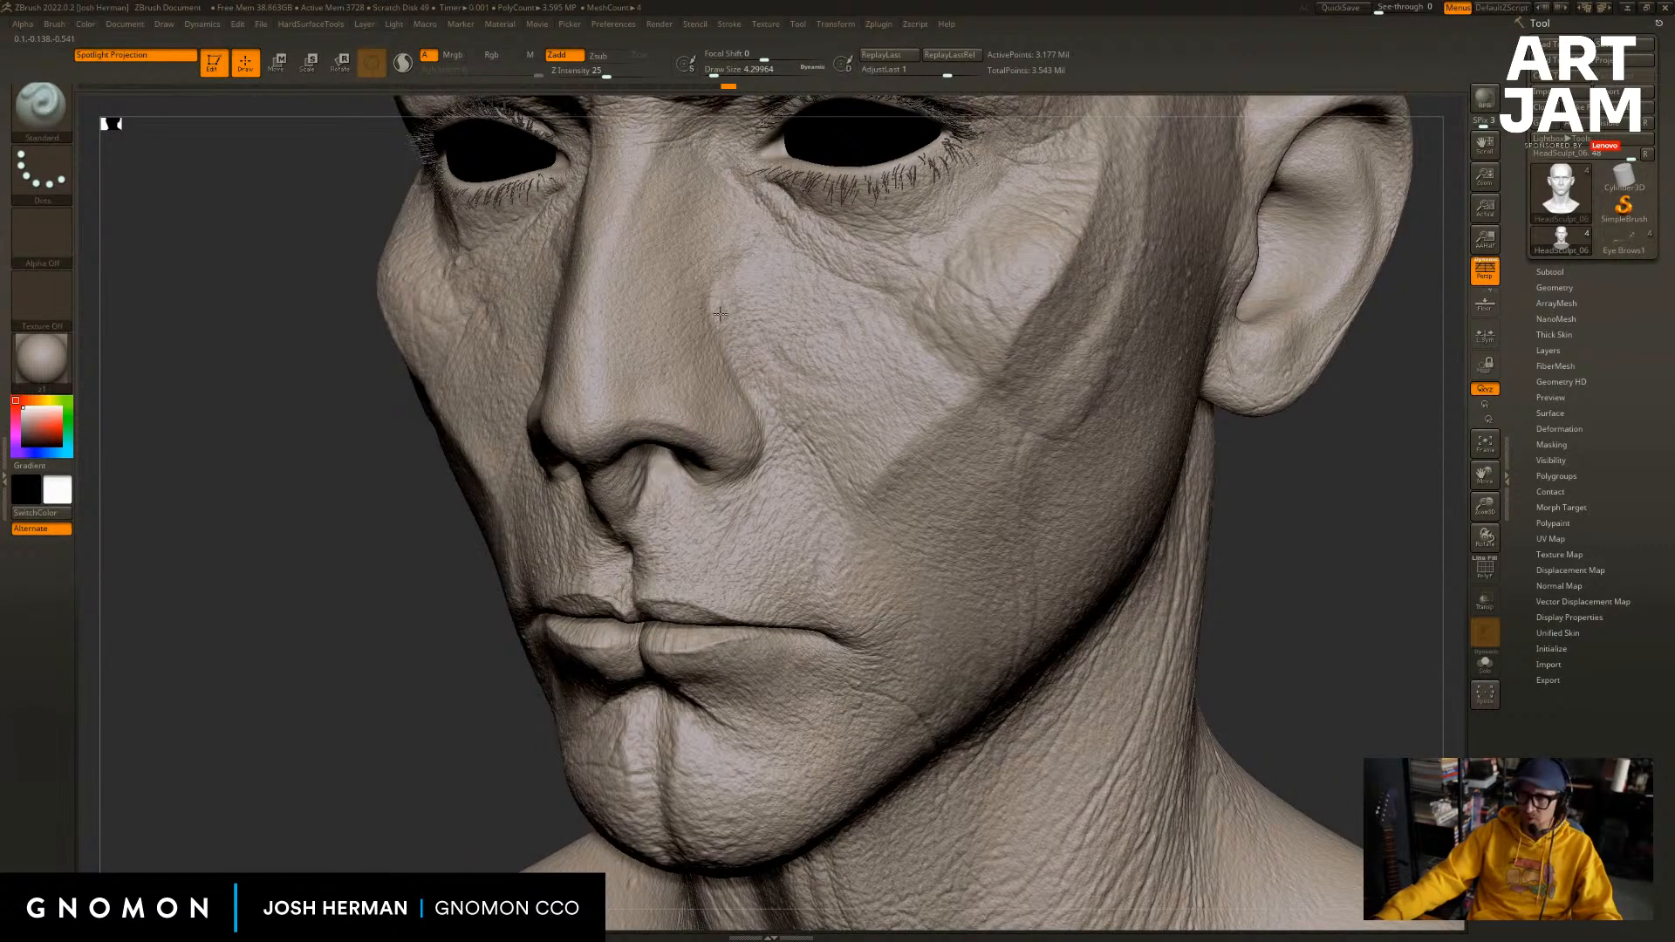
pyautogui.moveTo(1263, 568)
pyautogui.mouseDown(button='right')
pyautogui.moveTo(1290, 599)
pyautogui.moveTo(1283, 573)
pyautogui.mouseUp(button='right')
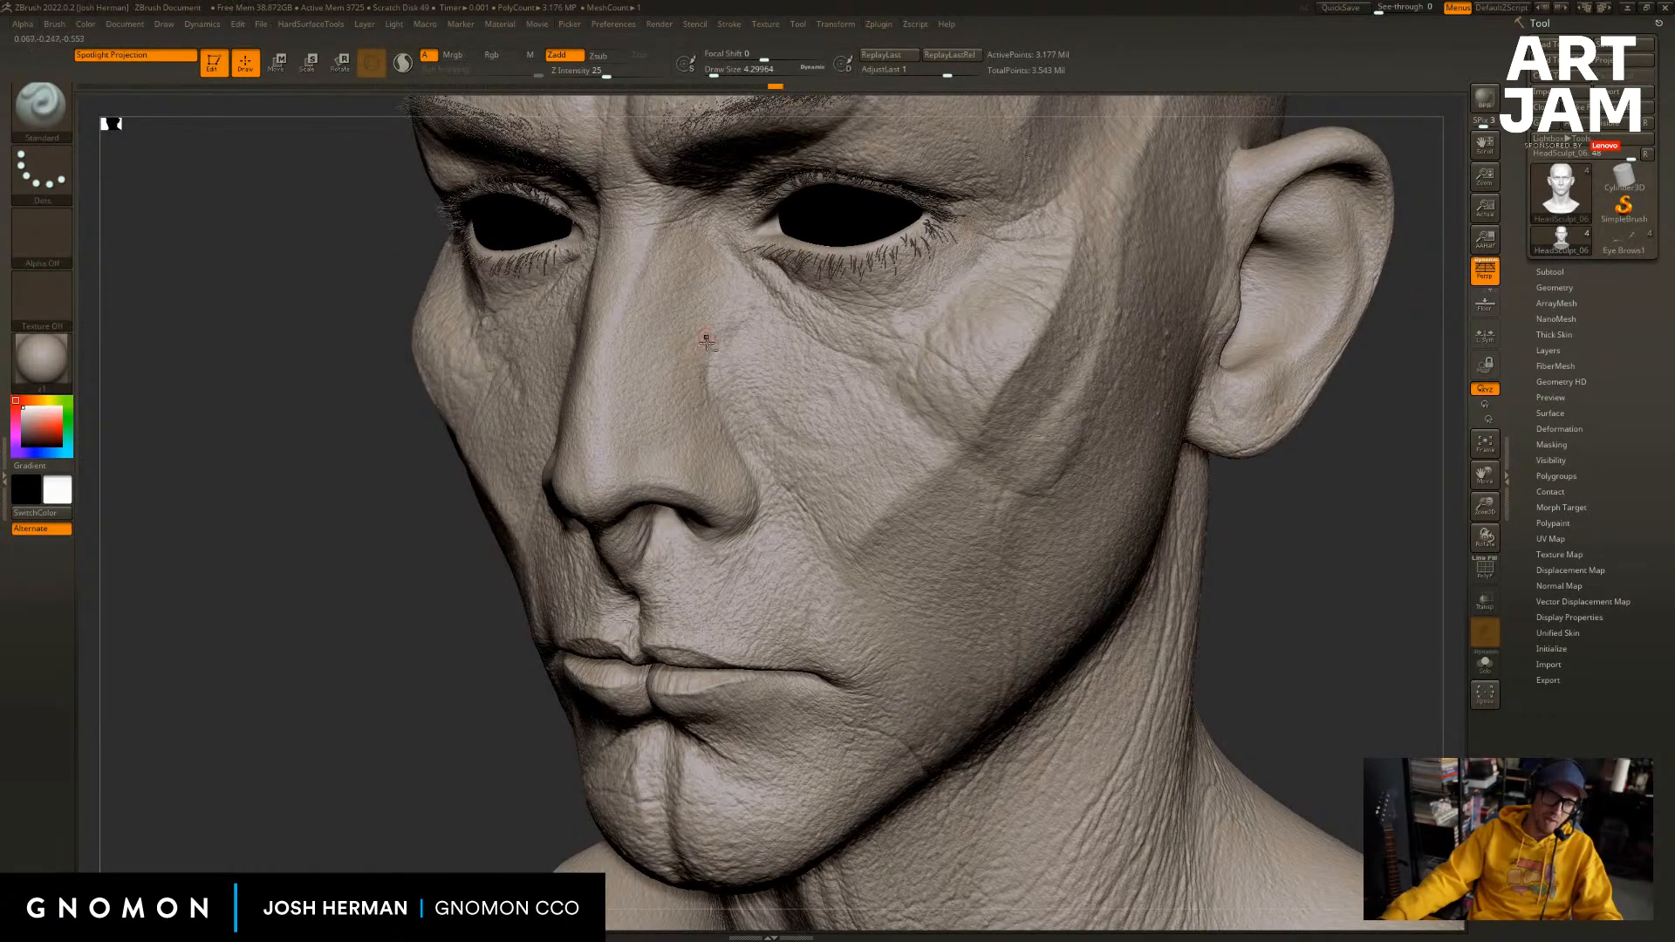
pyautogui.press('[')
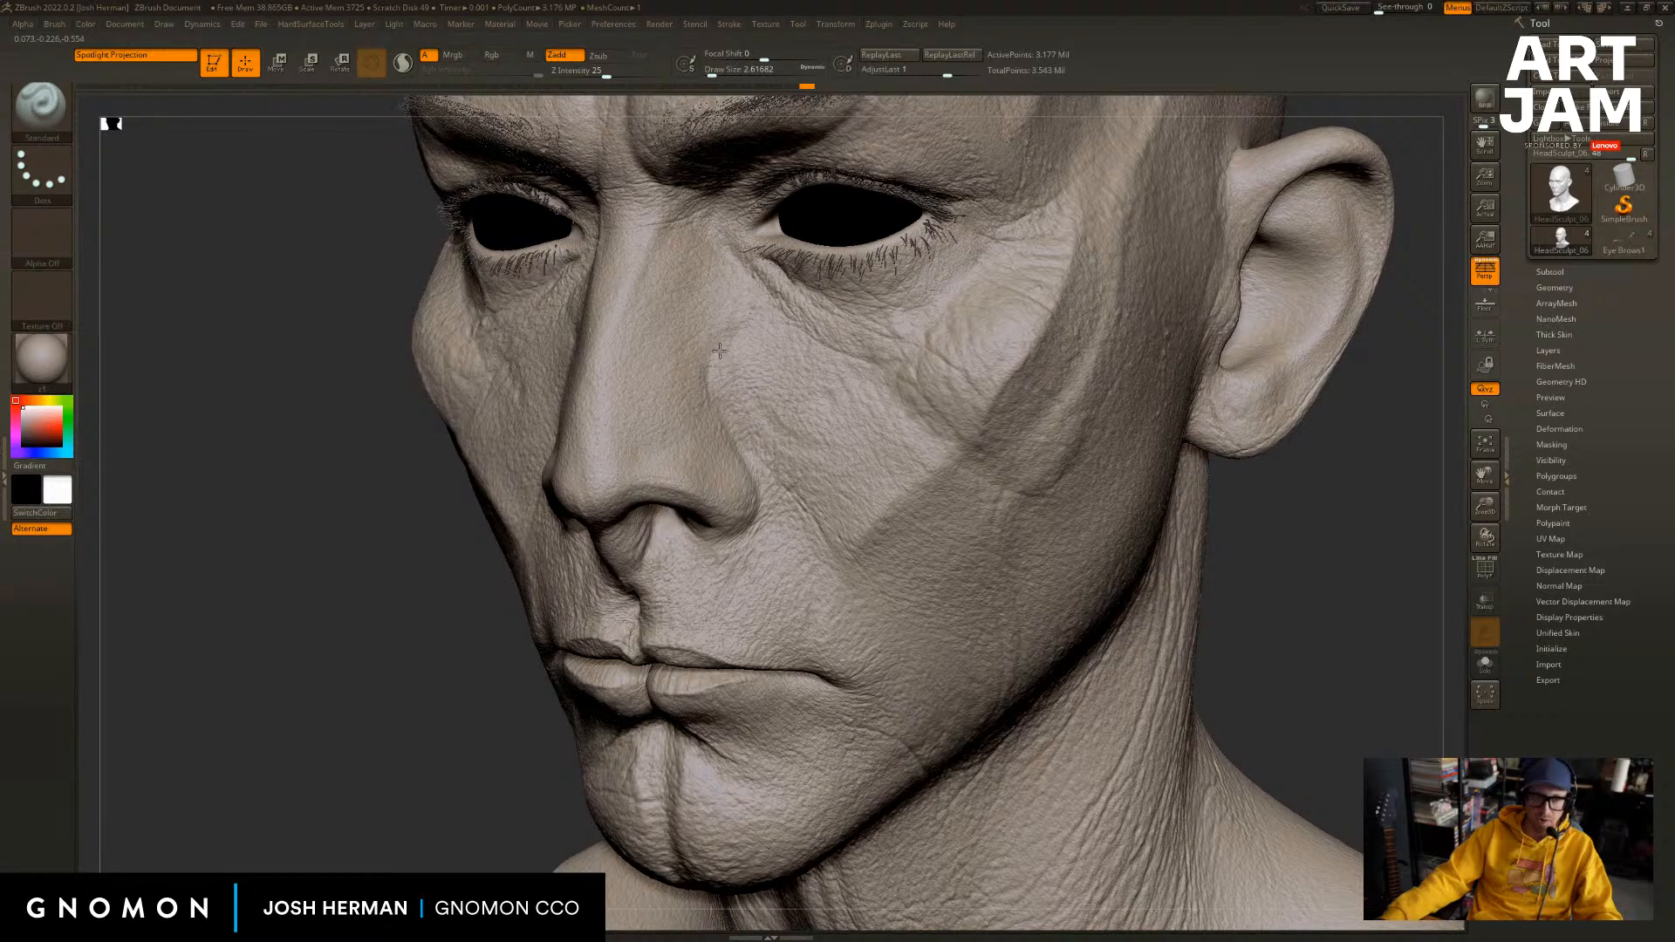
pyautogui.press(']')
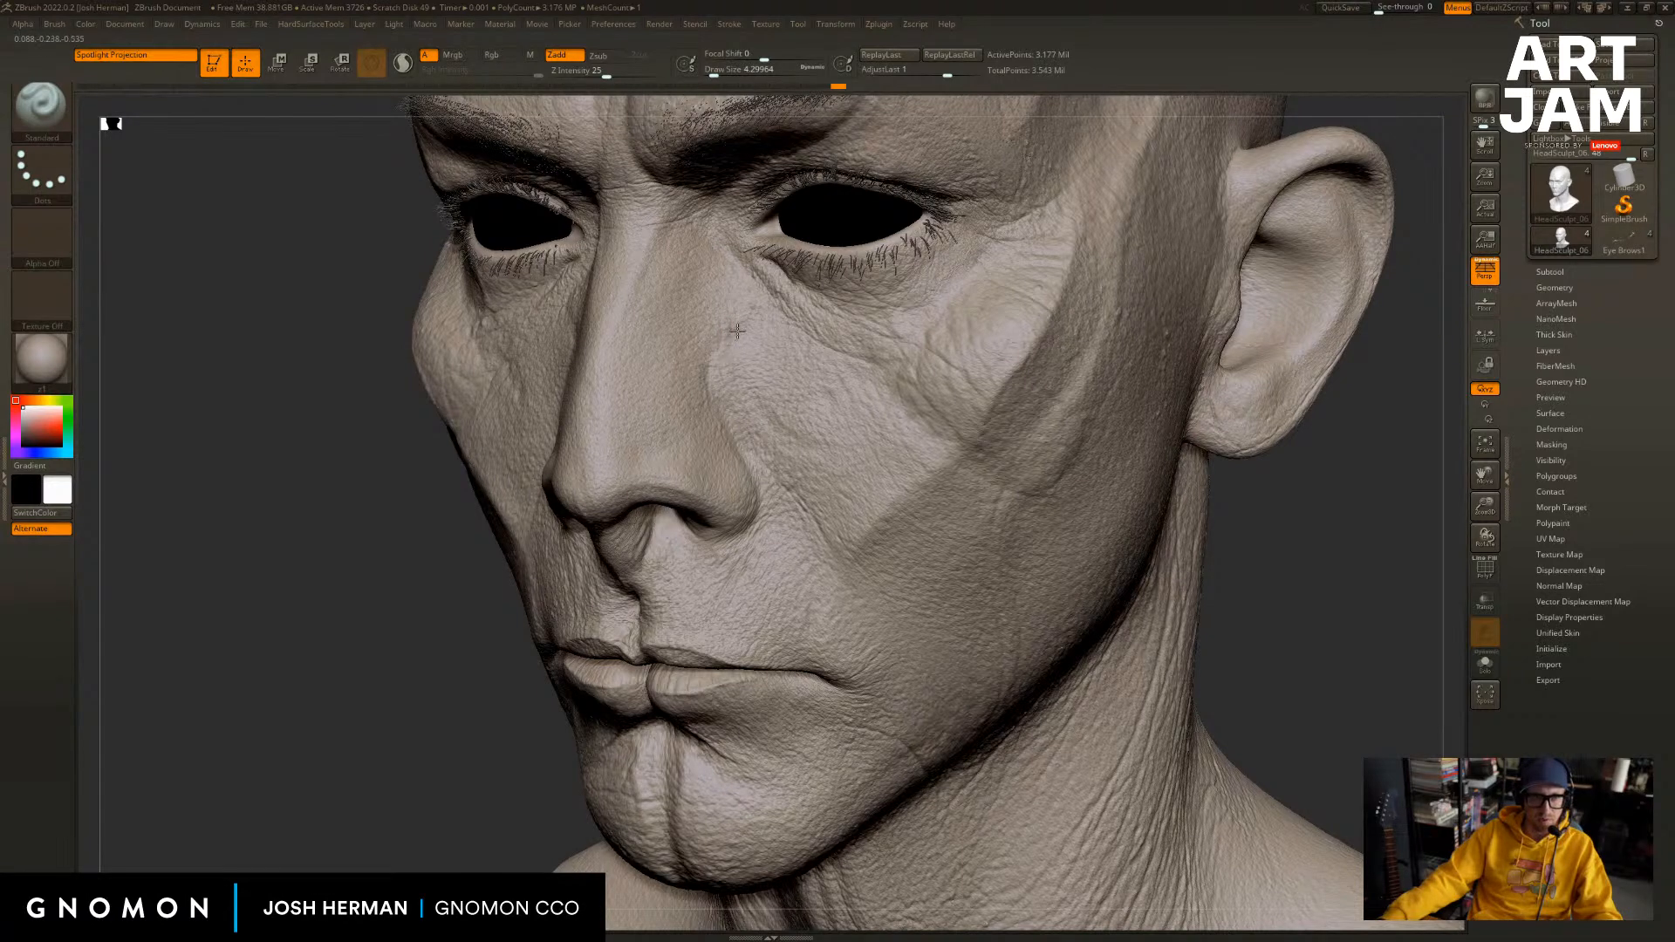
# Lower the head by one subdivision level and sculpt the transition from the side of the nose into the inner cheek.
pyautogui.moveTo(737, 331); pyautogui.dragTo(742, 341, button='right')
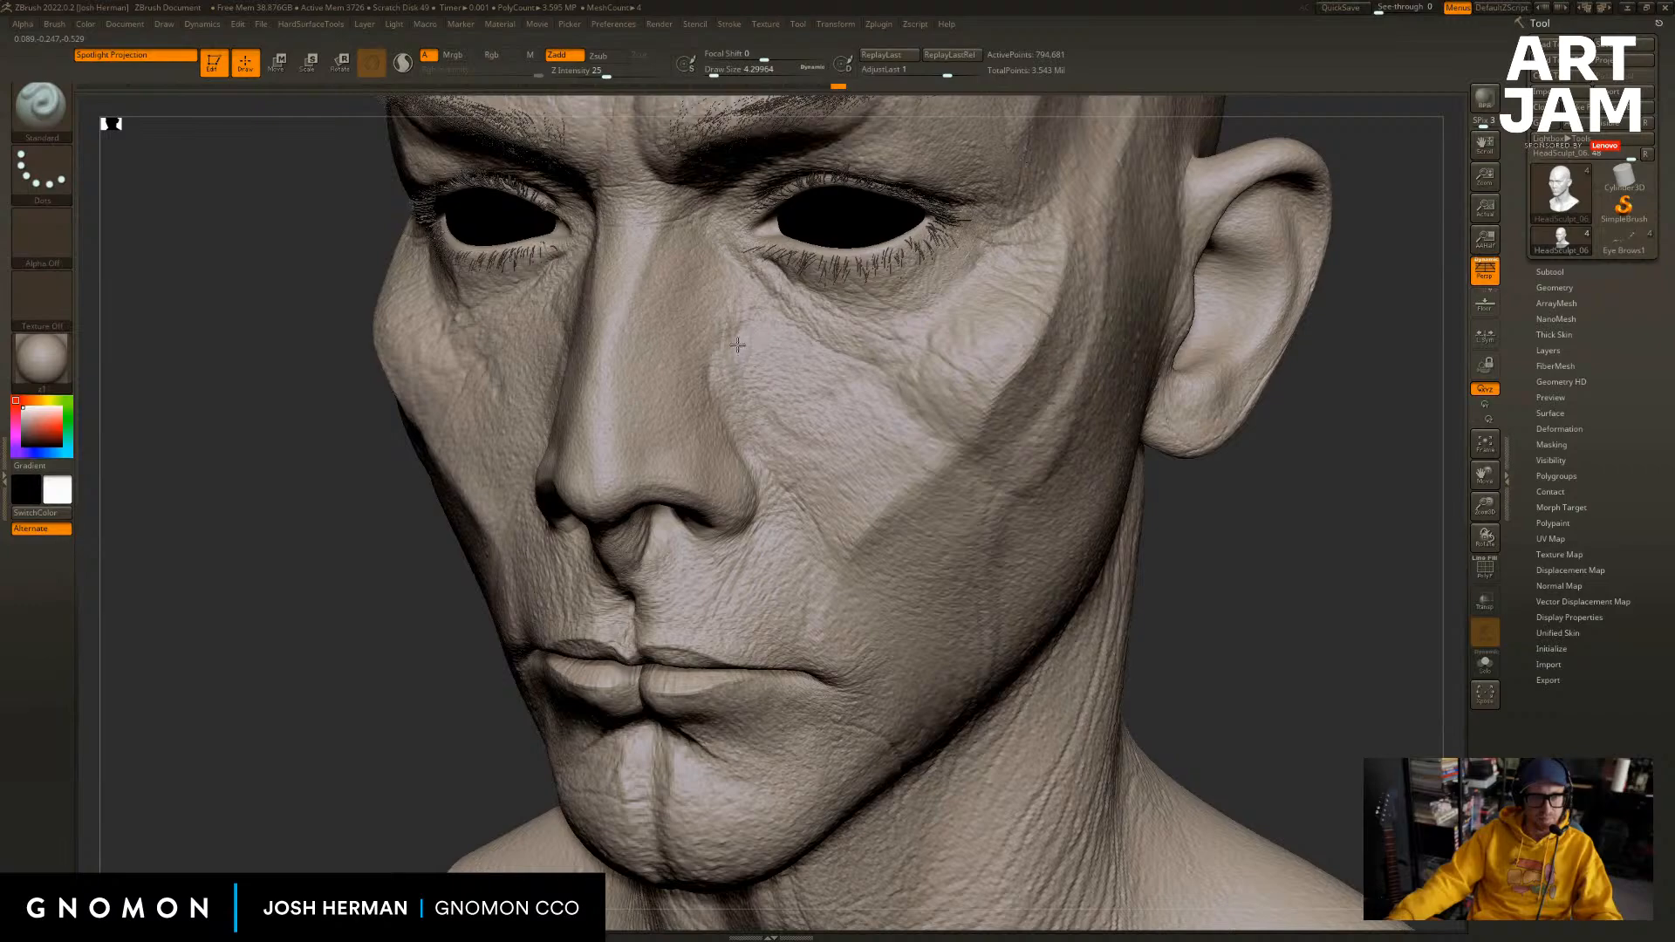
pyautogui.moveTo(737, 344)
pyautogui.mouseDown(button='right')
pyautogui.moveTo(1238, 542)
pyautogui.moveTo(1143, 512)
pyautogui.moveTo(1256, 527)
pyautogui.moveTo(1241, 536)
pyautogui.moveTo(1196, 489)
pyautogui.moveTo(1137, 479)
pyautogui.mouseUp(button='right')
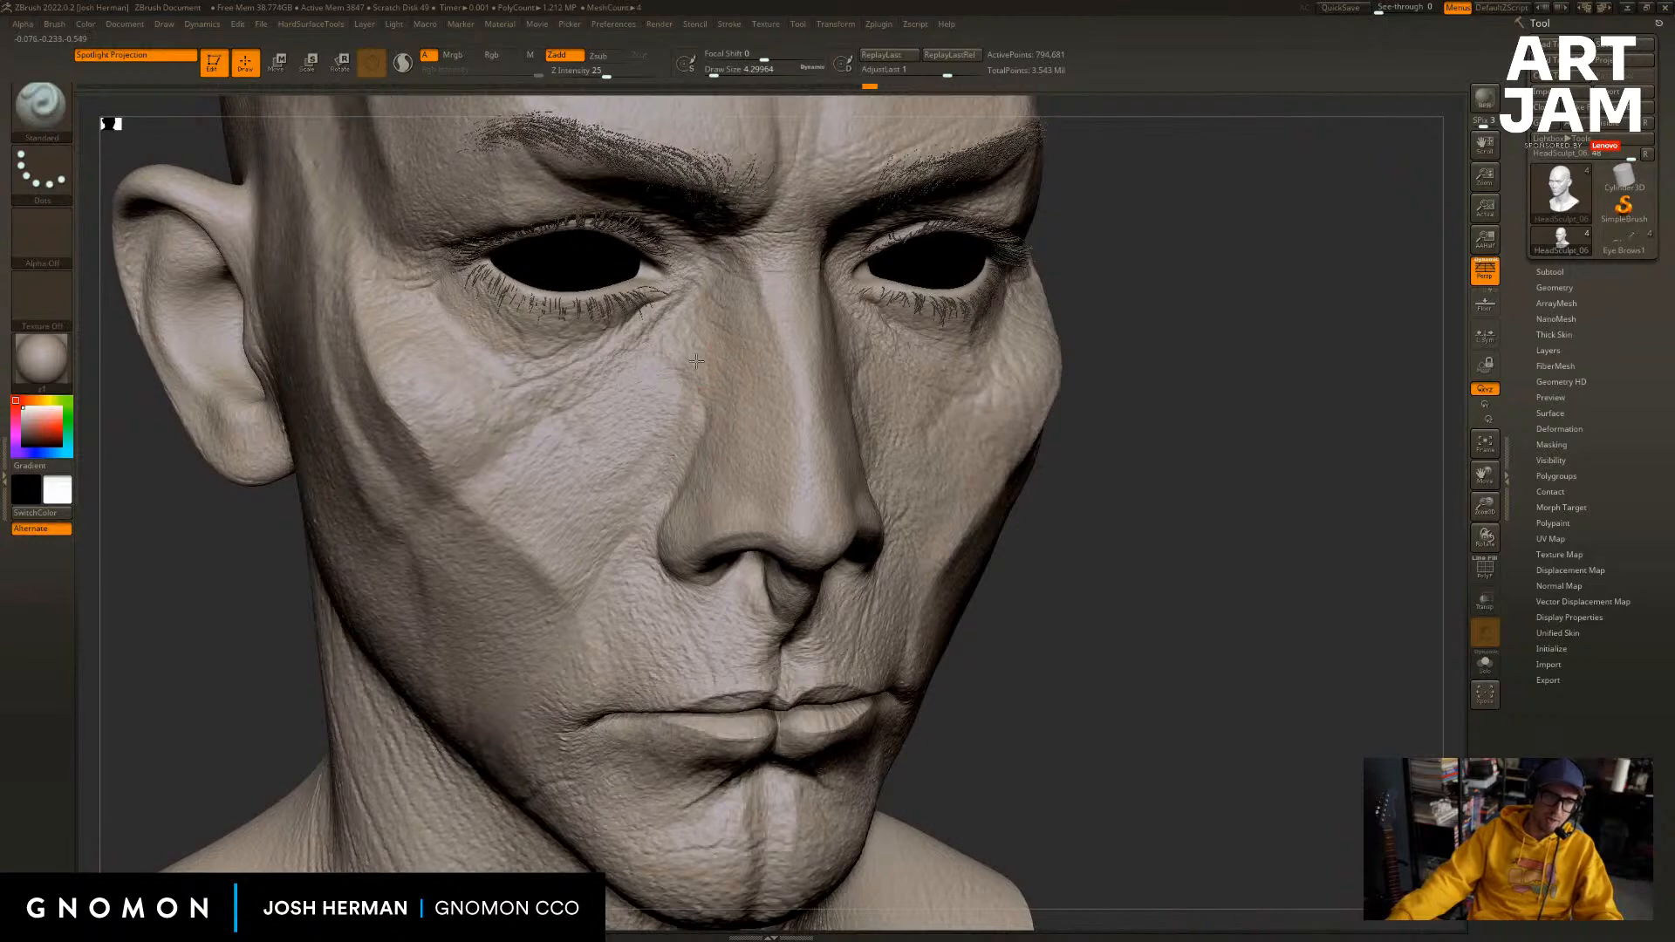
pyautogui.moveTo(1116, 358); pyautogui.dragTo(1177, 356, button='right')
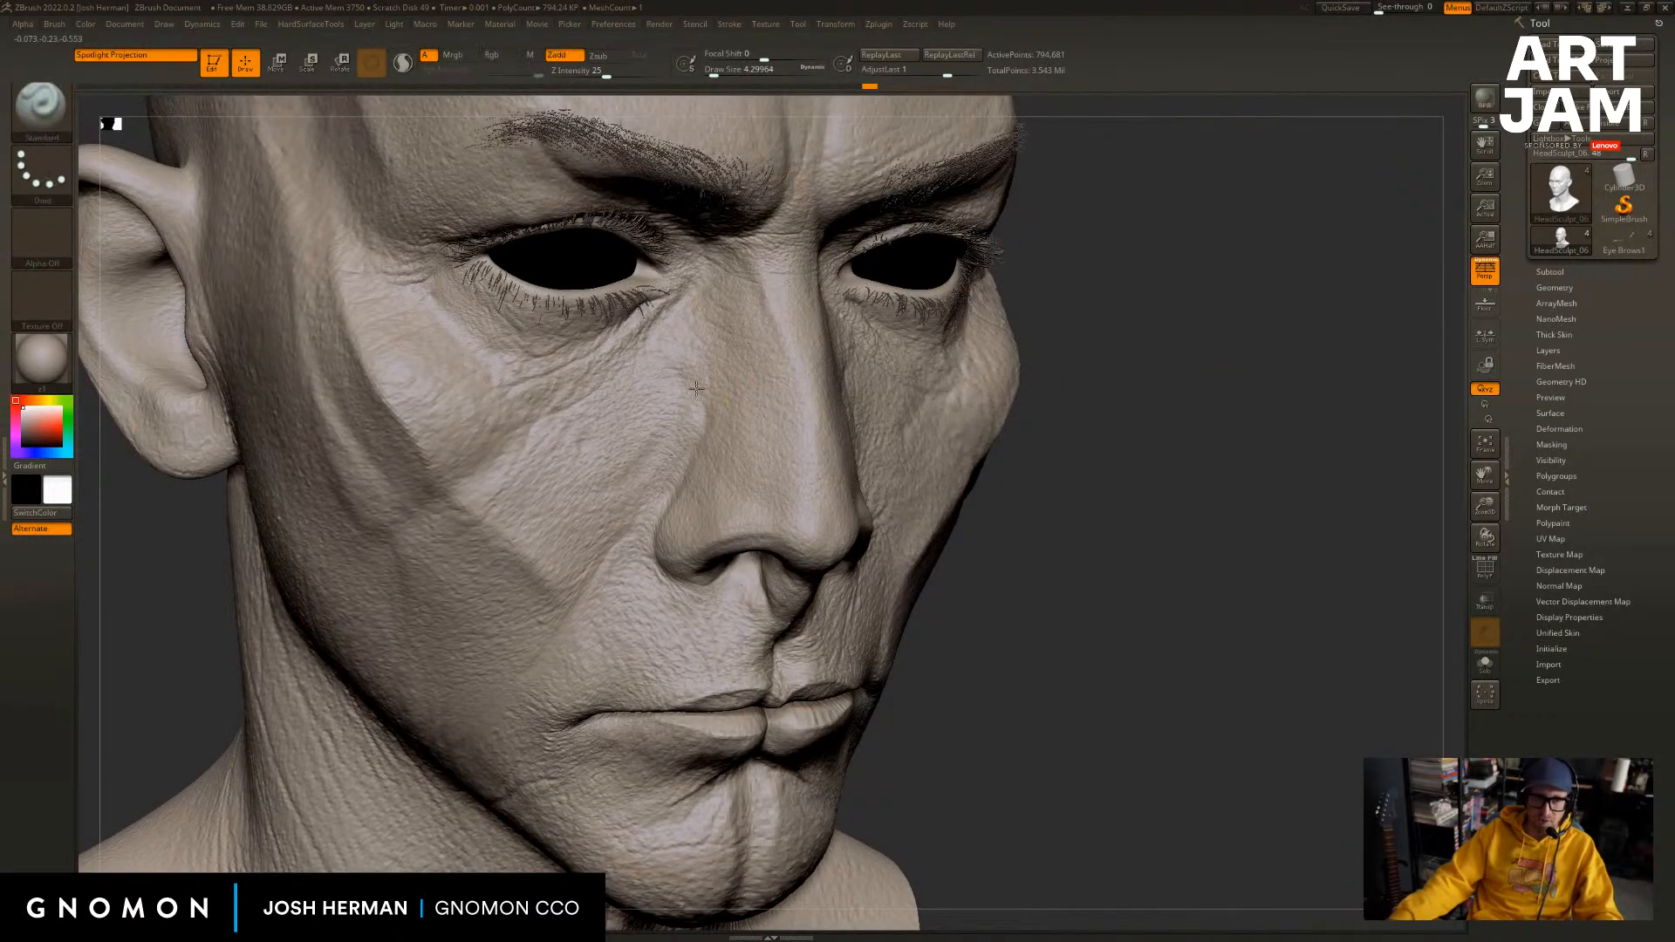
pyautogui.moveTo(689, 384); pyautogui.dragTo(679, 358)
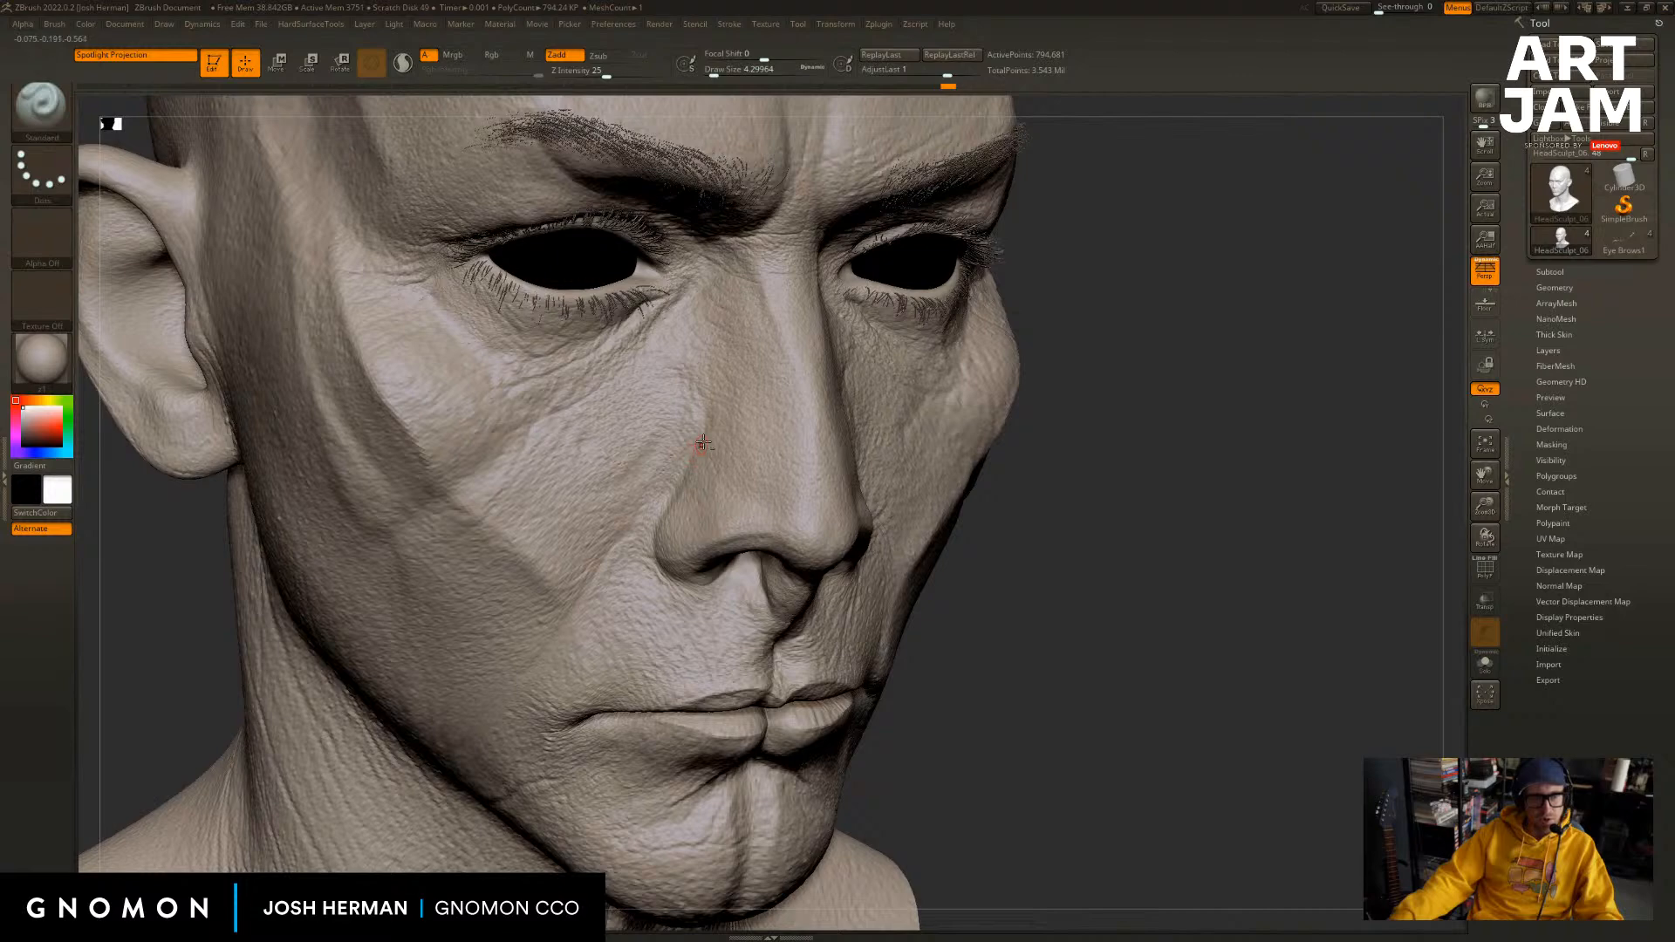
# Sculpt the cheek around the nostril wing with the Standard brush at a draw size of about 8.4.
pyautogui.press('s')
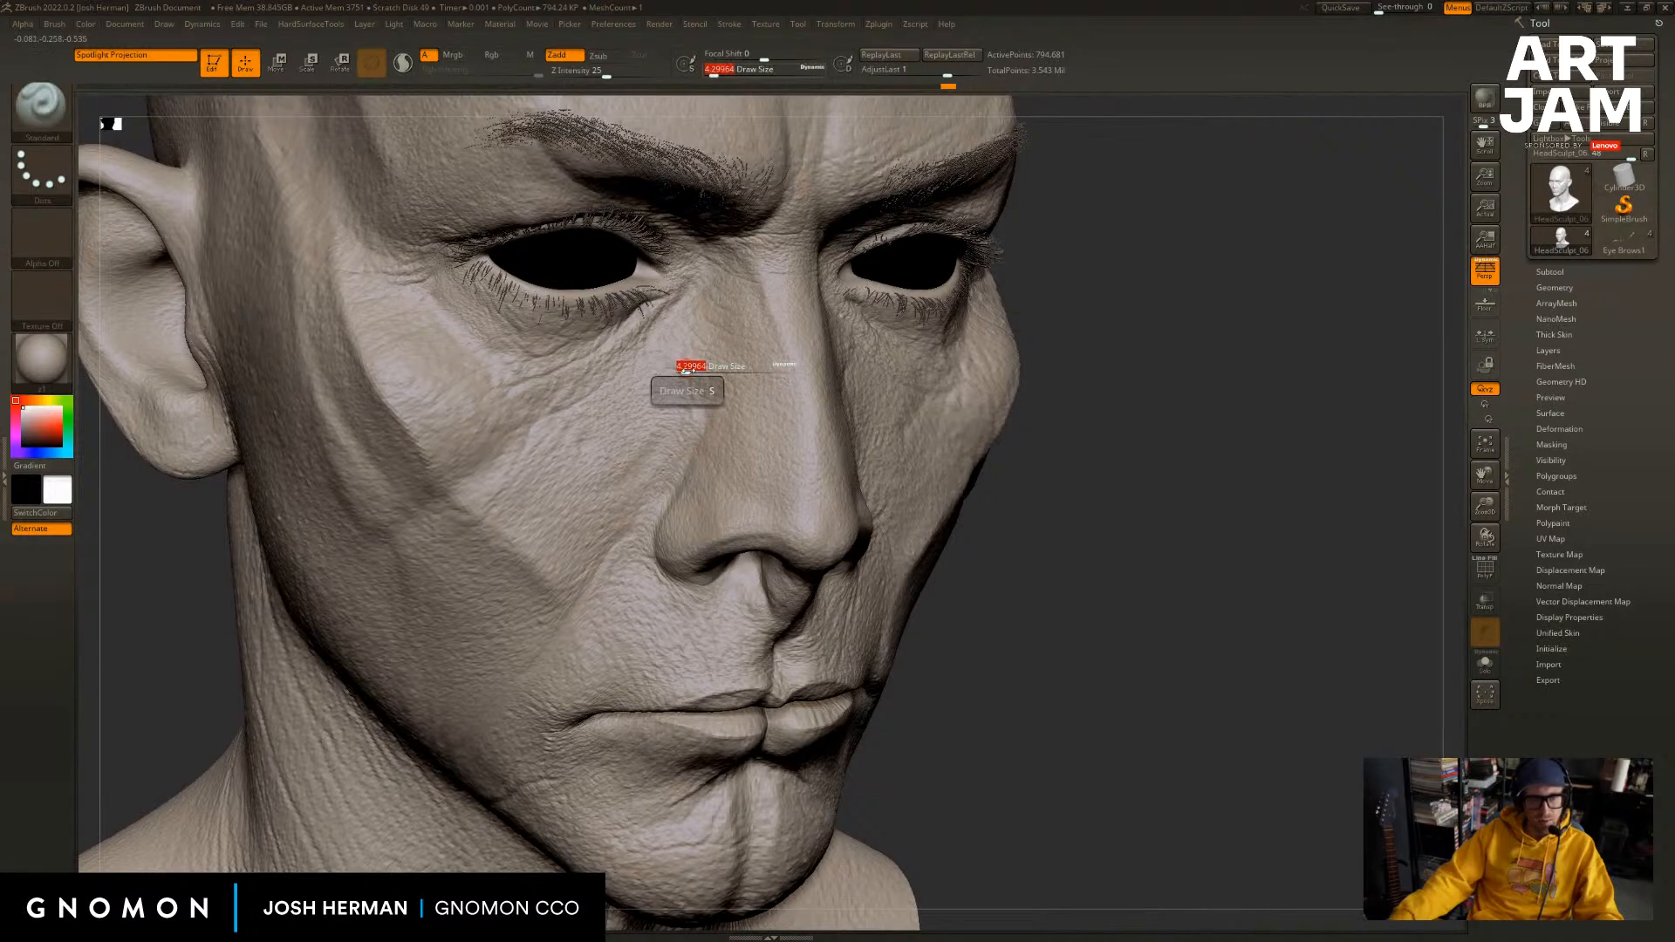
pyautogui.moveTo(686, 369); pyautogui.dragTo(689, 370)
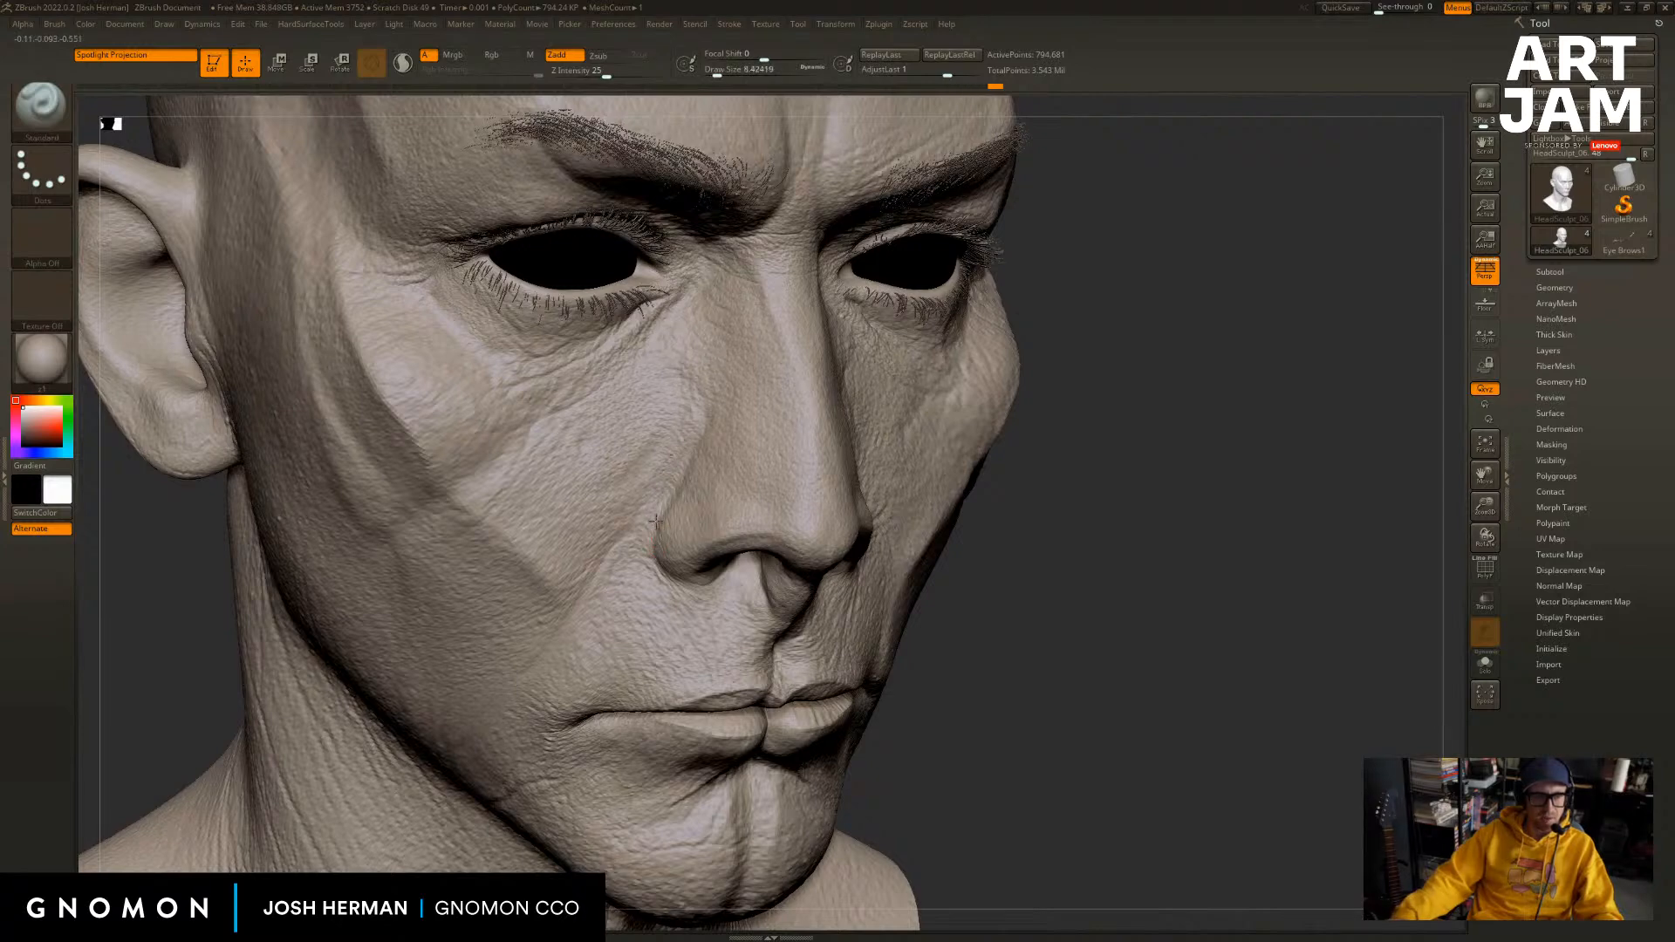
pyautogui.moveTo(1379, 506); pyautogui.dragTo(427, 689)
pyautogui.moveTo(288, 523); pyautogui.dragTo(541, 445)
# Sculpt the side of the upper nose bridge near the inner eye corner with the Standard brush at a draw size of about 3.7.
pyautogui.keyDown('alt'); pyautogui.moveTo(1242, 312); pyautogui.dragTo(1234, 408); pyautogui.keyUp('alt')
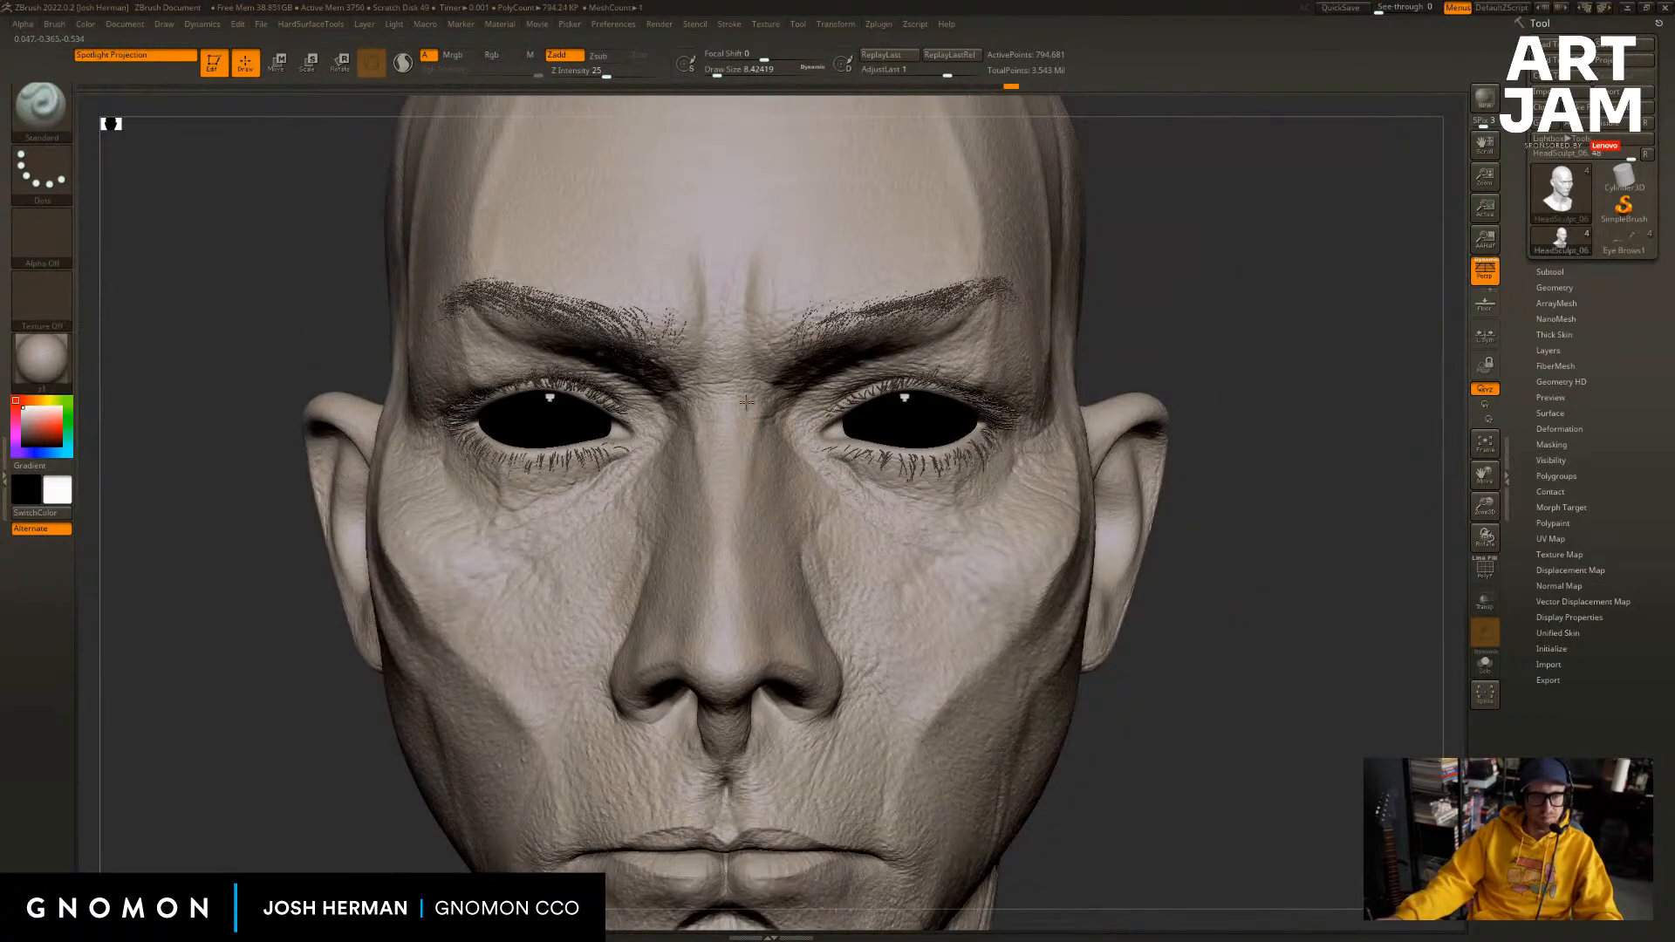
pyautogui.press('s')
pyautogui.moveTo(773, 406); pyautogui.dragTo(766, 407)
pyautogui.moveTo(1189, 345); pyautogui.dragTo(1038, 419)
pyautogui.press('s')
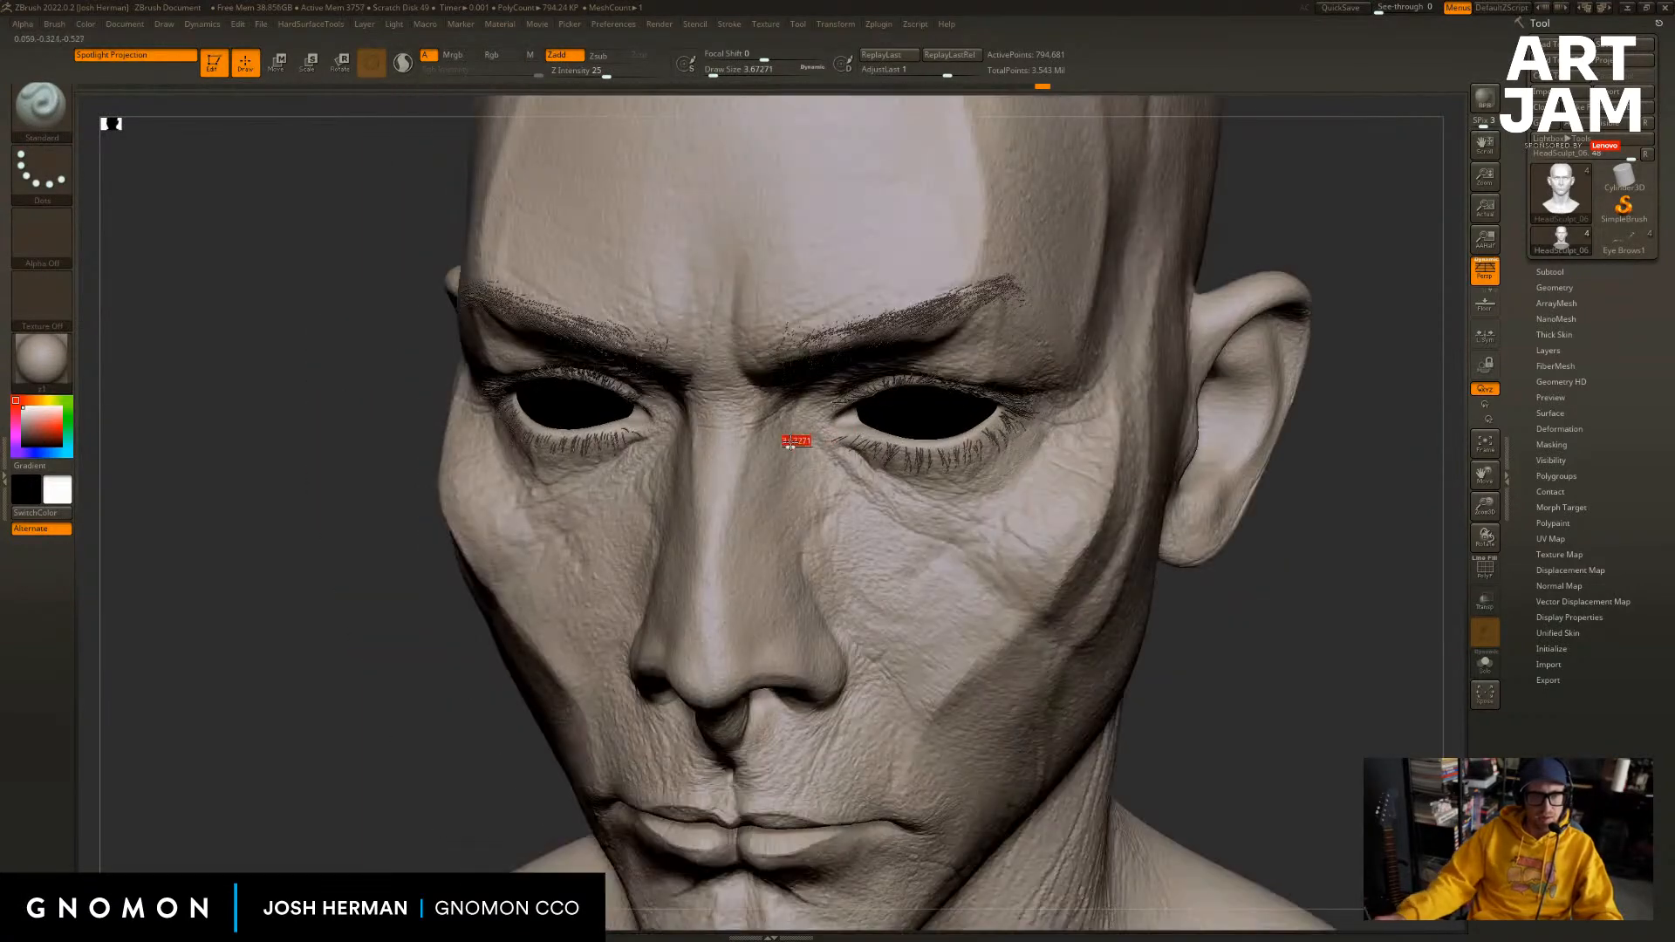
pyautogui.moveTo(790, 443); pyautogui.dragTo(797, 443)
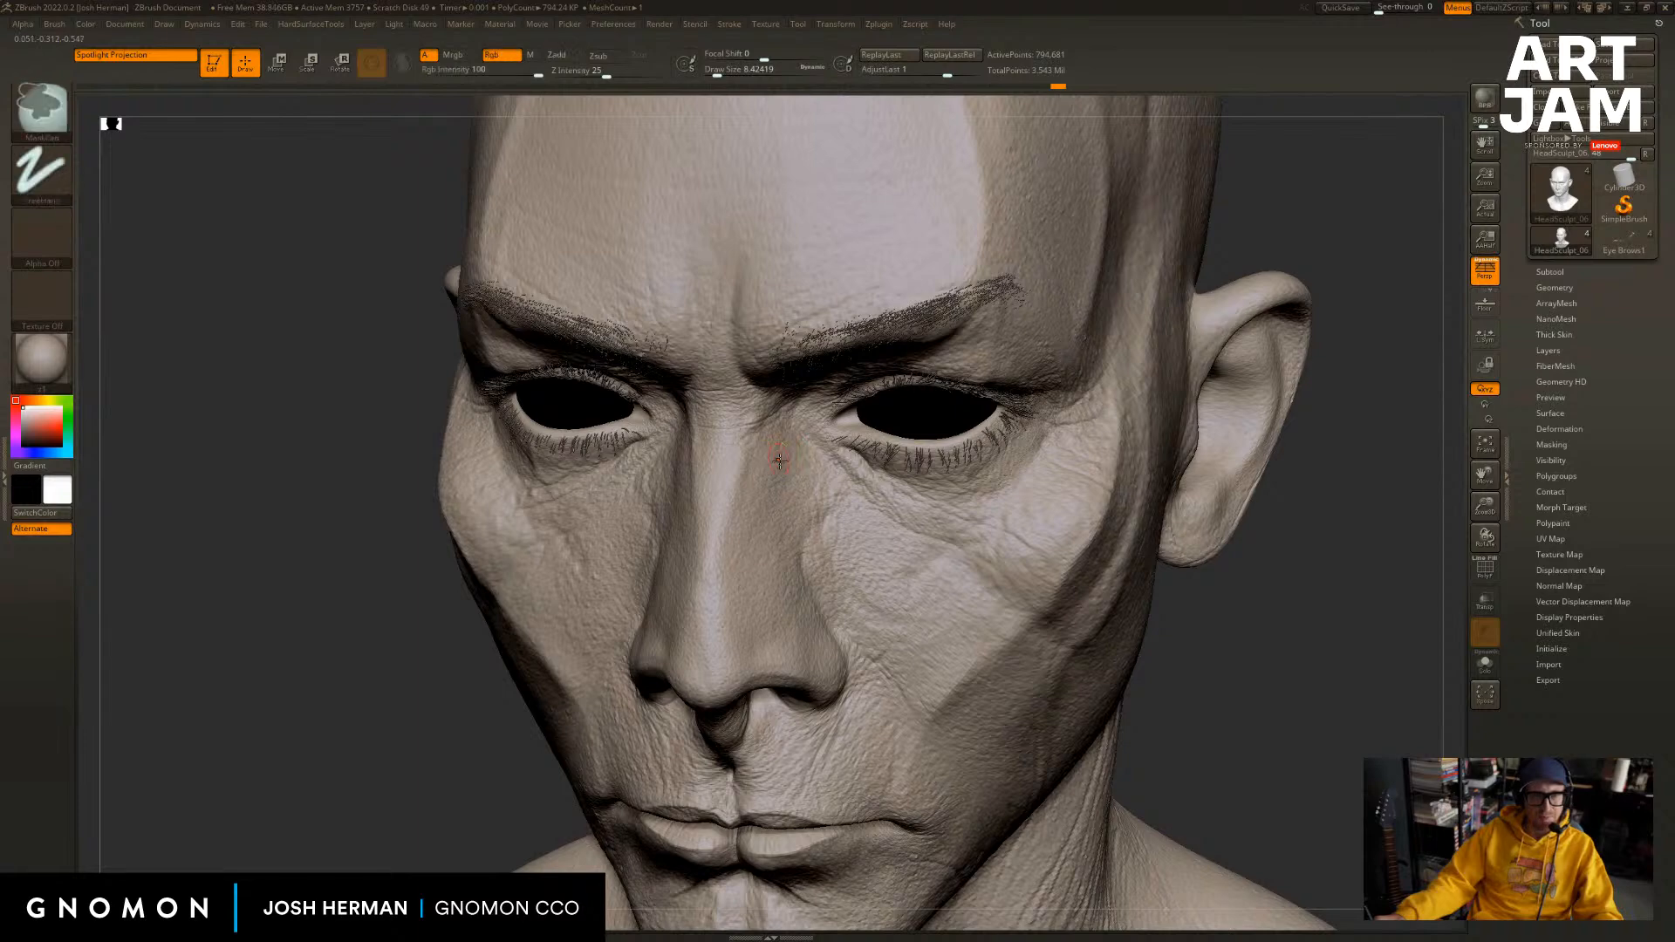
# Lower the head by one subdivision level and shape the nose bridge with the Standard brush at a draw size of about 43.8.
pyautogui.hotkey('shift', 'd')
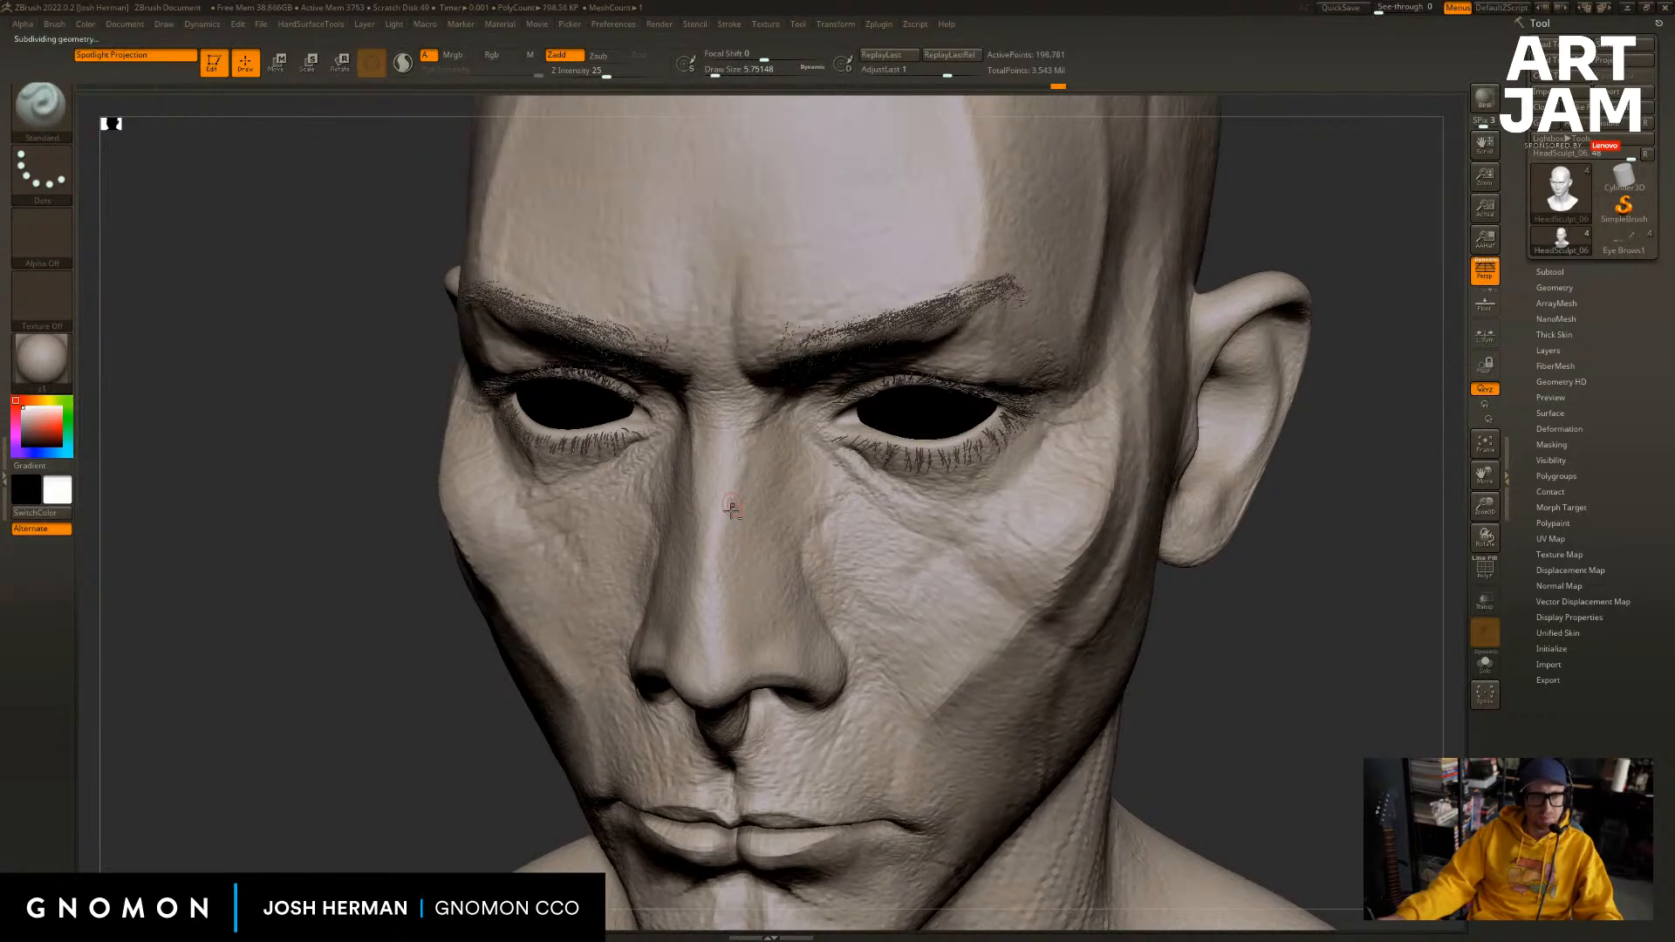
pyautogui.moveTo(457, 645); pyautogui.dragTo(695, 426)
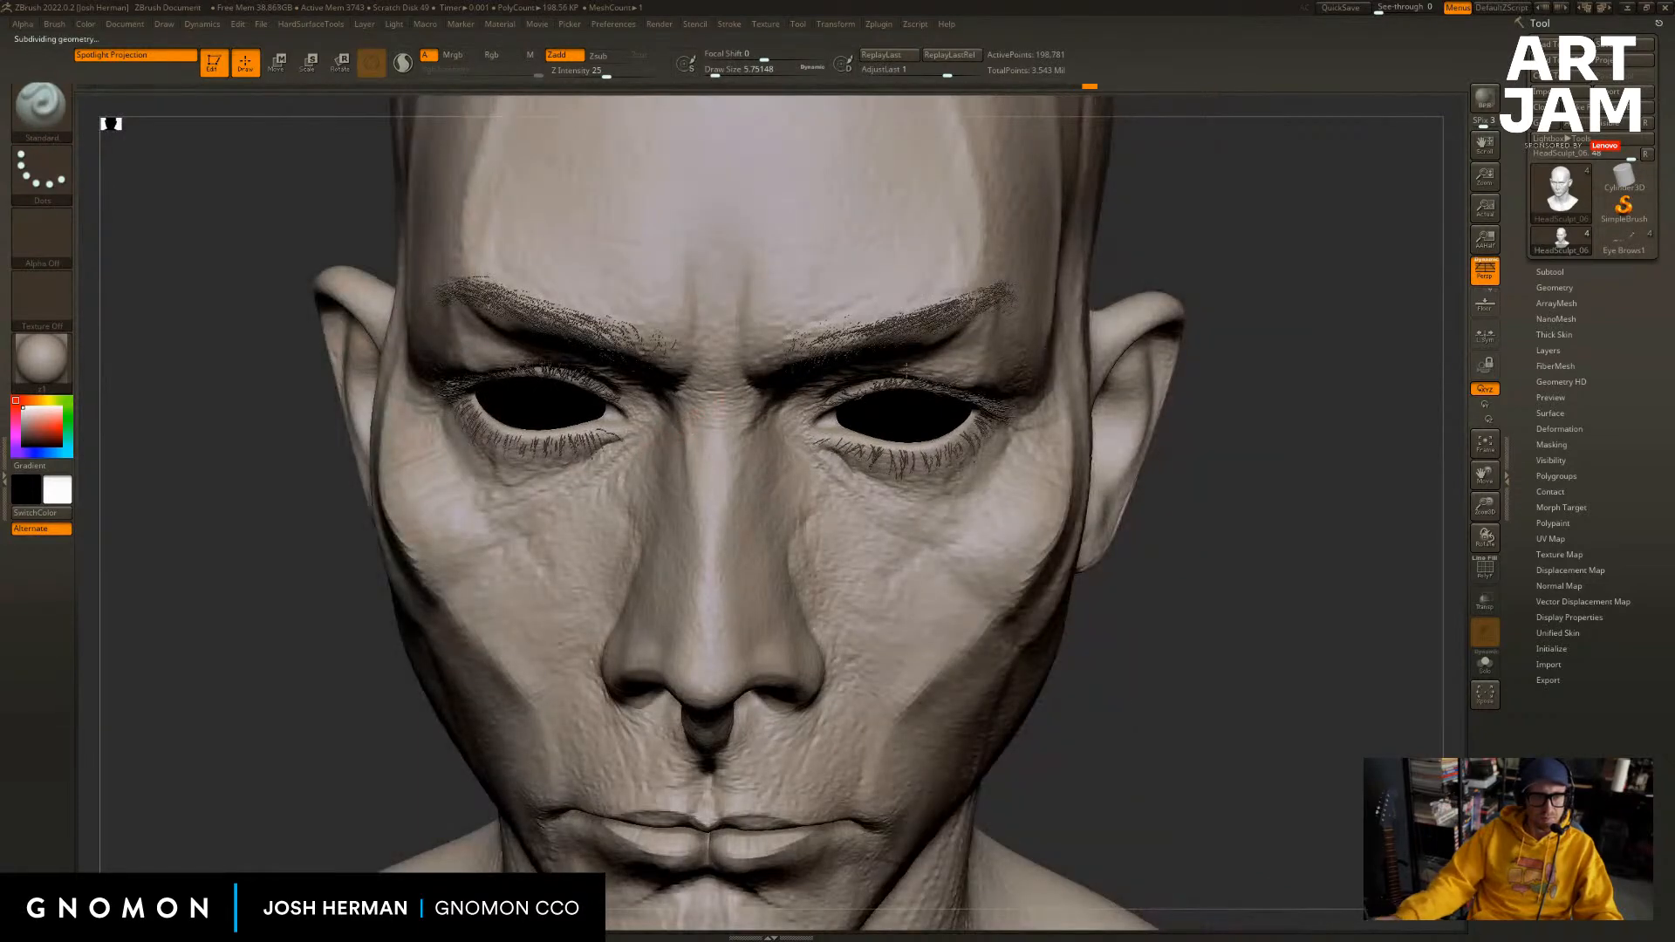
pyautogui.moveTo(1278, 343); pyautogui.dragTo(1361, 349)
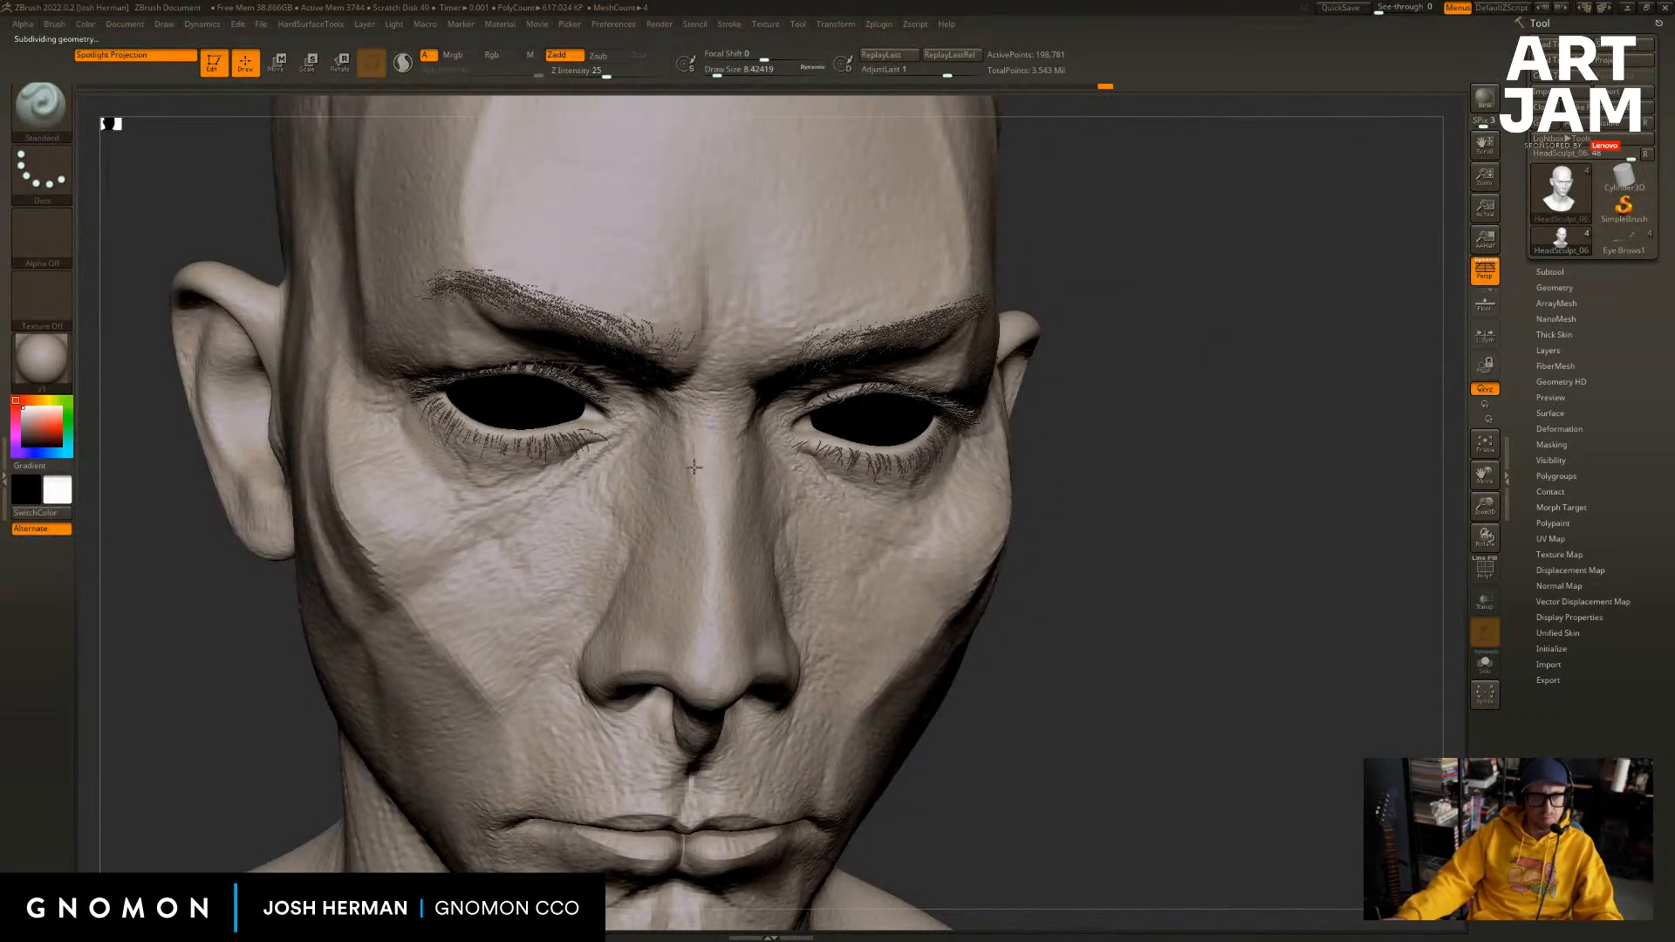
pyautogui.moveTo(1217, 444); pyautogui.dragTo(1099, 454)
pyautogui.press('s')
pyautogui.moveTo(717, 482); pyautogui.dragTo(732, 482)
pyautogui.moveTo(1241, 356); pyautogui.dragTo(1173, 354)
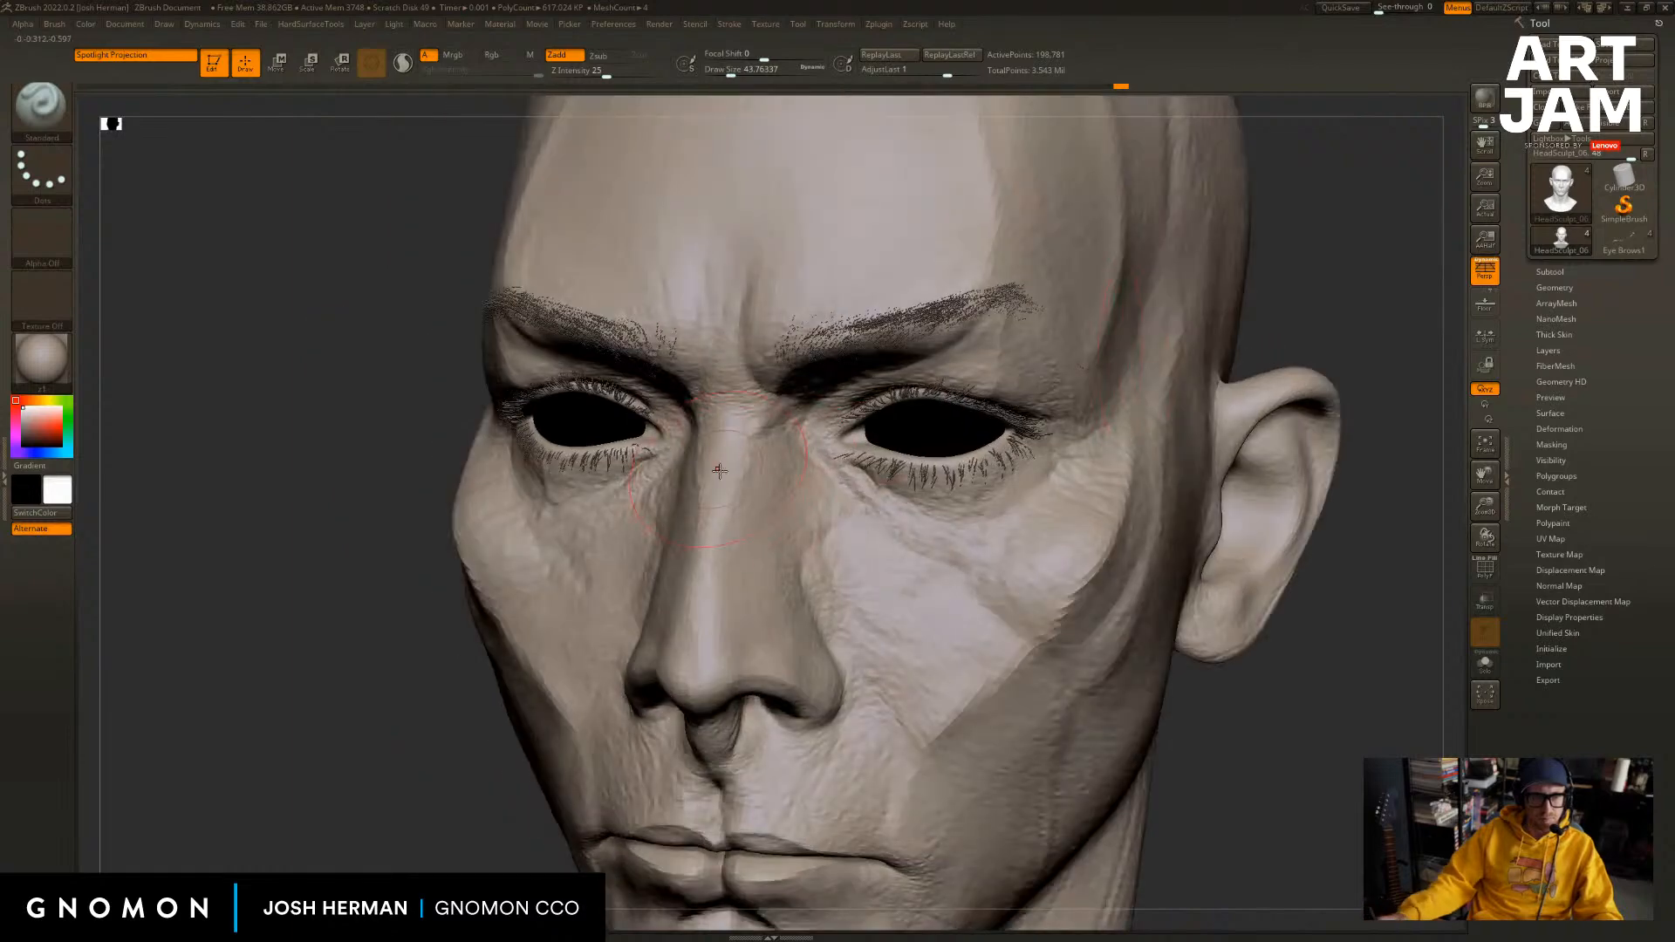
pyautogui.moveTo(462, 667); pyautogui.dragTo(392, 668)
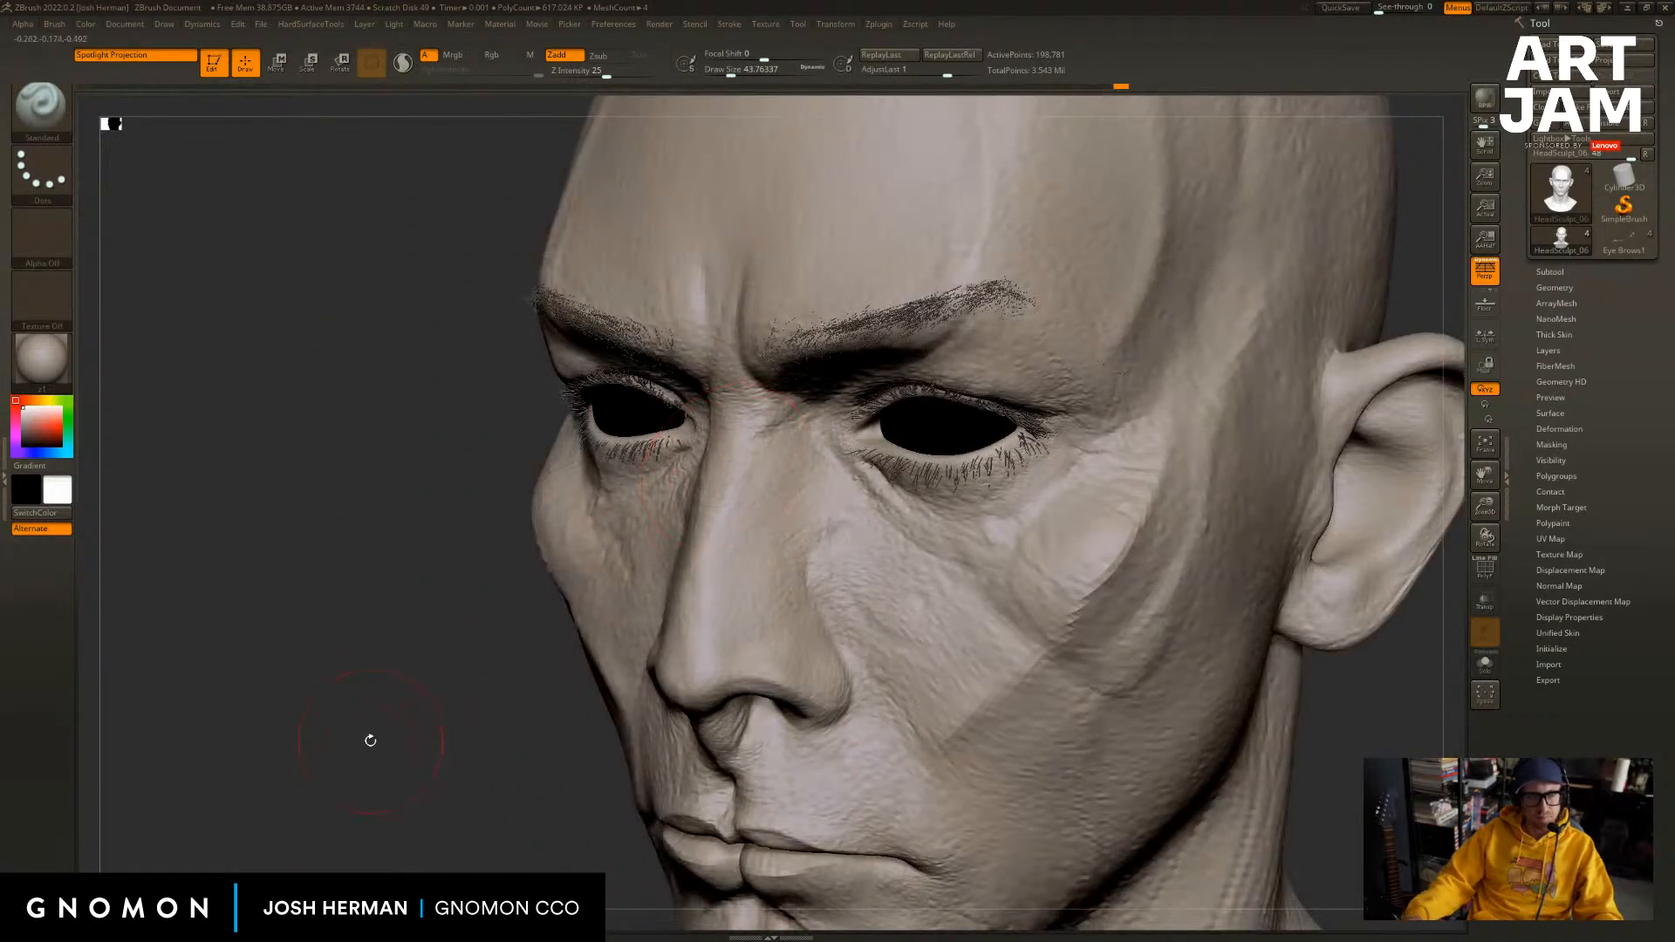
pyautogui.moveTo(370, 740); pyautogui.dragTo(331, 740)
# Refine the nose bridge and the base of the nose with the Standard brush at a draw size of about 28.8.
pyautogui.press('s')
pyautogui.moveTo(731, 463); pyautogui.dragTo(723, 467)
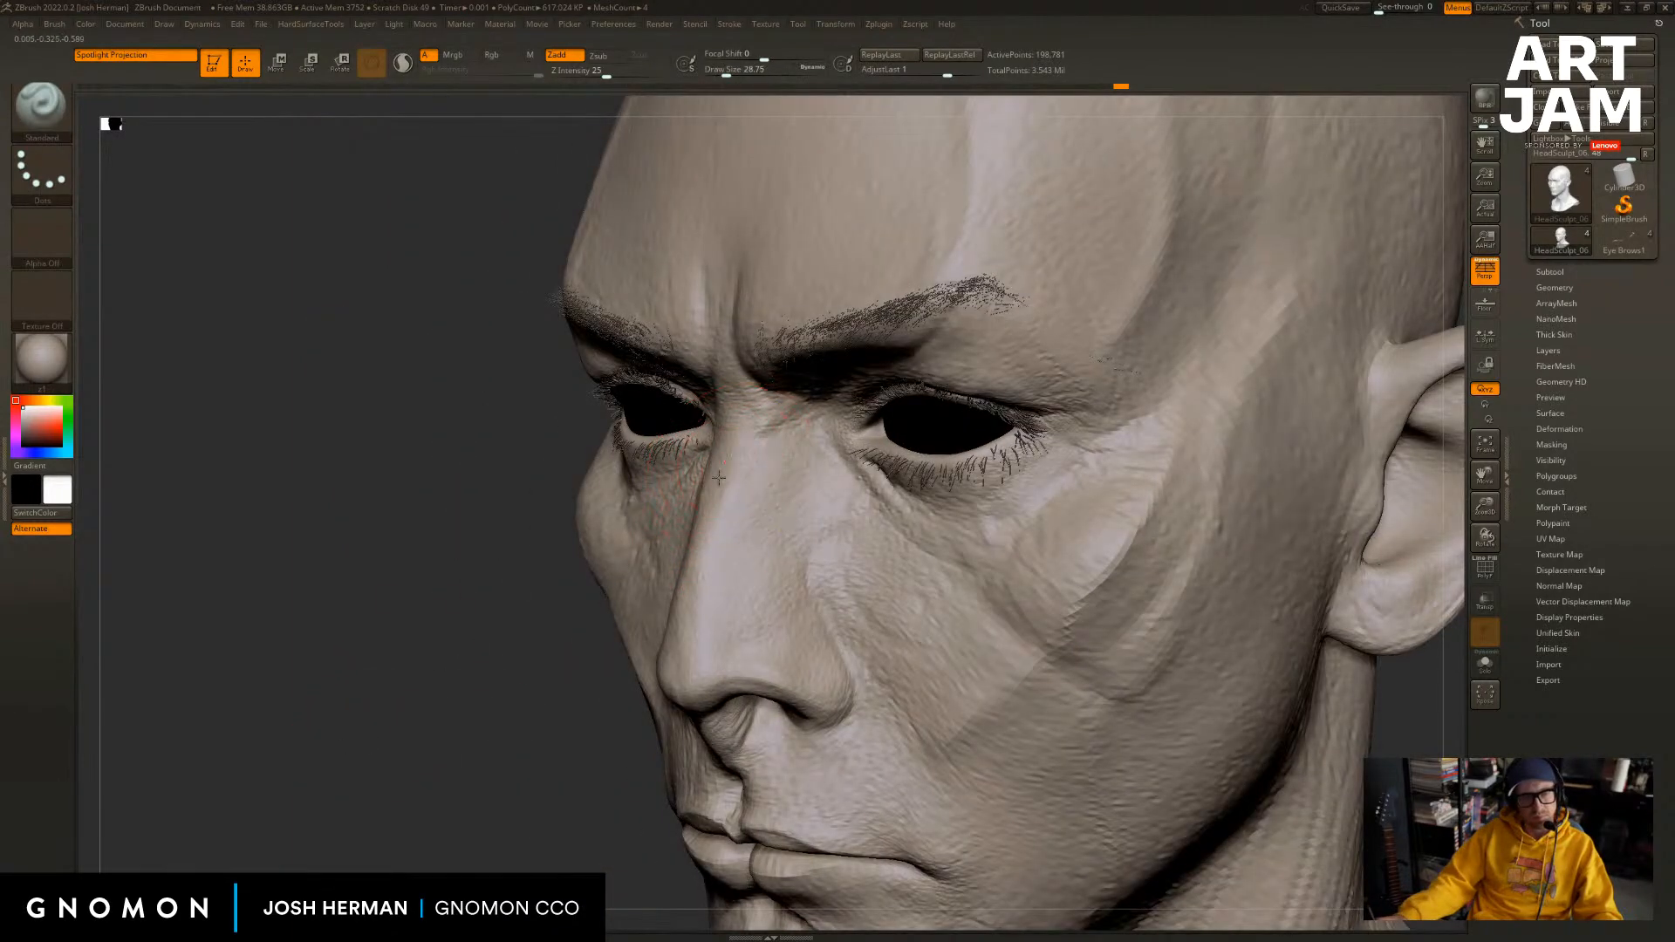
pyautogui.moveTo(424, 701); pyautogui.dragTo(602, 703)
pyautogui.keyDown('alt'); pyautogui.moveTo(1192, 419); pyautogui.dragTo(1200, 315); pyautogui.keyUp('alt')
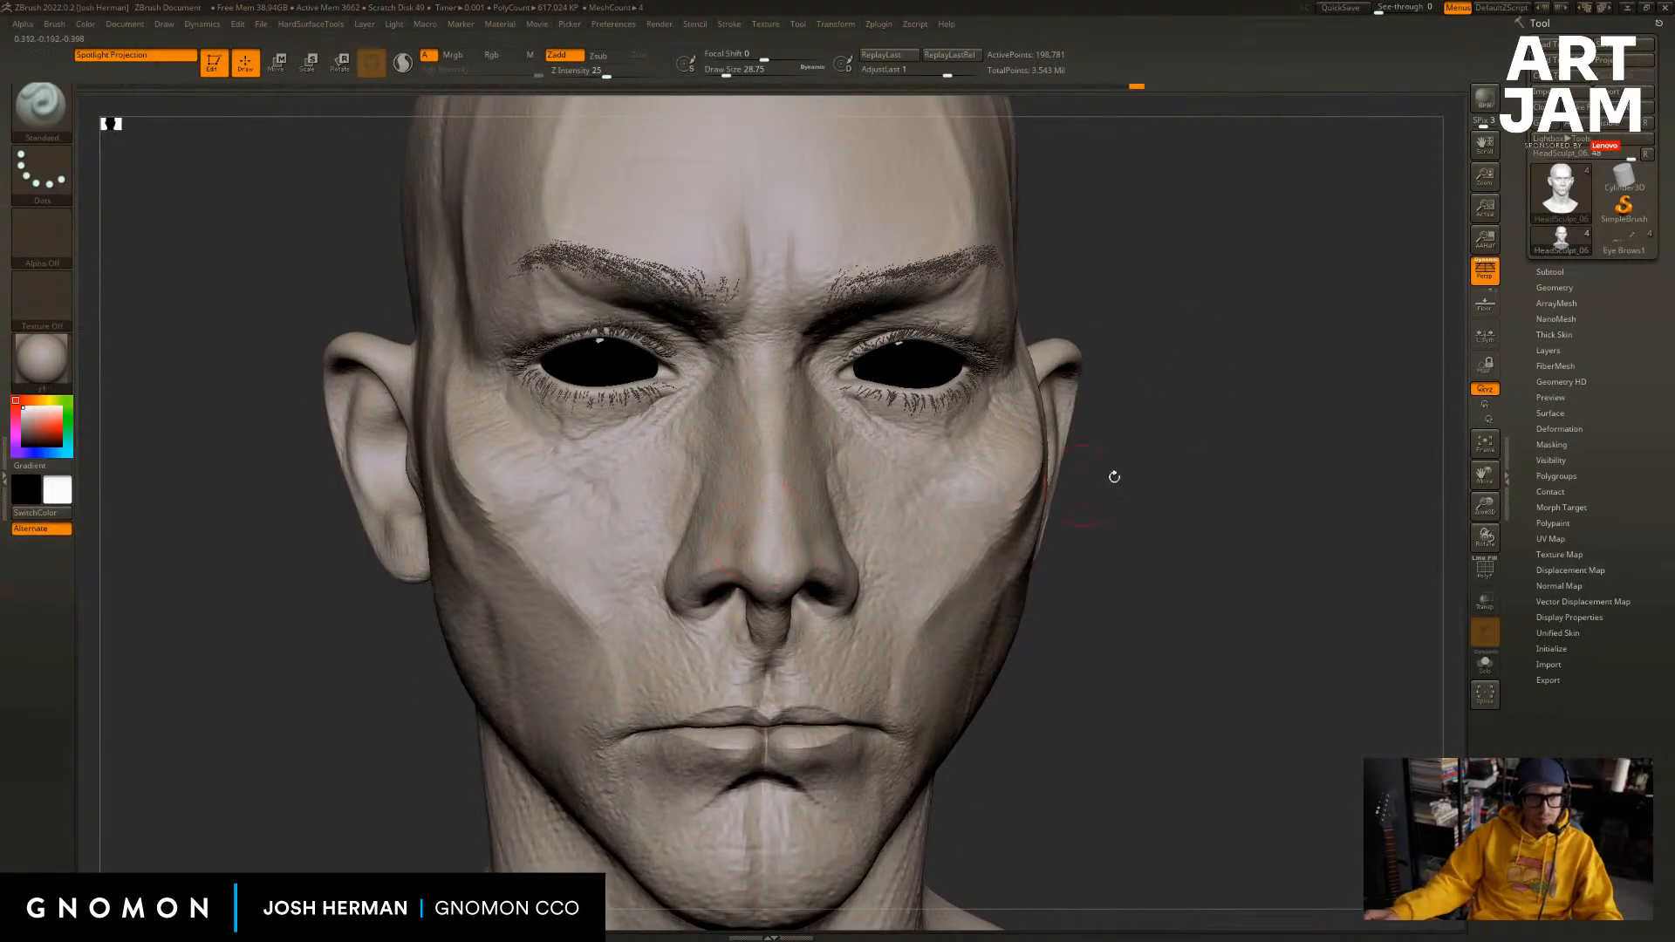
pyautogui.moveTo(1114, 476); pyautogui.dragTo(1082, 478)
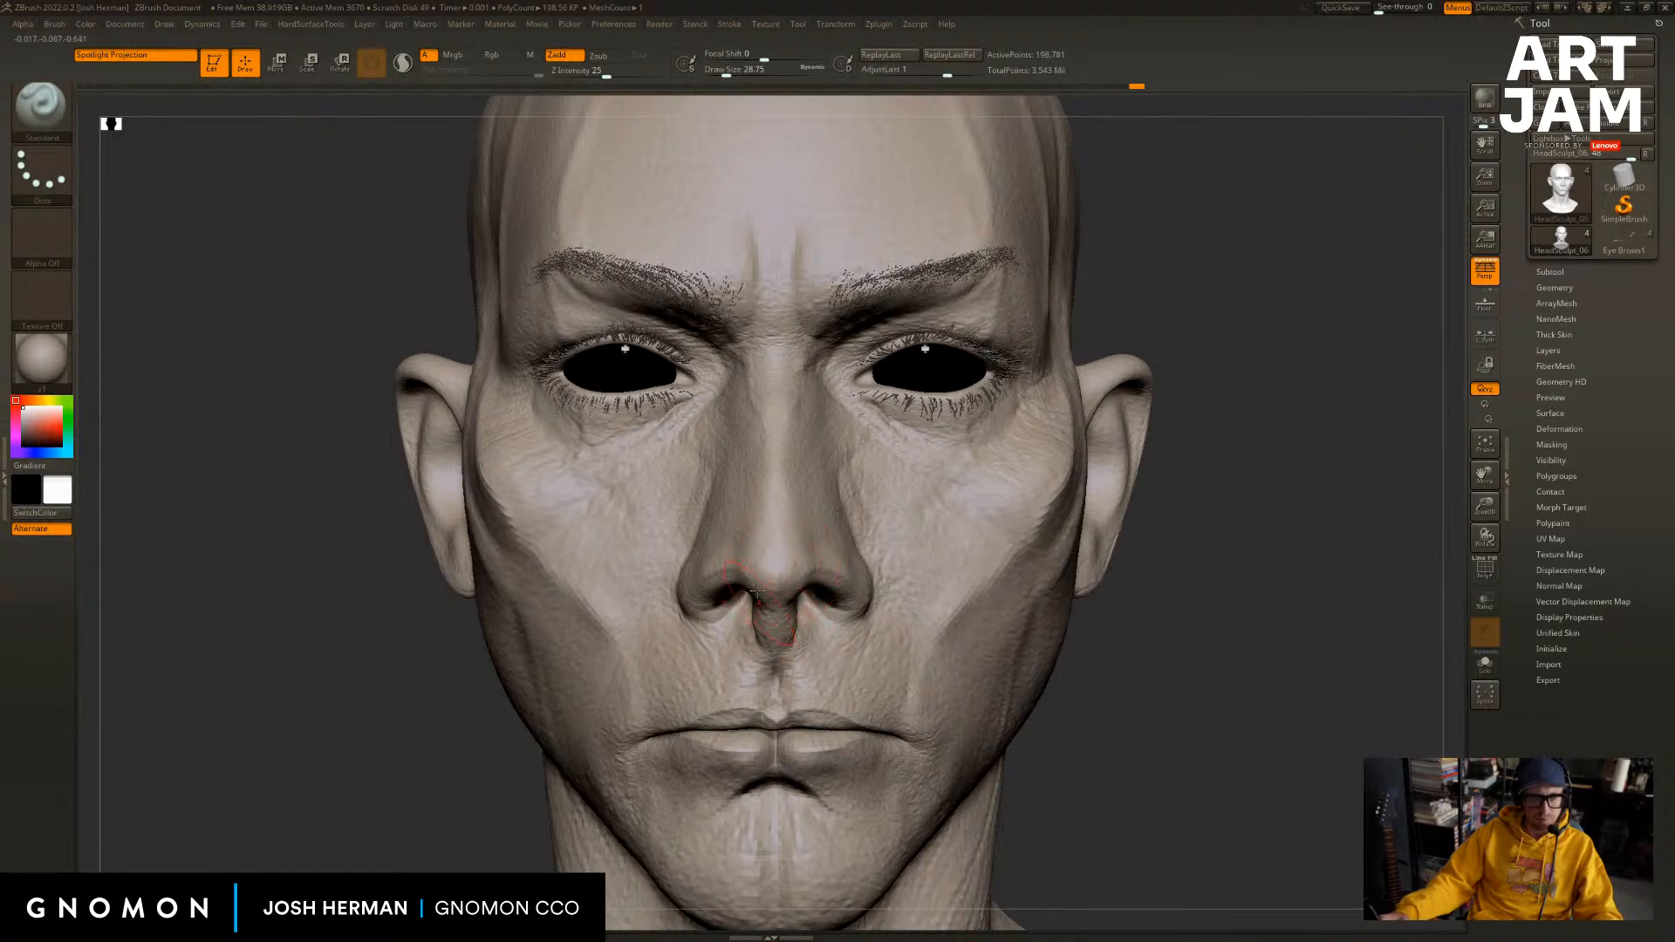
pyautogui.moveTo(454, 777); pyautogui.dragTo(1044, 639)
# Sculpt around the nose and cheek with the DamStandard brush at about 21.6 draw size and the Standard brush at about 9.4.
pyautogui.press('s')
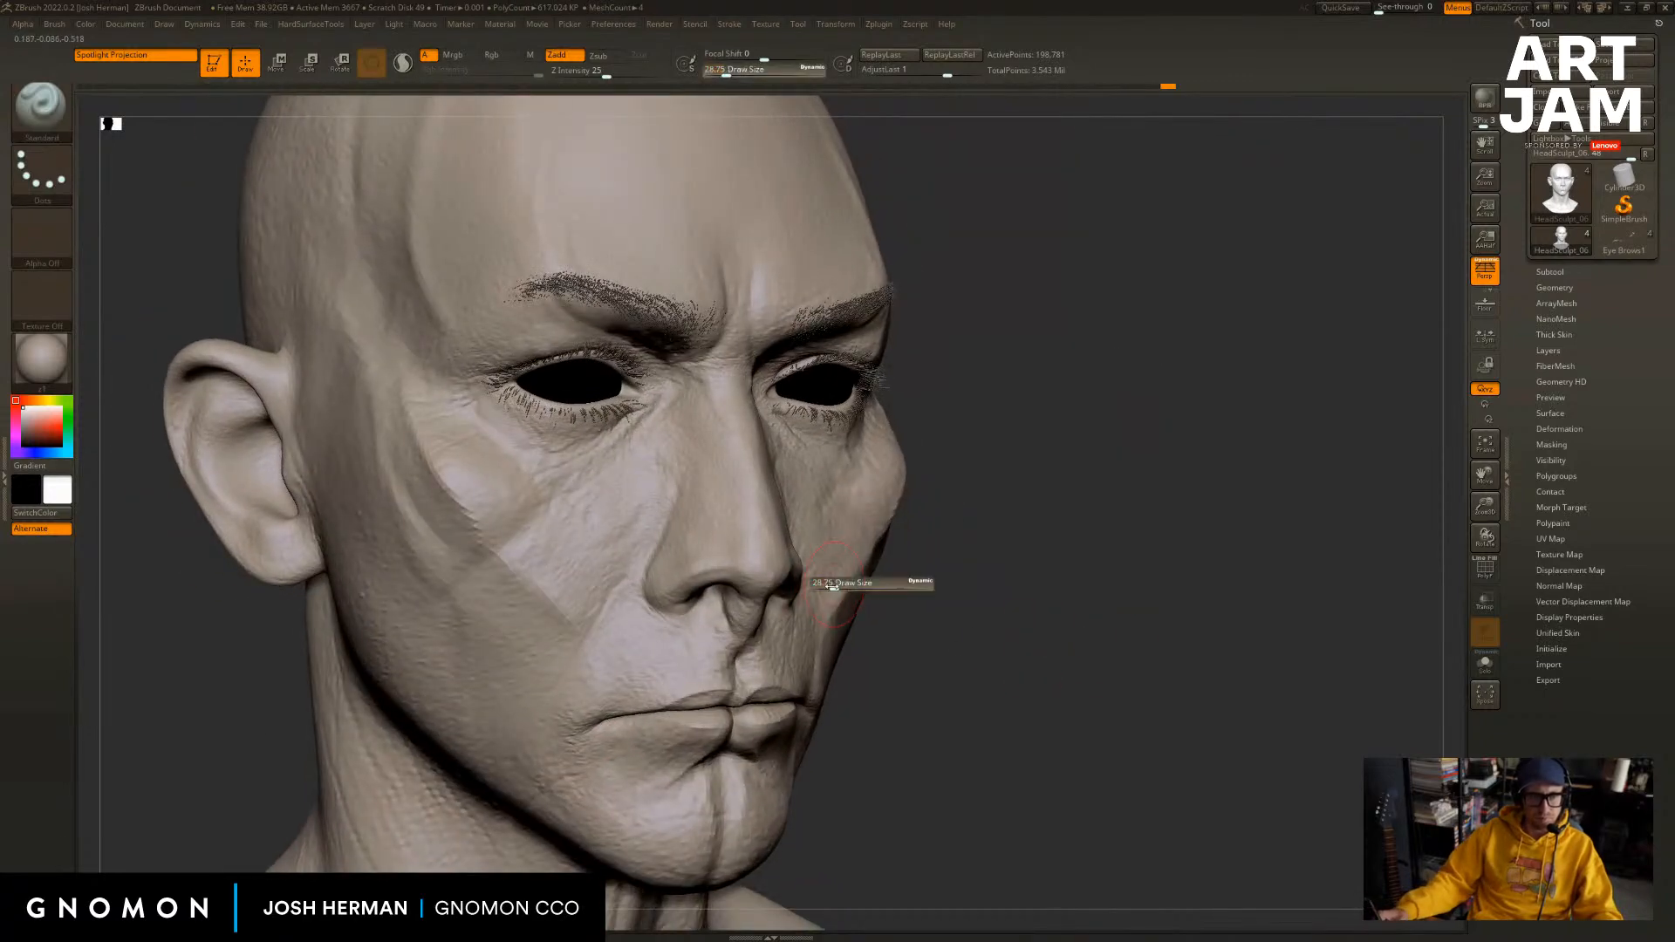
pyautogui.click(828, 587)
pyautogui.keyDown('alt'); pyautogui.moveTo(920, 594); pyautogui.dragTo(863, 528); pyautogui.keyUp('alt')
pyautogui.press('b')
pyautogui.press('d')
pyautogui.press('s')
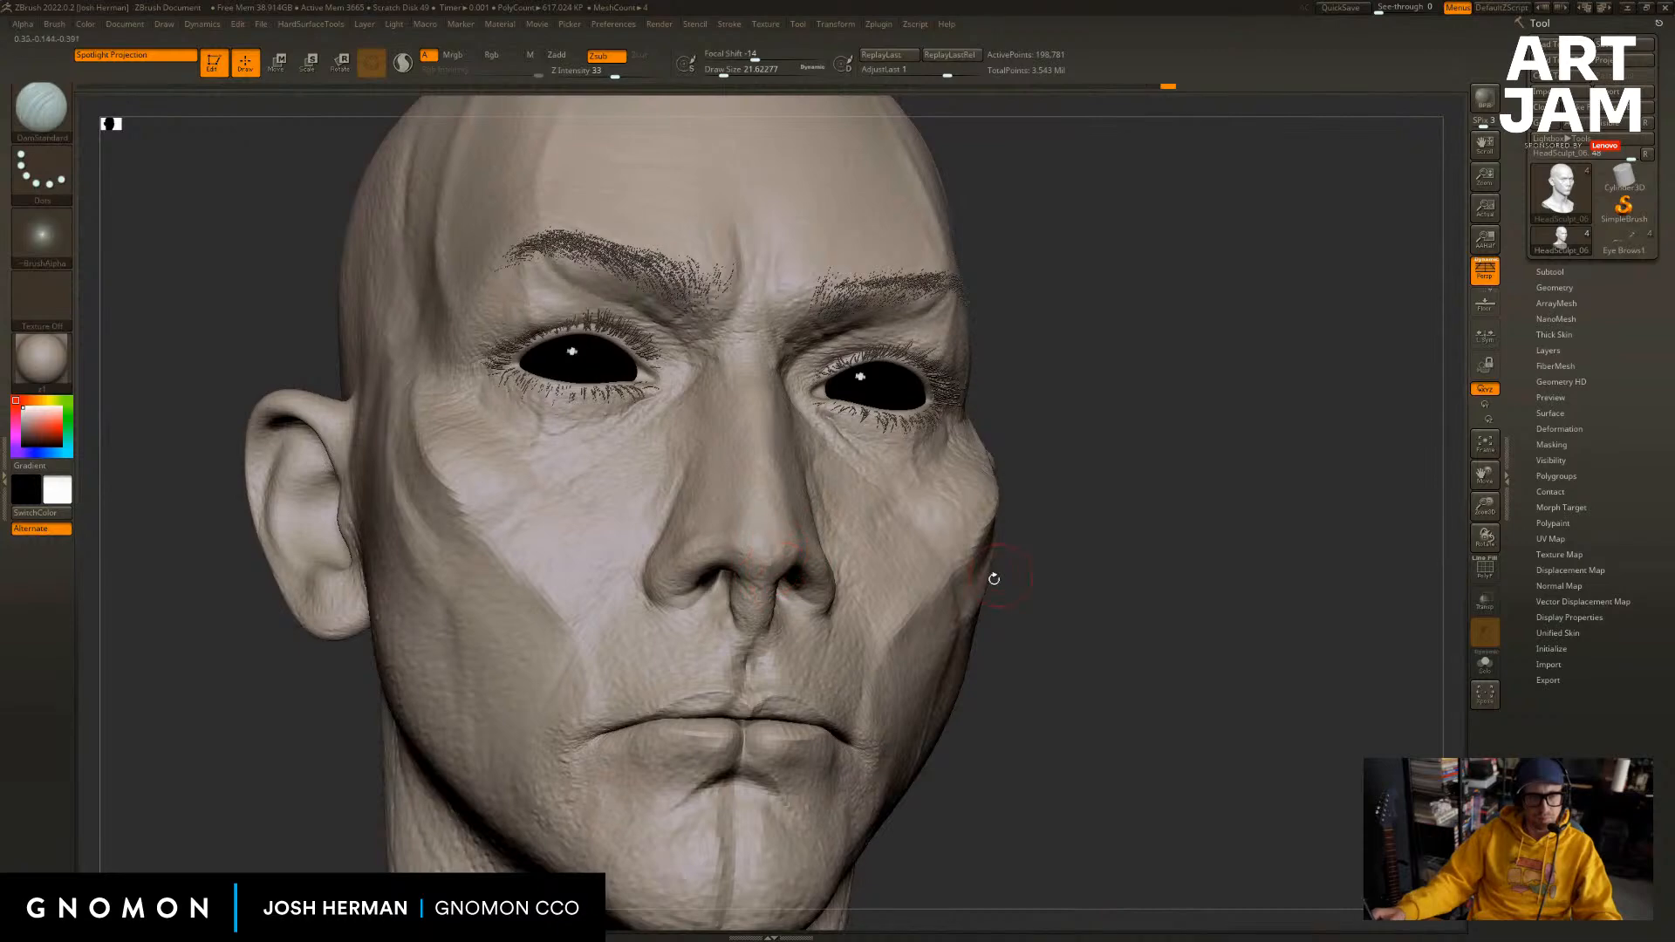
pyautogui.moveTo(993, 578); pyautogui.dragTo(890, 567)
pyautogui.press('b')
pyautogui.press('s')
pyautogui.press('t')
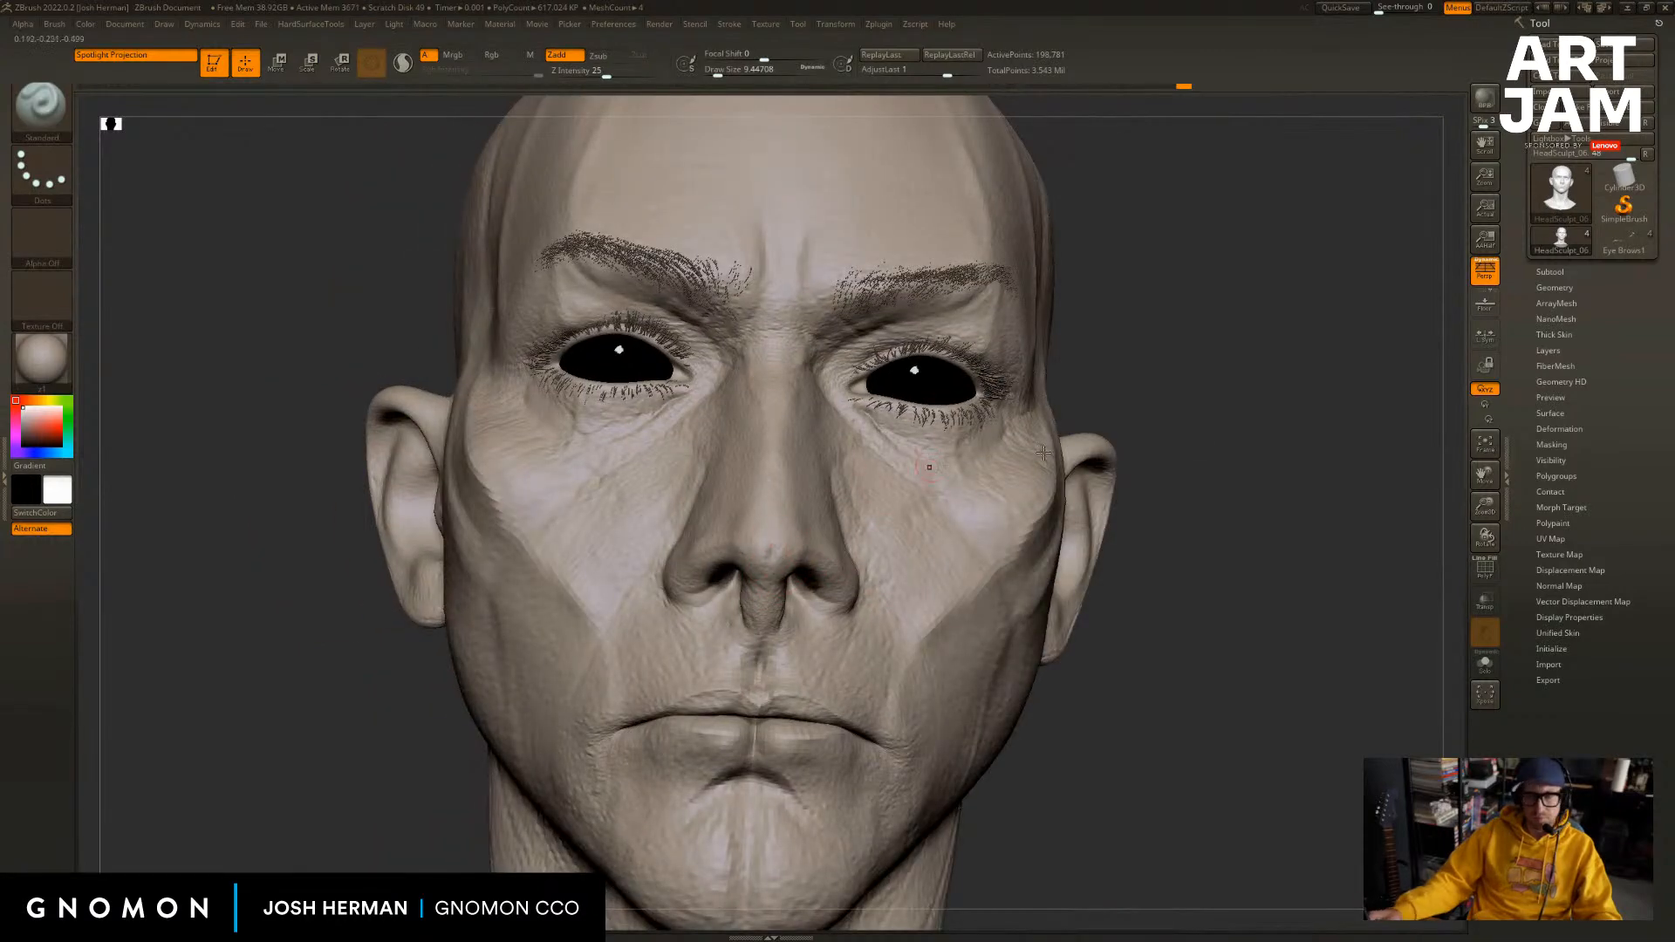
pyautogui.moveTo(1326, 428); pyautogui.dragTo(1379, 446)
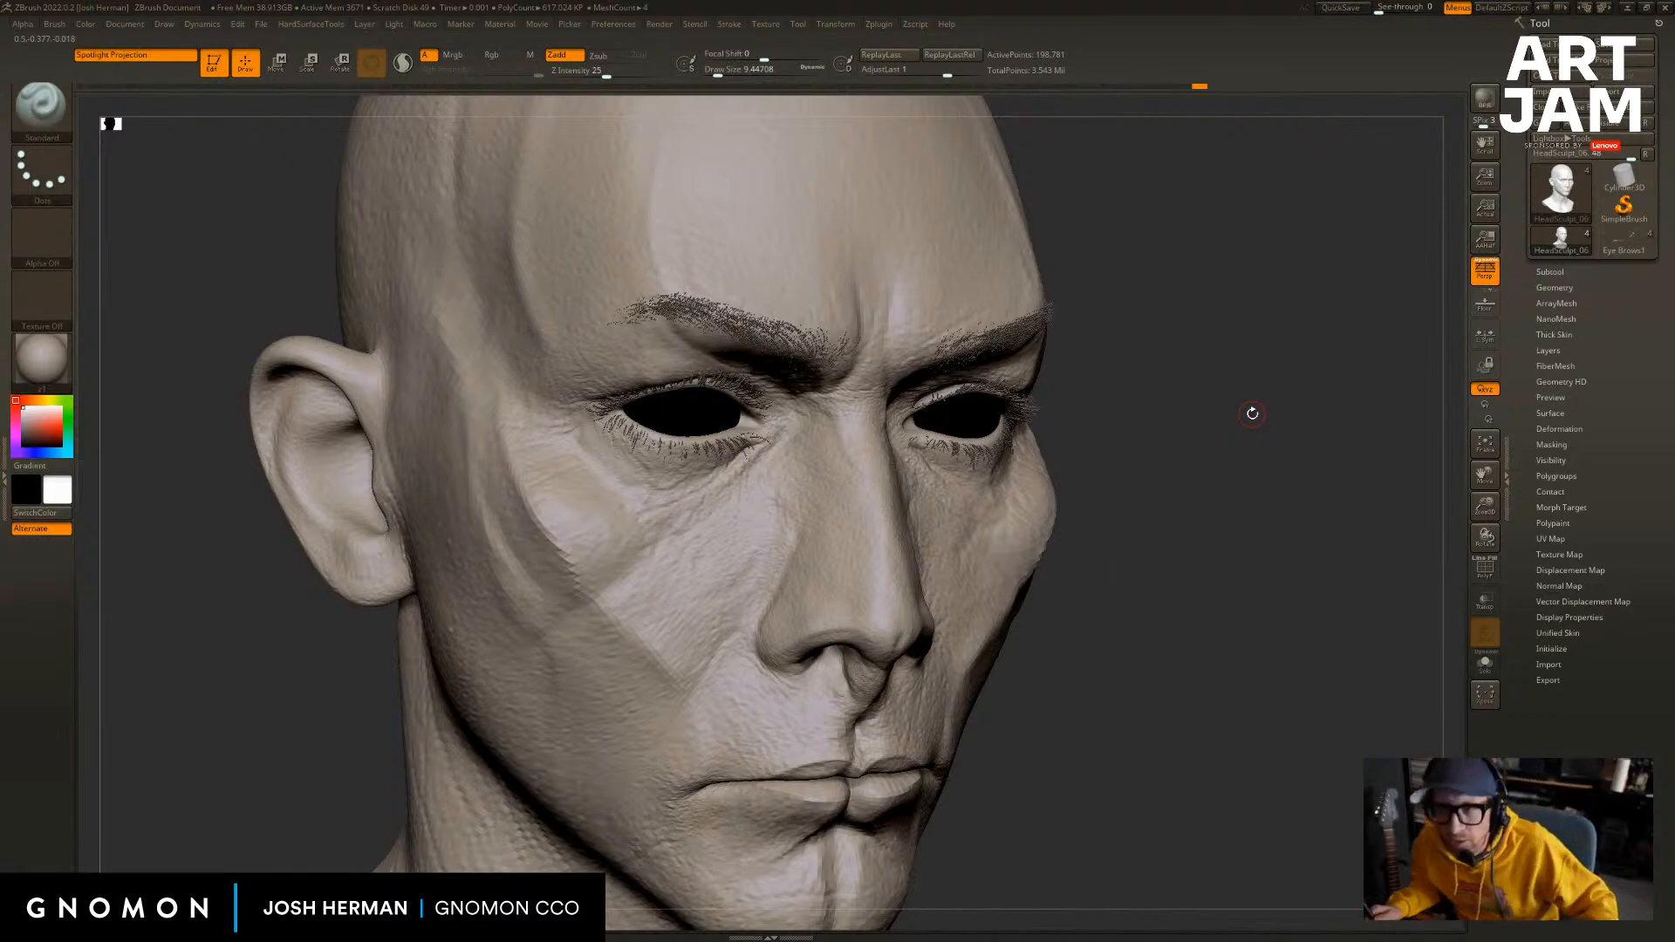
# Undo the last Standard stroke and build up the nostril wing with the ClayBuildup brush at a draw size of about 25, undoing its last stroke.
pyautogui.moveTo(1189, 467); pyautogui.dragTo(1275, 429)
pyautogui.hotkey('ctrl', 'z')
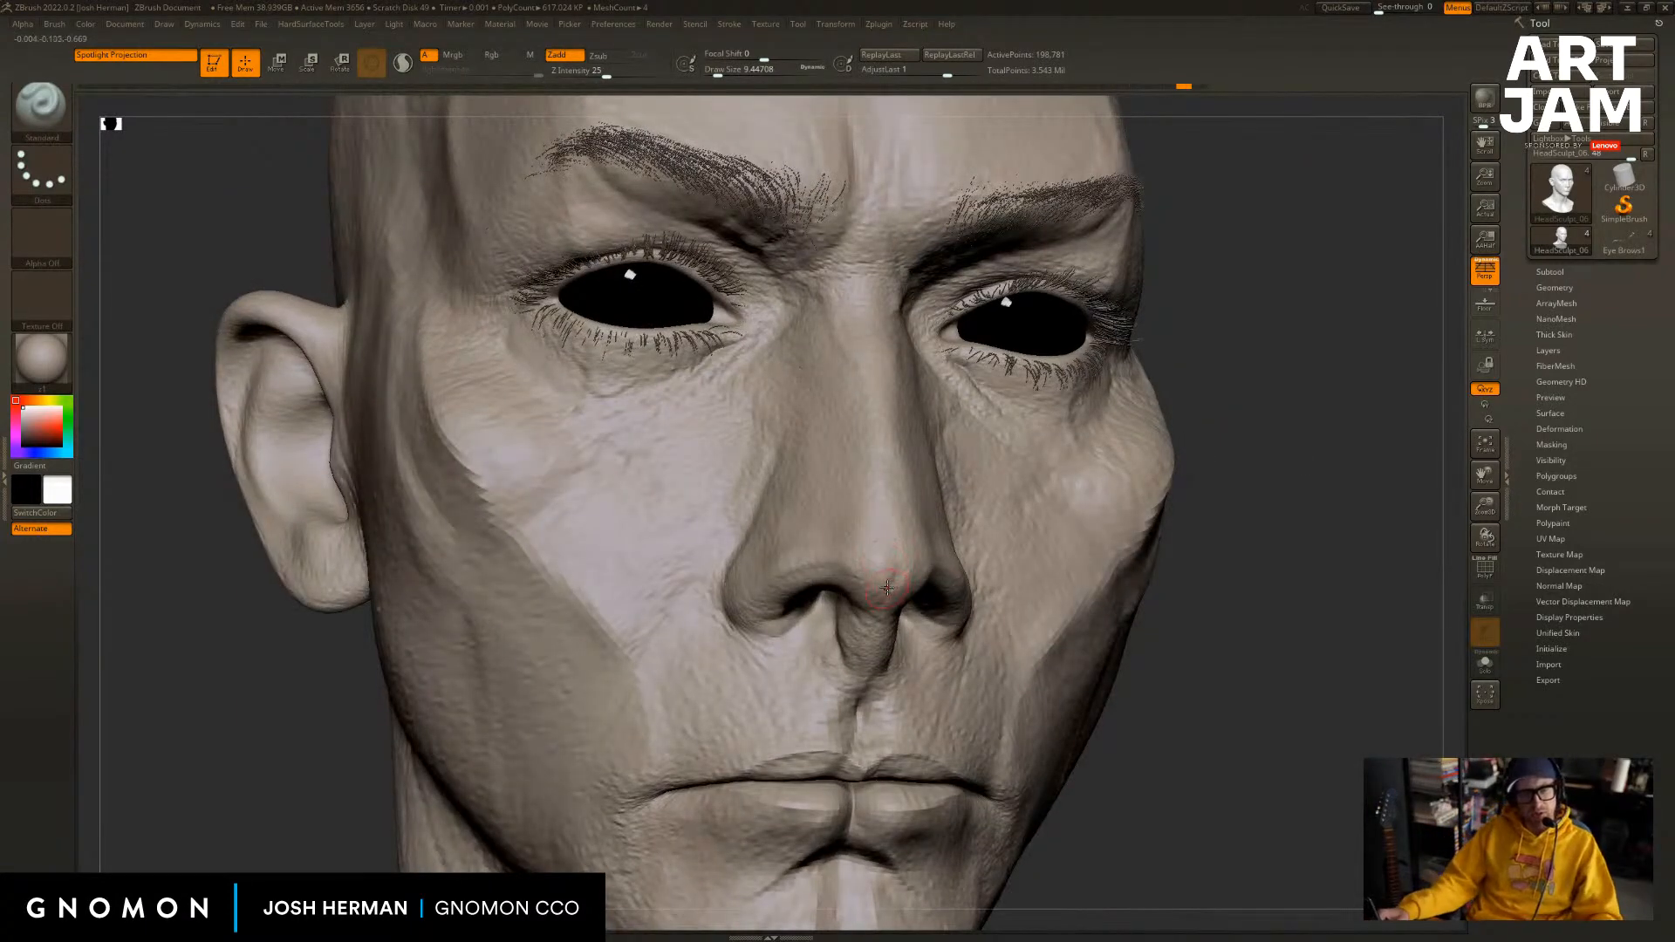
pyautogui.press('2')
pyautogui.press('1')
pyautogui.press('2')
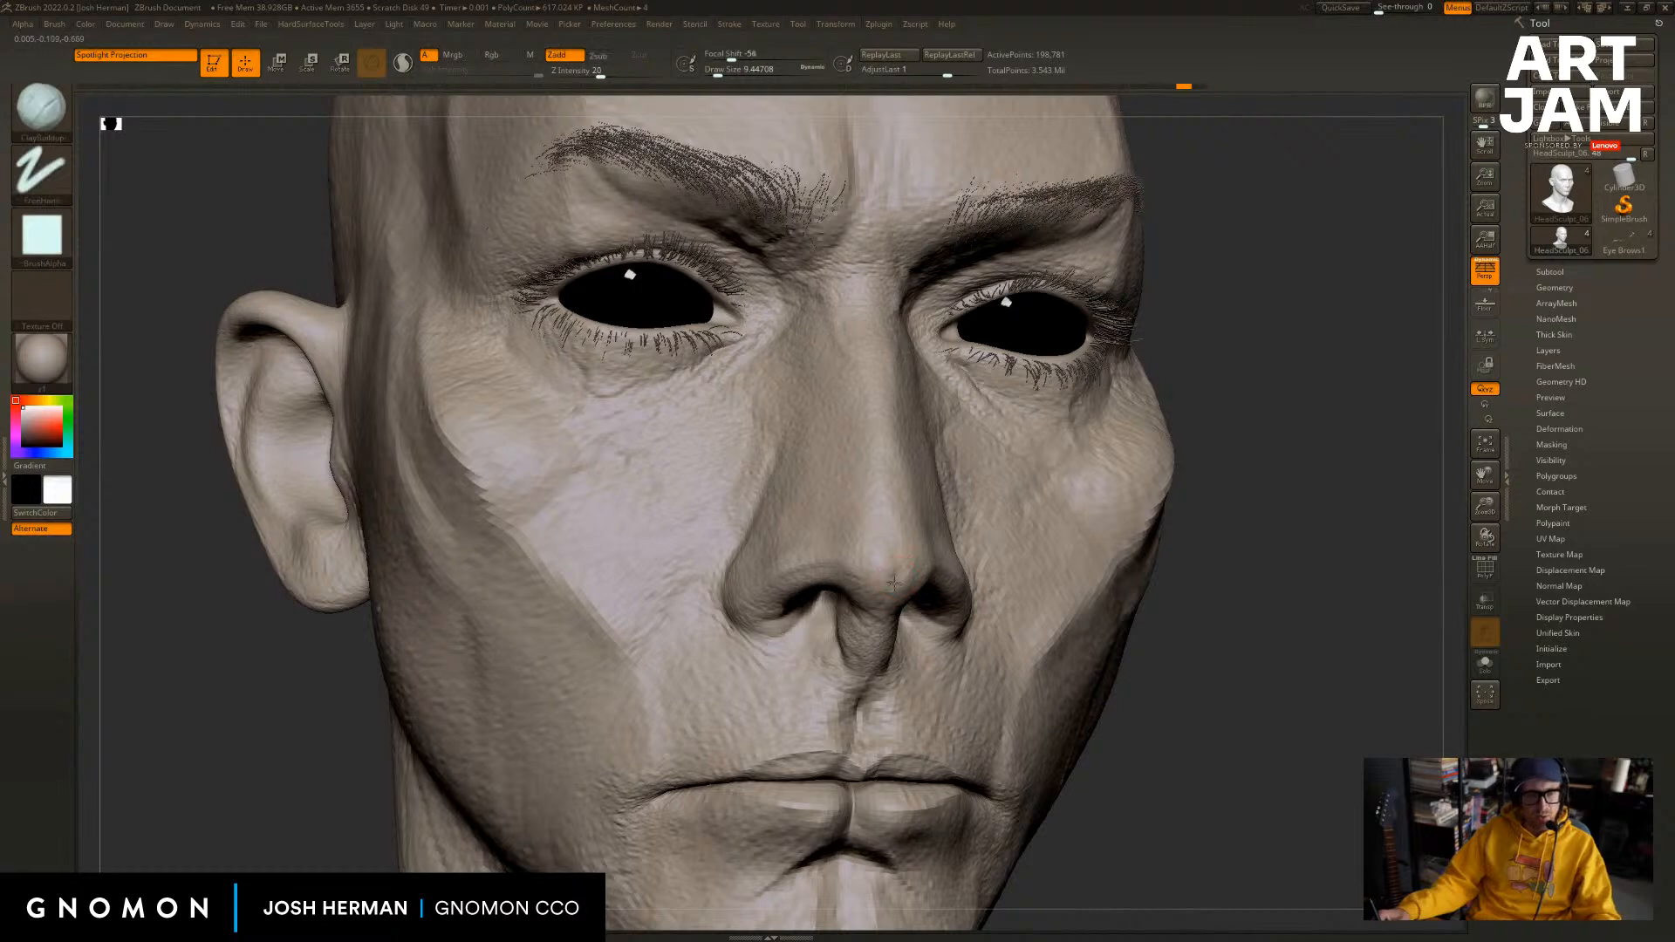
pyautogui.moveTo(1266, 491)
pyautogui.mouseDown()
pyautogui.moveTo(1266, 515)
pyautogui.moveTo(1248, 518)
pyautogui.mouseUp()
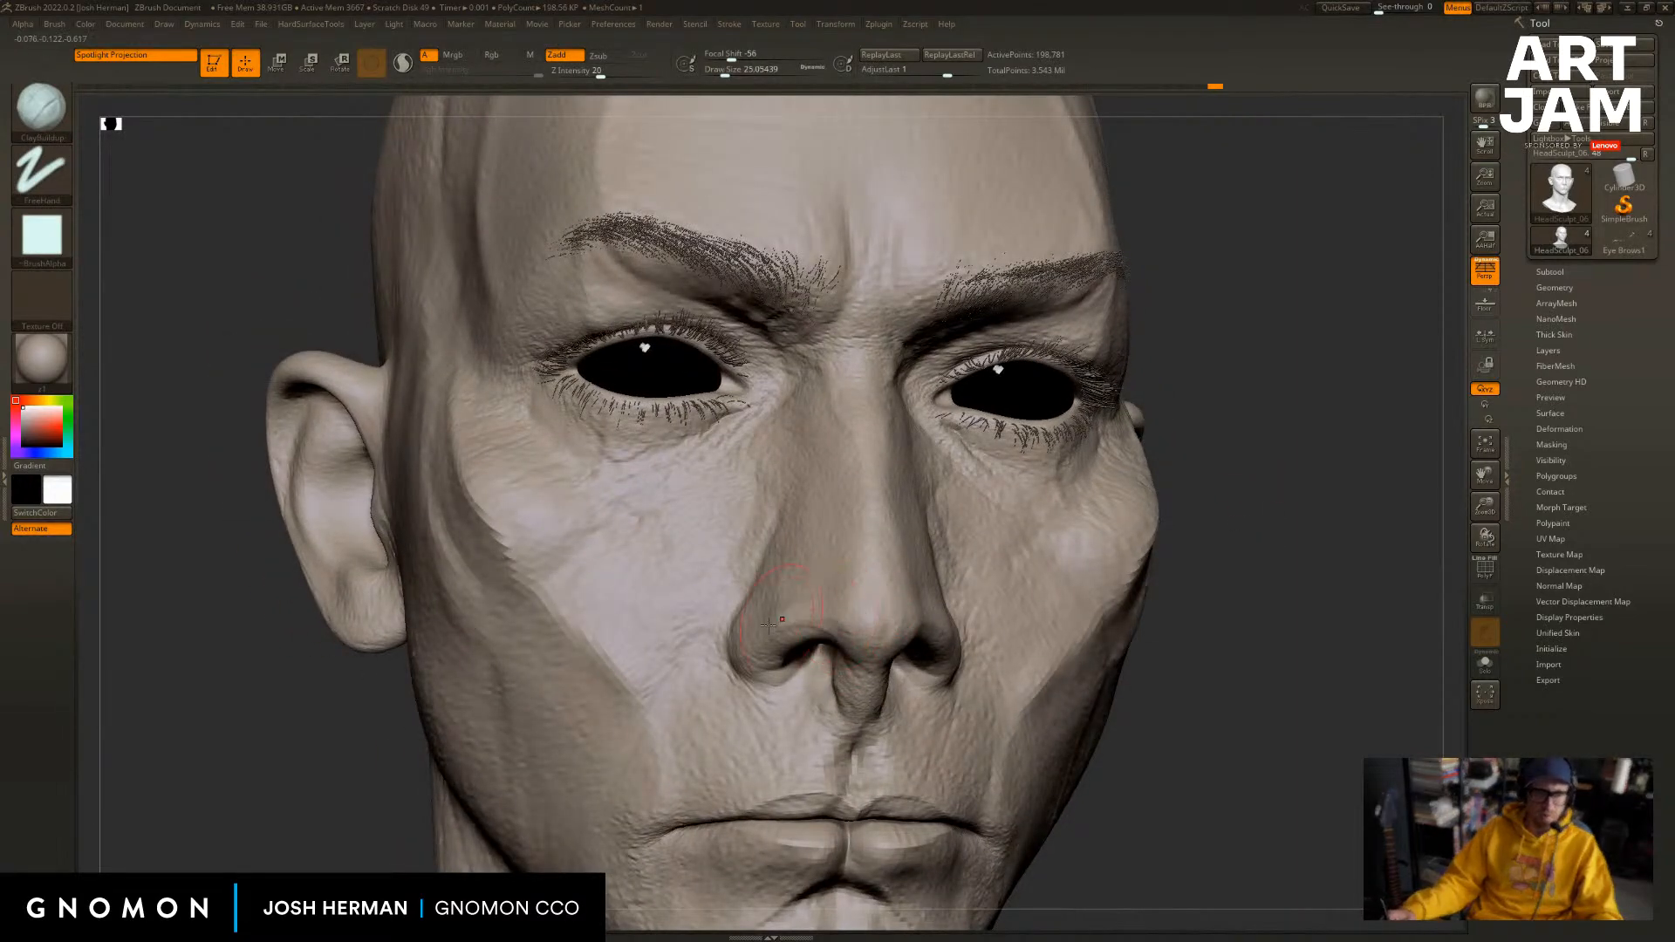
pyautogui.moveTo(1227, 512); pyautogui.dragTo(1156, 543)
pyautogui.hotkey('ctrl', 'z')
# Shape the nostril wing with the Standard brush at a draw size of about 17.
pyautogui.press('1')
pyautogui.press('s')
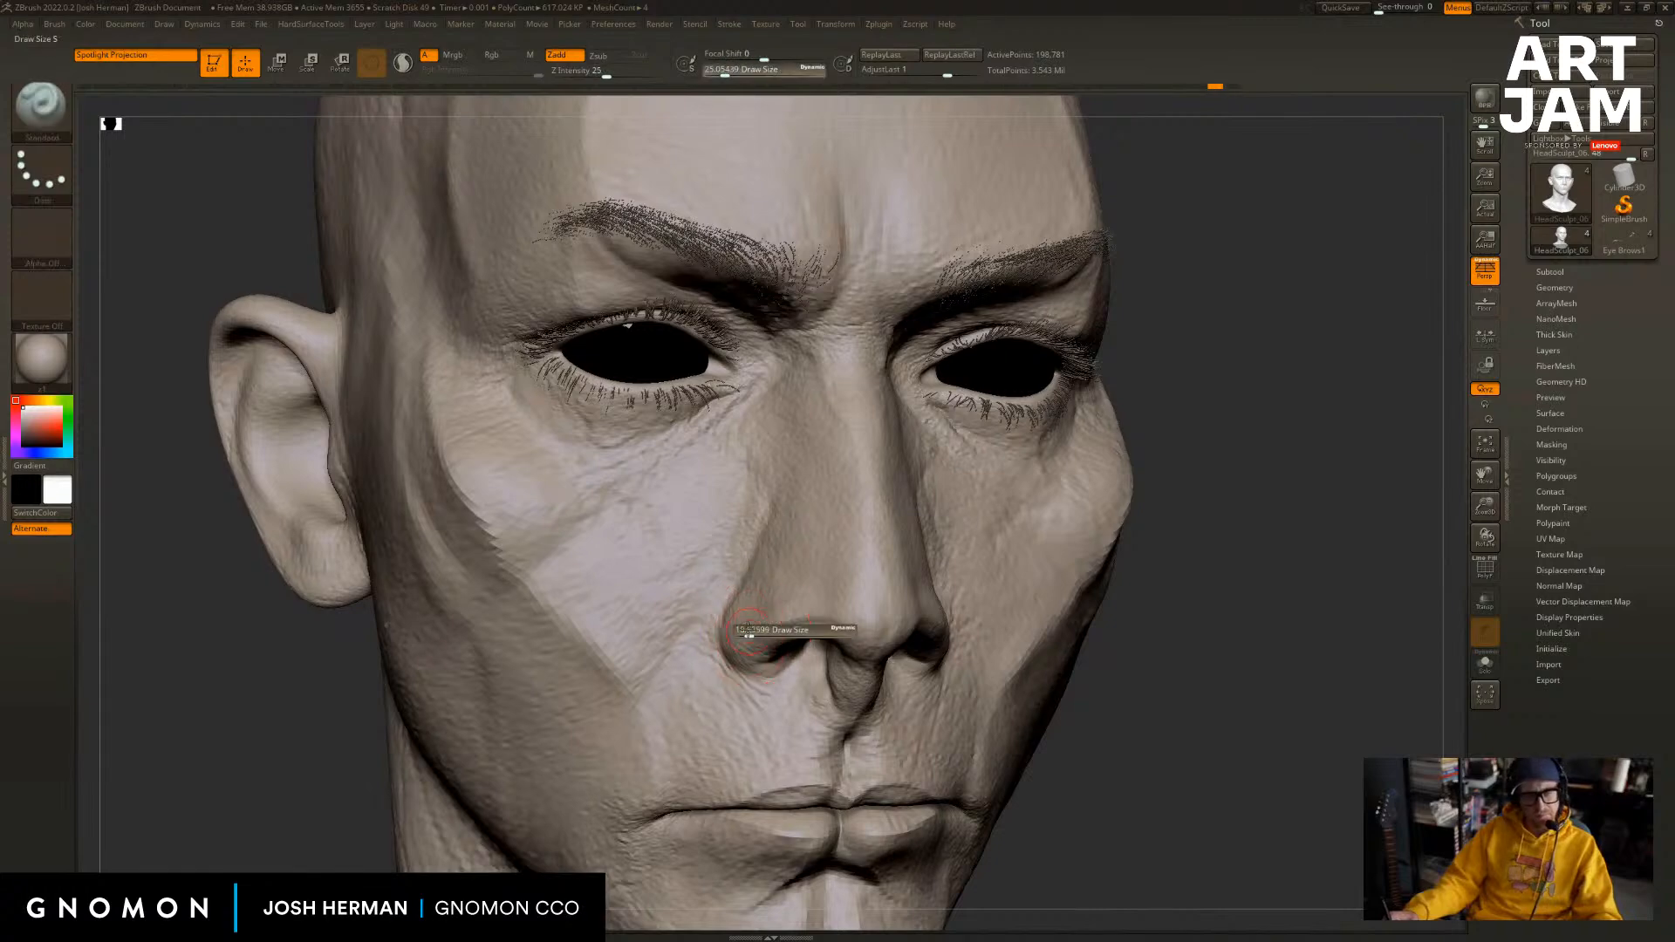
pyautogui.moveTo(756, 629); pyautogui.dragTo(760, 622)
pyautogui.press('s')
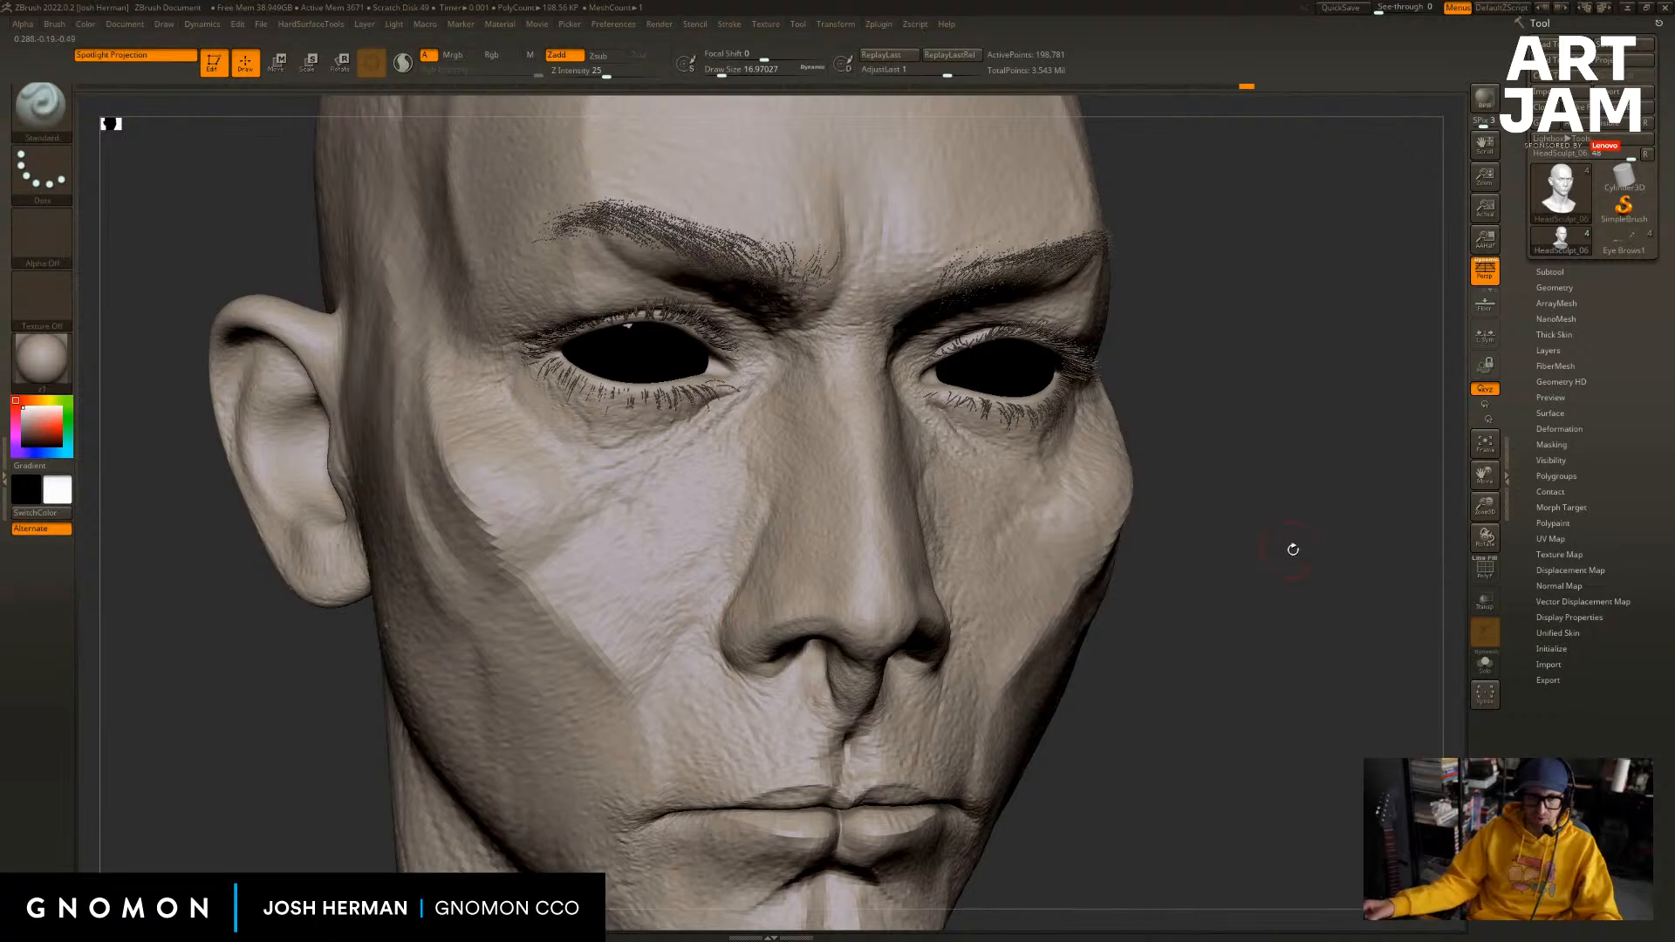
pyautogui.moveTo(1293, 549)
pyautogui.keyDown('shift'); pyautogui.mouseDown()
pyautogui.moveTo(1332, 542)
pyautogui.moveTo(635, 657)
pyautogui.moveTo(626, 717)
pyautogui.mouseUp(); pyautogui.keyUp('shift')
# Refine the nostril wings and the lower sides of the nose from both three-quarter views with the Standard brush at about 7.5 draw size.
pyautogui.moveTo(821, 655)
pyautogui.mouseDown()
pyautogui.moveTo(852, 655)
pyautogui.moveTo(829, 584)
pyautogui.mouseUp()
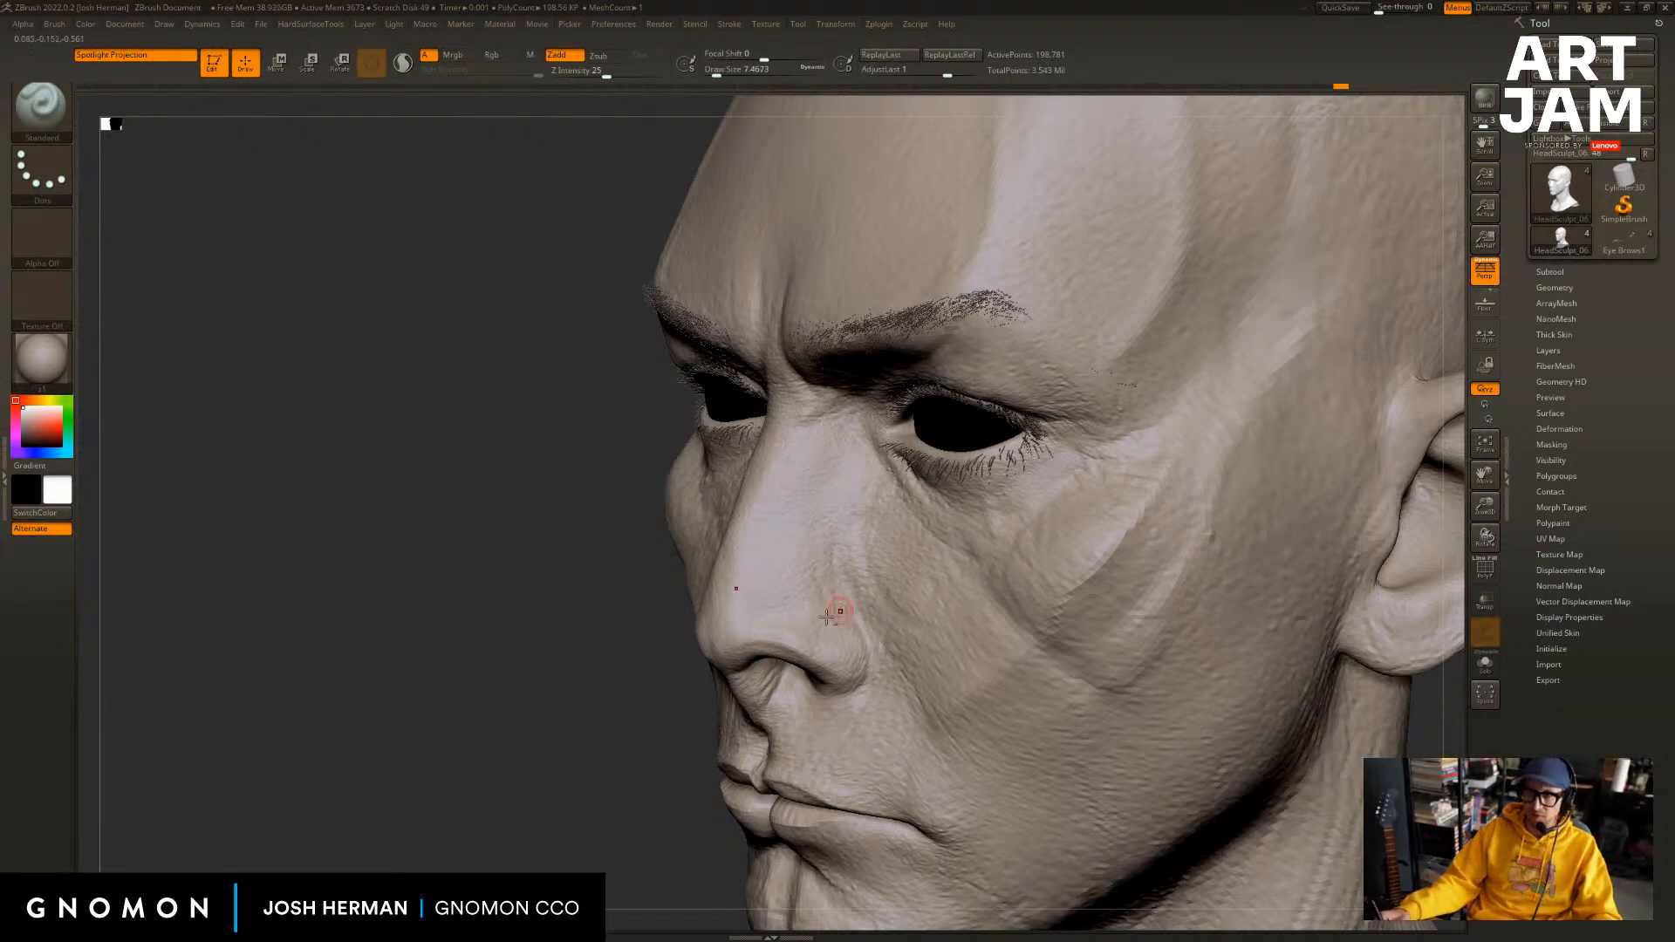
pyautogui.keyDown('alt'); pyautogui.moveTo(652, 678); pyautogui.dragTo(684, 644); pyautogui.keyUp('alt')
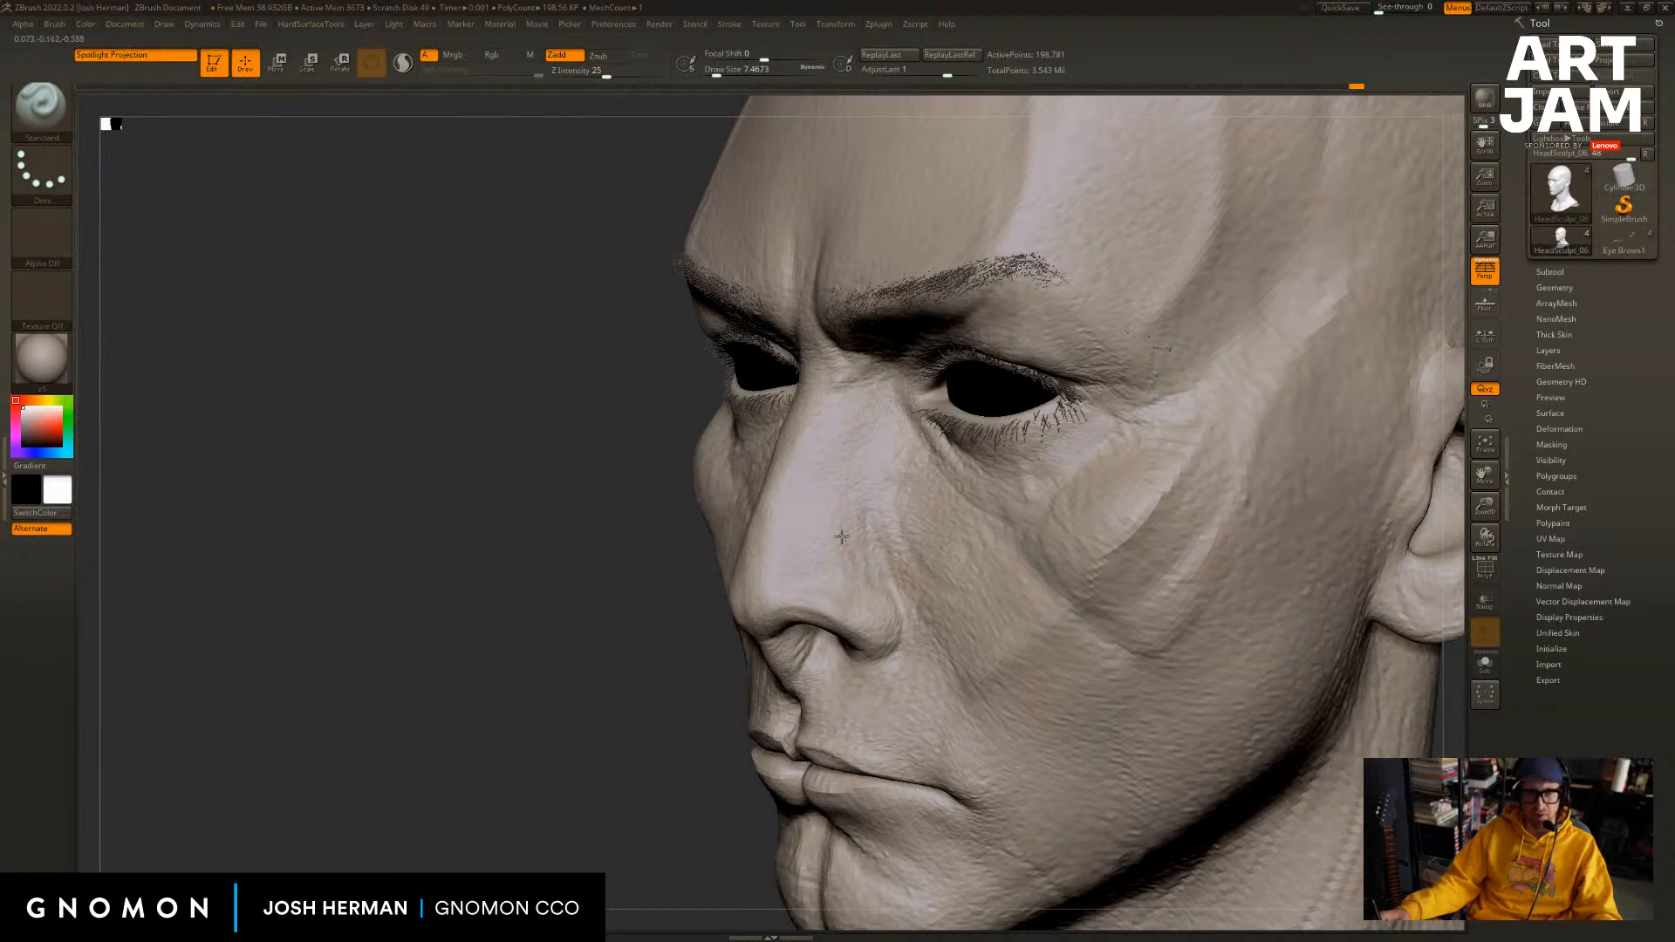
pyautogui.moveTo(815, 567); pyautogui.dragTo(811, 577)
pyautogui.keyDown('alt'); pyautogui.moveTo(650, 615); pyautogui.dragTo(916, 611); pyautogui.keyUp('alt')
pyautogui.keyDown('alt'); pyautogui.moveTo(1252, 580); pyautogui.dragTo(1347, 576); pyautogui.keyUp('alt')
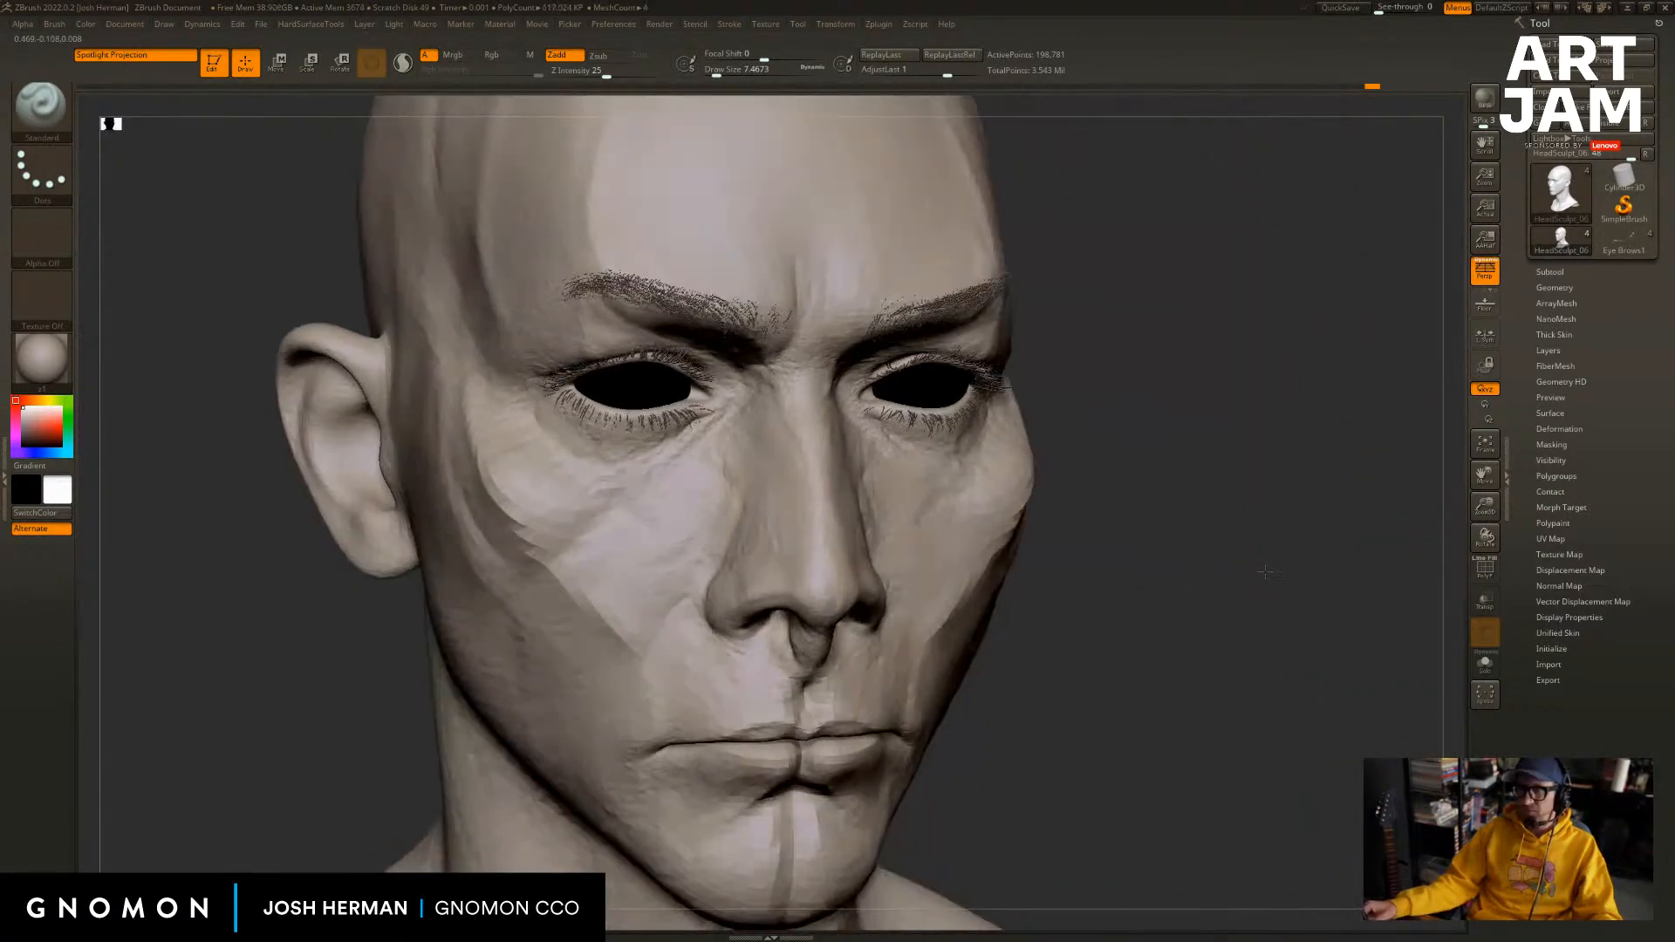
pyautogui.keyDown('alt'); pyautogui.moveTo(1257, 523); pyautogui.dragTo(1269, 565); pyautogui.keyUp('alt')
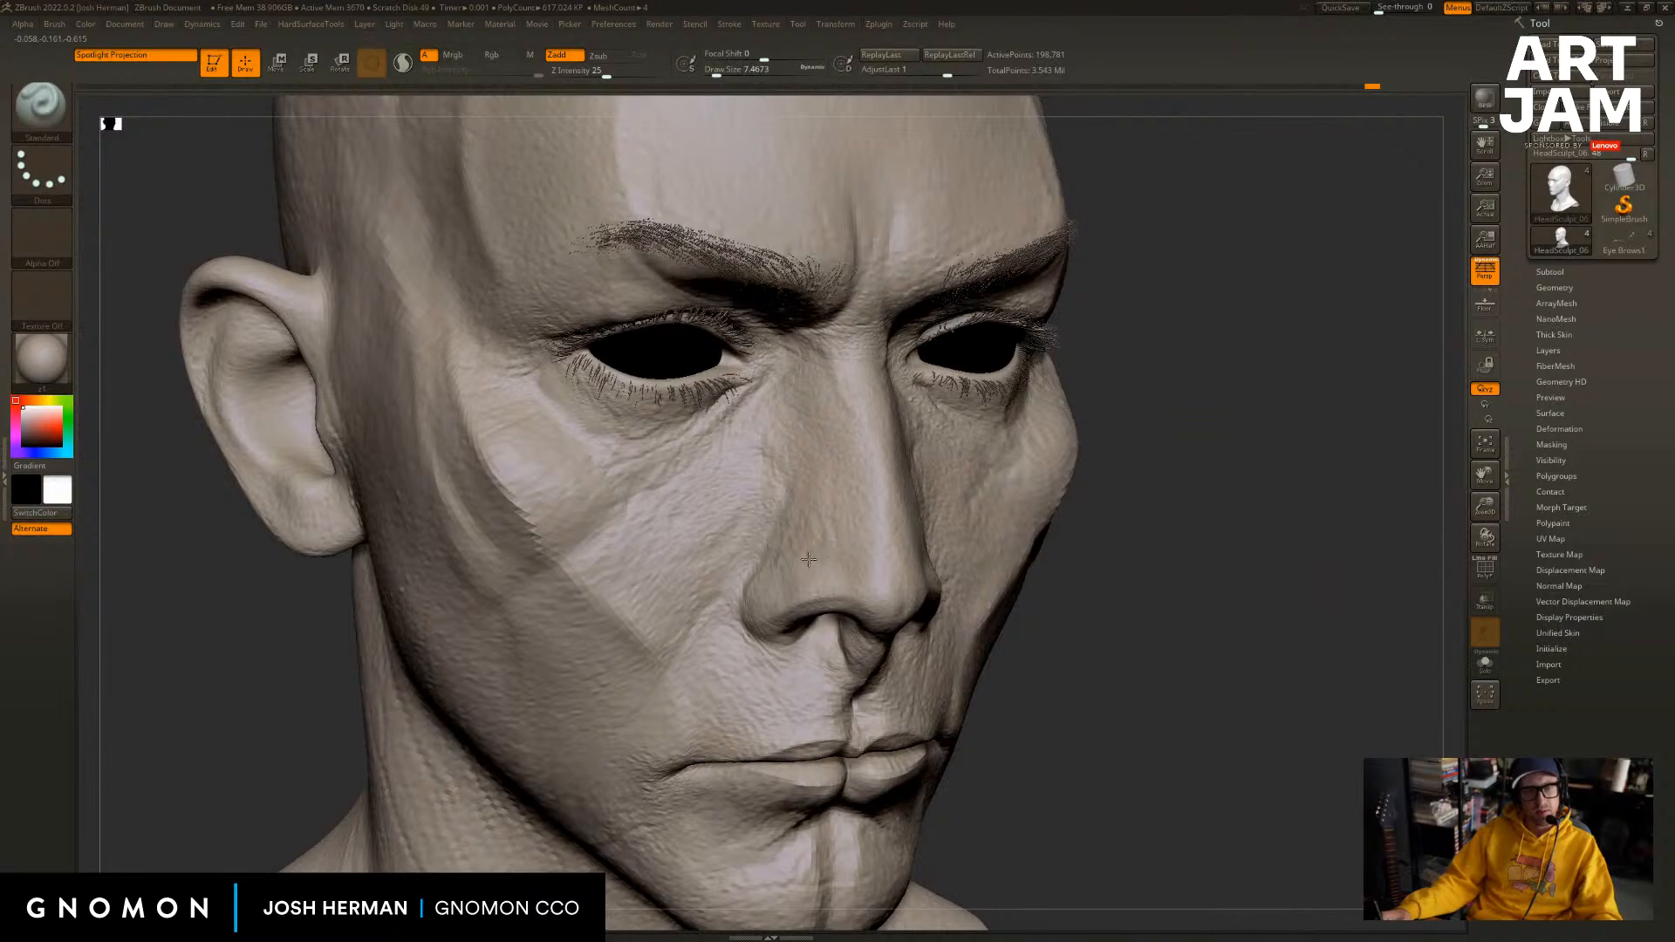
pyautogui.moveTo(786, 587); pyautogui.dragTo(783, 596)
pyautogui.moveTo(1273, 559); pyautogui.dragTo(1178, 545)
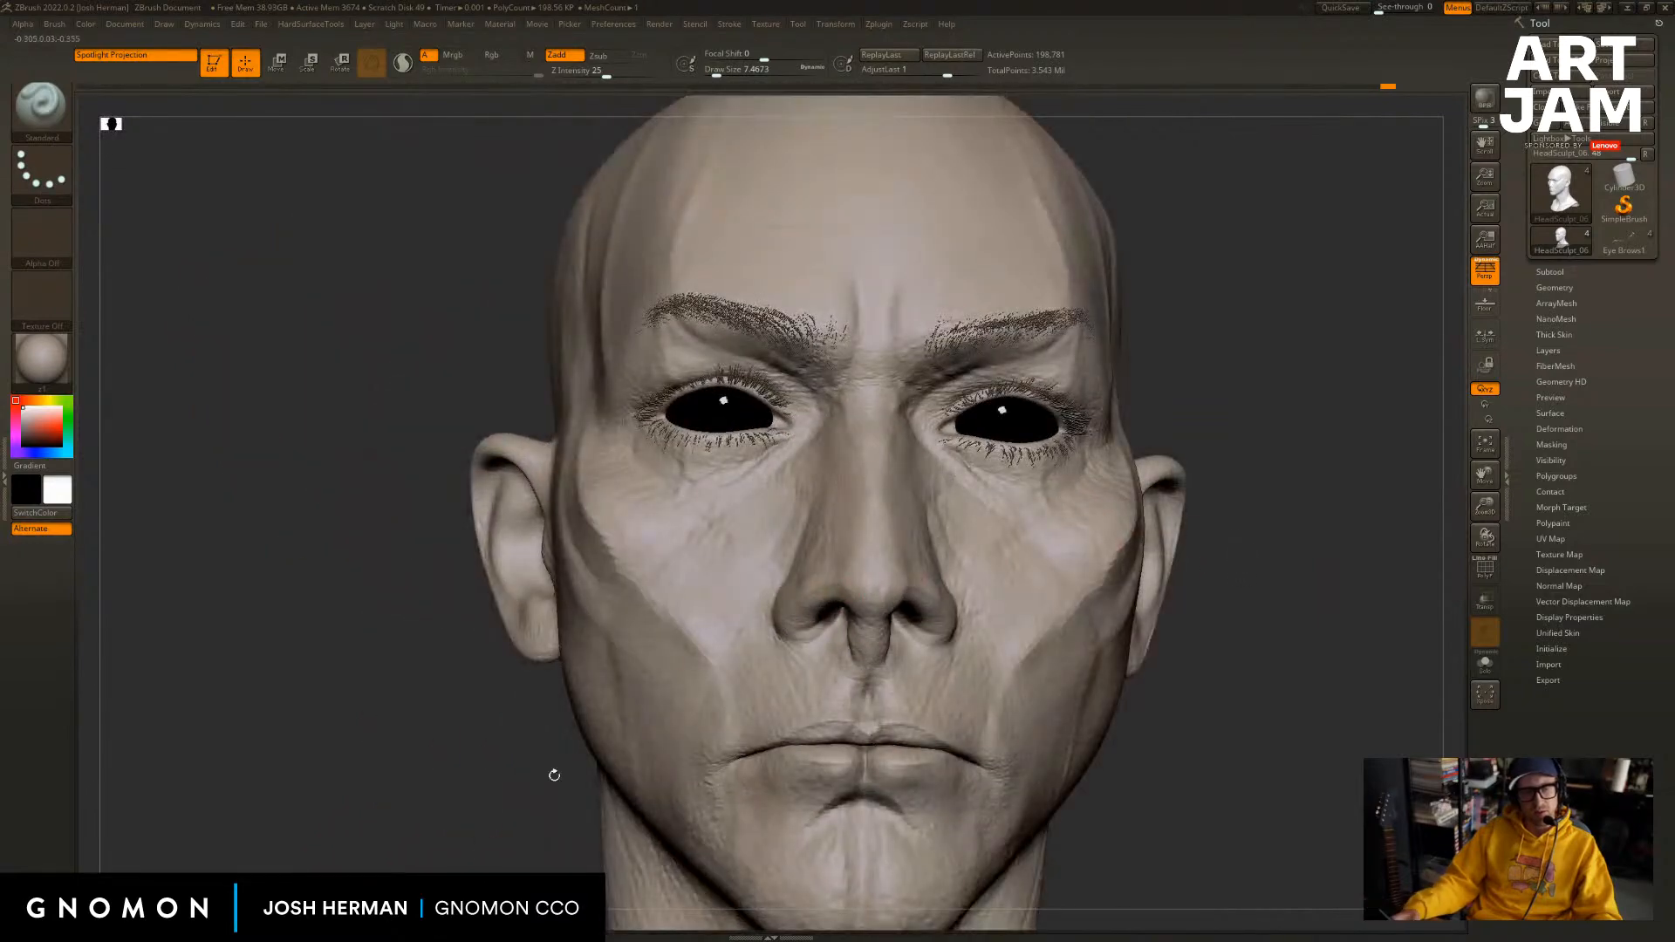
# Carve the nostril openings and their rims from below with the DamStandard brush at a draw size of about 18.5.
pyautogui.moveTo(553, 774); pyautogui.dragTo(558, 707)
pyautogui.moveTo(1193, 526)
pyautogui.mouseDown()
pyautogui.moveTo(1219, 466)
pyautogui.moveTo(1170, 521)
pyautogui.moveTo(1173, 469)
pyautogui.mouseUp()
pyautogui.press('b')
pyautogui.press('d')
pyautogui.press('s')
pyautogui.press('[')
pyautogui.press('[')
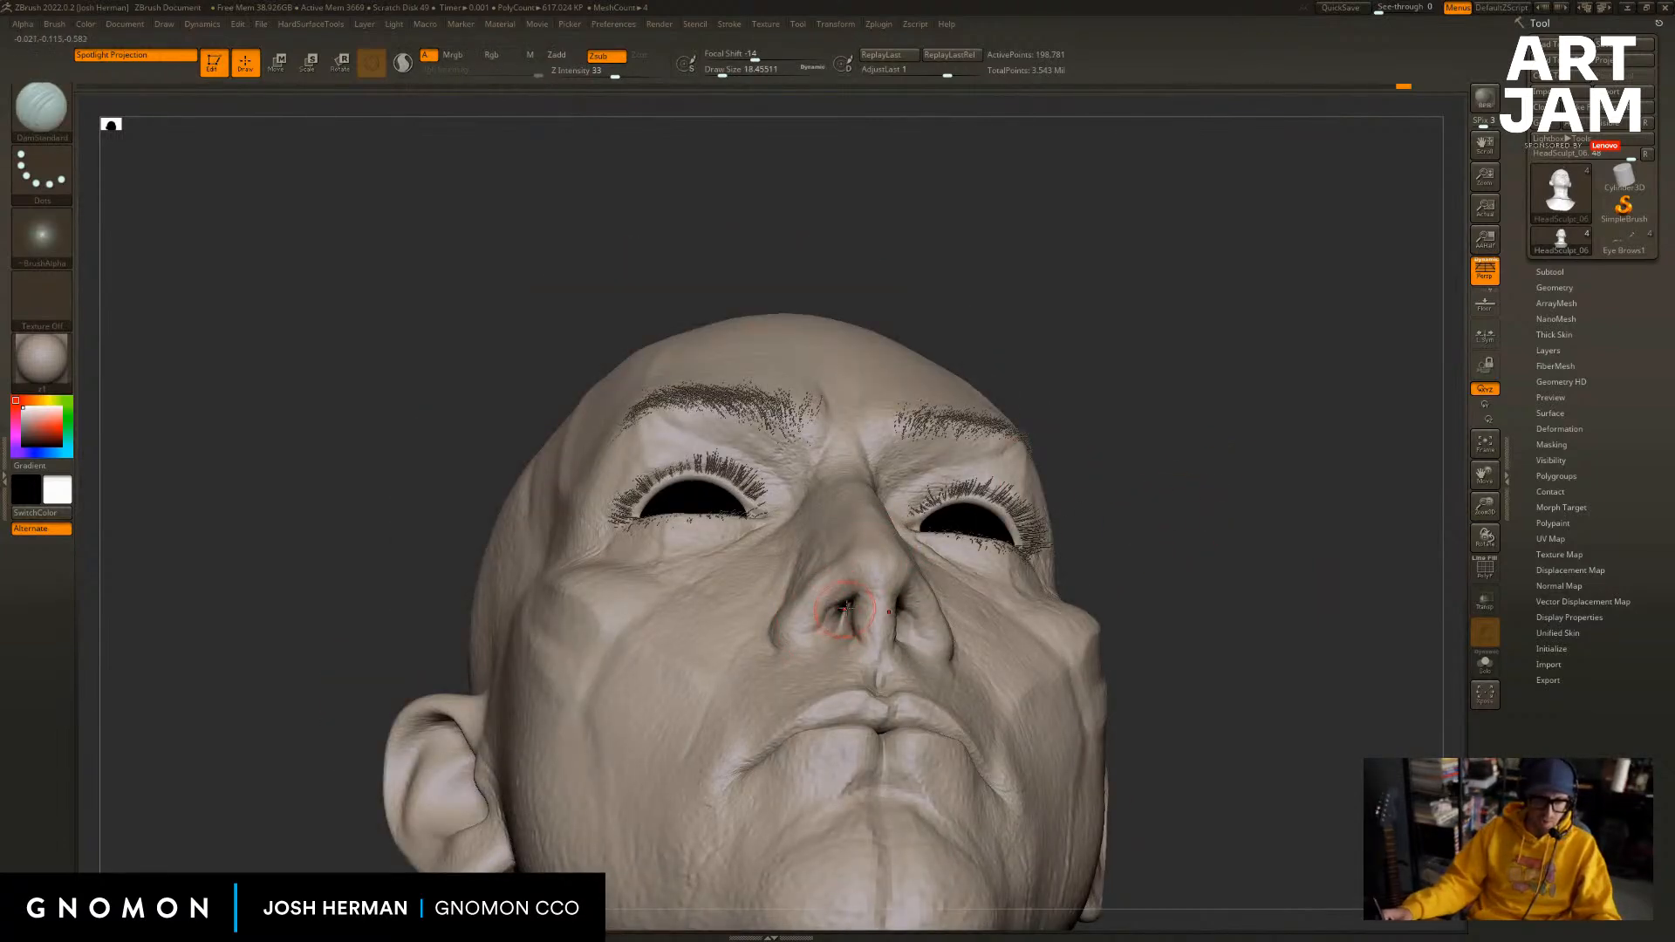
pyautogui.moveTo(857, 602); pyautogui.dragTo(830, 618)
pyautogui.moveTo(1139, 509)
pyautogui.mouseDown()
pyautogui.moveTo(798, 626)
pyautogui.moveTo(844, 613)
pyautogui.mouseUp()
pyautogui.moveTo(1134, 419); pyautogui.dragTo(1197, 602)
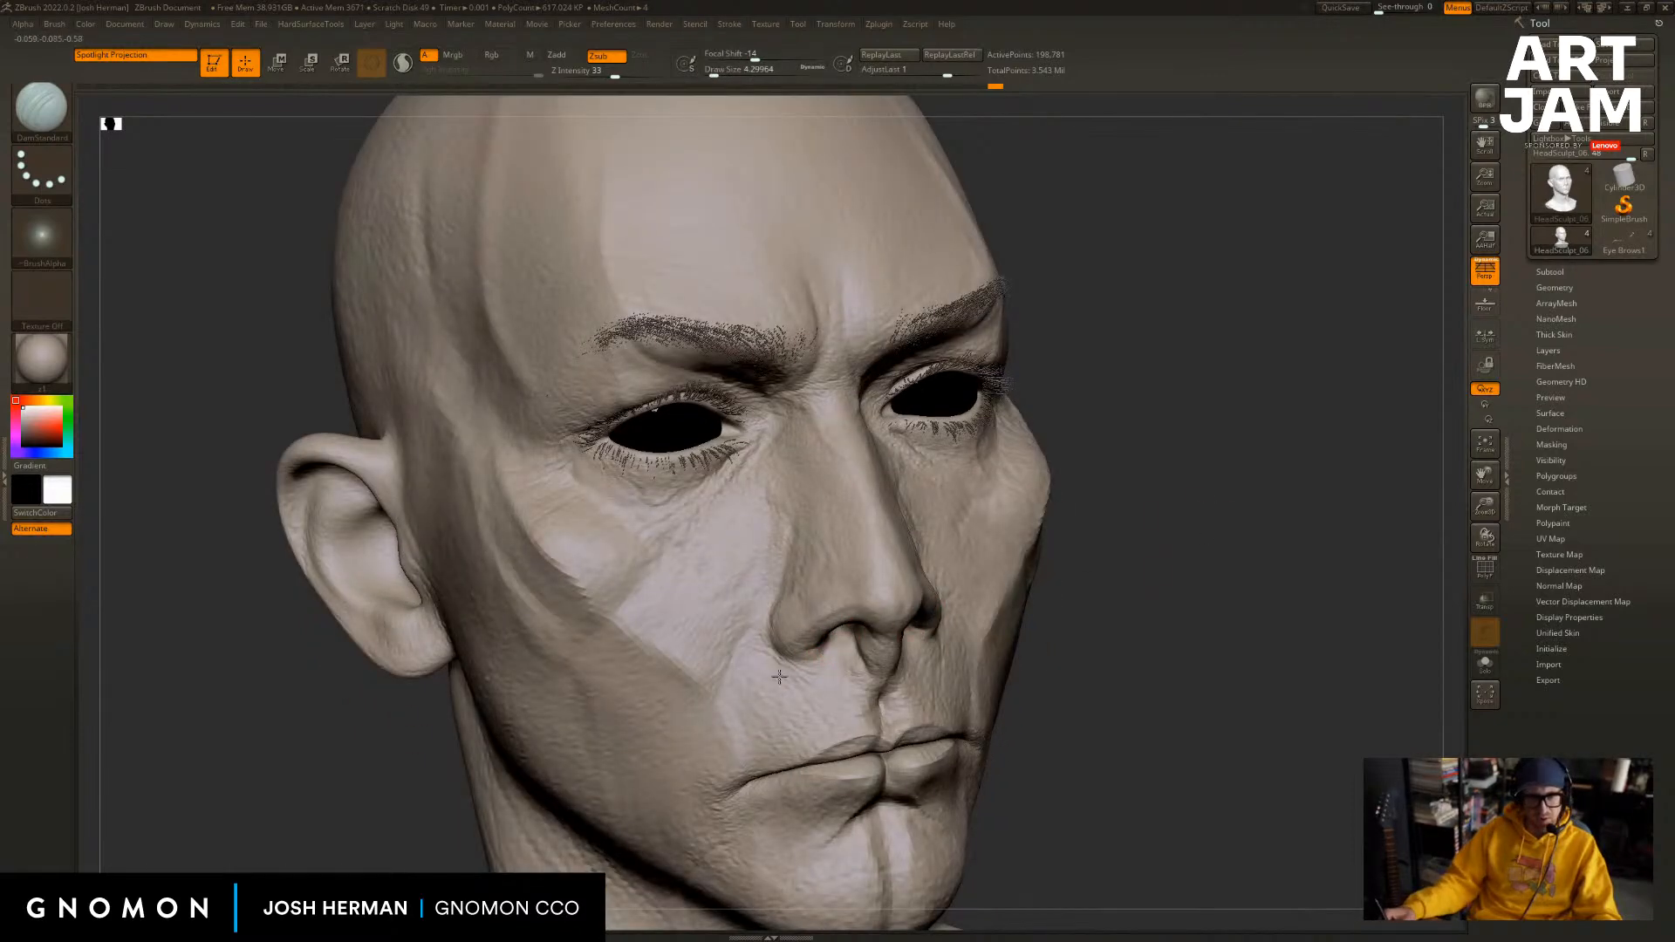
# Raise the head by two subdivision levels and refine the creases around the nose with the DamStandard brush at about 5.8 draw size.
pyautogui.moveTo(1109, 556); pyautogui.dragTo(1166, 591)
pyautogui.press('d')
pyautogui.press('d')
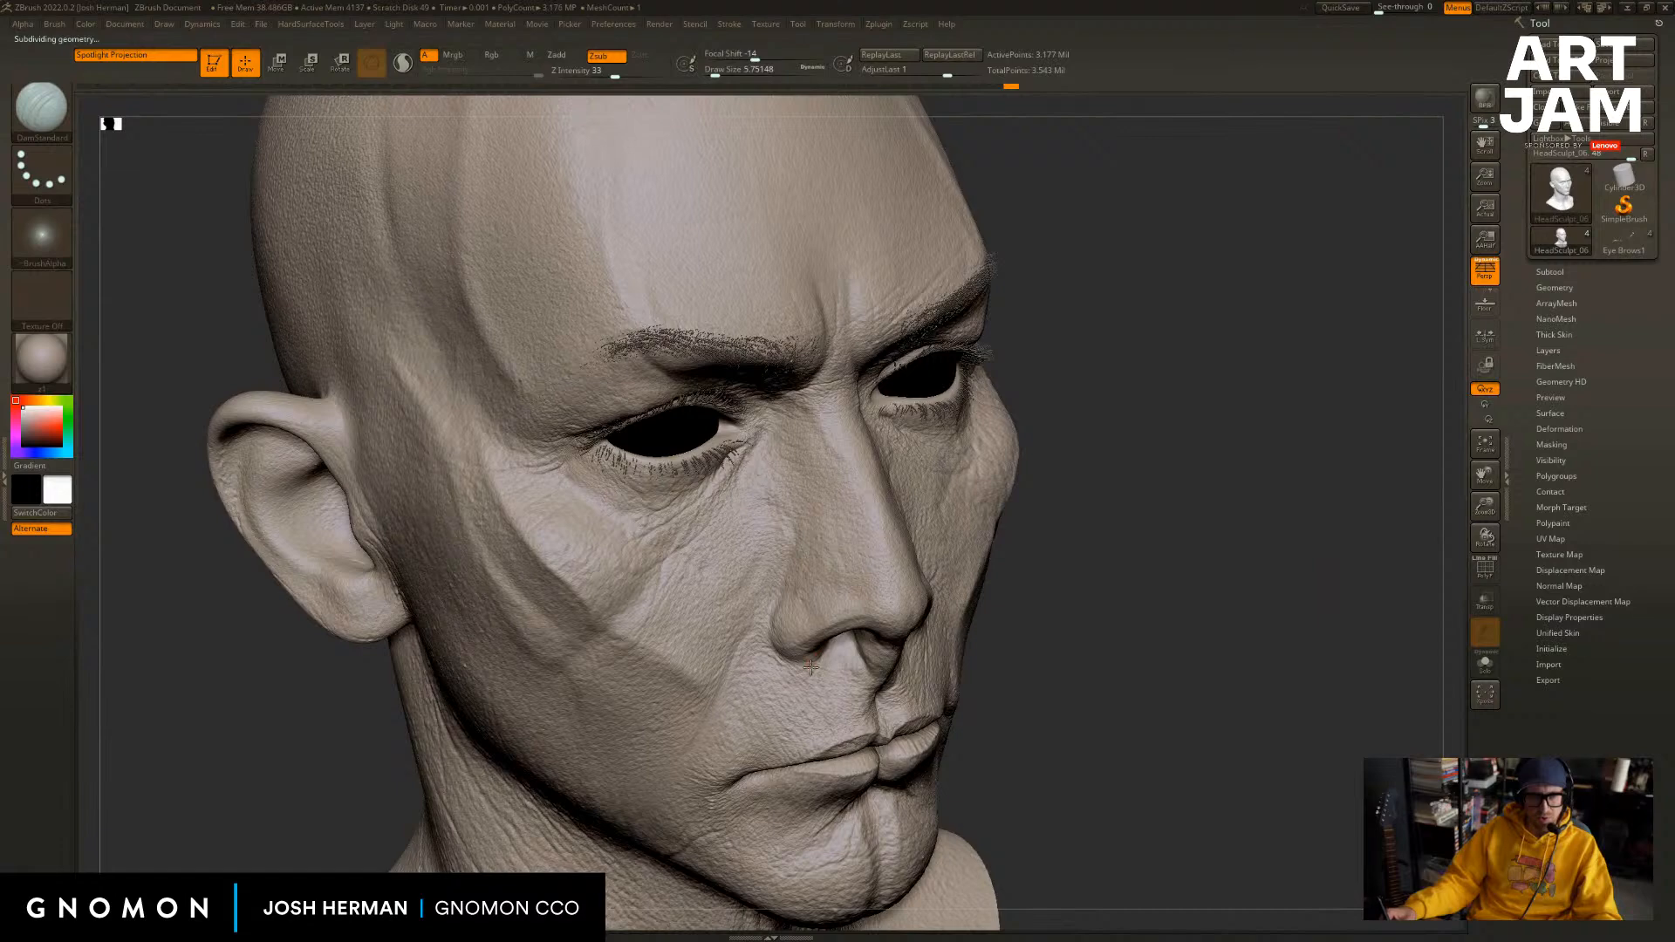
pyautogui.moveTo(1265, 582); pyautogui.dragTo(1038, 572)
pyautogui.keyDown('alt'); pyautogui.moveTo(1430, 676); pyautogui.dragTo(960, 694); pyautogui.keyUp('alt')
pyautogui.moveTo(405, 712); pyautogui.dragTo(412, 715)
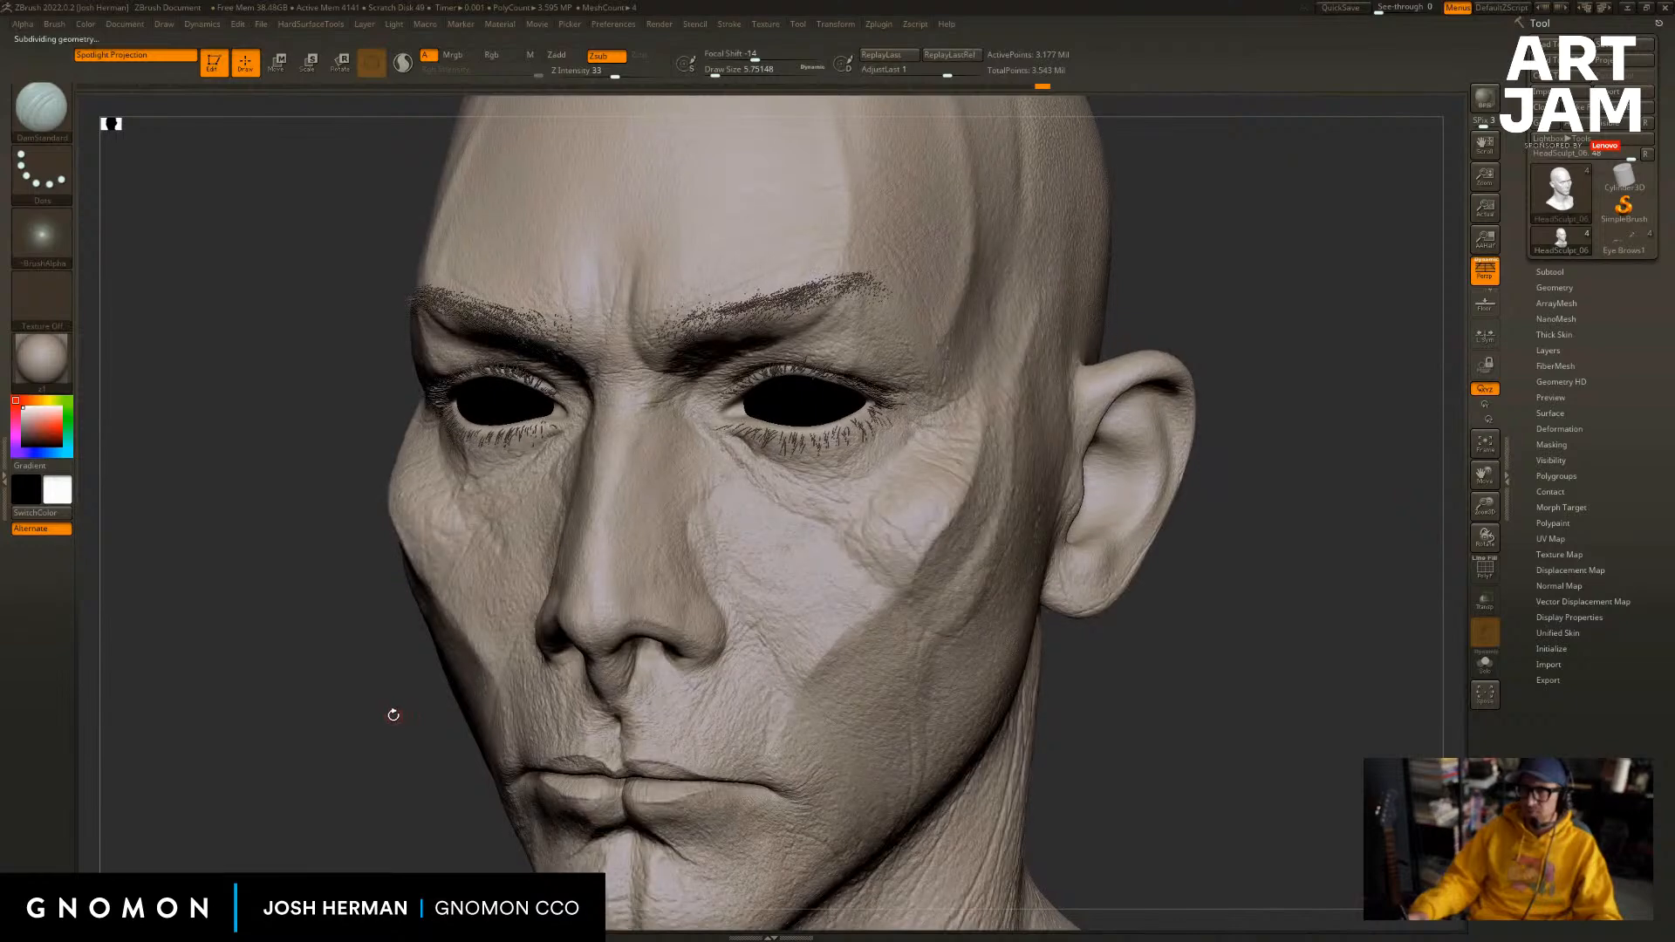
pyautogui.moveTo(1143, 662)
pyautogui.keyDown('alt'); pyautogui.mouseDown()
pyautogui.moveTo(1196, 690)
pyautogui.moveTo(1136, 654)
pyautogui.mouseUp(); pyautogui.keyUp('alt')
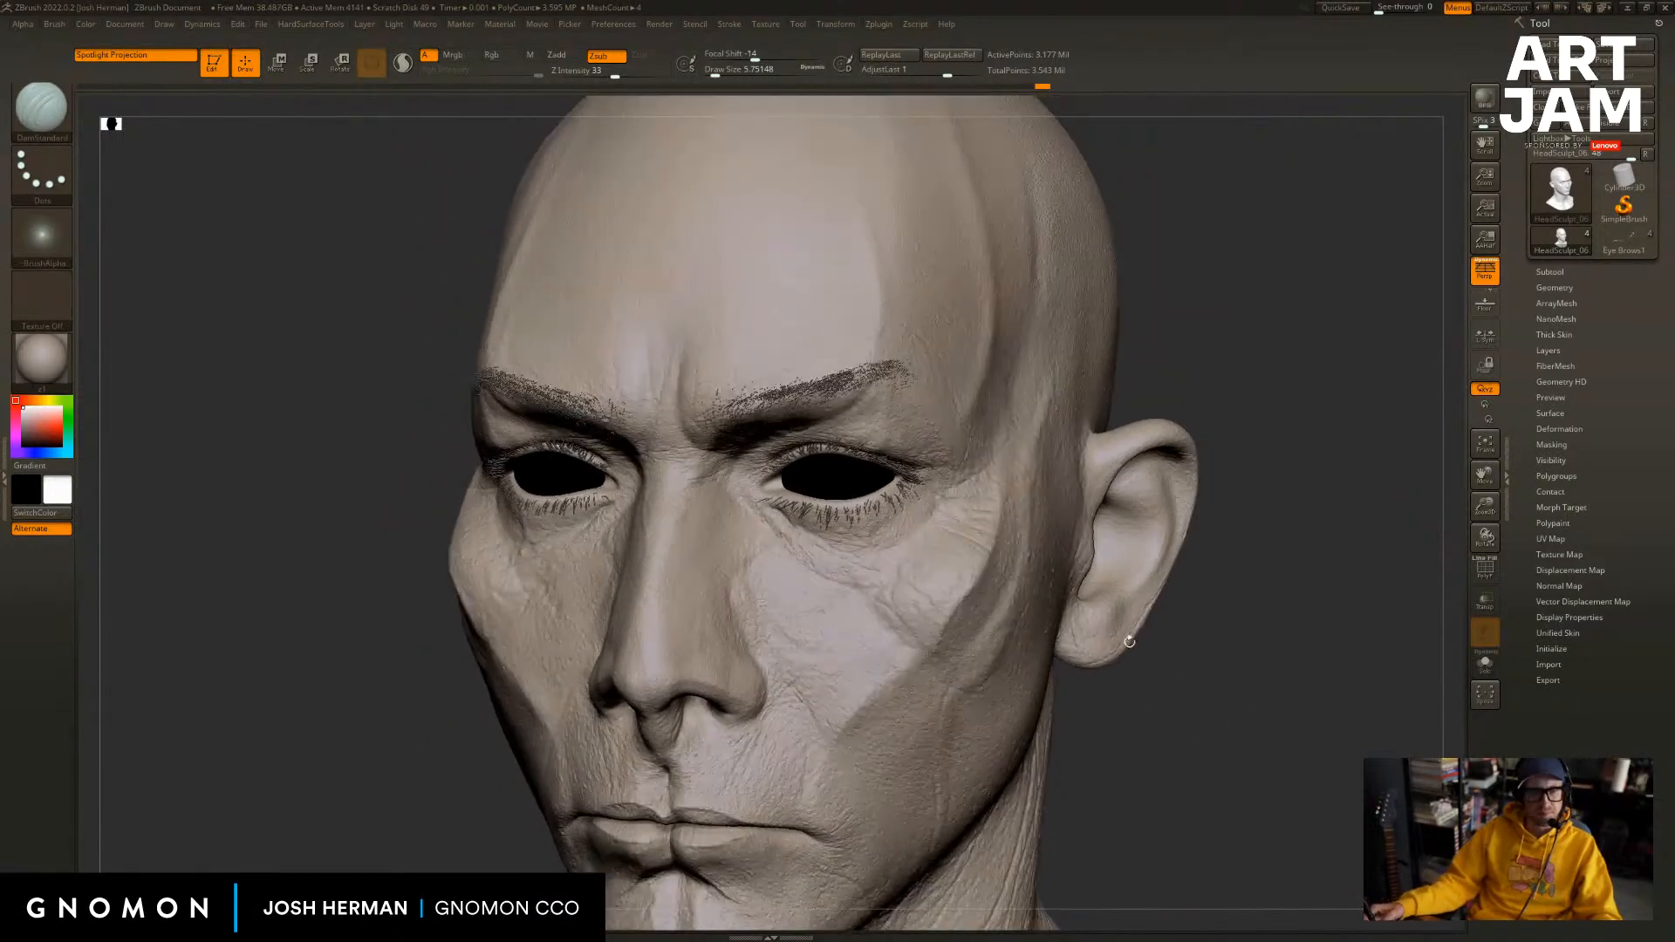
# Switch to the Standard brush and enlarge its draw size to about 15.6 for the outer eye corner.
pyautogui.press('b')
pyautogui.press('s')
pyautogui.press('t')
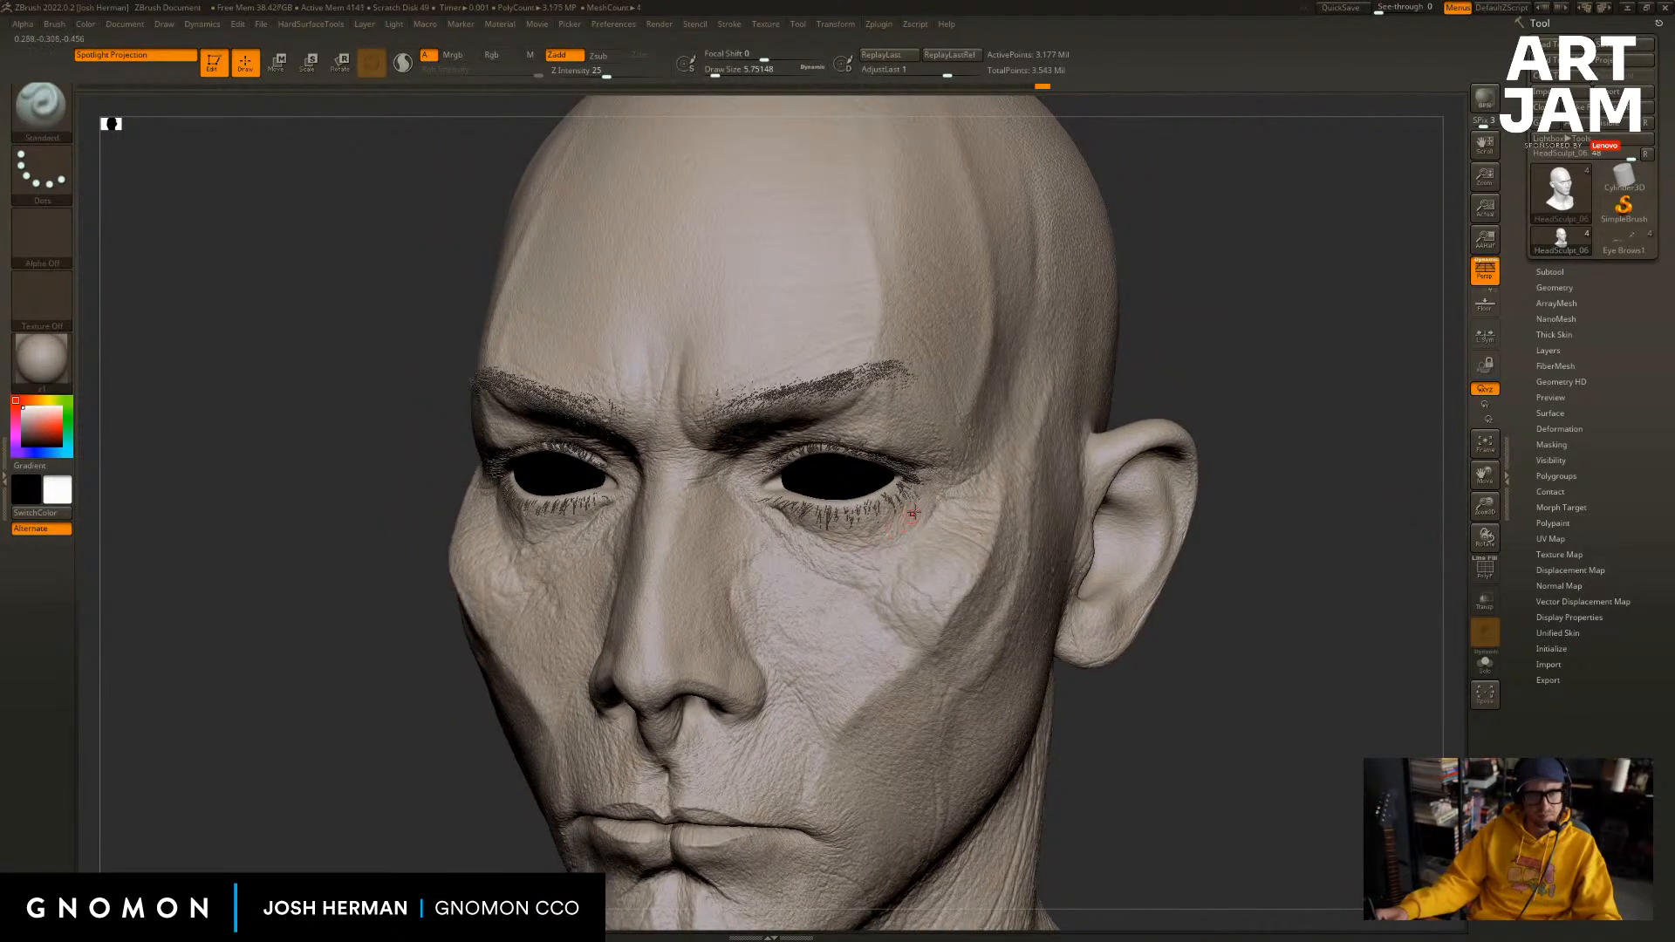
pyautogui.press('s')
pyautogui.moveTo(912, 515); pyautogui.dragTo(919, 514)
pyautogui.moveTo(1118, 398)
pyautogui.mouseDown()
pyautogui.moveTo(1208, 389)
pyautogui.moveTo(1163, 389)
pyautogui.mouseUp()
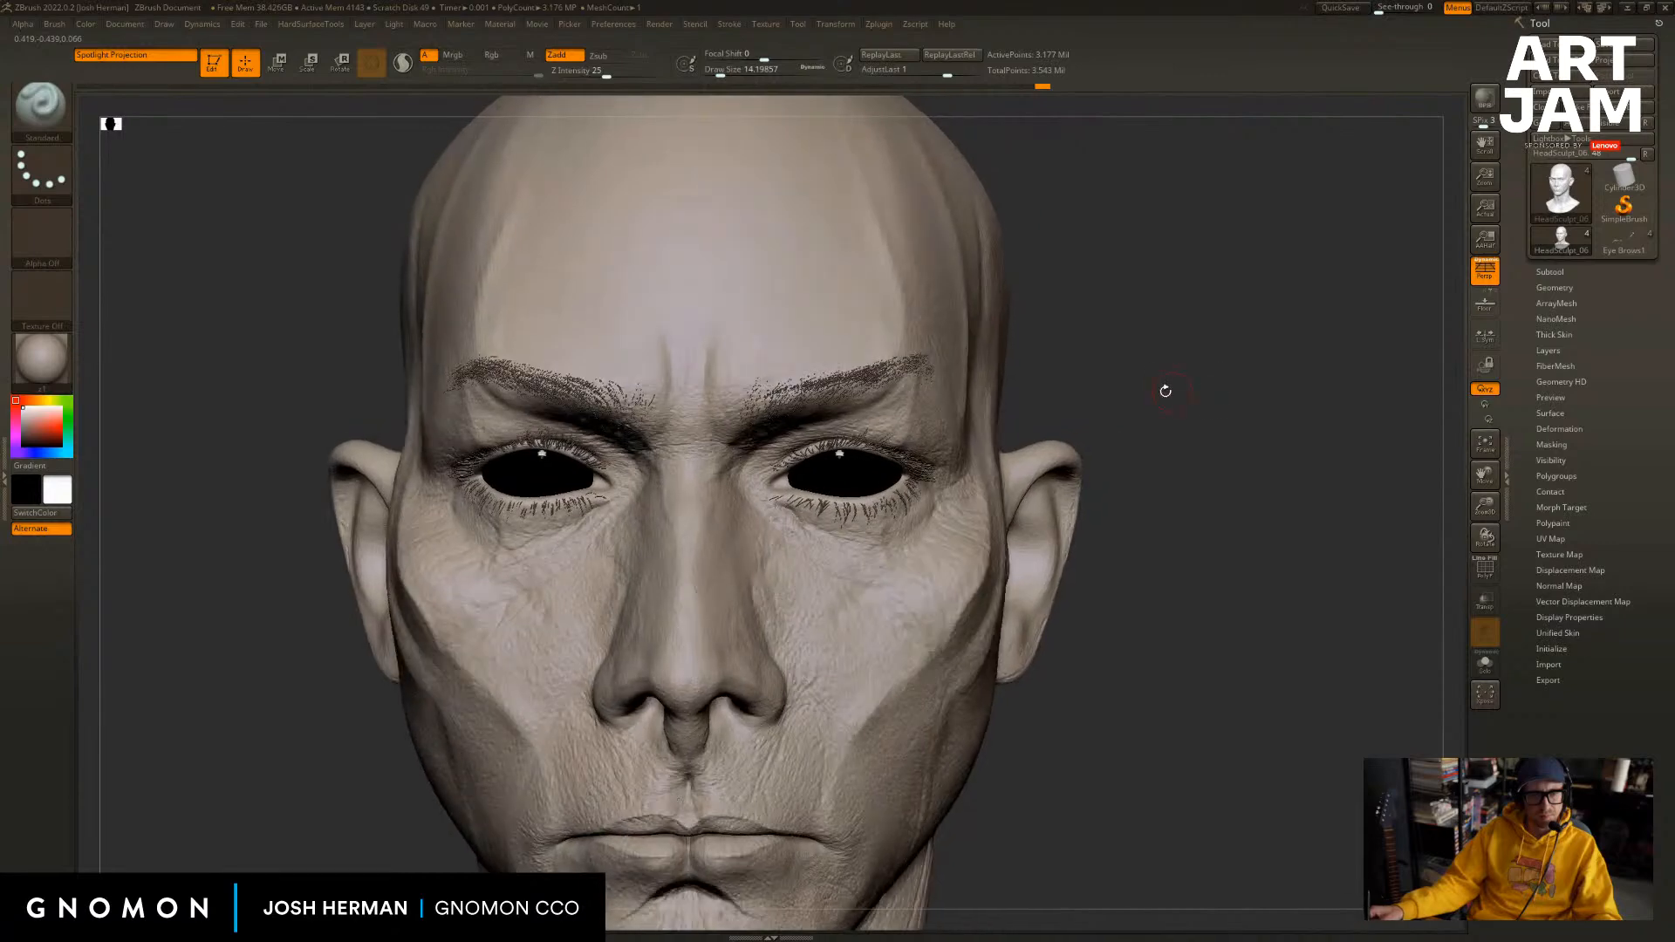
pyautogui.press('s')
pyautogui.moveTo(904, 520); pyautogui.dragTo(913, 499)
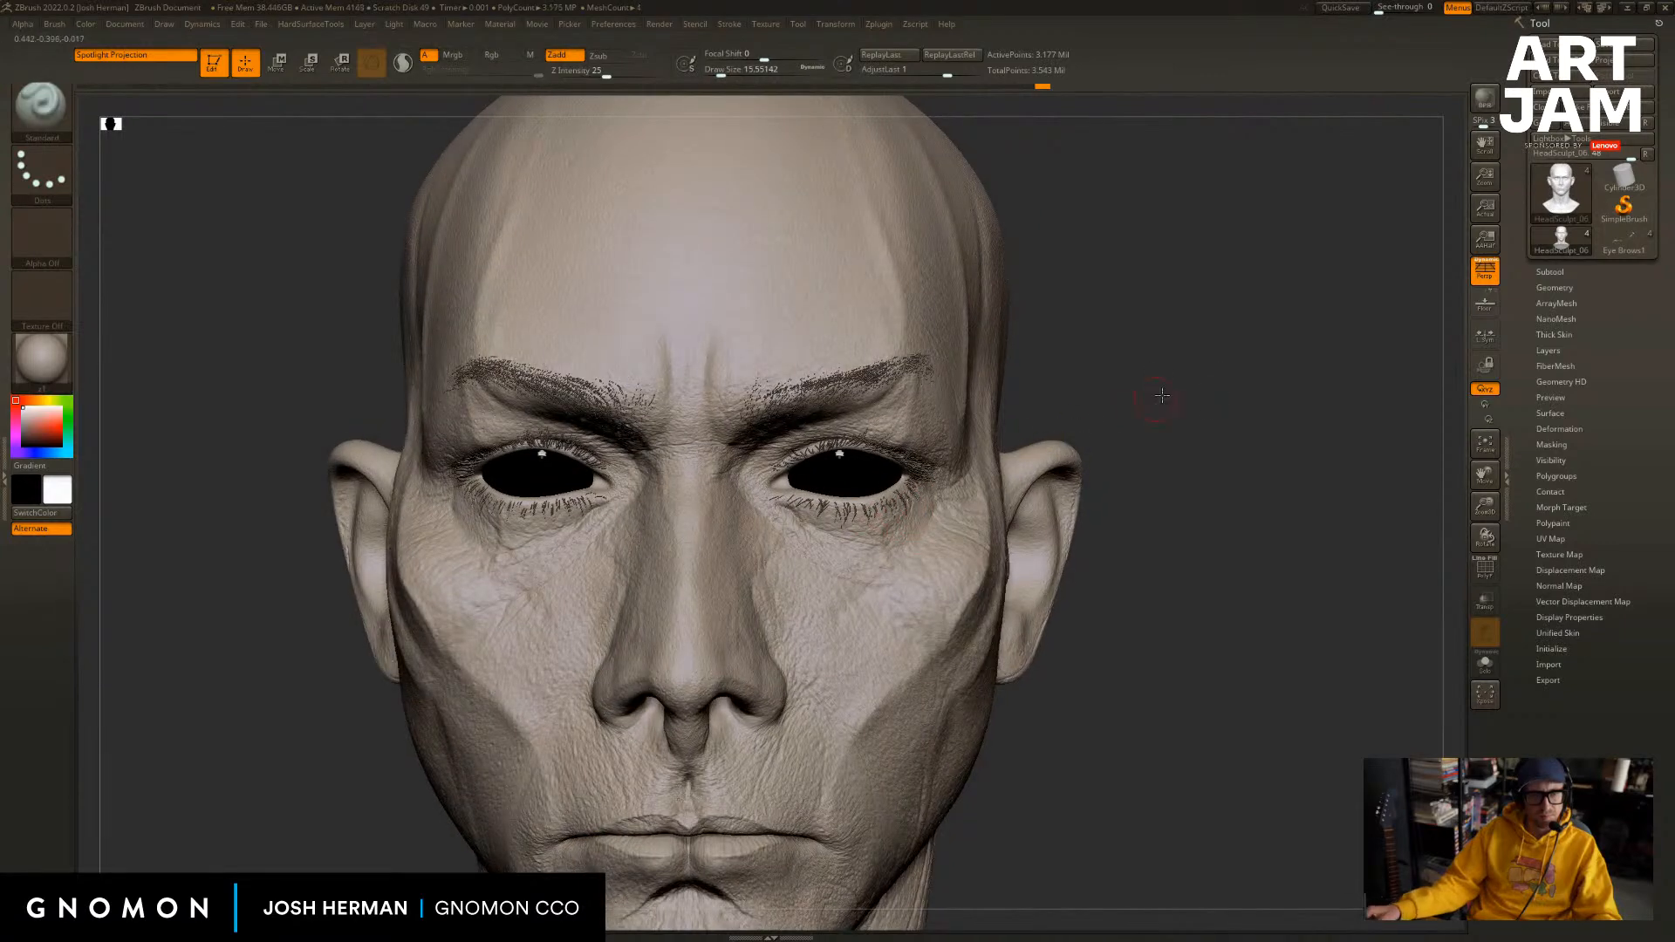
# Sculpt fine skin folds beneath the lower eyelid and at the outer eye corner with the Standard brush at about 1.8 draw size.
pyautogui.moveTo(1162, 397)
pyautogui.keyDown('alt'); pyautogui.mouseDown()
pyautogui.moveTo(1275, 419)
pyautogui.moveTo(1293, 475)
pyautogui.moveTo(1208, 466)
pyautogui.mouseUp(); pyautogui.keyUp('alt')
pyautogui.press('s')
pyautogui.moveTo(812, 581); pyautogui.dragTo(838, 587)
pyautogui.press('s')
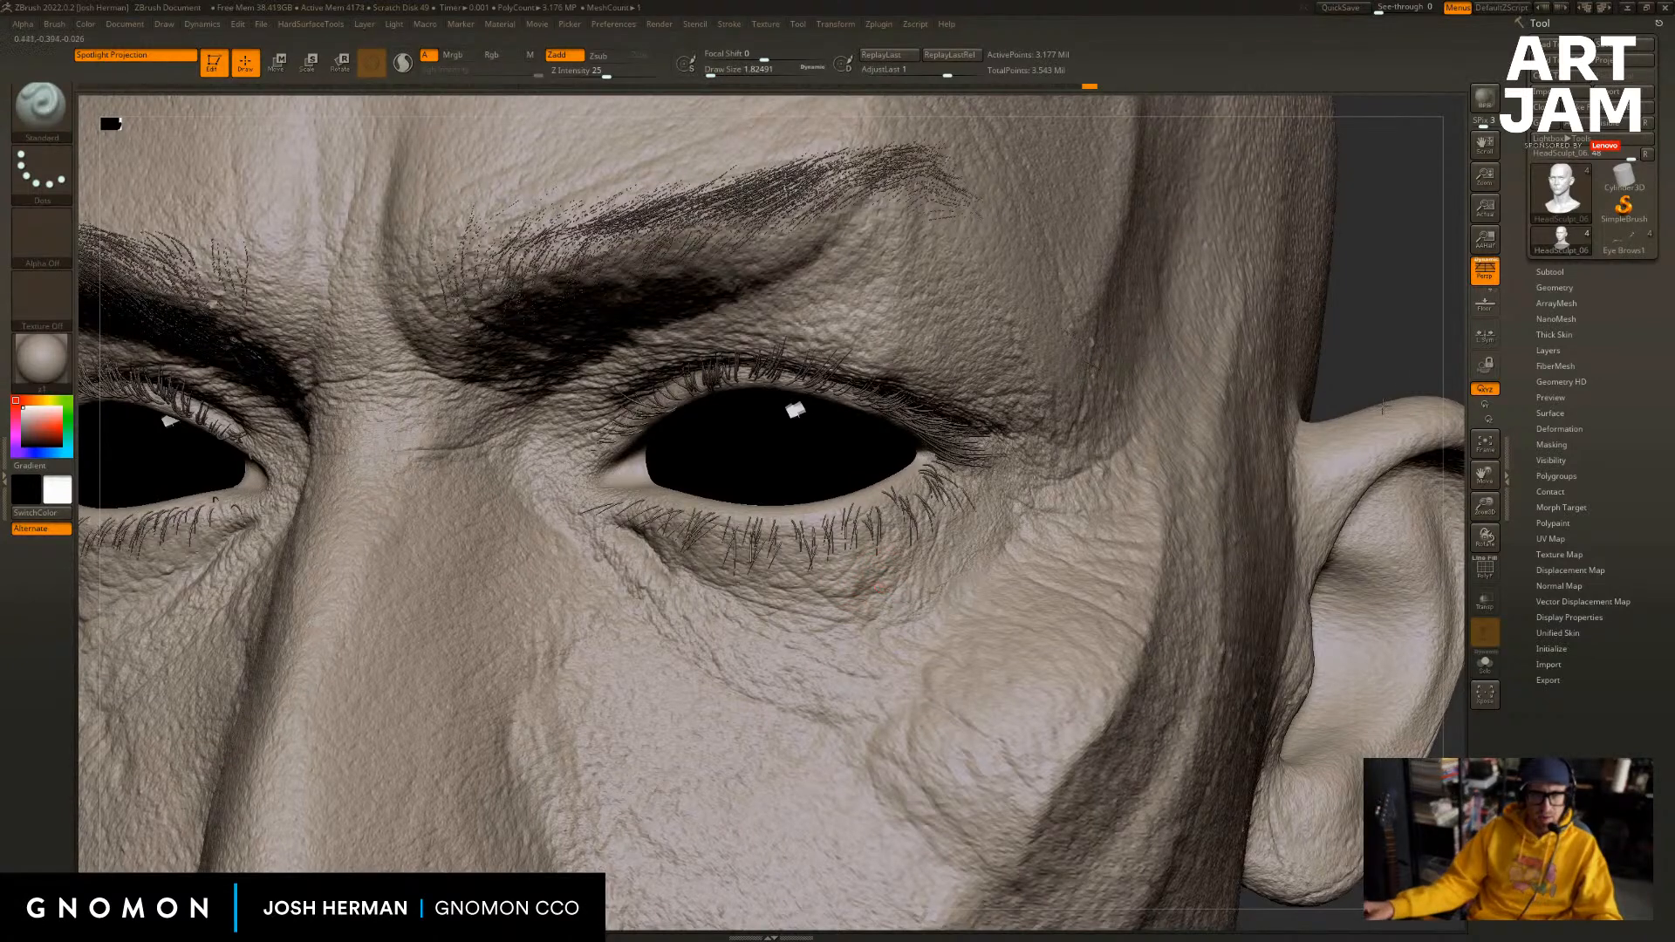
pyautogui.keyDown('ctrl'); pyautogui.moveTo(910, 573); pyautogui.dragTo(911, 612, button='right'); pyautogui.keyUp('ctrl')
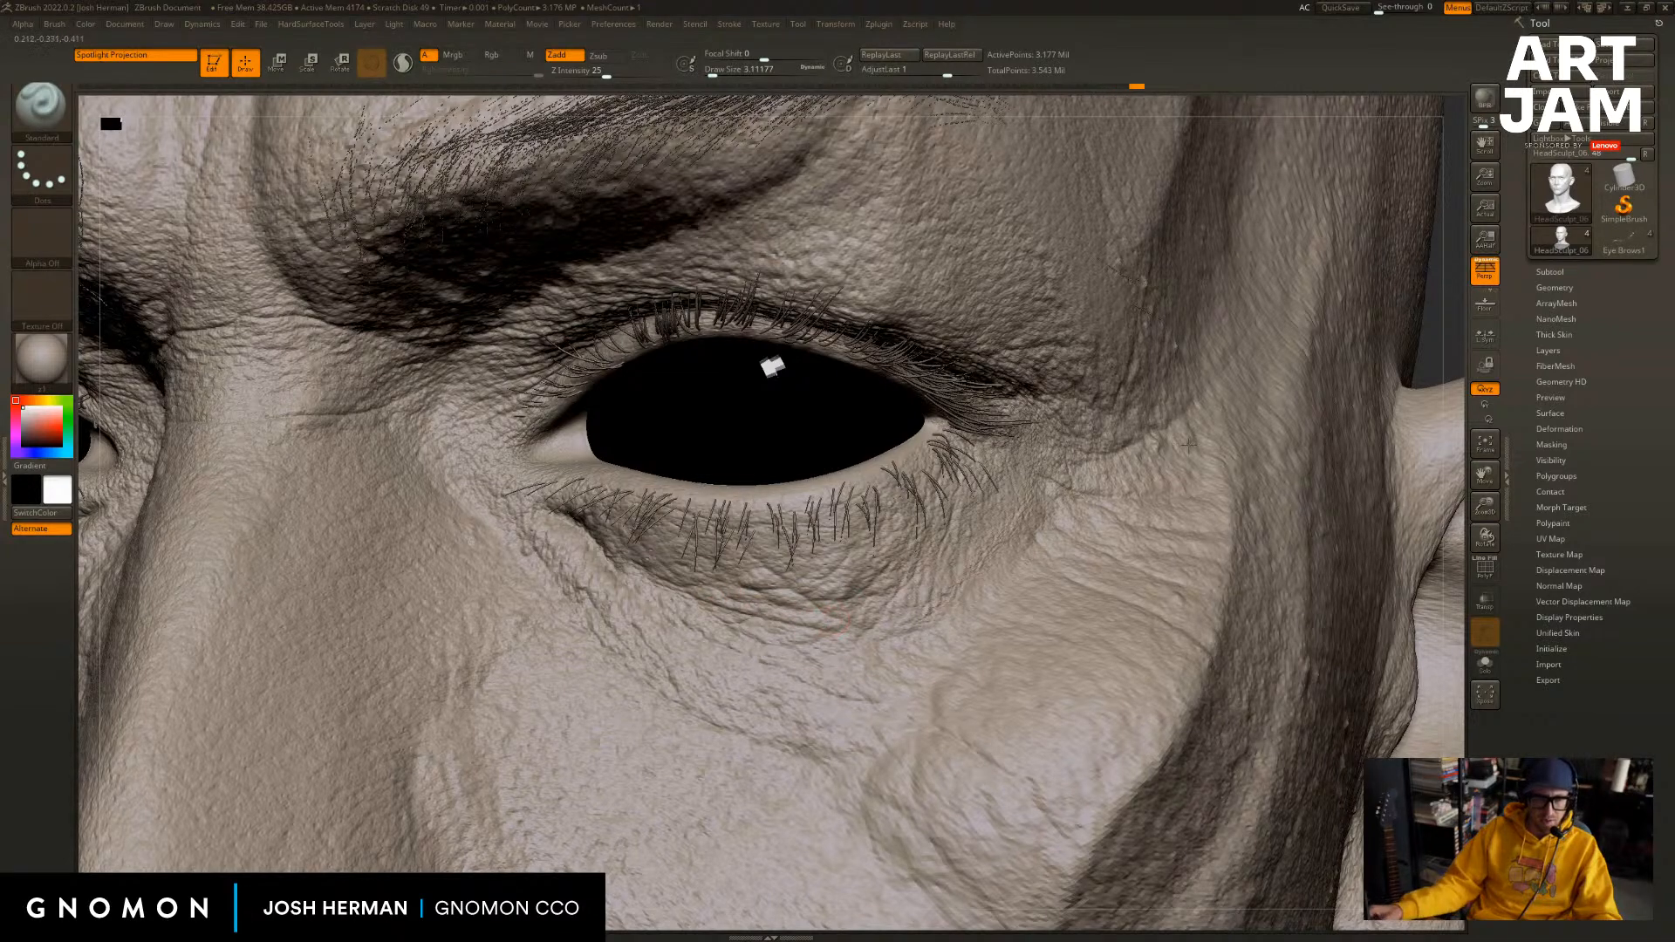
# Hide the eyelashes and eyebrows subtools so only the skin around the eyes remains displayed.
pyautogui.moveTo(827, 620); pyautogui.dragTo(704, 643, button='right')
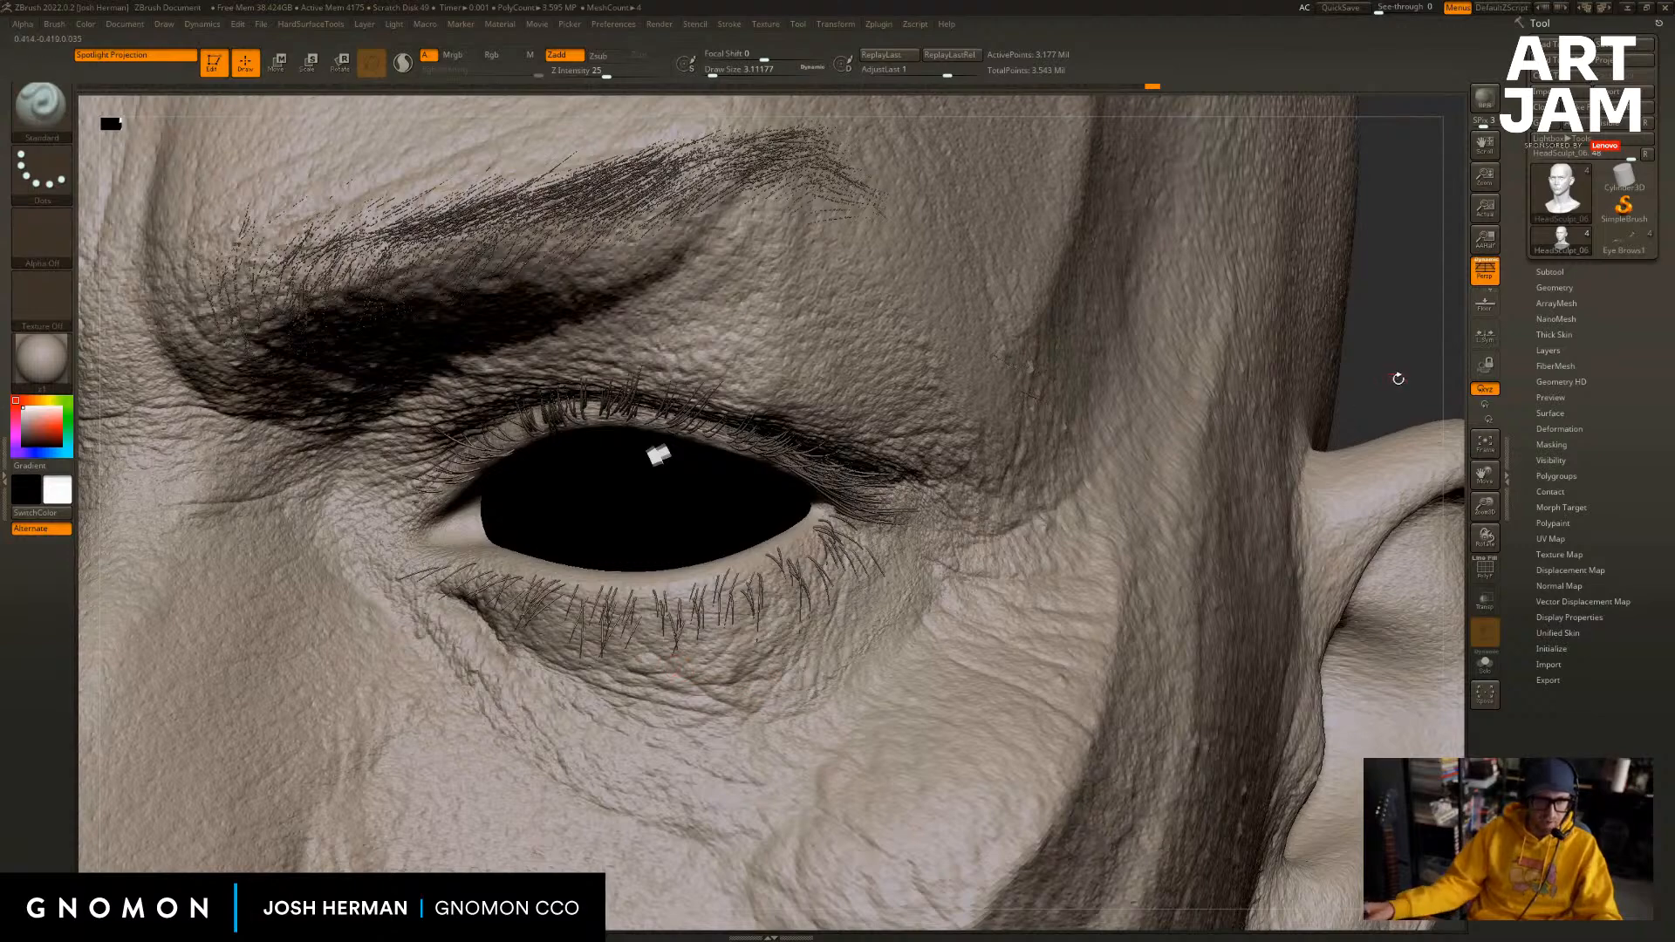
pyautogui.moveTo(1364, 375); pyautogui.dragTo(1423, 354)
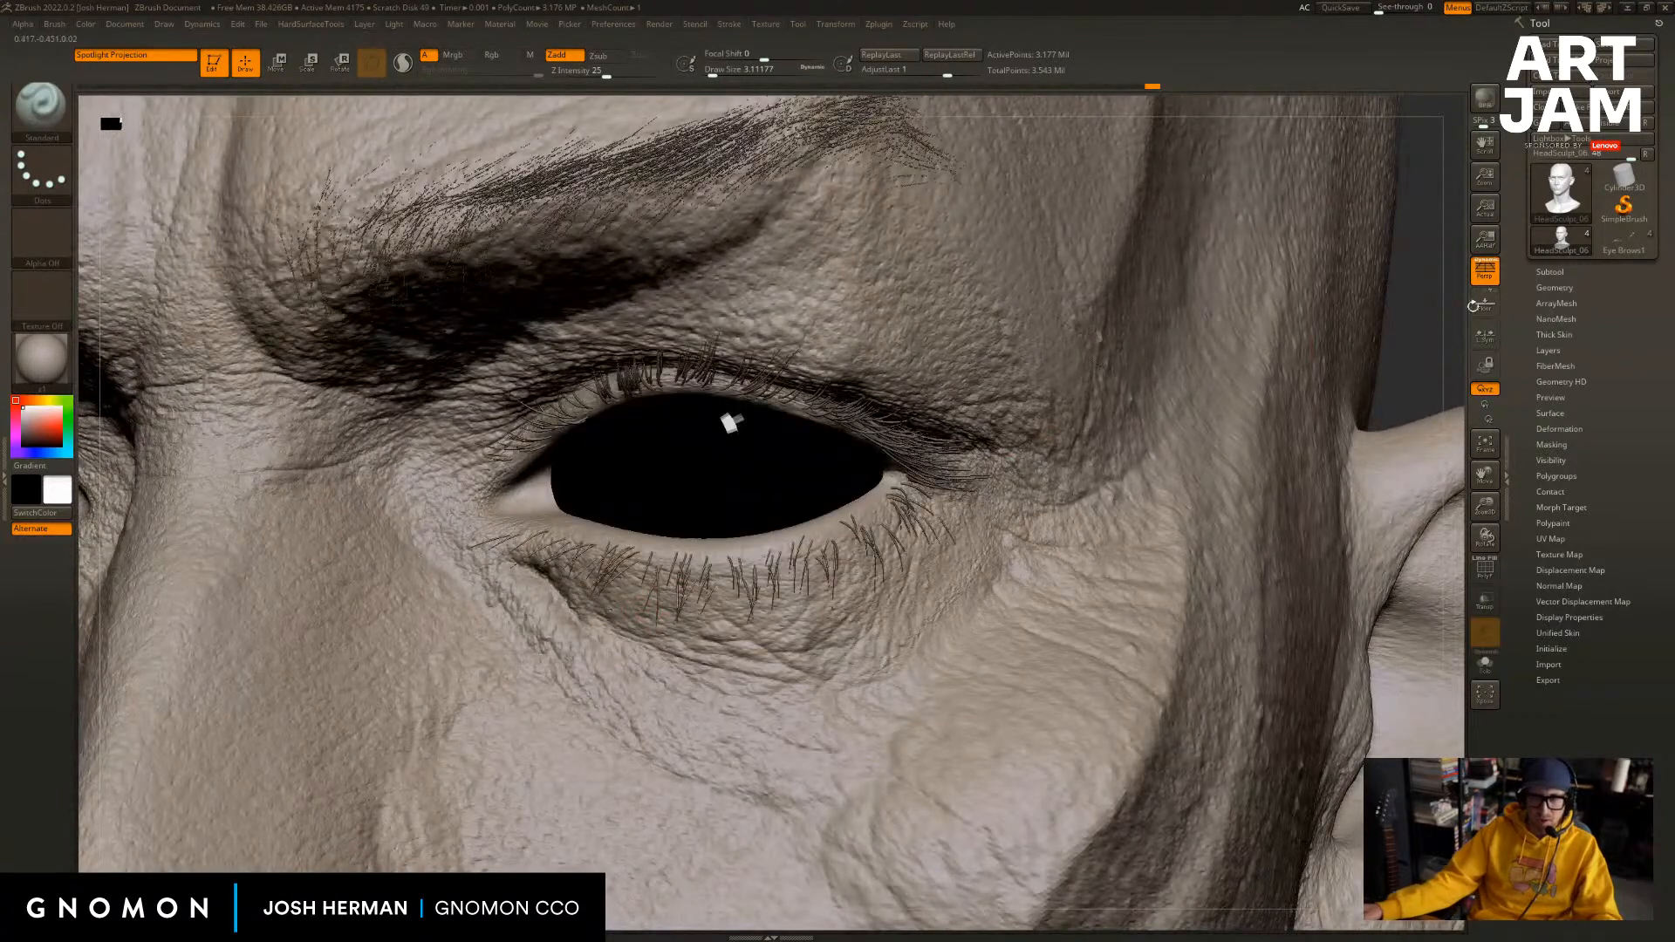
pyautogui.click(1542, 271)
pyautogui.click(1649, 381)
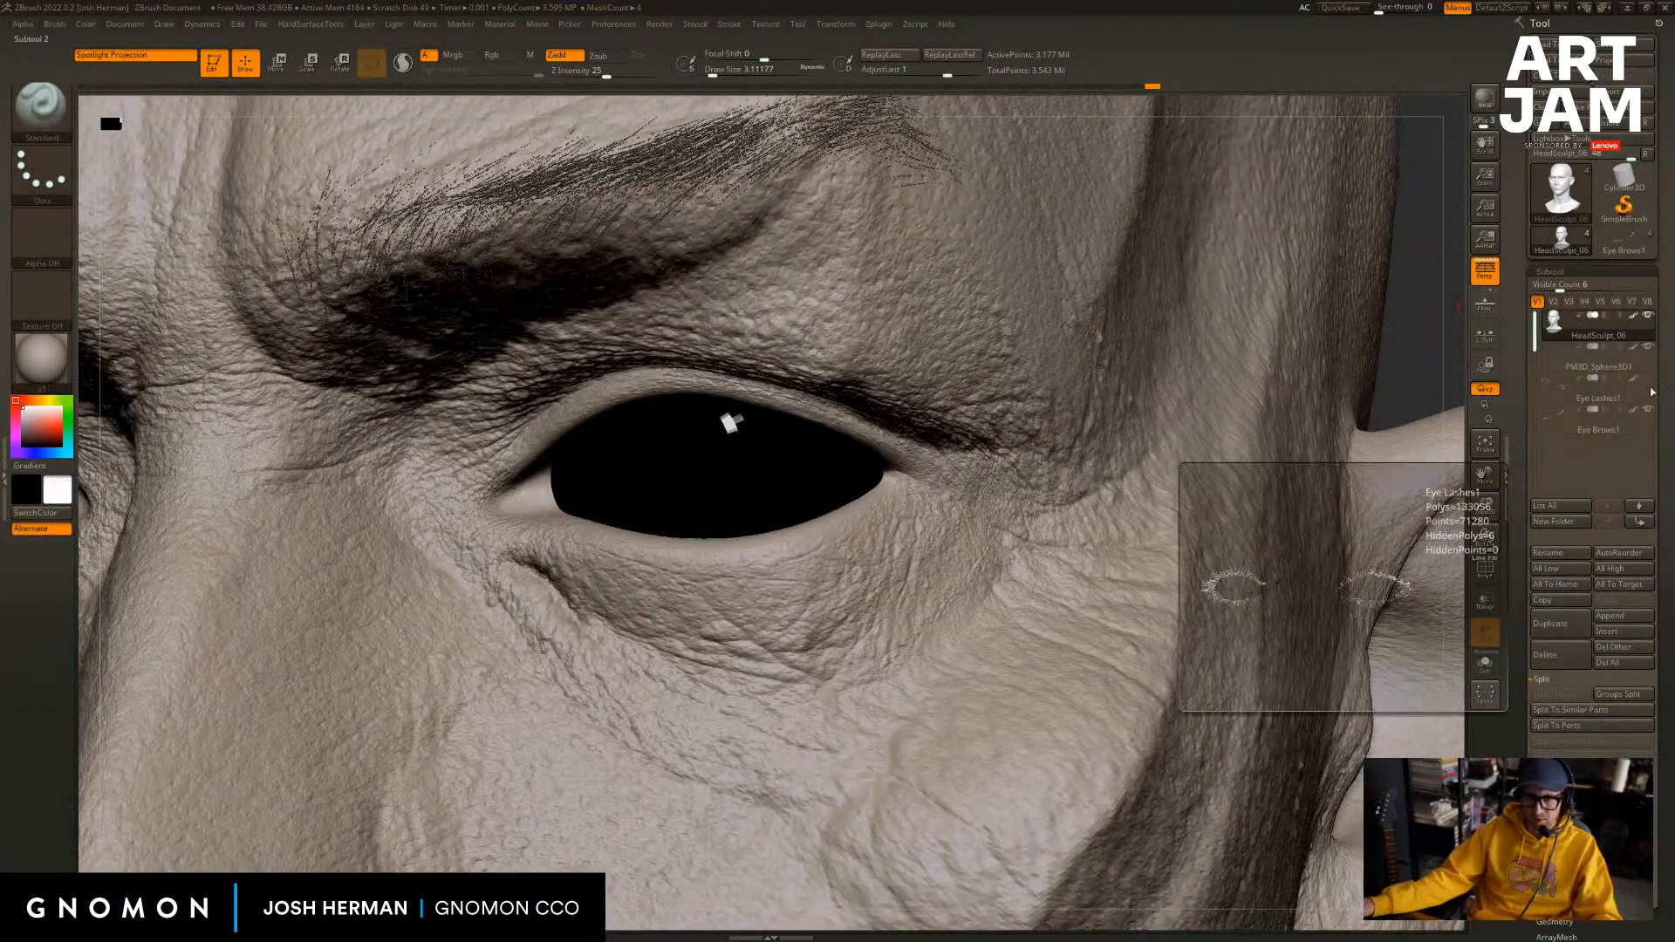
pyautogui.click(1648, 410)
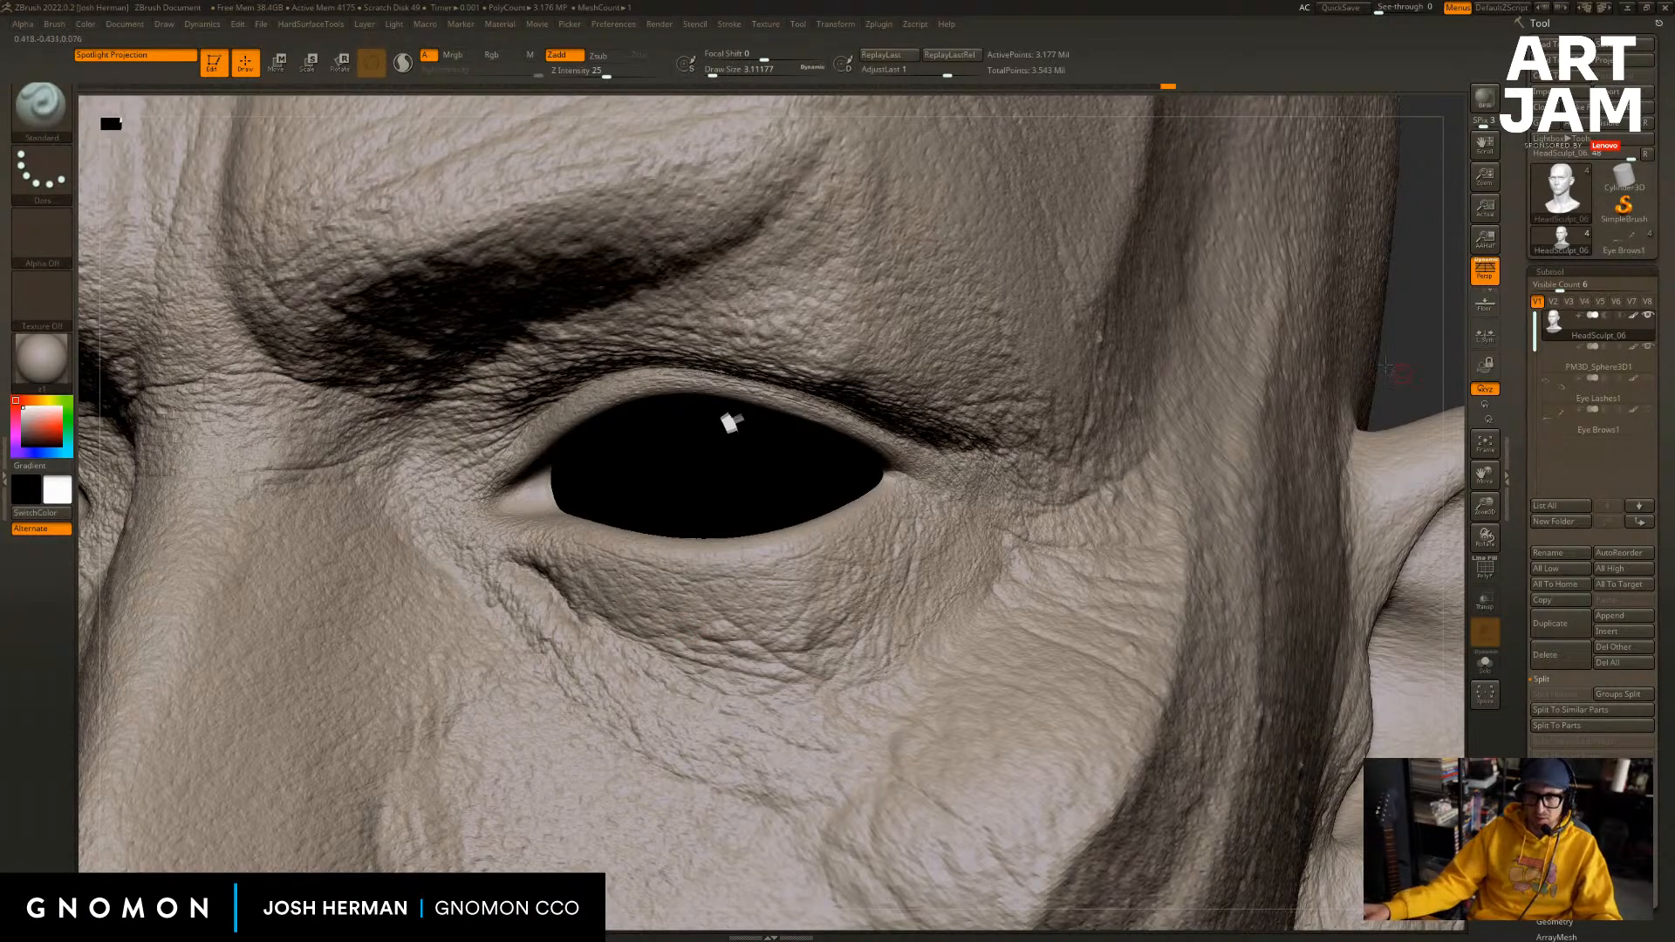
pyautogui.keyDown('alt'); pyautogui.moveTo(1387, 370); pyautogui.dragTo(1319, 320); pyautogui.keyUp('alt')
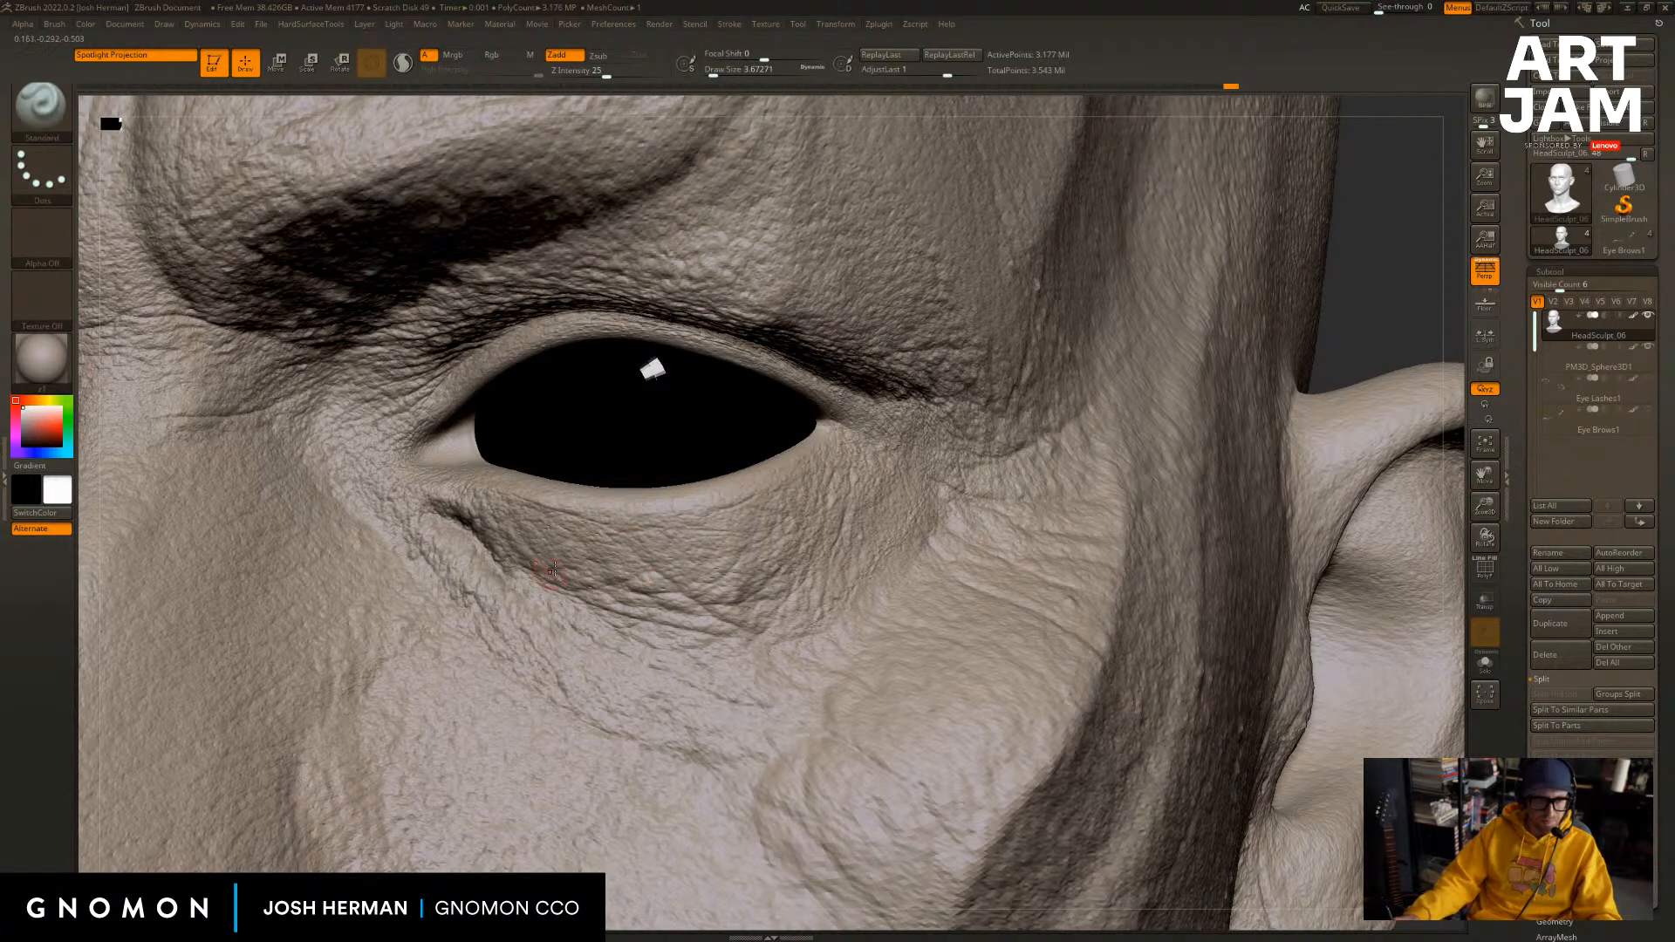
# Lower the head by two subdivision levels and sculpt the bag beneath the lower eyelid with the Standard brush at about 12.9 draw size.
pyautogui.hotkey('shift', 'd')
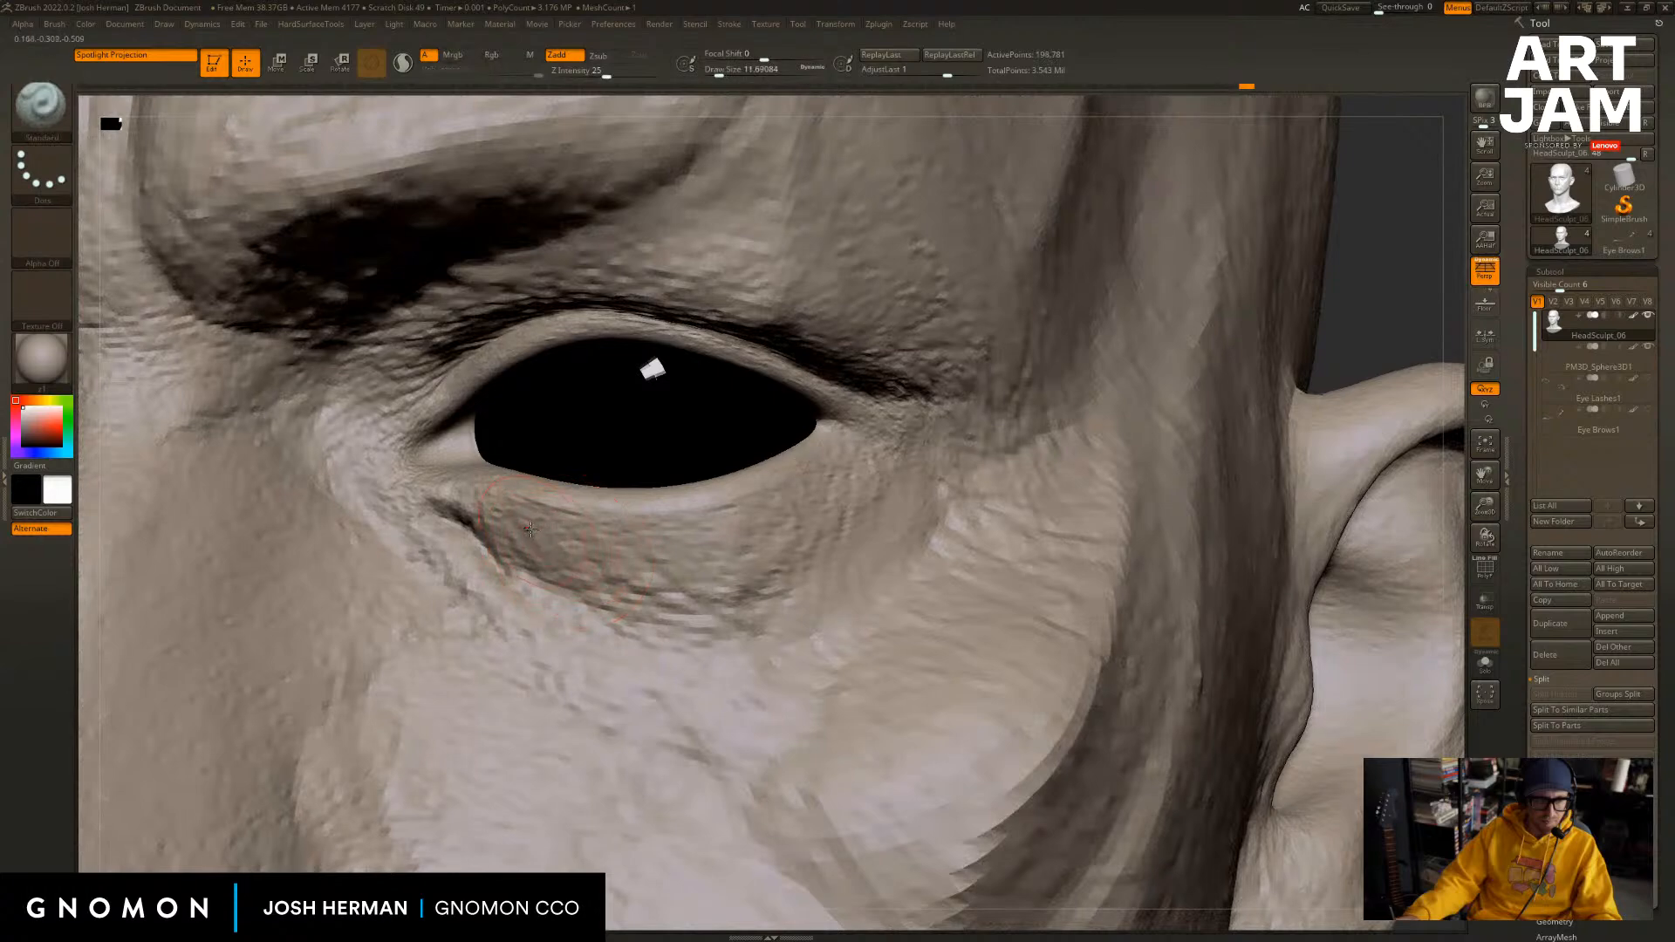
pyautogui.moveTo(530, 528)
pyautogui.mouseDown()
pyautogui.moveTo(731, 534)
pyautogui.moveTo(764, 517)
pyautogui.mouseUp()
pyautogui.hotkey('ctrl', 'z')
pyautogui.moveTo(611, 531); pyautogui.dragTo(729, 512)
pyautogui.hotkey('ctrl', 'z')
pyautogui.press('[')
pyautogui.moveTo(565, 526); pyautogui.dragTo(582, 523)
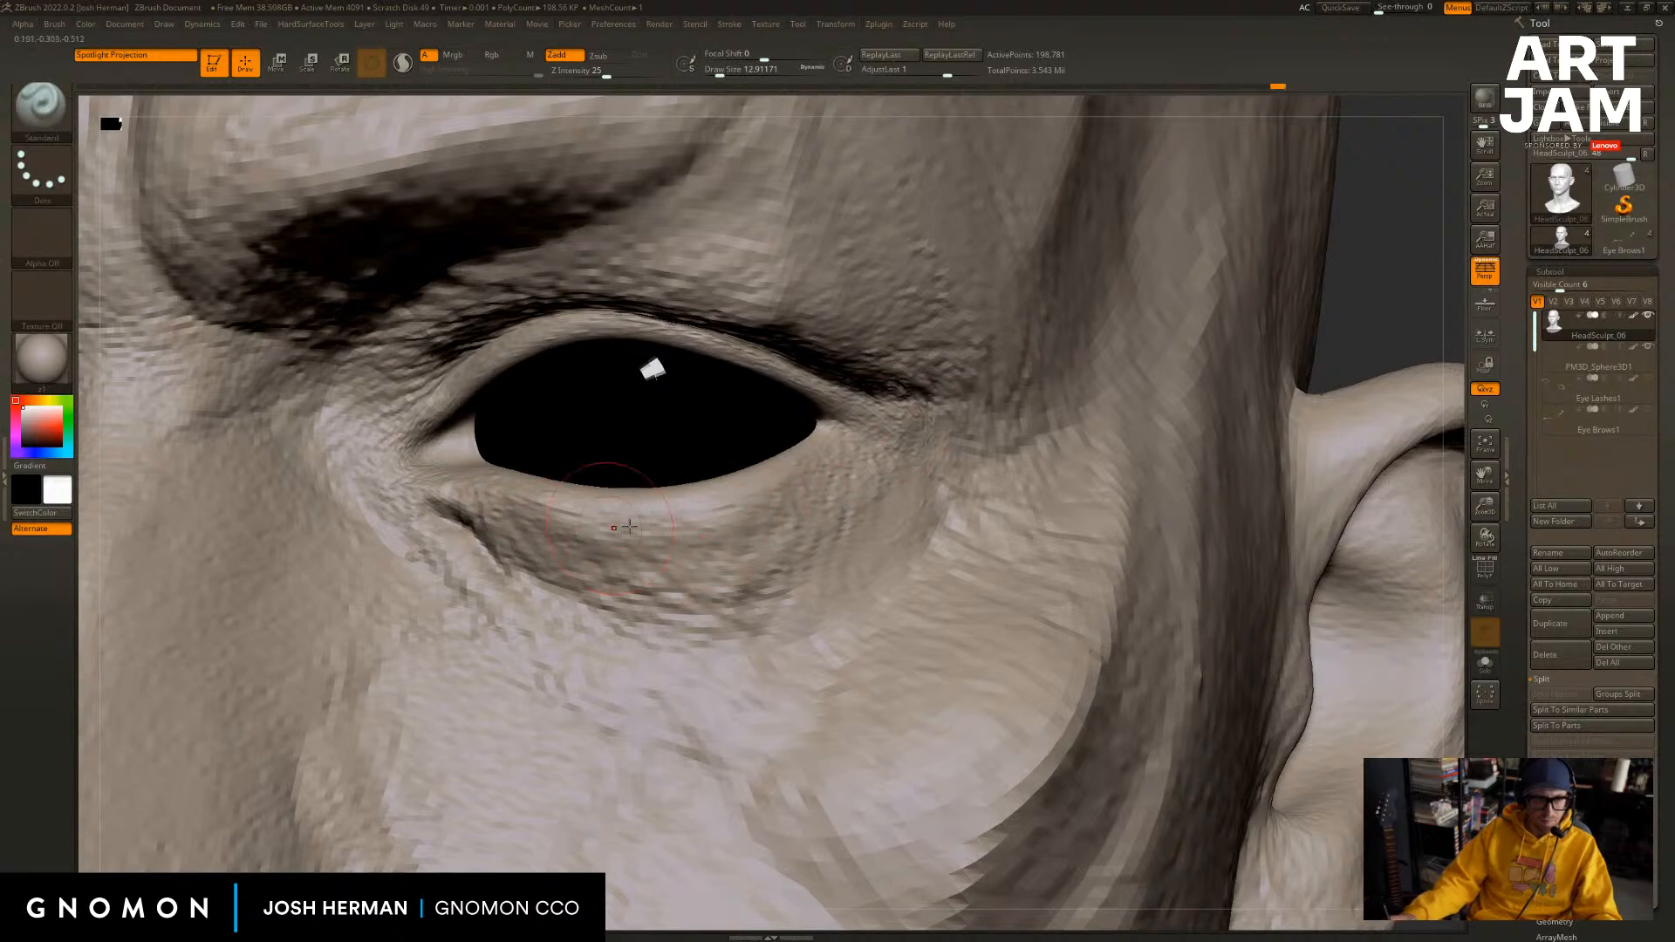
pyautogui.press('ctrl')
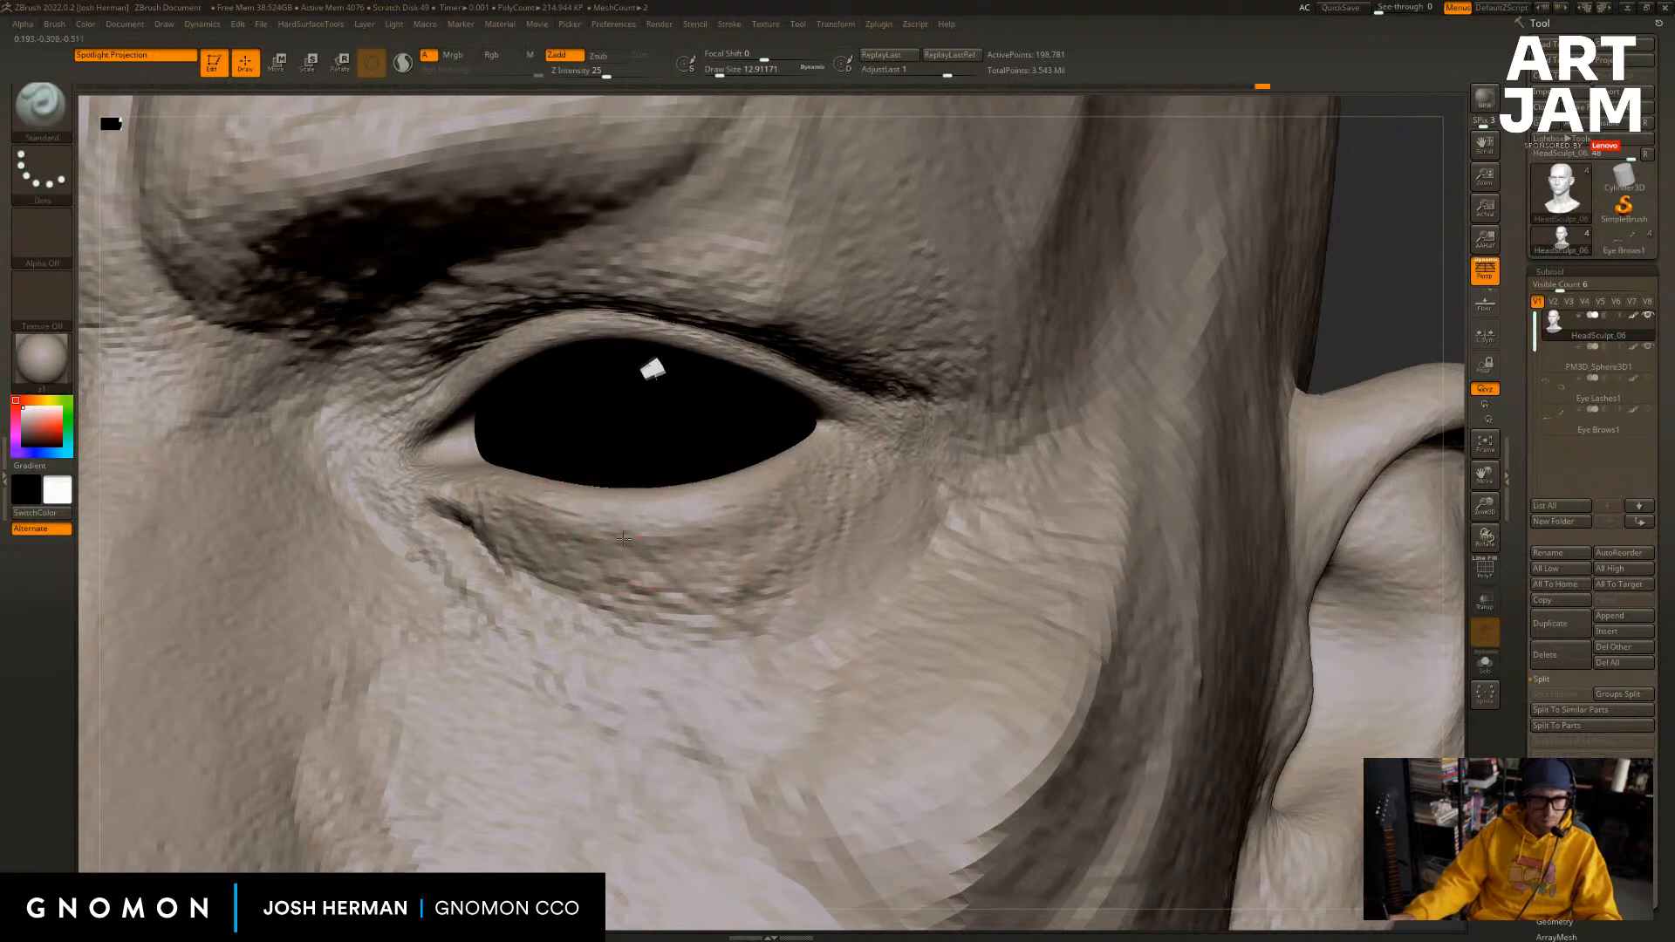
pyautogui.moveTo(623, 539); pyautogui.dragTo(576, 524)
# Switch to the other loaded version of the head and hide its eyelashes and eyebrows, leaving the HeadSculpt_06 subtool active.
pyautogui.moveTo(1339, 324)
pyautogui.mouseDown()
pyautogui.moveTo(1334, 288)
pyautogui.moveTo(1189, 335)
pyautogui.moveTo(1224, 341)
pyautogui.mouseUp()
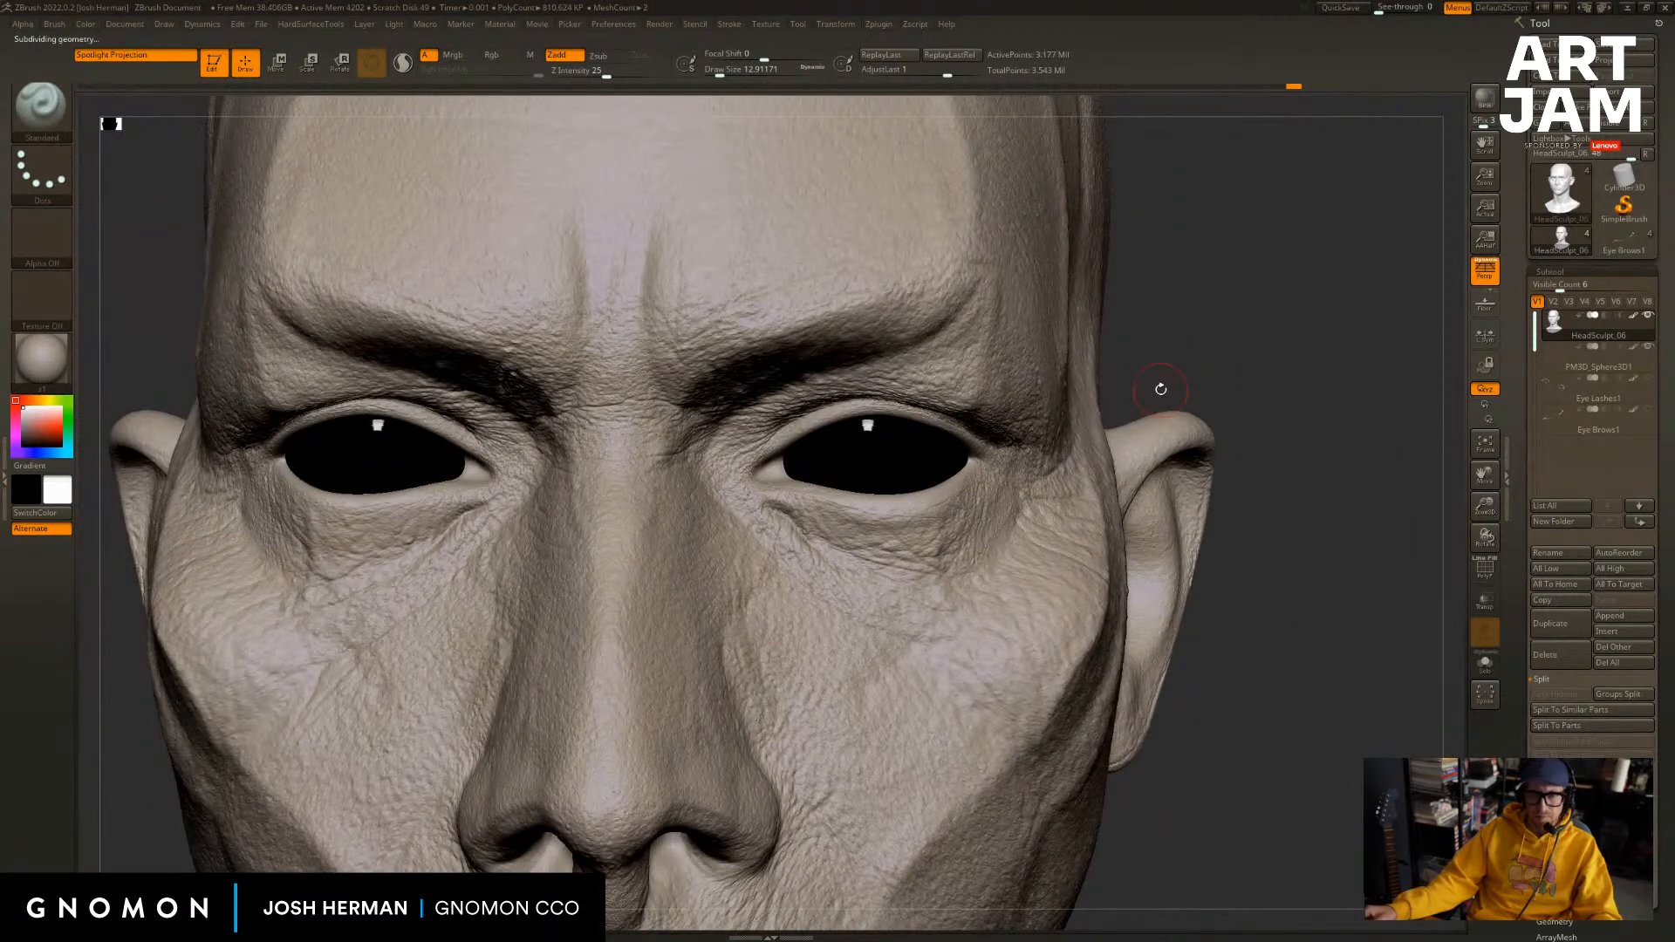
pyautogui.moveTo(1161, 388)
pyautogui.keyDown('alt'); pyautogui.mouseDown()
pyautogui.moveTo(1291, 349)
pyautogui.moveTo(1298, 377)
pyautogui.moveTo(1286, 348)
pyautogui.moveTo(1316, 362)
pyautogui.moveTo(1252, 288)
pyautogui.mouseUp(); pyautogui.keyUp('alt')
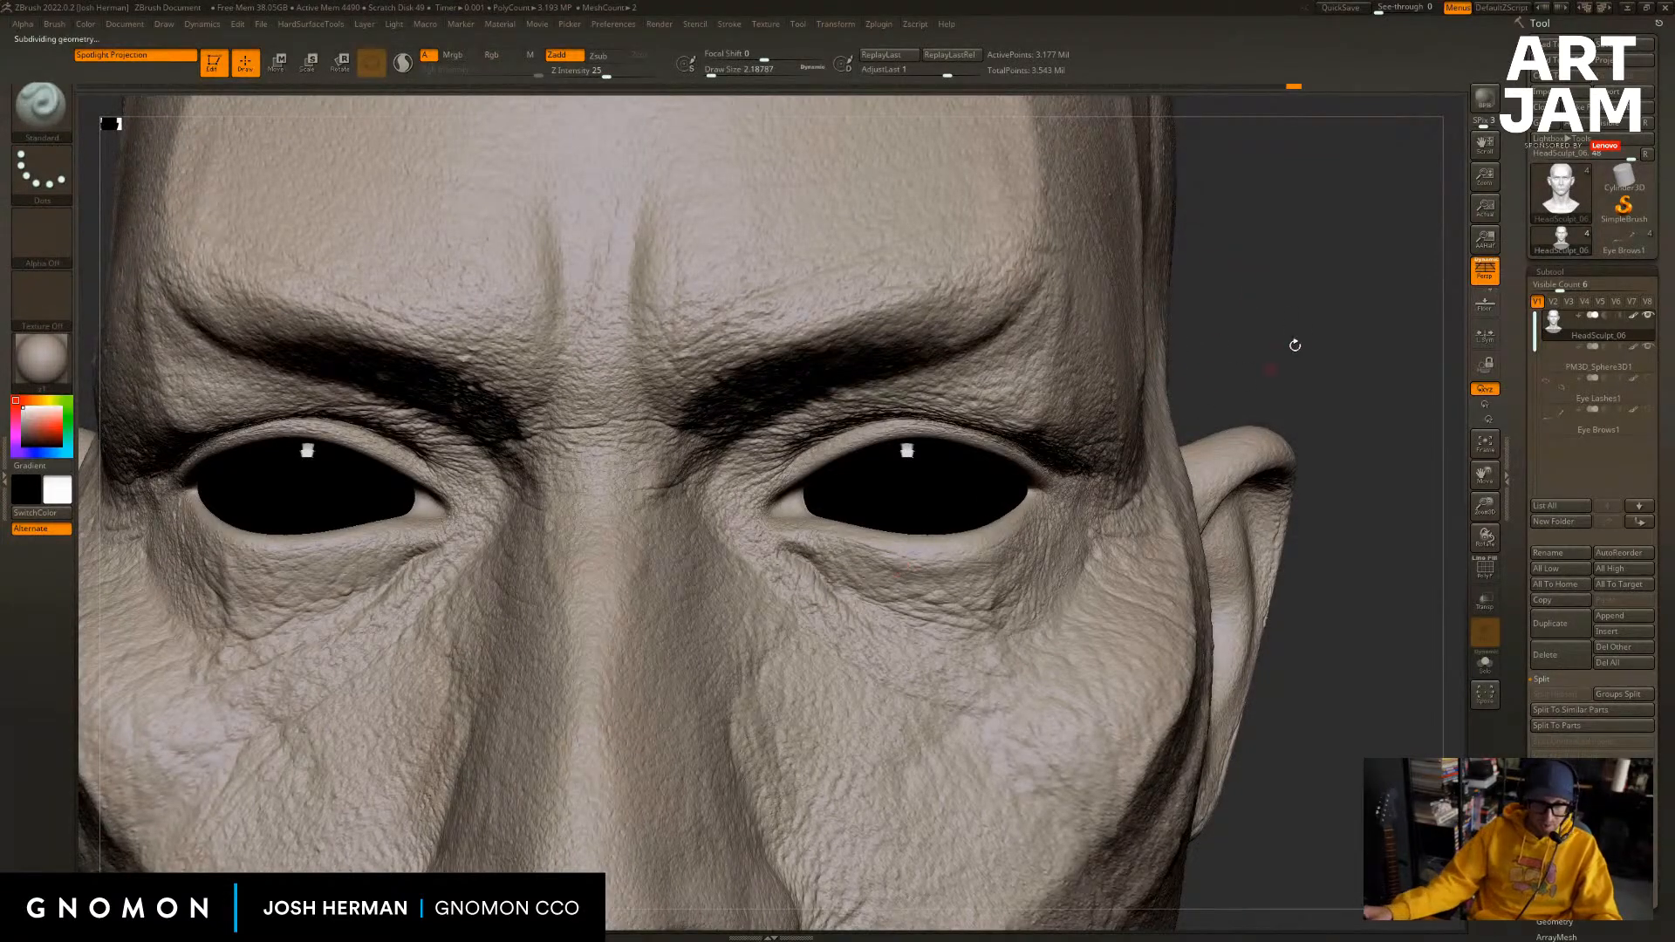
pyautogui.keyDown('alt'); pyautogui.moveTo(1295, 344); pyautogui.dragTo(1292, 384); pyautogui.keyUp('alt')
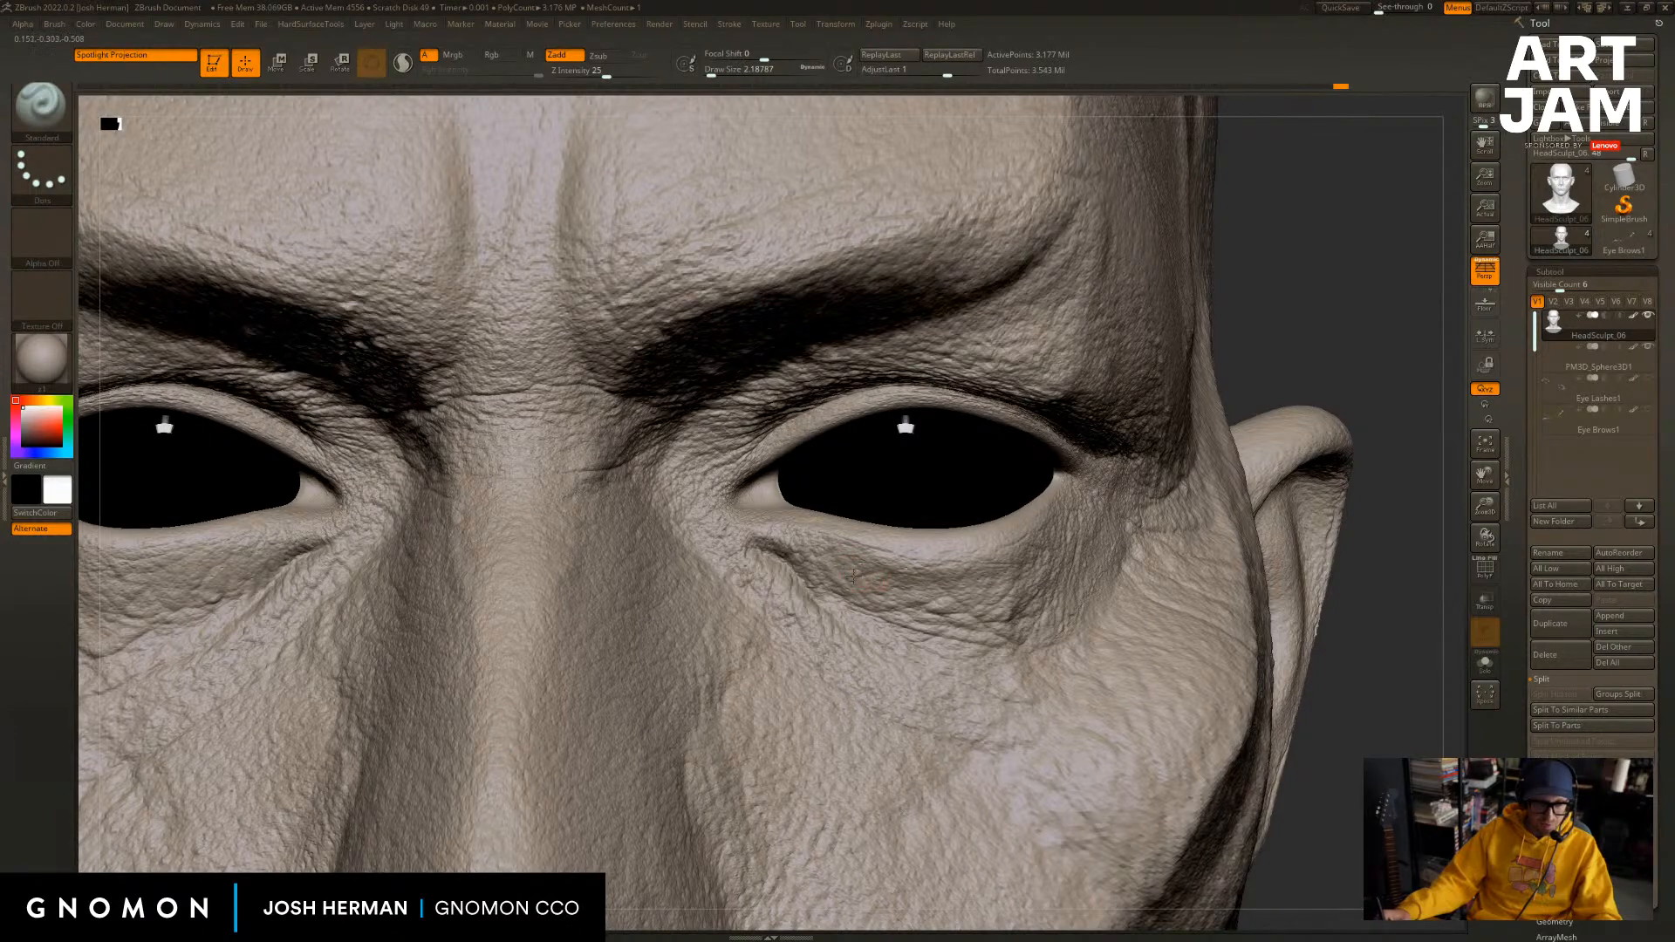
pyautogui.moveTo(1396, 375)
pyautogui.keyDown('alt'); pyautogui.mouseDown()
pyautogui.moveTo(1352, 307)
pyautogui.moveTo(1271, 299)
pyautogui.mouseUp(); pyautogui.keyUp('alt')
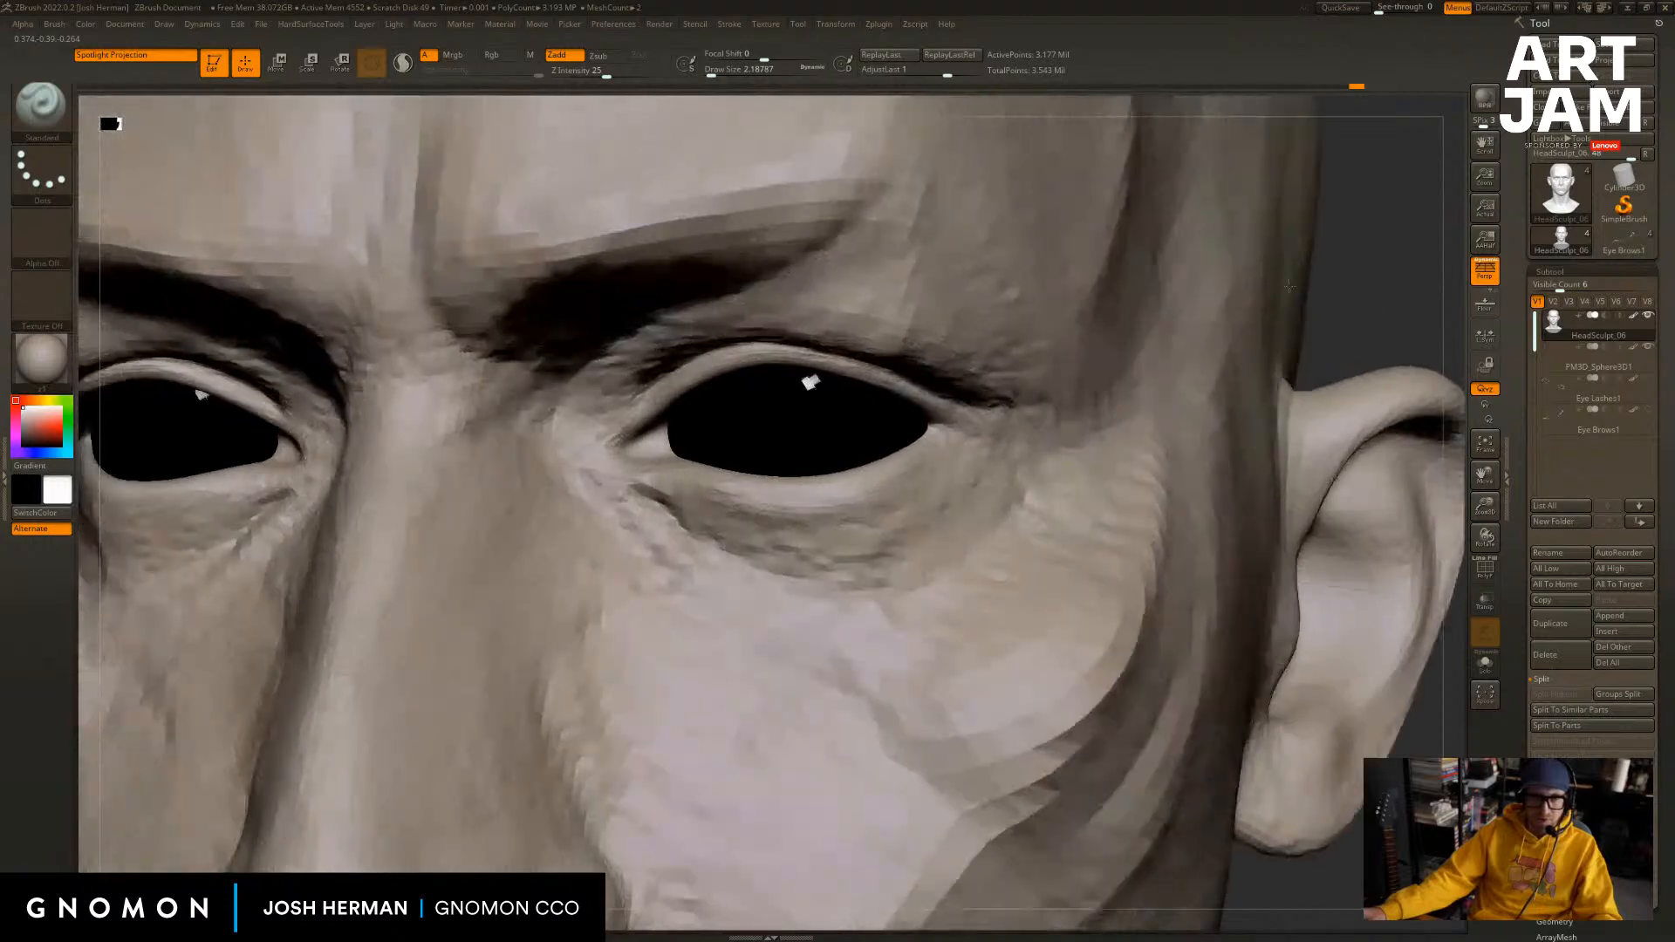
pyautogui.click(1605, 253)
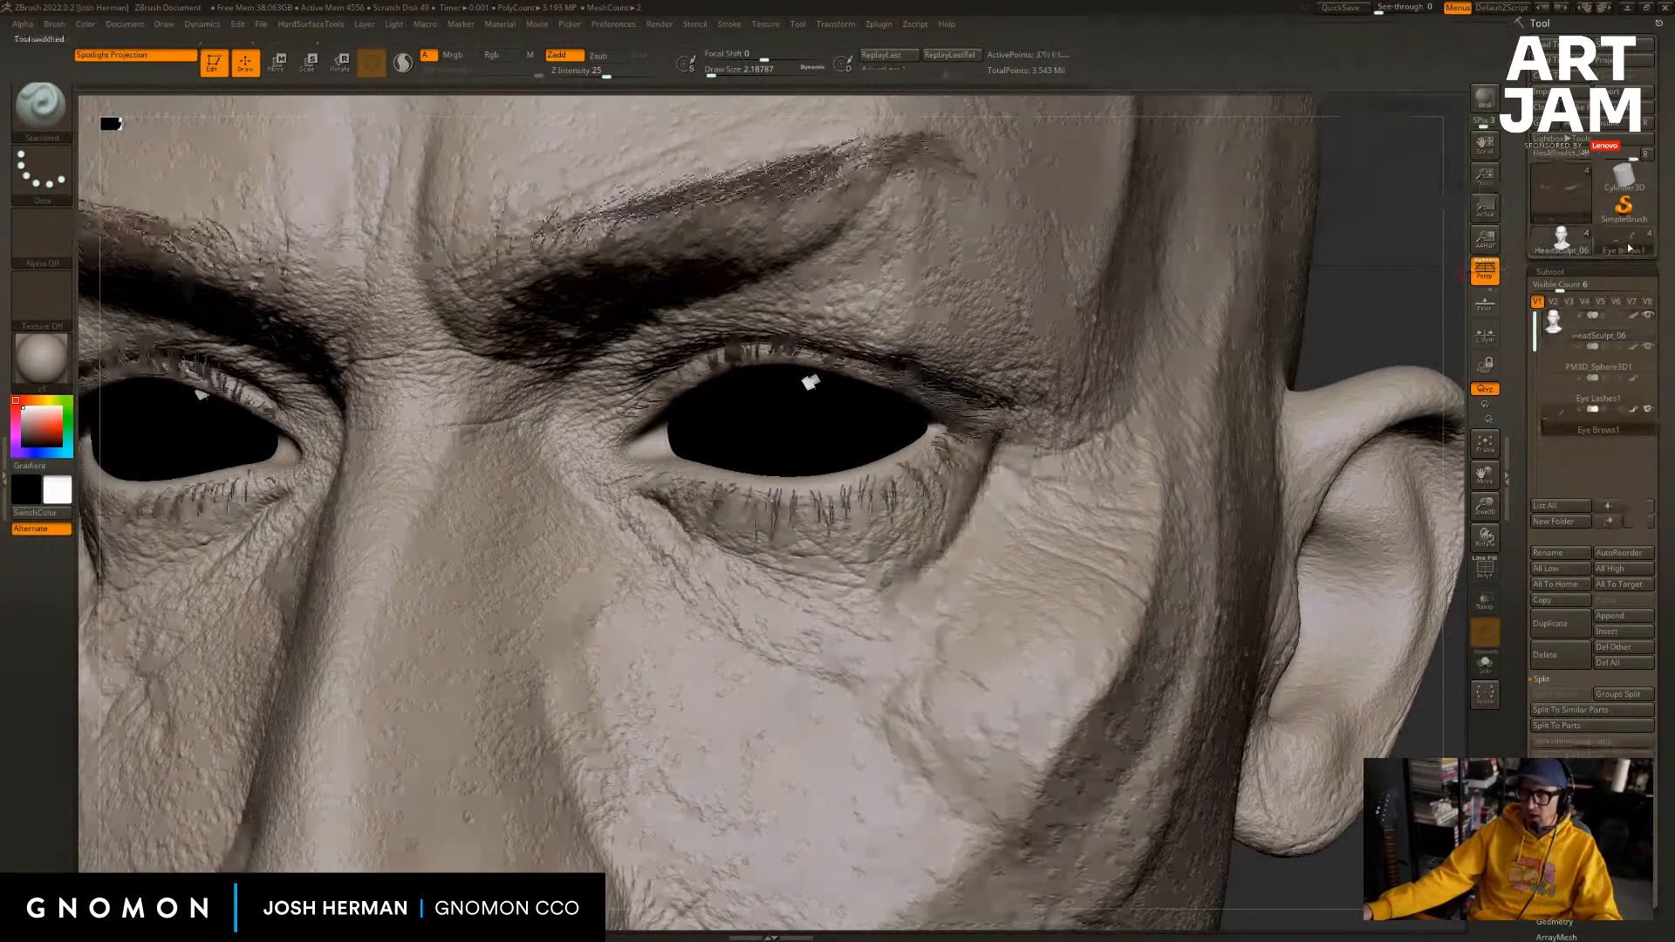
pyautogui.click(1647, 379)
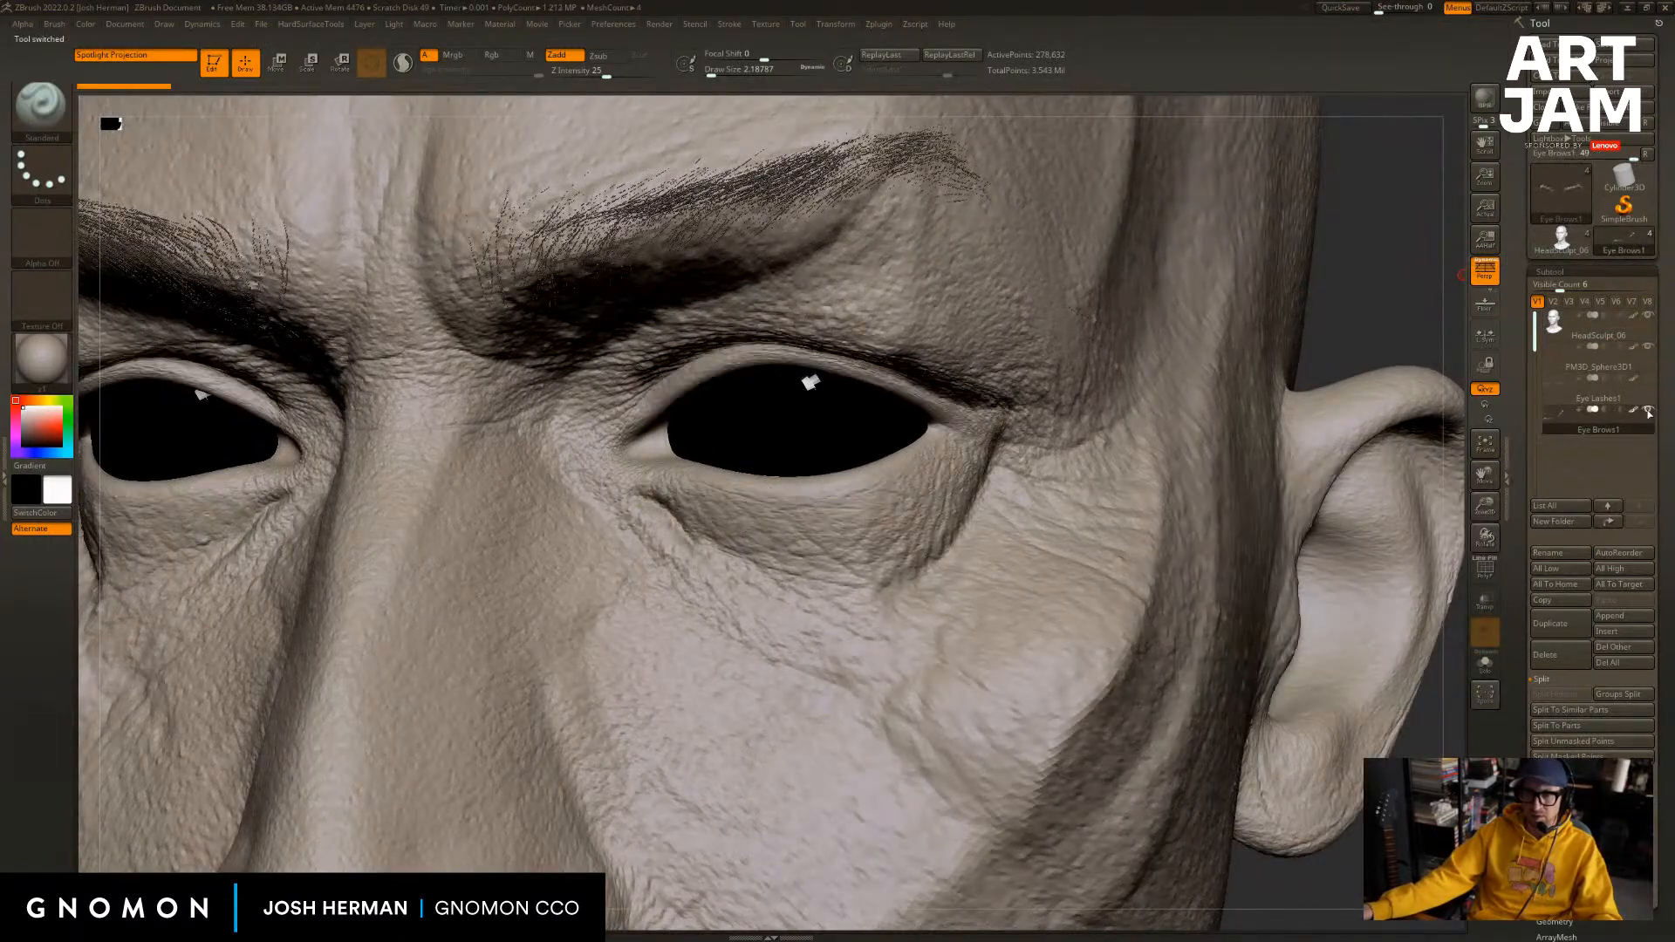
pyautogui.click(1539, 345)
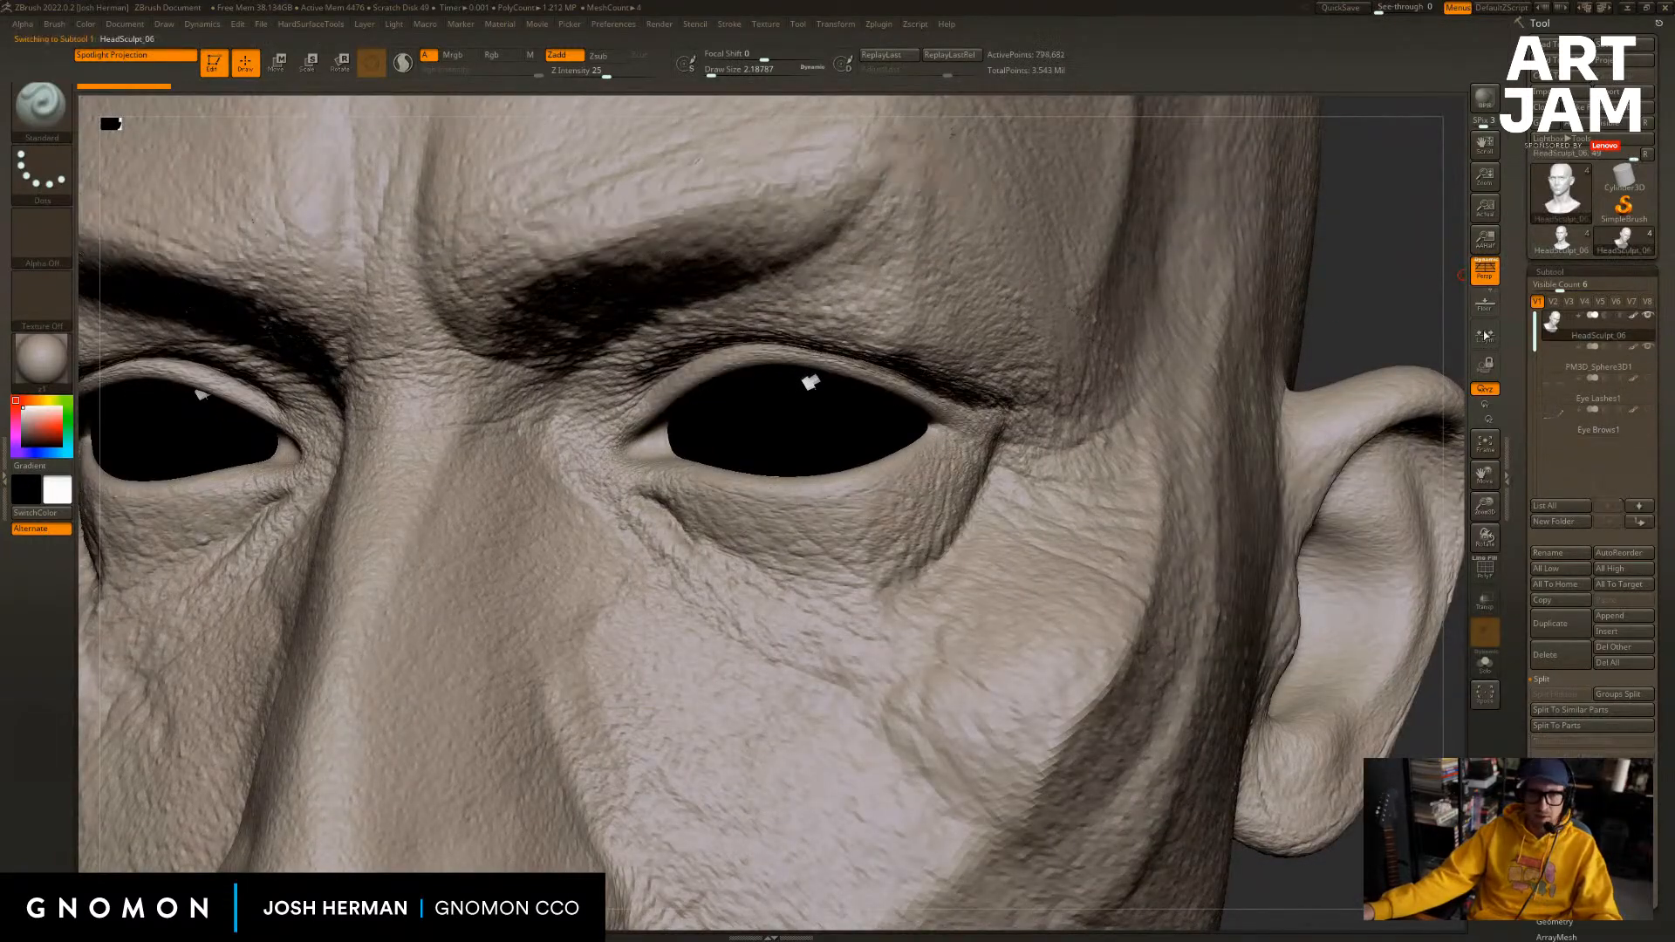
# Alternate between the two loaded head versions to compare the folds beneath and beside the eyes.
pyautogui.click(1563, 247)
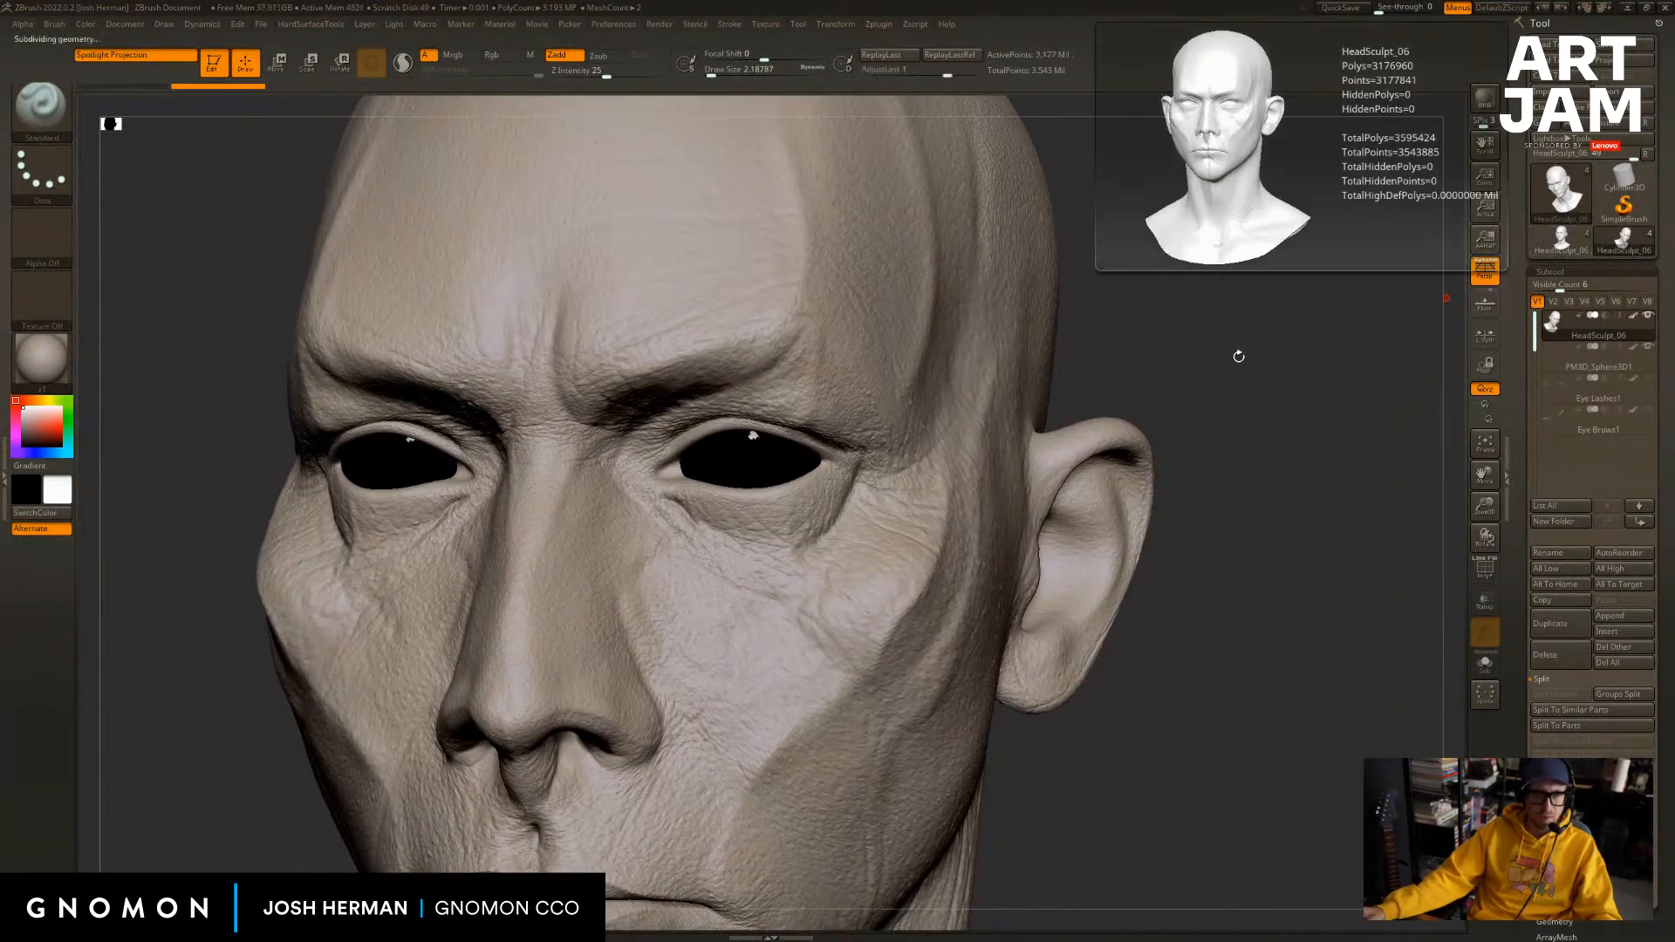
pyautogui.moveTo(1198, 372); pyautogui.dragTo(1208, 571)
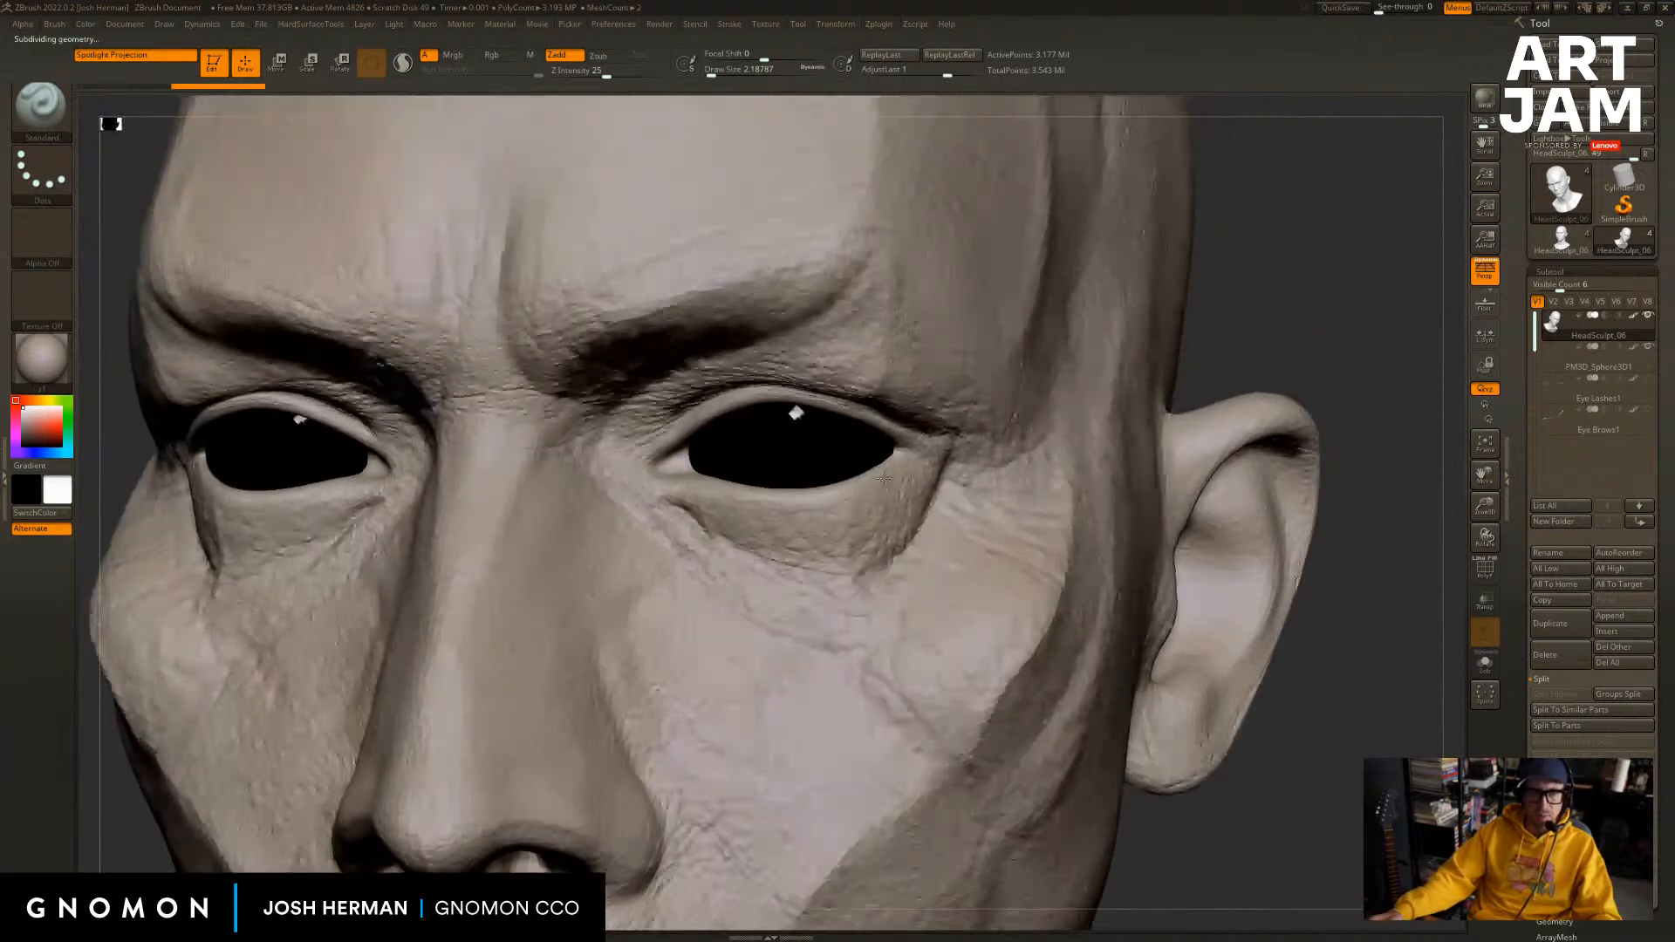
pyautogui.click(1570, 244)
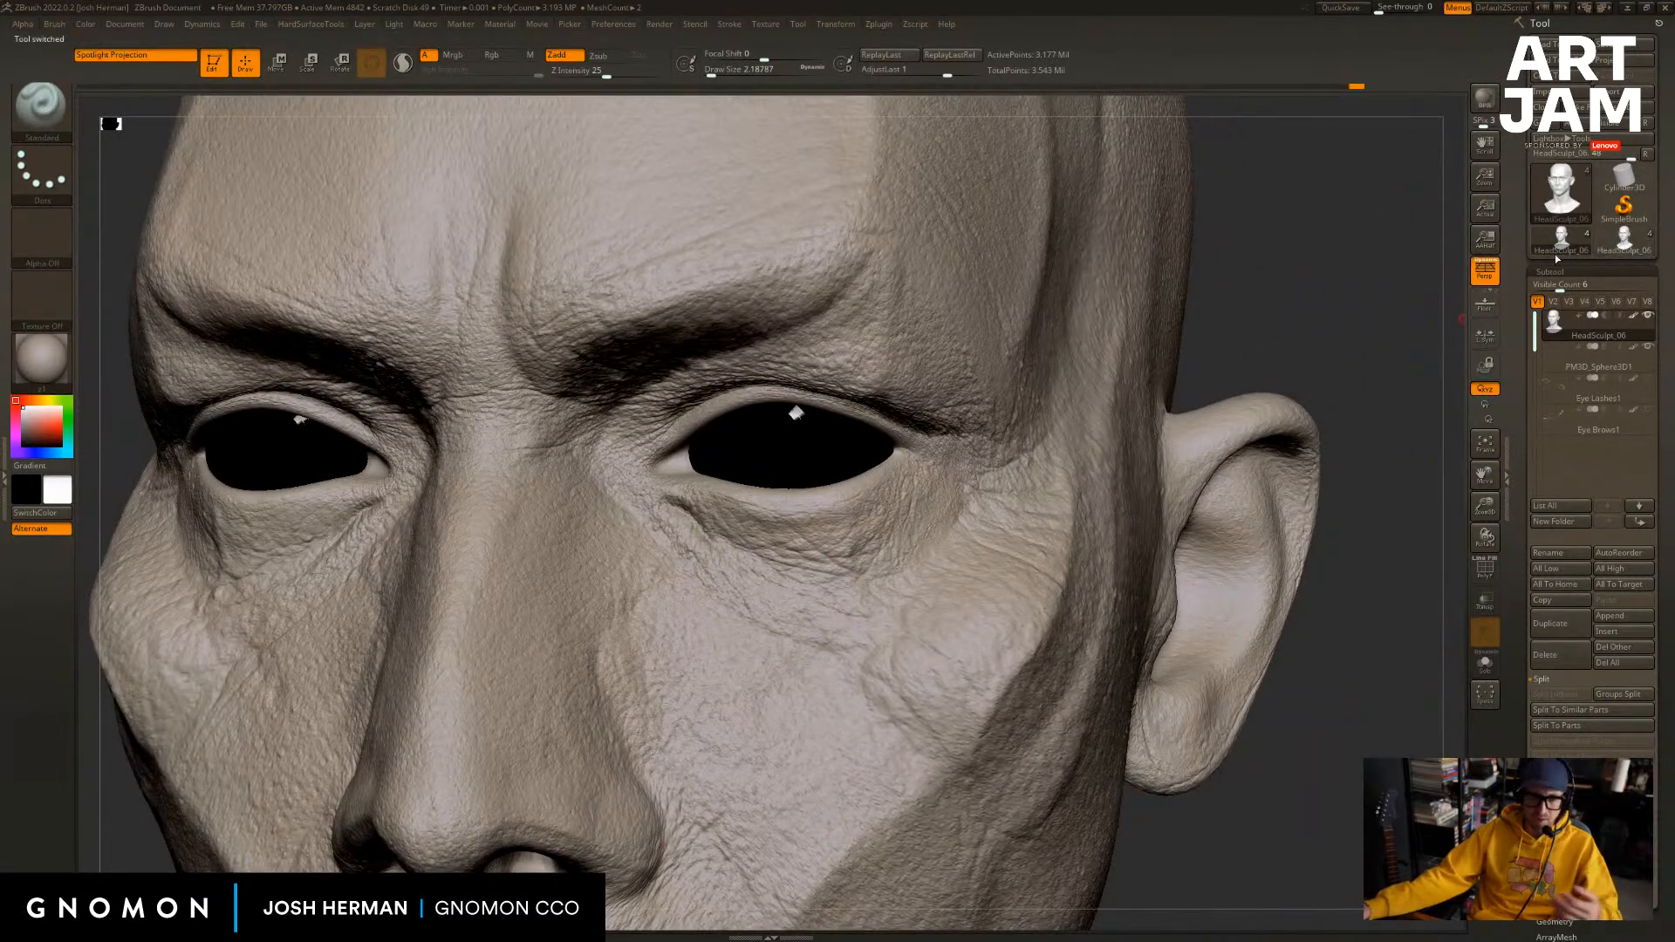
pyautogui.moveTo(1610, 243)
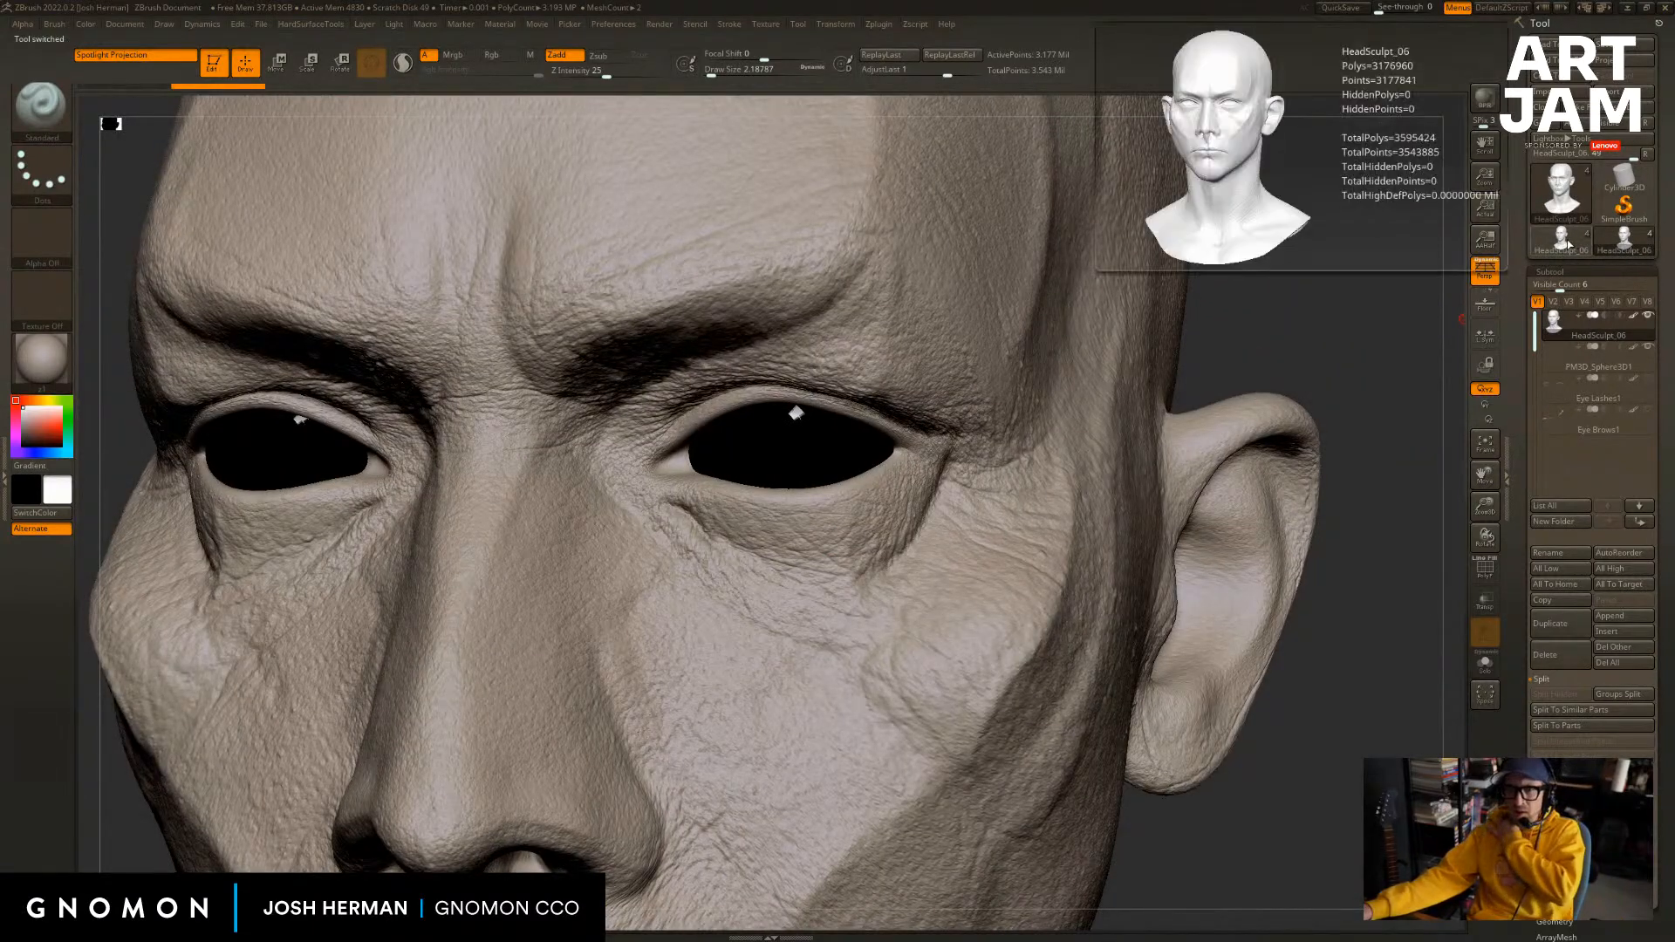
pyautogui.click(1609, 244)
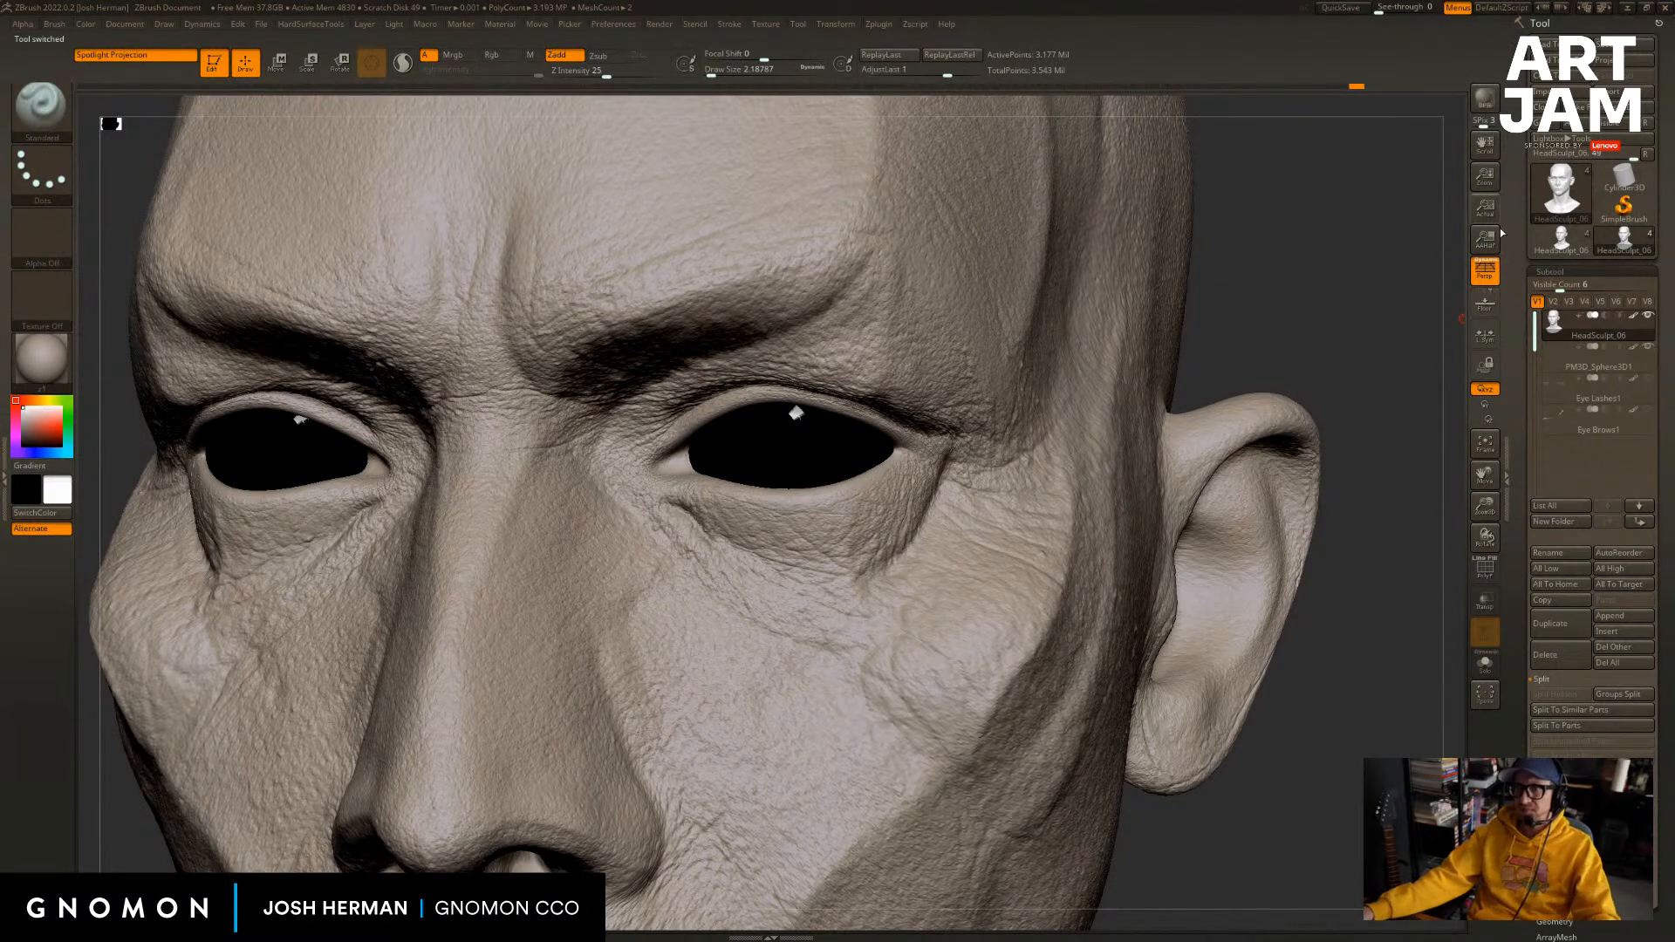
pyautogui.click(1553, 244)
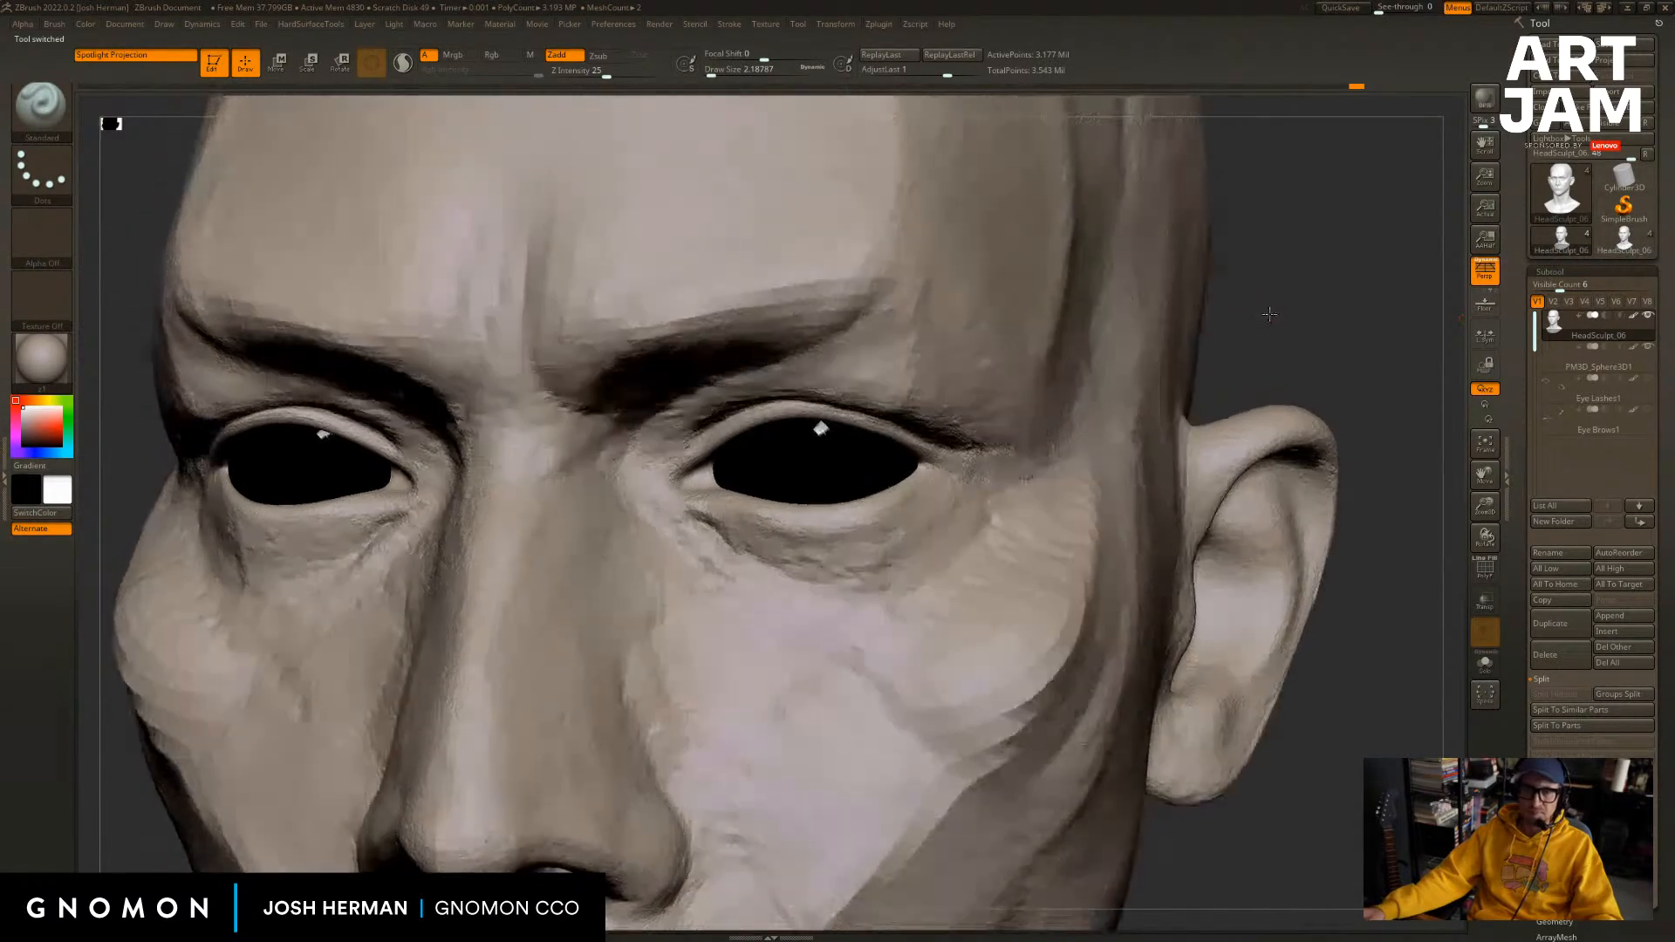
# Set the Standard brush's draw size to about 5 and lower the head by two subdivision levels.
pyautogui.press('s')
pyautogui.click(926, 481)
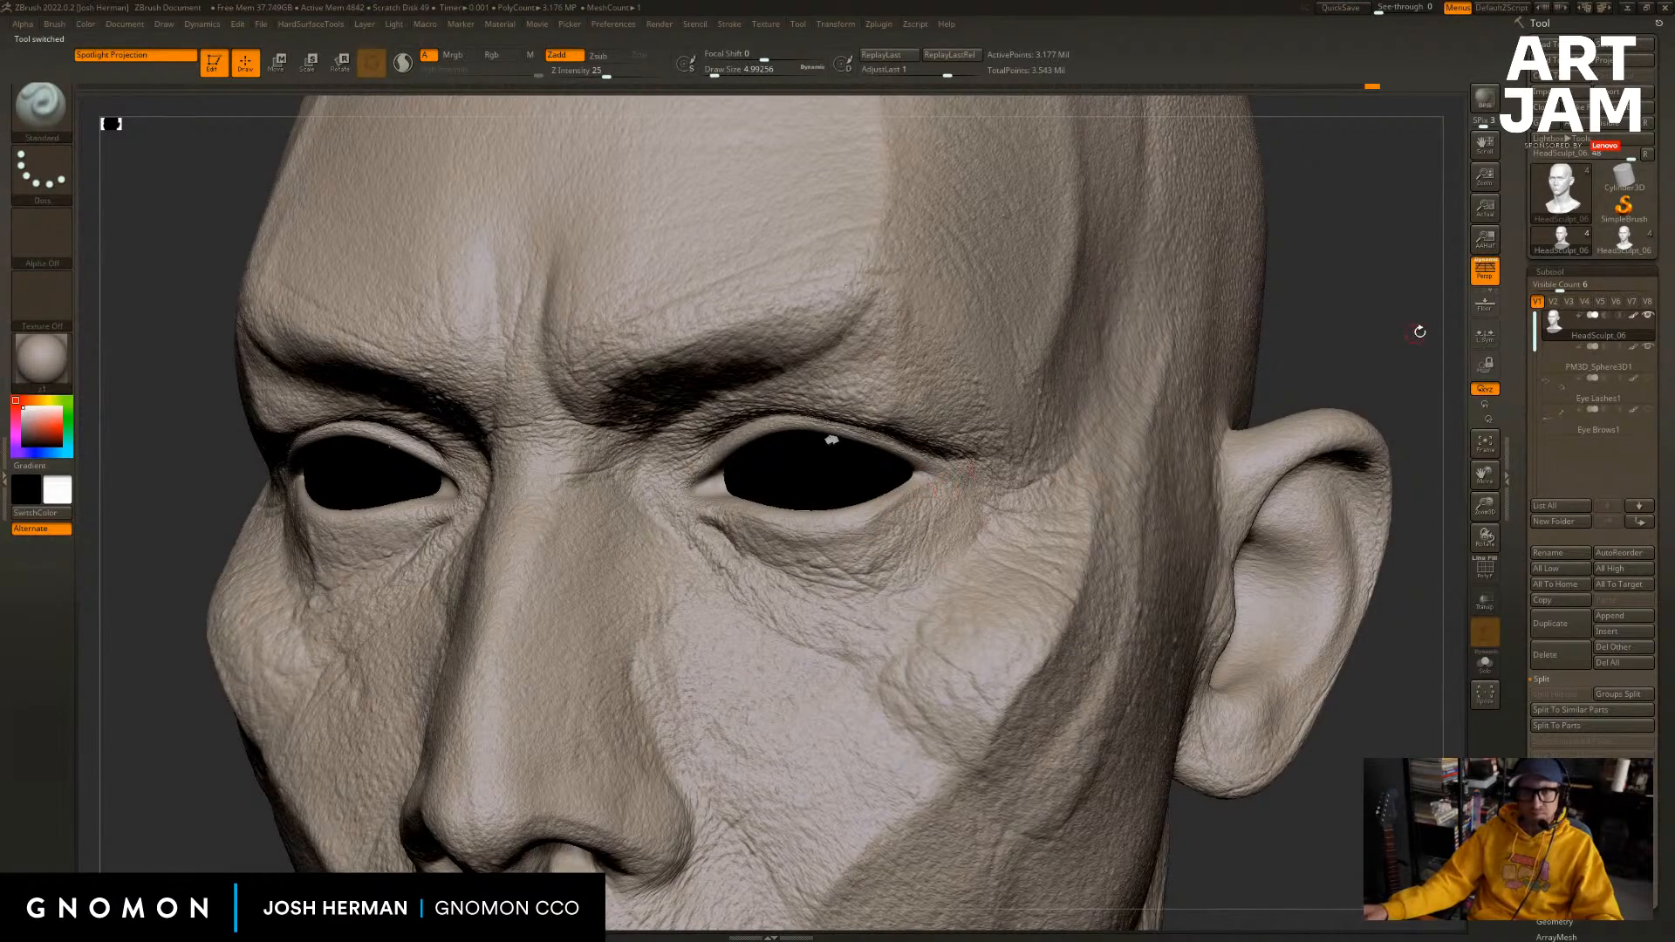
pyautogui.moveTo(1419, 331)
pyautogui.mouseDown()
pyautogui.moveTo(1222, 362)
pyautogui.moveTo(862, 522)
pyautogui.mouseUp()
pyautogui.hotkey('shift', 'd')
pyautogui.hotkey('shift', 'd')
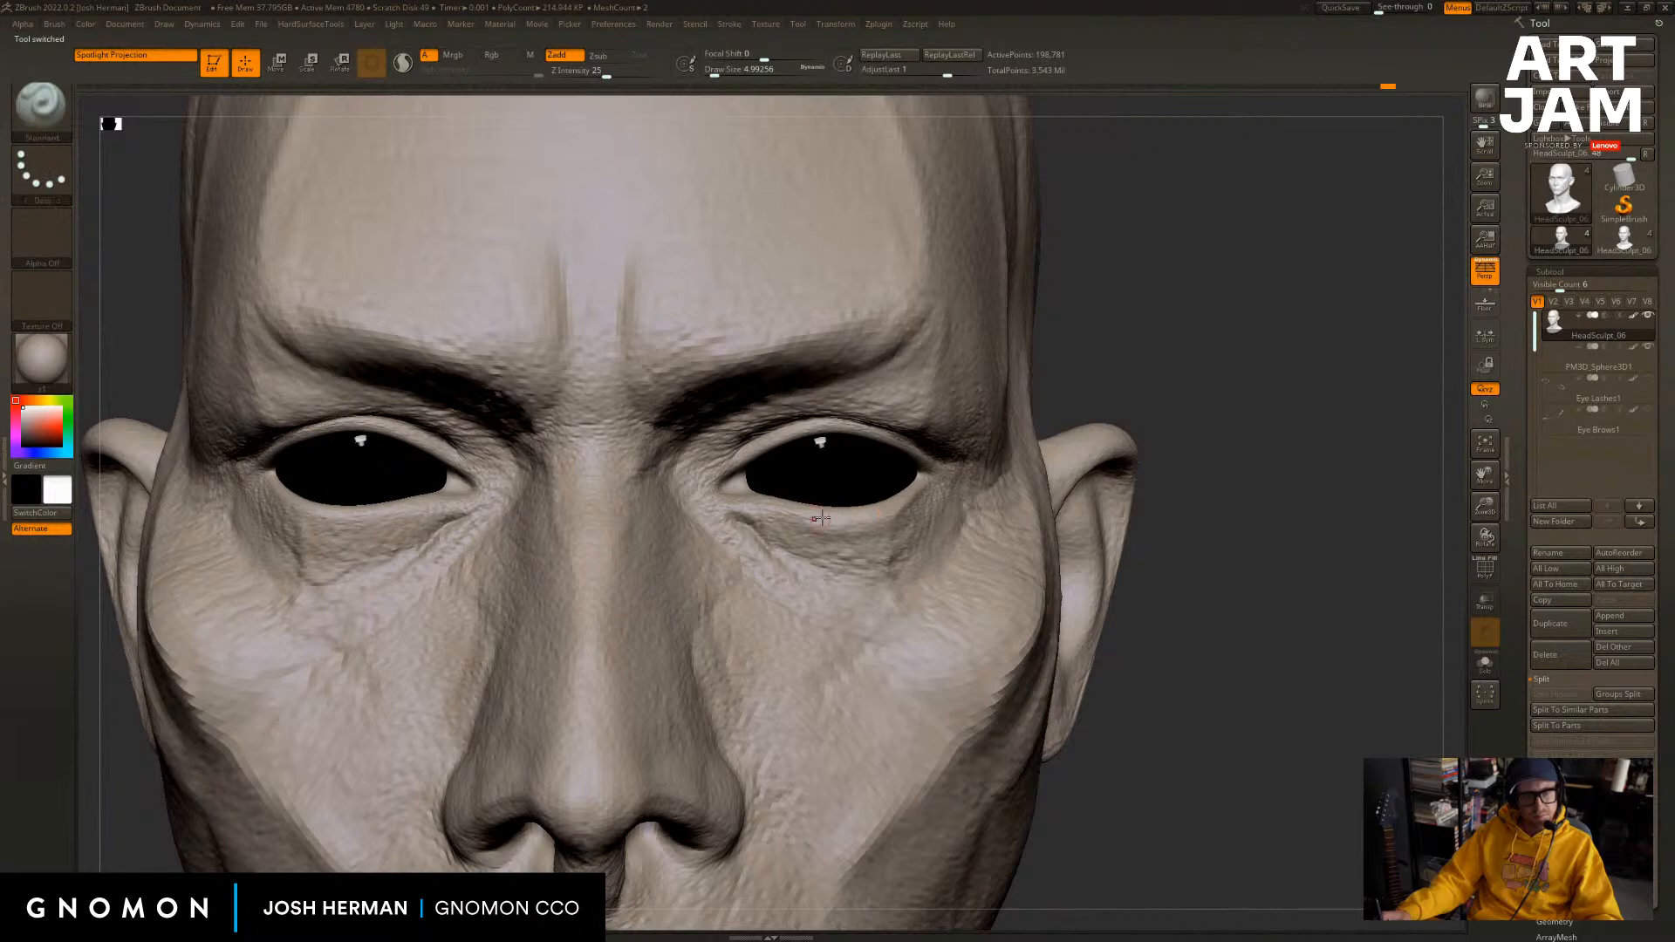
pyautogui.keyDown('alt'); pyautogui.moveTo(1174, 378); pyautogui.dragTo(959, 515); pyautogui.keyUp('alt')
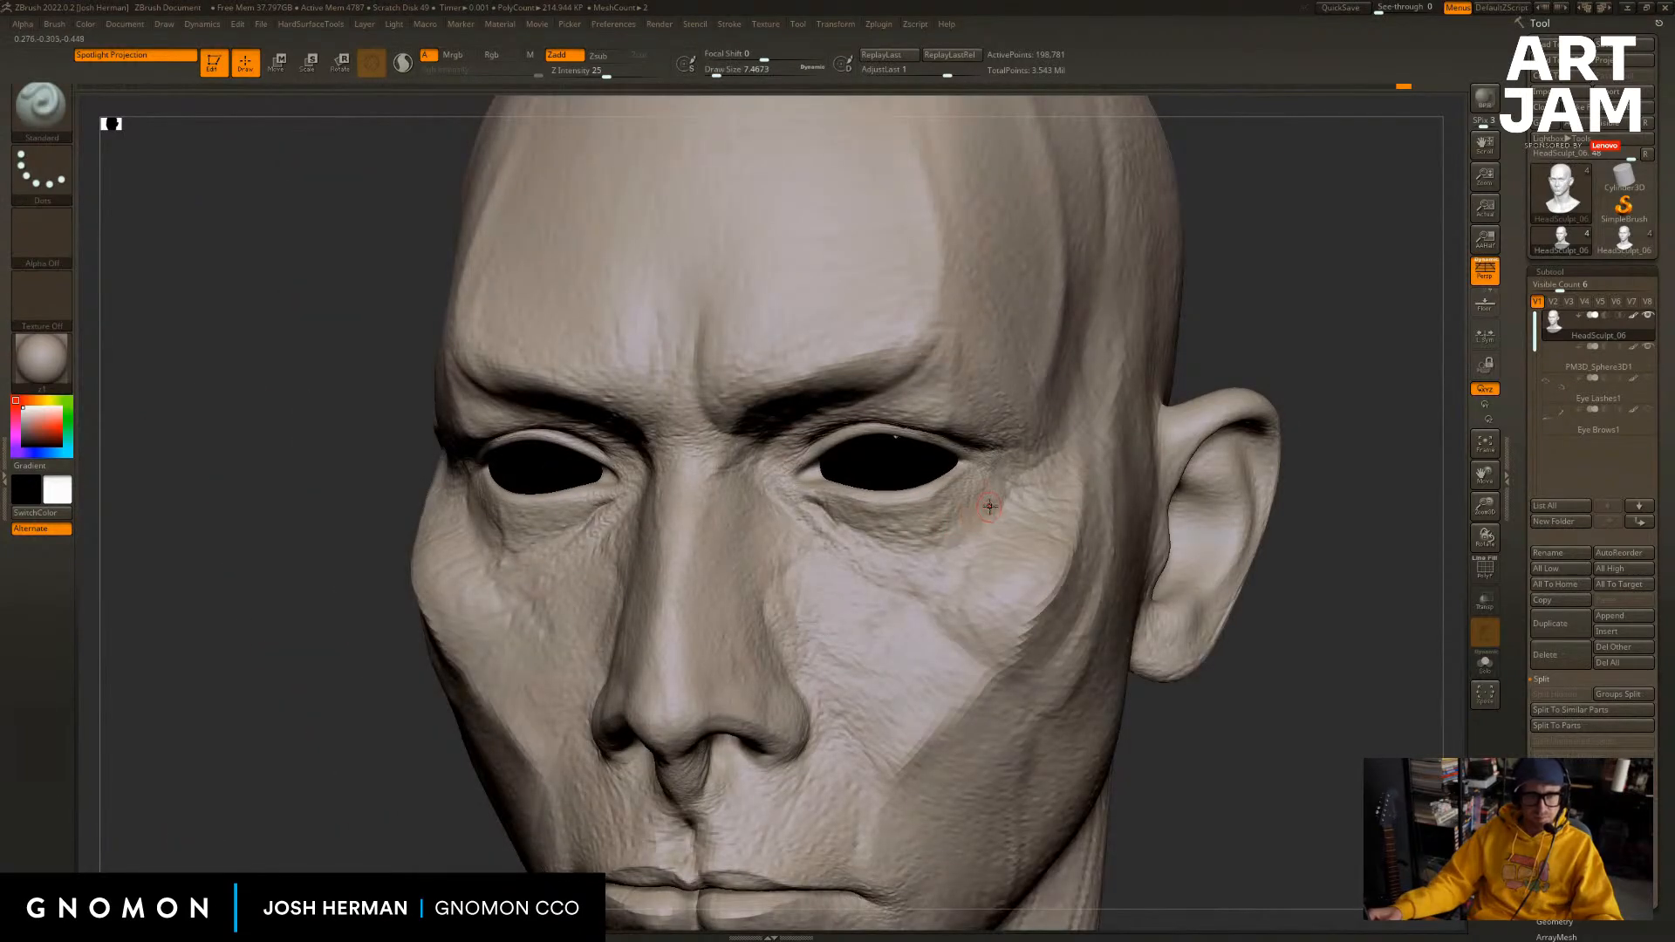
# Lower the head by two further subdivision levels for the broad forms around the eyes.
pyautogui.moveTo(1279, 334); pyautogui.dragTo(1396, 349)
pyautogui.moveTo(1221, 384); pyautogui.dragTo(1189, 389)
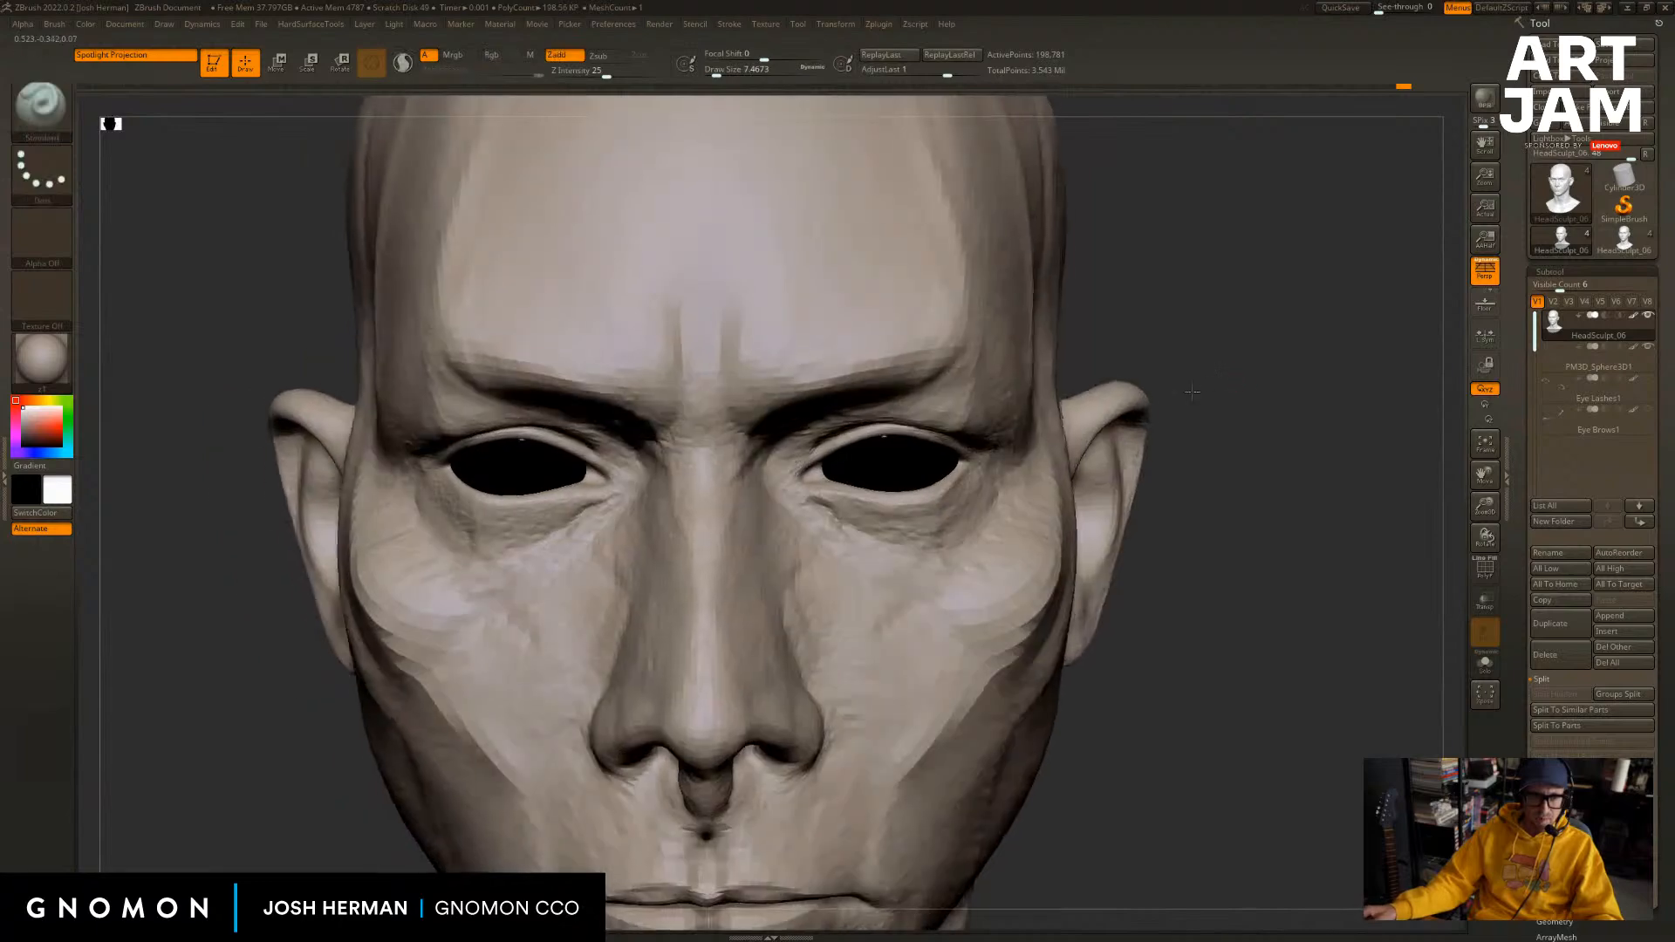
pyautogui.keyDown('alt'); pyautogui.moveTo(1319, 377); pyautogui.dragTo(1265, 401); pyautogui.keyUp('alt')
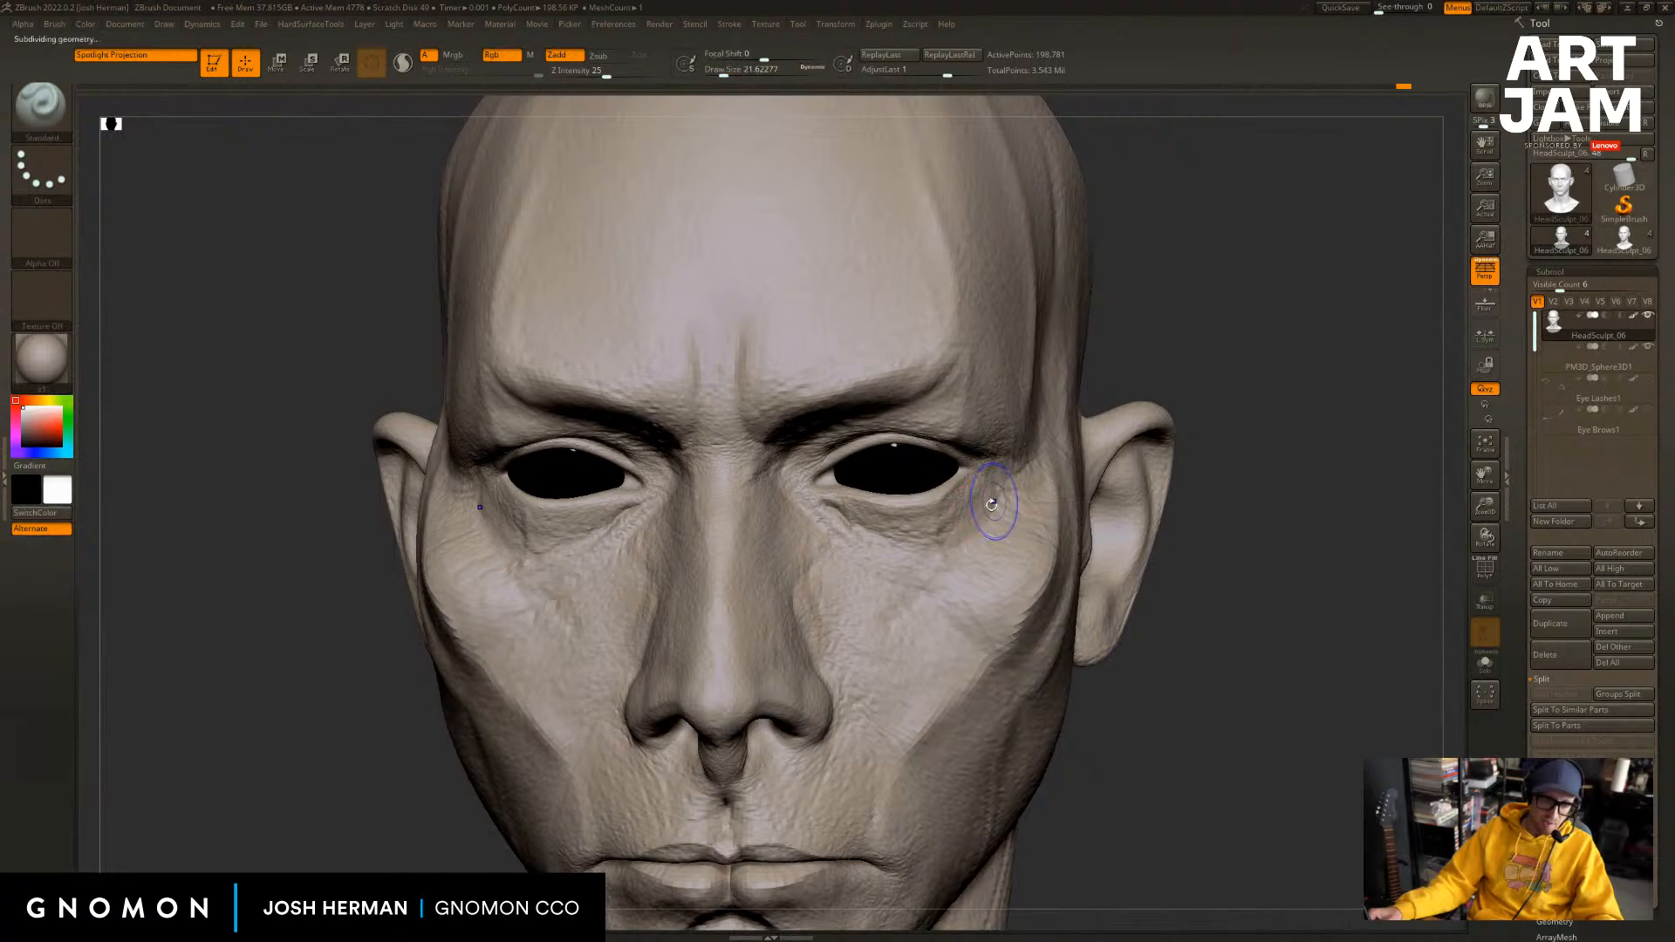
pyautogui.hotkey('shift', 'd')
pyautogui.hotkey('shift', 'd')
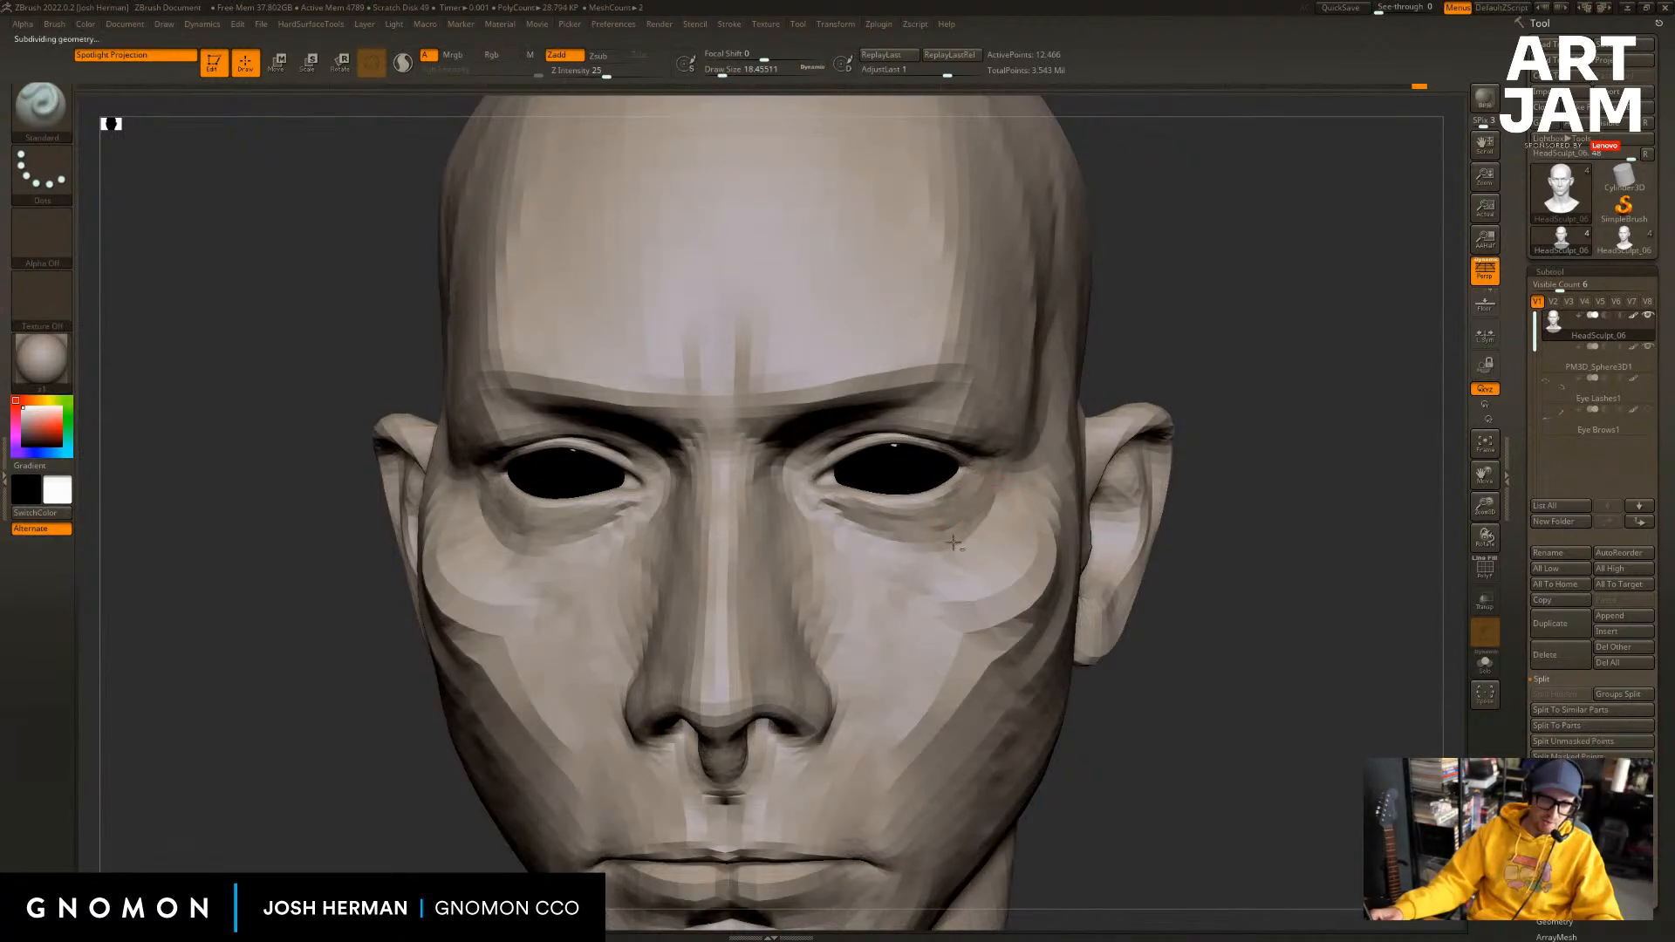
pyautogui.press('d')
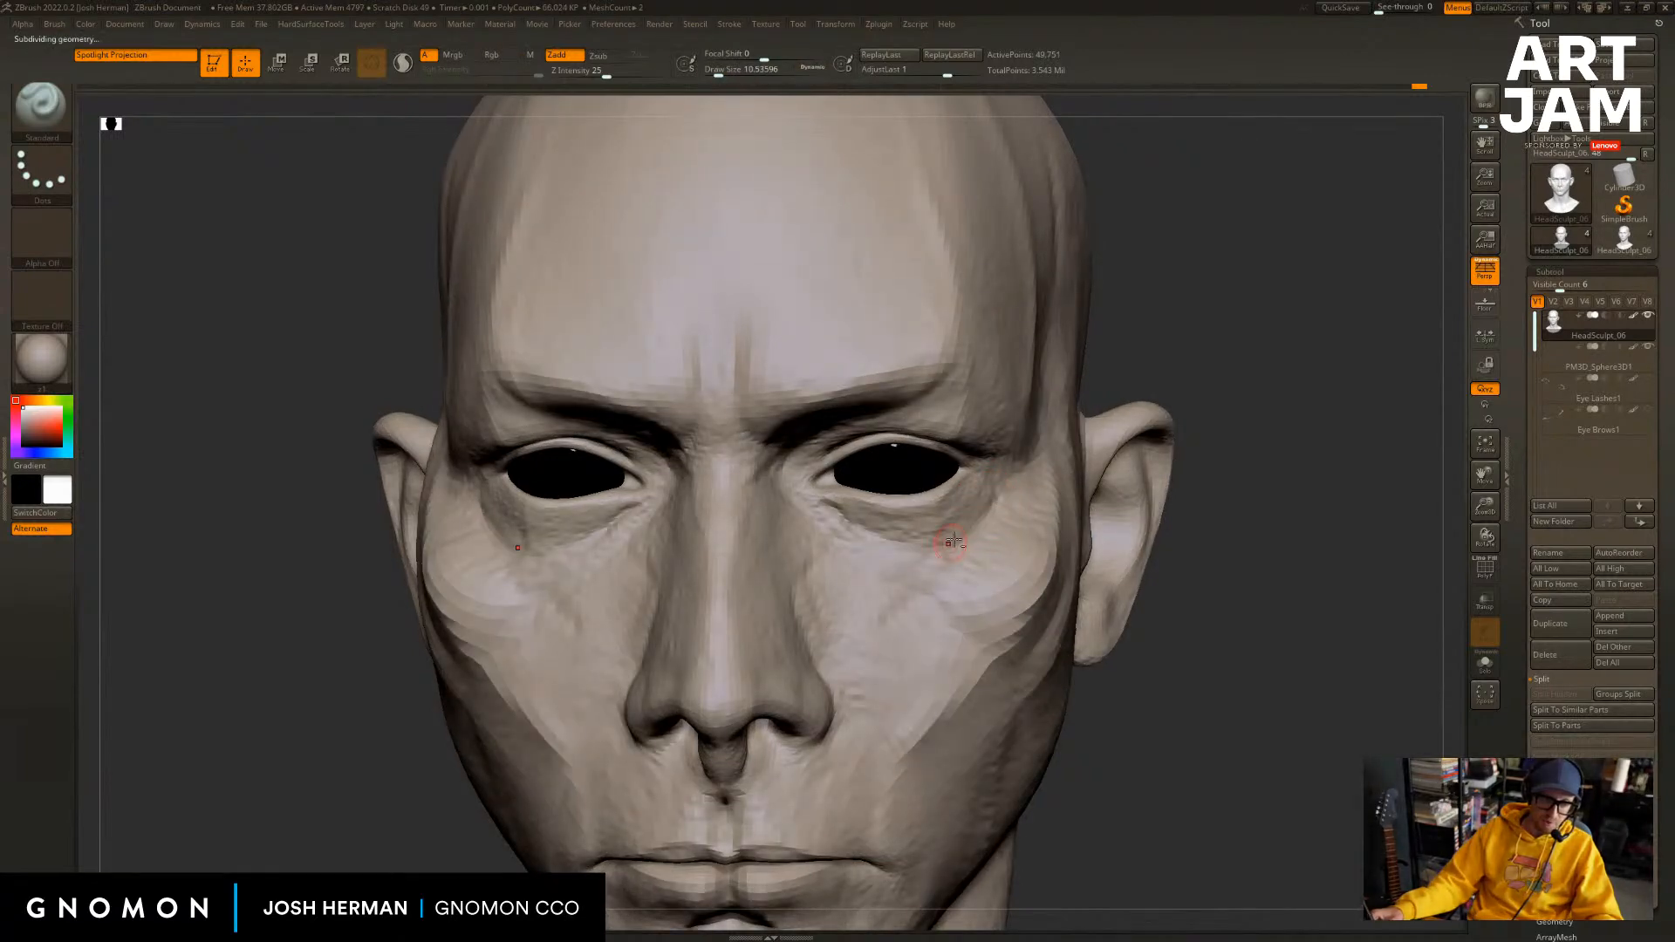
pyautogui.moveTo(1144, 378); pyautogui.dragTo(1128, 403)
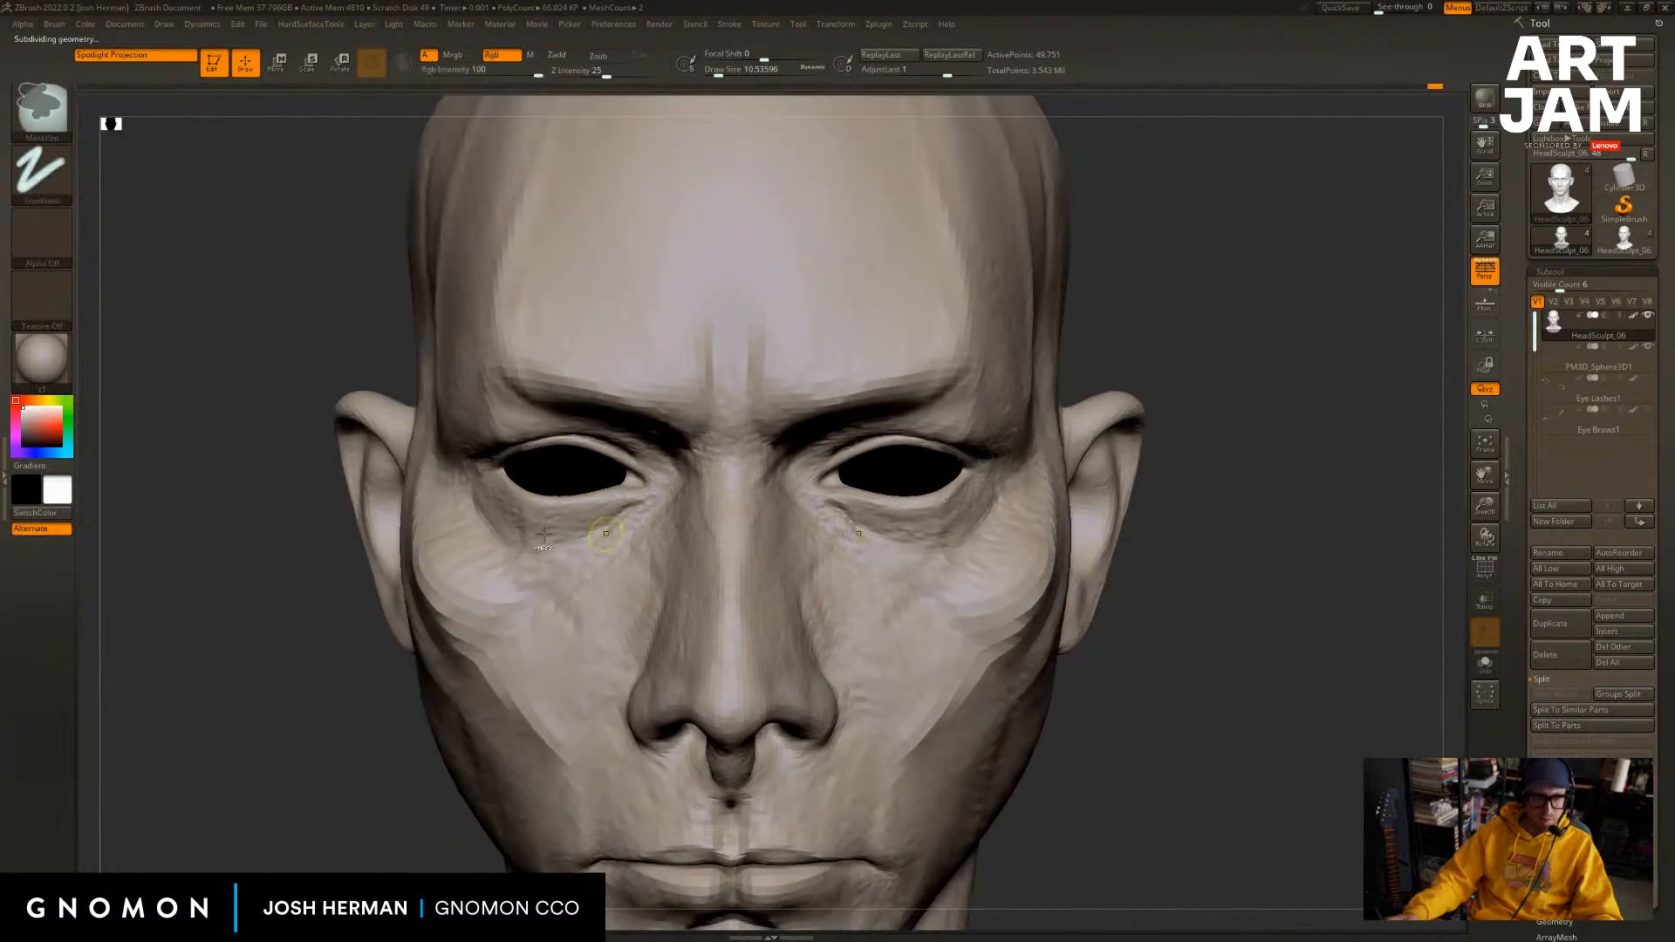
pyautogui.hotkey('shift', 'd')
# Reshape the area below the outer eye corner with the Move brush at about 34.8 draw size, and raise the head two subdivision levels.
pyautogui.press('s')
pyautogui.press('b')
pyautogui.press('m')
pyautogui.press('v')
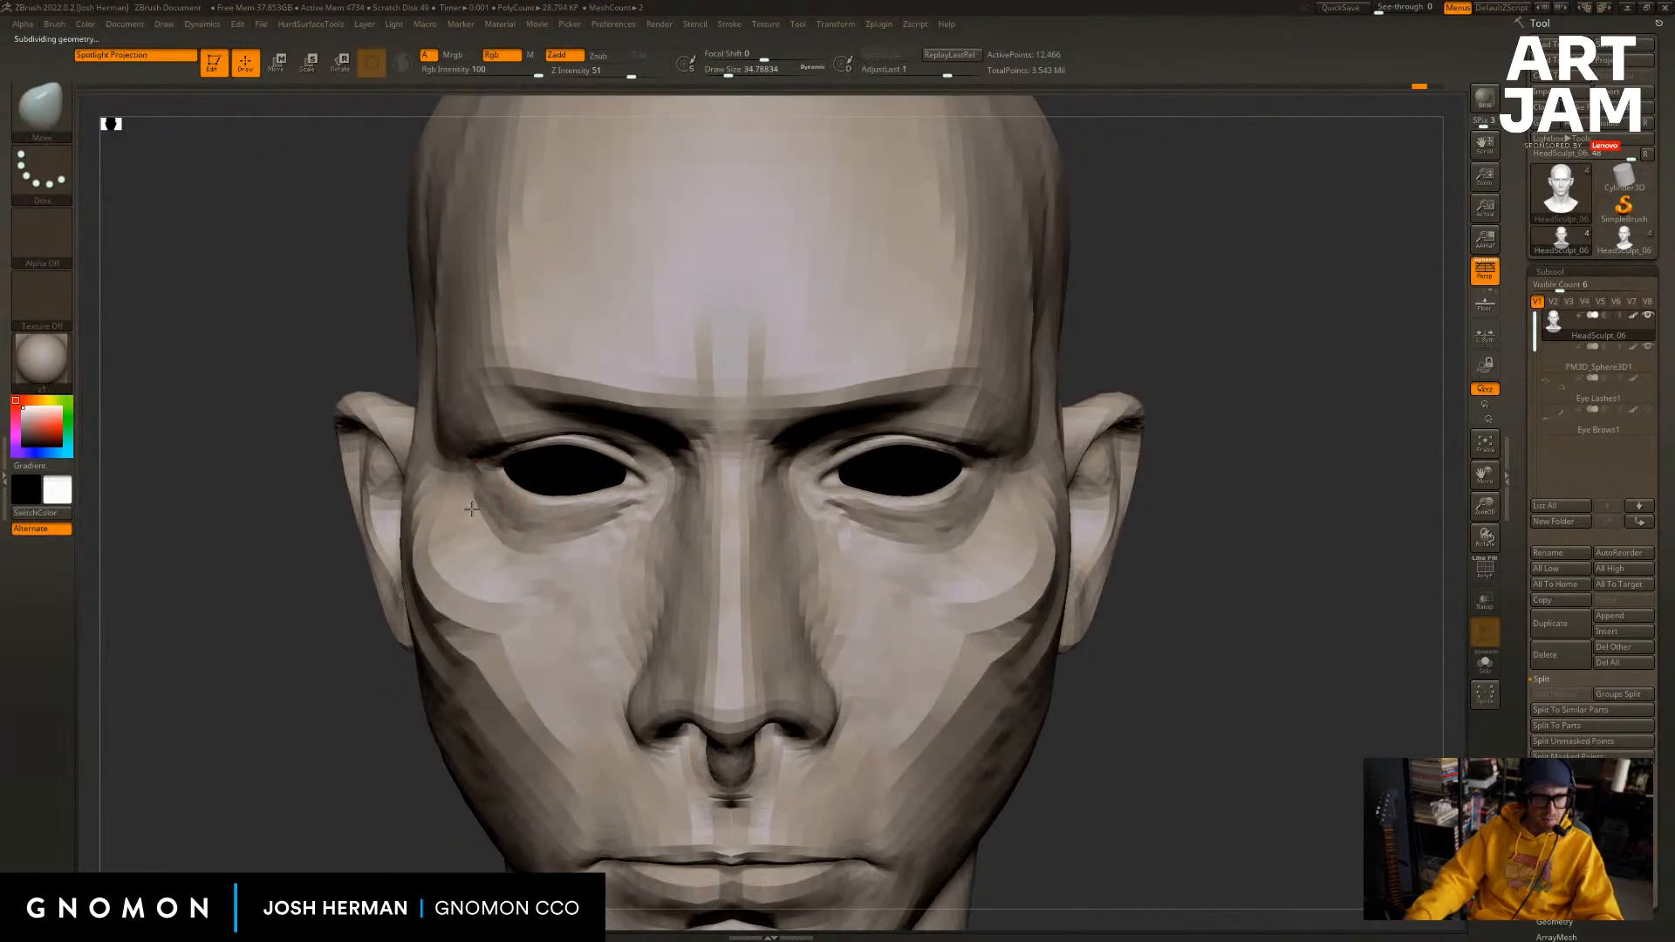
pyautogui.press('[')
pyautogui.press('[')
pyautogui.moveTo(471, 508)
pyautogui.mouseDown()
pyautogui.moveTo(471, 530)
pyautogui.moveTo(489, 521)
pyautogui.mouseUp()
pyautogui.press('d')
pyautogui.press('d')
# Reduce the Move brush's draw size to about 20 for the outer part of the under-eye bag.
pyautogui.press('s')
pyautogui.press('s')
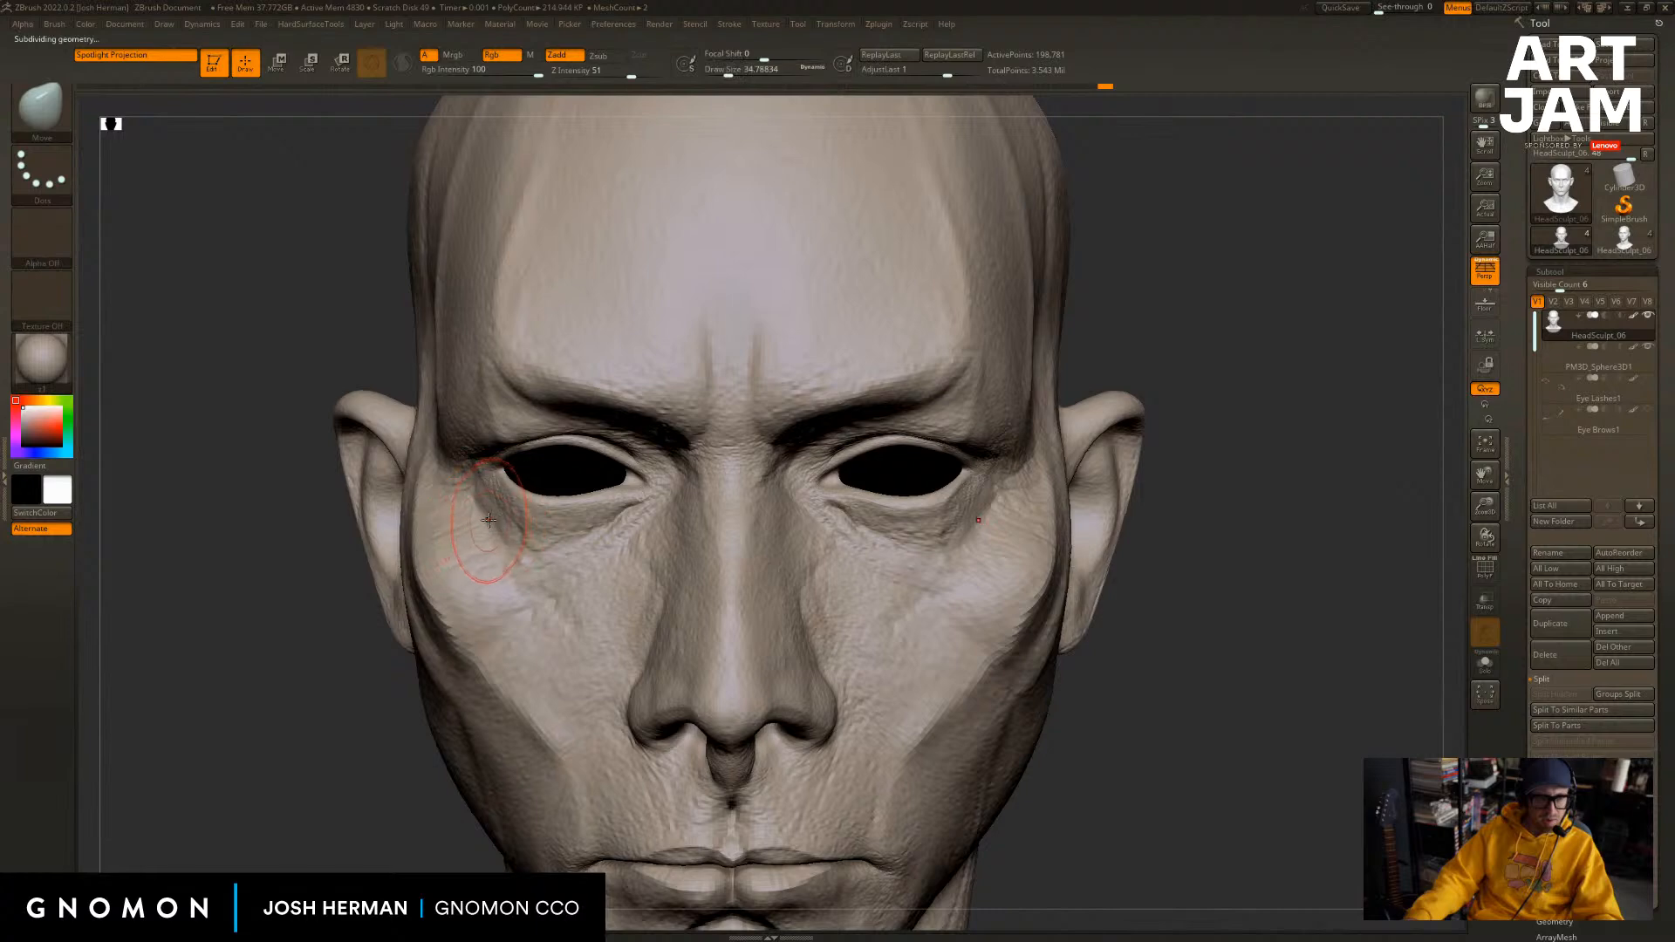
pyautogui.press('[')
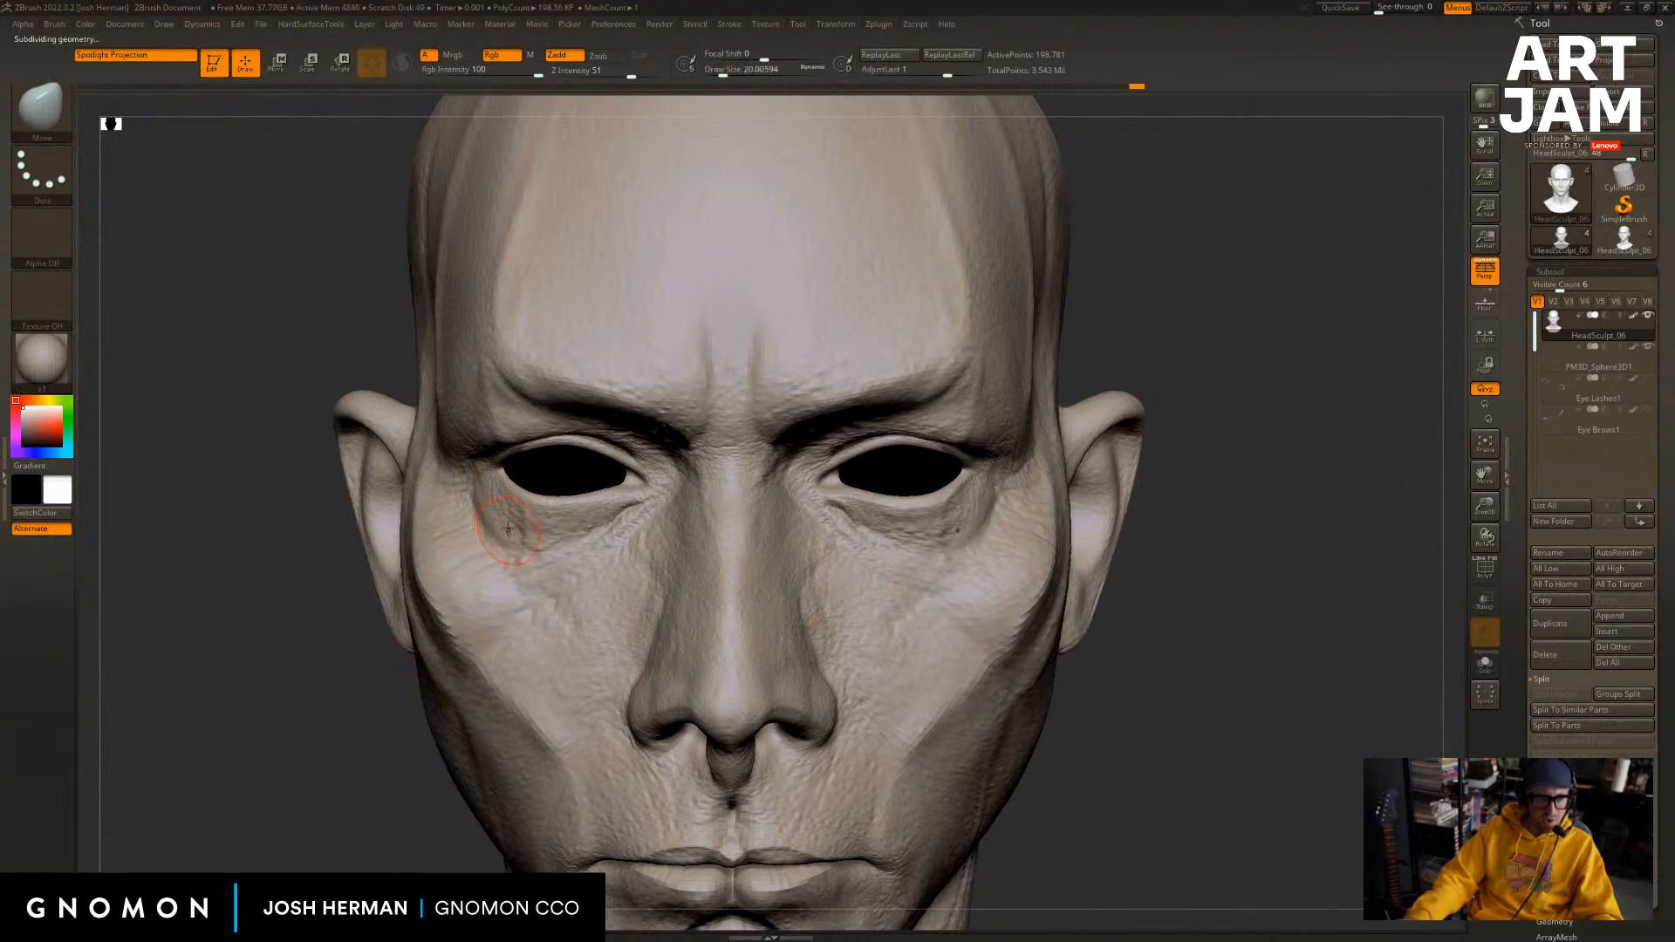
pyautogui.moveTo(370, 689)
pyautogui.keyDown('alt'); pyautogui.mouseDown()
pyautogui.moveTo(359, 681)
pyautogui.moveTo(532, 646)
pyautogui.mouseUp(); pyautogui.keyUp('alt')
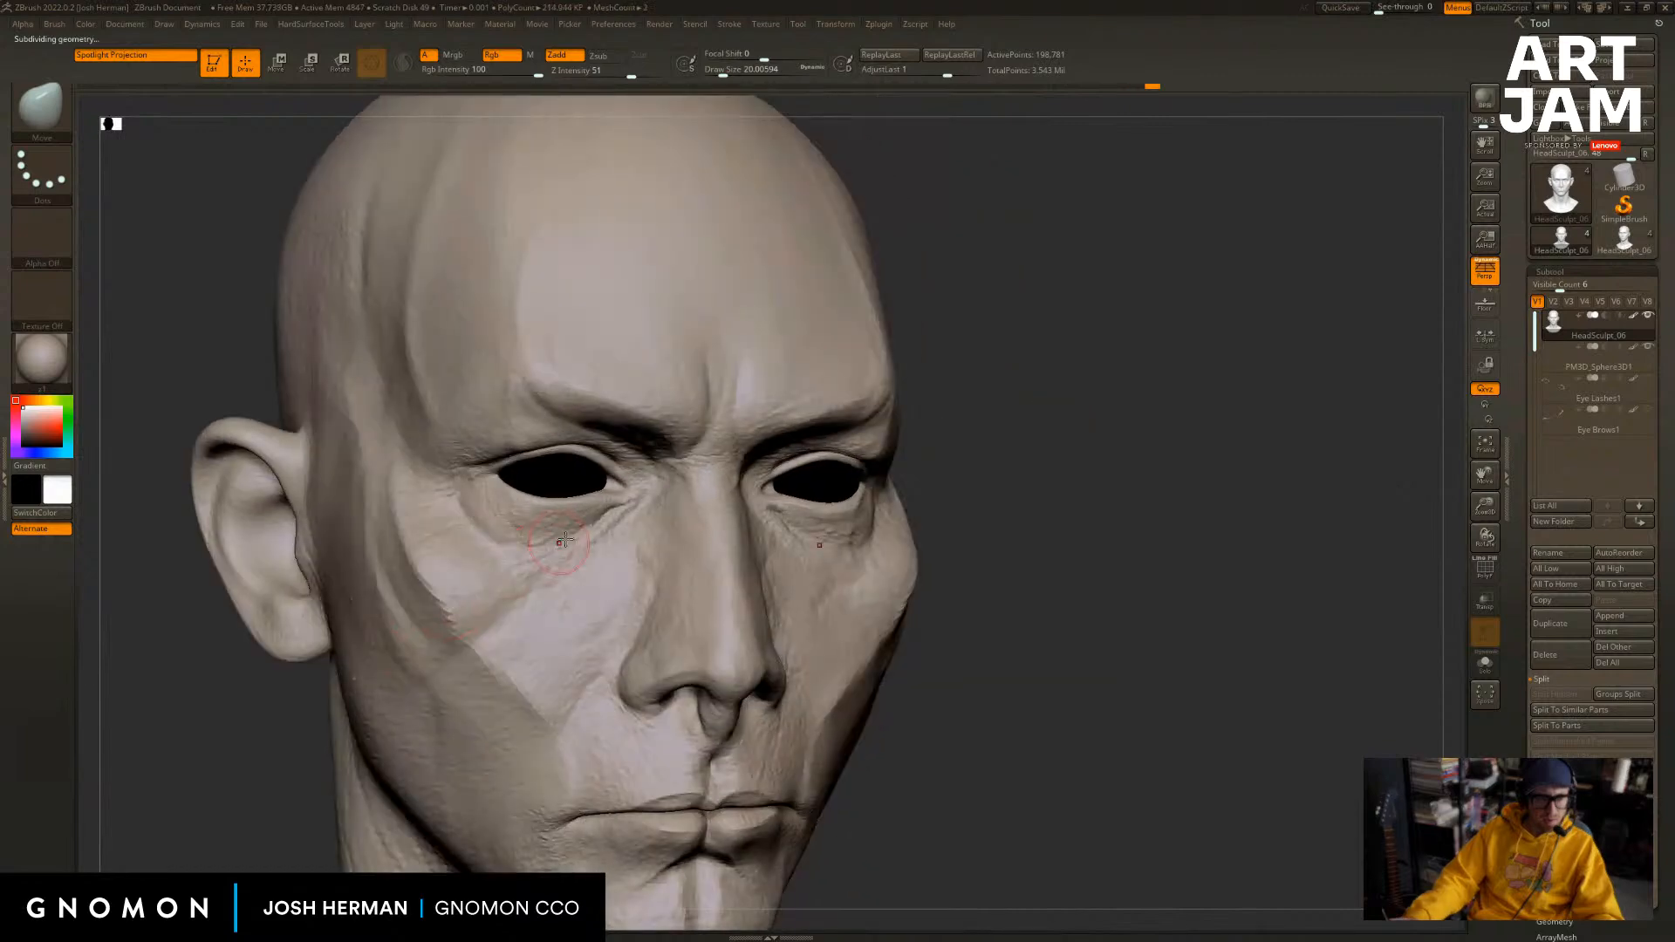
# Switch to the Standard brush with a draw size of about 12.9 for the under-eye area.
pyautogui.press('s')
pyautogui.click(567, 551)
pyautogui.press('b')
pyautogui.press('s')
pyautogui.press('t')
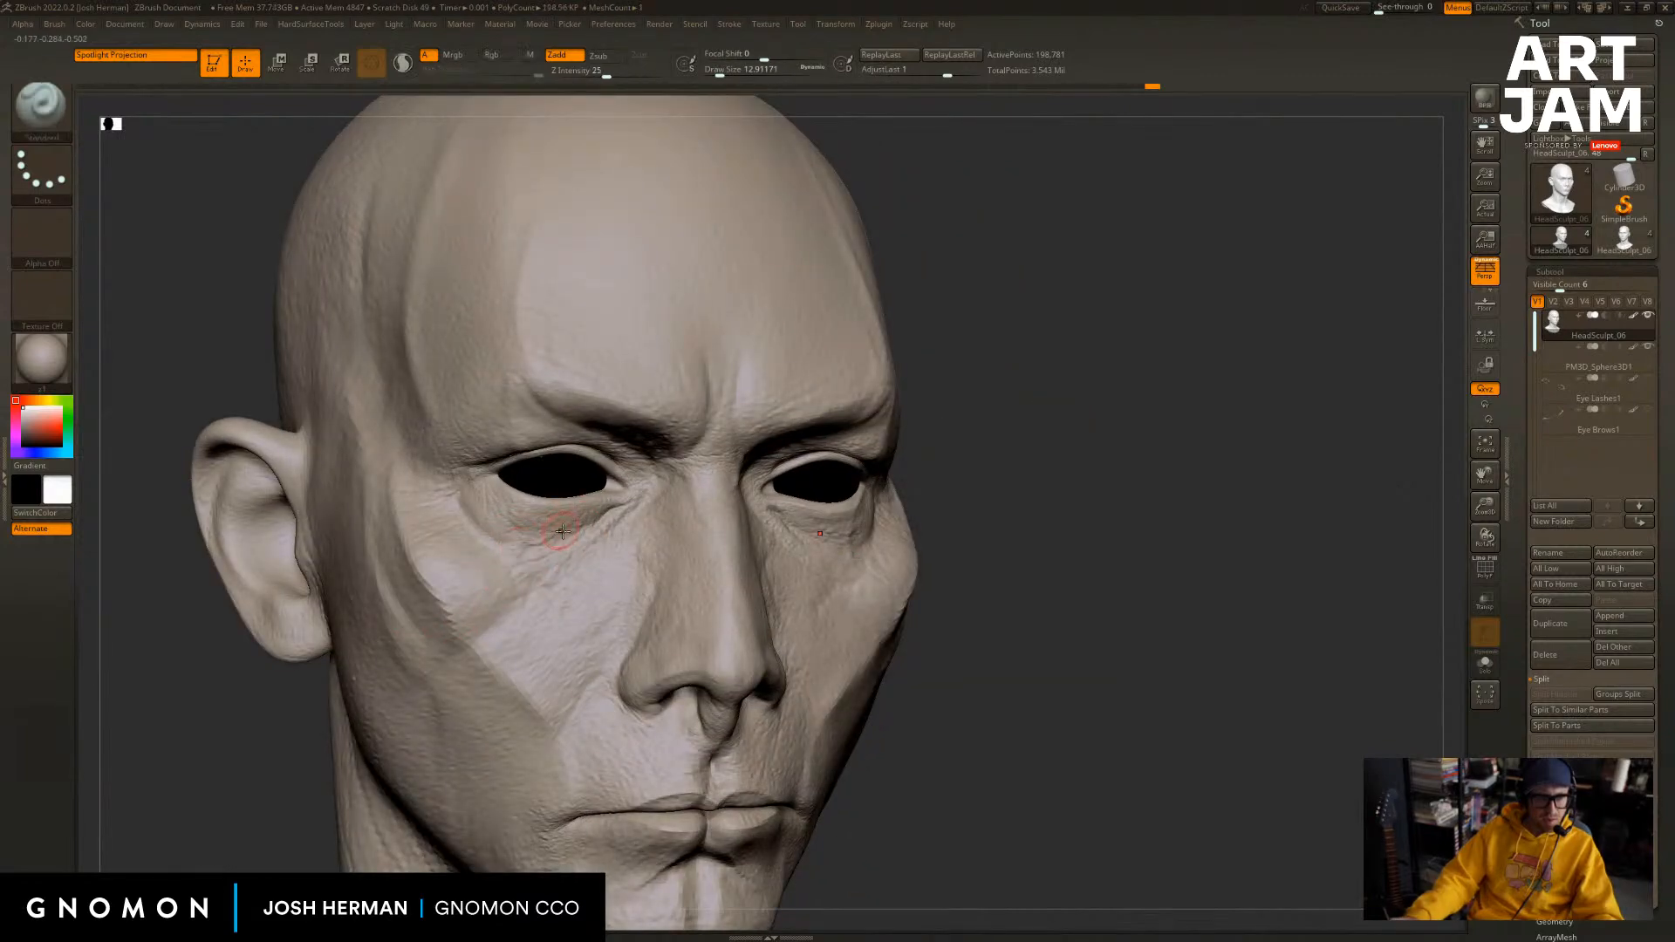
pyautogui.moveTo(1003, 489)
pyautogui.mouseDown()
pyautogui.moveTo(1248, 486)
pyautogui.moveTo(1319, 411)
pyautogui.moveTo(1208, 459)
pyautogui.mouseUp()
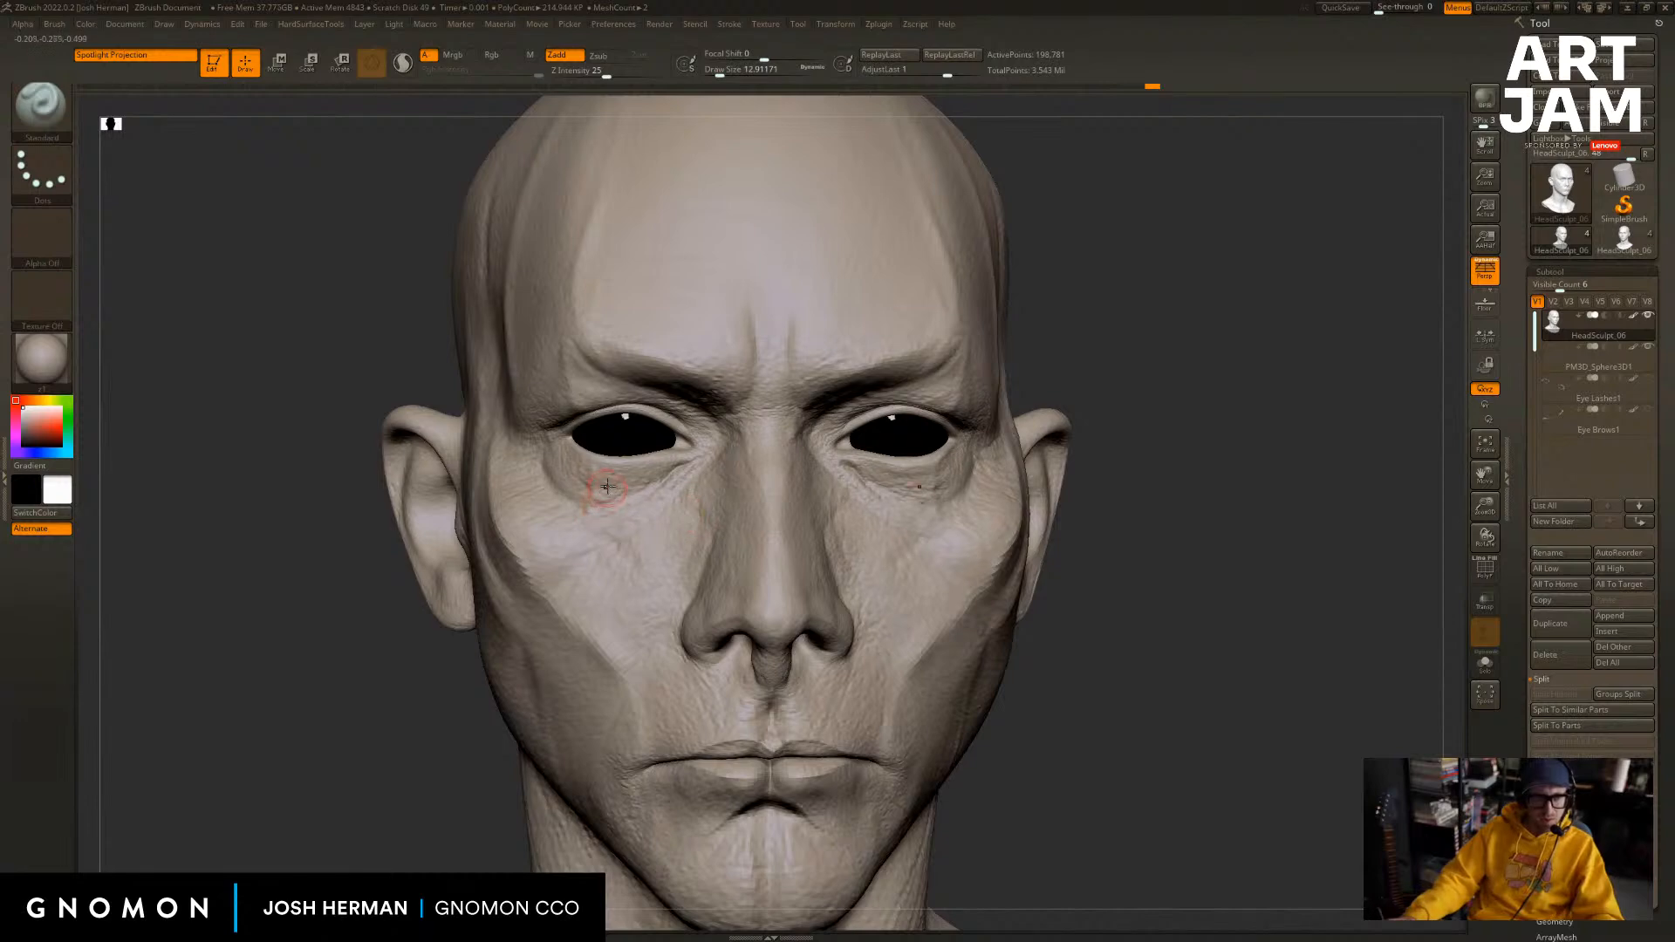
# Build up and smooth the outer part of the under-eye bags with the Standard brush at about 12.9 draw size.
pyautogui.moveTo(601, 485)
pyautogui.mouseDown()
pyautogui.moveTo(695, 451)
pyautogui.moveTo(642, 472)
pyautogui.mouseUp()
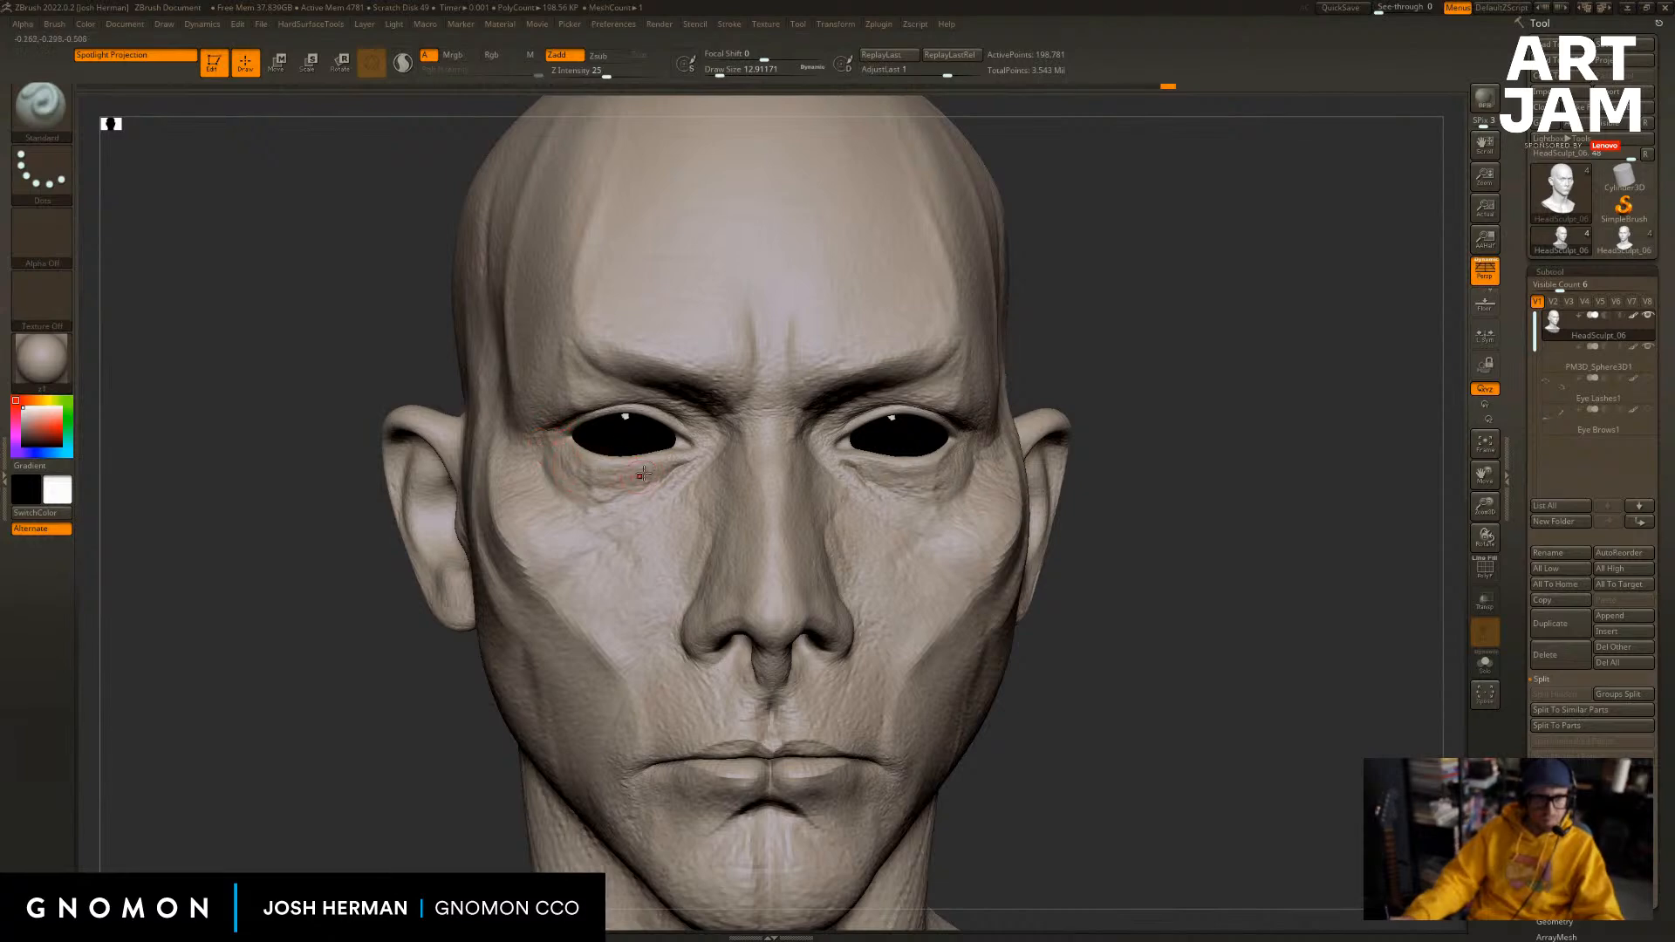
pyautogui.keyDown('shift'); pyautogui.moveTo(600, 486); pyautogui.dragTo(621, 481); pyautogui.keyUp('shift')
pyautogui.moveTo(410, 580); pyautogui.dragTo(297, 579)
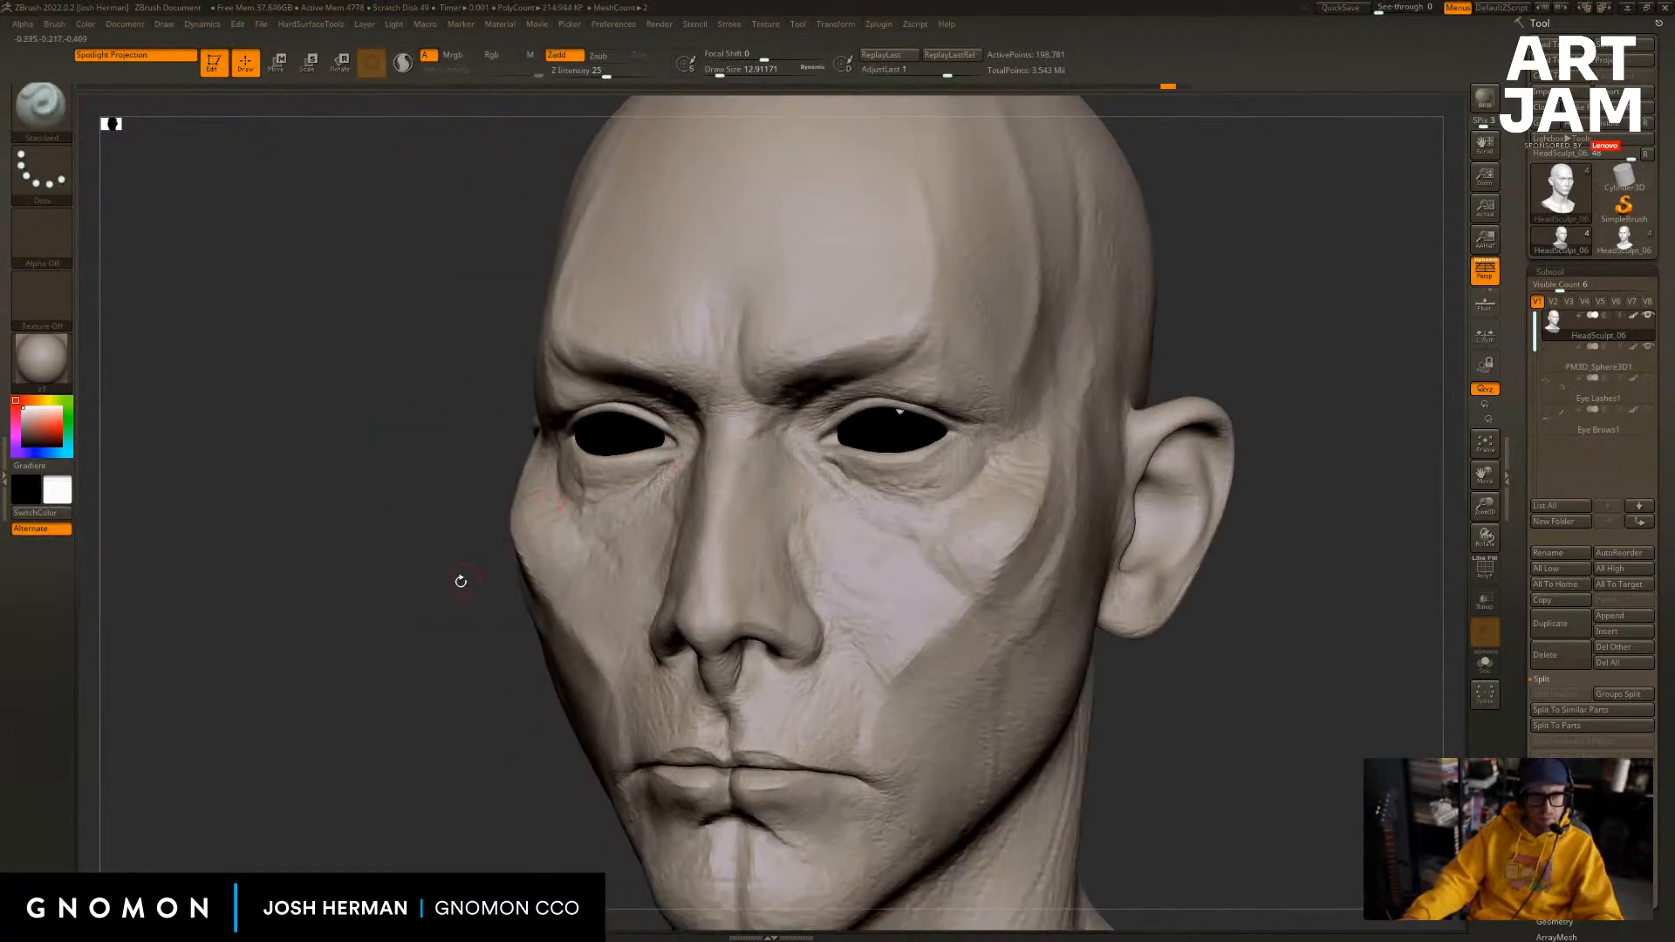
pyautogui.moveTo(461, 580); pyautogui.dragTo(432, 577)
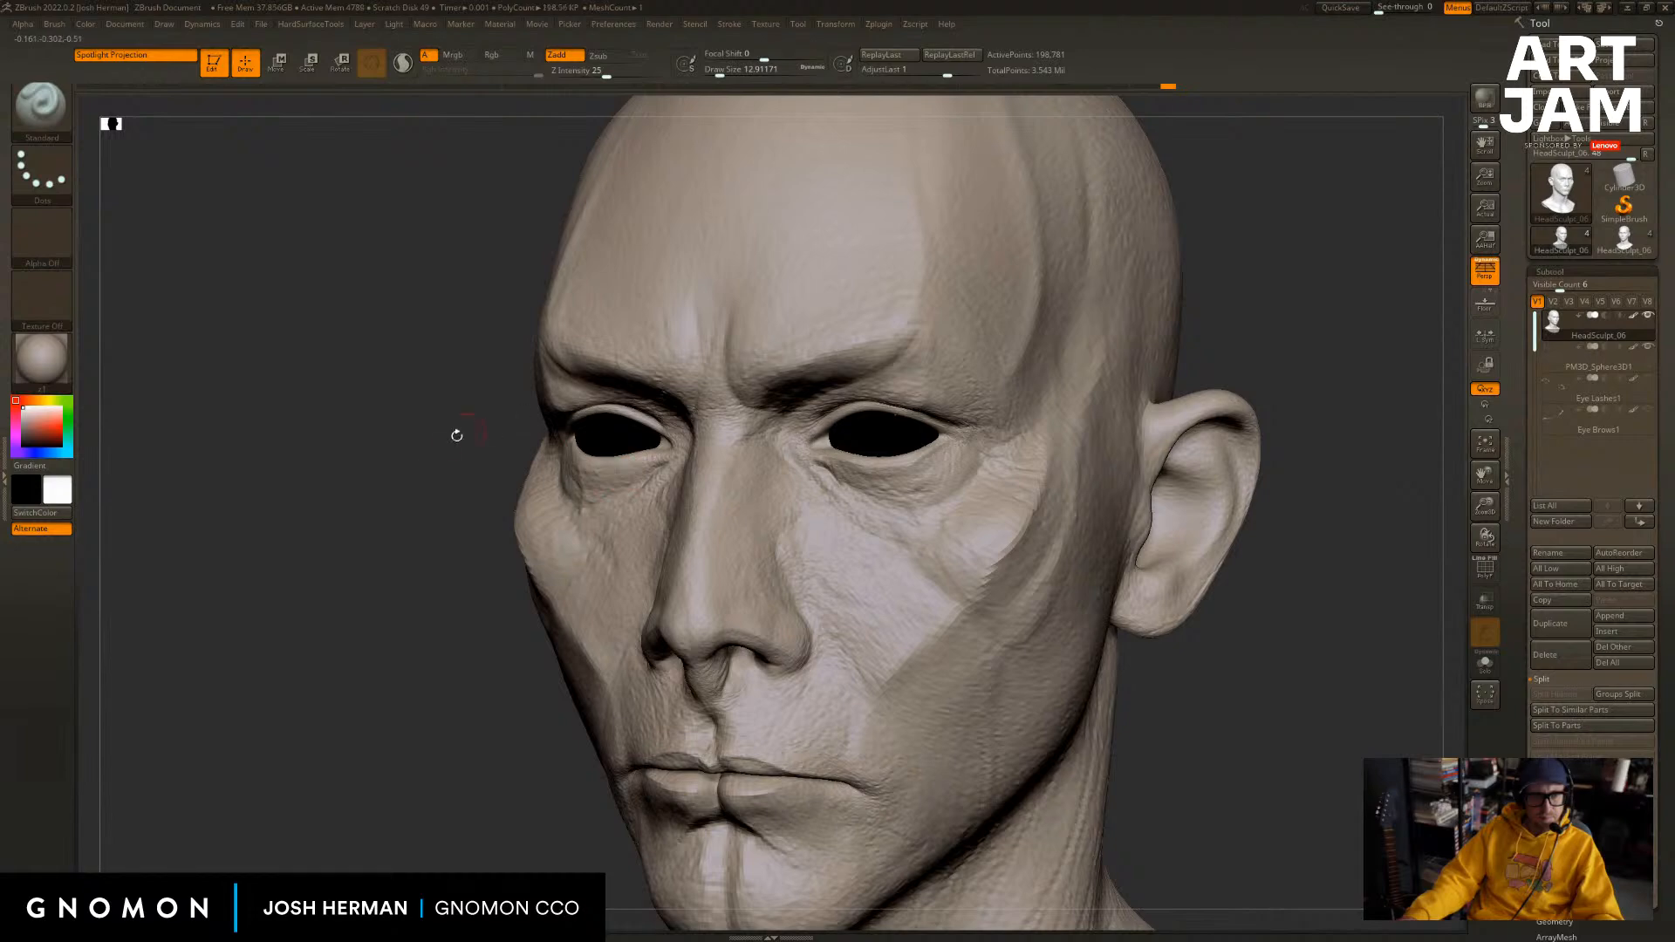
pyautogui.moveTo(384, 439); pyautogui.dragTo(482, 461)
pyautogui.moveTo(1177, 382); pyautogui.dragTo(1082, 391)
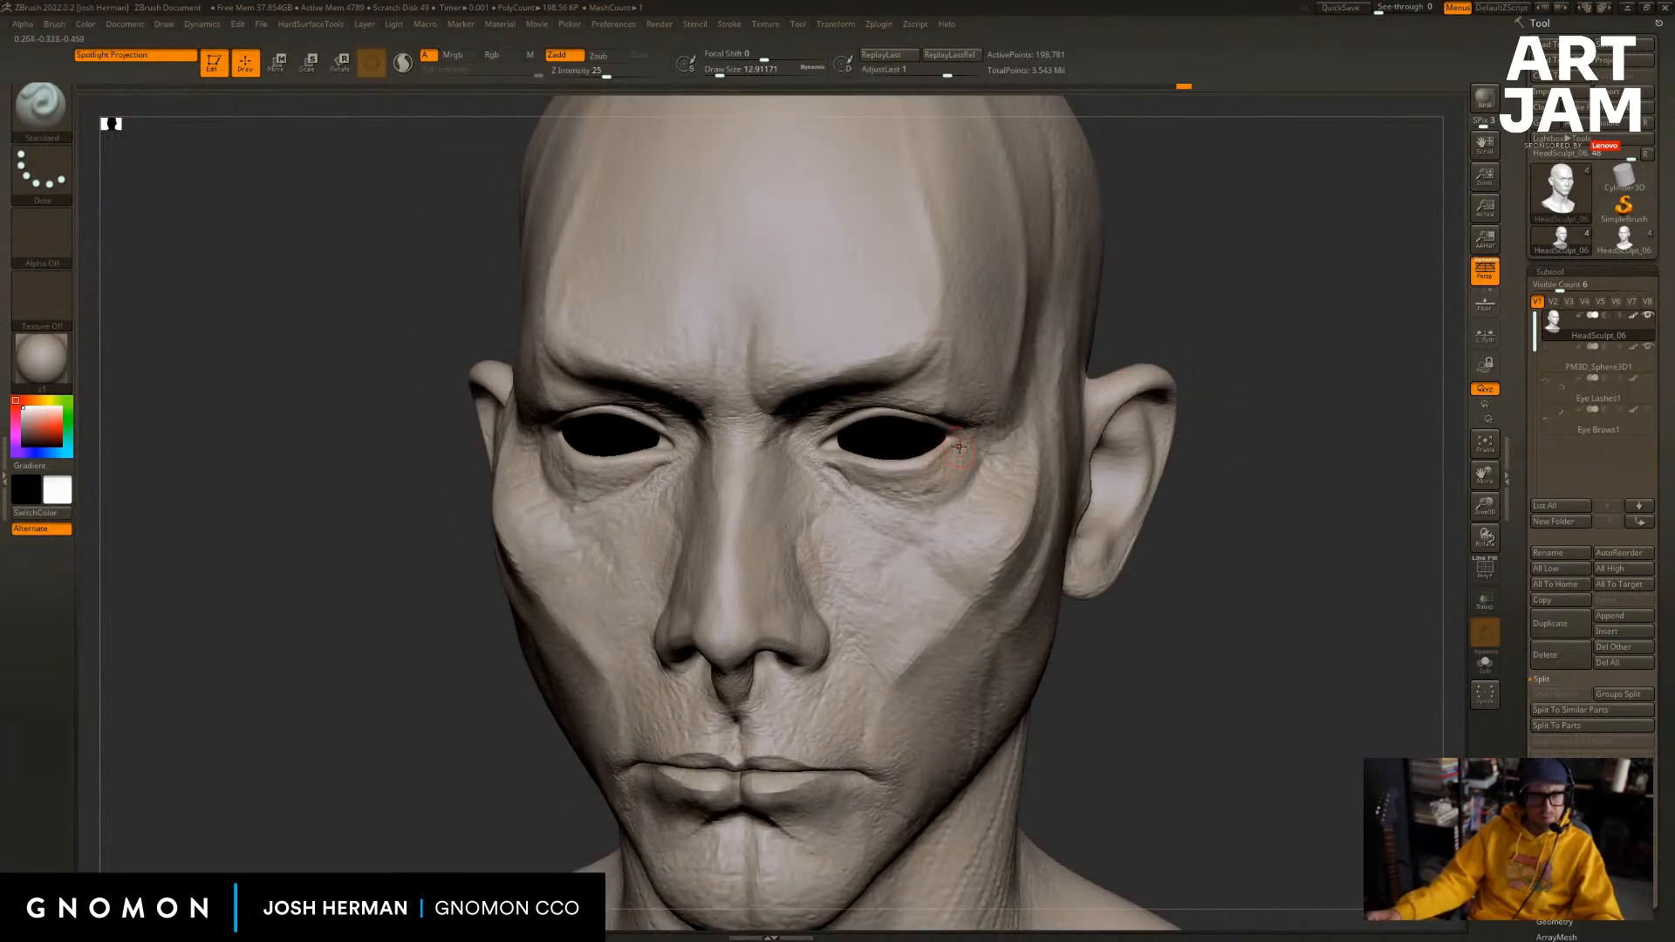
pyautogui.moveTo(392, 524); pyautogui.dragTo(524, 552)
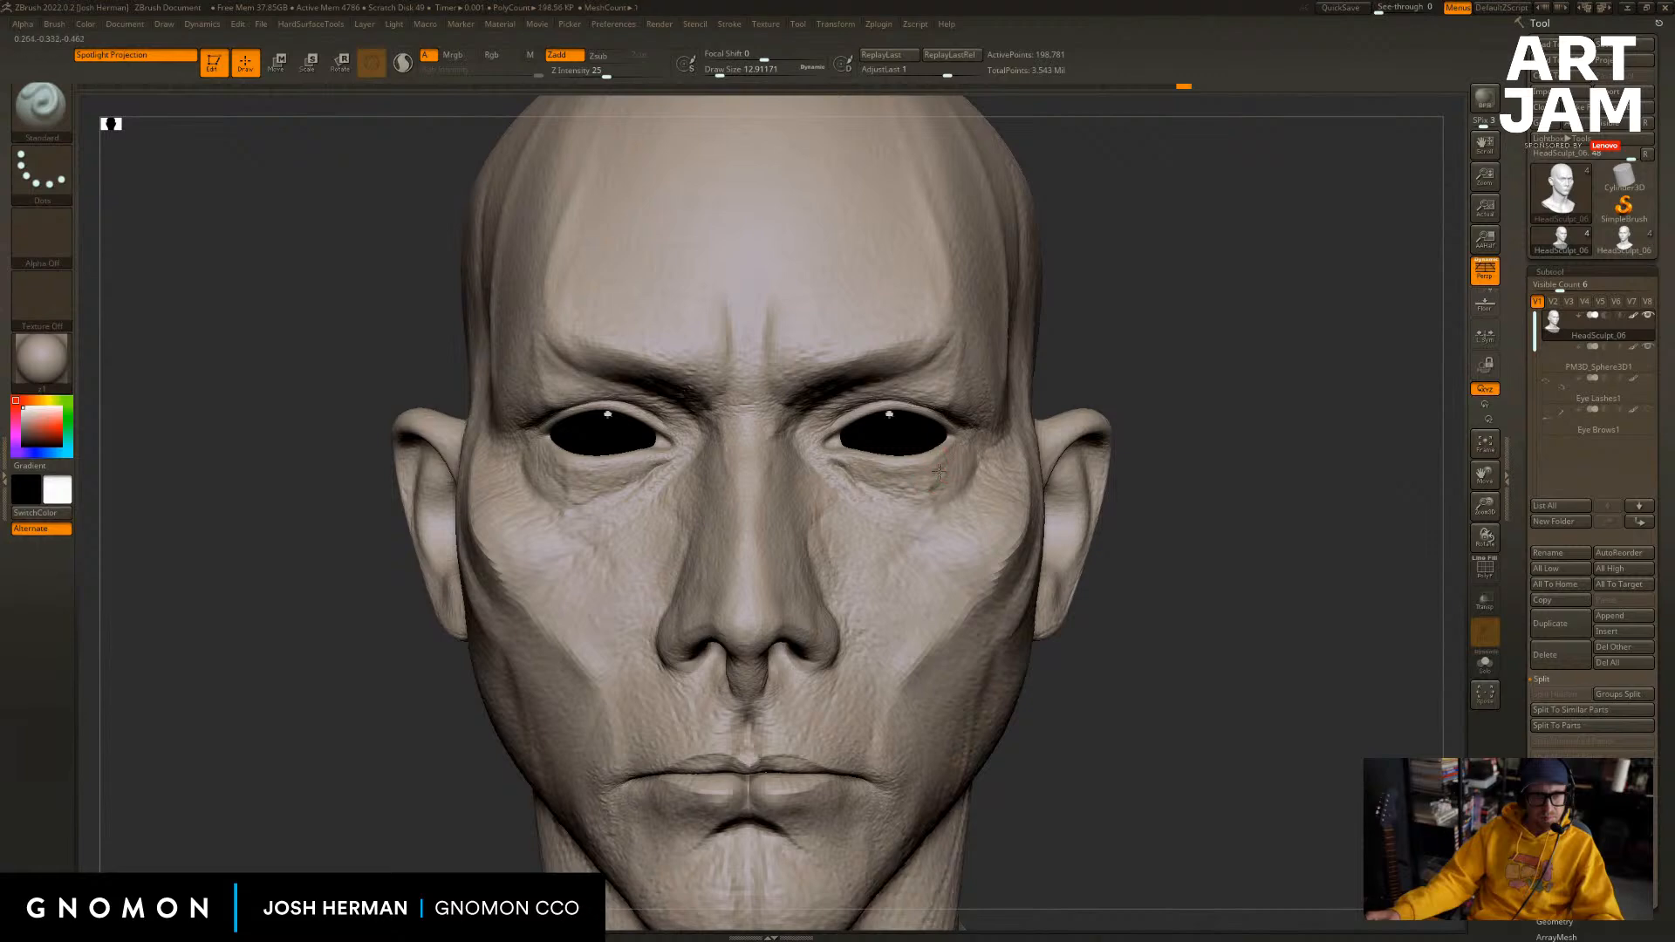
pyautogui.moveTo(950, 478); pyautogui.dragTo(940, 495)
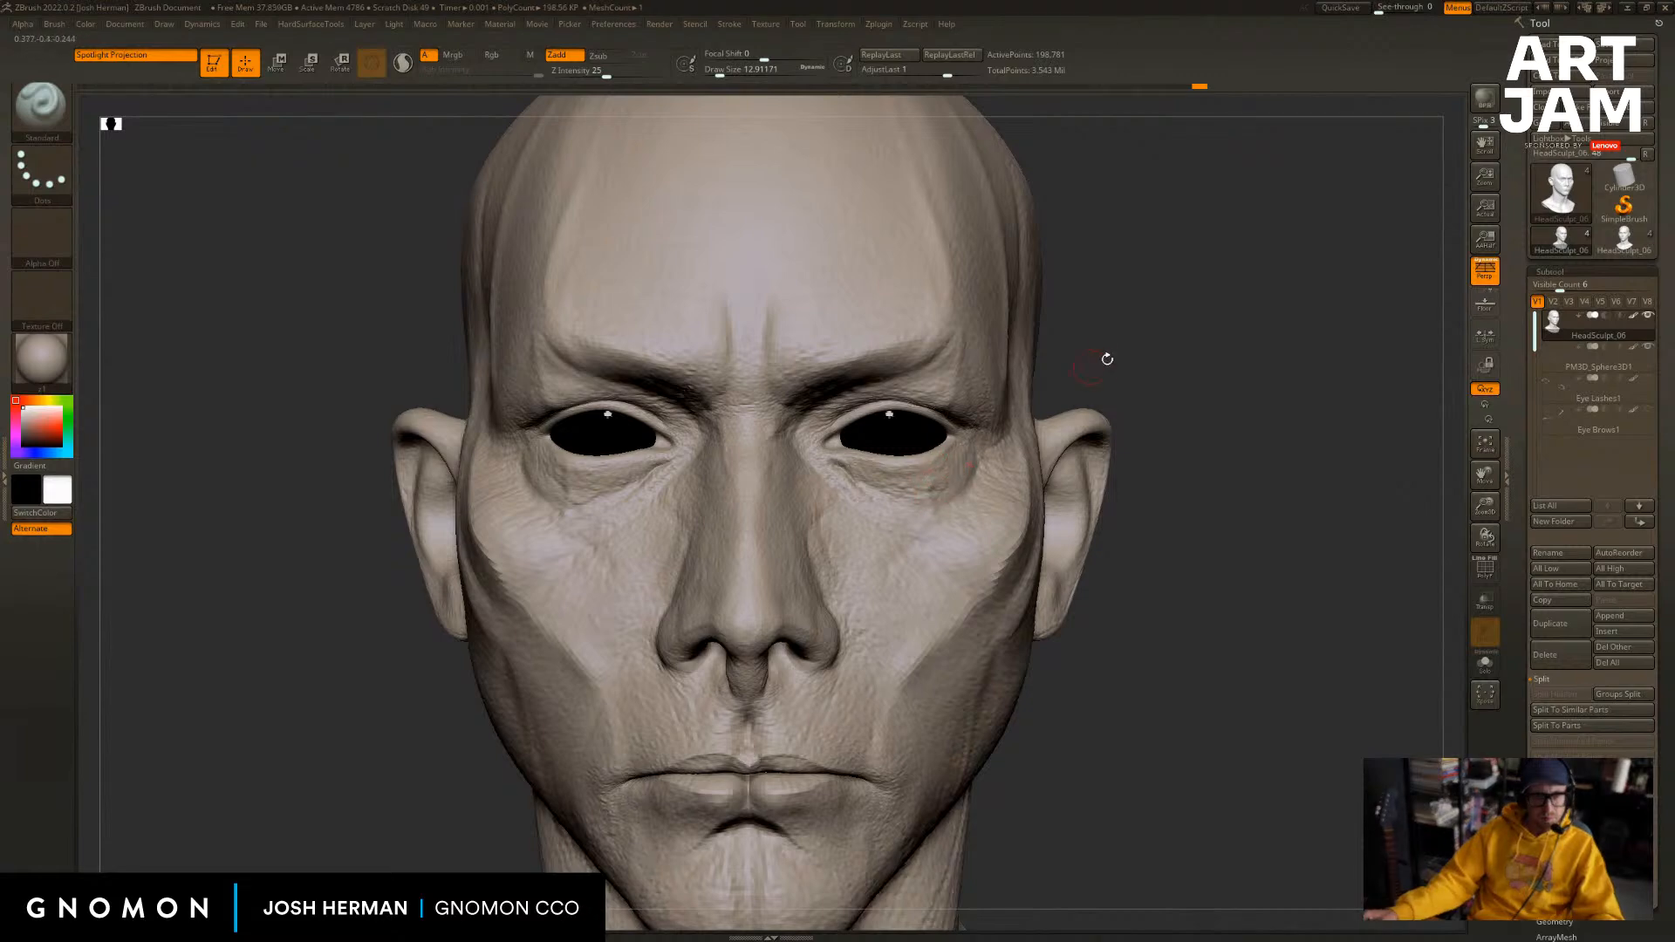
# Switch to the Dam Standard brush with a draw size of about 12.9, and raise the head two subdivision levels.
pyautogui.moveTo(1107, 359)
pyautogui.mouseDown()
pyautogui.moveTo(1136, 373)
pyautogui.moveTo(1140, 344)
pyautogui.moveTo(982, 423)
pyautogui.mouseUp()
pyautogui.press('b')
pyautogui.press('d')
pyautogui.press('s')
pyautogui.press('d')
pyautogui.press('d')
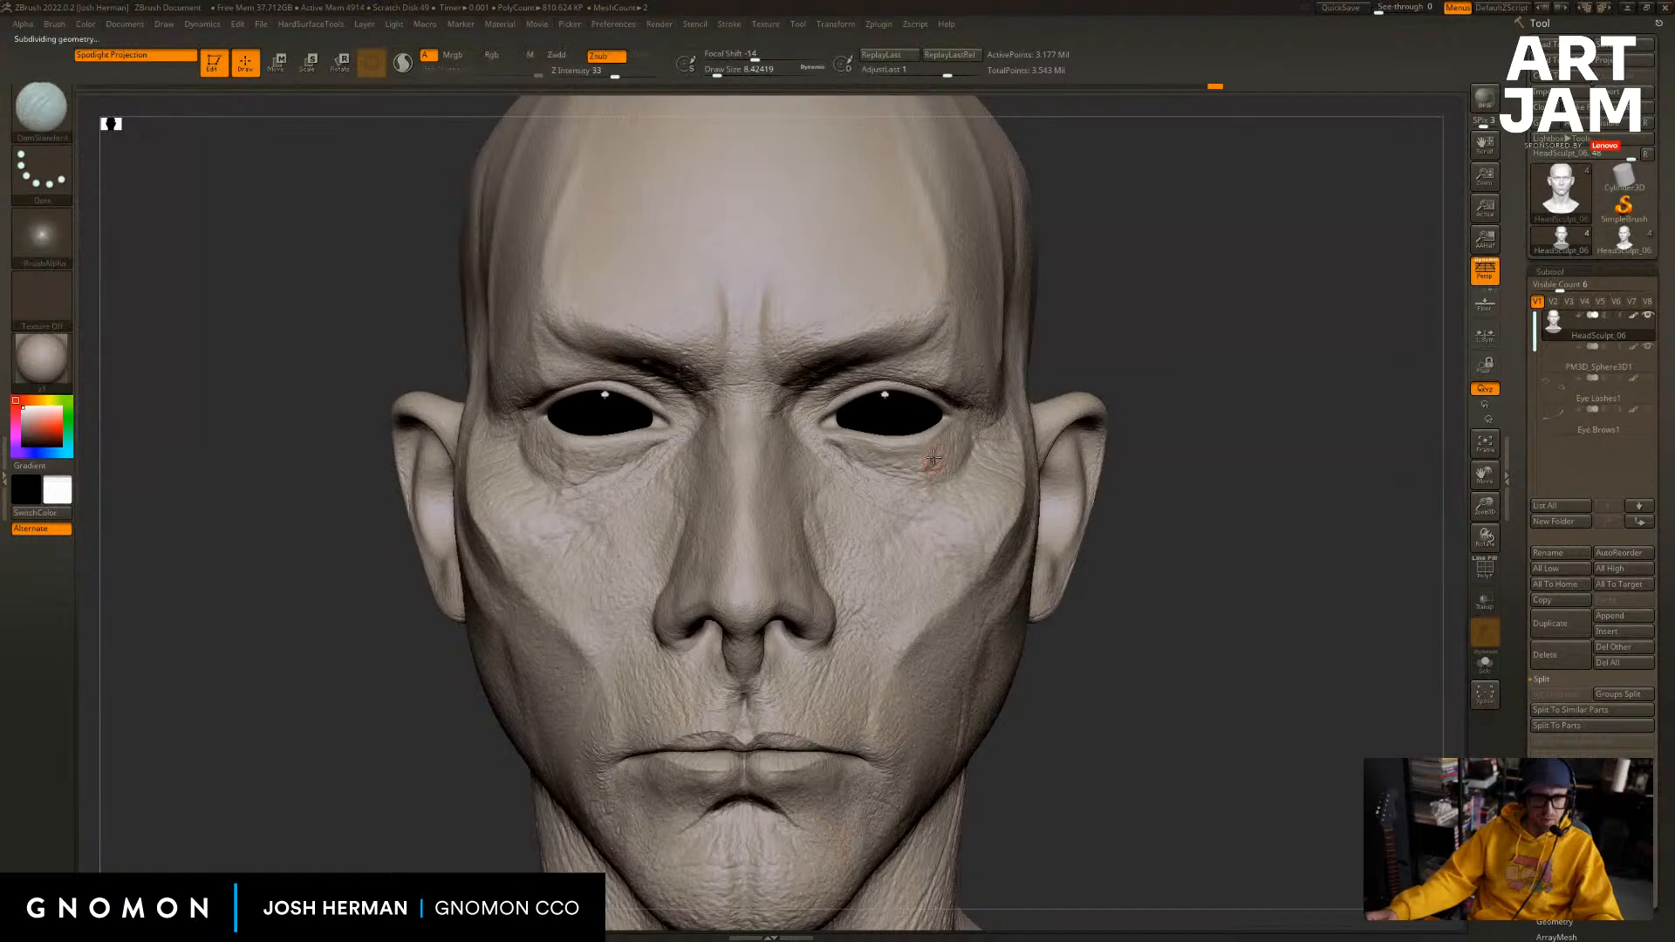
pyautogui.press(']')
# Check the head with the eyebrow and eyelash subtools shown, and hide them again.
pyautogui.keyDown('alt'); pyautogui.moveTo(1254, 429); pyautogui.dragTo(1264, 389); pyautogui.keyUp('alt')
pyautogui.moveTo(559, 671); pyautogui.dragTo(501, 681)
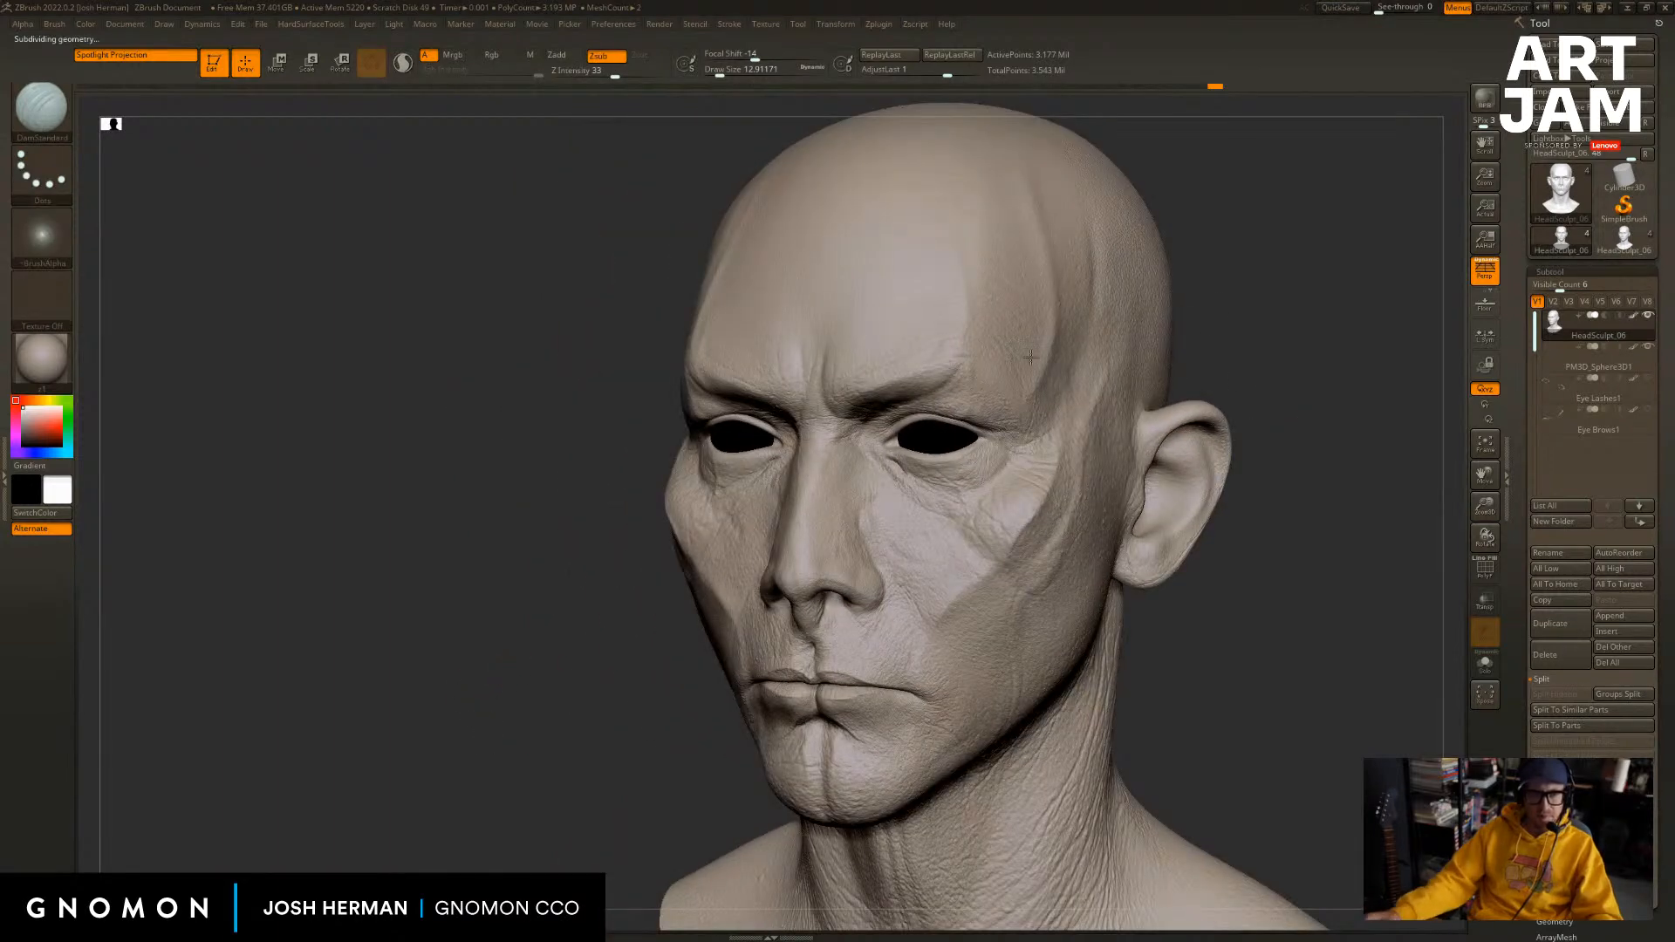
pyautogui.moveTo(1273, 309)
pyautogui.keyDown('alt'); pyautogui.mouseDown()
pyautogui.moveTo(1222, 347)
pyautogui.moveTo(1212, 386)
pyautogui.mouseUp(); pyautogui.keyUp('alt')
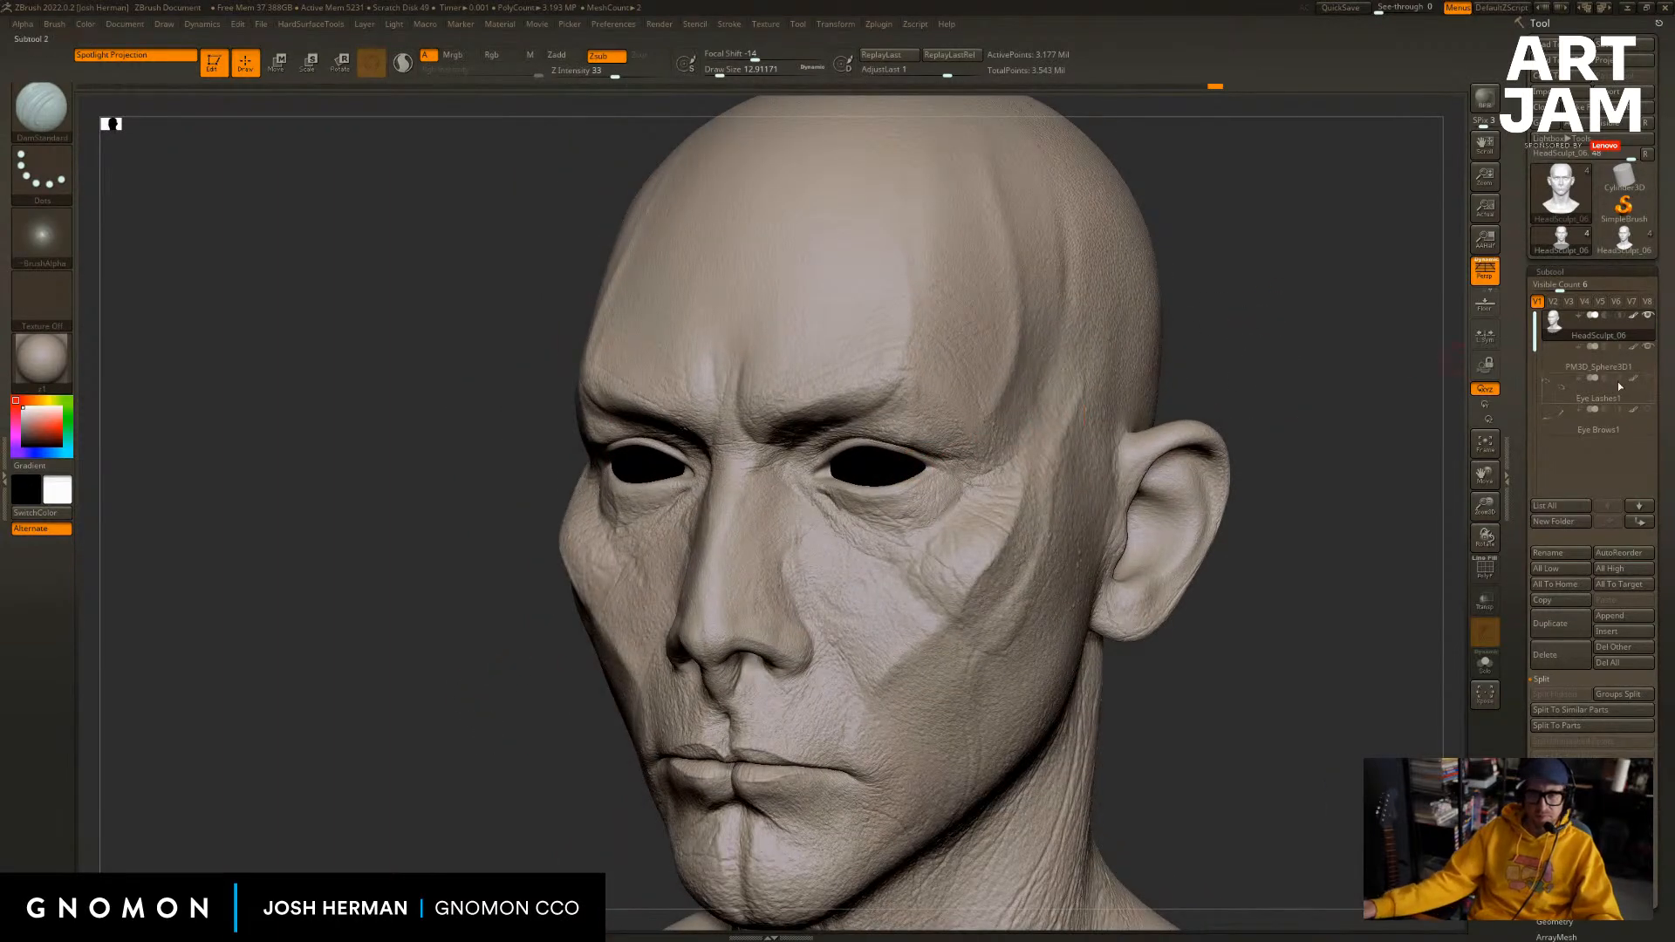
pyautogui.click(1647, 417)
pyautogui.click(1648, 414)
pyautogui.click(1647, 380)
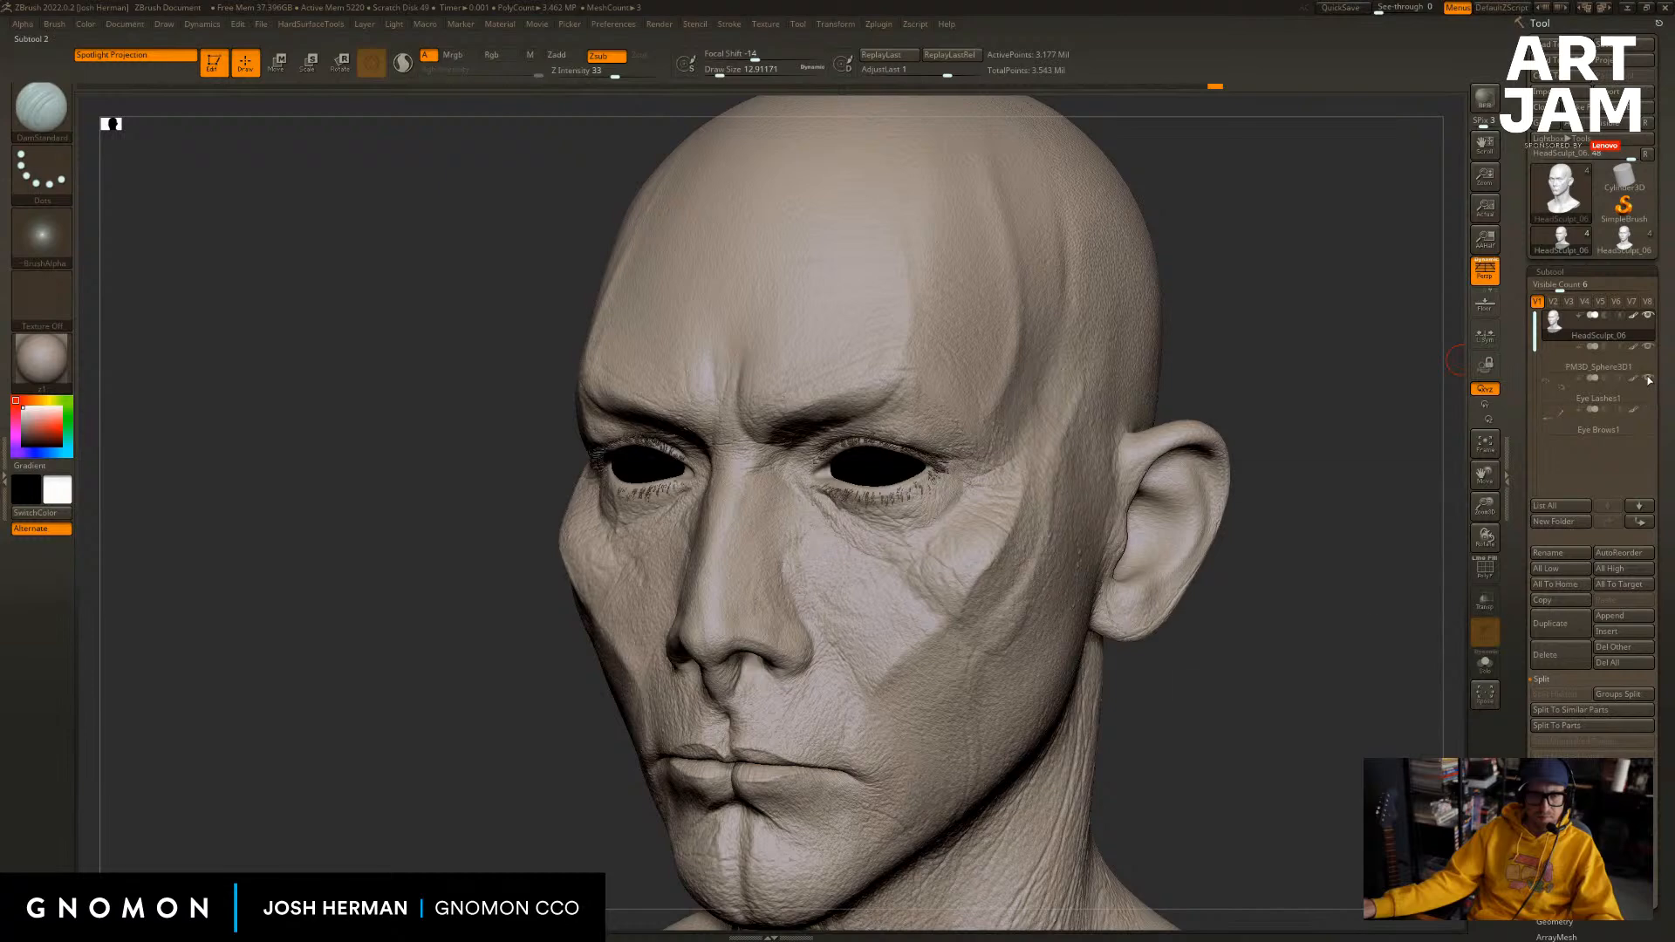
pyautogui.click(1647, 379)
# Carve a fine crease beside the outer corner of the eye with the Dam Standard brush at about 4.3 draw size.
pyautogui.moveTo(1323, 448); pyautogui.dragTo(1287, 294)
pyautogui.moveTo(1289, 360); pyautogui.dragTo(1134, 362)
pyautogui.moveTo(1256, 362); pyautogui.dragTo(1312, 393)
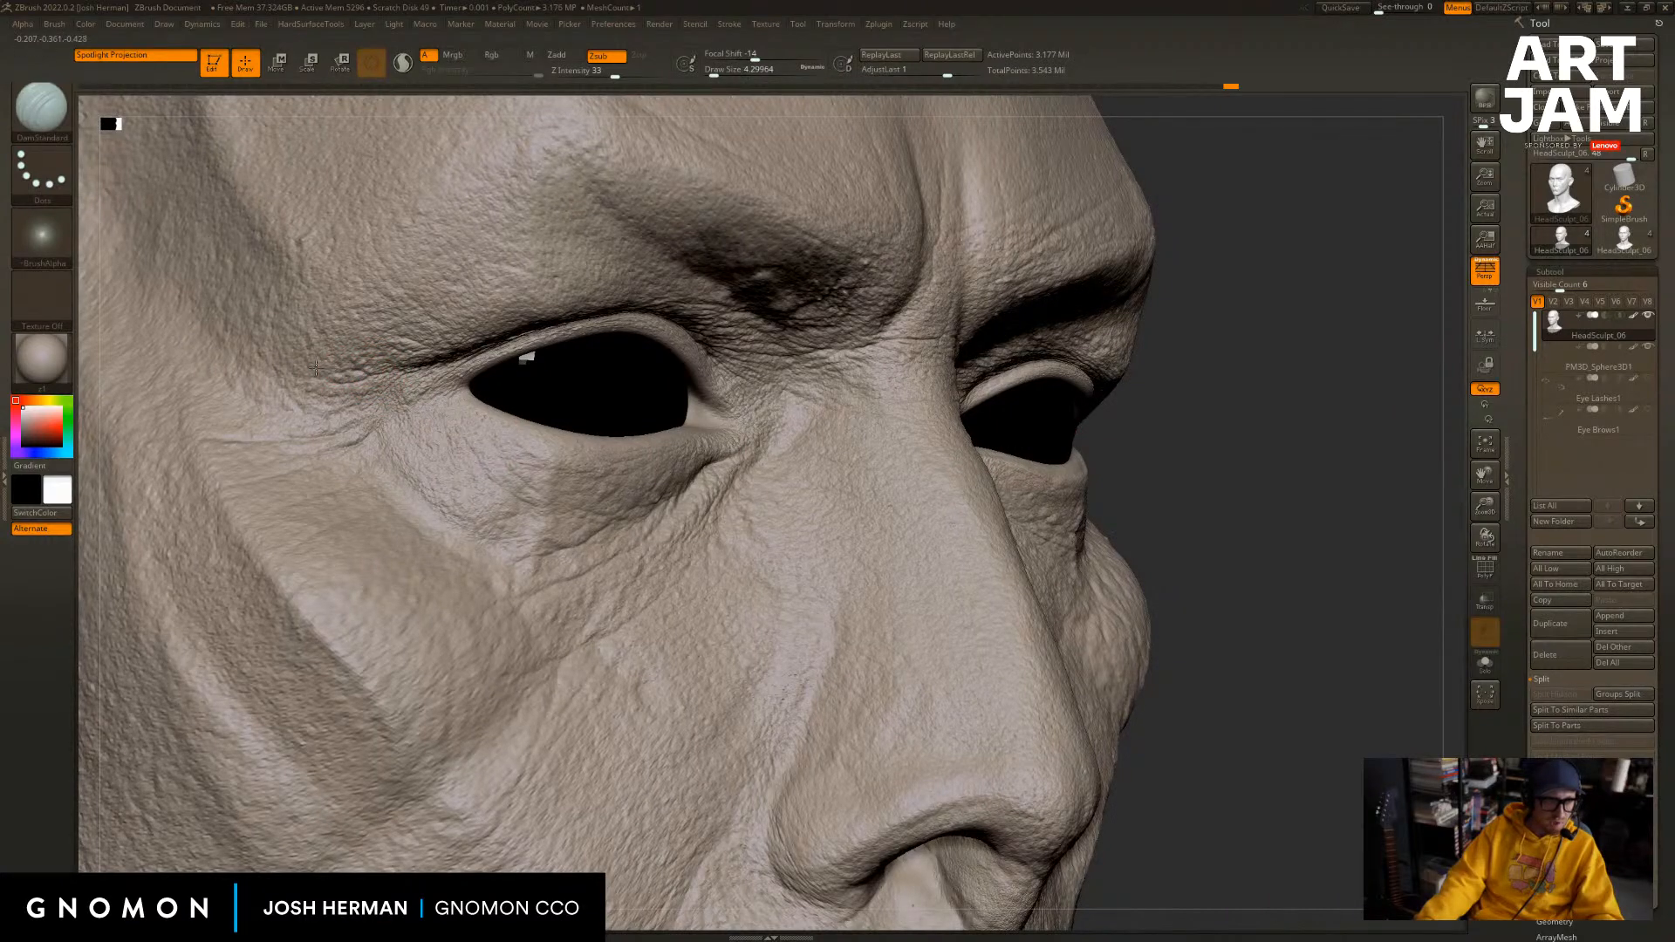
pyautogui.moveTo(384, 364); pyautogui.dragTo(401, 363)
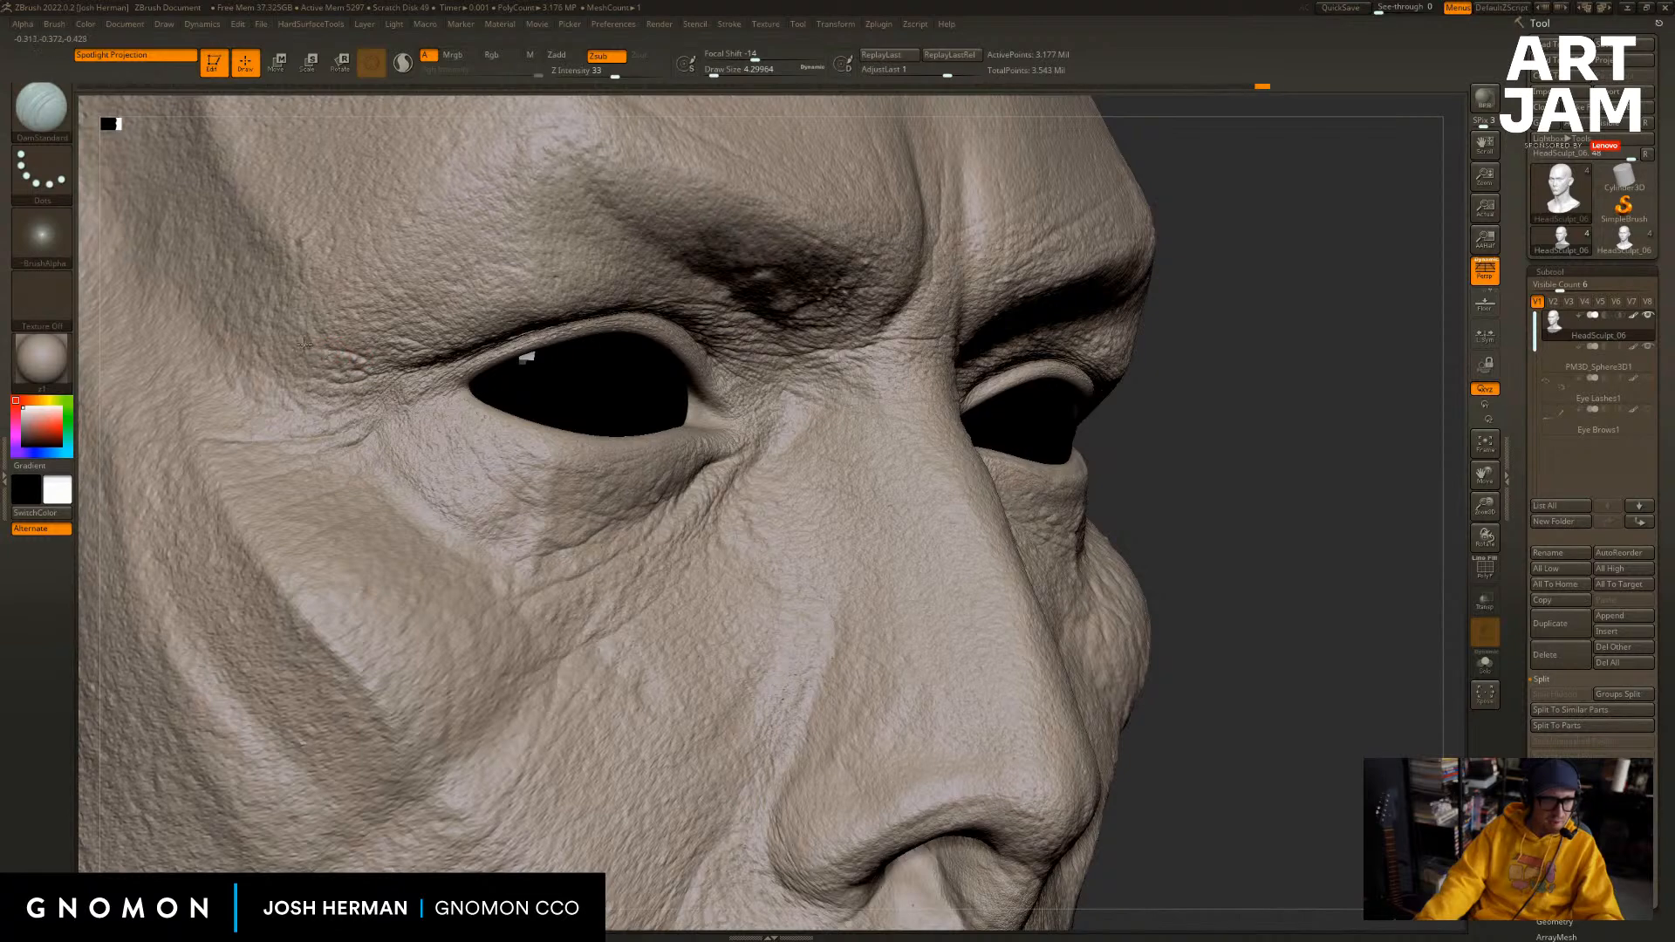
# Build up the small skin folds beside the outer eye corner with the Standard brush, reducing its draw size from about 5 to 3.1.
pyautogui.press('b')
pyautogui.press('s')
pyautogui.press('t')
pyautogui.moveTo(326, 354); pyautogui.dragTo(364, 366)
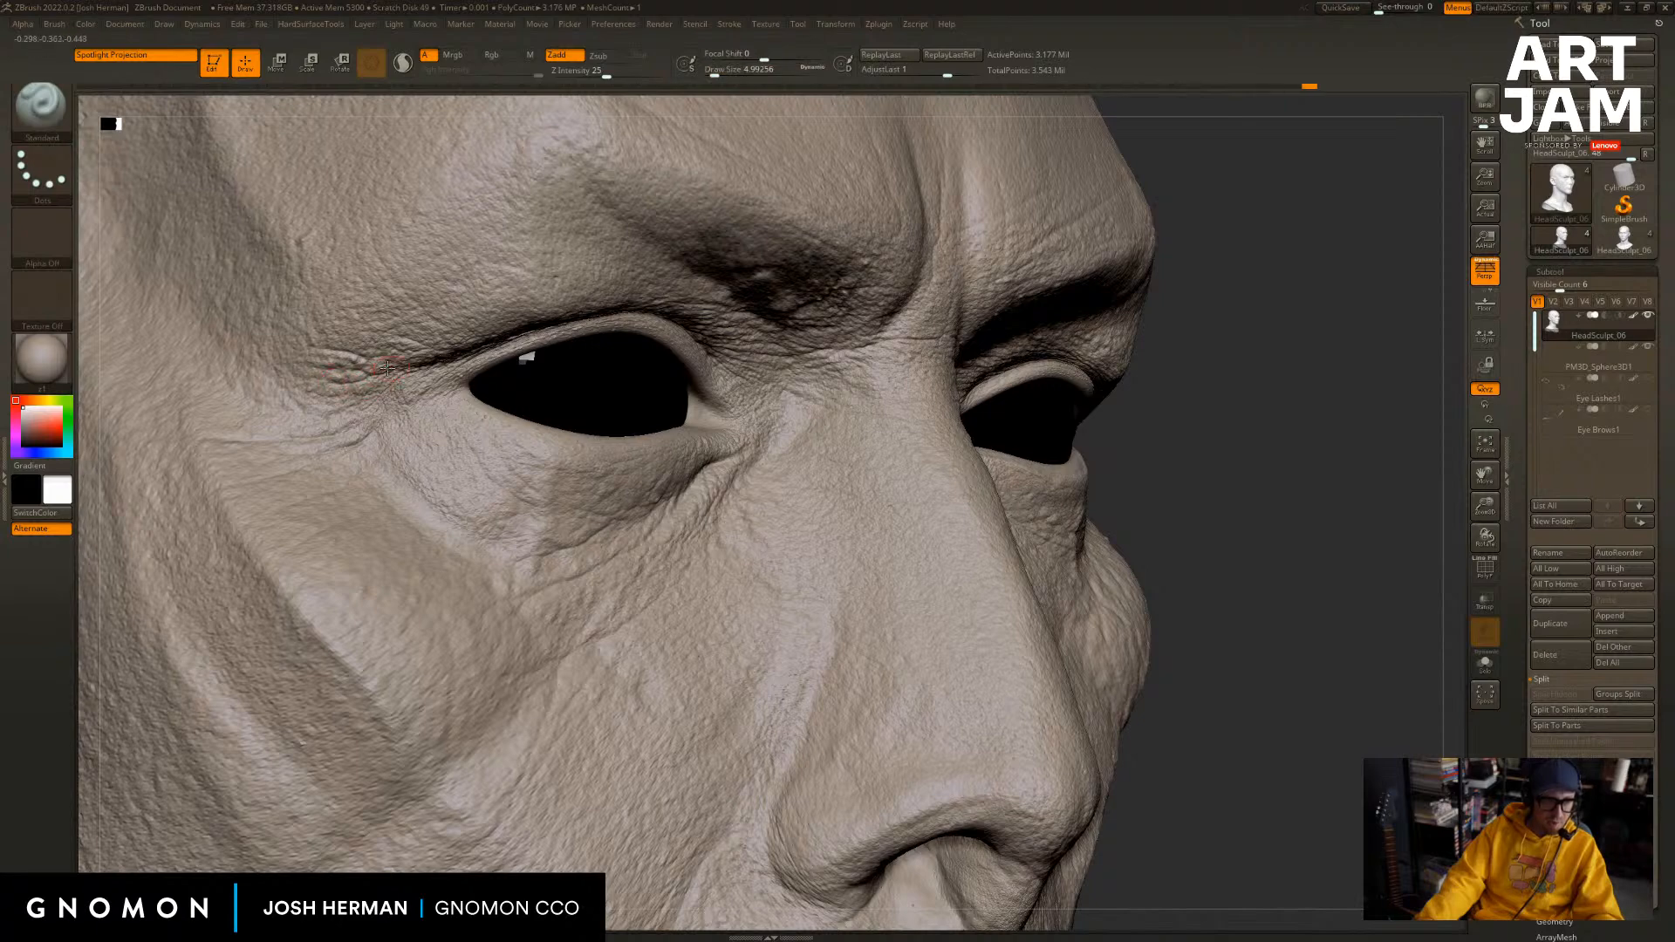
pyautogui.moveTo(381, 353)
pyautogui.mouseDown()
pyautogui.moveTo(410, 355)
pyautogui.moveTo(340, 327)
pyautogui.mouseUp()
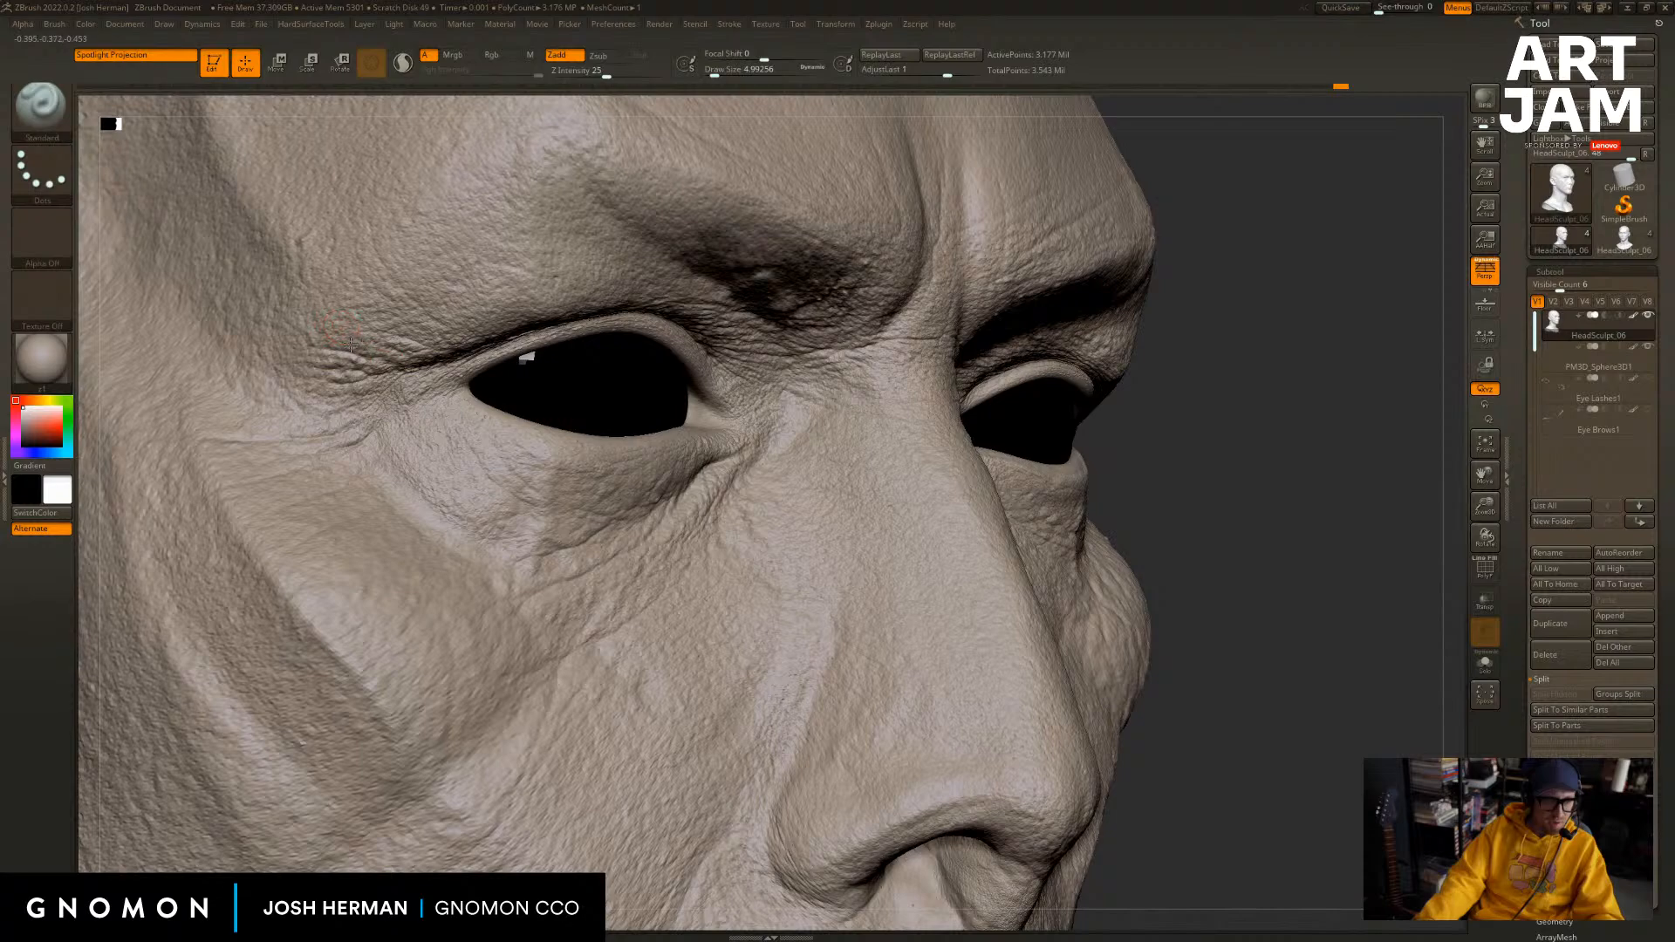
pyautogui.press('[')
pyautogui.moveTo(341, 402); pyautogui.dragTo(334, 403)
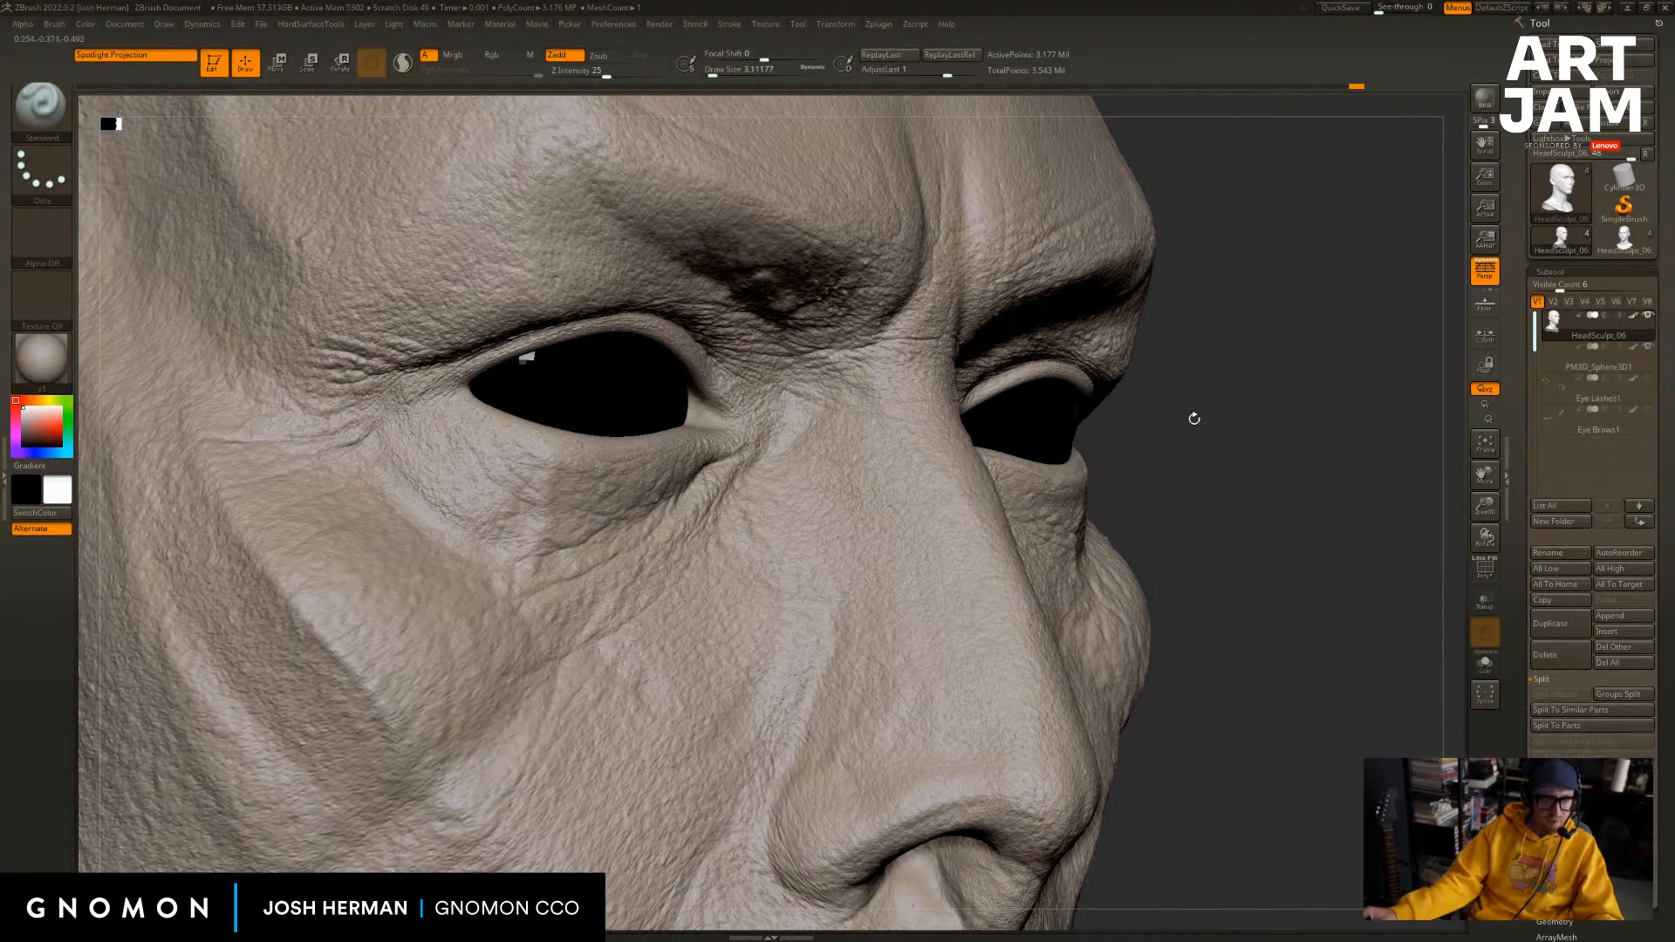
# Extend the crow's-feet wrinkles from the outer eye corner toward the temple with the Standard brush at about 3.7 draw size.
pyautogui.moveTo(1193, 418)
pyautogui.mouseDown()
pyautogui.moveTo(1264, 463)
pyautogui.moveTo(1208, 434)
pyautogui.mouseUp()
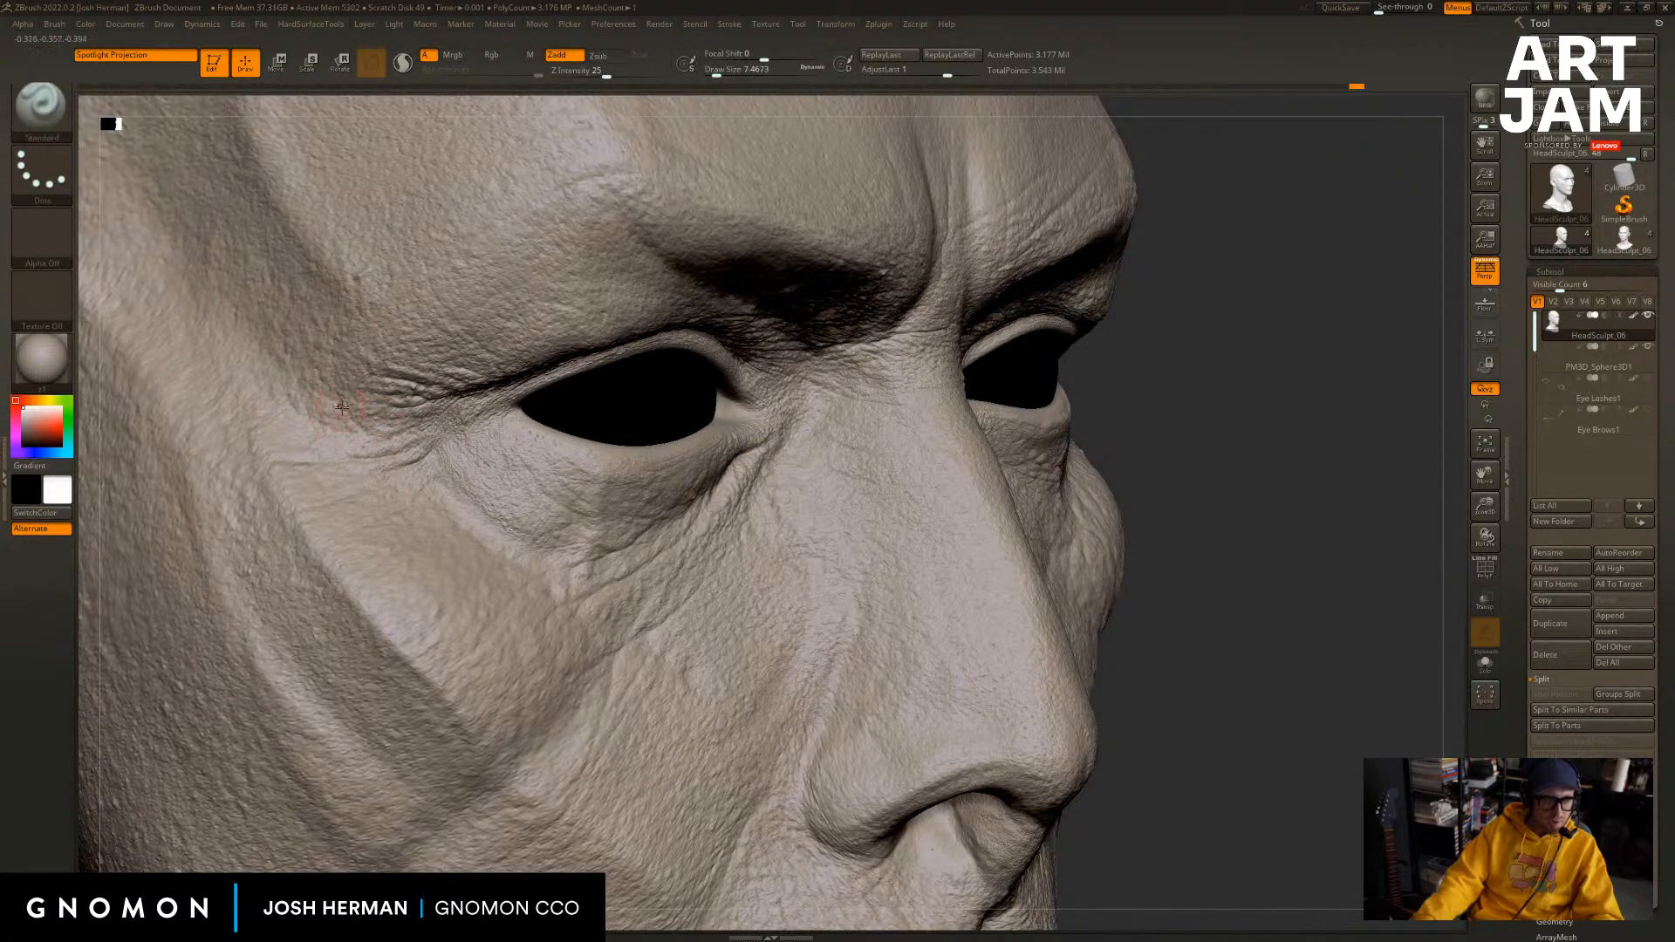
pyautogui.press('s')
pyautogui.moveTo(389, 410); pyautogui.dragTo(522, 404)
pyautogui.moveTo(1172, 350); pyautogui.dragTo(1218, 332)
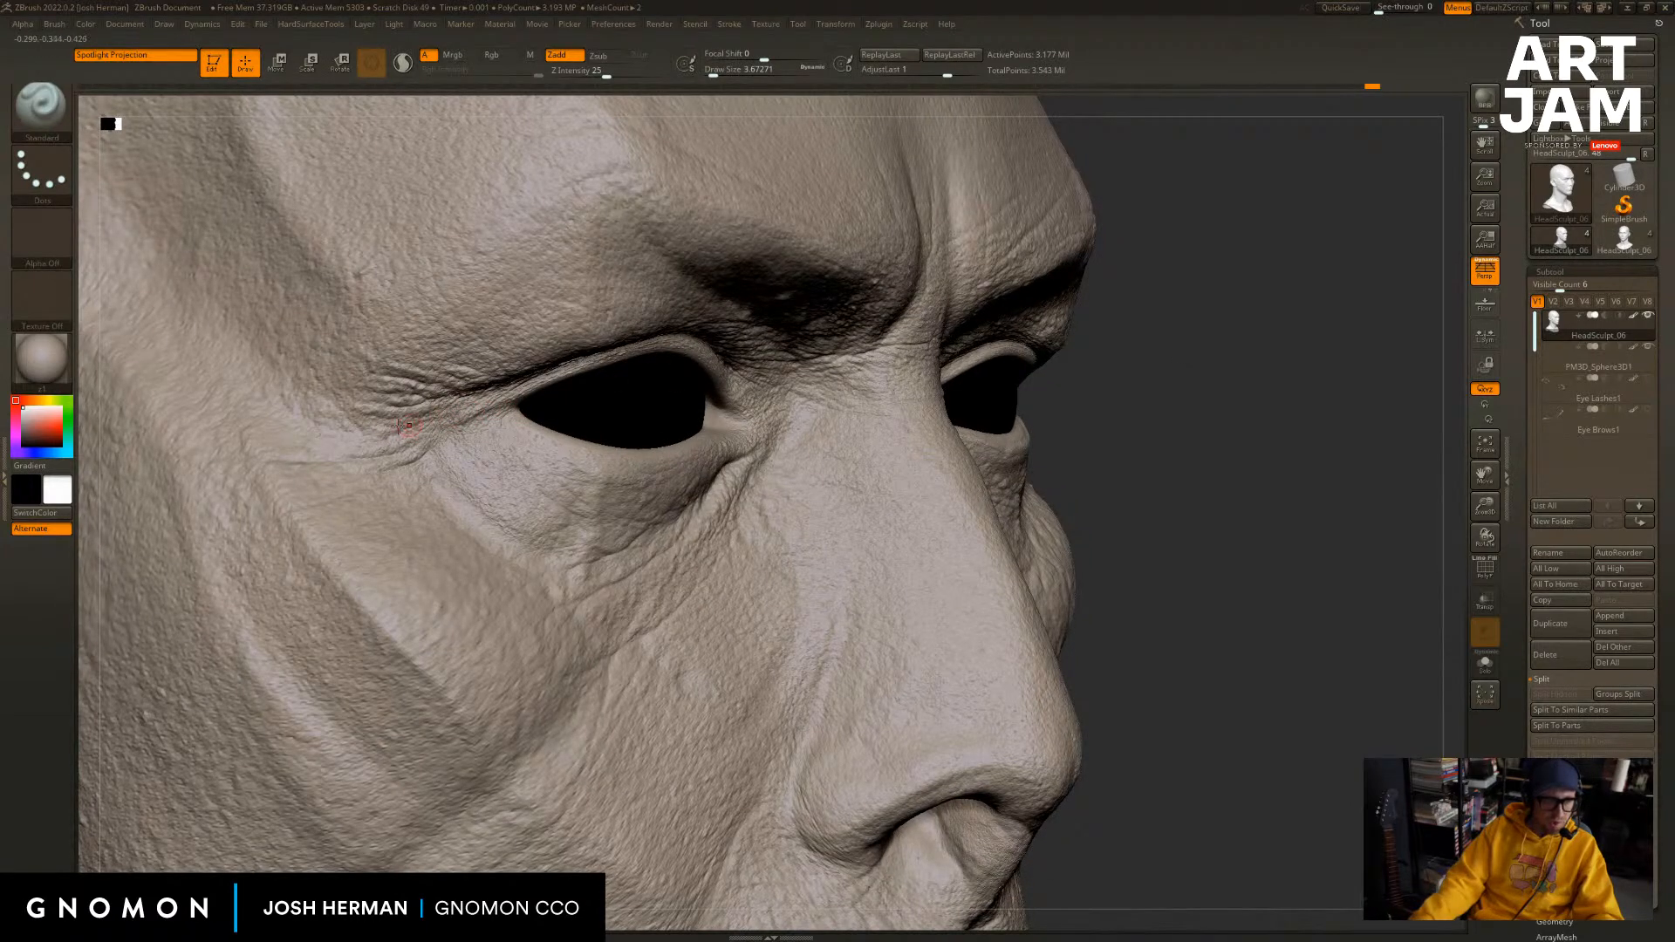
pyautogui.moveTo(401, 426); pyautogui.dragTo(344, 434)
pyautogui.keyDown('alt'); pyautogui.moveTo(1199, 380); pyautogui.dragTo(1294, 416); pyautogui.keyUp('alt')
pyautogui.moveTo(1121, 424); pyautogui.dragTo(1145, 422)
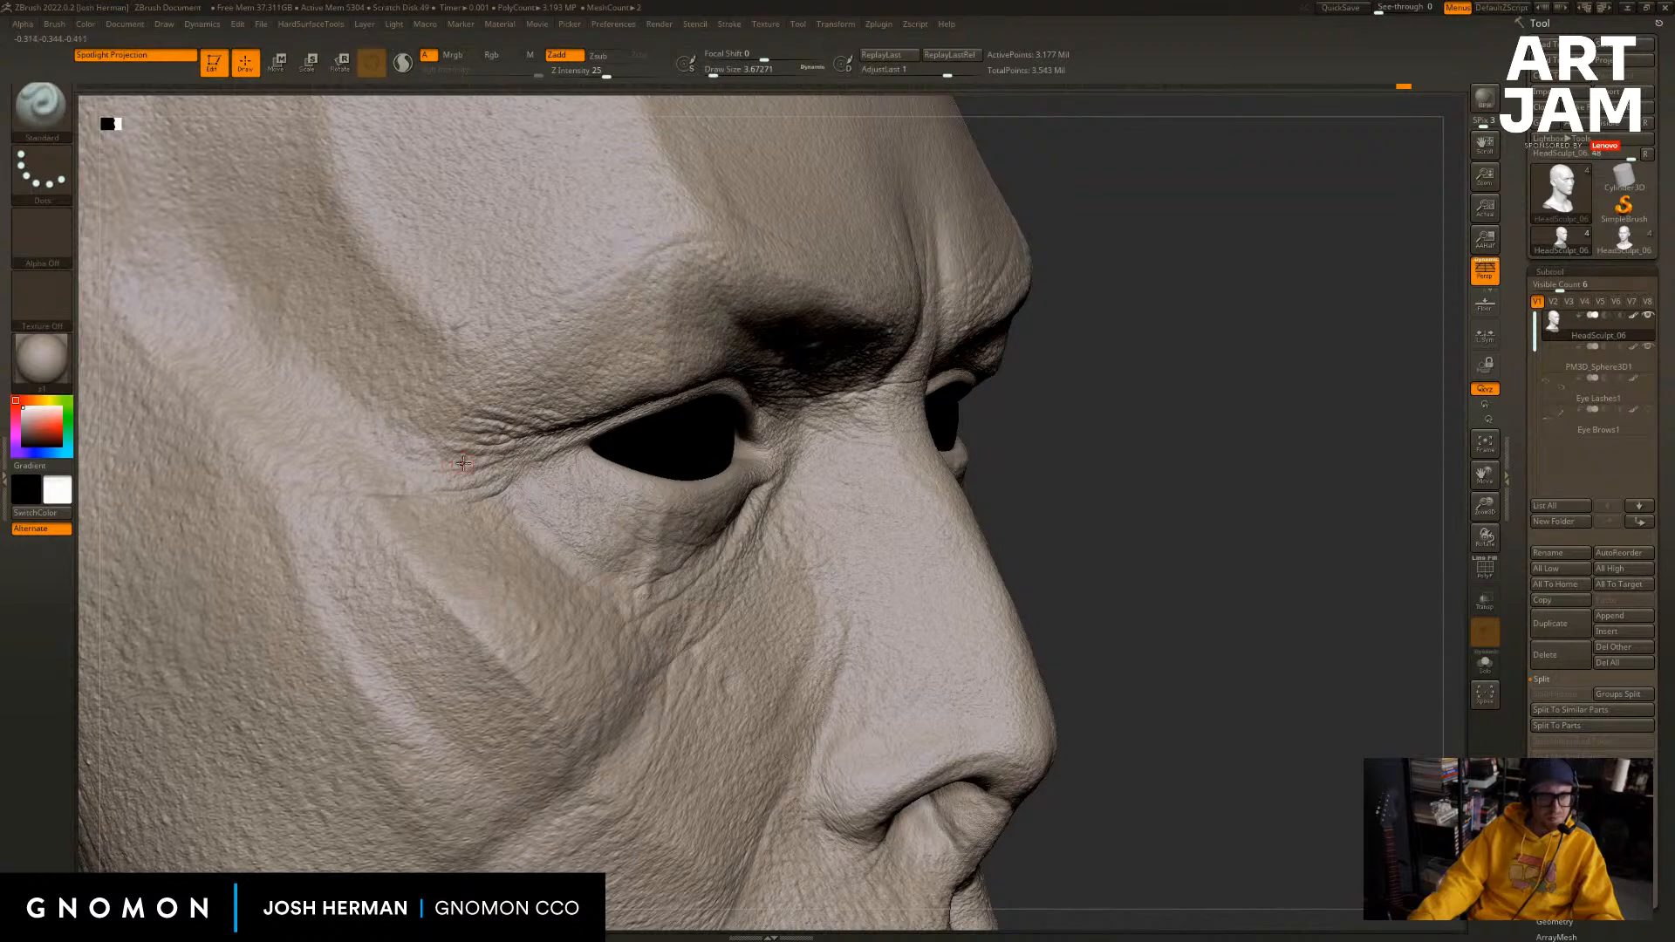
pyautogui.moveTo(463, 463); pyautogui.dragTo(403, 460)
pyautogui.moveTo(1234, 422); pyautogui.dragTo(1256, 434)
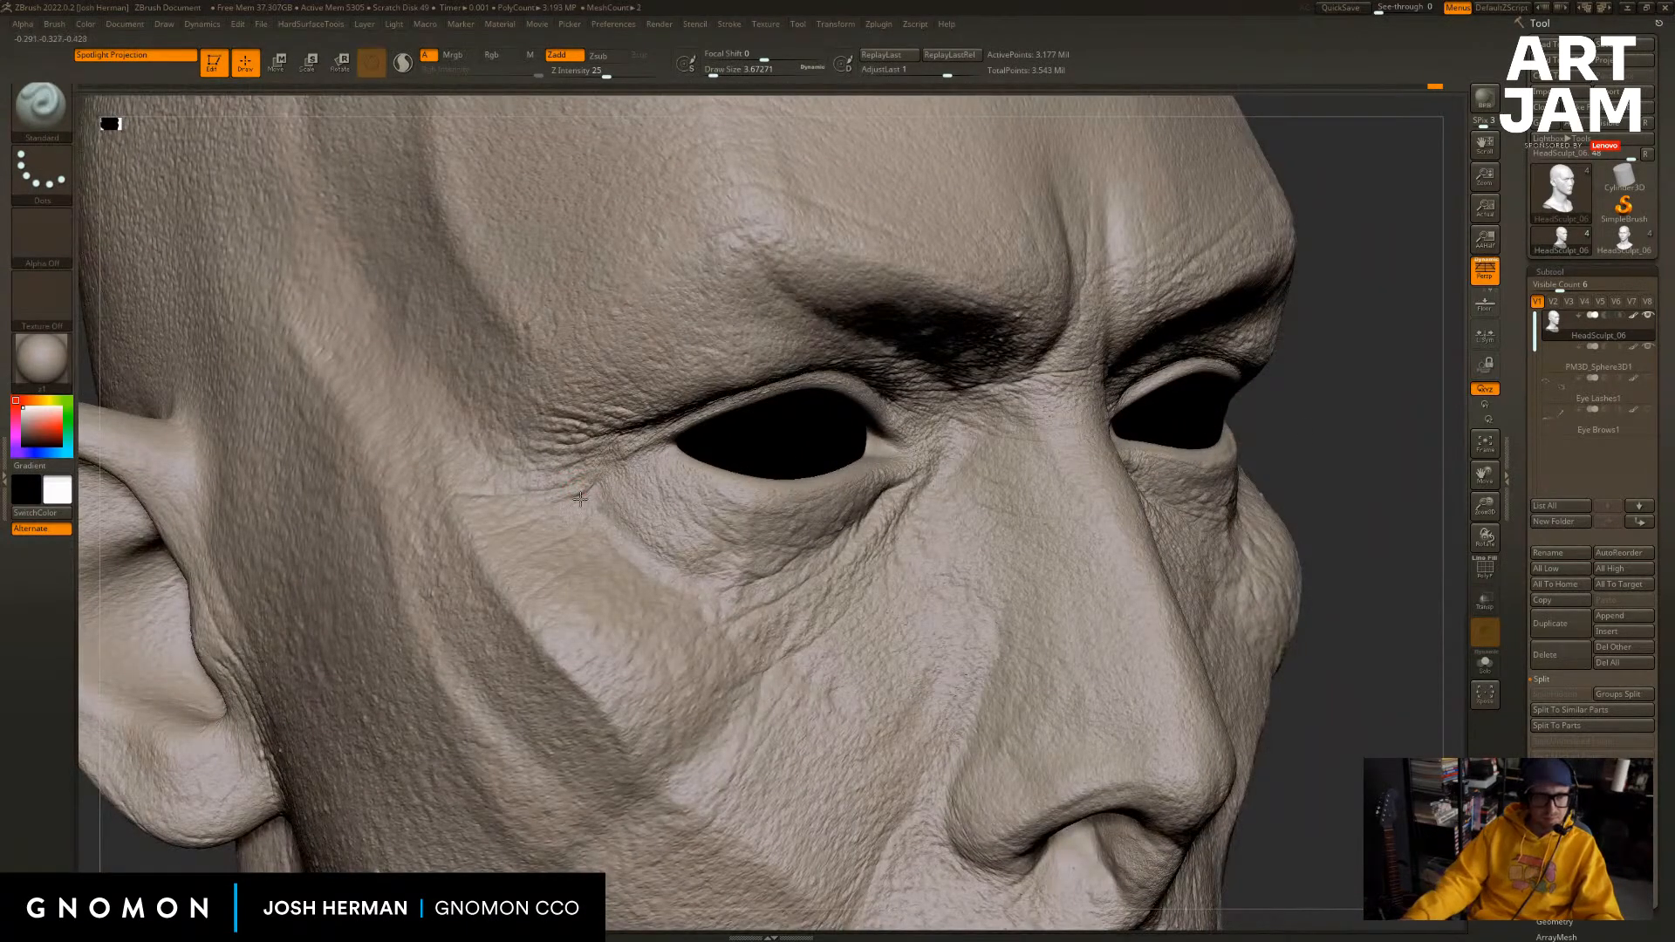
# Try to carve the crease where the lids meet at the outer eye corner with the Dam Standard brush at about 2.8 draw size.
pyautogui.press('b')
pyautogui.press('d')
pyautogui.press('s')
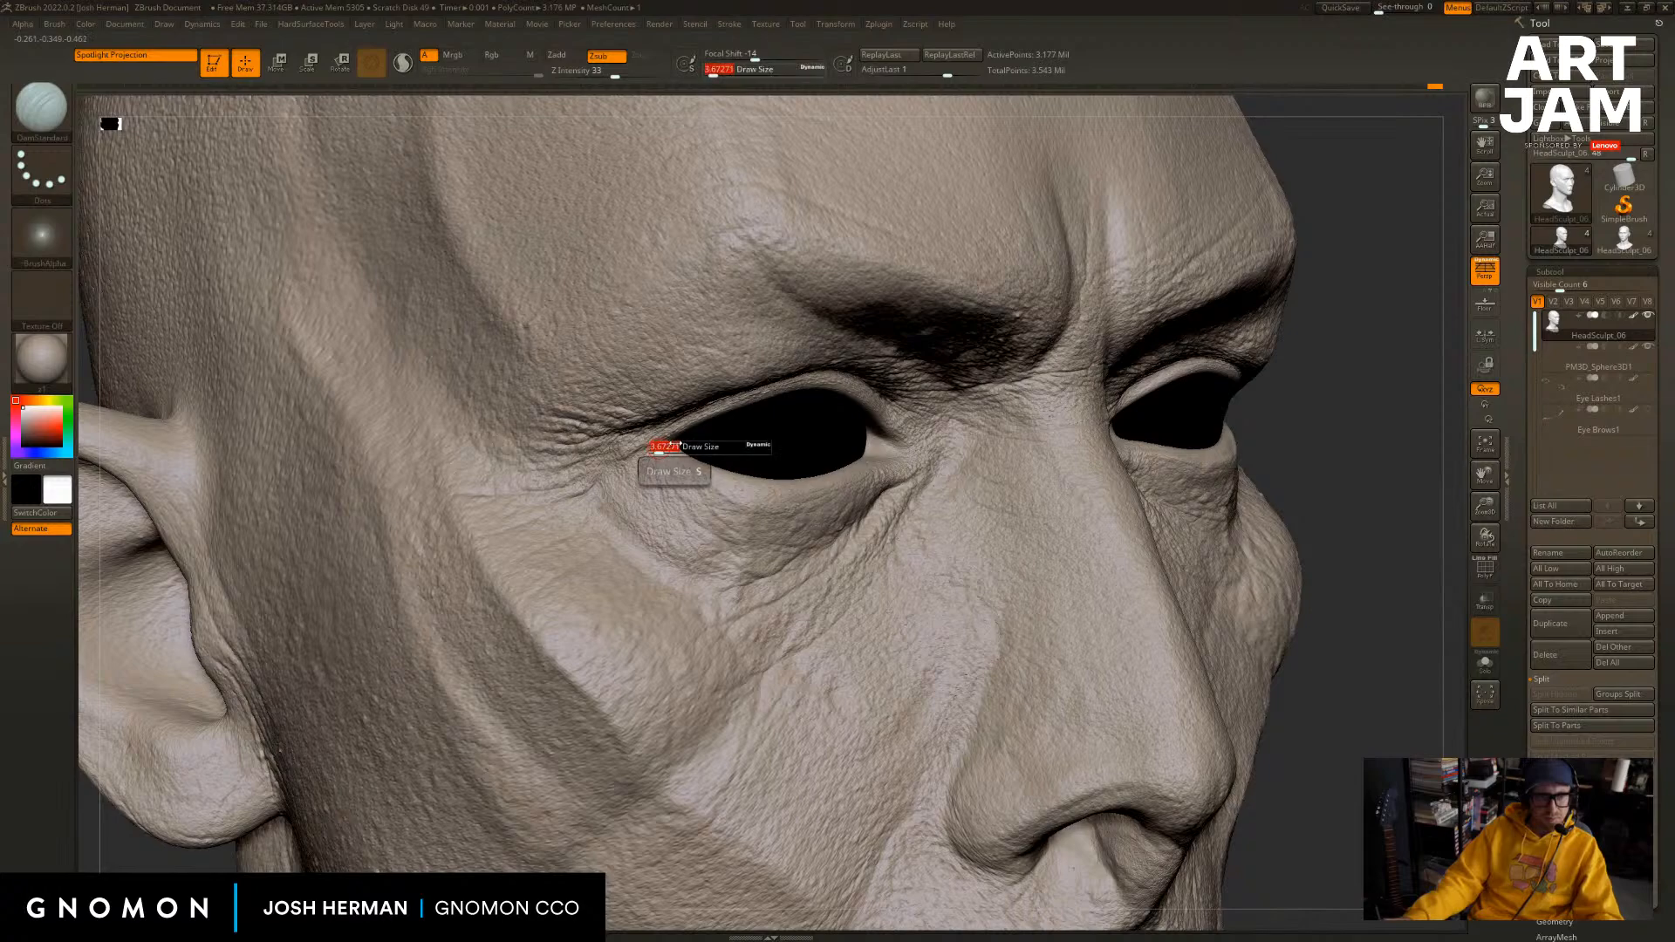
pyautogui.keyDown('alt'); pyautogui.moveTo(1343, 363); pyautogui.dragTo(82, 712); pyautogui.keyUp('alt')
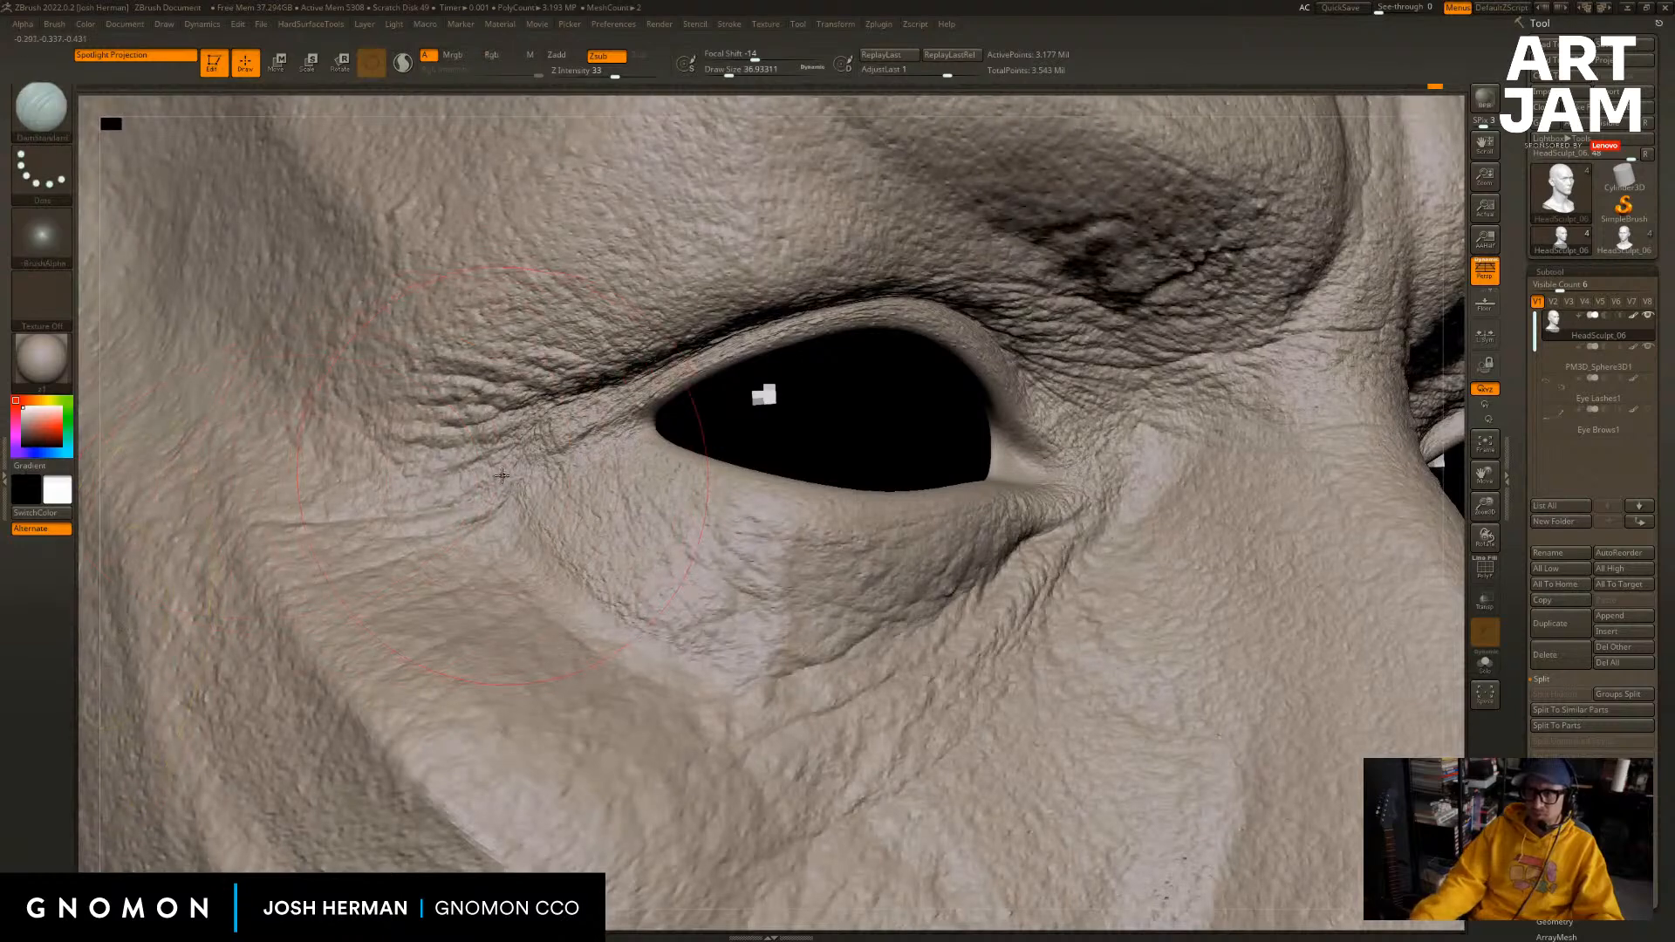
pyautogui.press('[')
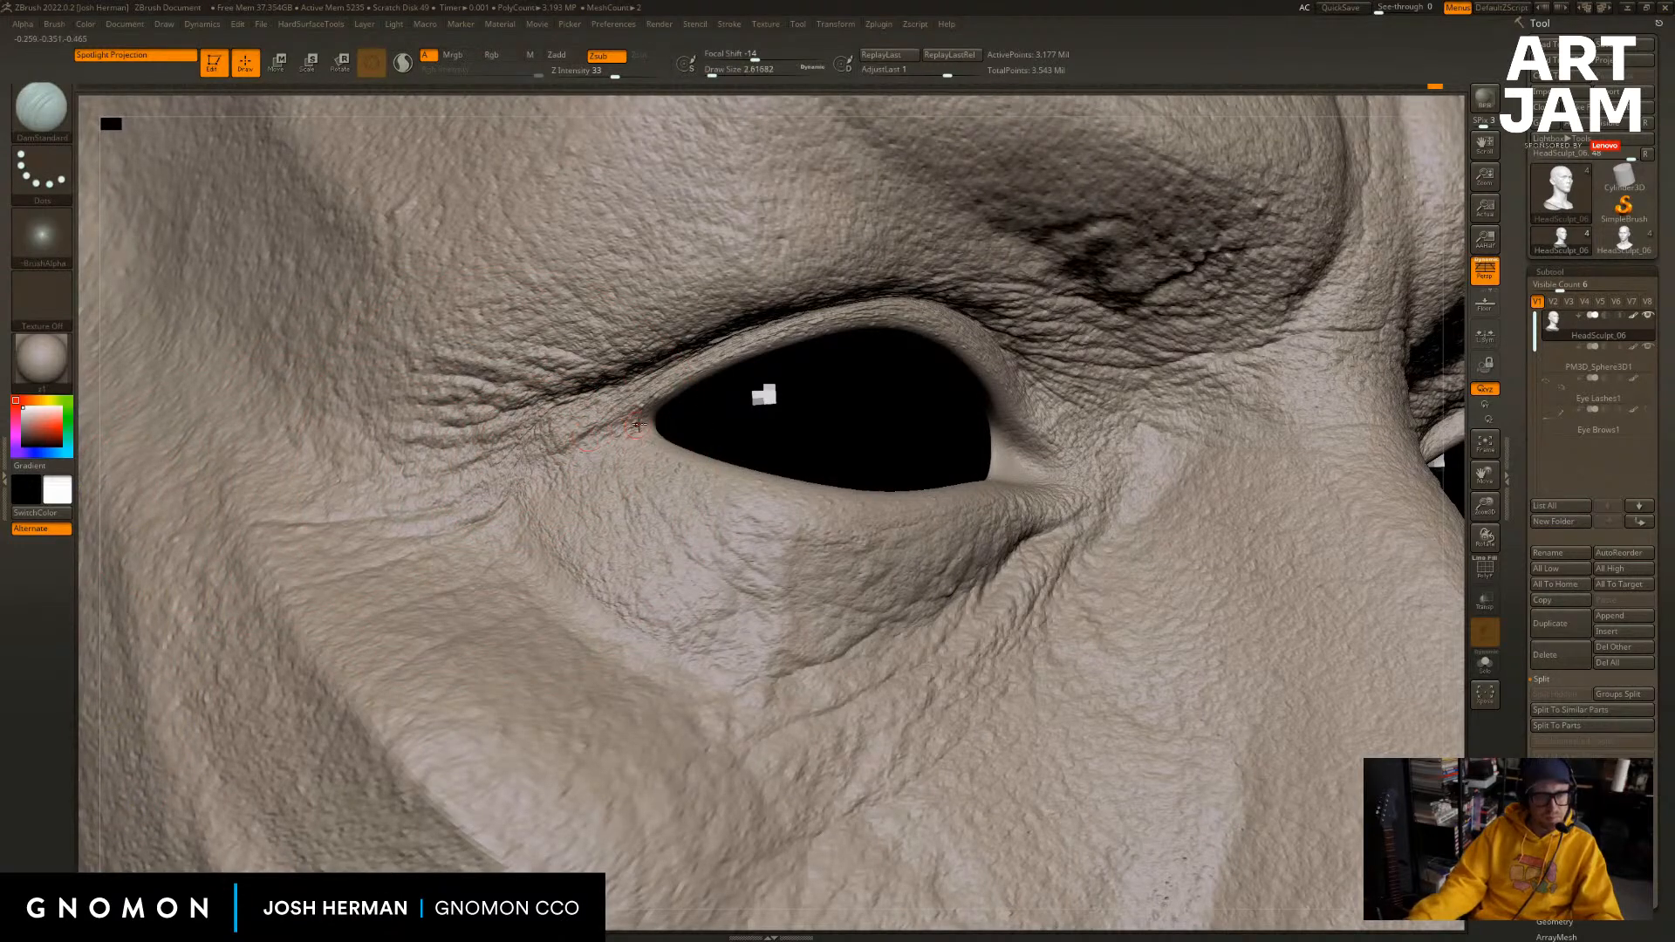
pyautogui.moveTo(653, 419); pyautogui.dragTo(626, 427)
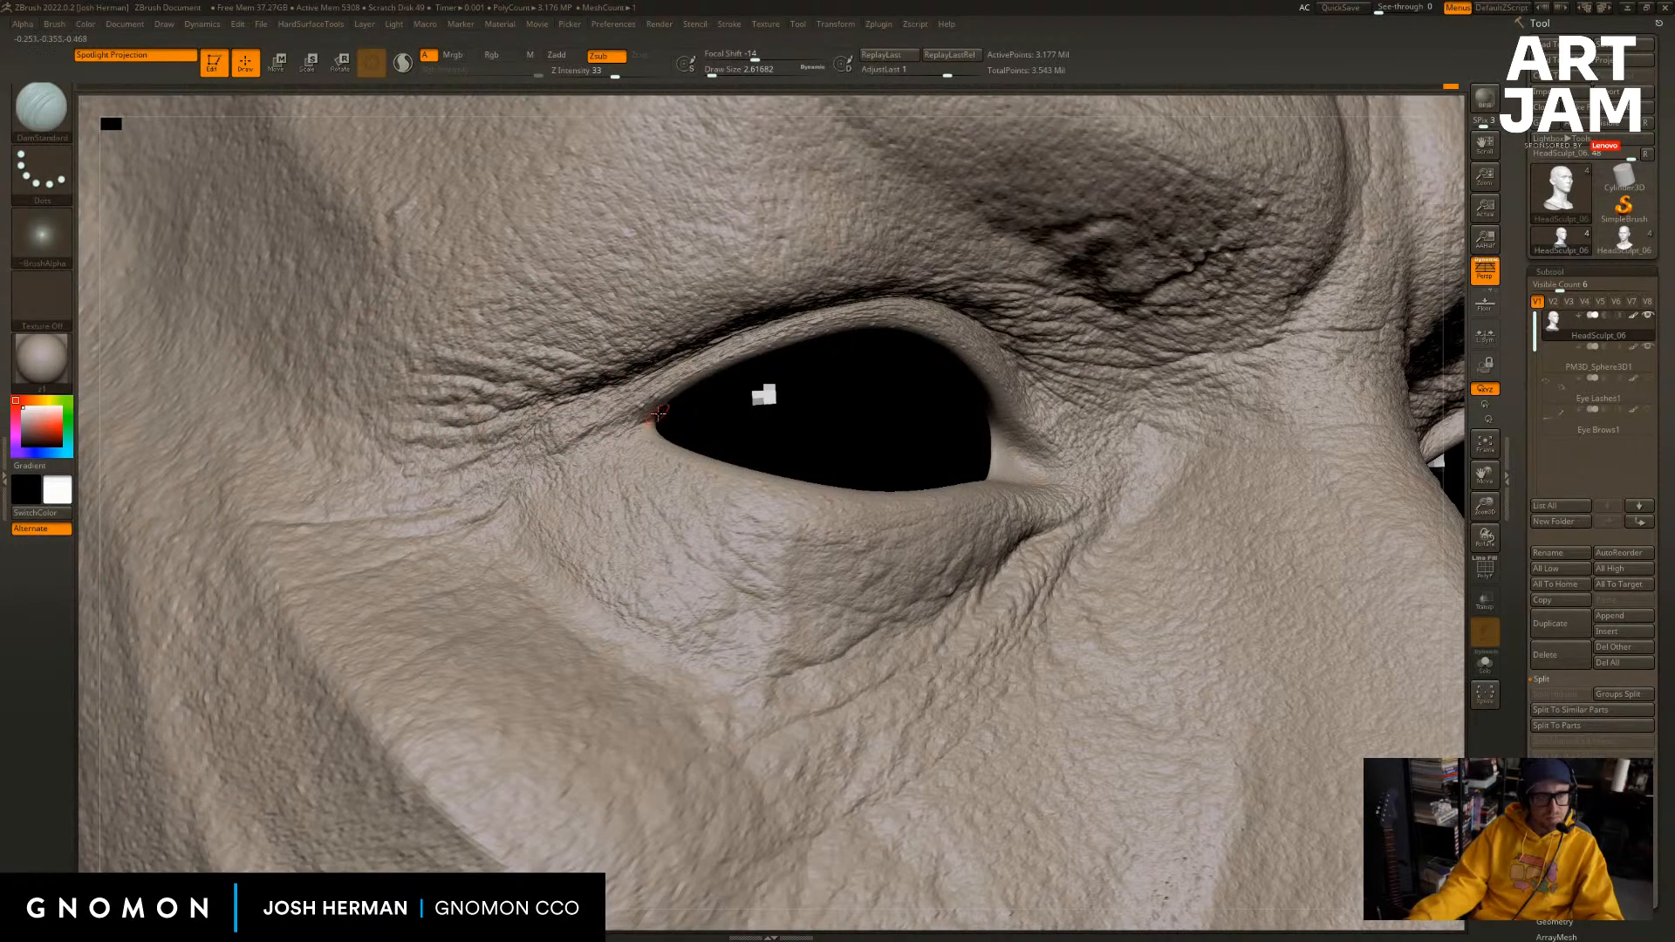
pyautogui.hotkey('ctrl', 'z')
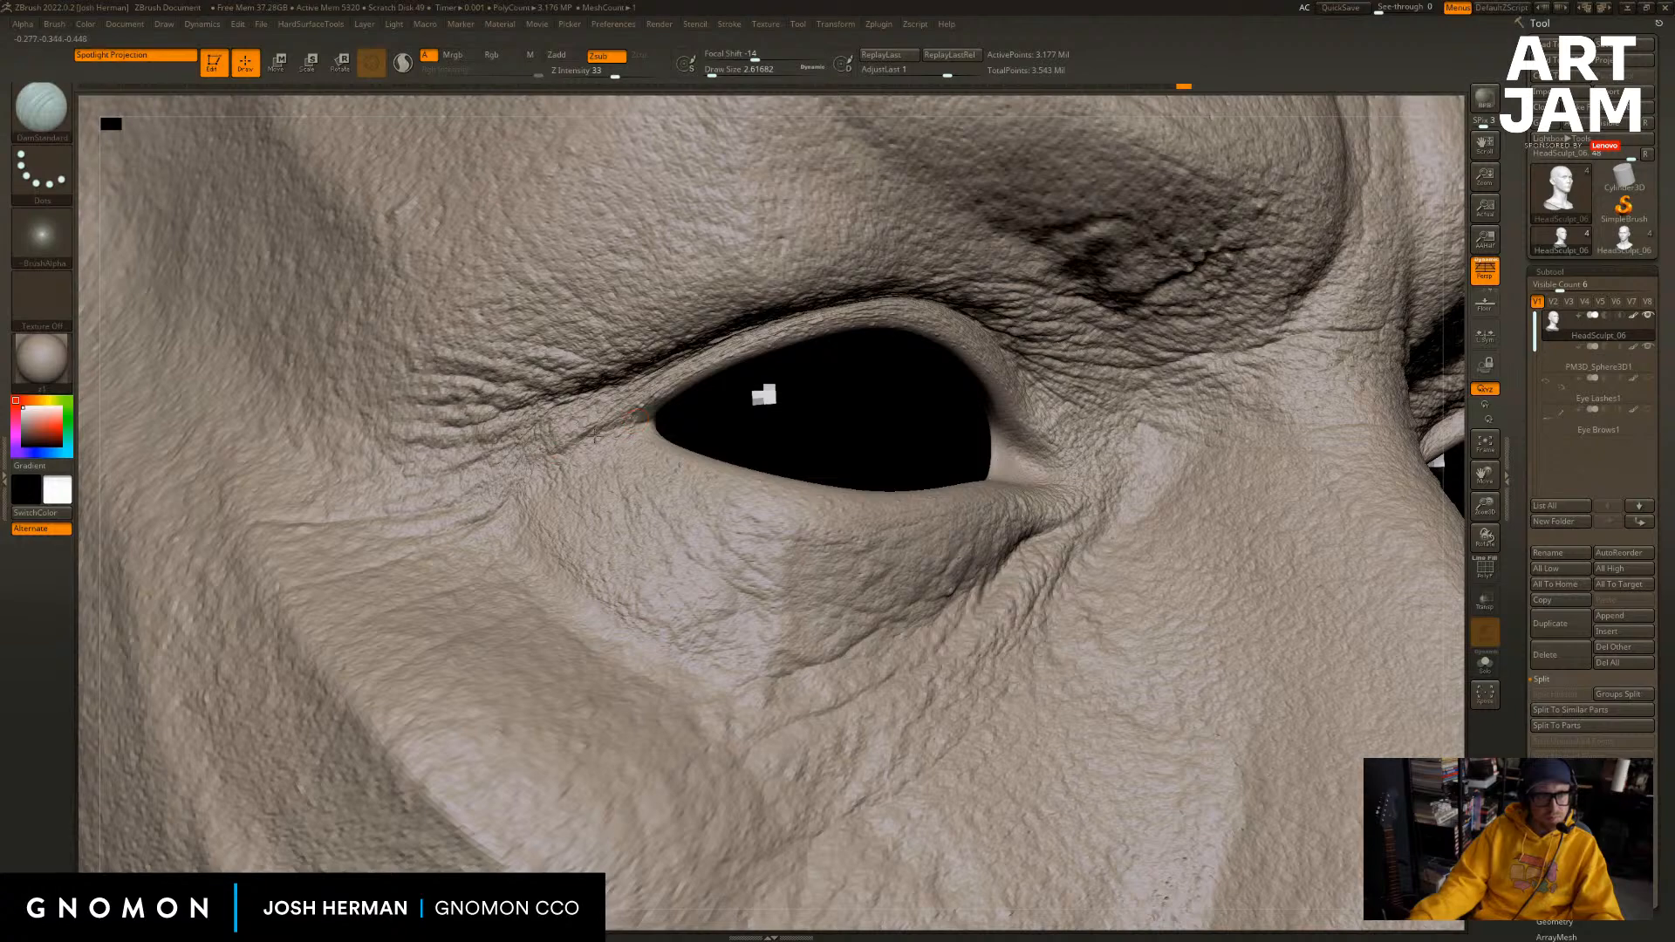
# Define the upper eyelid rim and the skin at its outer corner with the Standard brush at about 2.8 draw size.
pyautogui.press('b')
pyautogui.press('s')
pyautogui.press('t')
pyautogui.moveTo(647, 404); pyautogui.dragTo(792, 329)
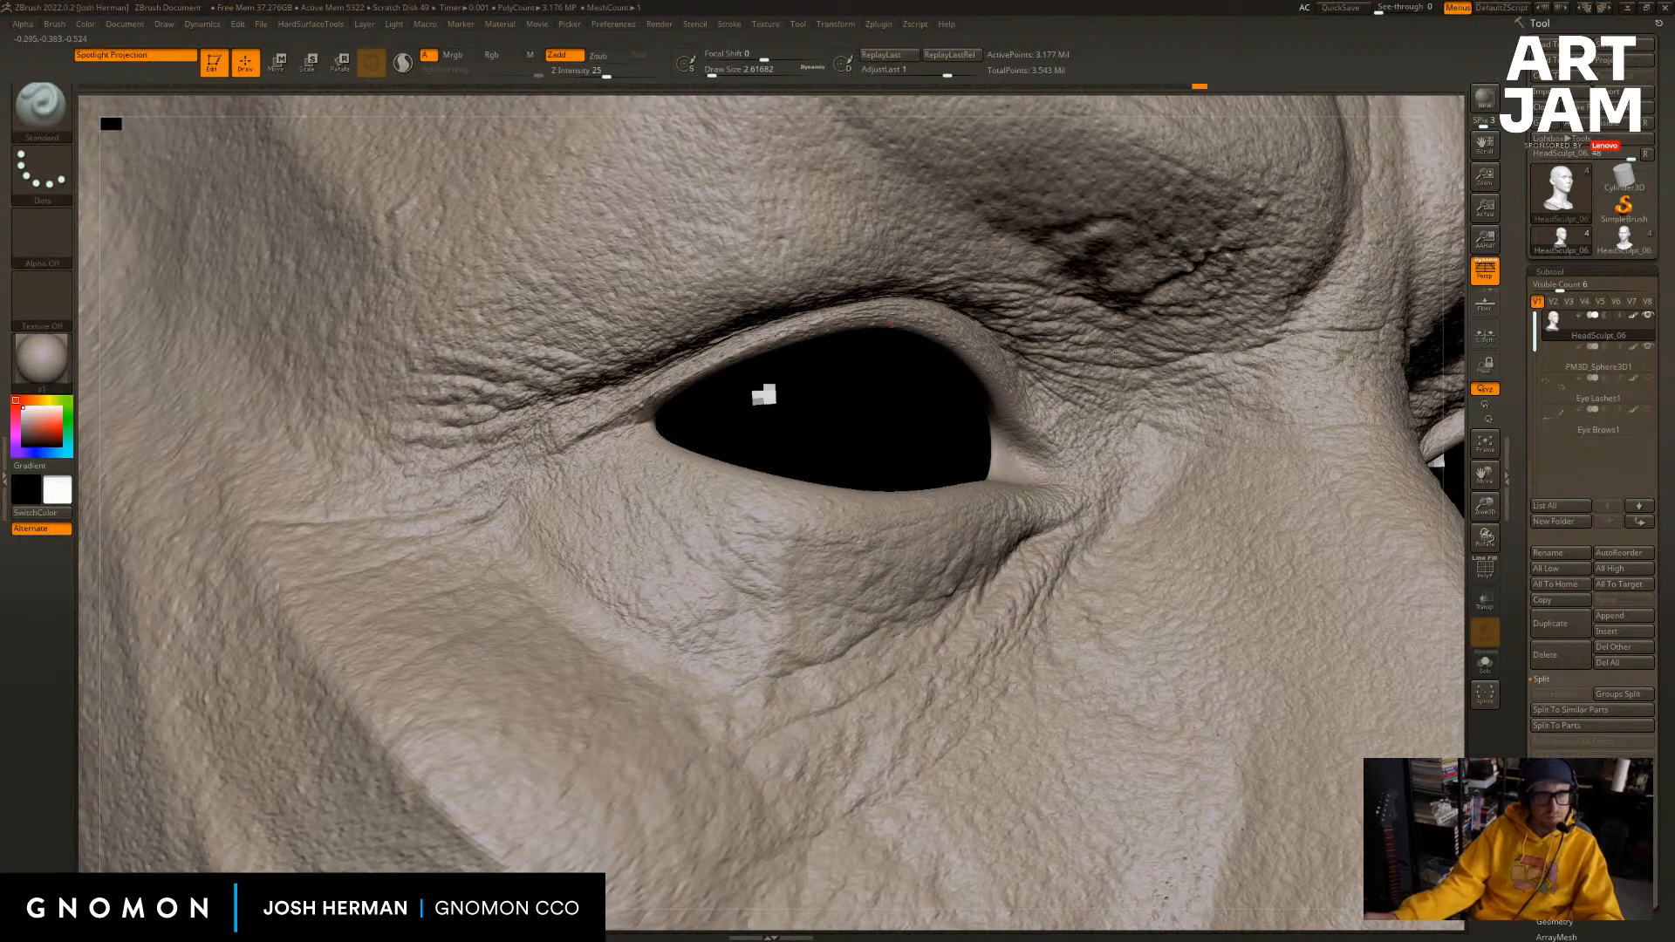
pyautogui.moveTo(1455, 439); pyautogui.dragTo(1558, 437)
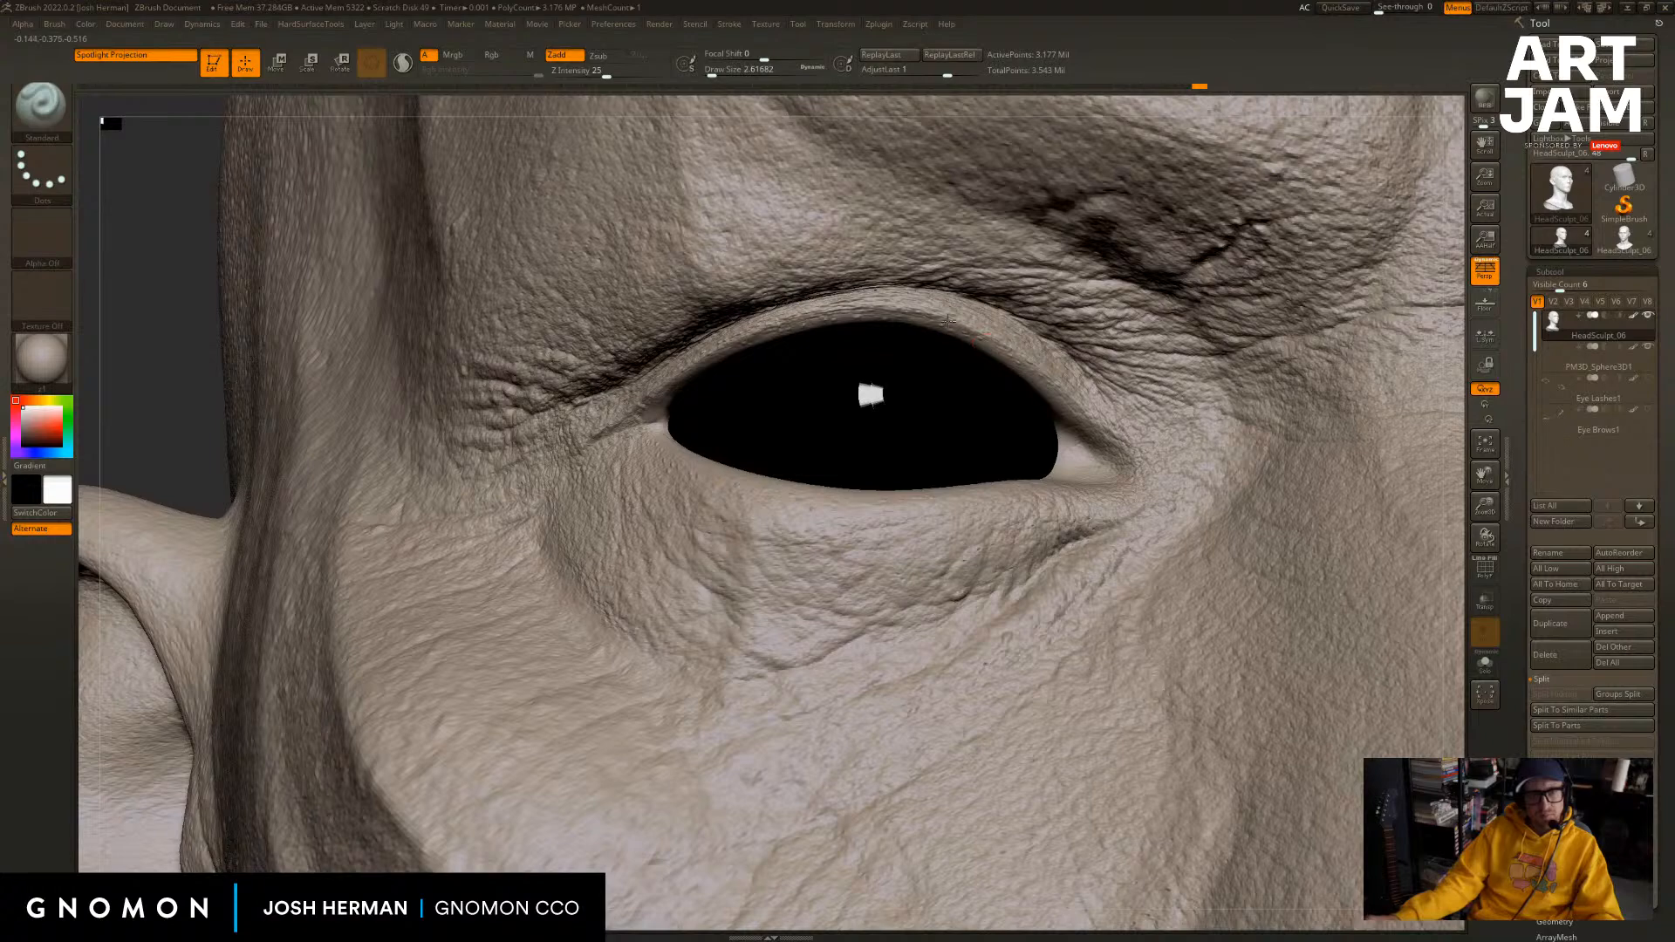
pyautogui.moveTo(948, 321)
pyautogui.mouseDown()
pyautogui.moveTo(790, 314)
pyautogui.moveTo(620, 421)
pyautogui.mouseUp()
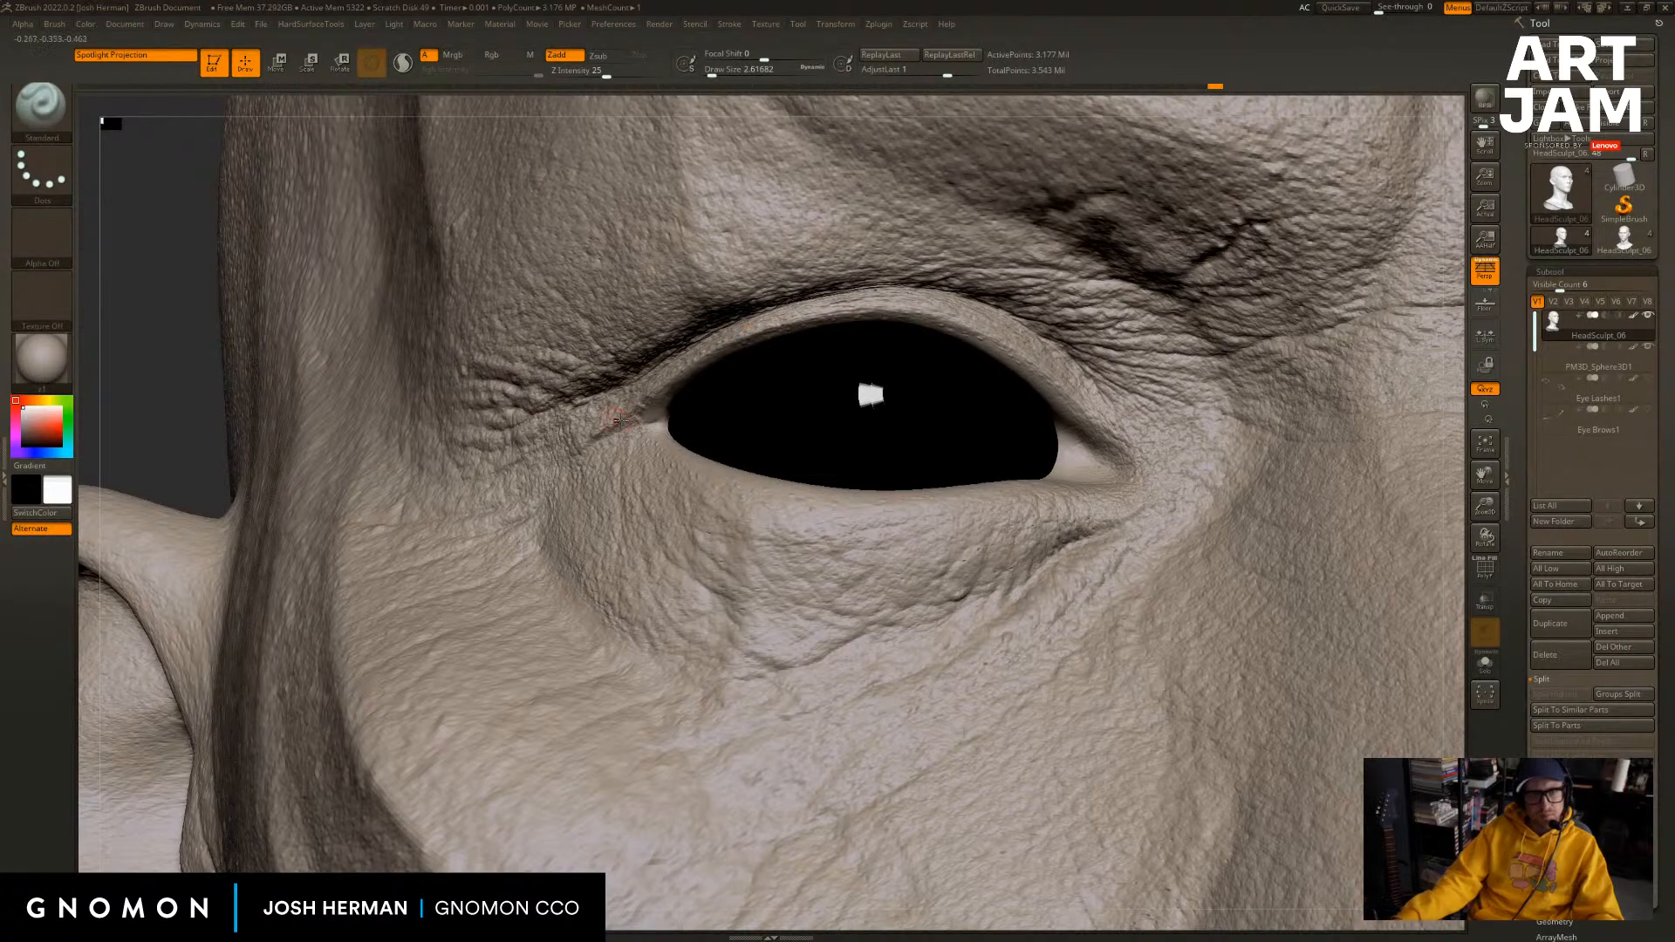
# Refine the outer part of the upper eyelid fold on the opposite eye with the Standard brush at about 2.8 draw size.
pyautogui.press('f')
pyautogui.keyDown('shift'); pyautogui.moveTo(1291, 330); pyautogui.dragTo(1245, 554); pyautogui.keyUp('shift')
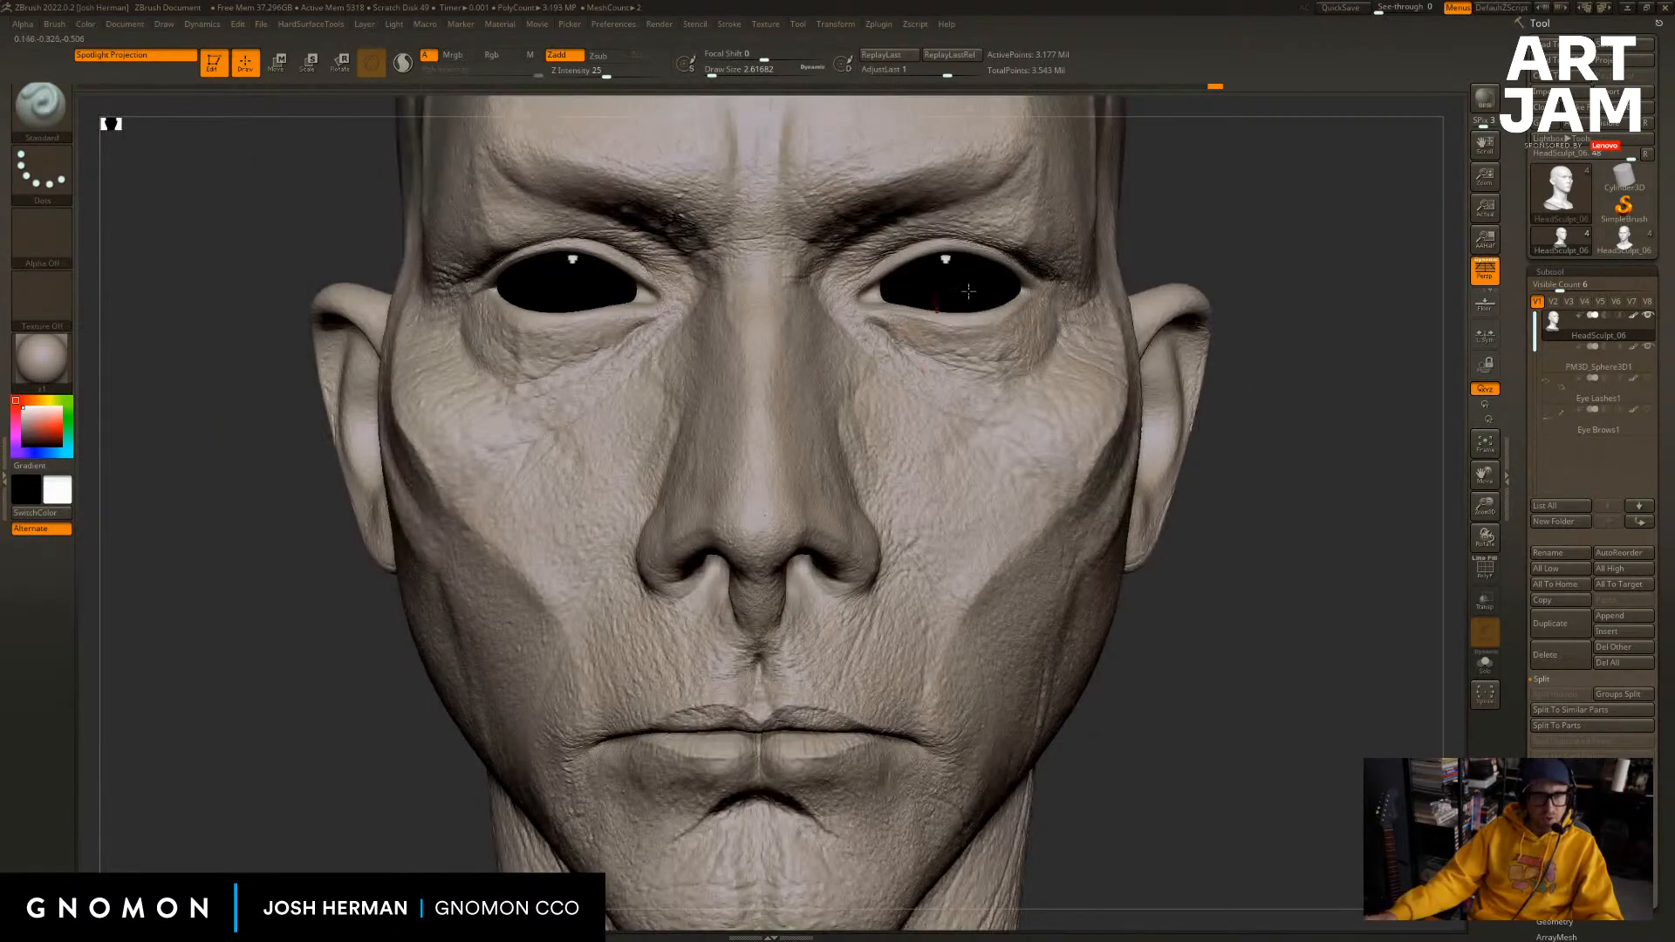
pyautogui.keyDown('alt'); pyautogui.moveTo(1141, 164); pyautogui.dragTo(1309, 234); pyautogui.keyUp('alt')
pyautogui.moveTo(610, 547); pyautogui.dragTo(733, 448)
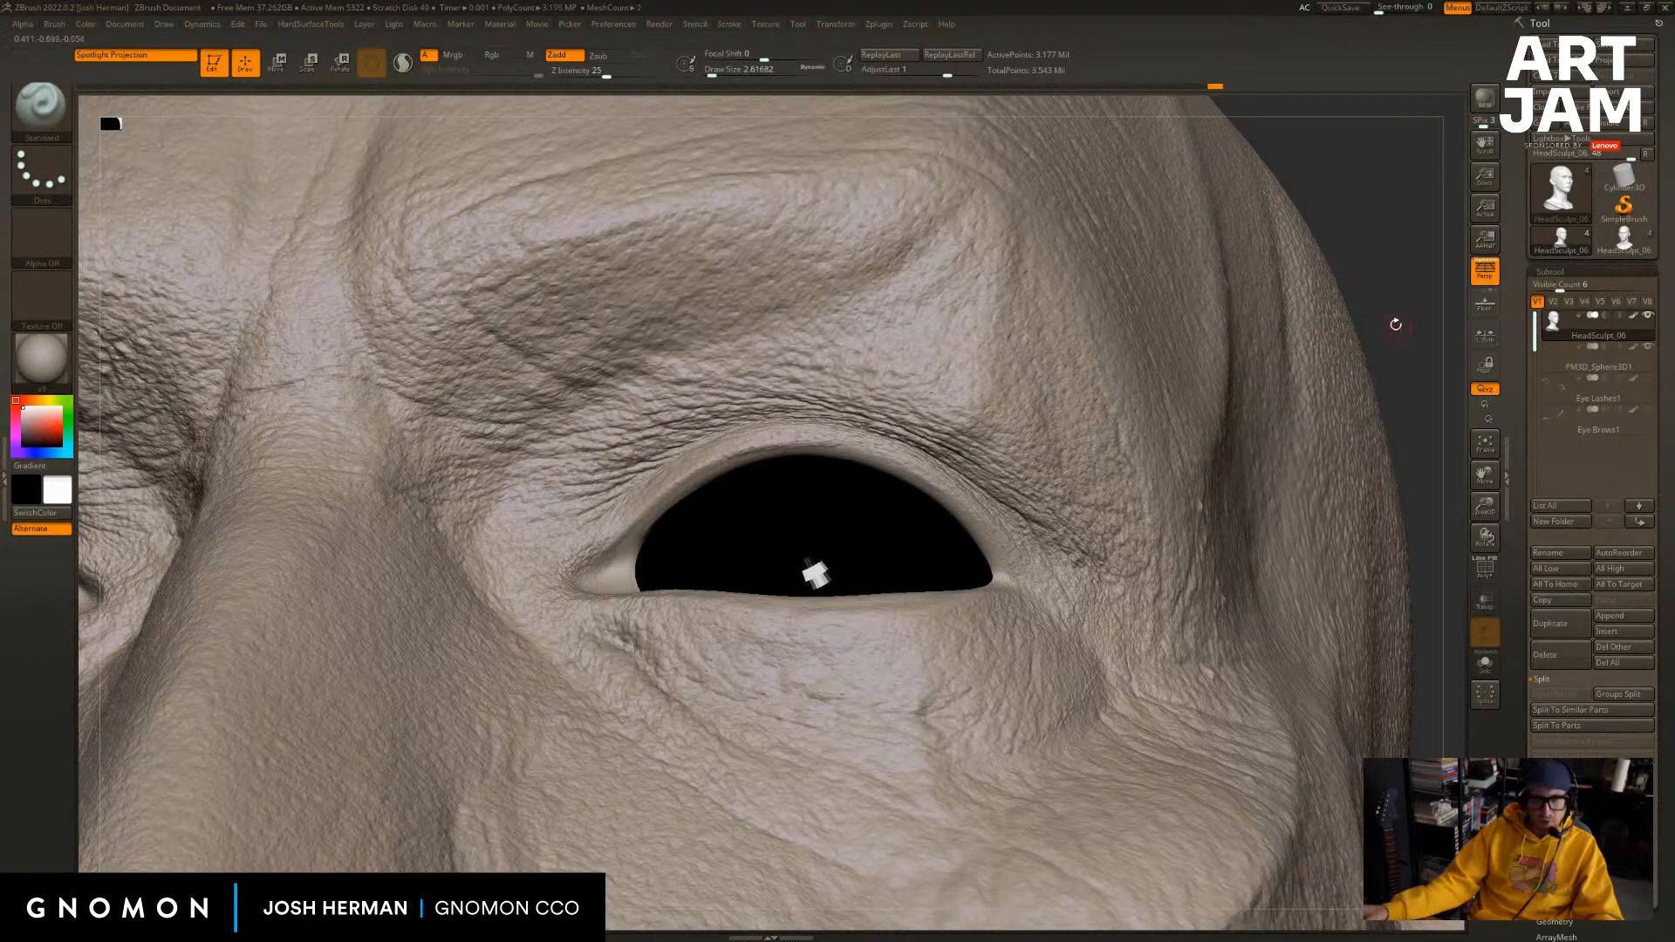
pyautogui.moveTo(1394, 319); pyautogui.dragTo(1352, 350)
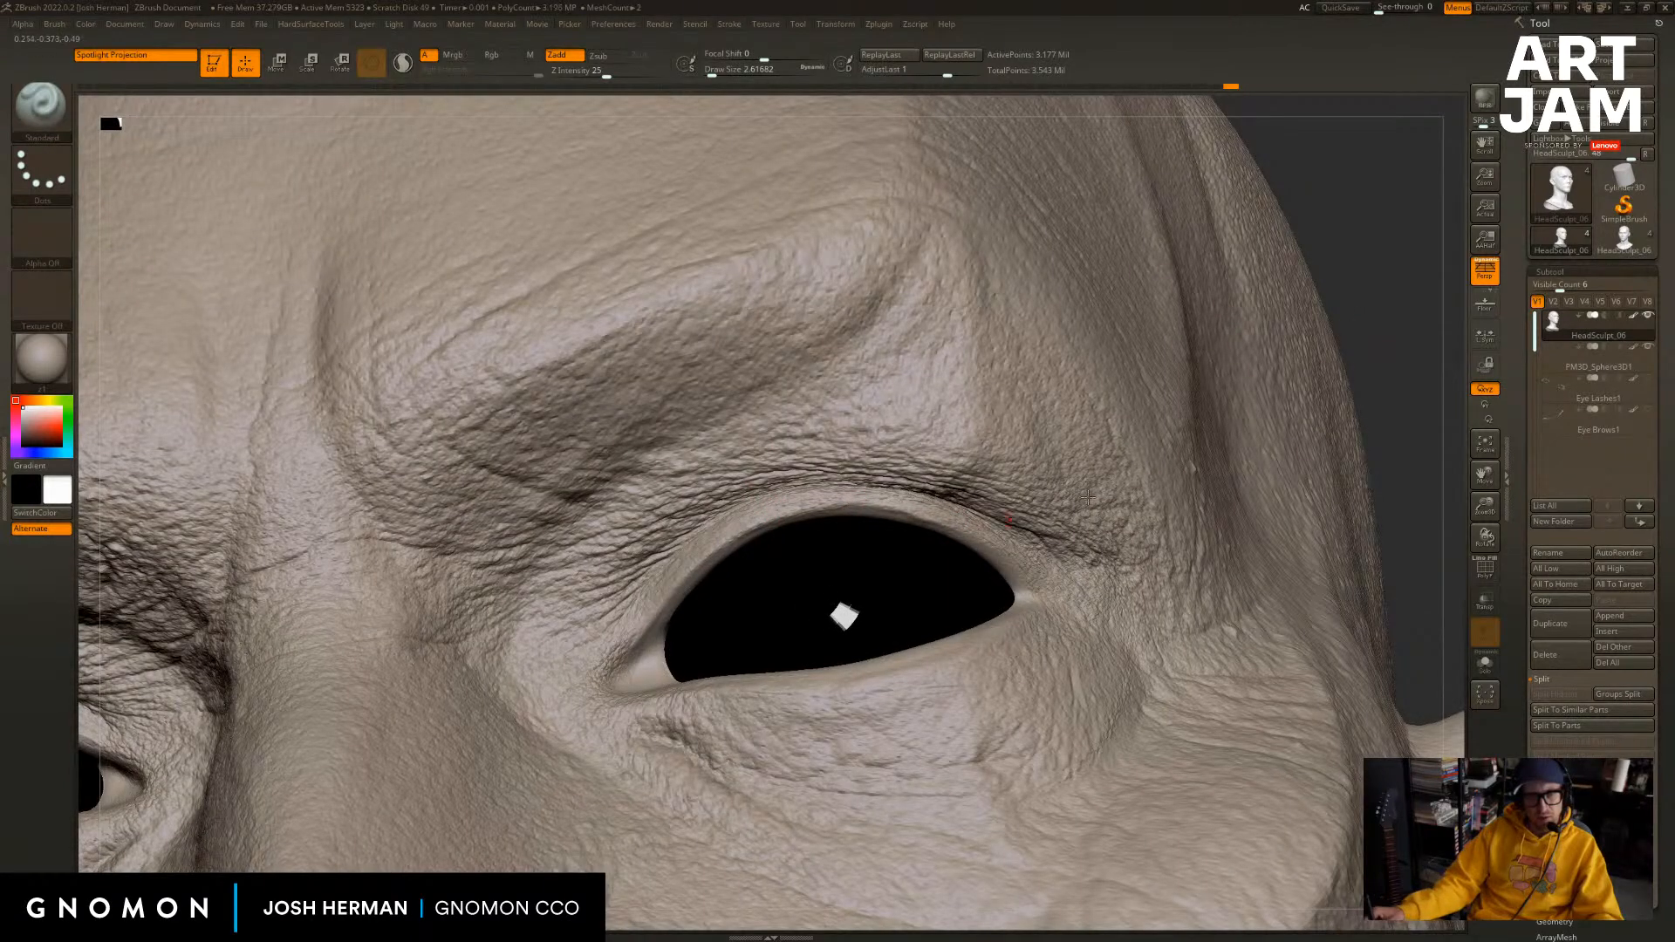
pyautogui.moveTo(1408, 476); pyautogui.dragTo(1387, 461)
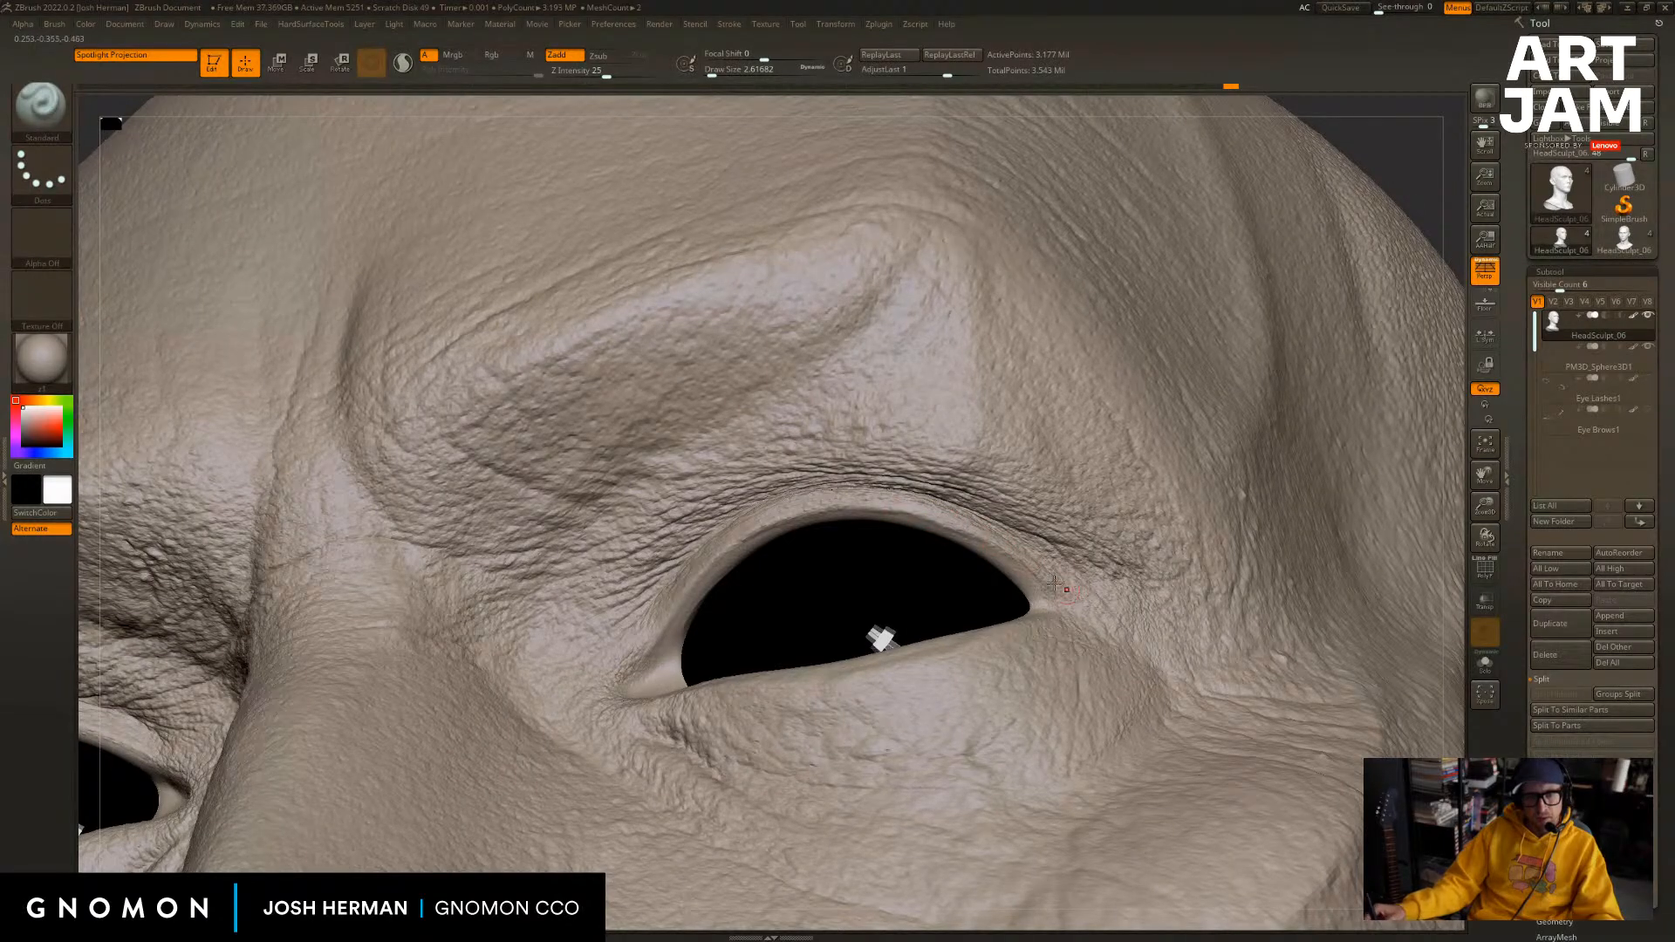
pyautogui.moveTo(1408, 194)
pyautogui.mouseDown()
pyautogui.moveTo(1316, 194)
pyautogui.moveTo(1331, 206)
pyautogui.moveTo(1308, 319)
pyautogui.mouseUp()
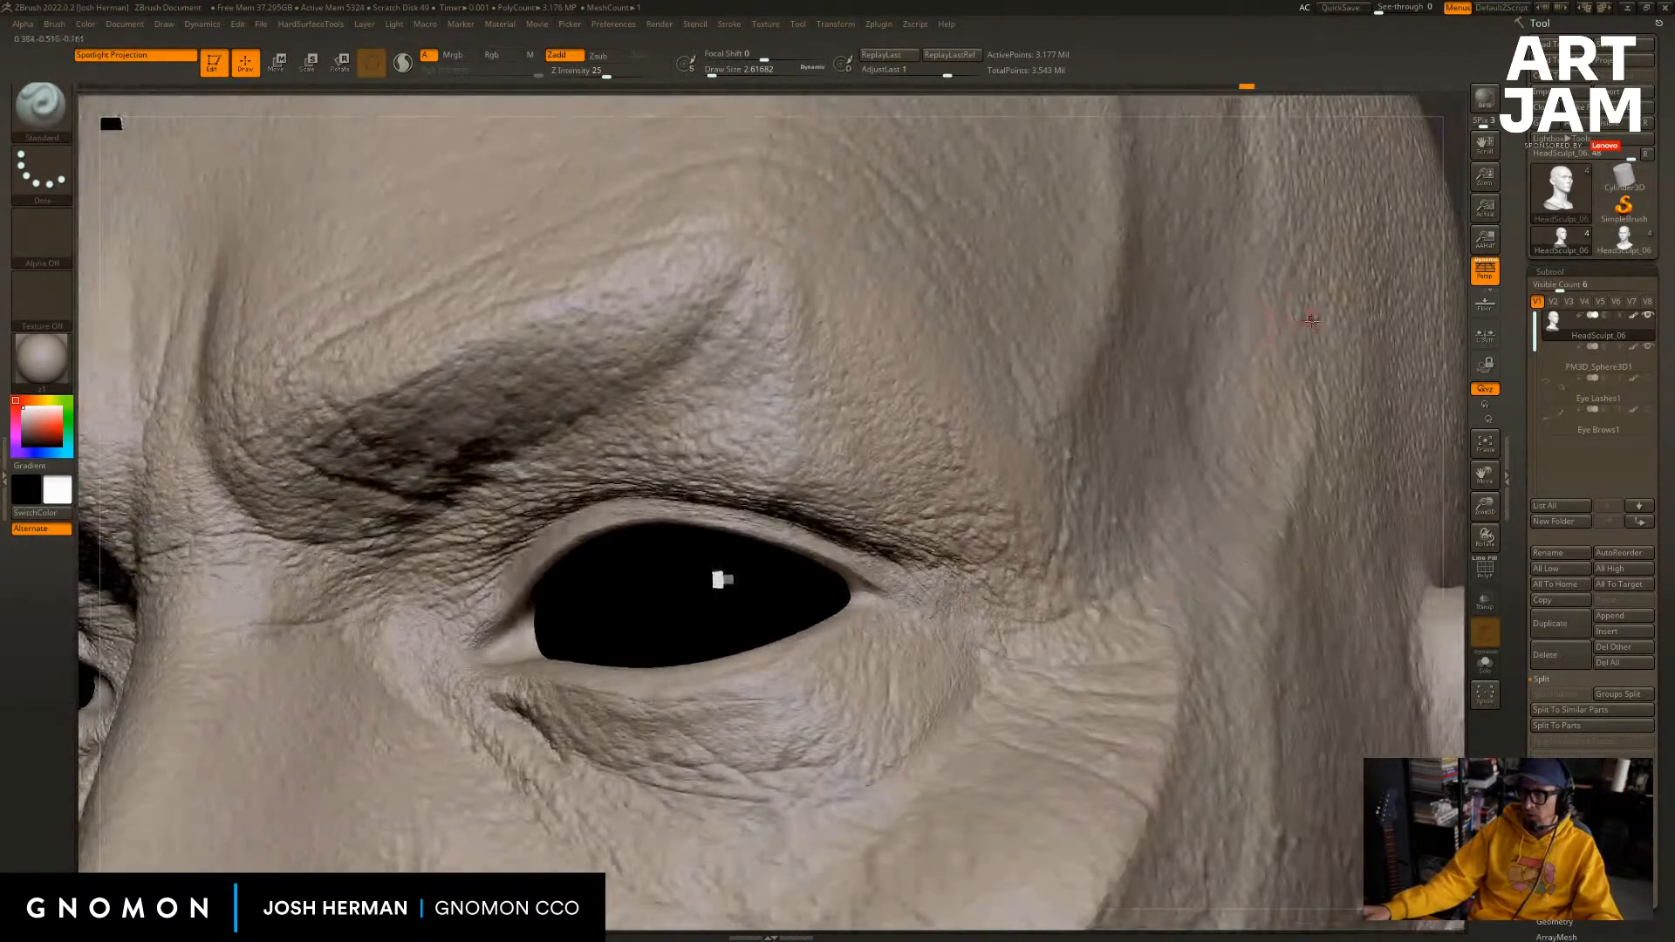
# Carve fine wrinkles around the outer corner of that eye with the Dam Standard brush at about 2.8 draw size.
pyautogui.press('b')
pyautogui.press('d')
pyautogui.press('s')
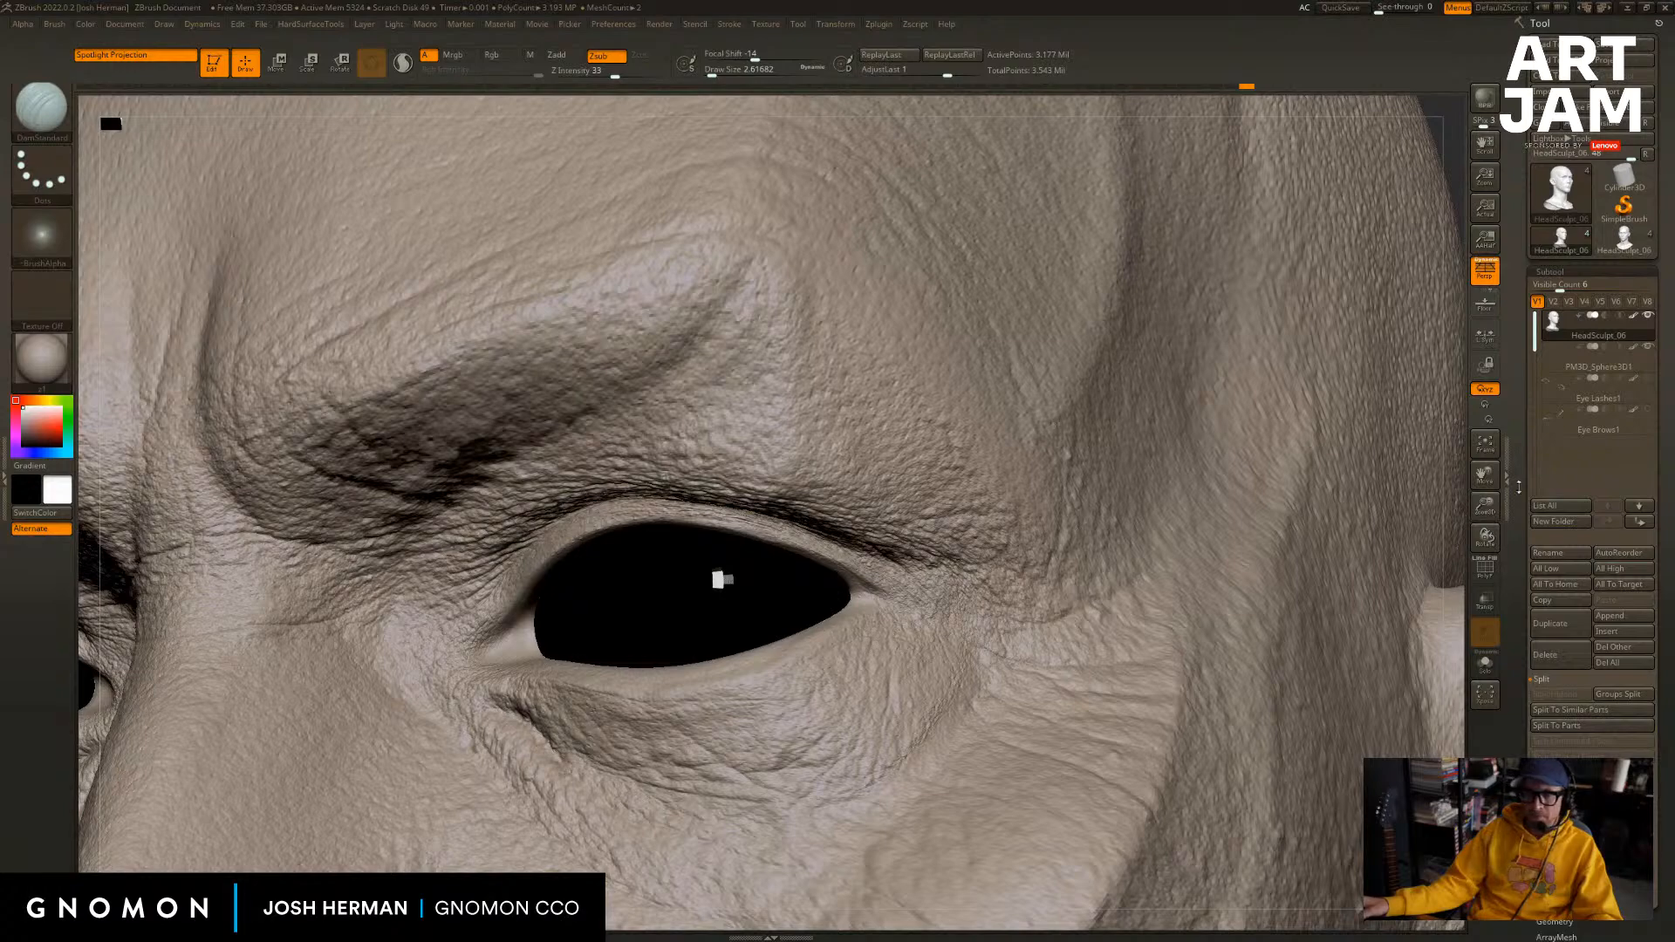
pyautogui.moveTo(1456, 495); pyautogui.dragTo(1379, 472)
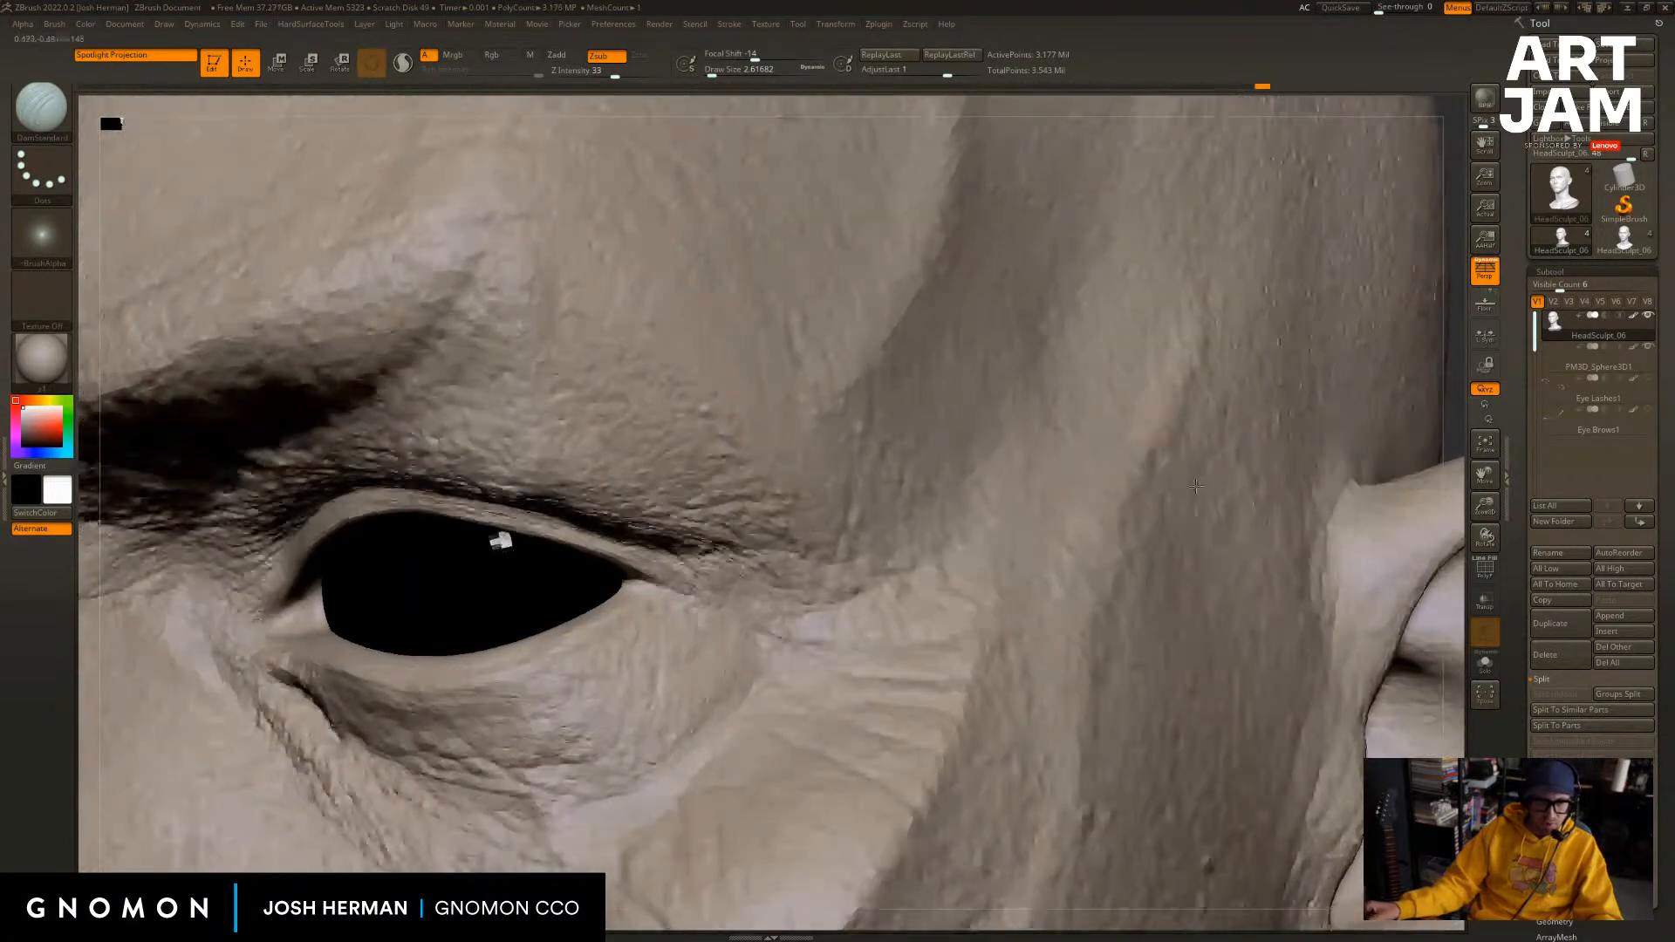
pyautogui.moveTo(1366, 442)
pyautogui.mouseDown()
pyautogui.moveTo(1395, 383)
pyautogui.moveTo(1311, 429)
pyautogui.moveTo(1413, 462)
pyautogui.moveTo(1422, 393)
pyautogui.mouseUp()
# Build up the skin folds running from the outer eye corner with the Standard brush at about 2.8 draw size.
pyautogui.press('b')
pyautogui.press('s')
pyautogui.press('t')
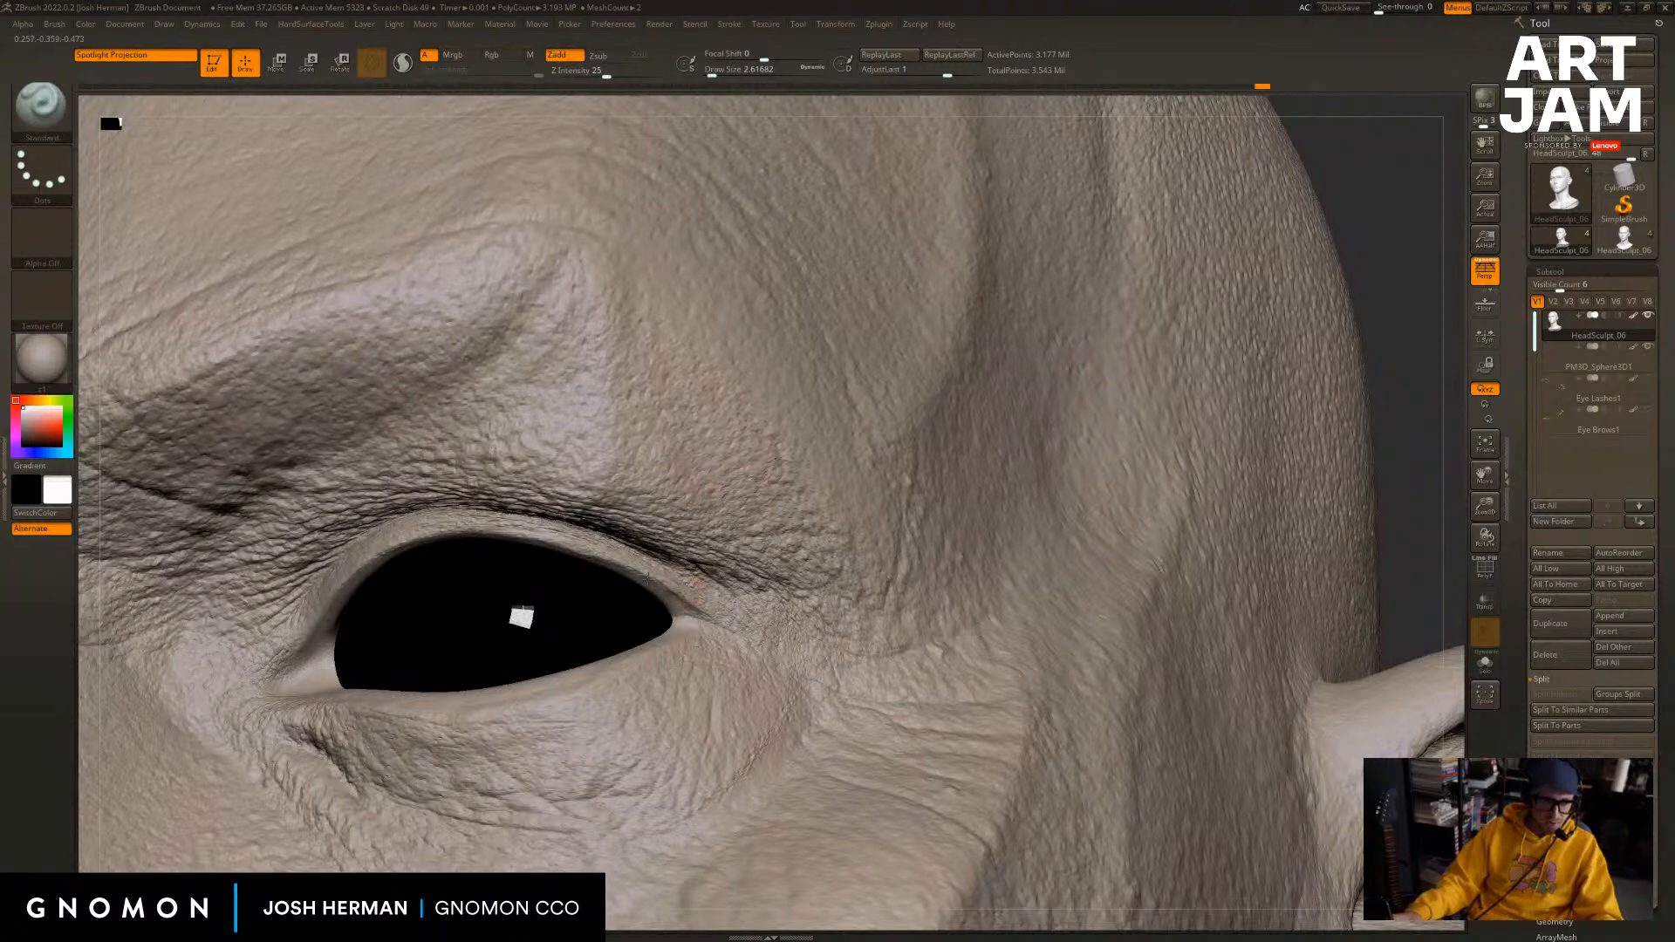
pyautogui.moveTo(647, 581); pyautogui.dragTo(630, 572)
pyautogui.hotkey('ctrl', 'z')
pyautogui.press(']')
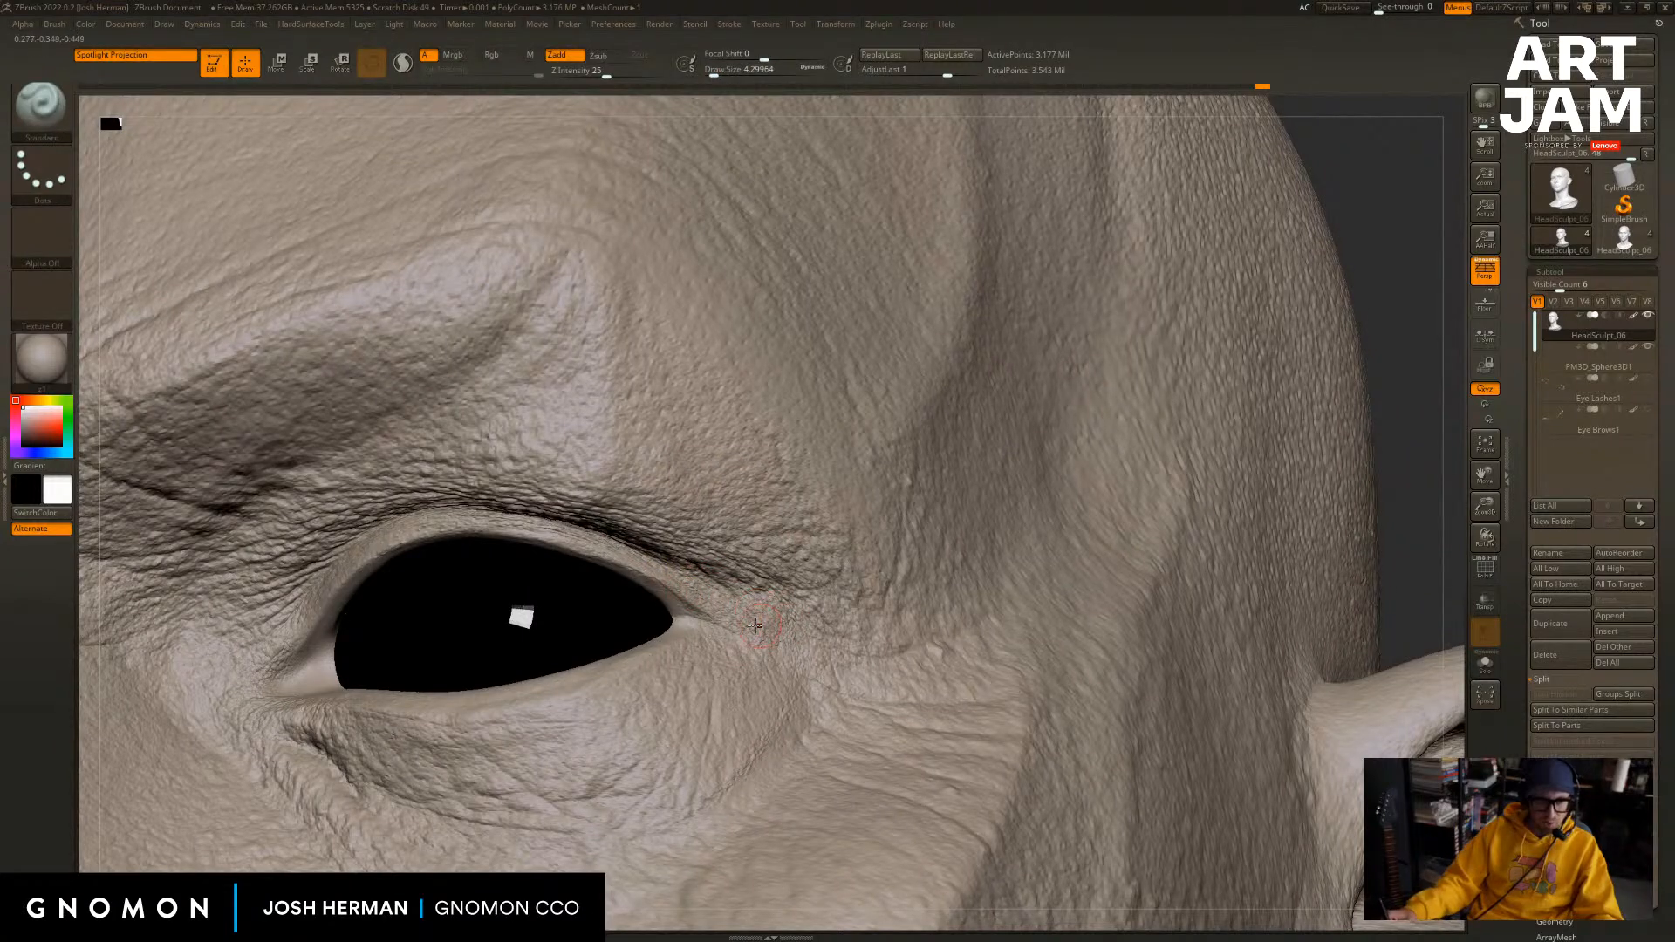
pyautogui.press('[')
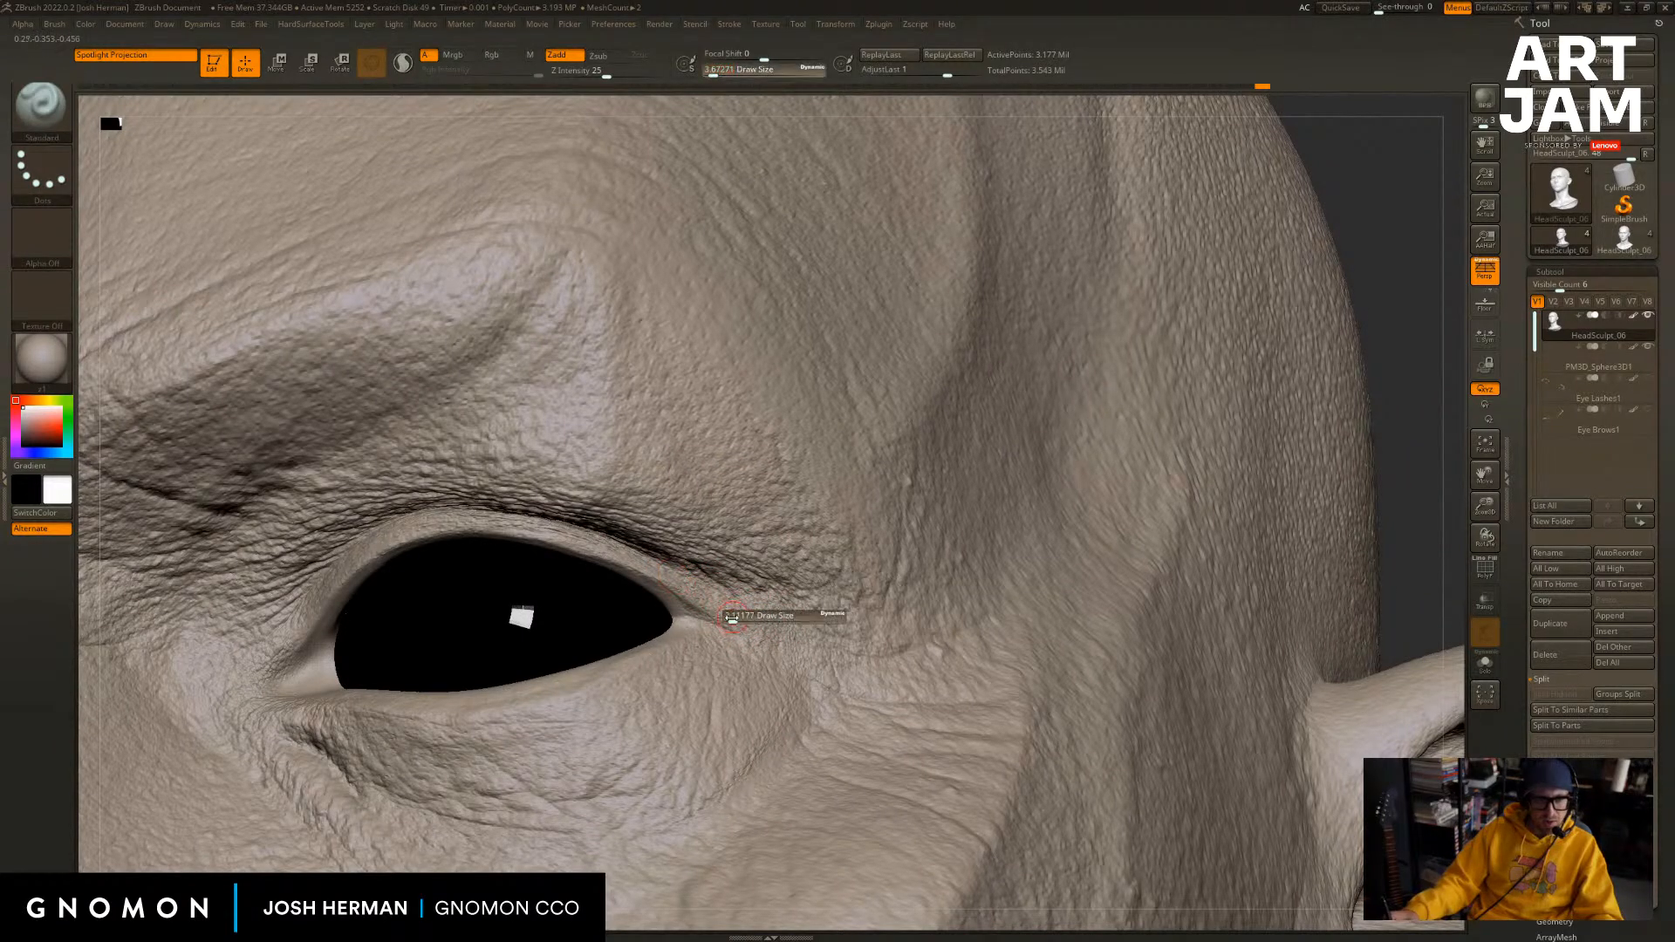
pyautogui.moveTo(708, 606); pyautogui.dragTo(772, 644)
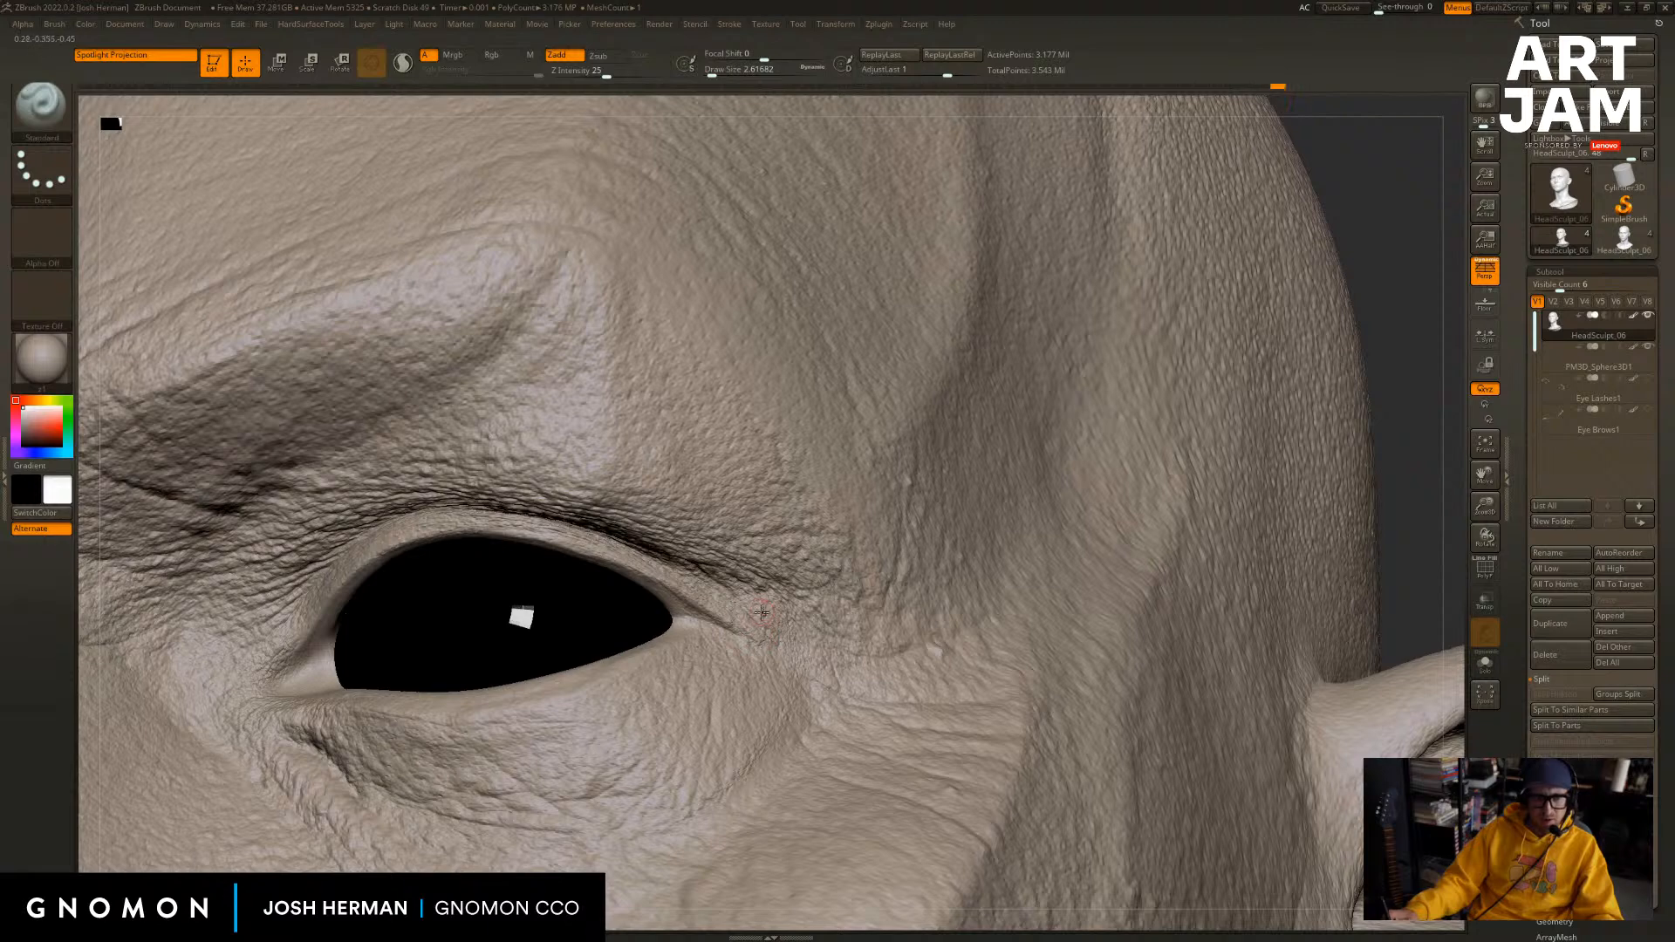
pyautogui.moveTo(1407, 516); pyautogui.dragTo(1134, 539)
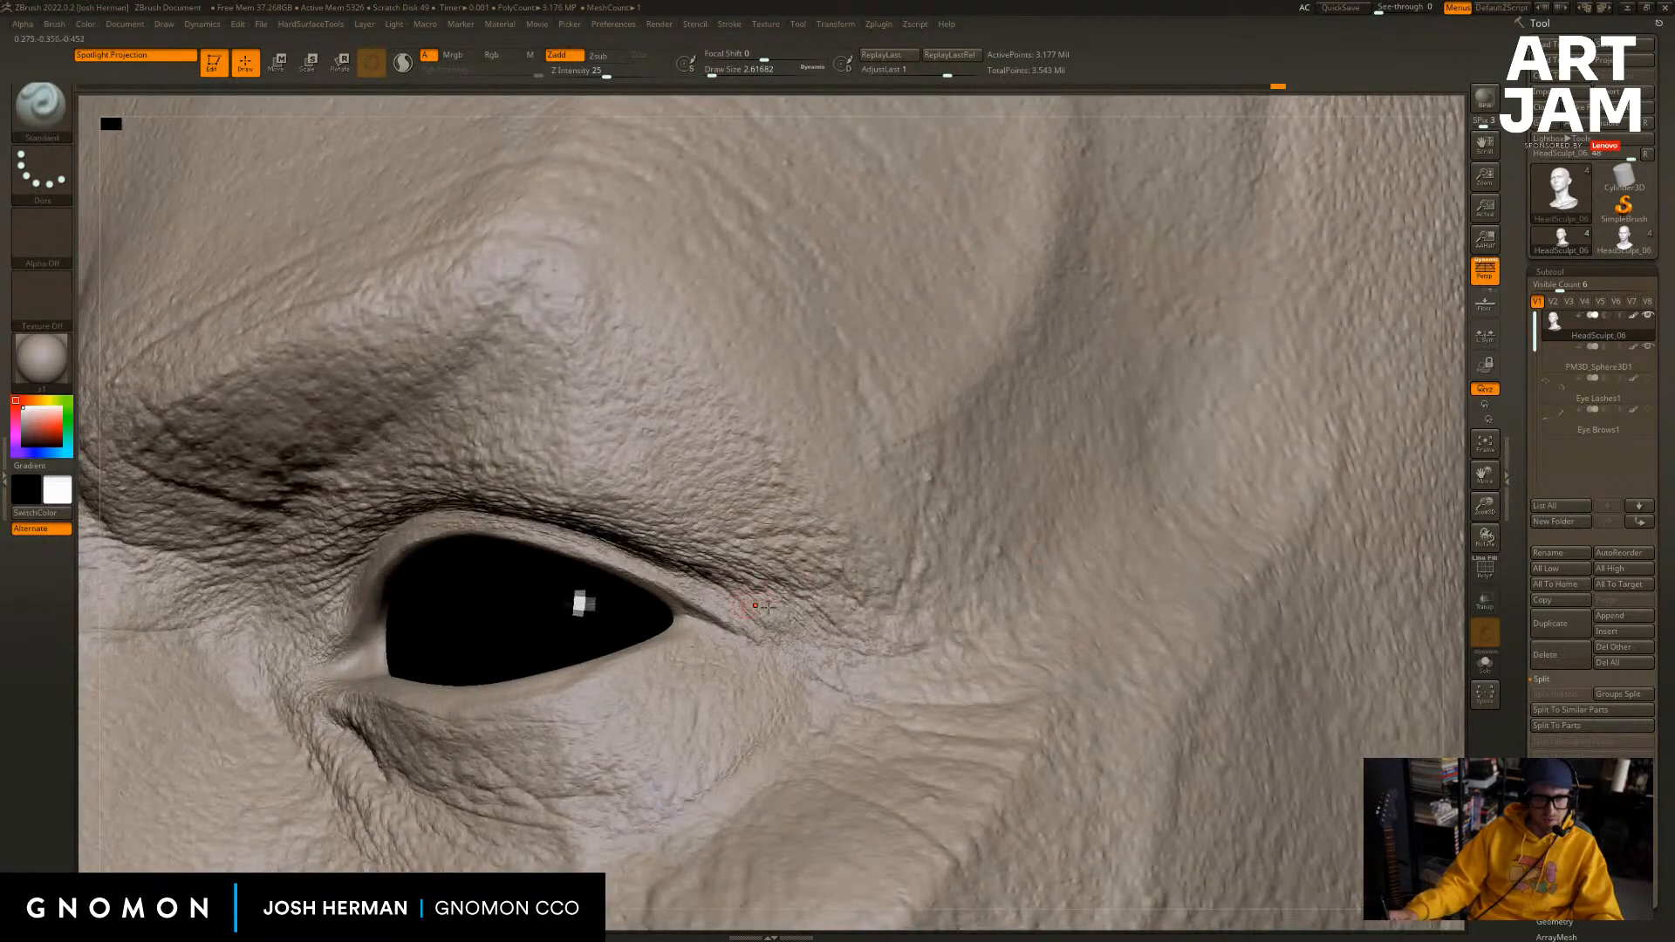
pyautogui.moveTo(733, 588)
pyautogui.mouseDown()
pyautogui.moveTo(839, 593)
pyautogui.moveTo(823, 600)
pyautogui.moveTo(848, 597)
pyautogui.moveTo(860, 643)
pyautogui.mouseUp()
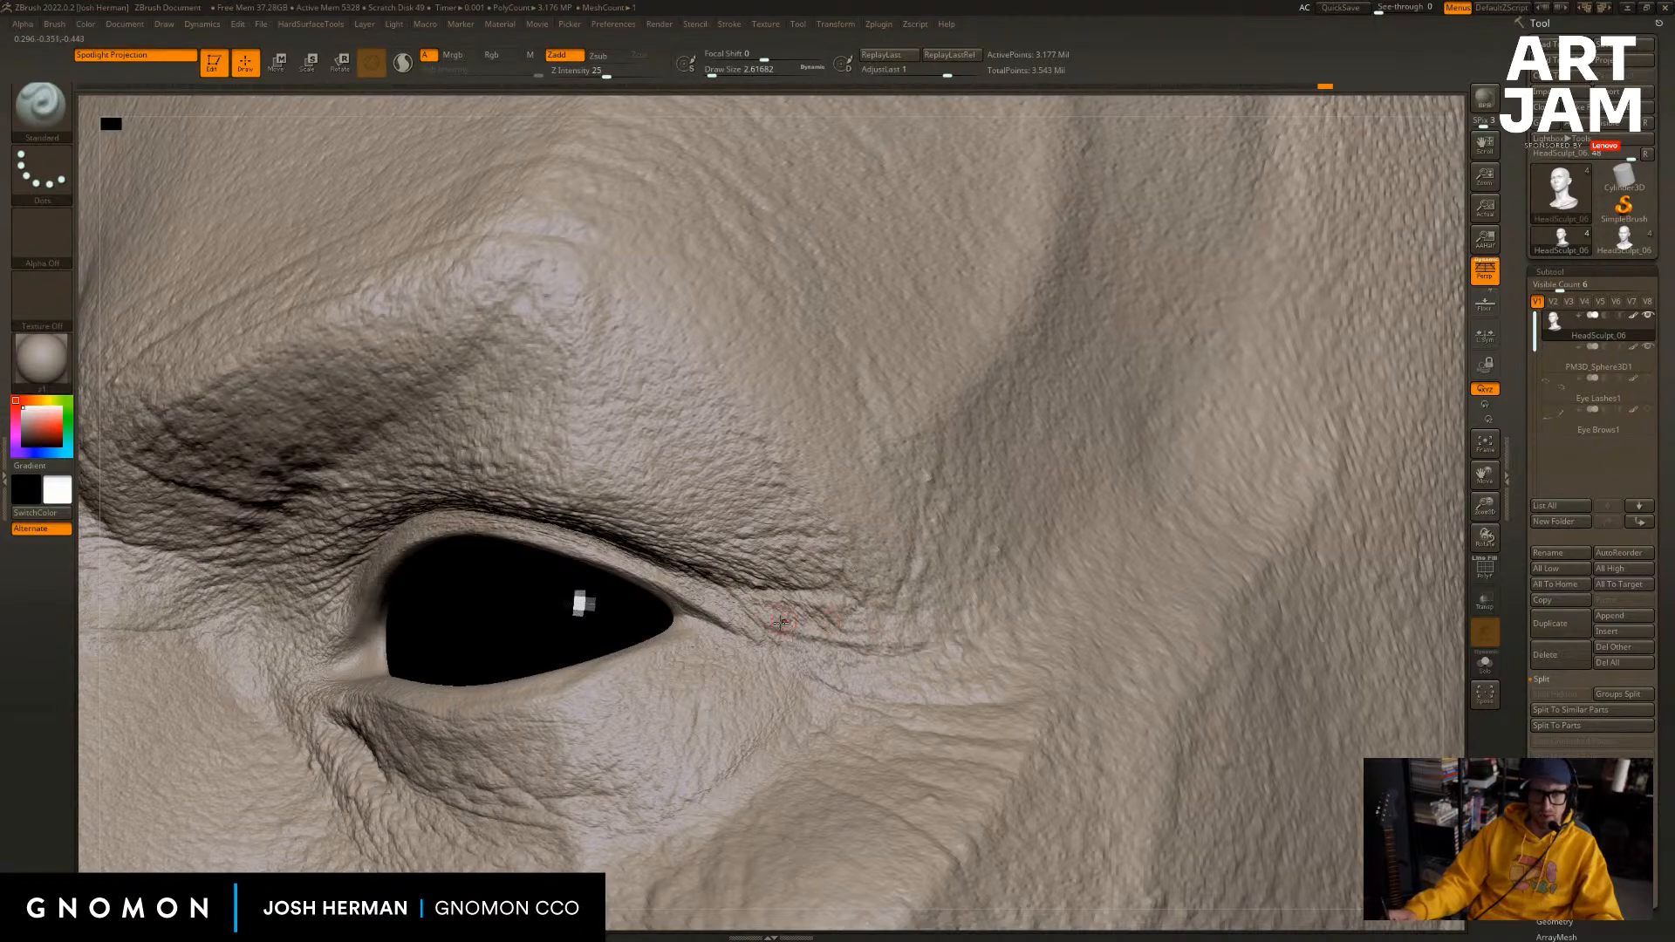
# Carve fine creases at the outer eye corner with the Dam Standard brush at about 2.2 draw size.
pyautogui.press('b')
pyautogui.press('d')
pyautogui.press('s')
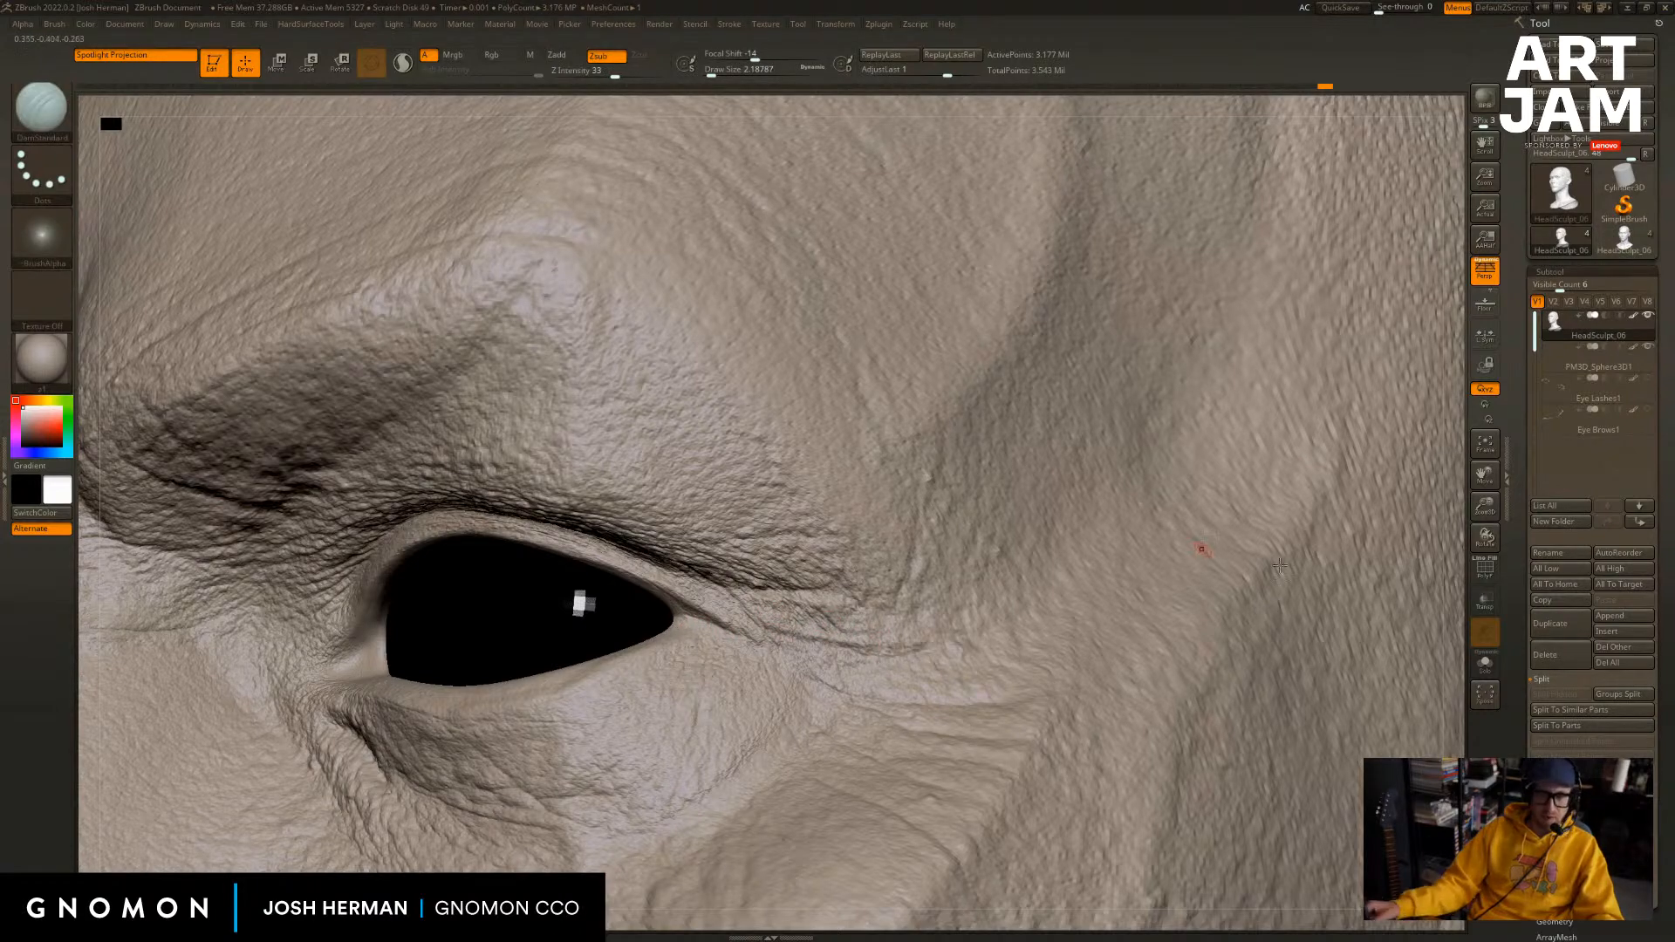
pyautogui.moveTo(1453, 611); pyautogui.dragTo(1514, 625)
pyautogui.moveTo(1396, 403); pyautogui.dragTo(1375, 394)
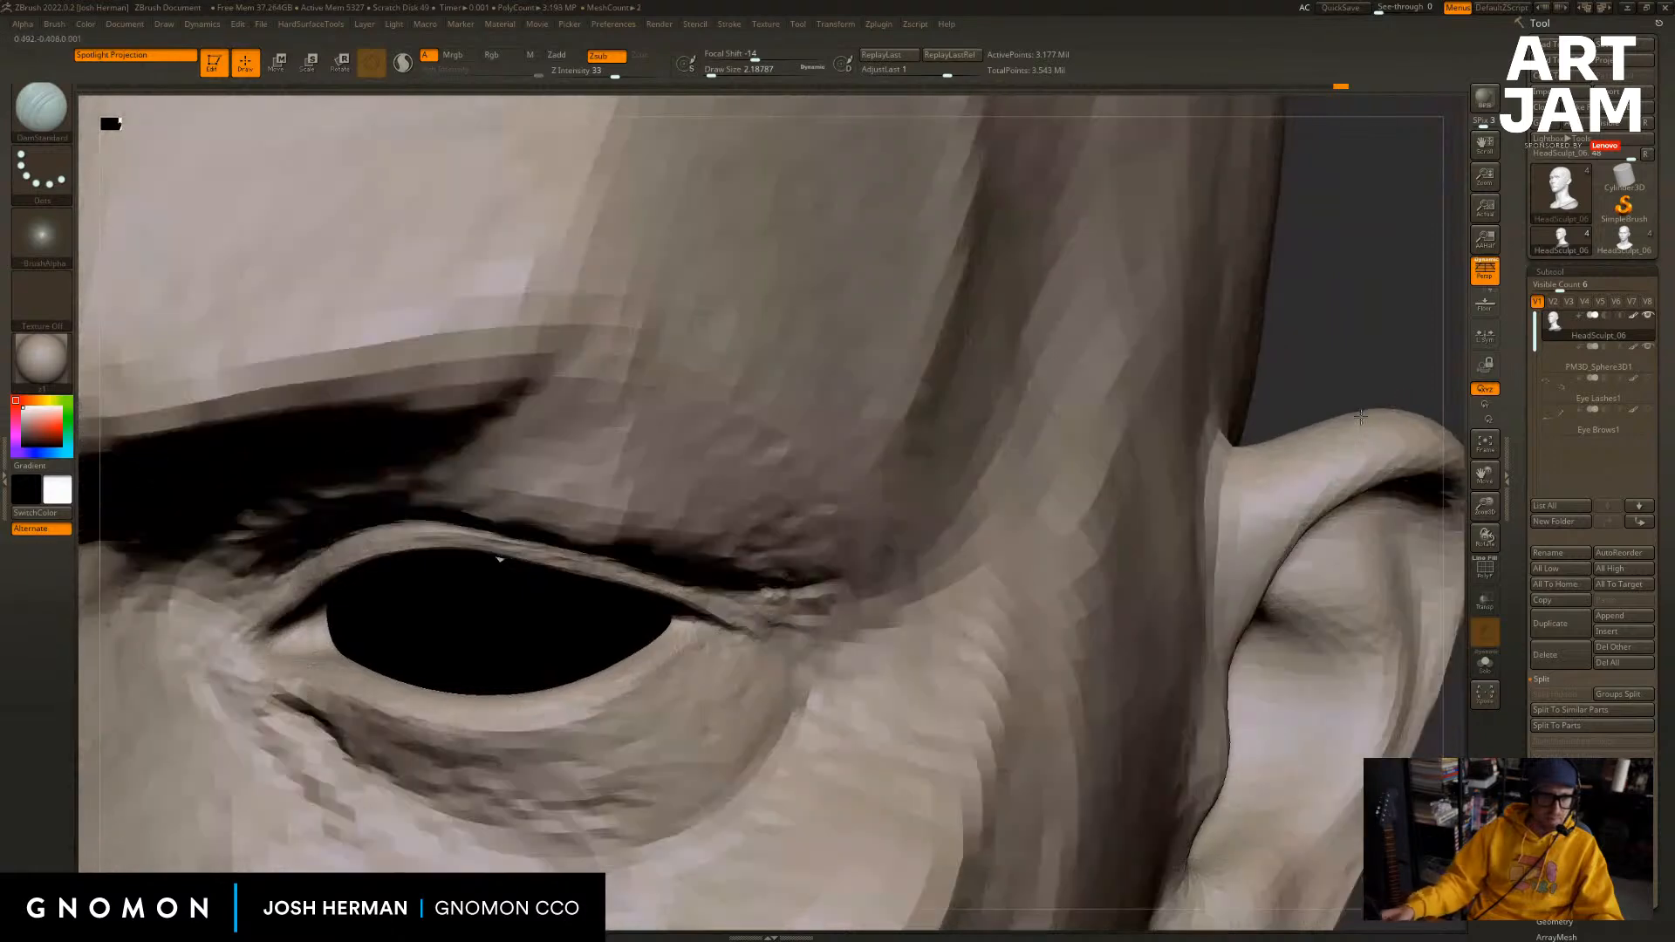
# Refine the wrinkles beside and below the outer eye corner with the Standard brush at about 2.2 draw size.
pyautogui.press('b')
pyautogui.press('s')
pyautogui.press('t')
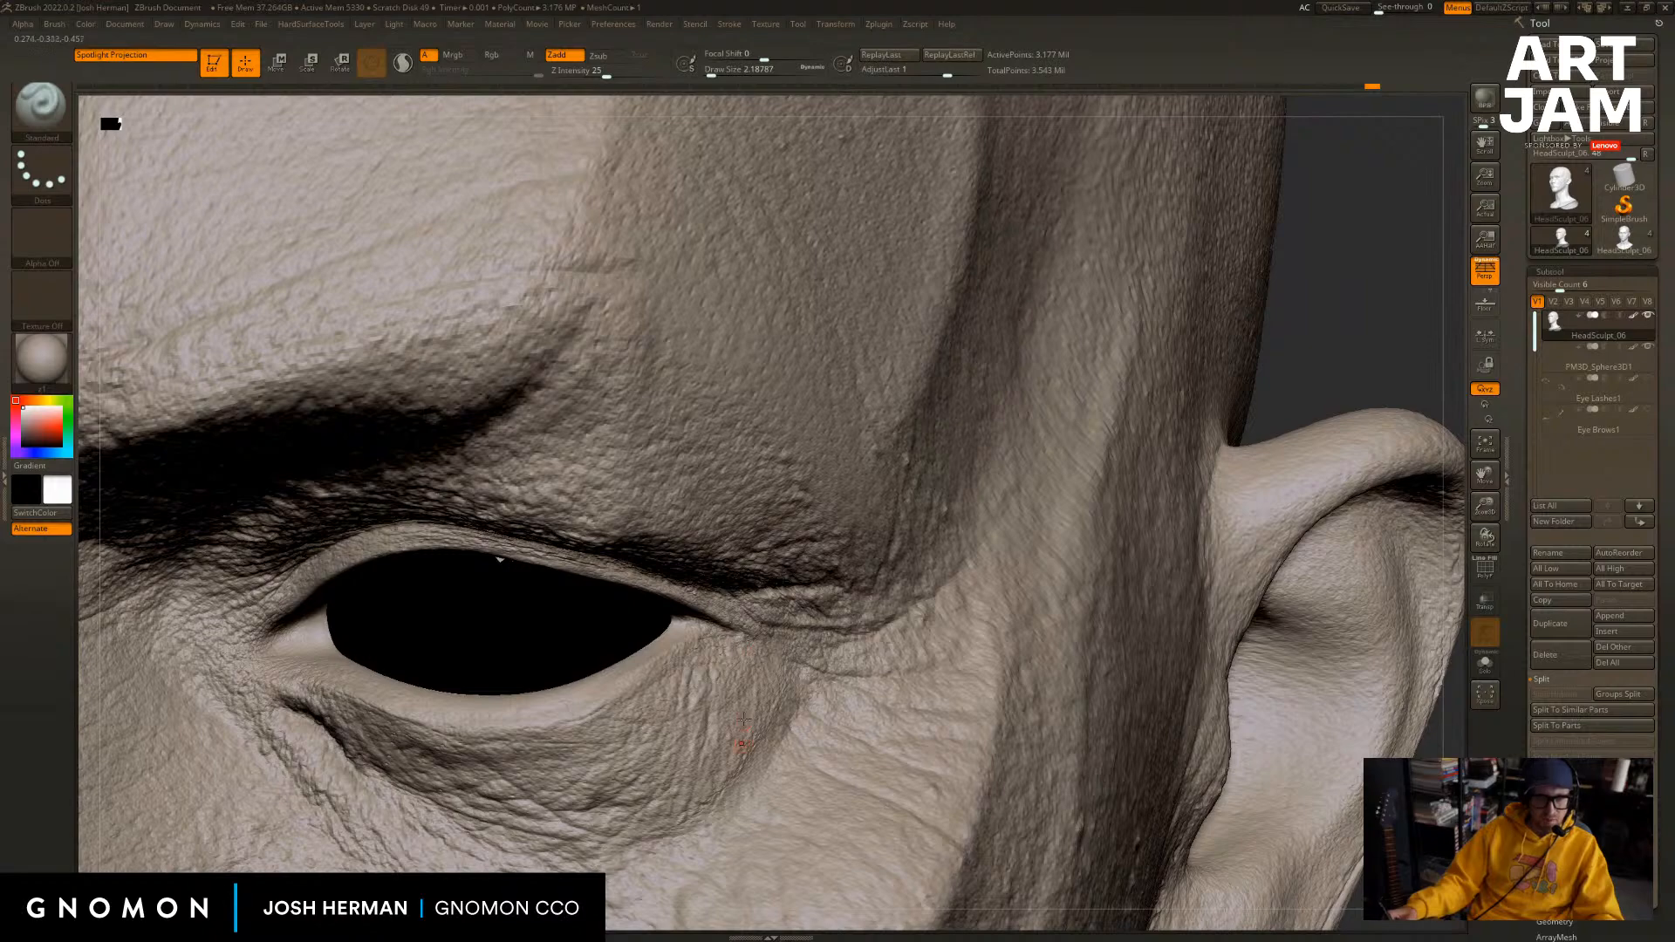
pyautogui.keyDown('alt'); pyautogui.moveTo(1272, 440); pyautogui.dragTo(1511, 294); pyautogui.keyUp('alt')
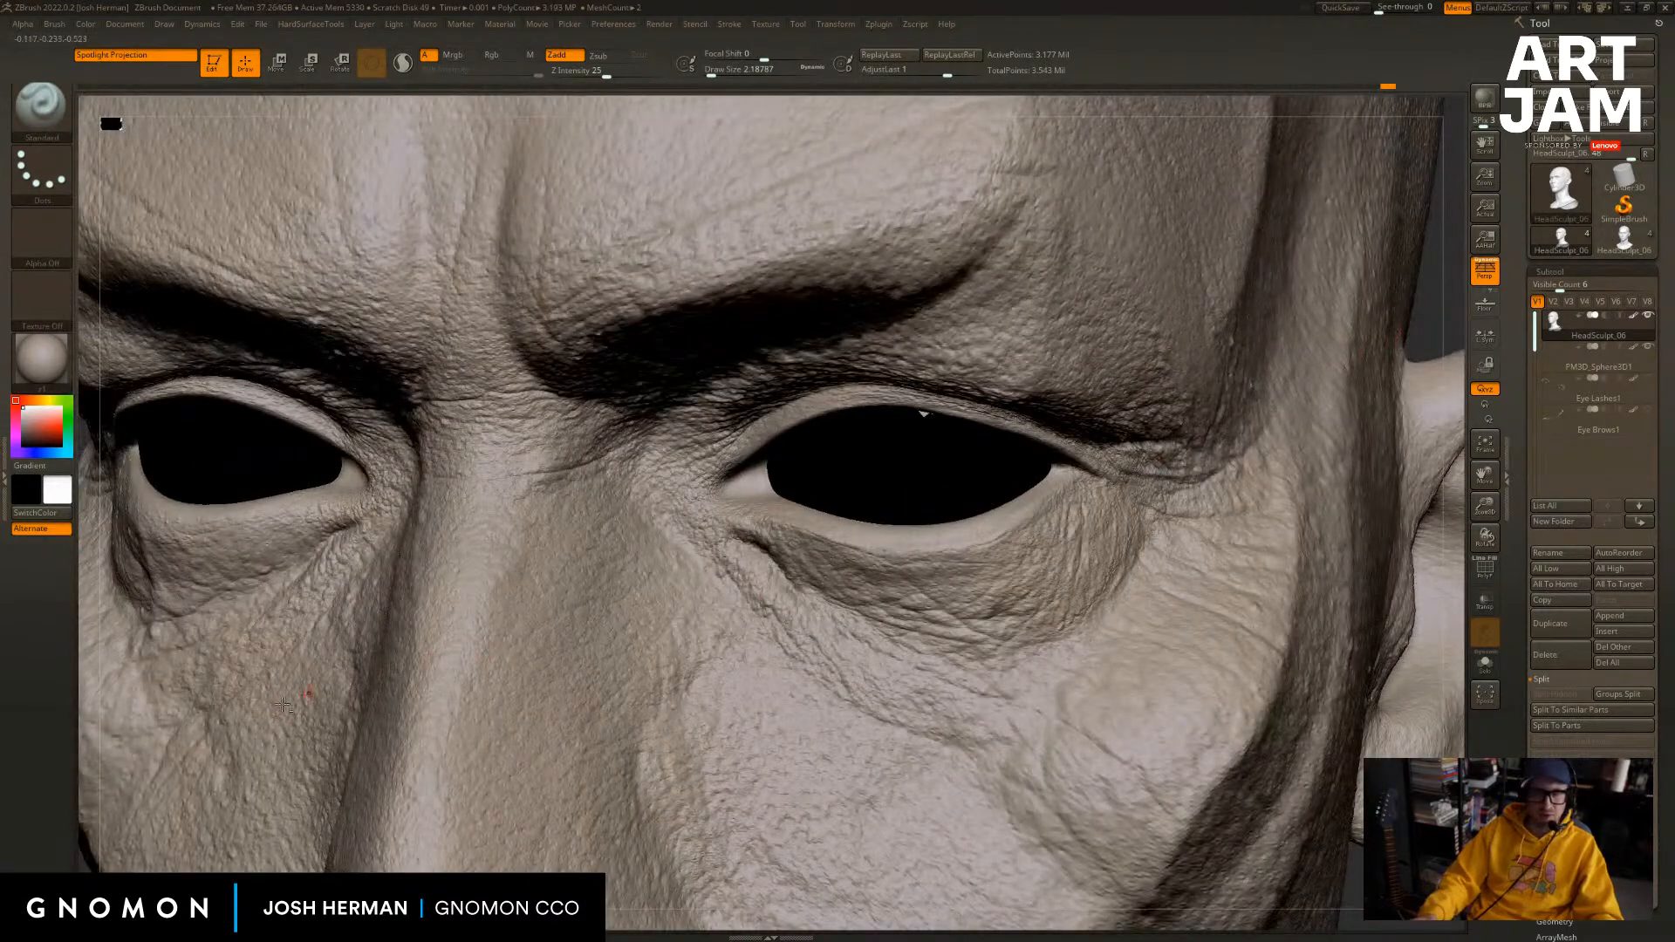
# Examine the reworked eyes, face and full bust from the front and both three-quarter sides.
pyautogui.moveTo(91, 815)
pyautogui.mouseDown()
pyautogui.moveTo(389, 774)
pyautogui.moveTo(355, 751)
pyautogui.moveTo(331, 686)
pyautogui.mouseUp()
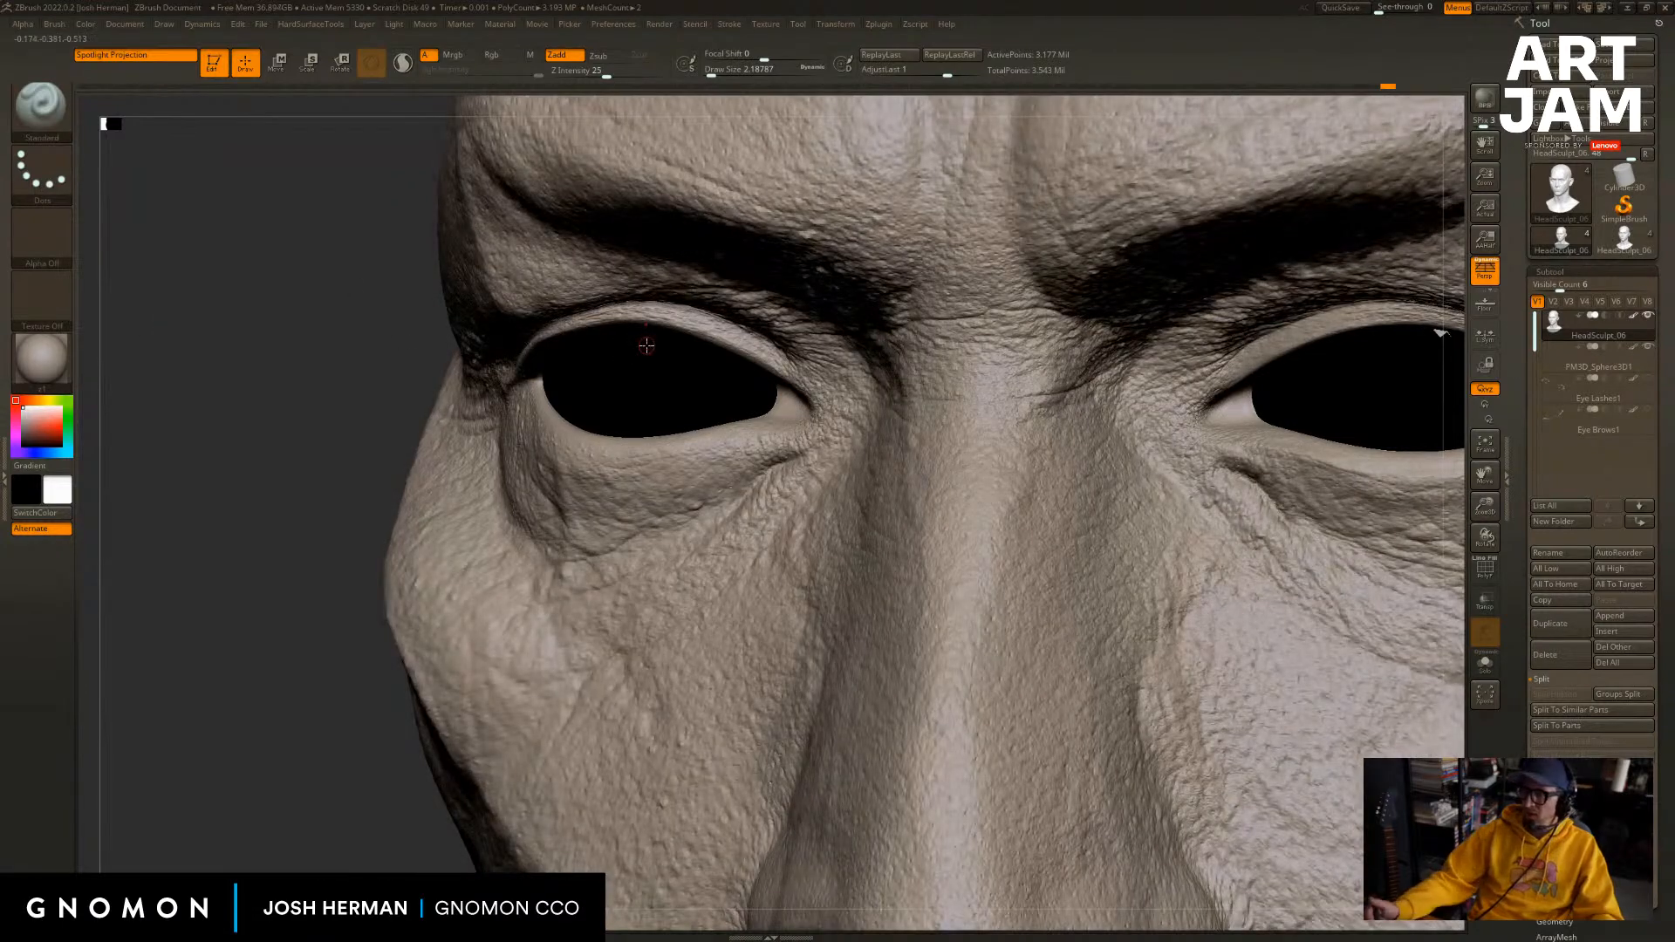
pyautogui.moveTo(366, 750)
pyautogui.mouseDown()
pyautogui.moveTo(325, 789)
pyautogui.moveTo(503, 695)
pyautogui.moveTo(251, 598)
pyautogui.mouseUp()
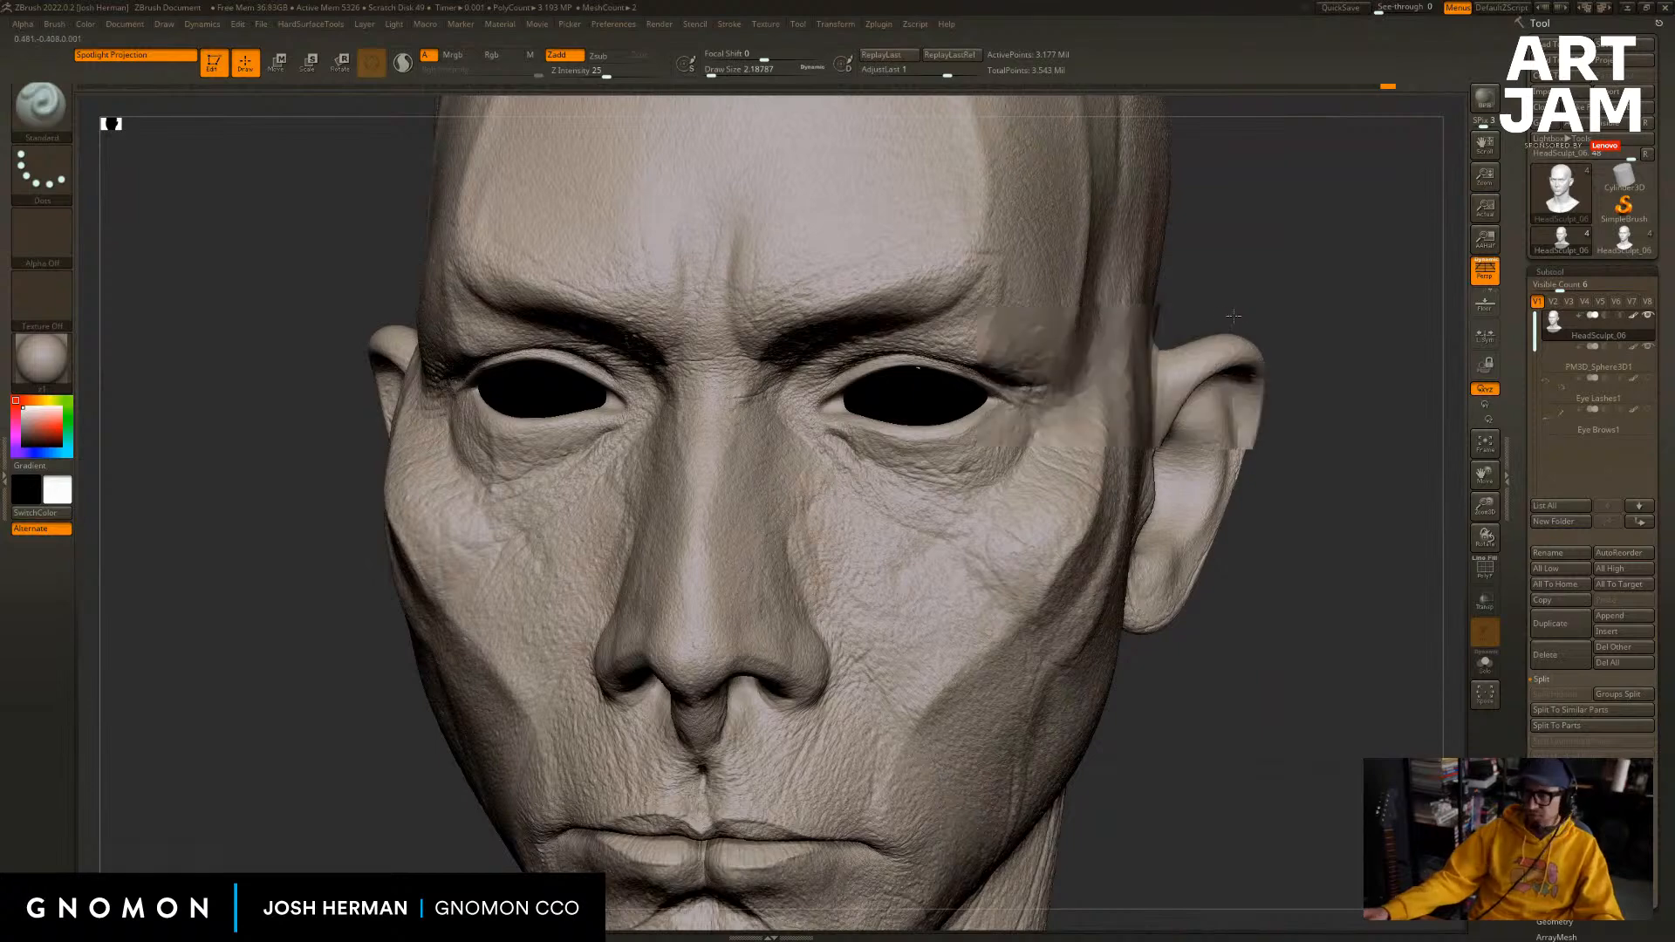
pyautogui.moveTo(1233, 316); pyautogui.dragTo(1264, 285)
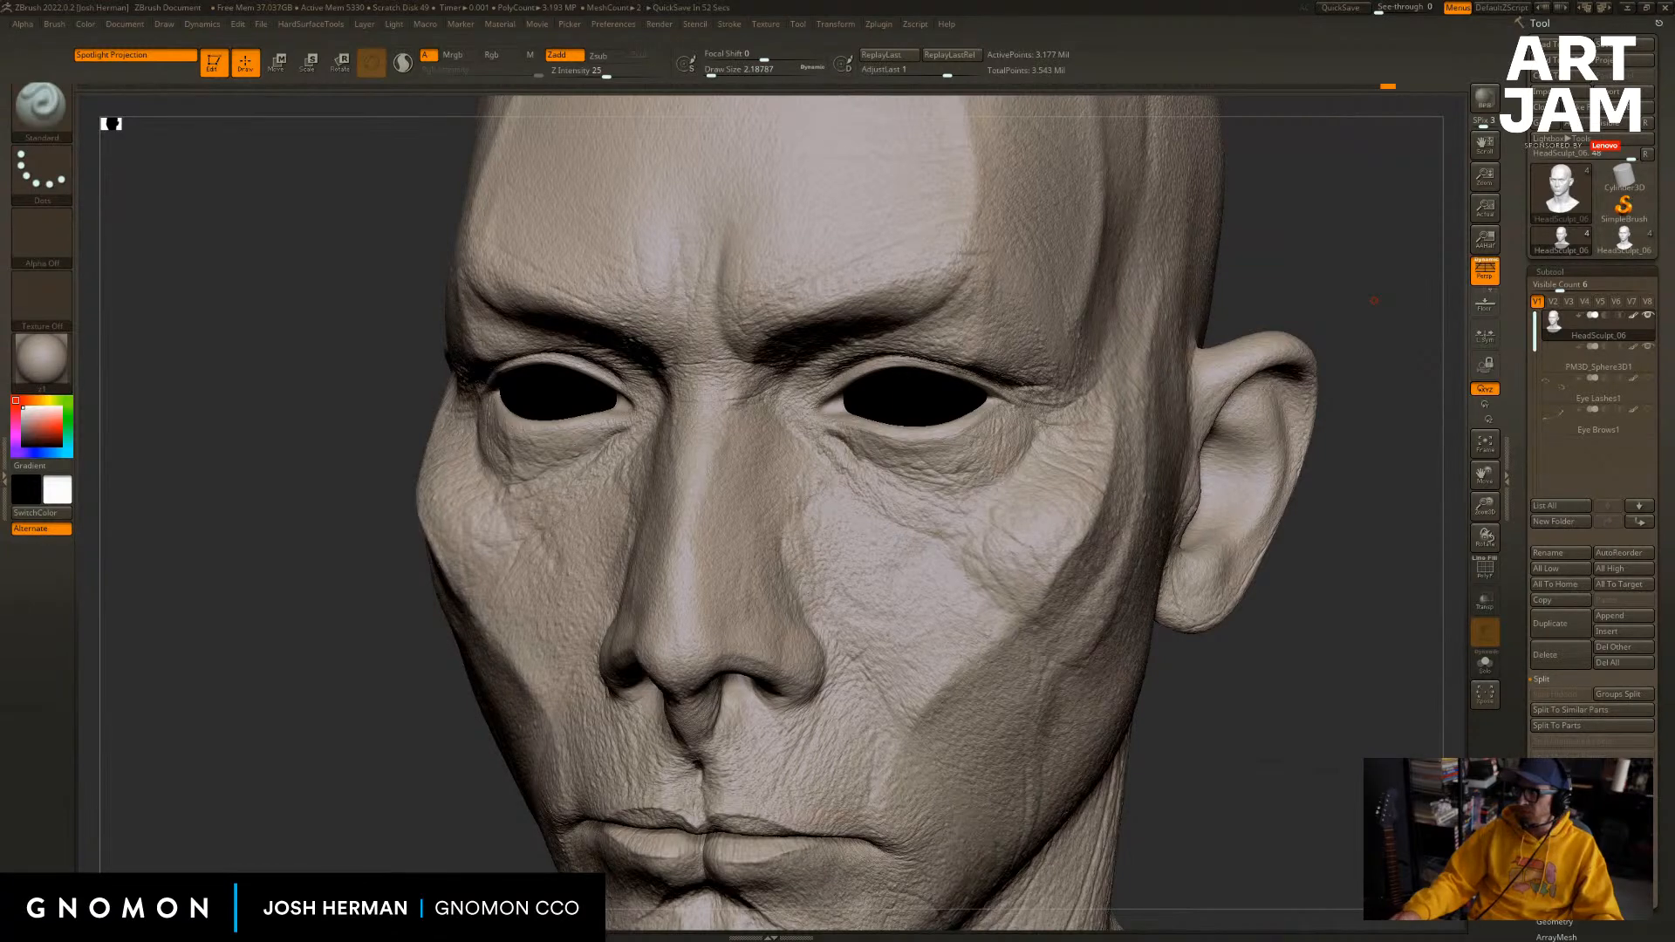
pyautogui.moveTo(1359, 528); pyautogui.dragTo(1265, 523)
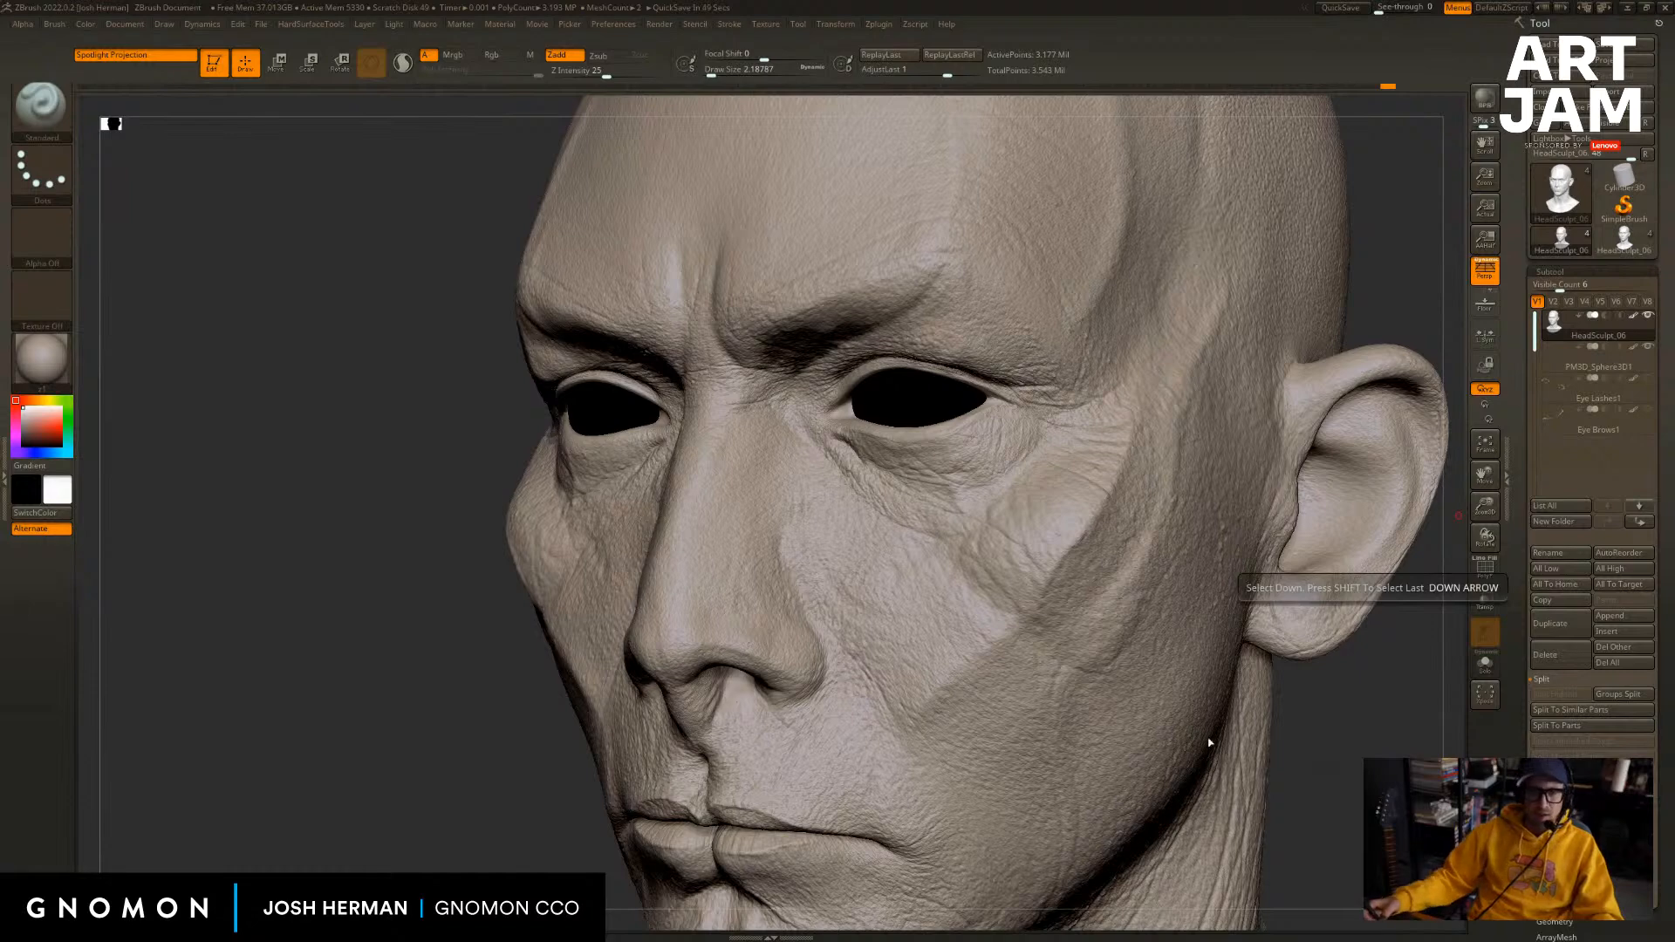
pyautogui.moveTo(1323, 763); pyautogui.dragTo(1235, 611)
pyautogui.press('f')
pyautogui.moveTo(1077, 488); pyautogui.dragTo(1174, 479)
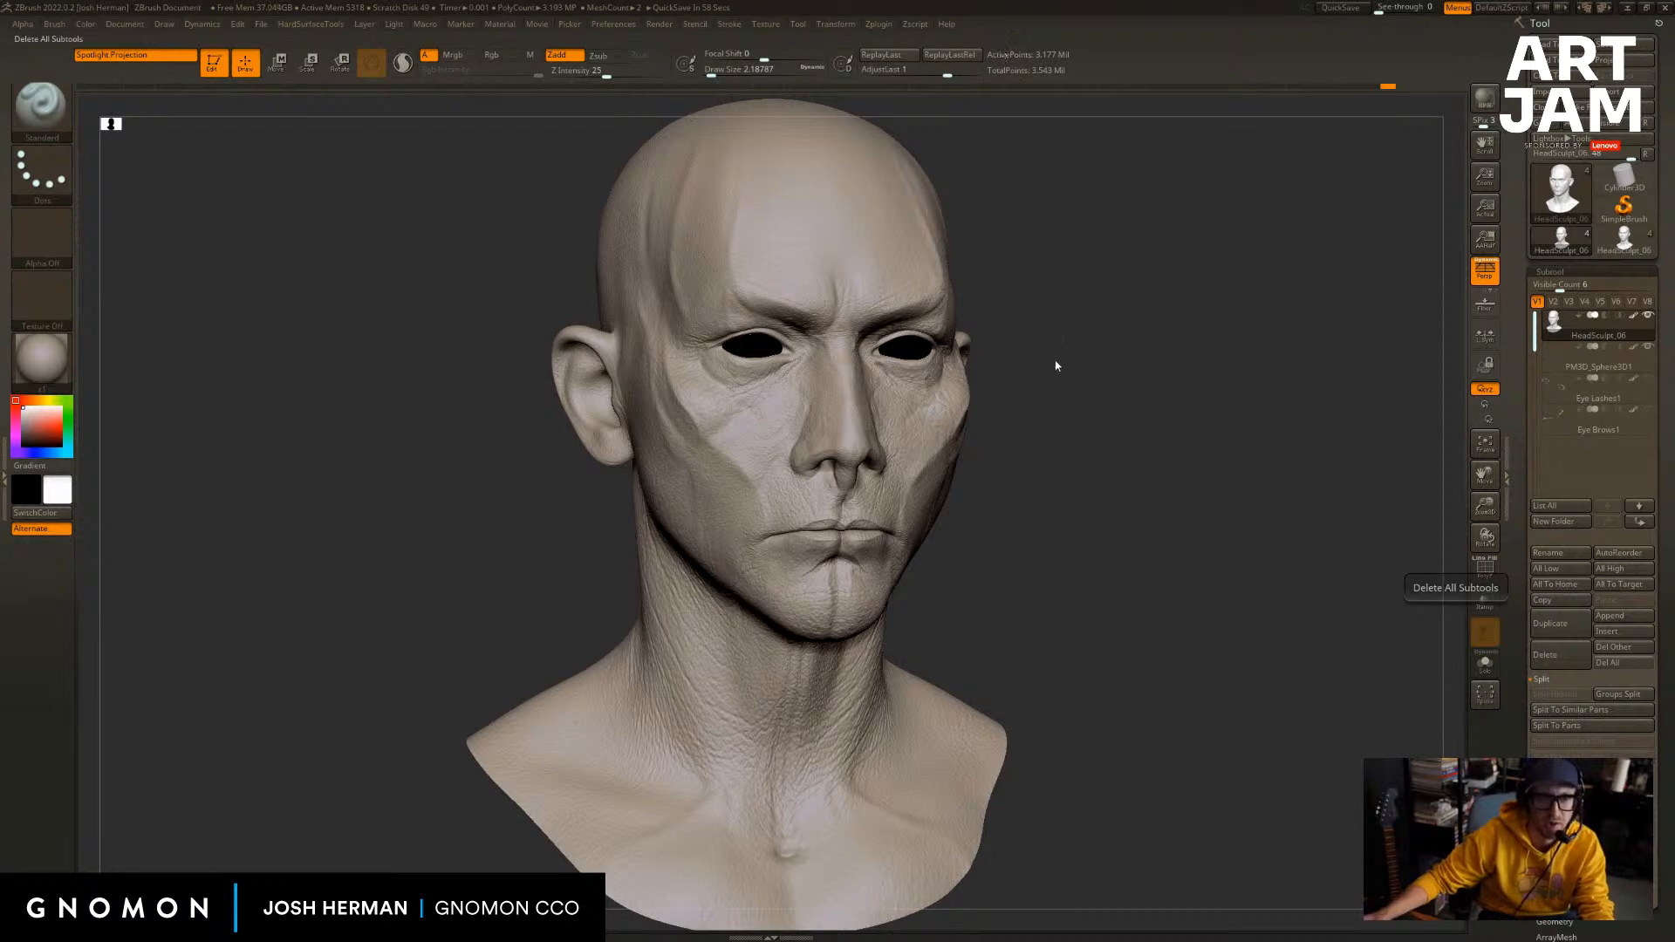
pyautogui.moveTo(1121, 358)
pyautogui.keyDown('alt'); pyautogui.mouseDown()
pyautogui.moveTo(1054, 393)
pyautogui.moveTo(1152, 359)
pyautogui.mouseUp(); pyautogui.keyUp('alt')
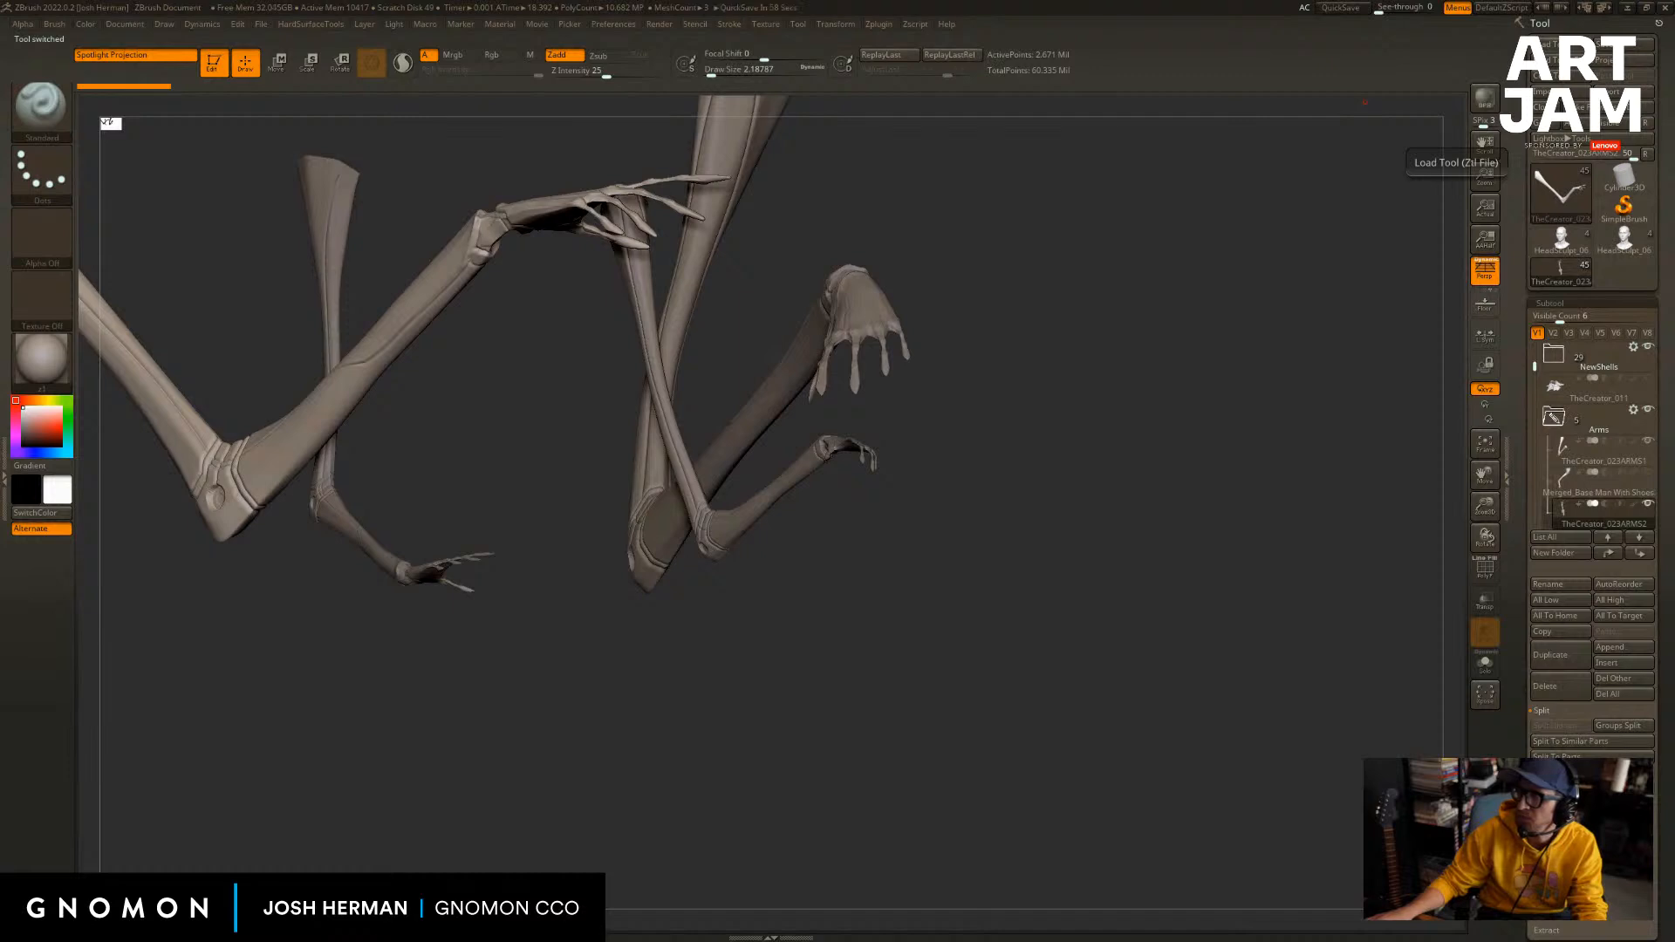
# Examine the loaded TheCreator arms and the Caregiver figure.
pyautogui.moveTo(982, 573); pyautogui.dragTo(1115, 593)
pyautogui.press('f')
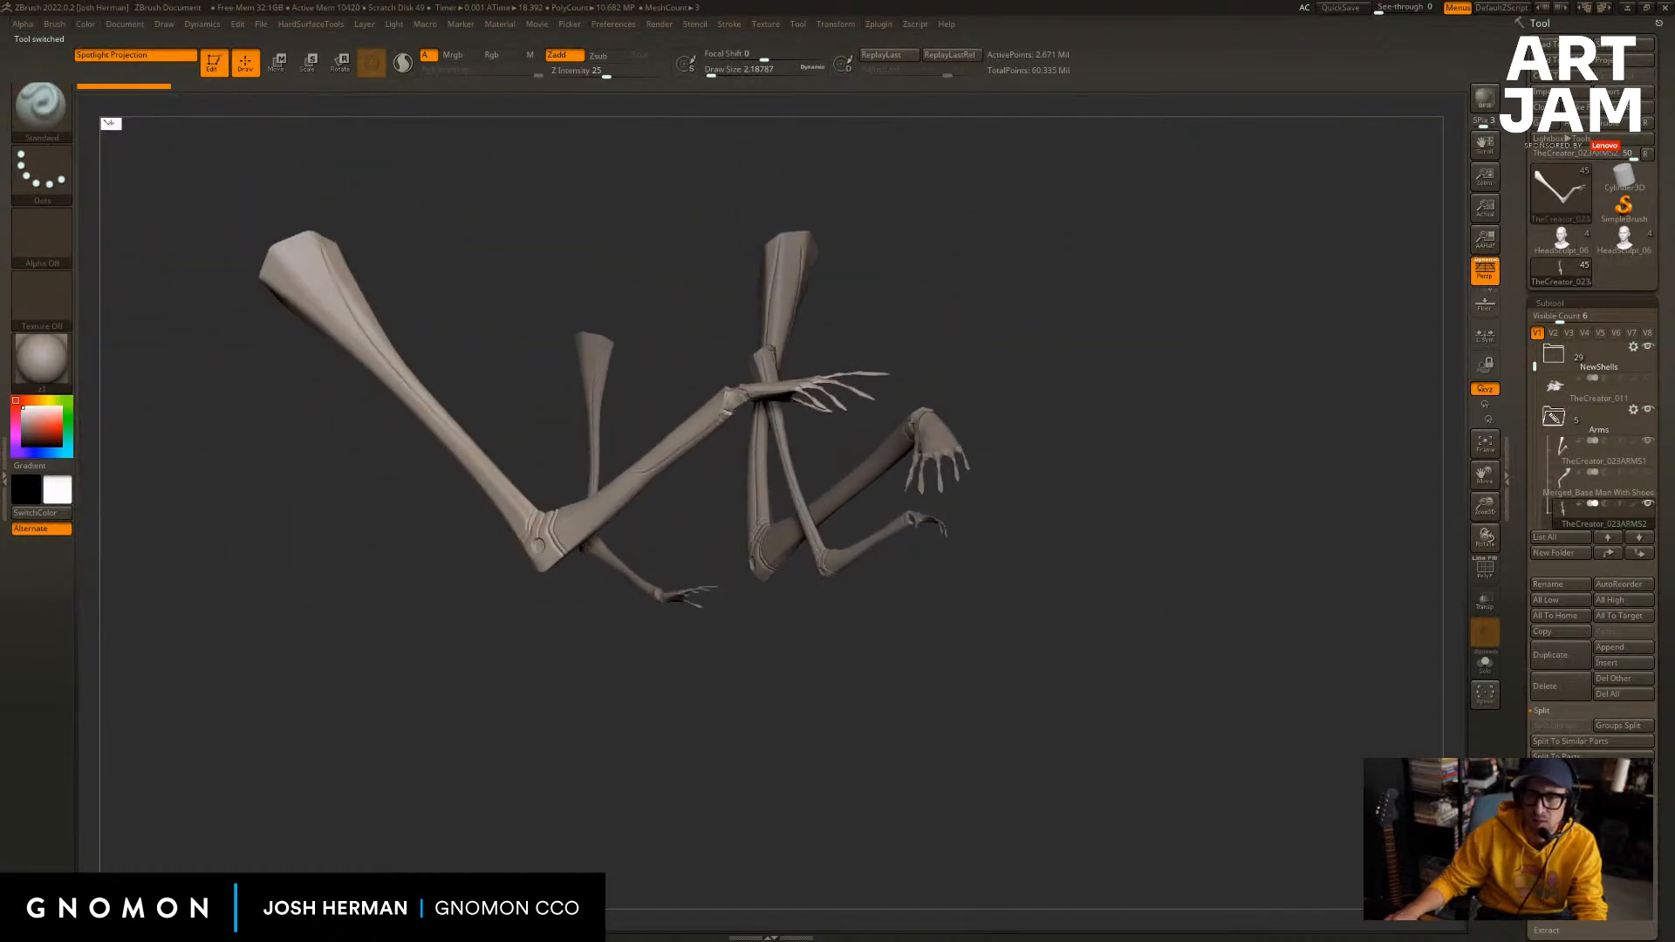
pyautogui.moveTo(1596, 244)
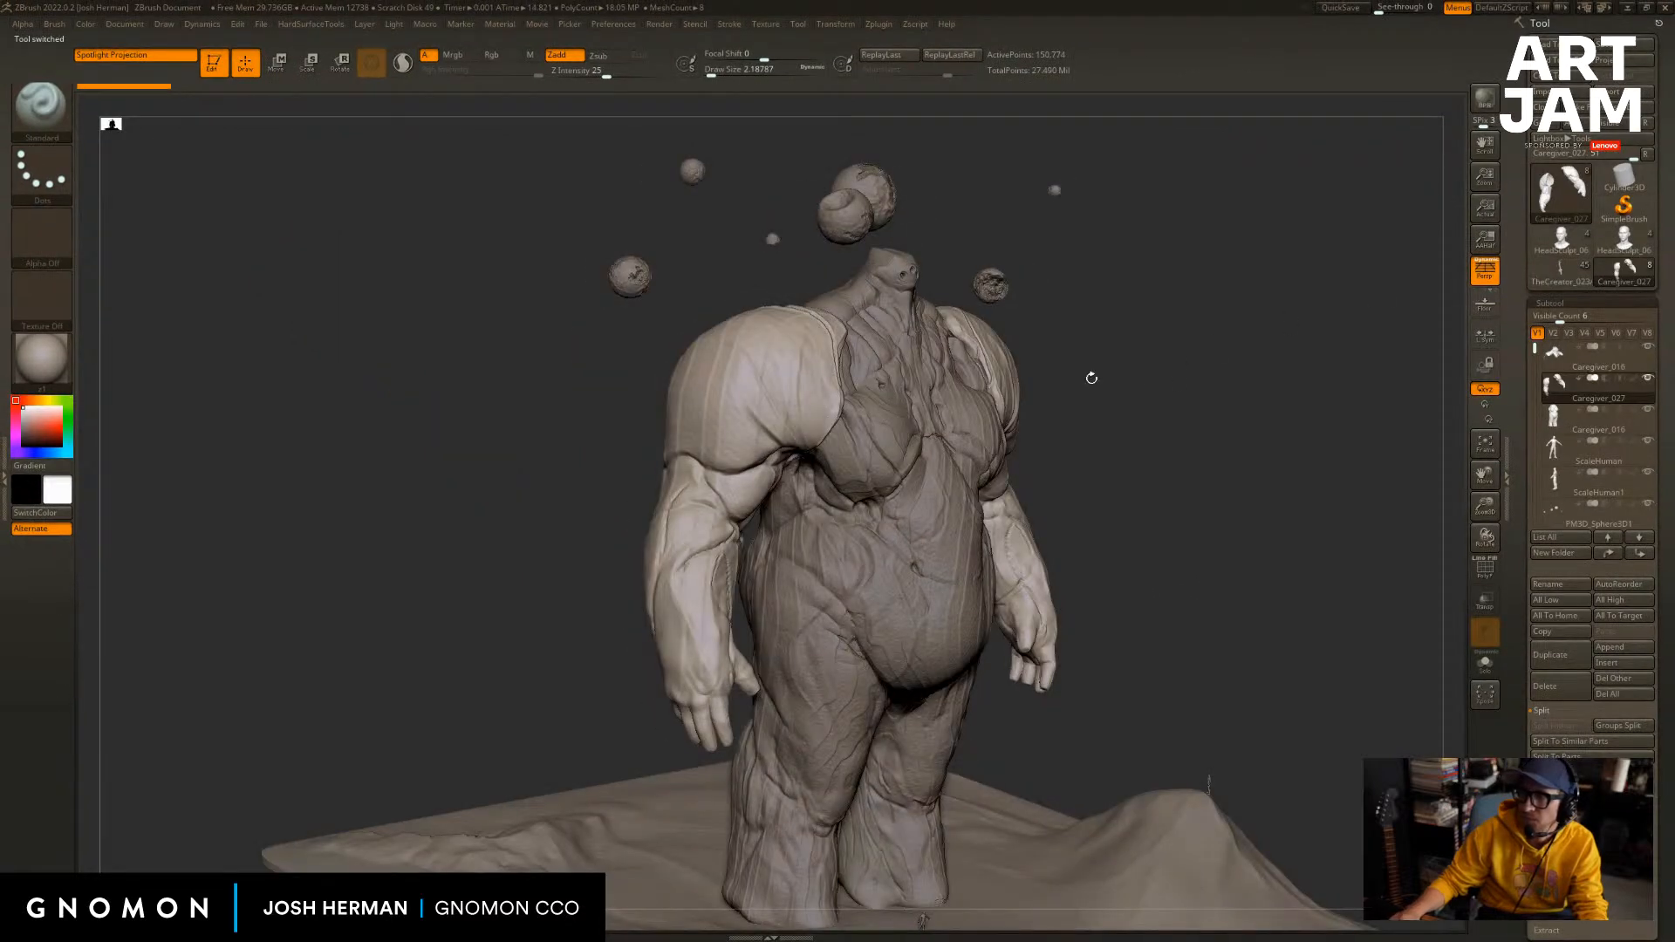
pyautogui.moveTo(1156, 314)
pyautogui.mouseDown()
pyautogui.moveTo(1260, 344)
pyautogui.moveTo(1151, 329)
pyautogui.mouseUp()
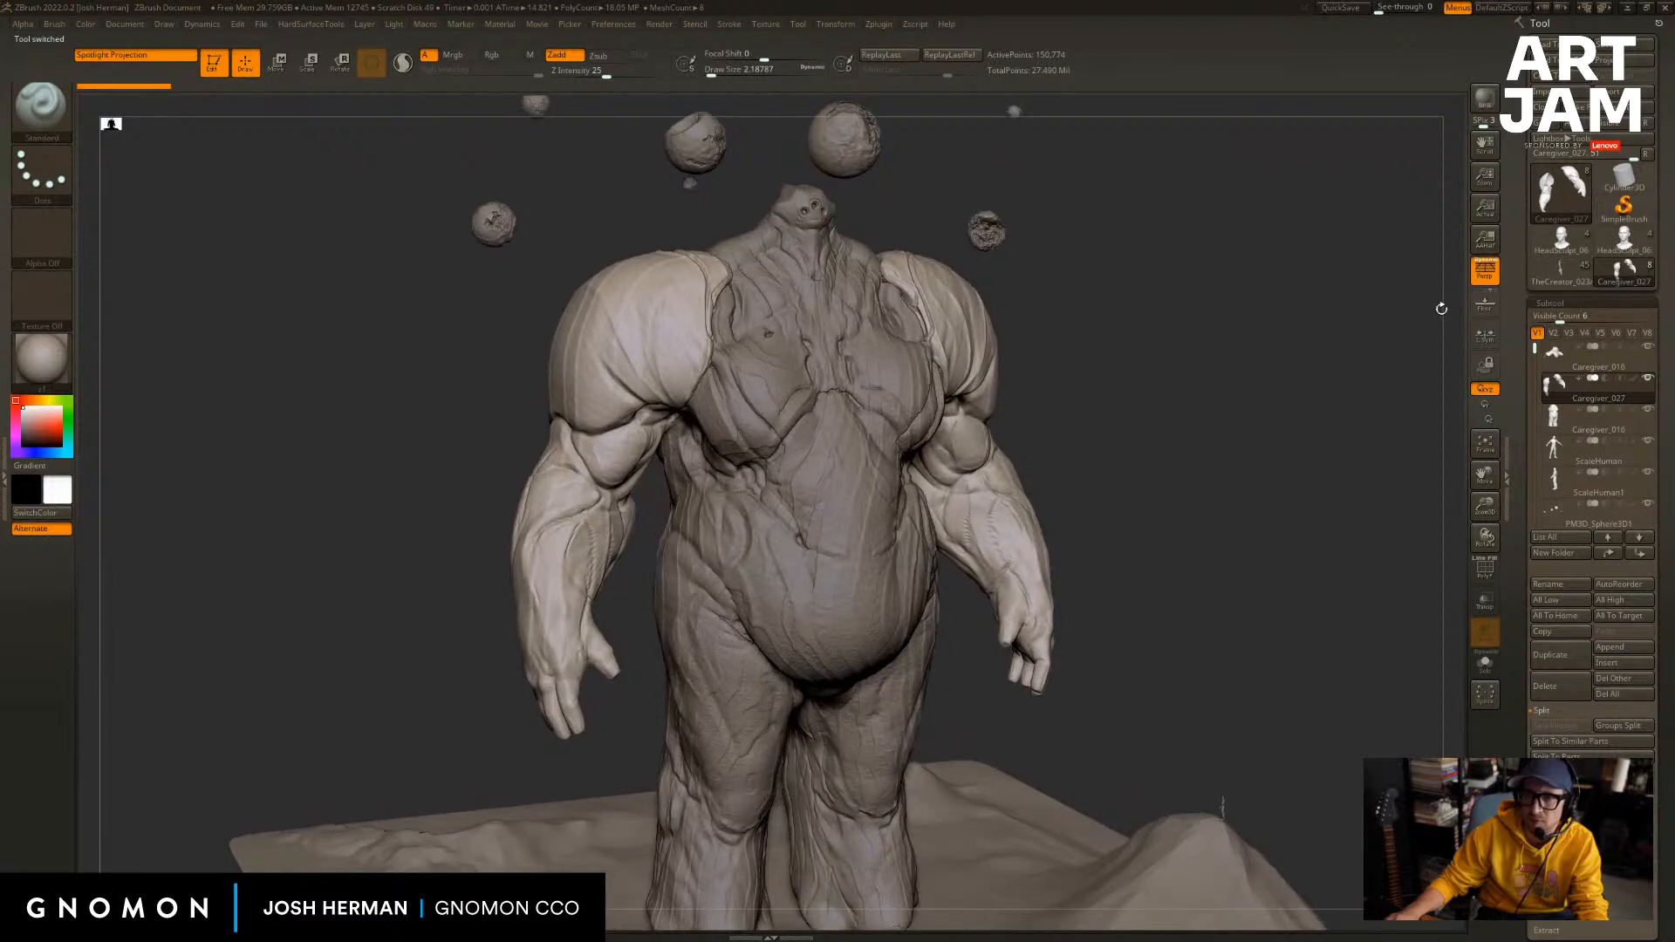
pyautogui.moveTo(1344, 314); pyautogui.dragTo(1390, 288)
# Switch back to the detailed HeadSculpt_06 model and inspect its face up close in three-quarter view.
pyautogui.click(1561, 244)
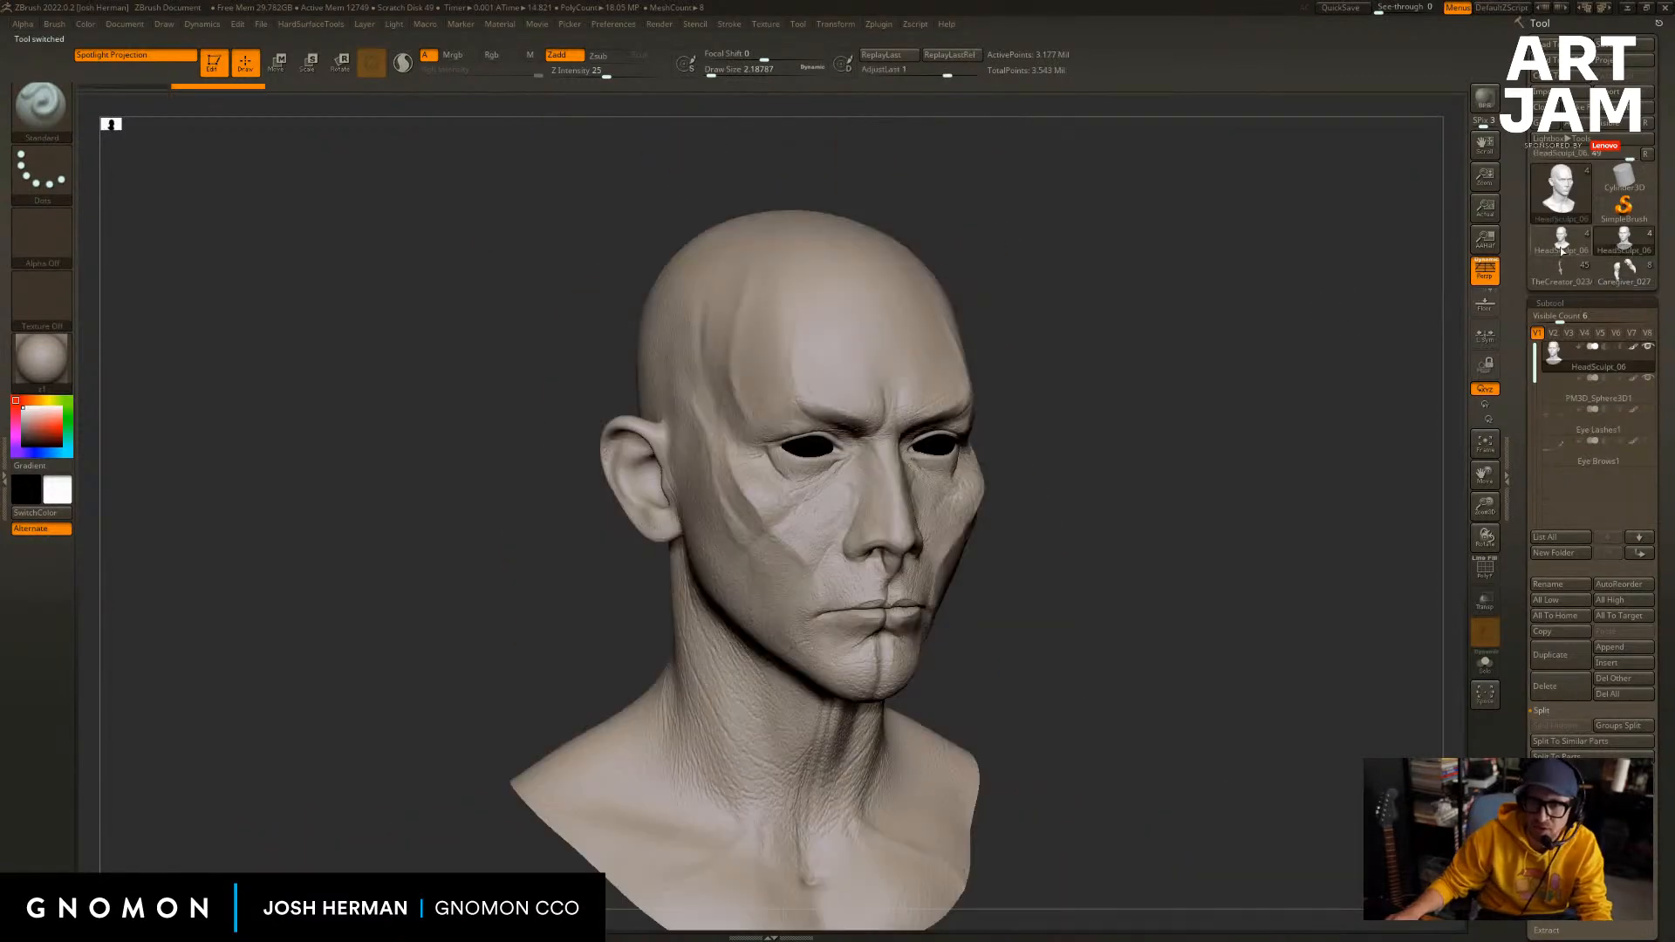
pyautogui.moveTo(1147, 365); pyautogui.dragTo(1341, 285)
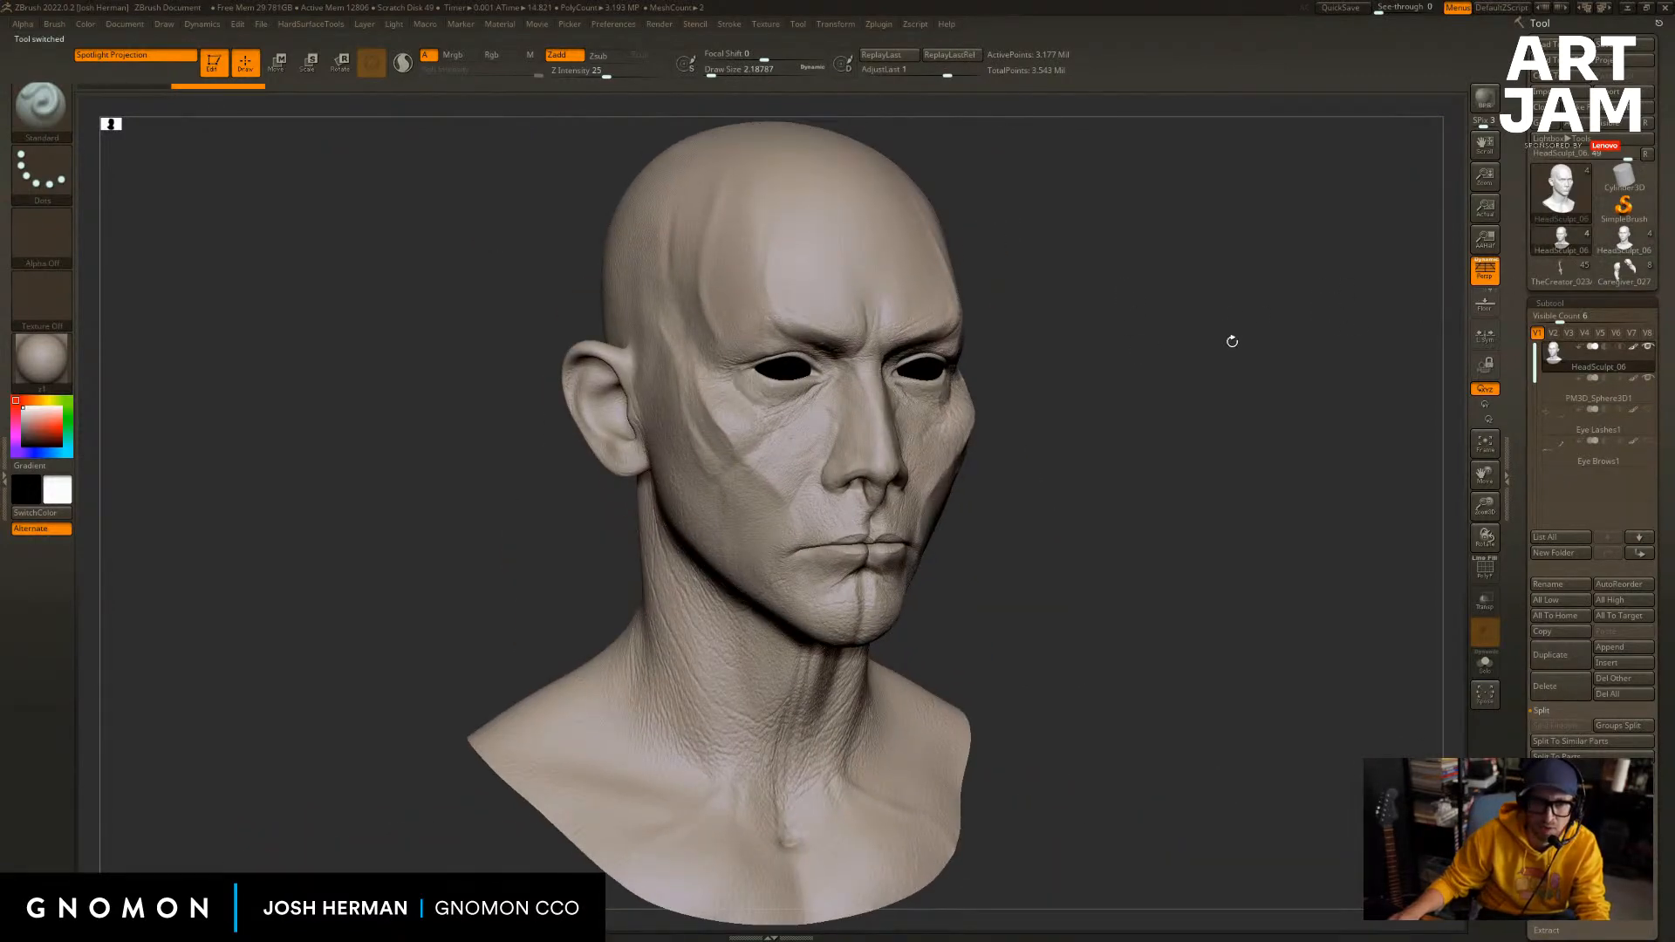
pyautogui.moveTo(1230, 340)
pyautogui.mouseDown()
pyautogui.moveTo(1263, 363)
pyautogui.moveTo(1244, 465)
pyautogui.moveTo(1267, 448)
pyautogui.mouseUp()
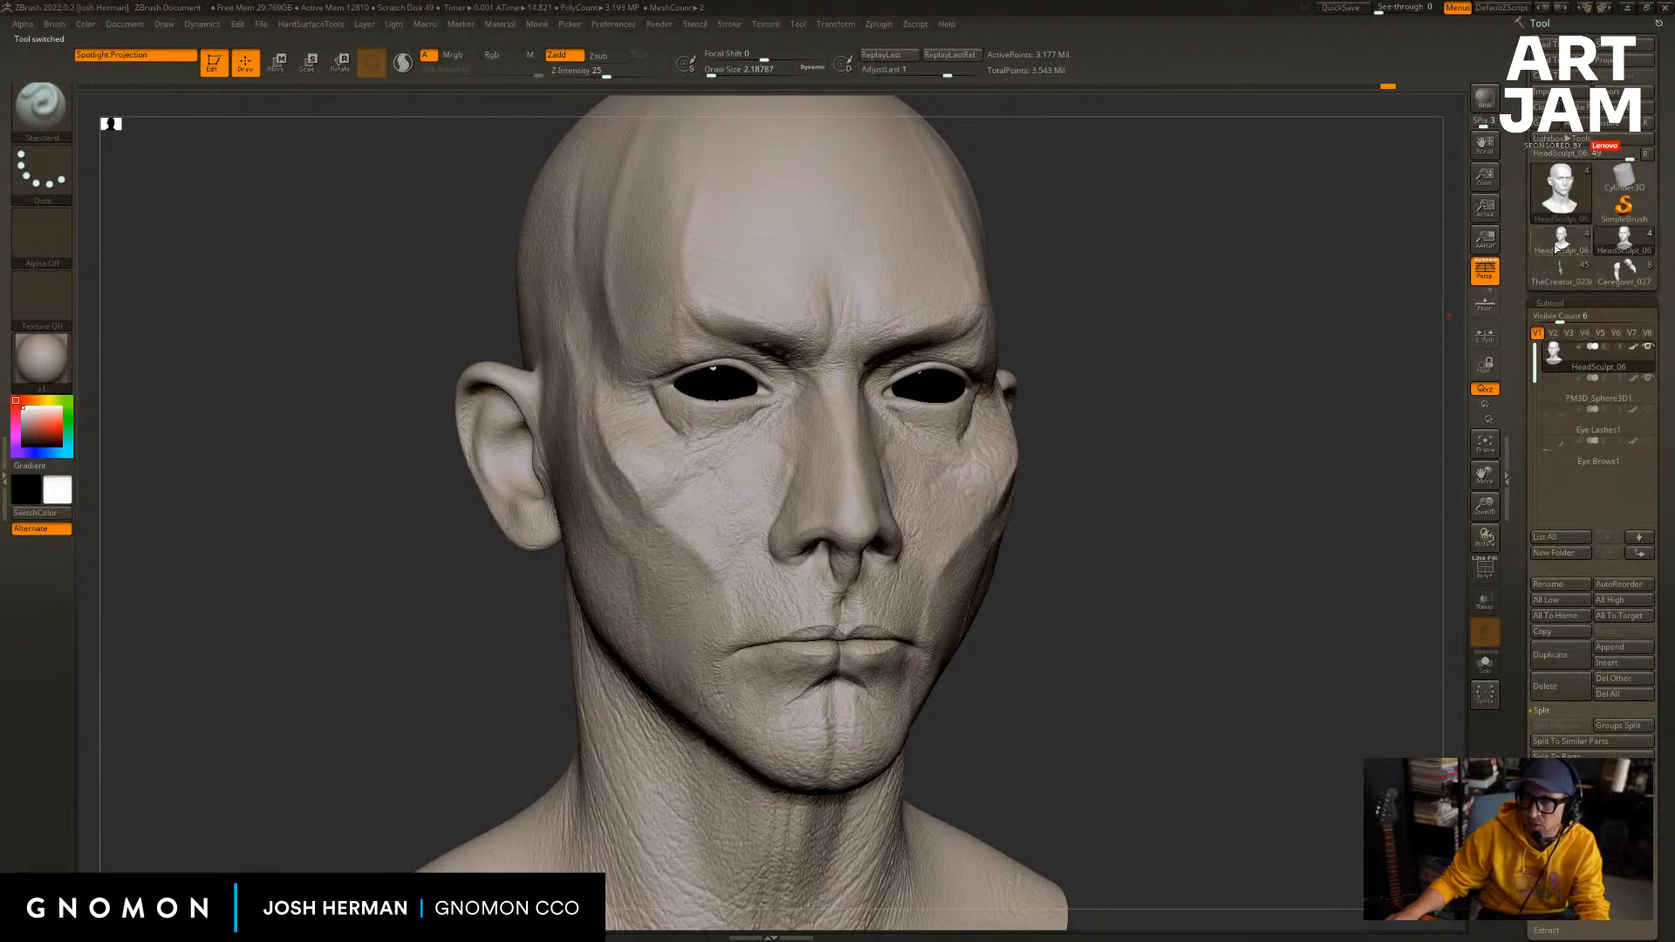
pyautogui.moveTo(1270, 291)
pyautogui.mouseDown()
pyautogui.moveTo(1265, 331)
pyautogui.moveTo(1322, 384)
pyautogui.mouseUp()
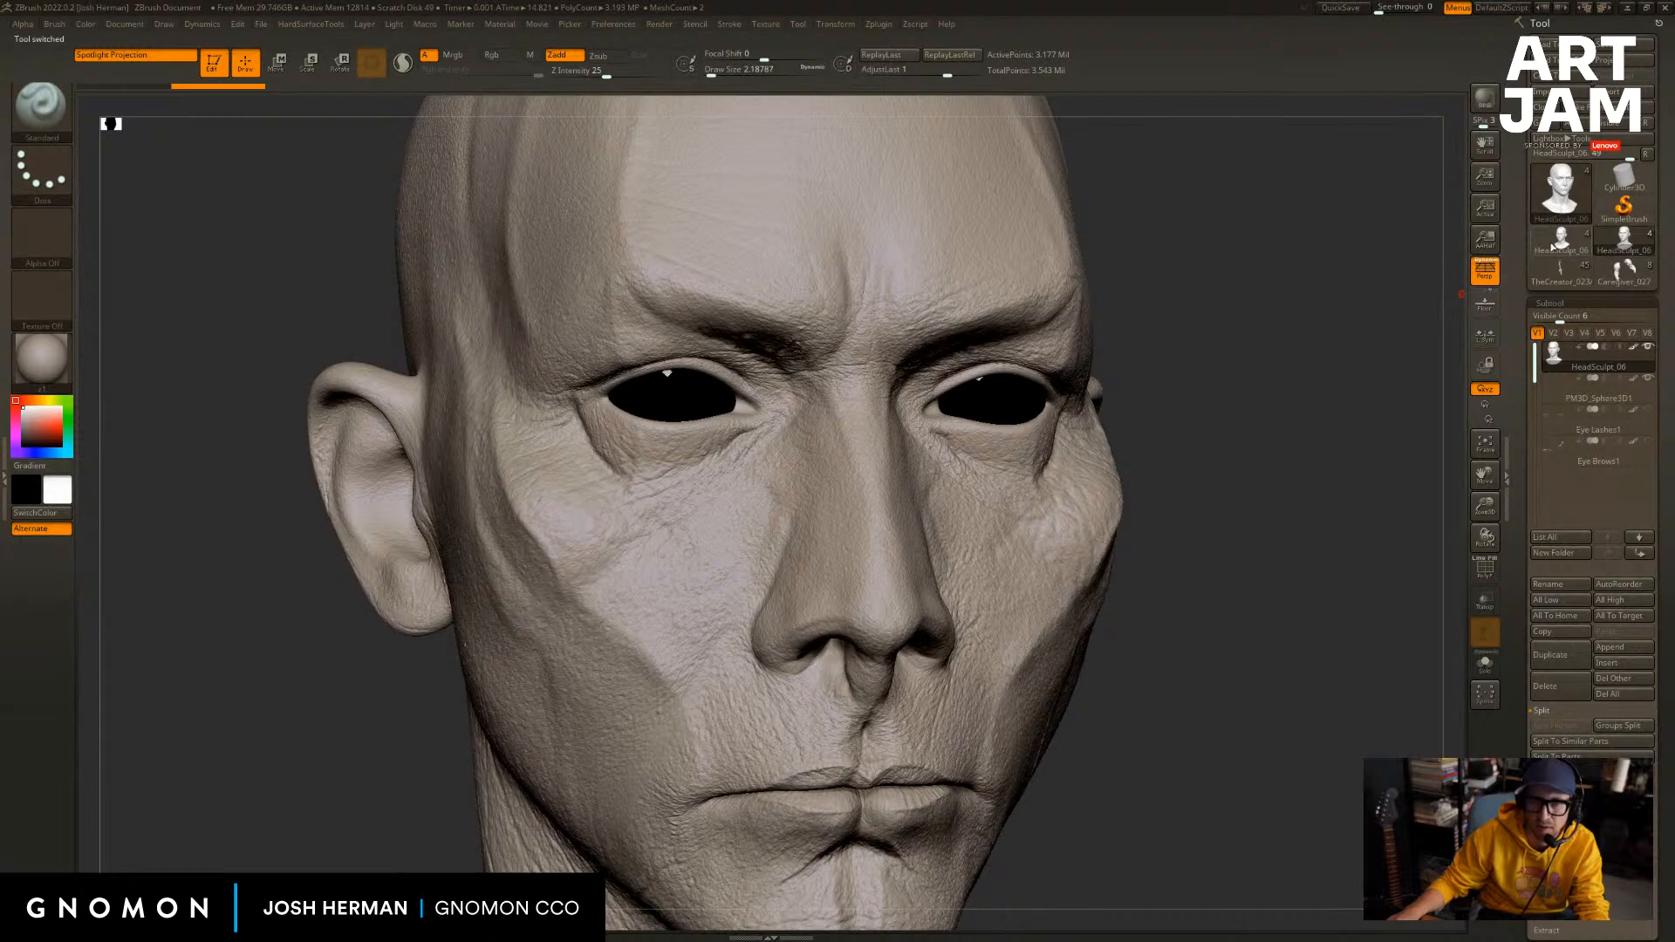
# Compare the detailed head with its smoother version by switching between the two HeadSculpt_06 models.
pyautogui.moveTo(1623, 237)
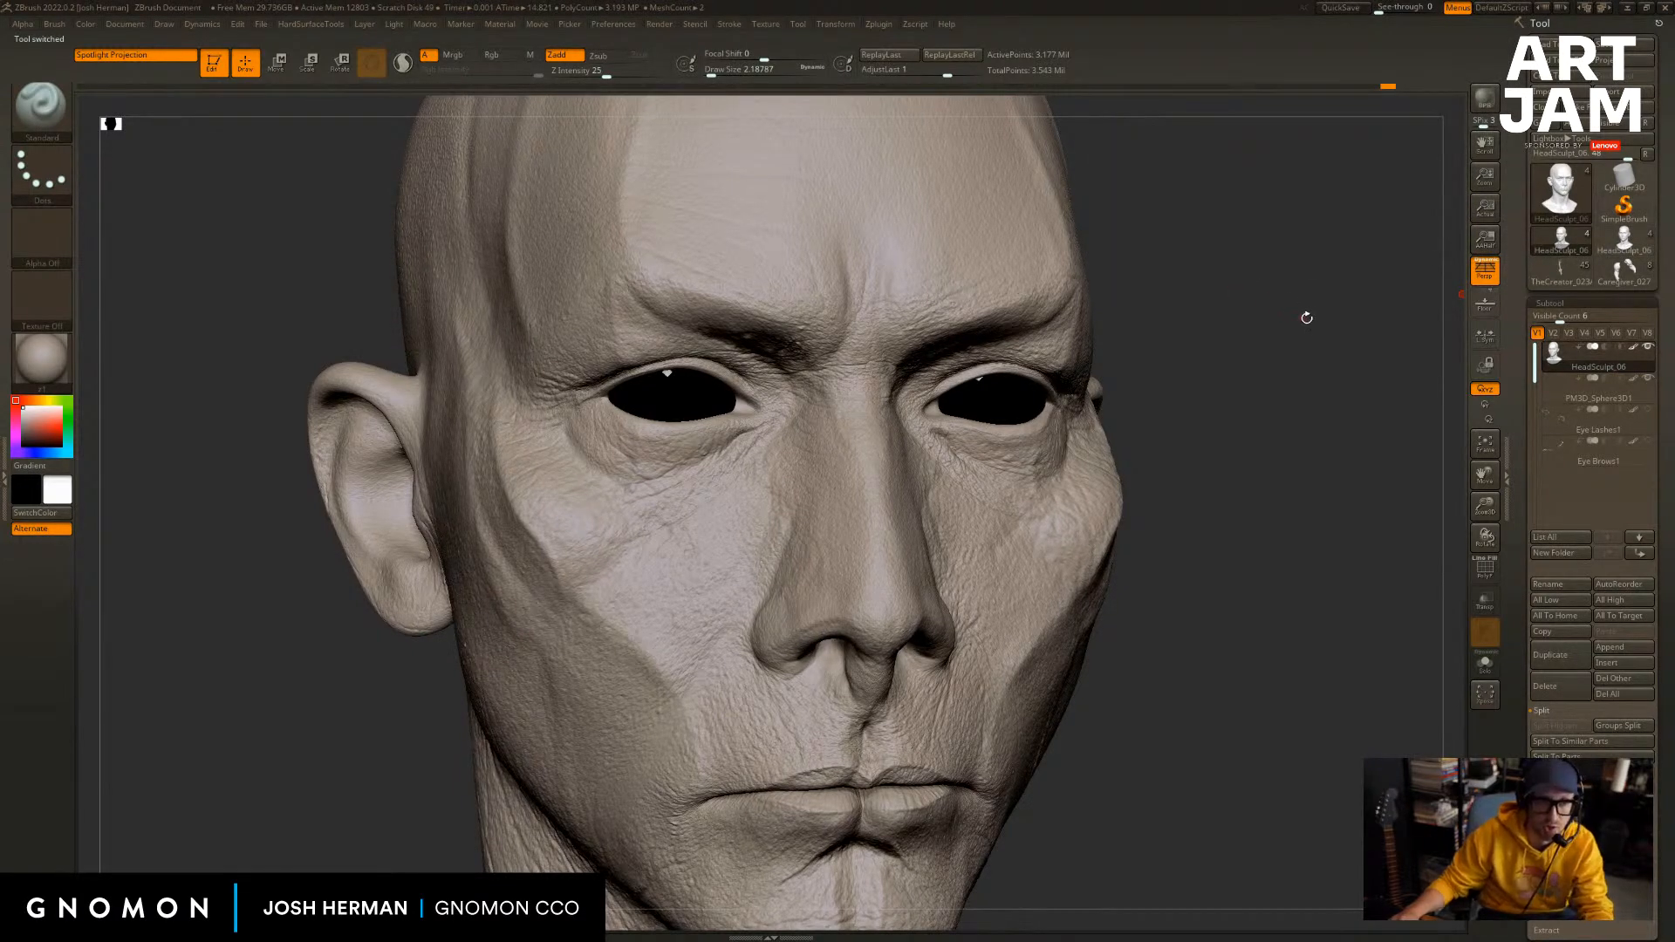
pyautogui.keyDown('alt'); pyautogui.moveTo(1364, 347); pyautogui.dragTo(1327, 325); pyautogui.keyUp('alt')
pyautogui.keyDown('alt'); pyautogui.moveTo(1240, 419); pyautogui.dragTo(1318, 410); pyautogui.keyUp('alt')
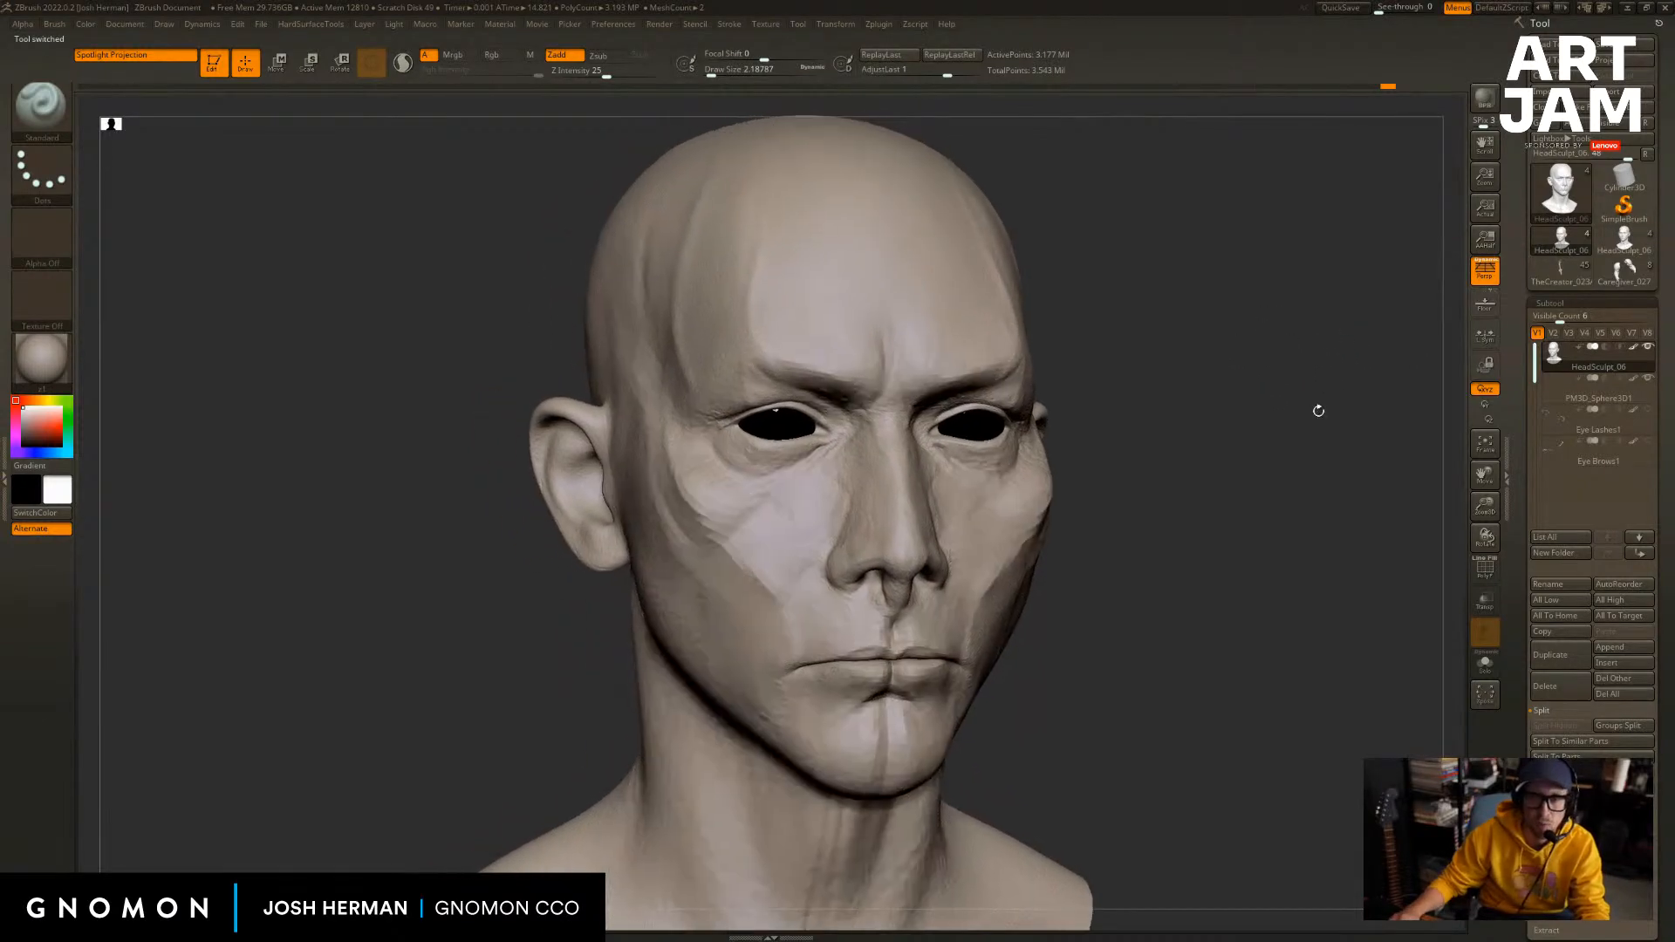
pyautogui.moveTo(1554, 249)
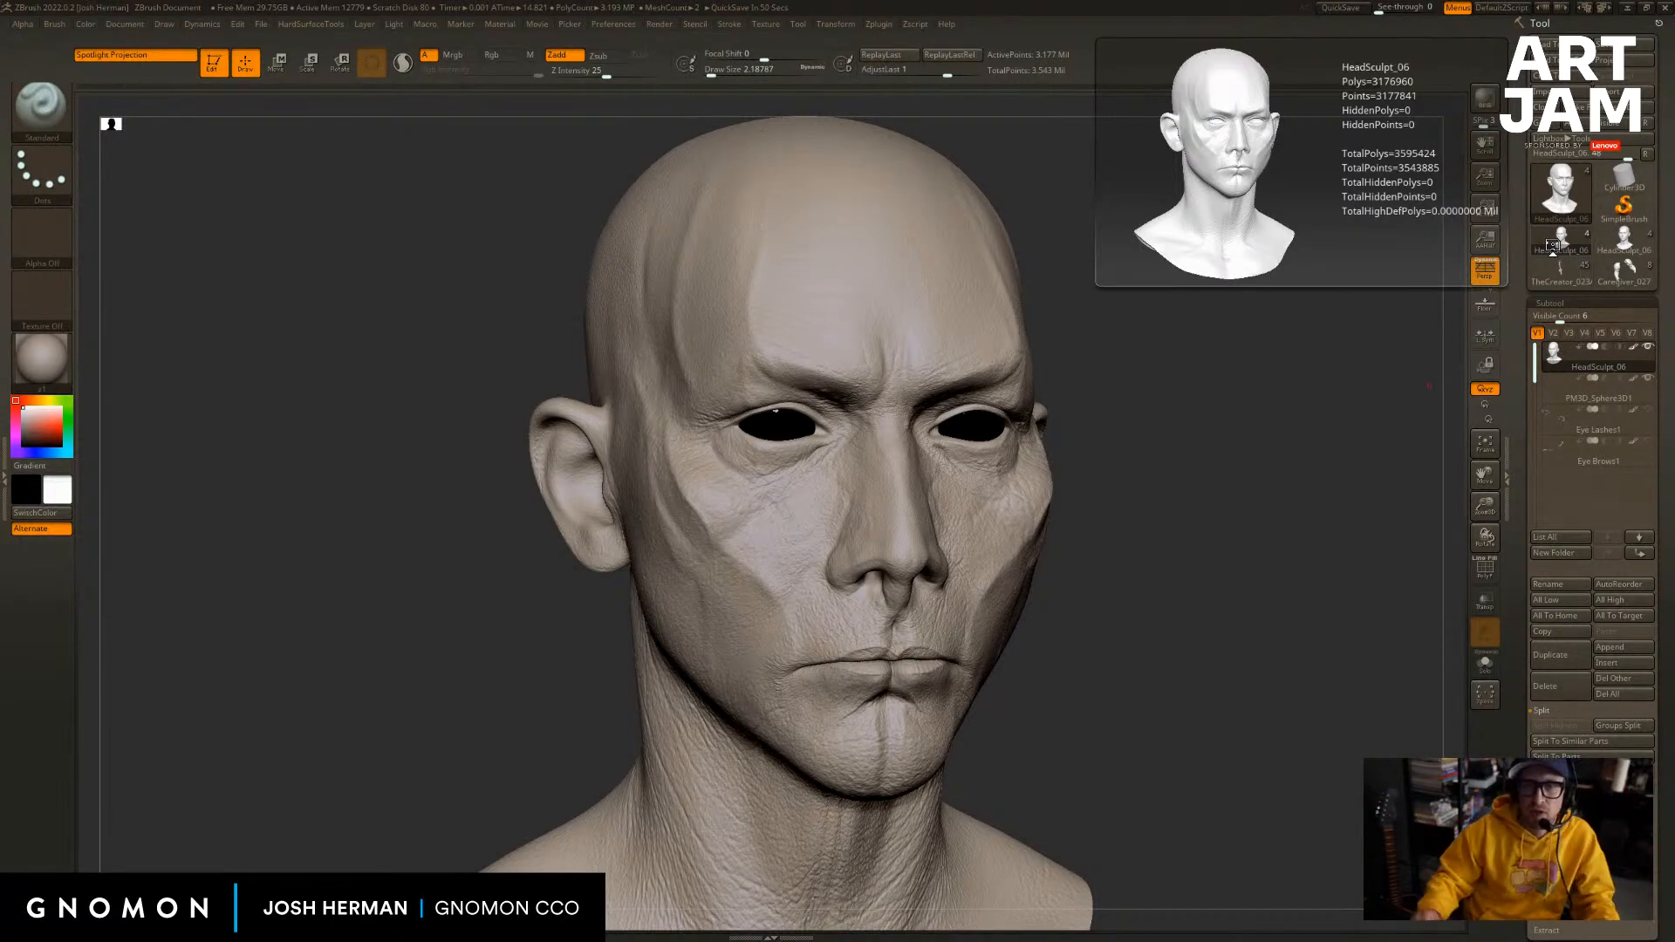
pyautogui.moveTo(1248, 399); pyautogui.dragTo(1221, 393)
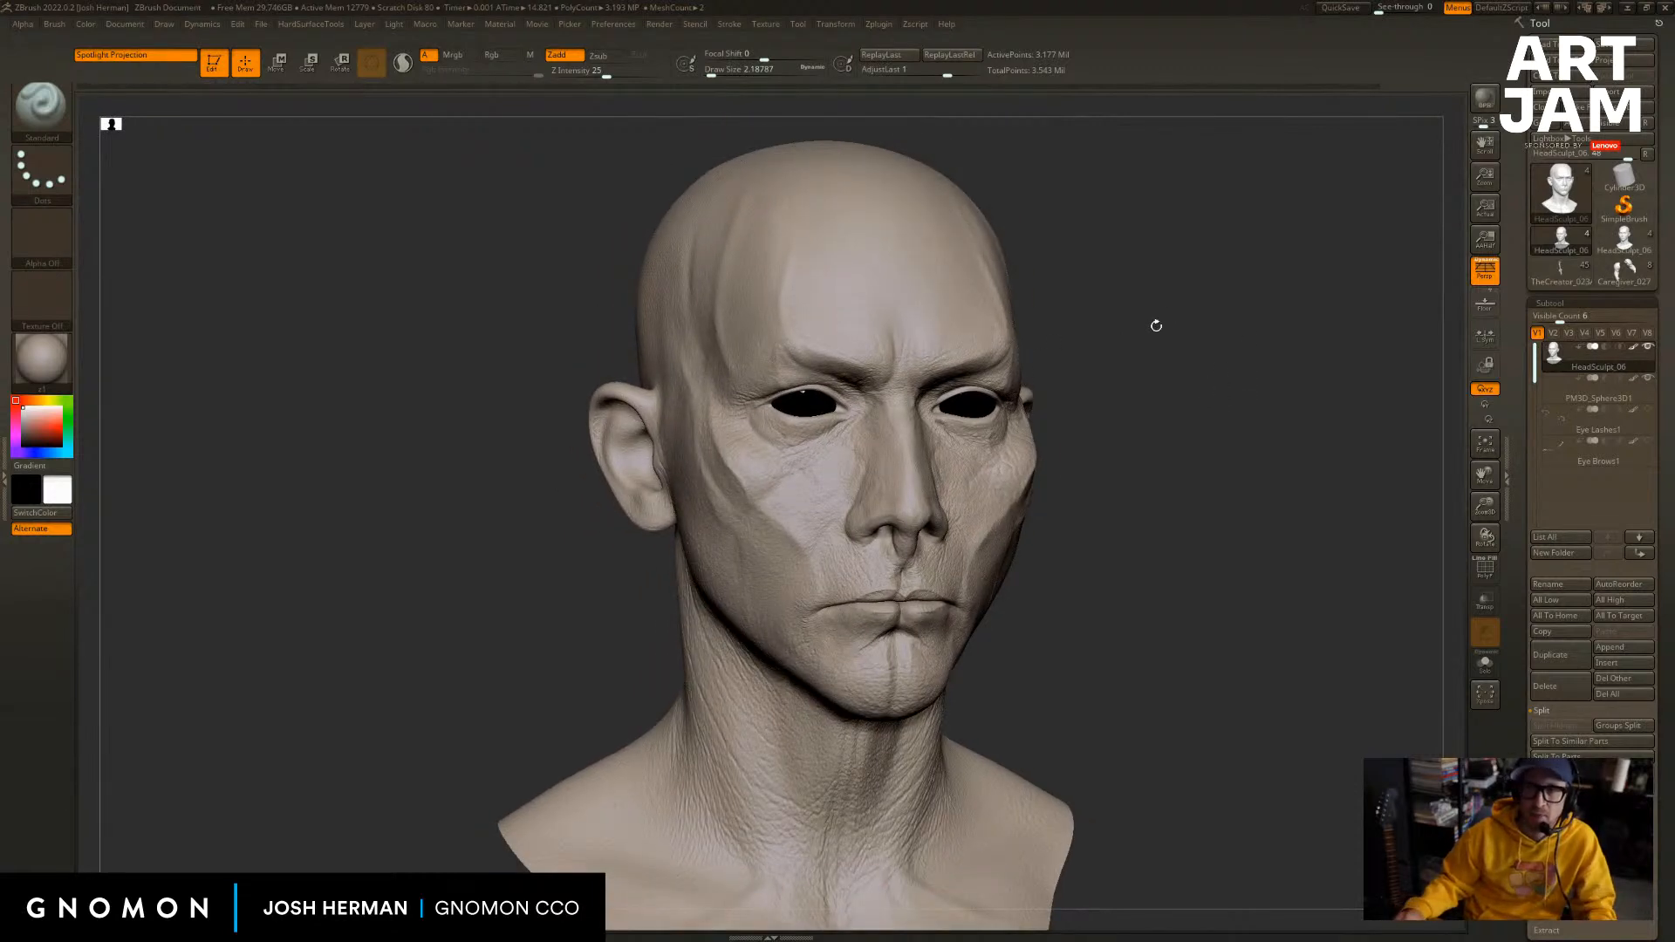
pyautogui.moveTo(1151, 326); pyautogui.dragTo(1277, 313)
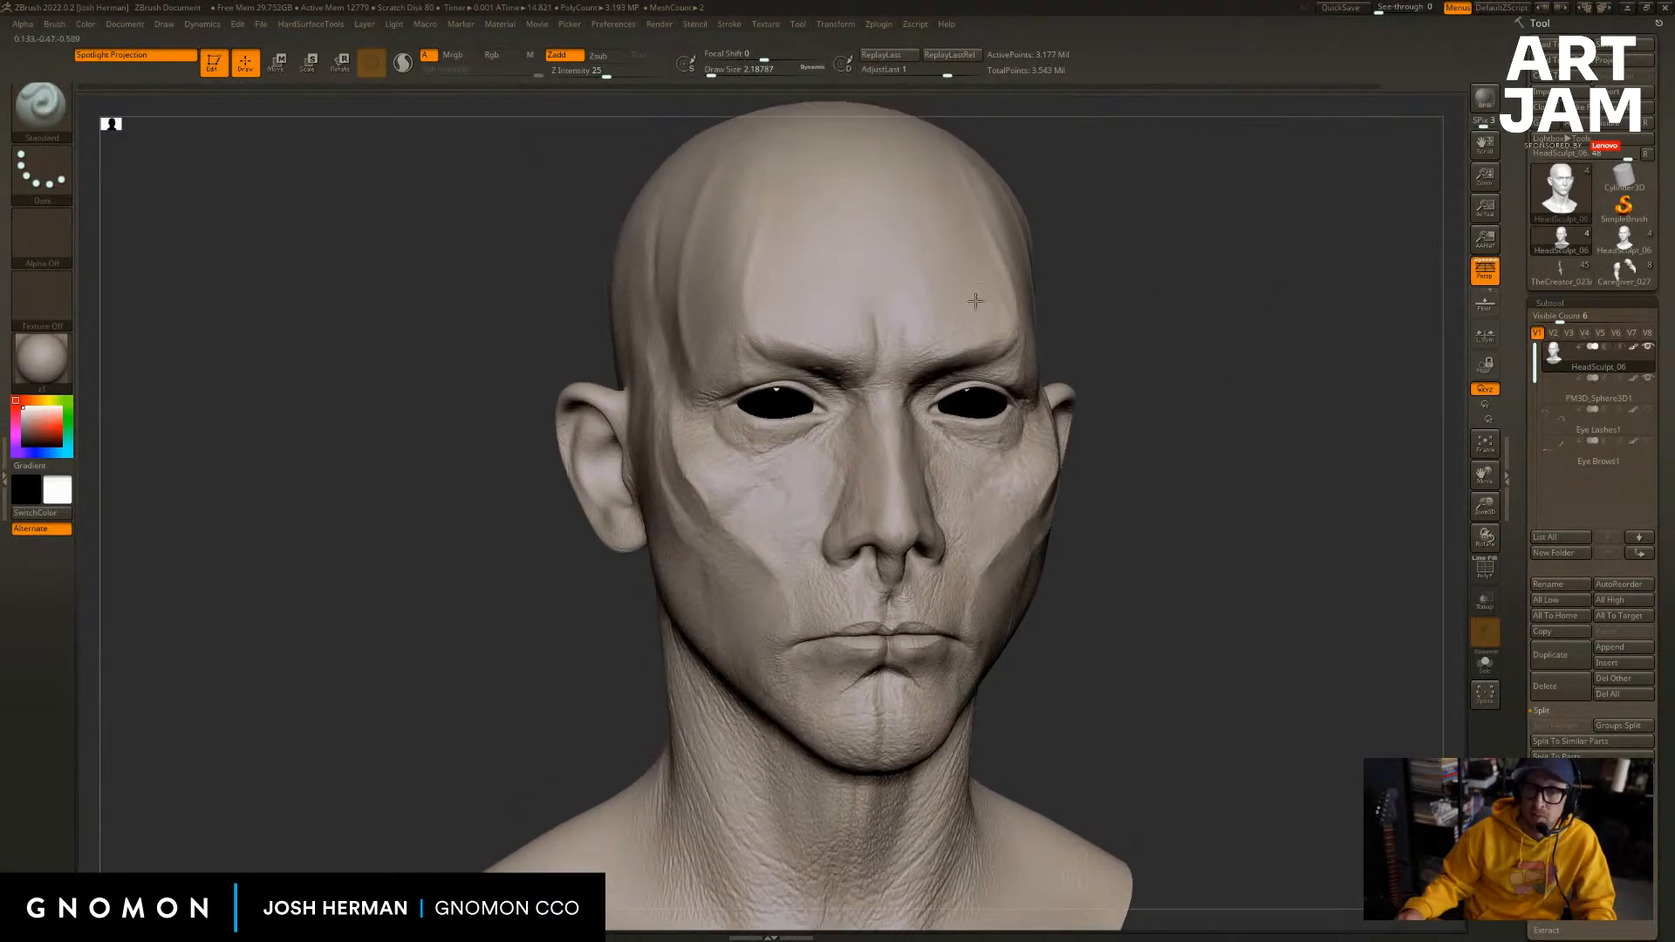
pyautogui.click(1623, 240)
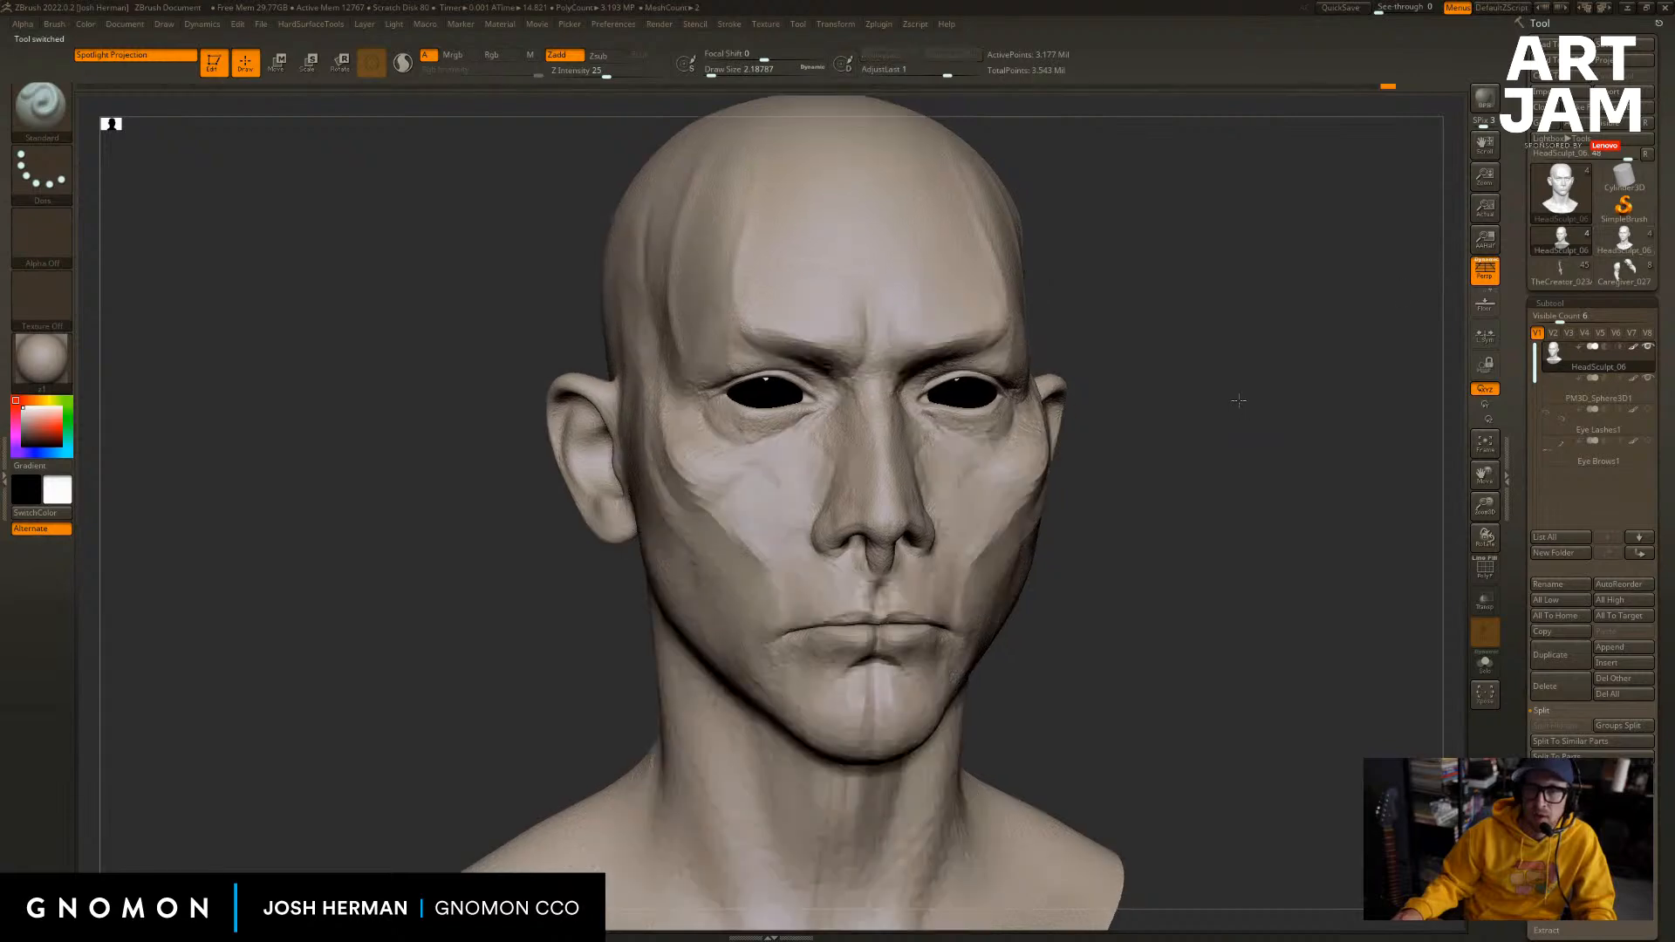
# Switch to the TheCreator model and select the small figure's torso, head and pelvis pieces in turn.
pyautogui.click(1589, 265)
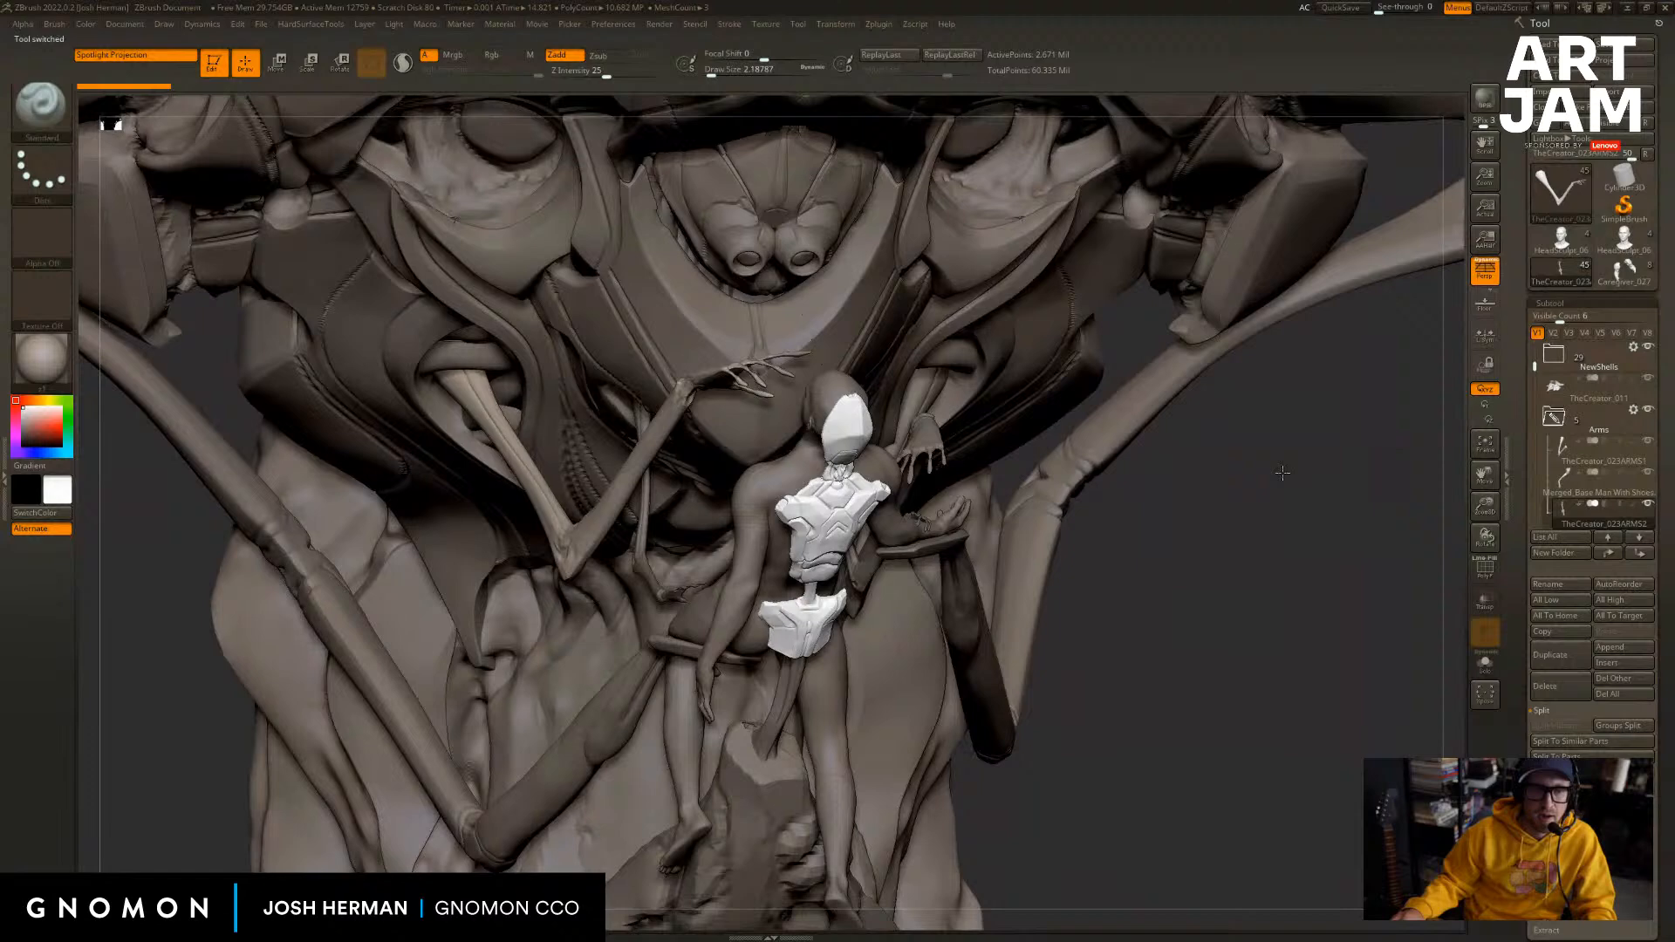
pyautogui.keyDown('alt'); pyautogui.moveTo(1283, 473); pyautogui.dragTo(830, 494); pyautogui.keyUp('alt')
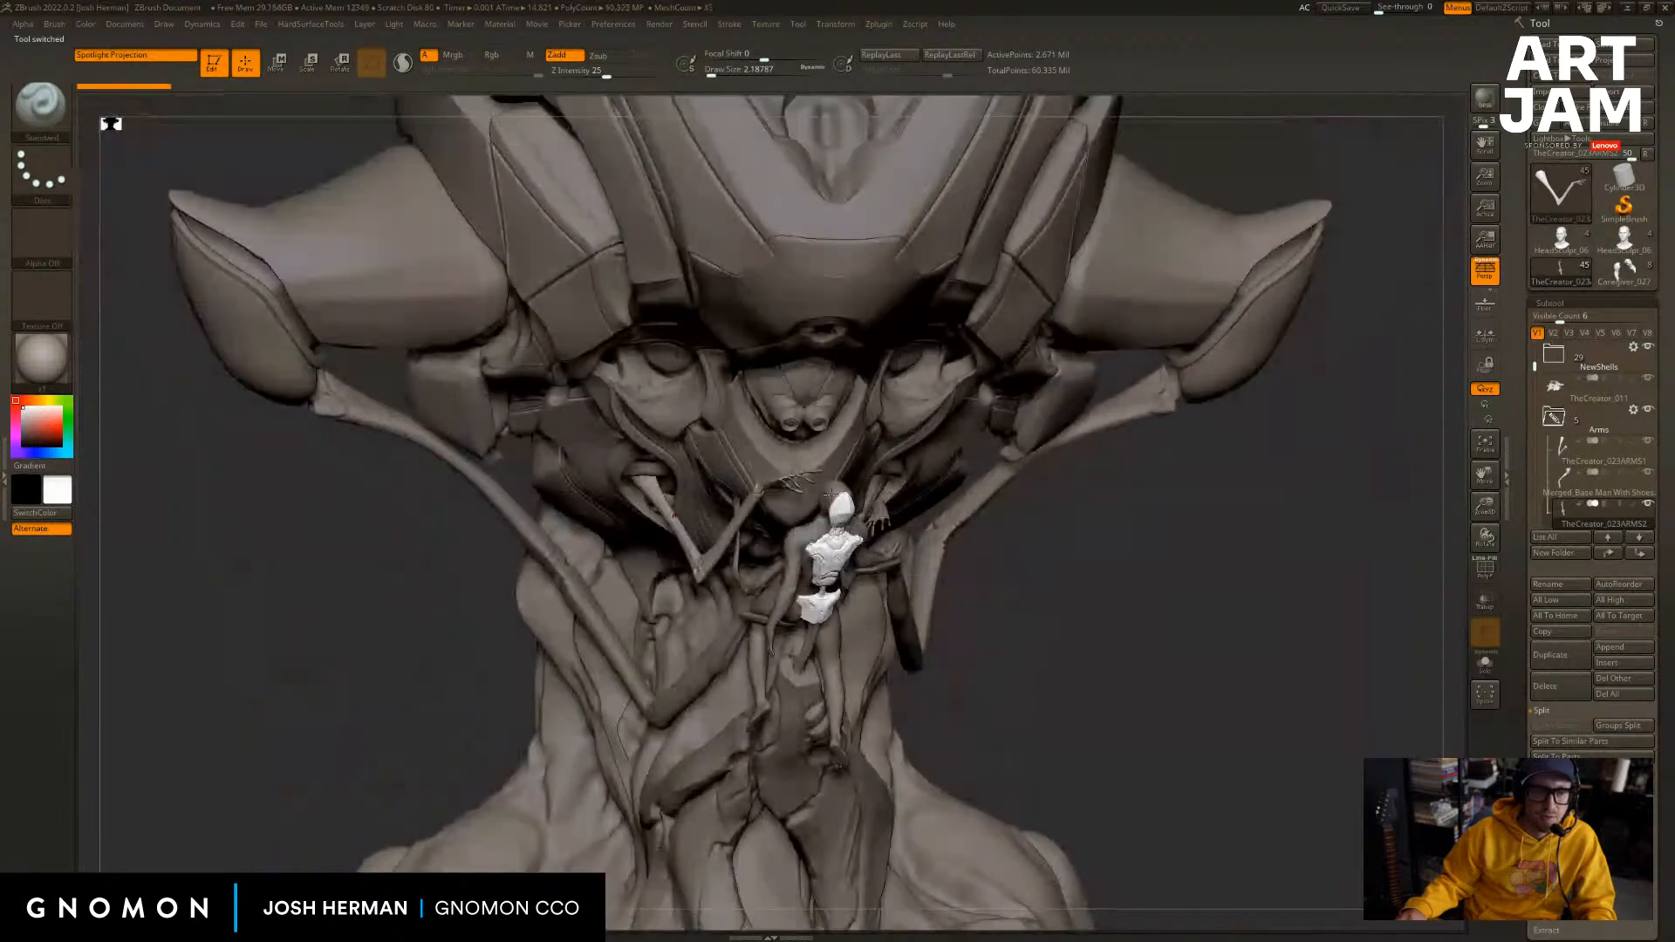
pyautogui.keyDown('alt'); pyautogui.click(834, 561); pyautogui.keyUp('alt')
pyautogui.moveTo(1460, 498); pyautogui.dragTo(1271, 532)
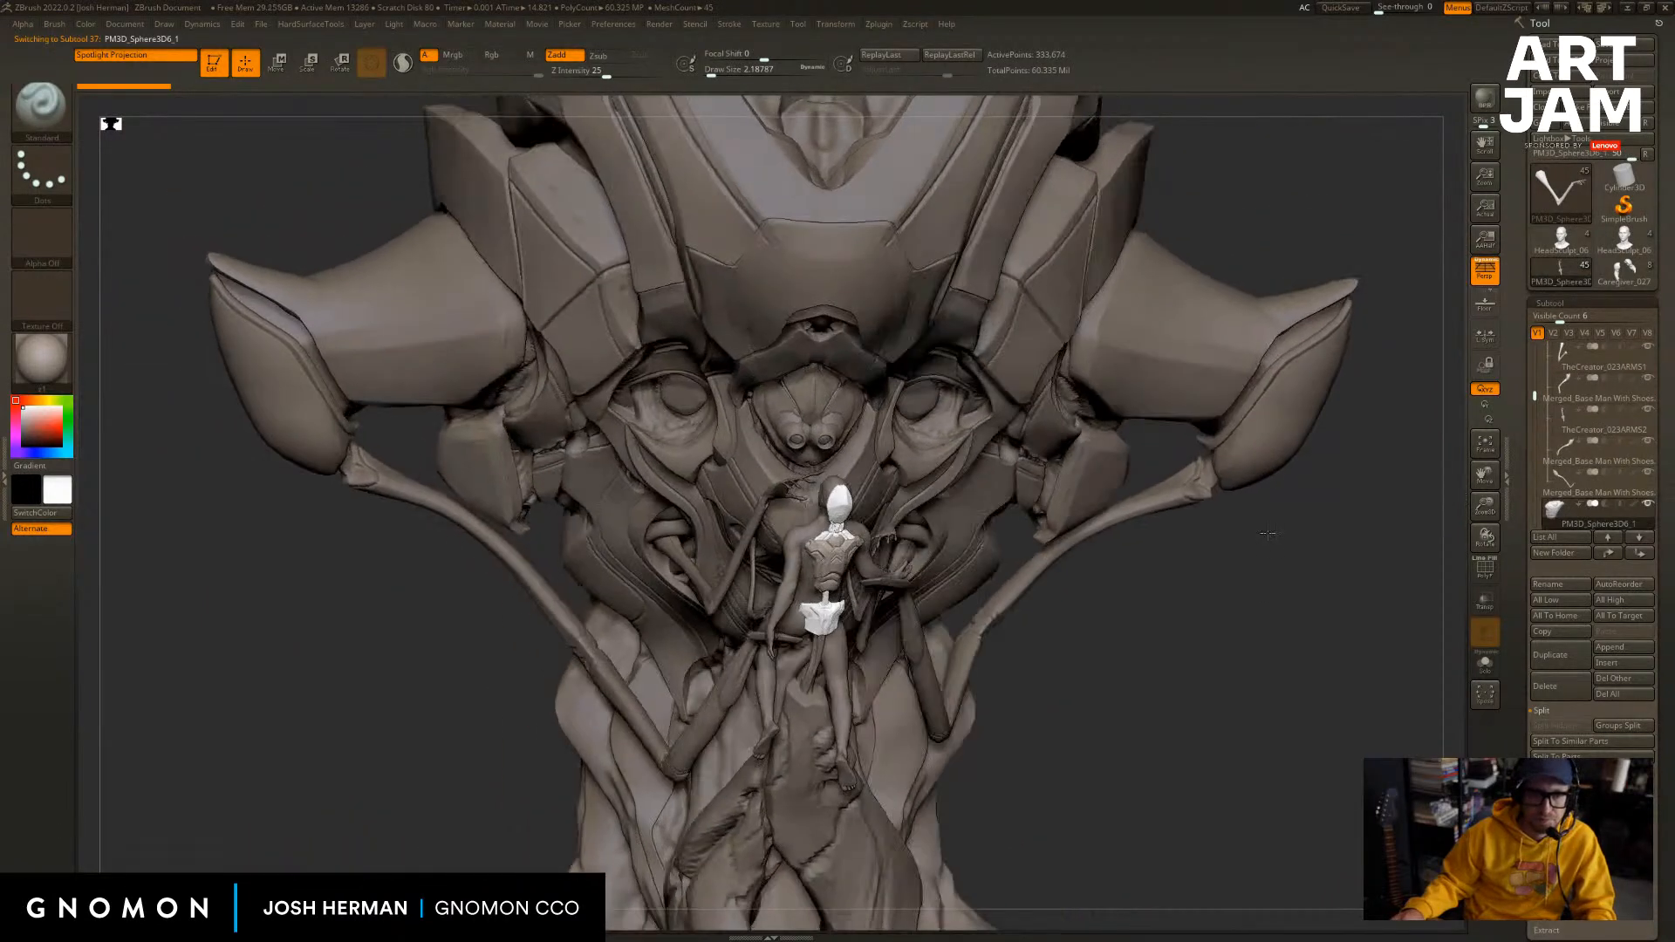
pyautogui.keyDown('alt'); pyautogui.moveTo(876, 528); pyautogui.dragTo(889, 602); pyautogui.keyUp('alt')
pyautogui.keyDown('alt'); pyautogui.click(852, 514); pyautogui.keyUp('alt')
pyautogui.press('c')
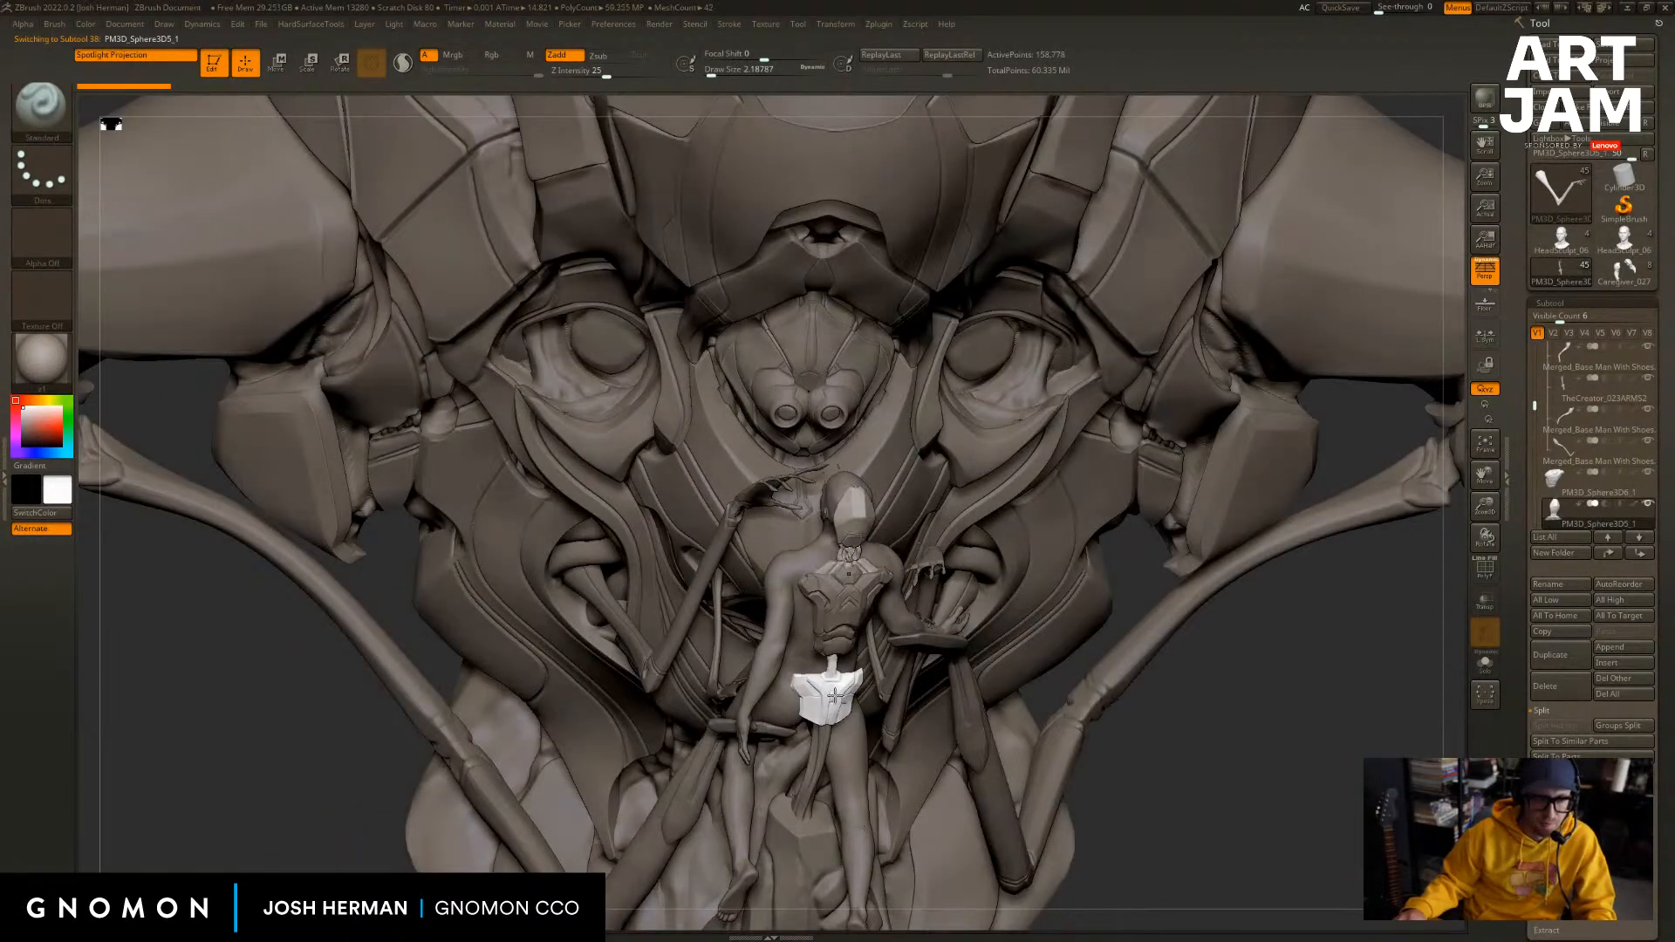
pyautogui.keyDown('alt'); pyautogui.click(846, 706); pyautogui.keyUp('alt')
# Select the TheCreator_015 subtool at the creature's mouth and inspect the creature and small figure from the side.
pyautogui.keyDown('alt'); pyautogui.moveTo(1252, 745); pyautogui.dragTo(632, 621); pyautogui.keyUp('alt')
pyautogui.keyDown('alt'); pyautogui.click(811, 421); pyautogui.keyUp('alt')
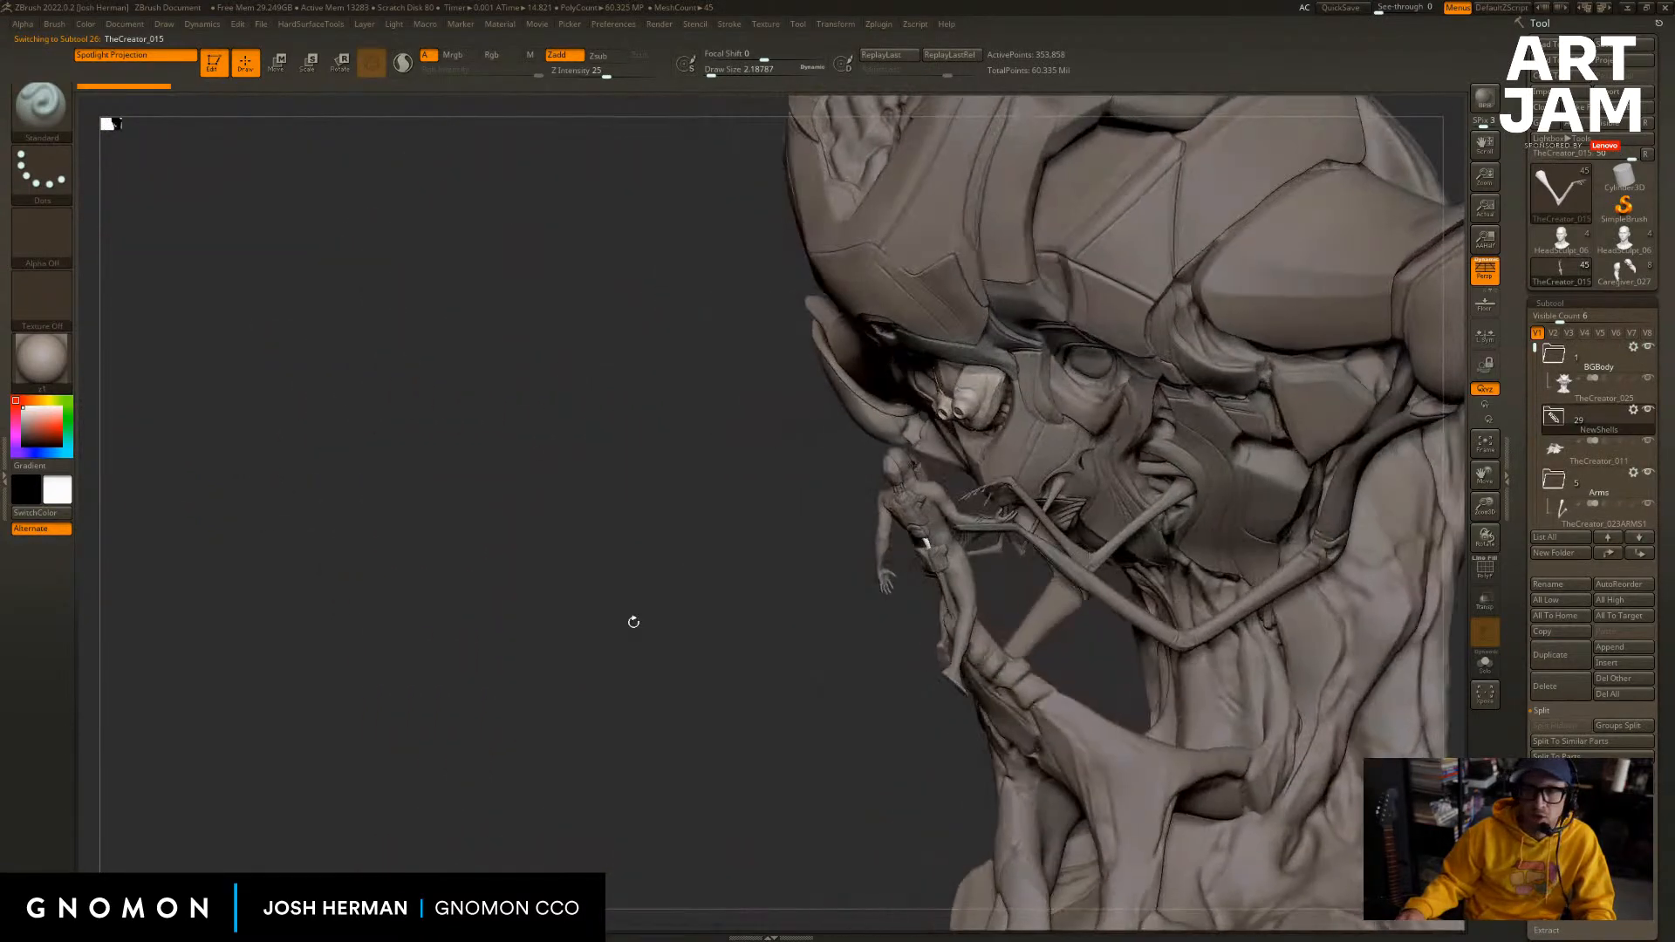
pyautogui.keyDown('alt'); pyautogui.moveTo(873, 602); pyautogui.dragTo(636, 596); pyautogui.keyUp('alt')
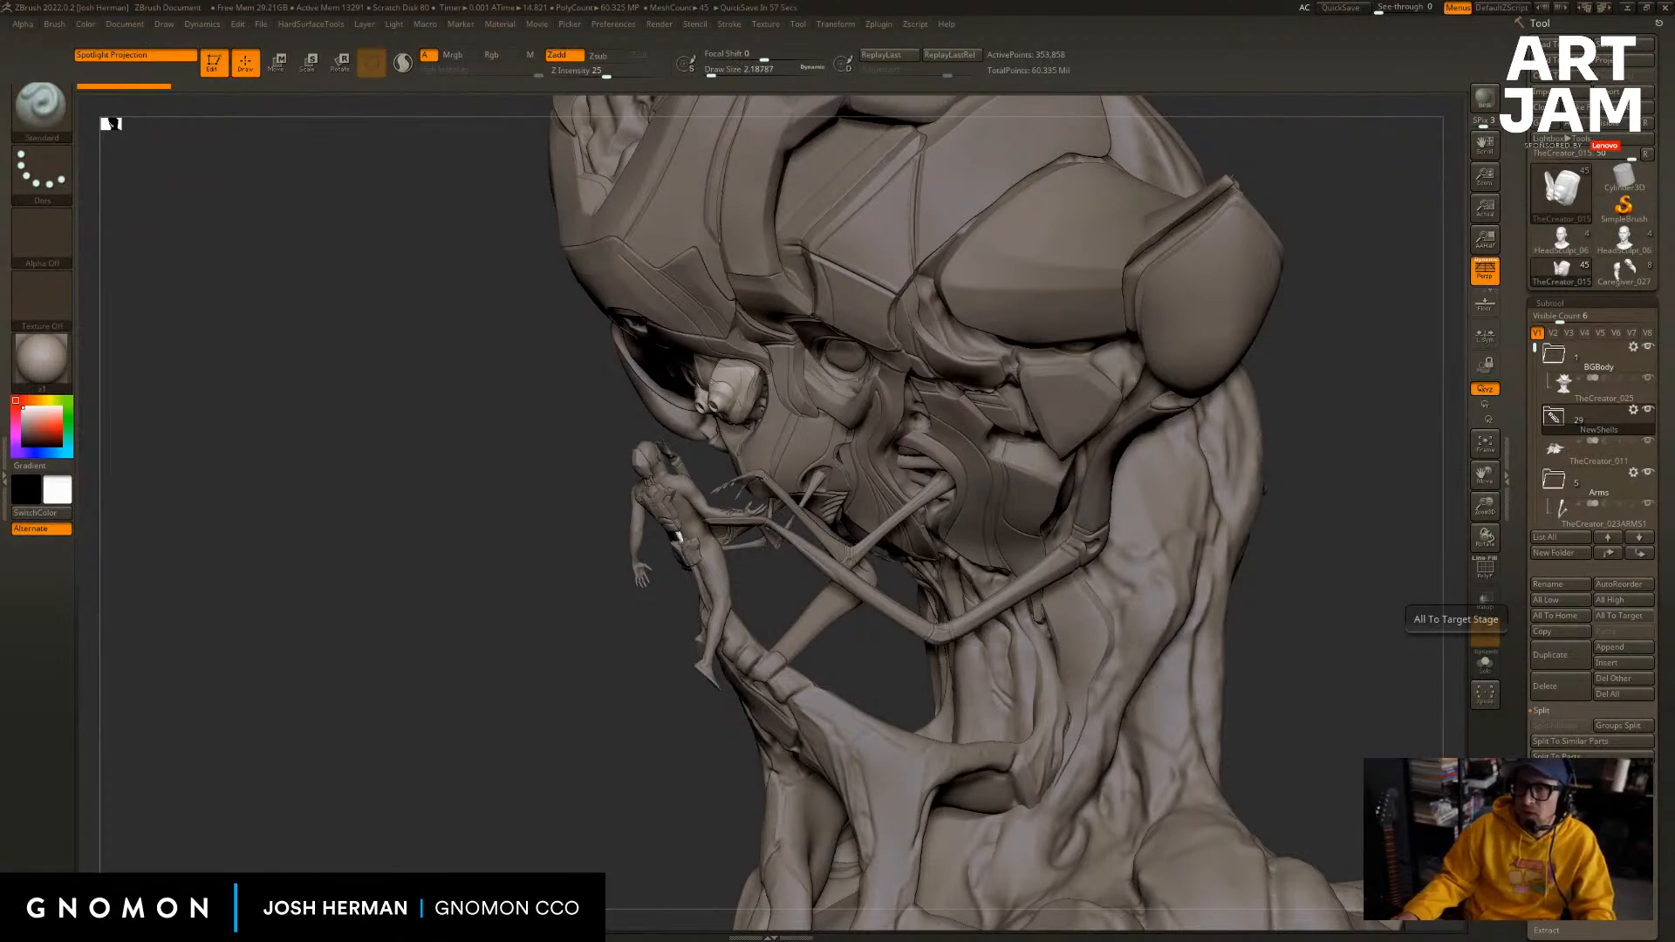
# Switch to the browser's ArtStation portfolio, enlarge the window and open the artwork The Artist/Creator - Archetype.
pyautogui.moveTo(0, 200); pyautogui.dragTo(466, 94)
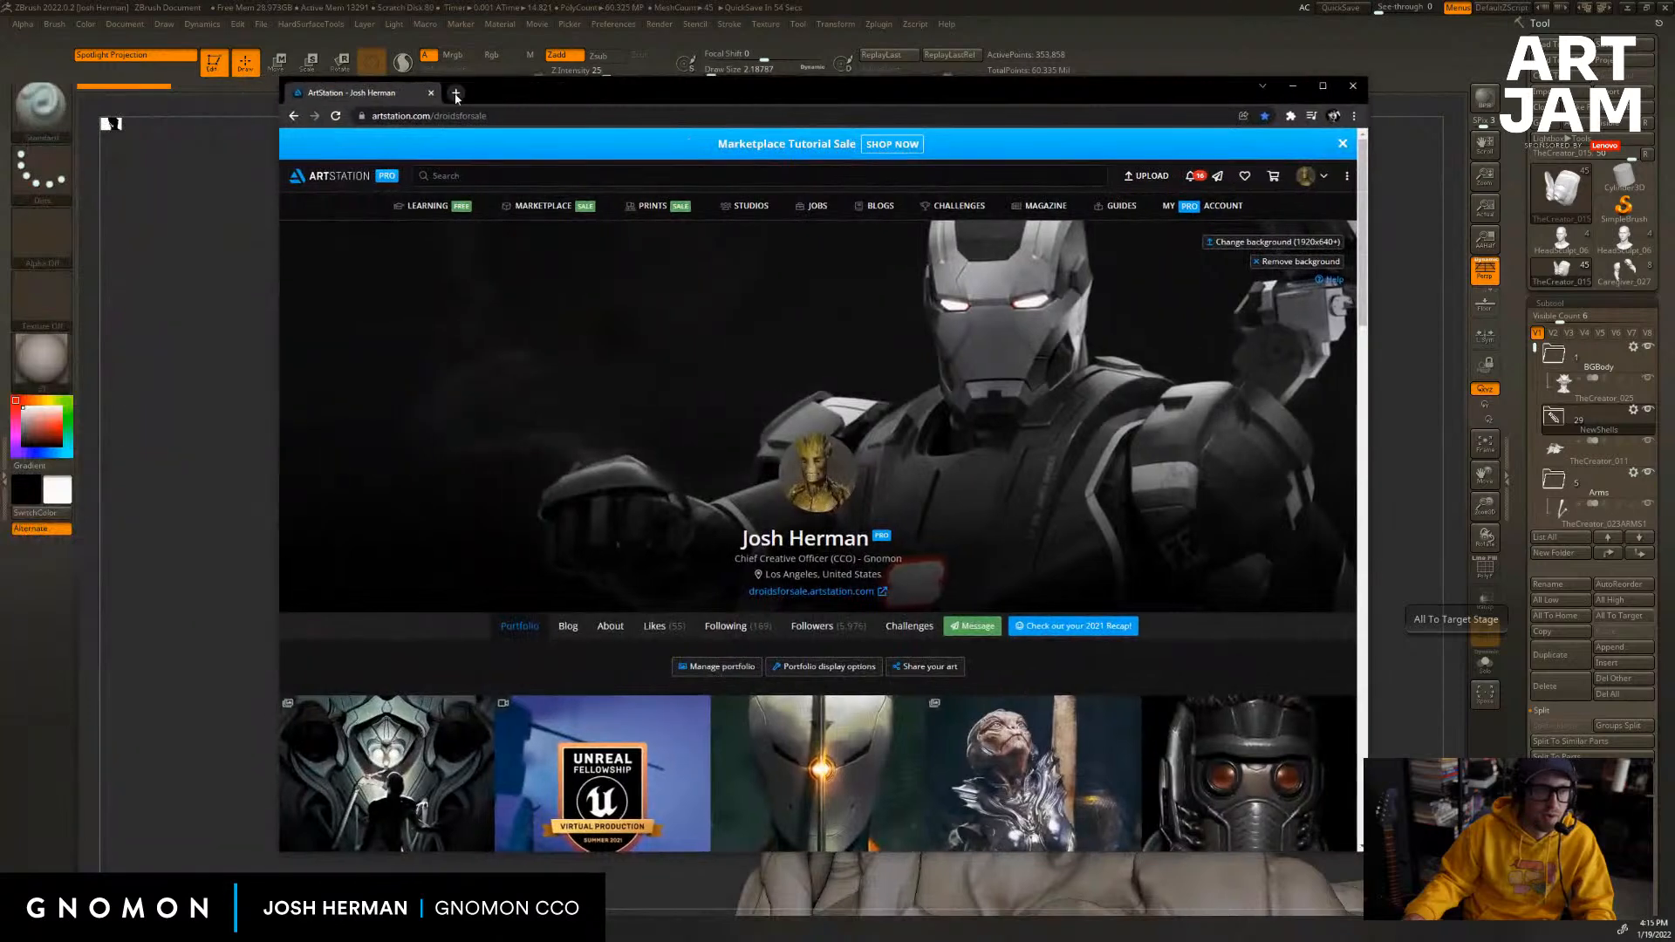
pyautogui.doubleClick(496, 93)
pyautogui.click(131, 711)
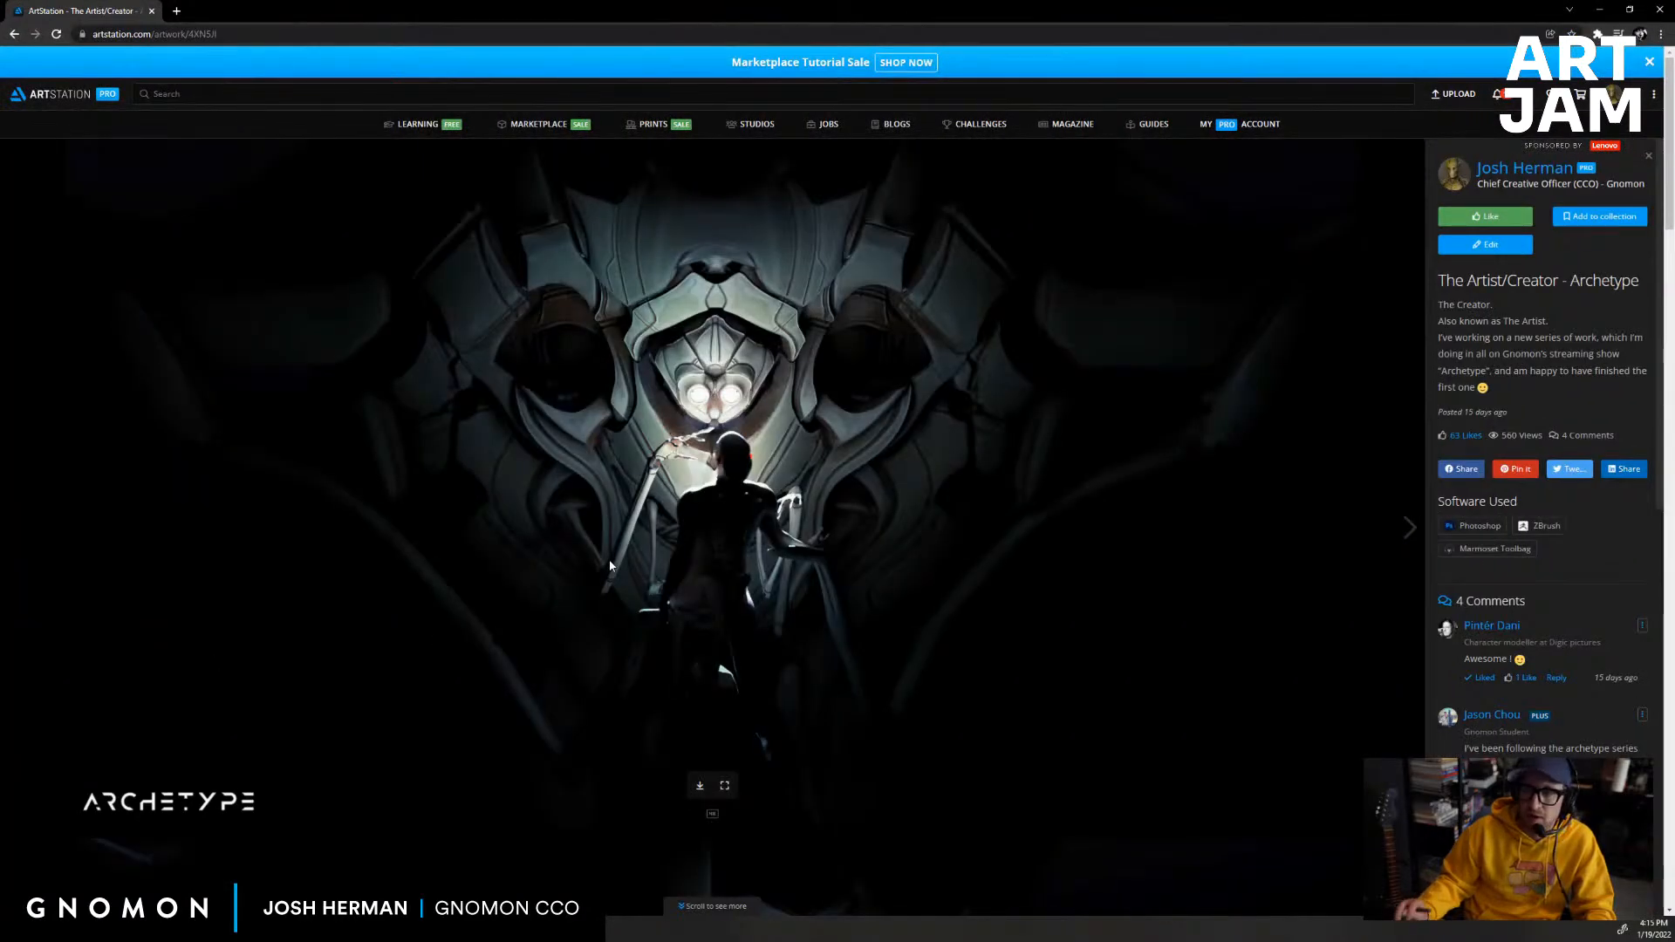
# Examine the Archetype artwork's rendered images of the creature and small figure through to the last, and return to the first image.
pyautogui.scroll(-5, 561, 567)
pyautogui.scroll(-3, 560, 568)
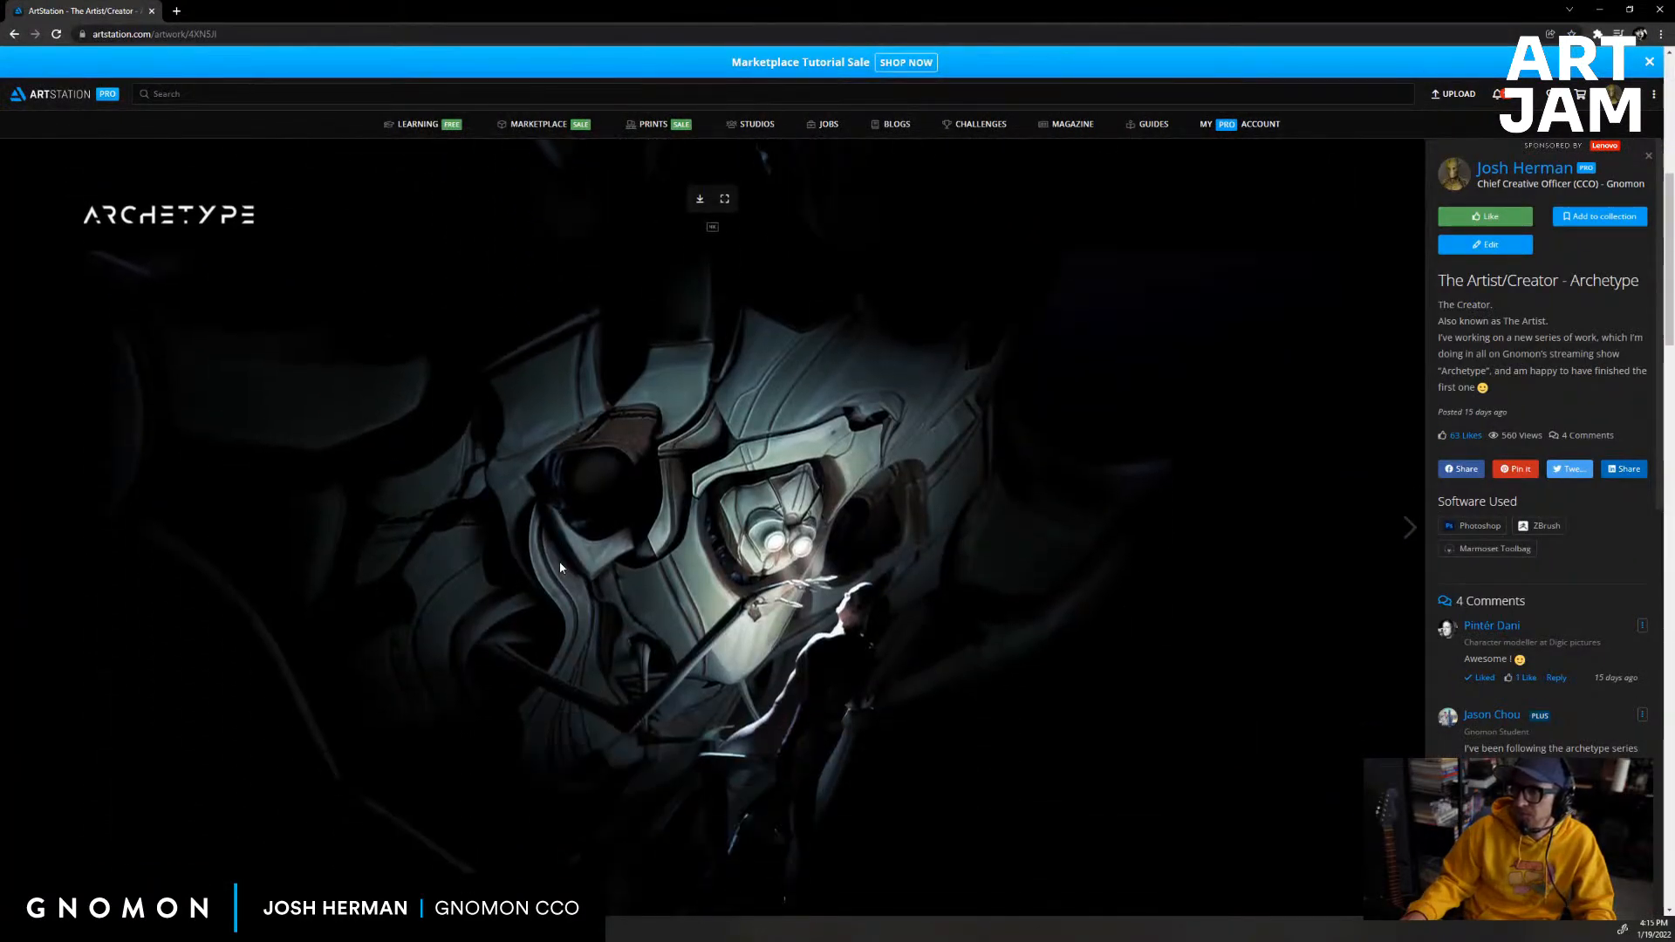
pyautogui.scroll(-10, 551, 576)
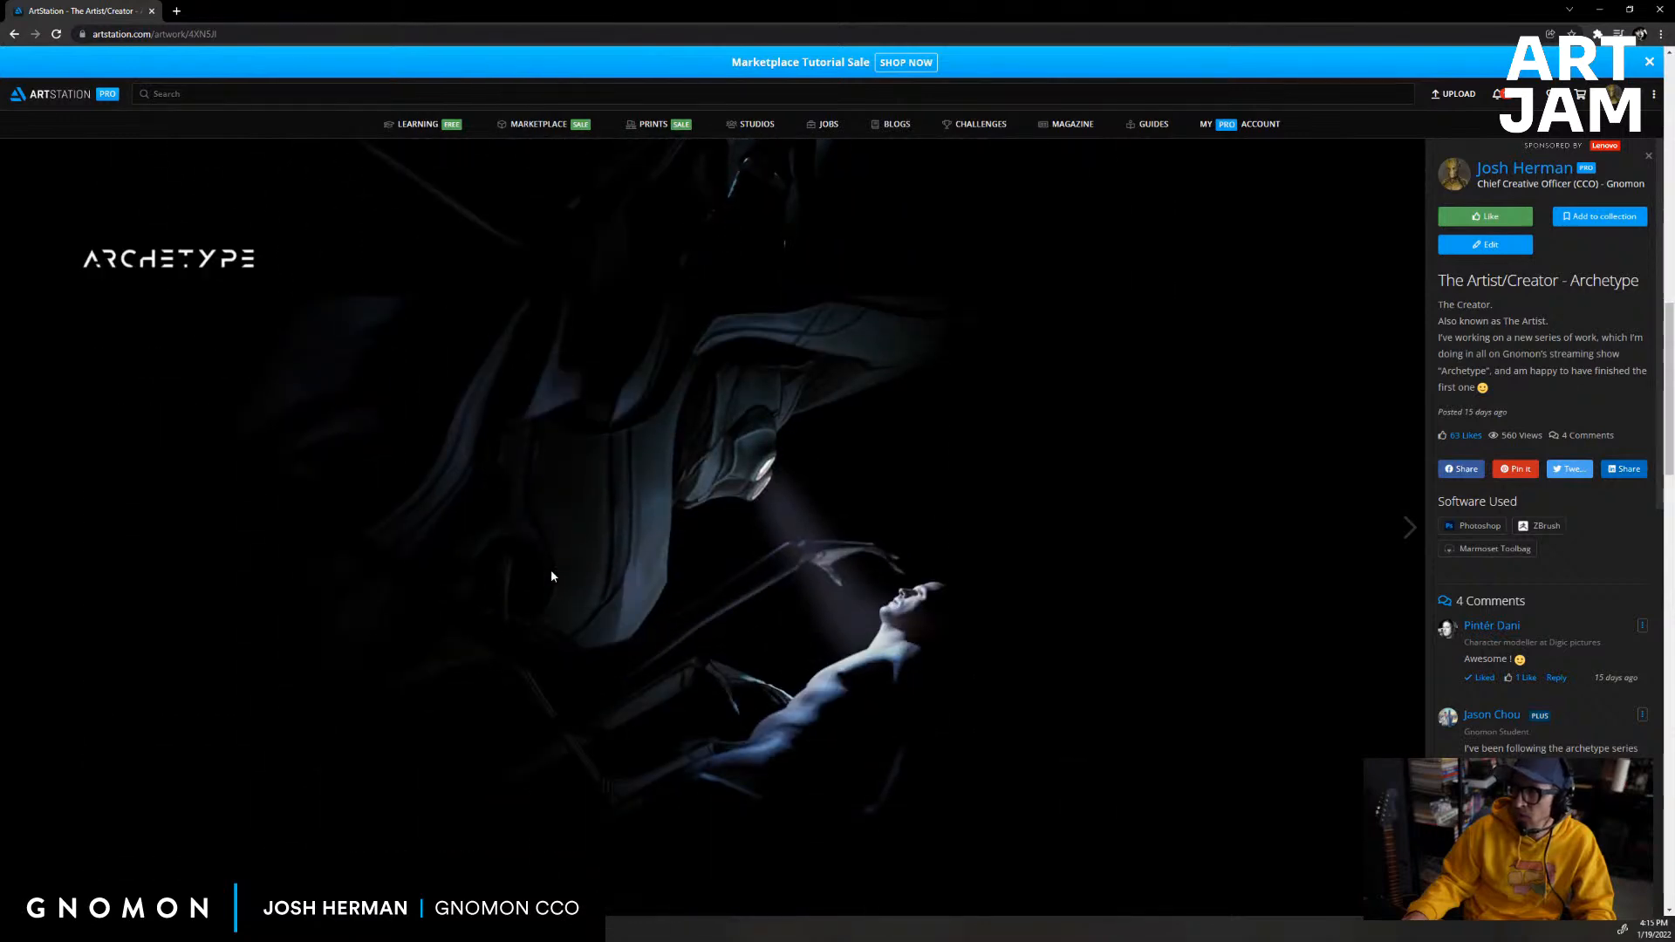
pyautogui.scroll(-10, 551, 576)
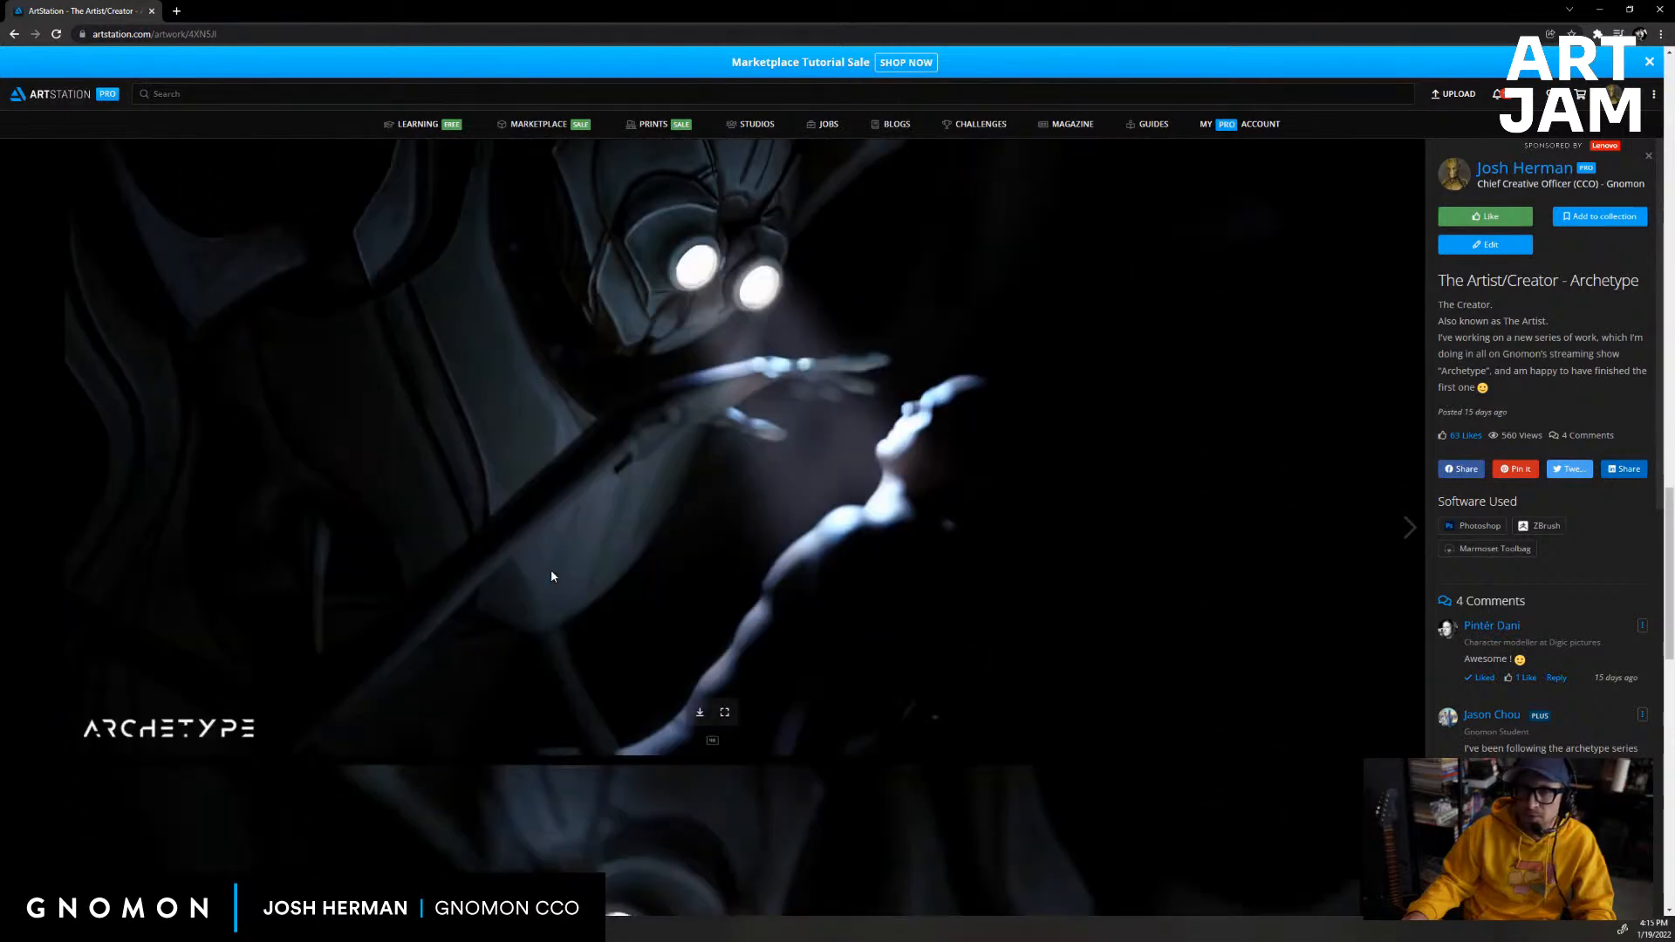
pyautogui.scroll(3, 551, 576)
pyautogui.scroll(-1, 551, 575)
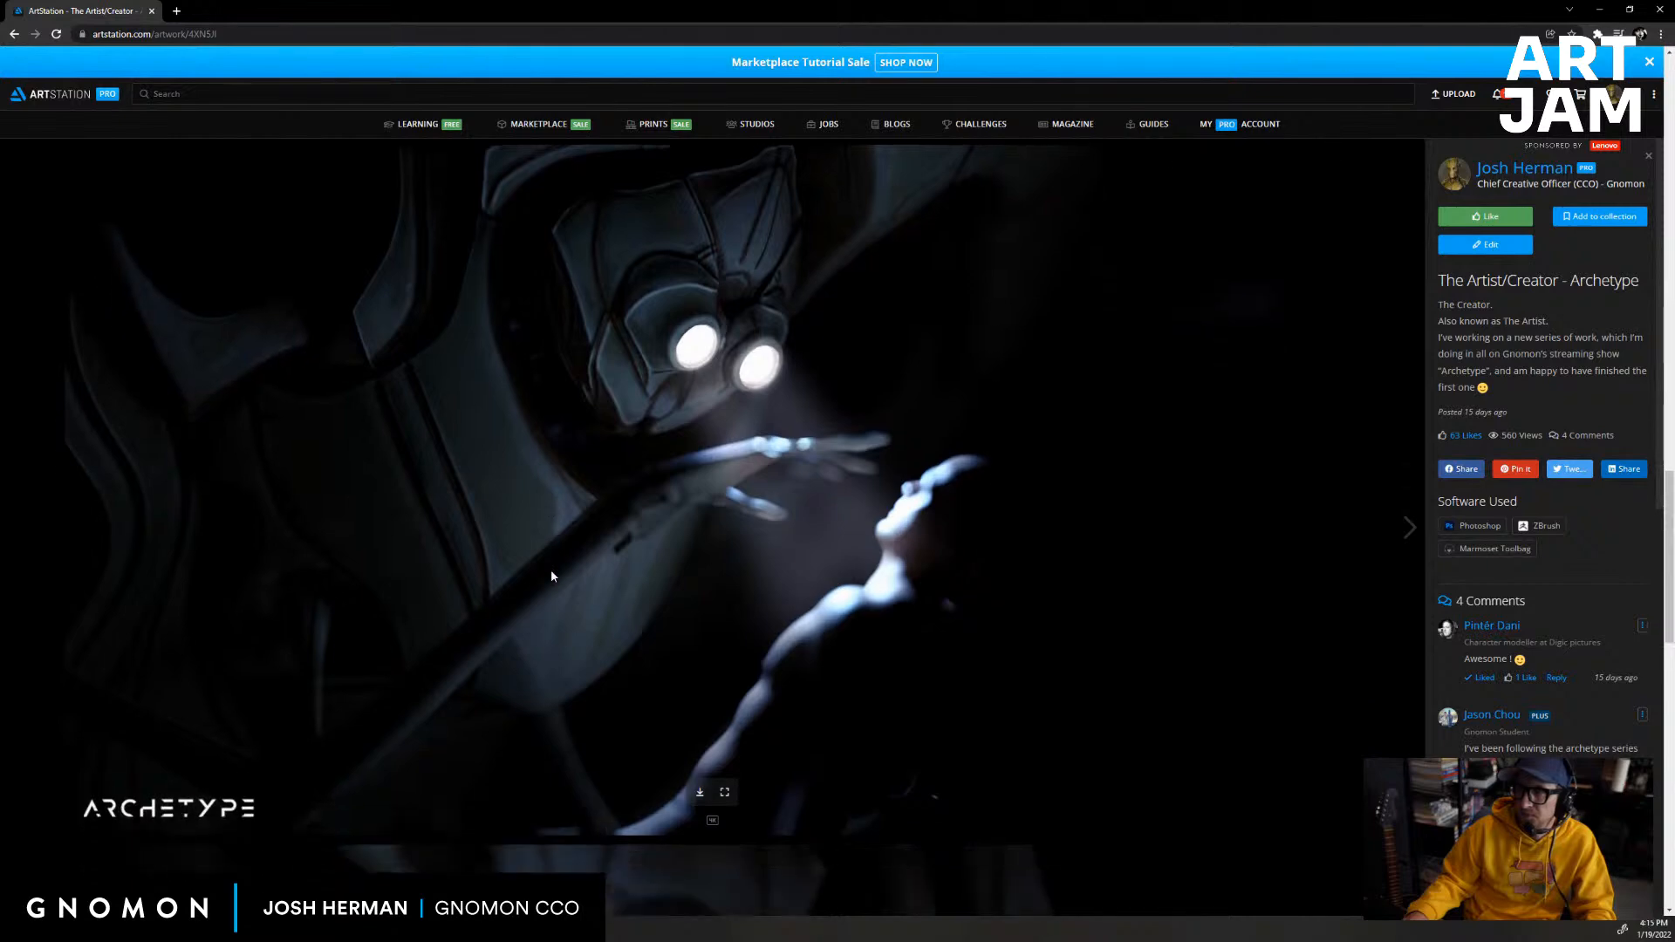
pyautogui.scroll(-10, 551, 575)
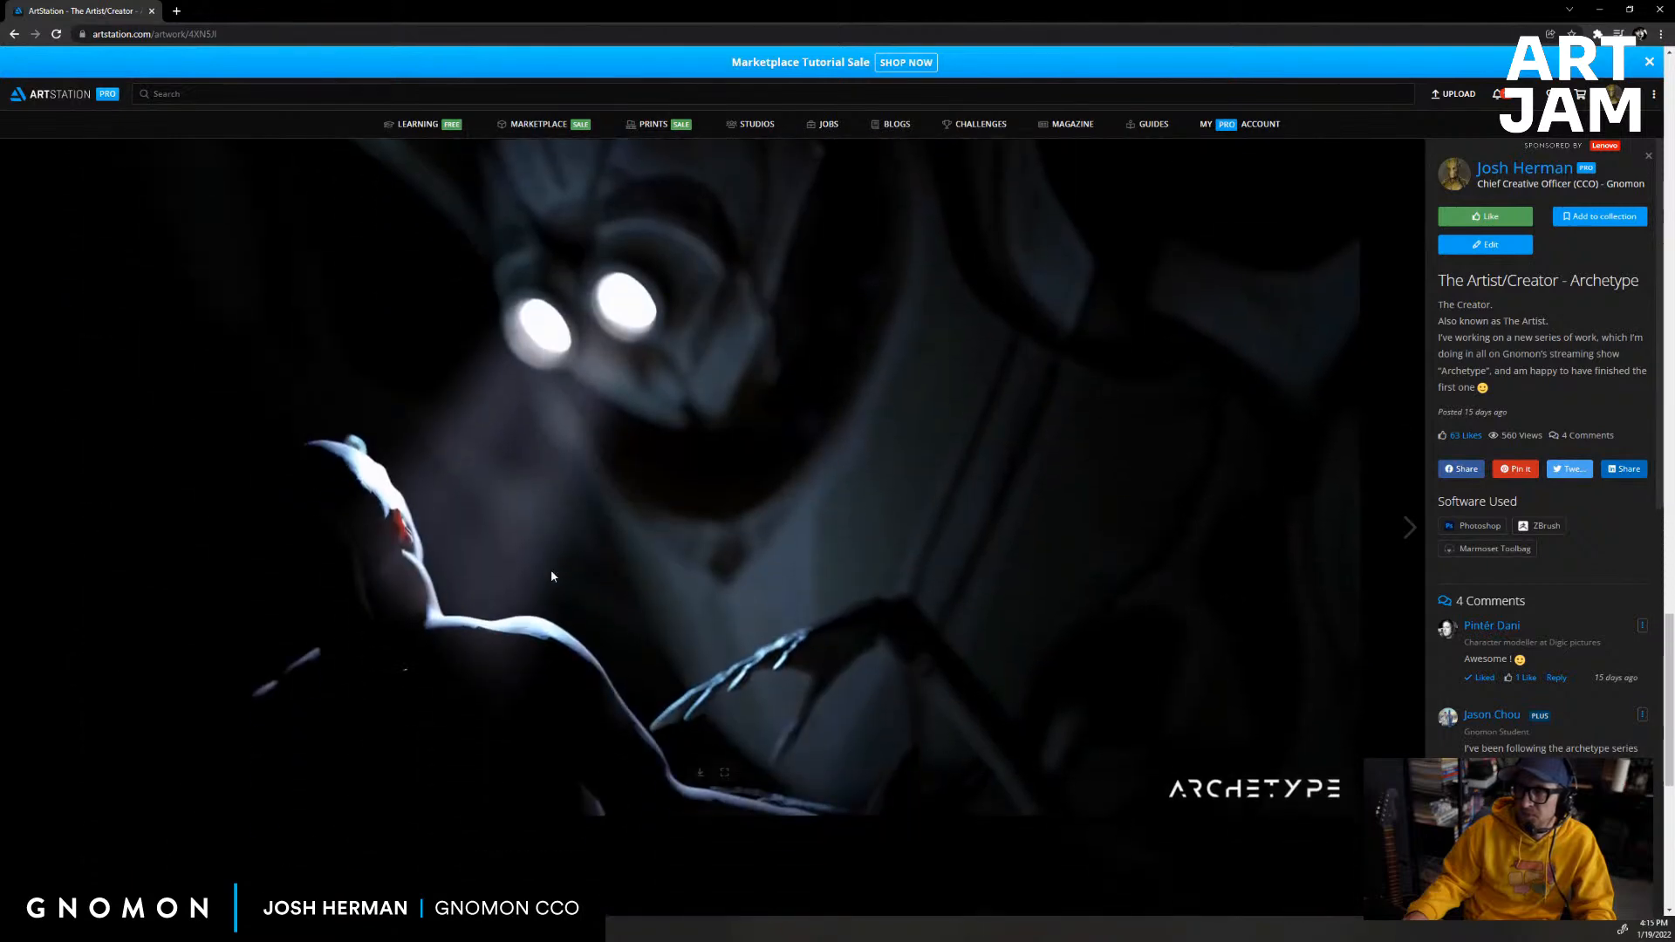
pyautogui.scroll(-6, 552, 576)
pyautogui.scroll(4, 552, 575)
pyautogui.scroll(2, 552, 576)
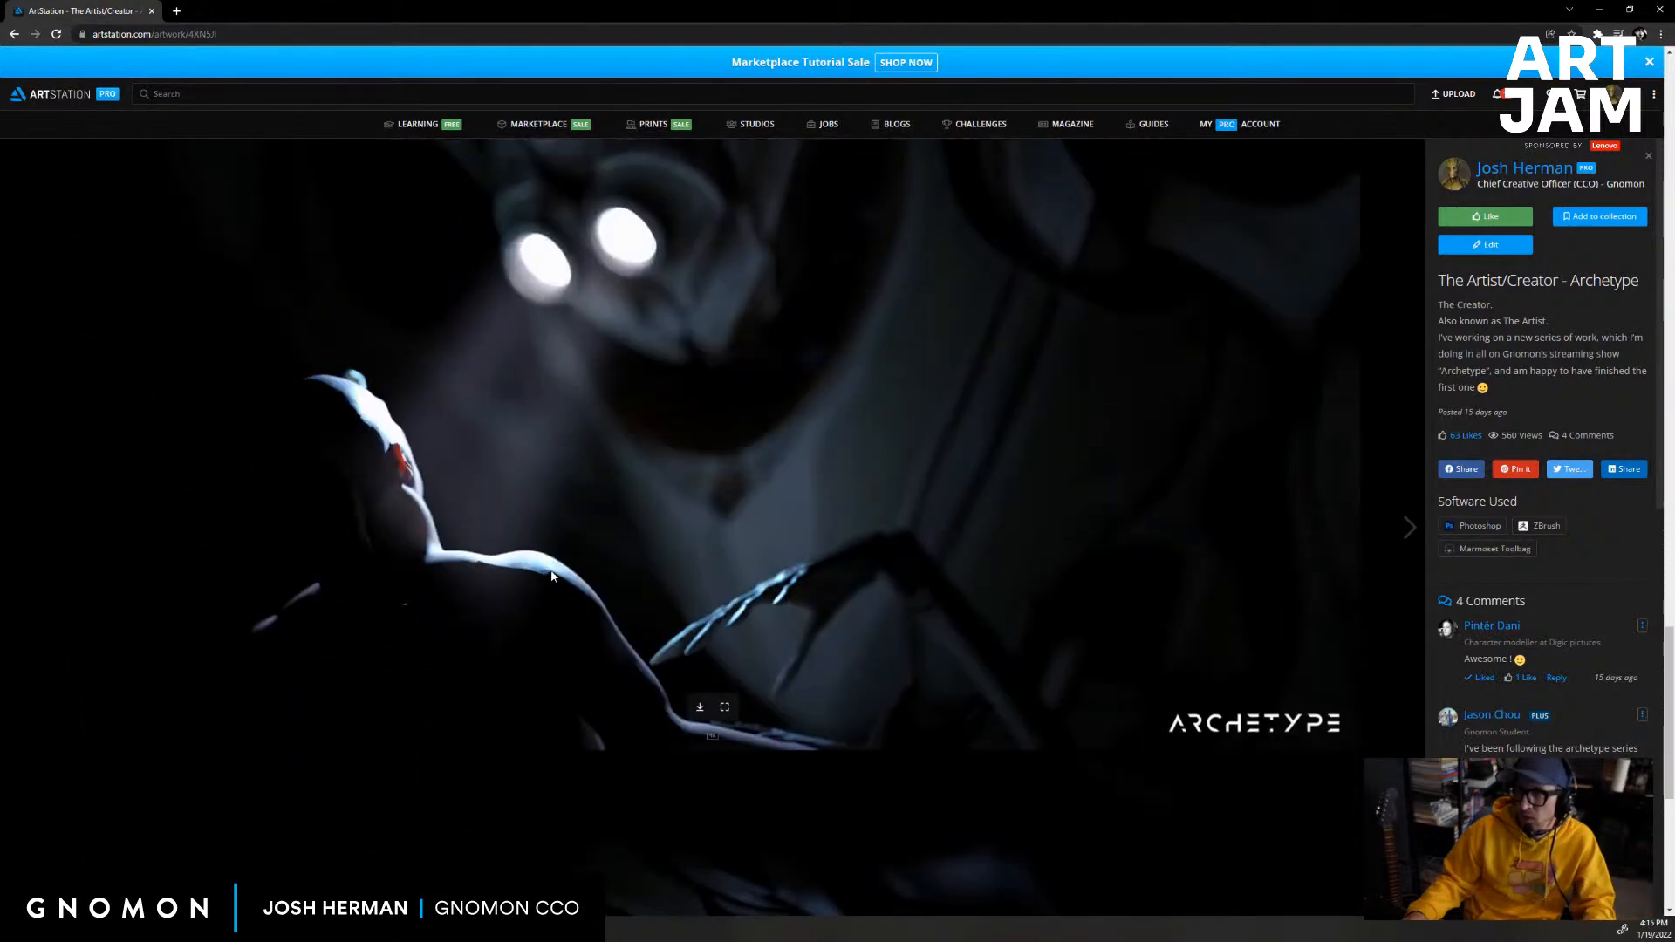
pyautogui.scroll(-6, 551, 576)
pyautogui.scroll(4, 552, 576)
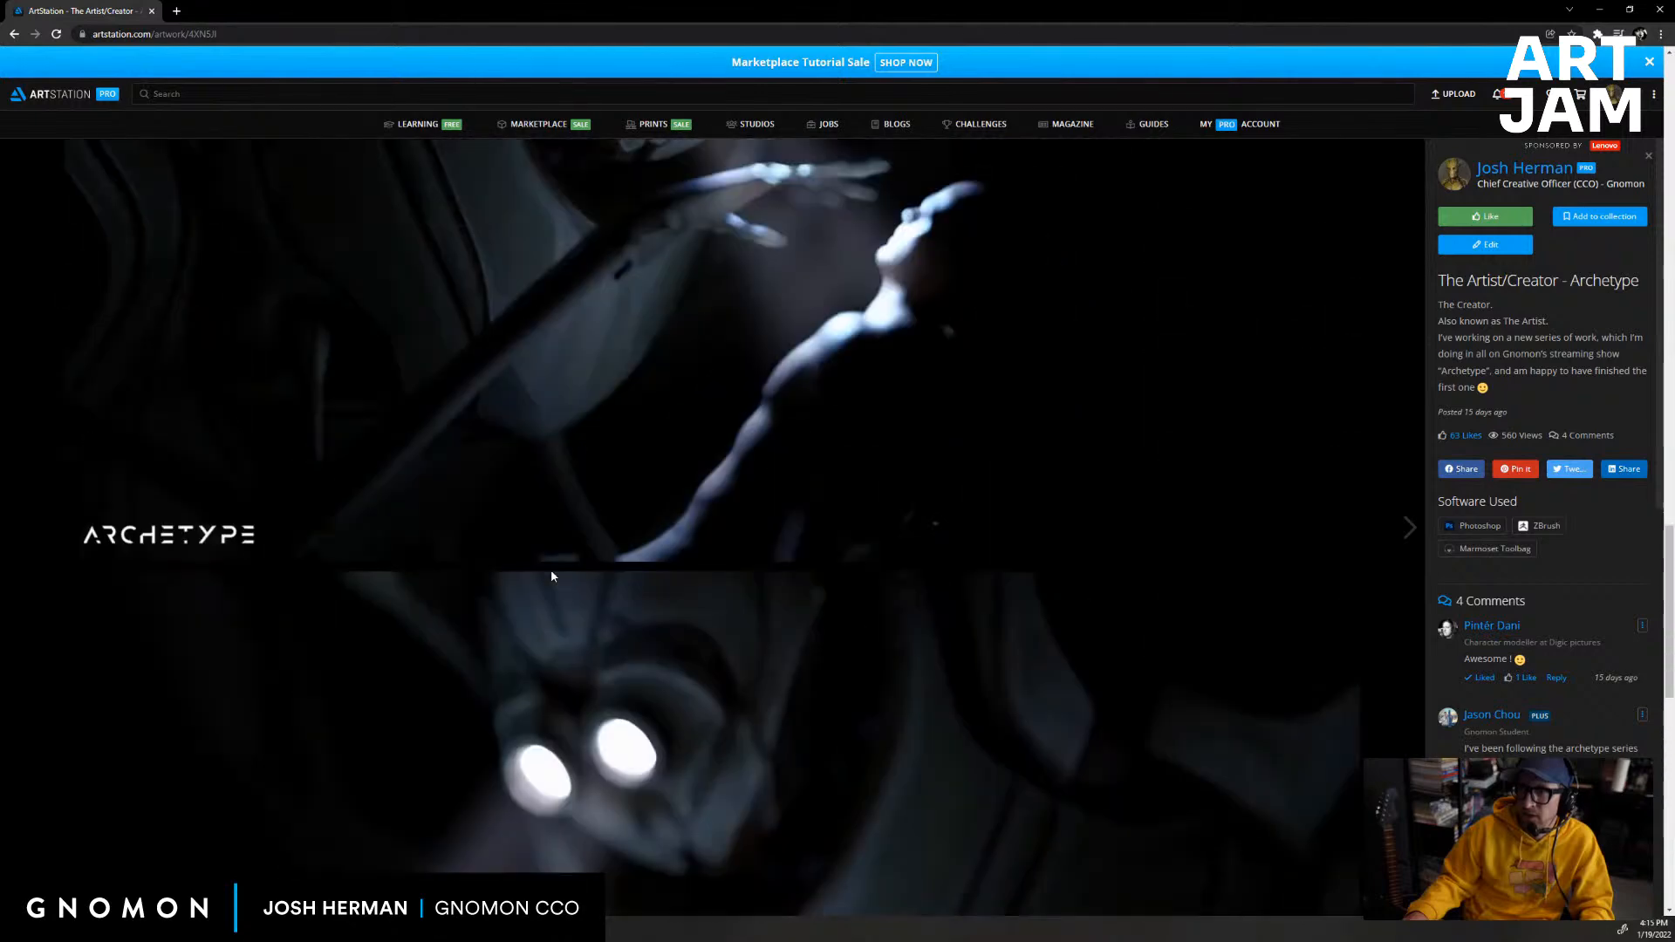
pyautogui.scroll(20, 551, 575)
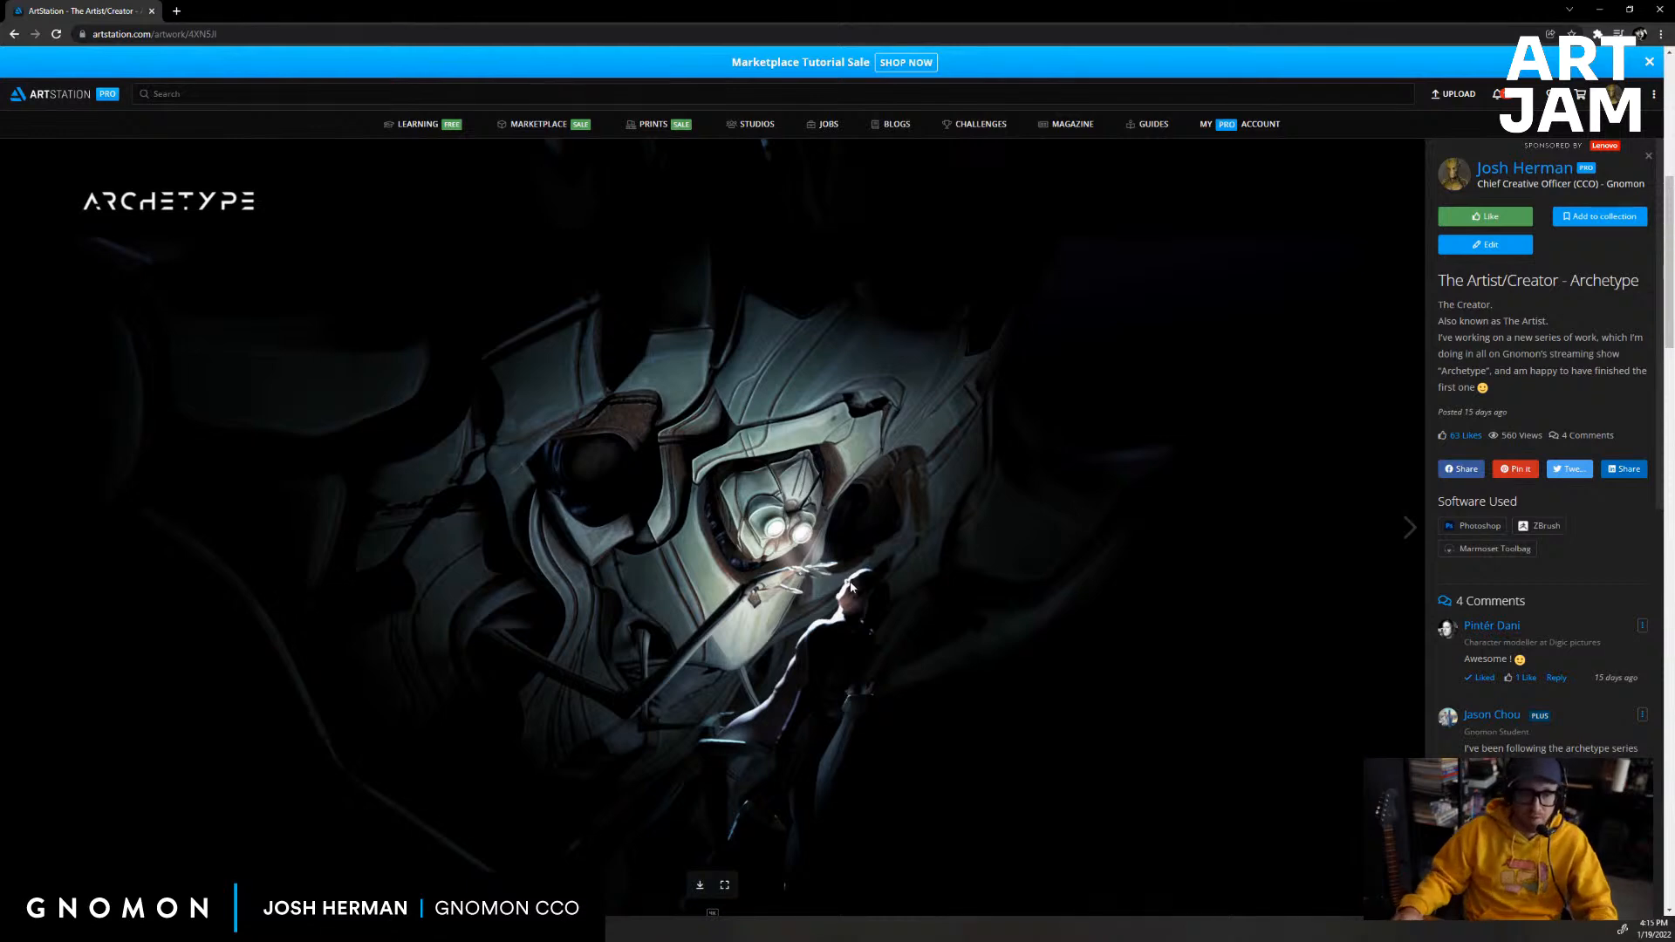
pyautogui.scroll(5, 836, 571)
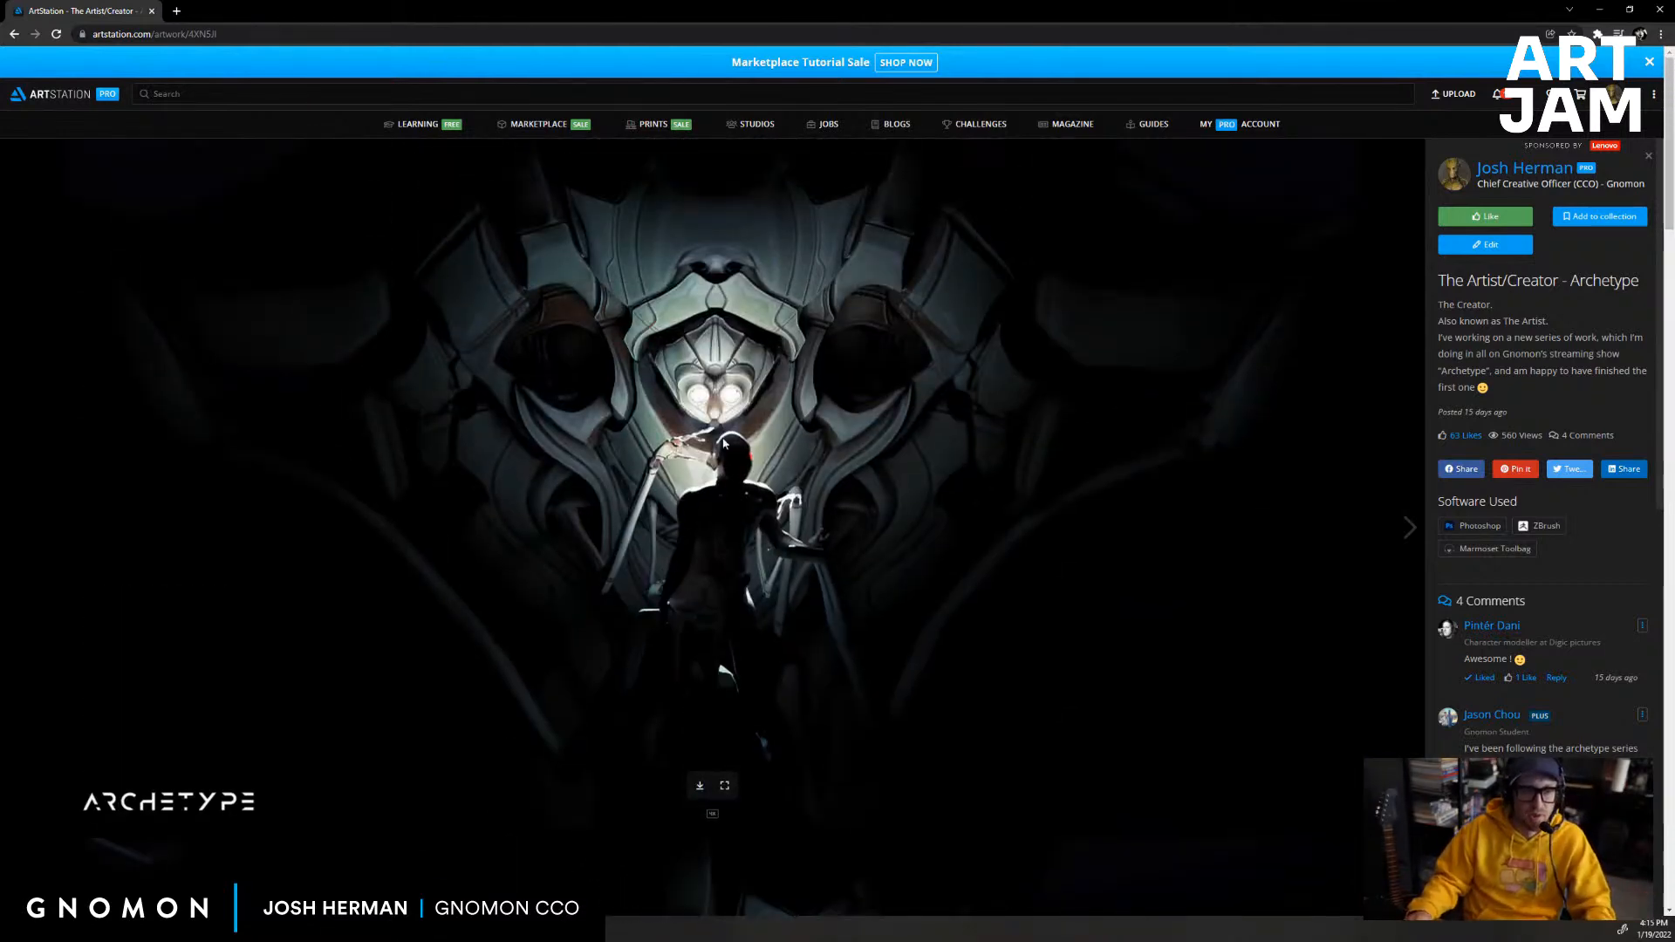
# Return to ZBrush, switch to the standing Caregiver model and select its head and neck piece for inspection.
pyautogui.moveTo(579, 4); pyautogui.dragTo(1673, 101)
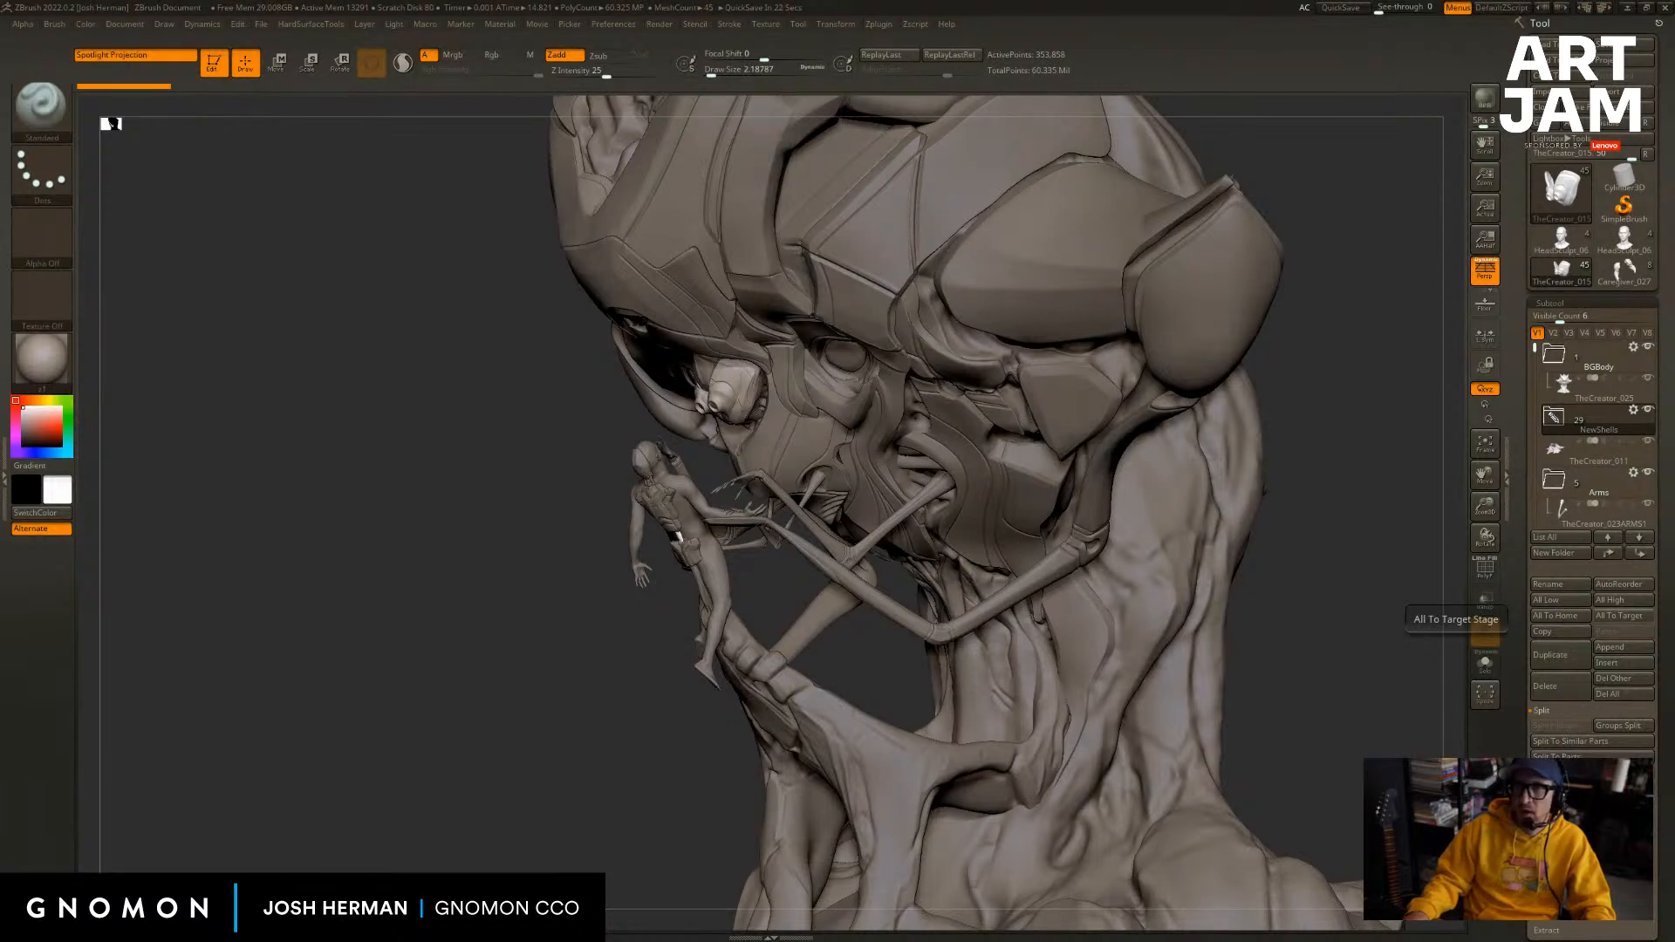
pyautogui.moveTo(1370, 349)
pyautogui.mouseDown()
pyautogui.moveTo(1382, 329)
pyautogui.moveTo(1338, 299)
pyautogui.moveTo(1360, 326)
pyautogui.moveTo(1293, 337)
pyautogui.moveTo(1233, 375)
pyautogui.mouseUp()
pyautogui.keyDown('alt'); pyautogui.moveTo(1095, 385); pyautogui.dragTo(1182, 329); pyautogui.keyUp('alt')
pyautogui.keyDown('ctrl'); pyautogui.moveTo(1007, 228); pyautogui.dragTo(491, 650); pyautogui.keyUp('ctrl')
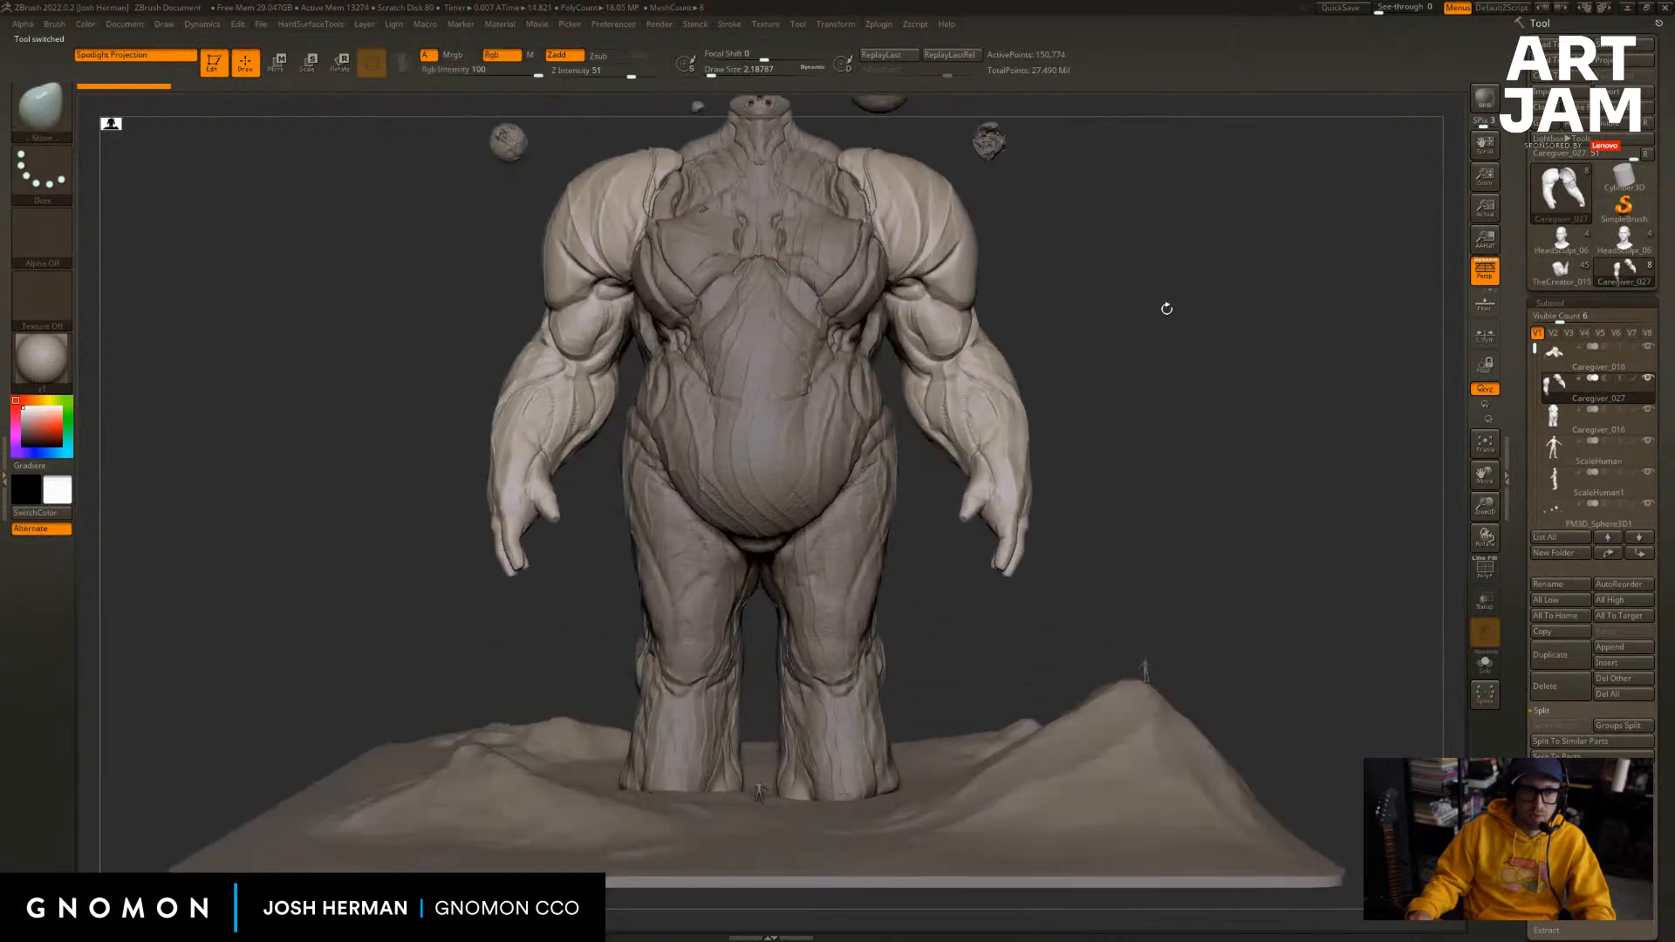
pyautogui.keyDown('alt'); pyautogui.click(792, 166); pyautogui.keyUp('alt')
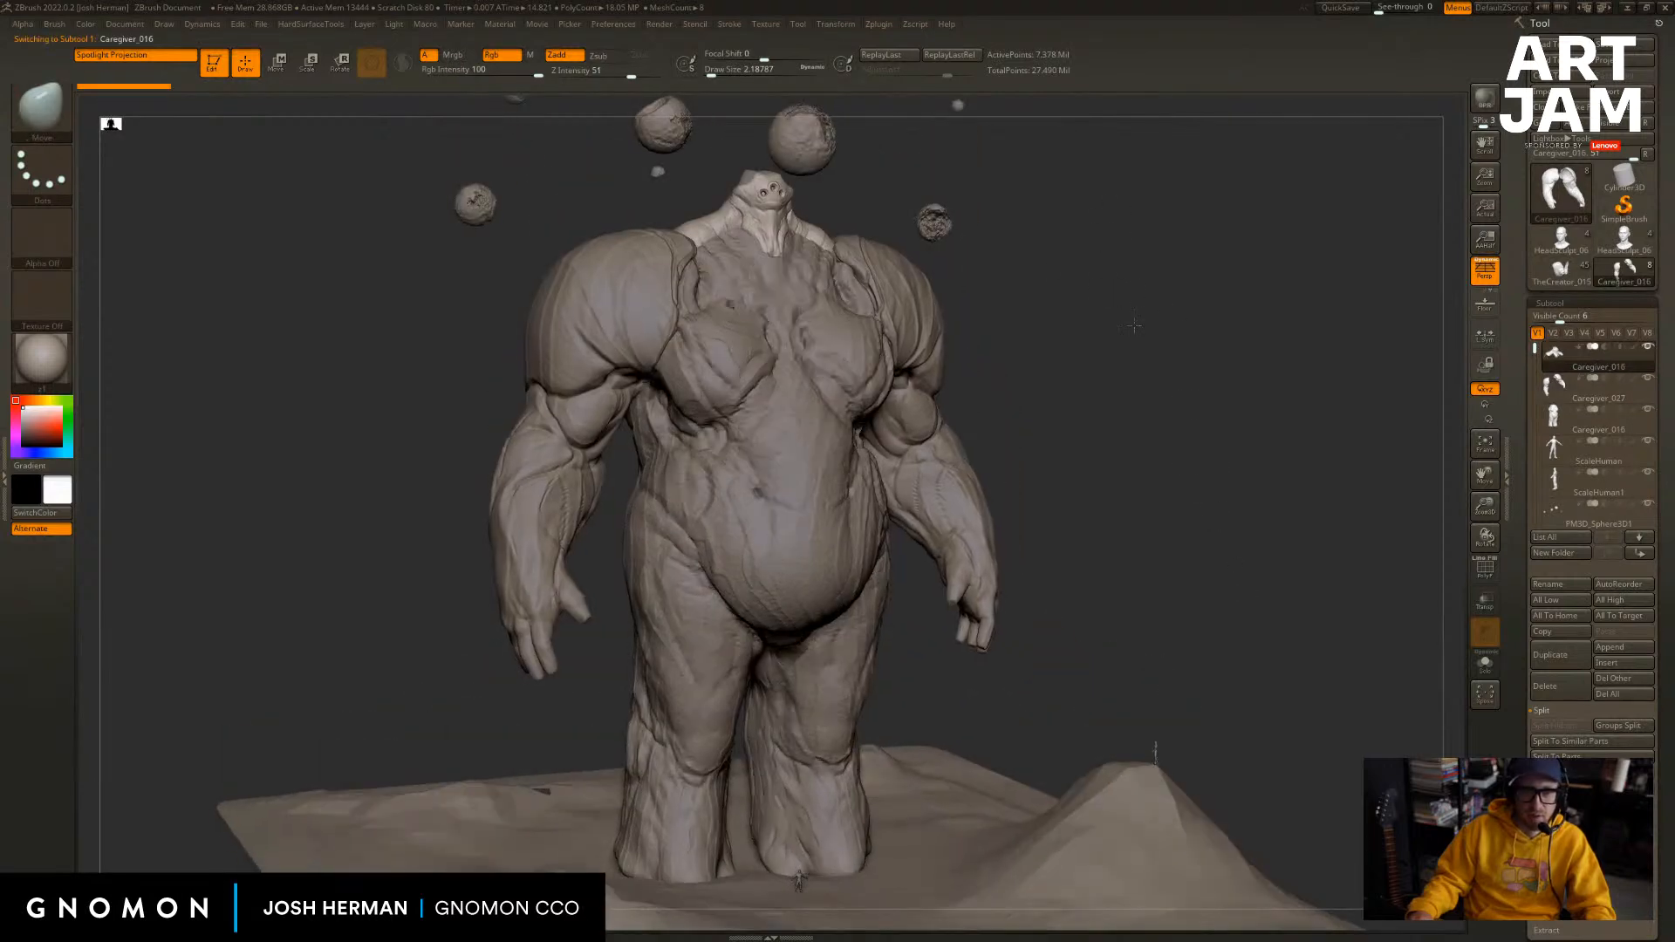
pyautogui.moveTo(1152, 356); pyautogui.dragTo(1186, 369)
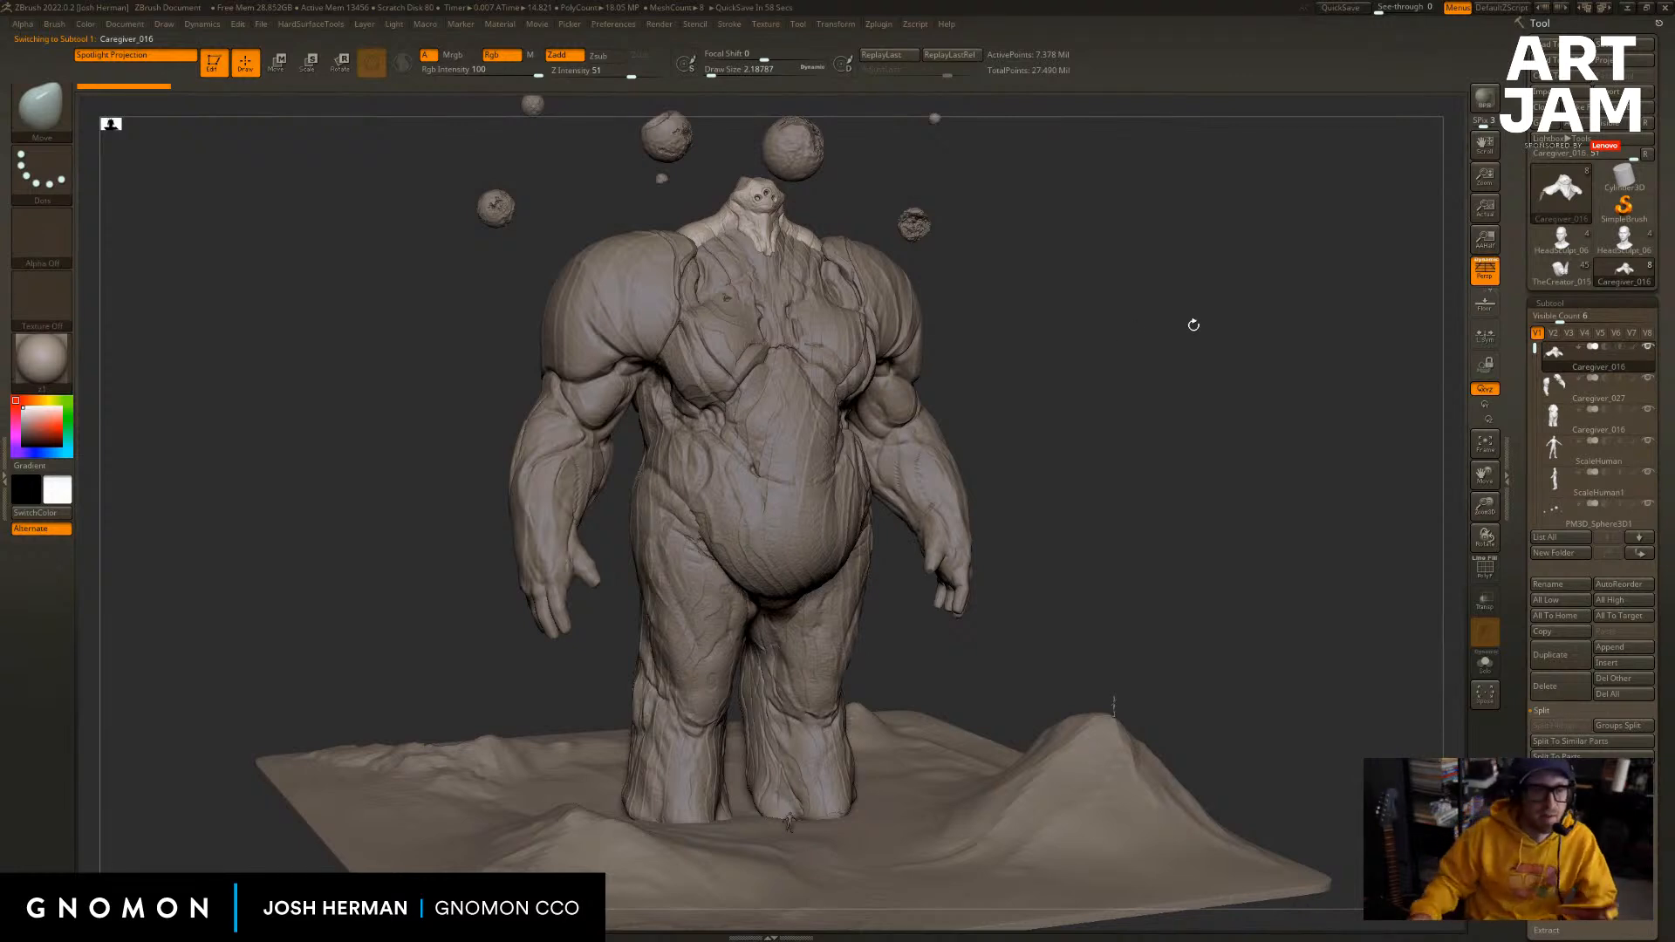
# Select the ScaleHuman1 figure on the hill, frame it and examine its scale against the standing giant.
pyautogui.moveTo(1160, 311); pyautogui.dragTo(1147, 584)
pyautogui.keyDown('alt'); pyautogui.click(1085, 756); pyautogui.keyUp('alt')
pyautogui.keyDown('alt'); pyautogui.moveTo(1232, 688); pyautogui.dragTo(899, 169); pyautogui.keyUp('alt')
pyautogui.press('f')
pyautogui.press('f')
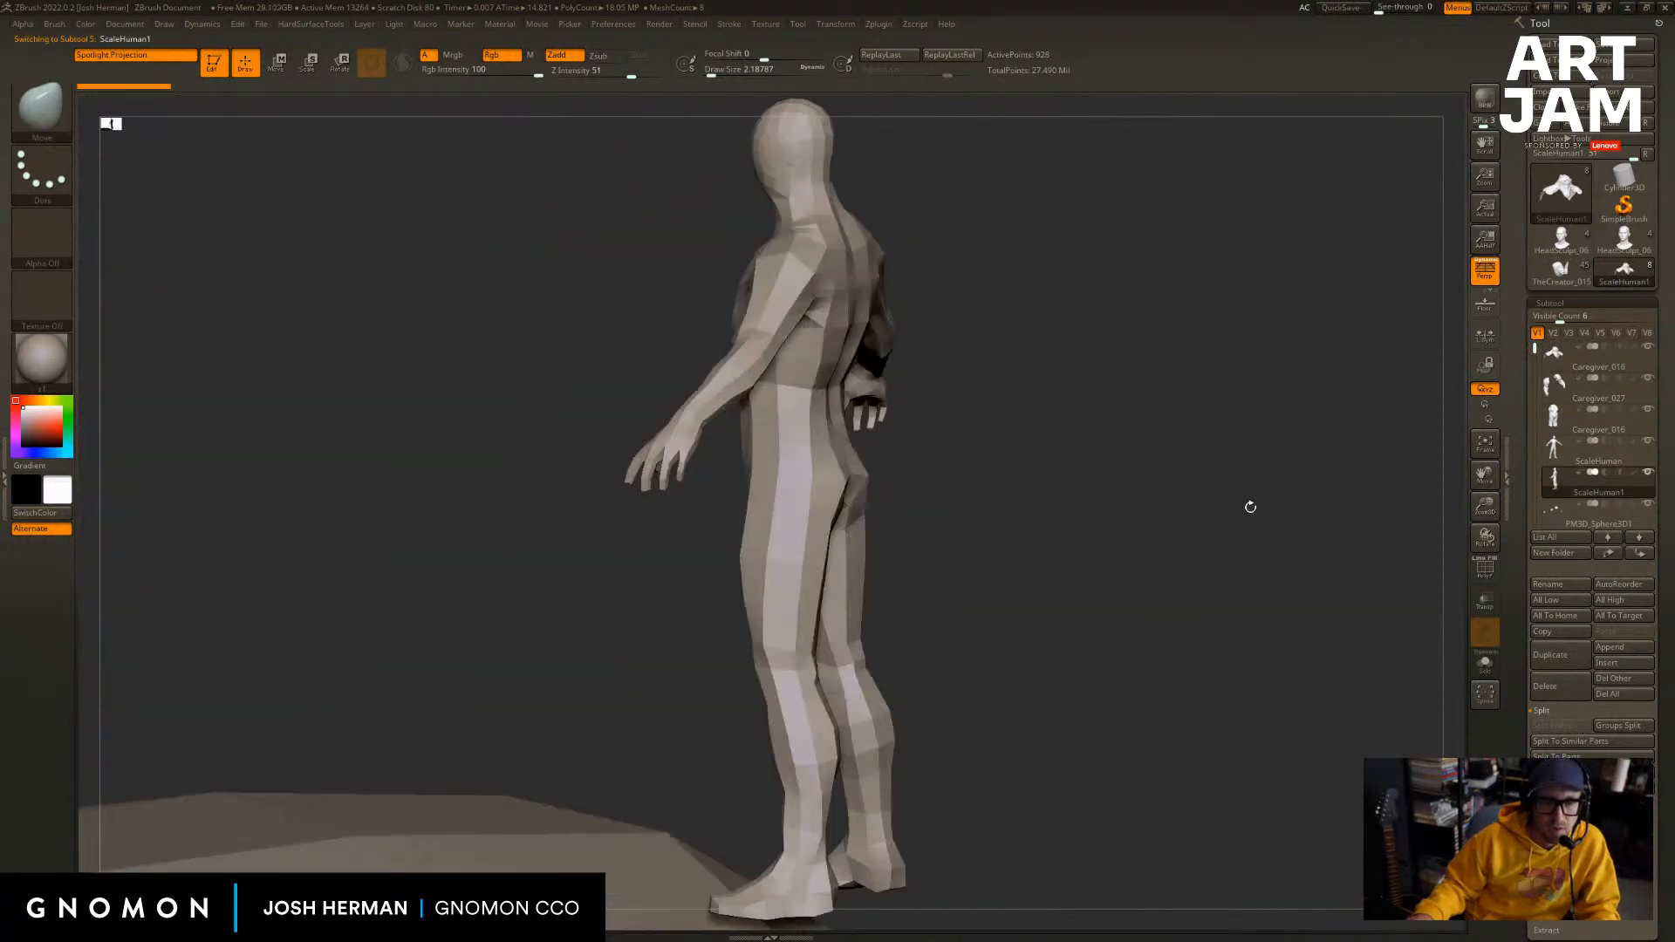
pyautogui.keyDown('alt'); pyautogui.moveTo(1220, 499); pyautogui.dragTo(968, 180); pyautogui.keyUp('alt')
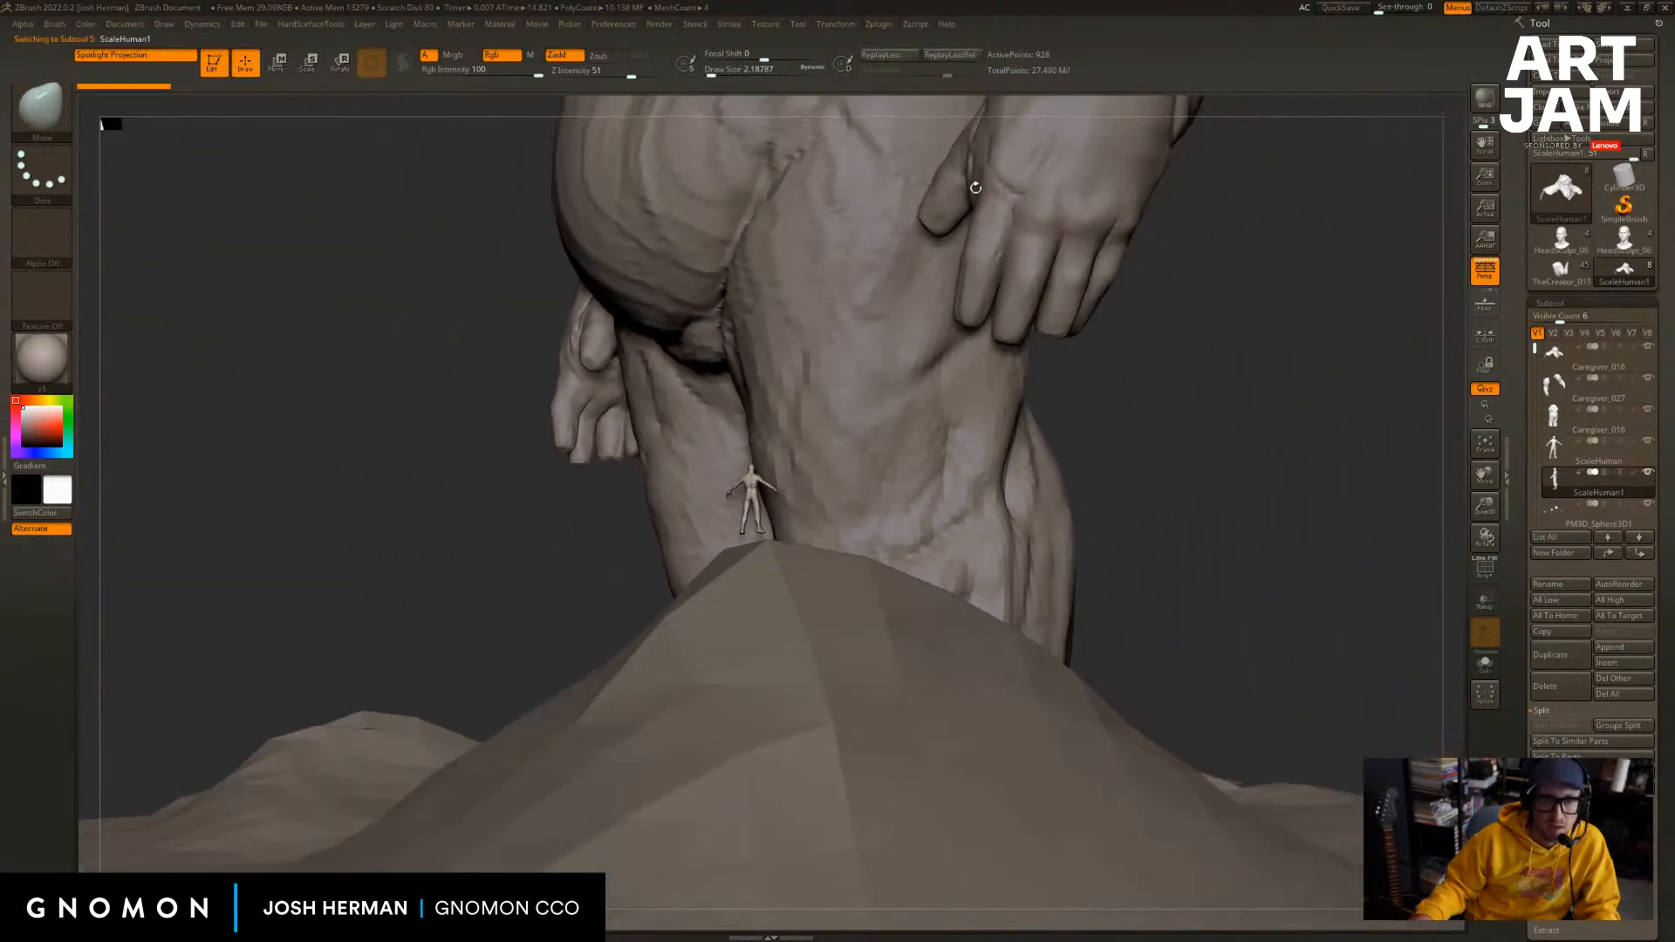
pyautogui.moveTo(1147, 347); pyautogui.dragTo(947, 191)
pyautogui.moveTo(1055, 206)
pyautogui.mouseDown()
pyautogui.moveTo(1294, 237)
pyautogui.moveTo(1033, 229)
pyautogui.mouseUp()
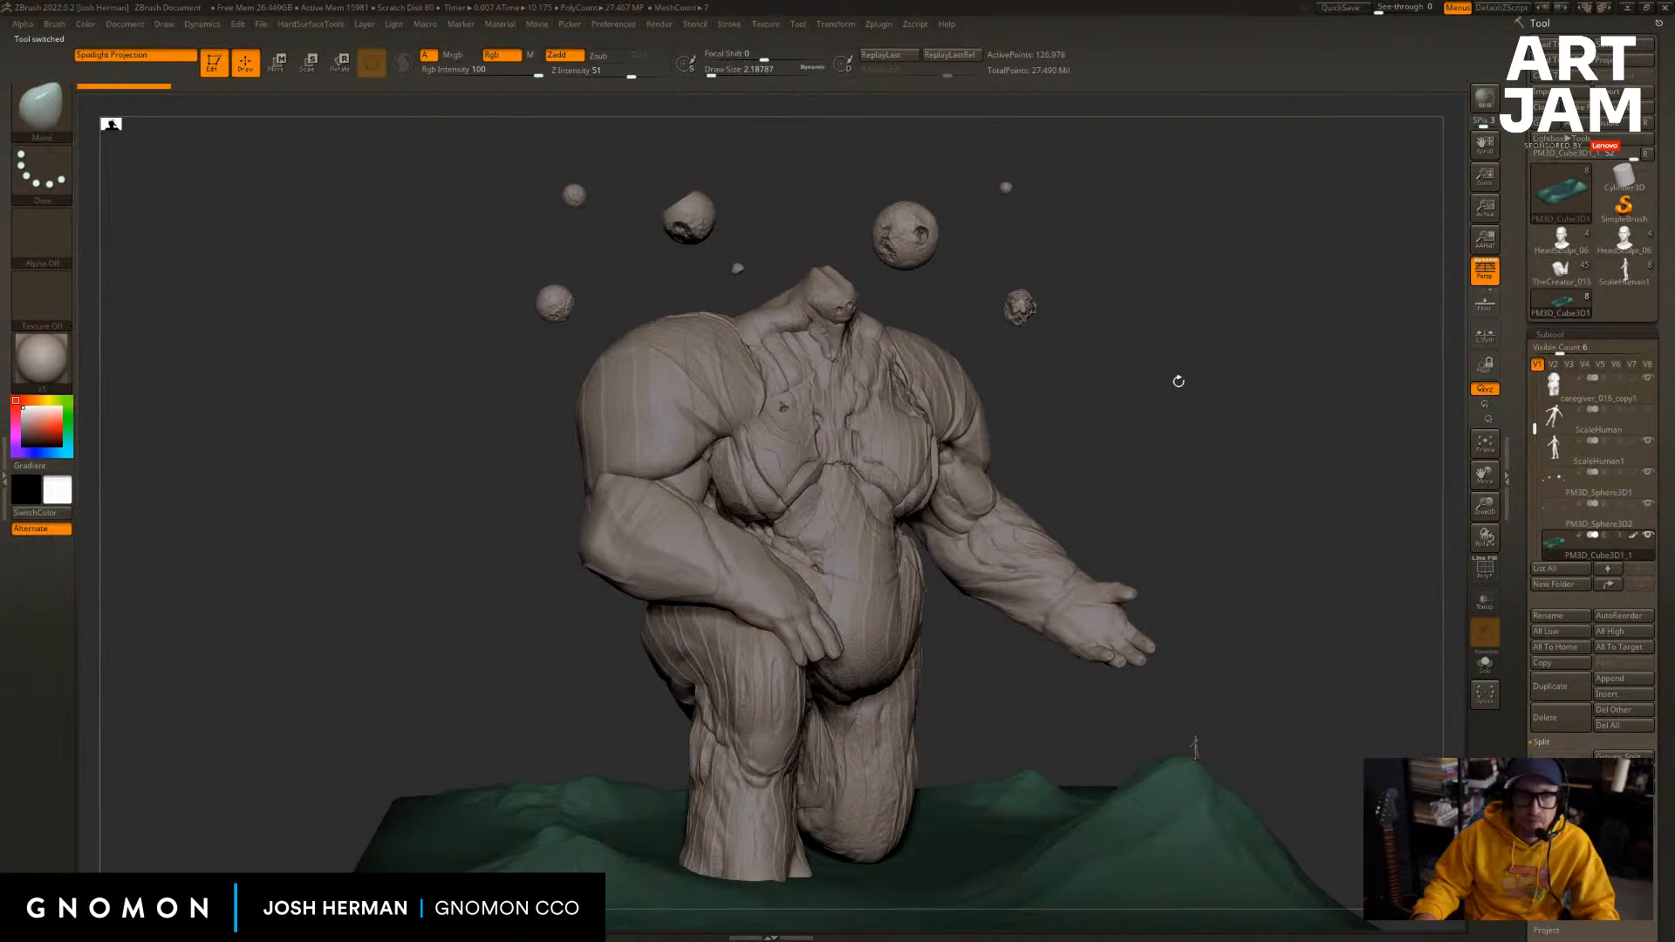
# Switch to the kneeling giant's PM3D_Cube3D1 model with the green terrain and inspect the pose, open hand and tiny scale figure.
pyautogui.moveTo(1178, 381); pyautogui.dragTo(1243, 488)
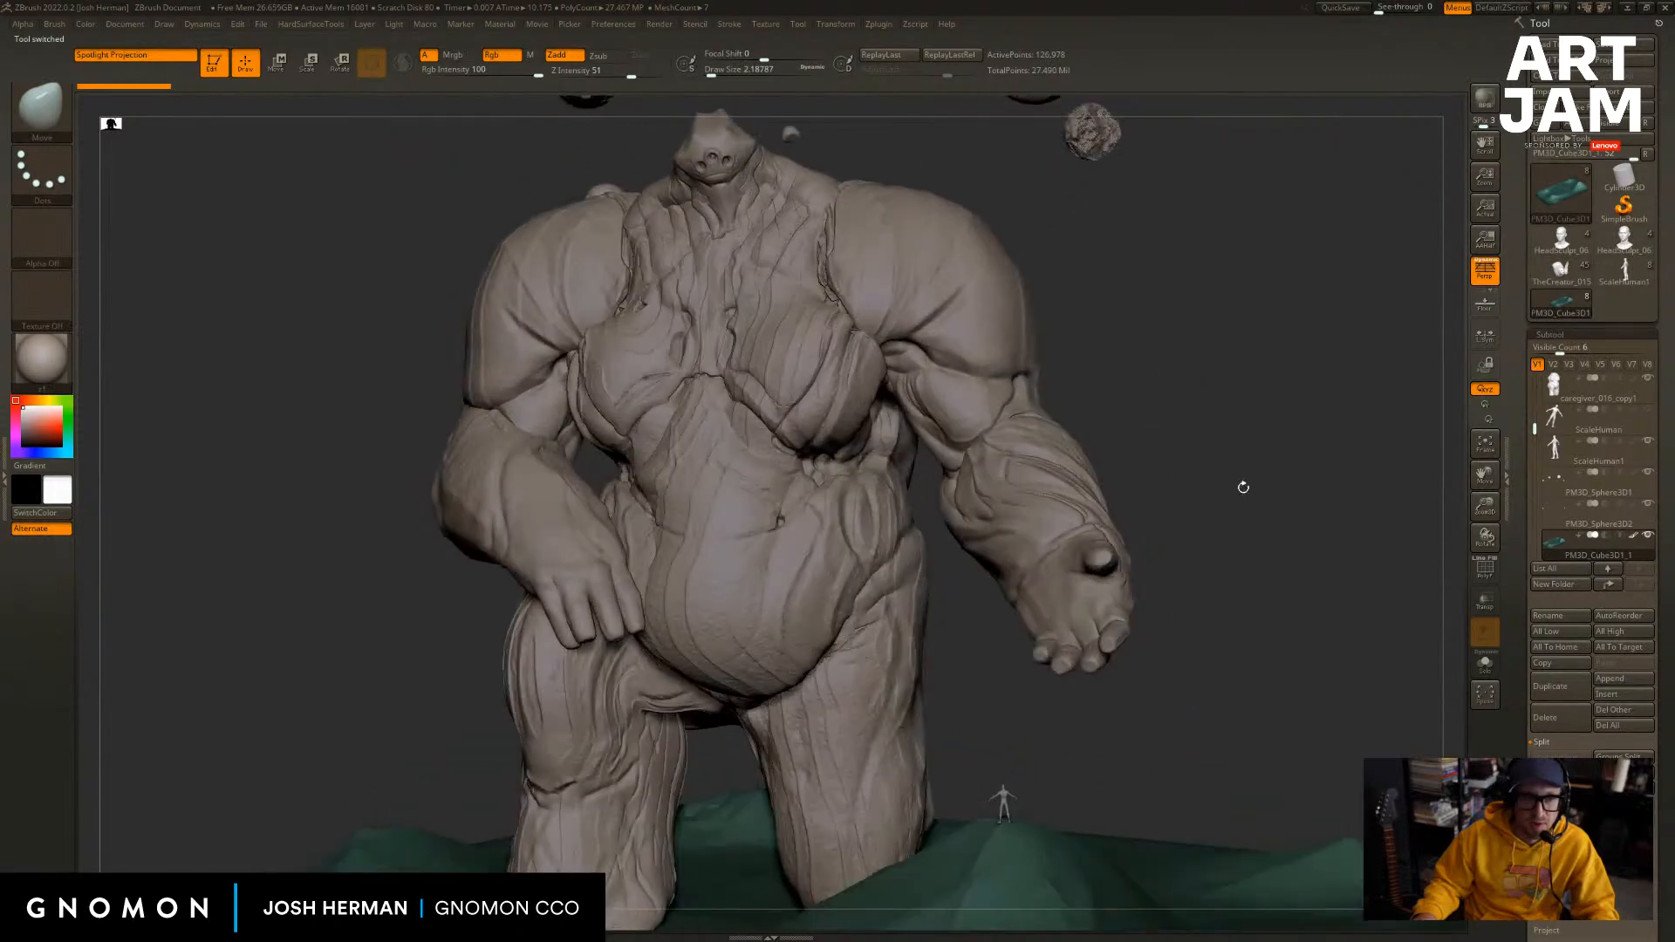
pyautogui.moveTo(1136, 450); pyautogui.dragTo(1167, 448)
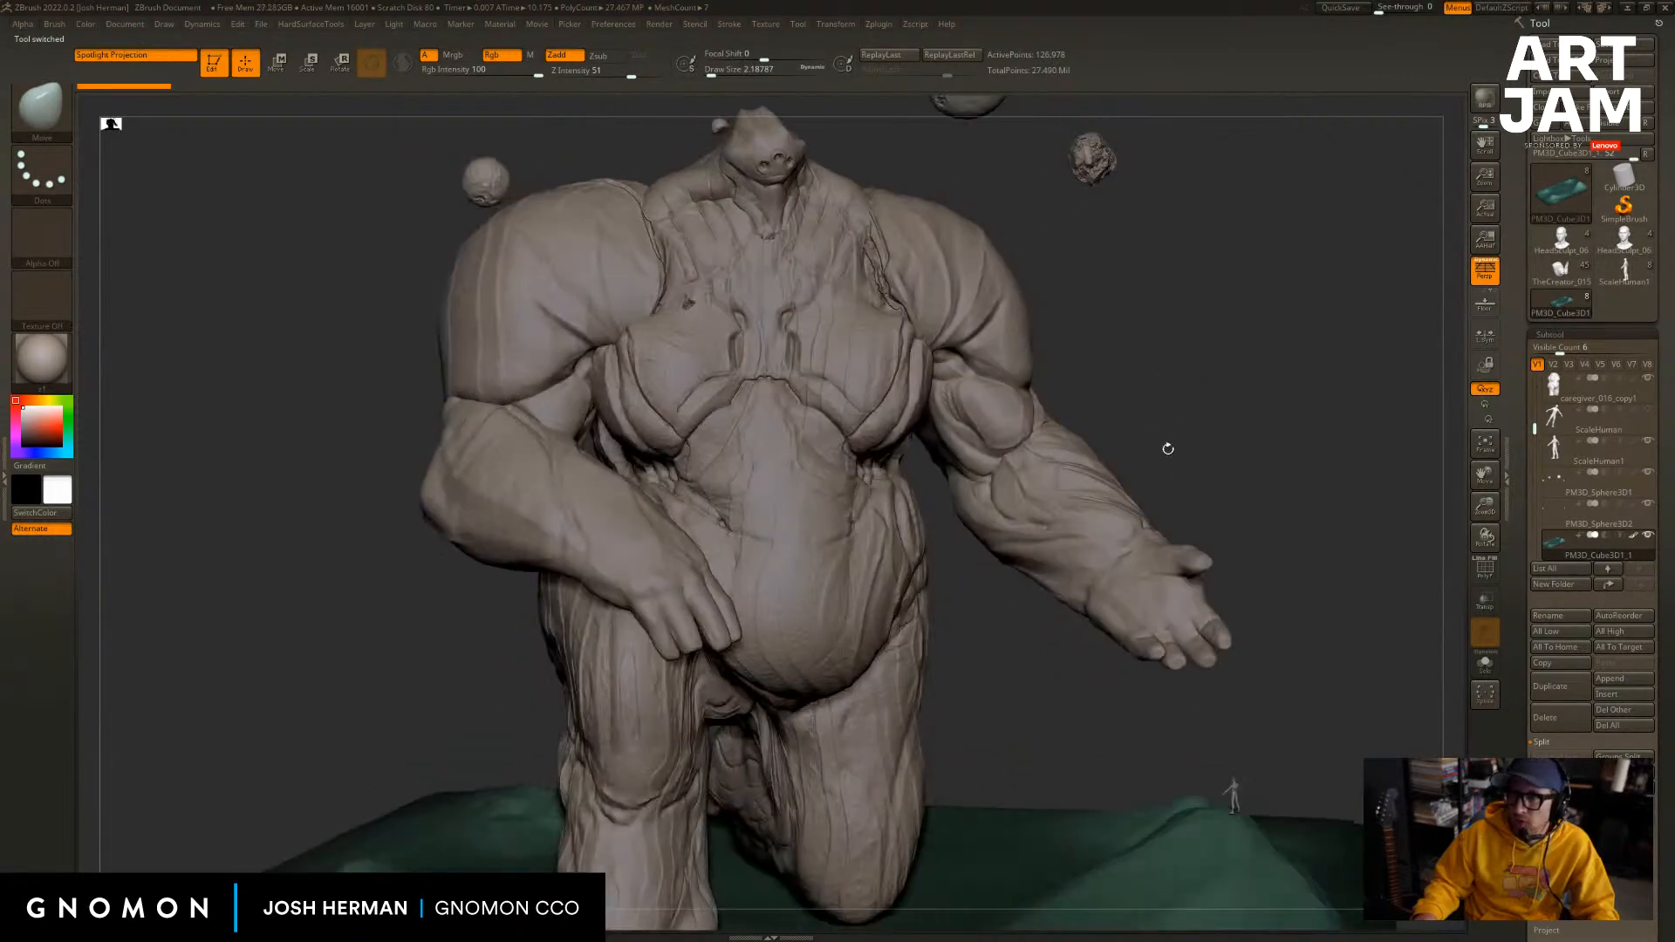
pyautogui.keyDown('alt'); pyautogui.moveTo(1322, 725); pyautogui.dragTo(1177, 558); pyautogui.keyUp('alt')
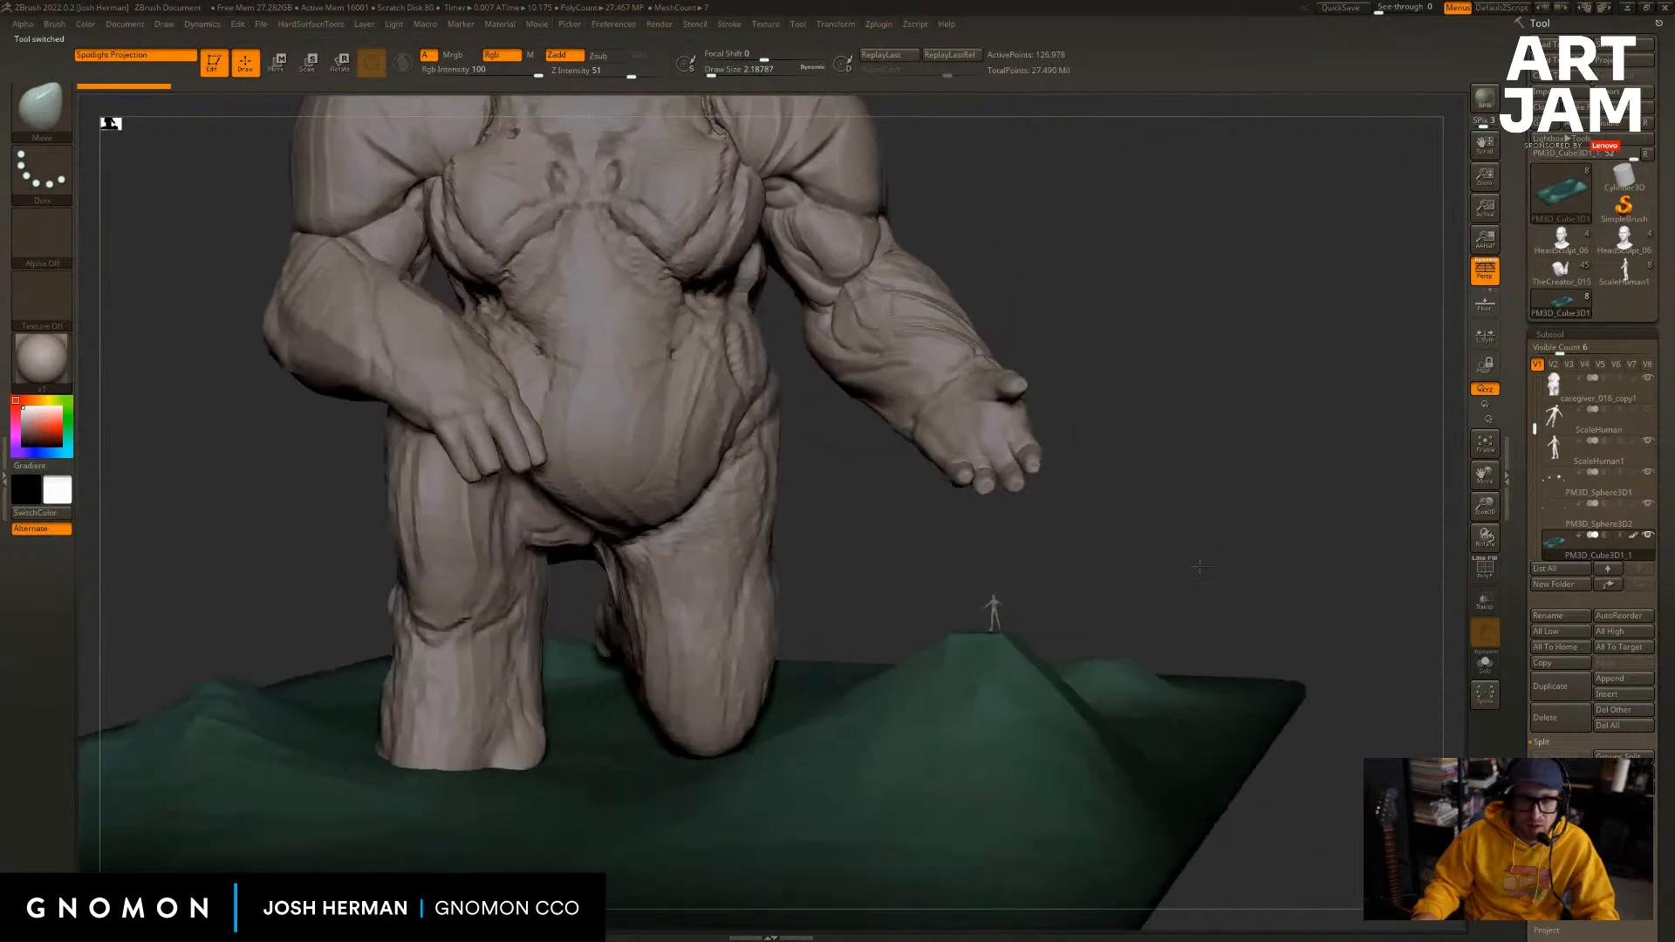
pyautogui.moveTo(1536, 427); pyautogui.dragTo(1538, 467)
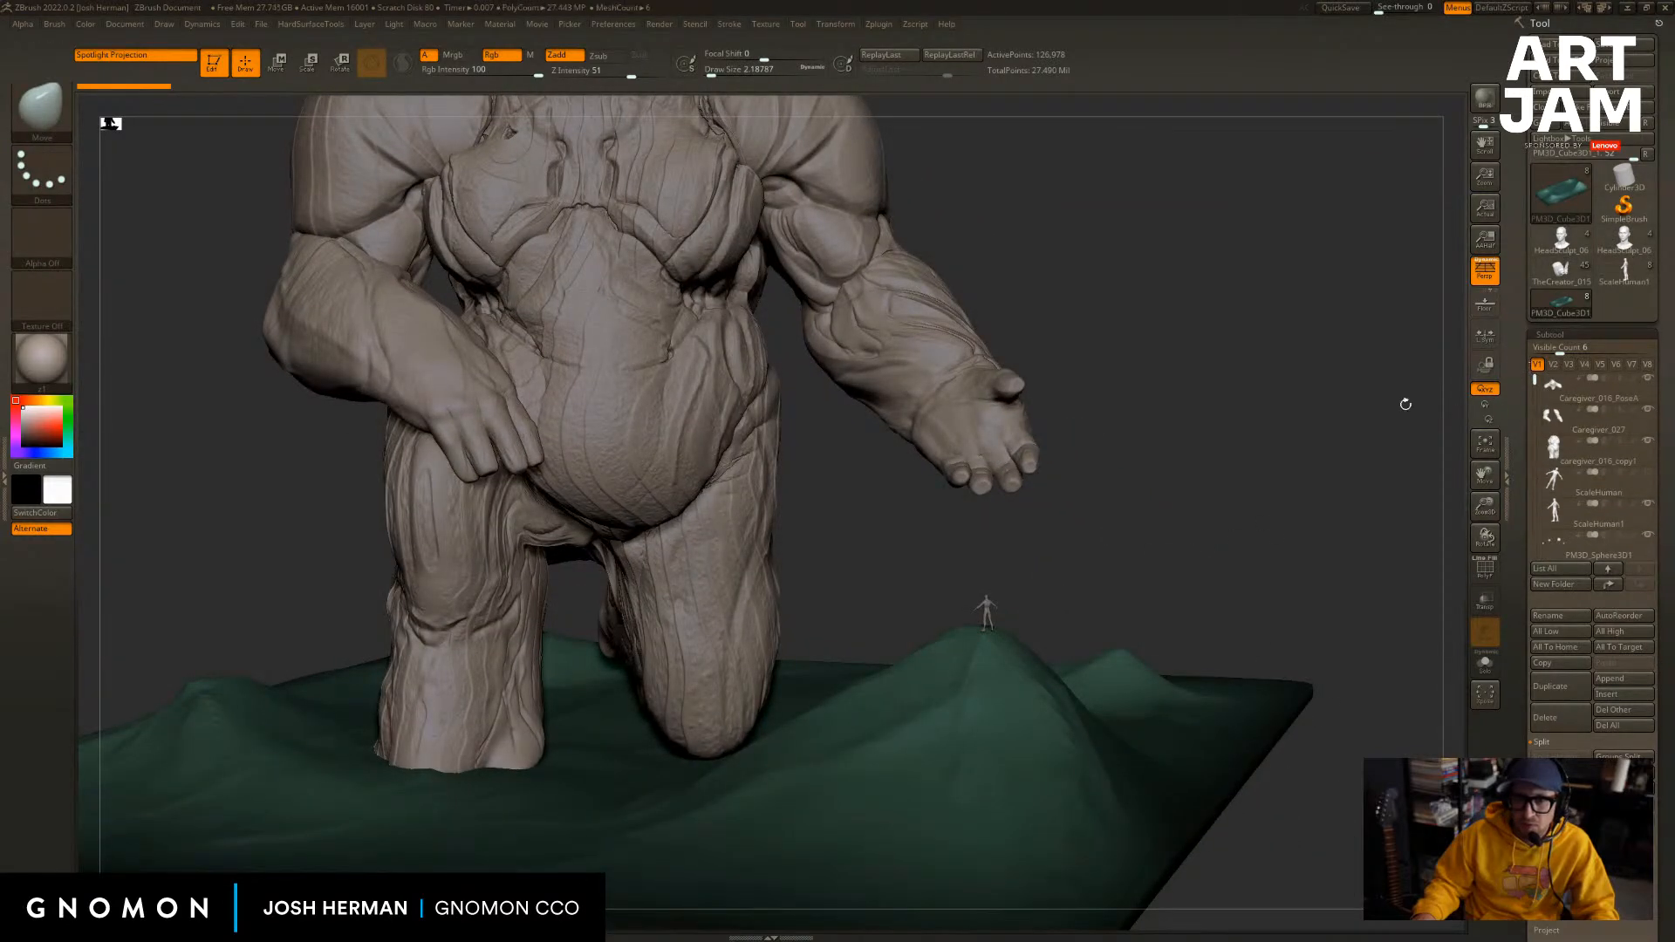
pyautogui.moveTo(1402, 400); pyautogui.dragTo(1119, 735)
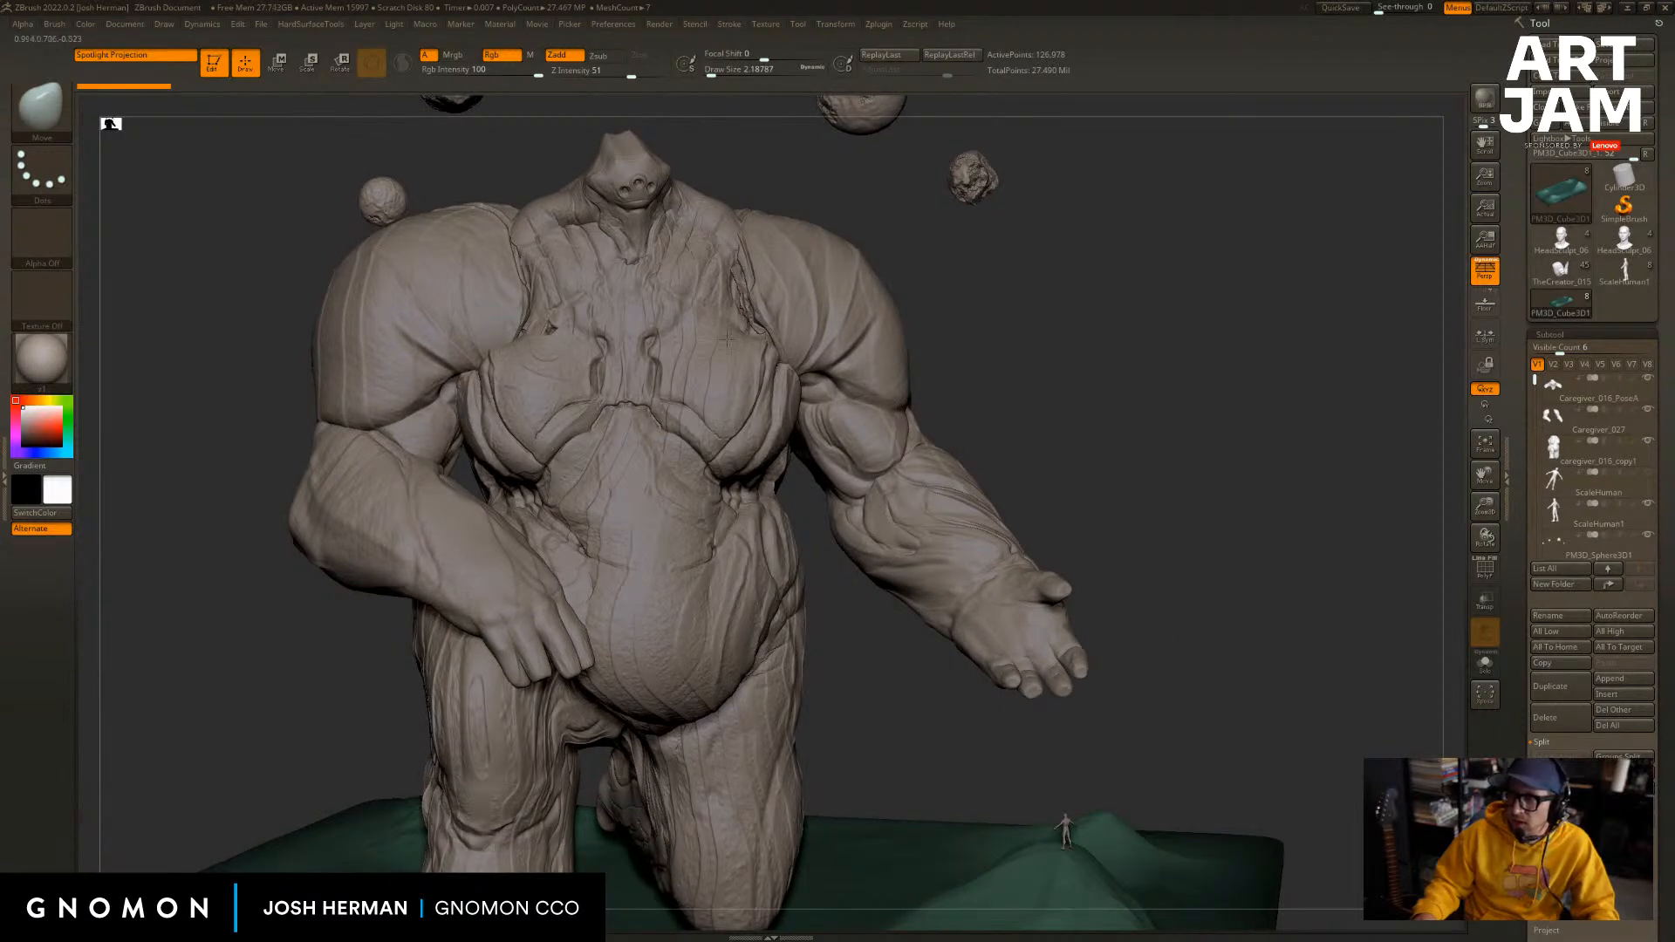
pyautogui.moveTo(1156, 292); pyautogui.dragTo(1356, 314)
# Switch to the detailed HeadSculpt_06 model and choose the Dam Standard brush with a draw size of about 4.3.
pyautogui.click(1549, 241)
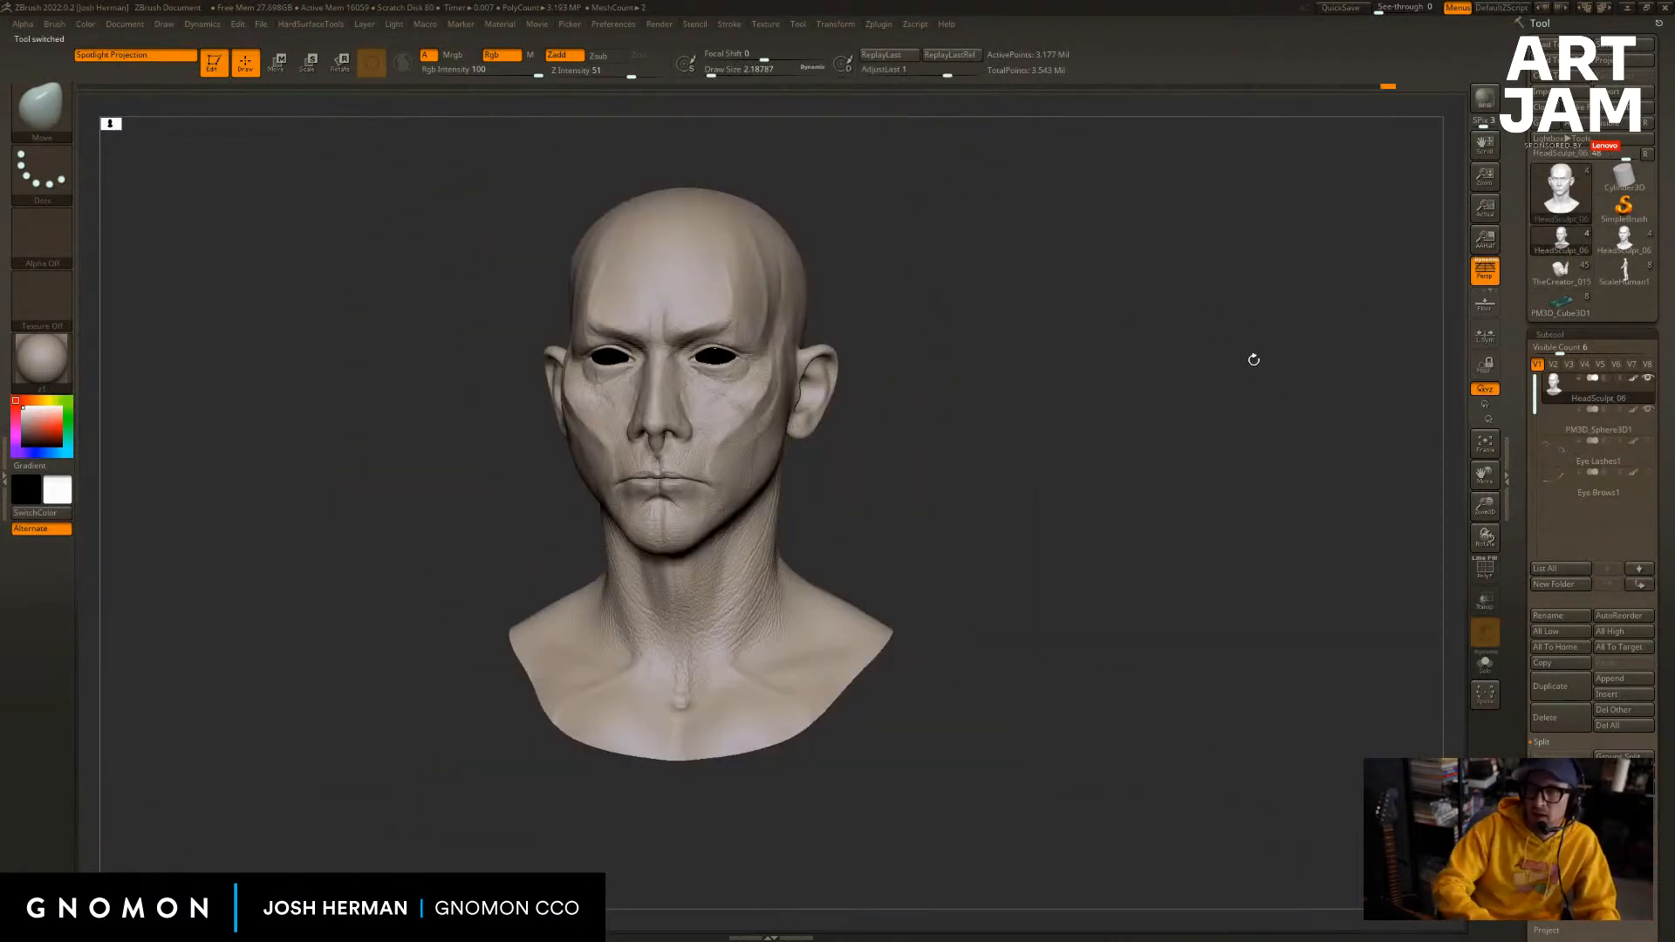
pyautogui.moveTo(953, 531); pyautogui.dragTo(1247, 555)
pyautogui.press('b')
pyautogui.press('d')
pyautogui.press('s')
pyautogui.press(']')
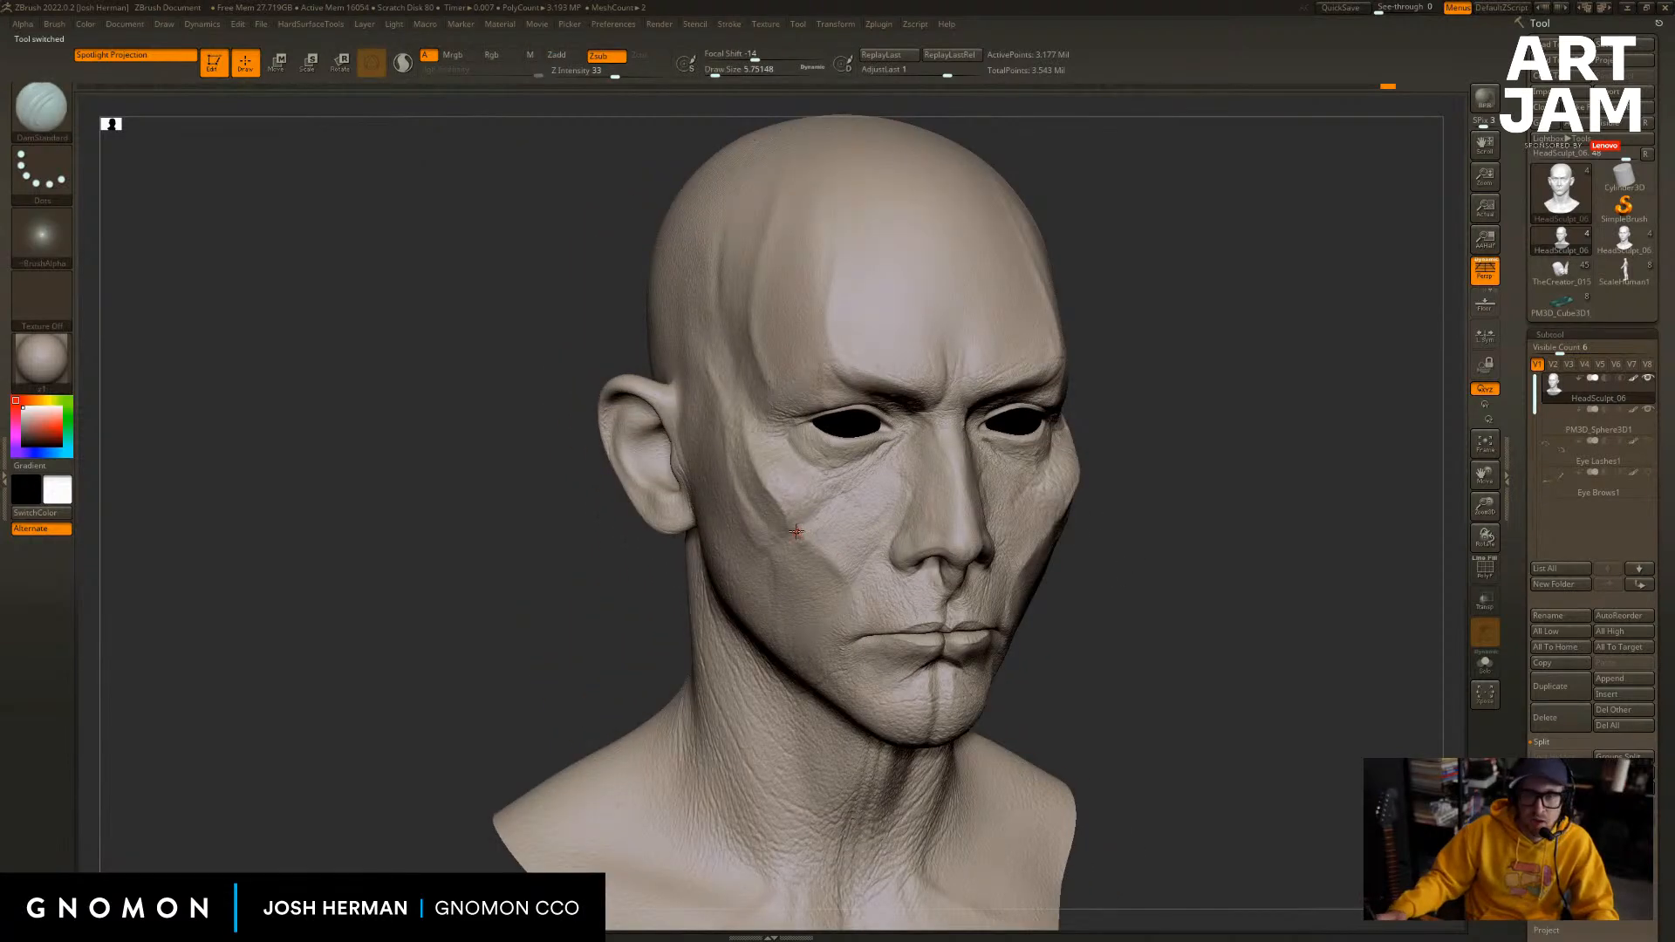
pyautogui.press('s')
pyautogui.moveTo(805, 527); pyautogui.dragTo(800, 526)
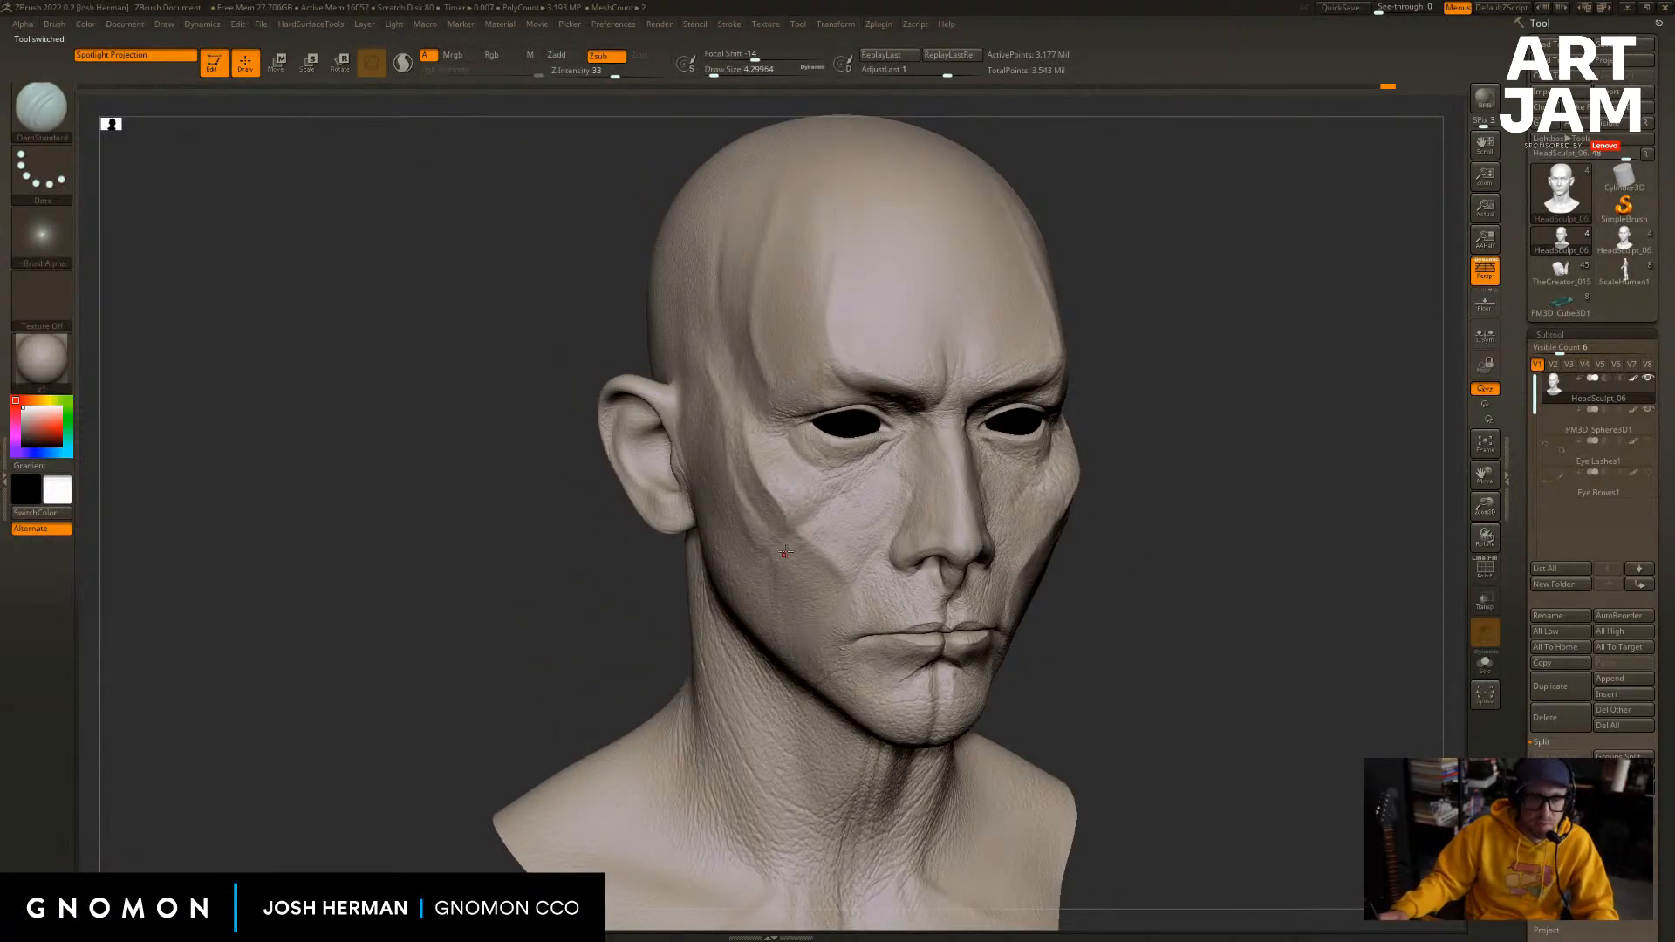
# Compare the two HeadSculpt_06 models in three-quarter view by switching between them.
pyautogui.moveTo(1156, 516); pyautogui.dragTo(1150, 454)
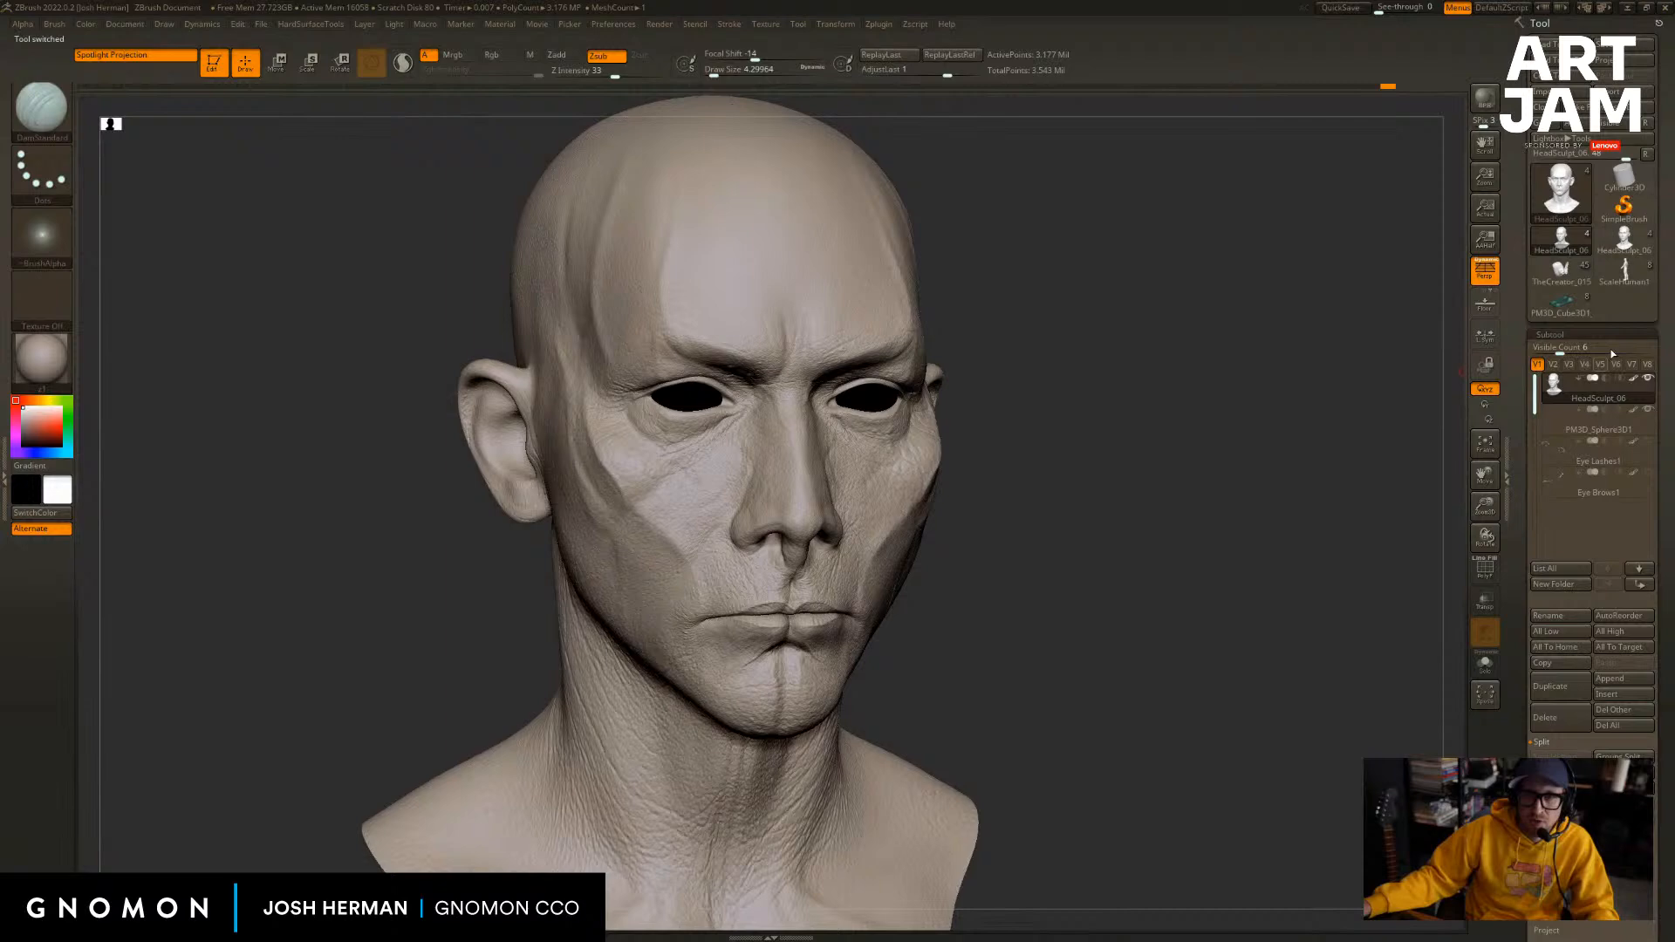
pyautogui.click(1624, 237)
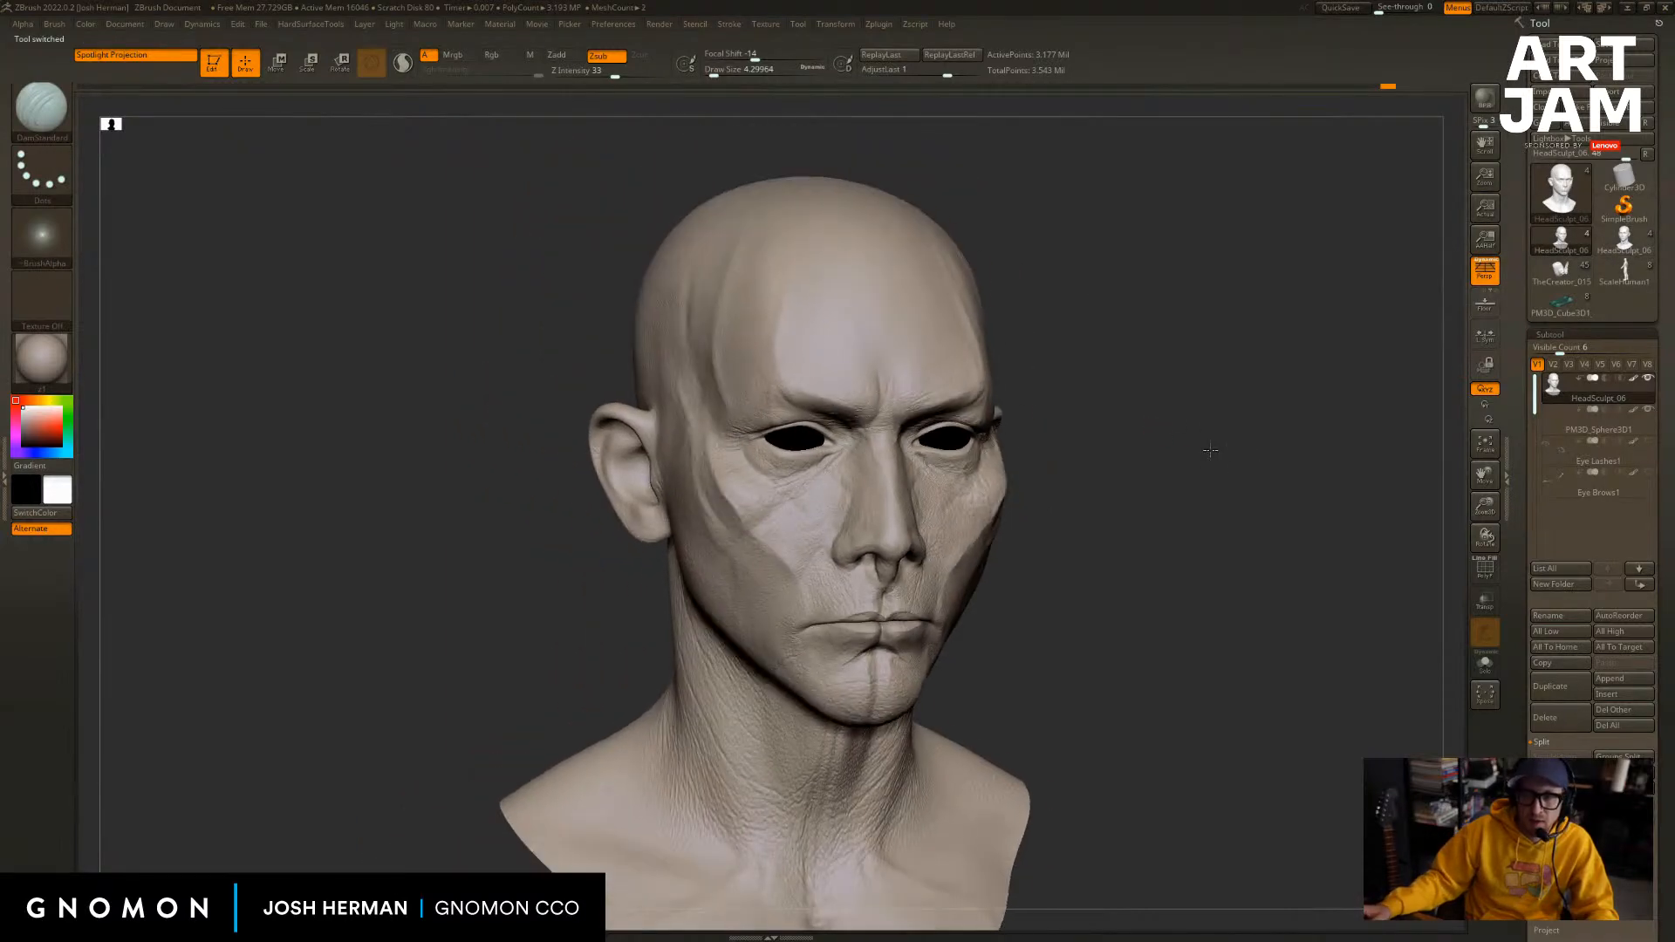
pyautogui.moveTo(1210, 450); pyautogui.dragTo(1156, 471)
pyautogui.press('s')
pyautogui.moveTo(1140, 478)
pyautogui.mouseDown()
pyautogui.moveTo(1192, 497)
pyautogui.moveTo(1168, 490)
pyautogui.mouseUp()
pyautogui.press('s')
# Choose the Standard brush and set its draw size to about 7.5 for work around the eyes.
pyautogui.press('b')
pyautogui.press('s')
pyautogui.press('t')
pyautogui.press('s')
pyautogui.moveTo(774, 439); pyautogui.dragTo(768, 439)
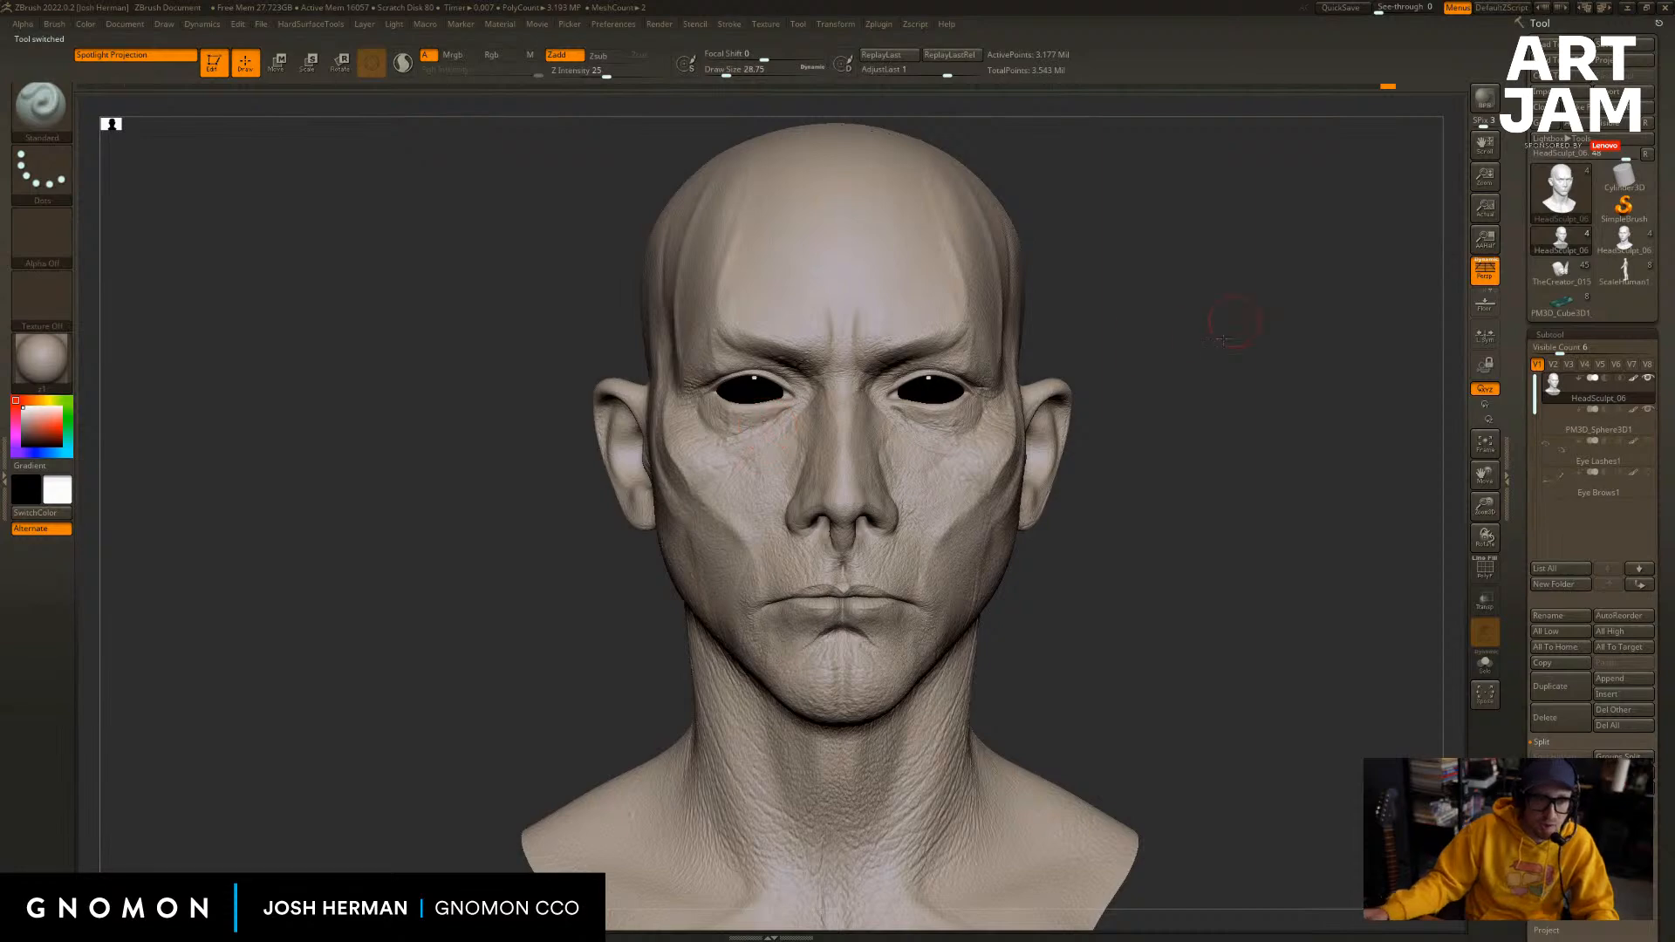
pyautogui.keyDown('alt'); pyautogui.moveTo(1223, 340); pyautogui.dragTo(1202, 395); pyautogui.keyUp('alt')
pyautogui.press('s')
pyautogui.moveTo(1006, 445); pyautogui.dragTo(986, 443)
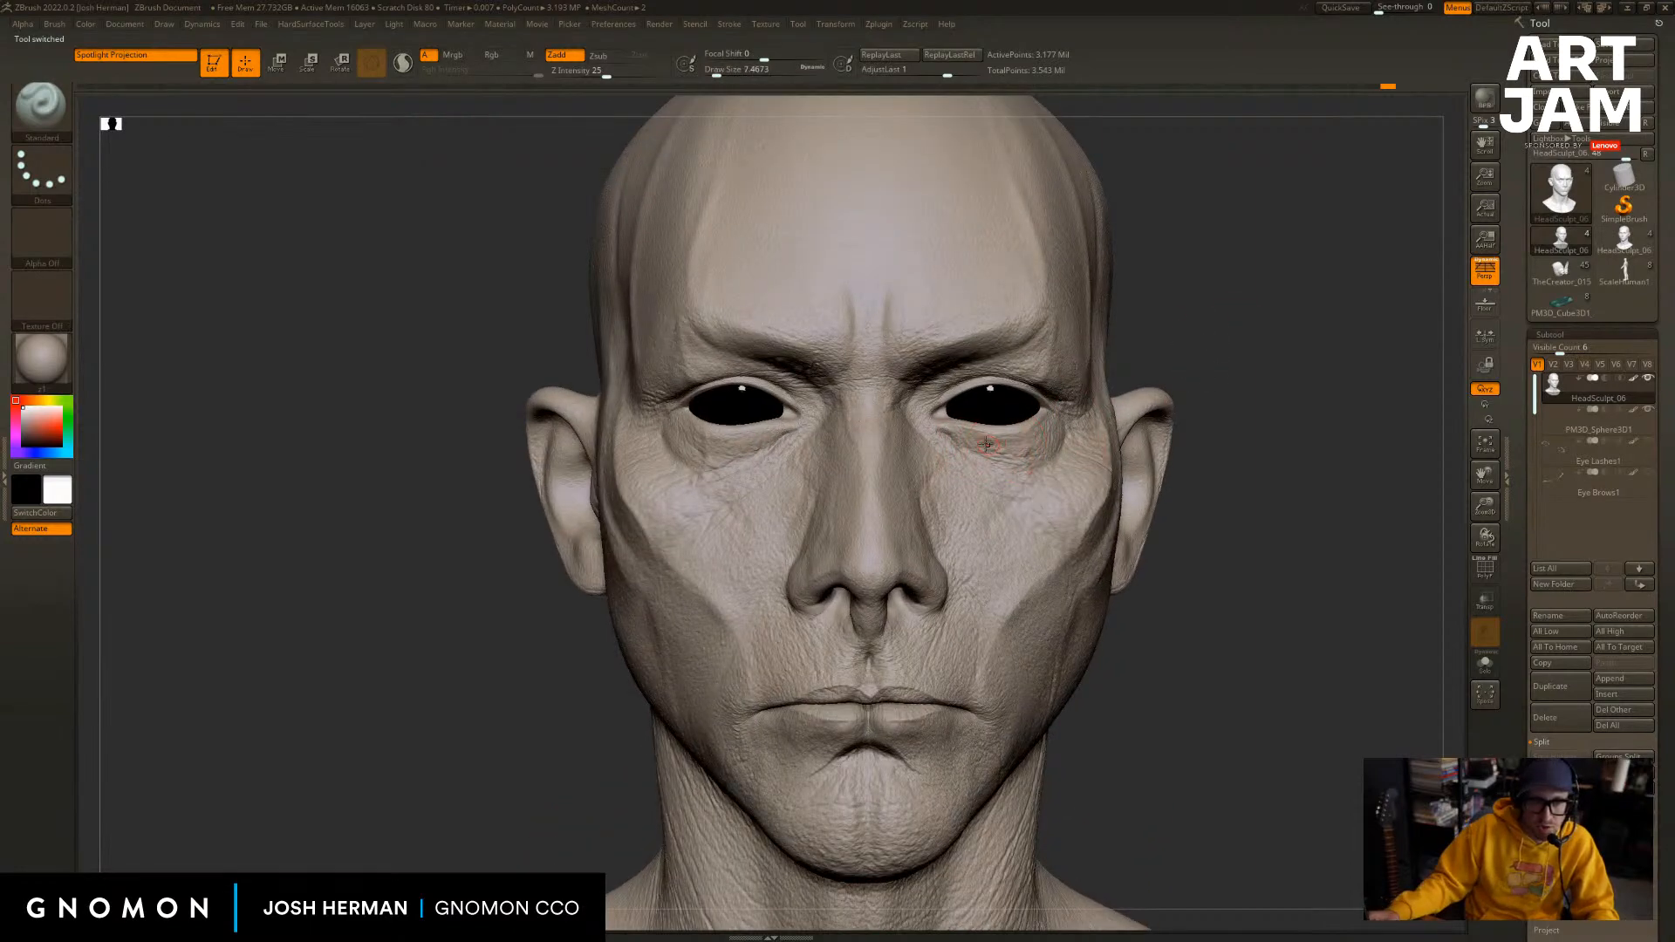
# Try a Standard brush stroke under the eye, check it at an angle and undo it.
pyautogui.moveTo(1033, 435); pyautogui.dragTo(1046, 416, button='right')
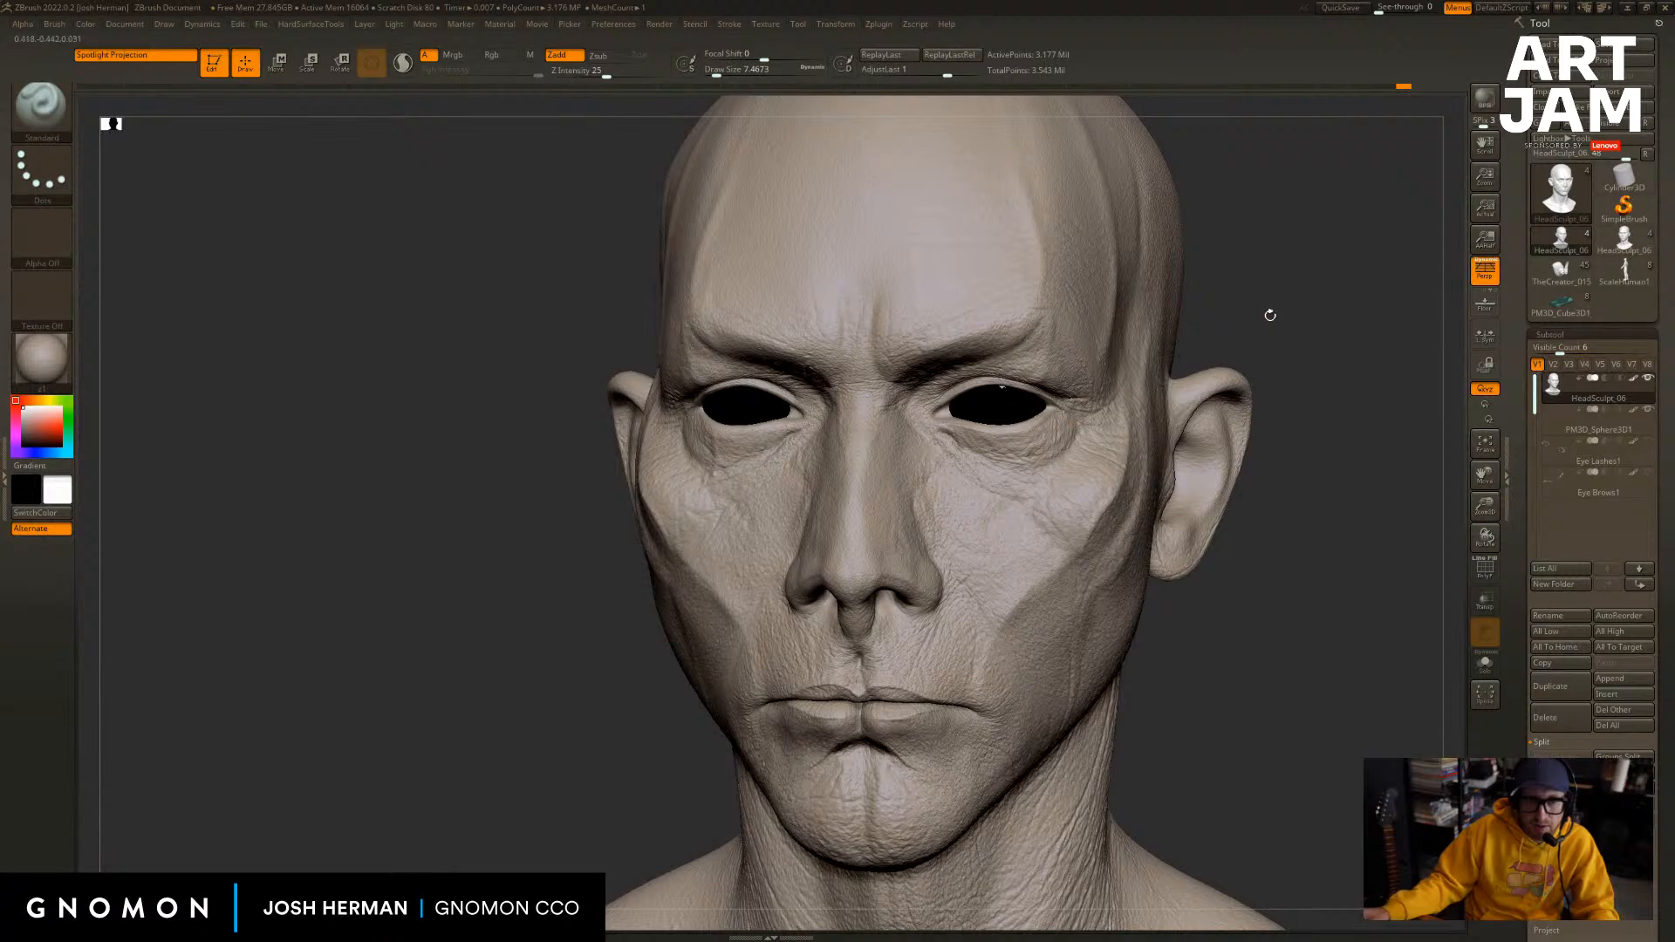
pyautogui.moveTo(1268, 311)
pyautogui.mouseDown(button='right')
pyautogui.moveTo(1163, 358)
pyautogui.moveTo(1188, 360)
pyautogui.moveTo(1176, 384)
pyautogui.mouseUp(button='right')
pyautogui.hotkey('ctrl', 'z')
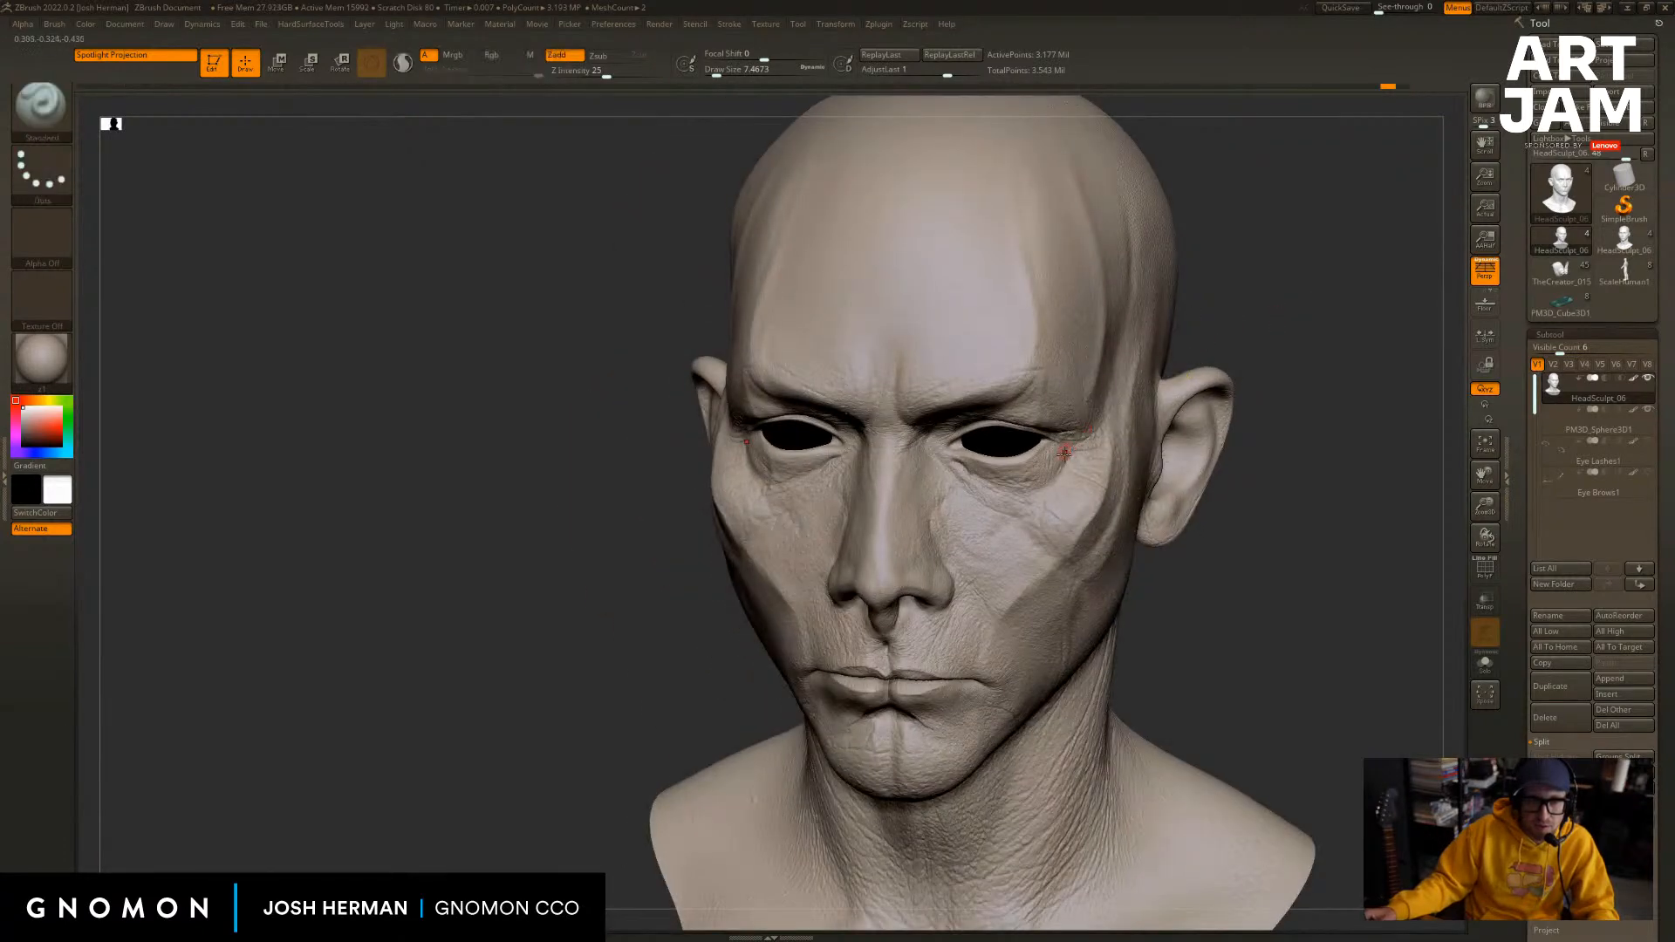
# Drop the head to a lower subdivision level and soften the area below the outer eye corners.
pyautogui.press('shift')
pyautogui.keyDown('shift'); pyautogui.moveTo(1055, 475); pyautogui.dragTo(1045, 472); pyautogui.keyUp('shift')
pyautogui.keyDown('shift'); pyautogui.moveTo(1309, 340); pyautogui.dragTo(1218, 369, button='right'); pyautogui.keyUp('shift')
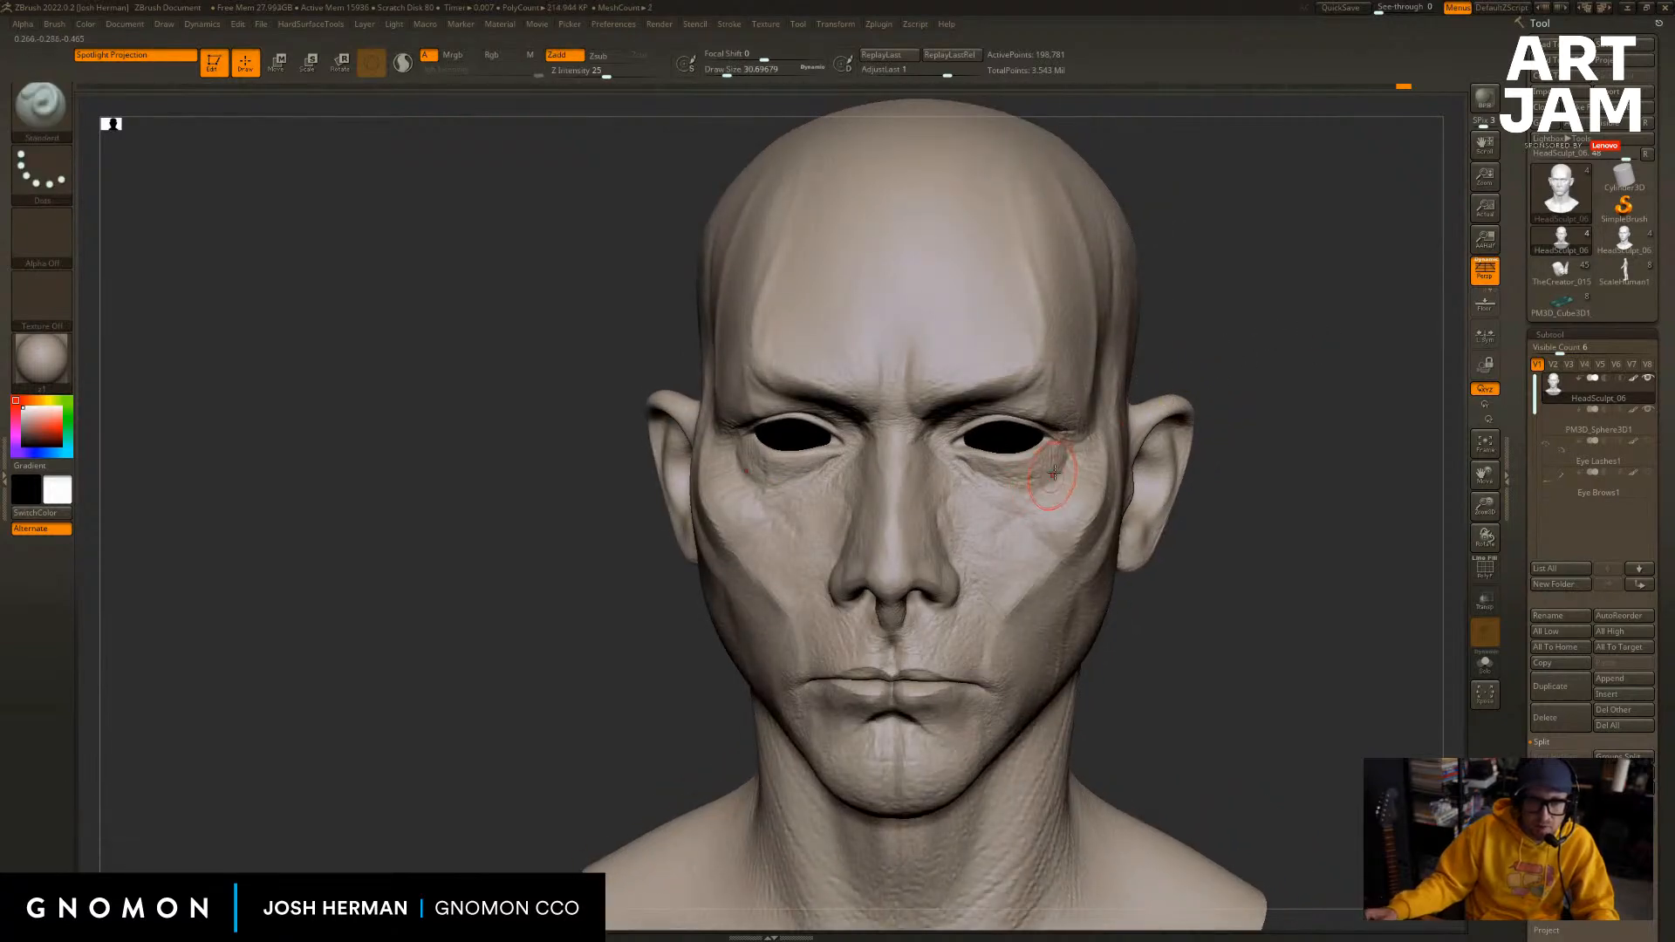
# Choose the DamStandard brush at a draw size of about 13 and carve fine creases around the eyes.
pyautogui.press('b')
pyautogui.press('d')
pyautogui.press('s')
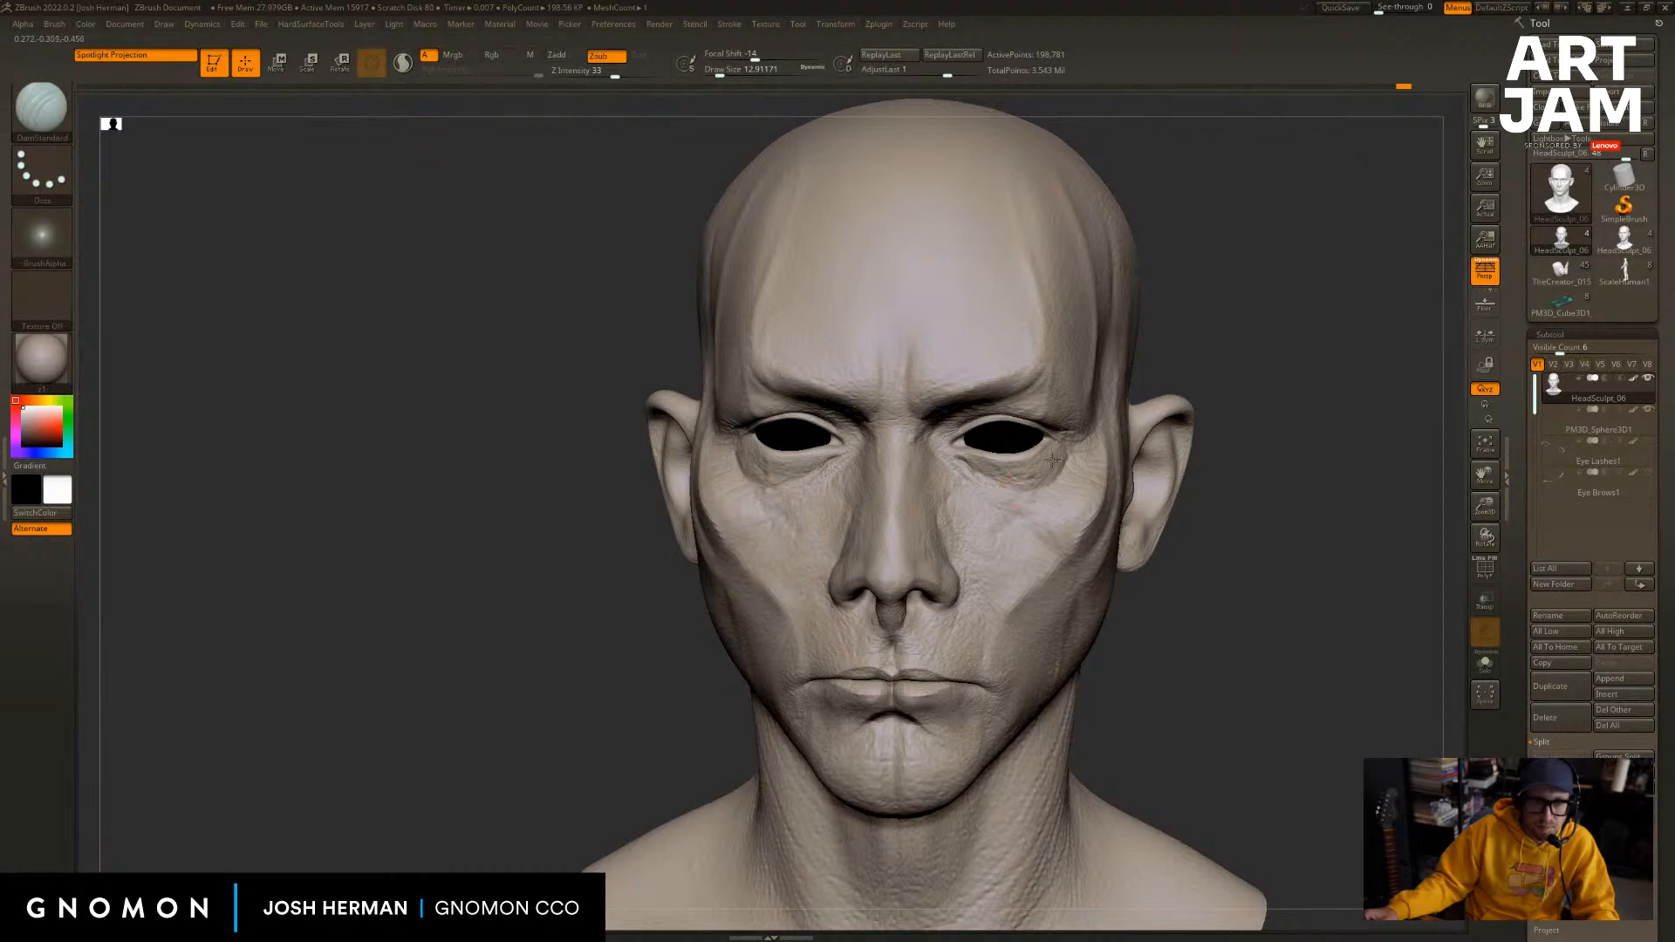
pyautogui.moveTo(922, 463); pyautogui.dragTo(584, 621, button='right')
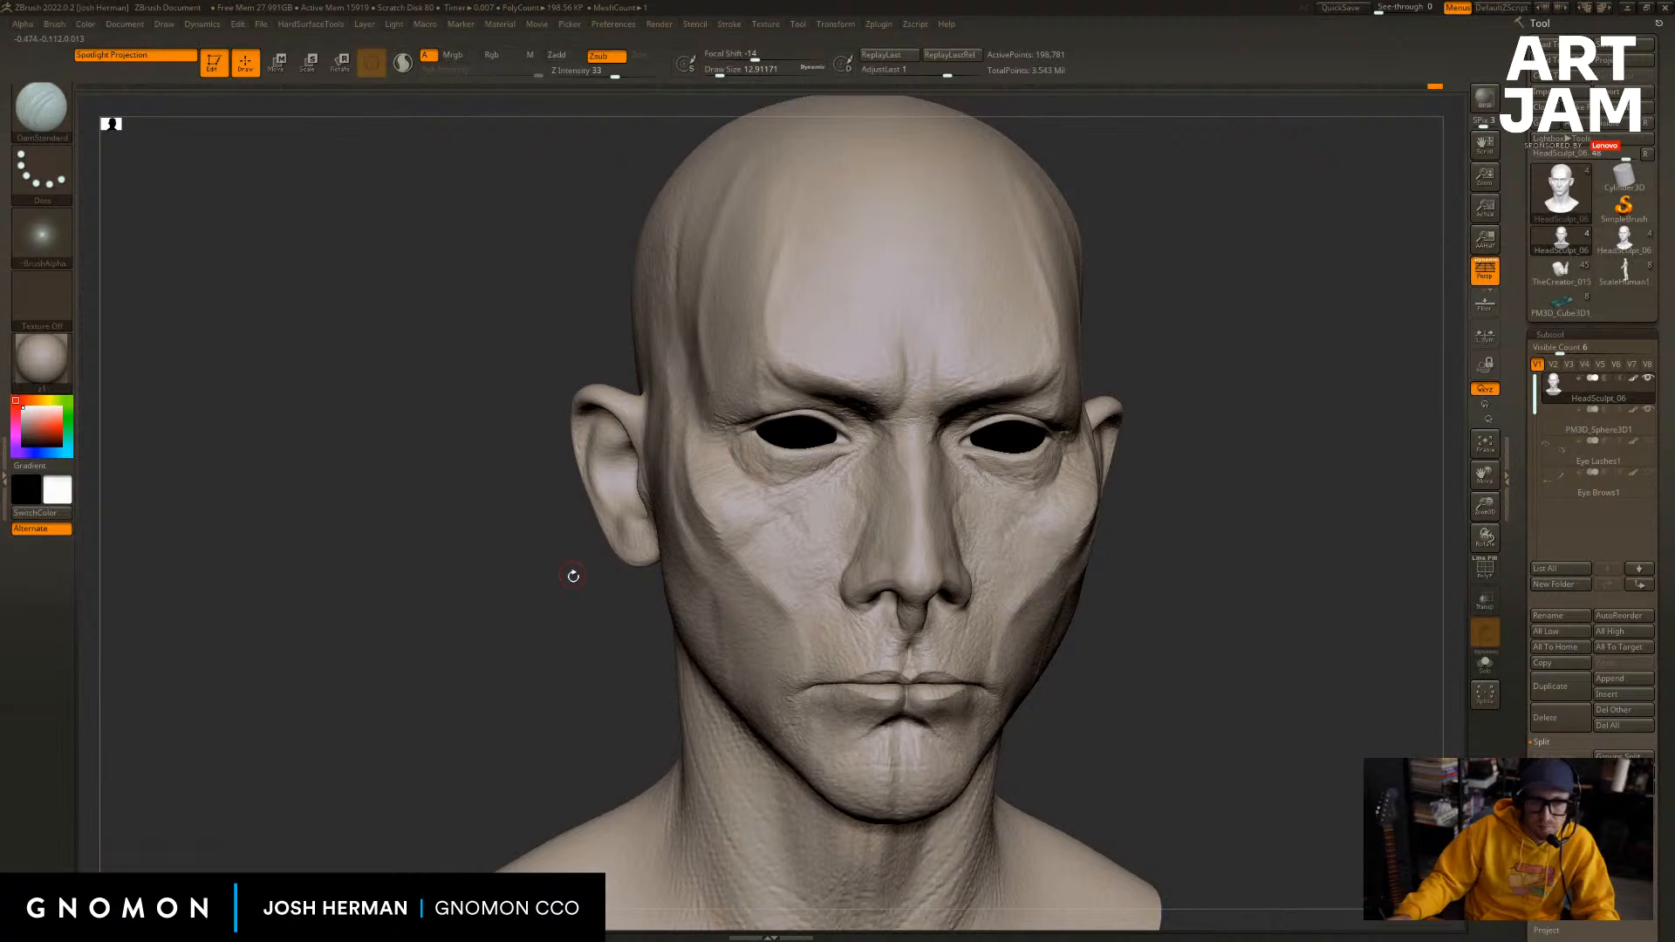
pyautogui.moveTo(573, 572)
pyautogui.mouseDown()
pyautogui.moveTo(1359, 580)
pyautogui.moveTo(1364, 564)
pyautogui.moveTo(1346, 579)
pyautogui.mouseUp()
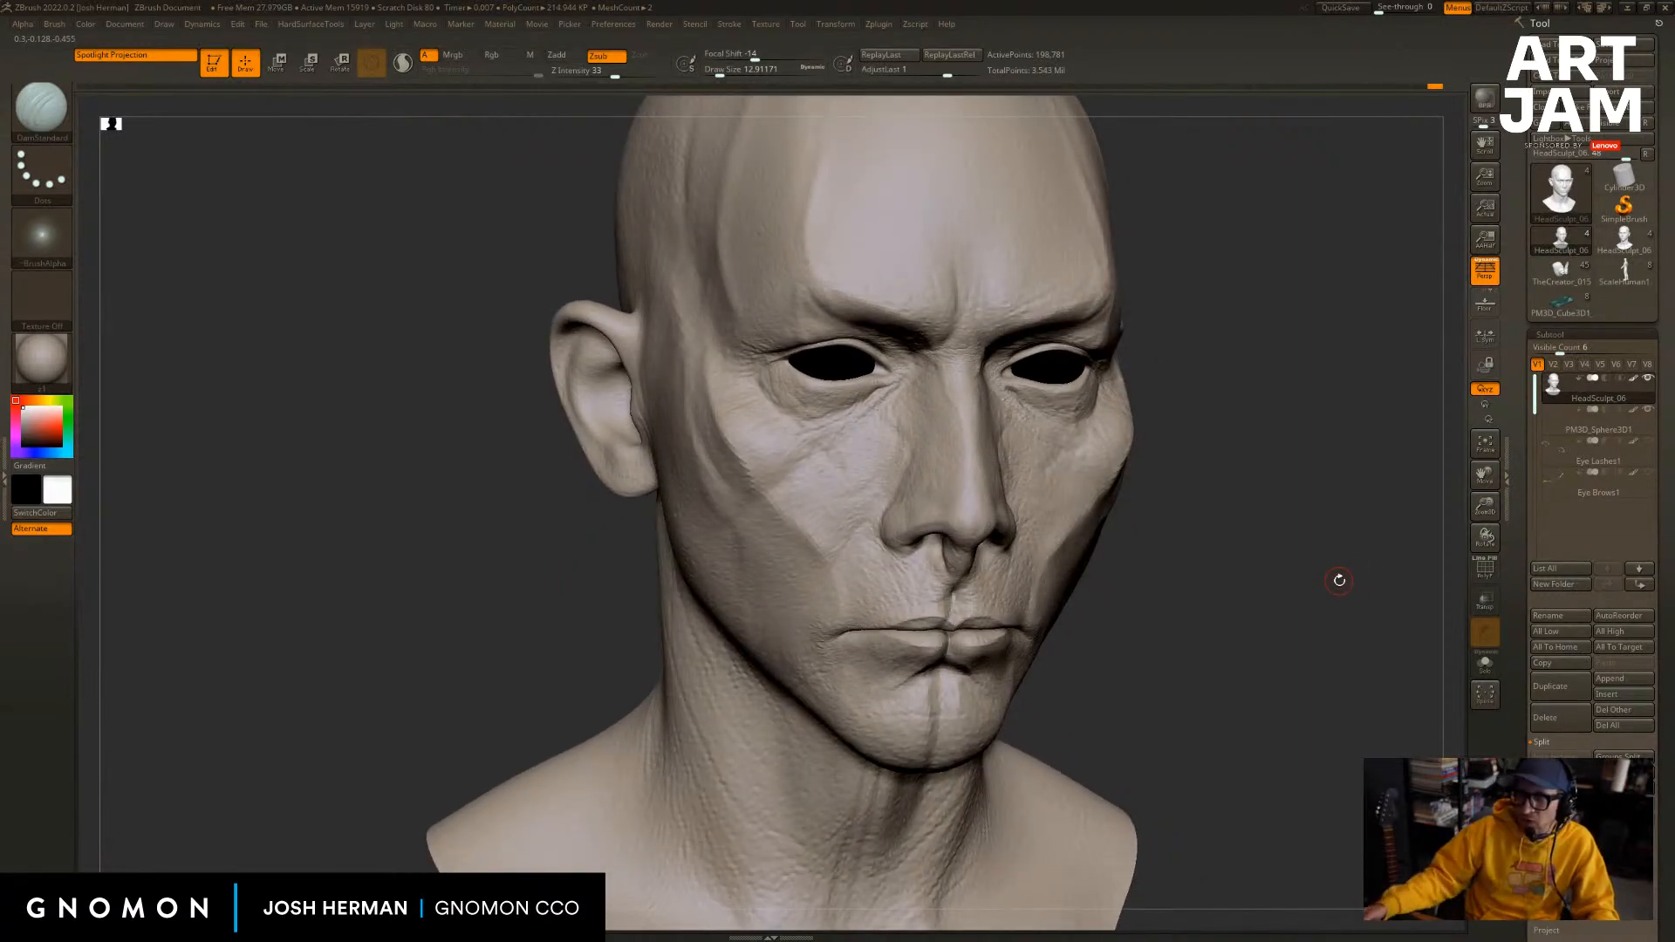
# Refine the under-eye skin with the Standard brush one subdivision level higher, reducing the draw size to about 5.75.
pyautogui.moveTo(1207, 568); pyautogui.dragTo(1173, 558)
pyautogui.press('b')
pyautogui.press('s')
pyautogui.press('t')
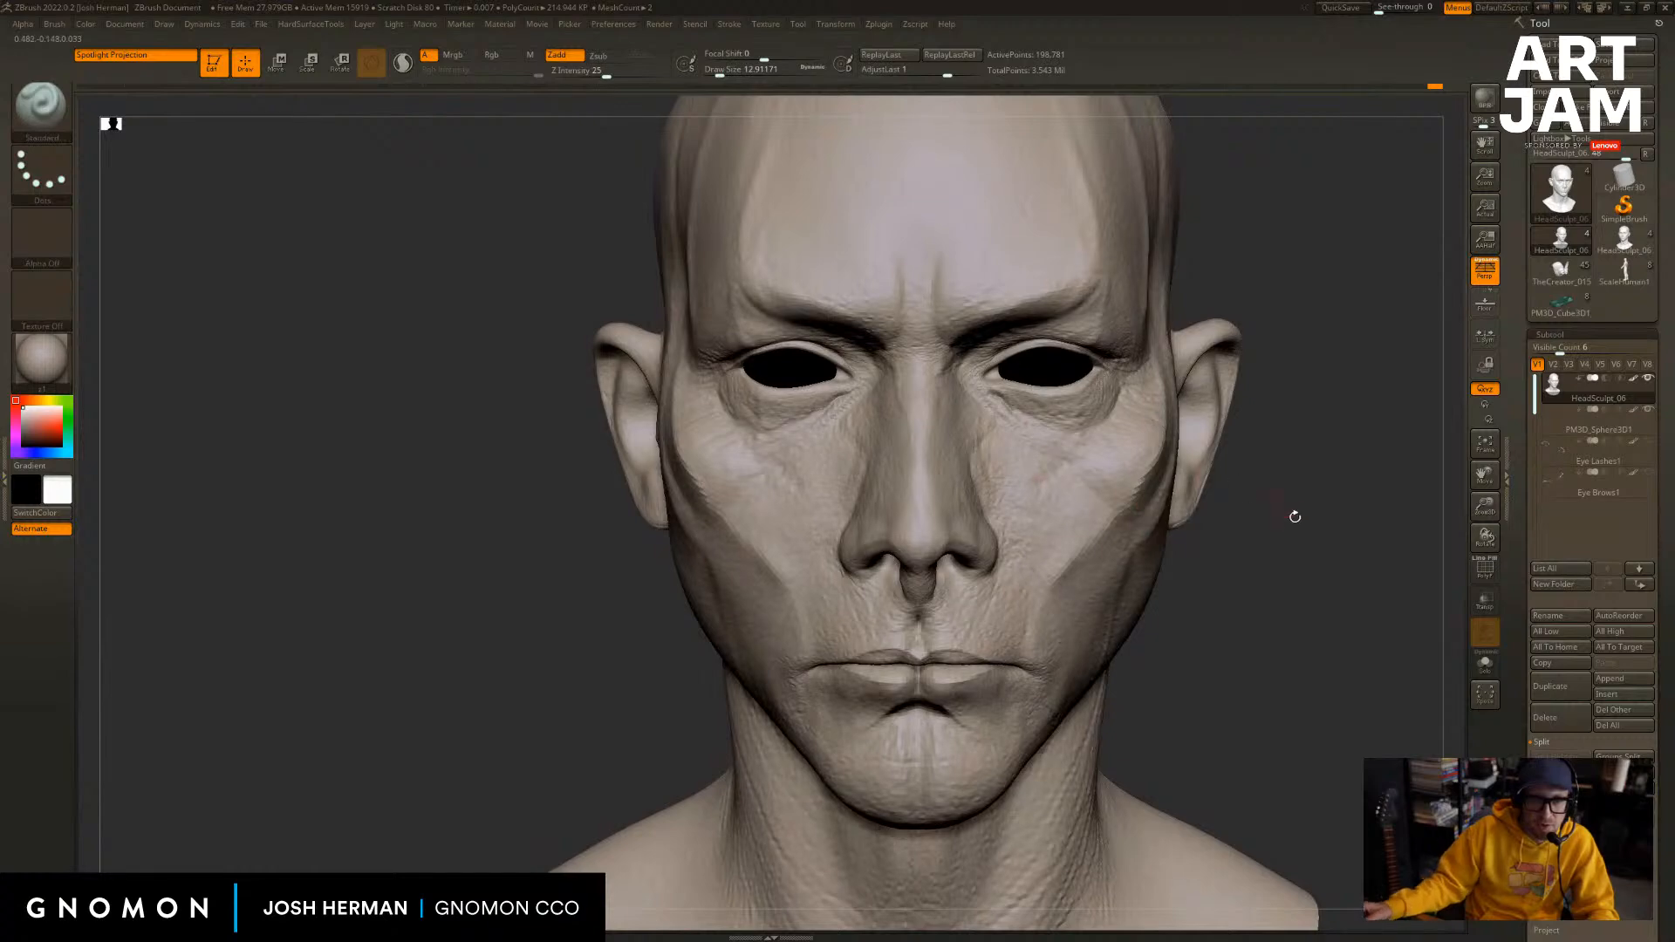
pyautogui.hotkey('ctrl', 'd')
pyautogui.moveTo(1263, 524); pyautogui.dragTo(814, 437)
pyautogui.press('[')
pyautogui.press('[')
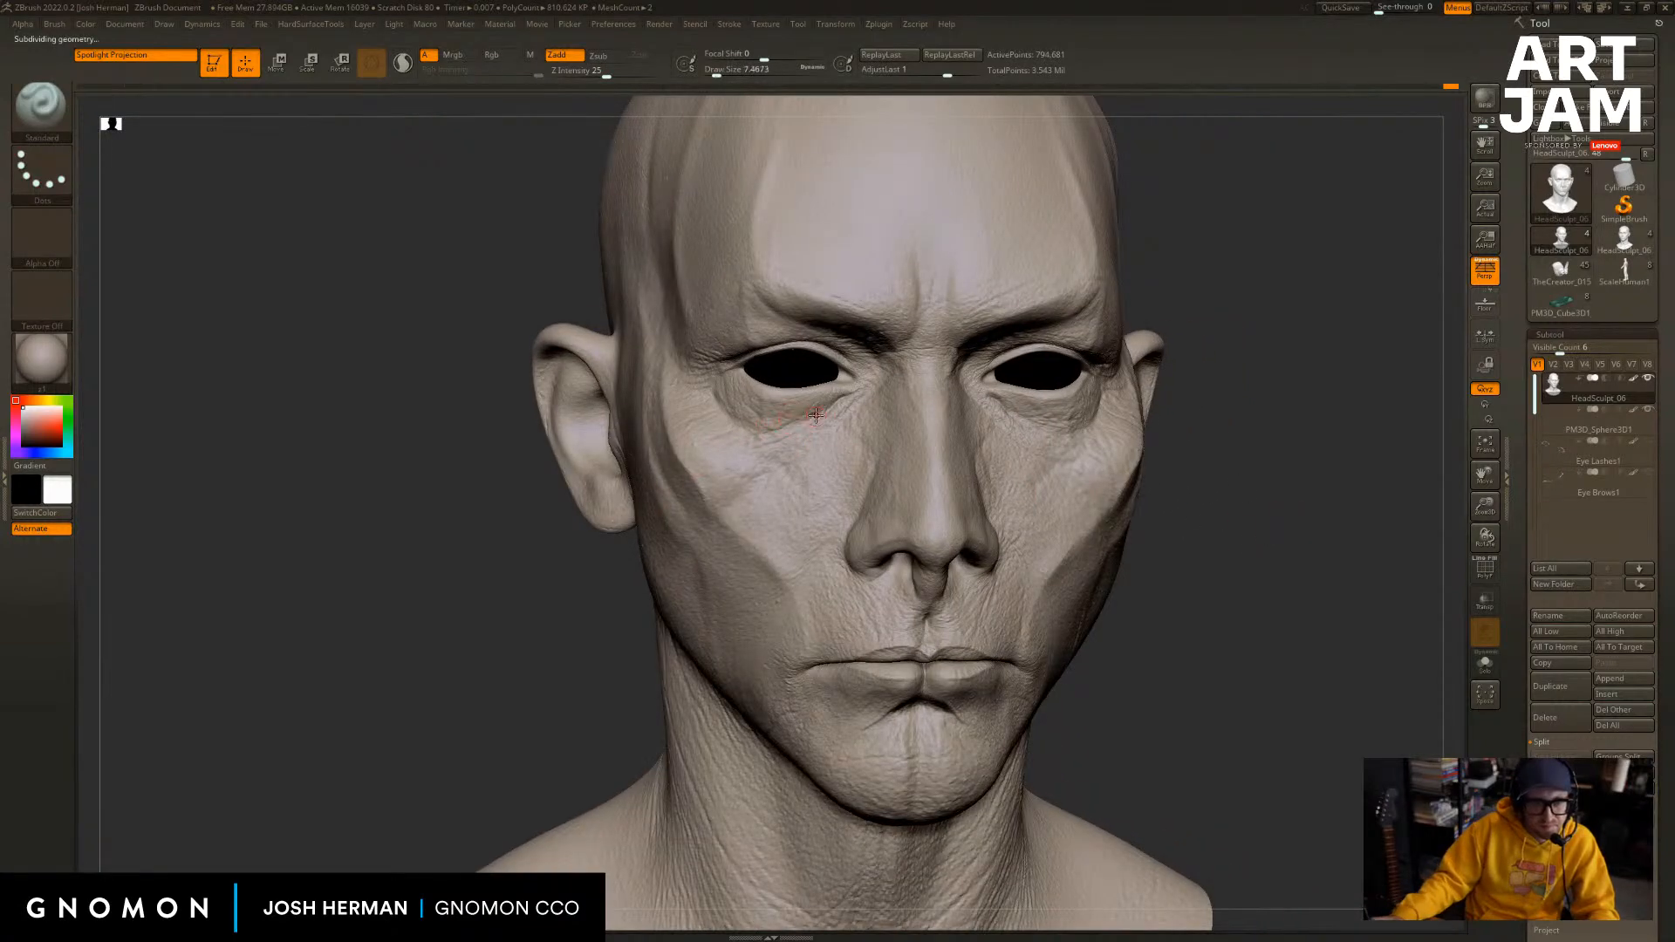
pyautogui.press('[')
pyautogui.moveTo(510, 596); pyautogui.dragTo(716, 483)
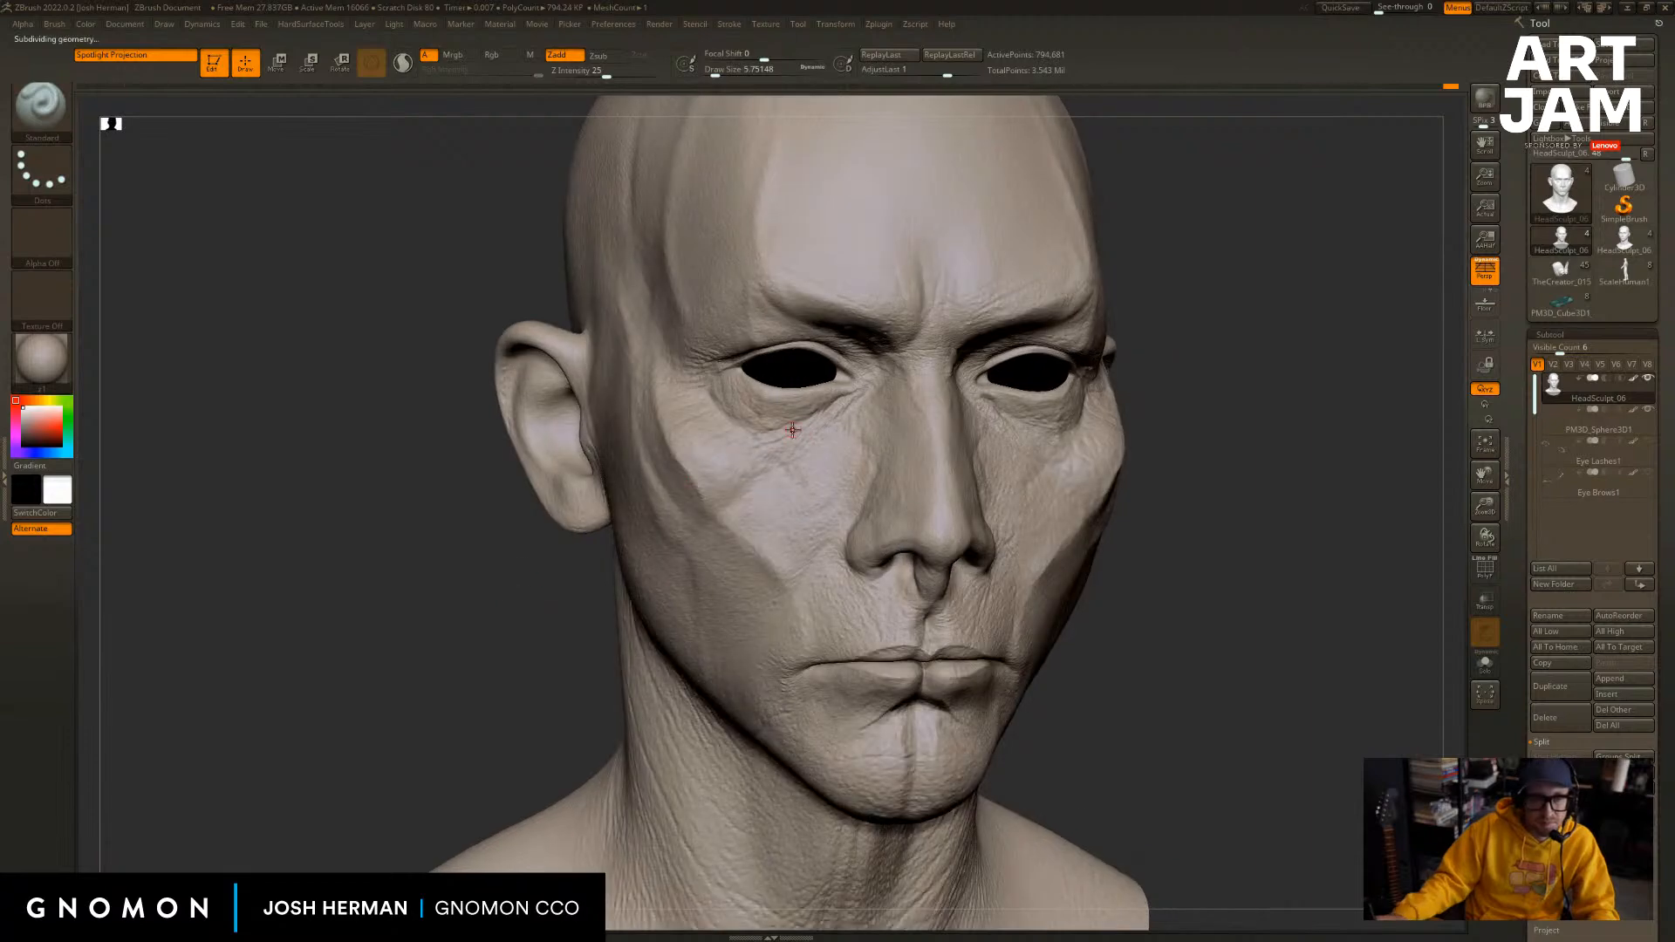
# Set the draw size to about 17, raise the head to its highest subdivision level and review the full face.
pyautogui.moveTo(1212, 533); pyautogui.dragTo(1004, 521)
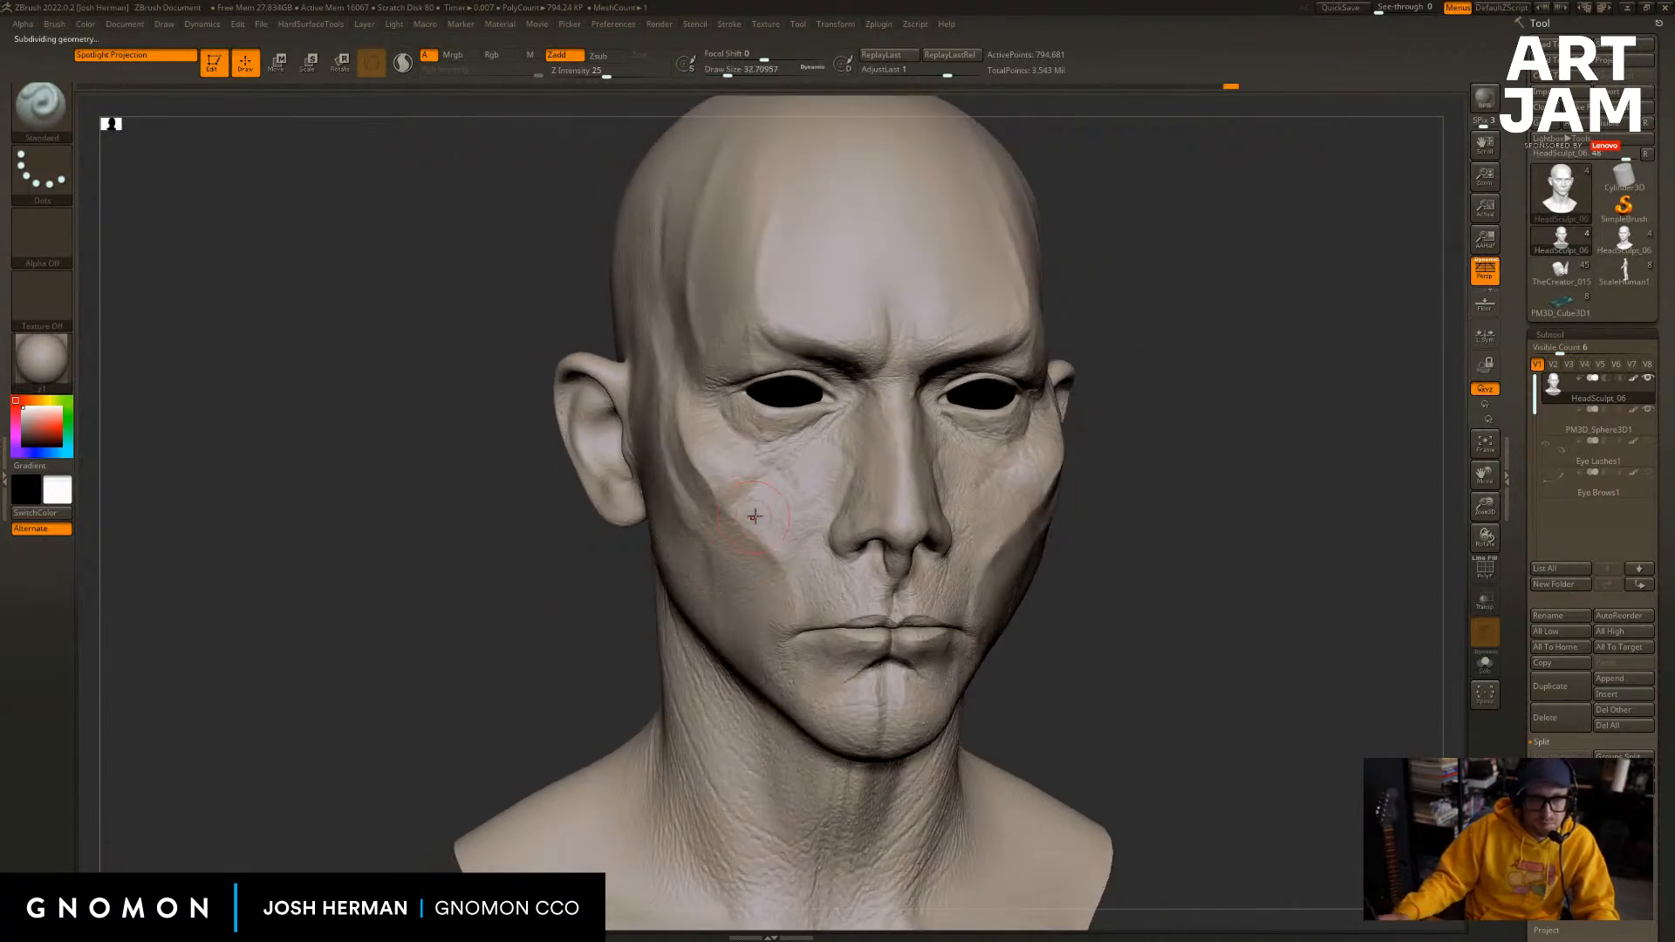
pyautogui.press('[')
pyautogui.moveTo(1252, 482)
pyautogui.mouseDown()
pyautogui.moveTo(1297, 515)
pyautogui.moveTo(1241, 509)
pyautogui.mouseUp()
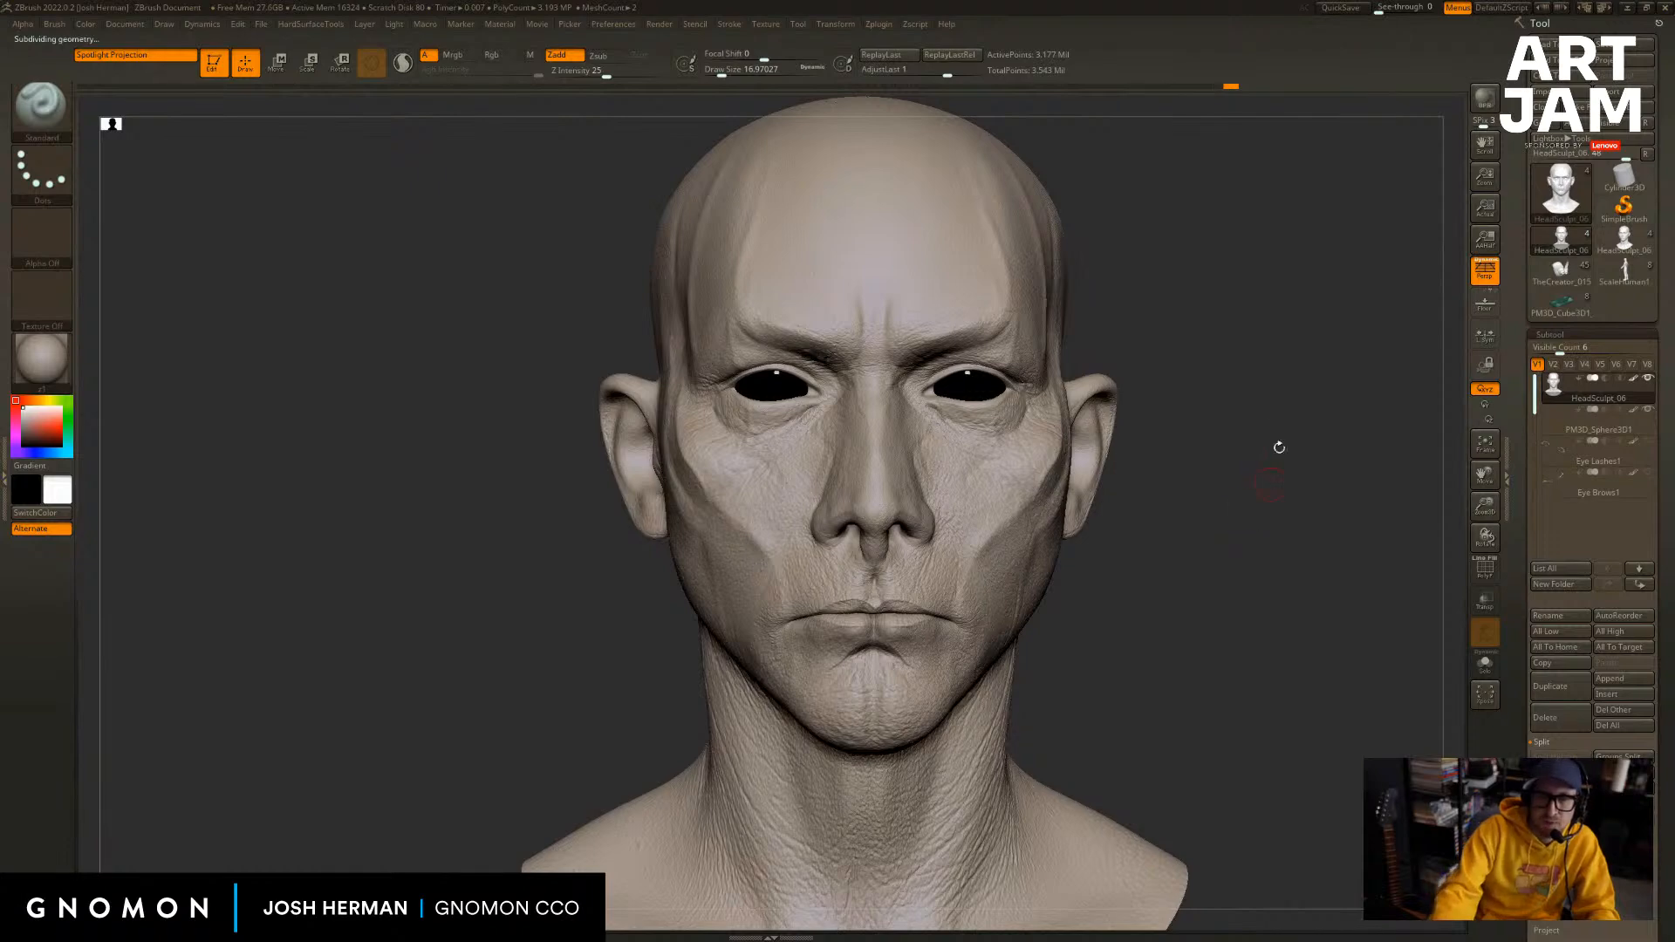
pyautogui.moveTo(1524, 446); pyautogui.dragTo(1524, 413)
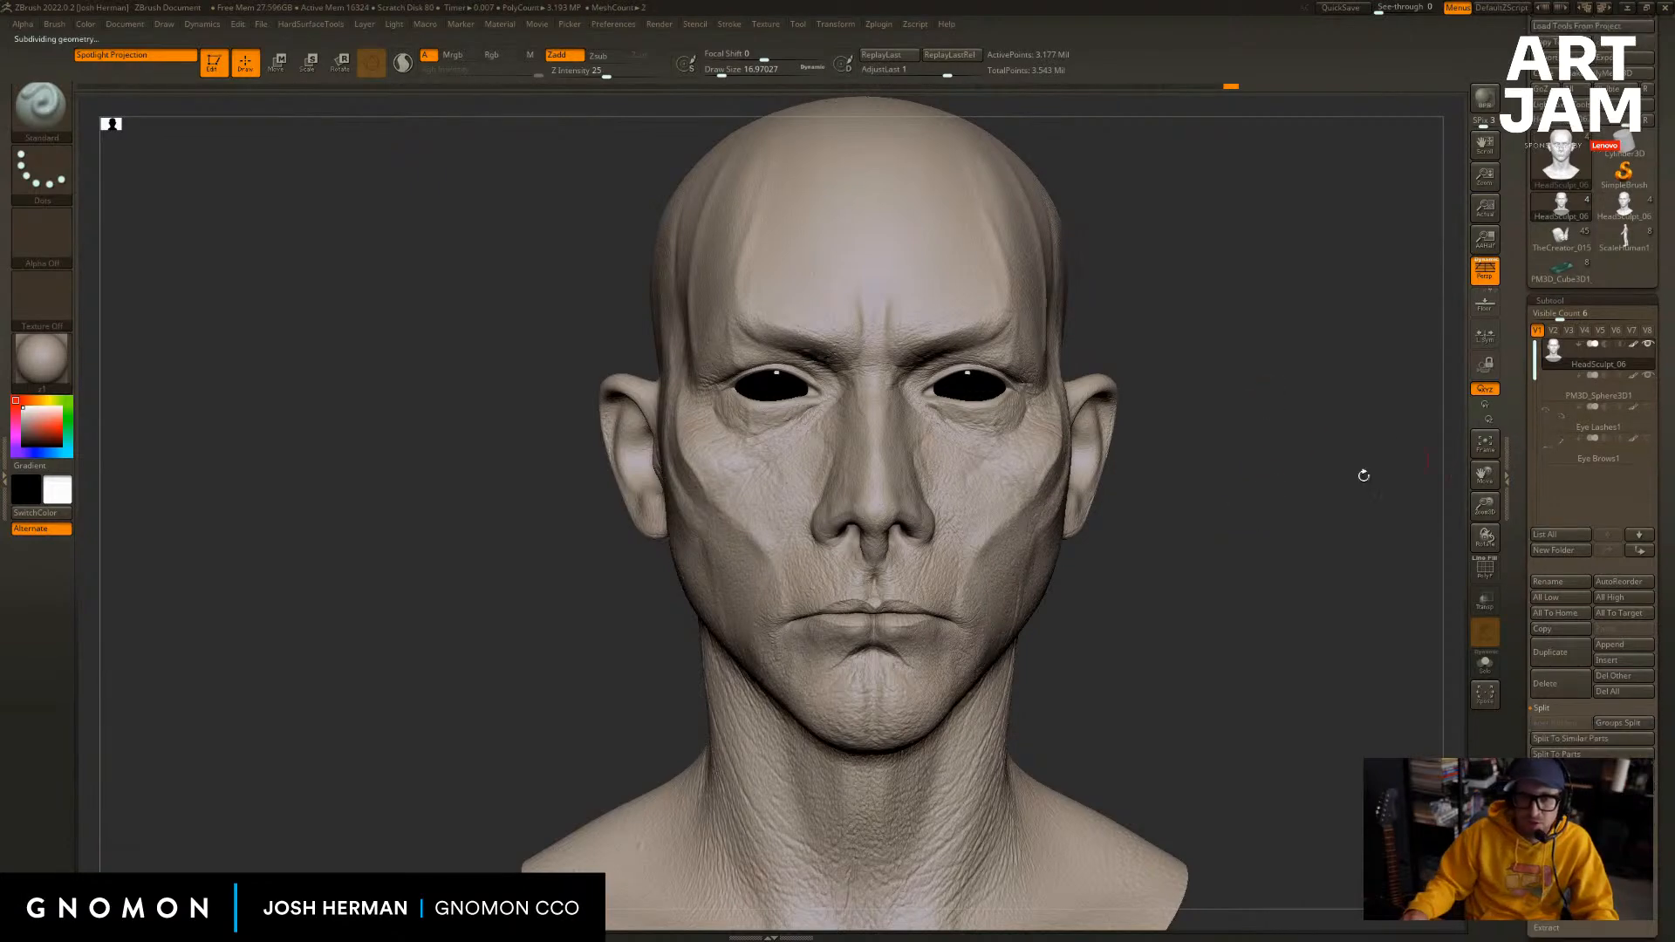
pyautogui.moveTo(1364, 474); pyautogui.dragTo(1343, 476)
pyautogui.keyDown('alt'); pyautogui.moveTo(537, 212); pyautogui.dragTo(442, 228); pyautogui.keyUp('alt')
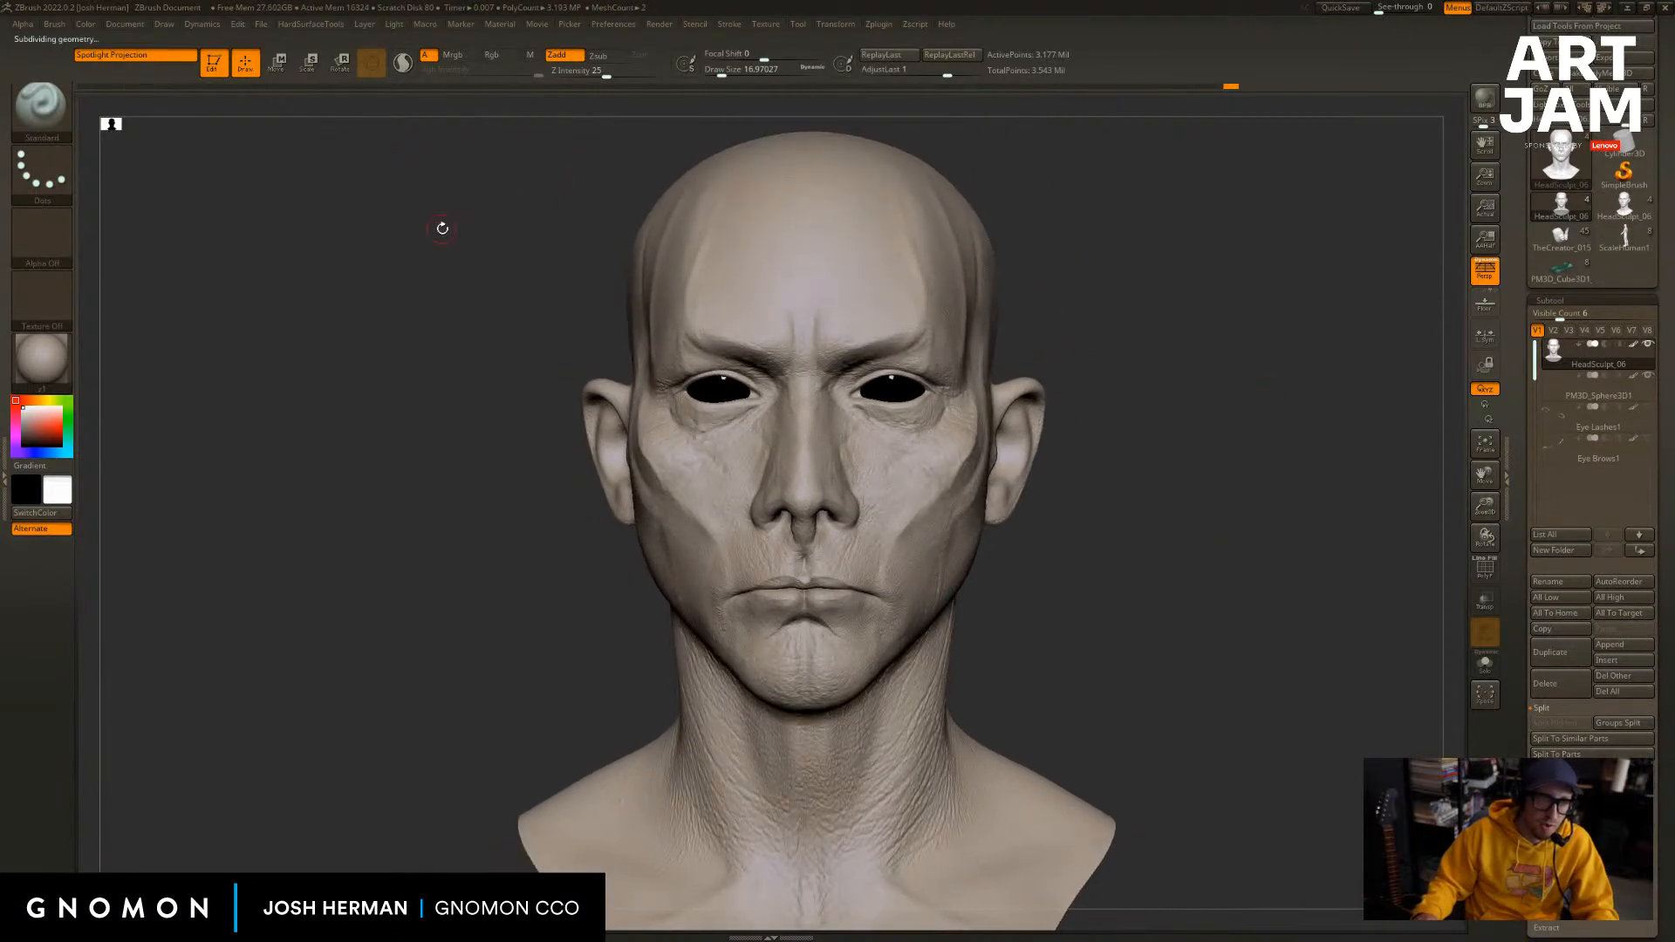
# Import the Face_Diffuse image from the JPG textures folder of HD_Male_06 as a texture.
pyautogui.click(755, 25)
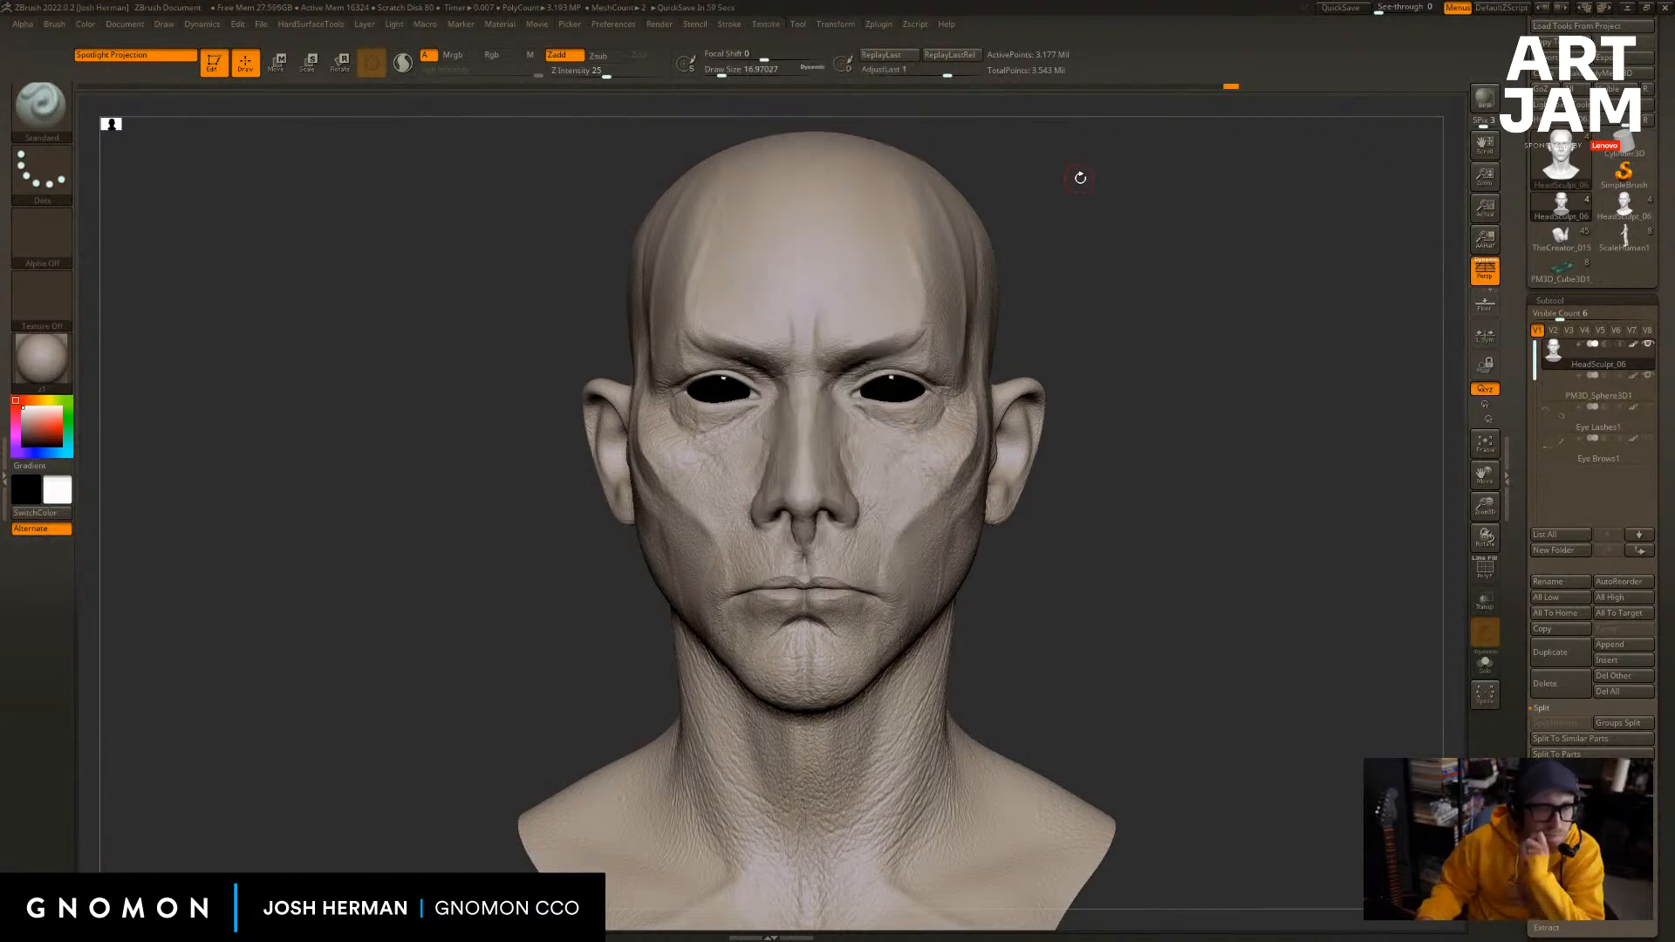
pyautogui.click(764, 24)
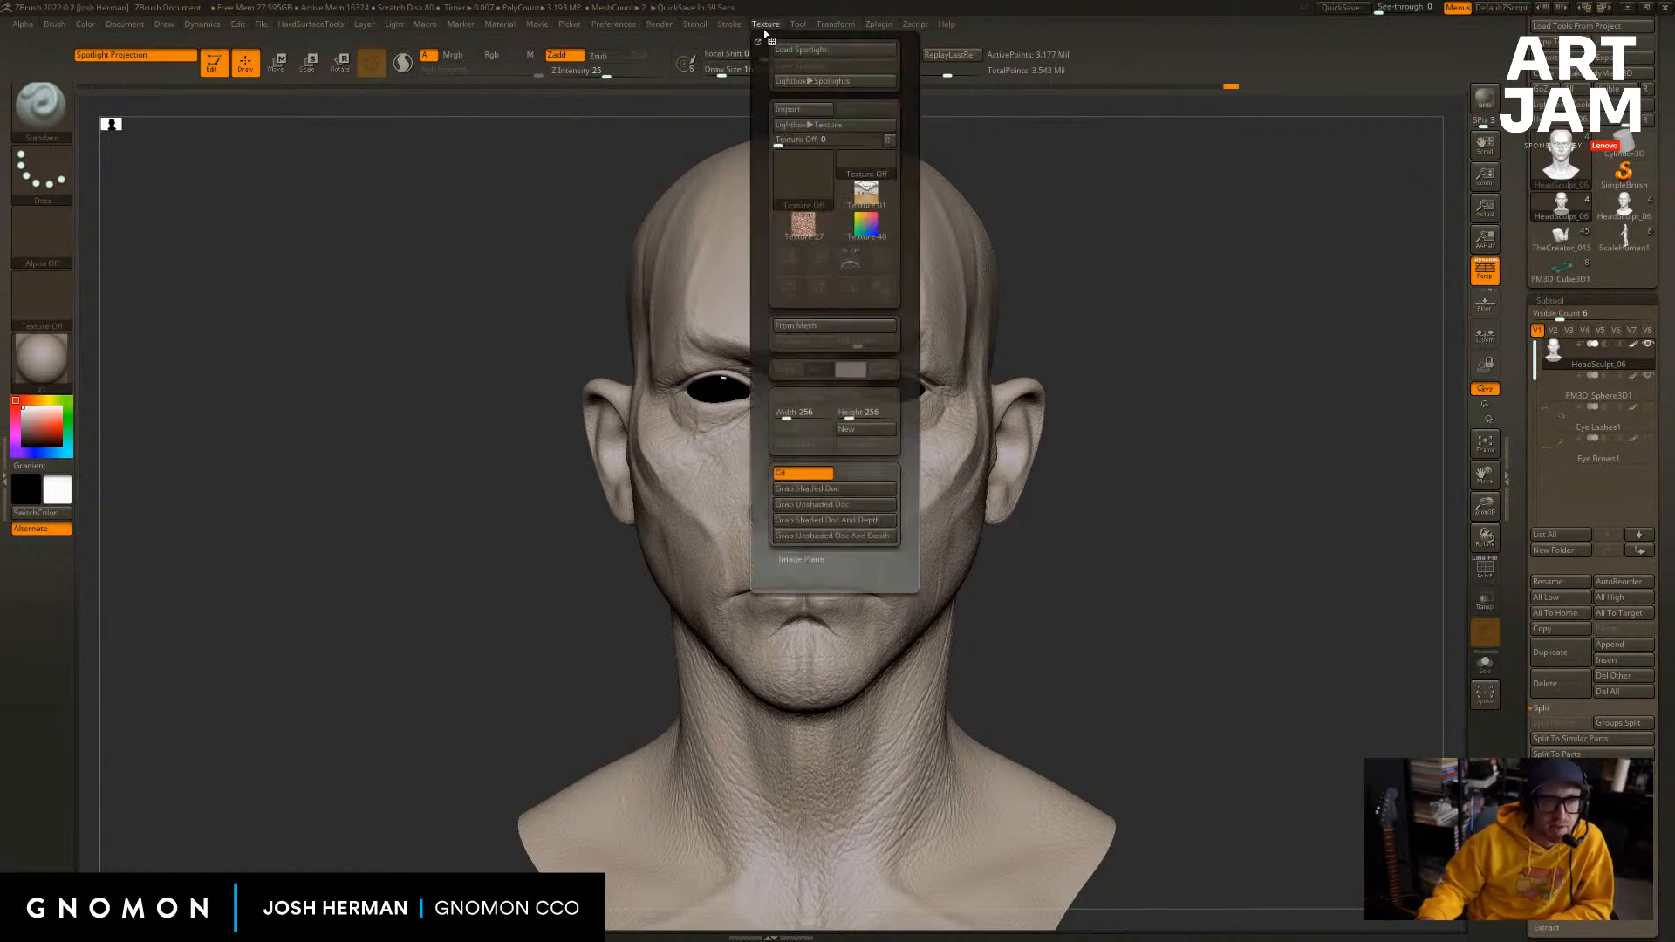
pyautogui.click(811, 182)
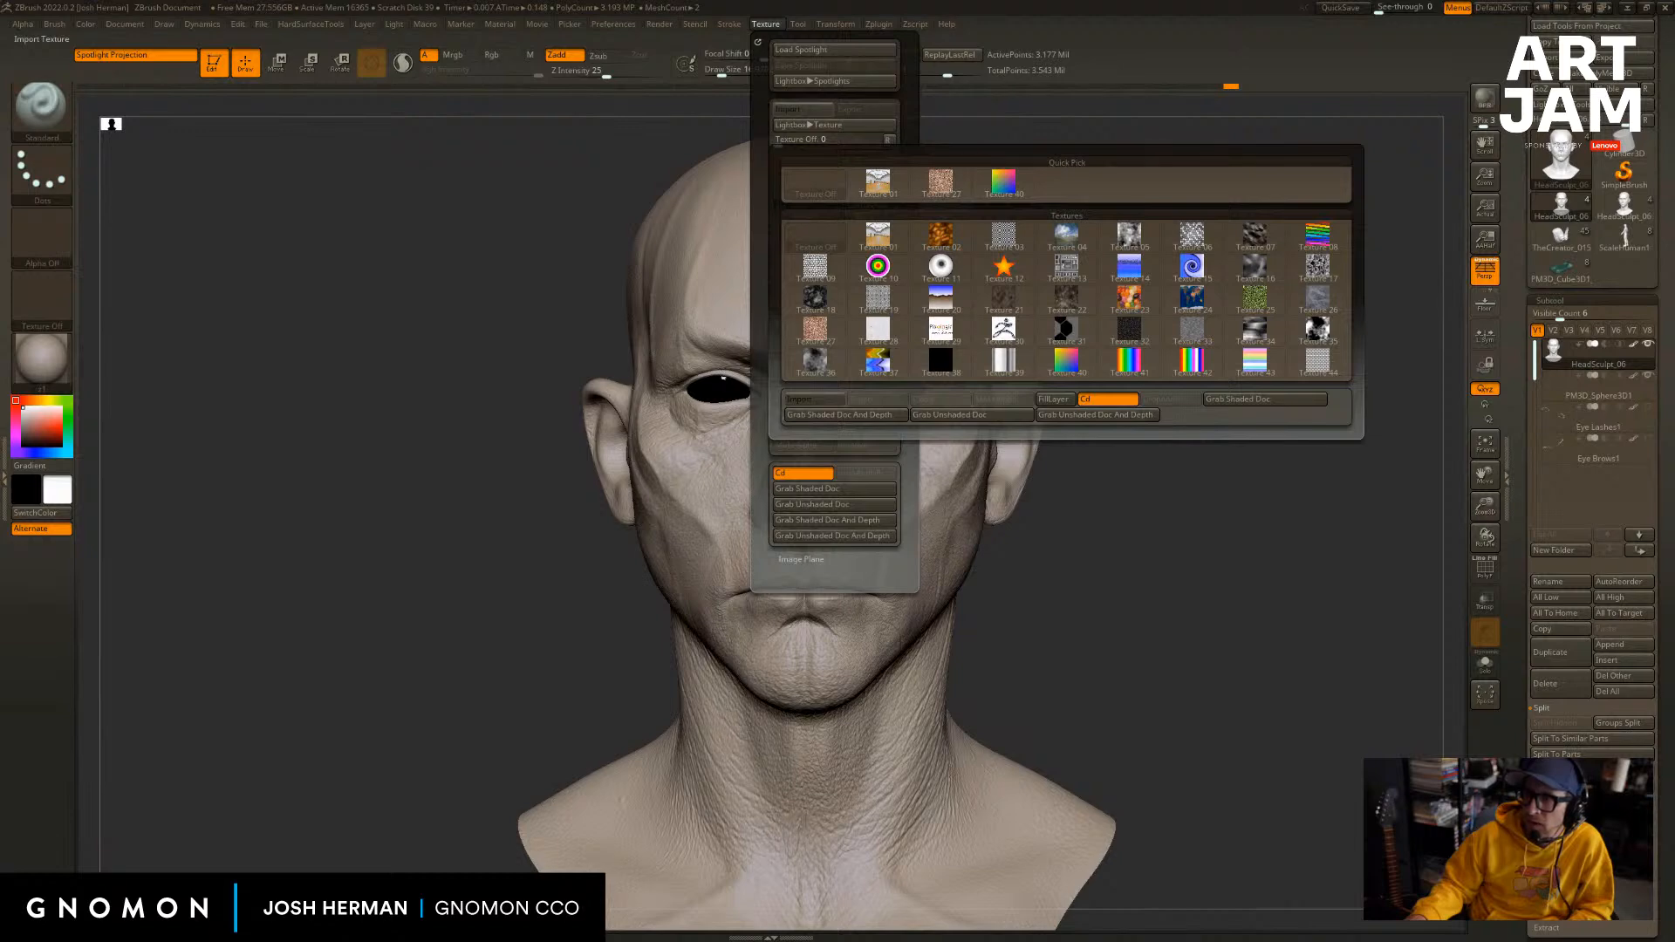
pyautogui.moveTo(1674, 86); pyautogui.dragTo(595, 90)
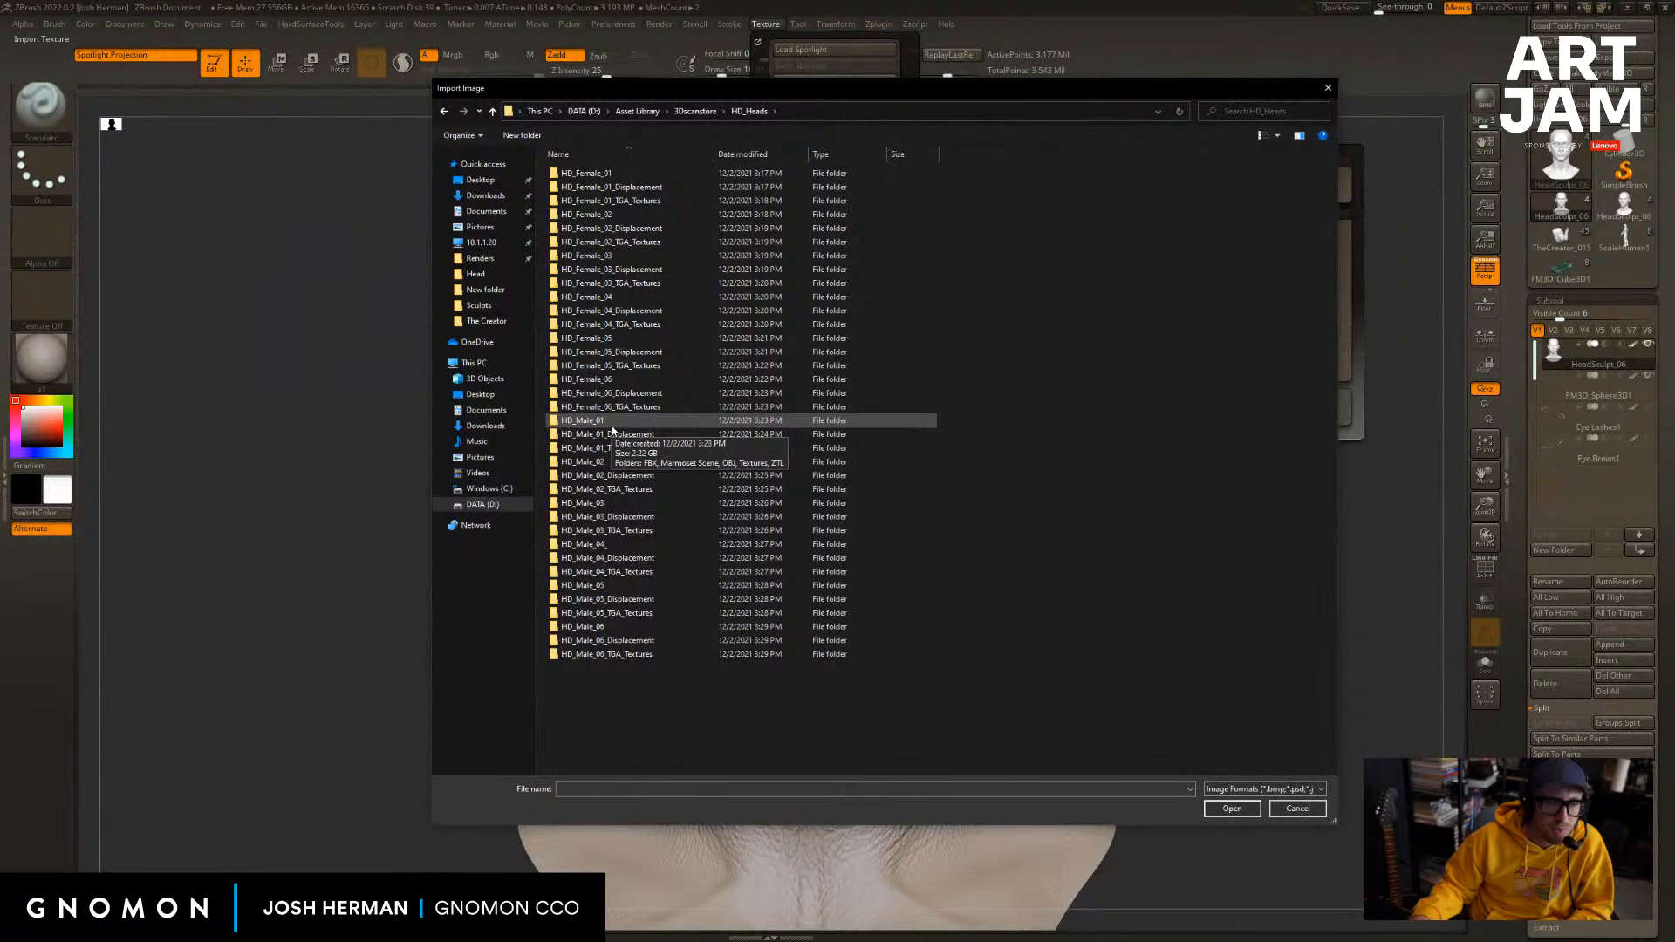
pyautogui.doubleClick(610, 627)
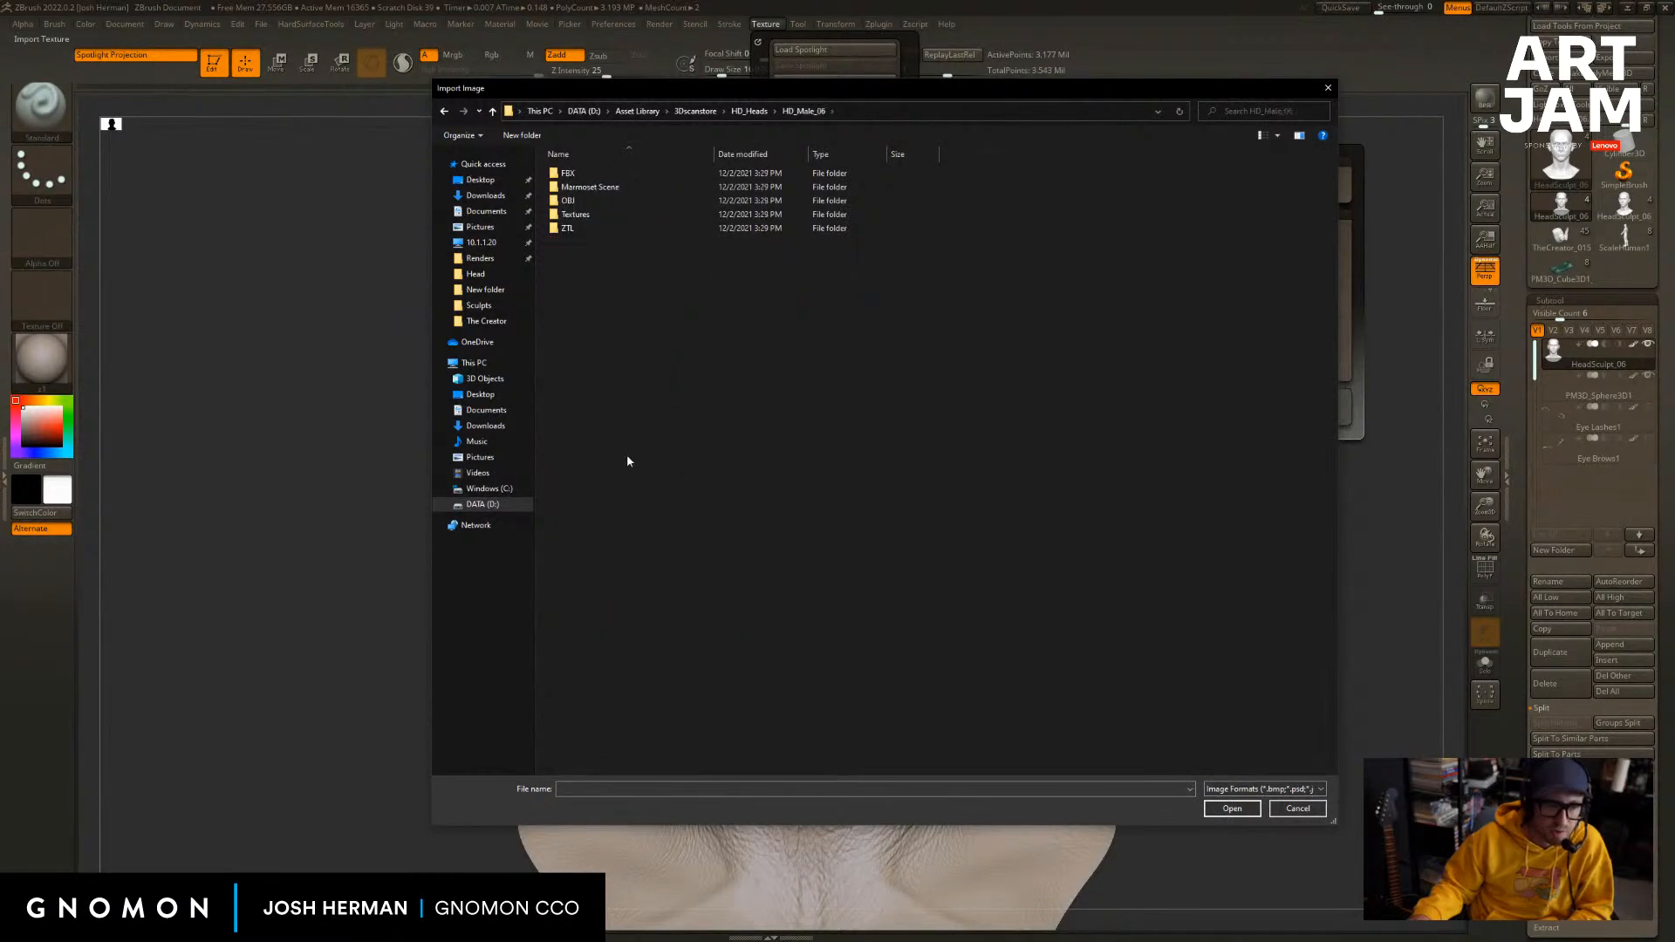
pyautogui.doubleClick(581, 214)
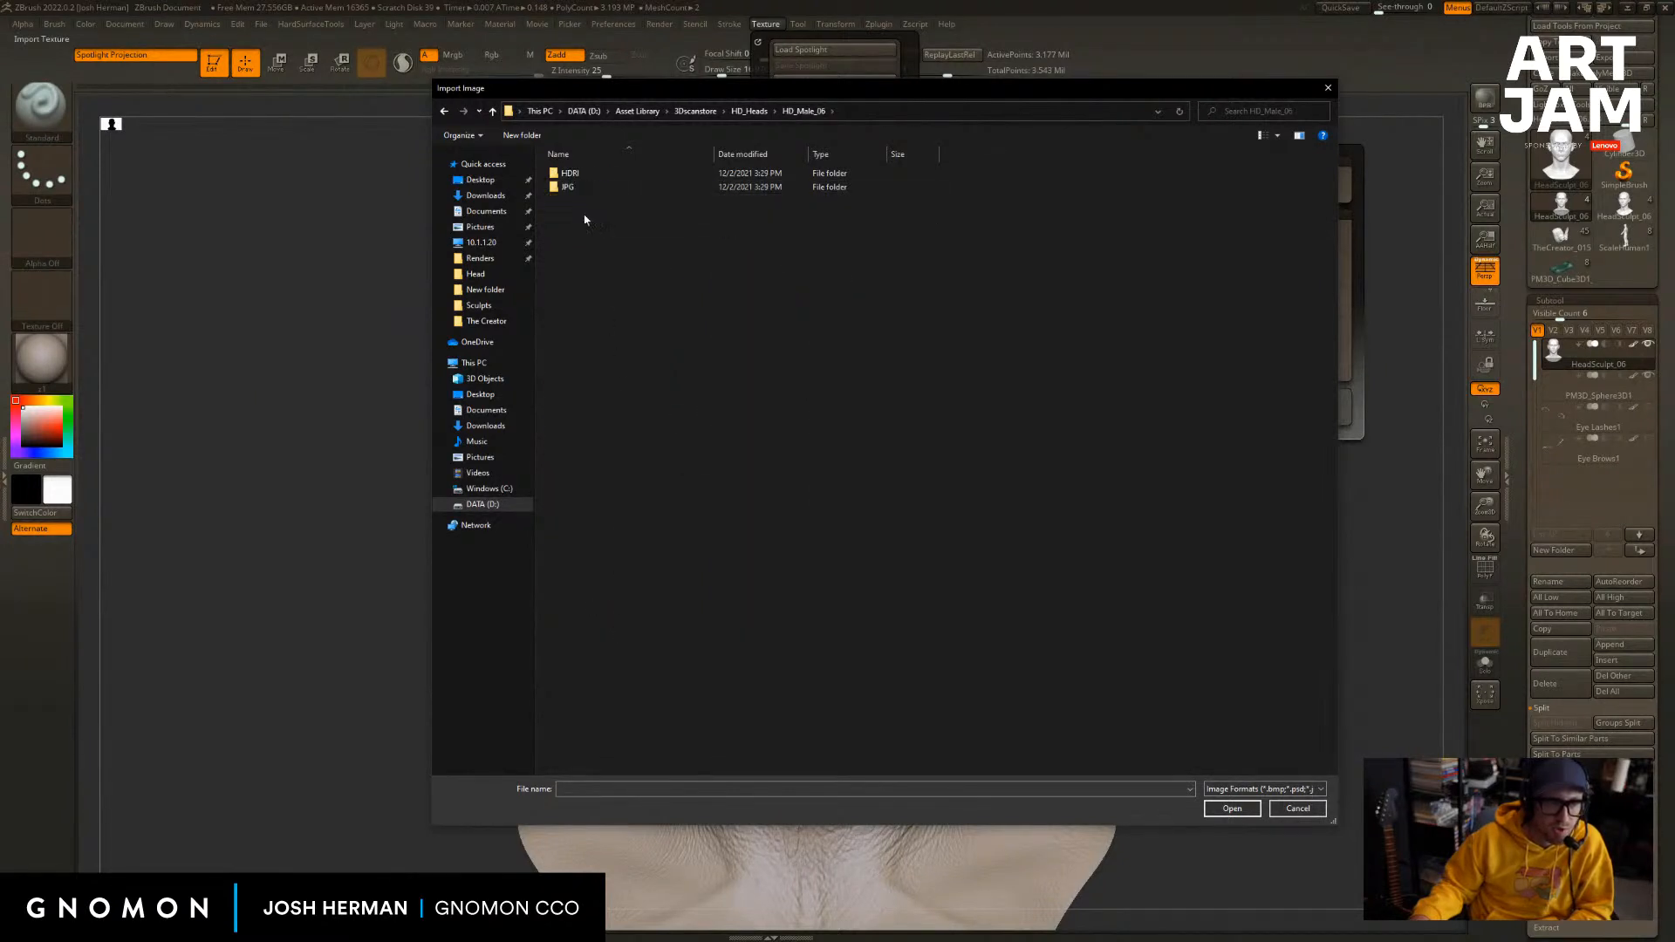
pyautogui.doubleClick(567, 187)
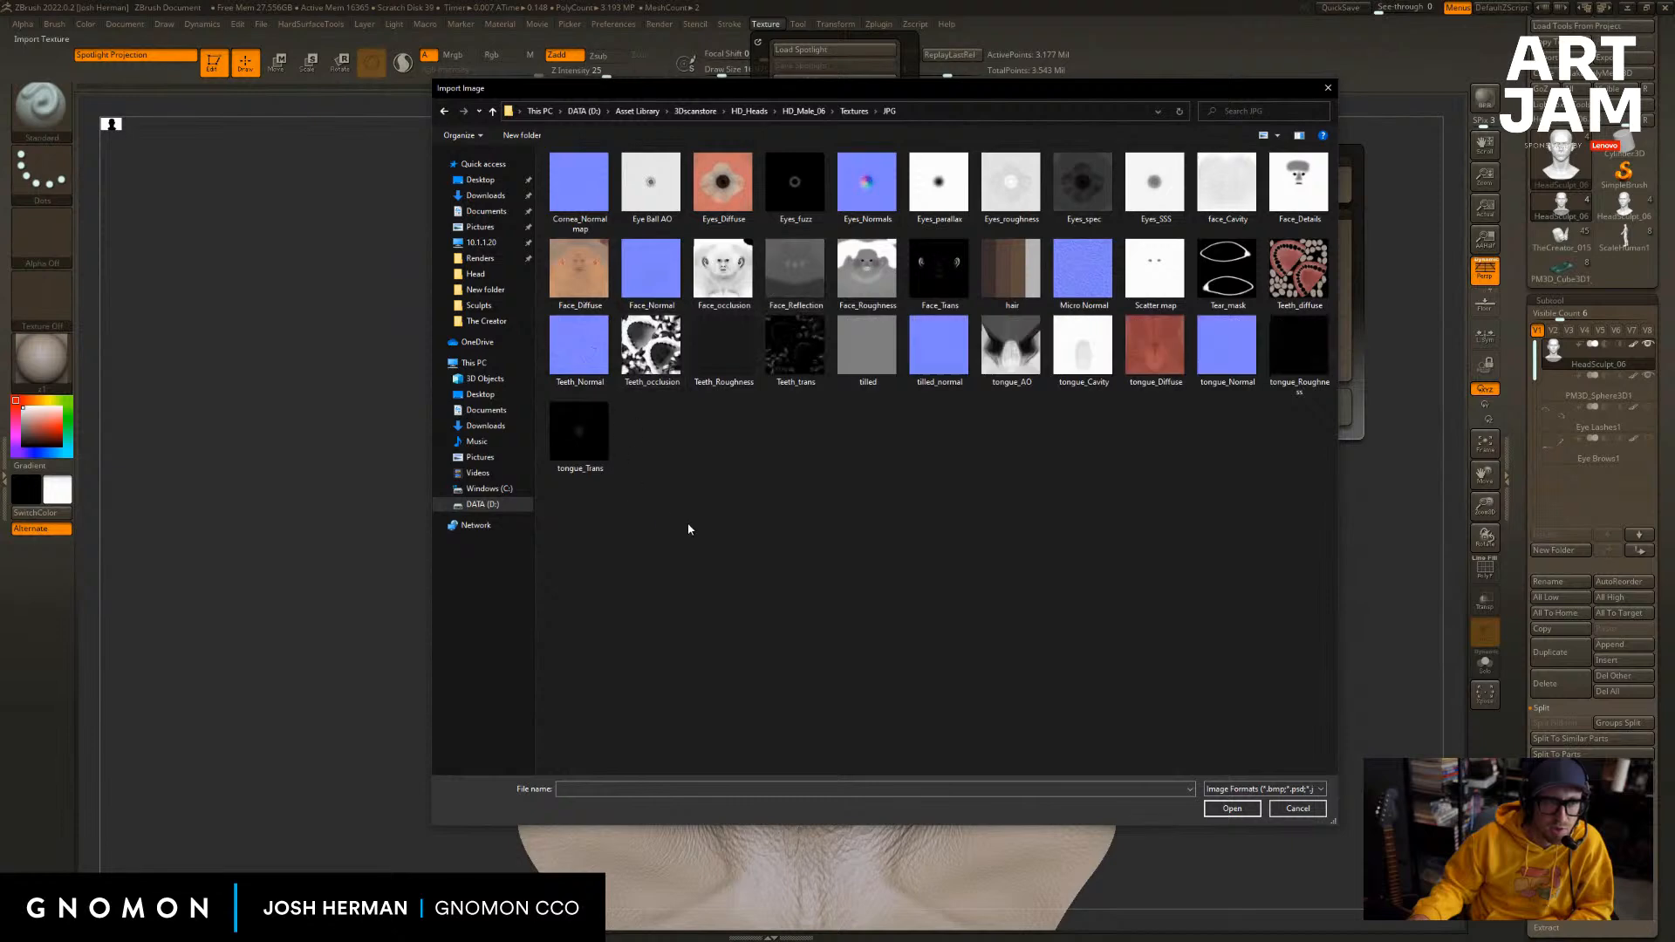
pyautogui.click(583, 289)
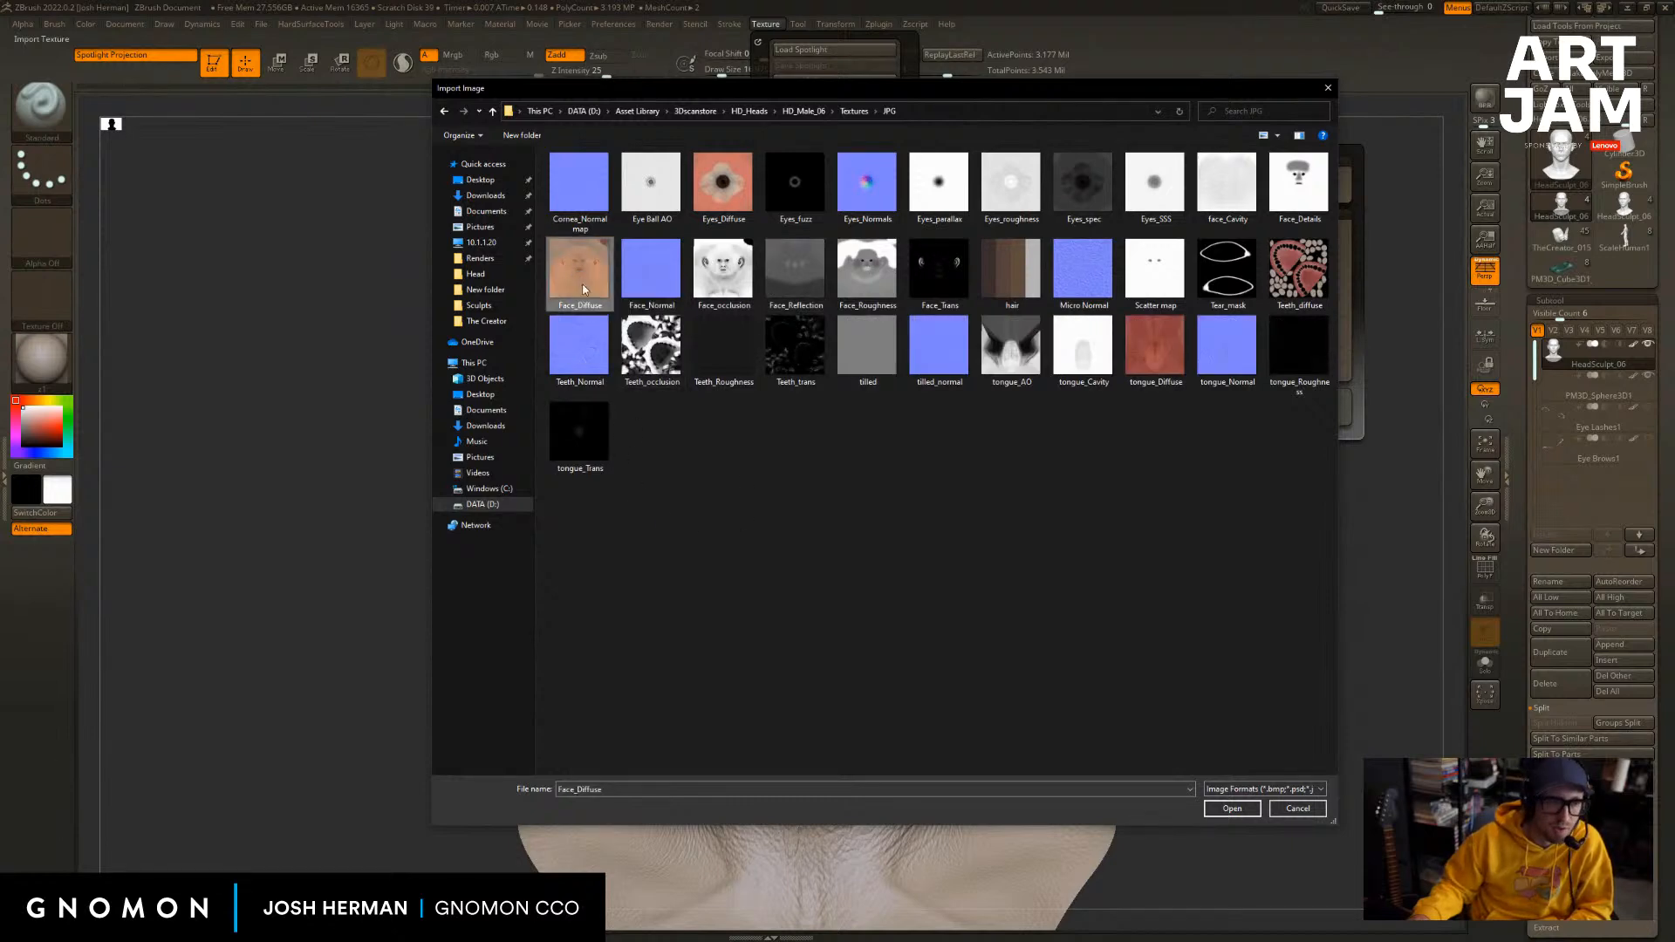
pyautogui.click(1232, 808)
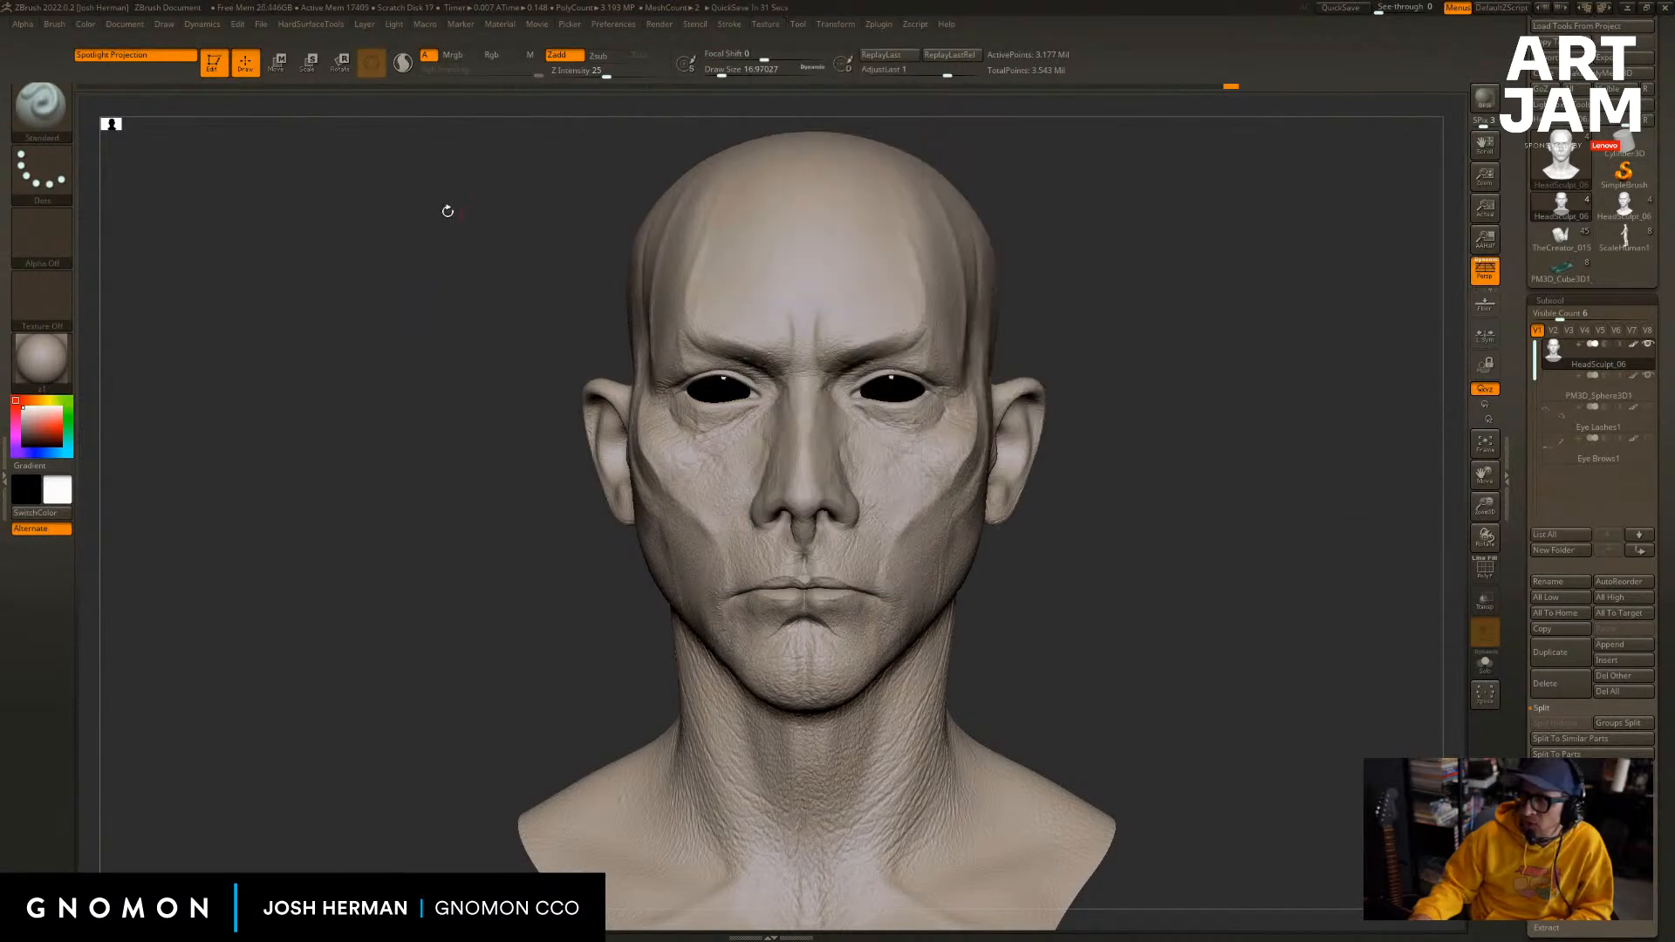
# Select the imported Face_Diffuse texture and assign it as the head's texture map.
pyautogui.moveTo(430, 224); pyautogui.dragTo(537, 153)
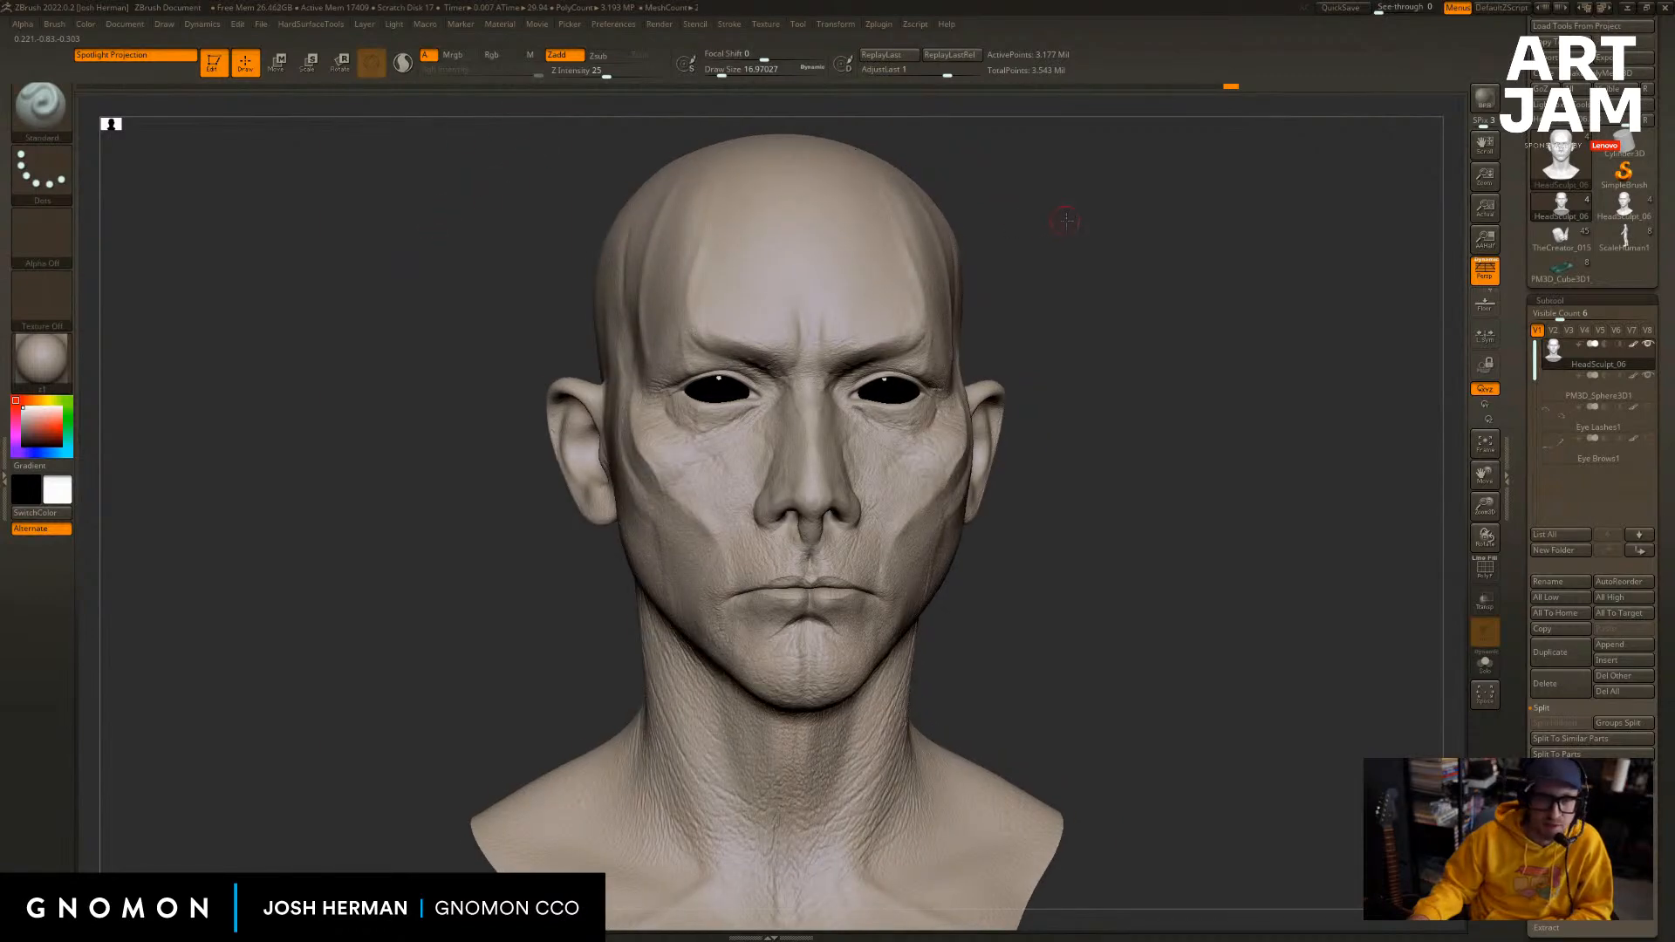
pyautogui.moveTo(1030, 218); pyautogui.dragTo(959, 205)
pyautogui.click(759, 24)
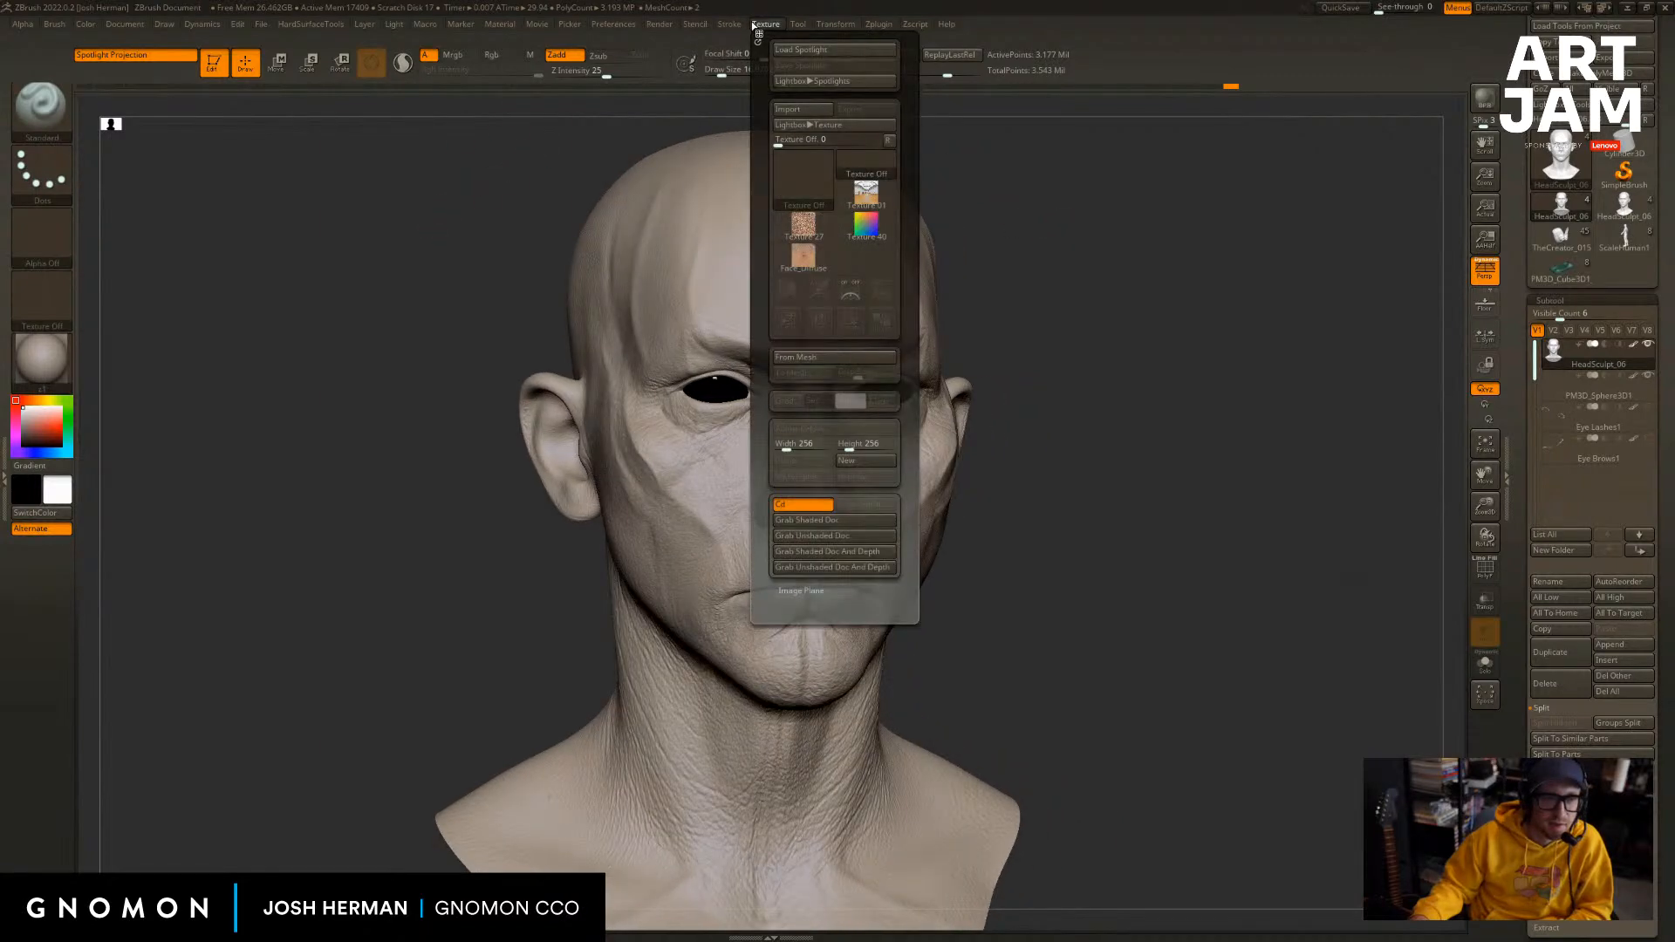
pyautogui.click(805, 265)
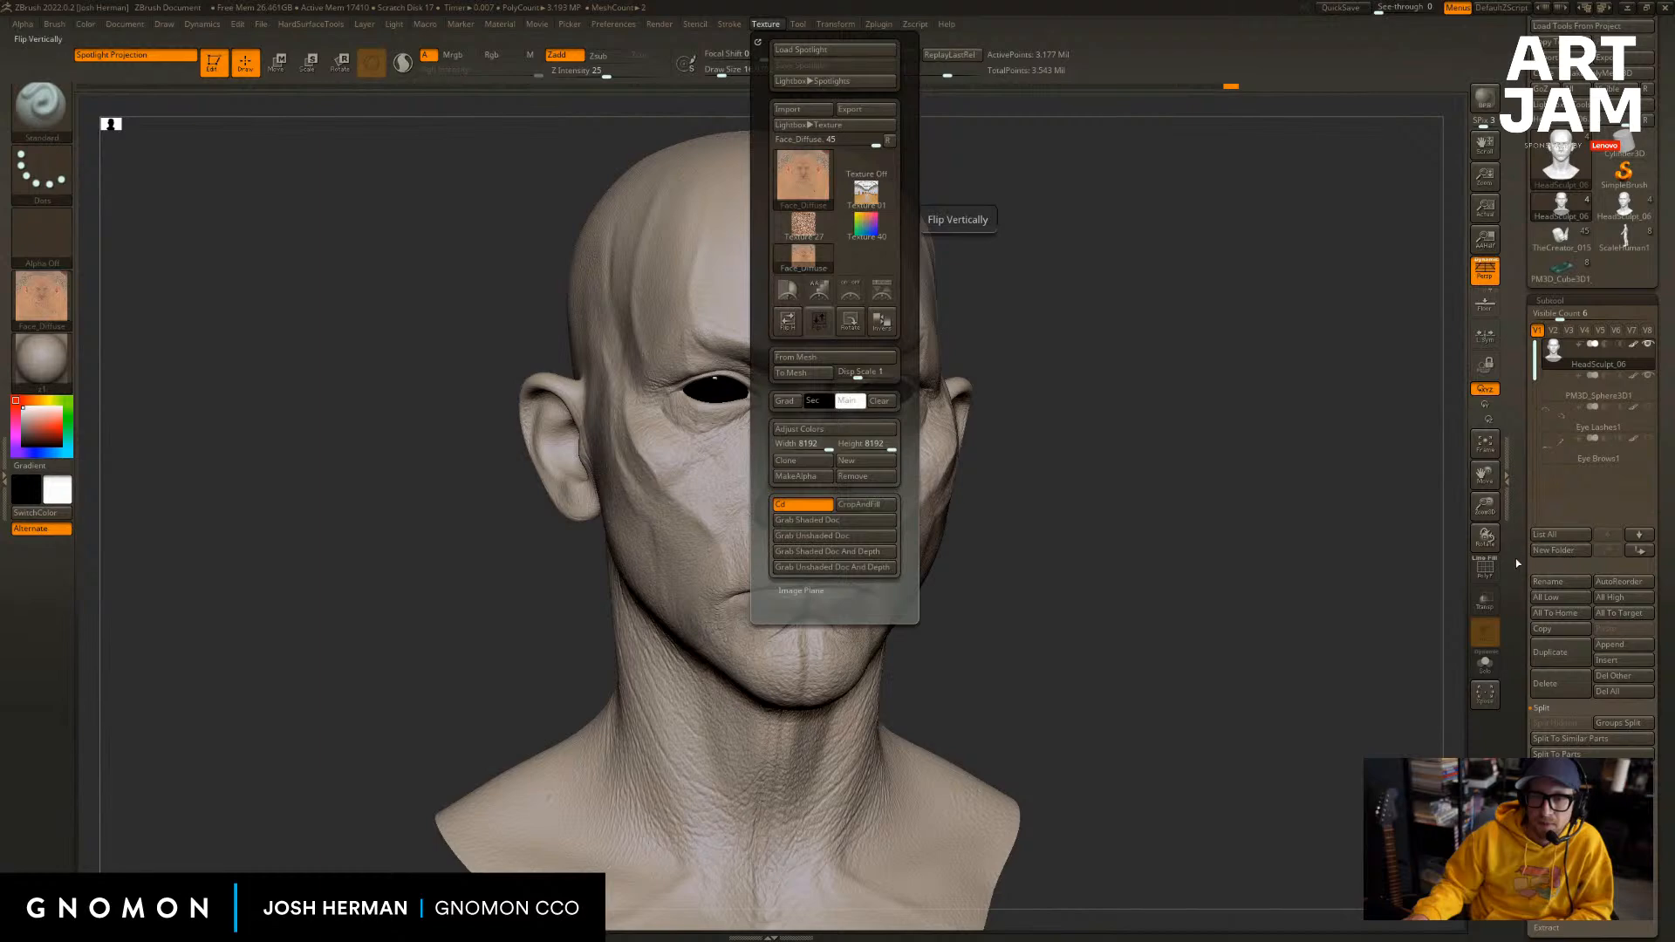
pyautogui.moveTo(1518, 574); pyautogui.dragTo(1520, 384)
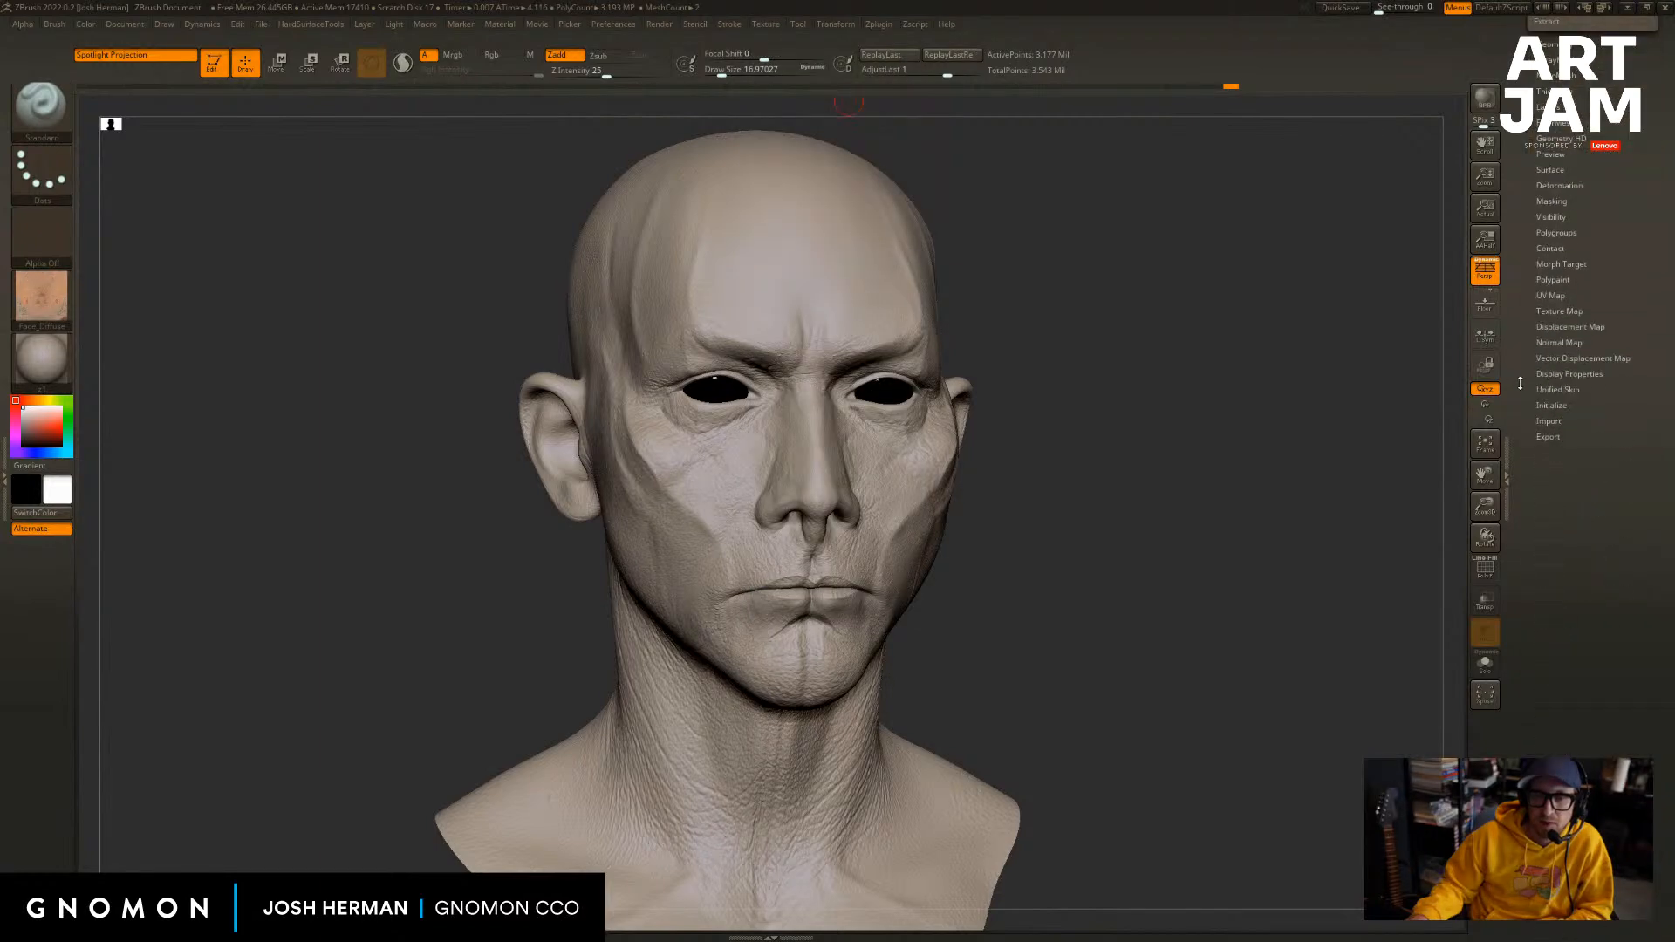
pyautogui.click(1561, 312)
pyautogui.click(1561, 347)
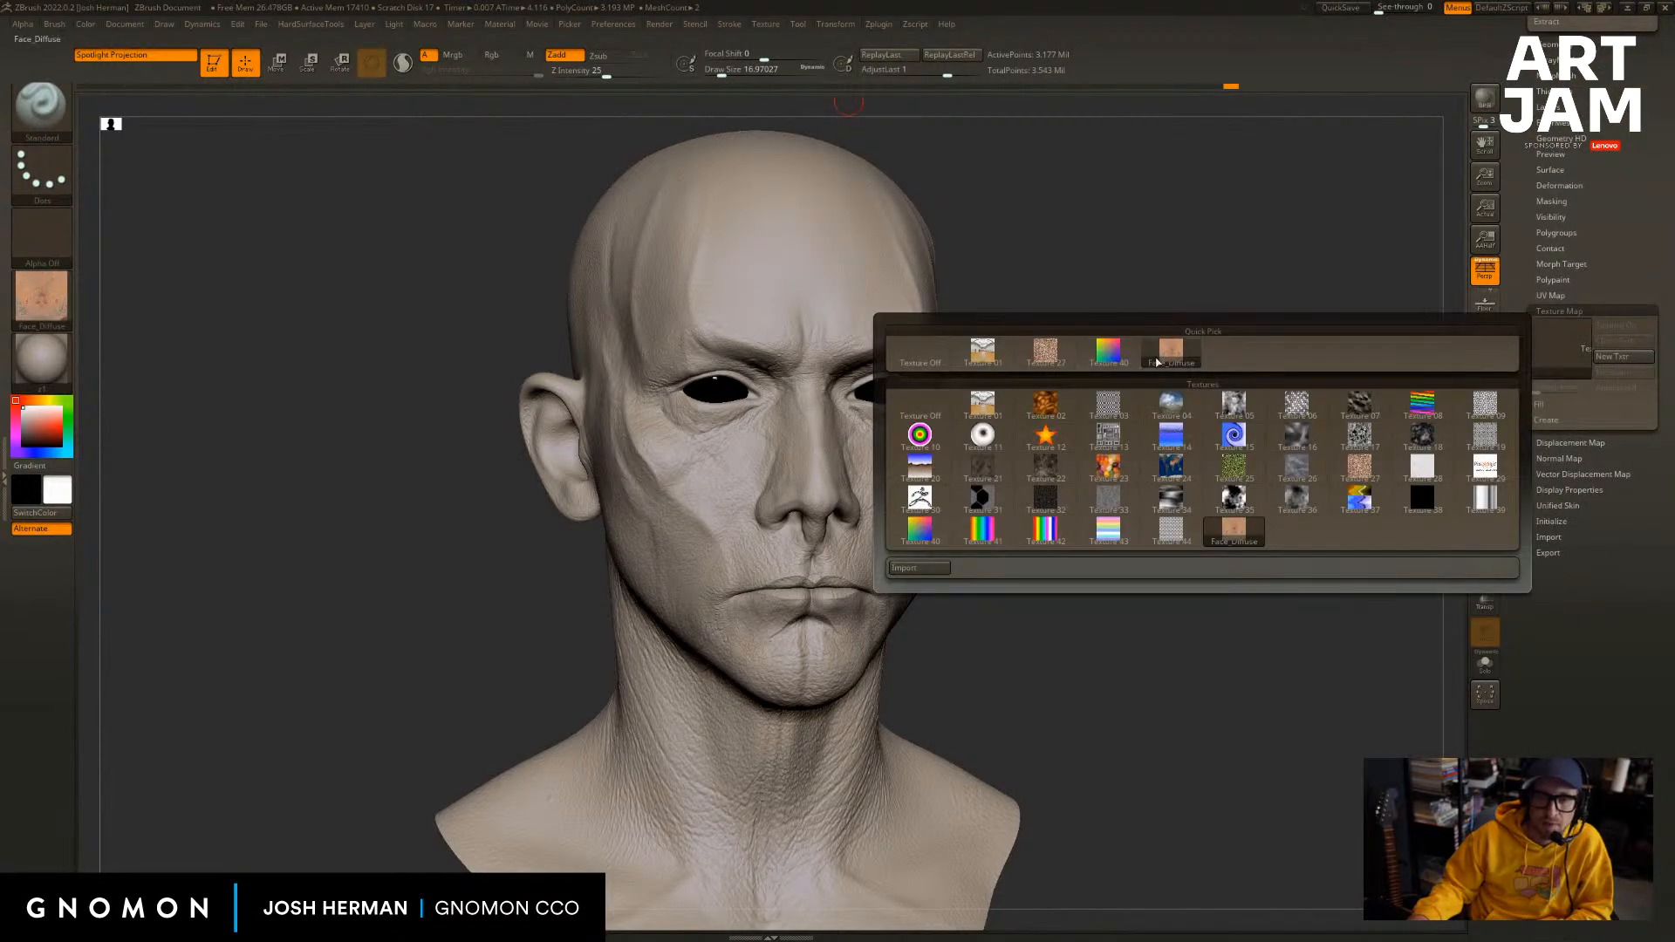
pyautogui.moveTo(1209, 300)
pyautogui.mouseDown()
pyautogui.moveTo(1156, 297)
pyautogui.moveTo(1216, 297)
pyautogui.mouseUp()
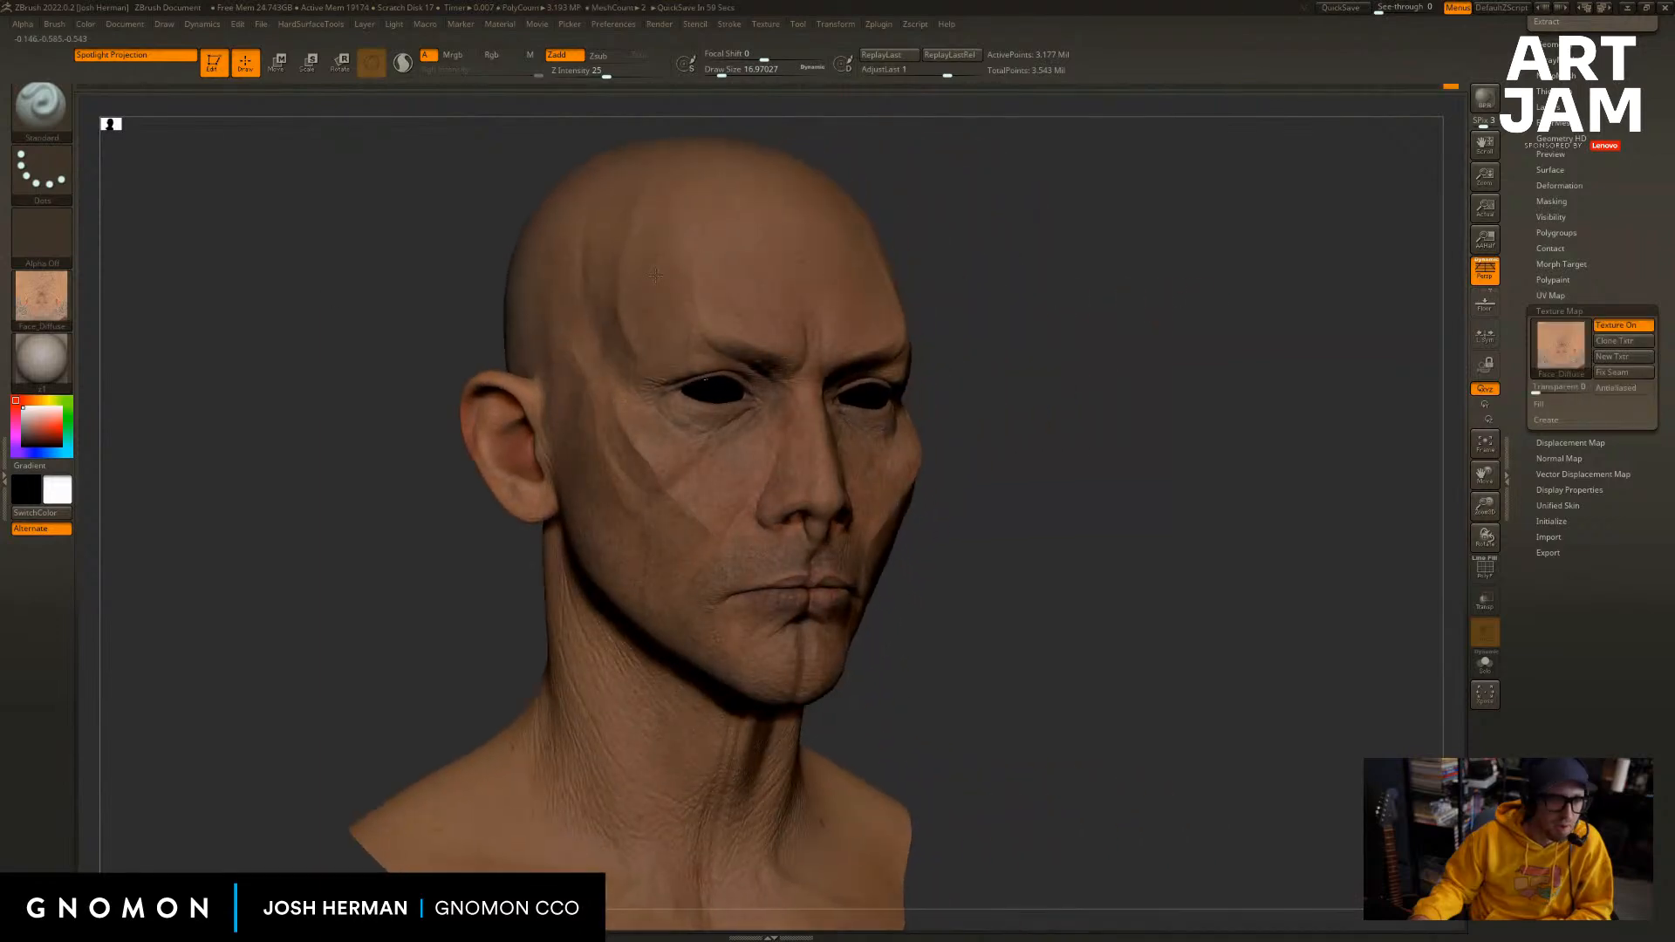
# Turn the current texture off, apply the SkinShade4 material and inspect the textured head from the side and three-quarter view.
pyautogui.click(44, 303)
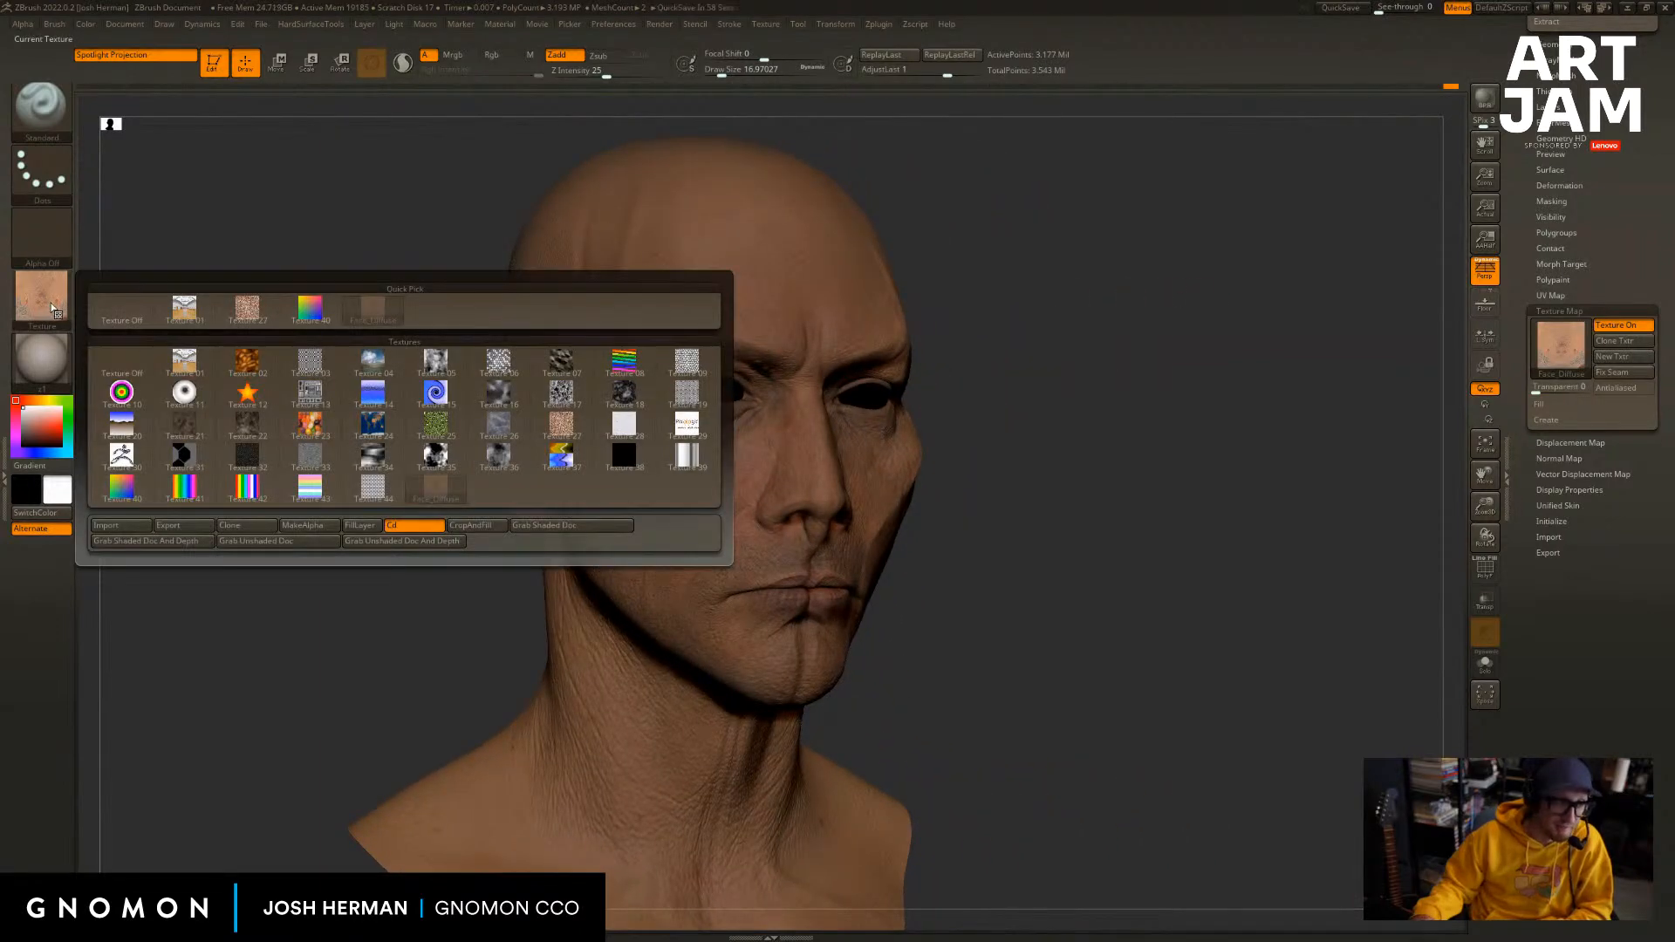
pyautogui.click(121, 310)
pyautogui.click(41, 358)
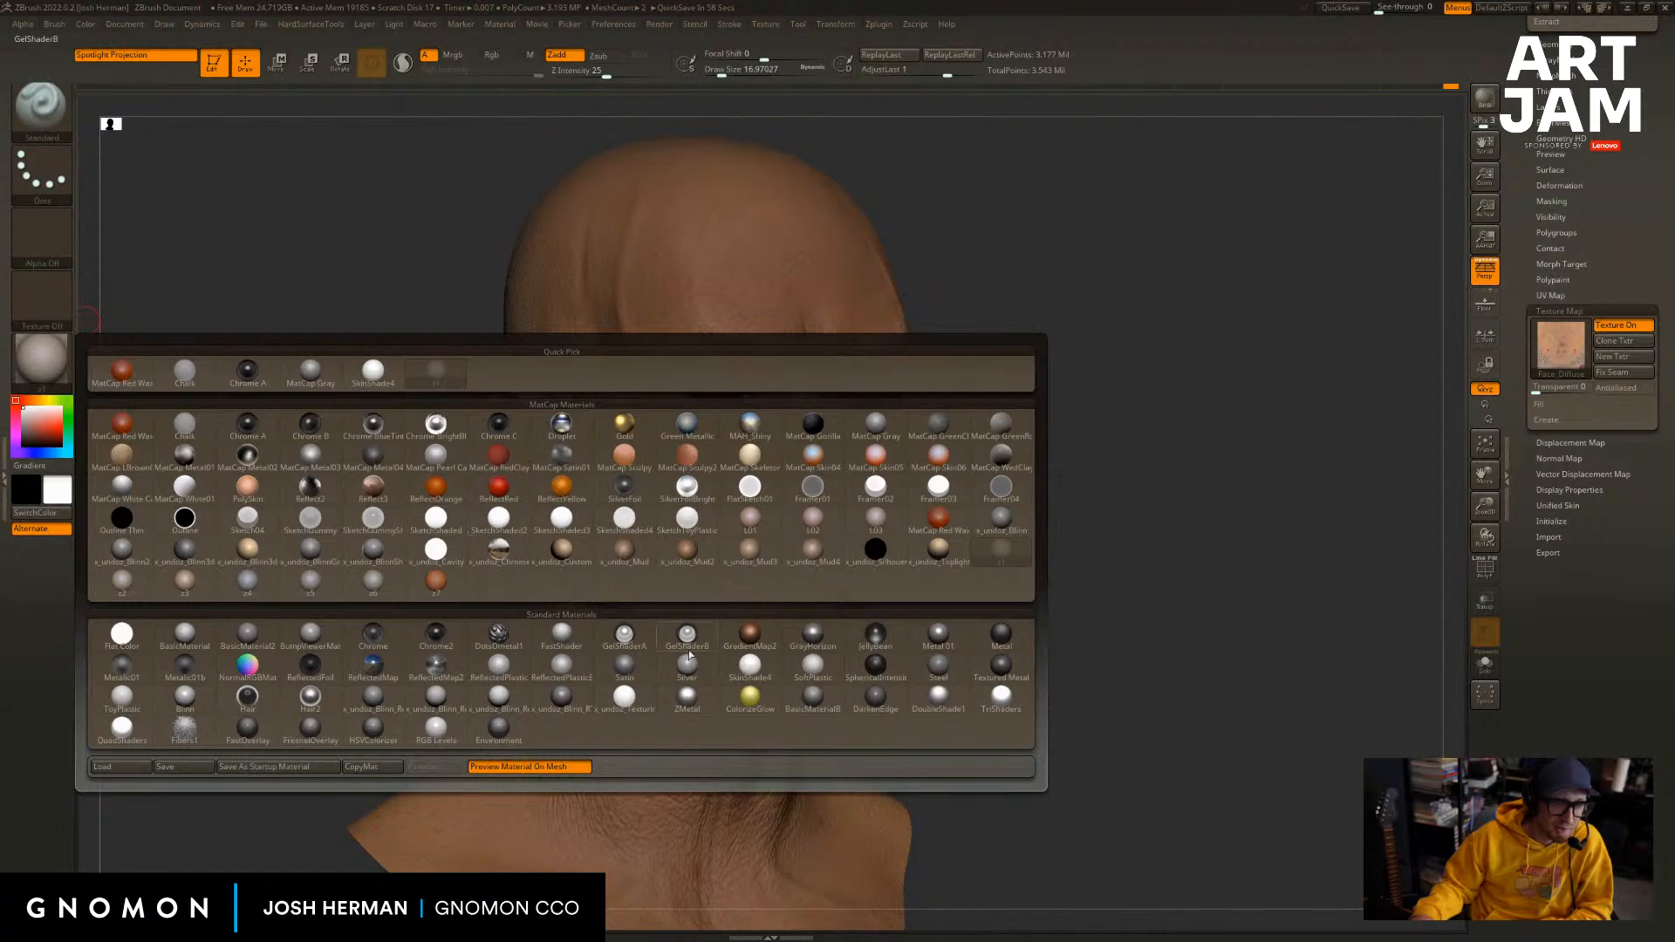
pyautogui.click(750, 664)
pyautogui.moveTo(1073, 550)
pyautogui.mouseDown()
pyautogui.moveTo(1141, 508)
pyautogui.moveTo(1358, 618)
pyautogui.moveTo(1253, 575)
pyautogui.moveTo(1227, 598)
pyautogui.moveTo(1291, 609)
pyautogui.moveTo(1202, 244)
pyautogui.mouseUp()
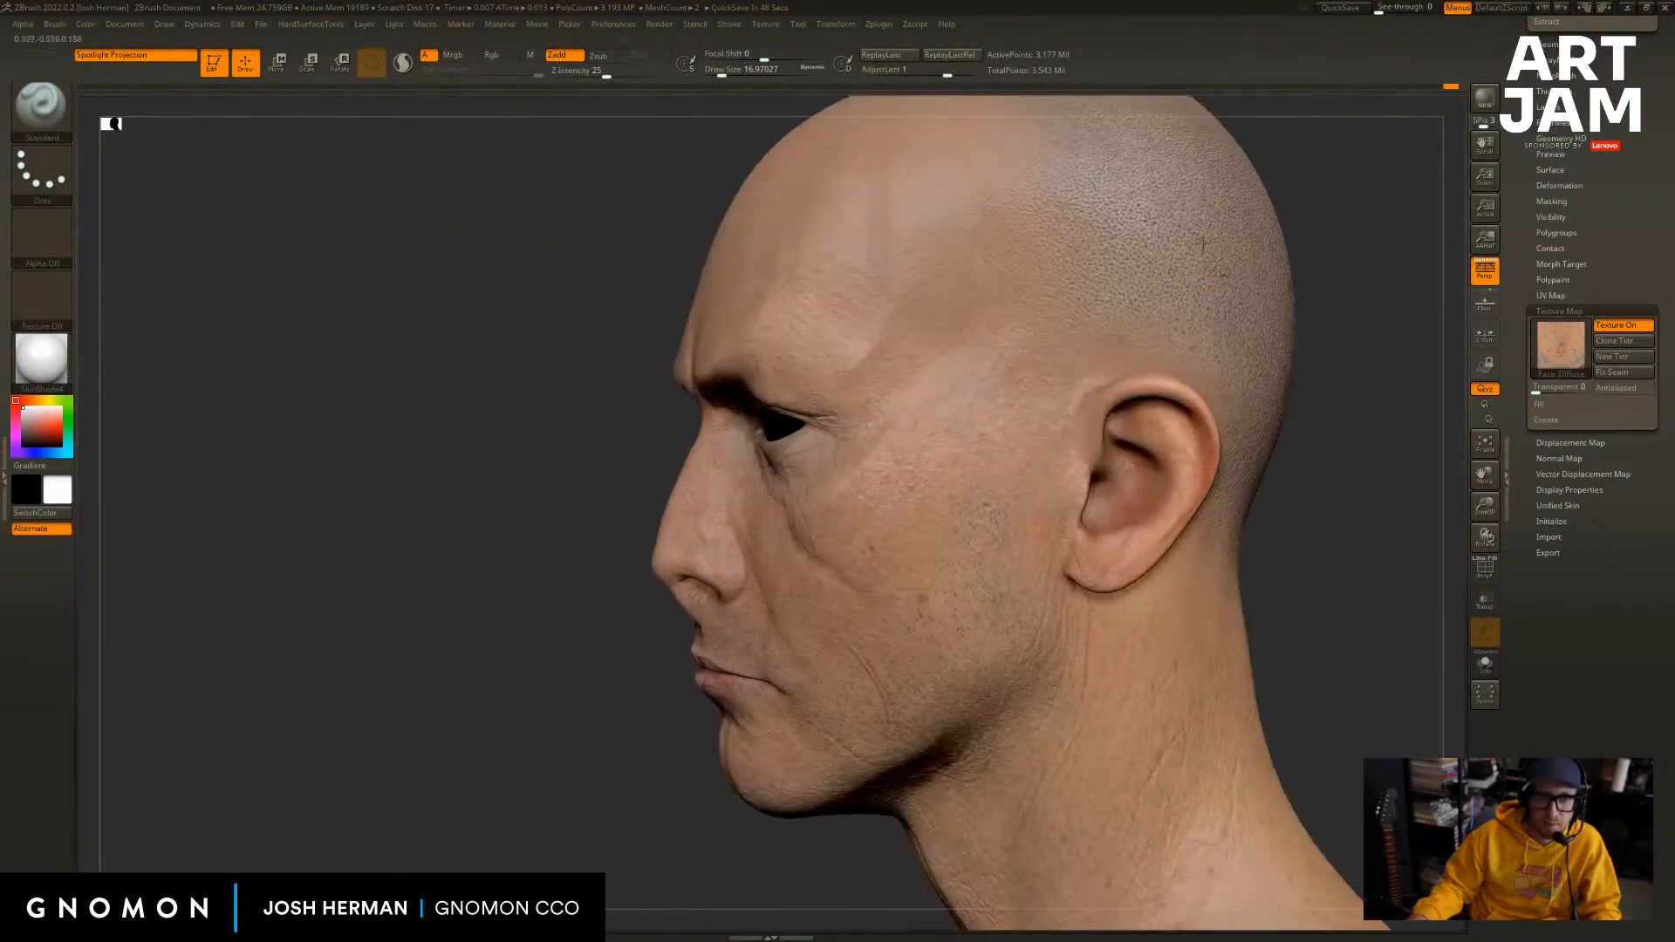
pyautogui.moveTo(1388, 402); pyautogui.dragTo(1211, 355)
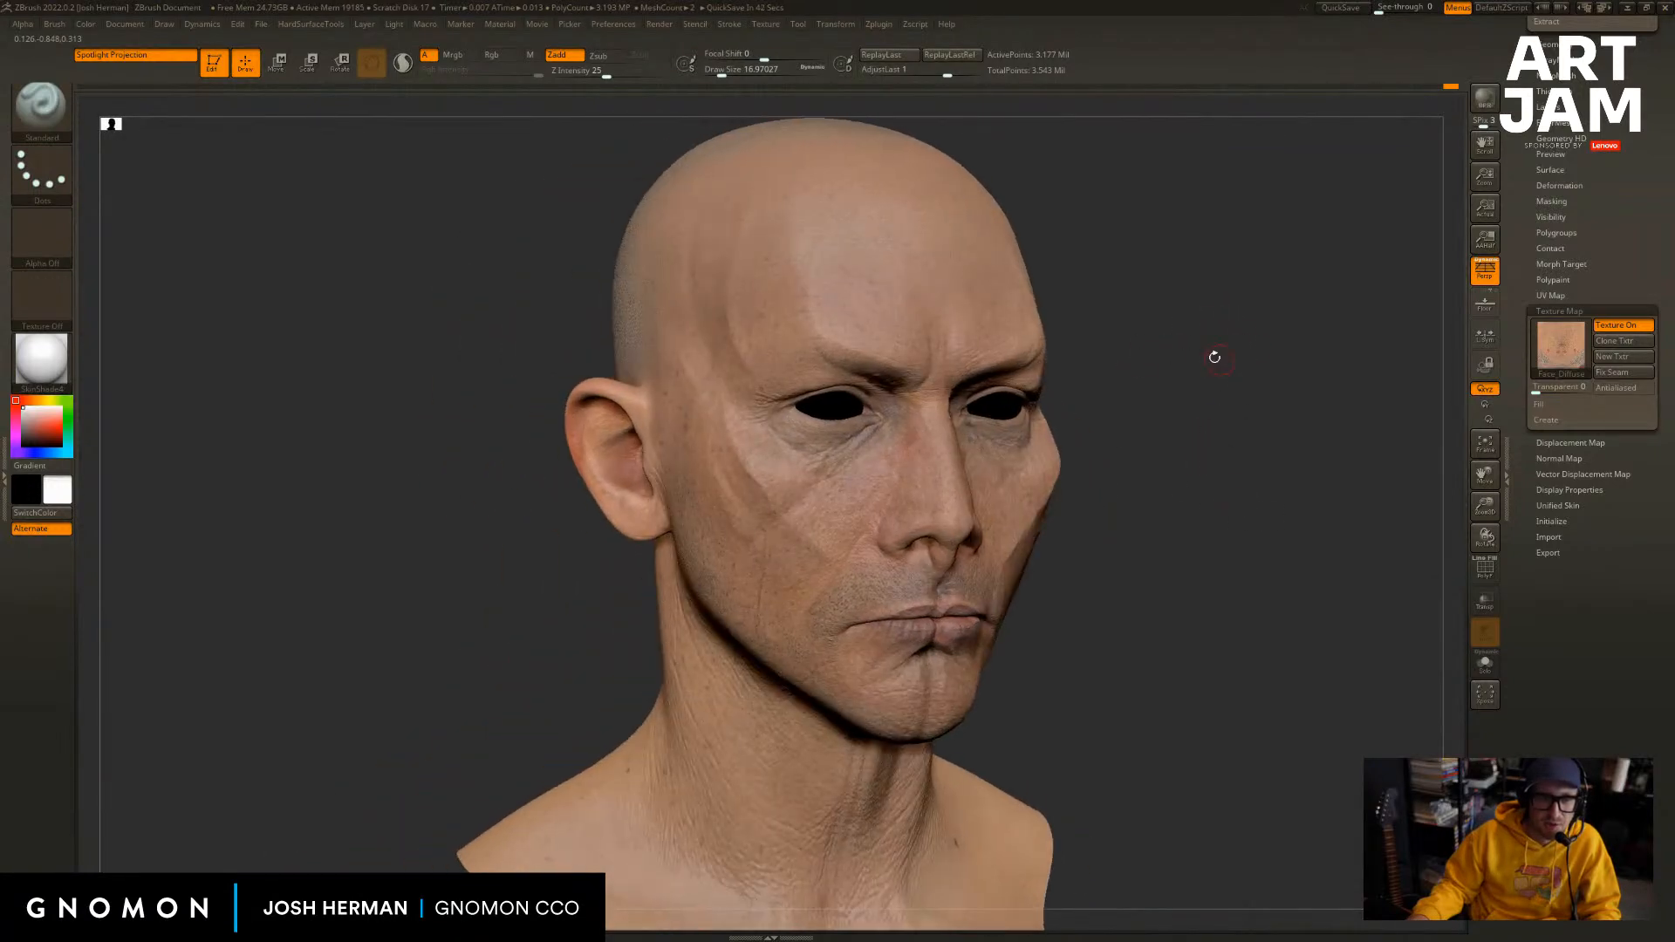
# Start importing a texture and go up to the HD_Heads folder of the 3Dscanstore asset library.
pyautogui.click(766, 24)
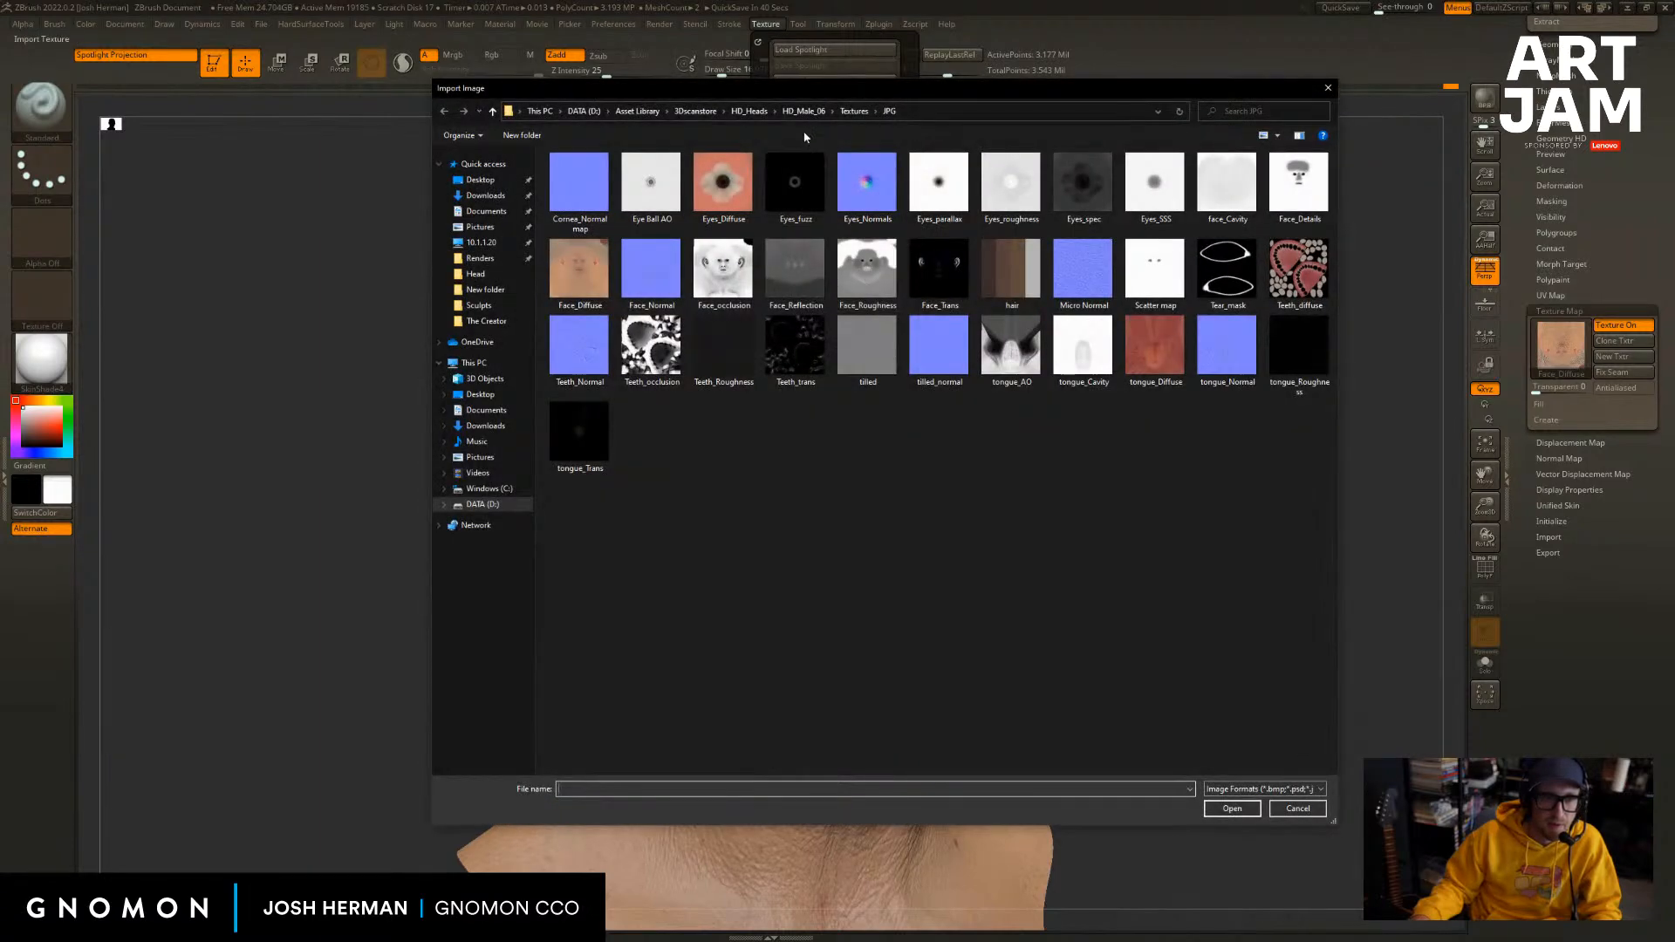
pyautogui.click(804, 111)
pyautogui.click(748, 110)
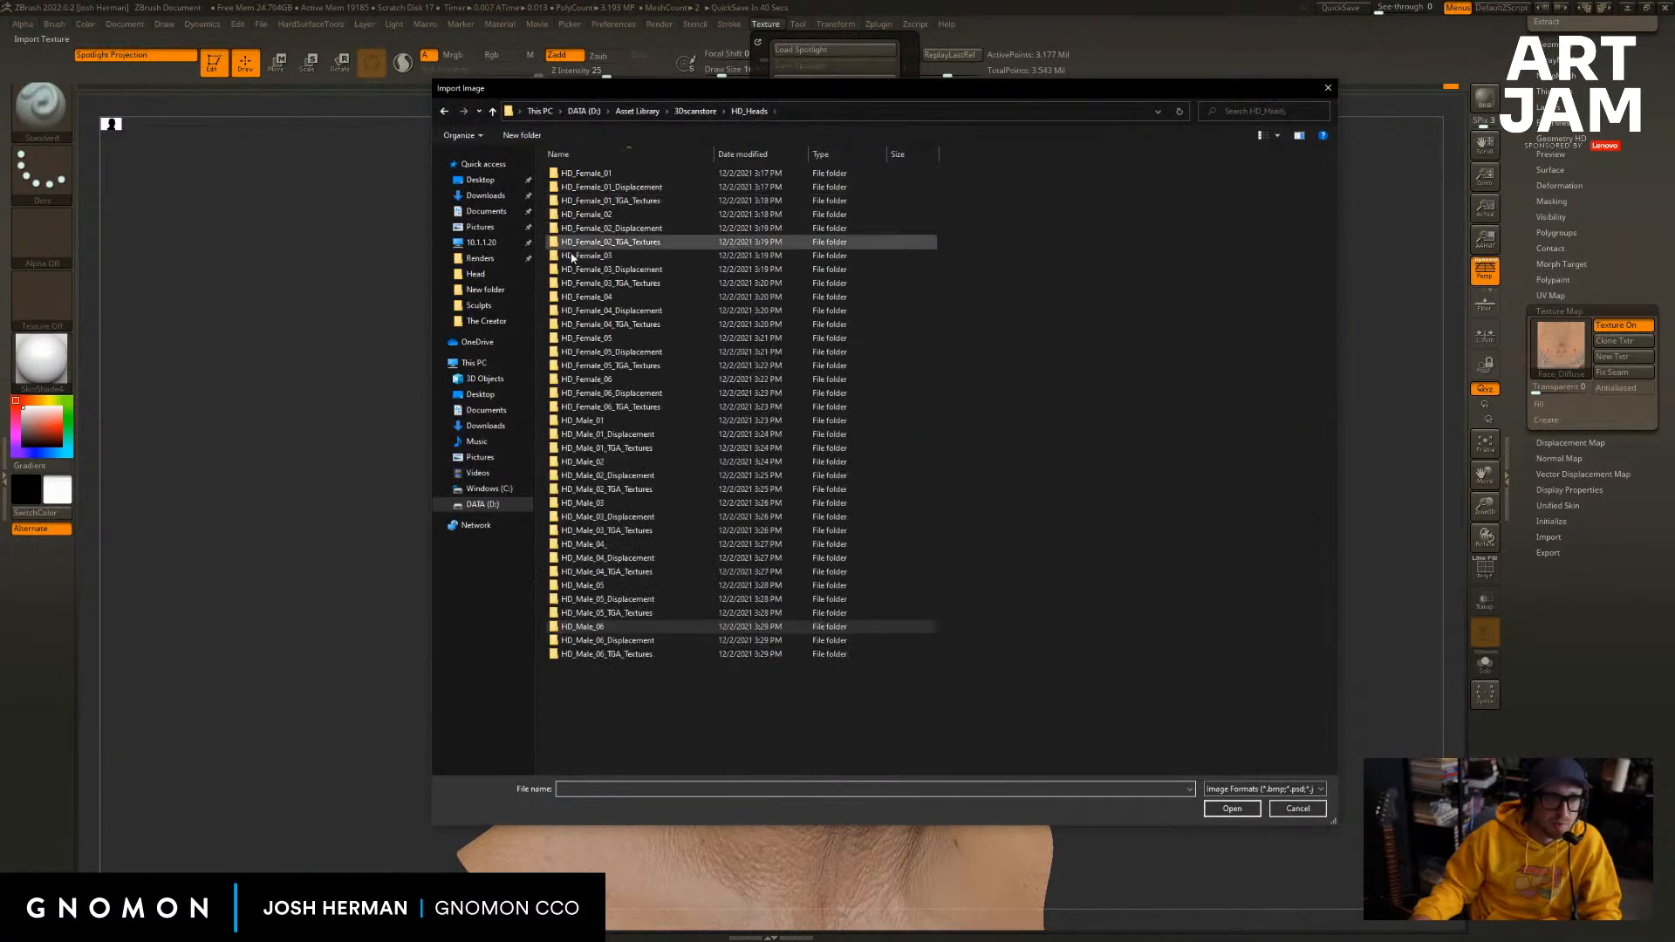
# Check the JPG textures folder of HD_Male_05, then return to the HD_Heads folder.
pyautogui.doubleClick(578, 586)
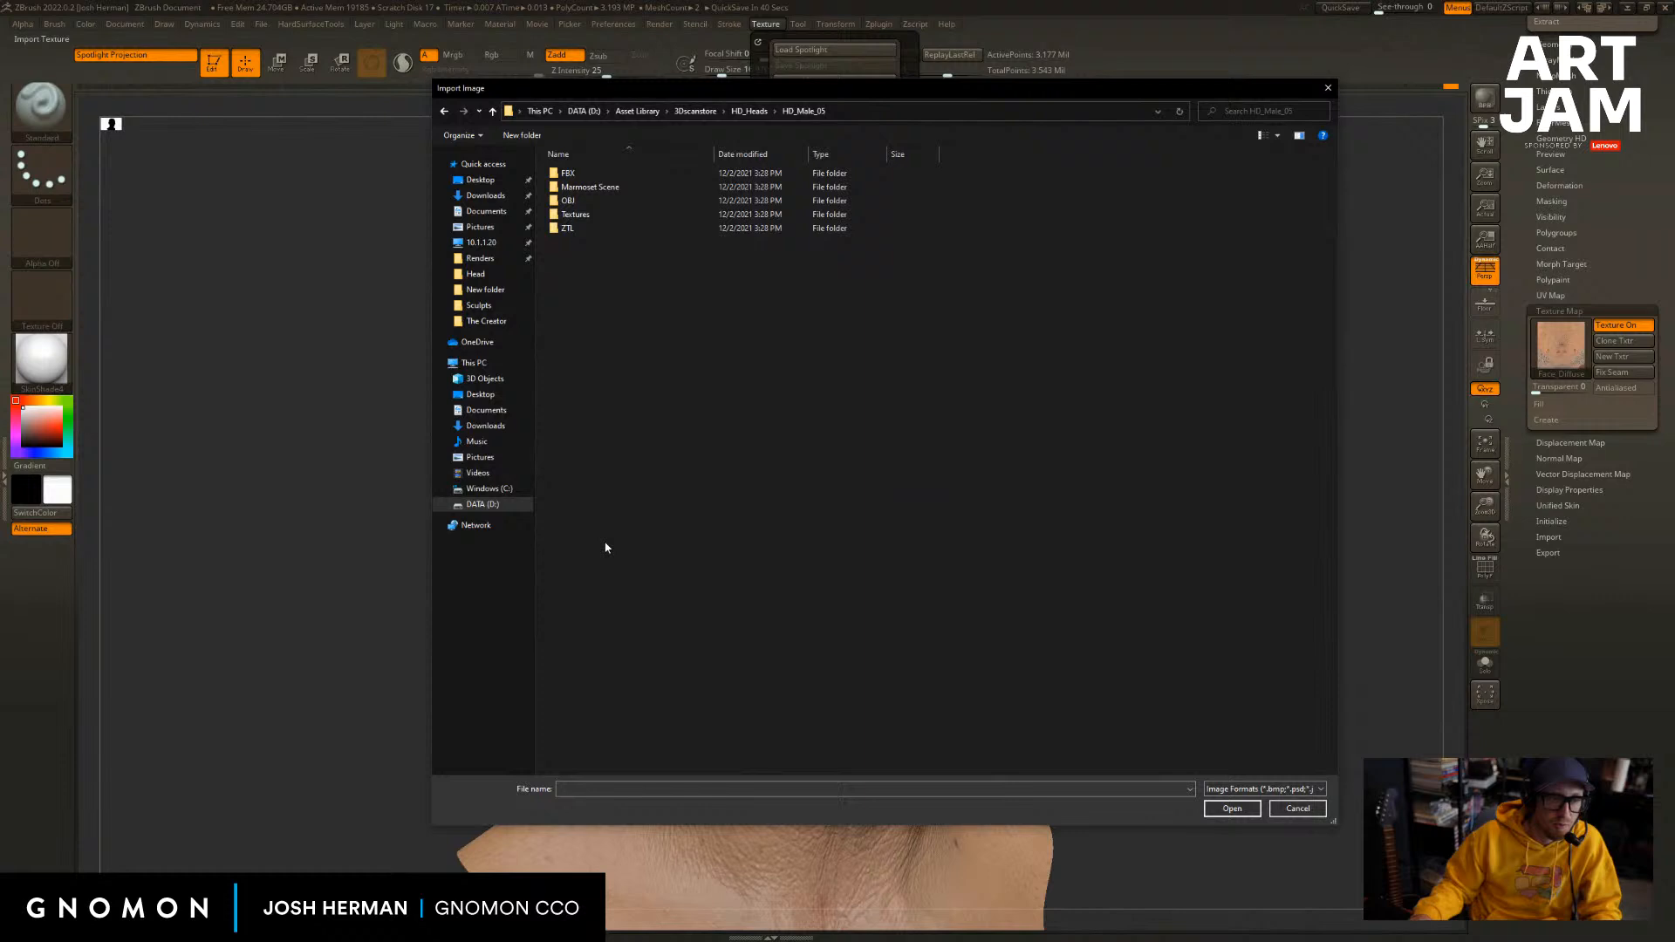
pyautogui.doubleClick(593, 203)
pyautogui.doubleClick(567, 187)
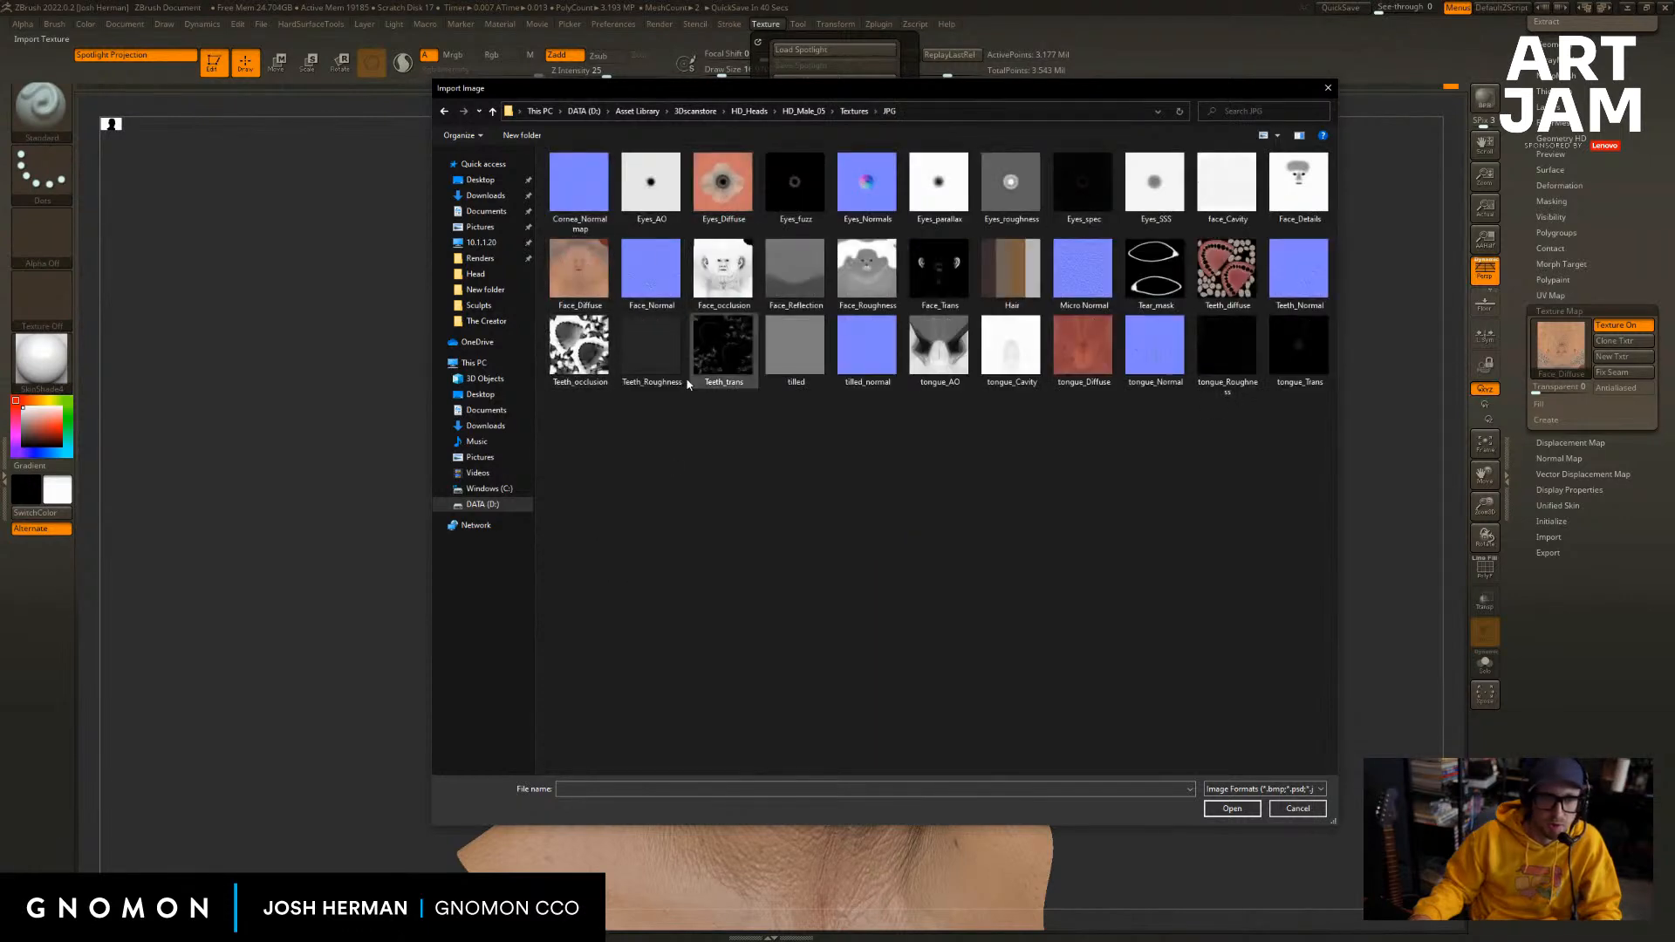
pyautogui.hotkey('alt', 'Left')
pyautogui.hotkey('alt', 'Left')
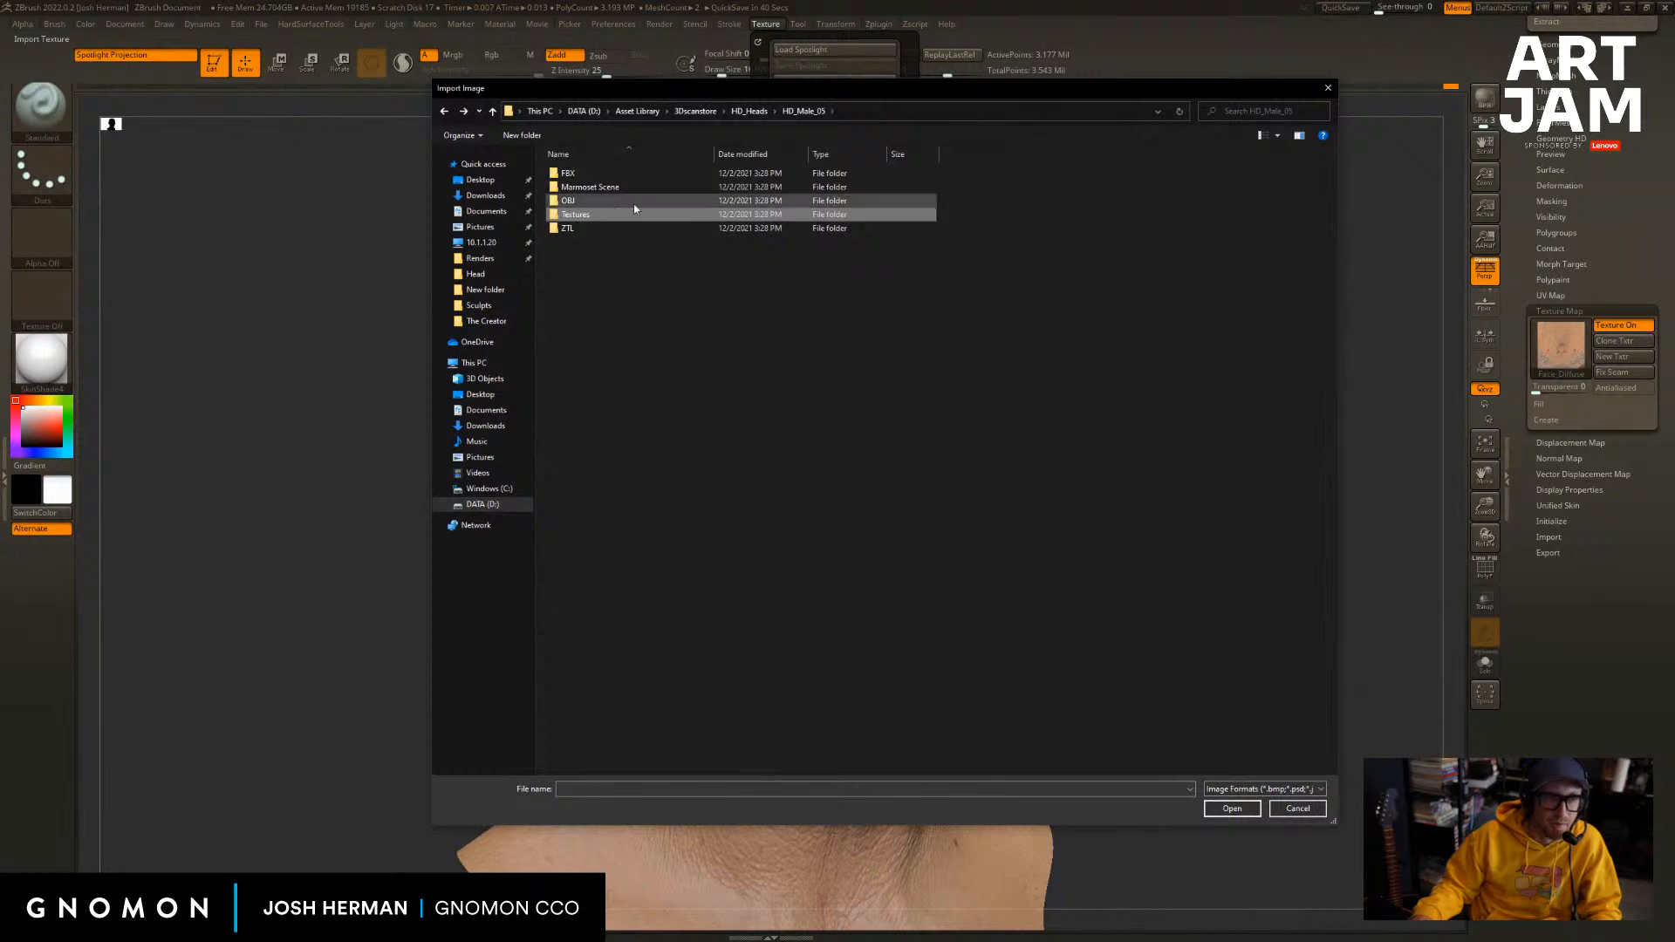
pyautogui.hotkey('alt', 'Left')
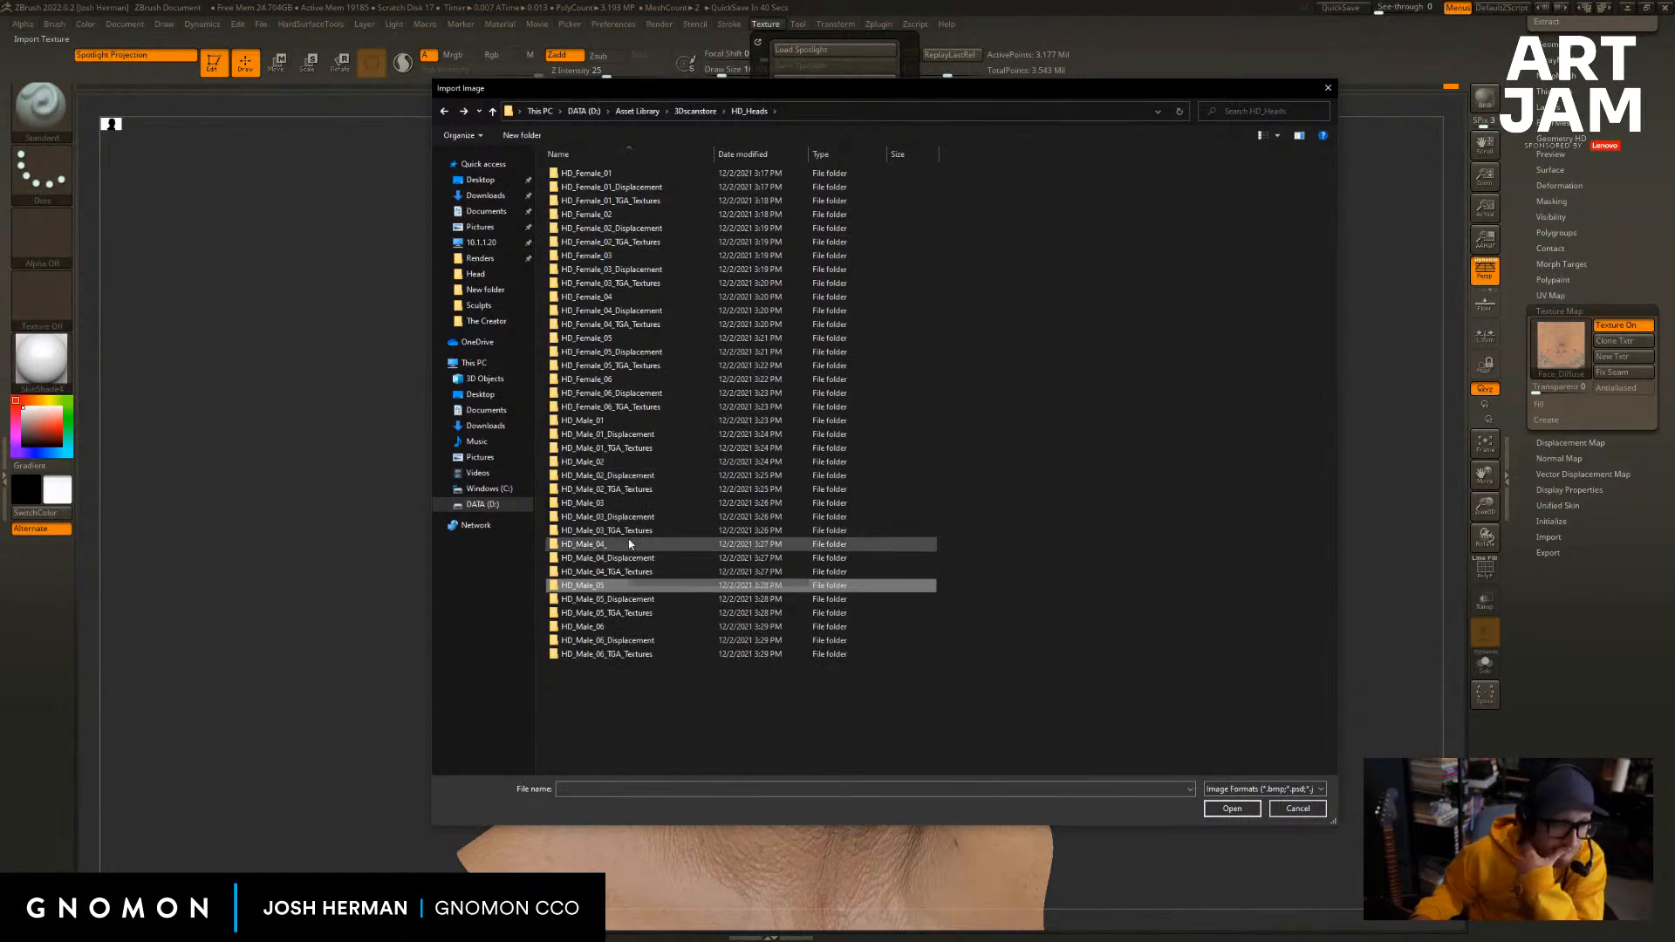
# Import the Face_Diffuse image from the JPG textures folder of HD_Male_04_ as a texture.
pyautogui.doubleClick(663, 543)
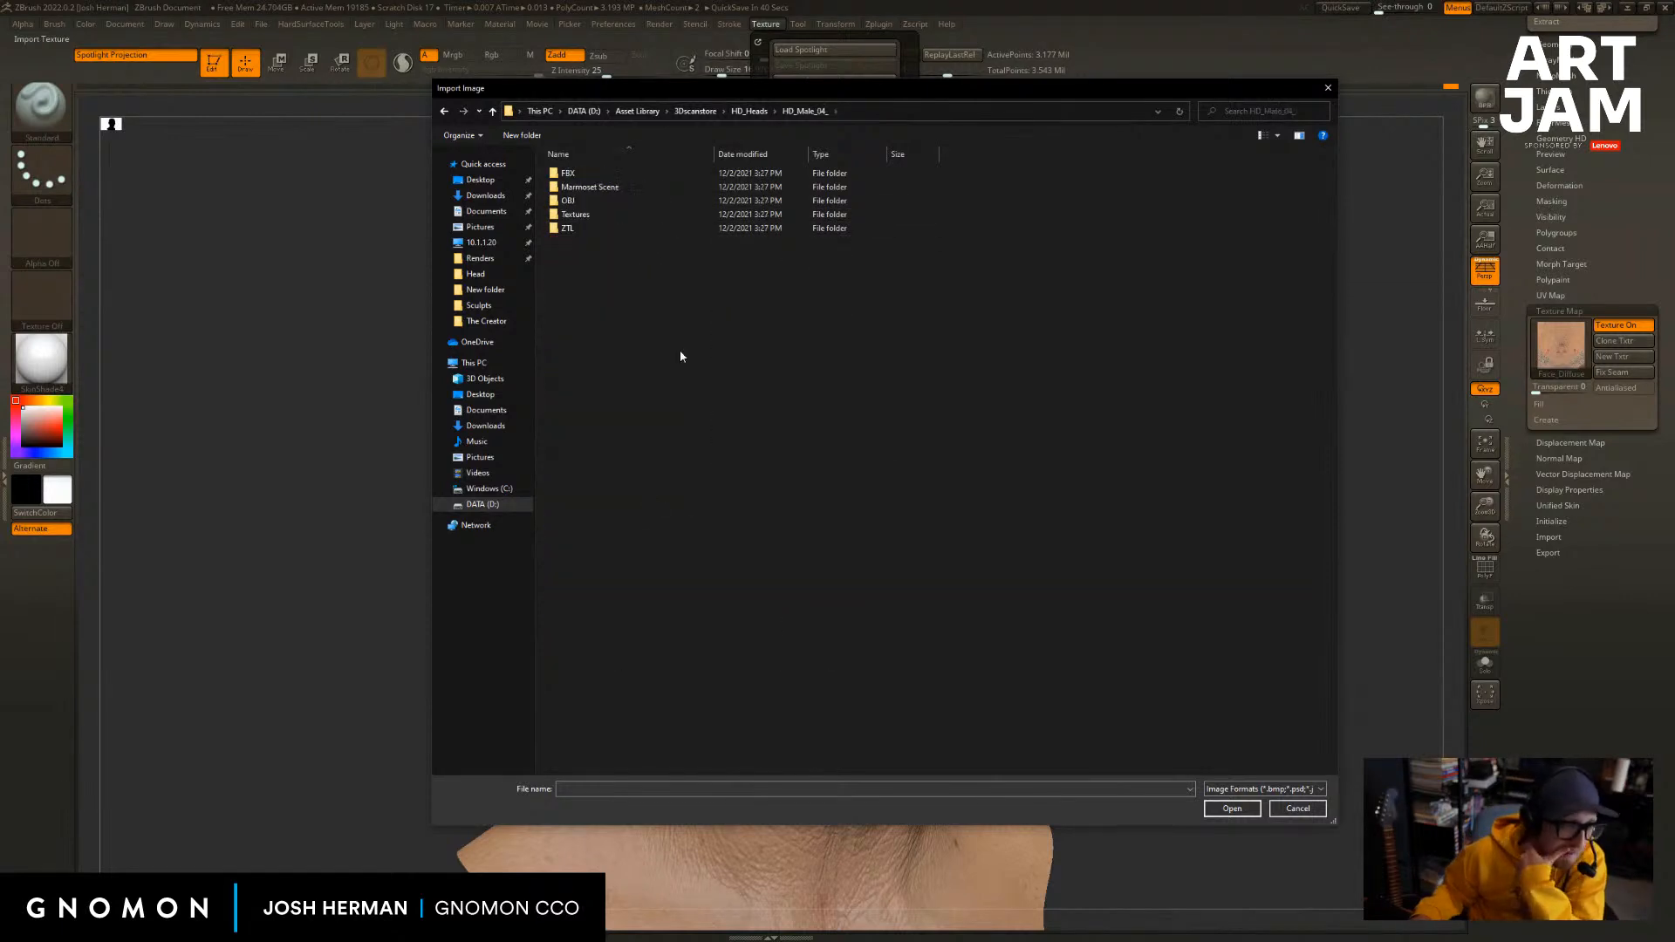
pyautogui.doubleClick(599, 213)
pyautogui.doubleClick(583, 186)
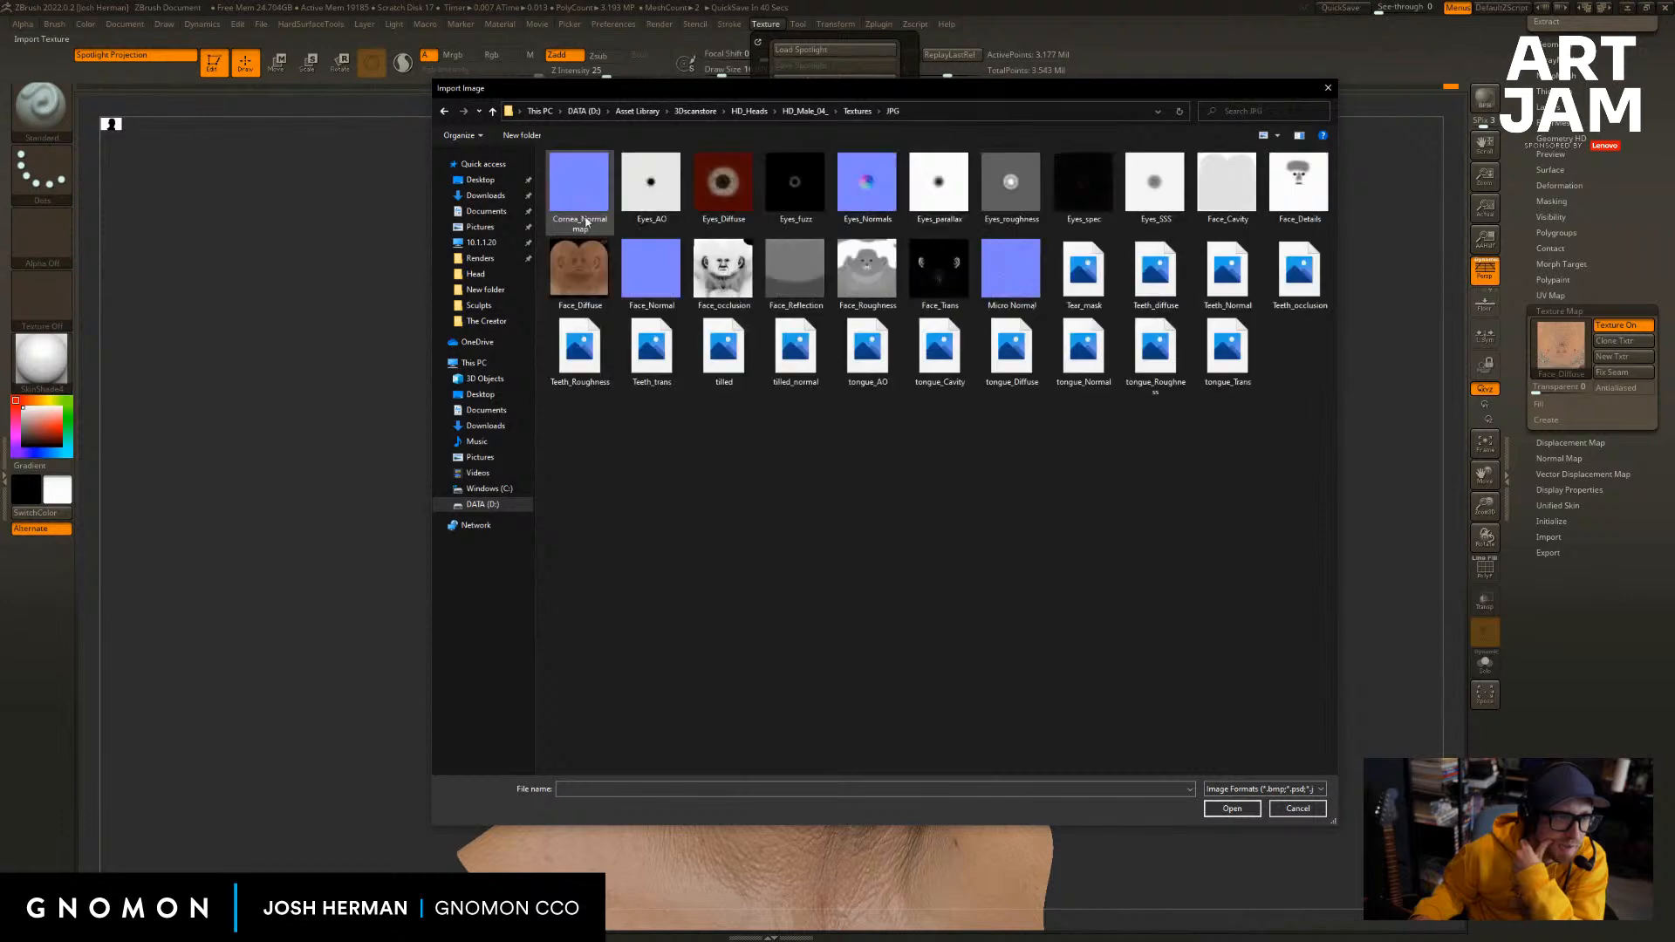
pyautogui.doubleClick(580, 270)
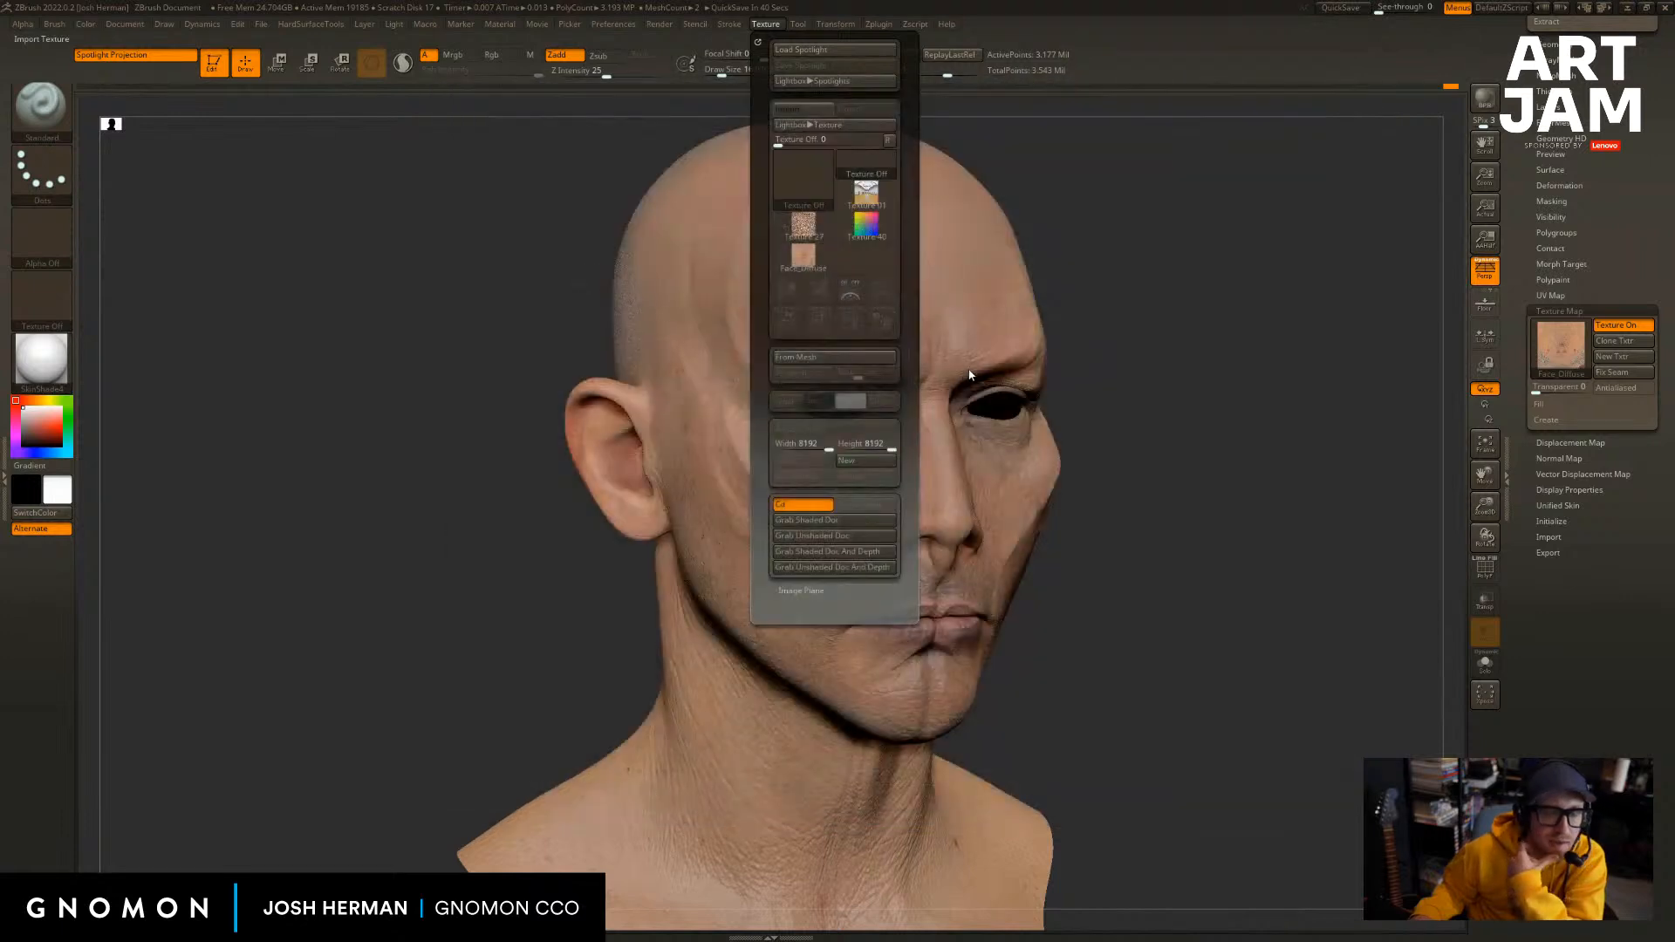
pyautogui.click(1081, 251)
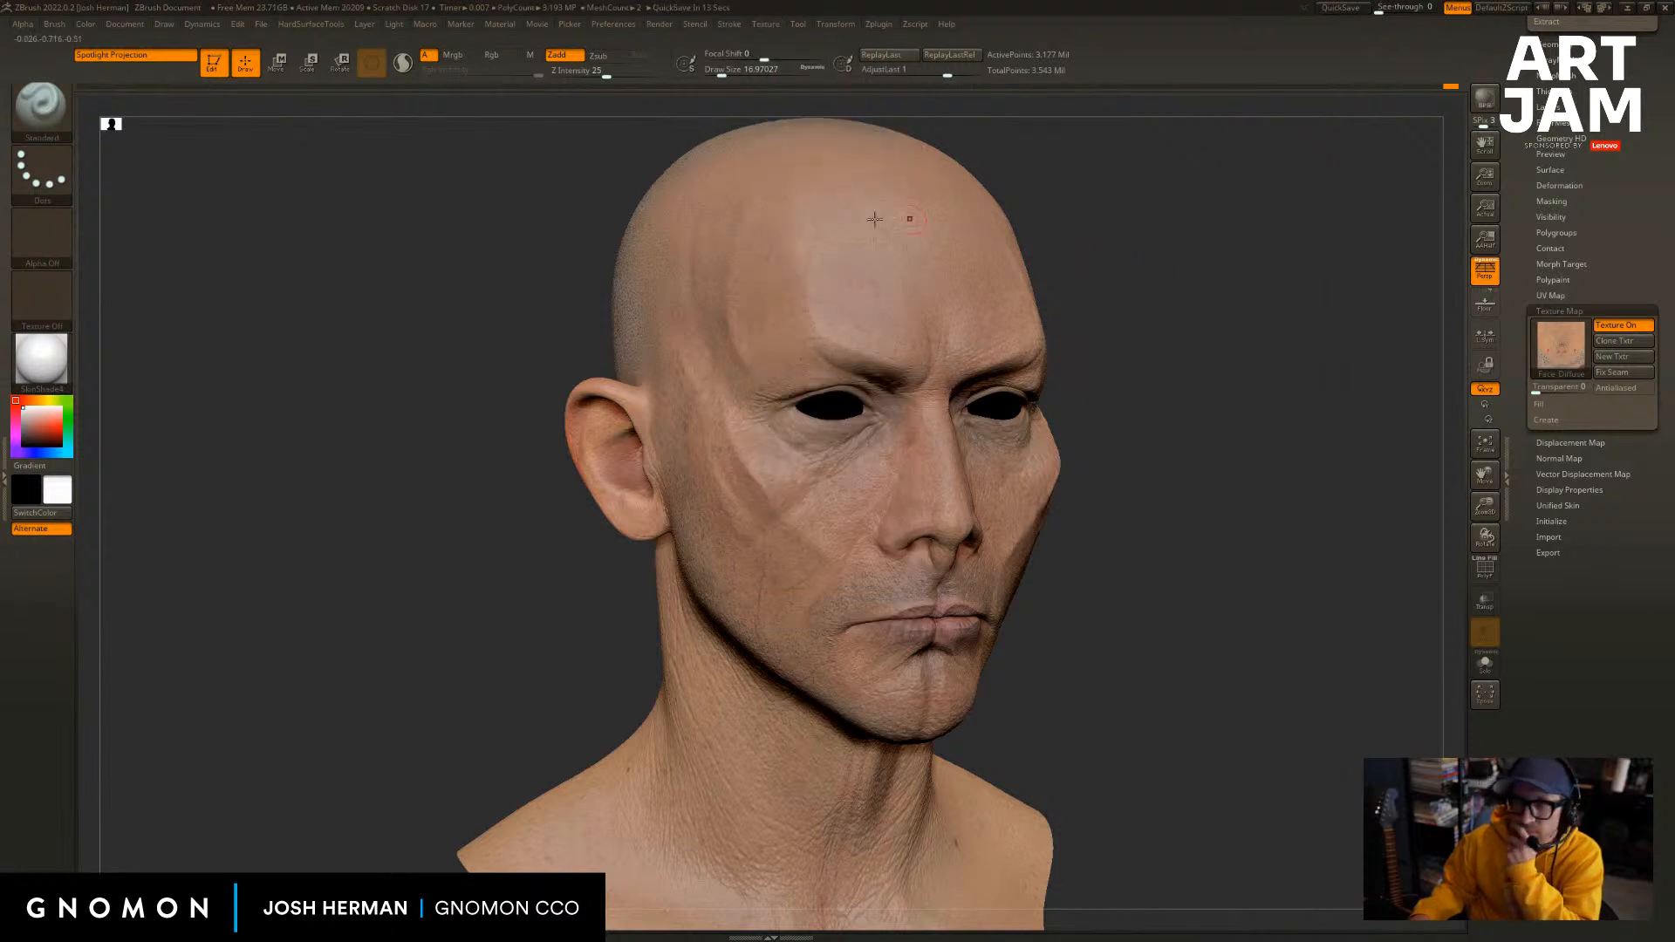
# Make the newly imported darker Face_Diffuse the current texture and flip it vertically.
pyautogui.click(766, 24)
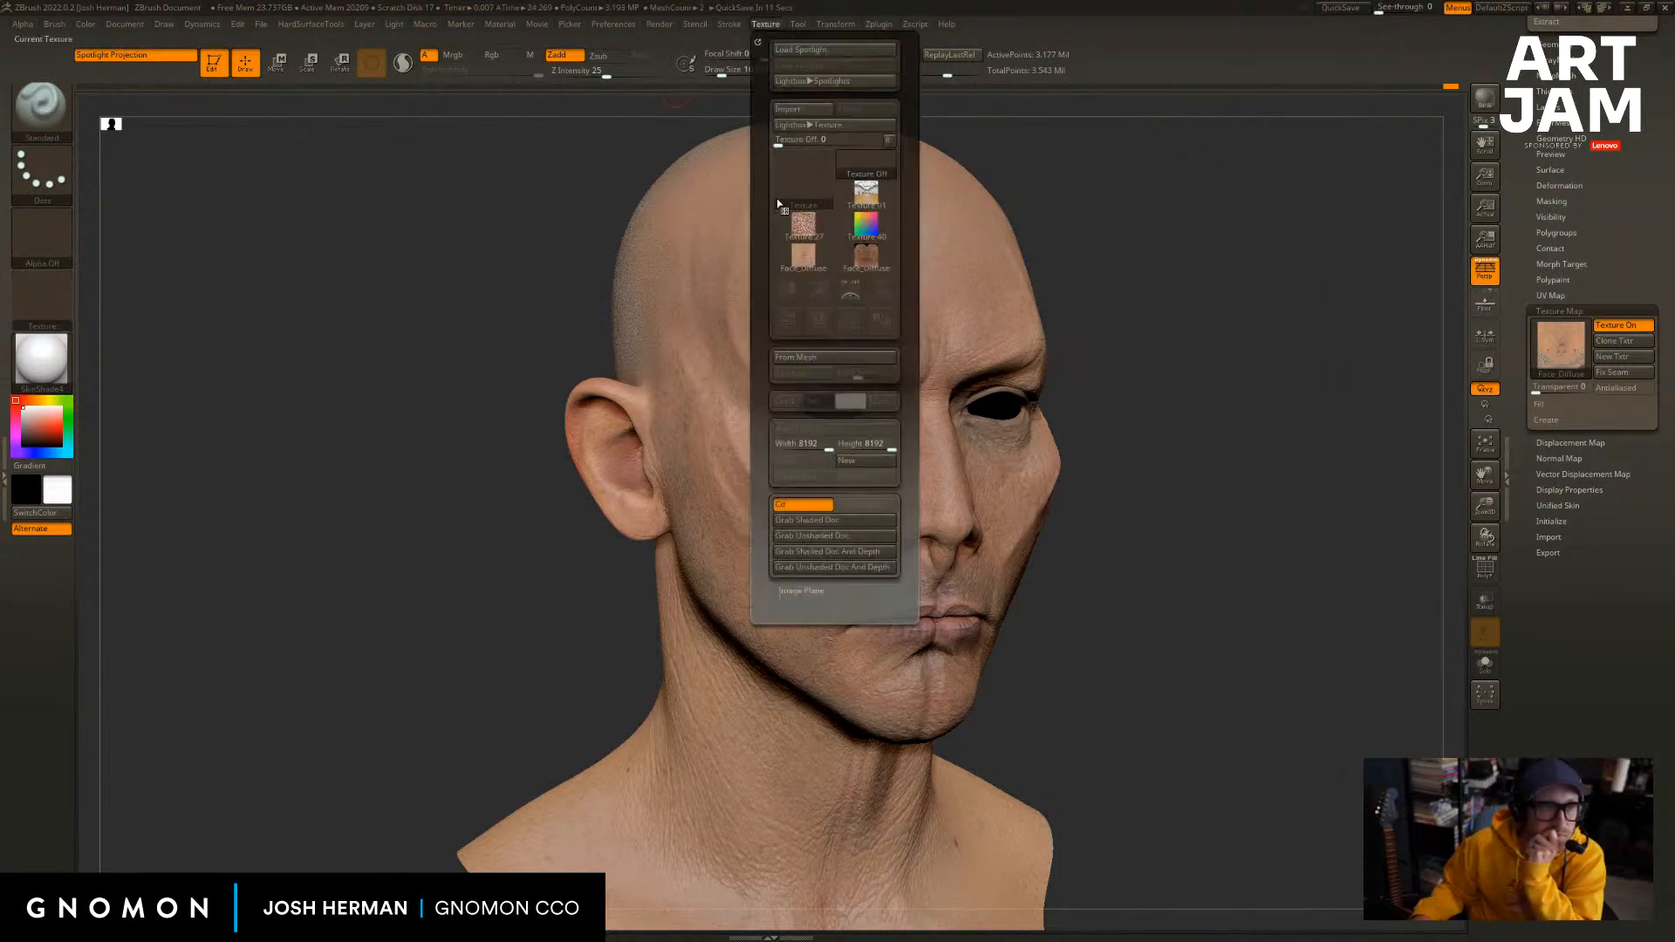
pyautogui.click(874, 259)
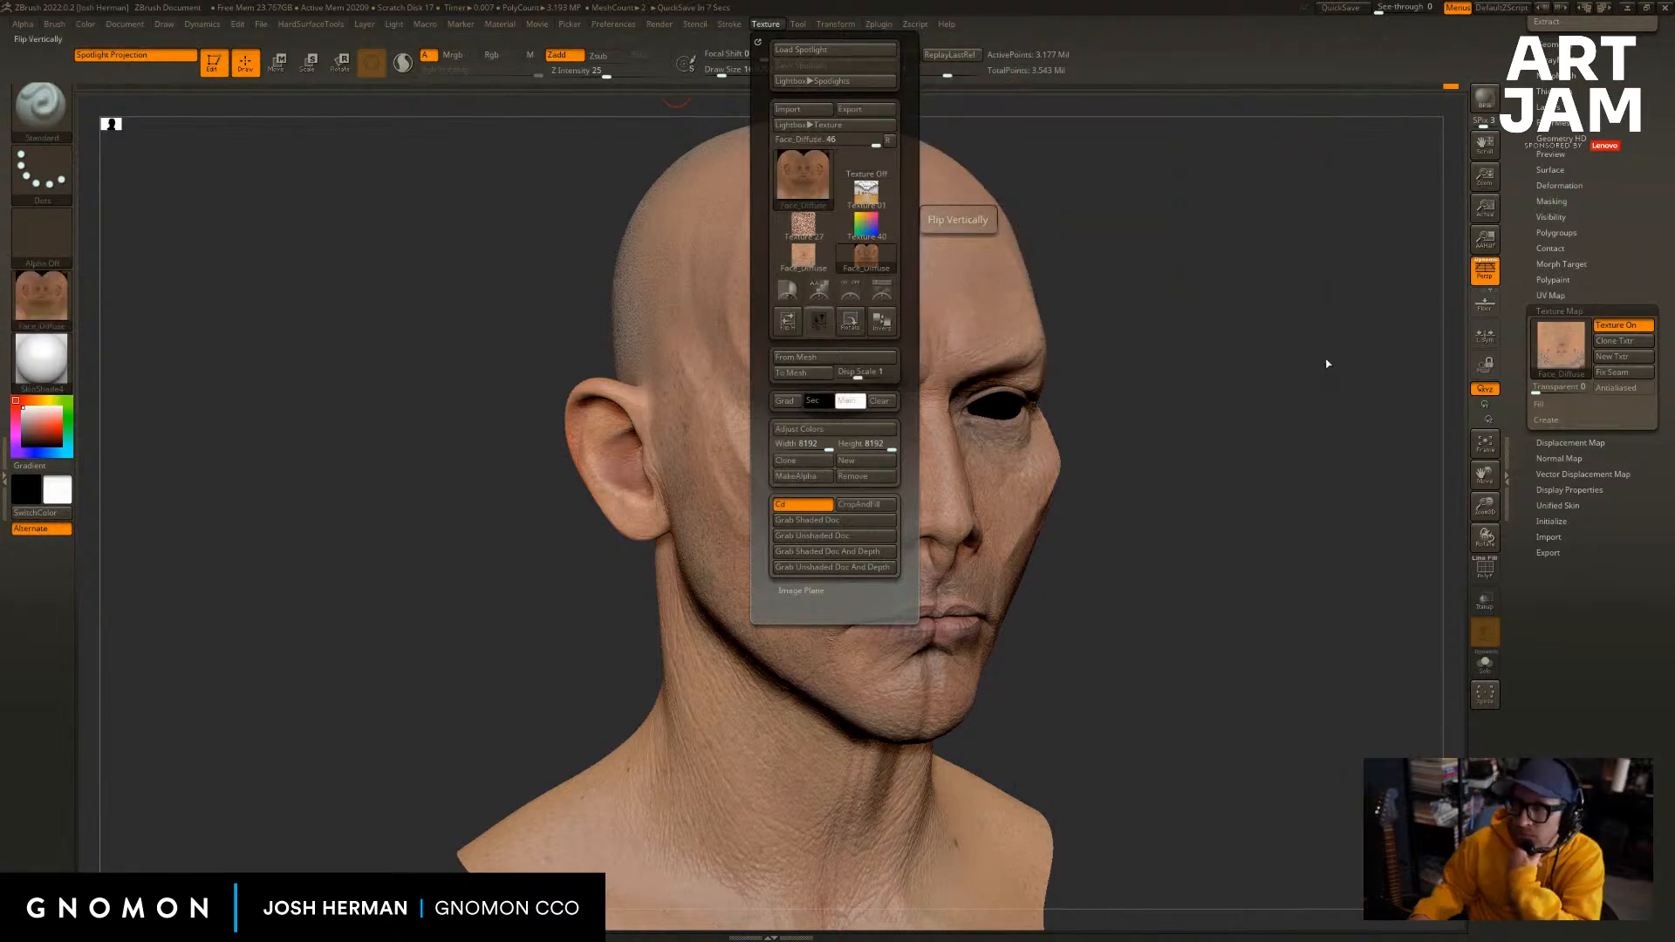
pyautogui.click(1197, 339)
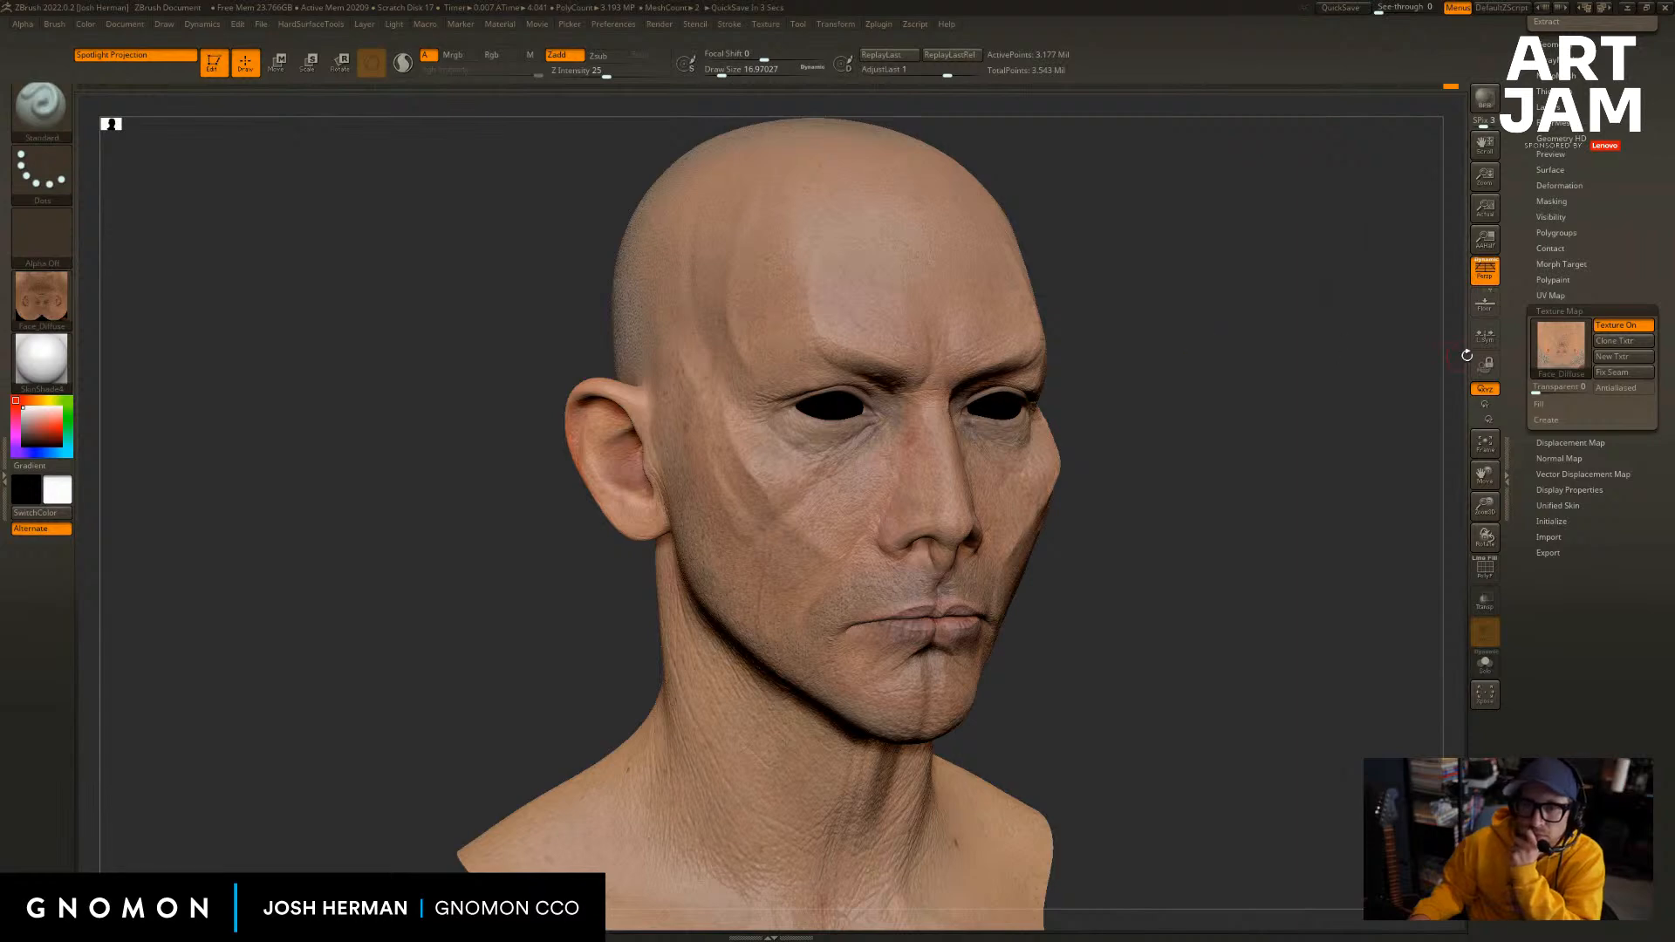
# Assign the darker Face_Diffuse texture as the head's texture map and turn the model to view it.
pyautogui.click(1561, 345)
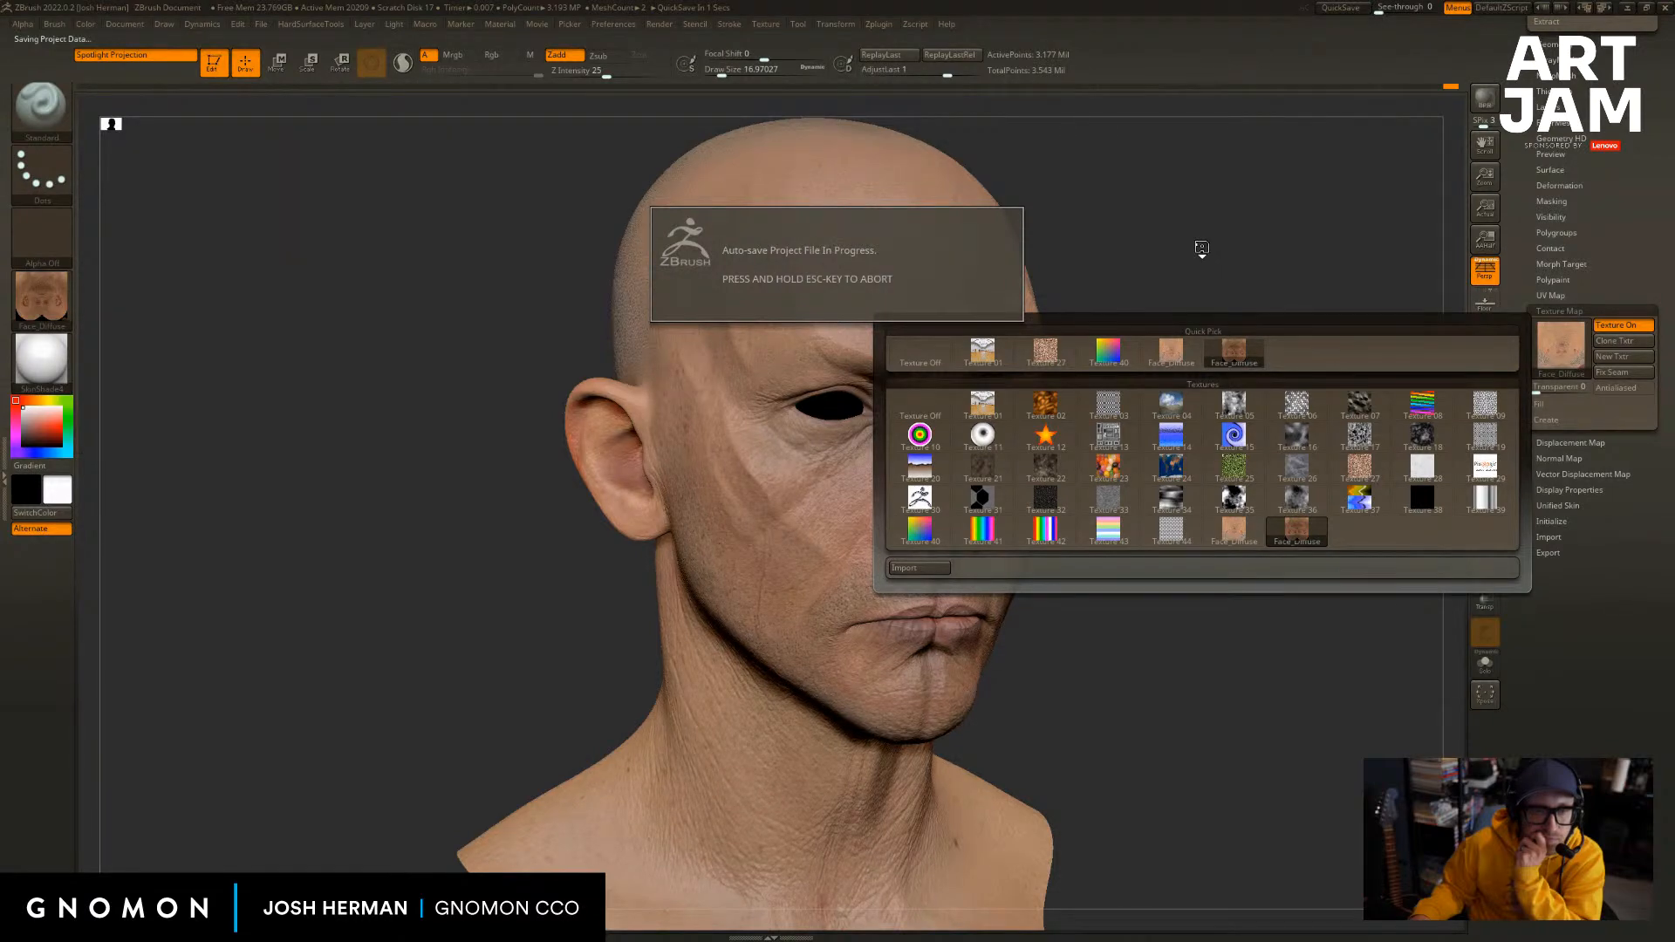
pyautogui.press('Escape')
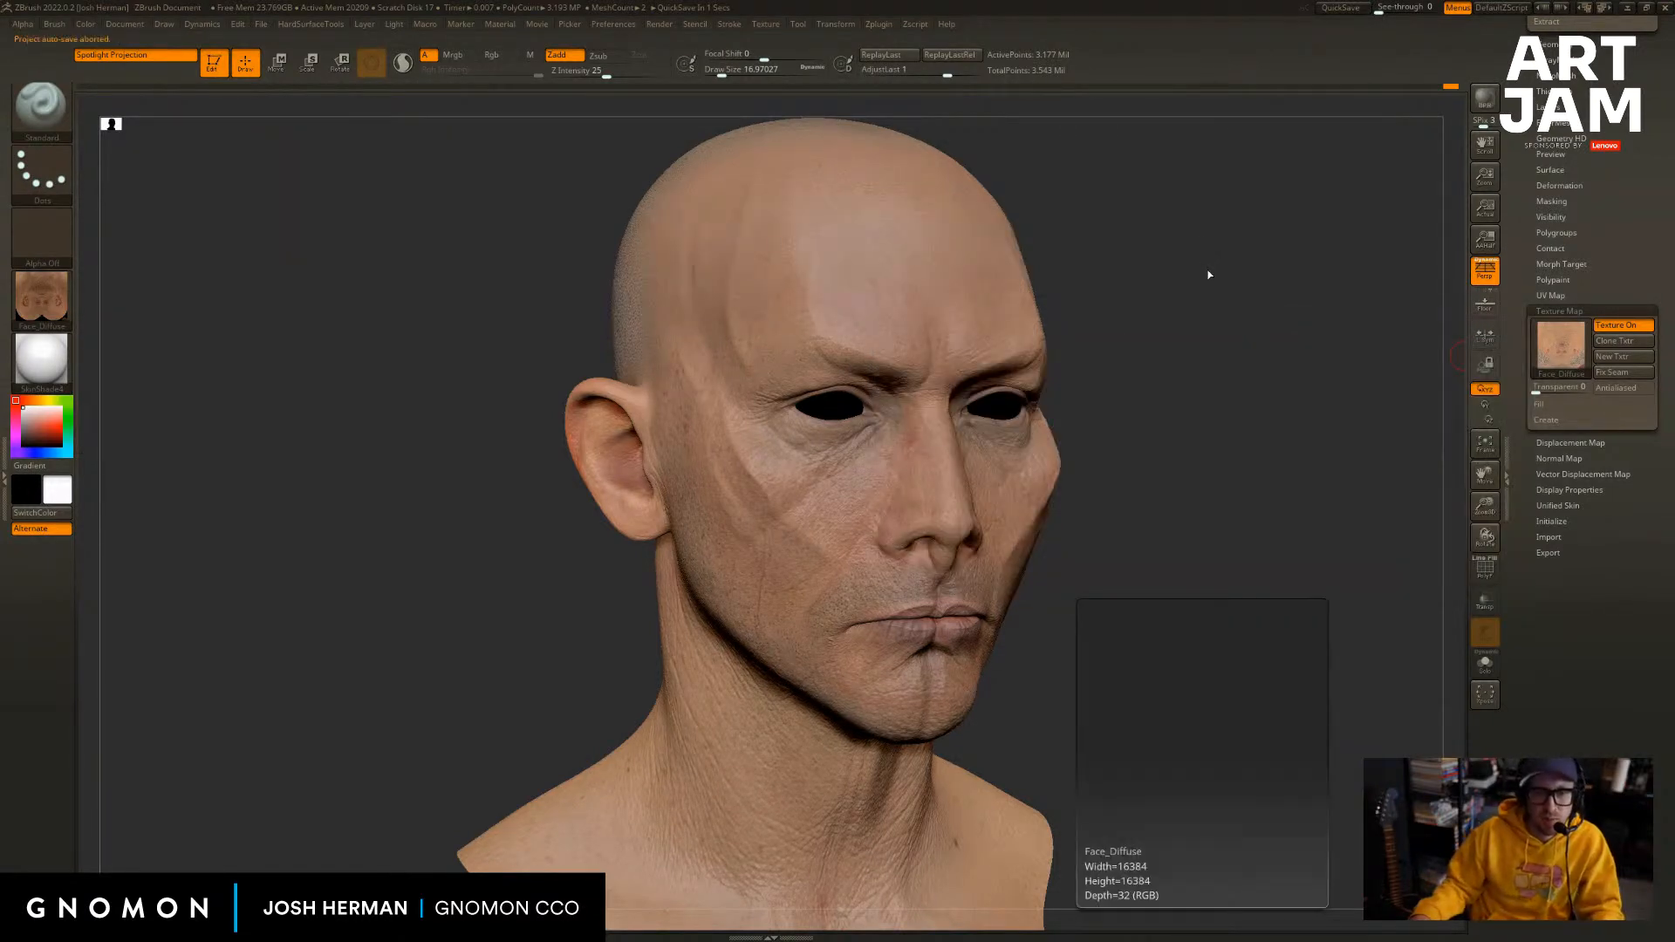
pyautogui.moveTo(1199, 308); pyautogui.dragTo(1308, 388)
pyautogui.moveTo(1280, 330); pyautogui.dragTo(1077, 250)
# Preview several MatCap materials on the textured head and return to the SkinShade4 material.
pyautogui.click(41, 356)
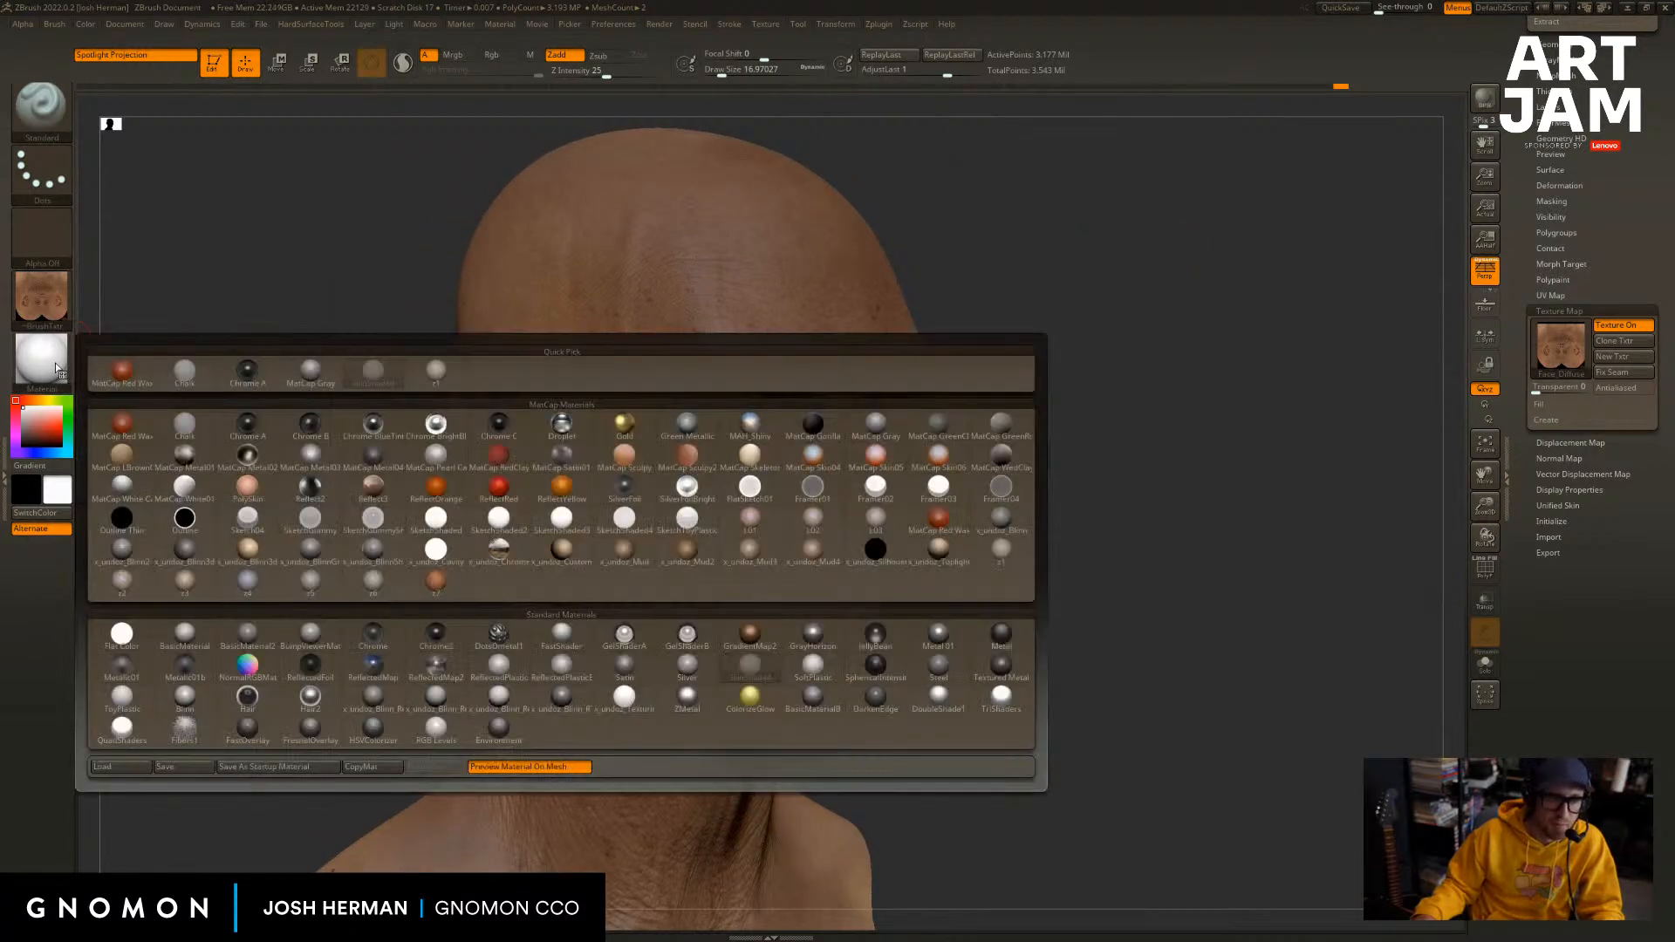
pyautogui.click(994, 553)
pyautogui.click(55, 370)
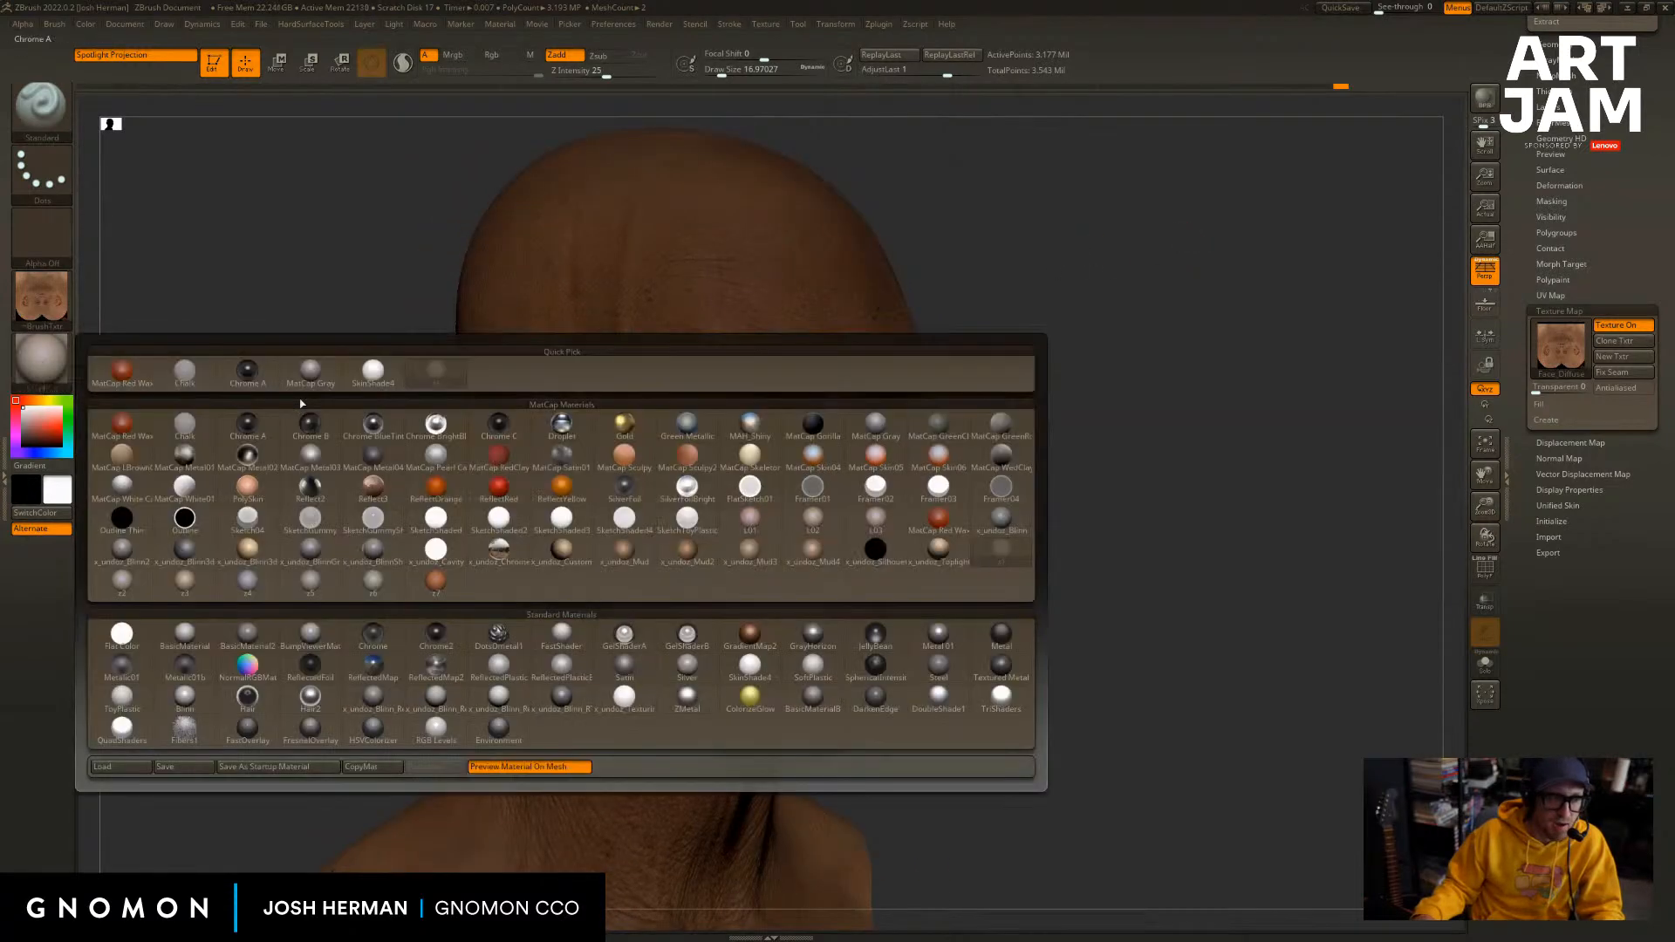
pyautogui.click(625, 519)
pyautogui.click(52, 361)
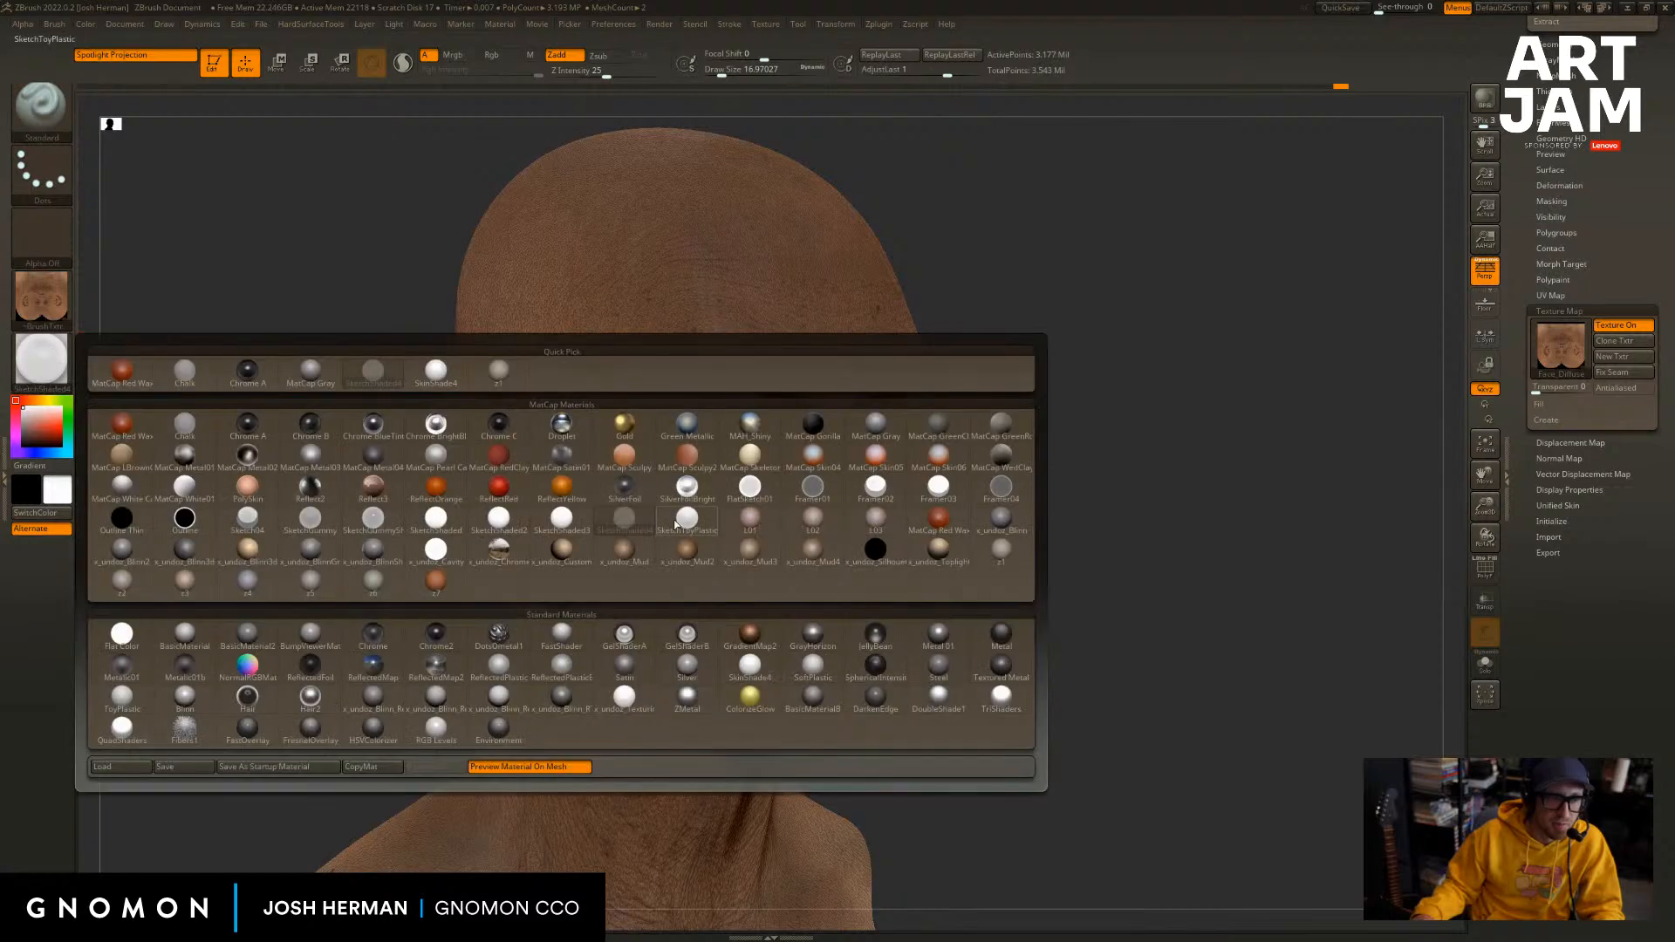
pyautogui.click(750, 520)
pyautogui.click(51, 376)
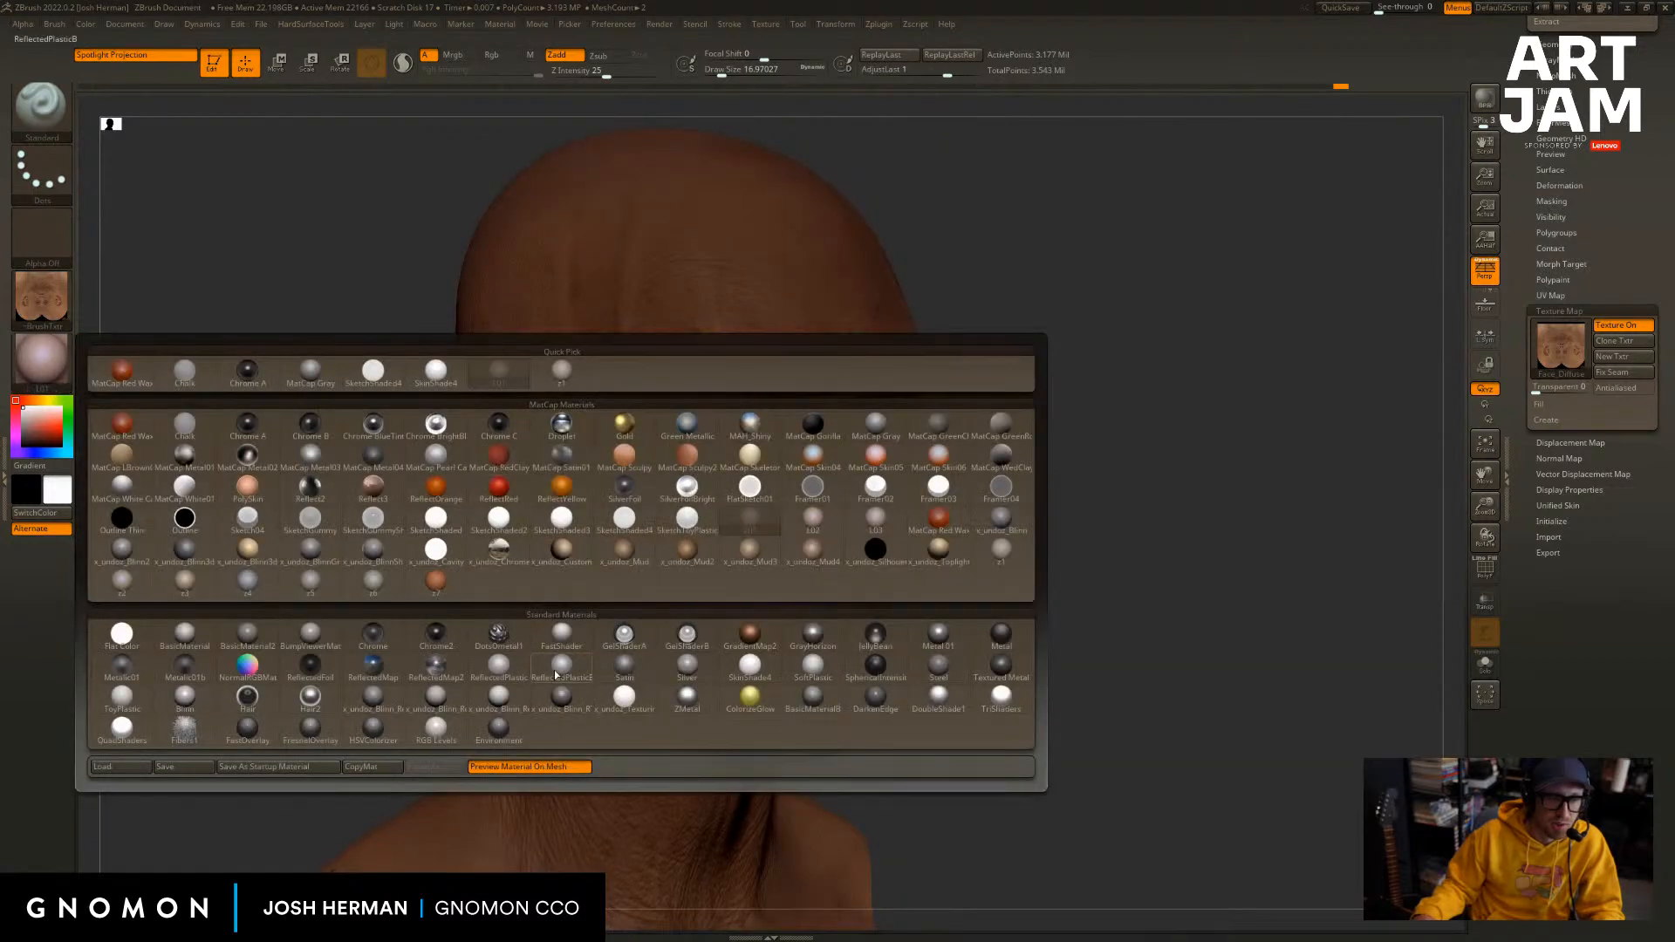
pyautogui.click(750, 672)
# Examine the textured head from the front and three-quarter view, both isolated and together with the other subtools.
pyautogui.moveTo(1178, 486); pyautogui.dragTo(1230, 457)
pyautogui.moveTo(1415, 386); pyautogui.dragTo(1379, 387)
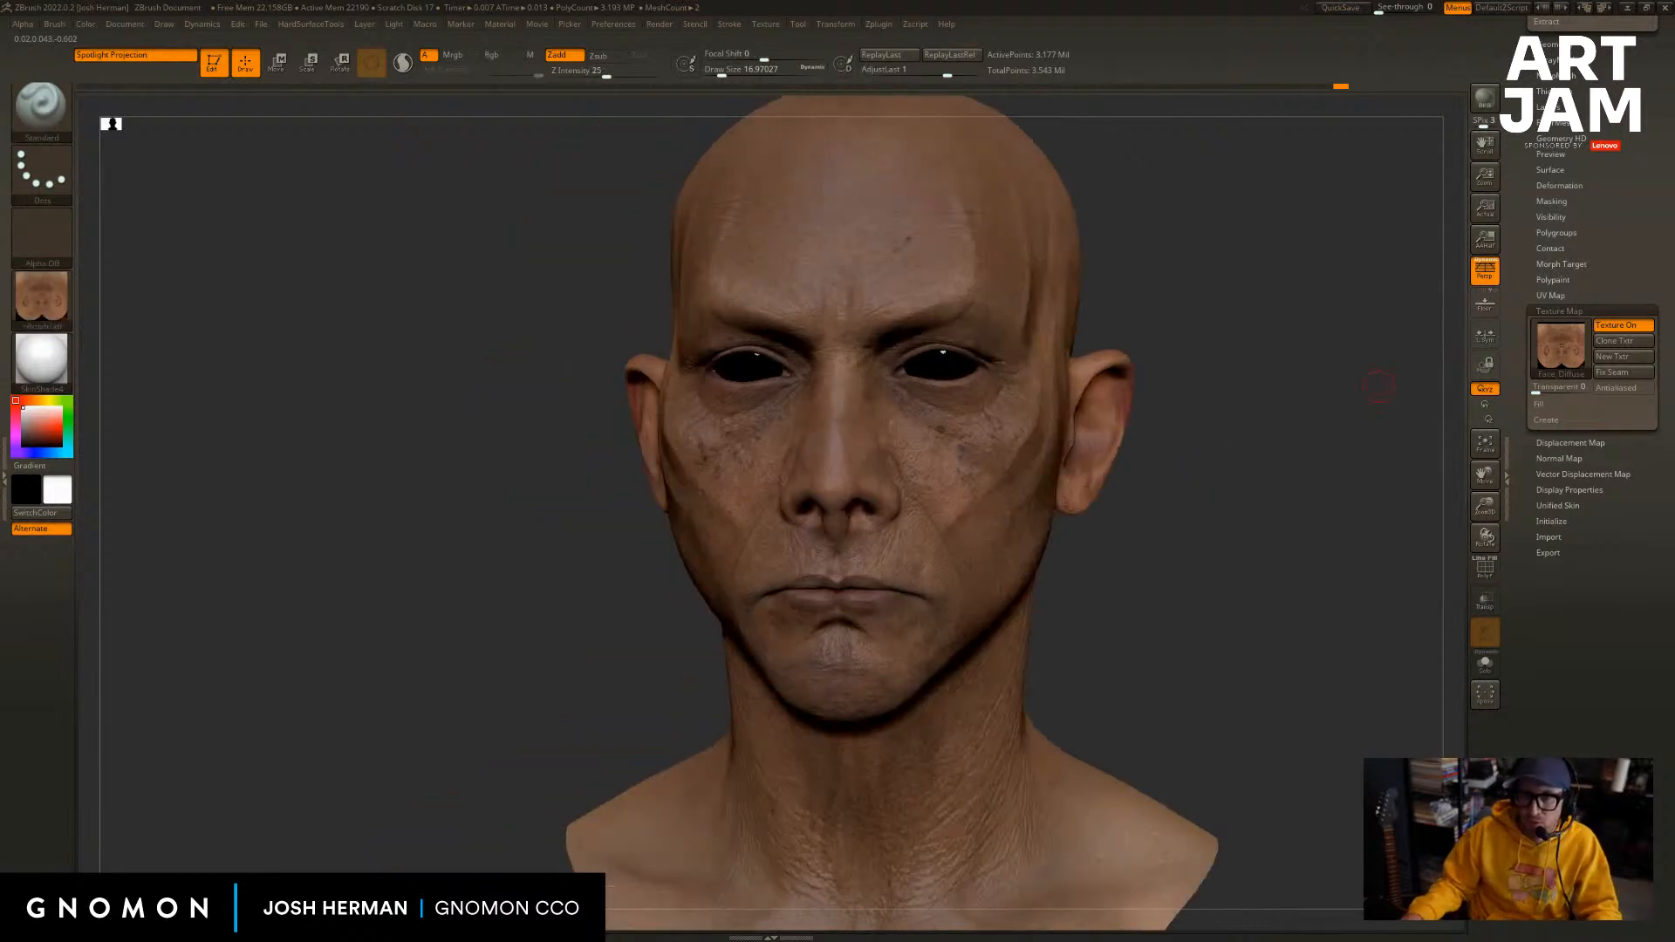
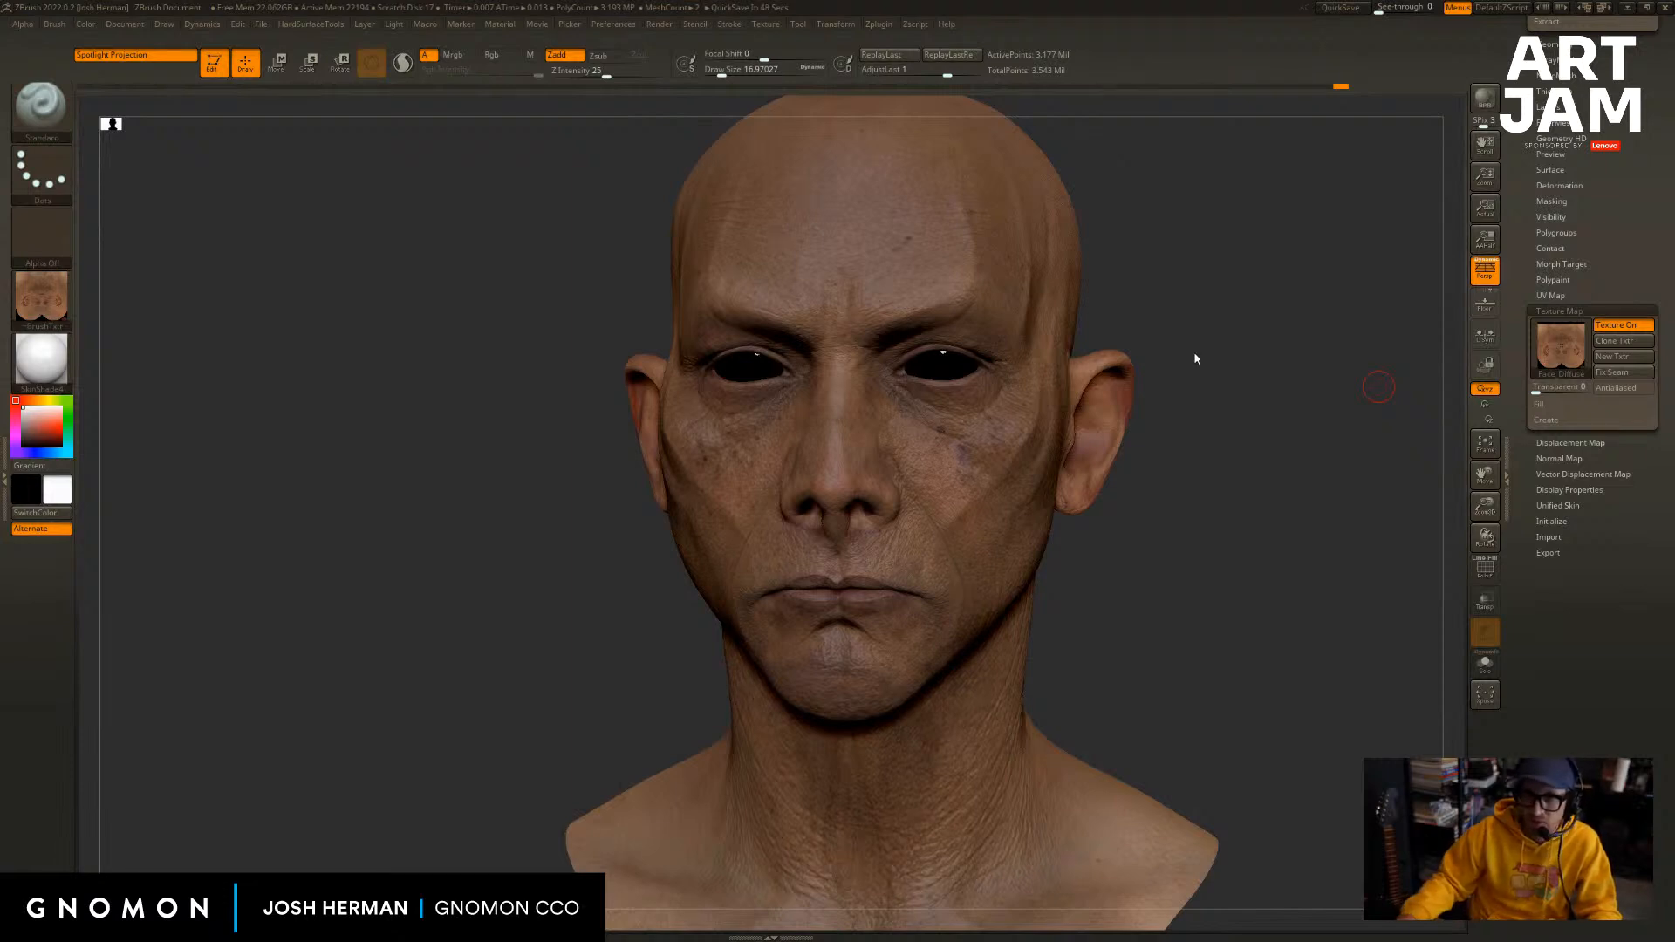
pyautogui.moveTo(1206, 352); pyautogui.dragTo(1221, 414)
pyautogui.hotkey('alt', 's')
pyautogui.click(1558, 312)
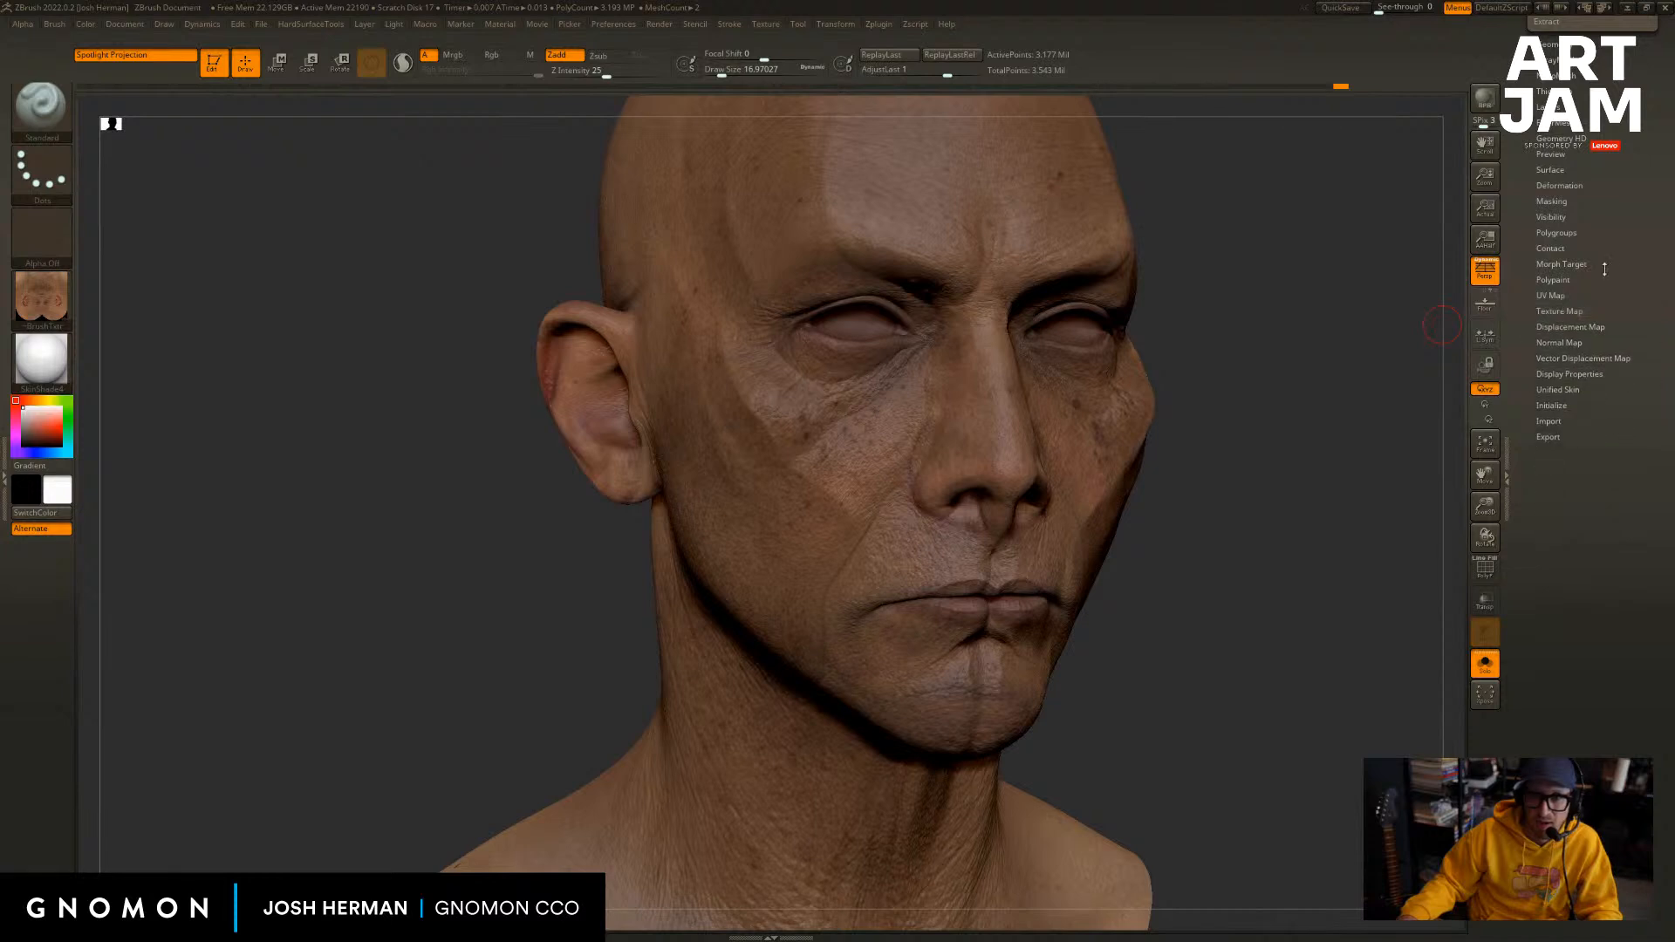
pyautogui.moveTo(1580, 123); pyautogui.dragTo(1569, 191)
pyautogui.click(1557, 174)
pyautogui.click(1557, 173)
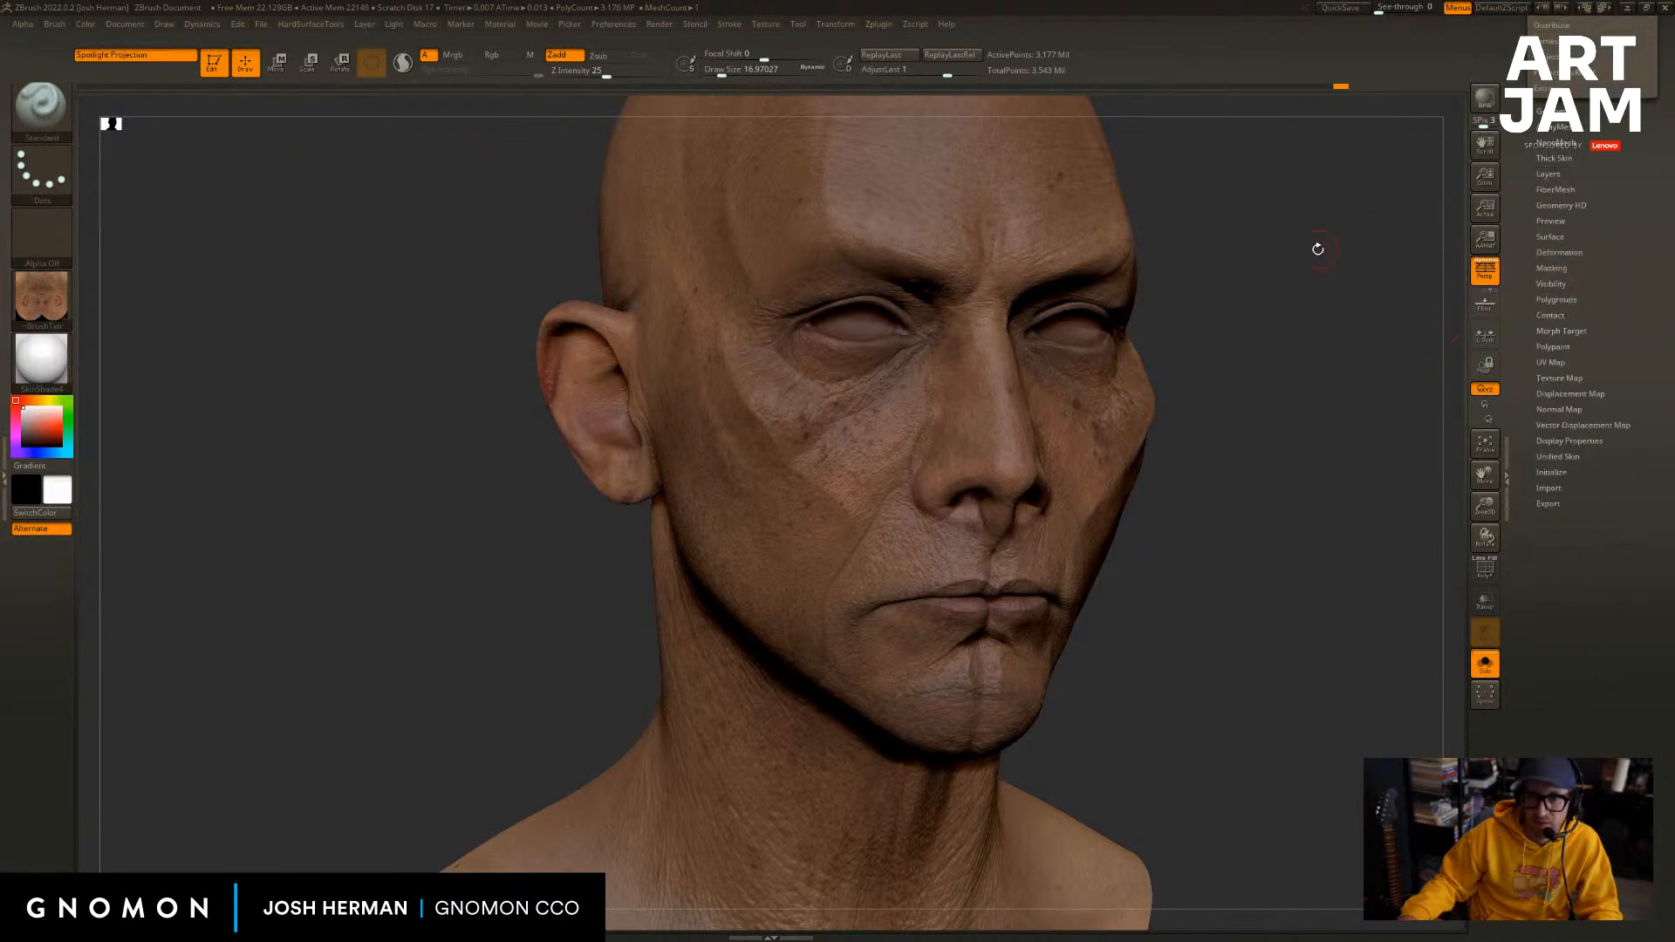
pyautogui.moveTo(1316, 251); pyautogui.dragTo(1299, 255)
pyautogui.hotkey('alt', 's')
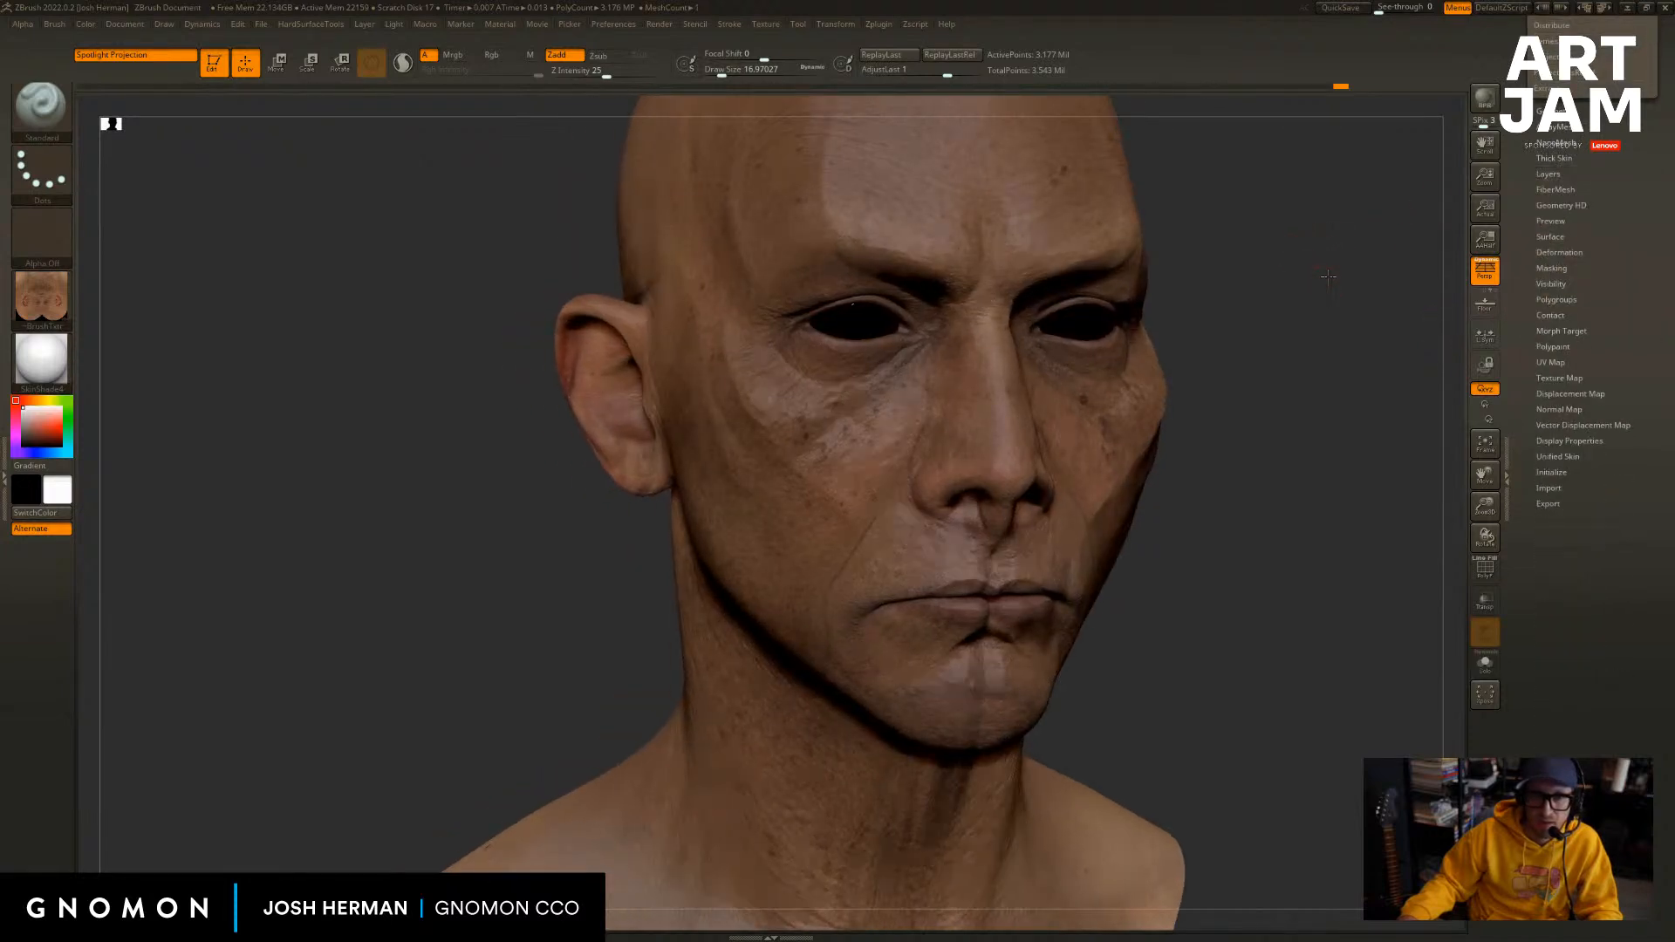
# Set the current texture to off and toggle recording on the head's Sculpting layer off and back on.
pyautogui.click(1549, 174)
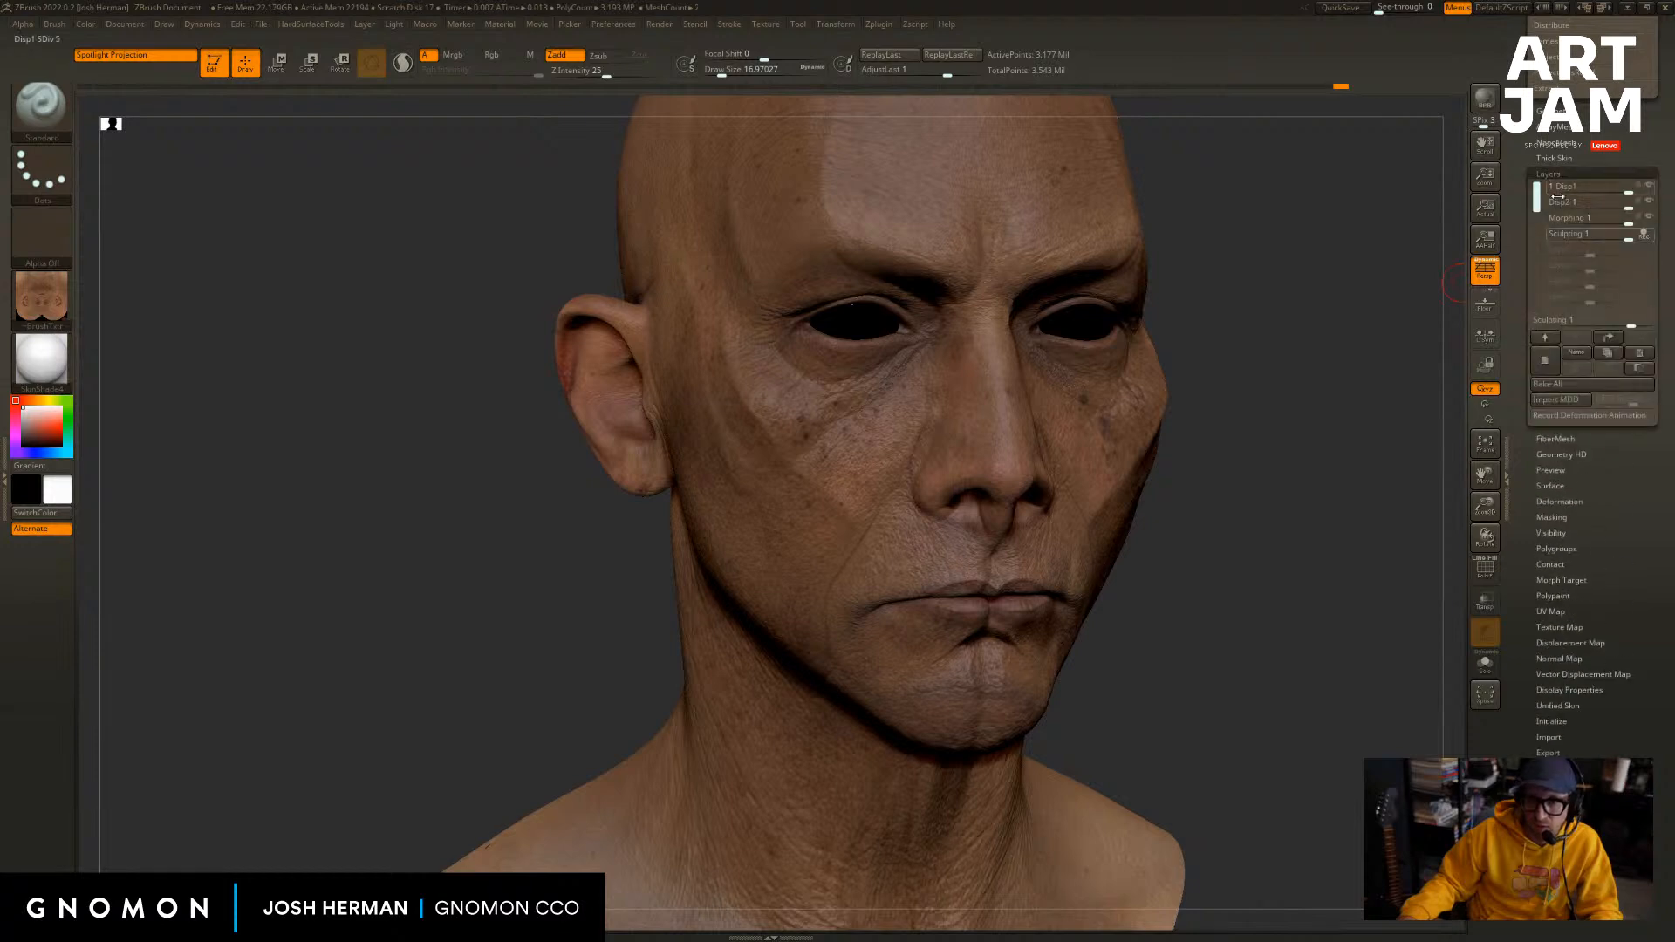
pyautogui.click(1648, 234)
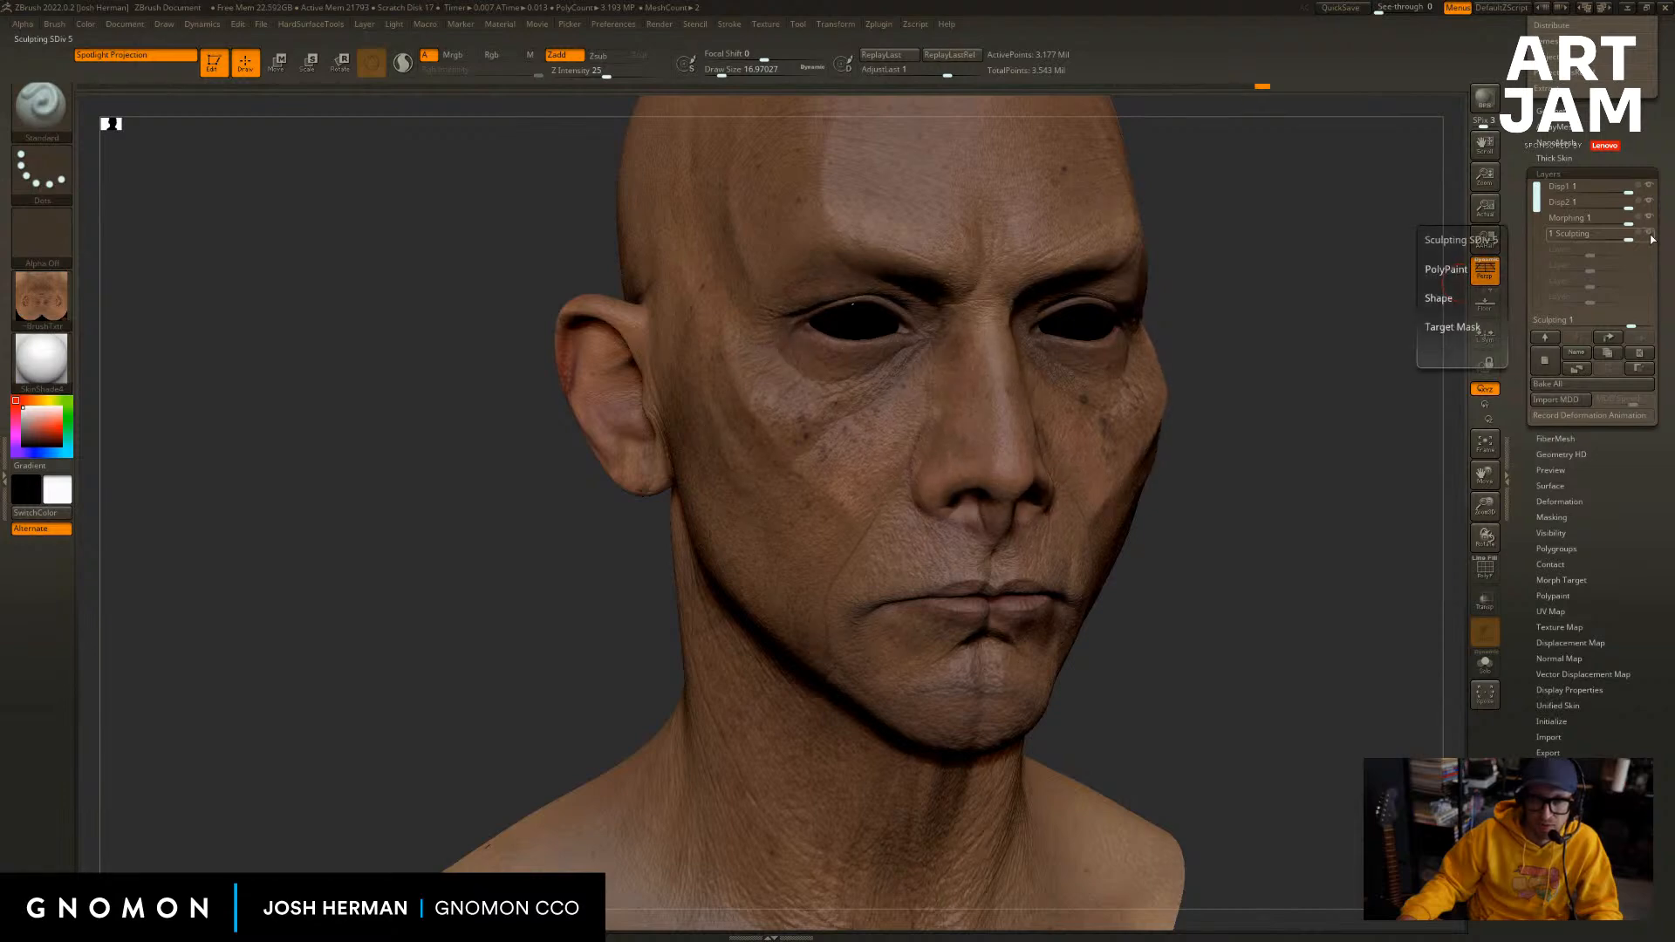
pyautogui.click(46, 301)
pyautogui.click(119, 326)
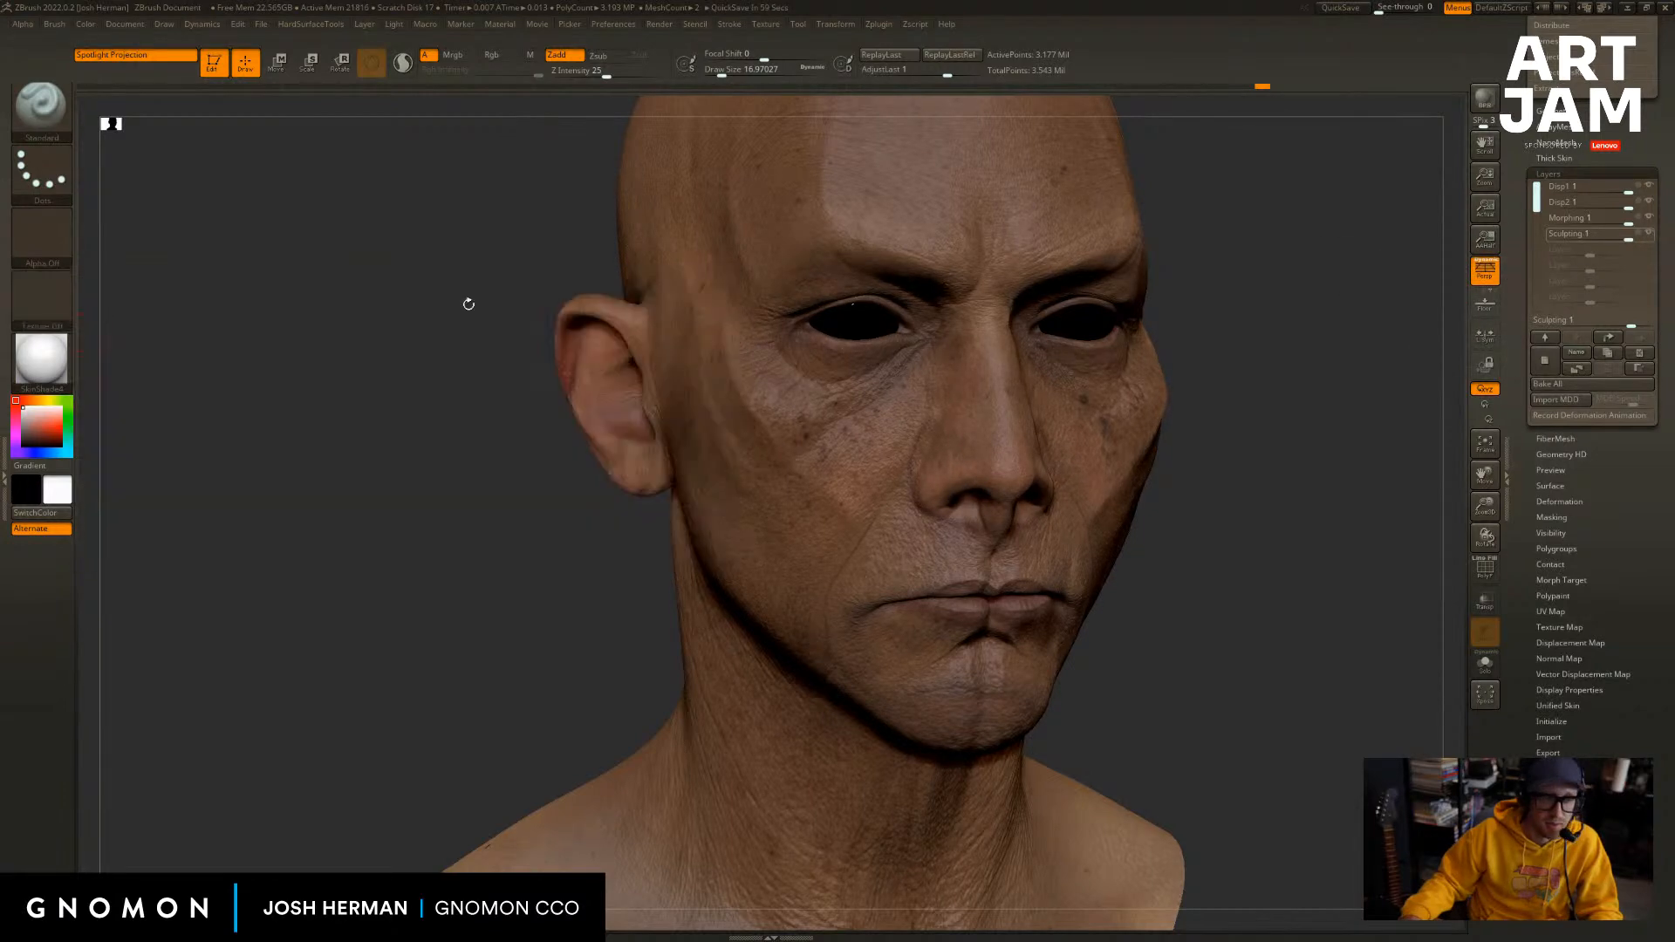
pyautogui.click(1643, 237)
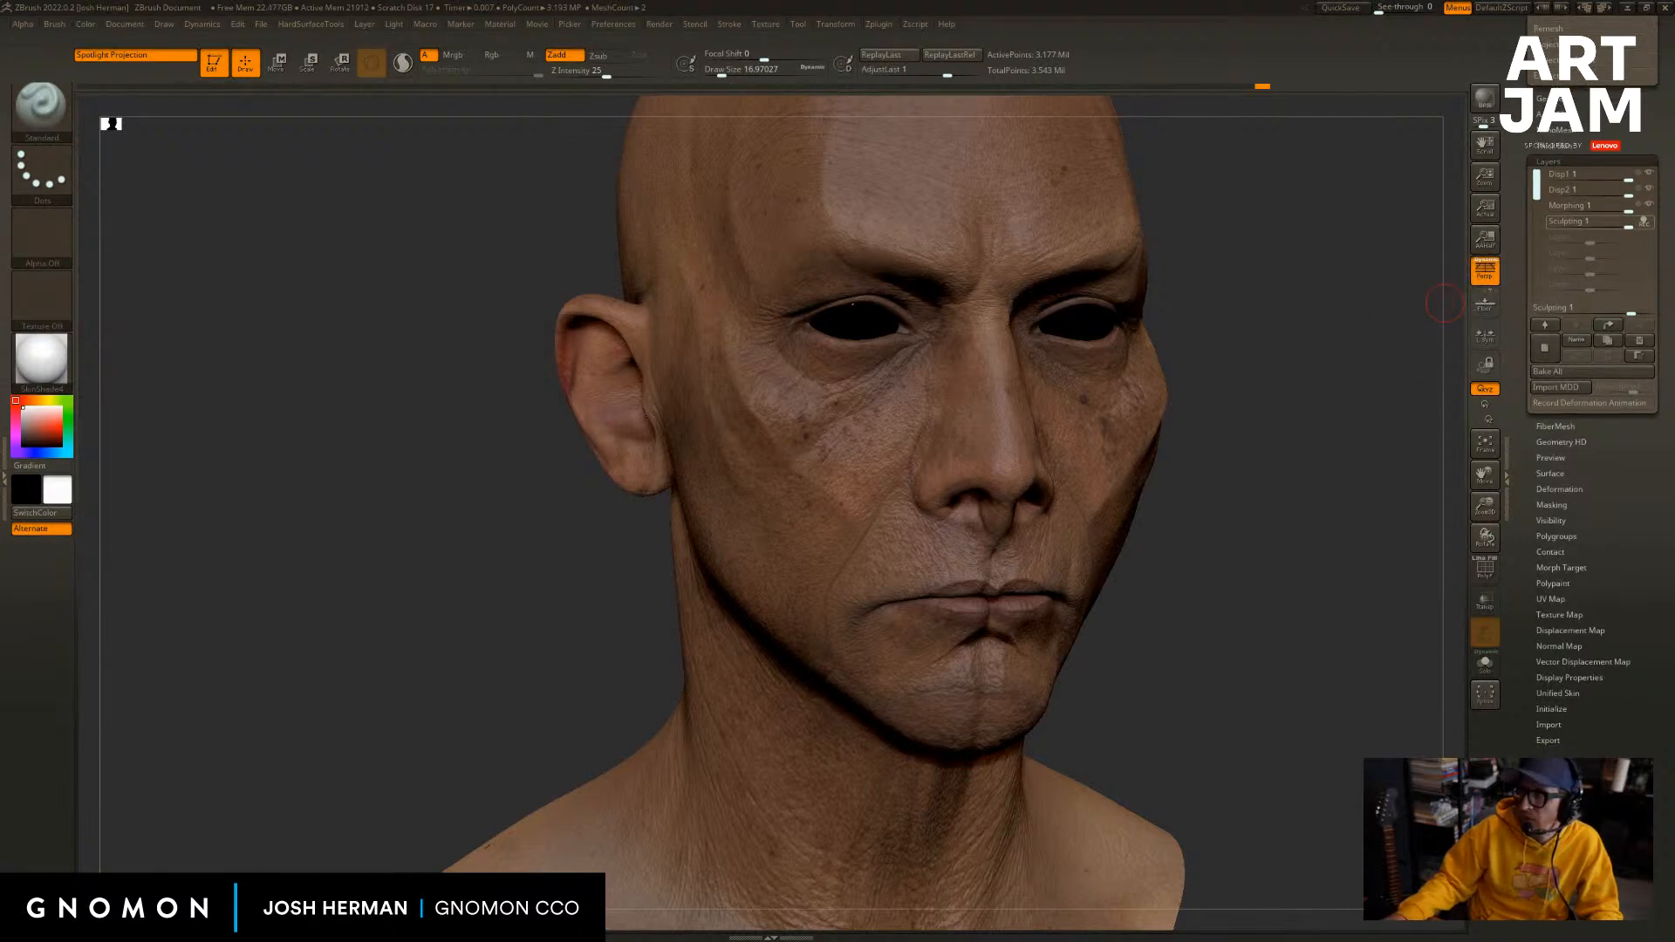
# Enable Rgb drawing and convert the head's texture map into polypaint.
pyautogui.moveTo(1211, 468); pyautogui.dragTo(1229, 498)
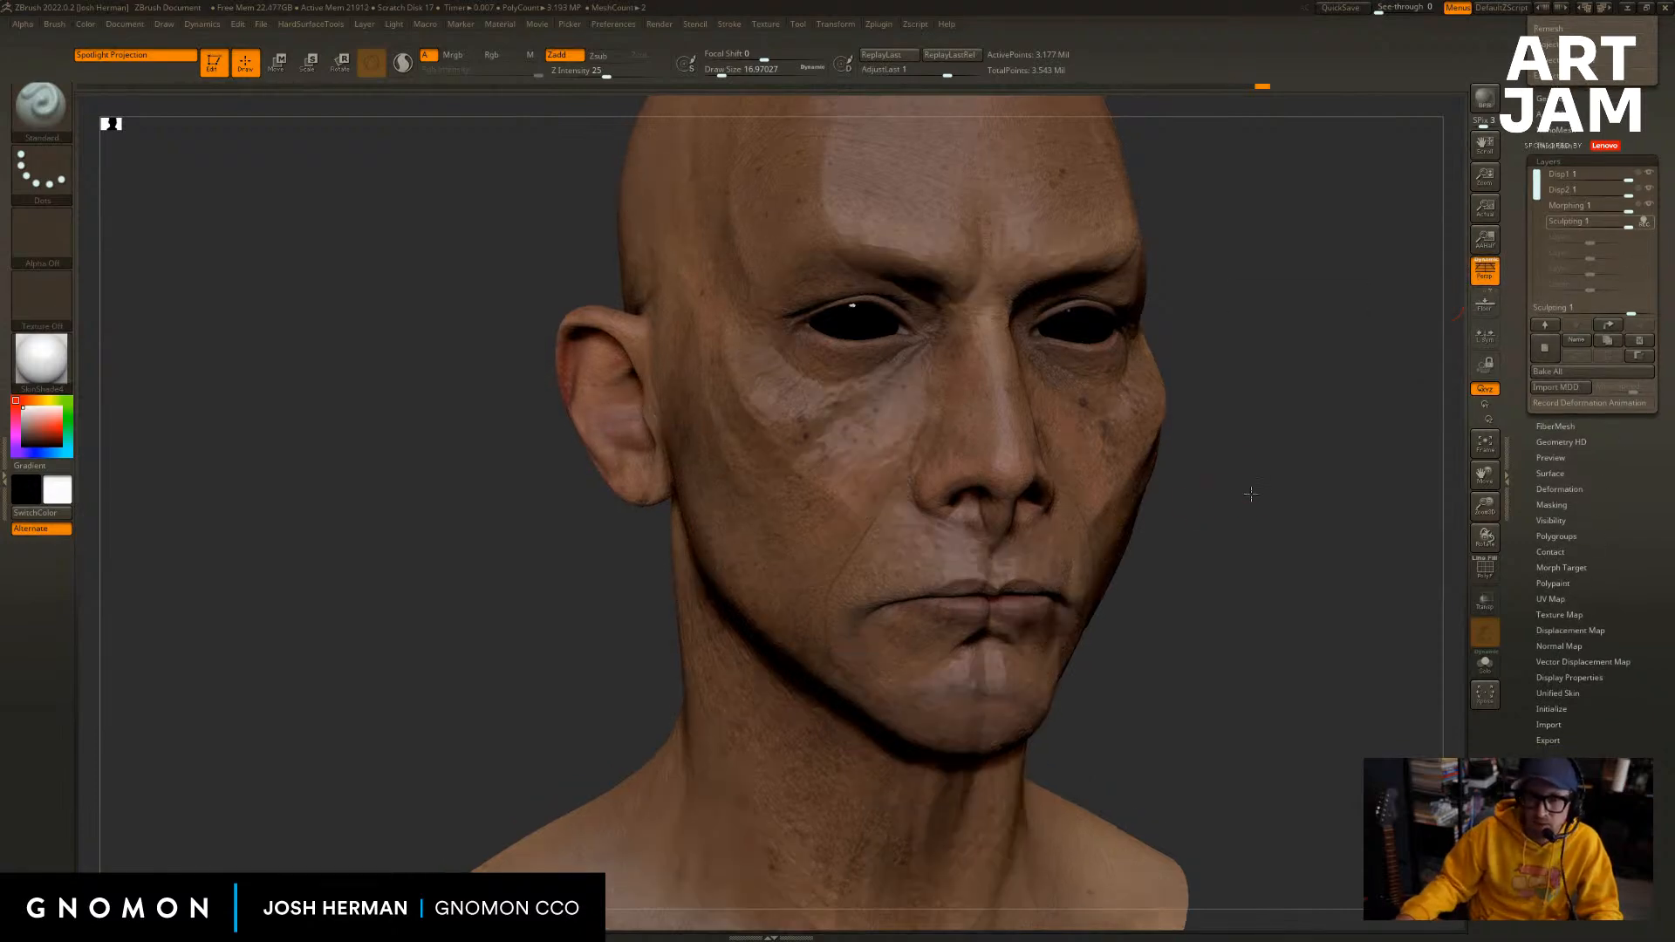
pyautogui.click(1554, 584)
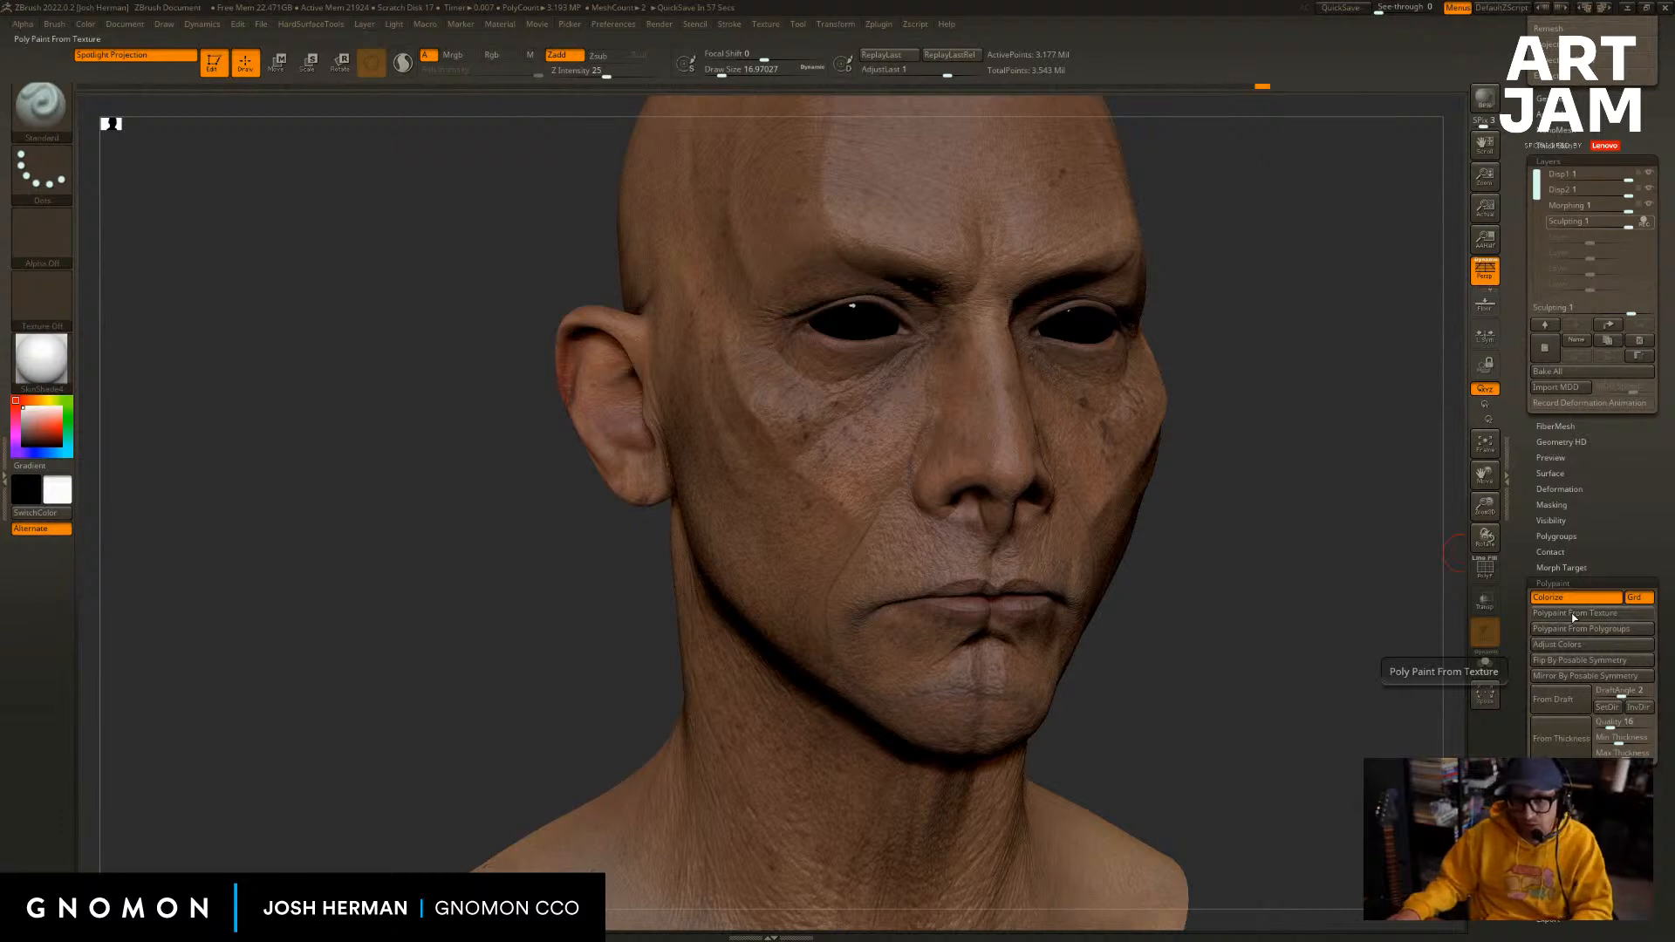
pyautogui.click(1572, 615)
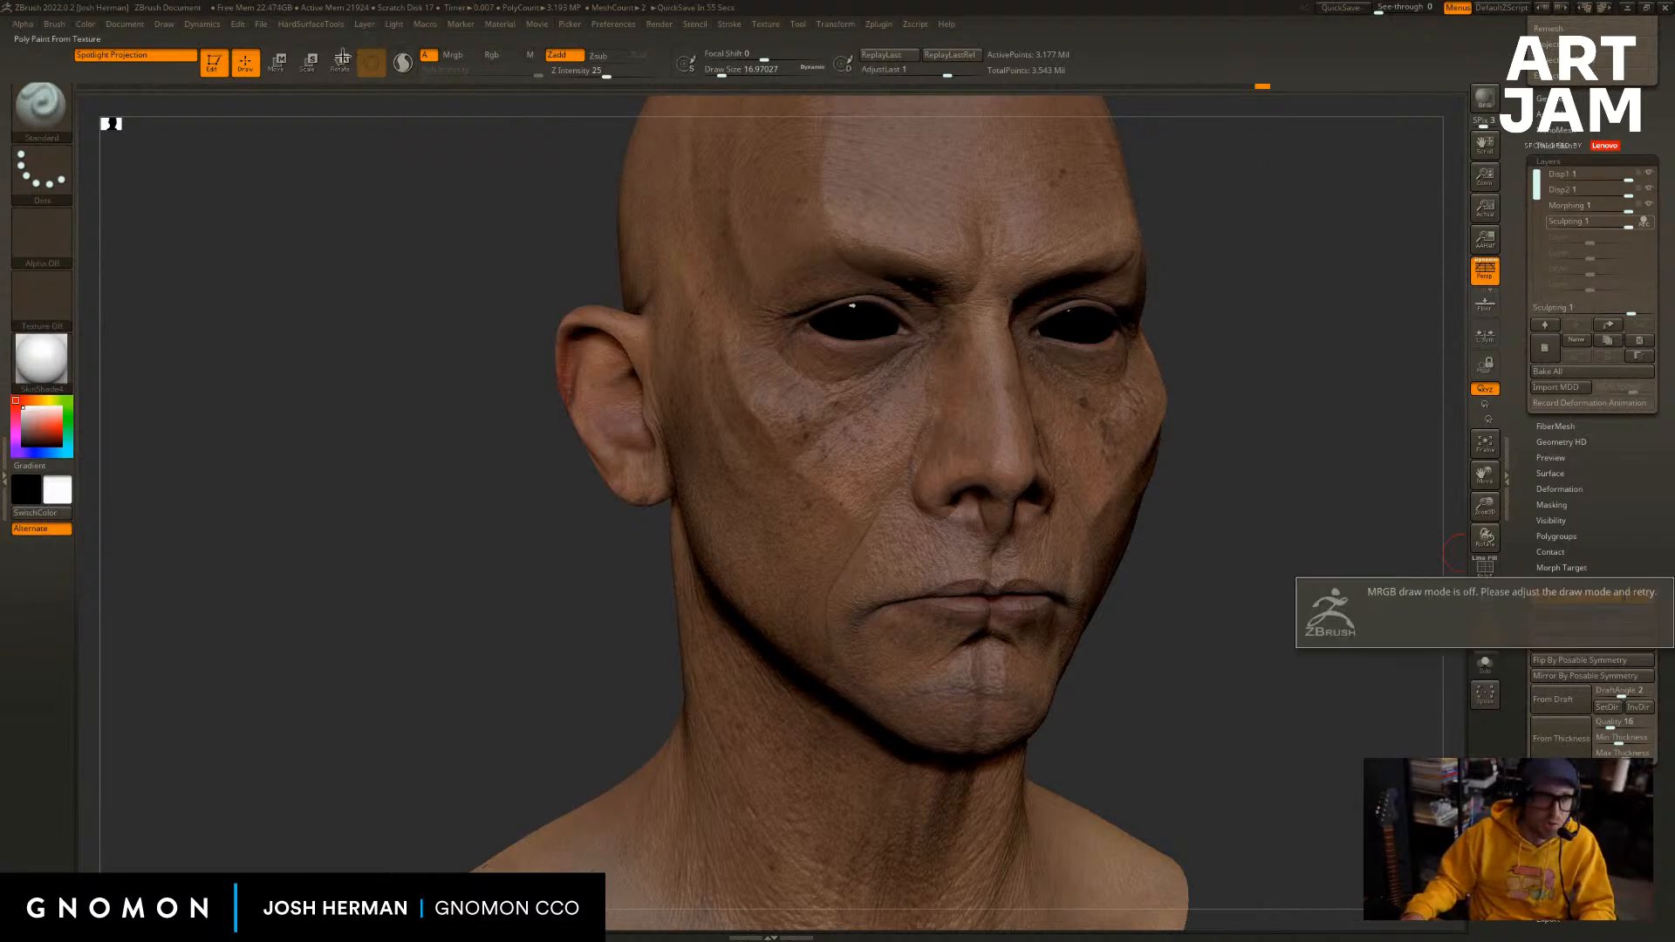
pyautogui.click(501, 55)
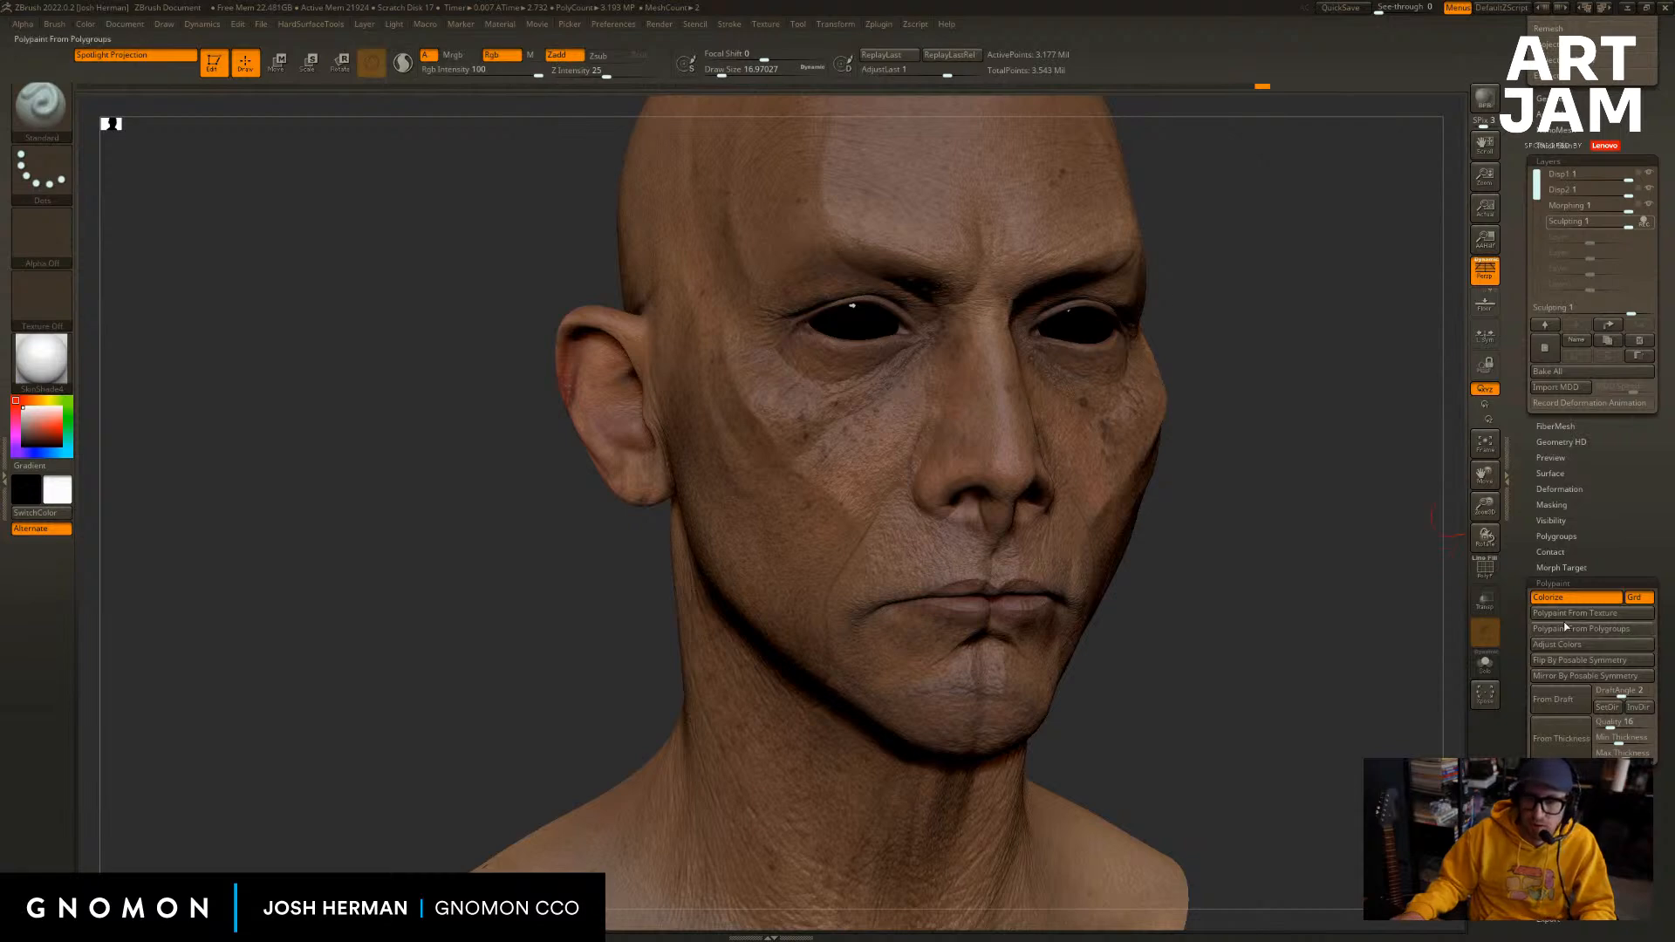
pyautogui.click(1572, 613)
pyautogui.moveTo(1282, 523)
pyautogui.mouseDown()
pyautogui.moveTo(1264, 523)
pyautogui.moveTo(1290, 549)
pyautogui.moveTo(1298, 525)
pyautogui.mouseUp()
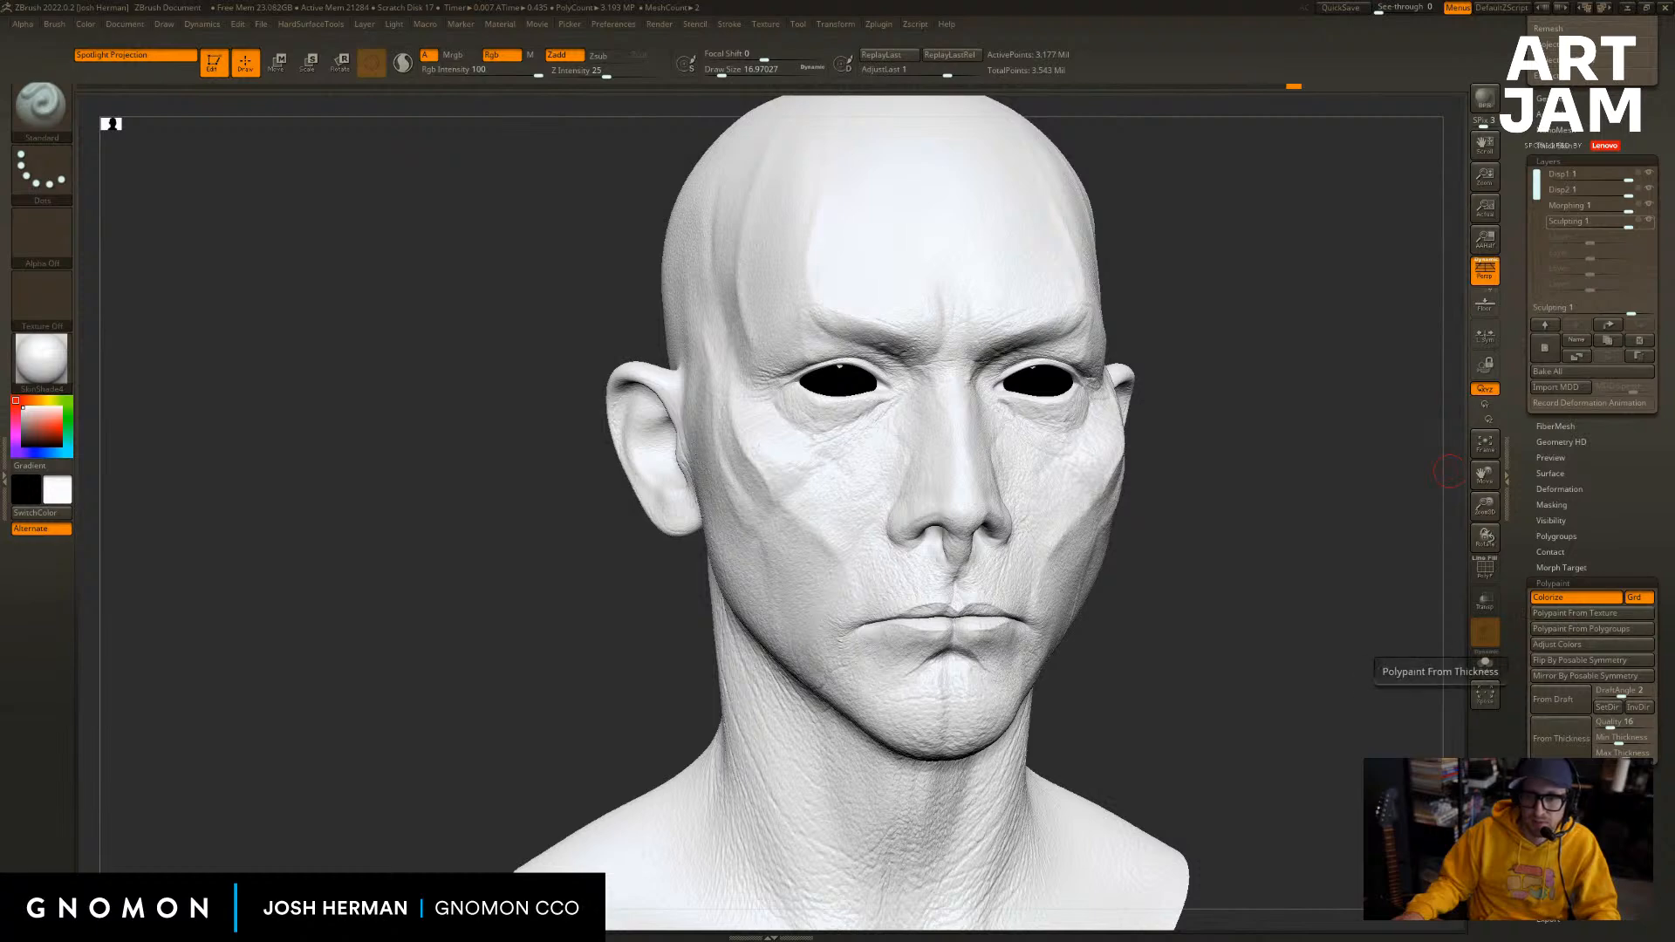
pyautogui.click(1578, 614)
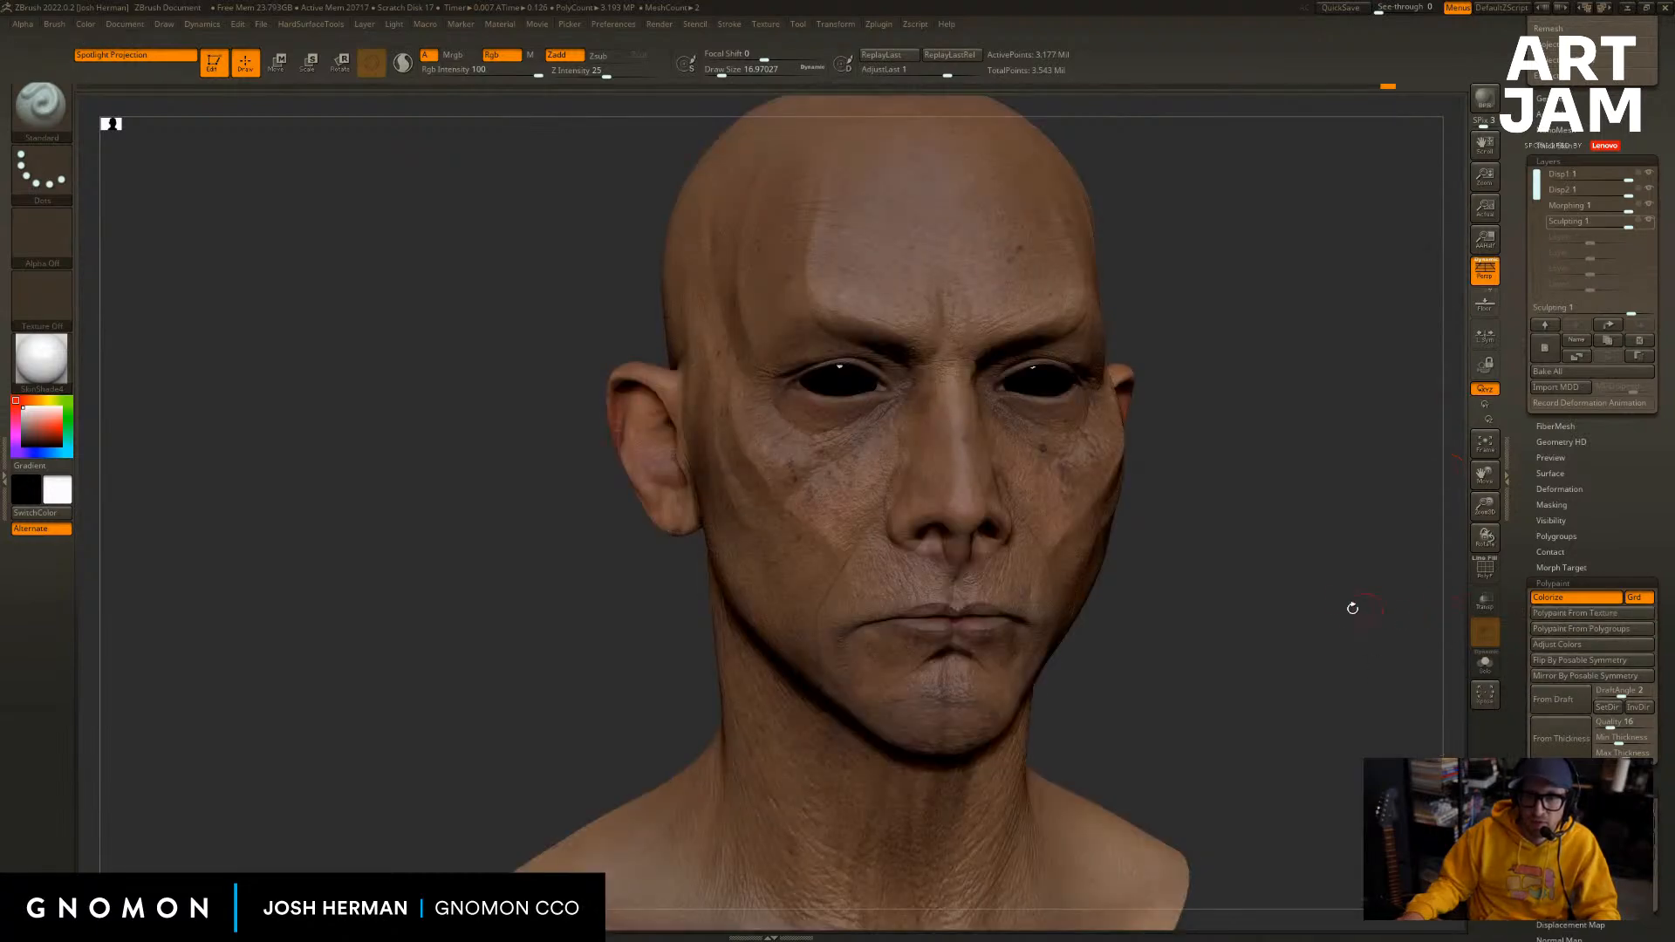
pyautogui.moveTo(1317, 591); pyautogui.dragTo(1349, 628)
pyautogui.moveTo(1556, 843)
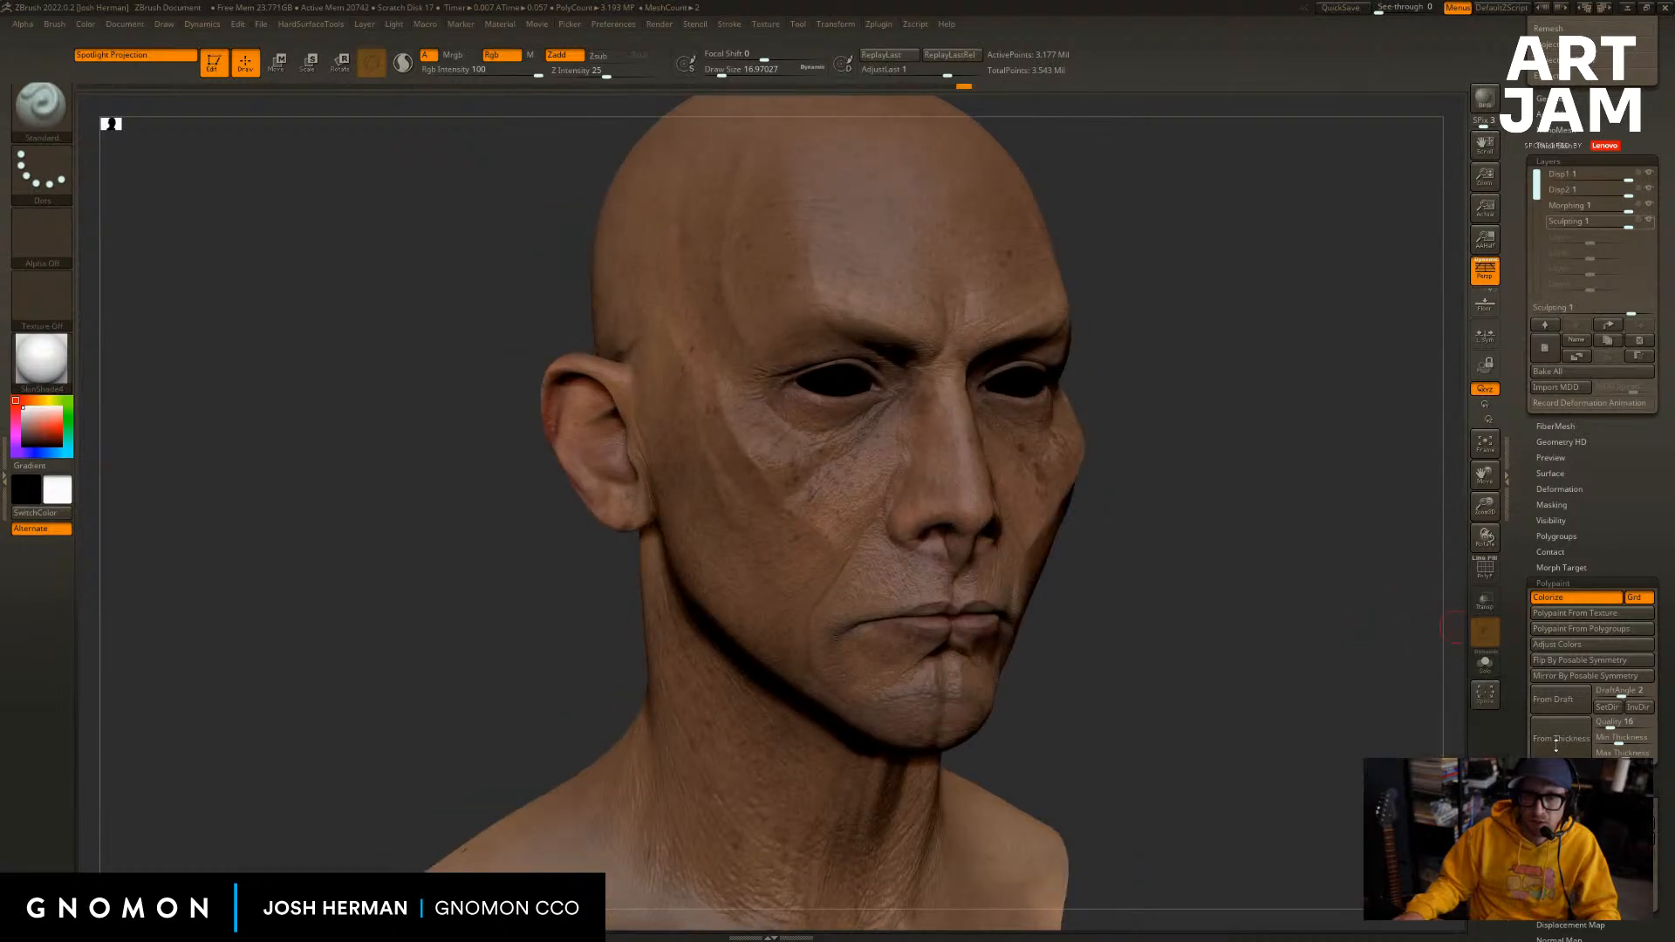
# Toggle the head's Colorize display off and on to check the polypaint, inspecting the cheek up close and the face from several angles.
pyautogui.click(1563, 595)
pyautogui.click(1564, 595)
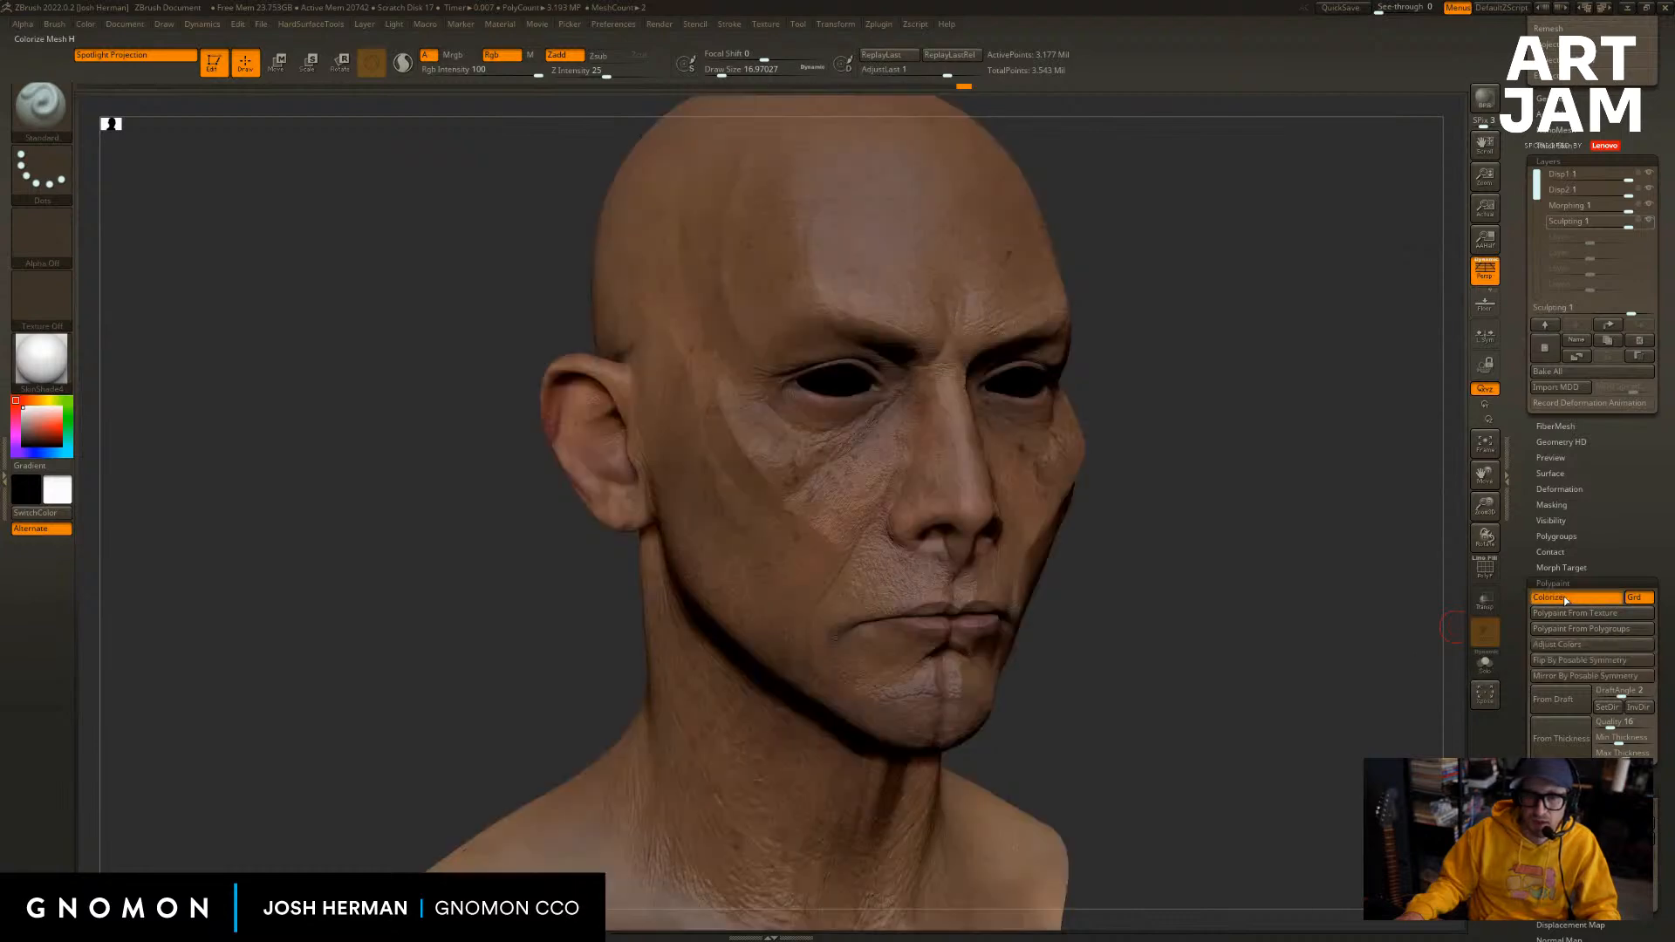
pyautogui.click(1563, 595)
pyautogui.click(1563, 595)
pyautogui.keyDown('alt'); pyautogui.moveTo(1264, 543); pyautogui.dragTo(1334, 716); pyautogui.keyUp('alt')
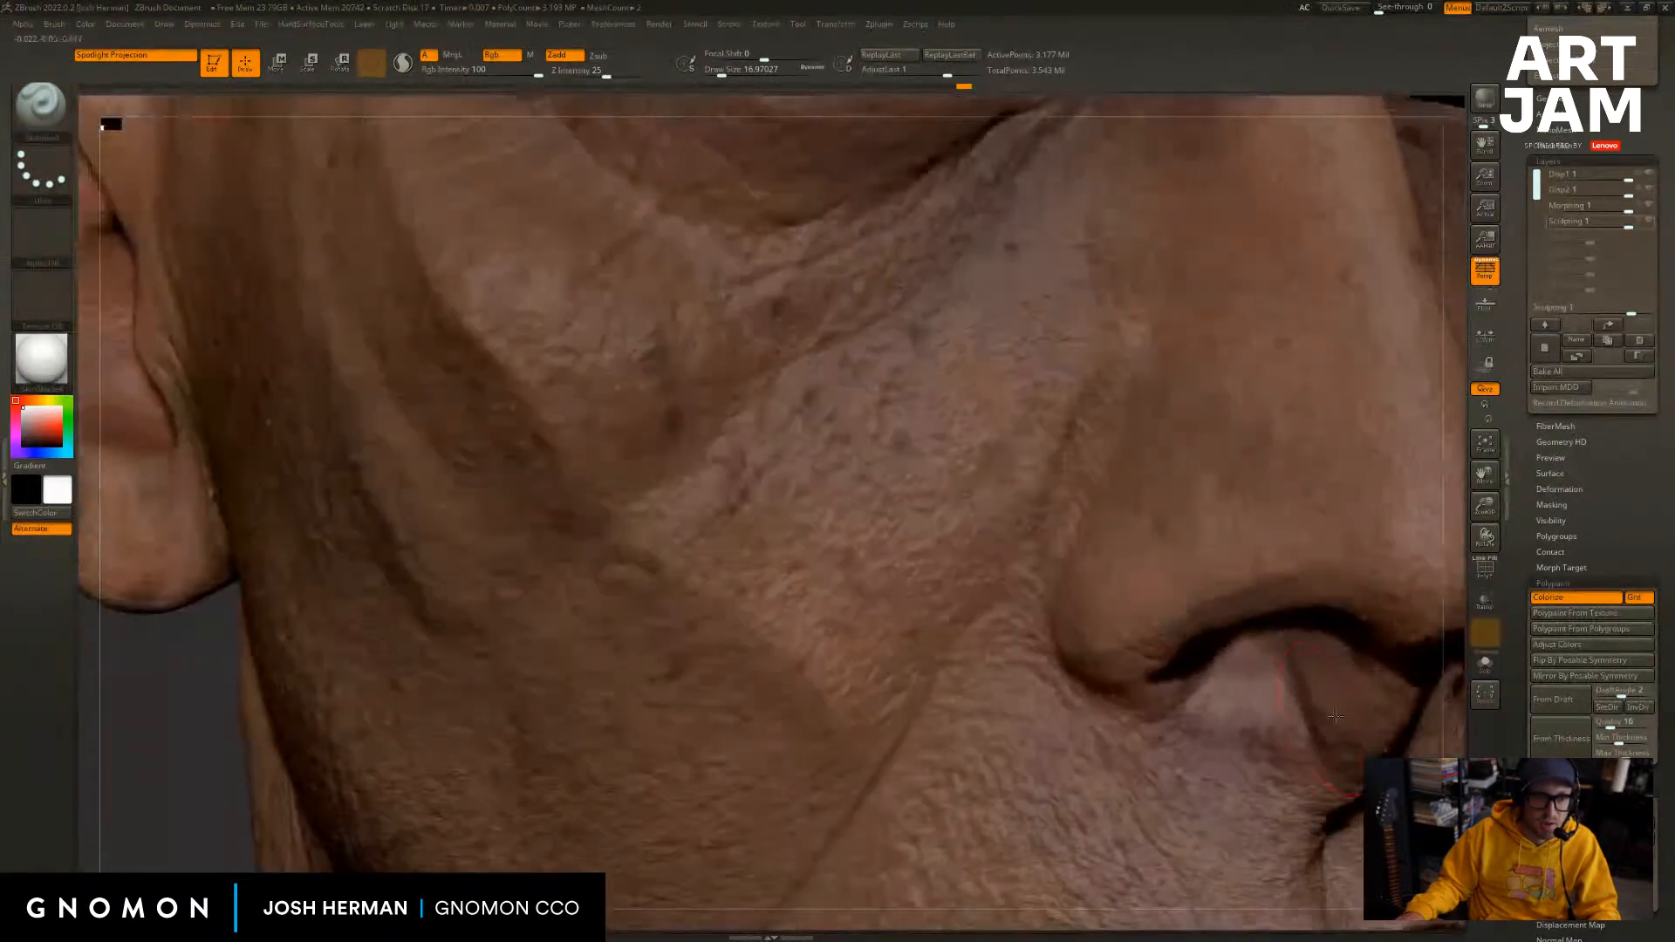
pyautogui.press('f')
pyautogui.moveTo(1290, 610); pyautogui.dragTo(1090, 602)
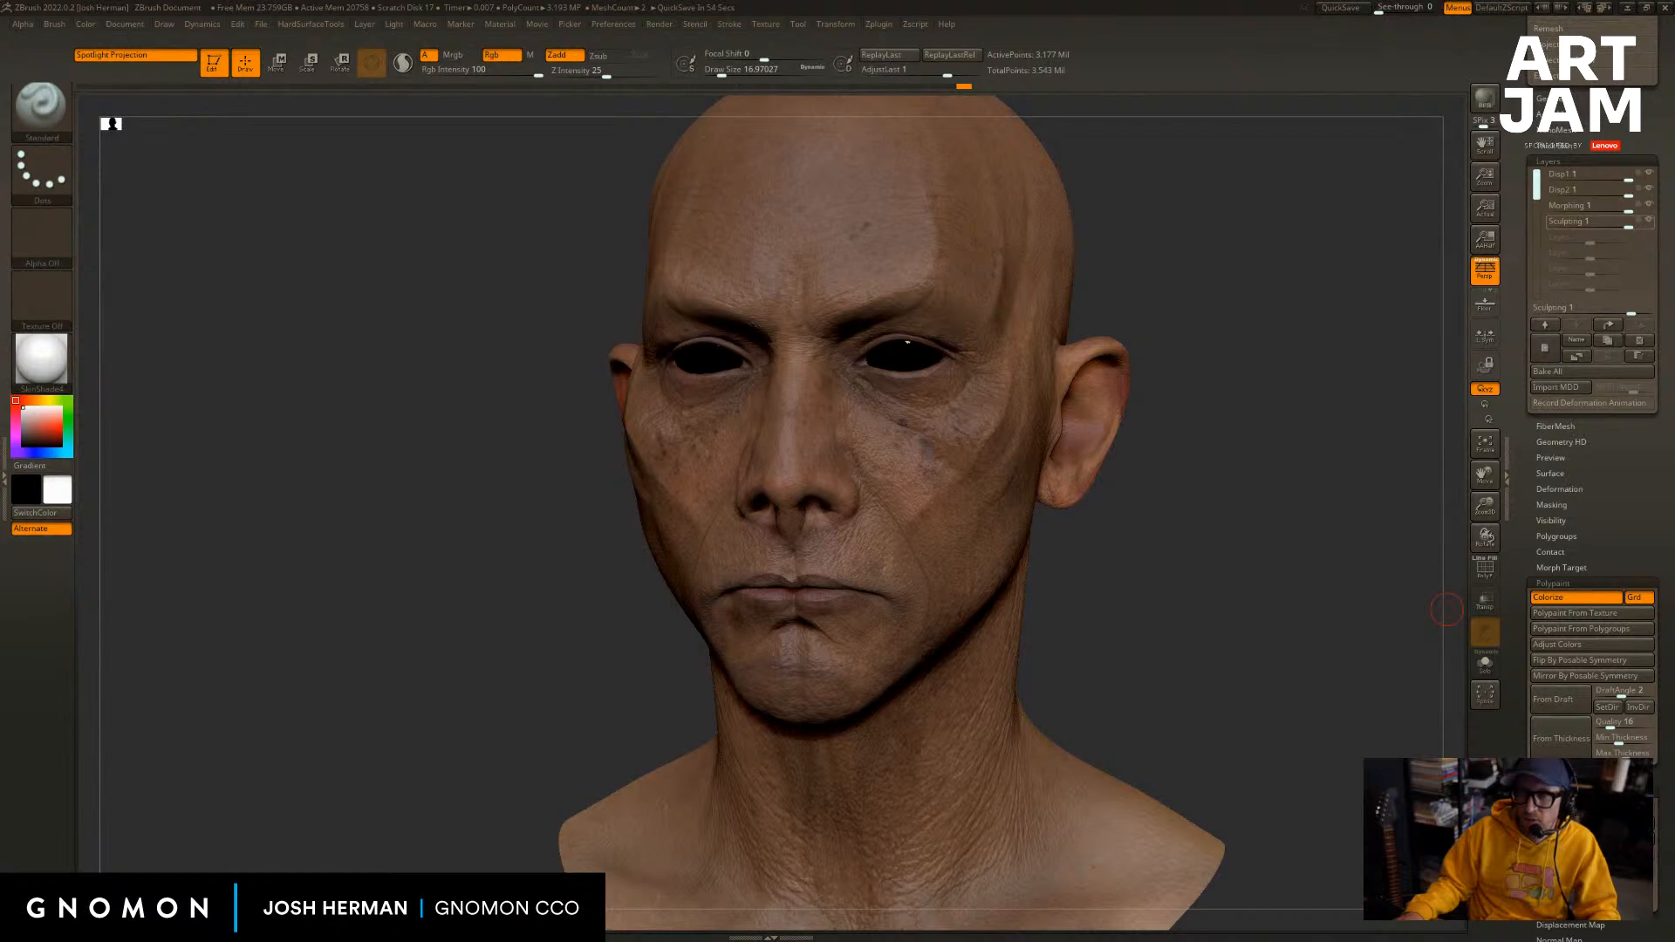
pyautogui.moveTo(1446, 609); pyautogui.dragTo(1573, 551)
# Remove the texture map from the head by setting it to Texture Off.
pyautogui.click(1594, 581)
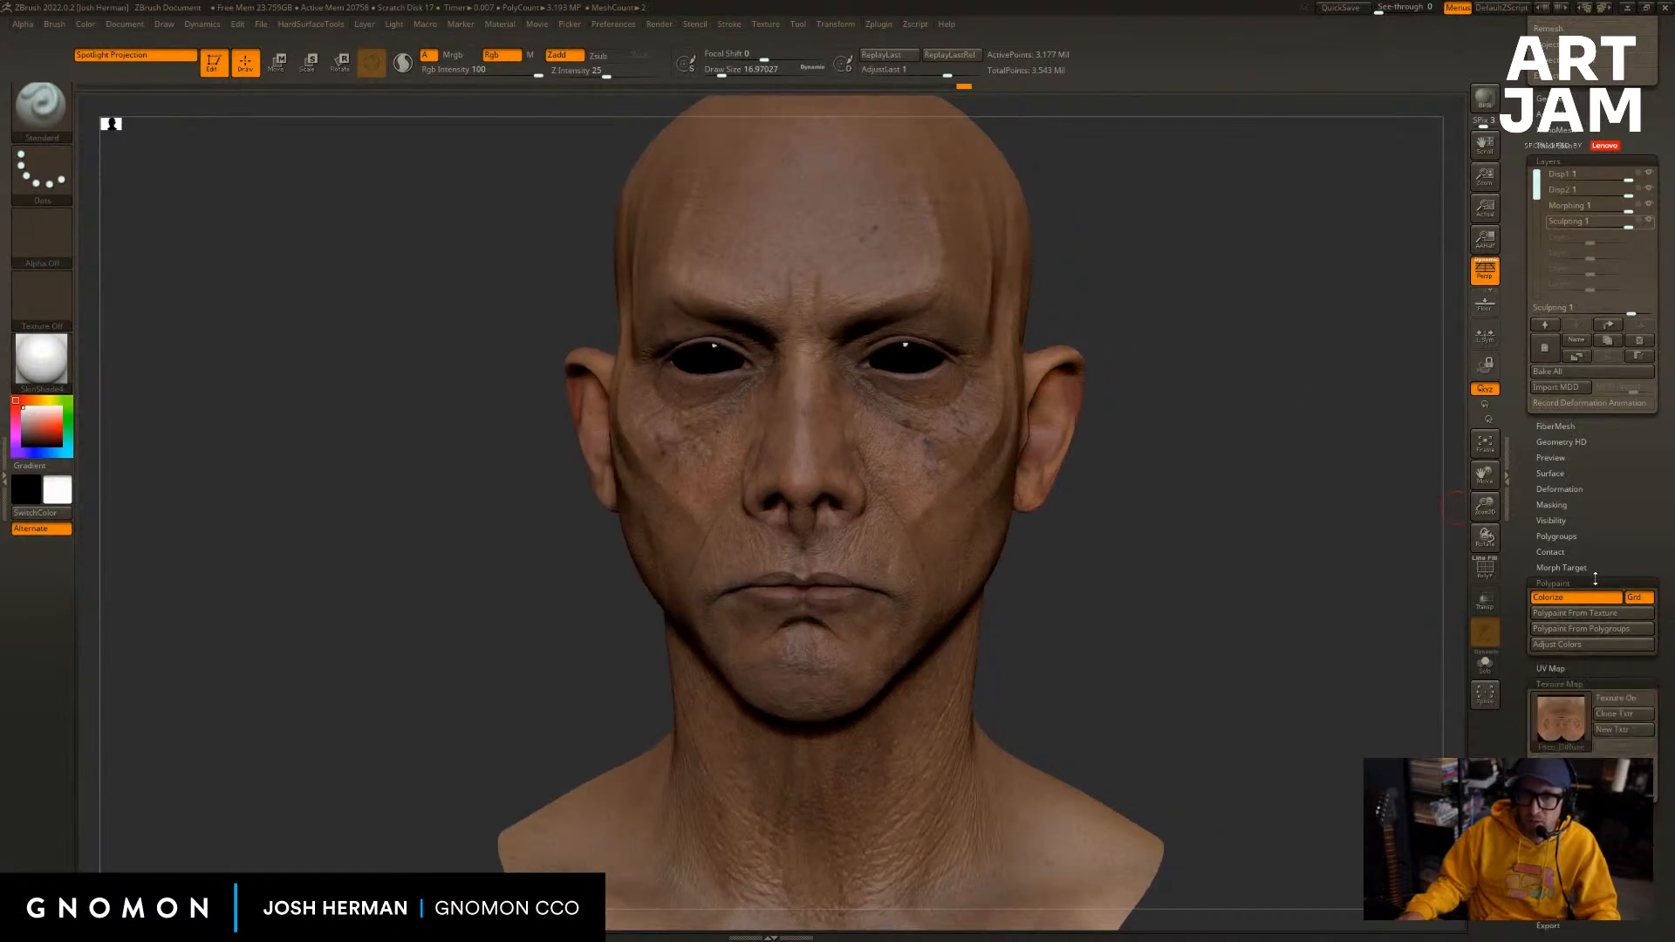
pyautogui.click(1599, 615)
pyautogui.click(1562, 617)
pyautogui.click(1561, 641)
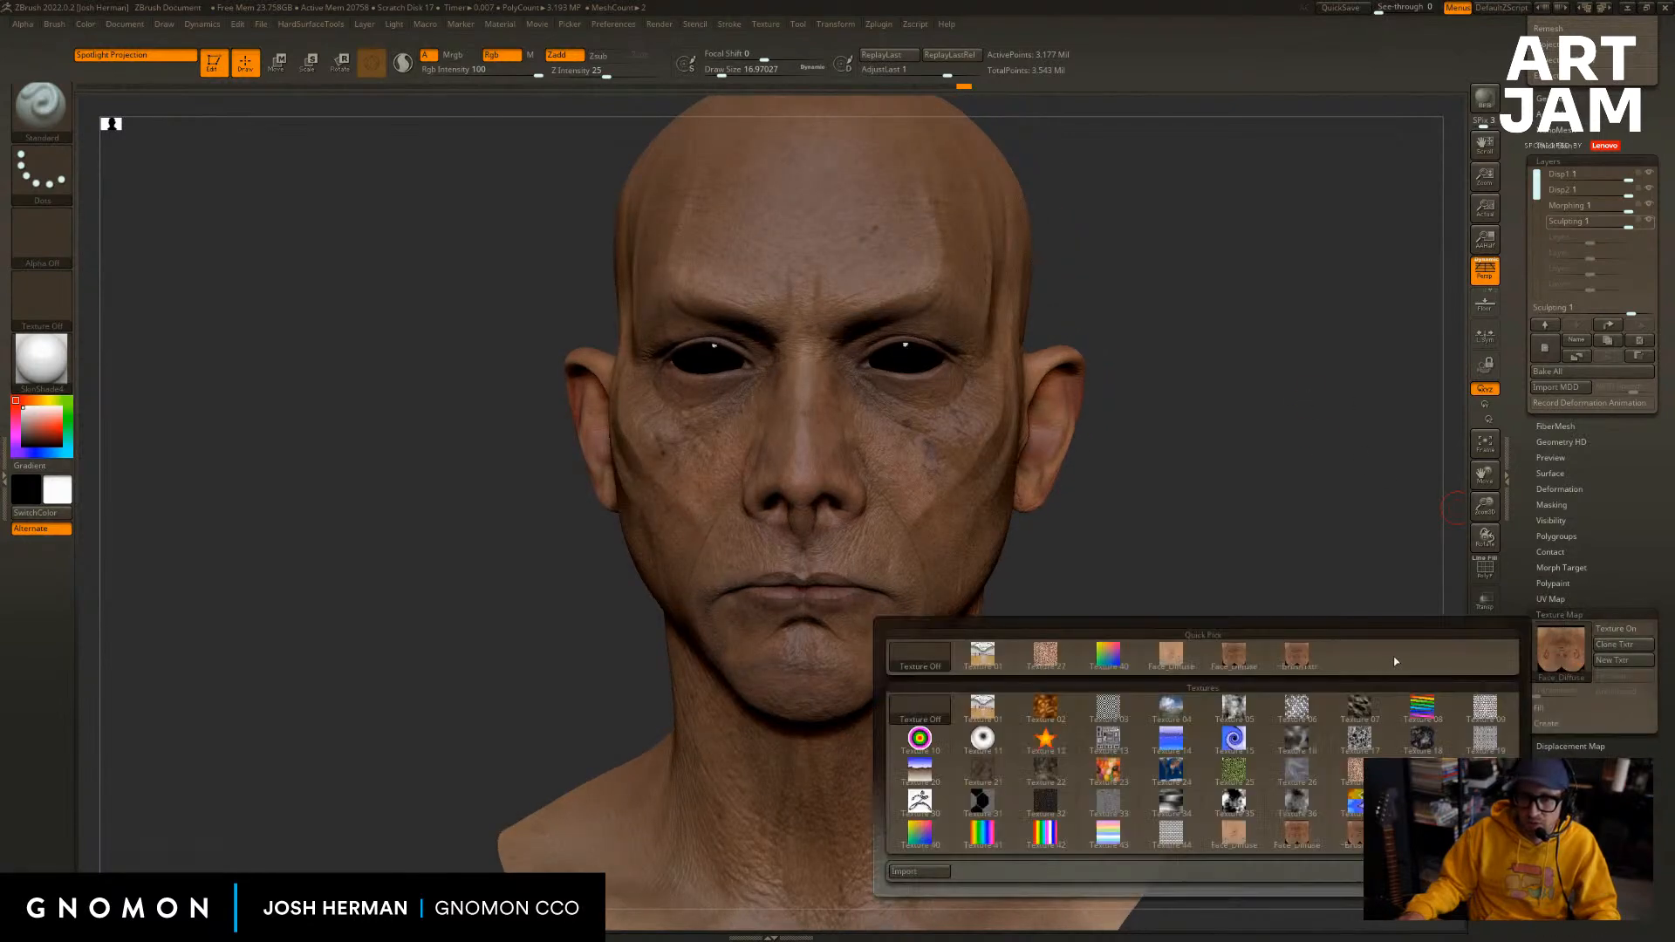
pyautogui.click(923, 657)
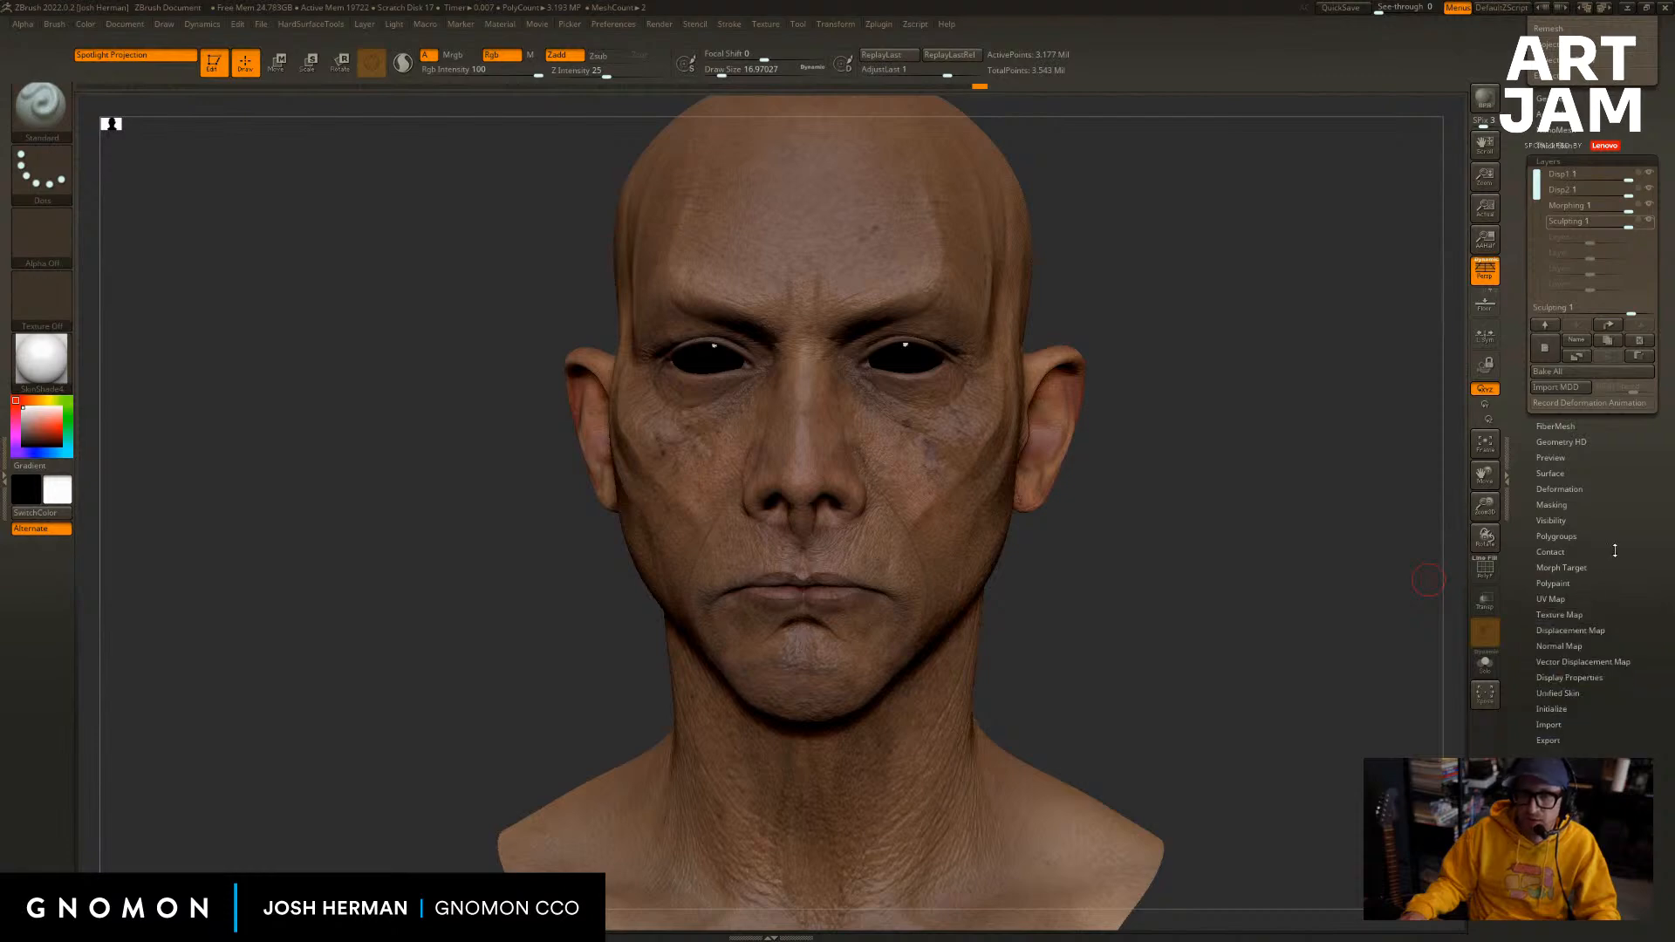
# Save the tool as HeadSculpt_07 in the Magician Head folder.
pyautogui.hotkey('ctrl', 's')
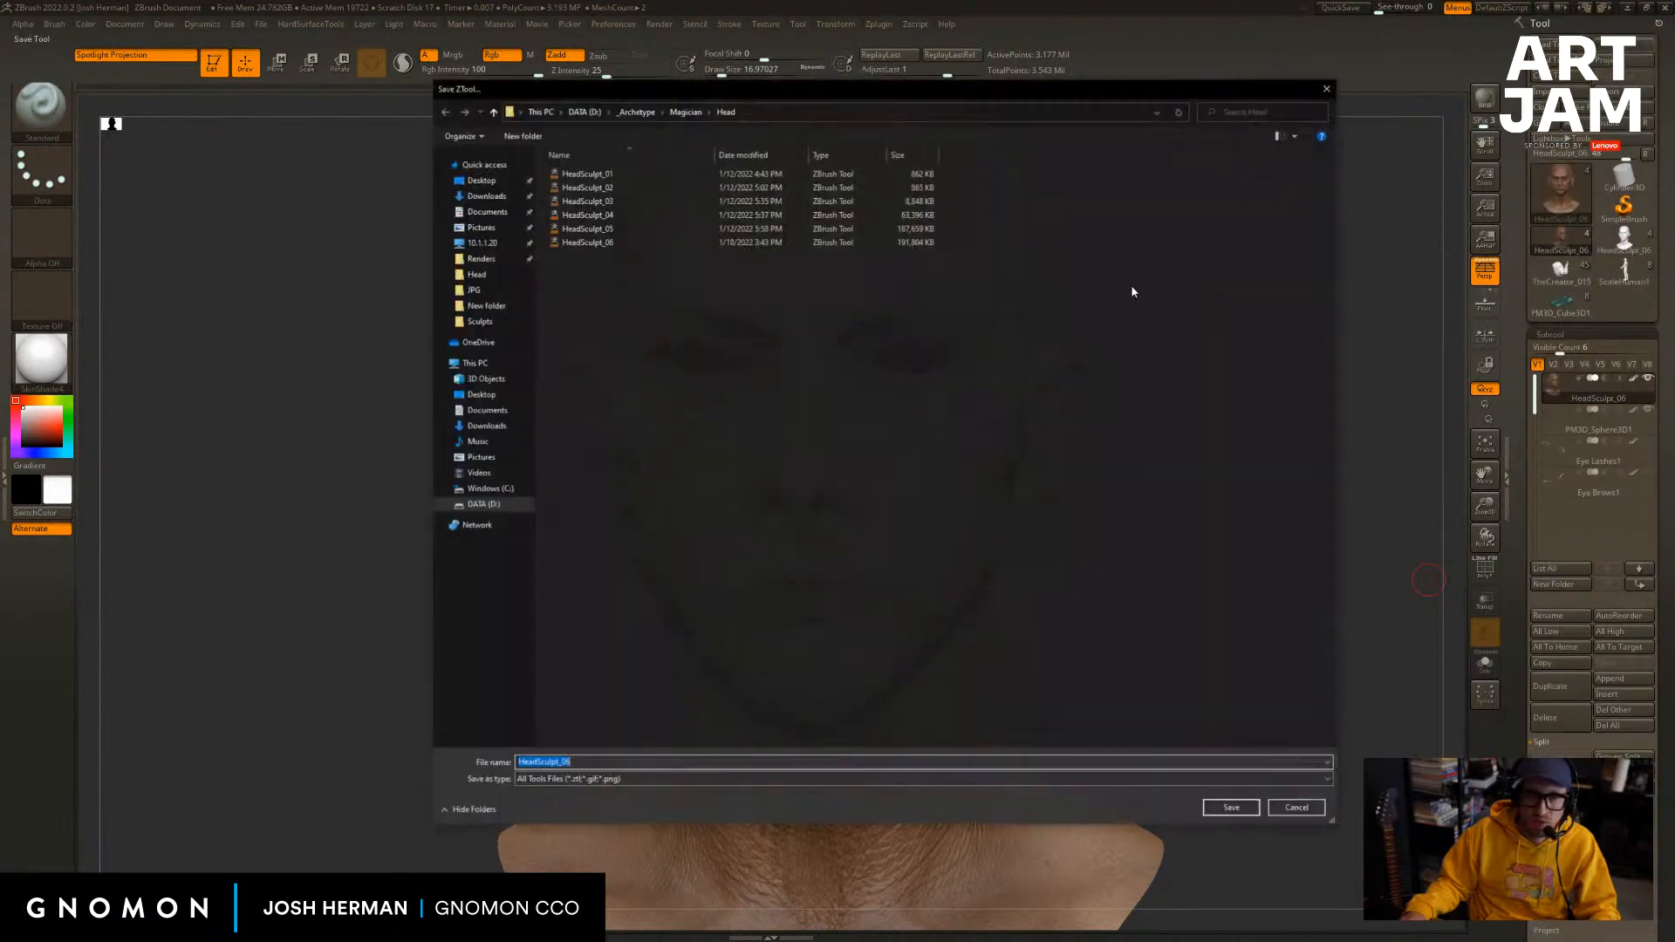
pyautogui.click(620, 243)
pyautogui.moveTo(796, 91); pyautogui.dragTo(1673, 140)
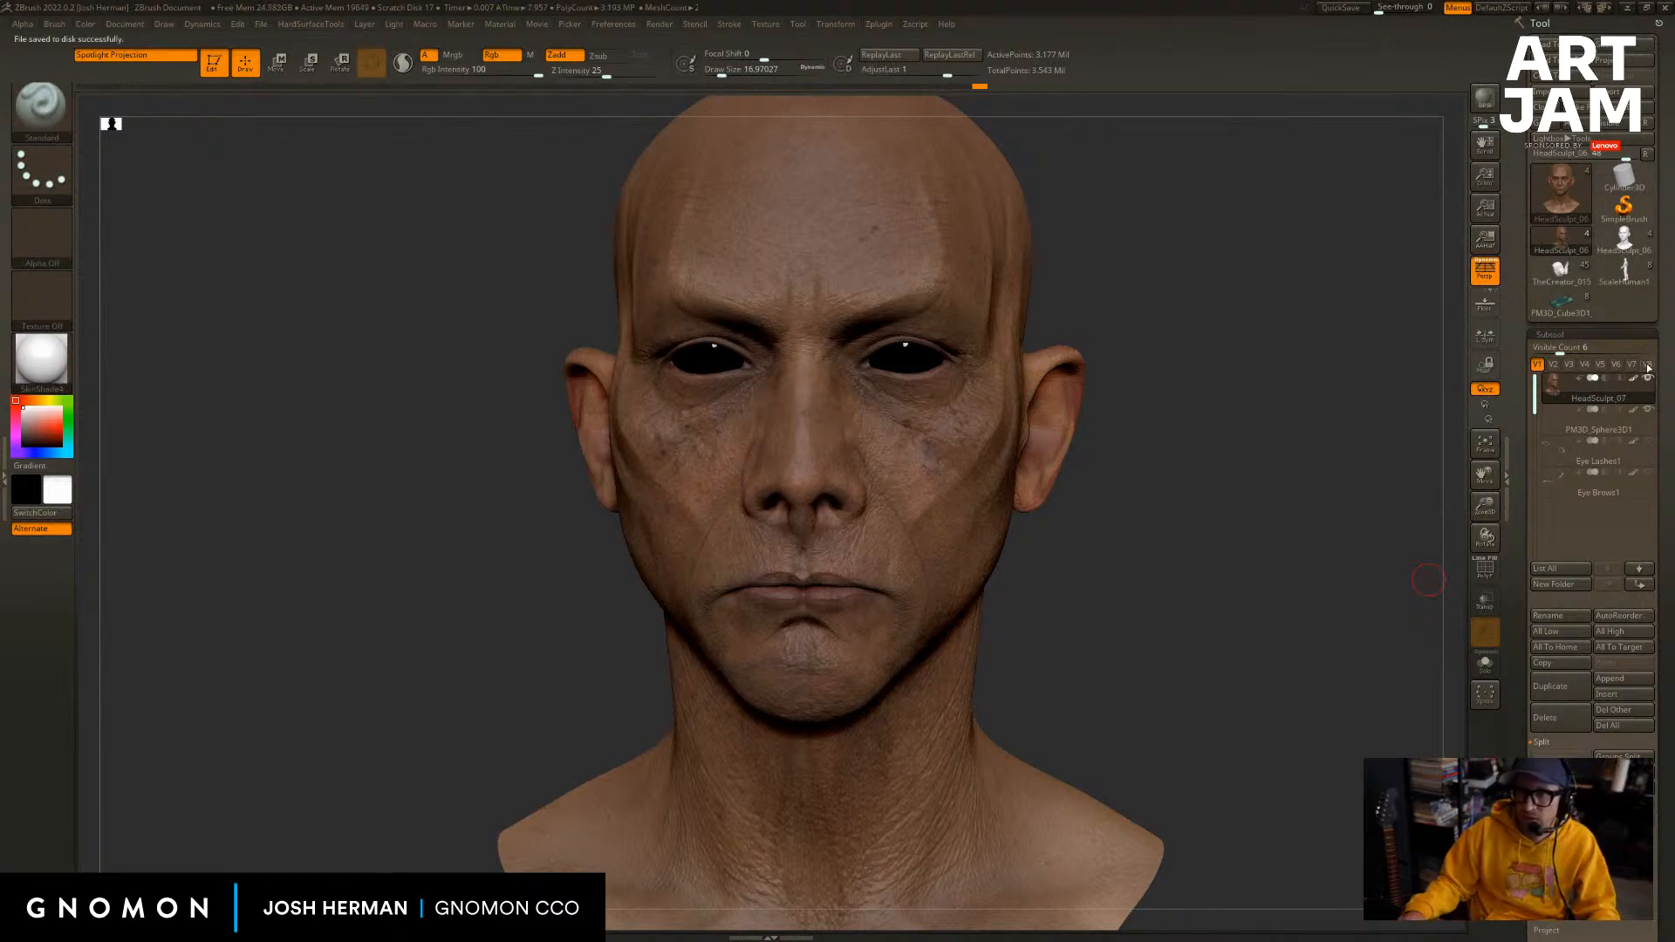
# Examine the polypainted head from the front and from three-quarter angles on both sides.
pyautogui.moveTo(1341, 281); pyautogui.dragTo(1383, 285)
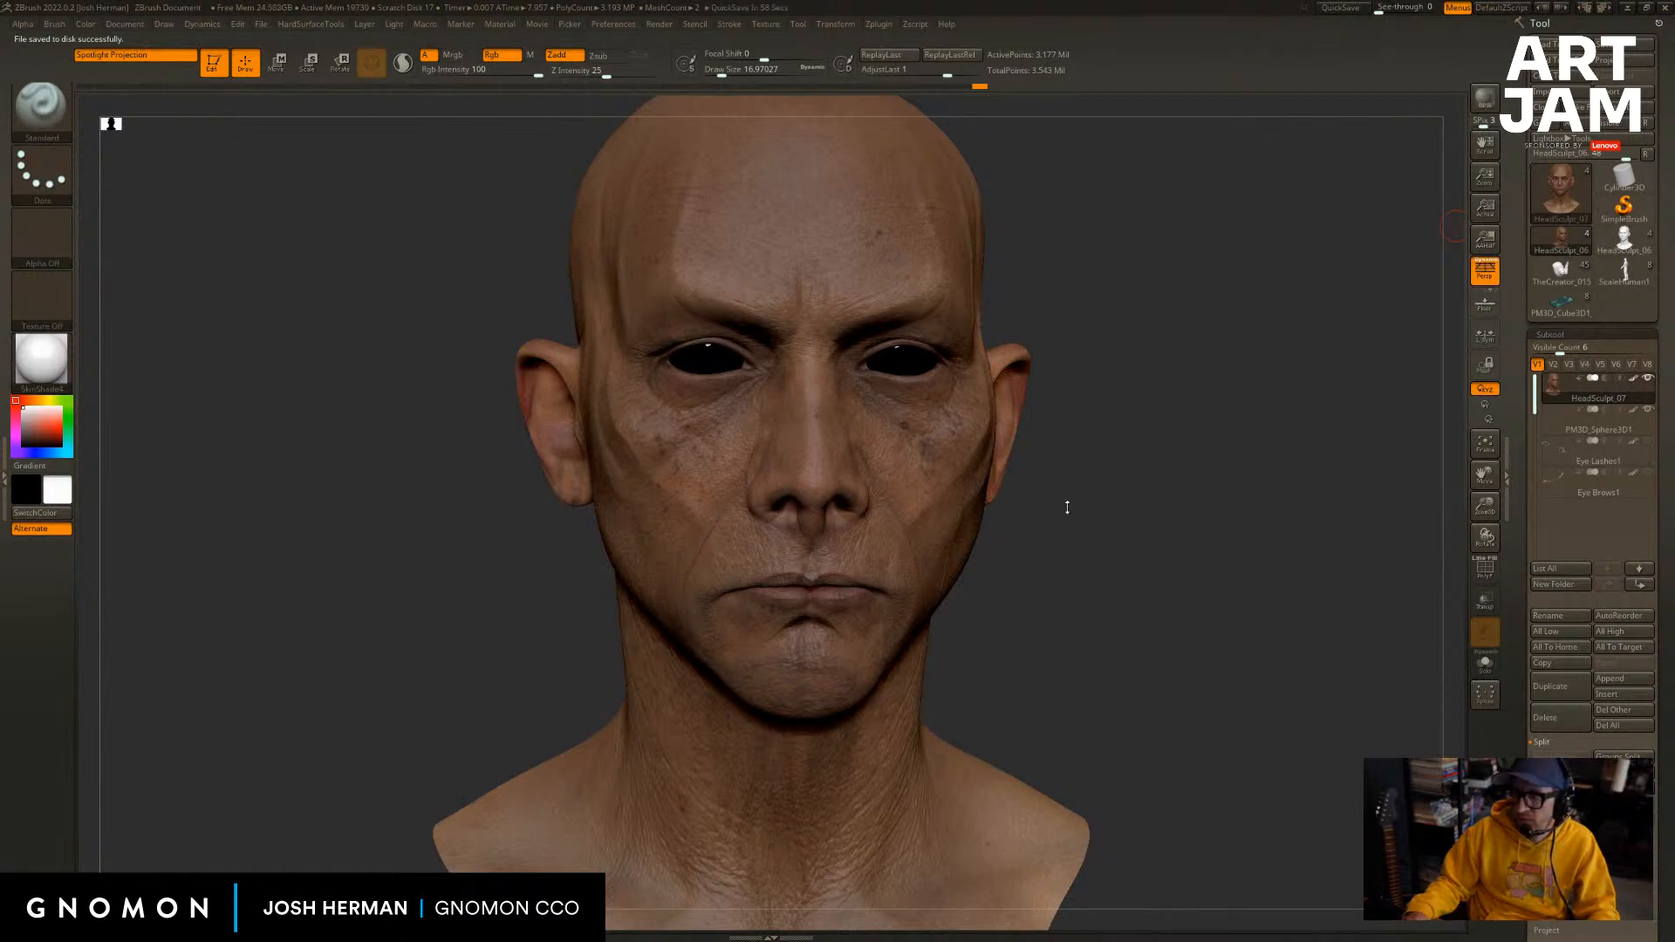
pyautogui.moveTo(1120, 541); pyautogui.dragTo(1149, 536)
pyautogui.moveTo(1253, 542); pyautogui.dragTo(1262, 540)
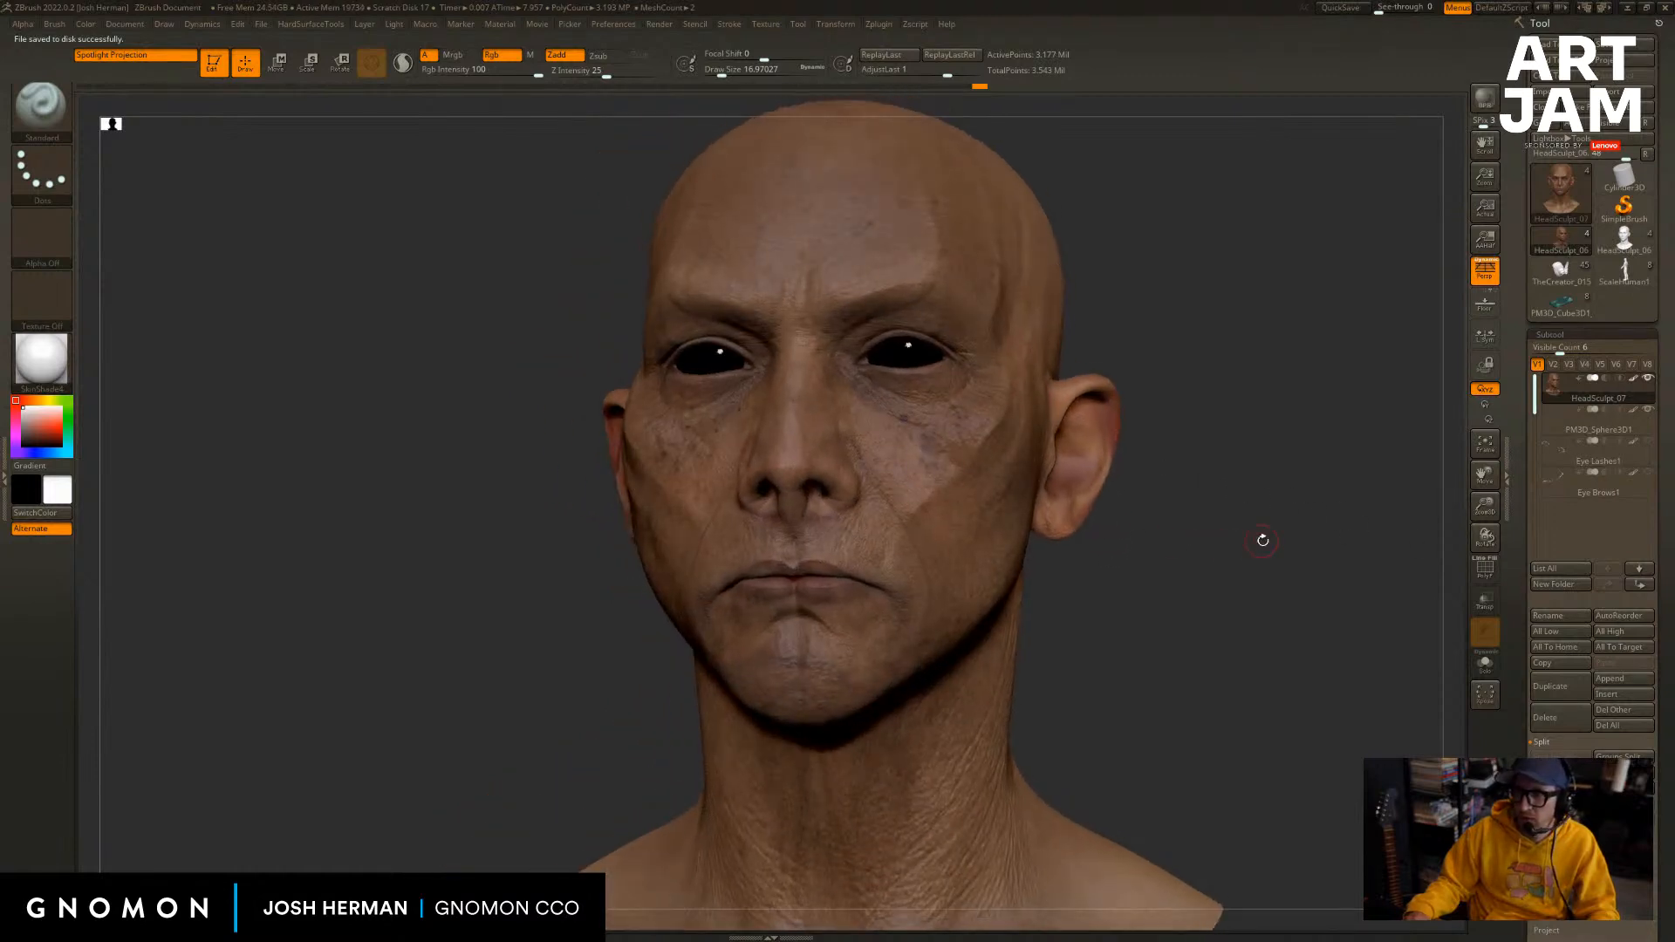
pyautogui.moveTo(1155, 594); pyautogui.dragTo(1185, 611)
pyautogui.moveTo(1099, 644); pyautogui.dragTo(1215, 646)
pyautogui.moveTo(1019, 650); pyautogui.dragTo(1253, 636)
pyautogui.keyDown('alt'); pyautogui.moveTo(1204, 545); pyautogui.dragTo(1244, 541); pyautogui.keyUp('alt')
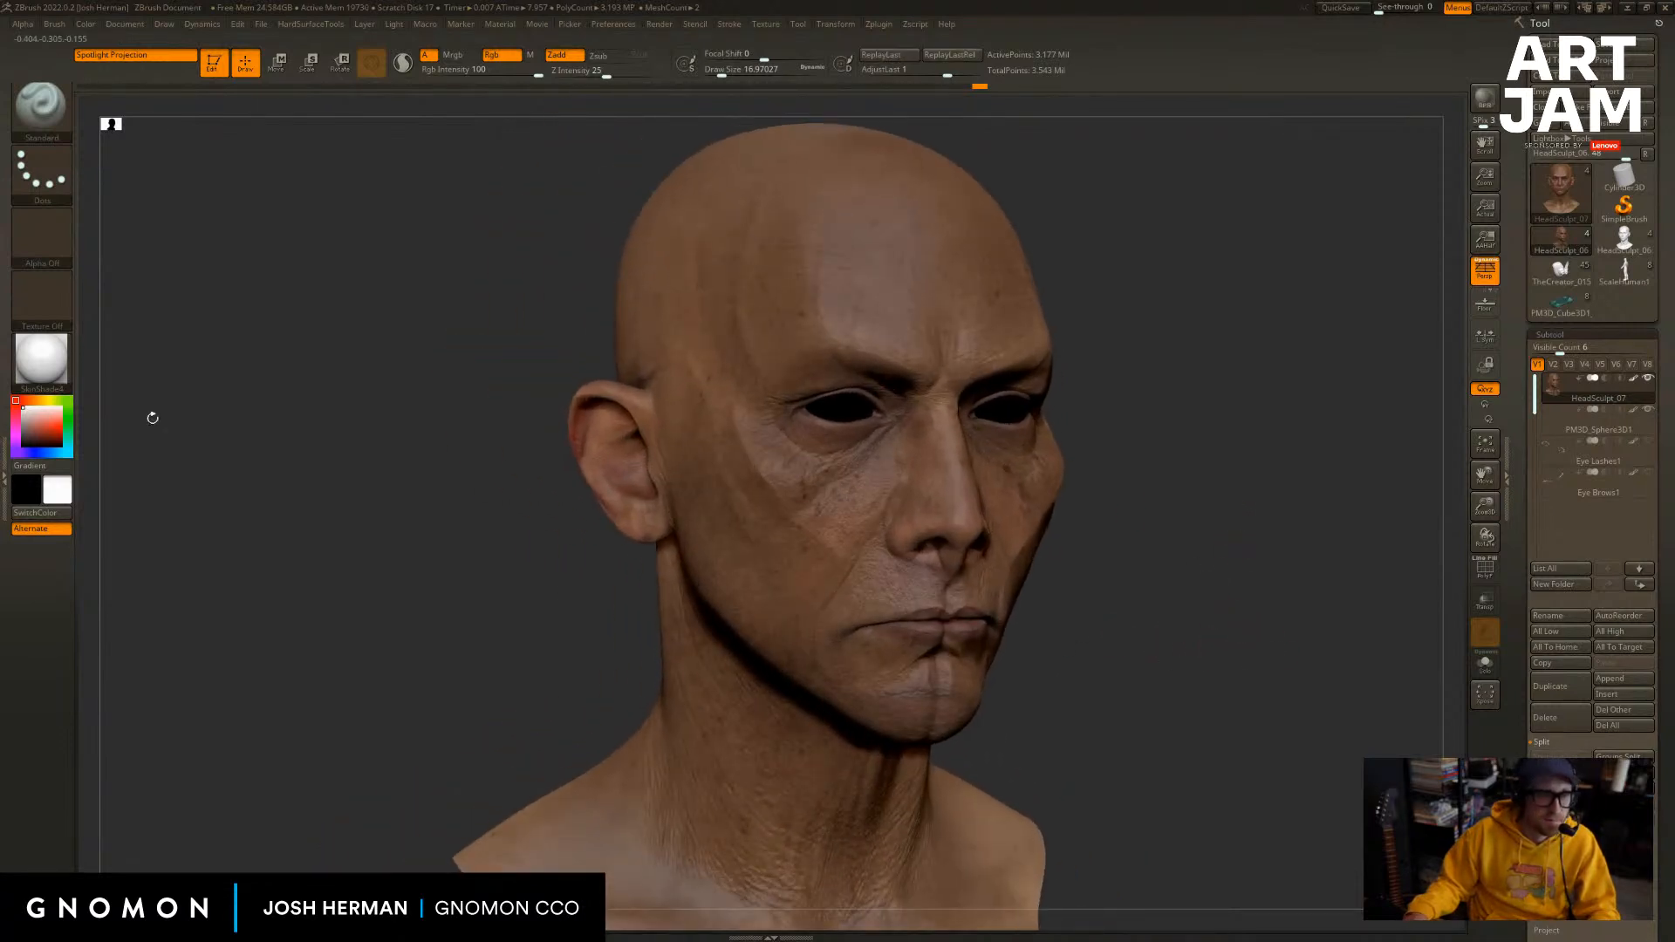
# Preview the painted skin with the Flat Color material from close up and afar, and return to the SkinShade4 material.
pyautogui.click(38, 358)
pyautogui.click(40, 357)
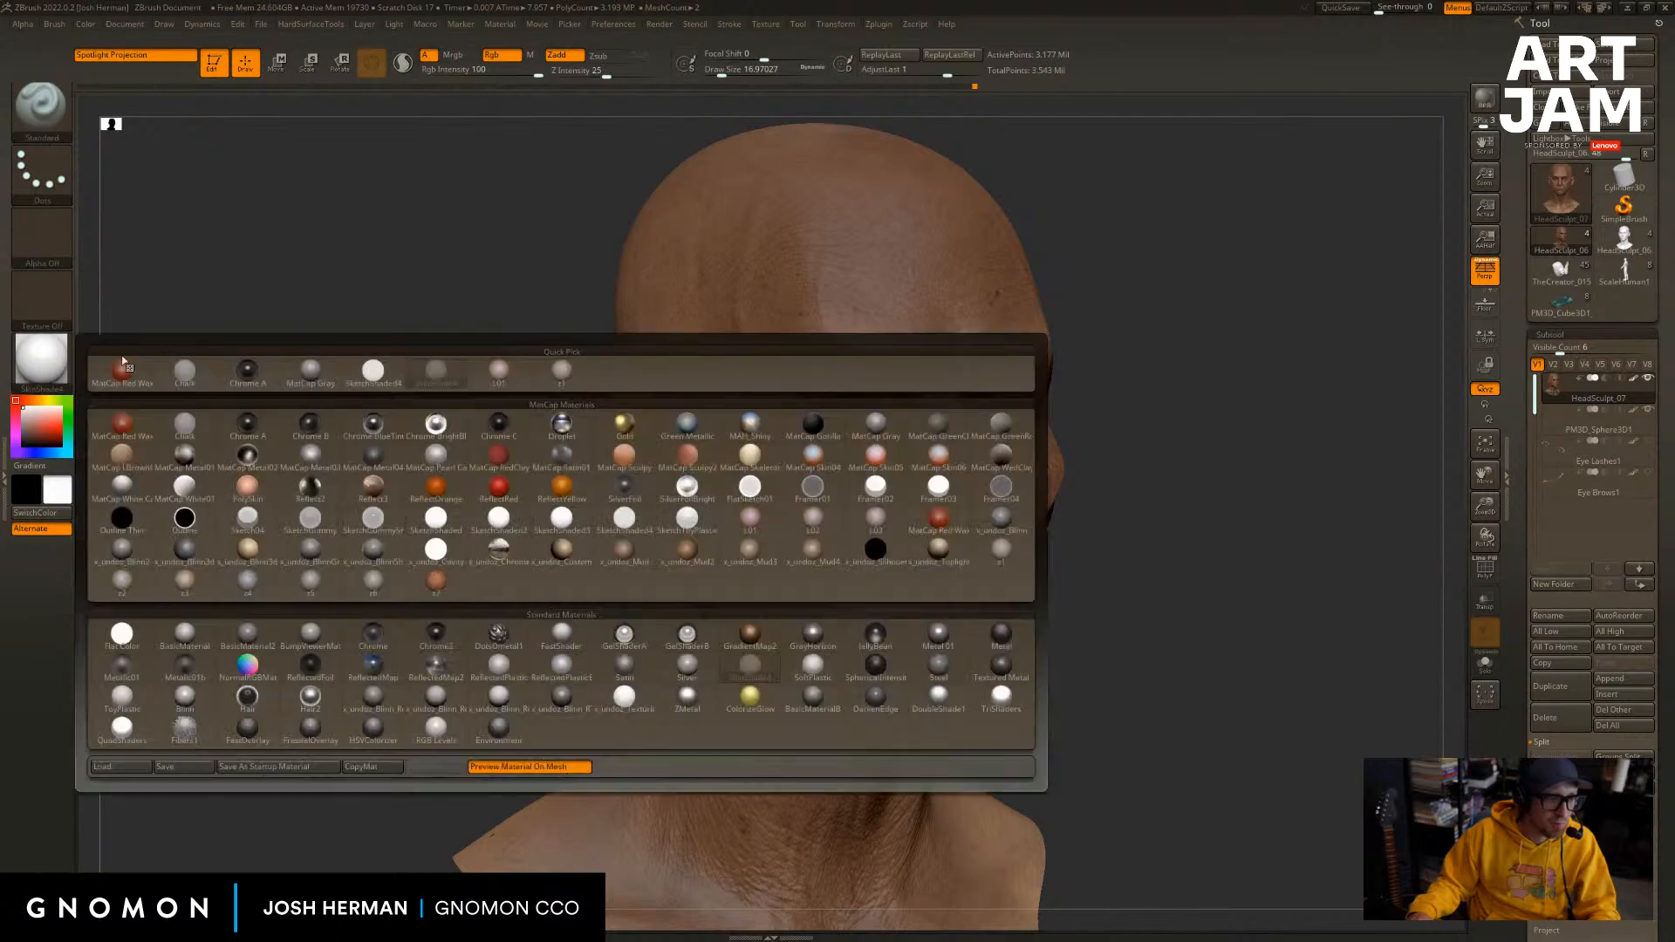
pyautogui.click(122, 638)
pyautogui.keyDown('alt'); pyautogui.moveTo(250, 666); pyautogui.dragTo(344, 598); pyautogui.keyUp('alt')
pyautogui.moveTo(573, 605); pyautogui.dragTo(1075, 656)
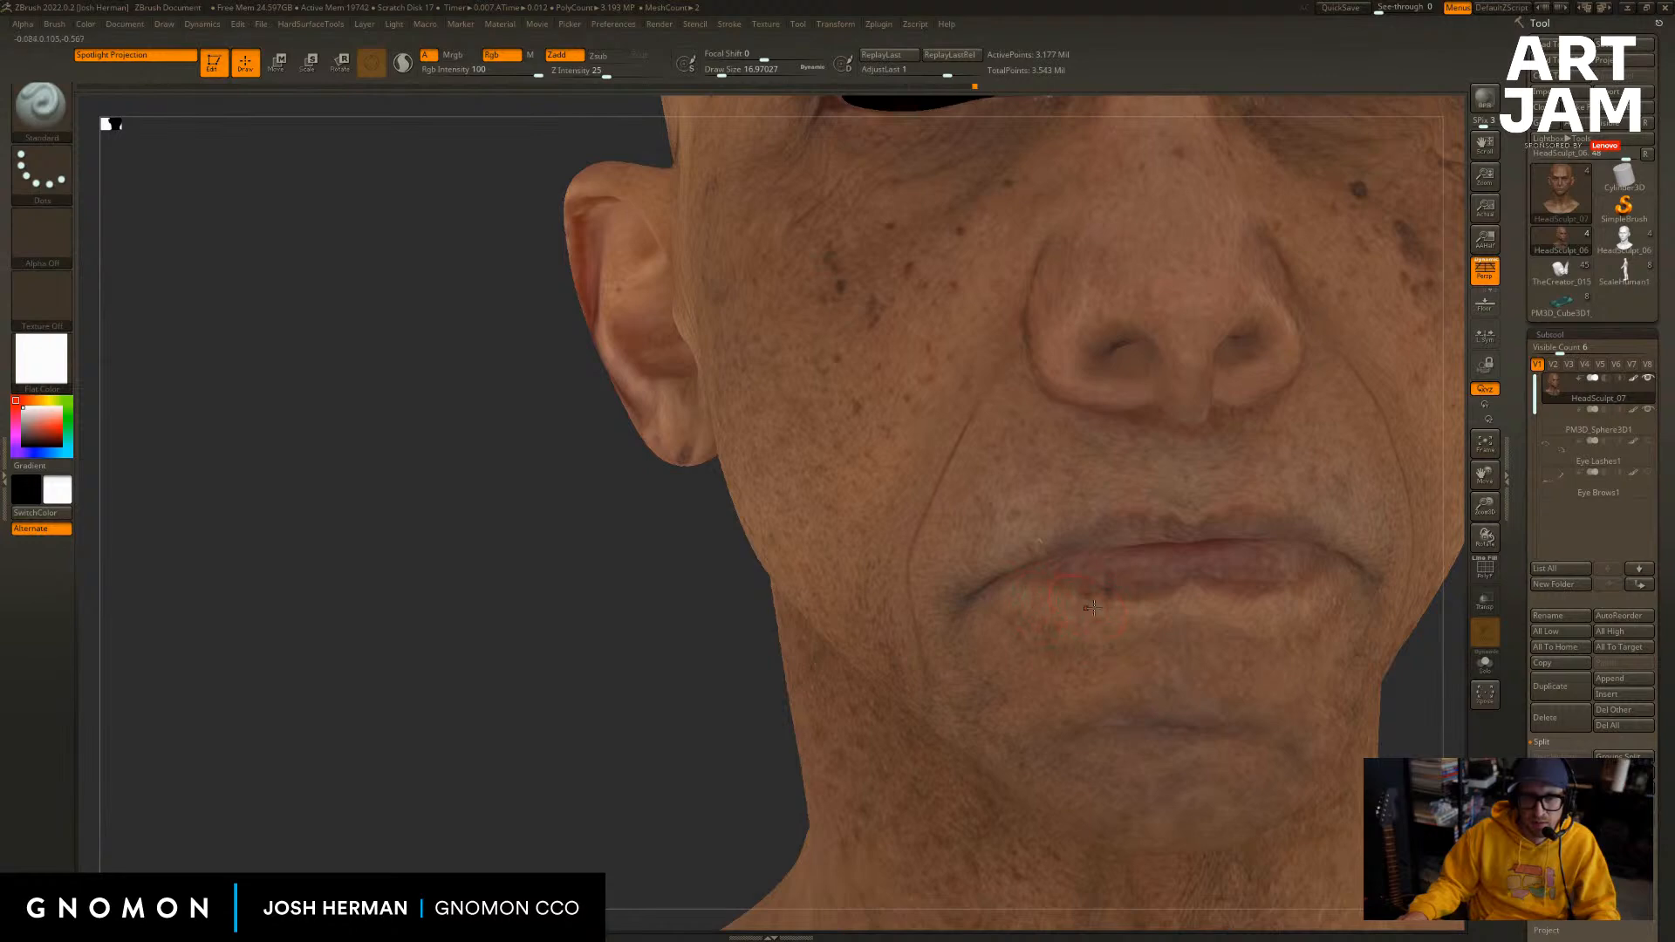
pyautogui.moveTo(593, 627); pyautogui.dragTo(881, 624)
pyautogui.keyDown('alt'); pyautogui.moveTo(1211, 602); pyautogui.dragTo(1230, 447); pyautogui.keyUp('alt')
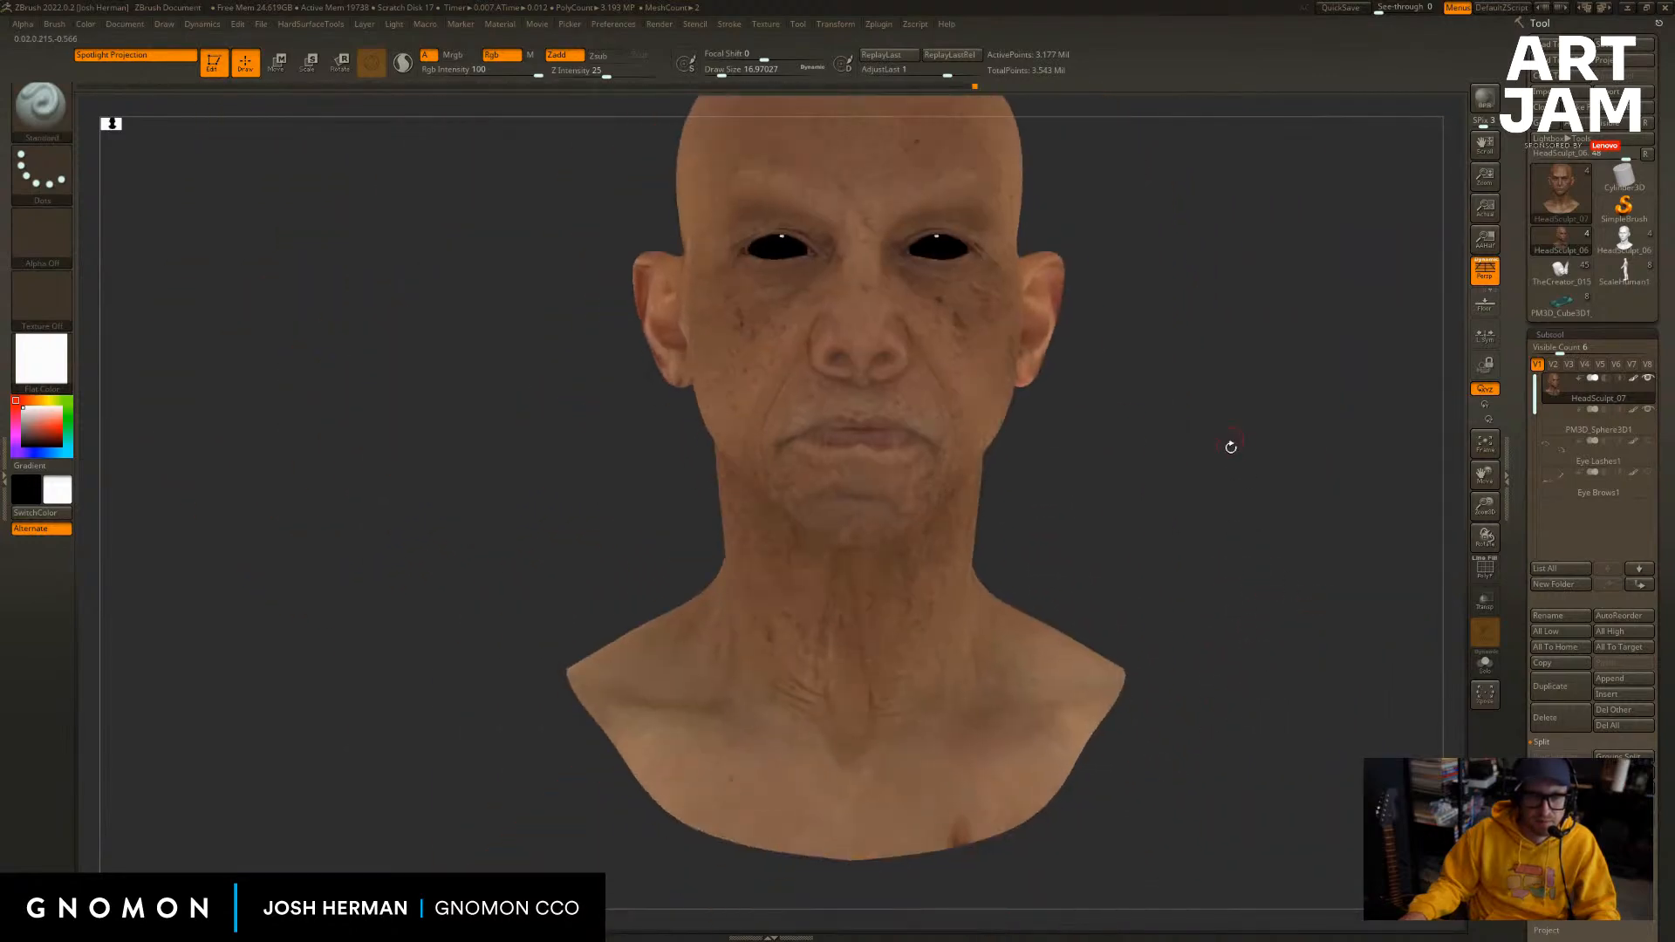
pyautogui.keyDown('alt'); pyautogui.moveTo(1187, 529); pyautogui.dragTo(1219, 641); pyautogui.keyUp('alt')
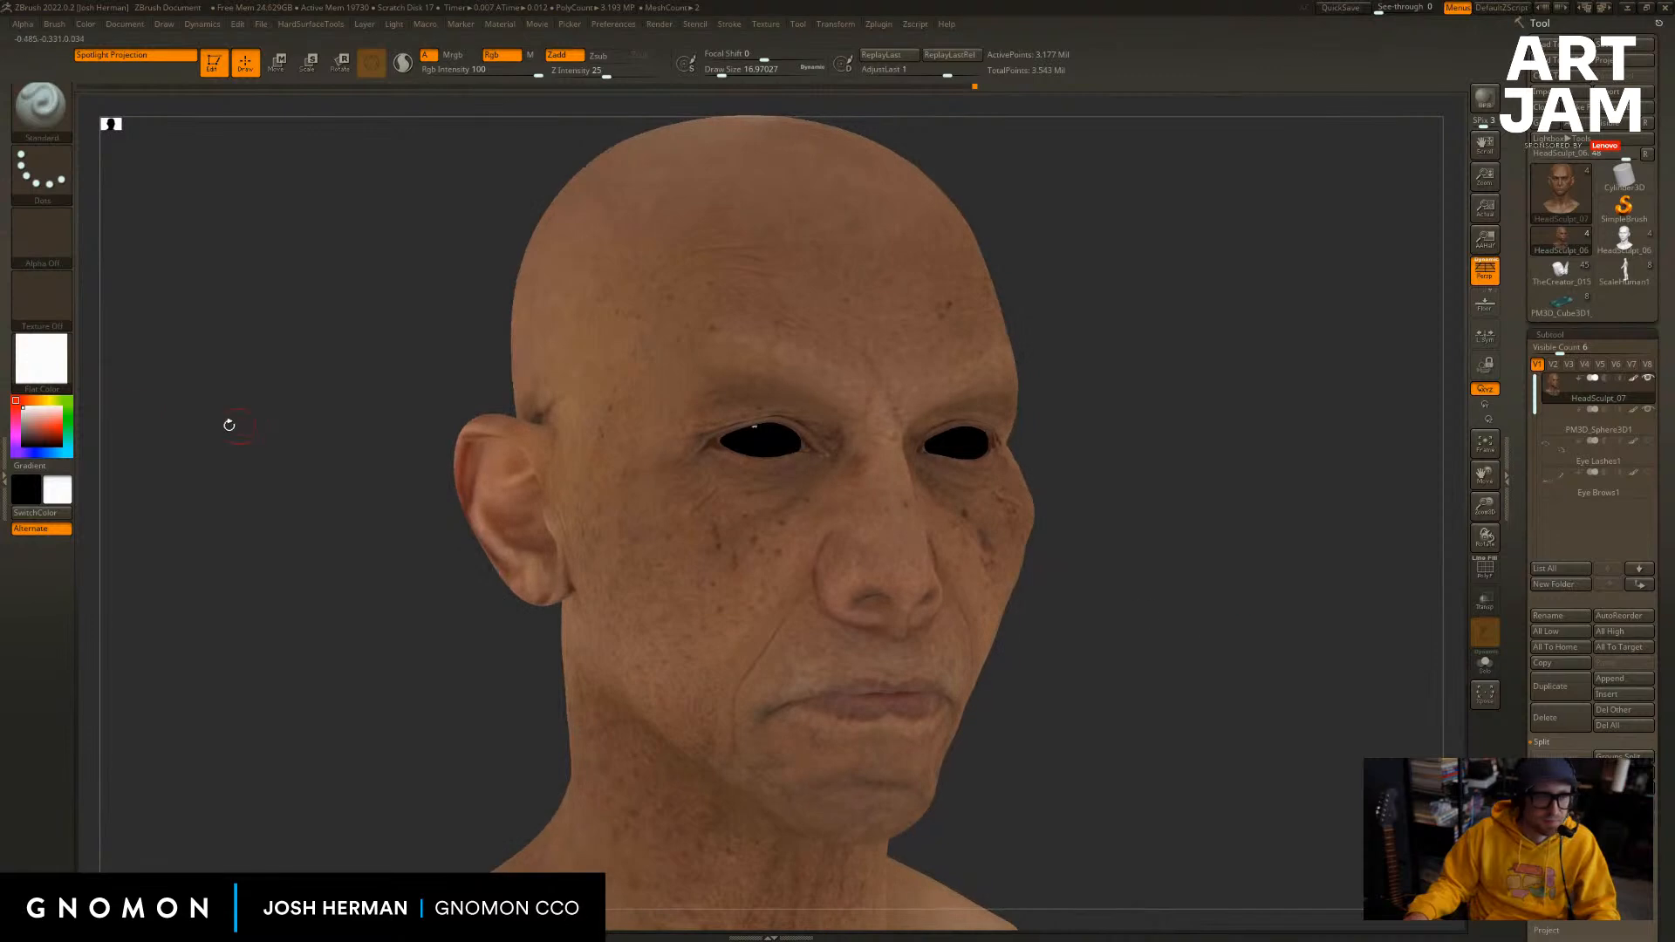
pyautogui.click(50, 363)
pyautogui.click(729, 667)
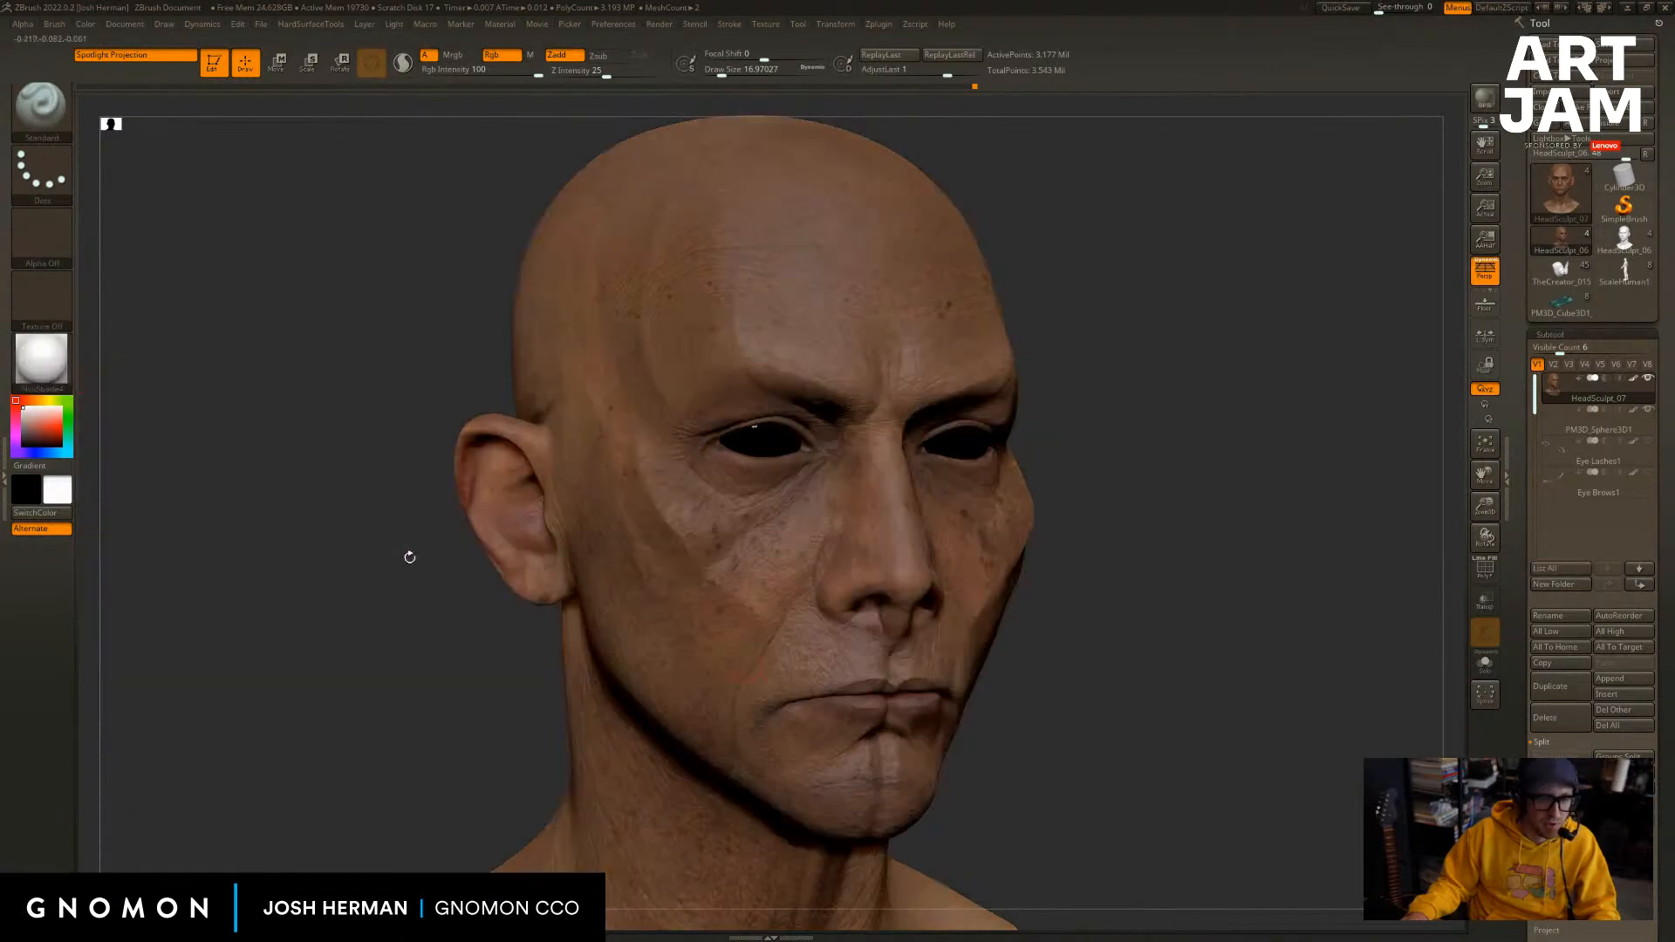
# Move the light further toward the upper left of the light placement sphere and make a BPR render of the front view.
pyautogui.moveTo(404, 553); pyautogui.dragTo(289, 534)
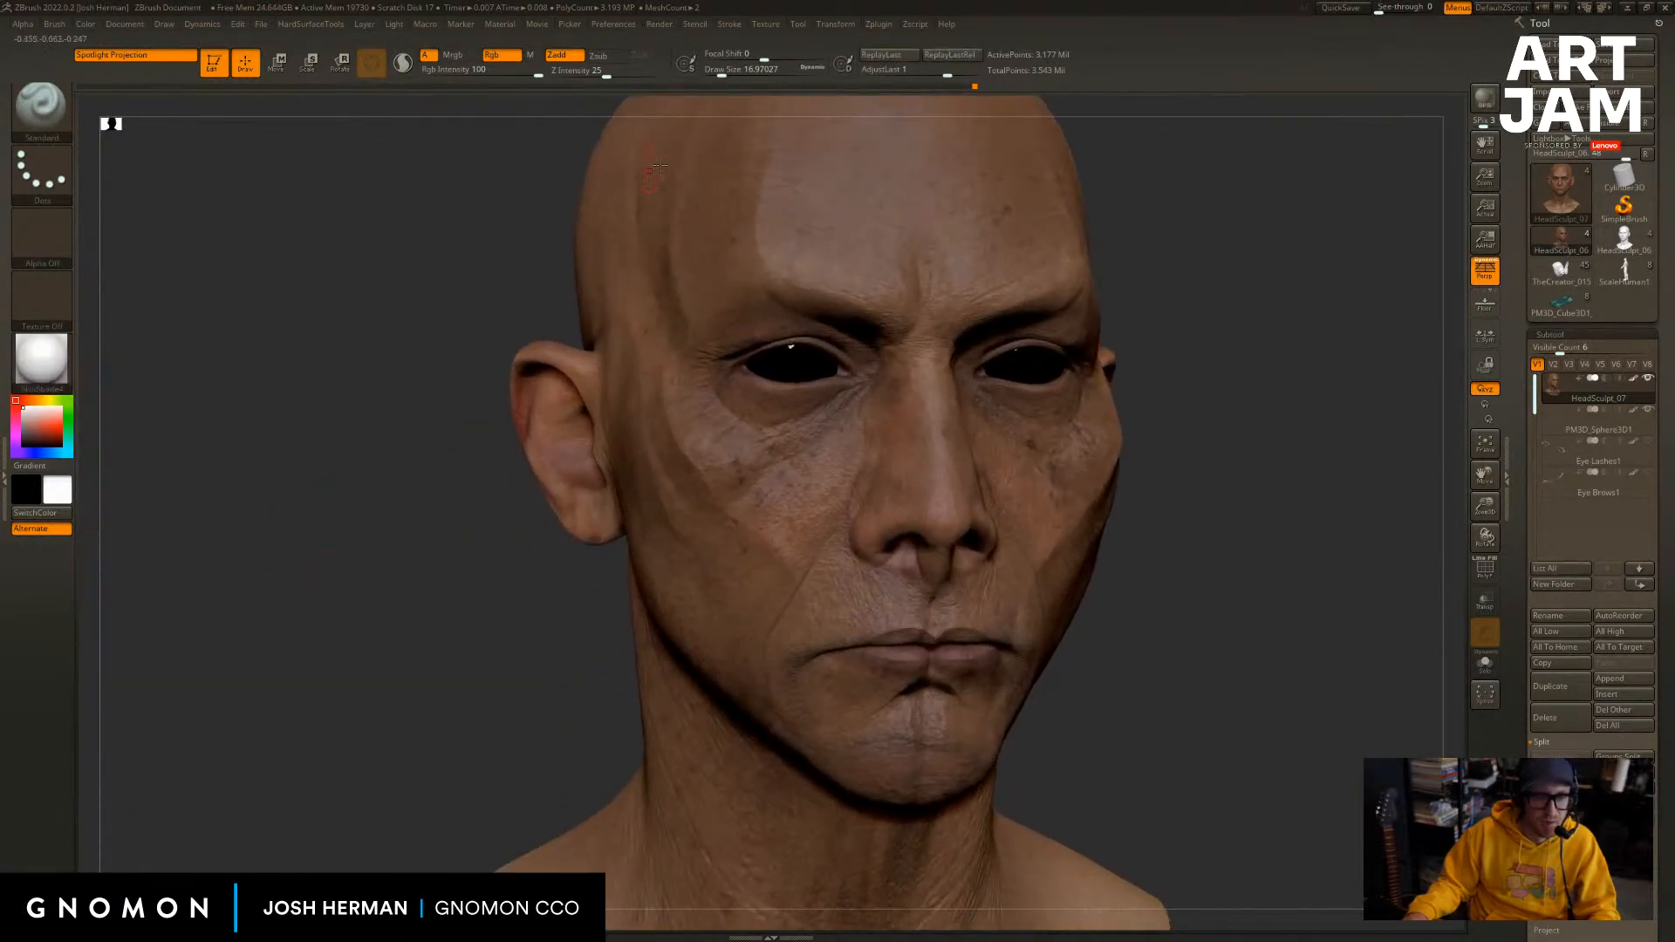
pyautogui.click(394, 25)
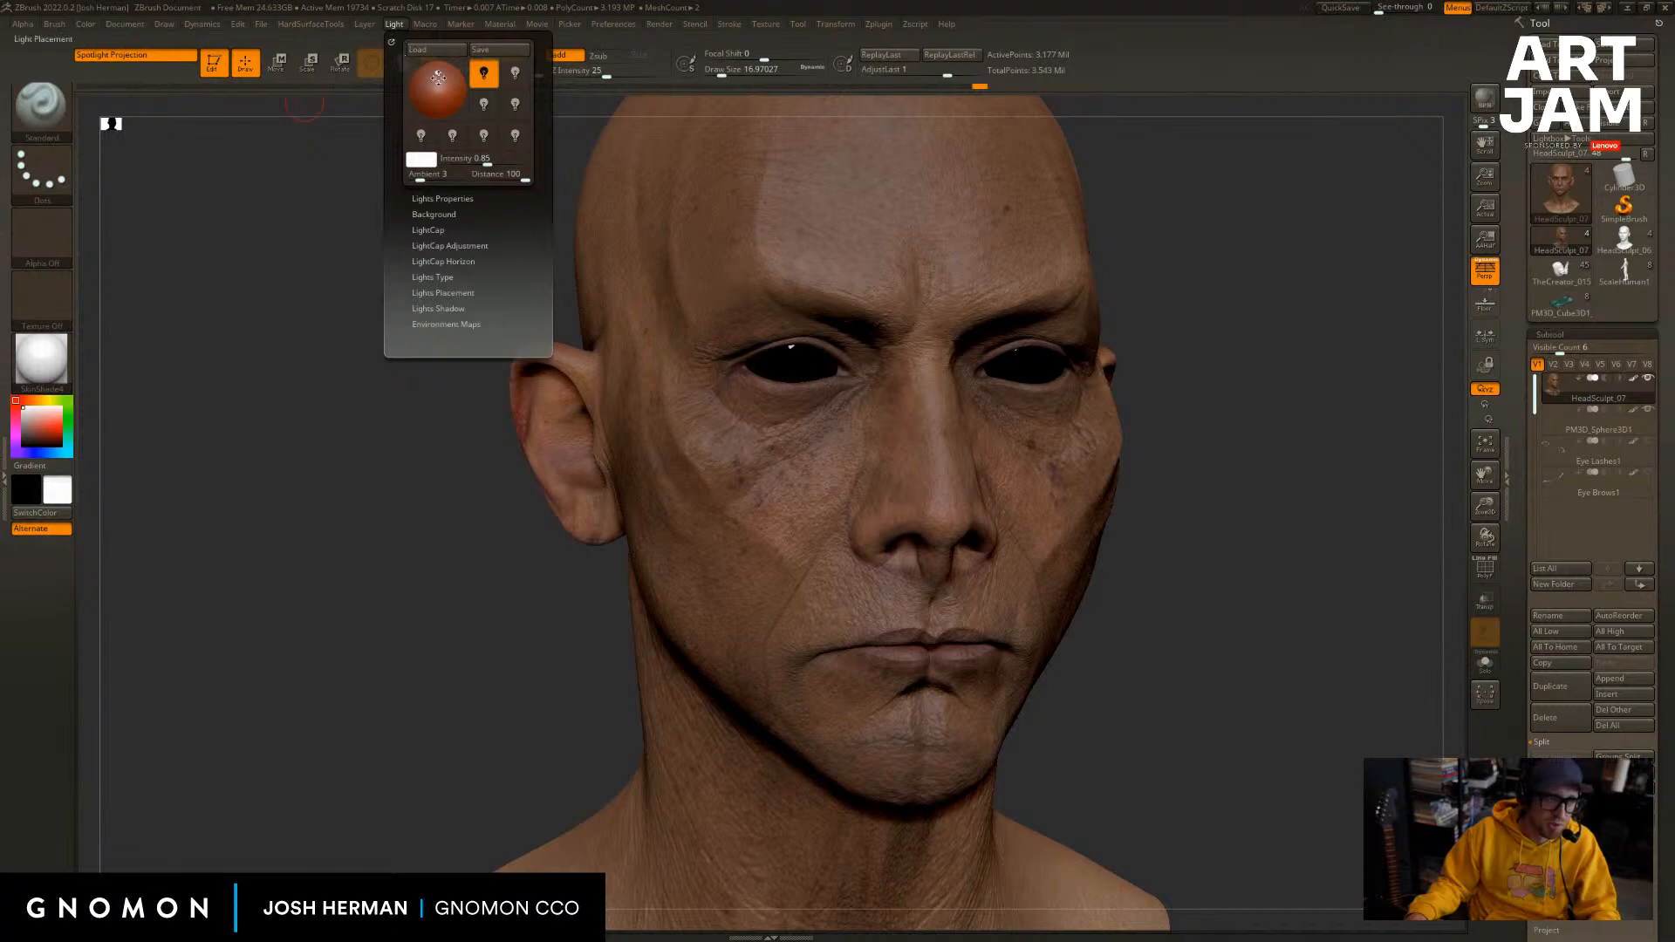
pyautogui.moveTo(438, 78); pyautogui.dragTo(423, 76)
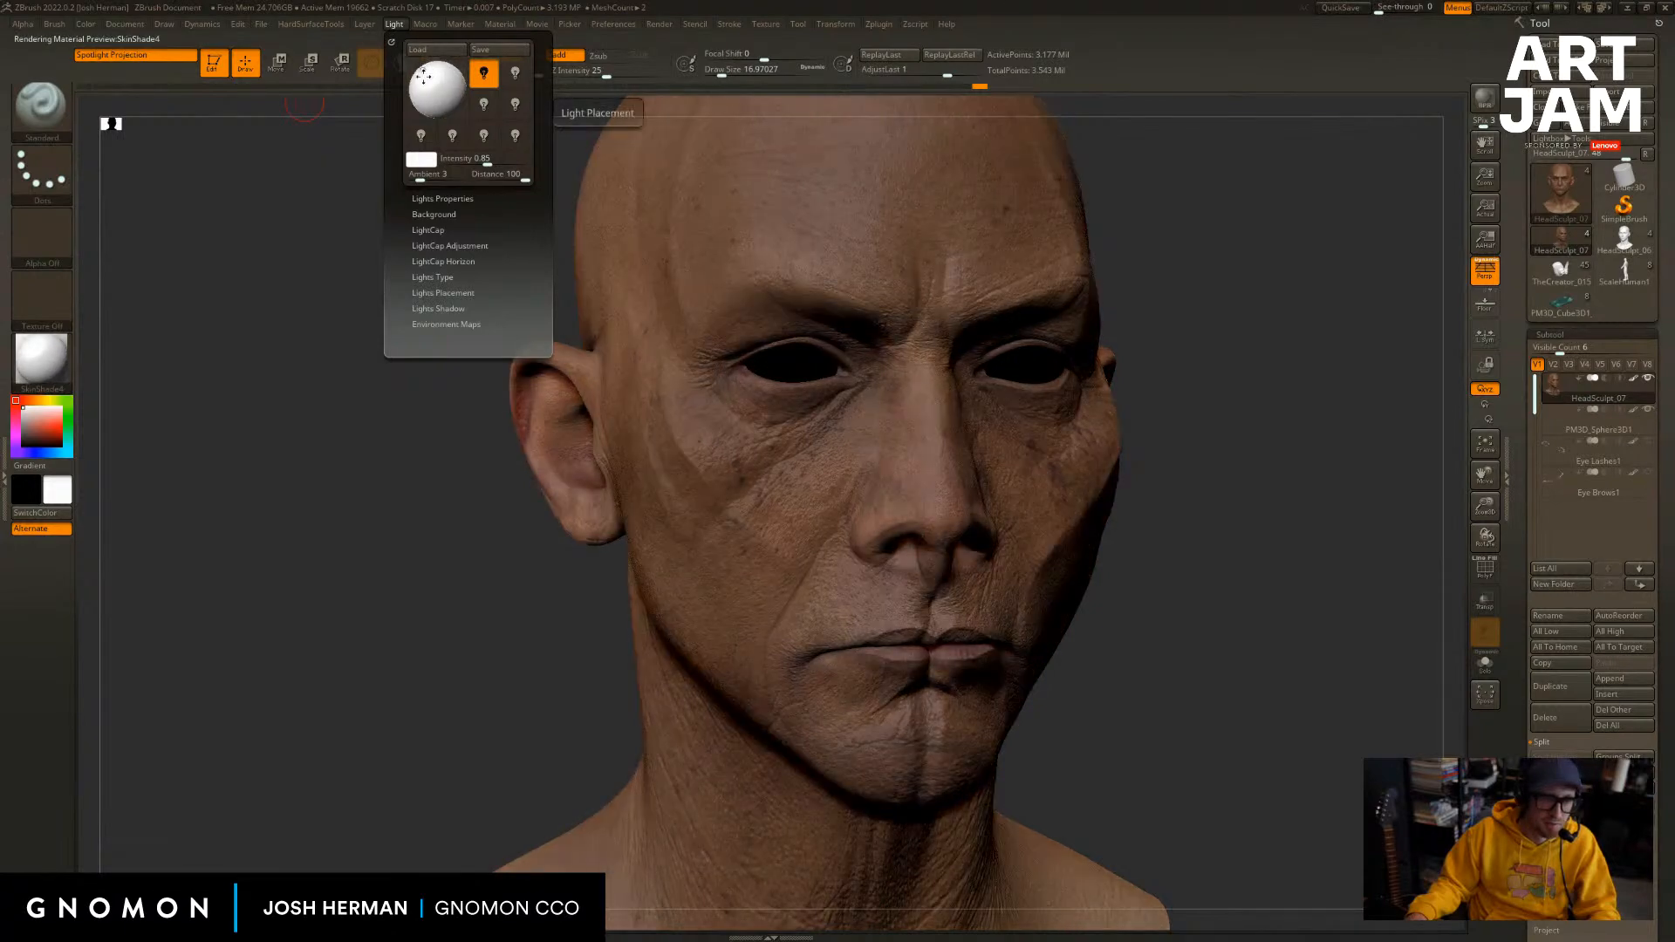
pyautogui.moveTo(1210, 224)
pyautogui.mouseDown()
pyautogui.moveTo(1263, 259)
pyautogui.moveTo(1252, 268)
pyautogui.moveTo(1340, 298)
pyautogui.moveTo(475, 568)
pyautogui.moveTo(388, 656)
pyautogui.moveTo(407, 647)
pyautogui.mouseUp()
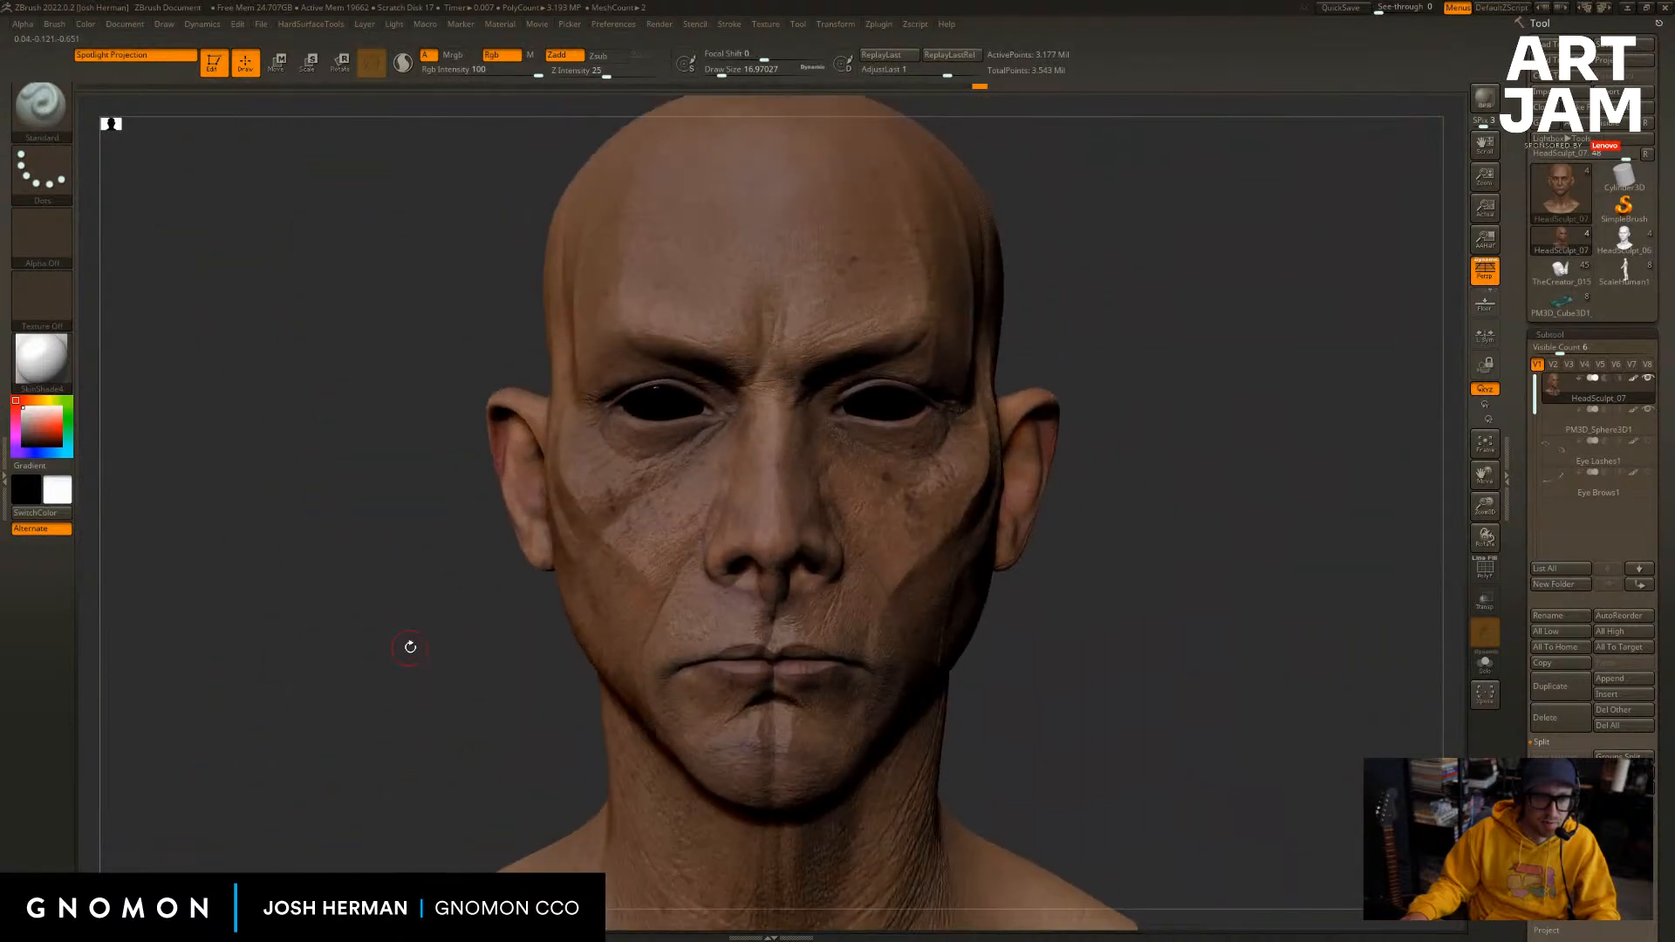
pyautogui.press('shift')
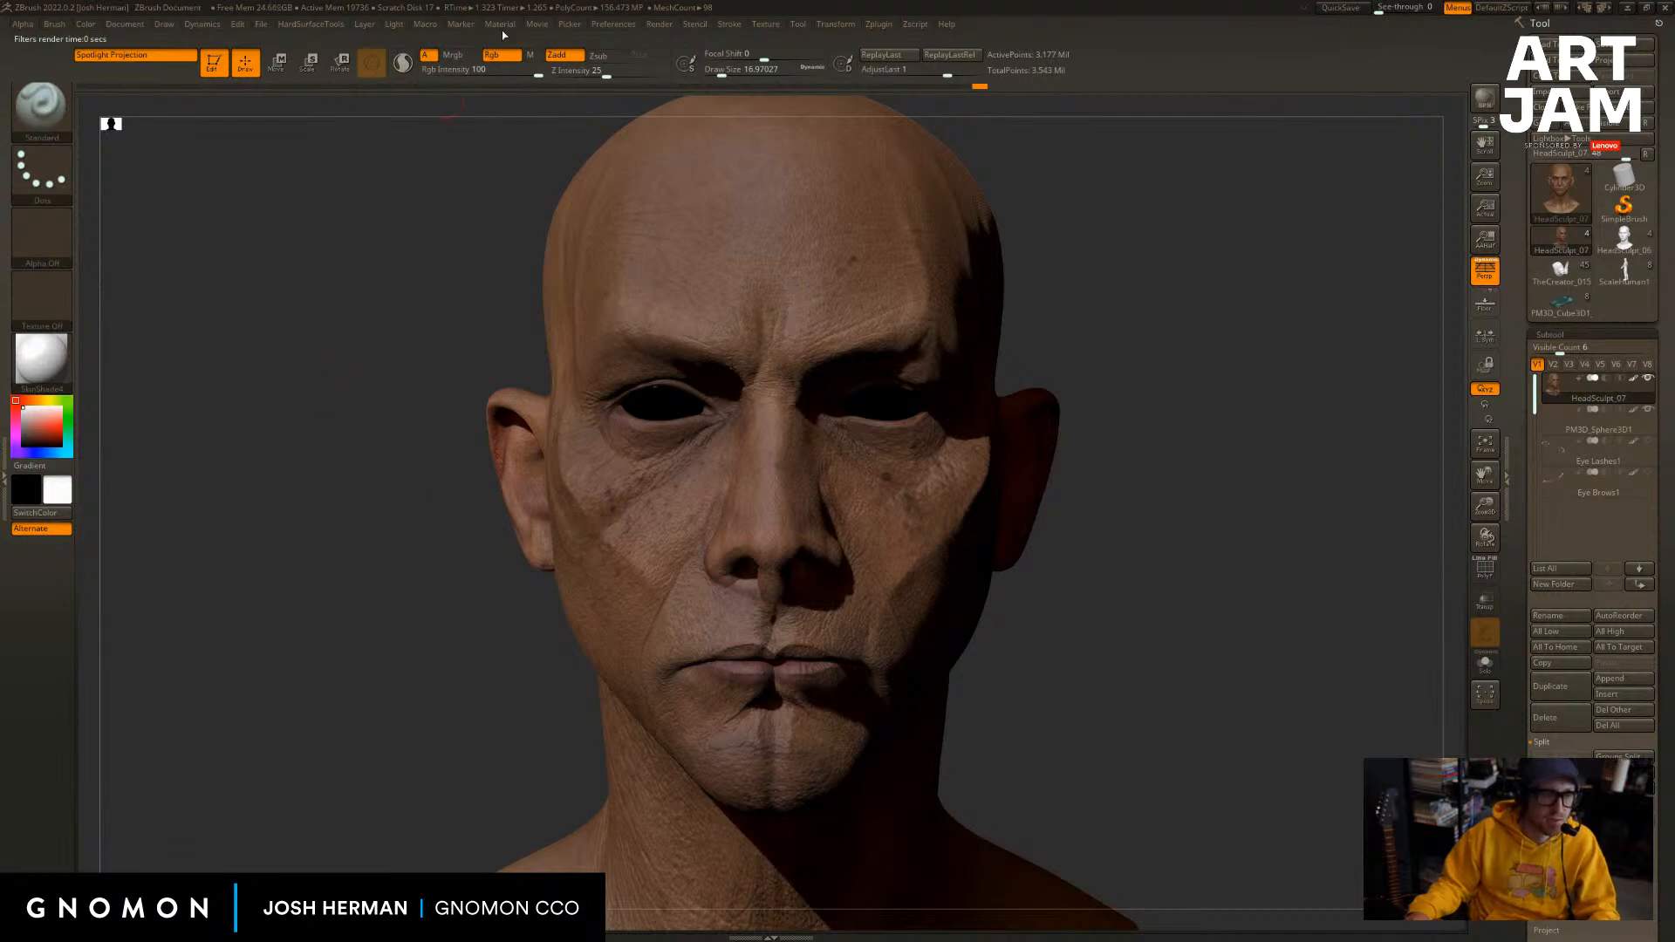
# Set the BPR shadow angle to 20 and render the head again.
pyautogui.click(660, 23)
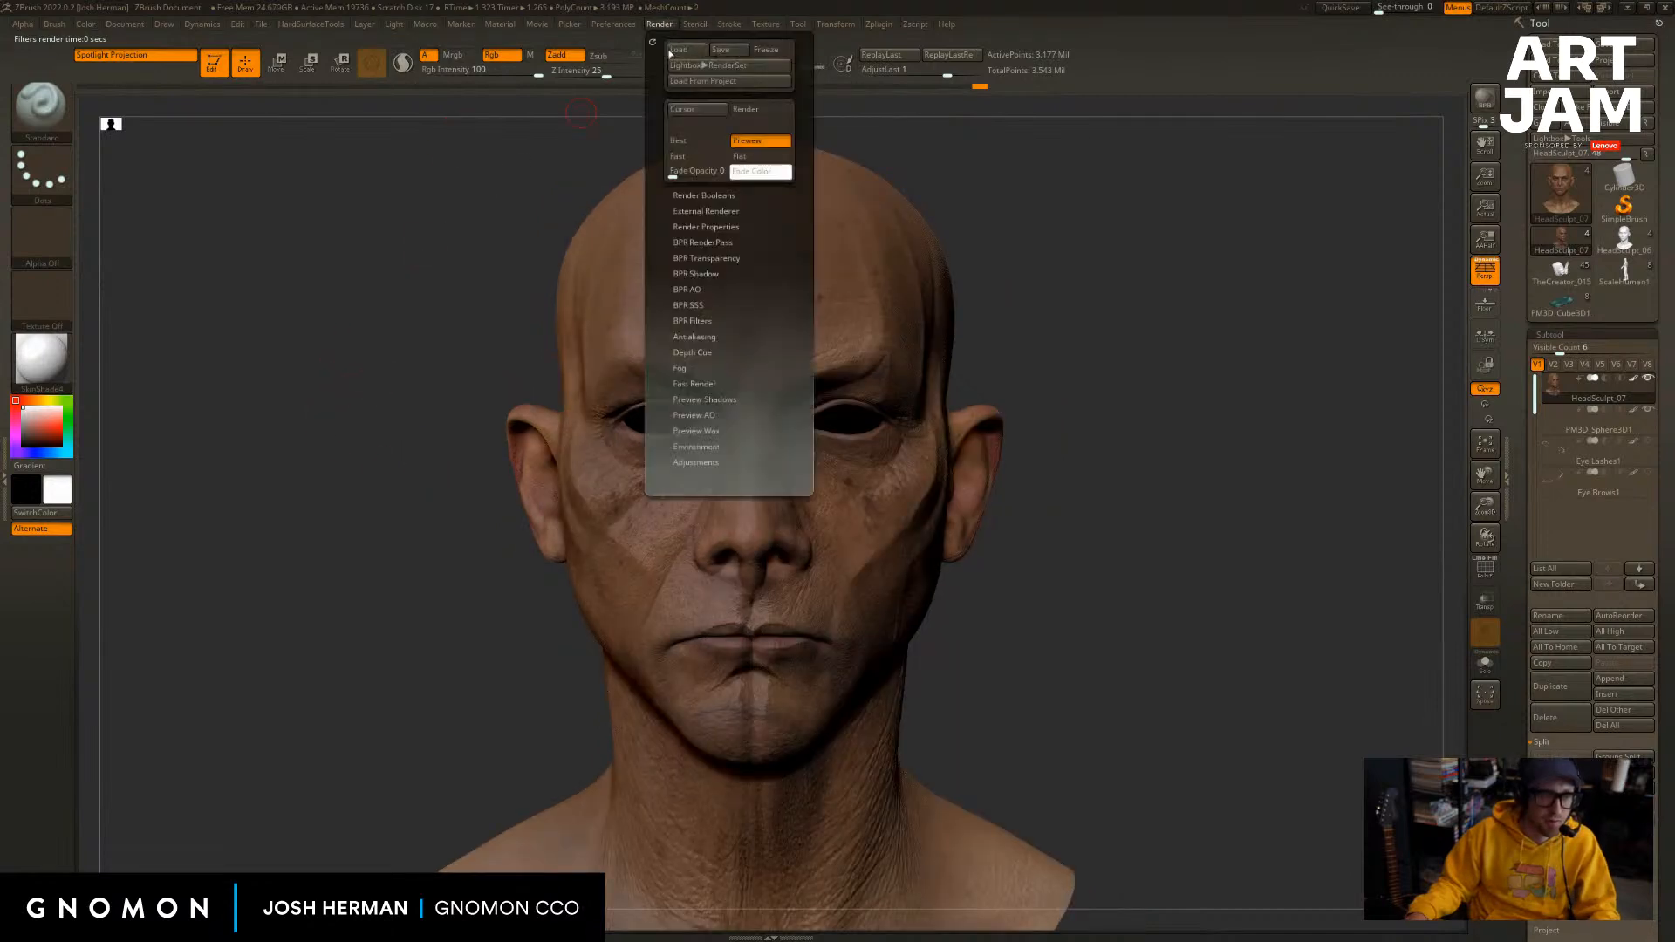
pyautogui.click(697, 274)
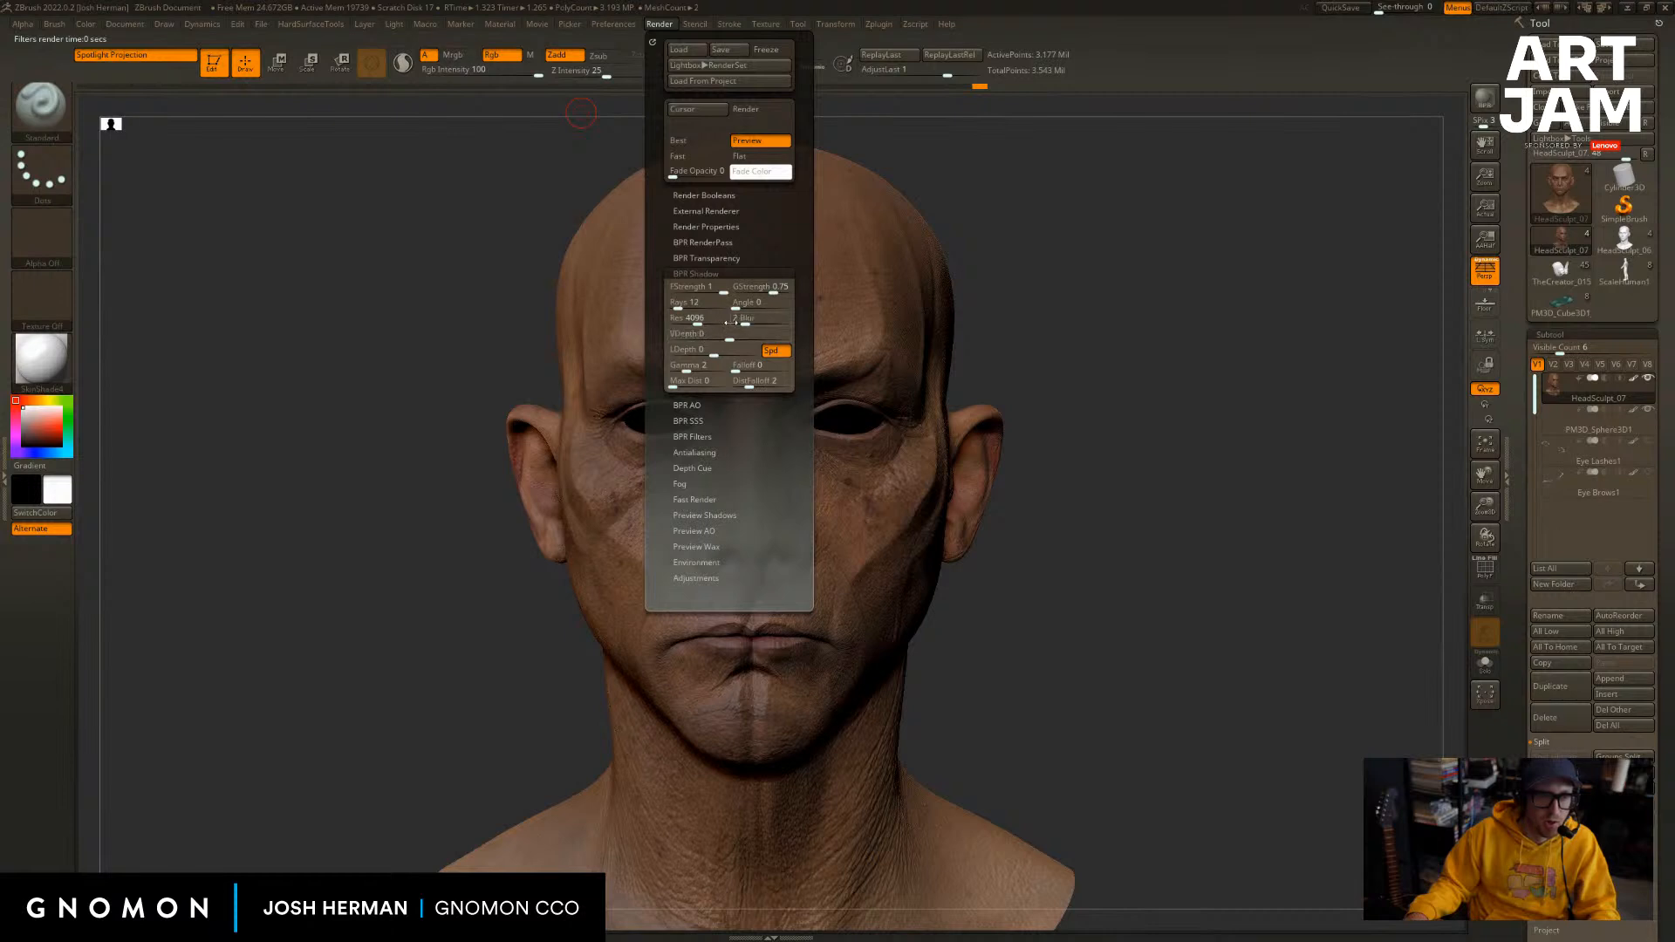
pyautogui.moveTo(748, 305); pyautogui.dragTo(754, 306)
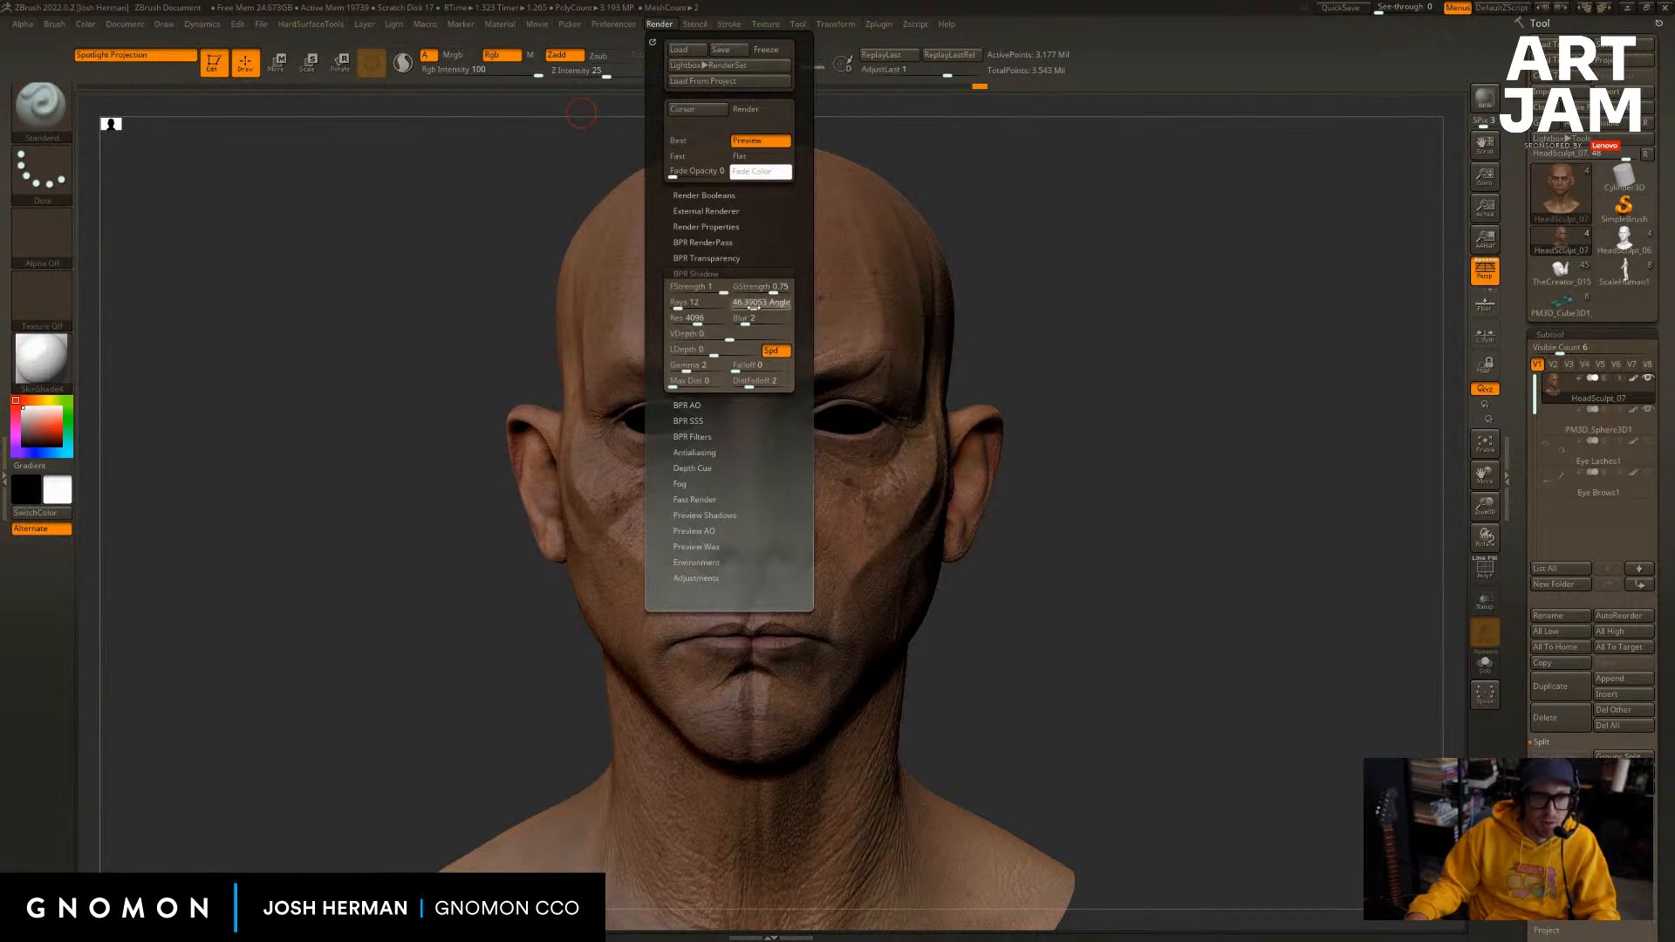
pyautogui.click(750, 306)
pyautogui.write('20')
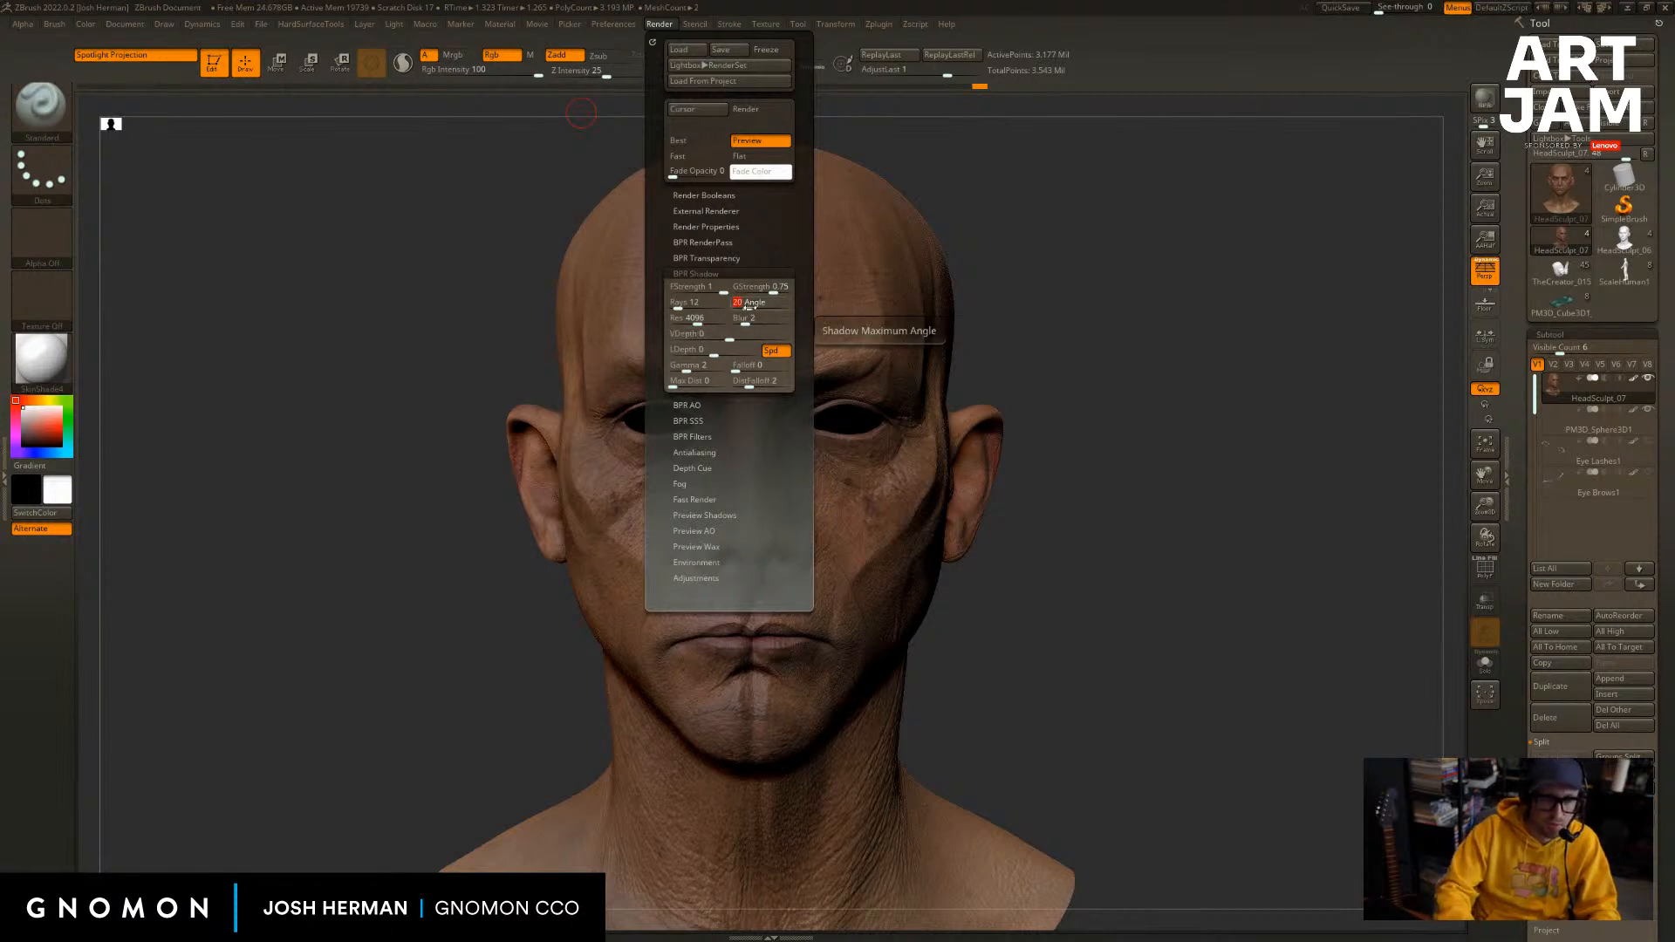
pyautogui.press('Return')
pyautogui.keyDown('alt'); pyautogui.moveTo(1171, 491); pyautogui.dragTo(1193, 456); pyautogui.keyUp('alt')
pyautogui.hotkey('shift', 'r')
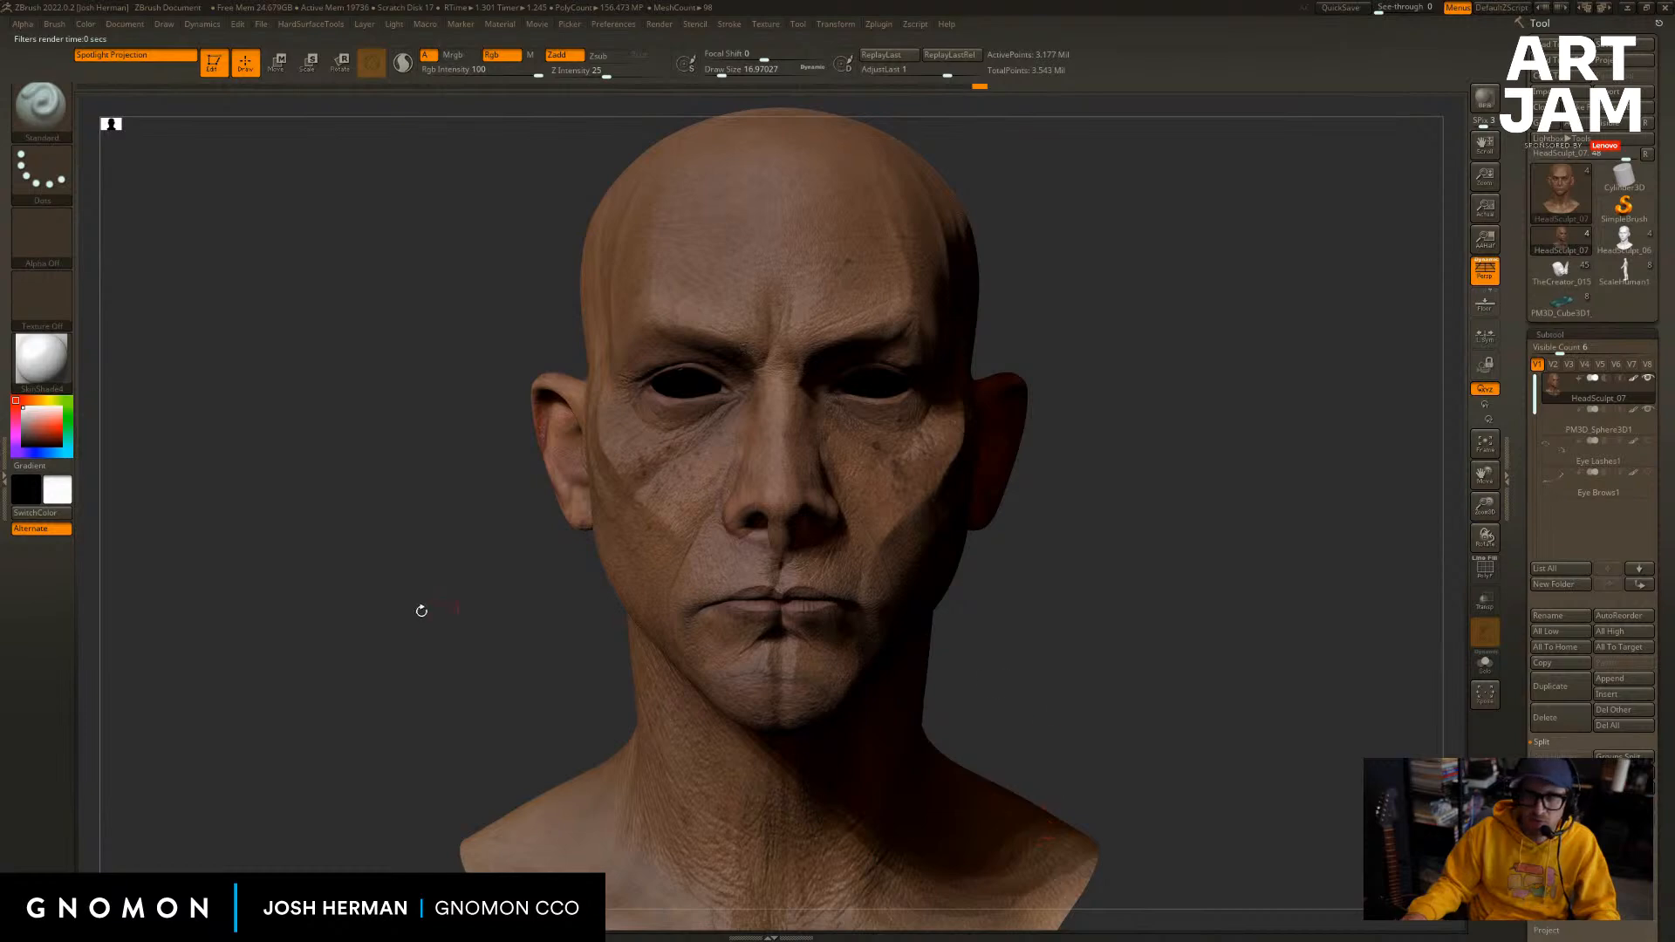
# Dock the Render palette beside the canvas, set the BPR shadow angle to 0 and render the head.
pyautogui.click(664, 26)
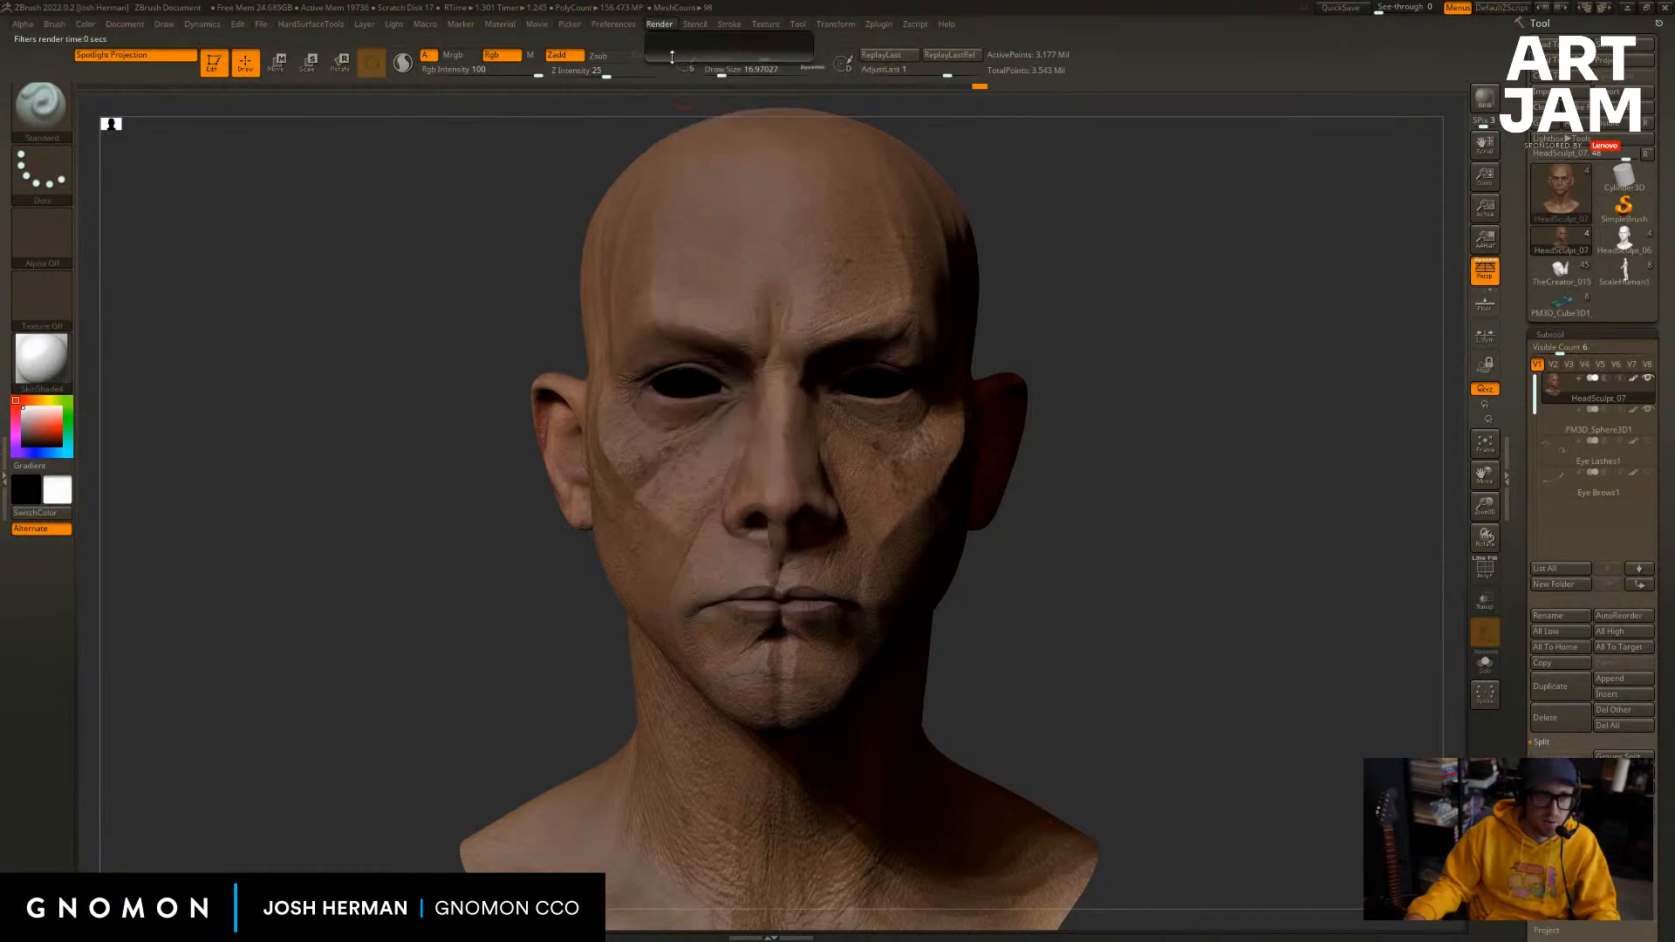
pyautogui.click(658, 25)
pyautogui.click(653, 39)
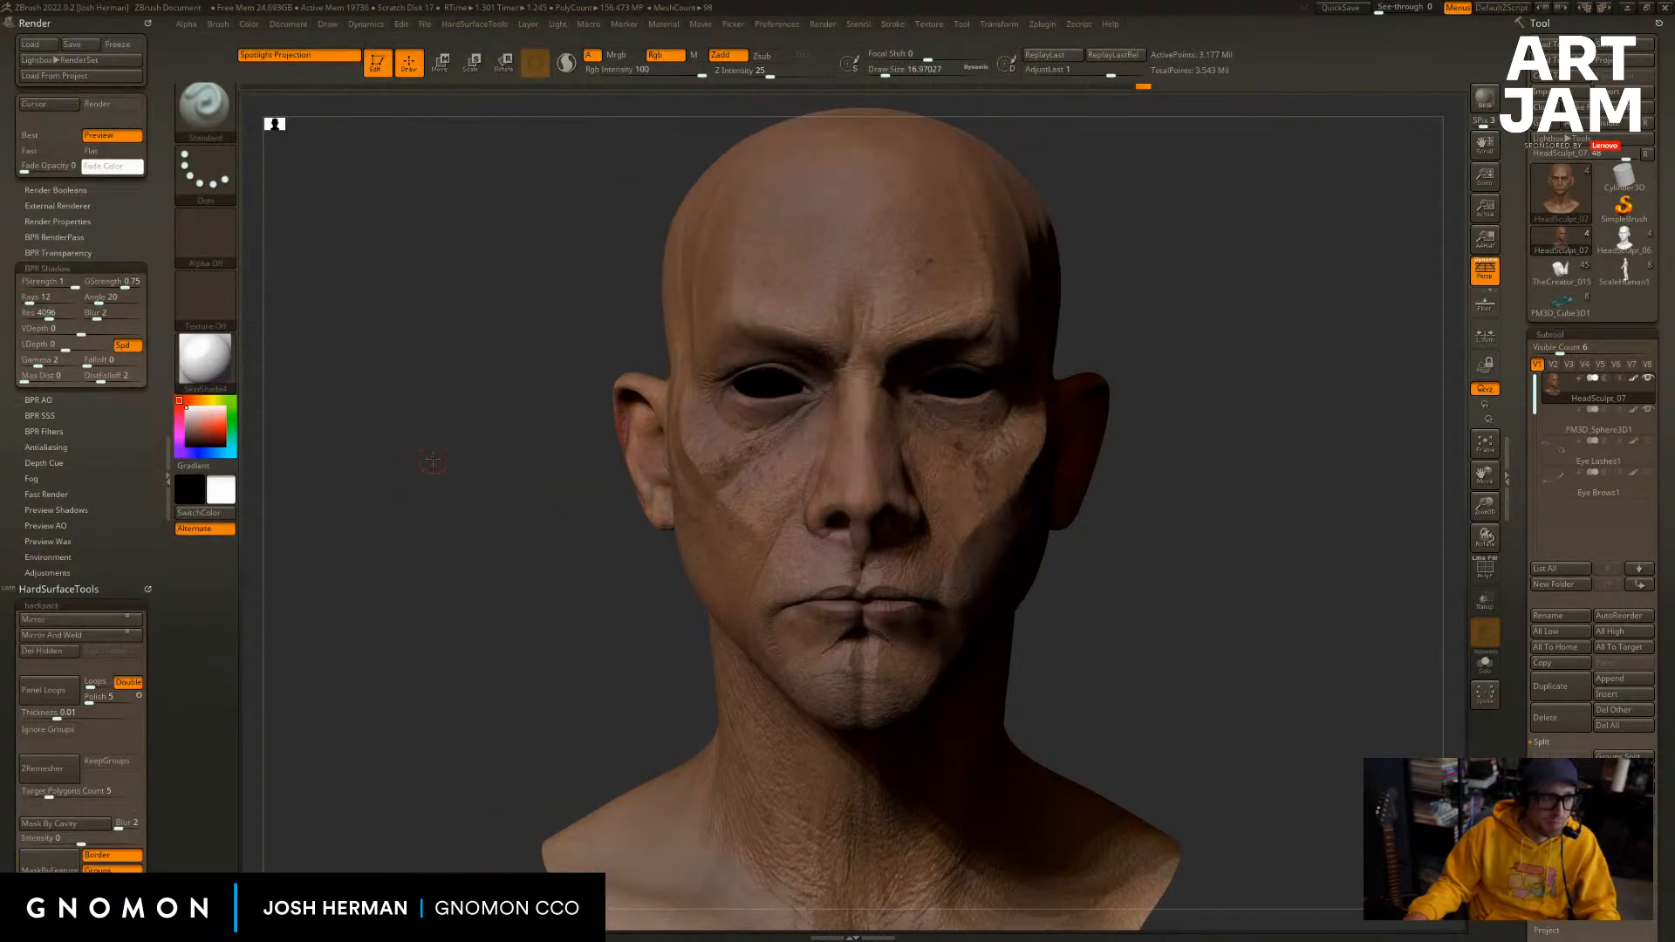
pyautogui.moveTo(100, 299); pyautogui.dragTo(83, 300)
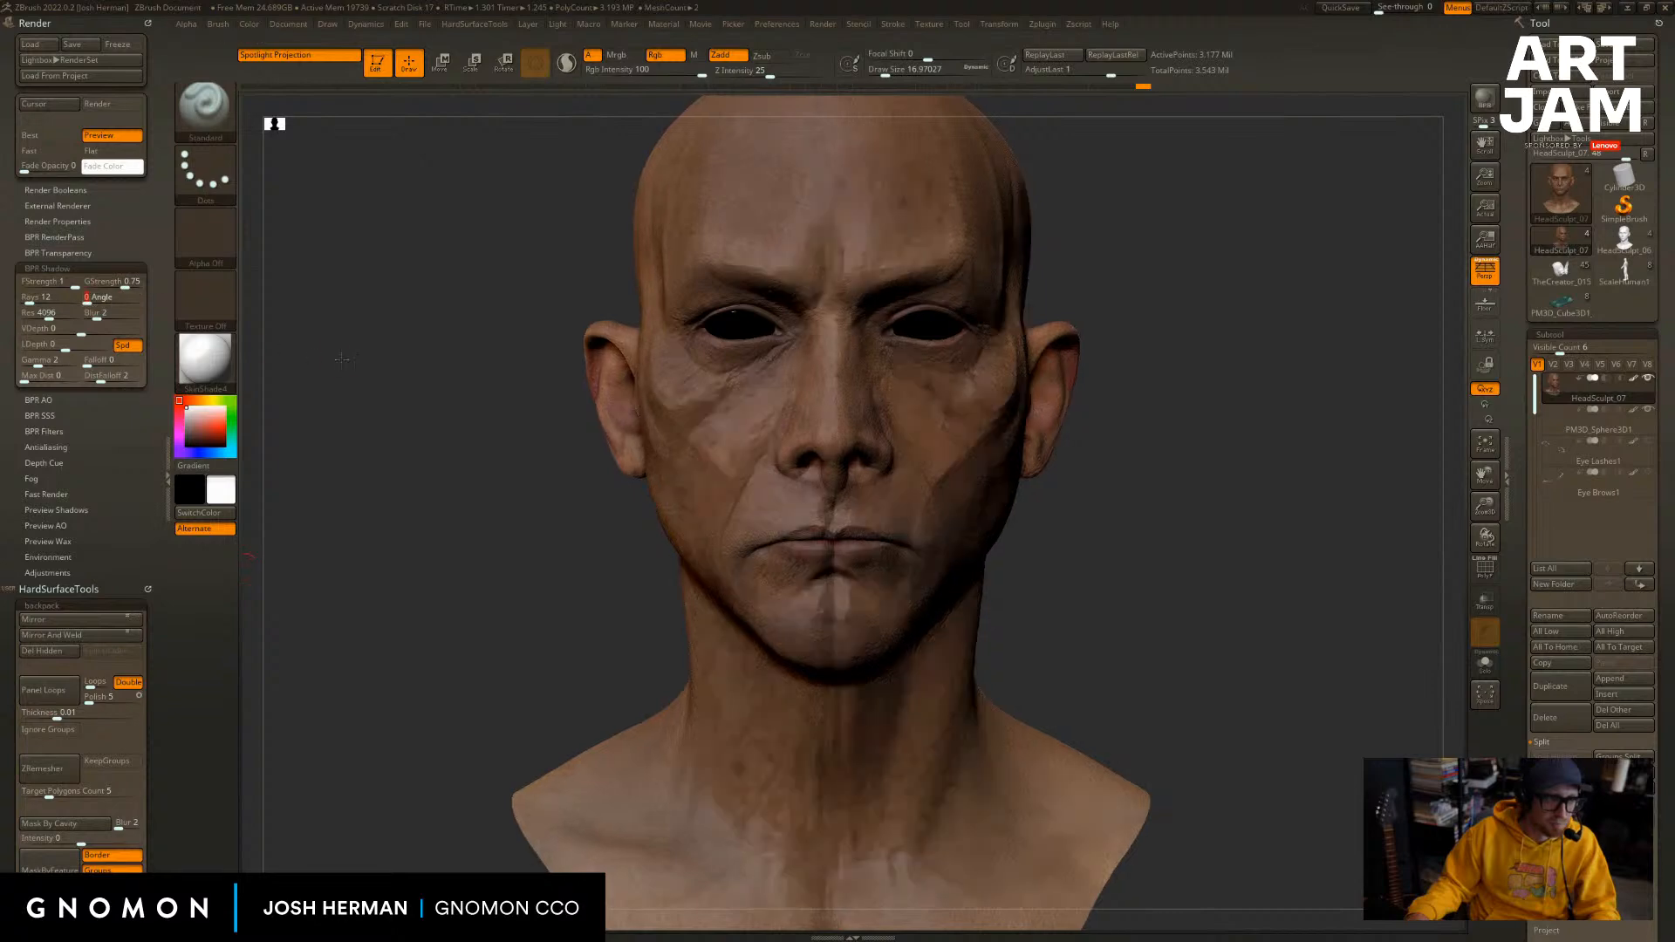
pyautogui.hotkey('shift', 'r')
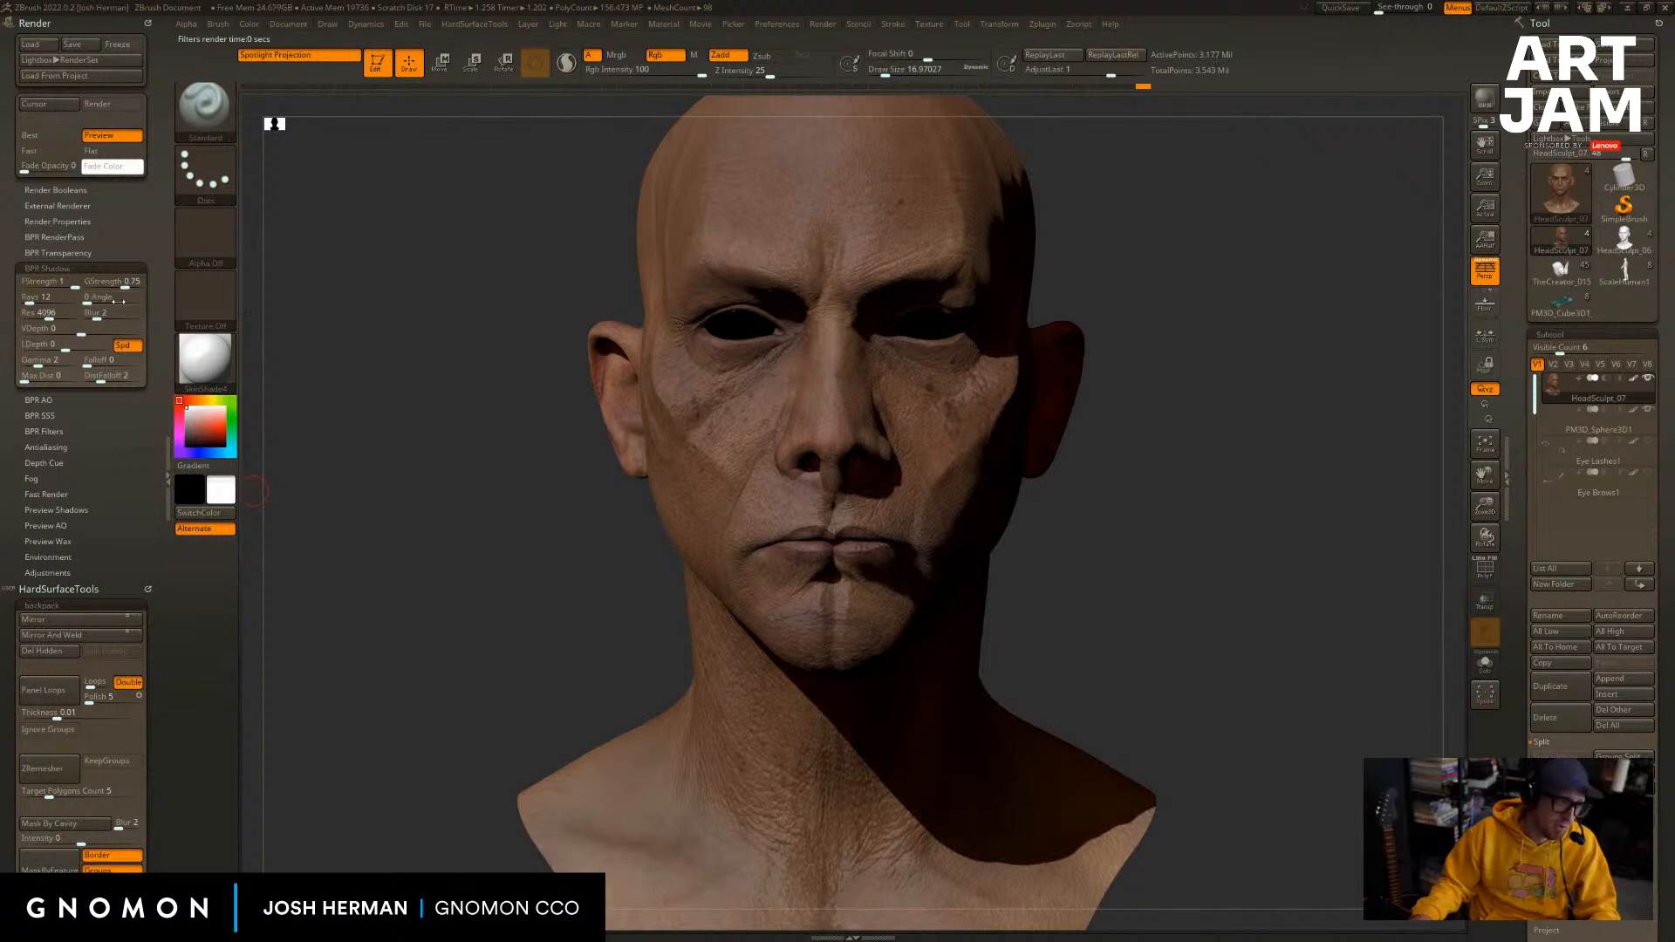
# Set the BPR shadow angle to 40 and render the head.
pyautogui.write('20')
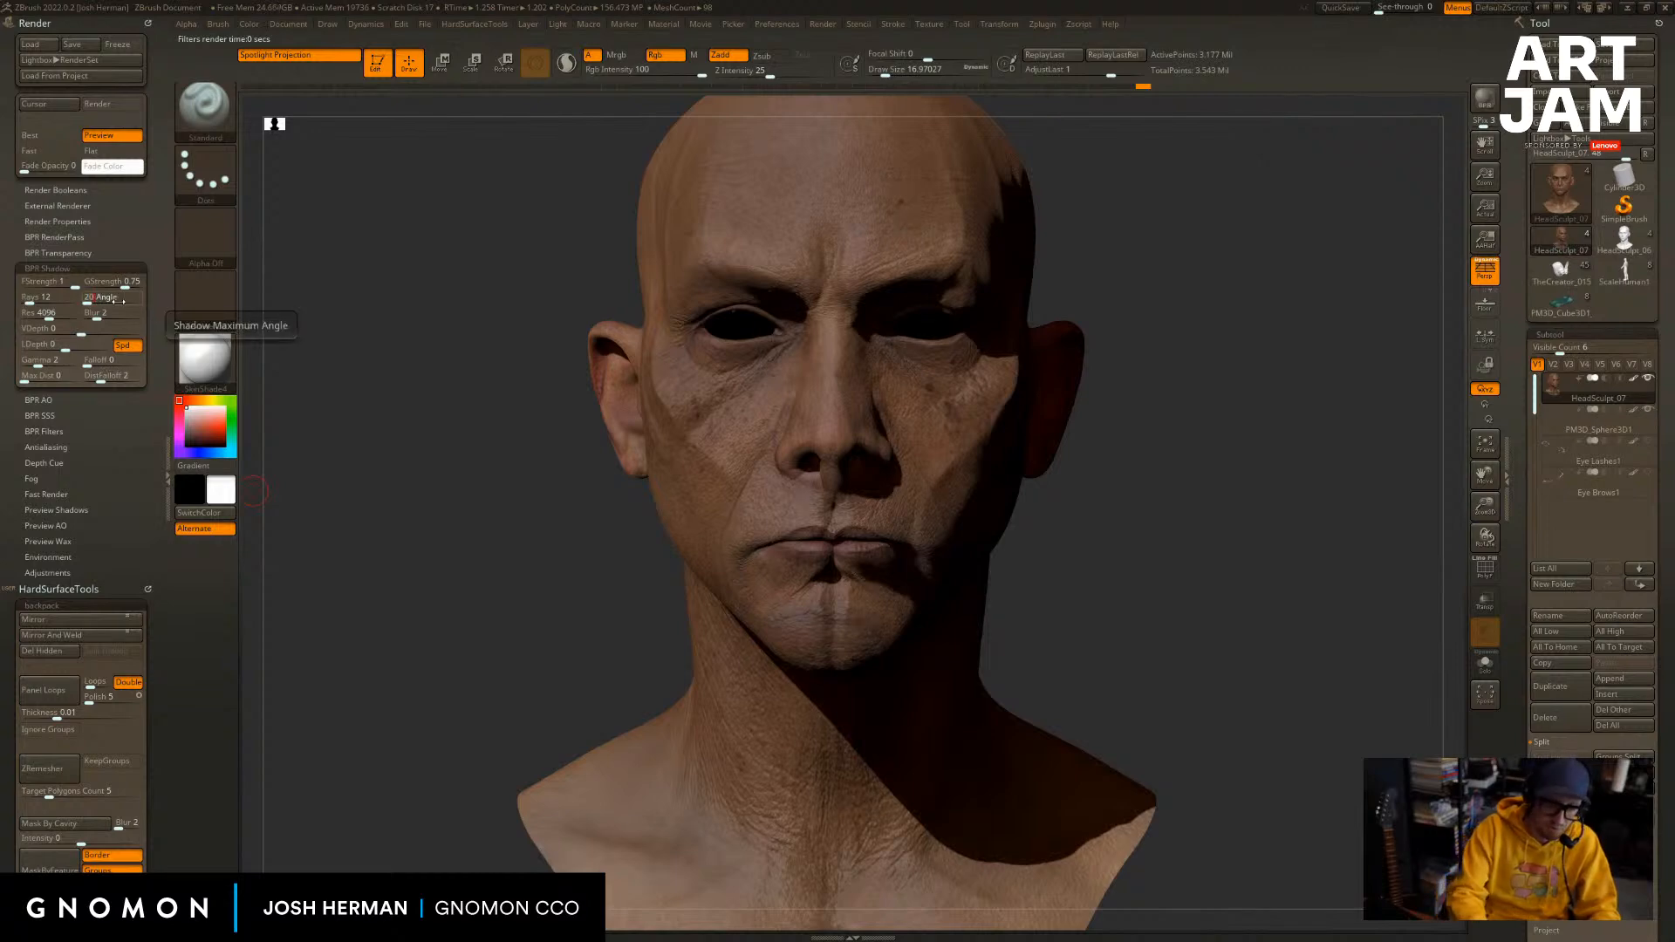
pyautogui.press('BackSpace')
pyautogui.press('BackSpace')
pyautogui.write('40')
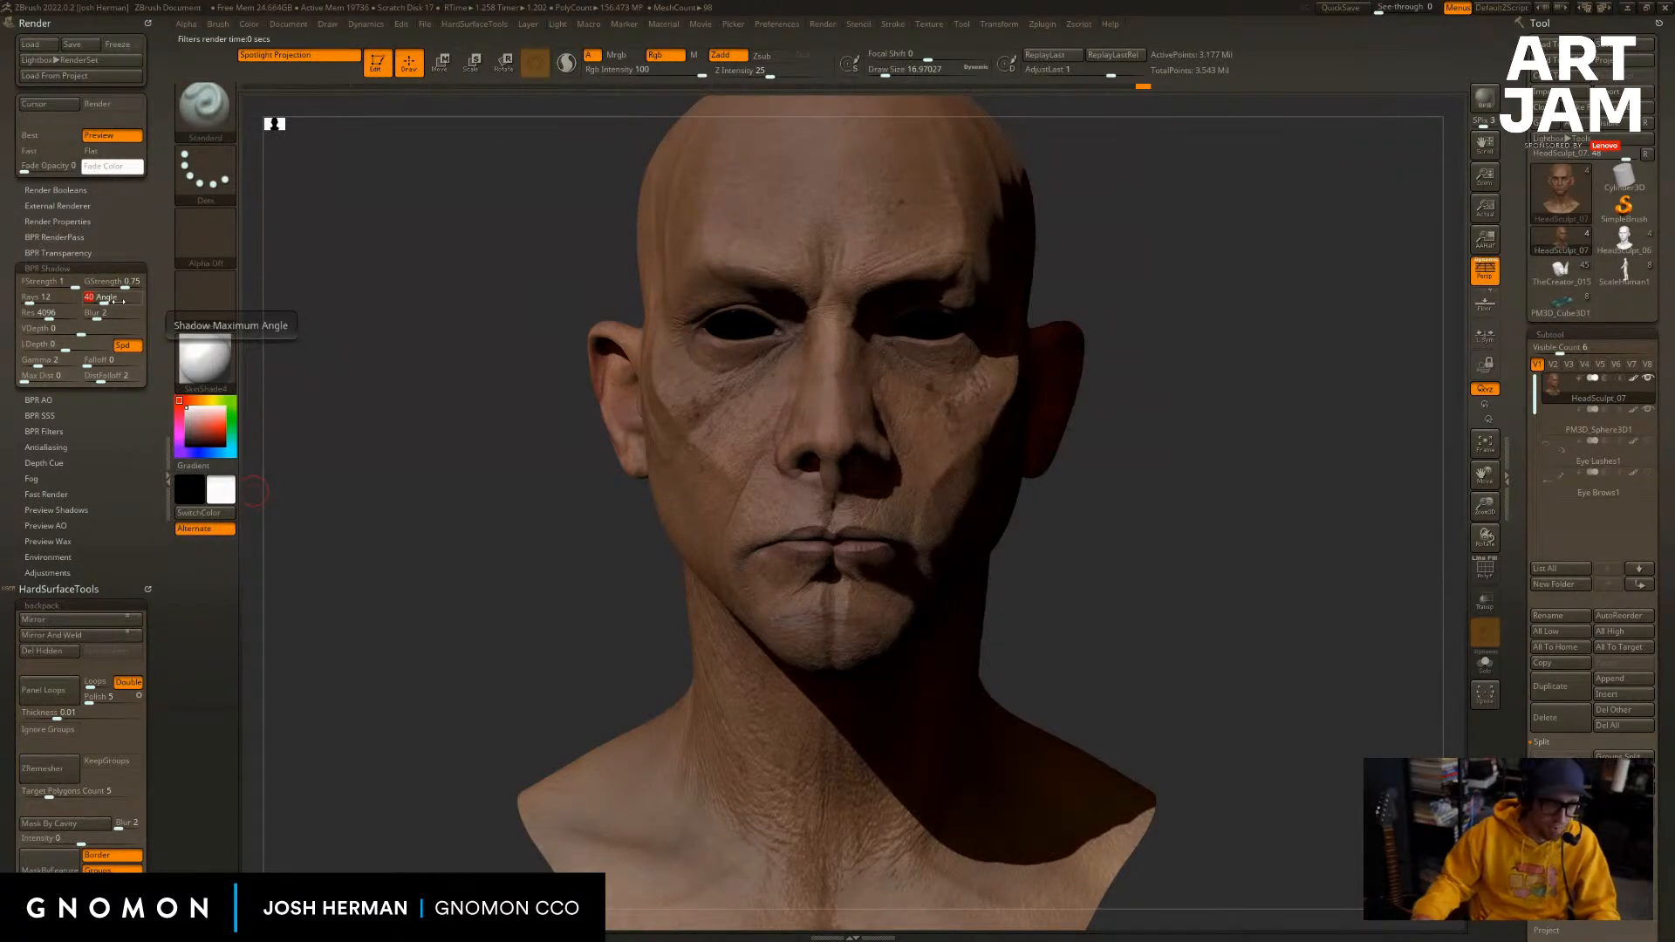
pyautogui.click(1486, 100)
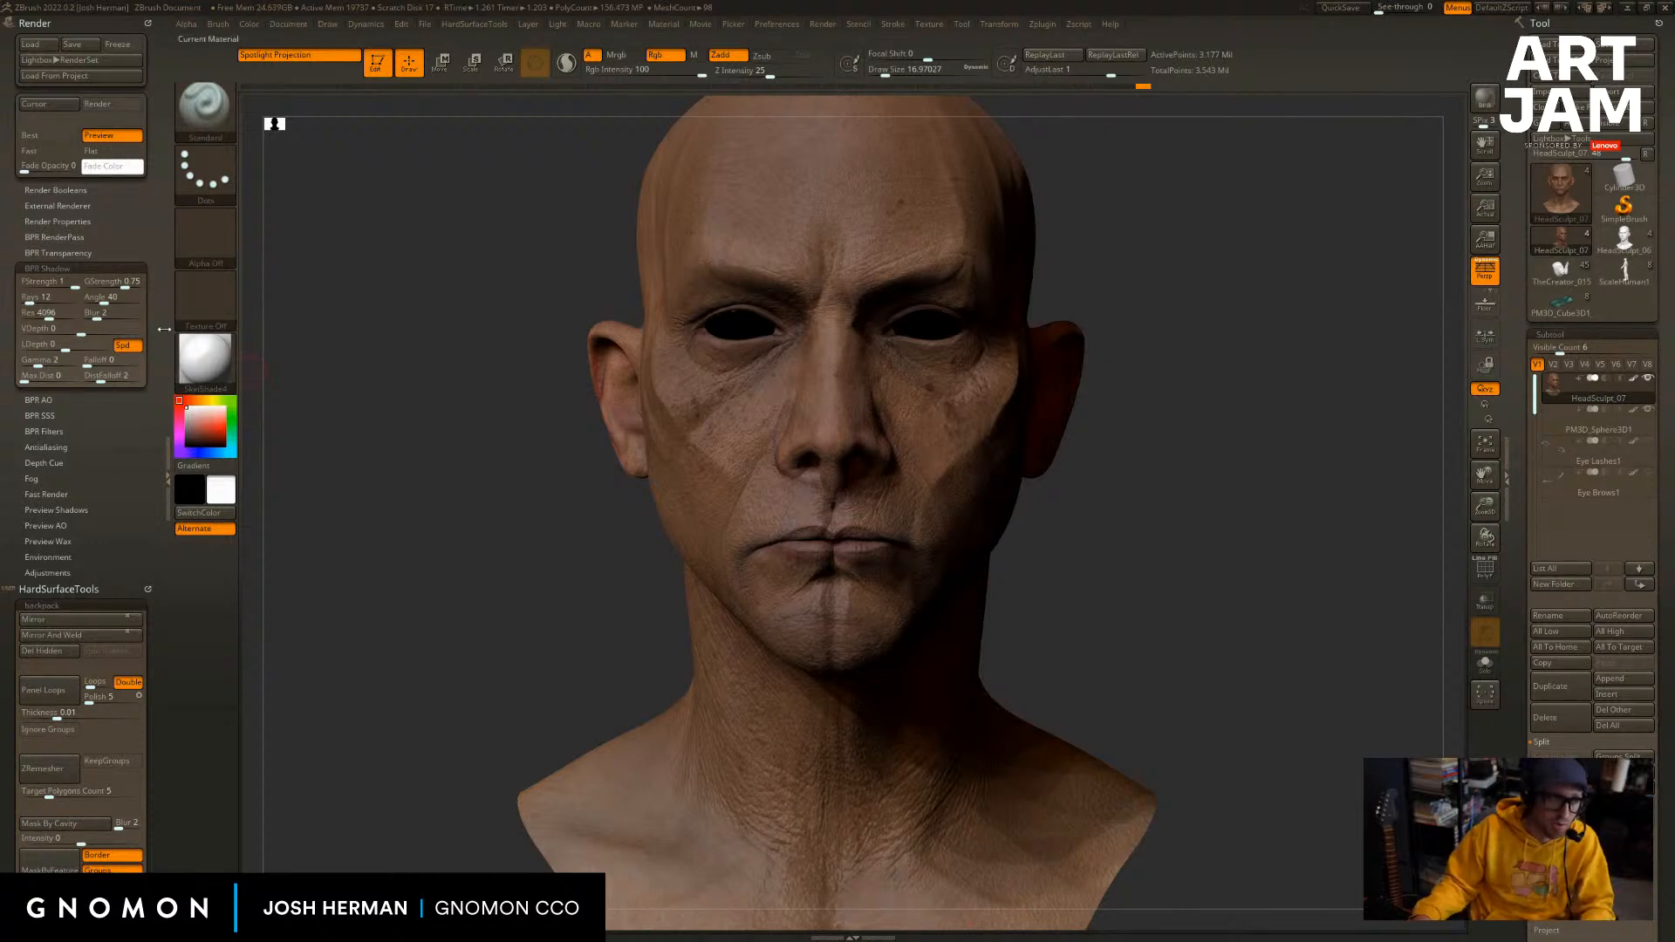
# Set the BPR shadow rays to 60 and render the head again.
pyautogui.click(70, 301)
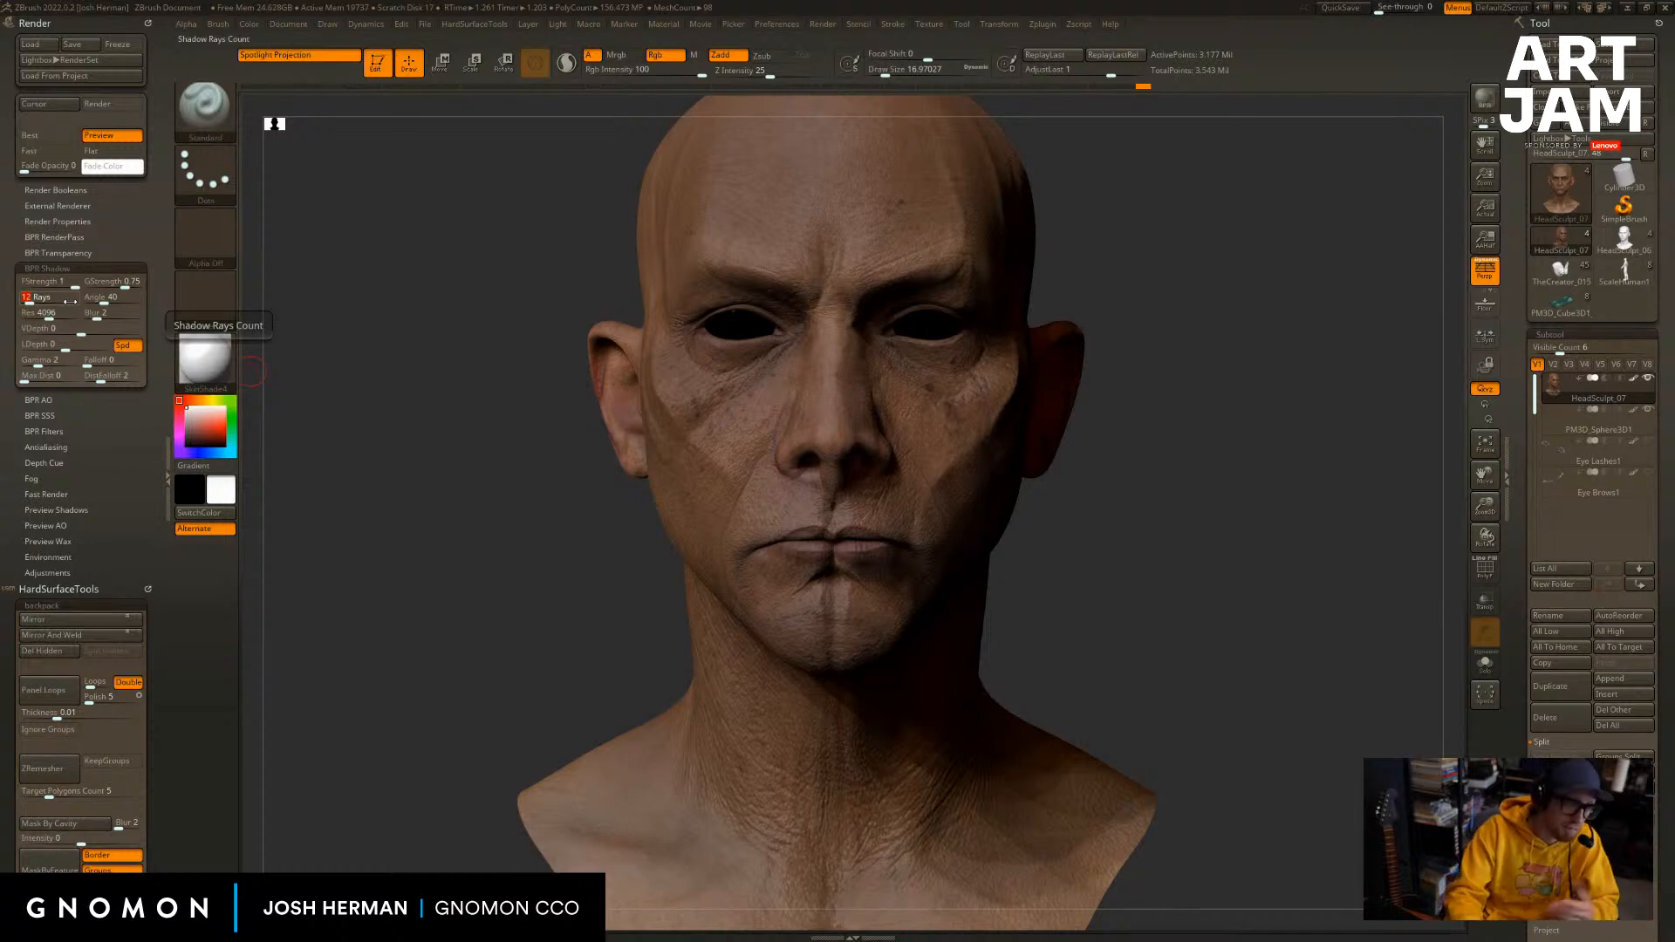
pyautogui.press('Return')
pyautogui.hotkey('shift', 'r')
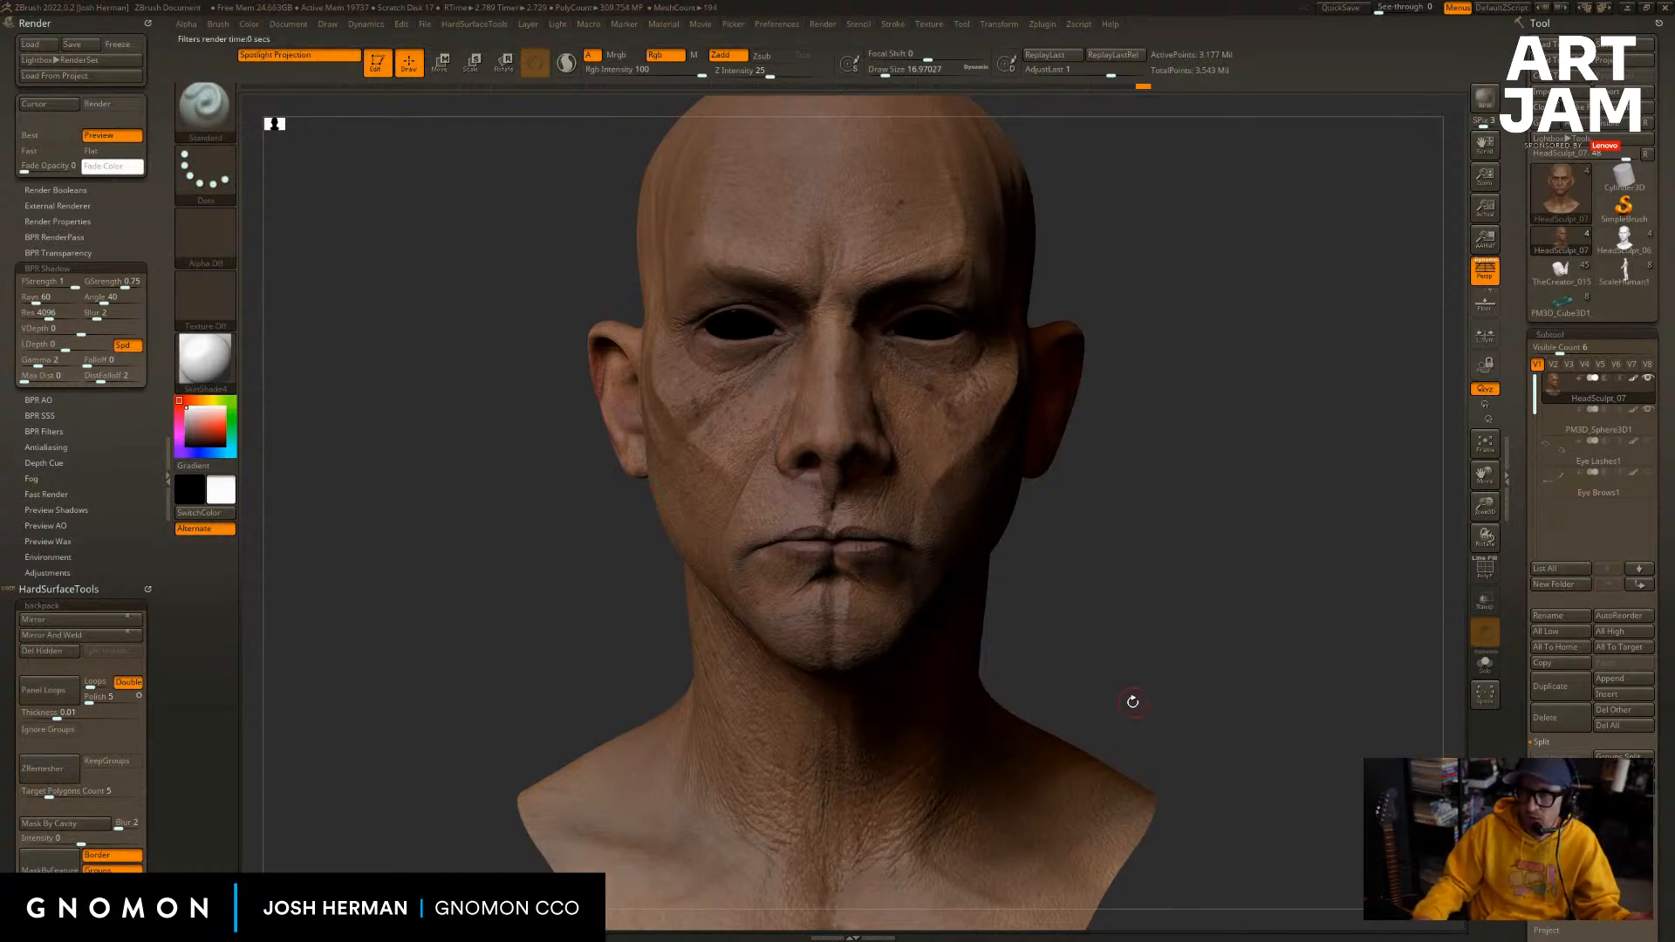
# Move the light to one side of the head and render the sculpt to preview the shadows.
pyautogui.moveTo(1200, 633); pyautogui.dragTo(1191, 590)
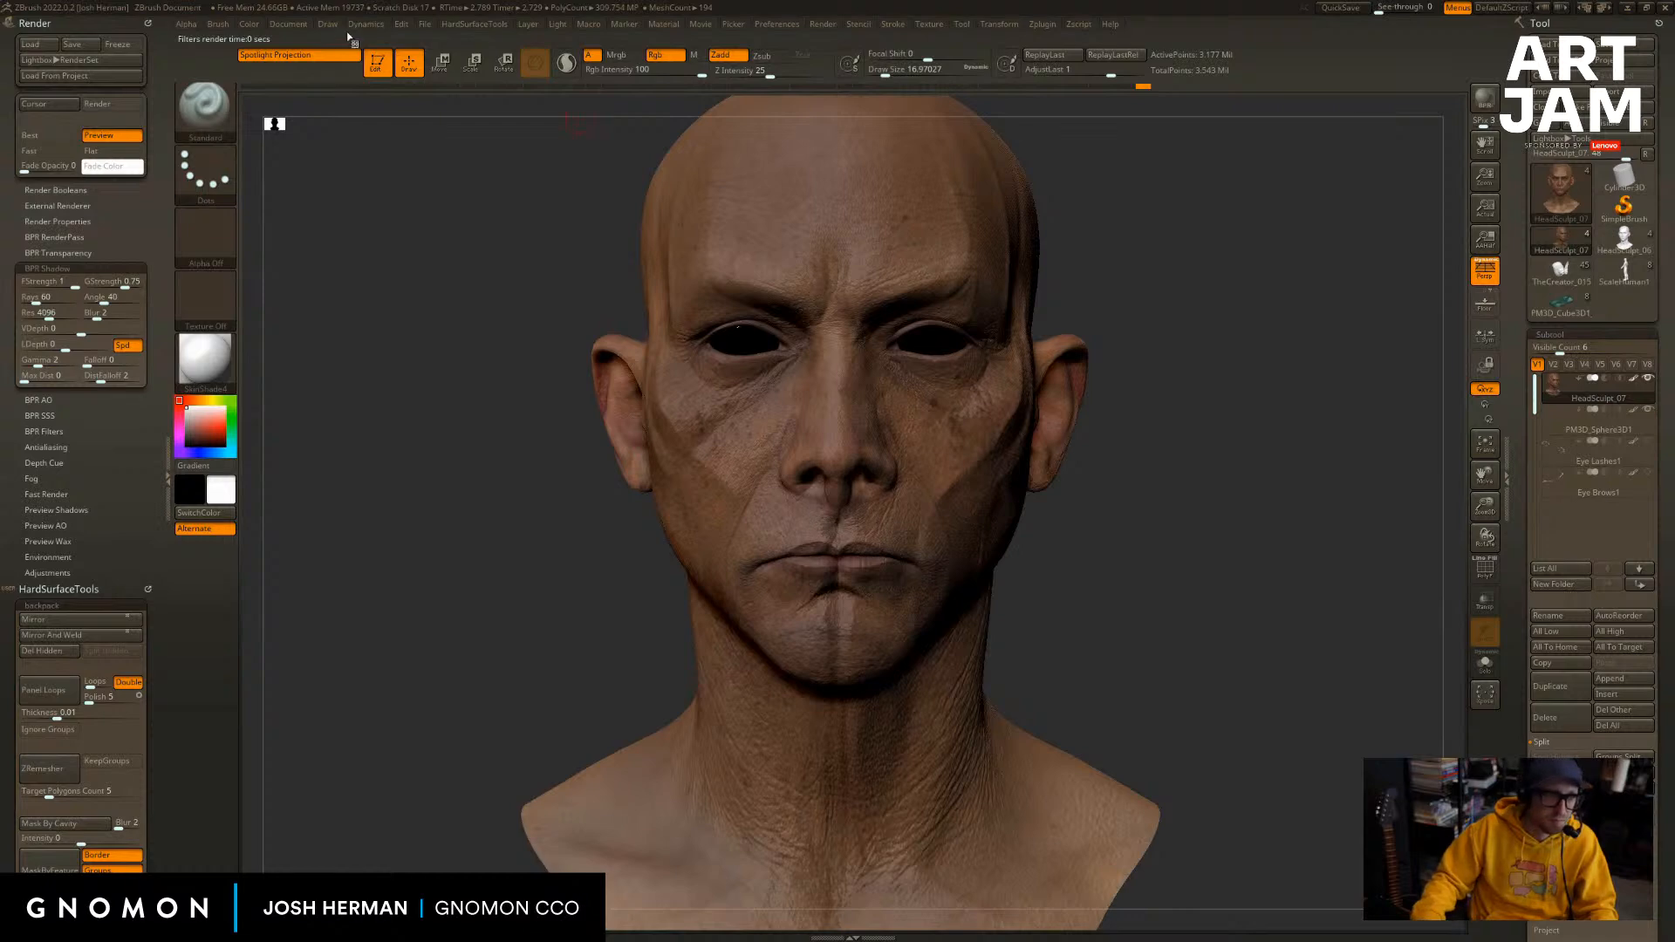
pyautogui.click(557, 24)
pyautogui.moveTo(584, 80); pyautogui.dragTo(618, 78)
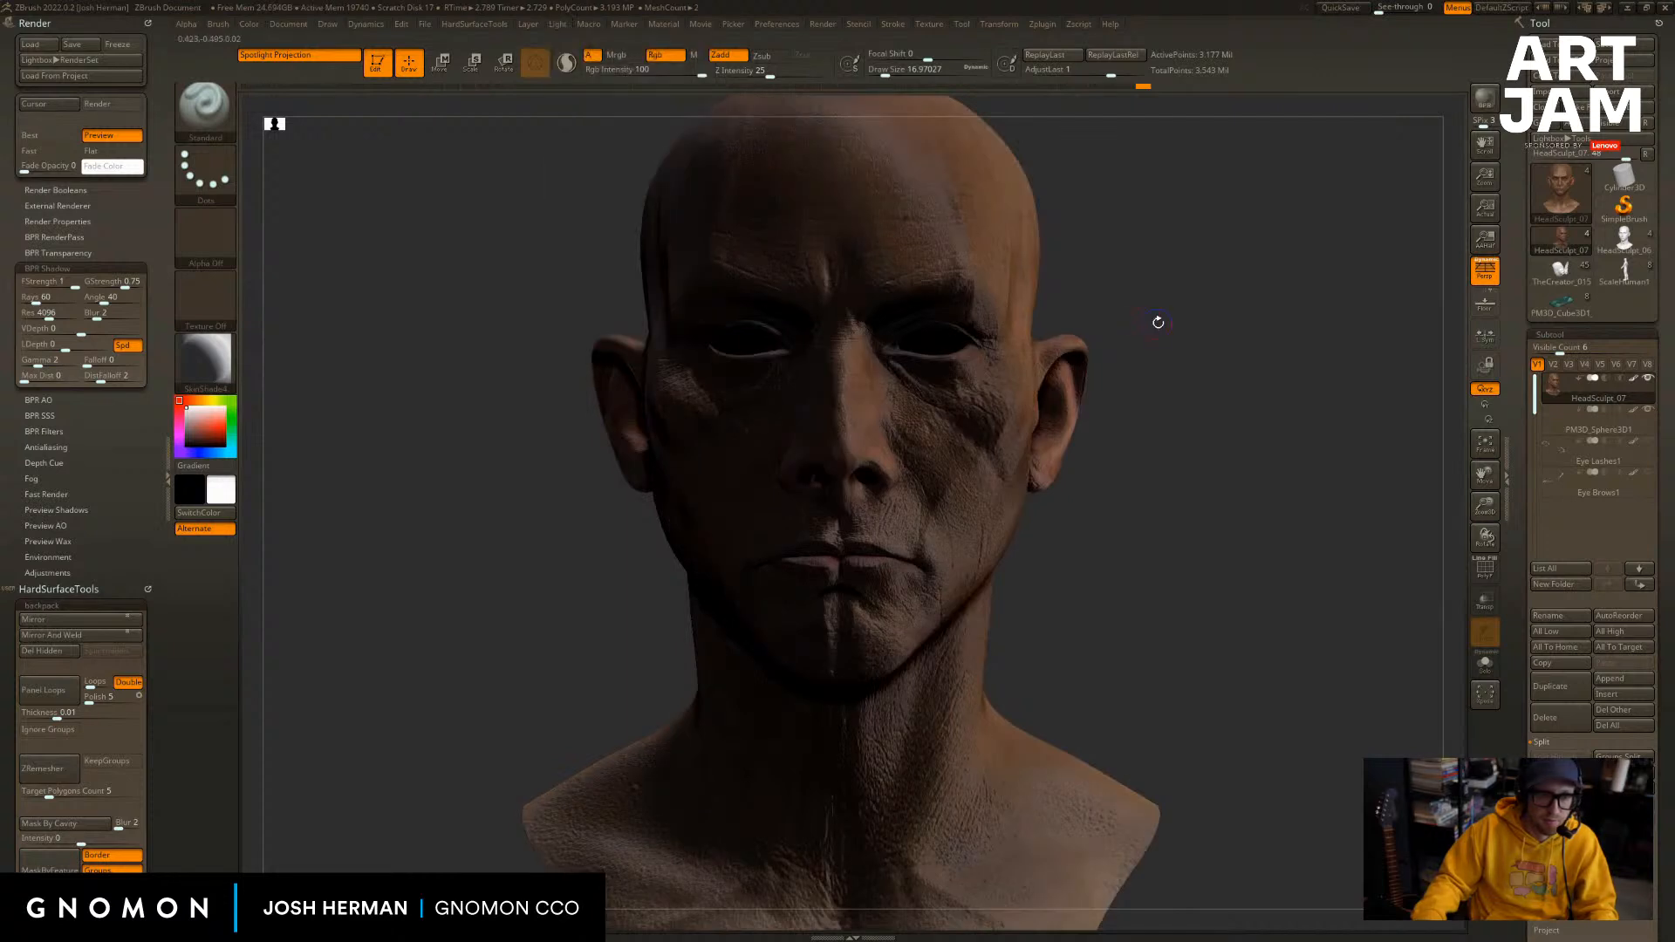
pyautogui.hotkey('shift', 'r')
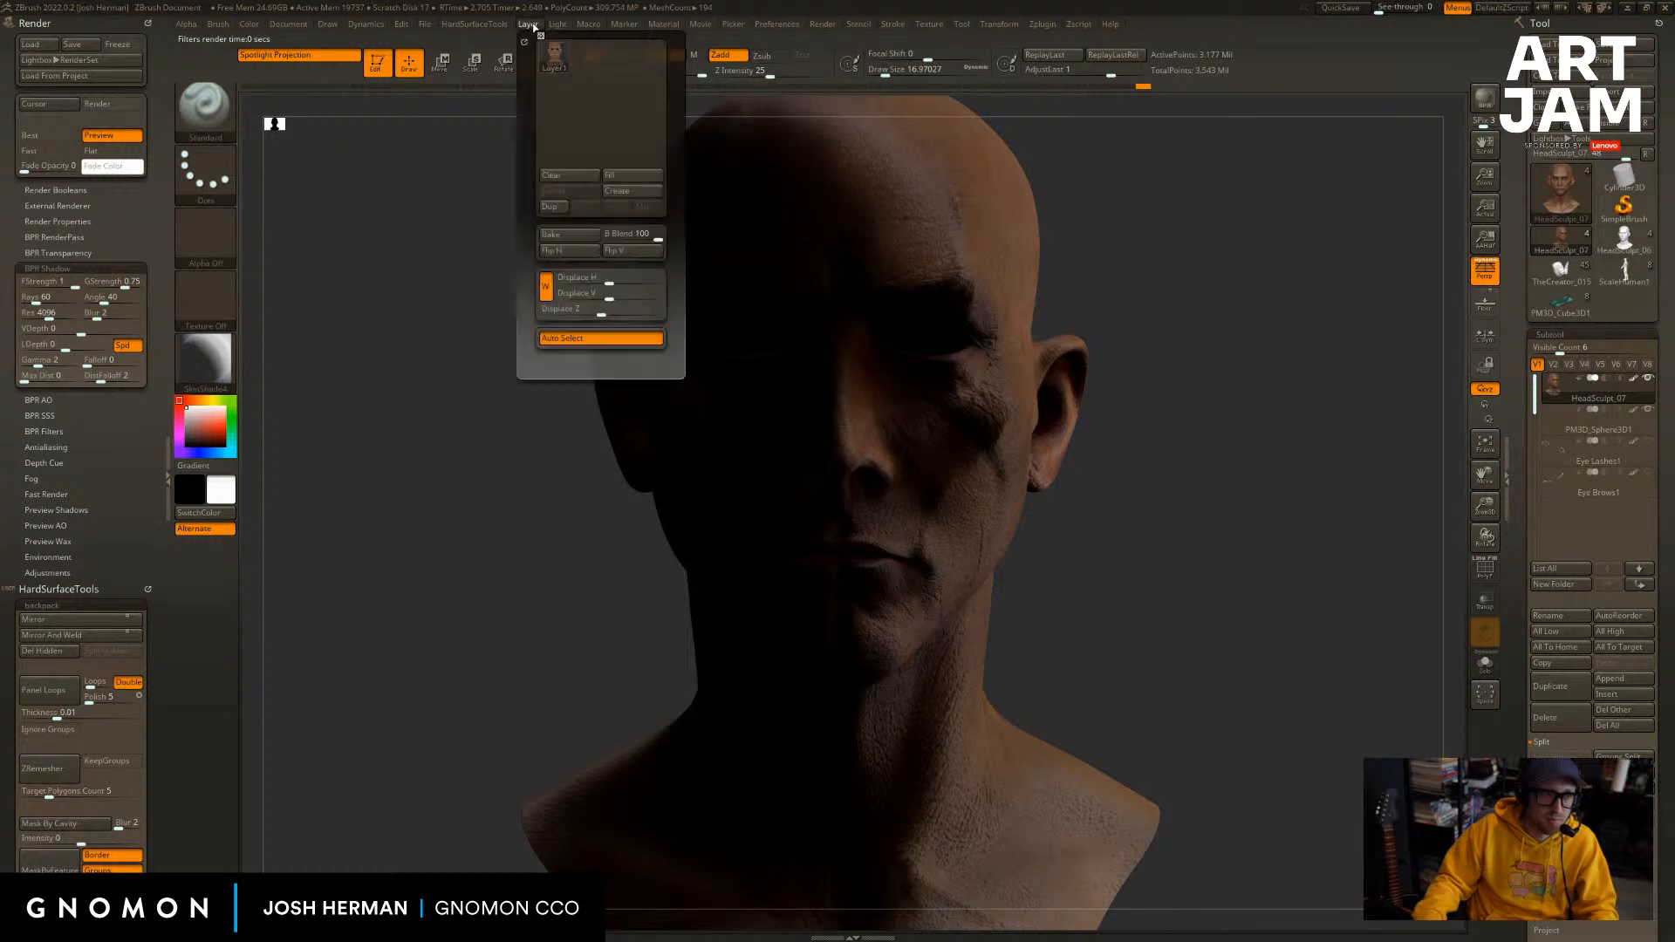
# Reposition the light to shine from above and render the head from front and three-quarter views.
pyautogui.moveTo(558, 26)
pyautogui.click(600, 81)
pyautogui.moveTo(601, 82); pyautogui.dragTo(601, 63)
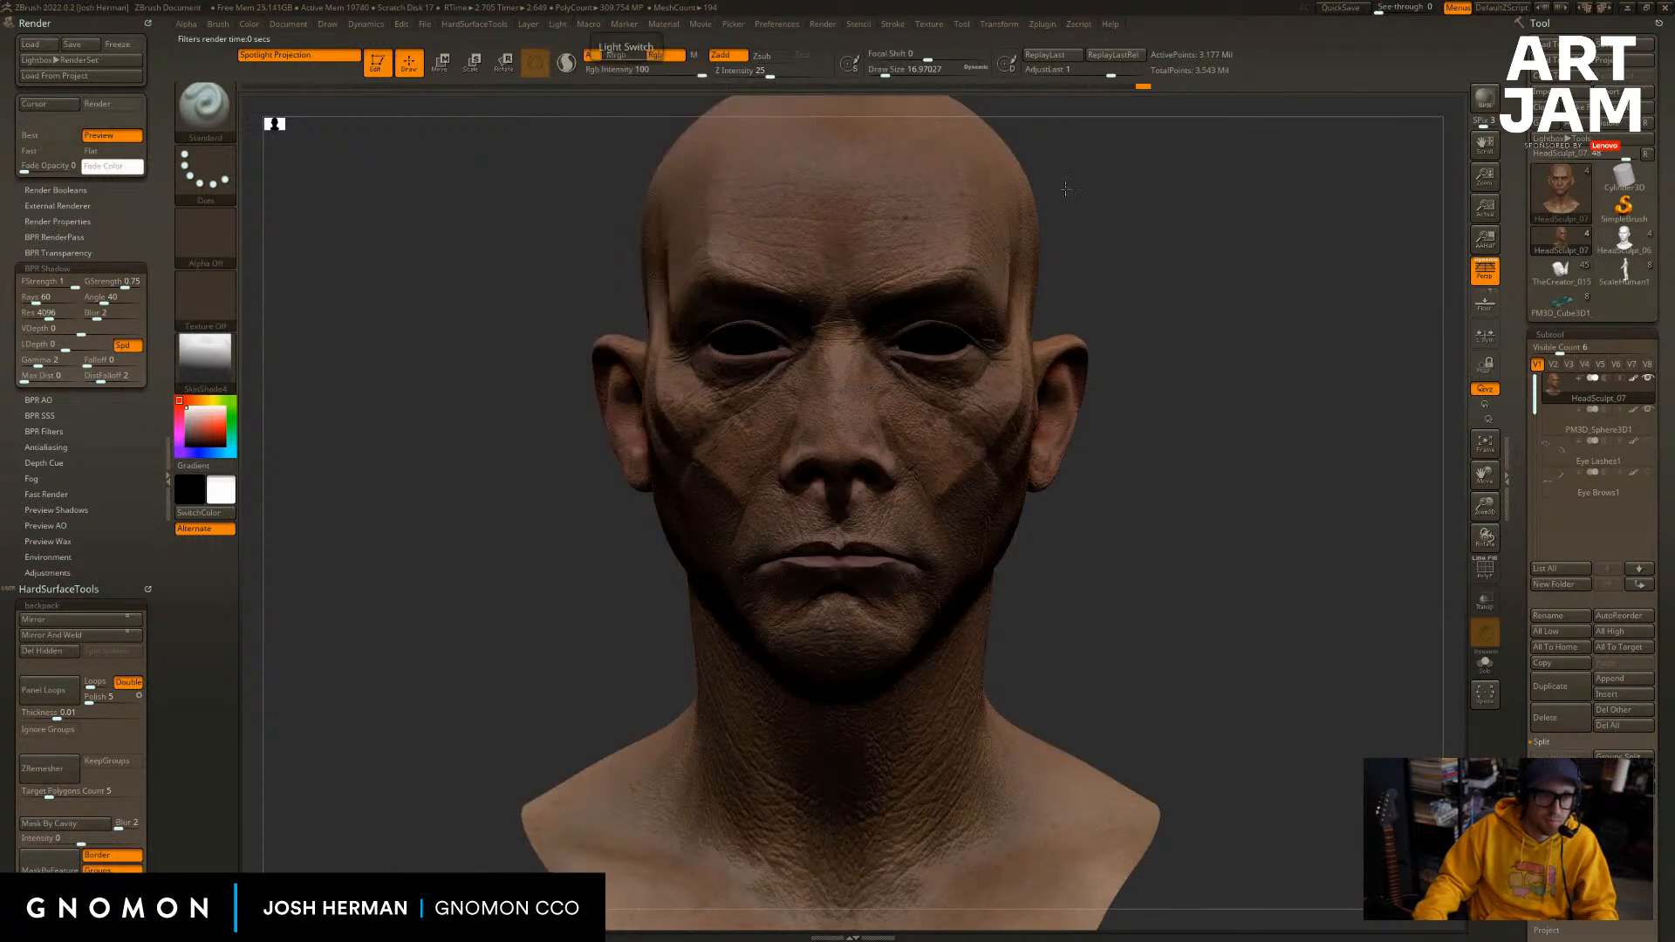
pyautogui.hotkey('shift', 'r')
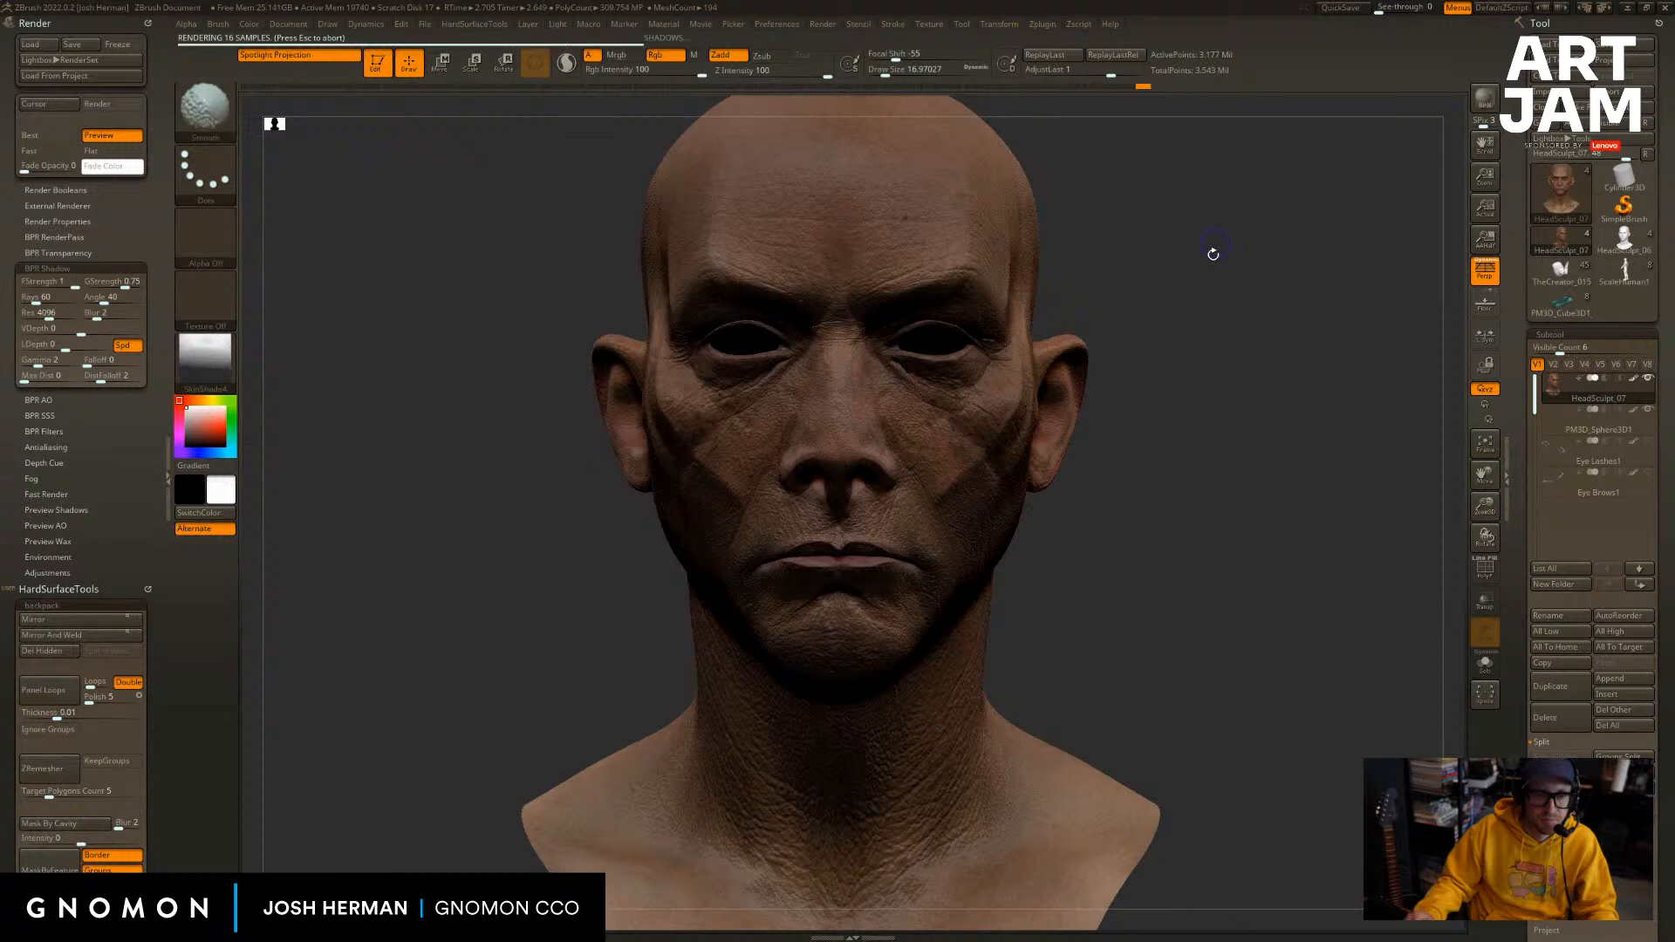
pyautogui.moveTo(1247, 403)
pyautogui.keyDown('alt'); pyautogui.mouseDown()
pyautogui.moveTo(1225, 318)
pyautogui.moveTo(1268, 314)
pyautogui.mouseUp(); pyautogui.keyUp('alt')
pyautogui.hotkey('shift', 'r')
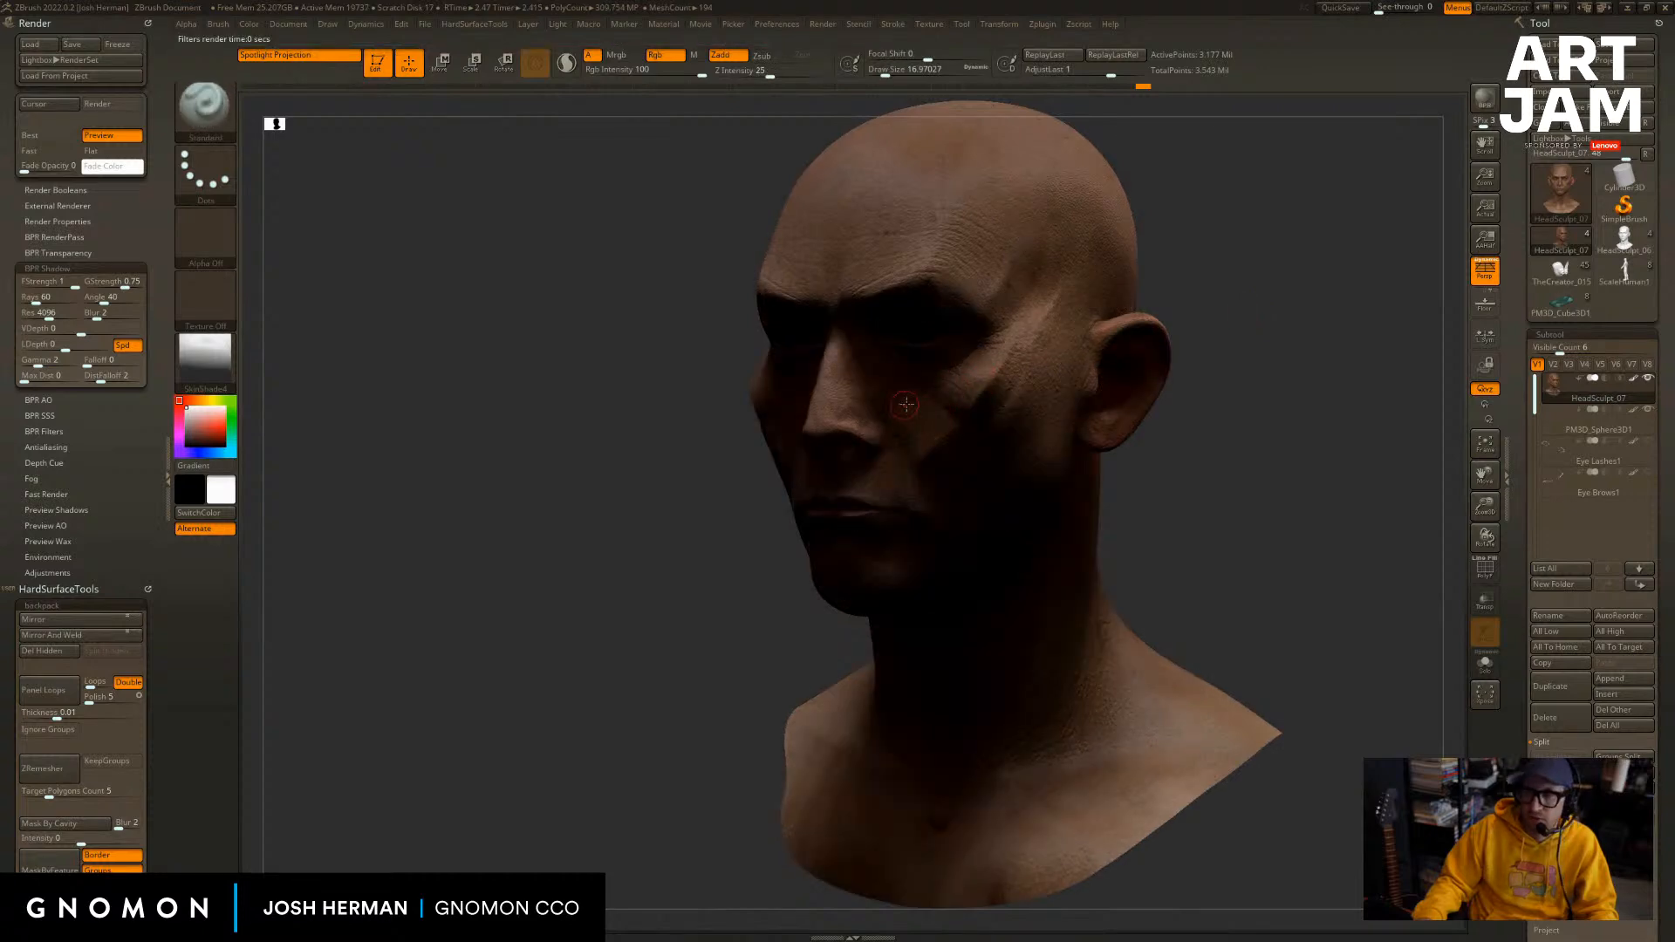
pyautogui.keyDown('alt'); pyautogui.moveTo(581, 508); pyautogui.dragTo(482, 583); pyautogui.keyUp('alt')
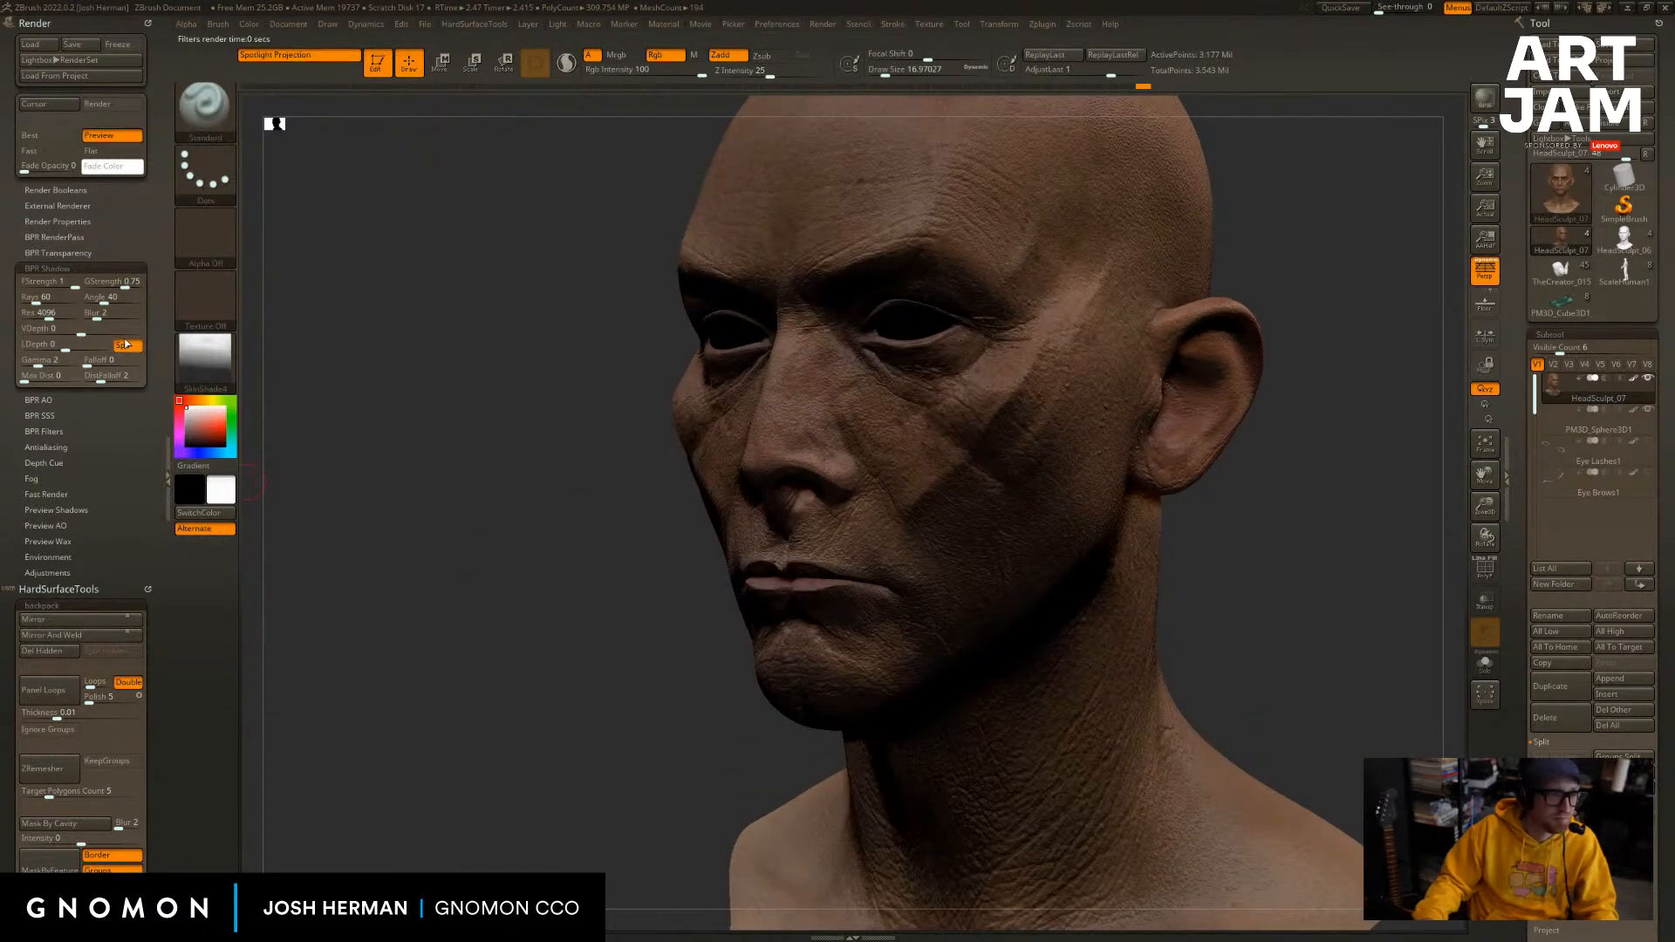
# Set the BPR shadow angle to 30 and the shadow rays to 40.
pyautogui.click(119, 303)
pyautogui.write('30')
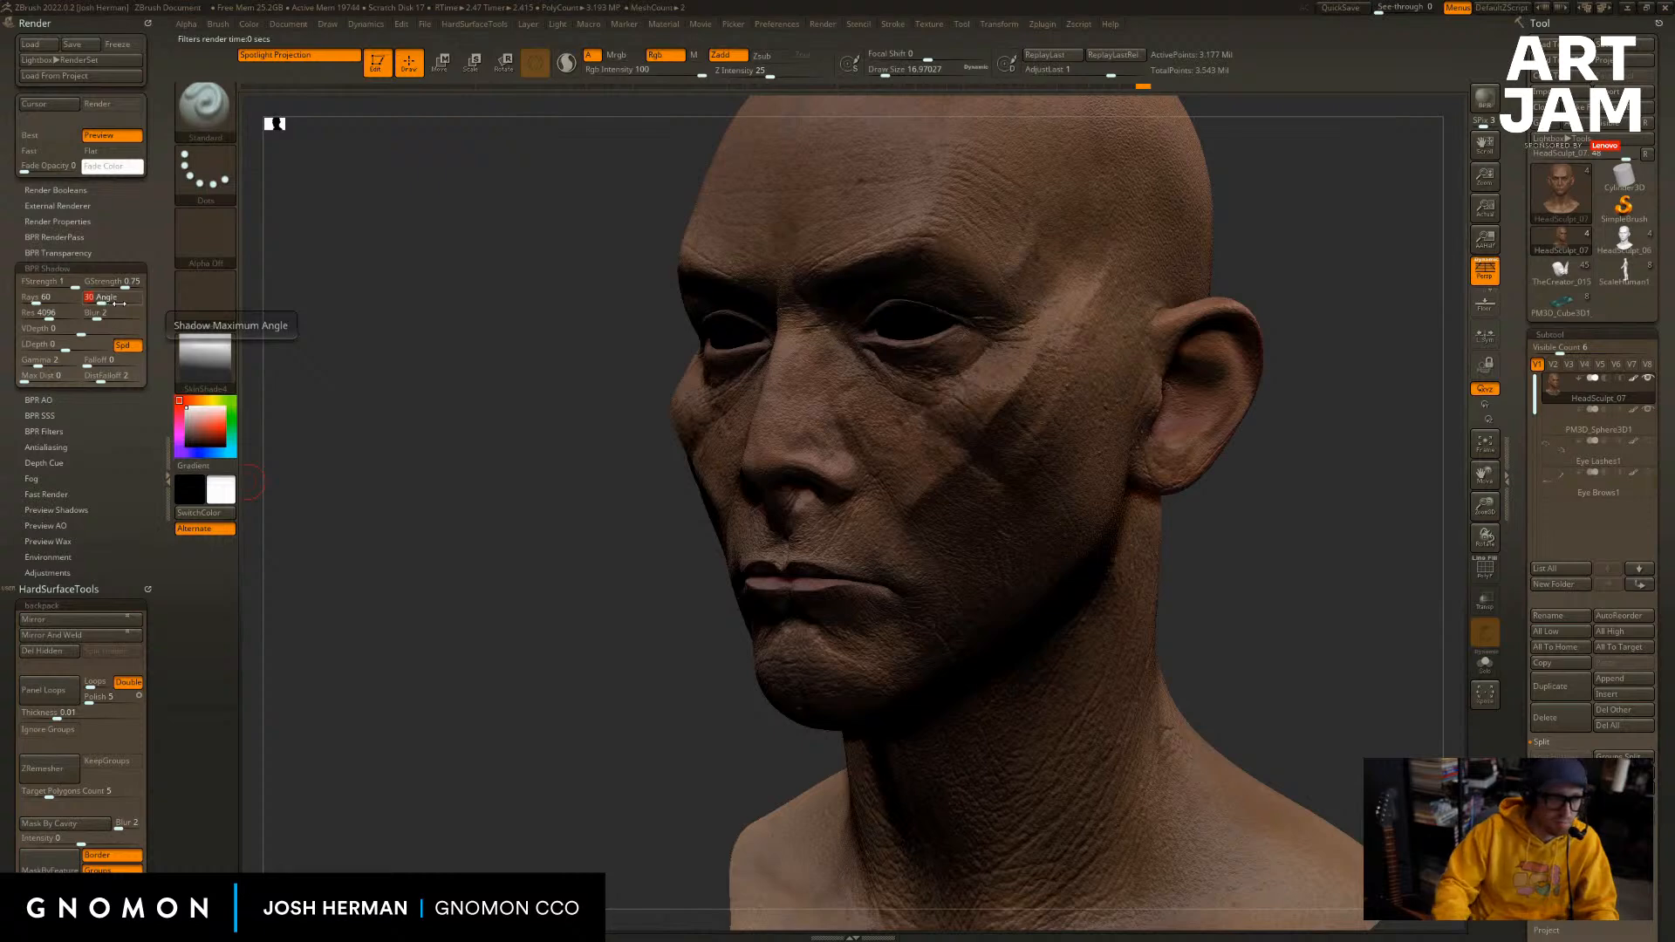
pyautogui.click(66, 300)
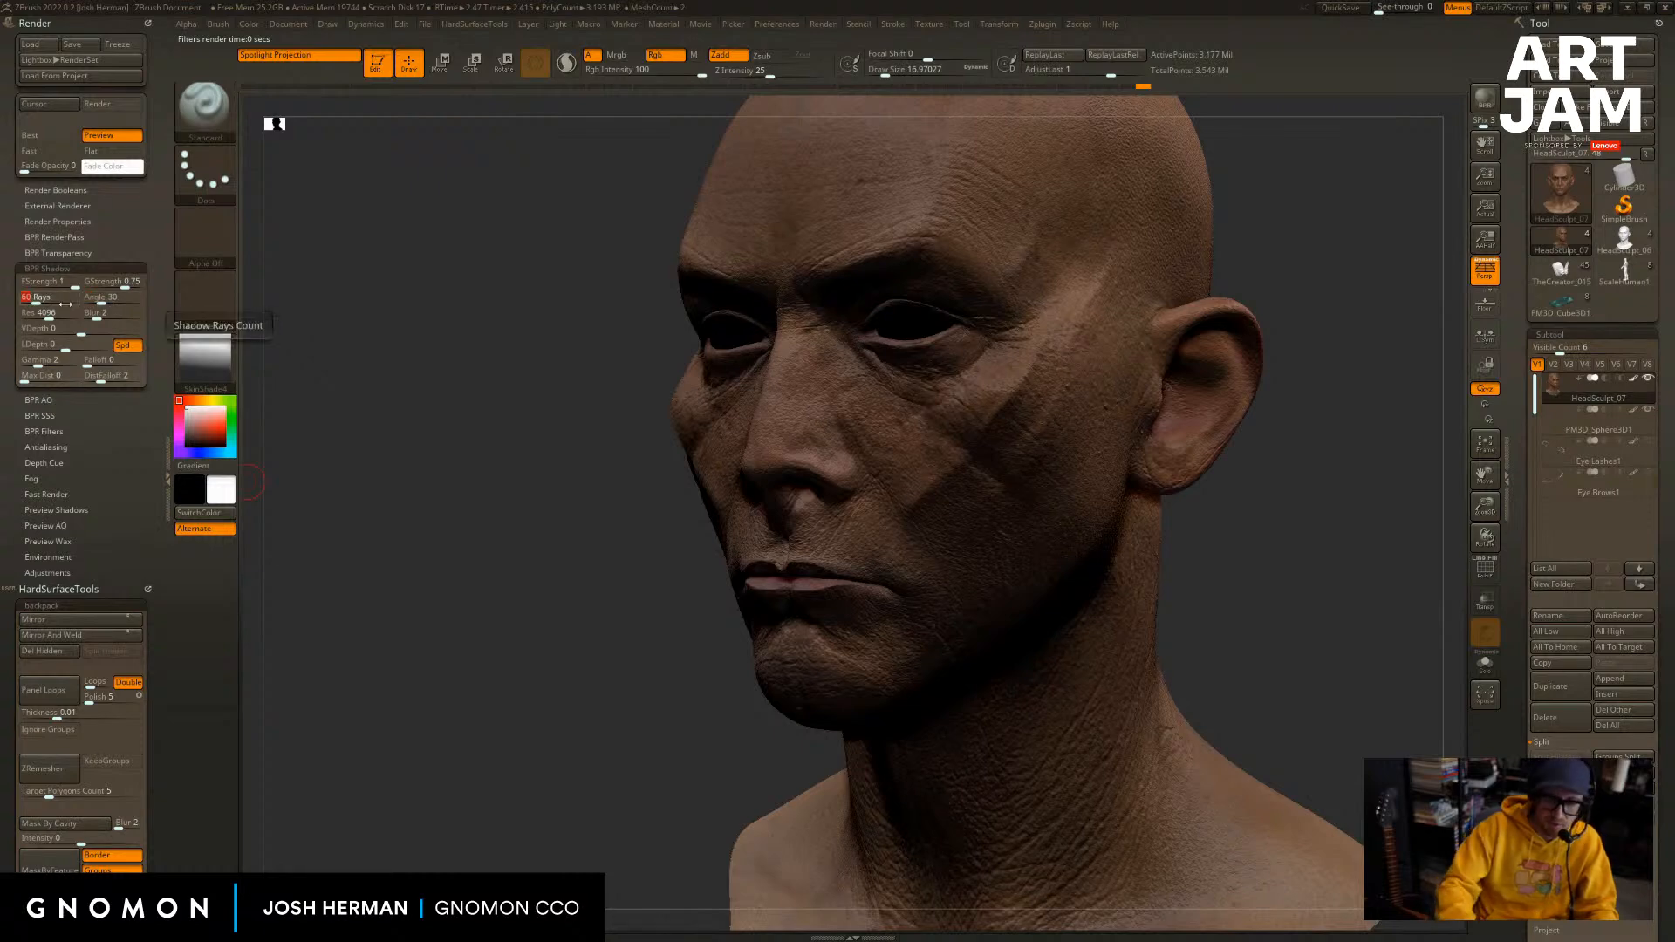
pyautogui.write('40')
pyautogui.press('Return')
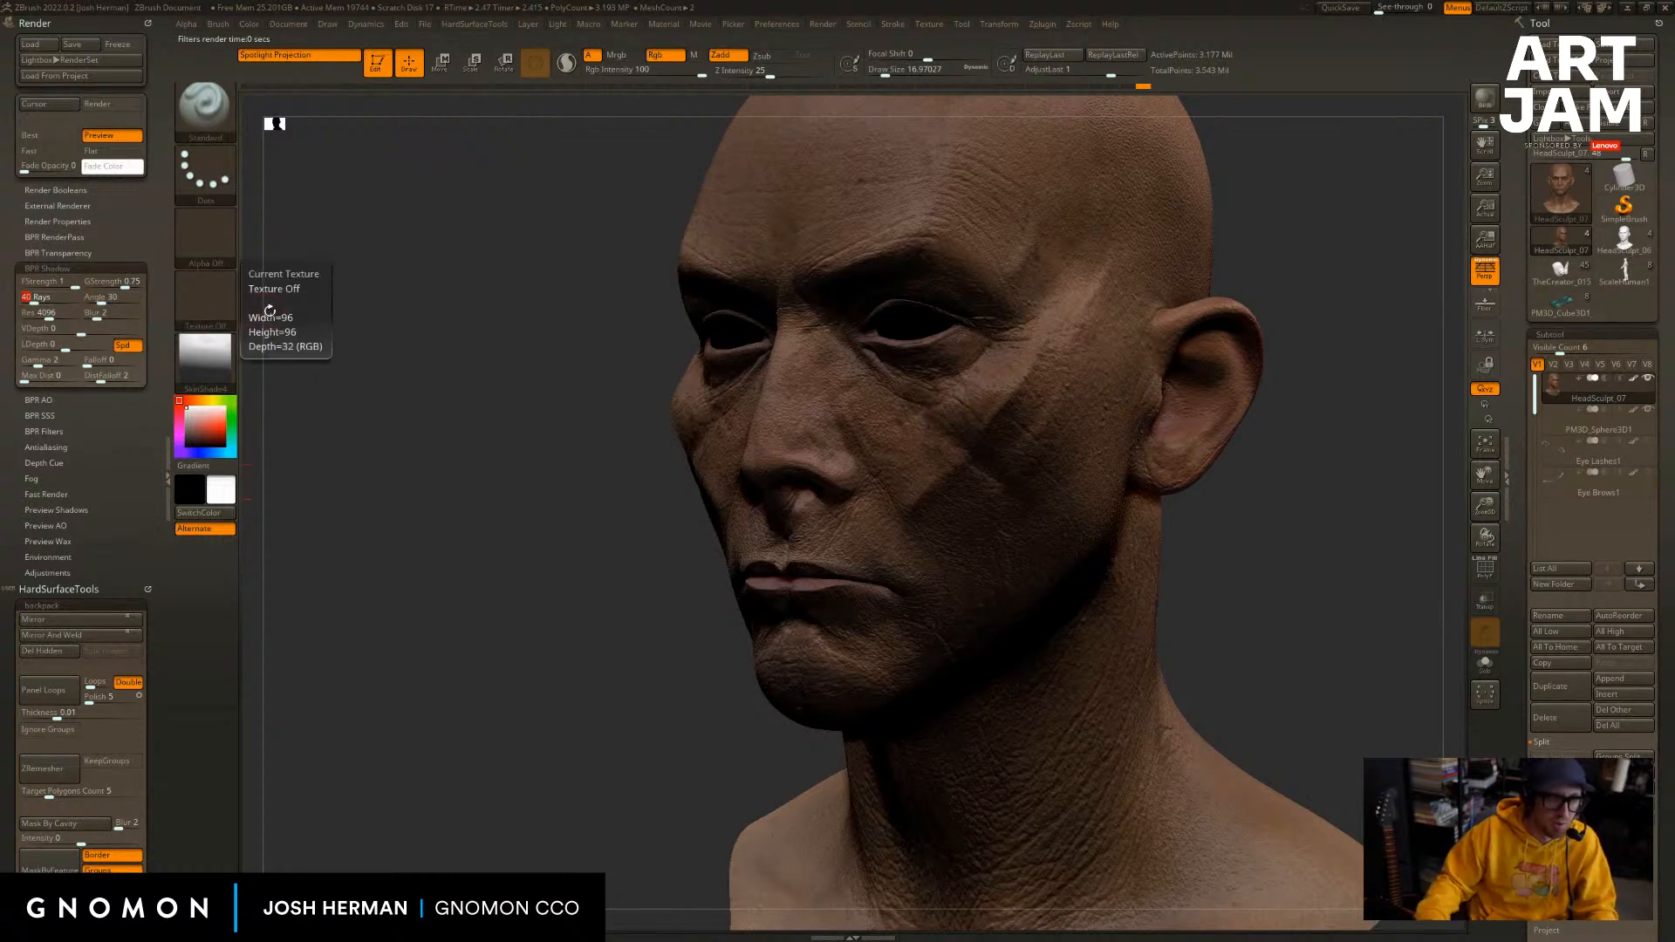
# Move the light back toward the front of the face and render the head.
pyautogui.click(559, 24)
pyautogui.moveTo(602, 83); pyautogui.dragTo(594, 91)
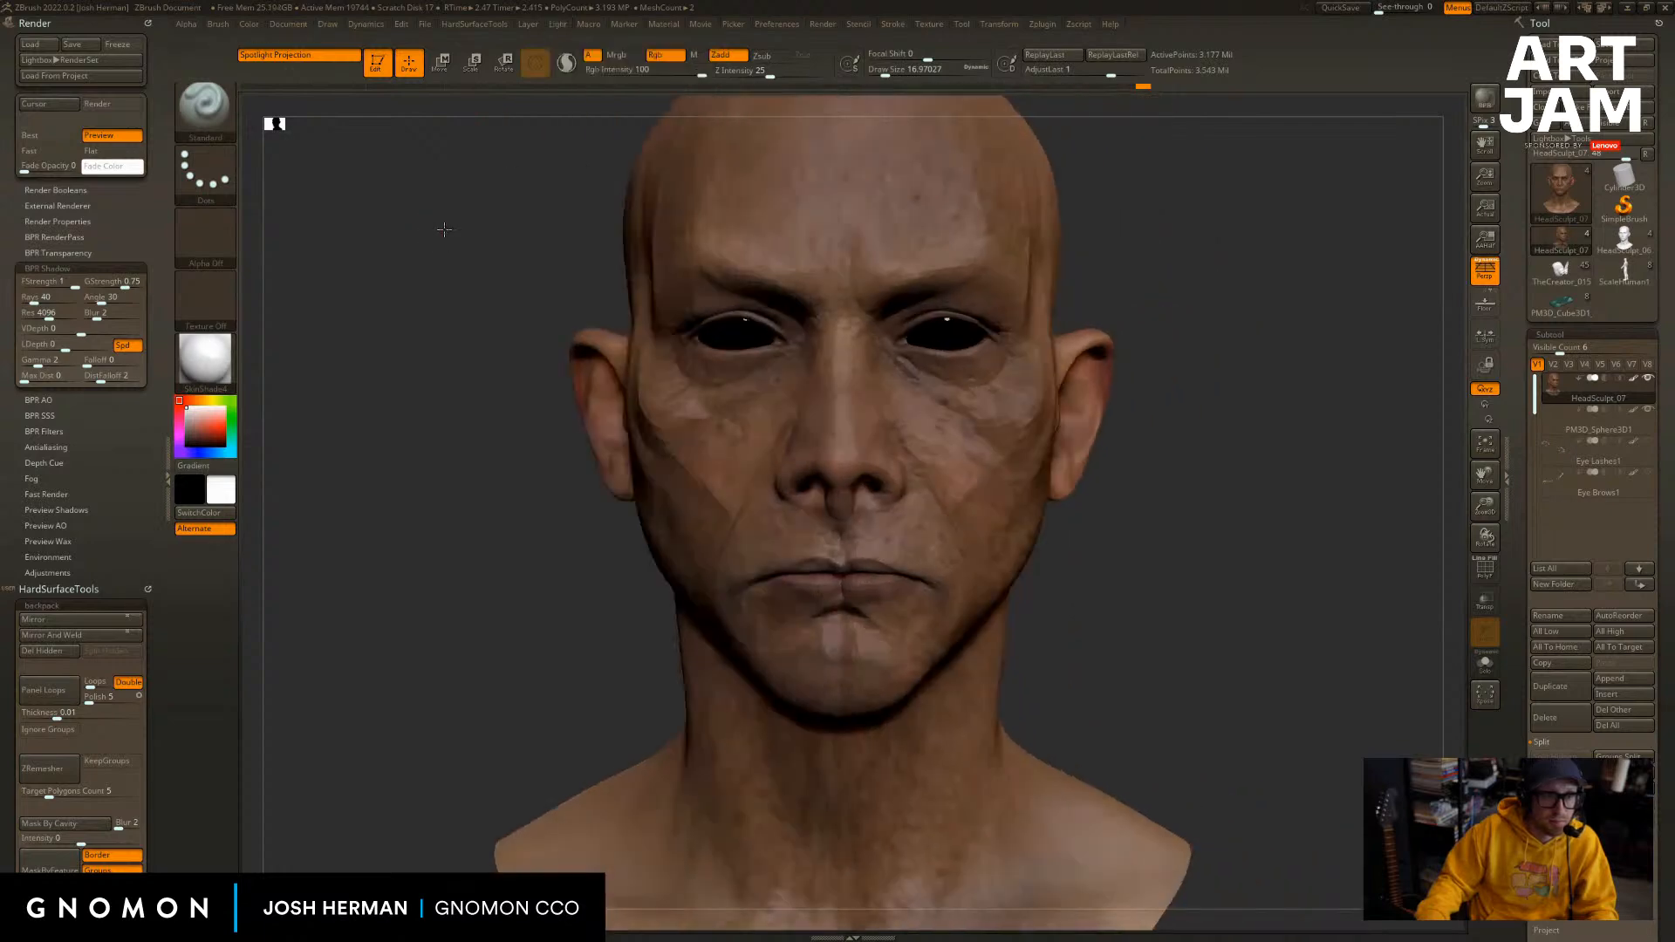
pyautogui.hotkey('ctrl', 'shift', 'r')
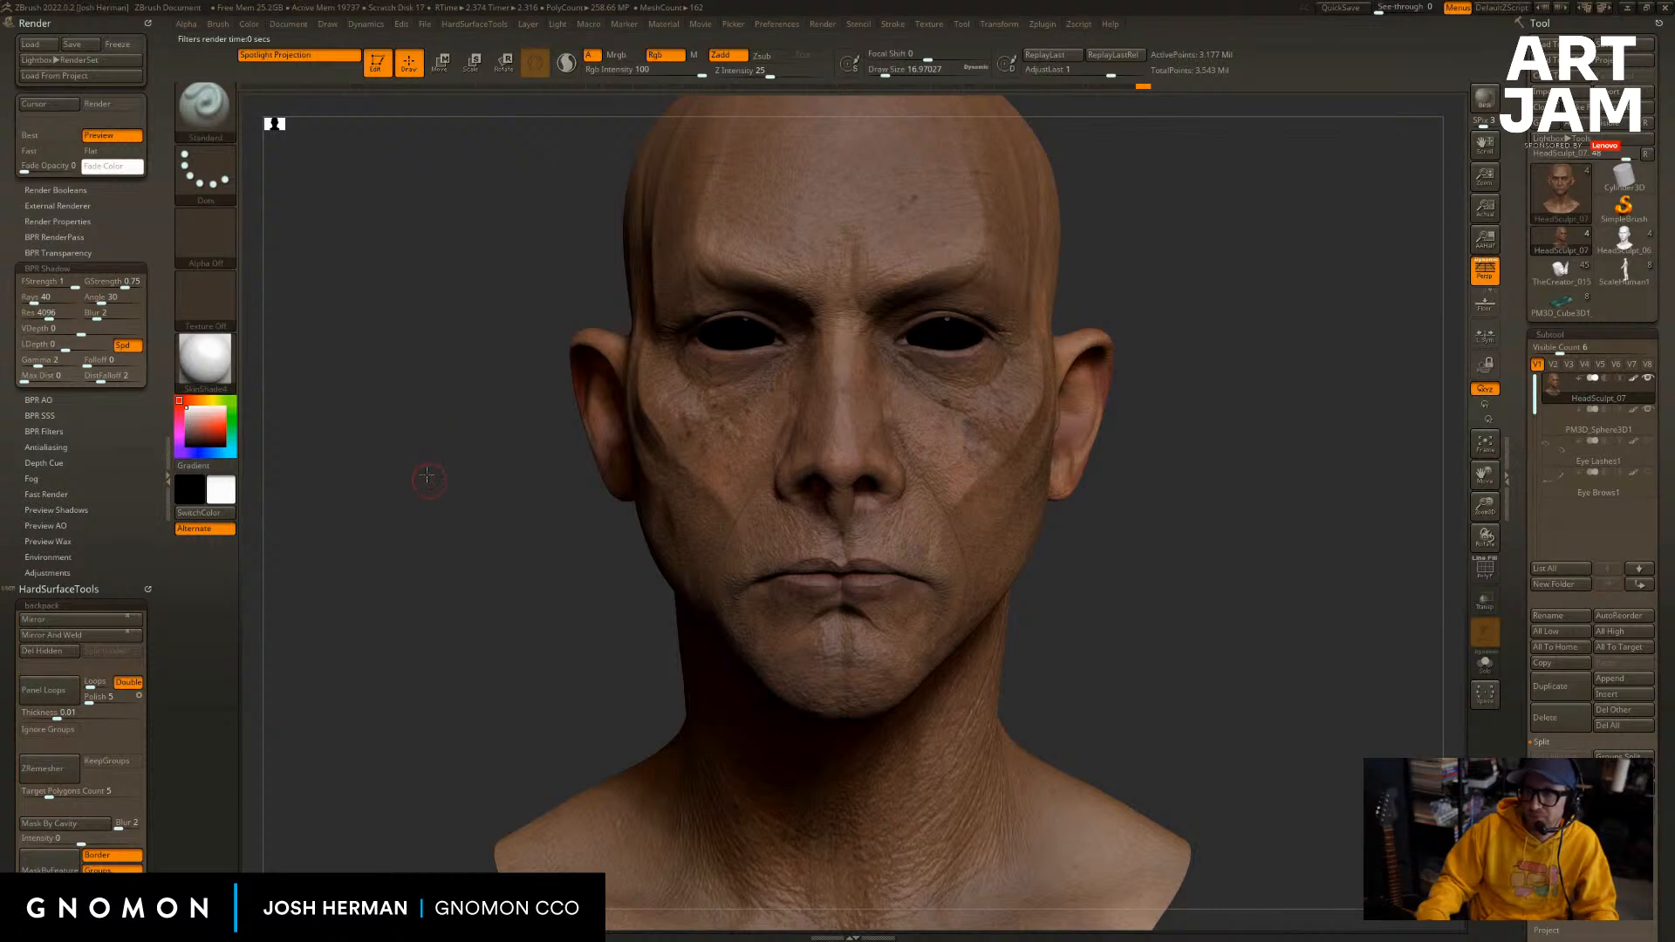
# Collapse the BPR shadow settings and remove the docked Render palette from beside the canvas.
pyautogui.moveTo(422, 479)
pyautogui.mouseDown()
pyautogui.moveTo(433, 508)
pyautogui.moveTo(303, 463)
pyautogui.mouseUp()
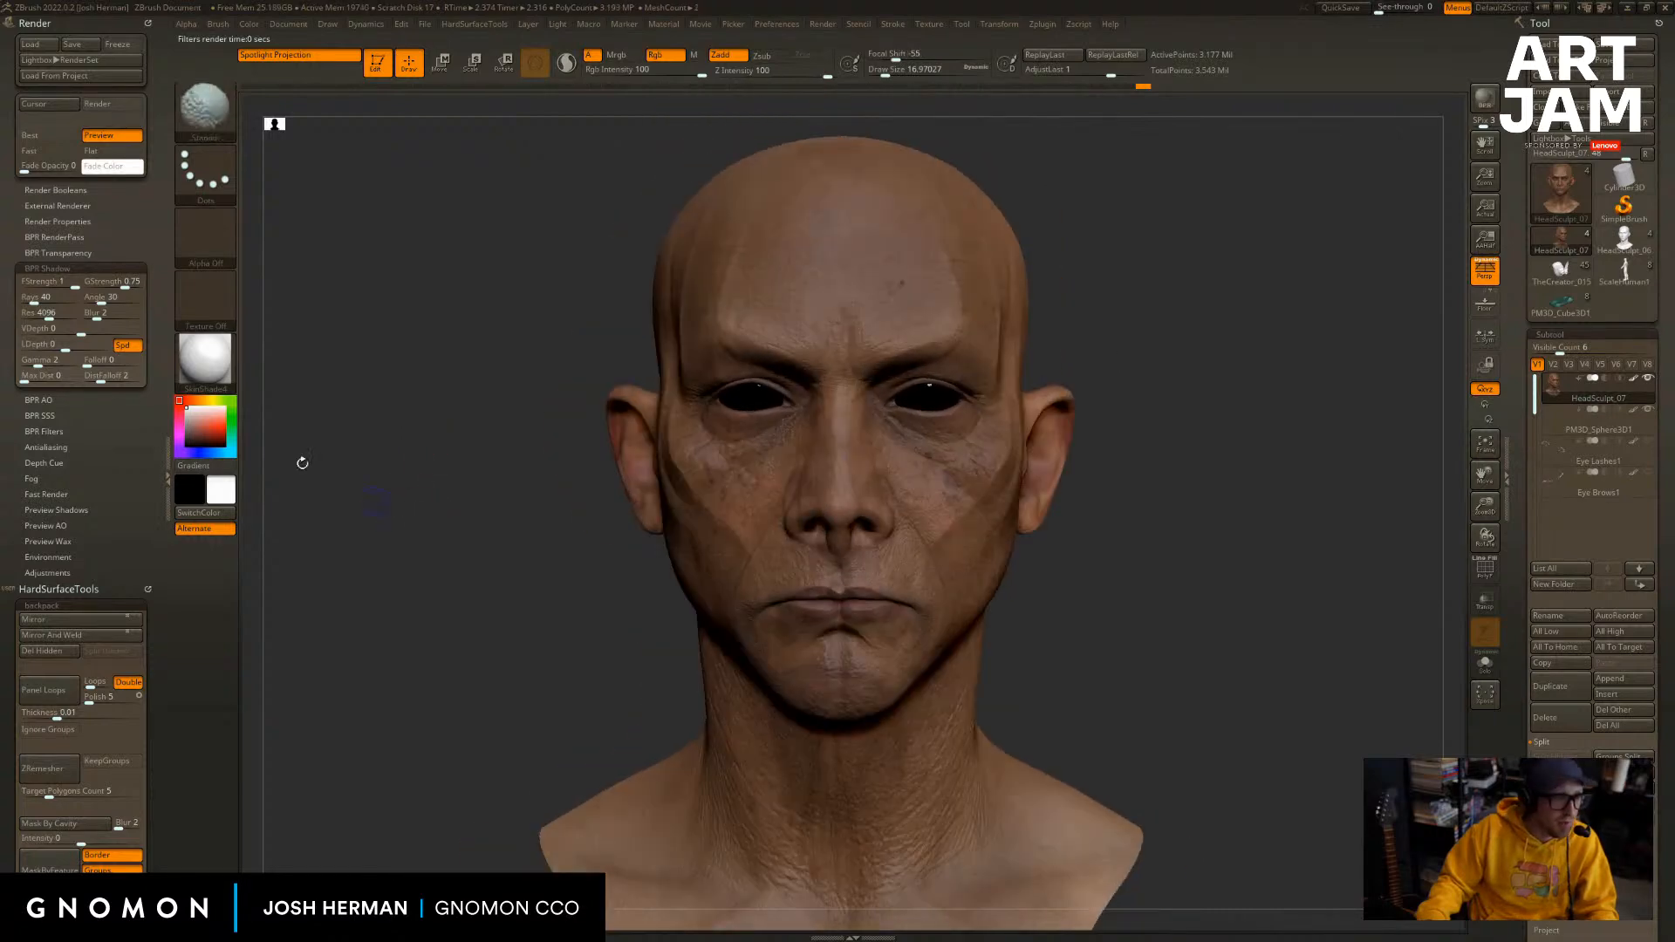
pyautogui.click(78, 269)
pyautogui.click(148, 24)
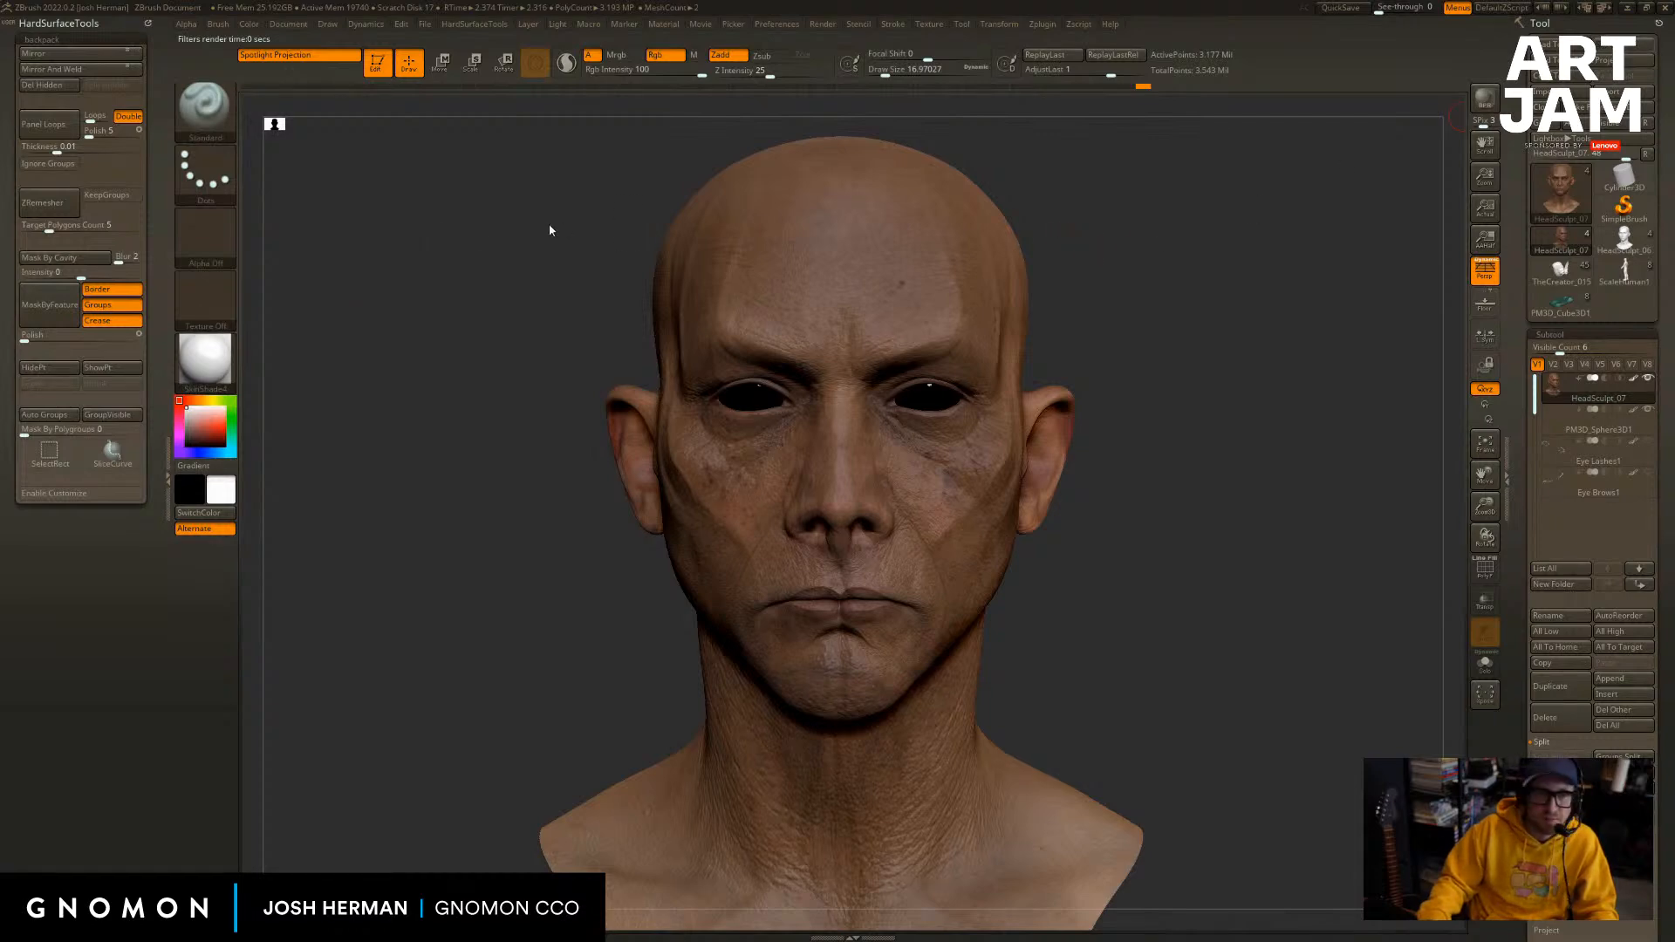
# Turn off Zadd and give the Standard brush the Spray stroke with Alpha 23 for colour-only painting.
pyautogui.moveTo(363, 169); pyautogui.dragTo(306, 186)
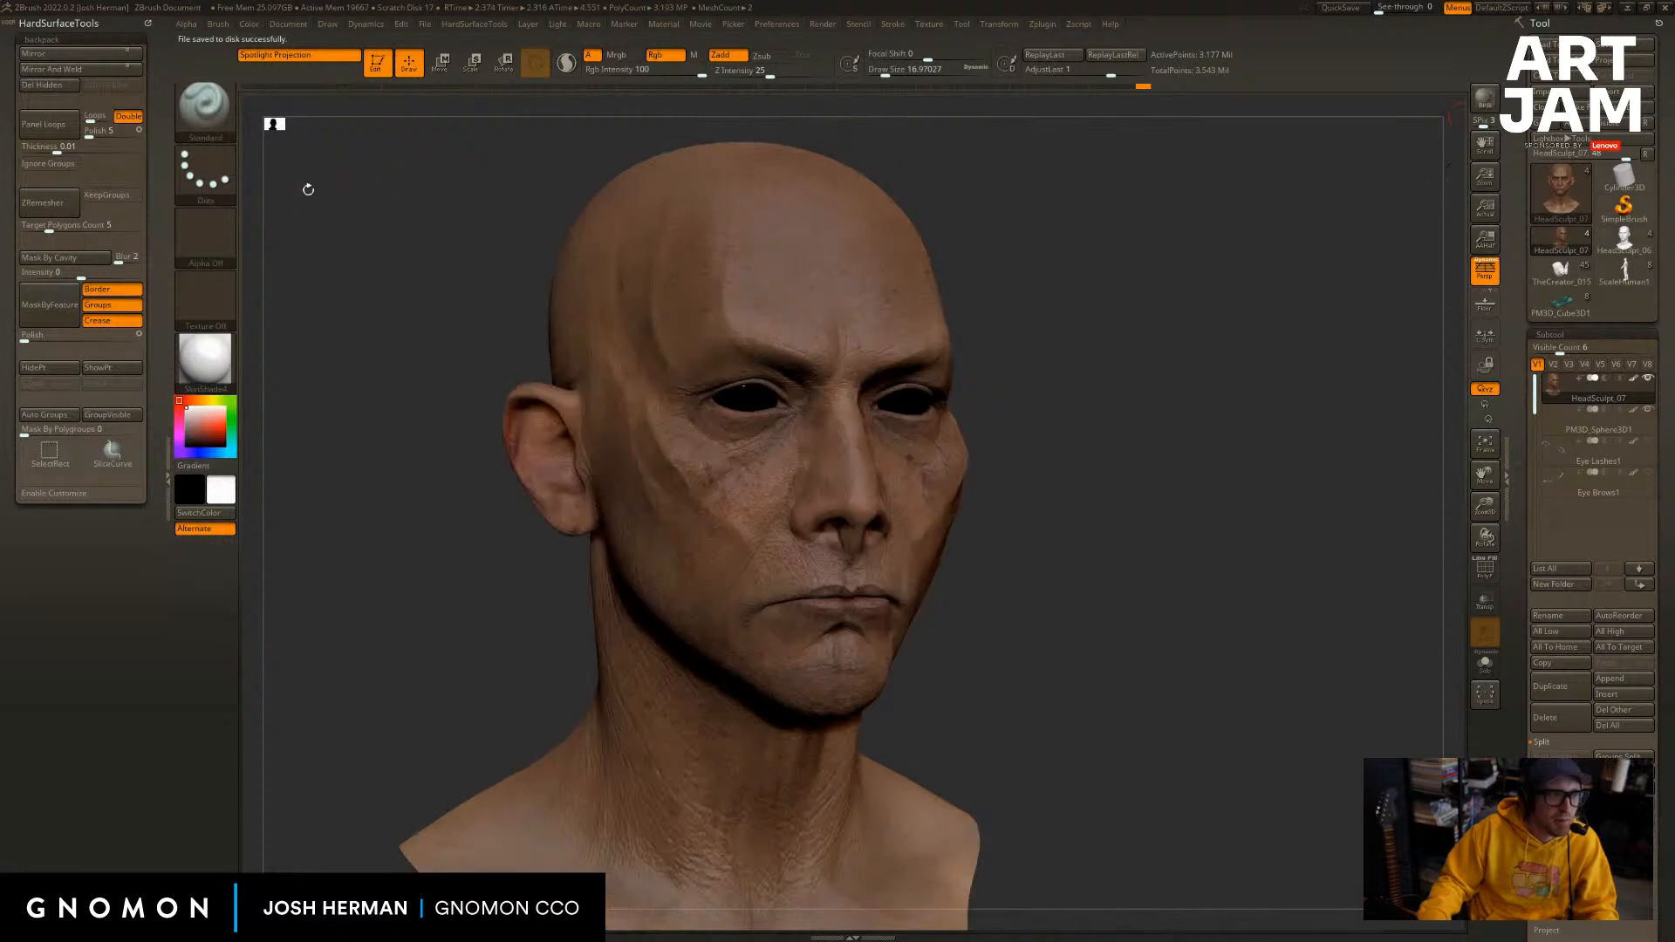
pyautogui.click(736, 58)
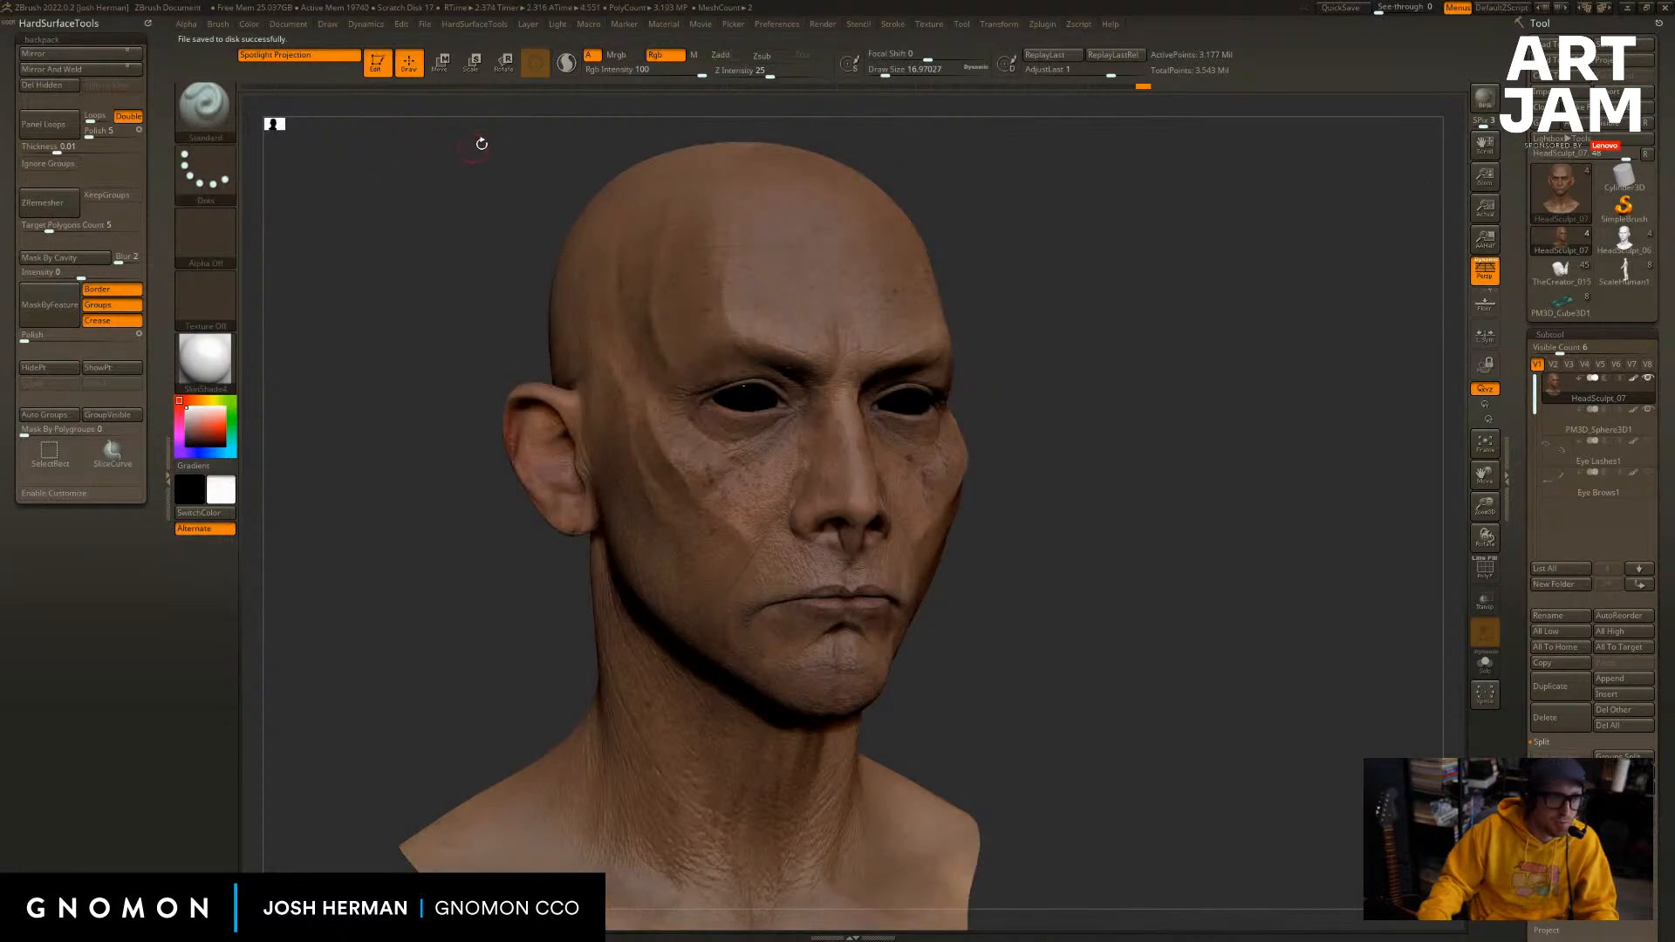
pyautogui.click(215, 189)
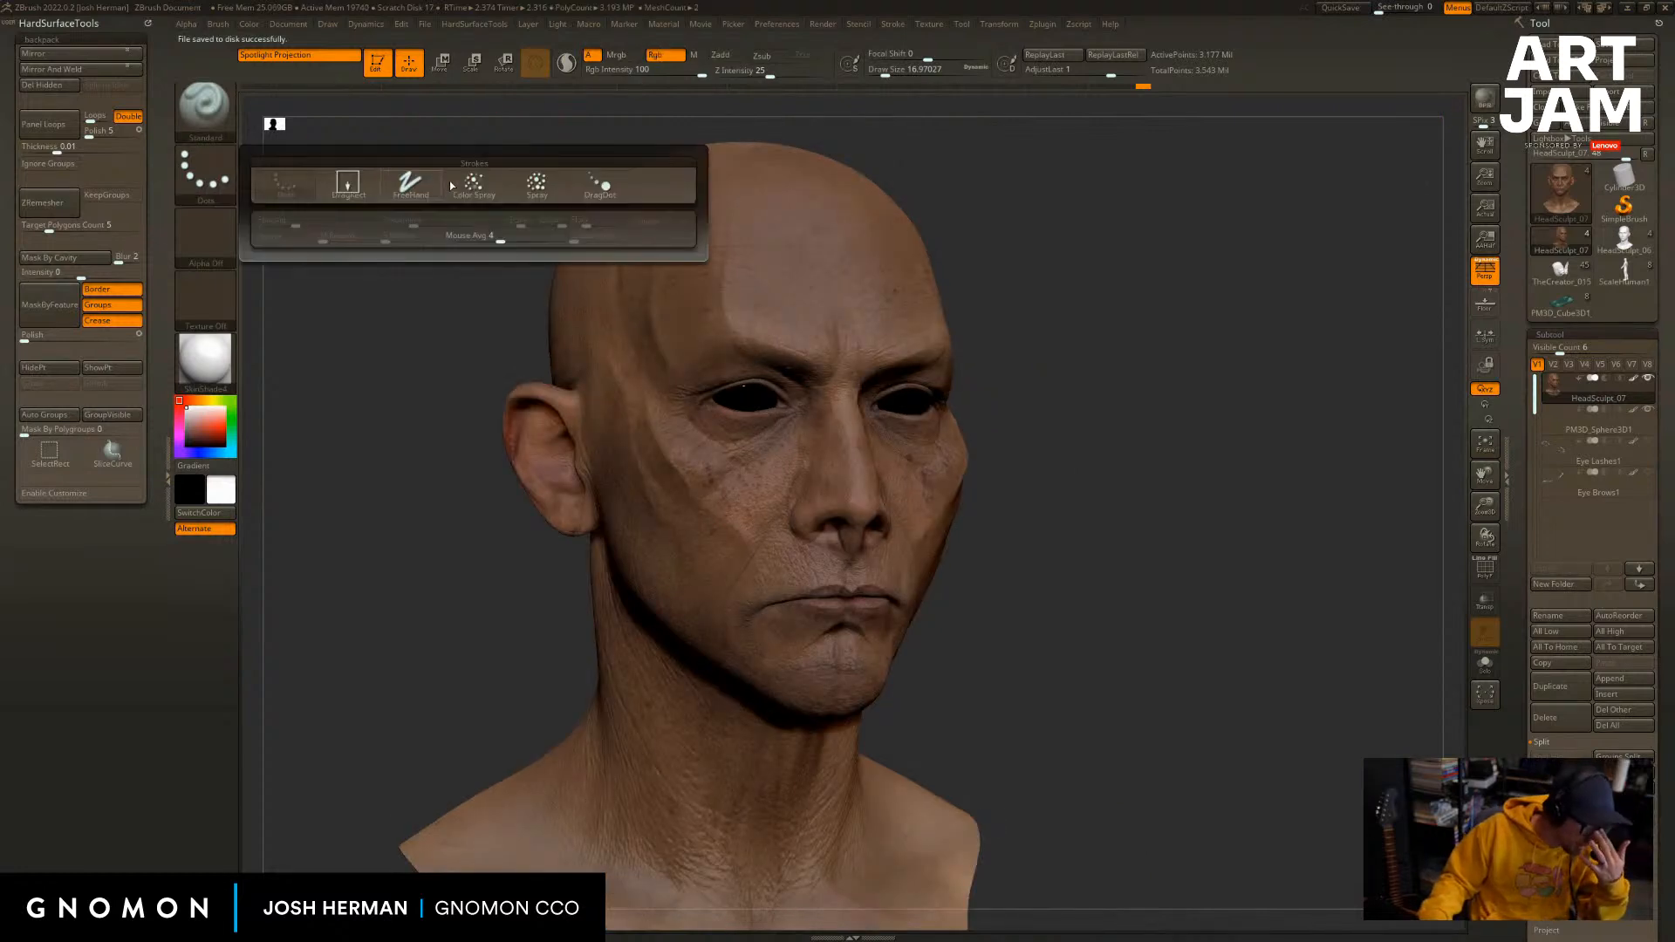
pyautogui.click(537, 183)
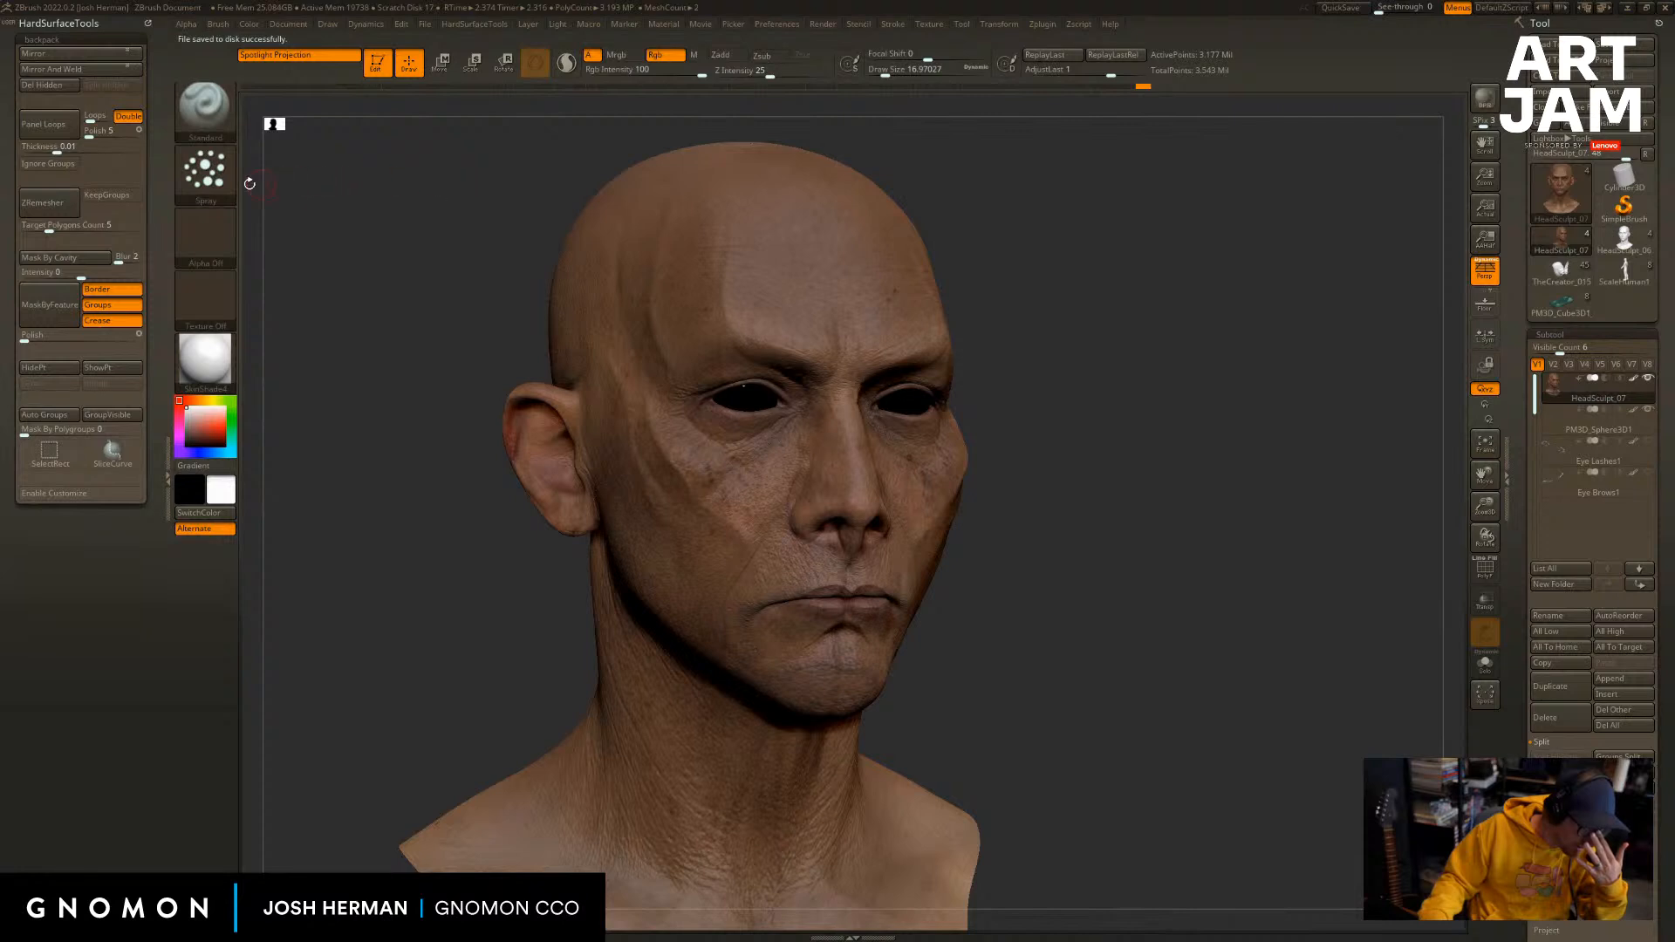
pyautogui.click(216, 185)
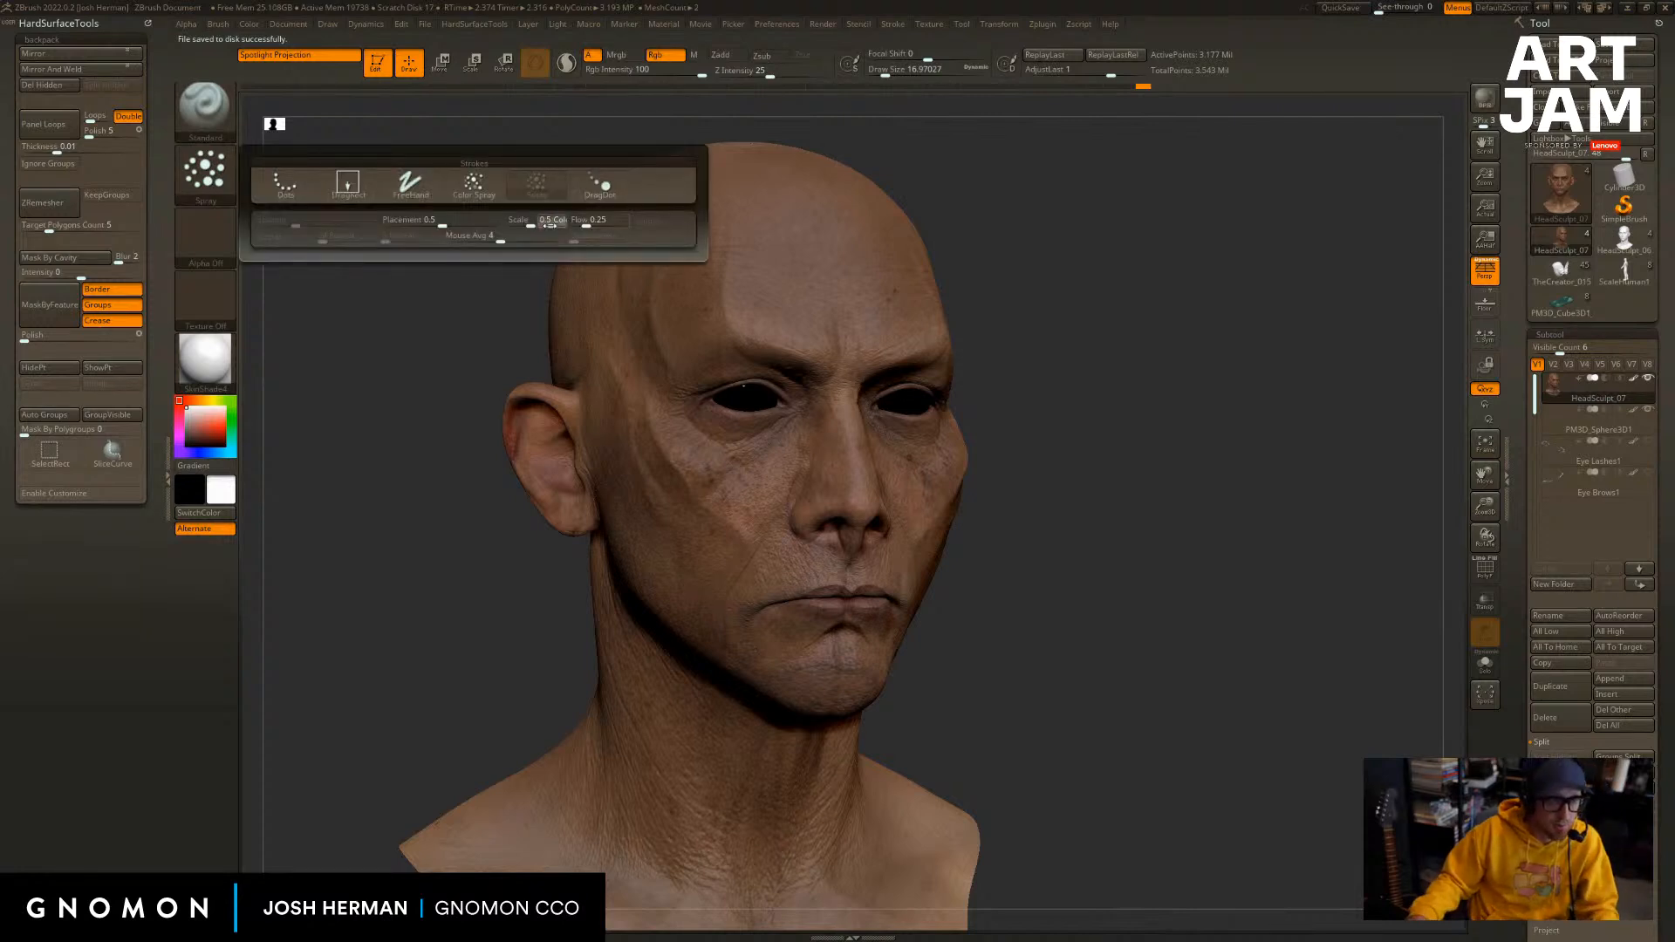
pyautogui.click(203, 232)
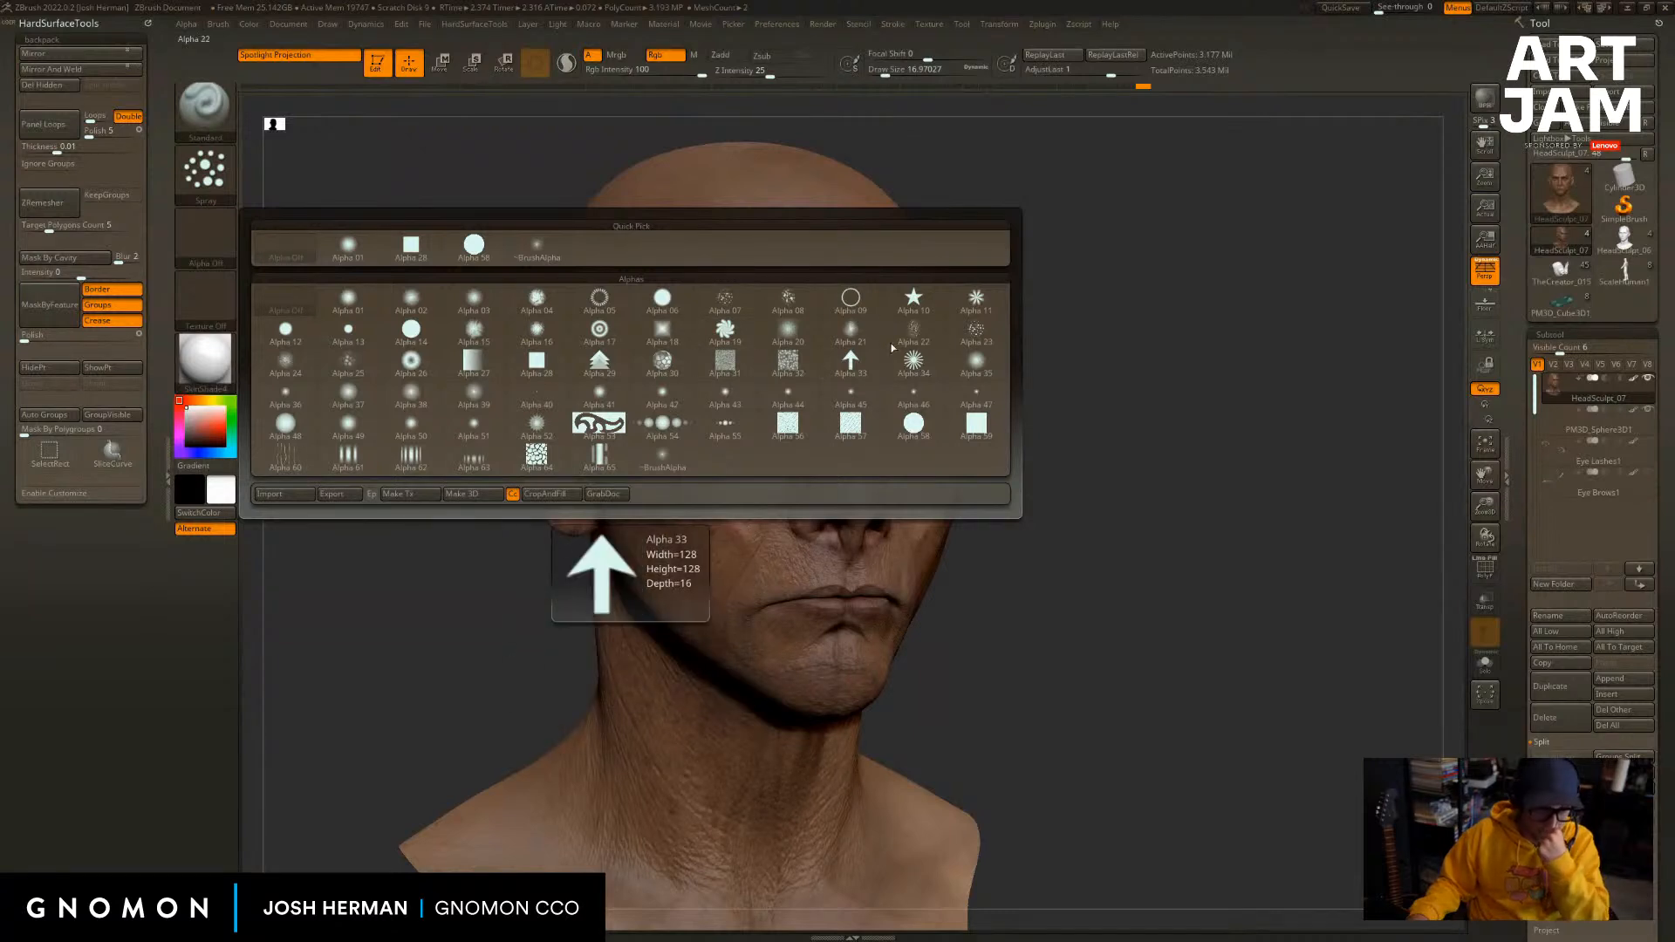
pyautogui.click(987, 341)
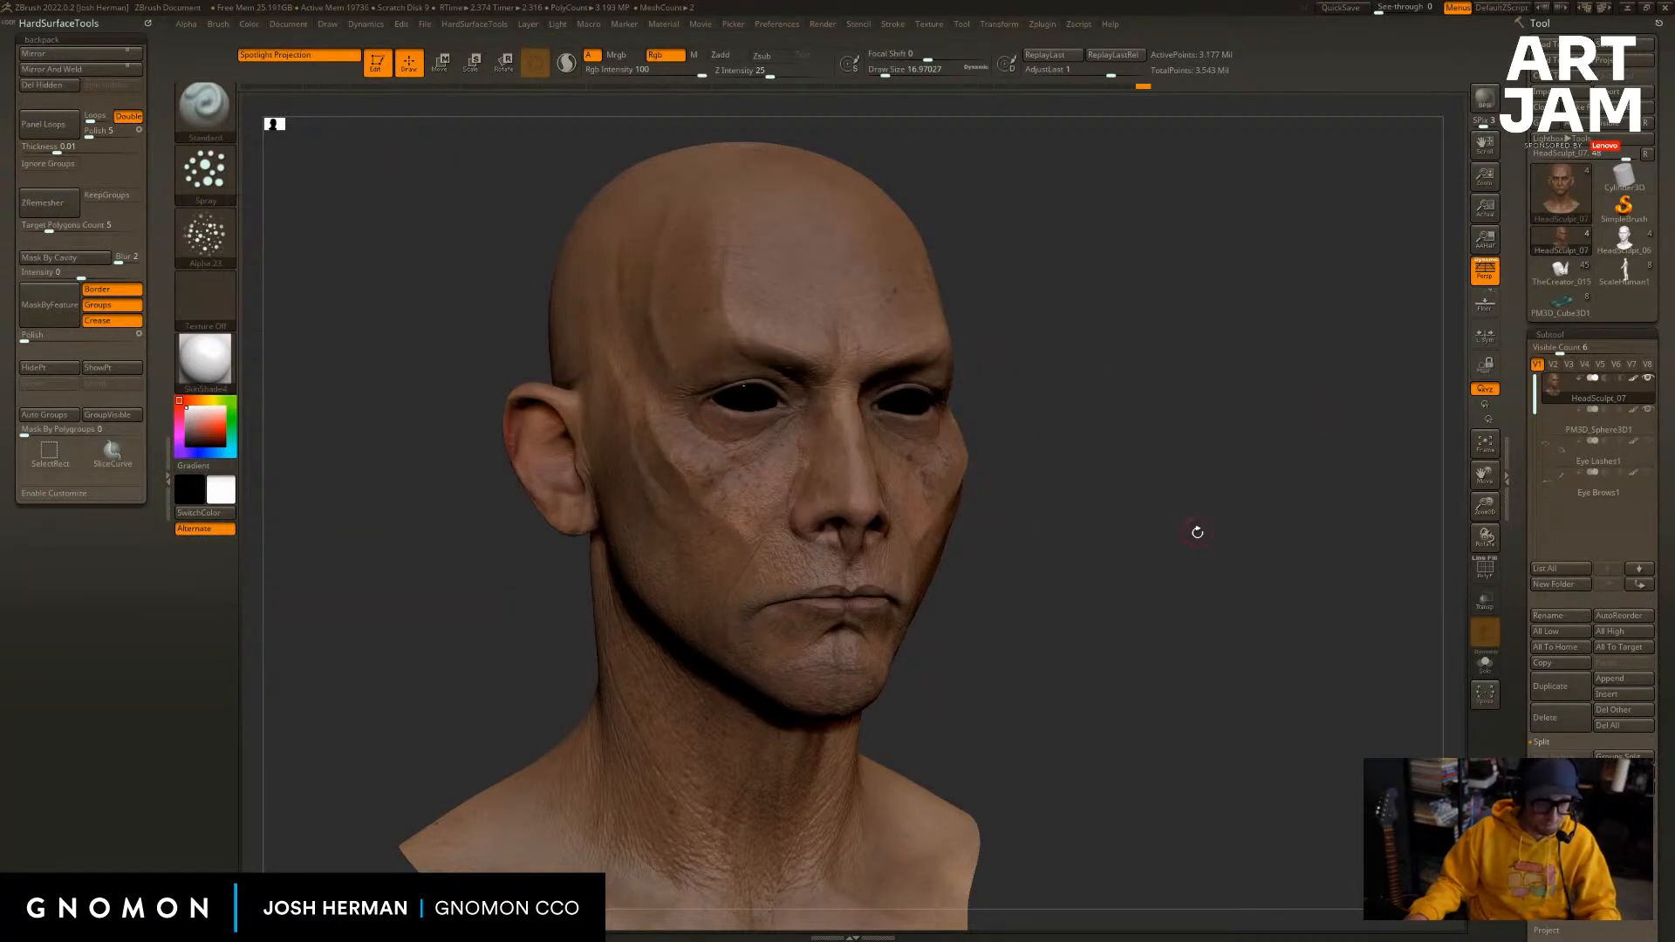
# Enlarge the spray brush to a draw size of about 77 and switch the paint colour to black.
pyautogui.moveTo(1169, 570); pyautogui.dragTo(1108, 562)
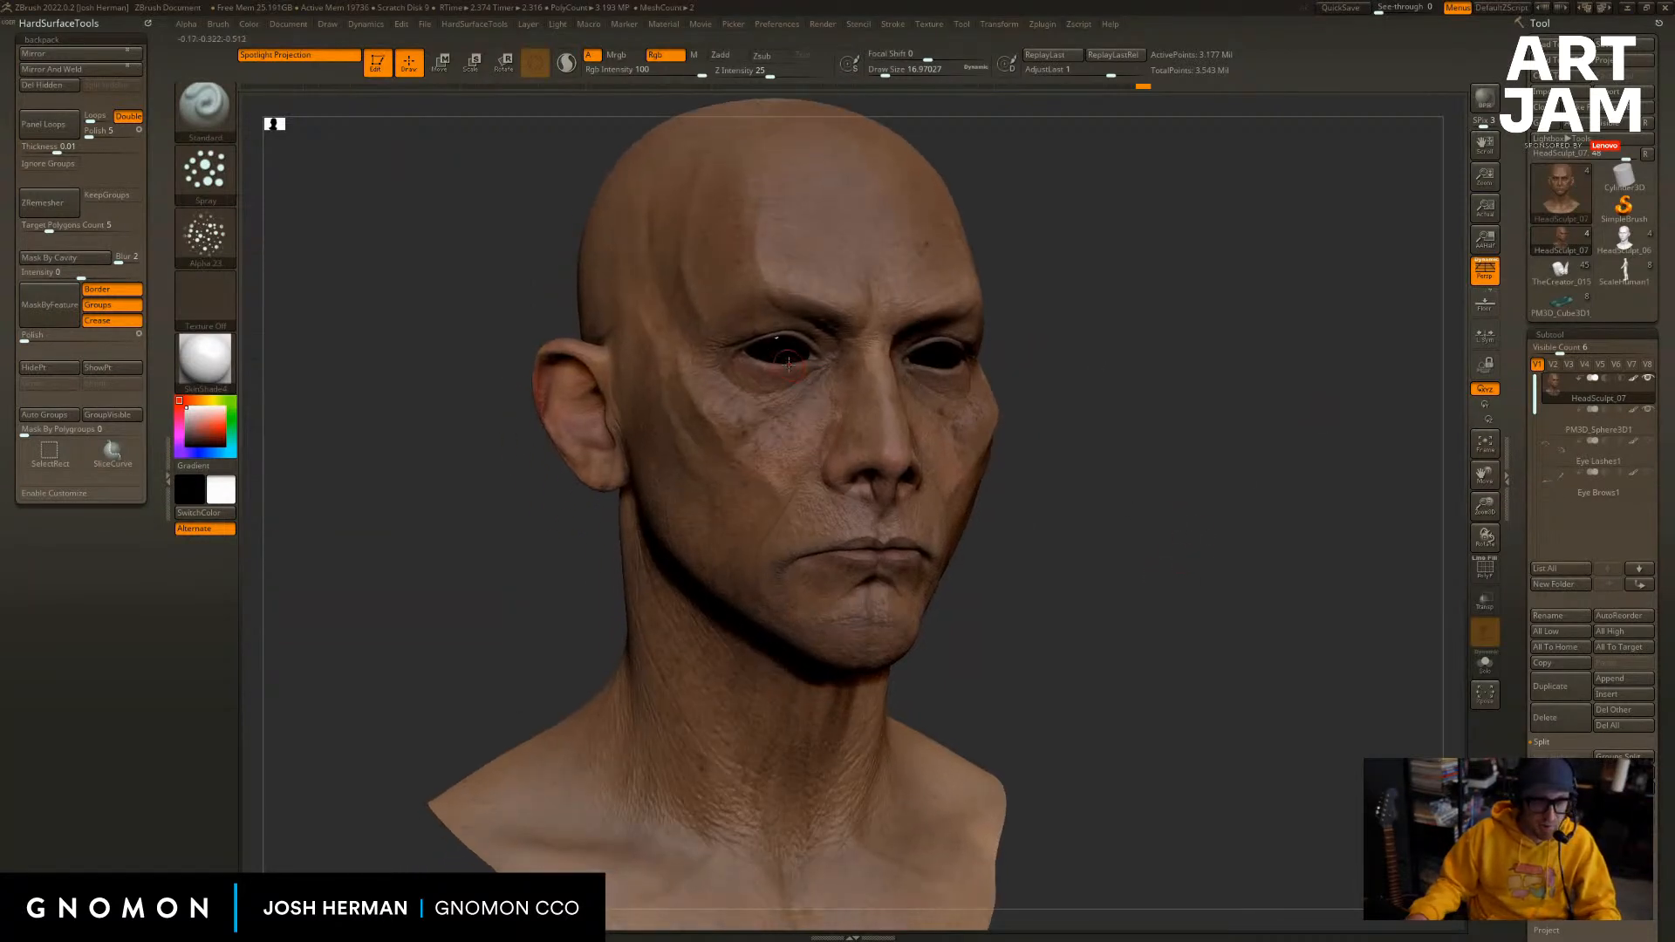
pyautogui.press('s')
pyautogui.moveTo(726, 710); pyautogui.dragTo(741, 710)
pyautogui.click(715, 708)
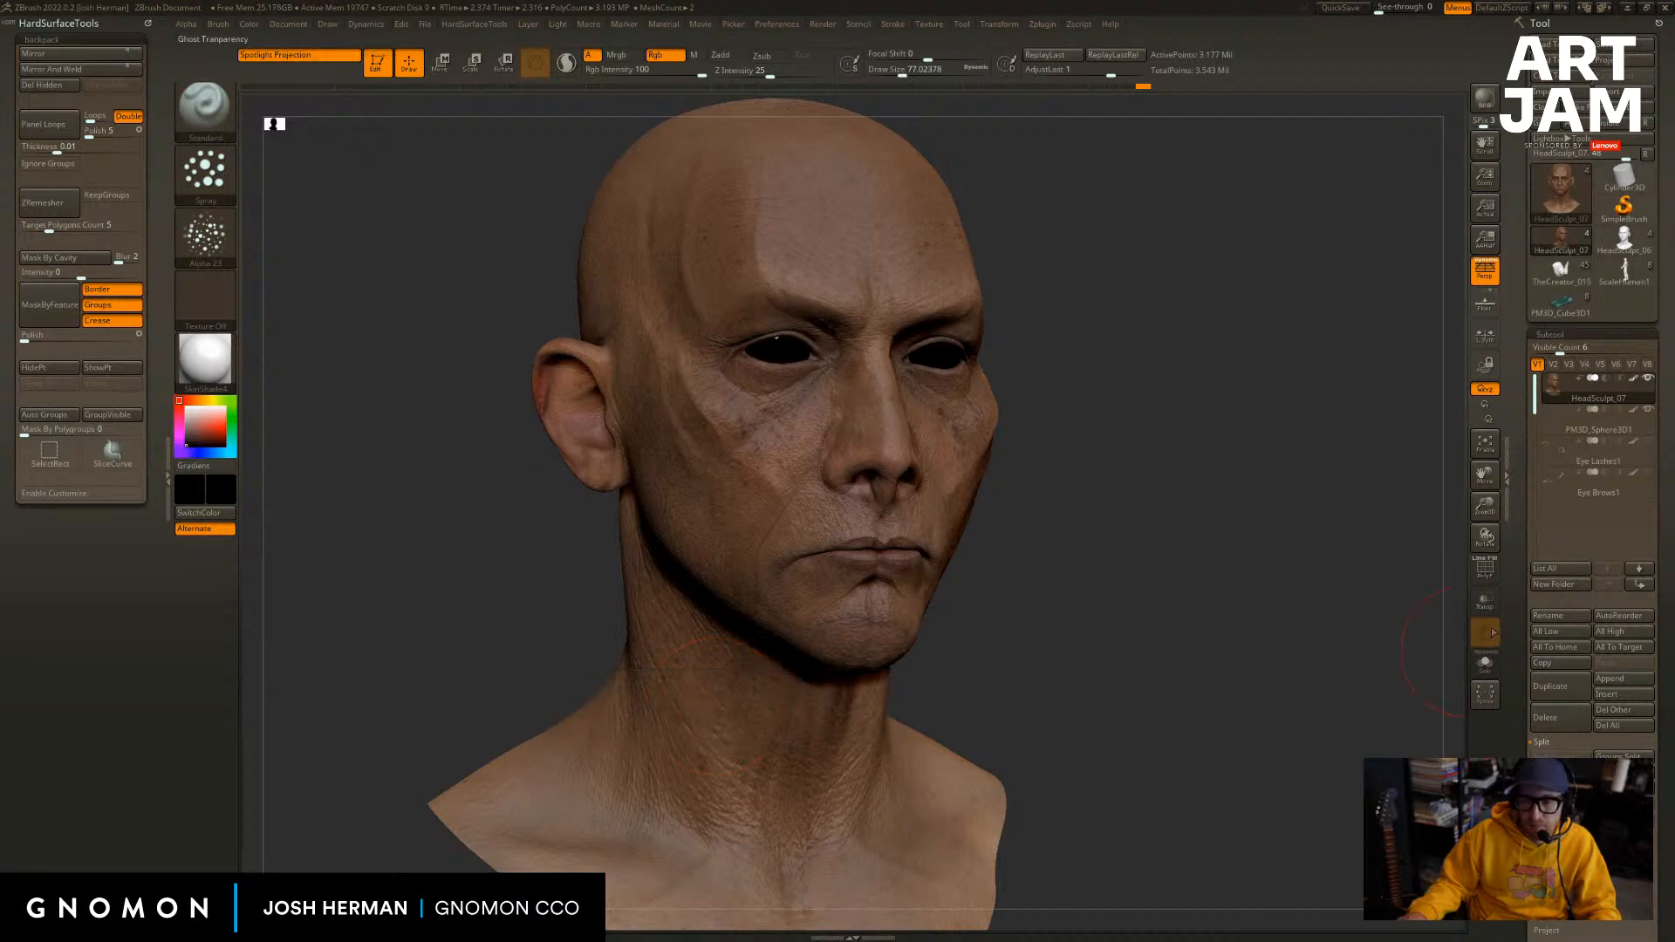
# Create a new layer on the head and name it Paint.
pyautogui.moveTo(1663, 689); pyautogui.dragTo(1663, 323)
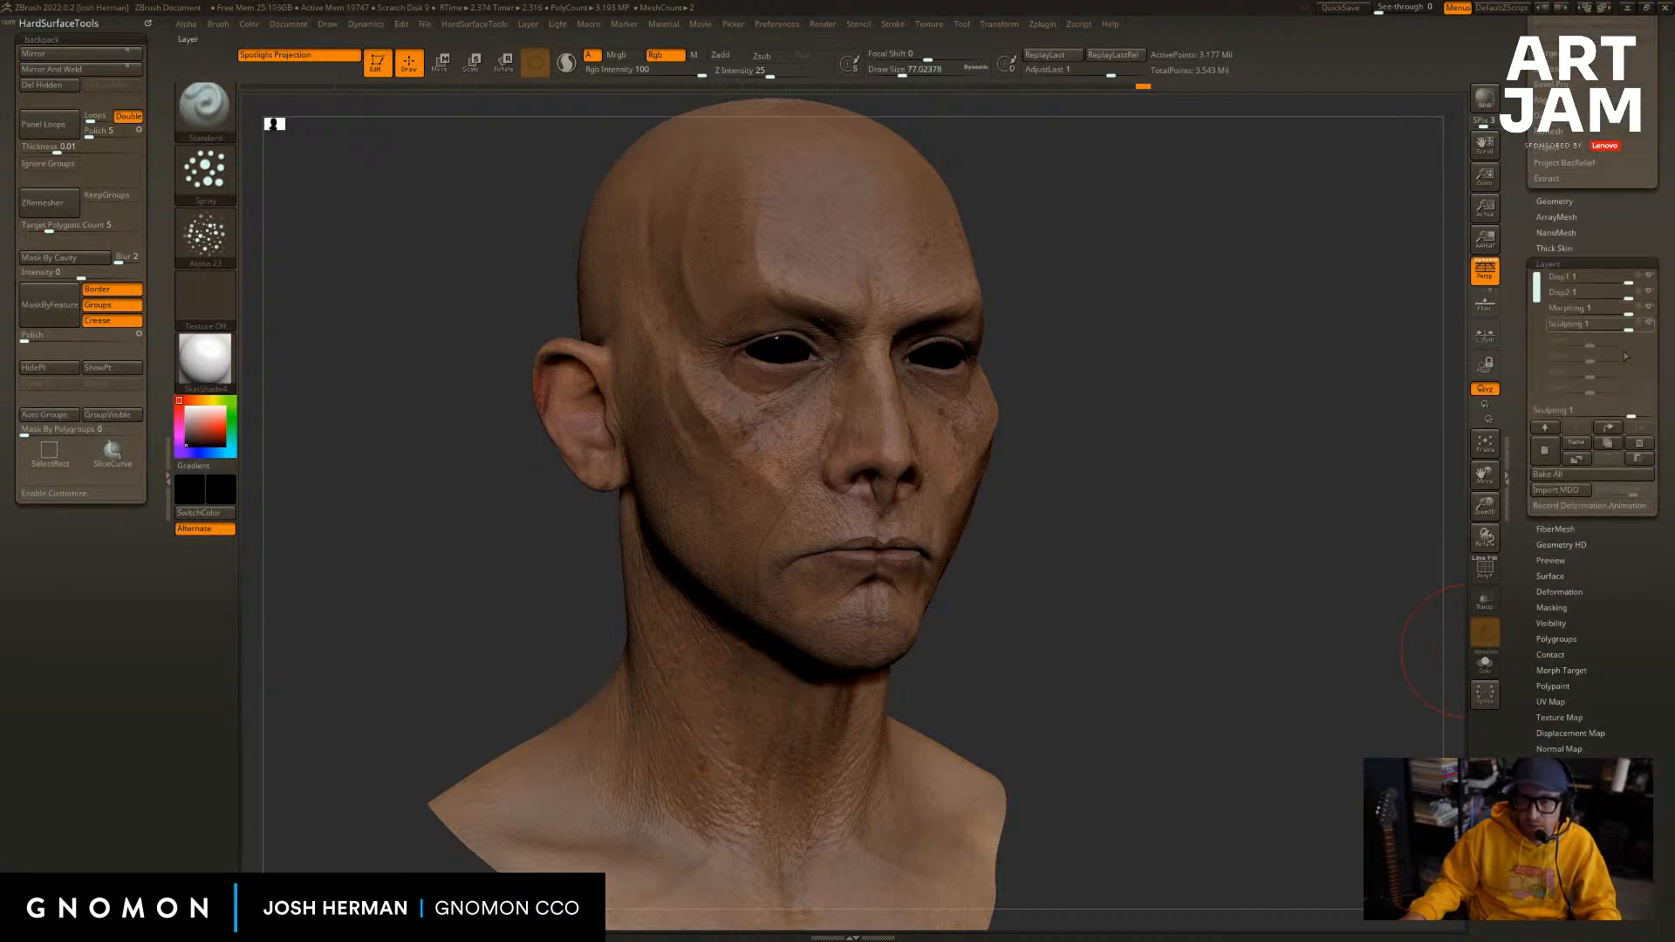
pyautogui.click(1547, 450)
pyautogui.click(1576, 443)
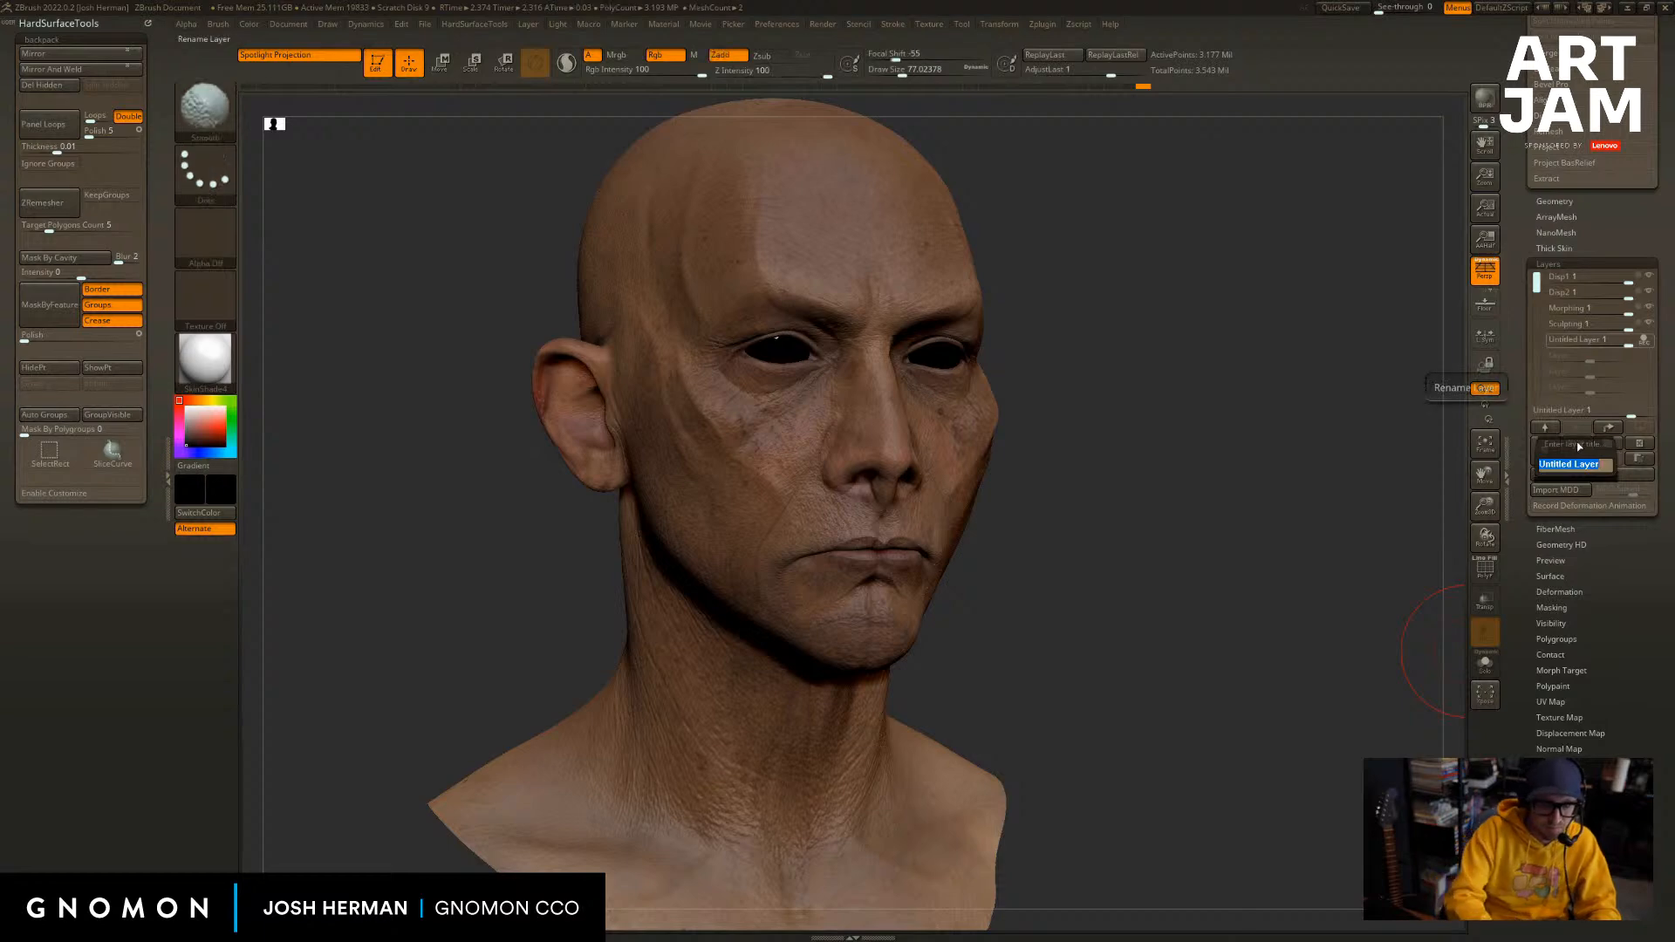
pyautogui.write('Paint')
pyautogui.press('Return')
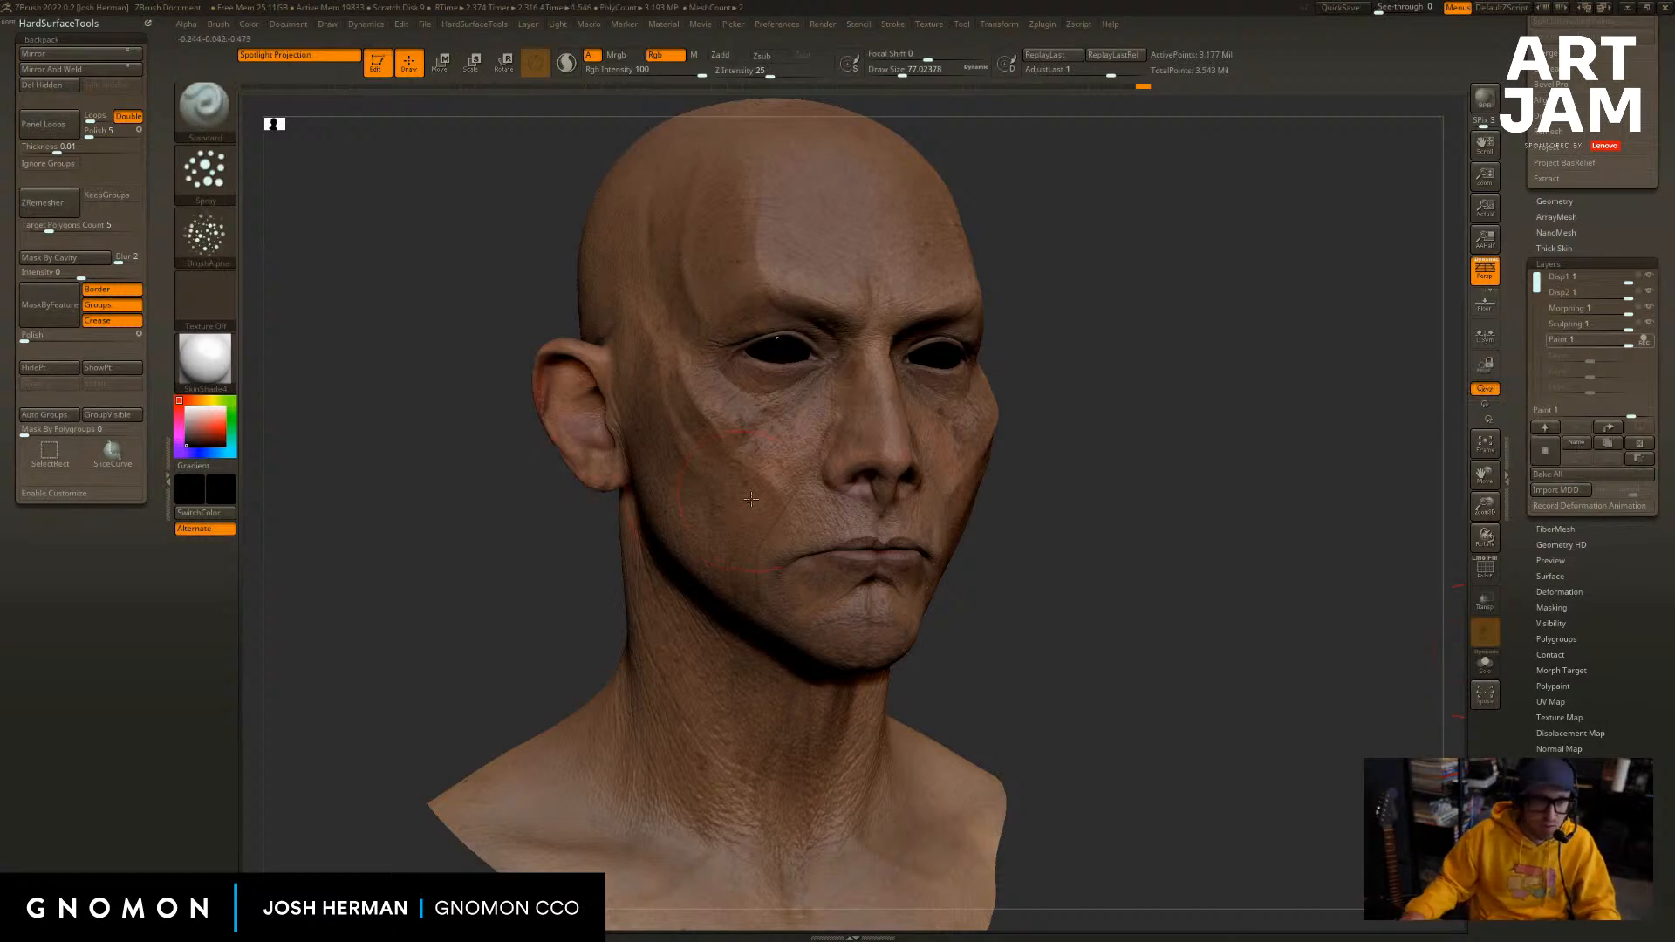
# Try spraying black speckles over the cheek, jaw and neck, test a draw size of about 37, and undo the strokes.
pyautogui.moveTo(750, 445)
pyautogui.mouseDown()
pyautogui.moveTo(754, 639)
pyautogui.moveTo(708, 722)
pyautogui.mouseUp()
pyautogui.moveTo(1133, 475)
pyautogui.keyDown('alt'); pyautogui.mouseDown()
pyautogui.moveTo(1215, 538)
pyautogui.moveTo(1300, 543)
pyautogui.mouseUp(); pyautogui.keyUp('alt')
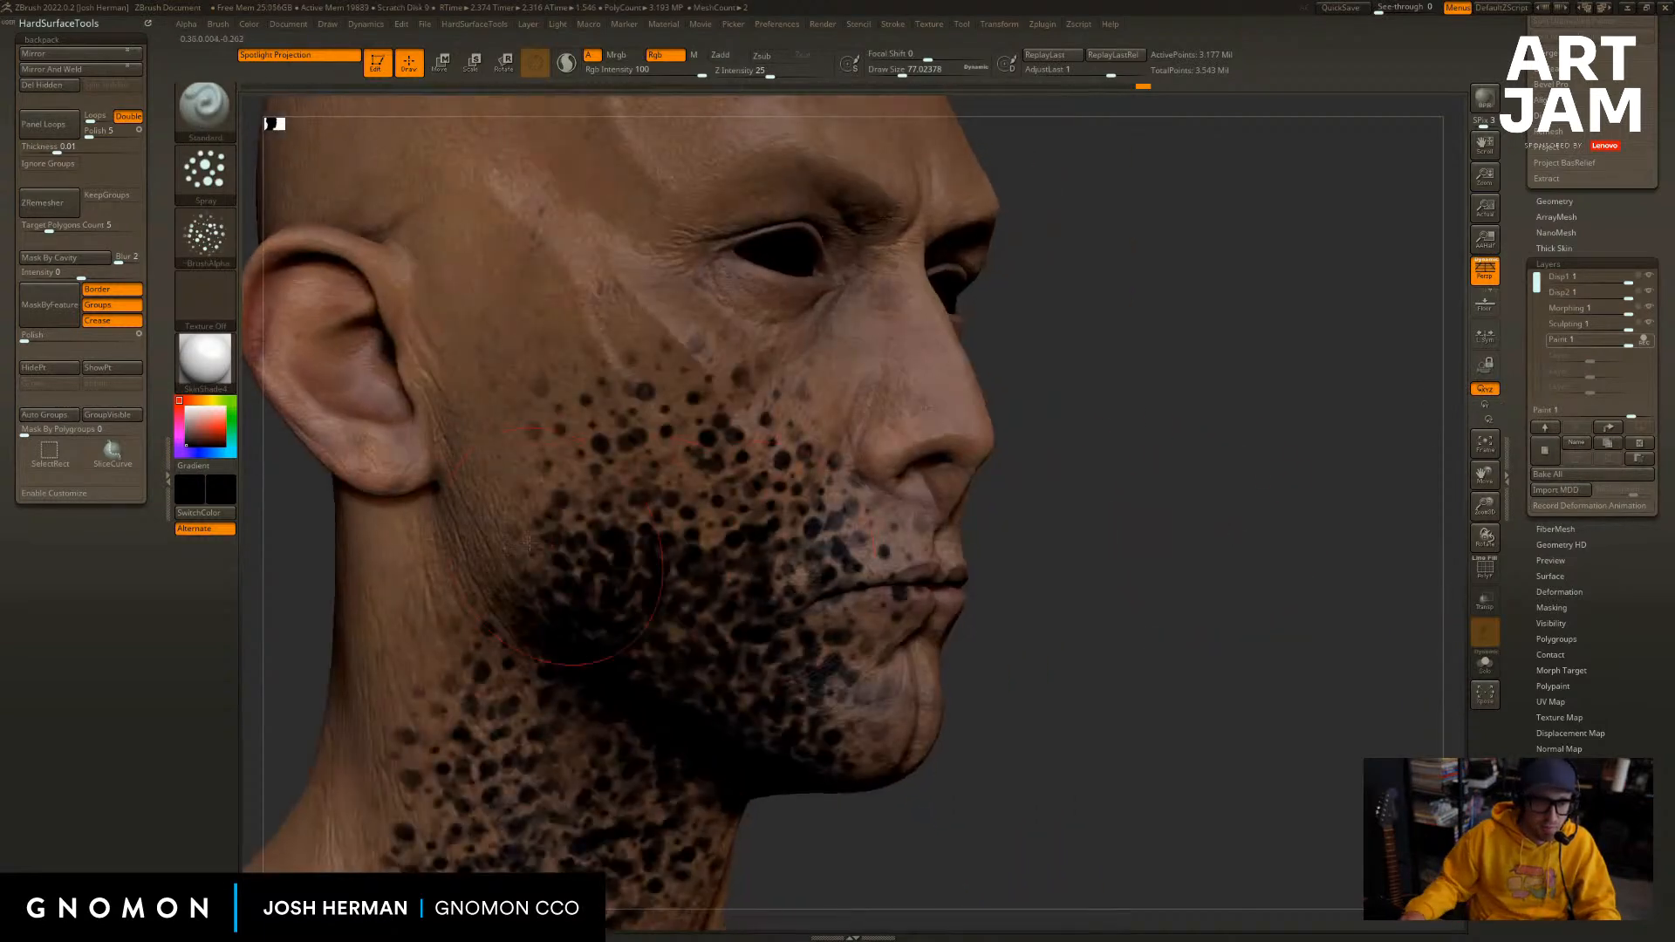
pyautogui.press('s')
pyautogui.moveTo(656, 414); pyautogui.dragTo(646, 415)
pyautogui.moveTo(569, 342); pyautogui.dragTo(585, 460)
pyautogui.hotkey('ctrl', 'z')
pyautogui.hotkey('ctrl', 'z')
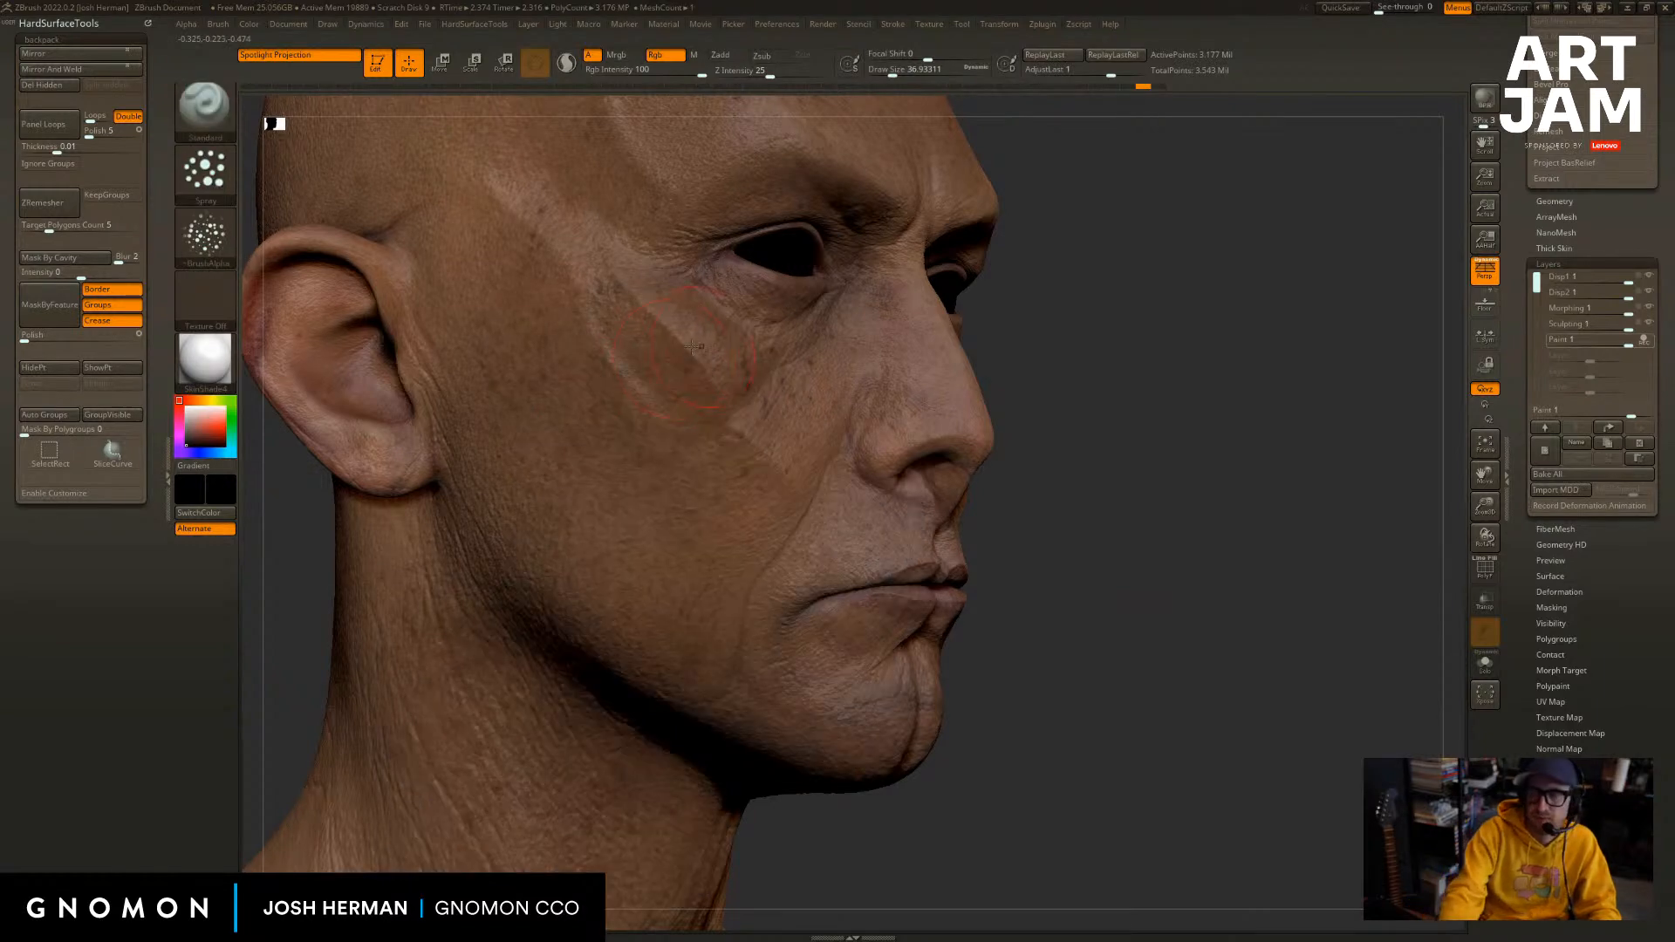
# Set the draw size to about 74, undo a test spray on the cheek, and lower the Rgb intensity to 19.
pyautogui.keyDown('alt'); pyautogui.moveTo(1055, 437); pyautogui.dragTo(1189, 494); pyautogui.keyUp('alt')
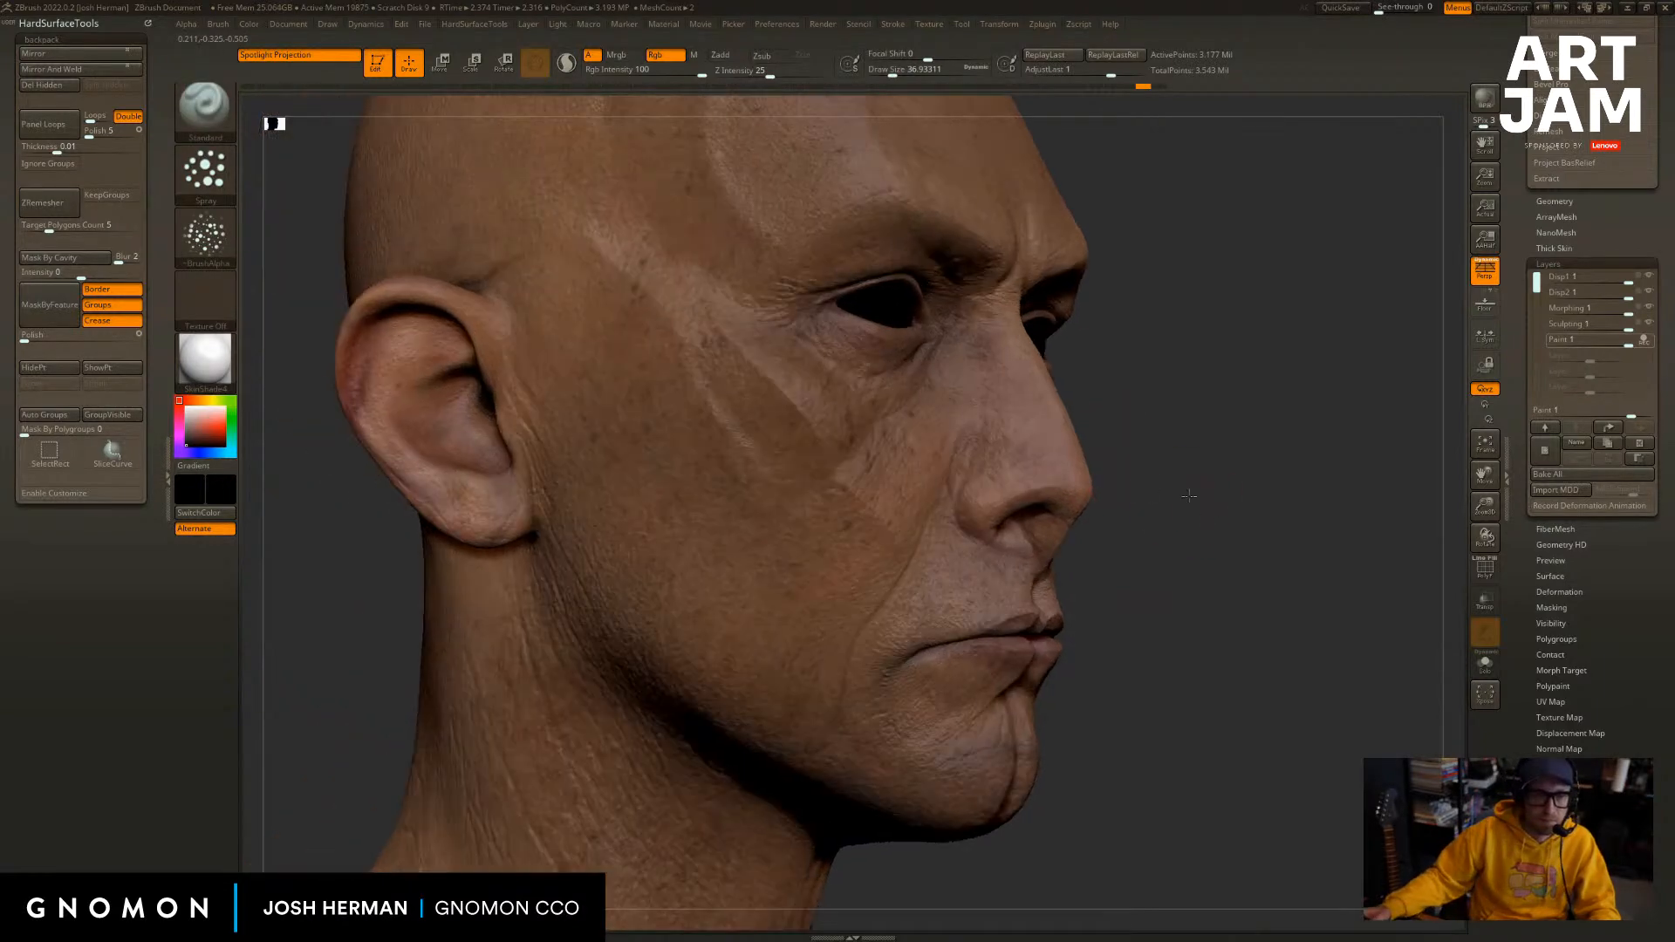
pyautogui.press('s')
pyautogui.moveTo(749, 453); pyautogui.dragTo(758, 453)
pyautogui.moveTo(644, 384)
pyautogui.mouseDown()
pyautogui.moveTo(741, 454)
pyautogui.moveTo(728, 559)
pyautogui.mouseUp()
pyautogui.hotkey('ctrl', 'z')
pyautogui.moveTo(676, 78); pyautogui.dragTo(638, 70)
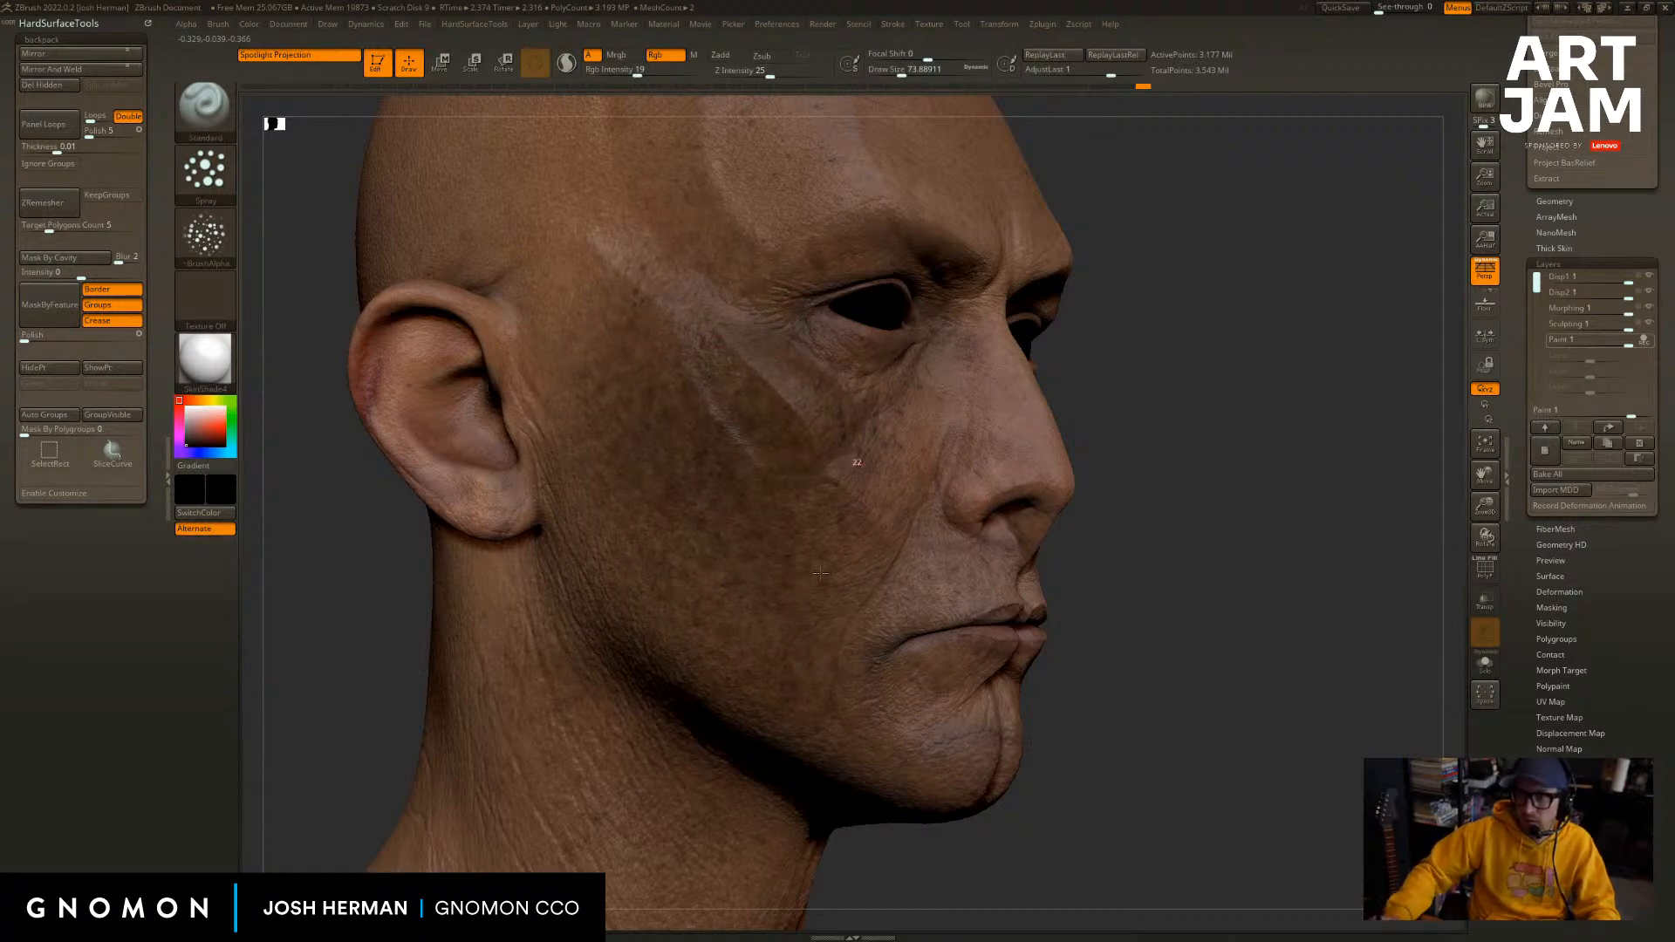
# Dock the Brush palette in the tray and expand its Alpha and Texture settings to examine the polypaint options.
pyautogui.moveTo(1196, 459)
pyautogui.mouseDown()
pyautogui.moveTo(1254, 450)
pyautogui.moveTo(1248, 475)
pyautogui.moveTo(1273, 497)
pyautogui.mouseUp()
pyautogui.moveTo(1348, 575)
pyautogui.keyDown('alt'); pyautogui.mouseDown()
pyautogui.moveTo(1294, 531)
pyautogui.moveTo(1196, 527)
pyautogui.mouseUp(); pyautogui.keyUp('alt')
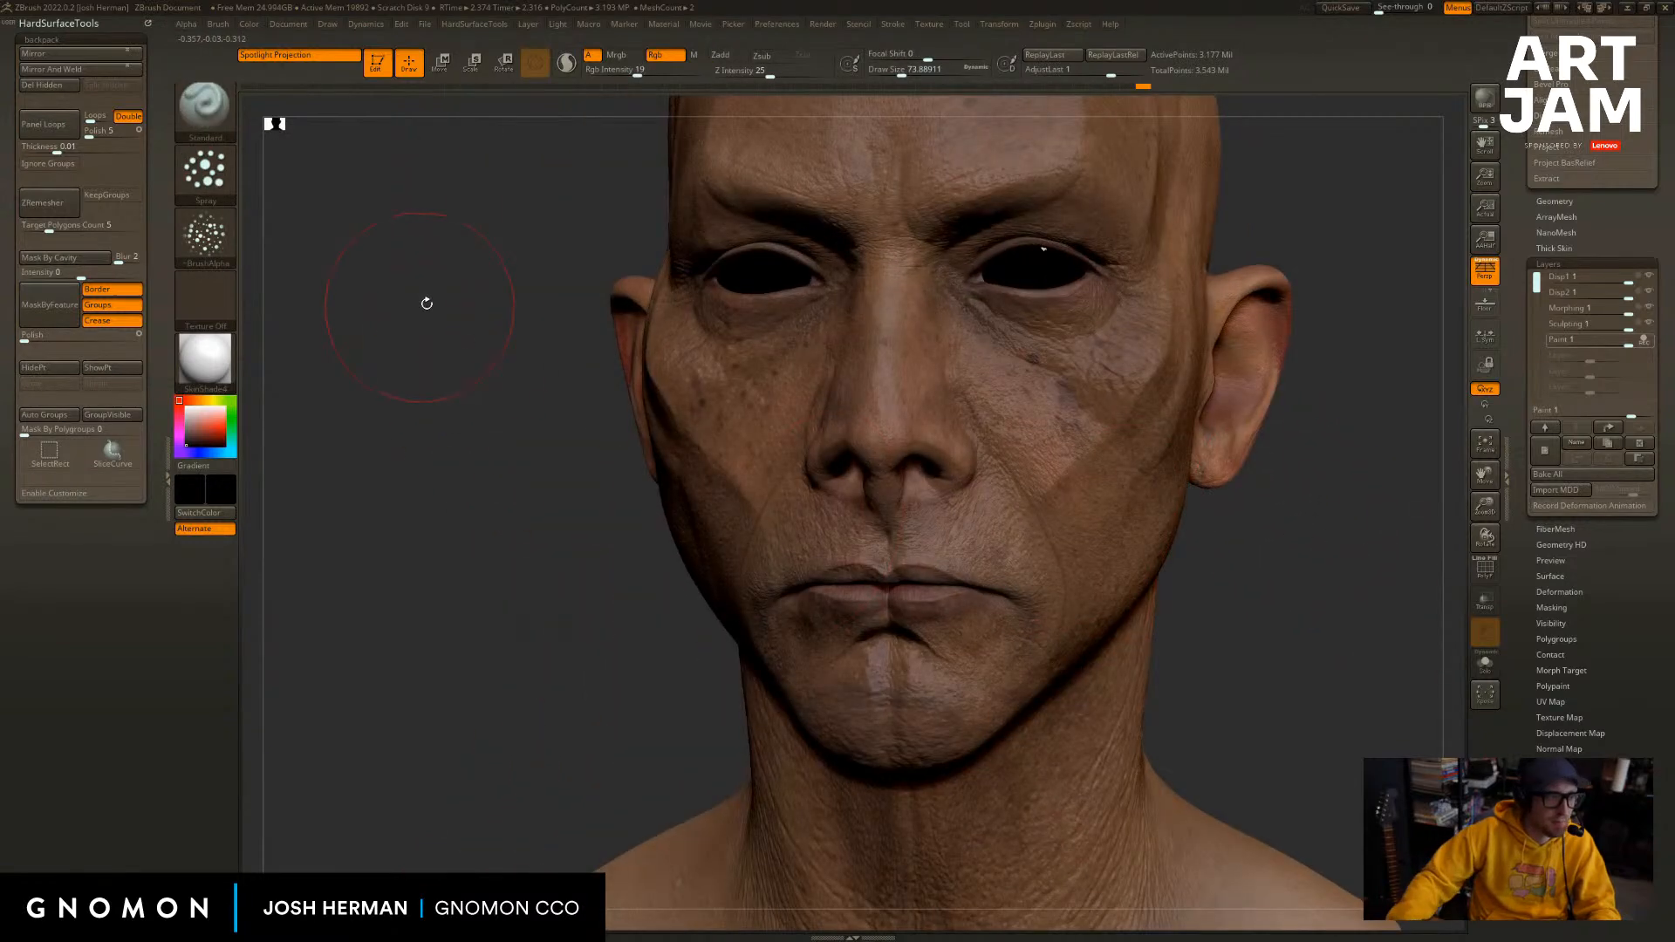
pyautogui.keyDown('shift'); pyautogui.moveTo(427, 302); pyautogui.dragTo(408, 297); pyautogui.keyUp('shift')
pyautogui.keyDown('alt'); pyautogui.moveTo(408, 296); pyautogui.dragTo(400, 409); pyautogui.keyUp('alt')
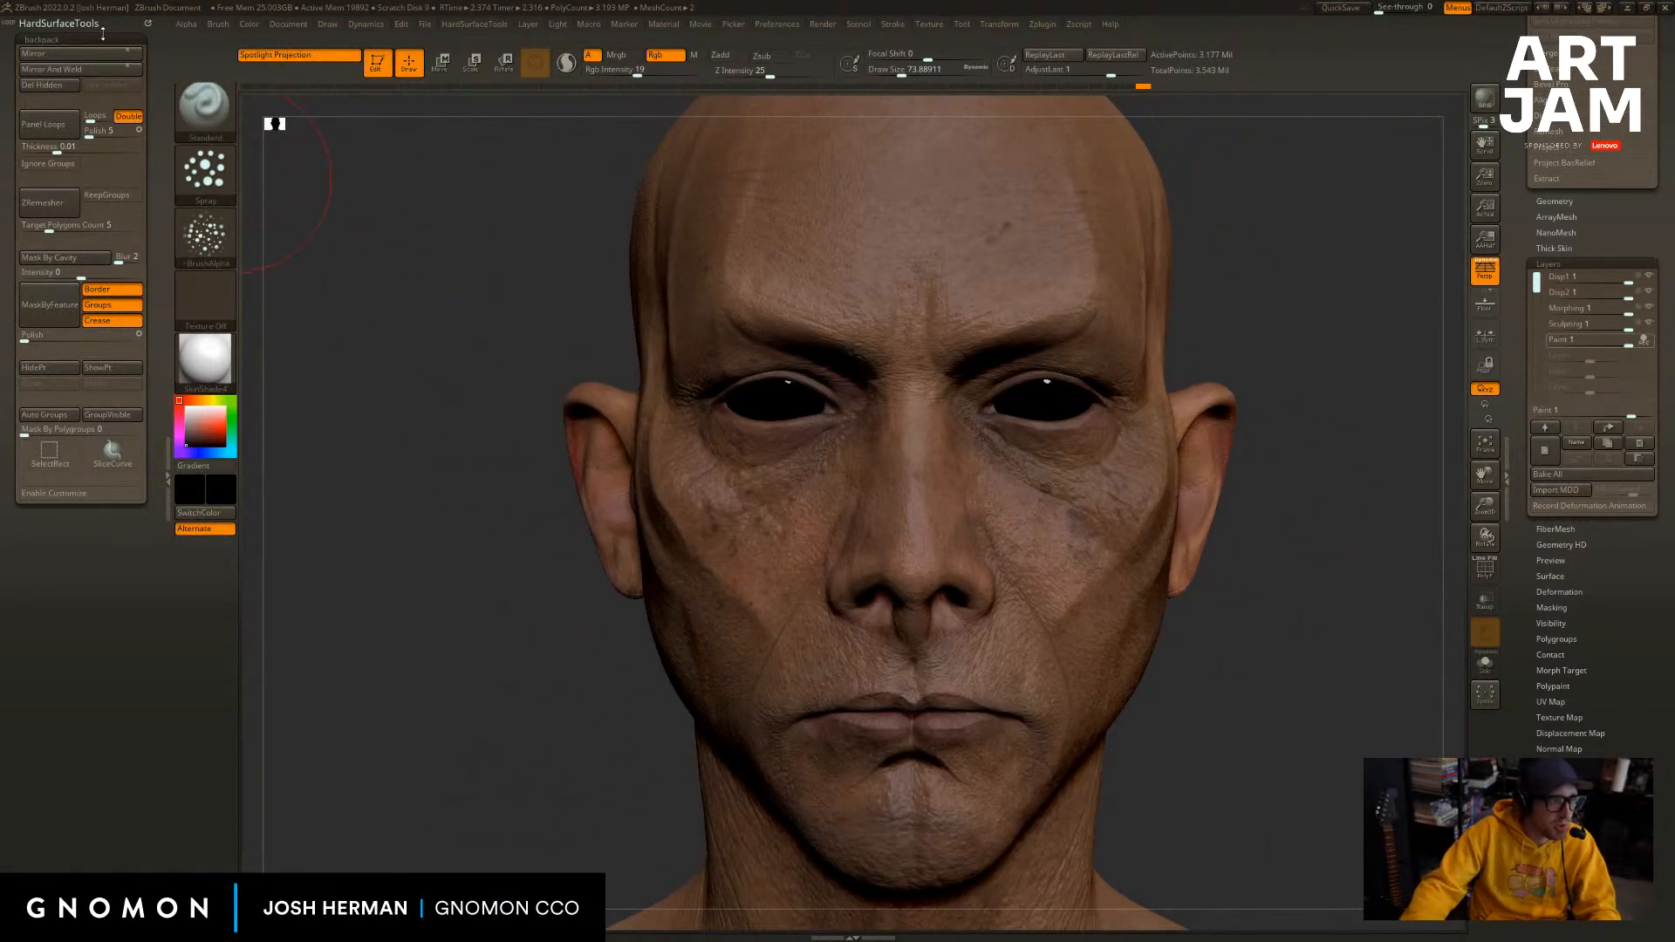
pyautogui.click(186, 26)
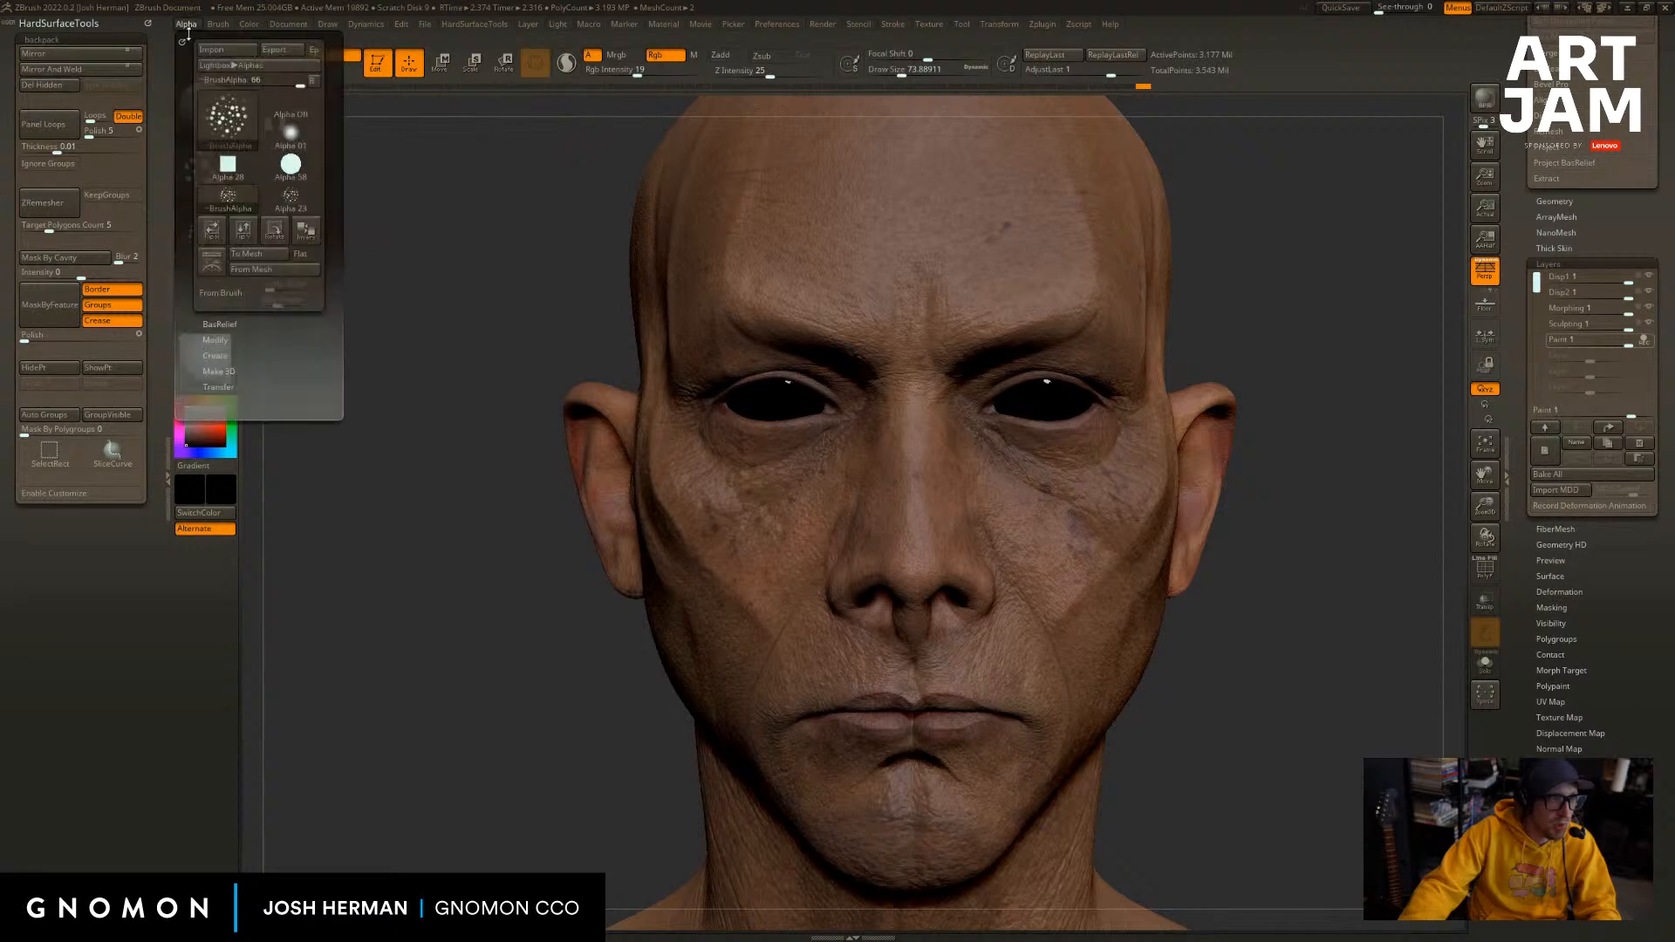
pyautogui.click(217, 339)
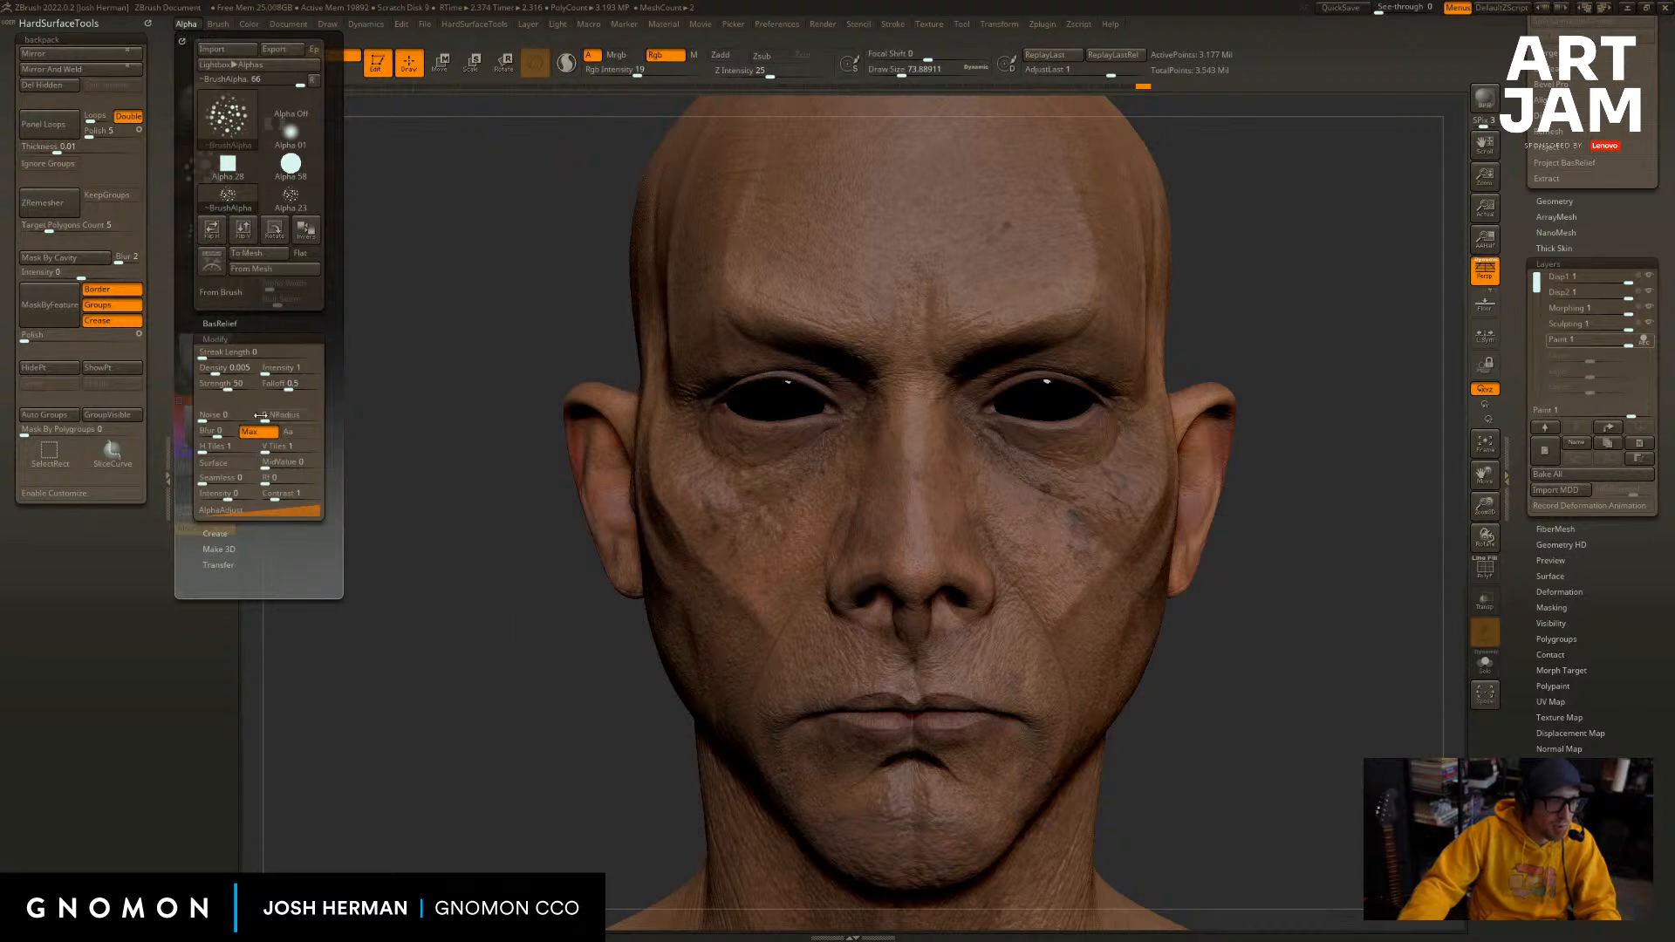
pyautogui.click(217, 23)
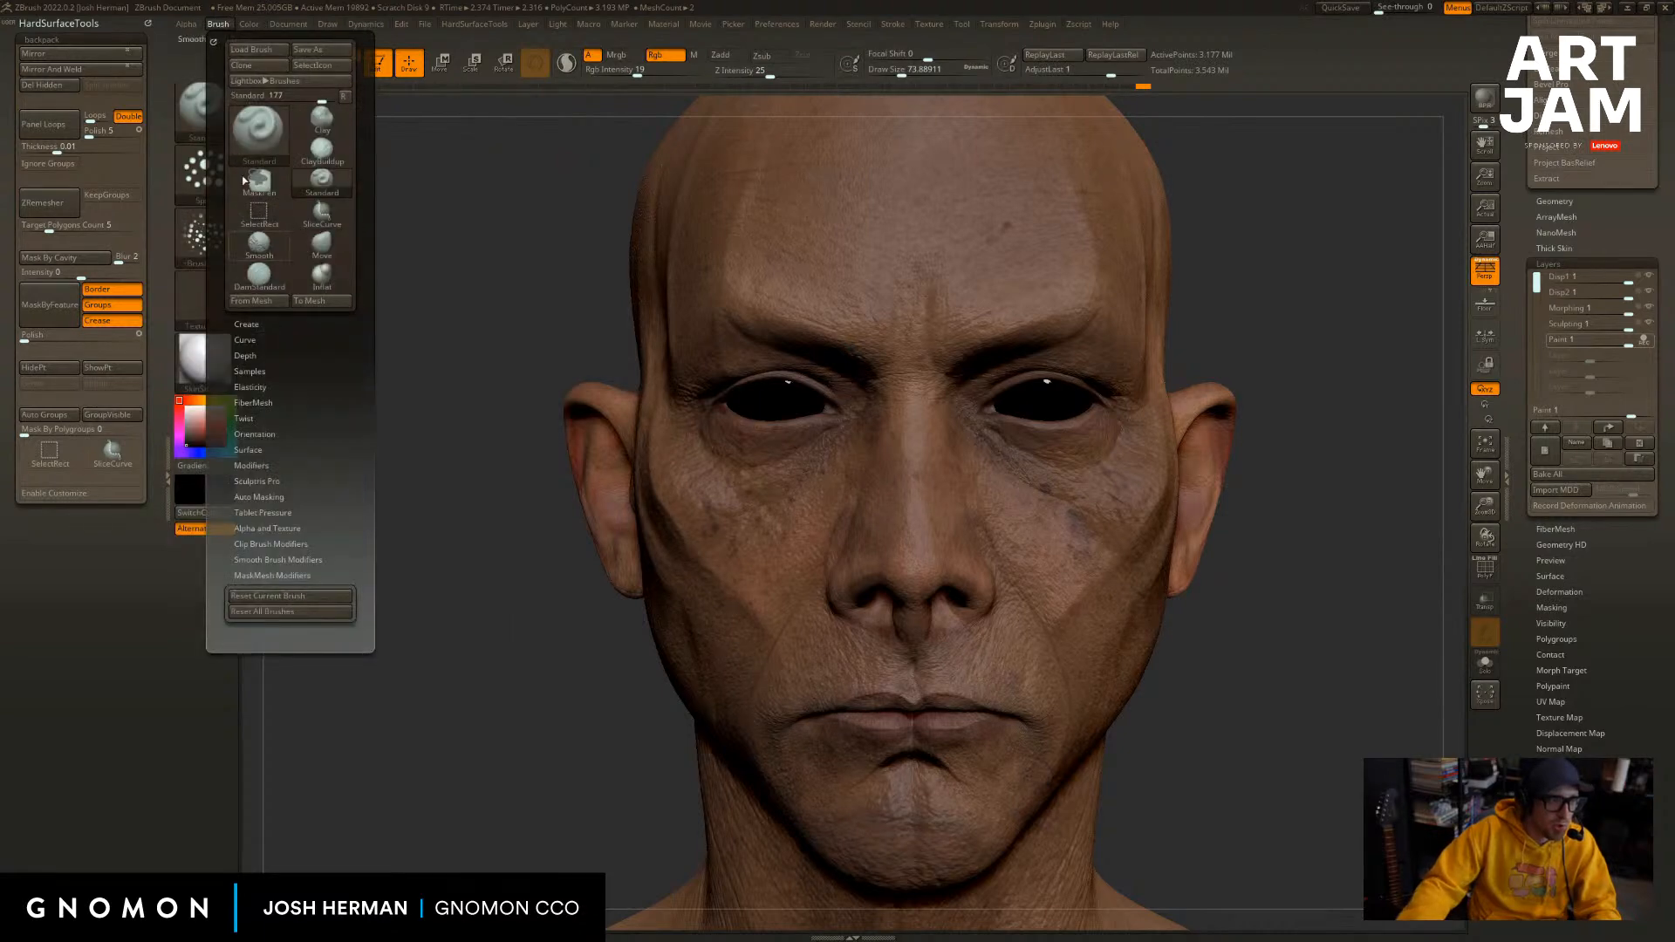
pyautogui.moveTo(211, 40); pyautogui.dragTo(78, 39)
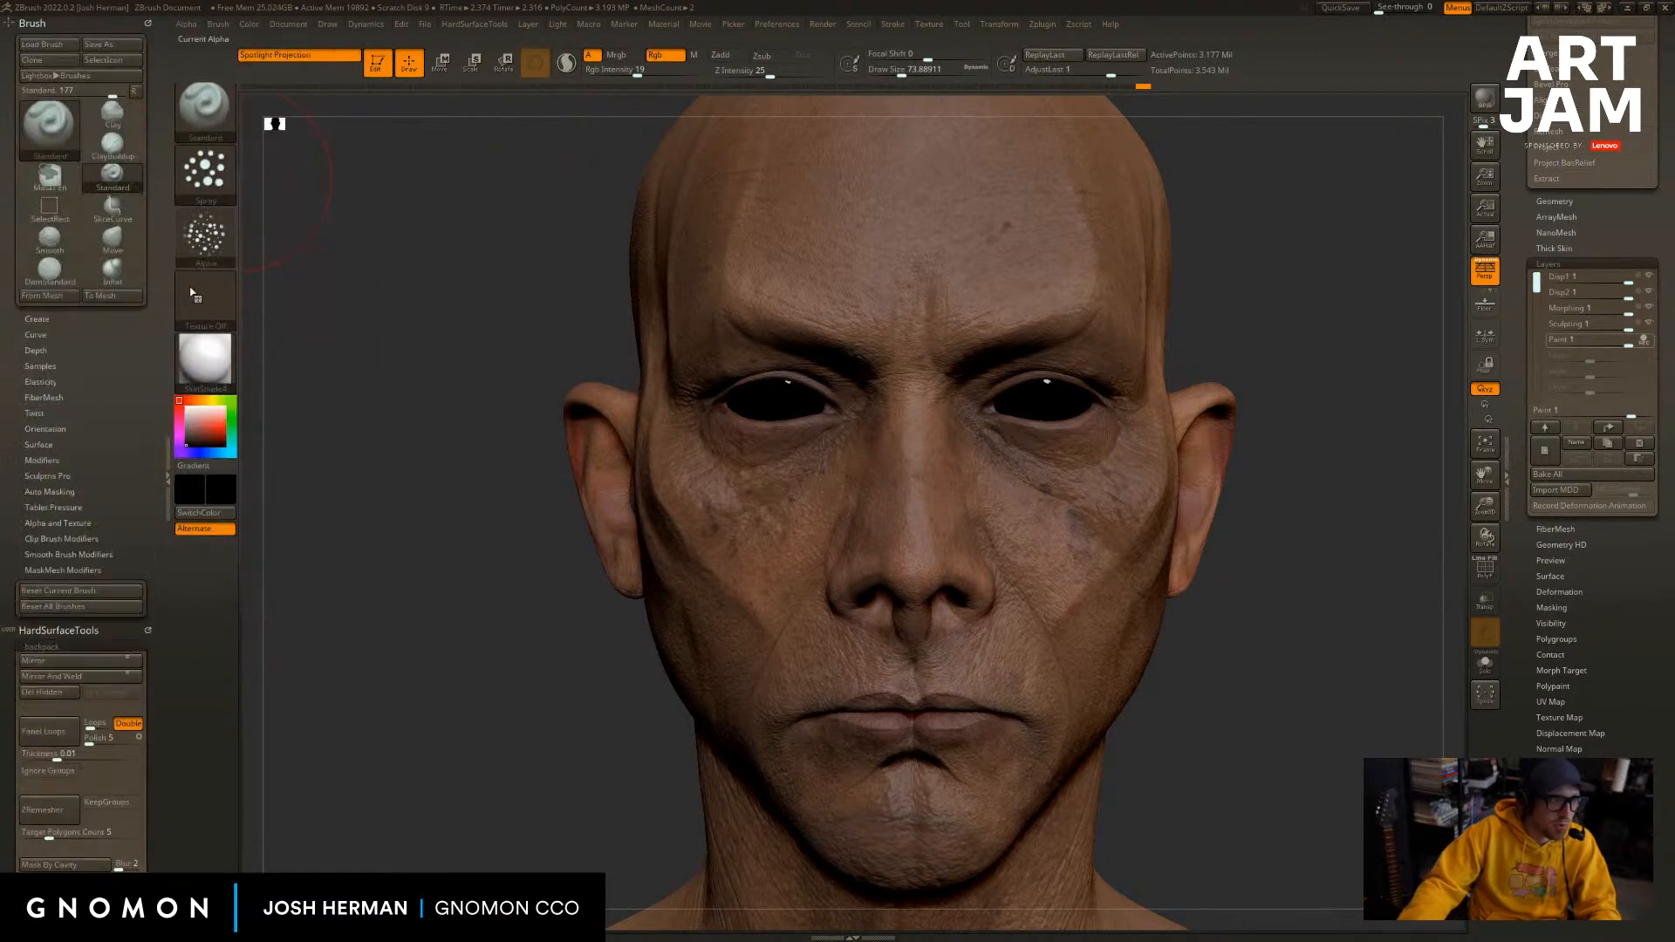
pyautogui.click(59, 523)
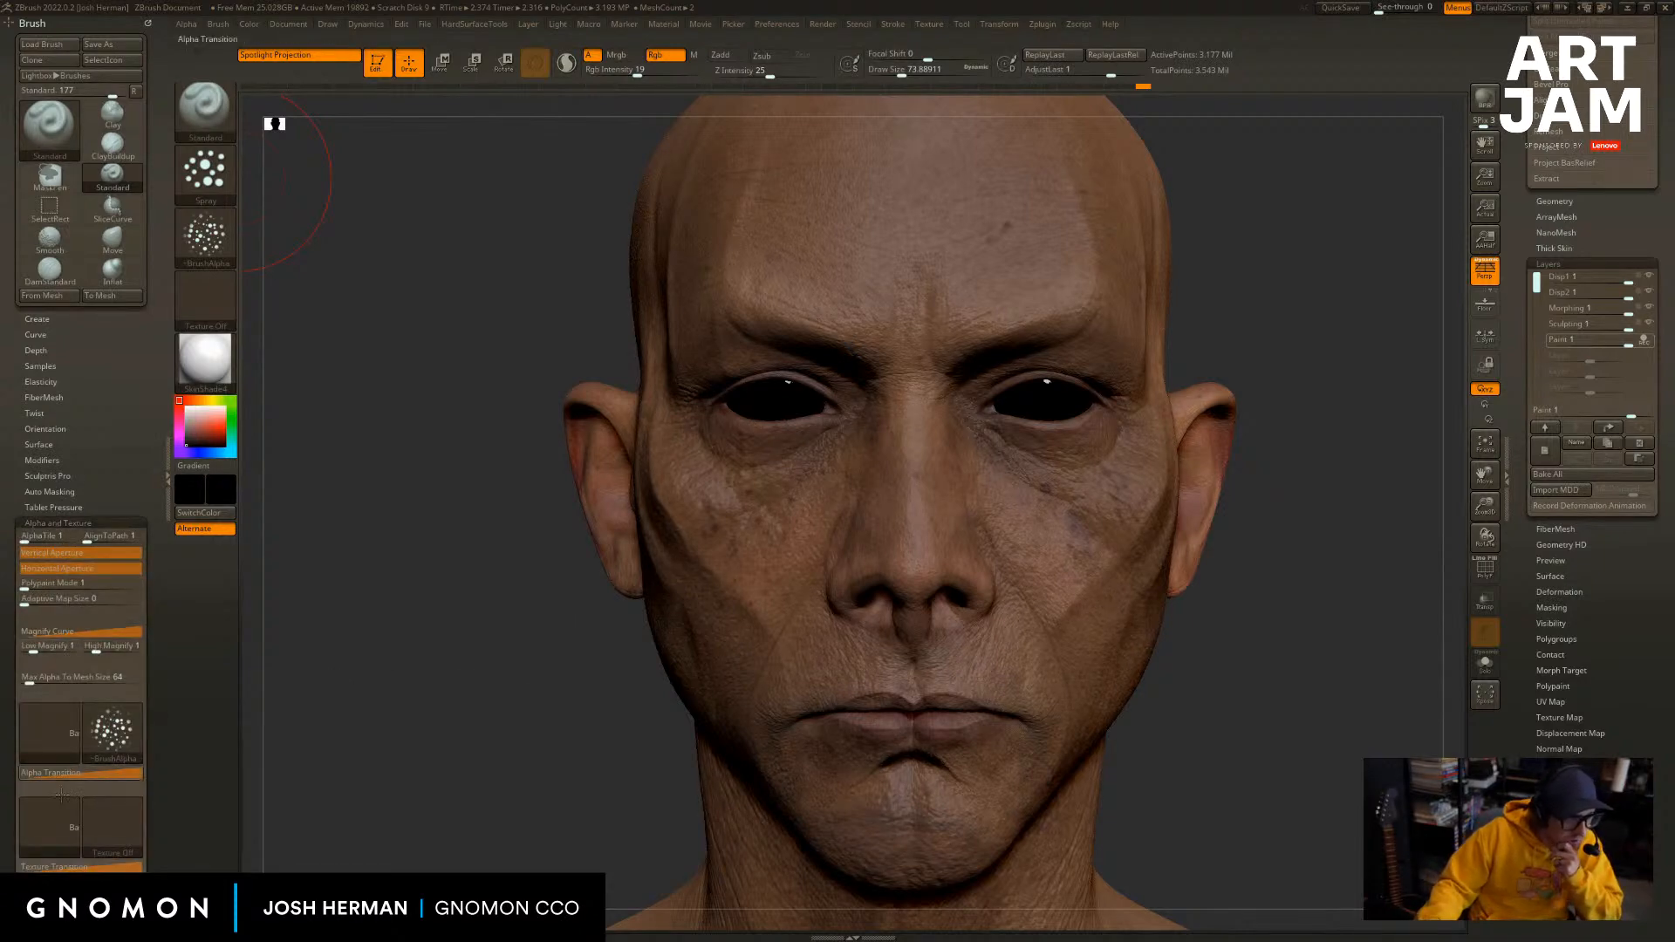
pyautogui.press('ctrl')
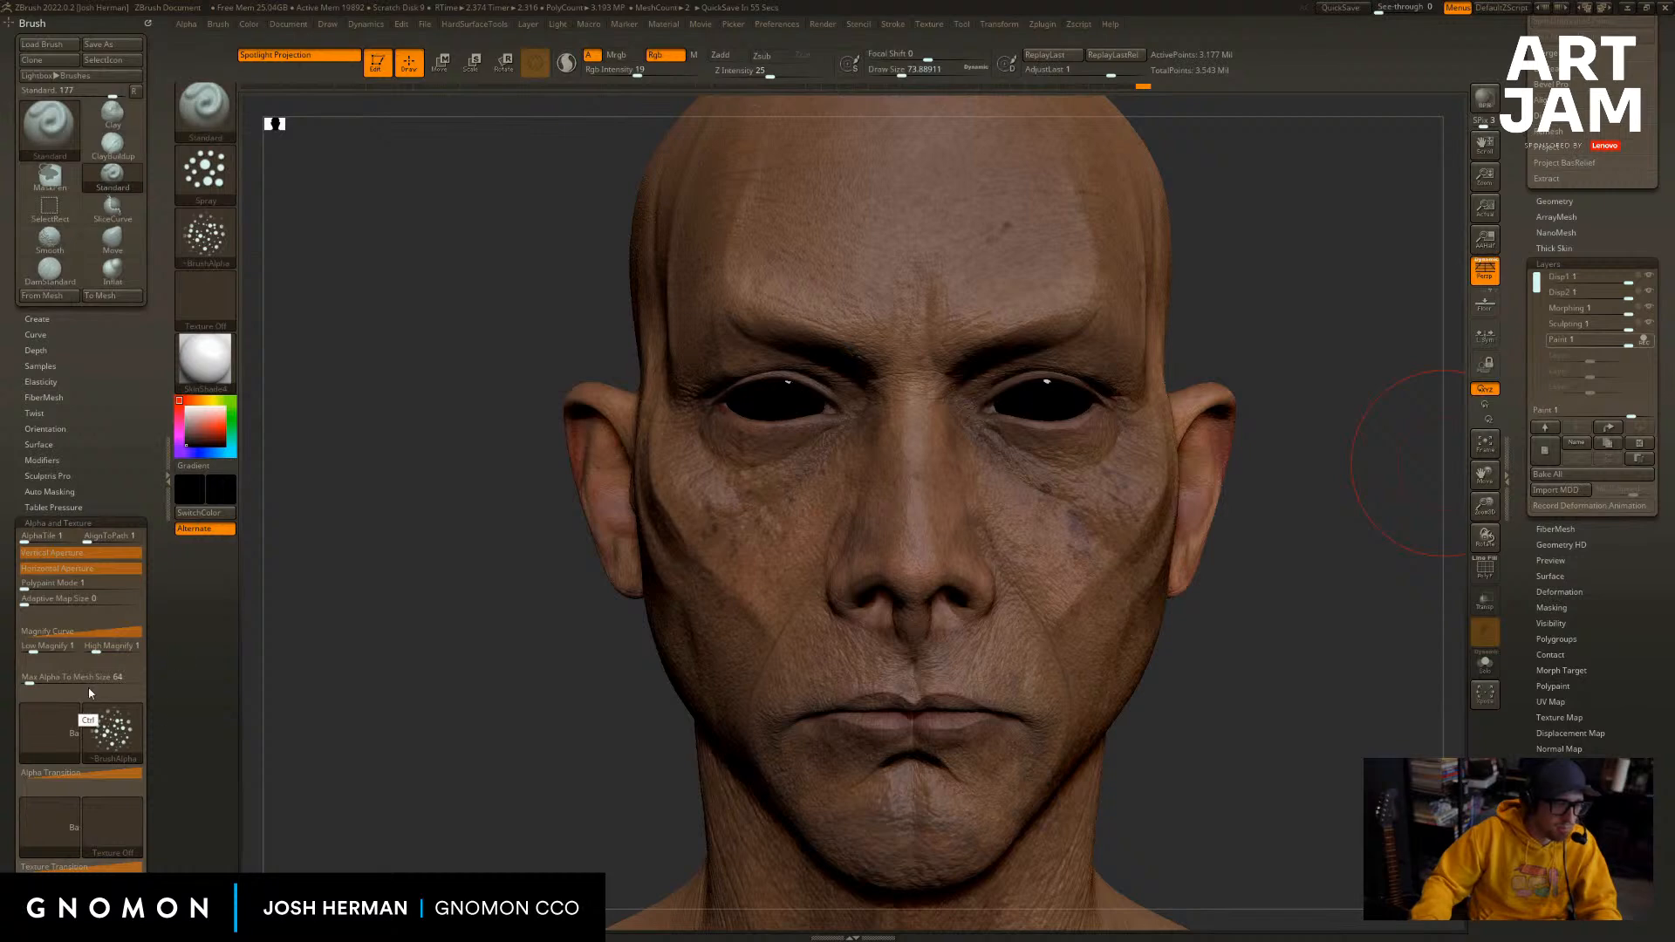
pyautogui.press('ctrl')
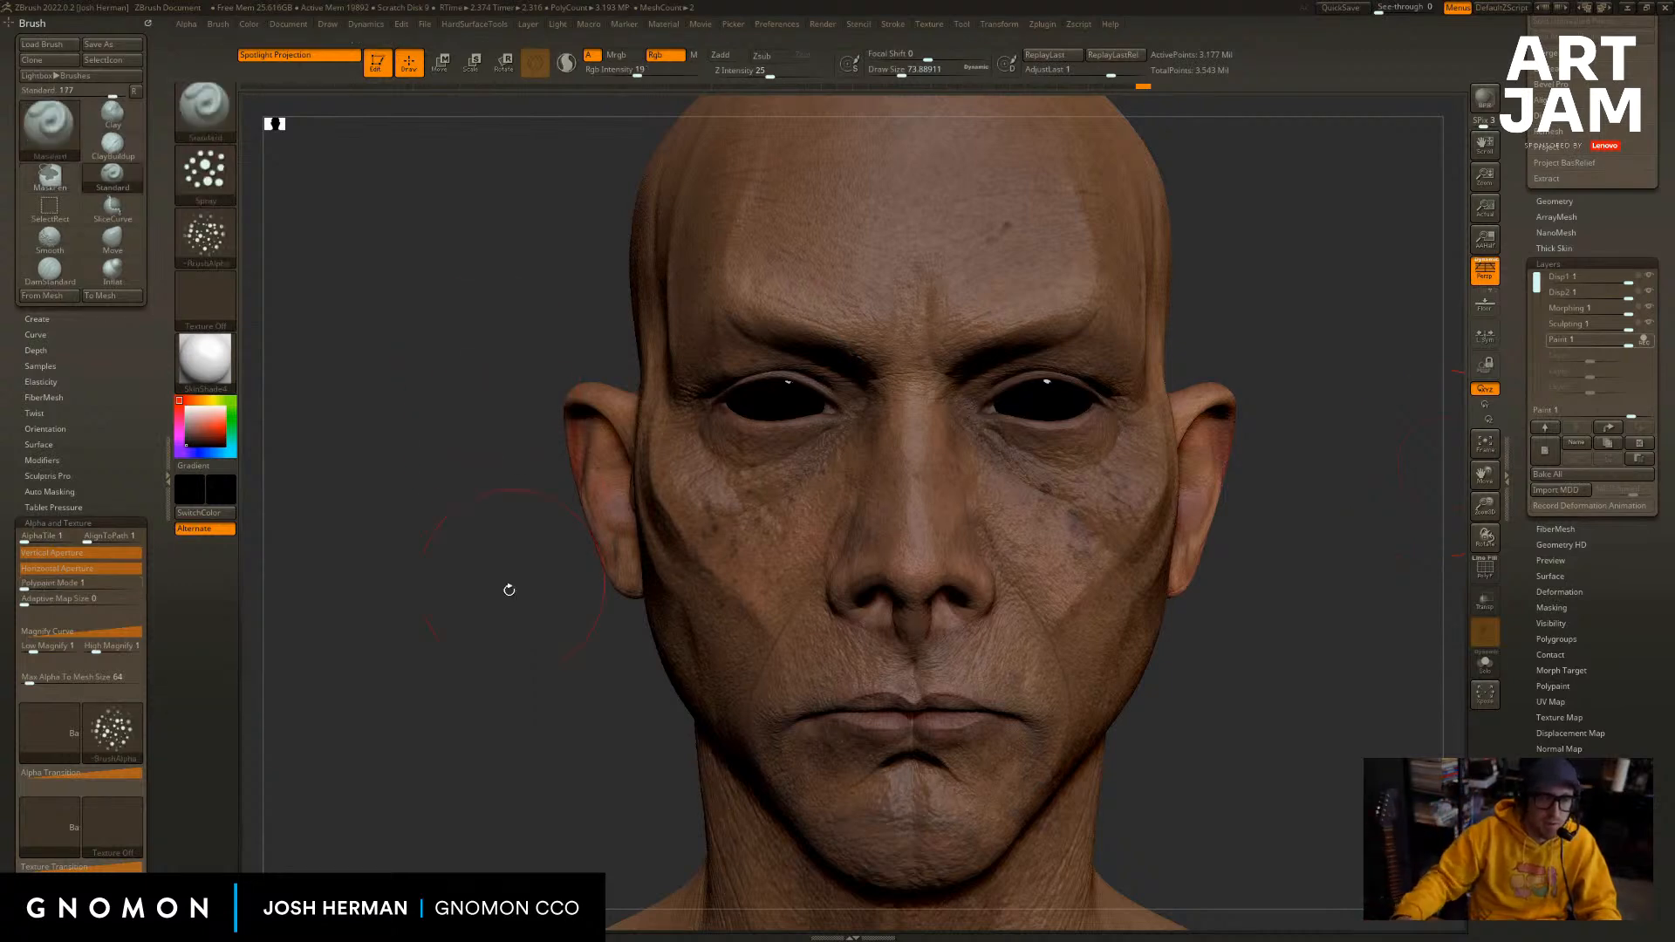
# Pick a dark red paint colour and set the spray brush to a draw size of about 77 and an Rgb intensity of 100.
pyautogui.moveTo(480, 614); pyautogui.dragTo(602, 624)
pyautogui.moveTo(1224, 431); pyautogui.dragTo(1262, 483)
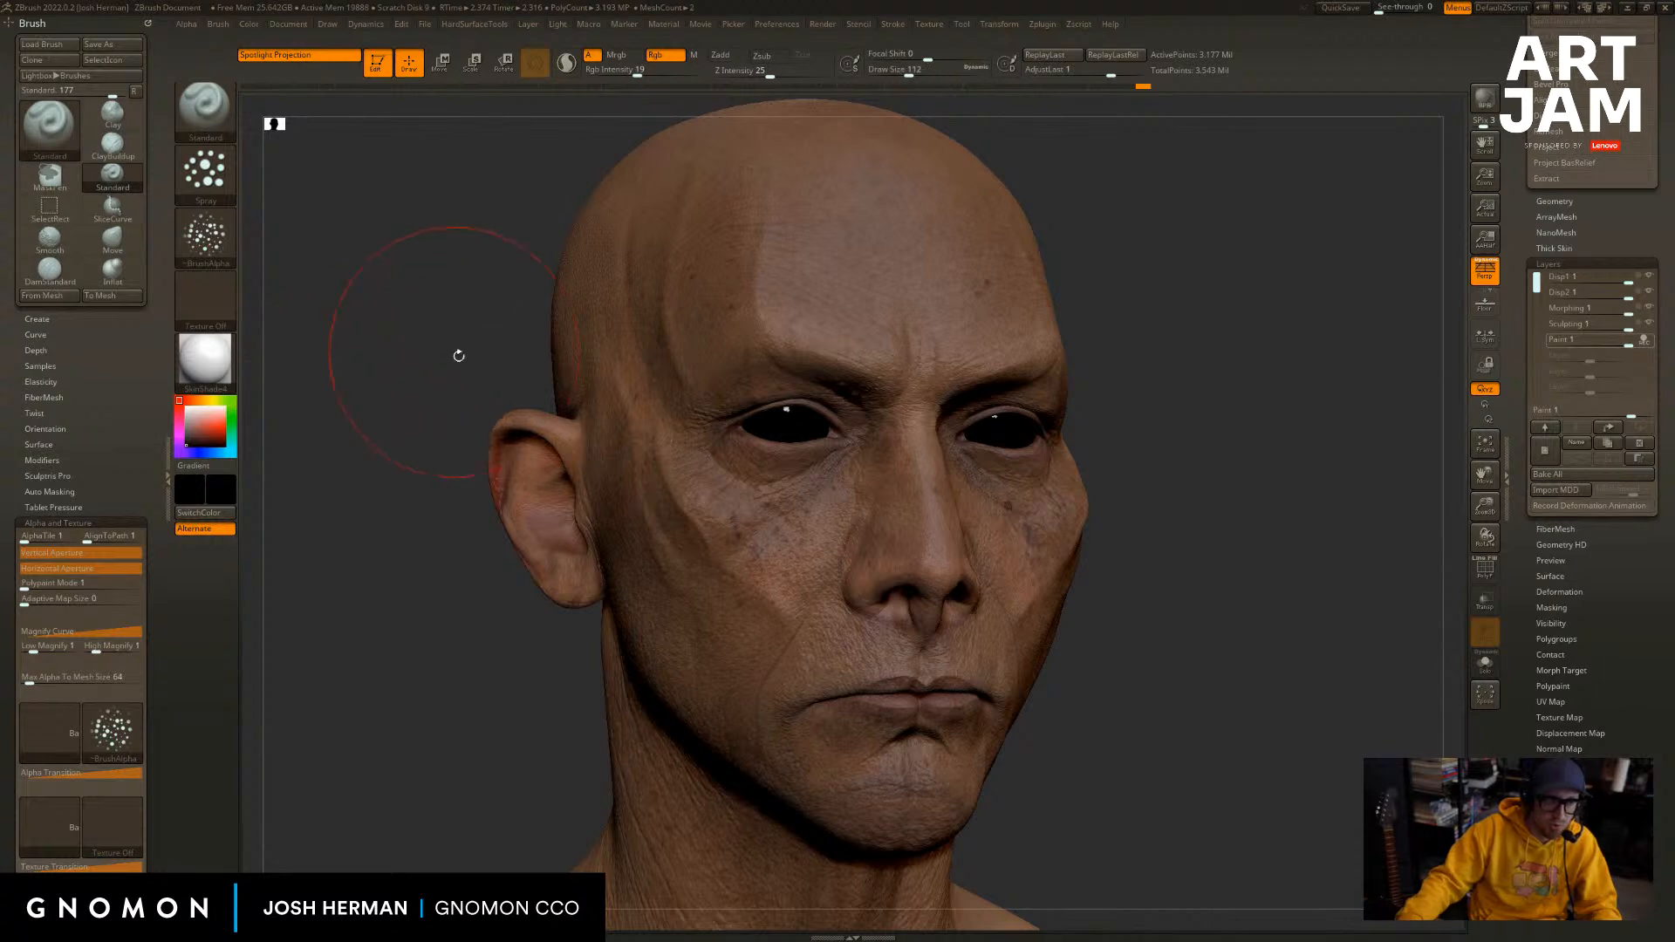
pyautogui.press('s')
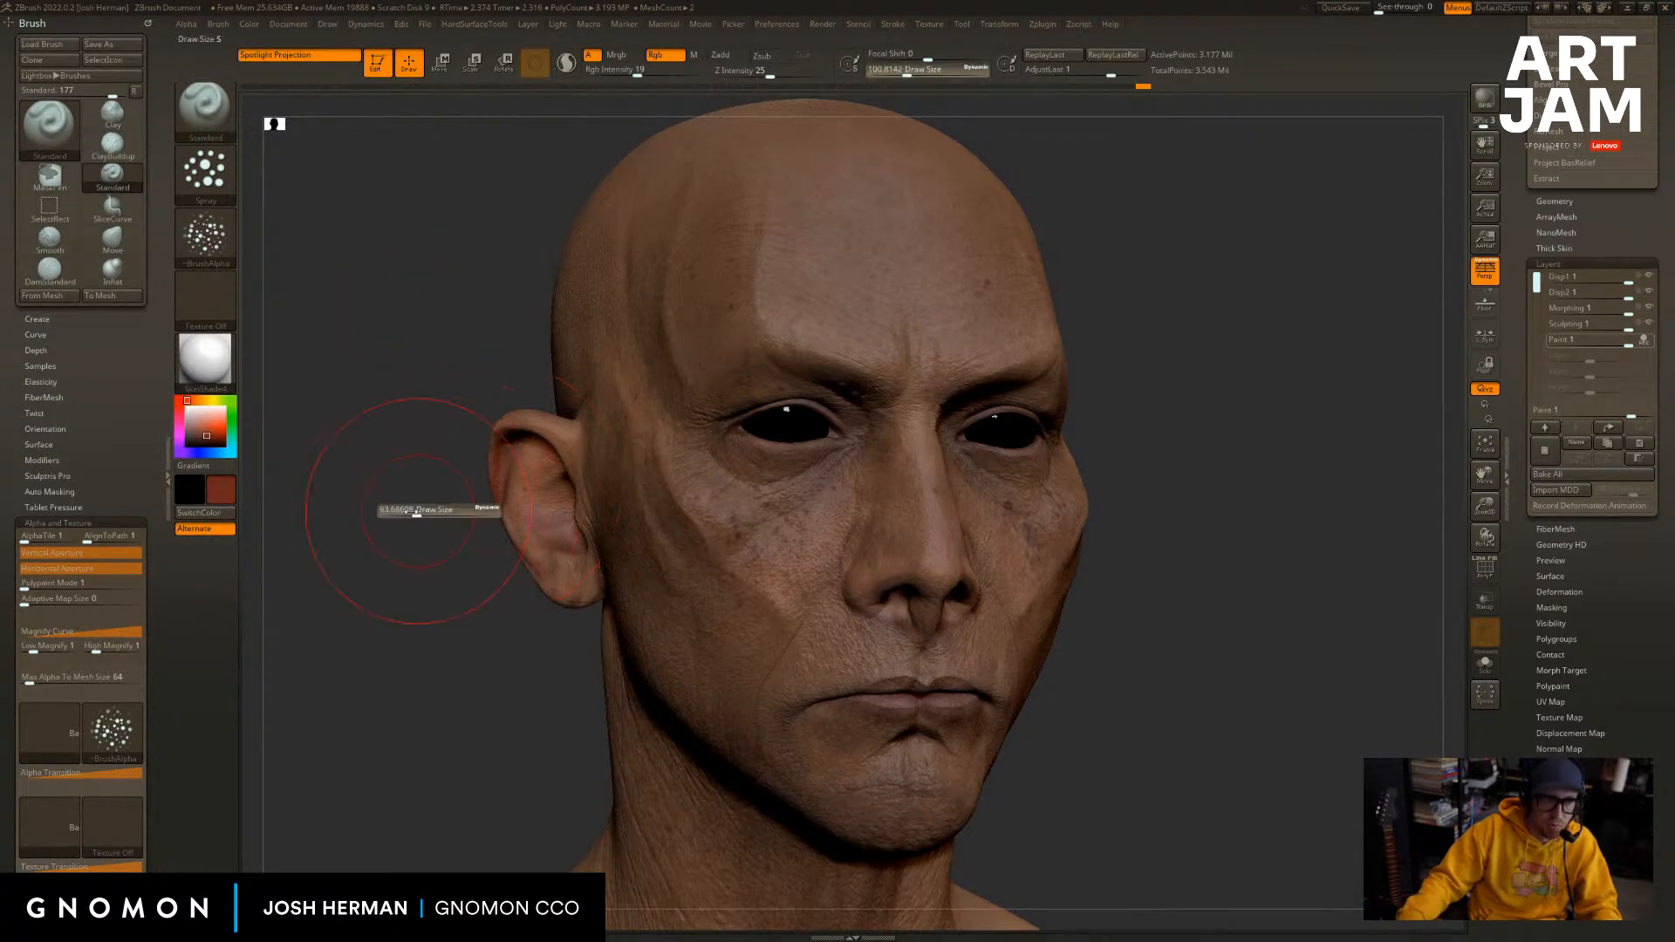
pyautogui.press('s')
pyautogui.moveTo(828, 454); pyautogui.dragTo(823, 454)
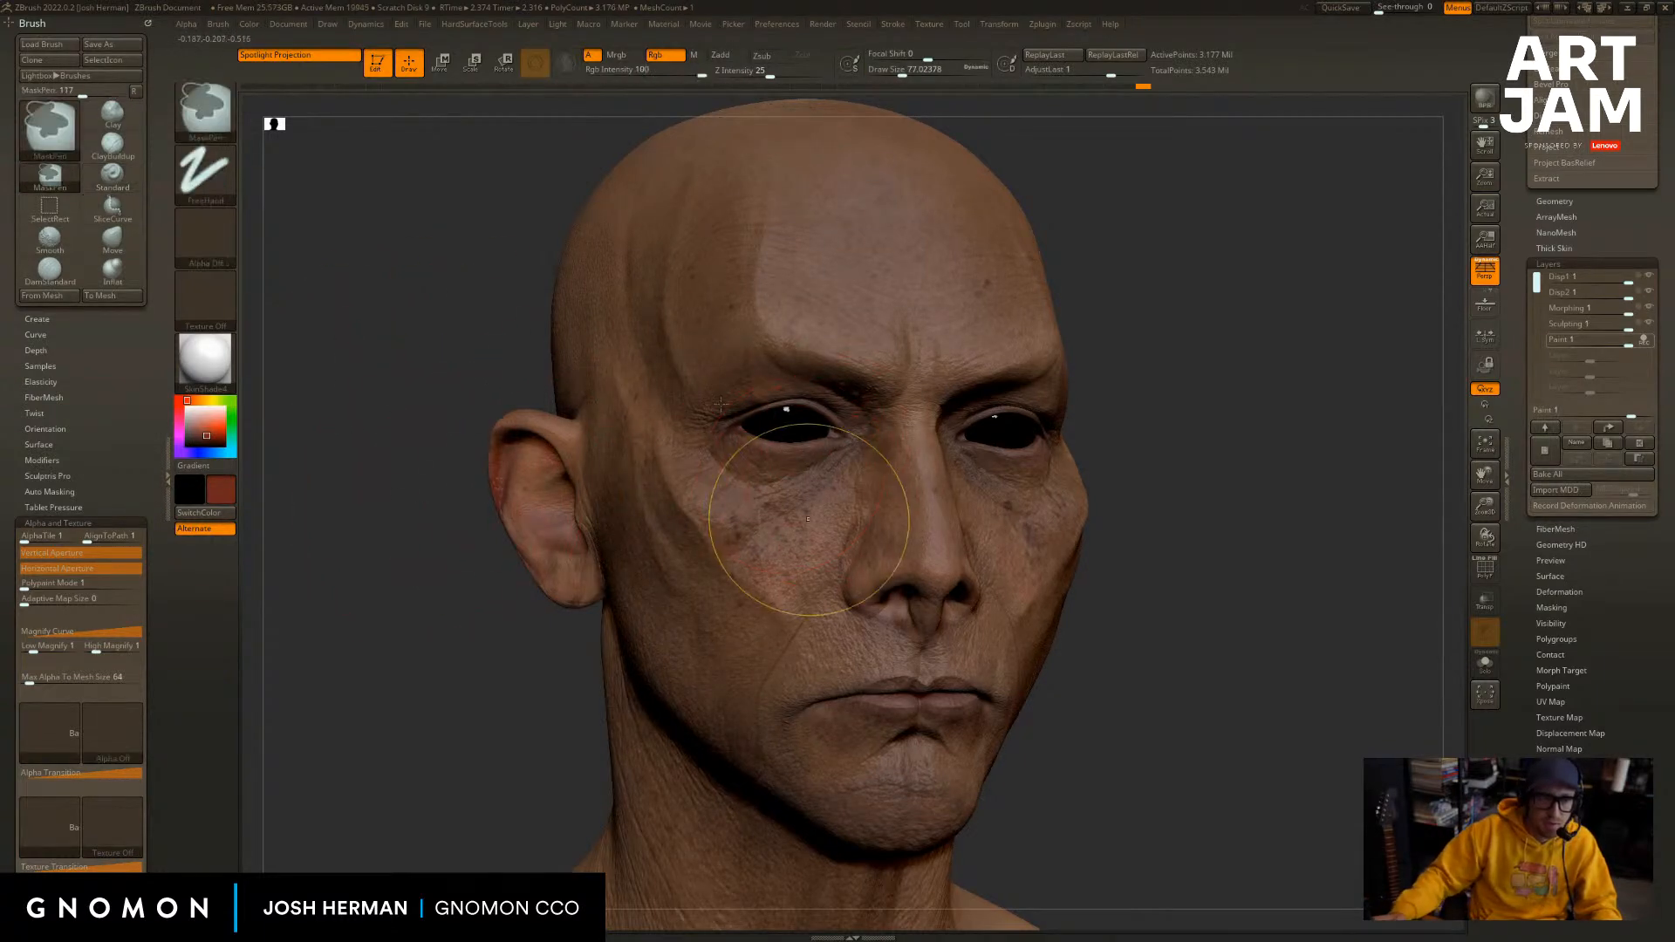
pyautogui.click(705, 72)
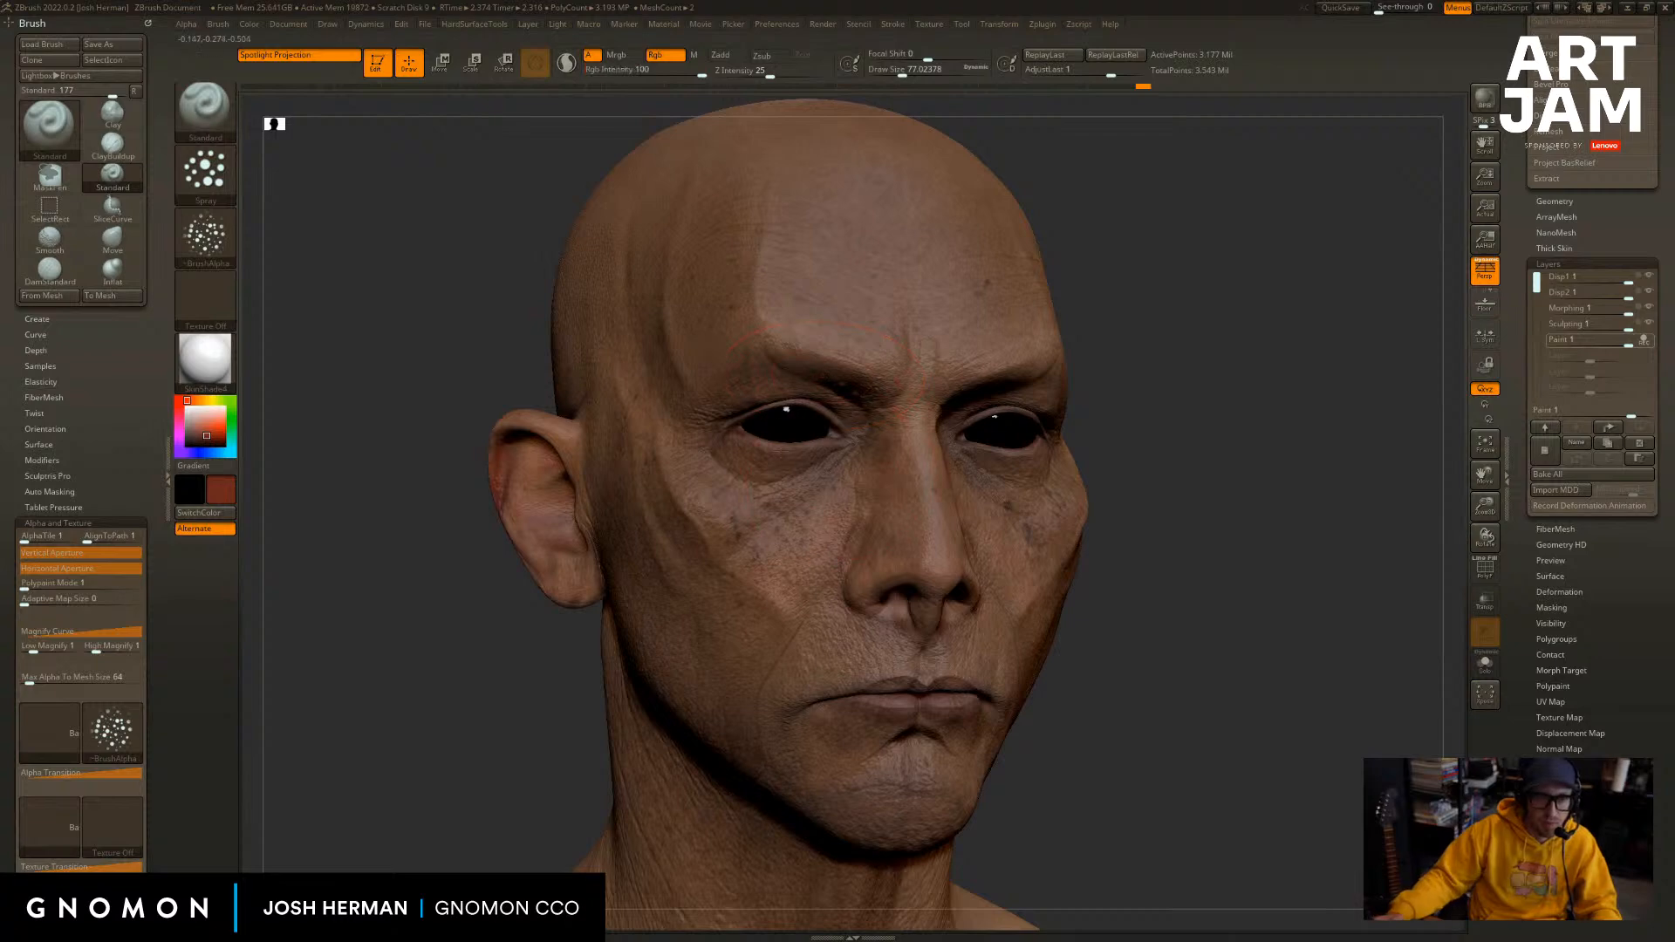
# Try spraying dark red over the face, apply the Flat Color material to the head, and undo the strokes.
pyautogui.moveTo(822, 389)
pyautogui.mouseDown()
pyautogui.moveTo(790, 541)
pyautogui.moveTo(824, 336)
pyautogui.moveTo(772, 336)
pyautogui.moveTo(818, 556)
pyautogui.moveTo(790, 430)
pyautogui.mouseUp()
pyautogui.keyDown('alt'); pyautogui.moveTo(1244, 314); pyautogui.dragTo(1238, 340); pyautogui.keyUp('alt')
pyautogui.click(218, 374)
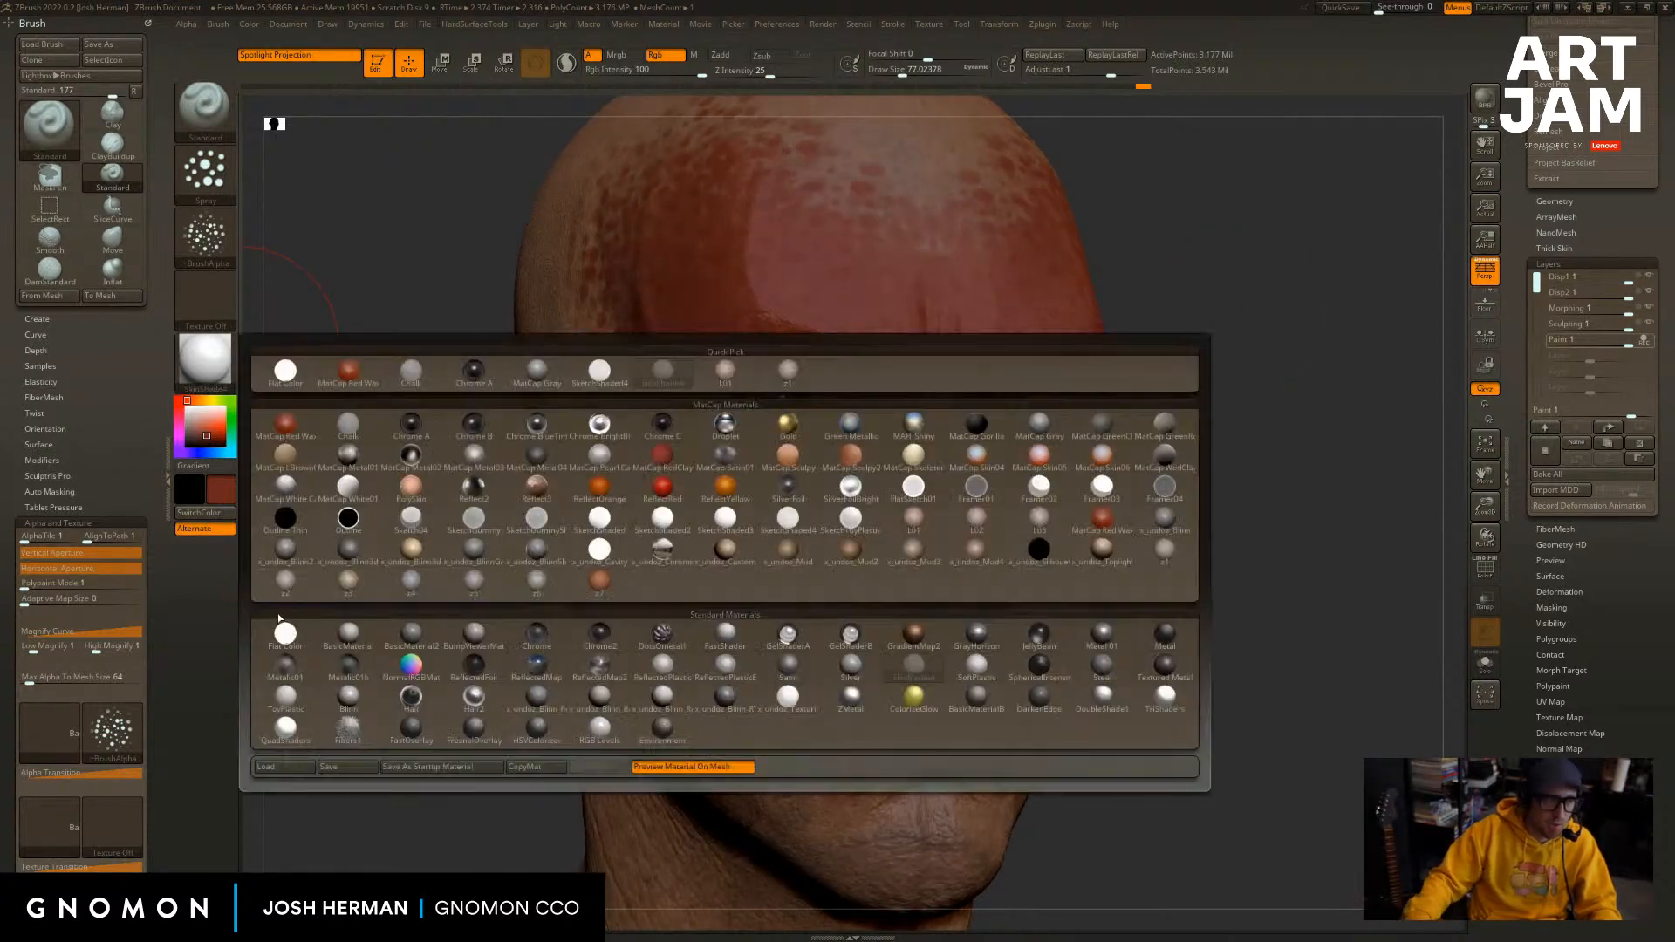
pyautogui.click(286, 632)
pyautogui.moveTo(1281, 398); pyautogui.dragTo(1235, 384)
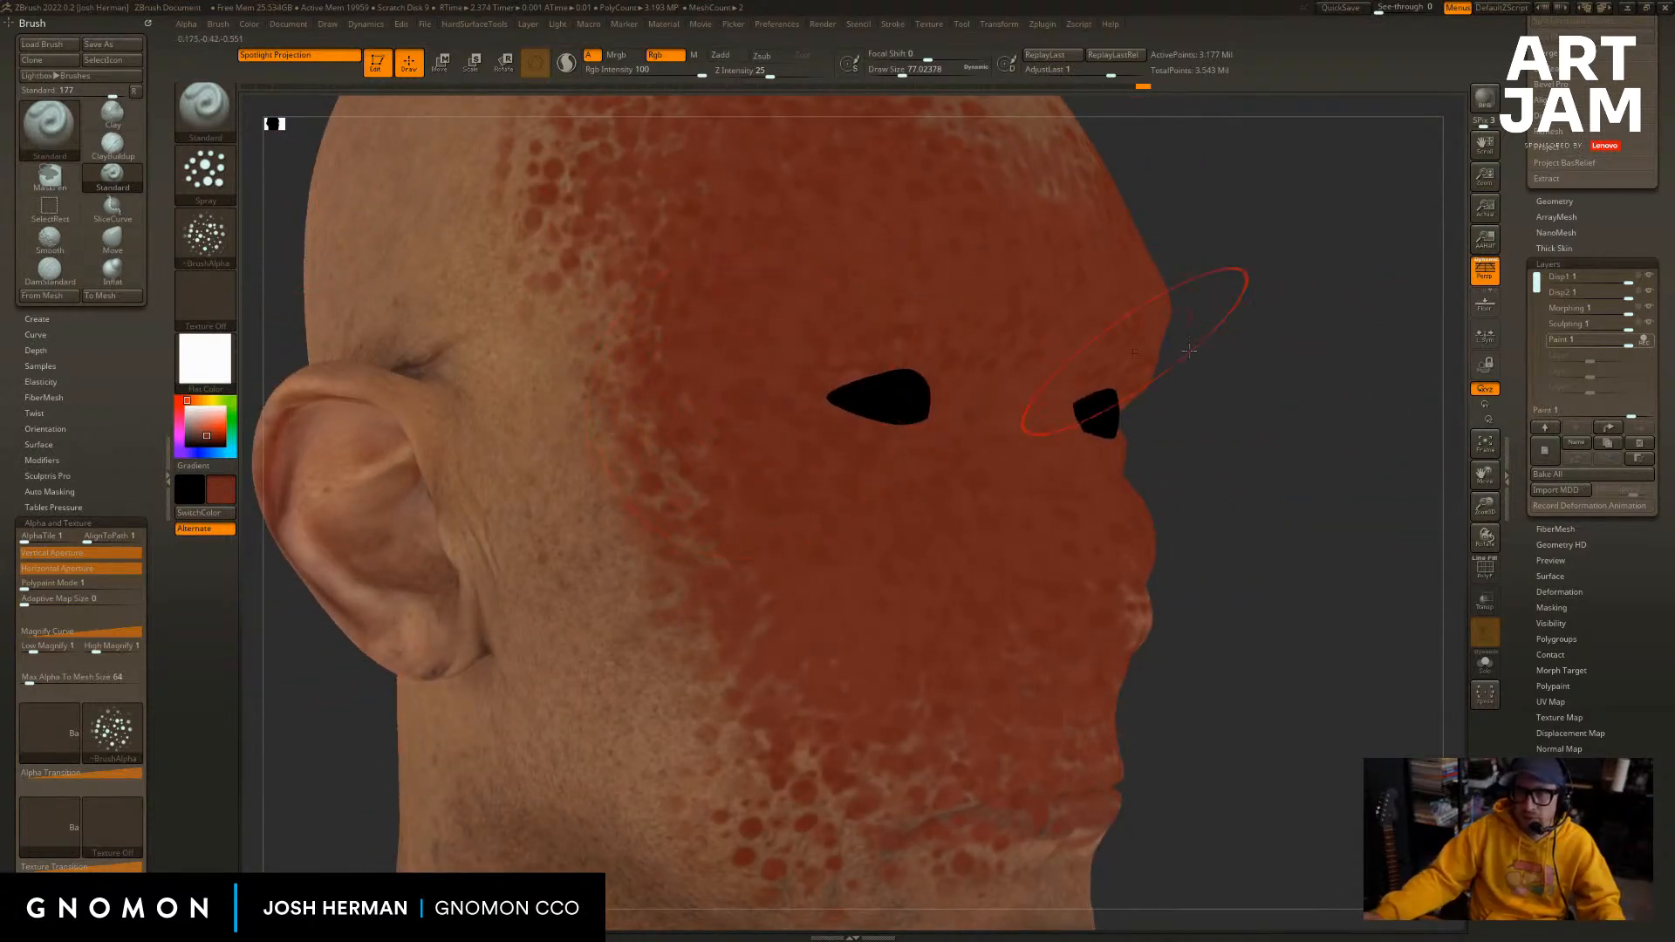
pyautogui.moveTo(1287, 379); pyautogui.dragTo(1270, 375)
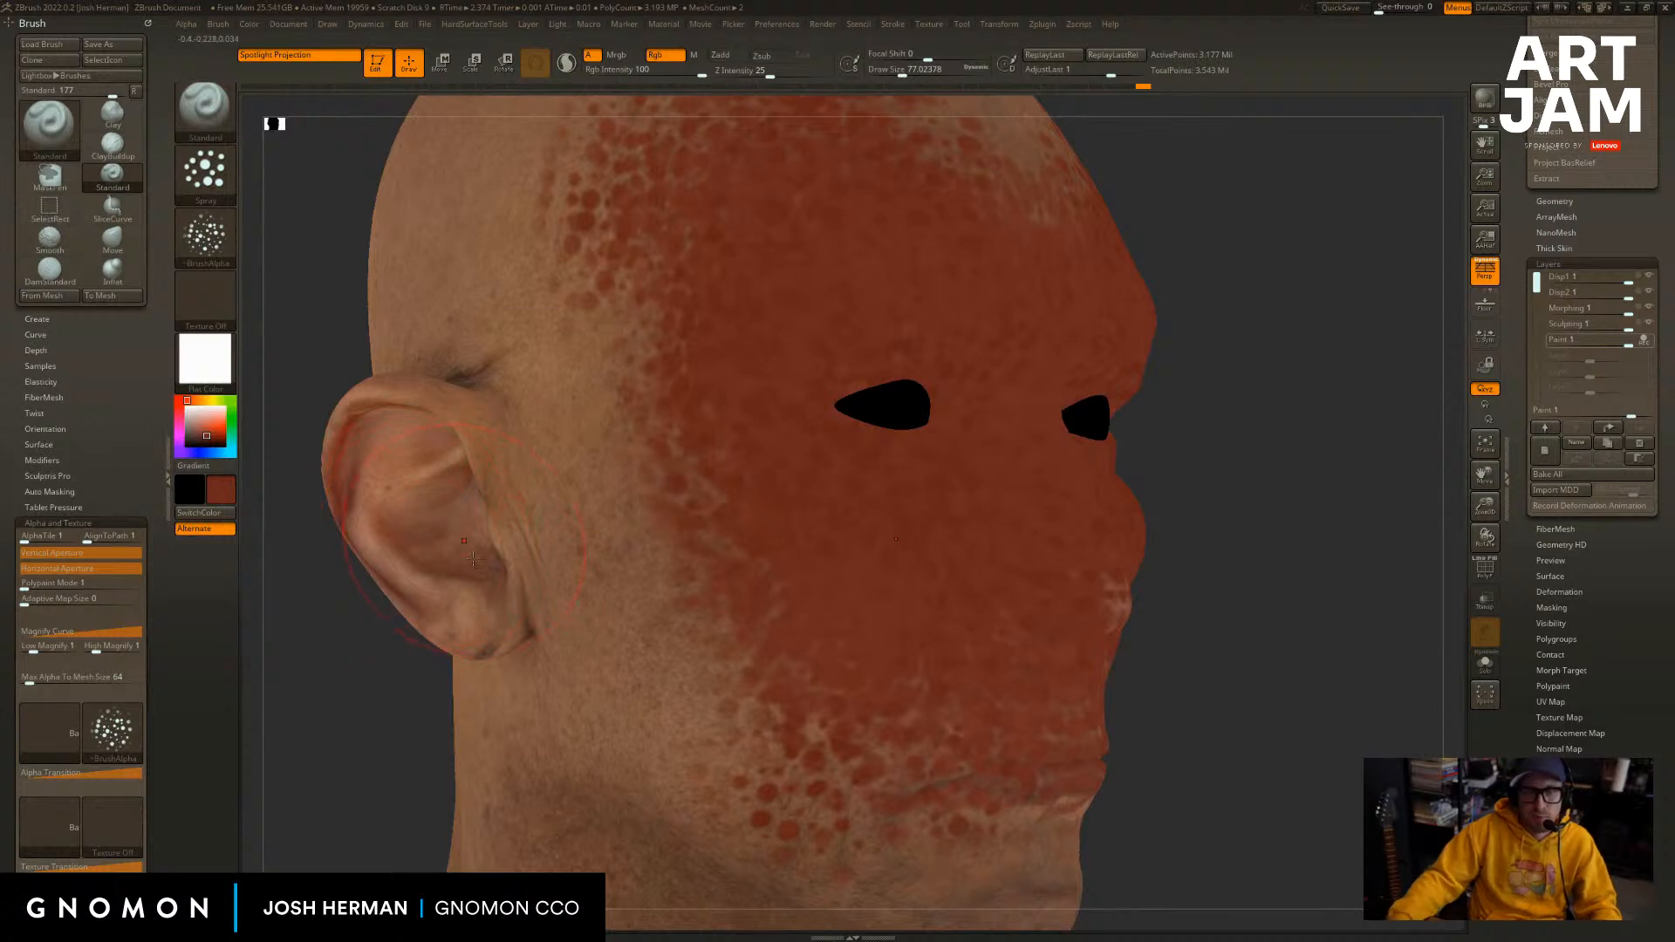
pyautogui.hotkey('ctrl', 'z')
pyautogui.hotkey('ctrl', 'z')
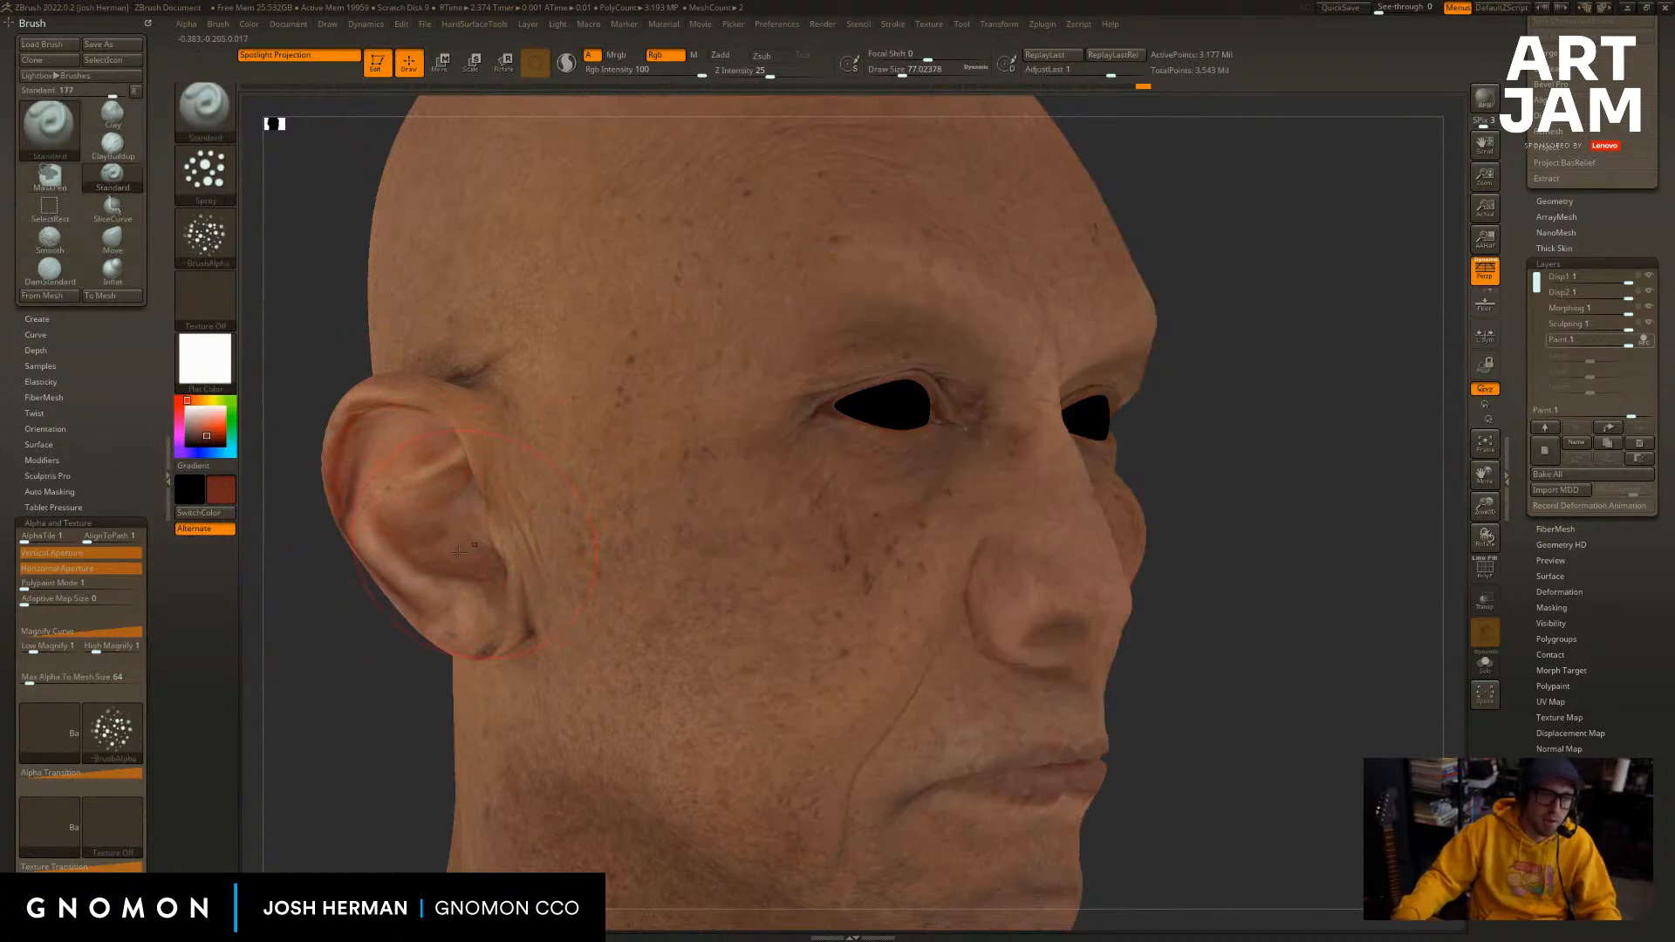
# Set the brush's Polypaint Mode to 2 (Colorize).
pyautogui.keyDown('alt'); pyautogui.moveTo(355, 684); pyautogui.dragTo(384, 680); pyautogui.keyUp('alt')
pyautogui.press('ctrl')
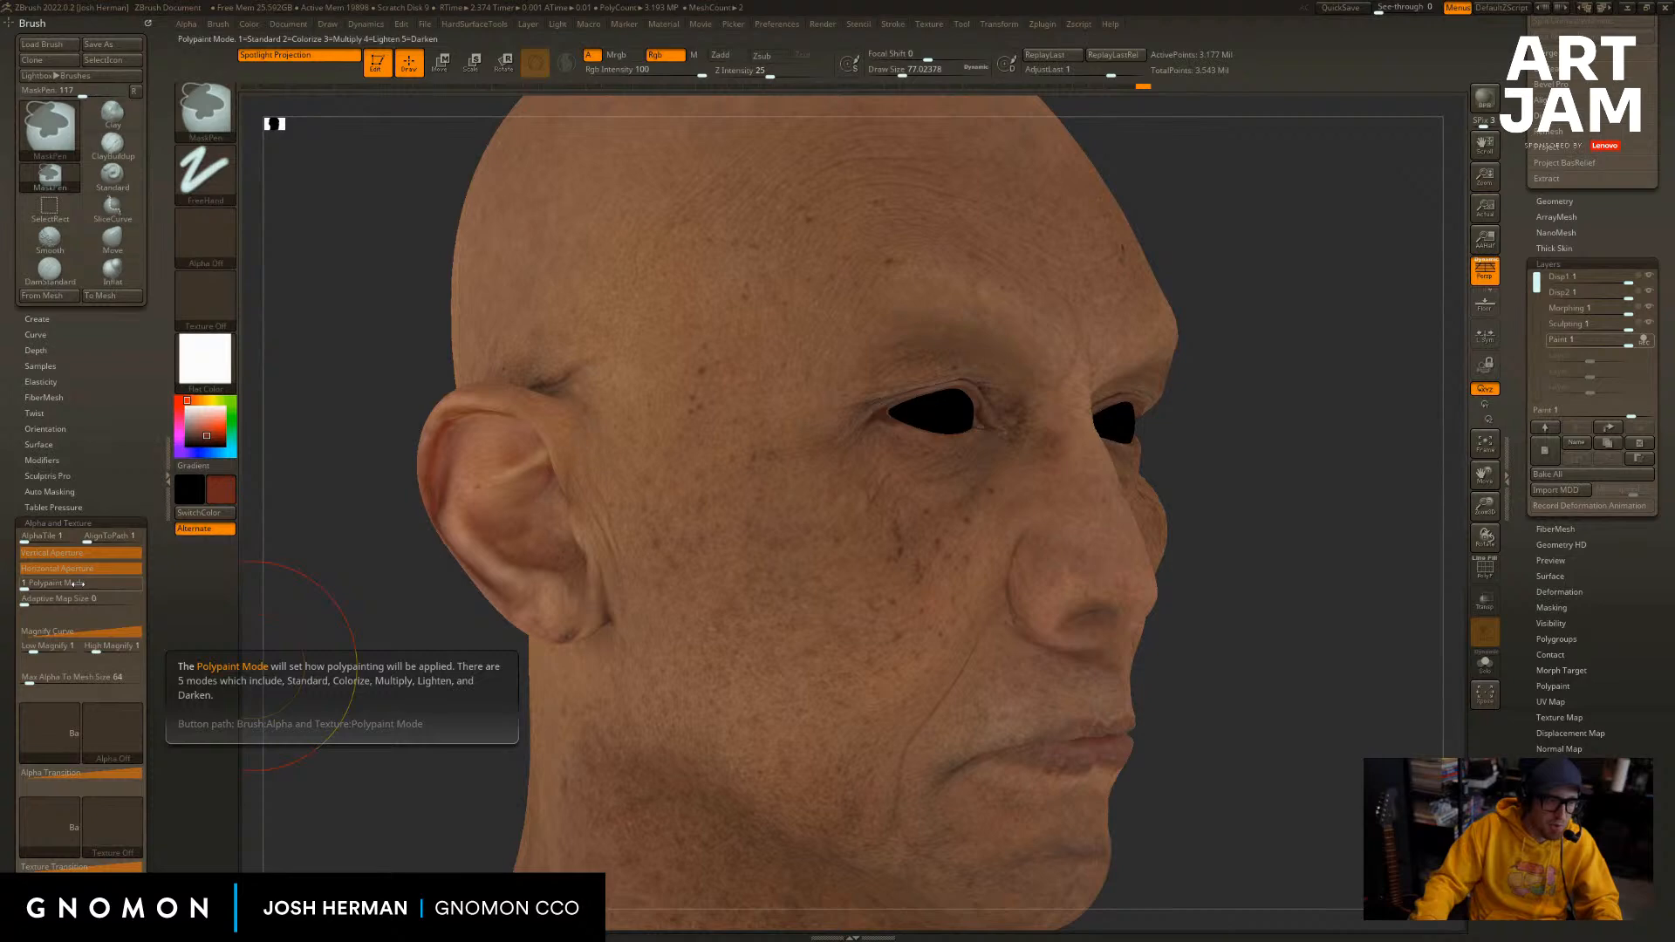
pyautogui.moveTo(26, 585); pyautogui.dragTo(39, 586)
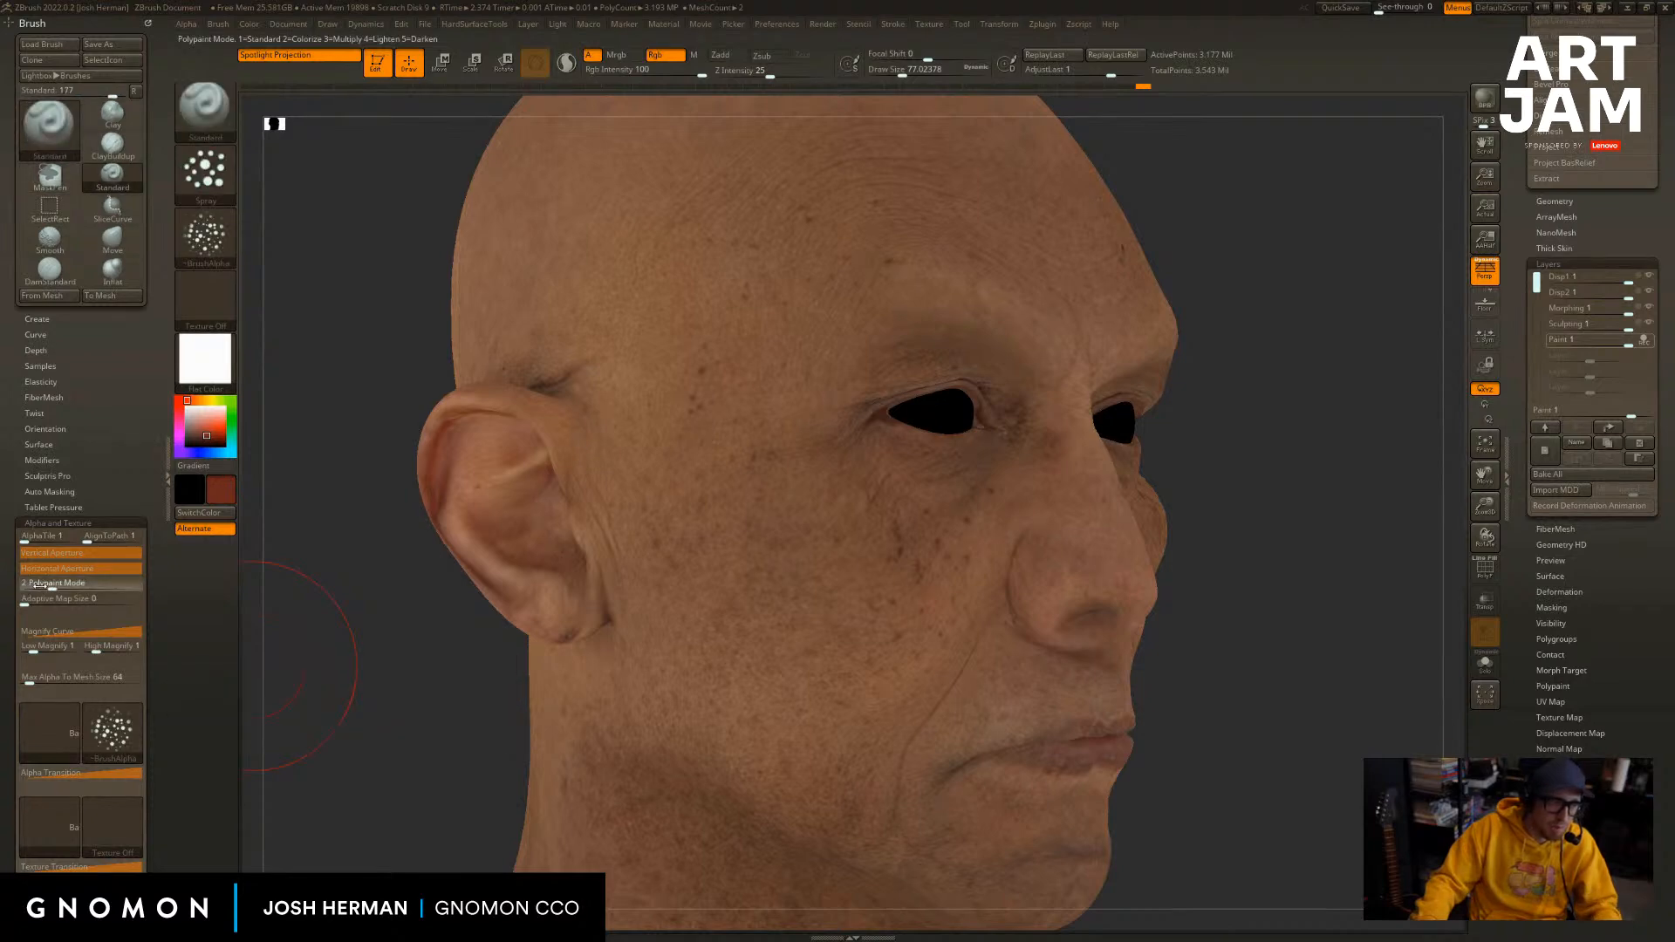
# Reduce the draw size to about 35 while testing black and dark red sprays on the temples and cheeks, and undo the strokes.
pyautogui.moveTo(1256, 404); pyautogui.dragTo(1038, 397)
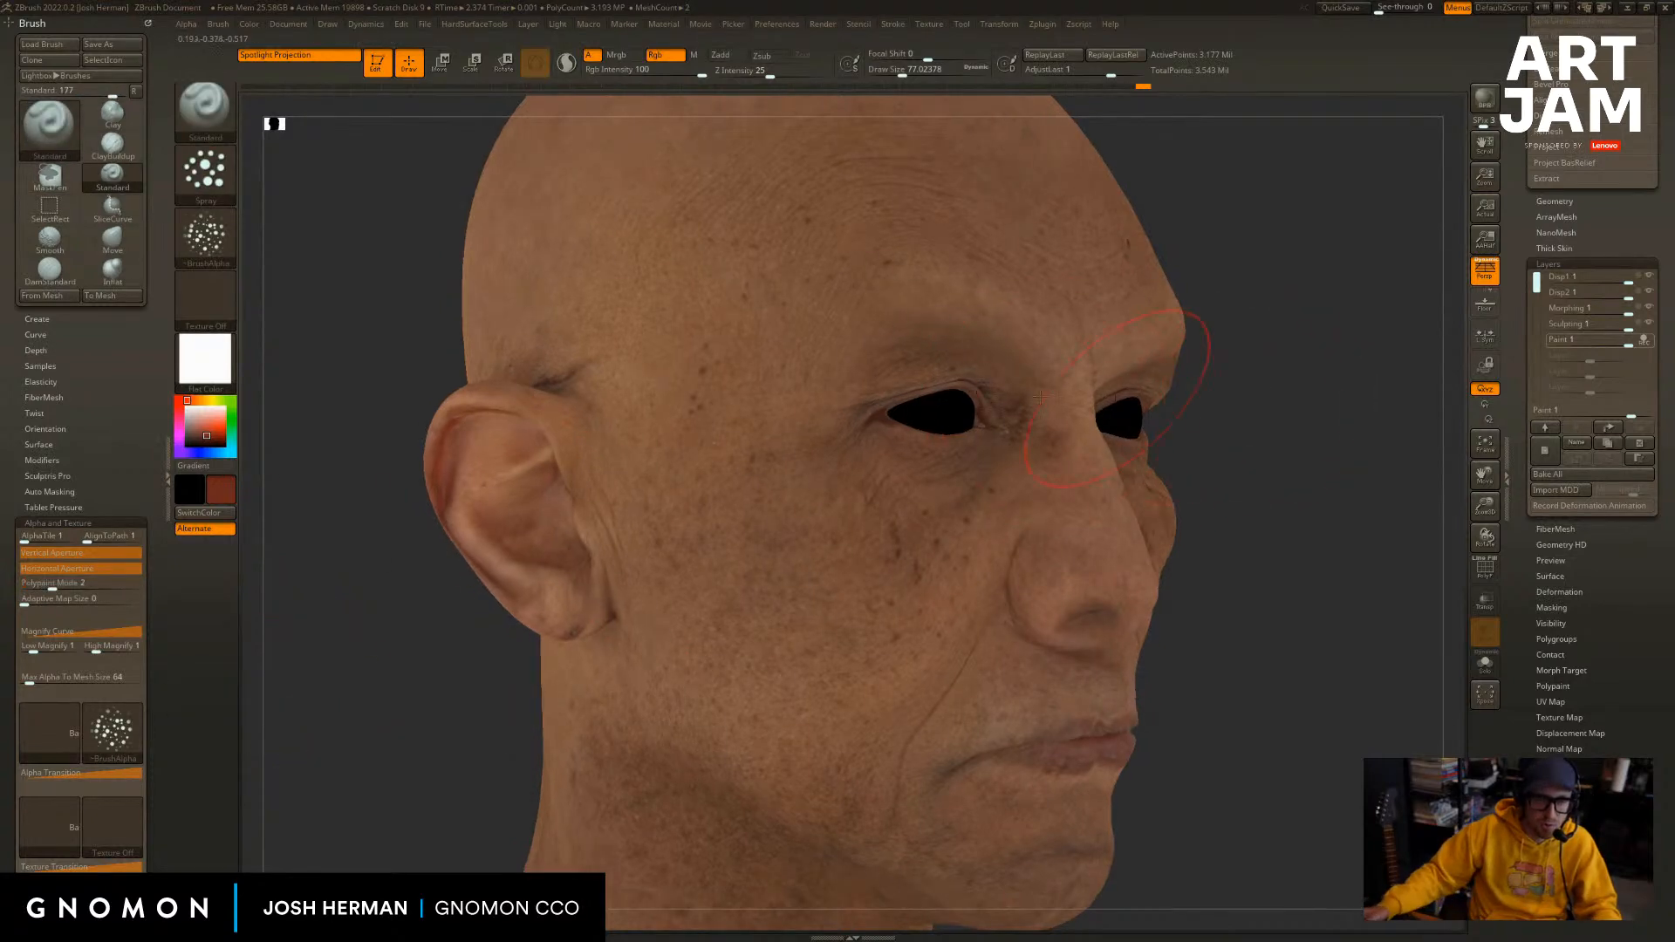
pyautogui.moveTo(761, 266)
pyautogui.mouseDown()
pyautogui.moveTo(872, 288)
pyautogui.moveTo(748, 318)
pyautogui.moveTo(789, 541)
pyautogui.moveTo(977, 488)
pyautogui.moveTo(924, 610)
pyautogui.mouseUp()
pyautogui.hotkey('ctrl', 'z')
pyautogui.press('s')
pyautogui.moveTo(1256, 418)
pyautogui.mouseDown()
pyautogui.moveTo(1325, 414)
pyautogui.moveTo(1267, 386)
pyautogui.moveTo(1353, 374)
pyautogui.moveTo(1375, 329)
pyautogui.mouseUp()
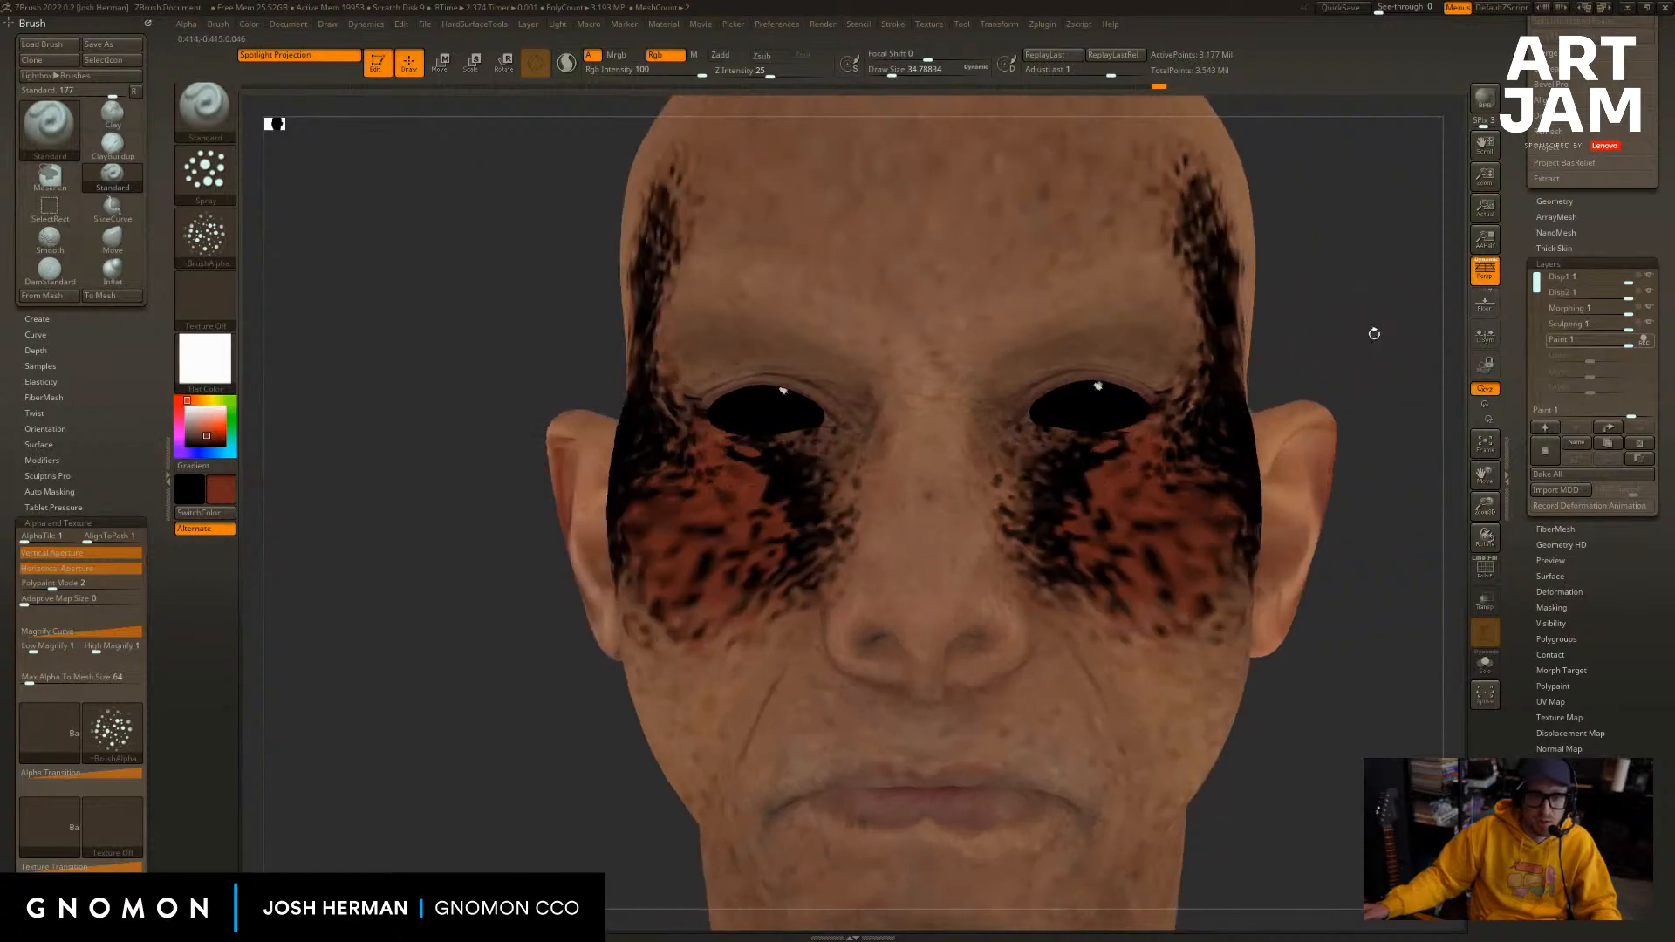
pyautogui.press('ctrl')
pyautogui.moveTo(925, 506)
pyautogui.mouseDown()
pyautogui.moveTo(934, 261)
pyautogui.moveTo(976, 180)
pyautogui.moveTo(960, 166)
pyautogui.mouseUp()
pyautogui.hotkey('ctrl', 'z')
pyautogui.hotkey('ctrl', 'z')
pyautogui.hotkey('ctrl', 'z')
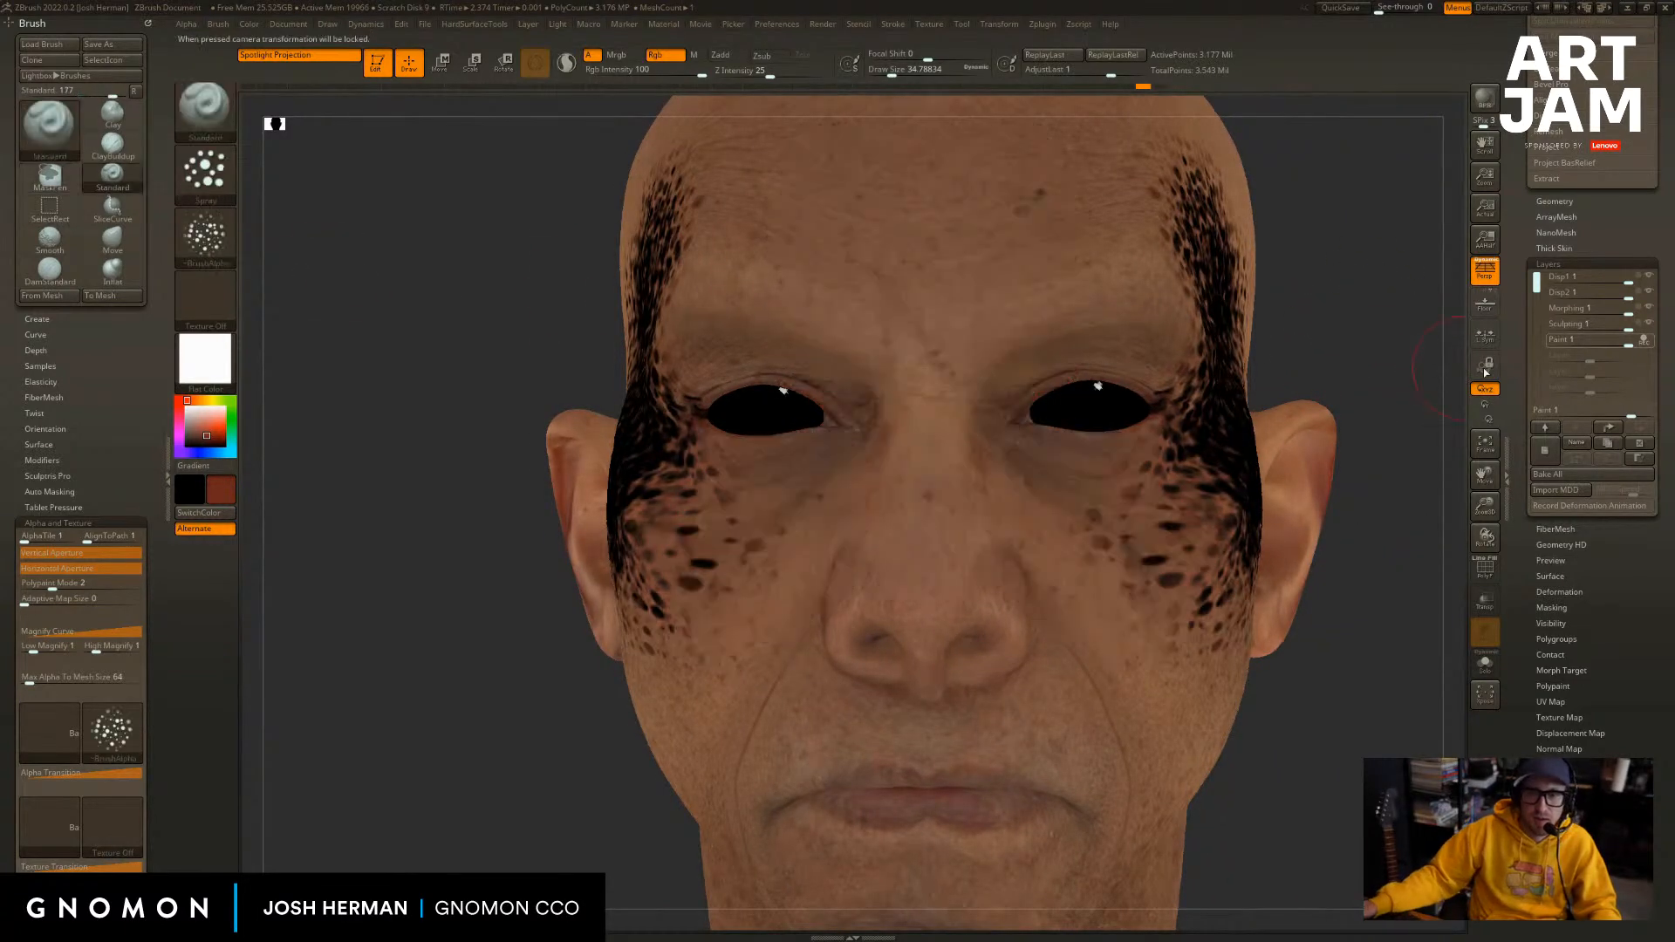
pyautogui.hotkey('ctrl', 'z')
pyautogui.hotkey('ctrl', 'z')
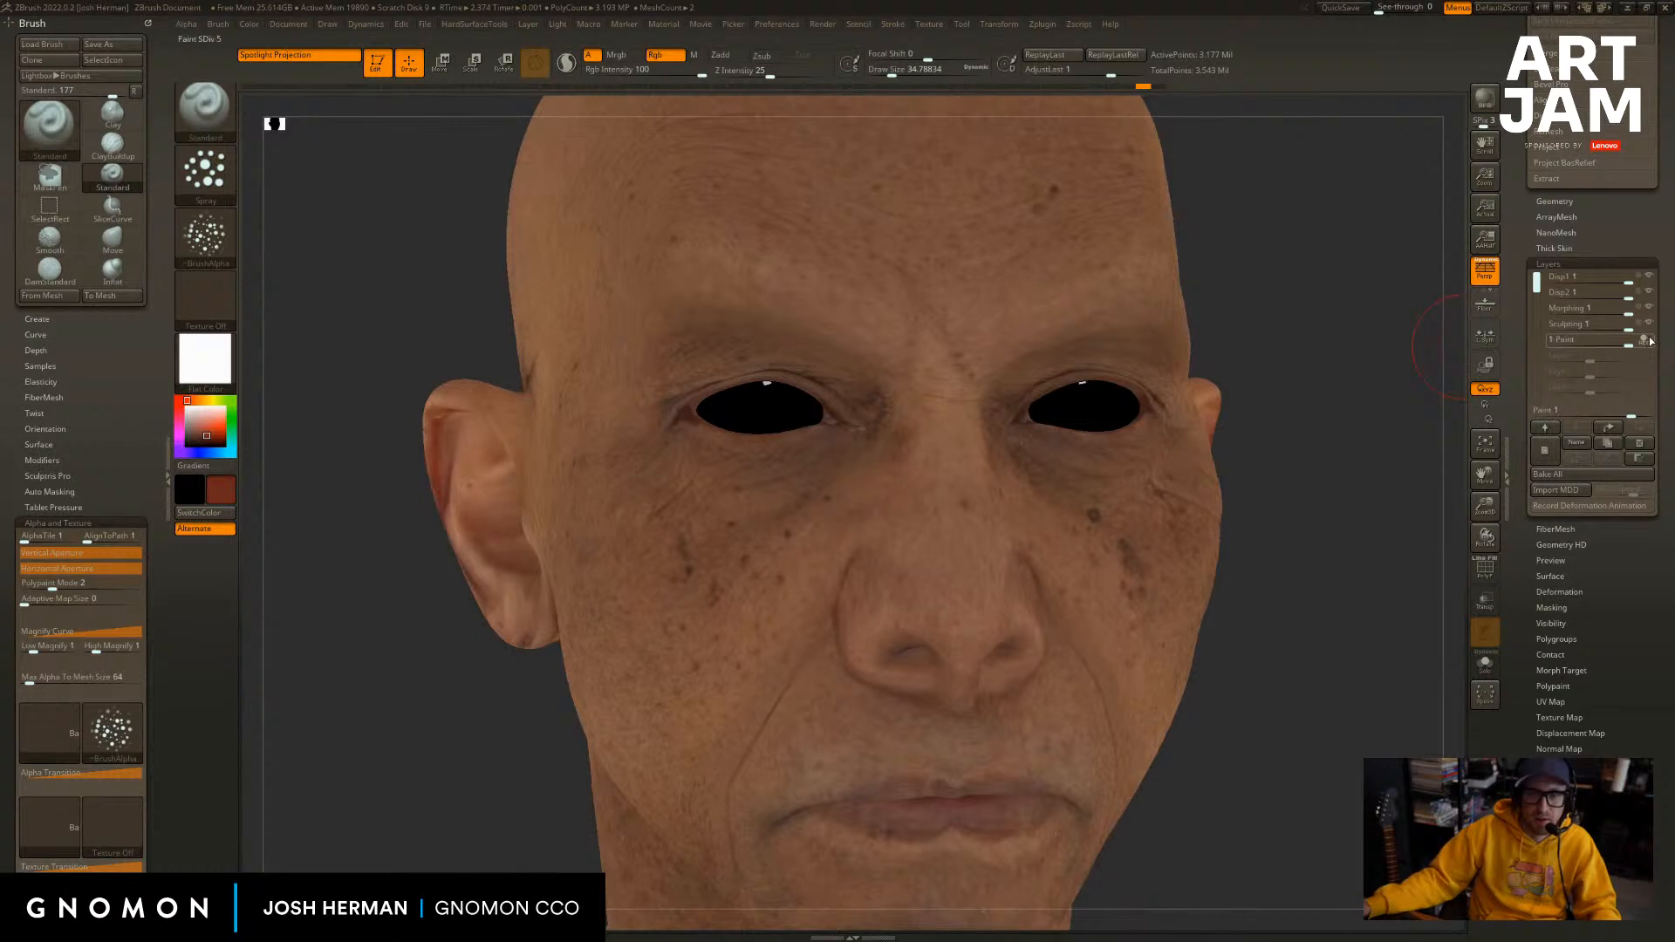
# Toggle the Paint layer's state, try a black spray over the nose, and undo the stroke.
pyautogui.click(1648, 340)
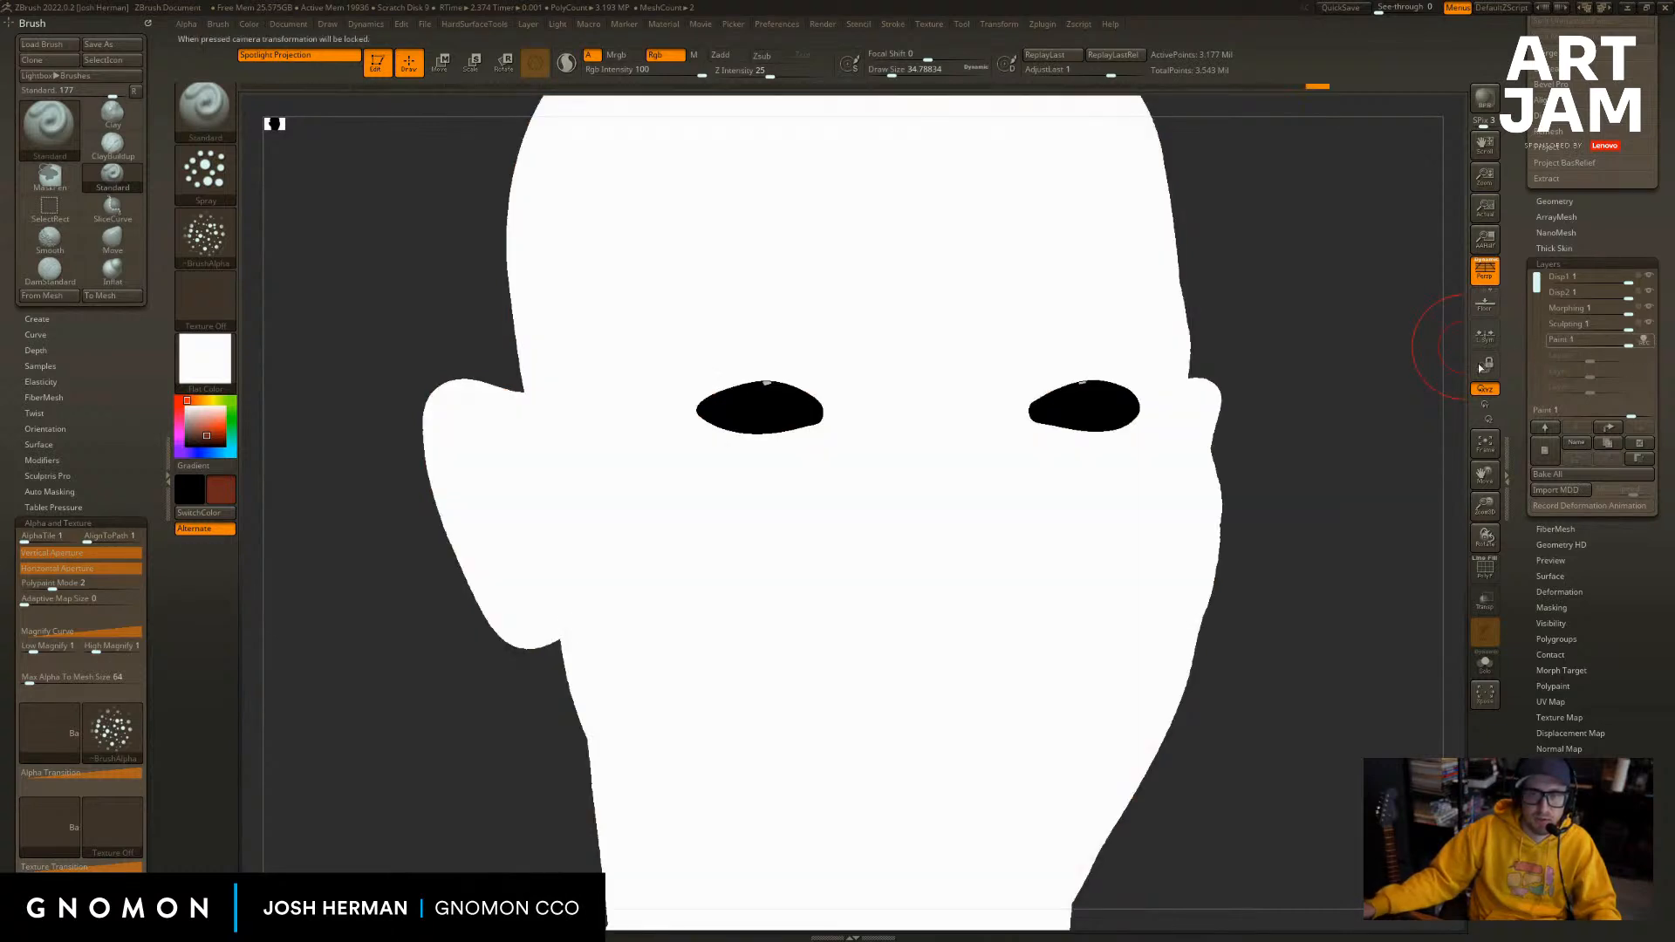
pyautogui.moveTo(926, 538); pyautogui.dragTo(947, 437)
pyautogui.moveTo(1256, 328); pyautogui.dragTo(1360, 325)
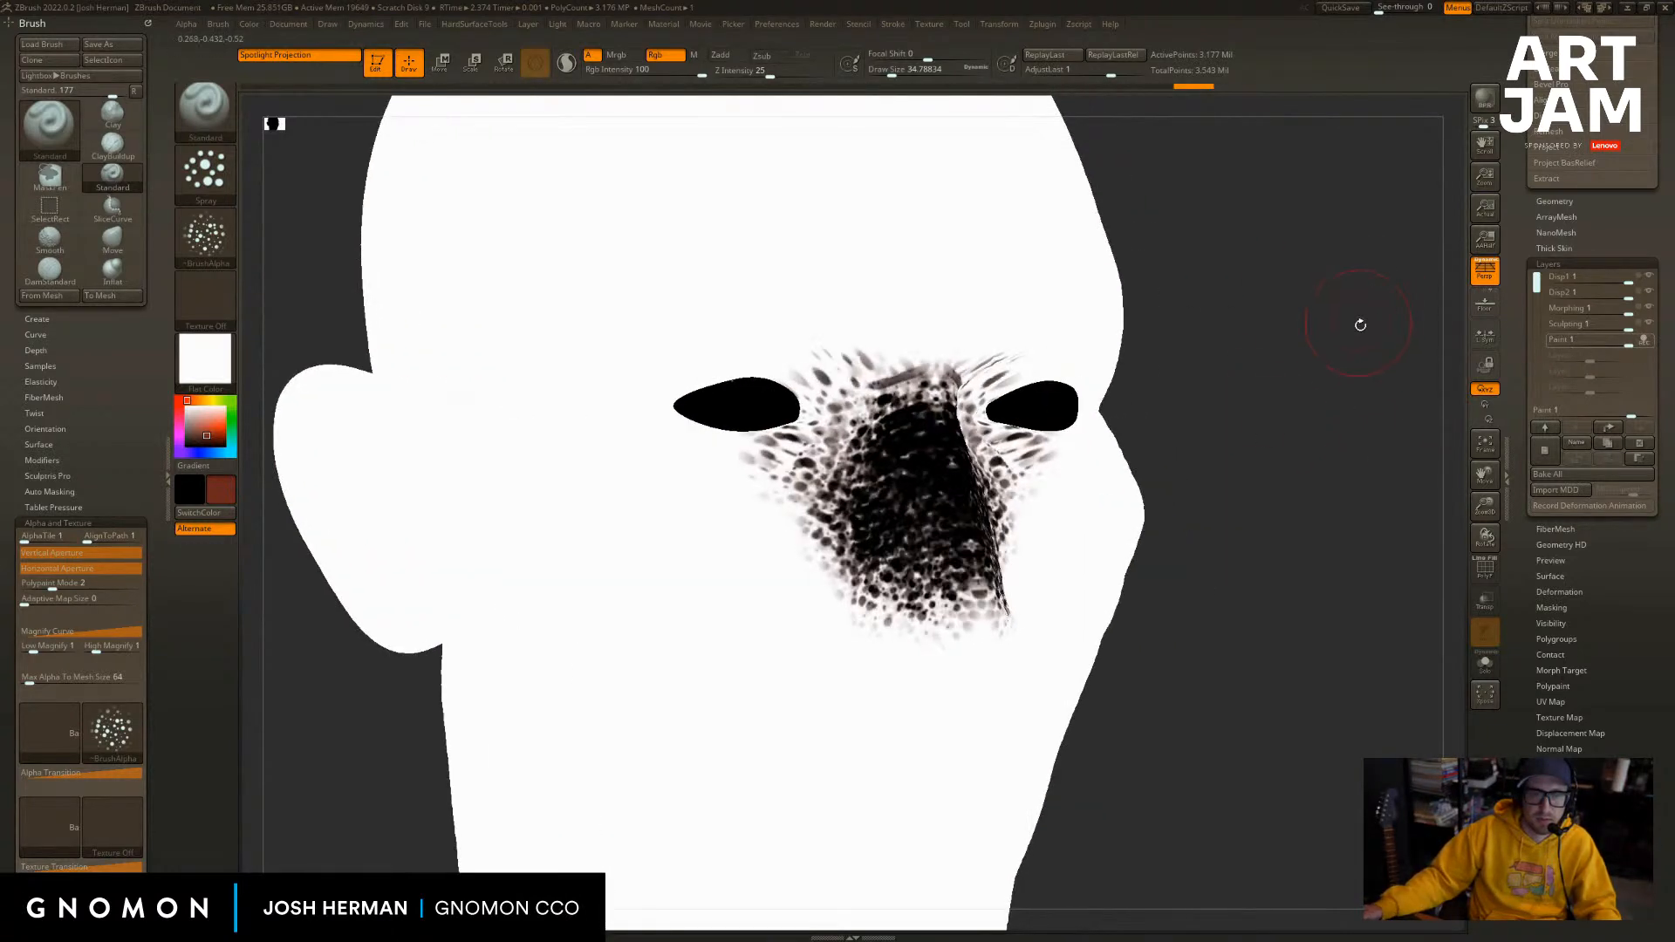
pyautogui.hotkey('ctrl', 'z')
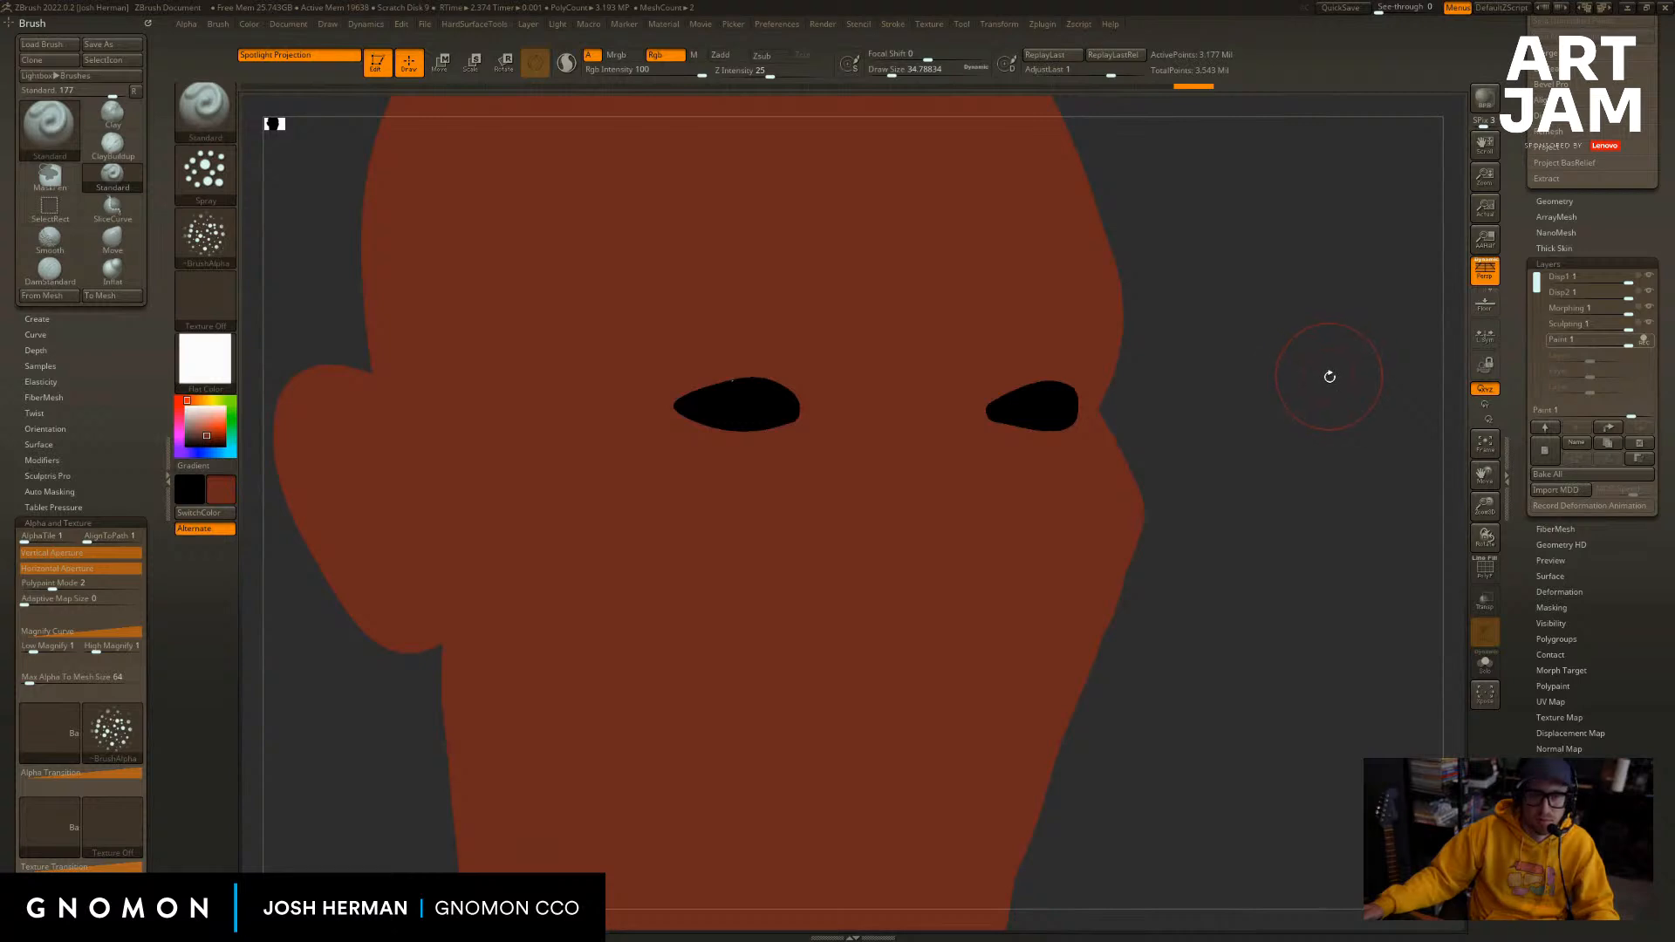
# Step back through the undo history to restore the skin polypaint on the head.
pyautogui.hotkey('ctrl', 'shift', 'z')
pyautogui.hotkey('ctrl', 'z')
pyautogui.hotkey('ctrl', 'z')
pyautogui.hotkey('ctrl', 'z')
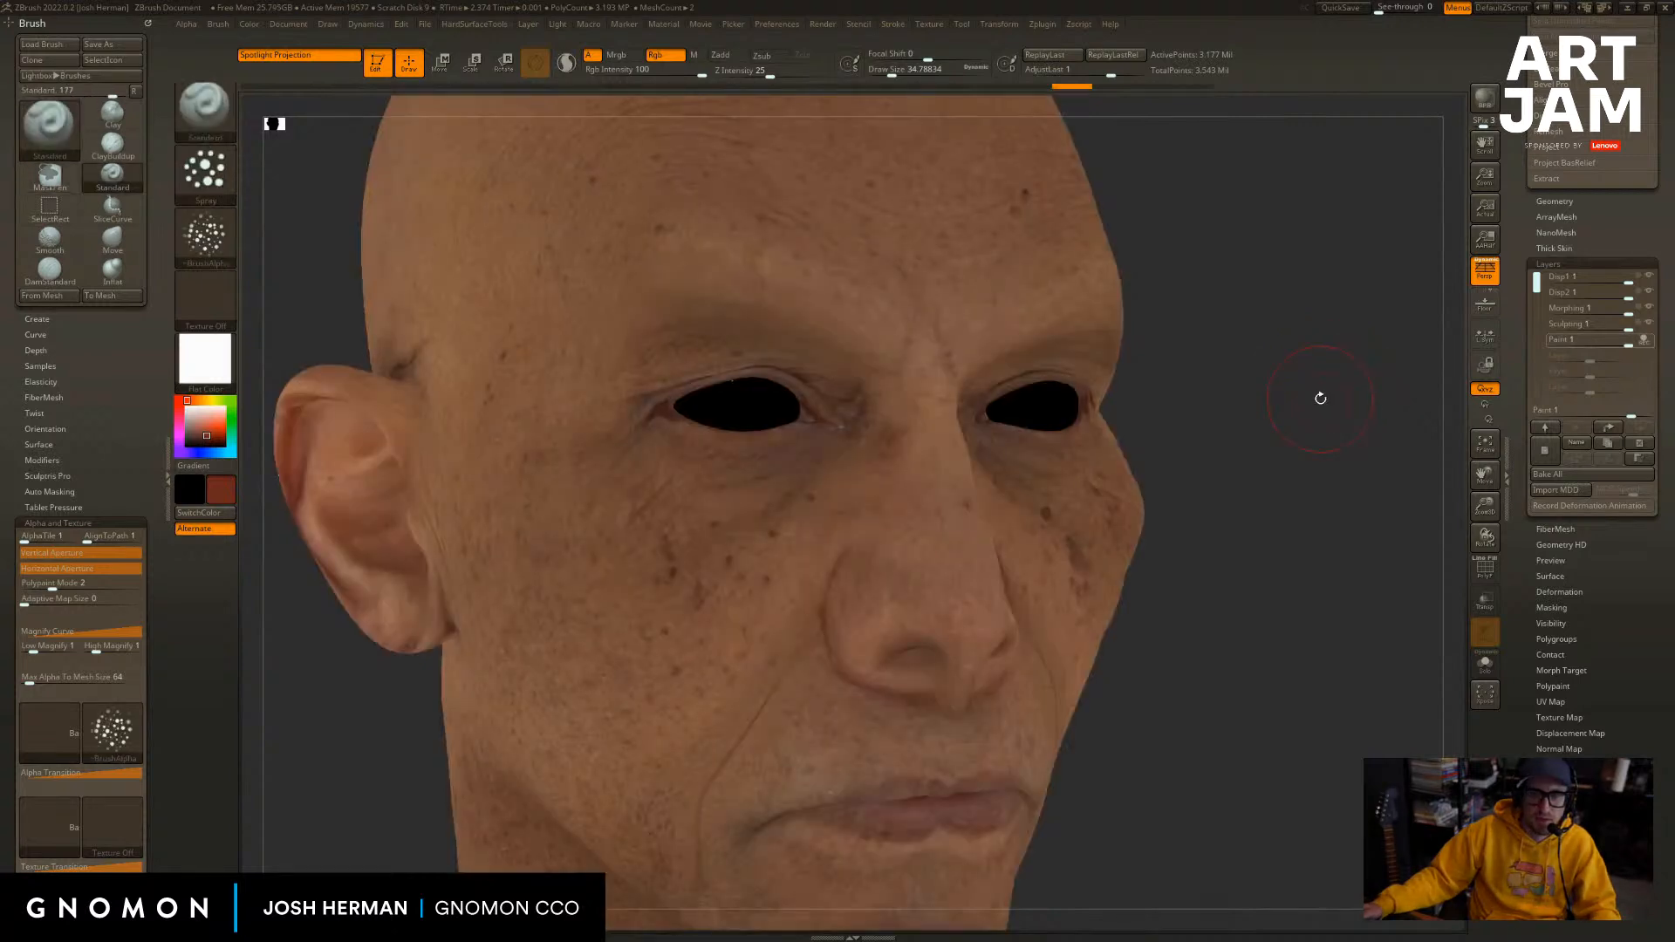
# Try black spray strokes across the nose and under the eyes at two brush sizes, and undo them.
pyautogui.moveTo(896, 473); pyautogui.dragTo(663, 567)
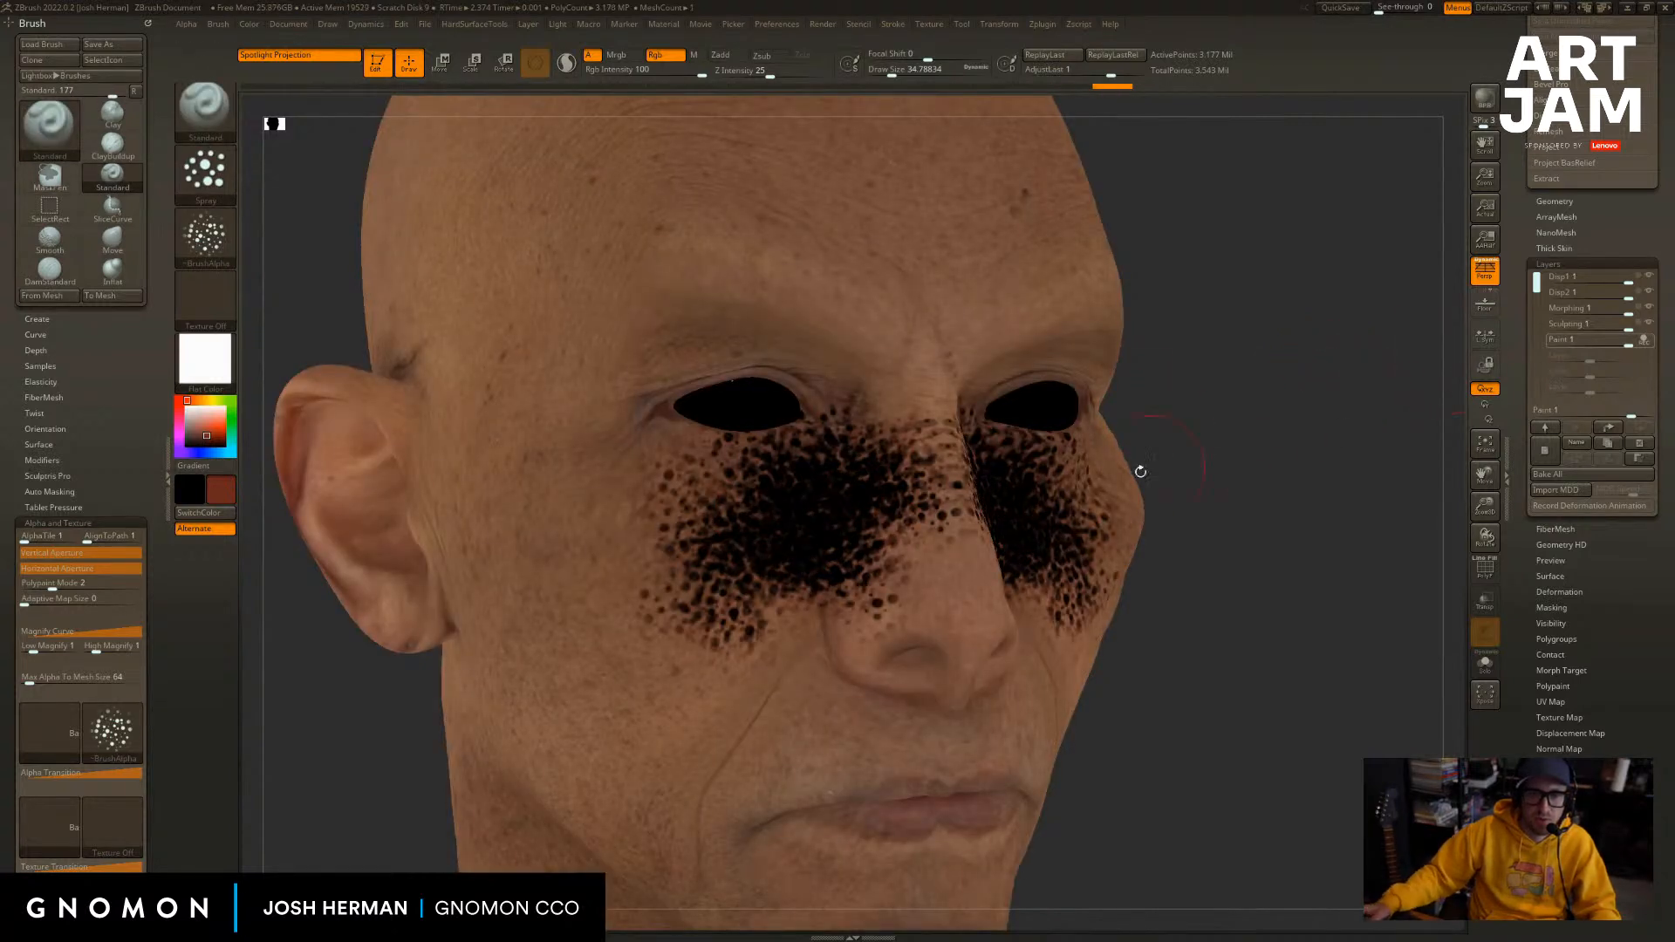
pyautogui.hotkey('ctrl', 'z')
pyautogui.press('s')
pyautogui.moveTo(926, 424)
pyautogui.mouseDown()
pyautogui.moveTo(872, 471)
pyautogui.moveTo(912, 405)
pyautogui.mouseUp()
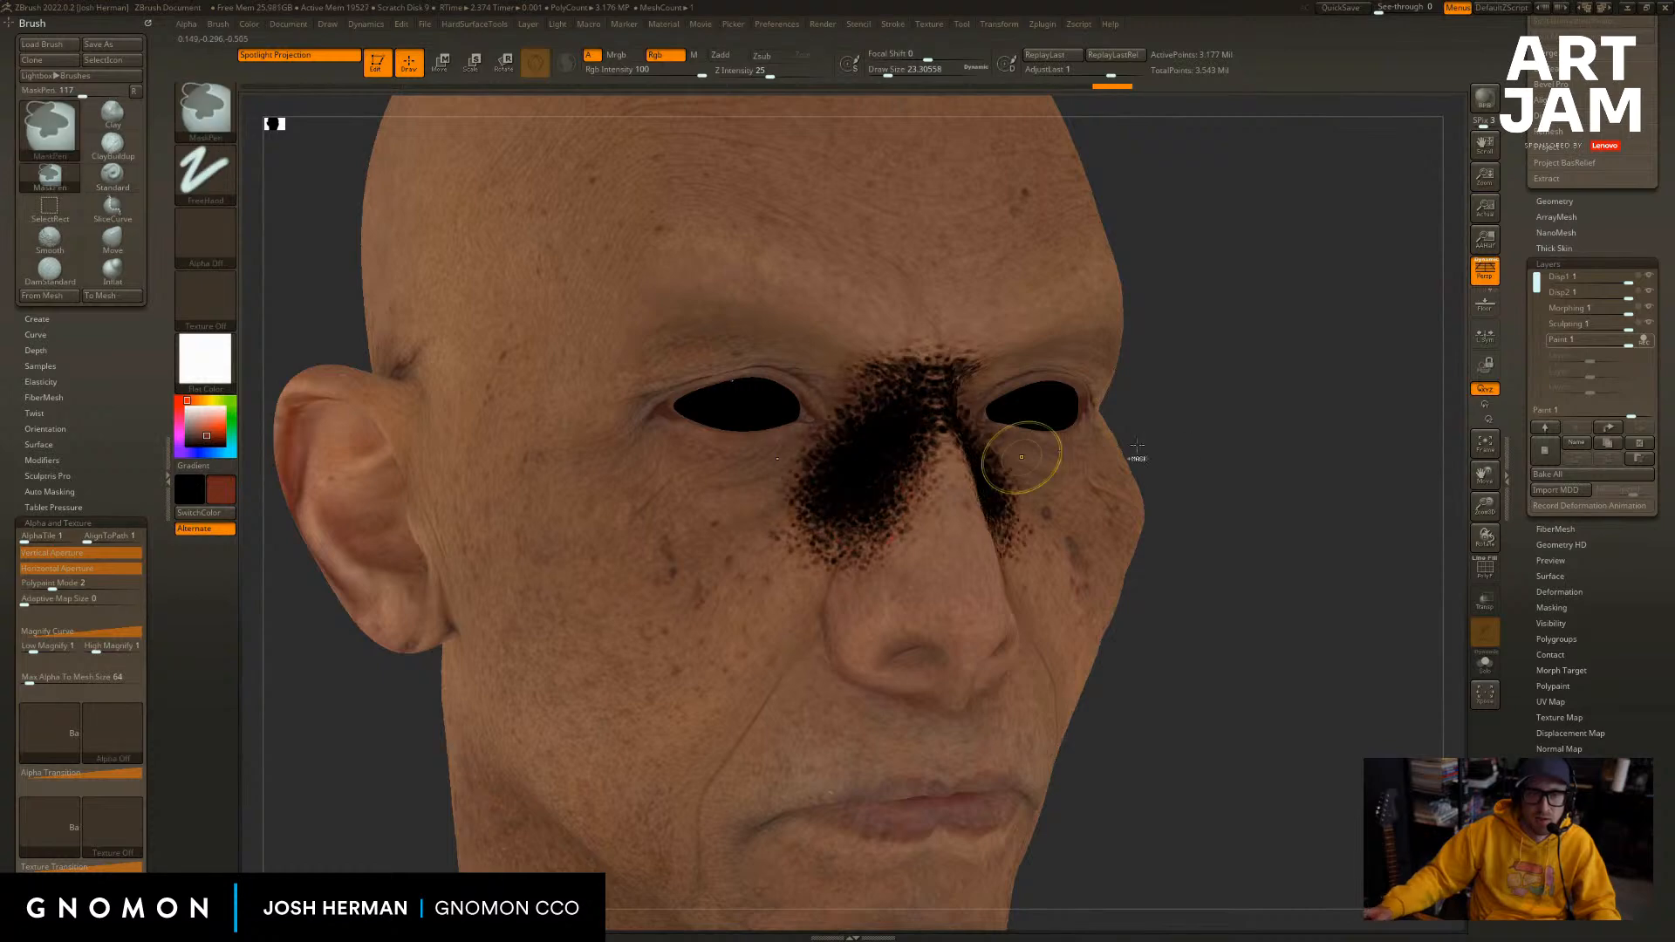
pyautogui.hotkey('ctrl', 'z')
# Try baking all layers into the head and masking the whole mesh, and return to the unbaked skin-painted state.
pyautogui.moveTo(1516, 403); pyautogui.dragTo(1519, 412)
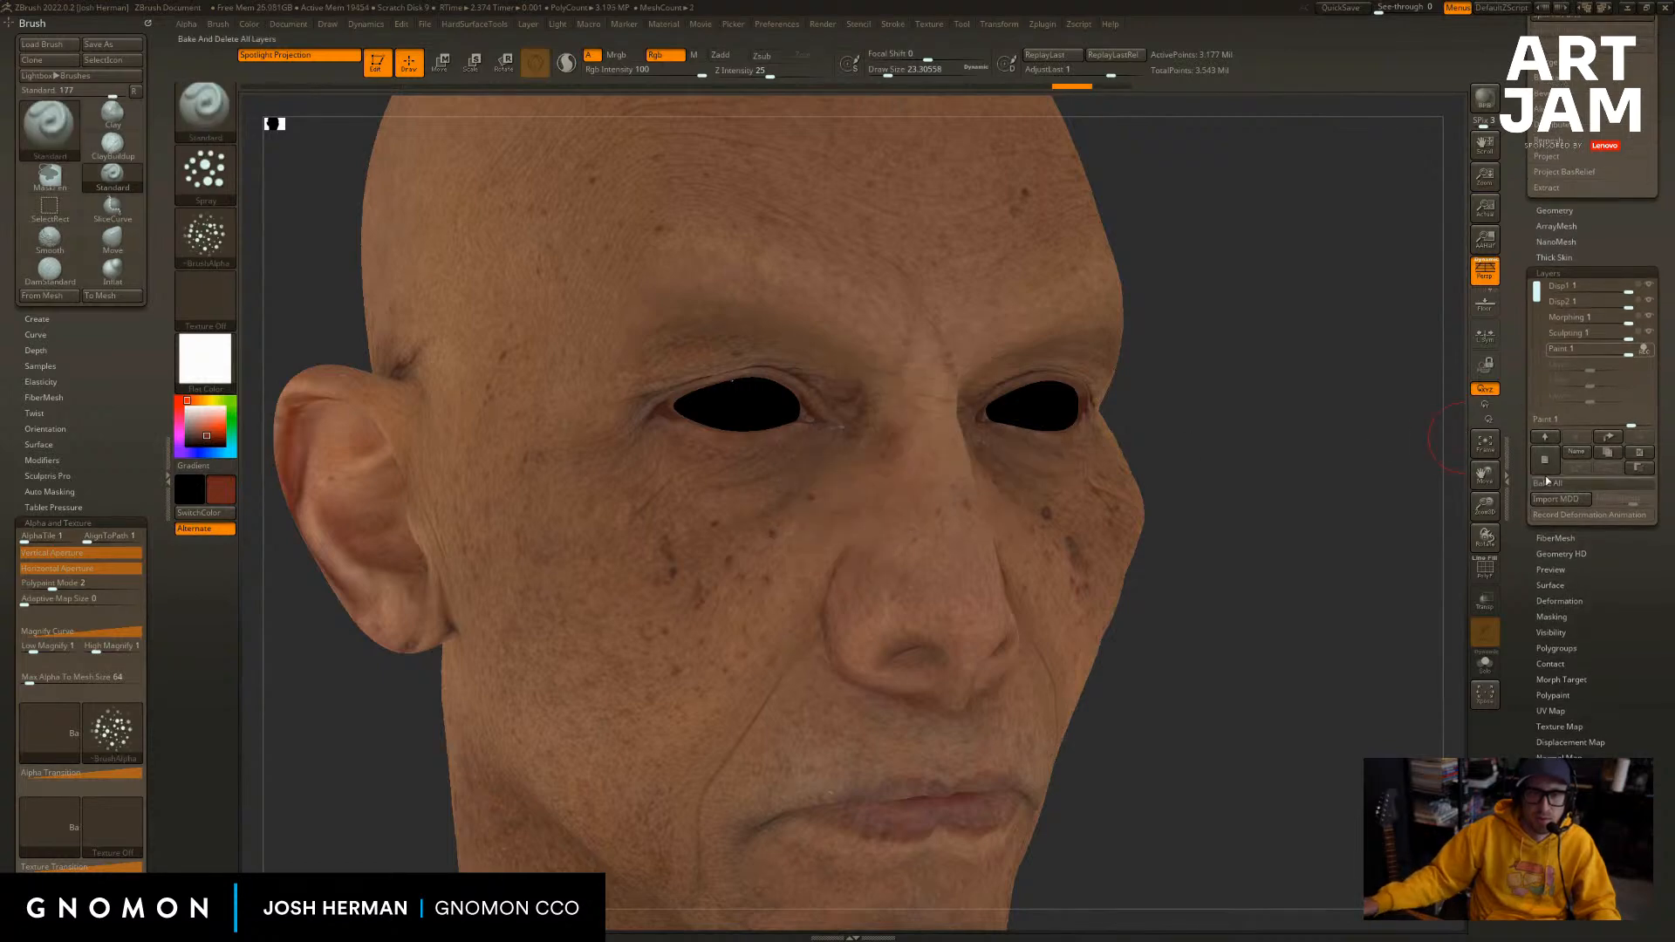
pyautogui.click(1545, 484)
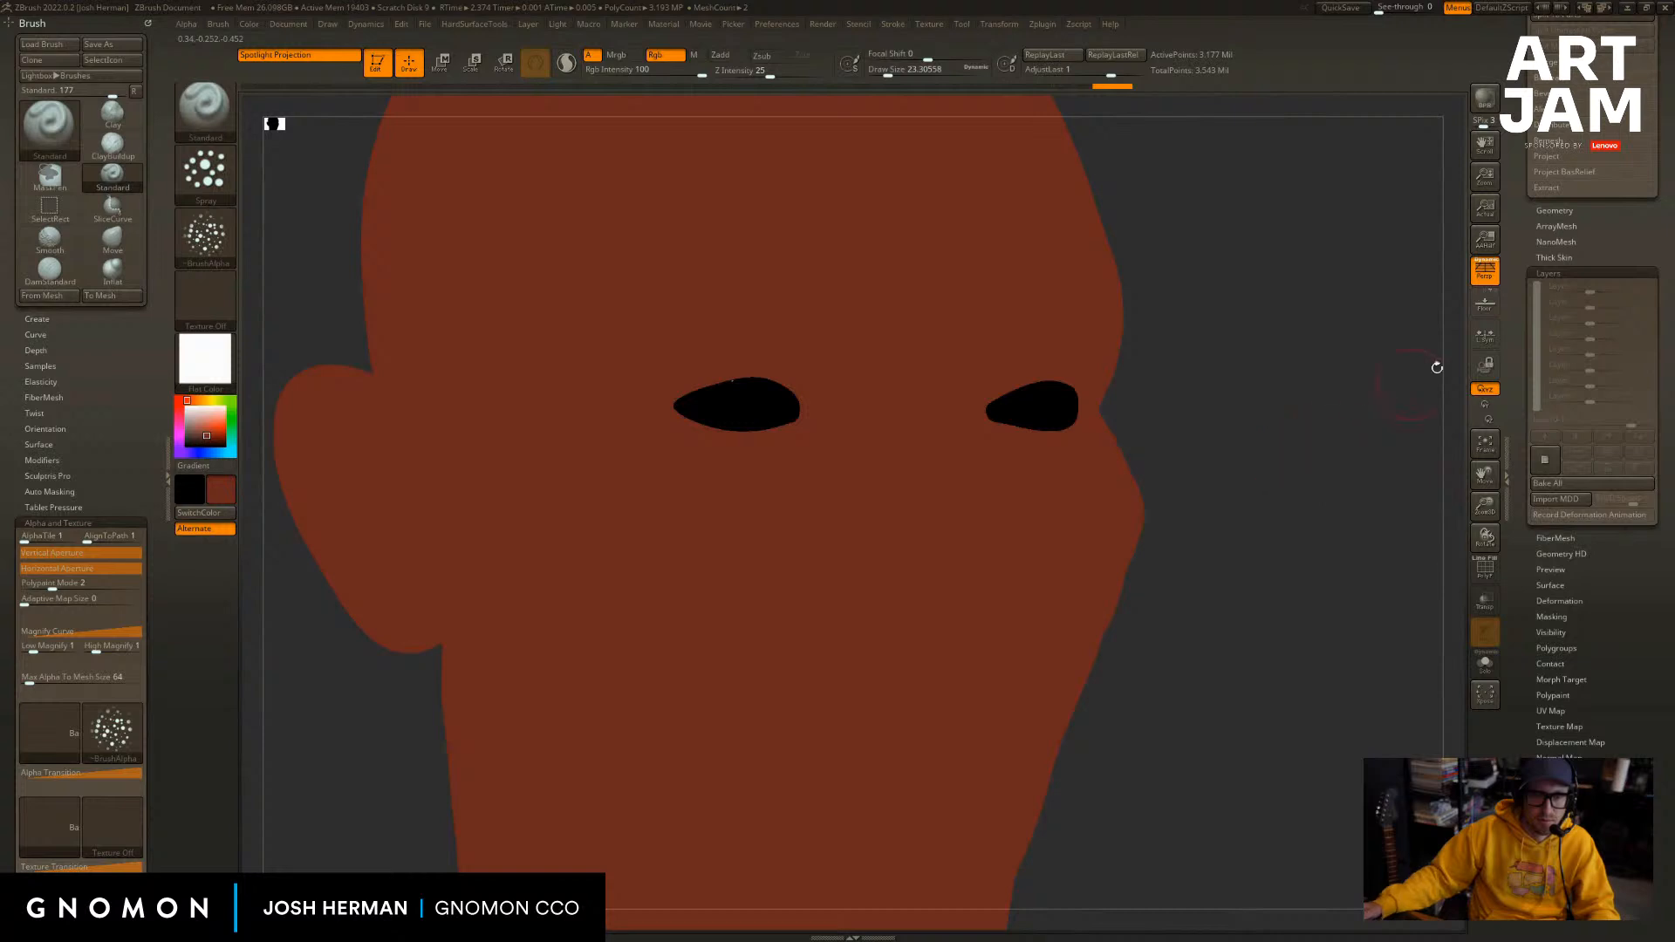
pyautogui.click(1567, 271)
pyautogui.moveTo(1605, 247); pyautogui.dragTo(1589, 423)
pyautogui.hotkey('ctrl', 'a')
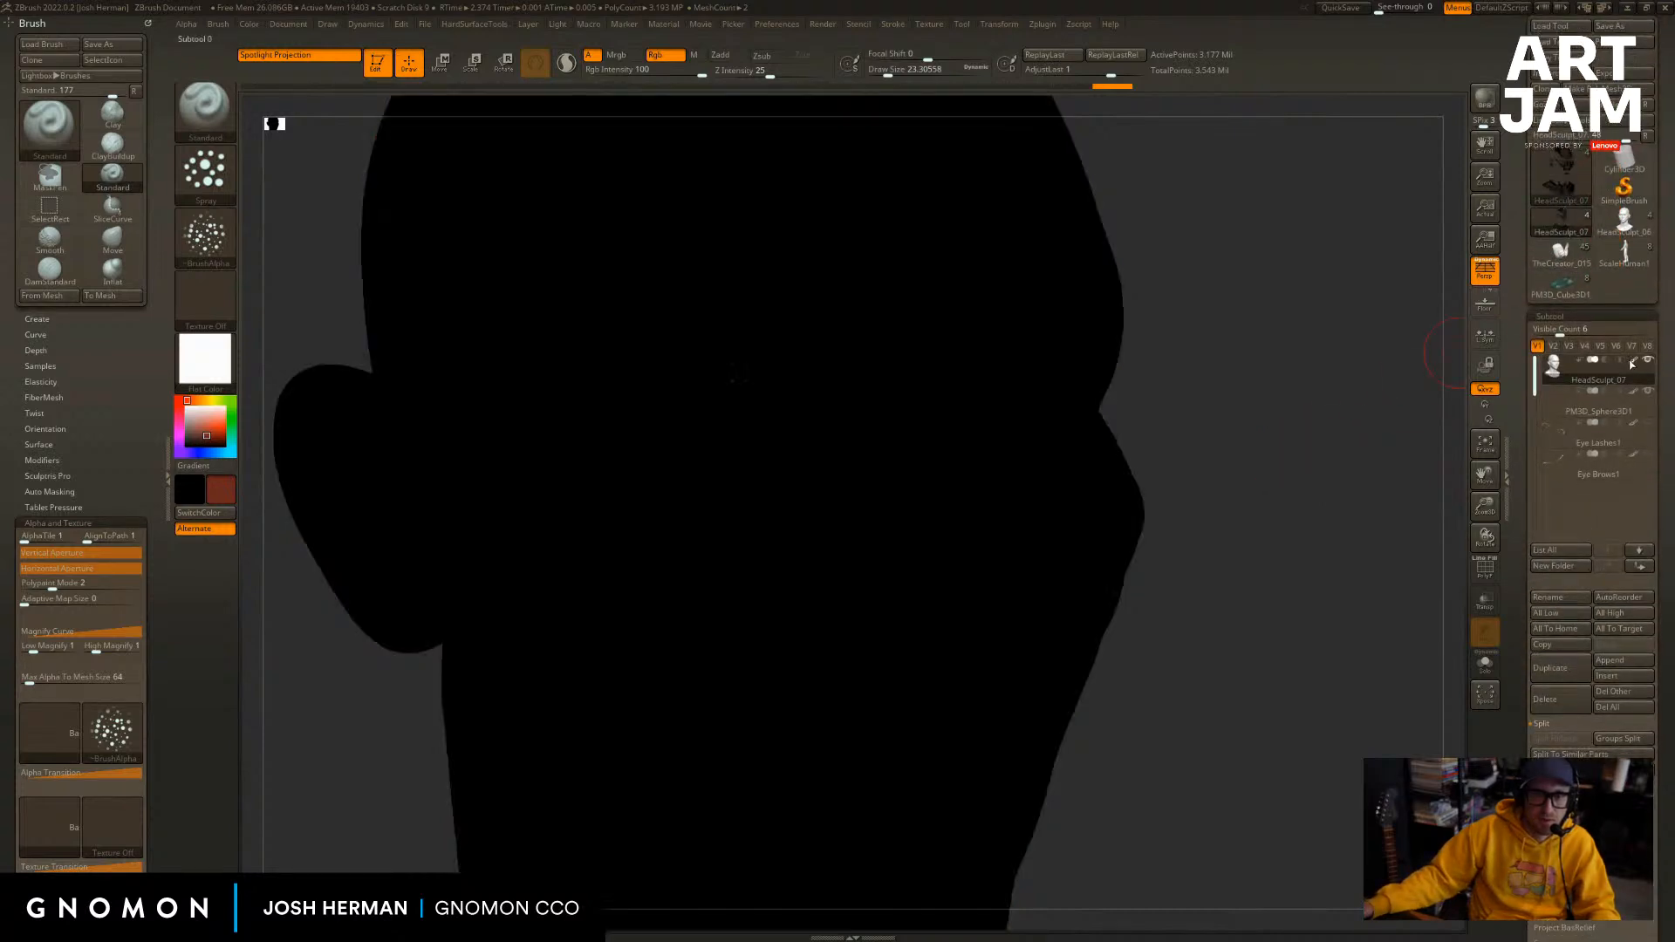
pyautogui.keyDown('ctrl'); pyautogui.click(1363, 390); pyautogui.keyUp('ctrl')
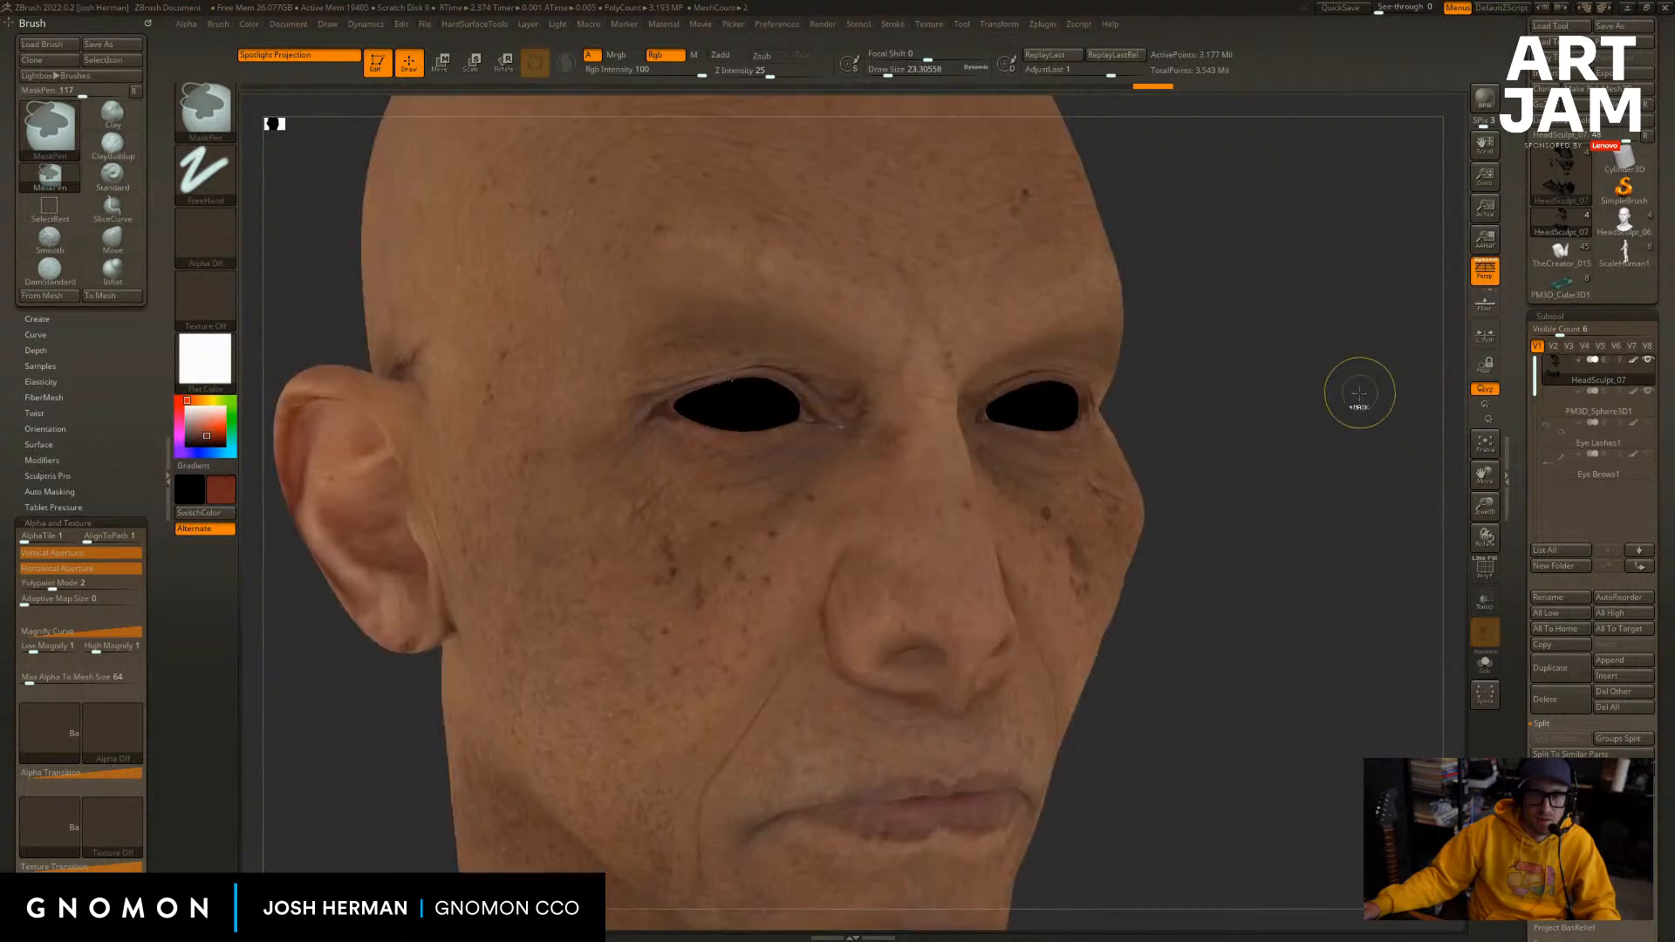
# Stop recording on the untitled layer of the head and make the Sculpting layer the selected one.
pyautogui.moveTo(1527, 445); pyautogui.dragTo(1527, 301)
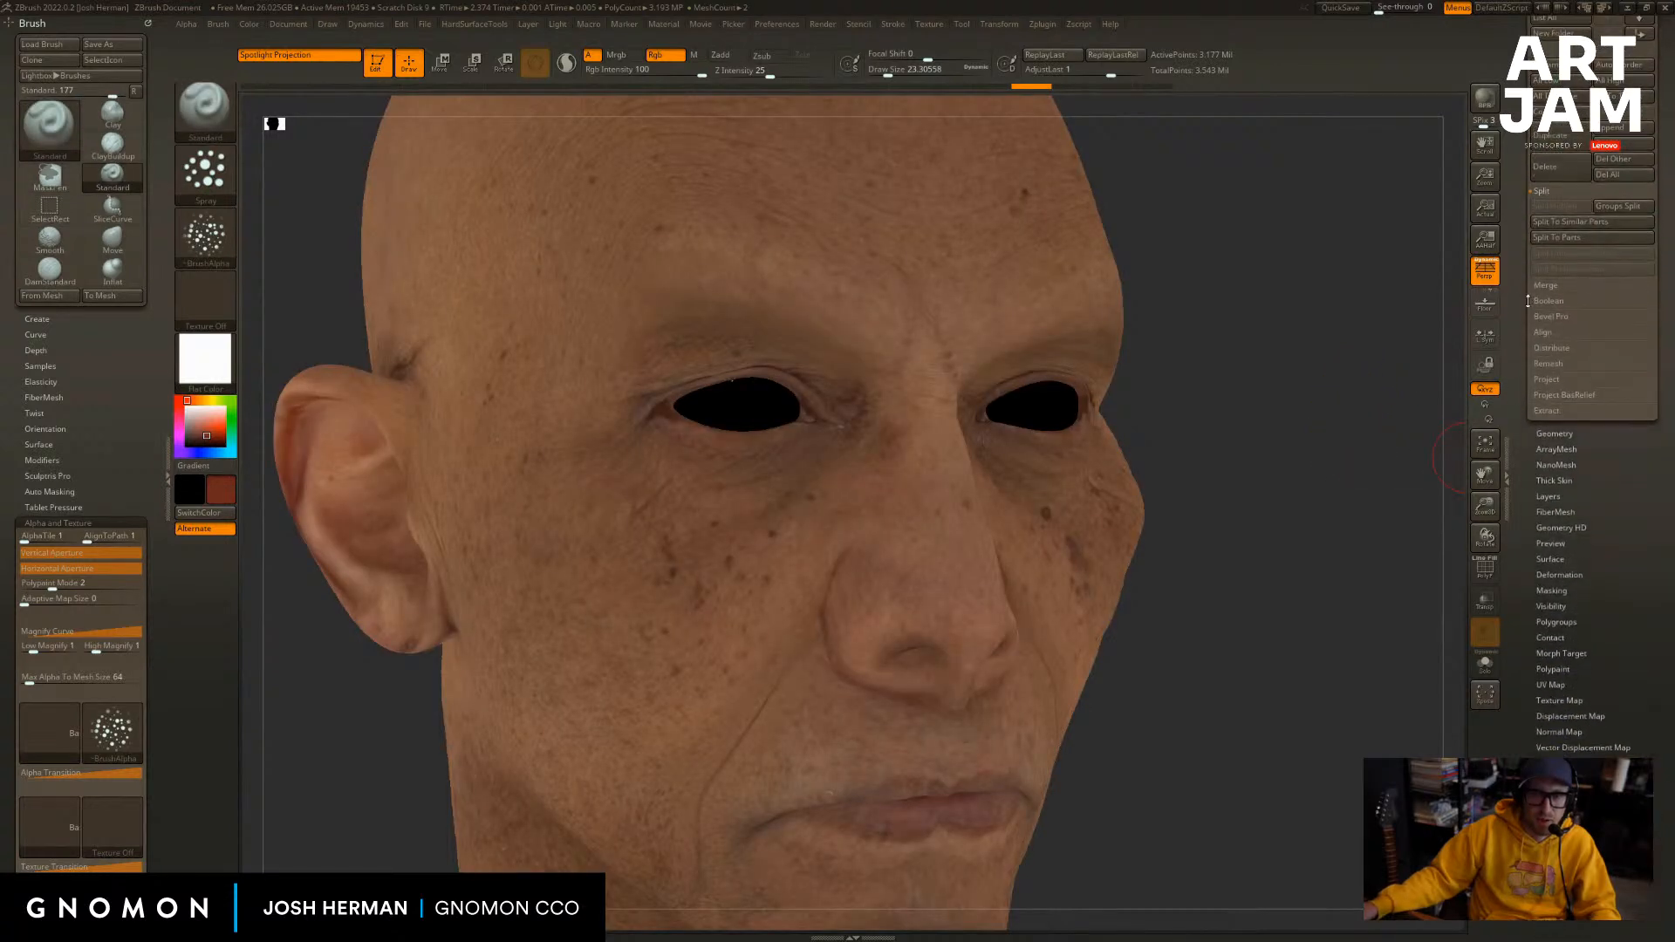
pyautogui.click(1547, 497)
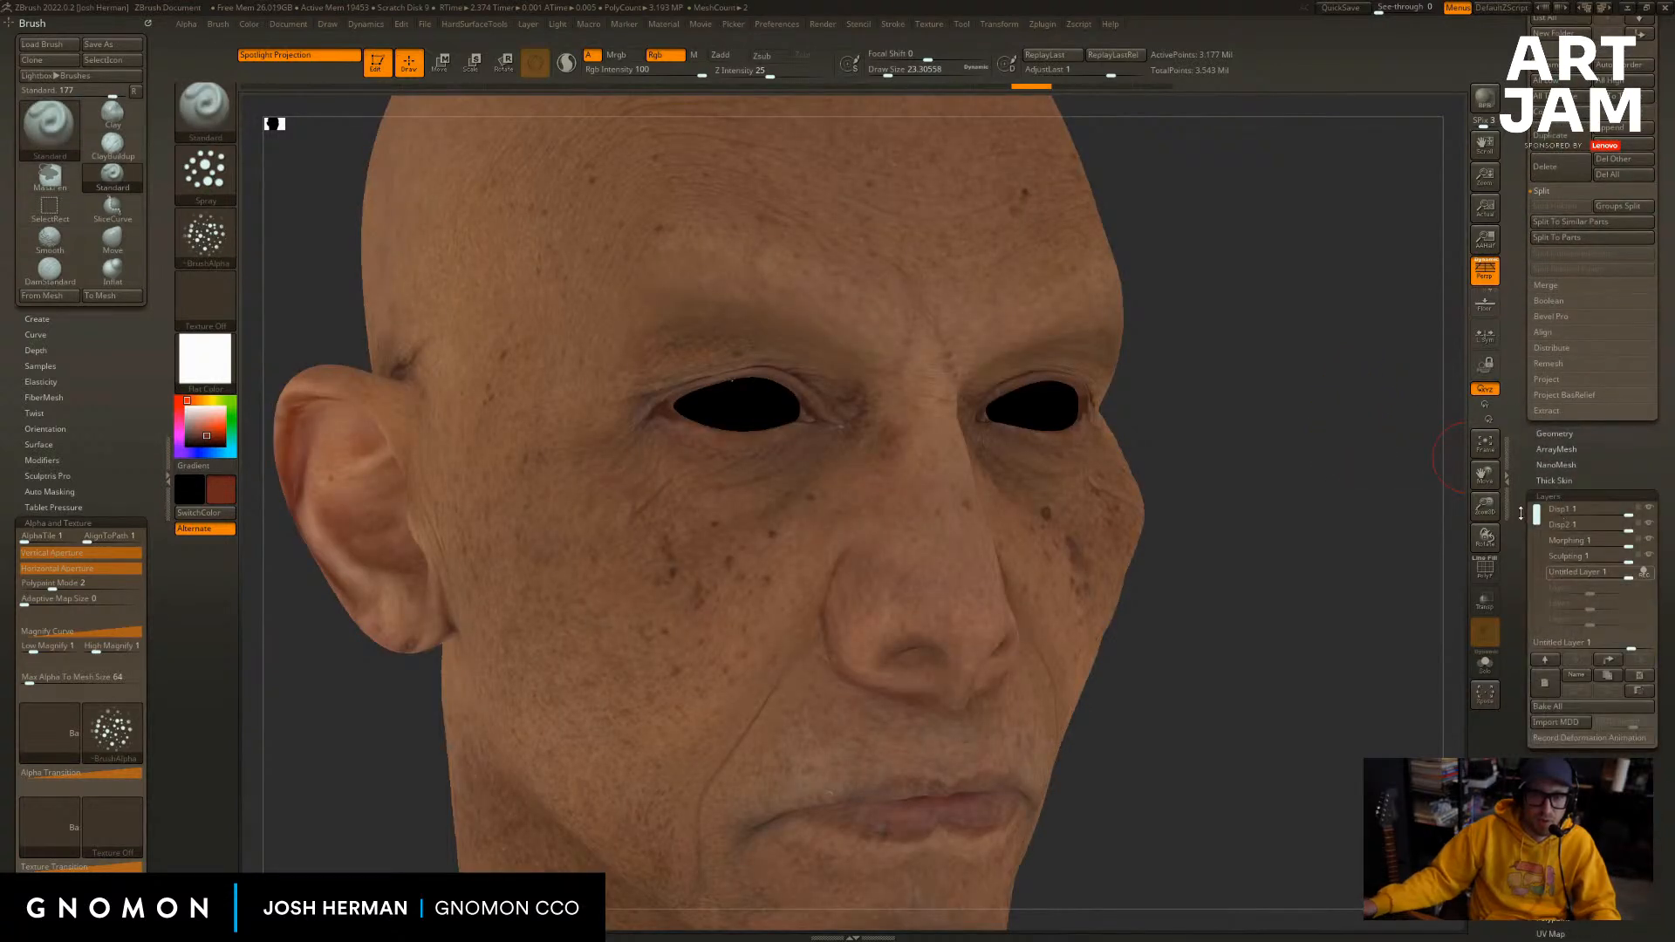
pyautogui.moveTo(1521, 513); pyautogui.dragTo(1522, 360)
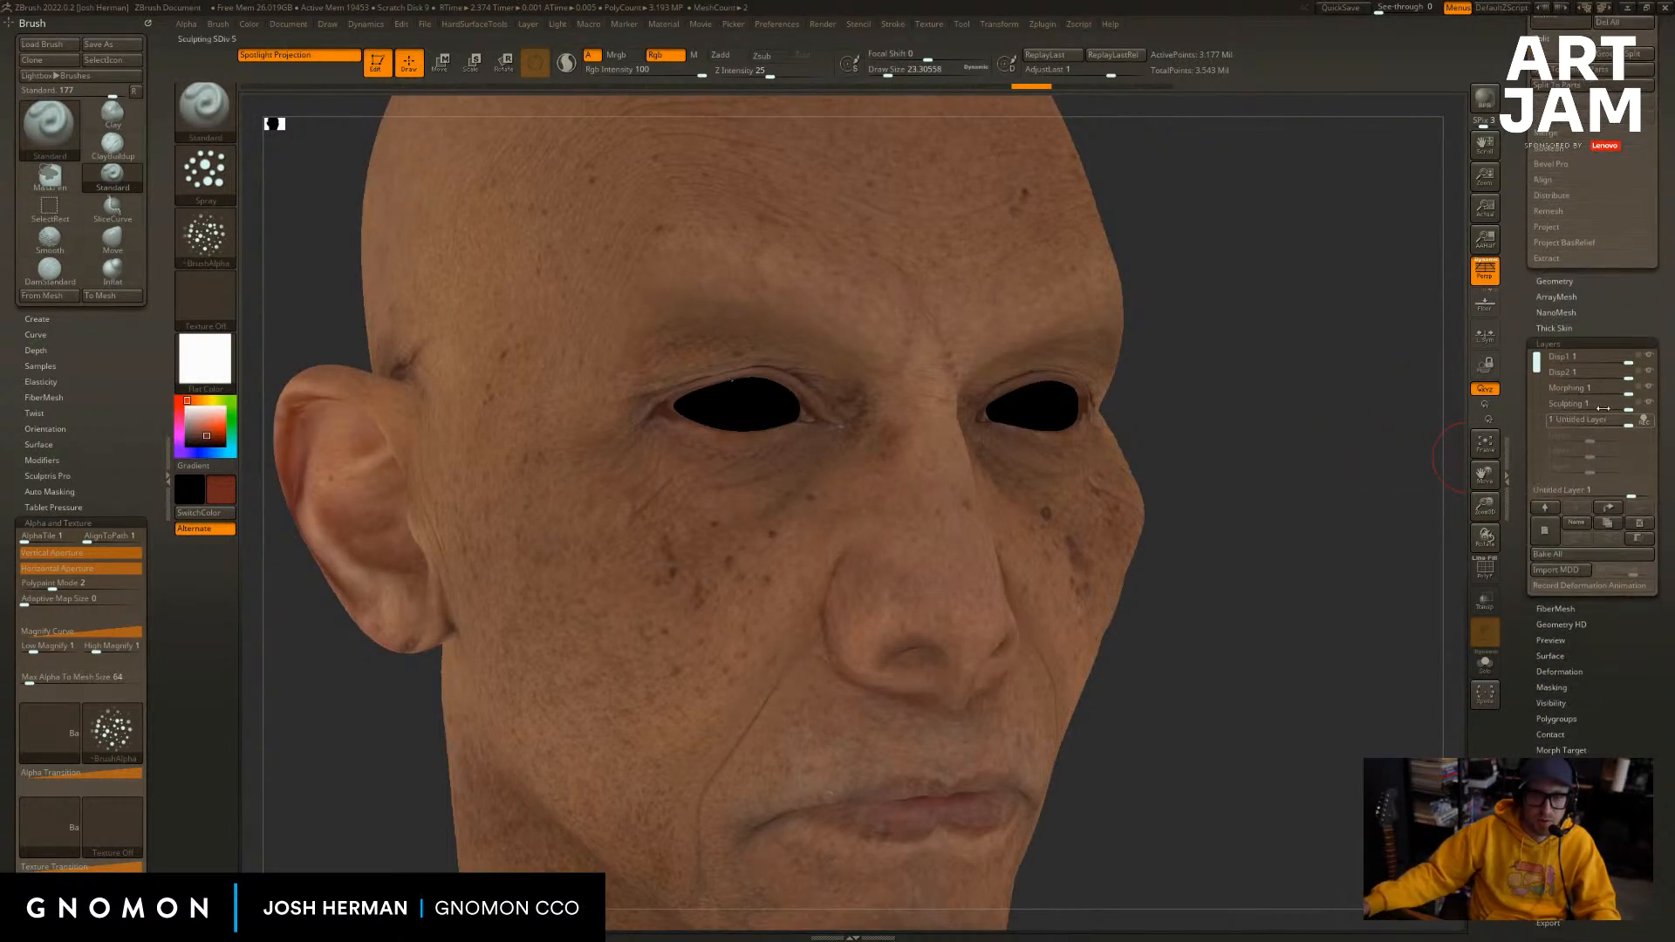
pyautogui.click(1649, 420)
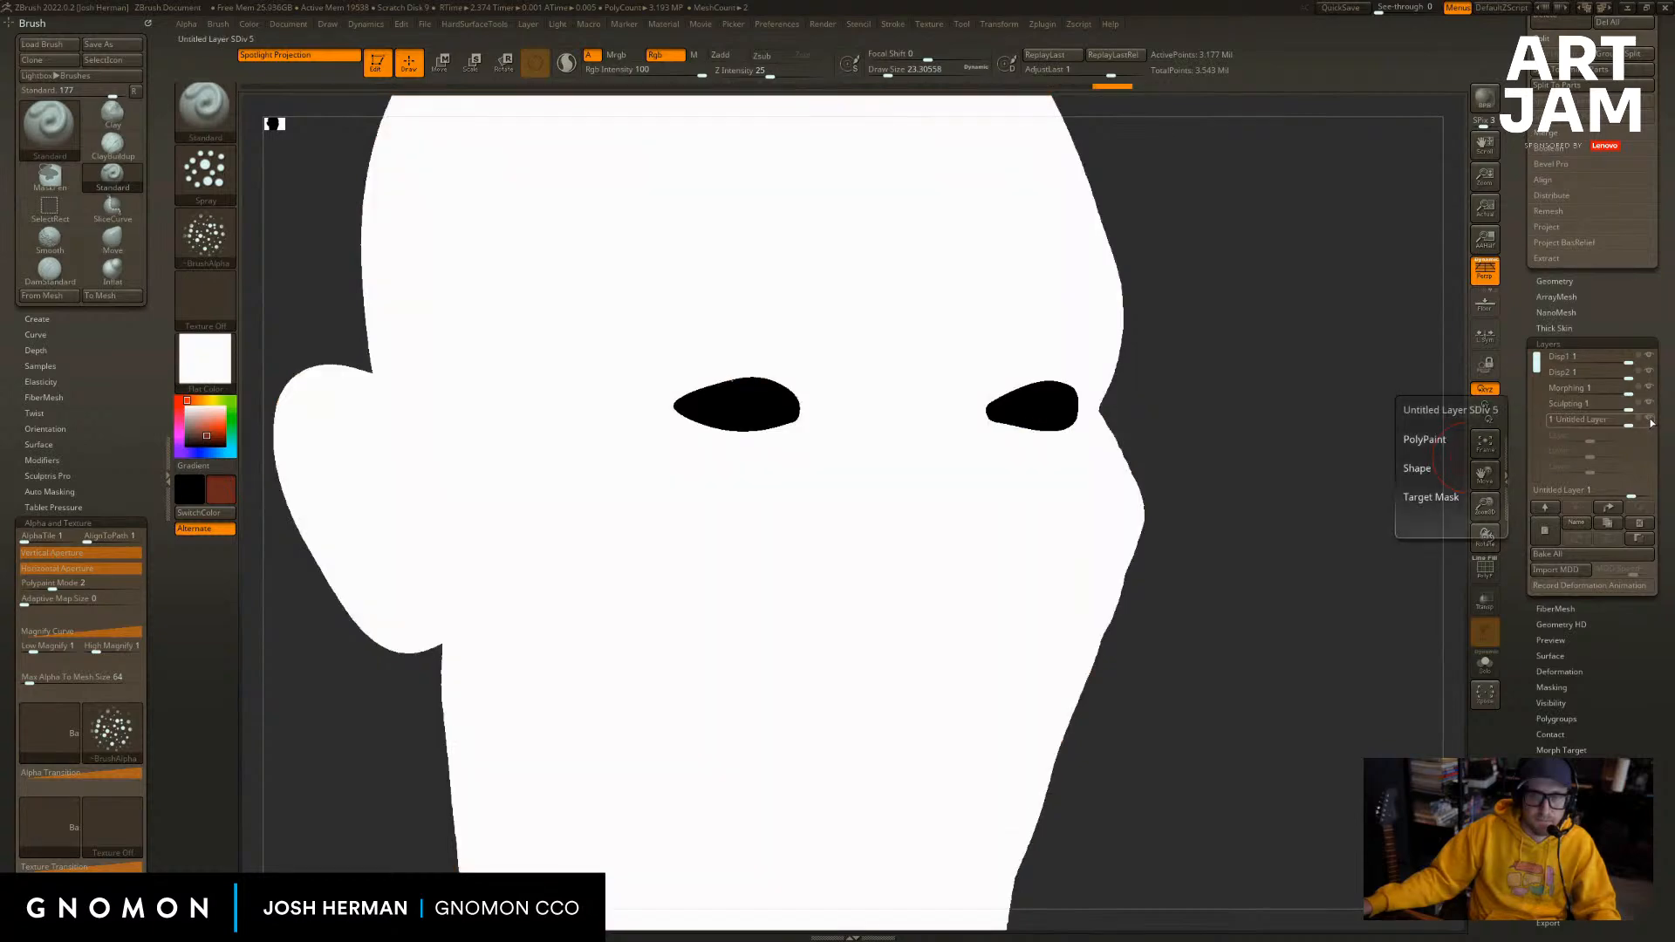
pyautogui.click(1649, 405)
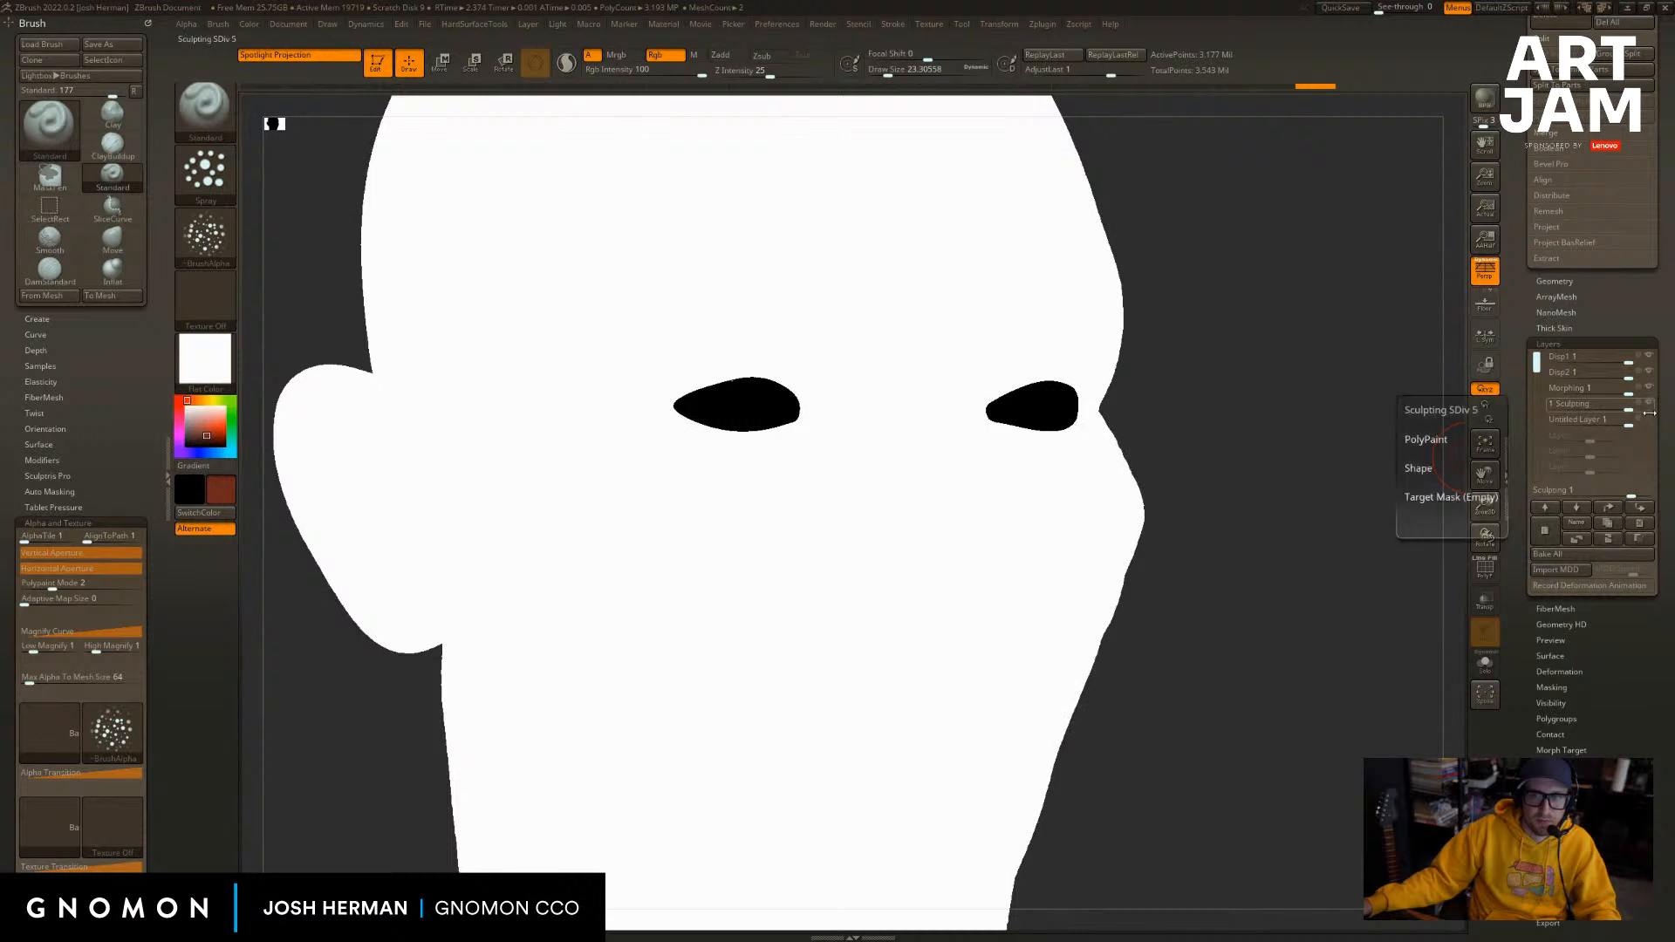
pyautogui.click(1649, 421)
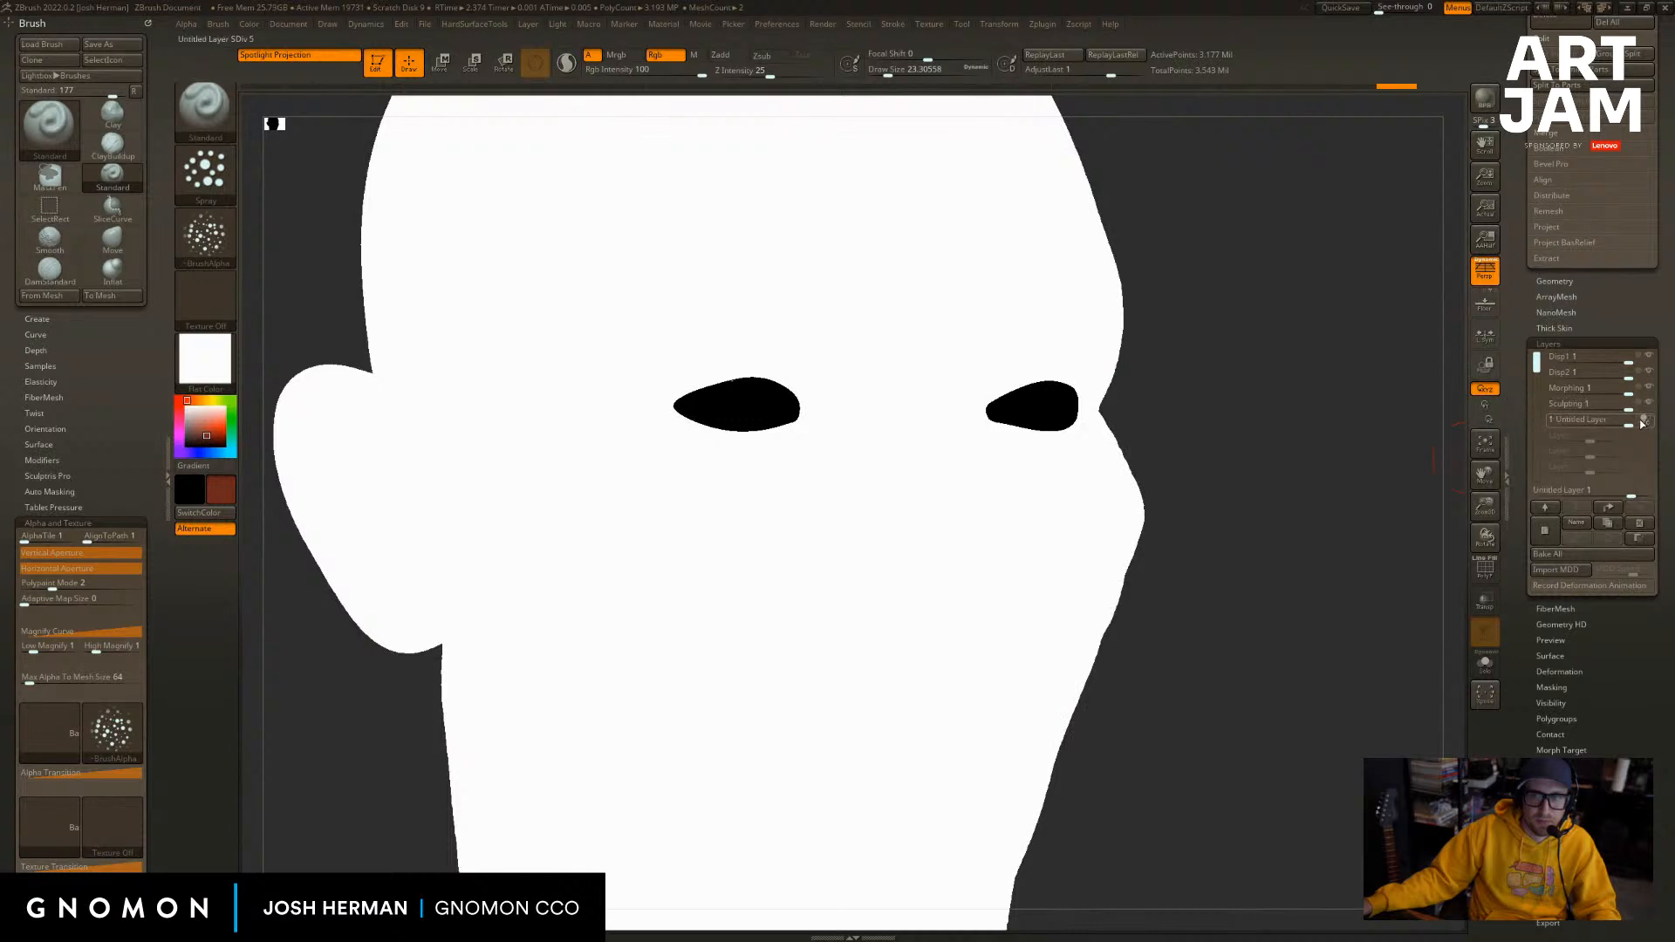
pyautogui.click(1640, 406)
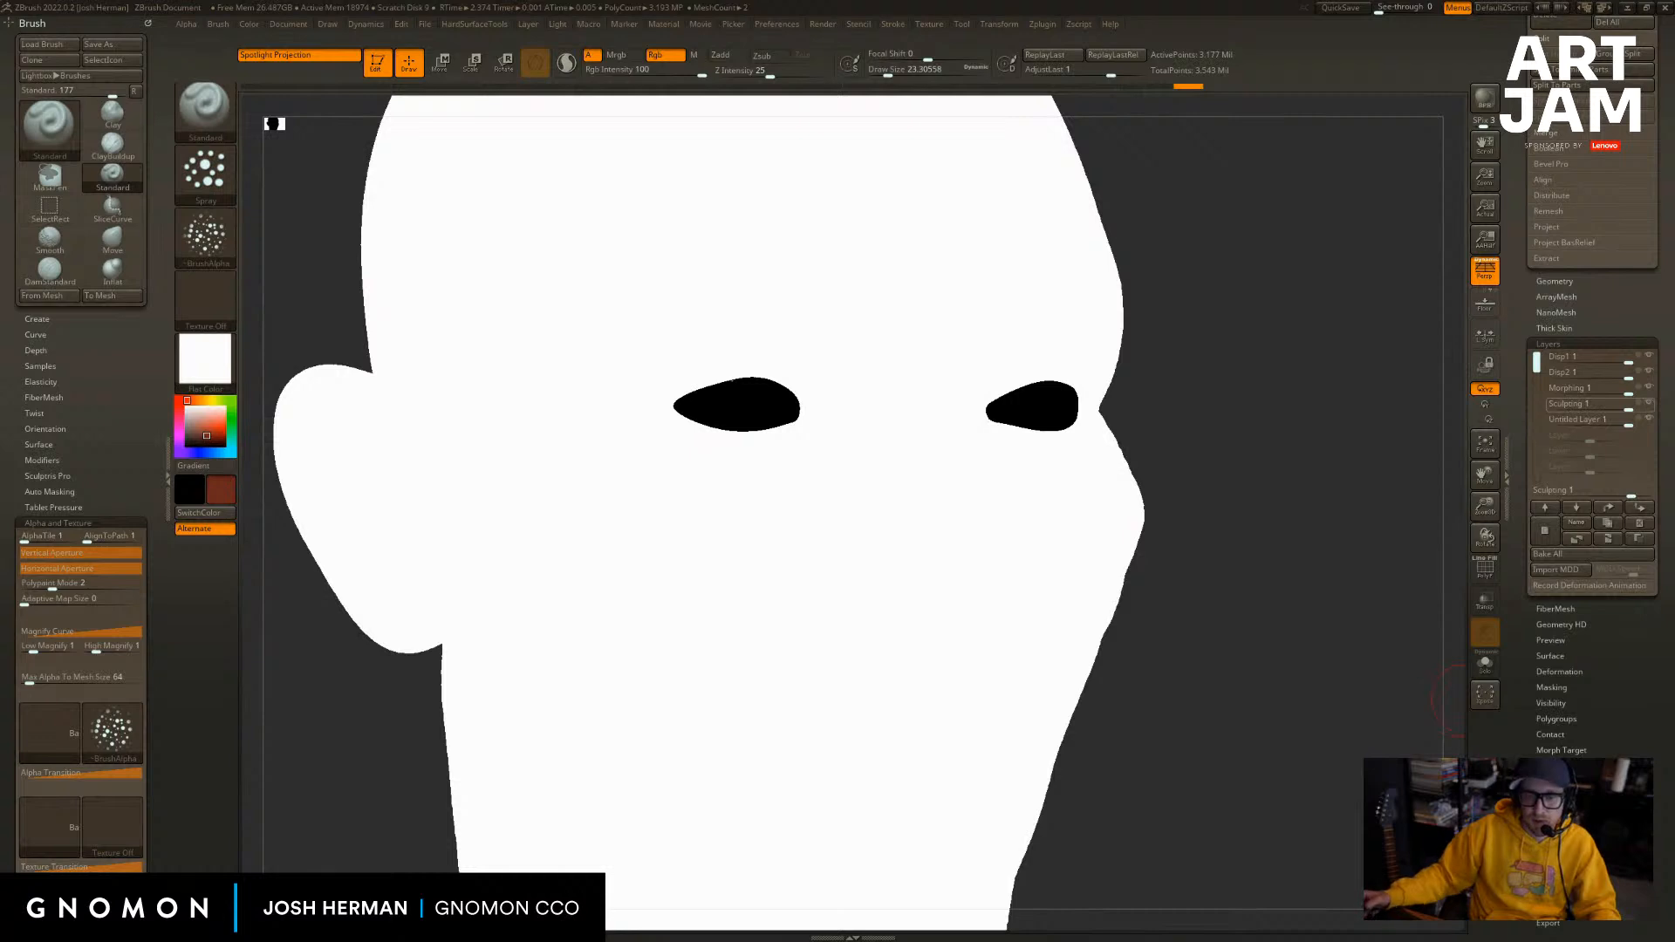
# Clone the HeadSculpt_07 tool and switch to the cloned head.
pyautogui.click(1557, 797)
pyautogui.moveTo(1595, 757); pyautogui.dragTo(1596, 933)
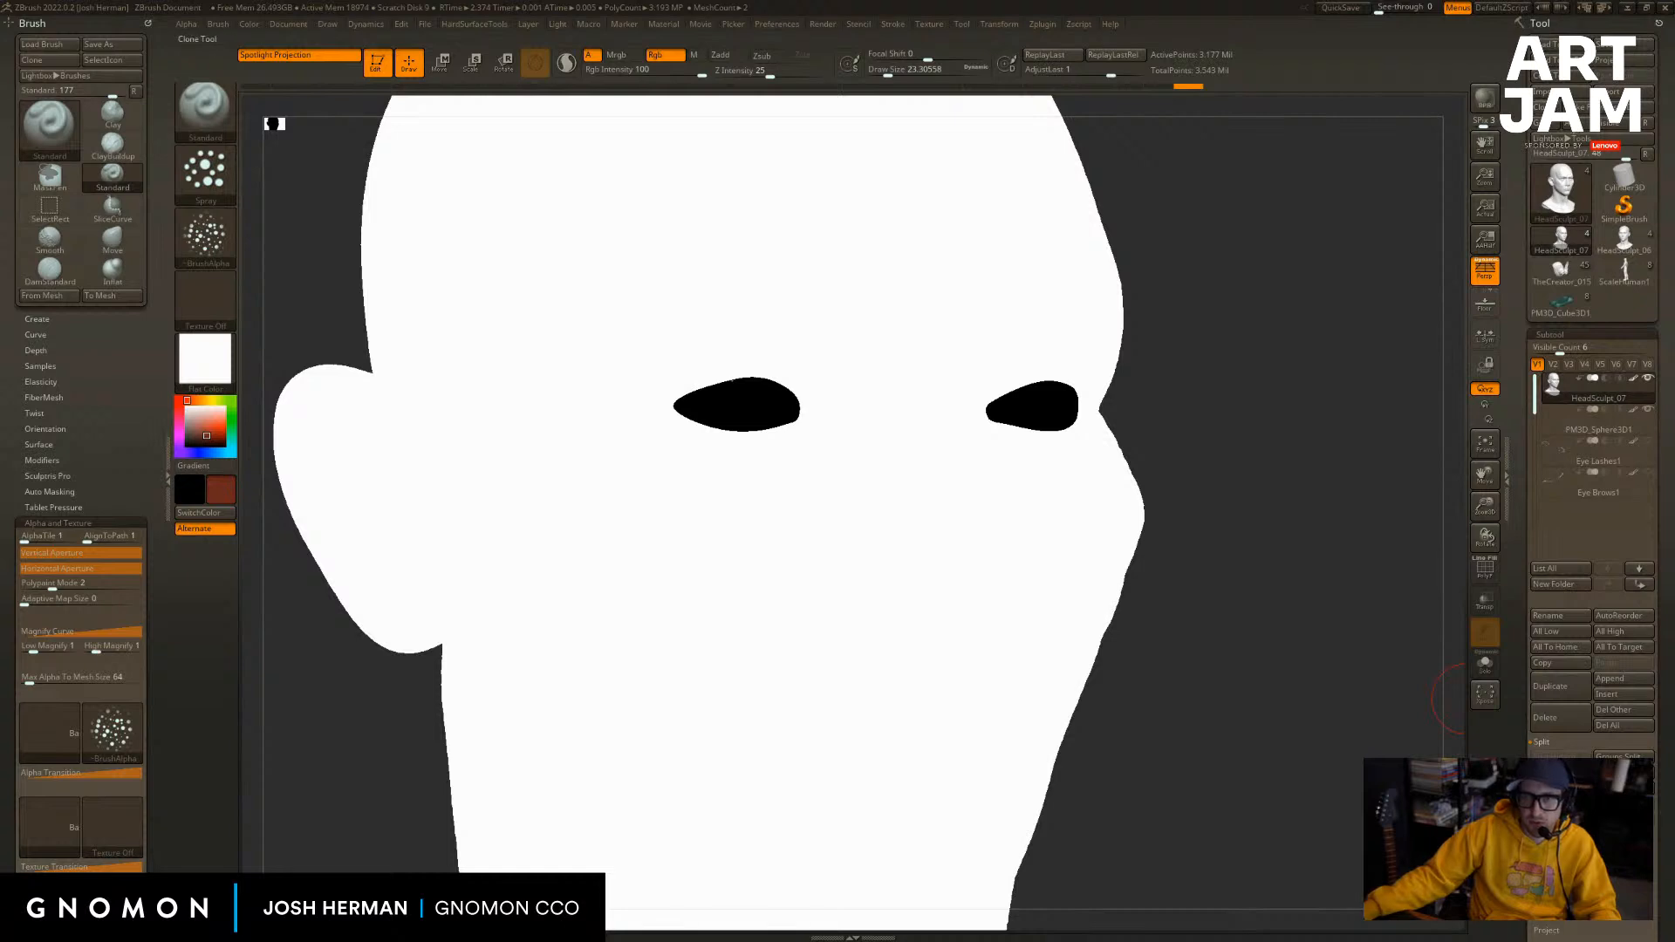
pyautogui.click(1507, 172)
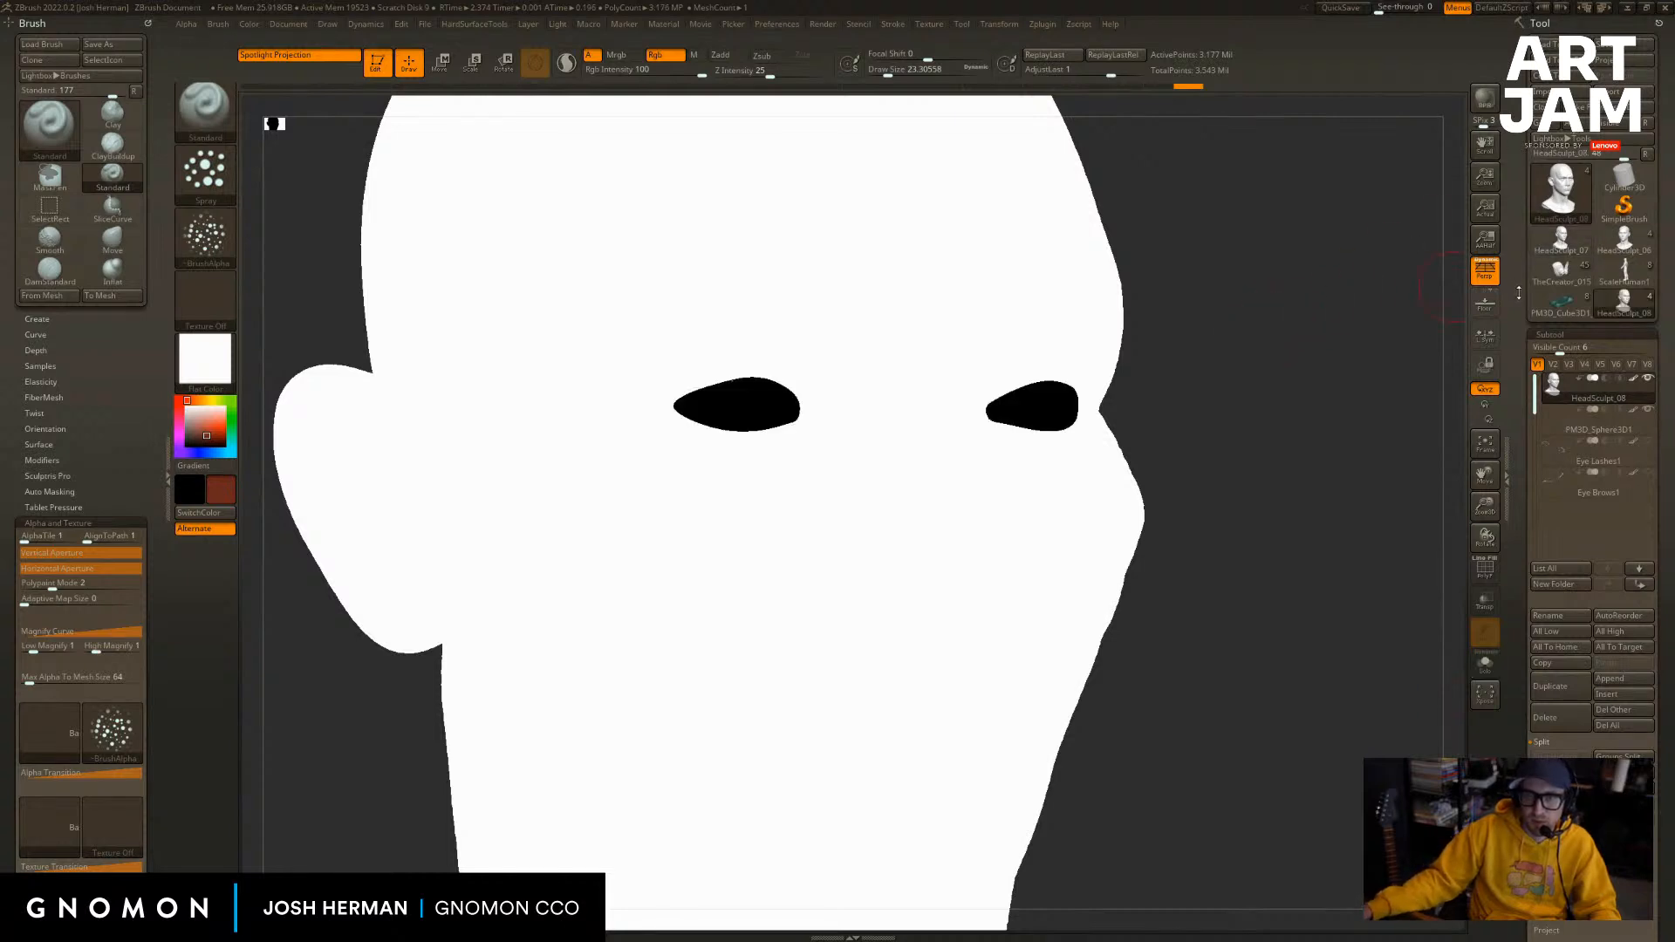
pyautogui.moveTo(1320, 310)
pyautogui.keyDown('alt'); pyautogui.mouseDown()
pyautogui.moveTo(1252, 343)
pyautogui.moveTo(1313, 295)
pyautogui.mouseUp(); pyautogui.keyUp('alt')
# Bake all layers into the cloned head's mesh.
pyautogui.moveTo(1541, 742); pyautogui.dragTo(1553, 3)
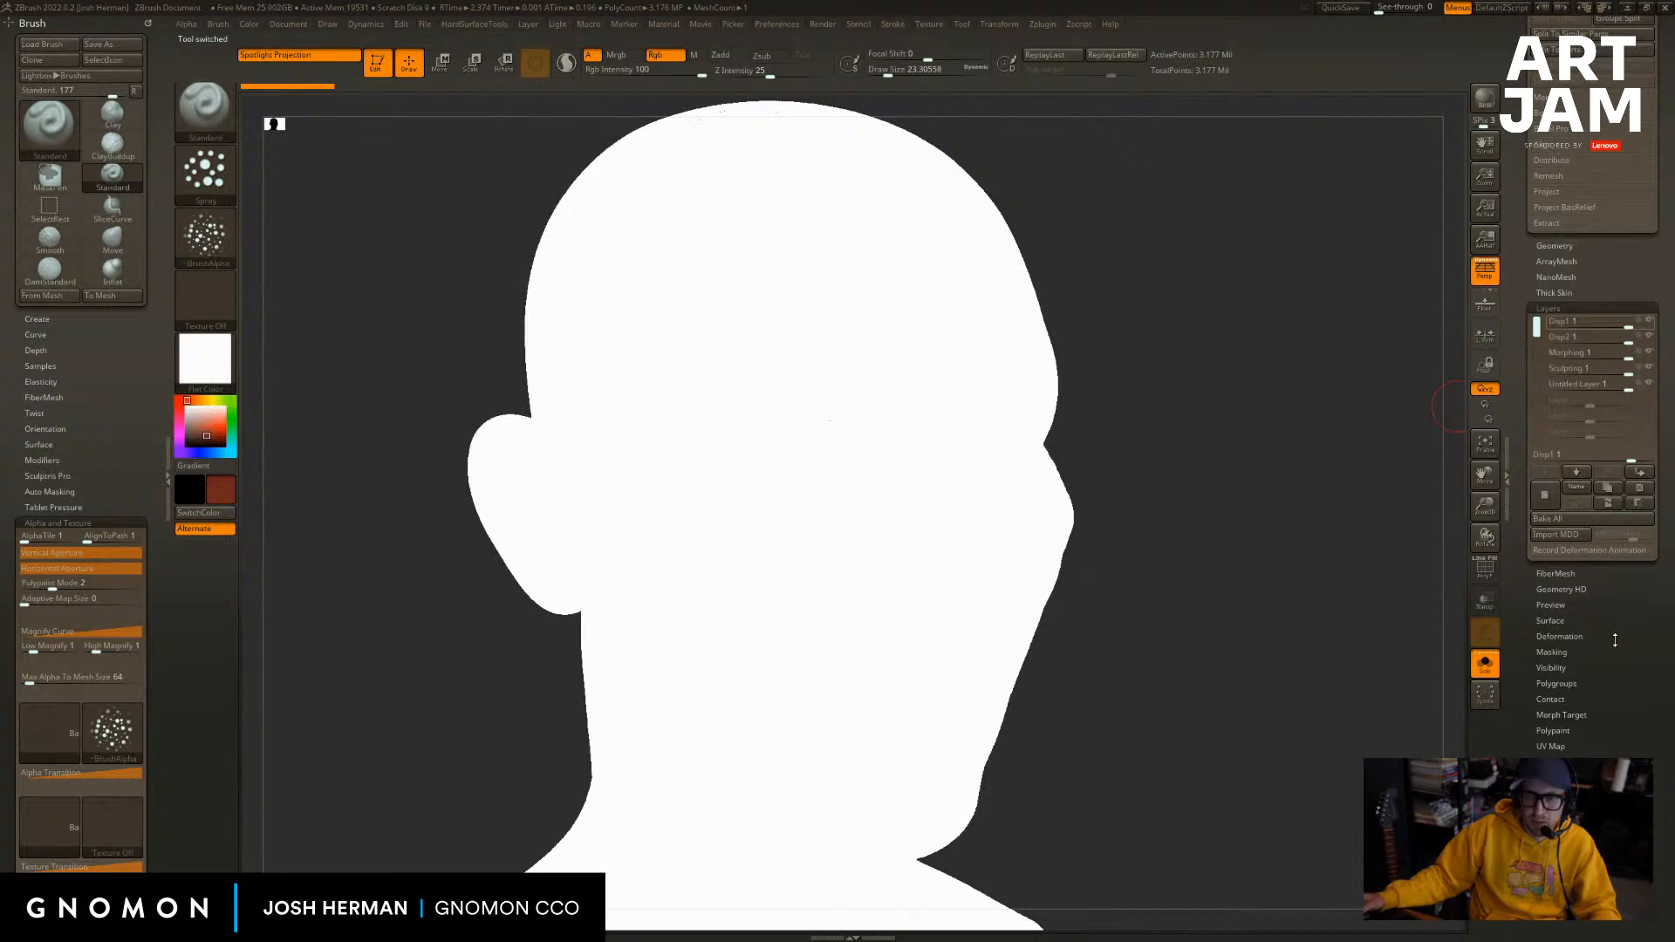
pyautogui.click(1615, 637)
pyautogui.click(1585, 357)
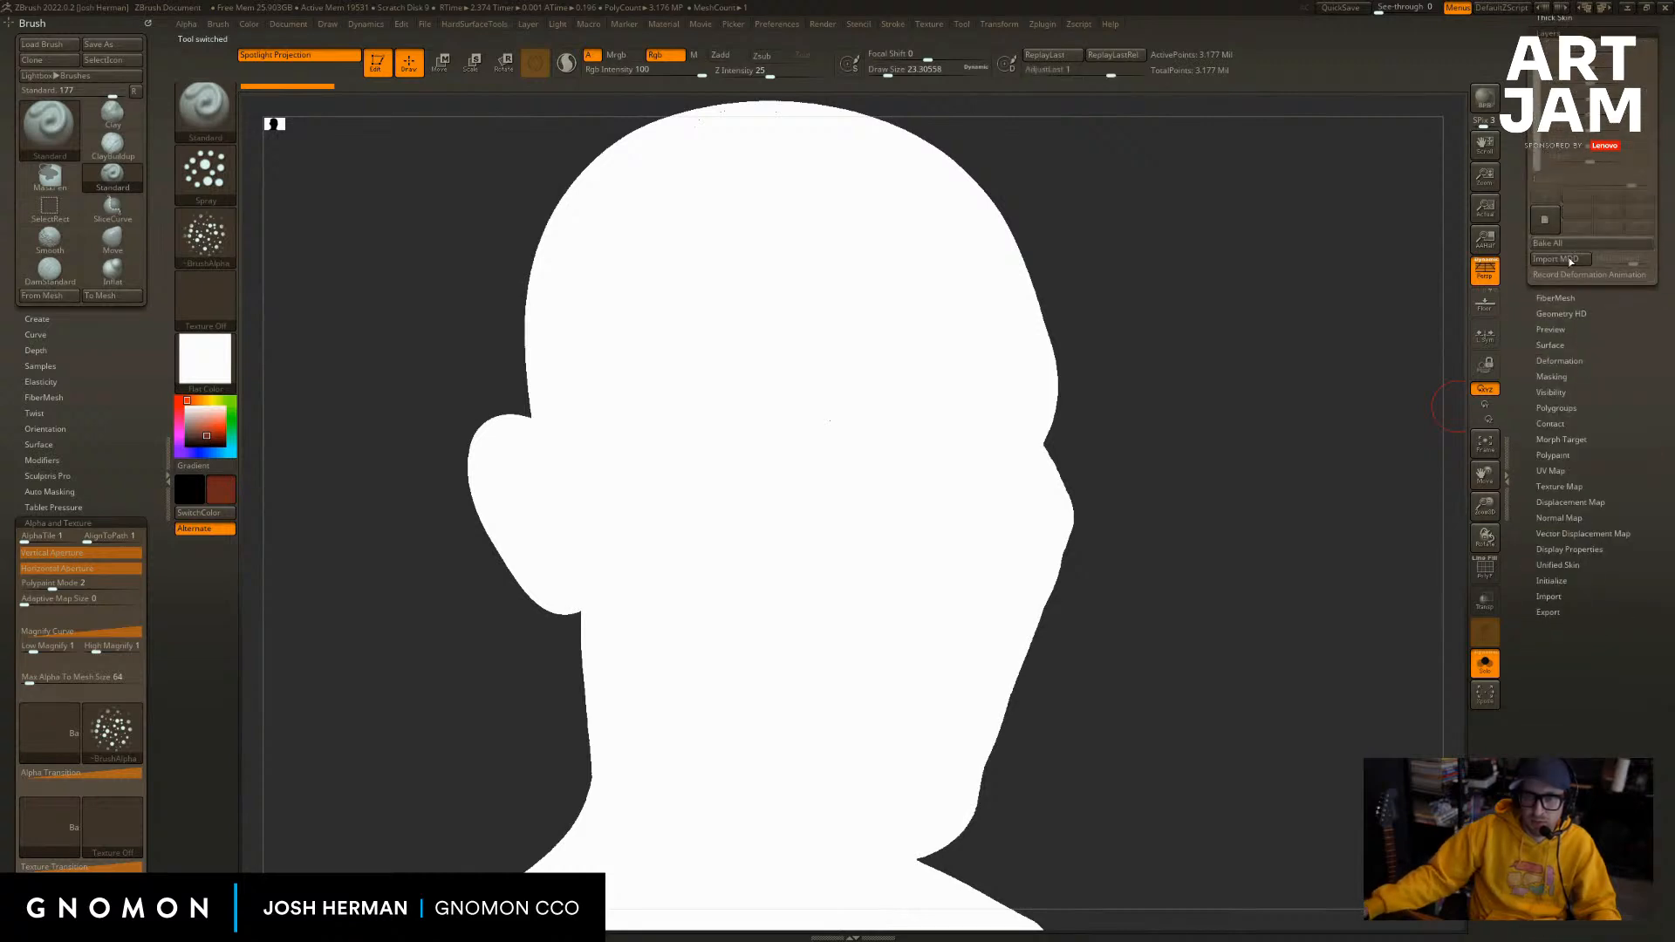
# Assign the face skin texture to the cloned head and convert it to polypaint.
pyautogui.click(1563, 488)
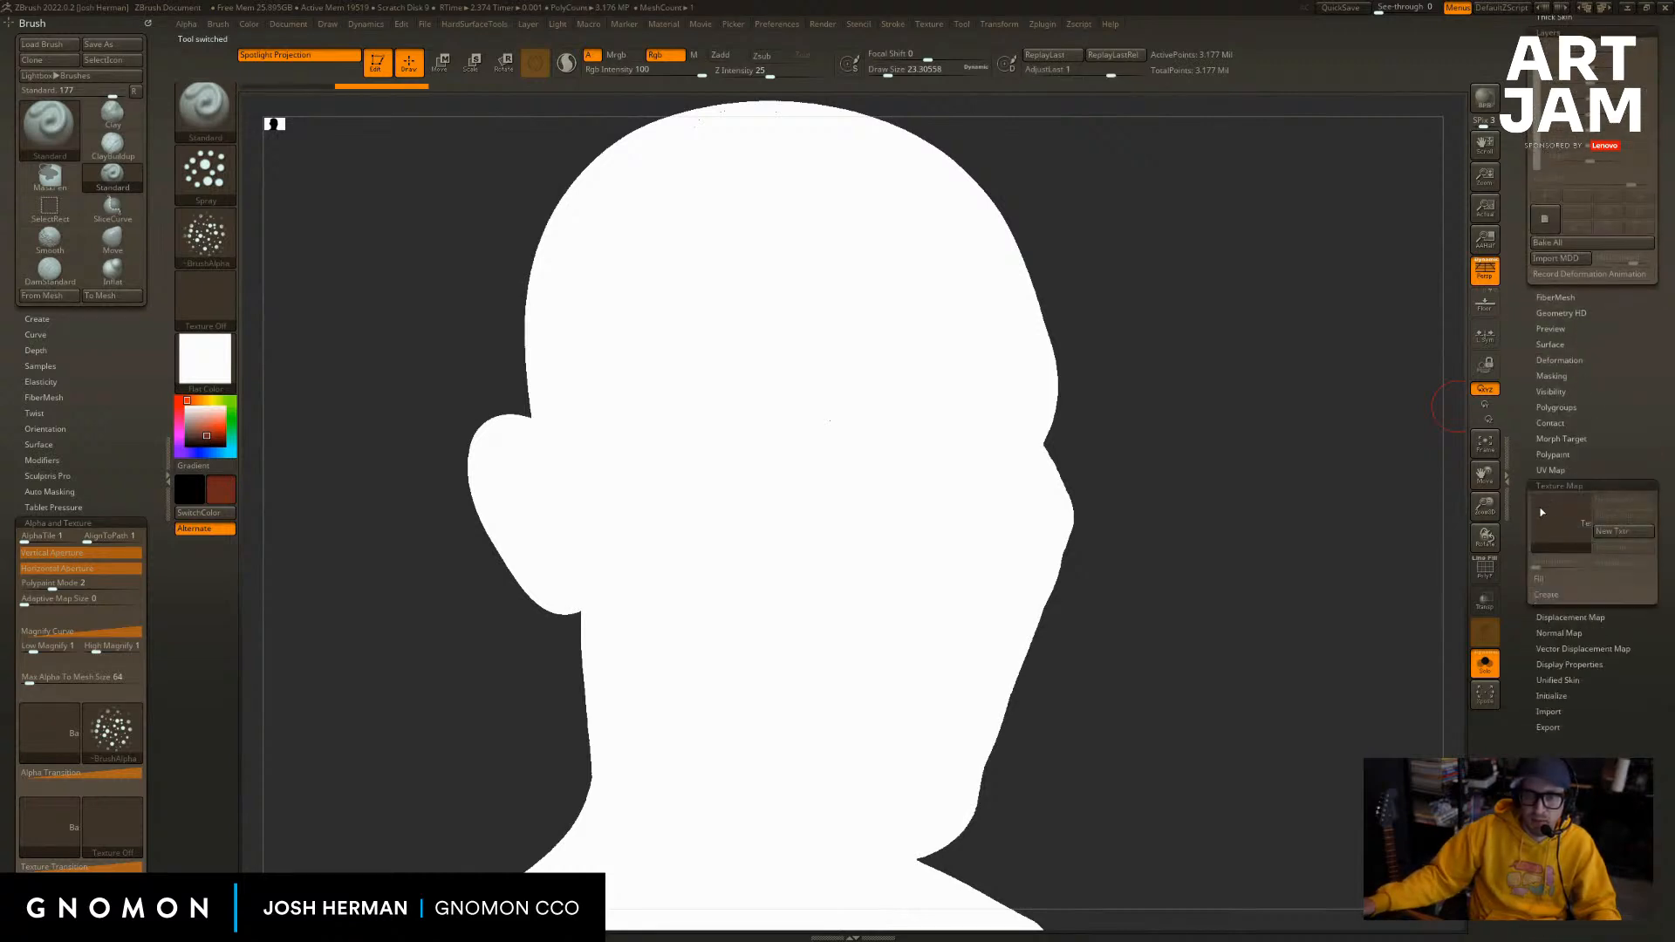
pyautogui.click(1557, 528)
pyautogui.moveTo(1353, 475); pyautogui.dragTo(1225, 445)
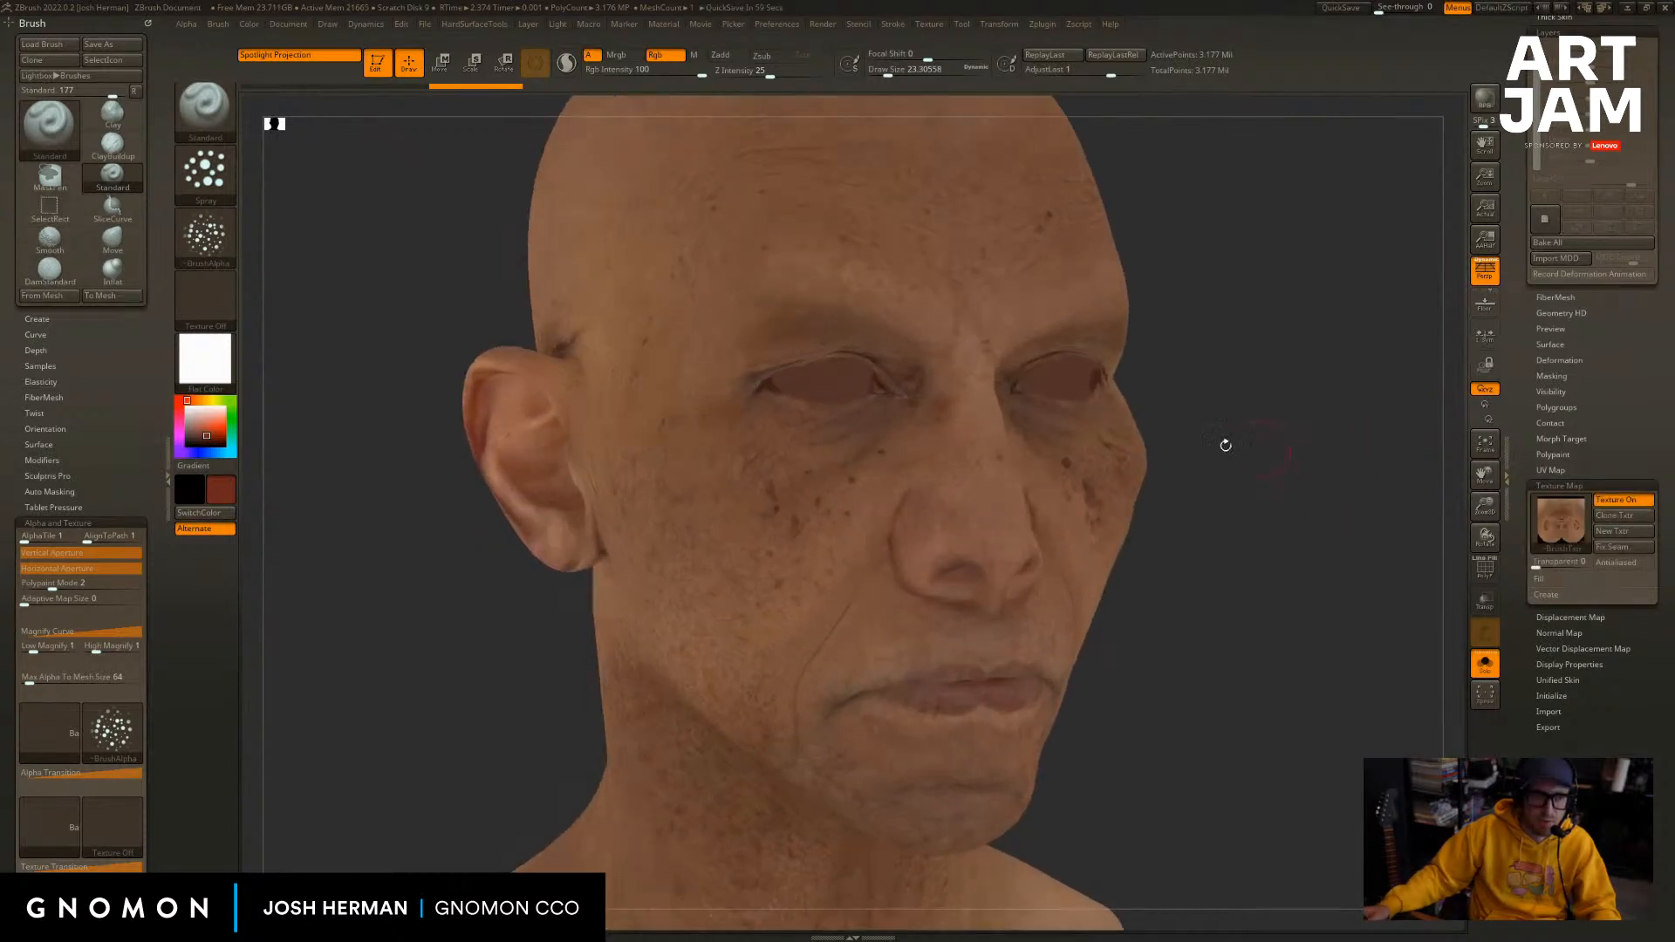
pyautogui.click(1553, 455)
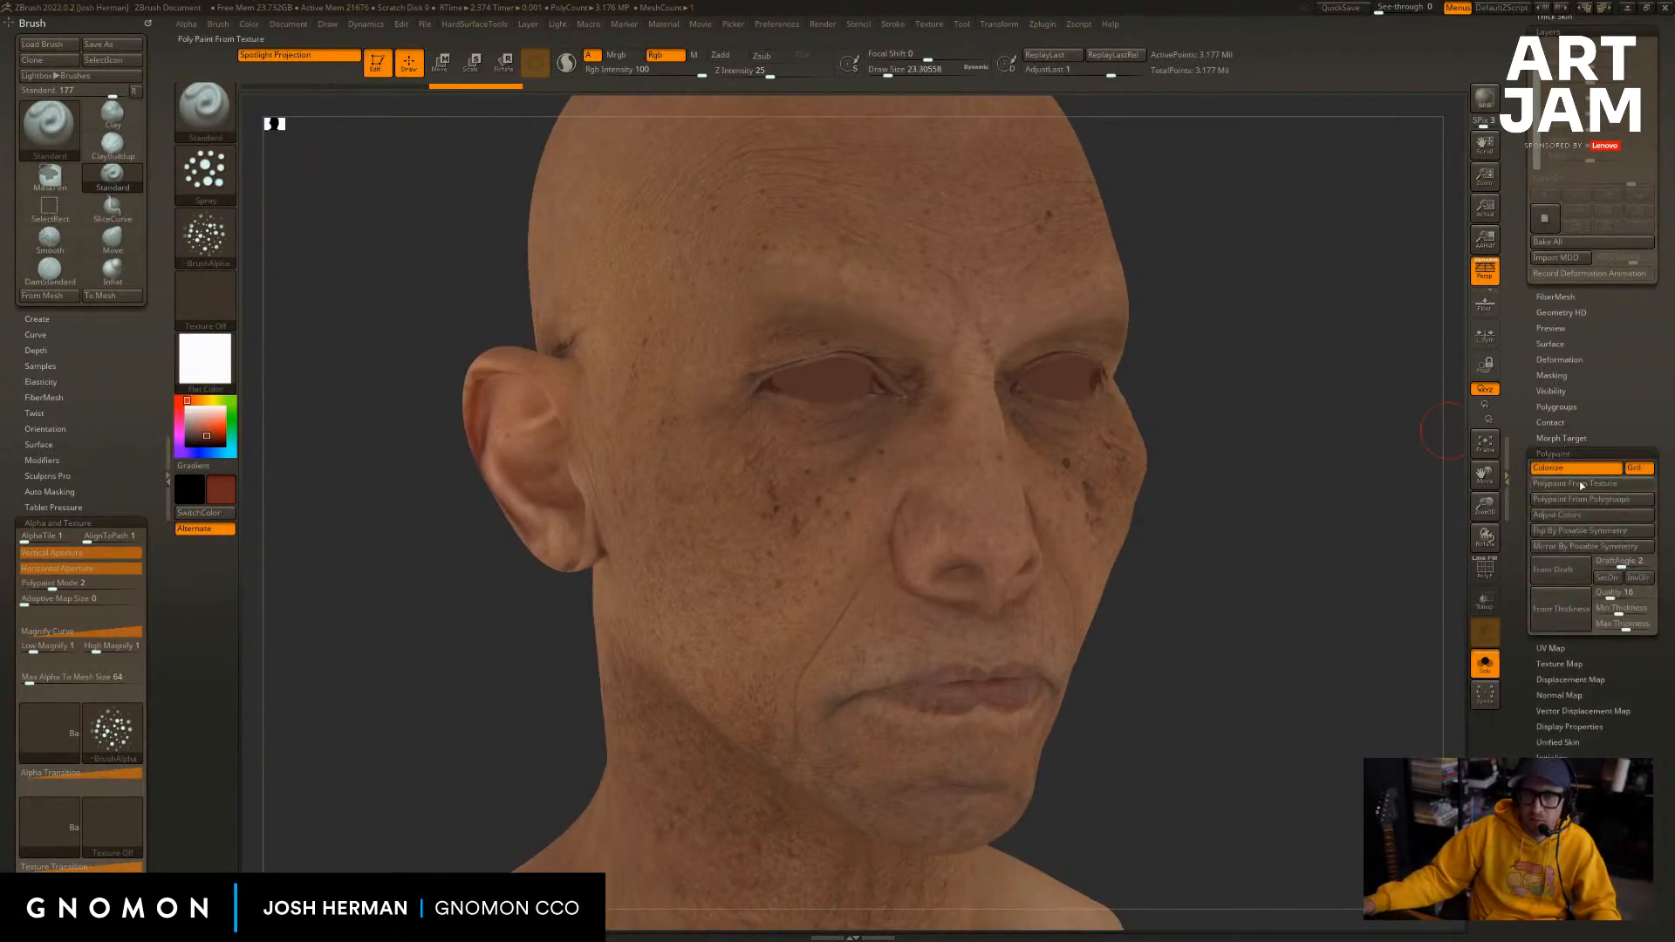
pyautogui.click(1581, 485)
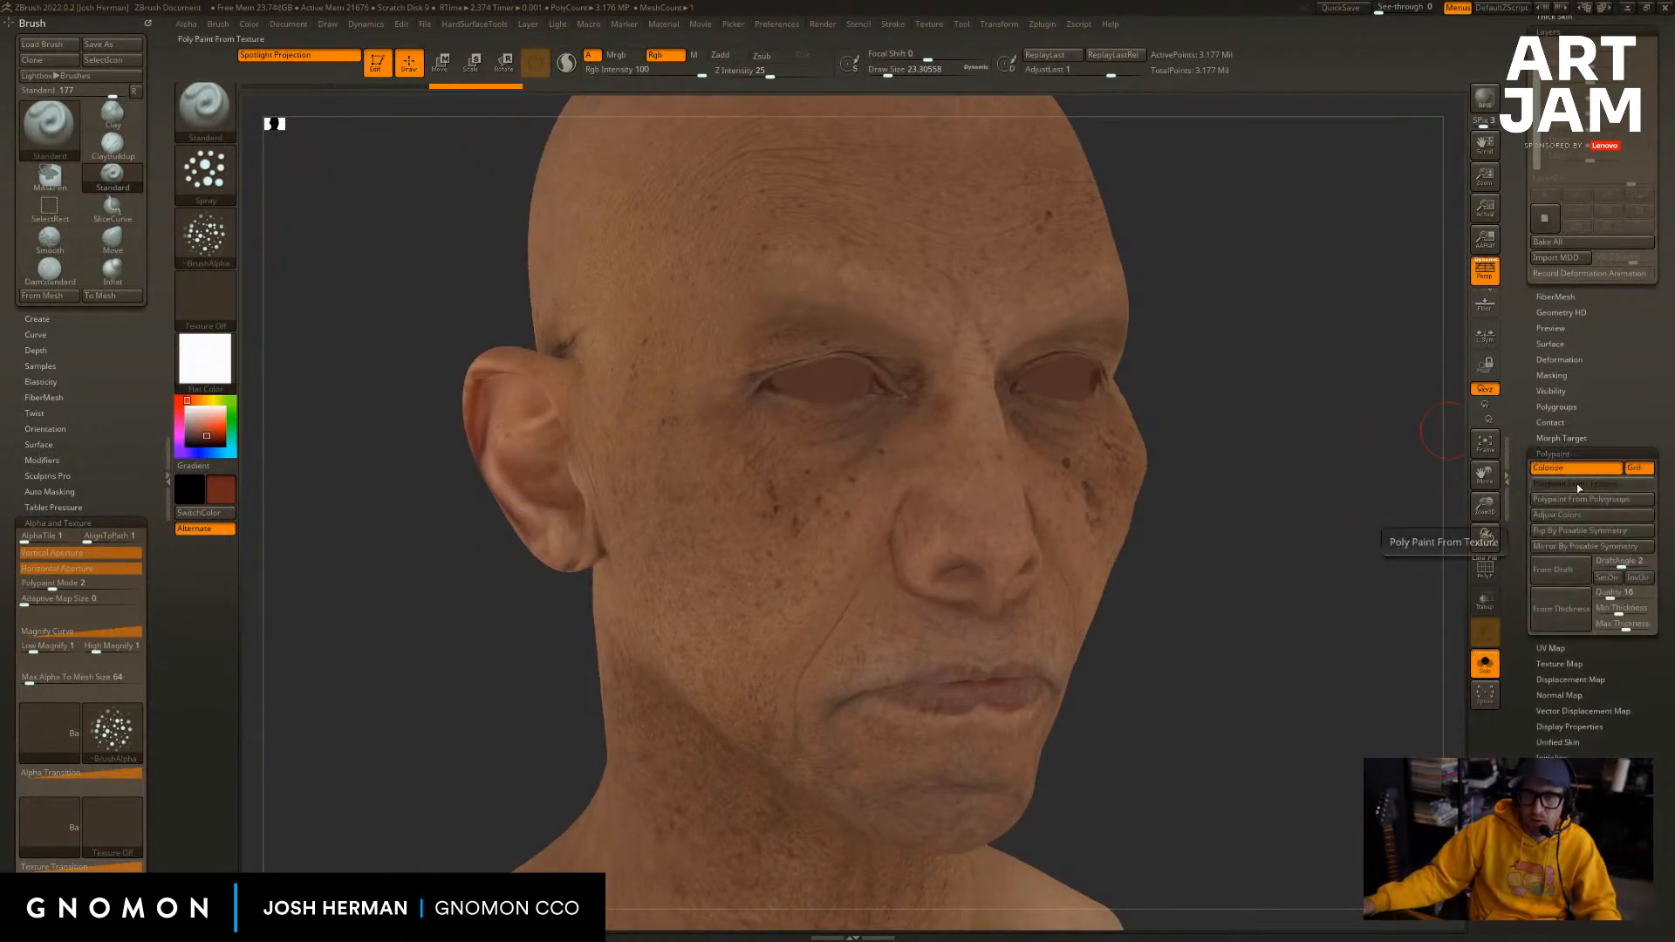
# Turn off the head's texture map so only the polypaint remains.
pyautogui.click(1559, 663)
pyautogui.click(1558, 694)
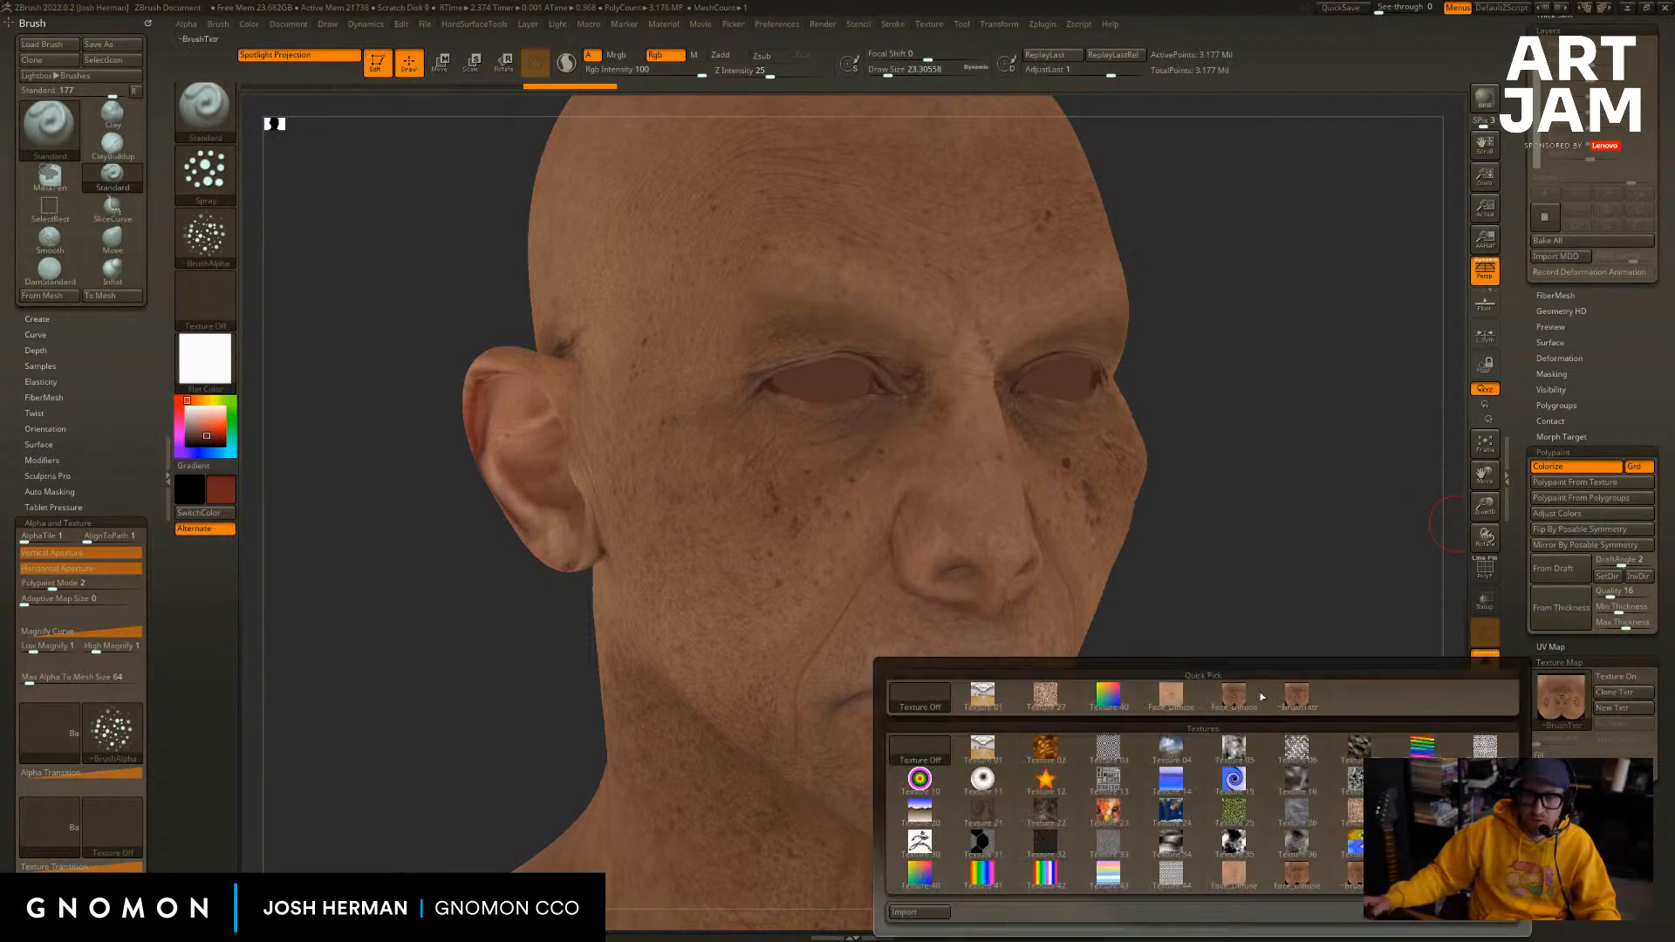
pyautogui.click(938, 700)
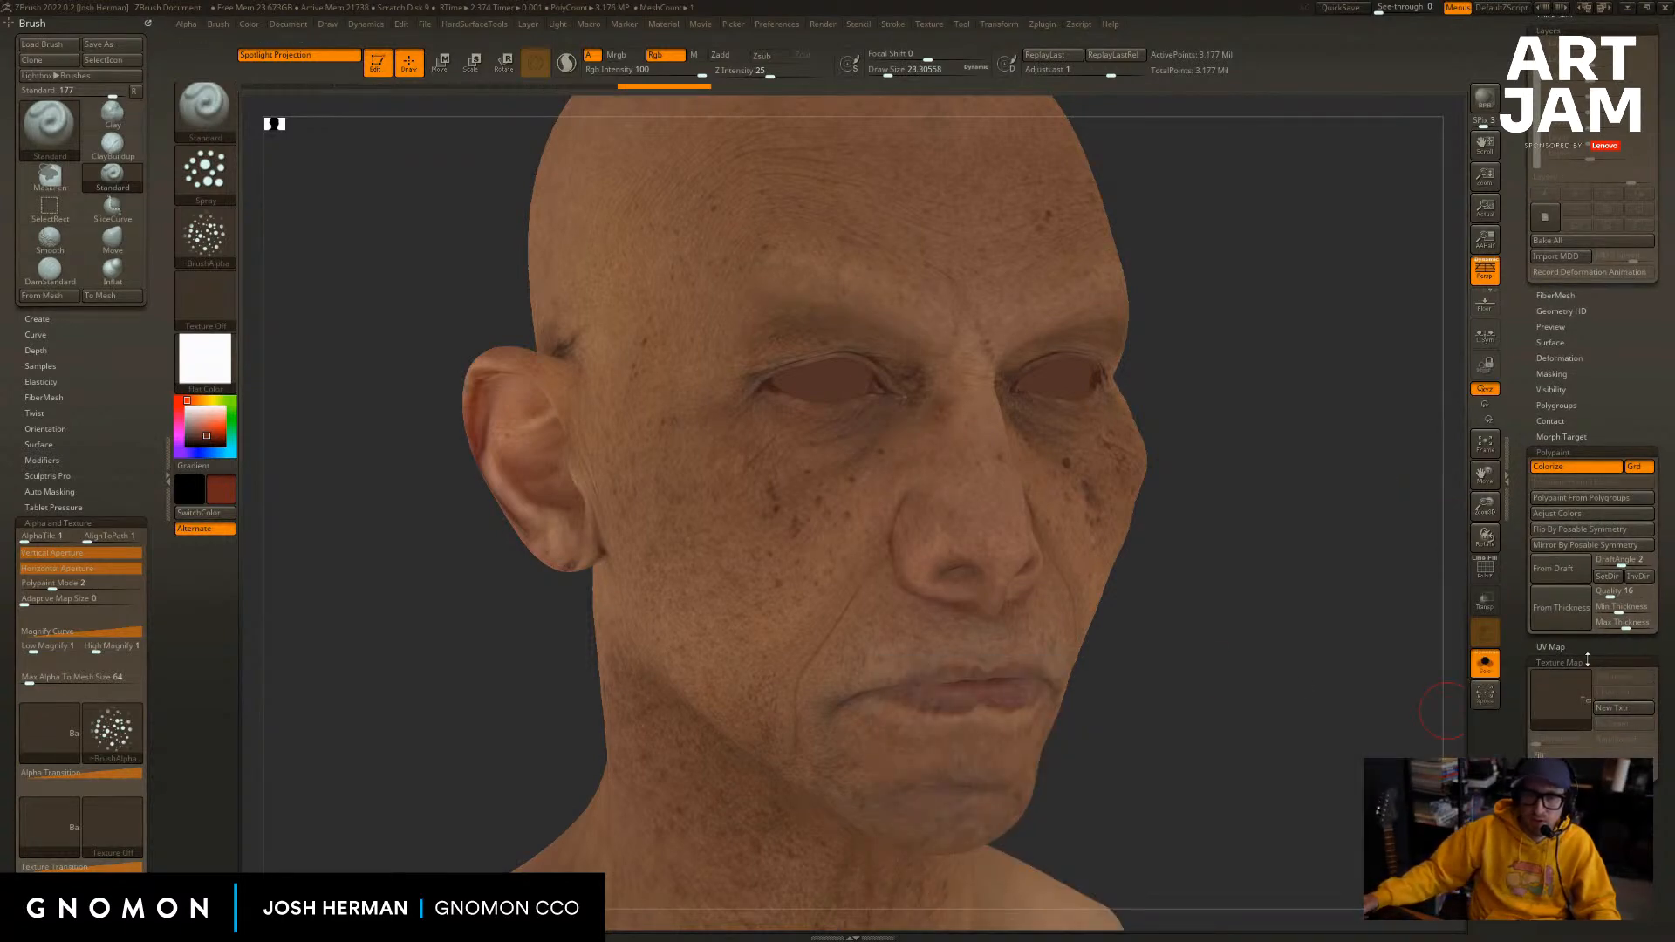
pyautogui.click(1587, 660)
# Try spray strokes over the face with polypaint modes 2 and 1, undoing each one.
pyautogui.moveTo(1353, 495); pyautogui.dragTo(1269, 541)
pyautogui.moveTo(880, 403)
pyautogui.mouseDown()
pyautogui.moveTo(815, 488)
pyautogui.moveTo(862, 611)
pyautogui.mouseUp()
pyautogui.keyDown('alt'); pyautogui.moveTo(1386, 332); pyautogui.dragTo(1355, 376); pyautogui.keyUp('alt')
pyautogui.hotkey('ctrl', 'z')
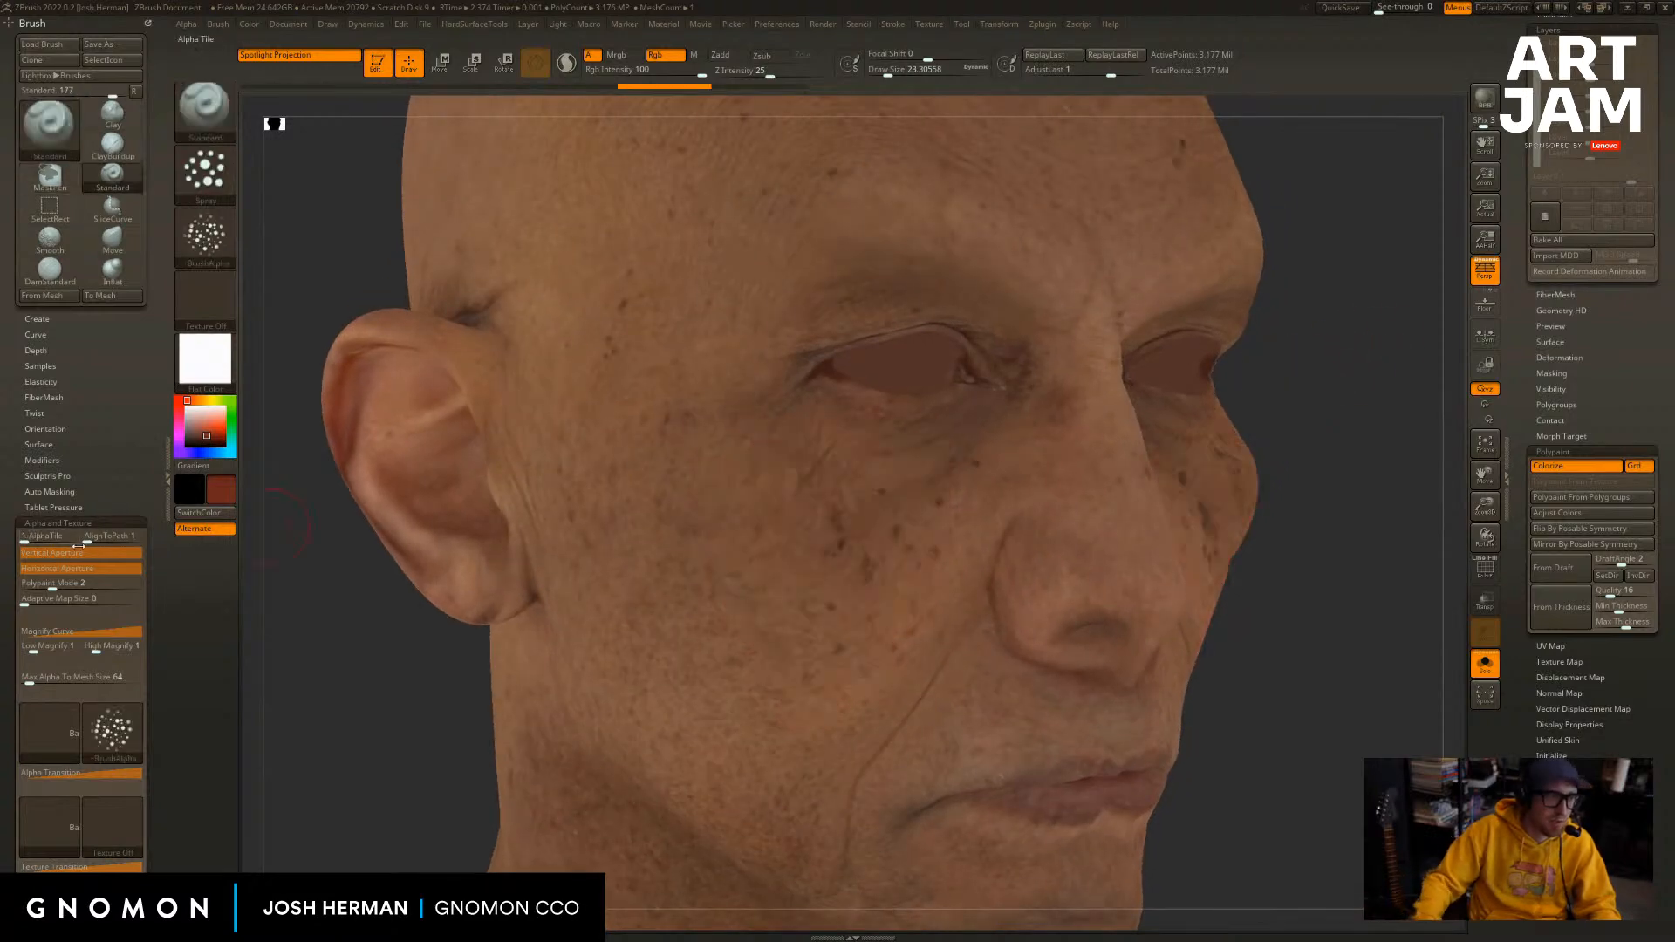
pyautogui.moveTo(941, 390)
pyautogui.mouseDown()
pyautogui.moveTo(698, 454)
pyautogui.moveTo(768, 227)
pyautogui.mouseUp()
pyautogui.hotkey('ctrl', 'z')
# Enlarge the brush to a draw size of about 112 and test a spray stroke across the face, undoing the paint.
pyautogui.click(213, 174)
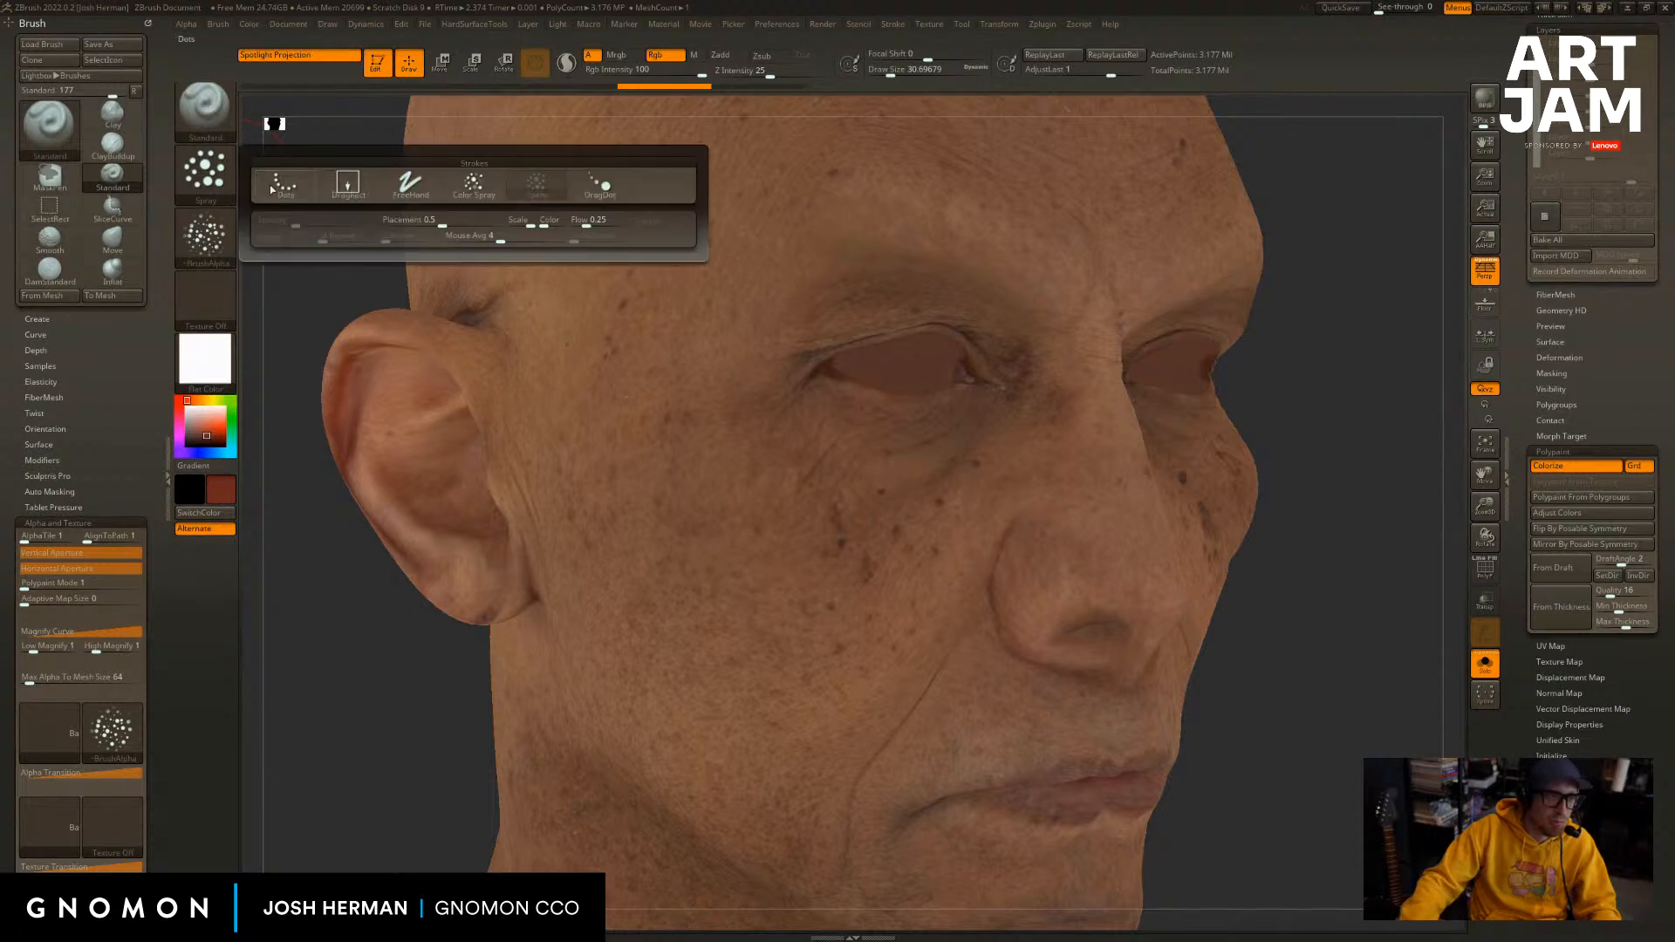
pyautogui.press('s')
pyautogui.click(761, 397)
pyautogui.moveTo(820, 201)
pyautogui.mouseDown()
pyautogui.moveTo(703, 344)
pyautogui.moveTo(871, 410)
pyautogui.moveTo(879, 485)
pyautogui.moveTo(852, 460)
pyautogui.moveTo(872, 428)
pyautogui.mouseUp()
pyautogui.hotkey('ctrl', 'z')
# Set the Standard brush to the Dots stroke with a soft round alpha.
pyautogui.click(205, 235)
pyautogui.click(283, 249)
pyautogui.click(206, 175)
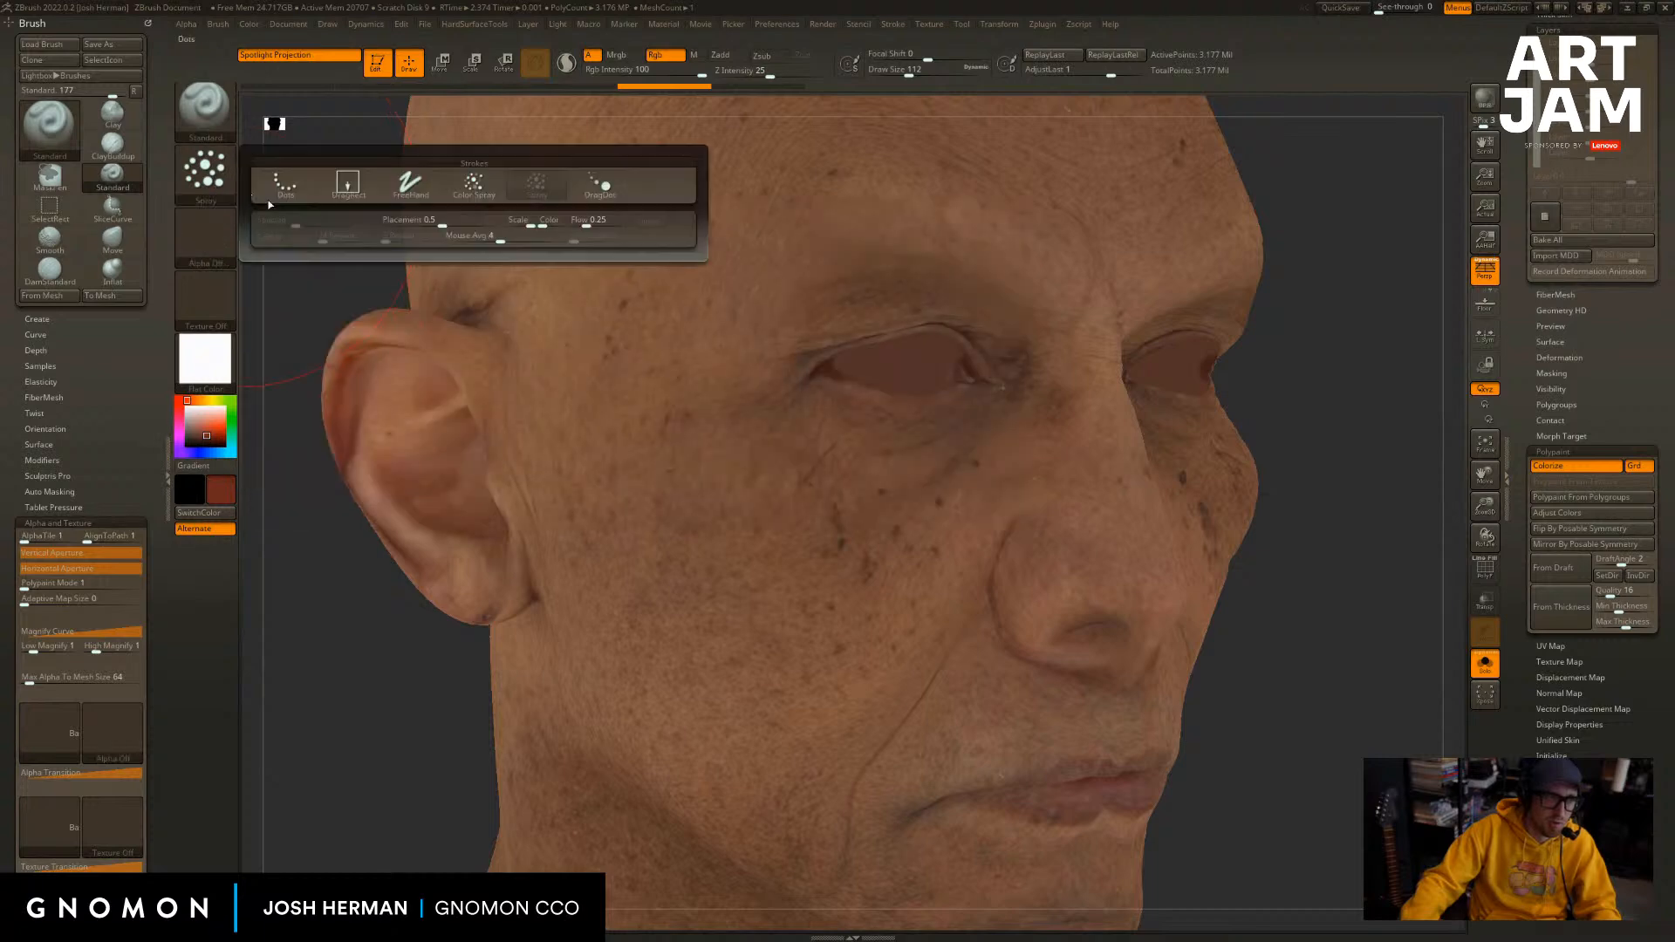
pyautogui.click(350, 195)
pyautogui.click(205, 170)
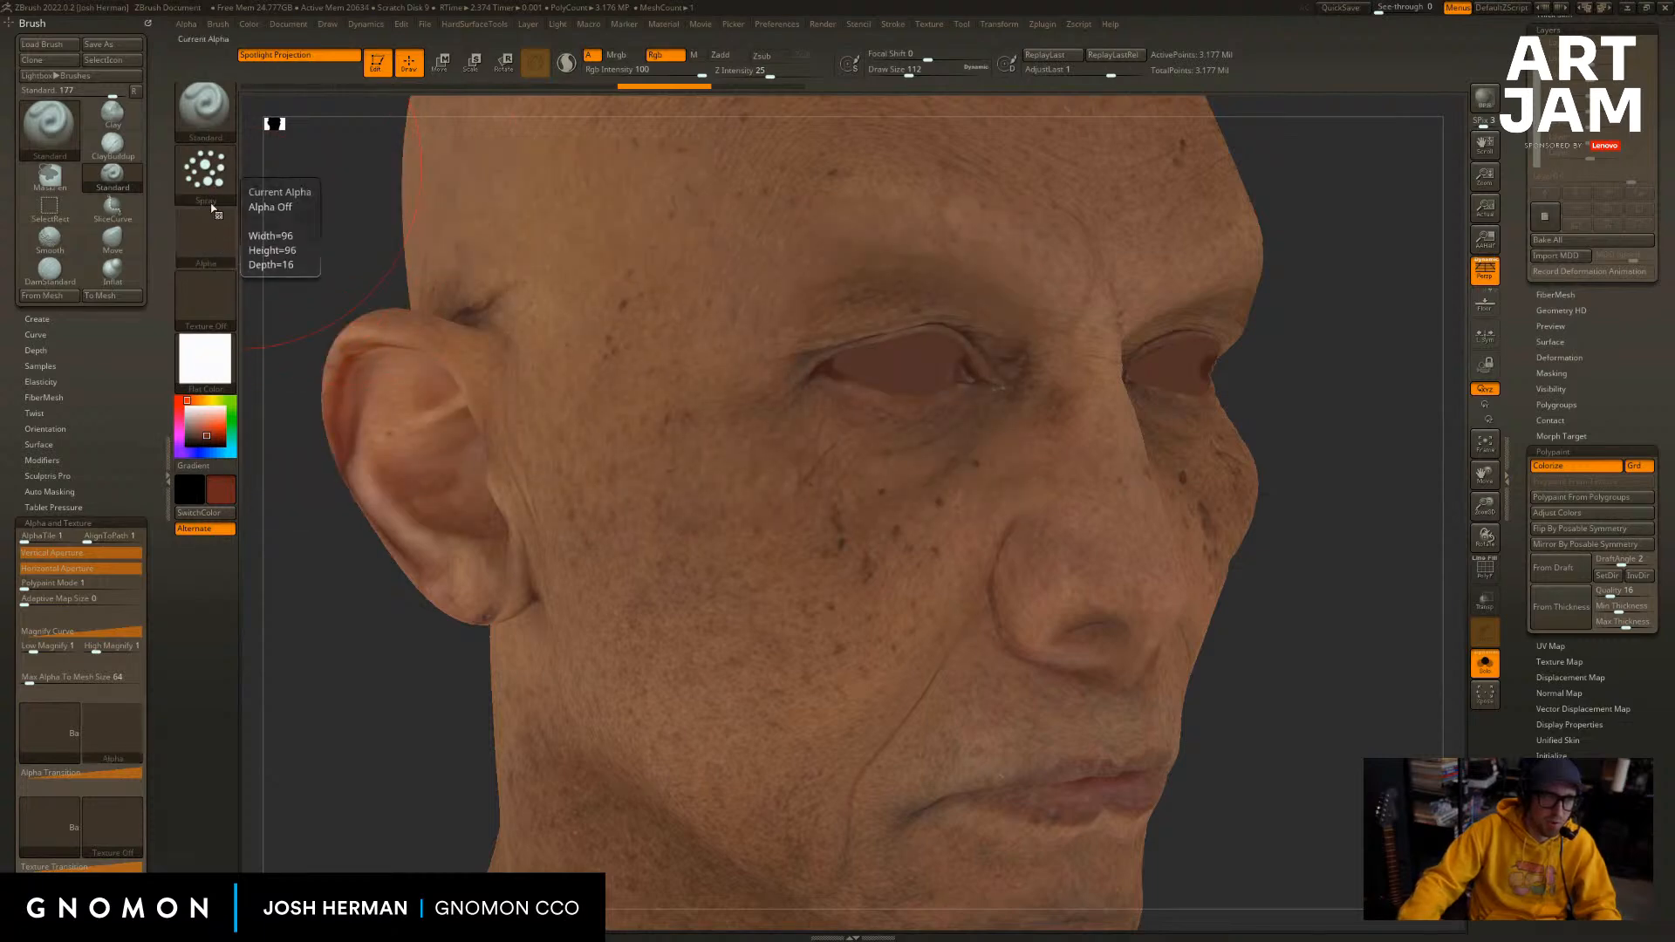
pyautogui.click(205, 174)
pyautogui.click(284, 185)
pyautogui.click(206, 238)
pyautogui.click(348, 247)
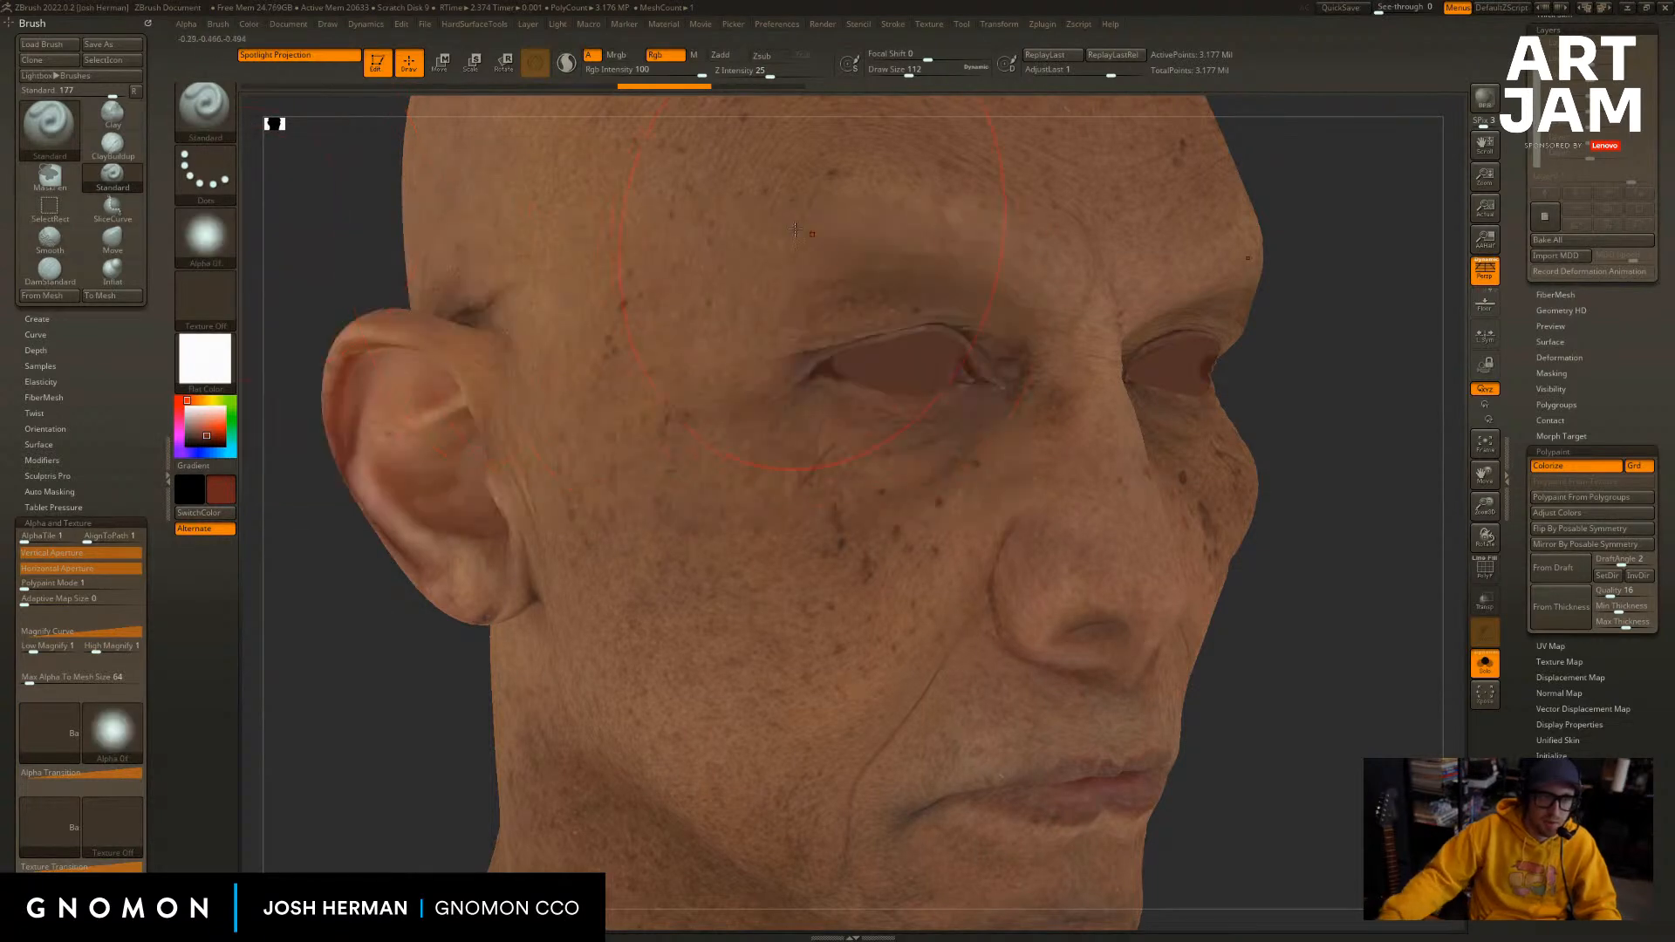
# Try a broad soft stroke across the brow with polypaint mode 1, and undo it.
pyautogui.moveTo(720, 261)
pyautogui.mouseDown()
pyautogui.moveTo(724, 523)
pyautogui.moveTo(793, 587)
pyautogui.moveTo(899, 451)
pyautogui.moveTo(1099, 663)
pyautogui.moveTo(1312, 328)
pyautogui.mouseUp()
pyautogui.hotkey('ctrl', 'z')
pyautogui.hotkey('ctrl', 'z')
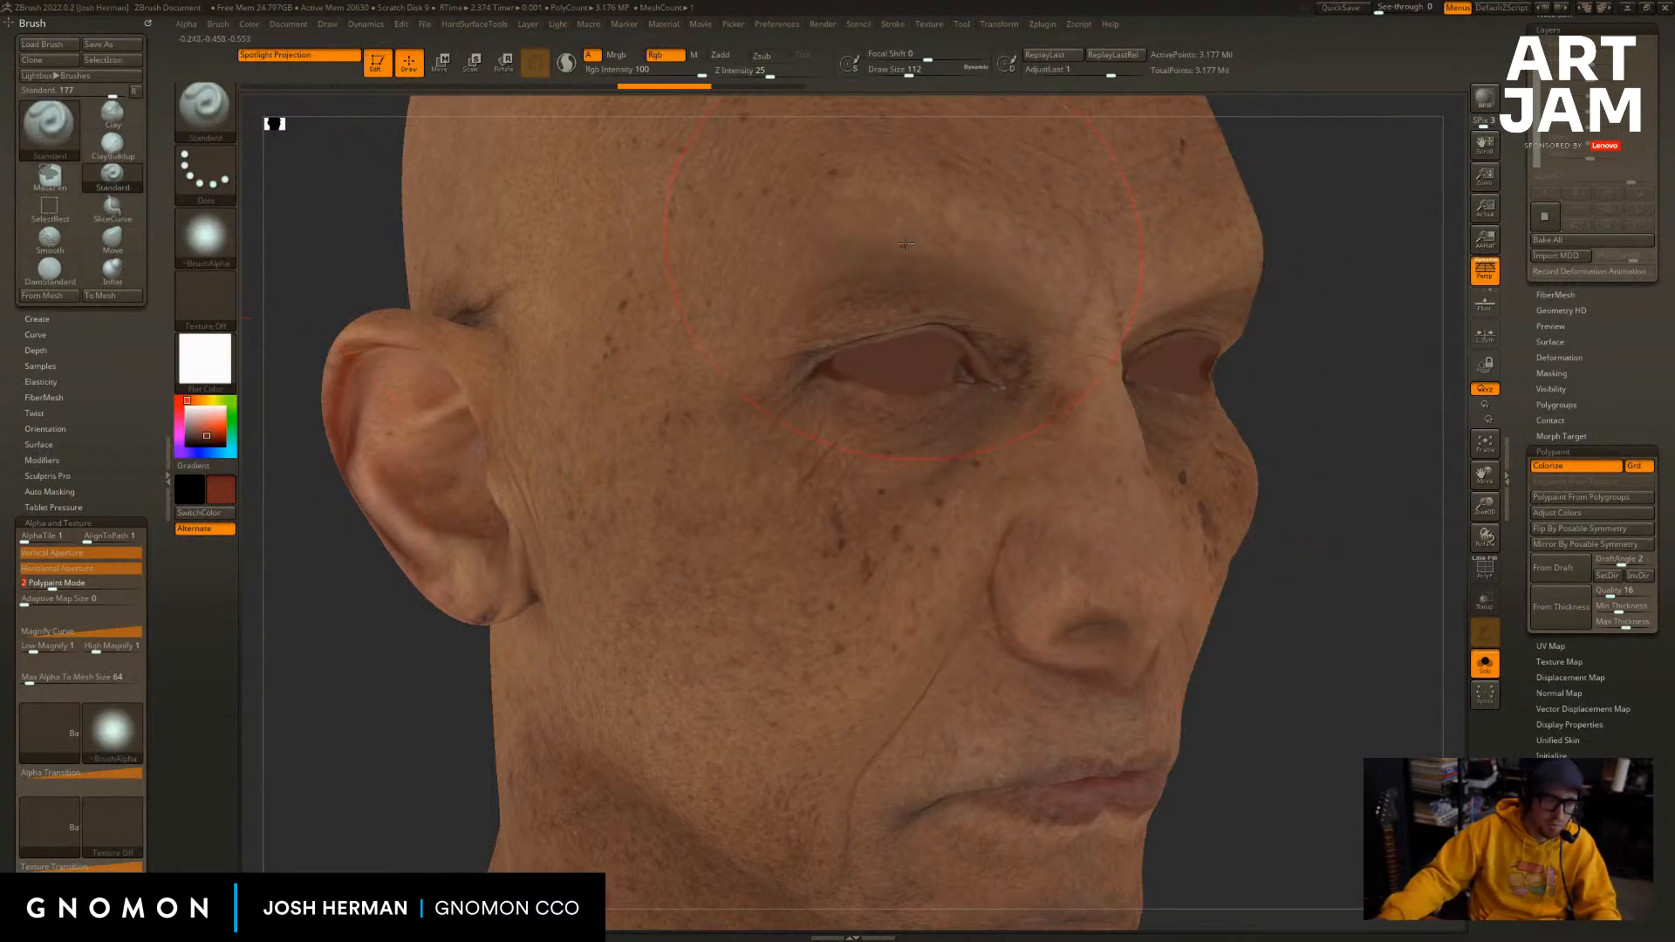
# Set the polypaint mode to 2 and tint the face red from the brow down to the mouth with broad strokes.
pyautogui.moveTo(882, 204)
pyautogui.mouseDown()
pyautogui.moveTo(696, 247)
pyautogui.moveTo(960, 567)
pyautogui.moveTo(1058, 235)
pyautogui.moveTo(1104, 353)
pyautogui.mouseUp()
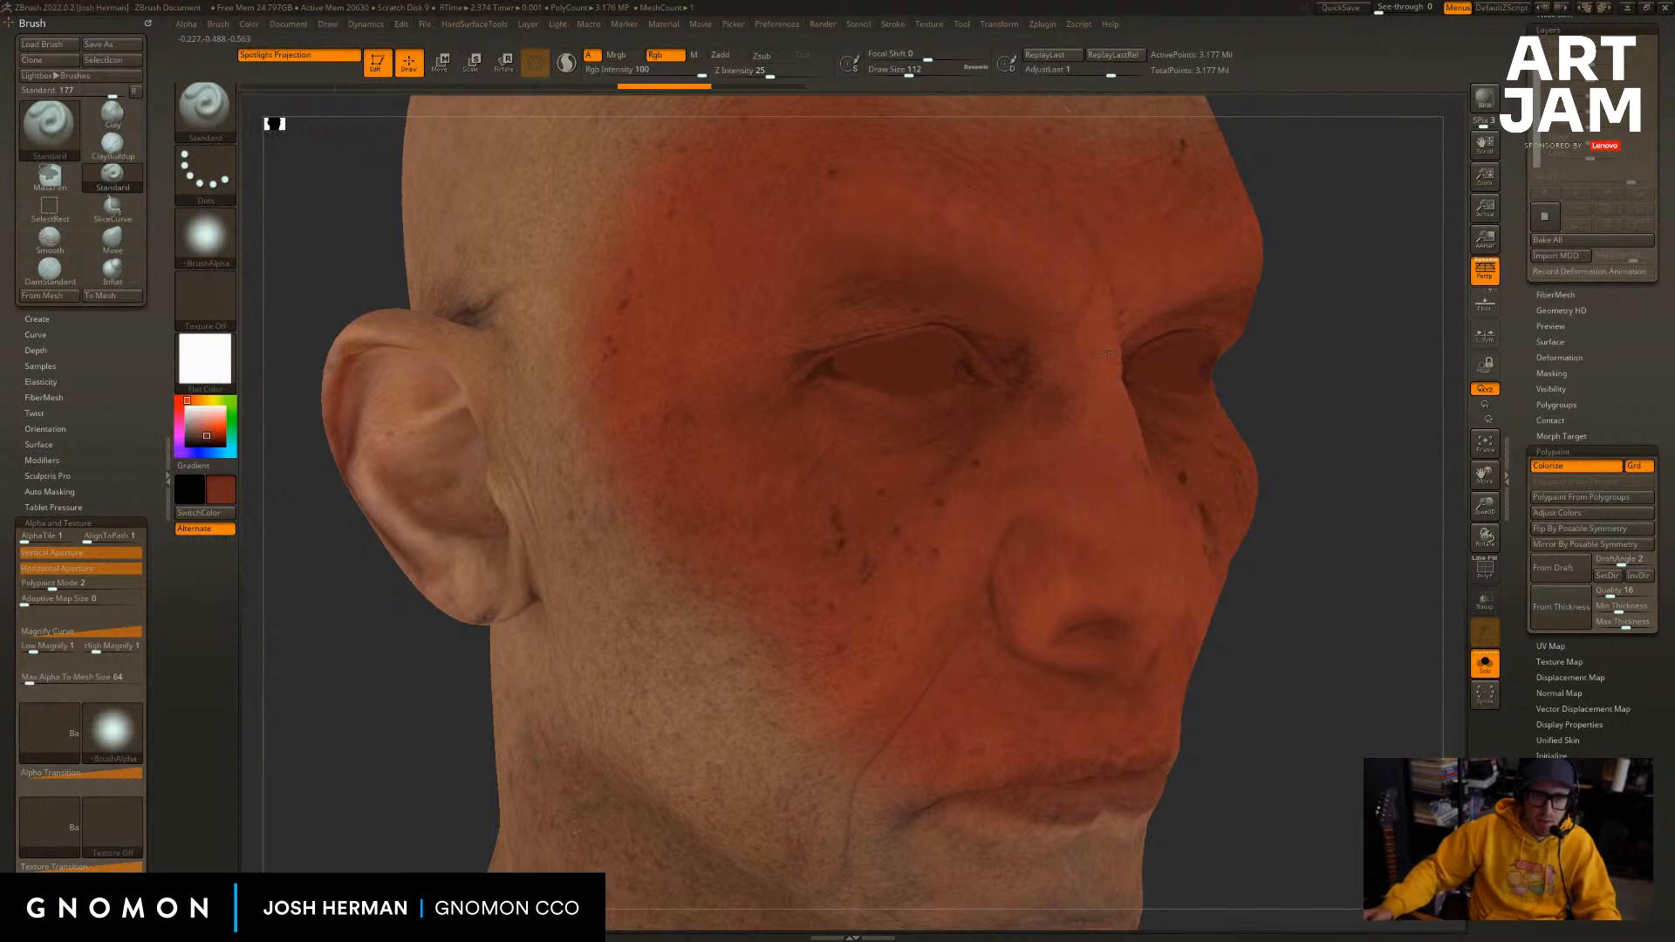
pyautogui.moveTo(1027, 584)
pyautogui.mouseDown()
pyautogui.moveTo(720, 523)
pyautogui.moveTo(1104, 602)
pyautogui.moveTo(1082, 763)
pyautogui.mouseUp()
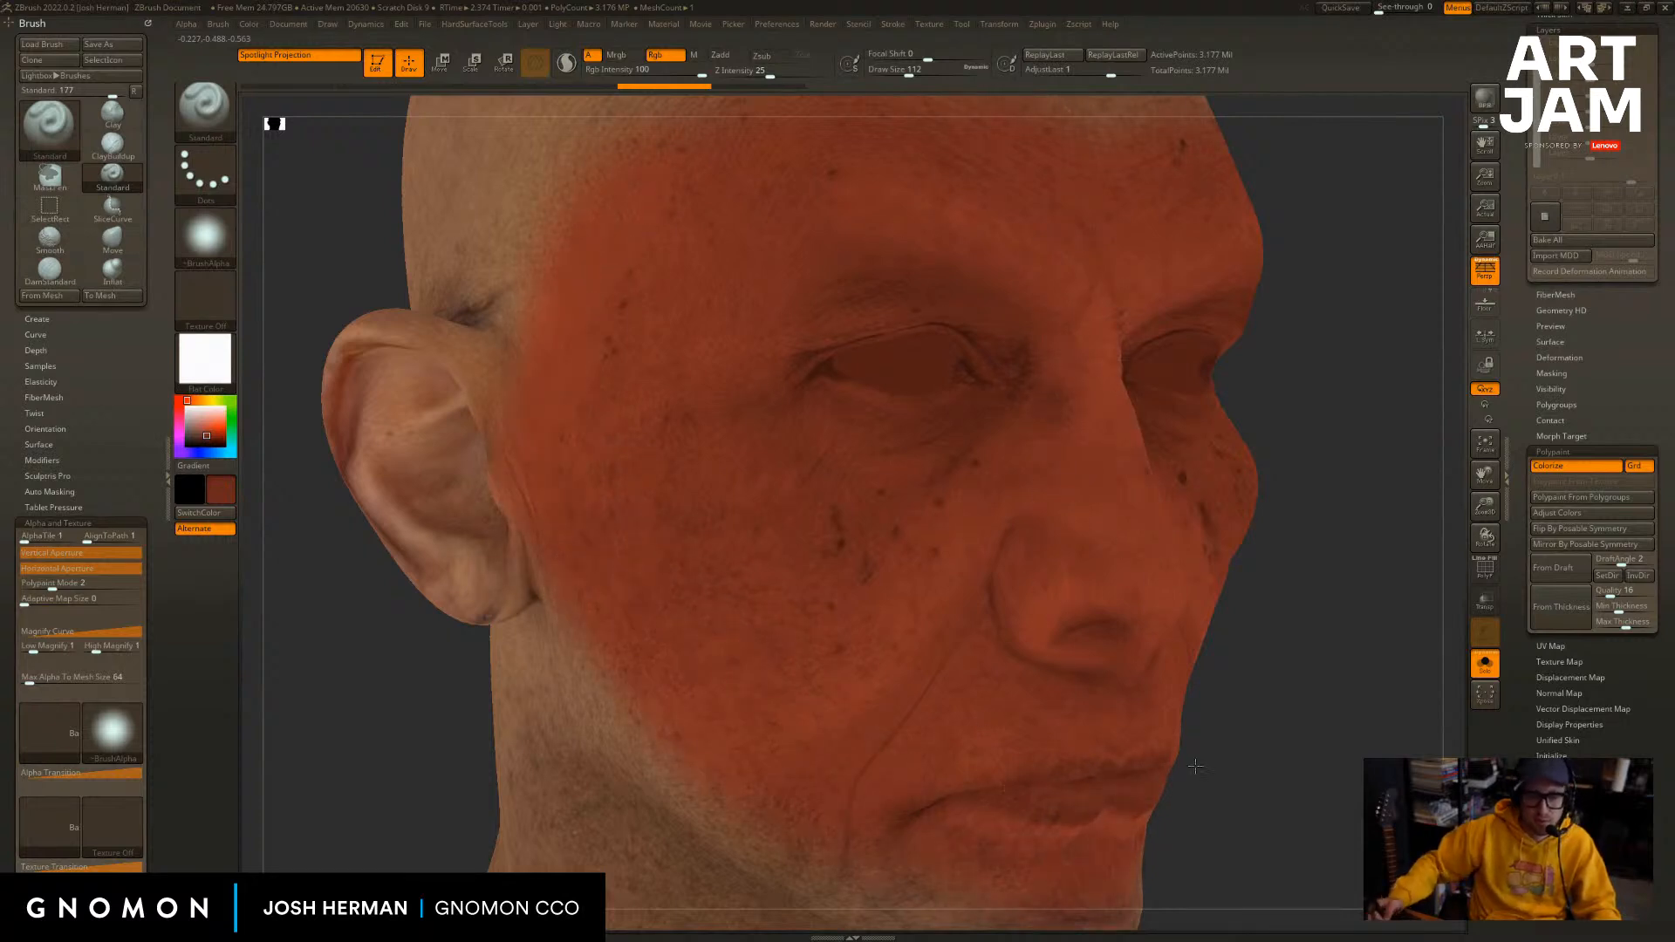
pyautogui.moveTo(1353, 265)
pyautogui.mouseDown()
pyautogui.moveTo(1338, 344)
pyautogui.moveTo(1371, 321)
pyautogui.moveTo(1369, 302)
pyautogui.mouseUp()
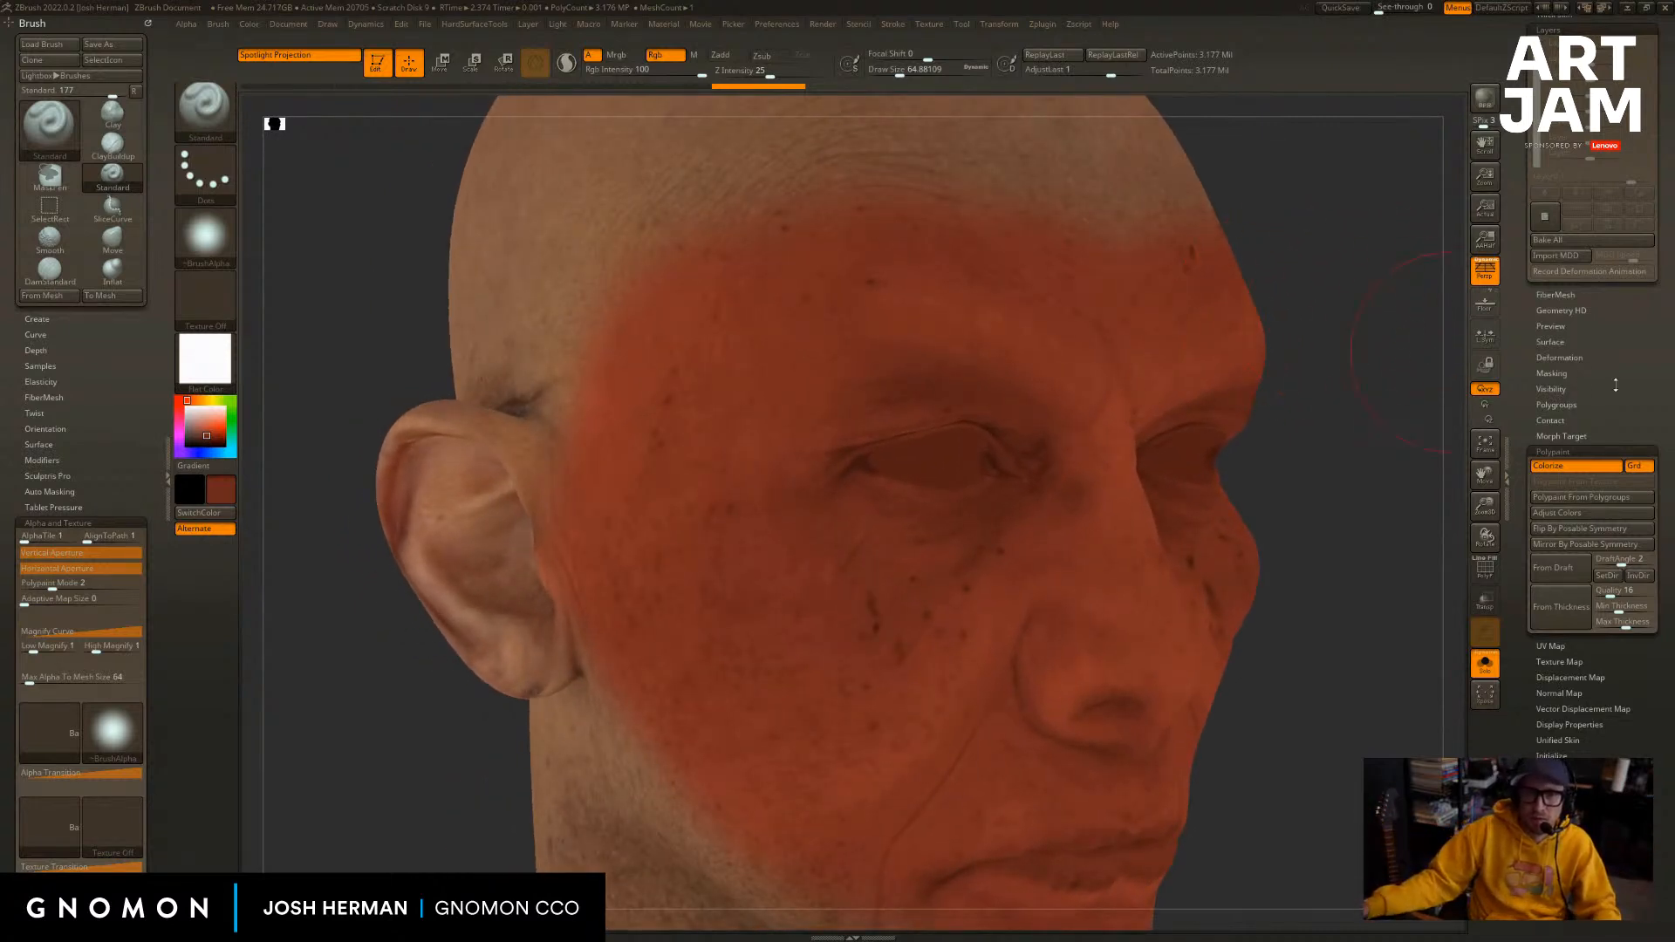
# Enlarge the brush to a draw size of about 128 and extend the red tint over the forehead.
pyautogui.moveTo(1616, 386); pyautogui.dragTo(1614, 559)
pyautogui.moveTo(1315, 212); pyautogui.dragTo(1330, 301)
pyautogui.press('s')
pyautogui.moveTo(1020, 345); pyautogui.dragTo(1031, 346)
pyautogui.moveTo(1038, 305)
pyautogui.mouseDown()
pyautogui.moveTo(951, 292)
pyautogui.moveTo(811, 336)
pyautogui.mouseUp()
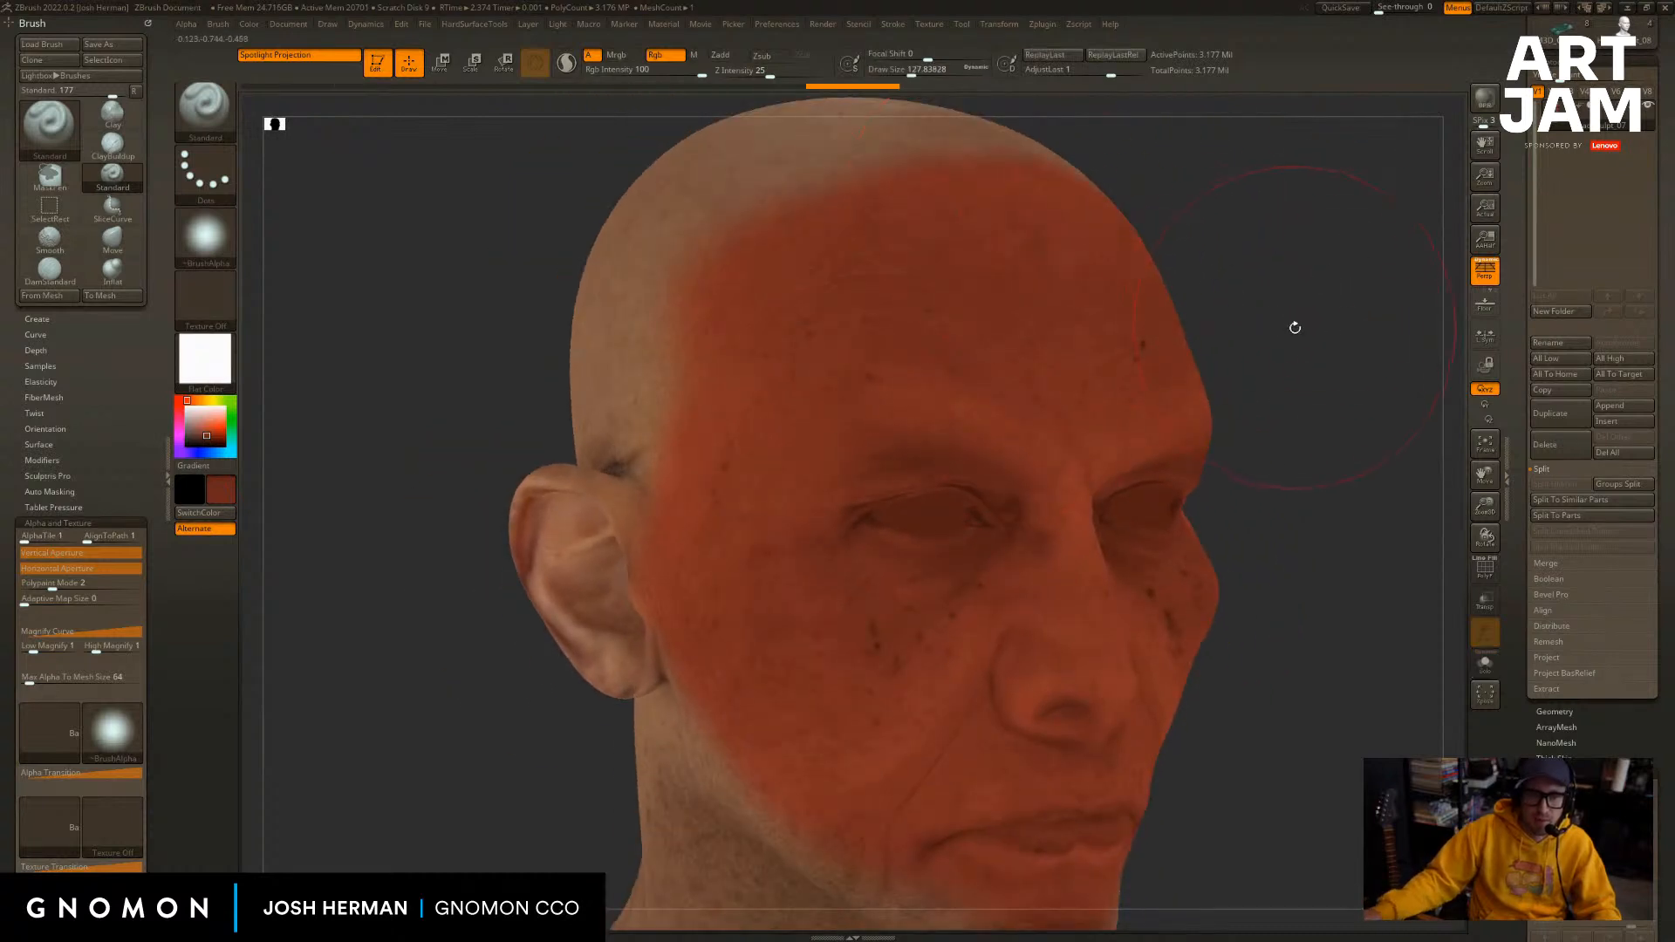
# Switch the head's material to SkinShade4 and view the red tint from the front and three-quarter side.
pyautogui.keyDown('alt'); pyautogui.moveTo(1295, 328); pyautogui.dragTo(1125, 342); pyautogui.keyUp('alt')
pyautogui.click(207, 363)
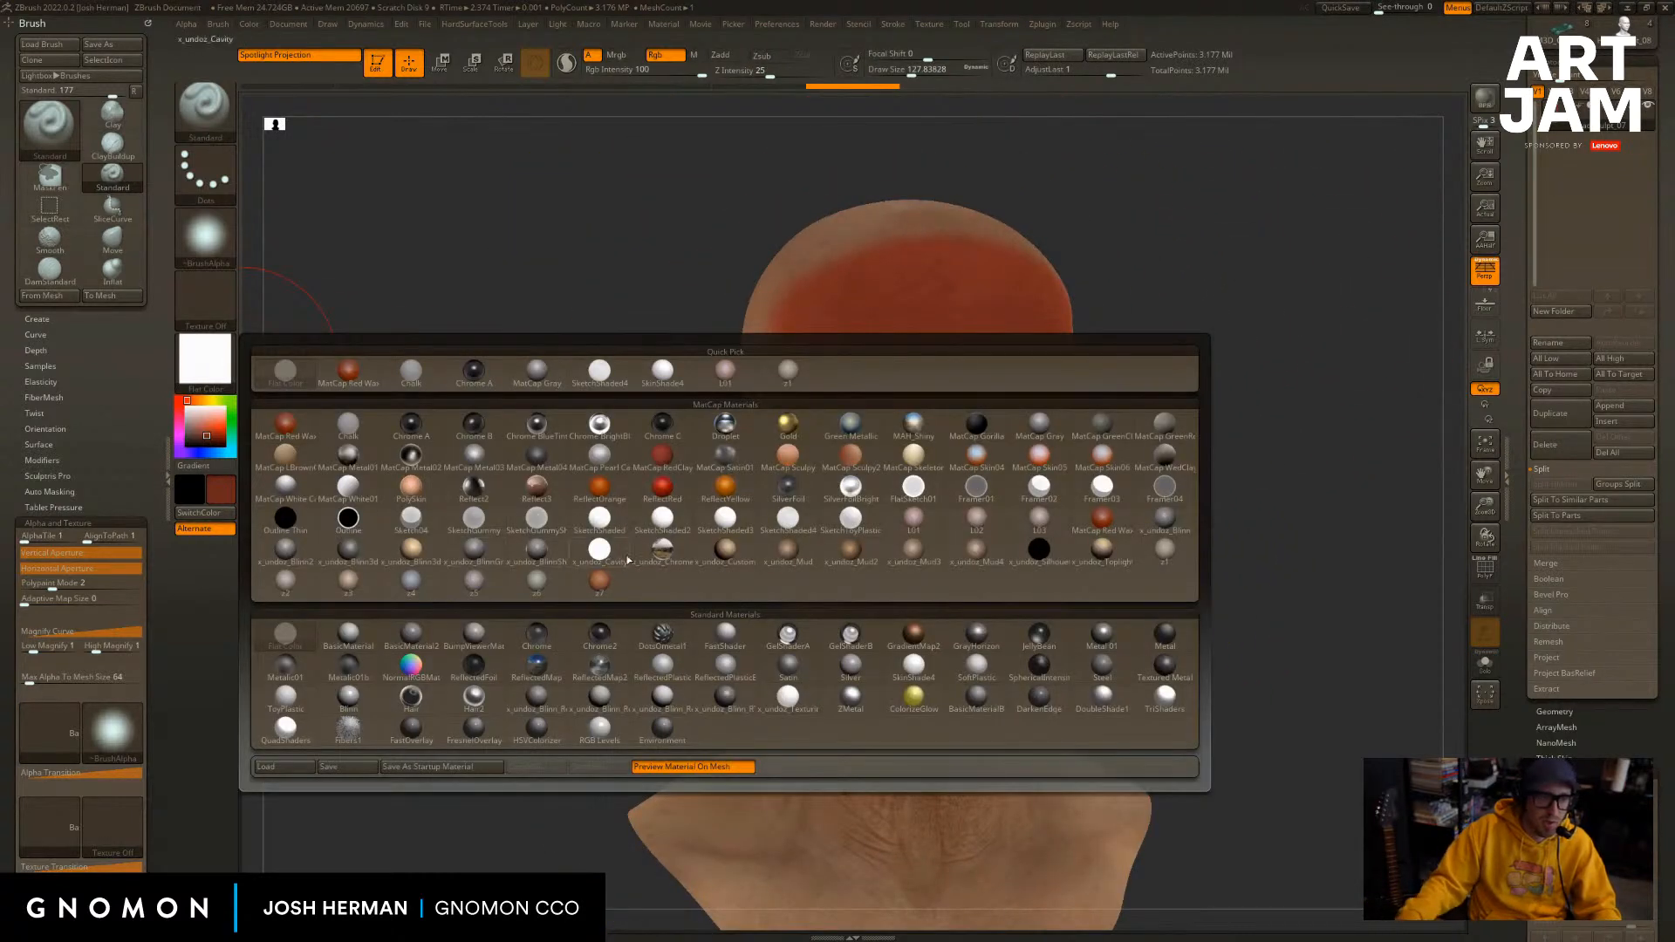
pyautogui.click(912, 669)
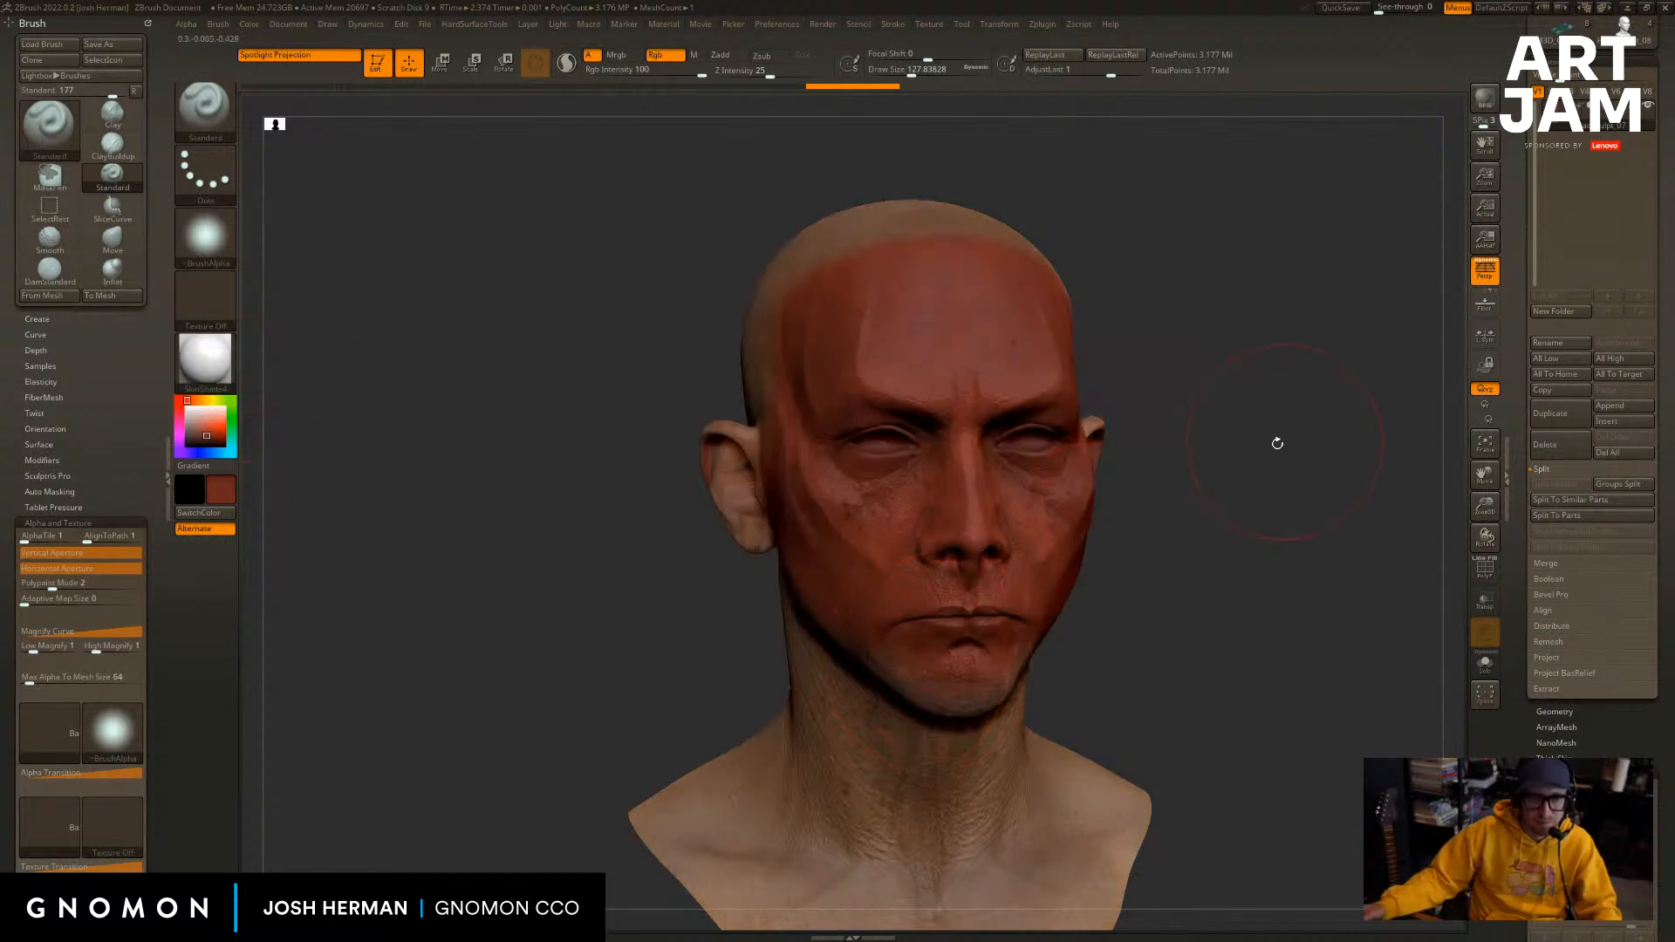
pyautogui.moveTo(1275, 442); pyautogui.dragTo(1265, 349)
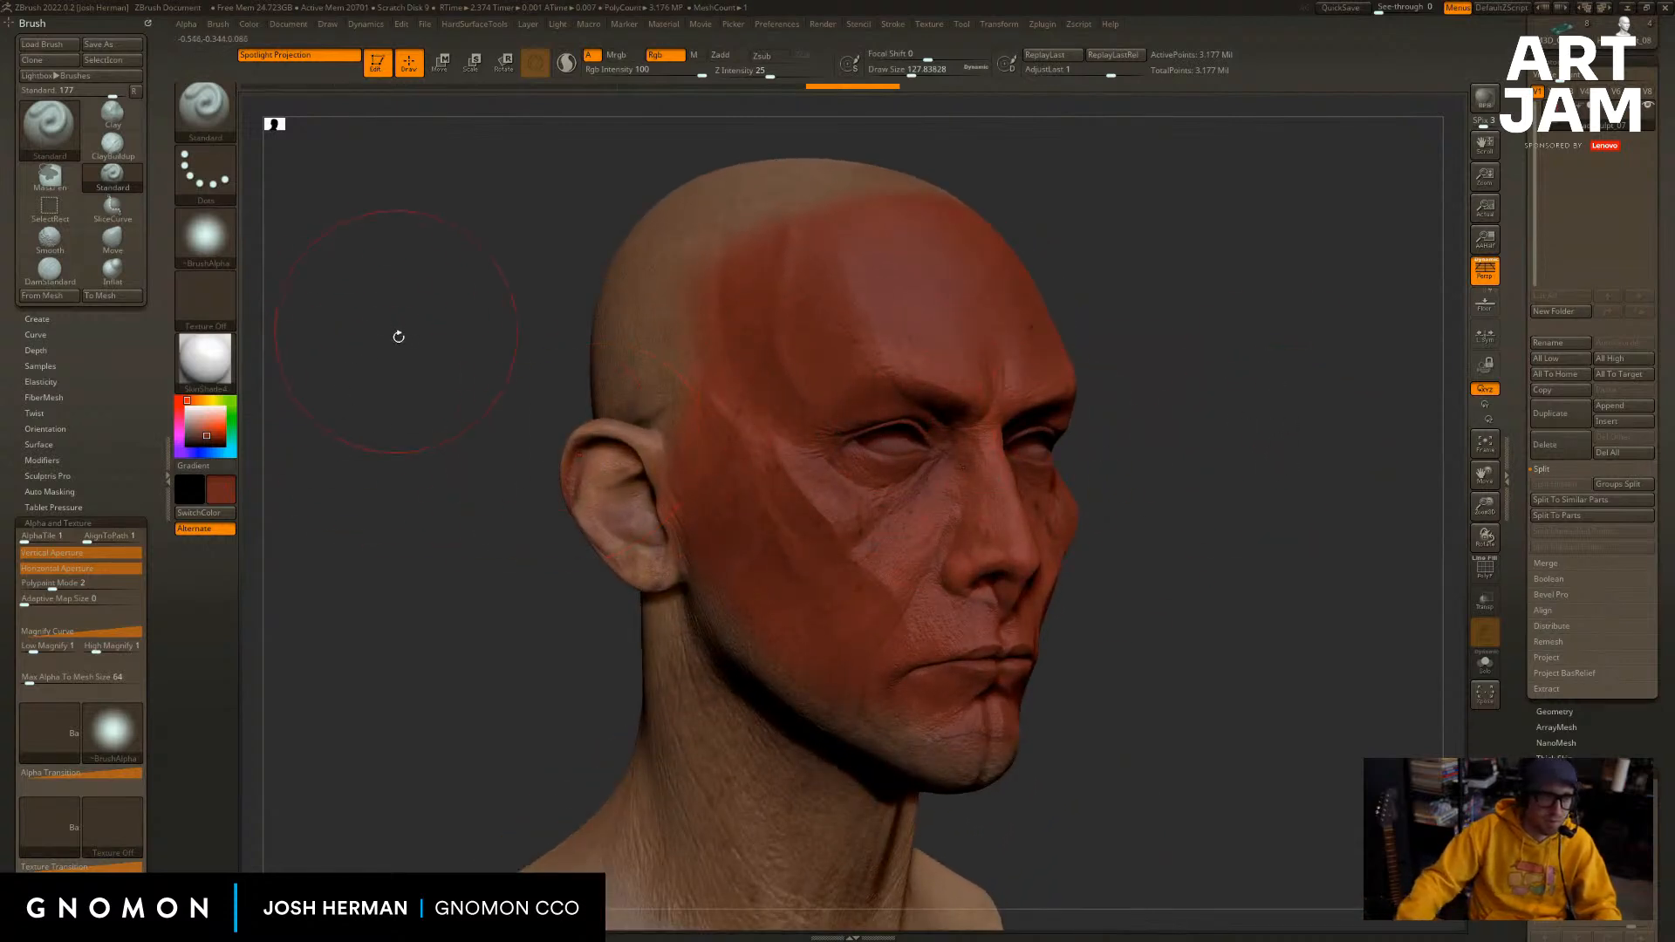
pyautogui.moveTo(398, 337); pyautogui.dragTo(349, 361)
# Choose a bright cyan and paint over the whole head and neck, enlarging the brush to a draw size of about 393.
pyautogui.click(226, 499)
pyautogui.keyDown('alt'); pyautogui.moveTo(461, 420); pyautogui.dragTo(353, 444); pyautogui.keyUp('alt')
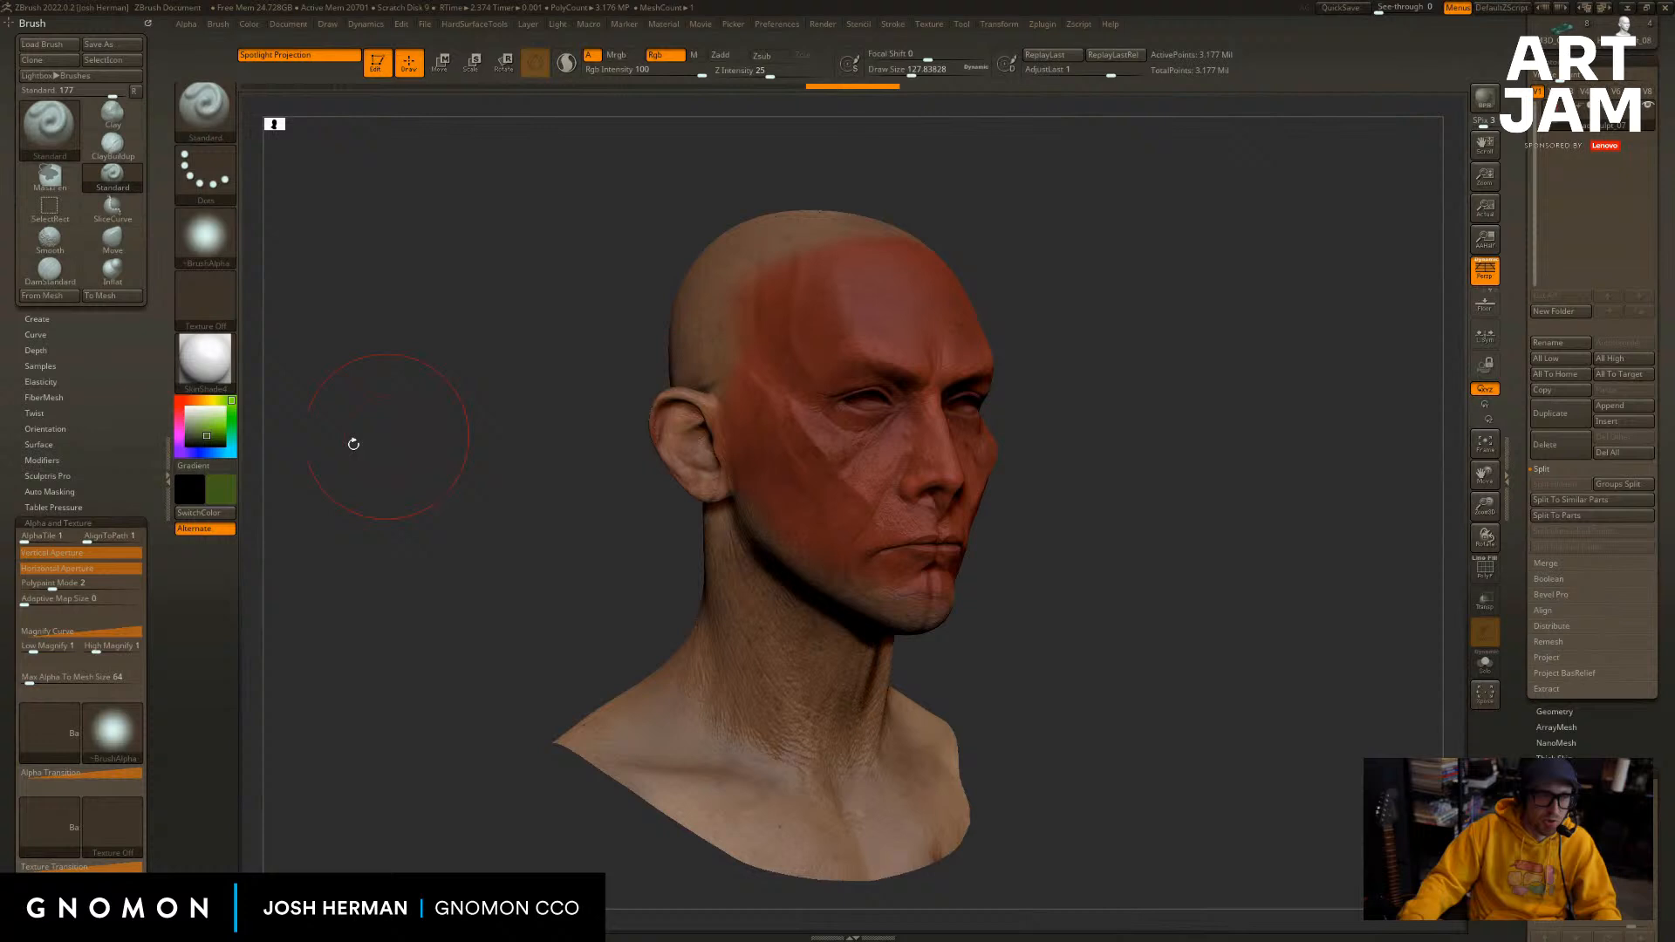
pyautogui.click(227, 496)
pyautogui.click(342, 572)
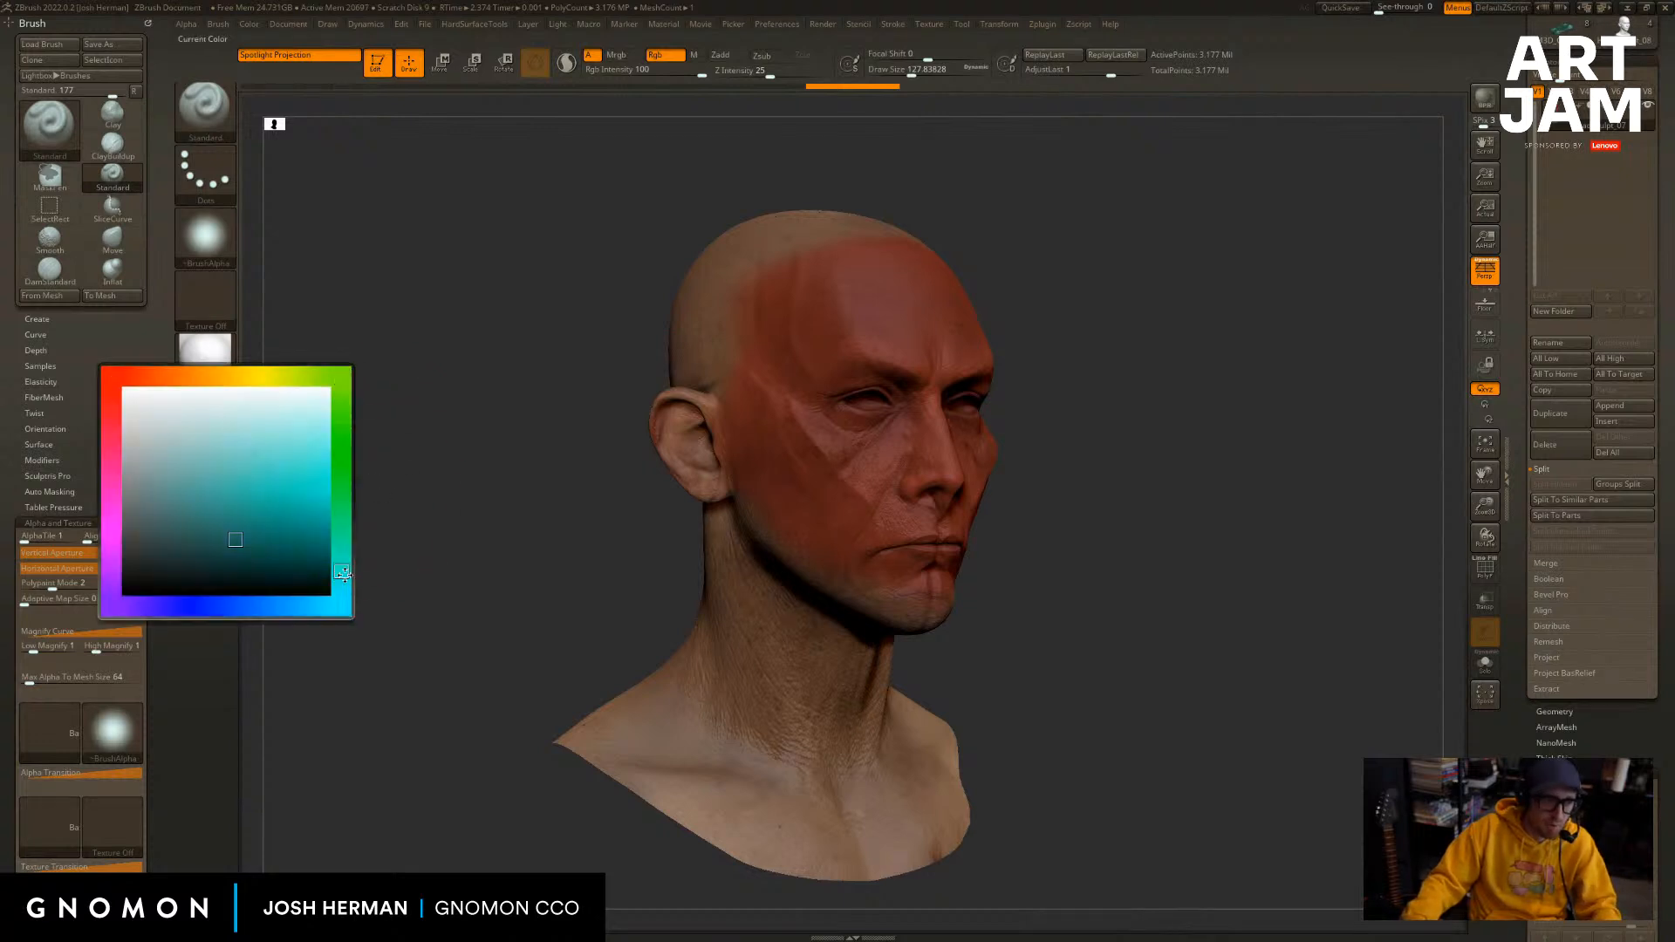
pyautogui.click(315, 487)
pyautogui.keyDown('alt'); pyautogui.moveTo(1160, 421); pyautogui.dragTo(1137, 434); pyautogui.keyUp('alt')
pyautogui.moveTo(822, 449)
pyautogui.mouseDown()
pyautogui.moveTo(902, 444)
pyautogui.moveTo(803, 254)
pyautogui.moveTo(805, 578)
pyautogui.mouseUp()
pyautogui.press('s')
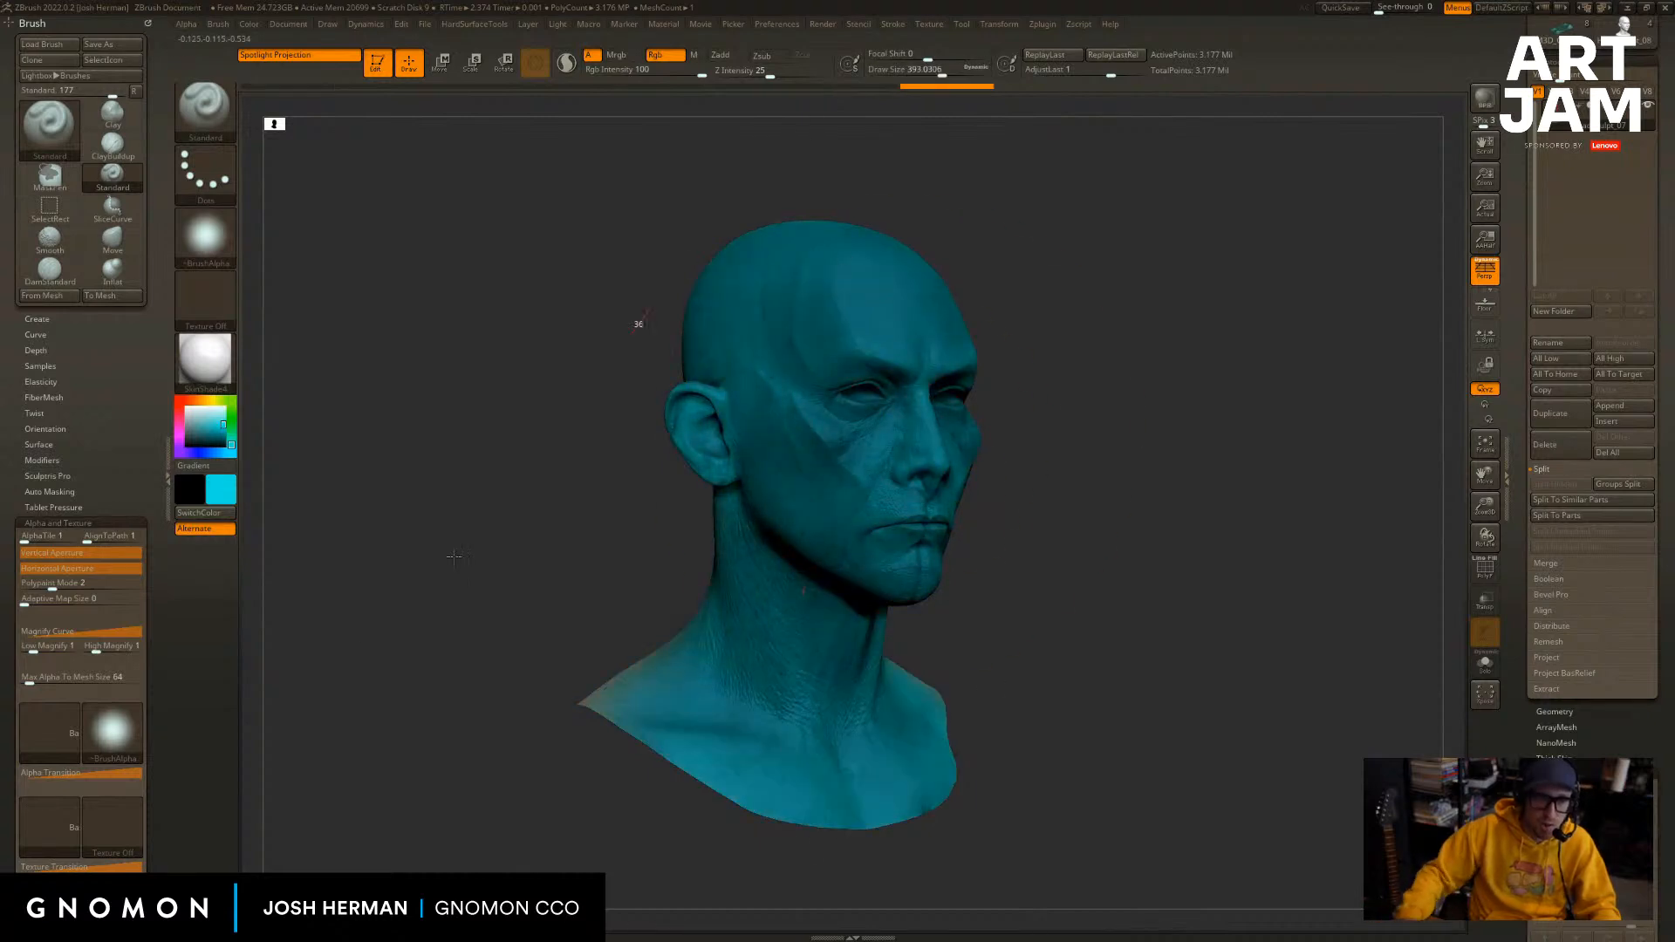
# Cover the opposite side of the head with cyan and reduce the draw size to about 228.
pyautogui.moveTo(454, 556)
pyautogui.mouseDown()
pyautogui.moveTo(916, 541)
pyautogui.moveTo(1413, 568)
pyautogui.mouseUp()
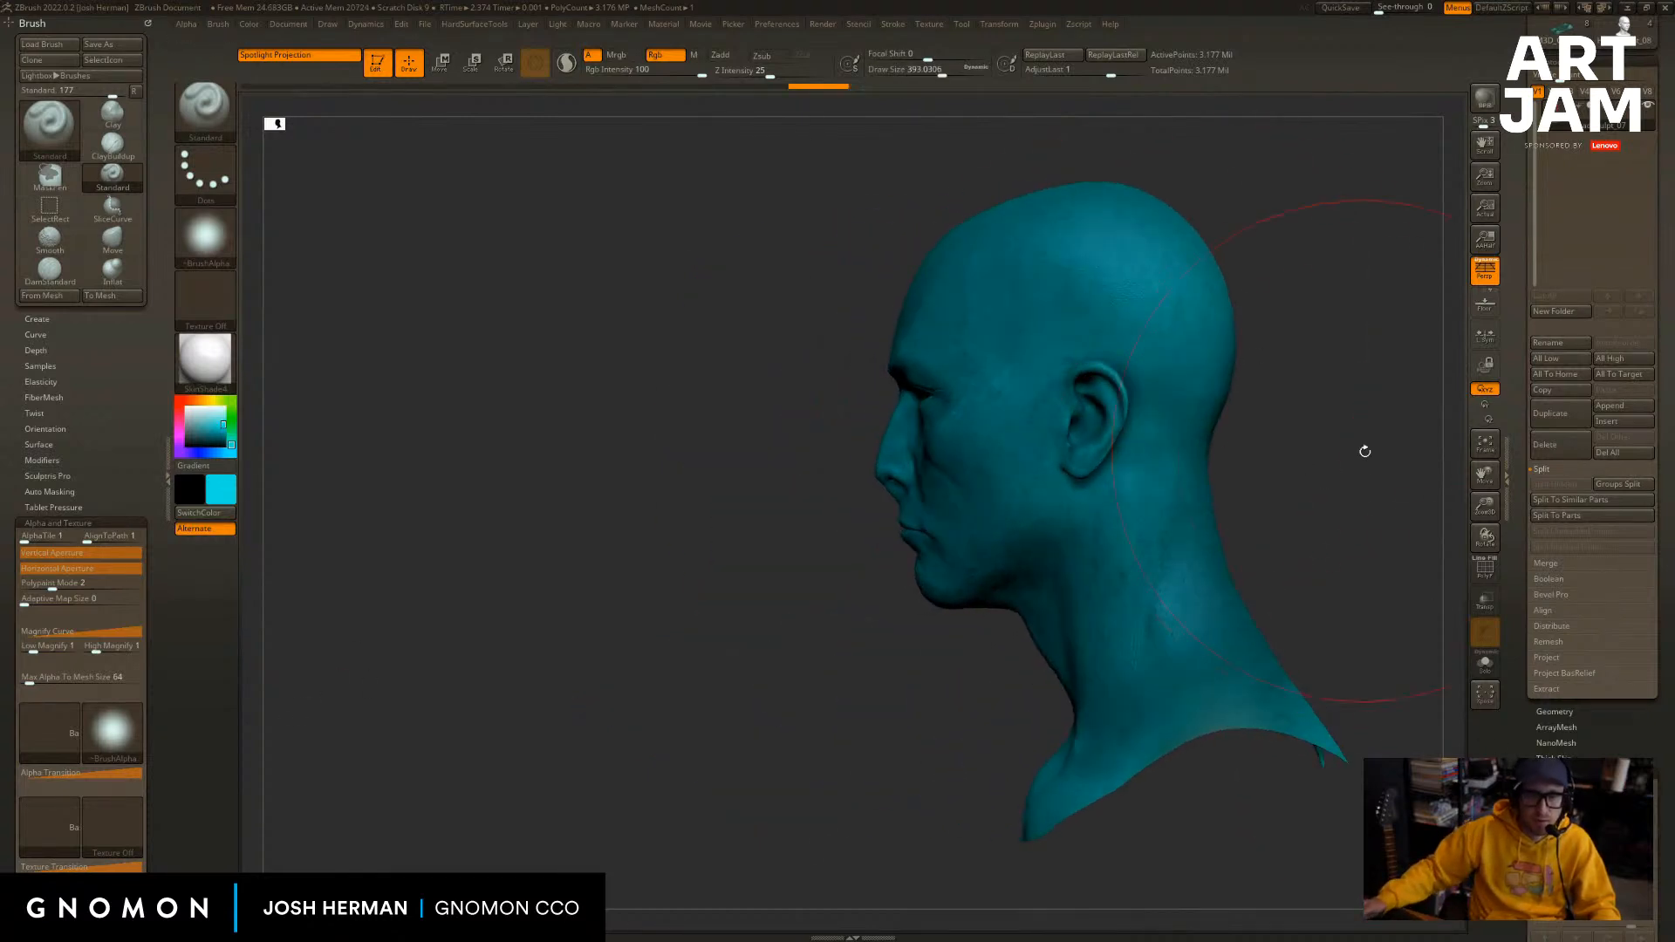
pyautogui.moveTo(1364, 451); pyautogui.dragTo(1282, 361)
pyautogui.moveTo(992, 616)
pyautogui.mouseDown()
pyautogui.moveTo(1133, 434)
pyautogui.moveTo(564, 535)
pyautogui.moveTo(988, 440)
pyautogui.mouseUp()
pyautogui.moveTo(1253, 445)
pyautogui.mouseDown()
pyautogui.moveTo(1316, 452)
pyautogui.moveTo(1256, 483)
pyautogui.moveTo(1344, 482)
pyautogui.moveTo(1247, 482)
pyautogui.mouseUp()
pyautogui.press('s')
pyautogui.moveTo(1160, 483)
pyautogui.mouseDown()
pyautogui.moveTo(1260, 489)
pyautogui.moveTo(1193, 457)
pyautogui.mouseUp()
pyautogui.moveTo(1522, 292); pyautogui.dragTo(1520, 559)
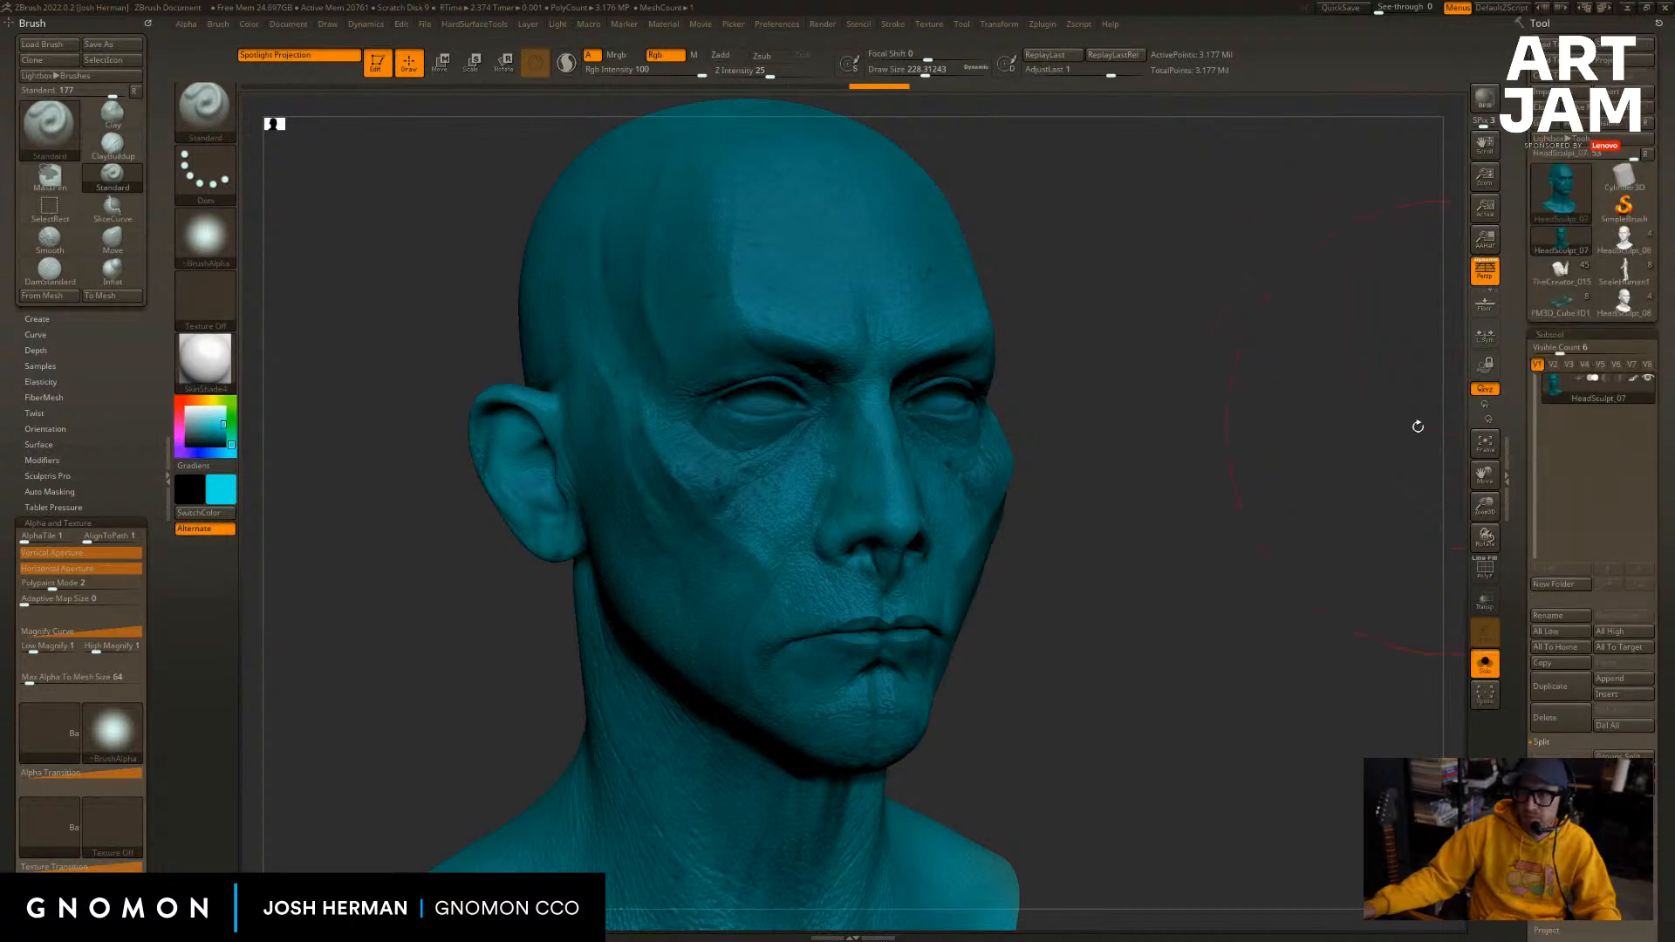
# Choose an olive green and paint it over the forehead, eyes, cheeks and chin at draw sizes of about 68 to 80.
pyautogui.moveTo(1417, 425)
pyautogui.mouseDown()
pyautogui.moveTo(1245, 442)
pyautogui.moveTo(1335, 441)
pyautogui.moveTo(1323, 449)
pyautogui.mouseUp()
pyautogui.press('s')
pyautogui.press('s')
pyautogui.moveTo(1307, 377); pyautogui.dragTo(1288, 404)
pyautogui.press('s')
pyautogui.click(228, 488)
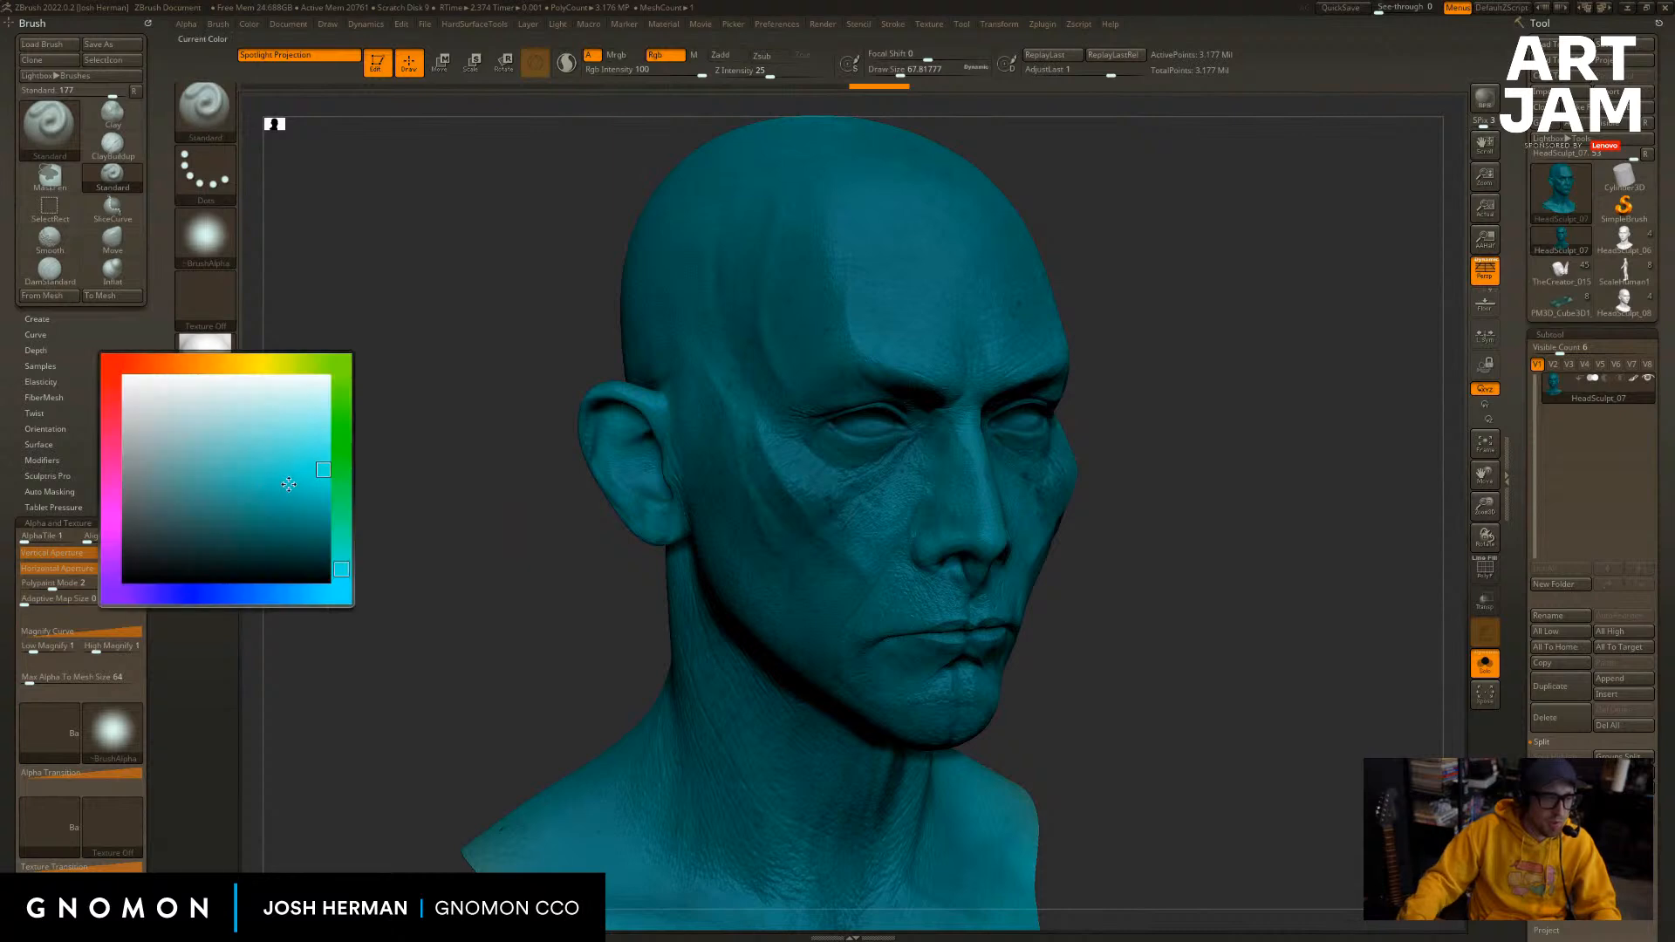
pyautogui.click(310, 368)
pyautogui.moveTo(911, 572)
pyautogui.mouseDown()
pyautogui.moveTo(885, 301)
pyautogui.moveTo(812, 550)
pyautogui.moveTo(833, 283)
pyautogui.mouseUp()
pyautogui.moveTo(962, 372); pyautogui.dragTo(967, 493)
pyautogui.press(']')
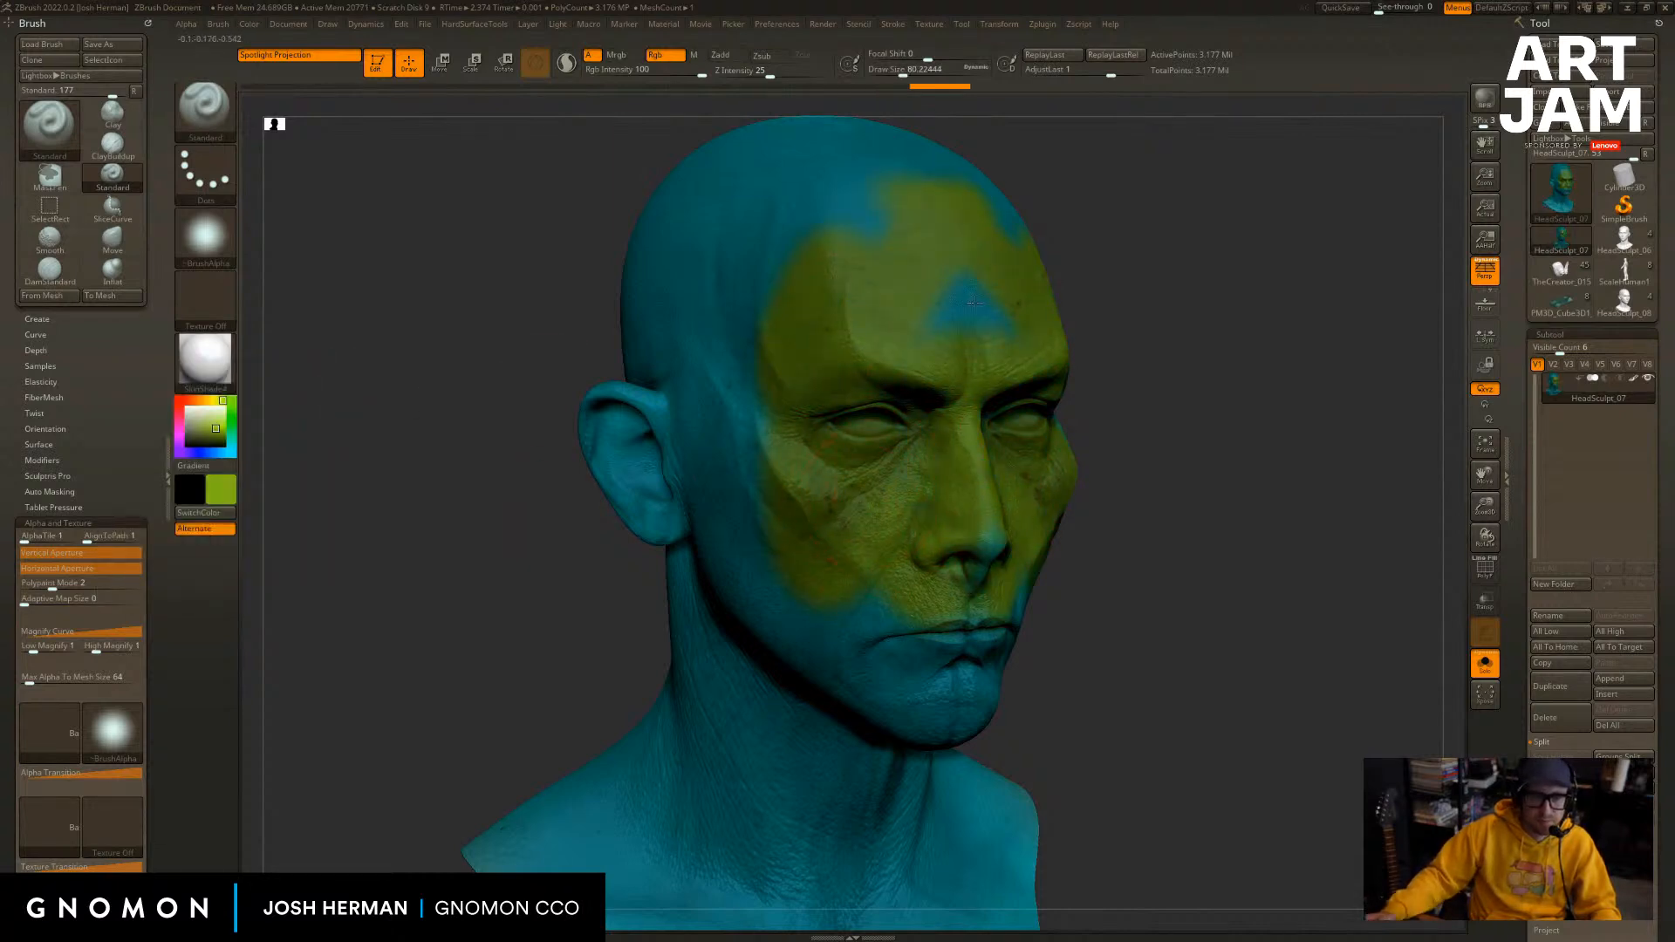
pyautogui.moveTo(964, 301); pyautogui.dragTo(764, 496)
pyautogui.moveTo(935, 713); pyautogui.dragTo(1086, 462)
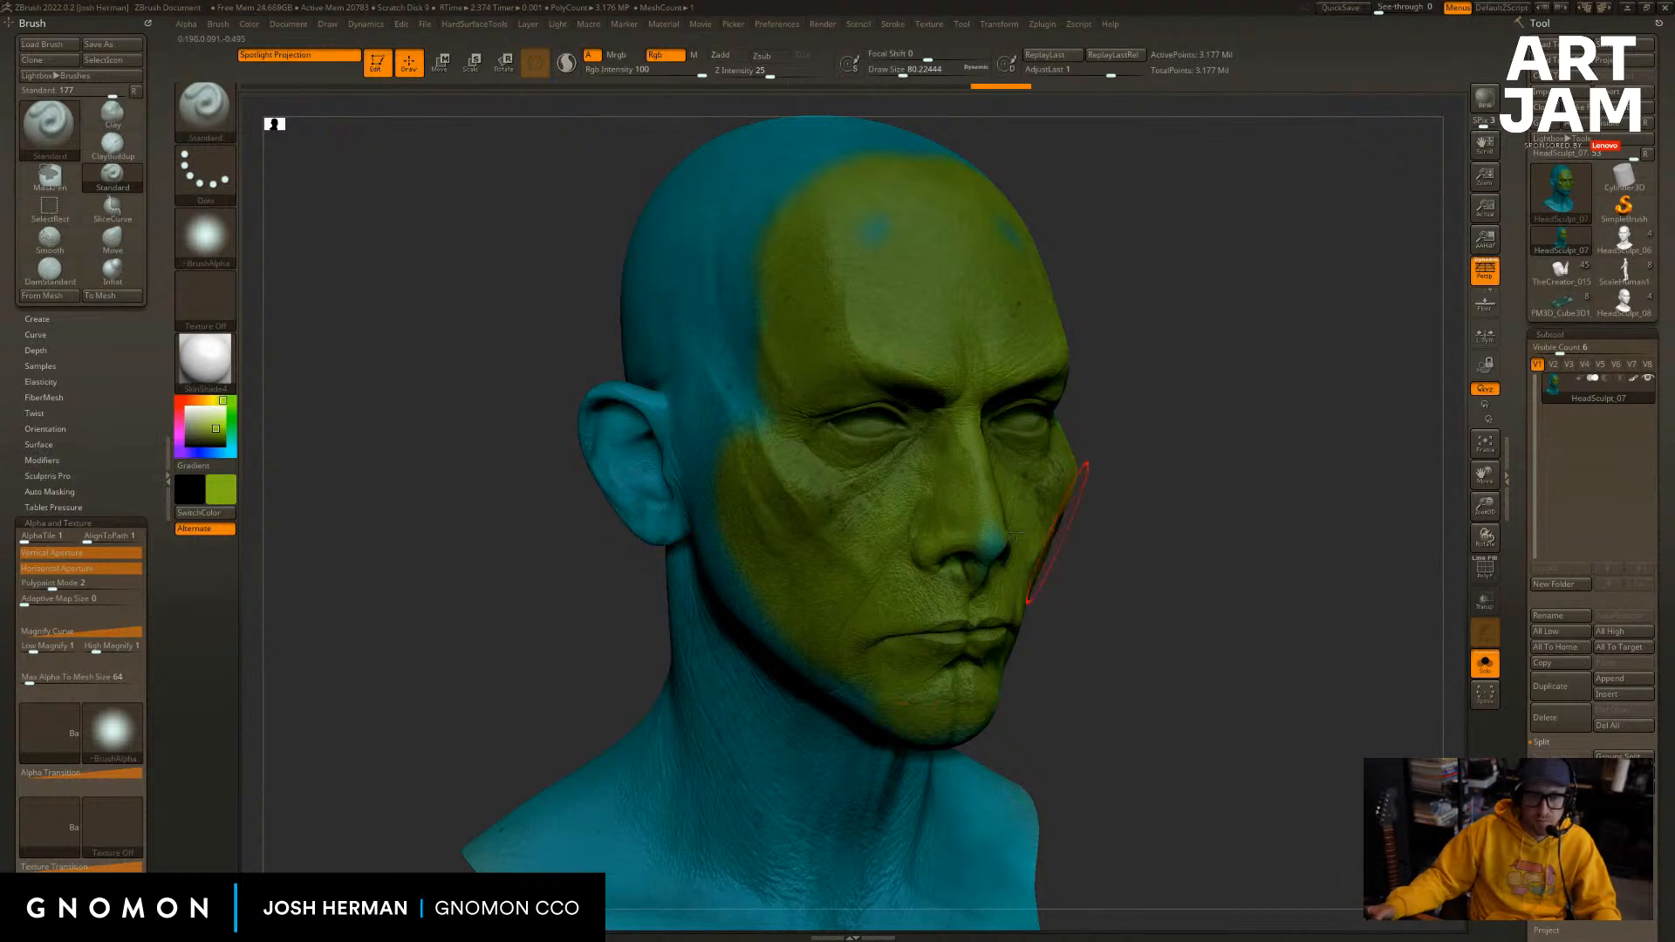
# Enlarge the brush to a draw size of about 145 and extend the green over the temple and upper forehead.
pyautogui.moveTo(1180, 553); pyautogui.dragTo(1198, 547)
pyautogui.press('[')
pyautogui.press('[')
pyautogui.press('[')
pyautogui.press('[')
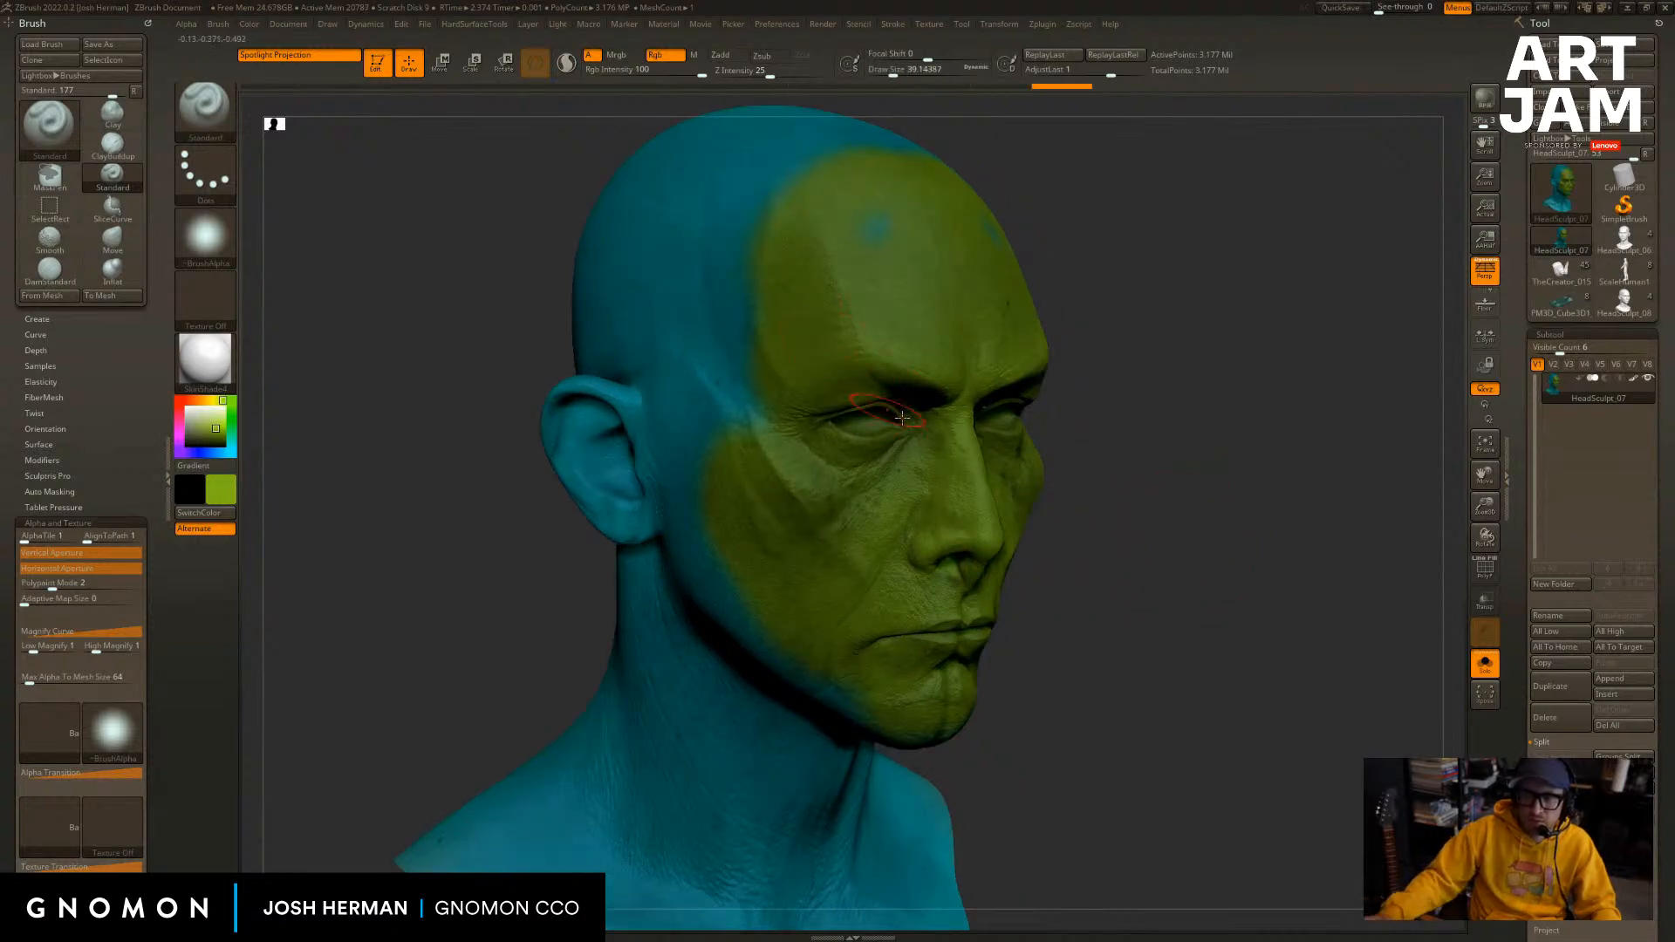
pyautogui.press('s')
pyautogui.moveTo(749, 393); pyautogui.dragTo(769, 393)
pyautogui.moveTo(768, 393); pyautogui.dragTo(829, 136)
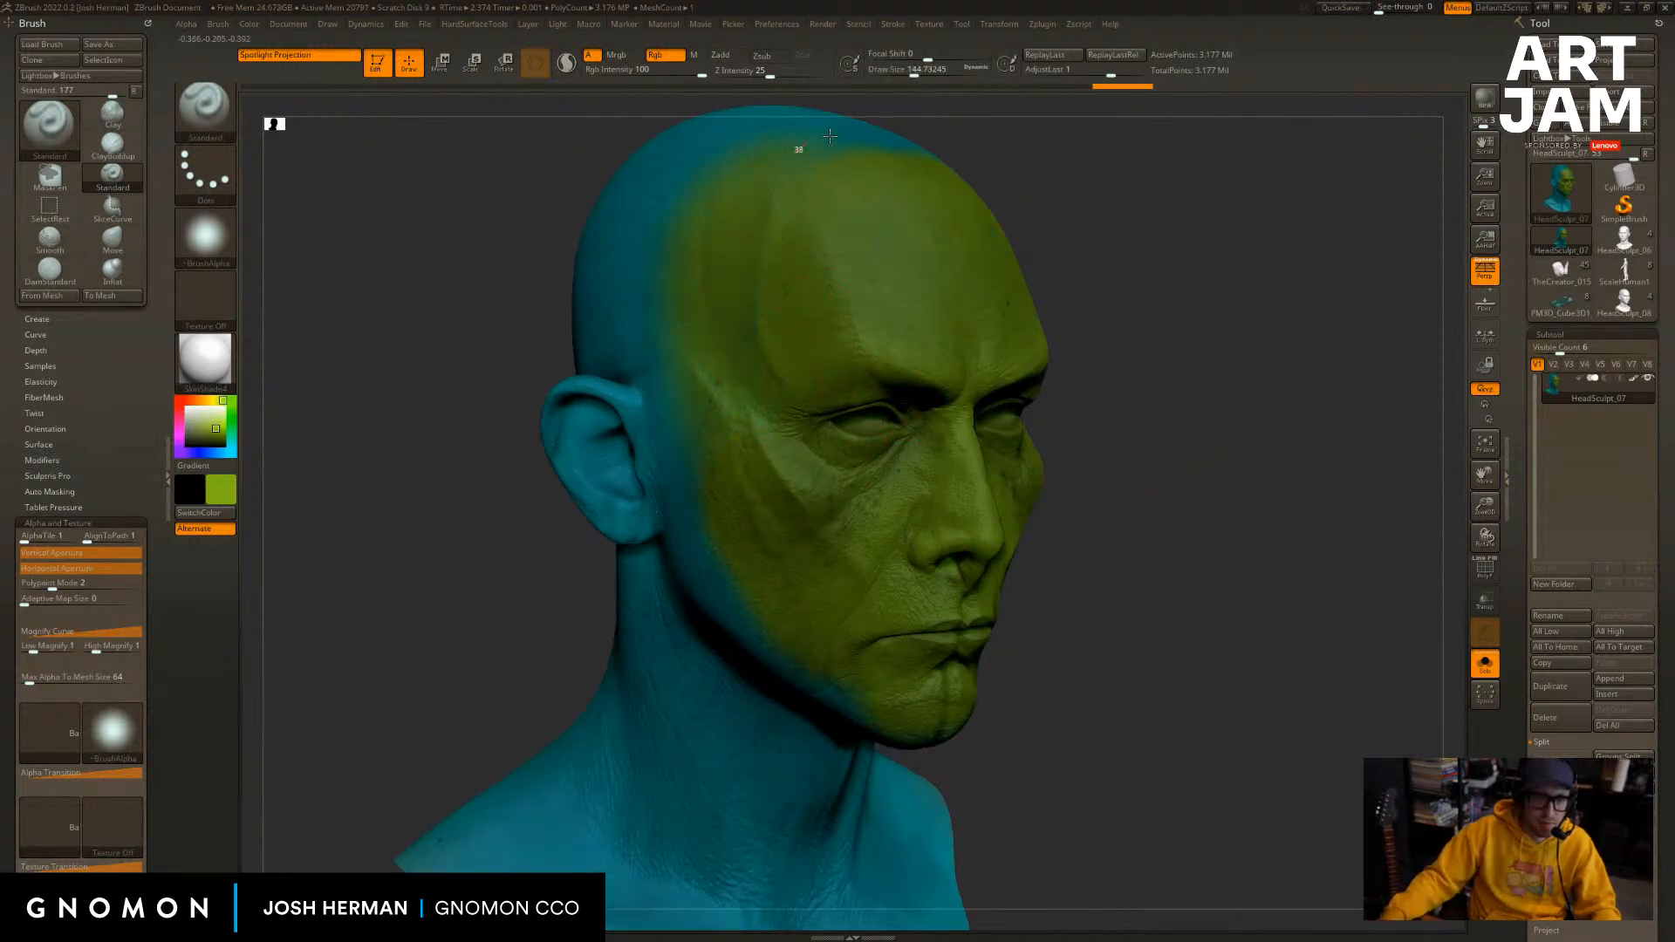
# Undo the green and cyan paint strokes back to the red-tinted face.
pyautogui.moveTo(1348, 325); pyautogui.dragTo(1127, 381)
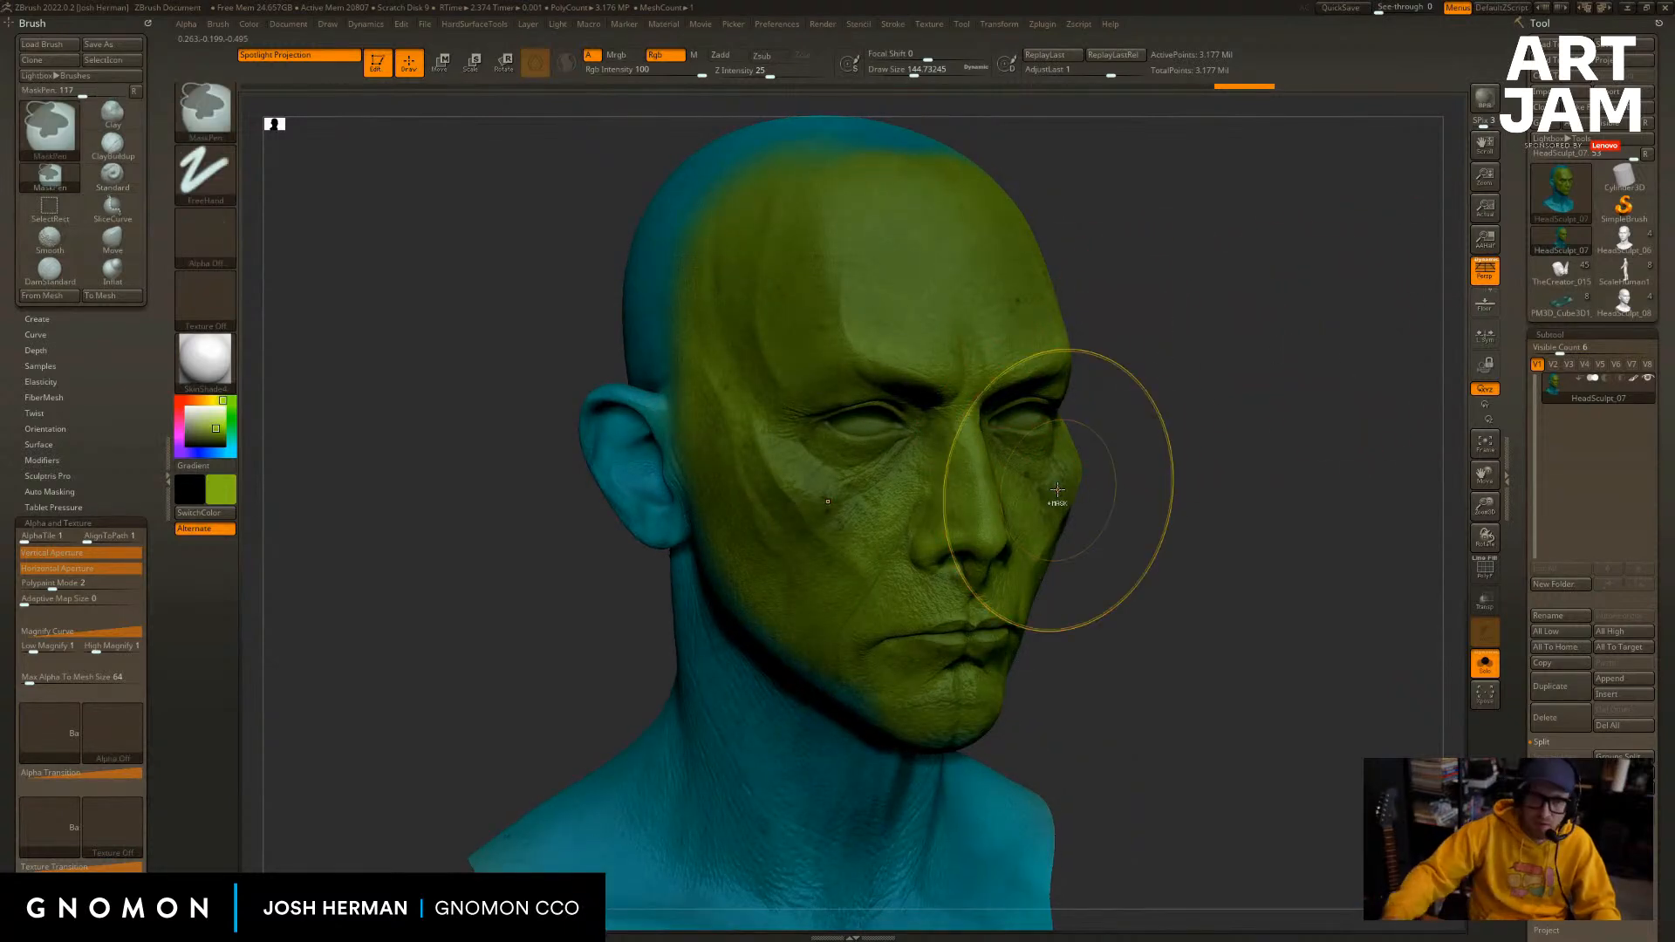
pyautogui.hotkey('ctrl', 'z')
pyautogui.hotkey('ctrl', 'z')
pyautogui.hotkey('ctrl', 'z')
pyautogui.hotkey('ctrl', 'z')
pyautogui.hotkey('ctrl', 'z')
pyautogui.hotkey('ctrl', 'z')
pyautogui.hotkey('ctrl', 'z')
pyautogui.hotkey('ctrl', 'z')
pyautogui.hotkey('ctrl', 'z')
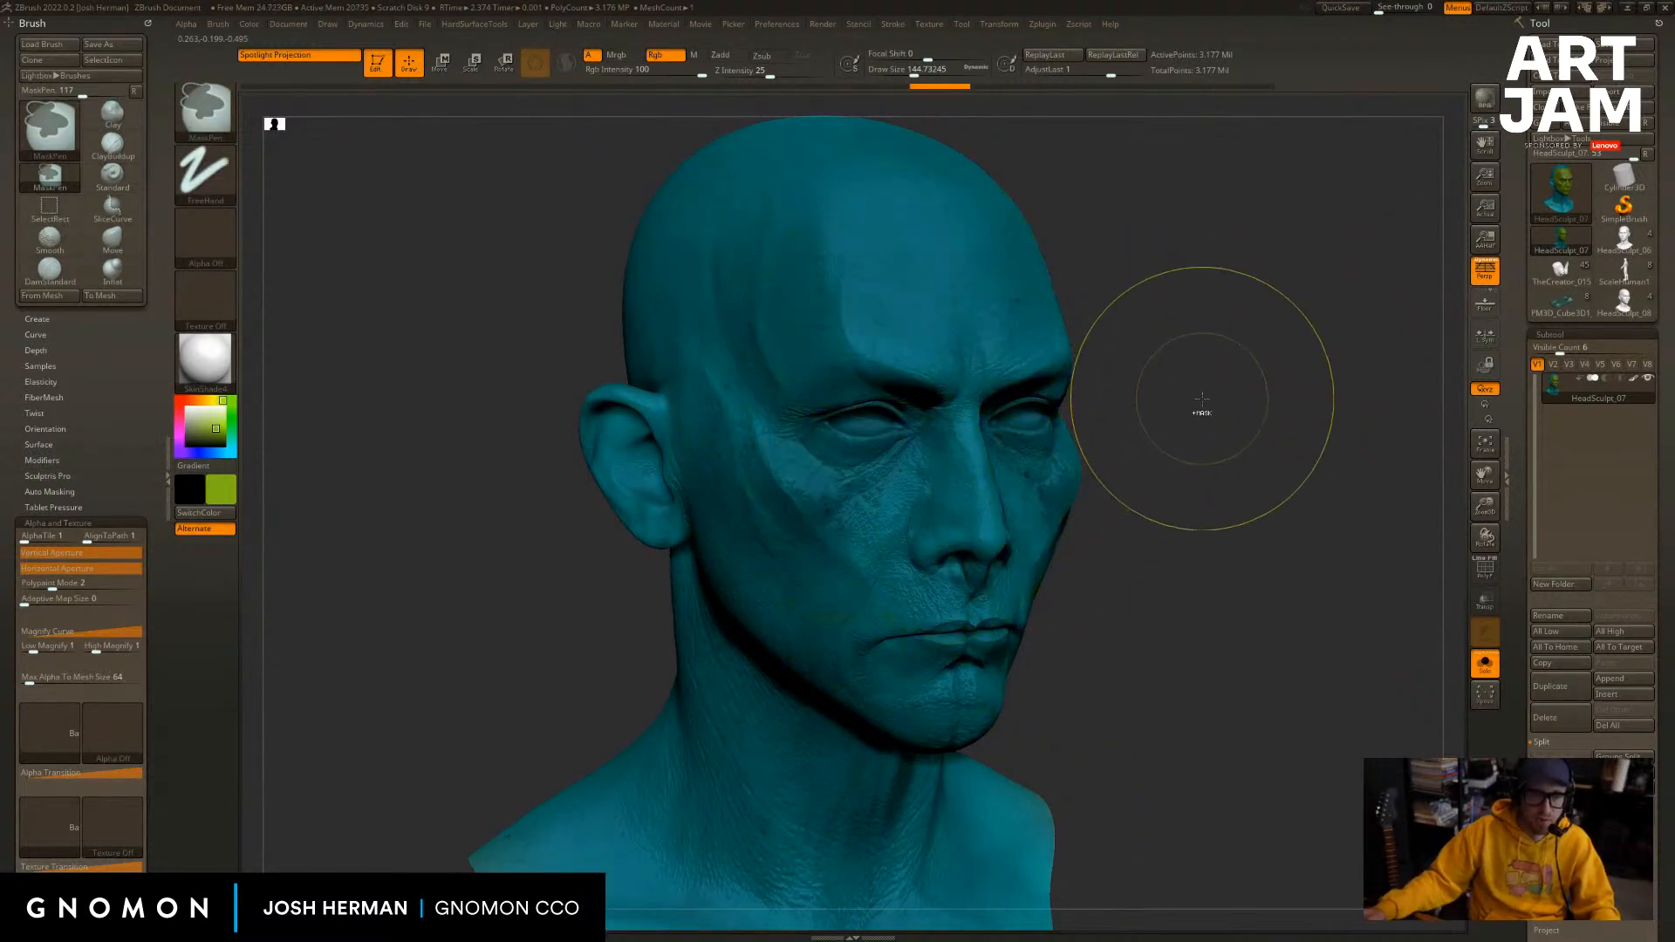
pyautogui.hotkey('ctrl', 'z')
pyautogui.hotkey('ctrl', 'z')
pyautogui.hotkey('ctrl', 'z')
pyautogui.hotkey('ctrl', 'z')
pyautogui.hotkey('ctrl', 'z')
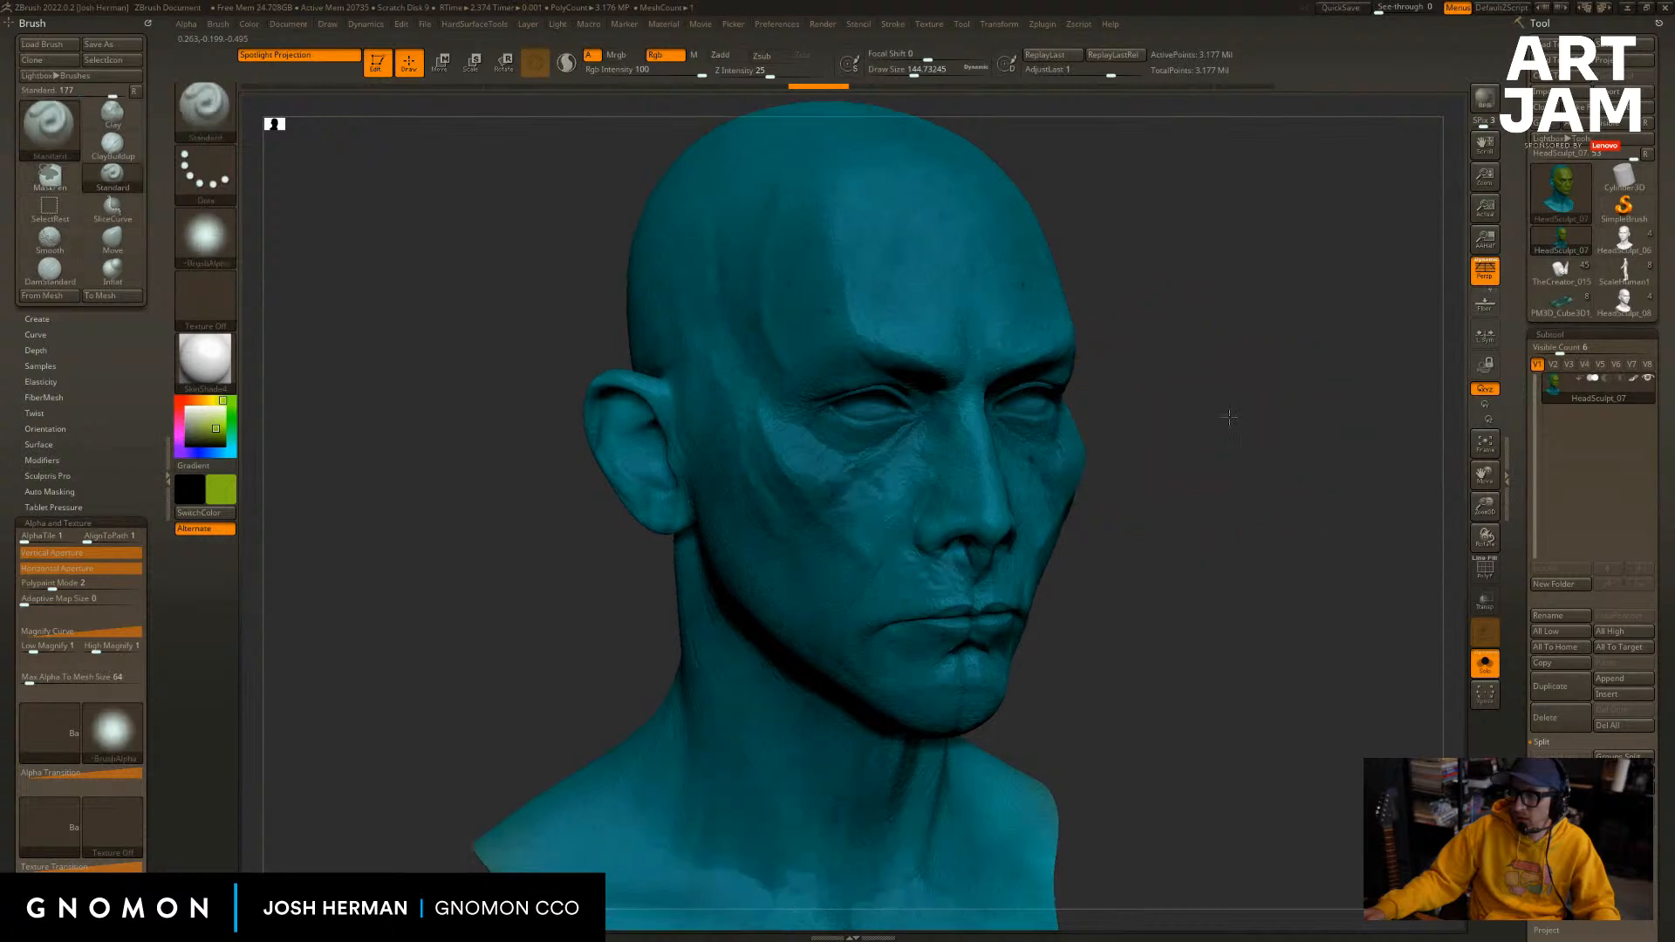
pyautogui.hotkey('ctrl', 'z')
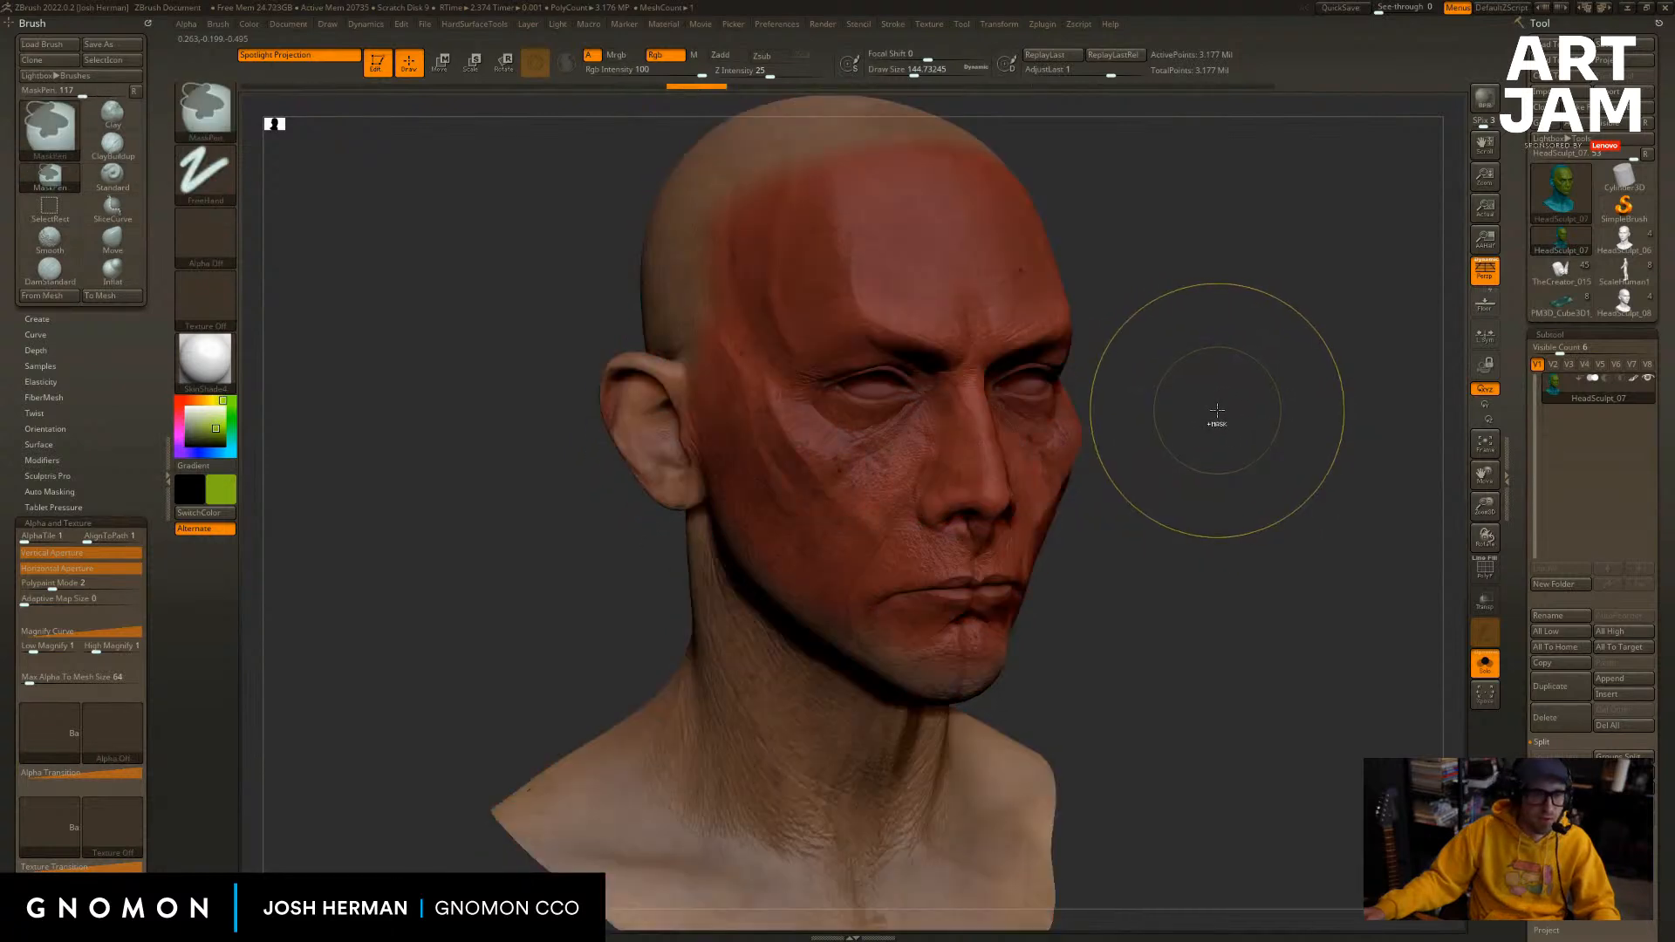
# Undo the red tint strokes to restore the original skin polypaint.
pyautogui.hotkey('ctrl', 'z')
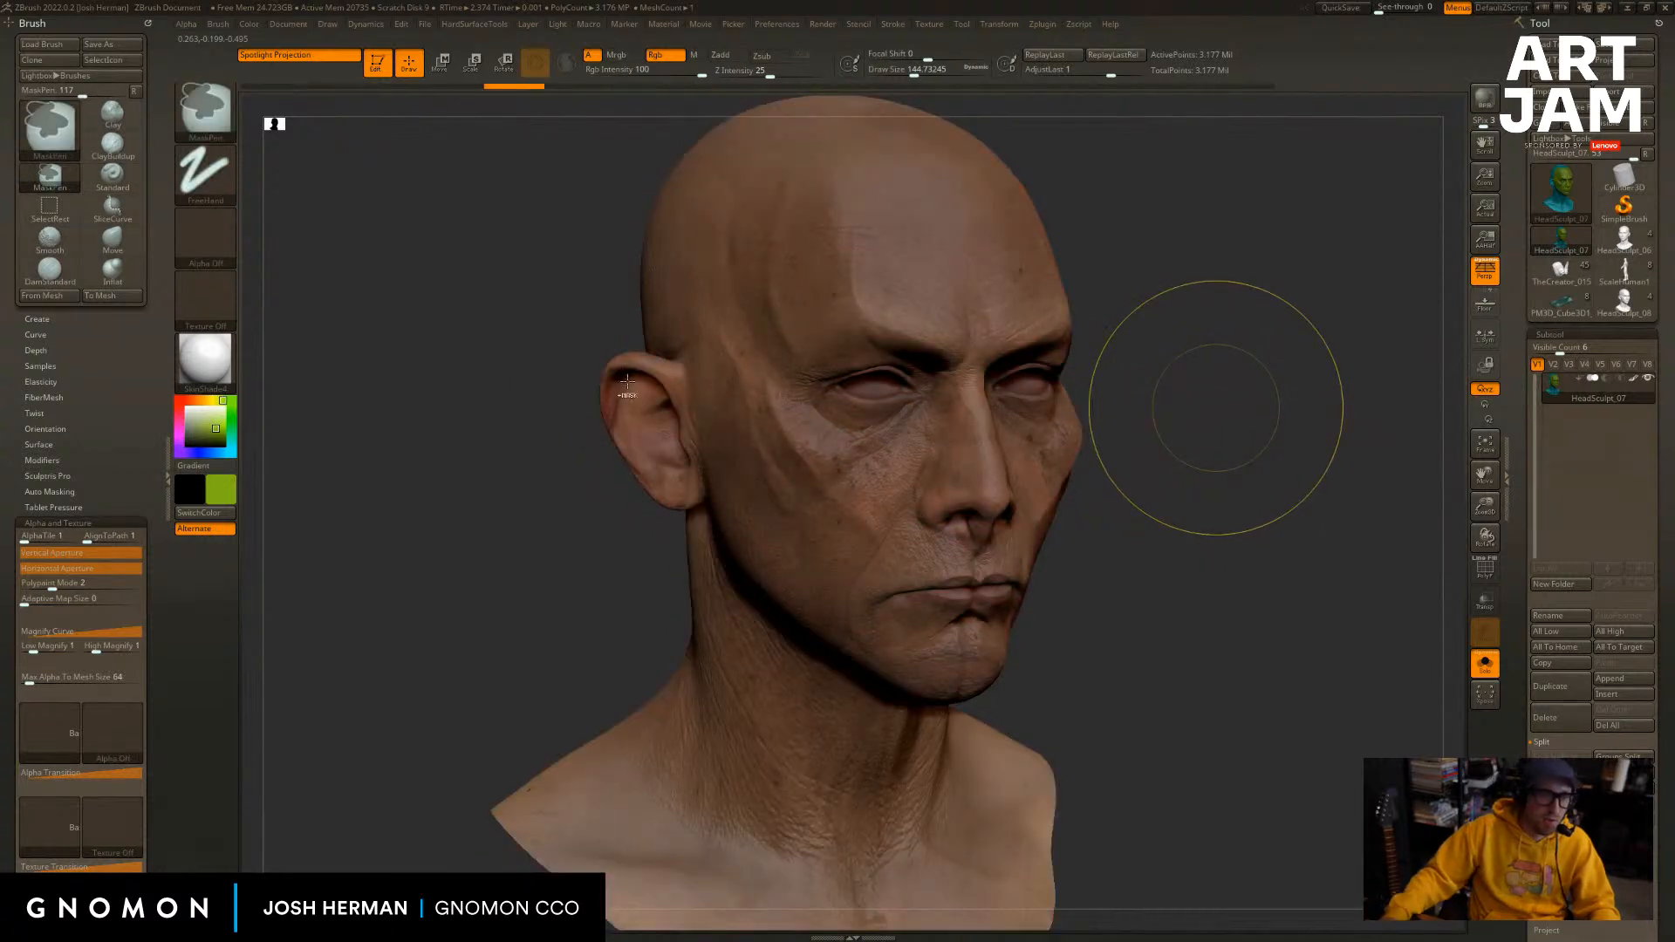
pyautogui.hotkey('ctrl', 'z')
pyautogui.hotkey('ctrl', 'z')
# Try a broad green stroke over the eye and cheek at a draw size of about 177, and undo it.
pyautogui.press('s')
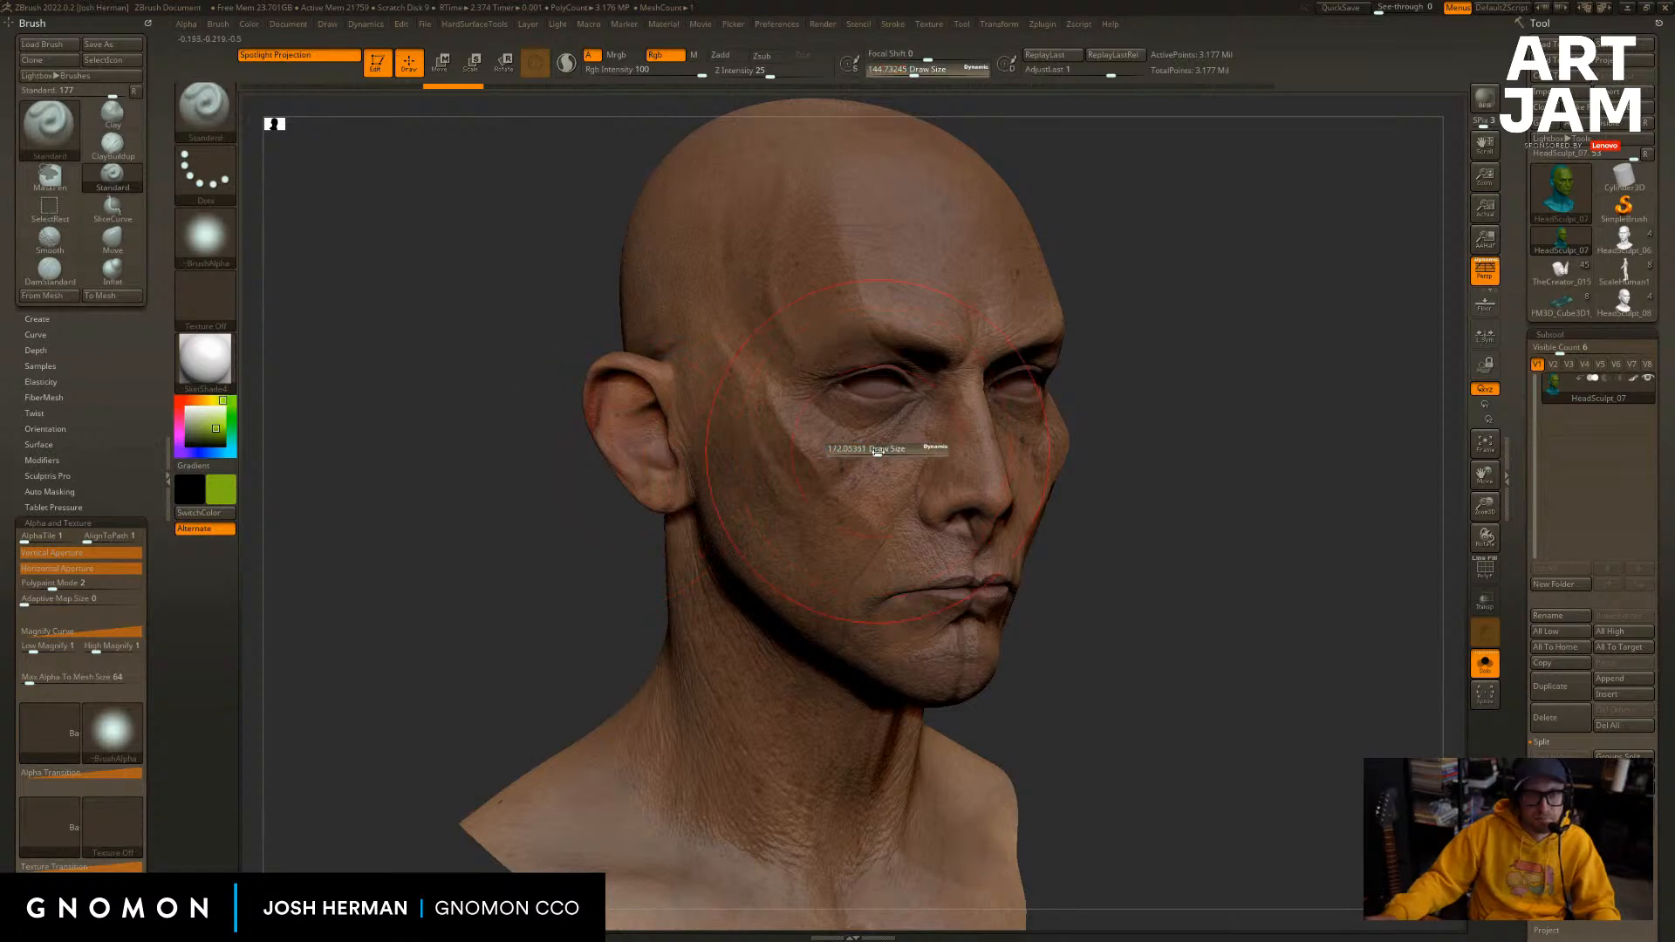
pyautogui.moveTo(877, 452); pyautogui.dragTo(879, 452)
pyautogui.moveTo(872, 375); pyautogui.dragTo(837, 480)
pyautogui.hotkey('ctrl', 'z')
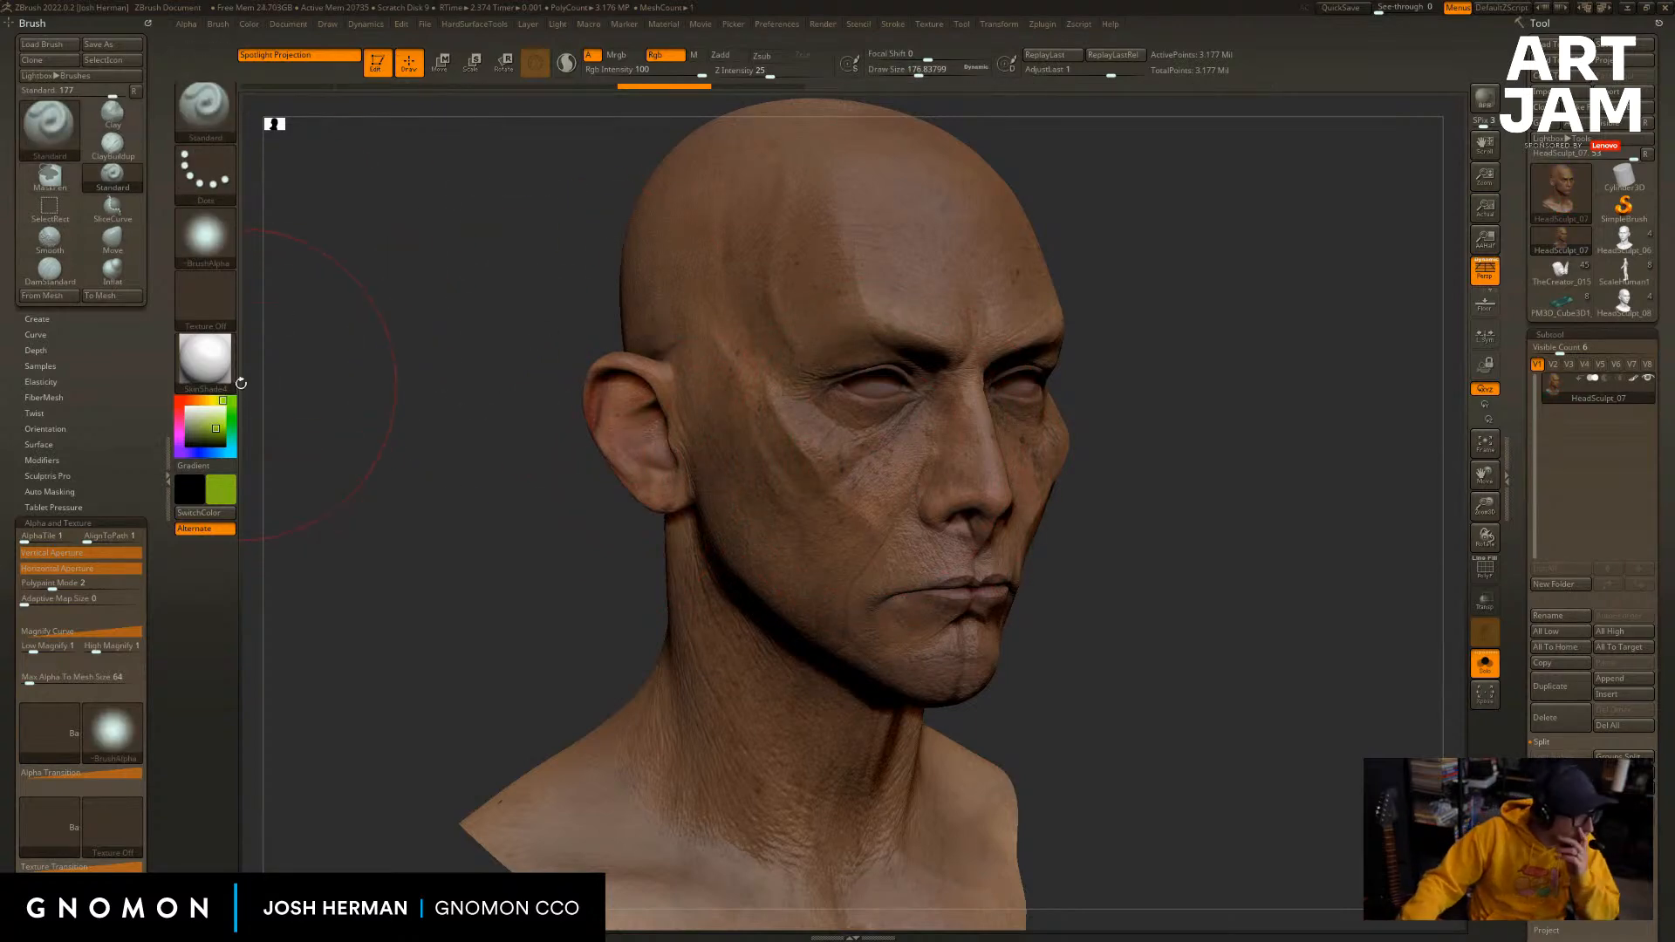
# Set the brush to the Spray stroke with Alpha 23 and adjust the spray's color variation.
pyautogui.click(206, 173)
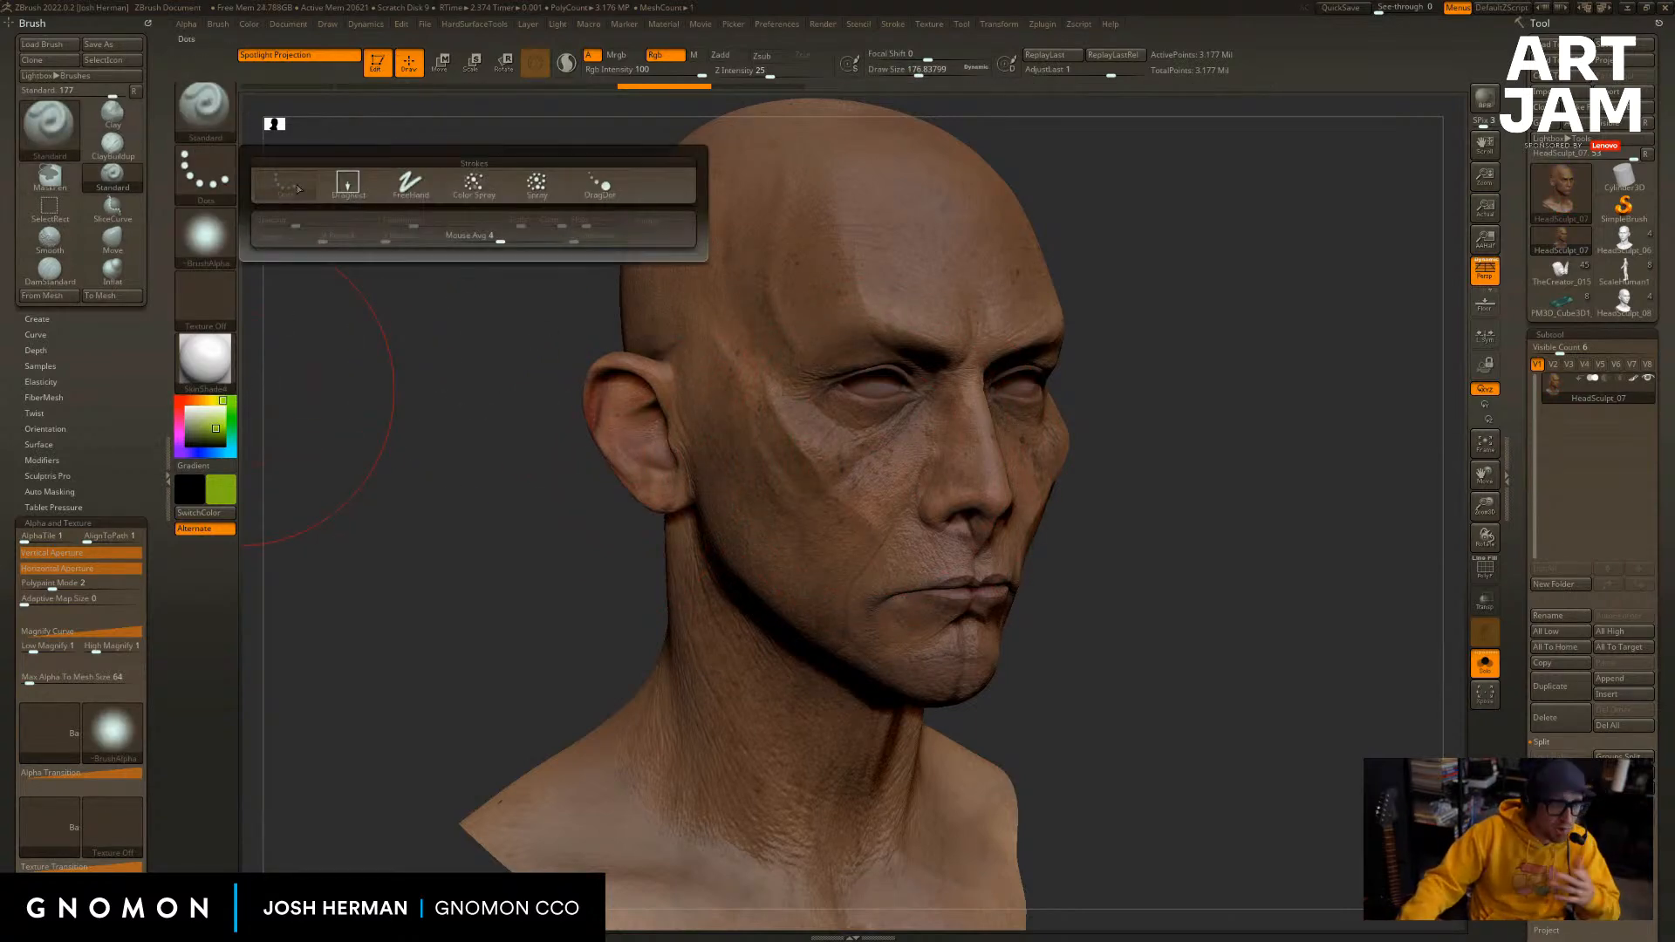
pyautogui.click(542, 189)
pyautogui.click(206, 233)
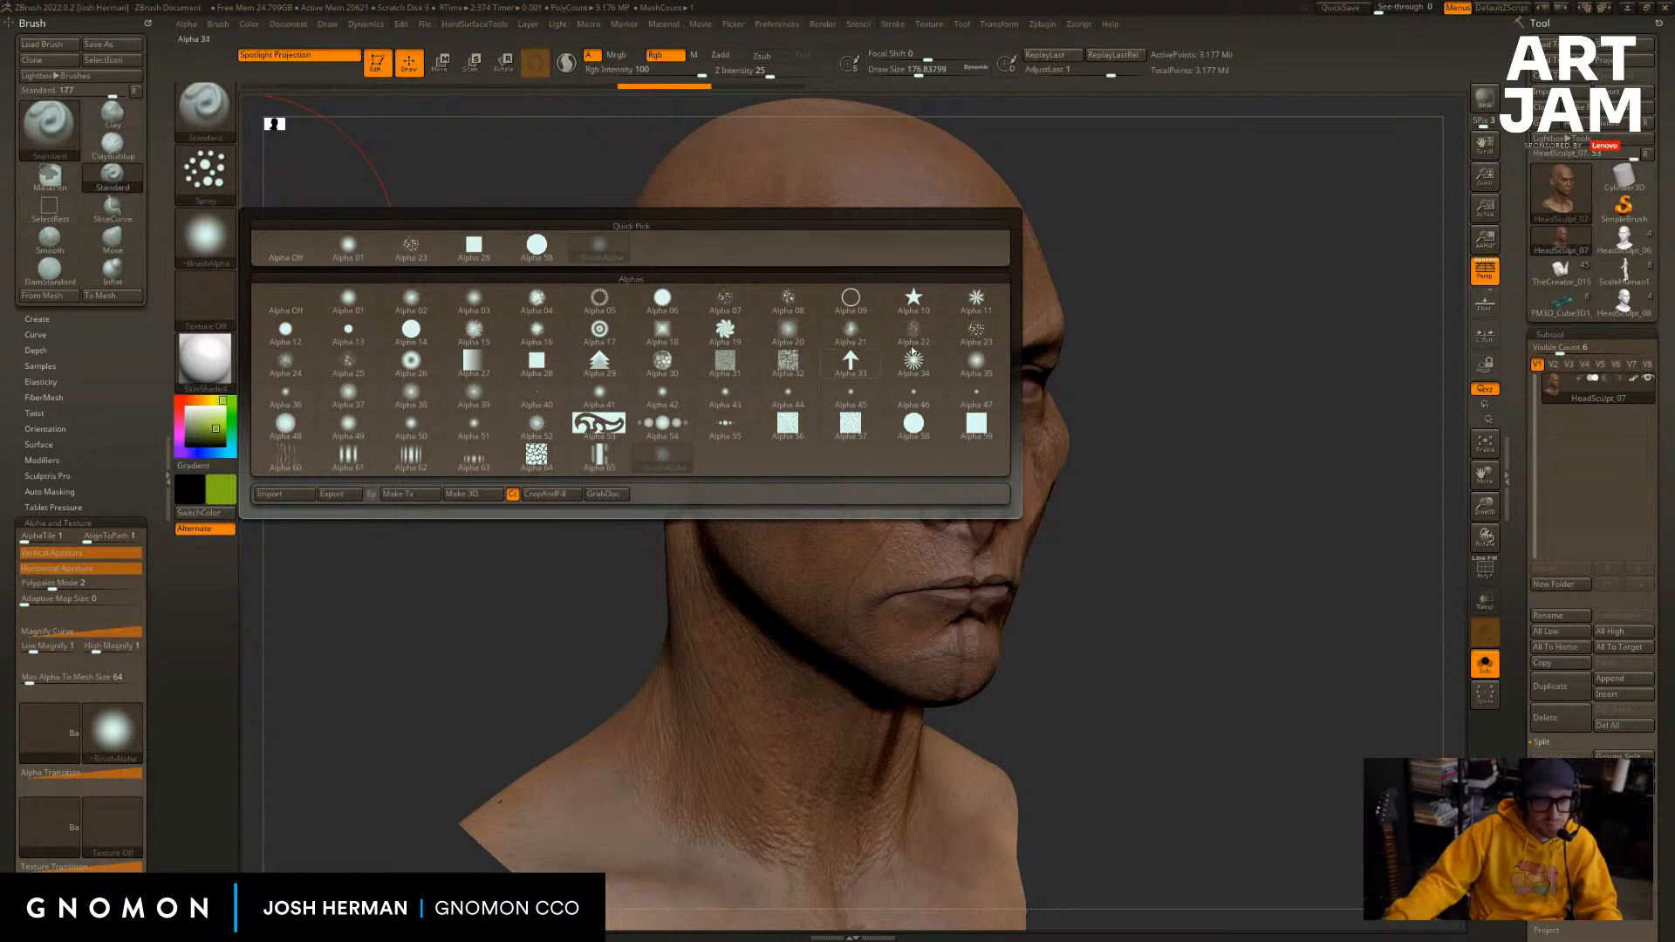
pyautogui.click(976, 330)
pyautogui.click(205, 172)
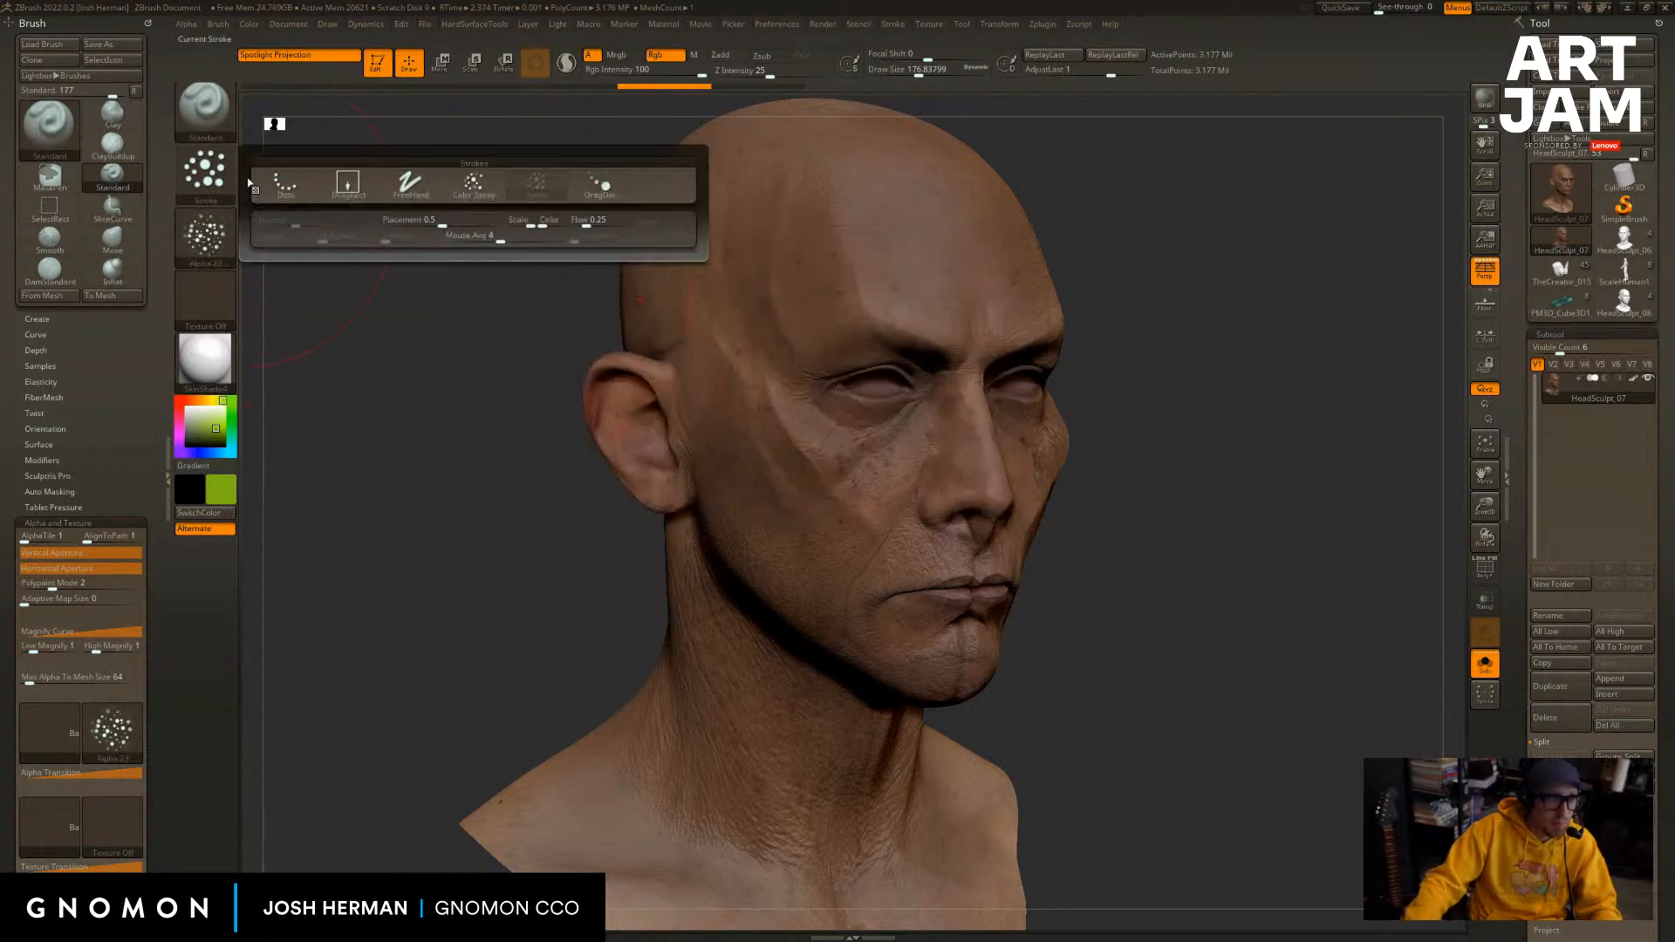
pyautogui.click(548, 224)
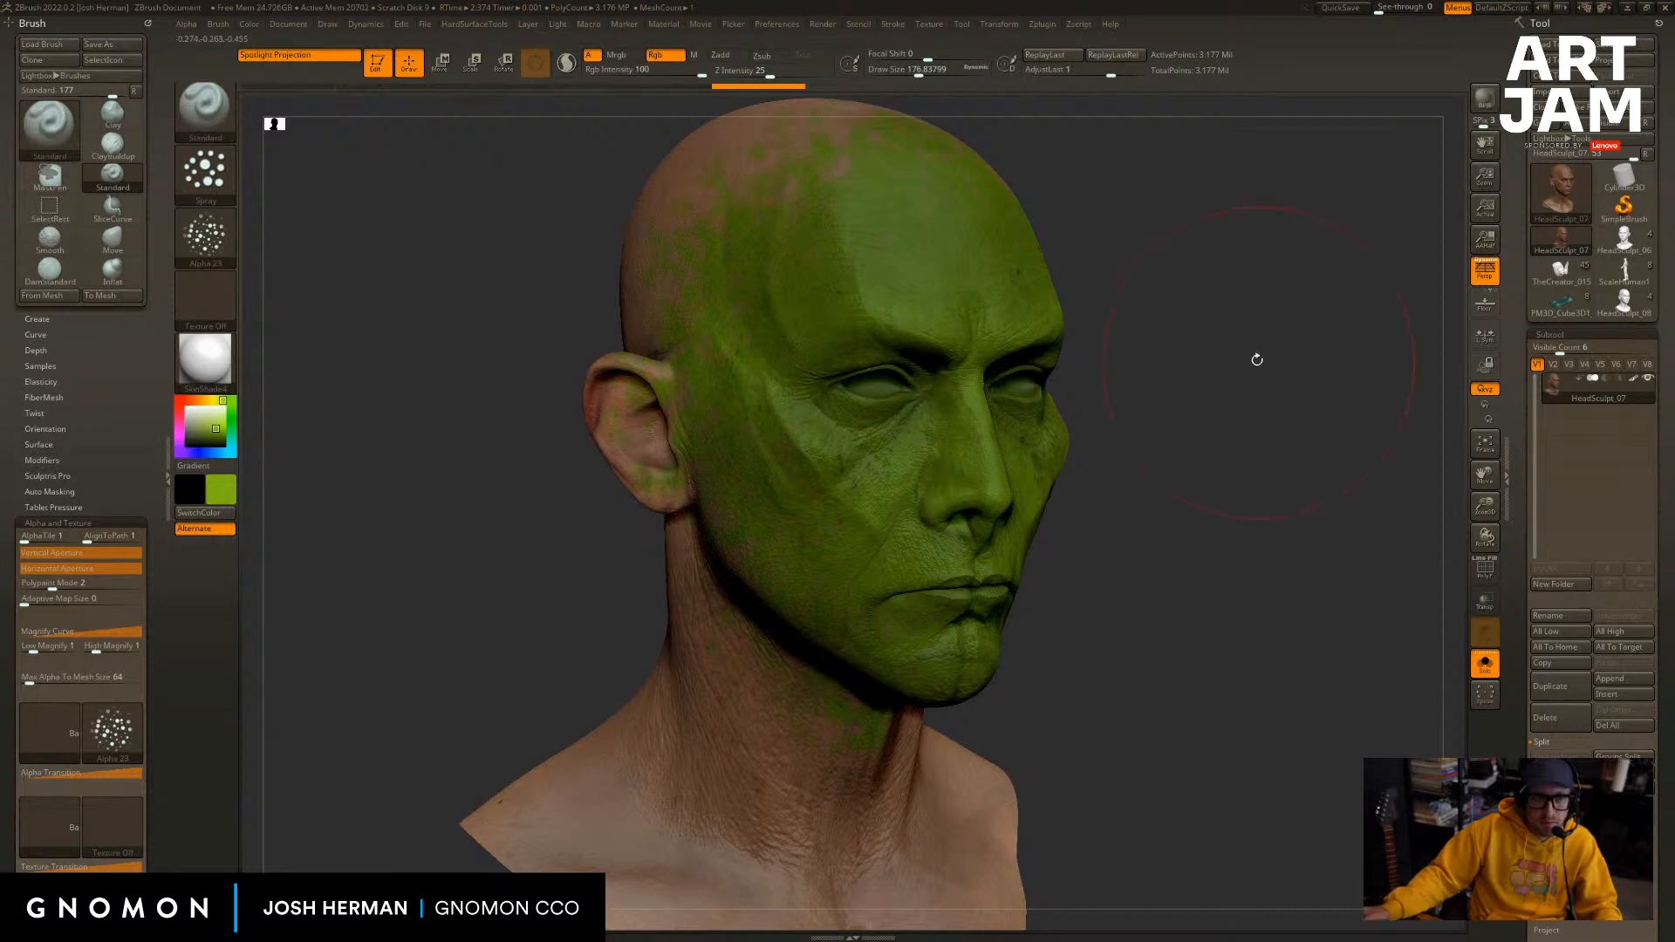
# Undo the green spray painted over the face.
pyautogui.keyDown('alt'); pyautogui.moveTo(1256, 359); pyautogui.dragTo(1101, 389); pyautogui.keyUp('alt')
pyautogui.hotkey('ctrl', 'z')
pyautogui.moveTo(393, 400); pyautogui.dragTo(354, 399)
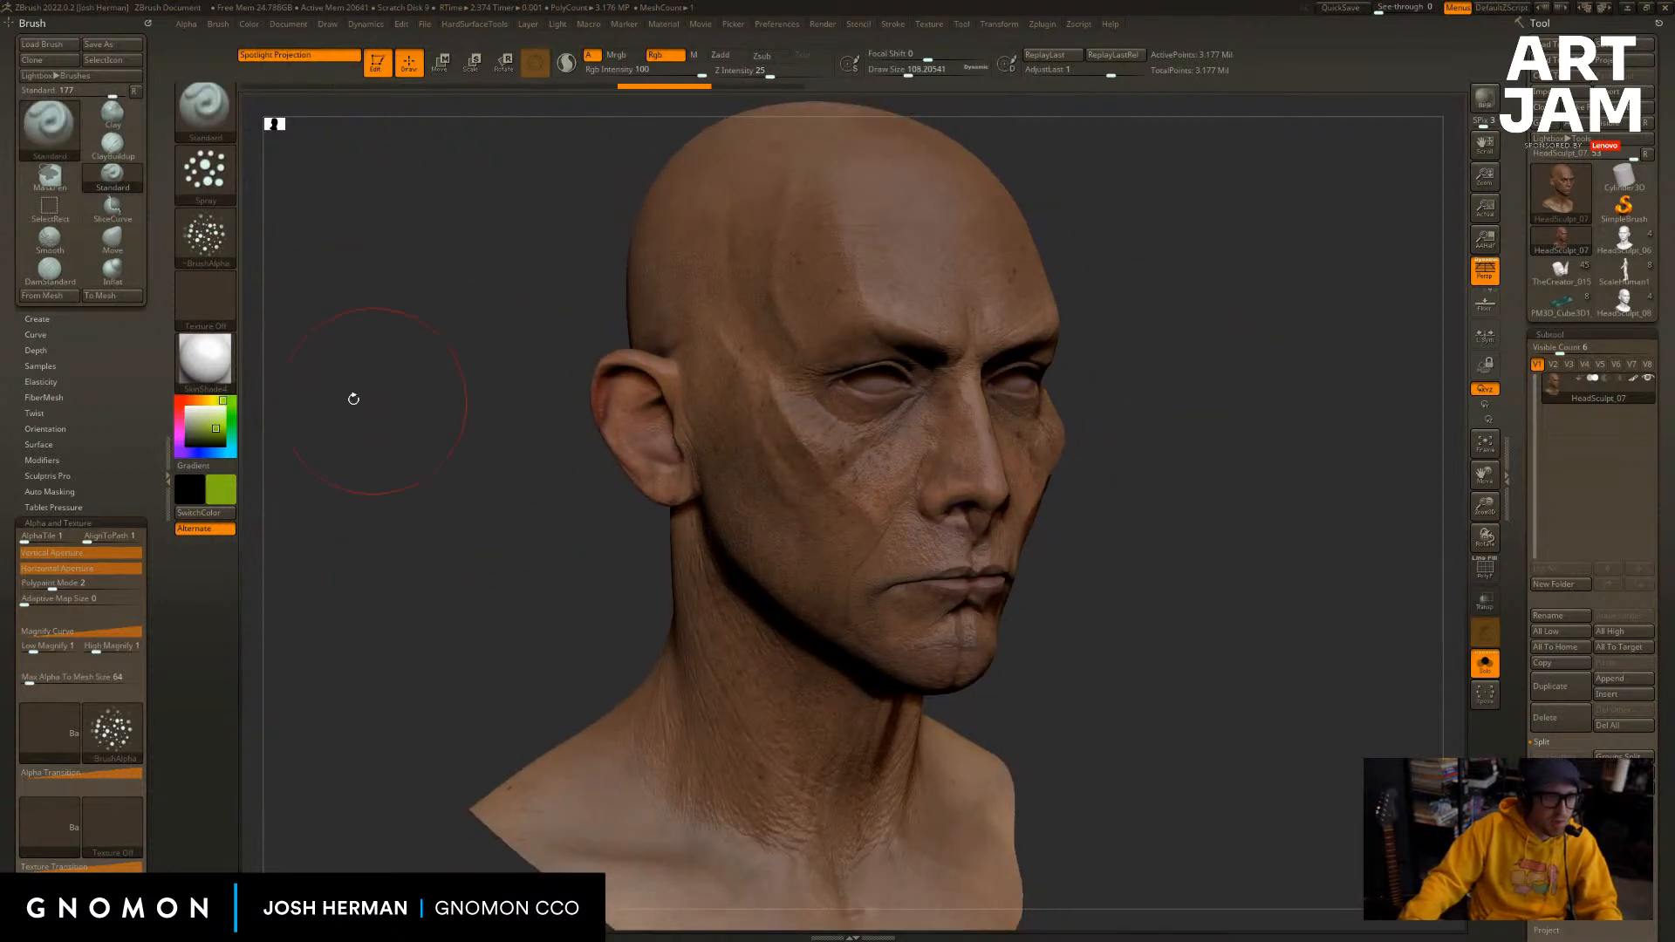
# Choose a light purple, set the RGB intensity to 30 and spray it over the temple, cheek, brow and nose.
pyautogui.click(184, 455)
pyautogui.click(228, 481)
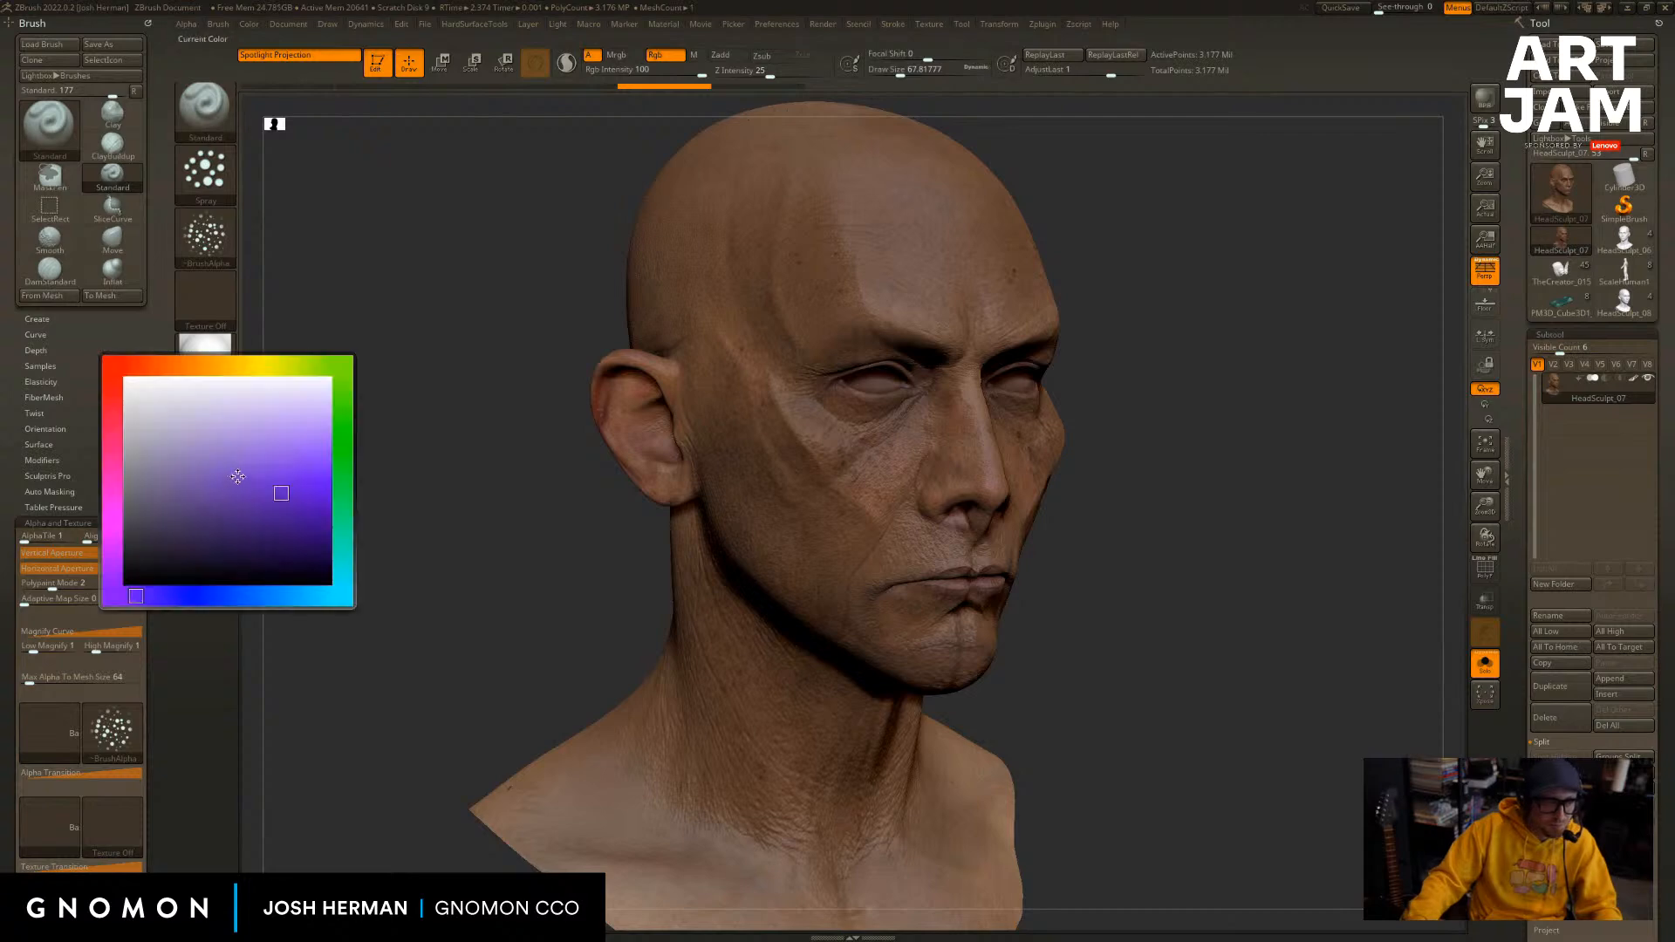
pyautogui.click(242, 459)
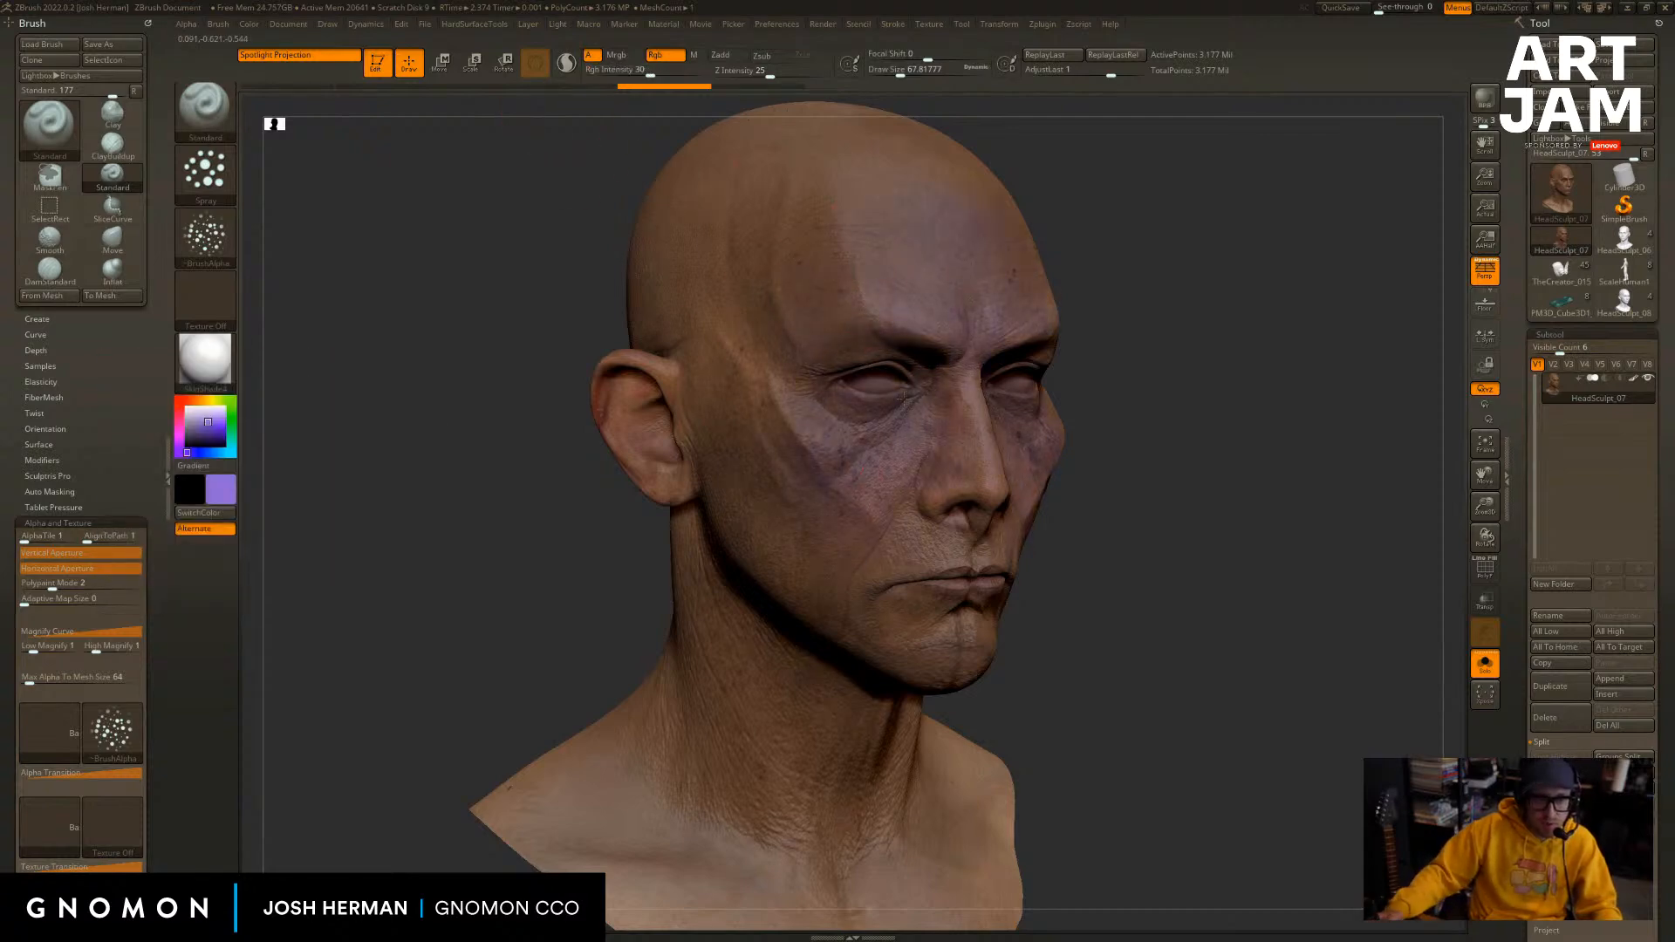
pyautogui.moveTo(755, 308)
pyautogui.mouseDown()
pyautogui.moveTo(764, 448)
pyautogui.moveTo(937, 476)
pyautogui.mouseUp()
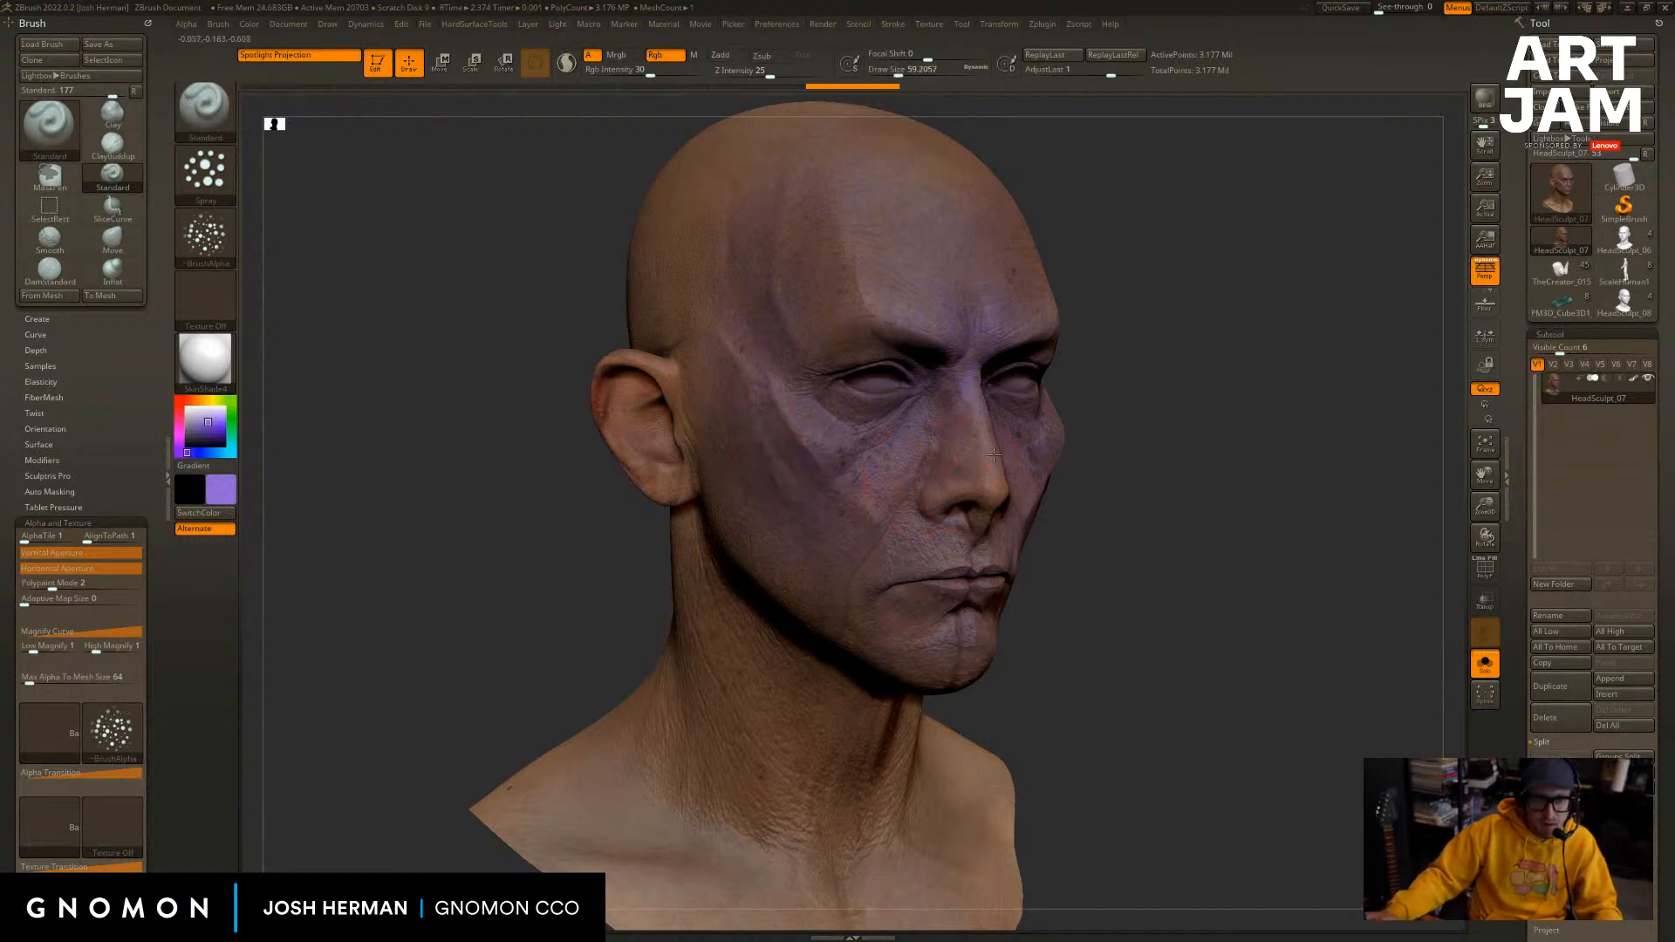
pyautogui.moveTo(991, 358); pyautogui.dragTo(930, 415)
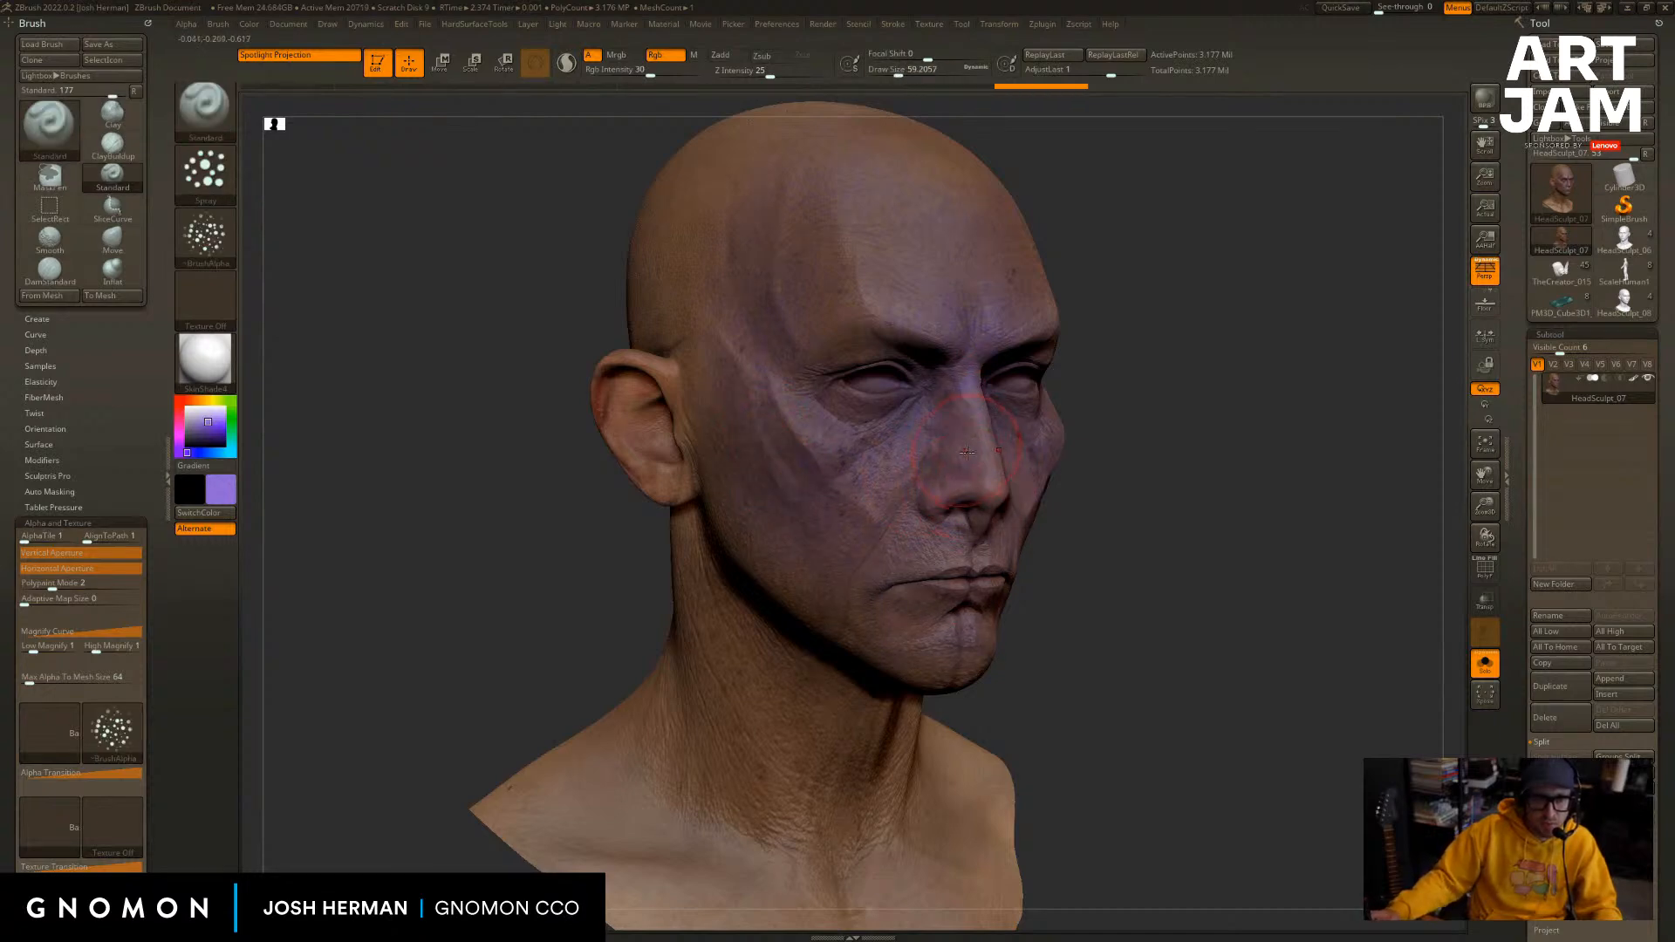
pyautogui.moveTo(964, 485); pyautogui.dragTo(968, 417)
# Spray more purple over the forehead at draw sizes of about 44 to 65 and examine the skin around the eye up close.
pyautogui.keyDown('alt'); pyautogui.moveTo(468, 381); pyautogui.dragTo(471, 414); pyautogui.keyUp('alt')
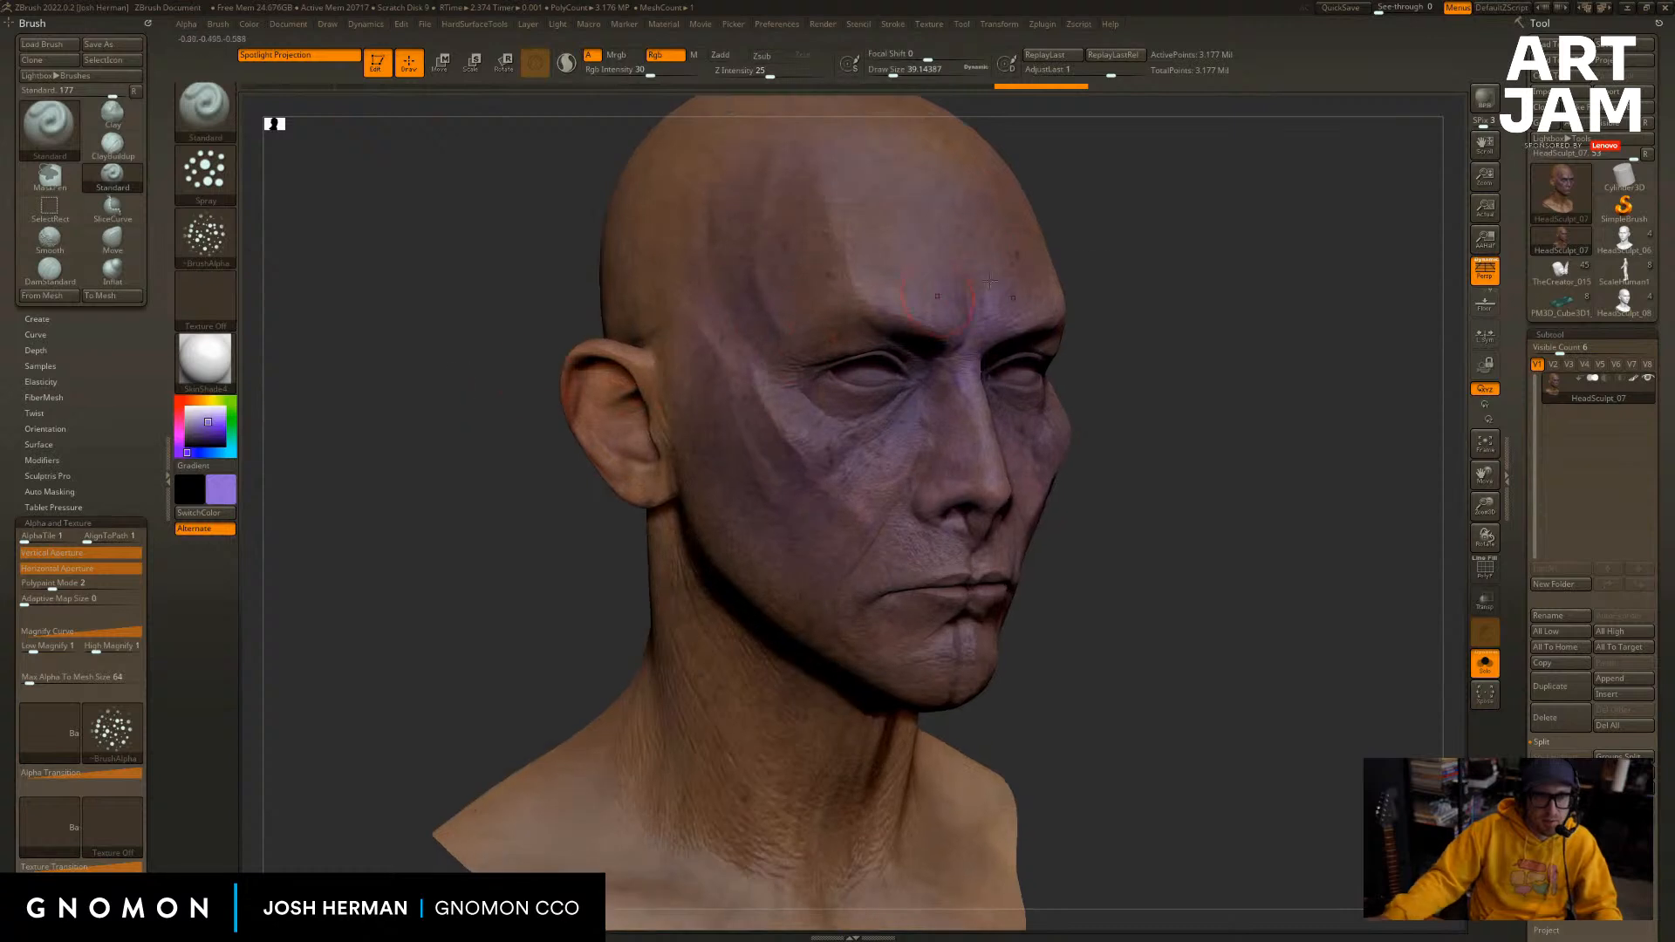
pyautogui.keyDown('alt'); pyautogui.moveTo(1157, 243); pyautogui.dragTo(1116, 305); pyautogui.keyUp('alt')
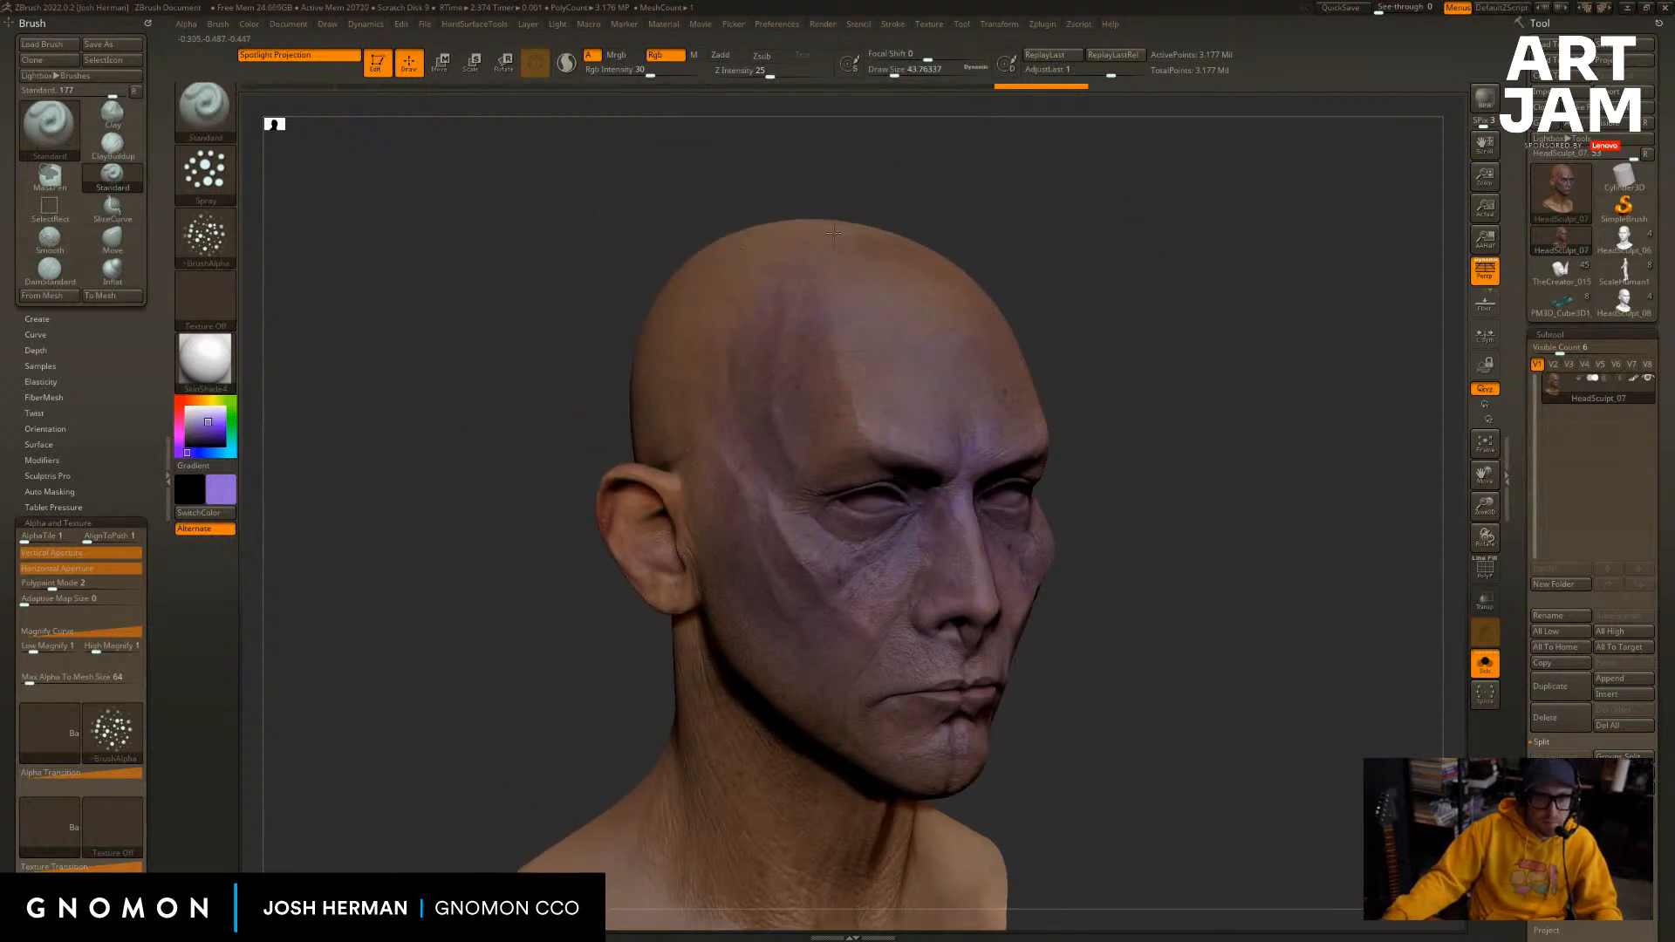
pyautogui.moveTo(834, 233)
pyautogui.mouseDown()
pyautogui.moveTo(818, 259)
pyautogui.moveTo(1007, 310)
pyautogui.mouseUp()
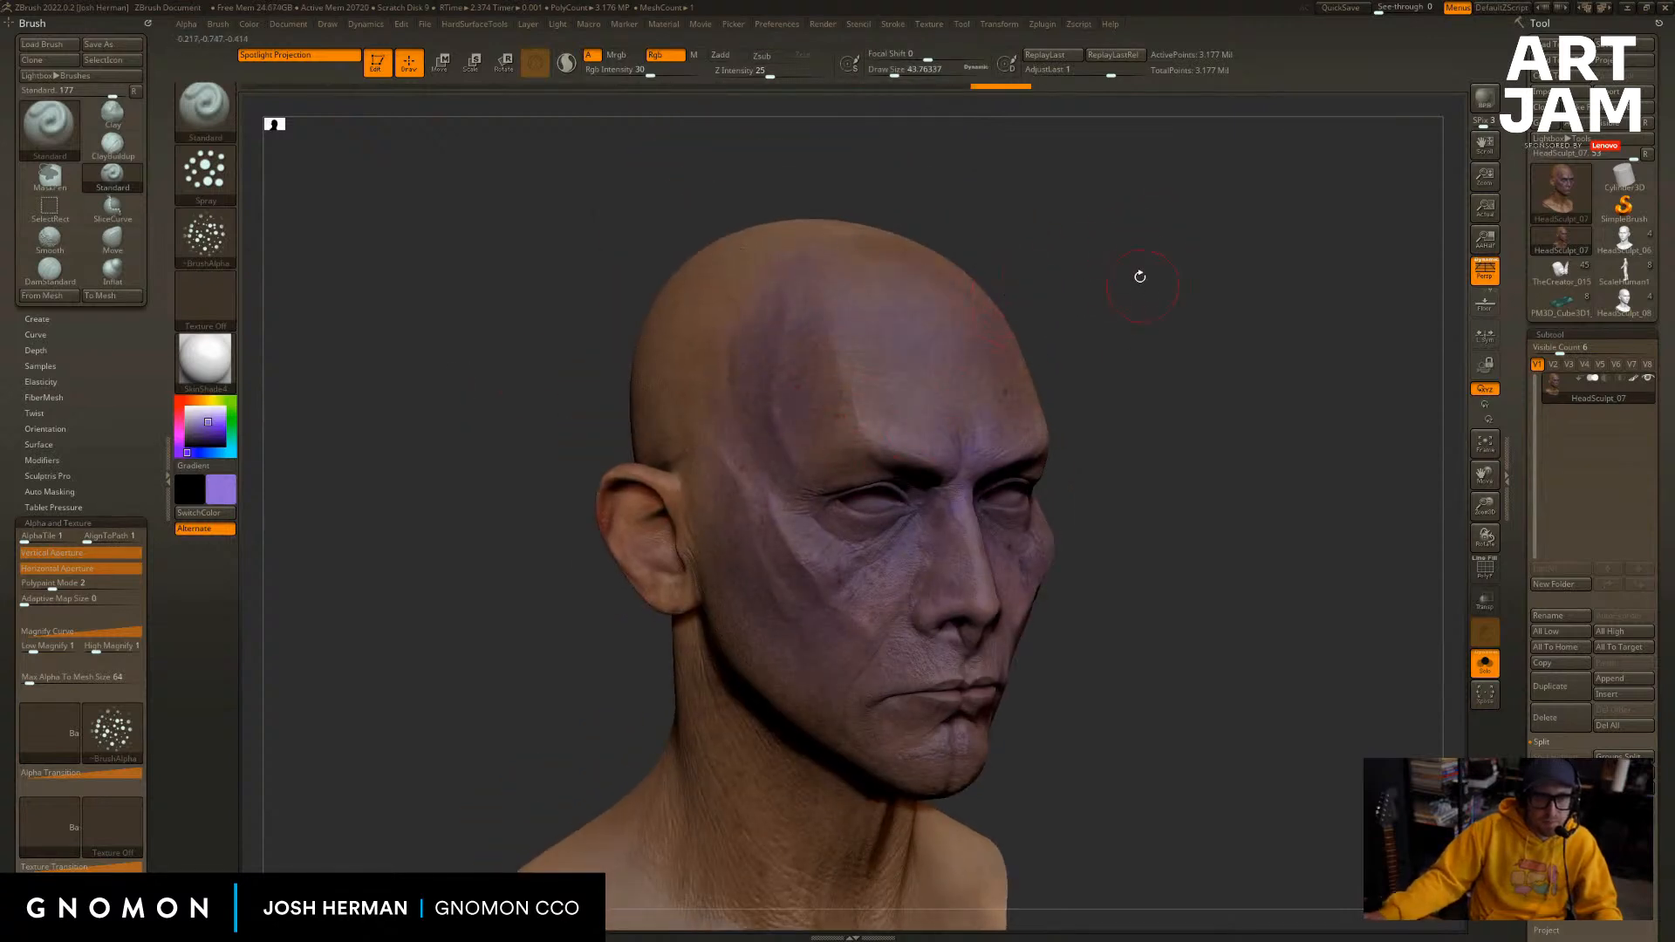
pyautogui.keyDown('alt'); pyautogui.moveTo(1139, 277); pyautogui.dragTo(892, 417); pyautogui.keyUp('alt')
pyautogui.moveTo(908, 279); pyautogui.dragTo(869, 355)
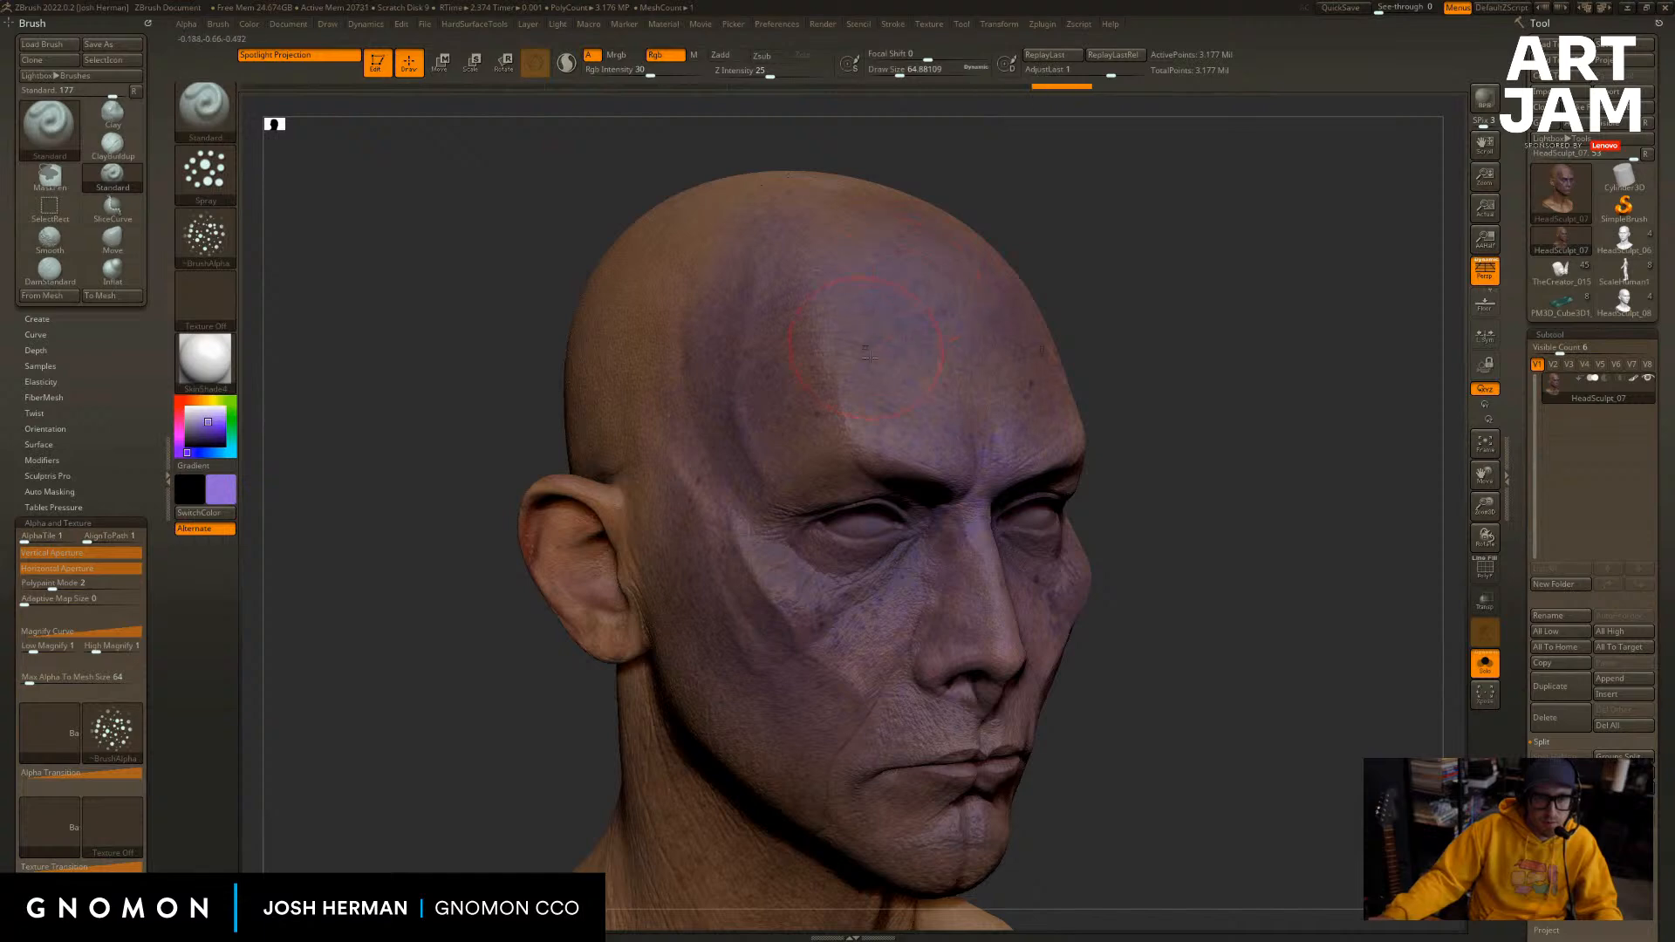
pyautogui.moveTo(1189, 373)
pyautogui.mouseDown()
pyautogui.moveTo(1170, 384)
pyautogui.moveTo(1320, 393)
pyautogui.moveTo(1335, 516)
pyautogui.mouseUp()
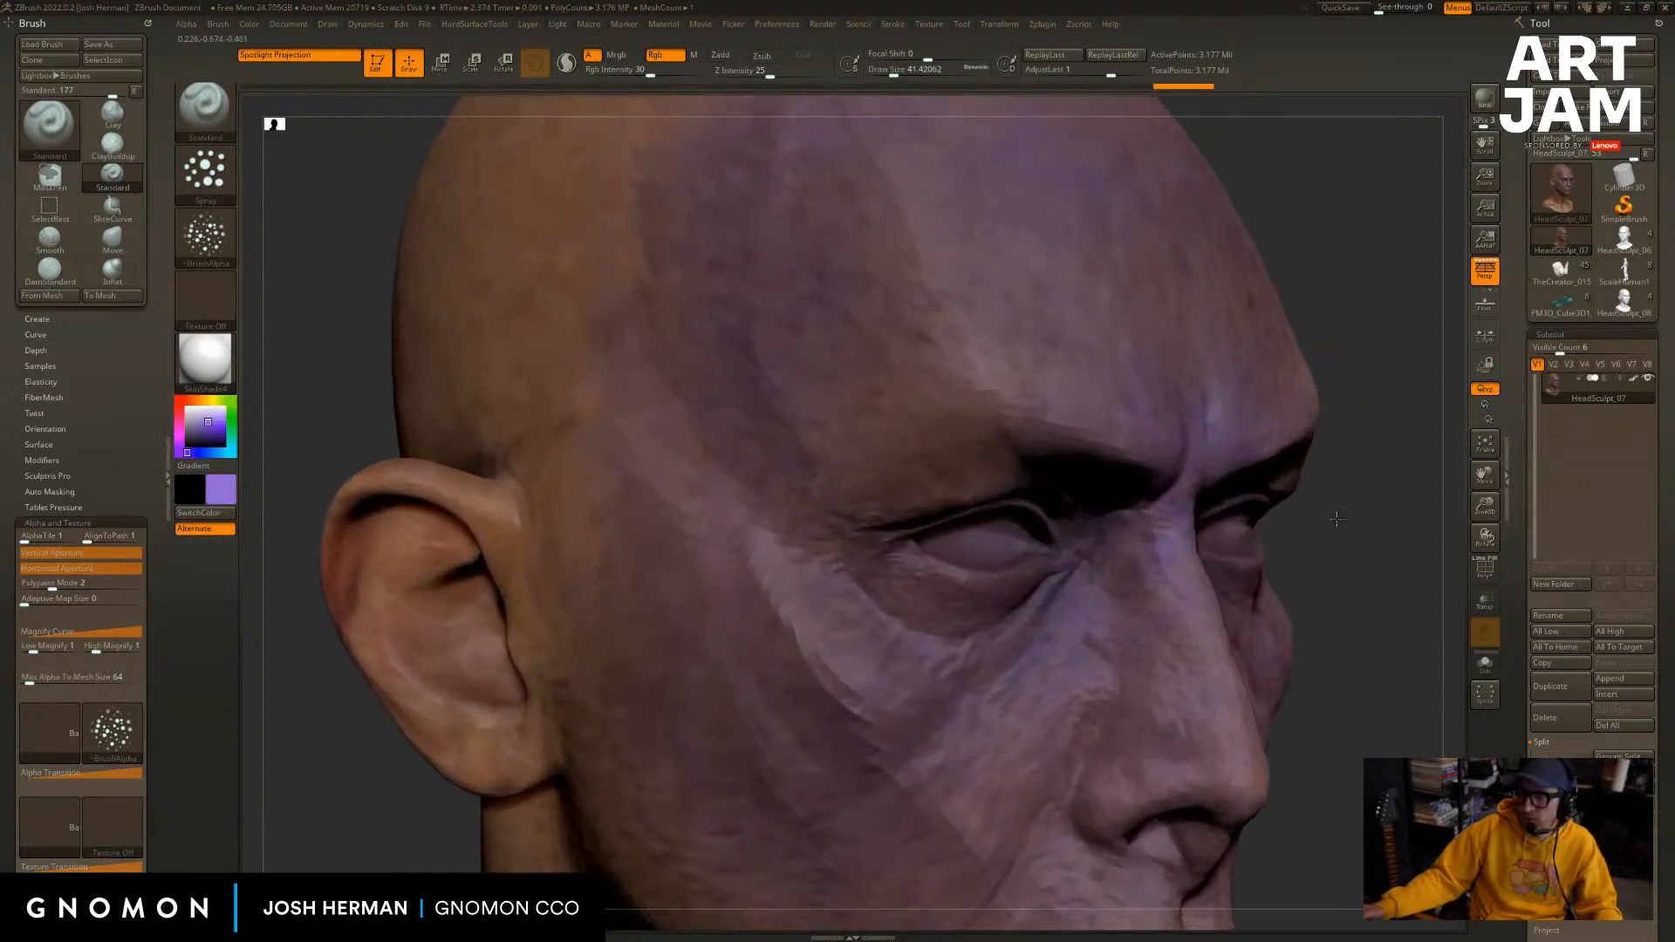
pyautogui.keyDown('alt'); pyautogui.moveTo(1435, 458); pyautogui.dragTo(1344, 503); pyautogui.keyUp('alt')
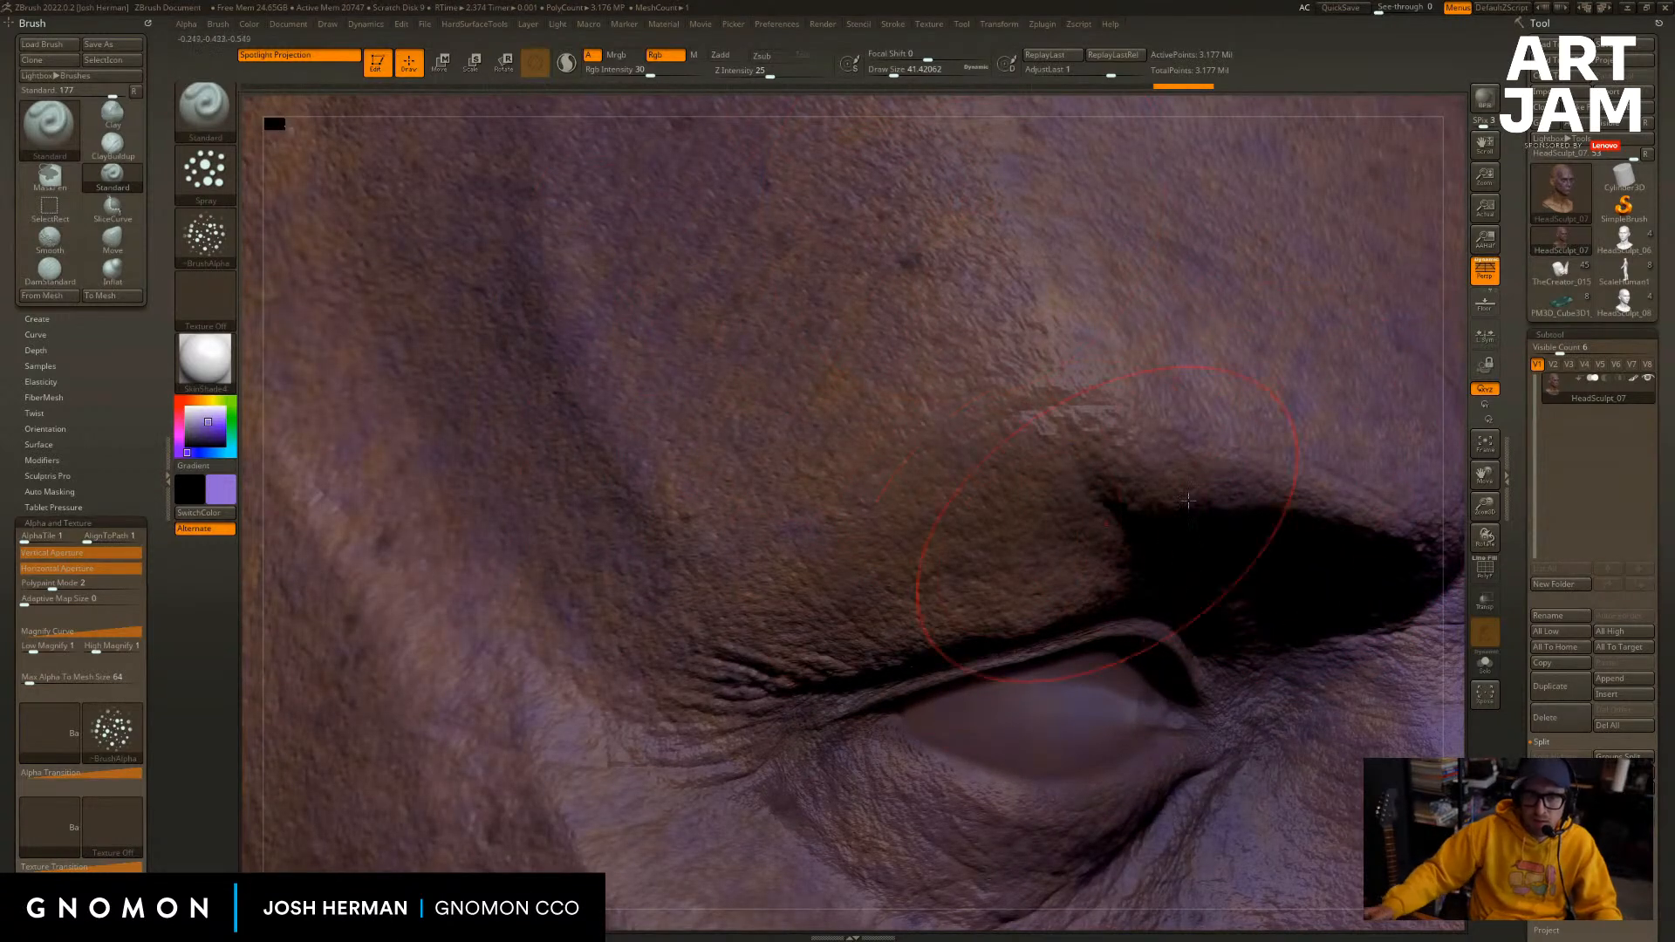
# Spray more purple along the side of the jaw at a draw size of about 85.
pyautogui.press('f')
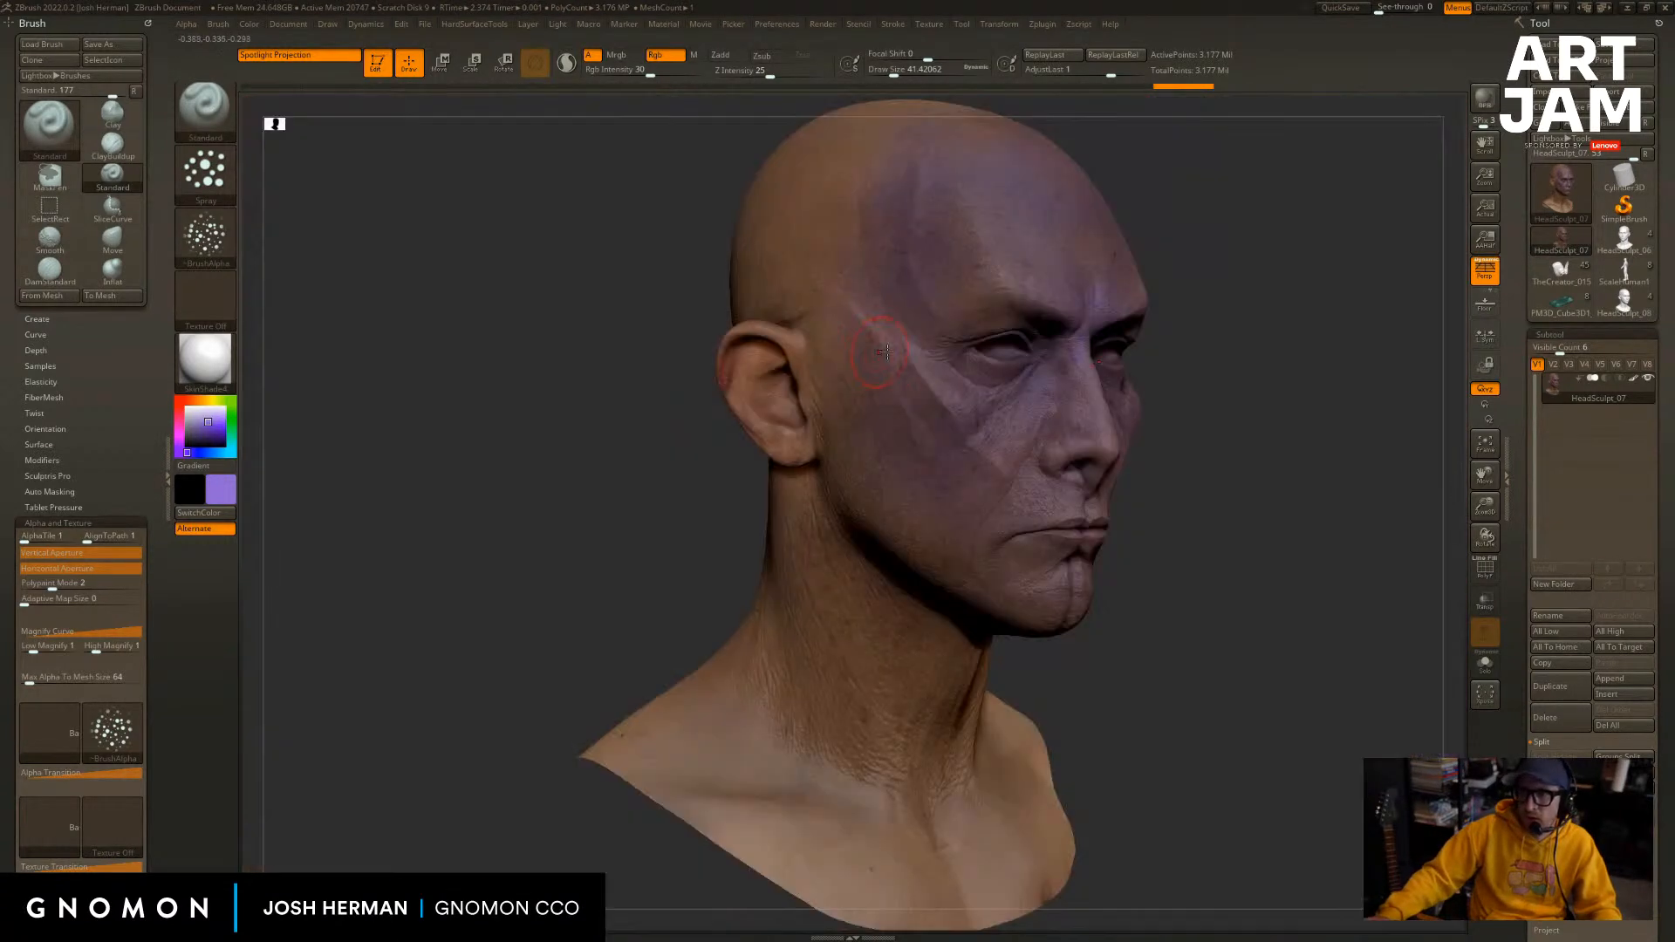
pyautogui.moveTo(1269, 373); pyautogui.dragTo(920, 519)
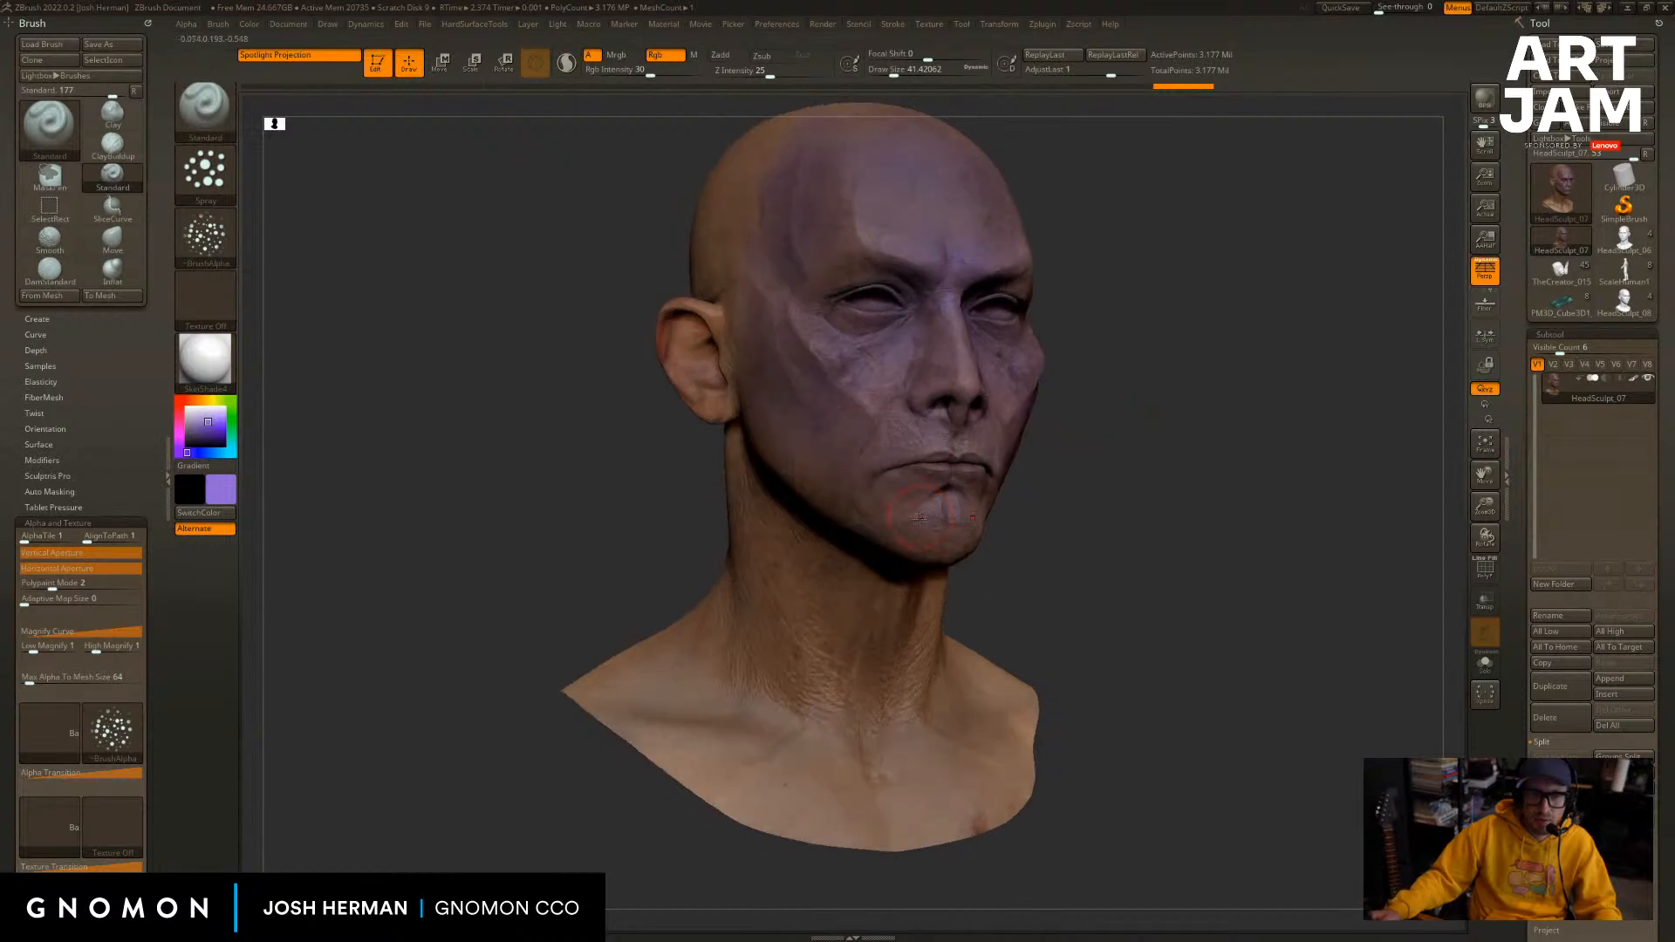
pyautogui.moveTo(1308, 349); pyautogui.dragTo(1193, 351)
pyautogui.keyDown('alt'); pyautogui.moveTo(1283, 293); pyautogui.dragTo(1222, 445); pyautogui.keyUp('alt')
pyautogui.moveTo(1308, 375); pyautogui.dragTo(1189, 366)
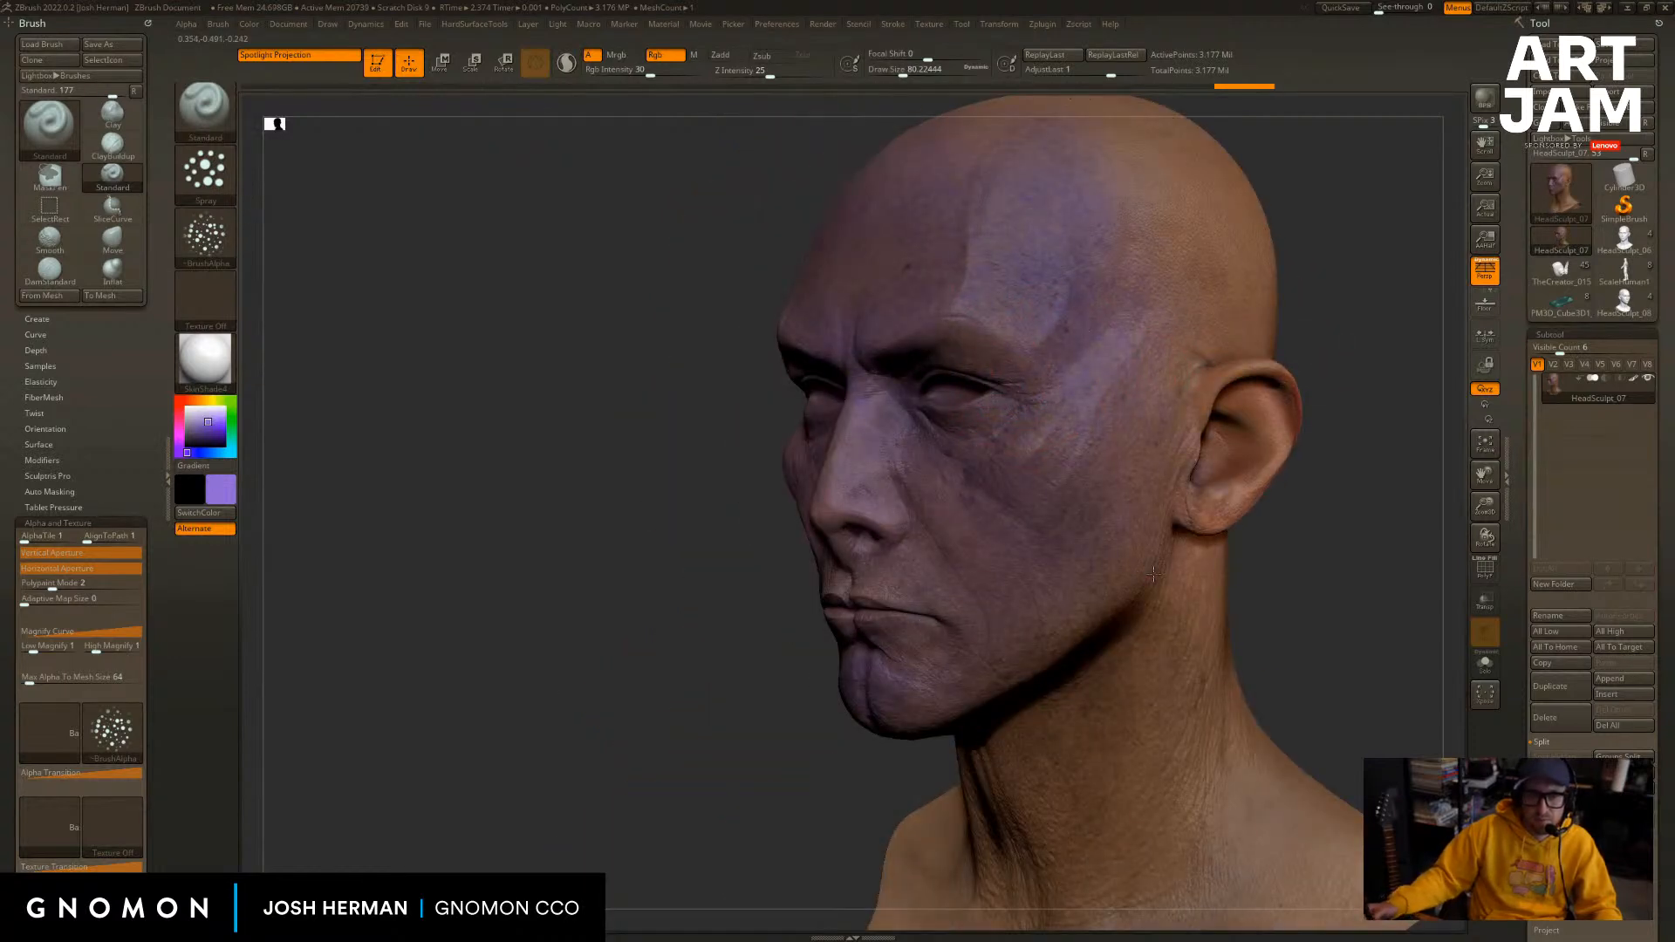
pyautogui.moveTo(1154, 574); pyautogui.dragTo(1104, 643)
pyautogui.moveTo(1377, 506)
pyautogui.keyDown('alt'); pyautogui.mouseDown()
pyautogui.moveTo(1298, 545)
pyautogui.moveTo(1300, 637)
pyautogui.mouseUp(); pyautogui.keyUp('alt')
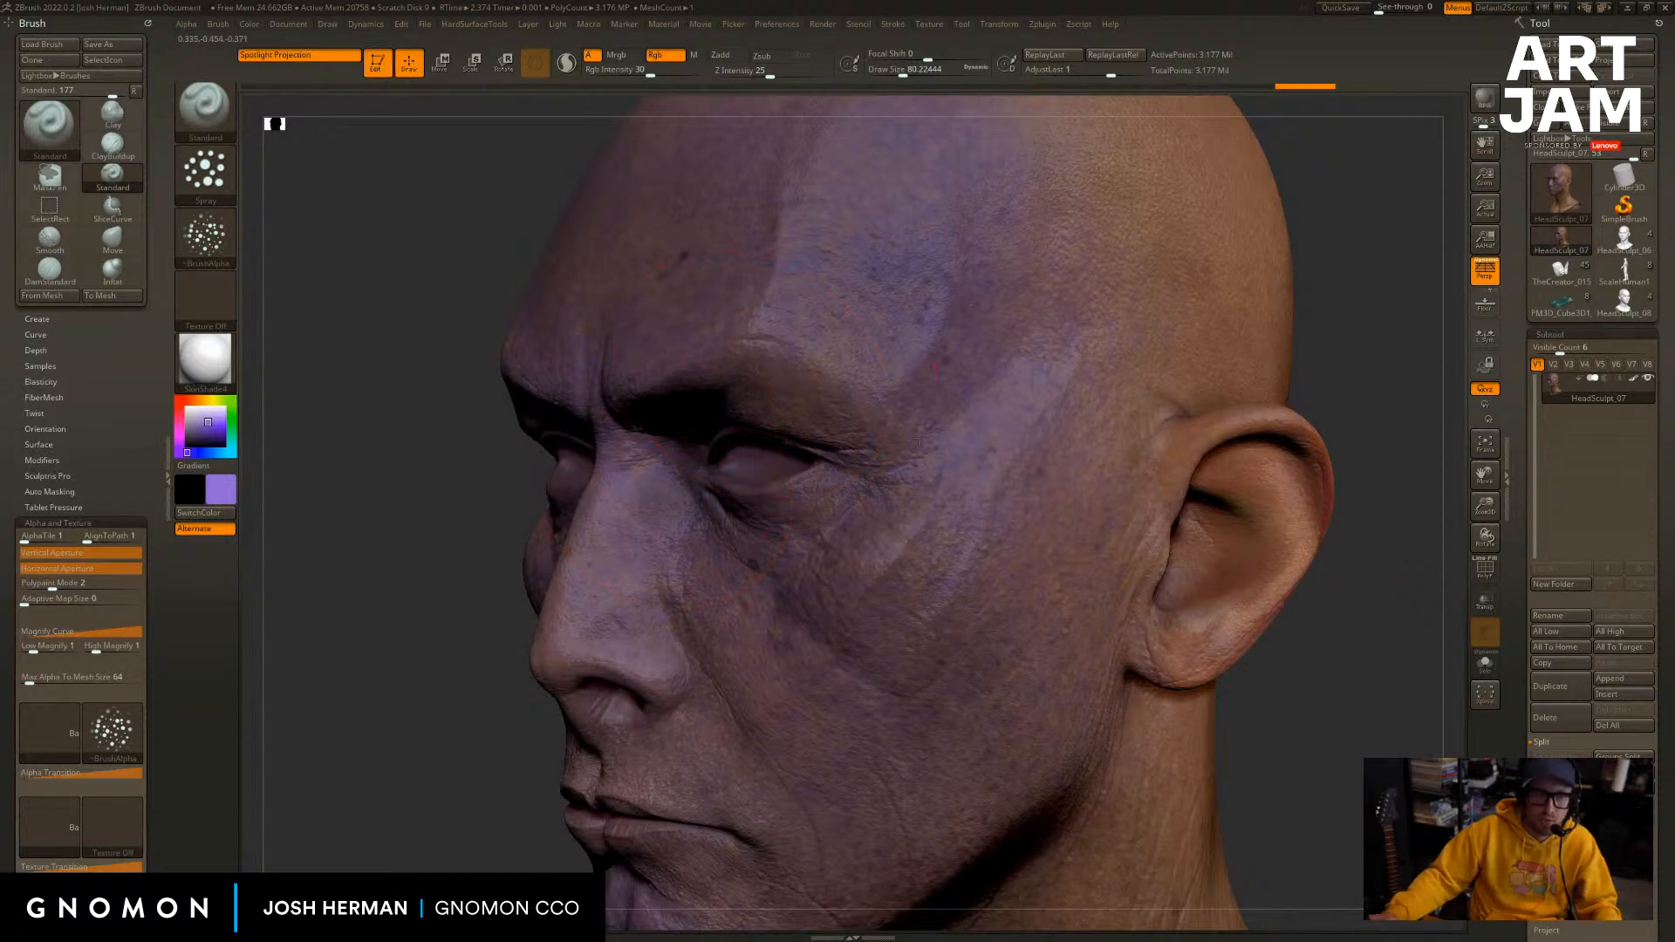
pyautogui.moveTo(422, 636); pyautogui.dragTo(522, 622)
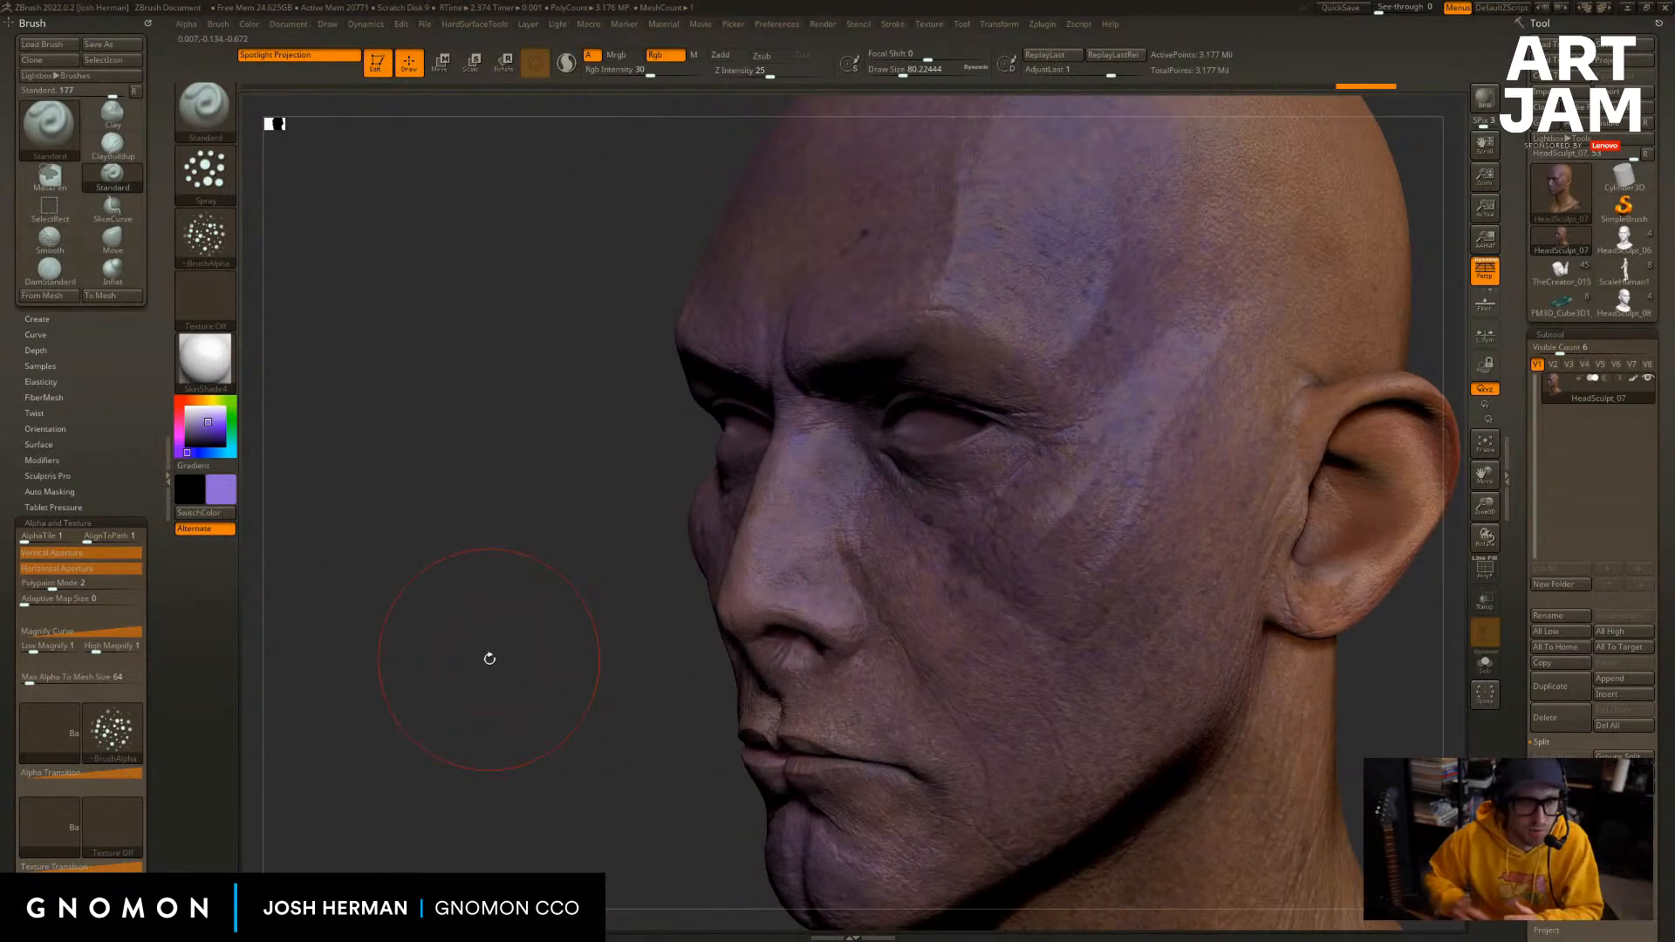
# Mask a rectangular band across the eyes and invert the mask so only the band can be painted.
pyautogui.moveTo(548, 325); pyautogui.dragTo(656, 330)
pyautogui.moveTo(1230, 436); pyautogui.dragTo(1099, 397)
pyautogui.keyDown('ctrl'); pyautogui.moveTo(1034, 343); pyautogui.dragTo(804, 468); pyautogui.keyUp('ctrl')
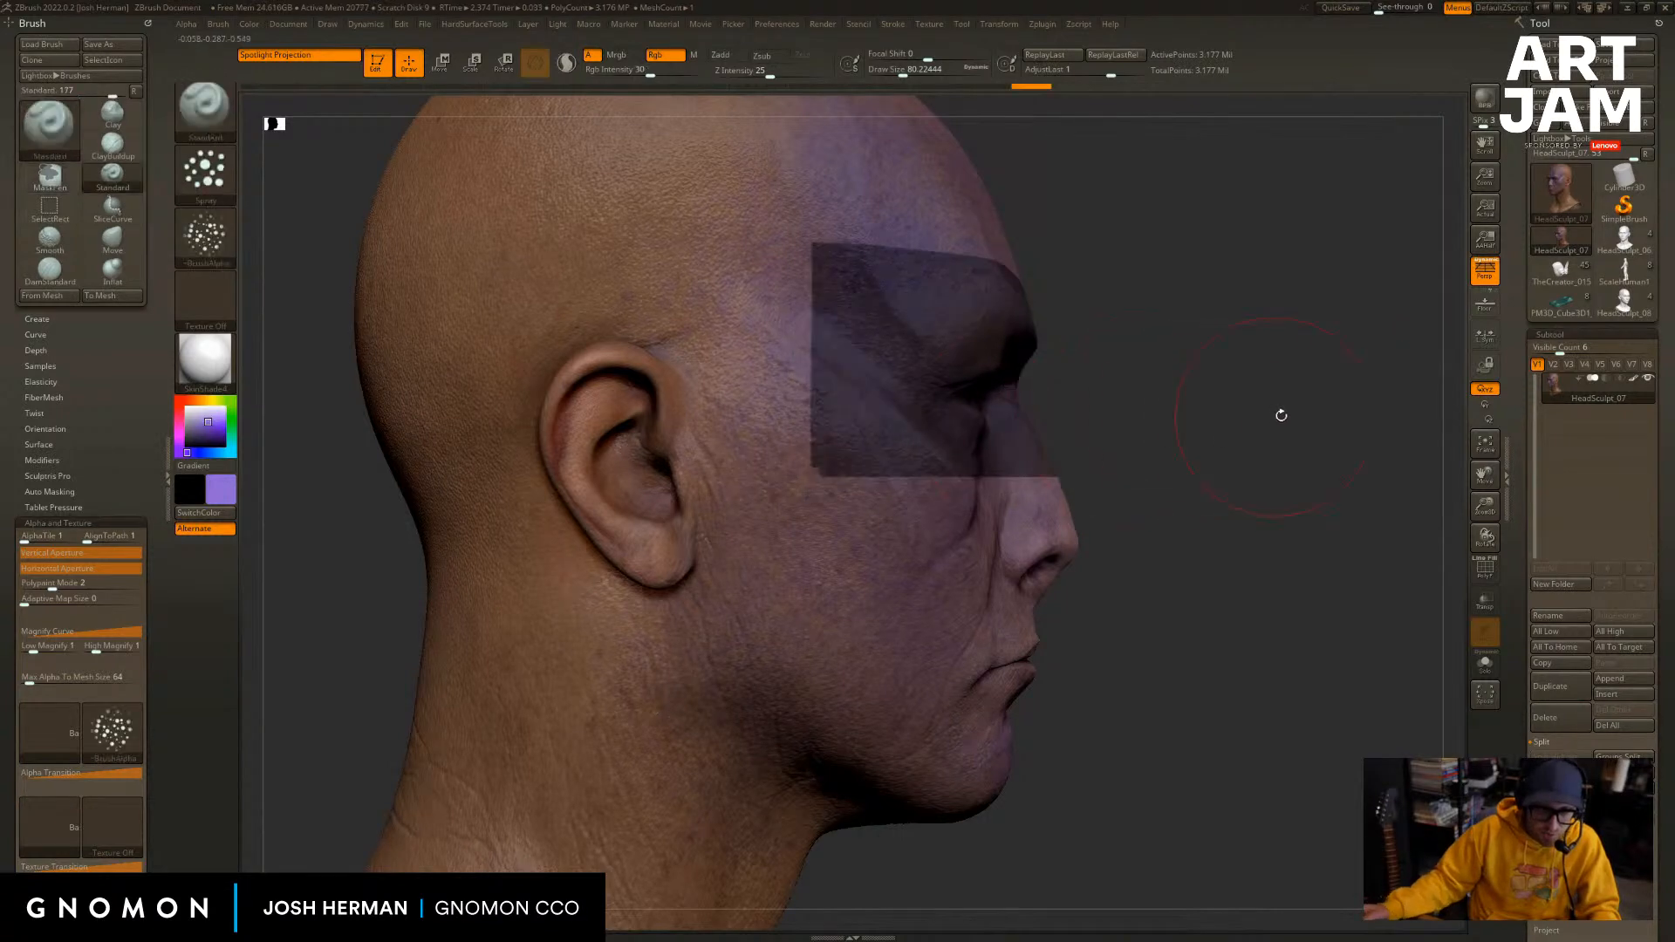
pyautogui.moveTo(1279, 410); pyautogui.dragTo(1069, 451)
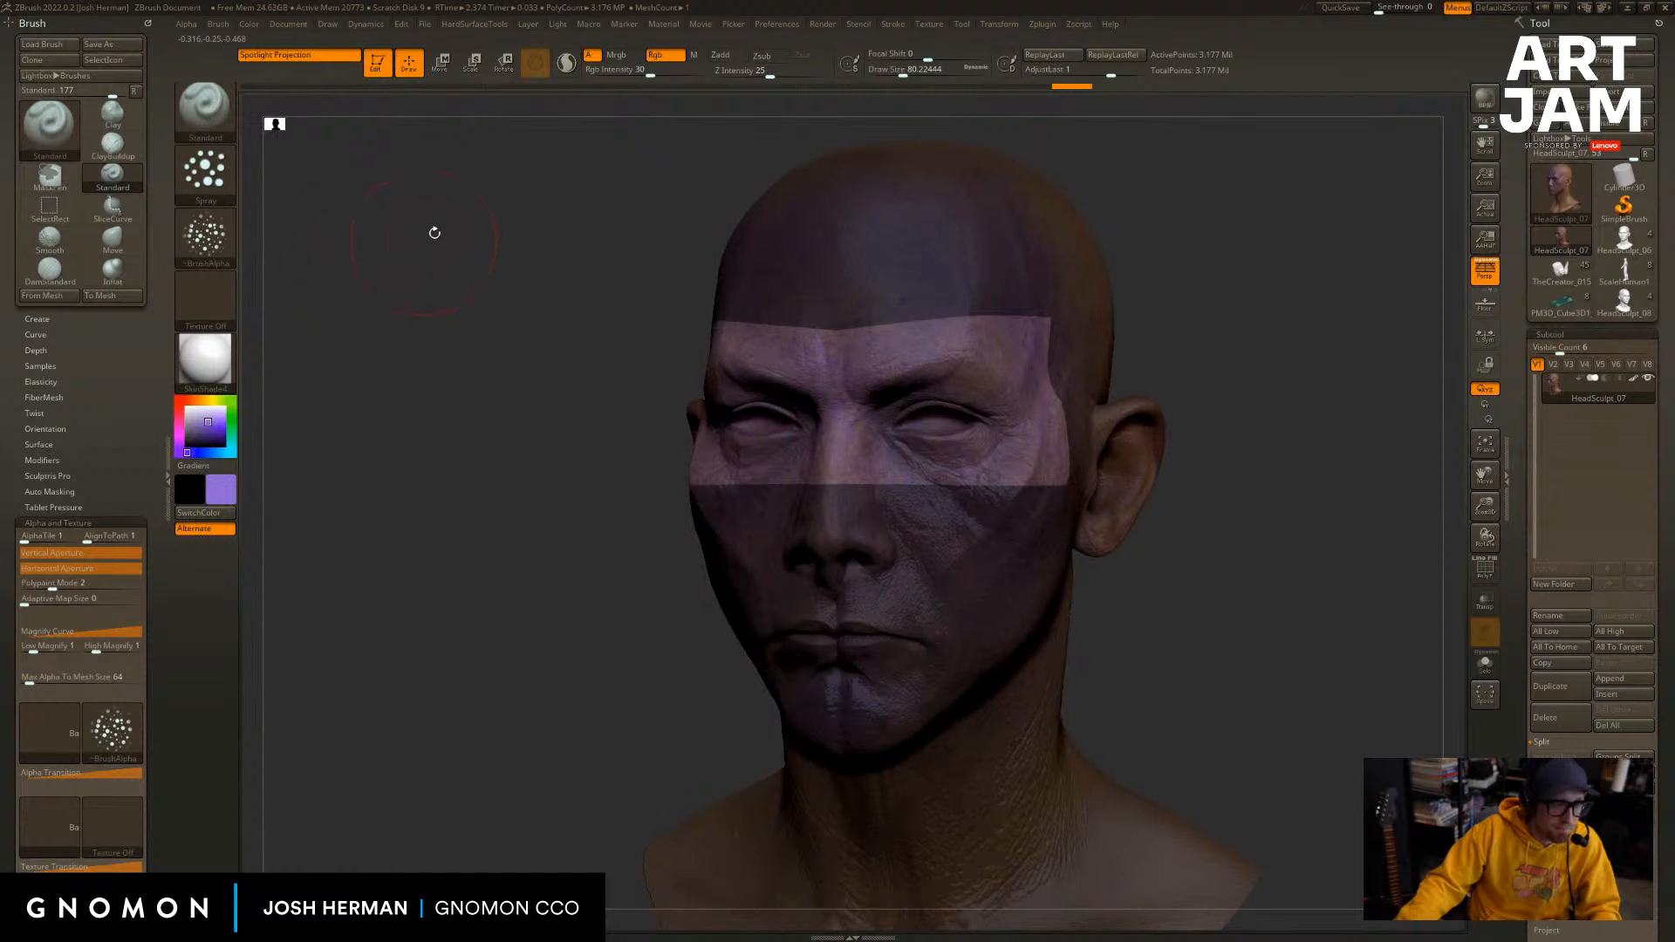
# Choose a saturated red, spray it over the unmasked eye band at a draw size of about 280 and clear the mask.
pyautogui.moveTo(433, 232); pyautogui.dragTo(257, 405)
pyautogui.click(186, 396)
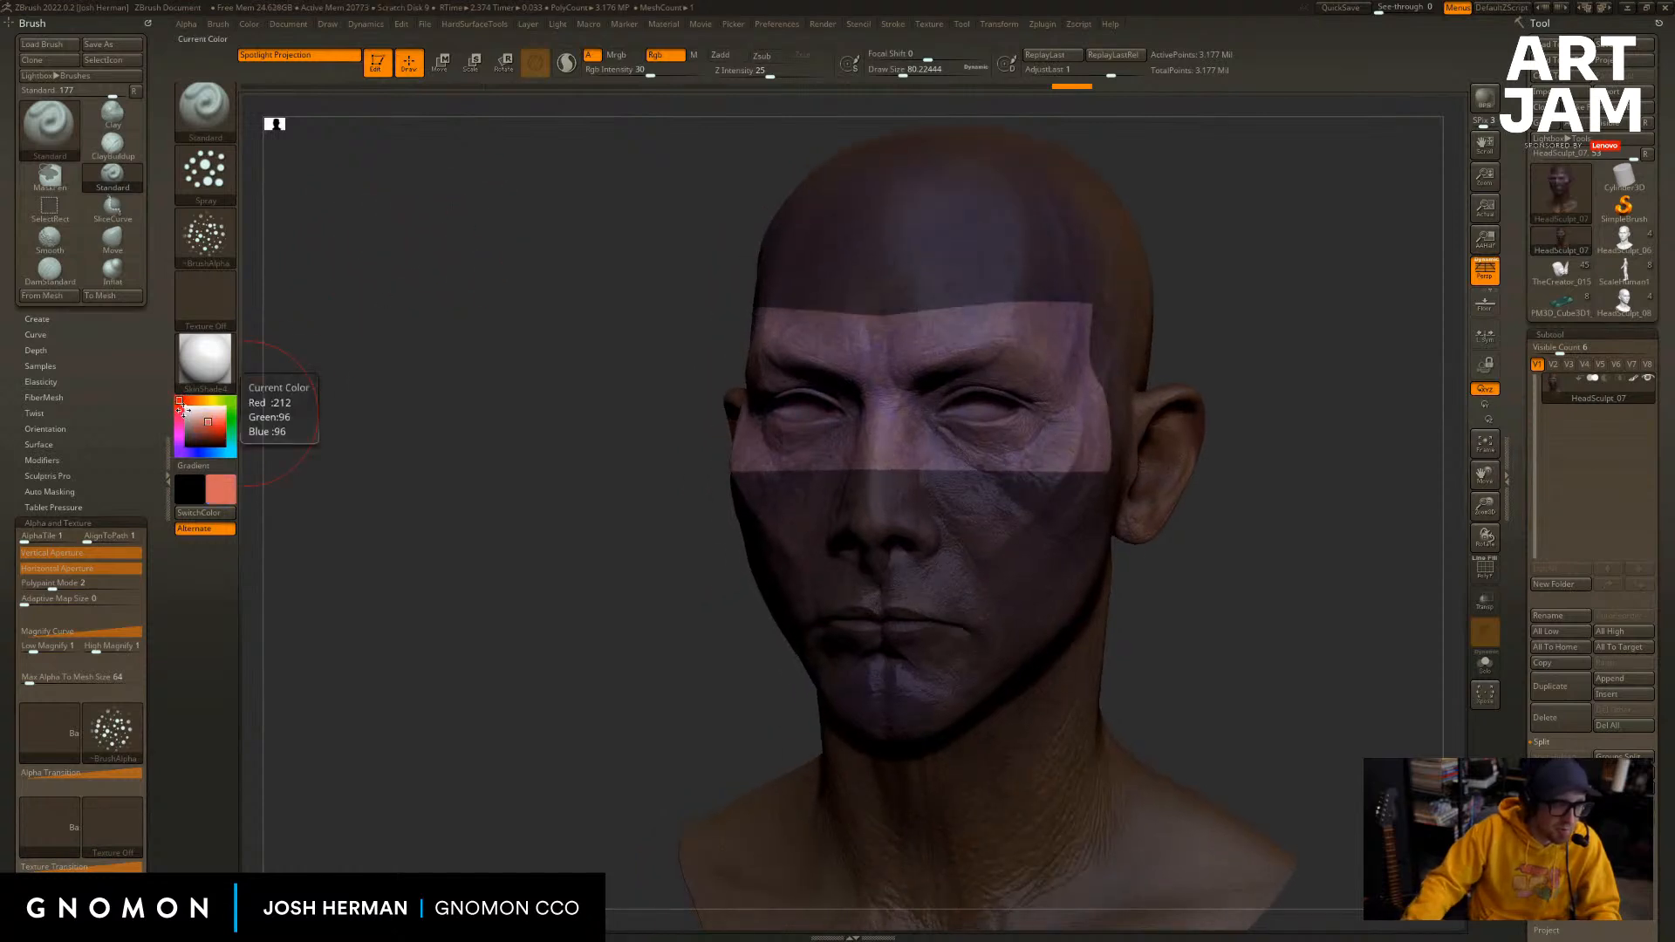
pyautogui.click(224, 495)
pyautogui.click(239, 489)
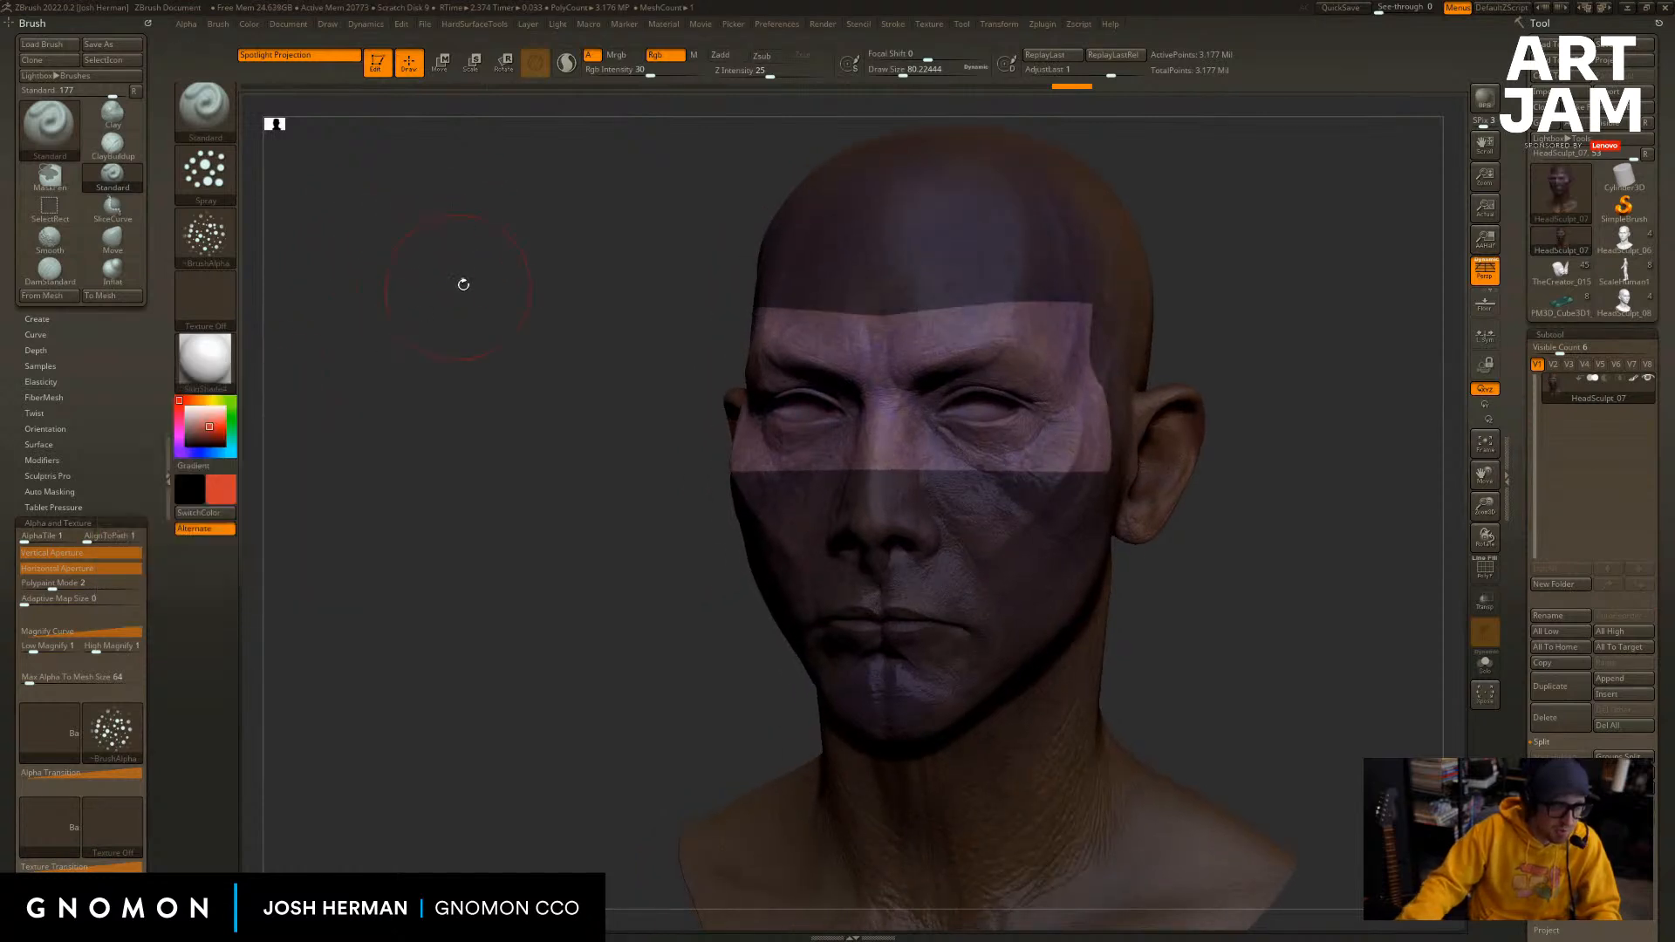
pyautogui.keyDown('ctrl'); pyautogui.moveTo(687, 281); pyautogui.dragTo(717, 305); pyautogui.keyUp('ctrl')
pyautogui.press('s')
pyautogui.click(957, 414)
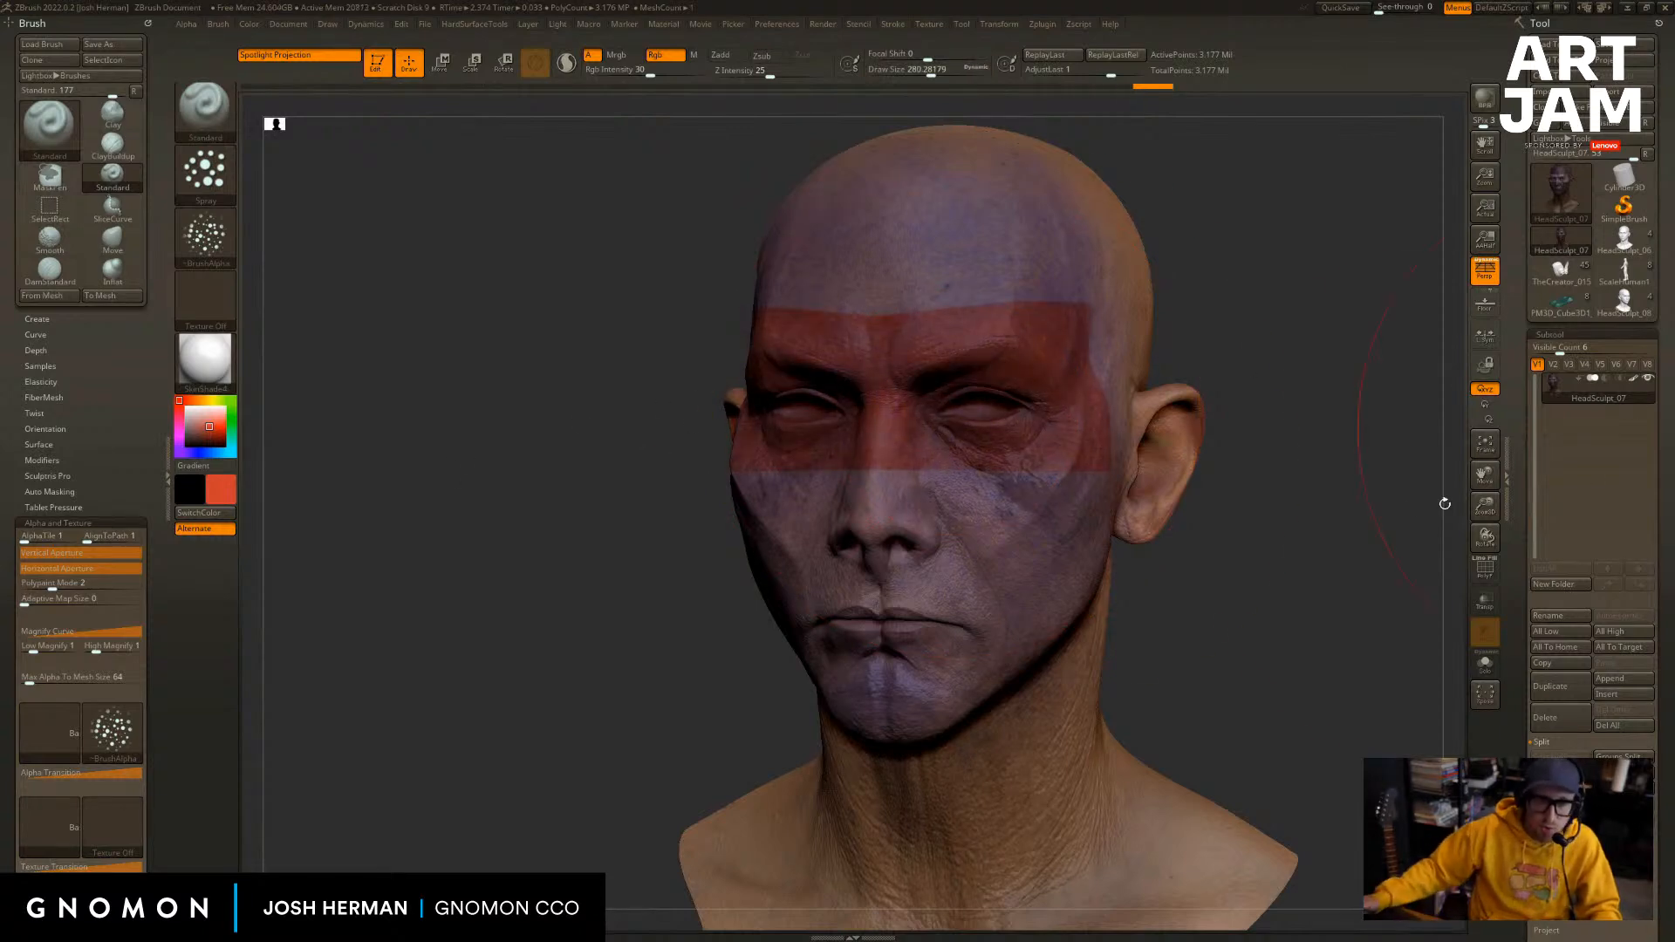
# Sample the purple from the face, set the draw size to about 29 and the RGB intensity to 100.
pyautogui.moveTo(1443, 501)
pyautogui.mouseDown()
pyautogui.moveTo(1297, 520)
pyautogui.moveTo(1300, 497)
pyautogui.moveTo(1287, 533)
pyautogui.moveTo(1170, 505)
pyautogui.moveTo(1209, 481)
pyautogui.mouseUp()
pyautogui.press('s')
pyautogui.click(969, 530)
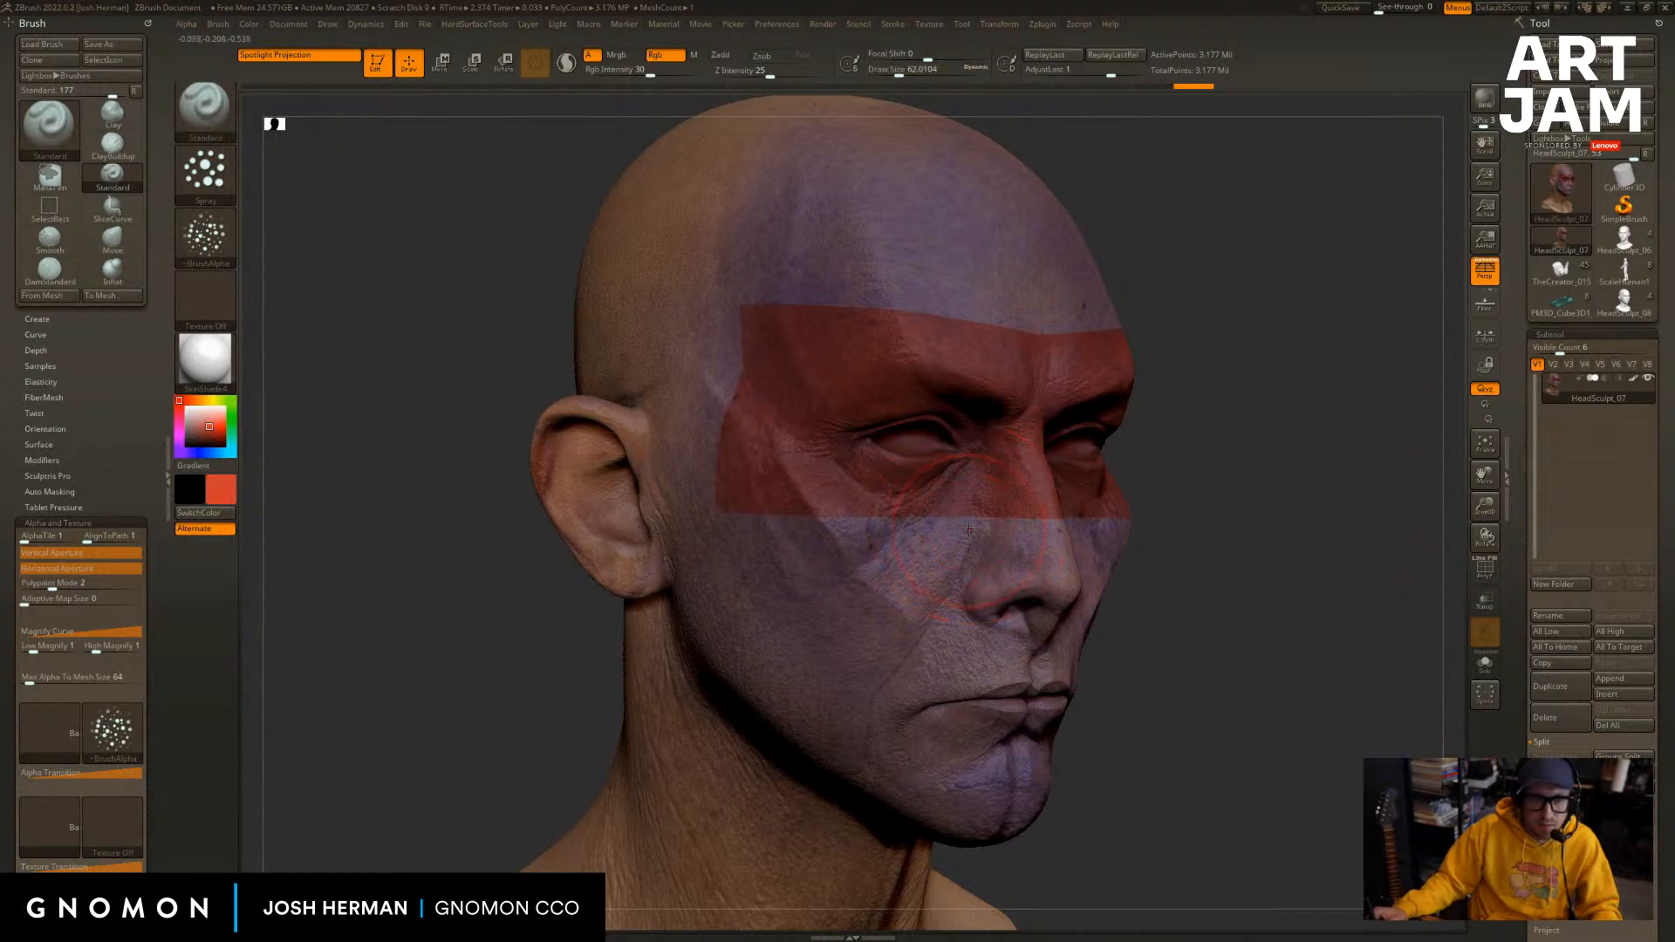
pyautogui.press('c')
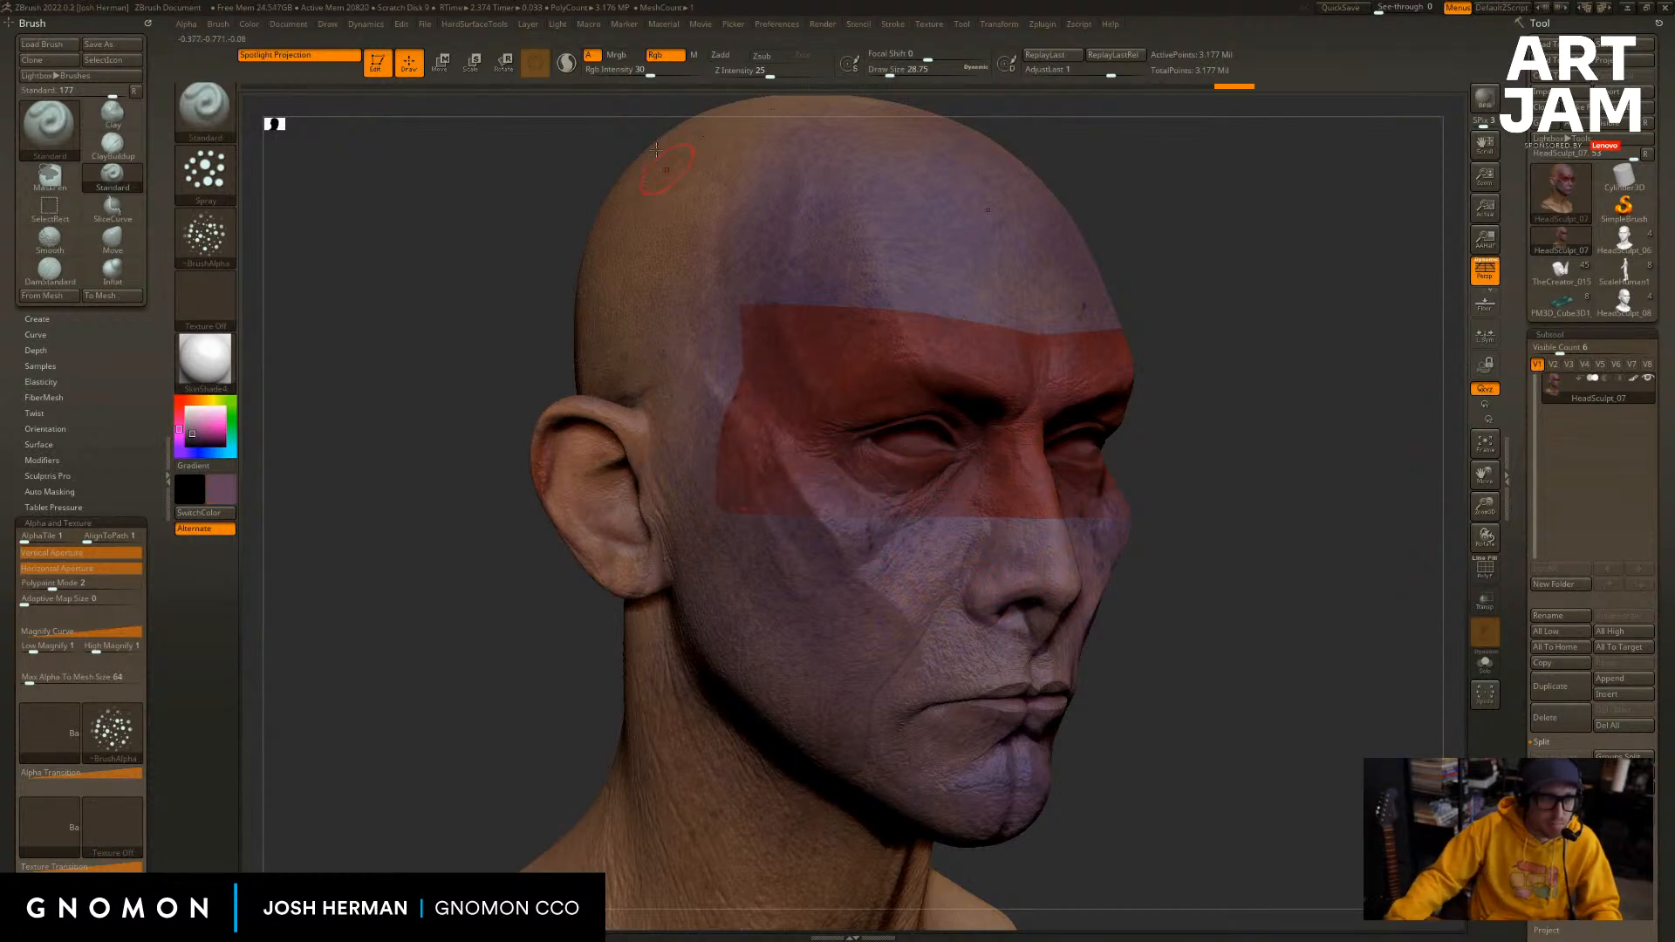
pyautogui.moveTo(419, 240); pyautogui.dragTo(486, 251)
pyautogui.moveTo(651, 74); pyautogui.dragTo(713, 80)
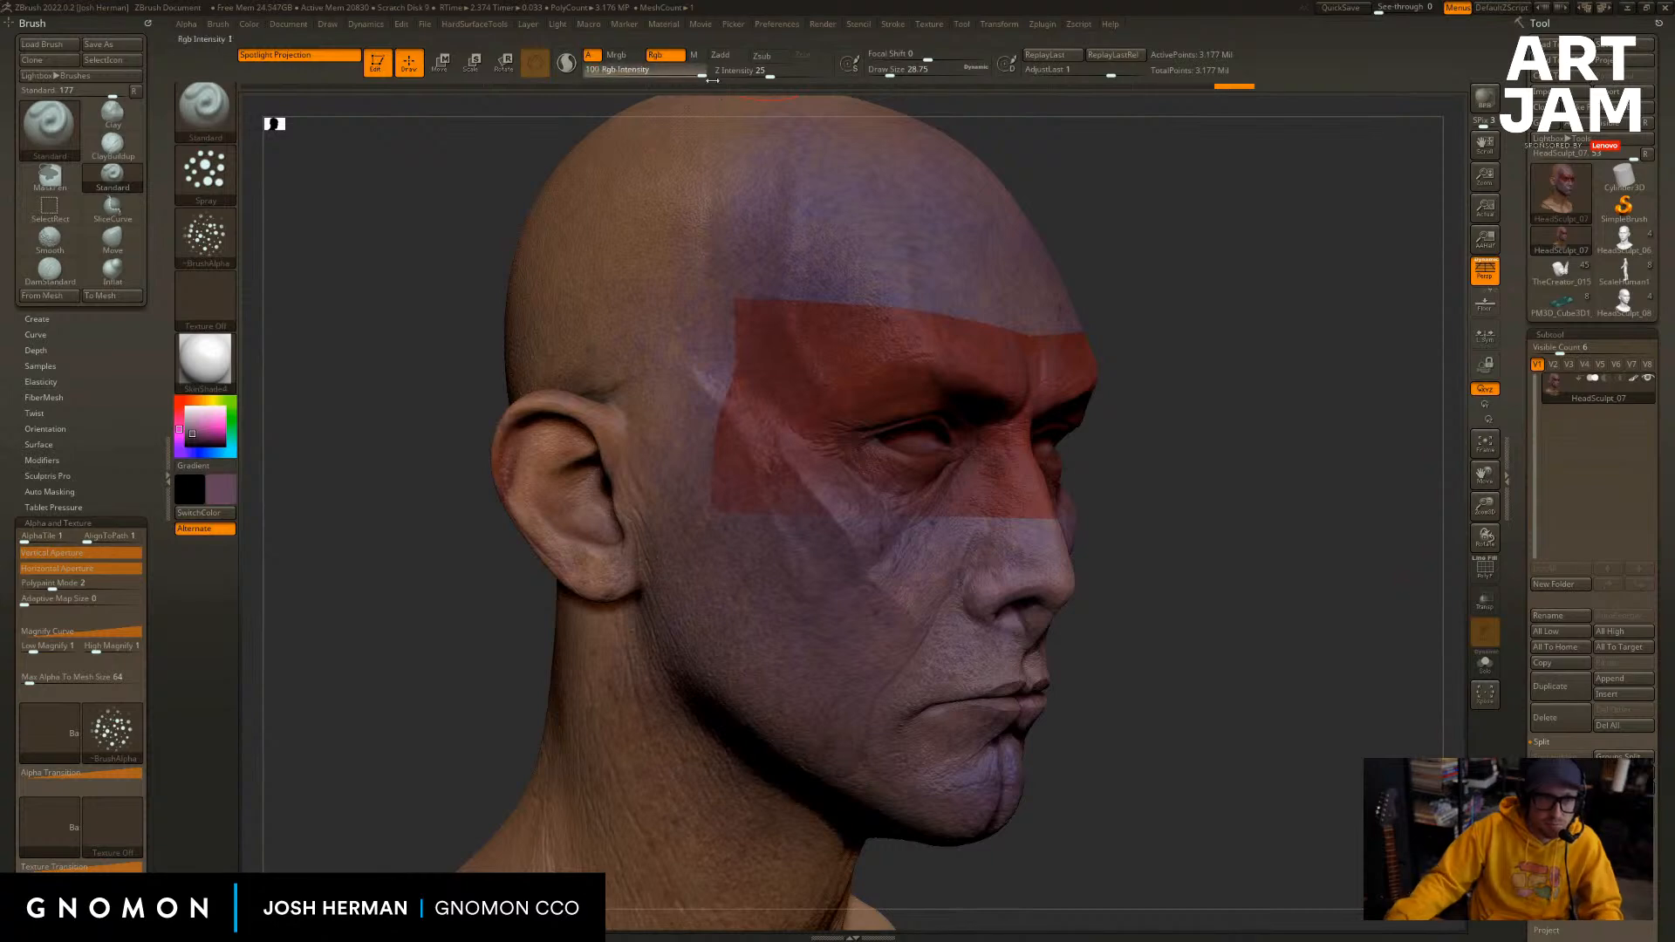
# Spray purple over the red band's hard edges at the temple and above the brows, using draw sizes of about 29 to 37.
pyautogui.moveTo(724, 425); pyautogui.dragTo(712, 321)
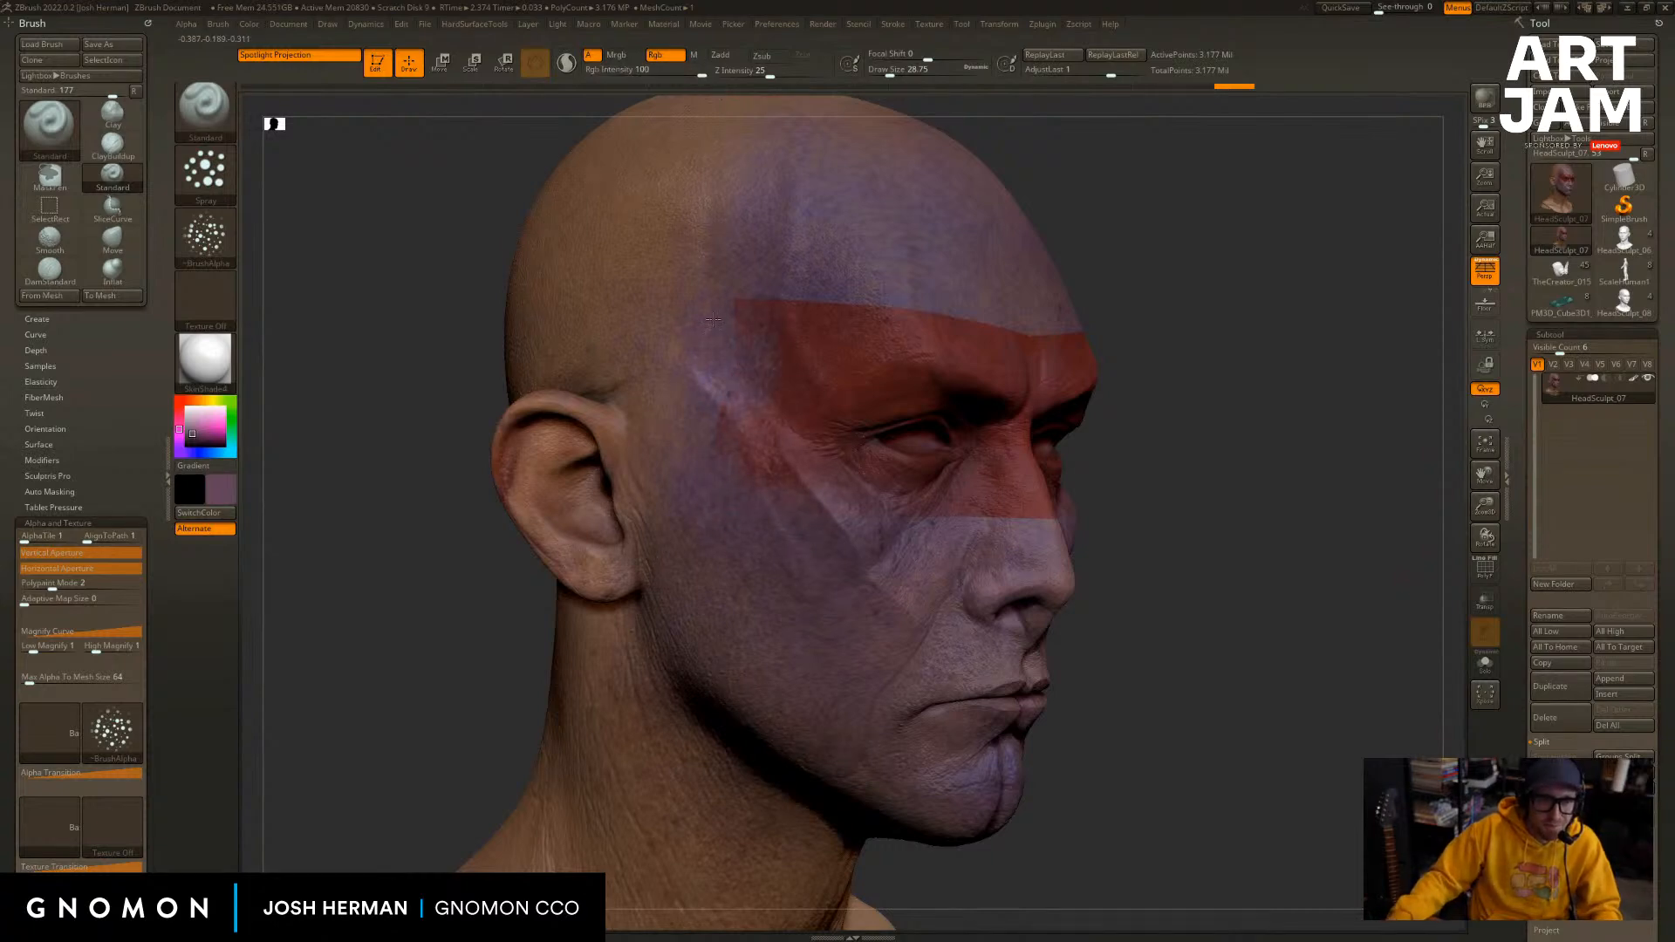
pyautogui.moveTo(801, 285); pyautogui.dragTo(718, 408)
pyautogui.moveTo(977, 301); pyautogui.dragTo(886, 311, button='right')
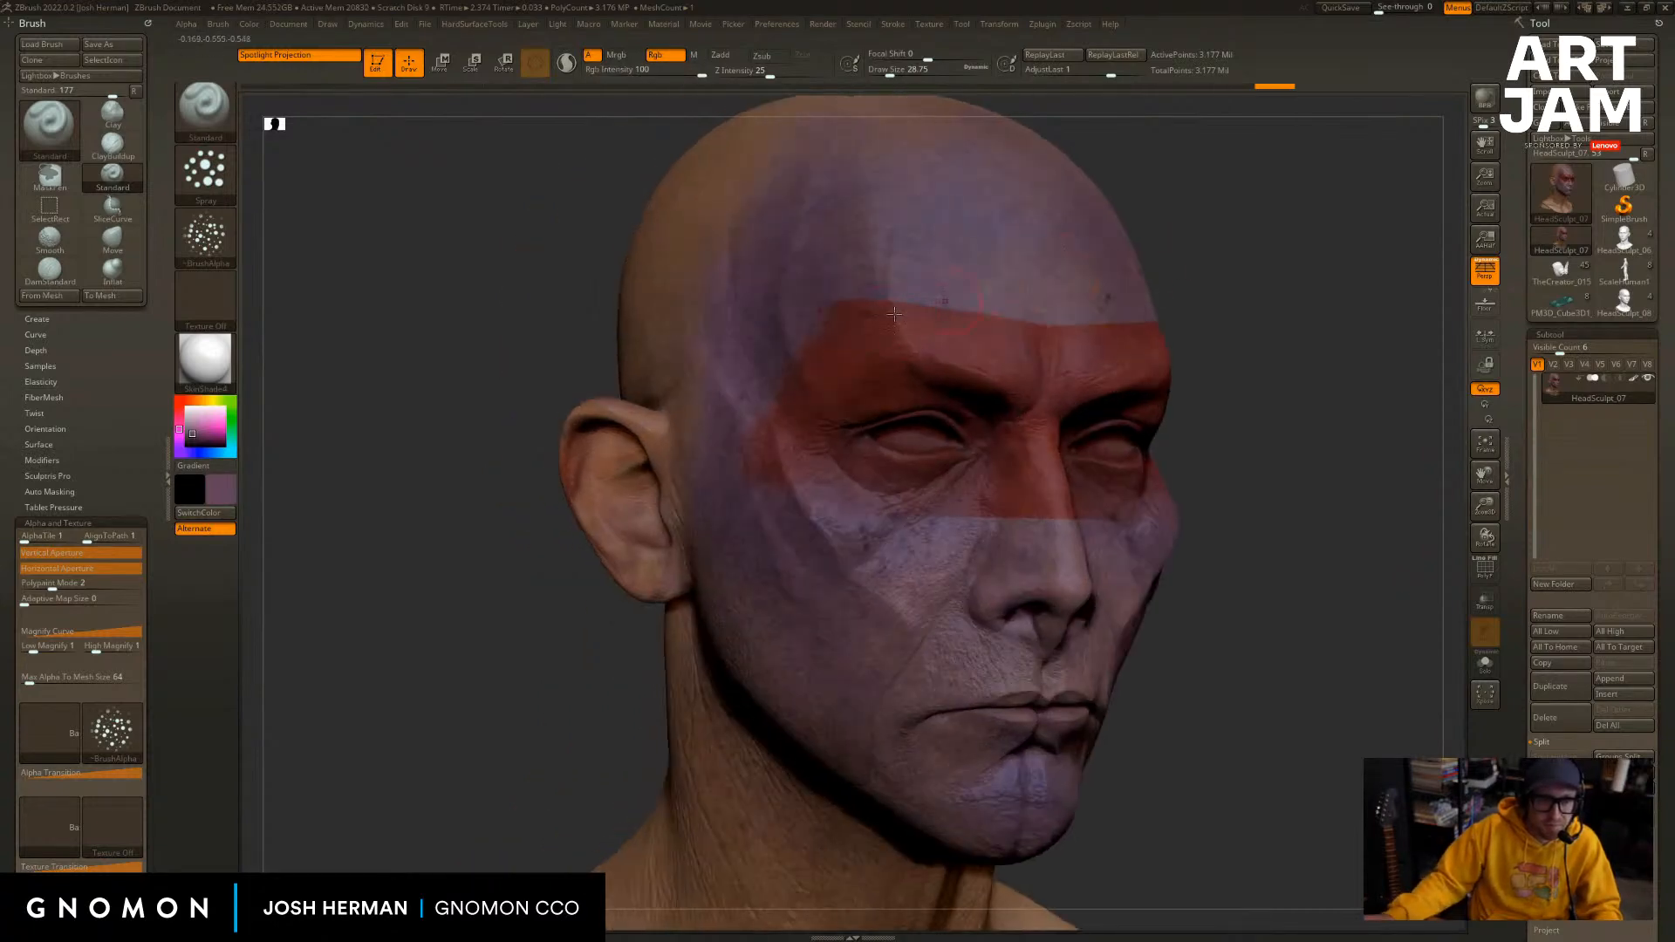
pyautogui.moveTo(842, 319); pyautogui.dragTo(1051, 343)
pyautogui.moveTo(1125, 319); pyautogui.dragTo(1087, 314, button='right')
pyautogui.press('s')
pyautogui.moveTo(1084, 315); pyautogui.dragTo(1097, 318)
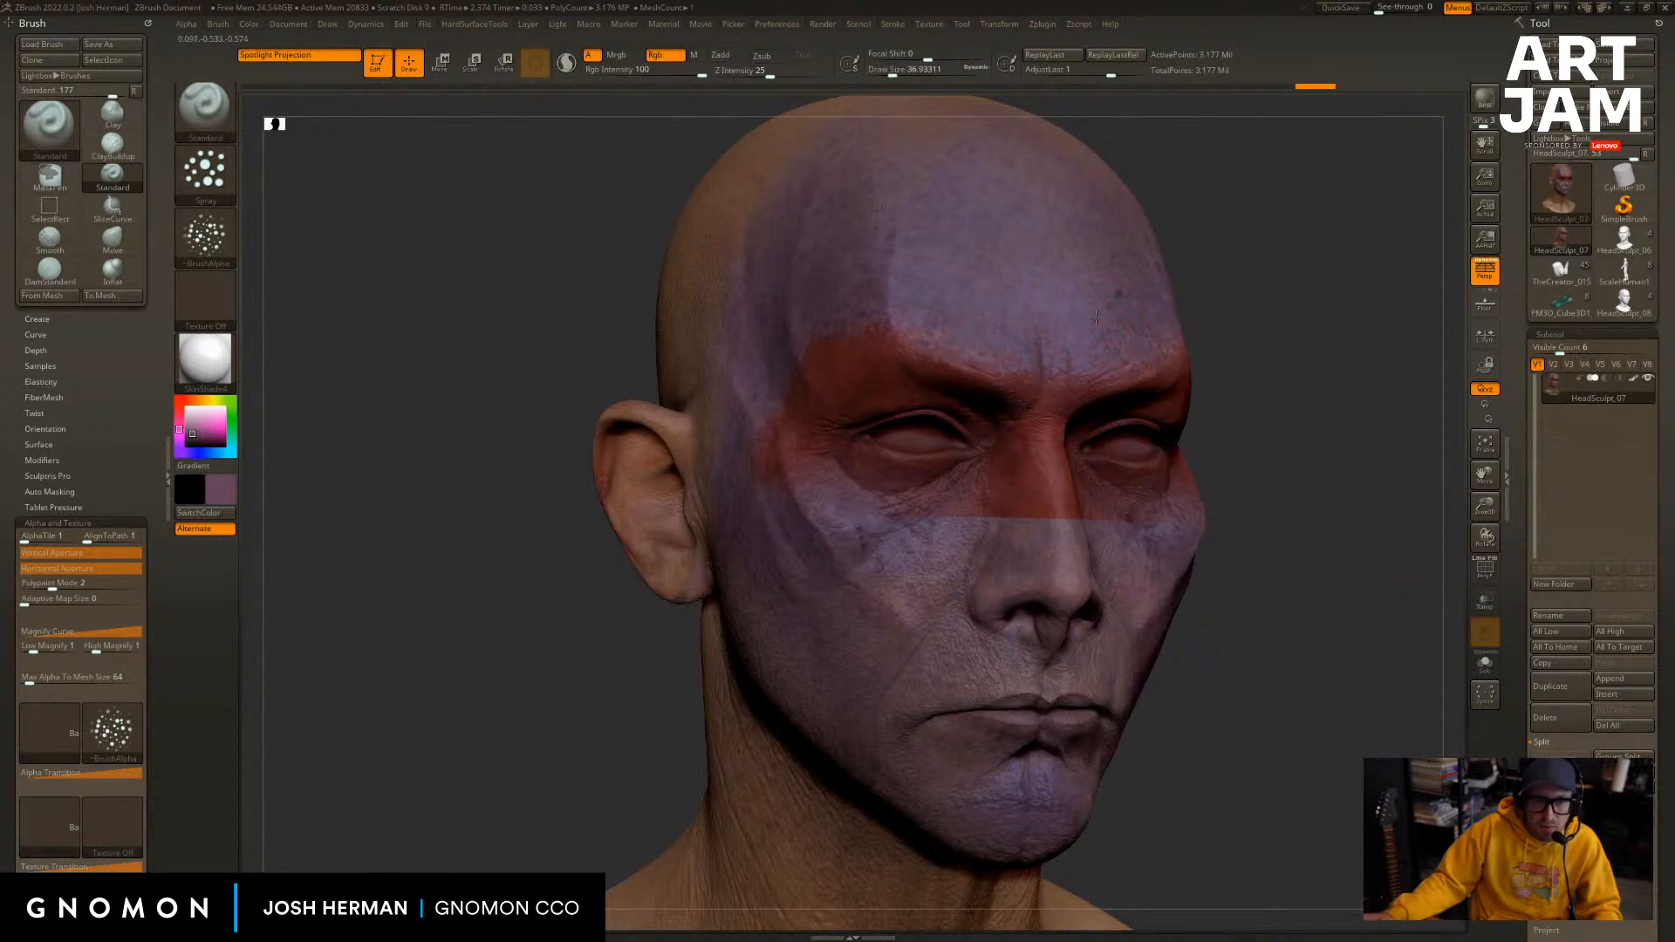
# Try to spray purple between the brows at a draw size of about 25.
pyautogui.moveTo(1247, 303); pyautogui.dragTo(1275, 306)
pyautogui.hotkey('ctrl', 'z')
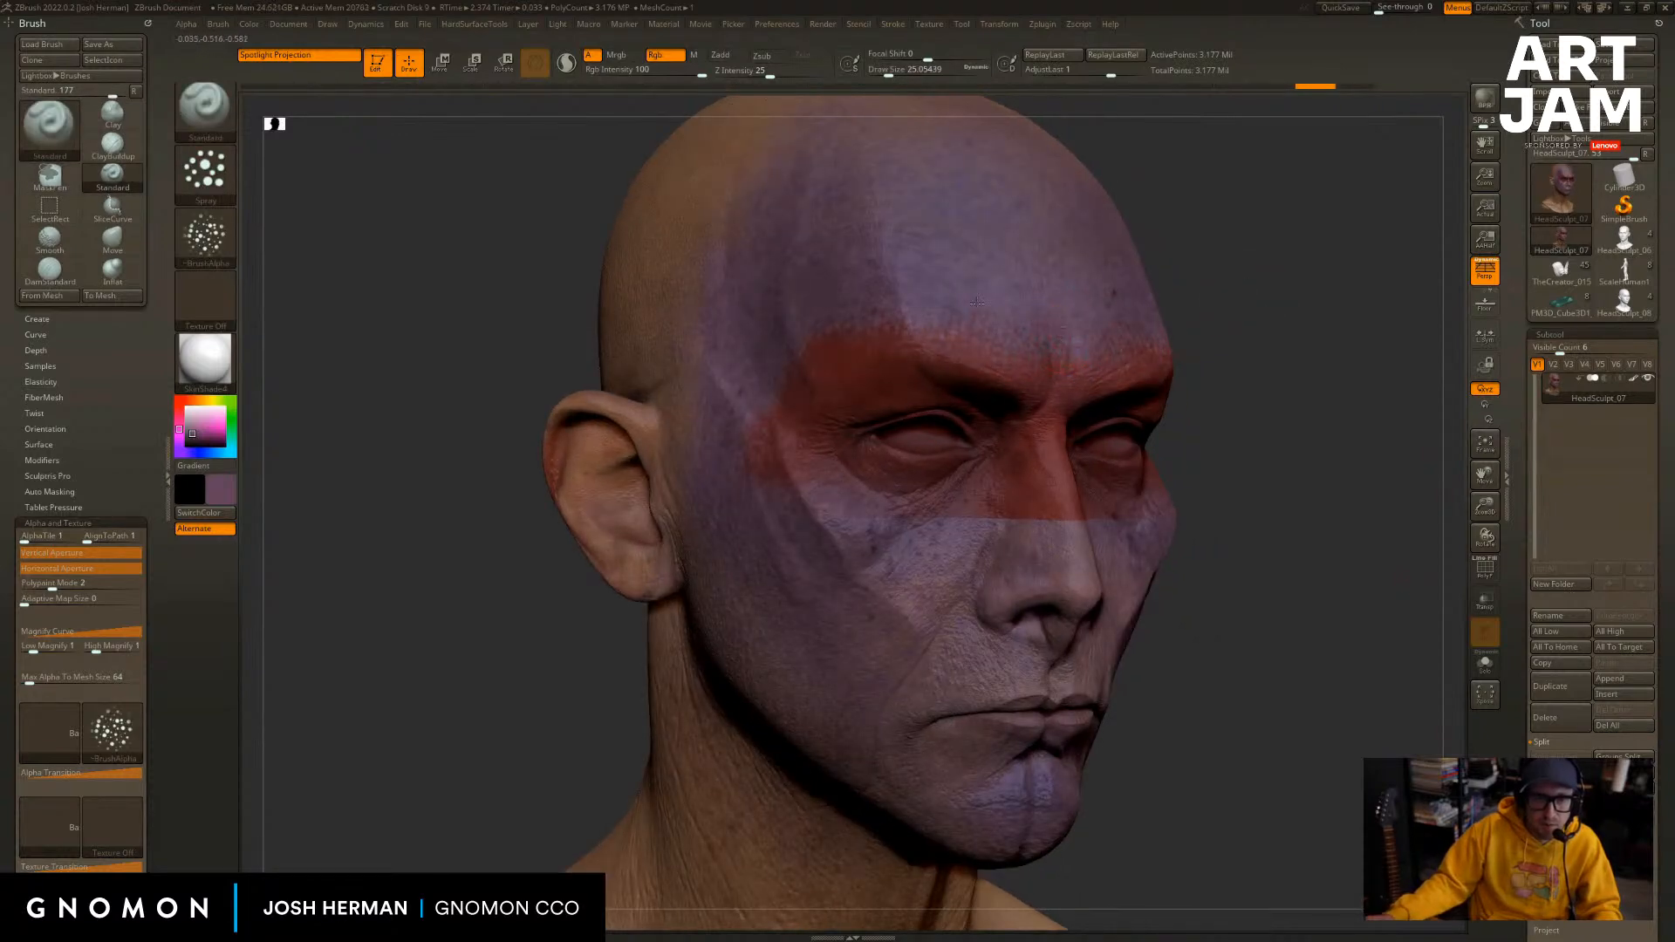
pyautogui.press('s')
pyautogui.moveTo(1065, 318); pyautogui.dragTo(1034, 326)
pyautogui.hotkey('ctrl', 'z')
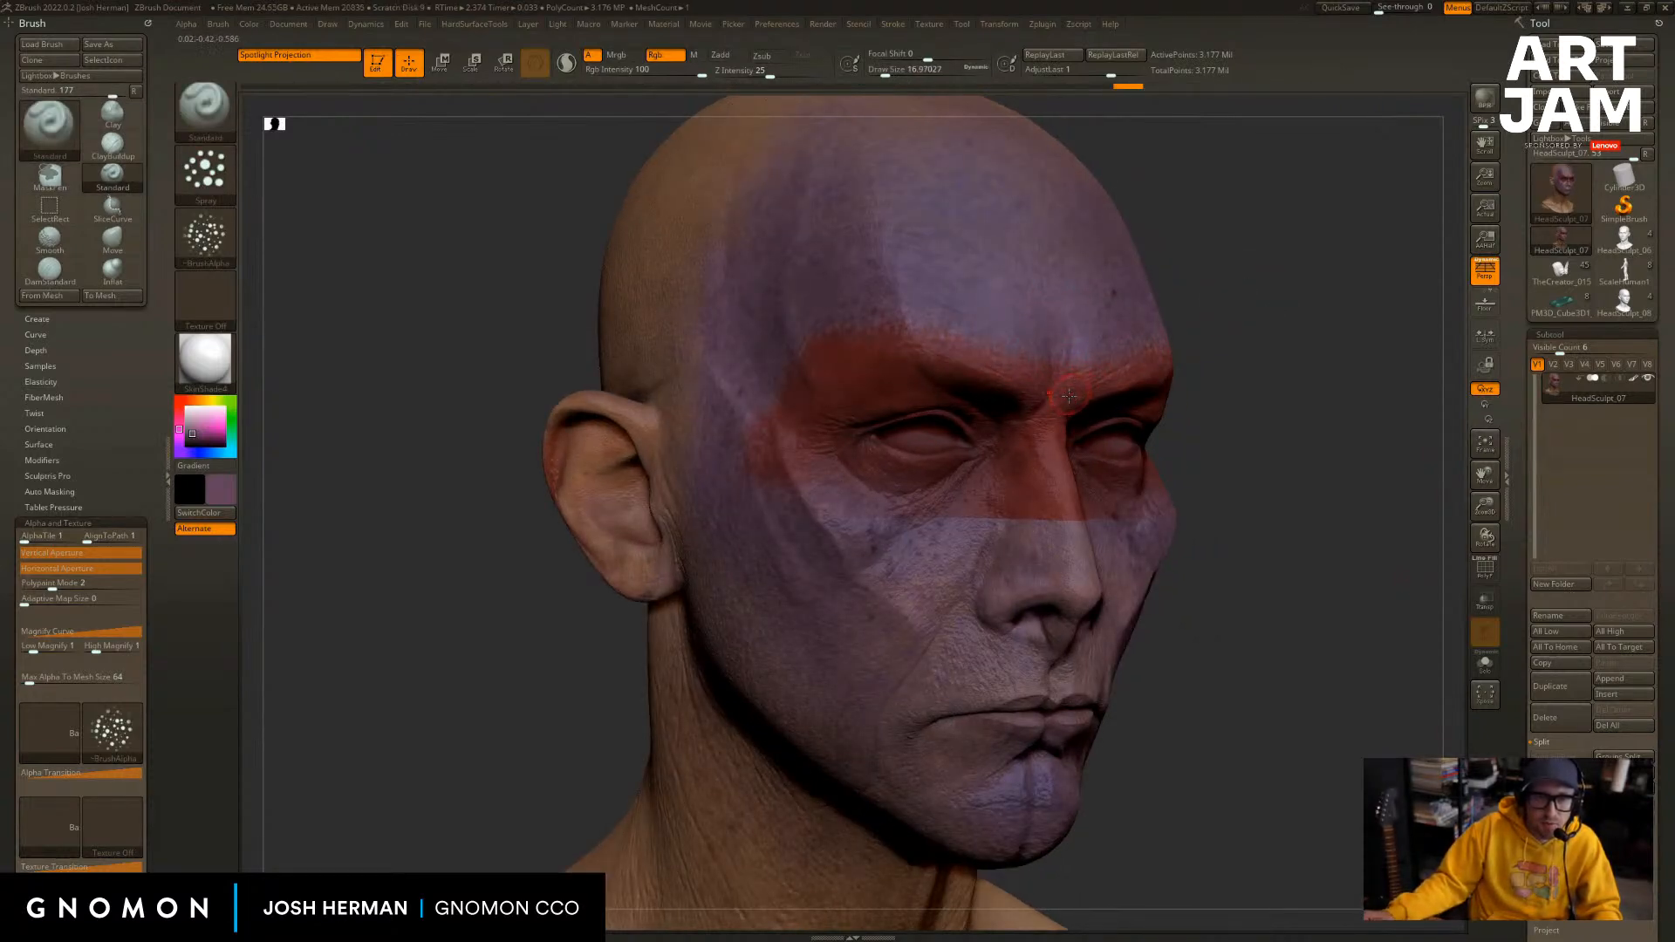
# Sample a dark red from the band and spray it between and above the brows at a draw size of about 17.
pyautogui.press('c')
pyautogui.moveTo(1045, 413)
pyautogui.mouseDown()
pyautogui.moveTo(1050, 374)
pyautogui.moveTo(1001, 347)
pyautogui.moveTo(1042, 353)
pyautogui.mouseUp()
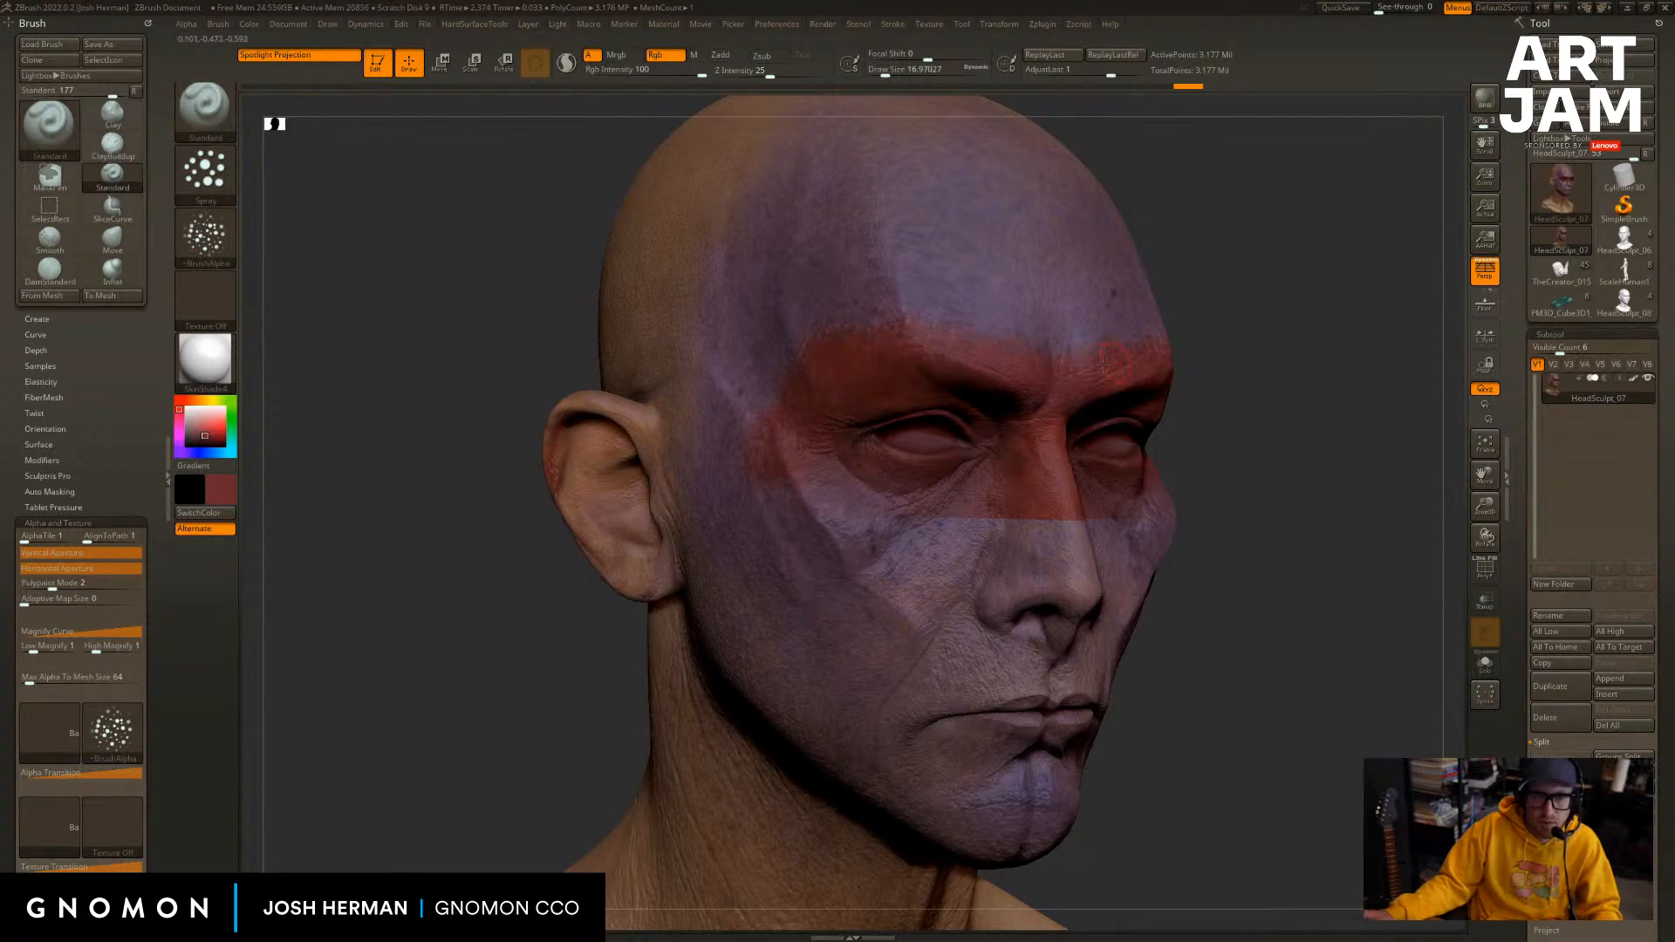
pyautogui.moveTo(862, 334); pyautogui.dragTo(865, 332)
# Sample the forehead purple and refine the red band's upper edge above the brows at a draw size of about 13.
pyautogui.moveTo(1262, 314)
pyautogui.mouseDown()
pyautogui.moveTo(1253, 332)
pyautogui.moveTo(1275, 334)
pyautogui.mouseUp()
pyautogui.press('c')
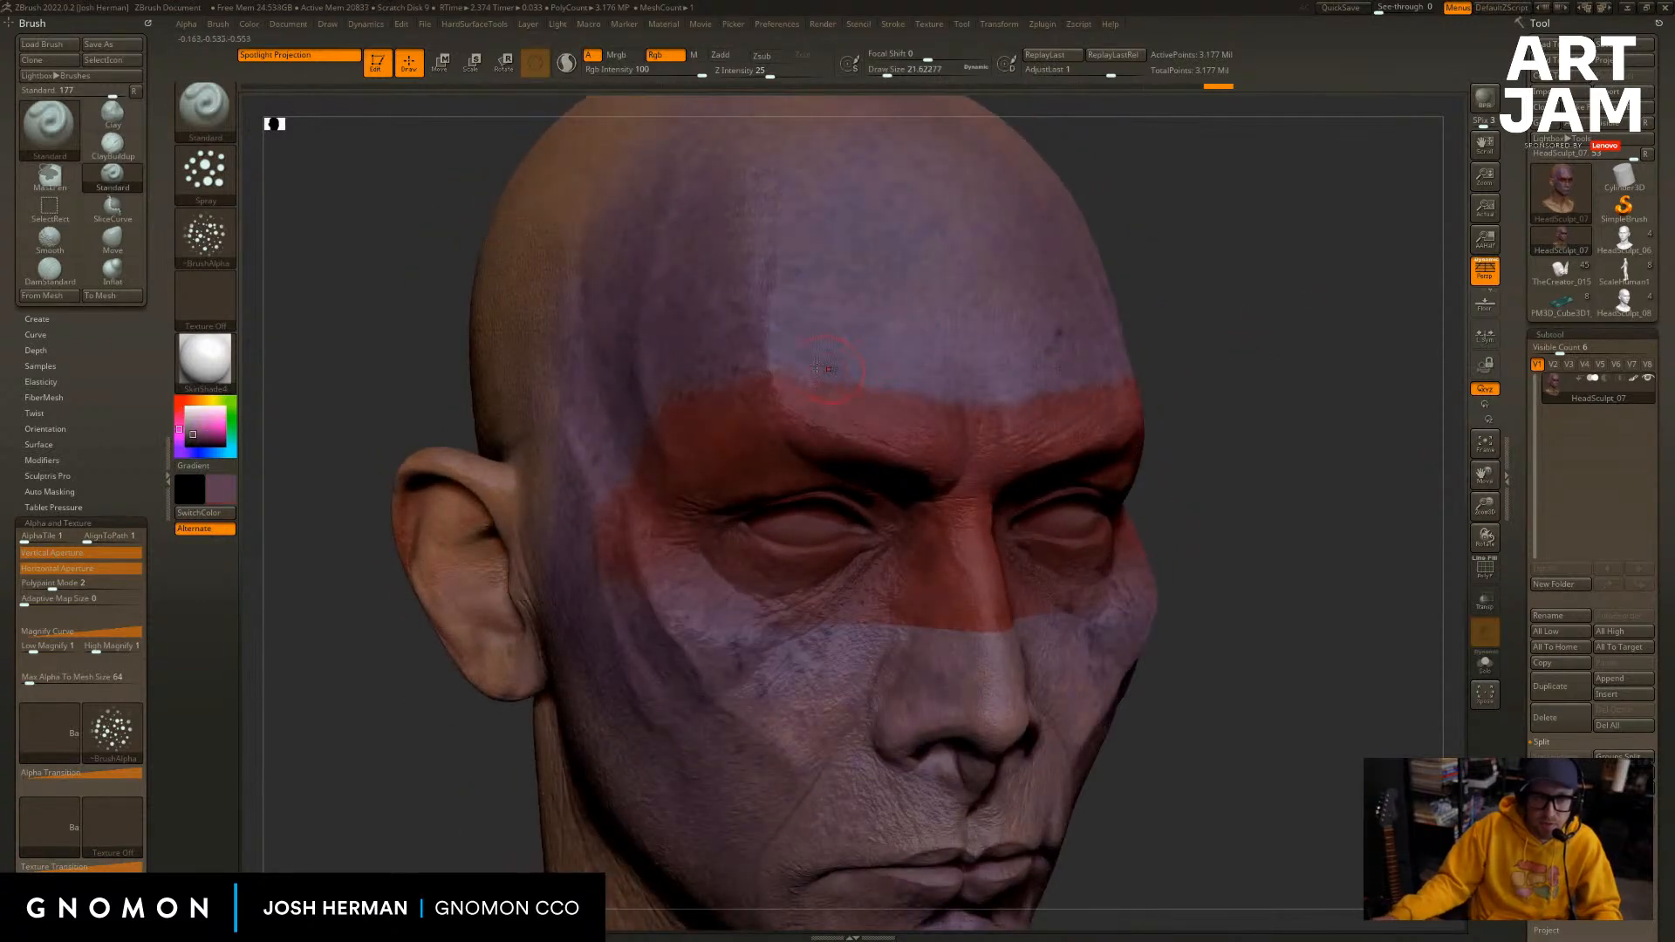
pyautogui.press('s')
pyautogui.moveTo(896, 366); pyautogui.dragTo(964, 389)
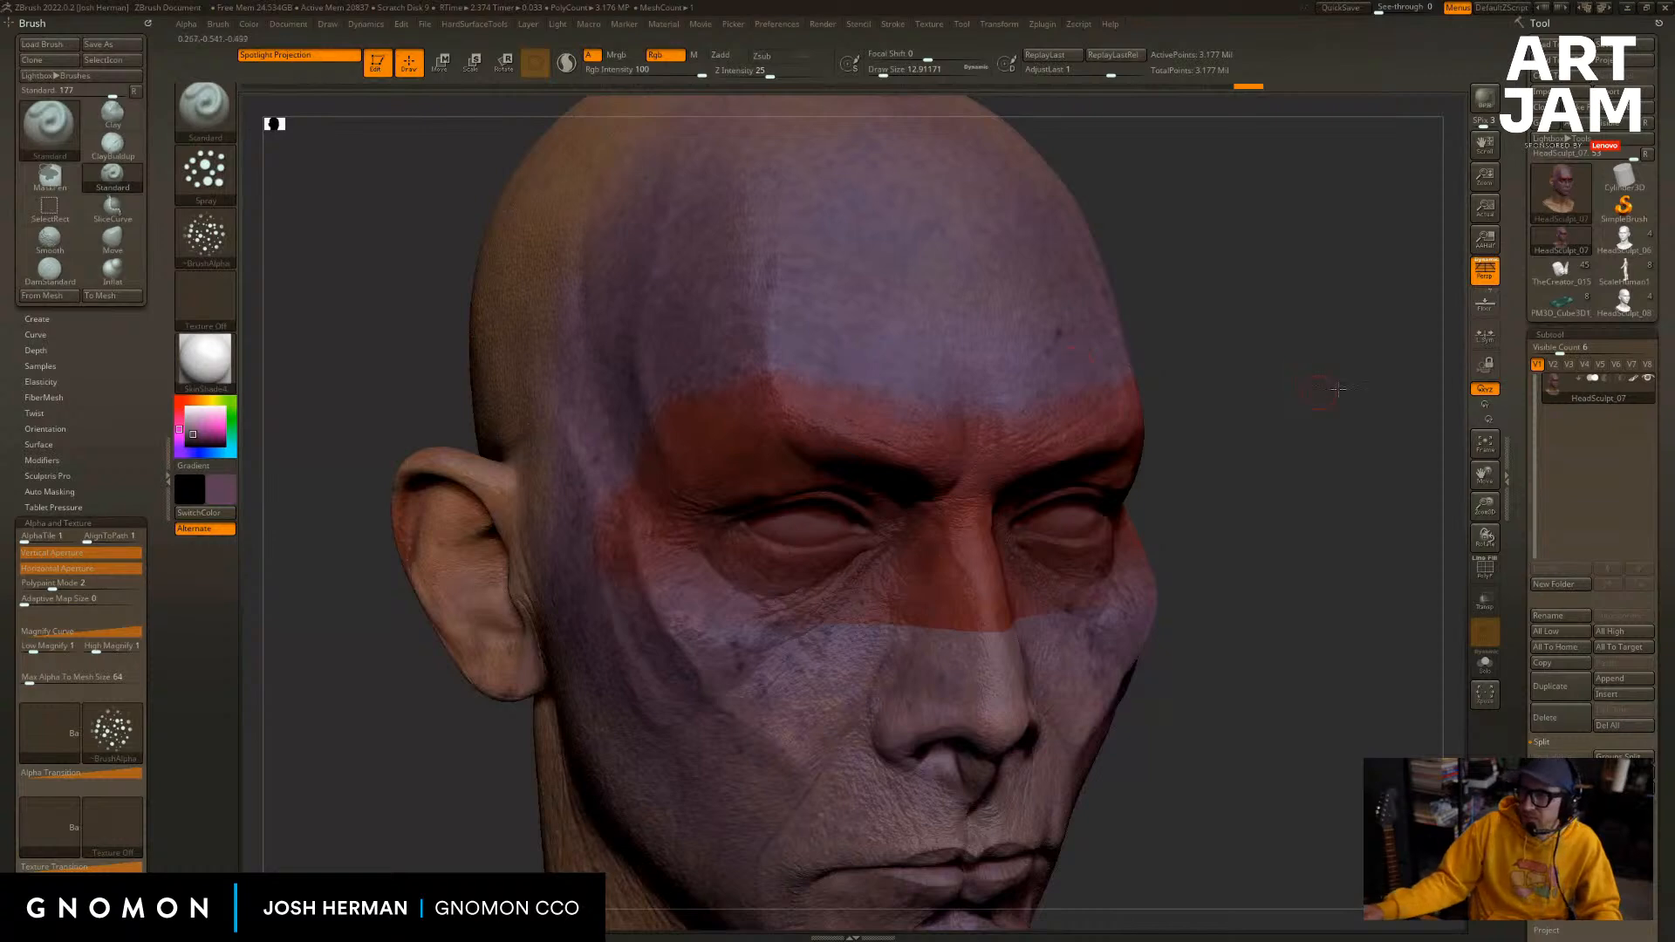
pyautogui.moveTo(1327, 389)
pyautogui.mouseDown()
pyautogui.moveTo(1373, 361)
pyautogui.moveTo(1383, 307)
pyautogui.moveTo(1384, 393)
pyautogui.mouseUp()
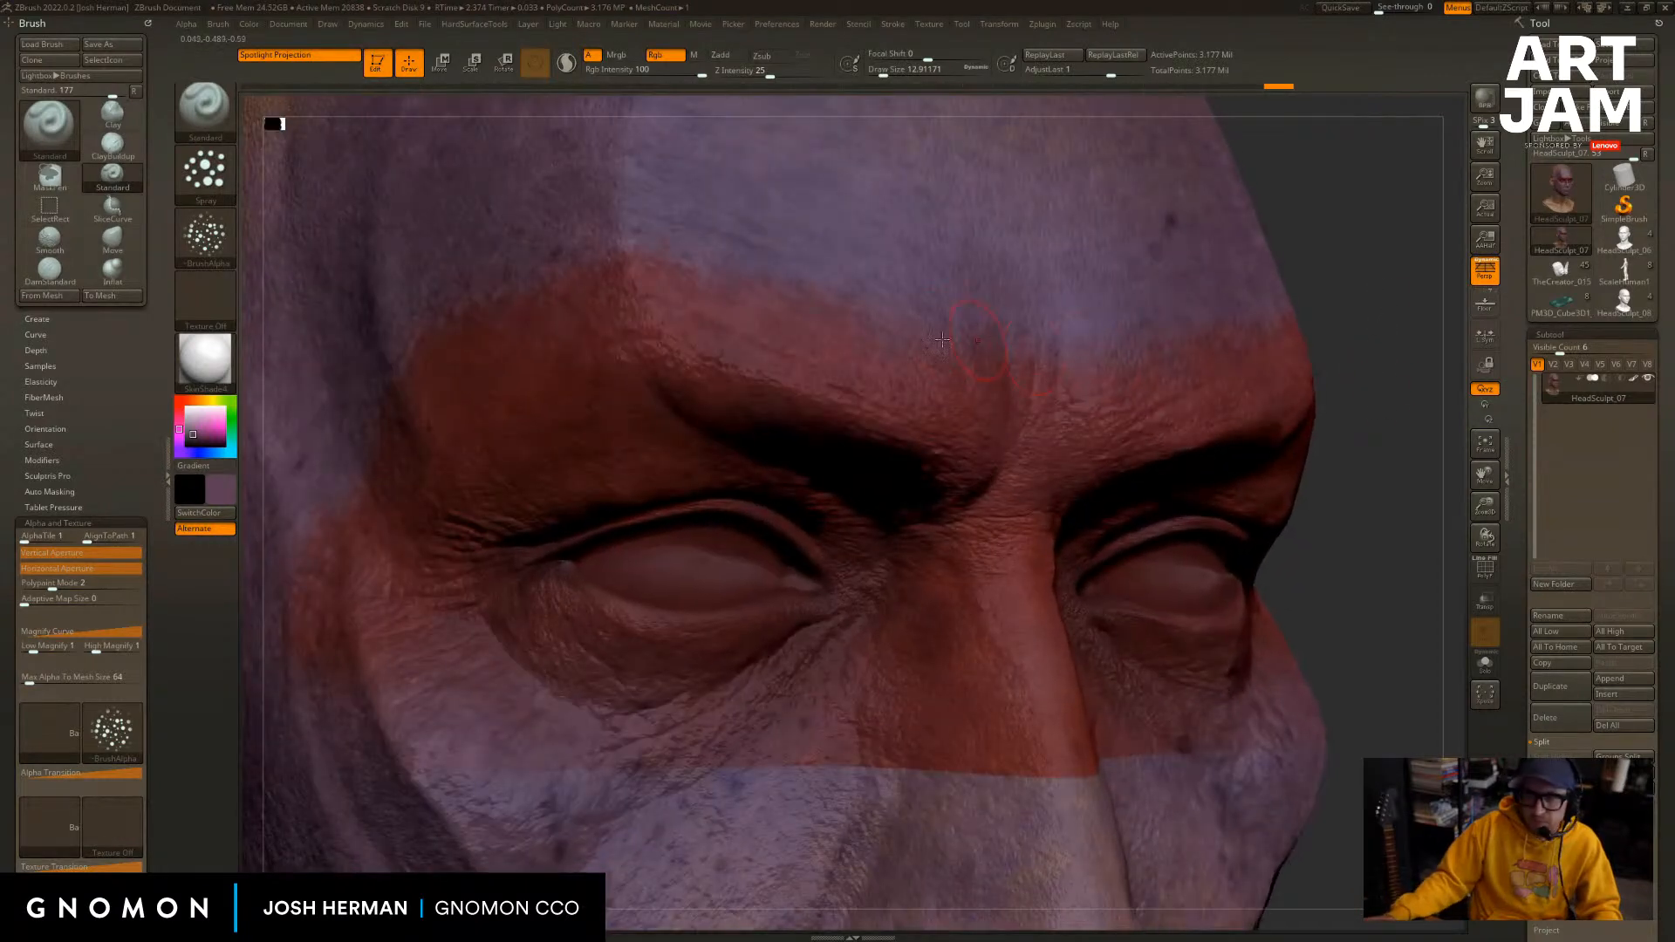
pyautogui.moveTo(698, 284); pyautogui.dragTo(616, 272)
# Spray greyish purple over the red on the nose to remove the band's straight lower edge.
pyautogui.keyDown('alt'); pyautogui.moveTo(1369, 385); pyautogui.dragTo(1390, 291); pyautogui.keyUp('alt')
pyautogui.moveTo(1391, 291); pyautogui.dragTo(1390, 227)
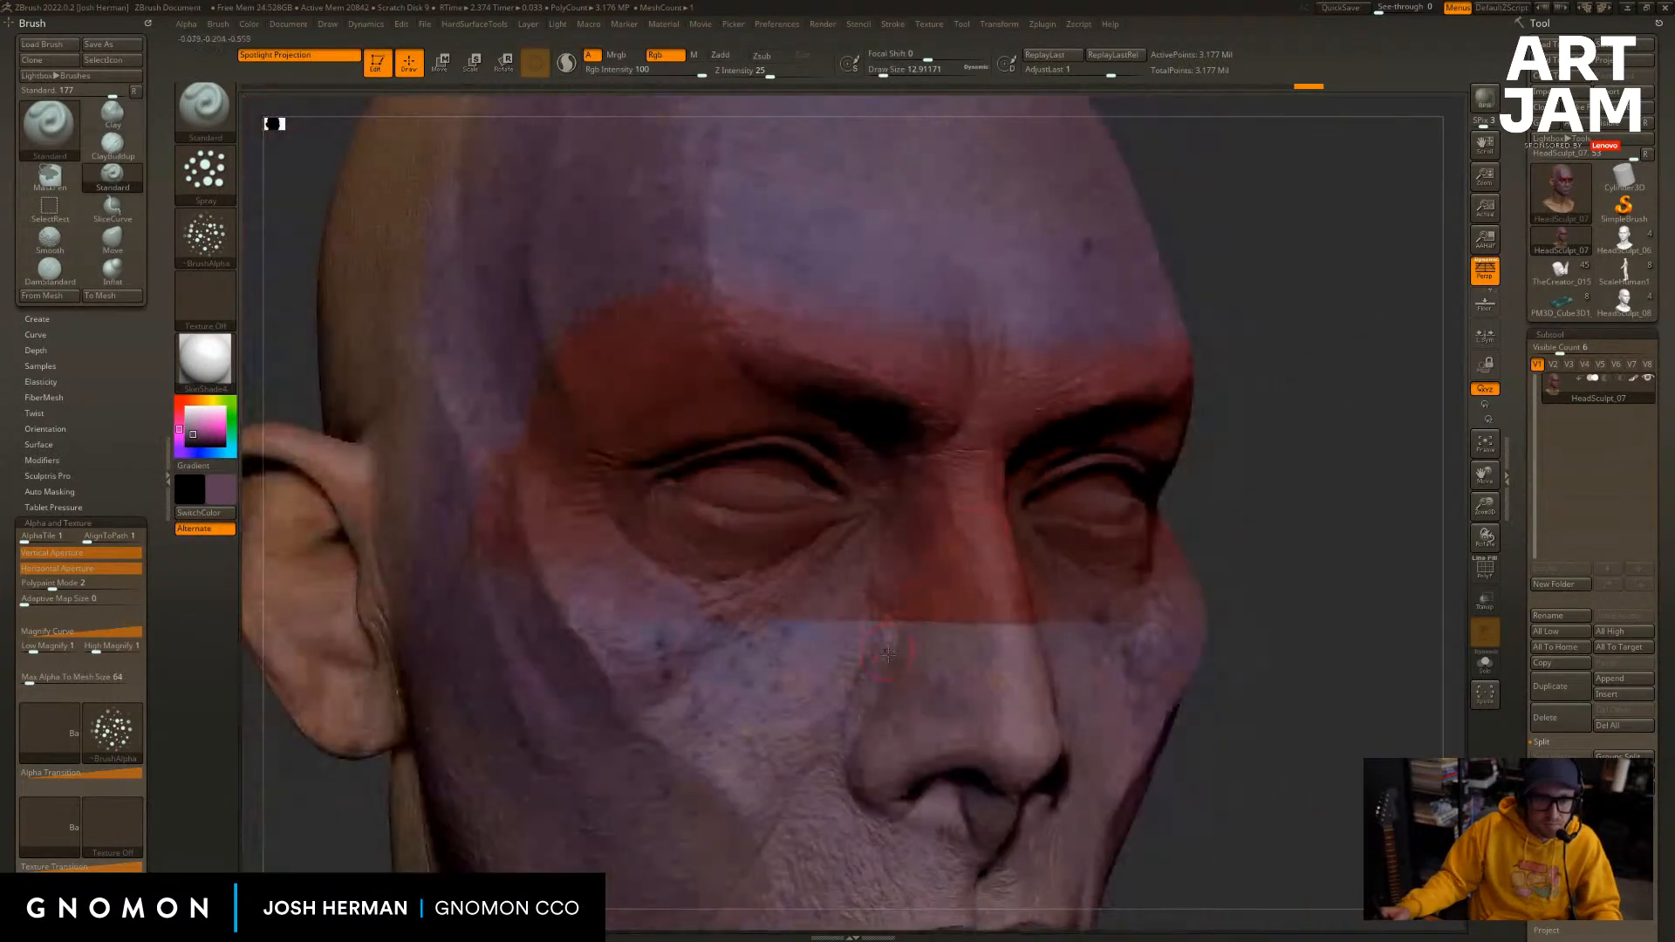
pyautogui.moveTo(963, 618)
pyautogui.mouseDown()
pyautogui.moveTo(984, 555)
pyautogui.moveTo(851, 600)
pyautogui.mouseUp()
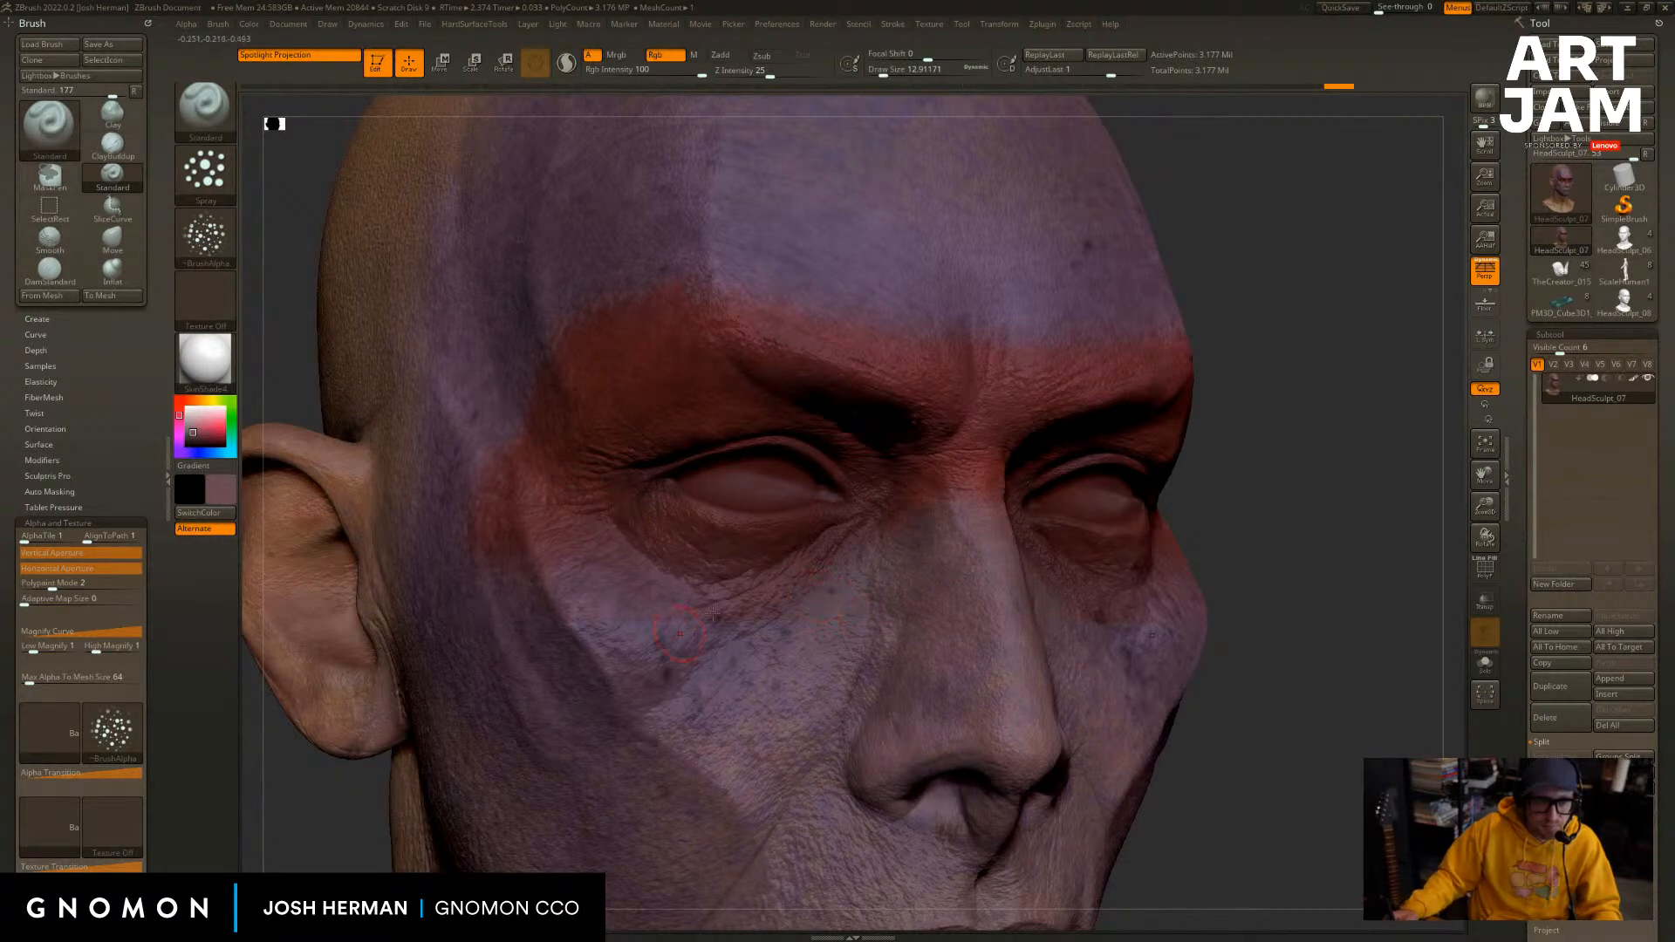
# Sample a dark red and extend the red shape below the eyes across the upper cheeks.
pyautogui.press('c')
pyautogui.moveTo(713, 614)
pyautogui.mouseDown()
pyautogui.moveTo(563, 626)
pyautogui.moveTo(528, 554)
pyautogui.mouseUp()
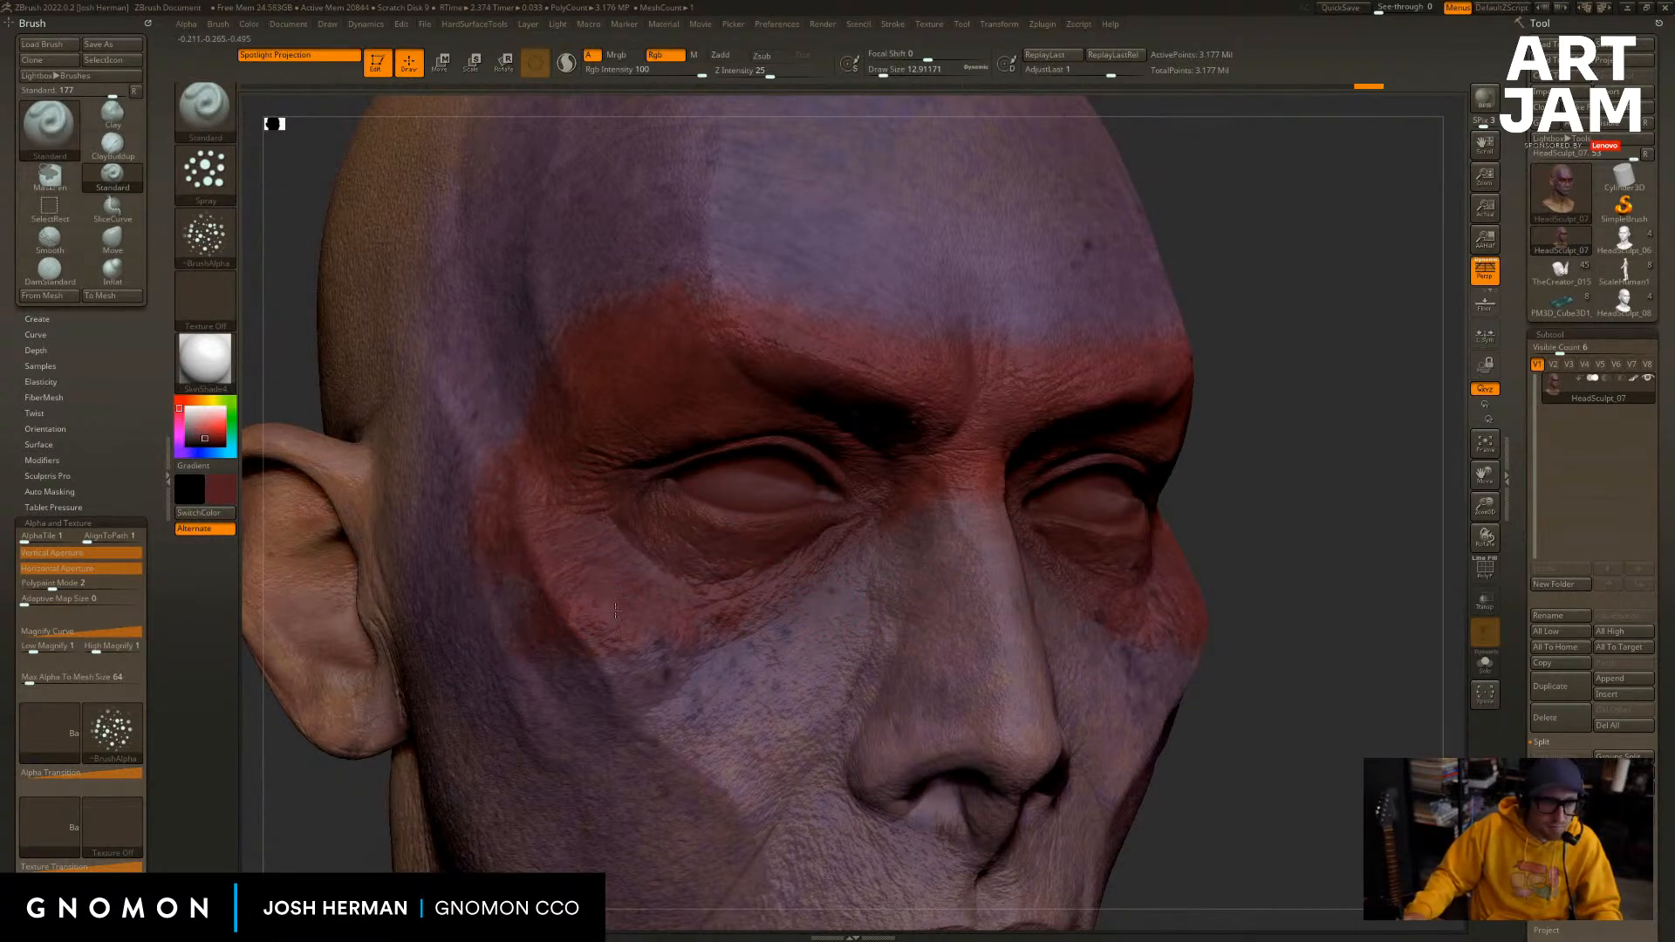
pyautogui.moveTo(615, 610); pyautogui.dragTo(599, 667)
# Spray dark red into pointed markings running up the side of the forehead and down the cheek.
pyautogui.keyDown('alt'); pyautogui.moveTo(1309, 528); pyautogui.dragTo(1165, 507); pyautogui.keyUp('alt')
pyautogui.moveTo(1005, 314)
pyautogui.mouseDown()
pyautogui.moveTo(1022, 281)
pyautogui.moveTo(1008, 305)
pyautogui.mouseUp()
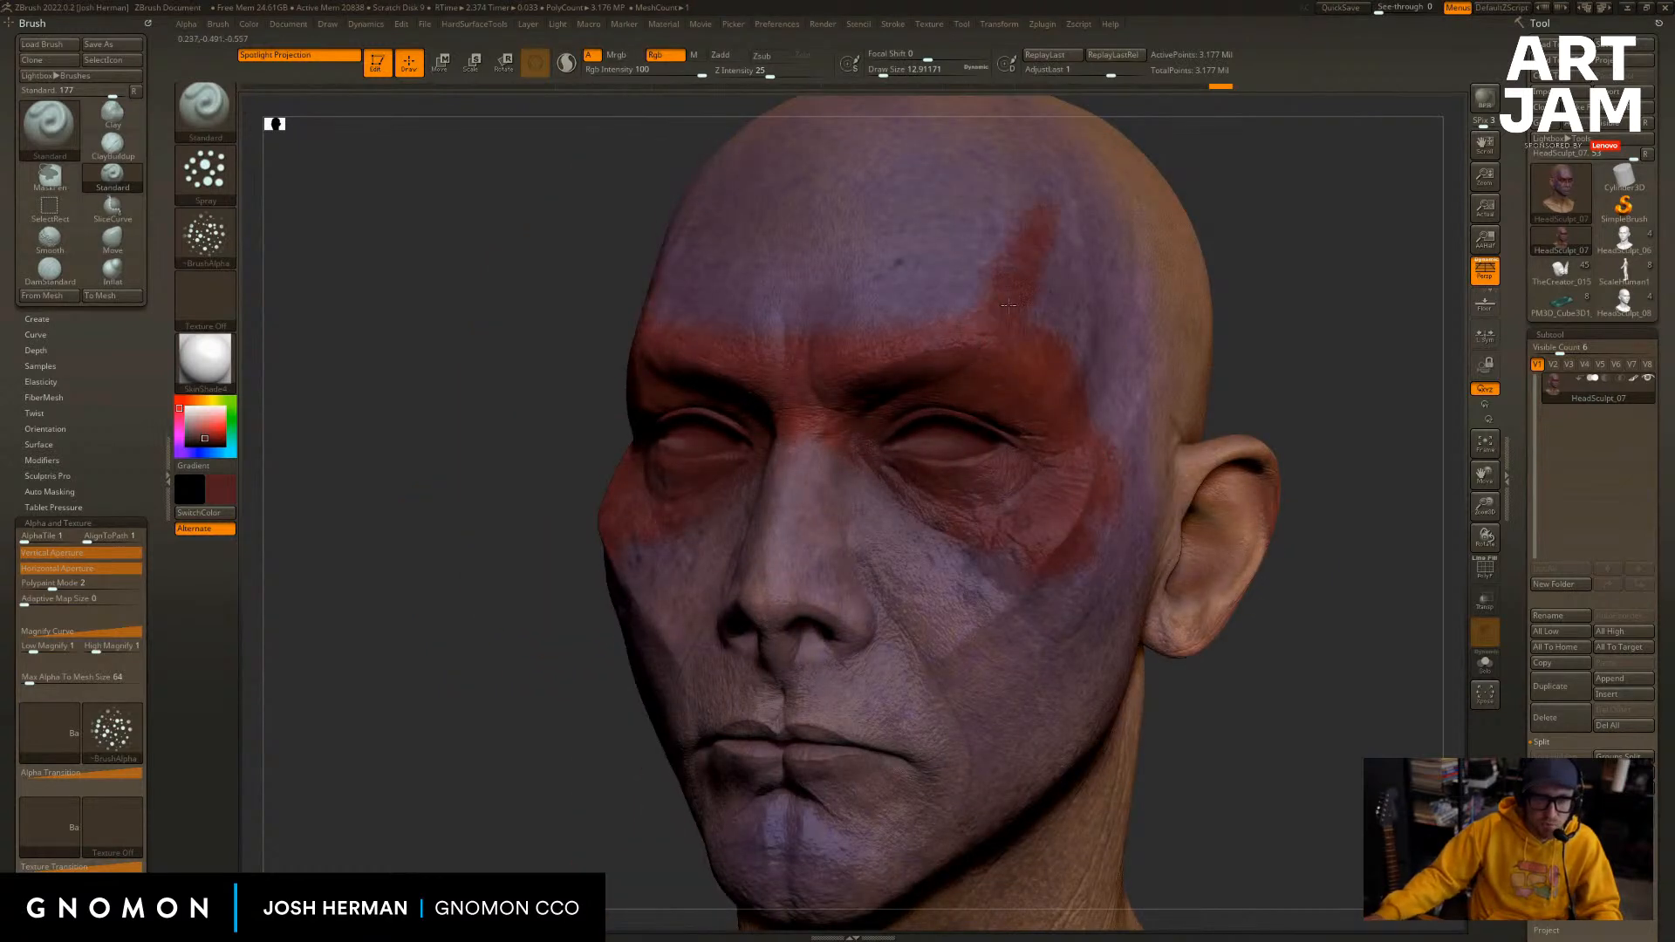
pyautogui.moveTo(1065, 393)
pyautogui.mouseDown()
pyautogui.moveTo(955, 733)
pyautogui.moveTo(1053, 548)
pyautogui.moveTo(995, 720)
pyautogui.mouseUp()
# Clean up the red marking's edges on the cheek and under the eye with purple and dark red sampled from the face.
pyautogui.moveTo(1249, 545); pyautogui.dragTo(1413, 543)
pyautogui.press('c')
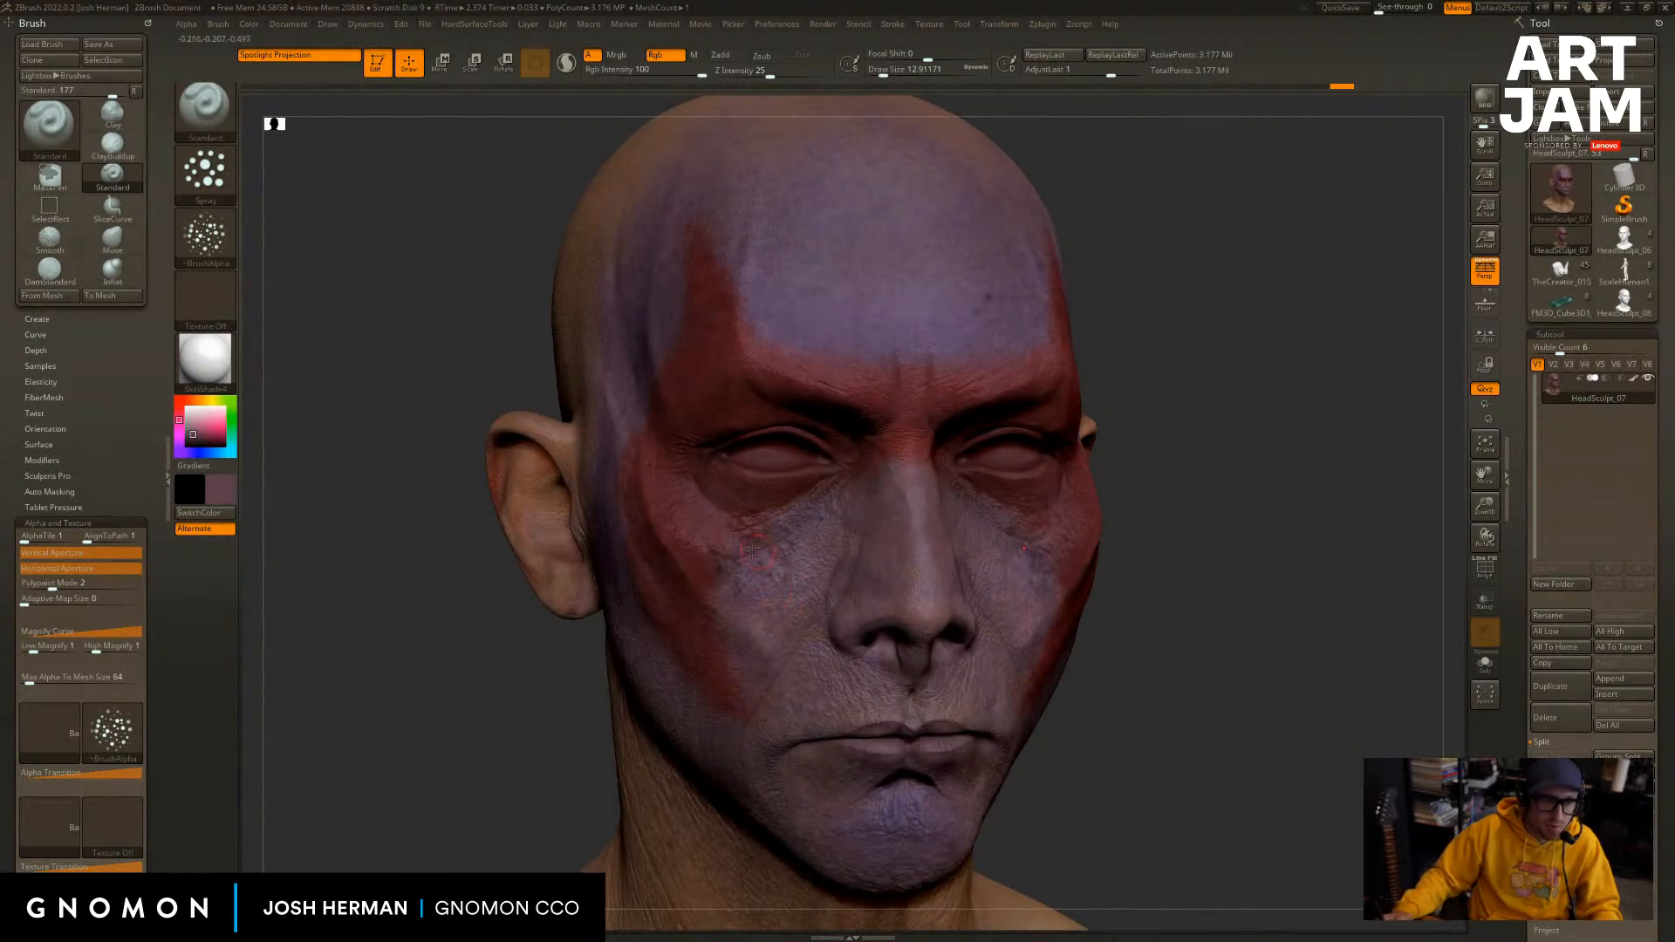
pyautogui.moveTo(708, 618); pyautogui.dragTo(762, 715)
pyautogui.moveTo(1205, 515)
pyautogui.mouseDown()
pyautogui.moveTo(1255, 509)
pyautogui.moveTo(1258, 525)
pyautogui.mouseUp()
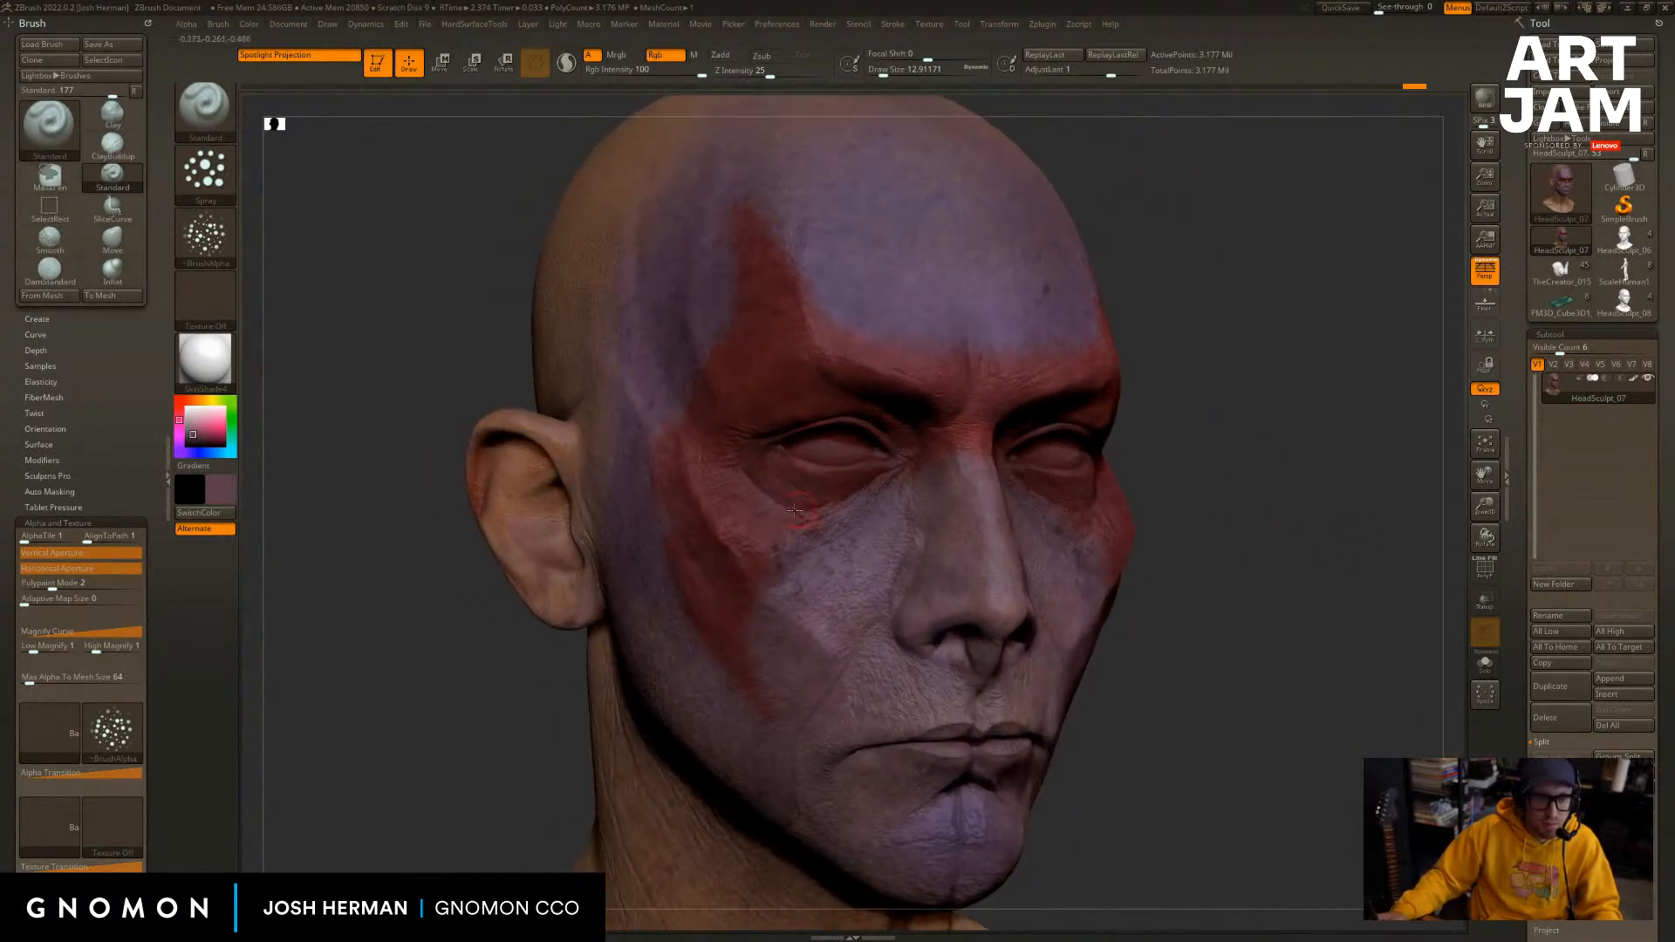
pyautogui.press('c')
pyautogui.moveTo(928, 488); pyautogui.dragTo(757, 564)
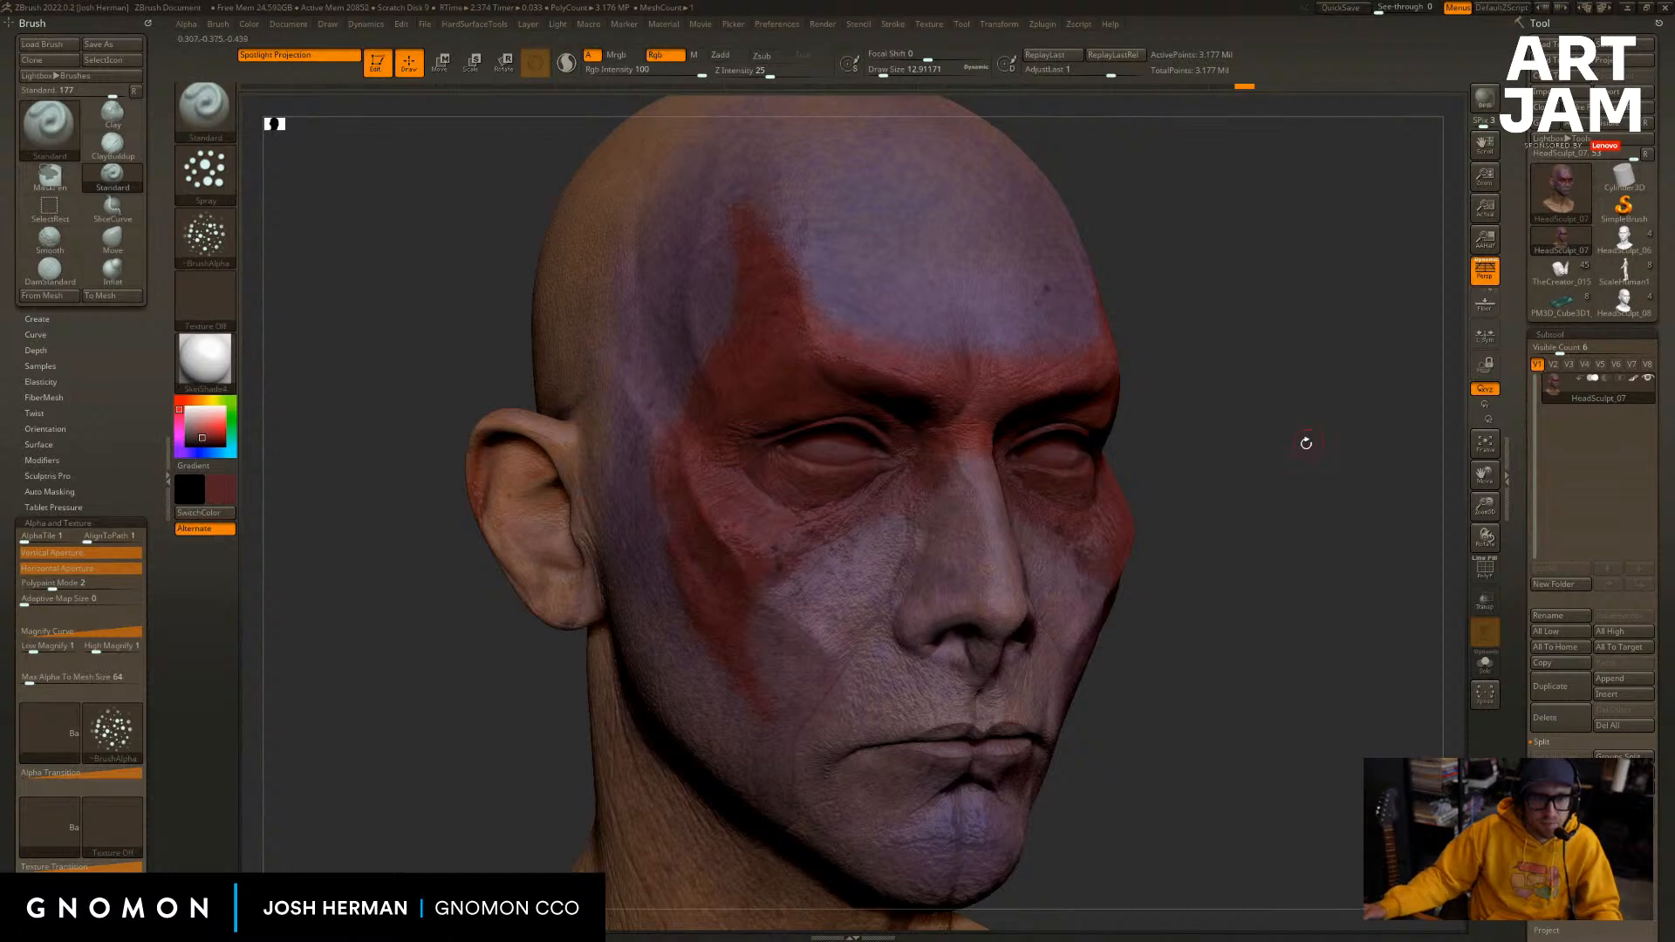
# Review the painted face from the other side and set the Polypaint Mode to 3 (Multiply).
pyautogui.moveTo(1305, 441); pyautogui.dragTo(1276, 395)
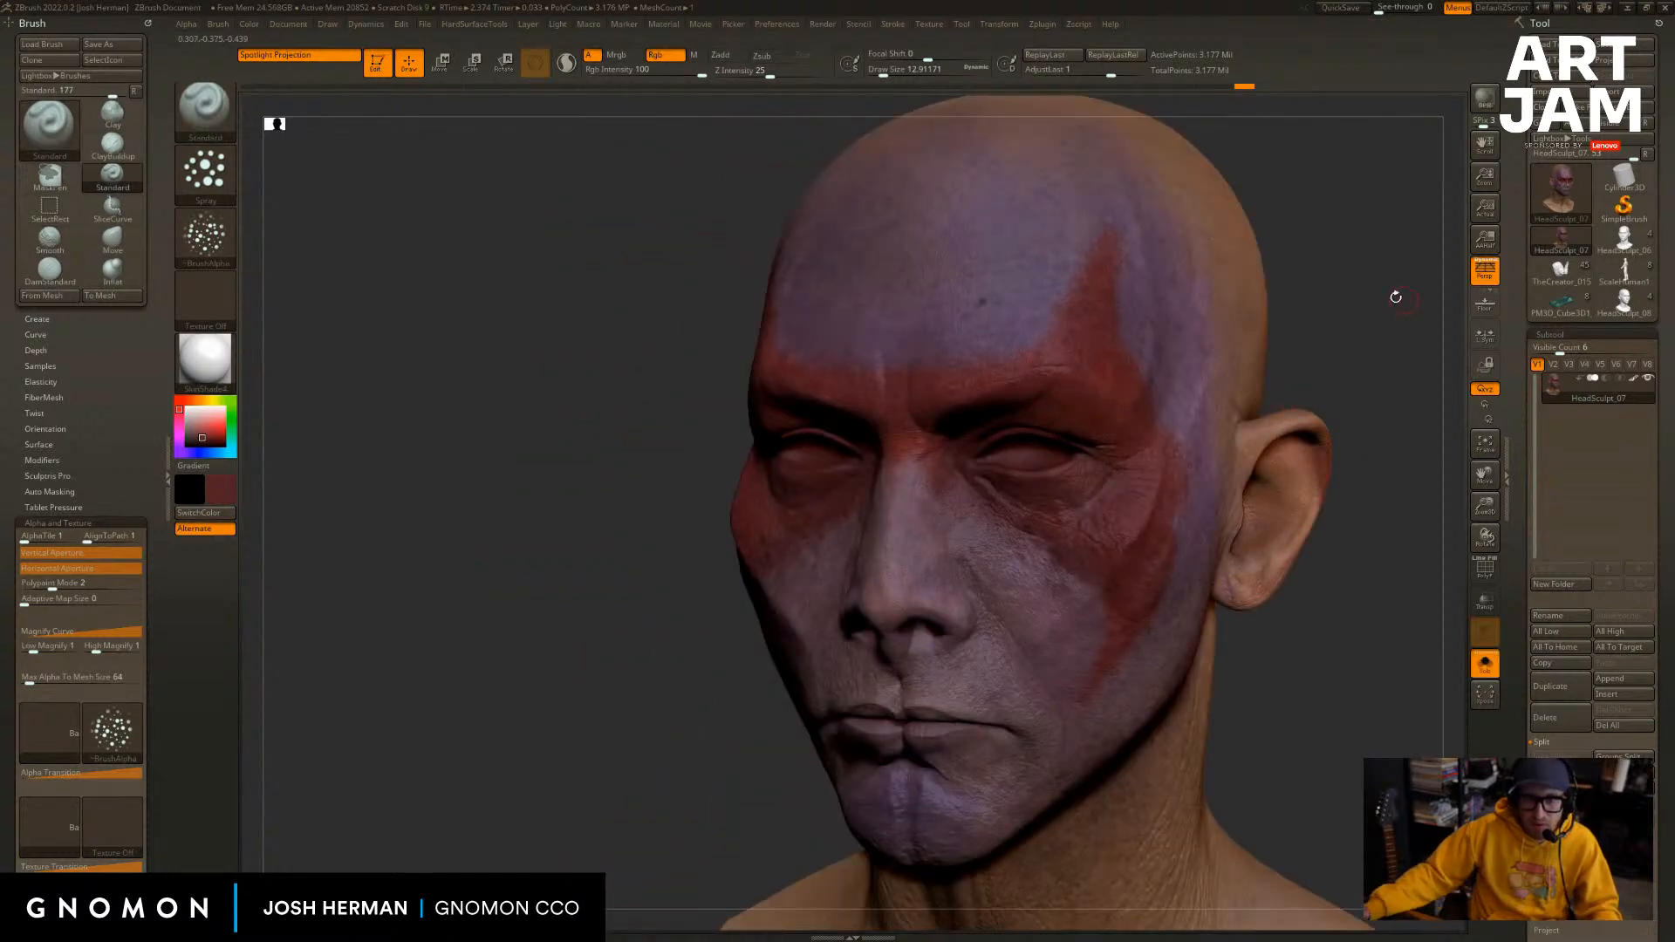
pyautogui.keyDown('alt'); pyautogui.moveTo(1367, 343); pyautogui.dragTo(1365, 378); pyautogui.keyUp('alt')
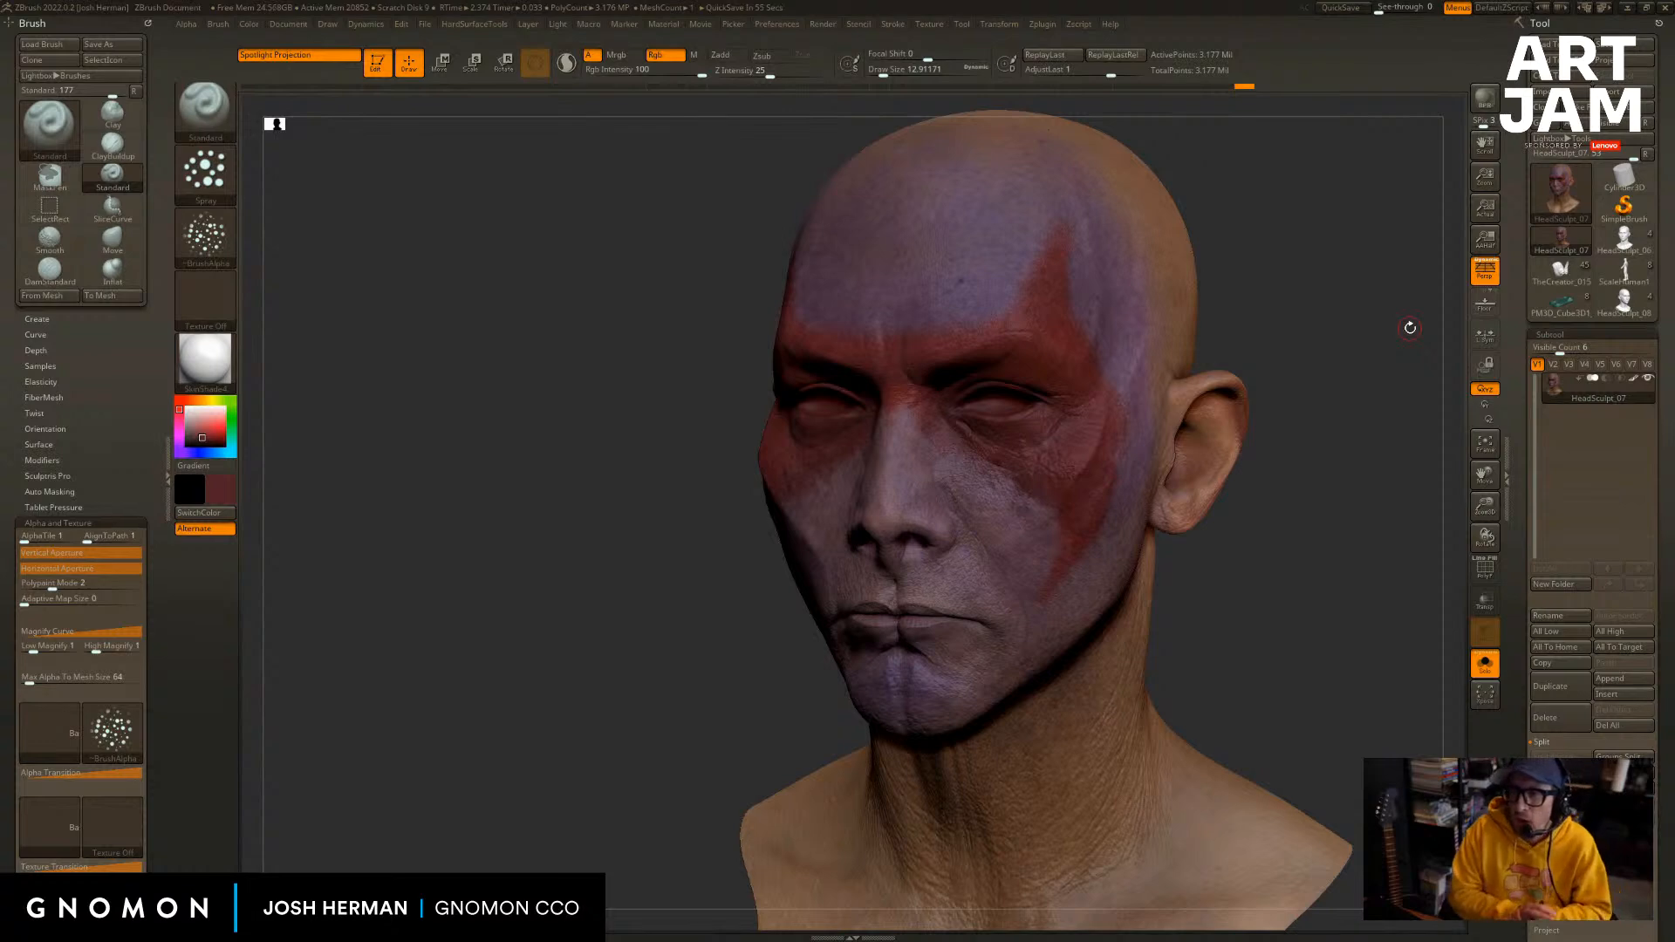
pyautogui.keyDown('alt'); pyautogui.moveTo(506, 450); pyautogui.dragTo(435, 433); pyautogui.keyUp('alt')
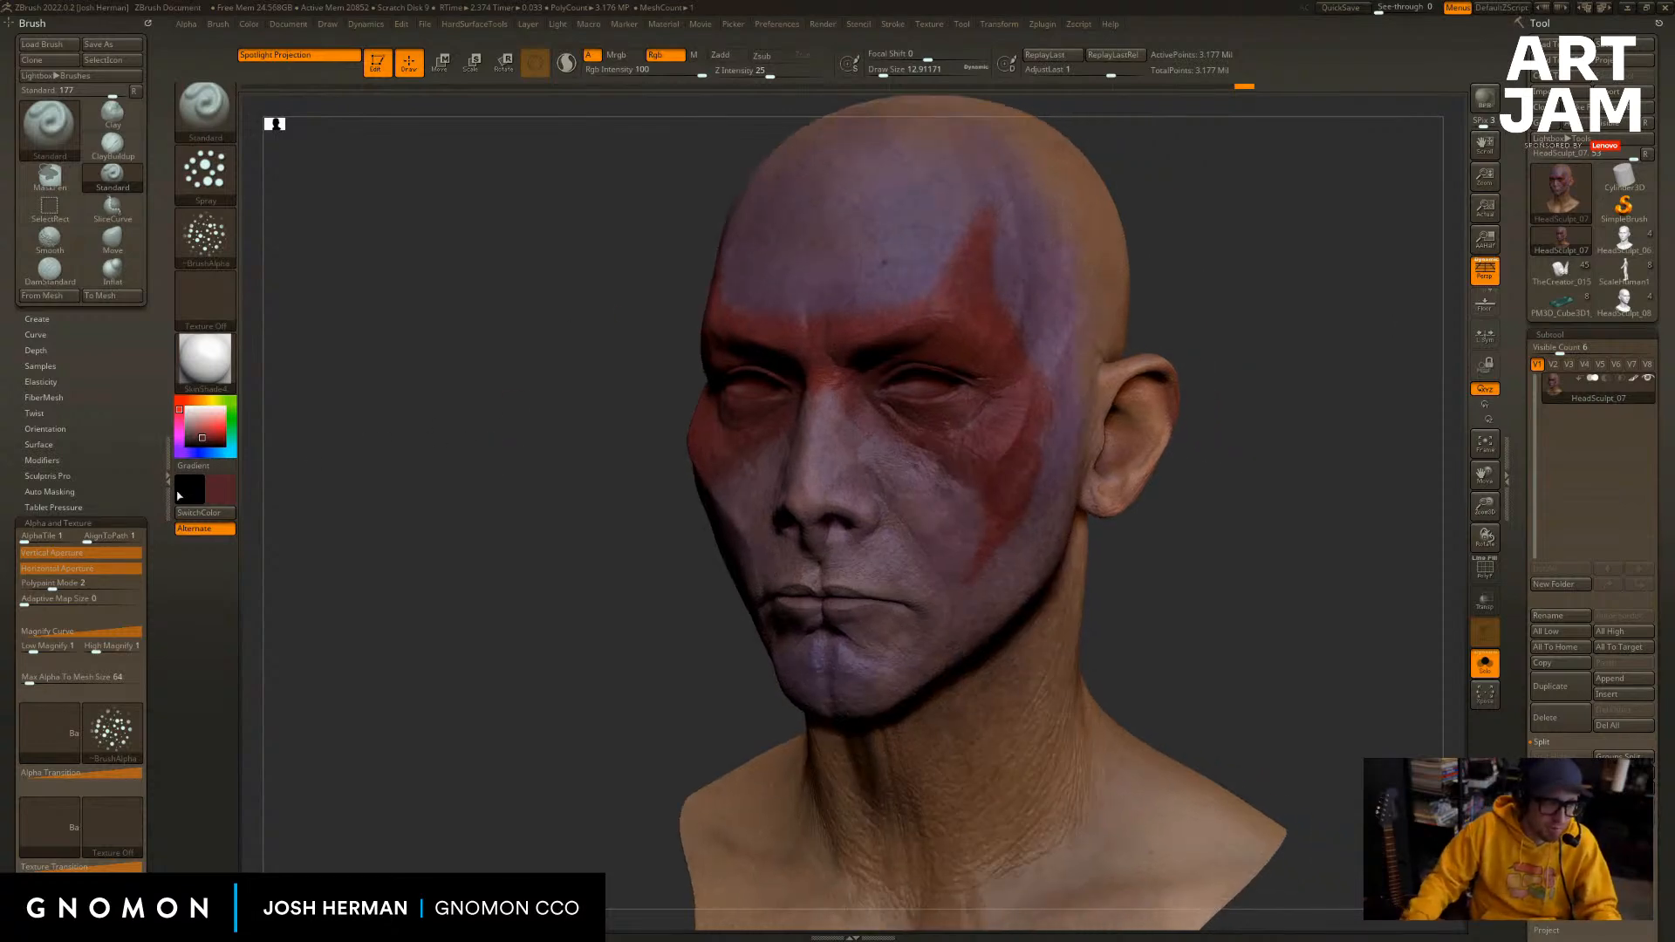
pyautogui.moveTo(75, 582); pyautogui.dragTo(102, 582)
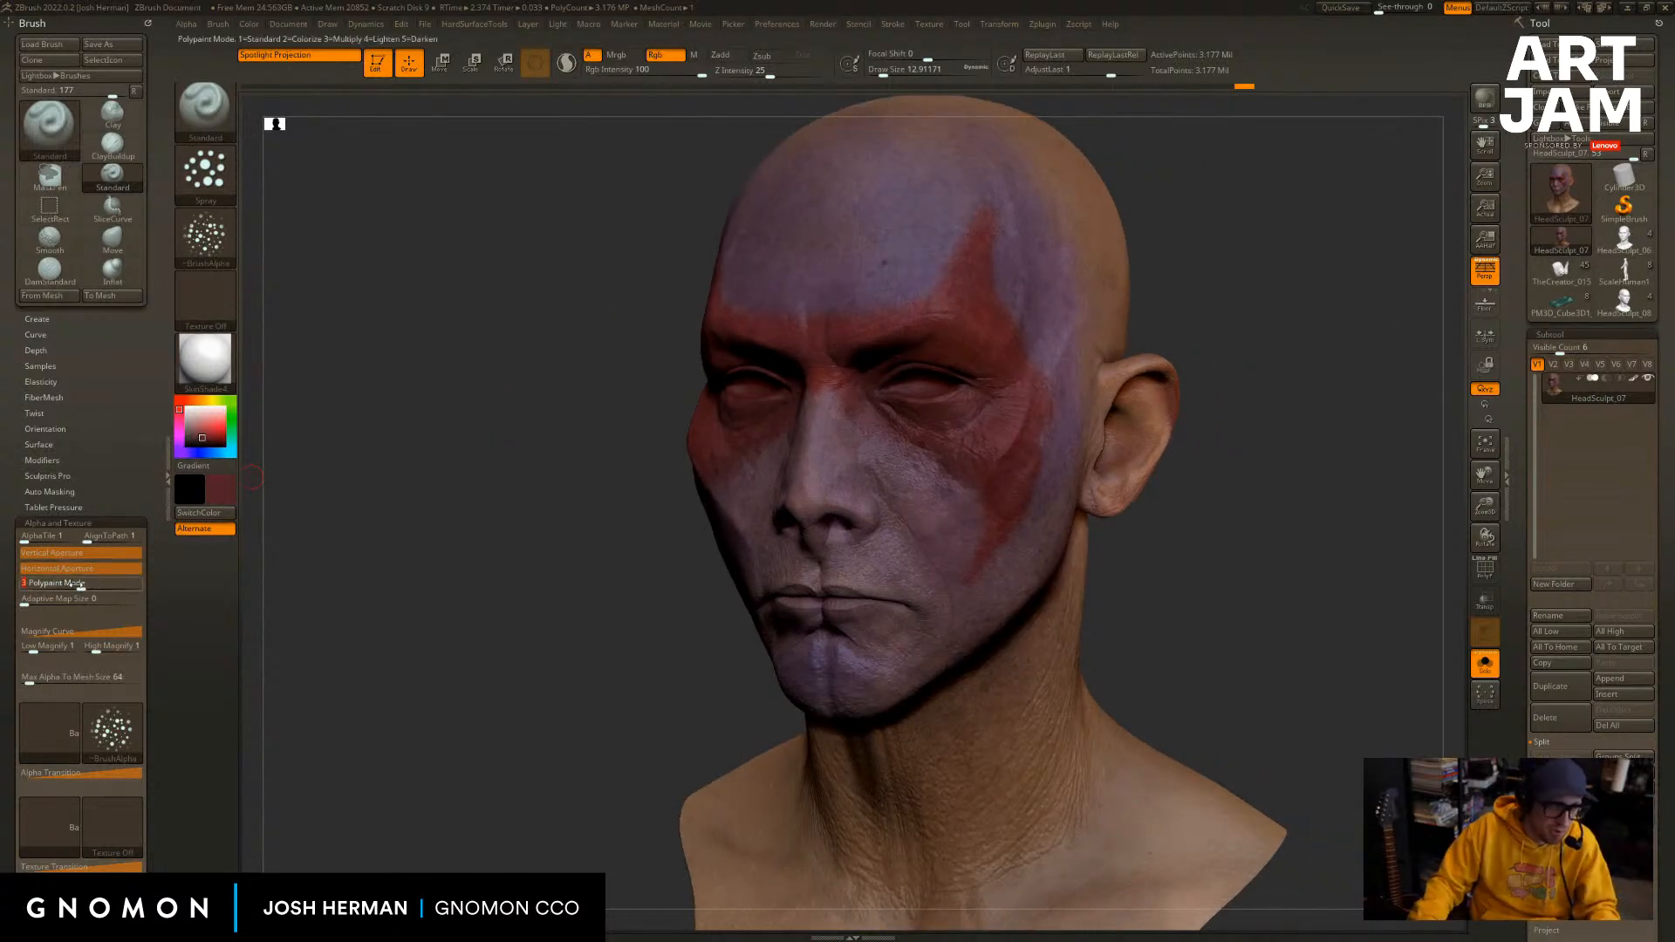
pyautogui.press('ctrl')
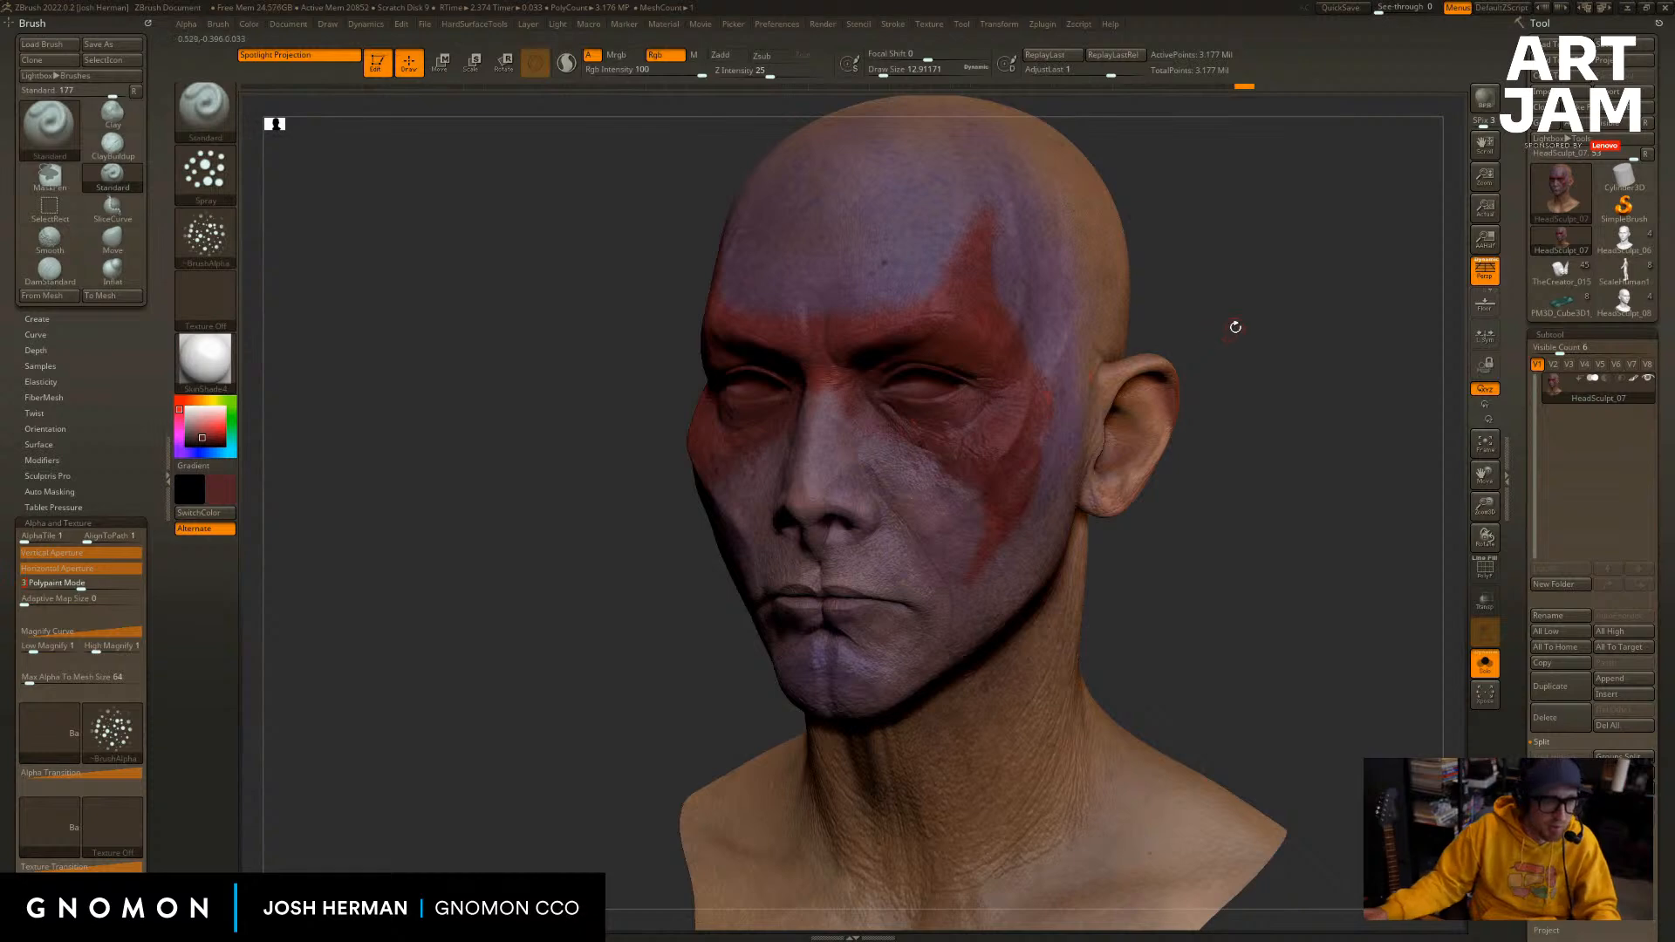
# Try spraying dark red over the forehead and face in Multiply mode with a larger brush.
pyautogui.keyDown('alt'); pyautogui.moveTo(1236, 327); pyautogui.dragTo(1178, 351); pyautogui.keyUp('alt')
pyautogui.press('s')
pyautogui.moveTo(874, 341); pyautogui.dragTo(901, 341)
pyautogui.moveTo(916, 209)
pyautogui.mouseDown()
pyautogui.moveTo(955, 540)
pyautogui.moveTo(889, 590)
pyautogui.moveTo(781, 454)
pyautogui.moveTo(829, 646)
pyautogui.moveTo(768, 489)
pyautogui.mouseUp()
pyautogui.moveTo(1252, 280)
pyautogui.keyDown('alt'); pyautogui.mouseDown()
pyautogui.moveTo(1148, 402)
pyautogui.moveTo(1060, 375)
pyautogui.mouseUp(); pyautogui.keyUp('alt')
pyautogui.hotkey('ctrl', 'z')
# Try spraying white over the forehead and face in Multiply mode with a larger brush and check it from several sides.
pyautogui.press('s')
pyautogui.keyDown('alt'); pyautogui.moveTo(1168, 384); pyautogui.dragTo(1246, 352); pyautogui.keyUp('alt')
pyautogui.click(226, 481)
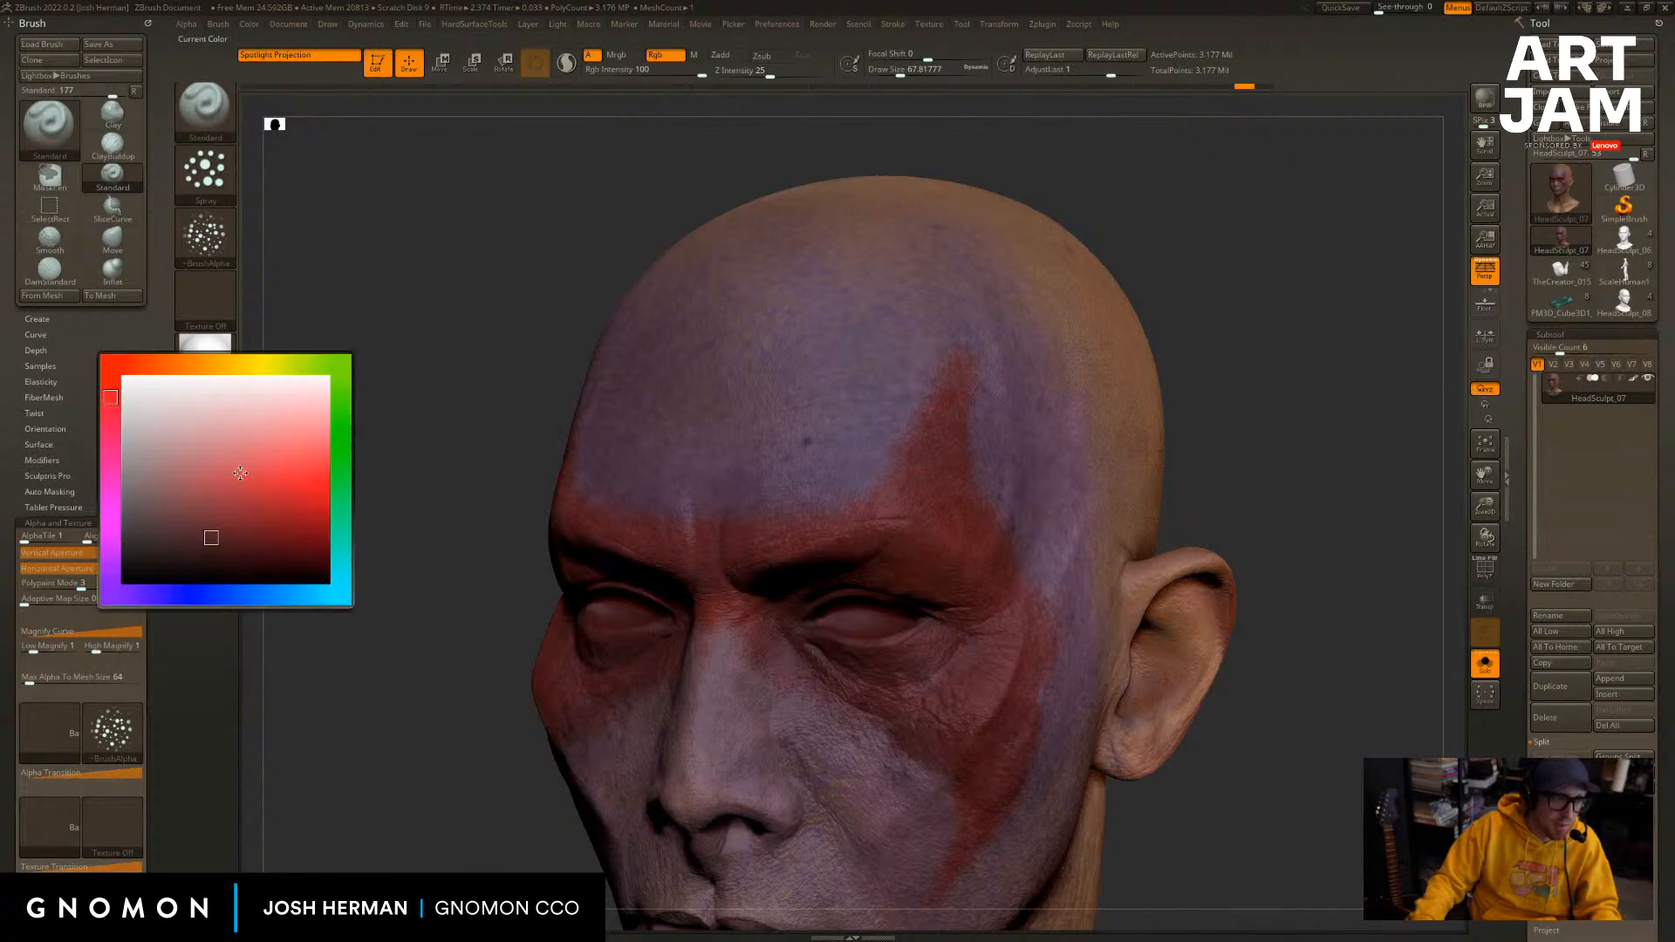
pyautogui.press('c')
pyautogui.click(219, 496)
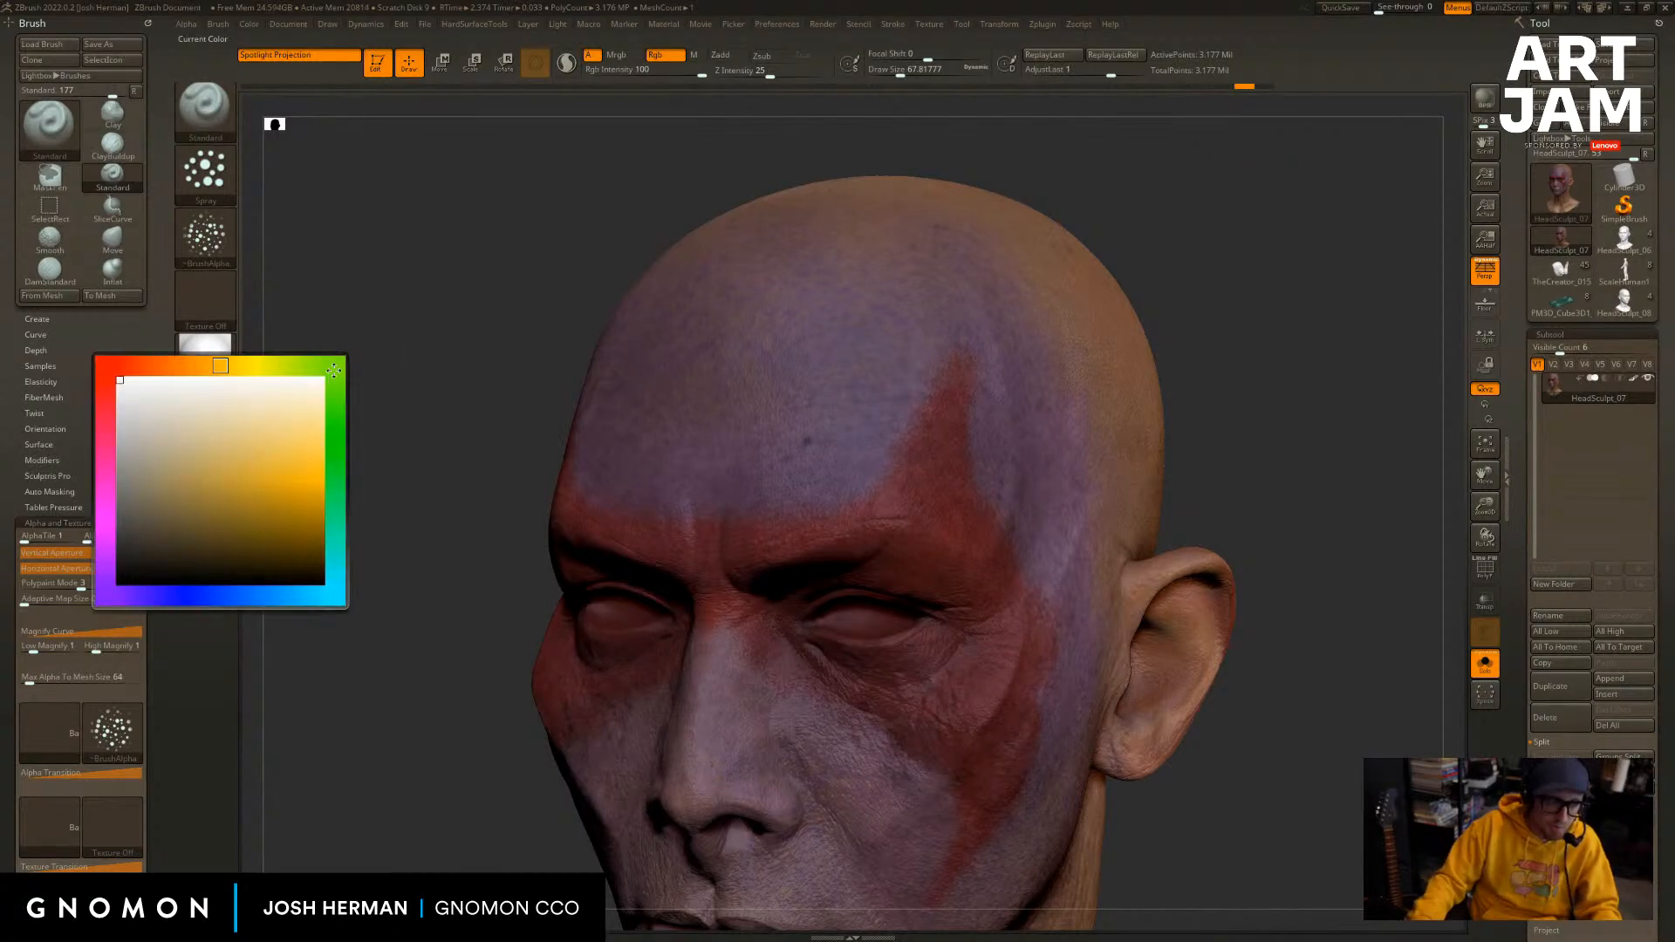
pyautogui.moveTo(720, 353)
pyautogui.mouseDown()
pyautogui.moveTo(937, 441)
pyautogui.moveTo(1001, 384)
pyautogui.moveTo(921, 399)
pyautogui.moveTo(820, 632)
pyautogui.moveTo(946, 711)
pyautogui.moveTo(946, 767)
pyautogui.moveTo(1003, 646)
pyautogui.mouseUp()
pyautogui.keyDown('shift'); pyautogui.moveTo(1240, 469); pyautogui.dragTo(1259, 385); pyautogui.keyUp('shift')
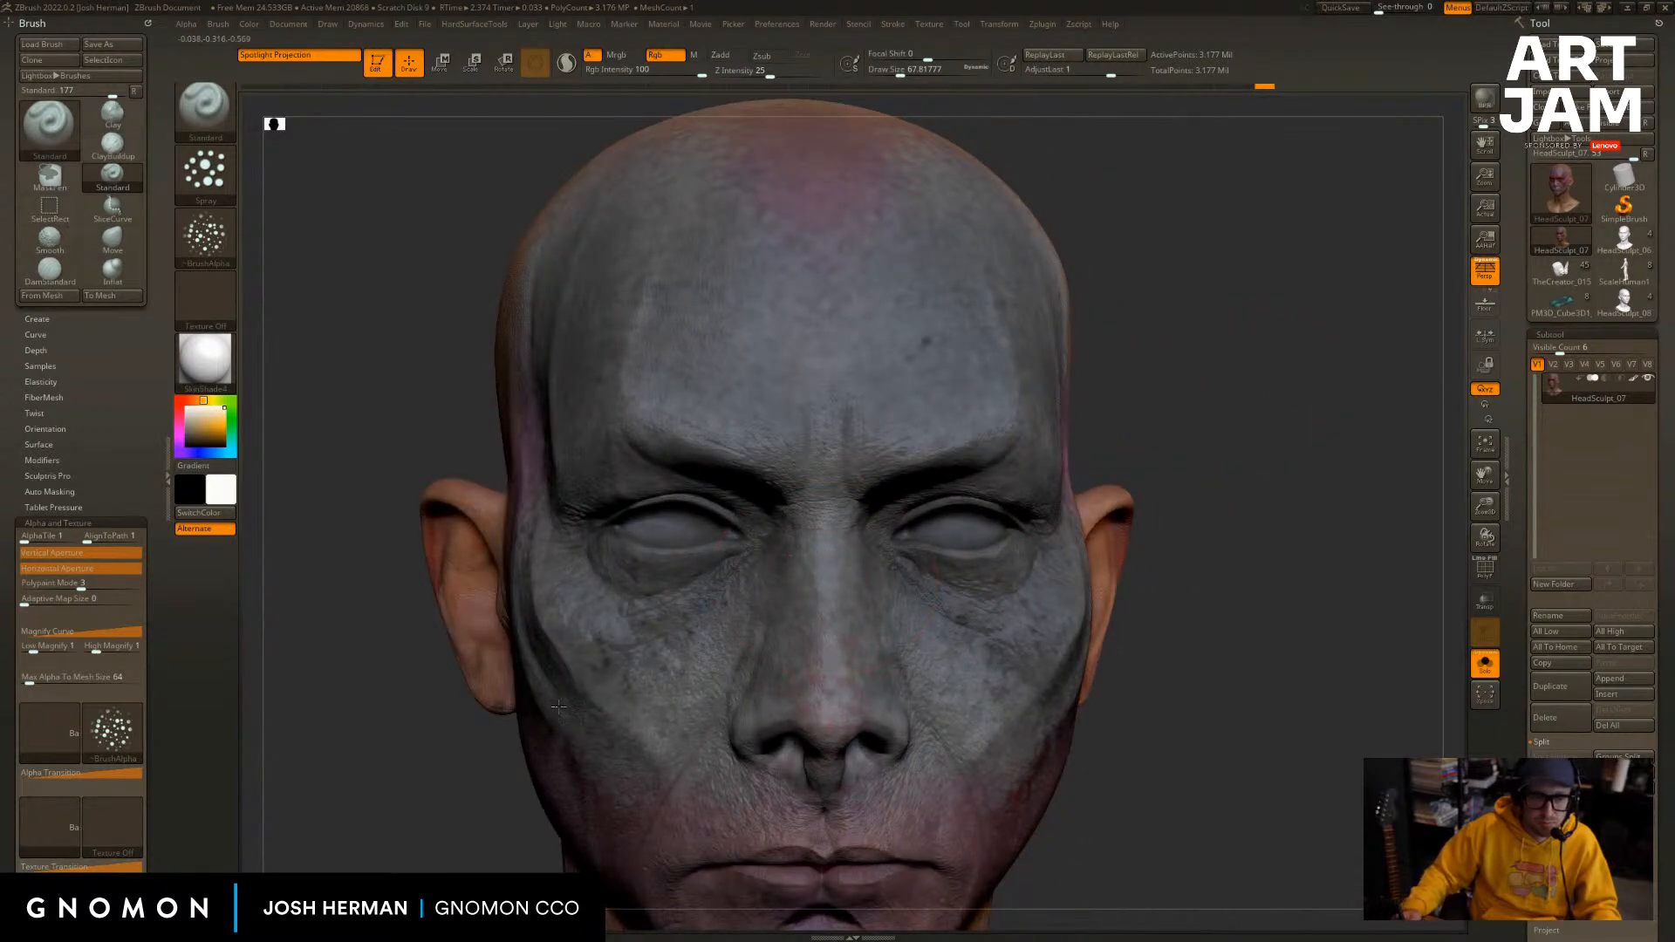
pyautogui.moveTo(1204, 506)
pyautogui.mouseDown()
pyautogui.moveTo(1216, 541)
pyautogui.moveTo(1269, 523)
pyautogui.moveTo(1242, 543)
pyautogui.moveTo(1278, 580)
pyautogui.mouseUp()
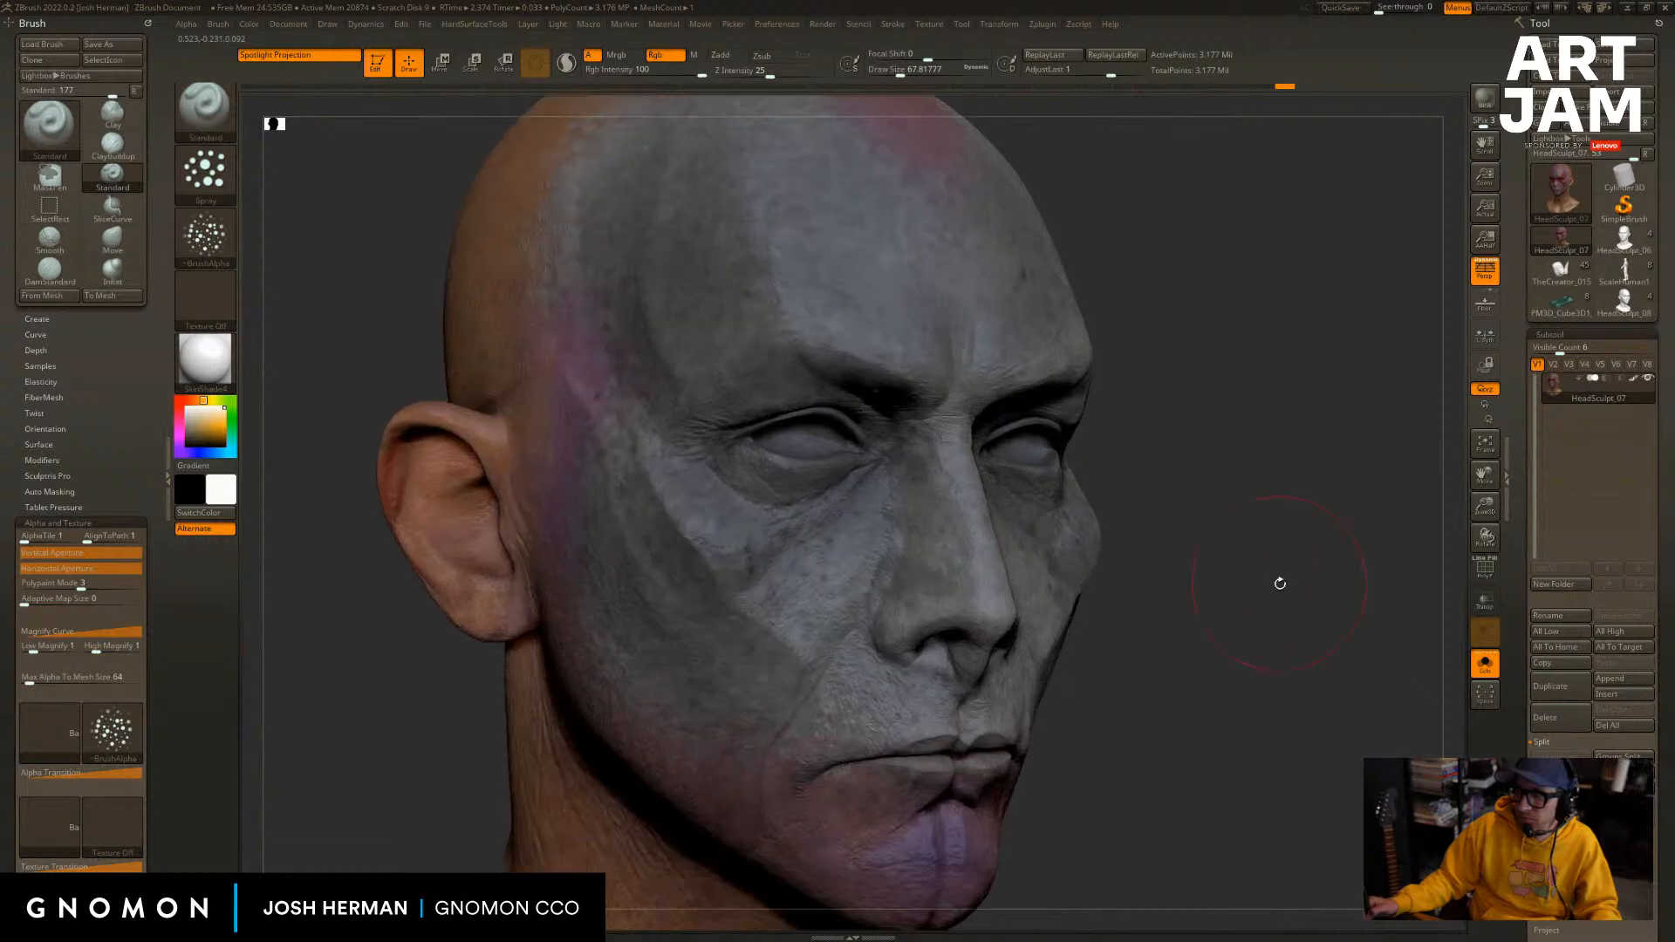
pyautogui.hotkey('ctrl', 'z')
pyautogui.hotkey('ctrl', 'z')
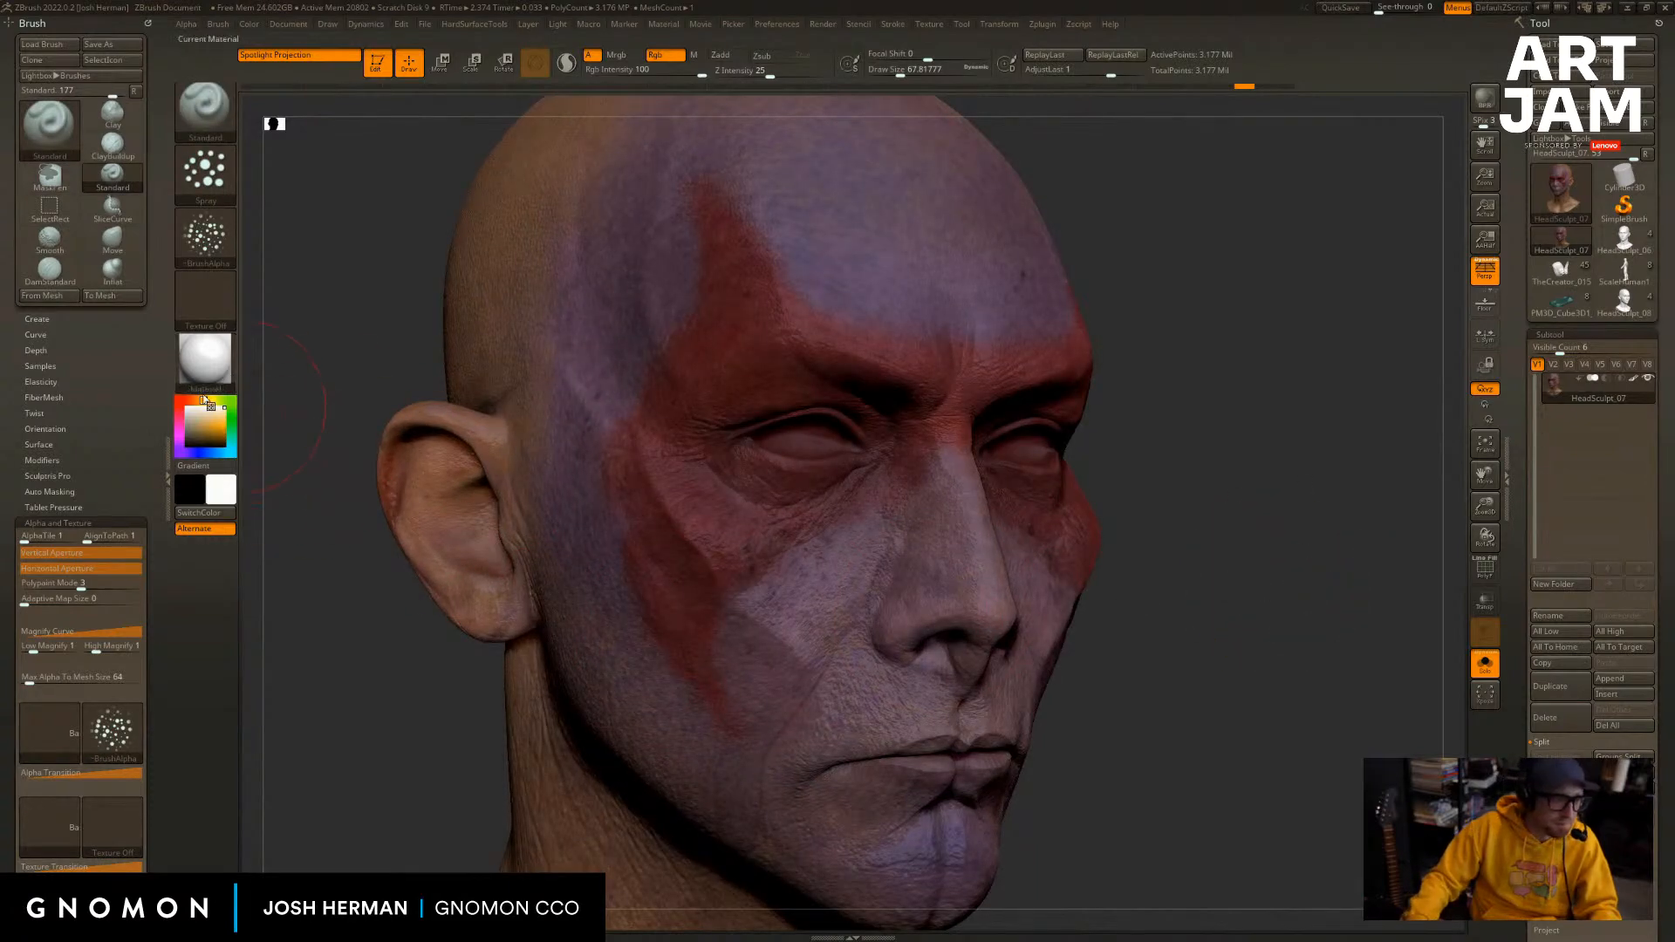
# Try spraying black across the forehead in Multiply mode.
pyautogui.press('c')
pyautogui.moveTo(781, 300)
pyautogui.mouseDown()
pyautogui.moveTo(816, 471)
pyautogui.moveTo(915, 332)
pyautogui.mouseUp()
pyautogui.hotkey('ctrl', 'z')
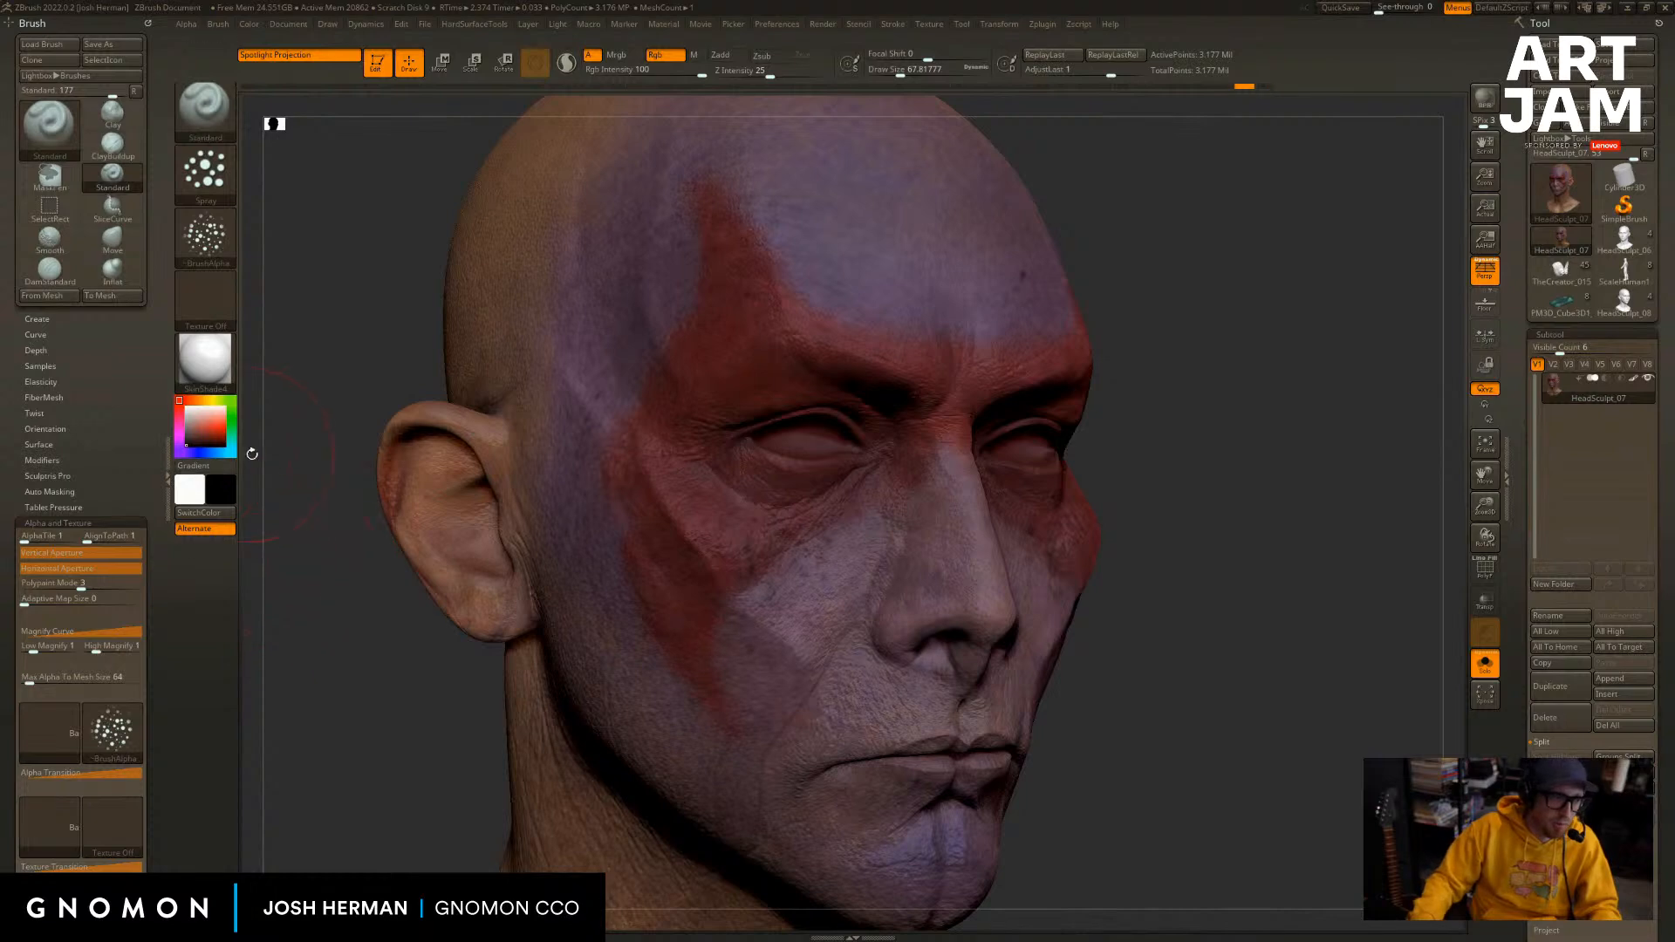
# Try spraying light green over the side of the forehead in Multiply mode with a large and a smaller brush.
pyautogui.press('v')
pyautogui.press('c')
pyautogui.press('c')
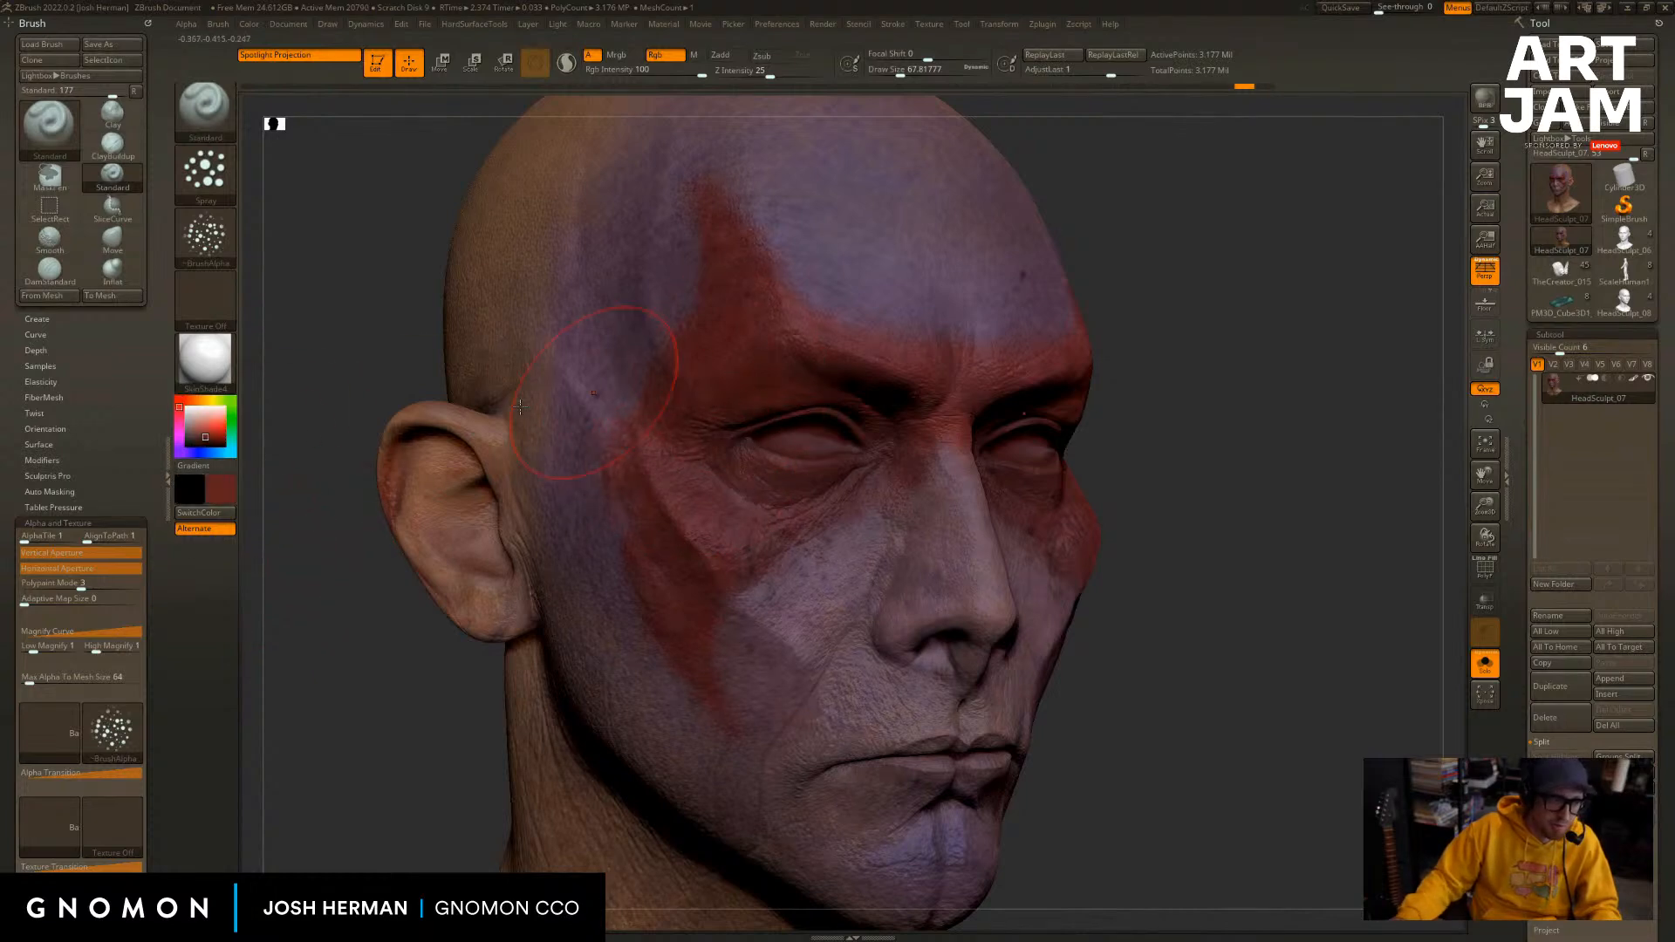
pyautogui.click(222, 483)
pyautogui.click(274, 445)
pyautogui.click(228, 480)
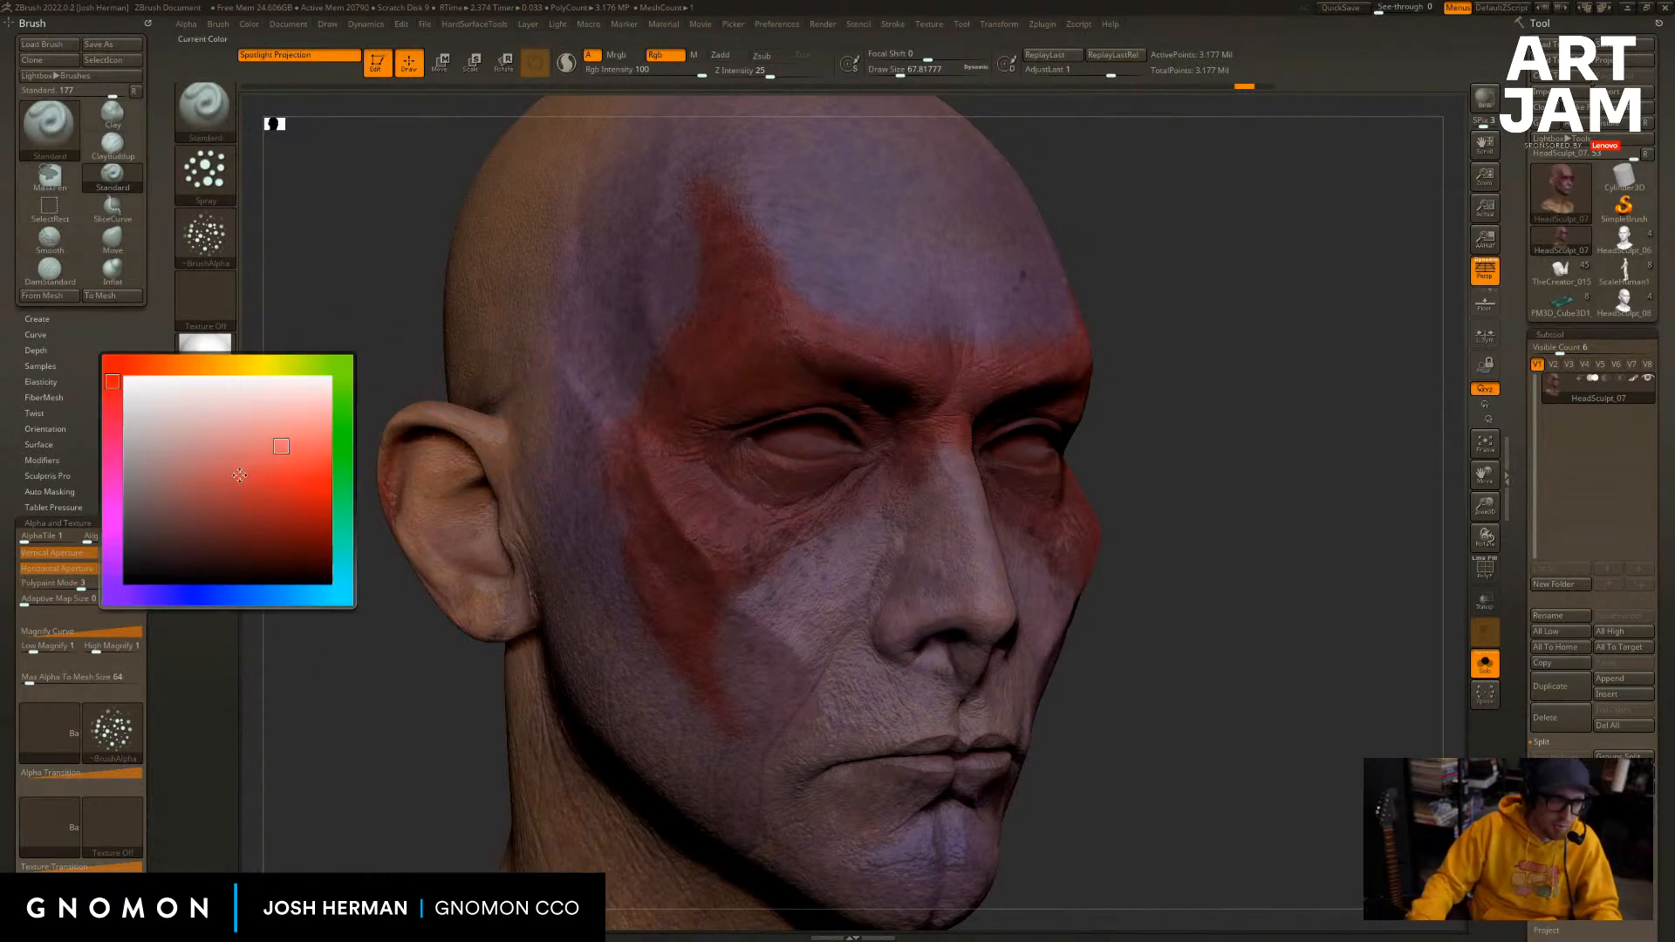
pyautogui.click(343, 409)
pyautogui.moveTo(1148, 261); pyautogui.dragTo(1173, 340)
pyautogui.moveTo(748, 458); pyautogui.dragTo(730, 163)
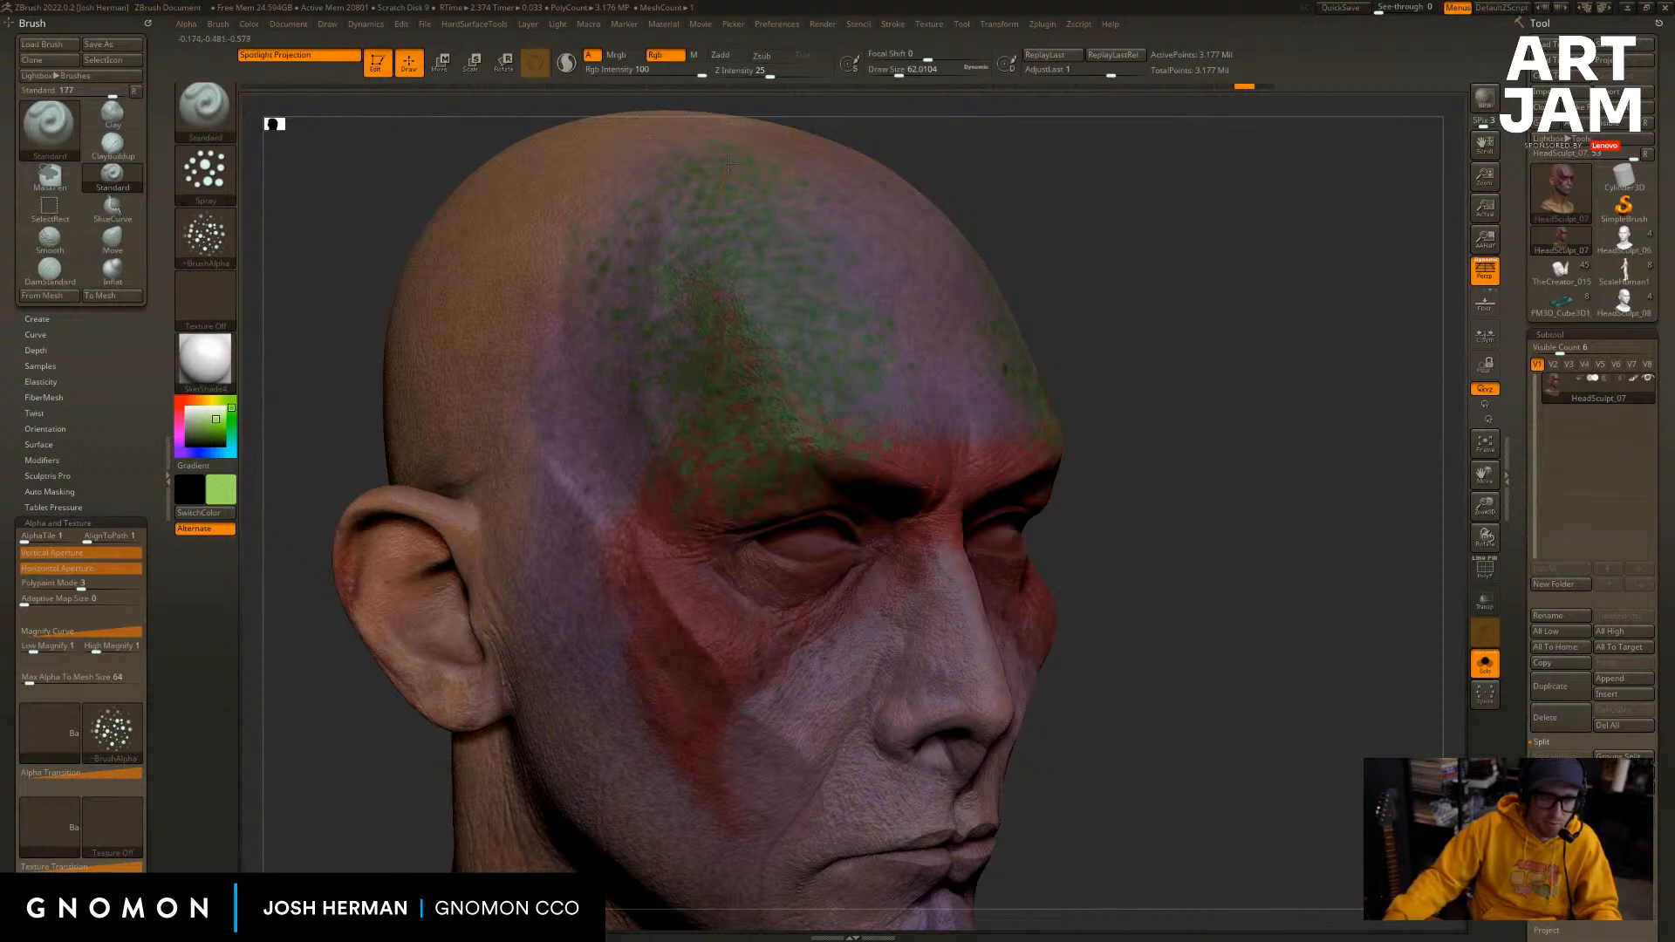
pyautogui.hotkey('ctrl', 'z')
pyautogui.press('s')
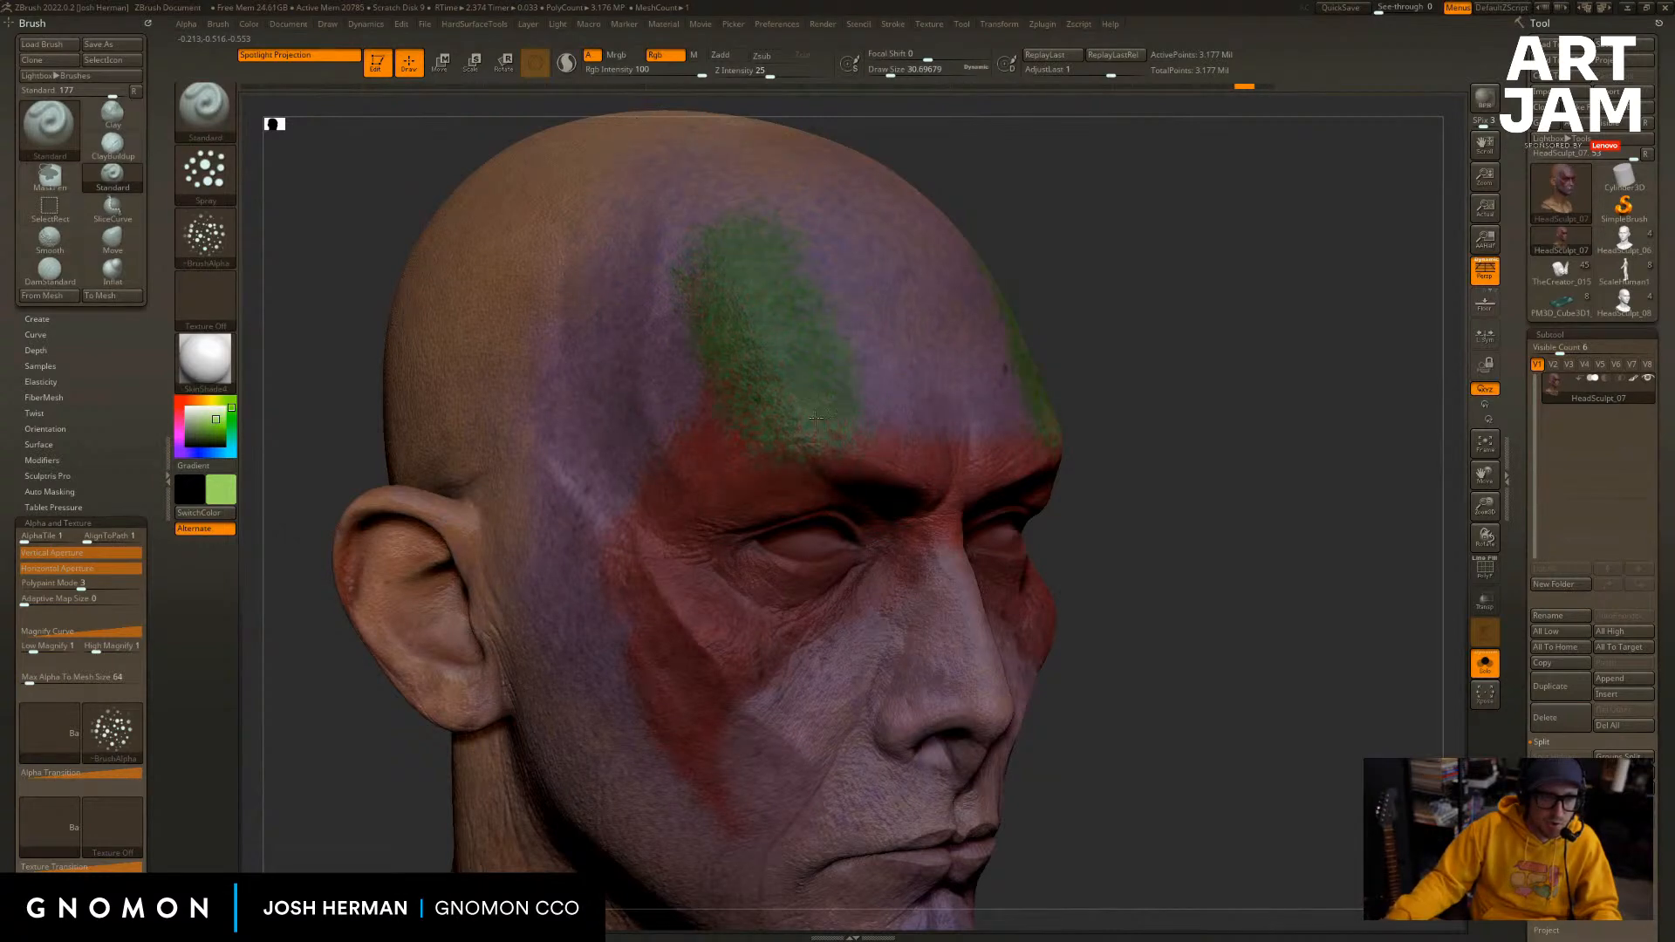
pyautogui.hotkey('ctrl', 'z')
# Try spraying a paler, less saturated green over the forehead and brow in Multiply mode.
pyautogui.click(205, 428)
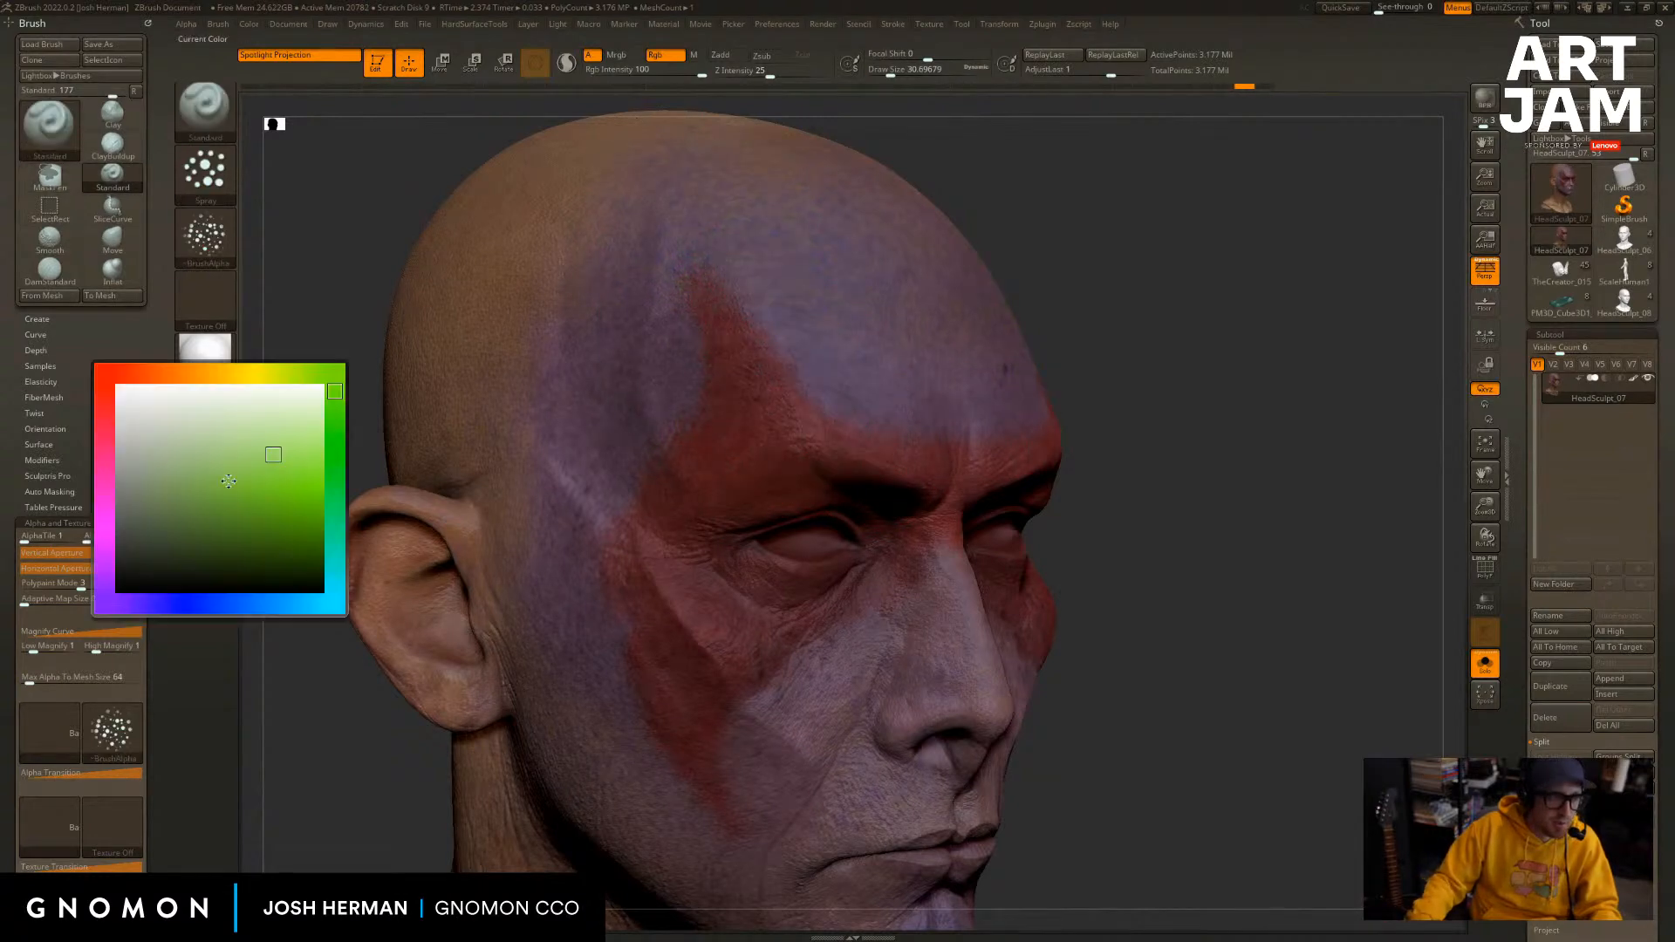
pyautogui.click(266, 422)
pyautogui.moveTo(840, 345); pyautogui.dragTo(703, 263)
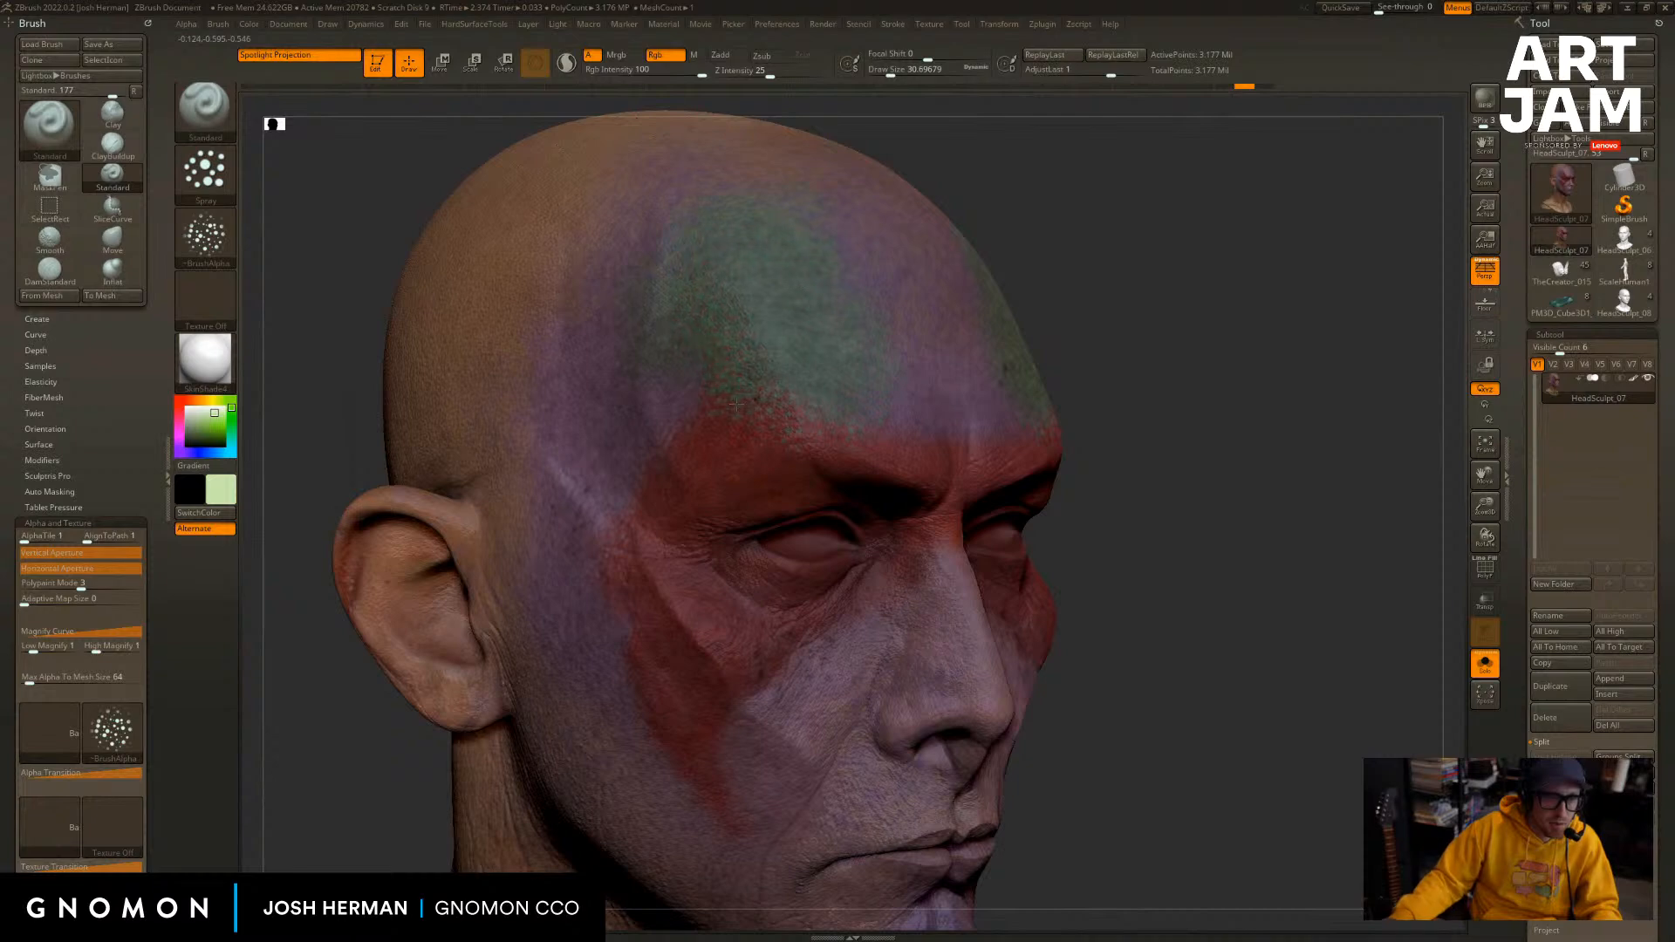
pyautogui.moveTo(736, 404); pyautogui.dragTo(951, 495)
pyautogui.moveTo(1160, 522); pyautogui.dragTo(1215, 524)
pyautogui.hotkey('ctrl', 'z')
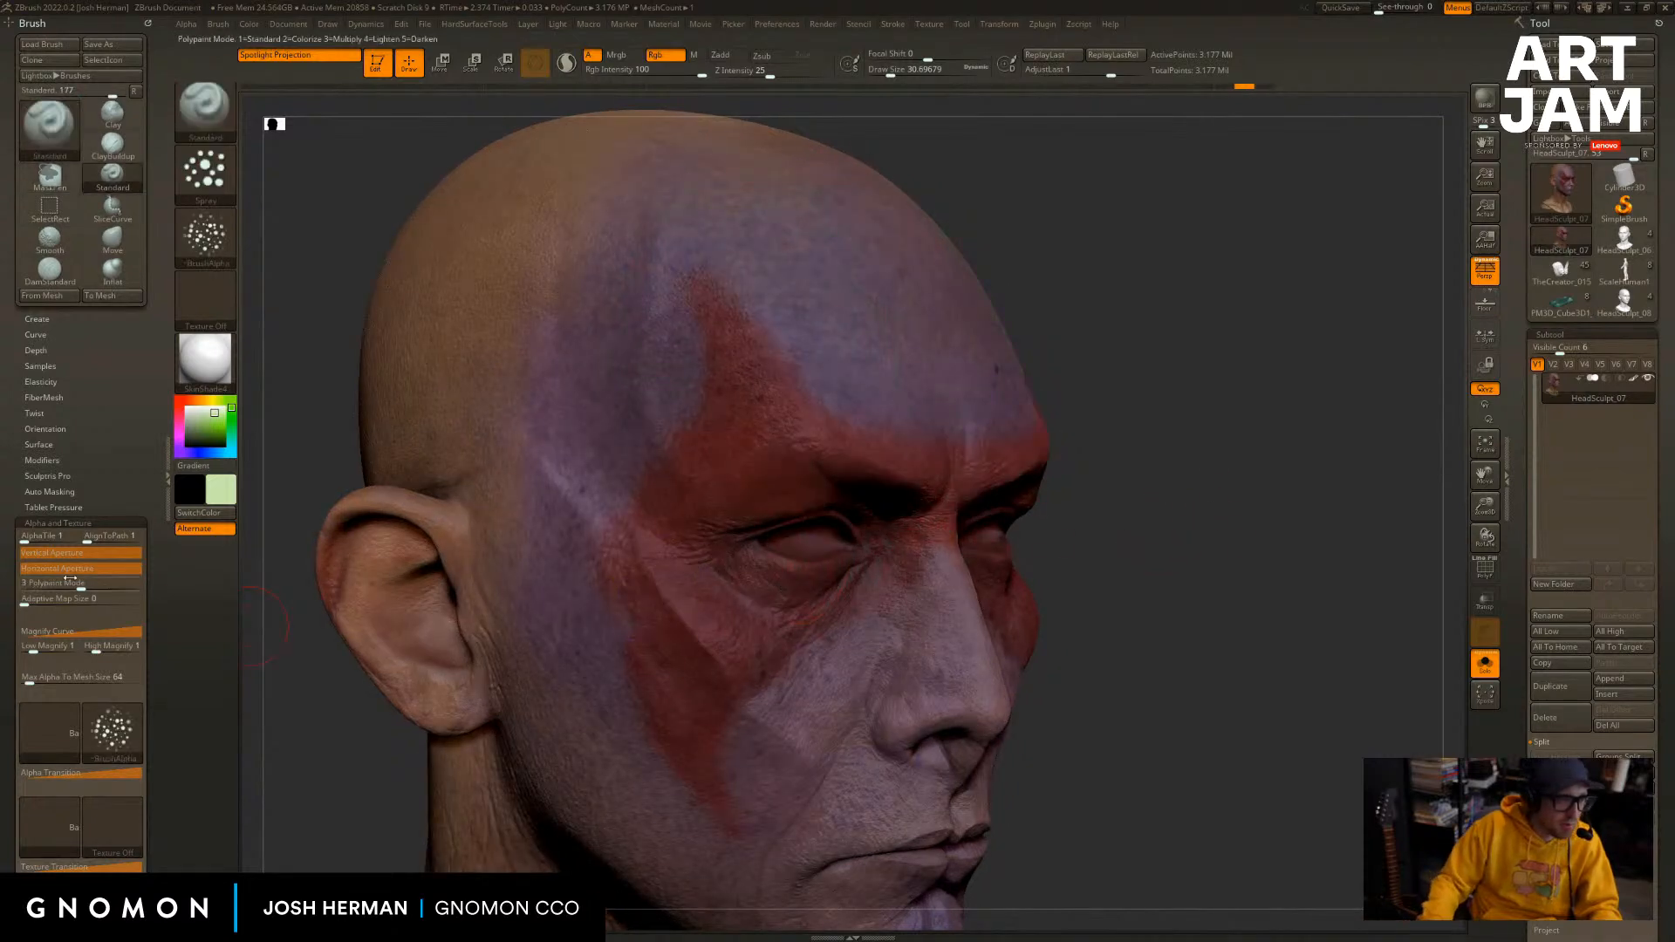
# Set the Polypaint Mode to 4 (Lighten) and spray pale green over the forehead and temple.
pyautogui.moveTo(70, 579); pyautogui.dragTo(99, 578)
pyautogui.moveTo(872, 437)
pyautogui.mouseDown()
pyautogui.moveTo(768, 340)
pyautogui.moveTo(786, 234)
pyautogui.moveTo(769, 215)
pyautogui.mouseUp()
pyautogui.press('v')
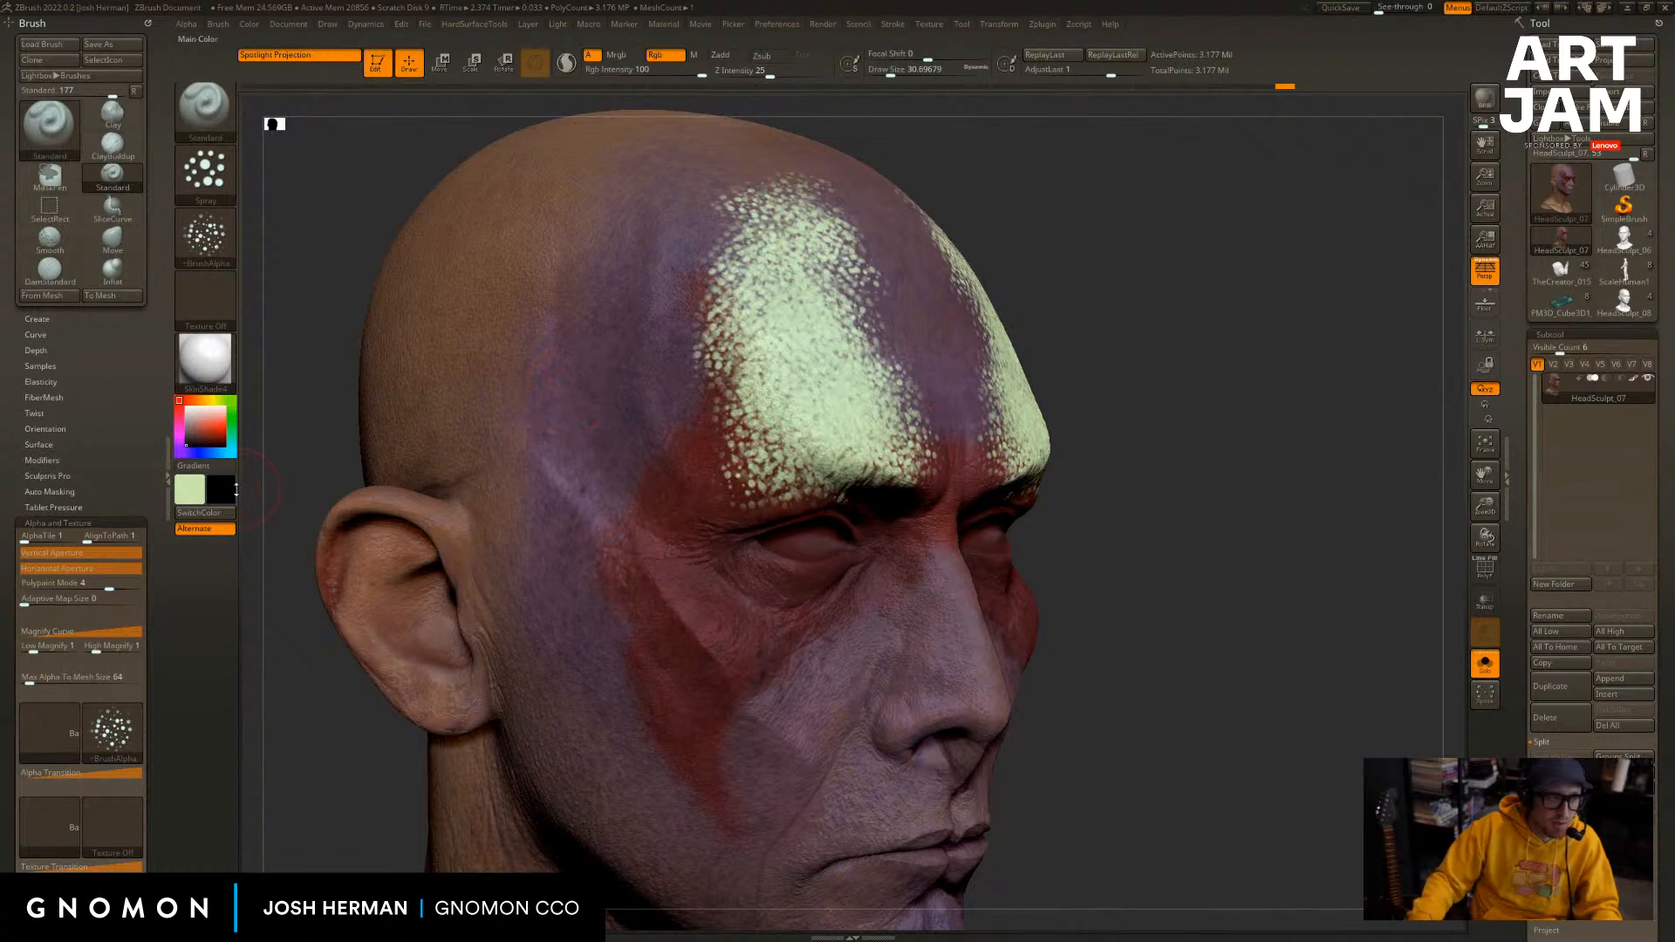
pyautogui.press('v')
pyautogui.moveTo(632, 310)
pyautogui.mouseDown()
pyautogui.moveTo(665, 410)
pyautogui.moveTo(630, 471)
pyautogui.mouseUp()
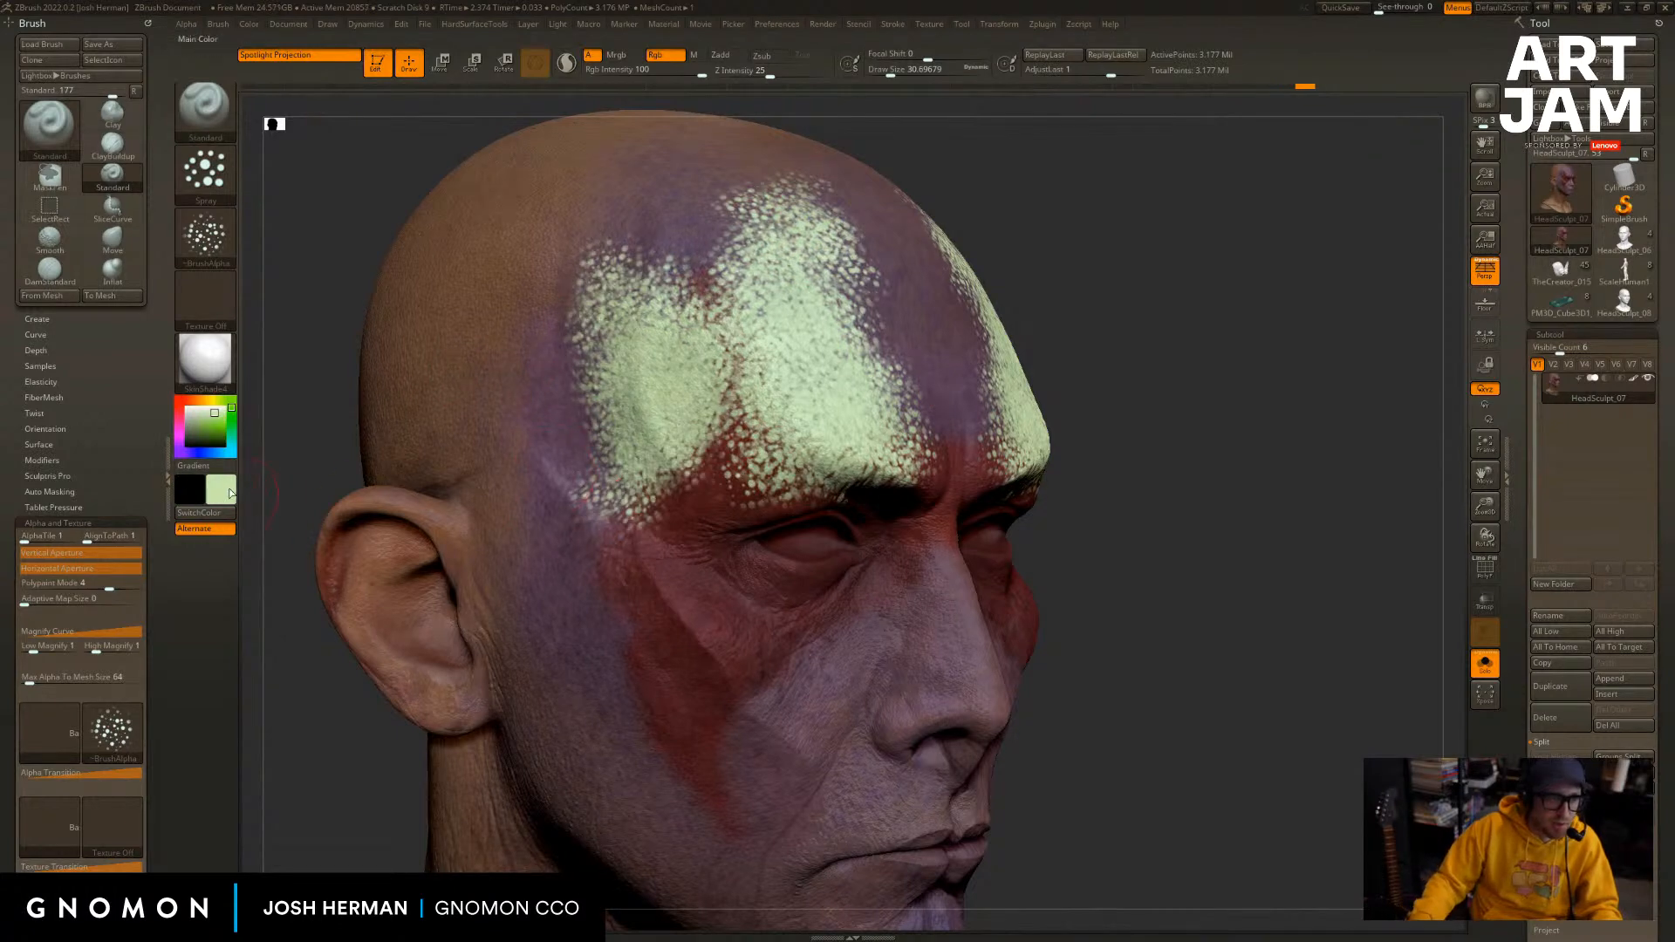
# Try spraying orange between the pale green patches in Lighten mode with a small brush.
pyautogui.click(227, 493)
pyautogui.click(256, 505)
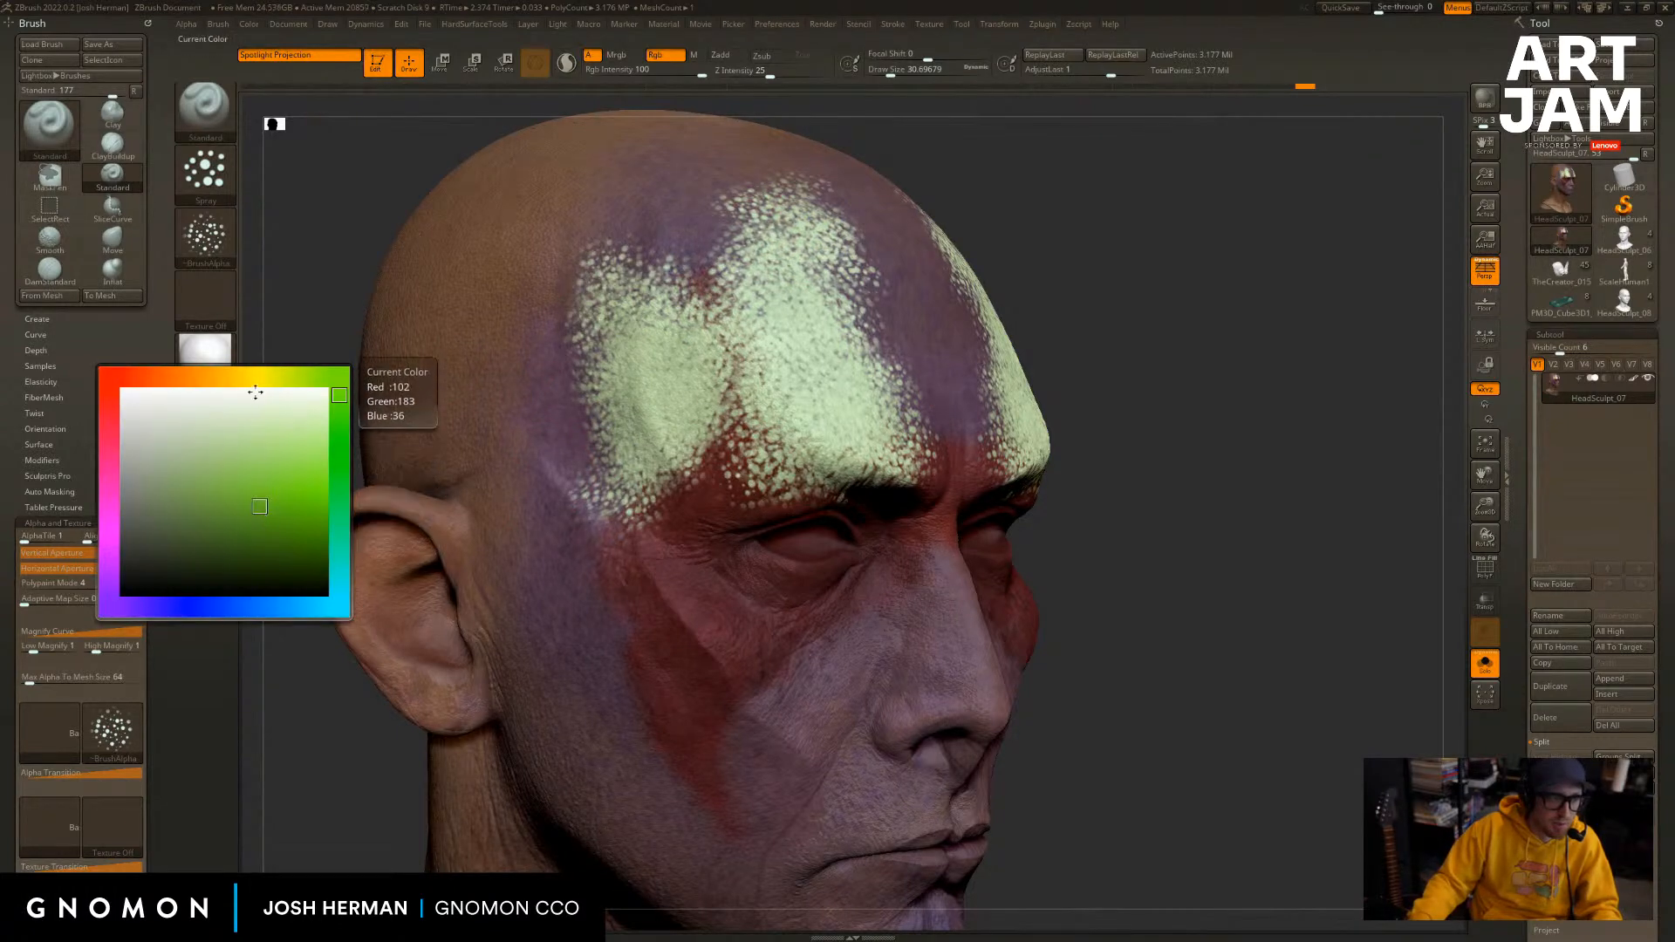
pyautogui.moveTo(253, 382); pyautogui.dragTo(209, 378)
pyautogui.moveTo(708, 300)
pyautogui.mouseDown()
pyautogui.moveTo(689, 515)
pyautogui.moveTo(727, 246)
pyautogui.mouseUp()
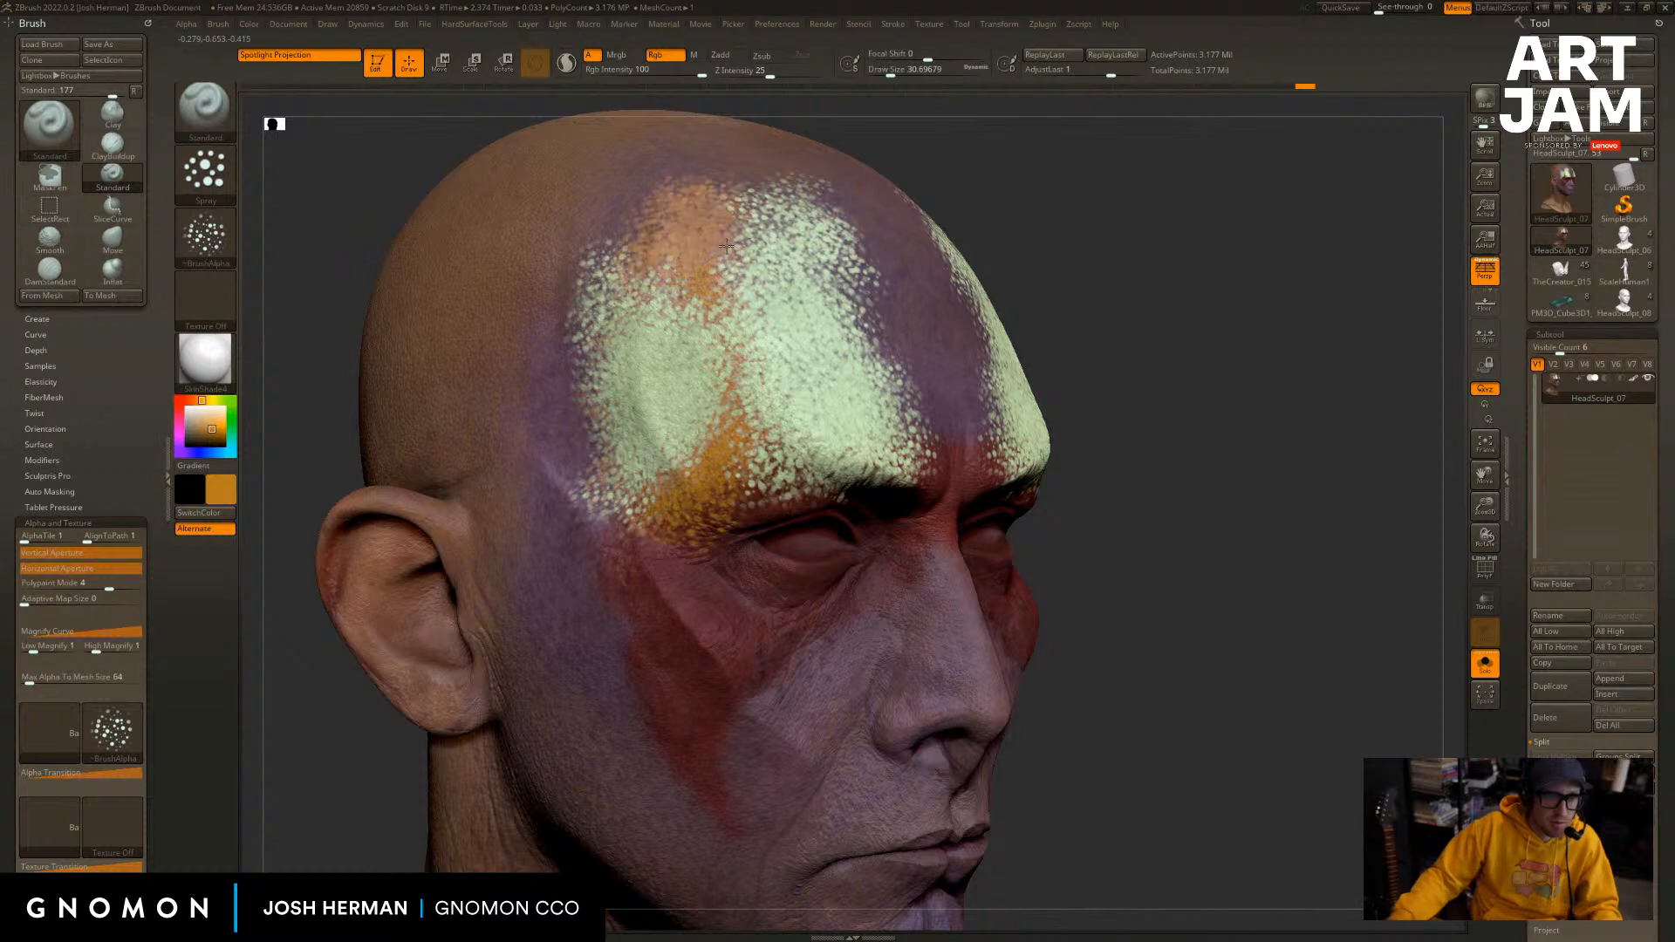
pyautogui.hotkey('ctrl', 'z')
# Spray orange over the whole side of the head and face in Lighten mode with a much larger brush.
pyautogui.press('s')
pyautogui.moveTo(697, 372); pyautogui.dragTo(714, 372)
pyautogui.moveTo(698, 228)
pyautogui.mouseDown()
pyautogui.moveTo(728, 602)
pyautogui.moveTo(711, 642)
pyautogui.mouseUp()
pyautogui.moveTo(1171, 252)
pyautogui.keyDown('alt'); pyautogui.mouseDown()
pyautogui.moveTo(1148, 337)
pyautogui.moveTo(1172, 315)
pyautogui.mouseUp(); pyautogui.keyUp('alt')
pyautogui.hotkey('ctrl', 'z')
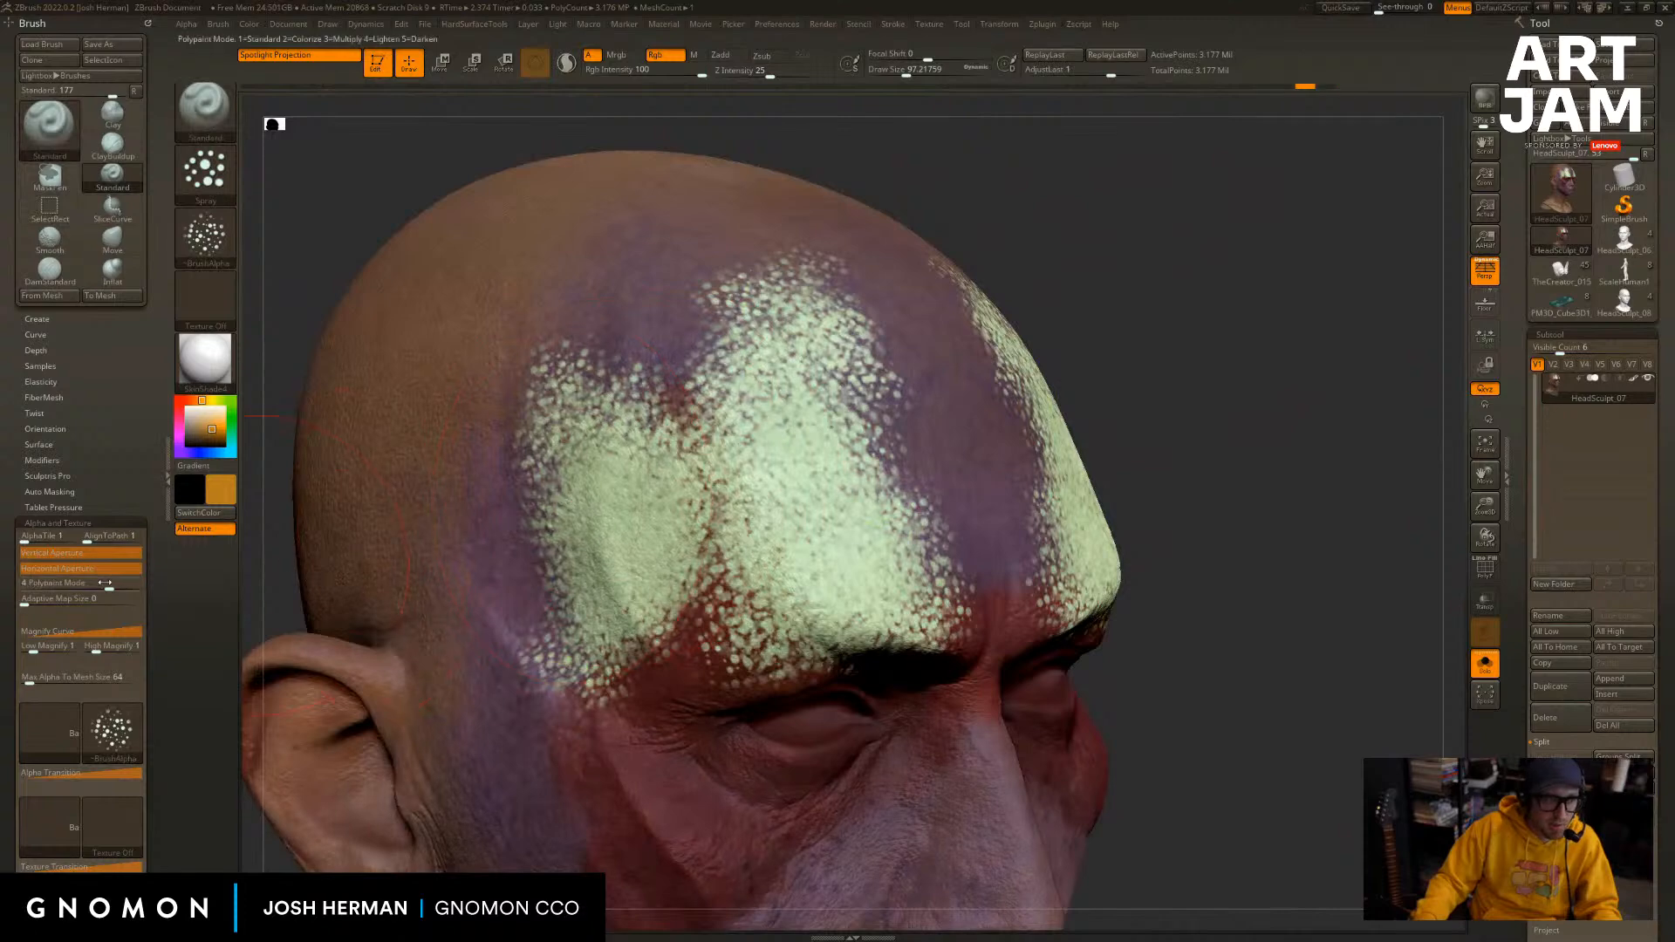
pyautogui.press('ctrl')
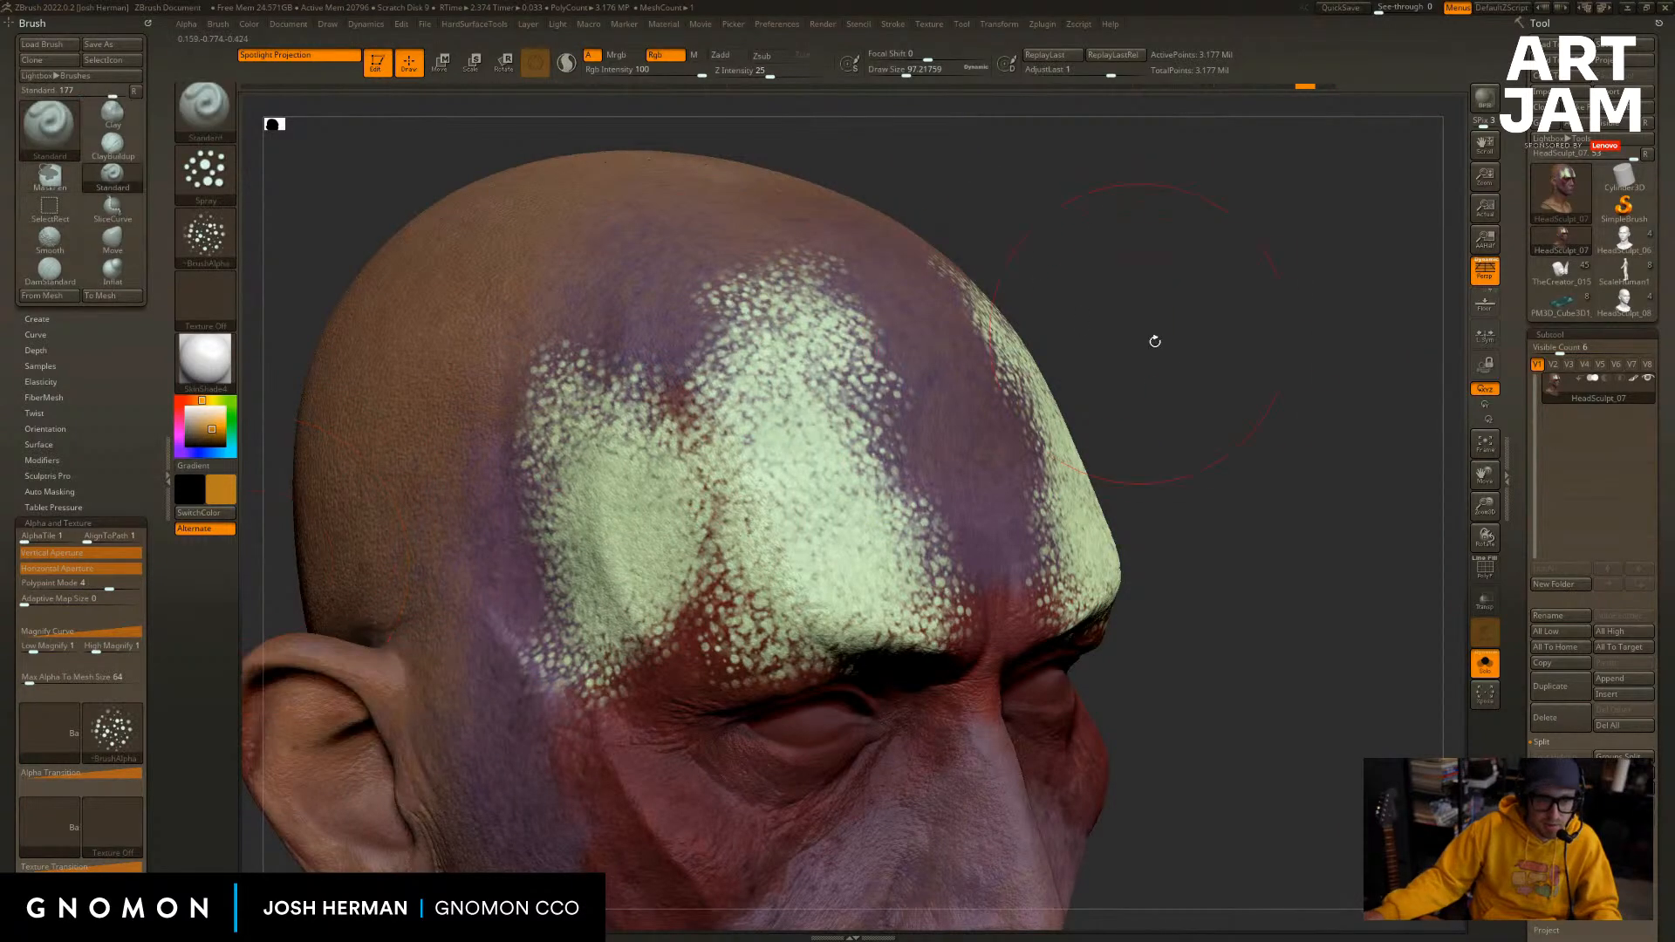
pyautogui.keyDown('alt'); pyautogui.moveTo(1155, 340); pyautogui.dragTo(1188, 275); pyautogui.keyUp('alt')
pyautogui.moveTo(741, 344)
pyautogui.mouseDown()
pyautogui.moveTo(811, 288)
pyautogui.moveTo(698, 454)
pyautogui.moveTo(767, 558)
pyautogui.moveTo(746, 386)
pyautogui.moveTo(737, 811)
pyautogui.moveTo(1047, 851)
pyautogui.moveTo(1012, 907)
pyautogui.moveTo(1111, 561)
pyautogui.moveTo(859, 872)
pyautogui.moveTo(1003, 837)
pyautogui.moveTo(925, 903)
pyautogui.mouseUp()
pyautogui.keyDown('alt'); pyautogui.moveTo(1300, 506); pyautogui.dragTo(1328, 457); pyautogui.keyUp('alt')
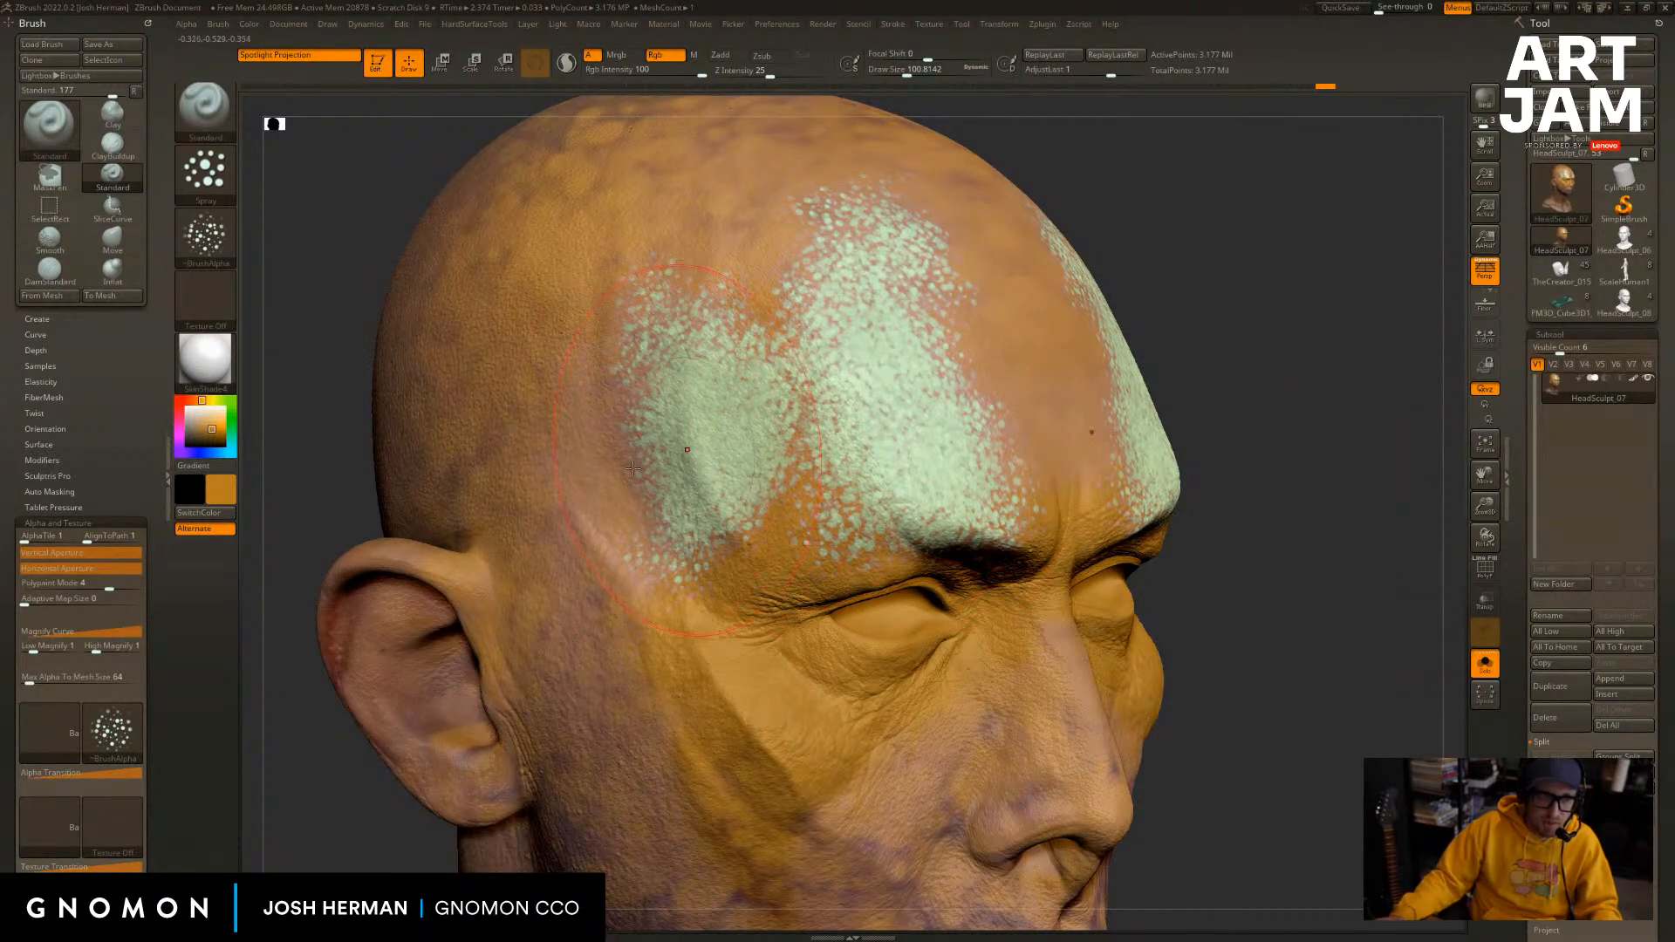
# Spray a near-white band down the side of the forehead in Lighten mode.
pyautogui.click(224, 484)
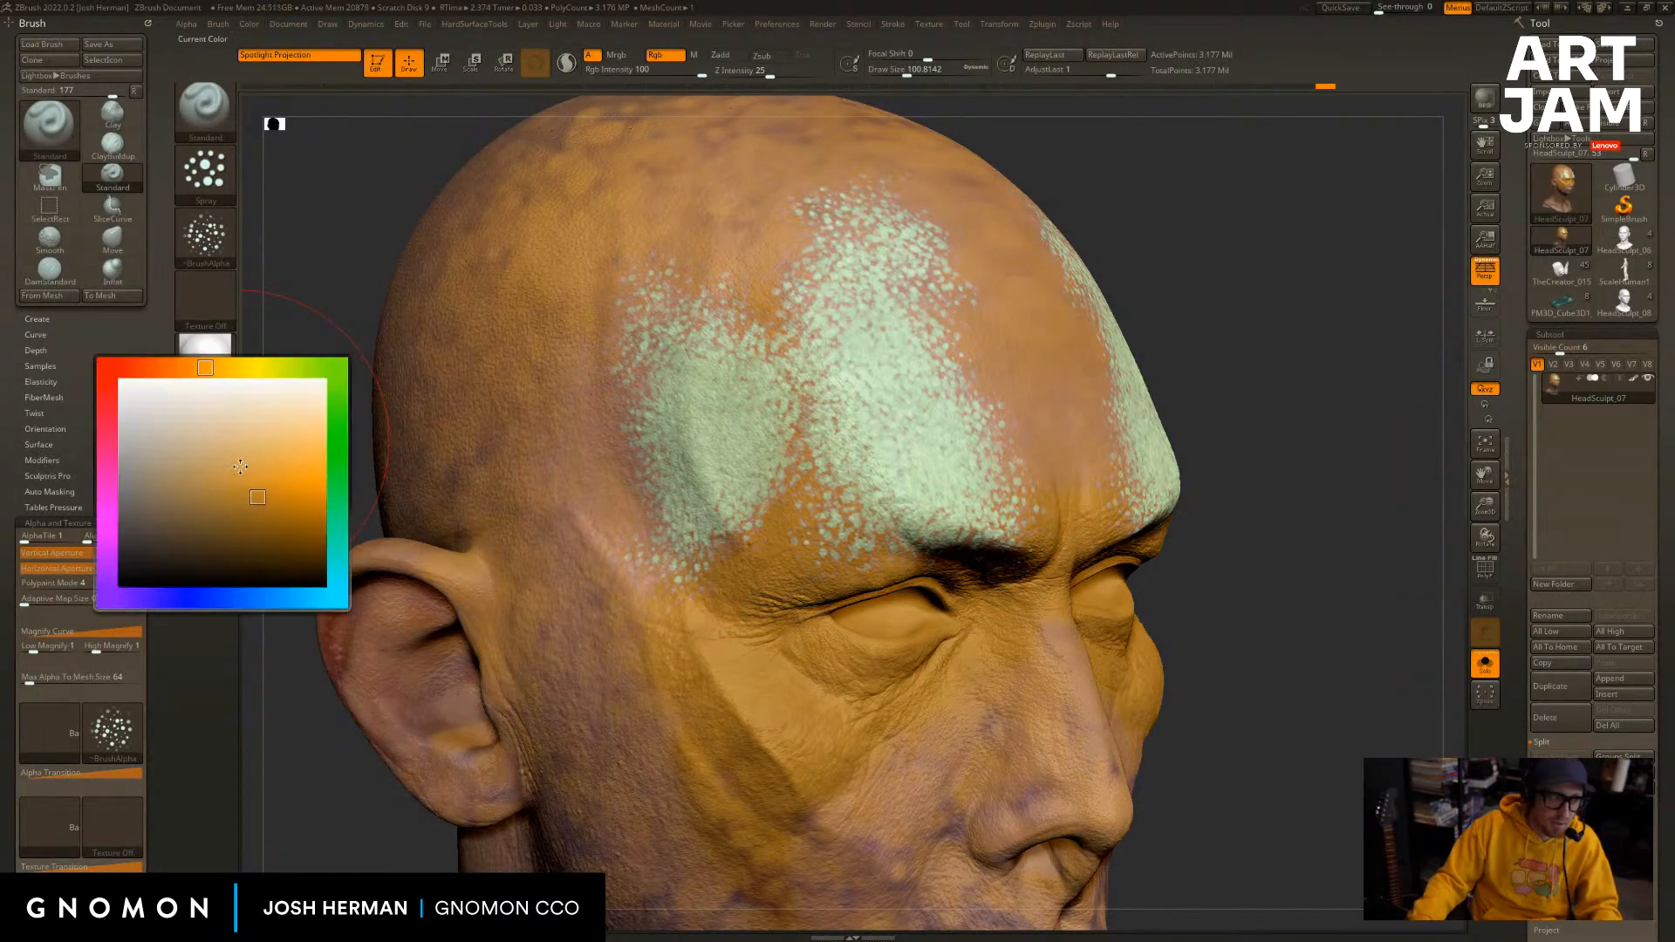
pyautogui.click(265, 409)
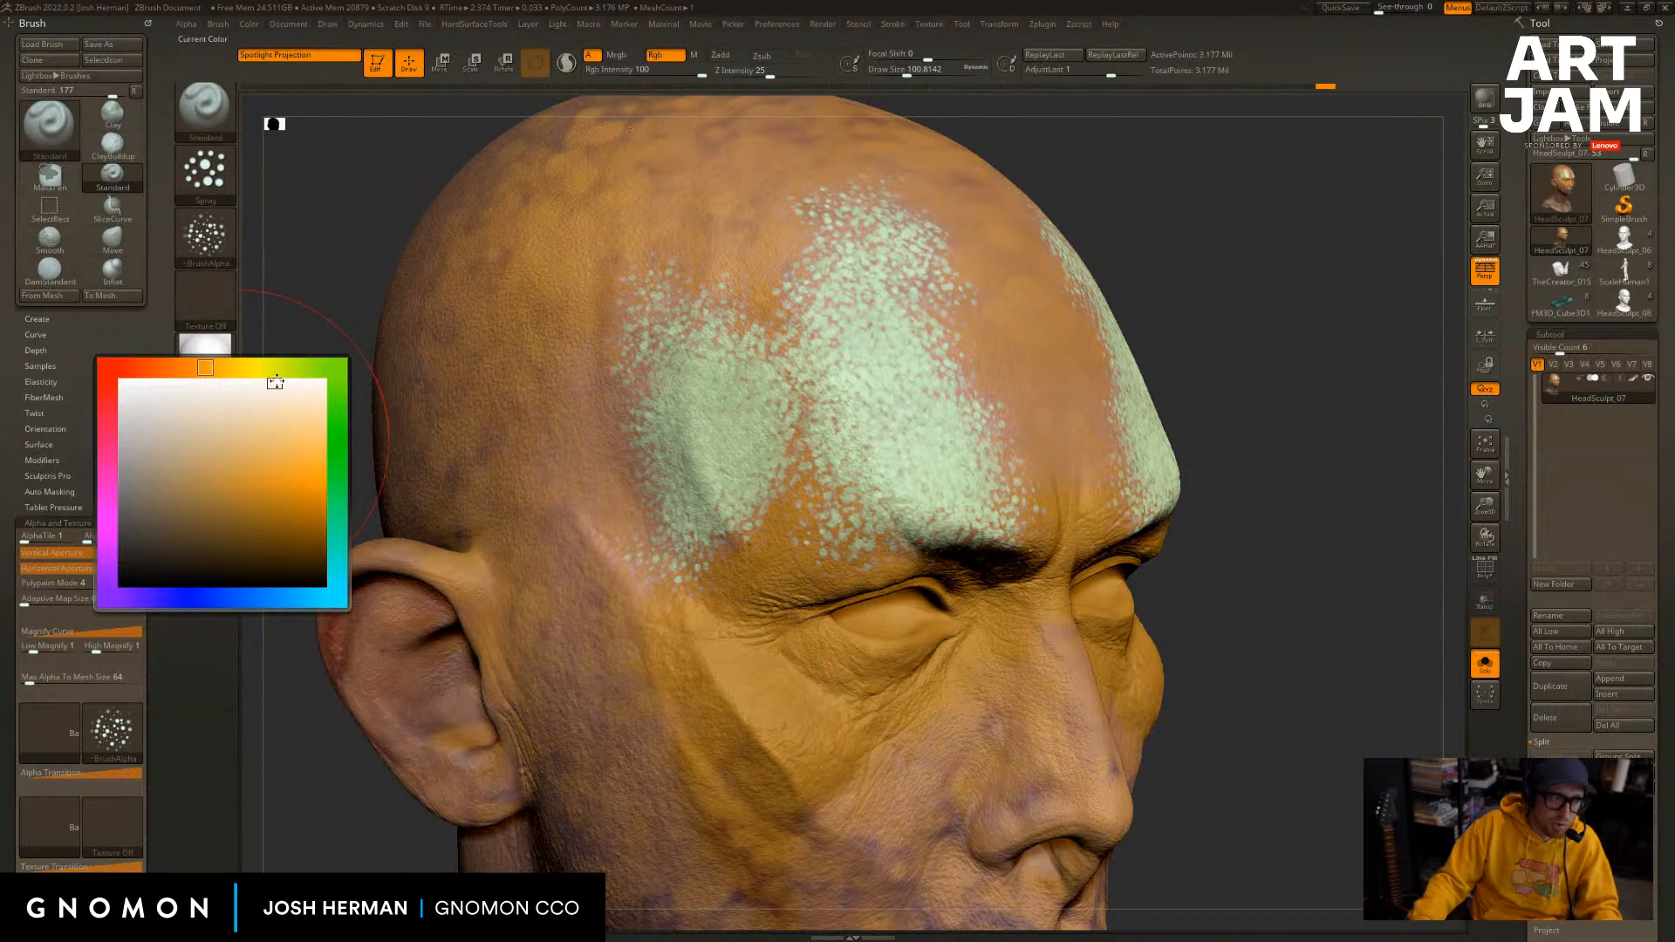
pyautogui.moveTo(780, 283)
pyautogui.mouseDown()
pyautogui.moveTo(742, 523)
pyautogui.moveTo(768, 261)
pyautogui.moveTo(751, 366)
pyautogui.mouseUp()
# Spray pink across the forehead in Lighten mode, and cover the rest of the head with a much larger brush.
pyautogui.click(231, 478)
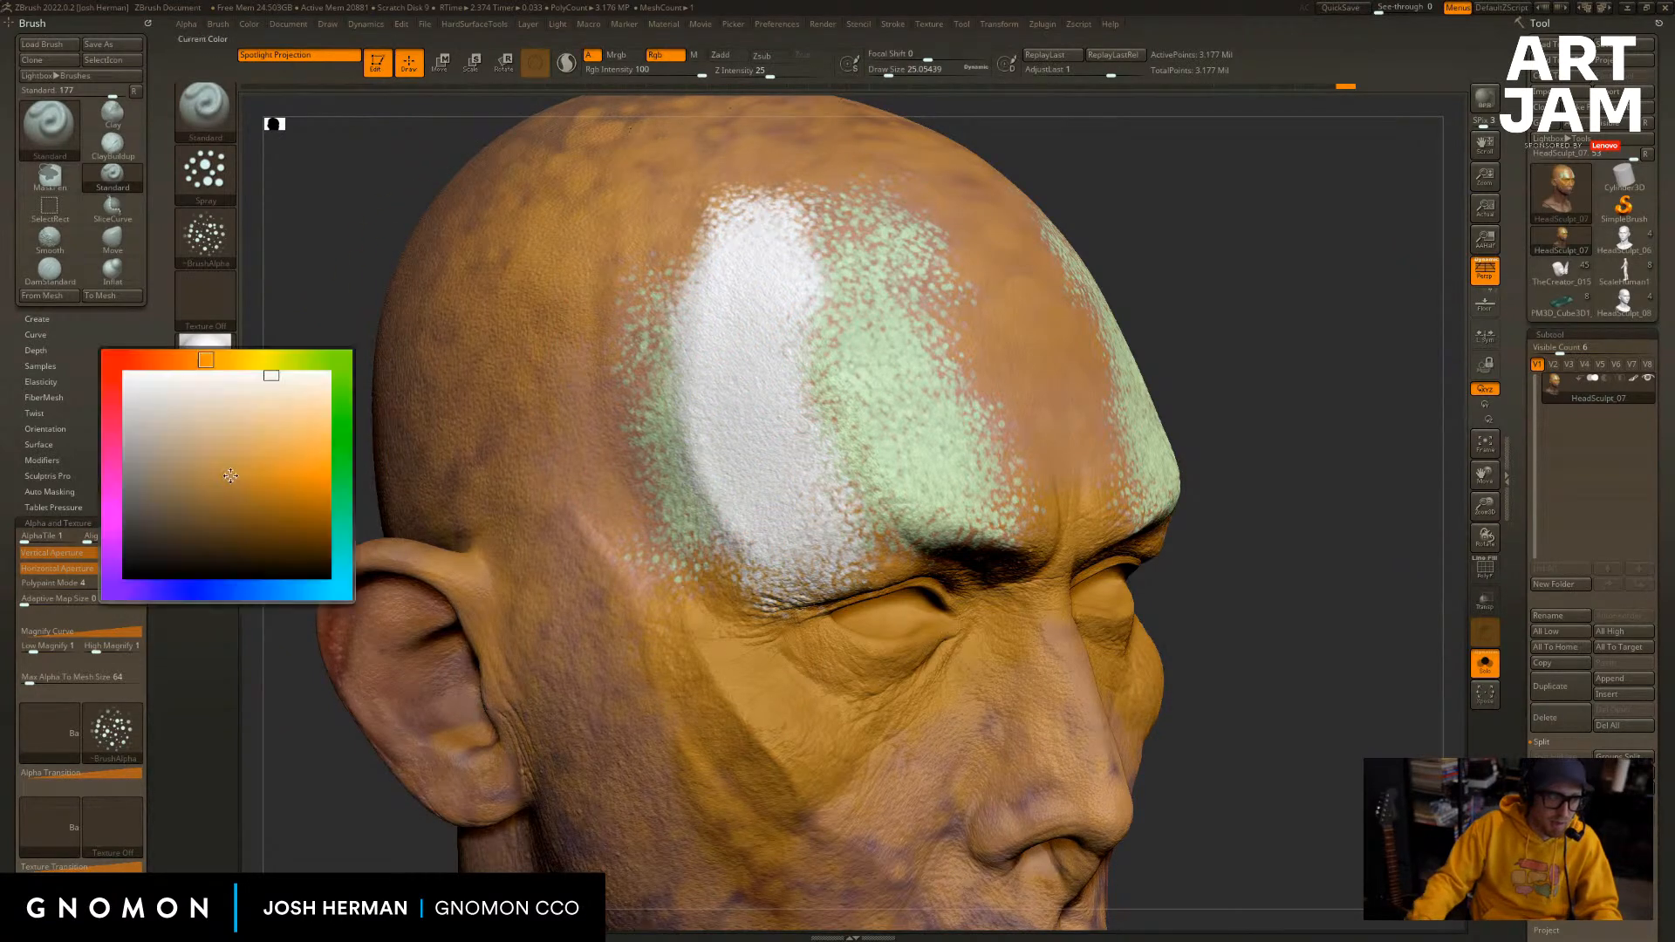
pyautogui.click(236, 470)
pyautogui.click(110, 504)
pyautogui.moveTo(968, 367); pyautogui.dragTo(1036, 347)
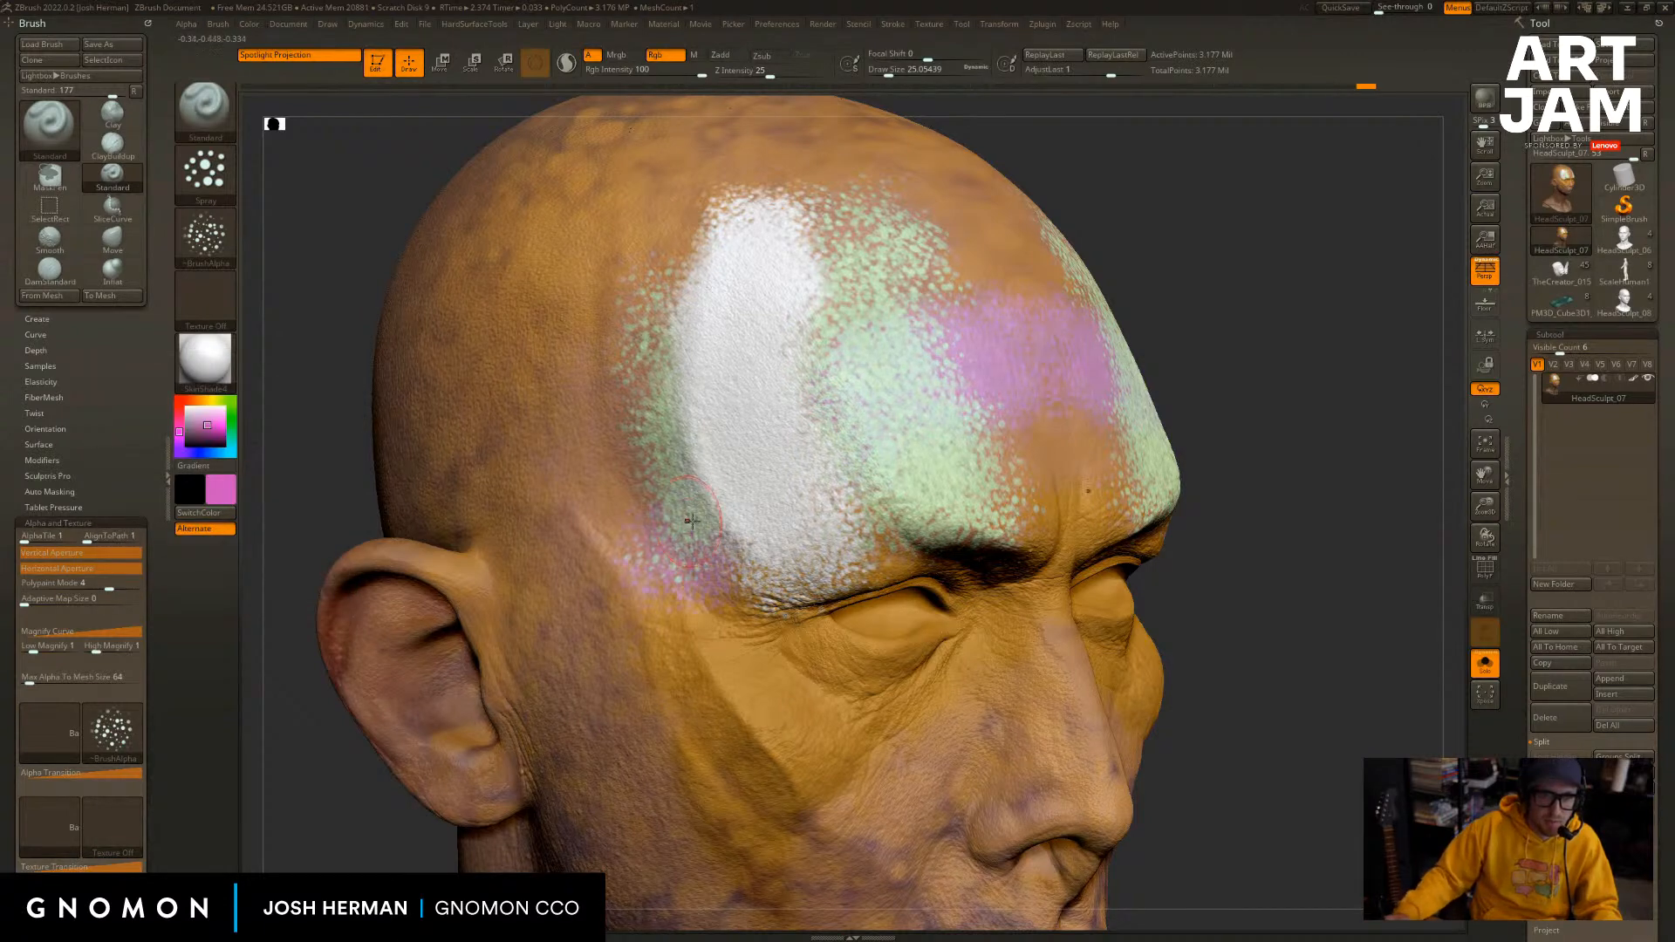
pyautogui.press('s')
pyautogui.moveTo(691, 522); pyautogui.dragTo(717, 522)
pyautogui.moveTo(927, 471)
pyautogui.mouseDown()
pyautogui.moveTo(942, 689)
pyautogui.moveTo(814, 314)
pyautogui.moveTo(647, 324)
pyautogui.moveTo(977, 851)
pyautogui.moveTo(951, 889)
pyautogui.mouseUp()
pyautogui.moveTo(1364, 516)
pyautogui.mouseDown()
pyautogui.moveTo(1379, 534)
pyautogui.moveTo(1368, 525)
pyautogui.moveTo(1421, 503)
pyautogui.mouseUp()
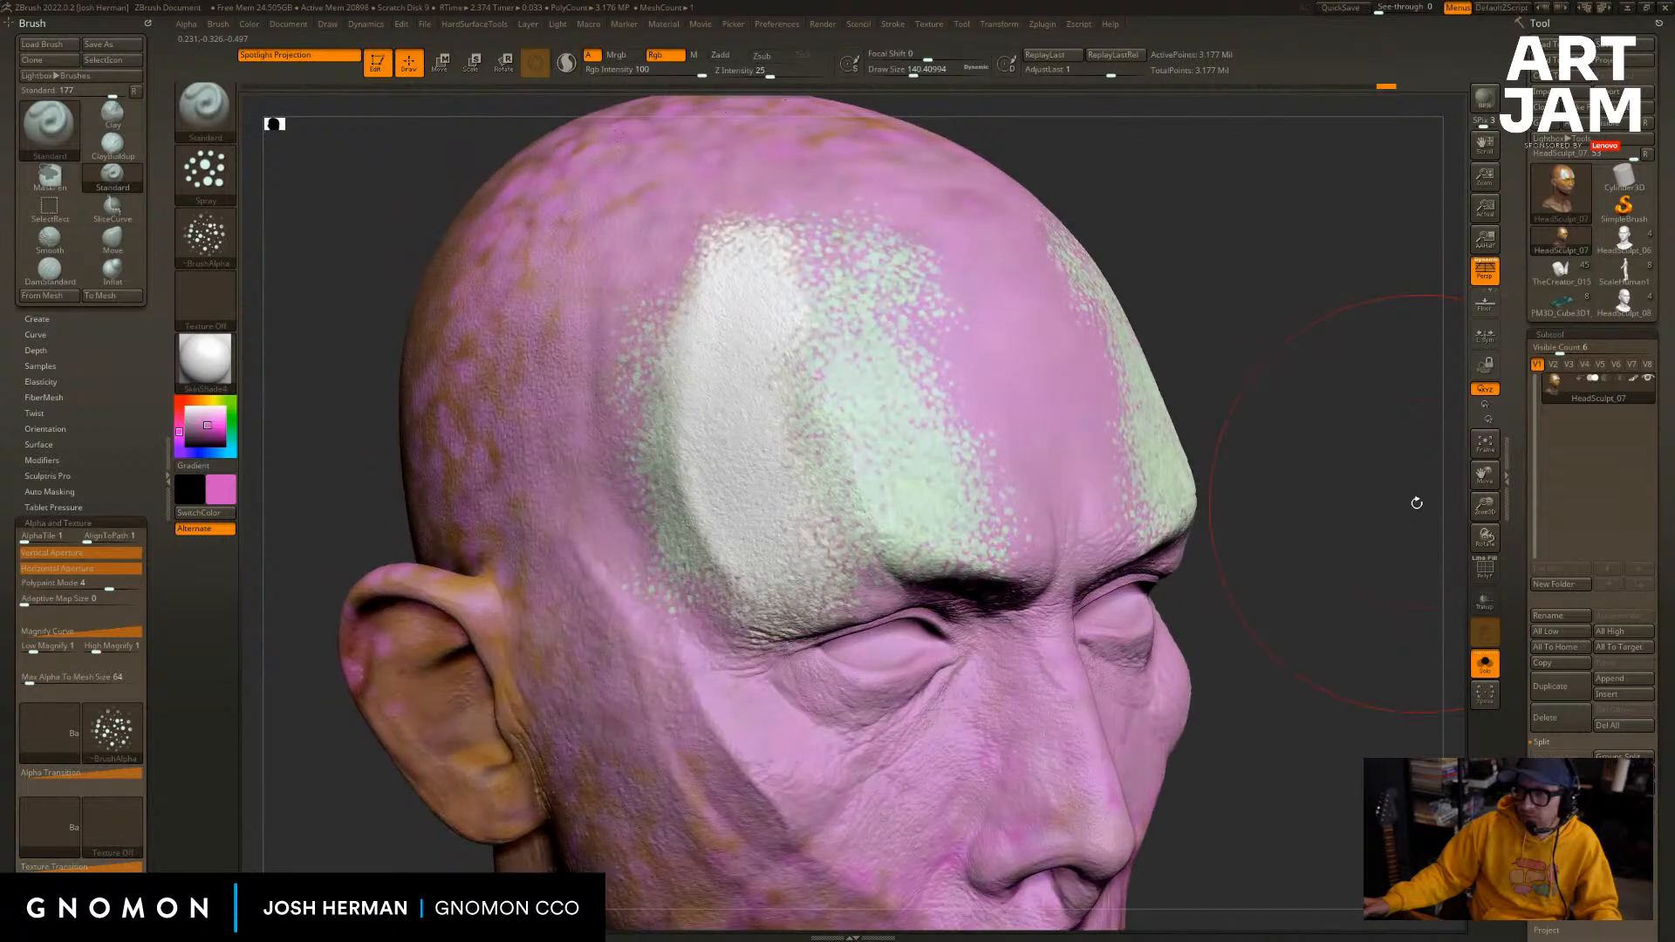
# Undo all the Lighten mode strokes back to the purple and red face paint.
pyautogui.hotkey('ctrl', 'z')
pyautogui.hotkey('ctrl', 'z')
pyautogui.hotkey('ctrl', 'z')
pyautogui.hotkey('ctrl', 'z')
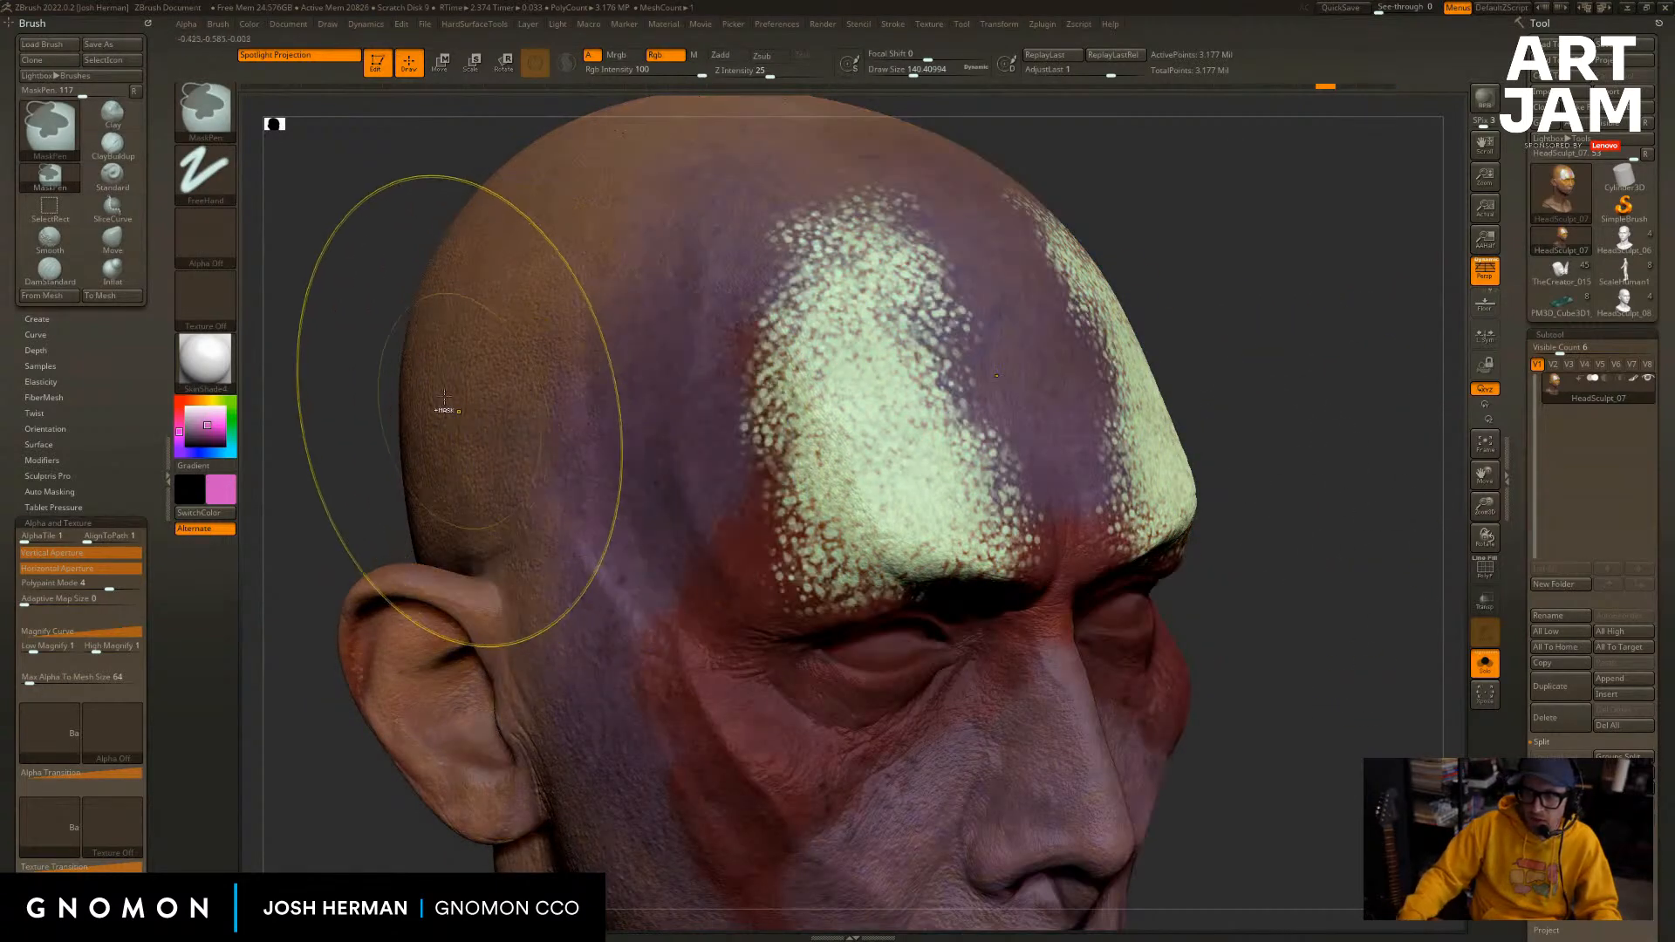
pyautogui.hotkey('ctrl', 'z')
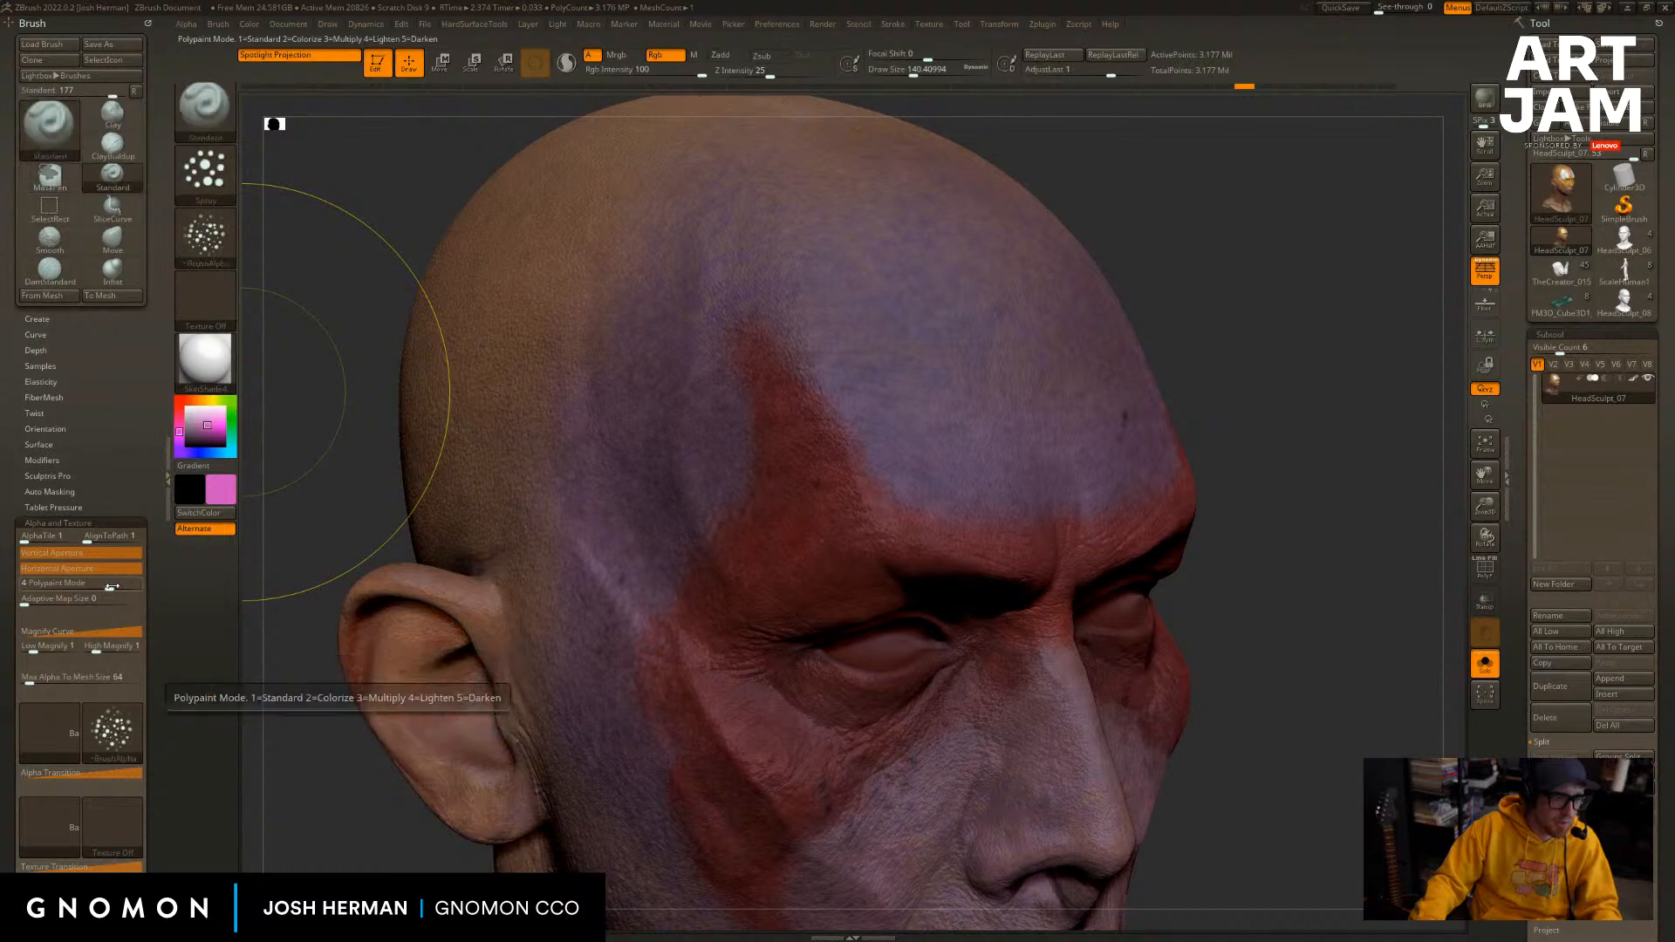
# Set the Polypaint Mode to 5 (Darken) and spray black over the side of the forehead with a smaller brush.
pyautogui.moveTo(108, 590); pyautogui.dragTo(140, 590)
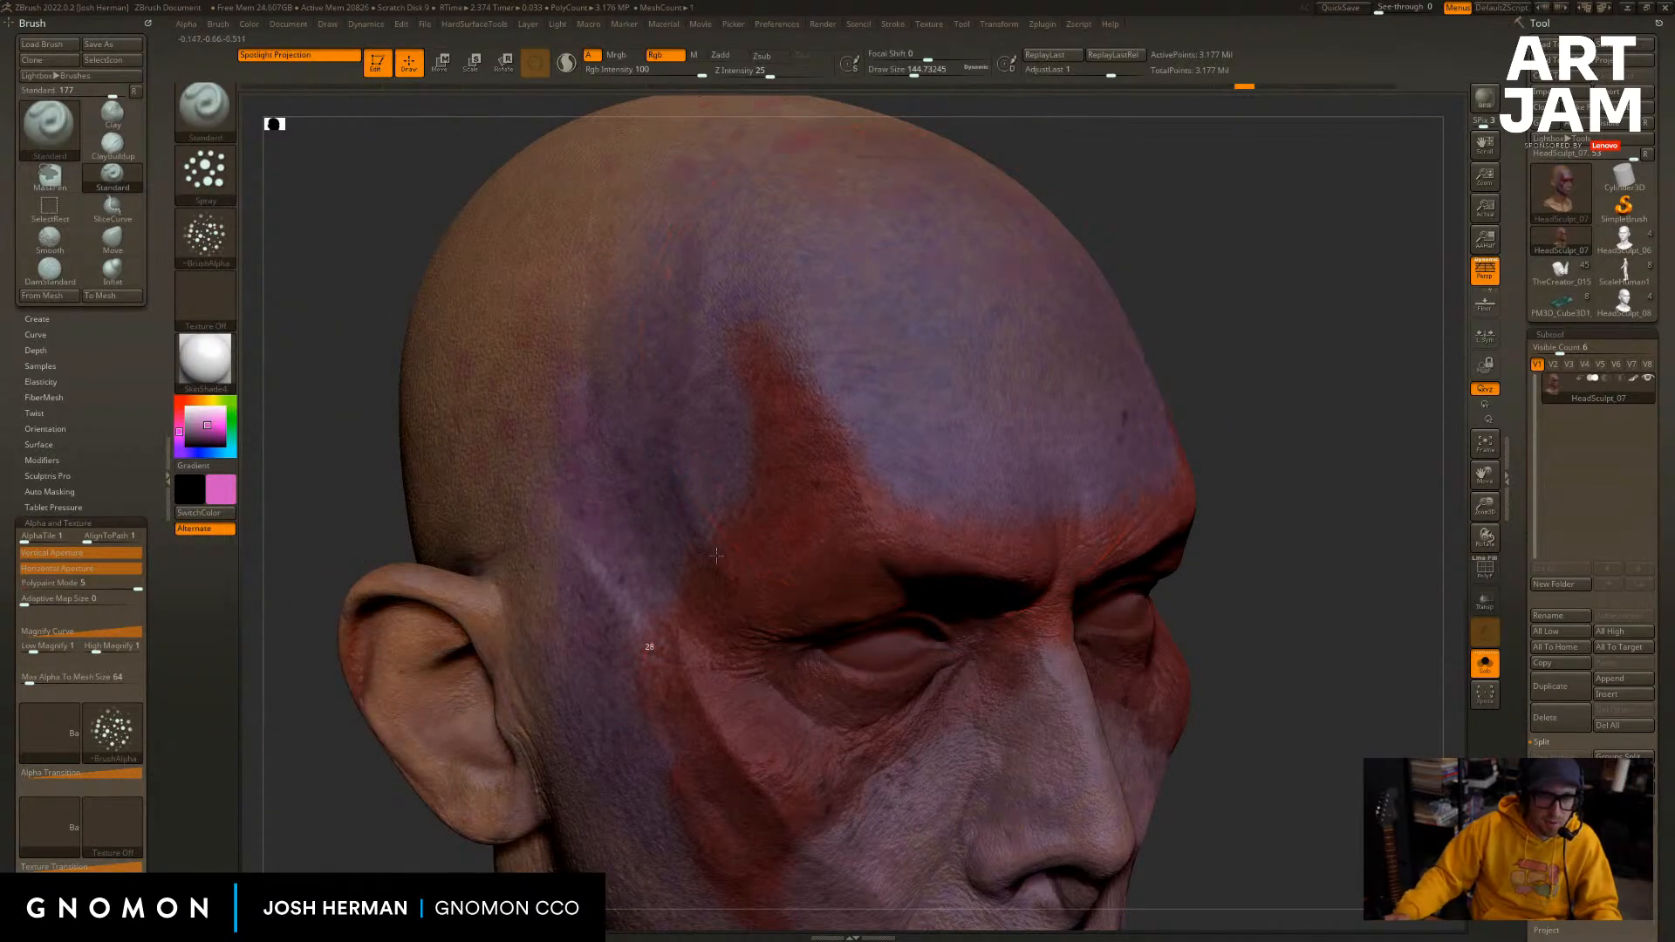
pyautogui.hotkey('ctrl', 'z')
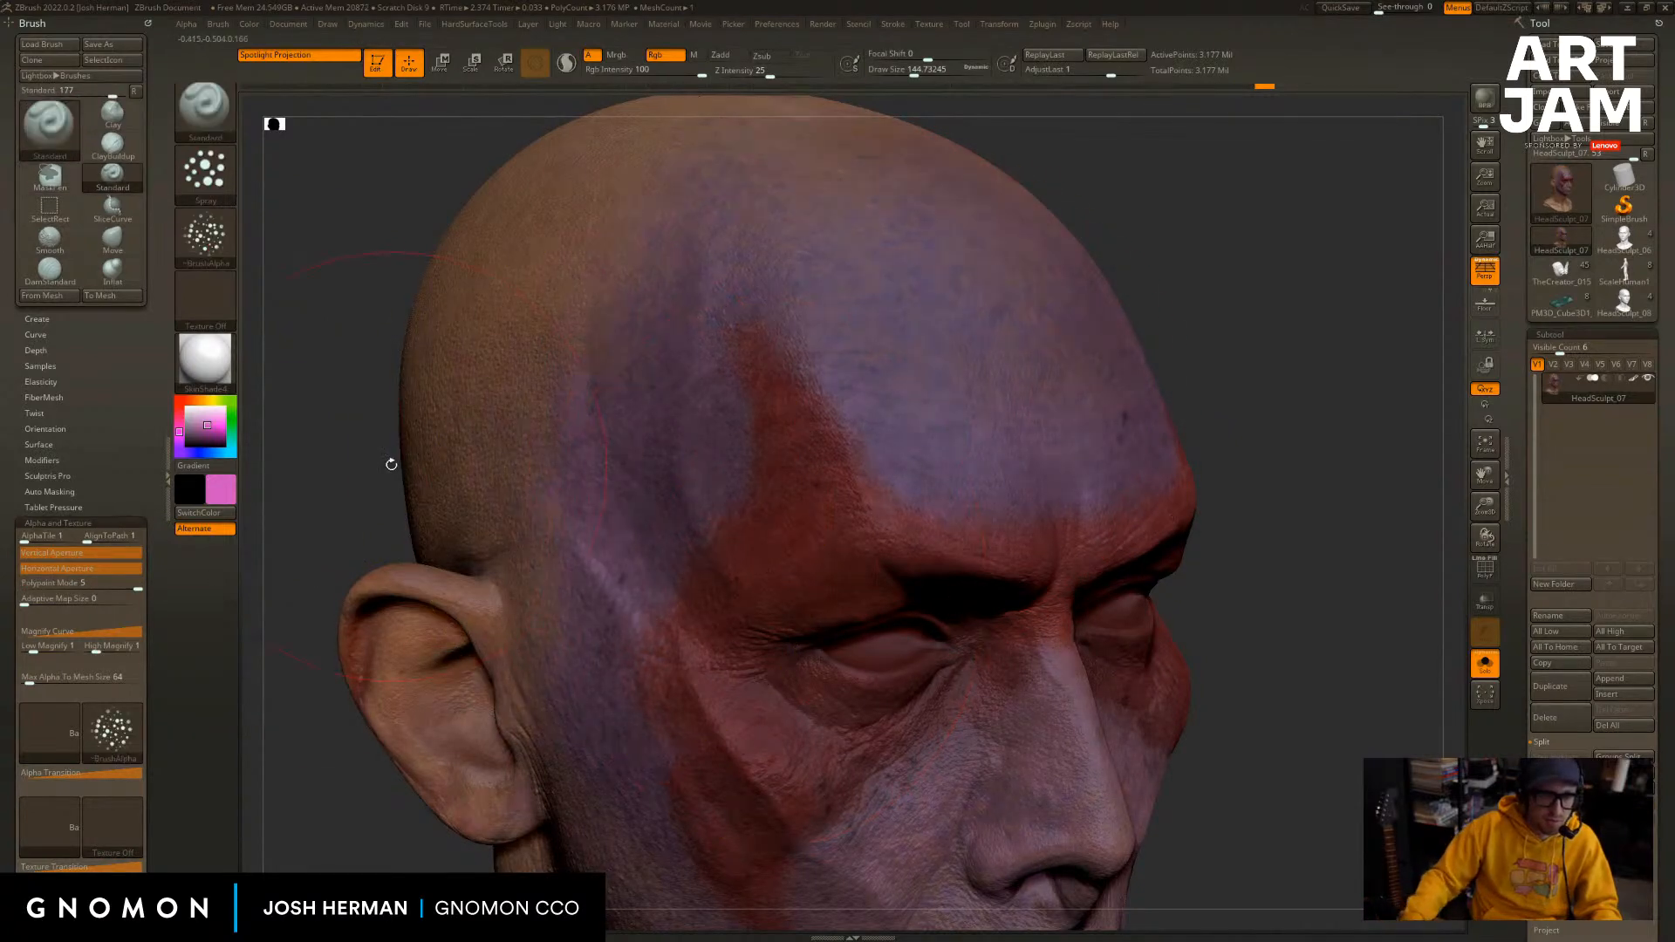
pyautogui.press('s')
pyautogui.moveTo(387, 470); pyautogui.dragTo(345, 469)
pyautogui.click(229, 484)
pyautogui.moveTo(203, 546); pyautogui.dragTo(145, 555)
pyautogui.moveTo(879, 290)
pyautogui.mouseDown()
pyautogui.moveTo(850, 539)
pyautogui.moveTo(741, 366)
pyautogui.moveTo(680, 485)
pyautogui.mouseUp()
# Spray pale grey over the black forehead patch in Darken mode with a larger brush, and switch the color to light pink.
pyautogui.click(217, 461)
pyautogui.moveTo(123, 561); pyautogui.dragTo(123, 427)
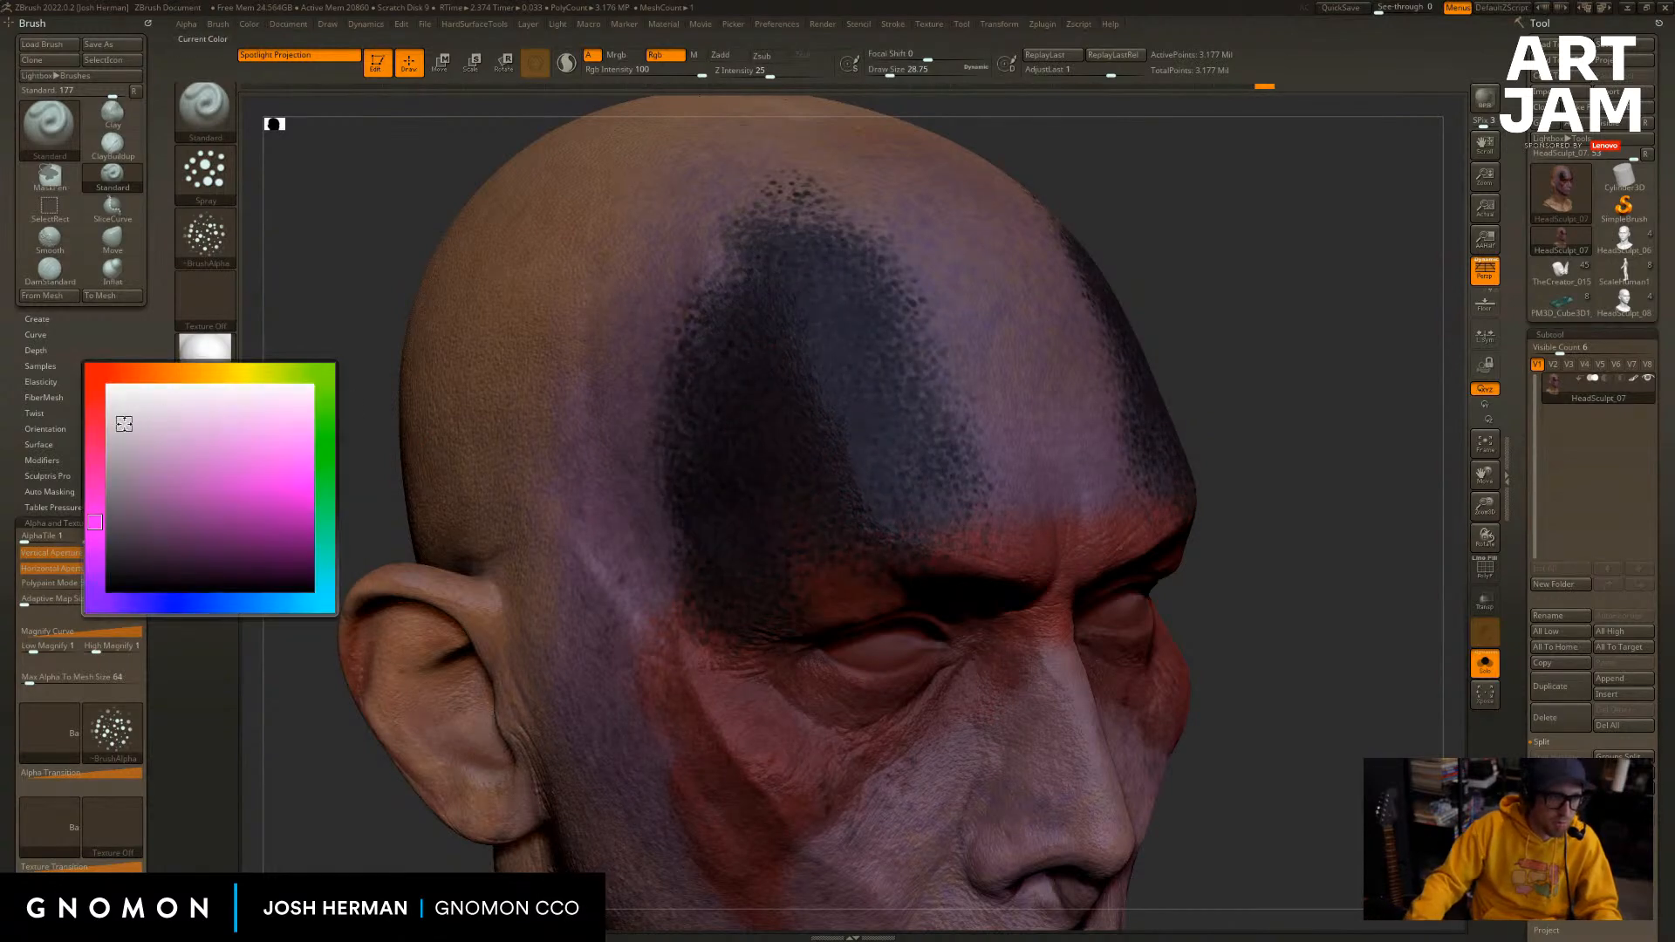
pyautogui.moveTo(877, 375); pyautogui.dragTo(886, 376)
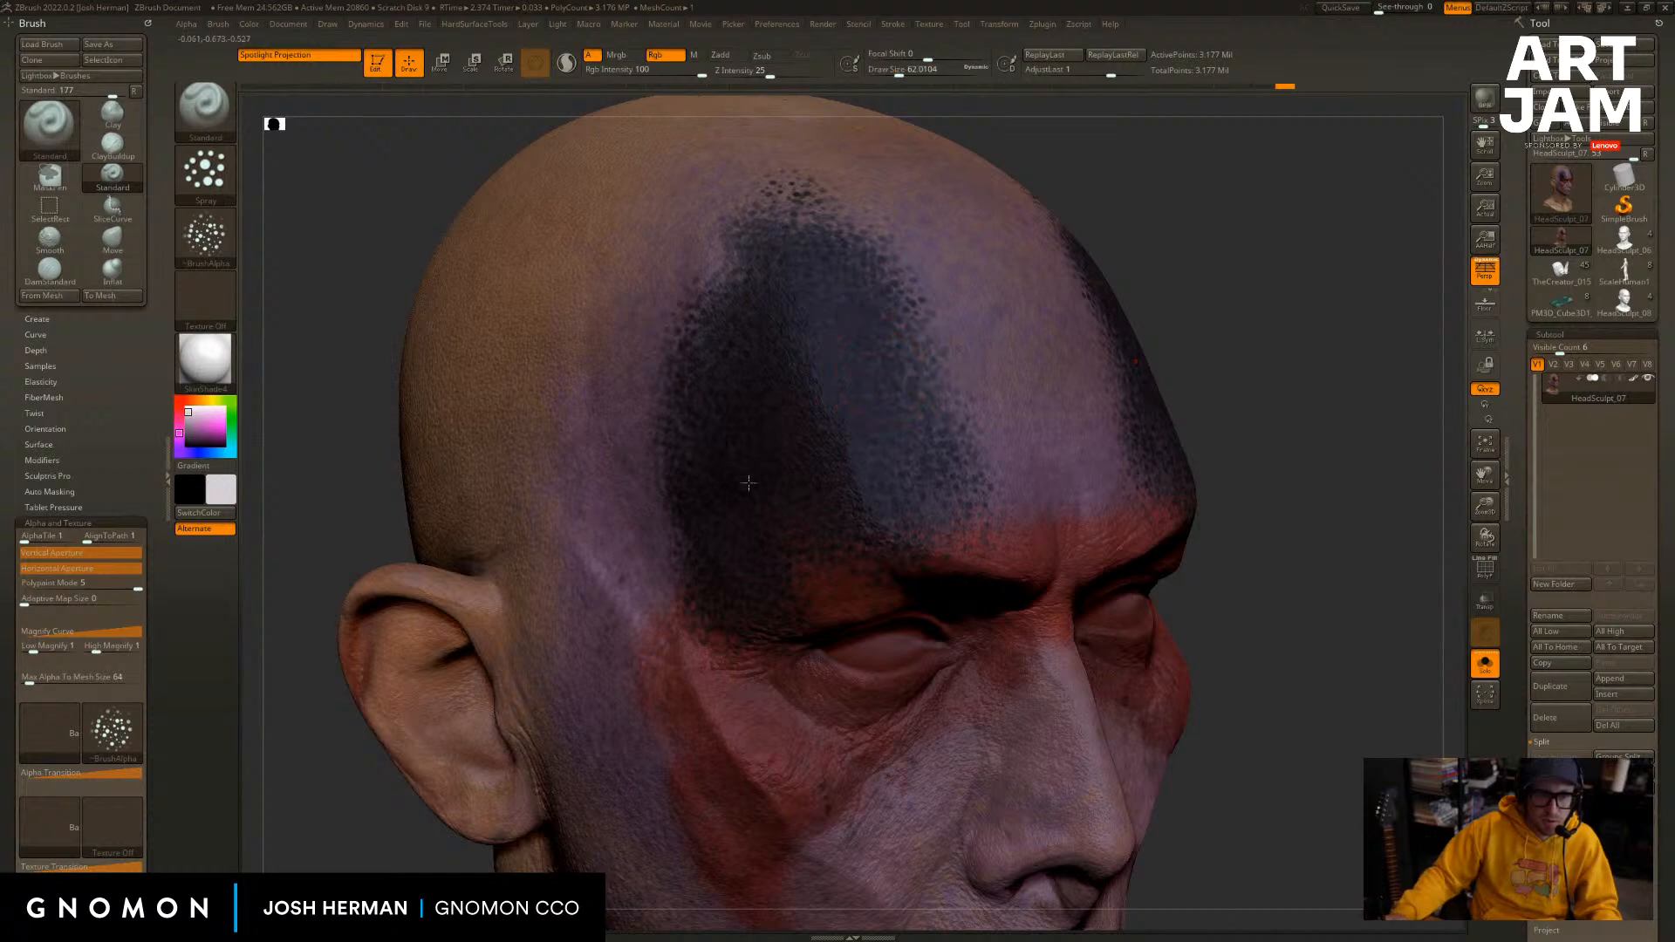
pyautogui.click(221, 483)
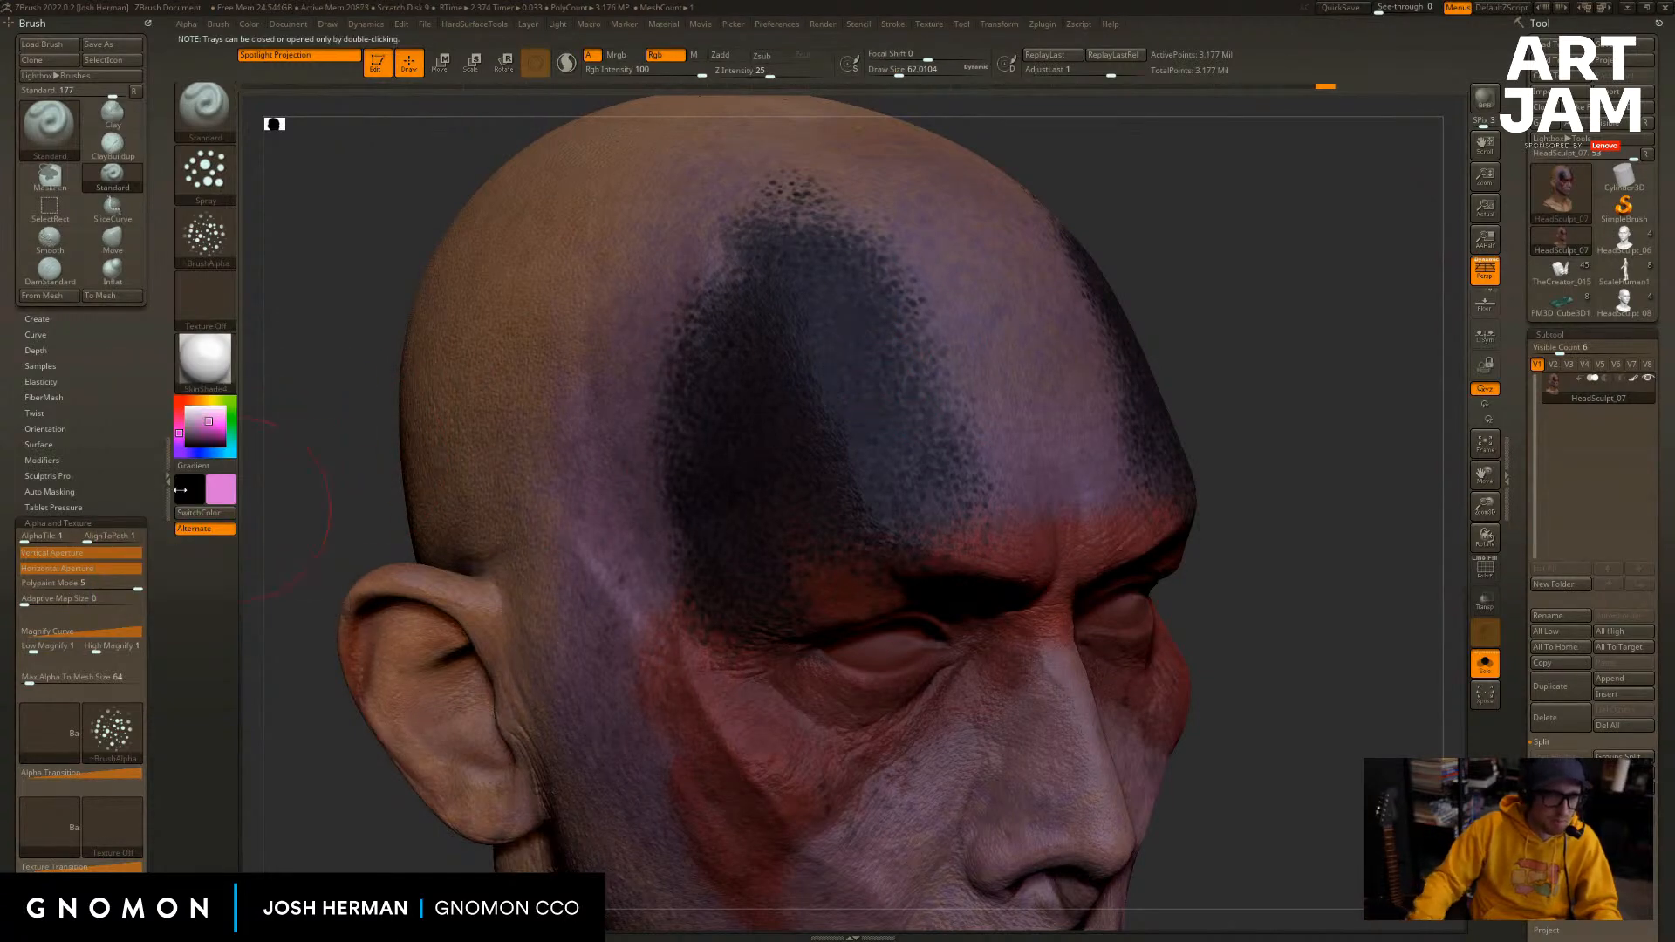
# Test pale yellow and a lighter cream color on the side of the head in Darken mode.
pyautogui.click(221, 487)
pyautogui.click(280, 364)
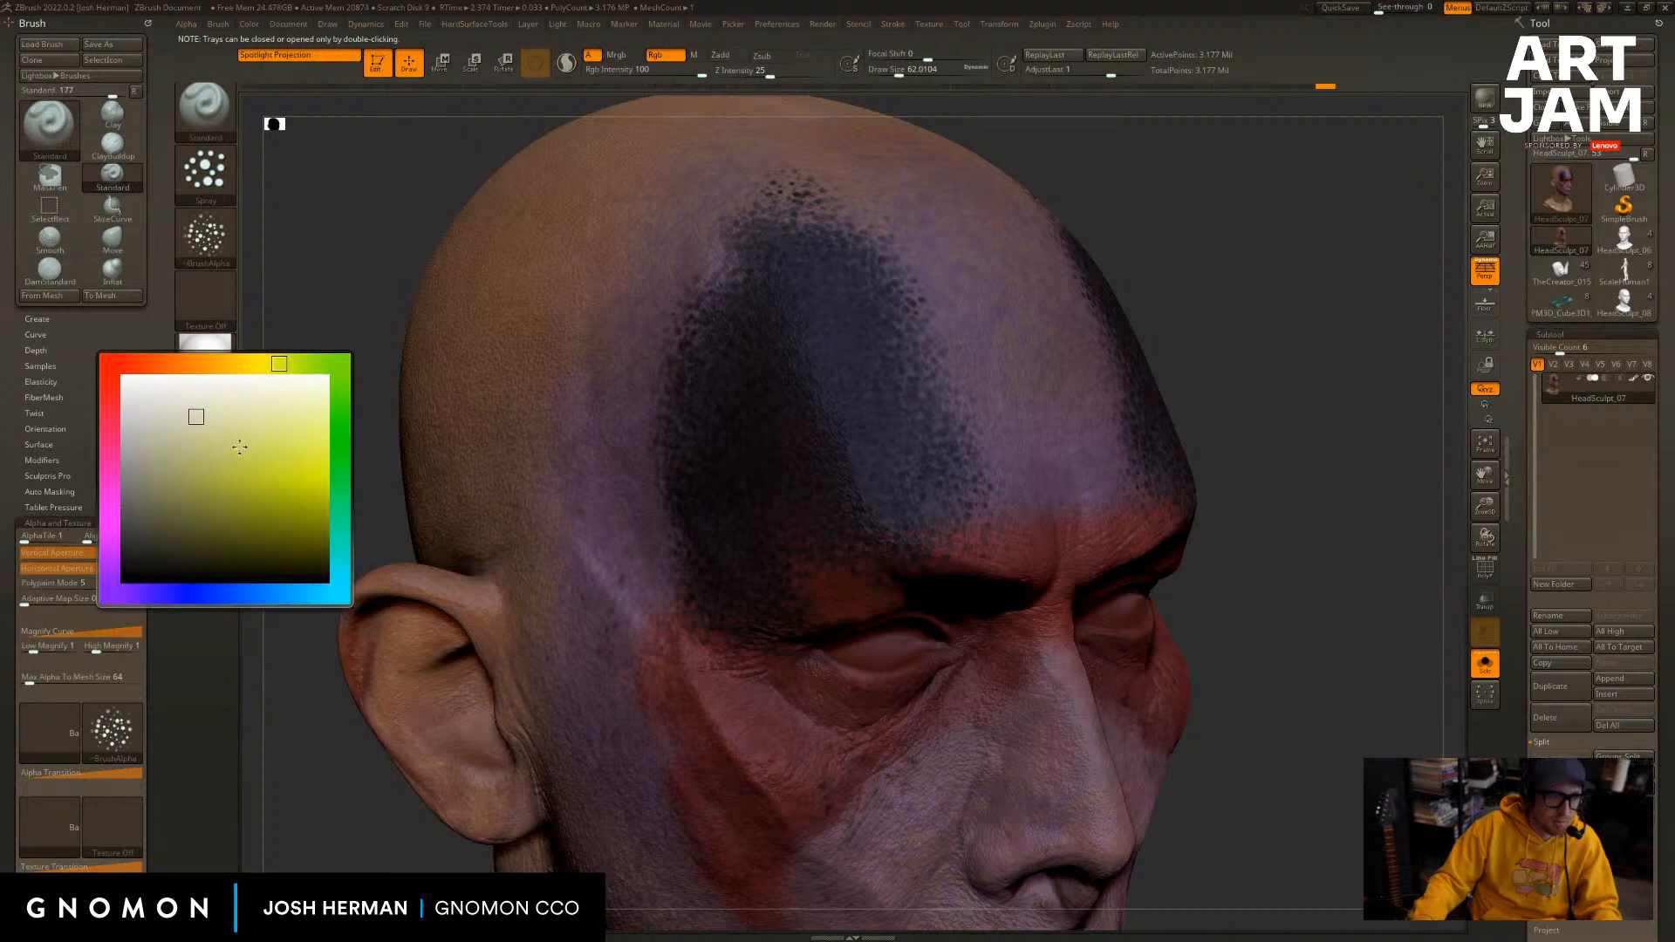
pyautogui.moveTo(890, 309); pyautogui.dragTo(1077, 314, button='right')
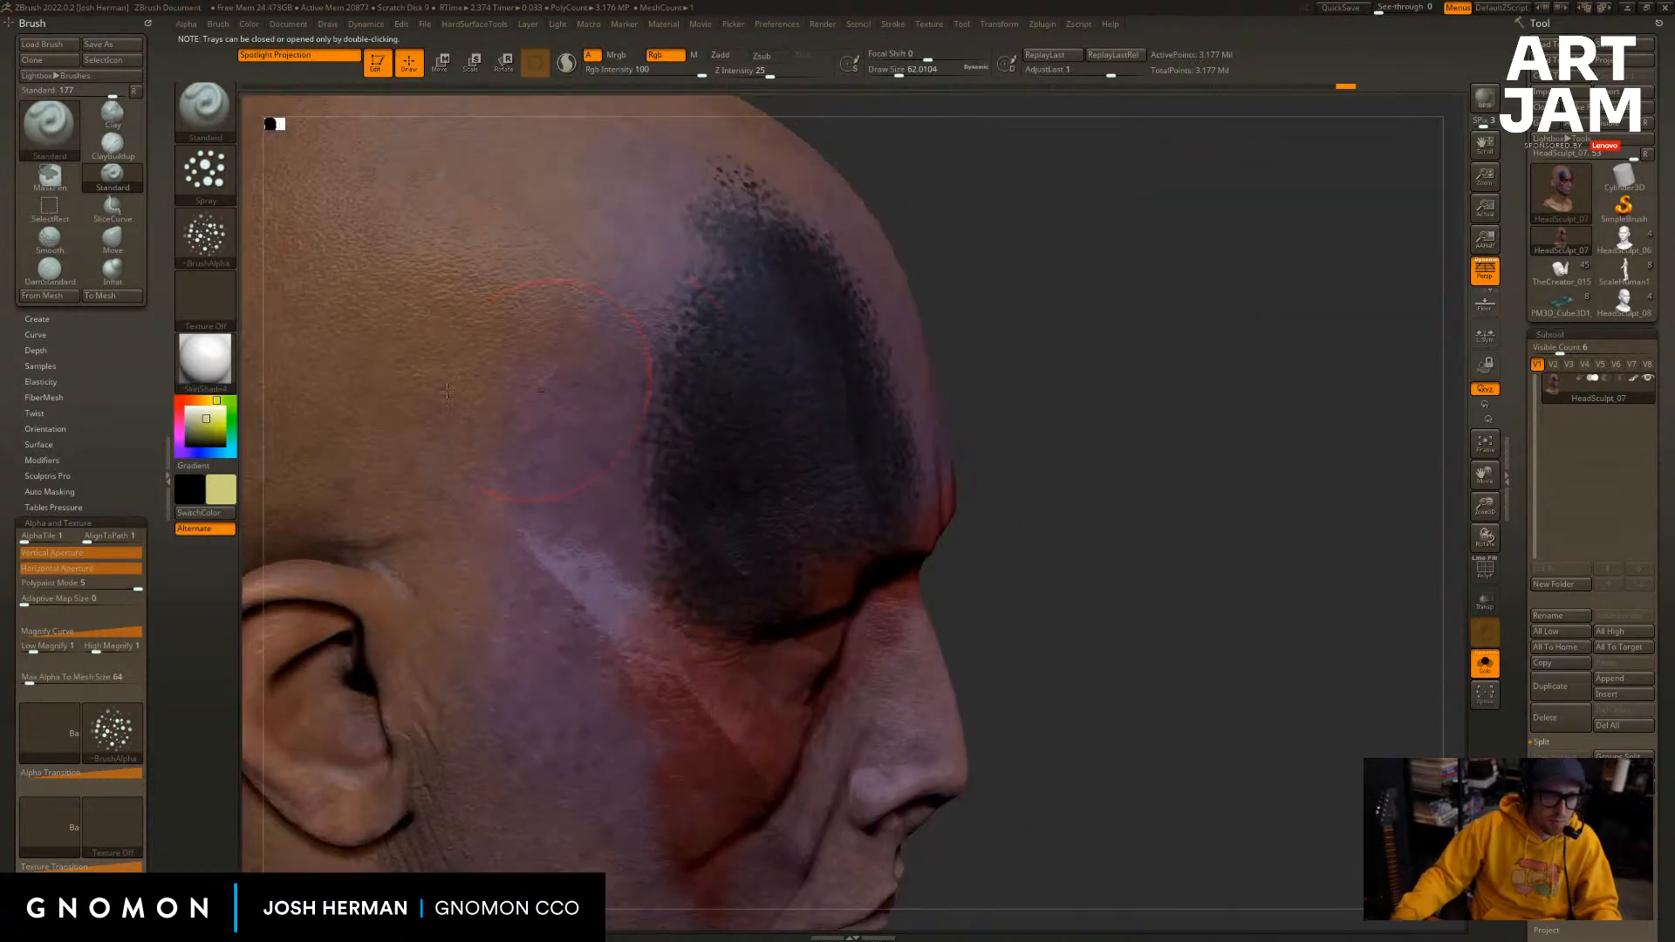
pyautogui.click(219, 486)
pyautogui.click(249, 392)
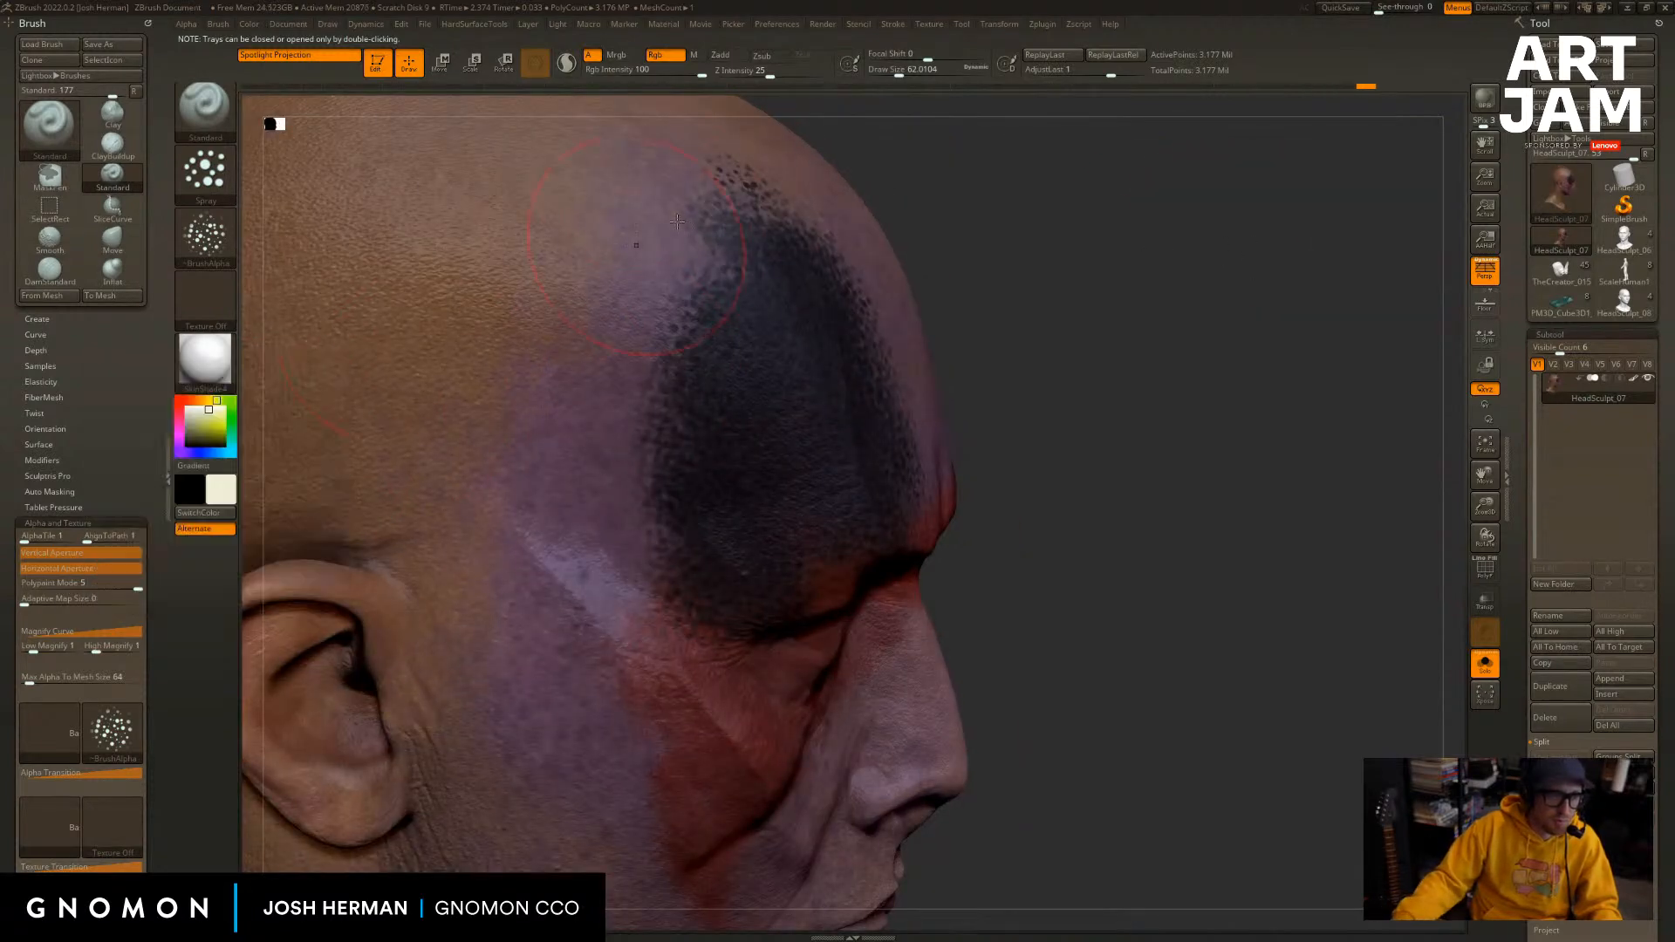
# Switch the paint color to dark olive green and spray it over the side of the head in Darken mode.
pyautogui.click(219, 494)
pyautogui.click(236, 555)
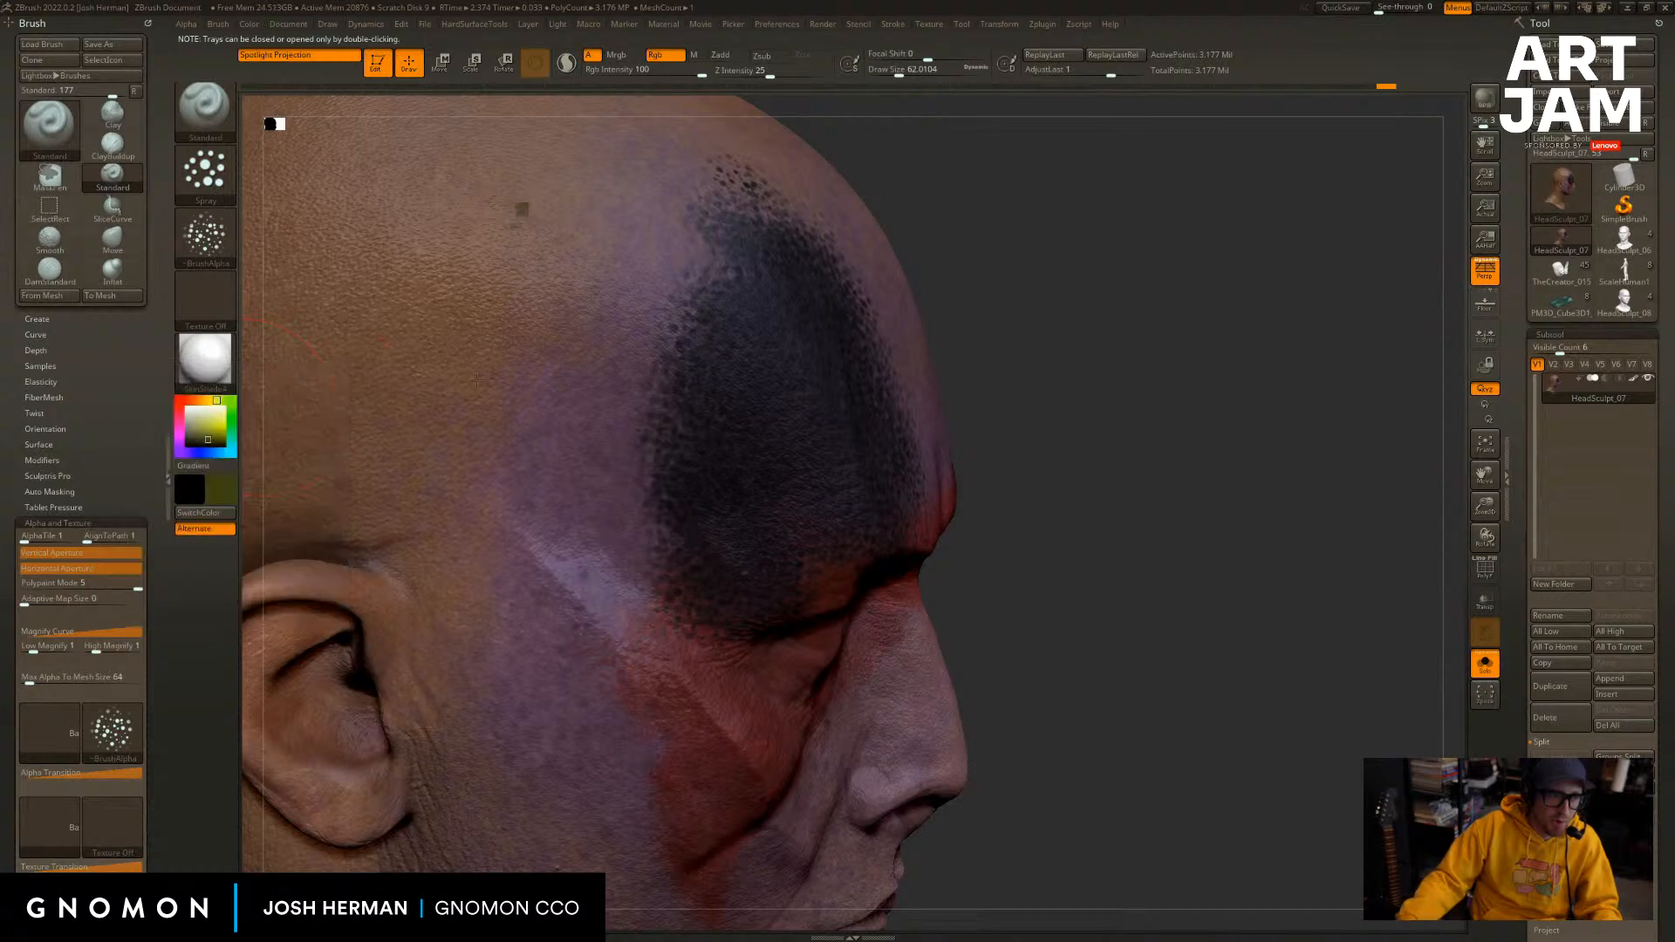
pyautogui.moveTo(520, 209)
pyautogui.mouseDown()
pyautogui.moveTo(532, 611)
pyautogui.moveTo(571, 684)
pyautogui.mouseUp()
pyautogui.moveTo(1158, 396); pyautogui.dragTo(707, 253, button='right')
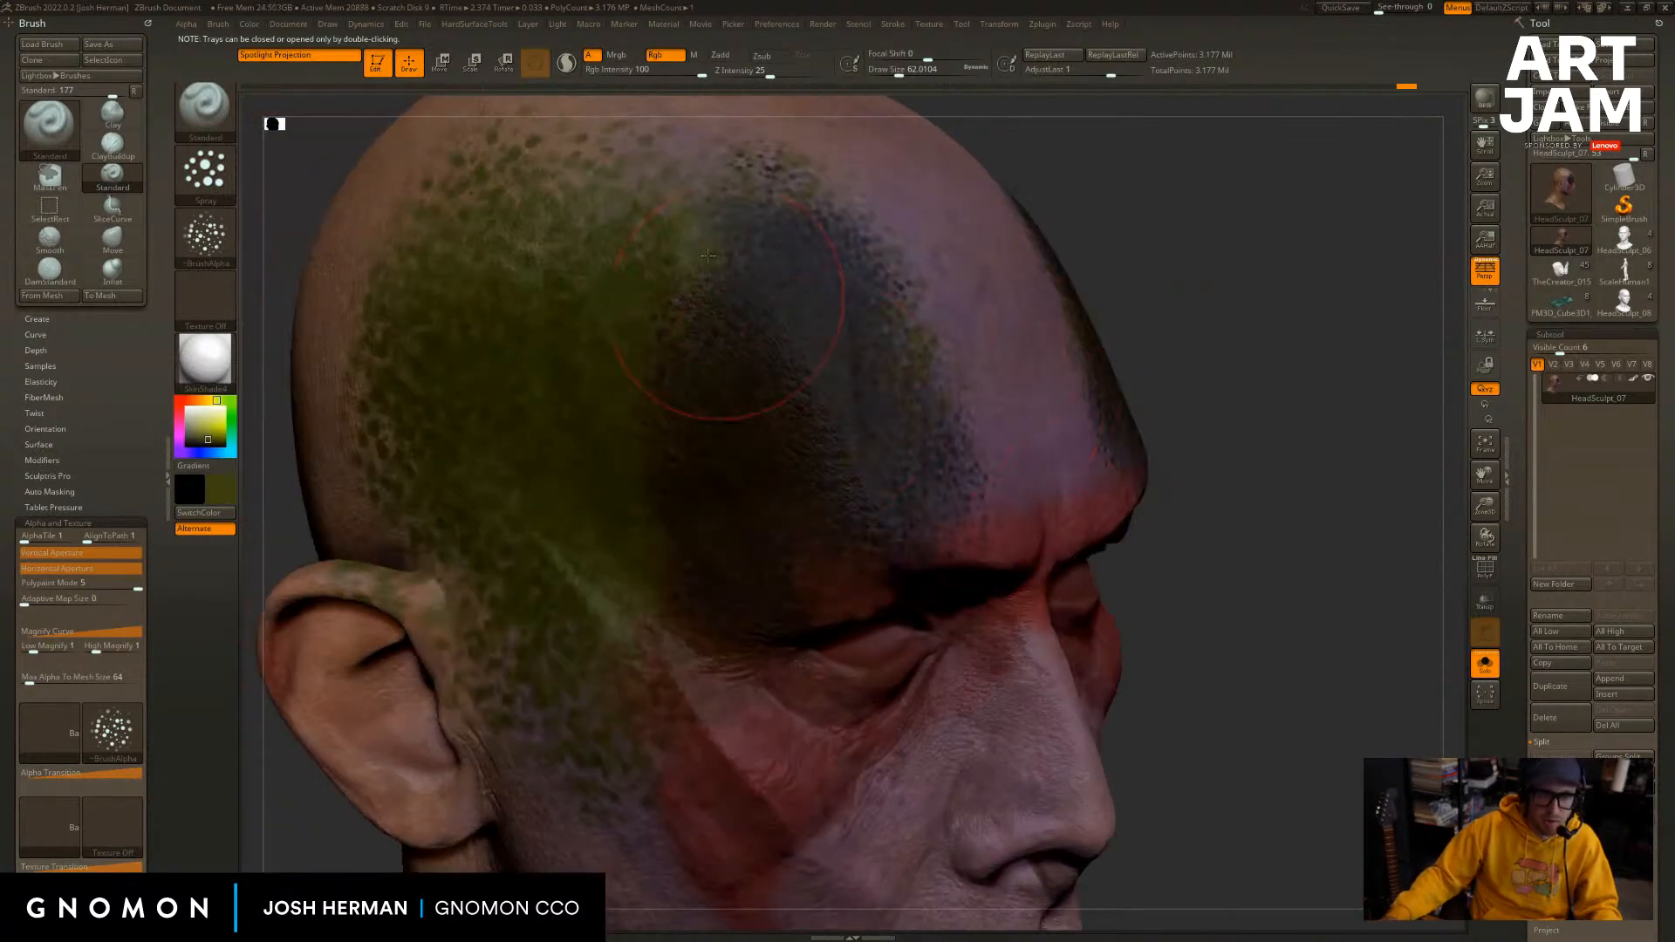
pyautogui.moveTo(676, 458)
pyautogui.mouseDown()
pyautogui.moveTo(833, 179)
pyautogui.moveTo(532, 175)
pyautogui.moveTo(454, 200)
pyautogui.mouseUp()
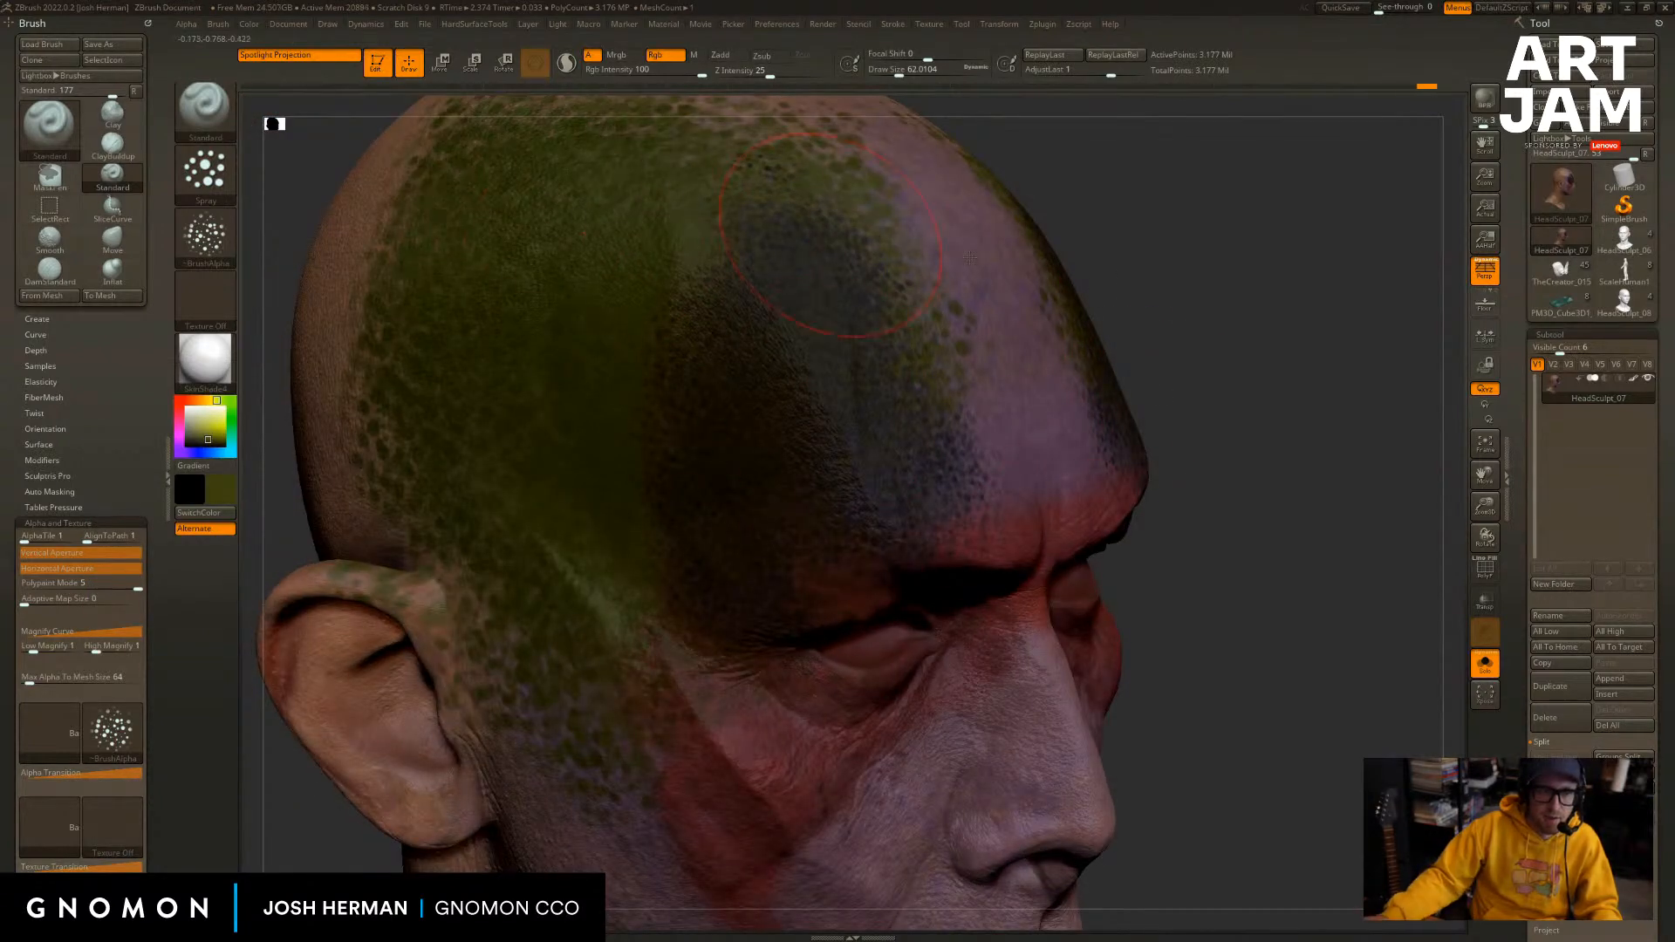
# Extend the olive green spray over the forehead, brow and nose in Darken mode.
pyautogui.moveTo(1165, 284)
pyautogui.mouseDown()
pyautogui.moveTo(1173, 356)
pyautogui.moveTo(1167, 336)
pyautogui.mouseUp()
pyautogui.moveTo(947, 393)
pyautogui.mouseDown()
pyautogui.moveTo(1028, 414)
pyautogui.moveTo(985, 479)
pyautogui.mouseUp()
pyautogui.moveTo(949, 724); pyautogui.dragTo(949, 780)
pyautogui.moveTo(1021, 536)
pyautogui.mouseDown()
pyautogui.moveTo(916, 270)
pyautogui.moveTo(742, 164)
pyautogui.mouseUp()
pyautogui.moveTo(999, 427); pyautogui.dragTo(990, 728)
pyautogui.moveTo(1256, 534); pyautogui.dragTo(1297, 526)
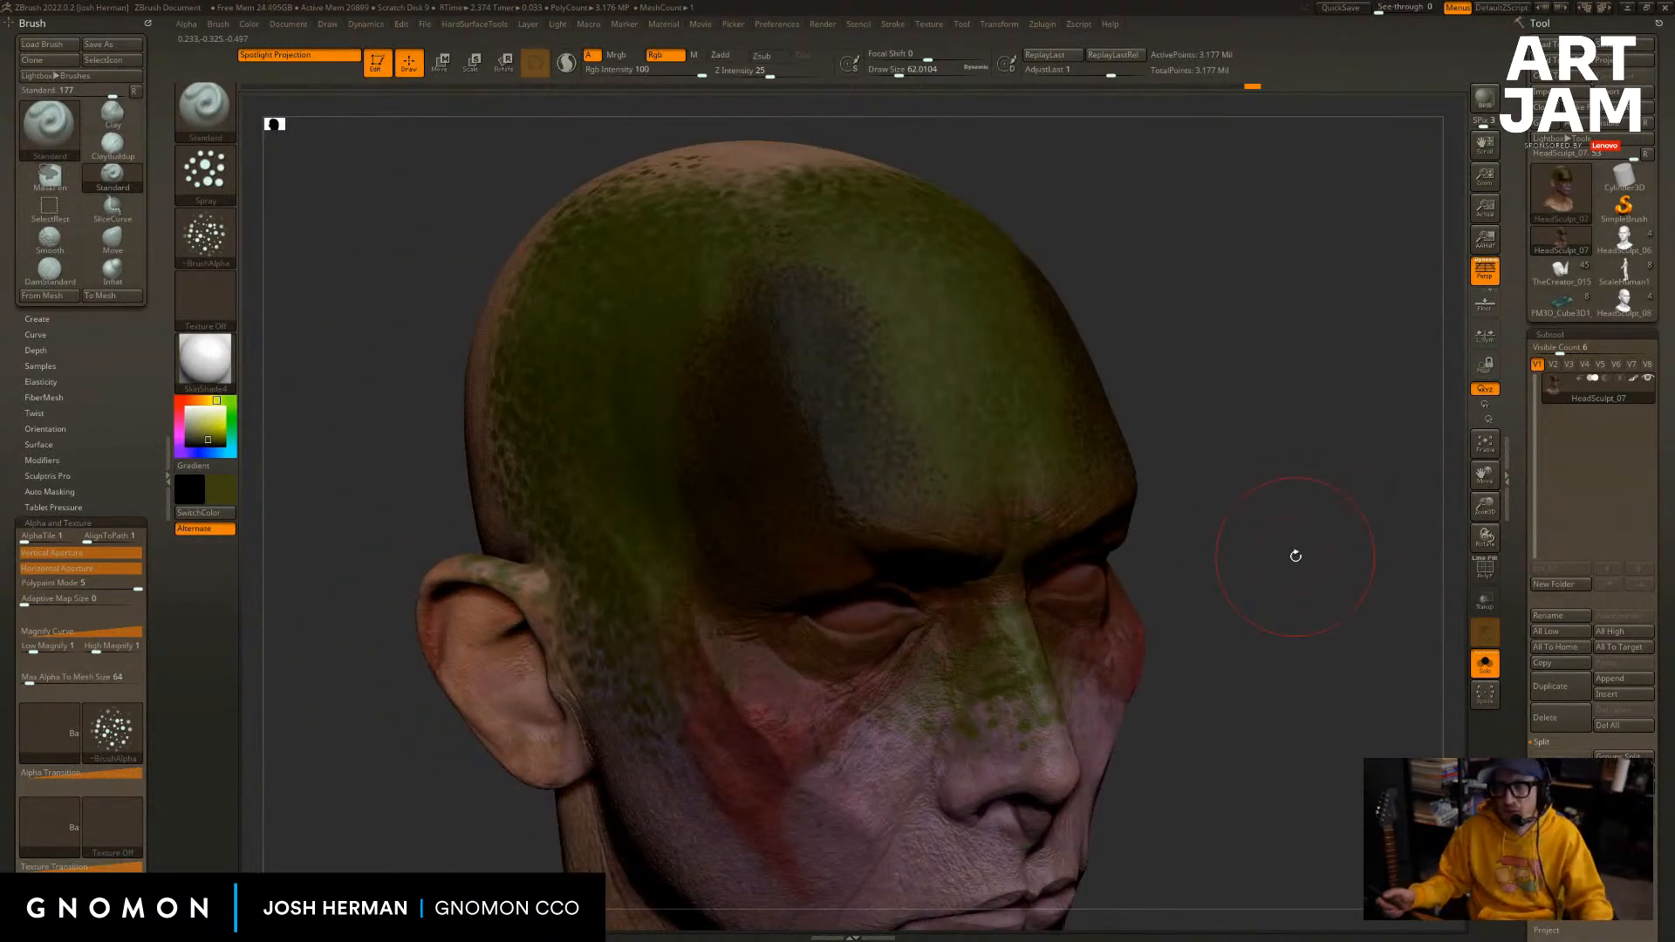
# Undo the olive green and black Darken strokes back to the purple and red face paint.
pyautogui.hotkey('ctrl', 'z')
pyautogui.hotkey('ctrl', 'z')
pyautogui.hotkey('ctrl', 'z')
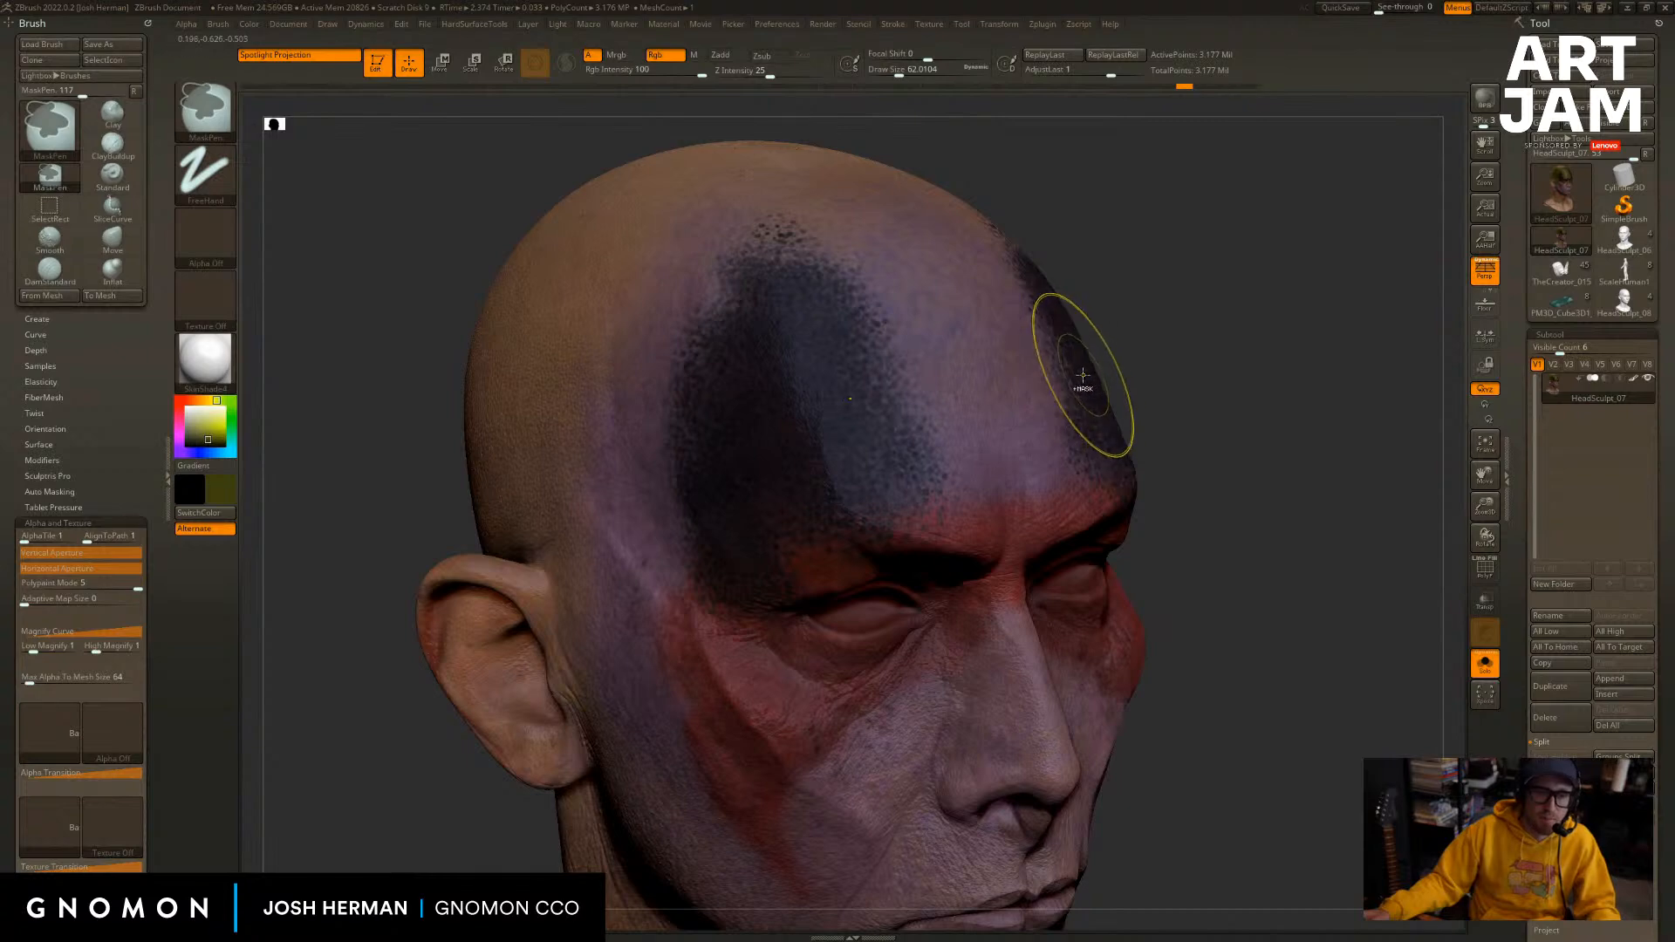
pyautogui.hotkey('ctrl', 'z')
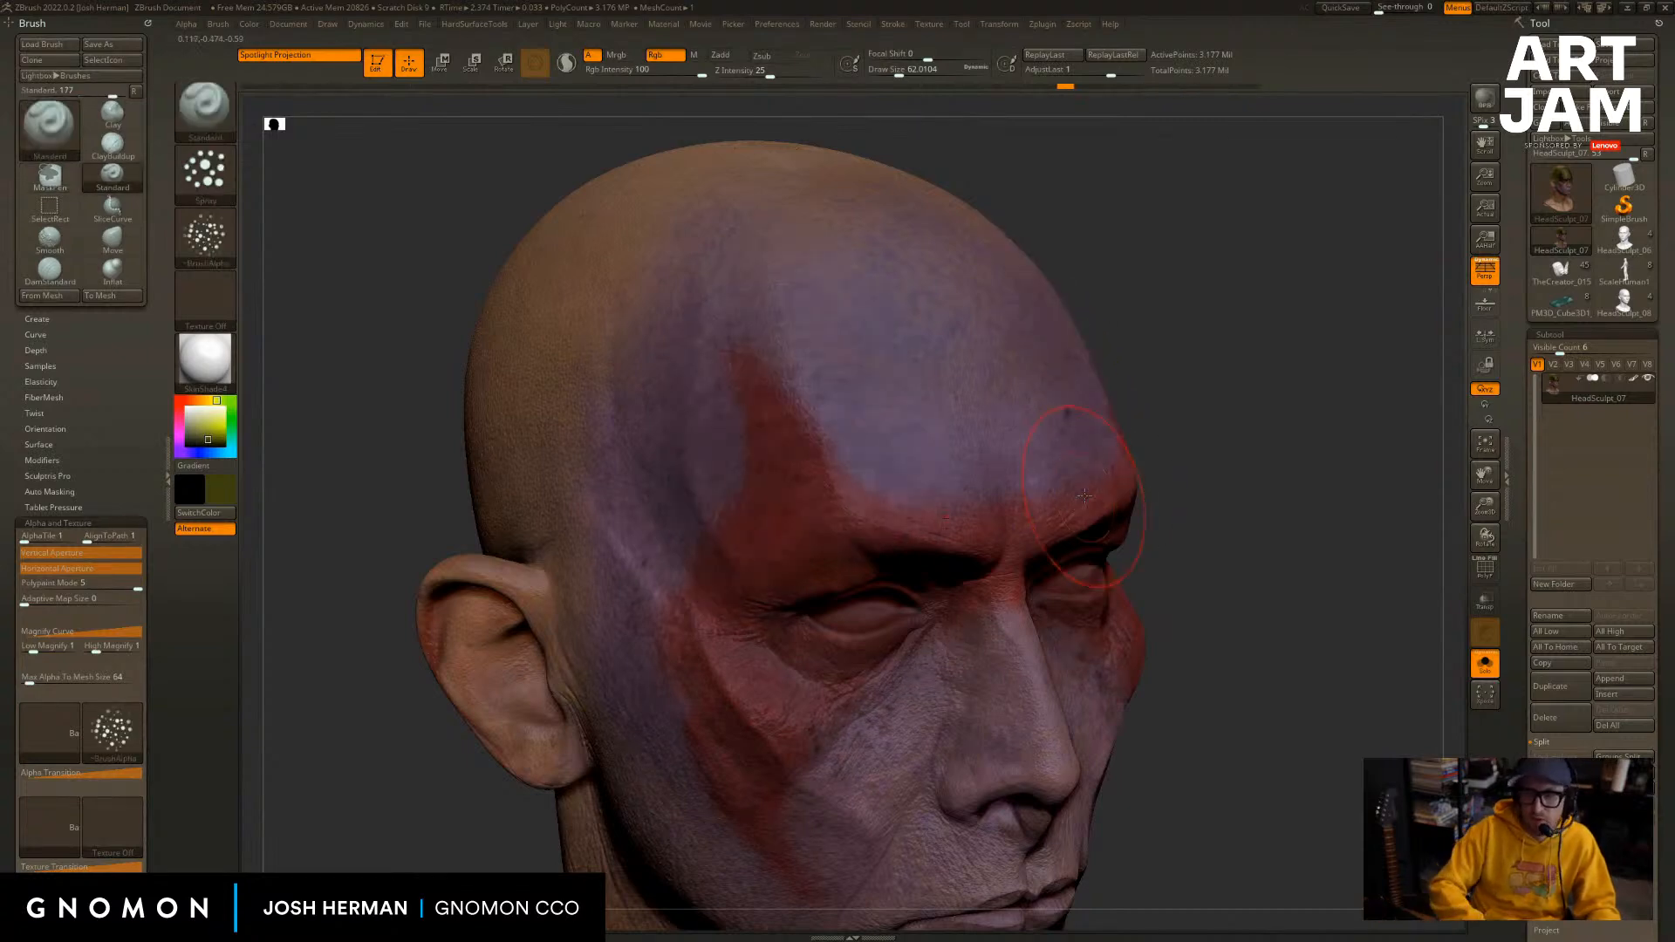
# Undo the red face paint strokes back to the purple face with everything masked except the band across the eyes.
pyautogui.press('ctrl')
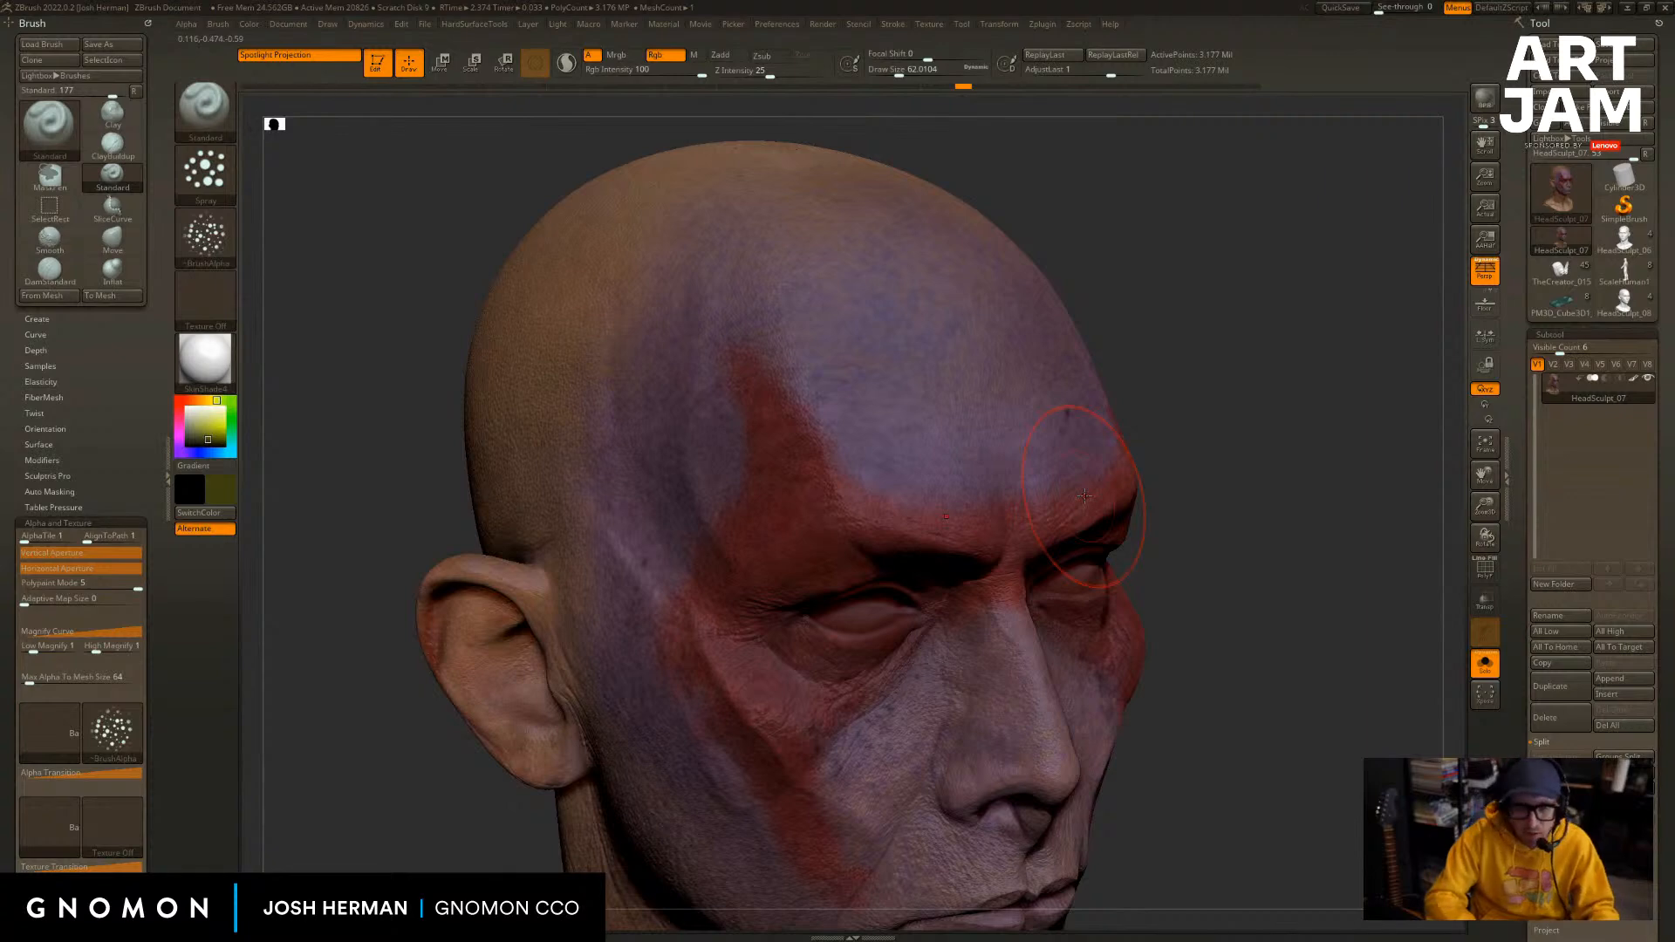
pyautogui.hotkey('ctrl', 'z')
pyautogui.hotkey('ctrl', 'z')
pyautogui.hotkey('ctrl', 'z')
pyautogui.hotkey('ctrl', 'z')
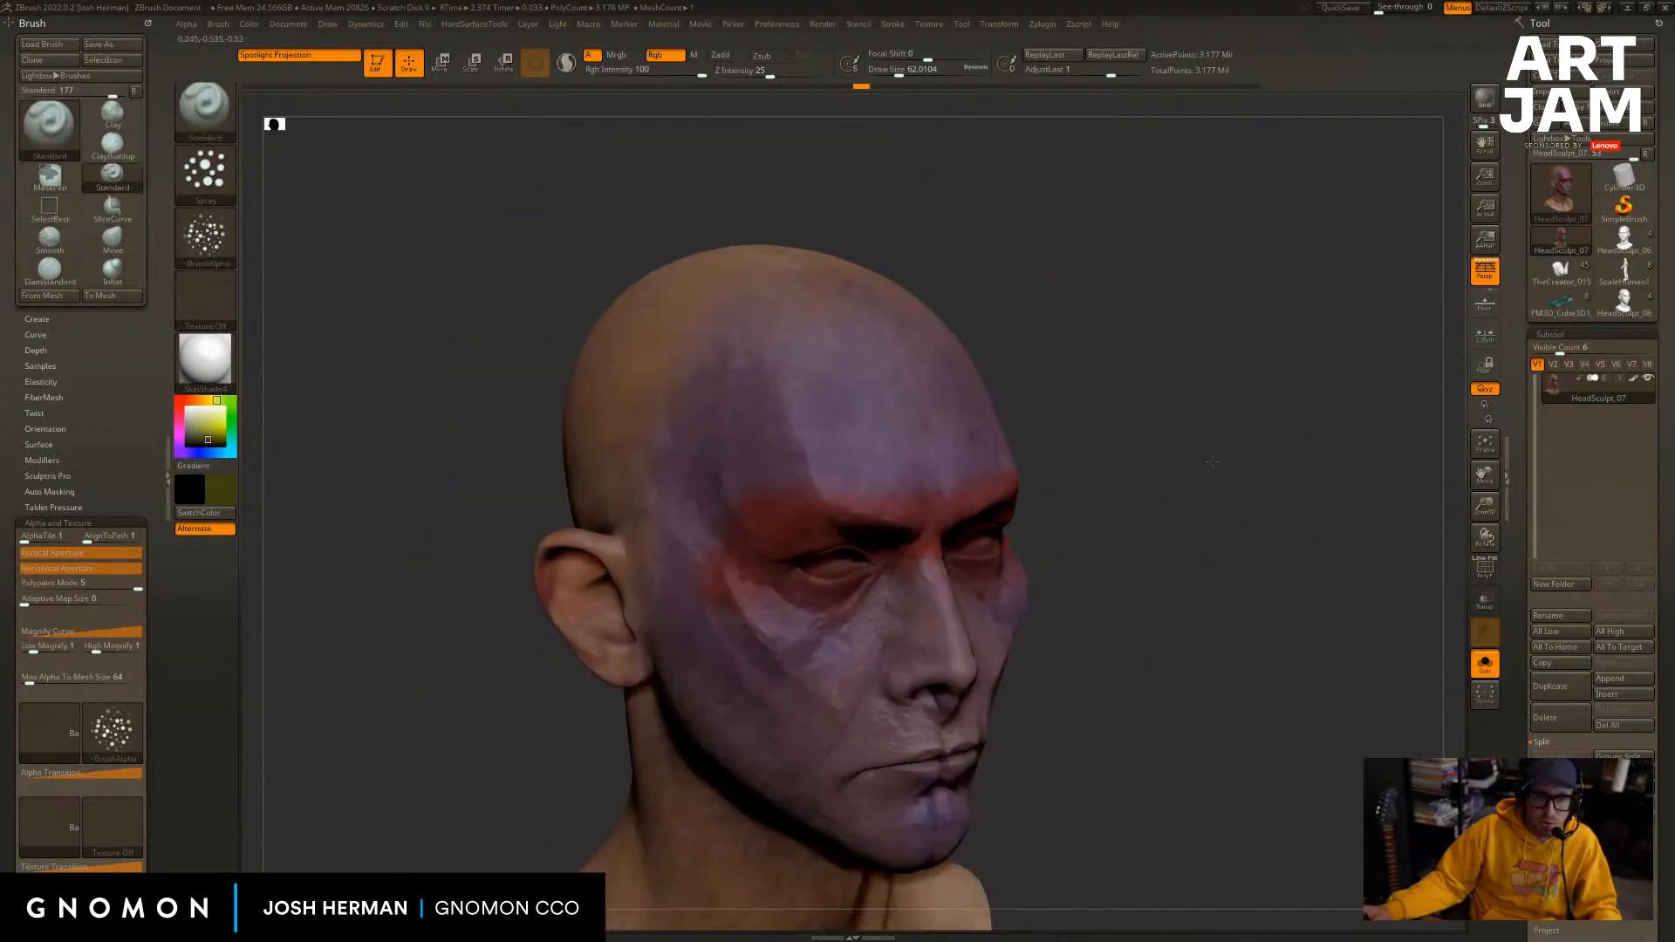
pyautogui.moveTo(1213, 461)
pyautogui.mouseDown()
pyautogui.moveTo(1252, 500)
pyautogui.moveTo(1274, 415)
pyautogui.mouseUp()
pyautogui.hotkey('ctrl', 'z')
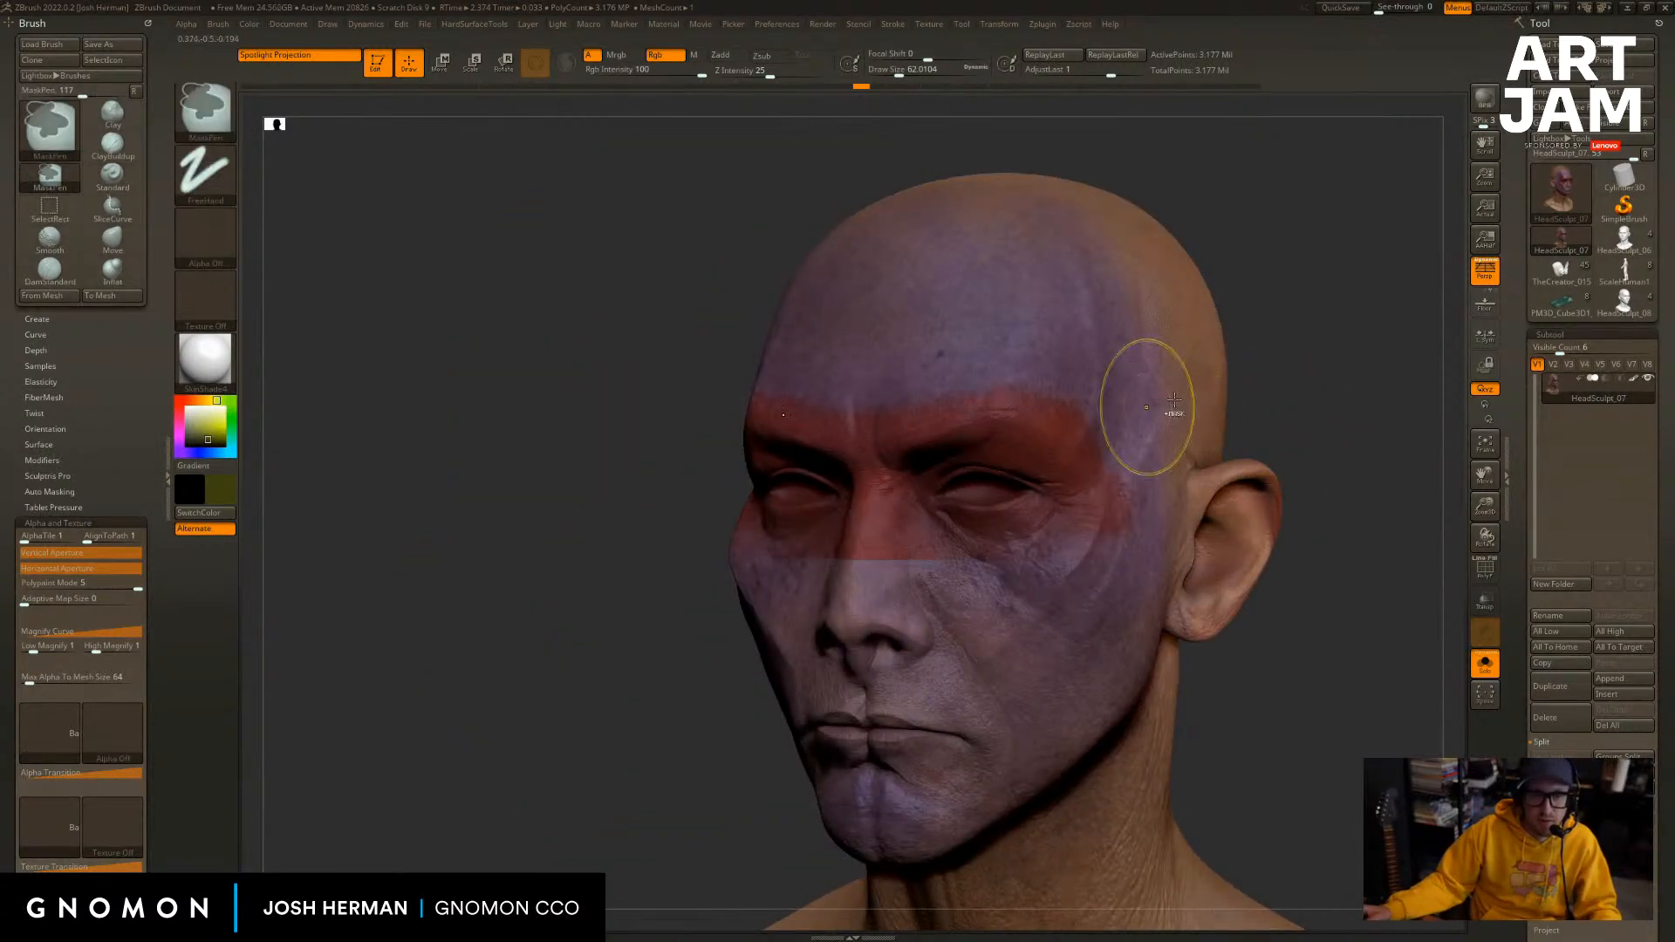
pyautogui.hotkey('ctrl', 'z')
pyautogui.hotkey('ctrl', 'z')
pyautogui.hotkey('ctrl', 'z')
pyautogui.hotkey('ctrl', 'z')
pyautogui.hotkey('ctrl', 'z')
pyautogui.hotkey('ctrl', 'z')
pyautogui.hotkey('ctrl', 'z')
pyautogui.hotkey('ctrl', 'z')
pyautogui.hotkey('ctrl', 'z')
pyautogui.hotkey('ctrl', 'z')
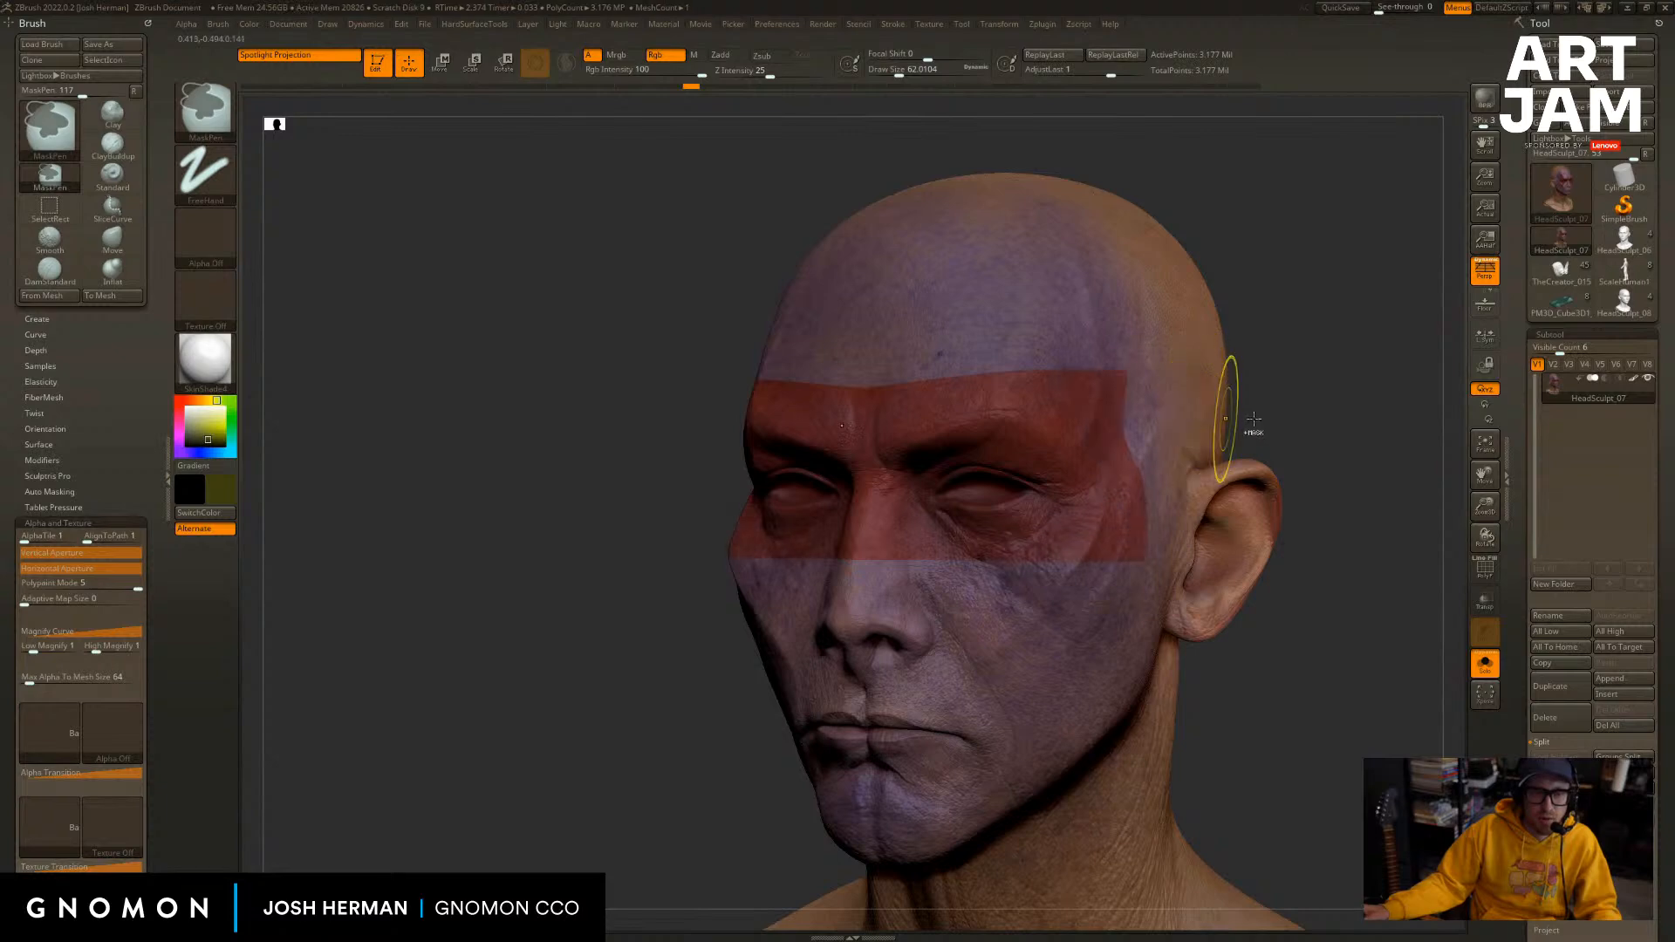
pyautogui.hotkey('ctrl', 'z')
pyautogui.hotkey('ctrl', 'z')
pyautogui.hotkey('ctrl', 'z')
pyautogui.hotkey('ctrl', 'z')
pyautogui.hotkey('ctrl', 'z')
pyautogui.hotkey('ctrl', 'z')
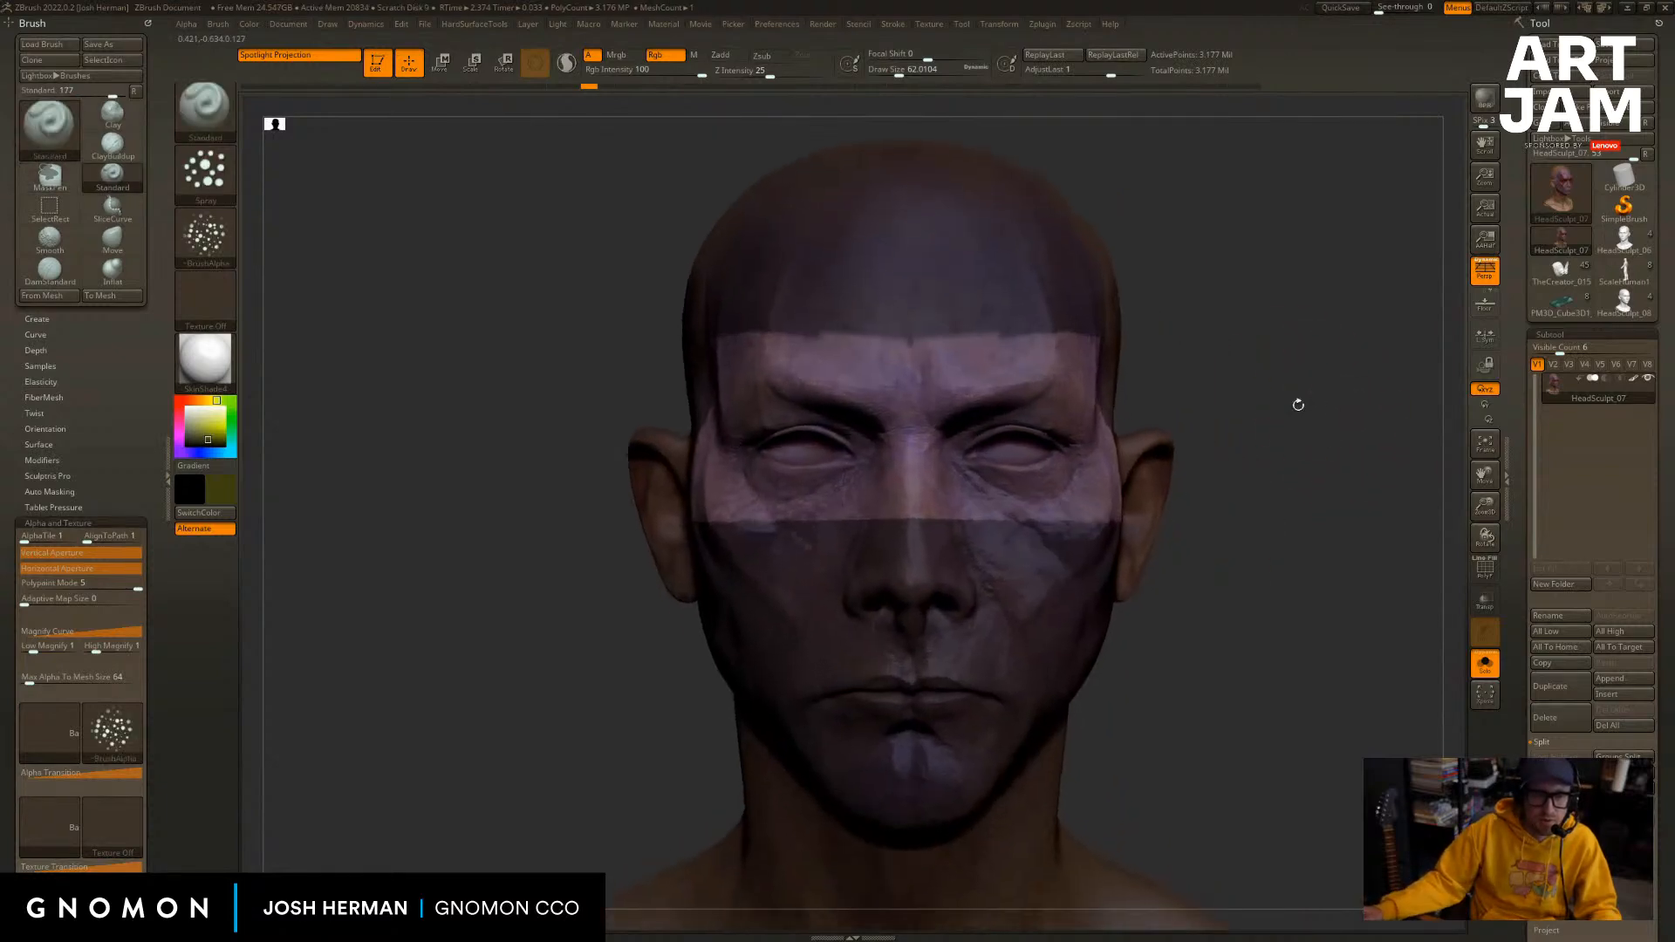
# Change the eye-band mask, accepting the loss of newer undo history, and step back through the history to the unmasked purple face.
pyautogui.moveTo(1298, 405); pyautogui.dragTo(1365, 403)
pyautogui.keyDown('ctrl'); pyautogui.moveTo(1224, 378); pyautogui.dragTo(1260, 445); pyautogui.keyUp('ctrl')
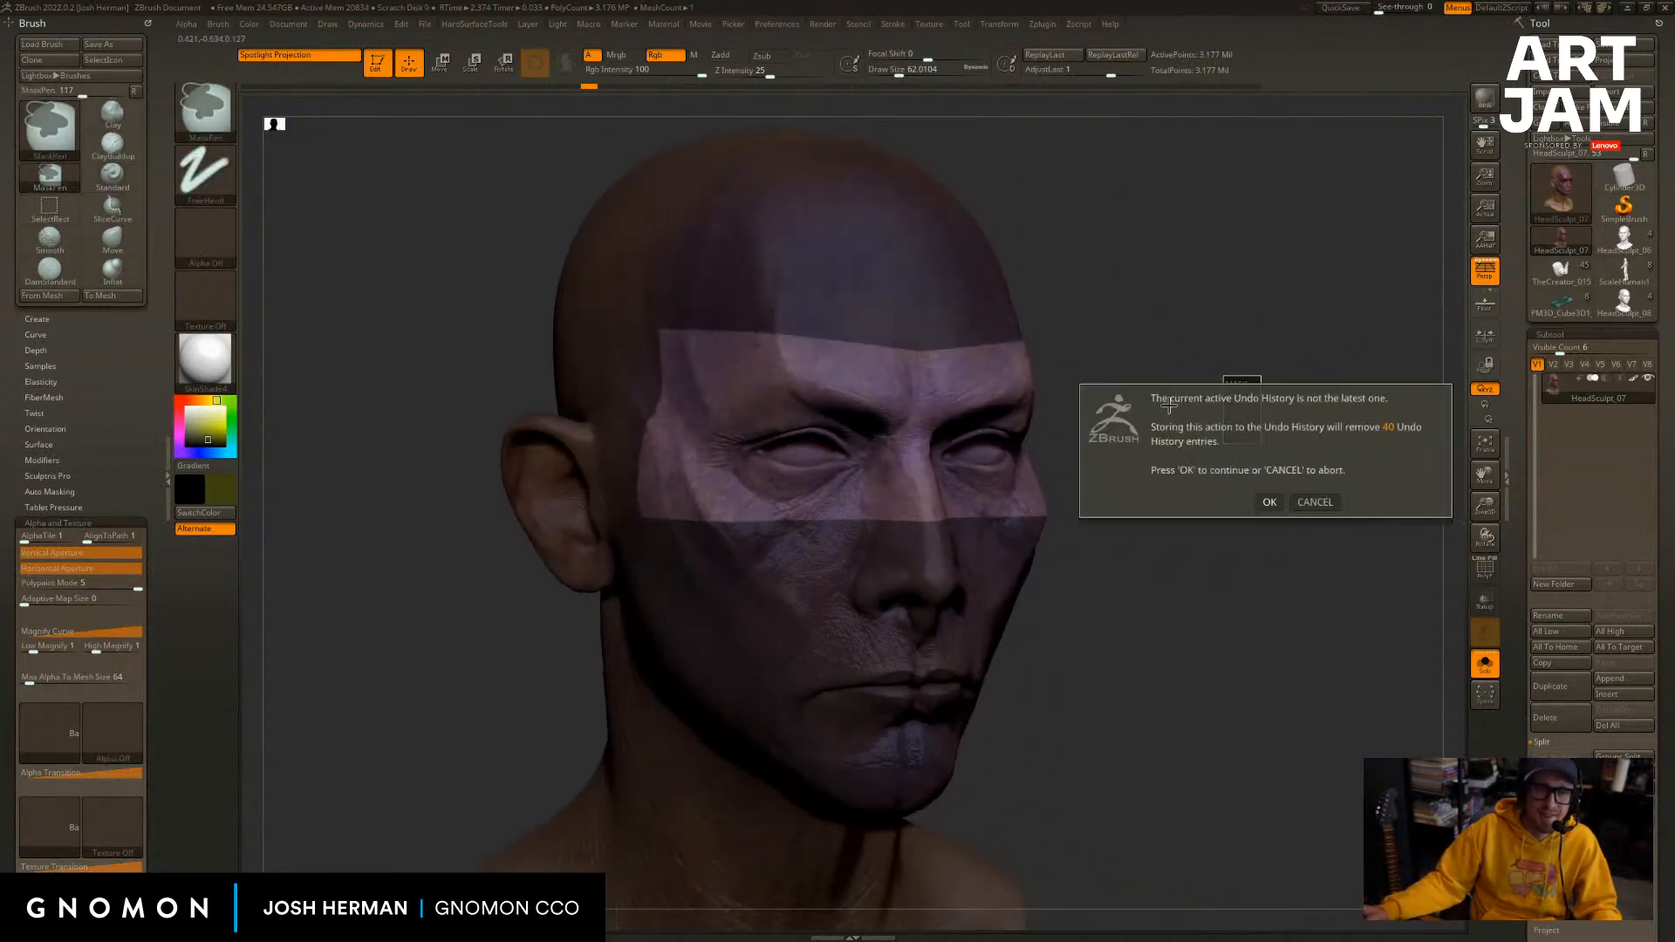
pyautogui.click(1272, 501)
pyautogui.keyDown('ctrl'); pyautogui.click(1069, 280); pyautogui.keyUp('ctrl')
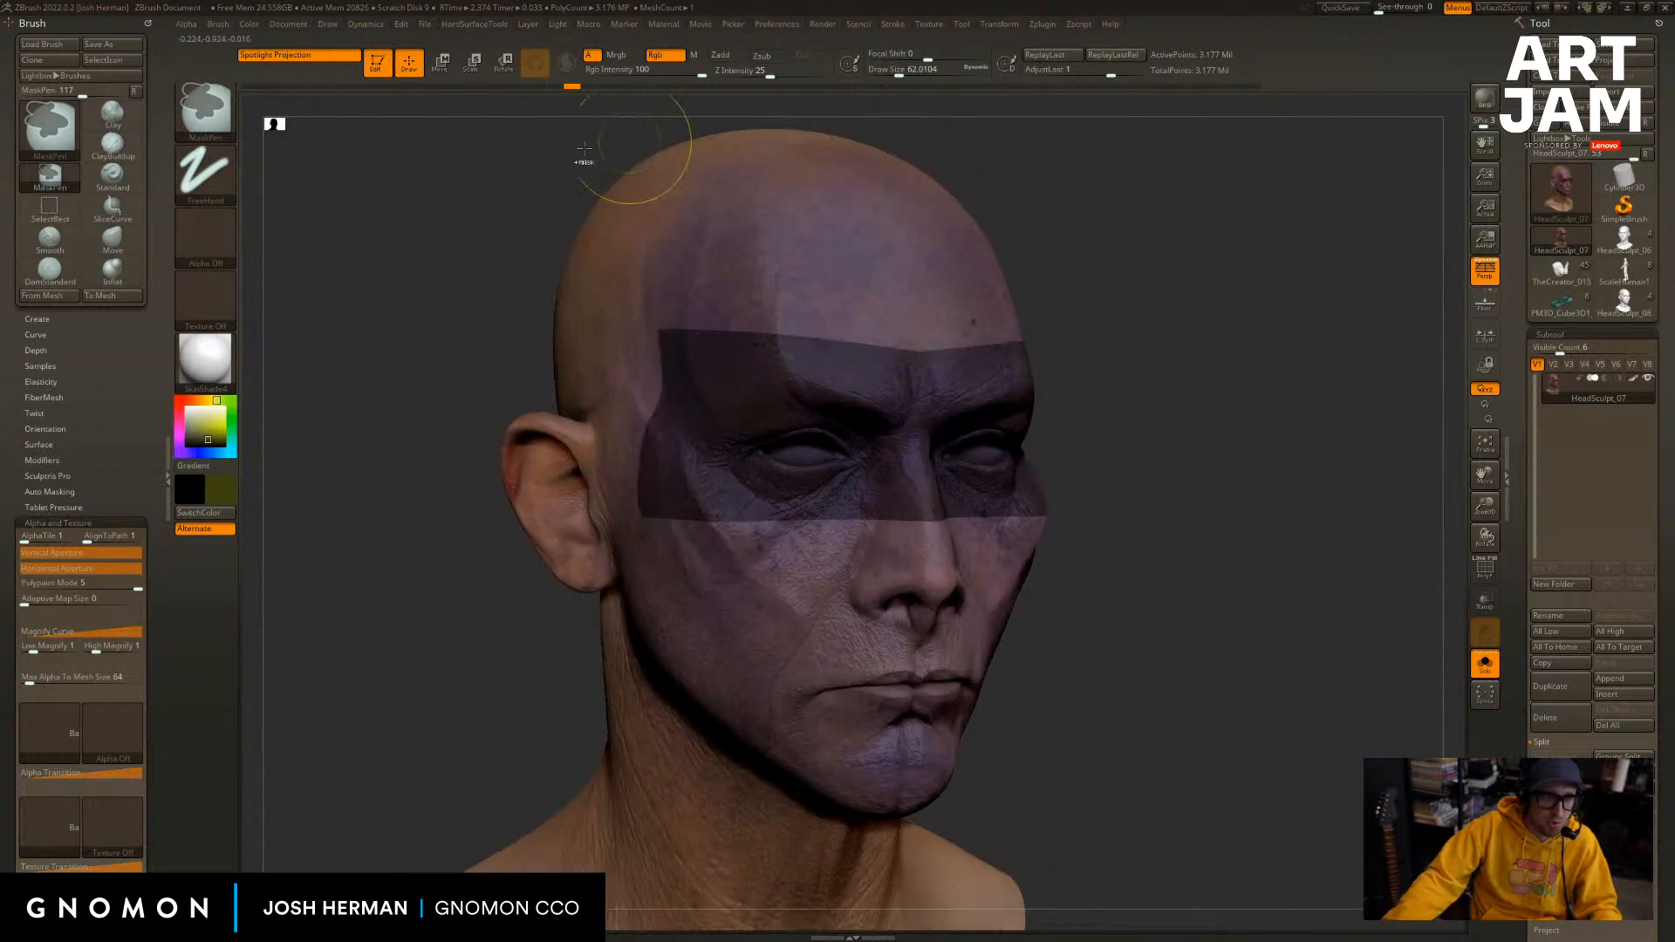
pyautogui.hotkey('ctrl', 'z')
pyautogui.hotkey('ctrl', 'z')
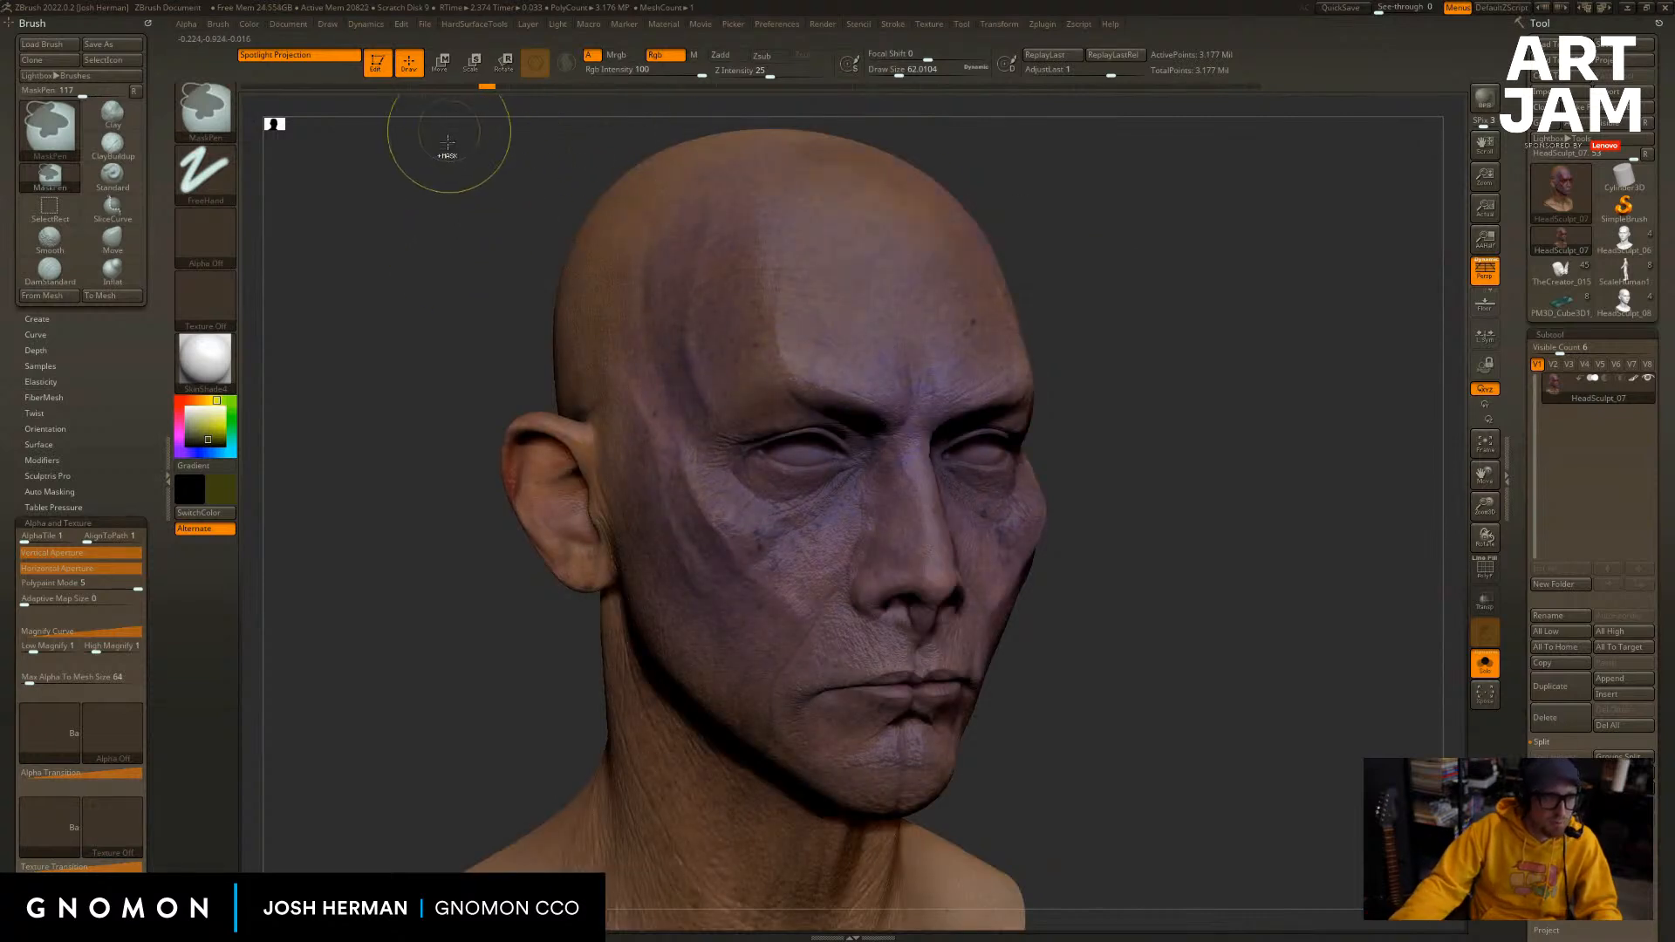
pyautogui.hotkey('ctrl', 'shift', 'z')
pyautogui.hotkey('ctrl', 'shift', 'z')
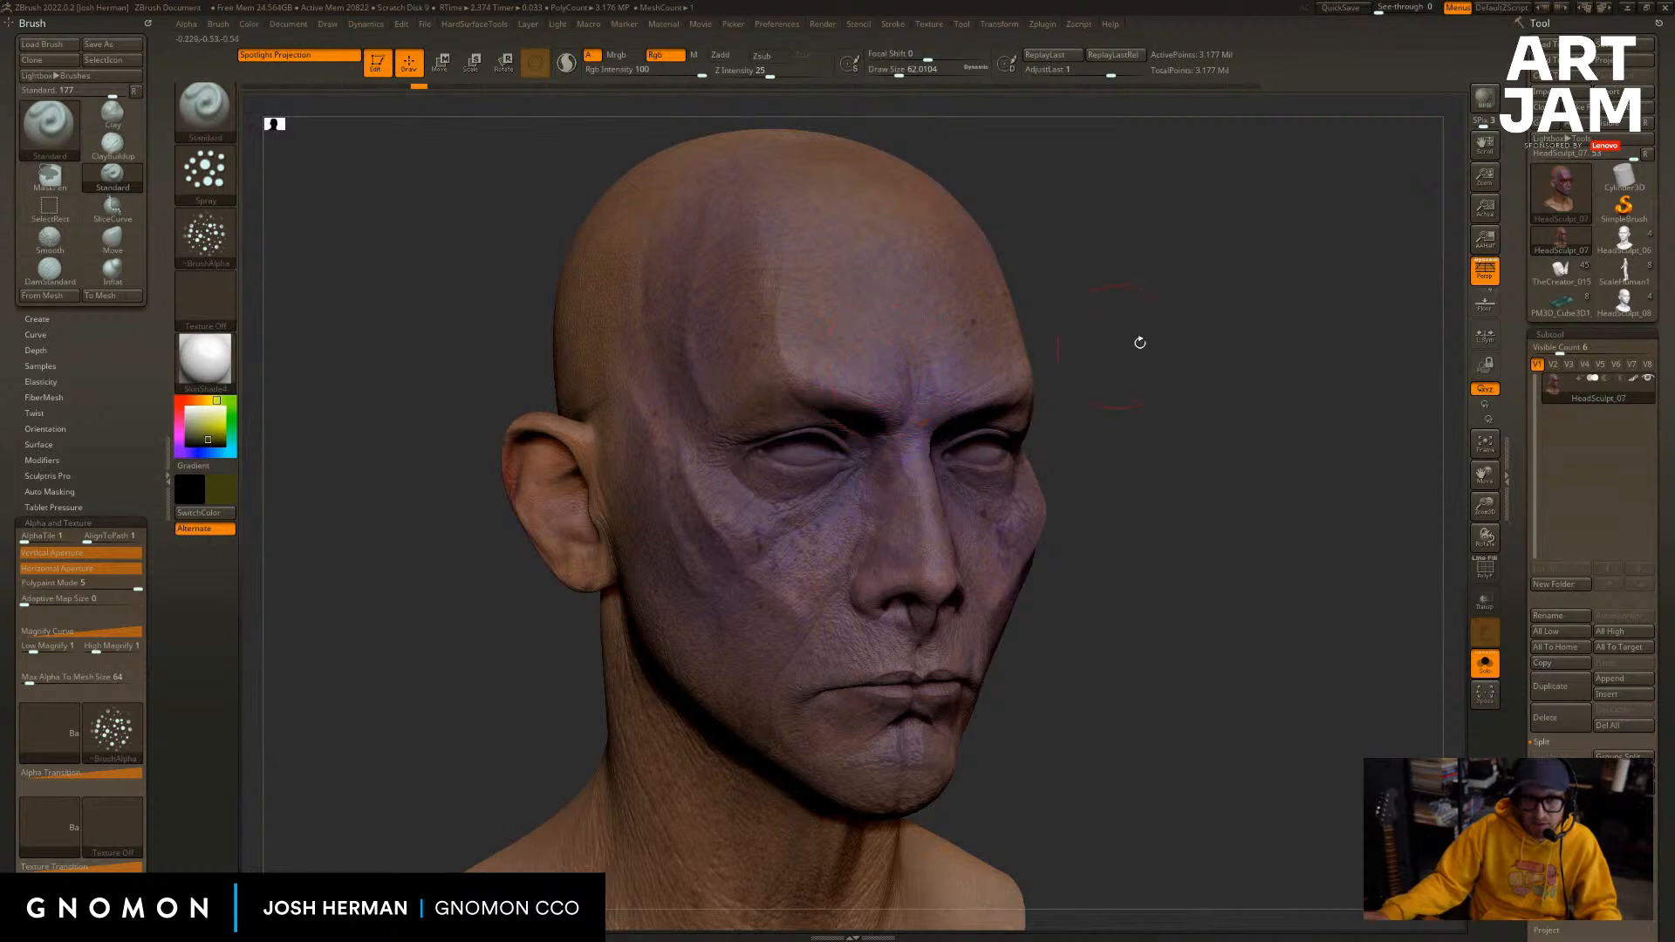
pyautogui.moveTo(1139, 342); pyautogui.dragTo(1174, 332)
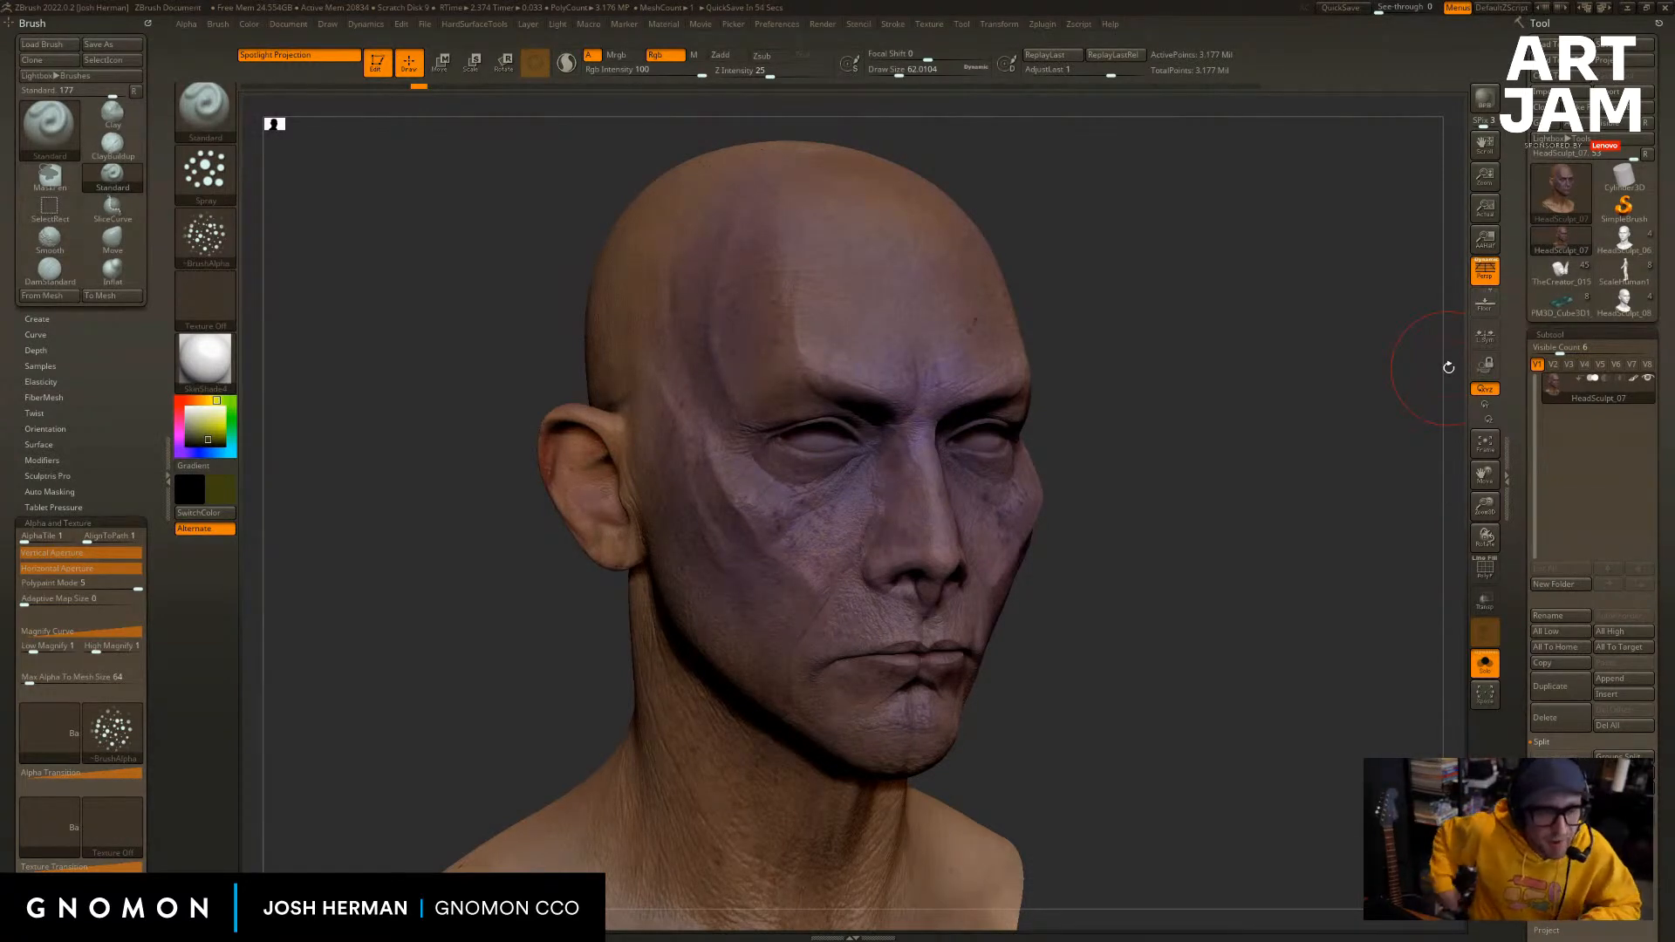
pyautogui.moveTo(1243, 469); pyautogui.dragTo(1237, 391)
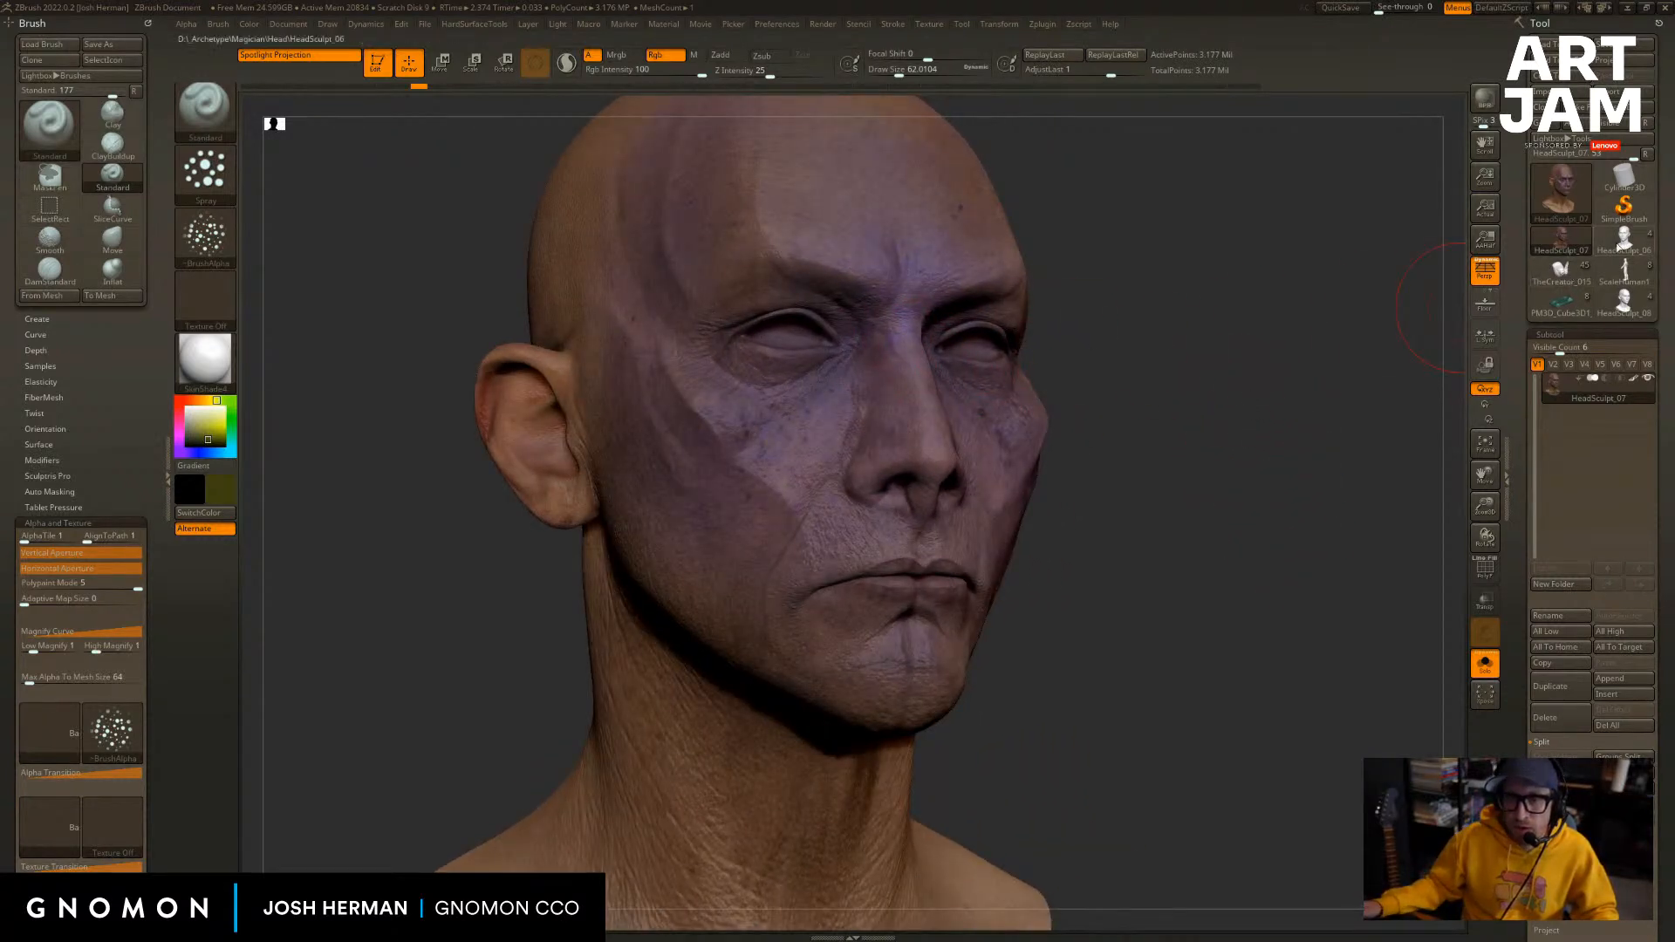
# Switch to the HeadSculpt_08 tool and start recording on its Untitled Layer.
pyautogui.moveTo(1620, 244)
pyautogui.click(1618, 307)
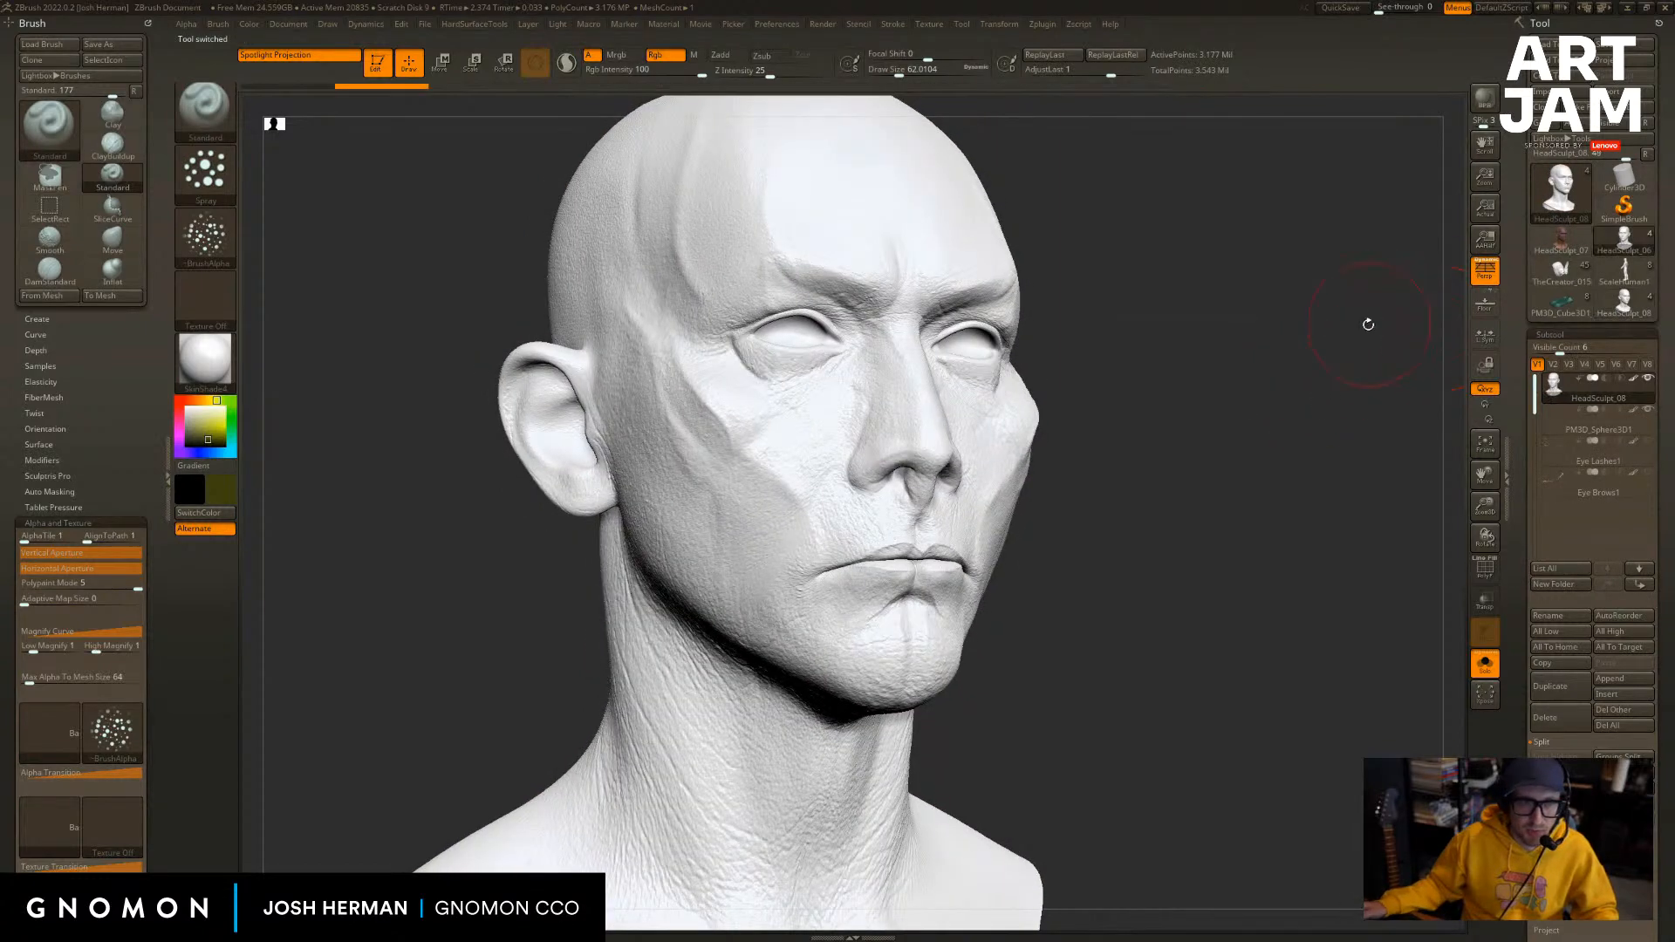
pyautogui.moveTo(1421, 349); pyautogui.dragTo(1470, 498)
pyautogui.scroll(-5, 1540, 460)
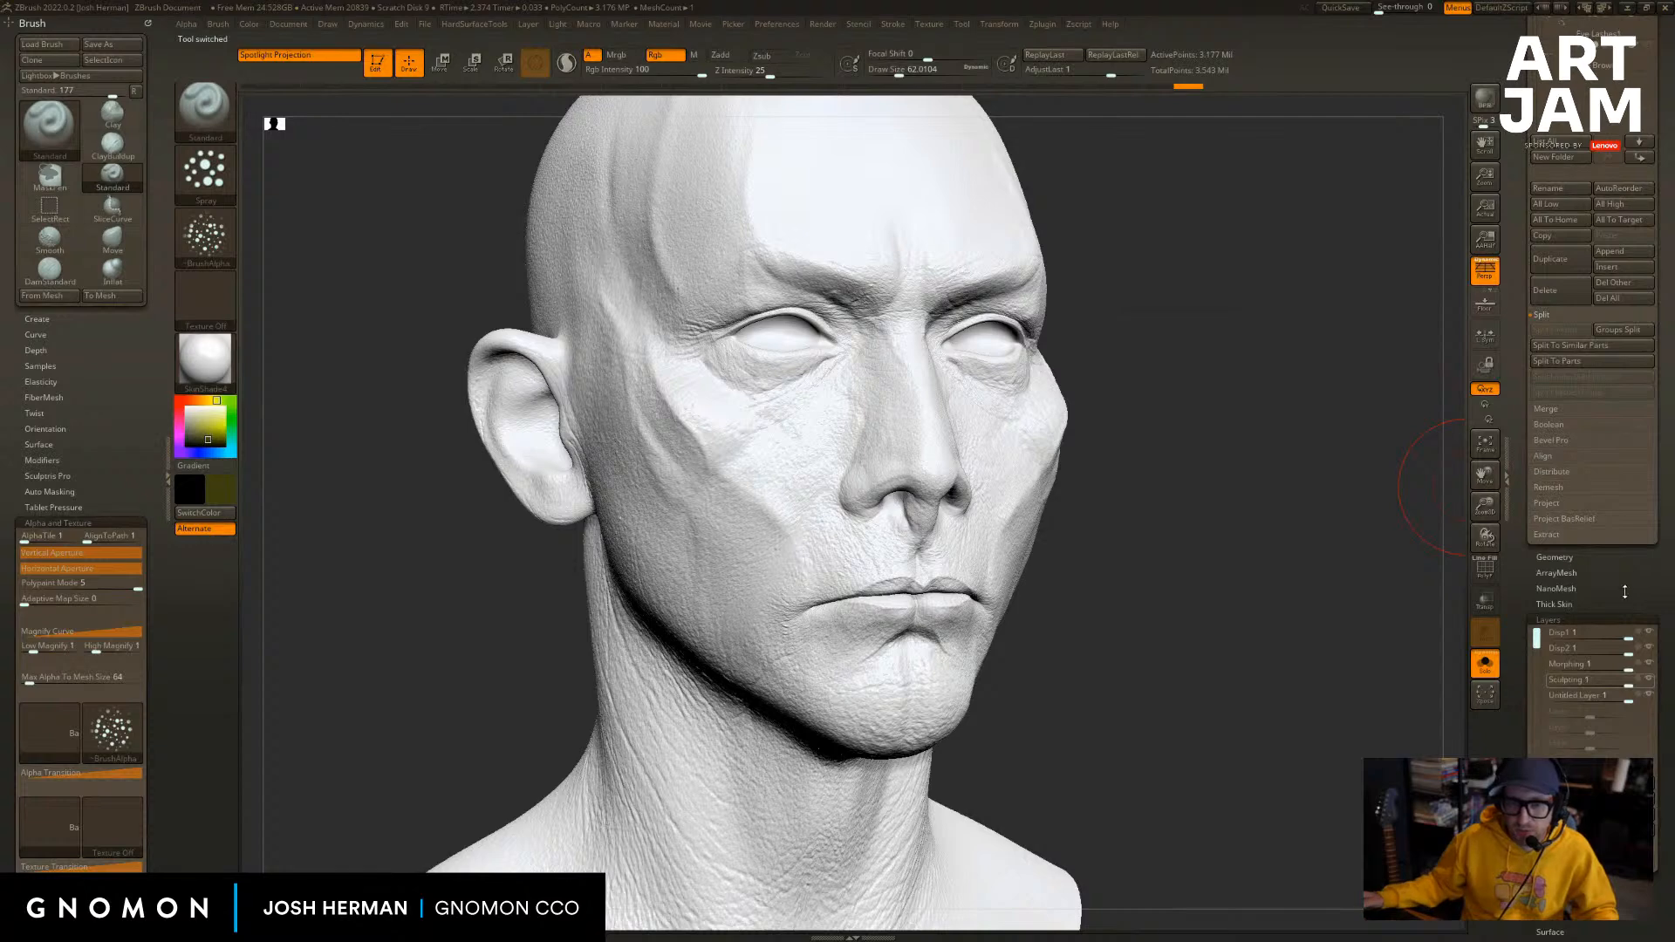
pyautogui.scroll(-1, 1624, 593)
pyautogui.click(1644, 615)
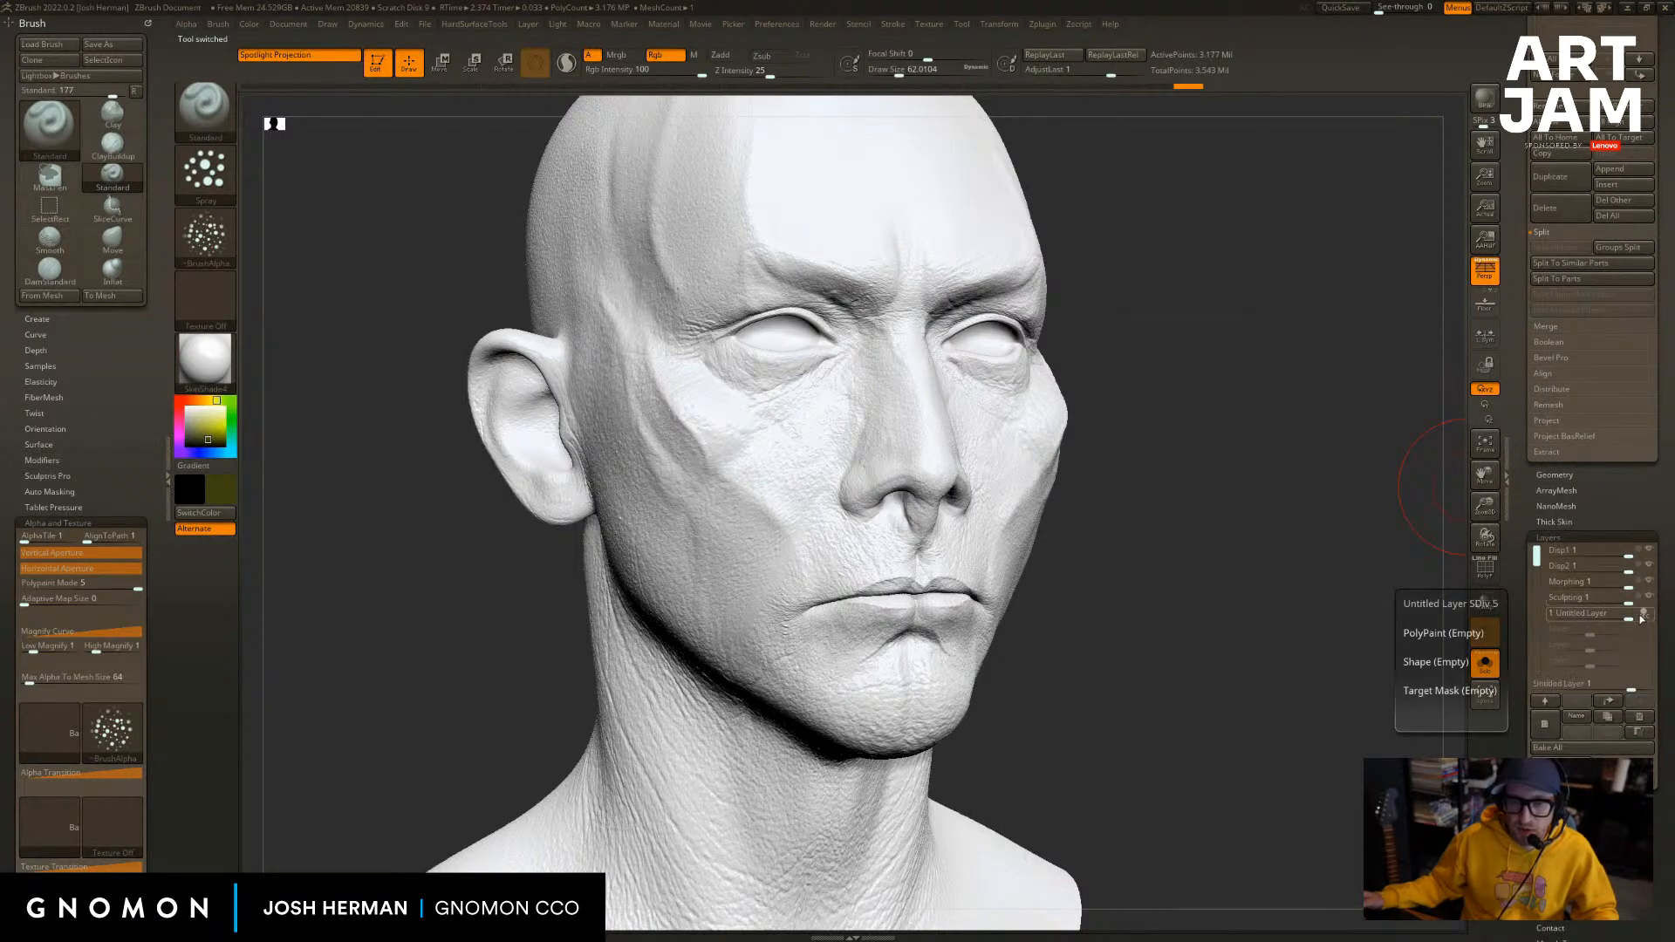
# Test spraying olive green over the cheeks and nose on the Untitled Layer, and undo the stroke.
pyautogui.moveTo(803, 580)
pyautogui.mouseDown()
pyautogui.moveTo(759, 445)
pyautogui.moveTo(767, 375)
pyautogui.mouseUp()
pyautogui.keyDown('alt'); pyautogui.moveTo(1237, 344); pyautogui.dragTo(1290, 422); pyautogui.keyUp('alt')
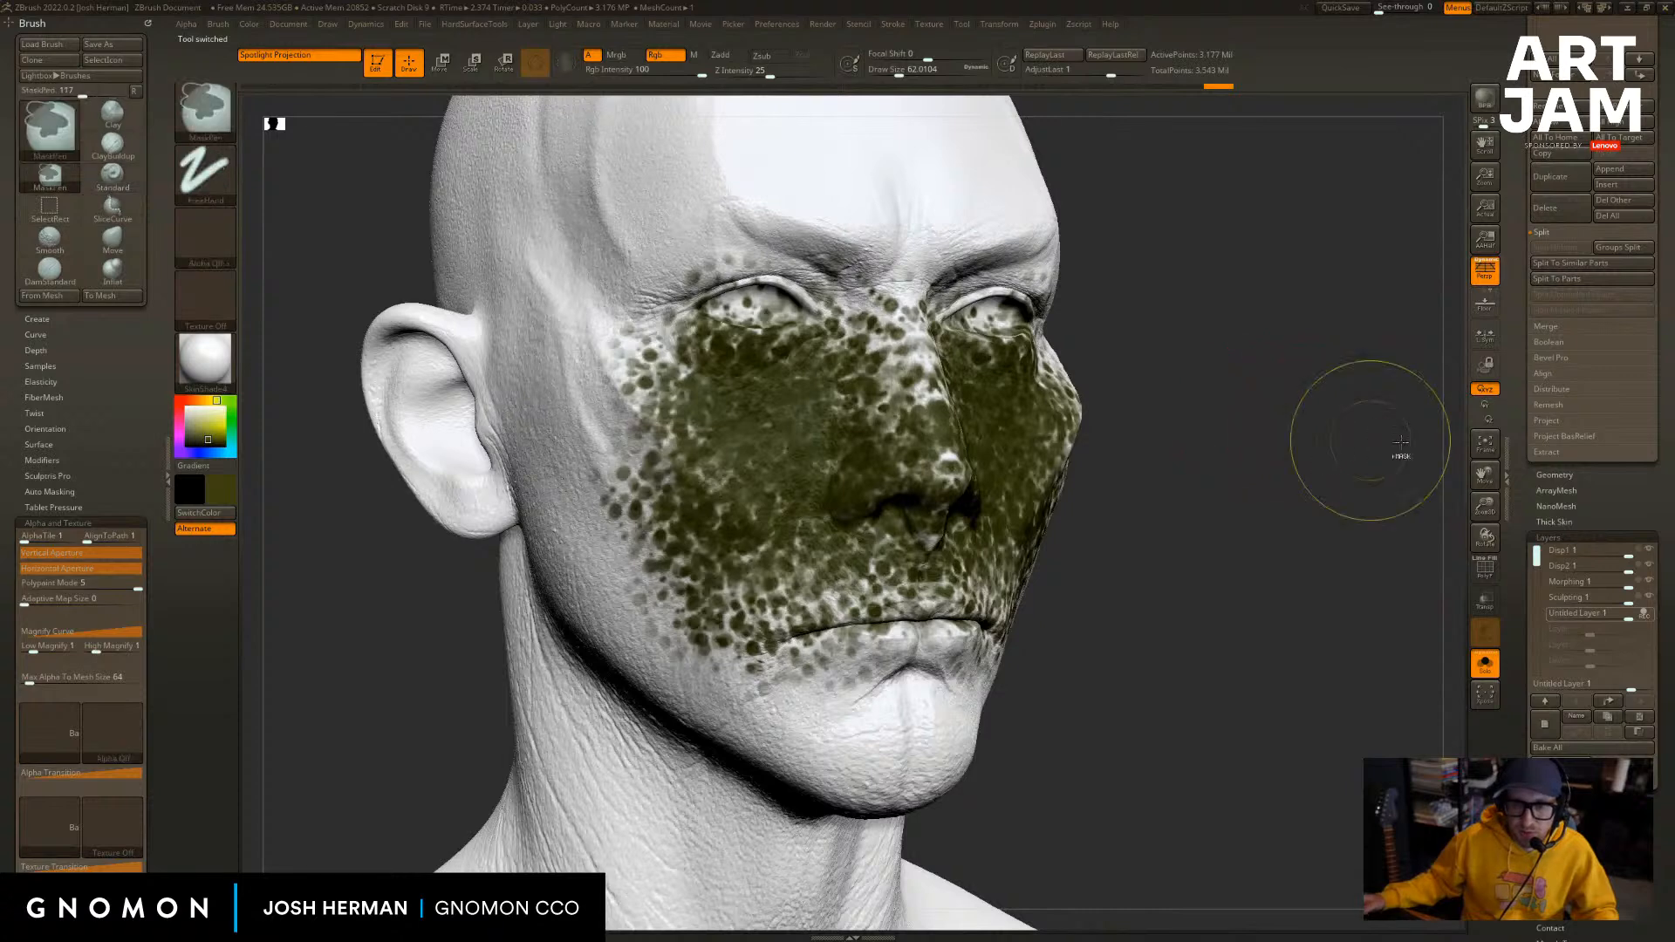
pyautogui.hotkey('ctrl', 'z')
# Assign the skin texture as the head's texture map and display it on the sculpt.
pyautogui.scroll(-6, 1560, 601)
pyautogui.click(1559, 678)
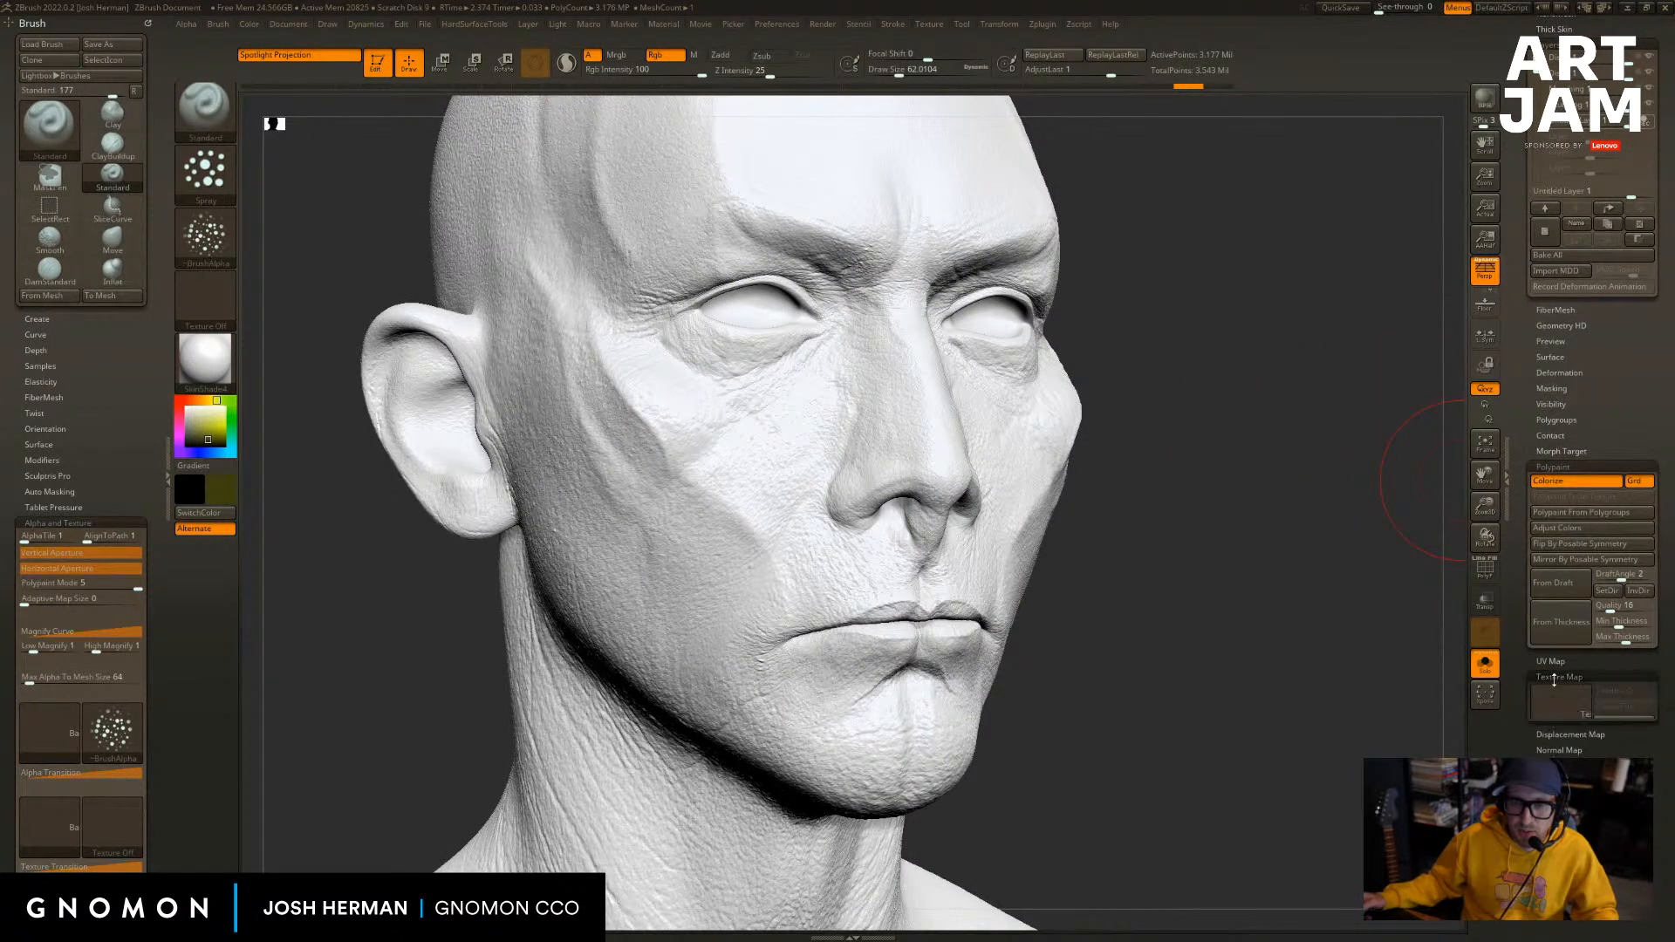
pyautogui.click(1559, 711)
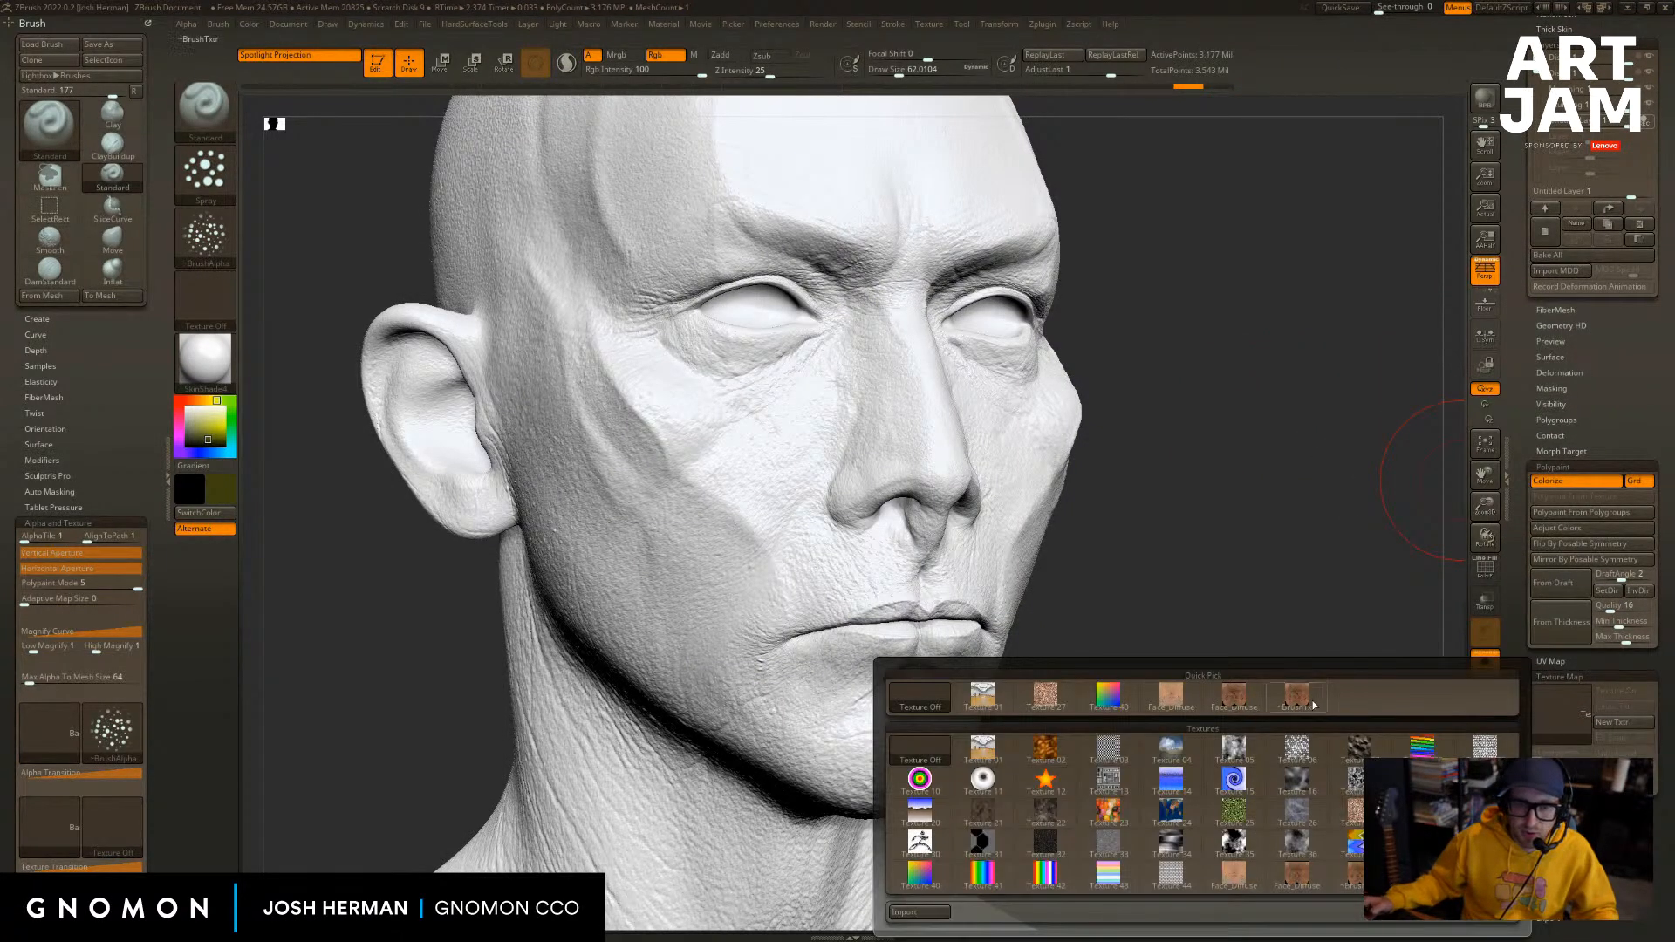
pyautogui.moveTo(1357, 616); pyautogui.dragTo(1416, 641)
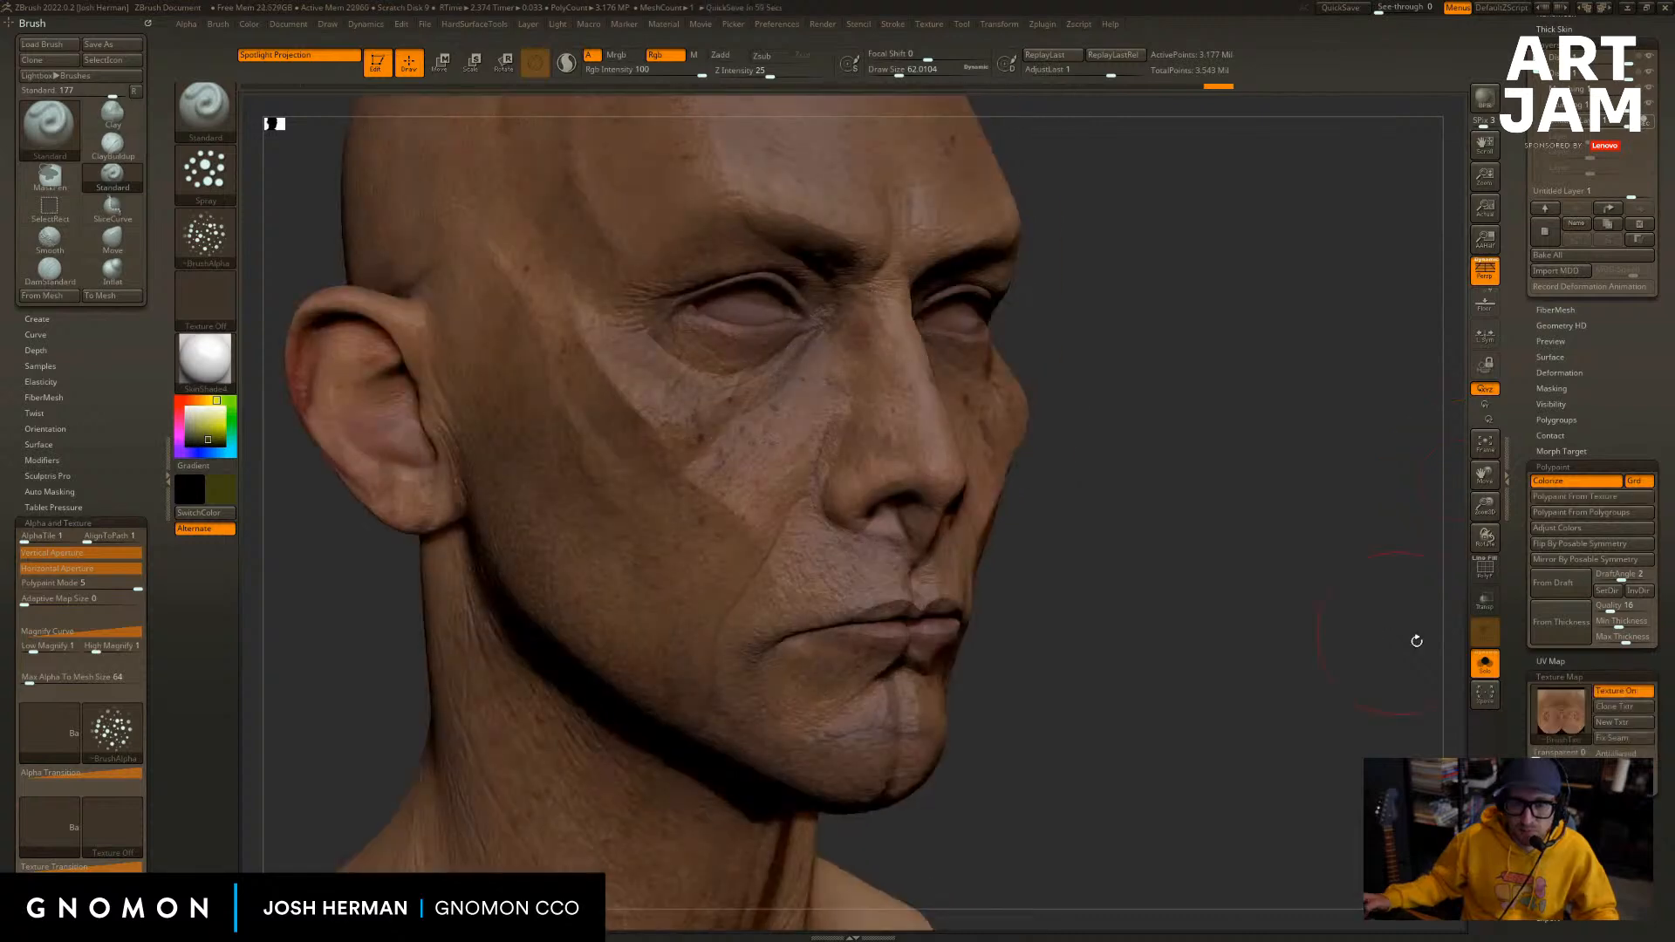
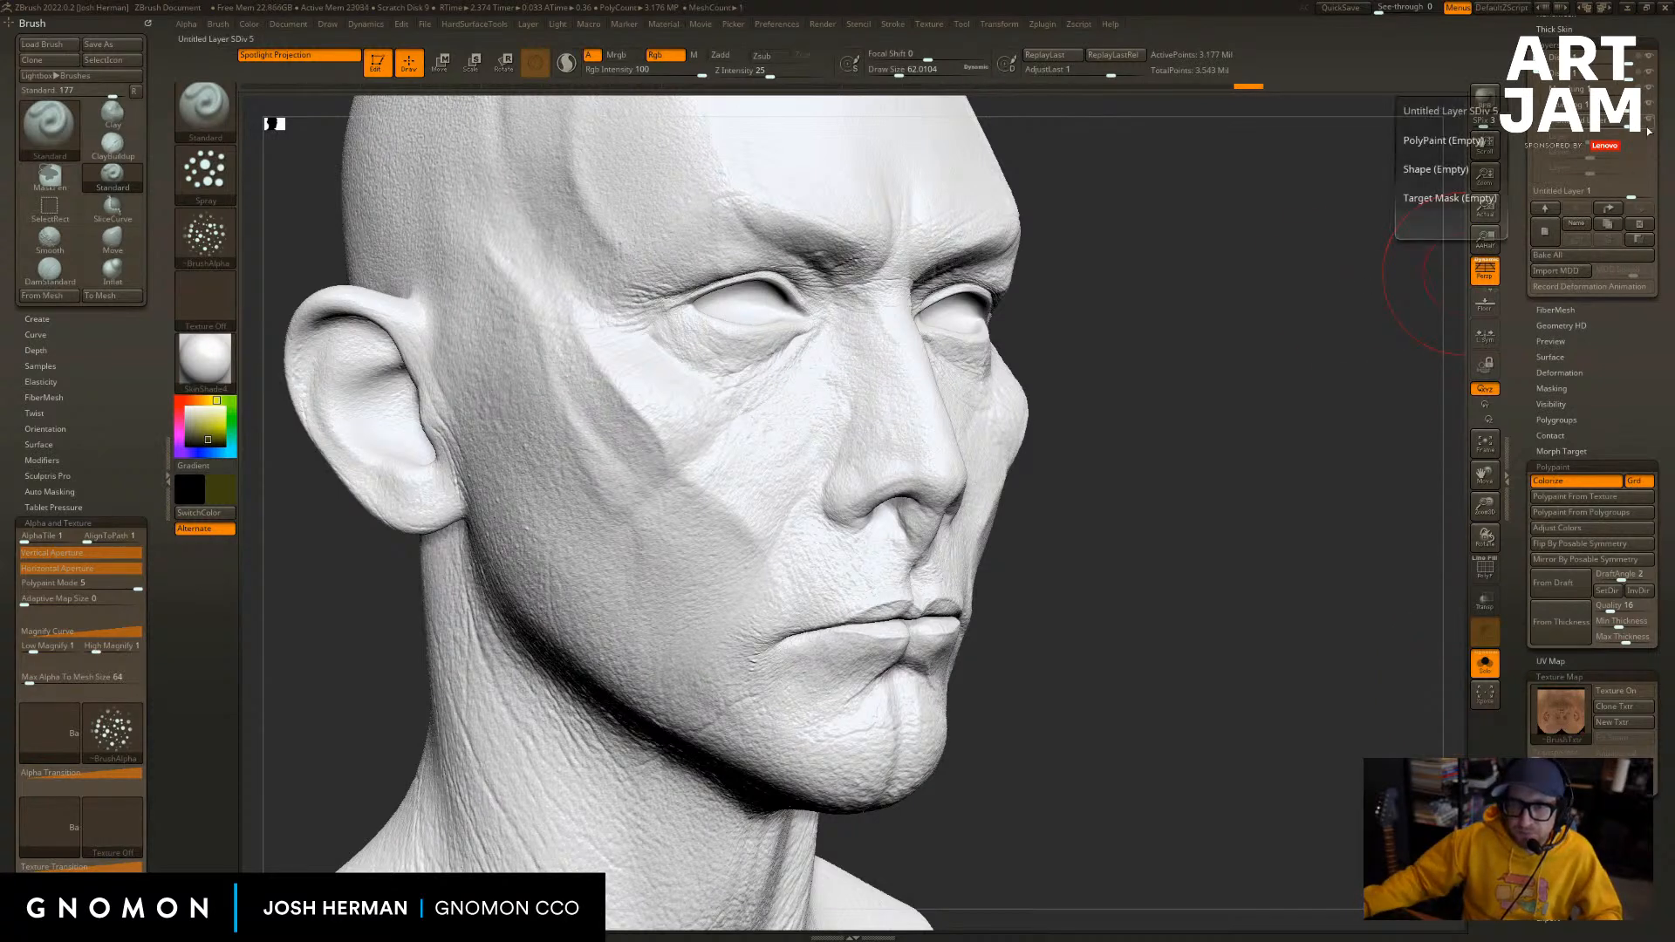
pyautogui.click(1601, 692)
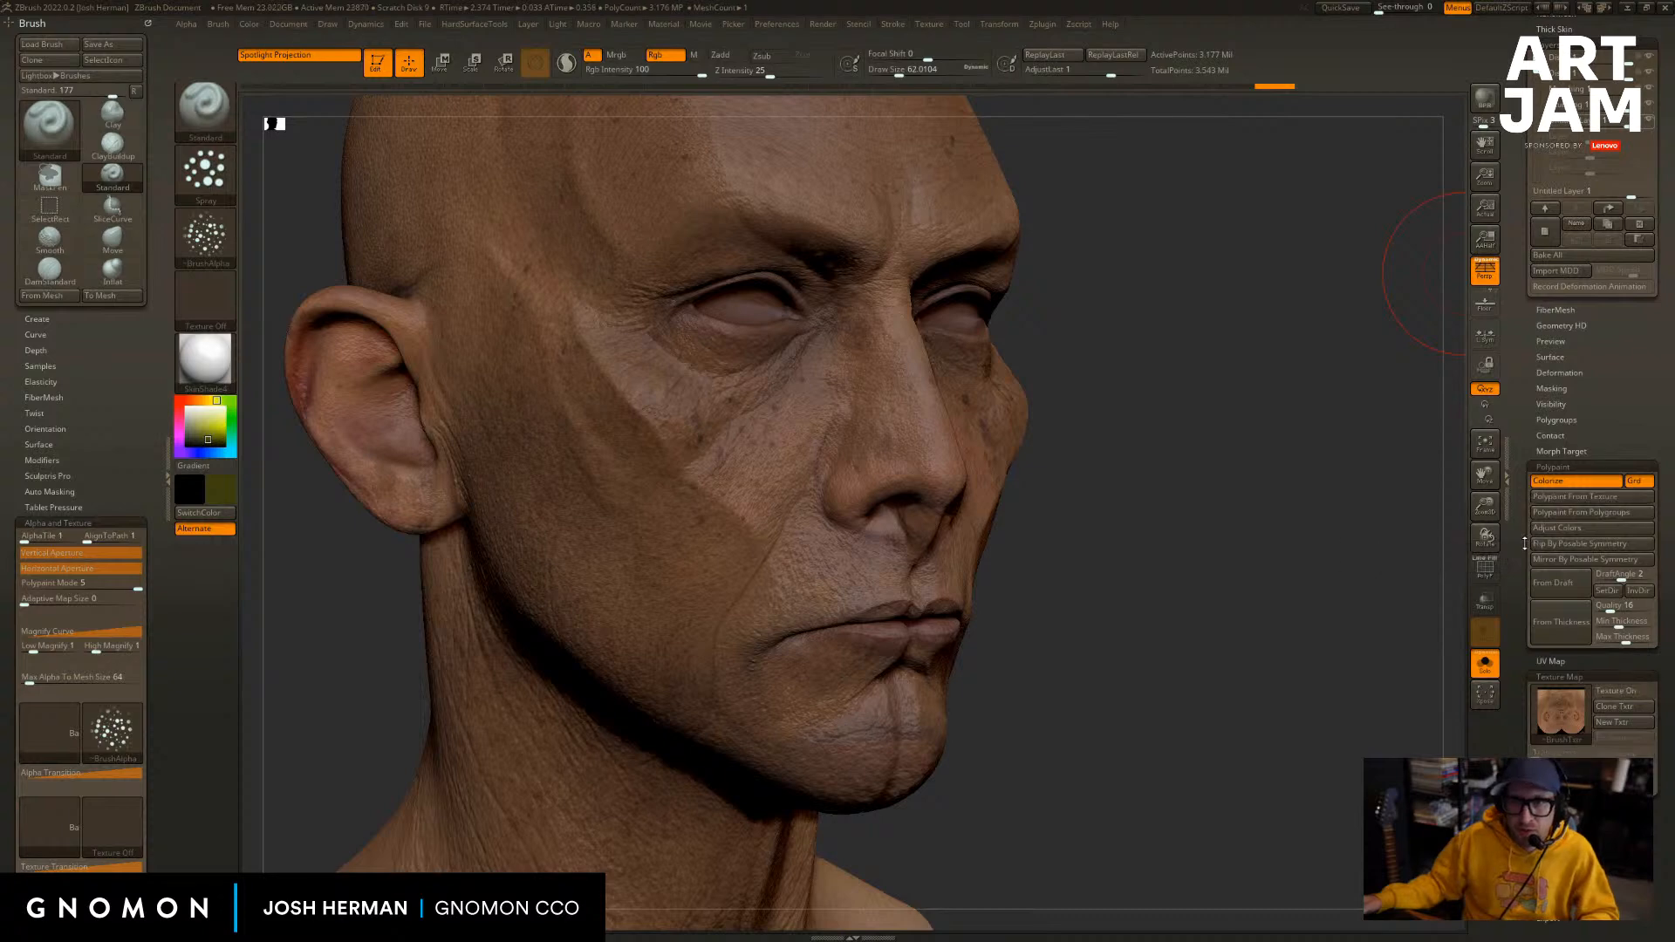
# Clear the head's texture map and assign the skin texture again.
pyautogui.click(1561, 711)
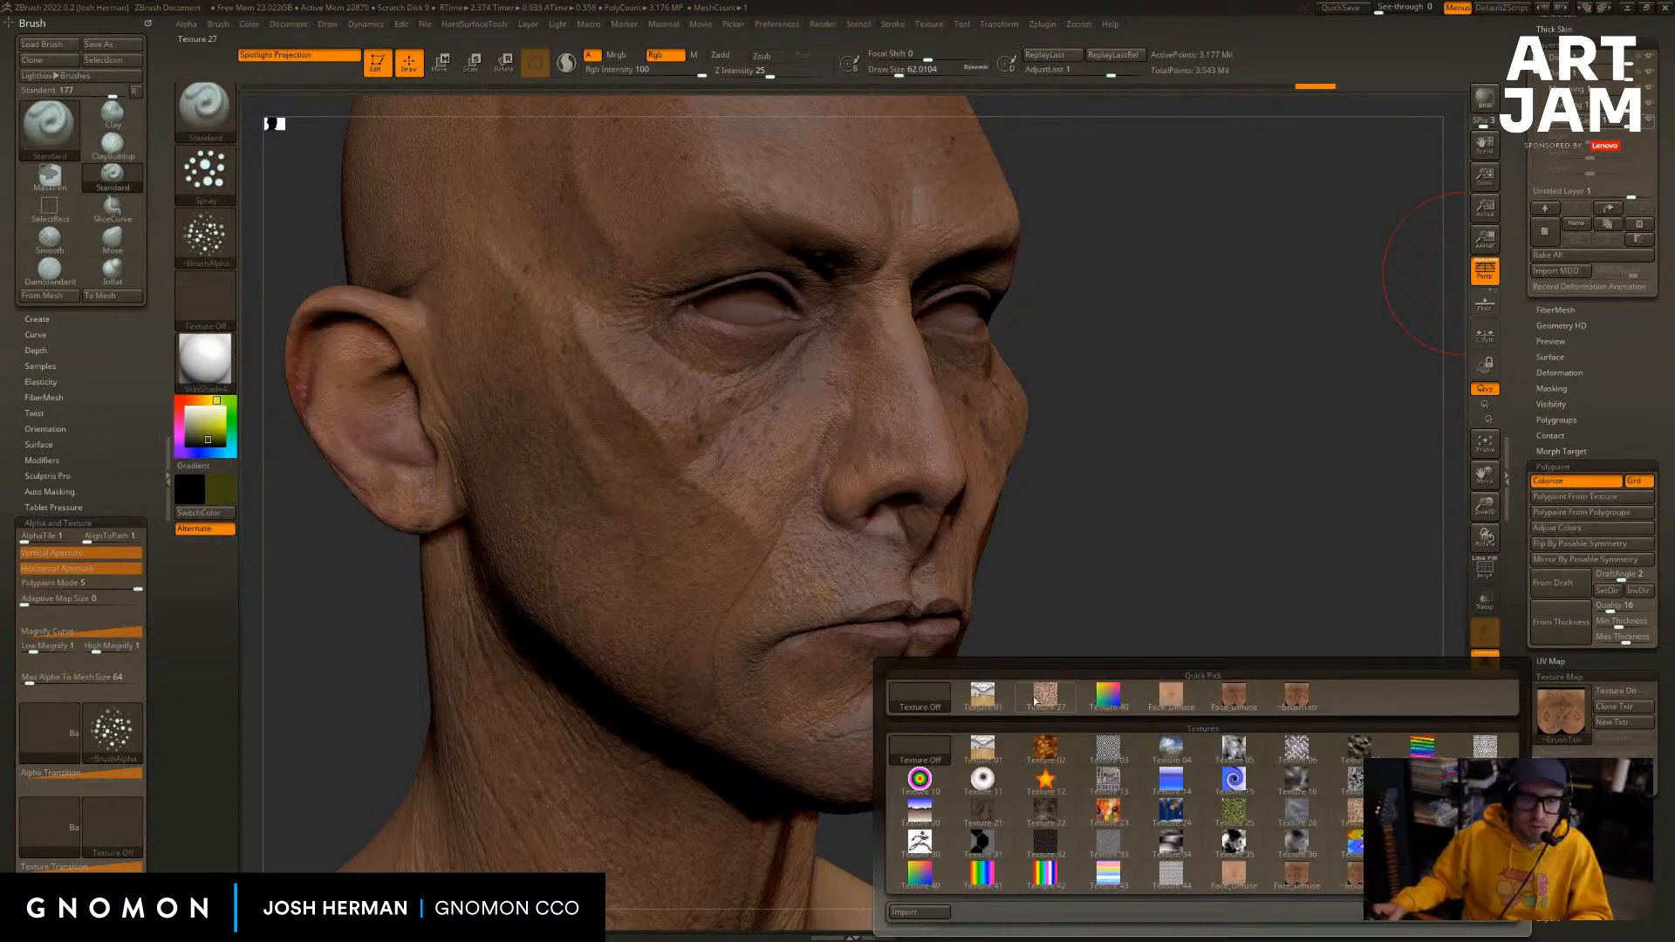
pyautogui.click(933, 698)
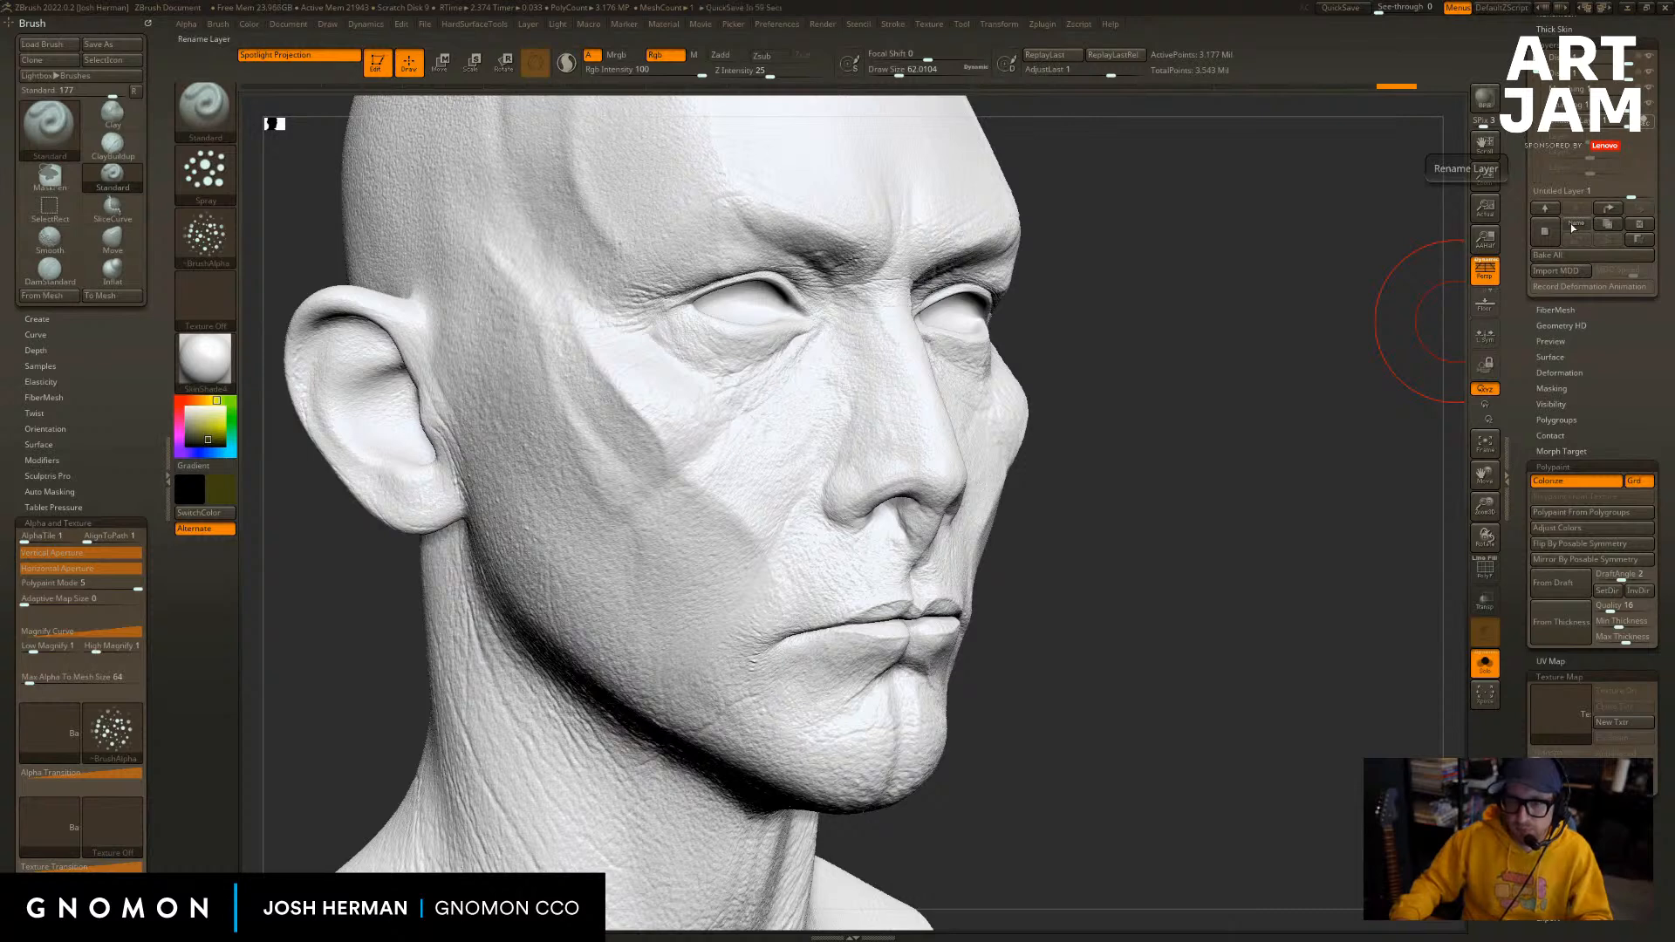
pyautogui.moveTo(1345, 506); pyautogui.dragTo(1378, 558)
pyautogui.click(1544, 708)
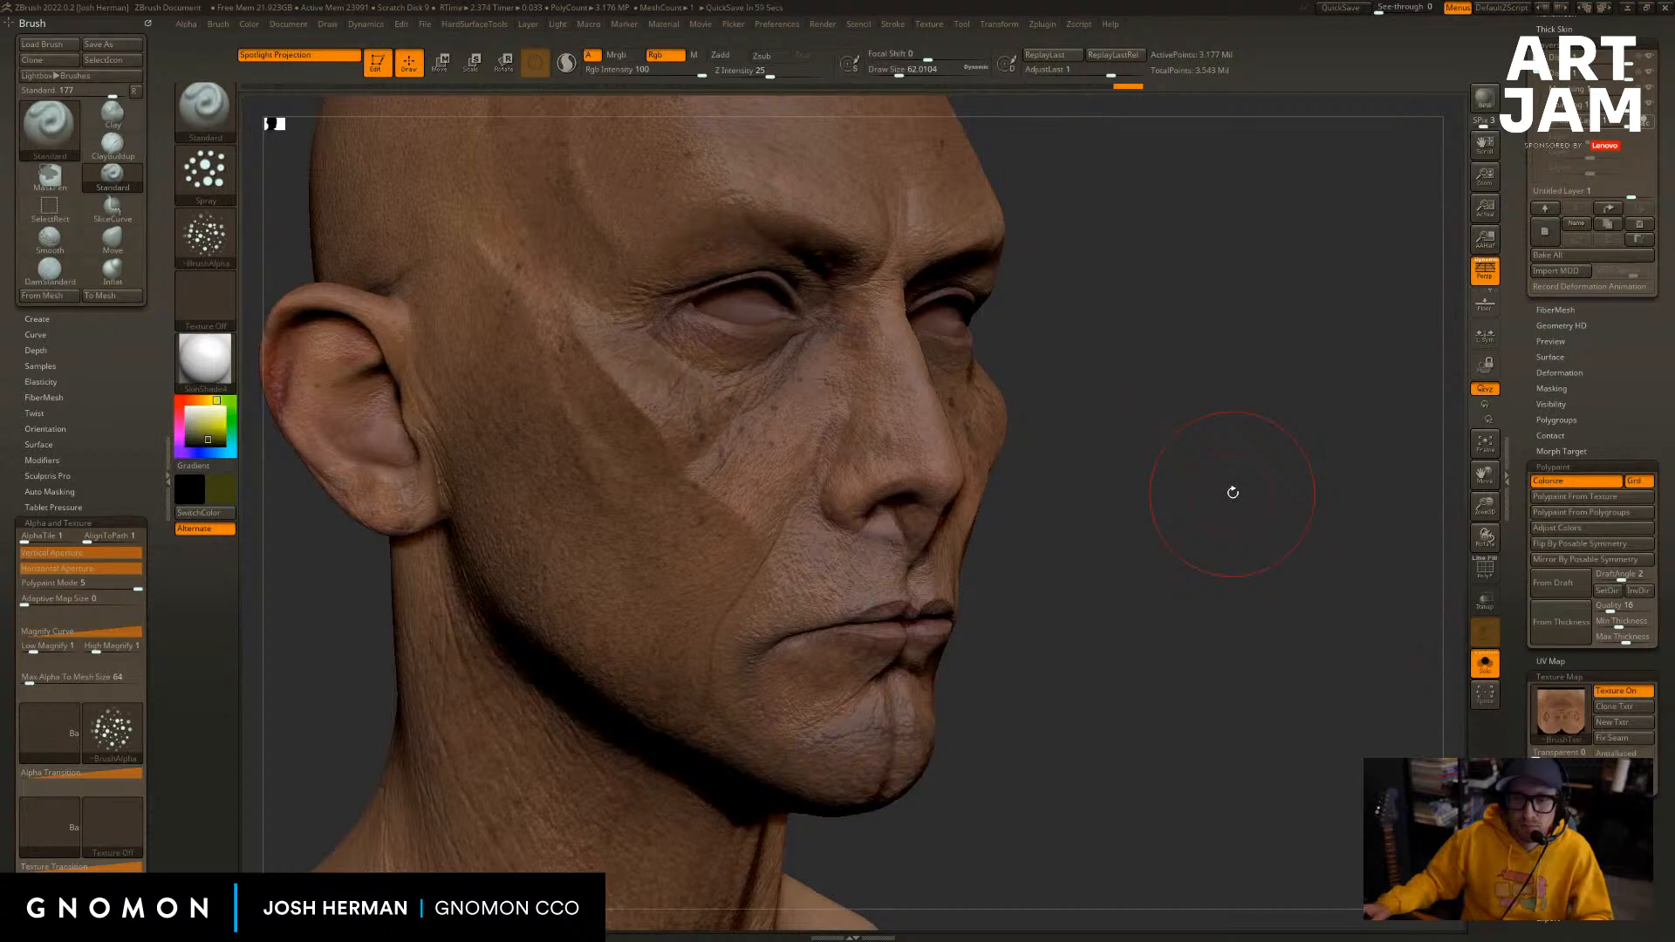
pyautogui.moveTo(1233, 490); pyautogui.dragTo(1313, 477)
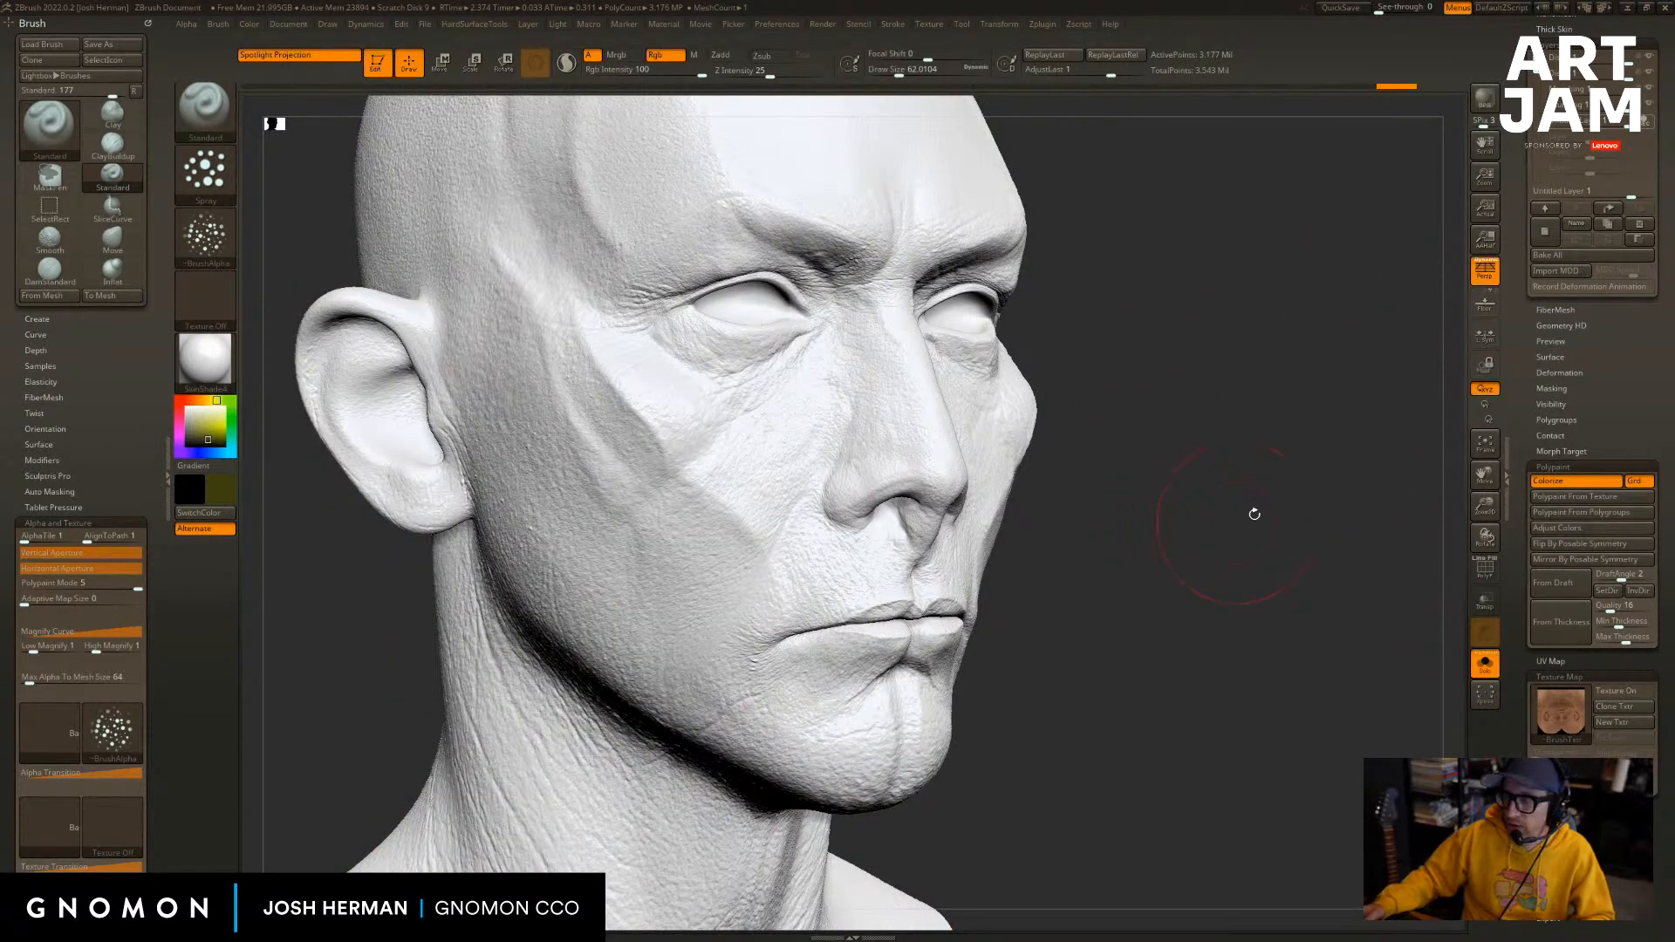
# Remove the Untitled Layer from the head's layer list.
pyautogui.moveTo(1270, 355)
pyautogui.mouseDown()
pyautogui.moveTo(1297, 456)
pyautogui.moveTo(1209, 251)
pyautogui.mouseUp()
pyautogui.moveTo(1522, 91); pyautogui.dragTo(1531, 212)
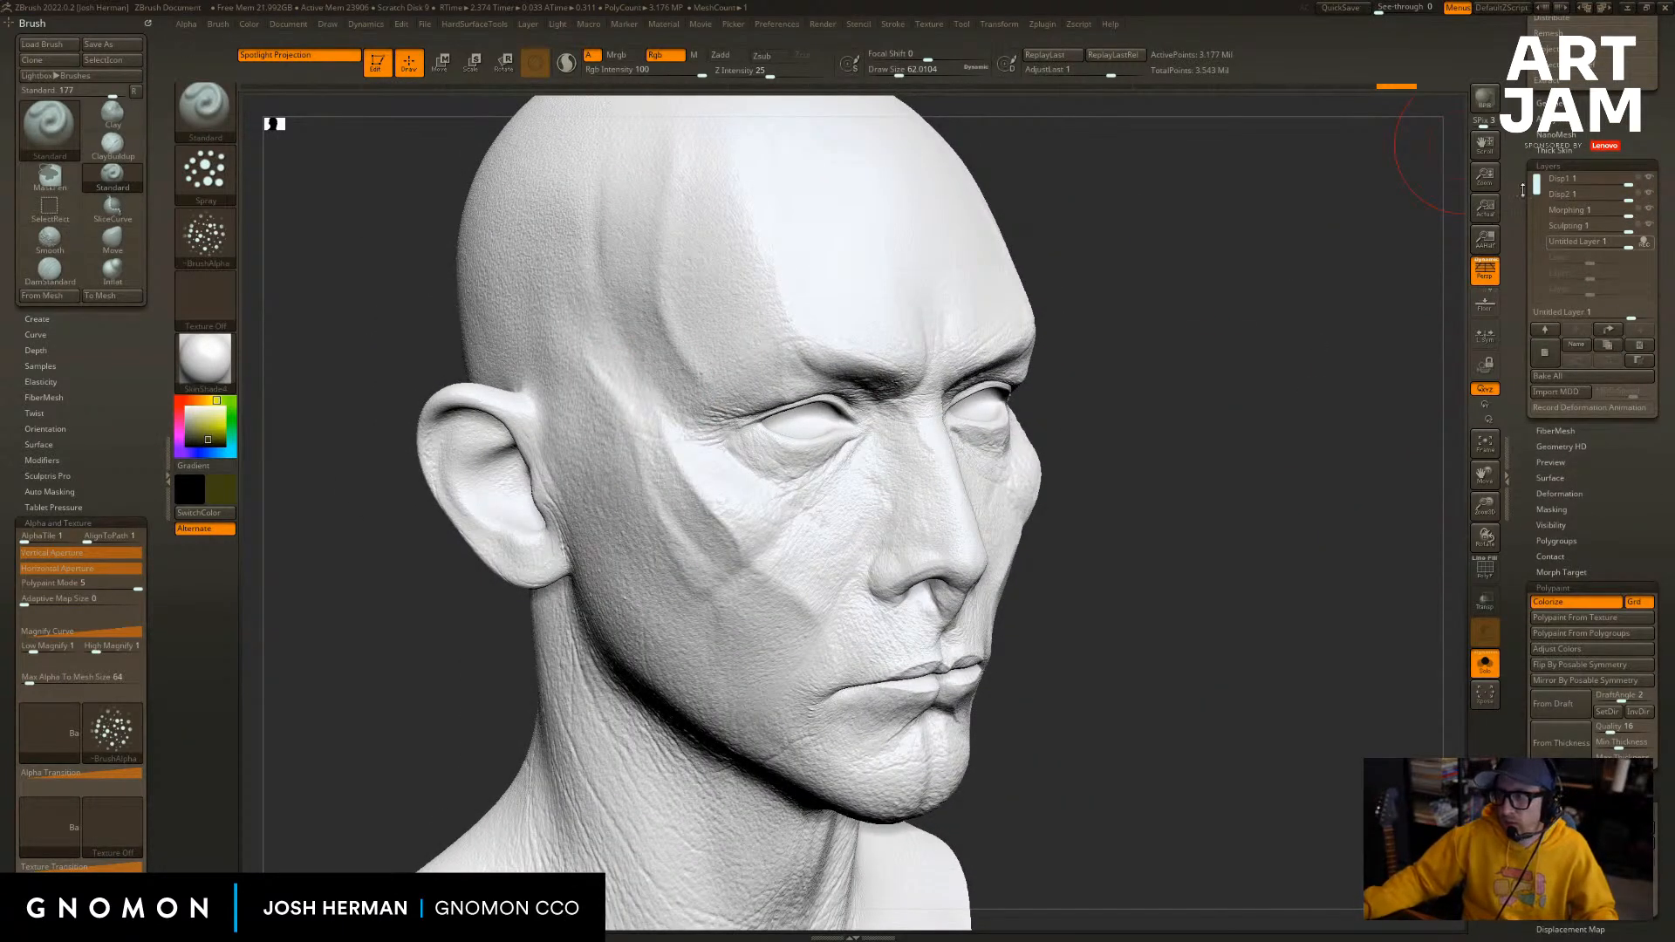
pyautogui.moveTo(1520, 239); pyautogui.dragTo(1529, 322)
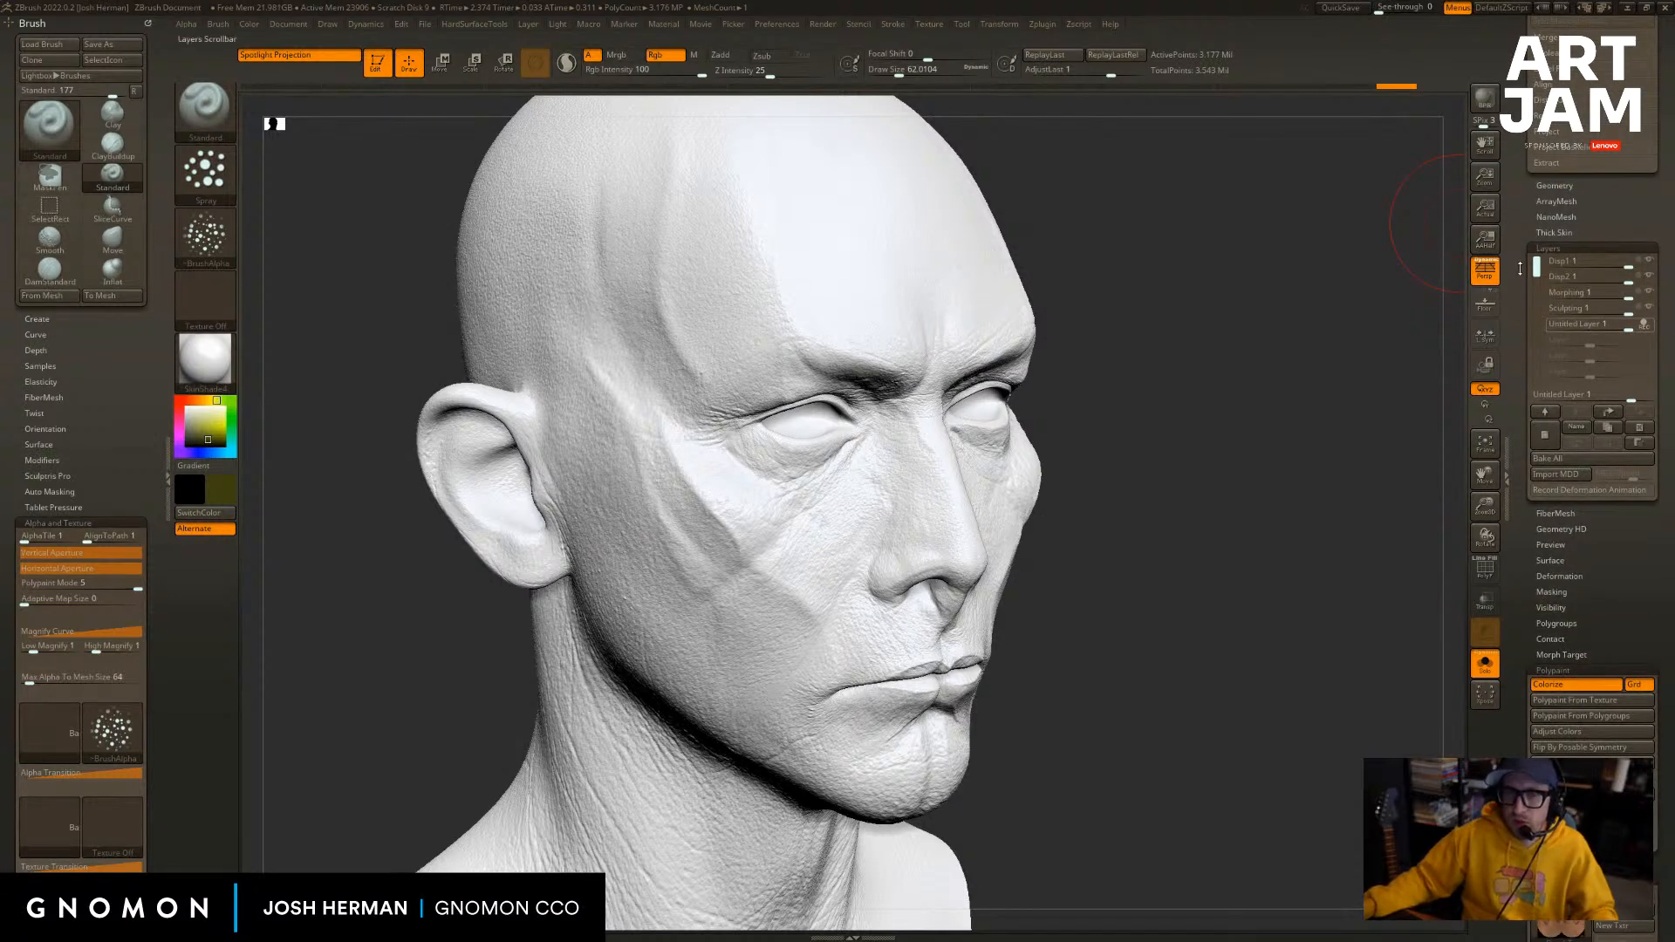
pyautogui.moveTo(1271, 375)
pyautogui.mouseDown()
pyautogui.moveTo(1312, 336)
pyautogui.moveTo(1302, 387)
pyautogui.moveTo(1346, 351)
pyautogui.moveTo(1374, 288)
pyautogui.mouseUp()
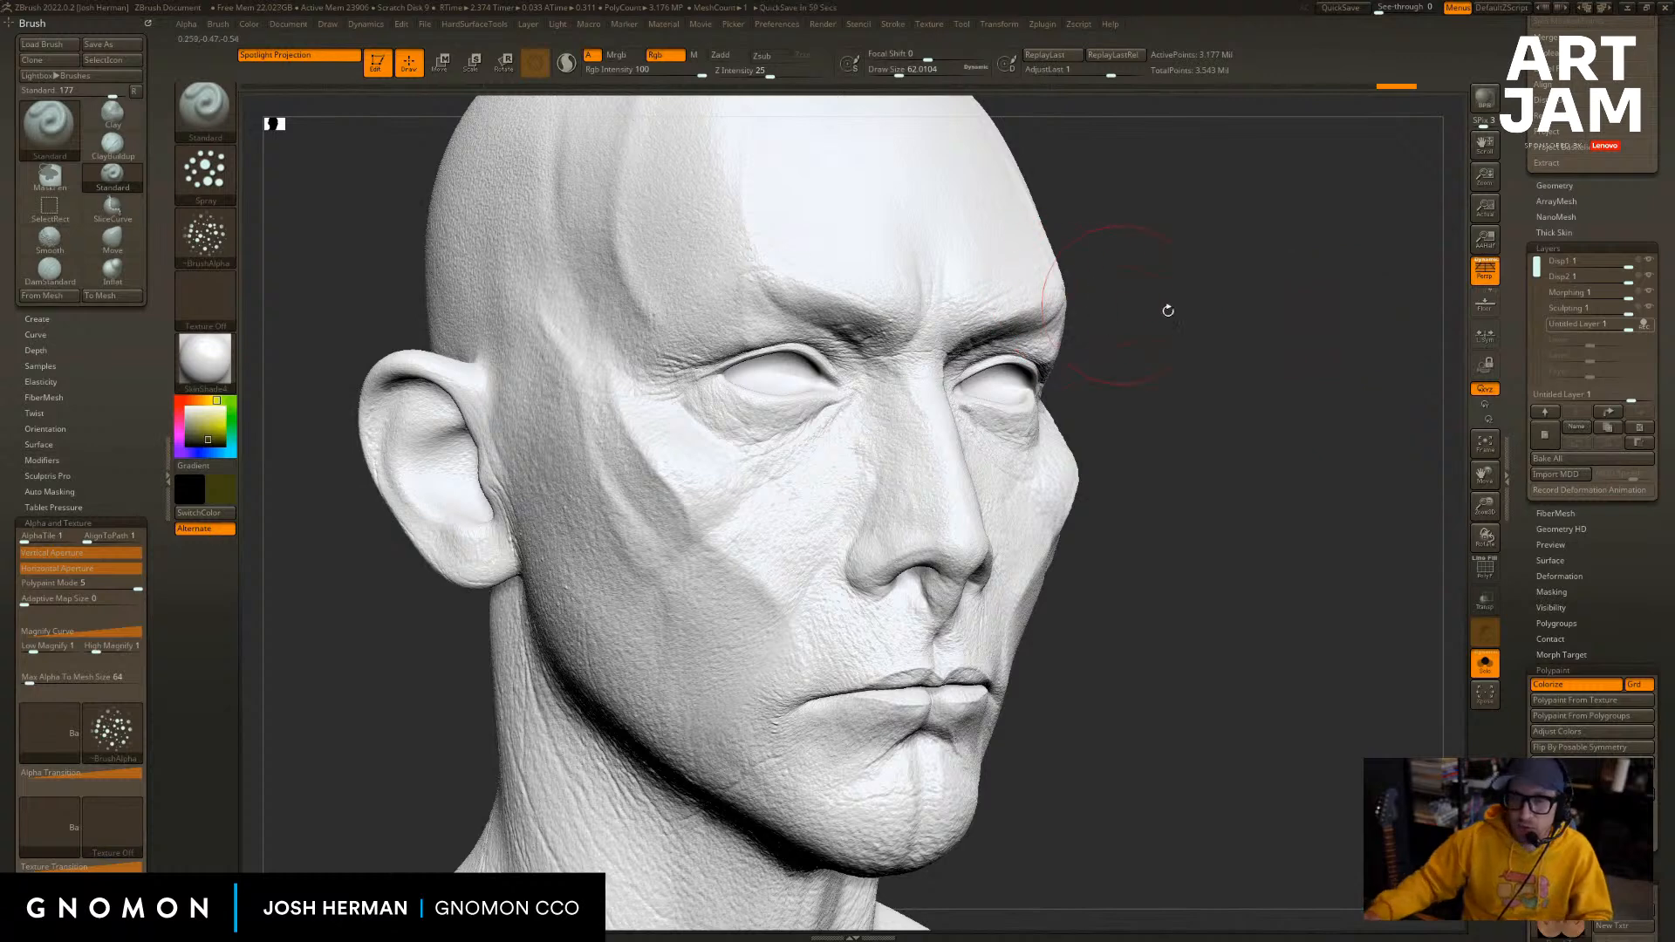
pyautogui.moveTo(1302, 341); pyautogui.dragTo(1373, 329)
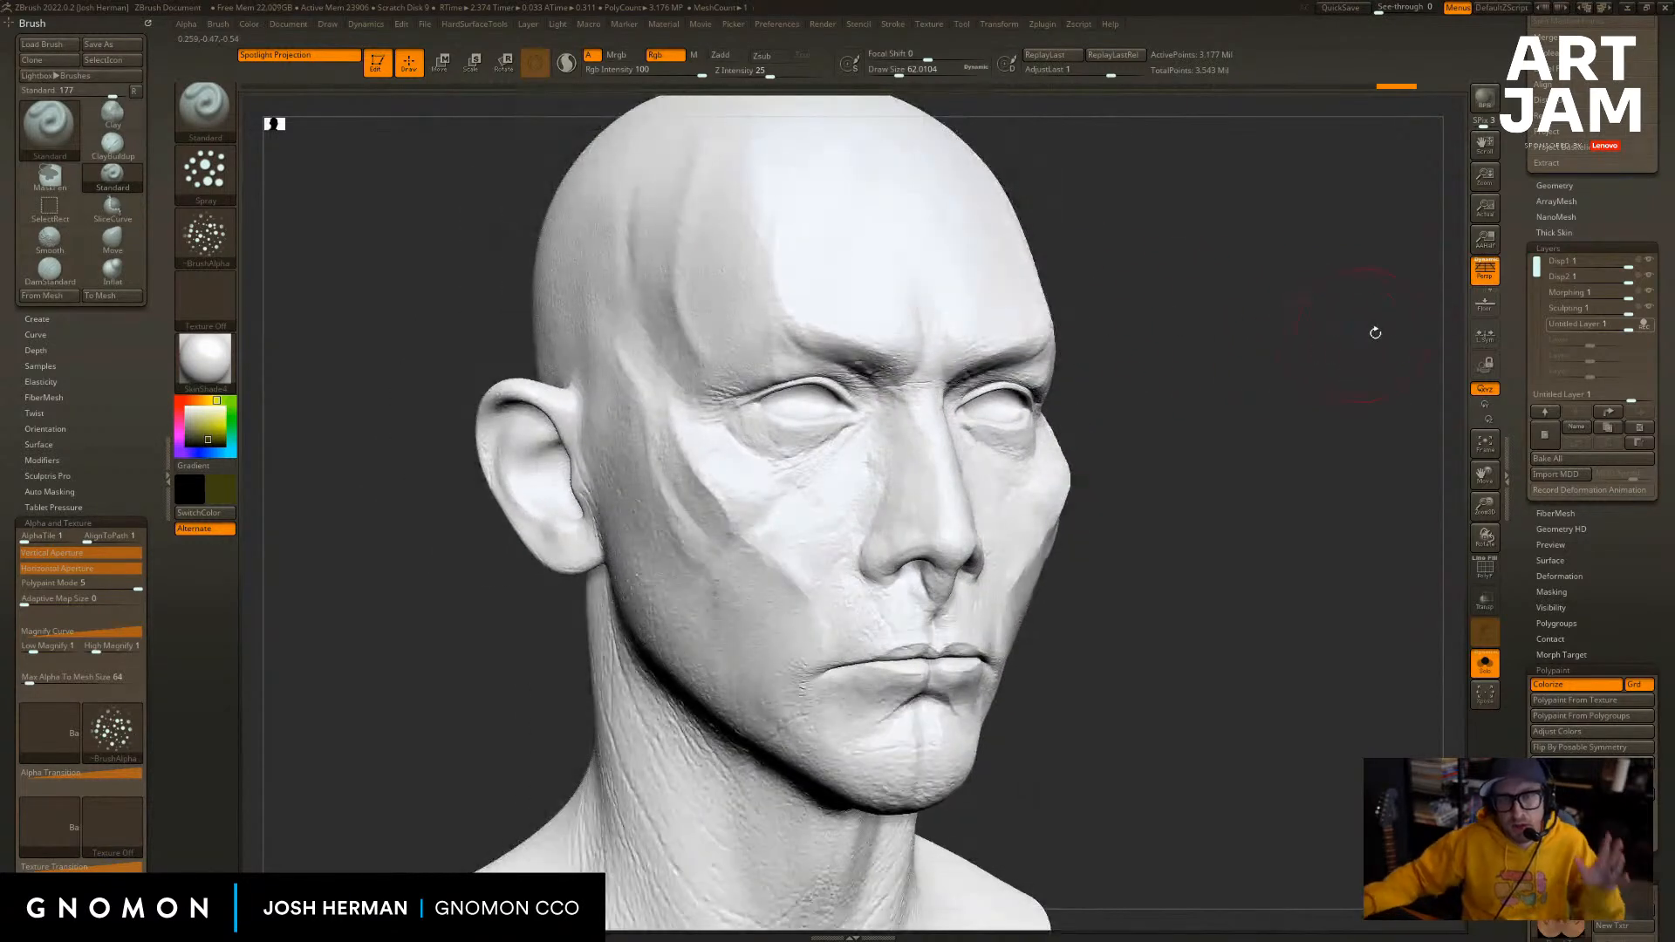
pyautogui.click(1611, 430)
pyautogui.moveTo(1386, 373); pyautogui.dragTo(1134, 384)
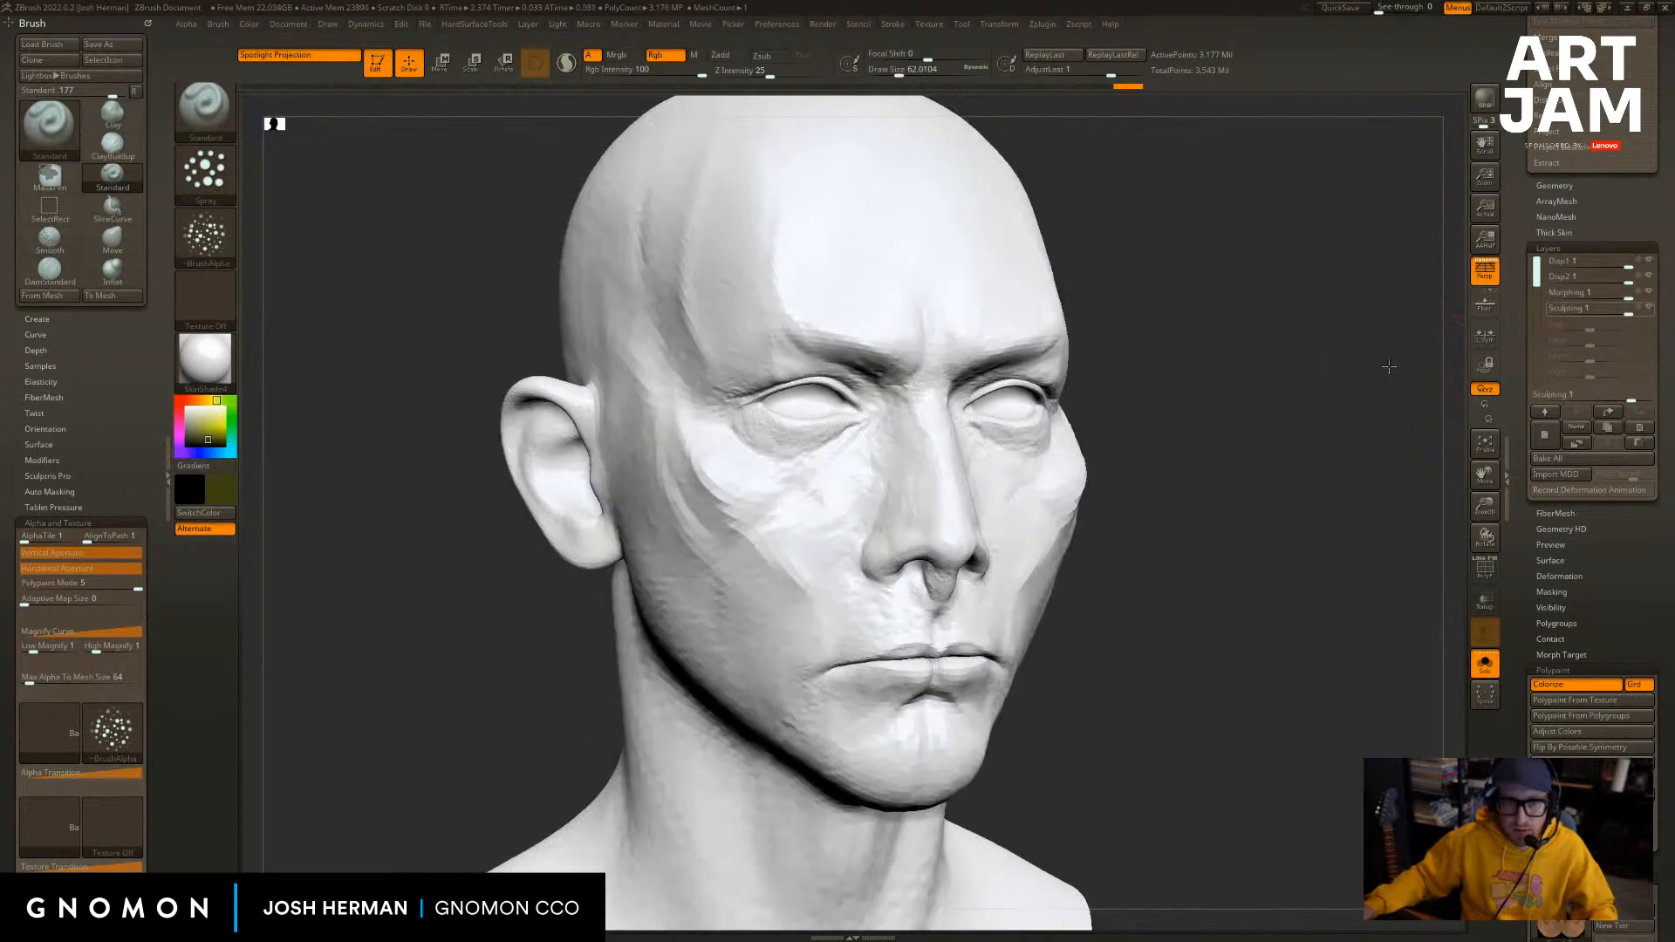
# Apply the warm beige-grey material to the head sculpt in place of the white one.
pyautogui.click(530, 352)
pyautogui.keyDown('alt'); pyautogui.moveTo(1359, 396); pyautogui.dragTo(1379, 370); pyautogui.keyUp('alt')
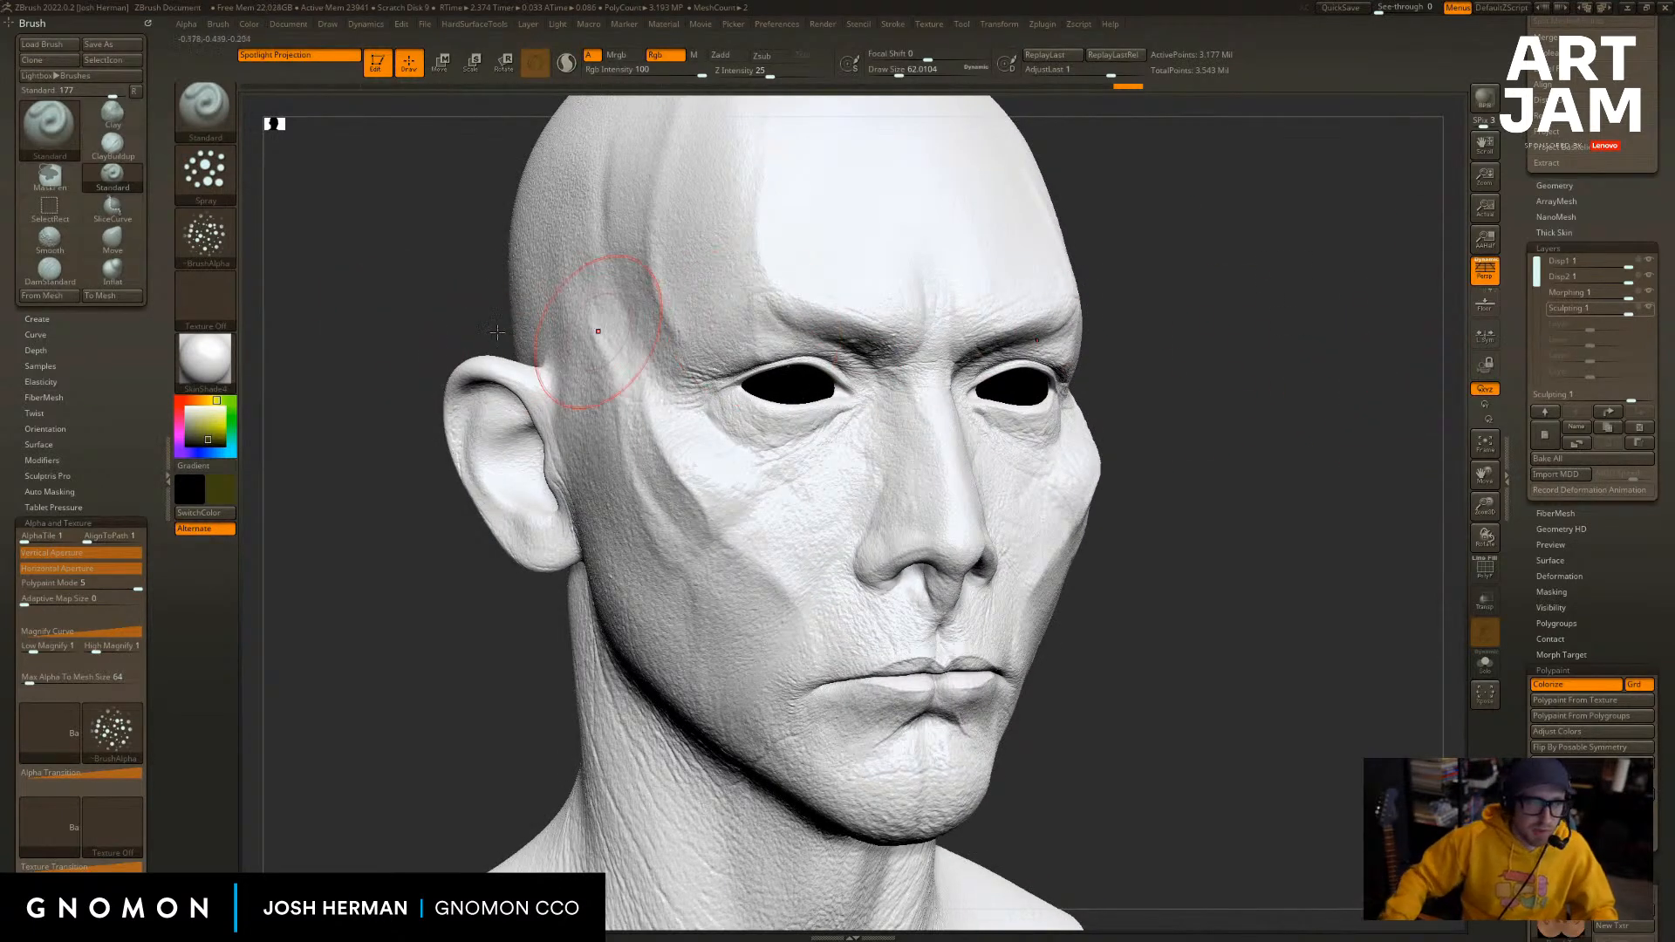
pyautogui.click(205, 357)
pyautogui.click(1165, 549)
pyautogui.keyDown('alt'); pyautogui.moveTo(1341, 421); pyautogui.dragTo(1369, 437); pyautogui.keyUp('alt')
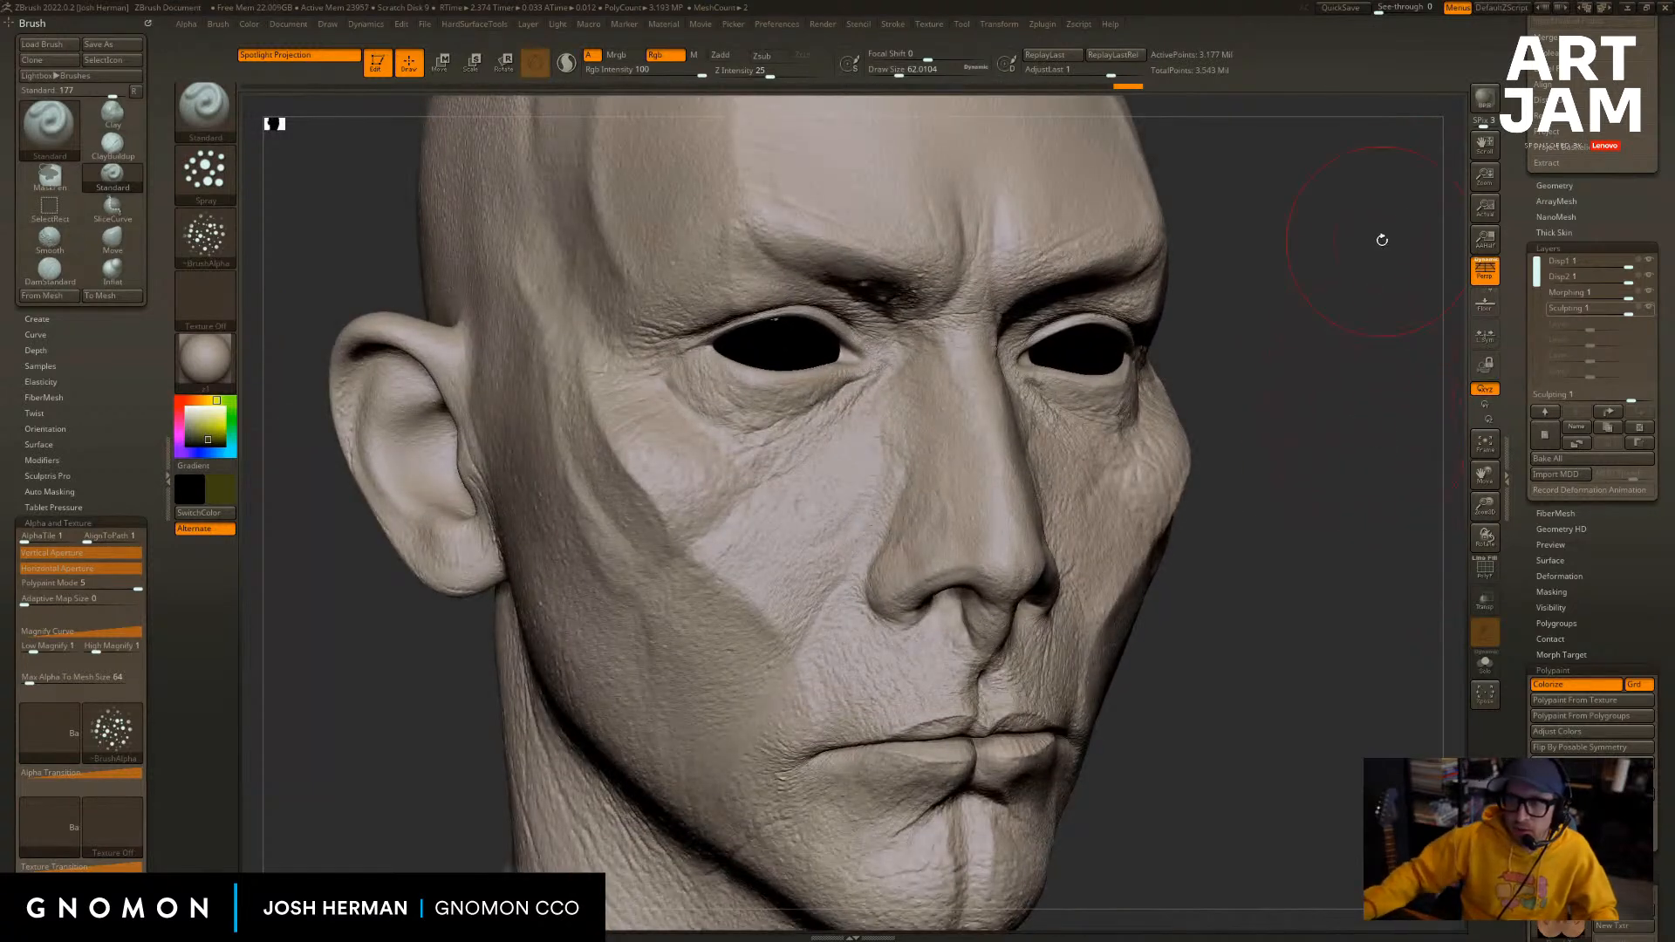
# Toggle the Sculpting layer off and on to compare the head with and without its changes.
pyautogui.moveTo(1643, 314)
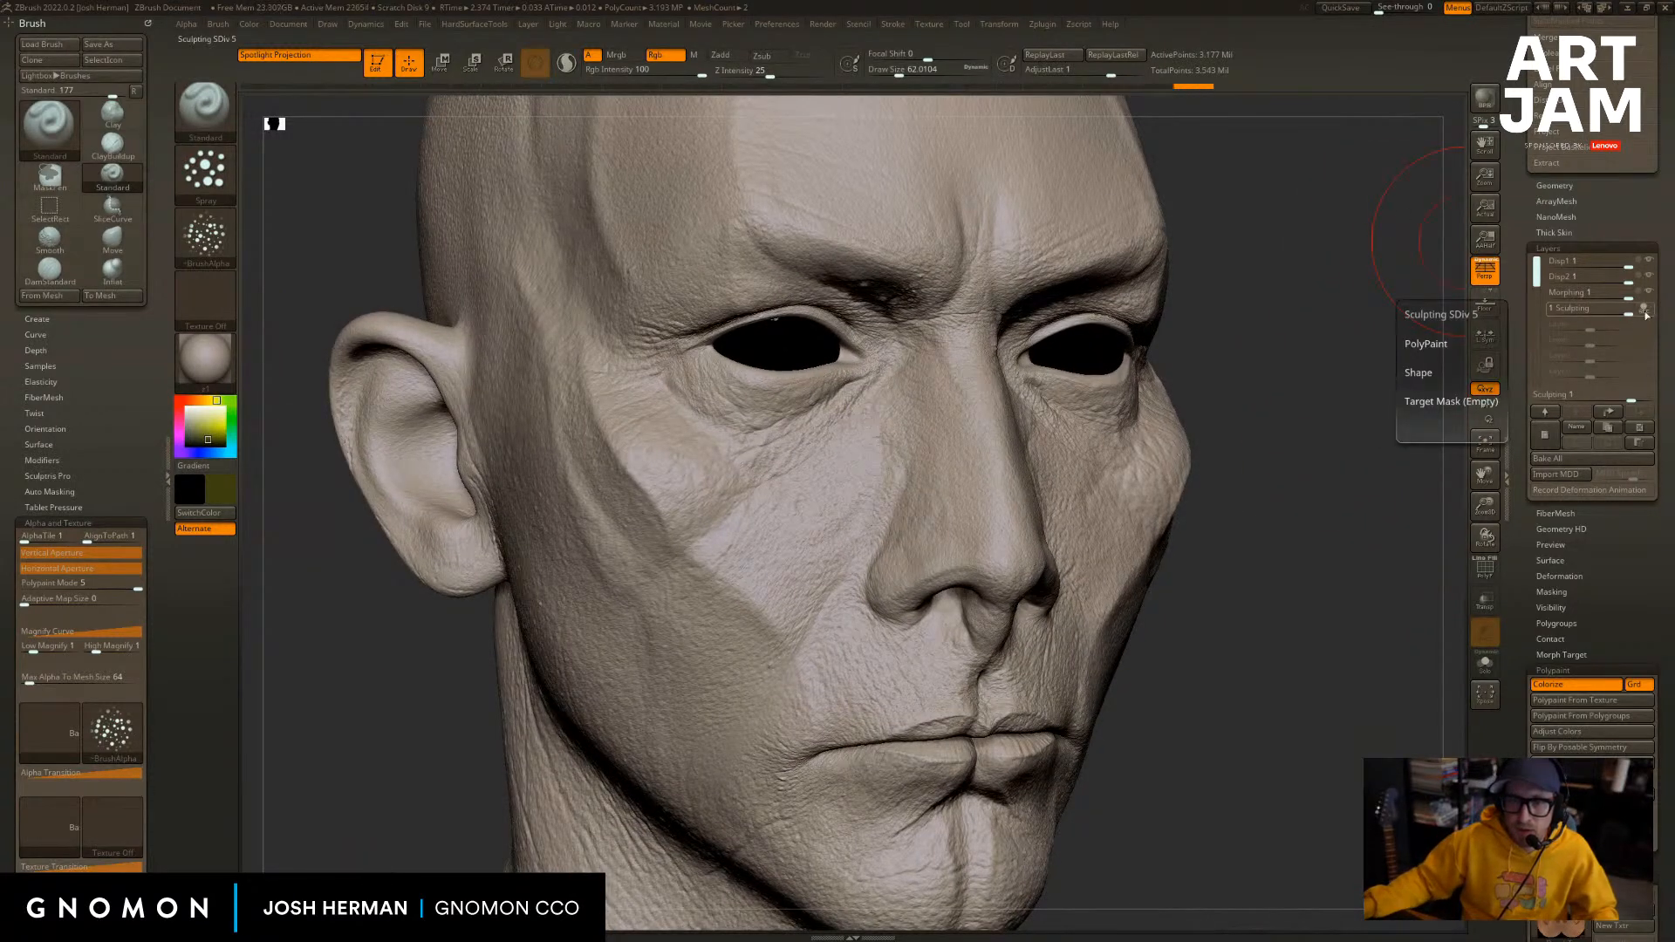
pyautogui.click(1649, 312)
pyautogui.click(1649, 312)
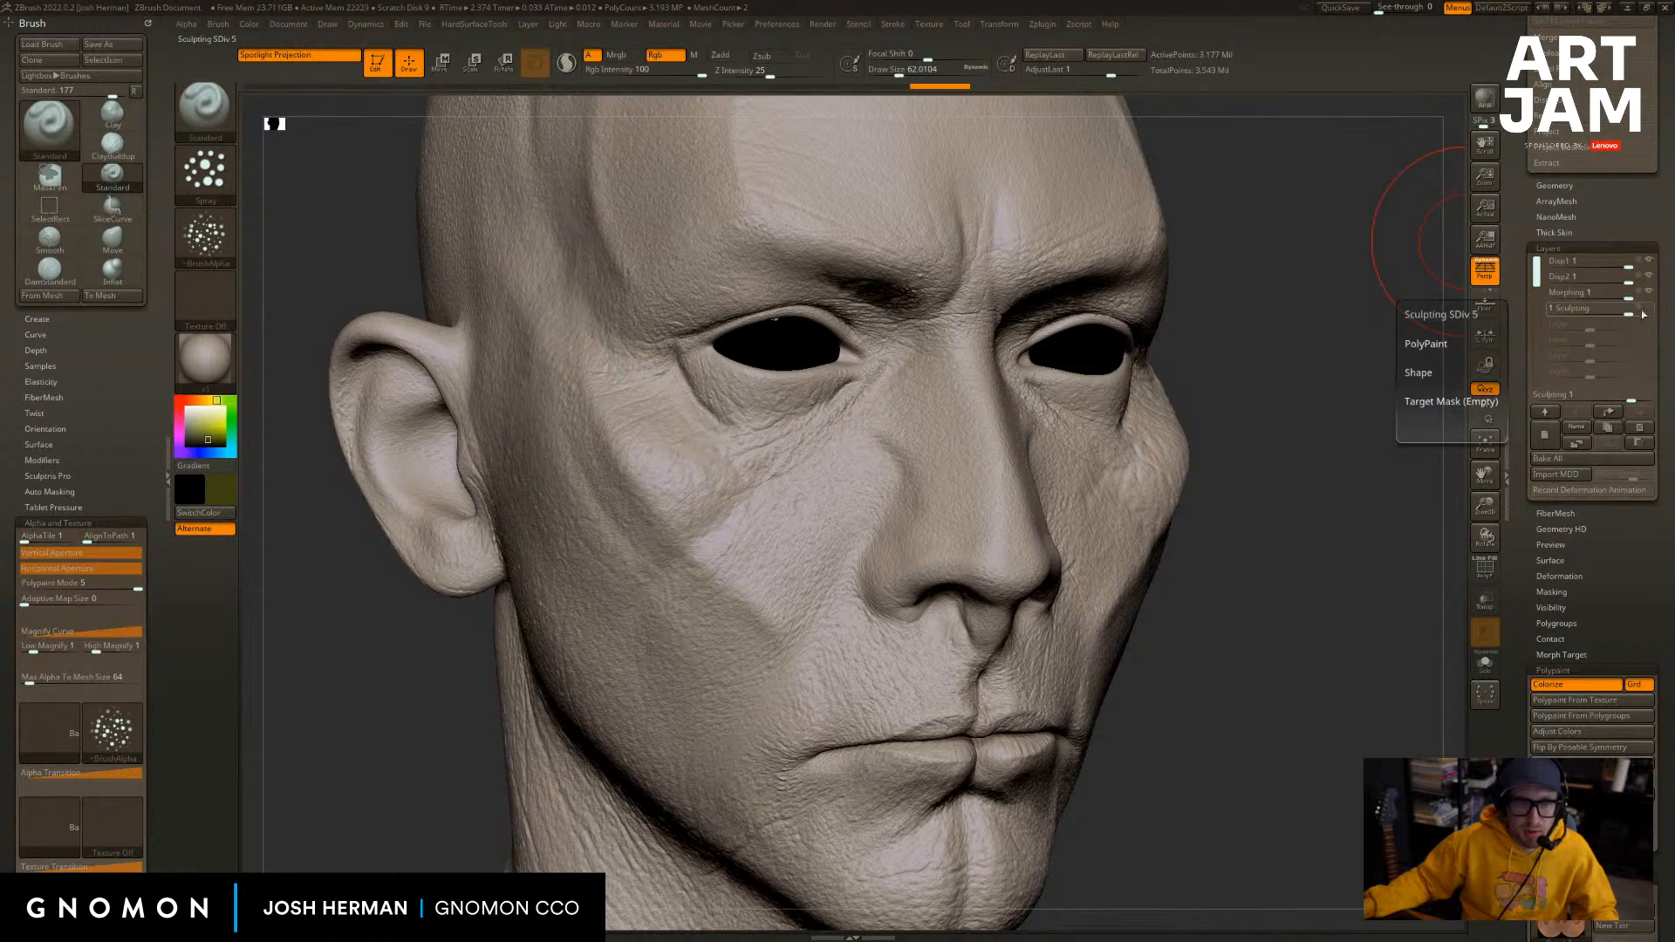
pyautogui.moveTo(1380, 404); pyautogui.dragTo(1319, 367)
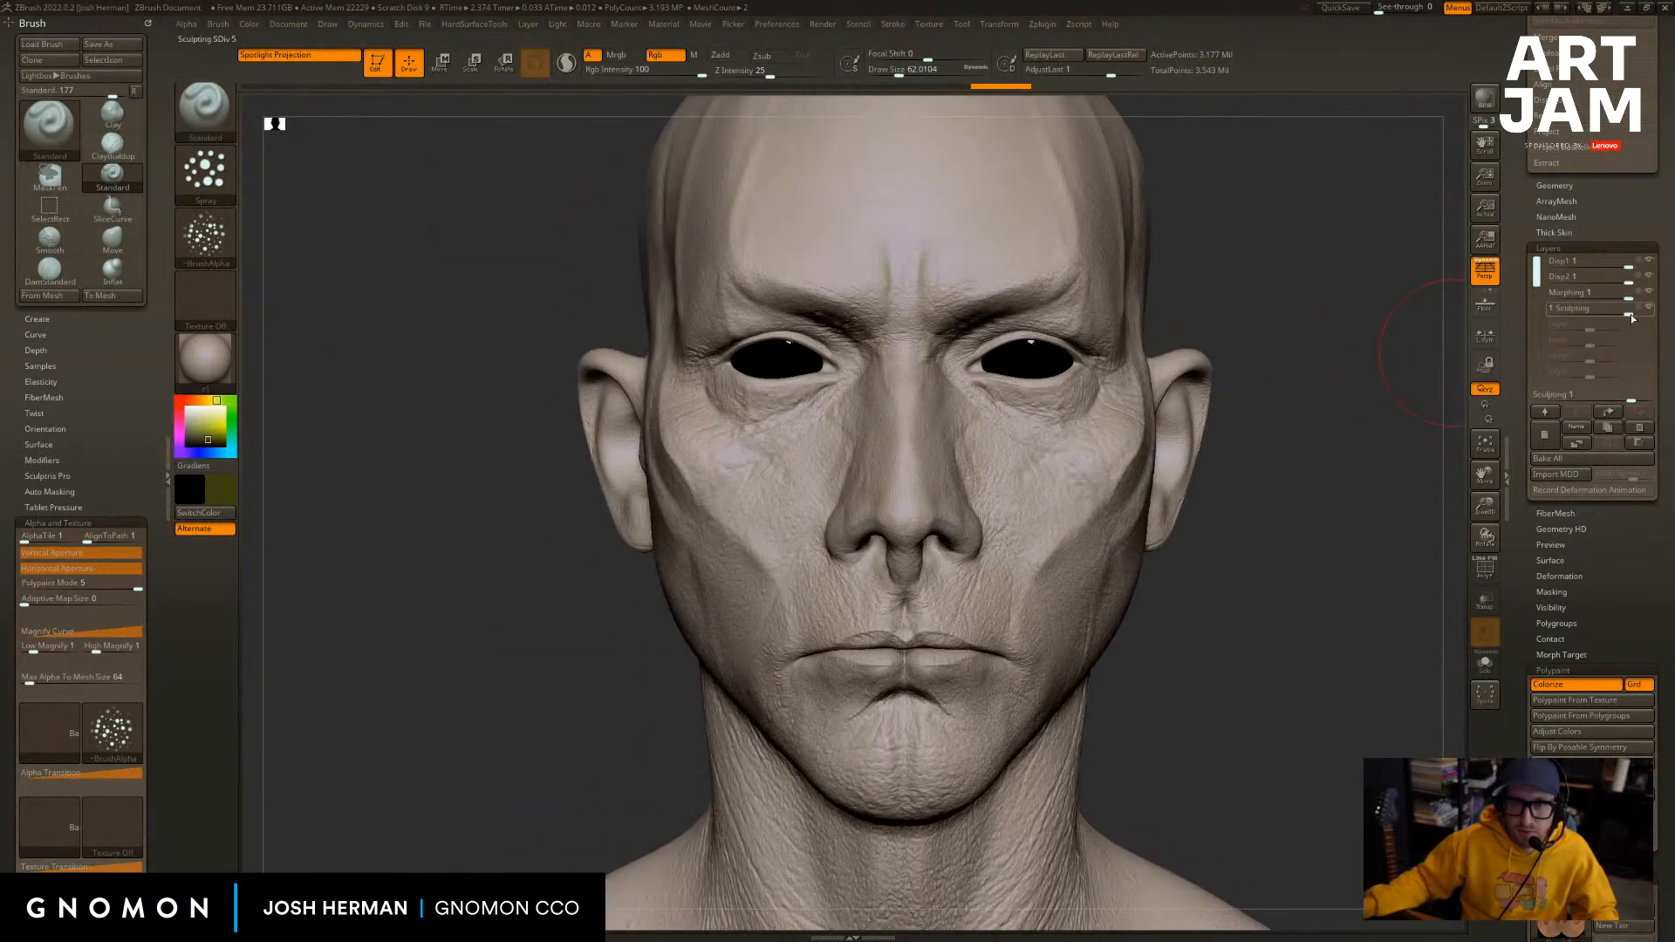
pyautogui.click(1649, 312)
pyautogui.click(1649, 312)
pyautogui.click(1649, 312)
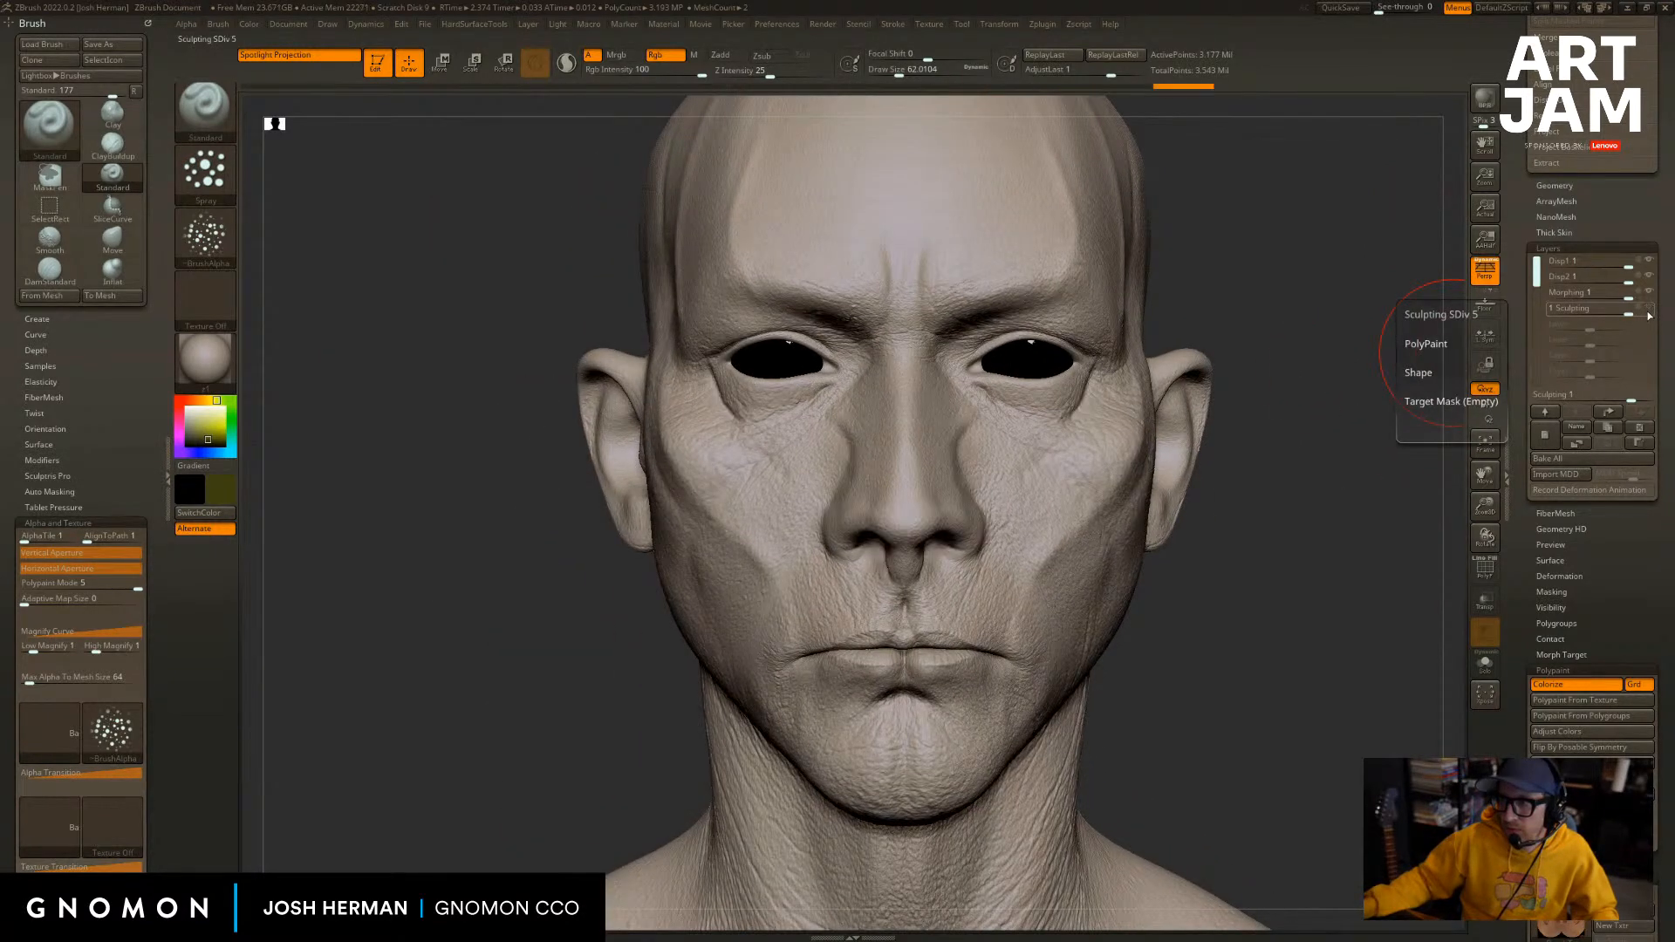
pyautogui.click(1648, 311)
pyautogui.moveTo(1331, 358); pyautogui.dragTo(1380, 363)
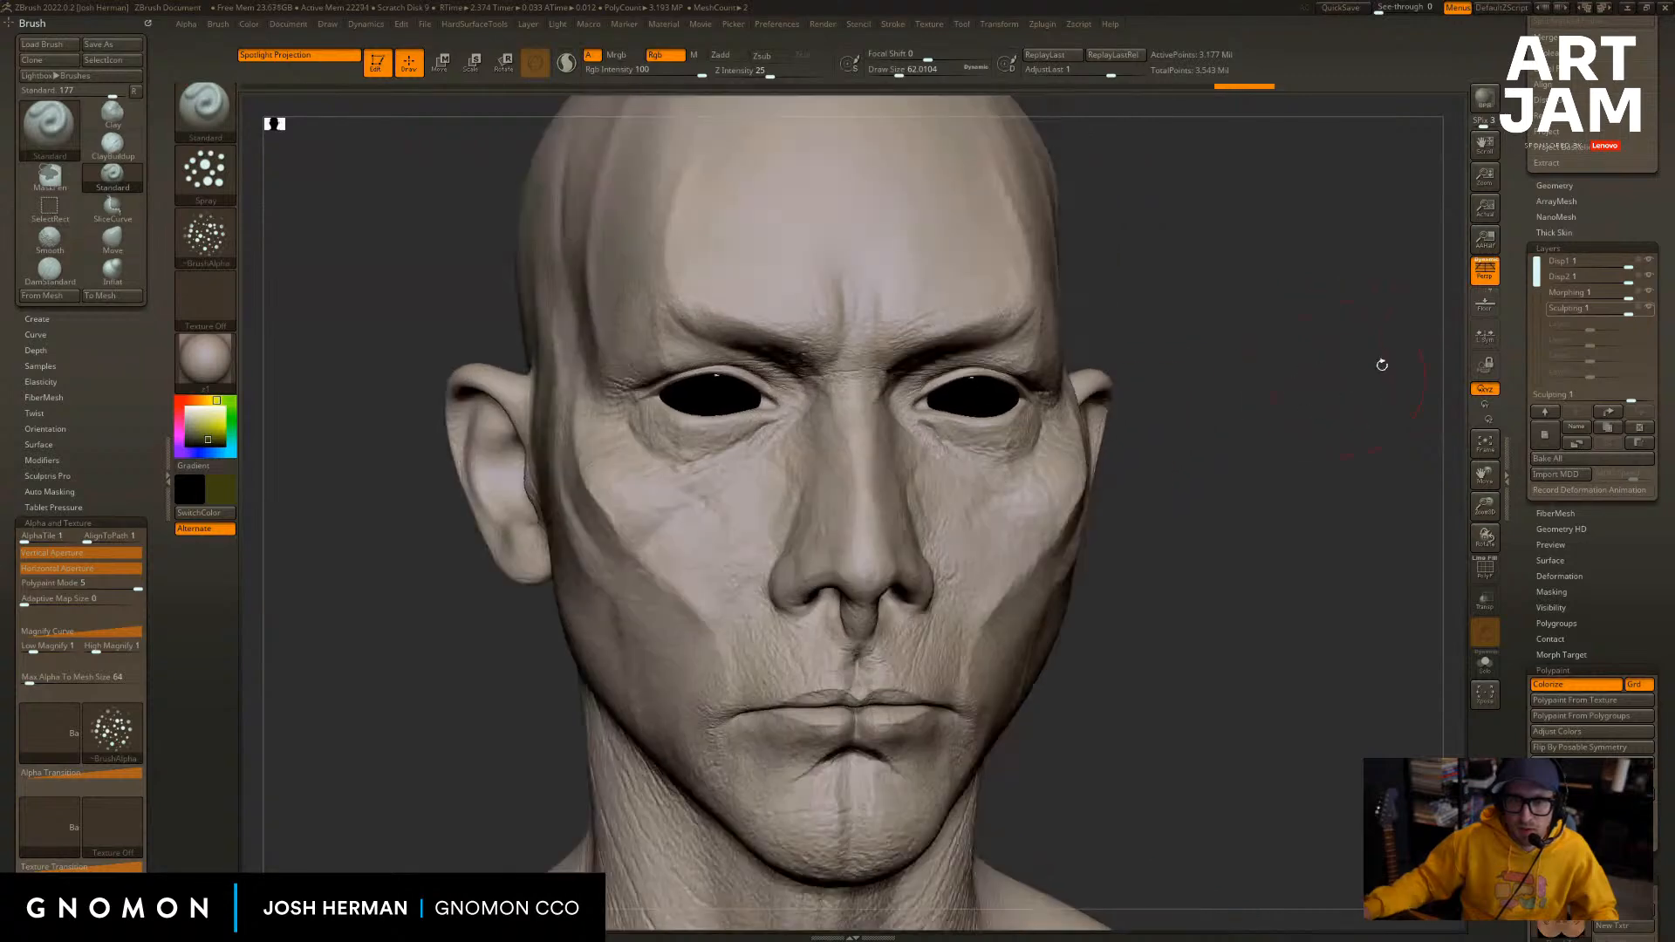
# Hide the Disp1, Disp2 and Morphing layers and examine the underlying smooth sculpt around the nose.
pyautogui.click(1649, 262)
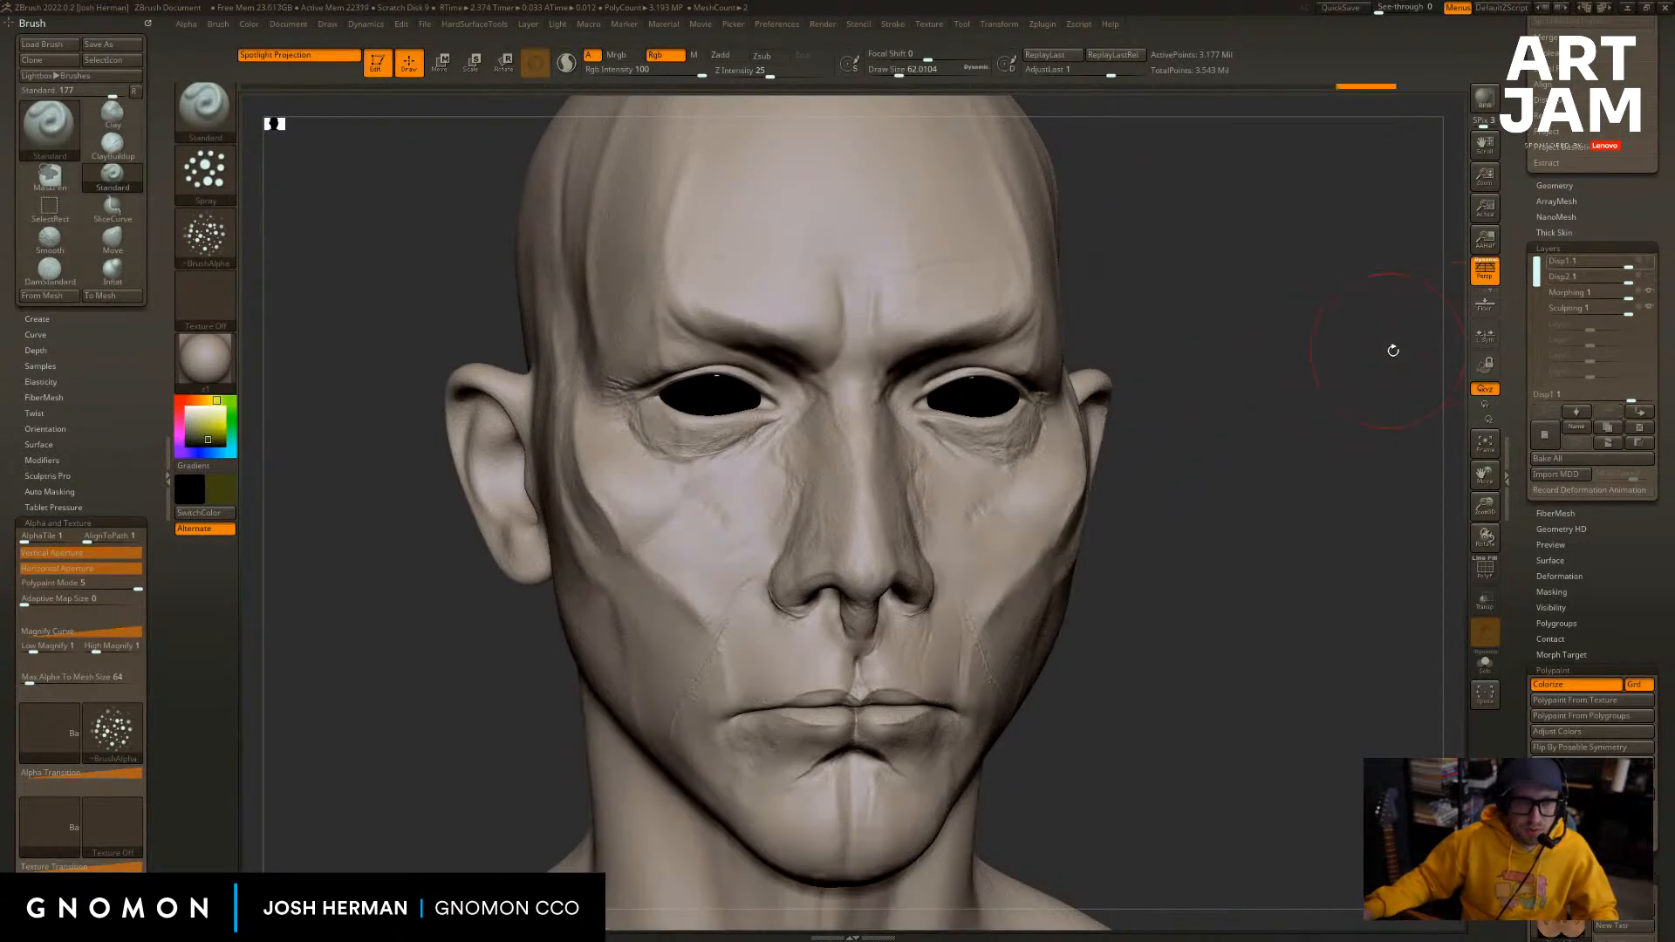
pyautogui.click(1649, 295)
pyautogui.moveTo(1353, 363); pyautogui.dragTo(1349, 308)
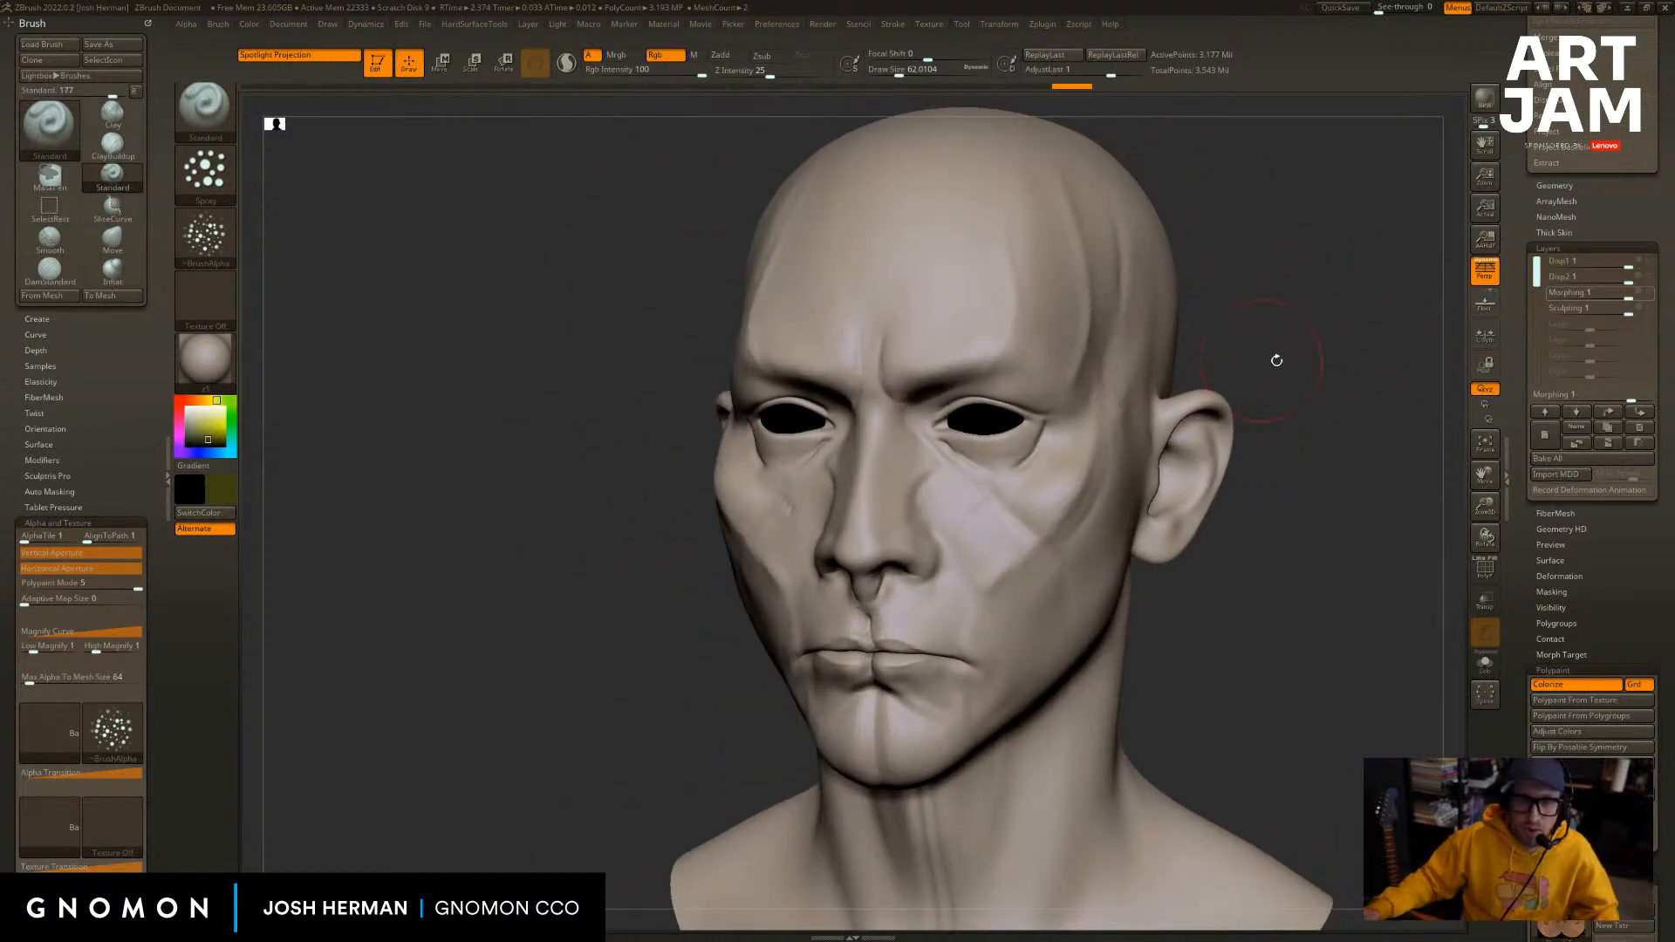
pyautogui.moveTo(1276, 360)
pyautogui.mouseDown()
pyautogui.moveTo(1316, 329)
pyautogui.moveTo(1379, 714)
pyautogui.mouseUp()
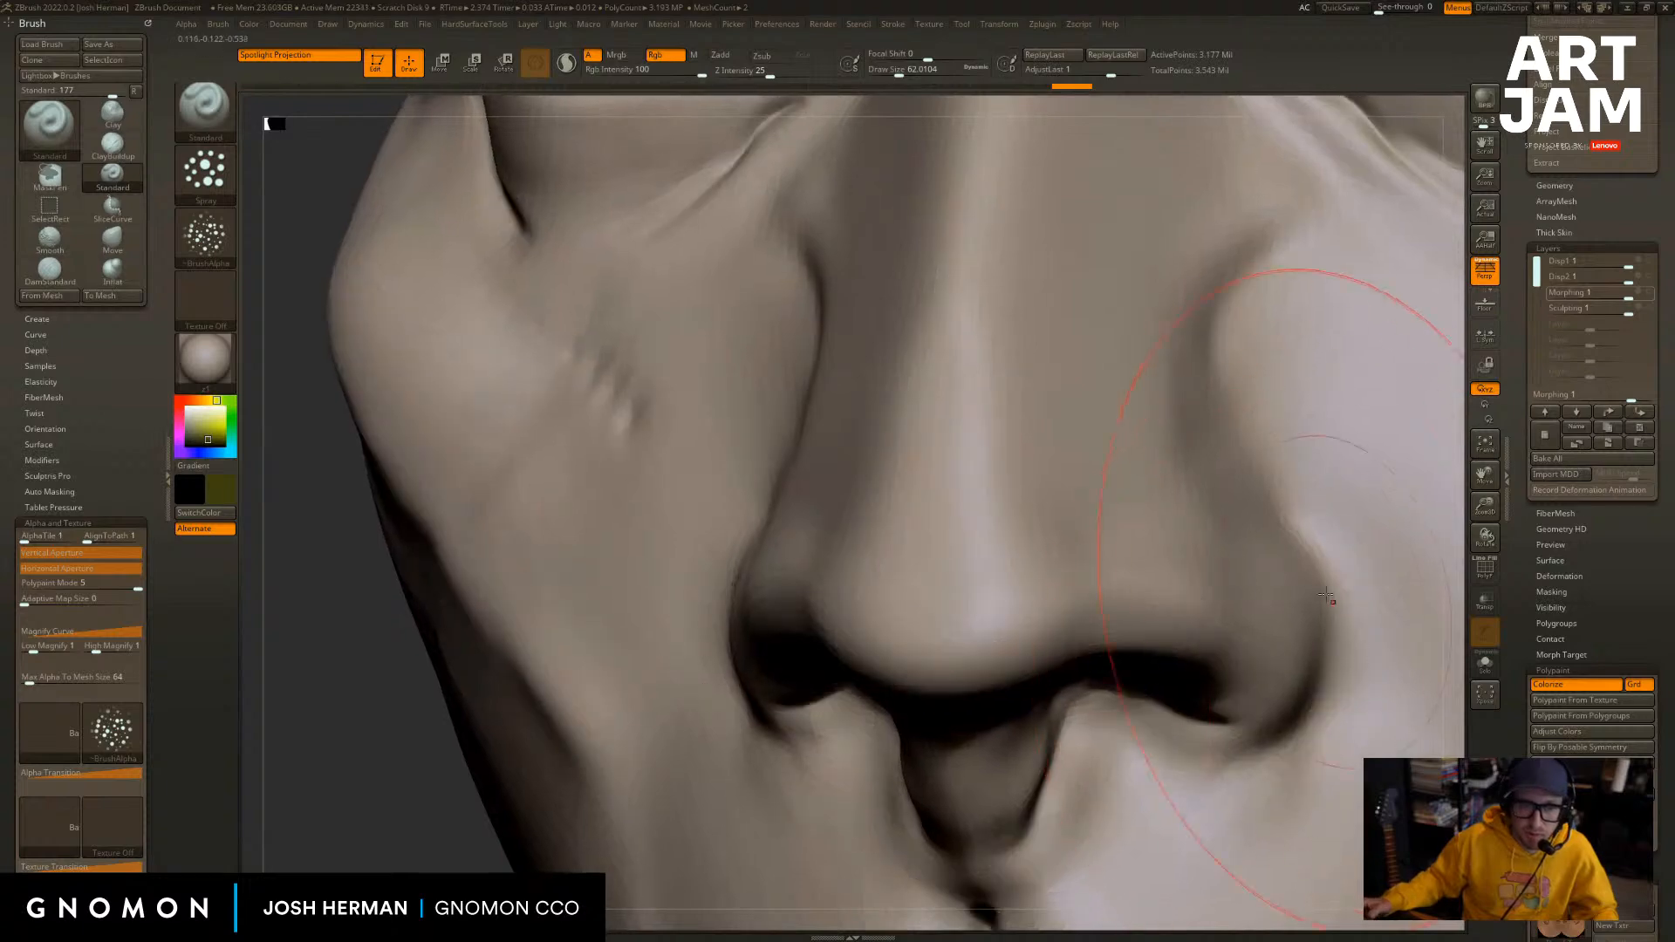
# Reduce the brush draw size to about 25 and inspect the brow and cheek forms without skin detail.
pyautogui.keyDown('alt'); pyautogui.moveTo(429, 784); pyautogui.dragTo(434, 756); pyautogui.keyUp('alt')
pyautogui.press('s')
pyautogui.moveTo(434, 756); pyautogui.dragTo(421, 756)
pyautogui.moveTo(422, 756); pyautogui.dragTo(1137, 576)
pyautogui.moveTo(1276, 565); pyautogui.dragTo(1344, 559)
pyautogui.moveTo(1335, 345)
pyautogui.mouseDown()
pyautogui.moveTo(1400, 375)
pyautogui.moveTo(1336, 408)
pyautogui.moveTo(1398, 348)
pyautogui.moveTo(1305, 306)
pyautogui.moveTo(1418, 323)
pyautogui.mouseUp()
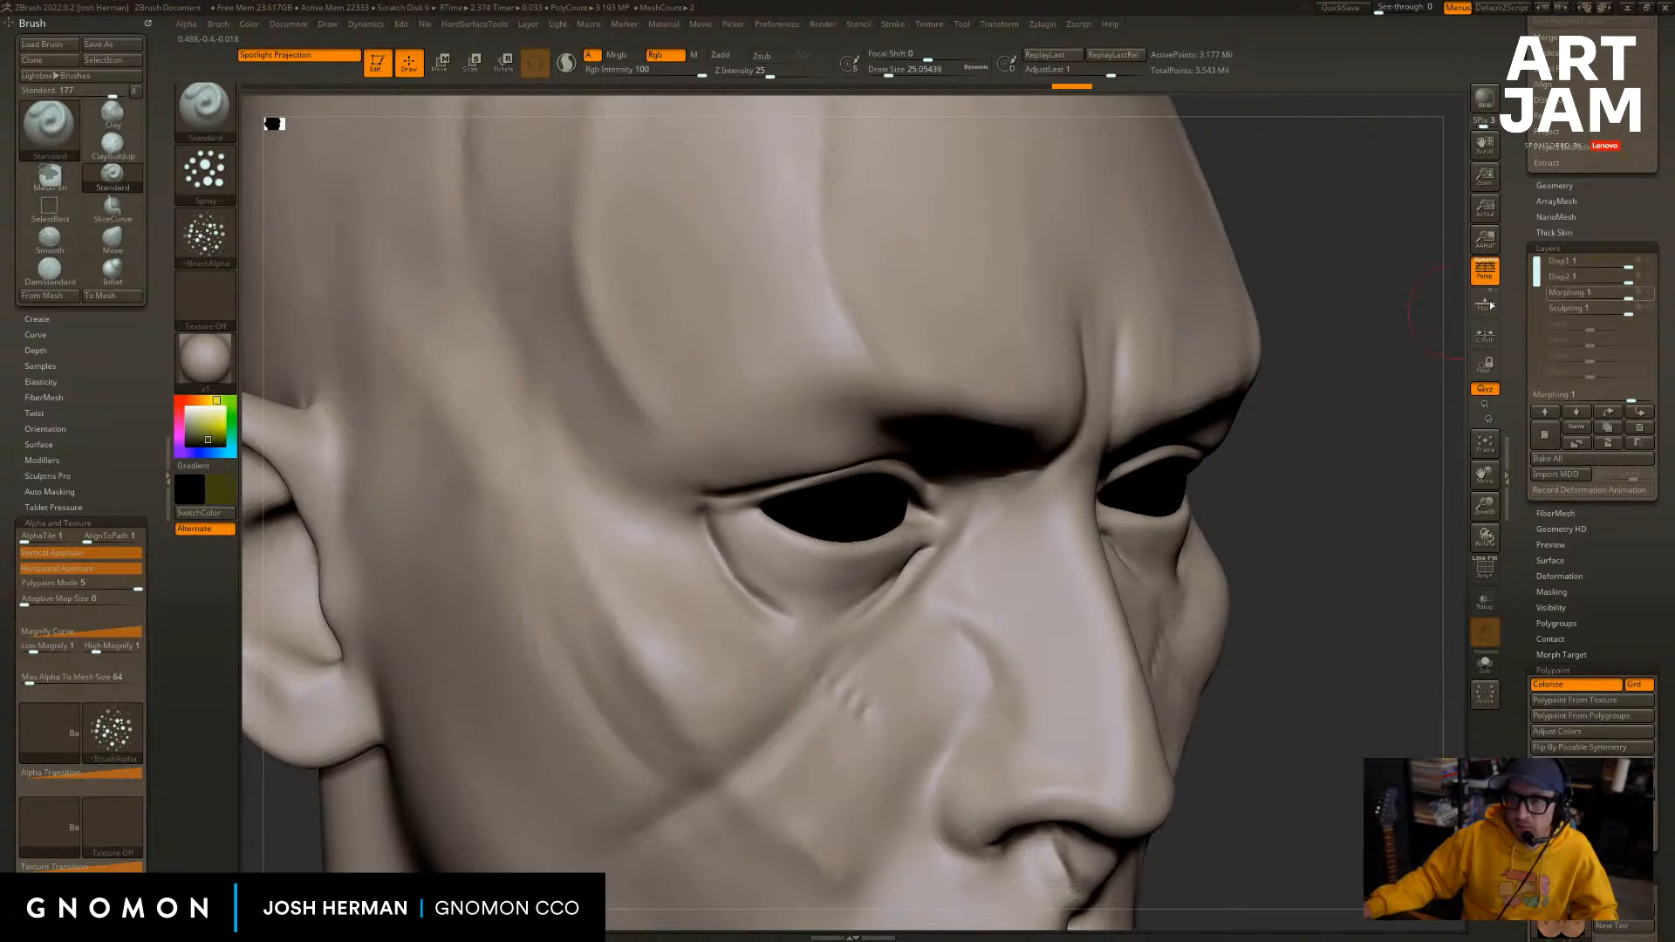
# Show the Disp1 and Disp2 layers separately, and turn both on to combine their skin detail.
pyautogui.click(1650, 263)
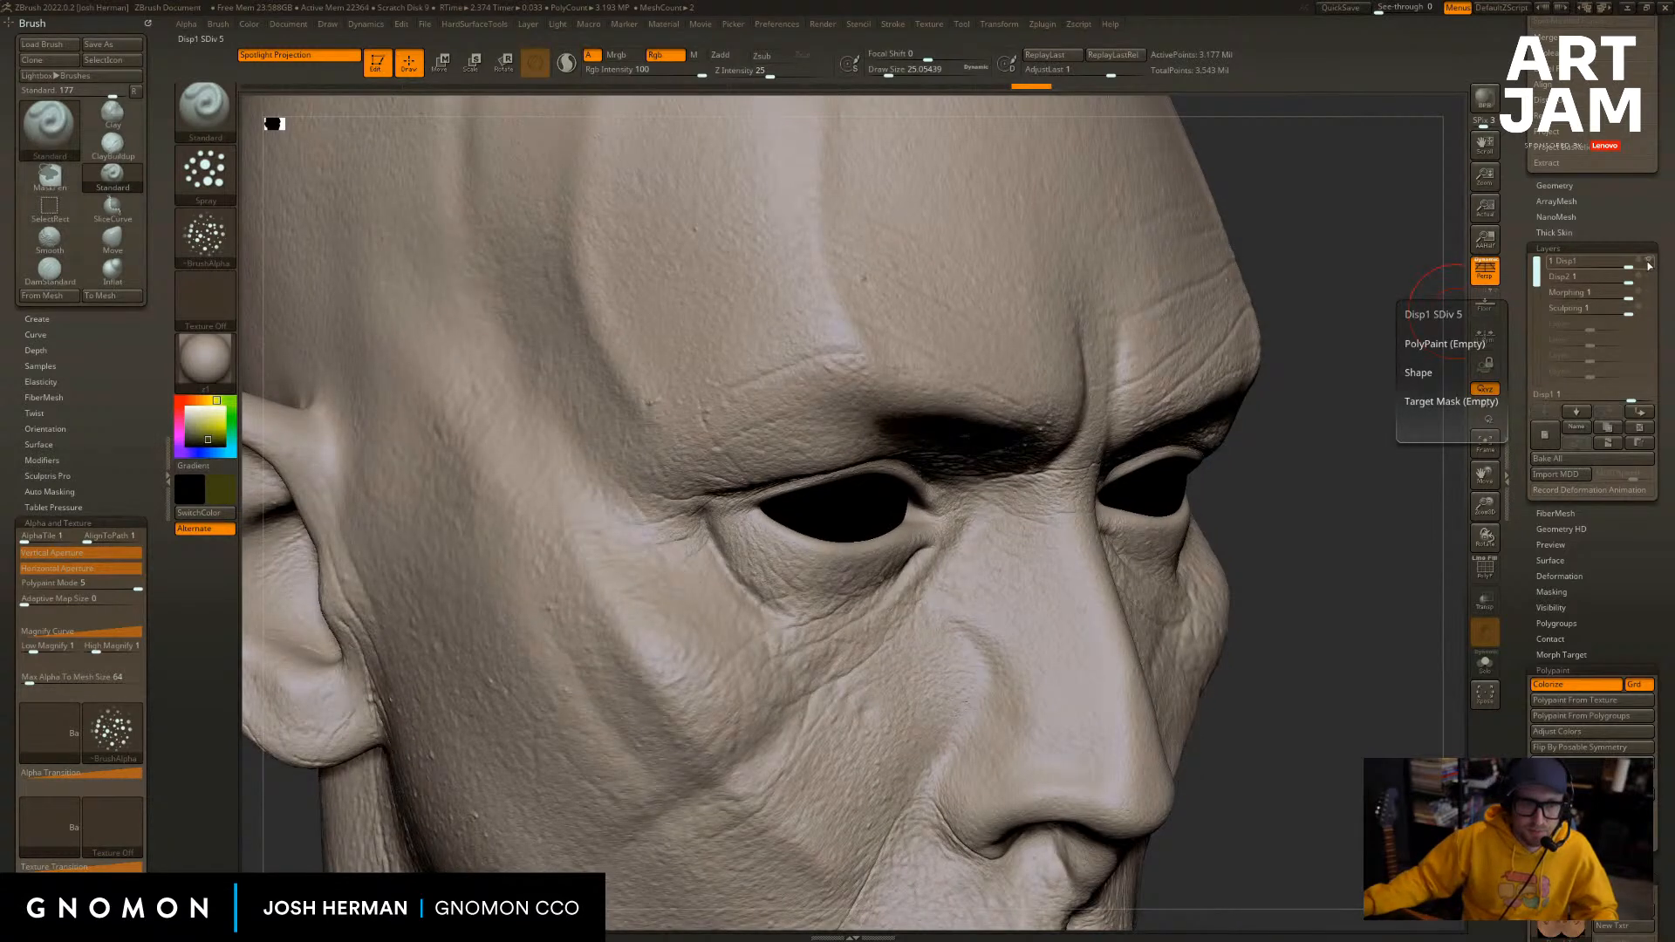
pyautogui.click(1649, 264)
pyautogui.click(1650, 277)
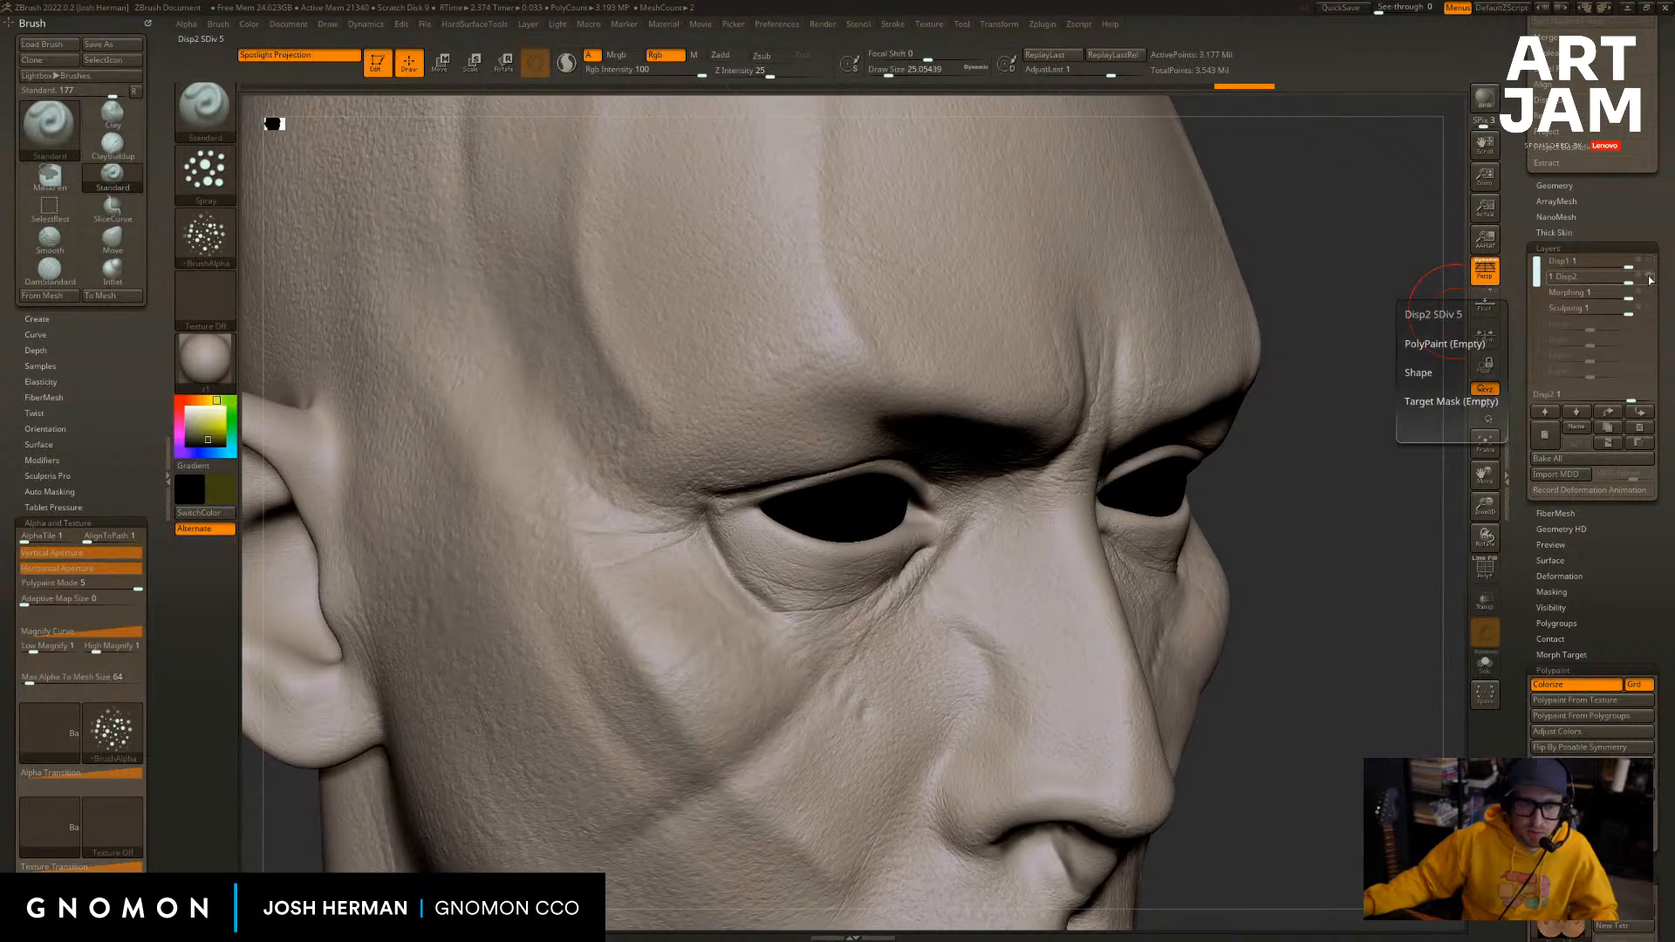
pyautogui.click(1650, 266)
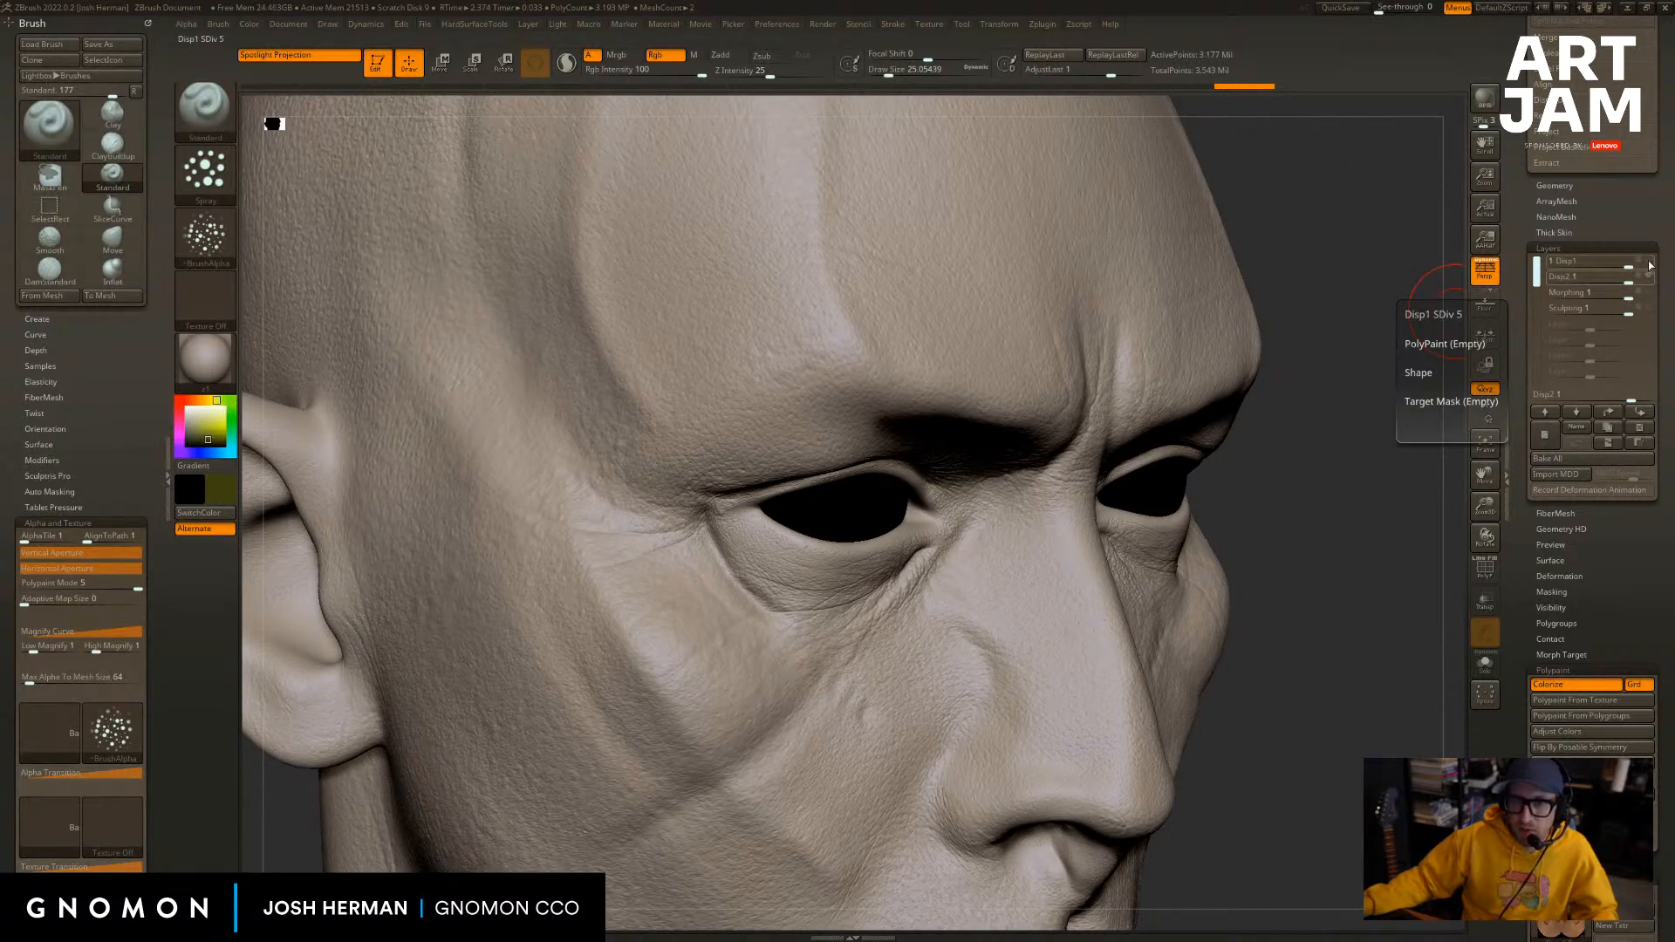
pyautogui.click(1651, 264)
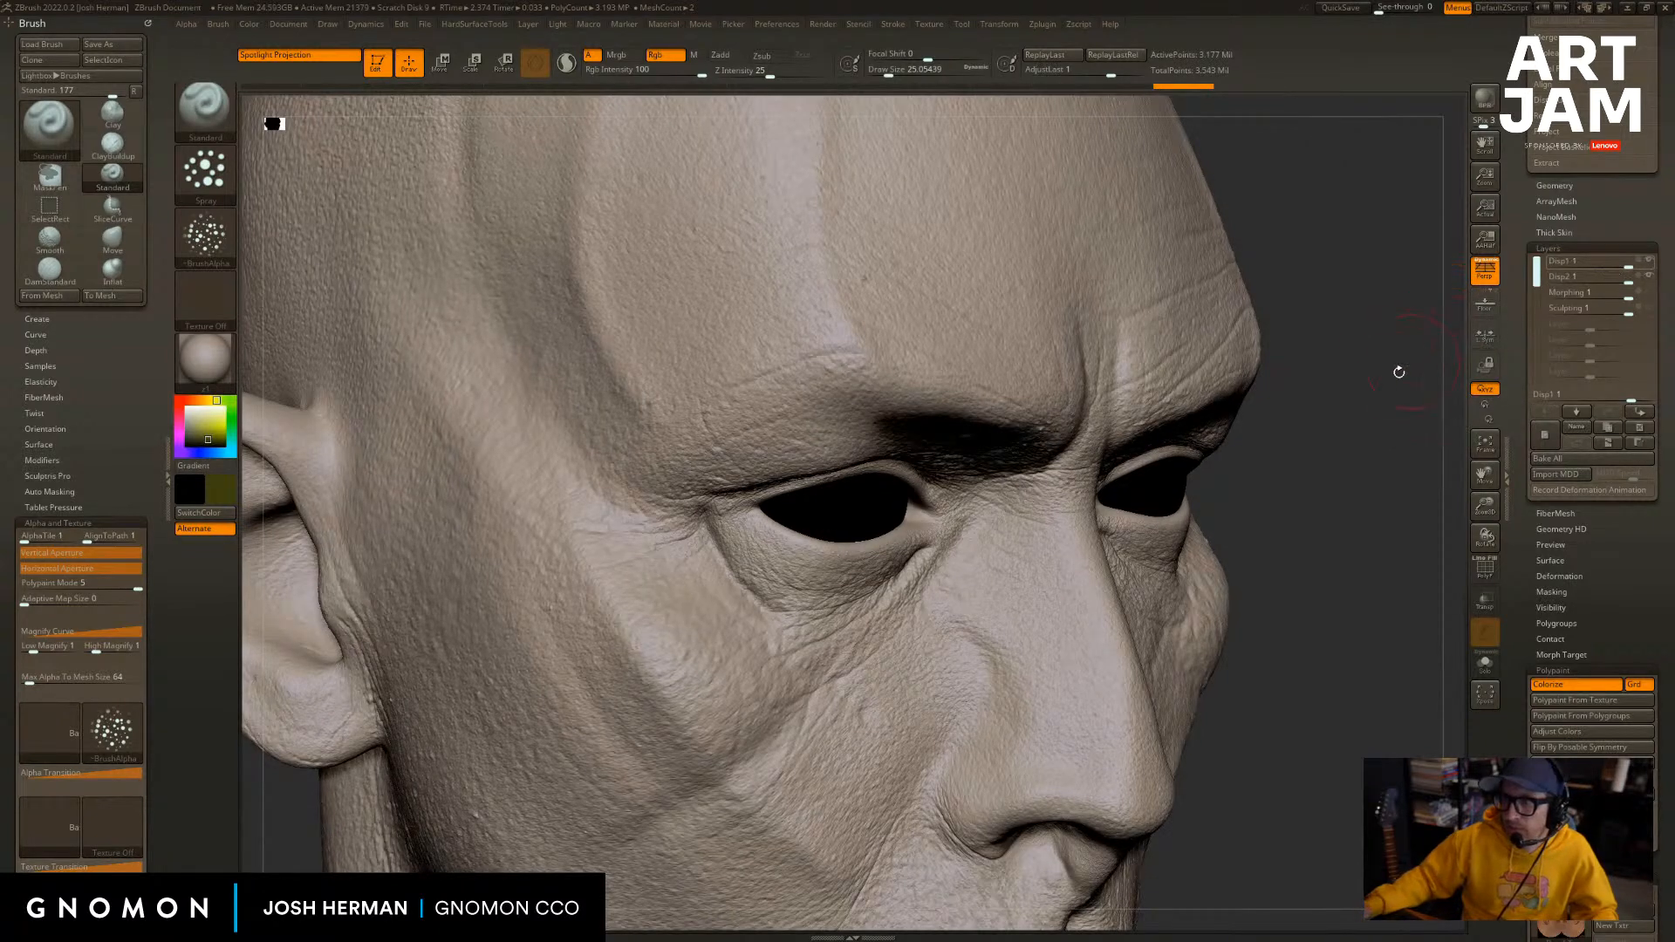
# Toggle the Disp2 and Disp1 layers one at a time to compare their wrinkle and pore detail.
pyautogui.moveTo(1364, 447); pyautogui.dragTo(1279, 430)
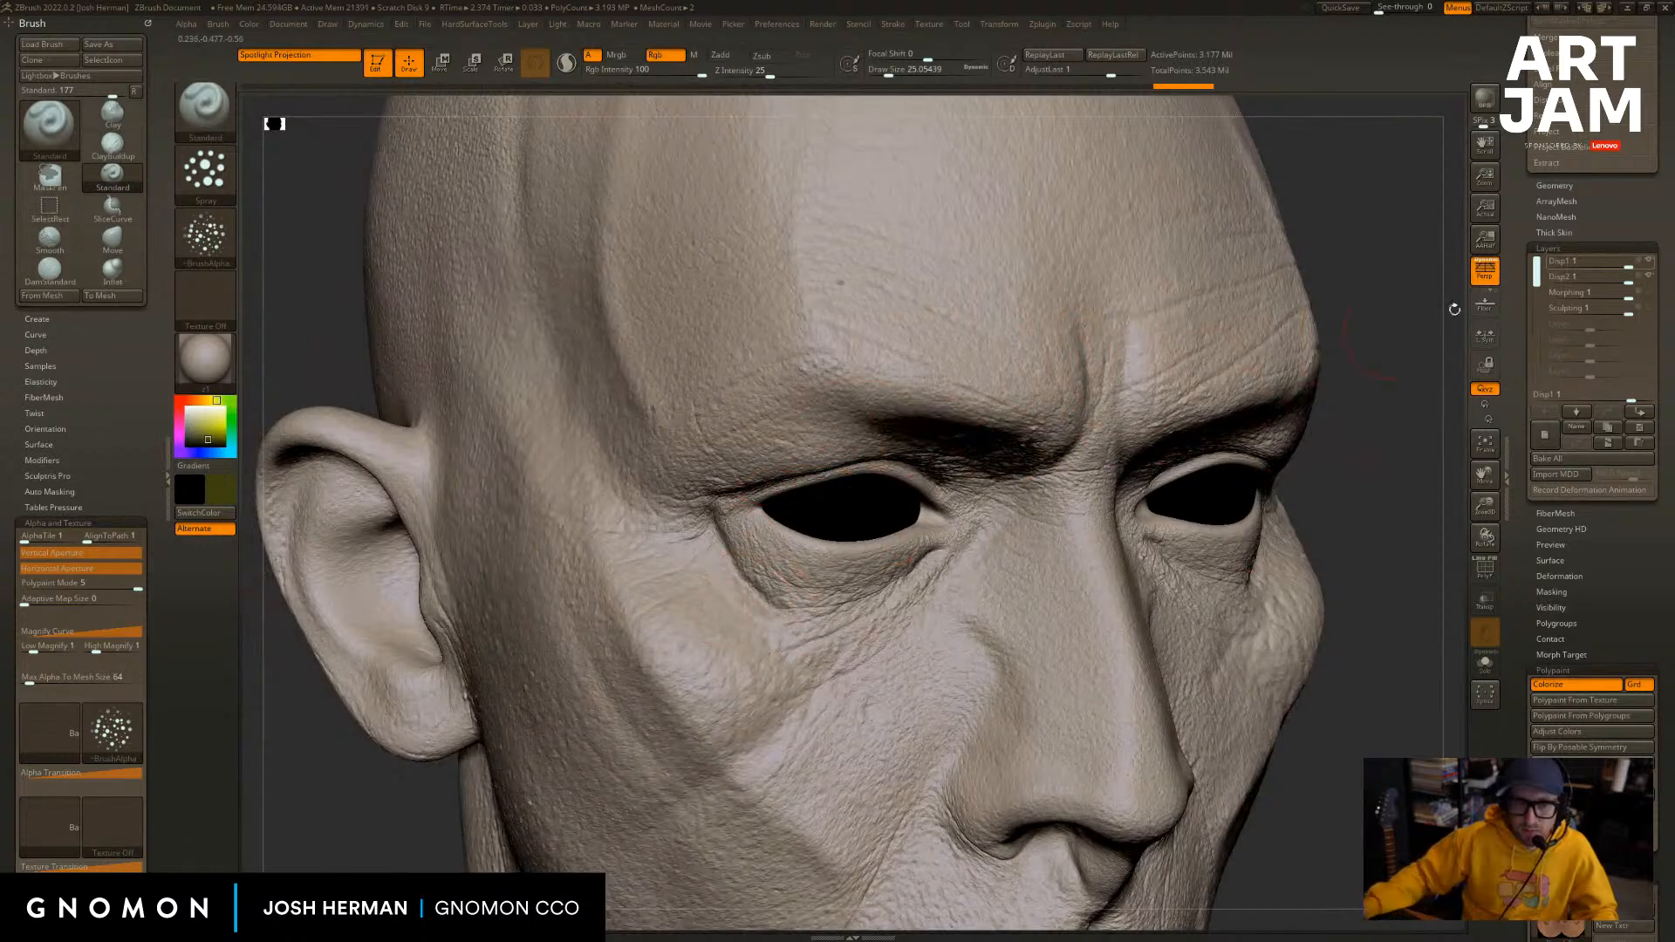
pyautogui.click(1649, 277)
pyautogui.click(1650, 282)
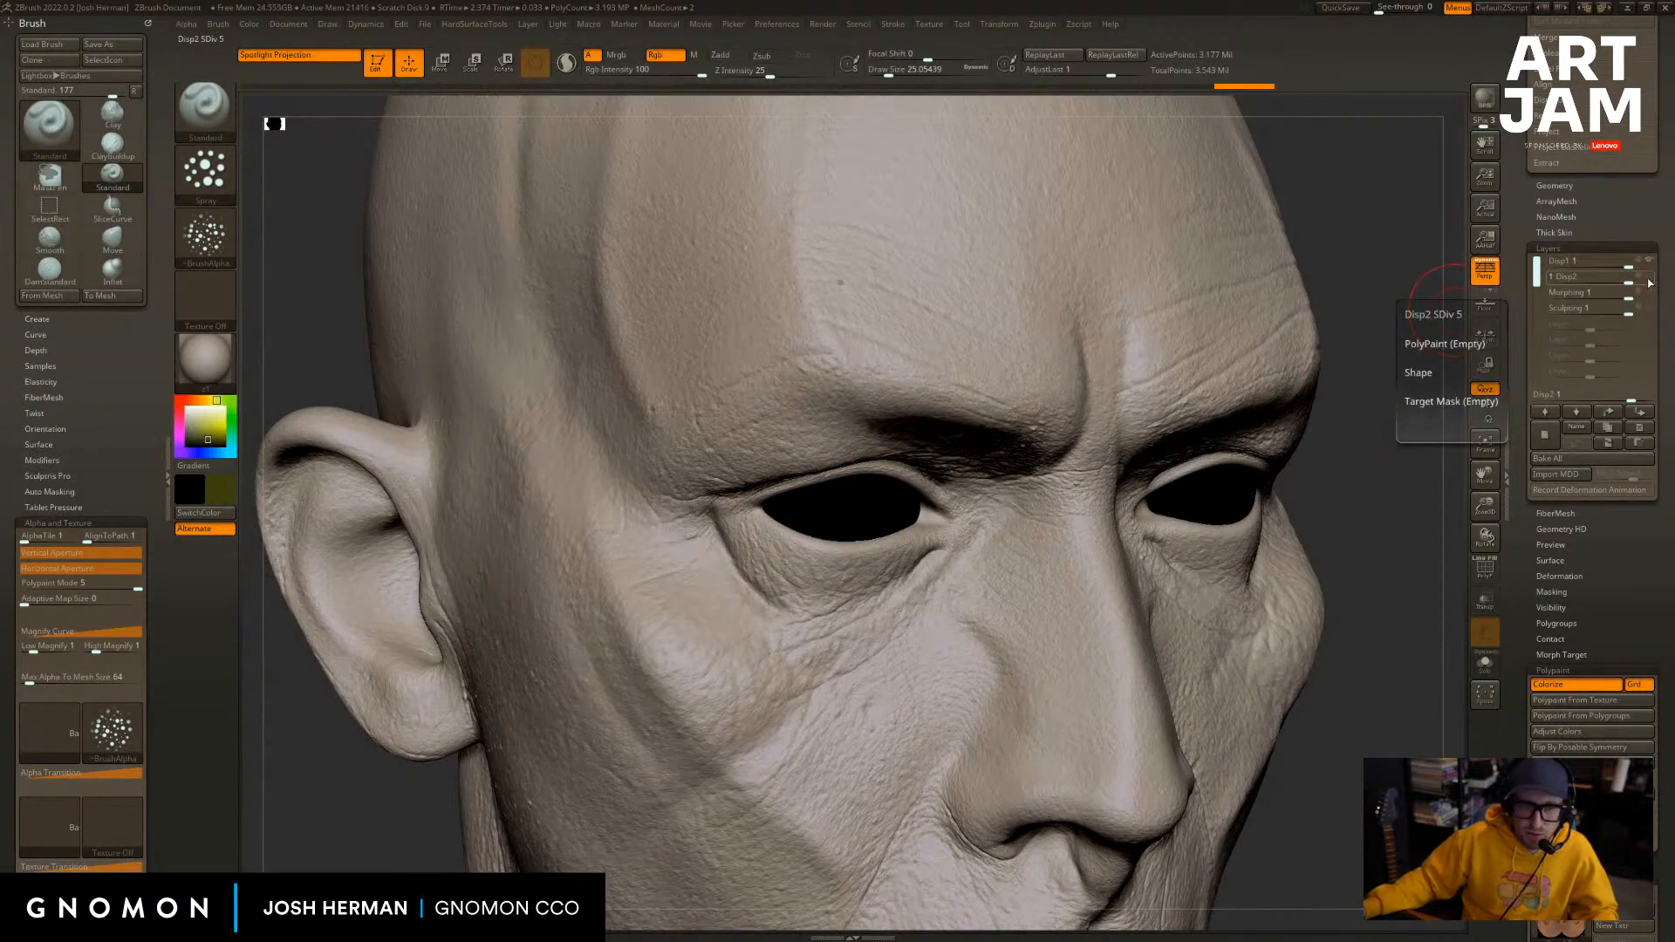
pyautogui.click(1648, 282)
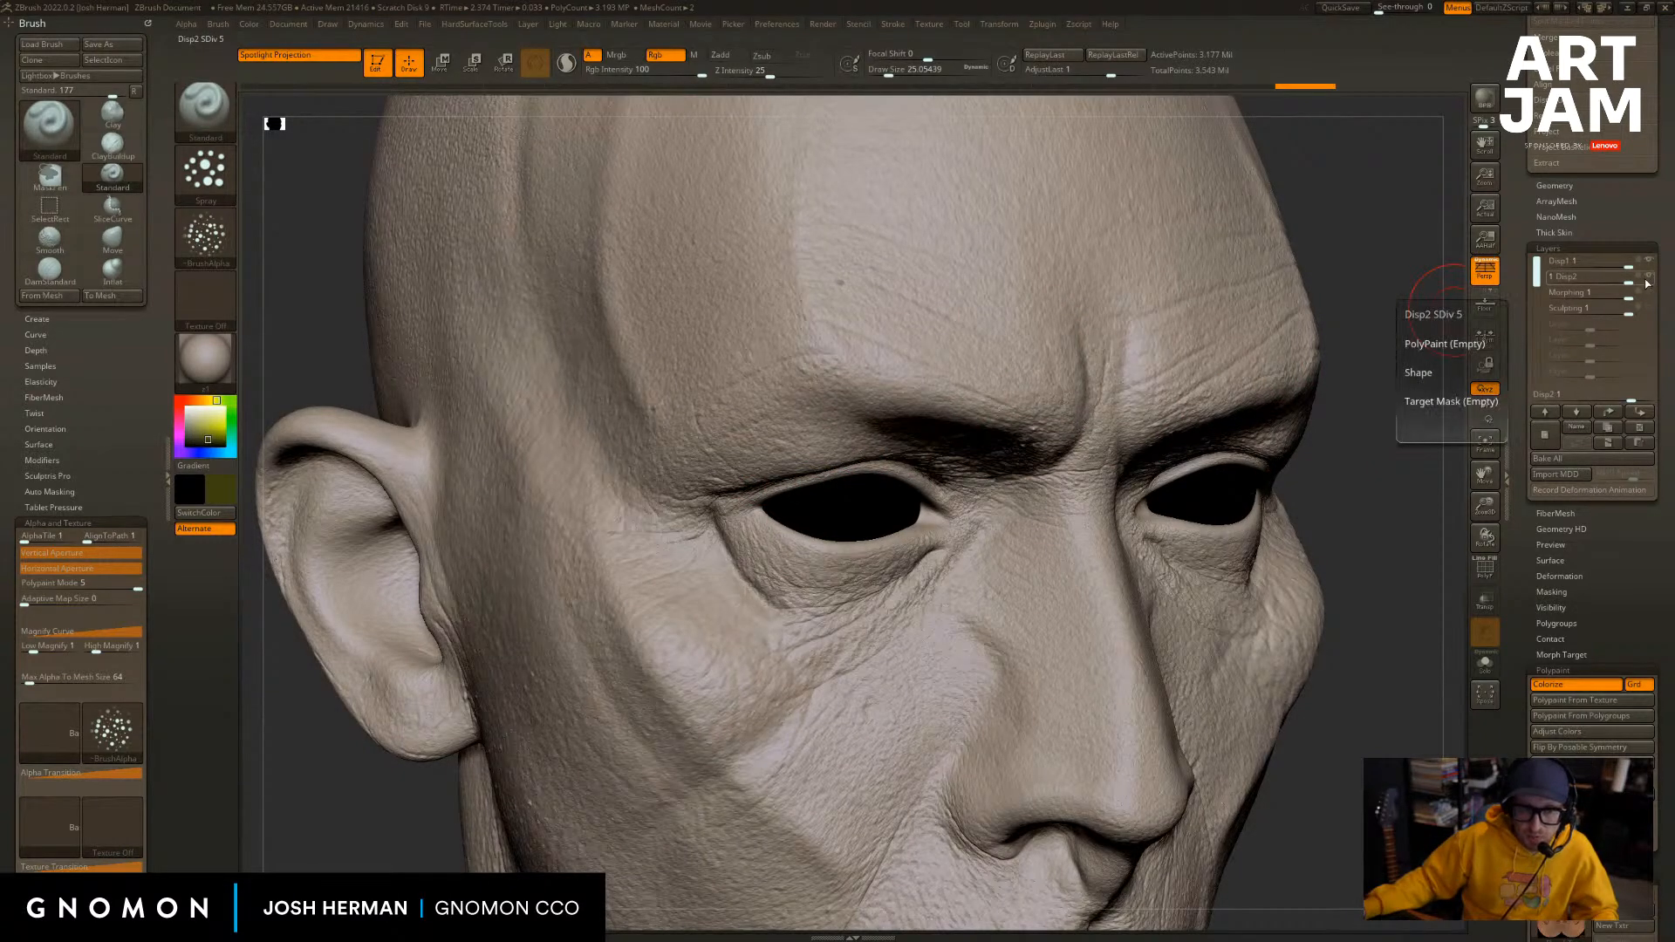
pyautogui.click(1650, 262)
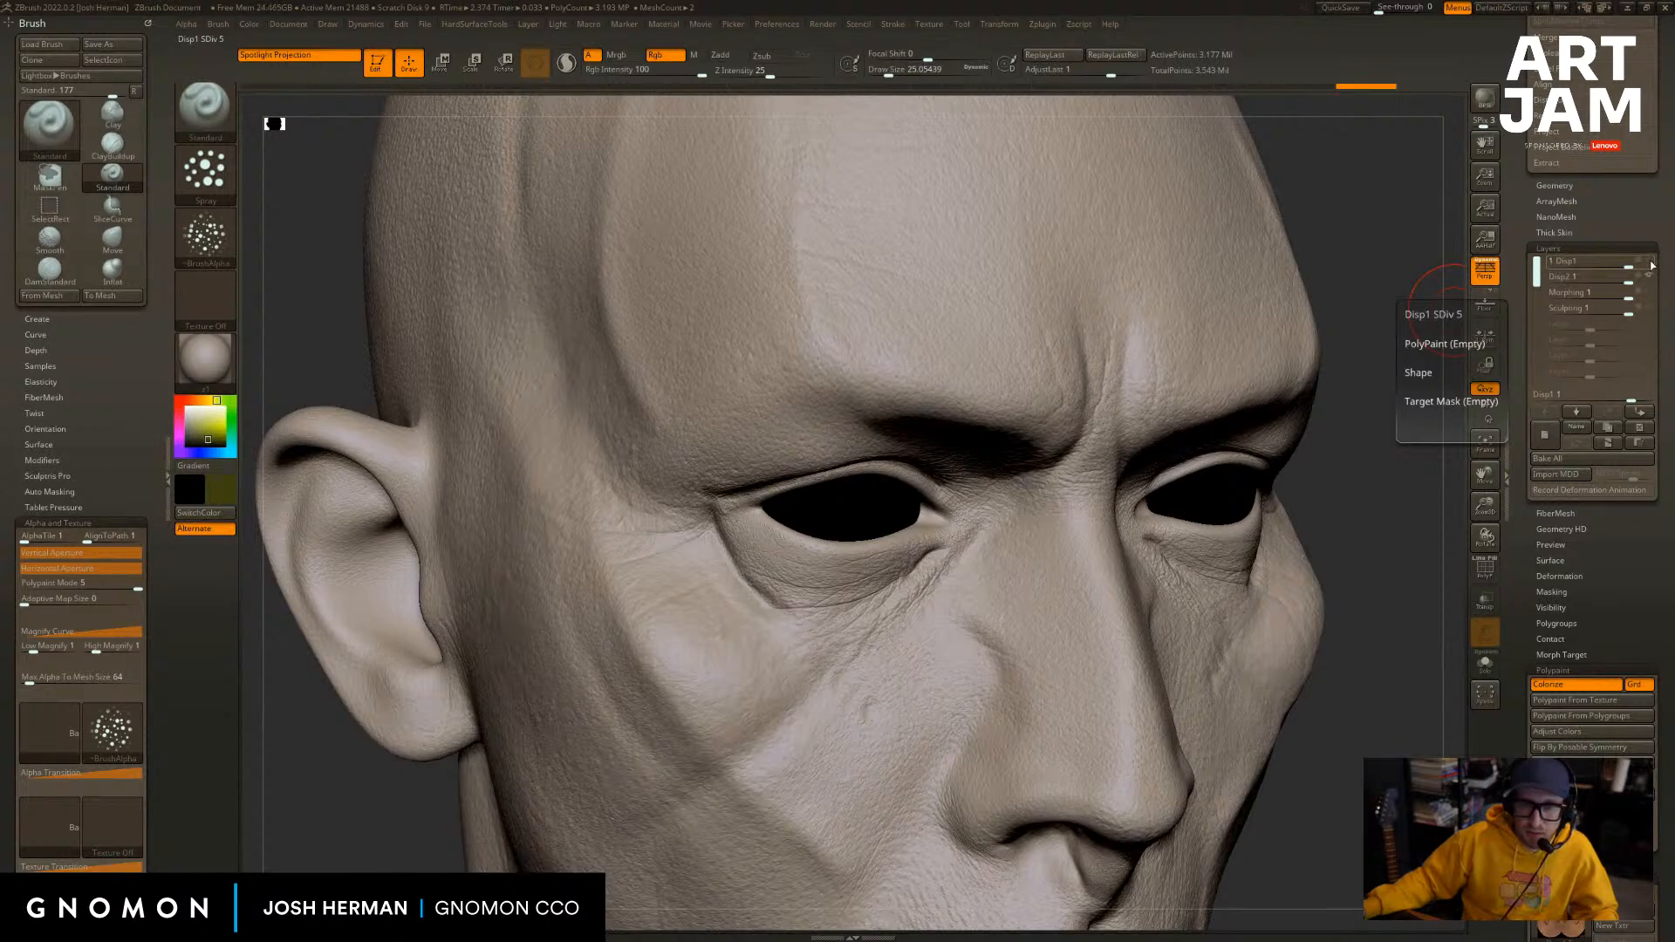
pyautogui.click(1637, 294)
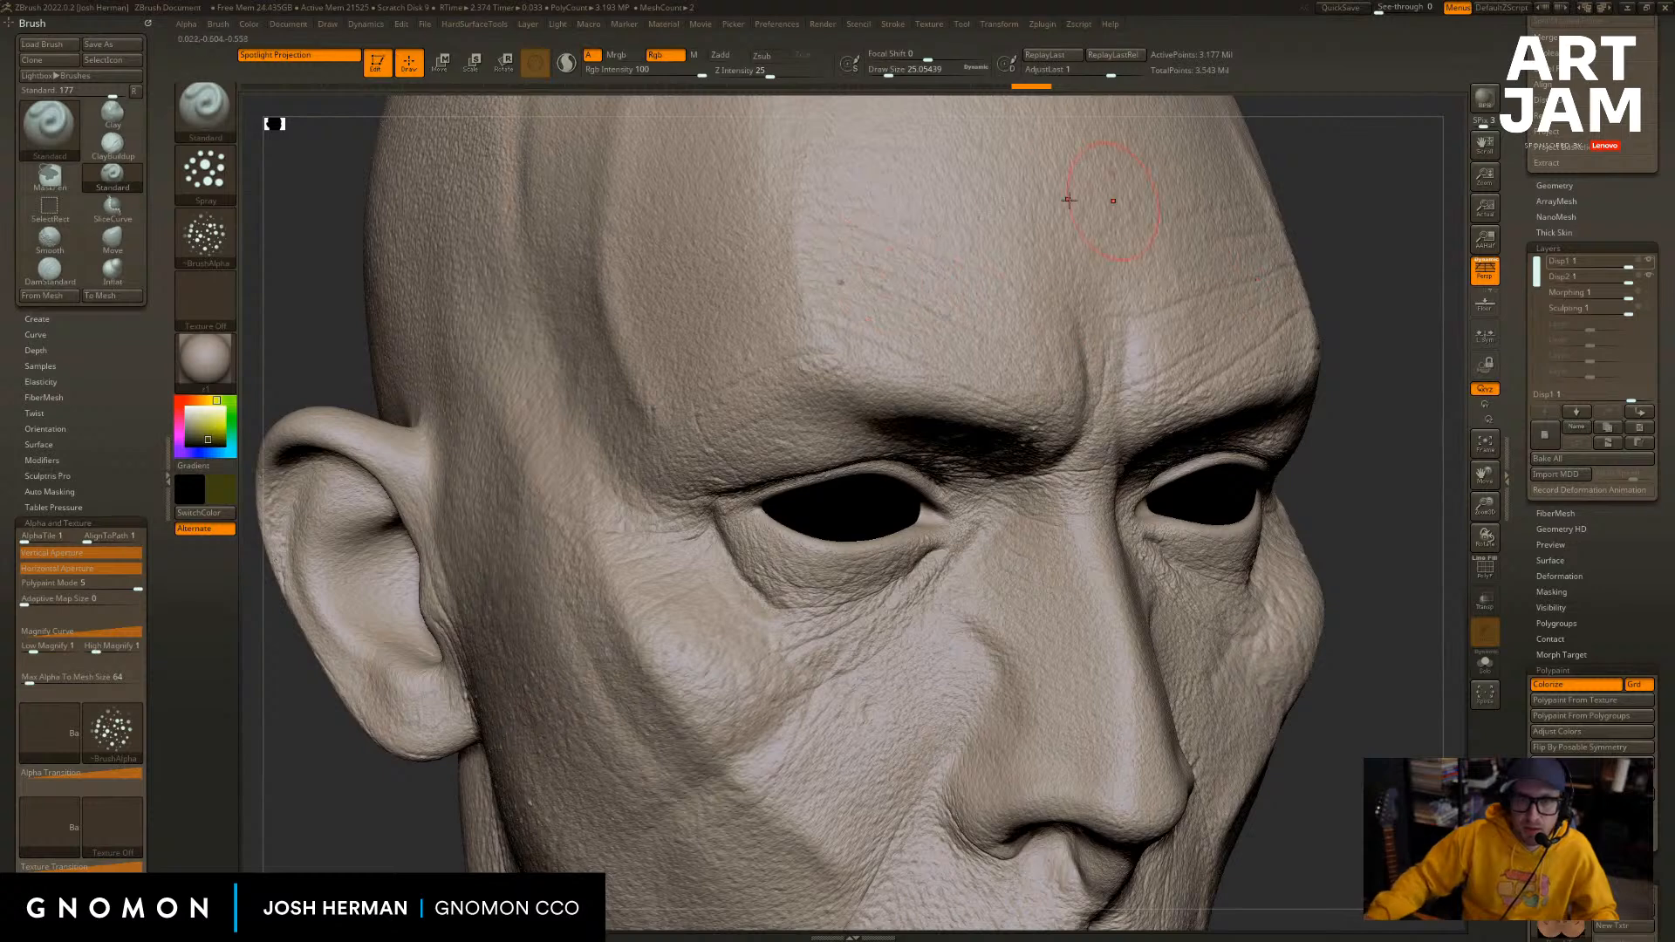
# Toggle the Morphing layer and compare its effect on the nose, cheeks and mouth.
pyautogui.moveTo(1377, 253)
pyautogui.mouseDown()
pyautogui.moveTo(1353, 258)
pyautogui.moveTo(1383, 263)
pyautogui.mouseUp()
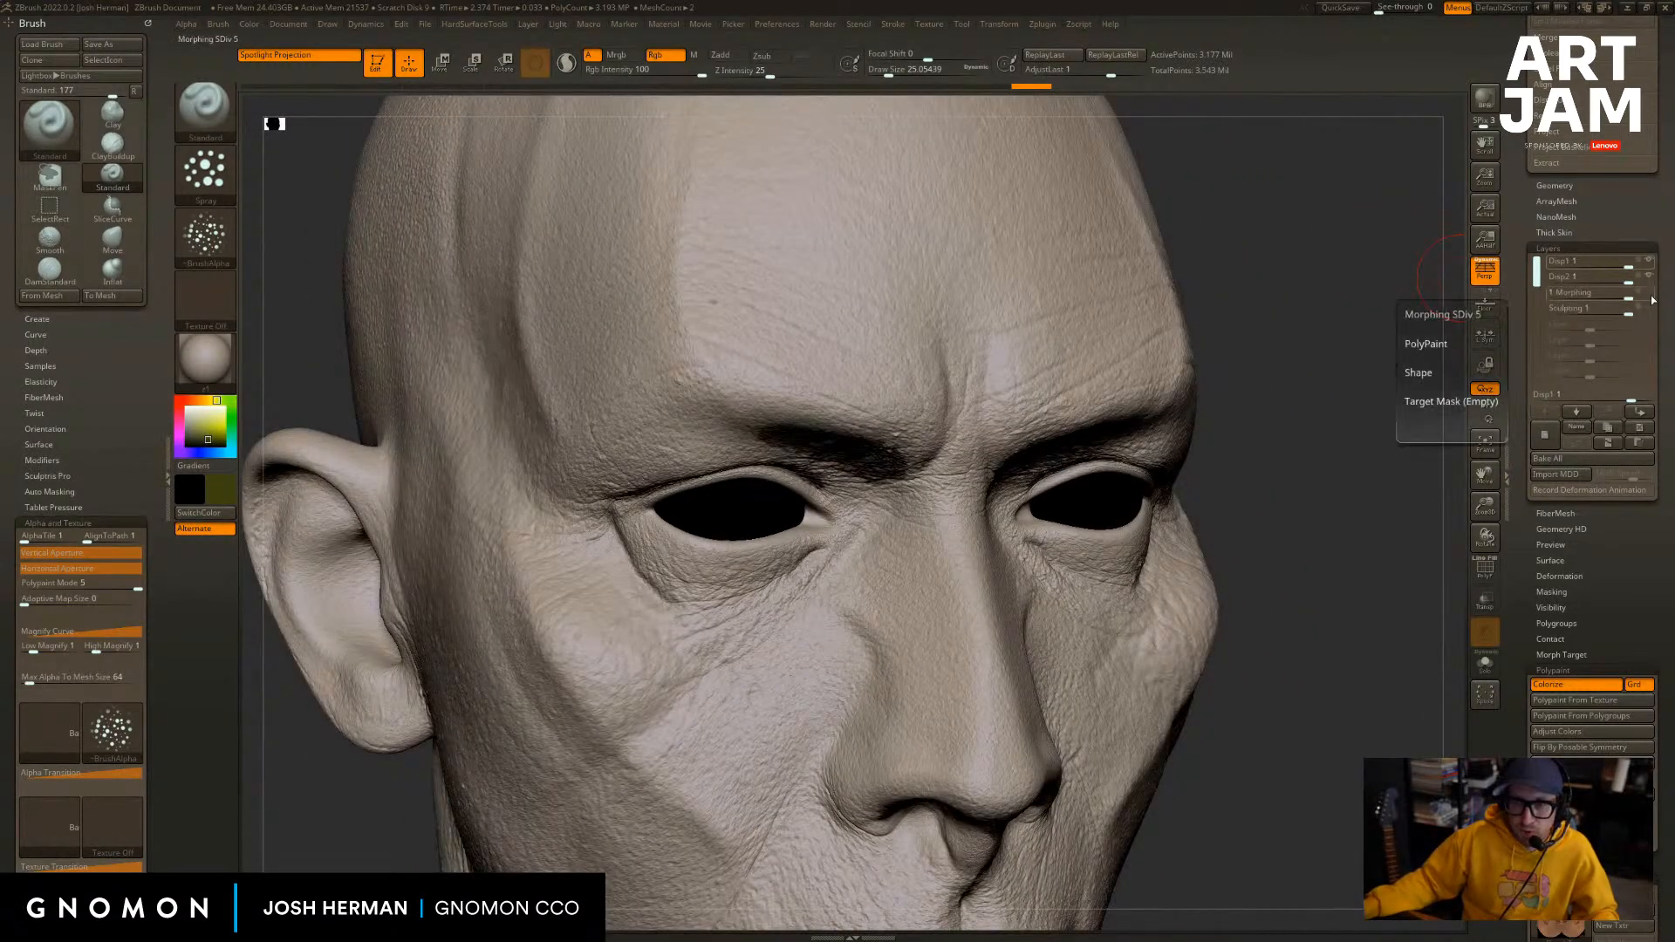
pyautogui.click(1650, 298)
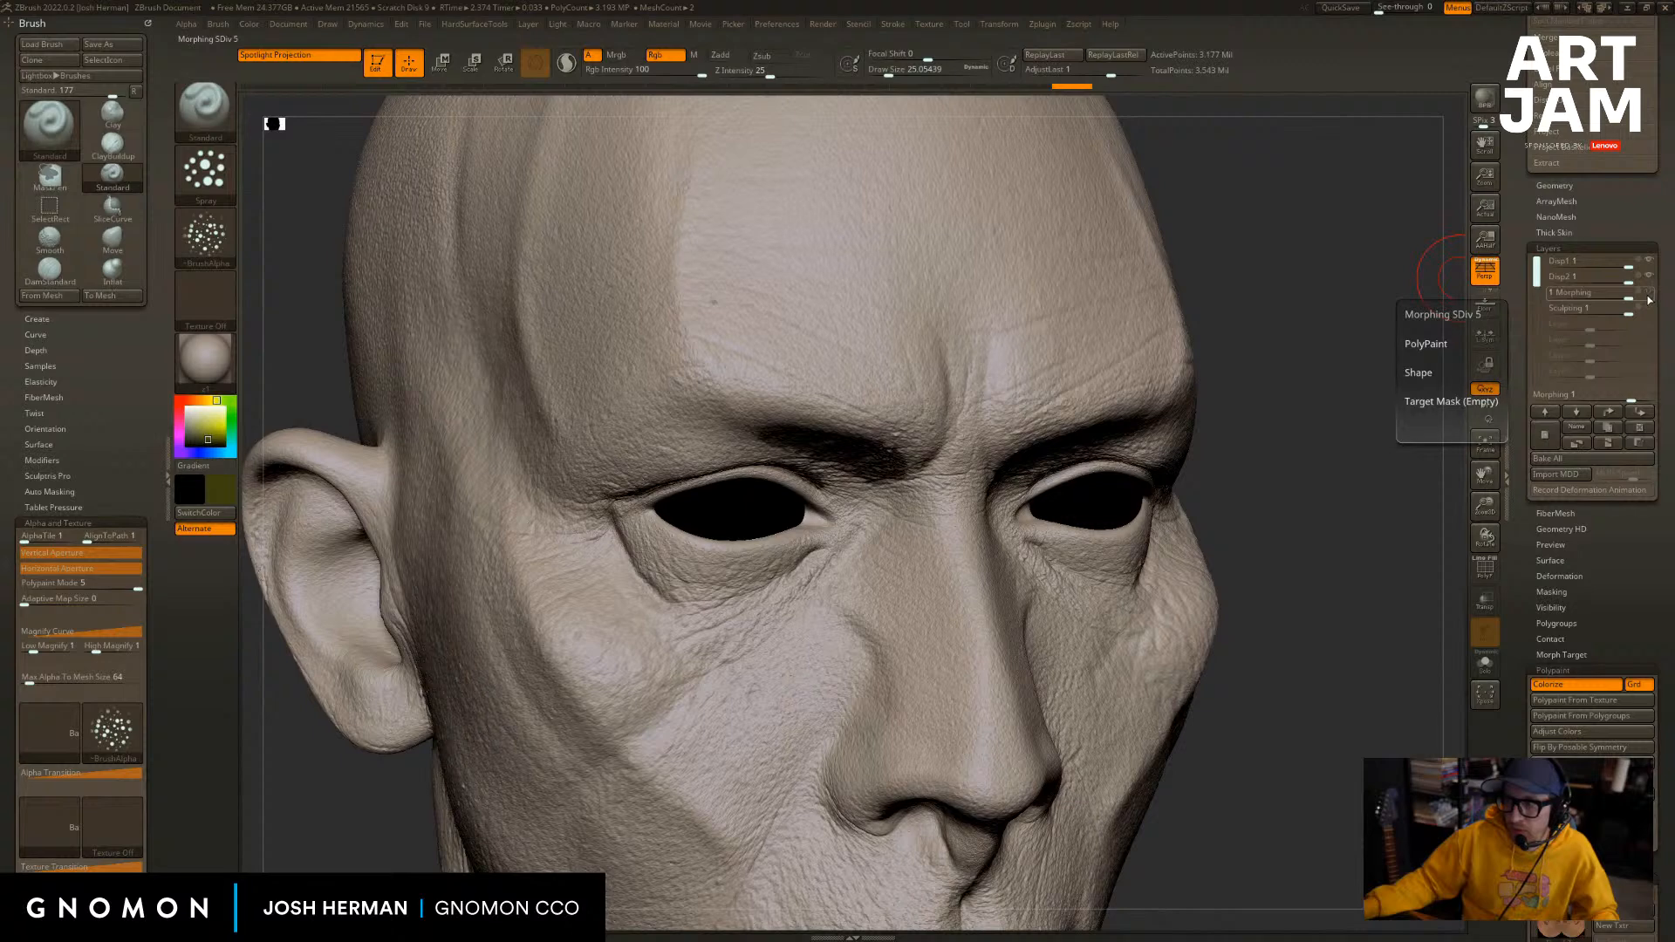
pyautogui.keyDown('alt'); pyautogui.moveTo(1376, 587); pyautogui.dragTo(1439, 295); pyautogui.keyUp('alt')
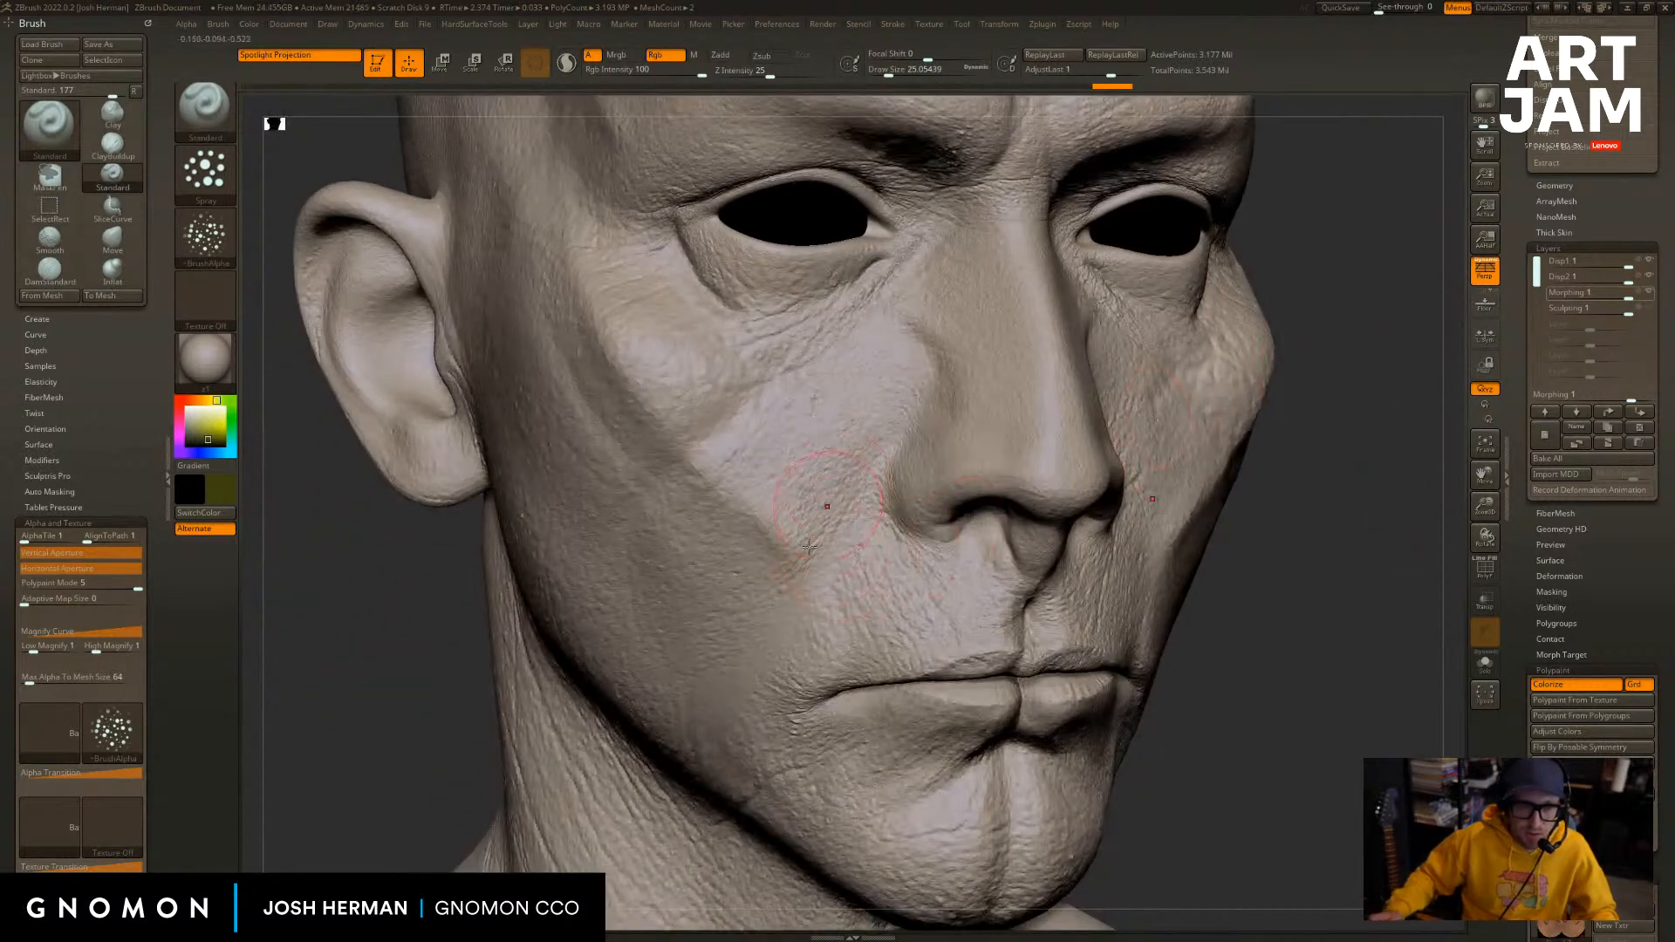
pyautogui.moveTo(1648, 300)
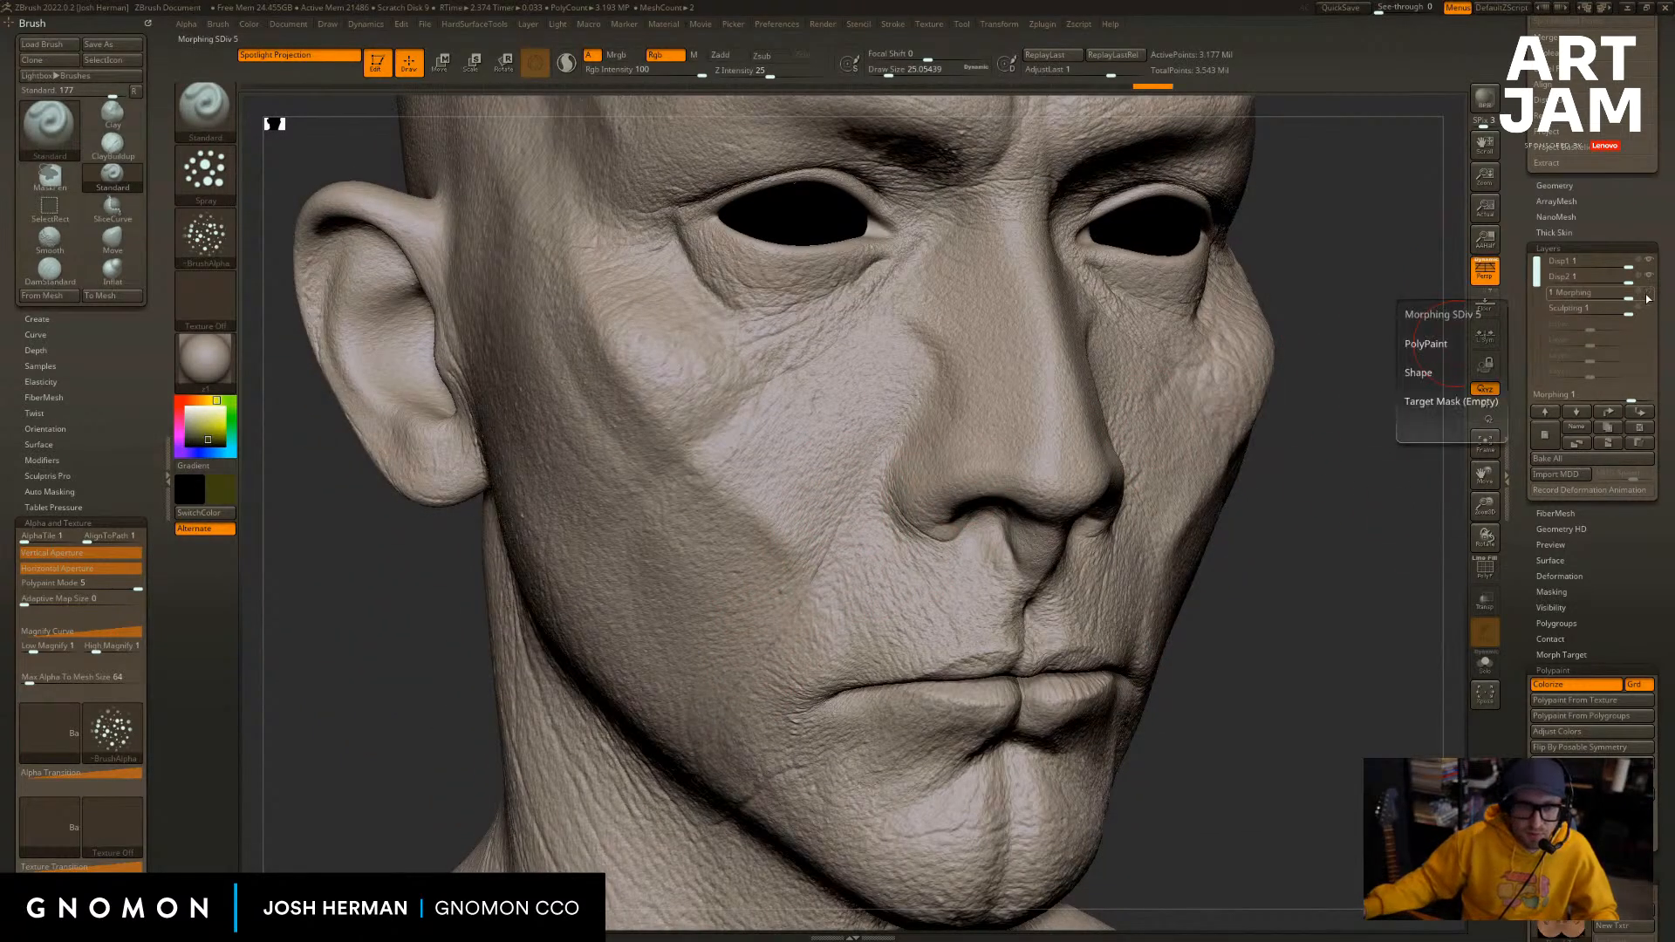
# Switch the displacement and Morphing layers off and on to compare the lower face with and without them.
pyautogui.click(1649, 278)
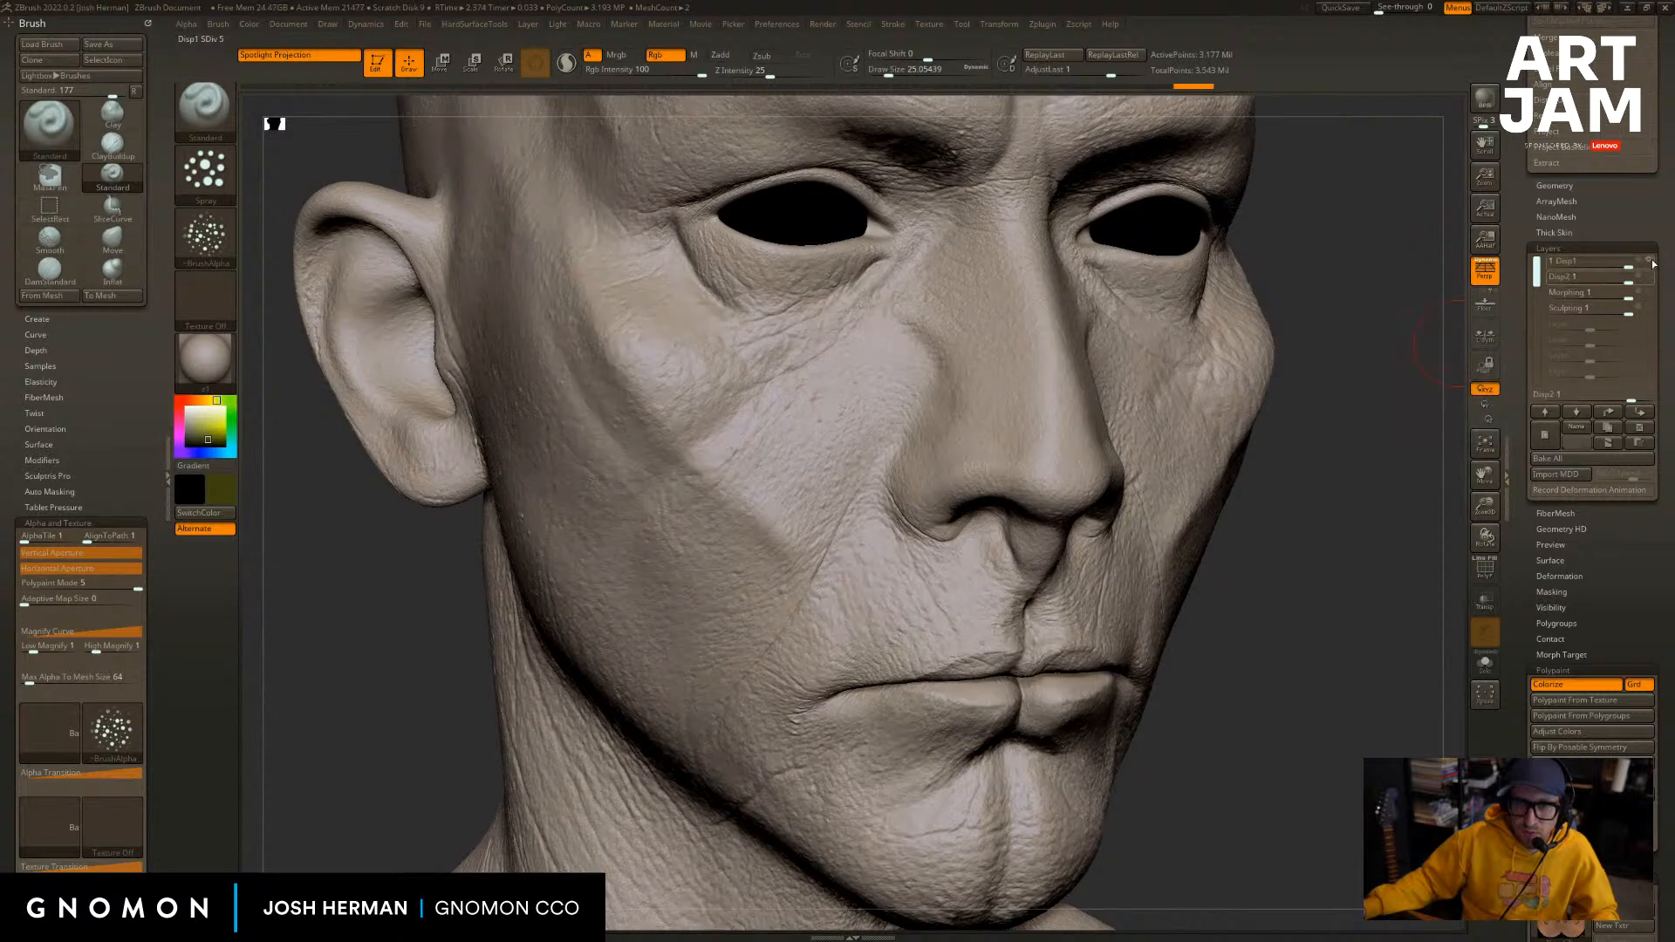
pyautogui.click(1650, 262)
pyautogui.click(1649, 262)
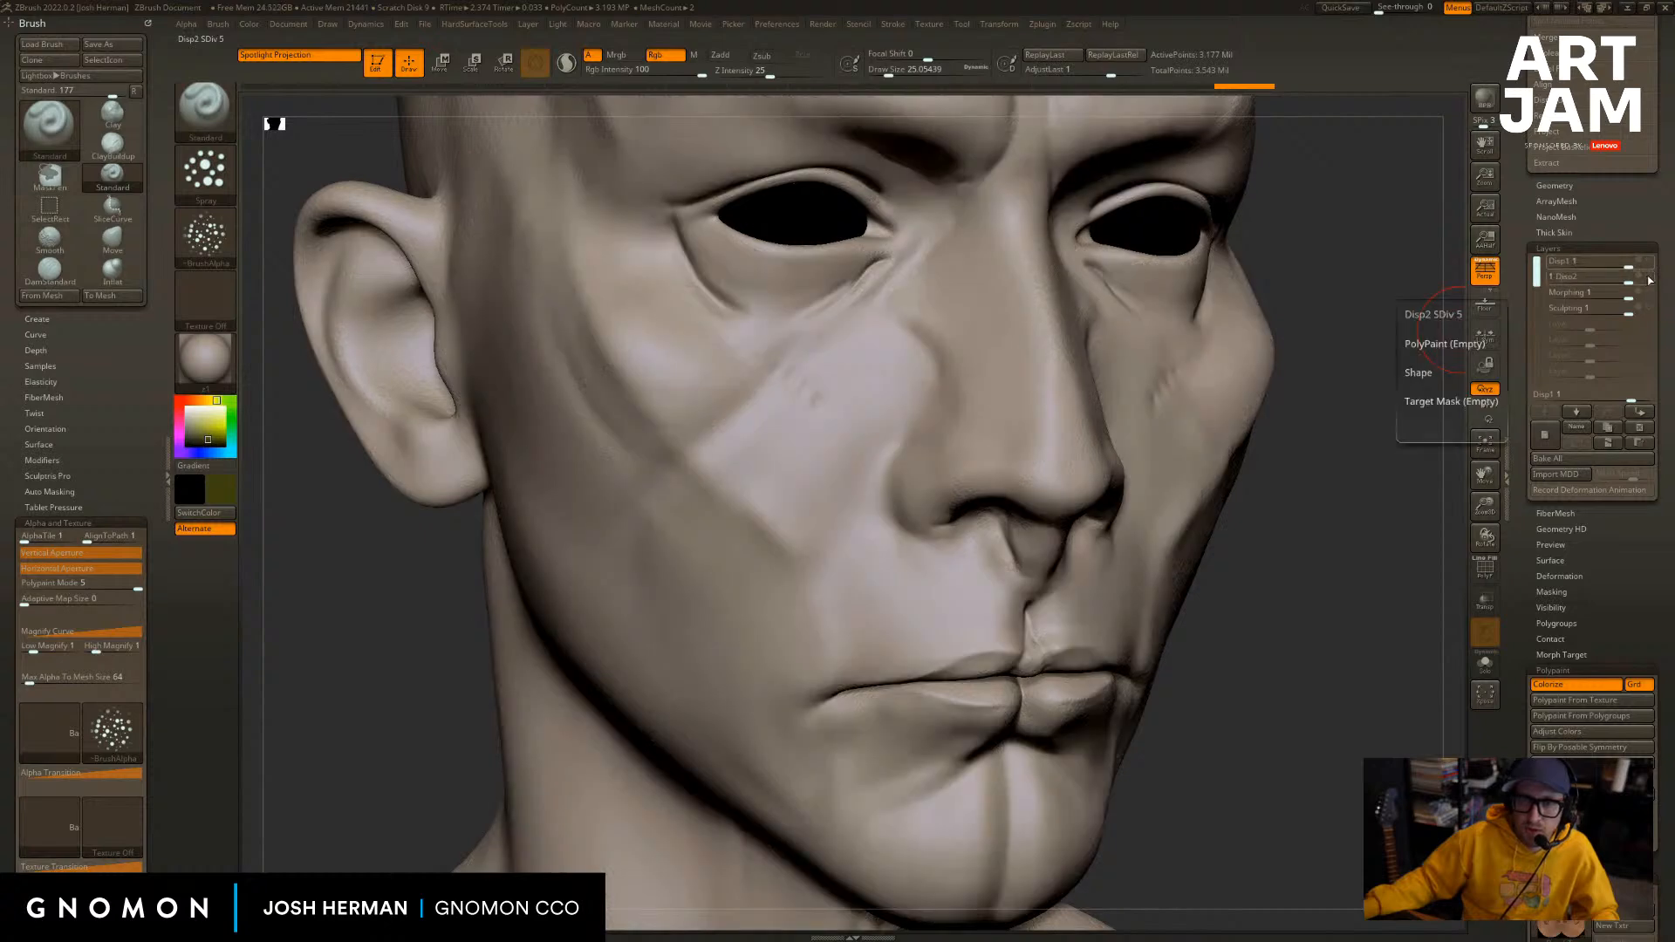
pyautogui.click(1645, 298)
pyautogui.click(1645, 297)
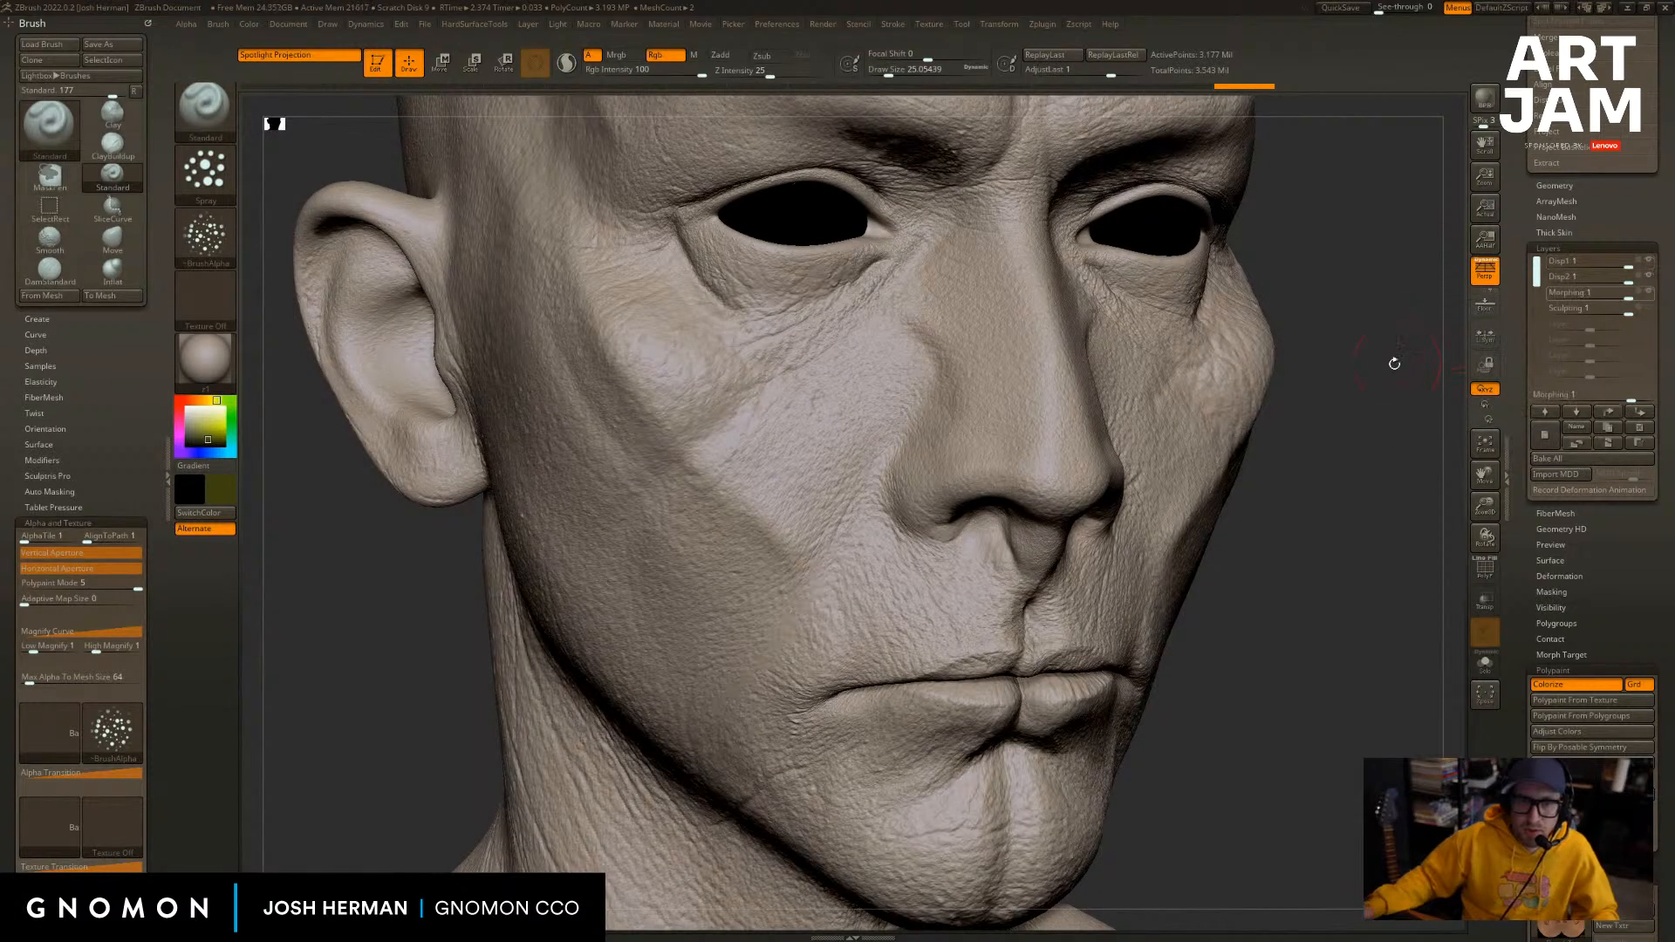
# Toggle the Sculpting layer again to compare its changes on the whole head from the front.
pyautogui.moveTo(1394, 363)
pyautogui.keyDown('alt'); pyautogui.mouseDown()
pyautogui.moveTo(1384, 404)
pyautogui.moveTo(1361, 337)
pyautogui.moveTo(1378, 317)
pyautogui.mouseUp(); pyautogui.keyUp('alt')
pyautogui.click(1647, 309)
pyautogui.click(1650, 309)
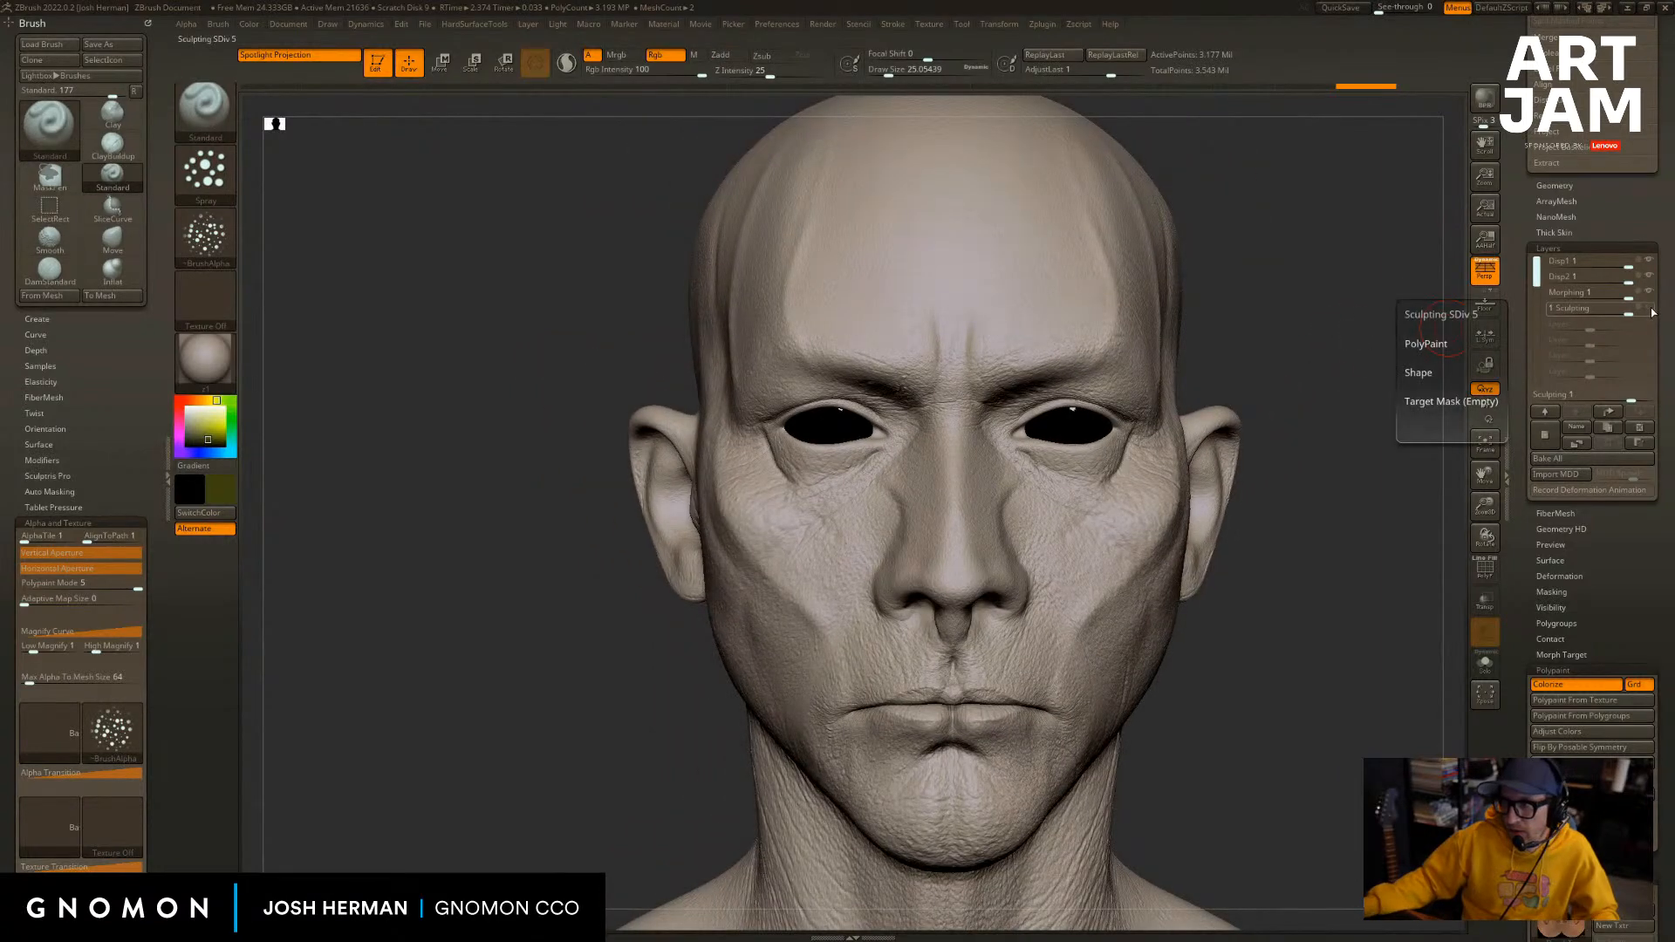
pyautogui.click(1651, 309)
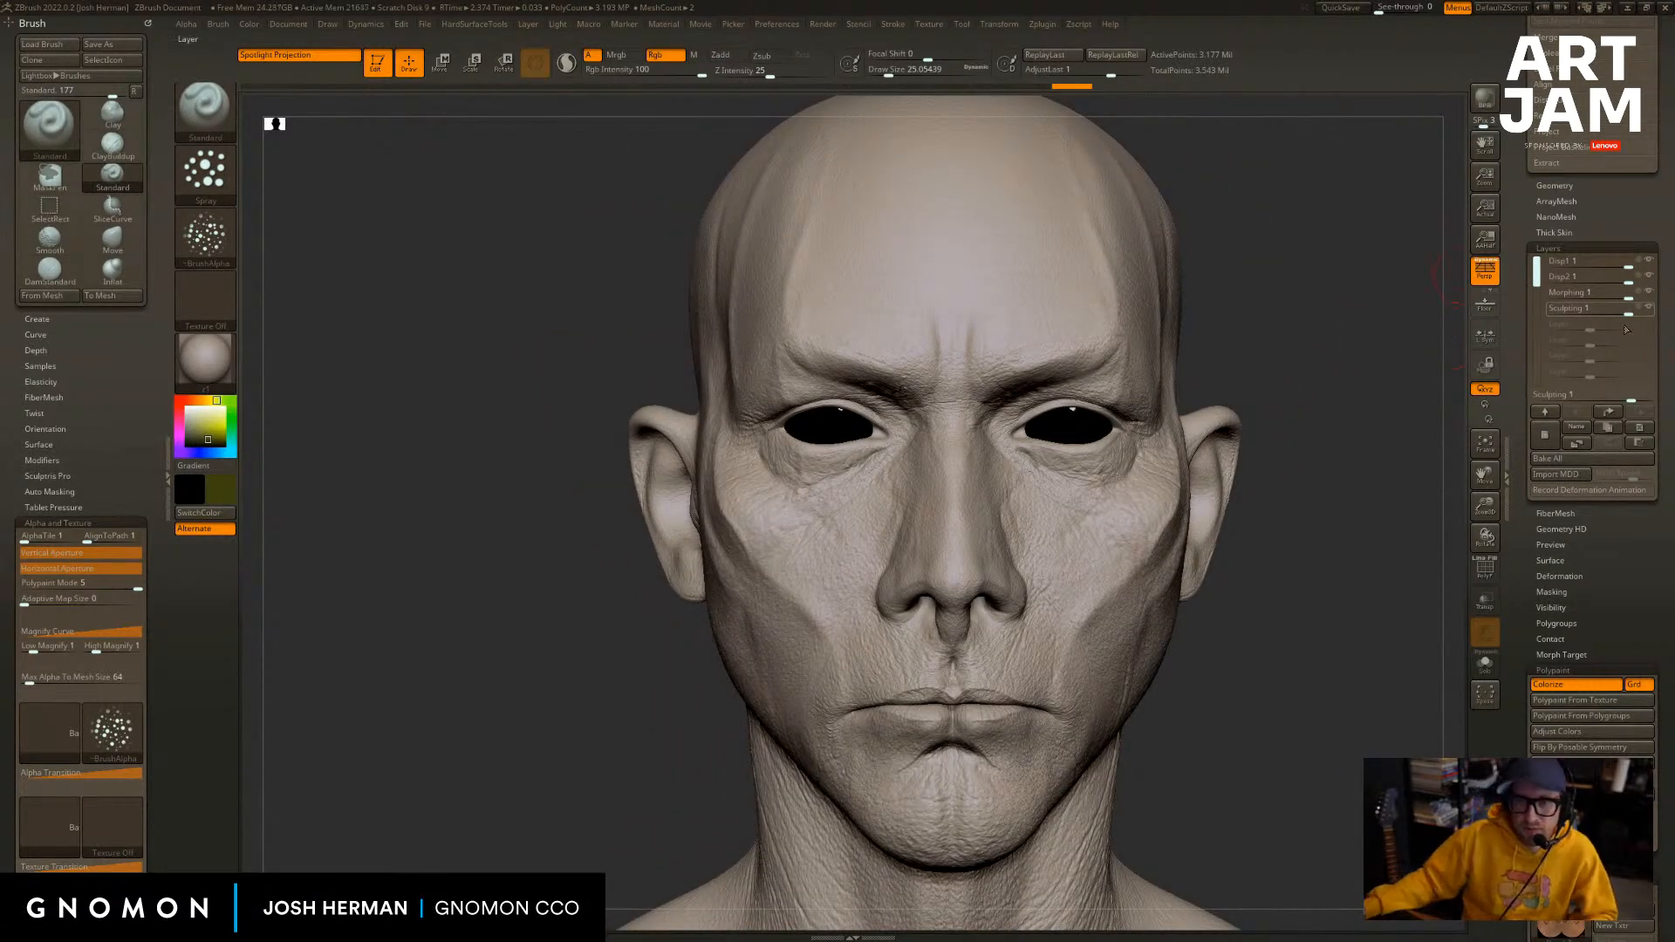
pyautogui.moveTo(1311, 342)
pyautogui.mouseDown()
pyautogui.moveTo(1335, 348)
pyautogui.moveTo(1229, 463)
pyautogui.mouseUp()
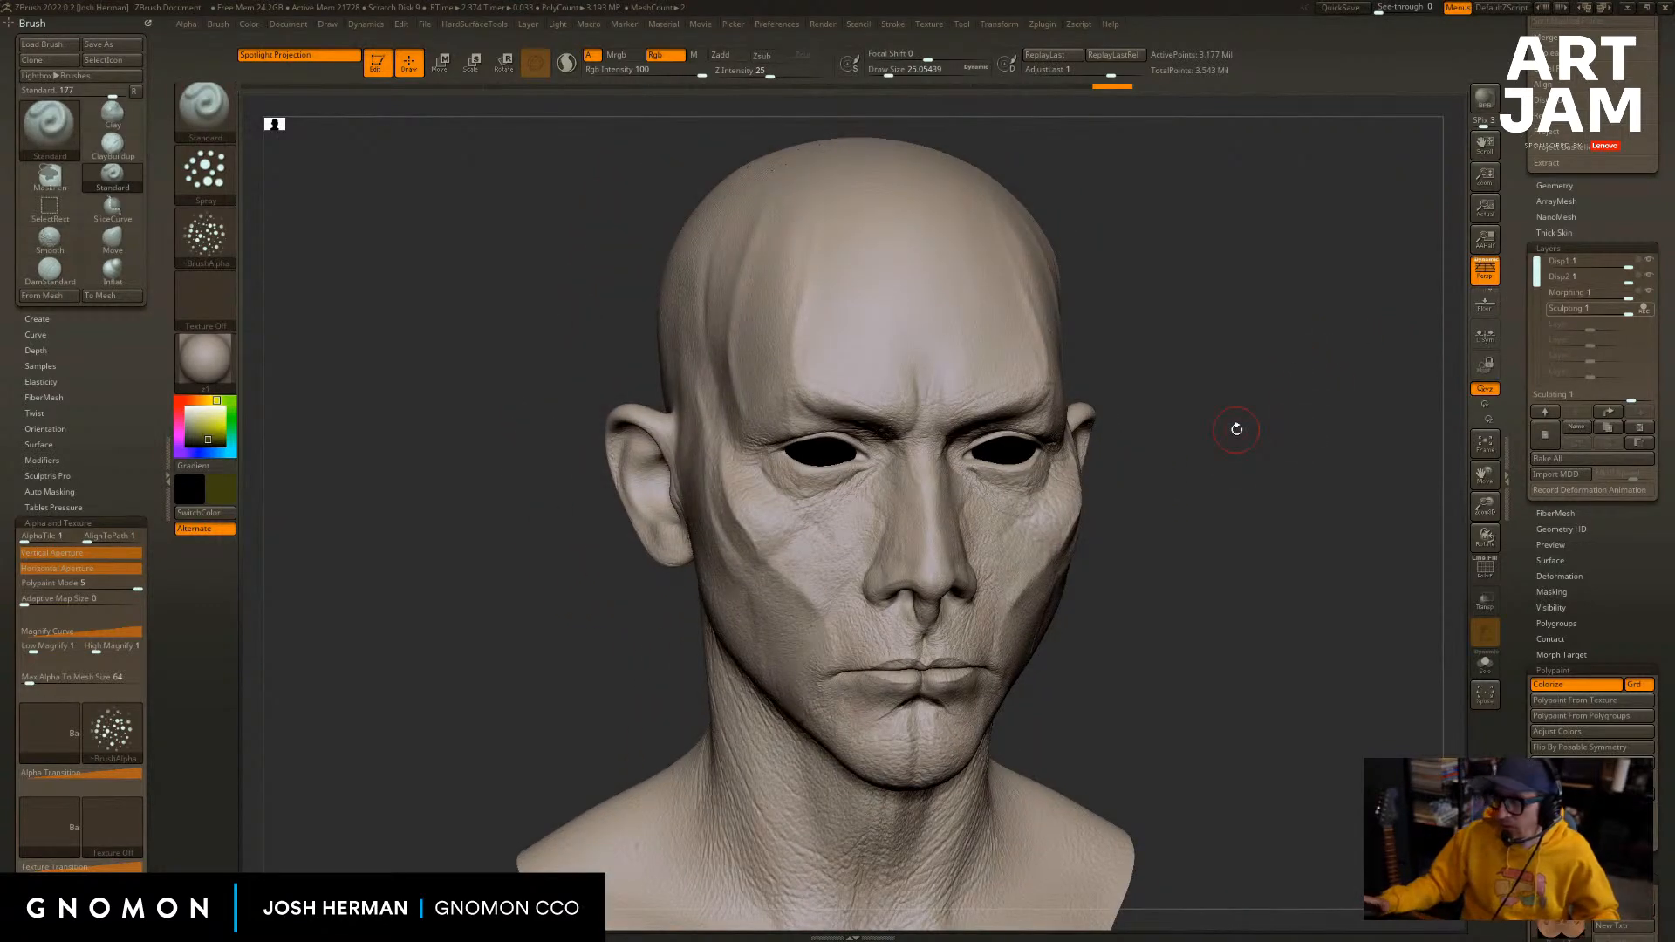
# Set the Standard brush to Alpha Off with the Dots stroke.
pyautogui.moveTo(1177, 402); pyautogui.dragTo(367, 235)
pyautogui.click(205, 236)
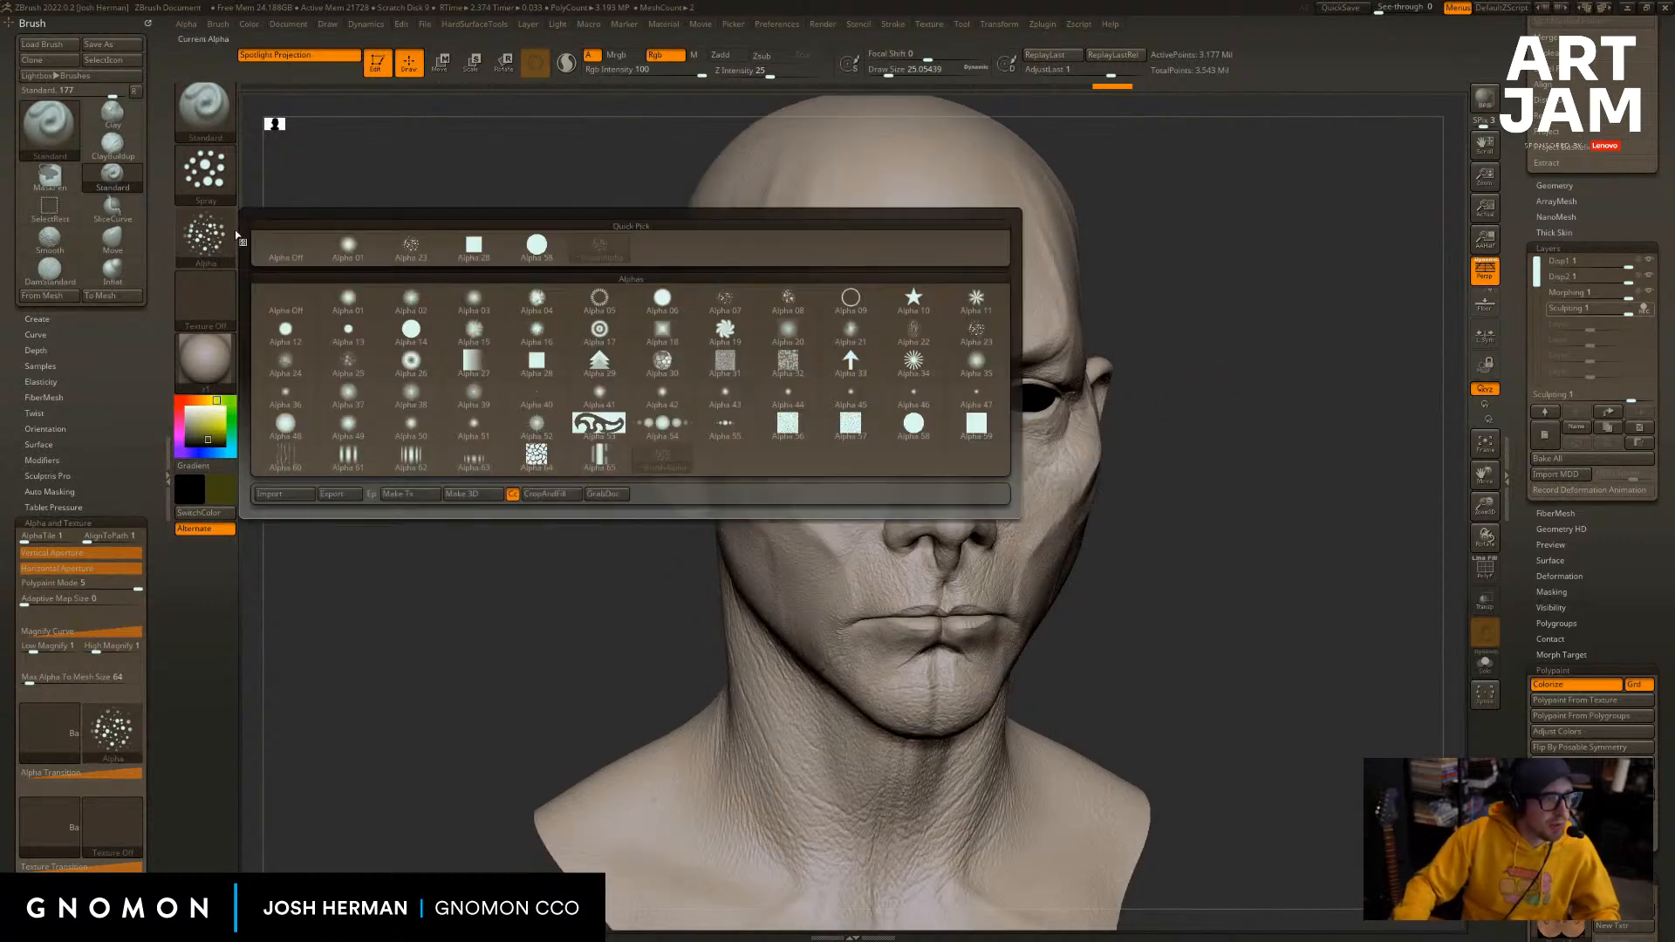
pyautogui.click(286, 233)
pyautogui.click(205, 171)
pyautogui.click(288, 181)
# Hide the interface panels to present the head sculpt on a clear canvas.
pyautogui.moveTo(1299, 399)
pyautogui.mouseDown()
pyautogui.moveTo(1293, 367)
pyautogui.moveTo(1299, 383)
pyautogui.mouseUp()
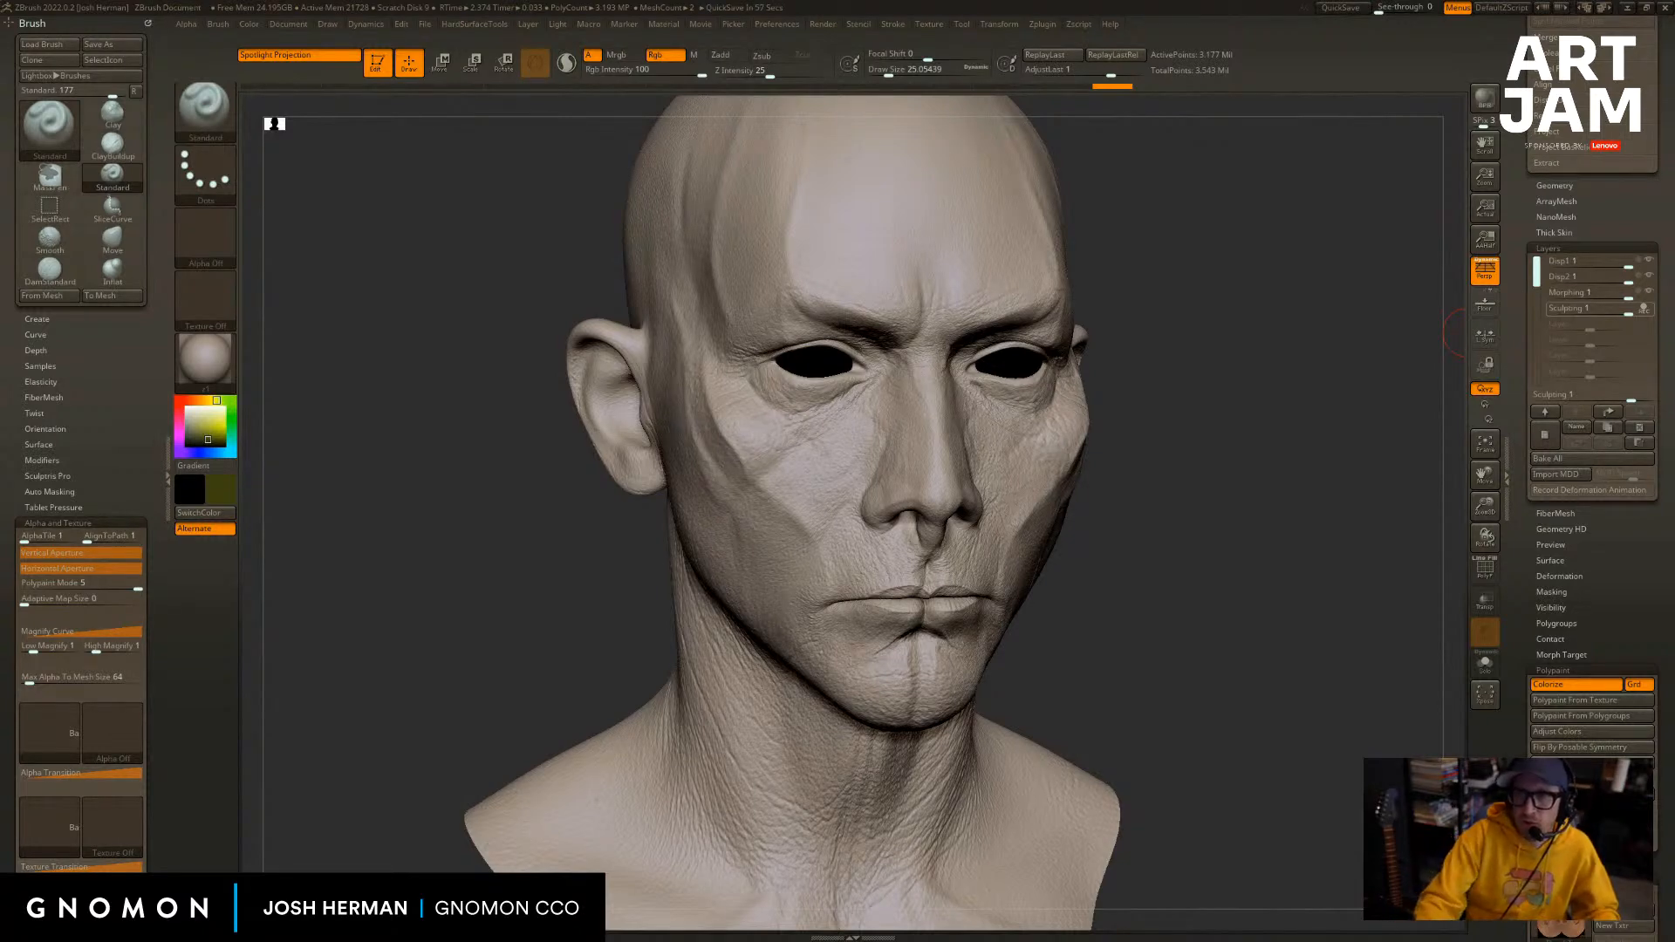
pyautogui.moveTo(1306, 439)
pyautogui.mouseDown()
pyautogui.moveTo(1282, 482)
pyautogui.moveTo(1338, 474)
pyautogui.moveTo(1308, 466)
pyautogui.mouseUp()
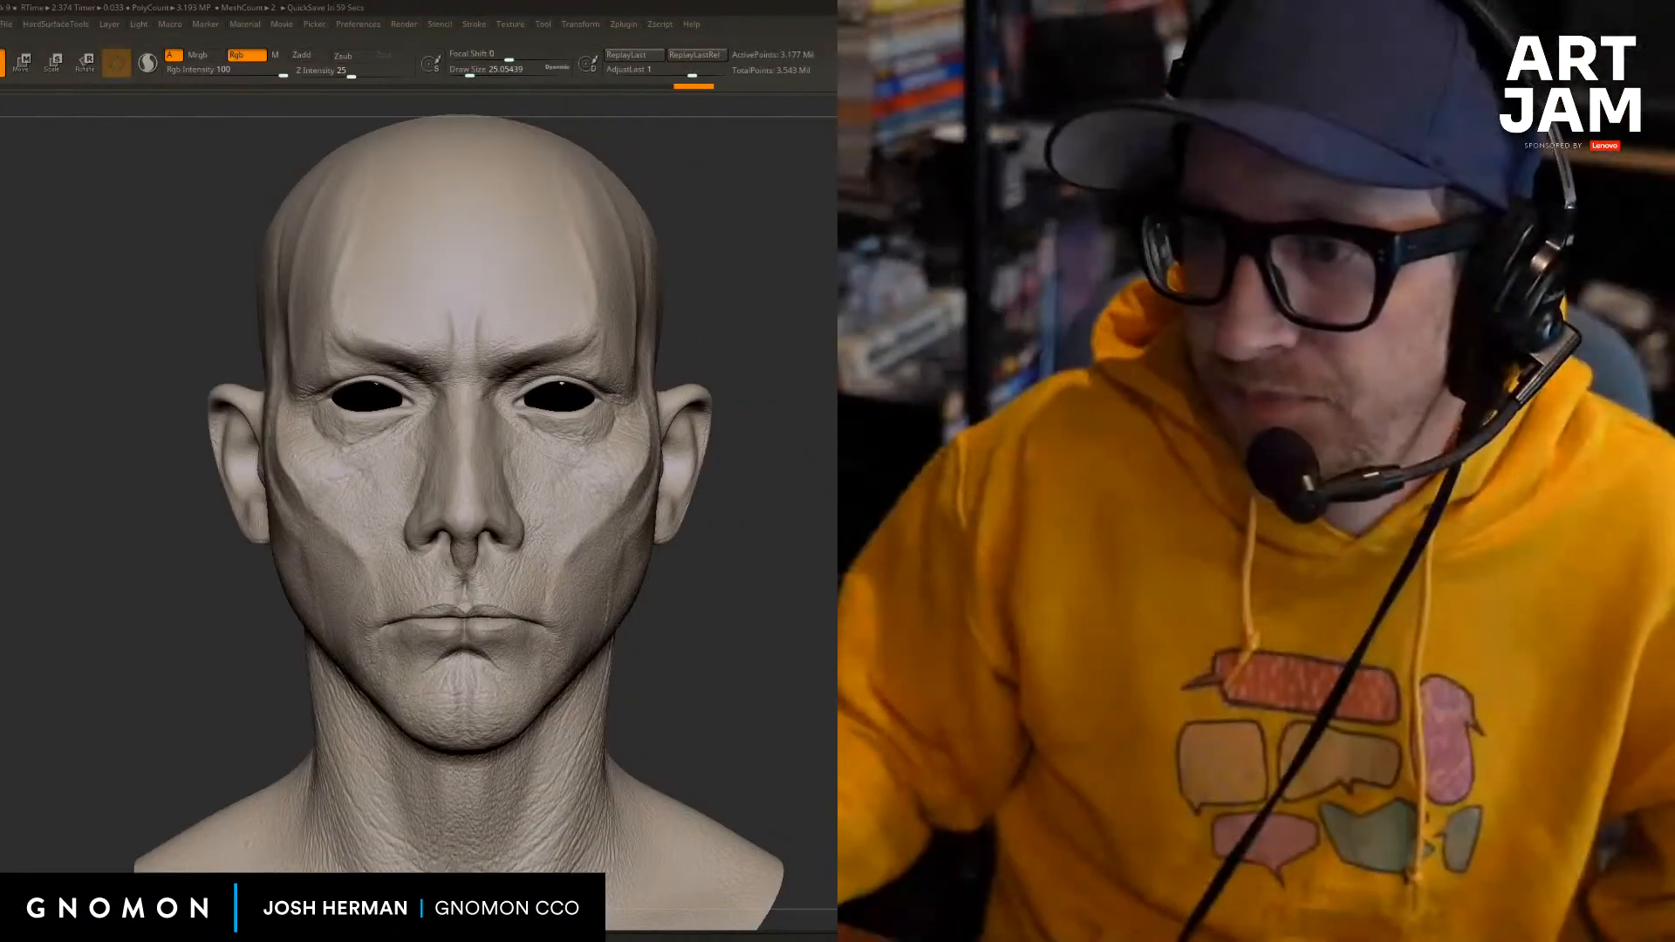
pyautogui.moveTo(1361, 366); pyautogui.dragTo(1431, 370)
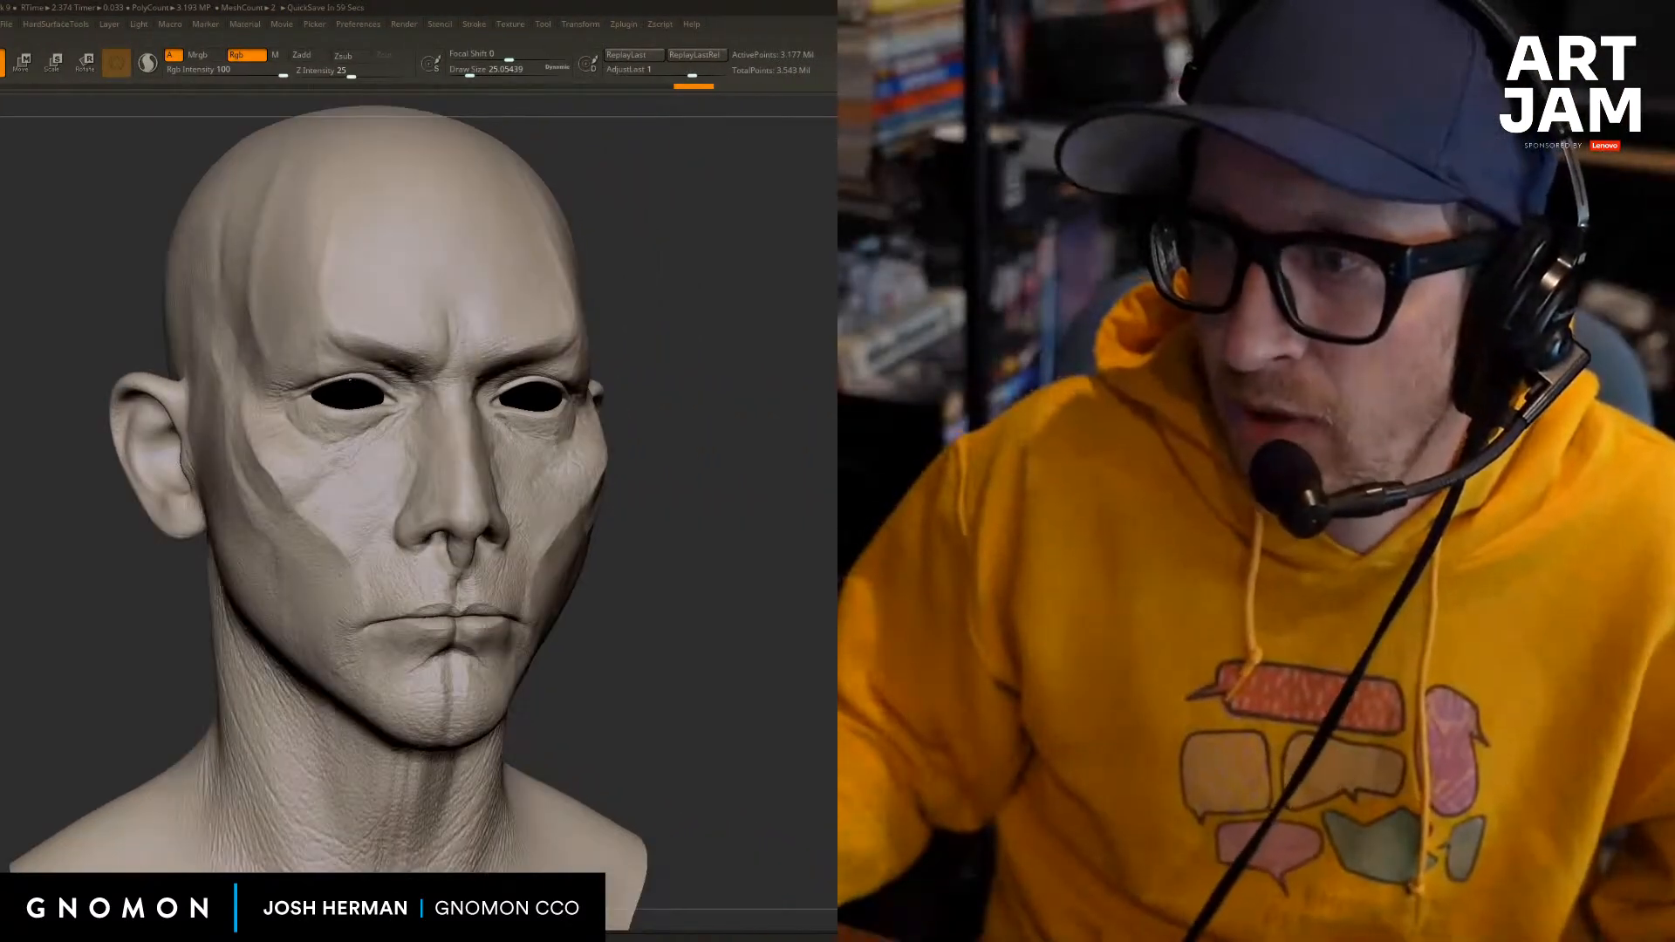
pyautogui.press('Tab')
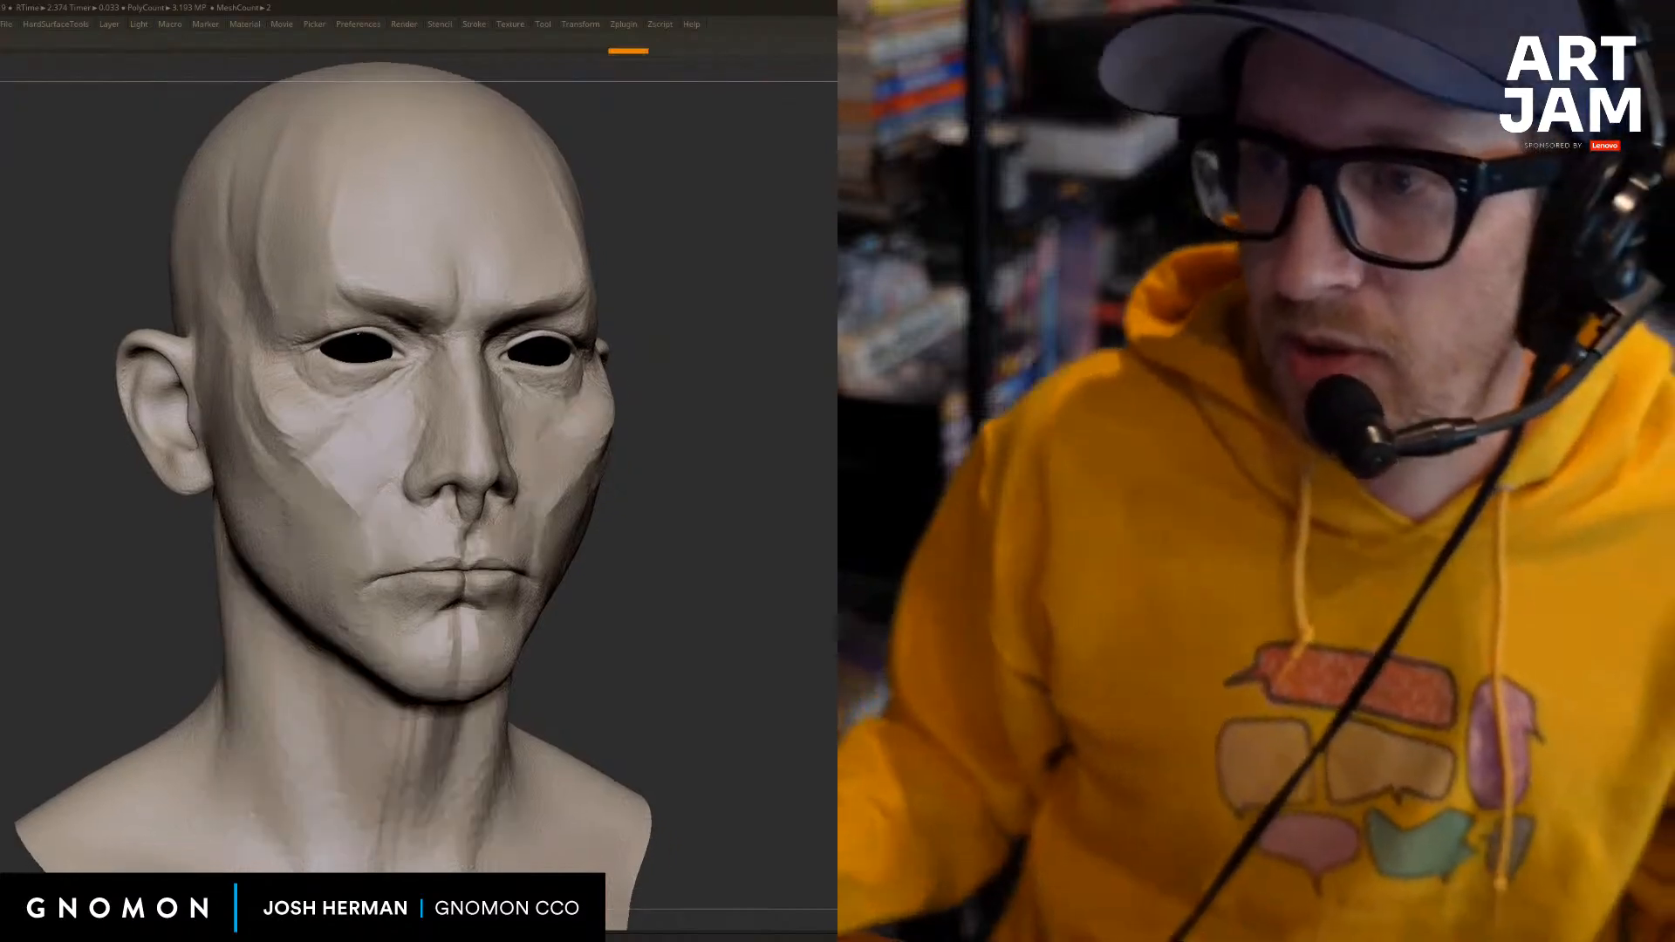
# Restore the fine skin detail on the head sculpt and inspect the face from three-quarter and front angles.
pyautogui.hotkey('ctrl', 'shift', 'z')
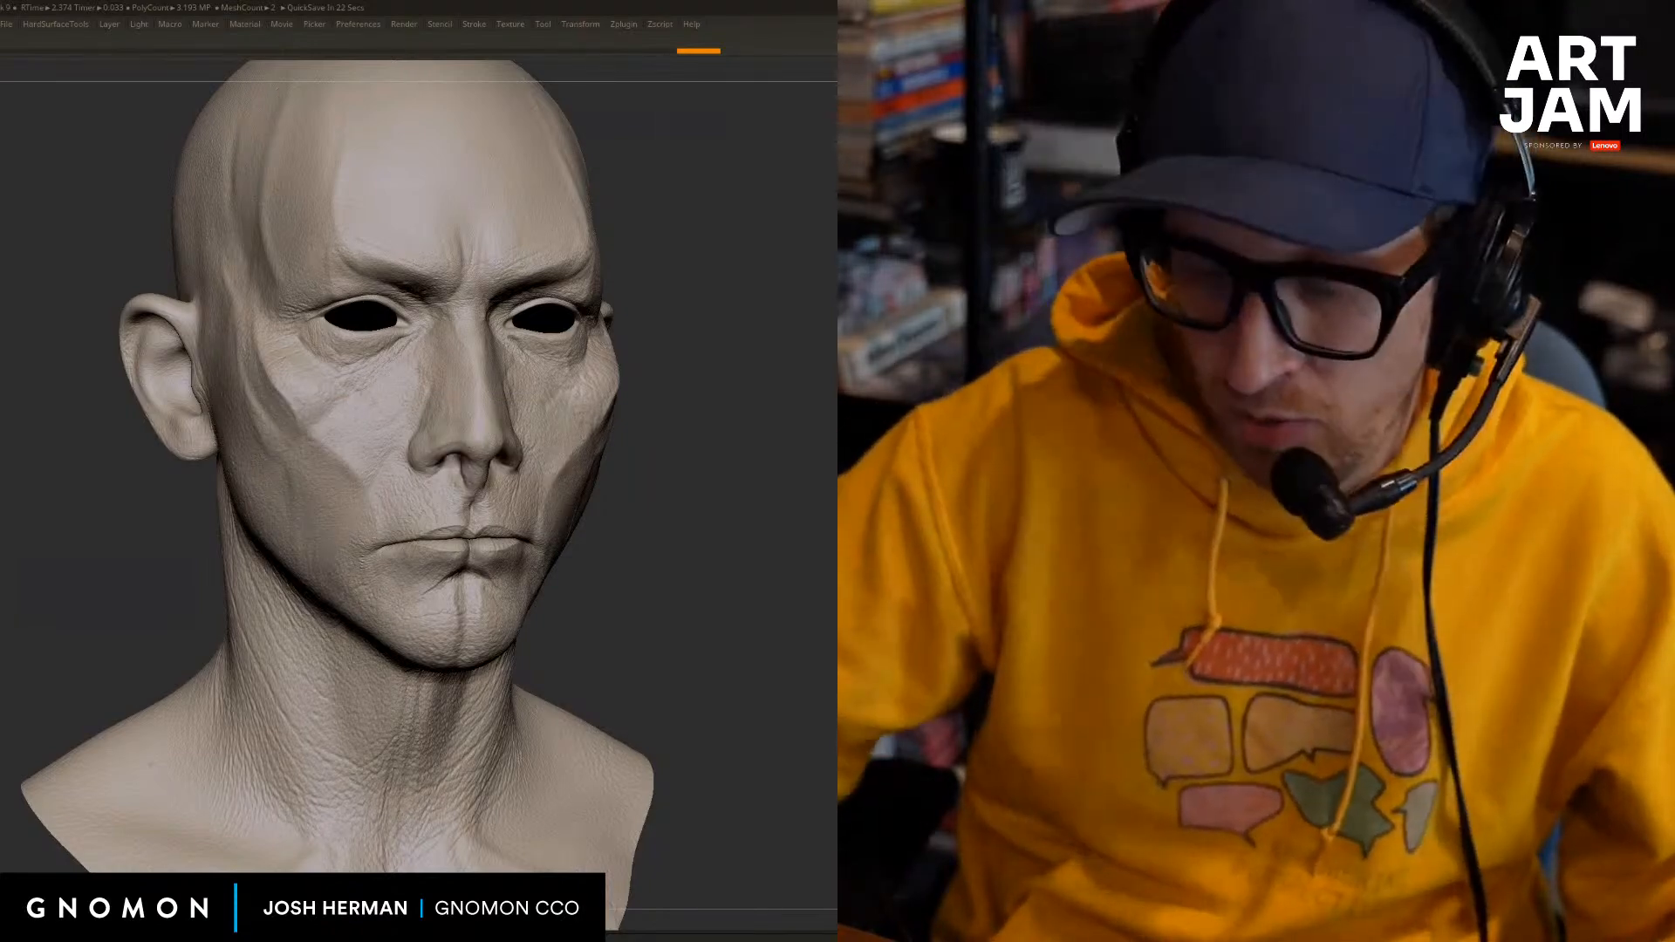
pyautogui.moveTo(730, 523)
pyautogui.mouseDown()
pyautogui.moveTo(774, 515)
pyautogui.moveTo(765, 495)
pyautogui.moveTo(829, 534)
pyautogui.moveTo(820, 567)
pyautogui.mouseUp()
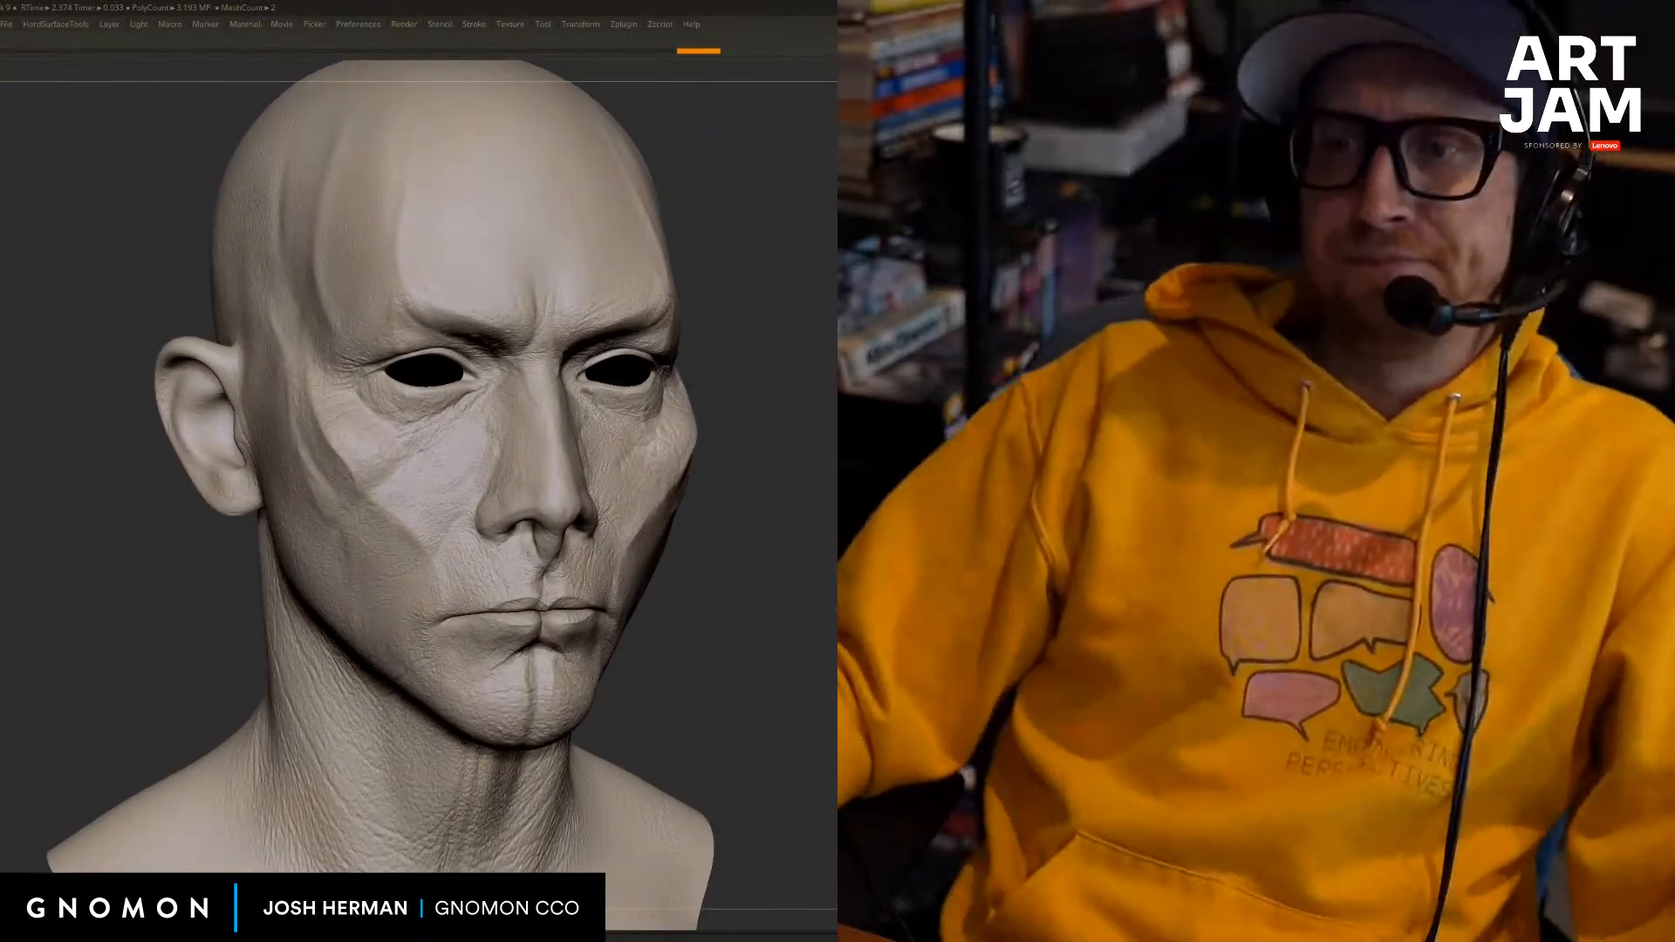
pyautogui.moveTo(795, 480); pyautogui.dragTo(486, 428)
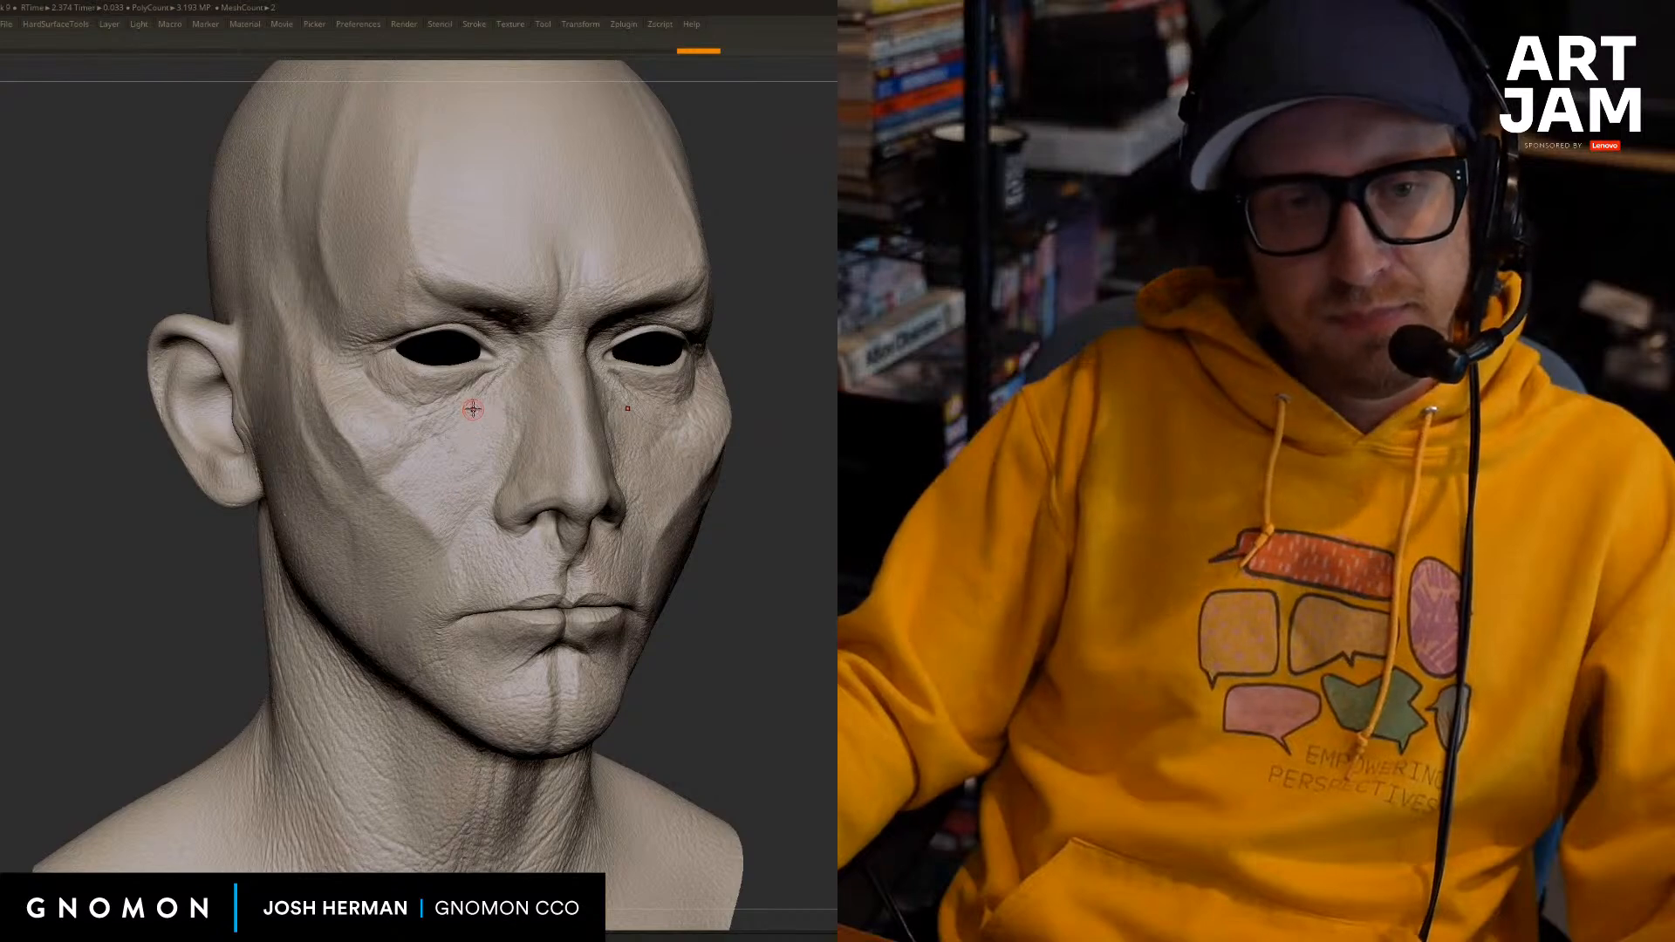
pyautogui.moveTo(792, 375); pyautogui.dragTo(610, 421)
pyautogui.moveTo(448, 662); pyautogui.dragTo(461, 660)
pyautogui.moveTo(785, 582); pyautogui.dragTo(694, 581)
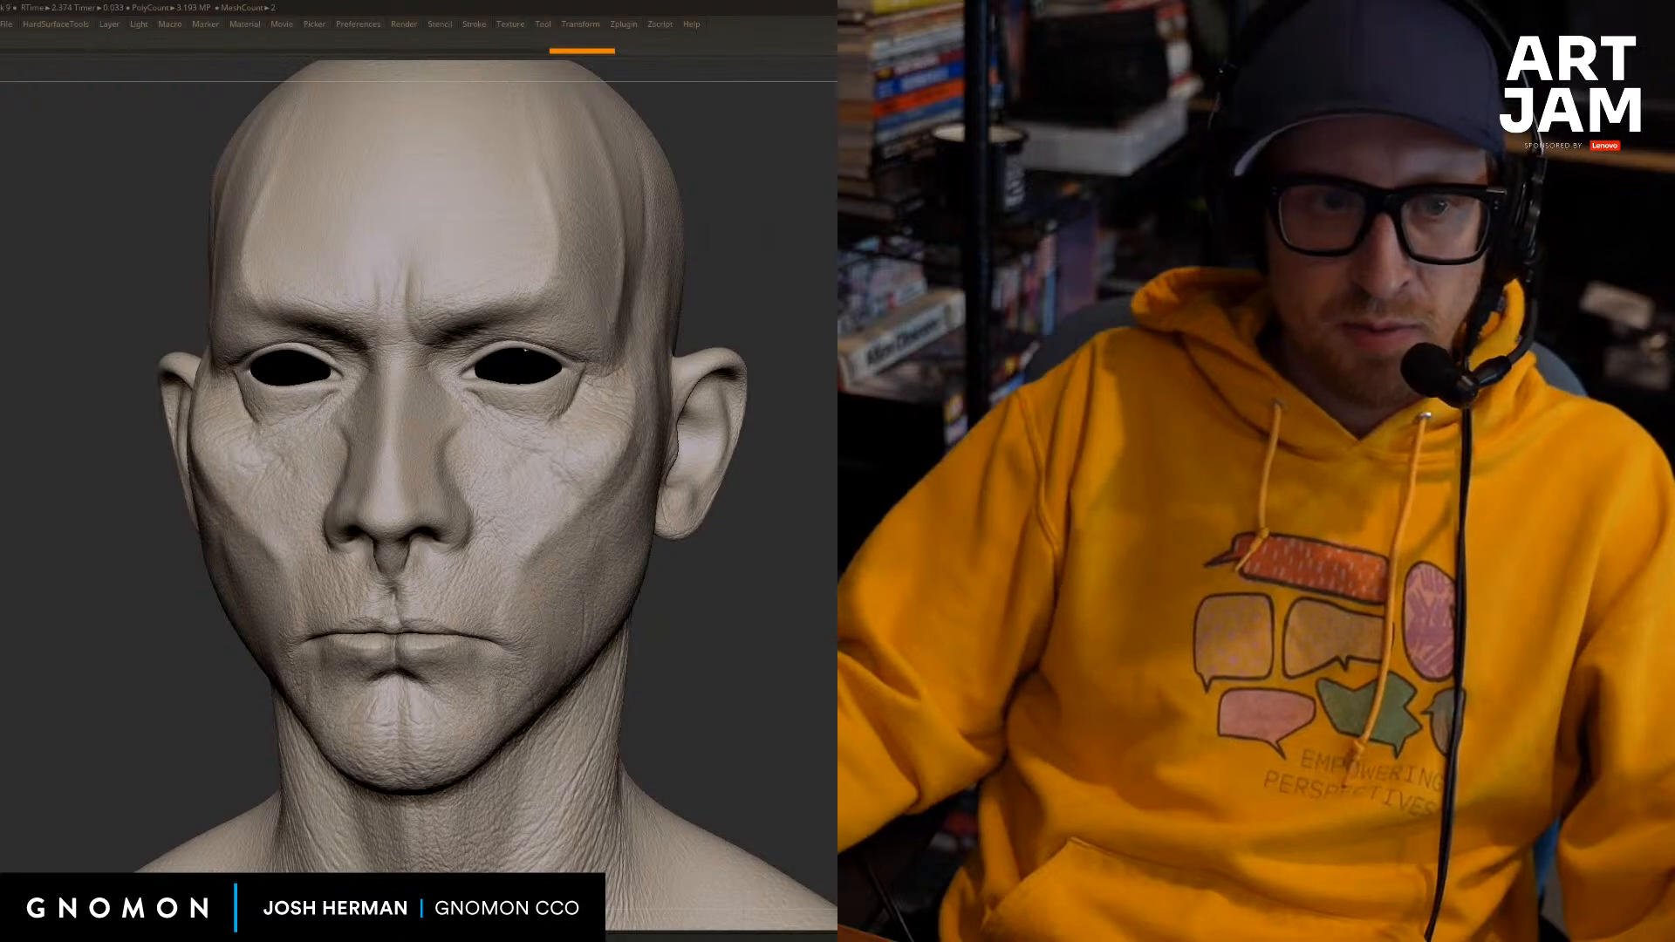
pyautogui.keyDown('shift'); pyautogui.moveTo(750, 583); pyautogui.dragTo(789, 582); pyautogui.keyUp('shift')
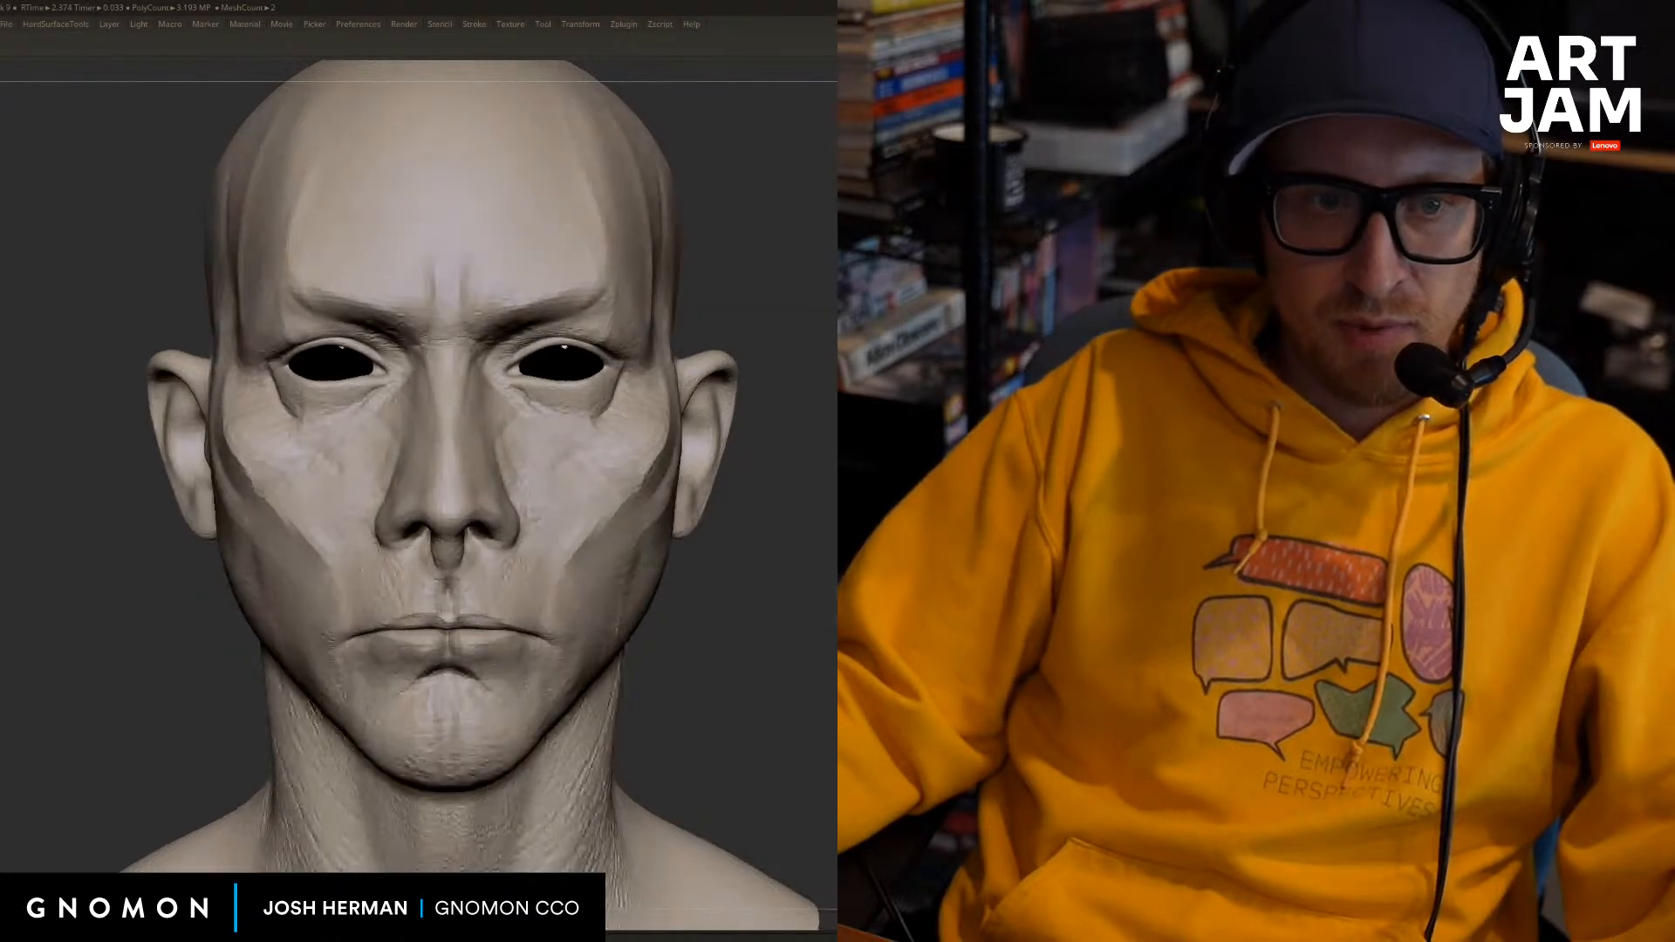
# Step back through the edit history to compare the face from the front with its earlier states.
pyautogui.hotkey('ctrl', 'z')
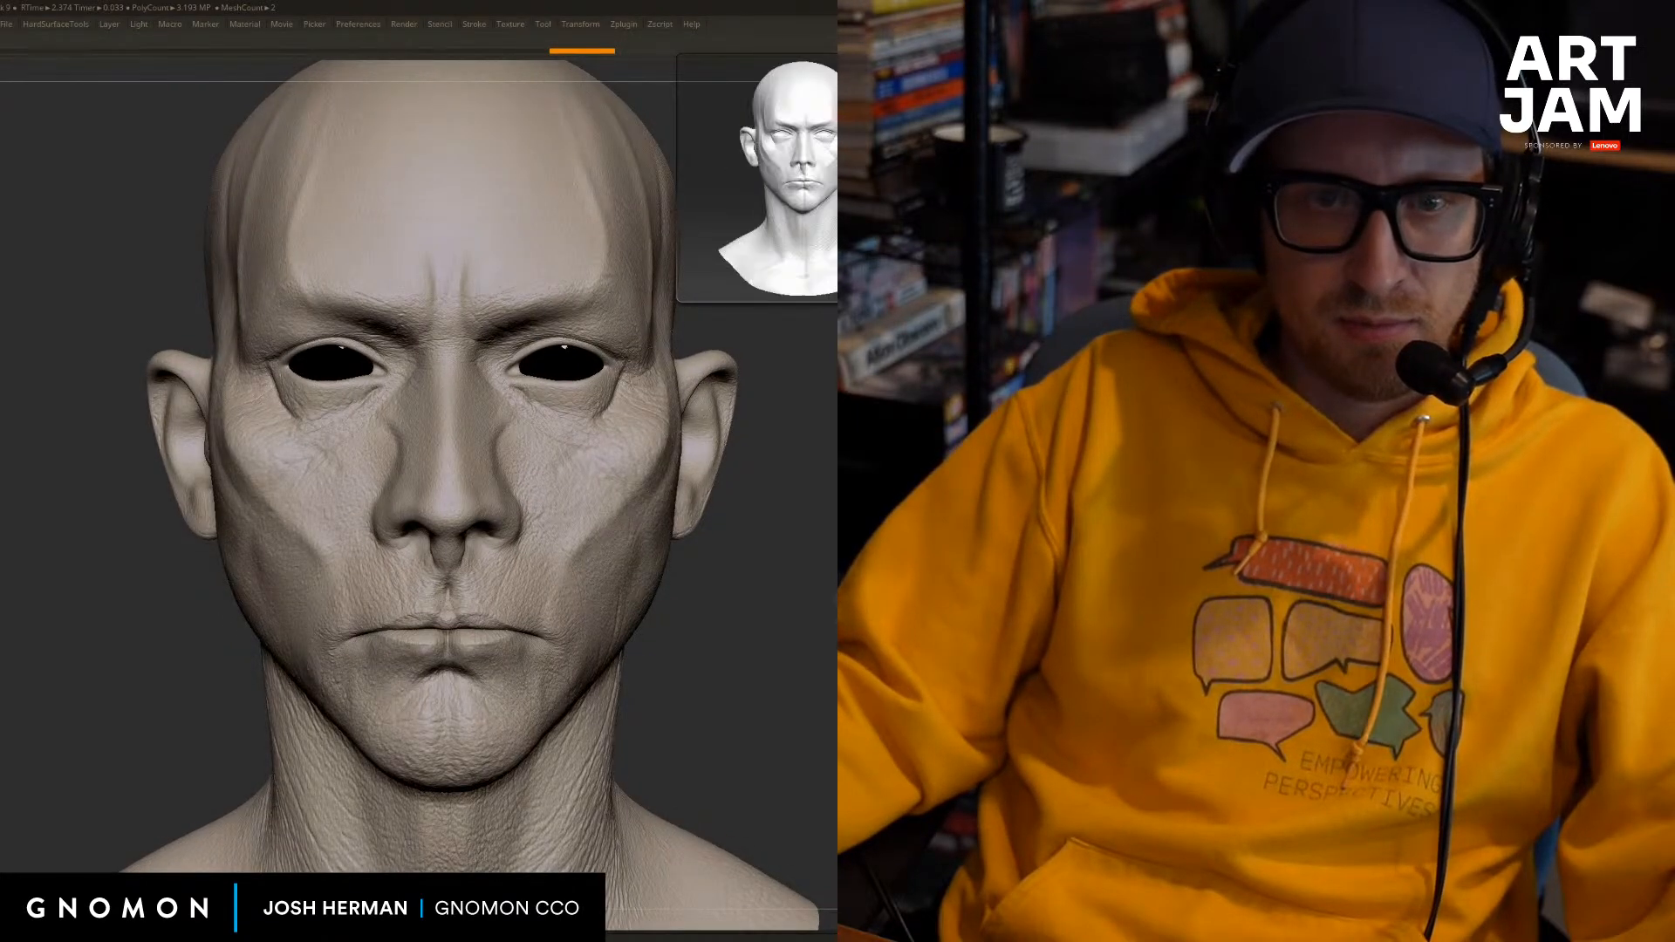
pyautogui.hotkey('ctrl', 'z')
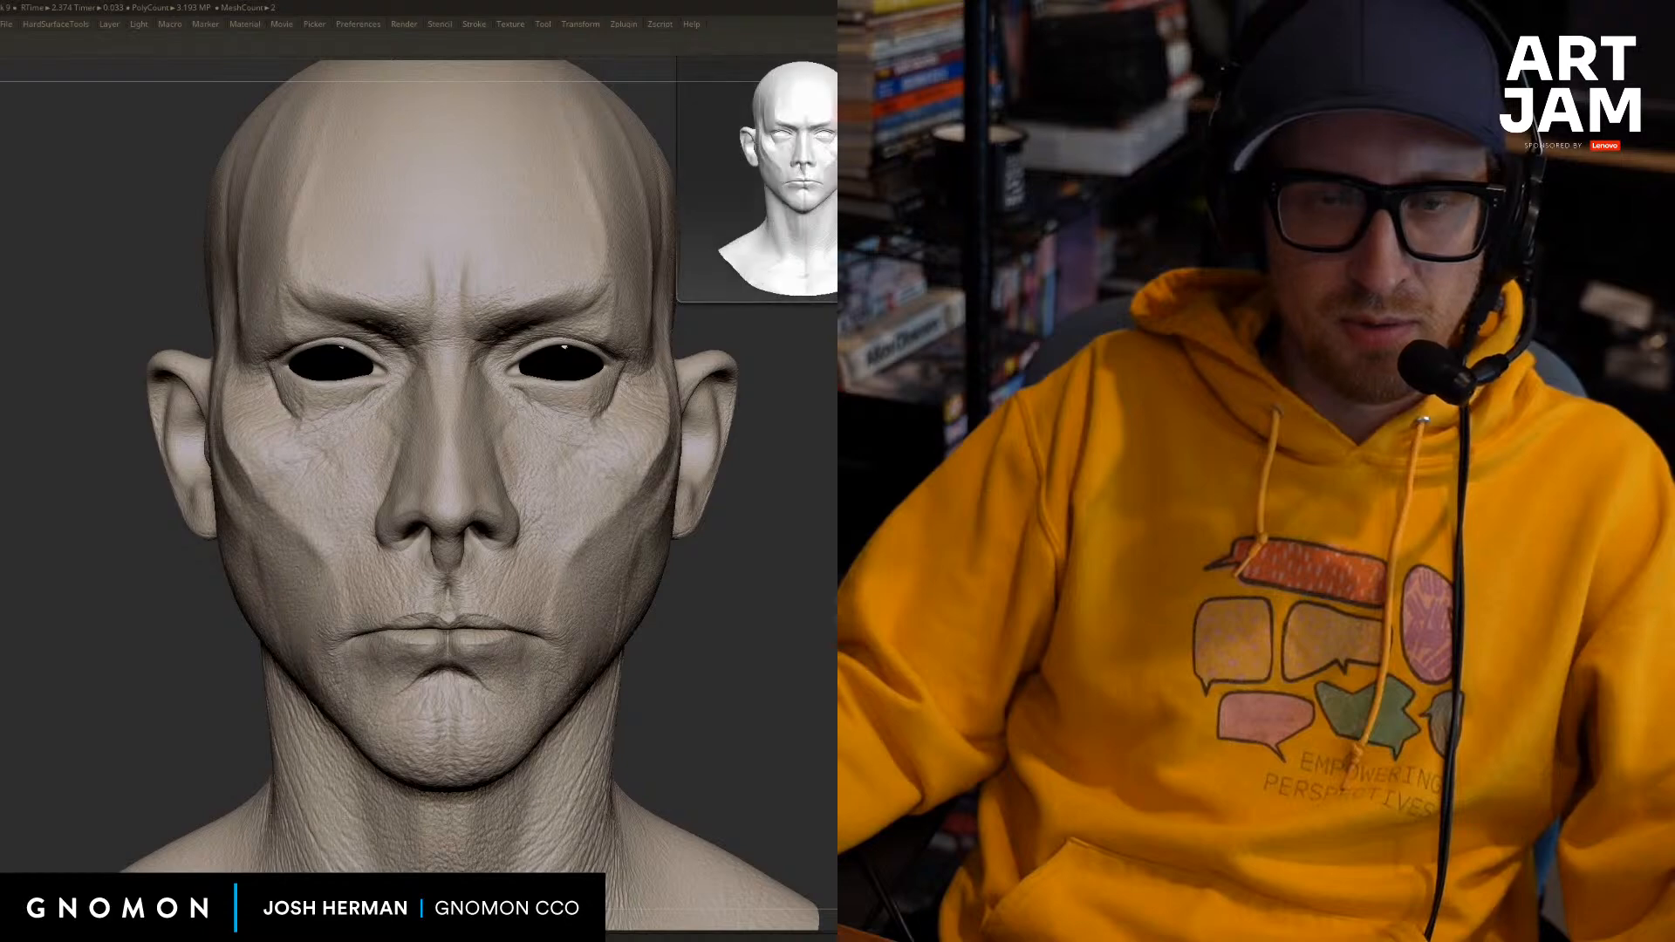
pyautogui.hotkey('ctrl', 'z')
pyautogui.hotkey('ctrl', 'z')
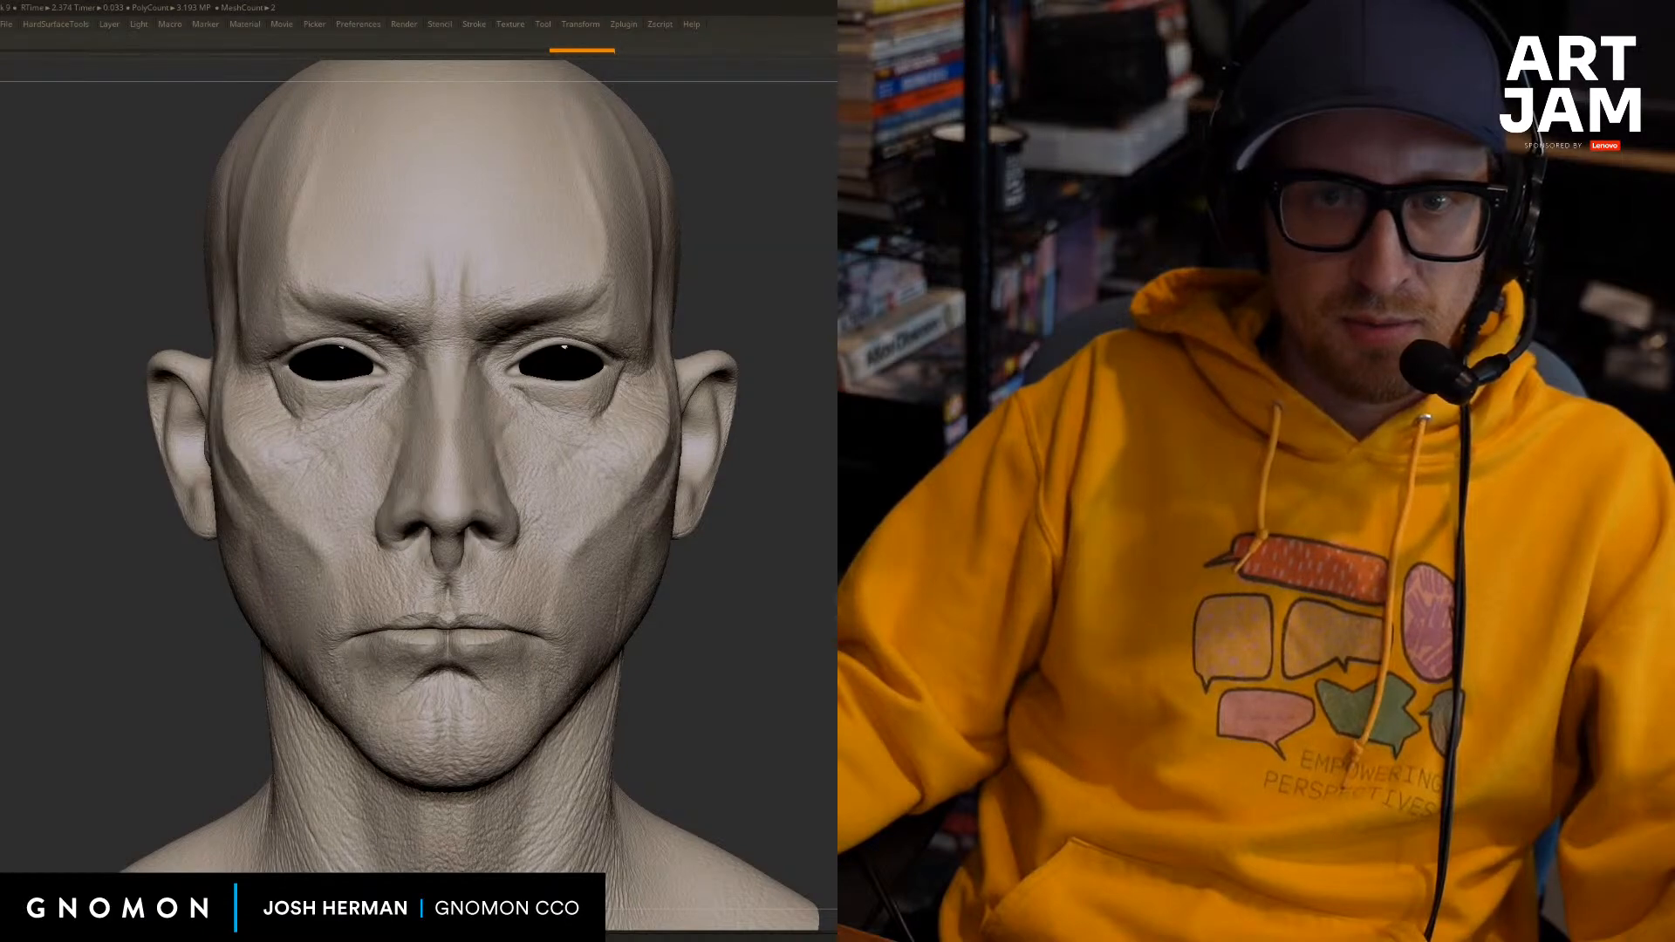
pyautogui.hotkey('ctrl', 'z')
pyautogui.hotkey('ctrl', 'z')
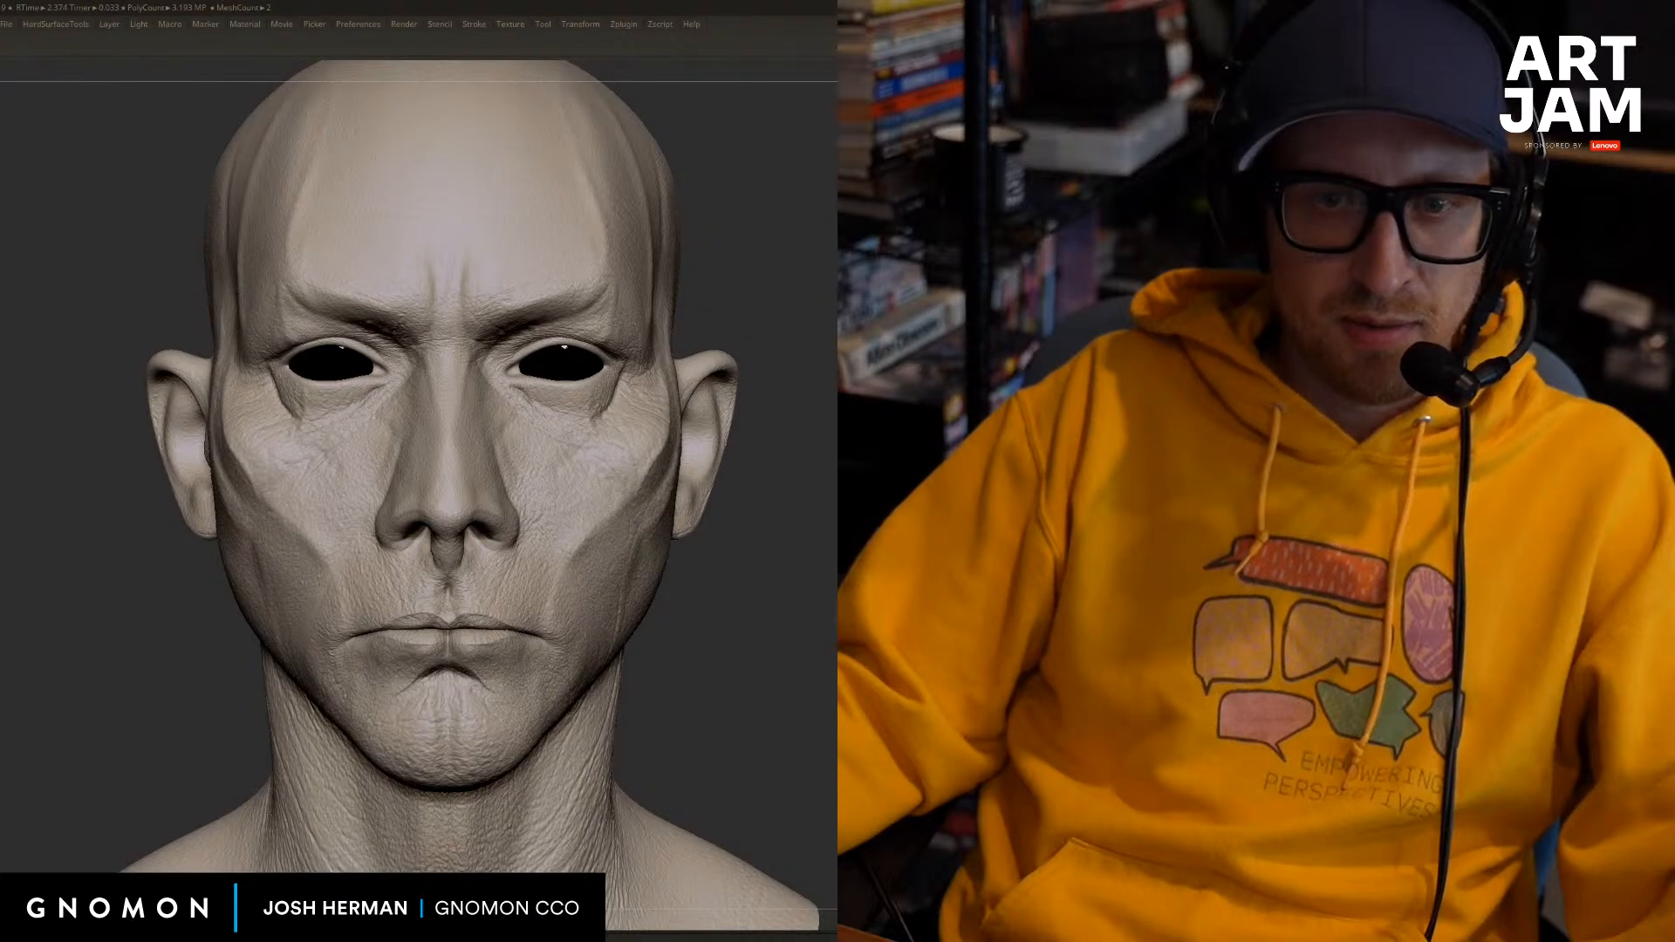
pyautogui.hotkey('ctrl', 'z')
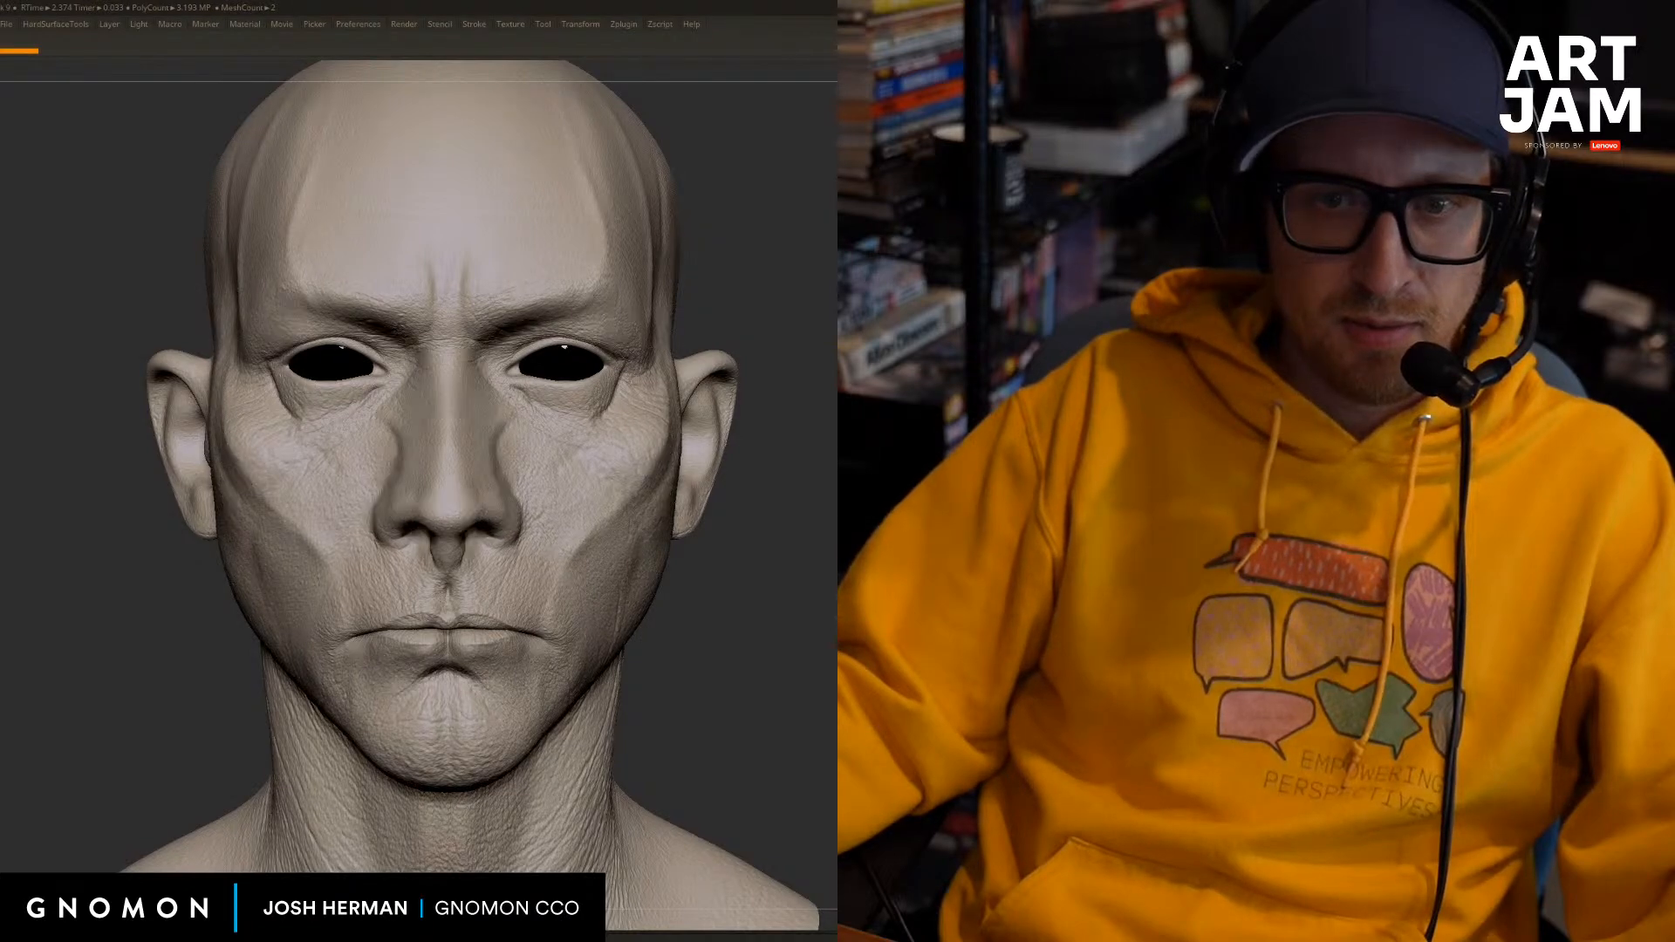
# Step forward through the edit history to bring the face edits back, checking them from three-quarter and front angles.
pyautogui.hotkey('ctrl', 'shift', 'z')
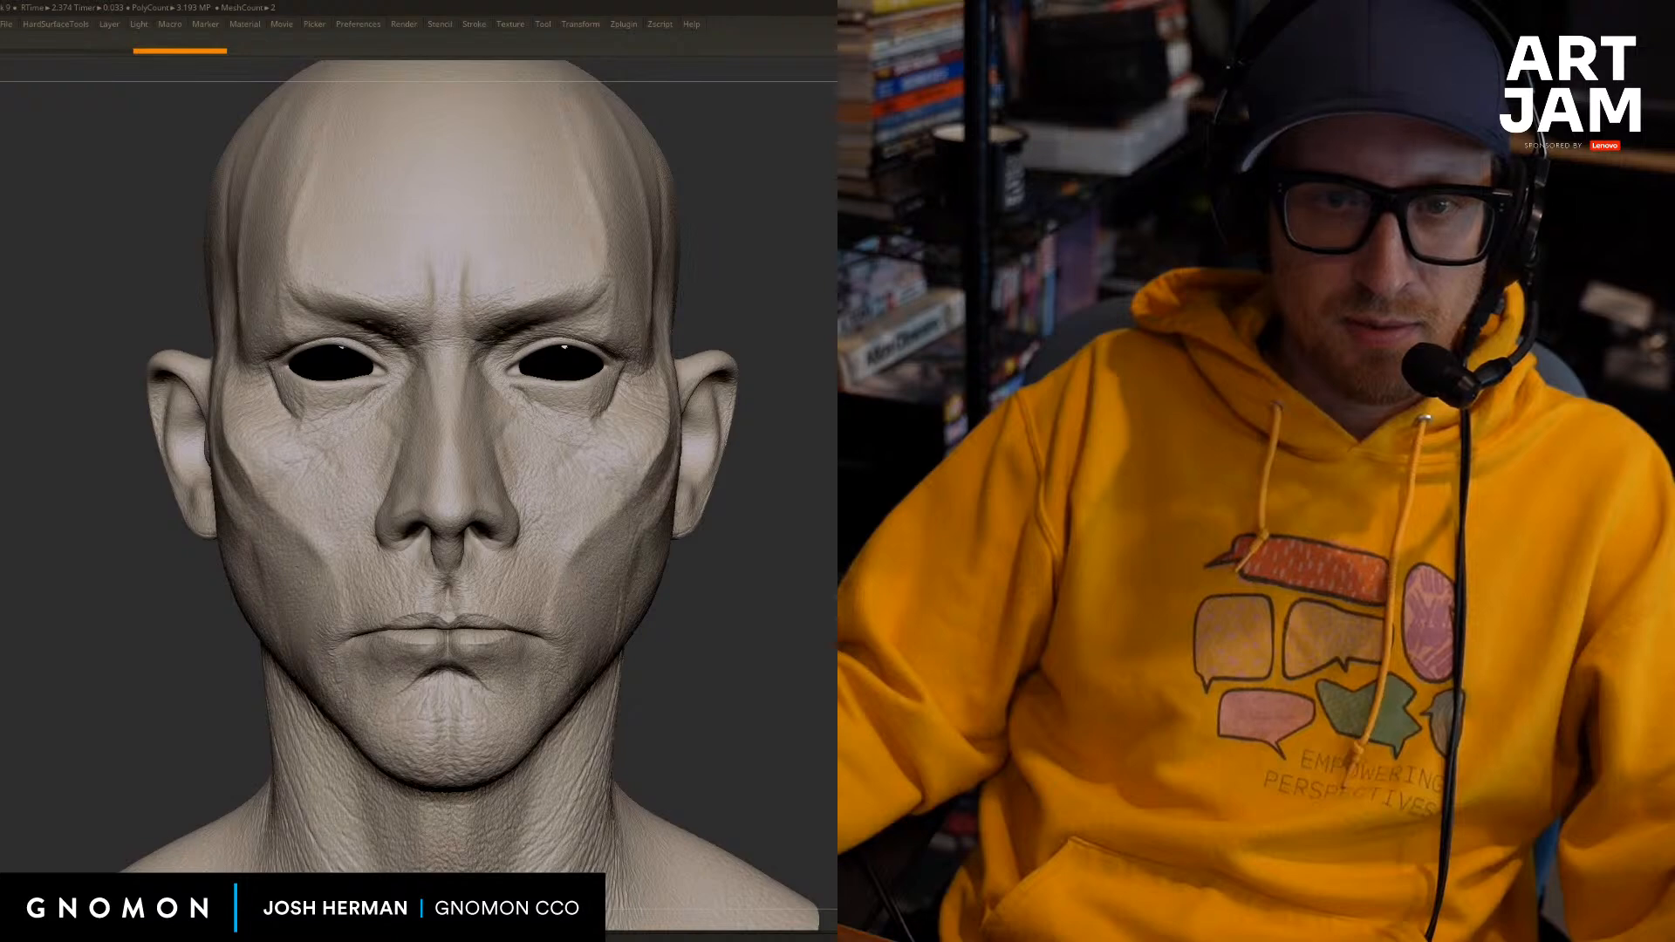
pyautogui.moveTo(751, 611)
pyautogui.mouseDown()
pyautogui.moveTo(820, 611)
pyautogui.moveTo(755, 589)
pyautogui.mouseUp()
pyautogui.hotkey('ctrl', 'shift', 'z')
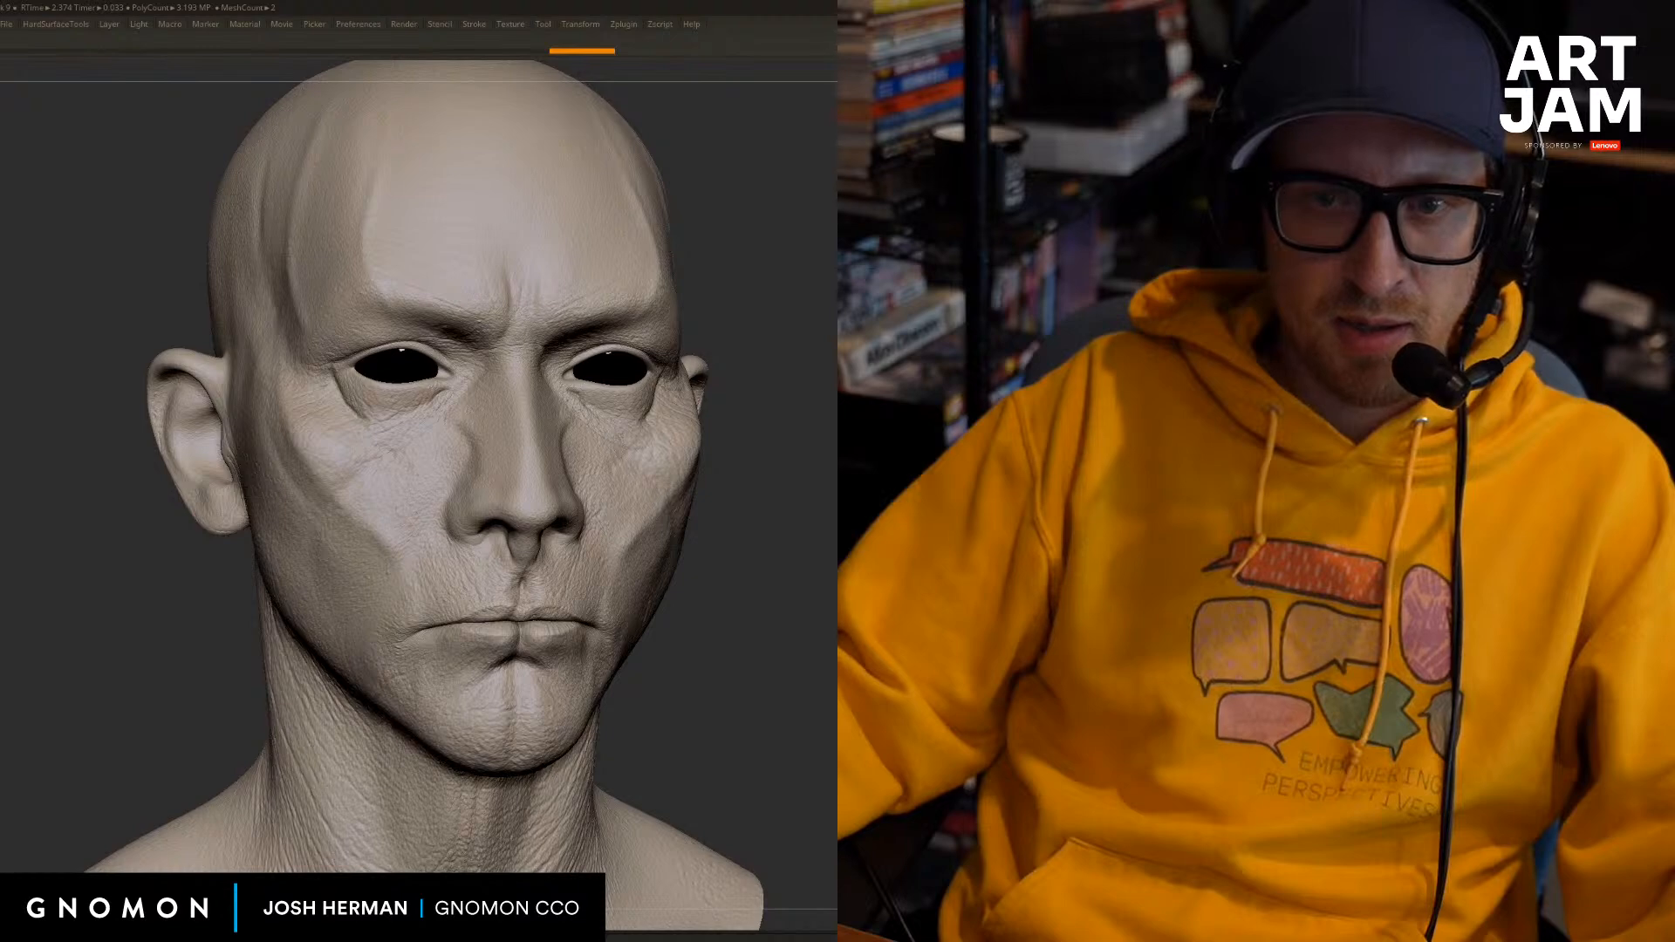
pyautogui.hotkey('ctrl', 'shift', 'z')
pyautogui.hotkey('ctrl', 'shift', 'z')
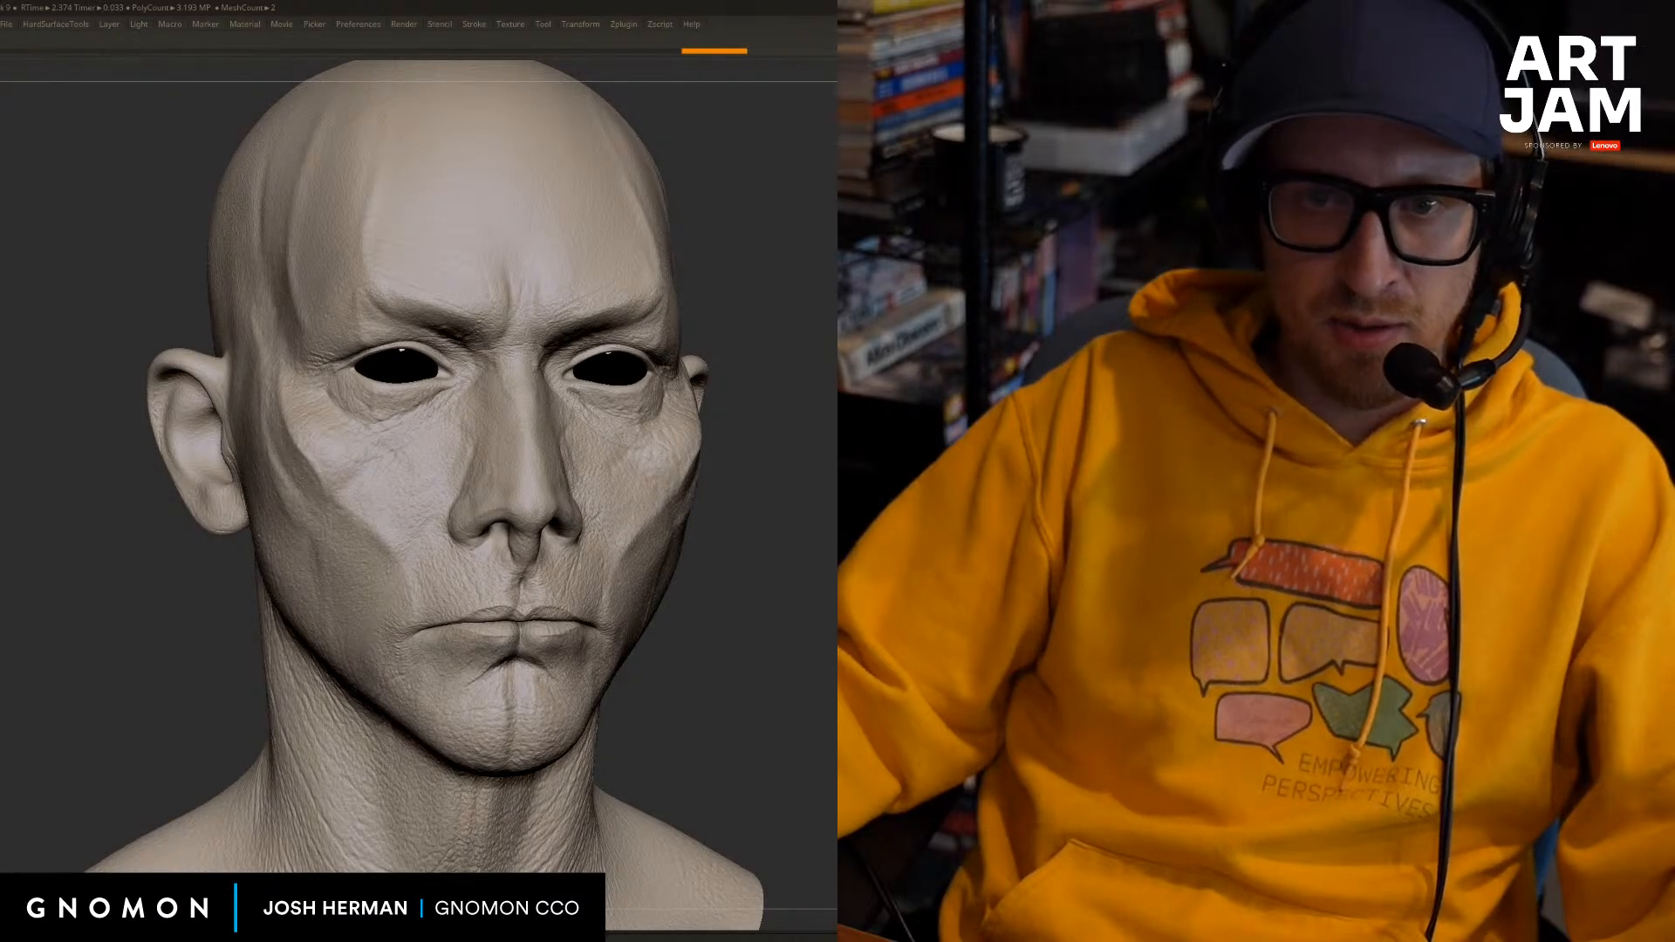
pyautogui.hotkey('ctrl', 'shift', 'z')
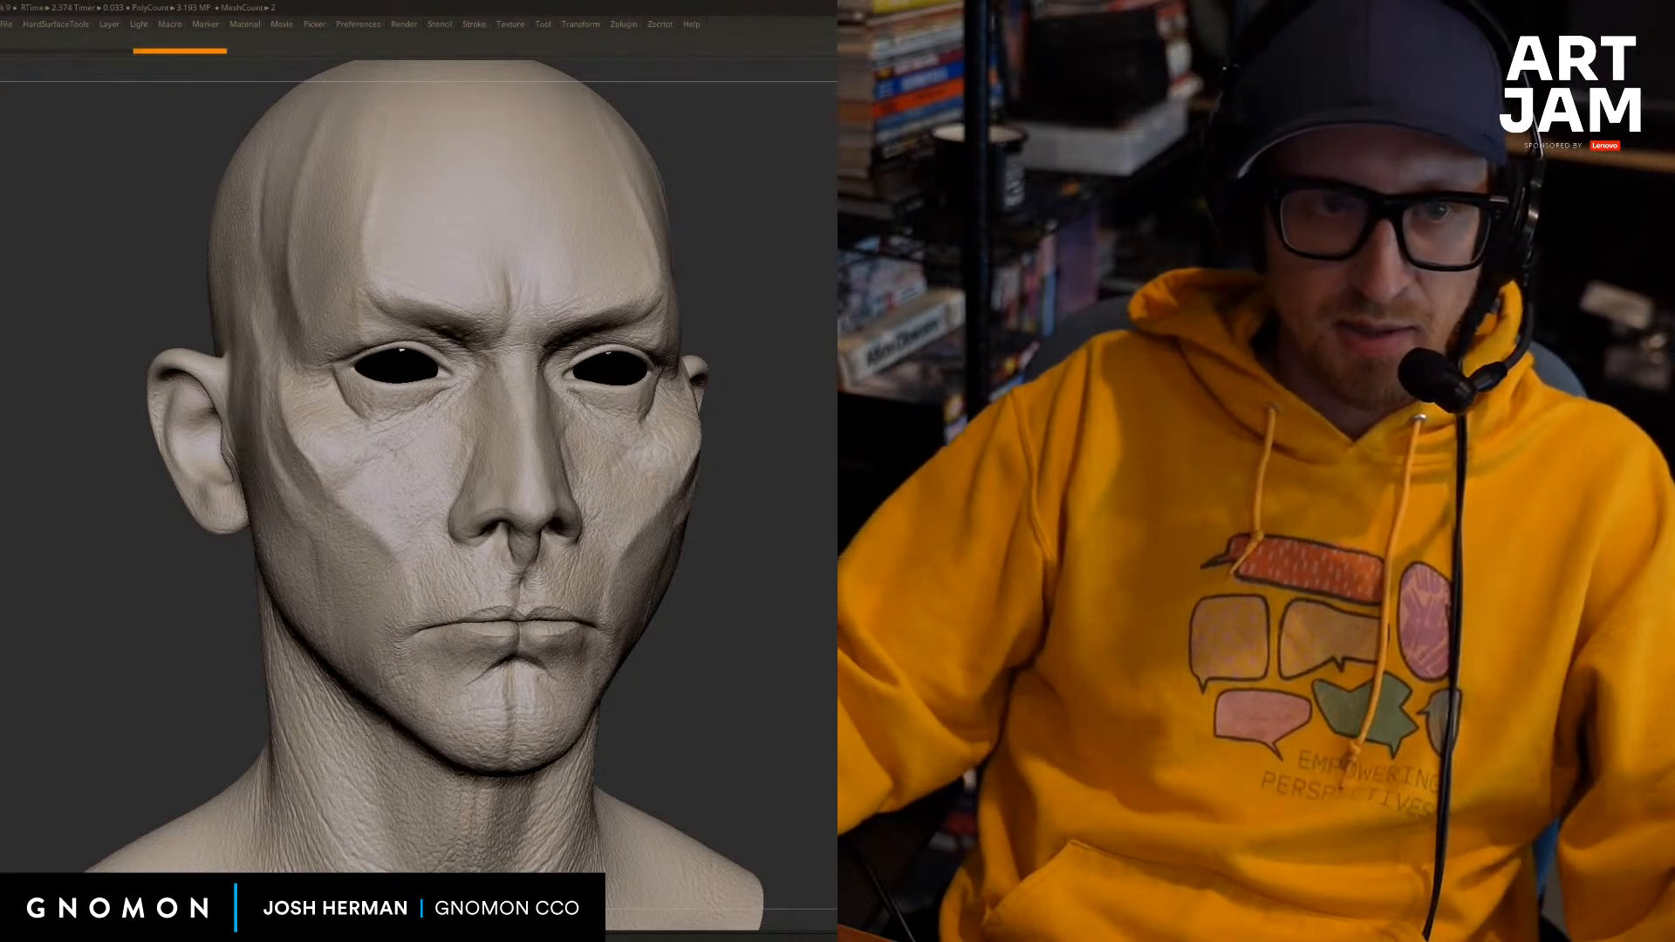
pyautogui.keyDown('shift'); pyautogui.moveTo(767, 567); pyautogui.dragTo(711, 567); pyautogui.keyUp('shift')
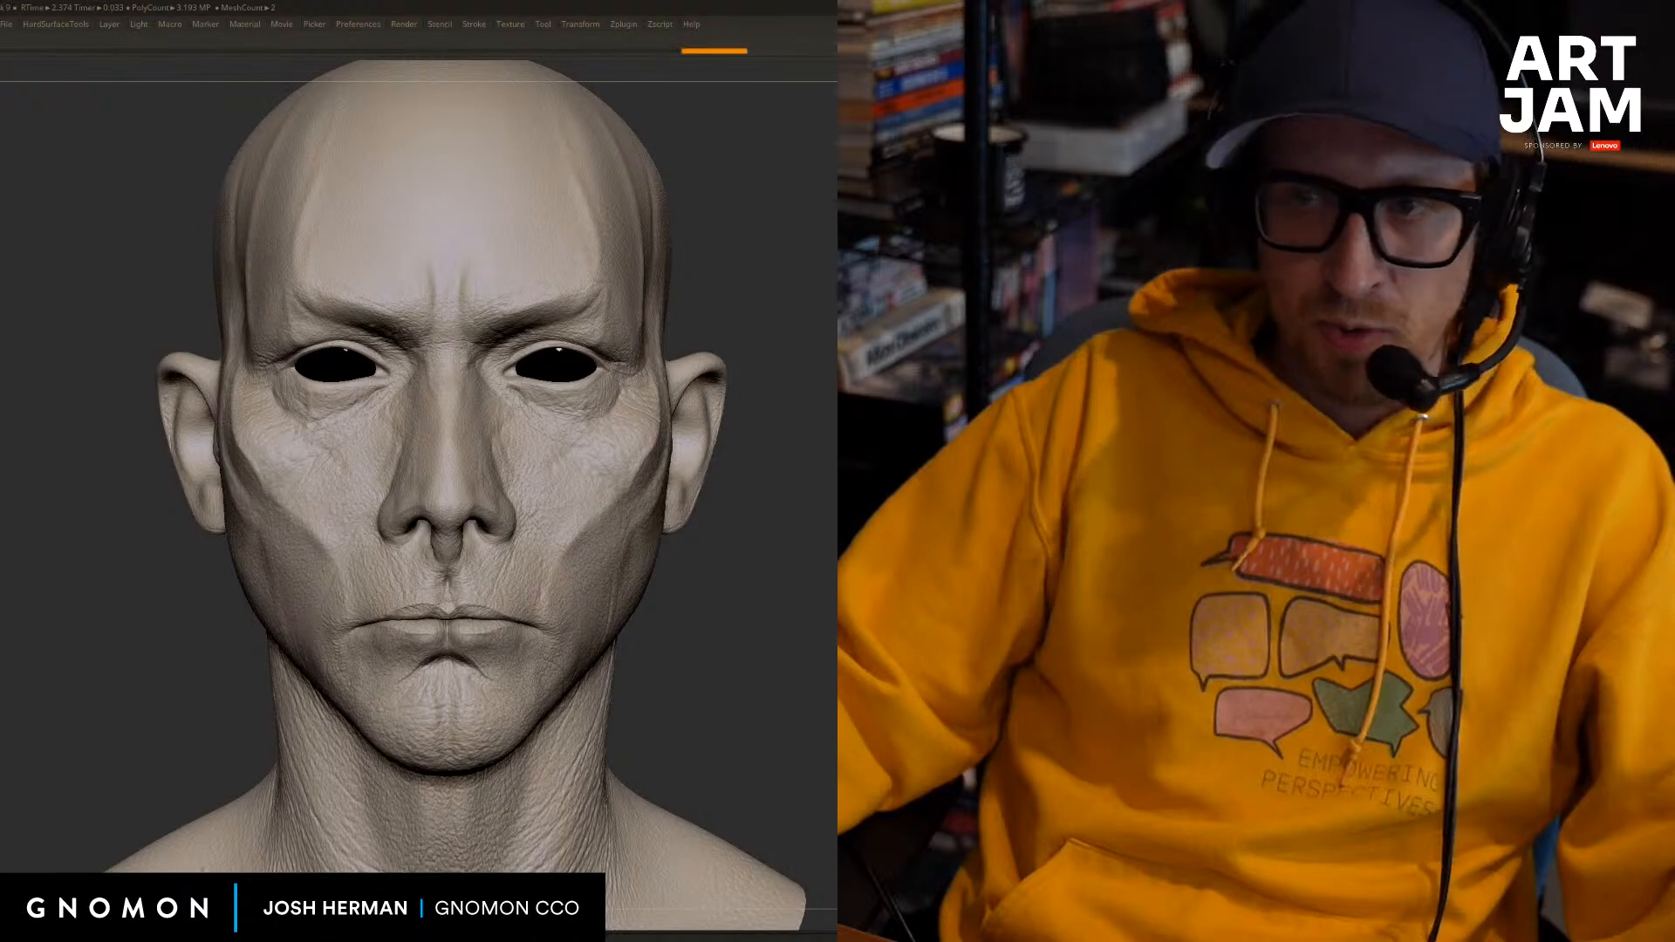
# Try a sculpting stroke along the lower edge of the cheekbone, then undo it.
pyautogui.moveTo(768, 567)
pyautogui.mouseDown()
pyautogui.moveTo(707, 567)
pyautogui.moveTo(768, 646)
pyautogui.moveTo(829, 646)
pyautogui.moveTo(759, 649)
pyautogui.mouseUp()
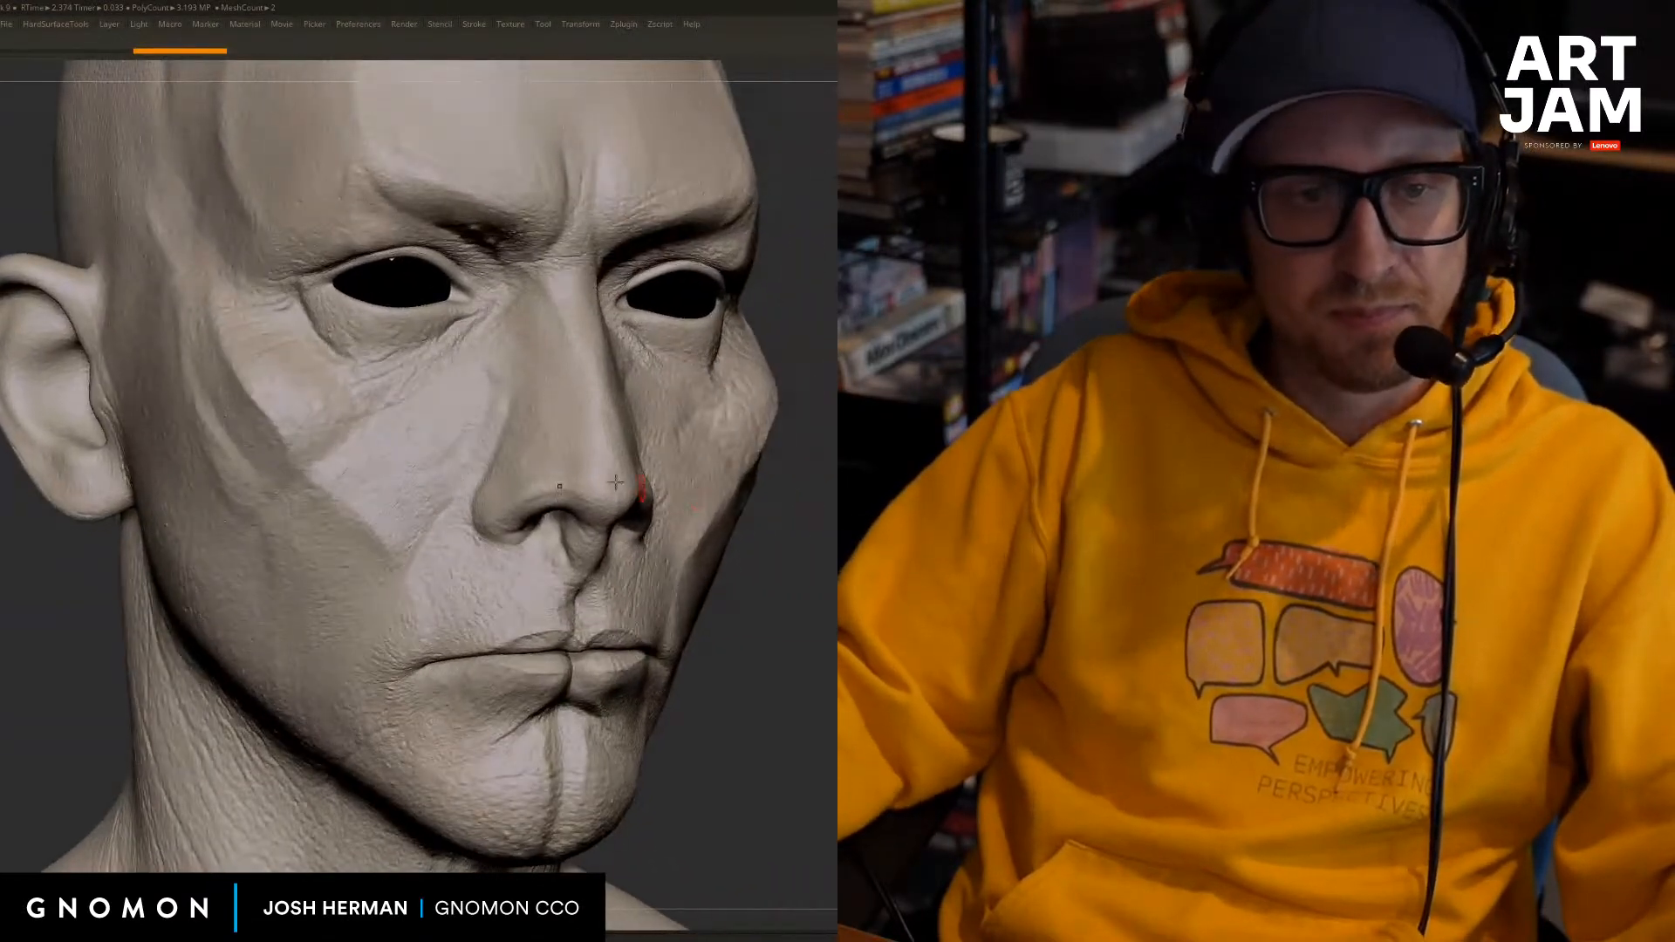
pyautogui.click(391, 567)
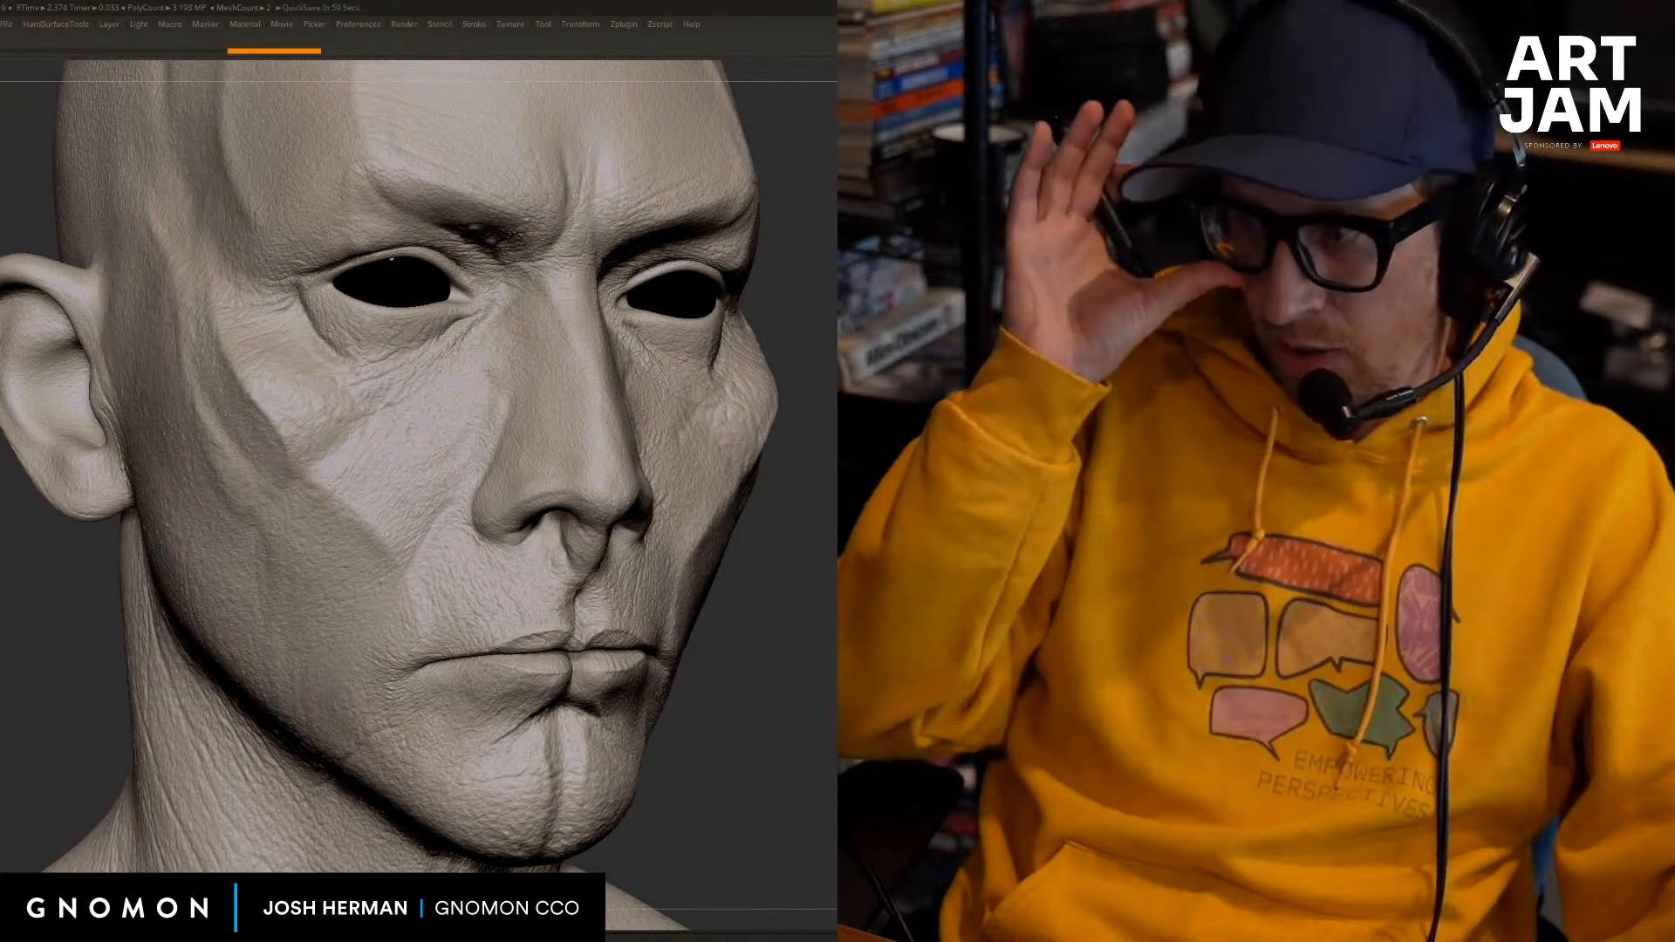
pyautogui.moveTo(419, 471); pyautogui.dragTo(345, 501, button='right')
pyautogui.moveTo(318, 513); pyautogui.dragTo(392, 604)
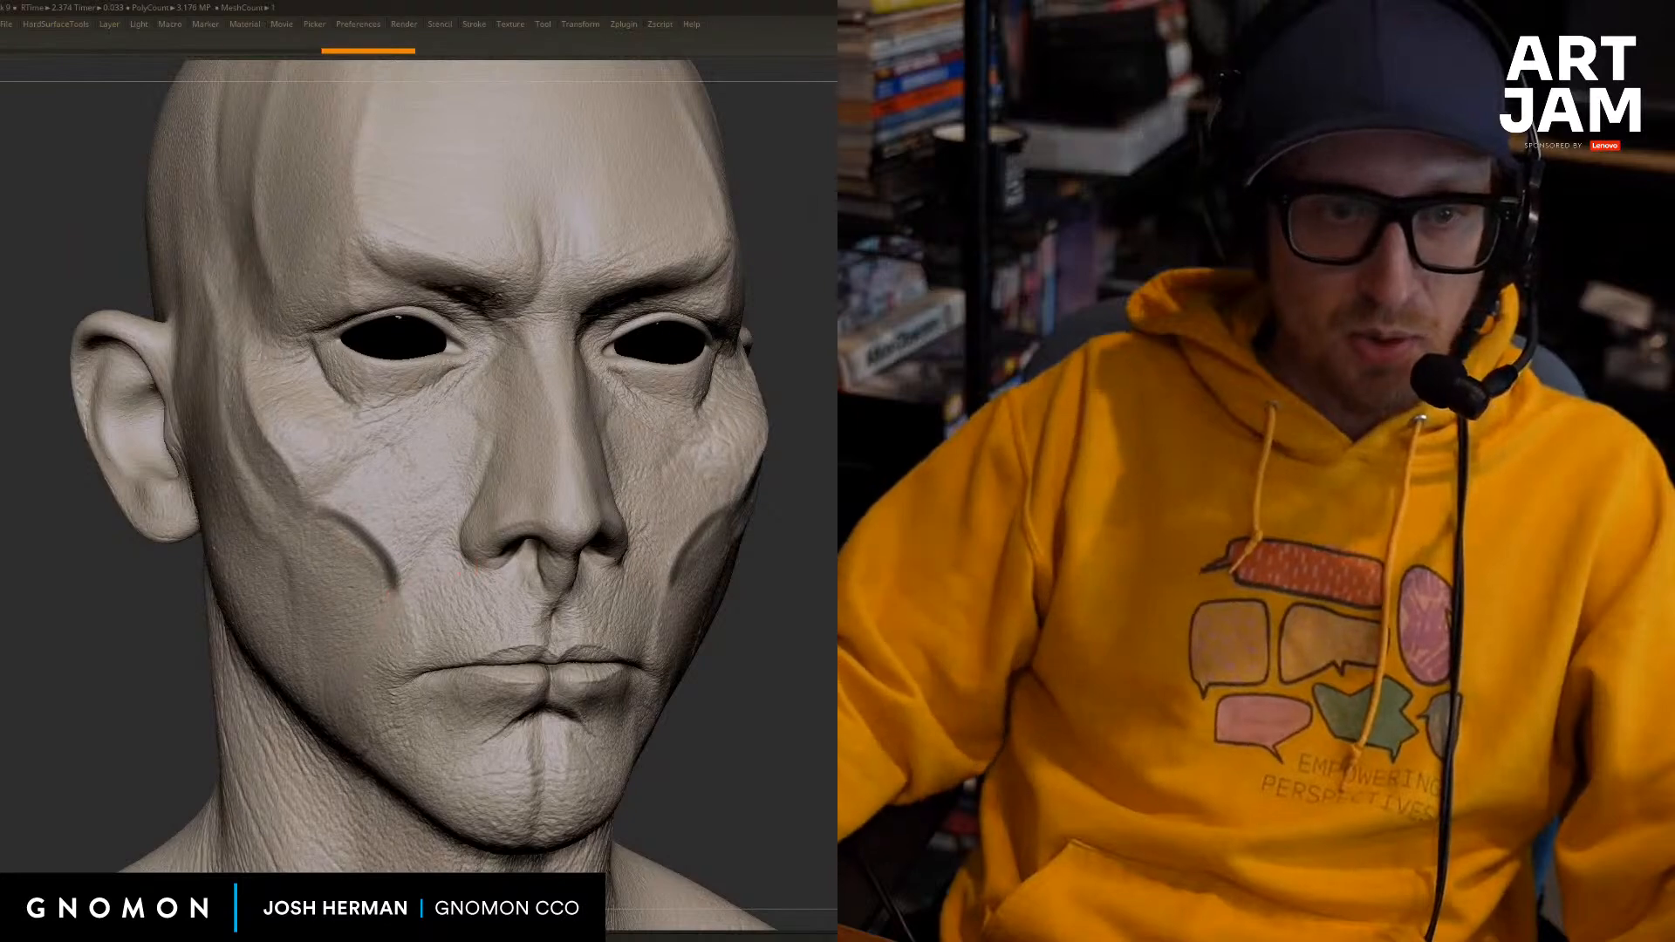
pyautogui.moveTo(514, 428); pyautogui.dragTo(479, 419, button='right')
pyautogui.hotkey('ctrl', 'z')
# Turn off Rgb for the brush and hide the interface panels again.
pyautogui.press('Tab')
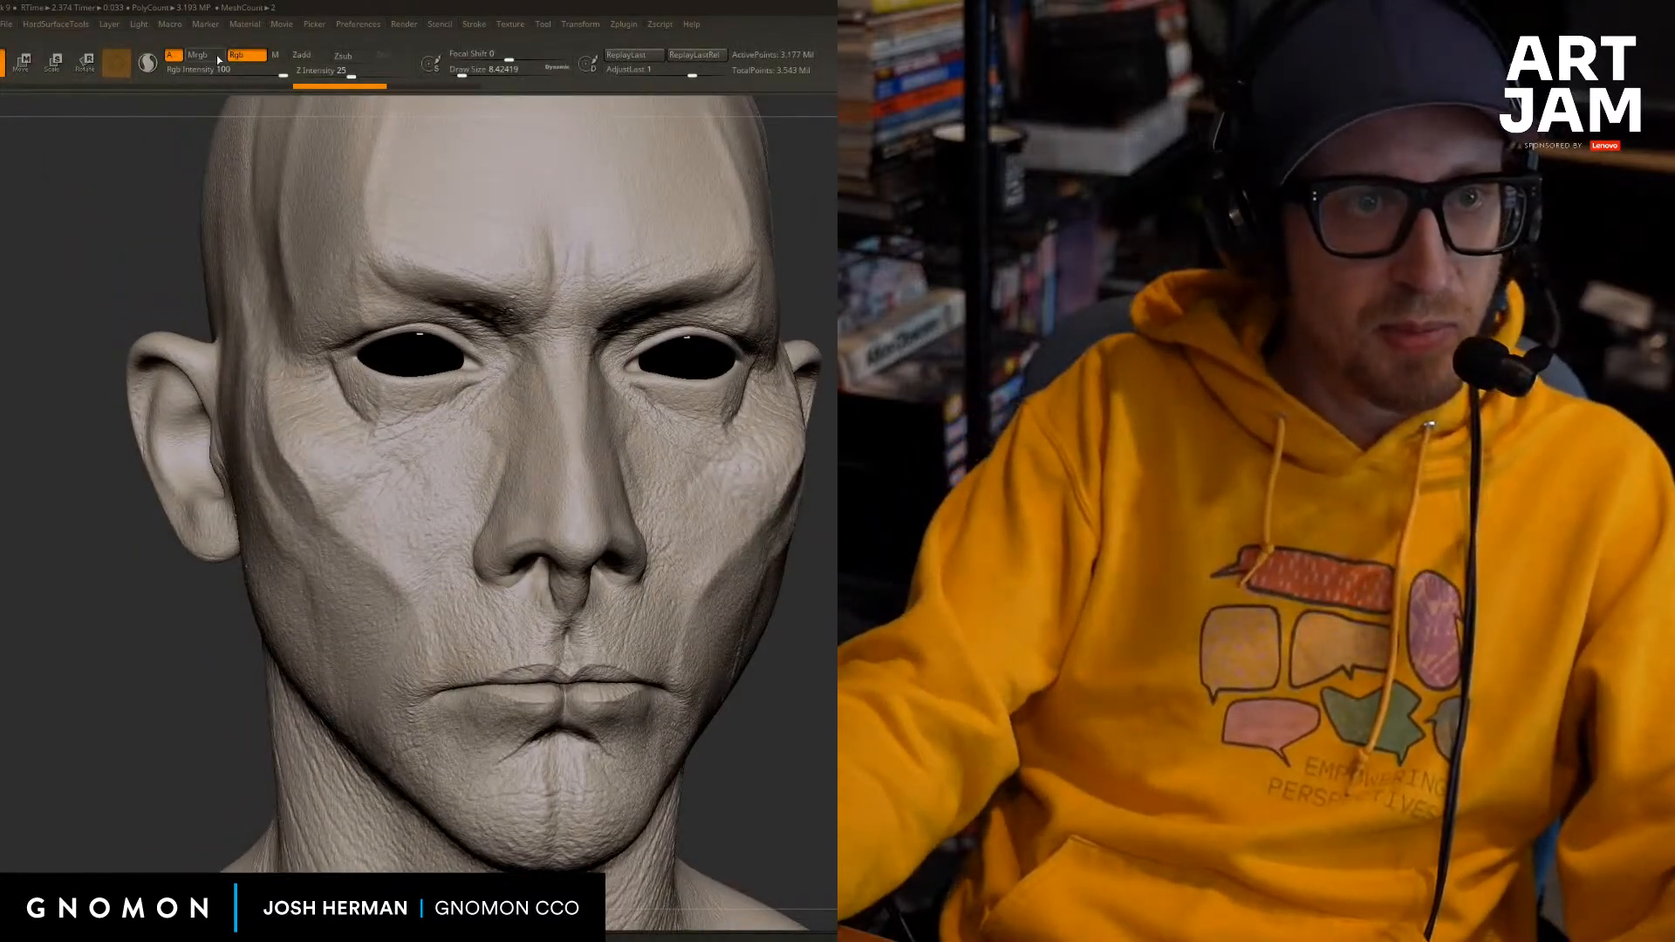
pyautogui.click(234, 57)
pyautogui.press('Tab')
pyautogui.moveTo(803, 579)
pyautogui.mouseDown()
pyautogui.moveTo(833, 576)
pyautogui.moveTo(824, 563)
pyautogui.moveTo(776, 593)
pyautogui.mouseUp()
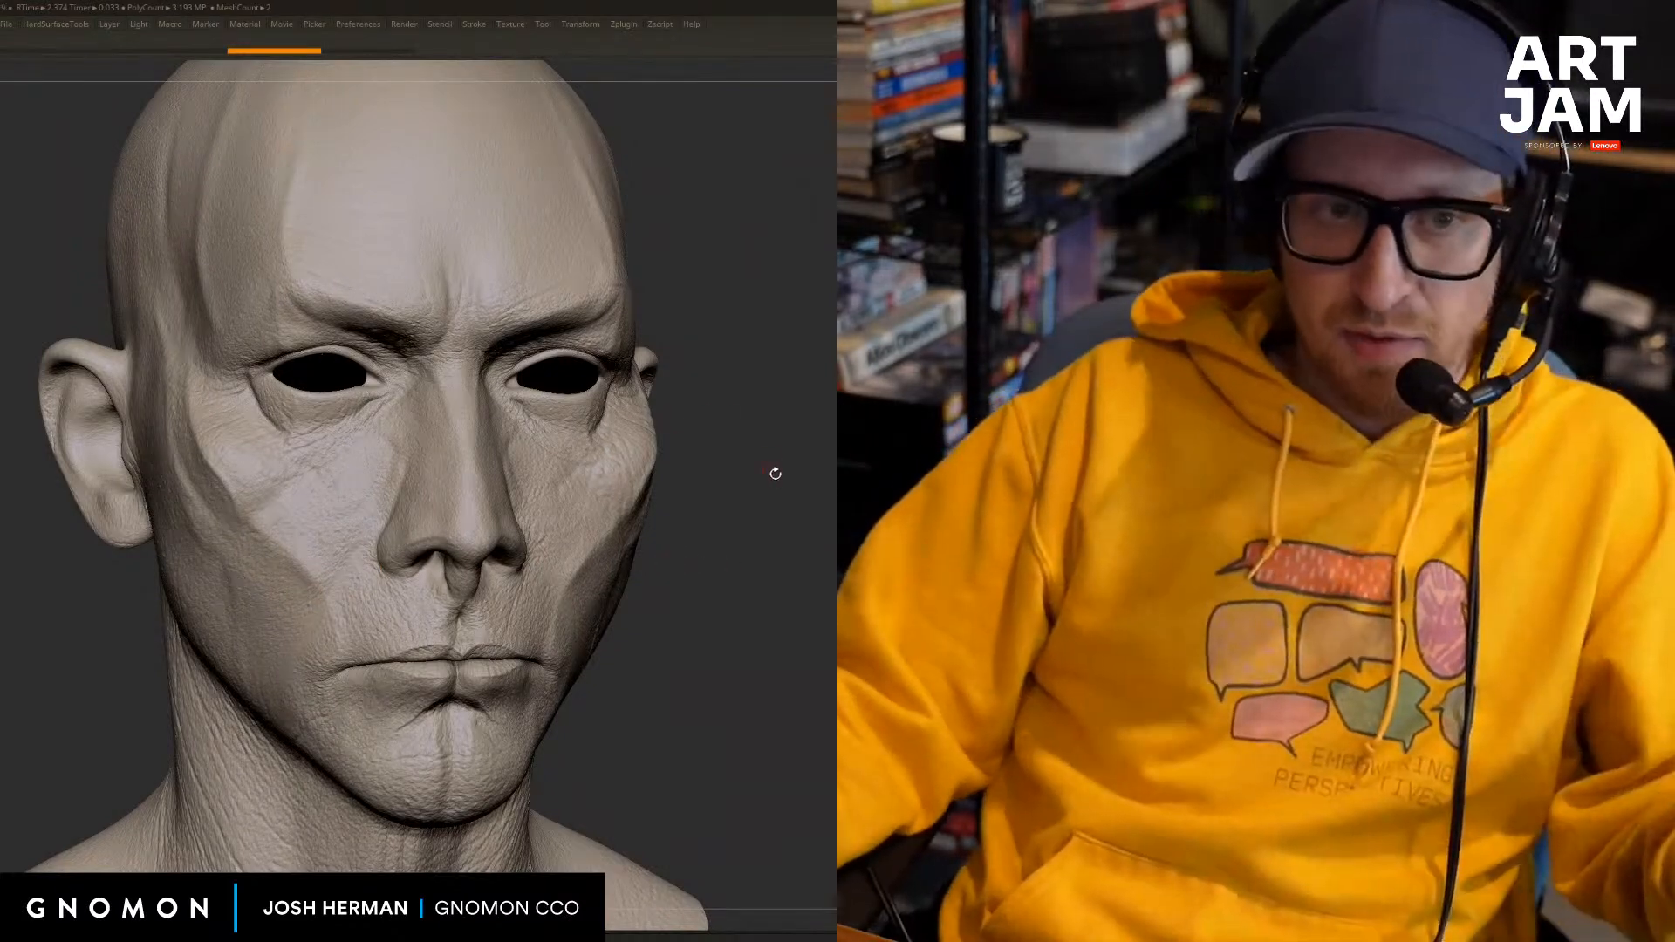
pyautogui.moveTo(710, 553); pyautogui.dragTo(767, 573)
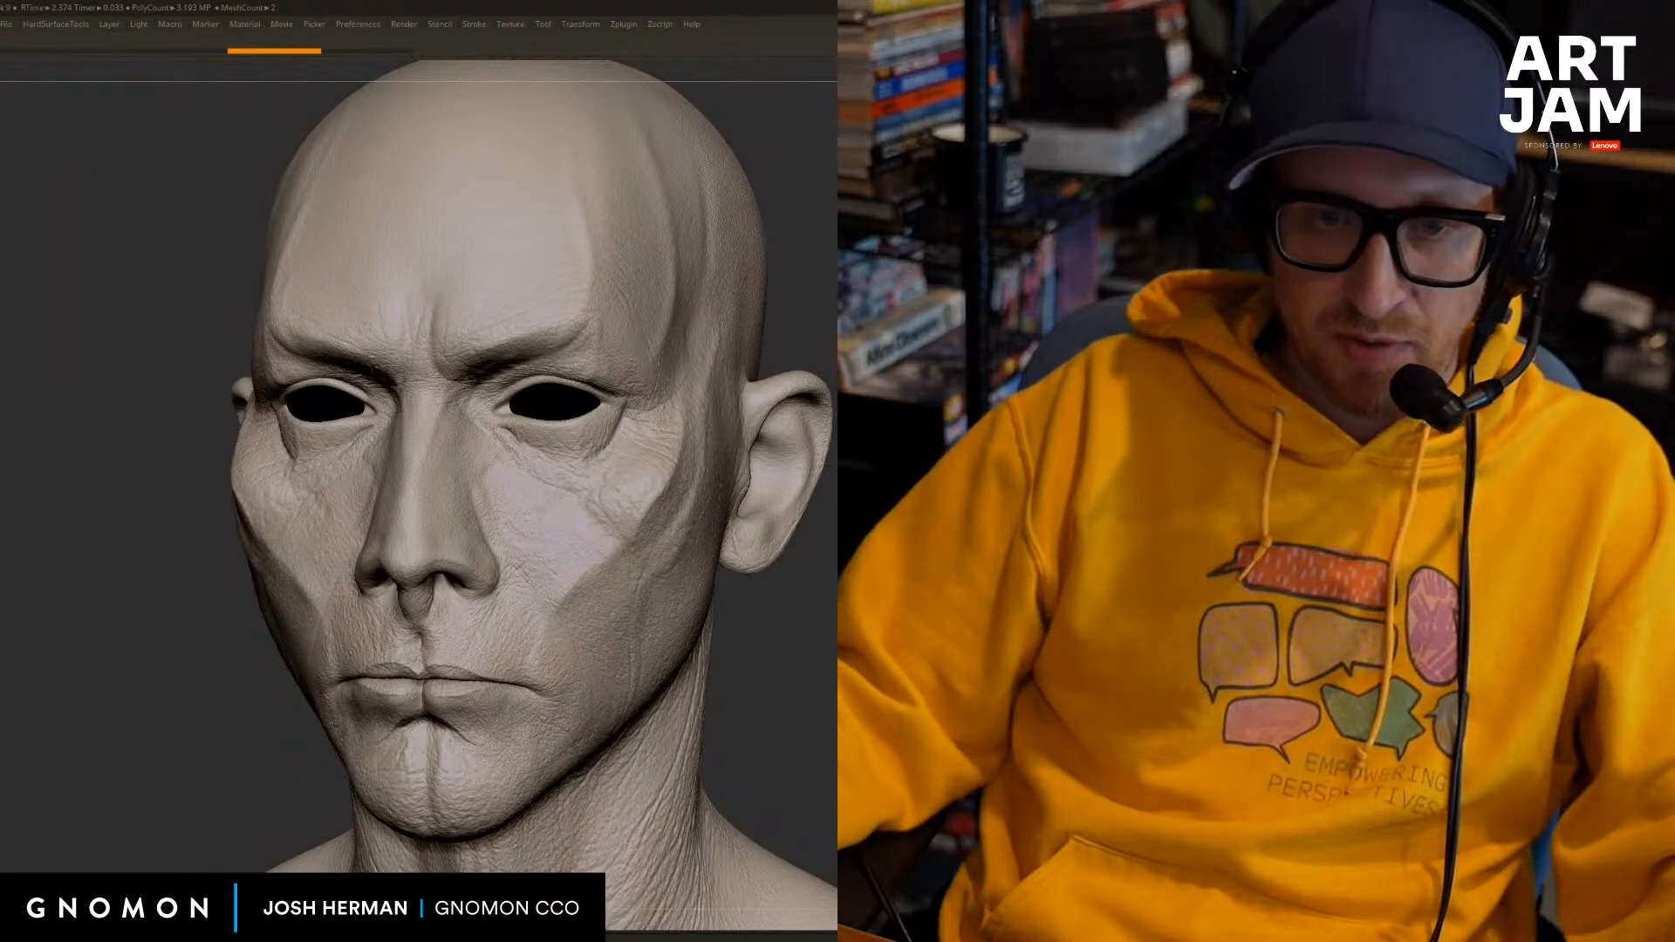
pyautogui.press('Tab')
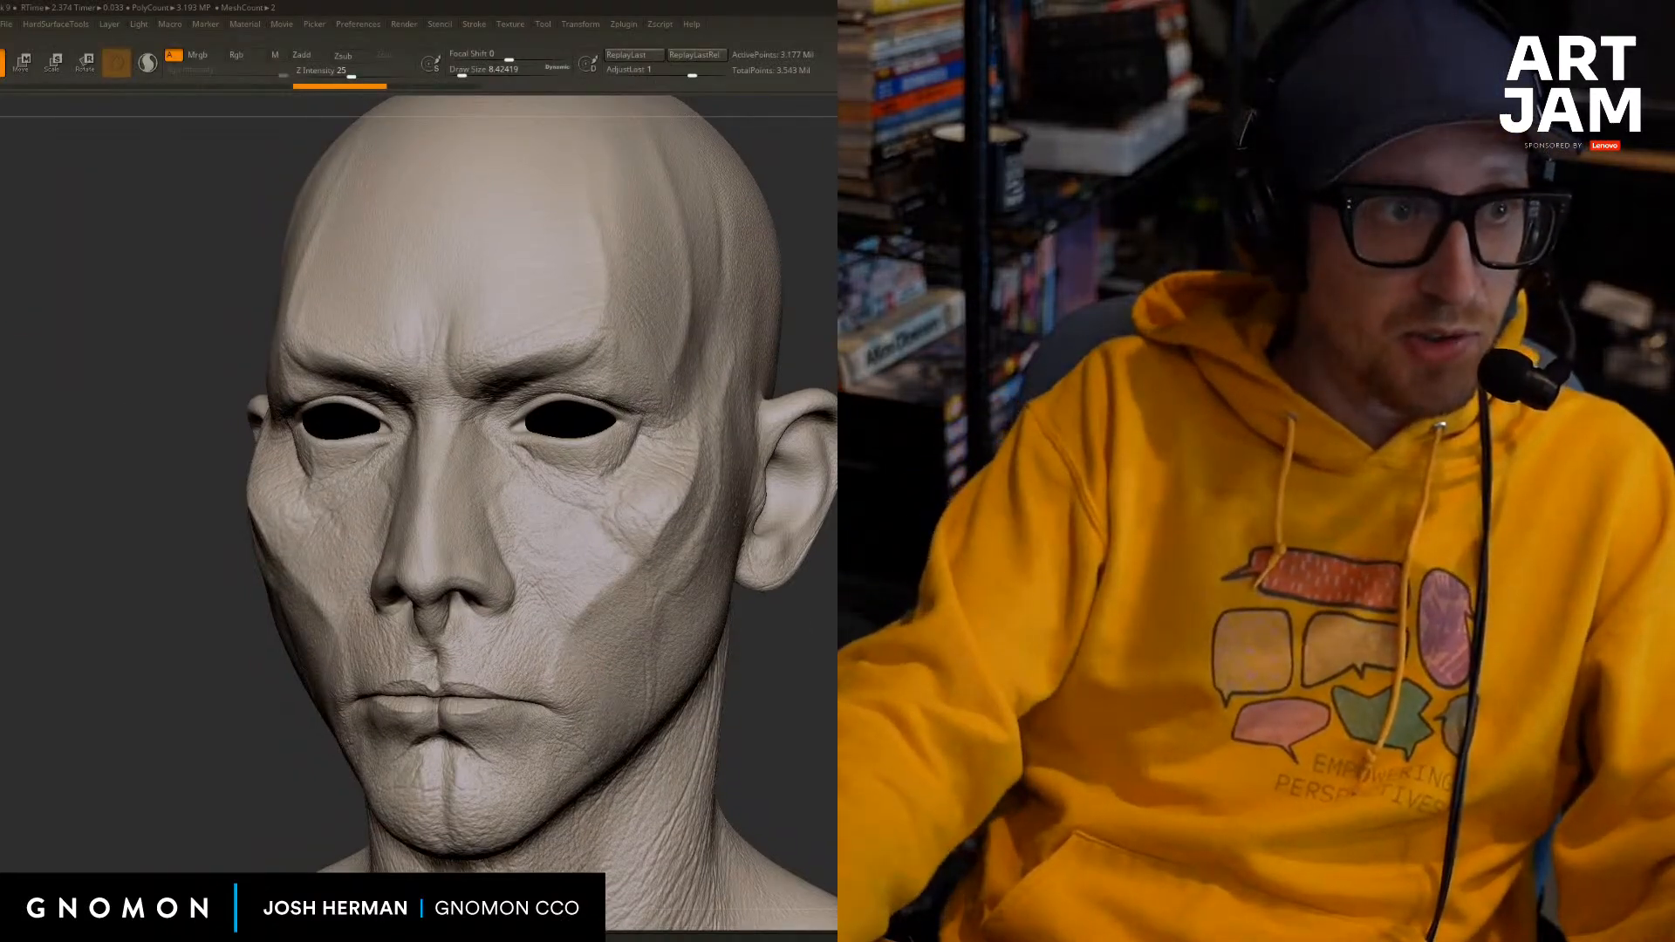
pyautogui.press('Tab')
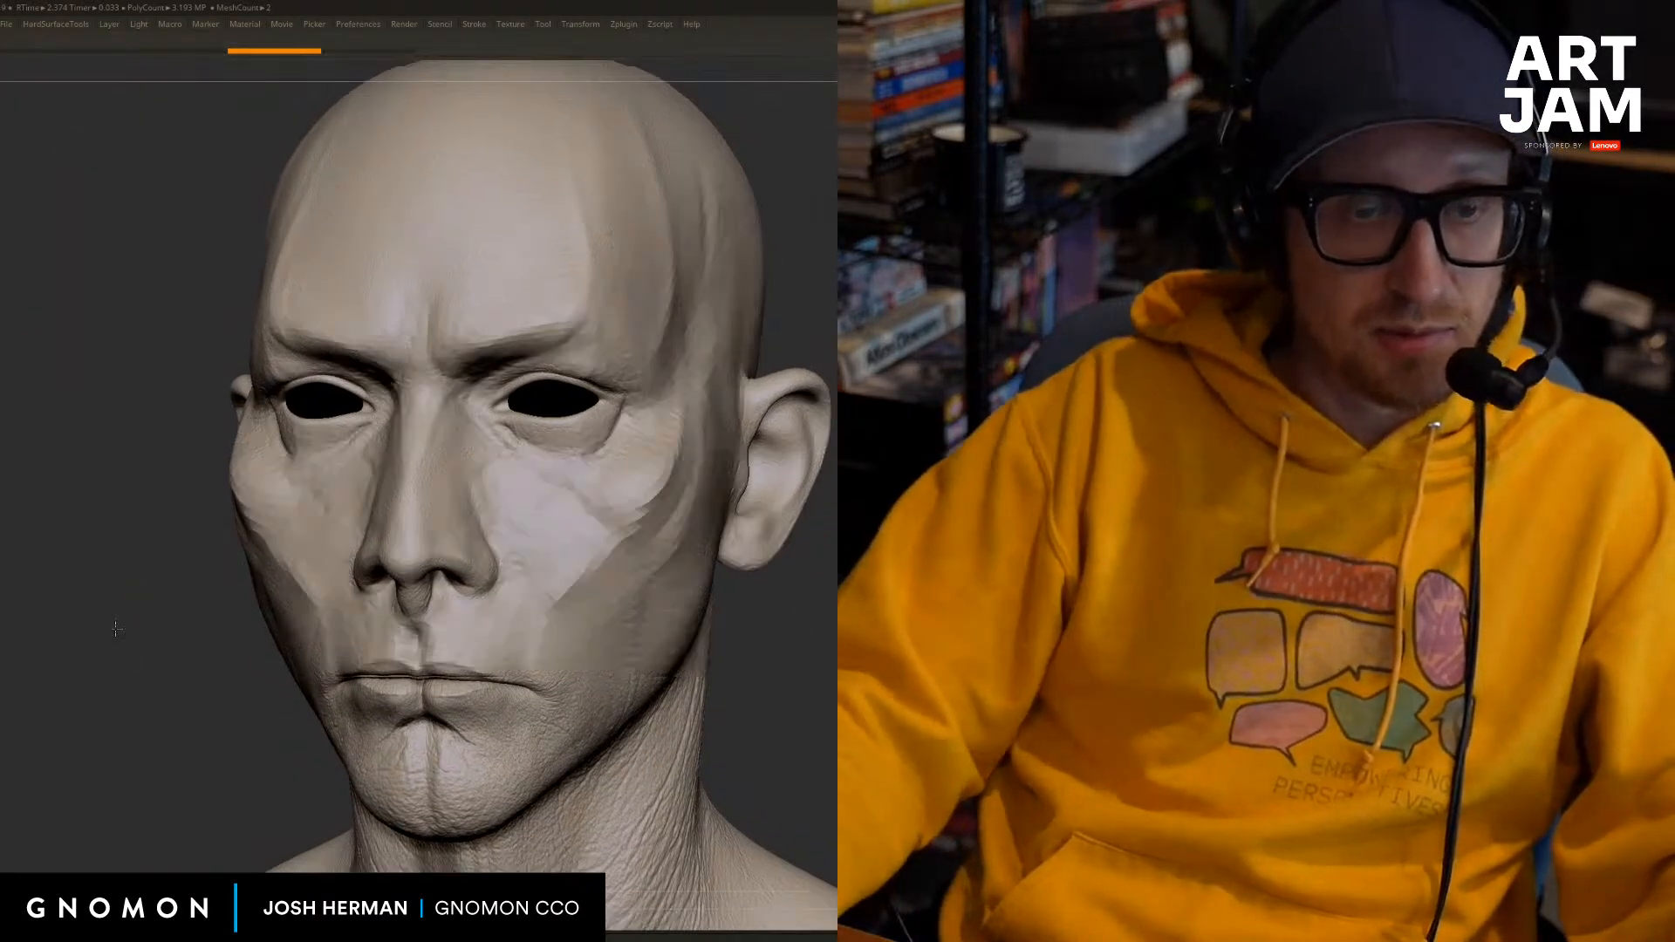
# Redo and undo the cheekbone strokes to compare the cheek with and without them.
pyautogui.hotkey('ctrl', 'shift', 'z')
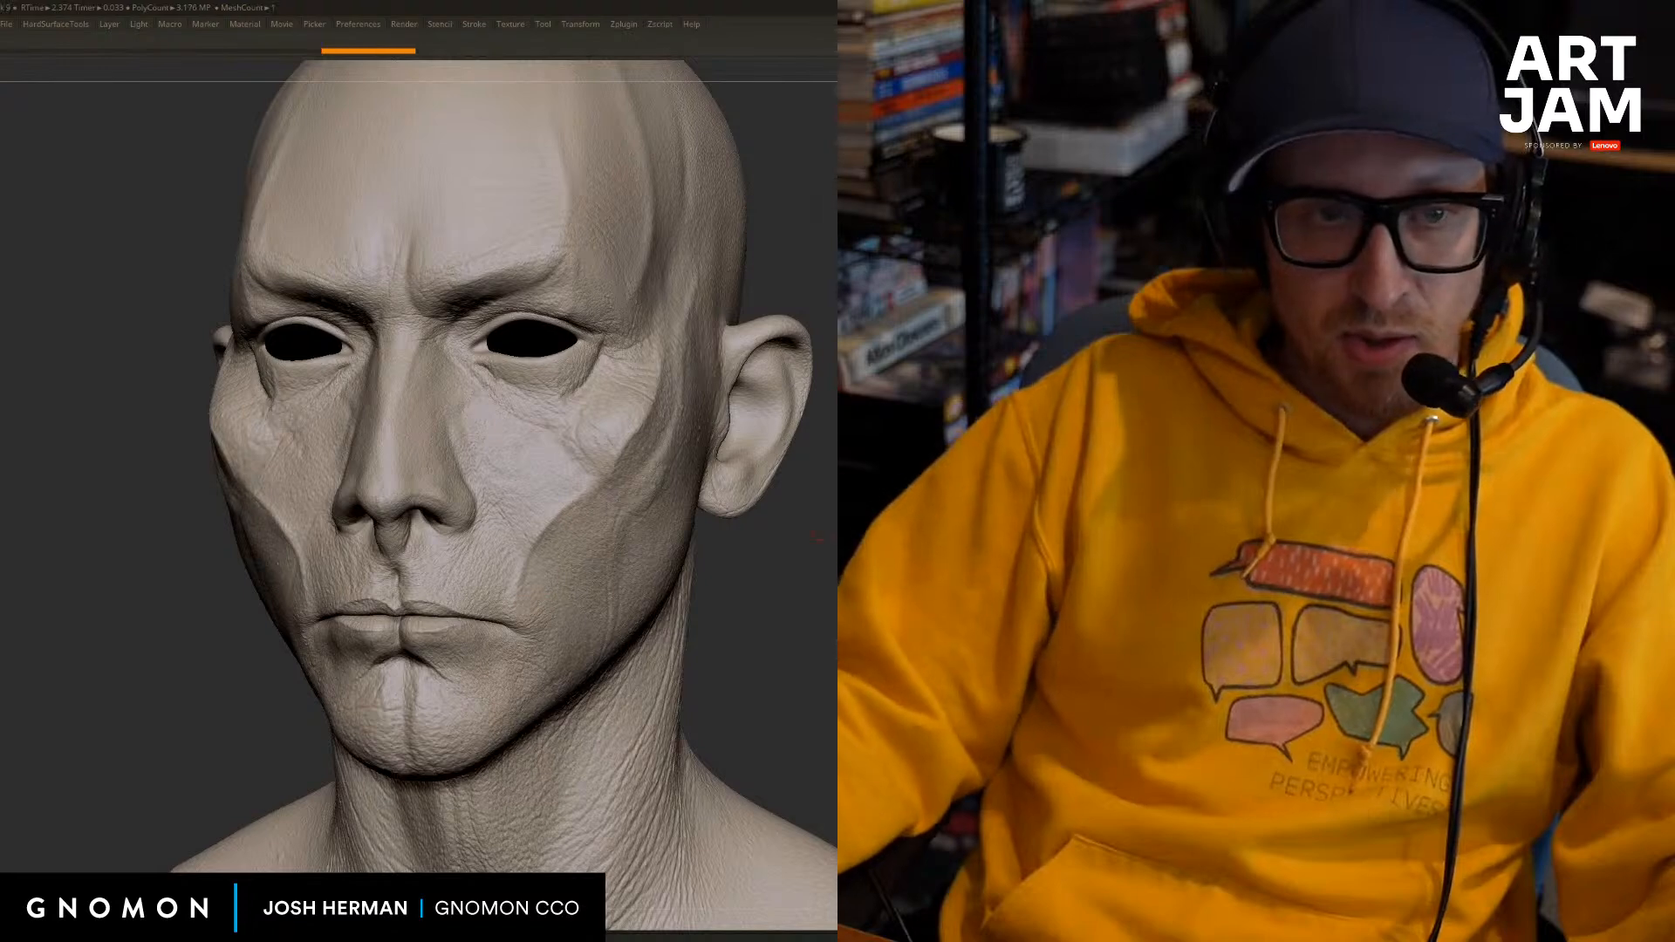
pyautogui.keyDown('alt'); pyautogui.moveTo(798, 526); pyautogui.dragTo(739, 596); pyautogui.keyUp('alt')
pyautogui.hotkey('ctrl', 'z')
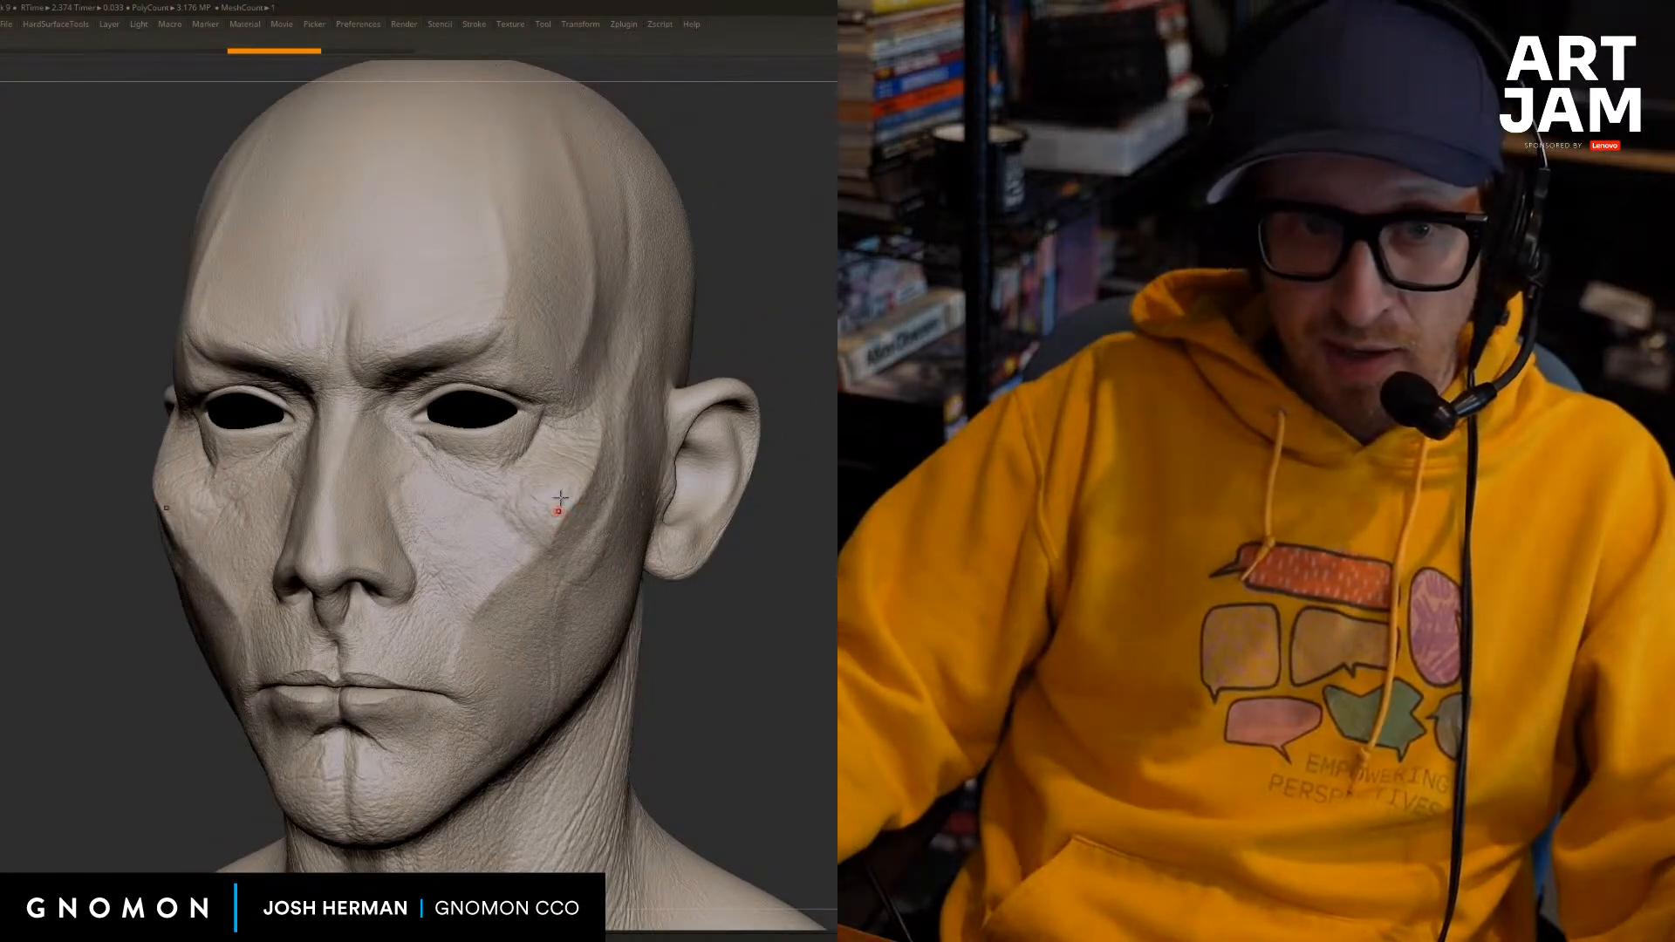
pyautogui.hotkey('ctrl', 'shift', 'z')
pyautogui.moveTo(827, 386)
pyautogui.keyDown('alt'); pyautogui.mouseDown()
pyautogui.moveTo(800, 411)
pyautogui.moveTo(785, 479)
pyautogui.mouseUp(); pyautogui.keyUp('alt')
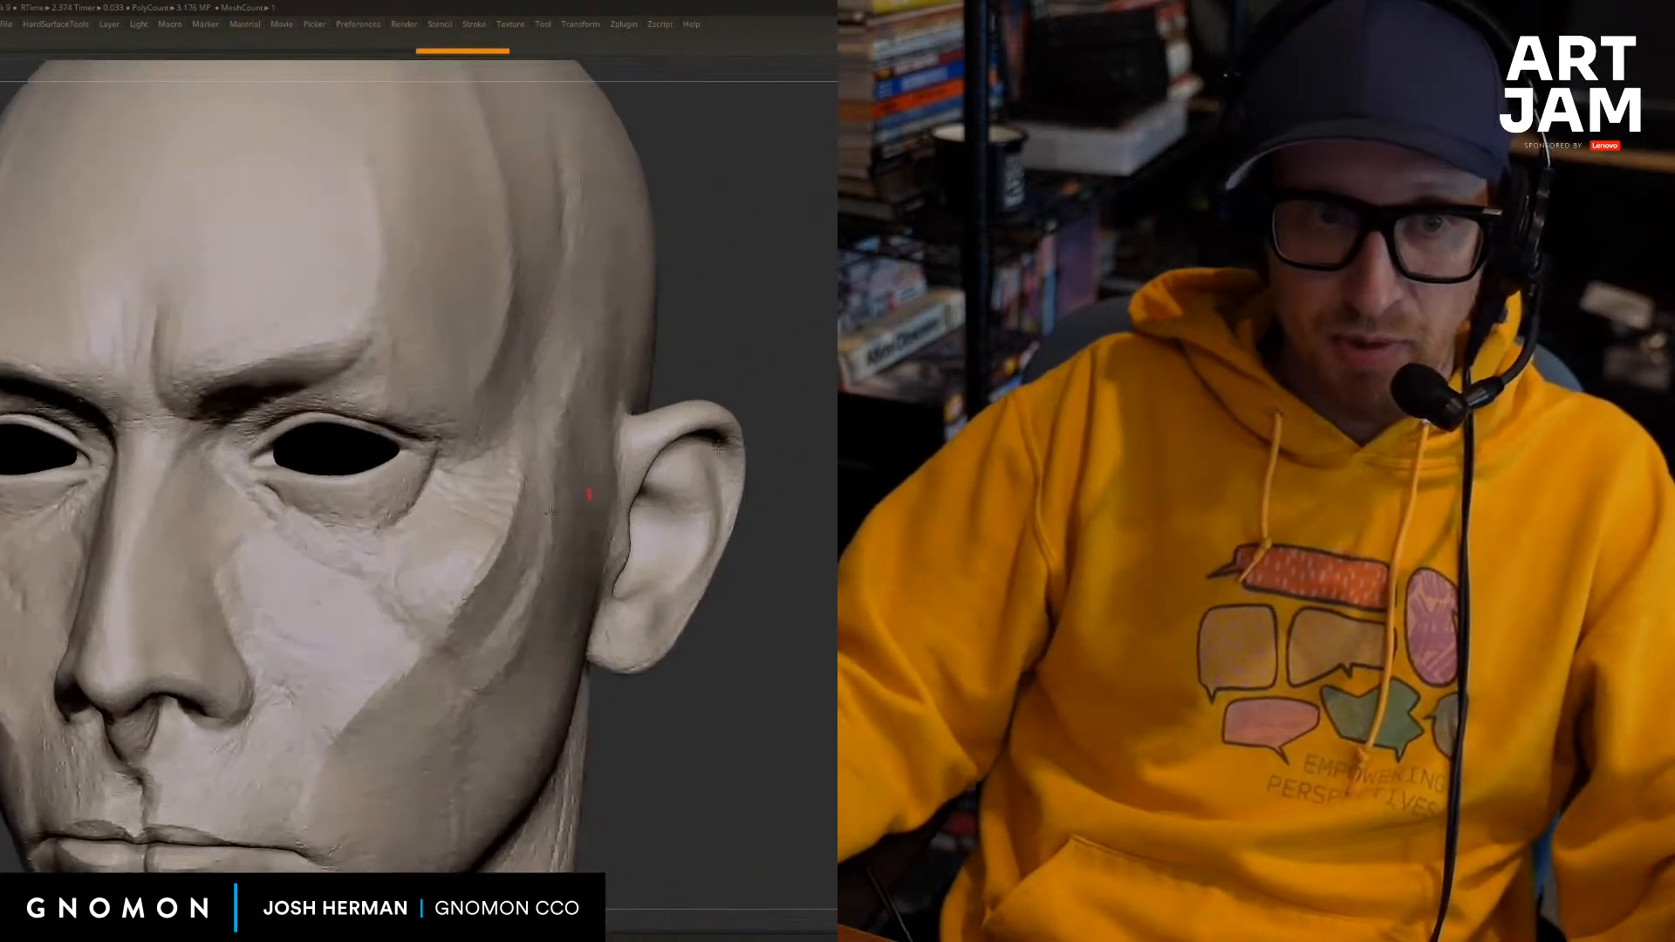
pyautogui.hotkey('ctrl', 'z')
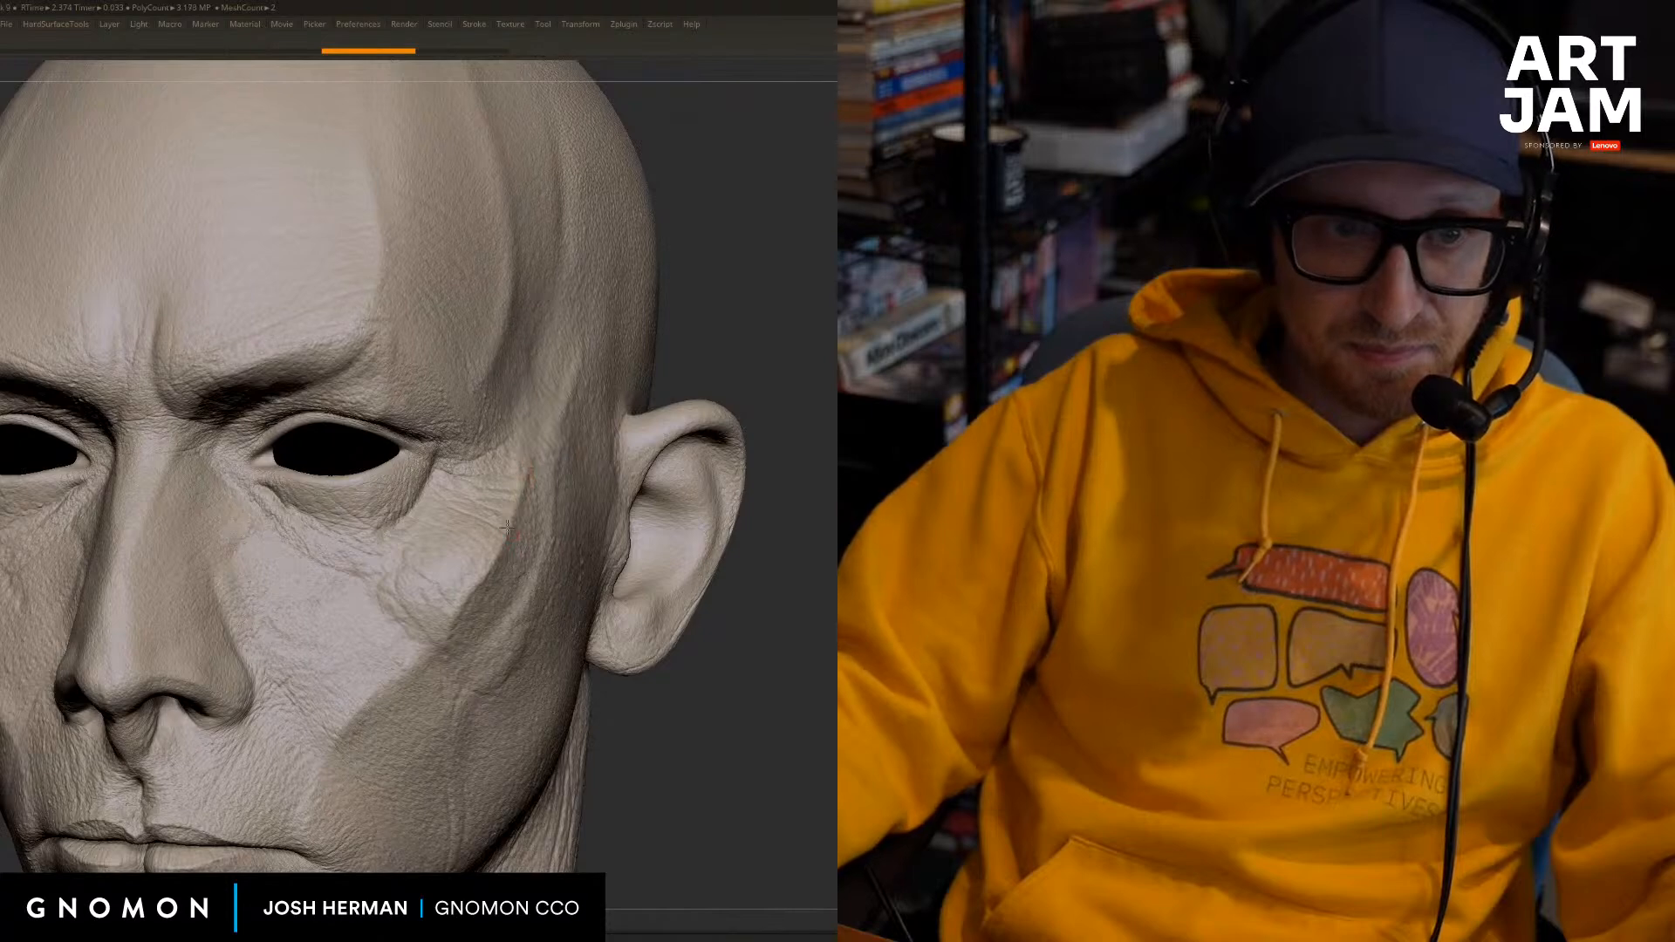
# Sculpt the cheek just below the cheekbone and check the face from front and three-quarter angles.
pyautogui.moveTo(444, 613); pyautogui.dragTo(432, 652)
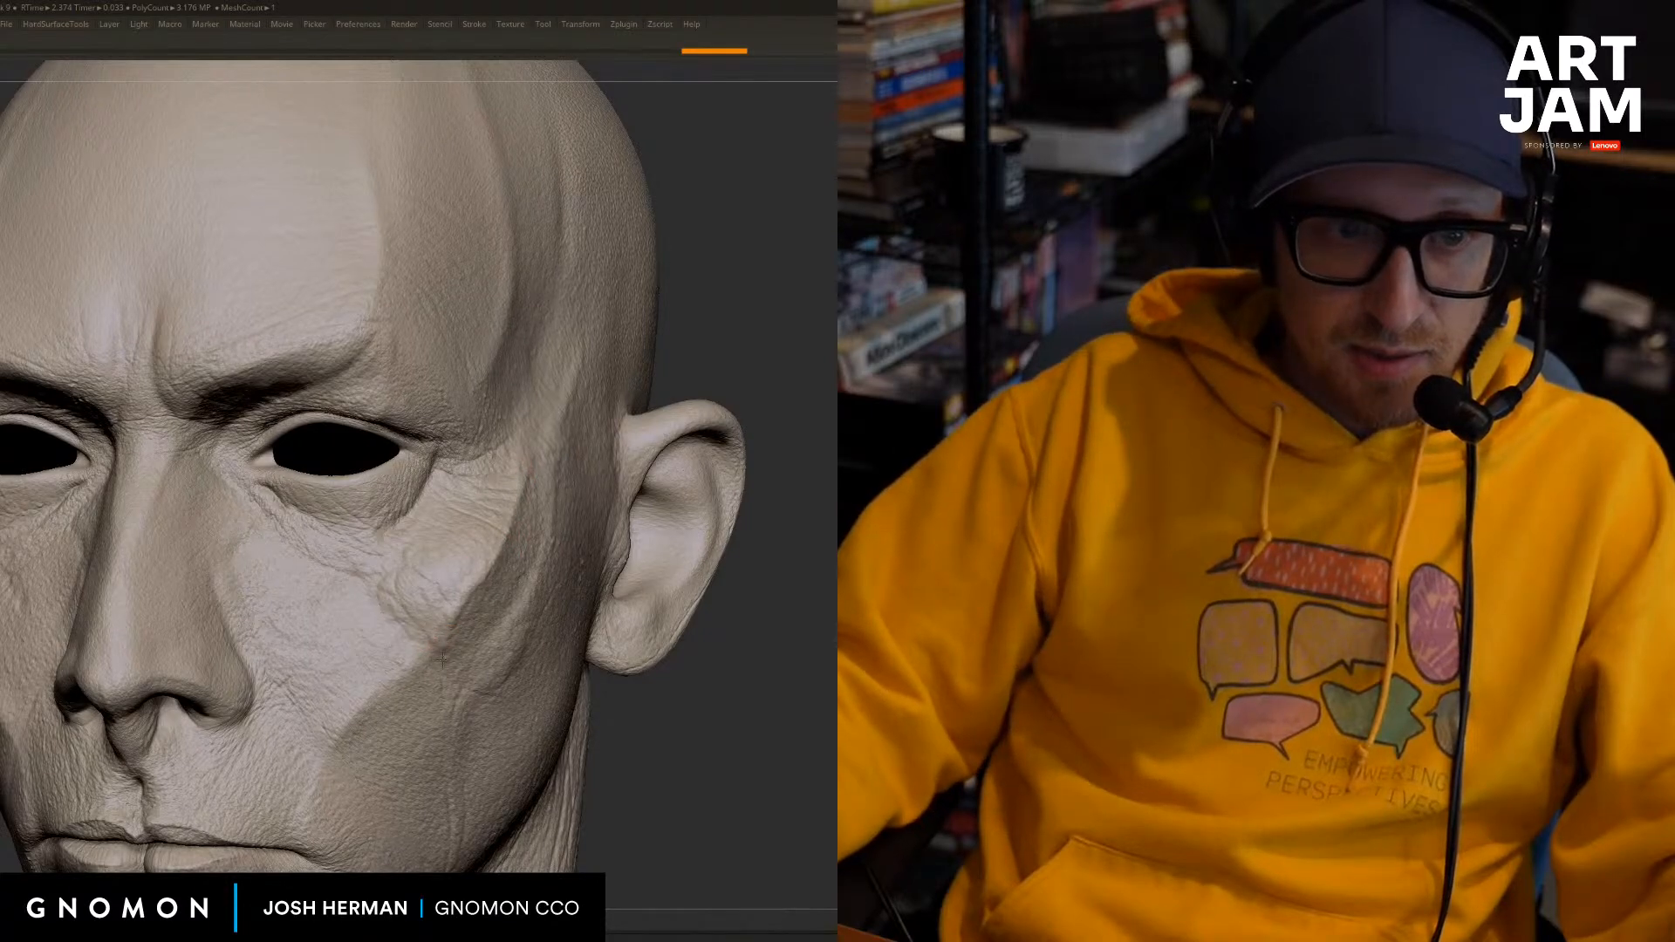
pyautogui.moveTo(724, 375)
pyautogui.keyDown('alt'); pyautogui.mouseDown()
pyautogui.moveTo(791, 333)
pyautogui.moveTo(781, 292)
pyautogui.moveTo(835, 325)
pyautogui.mouseUp(); pyautogui.keyUp('alt')
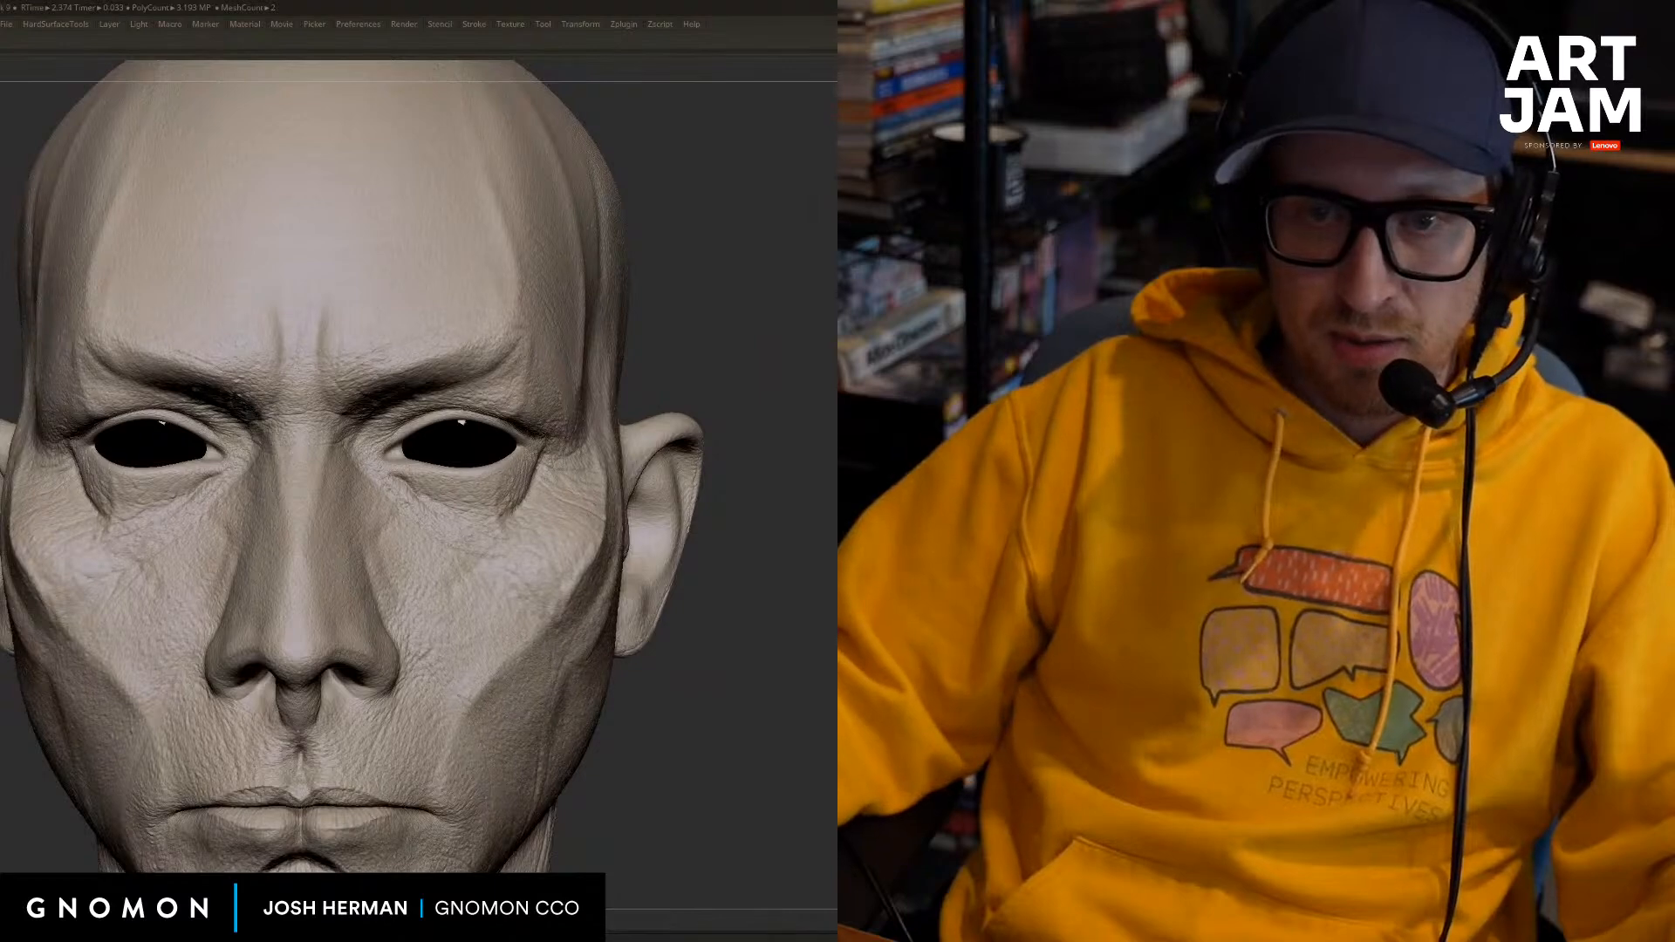
pyautogui.hotkey('ctrl', 'z')
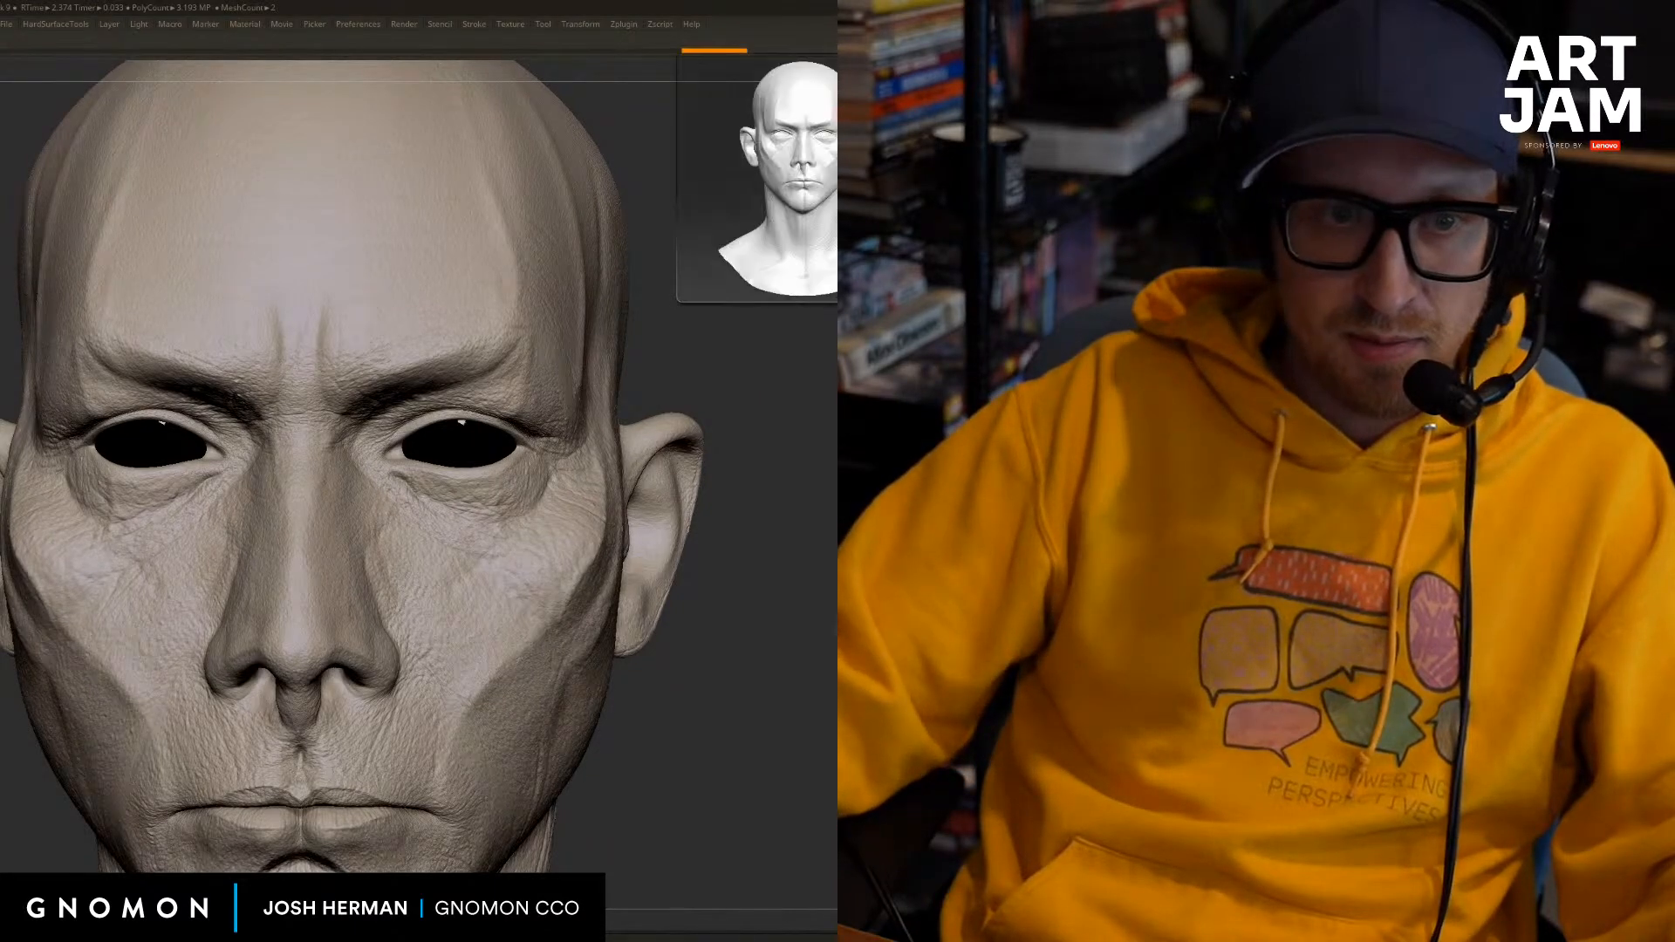
pyautogui.keyDown('alt'); pyautogui.moveTo(733, 375); pyautogui.dragTo(776, 323); pyautogui.keyUp('alt')
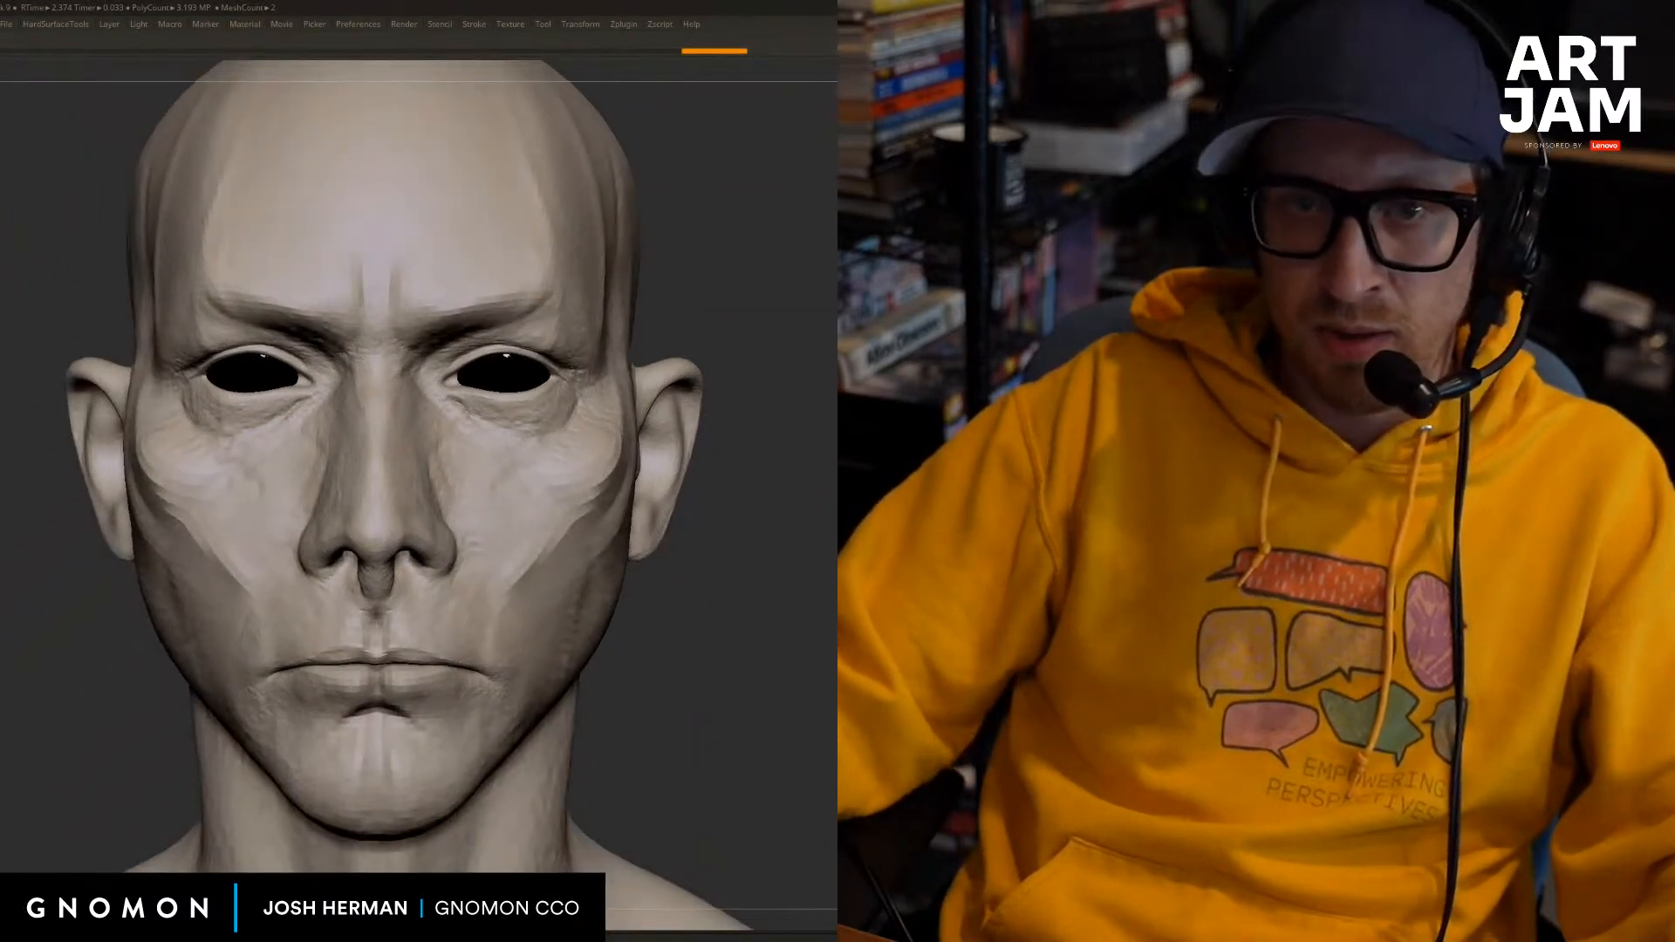
pyautogui.moveTo(715, 392); pyautogui.dragTo(680, 419)
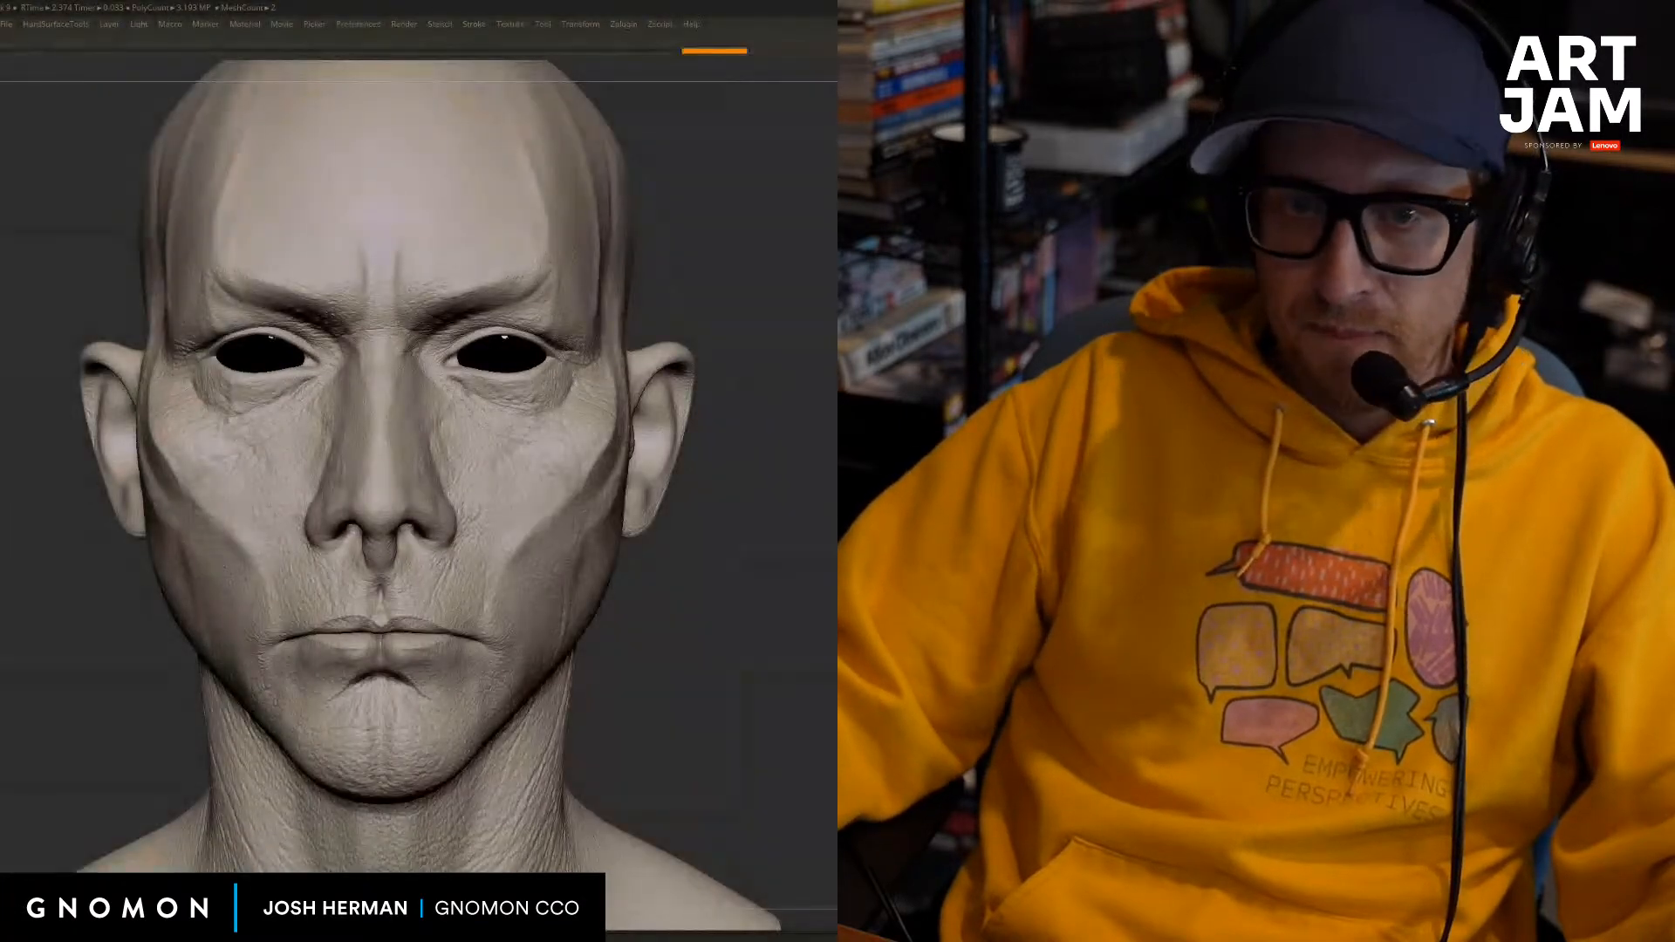
pyautogui.moveTo(750, 610); pyautogui.dragTo(654, 611)
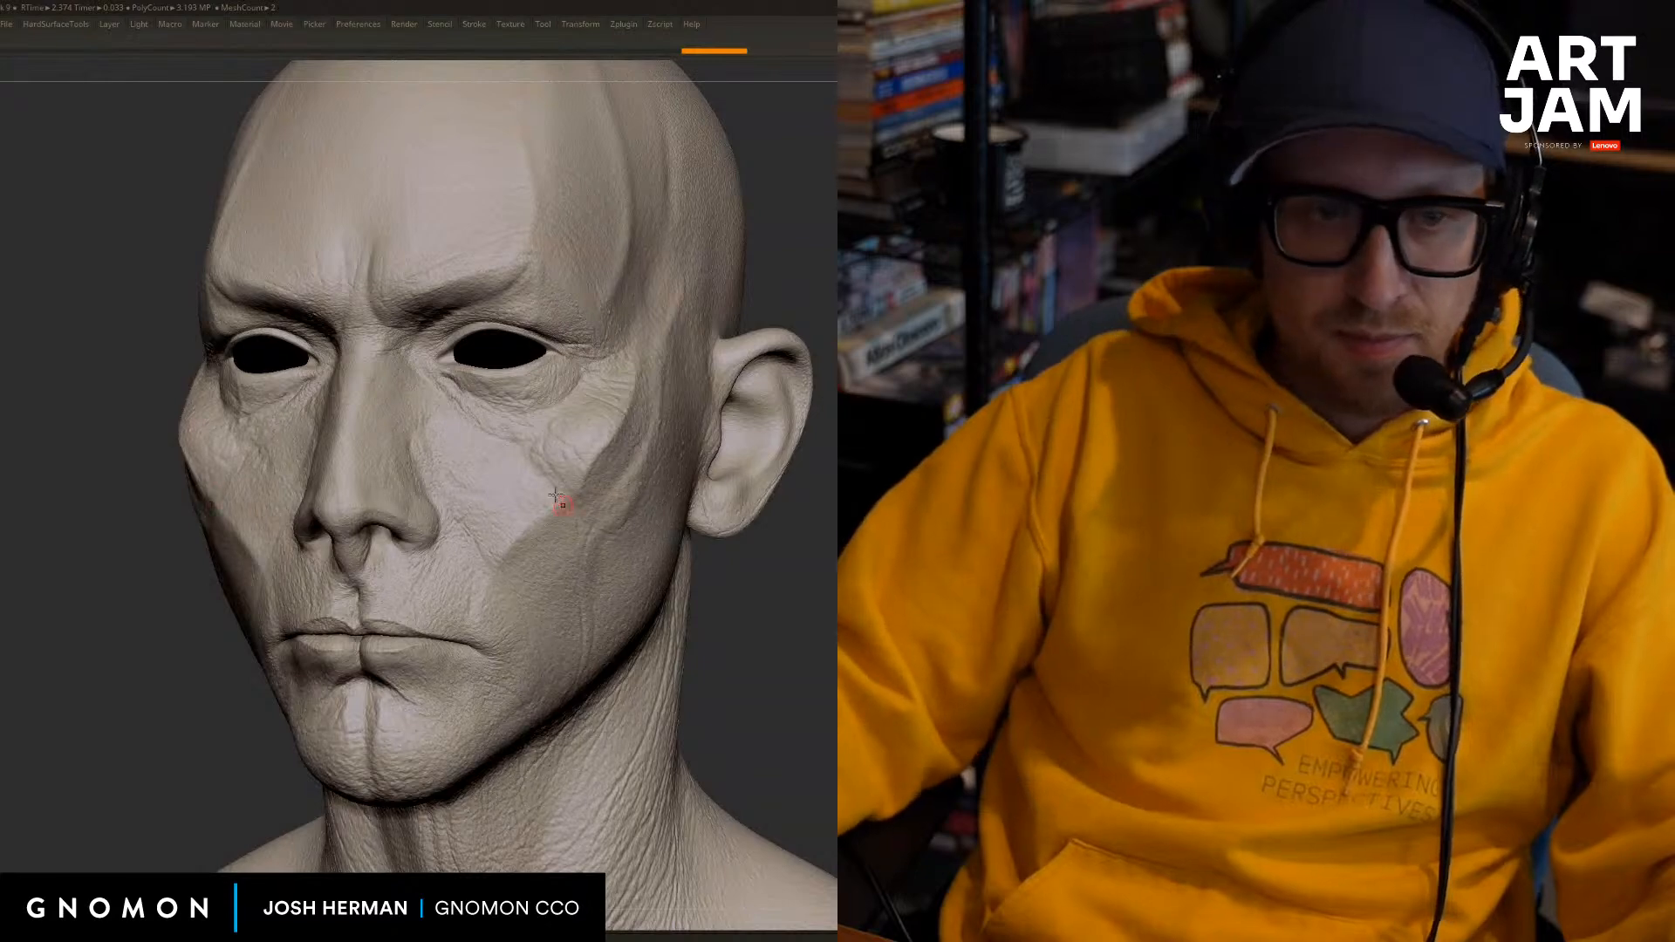
# Undo and redo the last cheek edit, then add a short stroke along the outer cheekbone's lower edge.
pyautogui.keyDown('ctrl'); pyautogui.moveTo(537, 527); pyautogui.dragTo(585, 489, button='right'); pyautogui.keyUp('ctrl')
pyautogui.hotkey('ctrl', 'z')
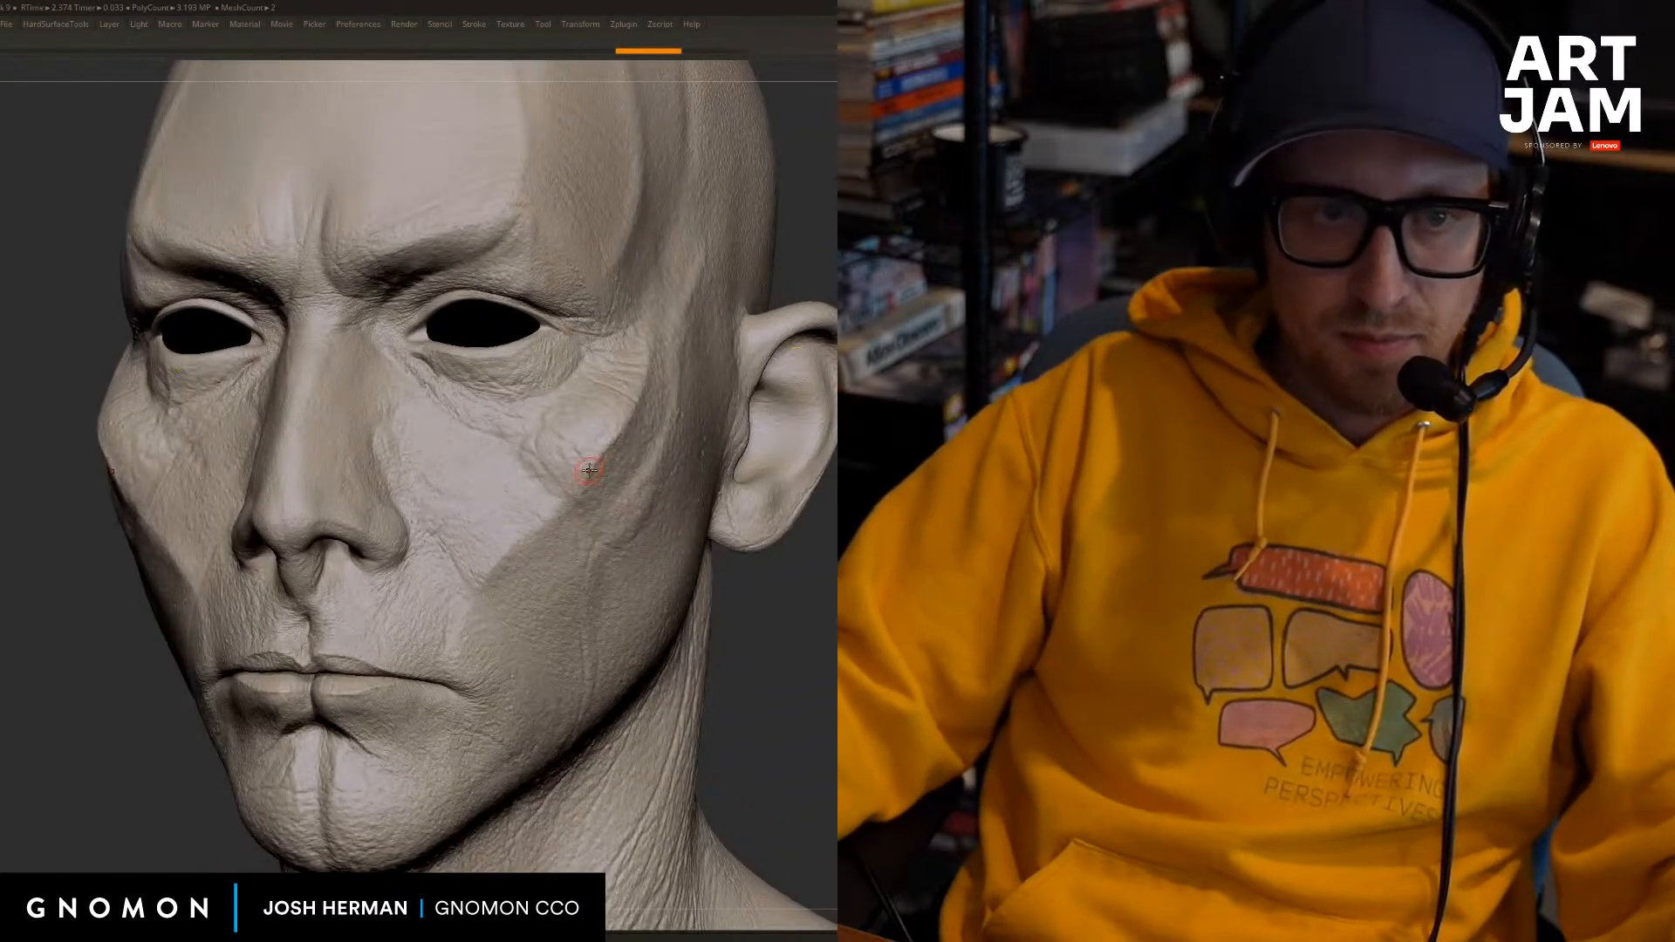
pyautogui.hotkey('ctrl', 'shift', 'z')
pyautogui.moveTo(577, 467); pyautogui.dragTo(564, 491)
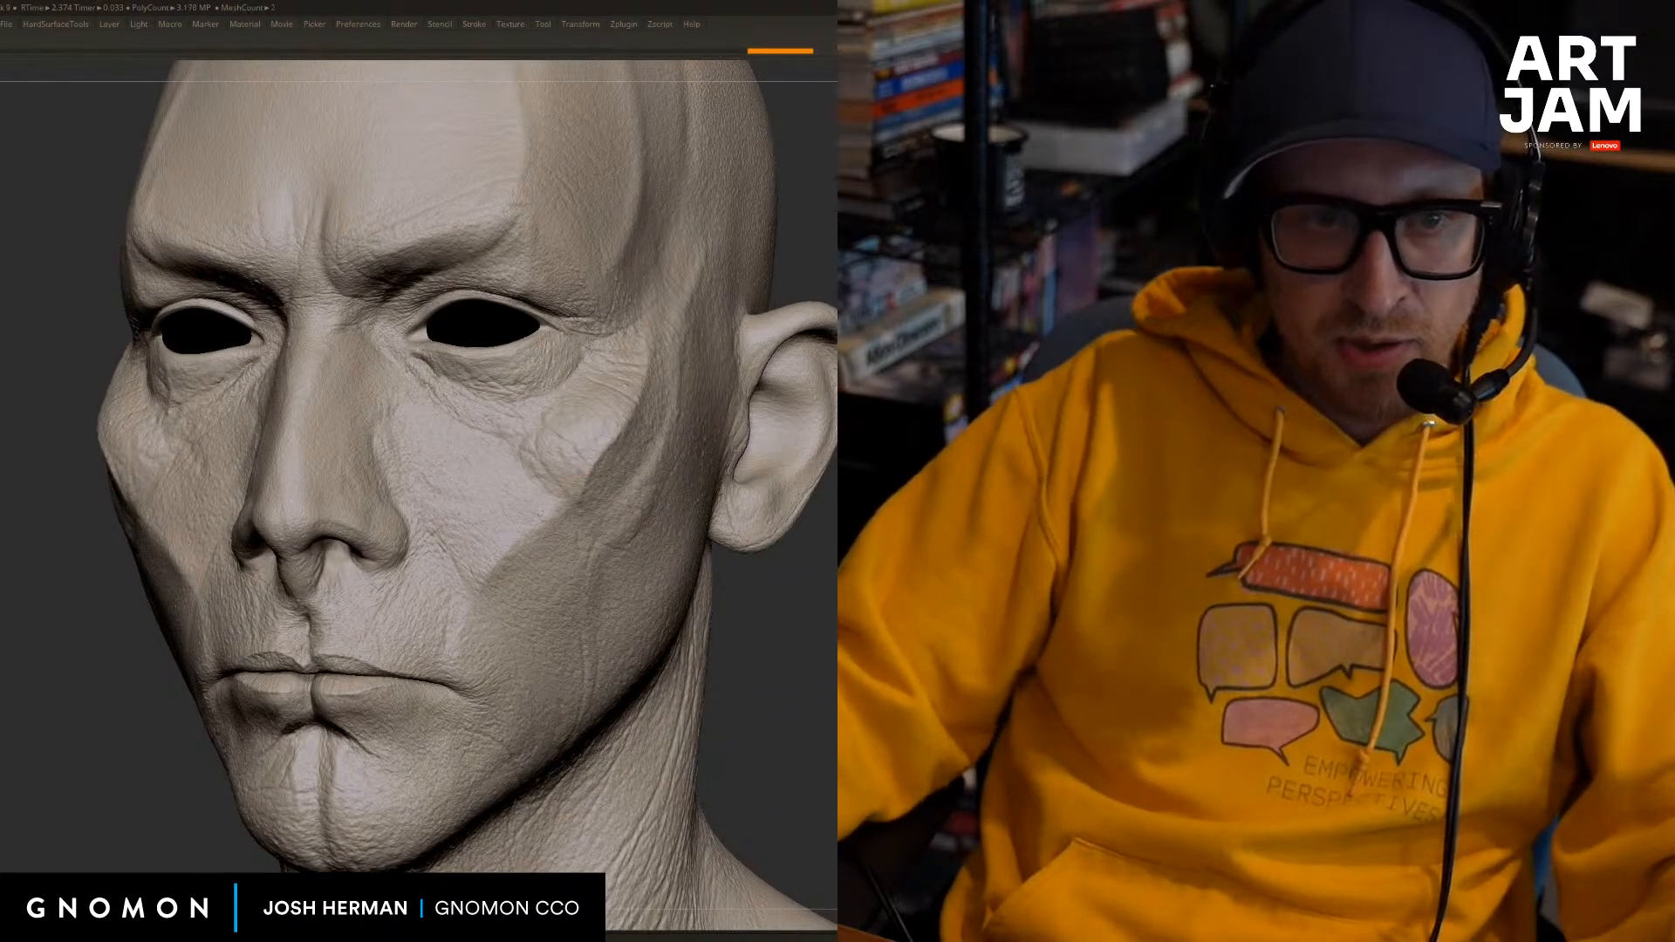
# Undo the short stroke on the outer cheekbone and resculpt its edge with a longer stroke up toward the temple.
pyautogui.moveTo(564, 491)
pyautogui.keyDown('alt'); pyautogui.mouseDown(button='right')
pyautogui.moveTo(565, 542)
pyautogui.moveTo(658, 536)
pyautogui.mouseUp(button='right'); pyautogui.keyUp('alt')
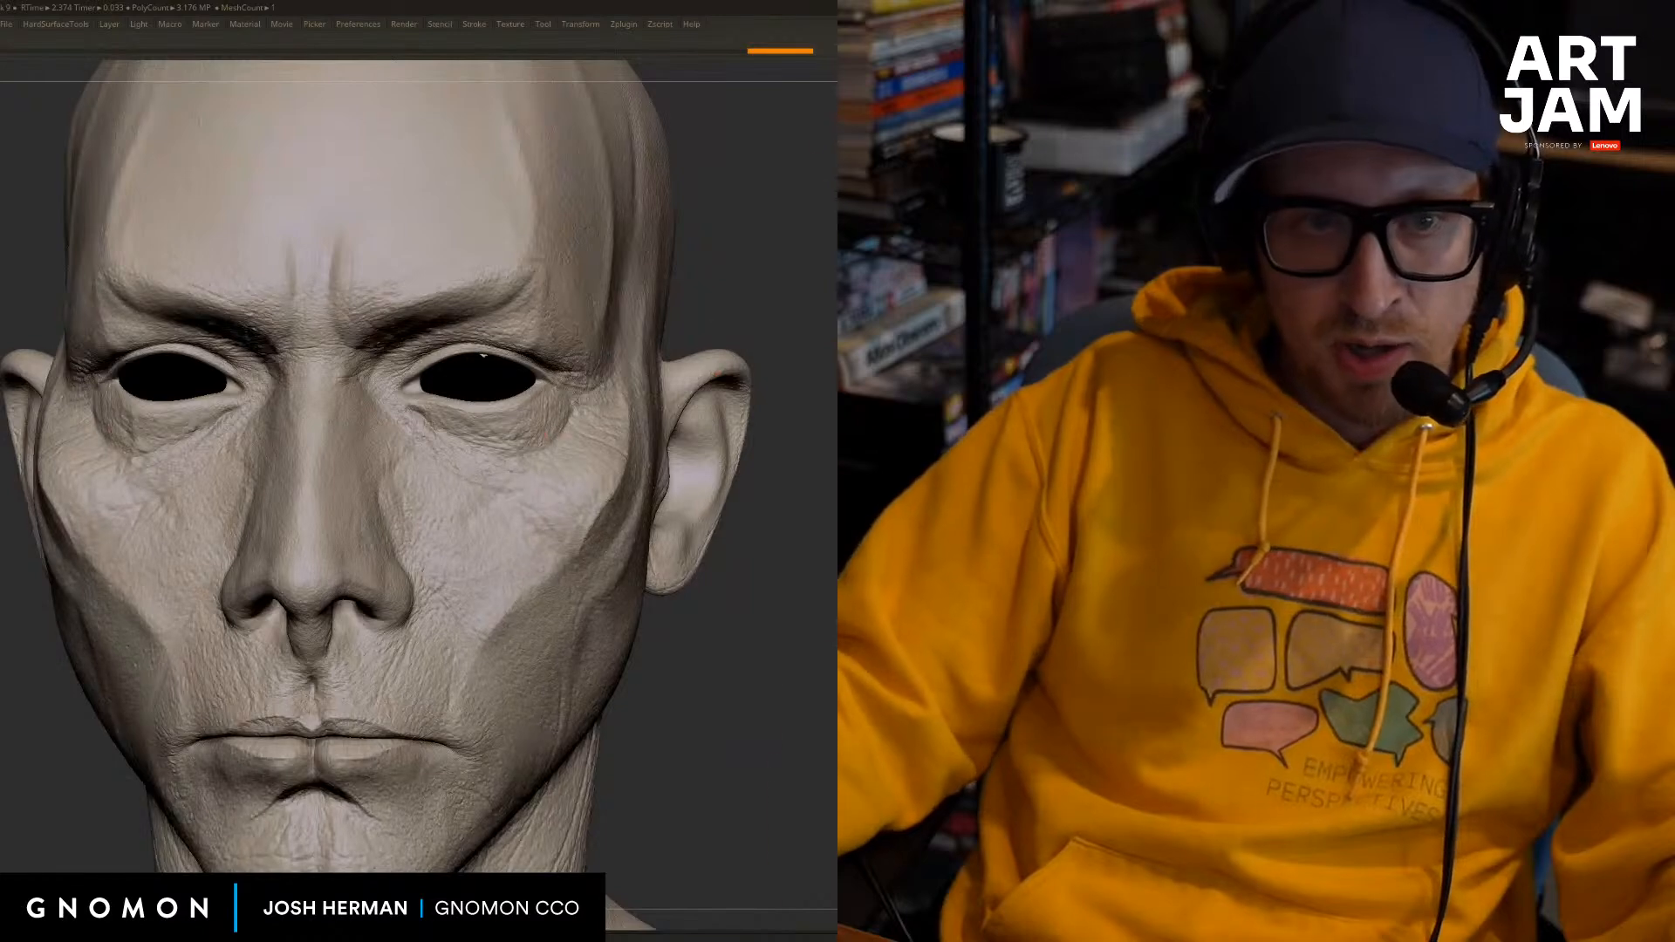
pyautogui.moveTo(655, 396); pyautogui.dragTo(562, 410, button='right')
pyautogui.moveTo(676, 456); pyautogui.dragTo(669, 445)
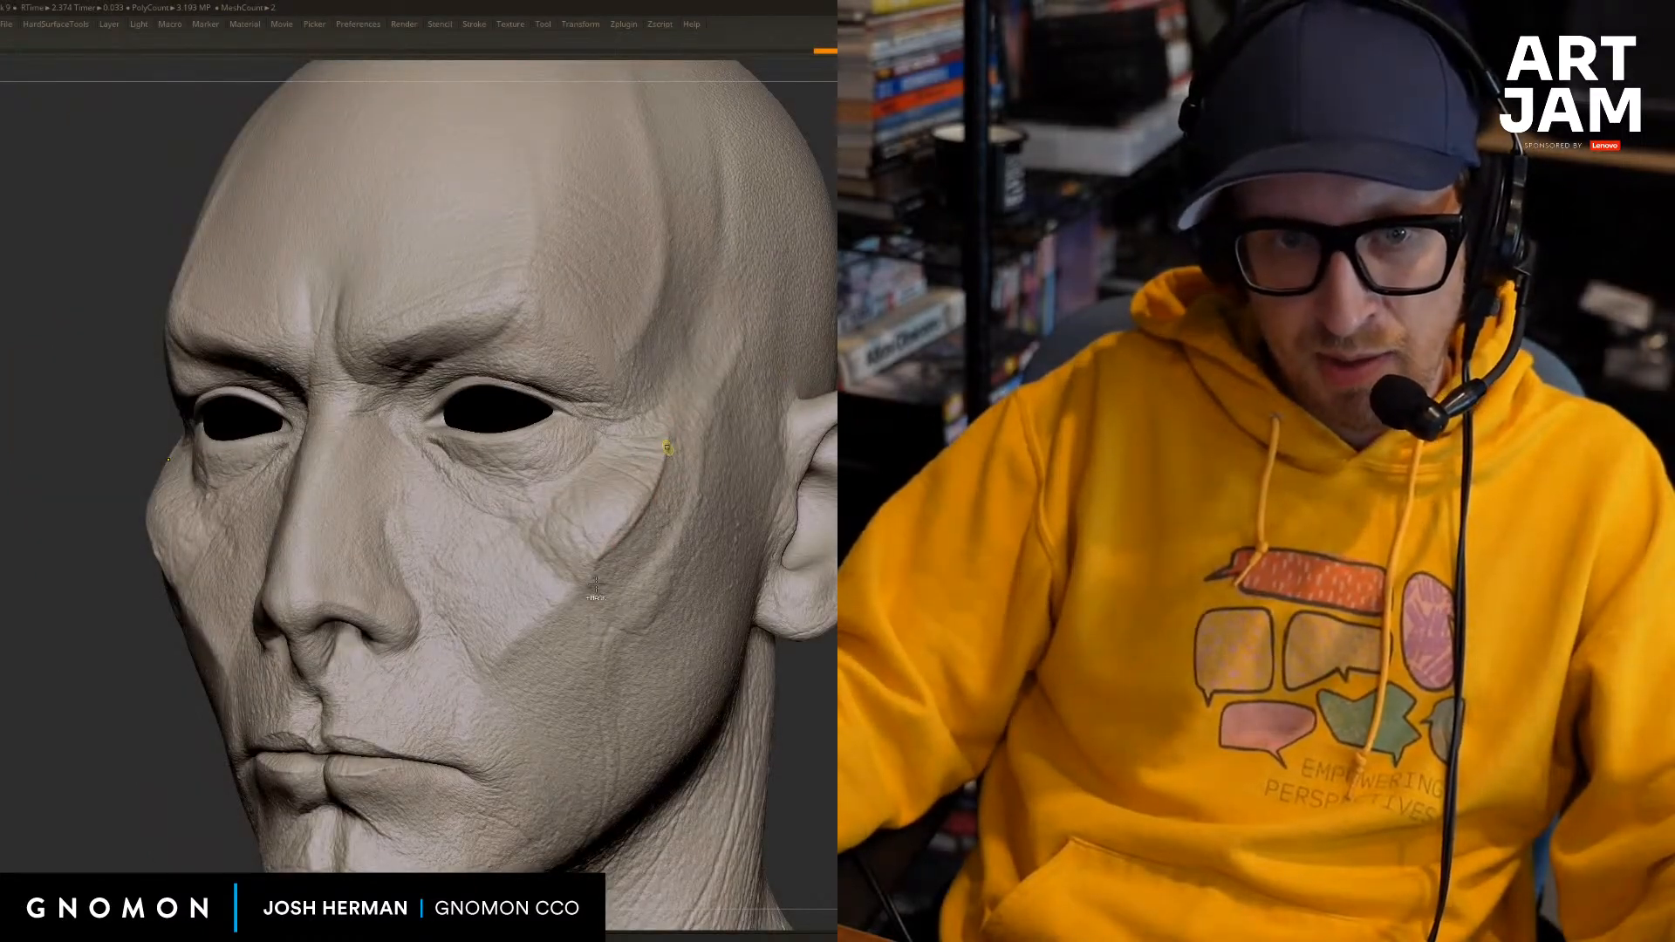
pyautogui.hotkey('ctrl', 'z')
pyautogui.moveTo(628, 518); pyautogui.dragTo(670, 421)
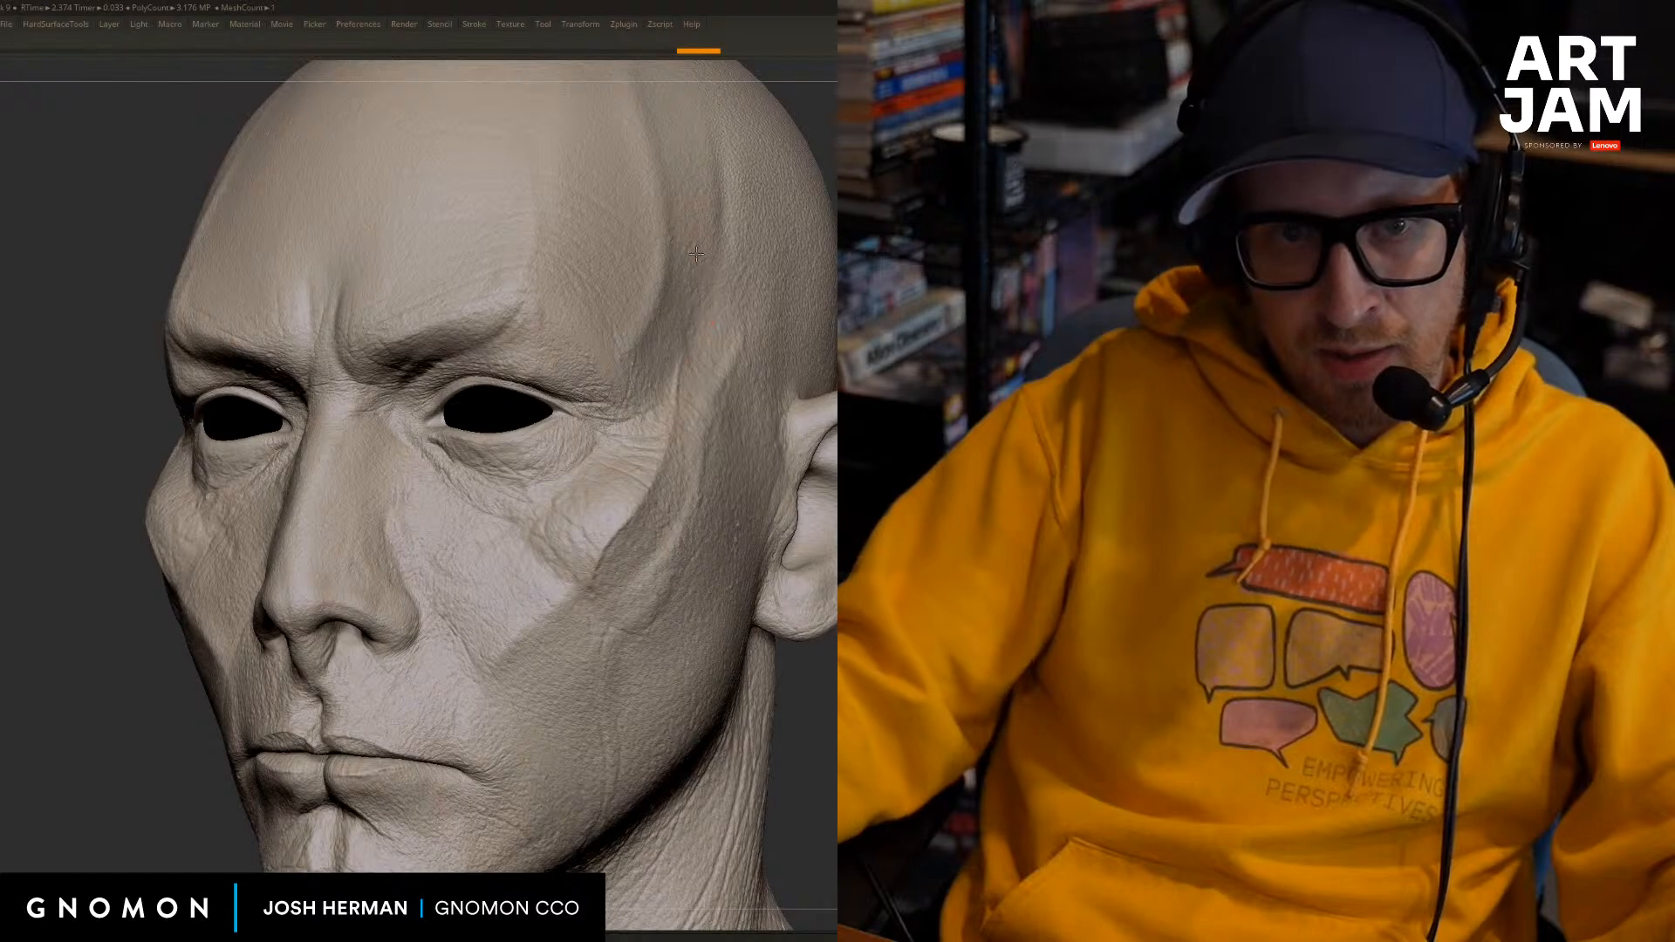
# Sculpt the temple and continue the form up the side of the skull above the ear.
pyautogui.moveTo(701, 336); pyautogui.dragTo(701, 331)
pyautogui.keyDown('alt'); pyautogui.moveTo(716, 259); pyautogui.dragTo(691, 335, button='right'); pyautogui.keyUp('alt')
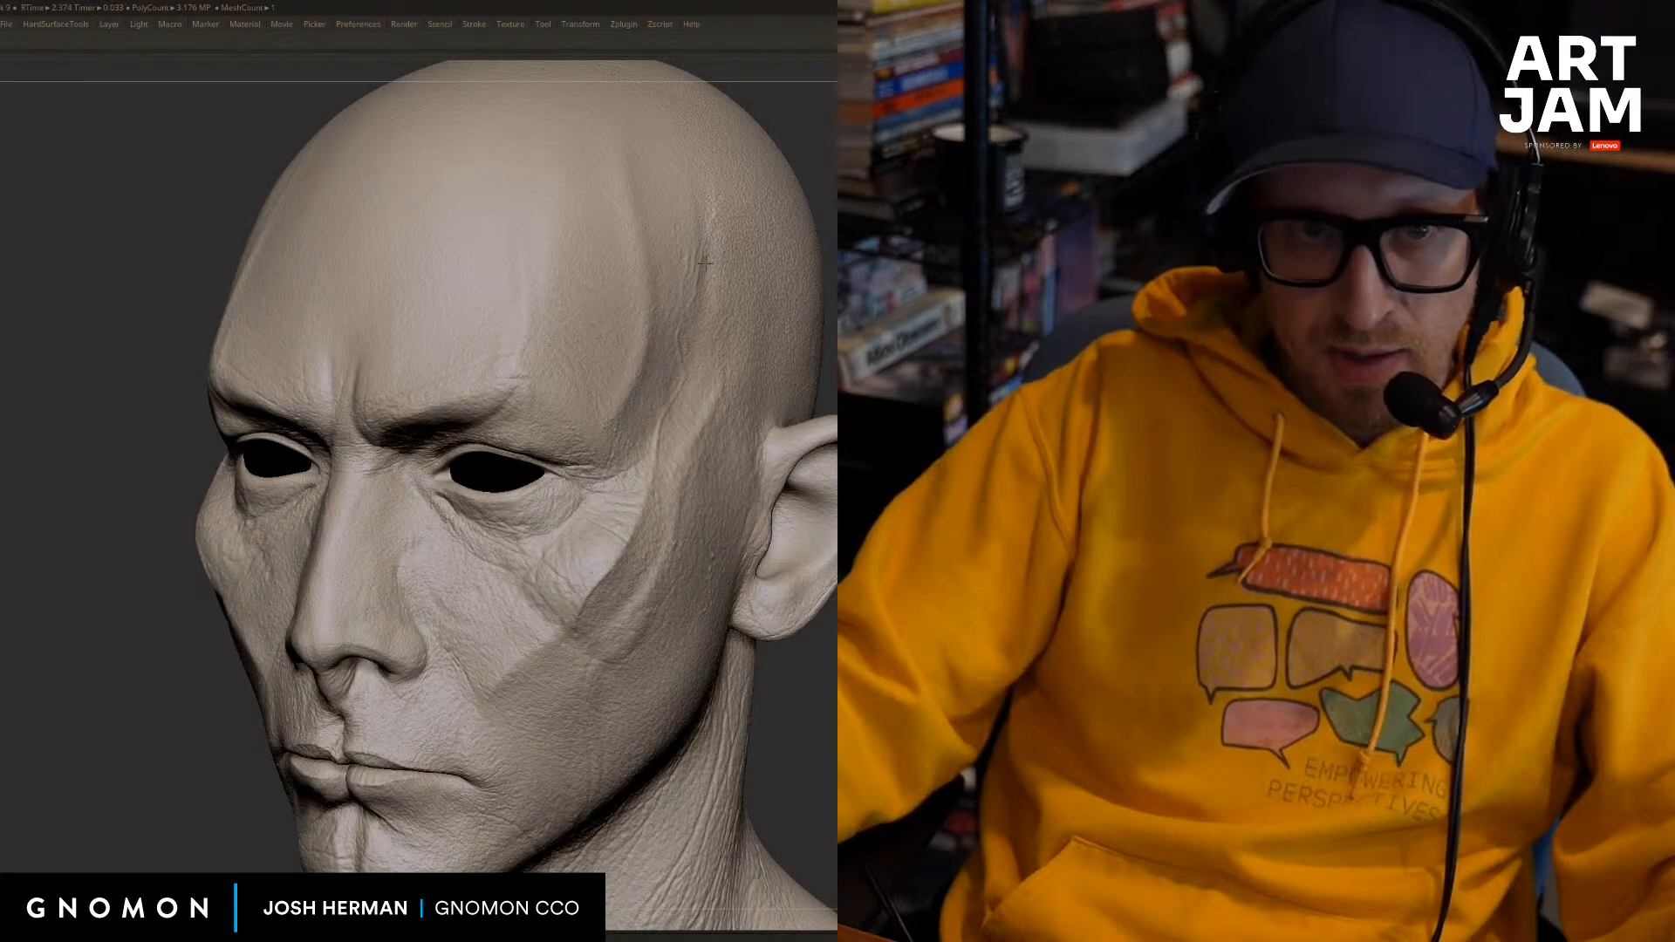
pyautogui.moveTo(727, 186); pyautogui.dragTo(709, 279, button='right')
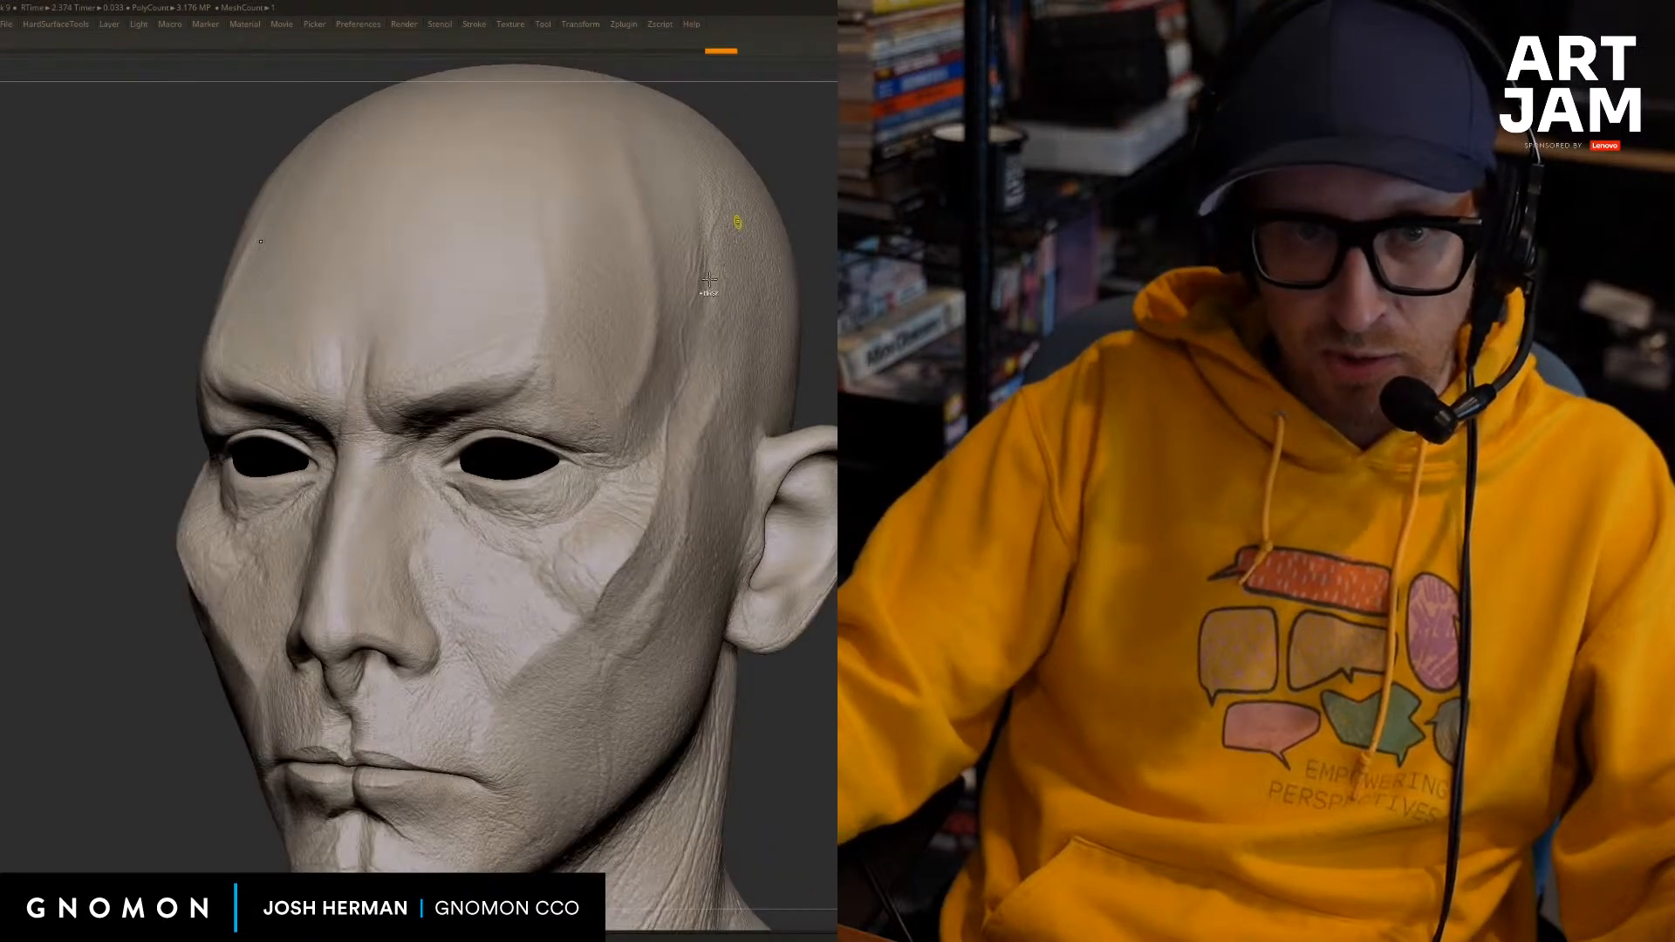
pyautogui.moveTo(738, 202); pyautogui.dragTo(722, 306)
pyautogui.moveTo(722, 306)
pyautogui.mouseDown(button='right')
pyautogui.moveTo(724, 255)
pyautogui.moveTo(806, 292)
pyautogui.mouseUp(button='right')
# Examine the cheeks, mouth and jaw from the opposite three-quarter angle and from the front.
pyautogui.moveTo(427, 532); pyautogui.dragTo(553, 538, button='right')
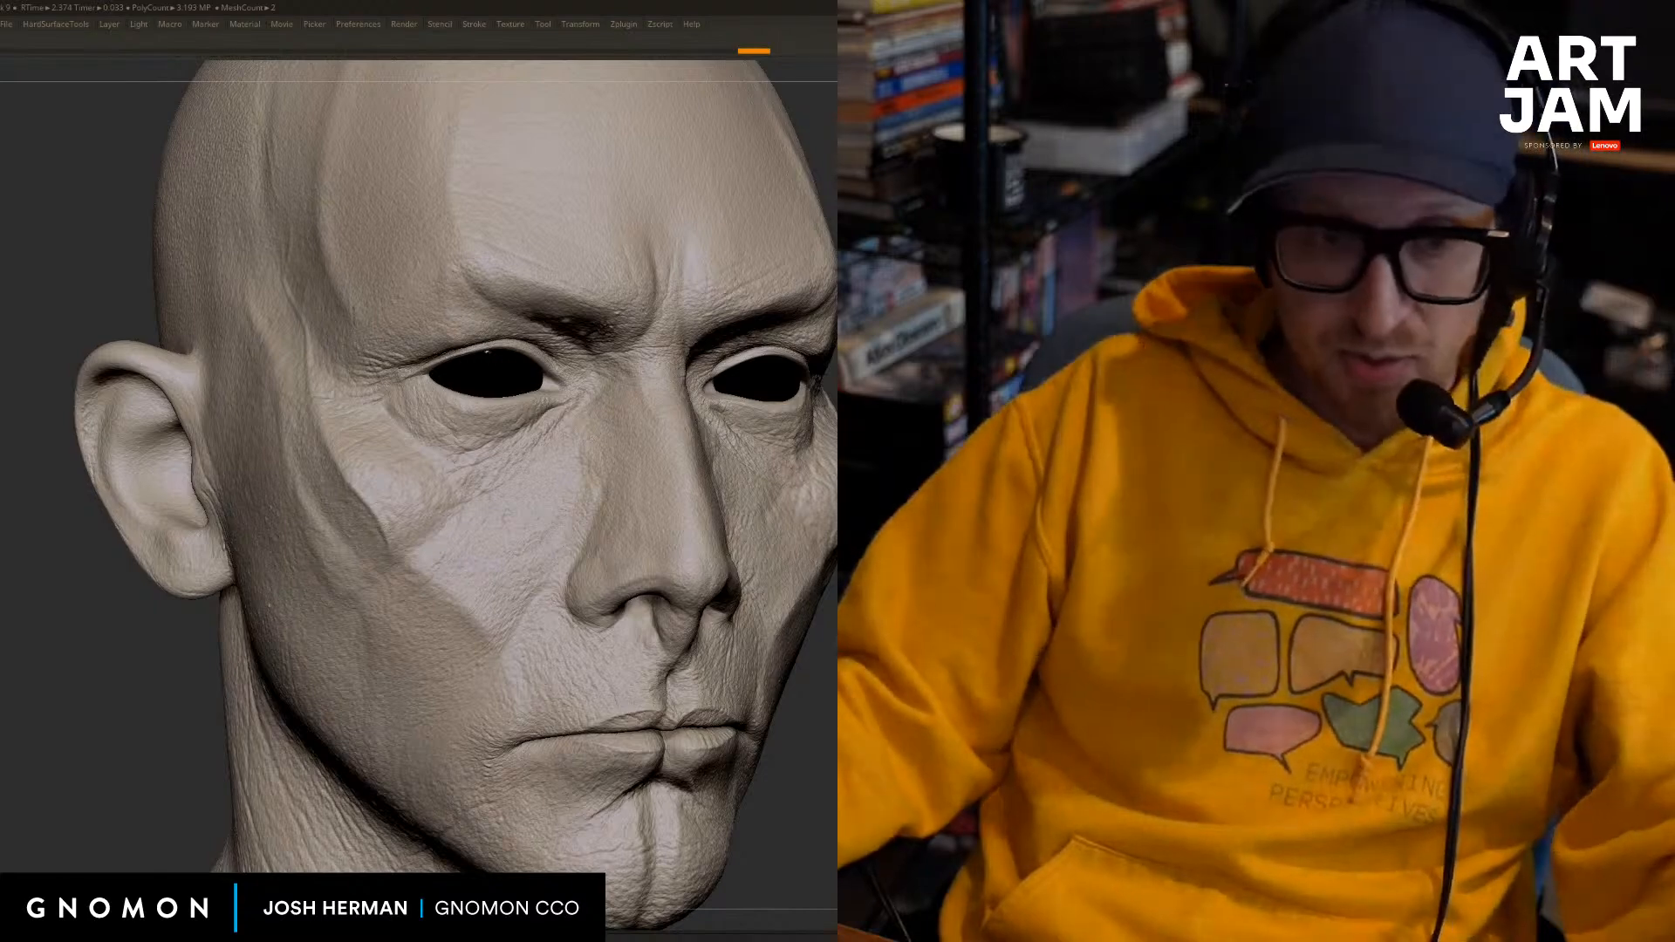
pyautogui.moveTo(684, 496)
pyautogui.mouseDown(button='right')
pyautogui.moveTo(827, 690)
pyautogui.moveTo(793, 647)
pyautogui.moveTo(721, 653)
pyautogui.moveTo(698, 676)
pyautogui.mouseUp(button='right')
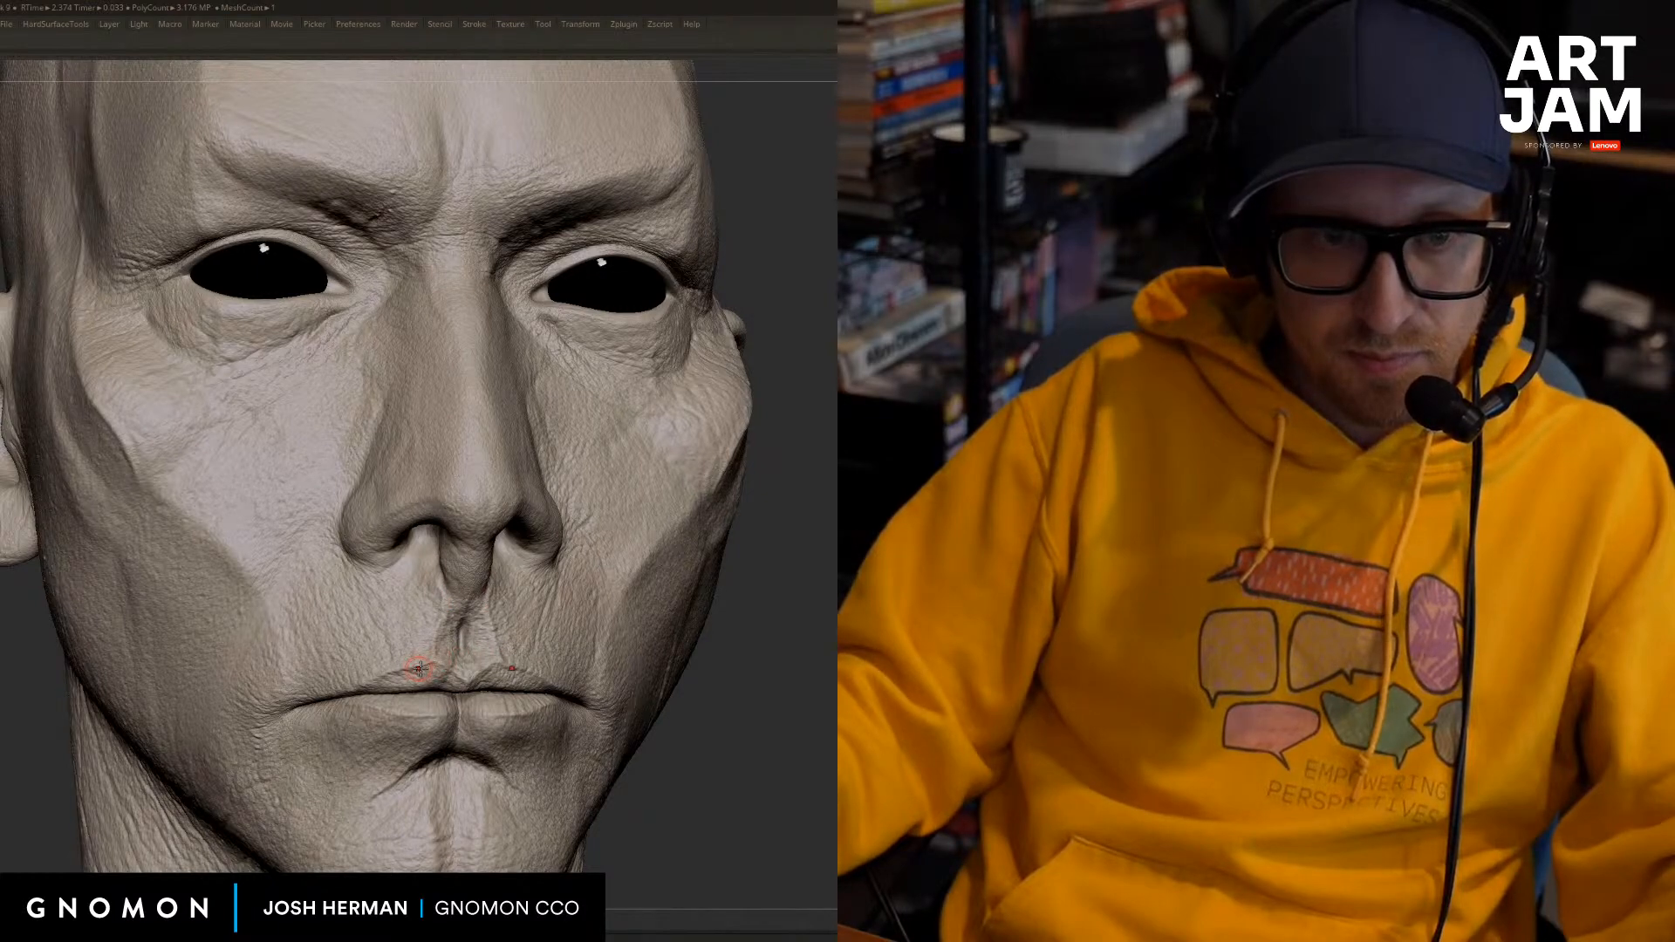
pyautogui.keyDown('alt'); pyautogui.moveTo(823, 643); pyautogui.dragTo(767, 641); pyautogui.keyUp('alt')
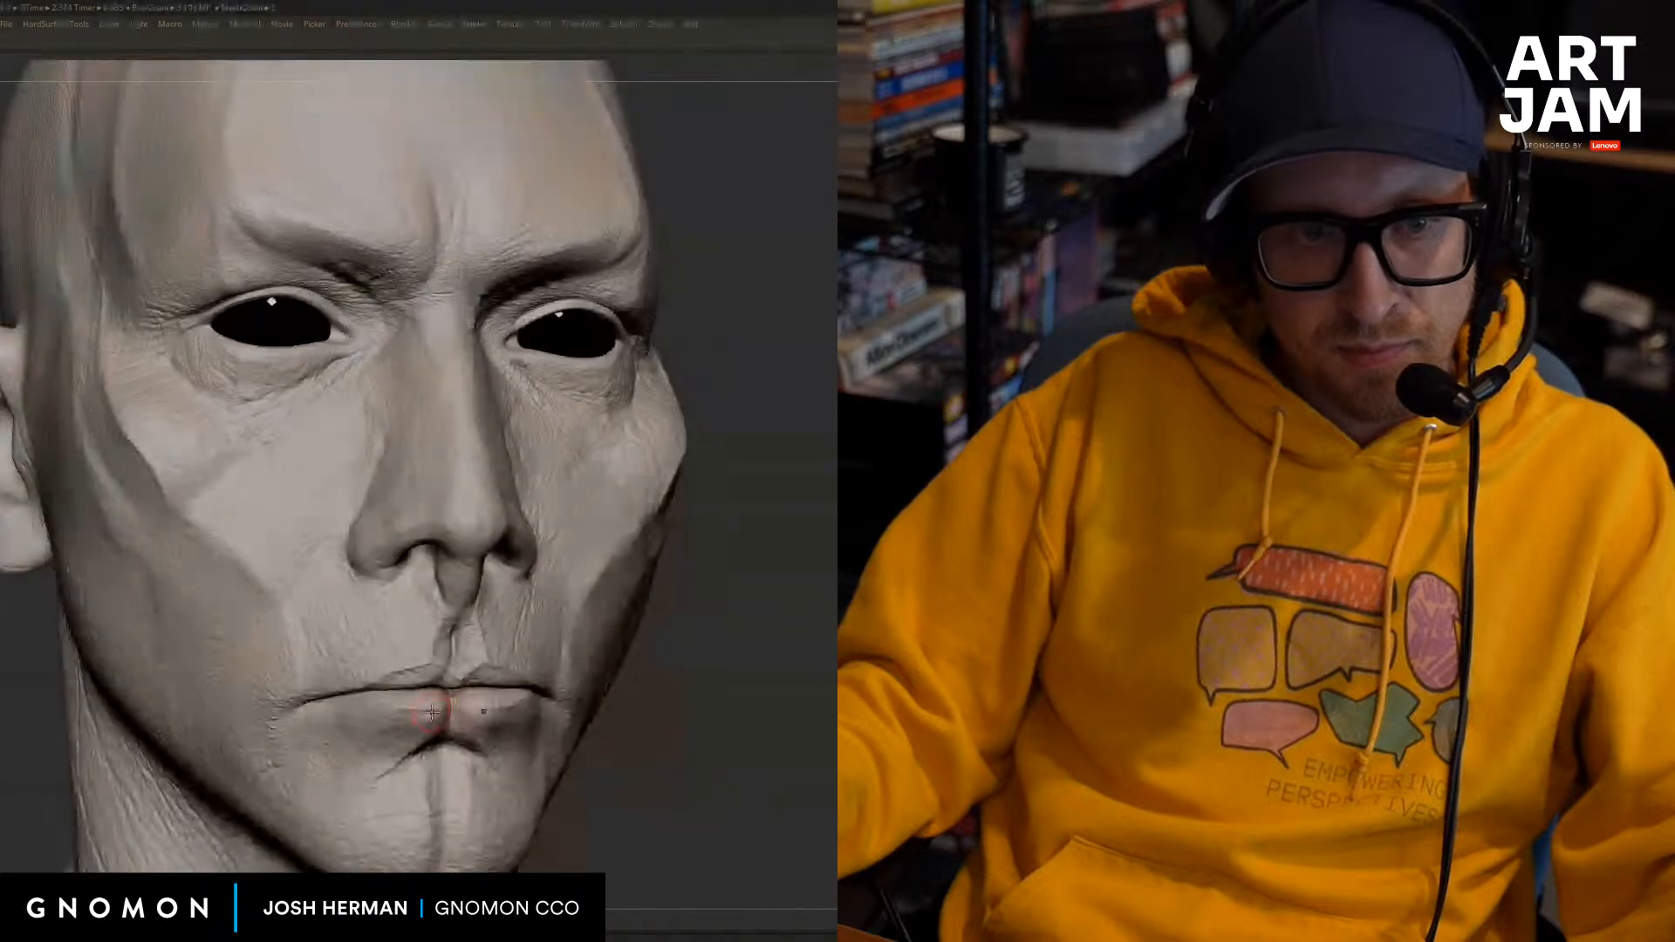
pyautogui.moveTo(773, 699)
pyautogui.mouseDown()
pyautogui.moveTo(748, 722)
pyautogui.moveTo(774, 673)
pyautogui.mouseUp()
pyautogui.moveTo(166, 707); pyautogui.dragTo(165, 696)
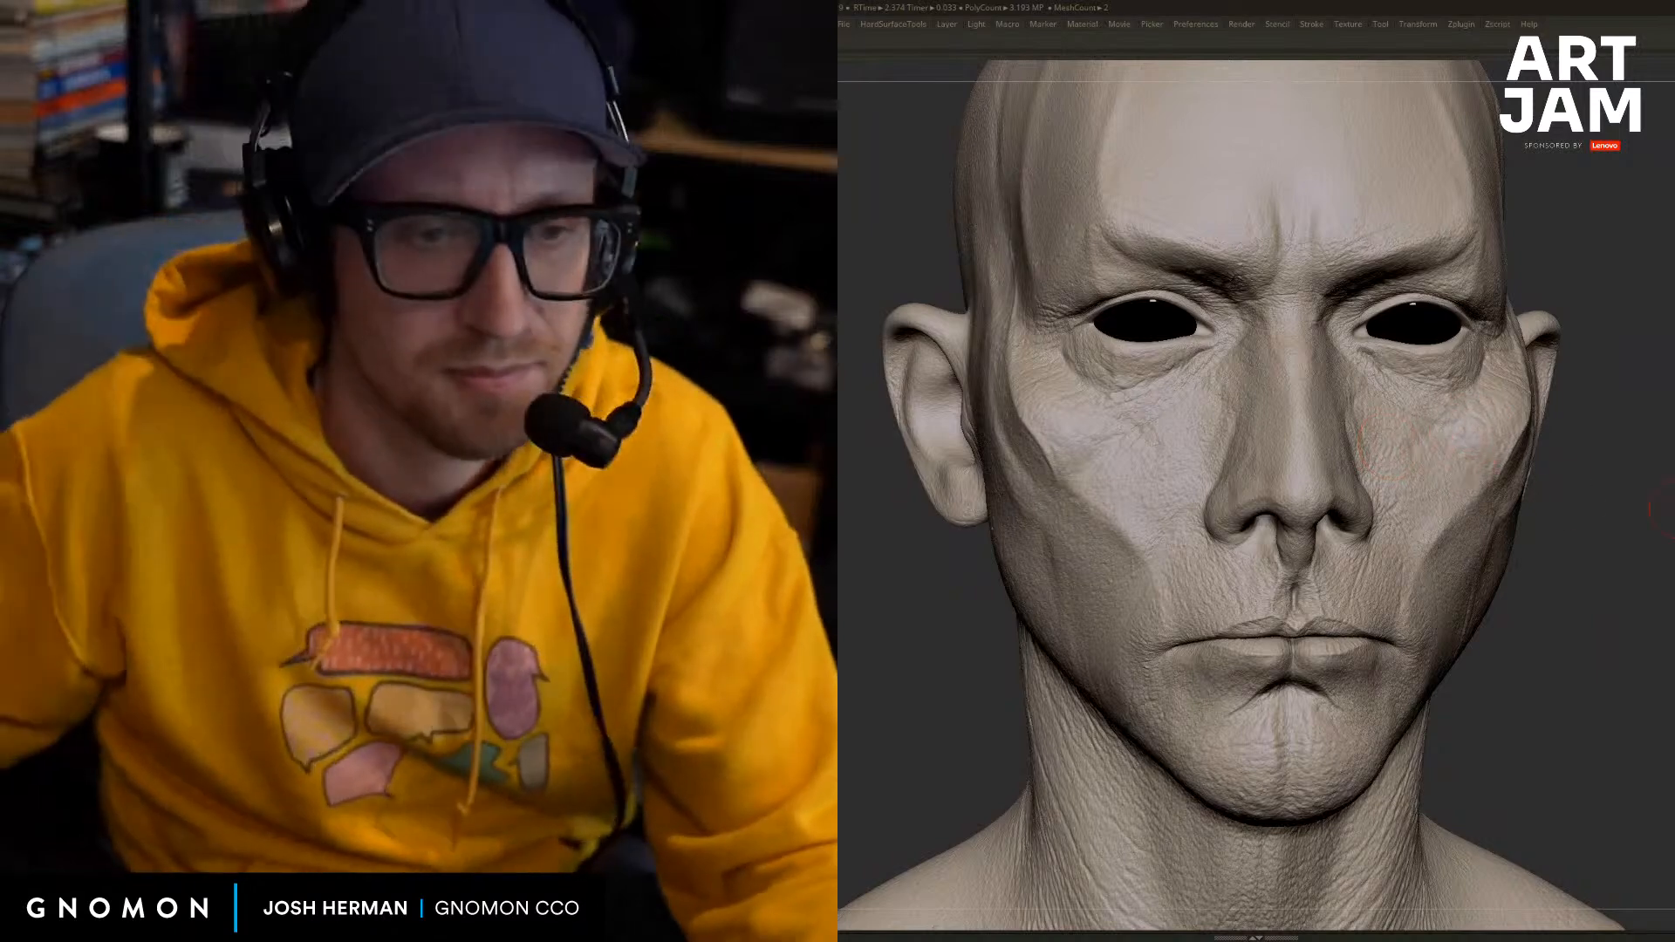
pyautogui.moveTo(1649, 508)
pyautogui.mouseDown()
pyautogui.moveTo(1673, 528)
pyautogui.moveTo(1662, 543)
pyautogui.mouseUp()
# Adjust the brush size, step the subdivision level down and back up, and sculpt below the cheekbone and at the temple.
pyautogui.press('s')
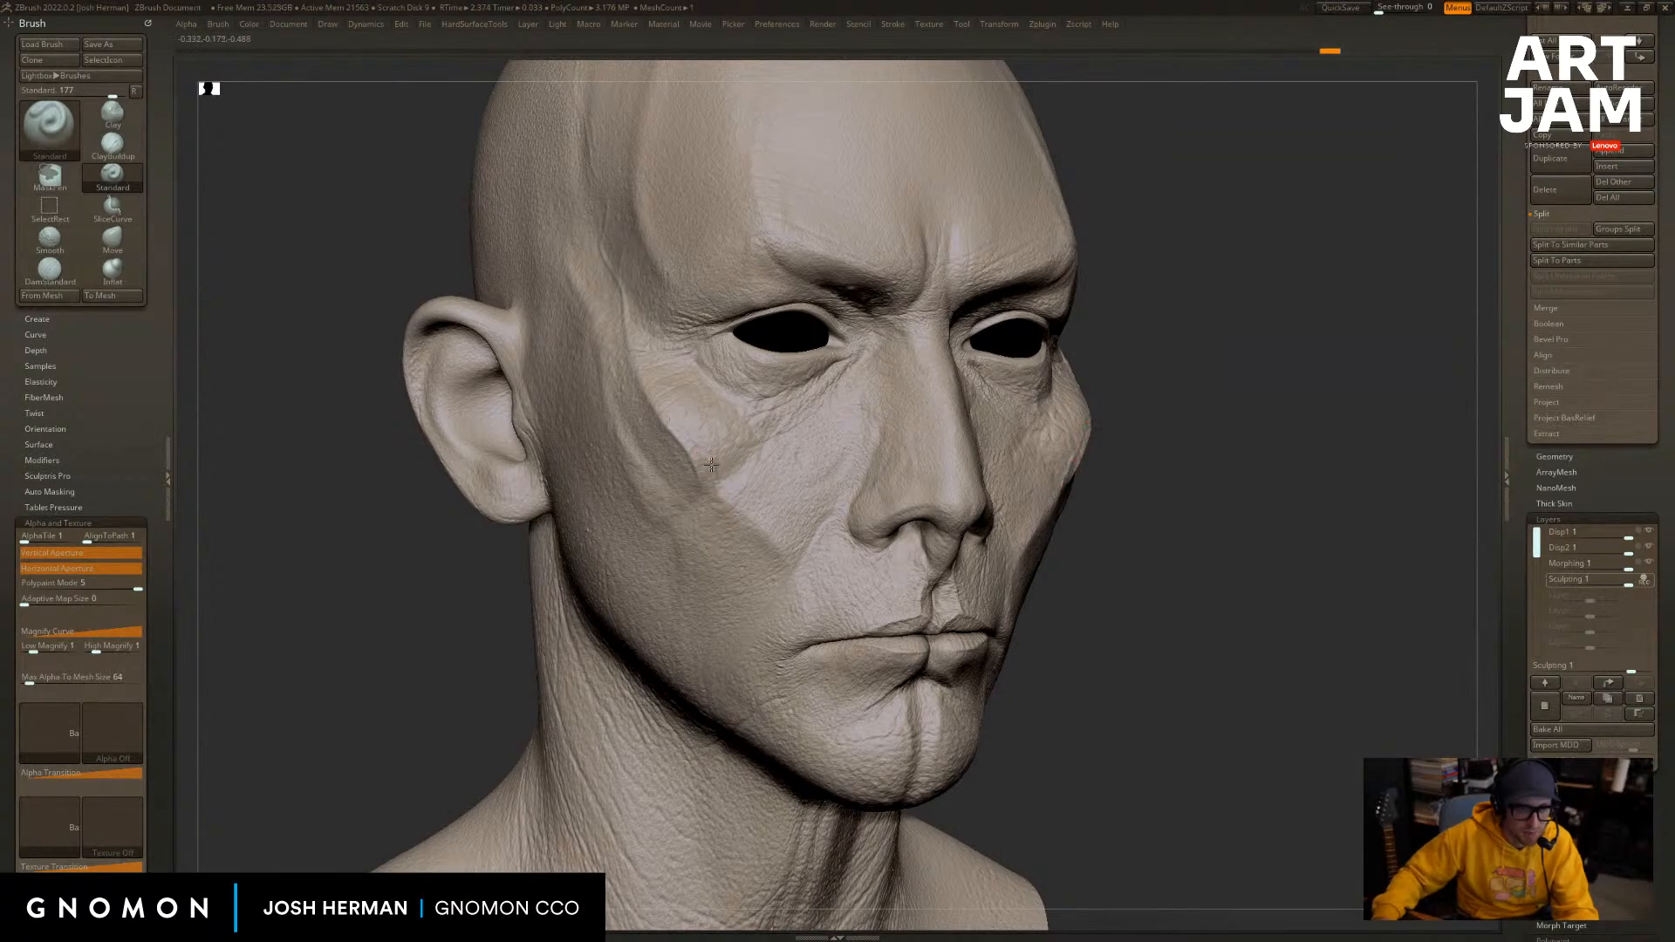
pyautogui.moveTo(1189, 483)
pyautogui.keyDown('shift'); pyautogui.mouseDown()
pyautogui.moveTo(1301, 520)
pyautogui.moveTo(1262, 550)
pyautogui.mouseUp(); pyautogui.keyUp('shift')
pyautogui.hotkey('shift', 'd')
pyautogui.press('d')
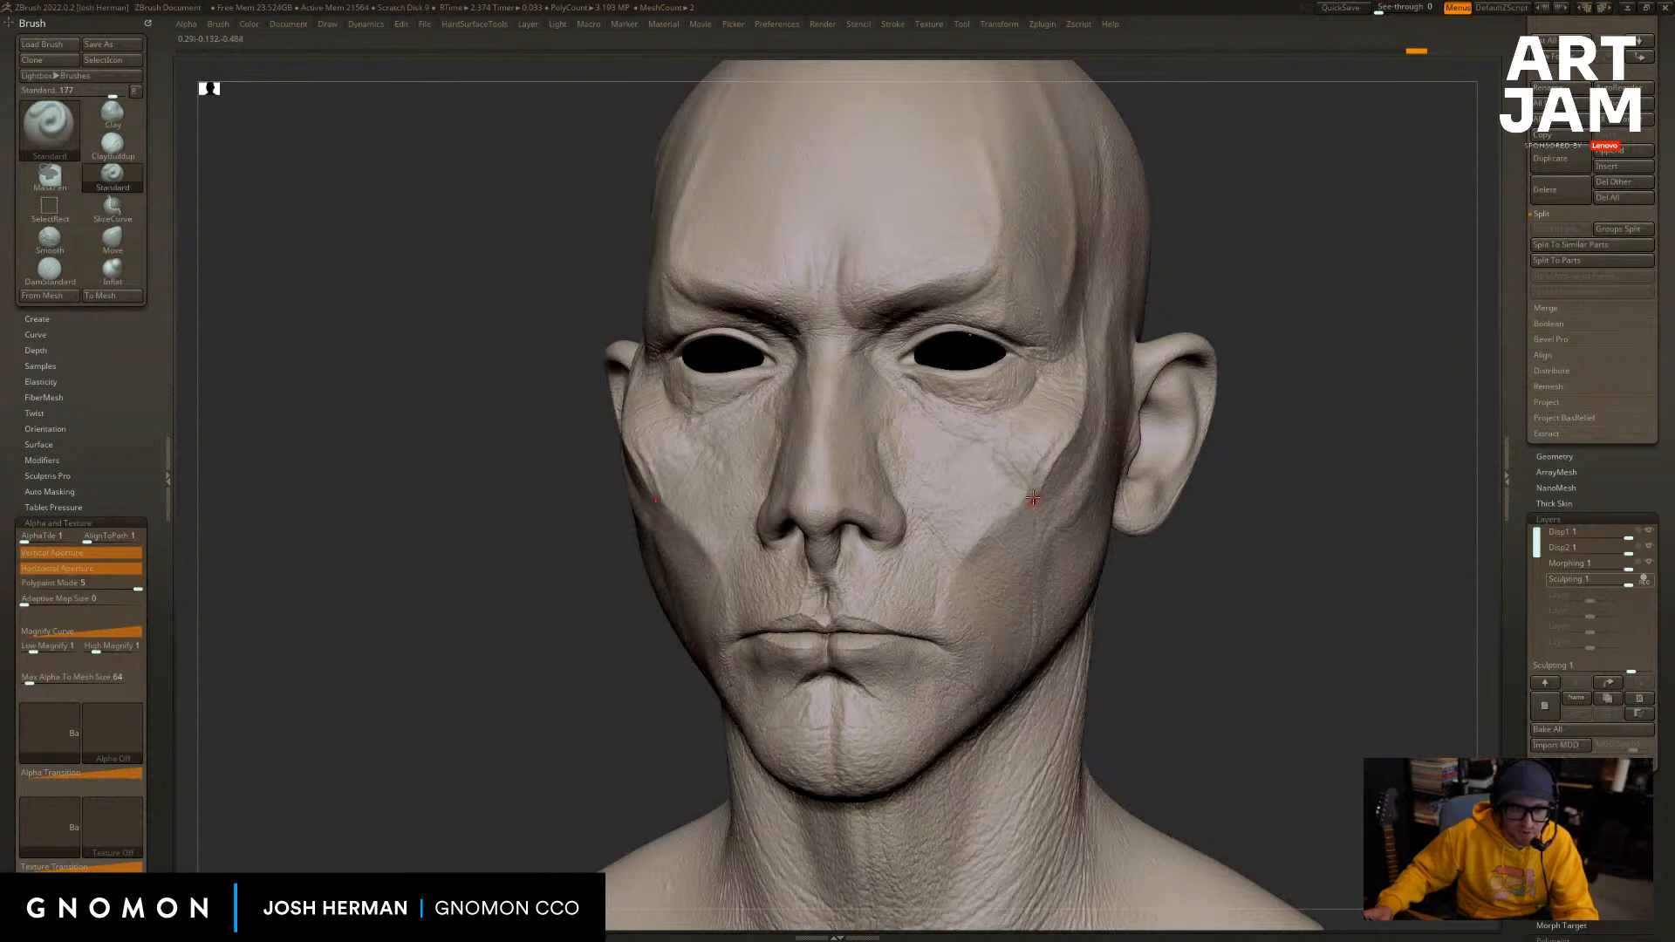
pyautogui.moveTo(1015, 546); pyautogui.dragTo(979, 534)
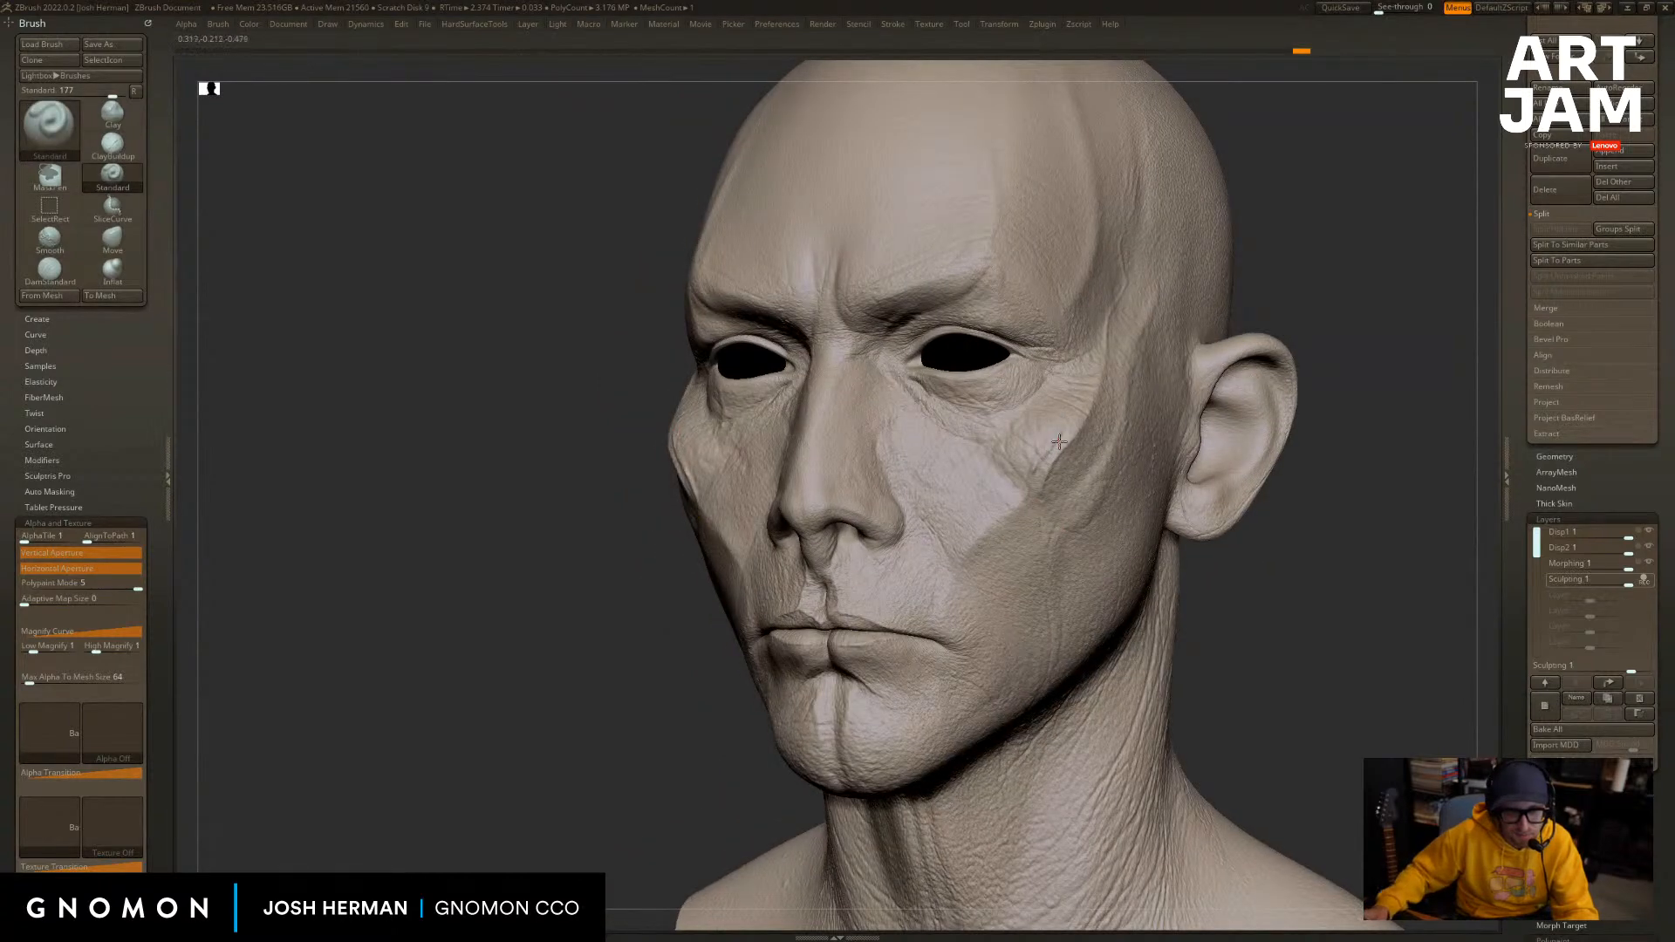
pyautogui.moveTo(1134, 358); pyautogui.dragTo(1083, 390)
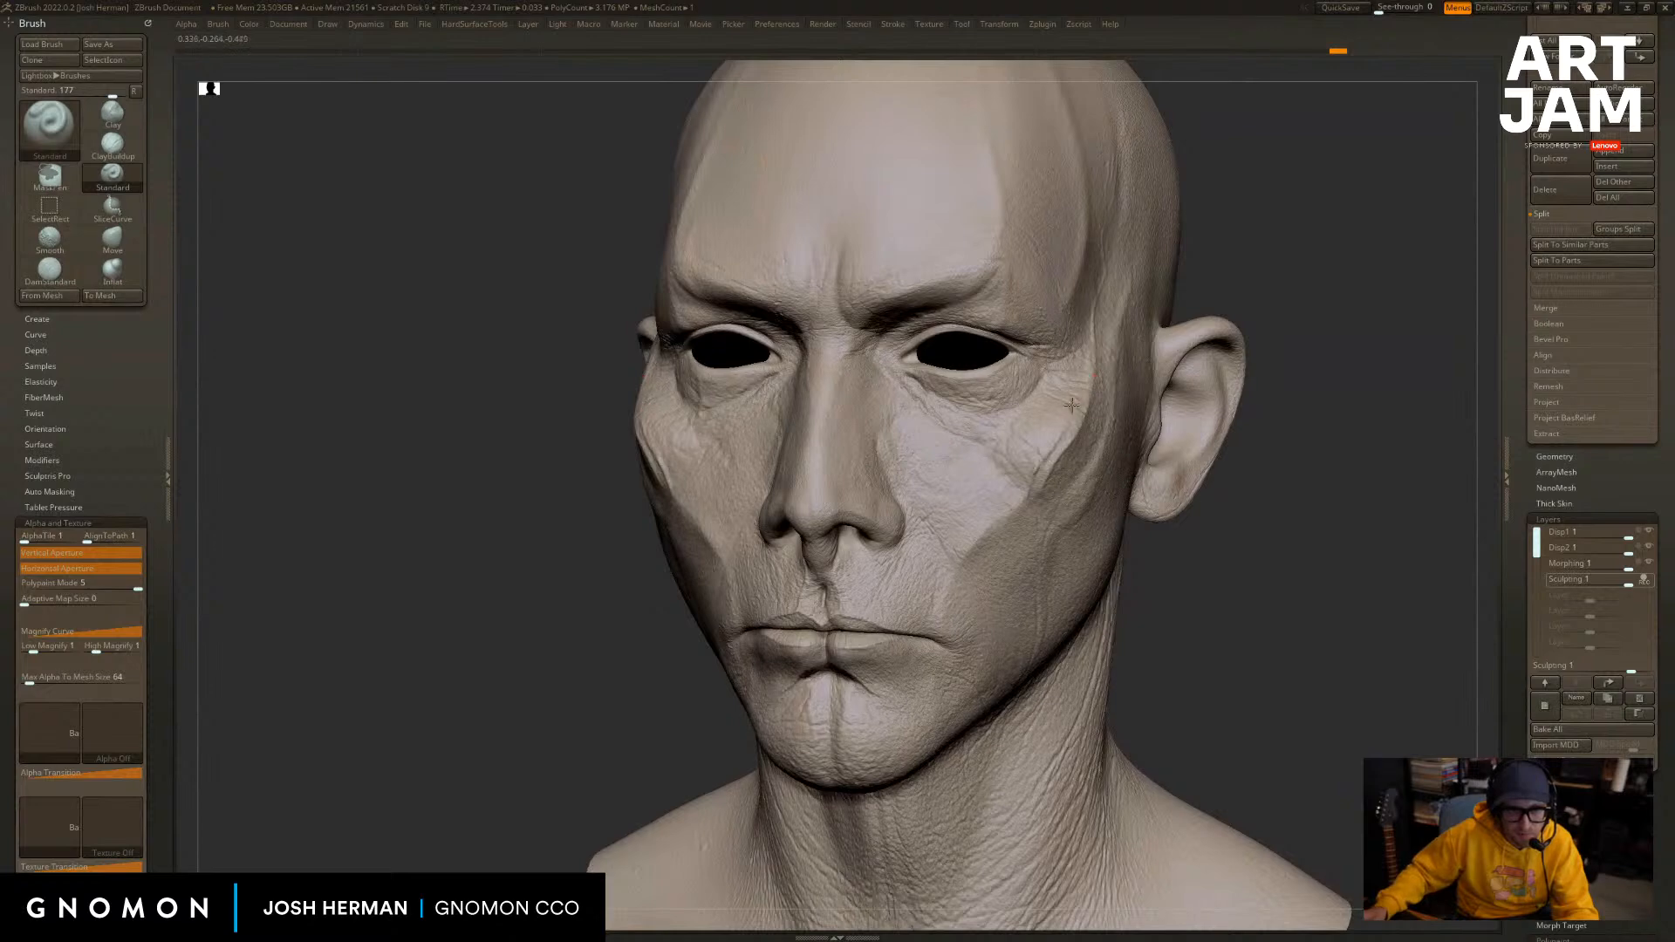
# Resize the brush and refine the outer eye corner, checking the head from both three-quarter angles and the front.
pyautogui.keyDown('alt'); pyautogui.moveTo(1293, 269); pyautogui.dragTo(1261, 342); pyautogui.keyUp('alt')
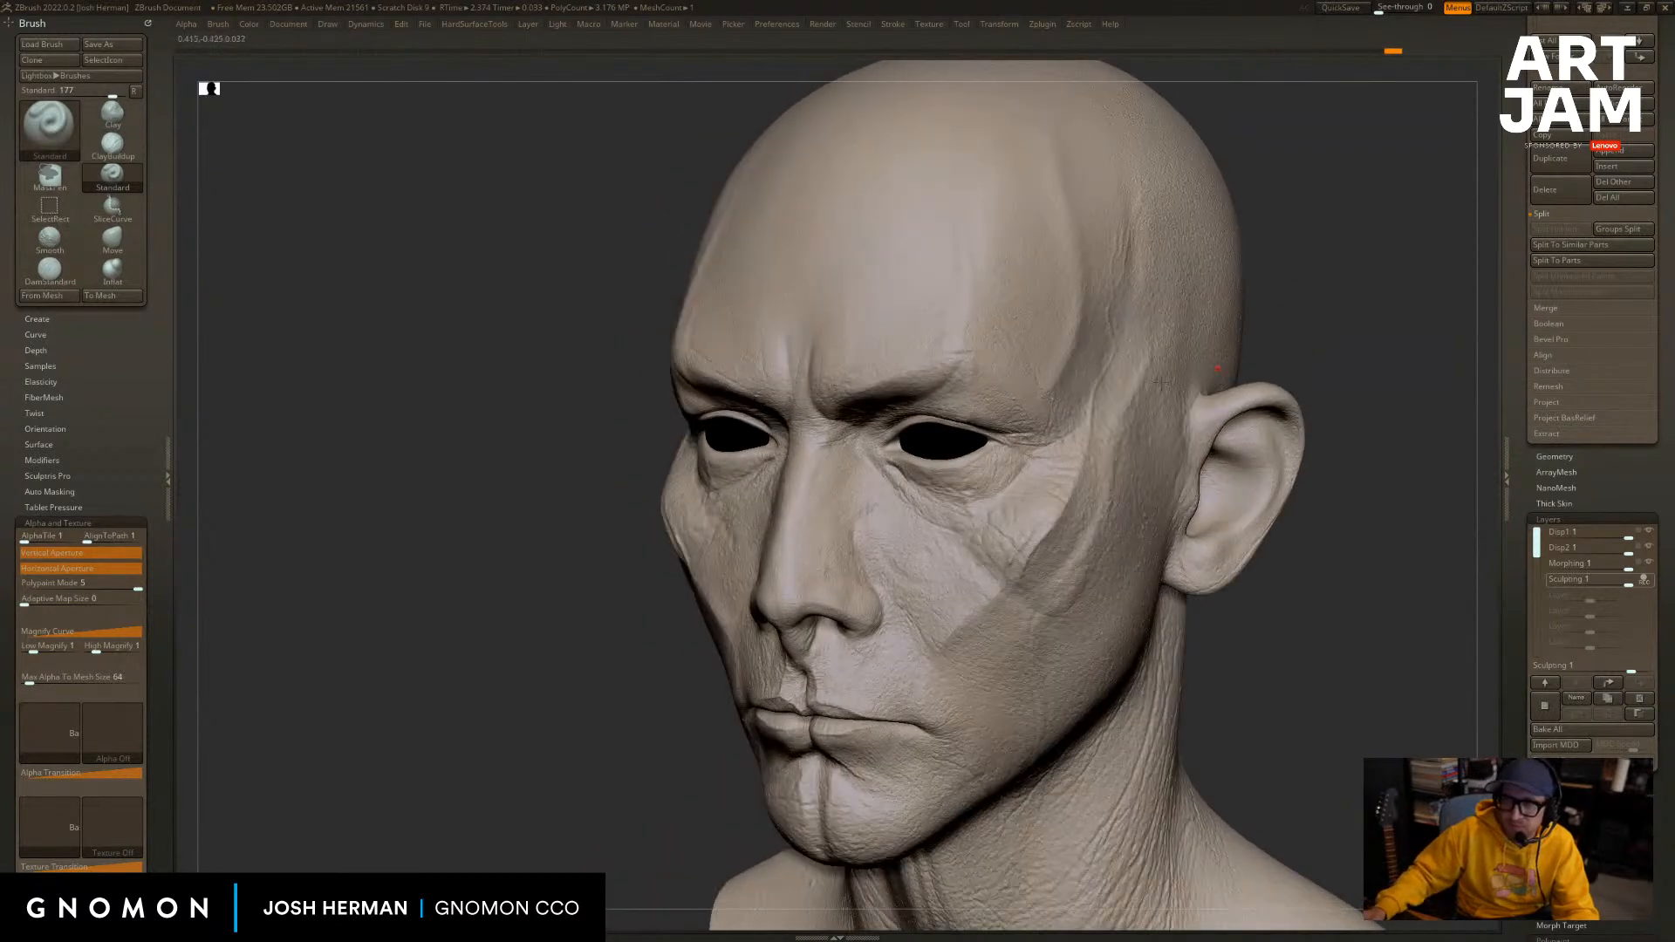
pyautogui.moveTo(1358, 295); pyautogui.dragTo(1420, 346)
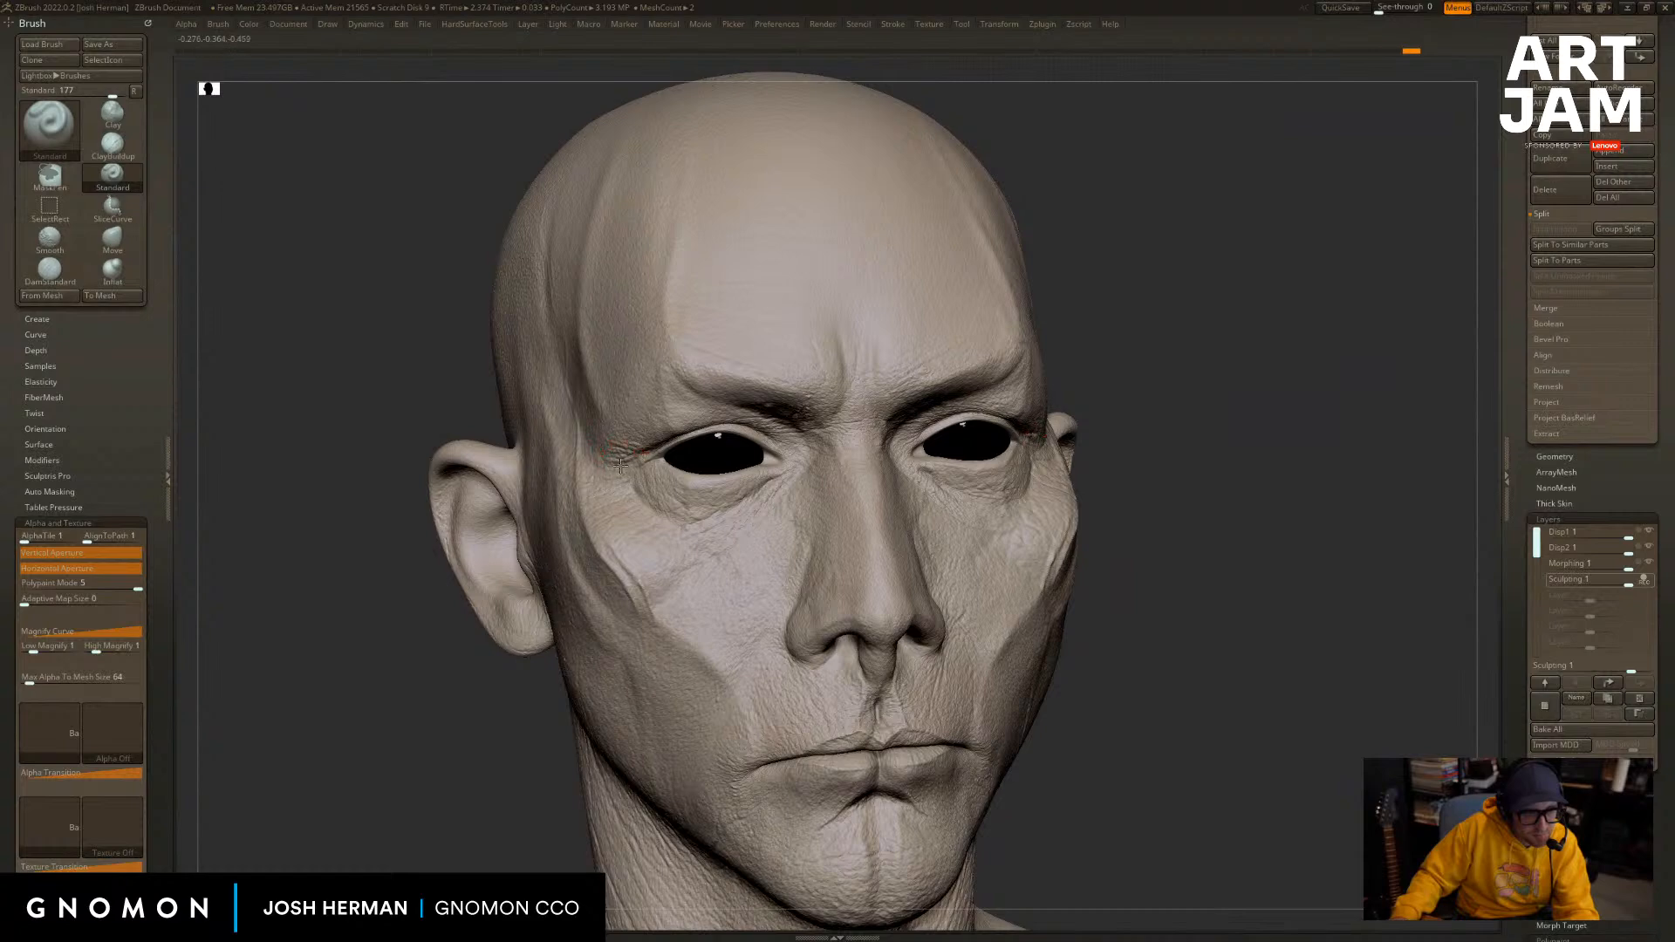
pyautogui.moveTo(605, 469); pyautogui.dragTo(1260, 312)
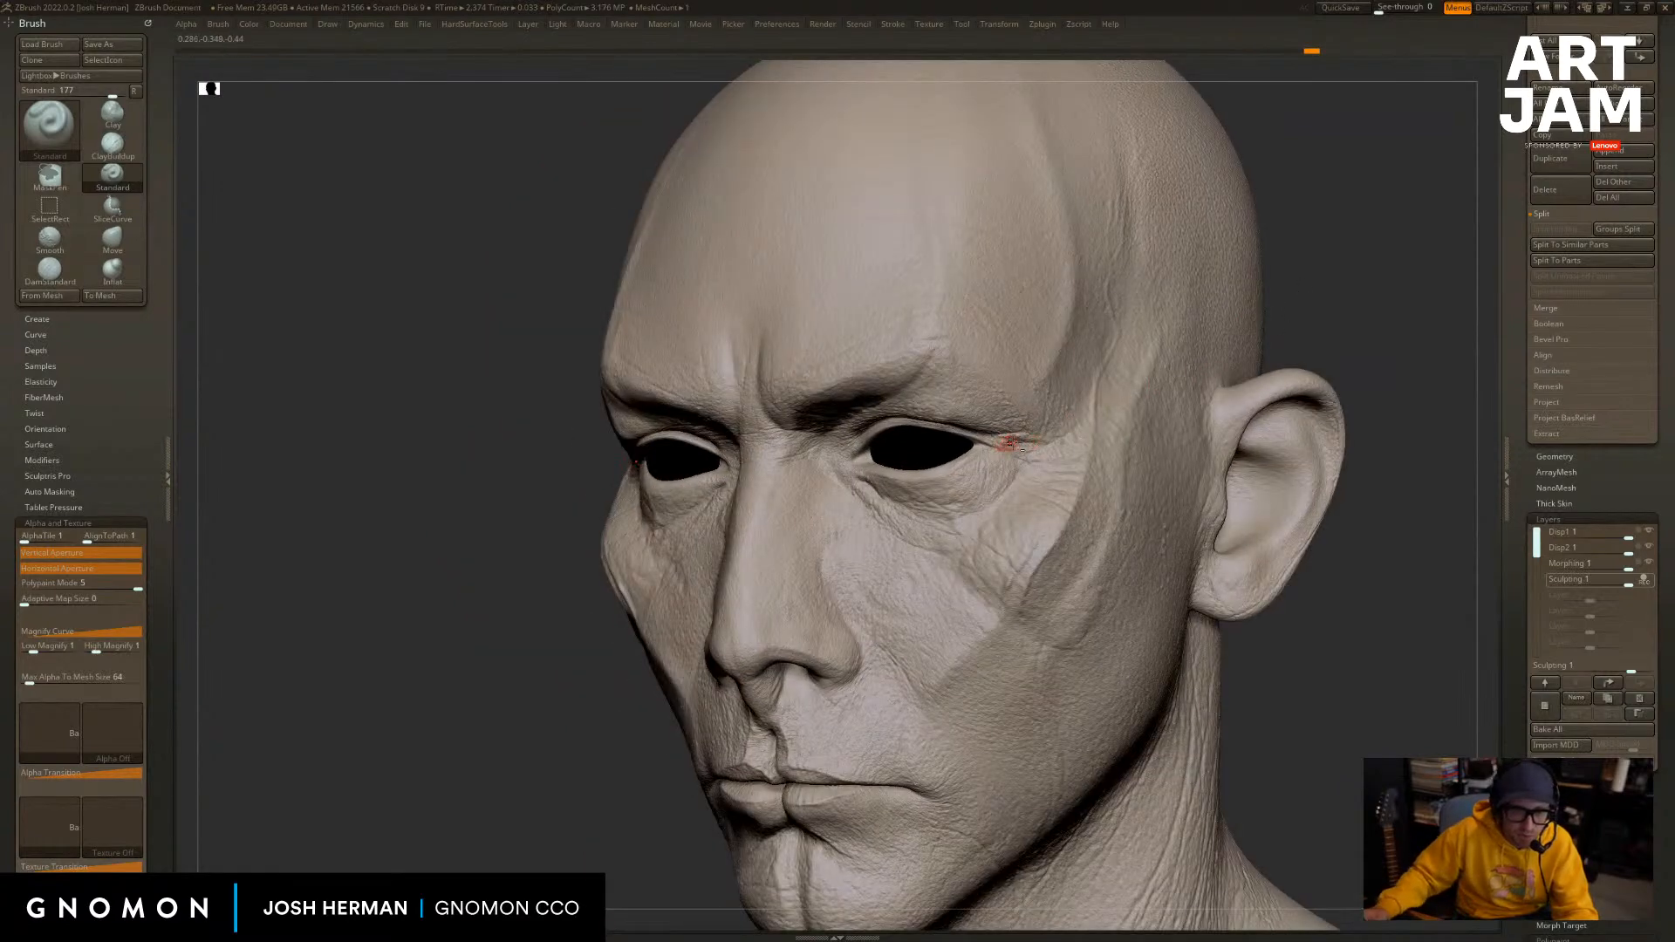
pyautogui.press('s')
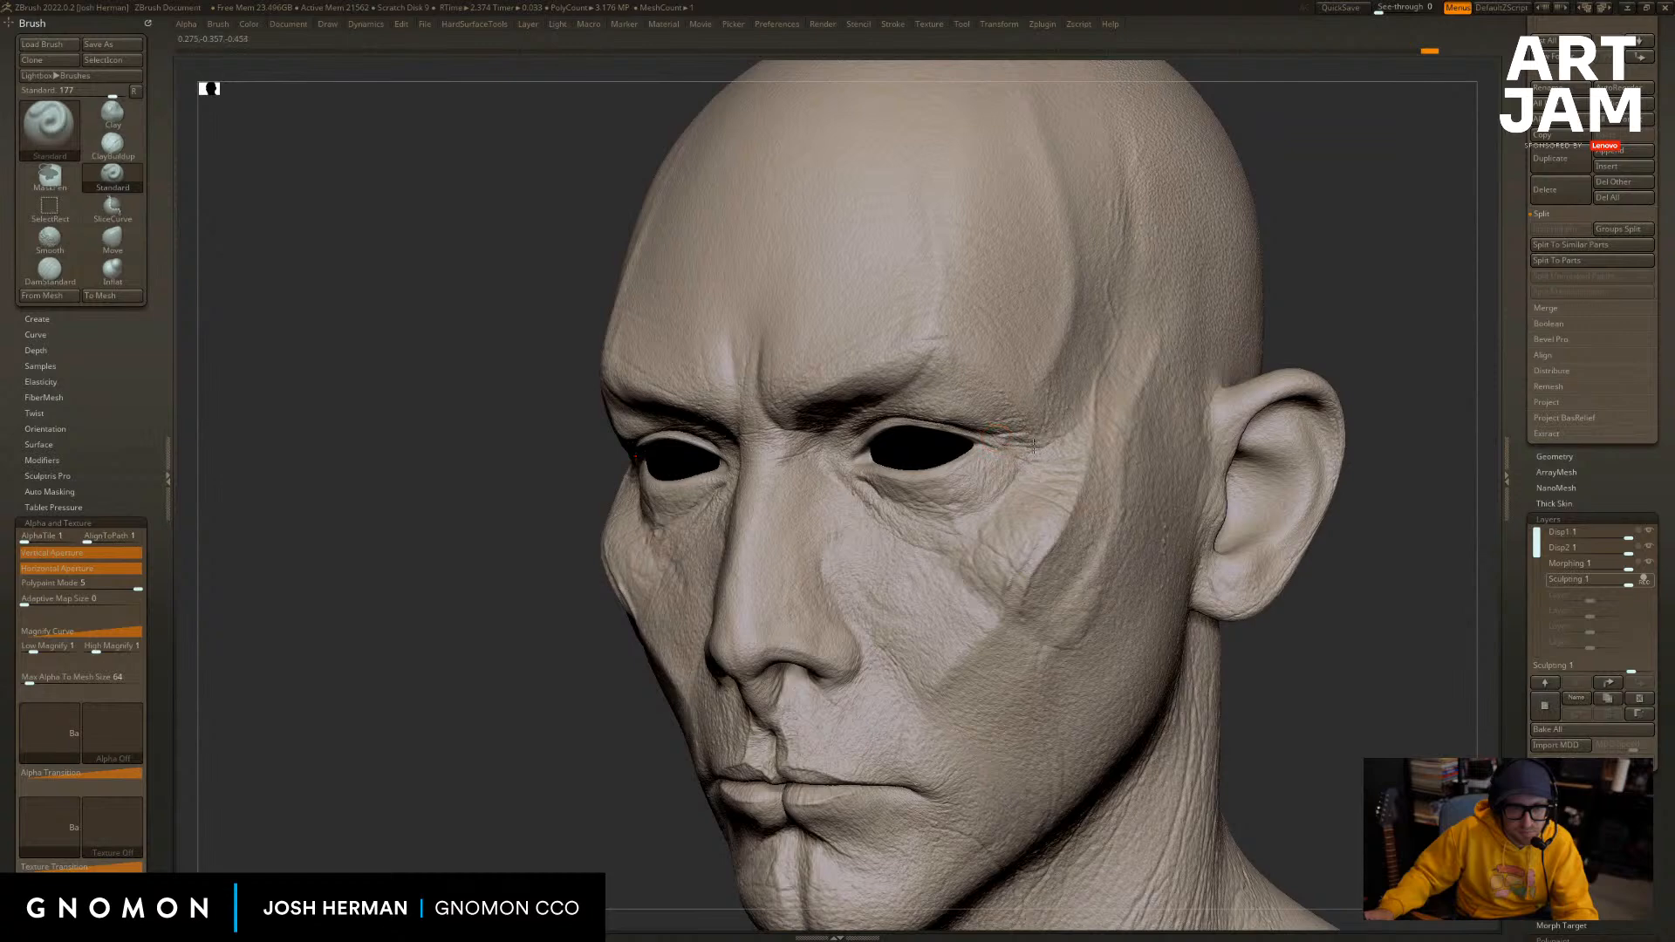
pyautogui.moveTo(1395, 348)
pyautogui.mouseDown()
pyautogui.moveTo(1350, 270)
pyautogui.moveTo(975, 256)
pyautogui.mouseUp()
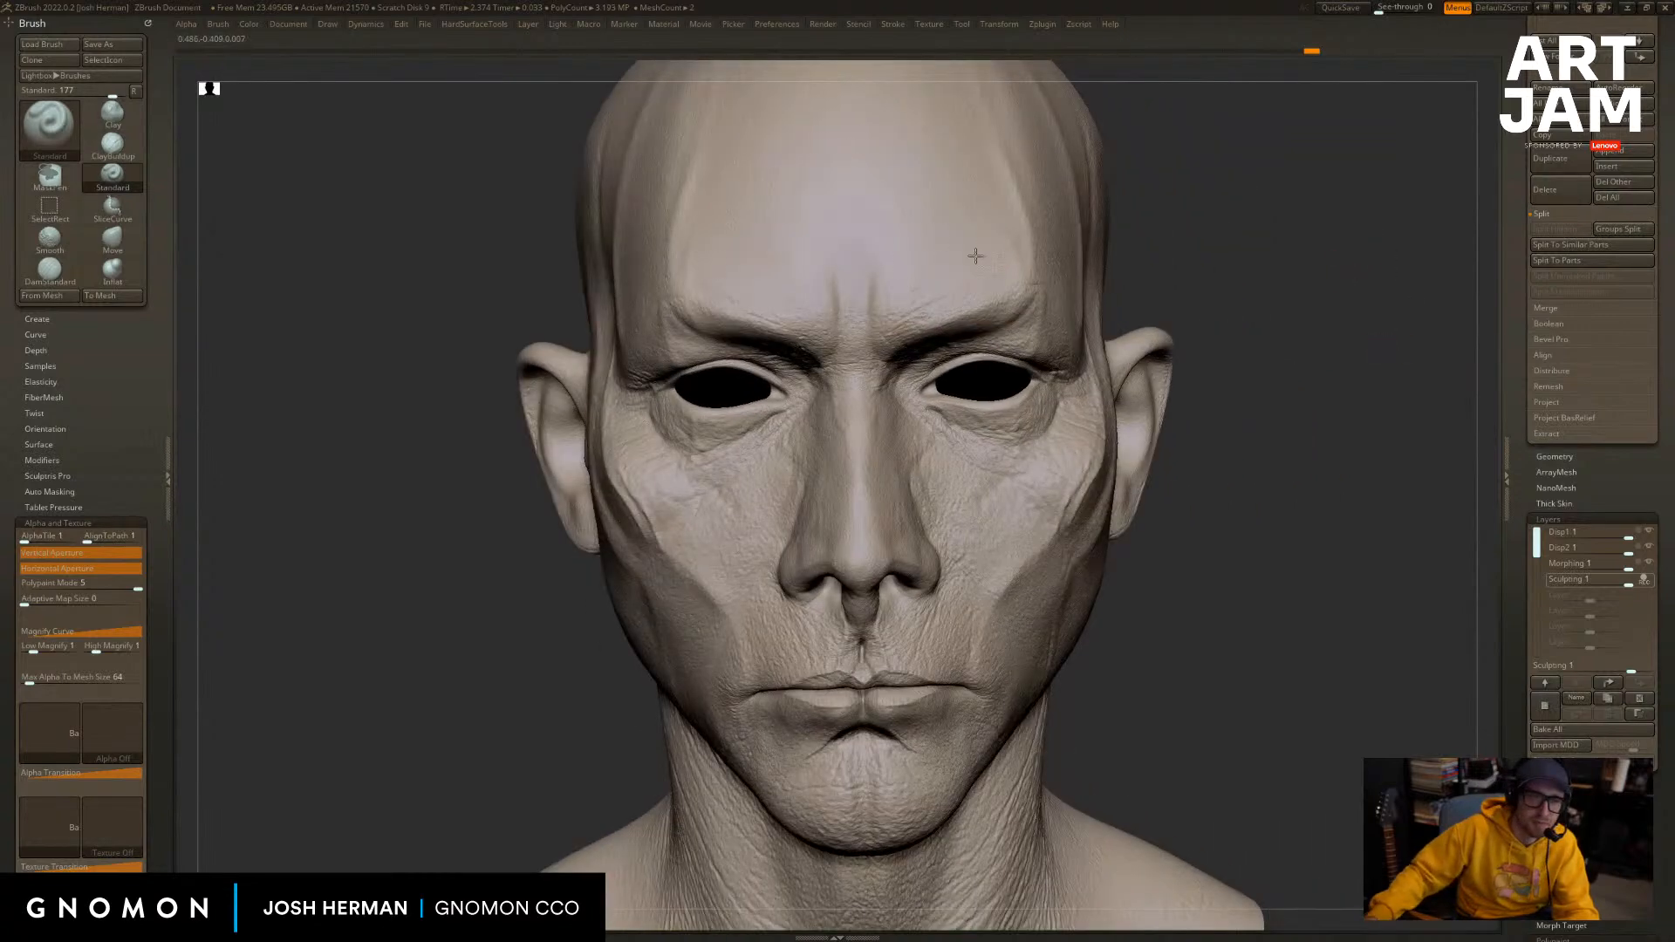
# Sculpt short strokes on the brow, the bridge of the nose and across the nose tip.
pyautogui.moveTo(1181, 265)
pyautogui.mouseDown()
pyautogui.moveTo(1259, 341)
pyautogui.moveTo(1216, 343)
pyautogui.moveTo(1321, 340)
pyautogui.moveTo(1335, 316)
pyautogui.mouseUp()
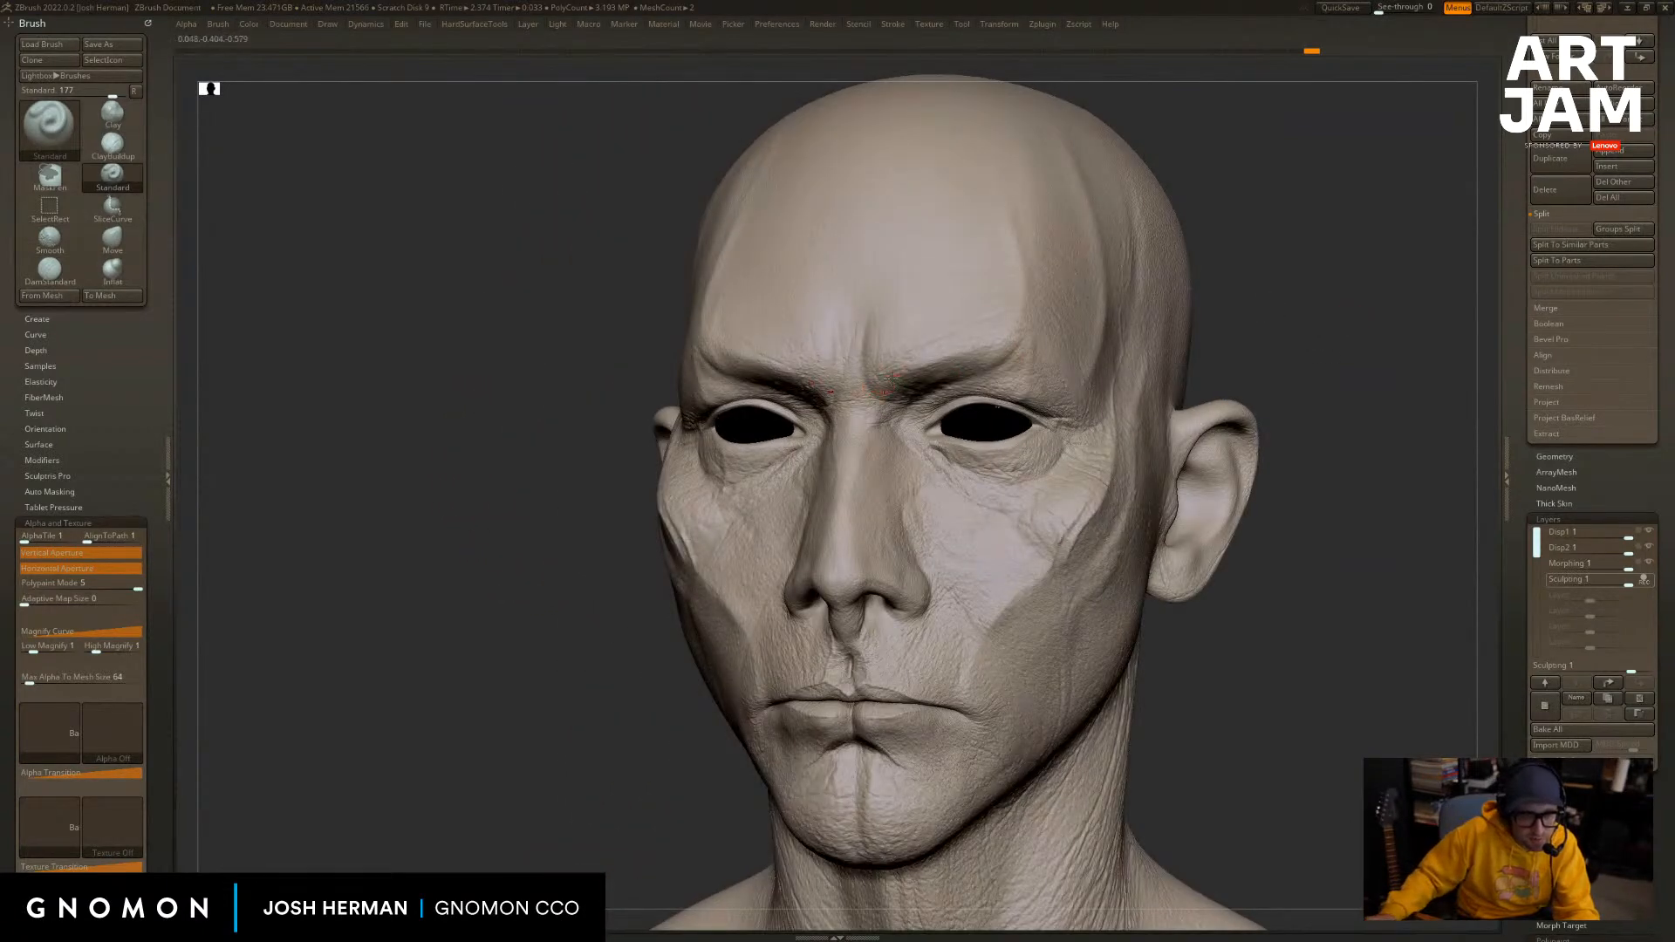
pyautogui.moveTo(971, 353); pyautogui.dragTo(1007, 338)
pyautogui.moveTo(1231, 321); pyautogui.dragTo(1317, 326)
pyautogui.moveTo(818, 421); pyautogui.dragTo(820, 436)
pyautogui.keyDown('shift'); pyautogui.moveTo(1204, 375); pyautogui.dragTo(1226, 377); pyautogui.keyUp('shift')
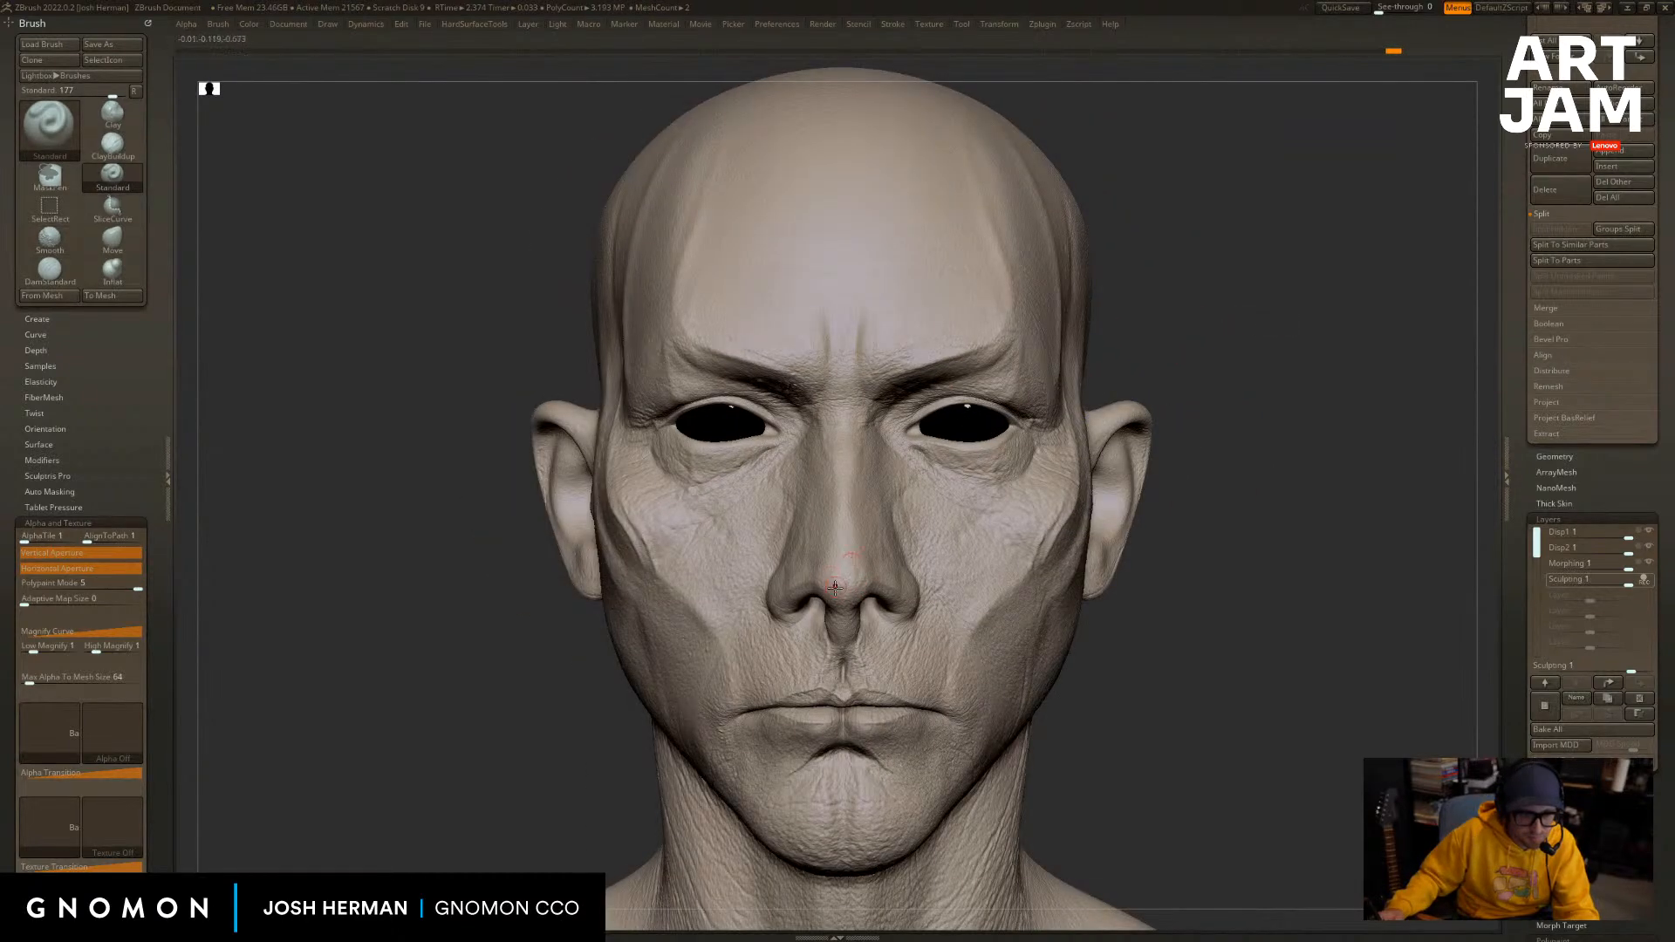
pyautogui.moveTo(816, 568); pyautogui.dragTo(863, 580)
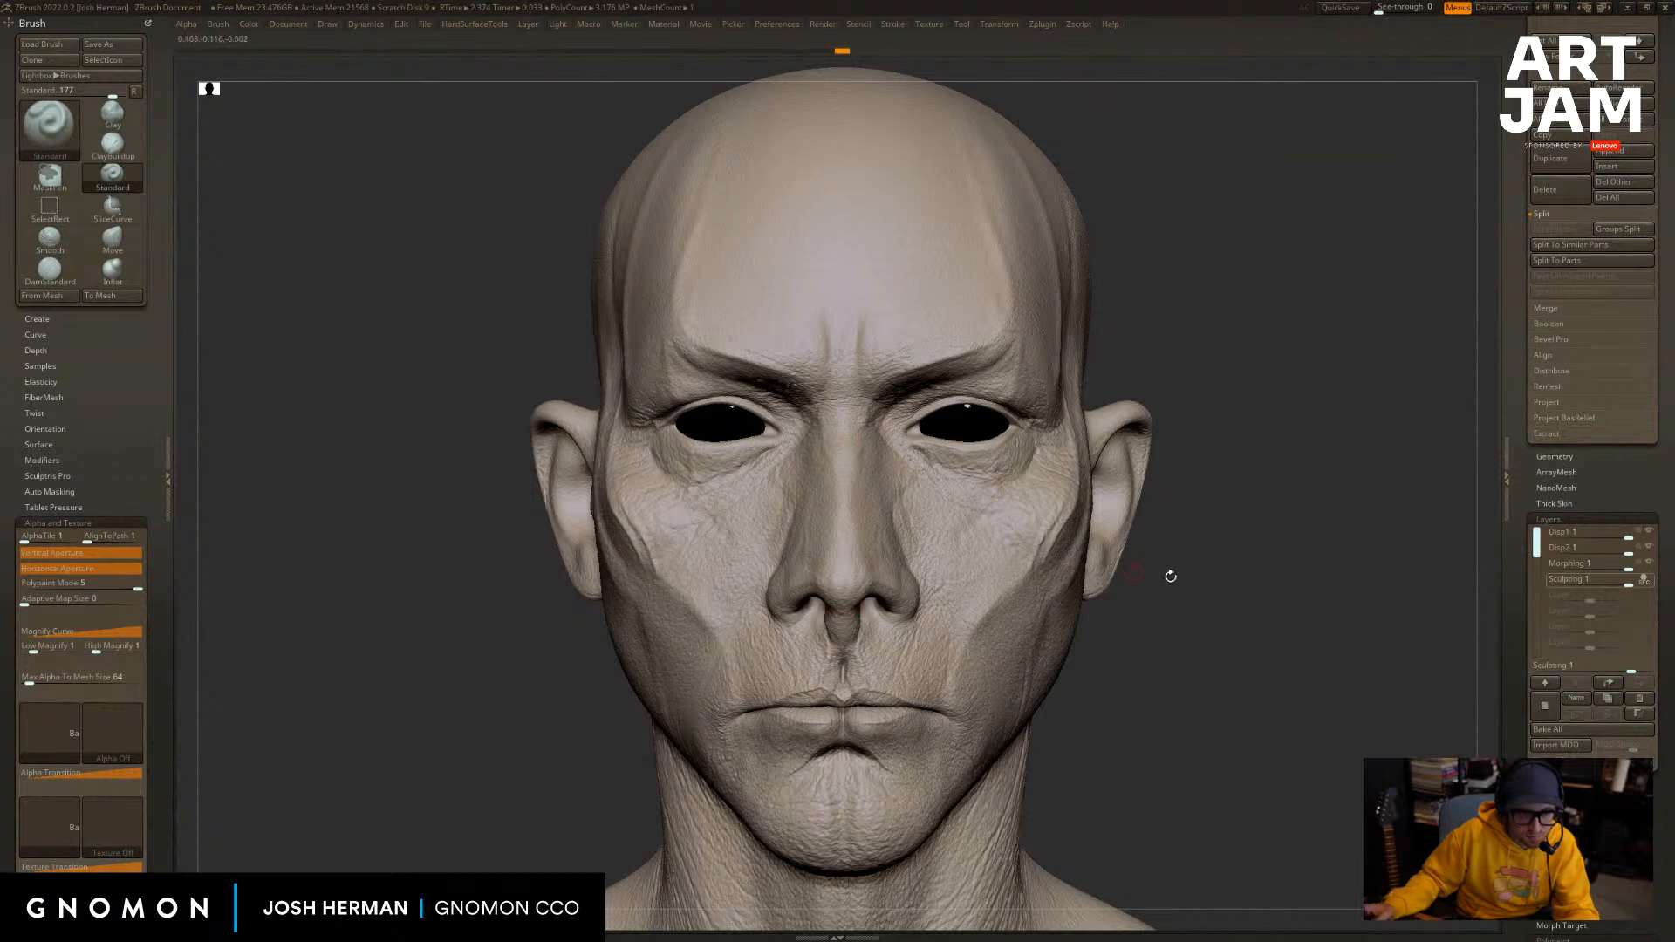
# Resize the brush and add a small dab on the cheek at the lower edge of the cheekbone.
pyautogui.moveTo(1170, 575)
pyautogui.mouseDown()
pyautogui.moveTo(1245, 486)
pyautogui.moveTo(1264, 520)
pyautogui.moveTo(1225, 534)
pyautogui.mouseUp()
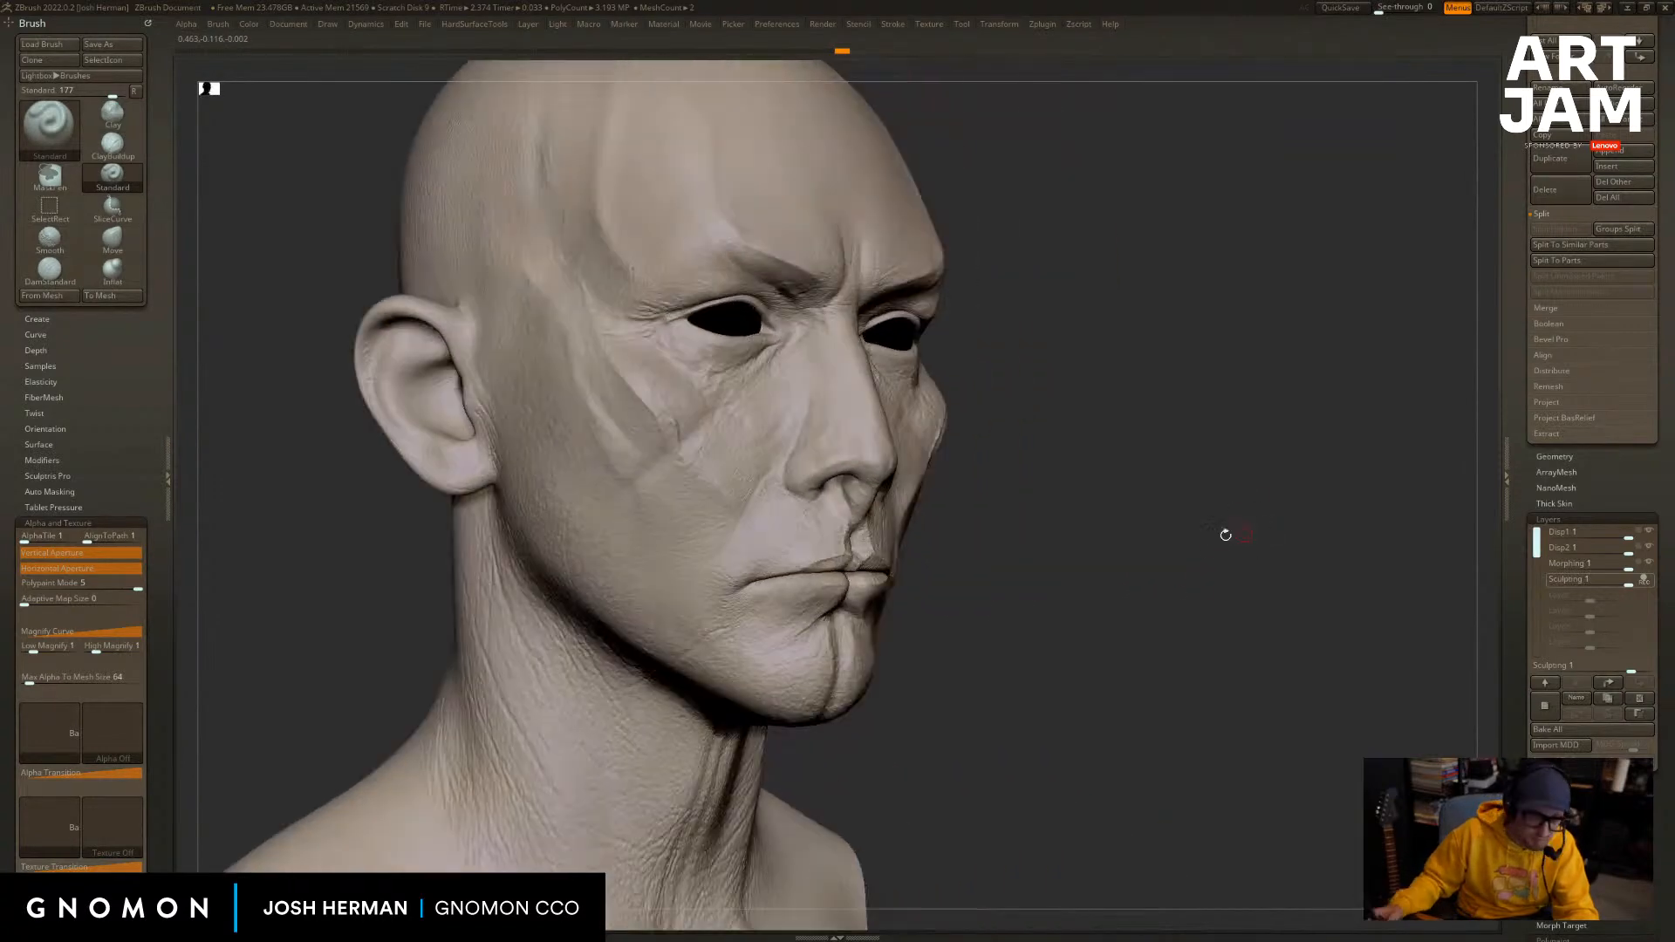
pyautogui.moveTo(1085, 554)
pyautogui.keyDown('shift'); pyautogui.mouseDown()
pyautogui.moveTo(1169, 560)
pyautogui.moveTo(1143, 560)
pyautogui.mouseUp(); pyautogui.keyUp('shift')
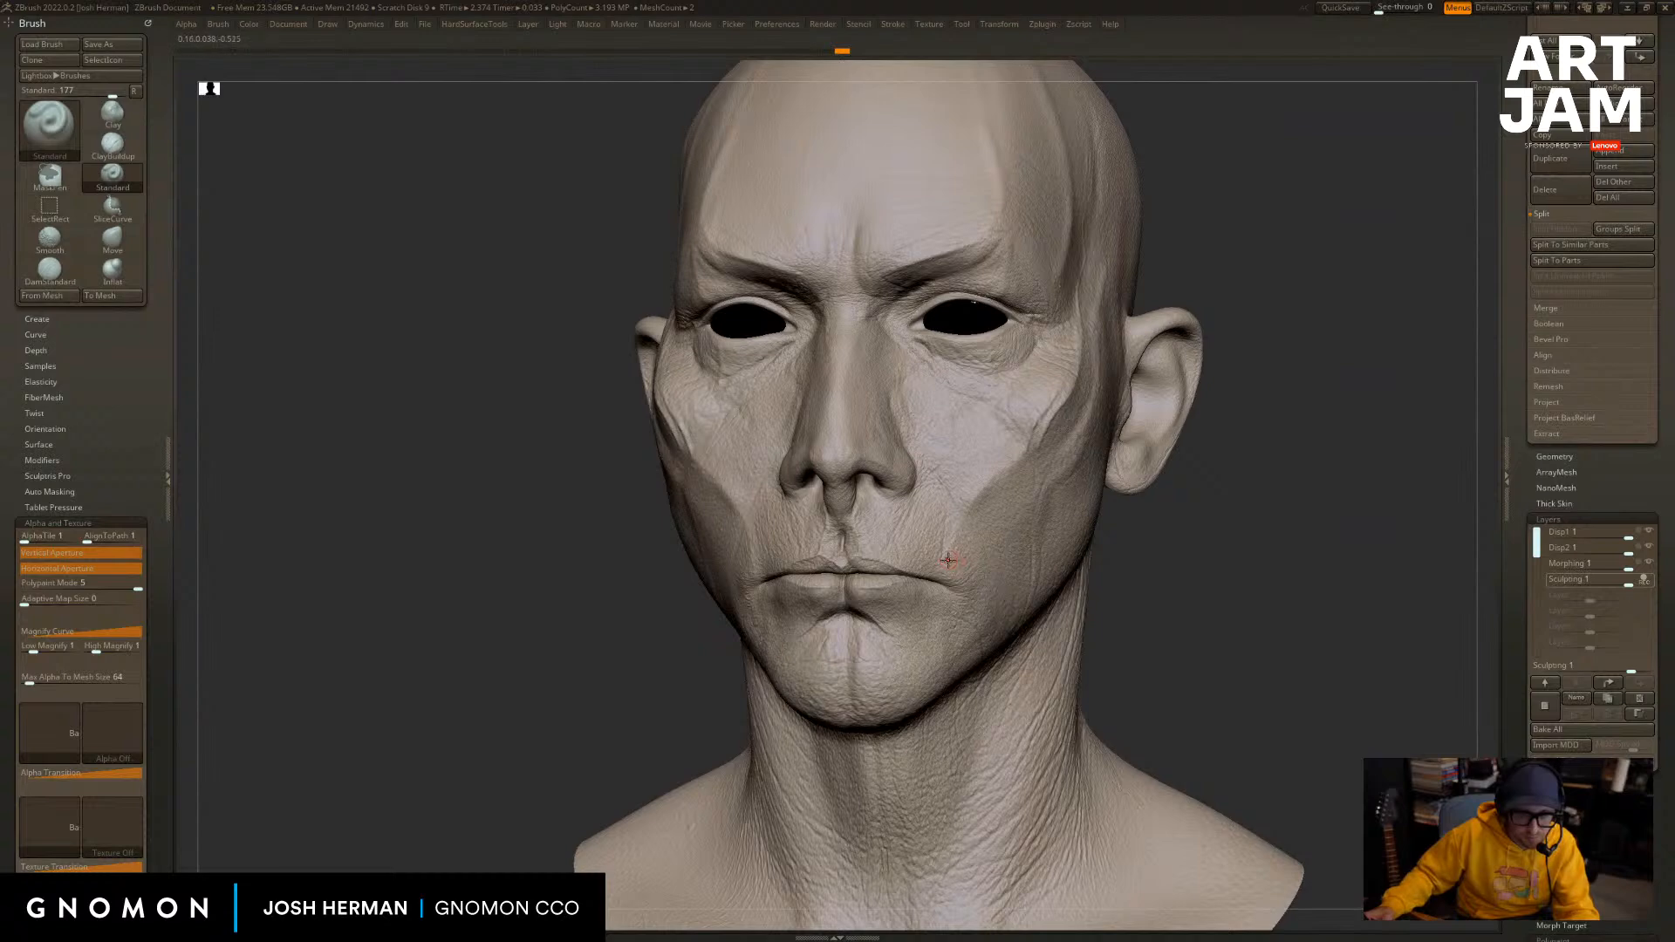
pyautogui.keyDown('alt'); pyautogui.moveTo(1330, 488); pyautogui.dragTo(1309, 567); pyautogui.keyUp('alt')
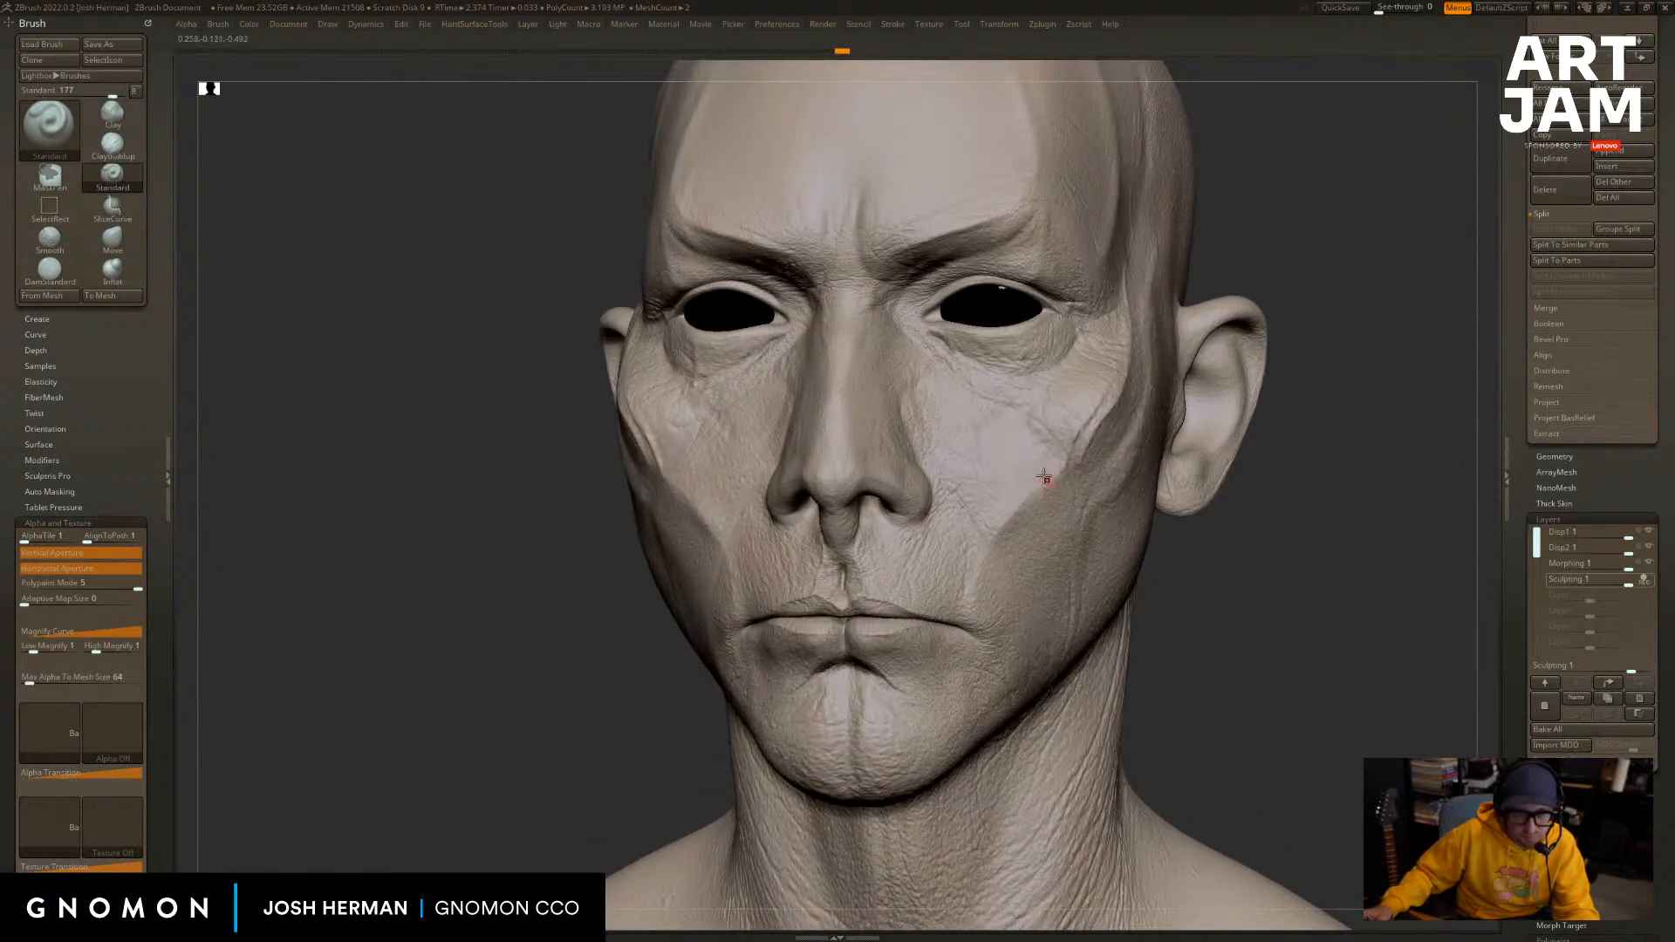
pyautogui.press('s')
pyautogui.click(1047, 466)
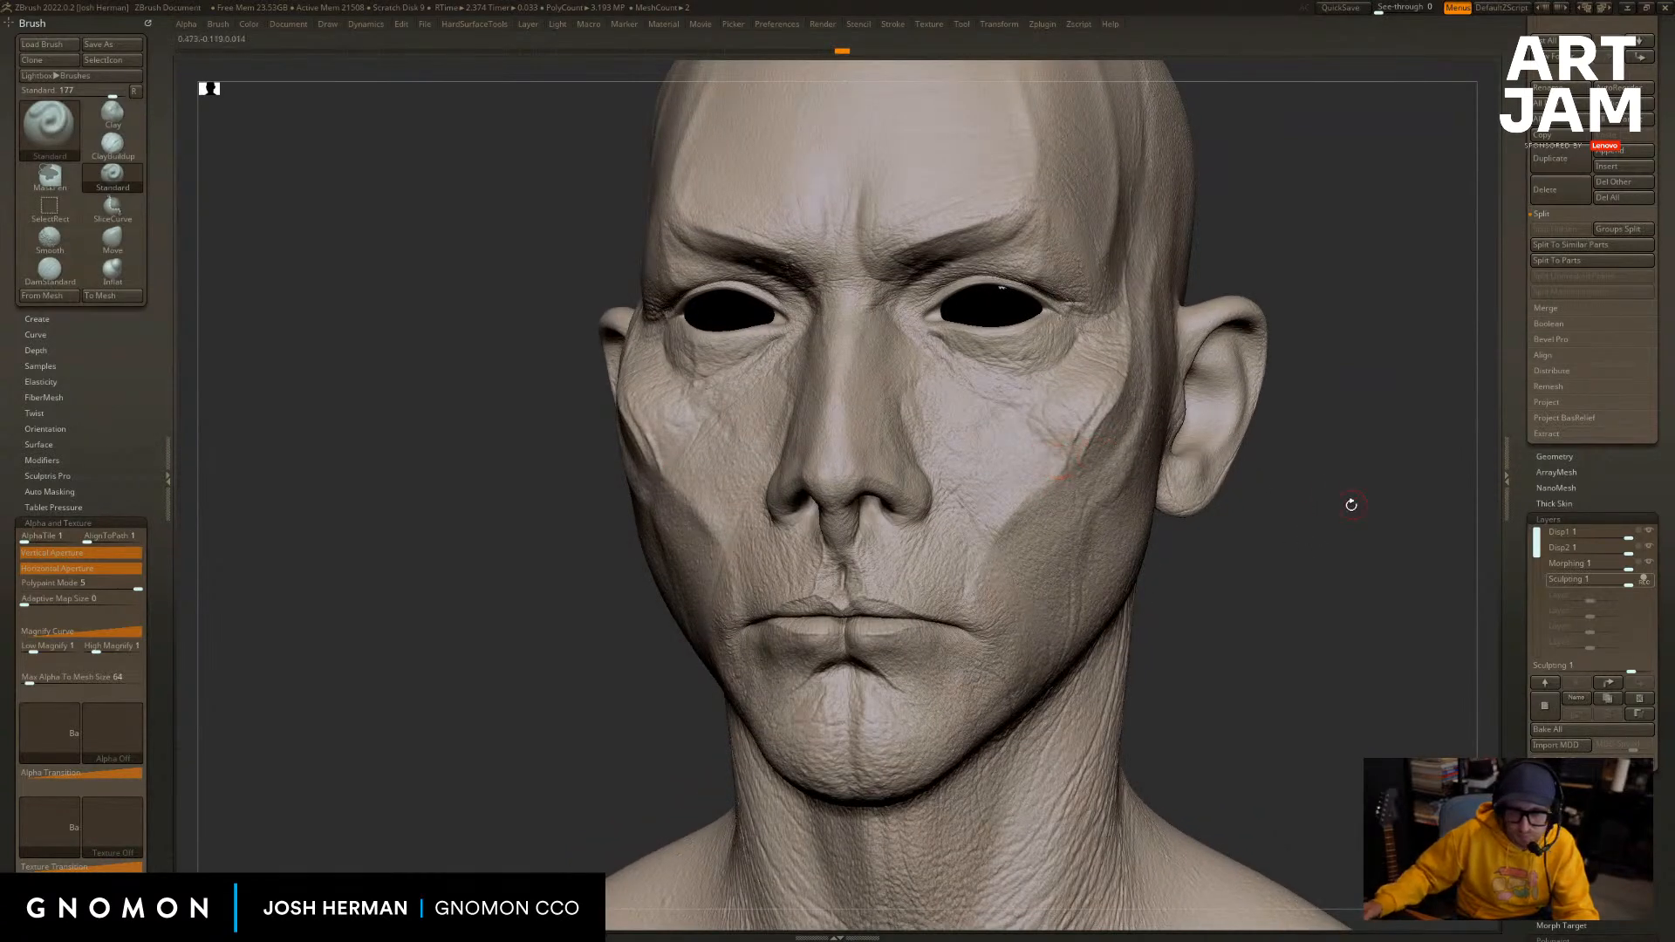
pyautogui.moveTo(1349, 497)
pyautogui.mouseDown()
pyautogui.moveTo(1297, 535)
pyautogui.moveTo(964, 471)
pyautogui.mouseUp()
pyautogui.press('b')
pyautogui.press('i')
pyautogui.press('n')
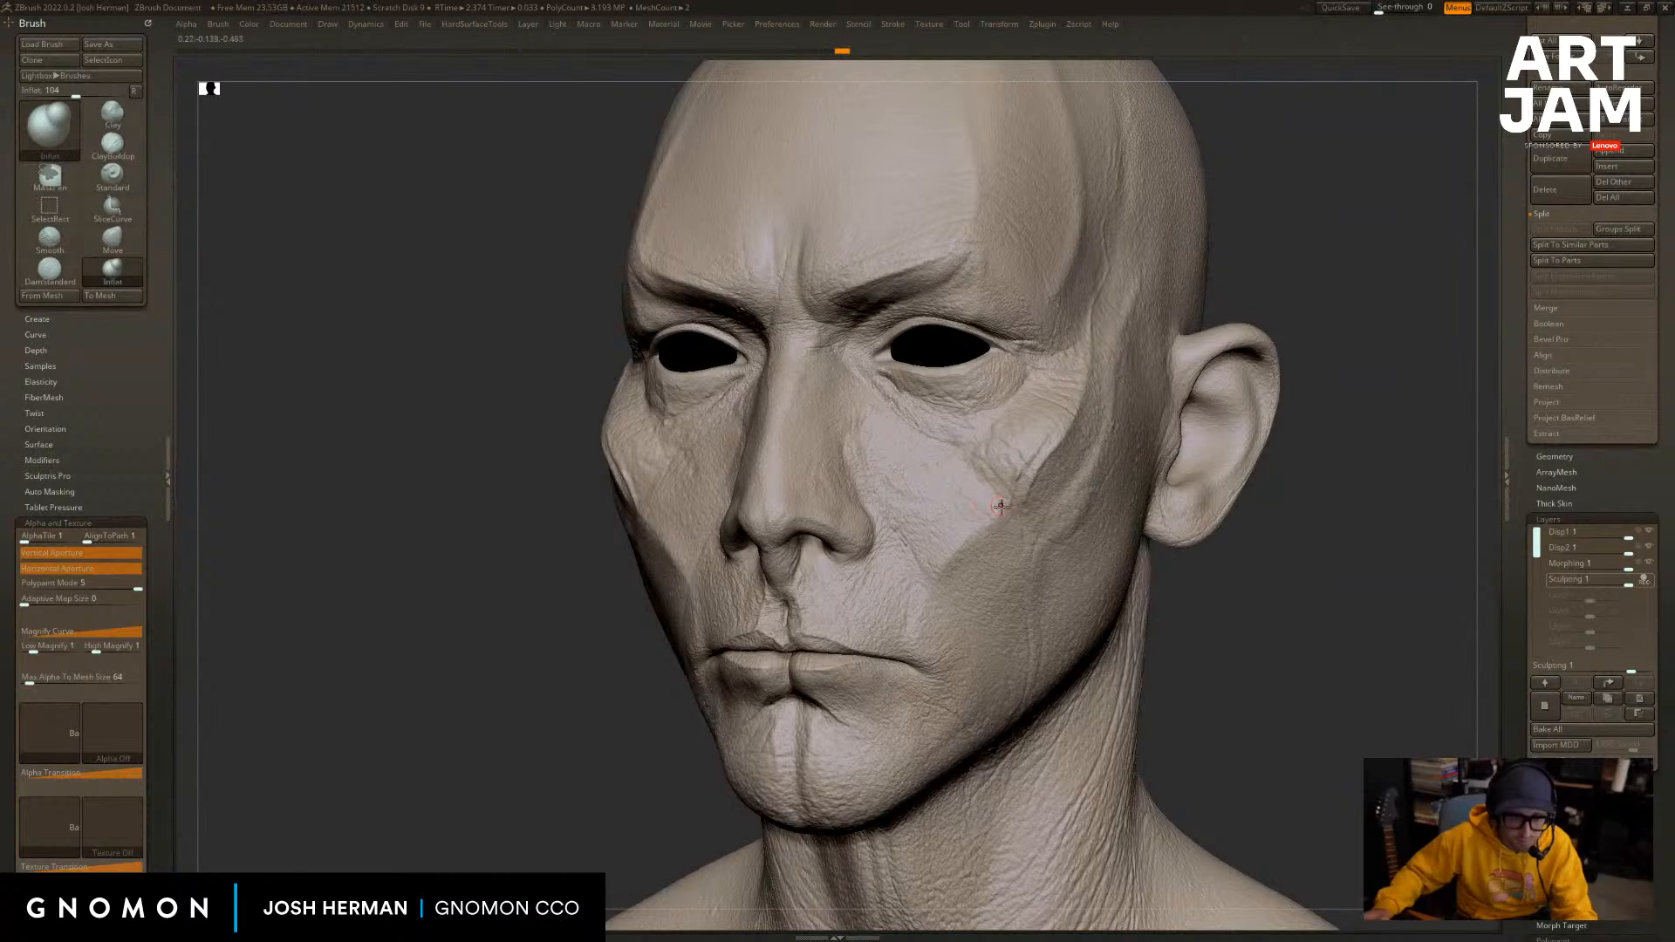
pyautogui.press('b')
pyautogui.press('s')
pyautogui.press('t')
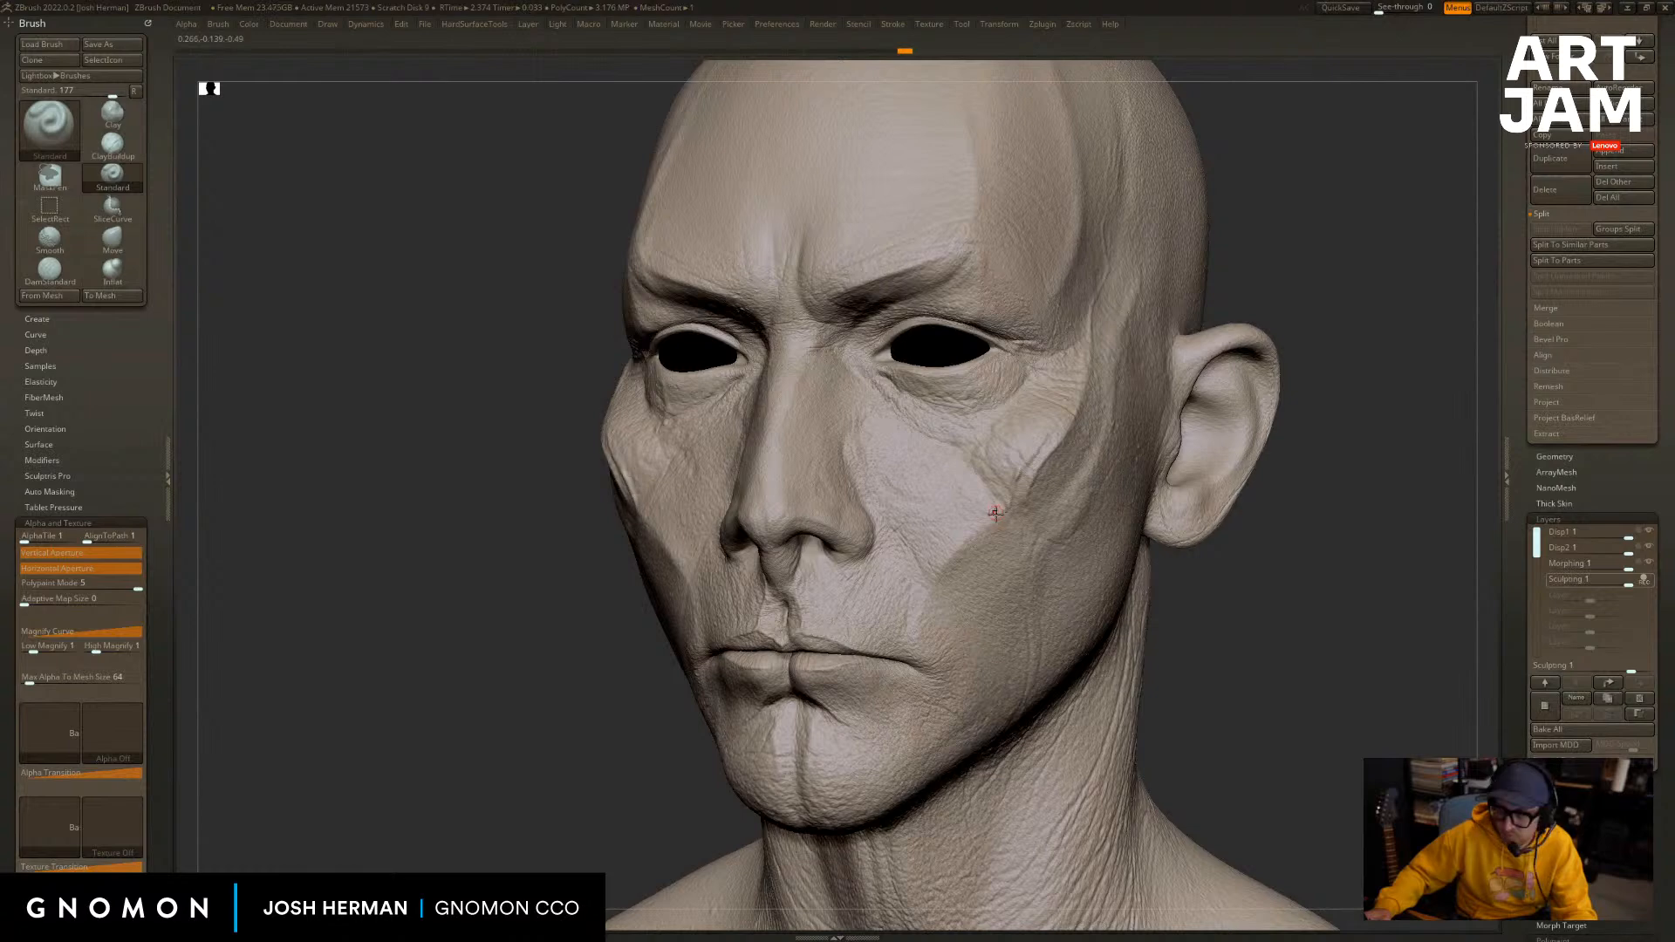
# Refine the plane below the cheekbone with the Standard brush, working from the front and both three-quarter angles.
pyautogui.keyDown('alt'); pyautogui.moveTo(1254, 590); pyautogui.dragTo(1279, 596); pyautogui.keyUp('alt')
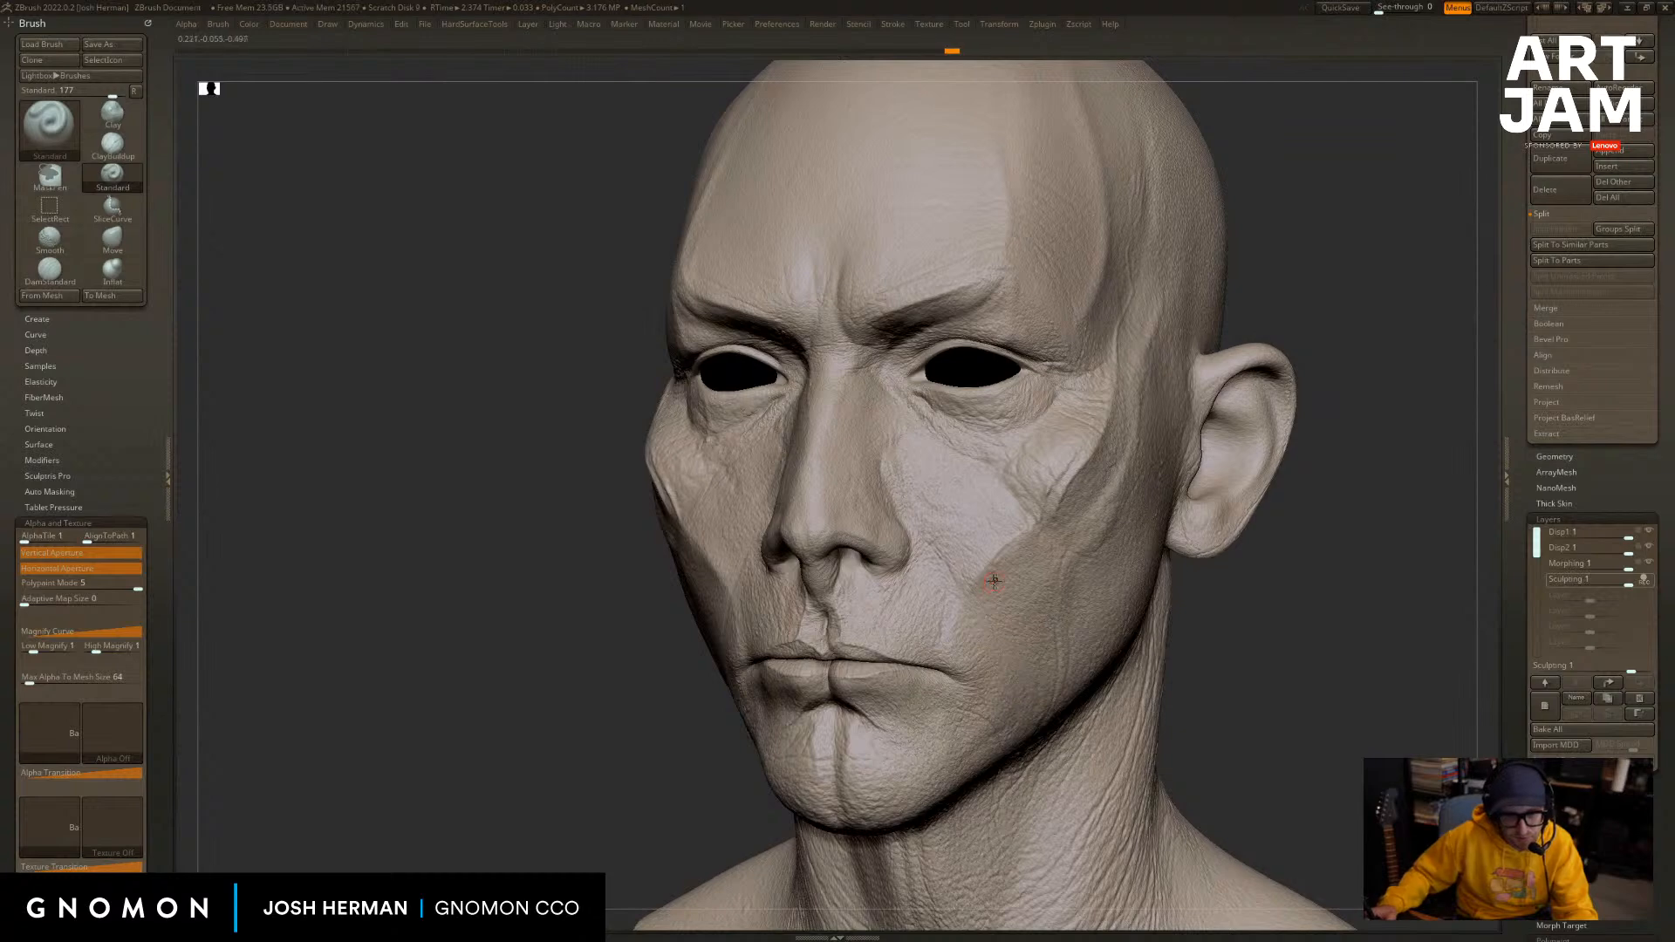
pyautogui.moveTo(1191, 600); pyautogui.dragTo(1244, 605)
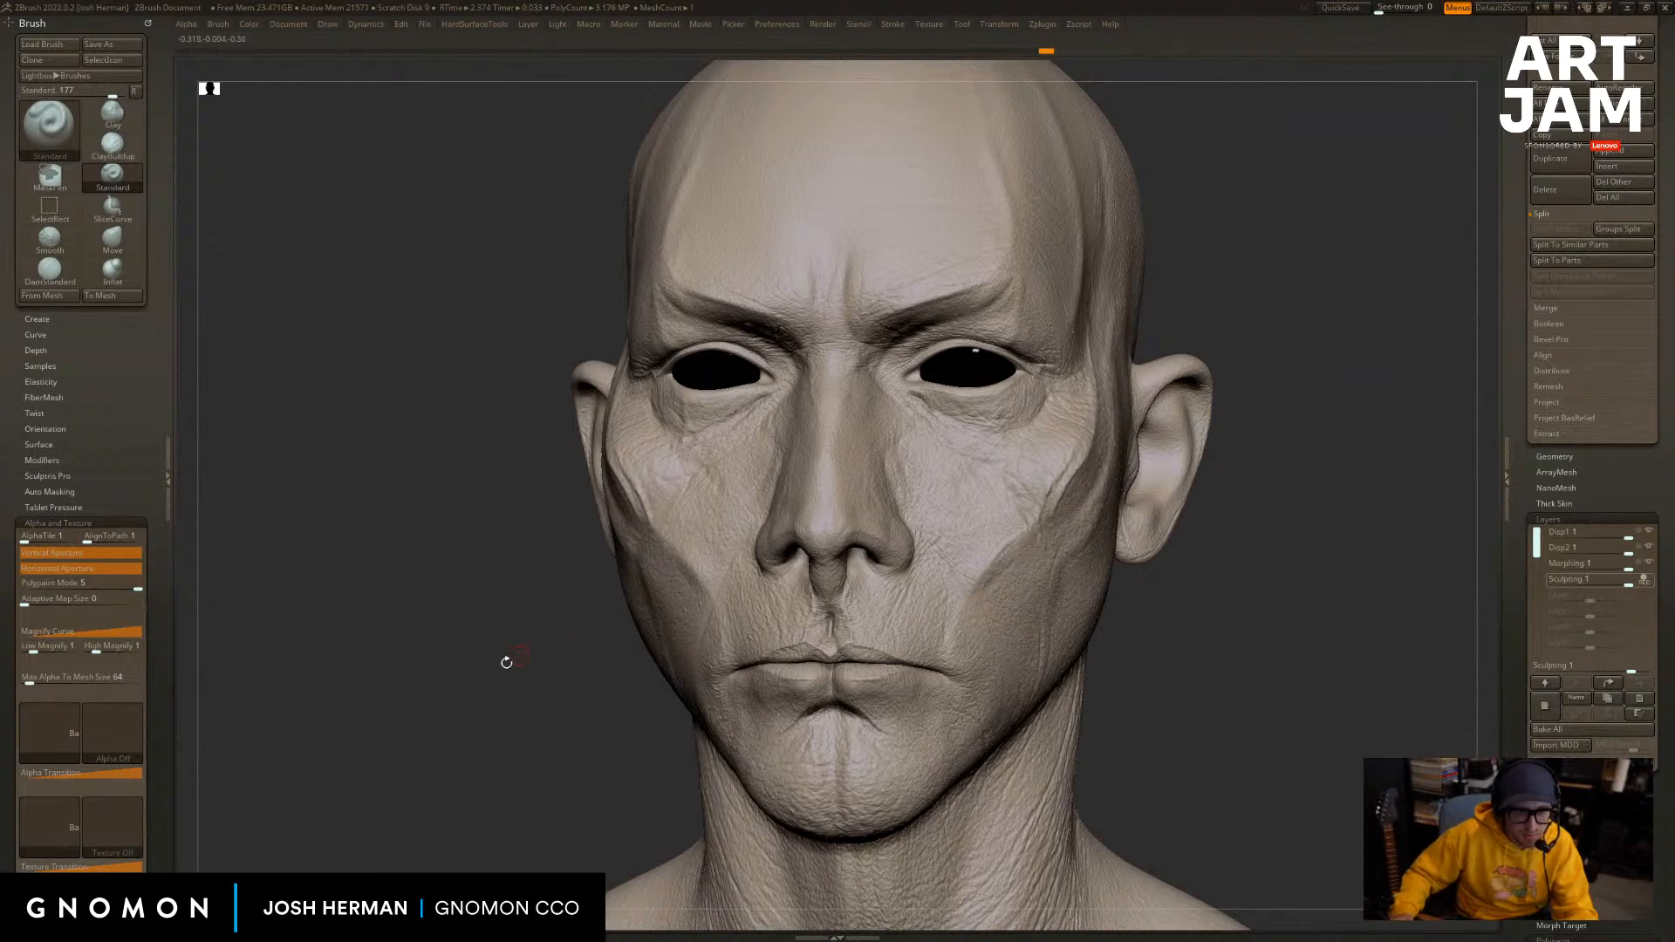
pyautogui.moveTo(497, 665); pyautogui.dragTo(559, 663)
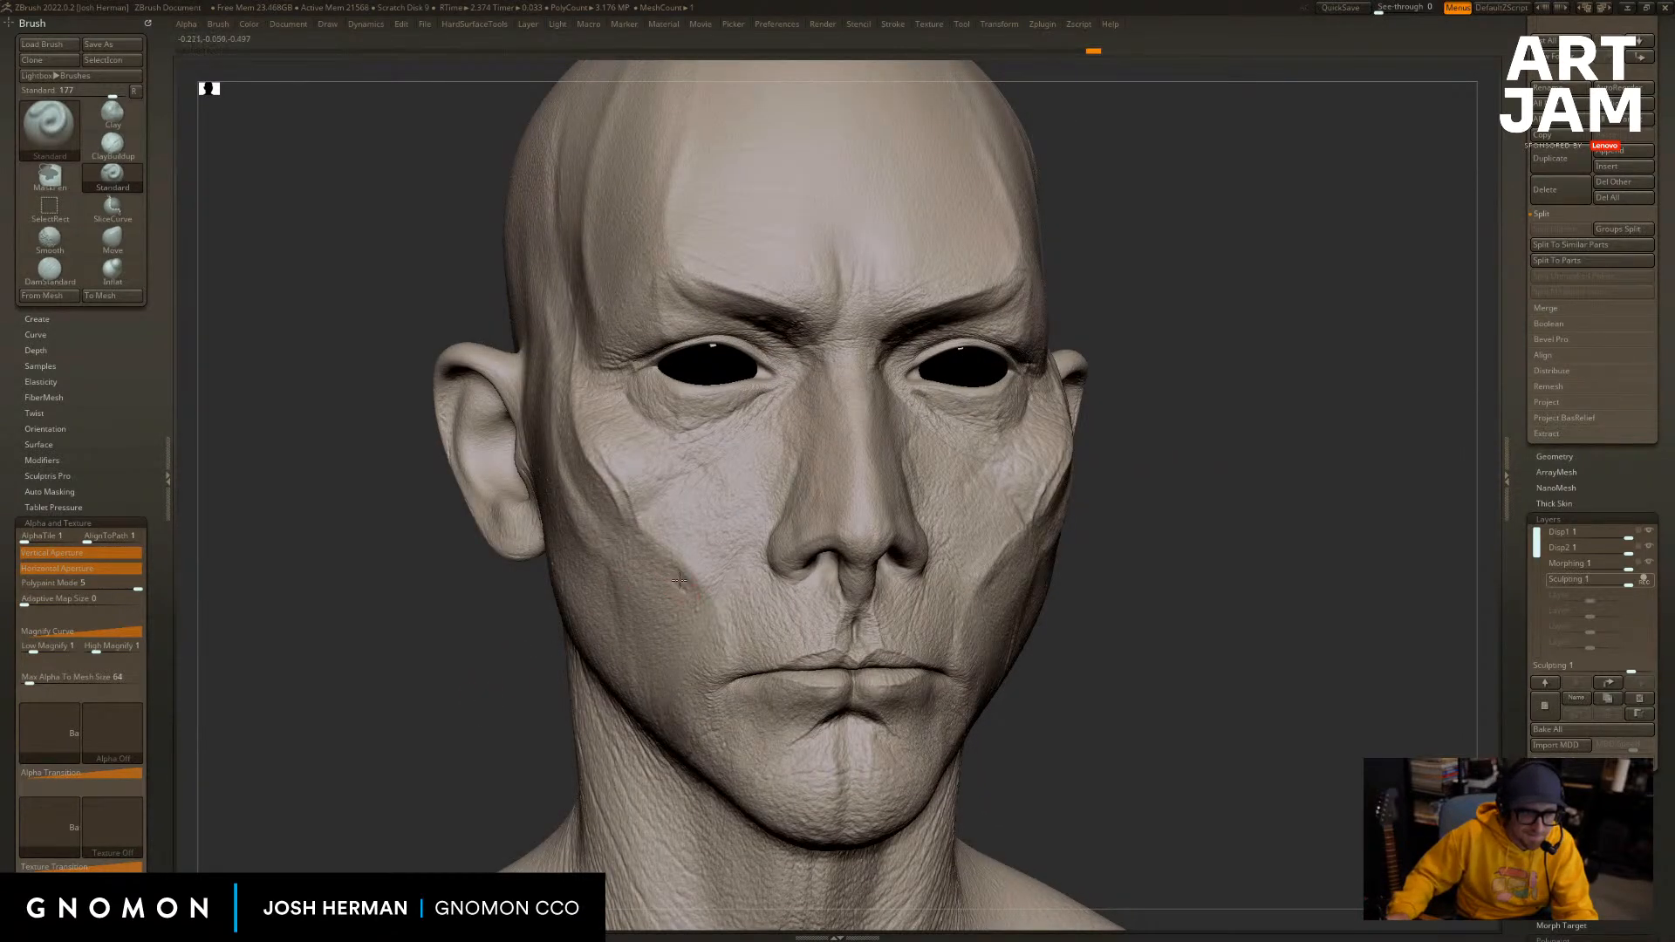
pyautogui.moveTo(516, 608); pyautogui.dragTo(695, 553)
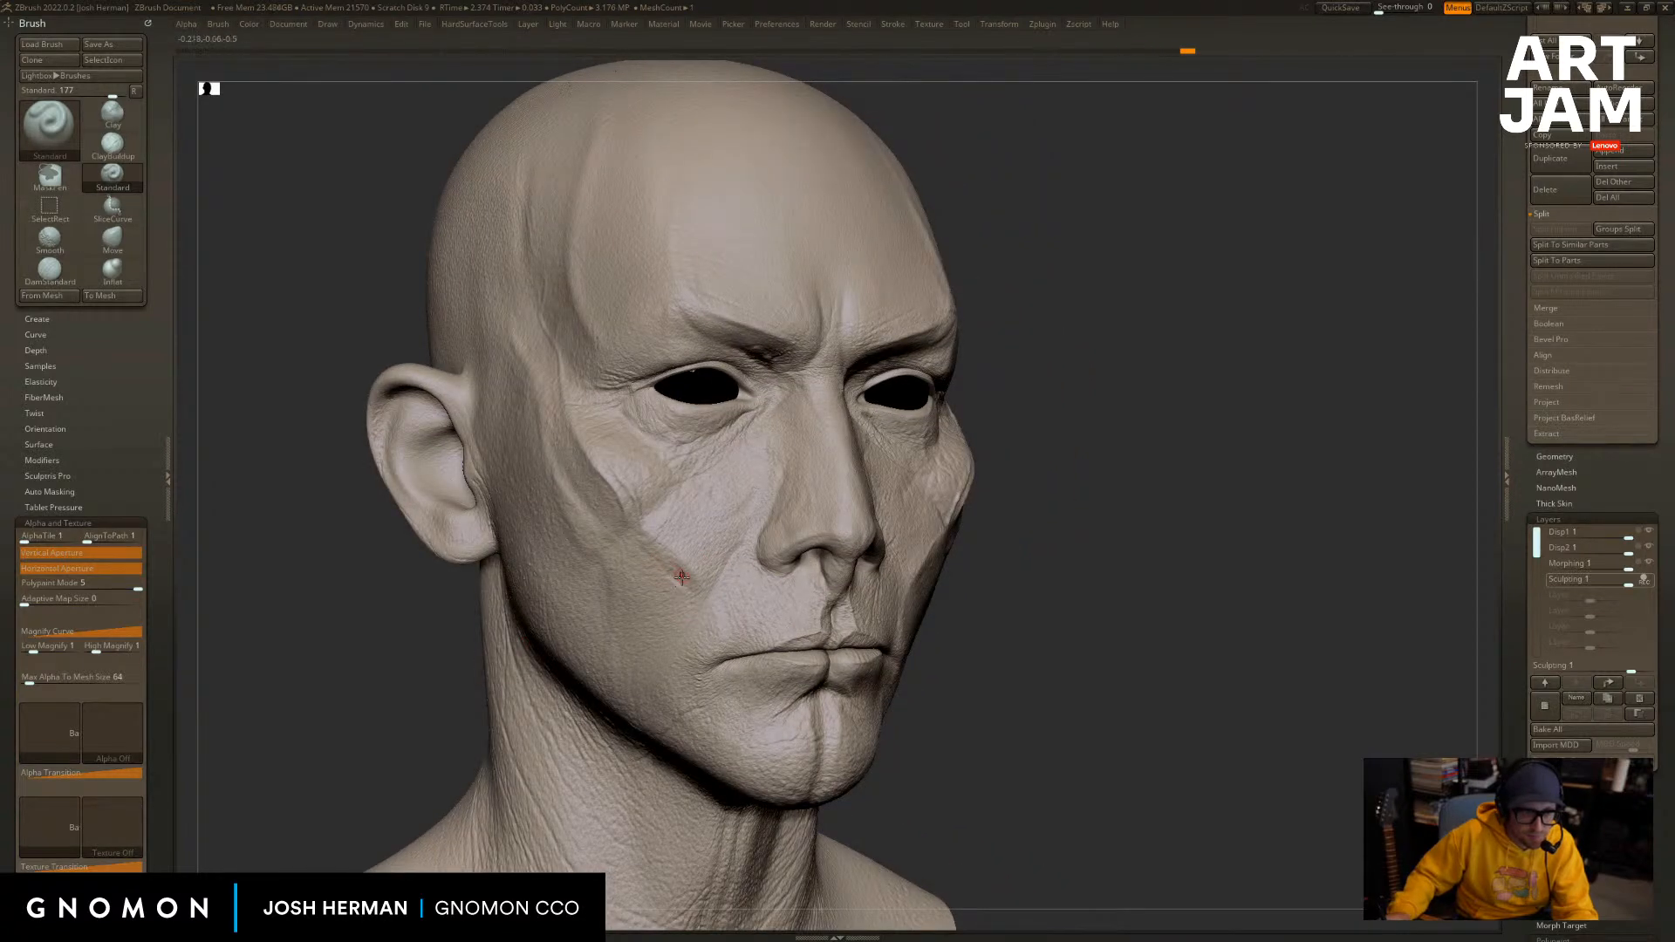
pyautogui.moveTo(1214, 609); pyautogui.dragTo(1101, 616)
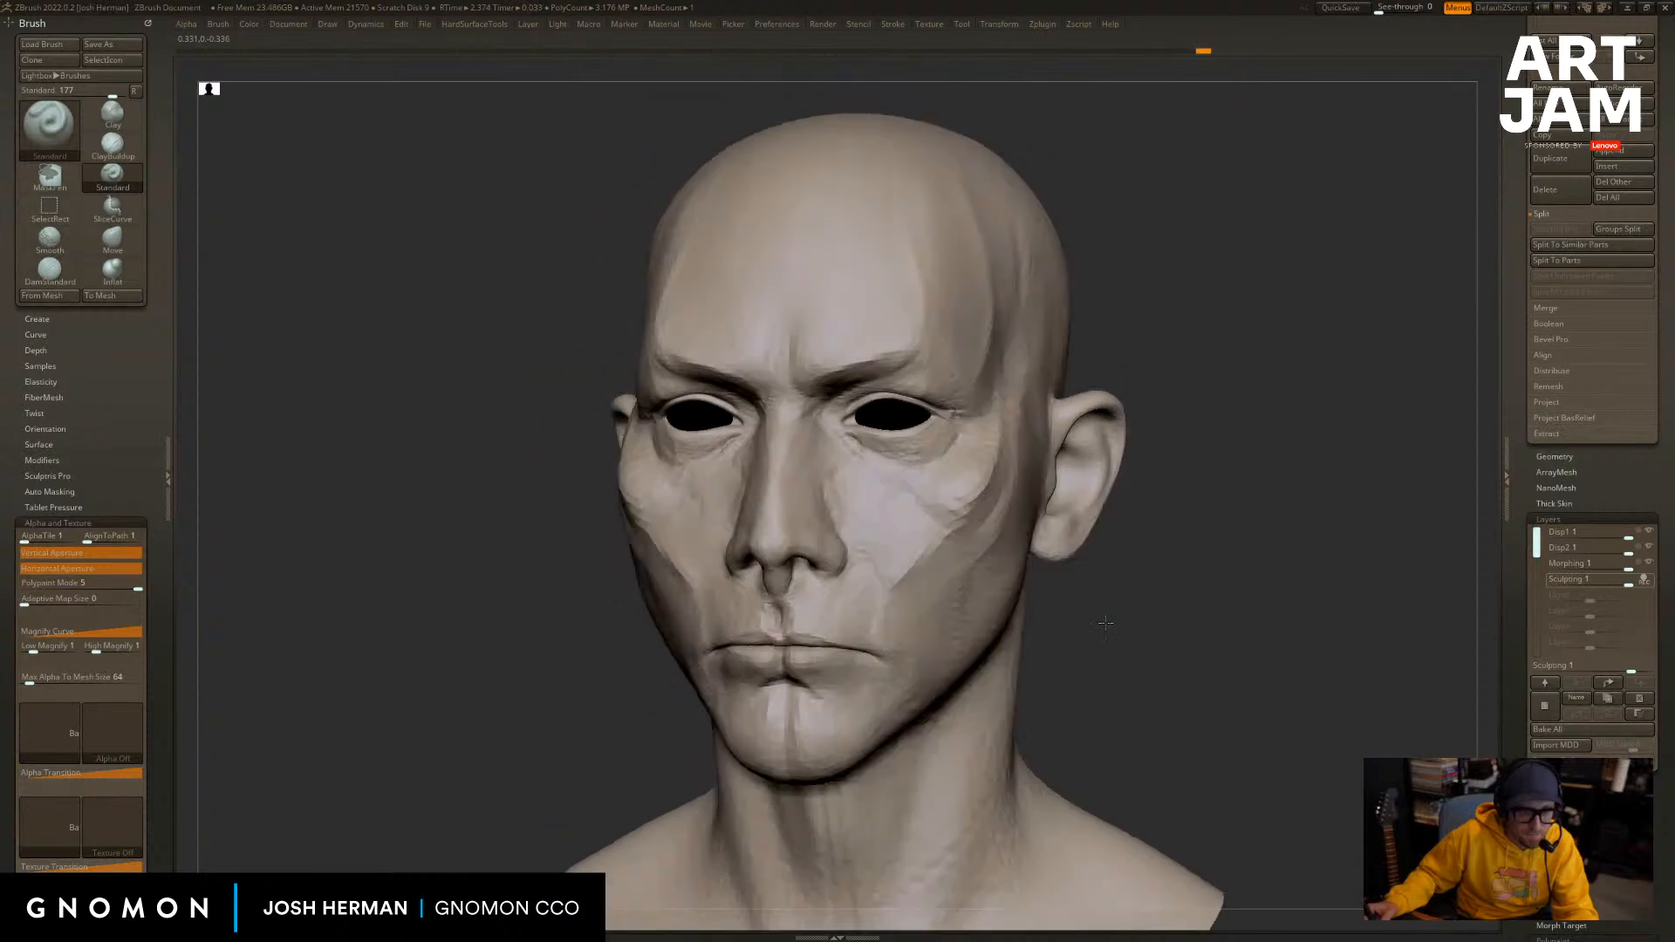
pyautogui.moveTo(1202, 563)
pyautogui.mouseDown()
pyautogui.moveTo(1196, 577)
pyautogui.moveTo(1177, 564)
pyautogui.mouseUp()
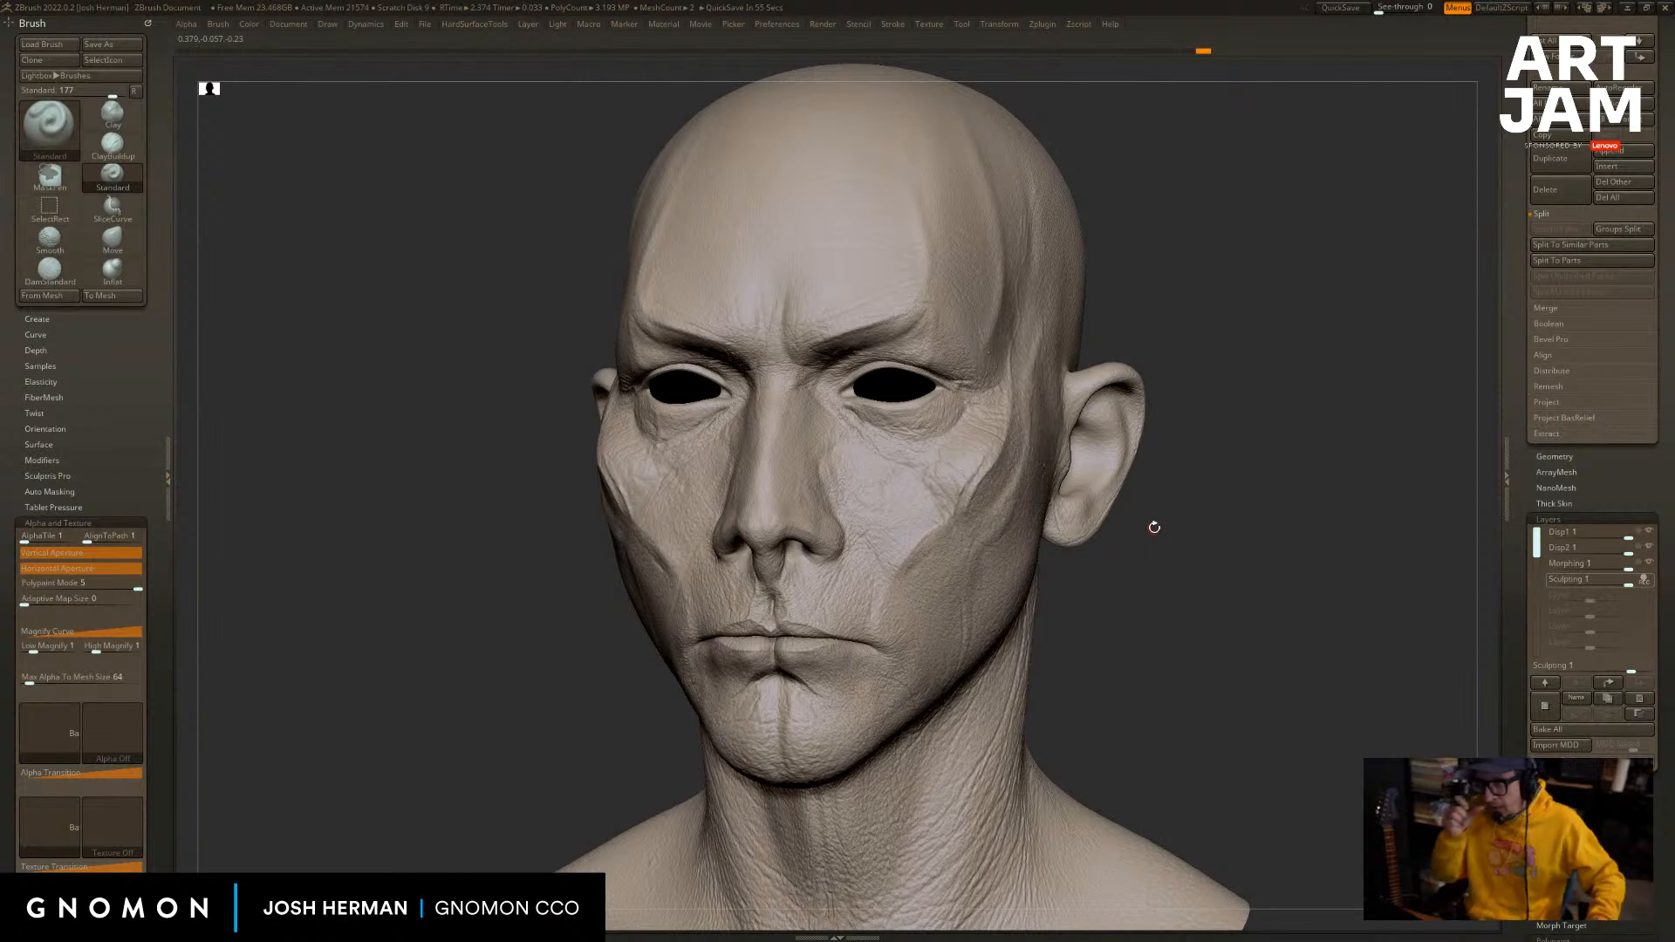
# Sculpt the inner cheek beside the nose and check the face from the front and slightly above.
pyautogui.moveTo(1151, 591)
pyautogui.mouseDown()
pyautogui.moveTo(1212, 568)
pyautogui.moveTo(669, 416)
pyautogui.mouseUp()
pyautogui.moveTo(1140, 388)
pyautogui.mouseDown()
pyautogui.moveTo(1253, 366)
pyautogui.moveTo(714, 419)
pyautogui.mouseUp()
pyautogui.moveTo(1134, 436); pyautogui.dragTo(1237, 427)
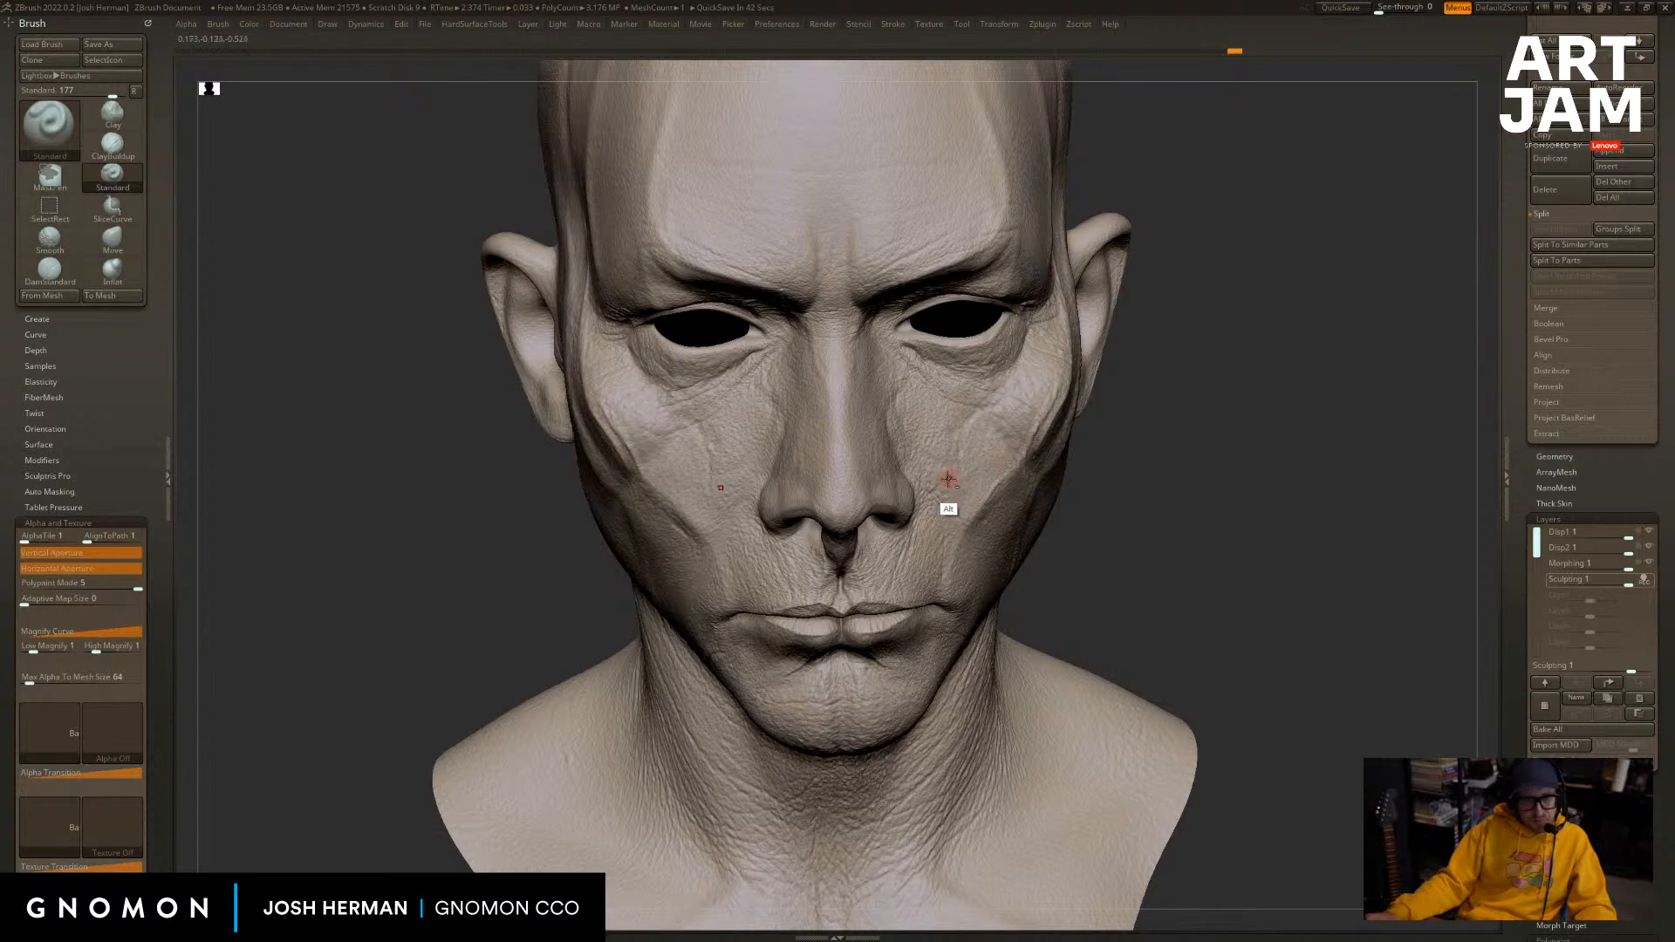
pyautogui.moveTo(1286, 586); pyautogui.dragTo(1290, 534)
pyautogui.press('Tab')
pyautogui.press('Tab')
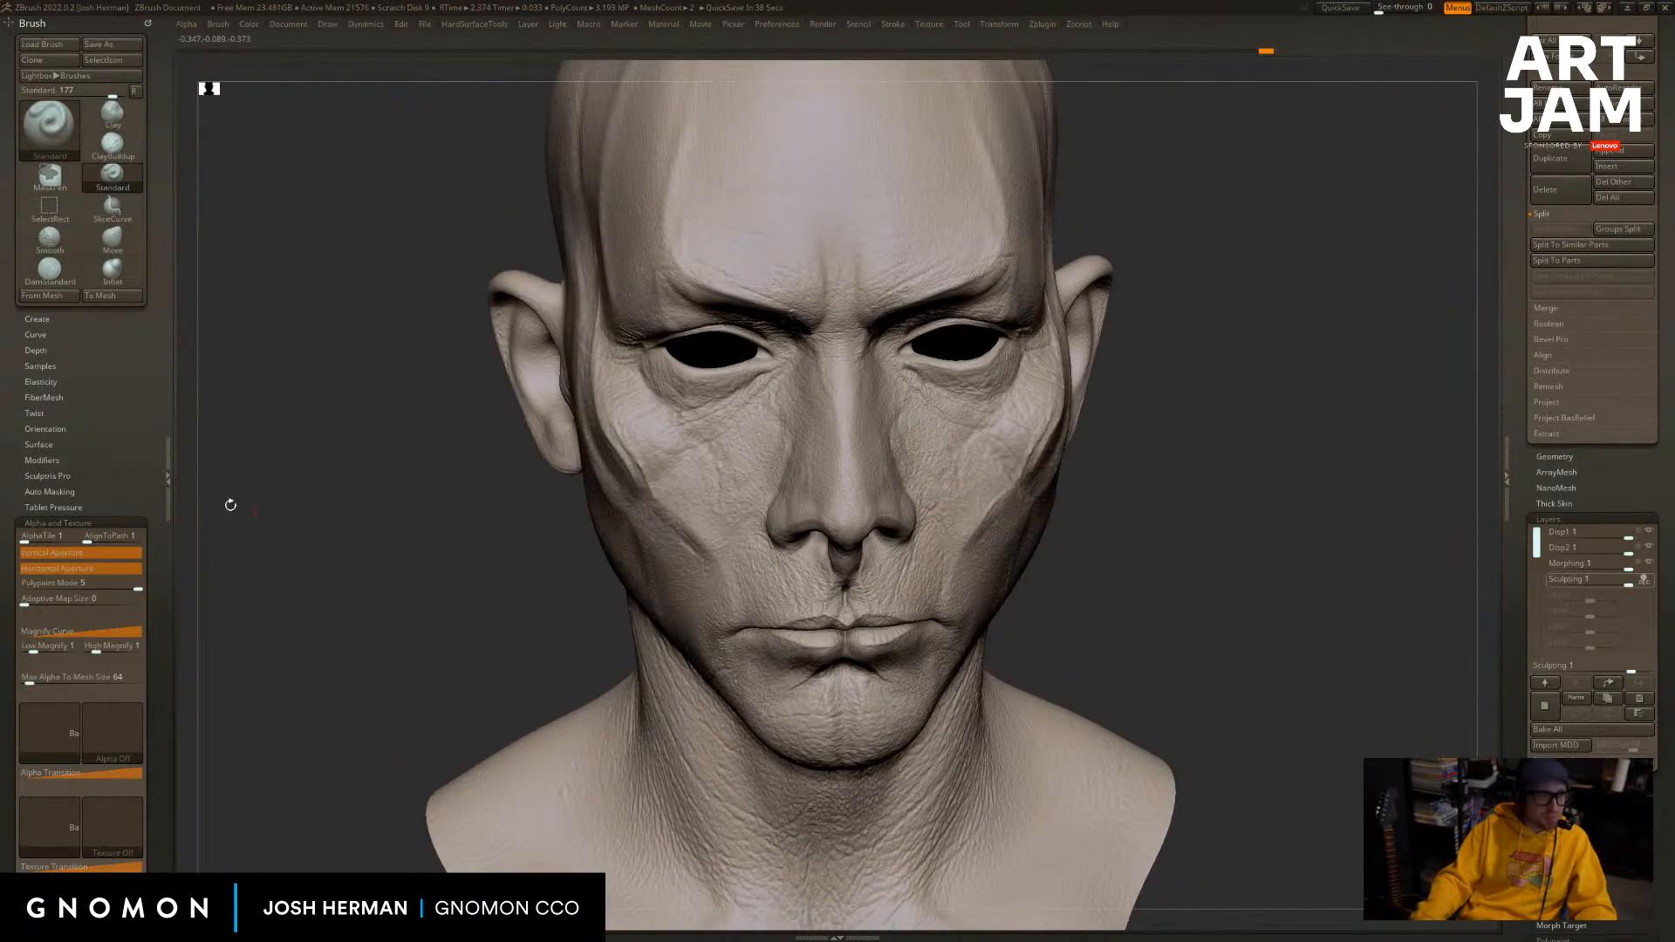
# Hide the brush settings beside the canvas and examine the nose and cheek planes from the front and both three-quarter angles.
pyautogui.click(173, 477)
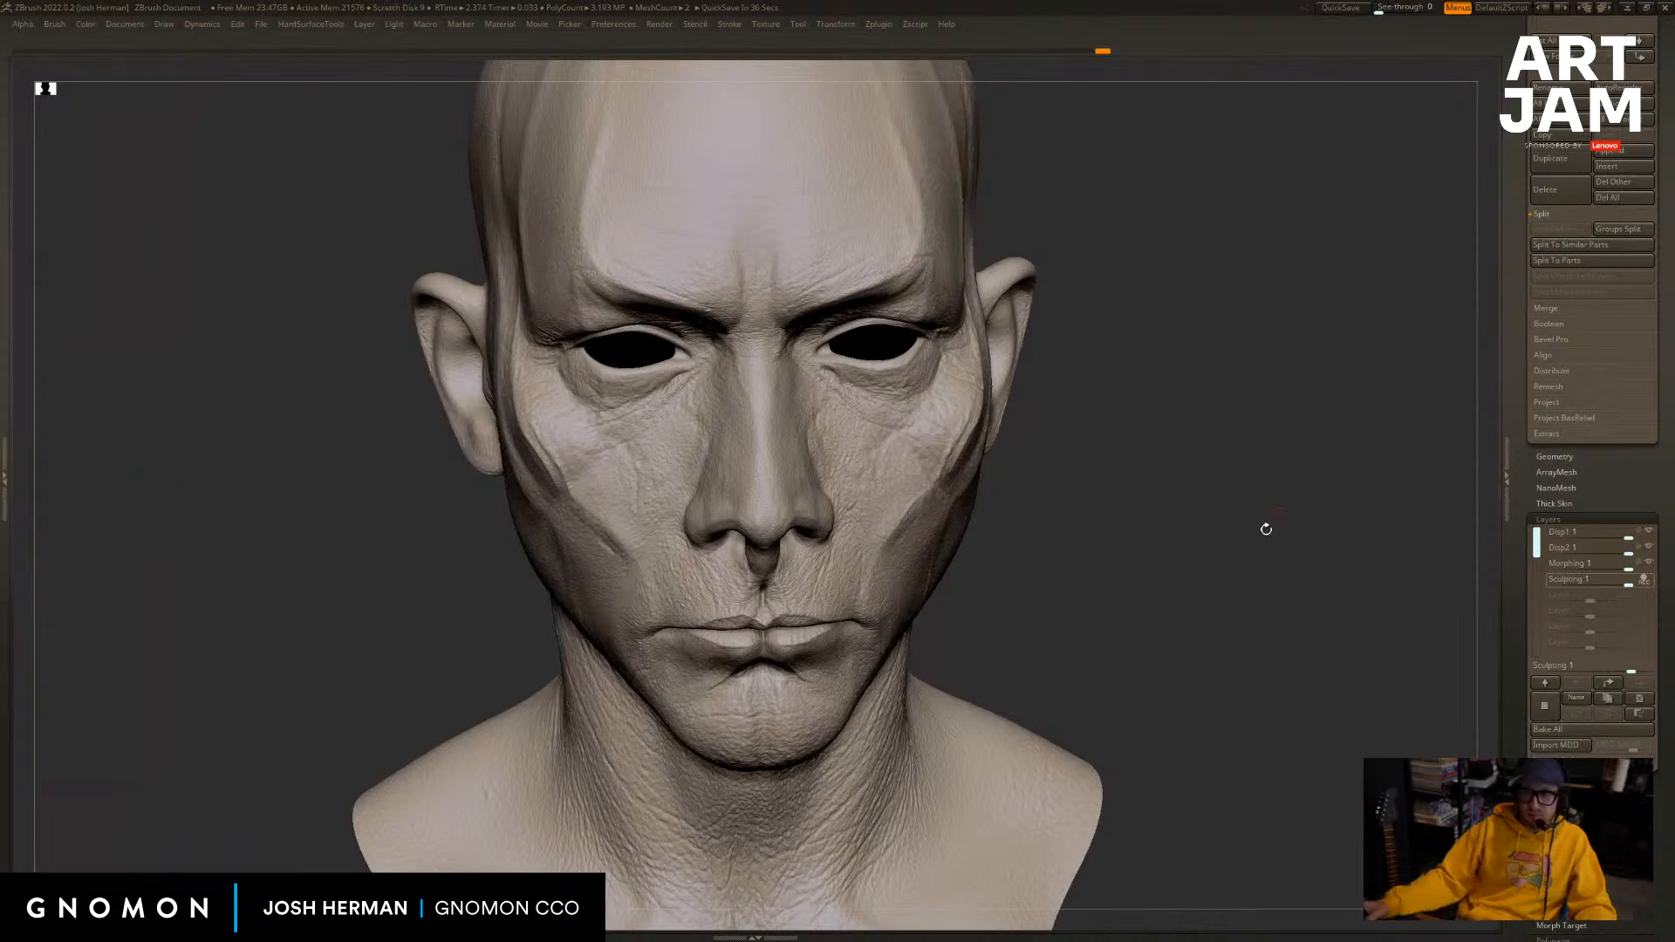
pyautogui.moveTo(1266, 529); pyautogui.dragTo(1260, 489)
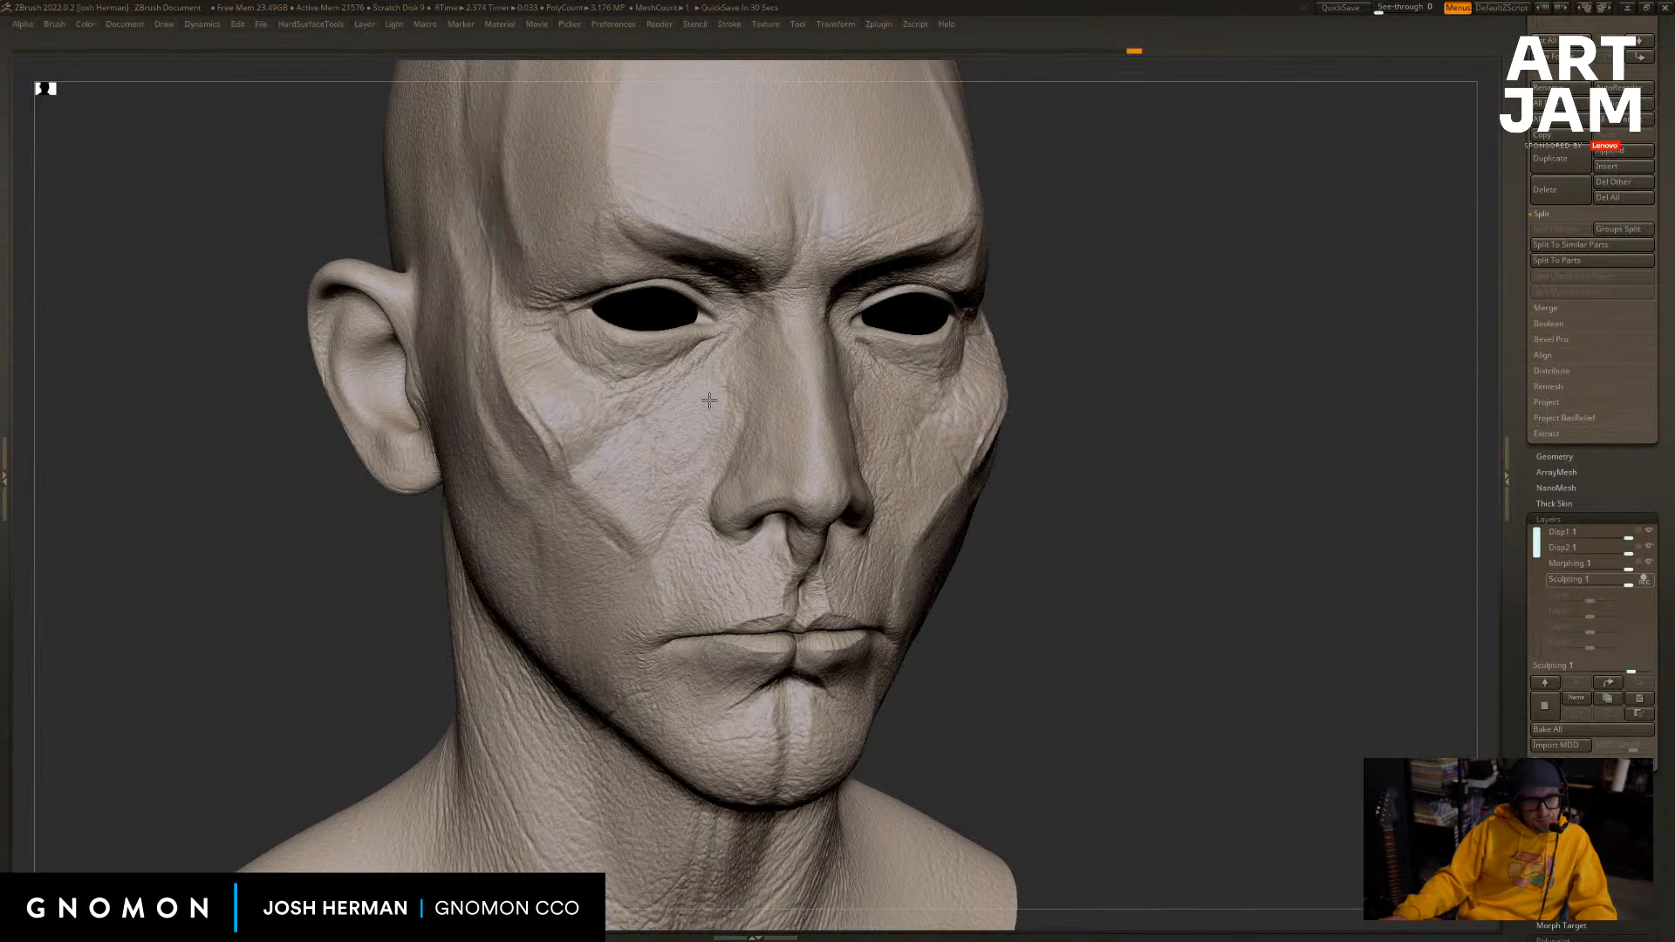
pyautogui.moveTo(1186, 436); pyautogui.dragTo(1015, 386)
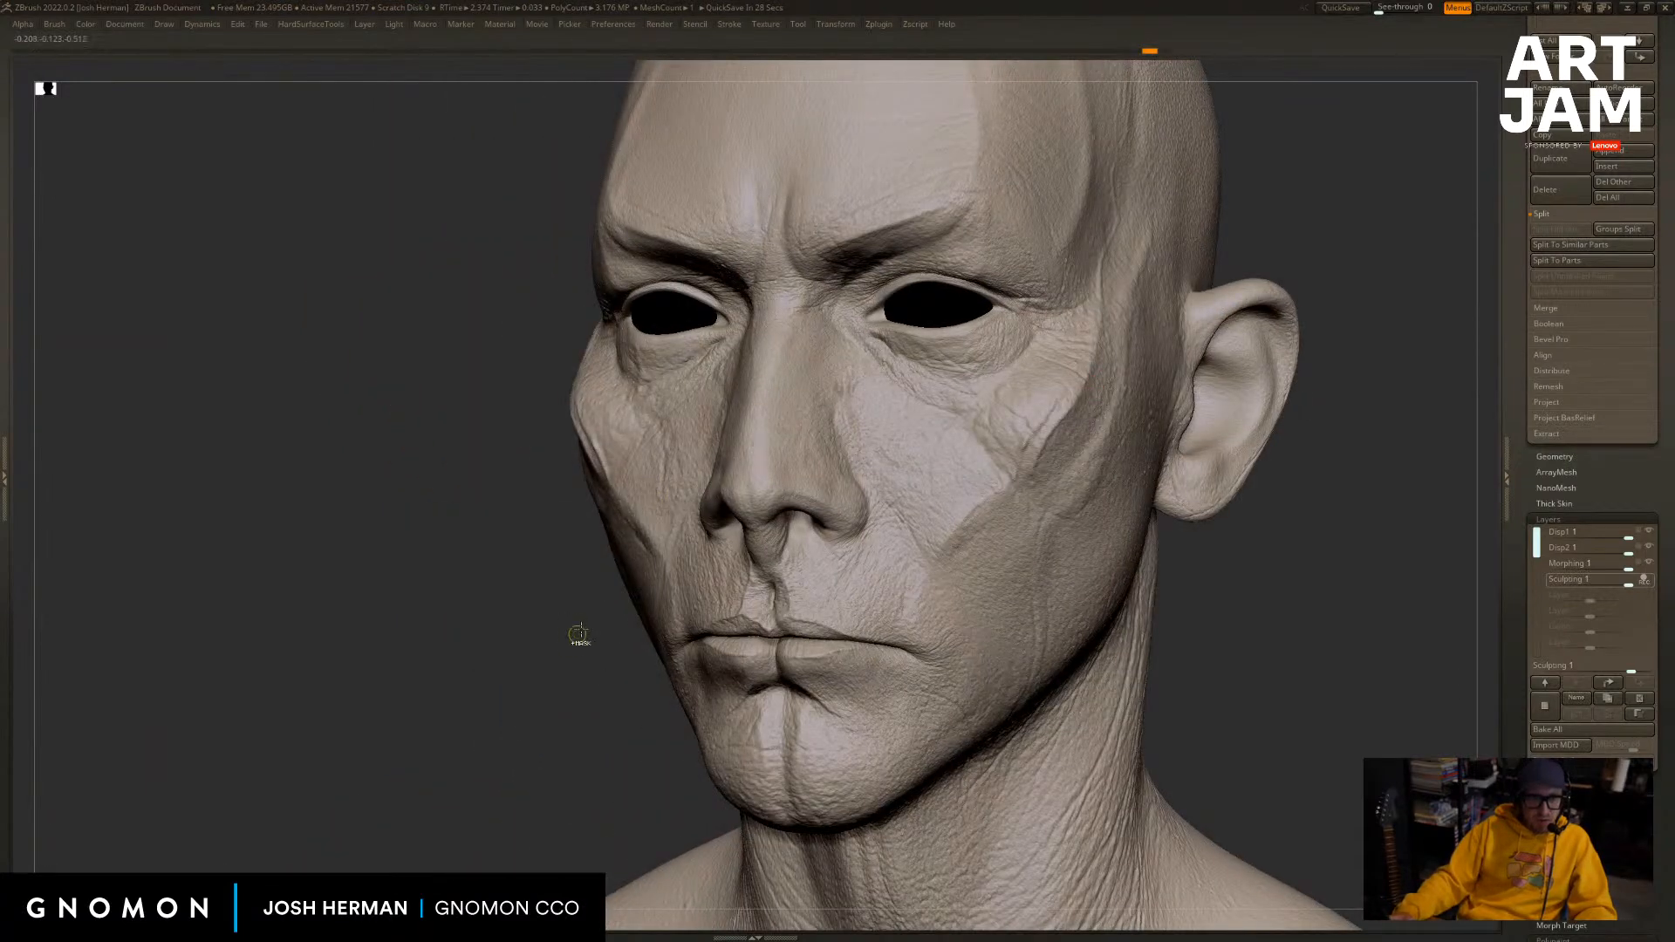
pyautogui.moveTo(460, 419)
pyautogui.keyDown('ctrl'); pyautogui.mouseDown()
pyautogui.moveTo(497, 503)
pyautogui.moveTo(901, 564)
pyautogui.moveTo(504, 628)
pyautogui.mouseUp(); pyautogui.keyUp('ctrl')
pyautogui.moveTo(1372, 404)
pyautogui.mouseDown()
pyautogui.moveTo(1362, 432)
pyautogui.moveTo(1384, 393)
pyautogui.mouseUp()
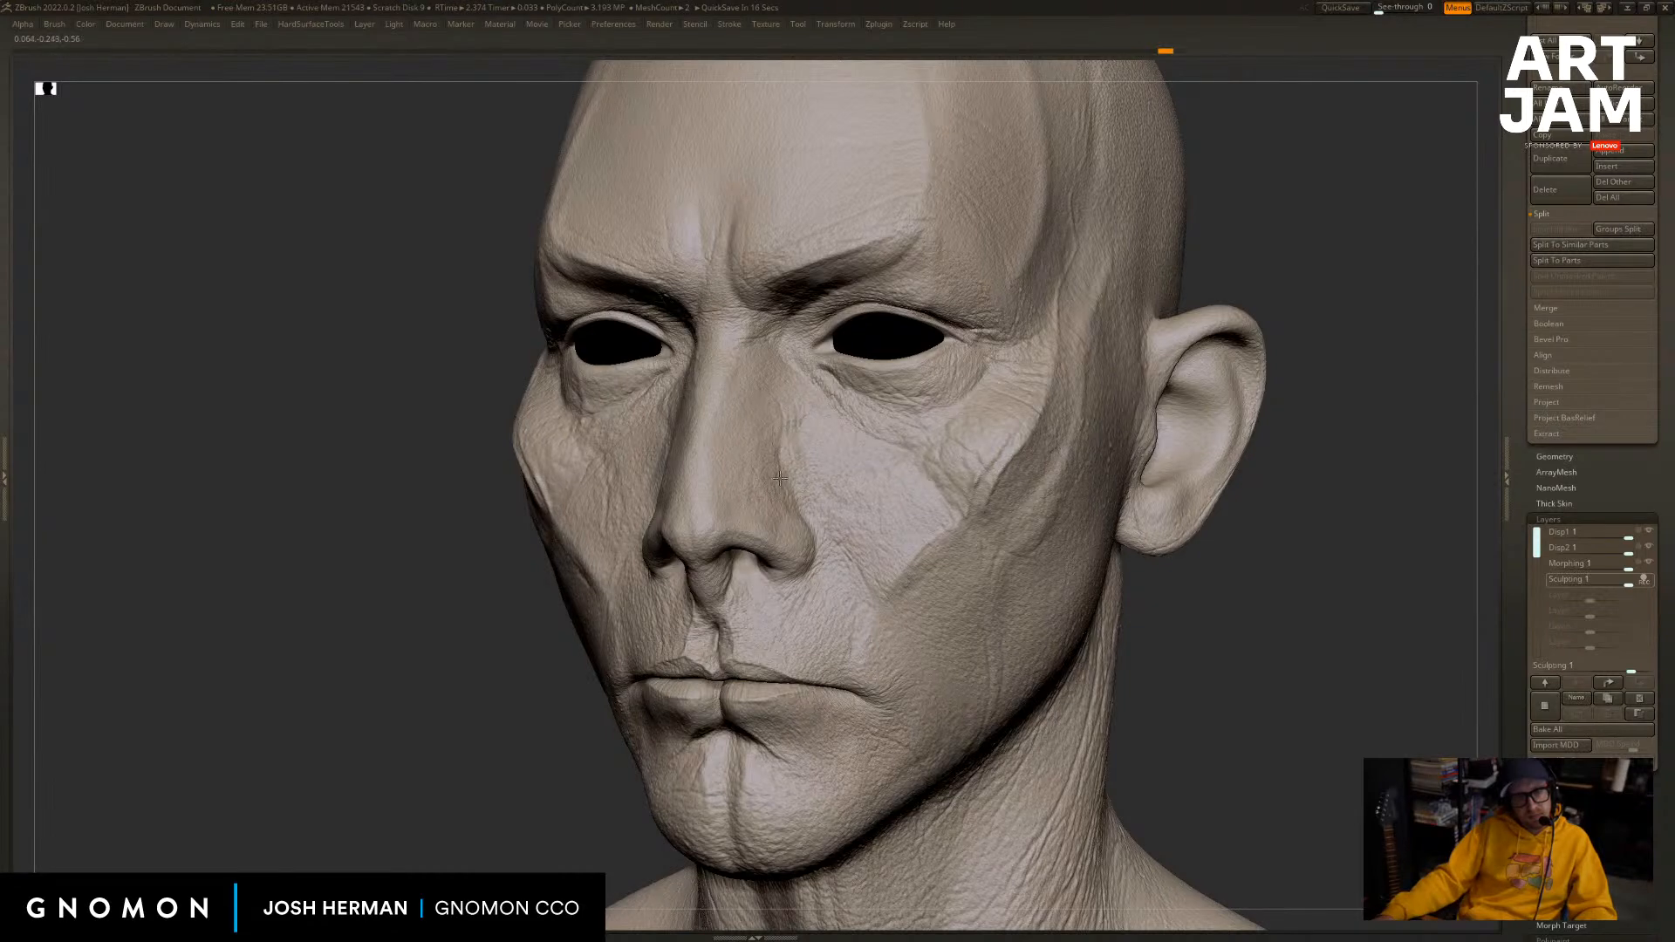
pyautogui.moveTo(763, 444); pyautogui.dragTo(769, 457)
pyautogui.moveTo(1268, 294); pyautogui.dragTo(1282, 290)
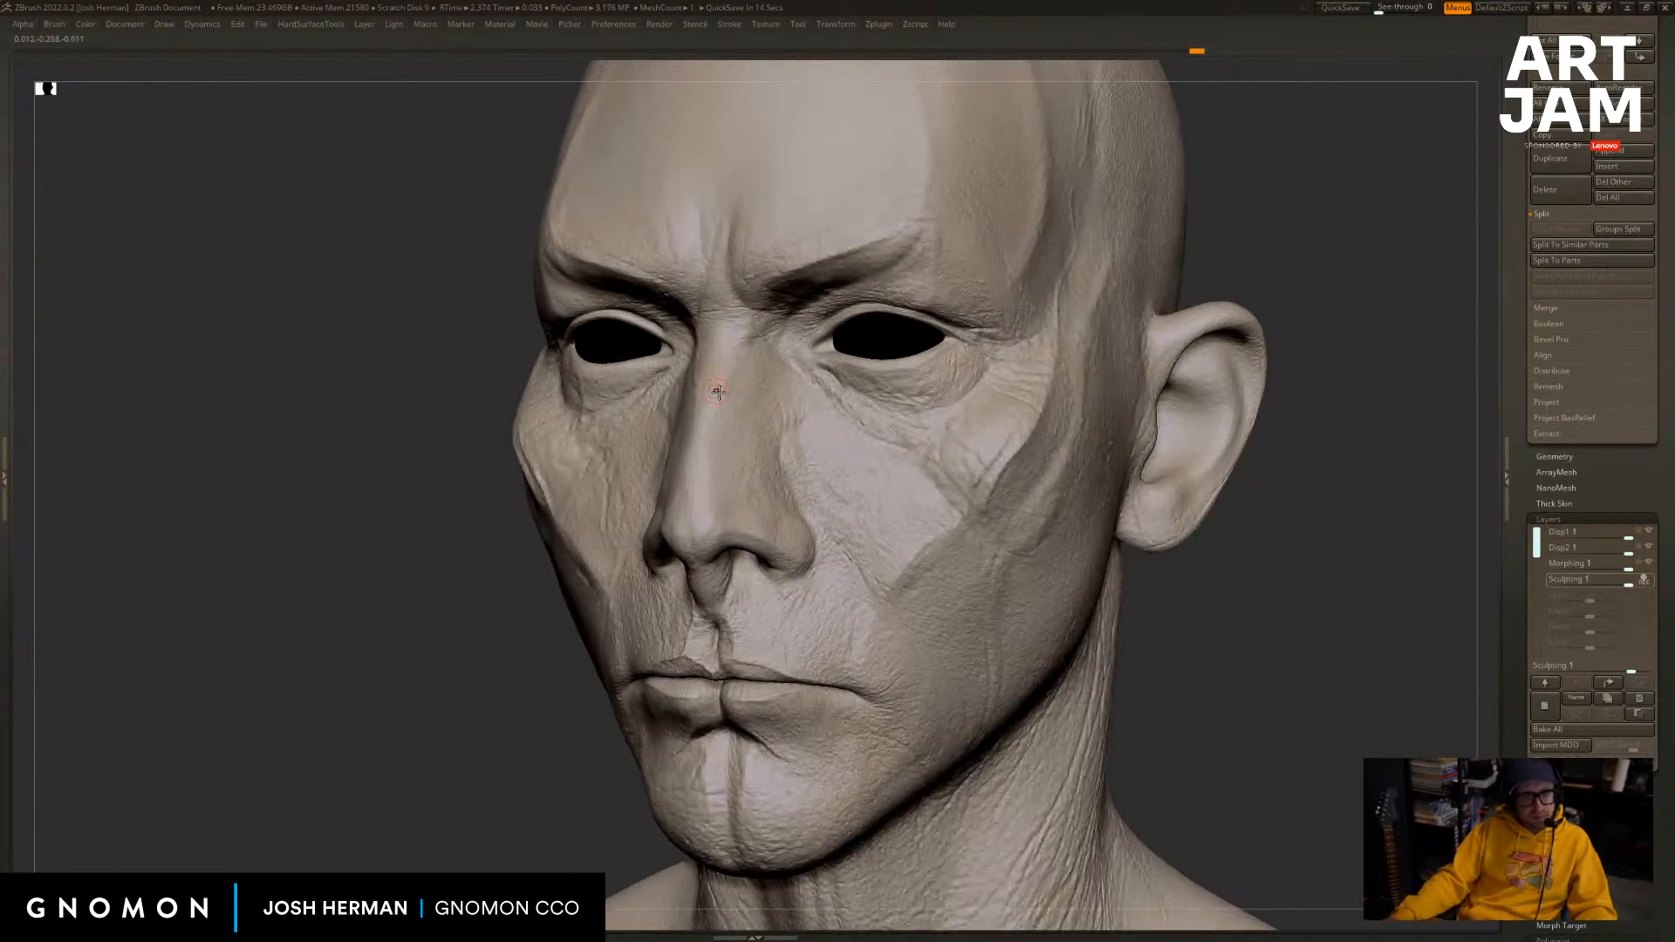
pyautogui.moveTo(539, 558)
pyautogui.mouseDown()
pyautogui.moveTo(489, 563)
pyautogui.moveTo(651, 729)
pyautogui.moveTo(1023, 545)
pyautogui.moveTo(1055, 551)
pyautogui.moveTo(823, 563)
pyautogui.mouseUp()
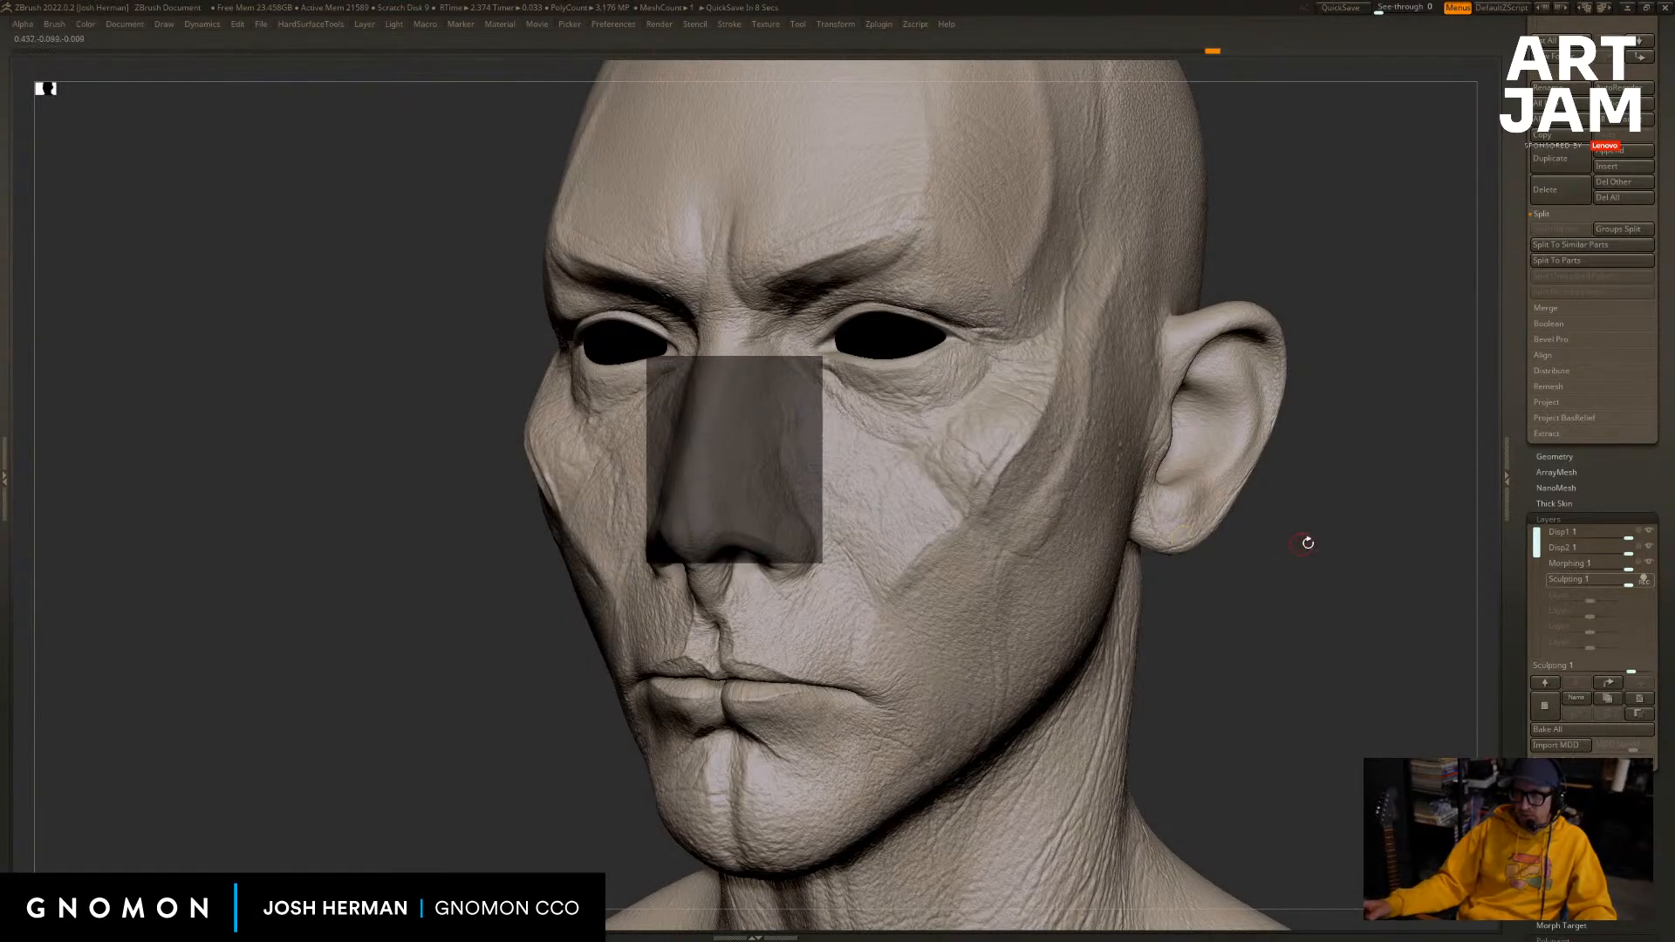
pyautogui.keyDown('shift'); pyautogui.moveTo(1320, 567); pyautogui.dragTo(1333, 560); pyautogui.keyUp('shift')
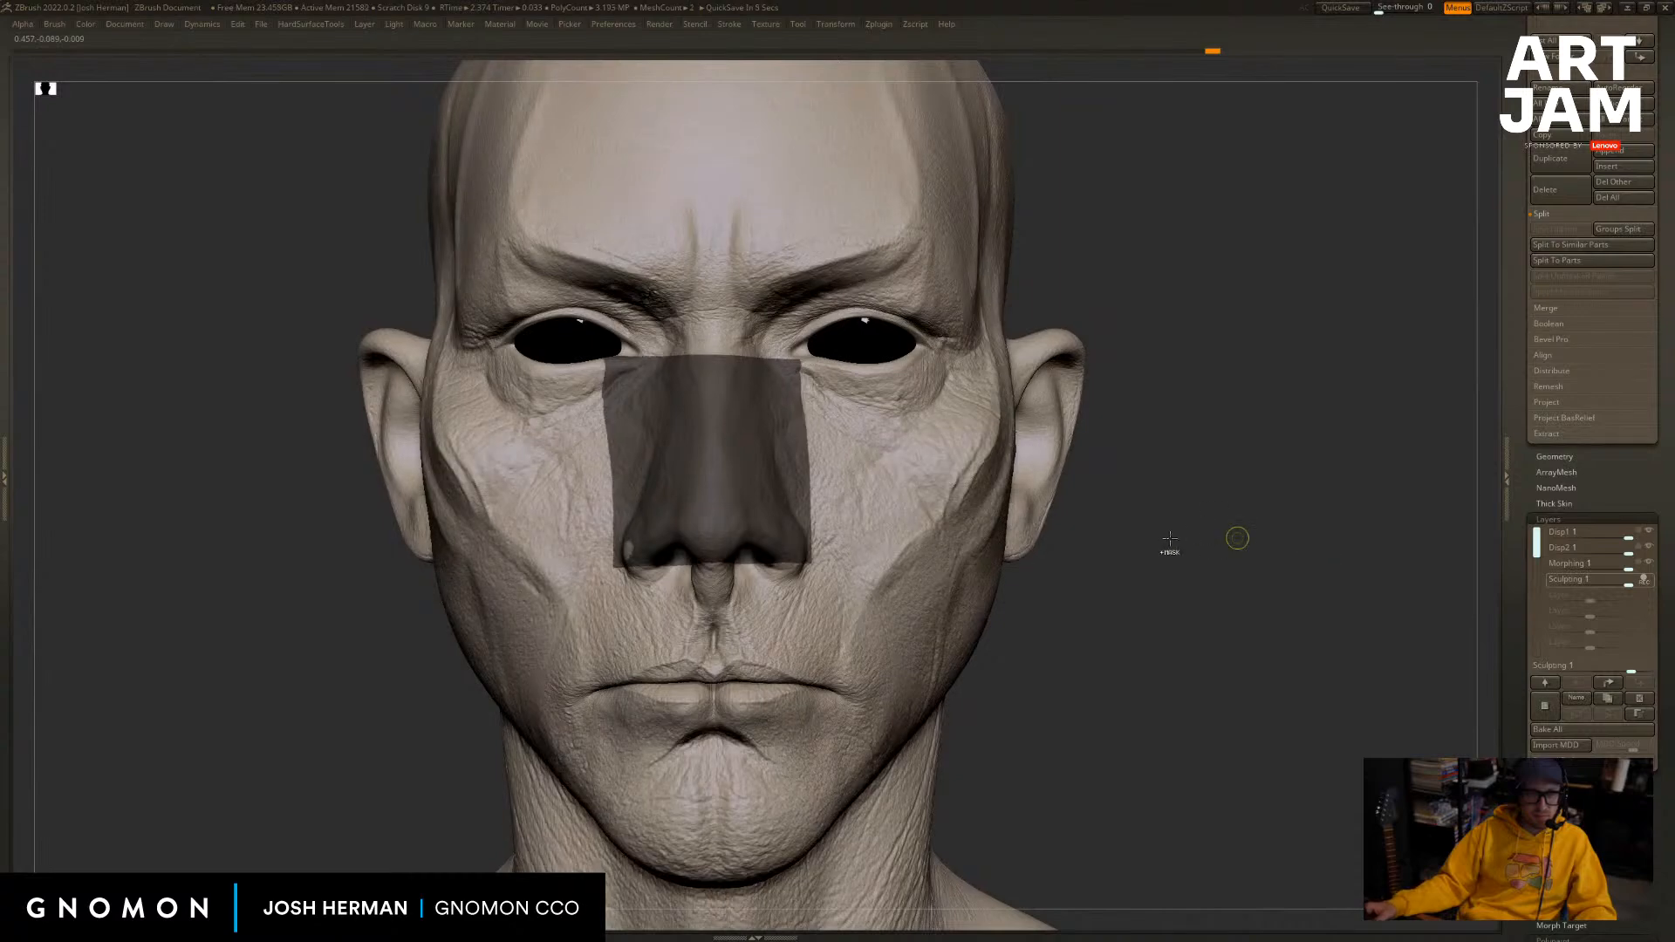
pyautogui.hotkey('ctrl', 'z')
pyautogui.keyDown('alt'); pyautogui.moveTo(1140, 550); pyautogui.dragTo(1271, 572); pyautogui.keyUp('alt')
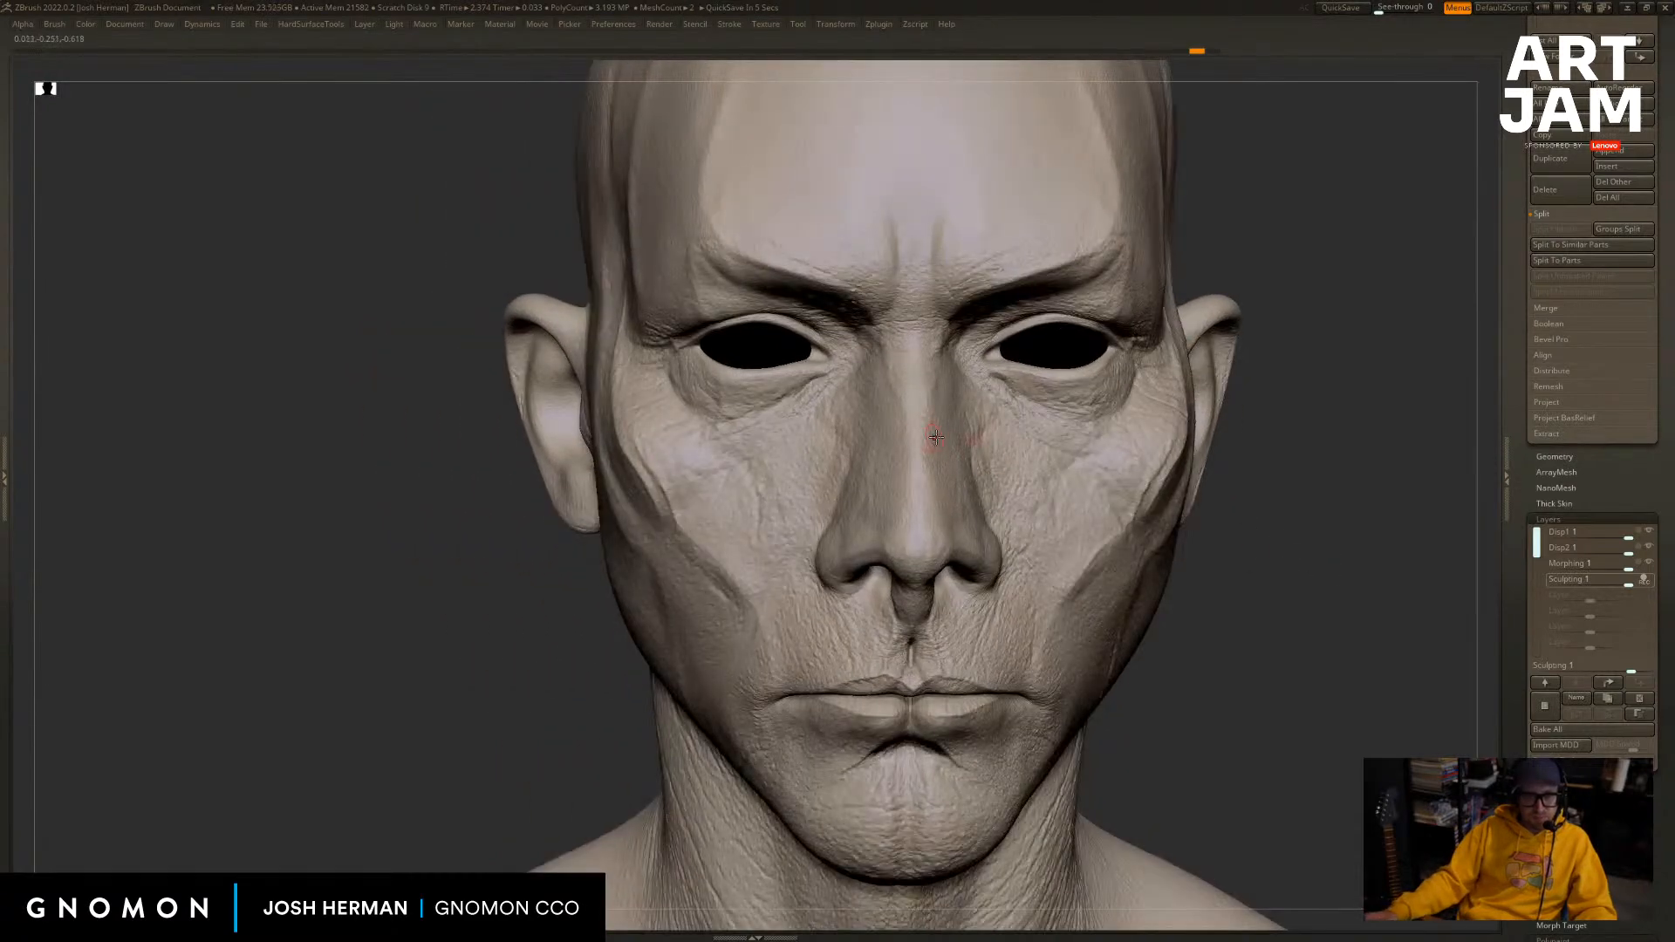
# Turn off the texture map assigned to the head and collapse the polypaint and texture map settings.
pyautogui.moveTo(1296, 336); pyautogui.dragTo(1242, 336)
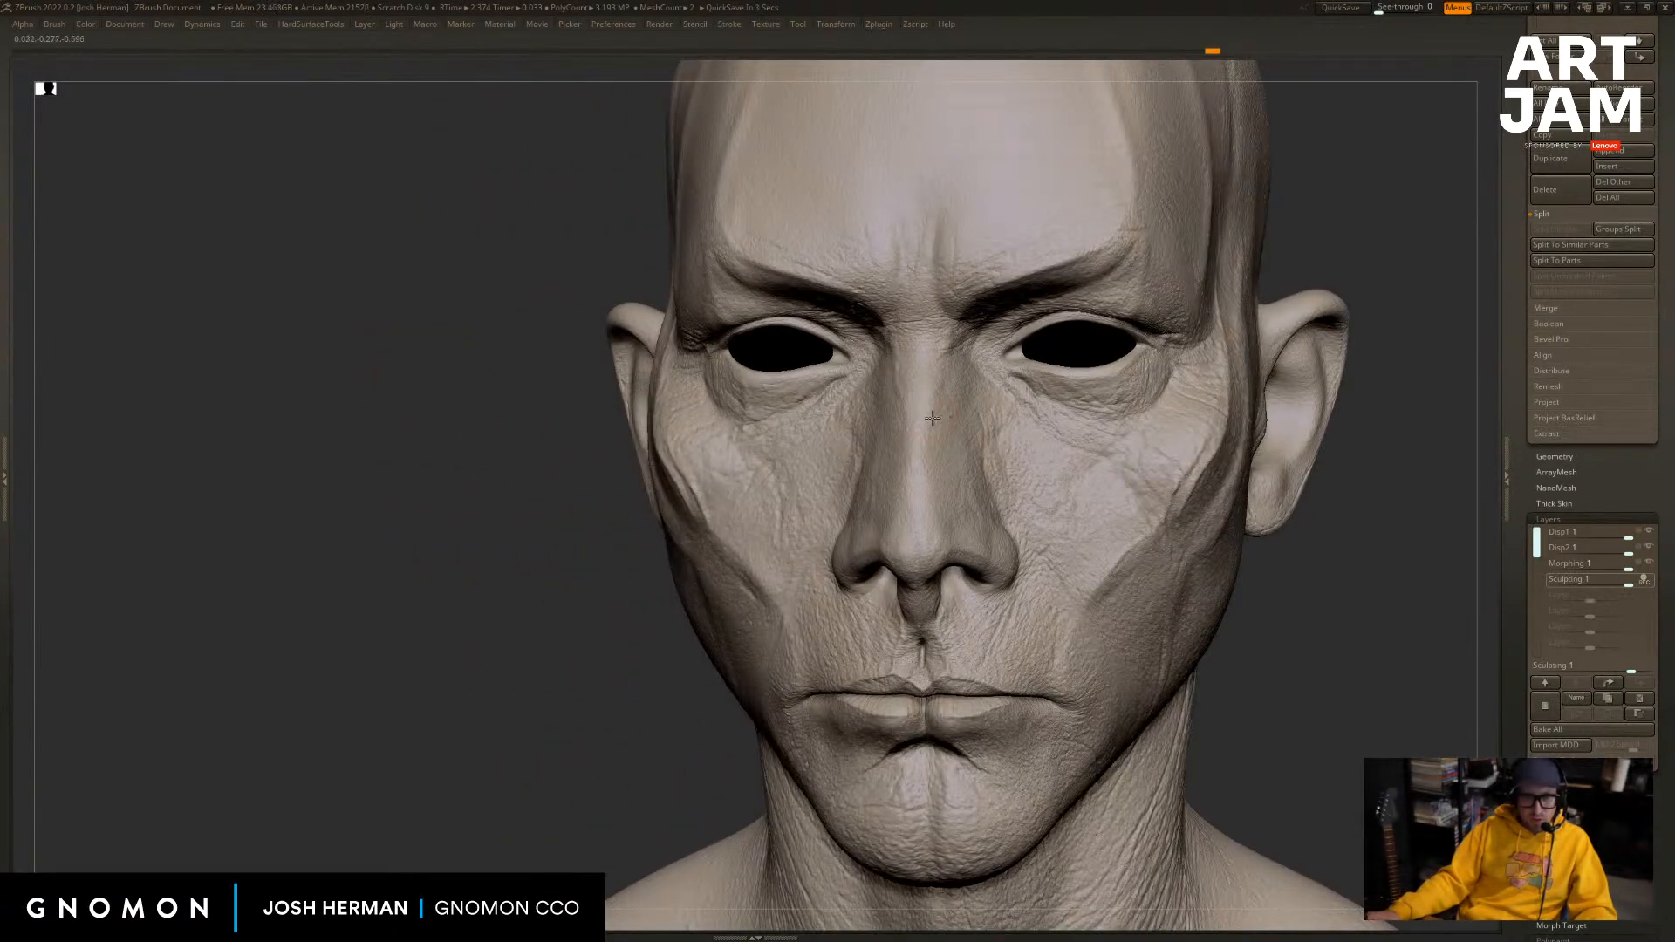
pyautogui.moveTo(1416, 309); pyautogui.dragTo(1268, 355)
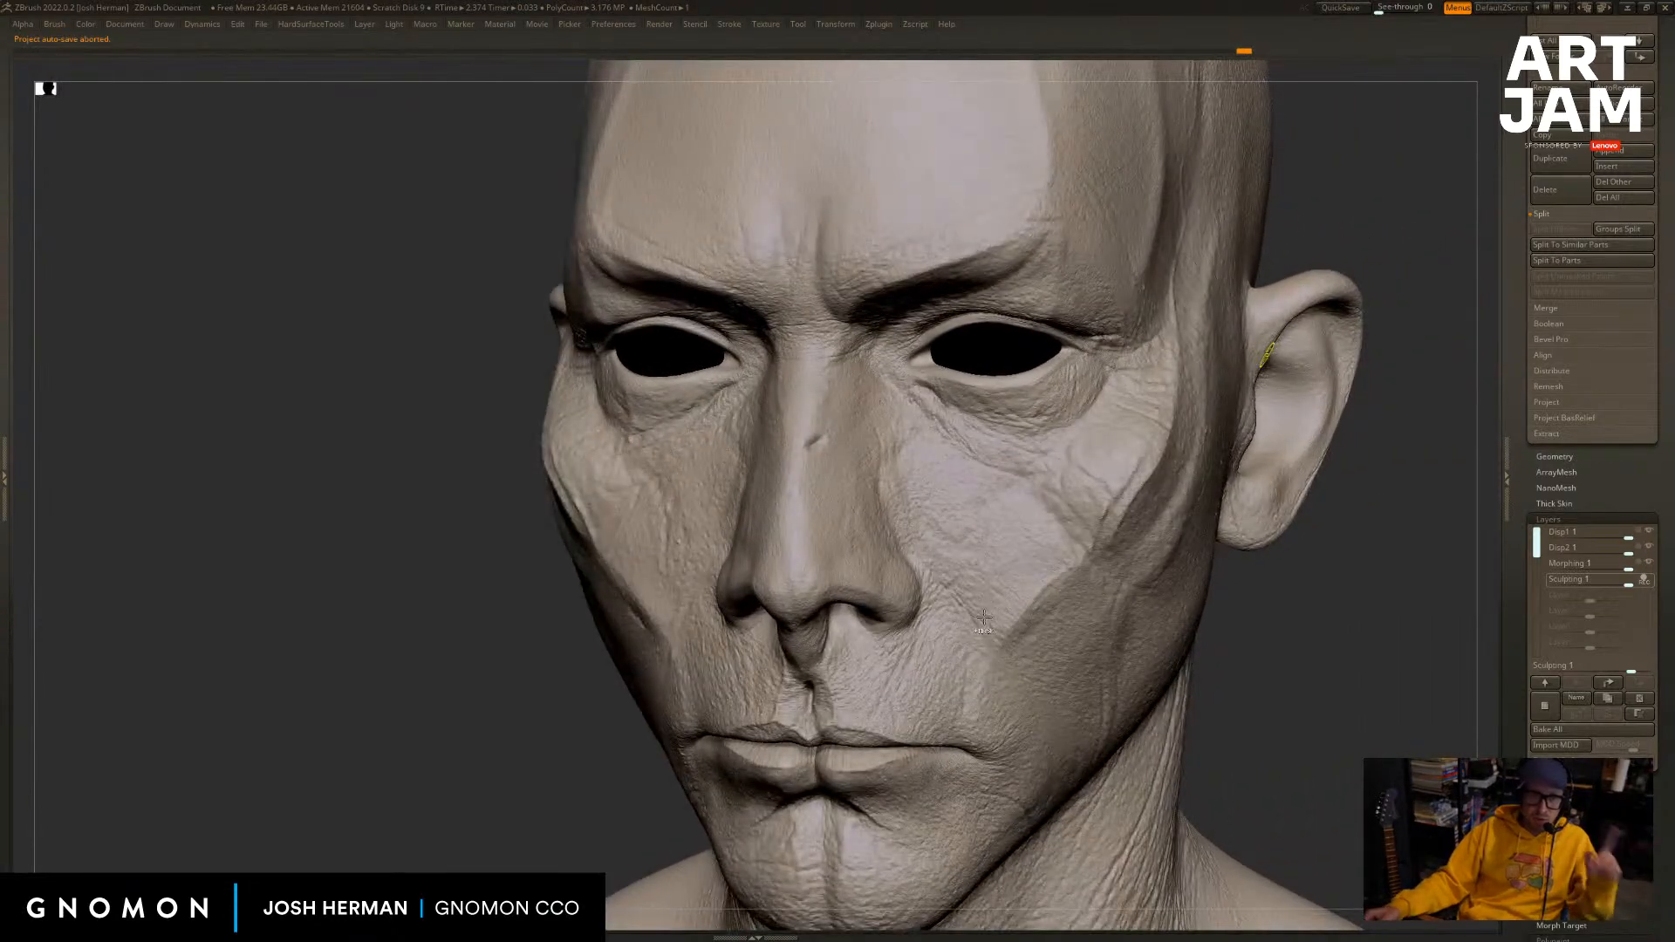
pyautogui.moveTo(1374, 593); pyautogui.dragTo(1324, 596)
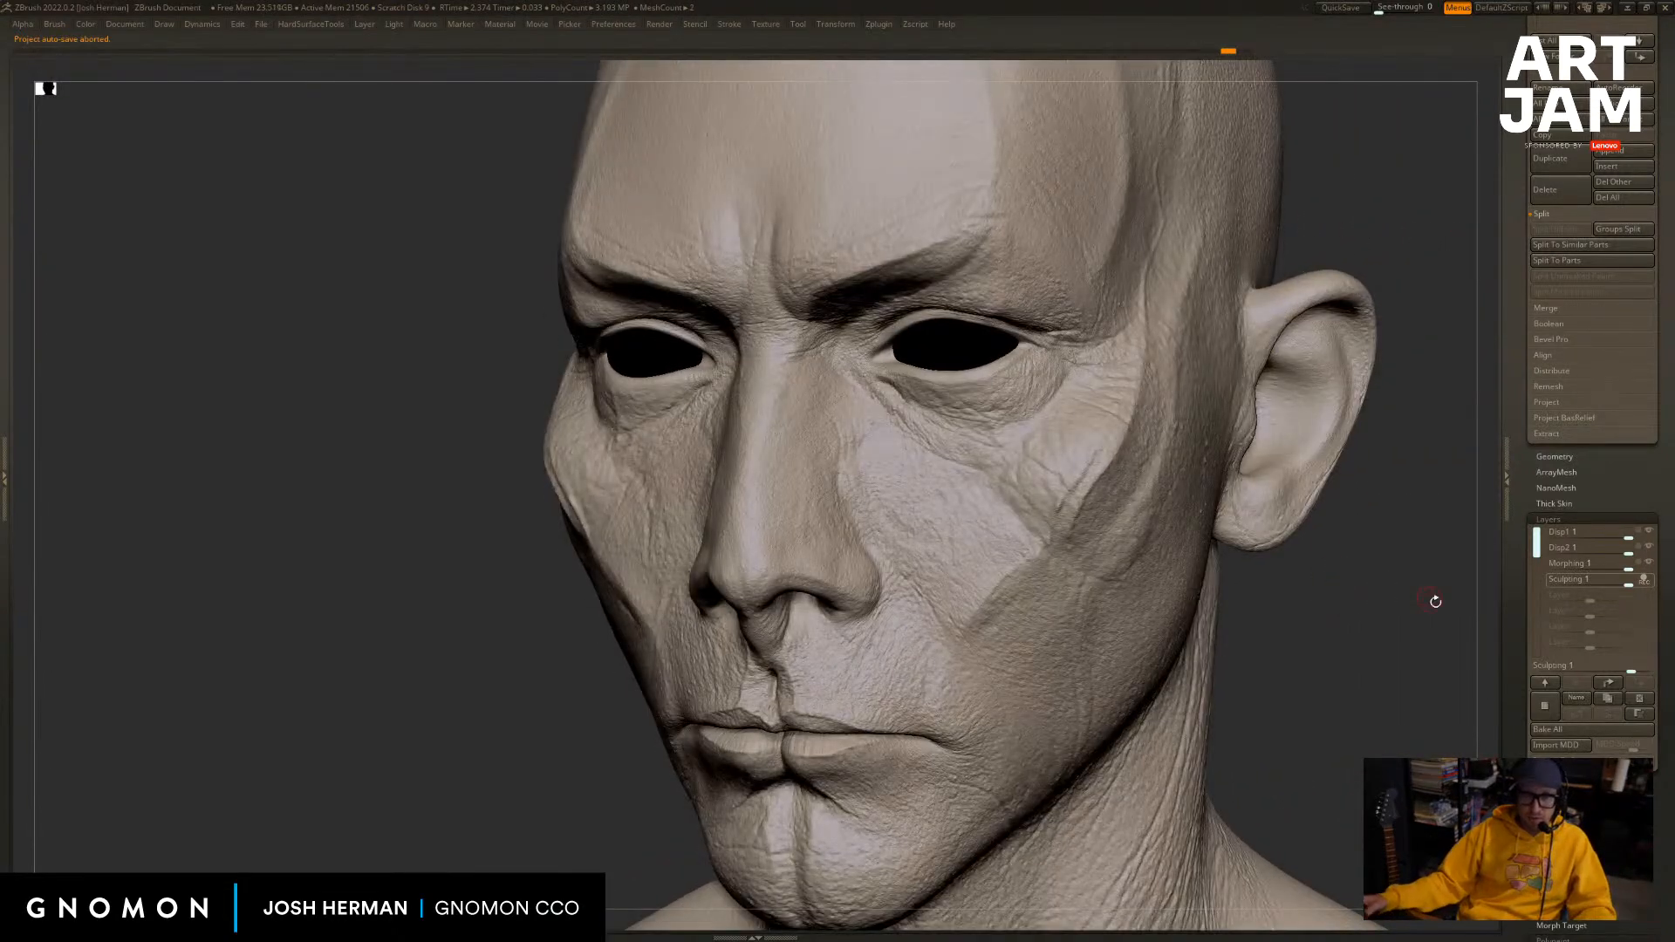
pyautogui.moveTo(1517, 674); pyautogui.dragTo(1518, 368)
pyautogui.moveTo(1424, 658)
pyautogui.keyDown('alt'); pyautogui.mouseDown()
pyautogui.moveTo(1364, 587)
pyautogui.moveTo(1440, 632)
pyautogui.mouseUp(); pyautogui.keyUp('alt')
pyautogui.moveTo(1643, 578); pyautogui.dragTo(1594, 438)
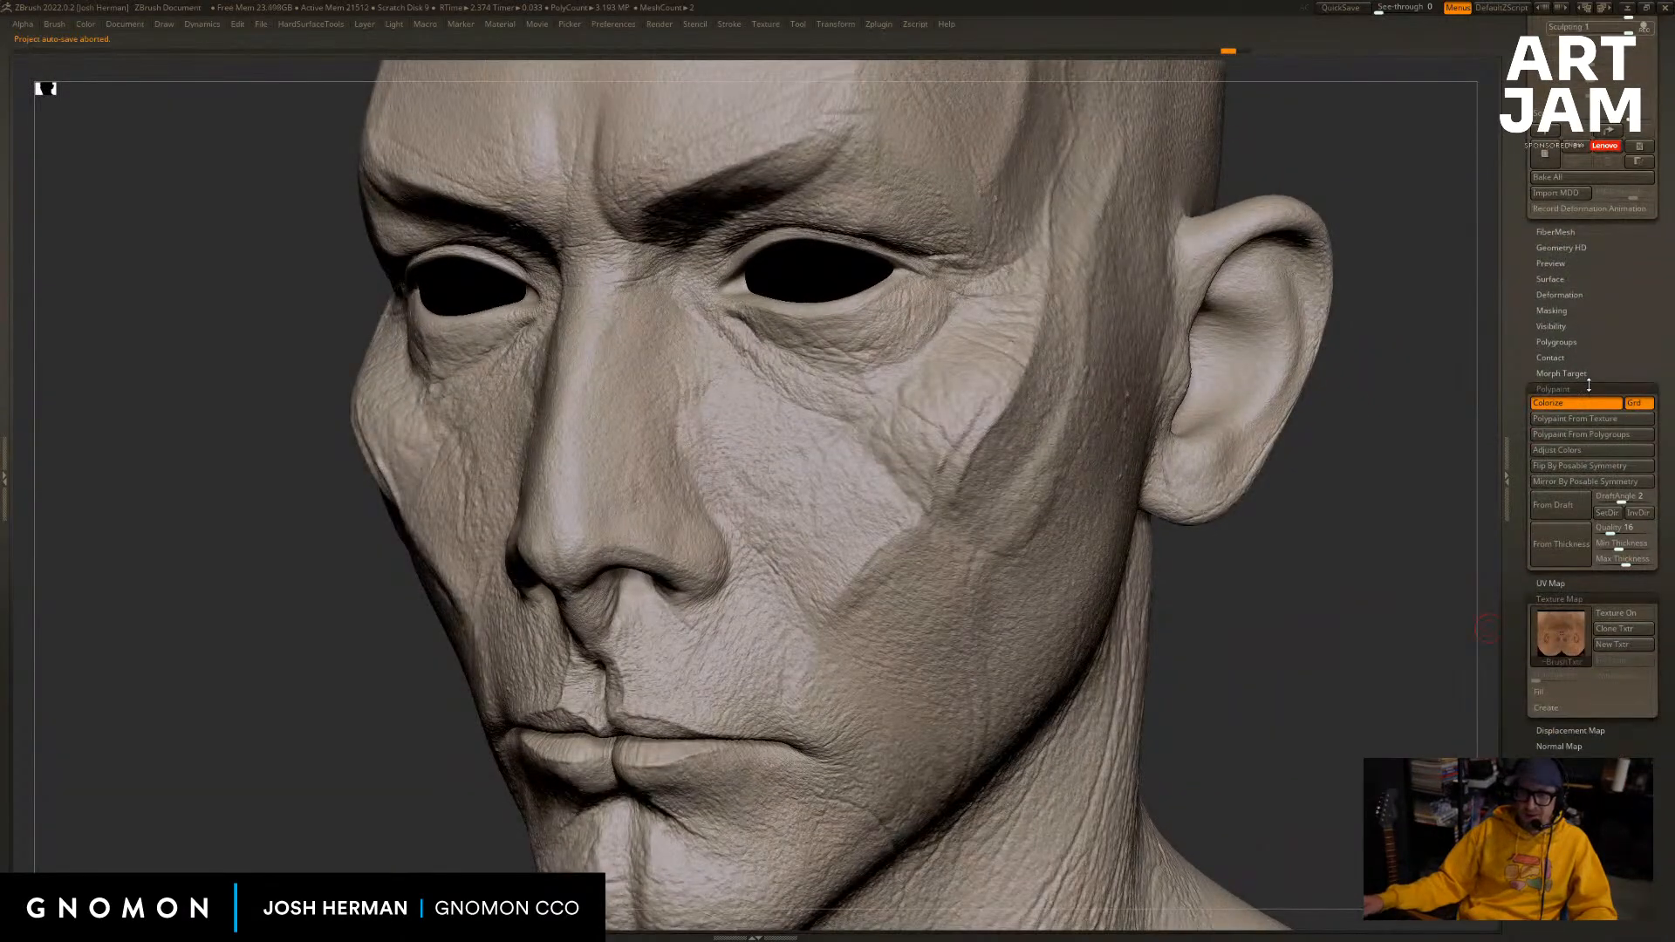
pyautogui.click(1586, 388)
pyautogui.click(1574, 457)
pyautogui.click(919, 463)
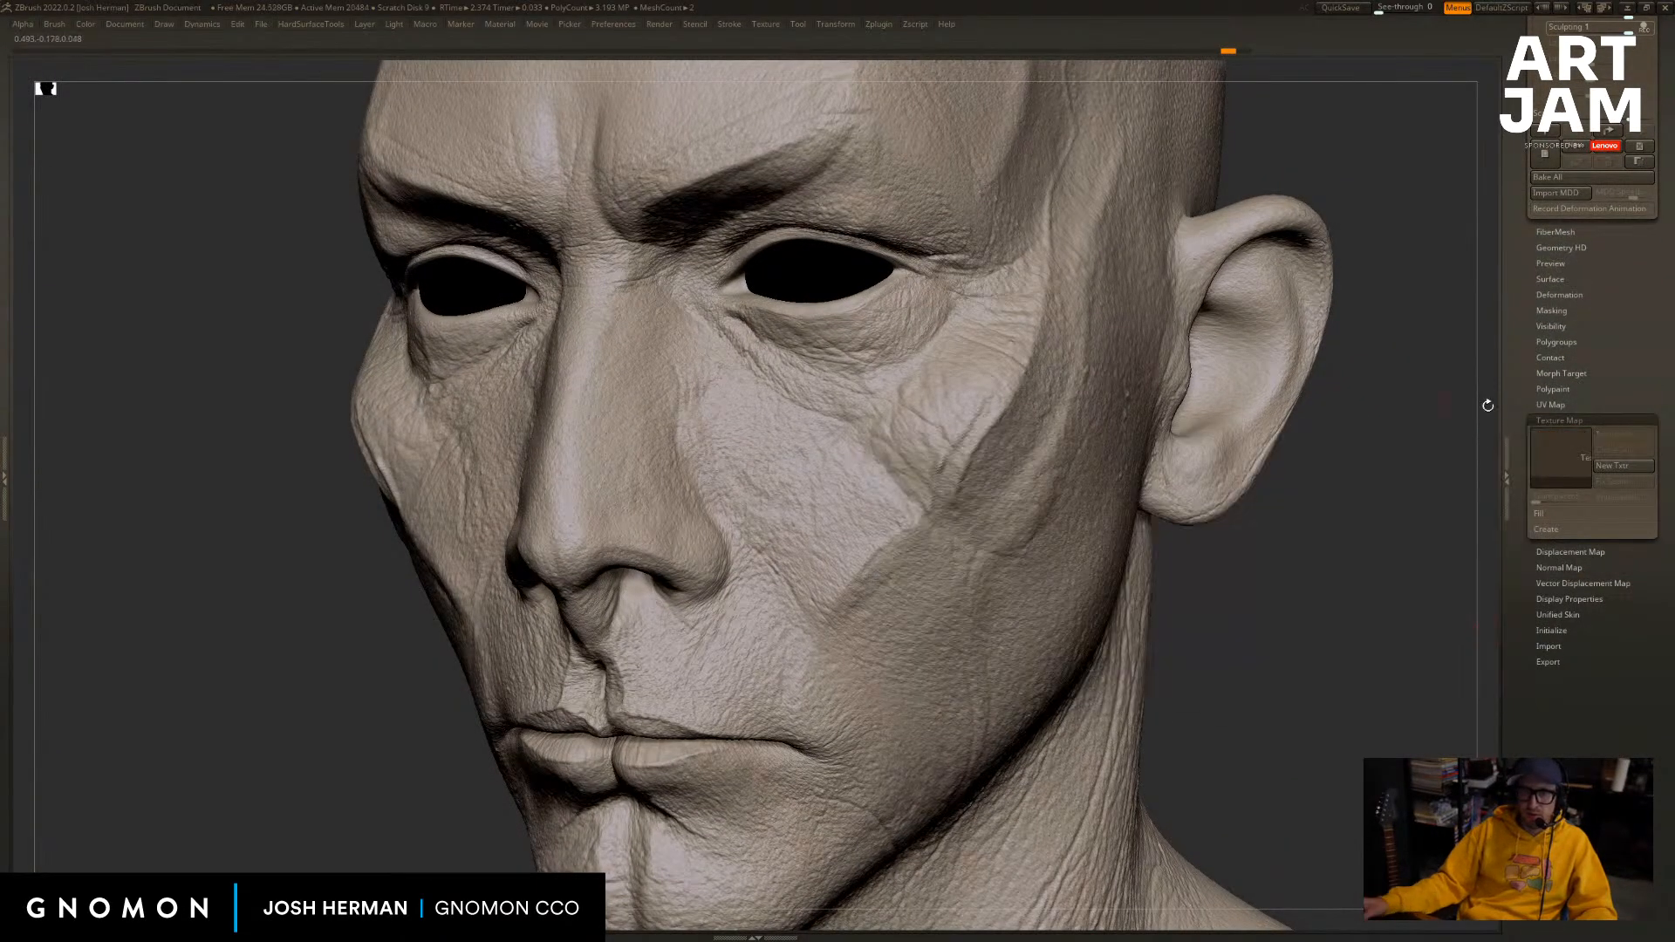
pyautogui.click(1569, 418)
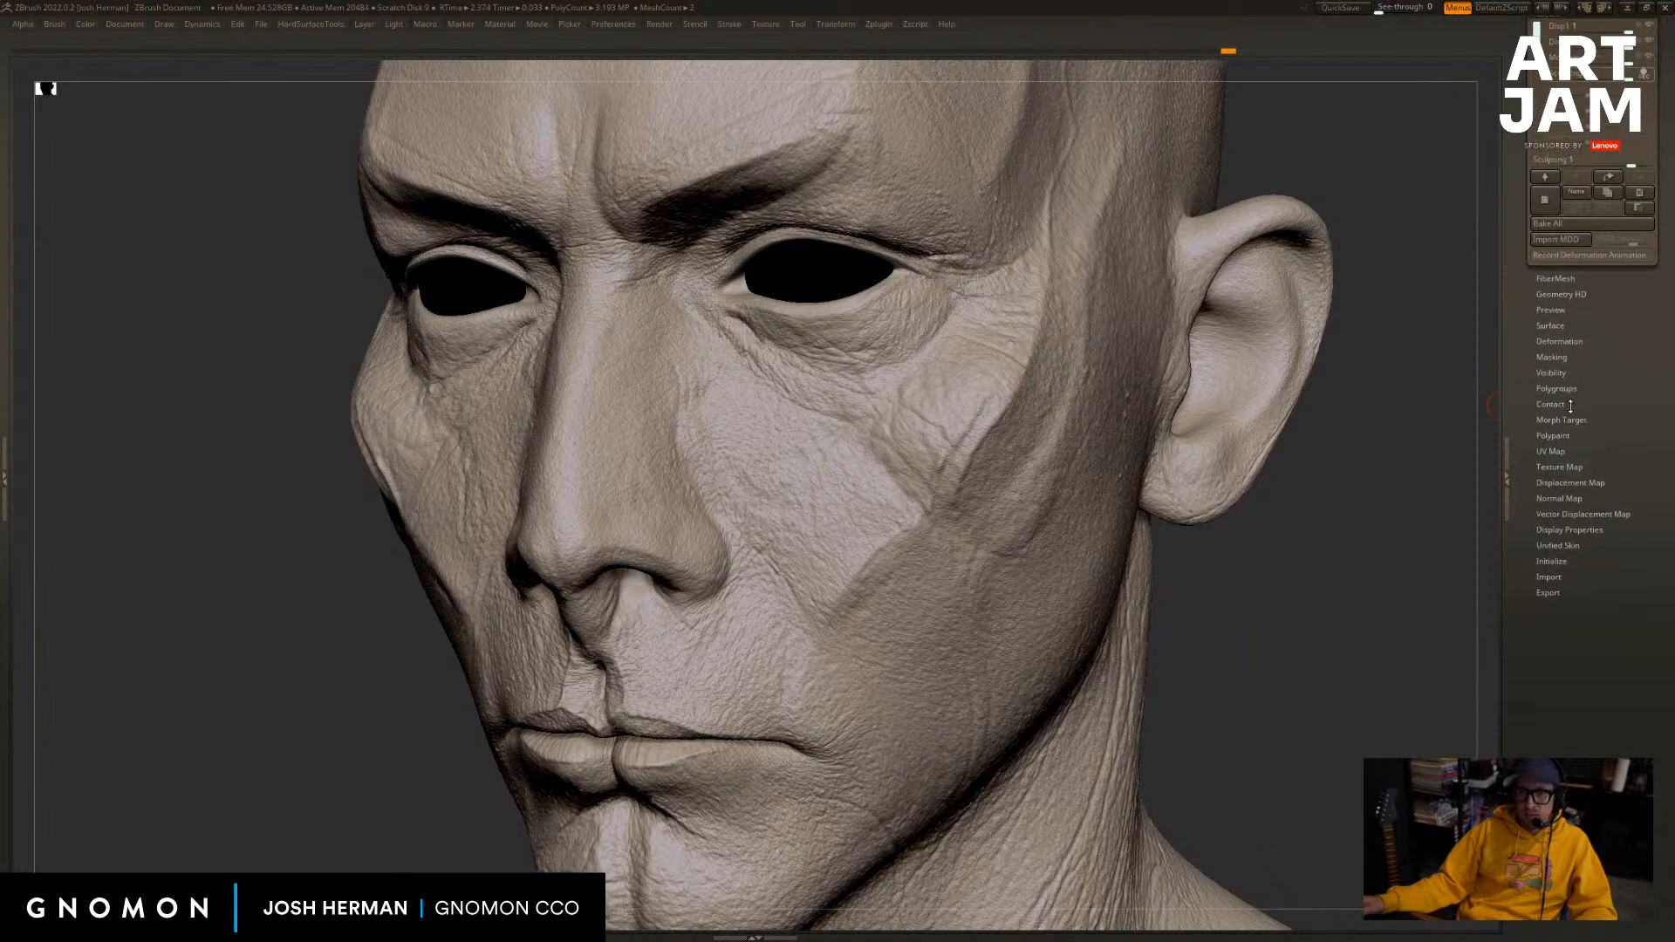
# Mask the head by cavity with intensity 100 and blur 1, and hide the mask overlay.
pyautogui.click(1551, 356)
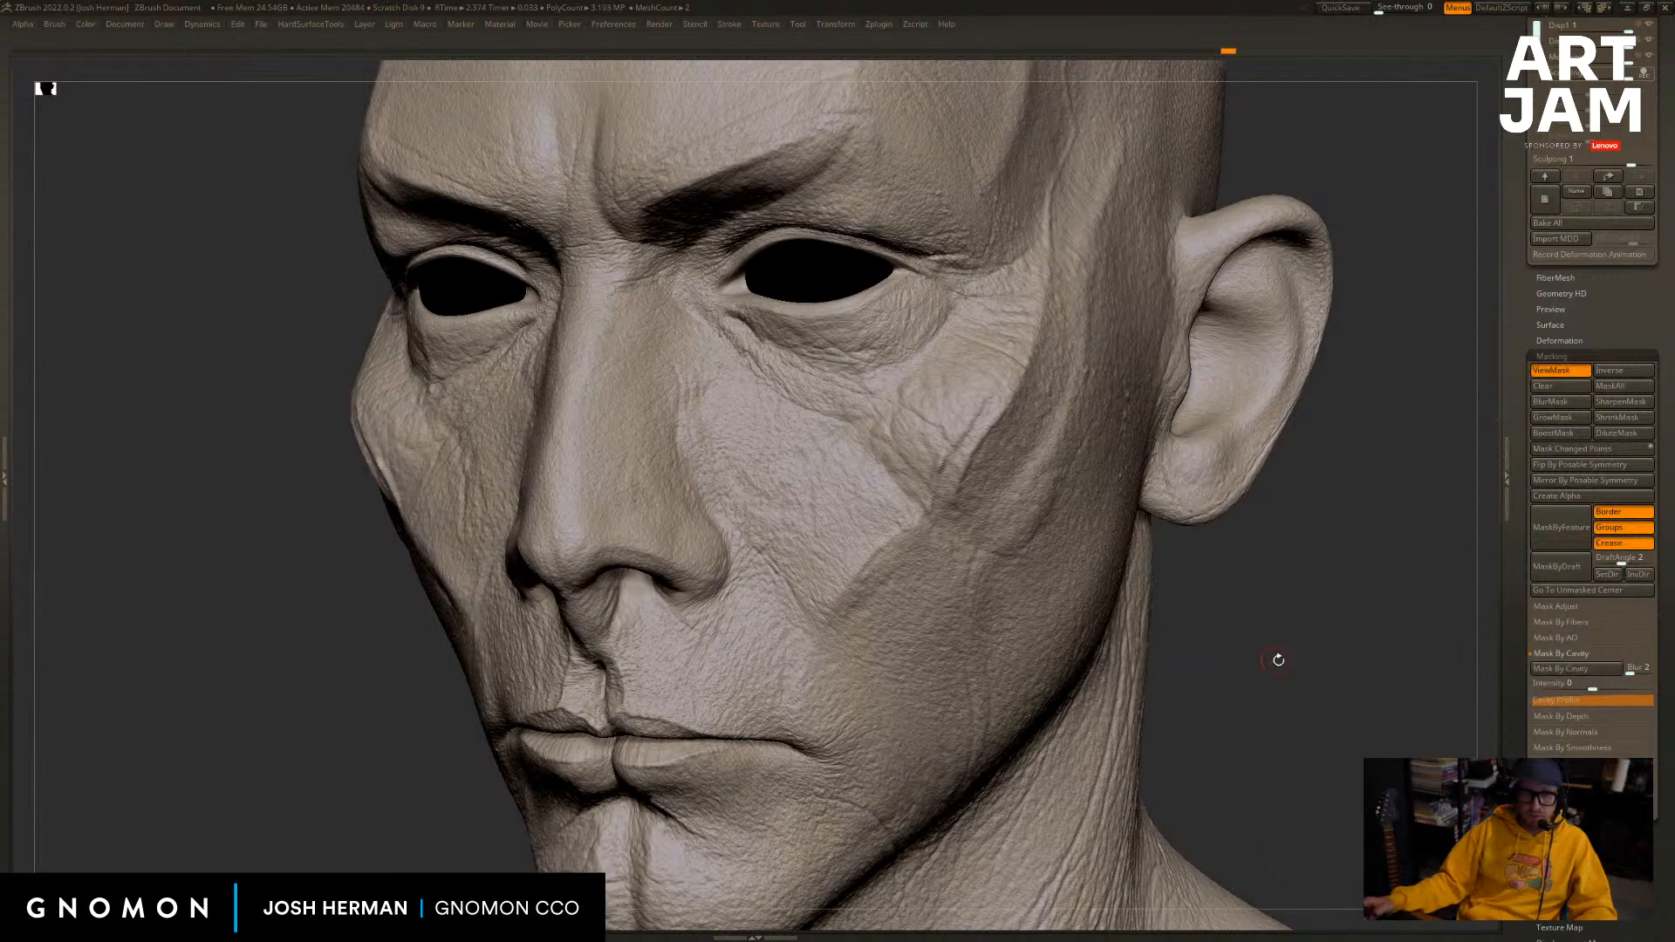
pyautogui.keyDown('alt'); pyautogui.moveTo(1281, 662); pyautogui.dragTo(1649, 687); pyautogui.keyUp('alt')
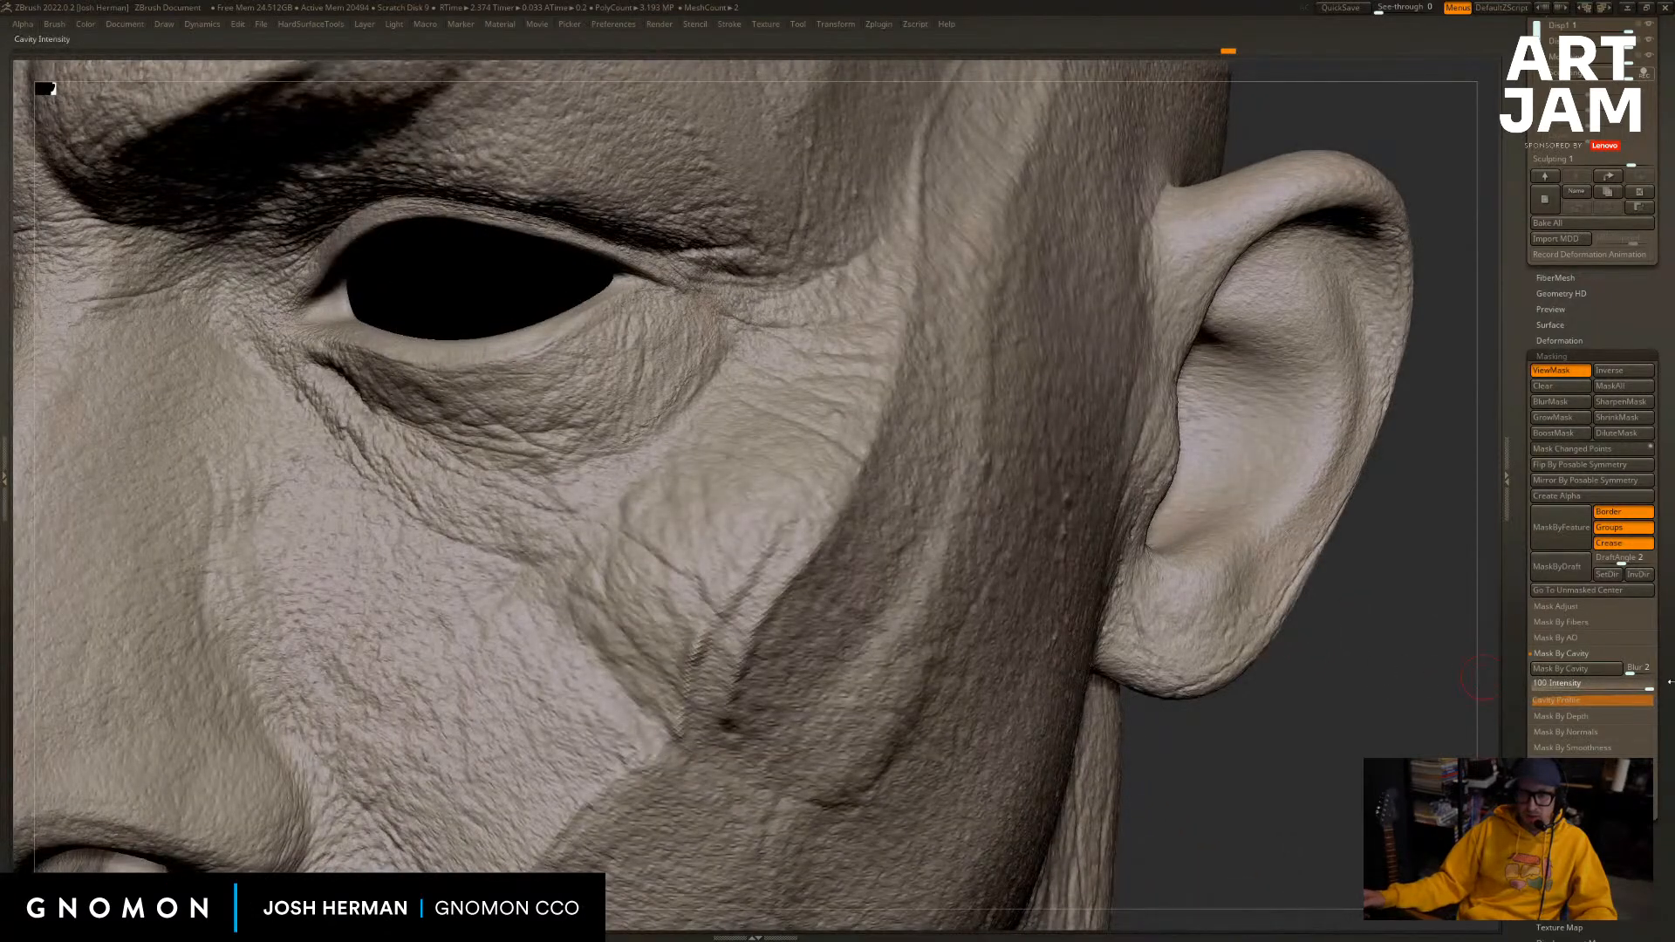
pyautogui.click(1601, 670)
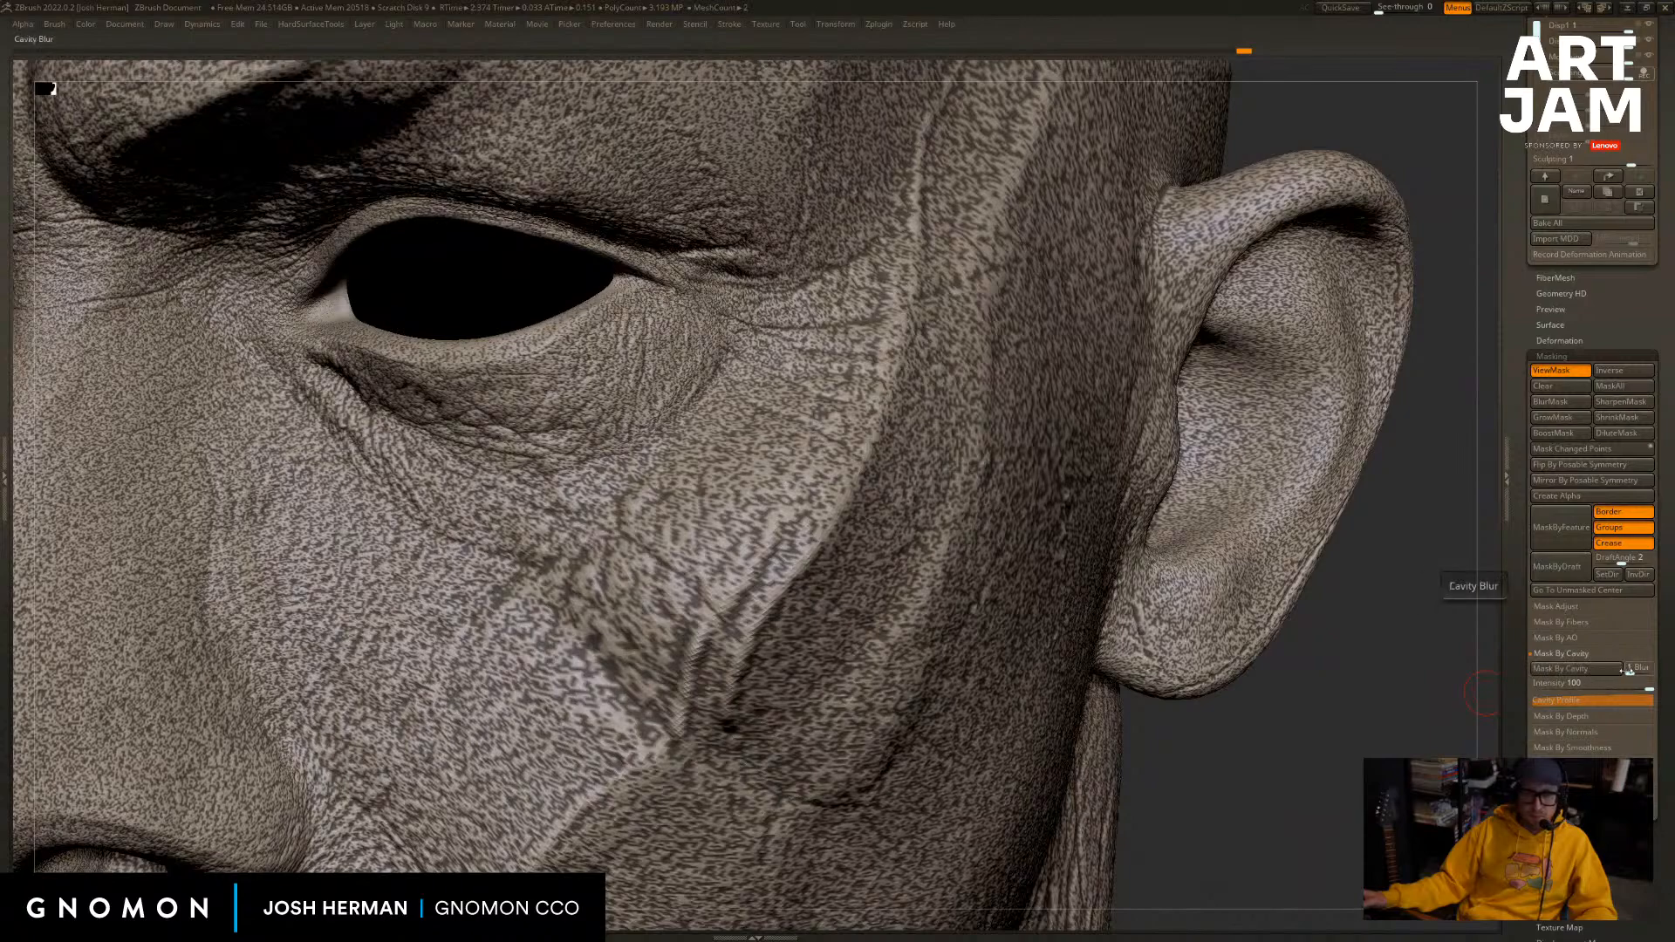
pyautogui.keyDown('alt'); pyautogui.moveTo(1422, 711); pyautogui.dragTo(989, 660); pyautogui.keyUp('alt')
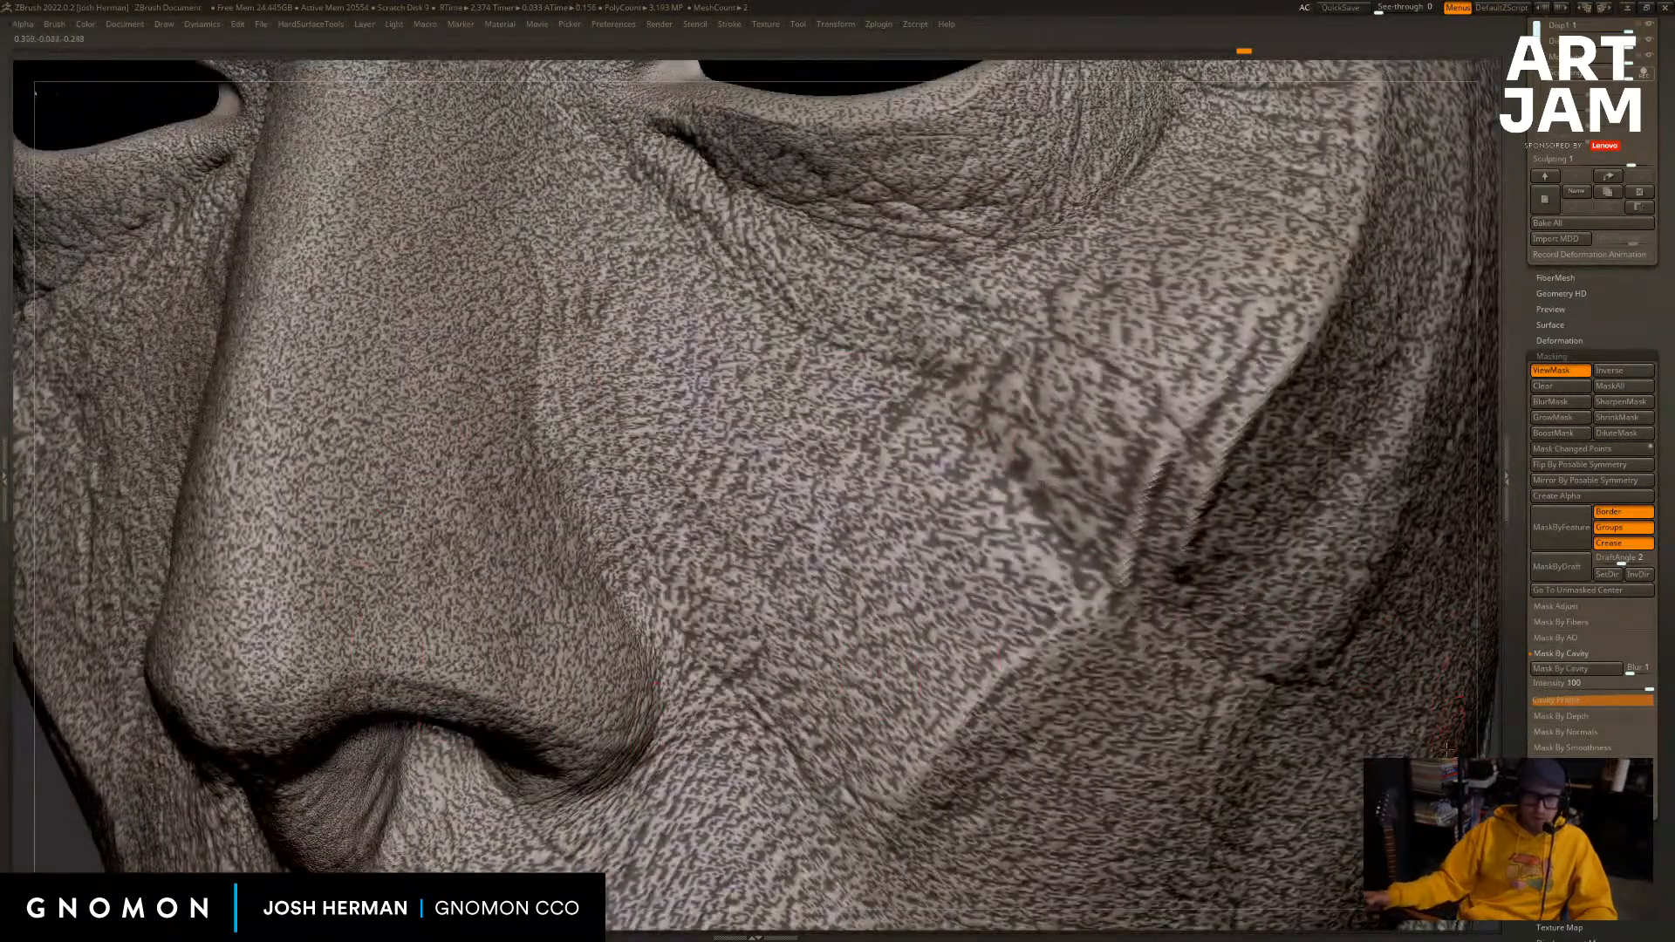
pyautogui.keyDown('alt'); pyautogui.moveTo(1488, 748); pyautogui.dragTo(1431, 611); pyautogui.keyUp('alt')
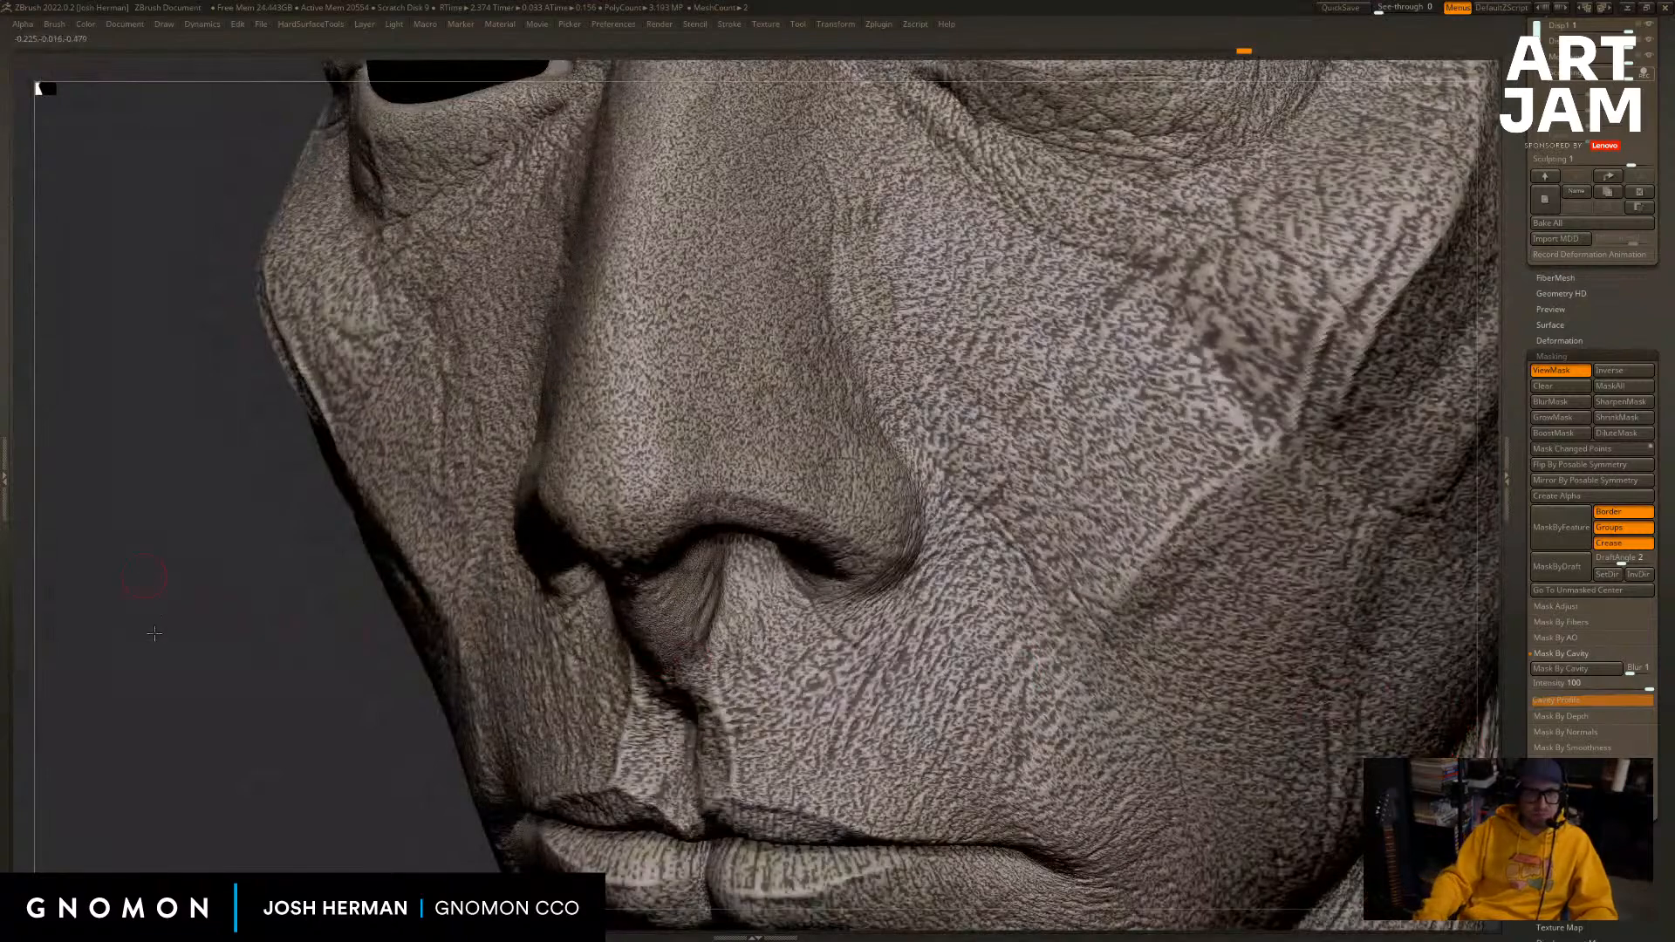
pyautogui.keyDown('alt'); pyautogui.moveTo(157, 624); pyautogui.dragTo(354, 631); pyautogui.keyUp('alt')
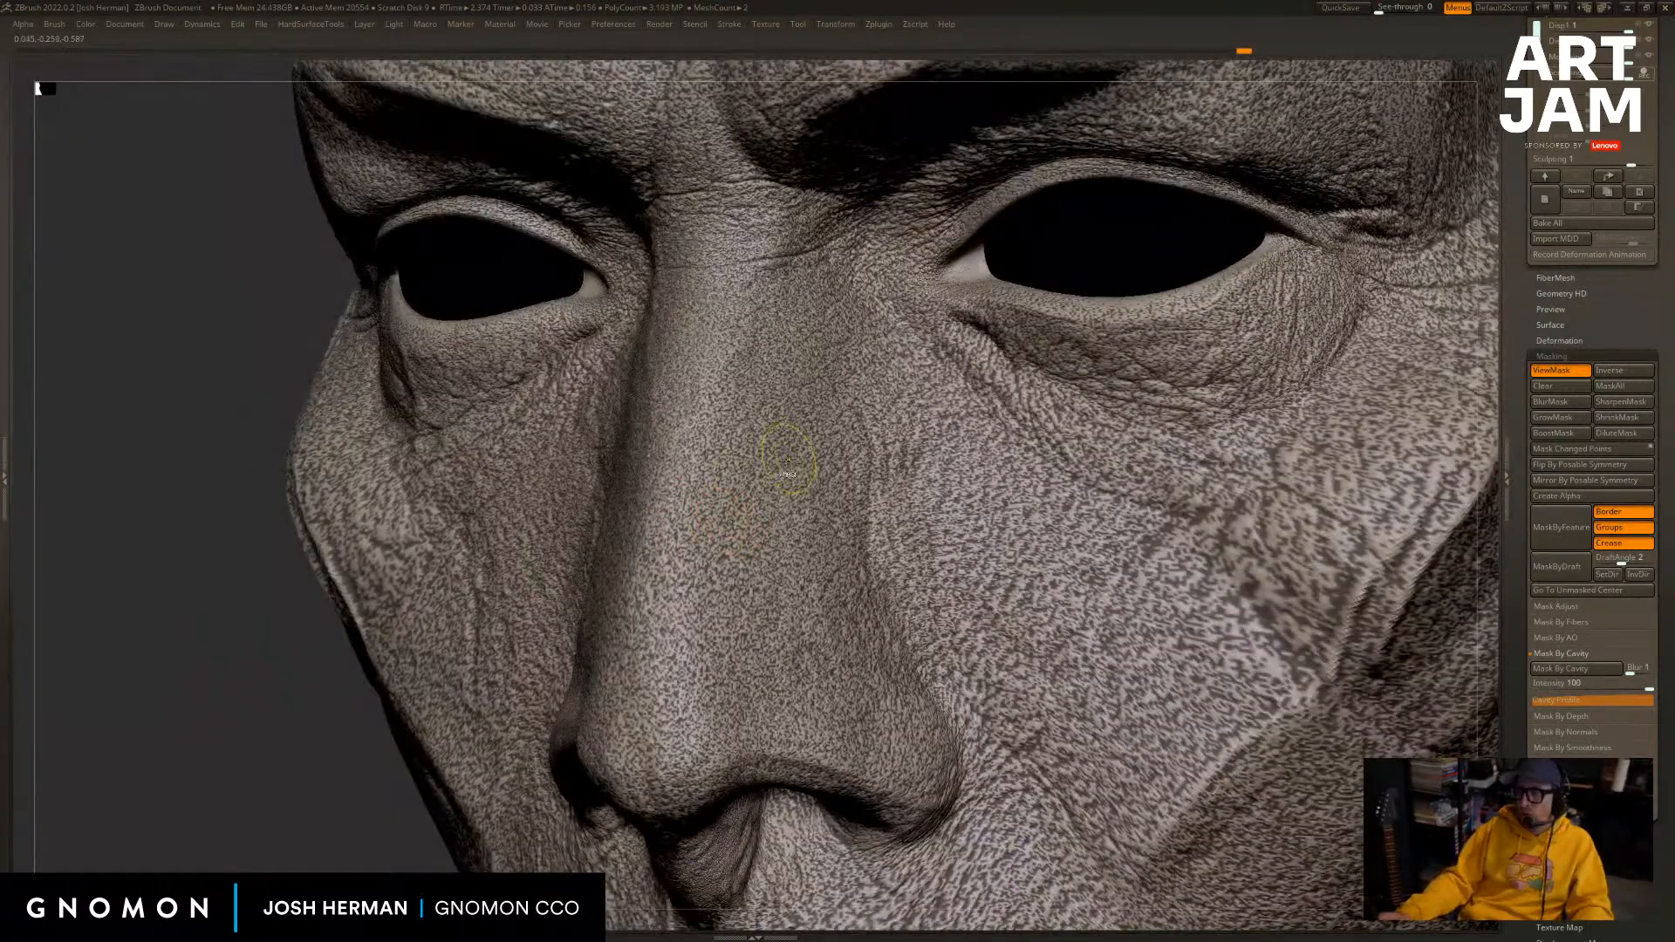
pyautogui.hotkey('ctrl', 'h')
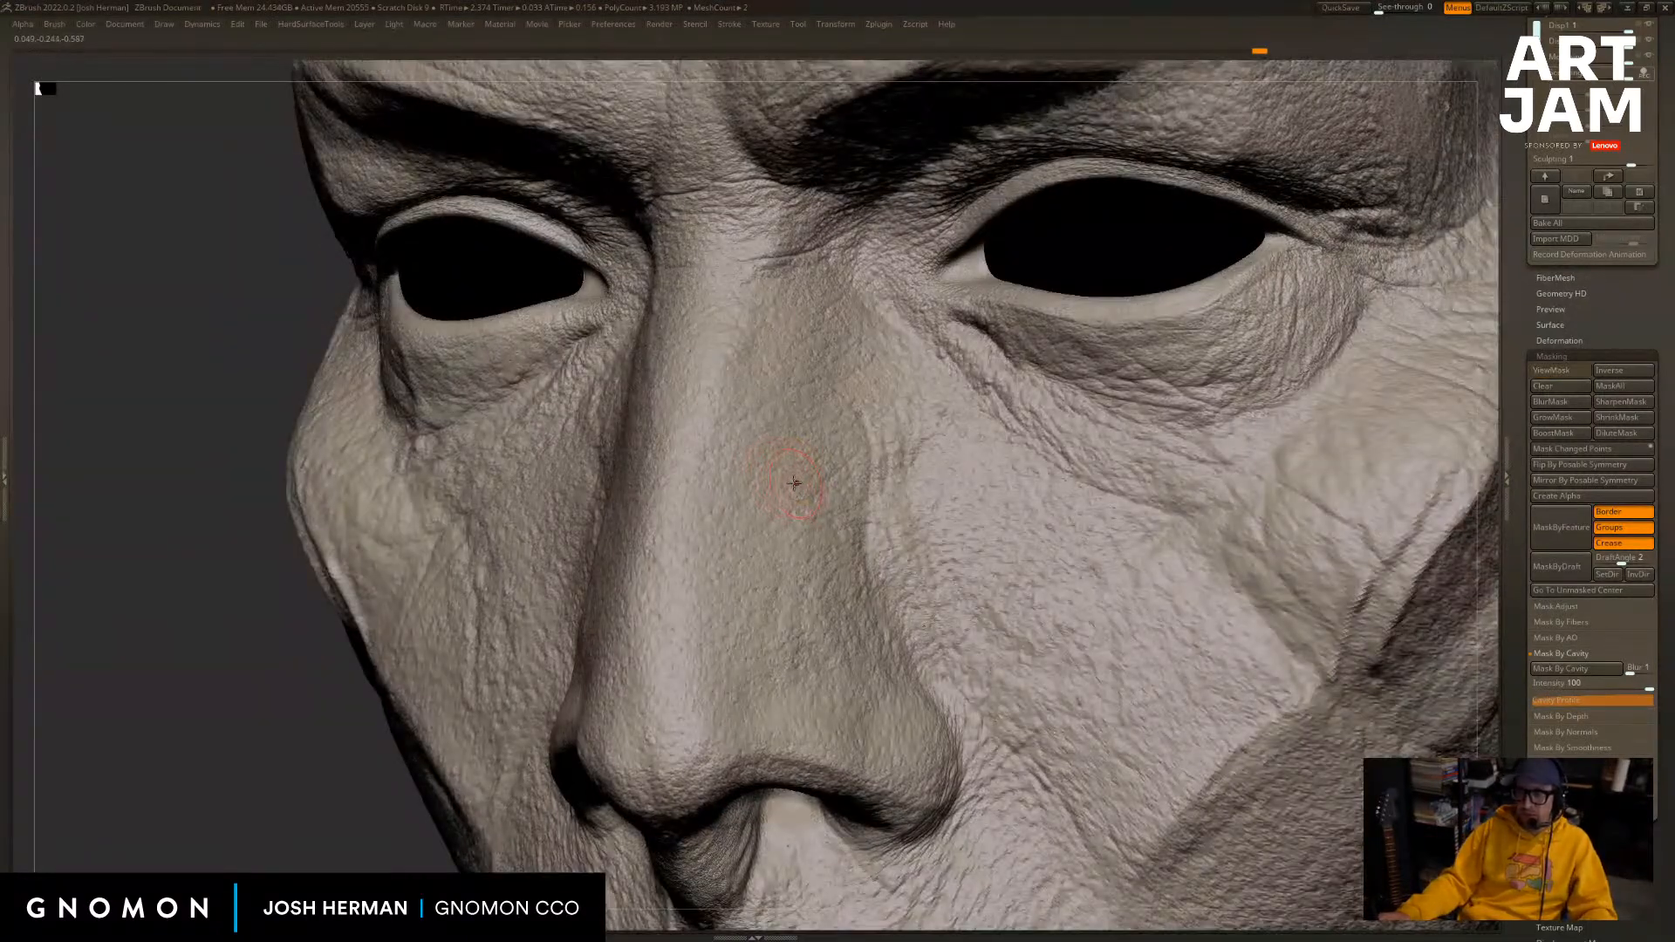
# Resize the brush and try a broad stroke along the nose bridge through the cavity mask, and undo it.
pyautogui.press('s')
pyautogui.moveTo(793, 483)
pyautogui.mouseDown()
pyautogui.moveTo(818, 483)
pyautogui.moveTo(775, 518)
pyautogui.moveTo(921, 480)
pyautogui.mouseUp()
pyautogui.moveTo(925, 484); pyautogui.dragTo(1195, 558, button='right')
pyautogui.keyDown('ctrl'); pyautogui.moveTo(1207, 583); pyautogui.dragTo(1171, 569); pyautogui.keyUp('ctrl')
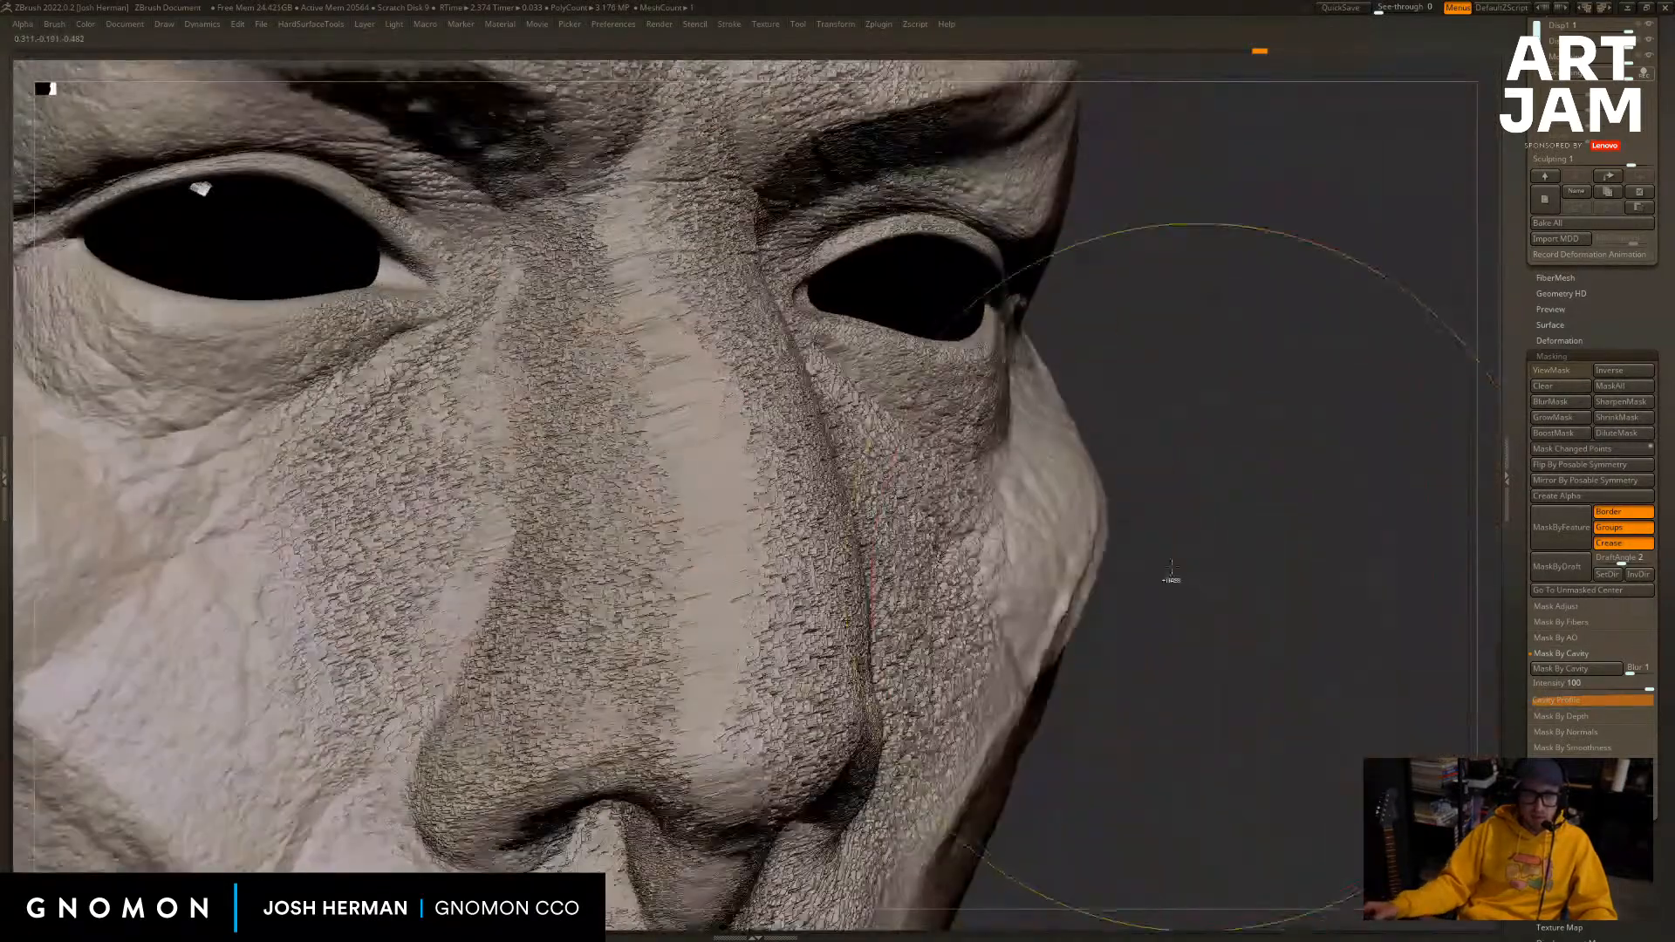
pyautogui.hotkey('ctrl', 'z')
pyautogui.moveTo(1219, 549); pyautogui.dragTo(977, 527, button='right')
# Show the full interface, set the brush's Z Intensity to 2 and try light strokes on the side of the nose.
pyautogui.press('Tab')
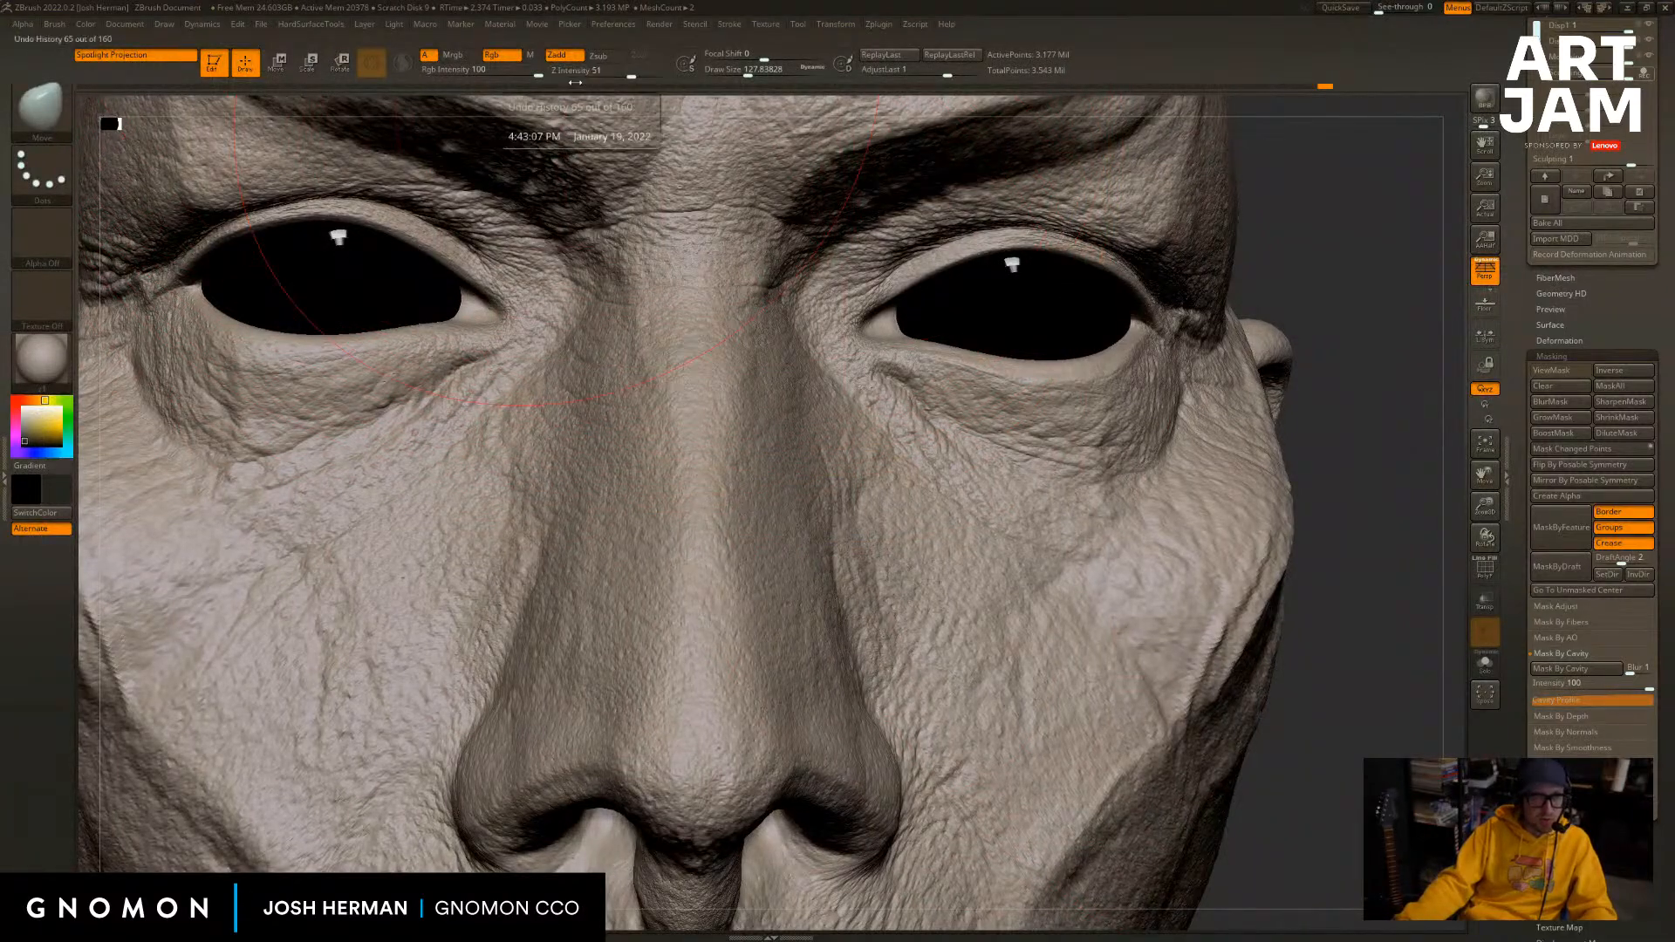
pyautogui.moveTo(614, 78); pyautogui.dragTo(596, 78)
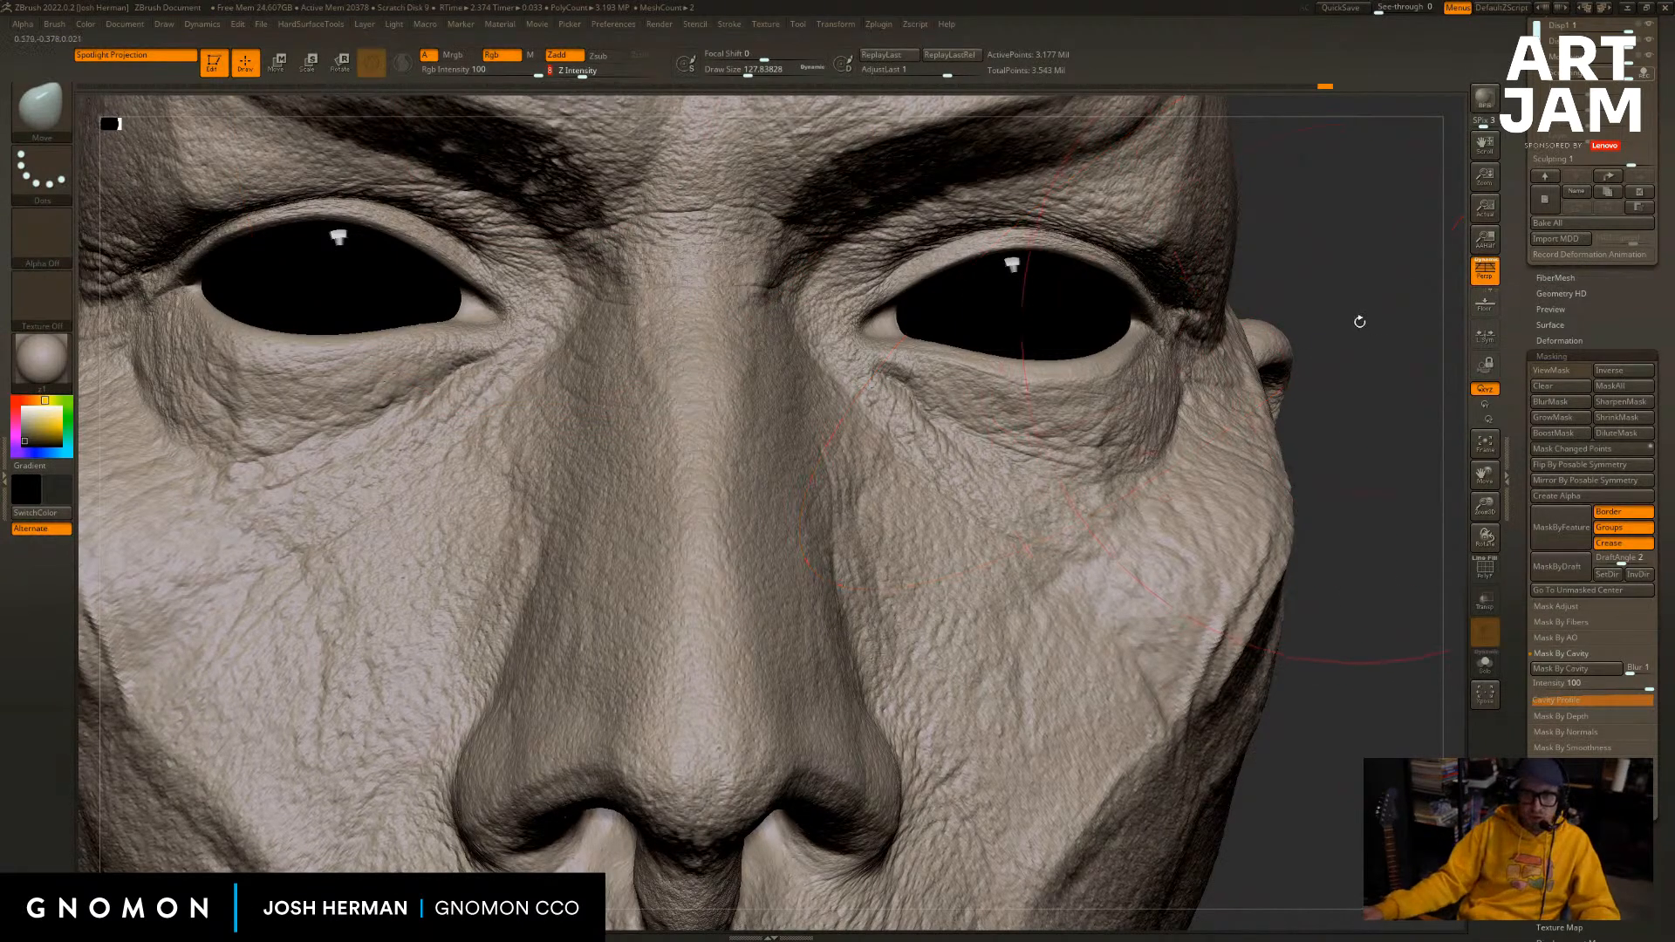
pyautogui.moveTo(1357, 321); pyautogui.dragTo(1195, 323)
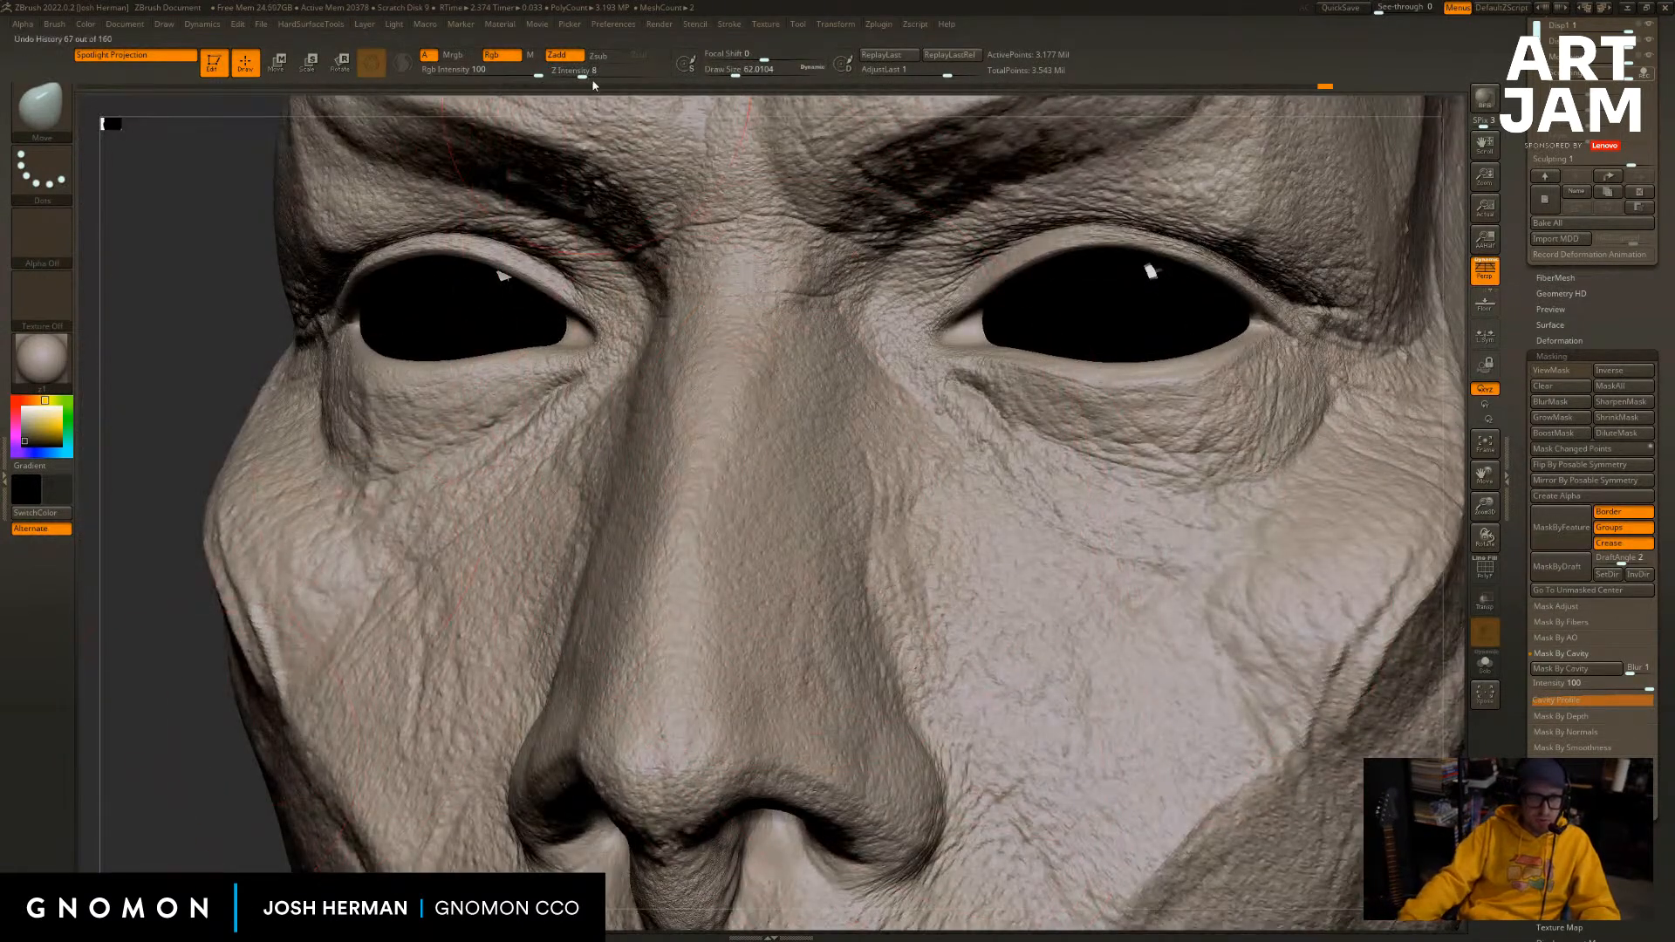
pyautogui.moveTo(583, 74); pyautogui.dragTo(566, 75)
pyautogui.moveTo(131, 338); pyautogui.dragTo(195, 336)
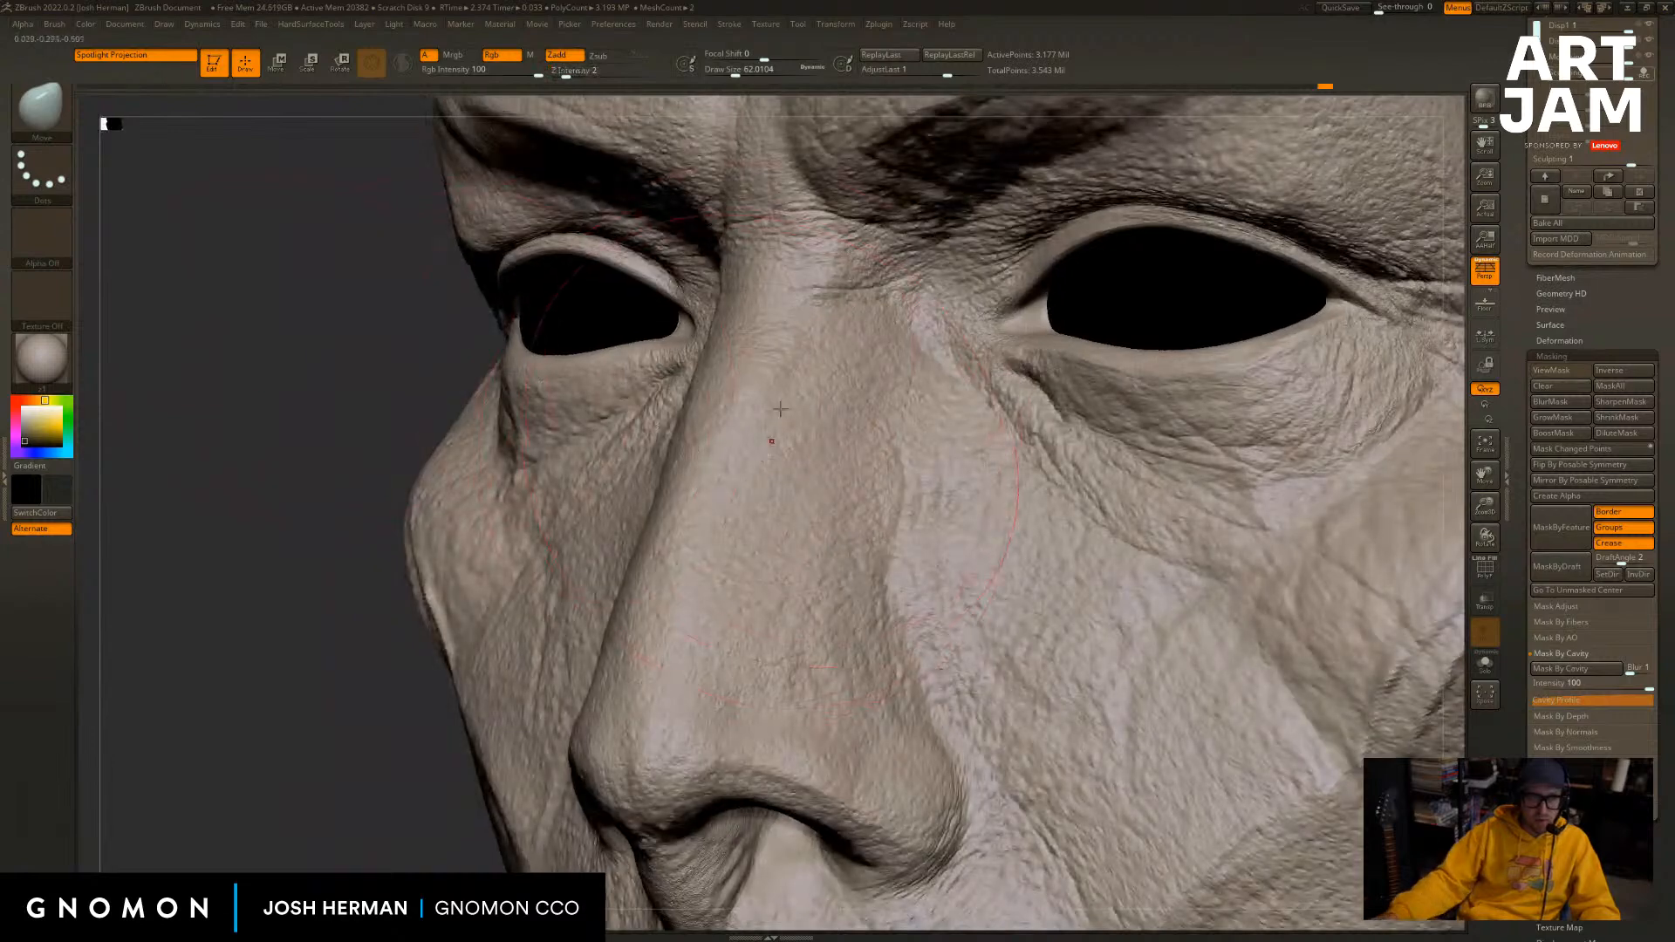
pyautogui.moveTo(796, 370)
pyautogui.mouseDown()
pyautogui.moveTo(789, 354)
pyautogui.moveTo(782, 384)
pyautogui.mouseUp()
pyautogui.moveTo(232, 574); pyautogui.dragTo(284, 567)
pyautogui.hotkey('ctrl', 'z')
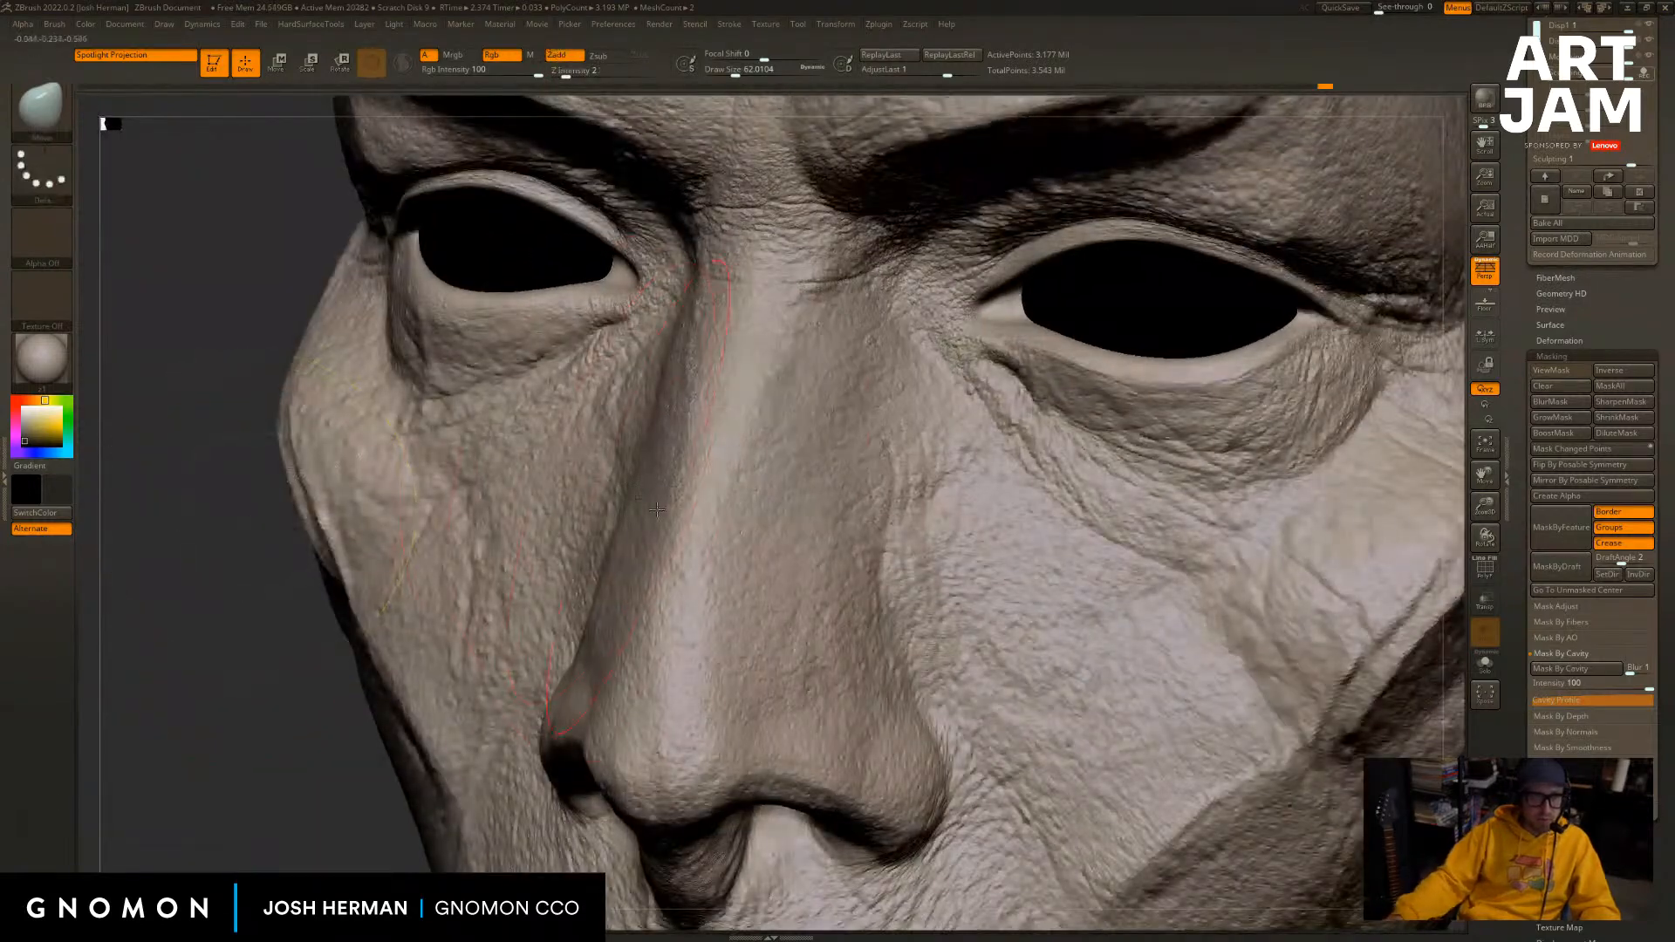
# Switch to the Standard brush and try a long stroke up the bridge of the nose, and undo it.
pyautogui.press('b')
pyautogui.press('s')
pyautogui.press('t')
pyautogui.moveTo(757, 700)
pyautogui.mouseDown()
pyautogui.moveTo(755, 510)
pyautogui.moveTo(807, 252)
pyautogui.mouseUp()
pyautogui.press('ctrl')
pyautogui.hotkey('ctrl', 'z')
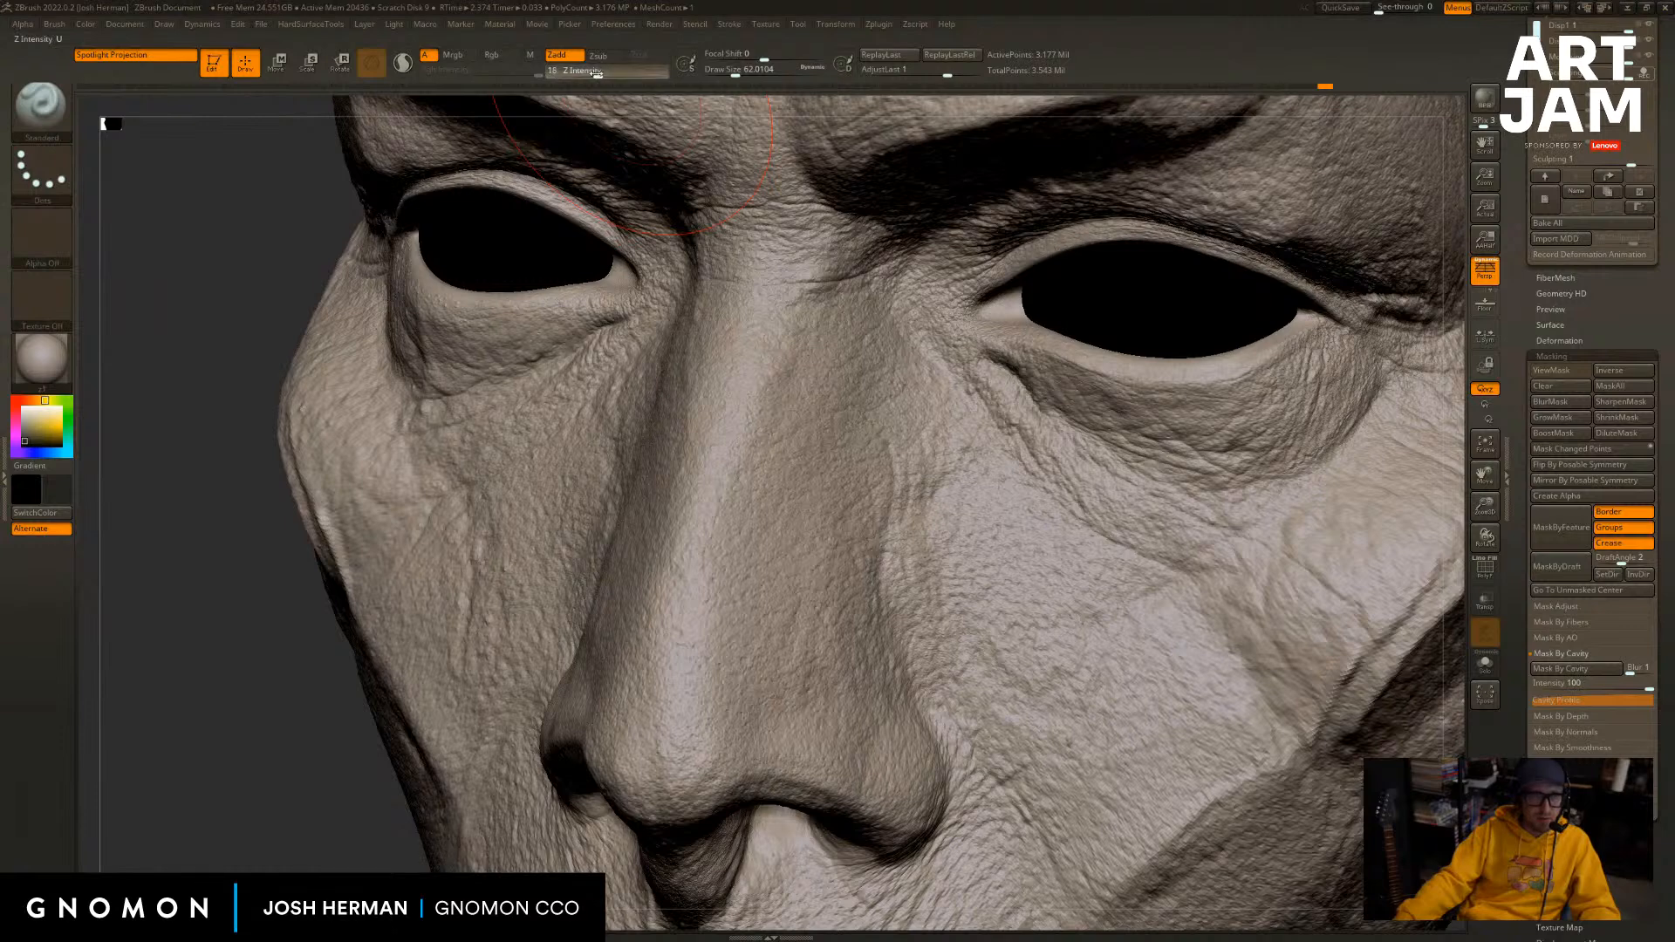
# Set the Standard brush's Z Intensity to 1 and check the nose surface from both three-quarter angles.
pyautogui.moveTo(565, 71); pyautogui.dragTo(559, 70)
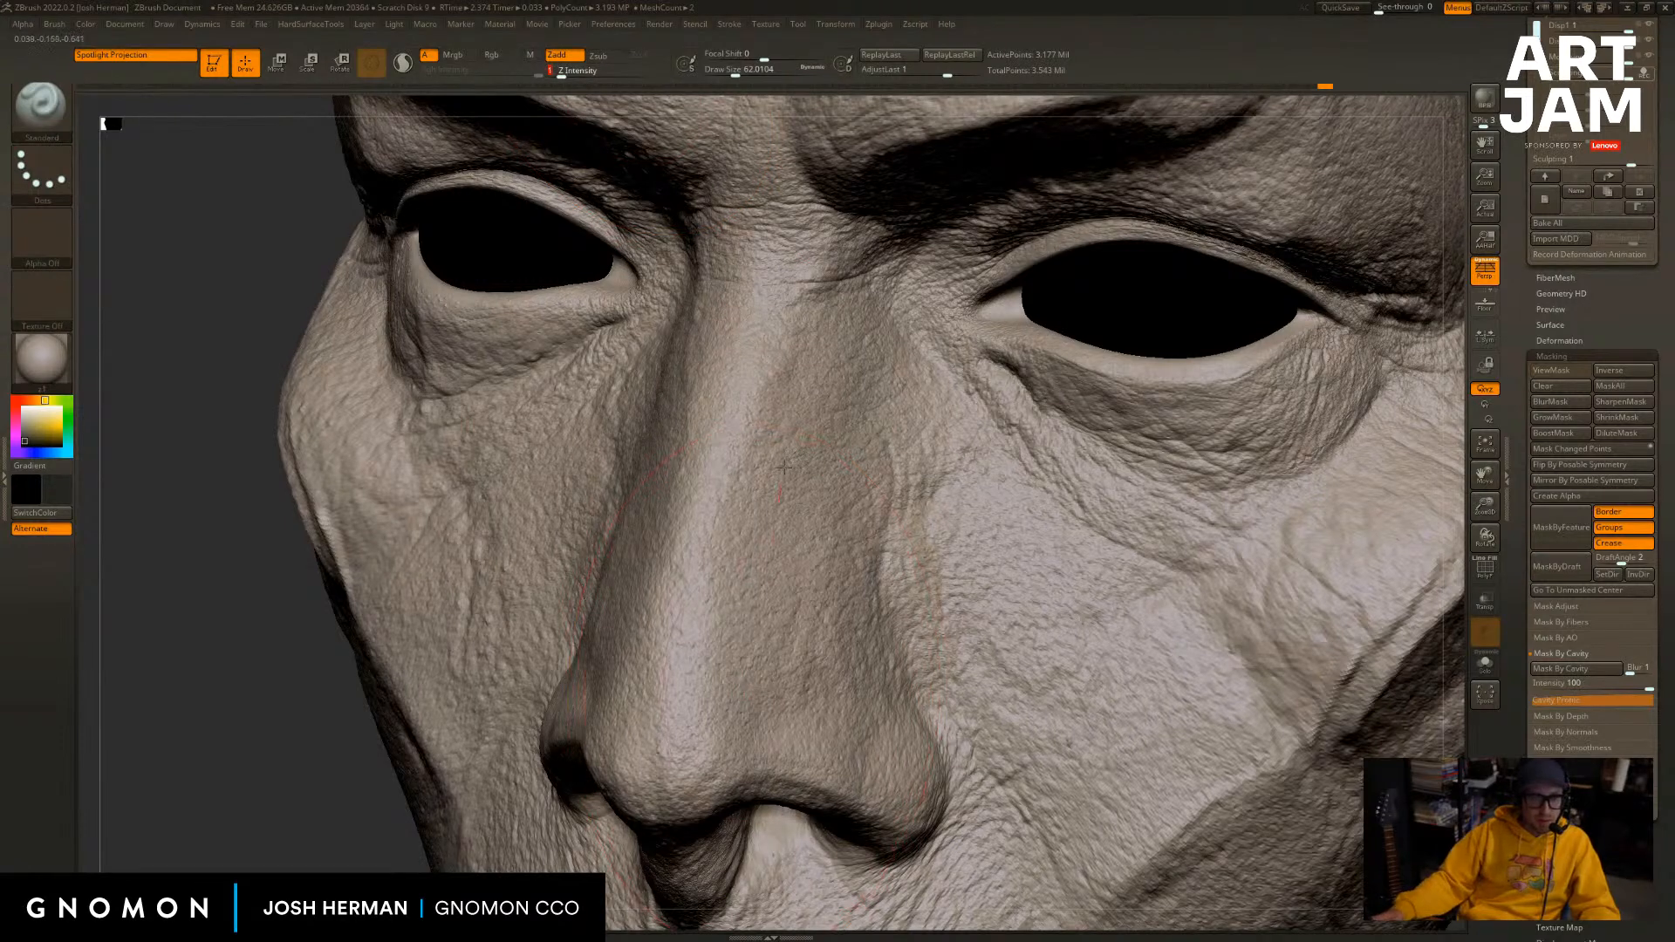
pyautogui.moveTo(299, 759)
pyautogui.mouseDown()
pyautogui.moveTo(343, 755)
pyautogui.moveTo(413, 691)
pyautogui.mouseUp()
pyautogui.moveTo(1450, 859); pyautogui.dragTo(1648, 667)
pyautogui.moveTo(1324, 481)
pyautogui.mouseDown()
pyautogui.moveTo(1327, 512)
pyautogui.moveTo(1065, 523)
pyautogui.mouseUp()
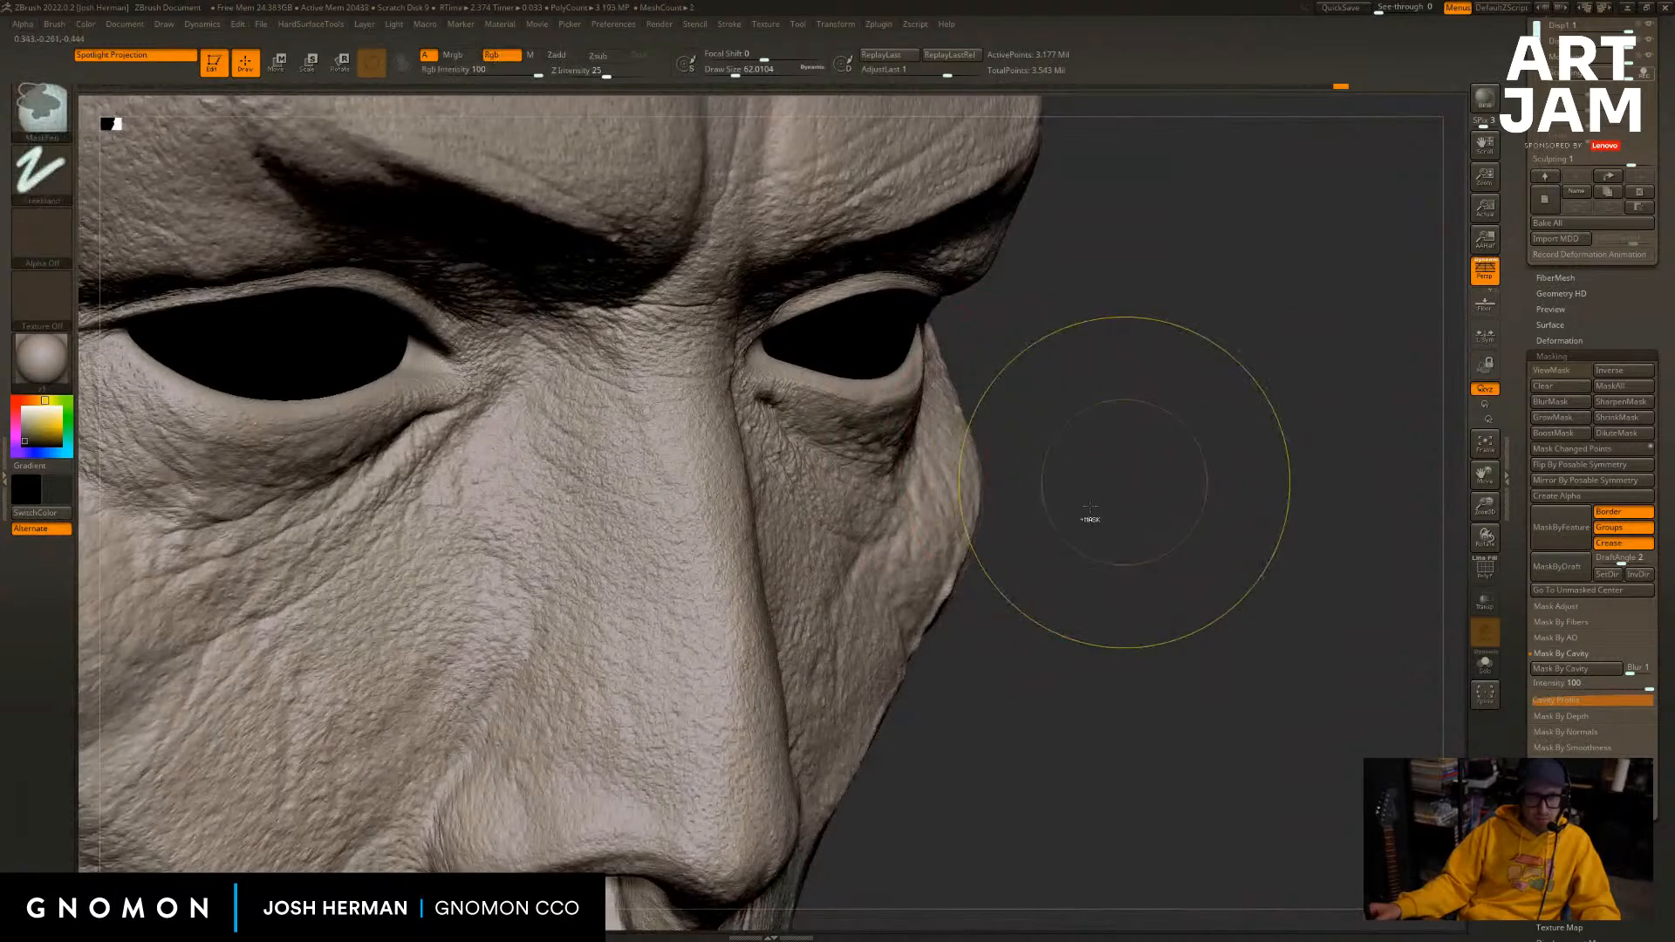
pyautogui.moveTo(1228, 509); pyautogui.dragTo(1140, 486)
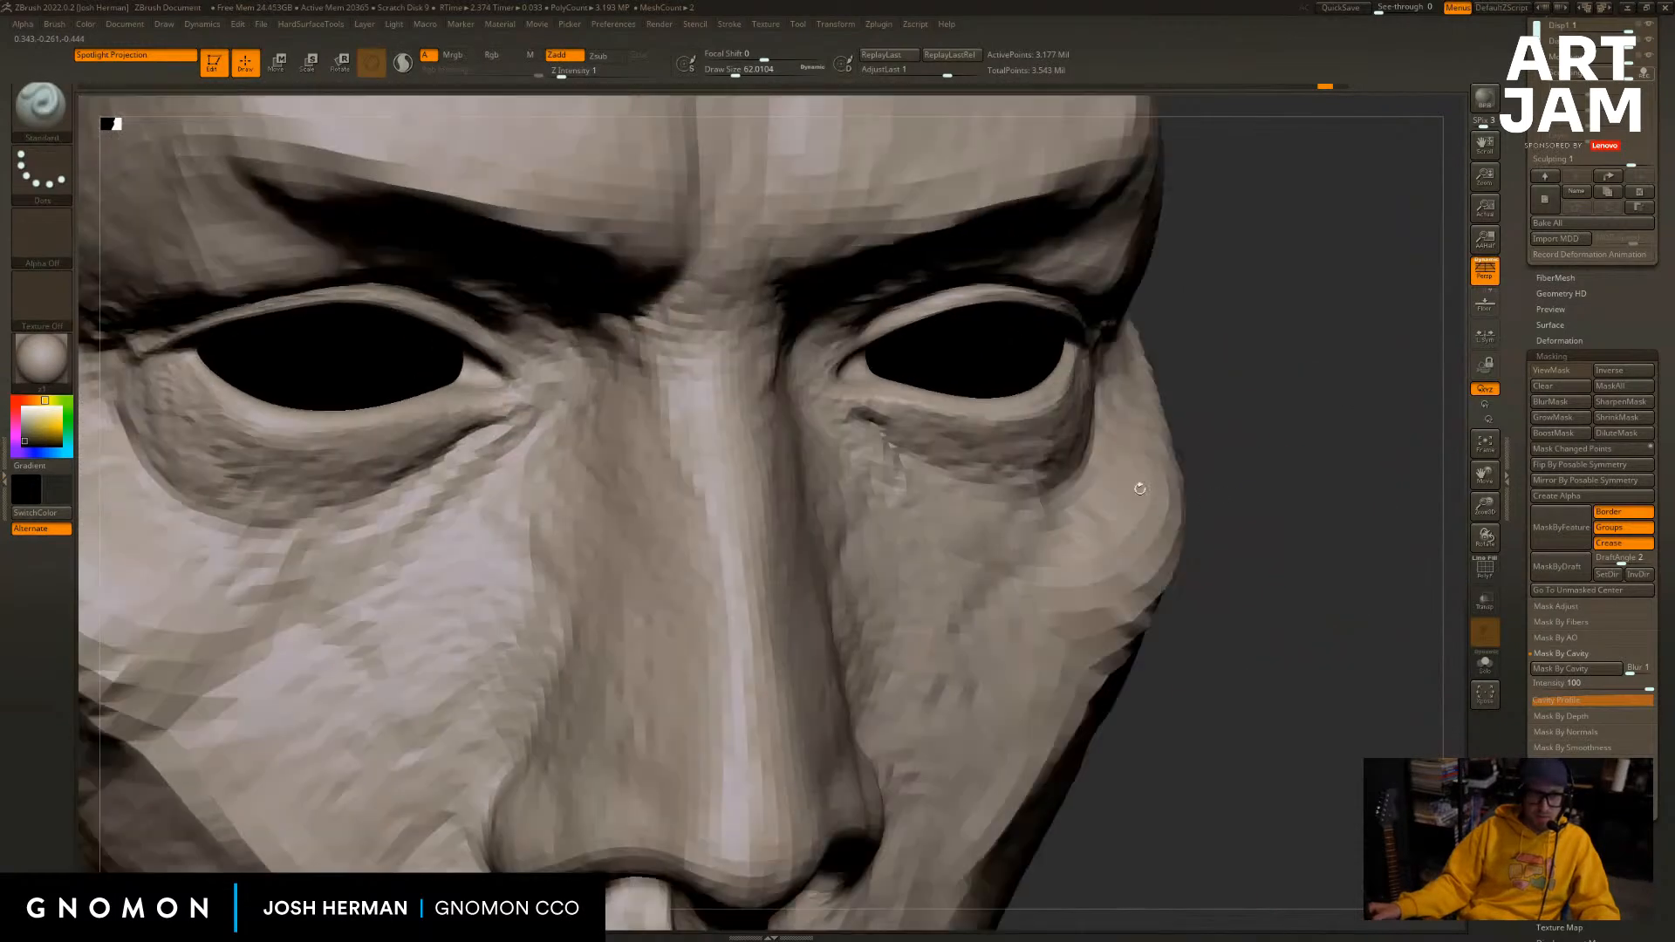
# Switch to the Inflat brush, resize it and try a stroke on the nose bridge at Z Intensity 10, and undo it.
pyautogui.press('b')
pyautogui.press('i')
pyautogui.press('n')
pyautogui.moveTo(744, 508); pyautogui.dragTo(748, 508)
pyautogui.click(744, 522)
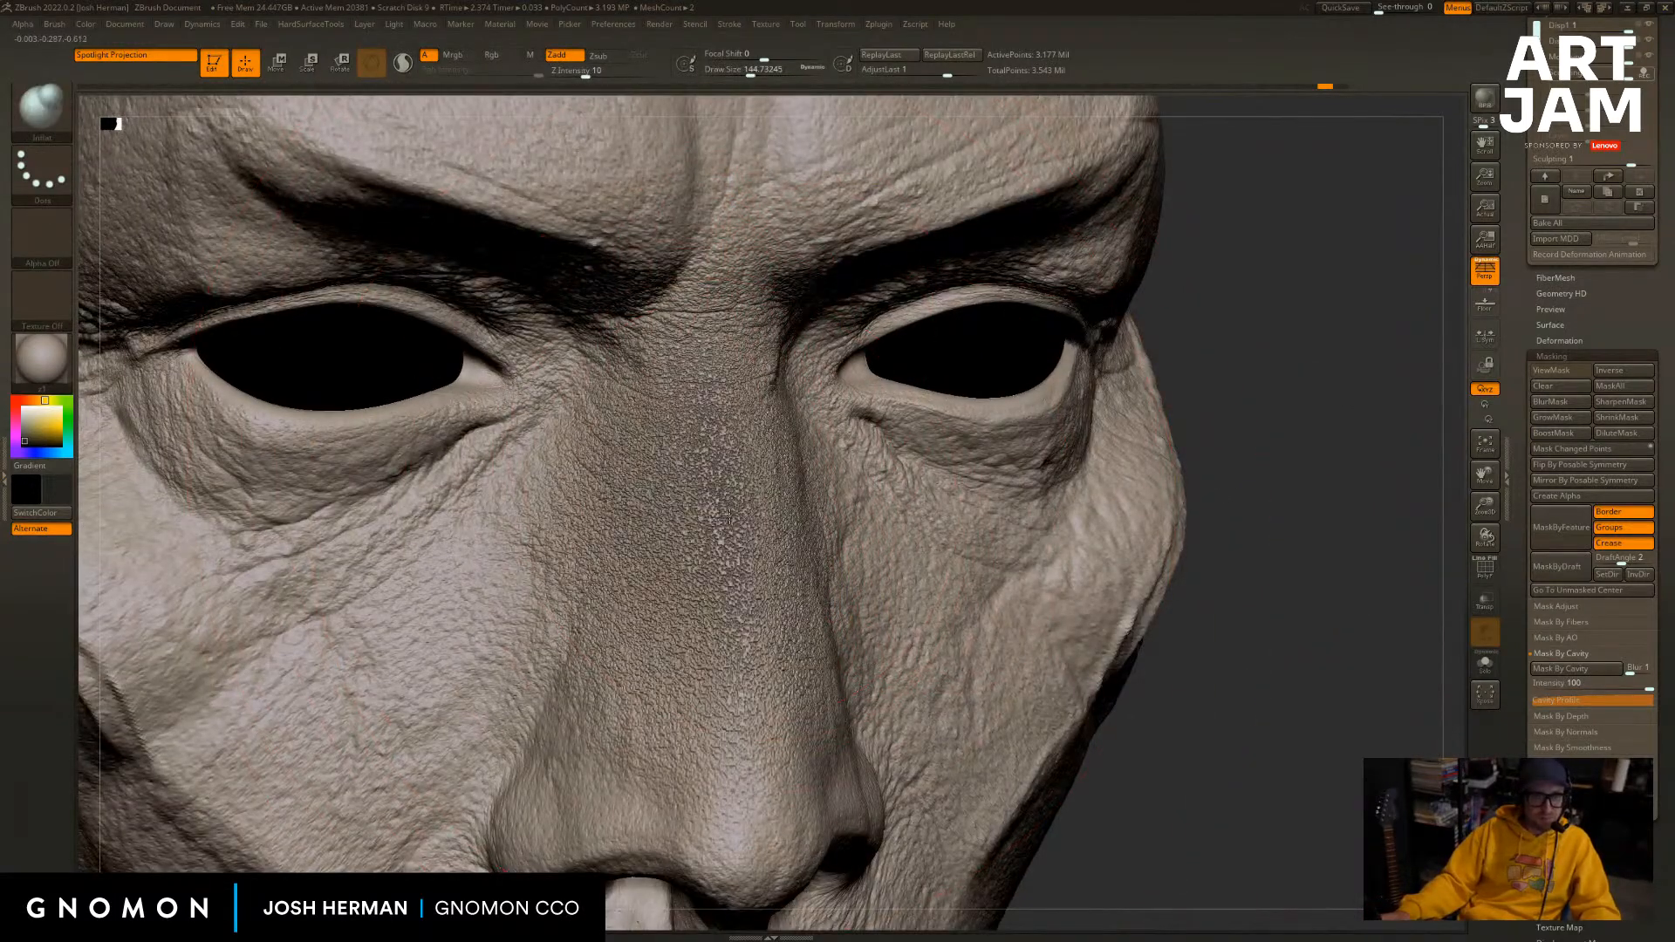
pyautogui.keyDown('shift'); pyautogui.moveTo(1234, 502); pyautogui.dragTo(1165, 490); pyautogui.keyUp('shift')
pyautogui.hotkey('ctrl', 'z')
# Set the Inflat brush's Z Intensity to 3, inflate along the nose bridge and smooth both sides of the nose.
pyautogui.moveTo(586, 75); pyautogui.dragTo(569, 75)
pyautogui.moveTo(742, 524); pyautogui.dragTo(744, 641)
pyautogui.moveTo(1216, 626)
pyautogui.mouseDown(button='right')
pyautogui.moveTo(1204, 571)
pyautogui.moveTo(1051, 602)
pyautogui.mouseUp(button='right')
pyautogui.moveTo(829, 467)
pyautogui.keyDown('shift'); pyautogui.mouseDown()
pyautogui.moveTo(825, 389)
pyautogui.moveTo(795, 489)
pyautogui.moveTo(798, 585)
pyautogui.mouseUp(); pyautogui.keyUp('shift')
pyautogui.moveTo(842, 506); pyautogui.dragTo(780, 496, button='right')
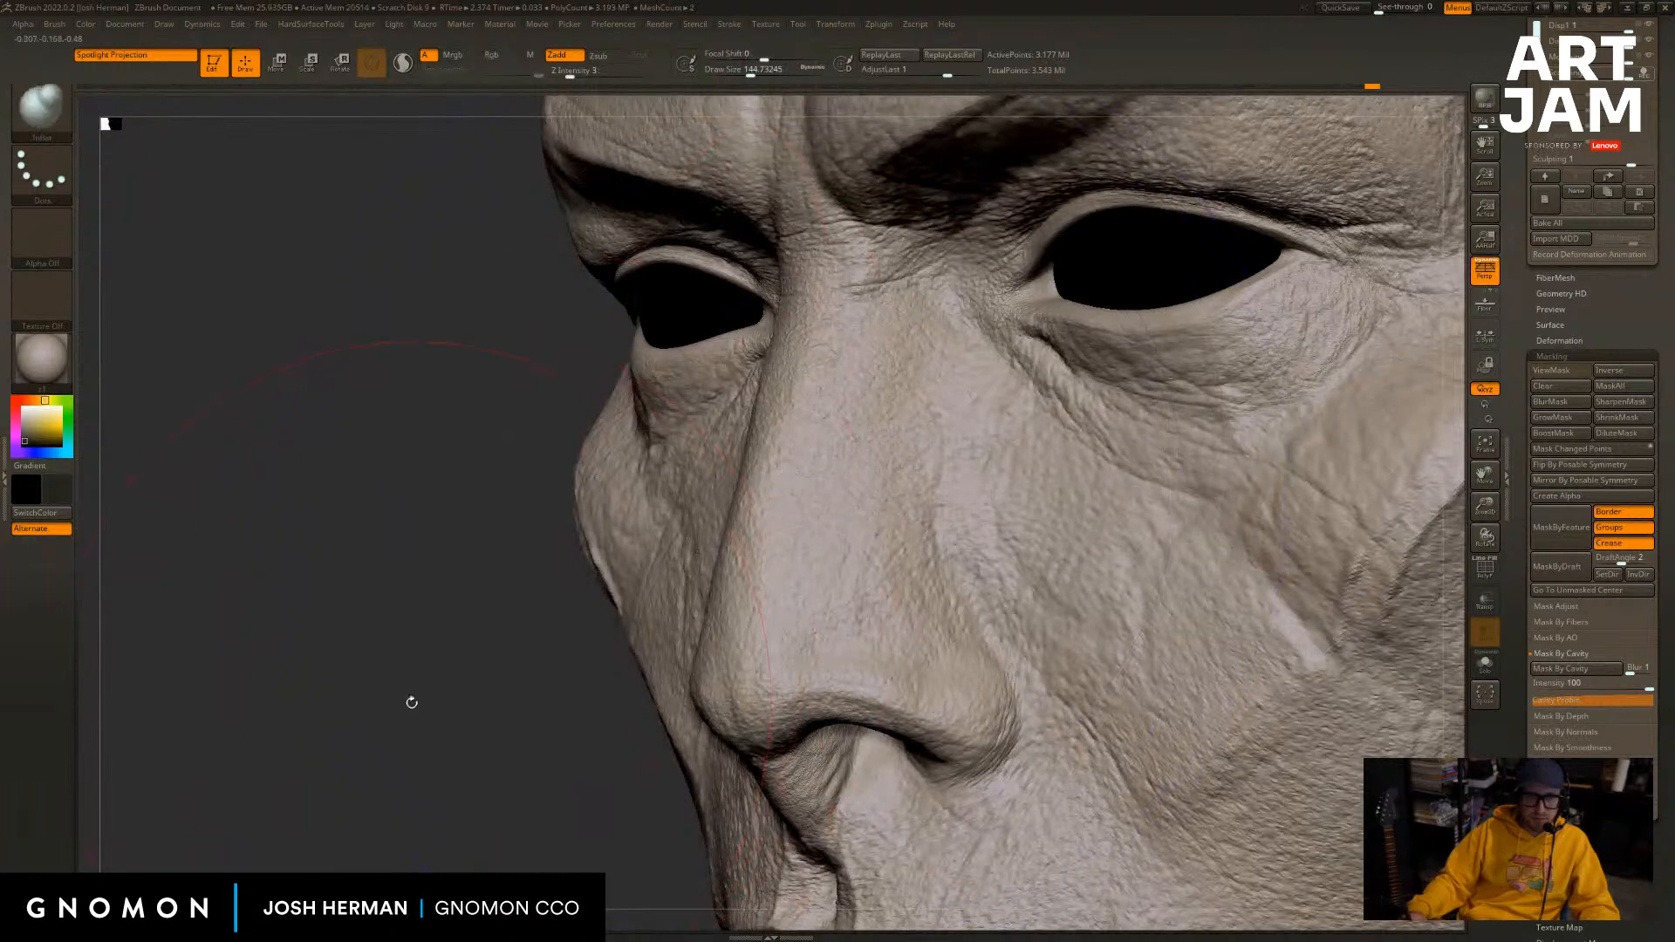
pyautogui.moveTo(411, 703); pyautogui.dragTo(677, 681, button='right')
pyautogui.keyDown('shift'); pyautogui.moveTo(664, 532); pyautogui.dragTo(767, 527); pyautogui.keyUp('shift')
pyautogui.moveTo(1262, 515)
pyautogui.mouseDown(button='right')
pyautogui.moveTo(1257, 497)
pyautogui.moveTo(1311, 490)
pyautogui.moveTo(1308, 549)
pyautogui.mouseUp(button='right')
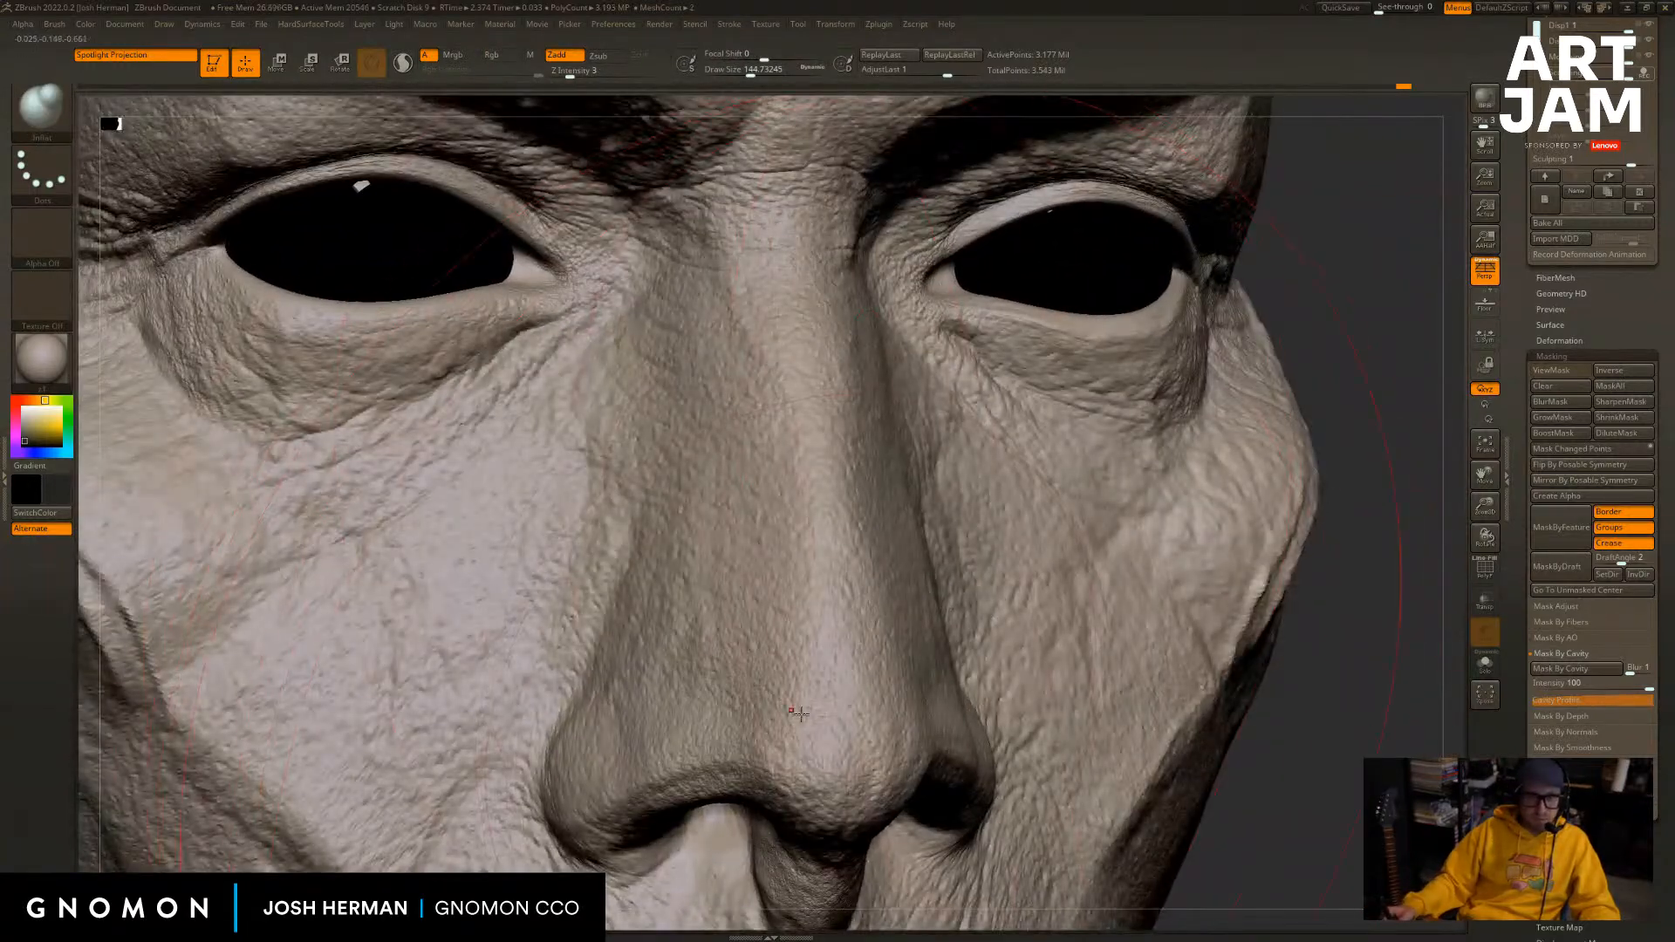
# Resize the brush and smooth the tip of the nose and the area around the nostril.
pyautogui.keyDown('shift'); pyautogui.moveTo(831, 737); pyautogui.dragTo(844, 740); pyautogui.keyUp('shift')
pyautogui.press('s')
pyautogui.moveTo(845, 738); pyautogui.dragTo(830, 738)
pyautogui.keyDown('shift'); pyautogui.moveTo(824, 733); pyautogui.dragTo(697, 717); pyautogui.keyUp('shift')
pyautogui.moveTo(1395, 661)
pyautogui.mouseDown(button='right')
pyautogui.moveTo(1091, 685)
pyautogui.moveTo(1158, 609)
pyautogui.moveTo(877, 524)
pyautogui.moveTo(907, 597)
pyautogui.mouseUp(button='right')
pyautogui.moveTo(560, 788)
pyautogui.mouseDown()
pyautogui.moveTo(553, 710)
pyautogui.moveTo(556, 728)
pyautogui.mouseUp()
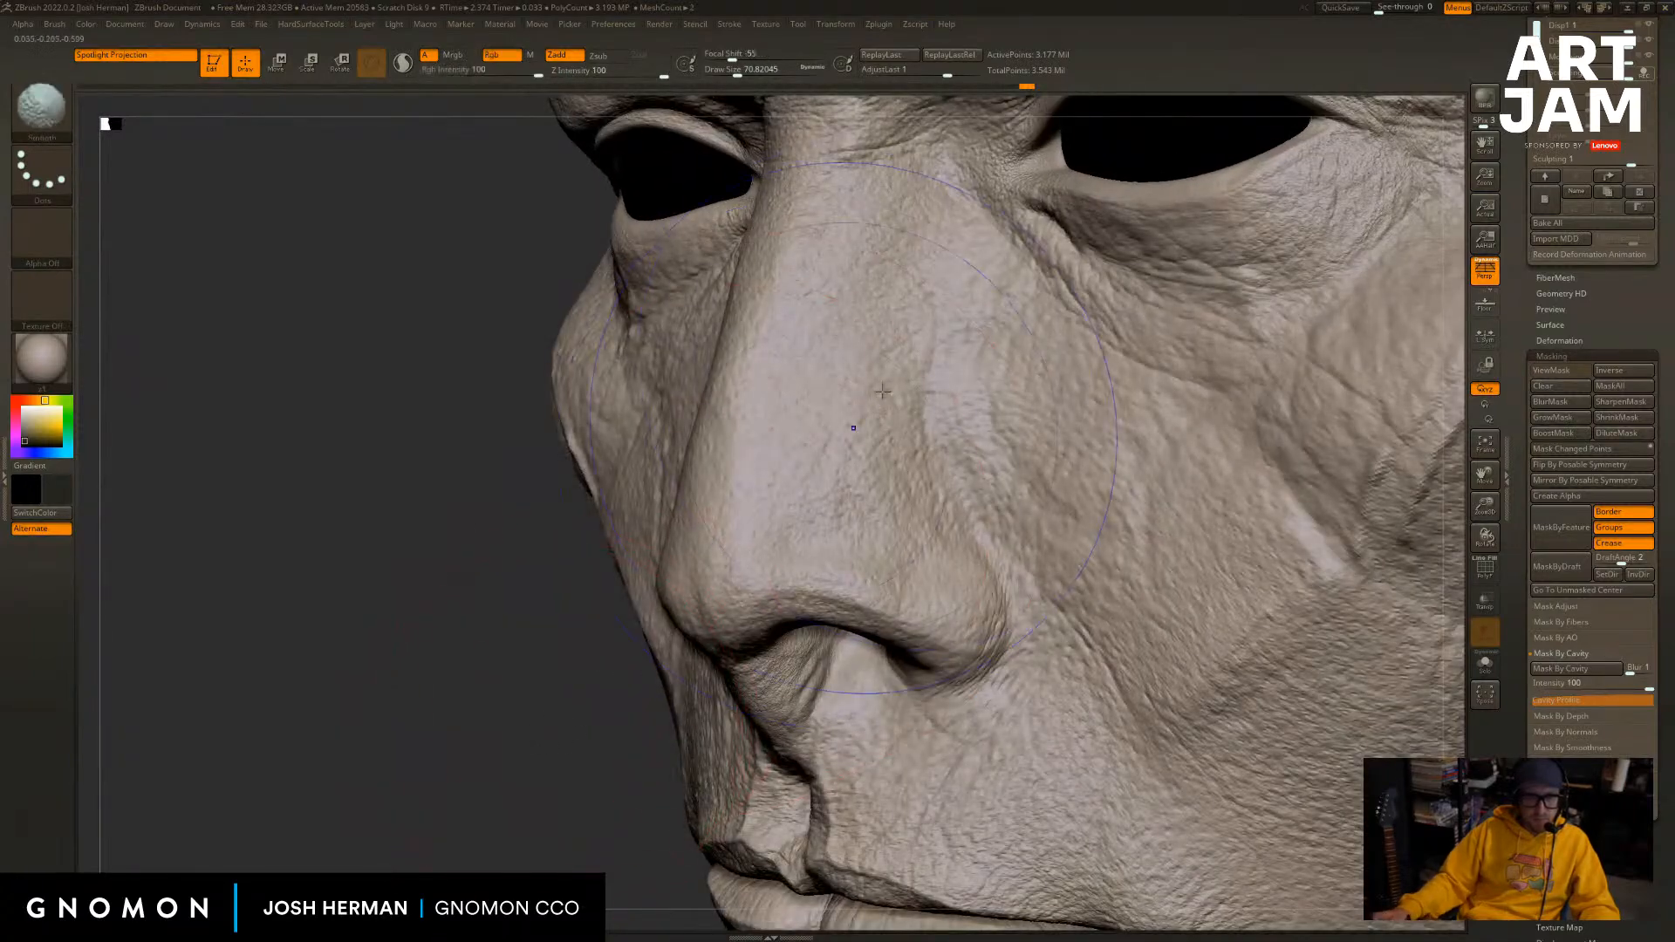
# Smooth the side of the nose, and switch to a smaller Standard brush with its Z Intensity set to 25.
pyautogui.keyDown('shift'); pyautogui.moveTo(824, 320); pyautogui.dragTo(1029, 418, button='right'); pyautogui.keyUp('shift')
pyautogui.moveTo(1372, 669); pyautogui.dragTo(1346, 654)
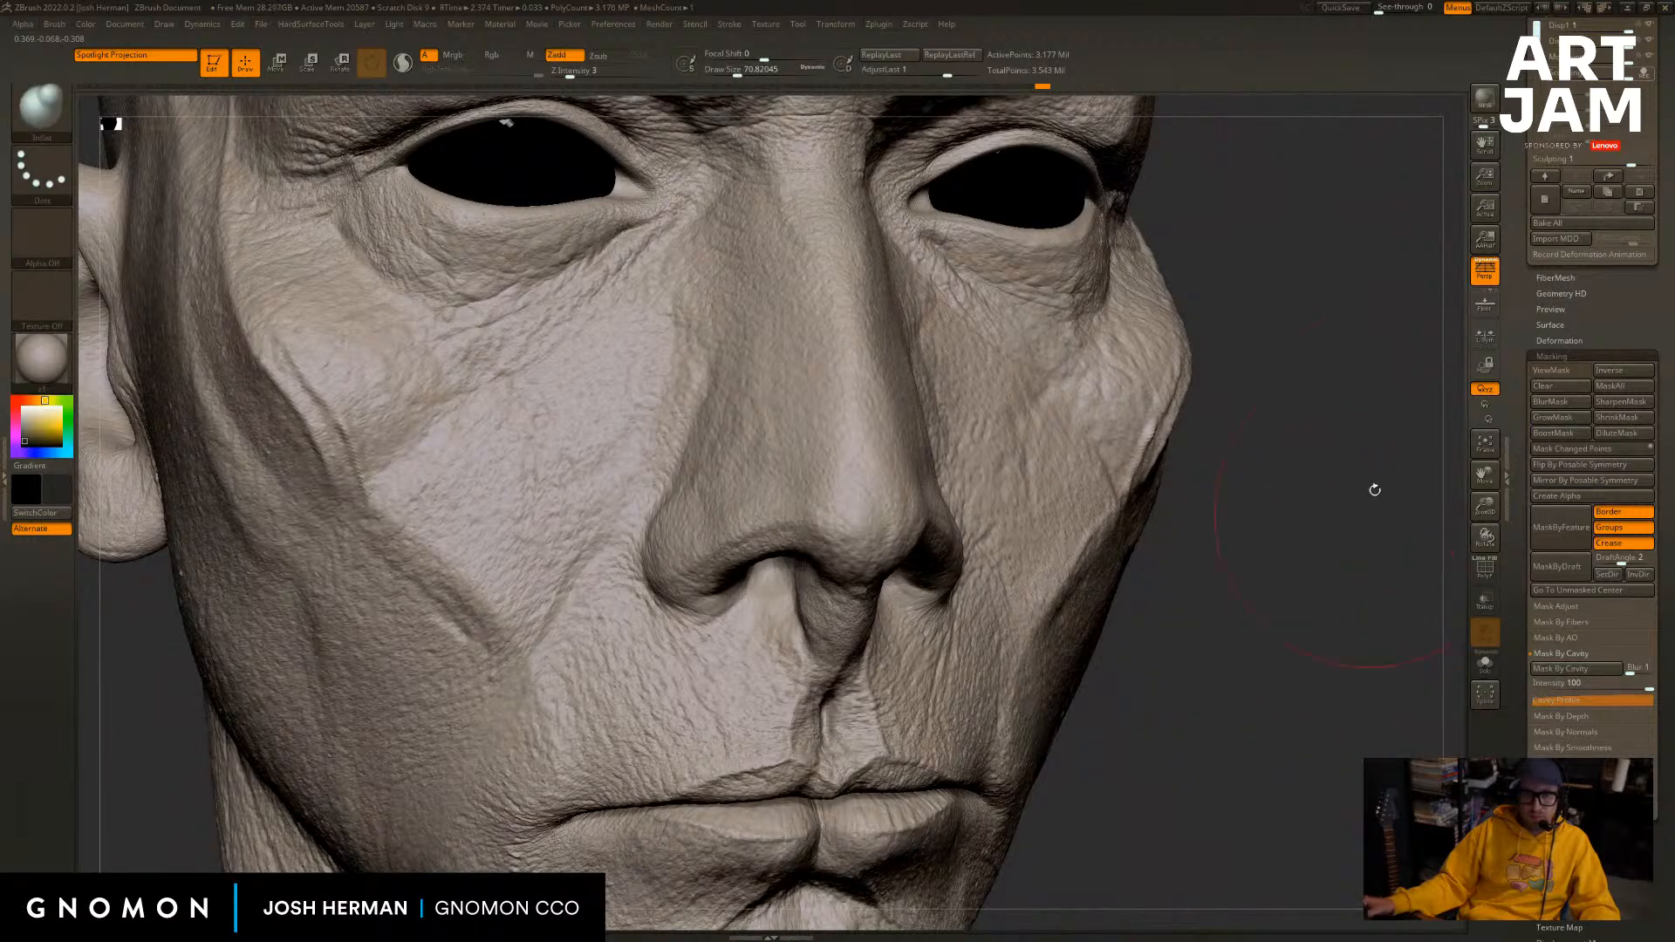
pyautogui.press('b')
pyautogui.press('s')
pyautogui.press('t')
pyautogui.moveTo(1308, 490)
pyautogui.mouseDown()
pyautogui.moveTo(1270, 489)
pyautogui.moveTo(1301, 481)
pyautogui.moveTo(1365, 654)
pyautogui.mouseUp()
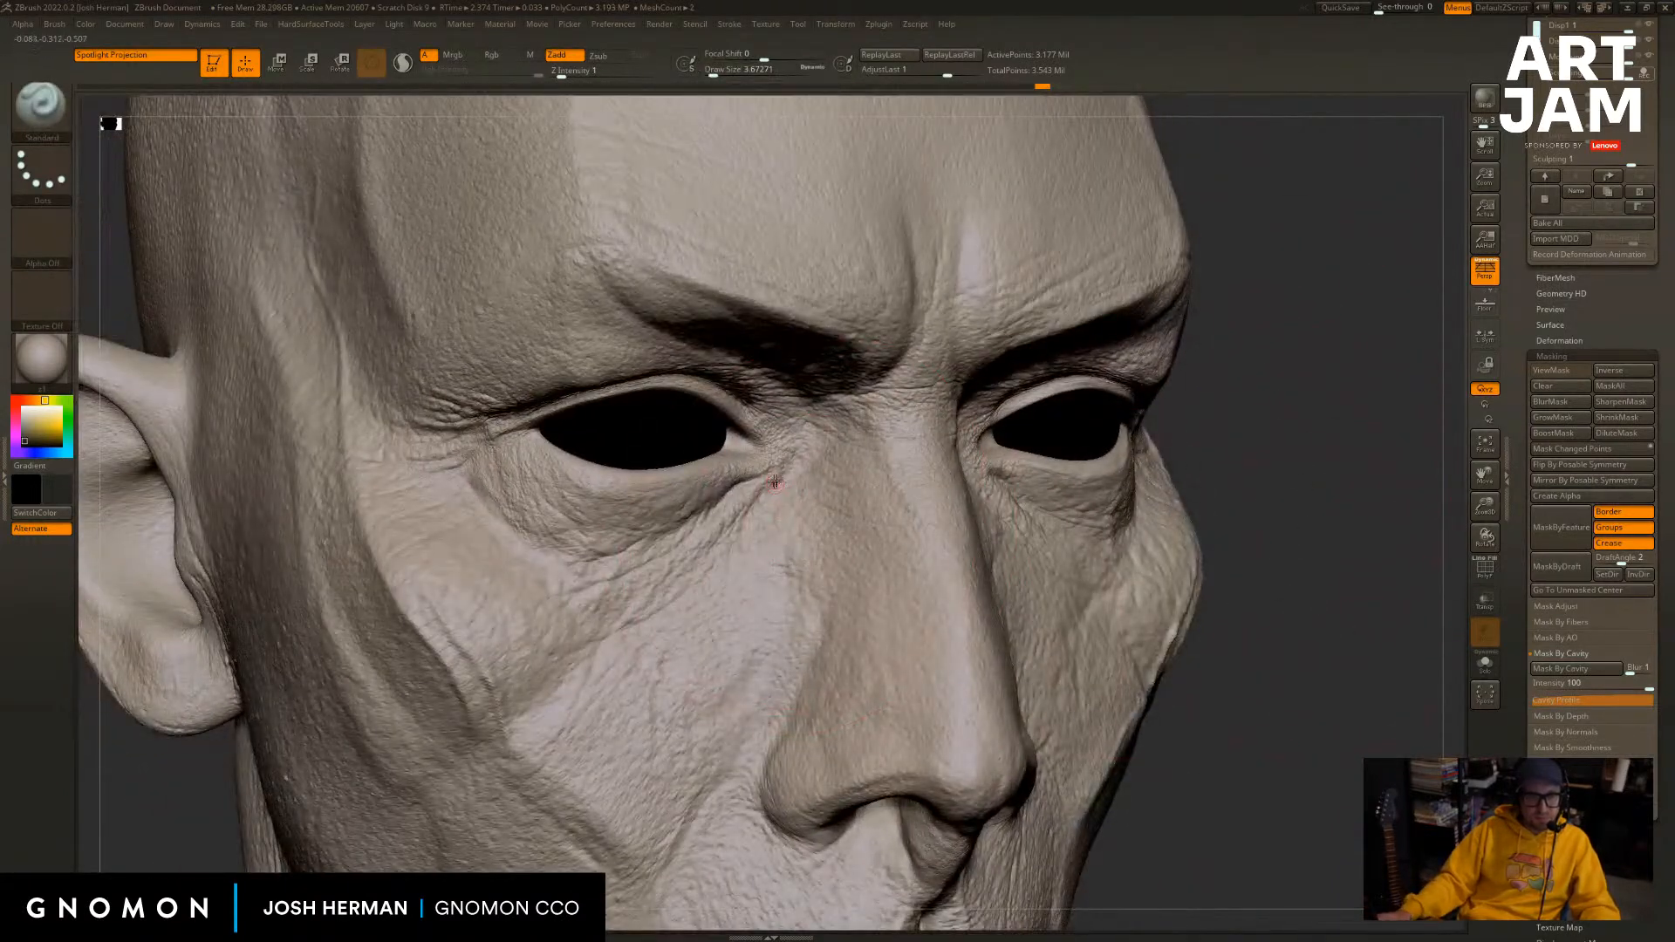
pyautogui.moveTo(1315, 427)
pyautogui.mouseDown()
pyautogui.moveTo(1323, 453)
pyautogui.moveTo(1366, 431)
pyautogui.mouseUp()
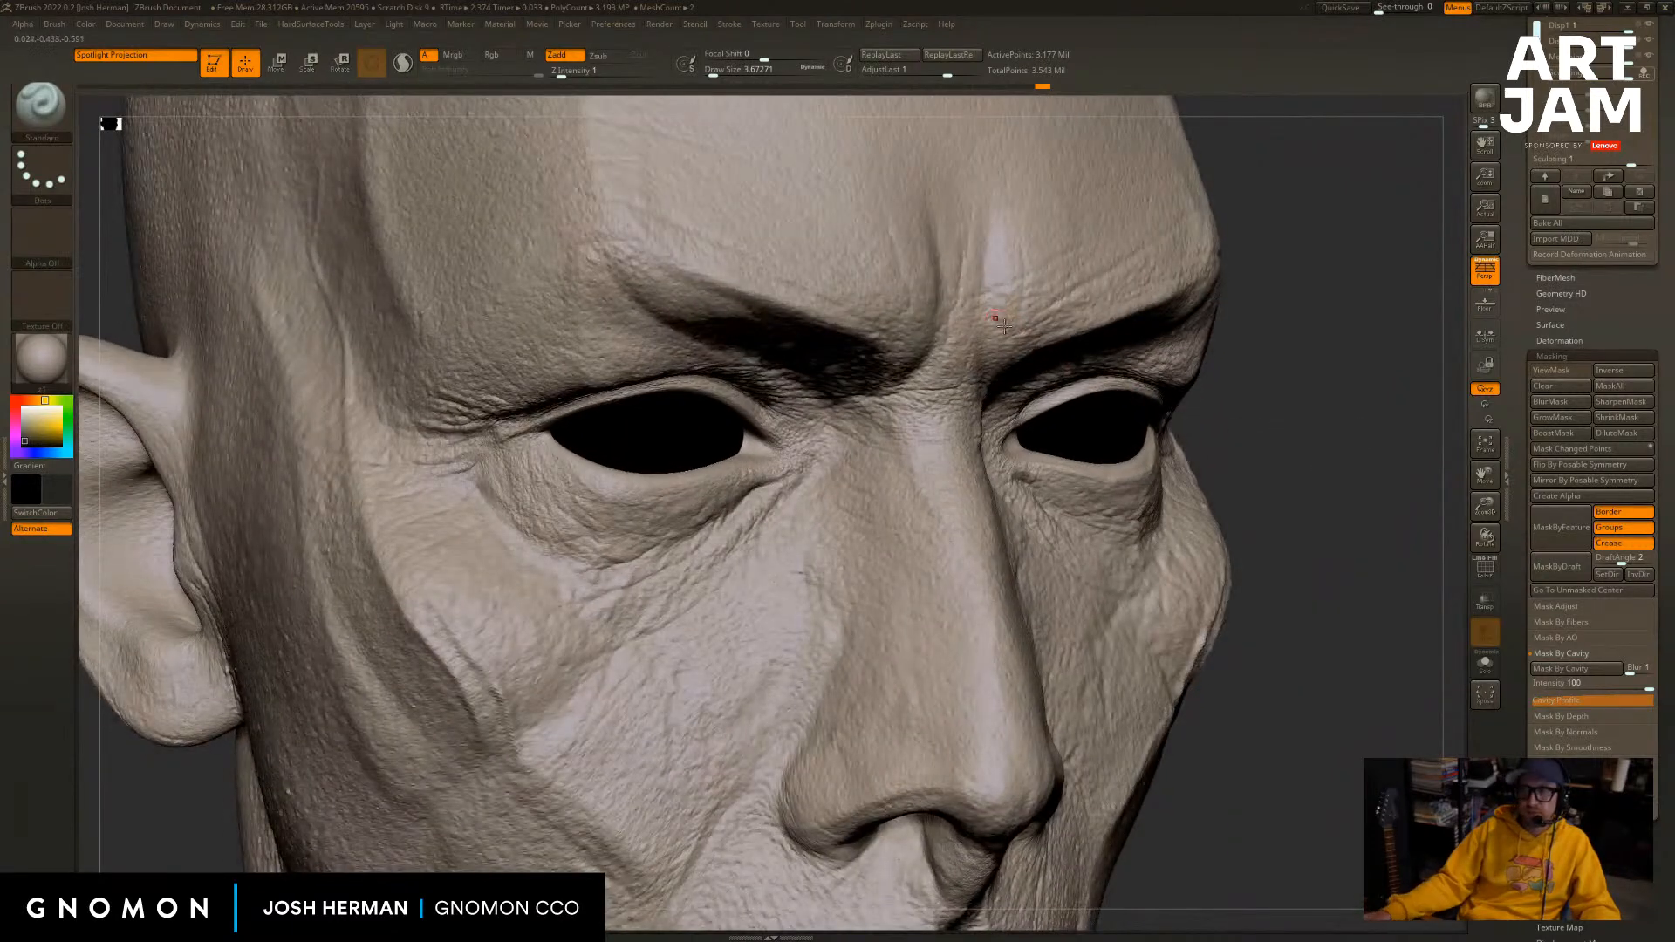
pyautogui.click(610, 70)
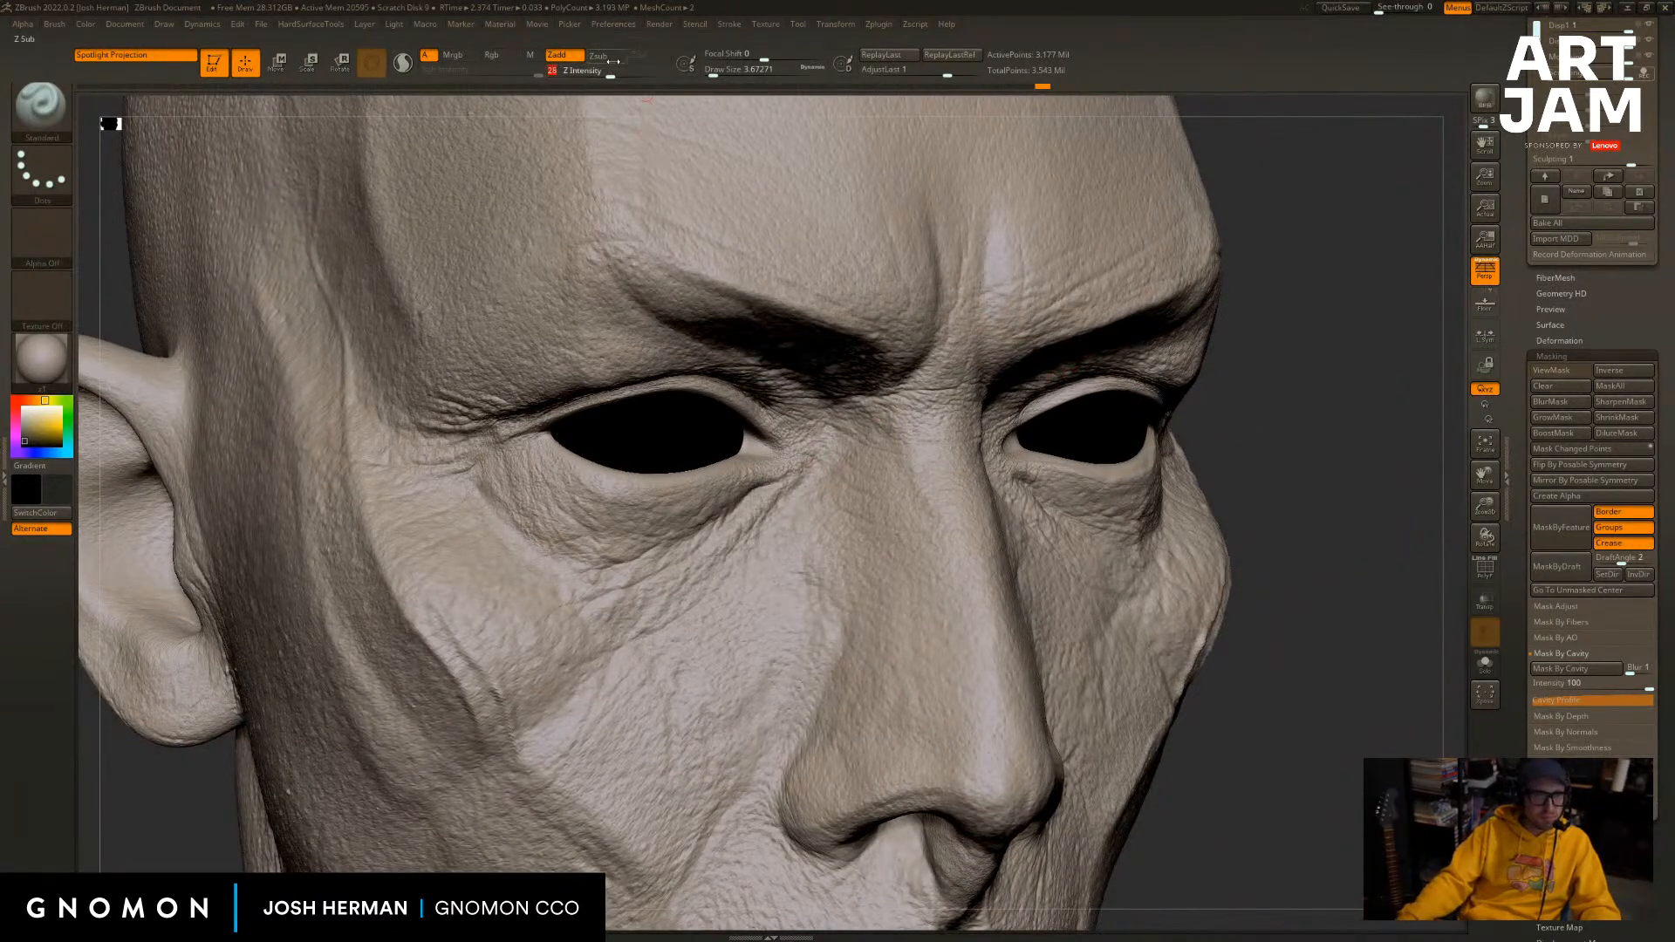
pyautogui.press('Return')
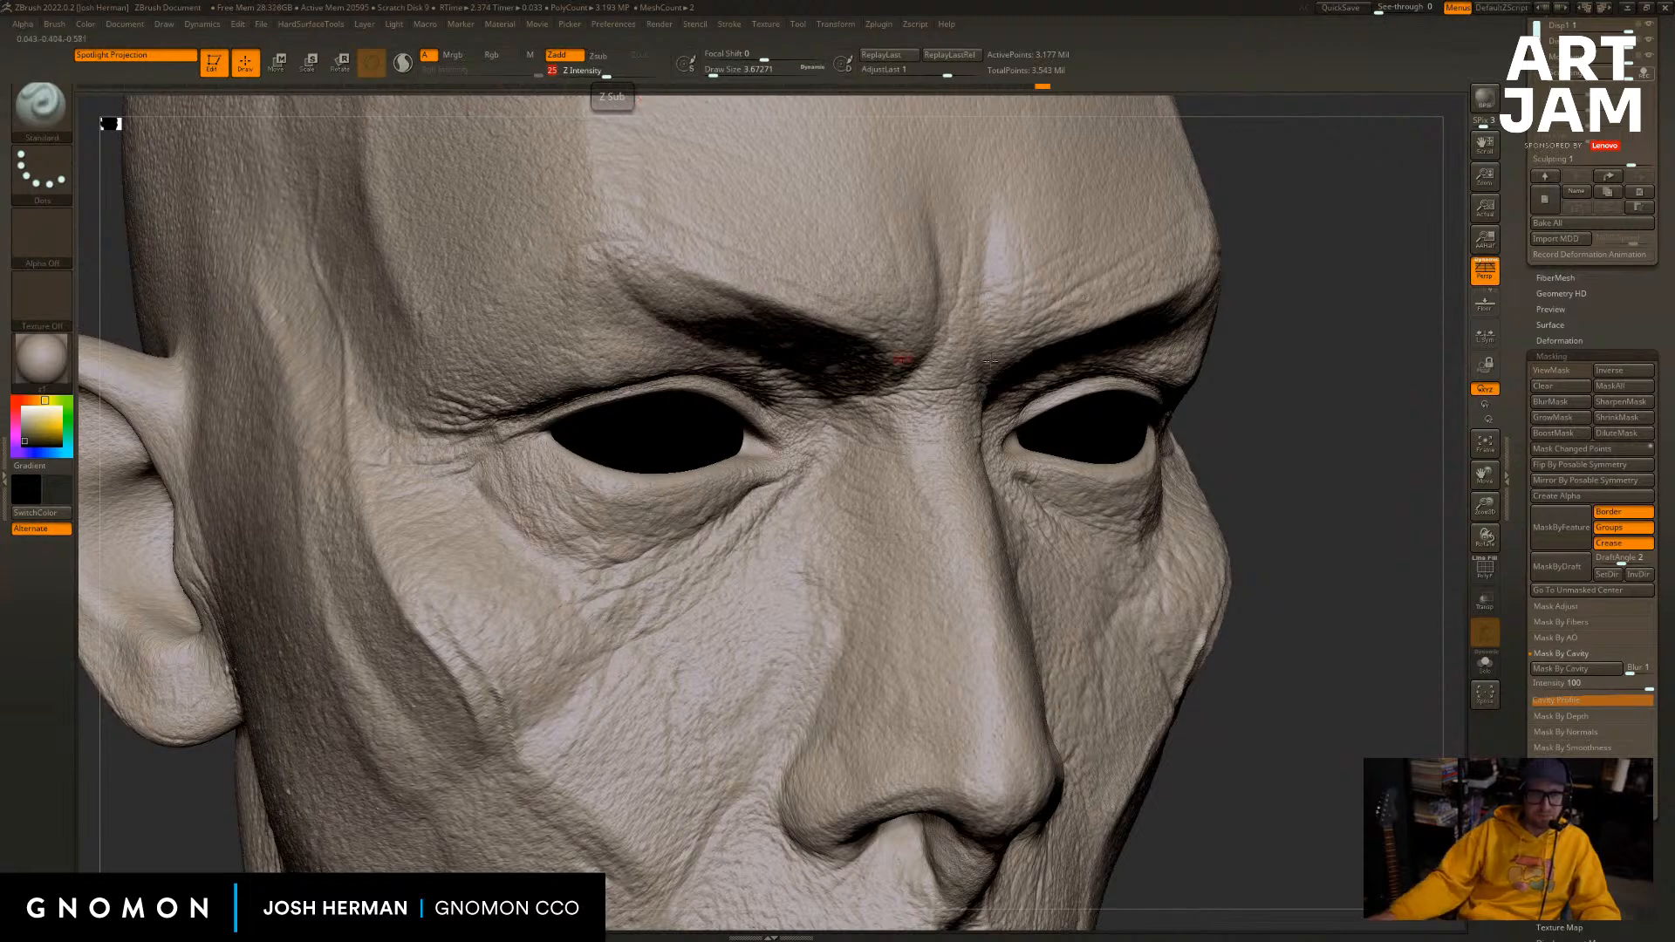
# Sculpt and smooth the crease between the cheek and the nostril wing, and drop to a lower subdivision level.
pyautogui.keyDown('alt'); pyautogui.moveTo(1321, 485); pyautogui.dragTo(1357, 450); pyautogui.keyUp('alt')
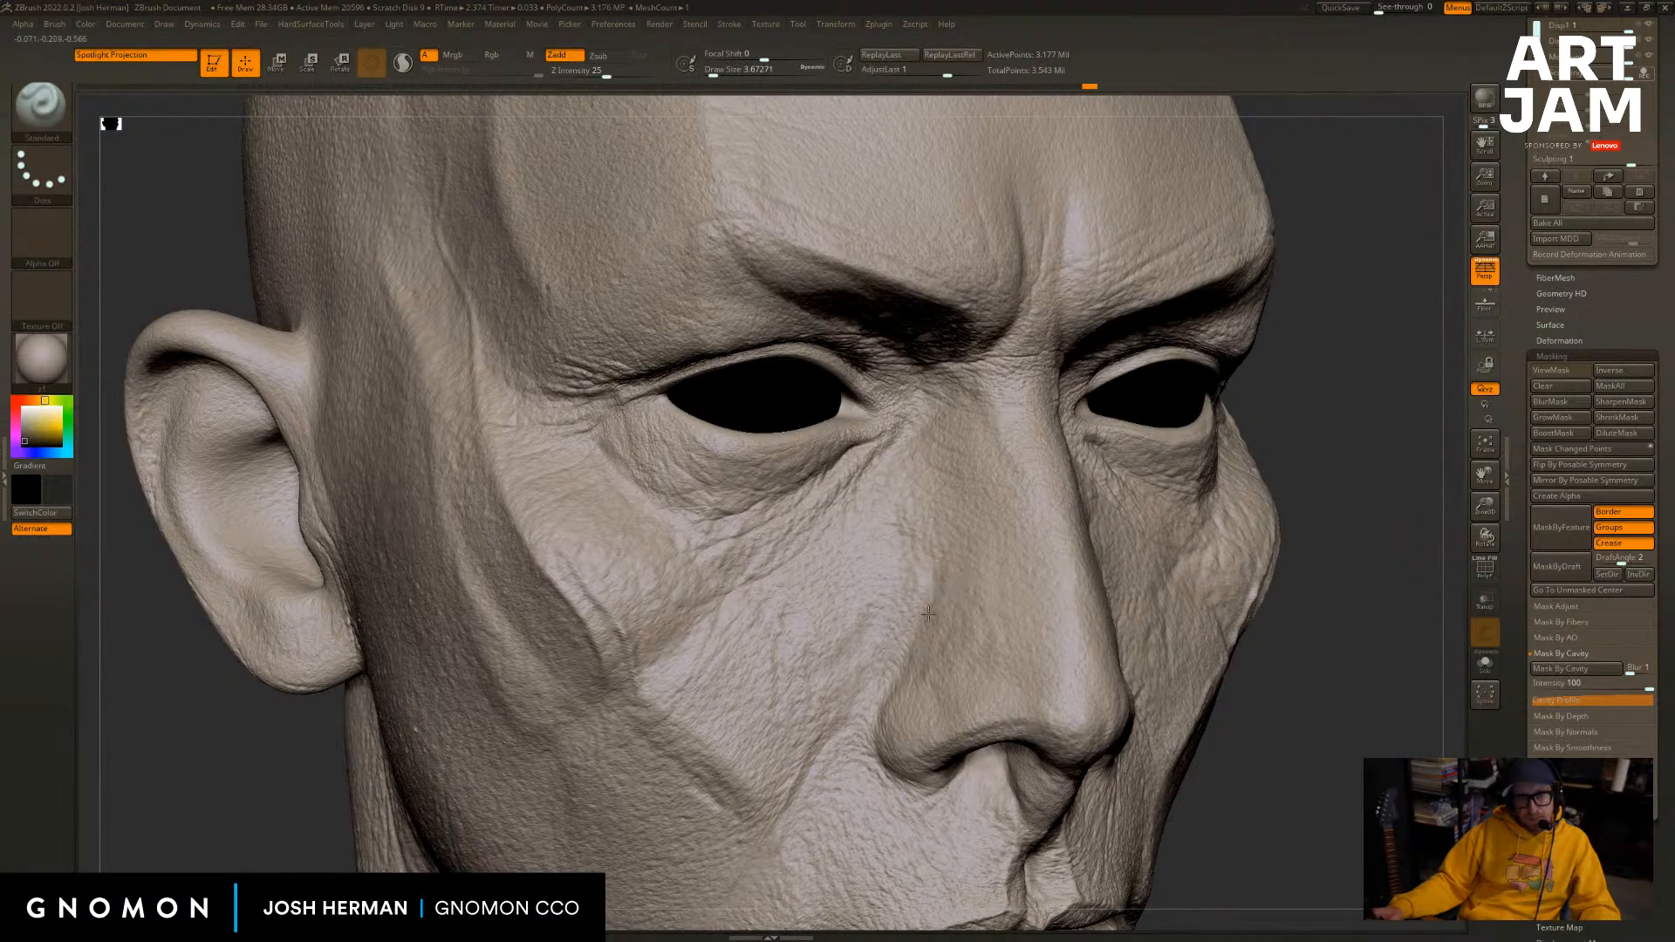
pyautogui.moveTo(928, 614); pyautogui.dragTo(930, 618)
pyautogui.keyDown('alt'); pyautogui.moveTo(1316, 640); pyautogui.dragTo(1326, 518); pyautogui.keyUp('alt')
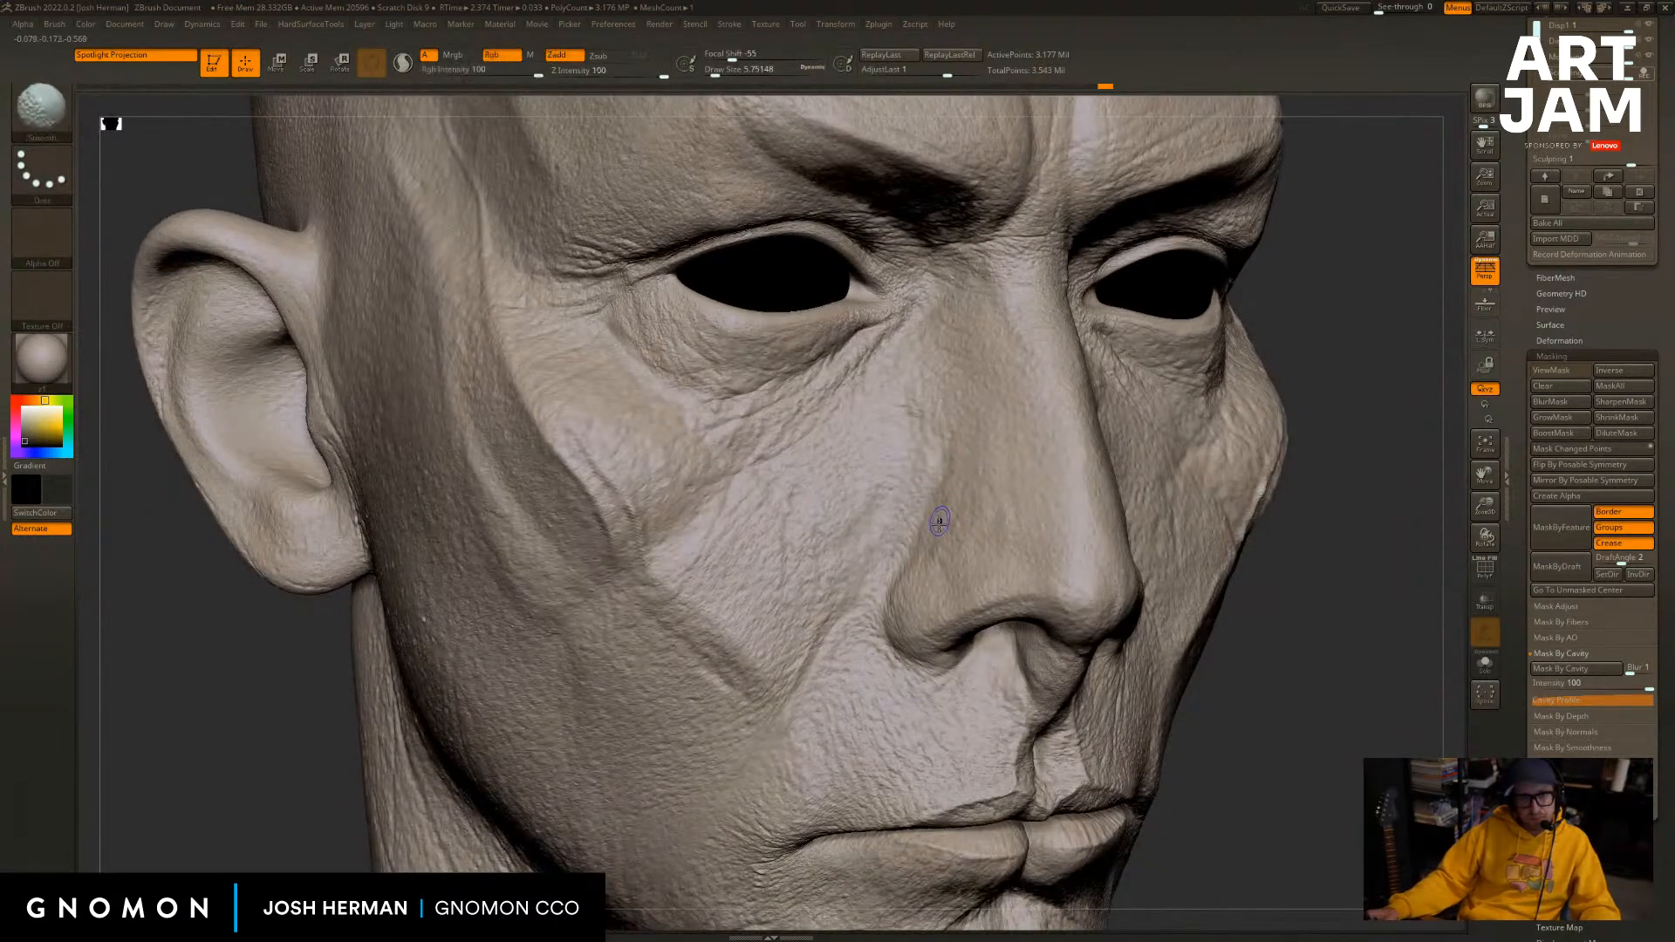
pyautogui.hotkey('shift', 'd')
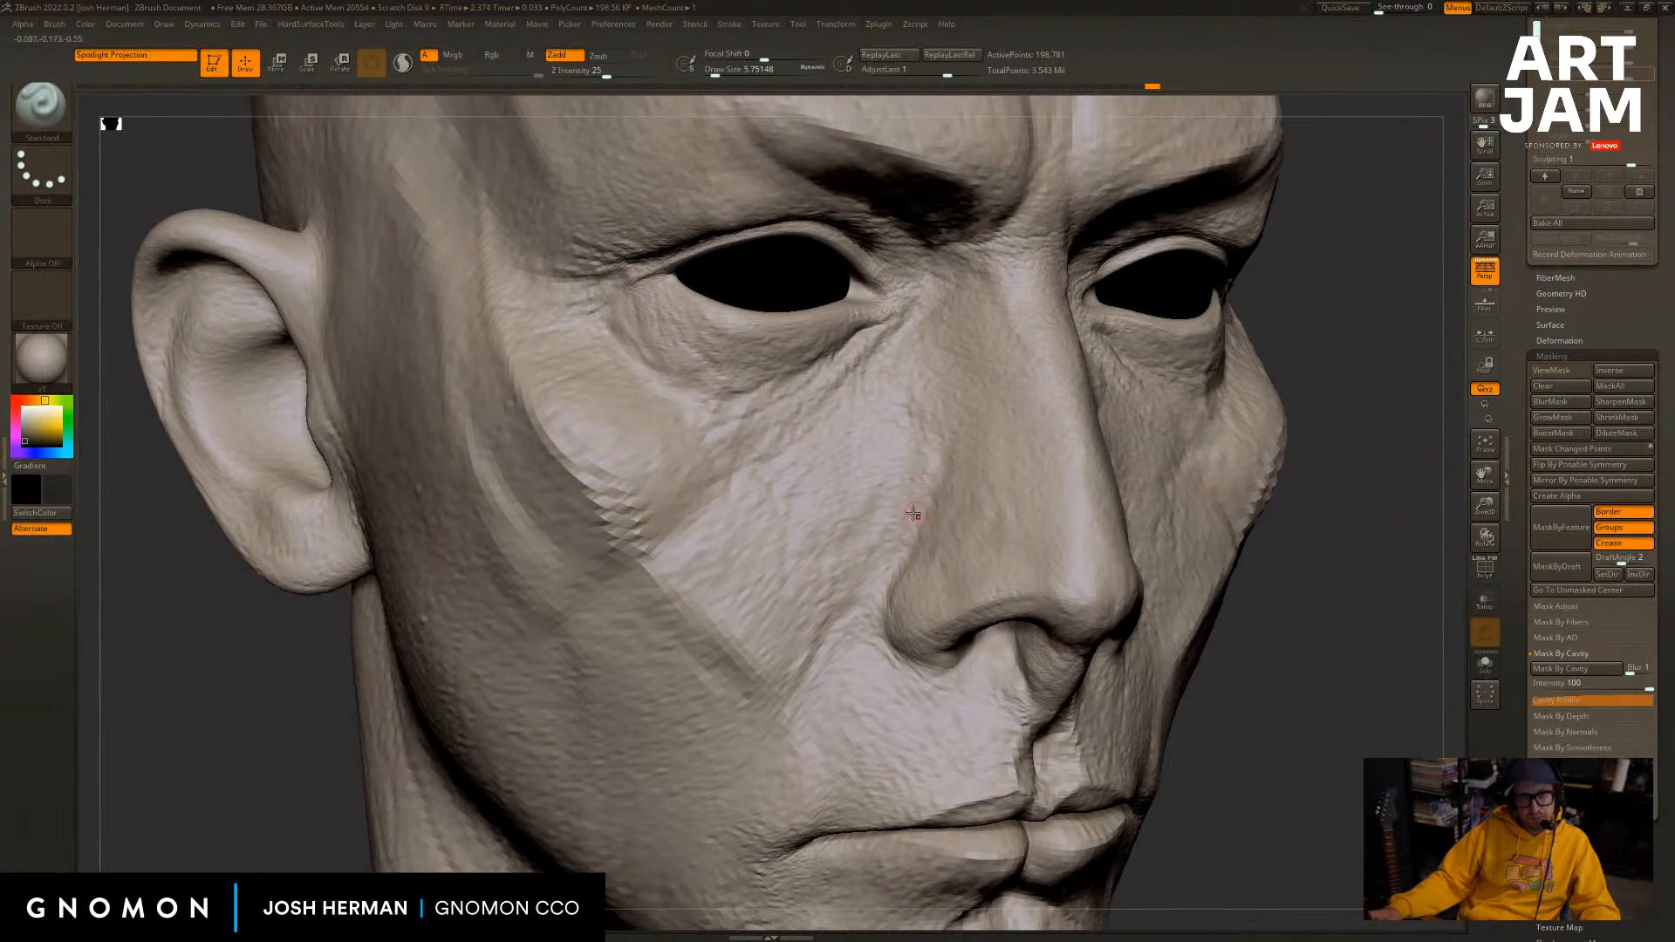
# Refine the opposite side of the nose and cheek at a lower subdivision level with the Standard brush.
pyautogui.moveTo(1352, 646); pyautogui.dragTo(1038, 642)
pyautogui.press('d')
pyautogui.press('d')
pyautogui.moveTo(650, 781); pyautogui.dragTo(722, 725)
pyautogui.hotkey('shift', 'd')
pyautogui.hotkey('shift', 'd')
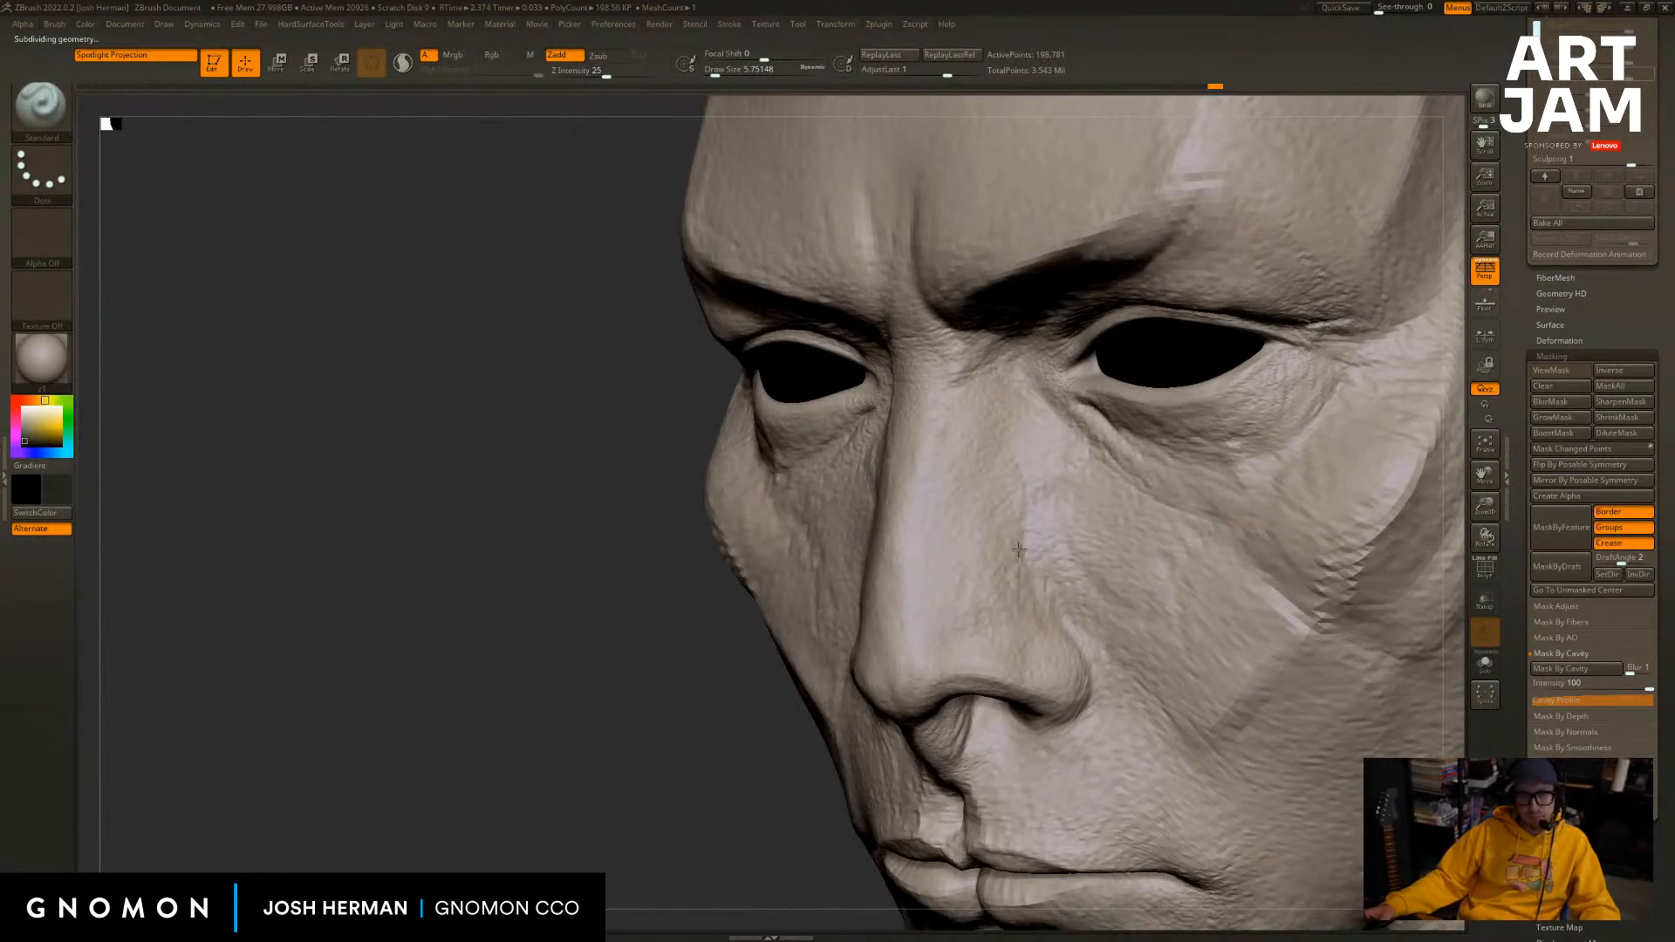
pyautogui.keyDown('alt'); pyautogui.moveTo(706, 737); pyautogui.dragTo(692, 708); pyautogui.keyUp('alt')
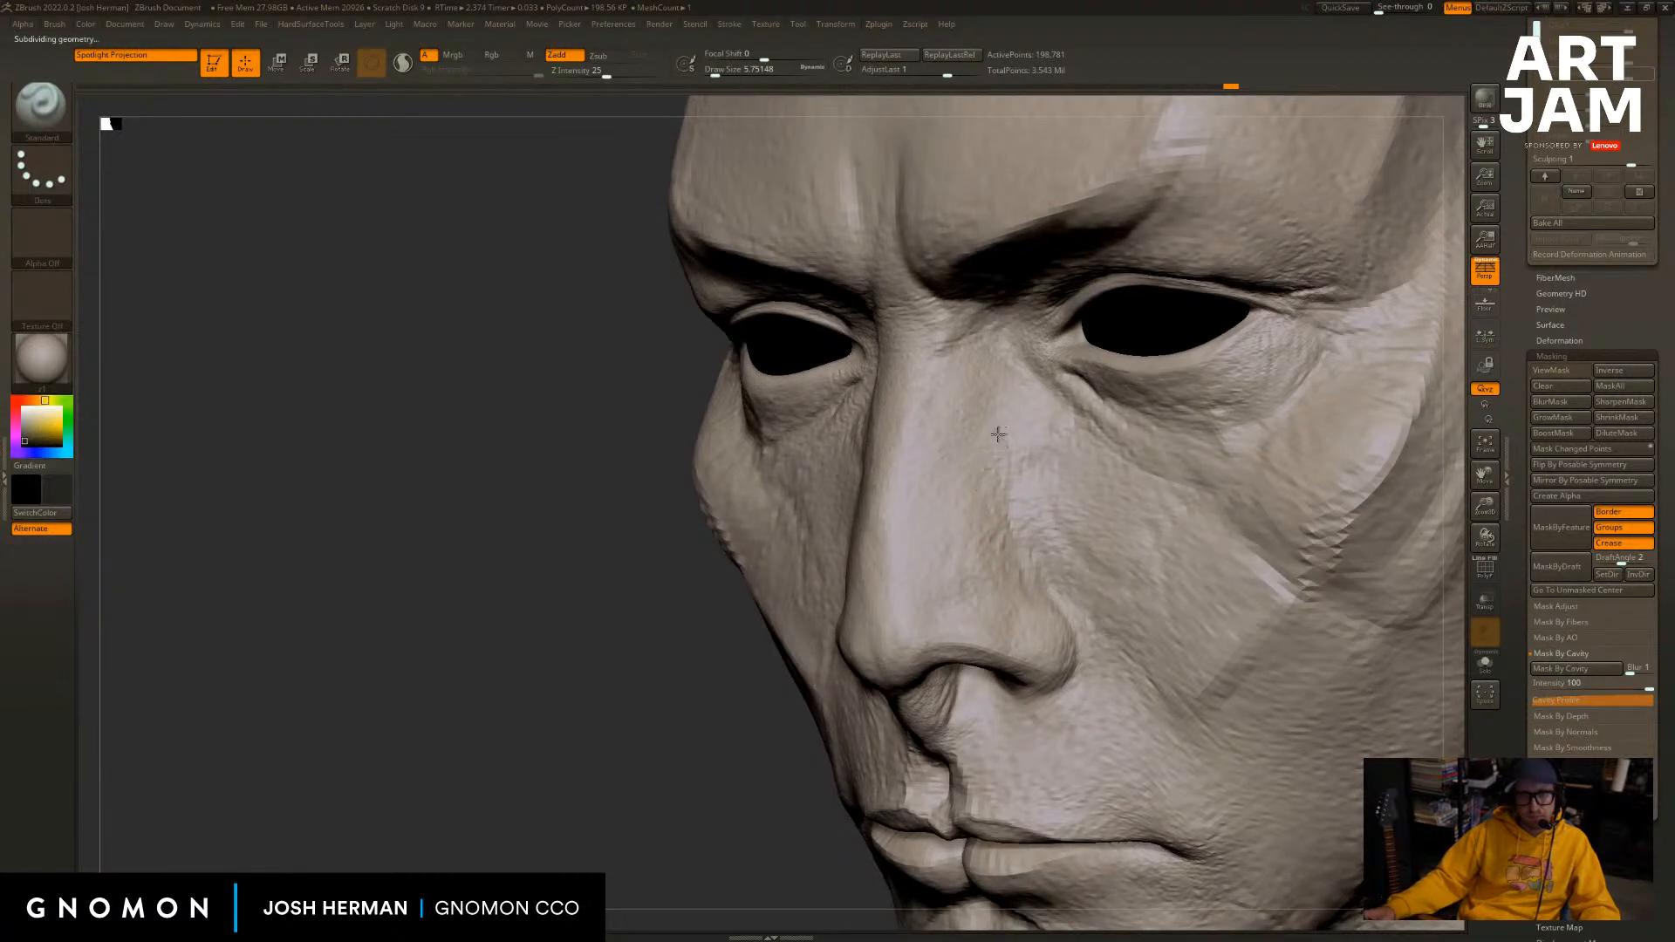
pyautogui.keyDown('alt'); pyautogui.moveTo(696, 750); pyautogui.dragTo(942, 417); pyautogui.keyUp('alt')
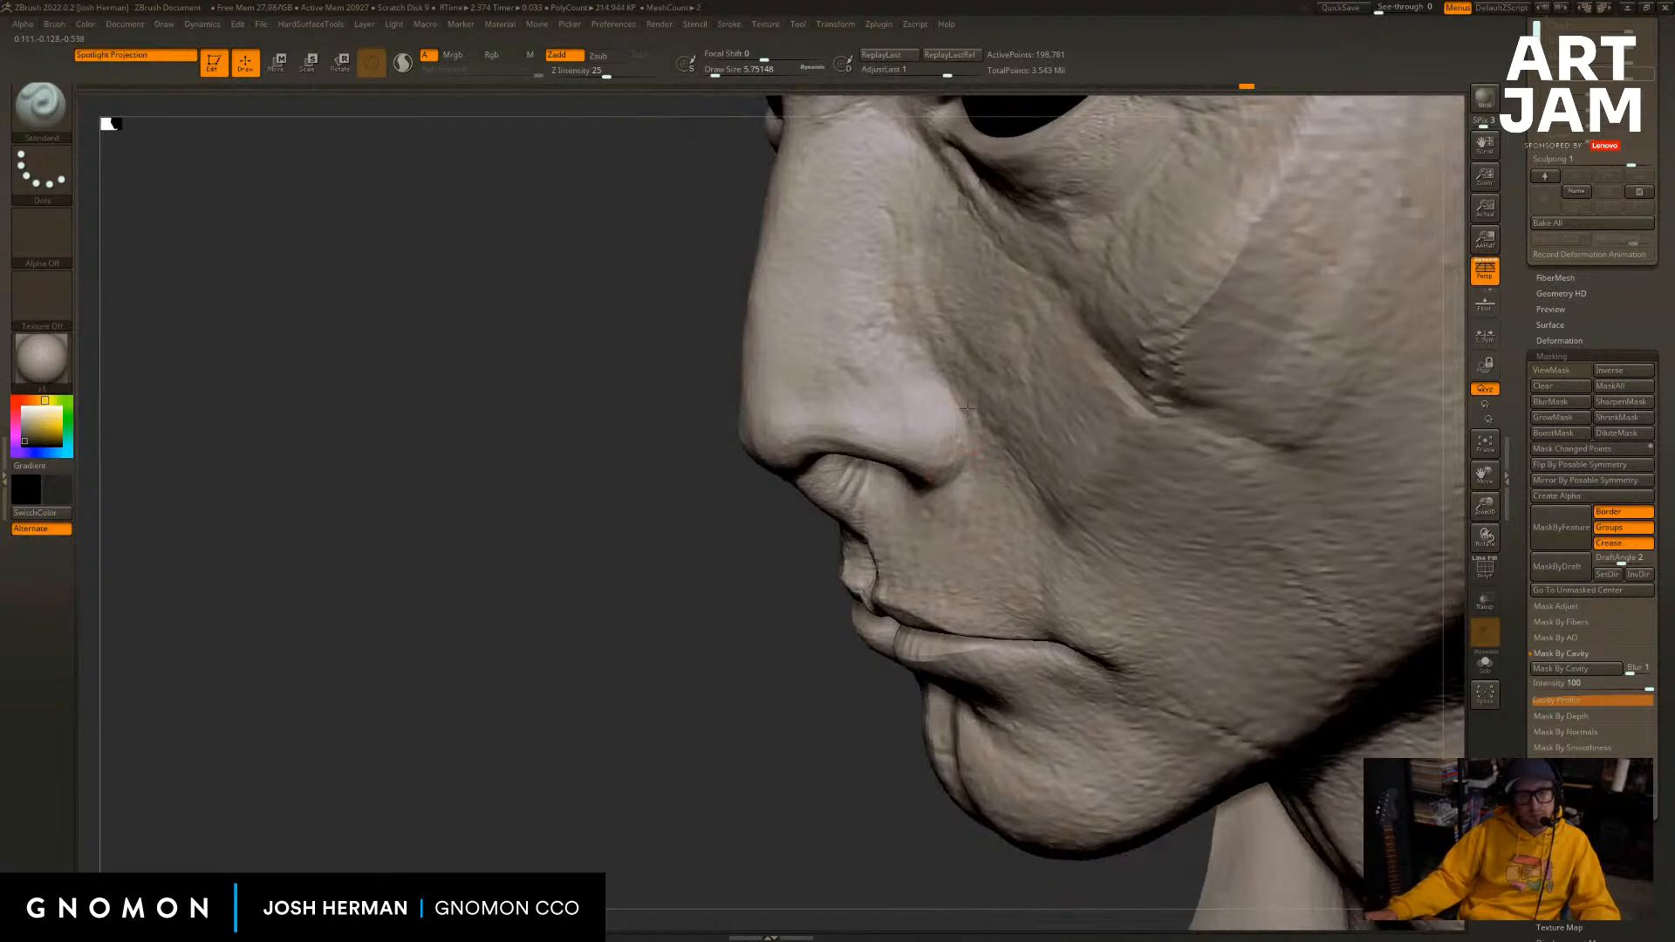
pyautogui.moveTo(778, 568); pyautogui.dragTo(947, 567)
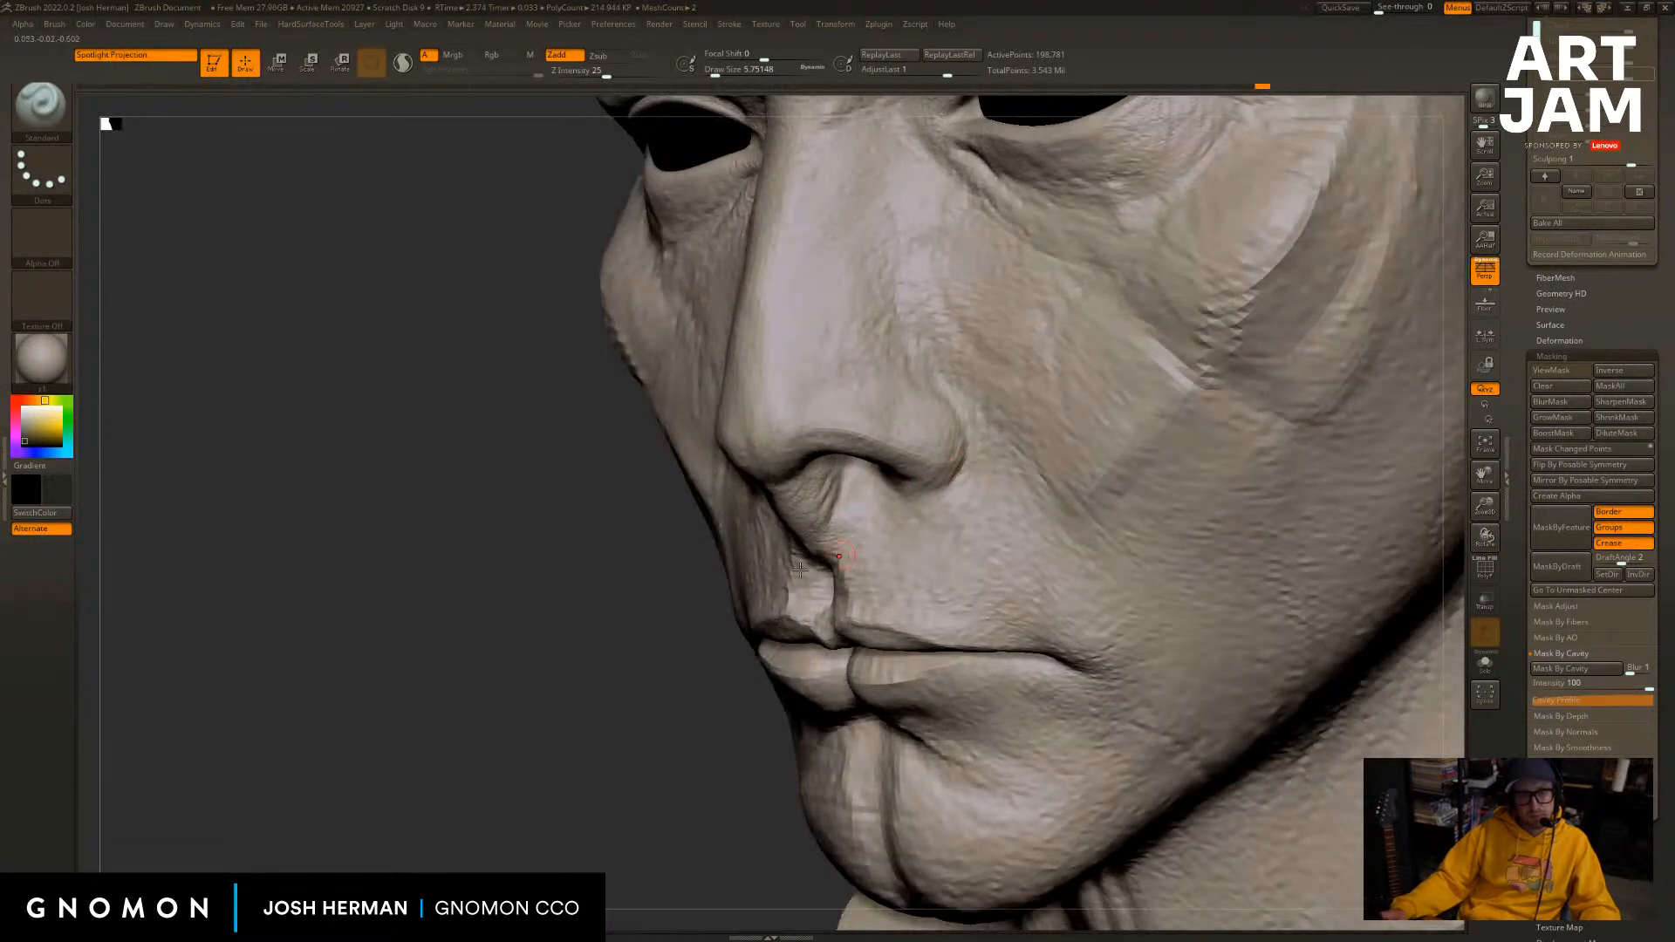
# Return to the highest subdivision level, shrink the brush and refine the skin beneath the nostril, checking it from both sides.
pyautogui.moveTo(646, 580); pyautogui.dragTo(729, 569)
pyautogui.press('d')
pyautogui.press('d')
pyautogui.press('s')
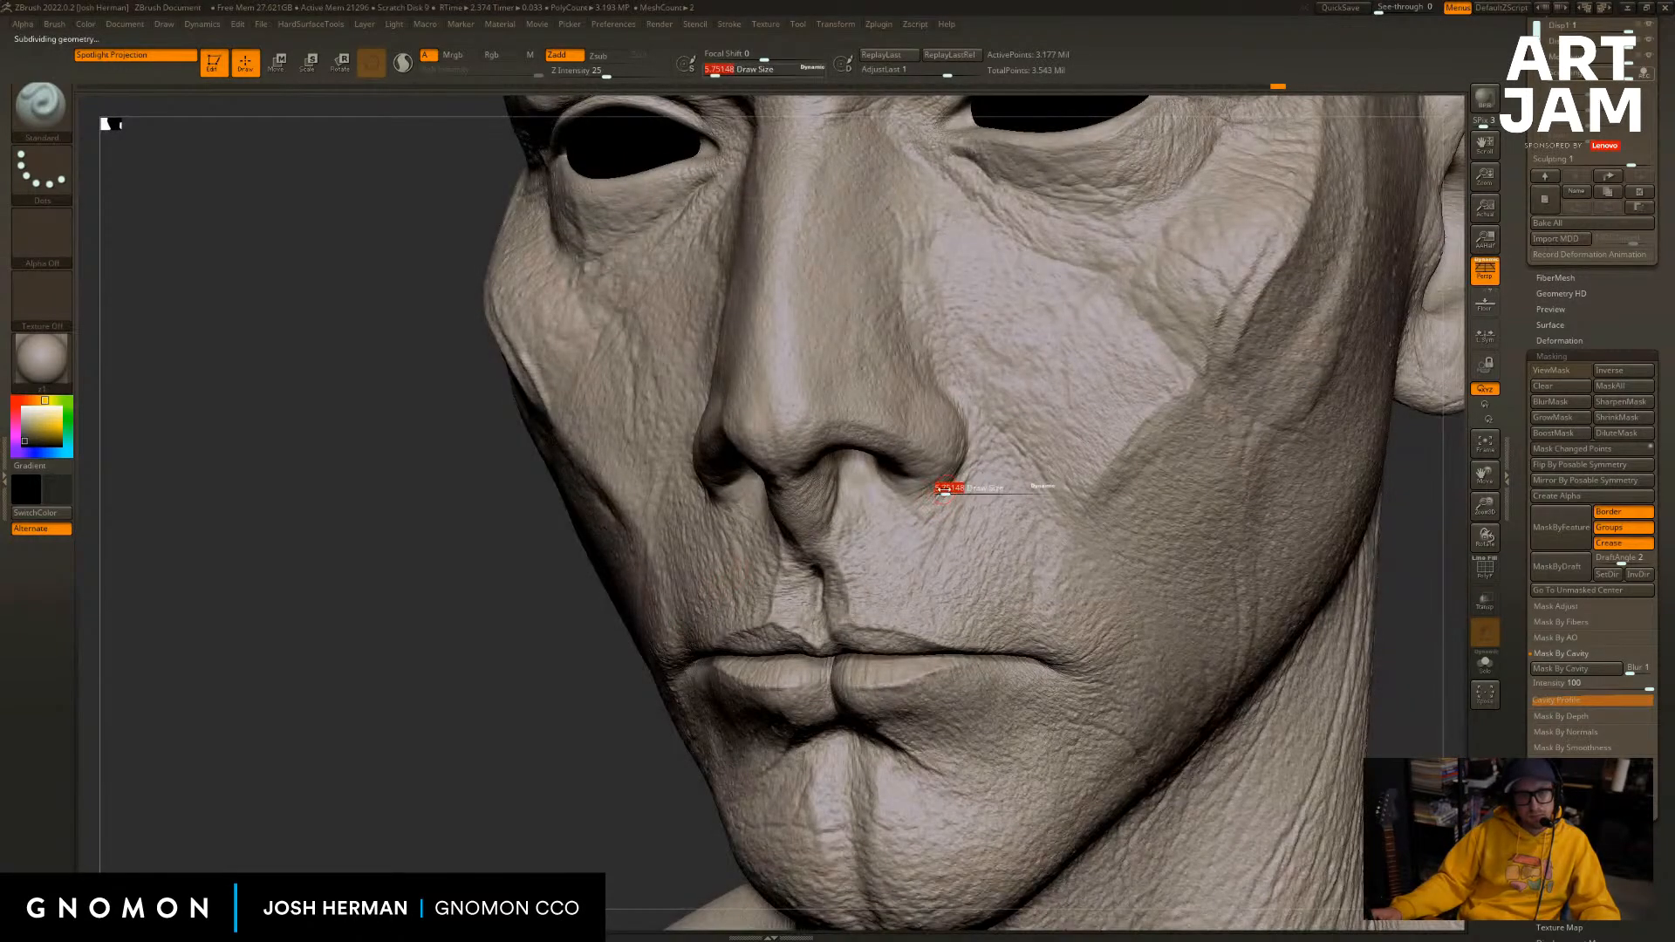
pyautogui.click(945, 489)
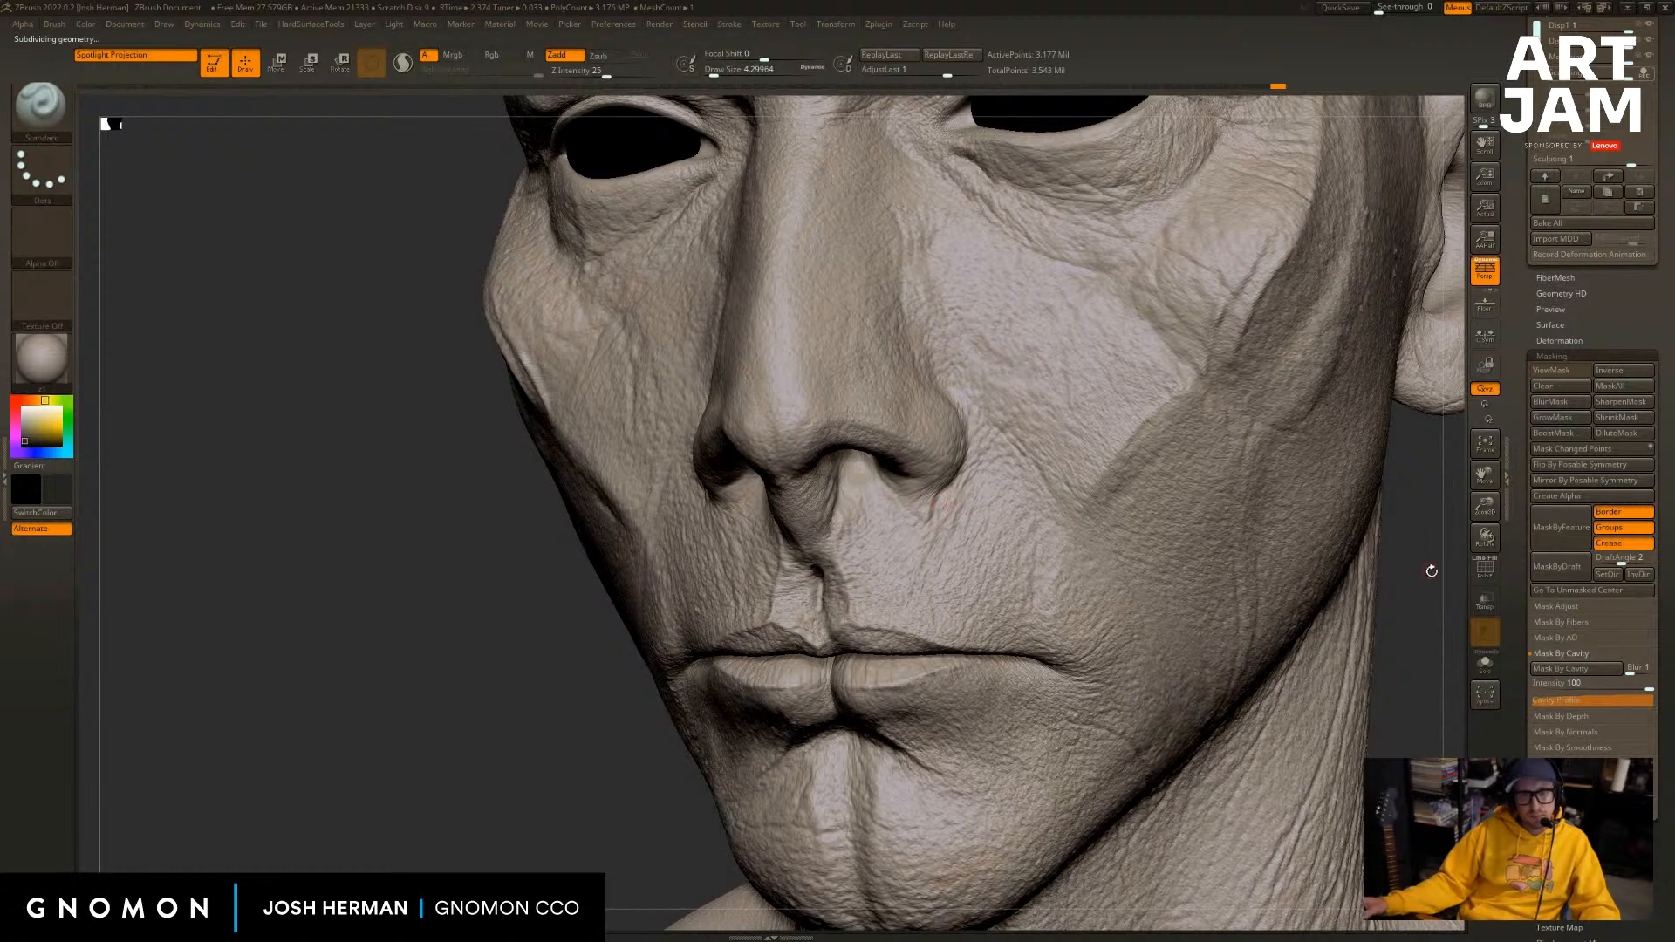
pyautogui.moveTo(1432, 567); pyautogui.dragTo(1335, 545)
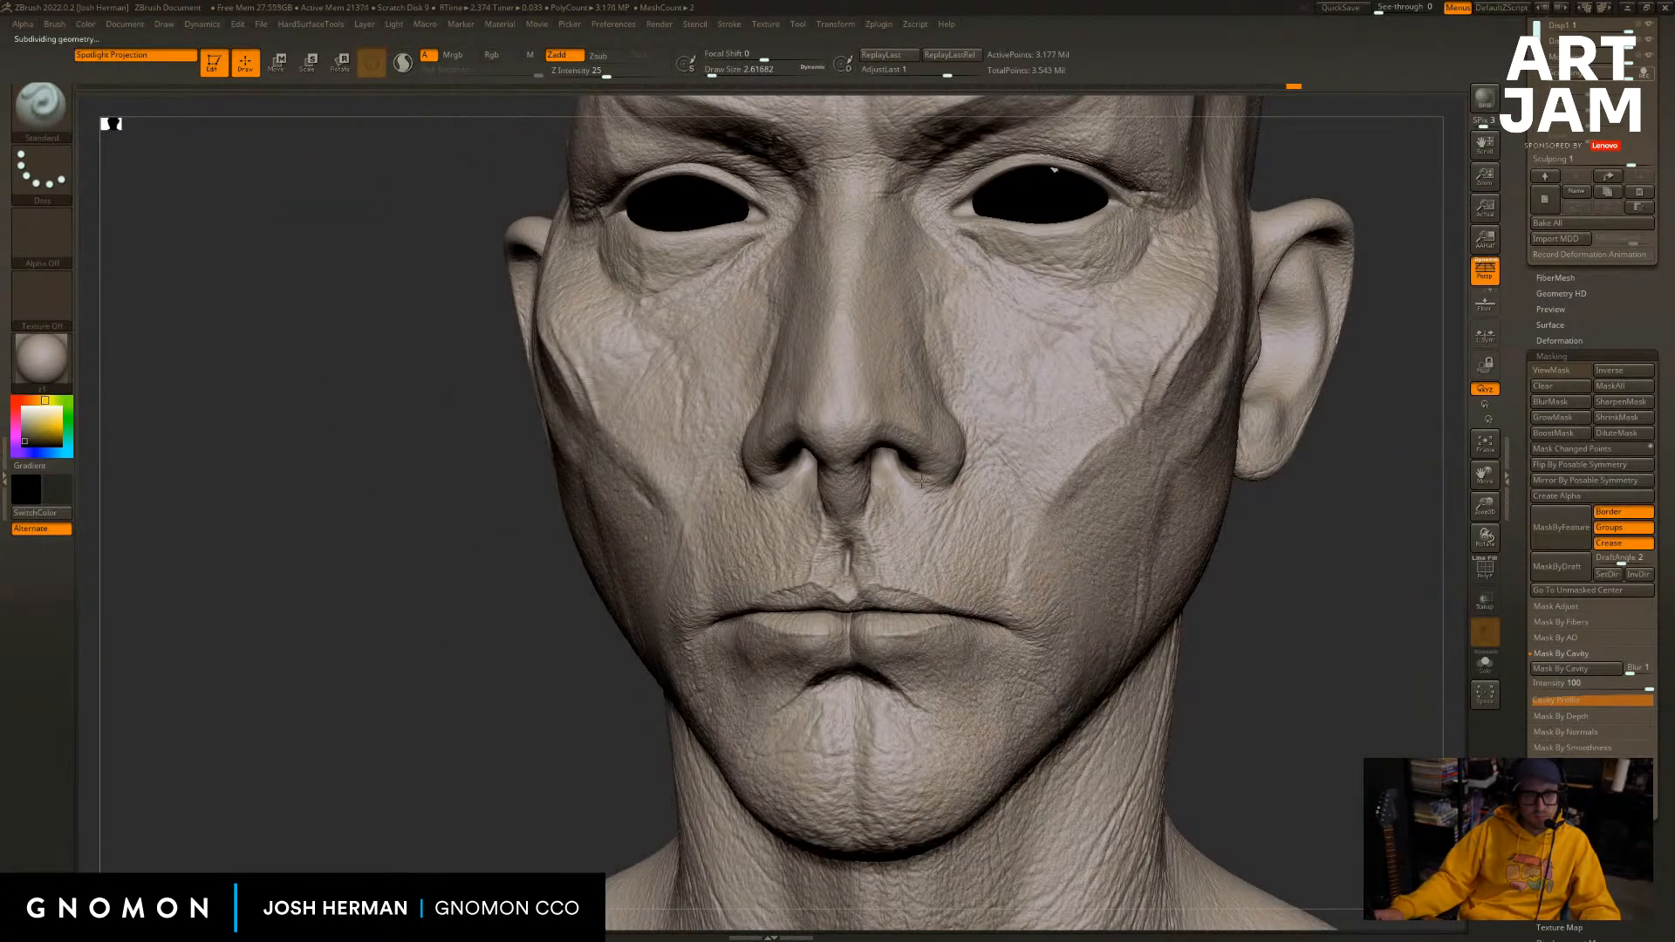
pyautogui.moveTo(1228, 543); pyautogui.dragTo(768, 491)
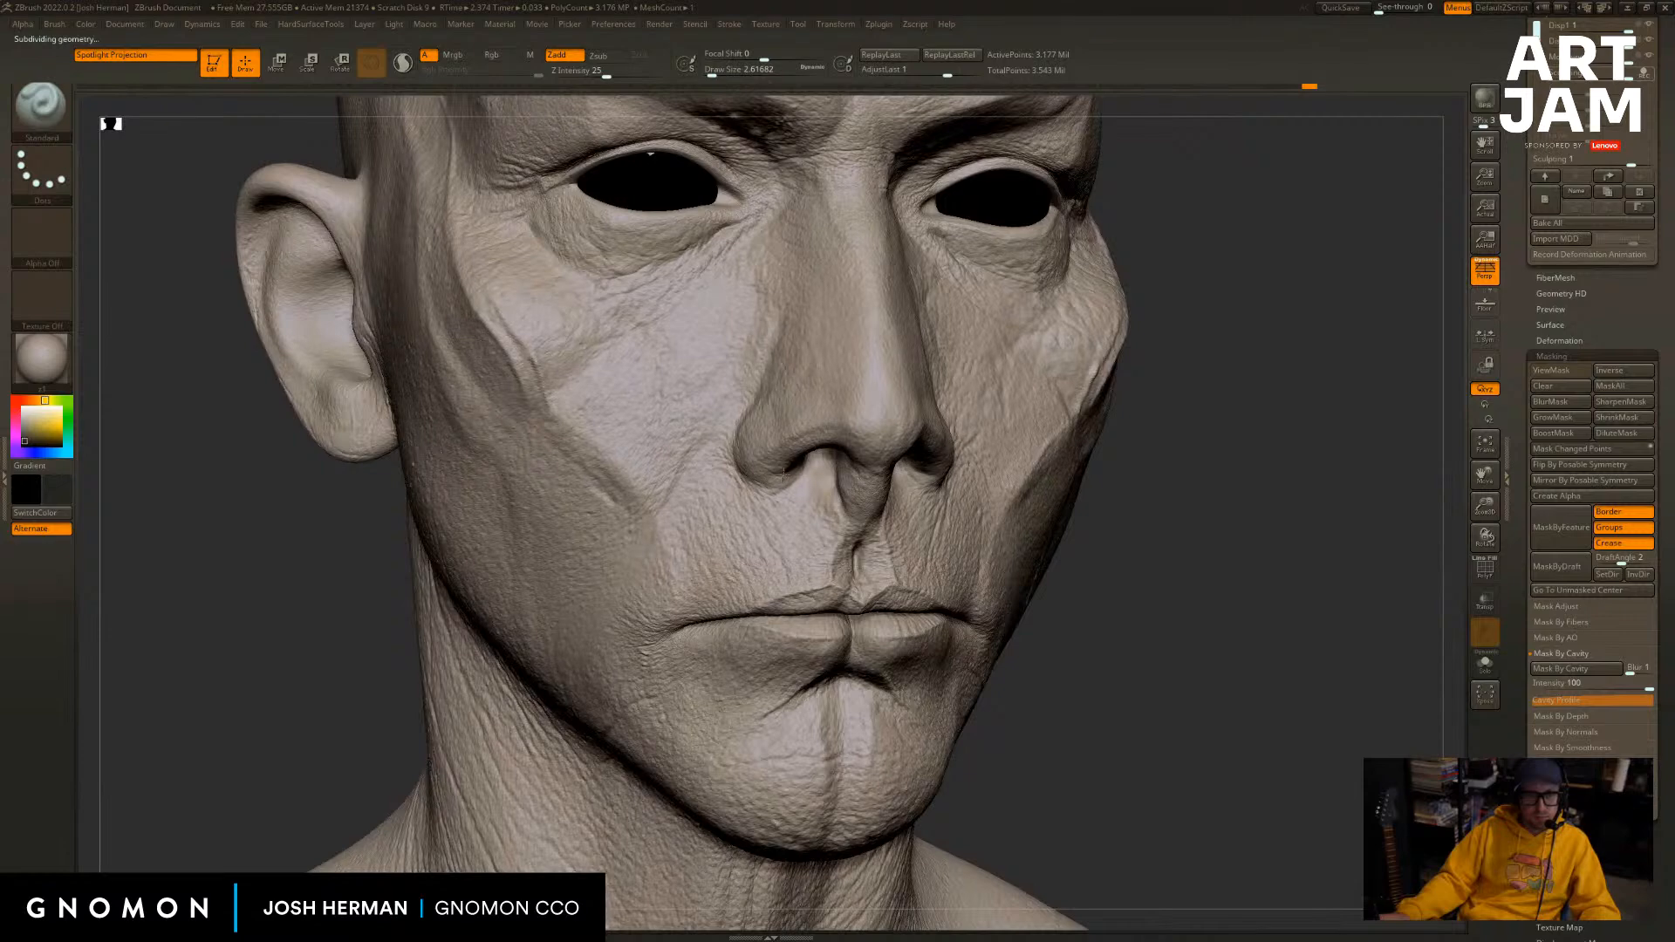
pyautogui.moveTo(1222, 467); pyautogui.dragTo(1083, 542)
# Switch to the DamStandard brush at the mouth, undo the first stroke, resize the brush and set Z Intensity to 72.
pyautogui.keyDown('alt'); pyautogui.moveTo(1243, 515); pyautogui.dragTo(1212, 557); pyautogui.keyUp('alt')
pyautogui.press('b')
pyautogui.press('d')
pyautogui.press('s')
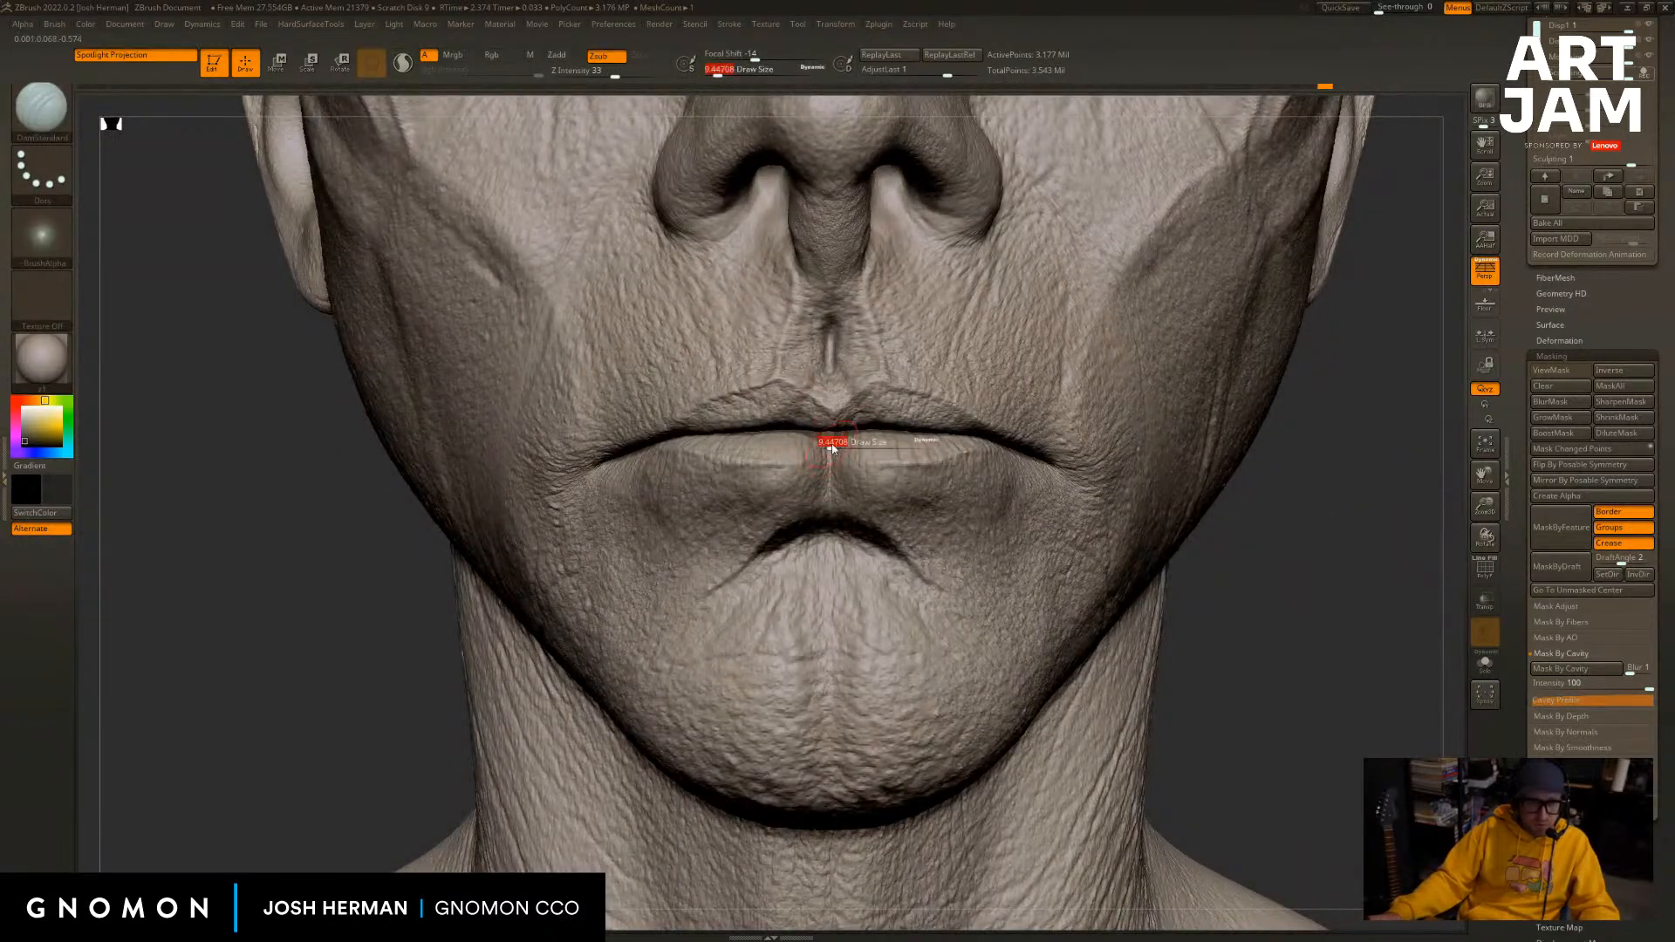
pyautogui.hotkey('ctrl', 'z')
pyautogui.press('s')
pyautogui.moveTo(835, 471); pyautogui.dragTo(828, 502)
pyautogui.click(646, 72)
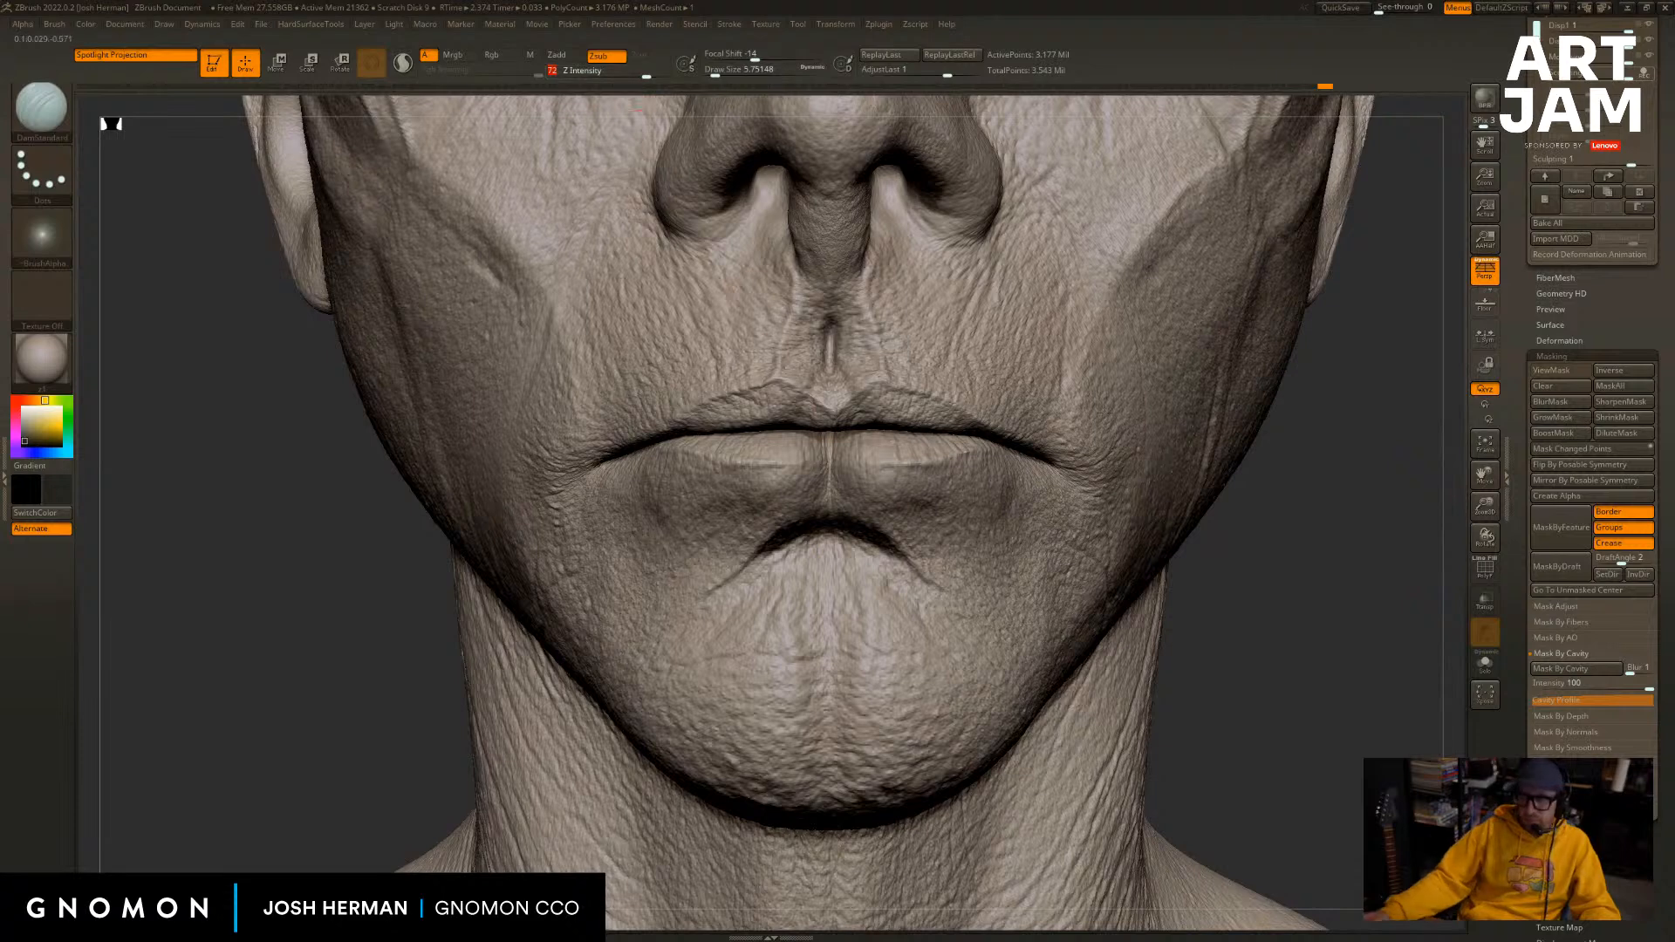
# Carve a fine vertical crease from the centre of the lower lip down into the chin with a smaller brush.
pyautogui.moveTo(1430, 659)
pyautogui.mouseDown()
pyautogui.moveTo(1403, 617)
pyautogui.moveTo(1431, 634)
pyautogui.mouseUp()
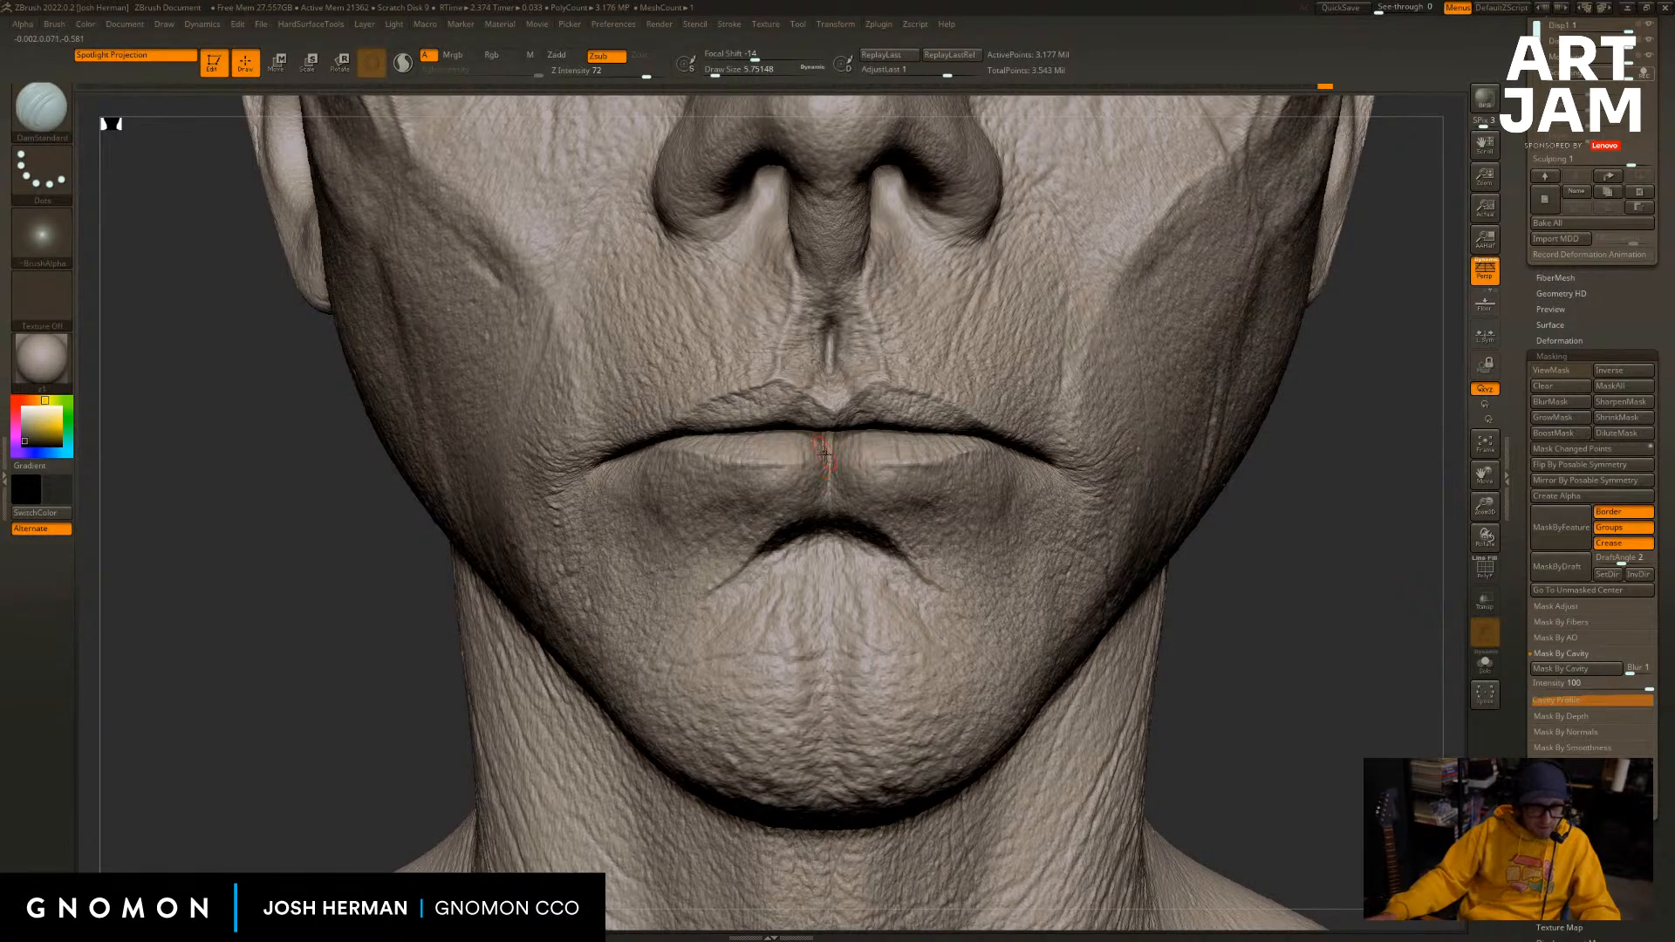
pyautogui.press('[')
pyautogui.moveTo(326, 677); pyautogui.dragTo(331, 610)
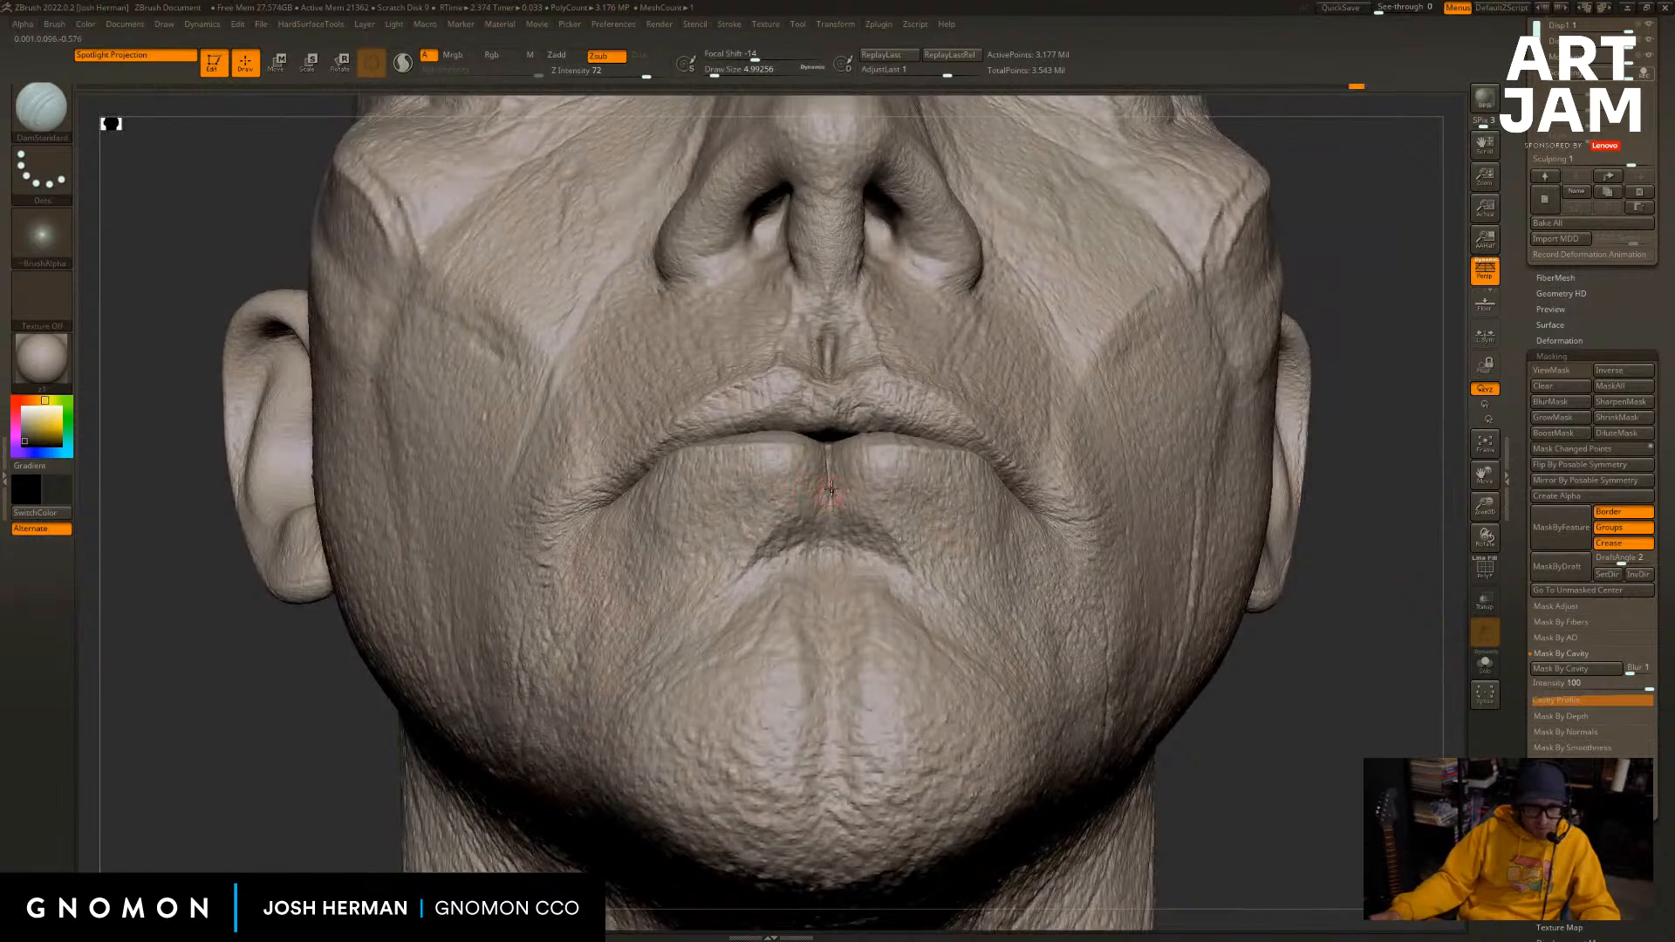
pyautogui.moveTo(1324, 659); pyautogui.dragTo(1370, 722)
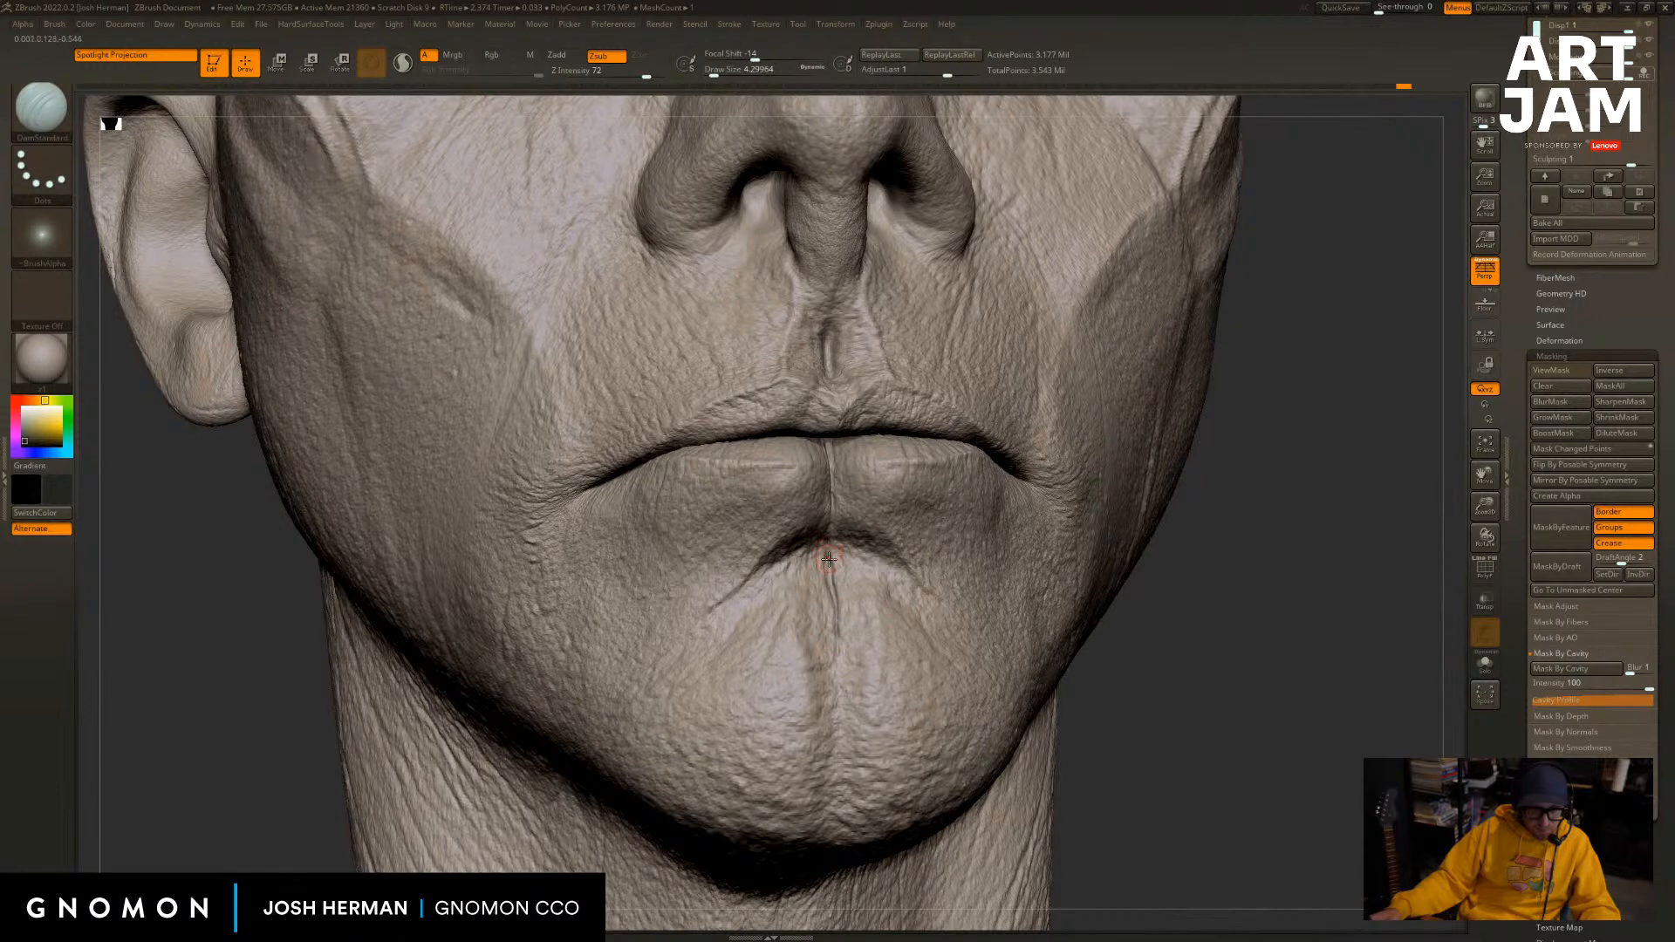
pyautogui.moveTo(1222, 591); pyautogui.dragTo(1238, 601)
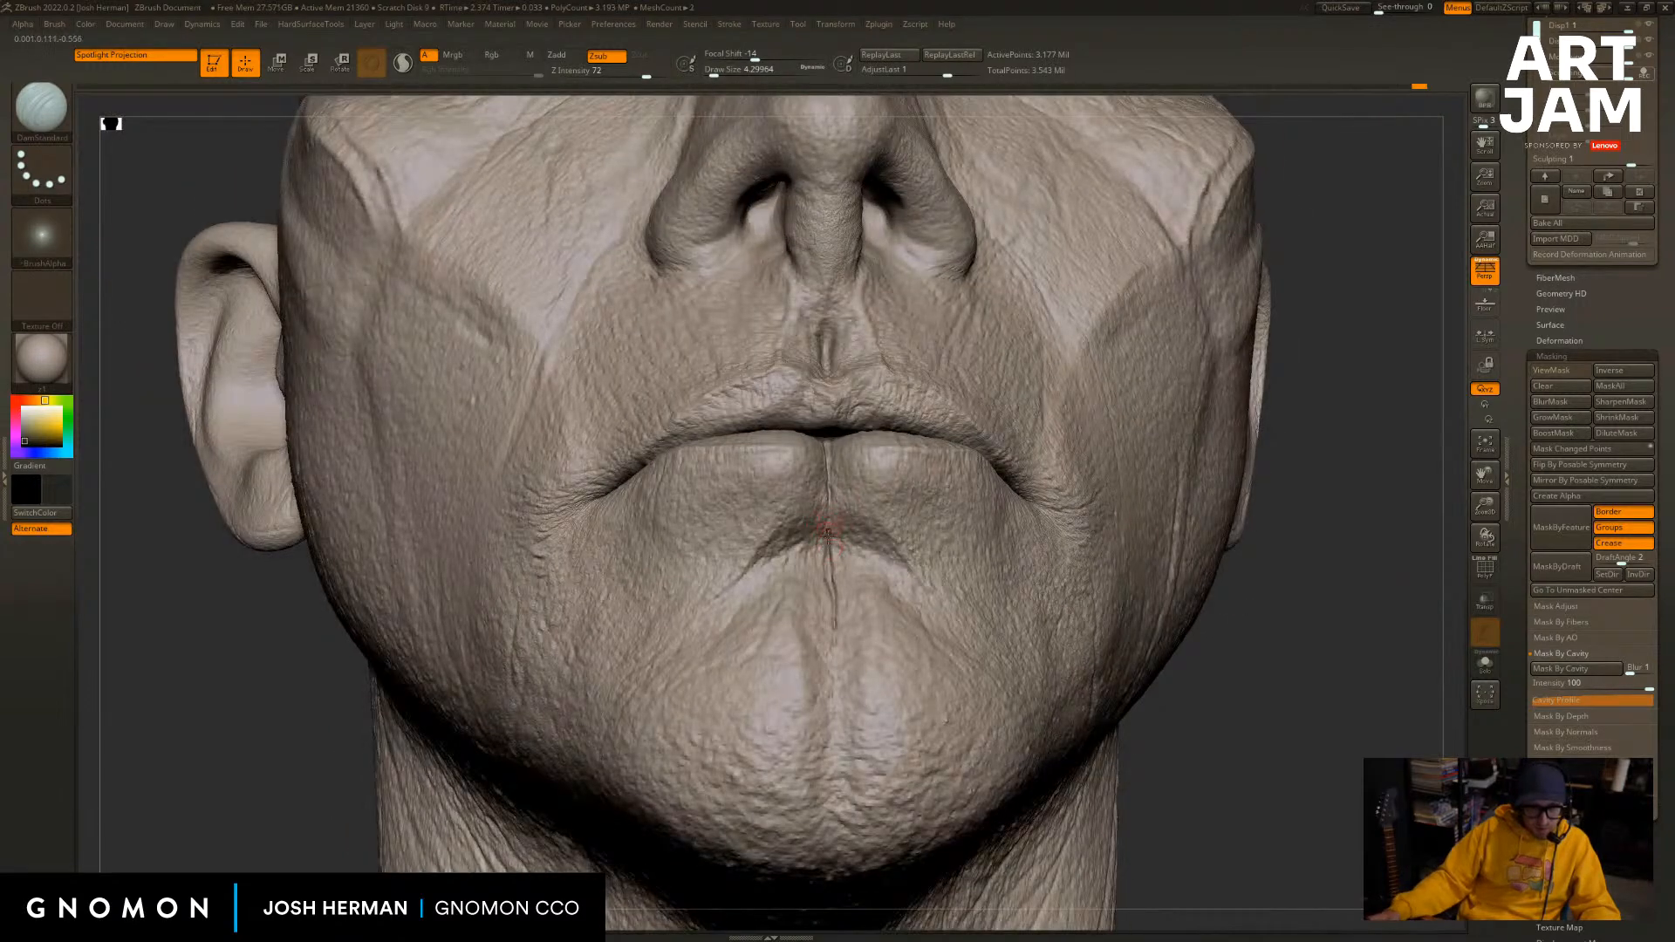
# Deepen the centre split of the lower lip and smooth the surface beside it.
pyautogui.moveTo(828, 447); pyautogui.dragTo(826, 438)
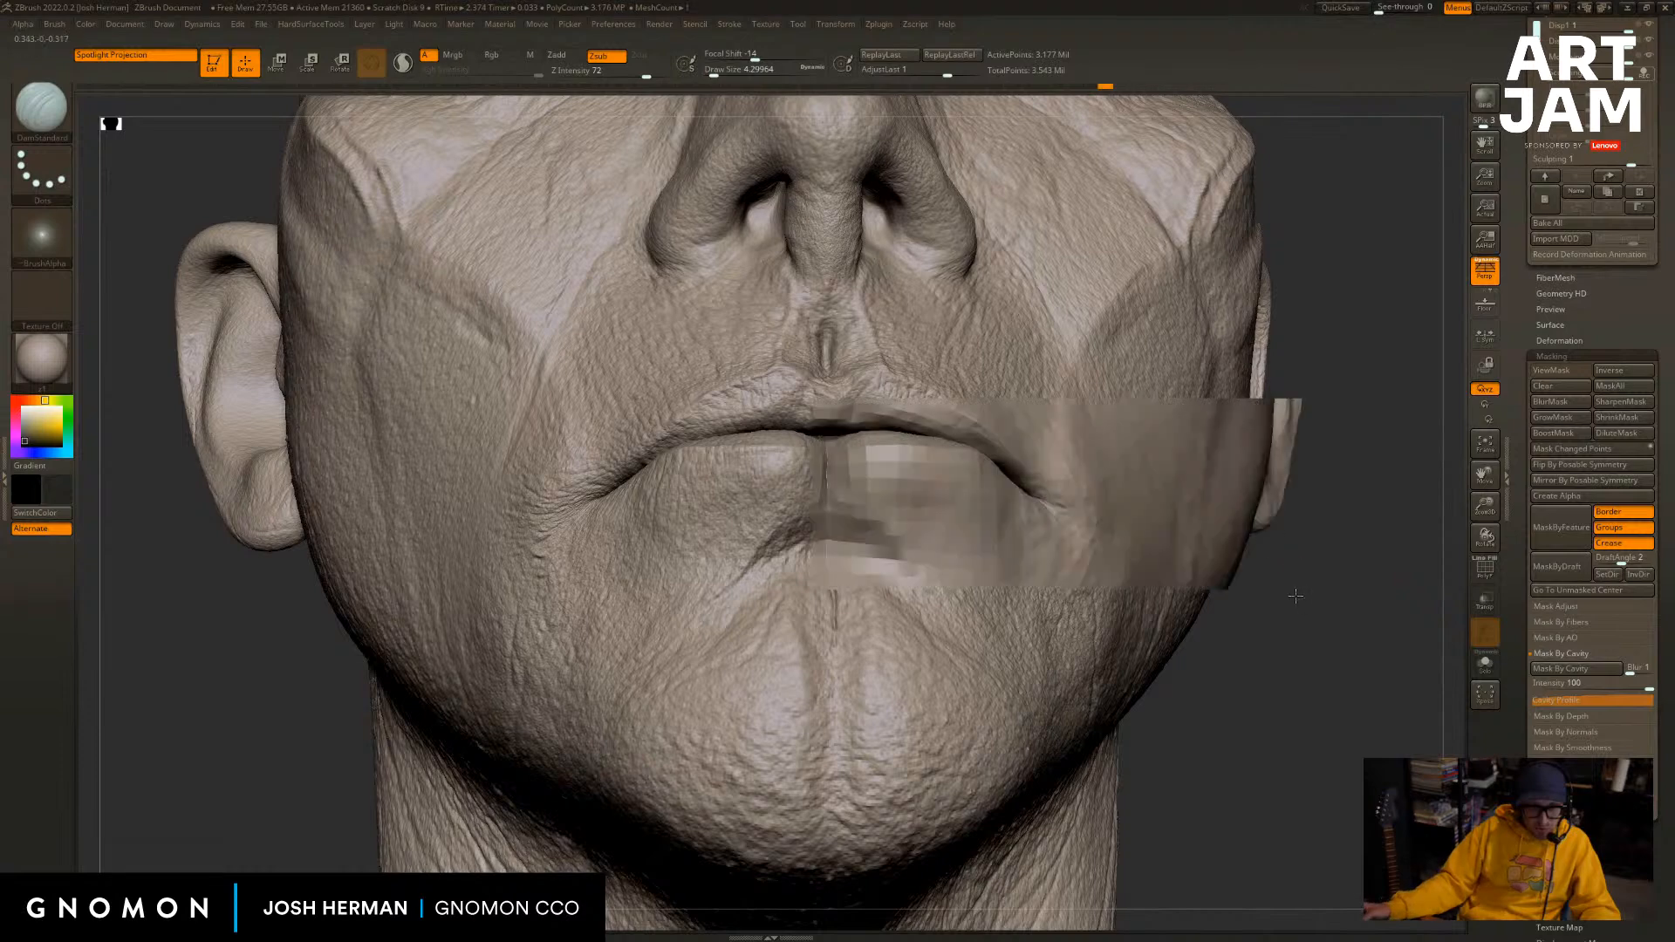
pyautogui.moveTo(1291, 583); pyautogui.dragTo(1295, 642)
pyautogui.moveTo(832, 440); pyautogui.dragTo(828, 465)
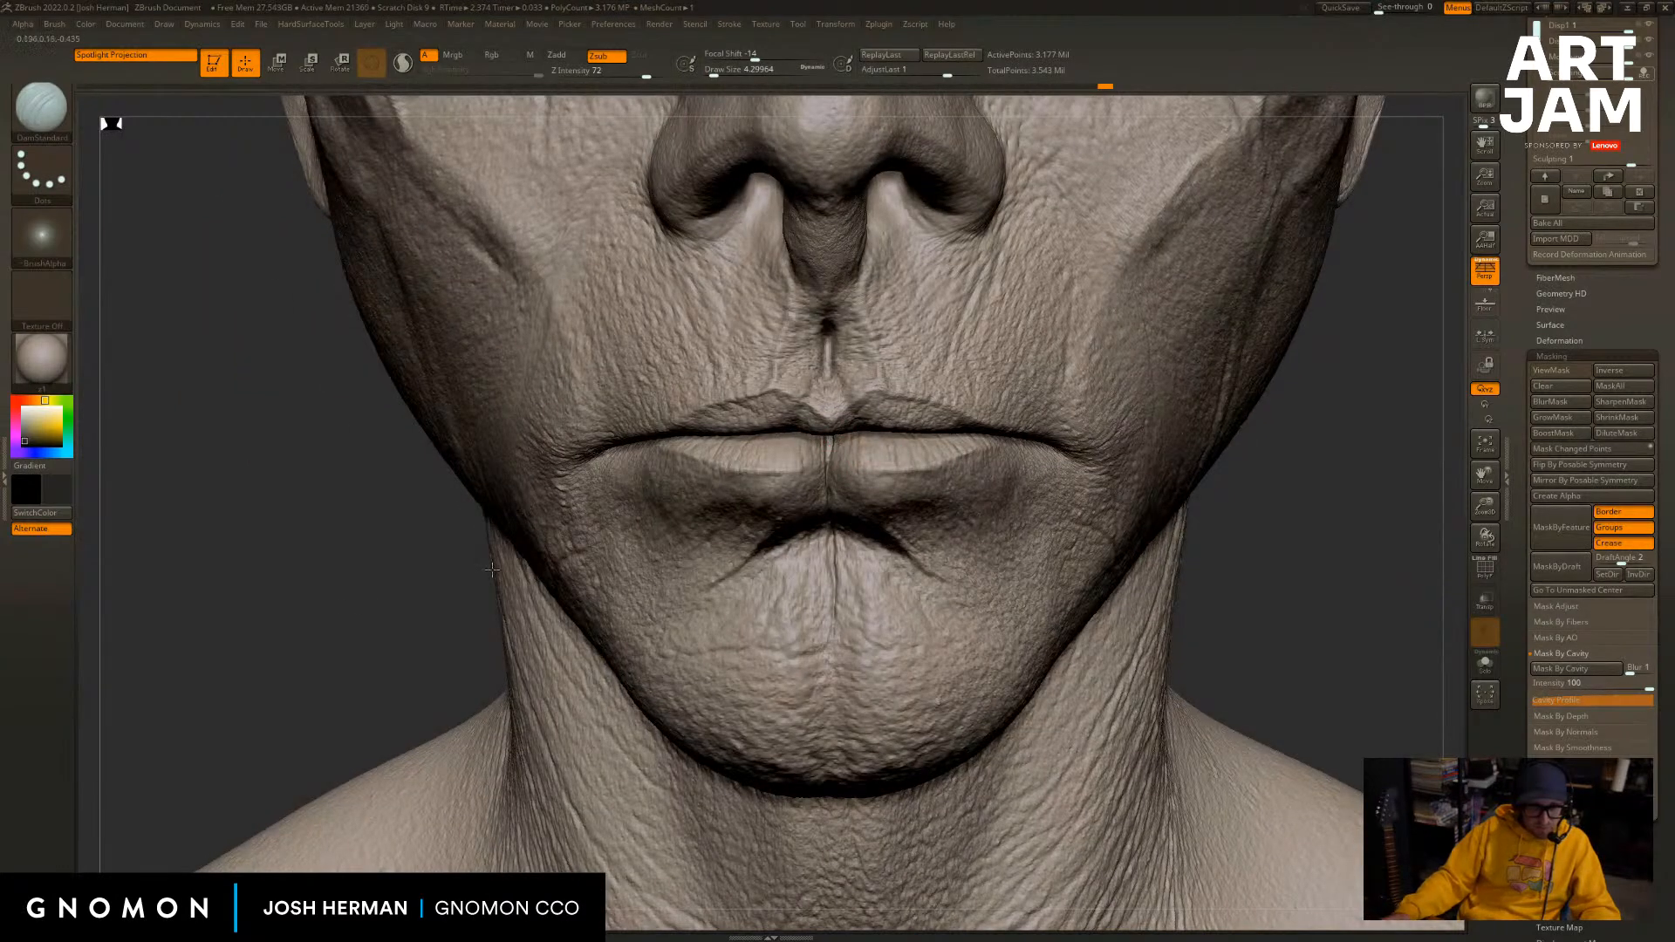
pyautogui.moveTo(1256, 611); pyautogui.dragTo(1334, 612)
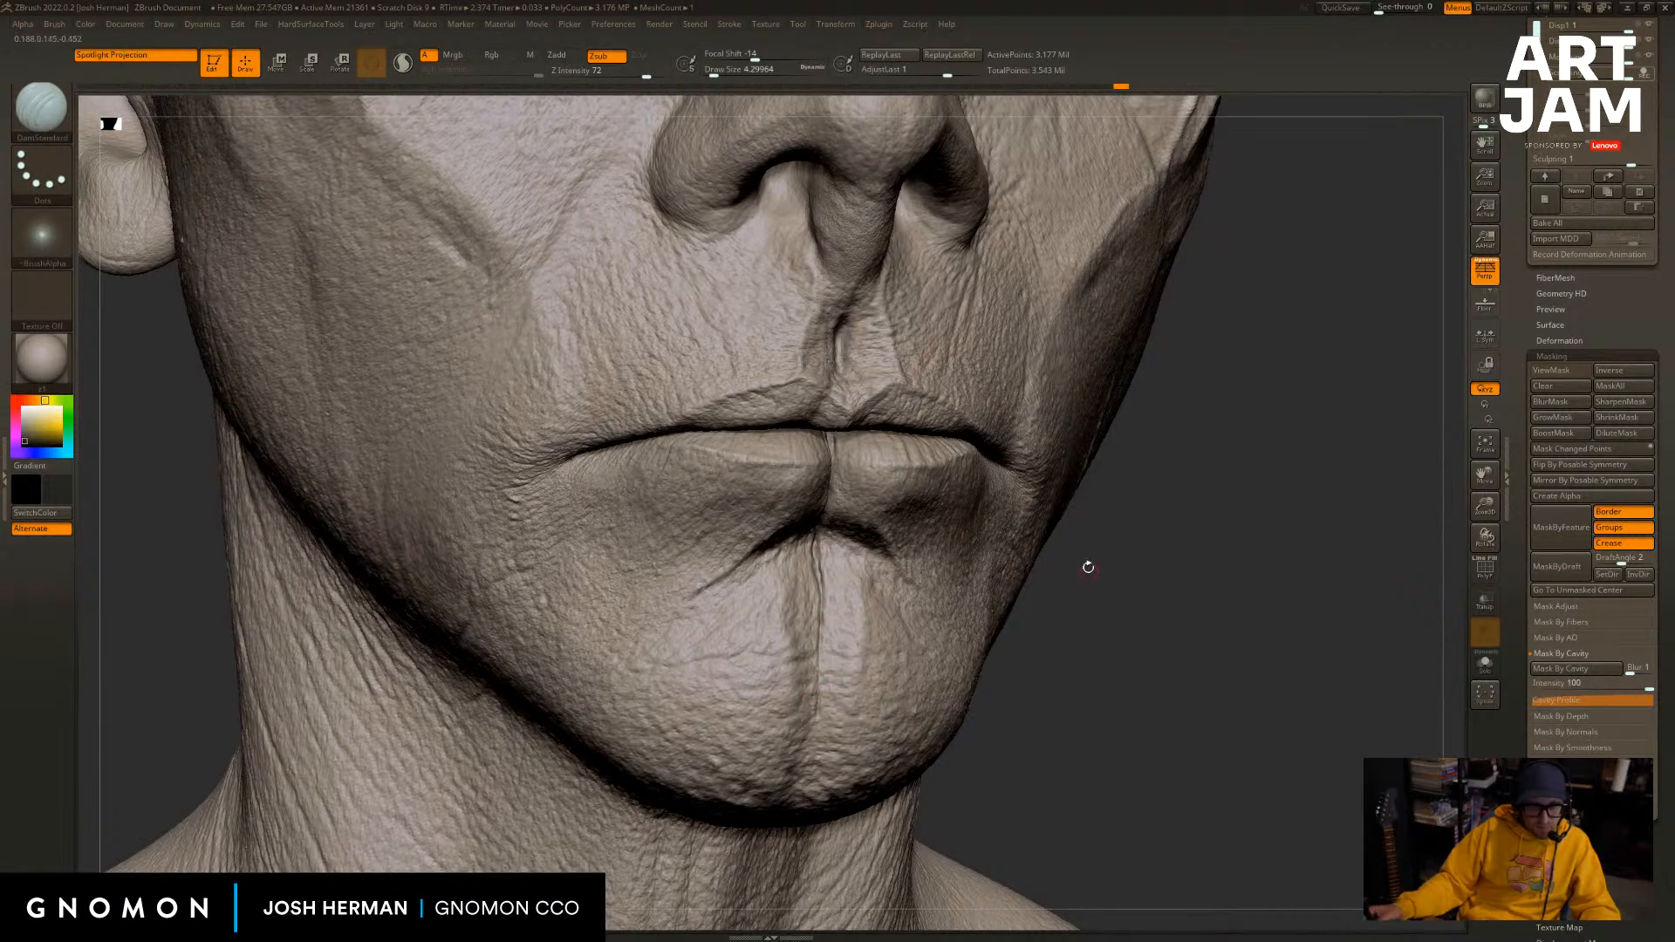
pyautogui.moveTo(1088, 567); pyautogui.dragTo(822, 486)
pyautogui.press('shift')
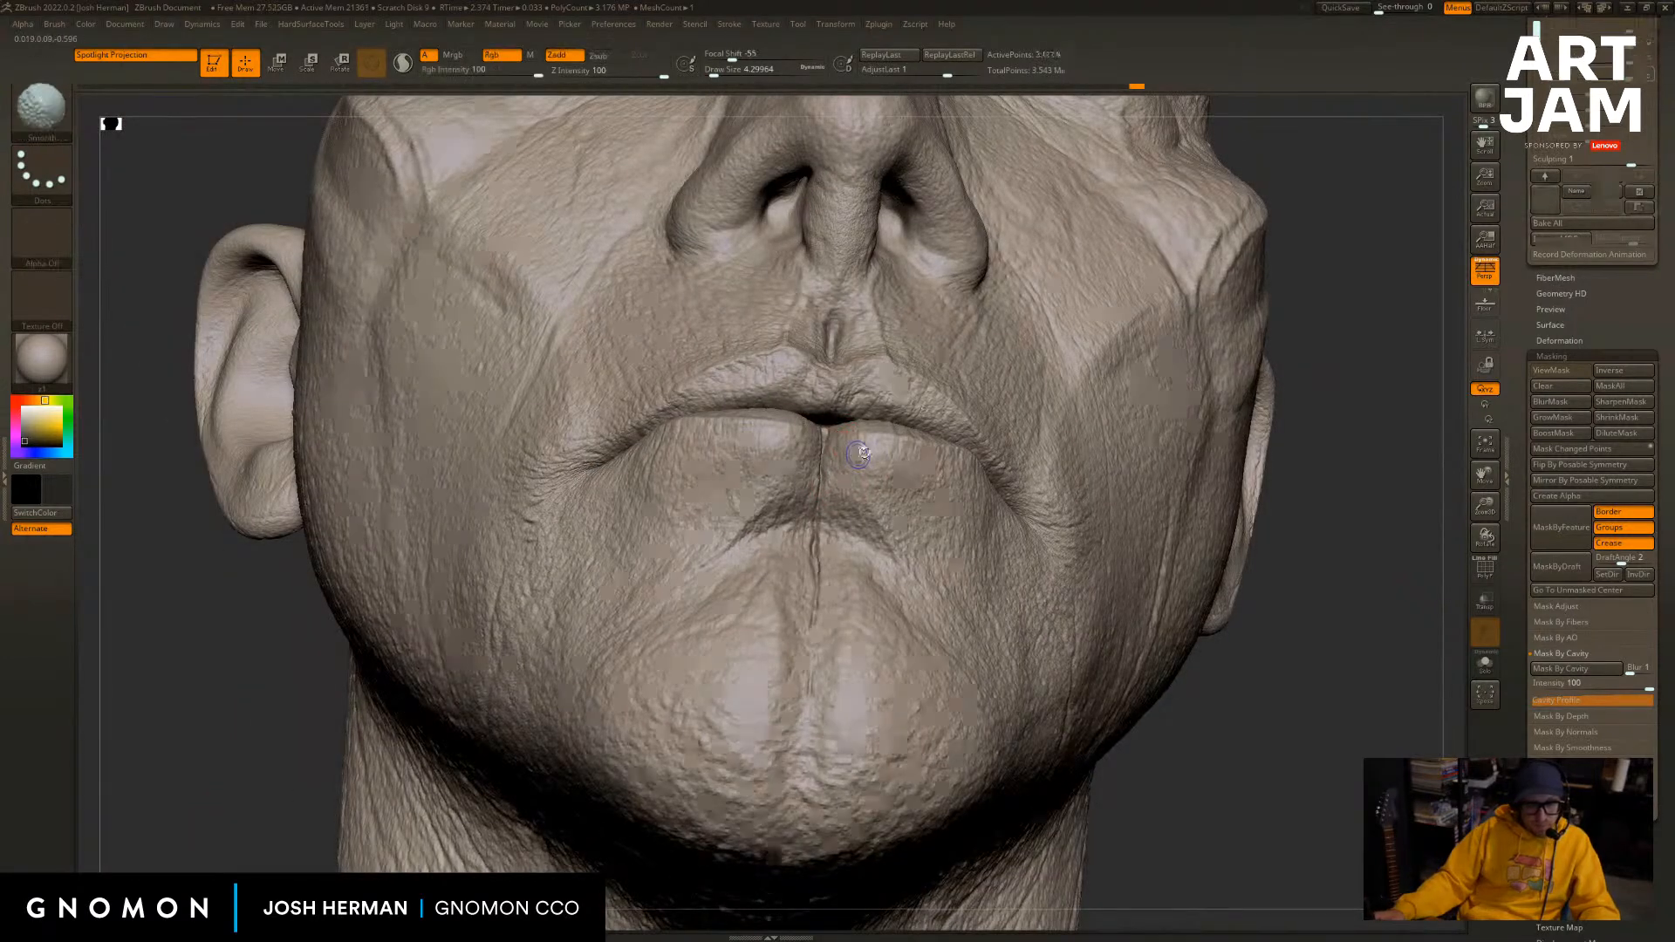
# Drop to a lower subdivision level and inflate the centre of the lower lip using the Inflat brush at Z Intensity 10.
pyautogui.hotkey('shift', 'd')
pyautogui.press('b')
pyautogui.press('i')
pyautogui.press('n')
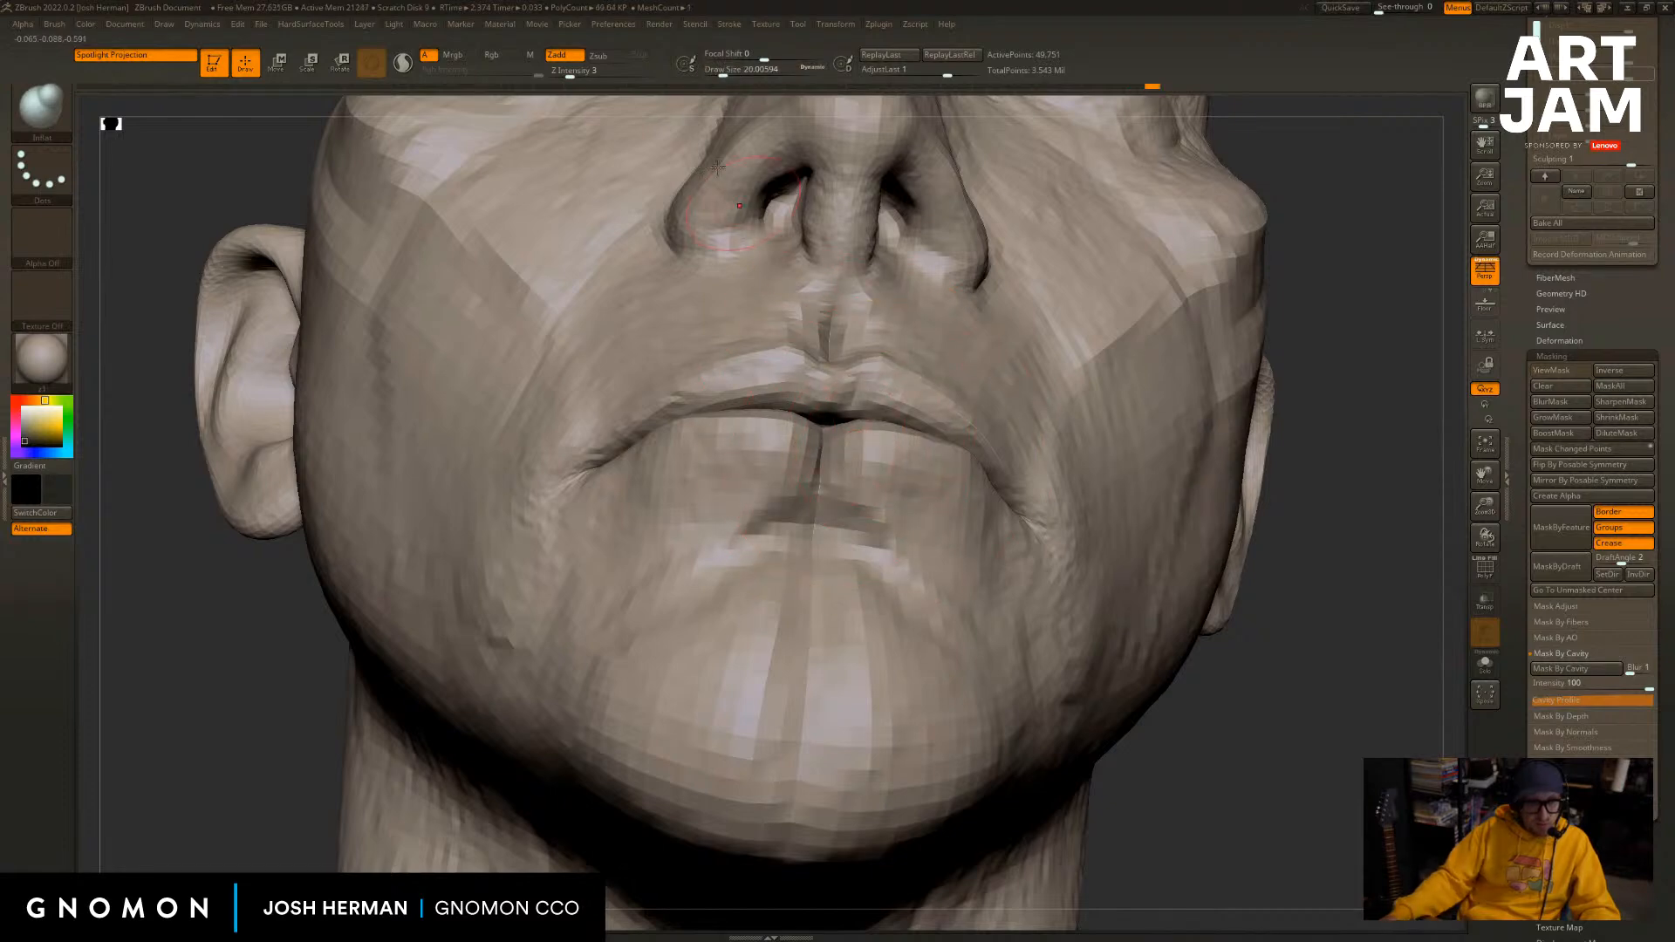
pyautogui.moveTo(571, 71)
pyautogui.mouseDown()
pyautogui.moveTo(611, 69)
pyautogui.moveTo(593, 70)
pyautogui.mouseUp()
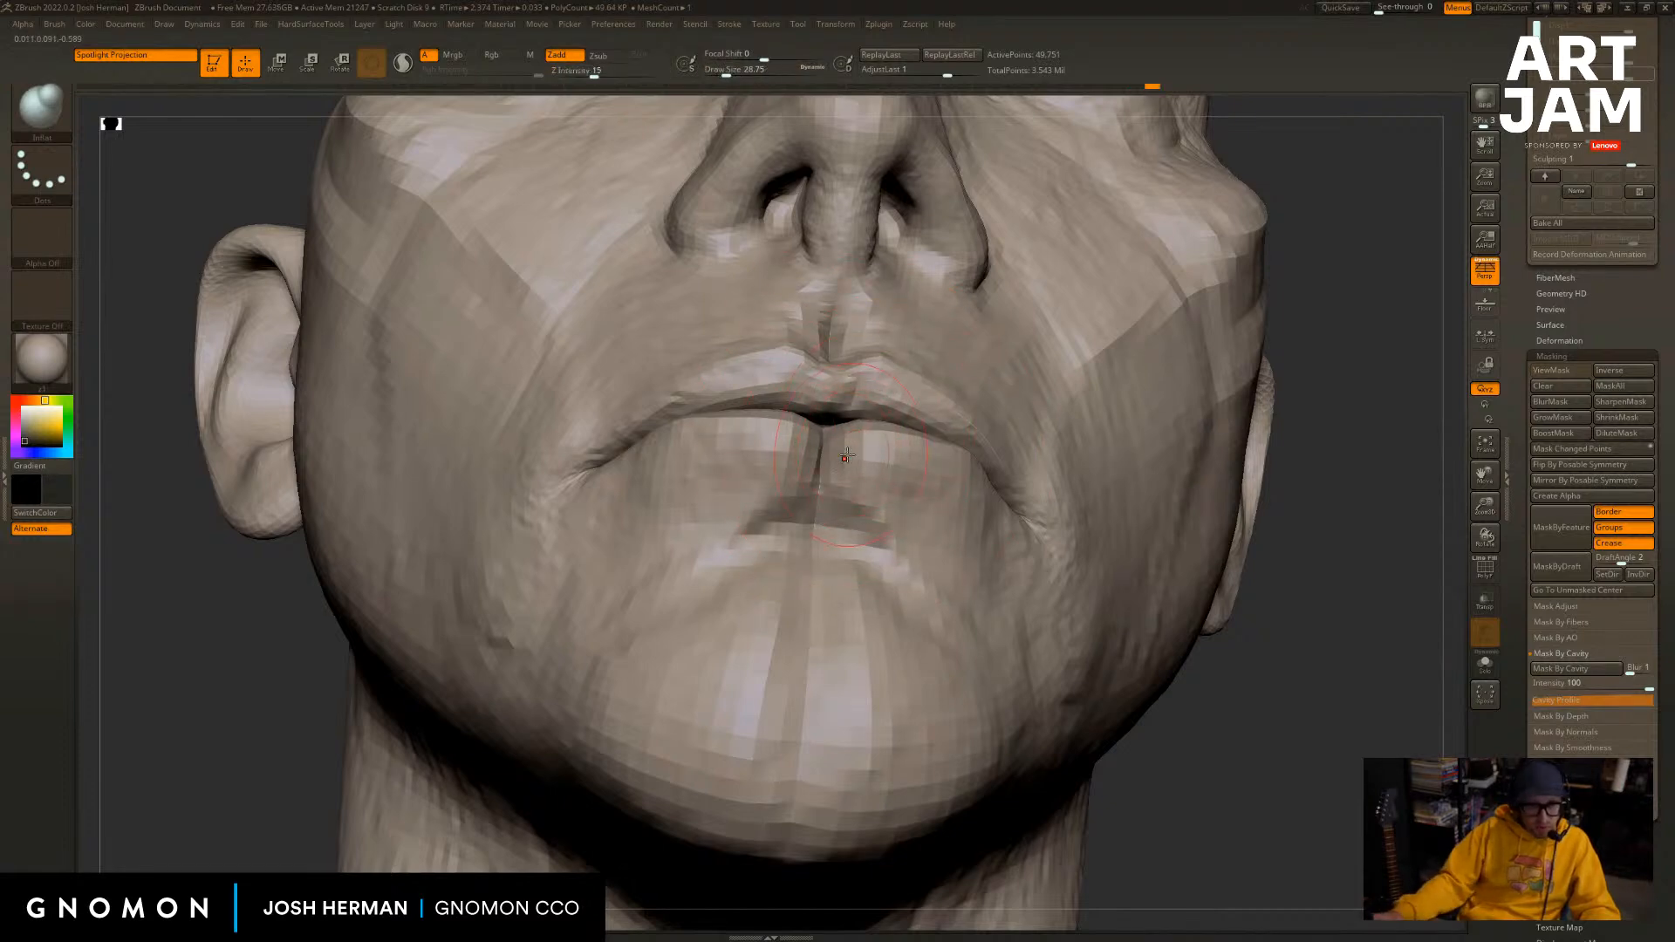
pyautogui.keyDown('shift'); pyautogui.moveTo(1208, 663); pyautogui.dragTo(1170, 617); pyautogui.keyUp('shift')
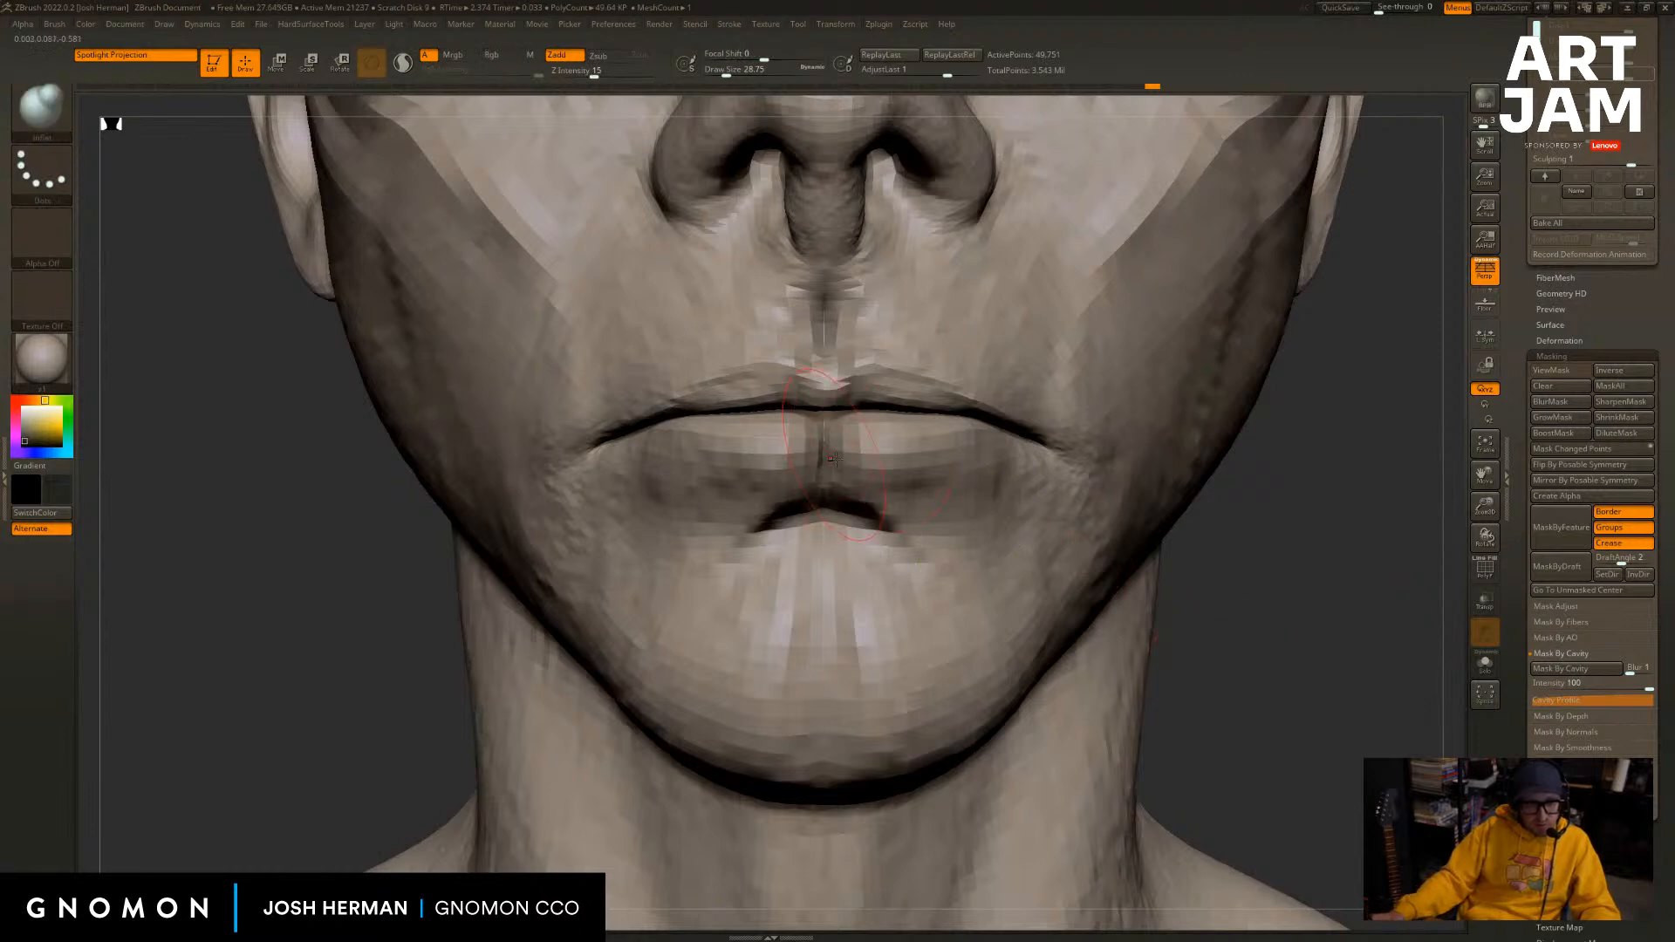
# Return to the highest subdivision level and check the mouth and the whole face from the front.
pyautogui.press('d')
pyautogui.press('d')
pyautogui.press('d')
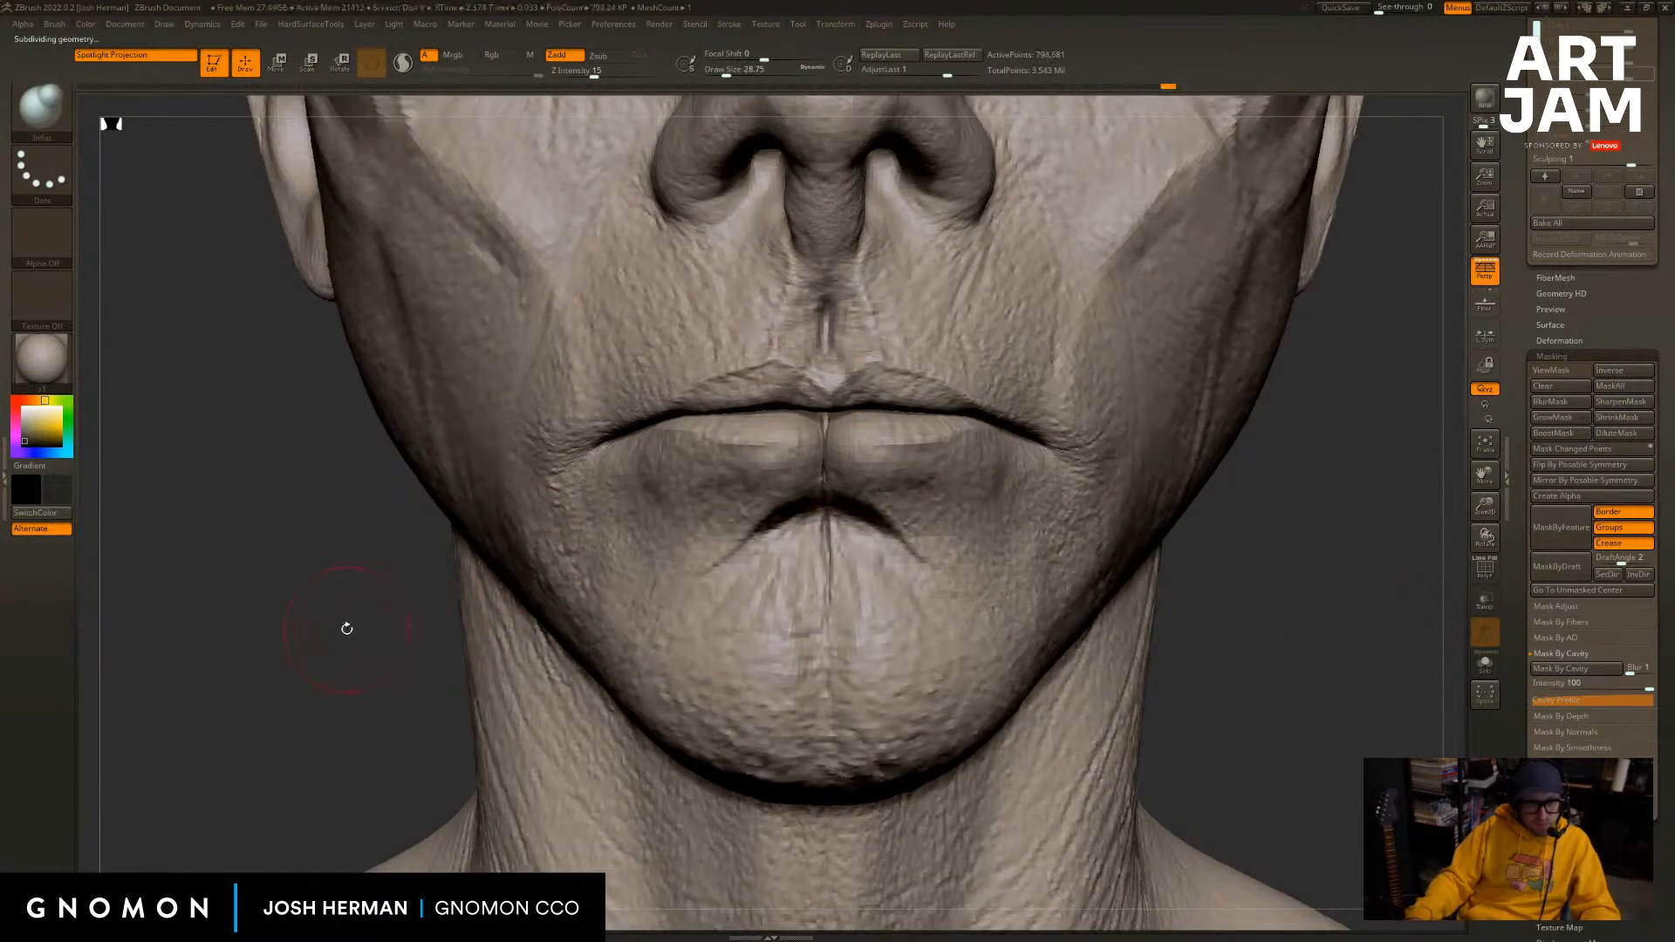
pyautogui.moveTo(298, 599); pyautogui.dragTo(308, 615)
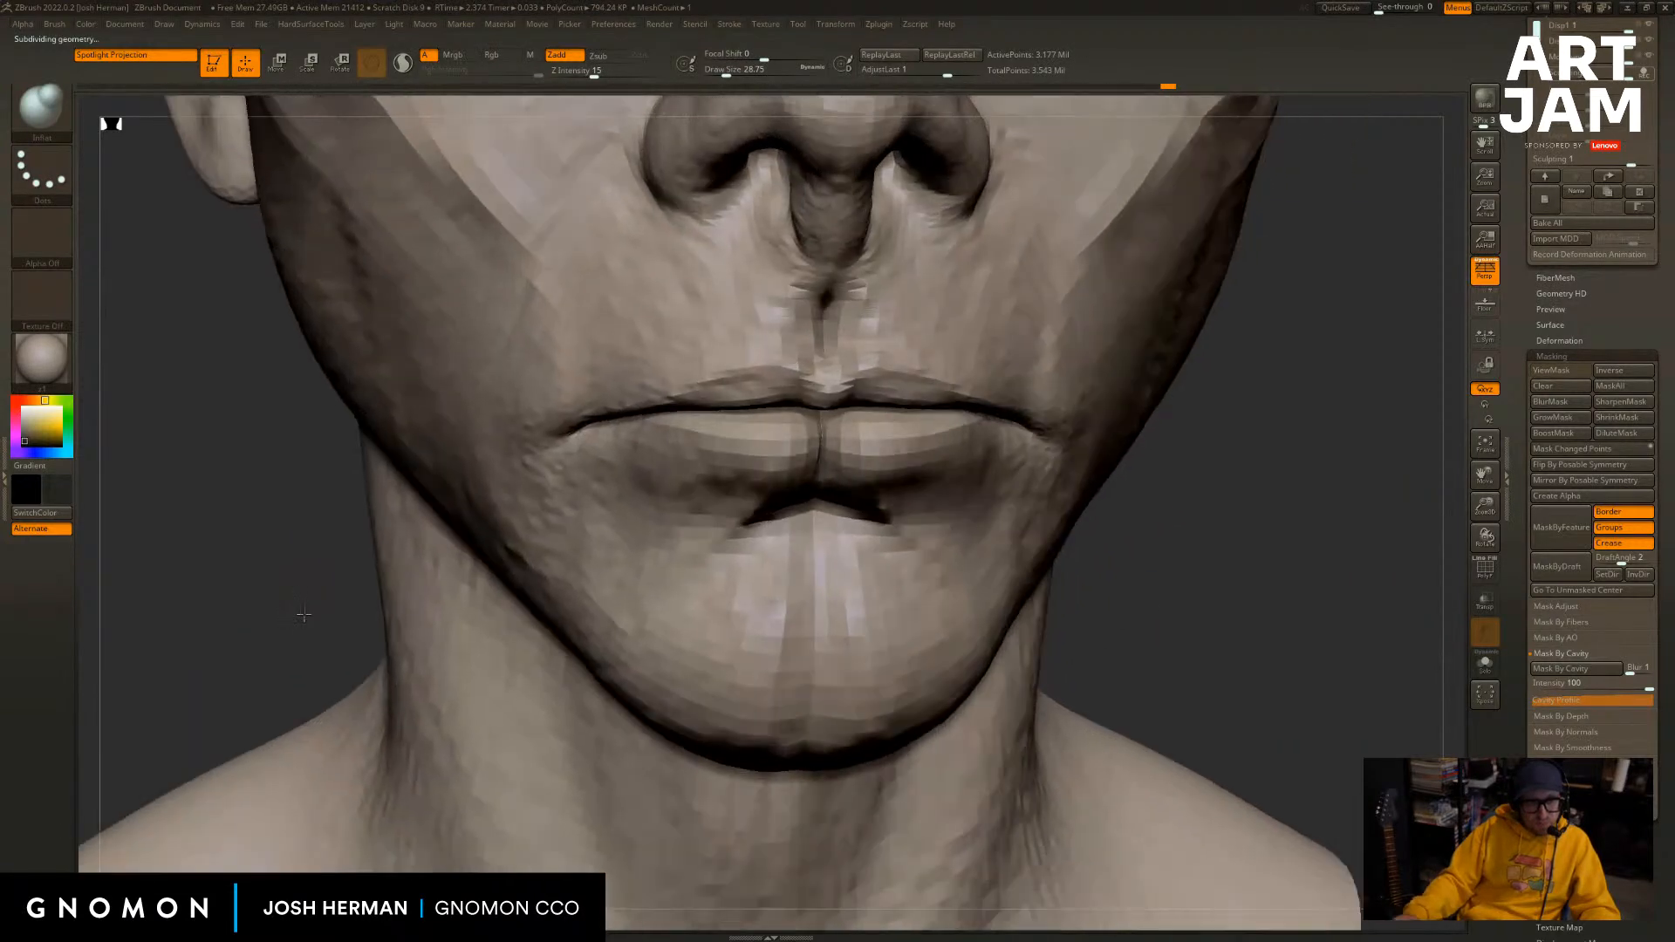
pyautogui.keyDown('alt'); pyautogui.moveTo(1167, 593); pyautogui.dragTo(1279, 389); pyautogui.keyUp('alt')
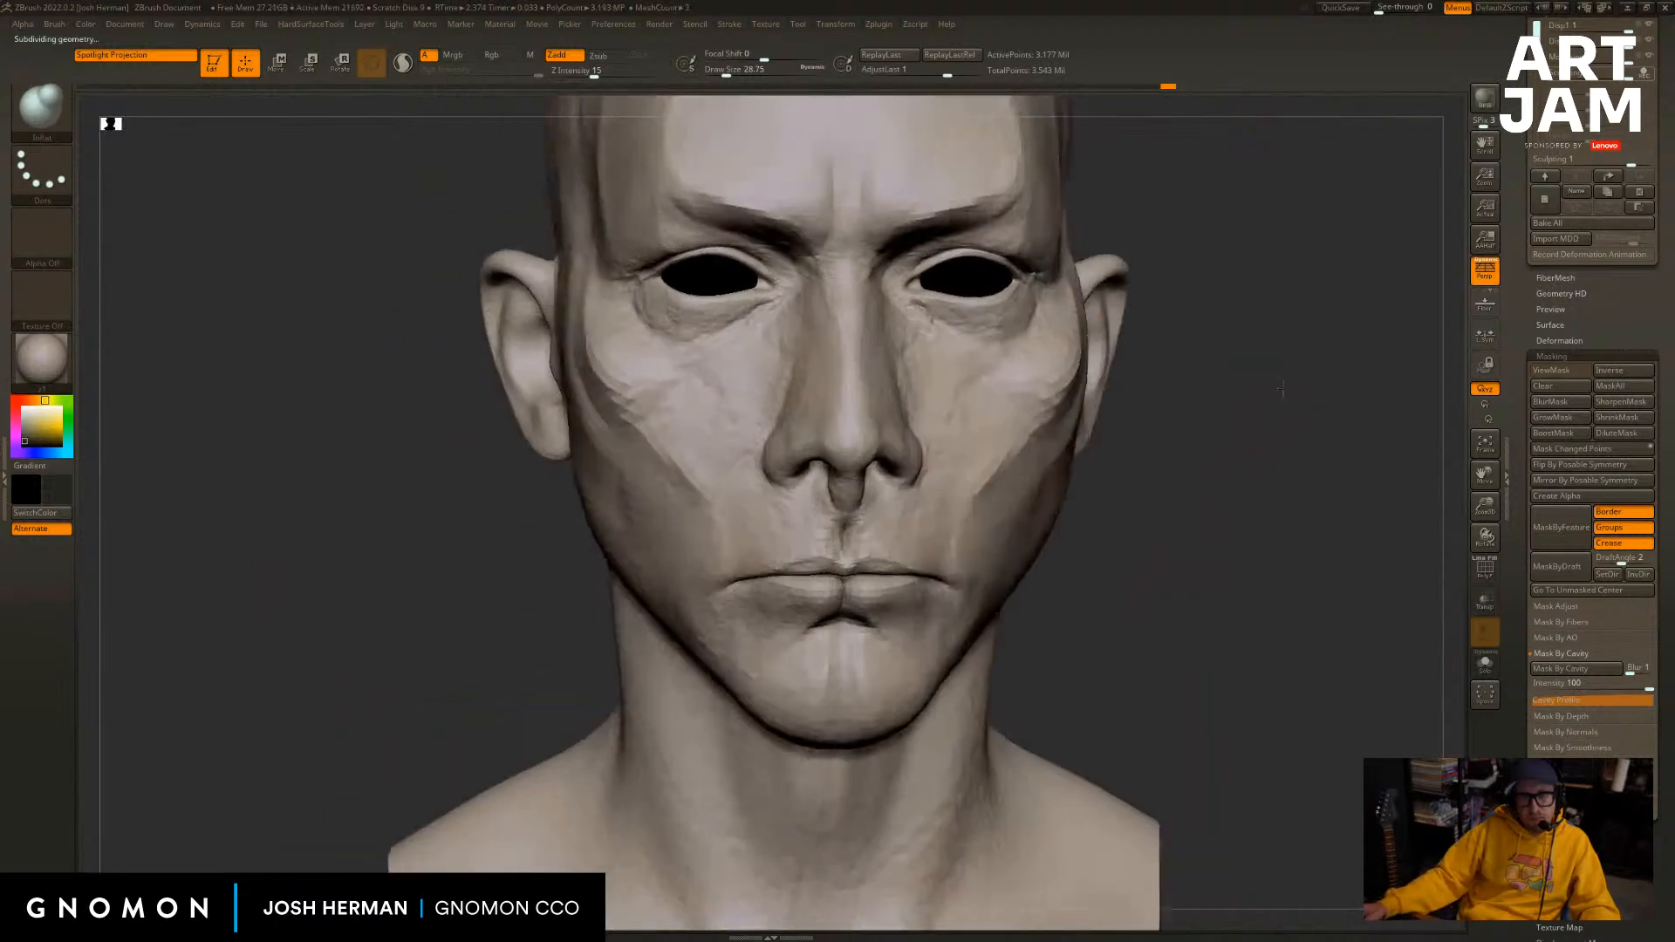
# Switch between the saved head sculpt tools and compare the versions from the front and three-quarter views.
pyautogui.moveTo(1626, 316); pyautogui.dragTo(1621, 541)
pyautogui.click(1624, 301)
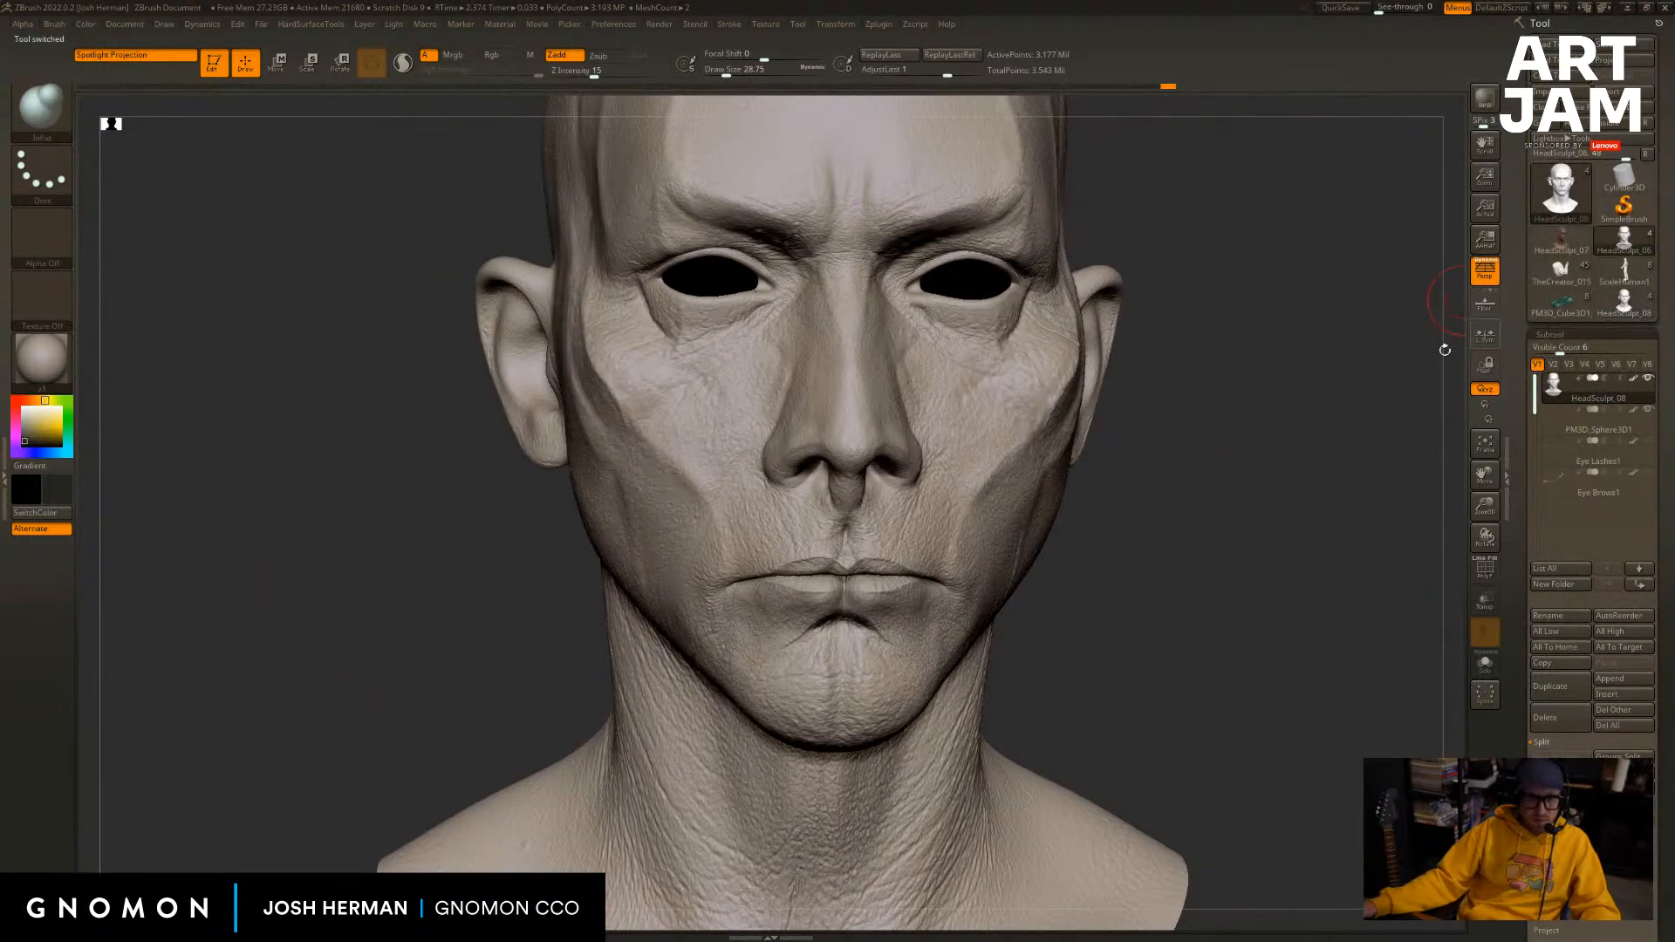
pyautogui.moveTo(1420, 373); pyautogui.dragTo(1408, 499)
pyautogui.click(1609, 301)
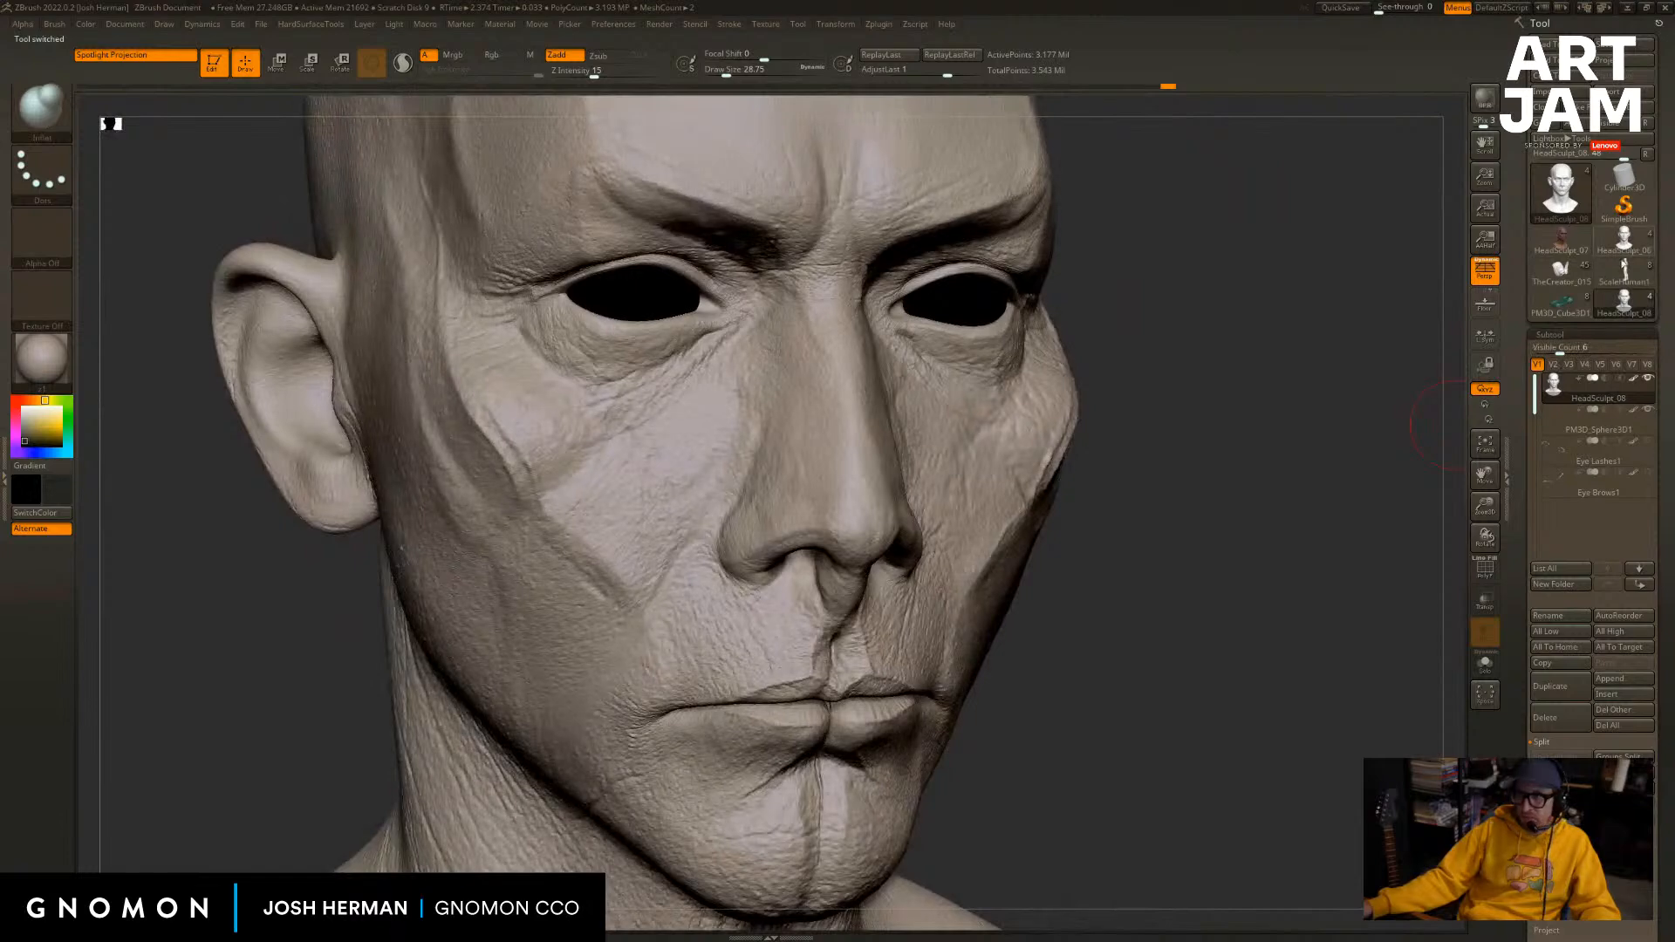
pyautogui.click(1625, 302)
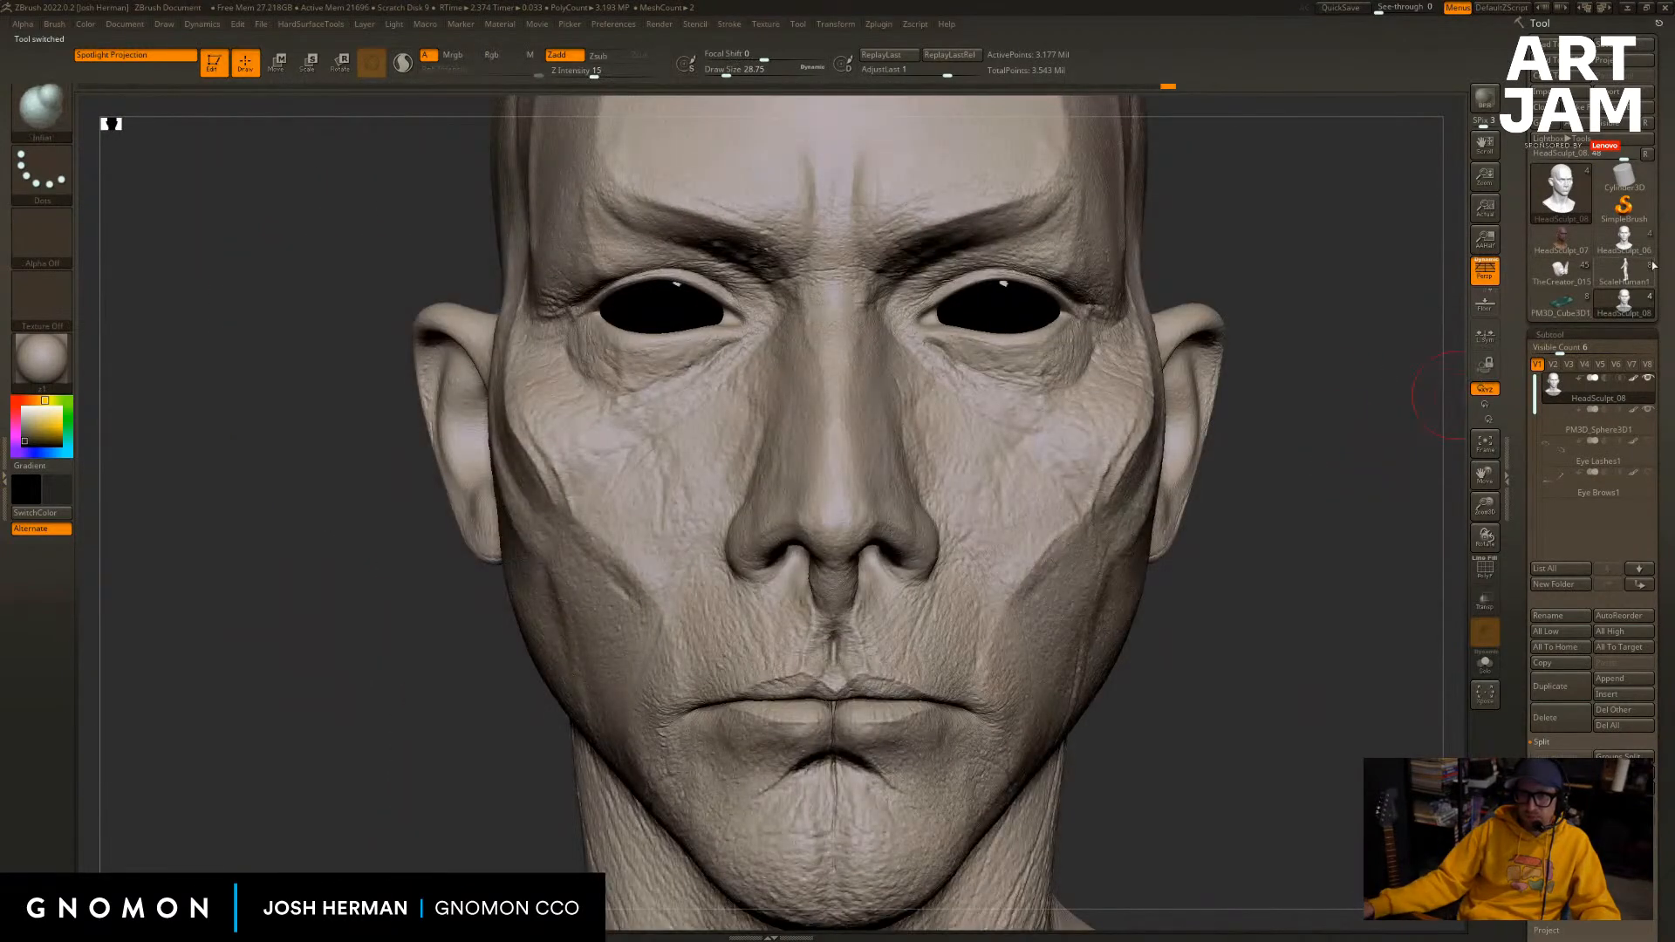
# Make HeadSculpt_08 the active sculpt, select the Standard brush, and face the head at three-quarter view.
pyautogui.click(1623, 305)
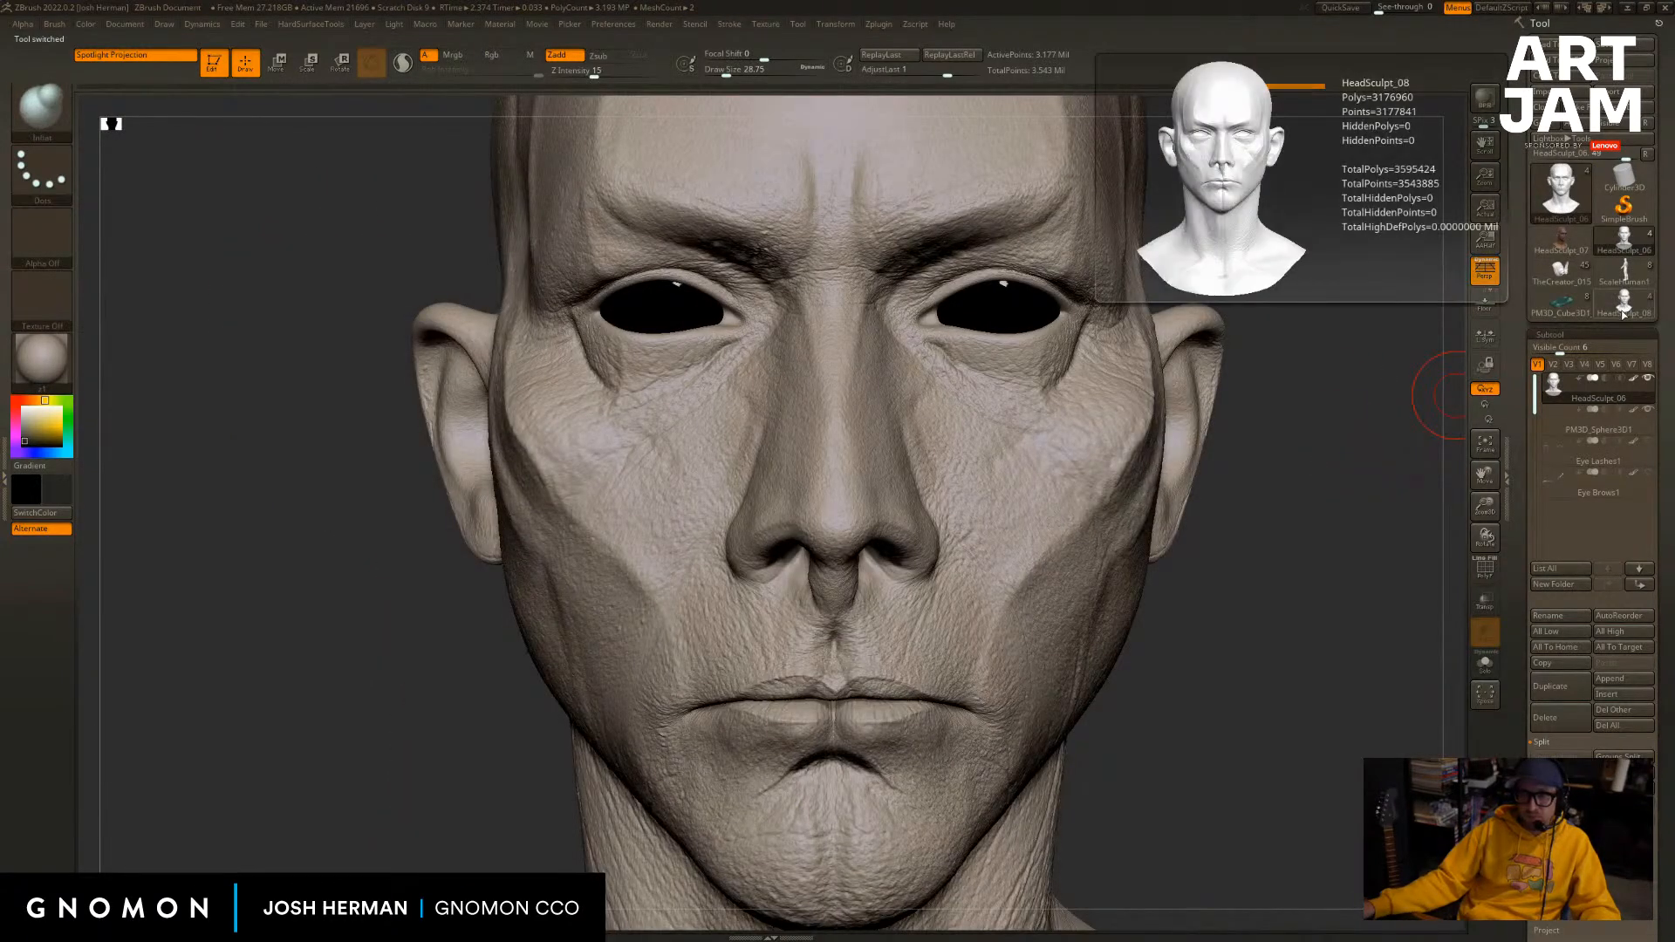
pyautogui.click(1623, 312)
pyautogui.press('b')
pyautogui.press('s')
pyautogui.press('t')
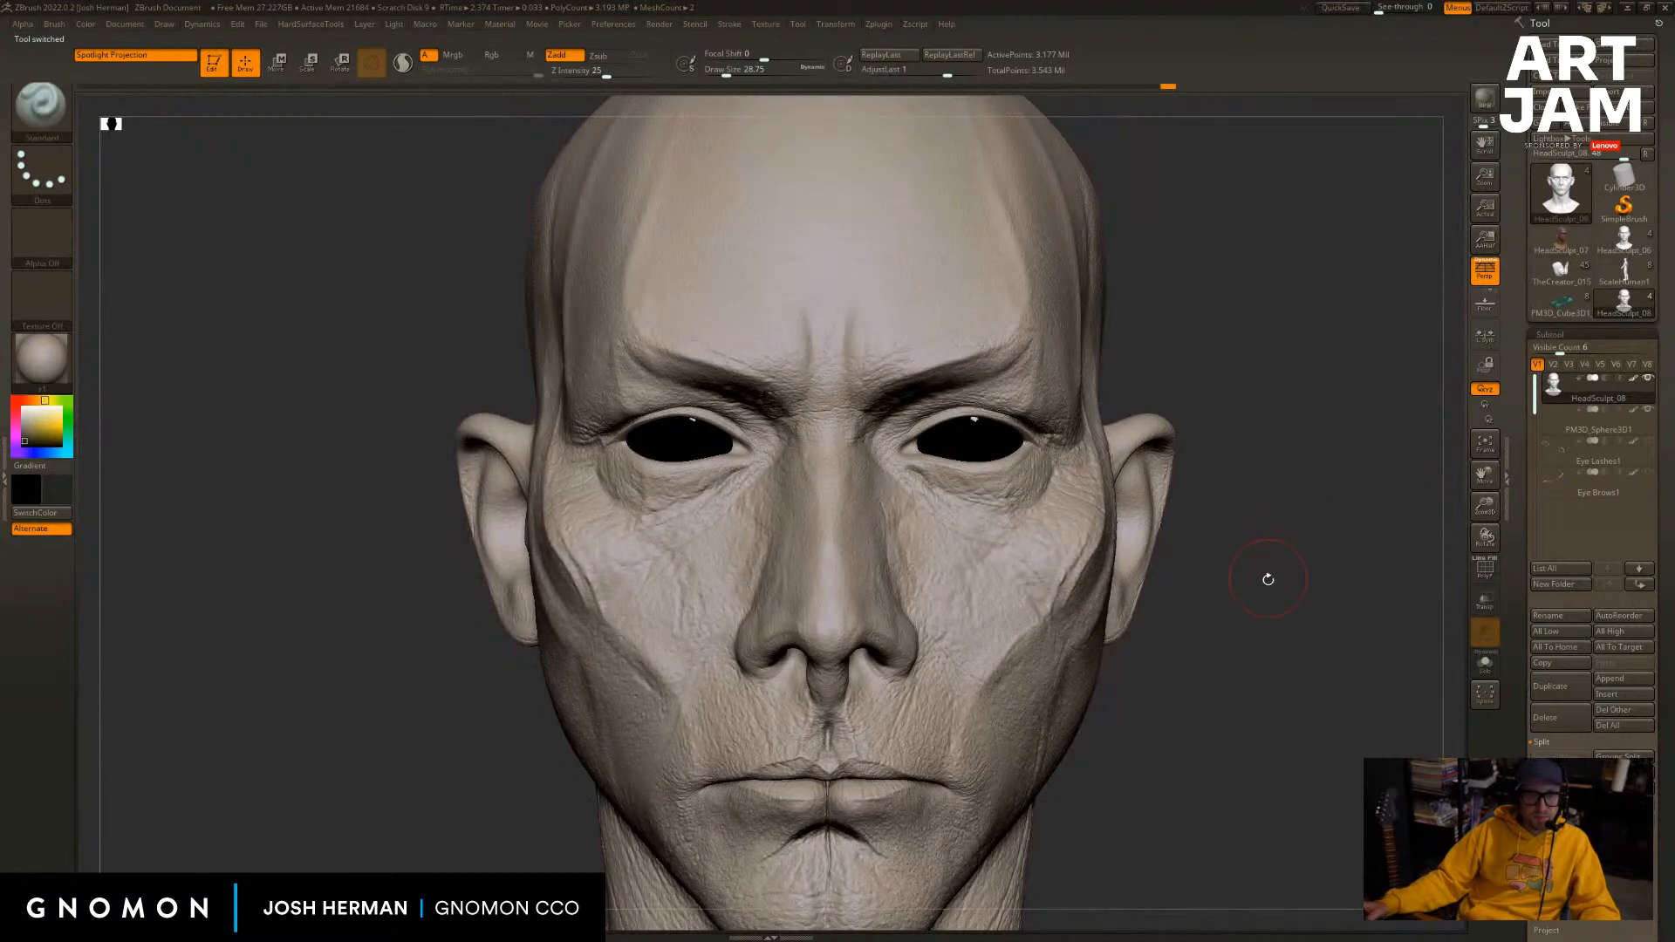
pyautogui.moveTo(1268, 579)
pyautogui.mouseDown()
pyautogui.moveTo(1291, 630)
pyautogui.moveTo(1200, 625)
pyautogui.mouseUp()
# Select the DamStandard brush and enlarge its Draw Size to about 9.4 for detailing the cheek.
pyautogui.press('b')
pyautogui.press('d')
pyautogui.press('s')
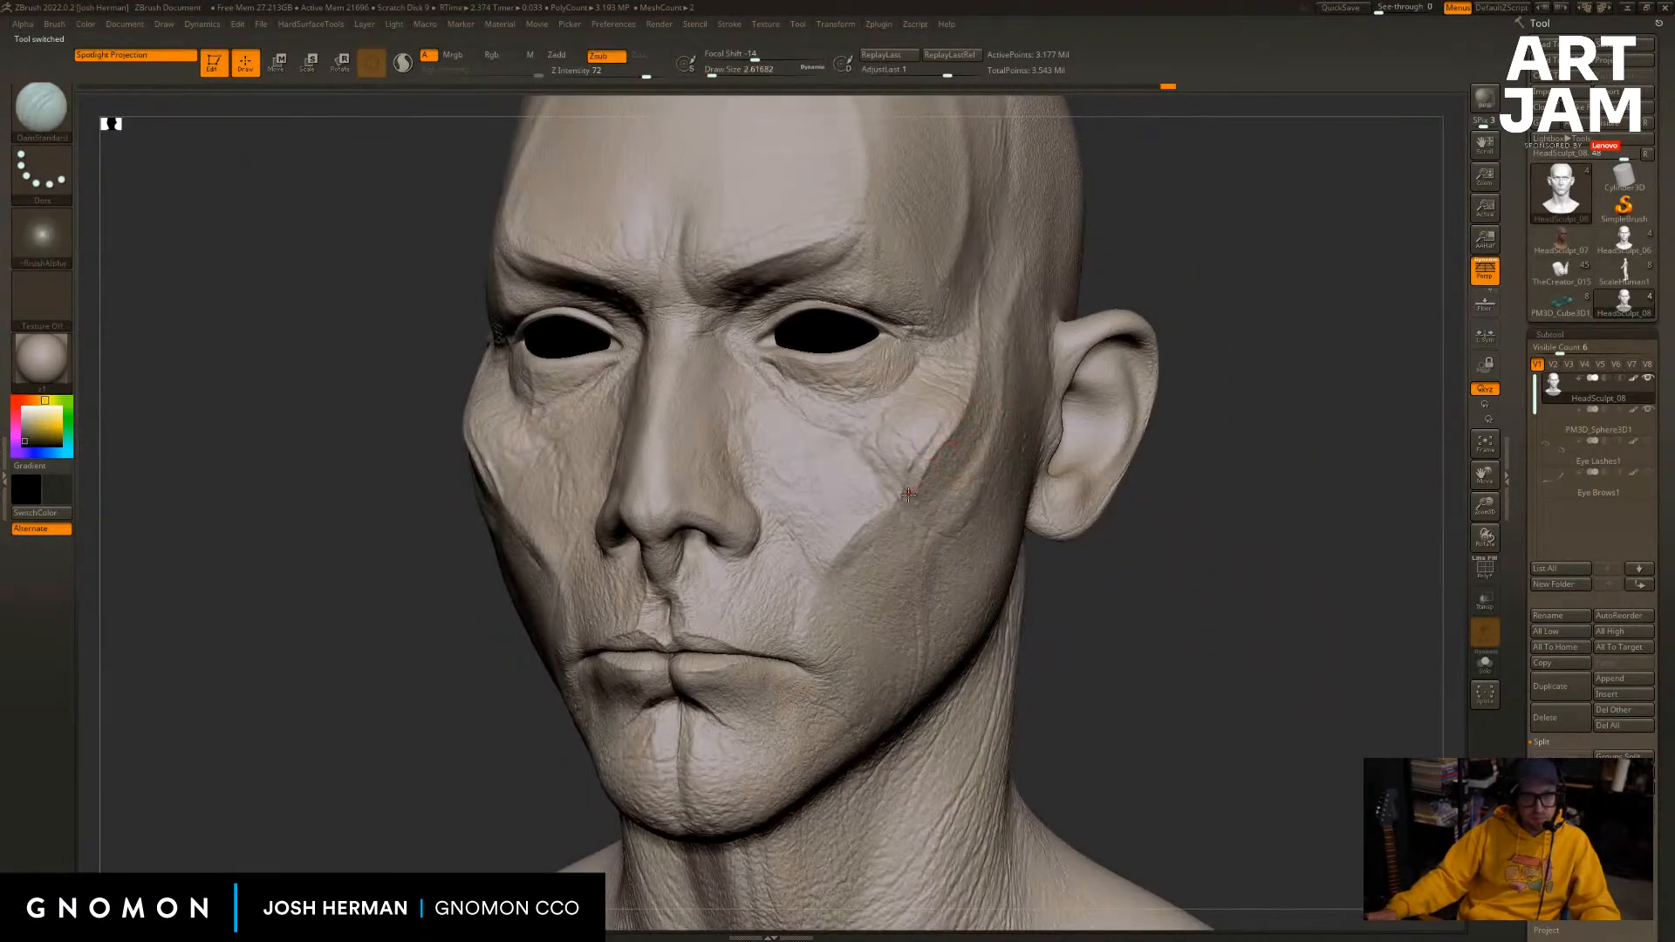
pyautogui.moveTo(911, 527); pyautogui.dragTo(874, 523, button='right')
pyautogui.press('s')
pyautogui.moveTo(898, 512); pyautogui.dragTo(903, 513)
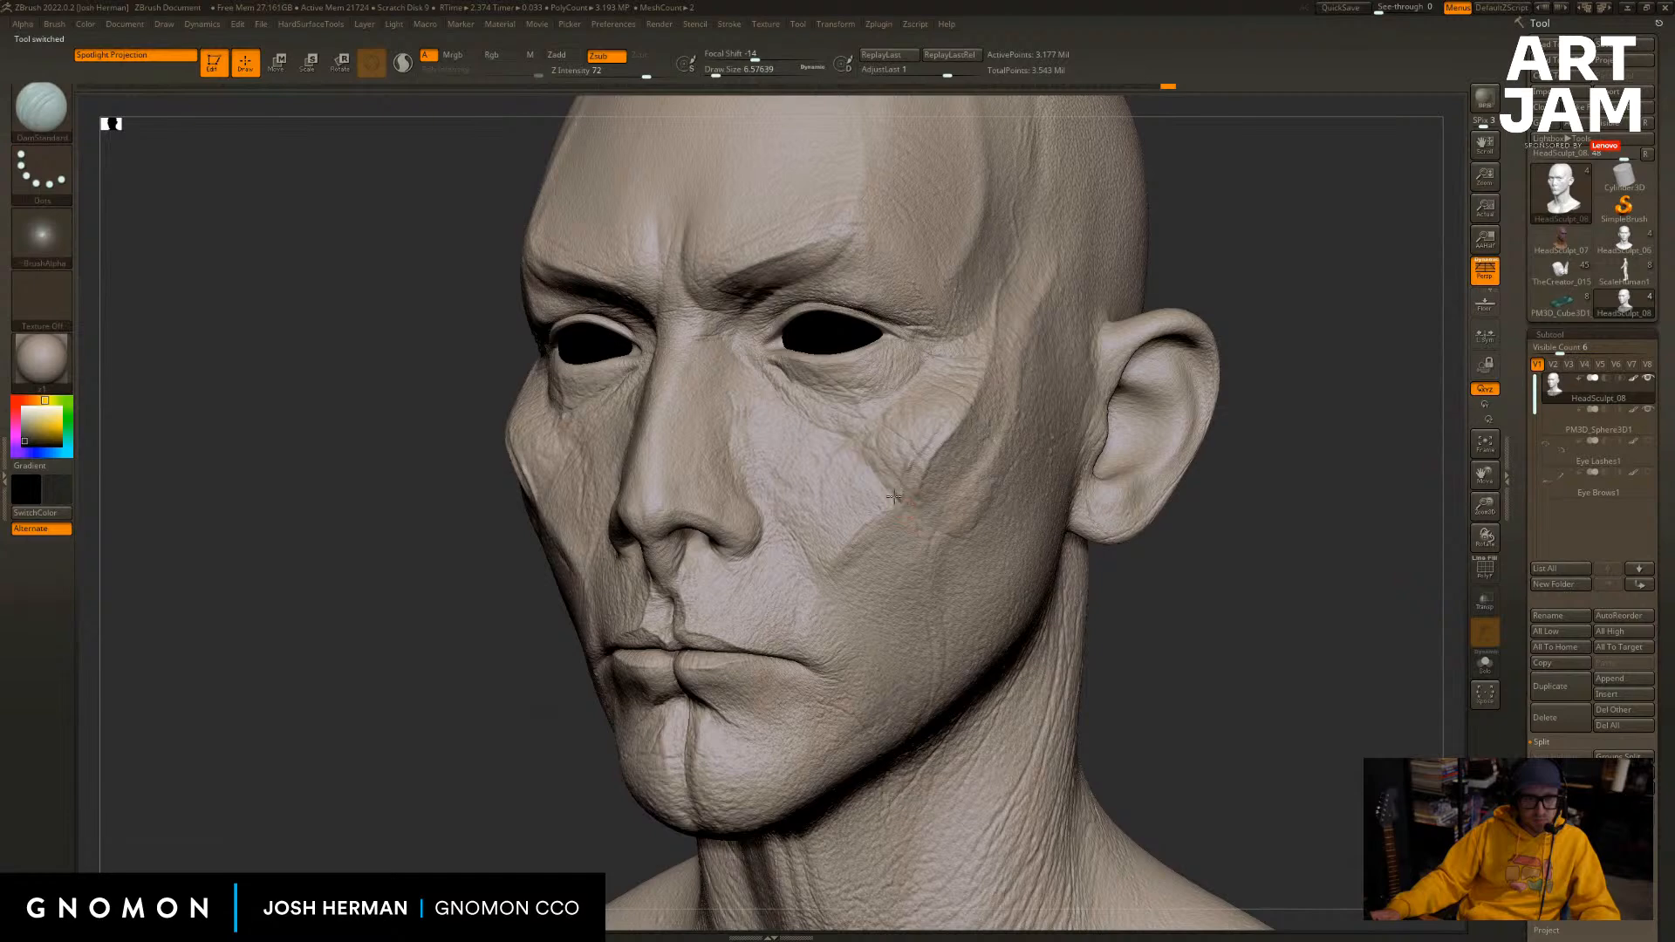
pyautogui.press('s')
pyautogui.moveTo(890, 528); pyautogui.dragTo(883, 528)
pyautogui.moveTo(1190, 597)
pyautogui.keyDown('alt'); pyautogui.mouseDown()
pyautogui.moveTo(1218, 550)
pyautogui.moveTo(1212, 601)
pyautogui.mouseUp(); pyautogui.keyUp('alt')
pyautogui.press('s')
pyautogui.moveTo(921, 489); pyautogui.dragTo(923, 488)
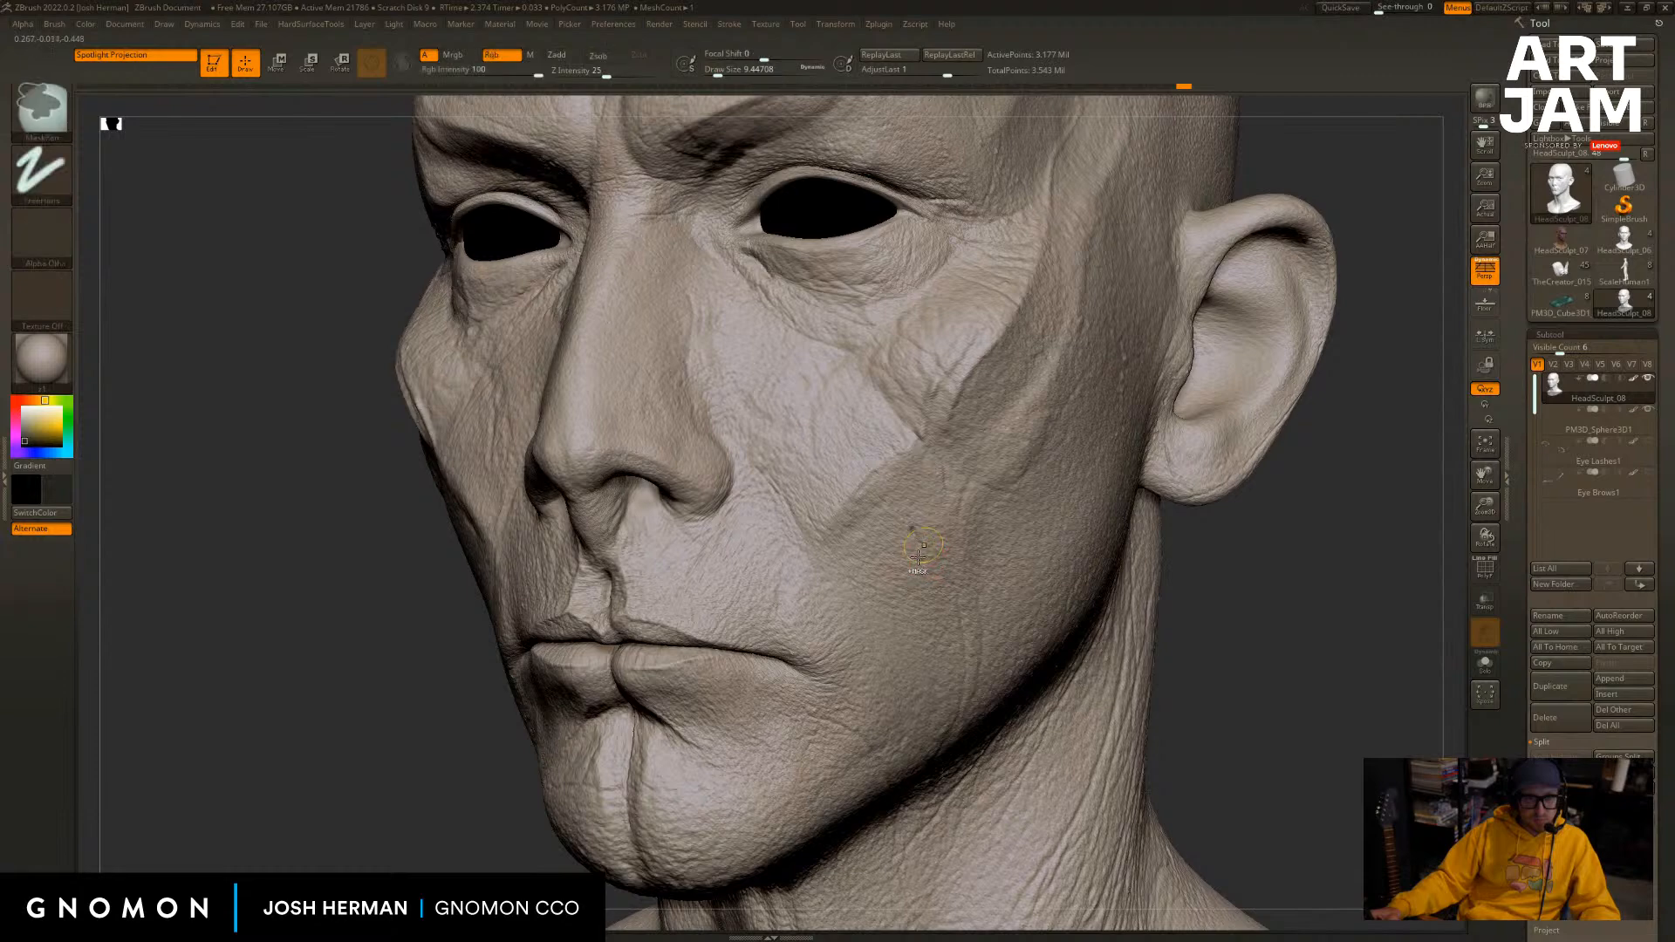
# Try a small raised bump on the lower cheek with a Draw Size of about 6.6.
pyautogui.keyDown('shift'); pyautogui.moveTo(919, 550); pyautogui.dragTo(913, 532); pyautogui.keyUp('shift')
pyautogui.press('s')
pyautogui.moveTo(916, 552); pyautogui.dragTo(912, 552)
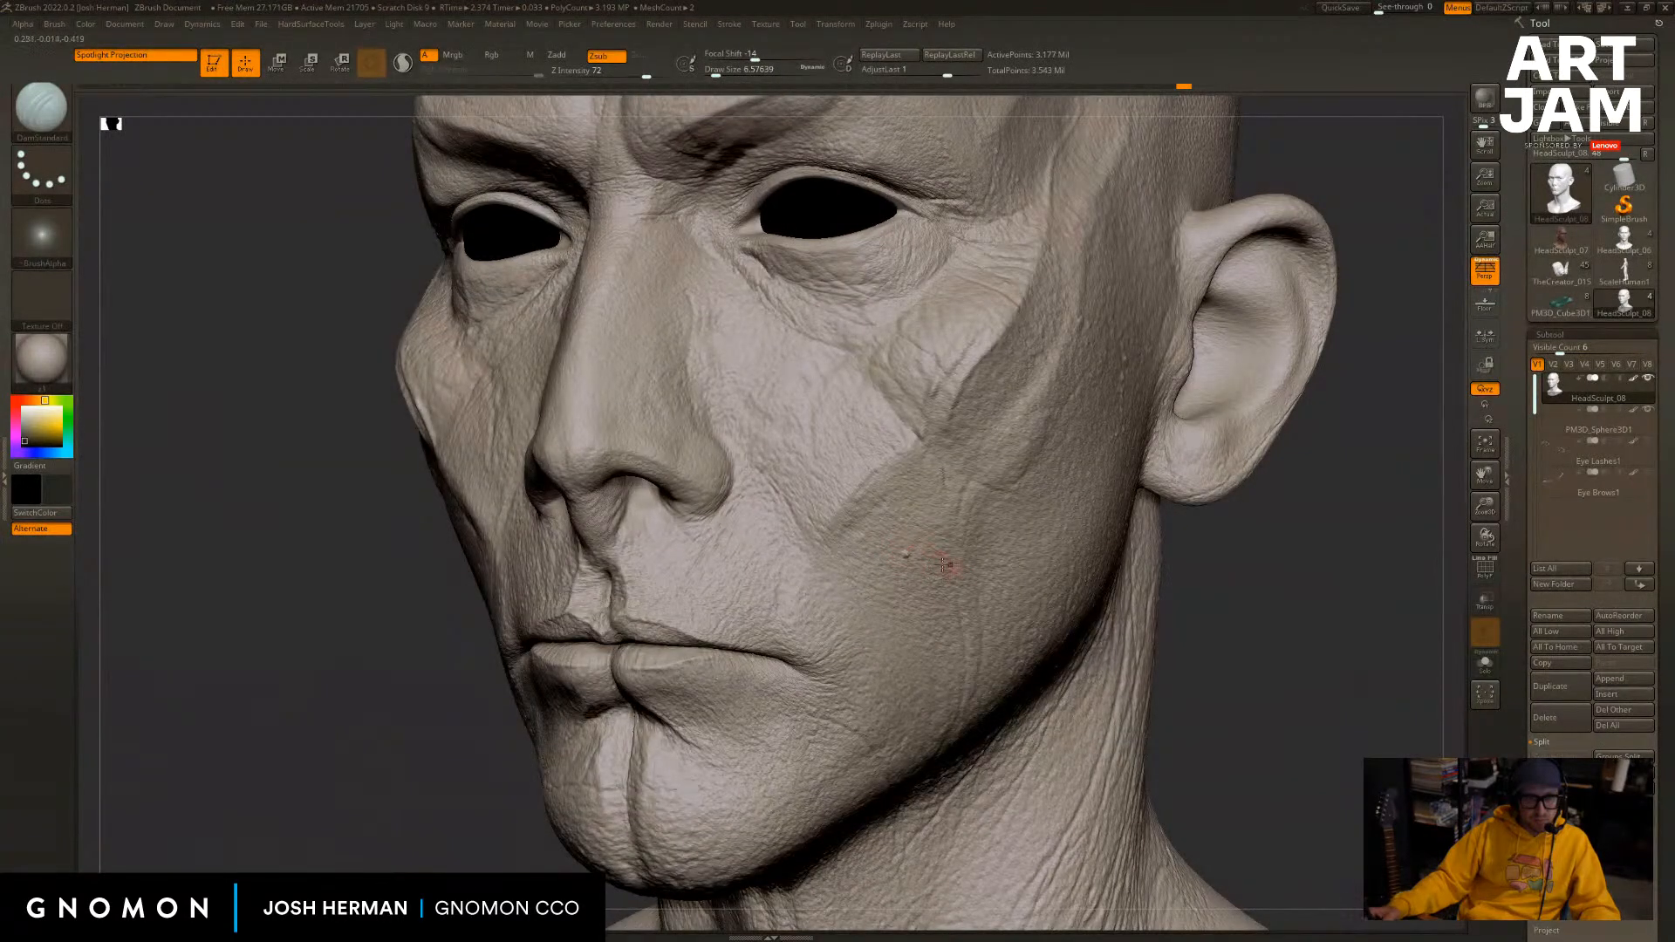
pyautogui.moveTo(1185, 576); pyautogui.dragTo(1032, 493)
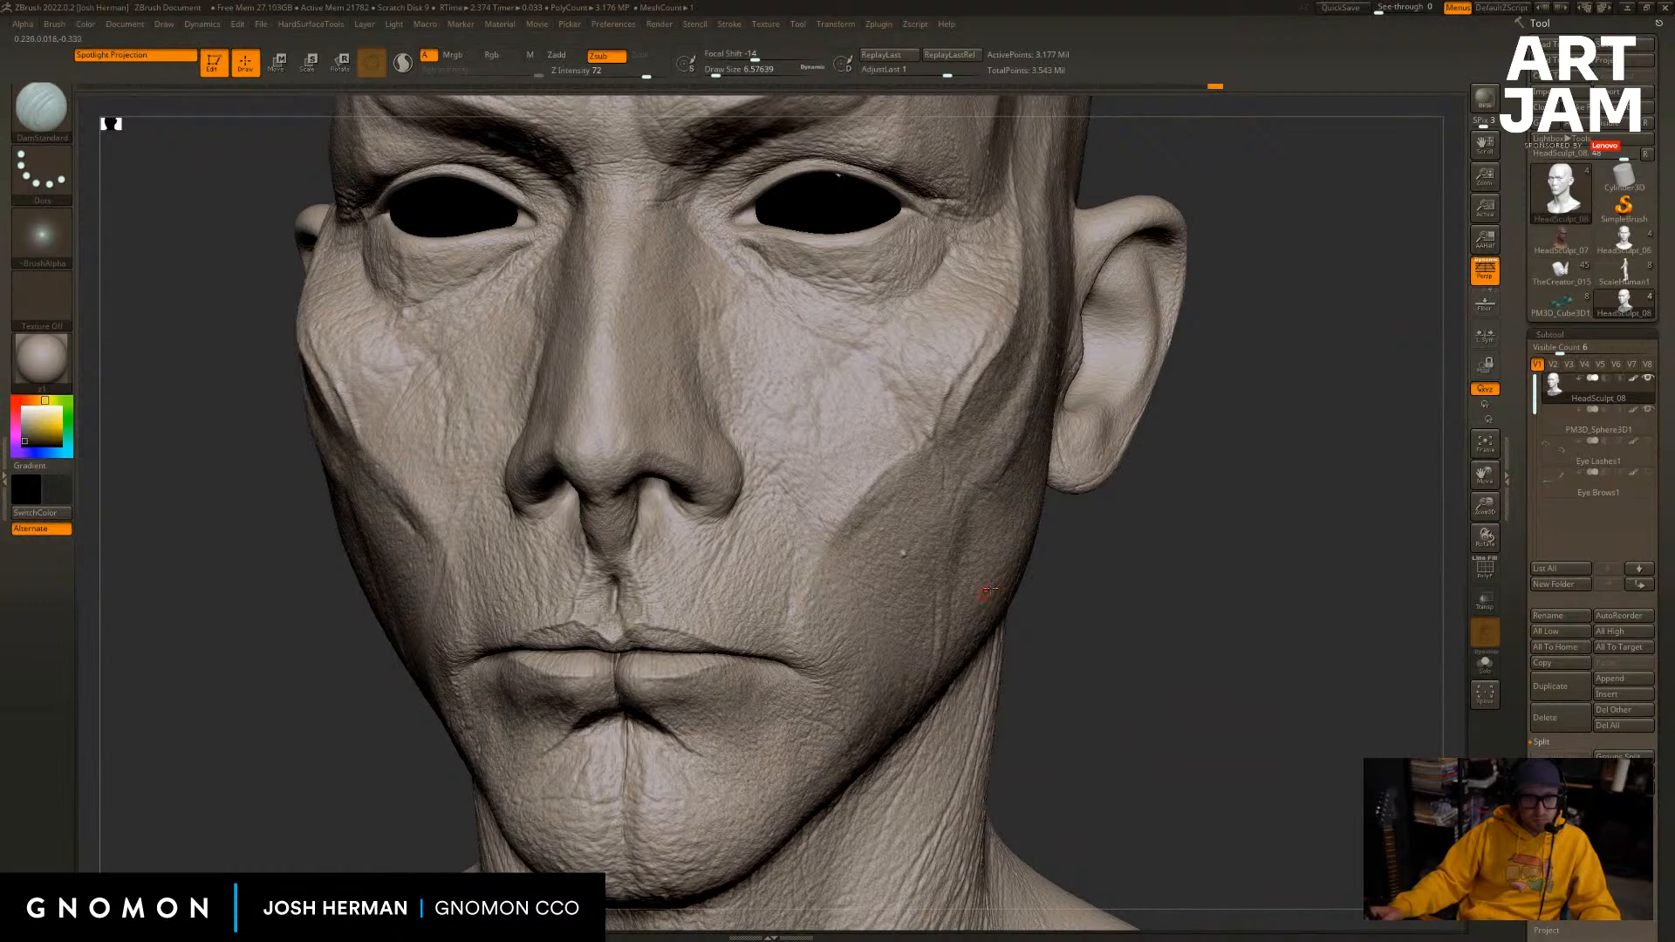
pyautogui.moveTo(1137, 594)
pyautogui.mouseDown()
pyautogui.moveTo(1113, 593)
pyautogui.moveTo(1162, 605)
pyautogui.mouseUp()
pyautogui.press('ctrl')
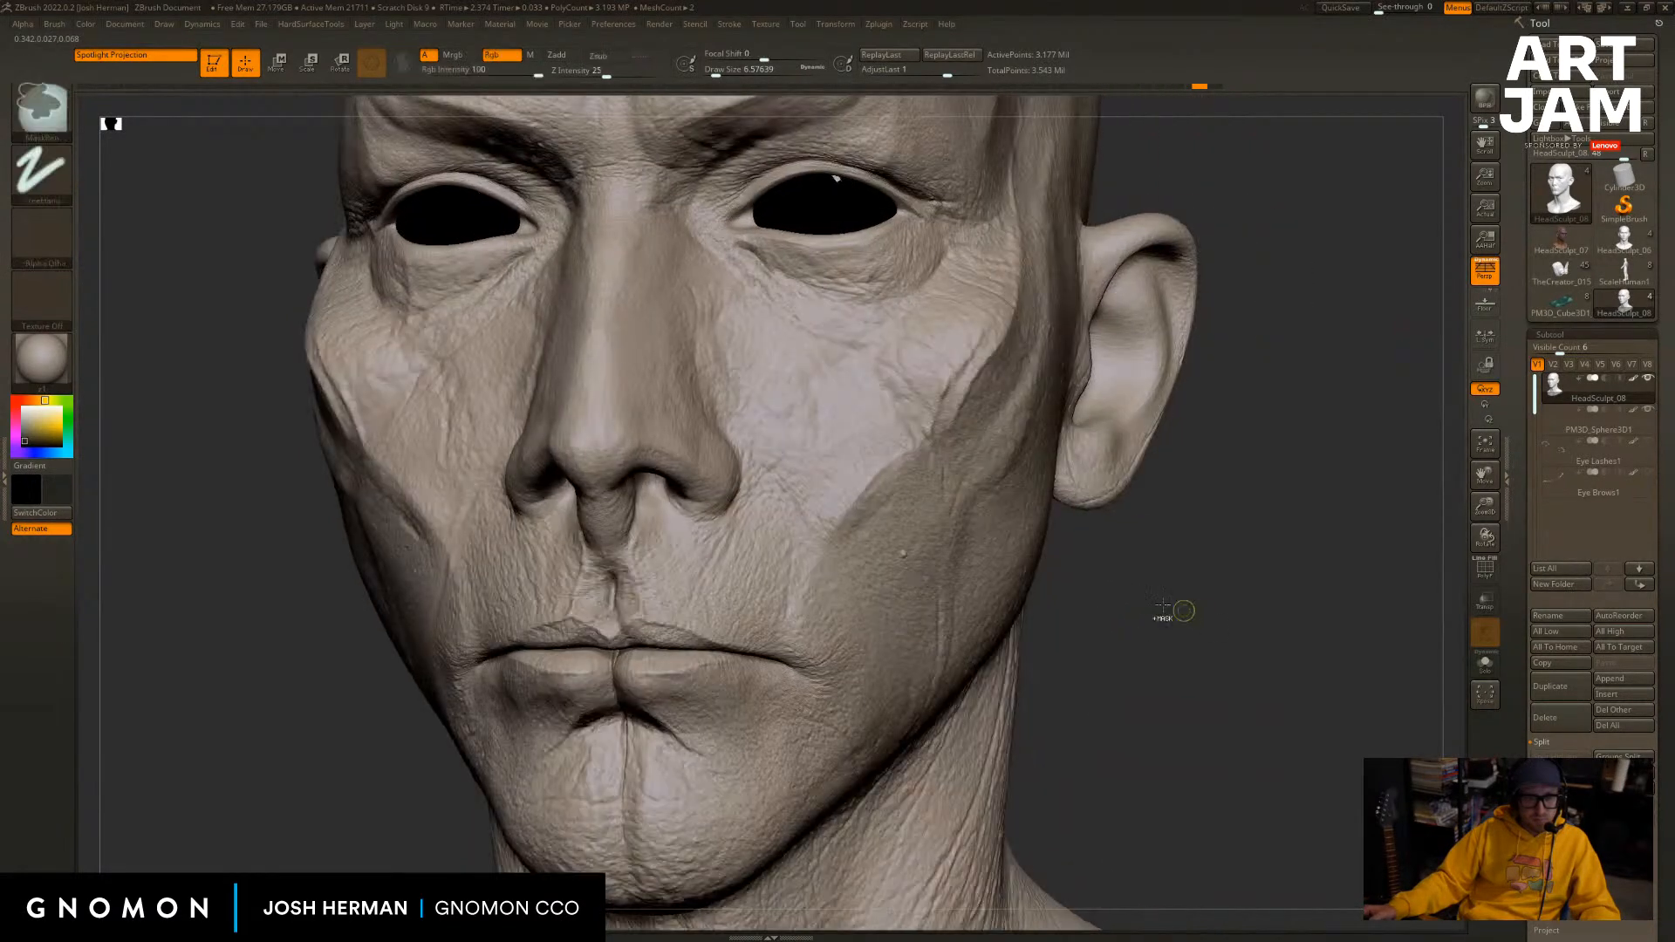
pyautogui.hotkey('ctrl', 'z')
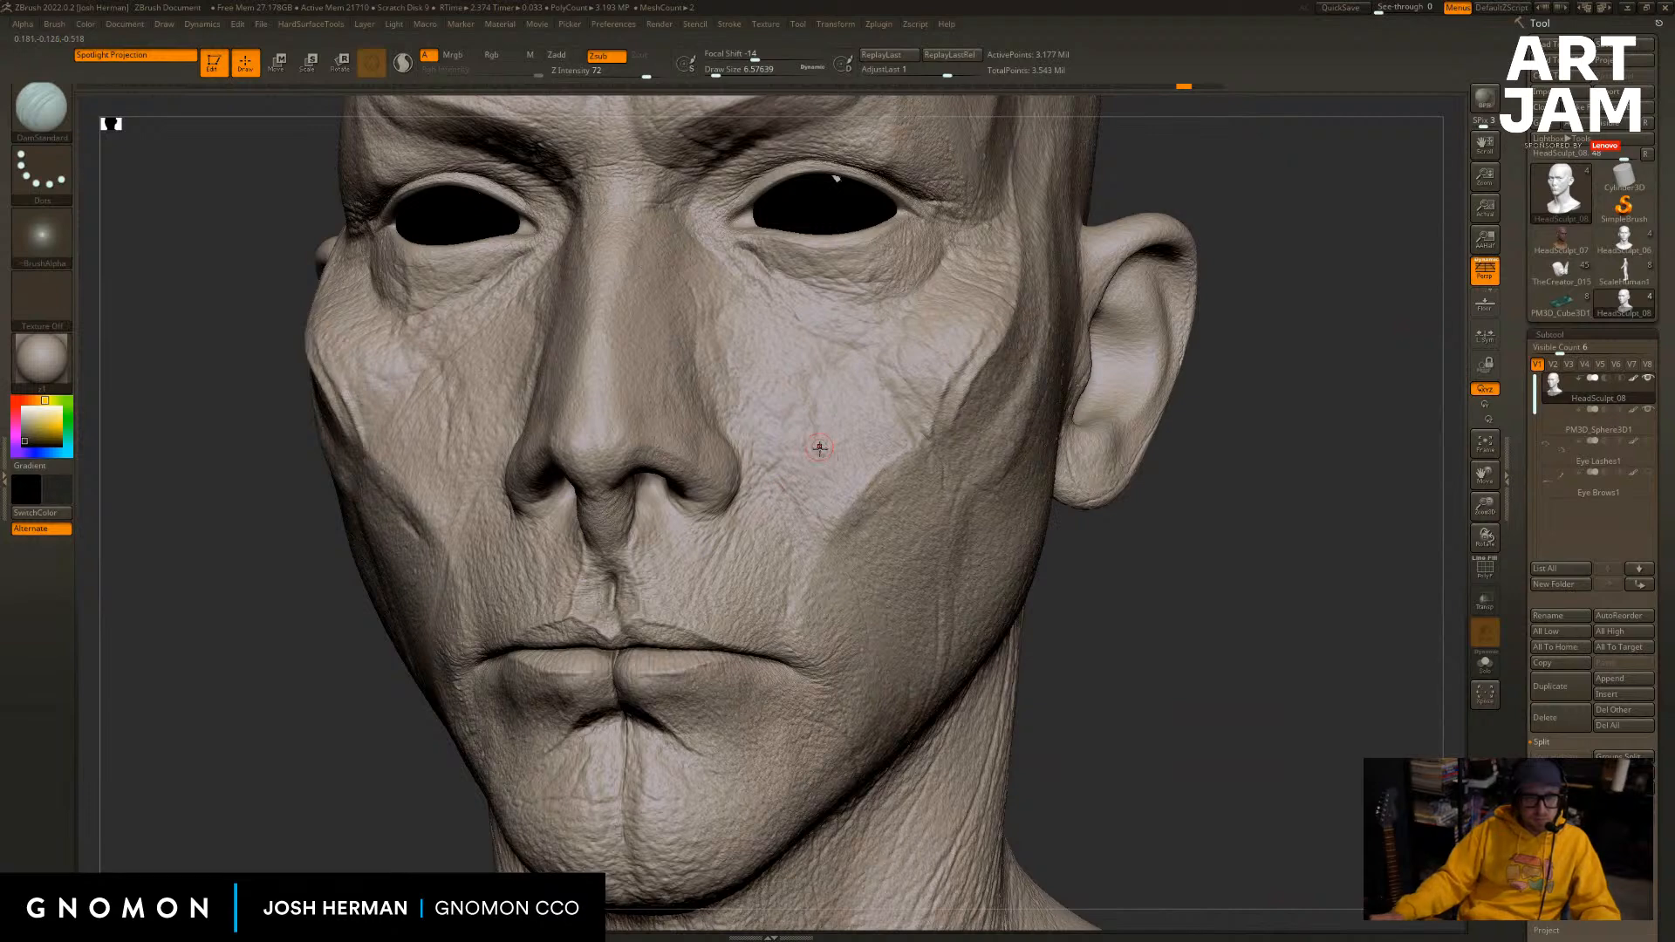
# Try a small bump on the upper cheek beside the nose.
pyautogui.moveTo(1125, 427); pyautogui.dragTo(1165, 430)
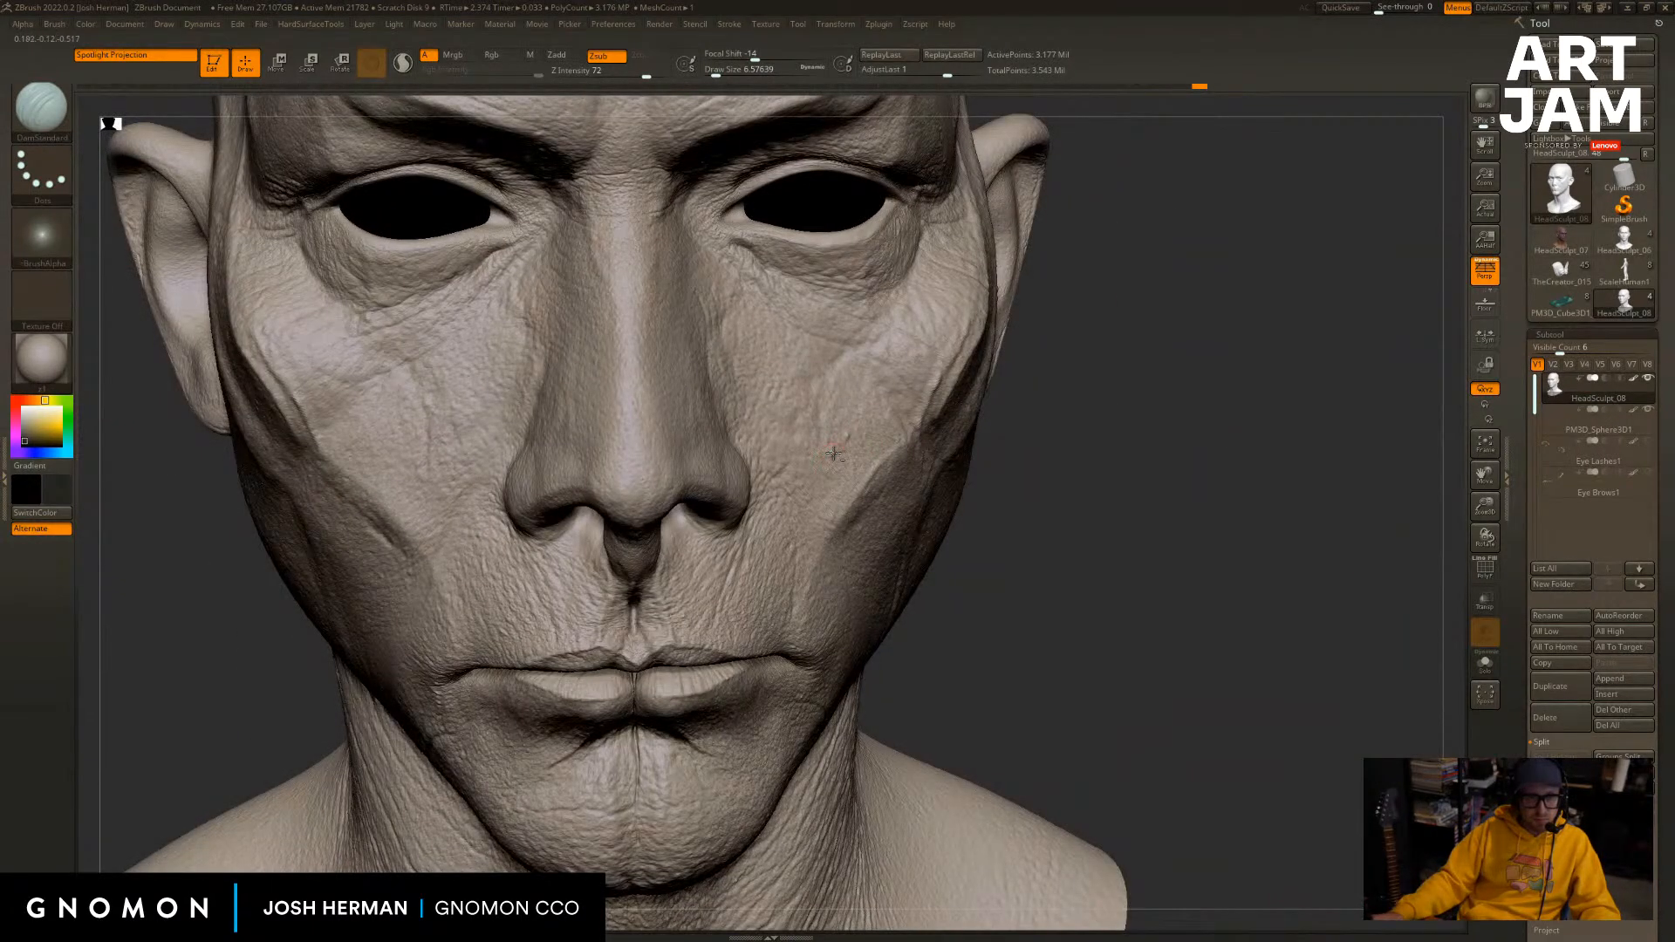
pyautogui.moveTo(1036, 509); pyautogui.dragTo(1117, 549)
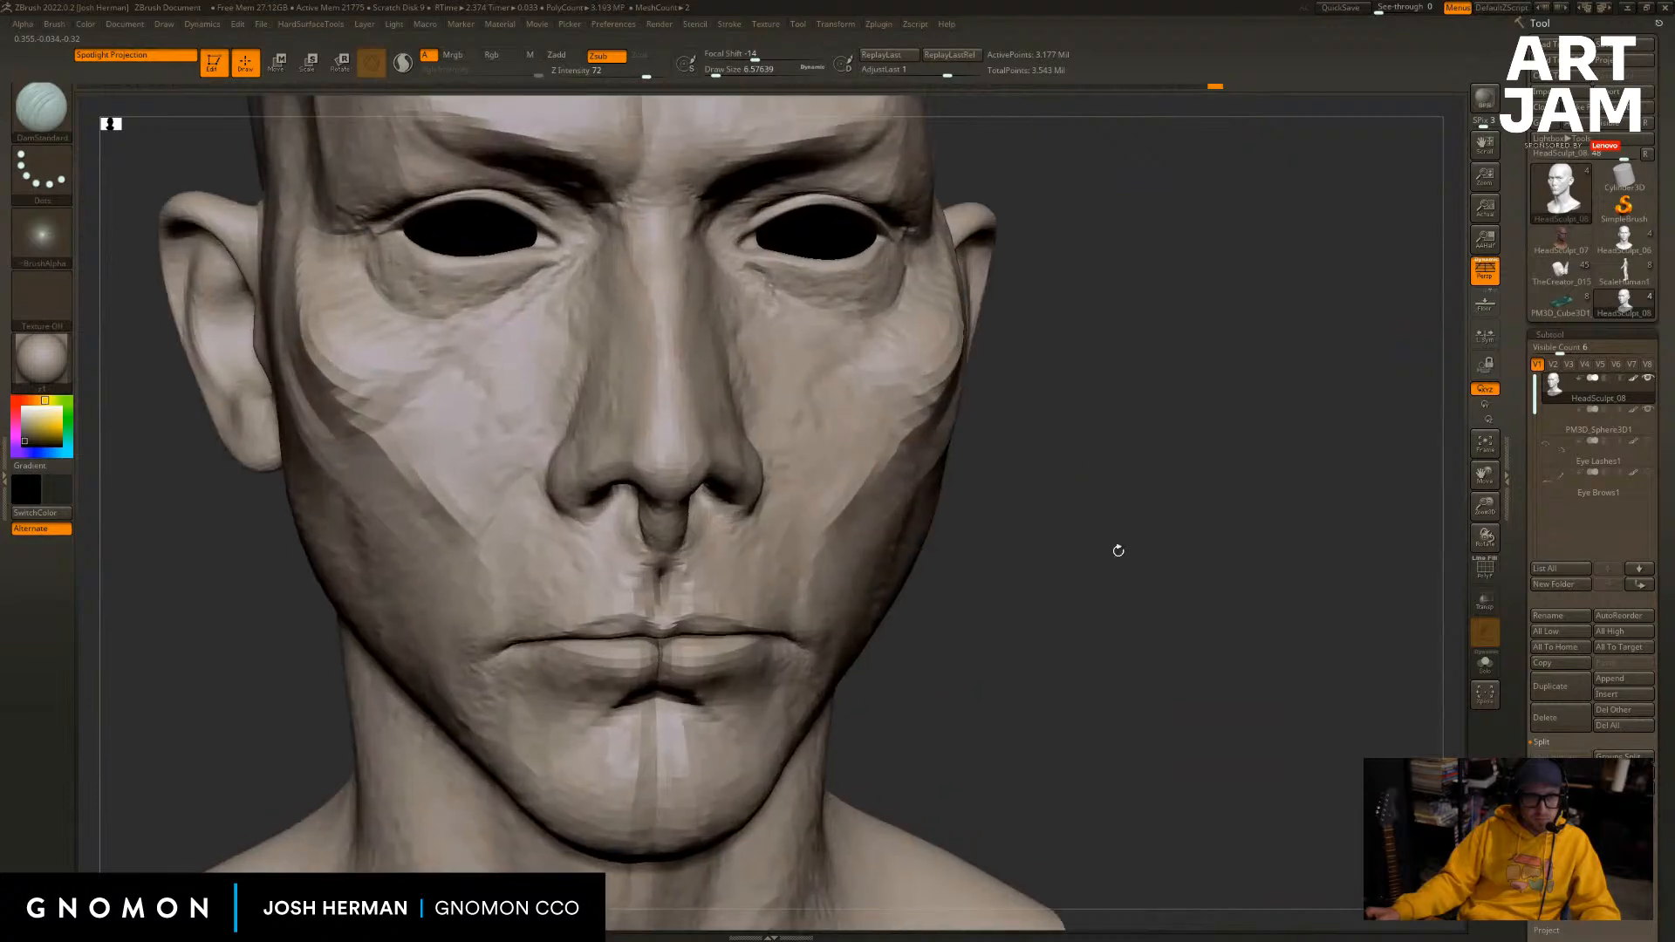
pyautogui.hotkey('ctrl', 'z')
pyautogui.hotkey('ctrl', 'z')
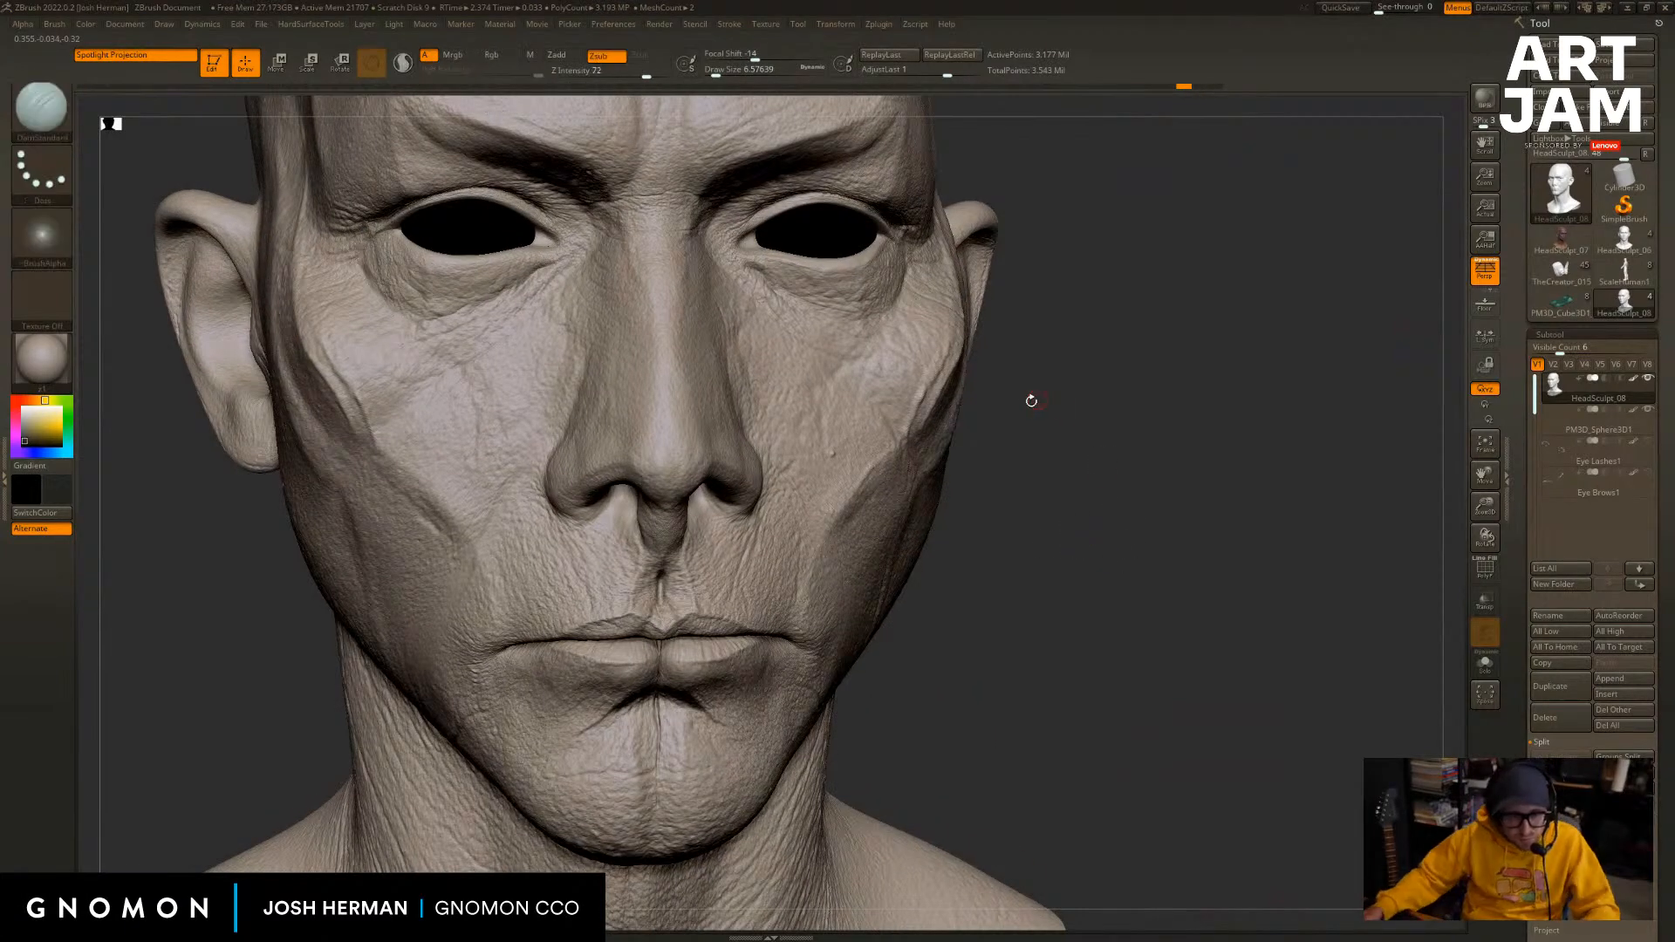
# Carve fine creases beneath the eye with the DamStandard brush at a Draw Size of about 4.3.
pyautogui.moveTo(1208, 389)
pyautogui.mouseDown()
pyautogui.moveTo(1274, 471)
pyautogui.moveTo(1257, 402)
pyautogui.moveTo(1291, 422)
pyautogui.moveTo(1312, 404)
pyautogui.moveTo(1270, 369)
pyautogui.moveTo(1309, 373)
pyautogui.mouseUp()
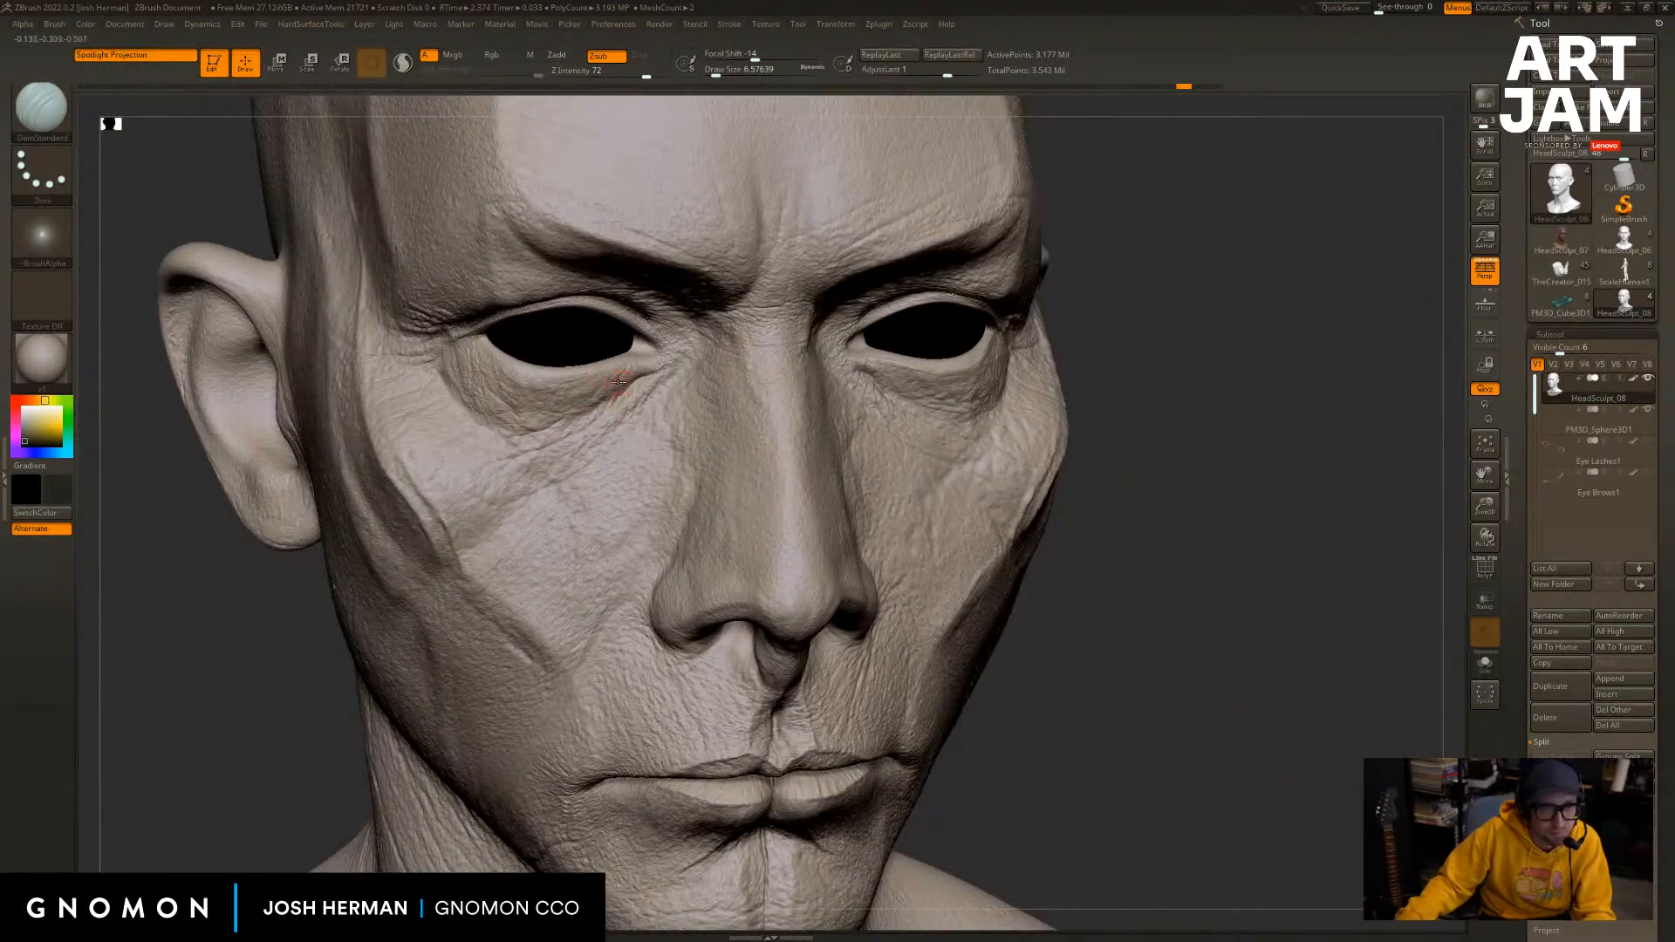
pyautogui.press('[')
pyautogui.press(']')
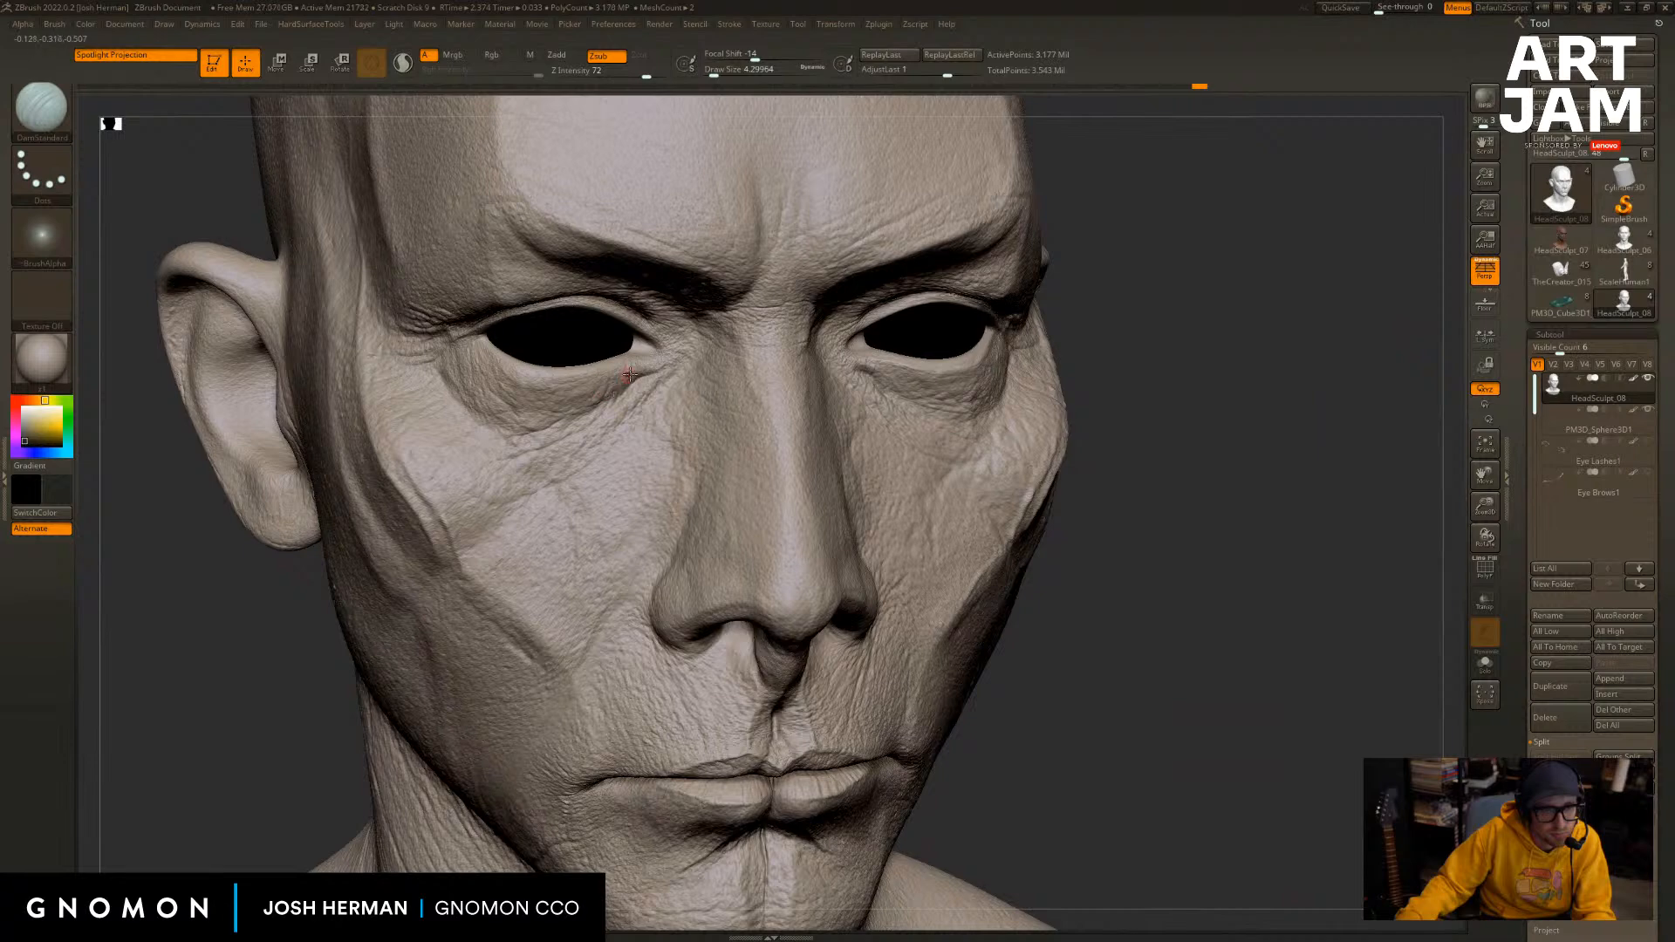
pyautogui.moveTo(524, 435); pyautogui.dragTo(462, 408)
# Switch to the Standard brush at Z Intensity 25 and touch up the skin below the outer eye corner.
pyautogui.press('b')
pyautogui.press('s')
pyautogui.press('t')
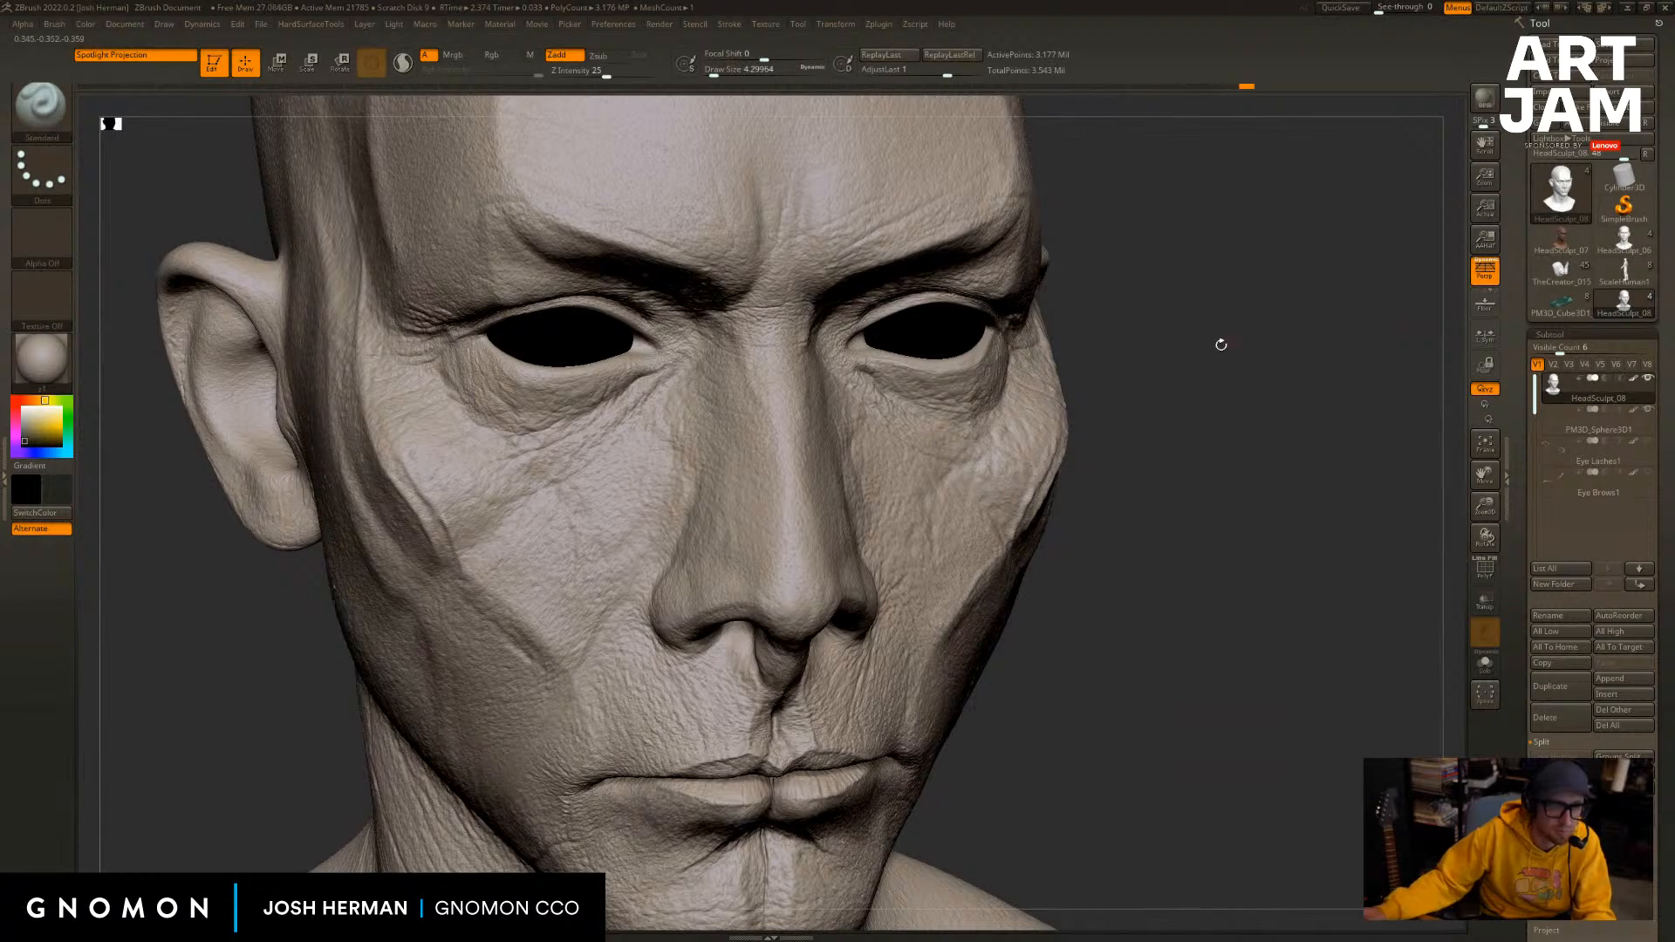
pyautogui.moveTo(1220, 345)
pyautogui.mouseDown()
pyautogui.moveTo(941, 427)
pyautogui.moveTo(993, 408)
pyautogui.mouseUp()
pyautogui.moveTo(1260, 471)
pyautogui.keyDown('alt'); pyautogui.mouseDown()
pyautogui.moveTo(1256, 546)
pyautogui.moveTo(1339, 542)
pyautogui.mouseUp(); pyautogui.keyUp('alt')
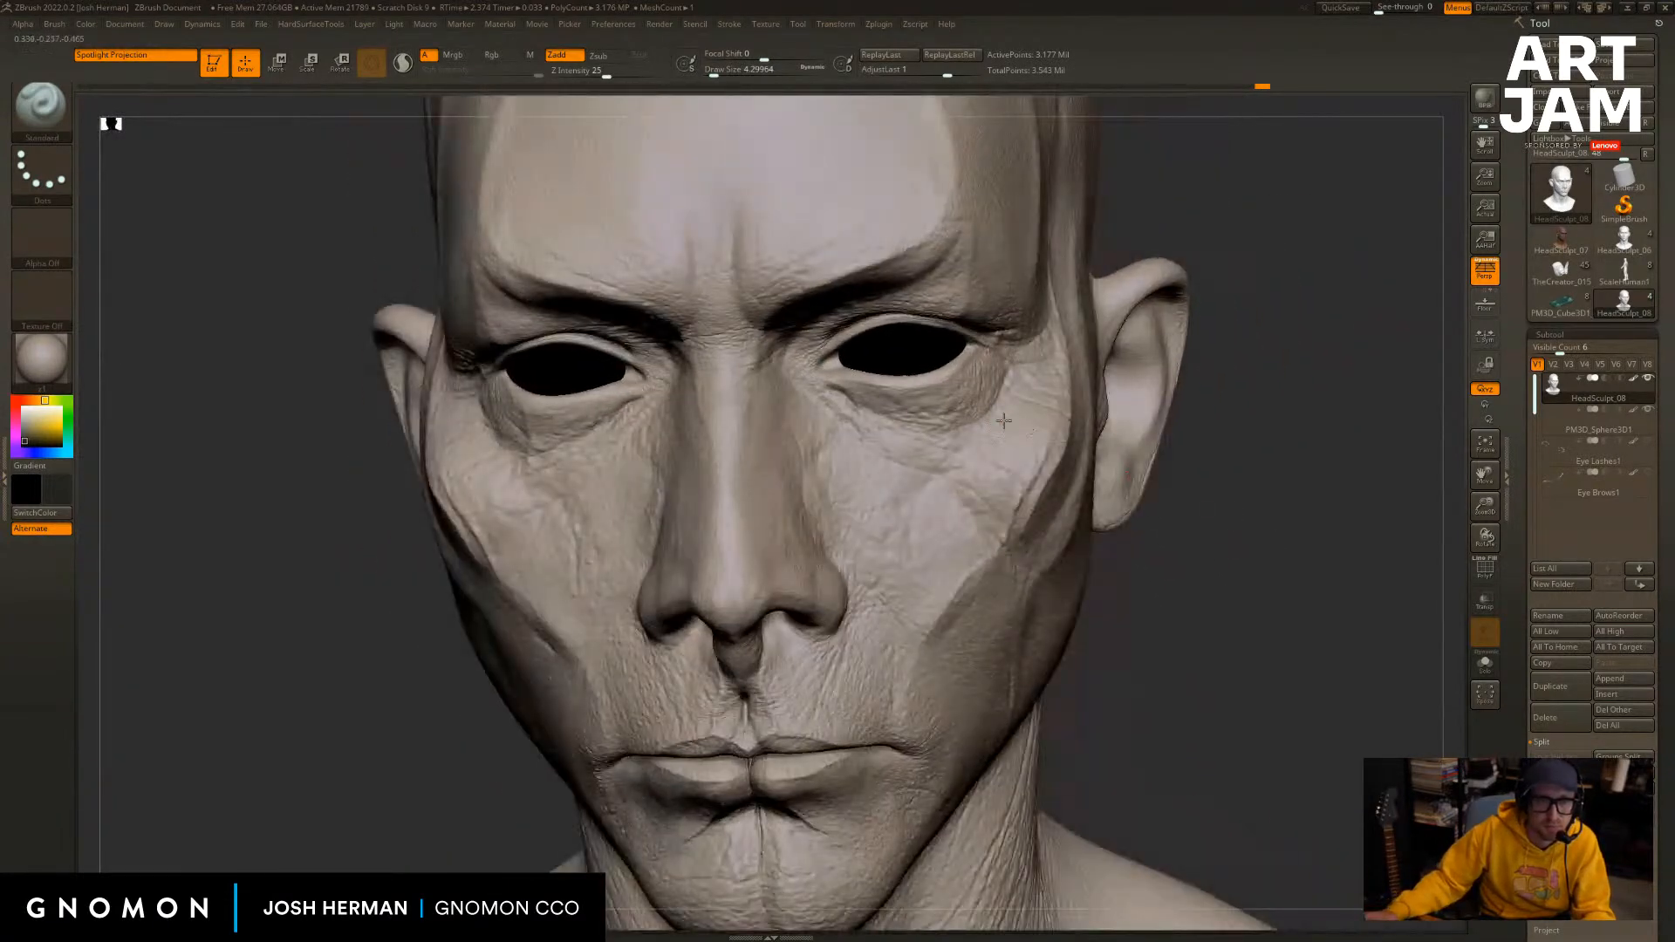
pyautogui.moveTo(1294, 353)
pyautogui.mouseDown()
pyautogui.moveTo(1242, 374)
pyautogui.moveTo(1278, 390)
pyautogui.moveTo(1252, 366)
pyautogui.mouseUp()
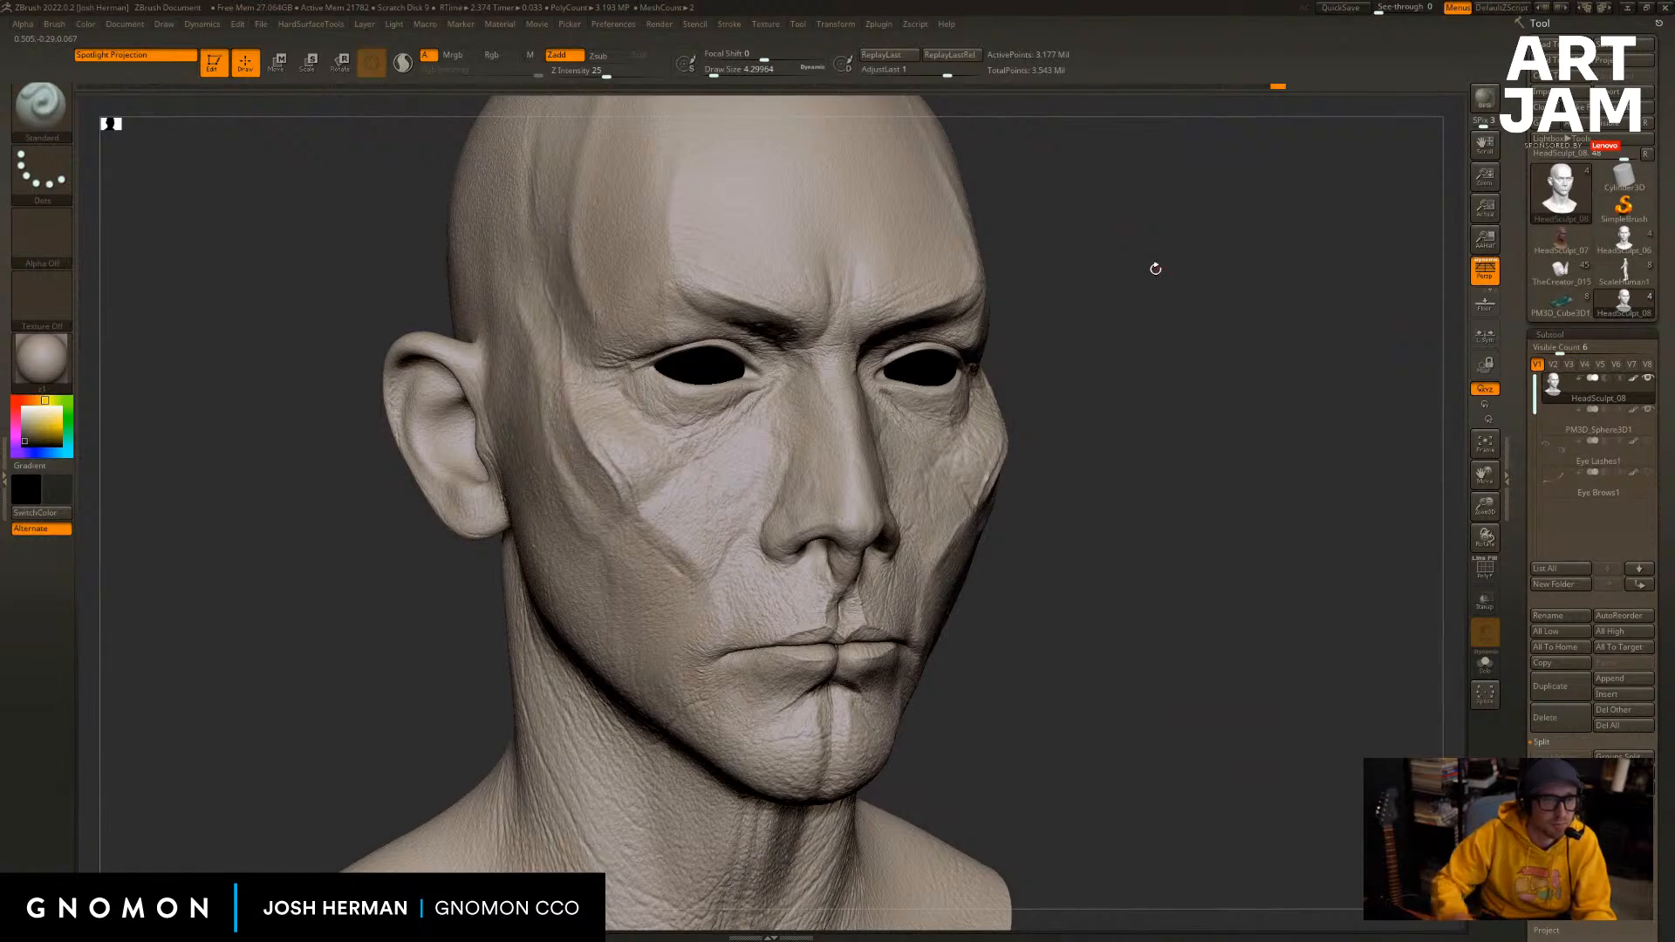
# Sculpt the inner folds of the ear with the Standard brush at a Draw Size of about 9.4.
pyautogui.moveTo(1101, 395); pyautogui.dragTo(1077, 419)
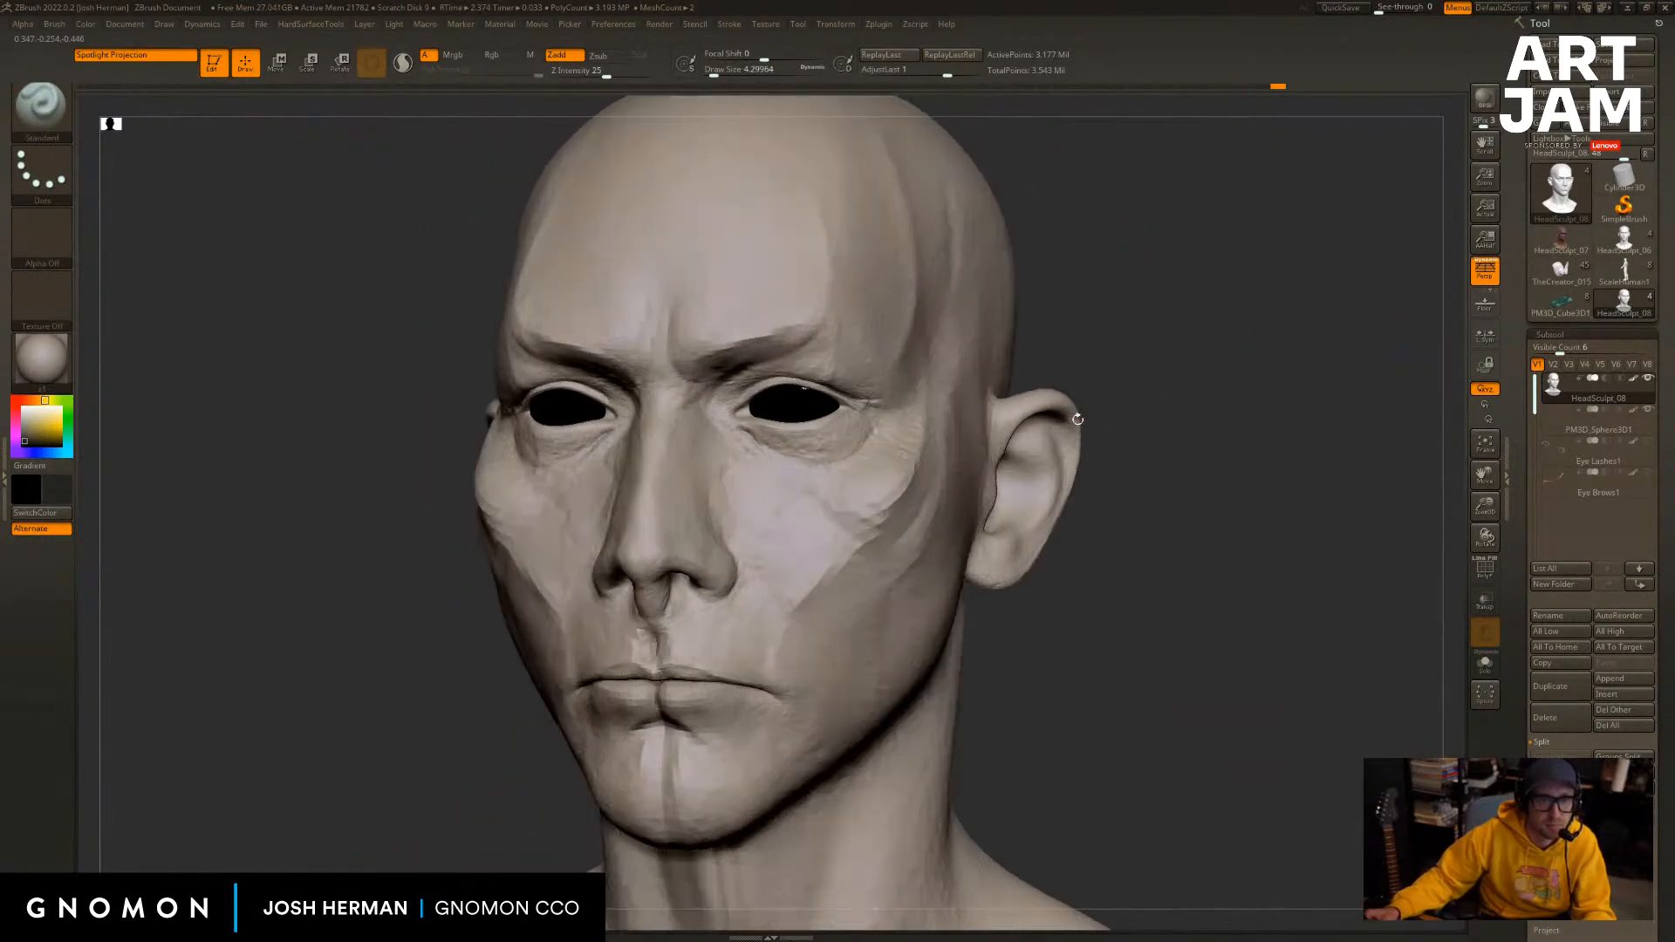
pyautogui.moveTo(1207, 411); pyautogui.dragTo(1149, 427)
pyautogui.press('s')
pyautogui.moveTo(1039, 476); pyautogui.dragTo(1048, 476)
pyautogui.moveTo(1241, 473); pyautogui.dragTo(1161, 472)
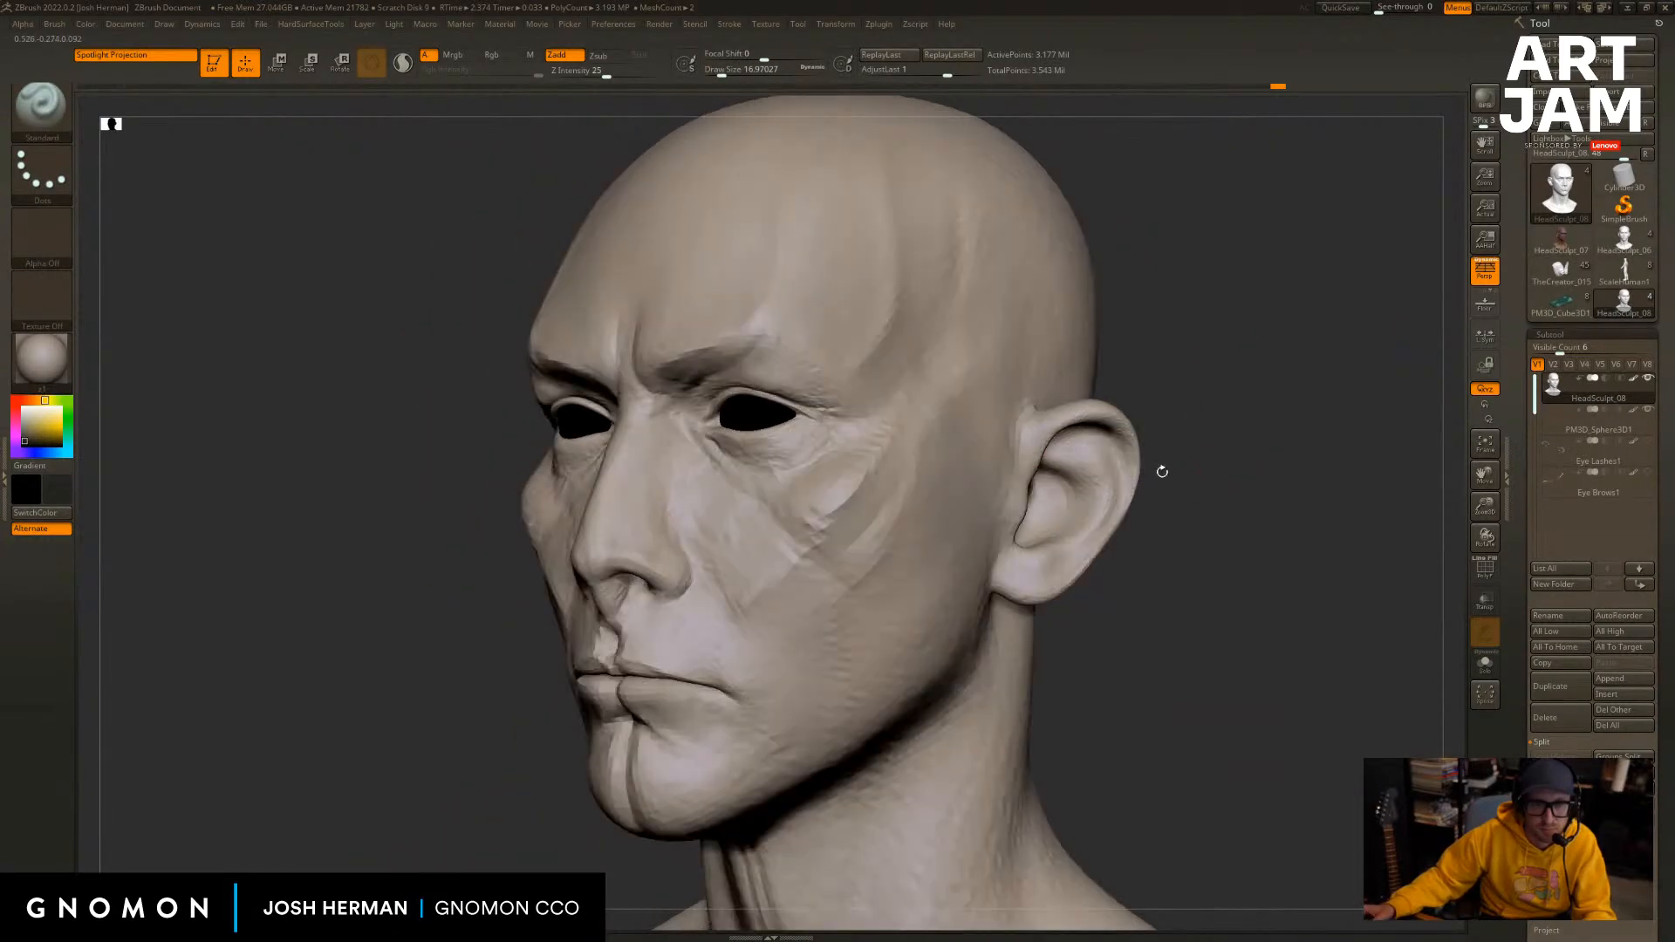
pyautogui.moveTo(1052, 487); pyautogui.dragTo(1054, 515)
pyautogui.moveTo(1239, 447); pyautogui.dragTo(1249, 468)
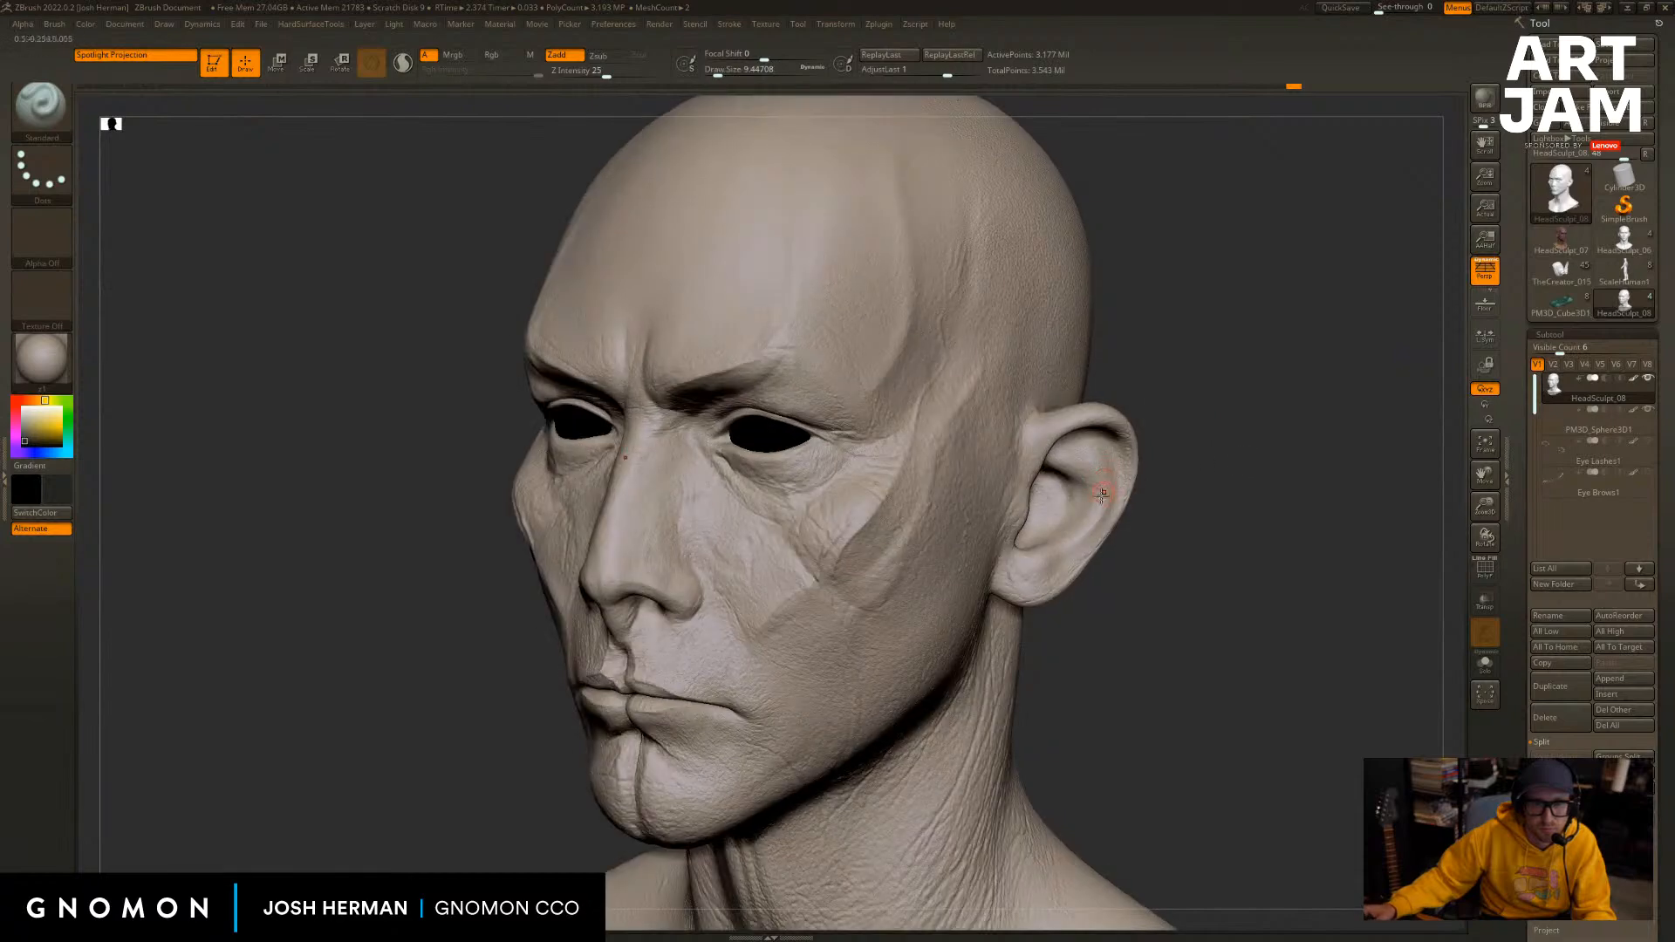
pyautogui.moveTo(1102, 494); pyautogui.dragTo(1088, 473)
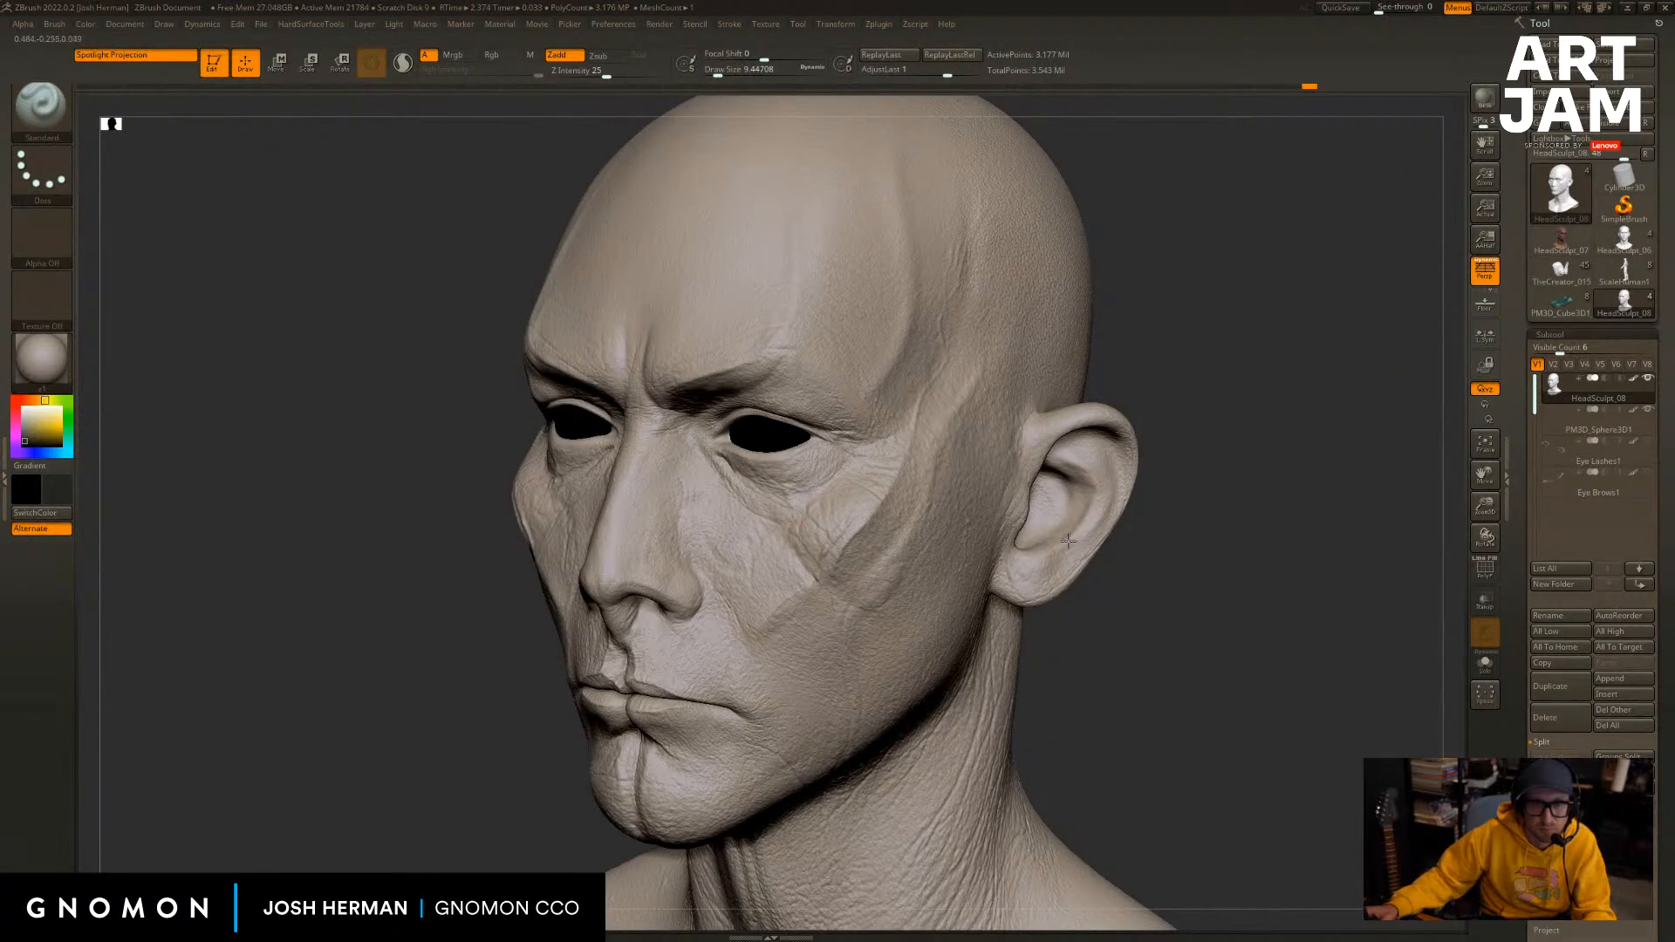
pyautogui.moveTo(1098, 506); pyautogui.dragTo(1082, 437)
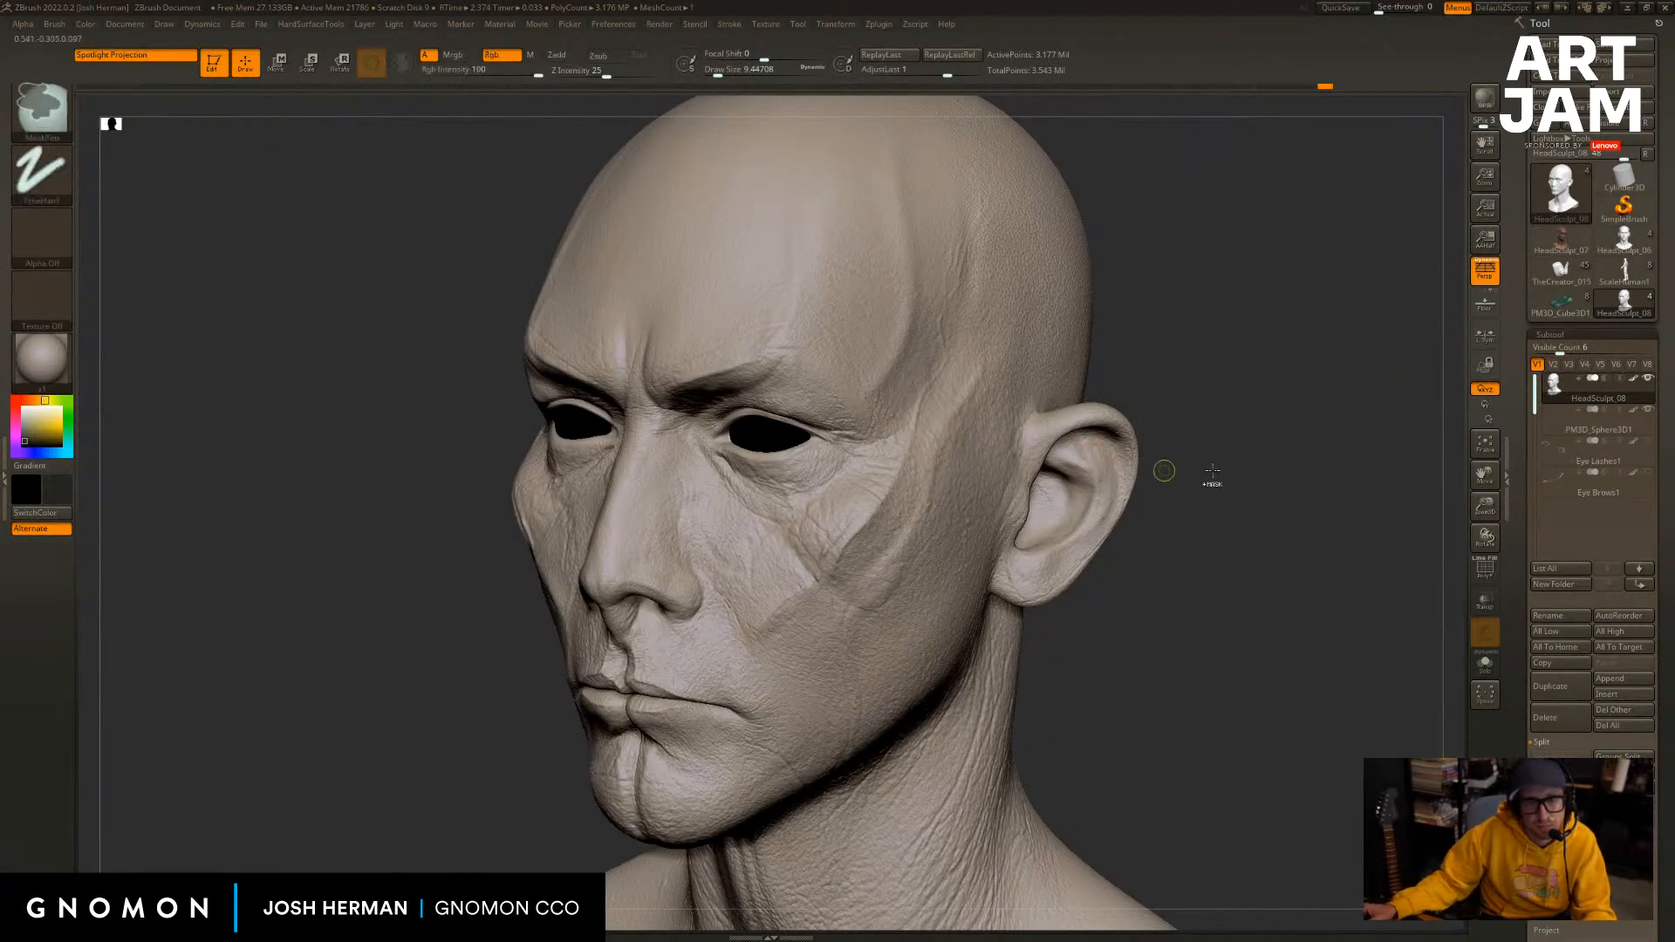
# Undo the last ear stroke and rework the ear's upper inner fold at a Draw Size of about 12.9.
pyautogui.moveTo(1209, 471); pyautogui.dragTo(1189, 456)
pyautogui.hotkey('ctrl', 'z')
pyautogui.press('s')
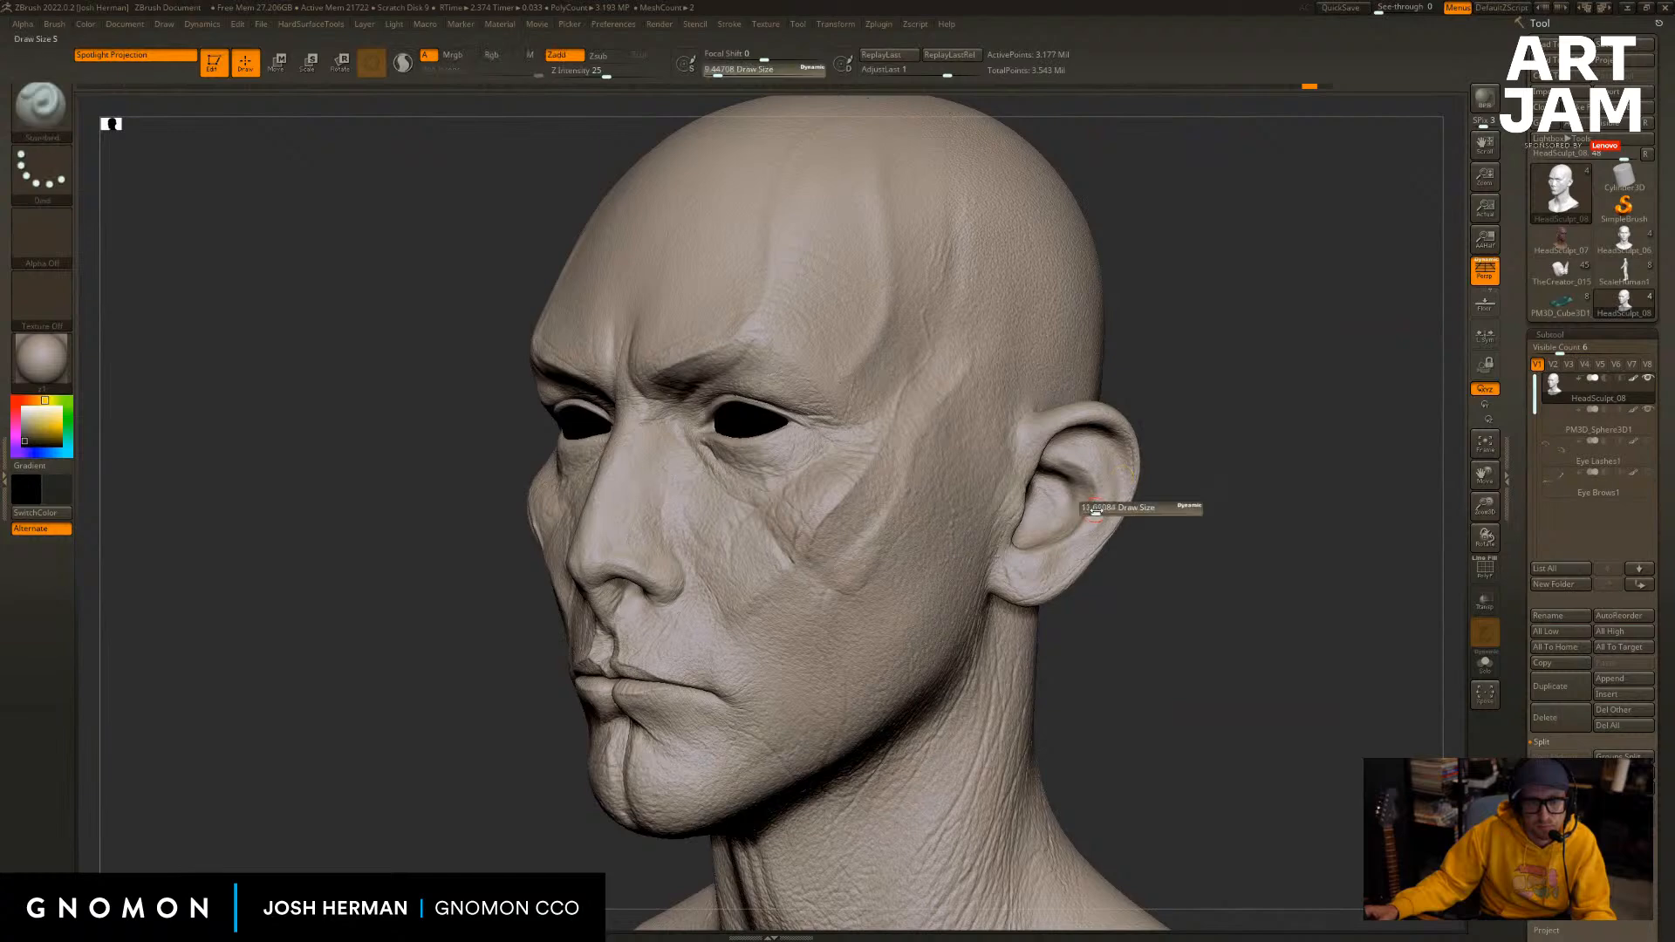
pyautogui.moveTo(1096, 511); pyautogui.dragTo(1079, 457)
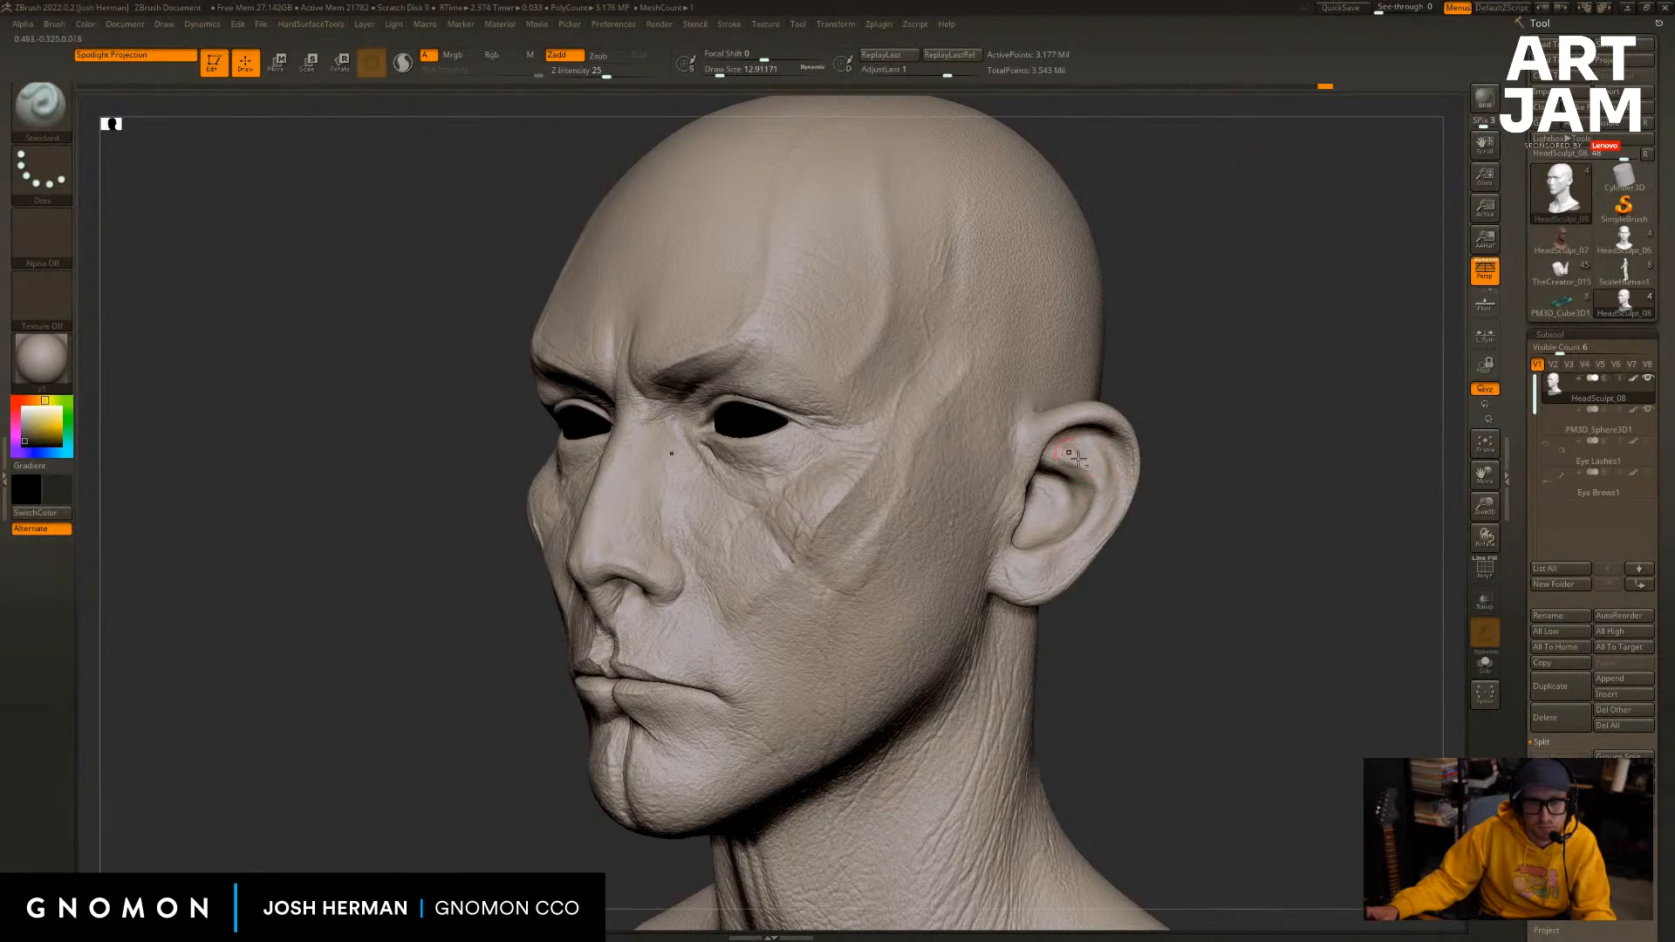
pyautogui.moveTo(1183, 433); pyautogui.dragTo(1310, 530)
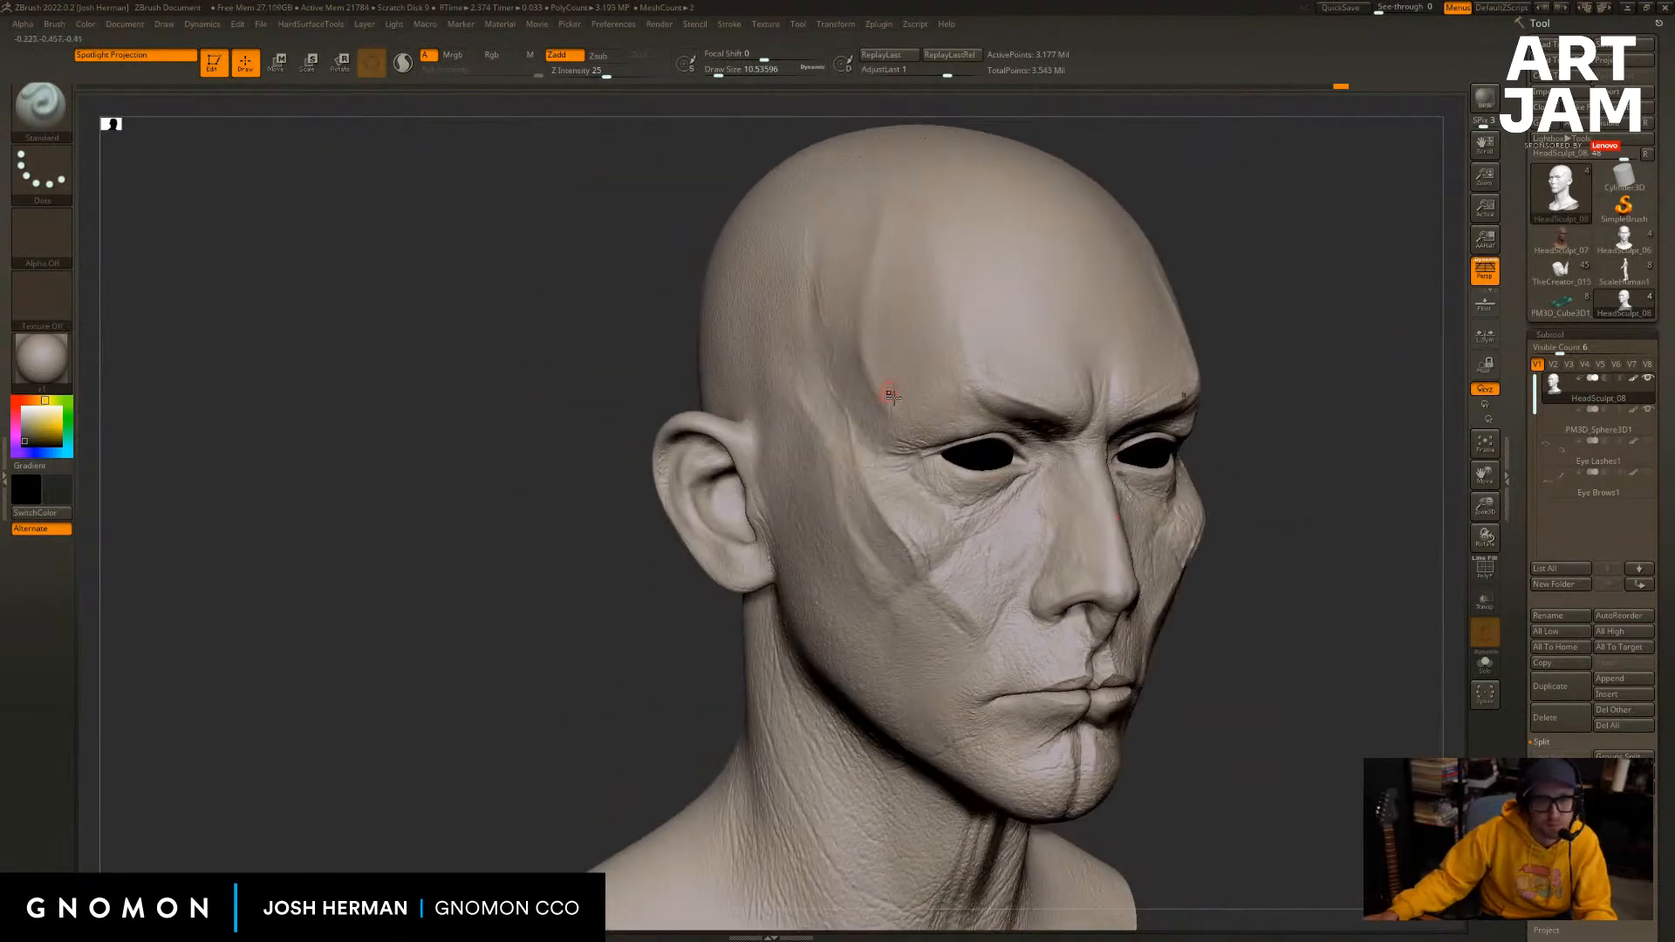
# Drop two subdivision levels and sculpt the outer brow and temple at a Draw Size of about 10.5.
pyautogui.moveTo(1161, 319)
pyautogui.mouseDown()
pyautogui.moveTo(1233, 314)
pyautogui.moveTo(1216, 309)
pyautogui.moveTo(1140, 389)
pyautogui.mouseUp()
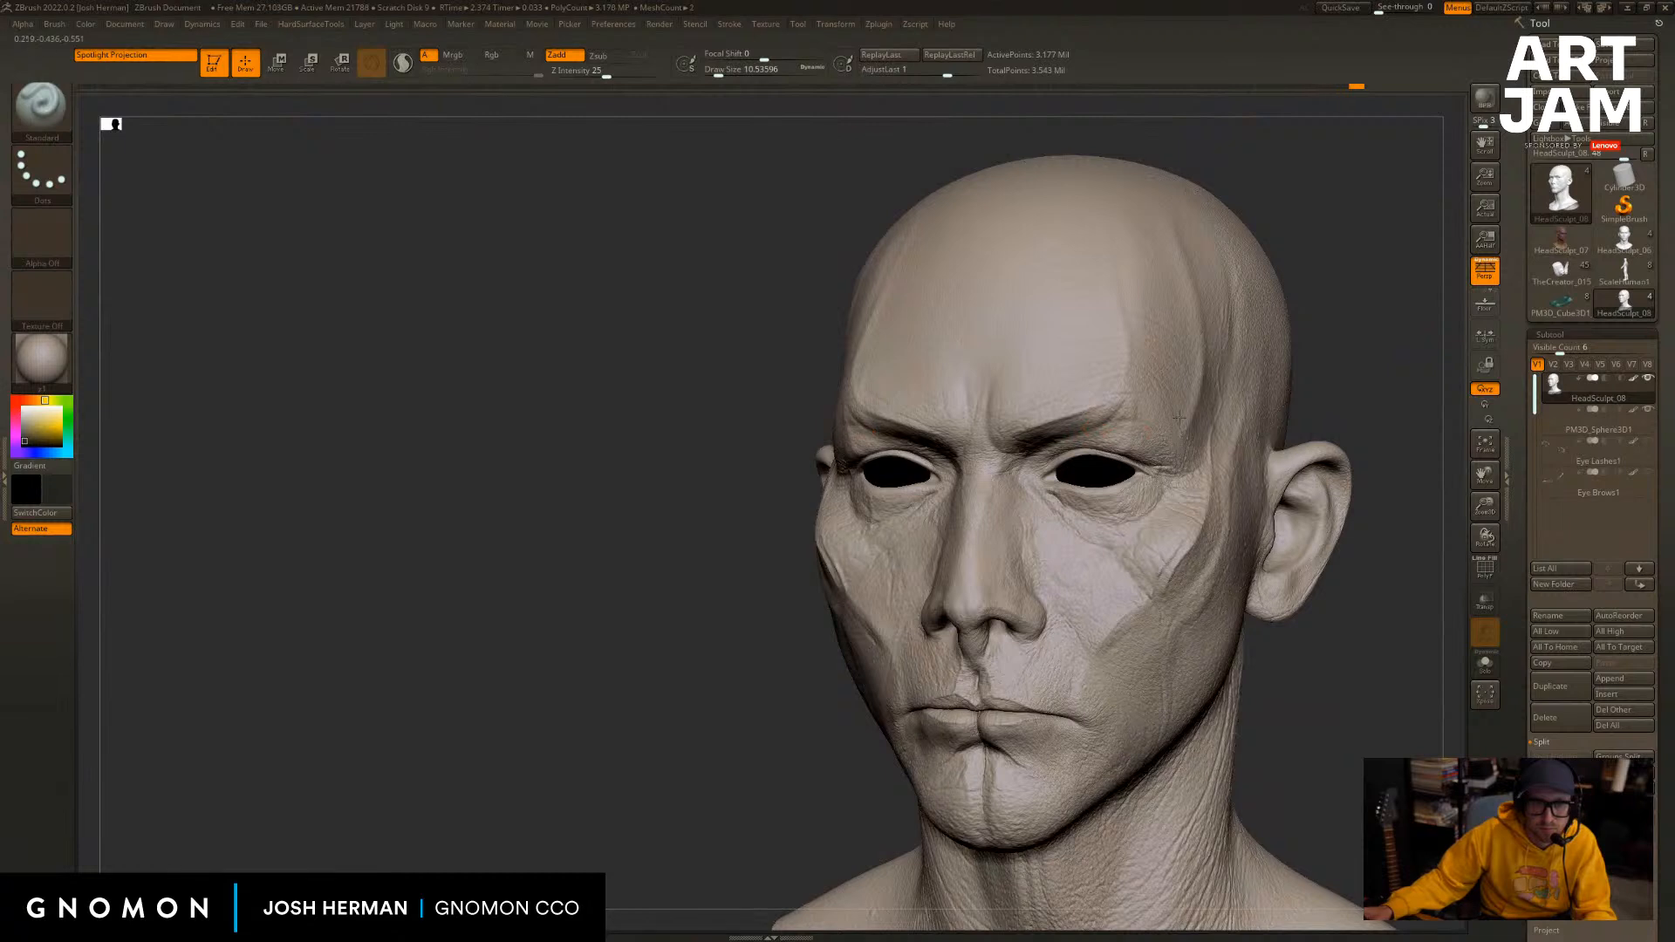
pyautogui.moveTo(1178, 418); pyautogui.dragTo(1131, 410, button='right')
pyautogui.hotkey('shift', 'd')
pyautogui.hotkey('shift', 'd')
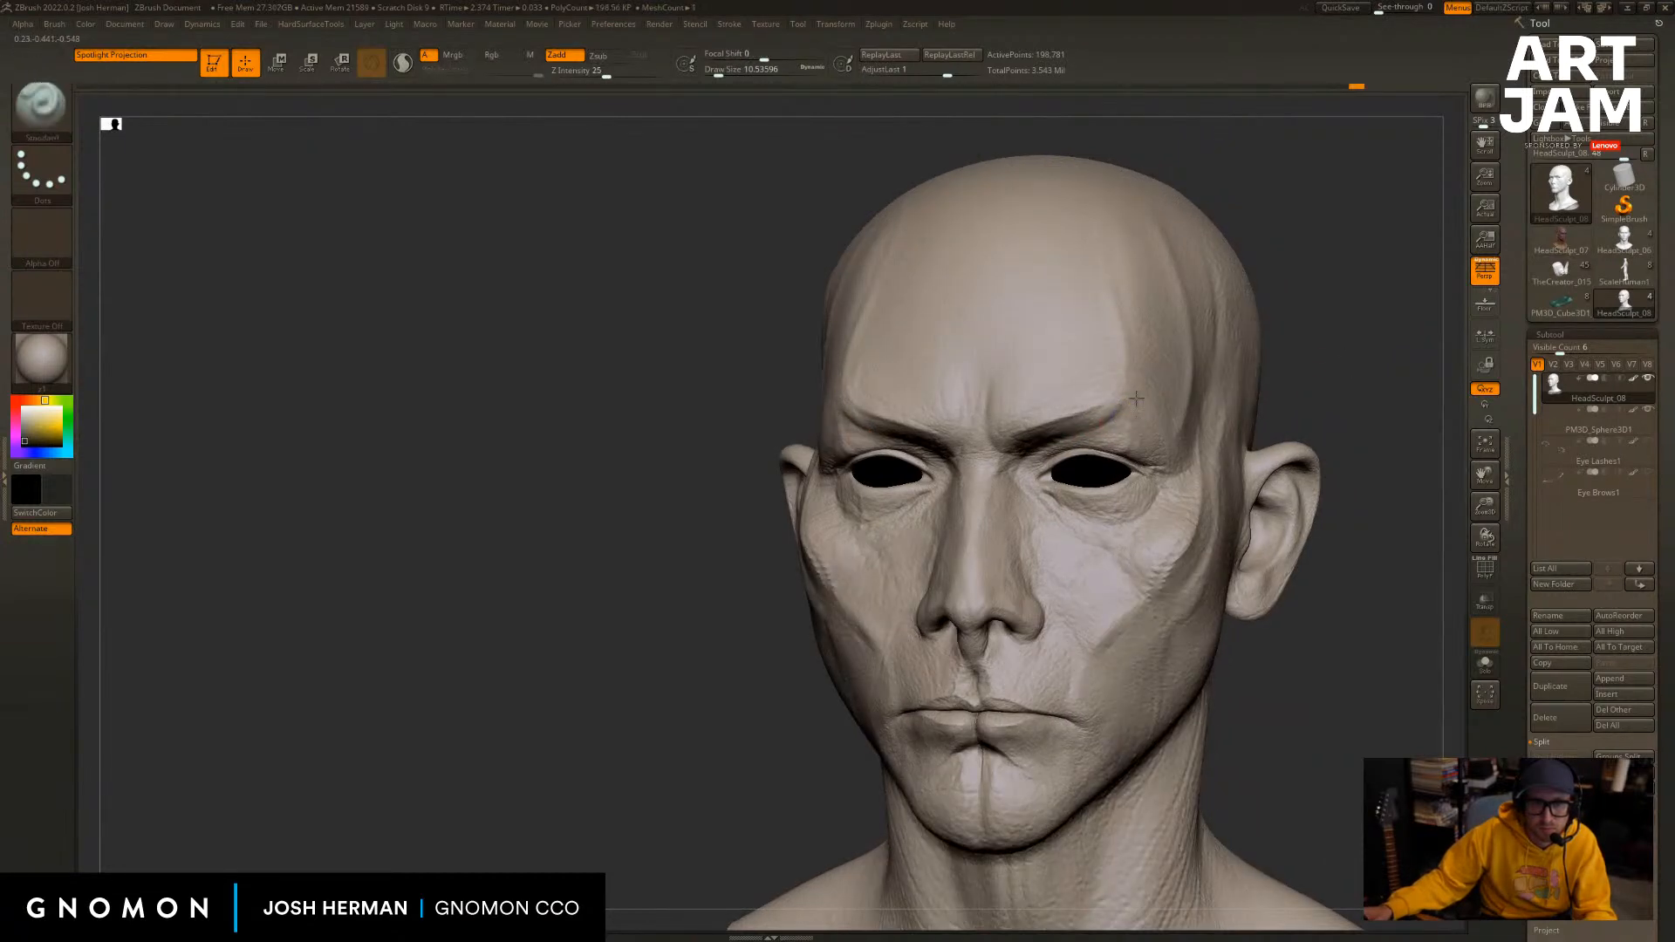
pyautogui.moveTo(1122, 399); pyautogui.dragTo(1186, 262)
pyautogui.moveTo(1186, 261)
pyautogui.mouseDown(button='right')
pyautogui.moveTo(1259, 291)
pyautogui.moveTo(1395, 305)
pyautogui.mouseUp(button='right')
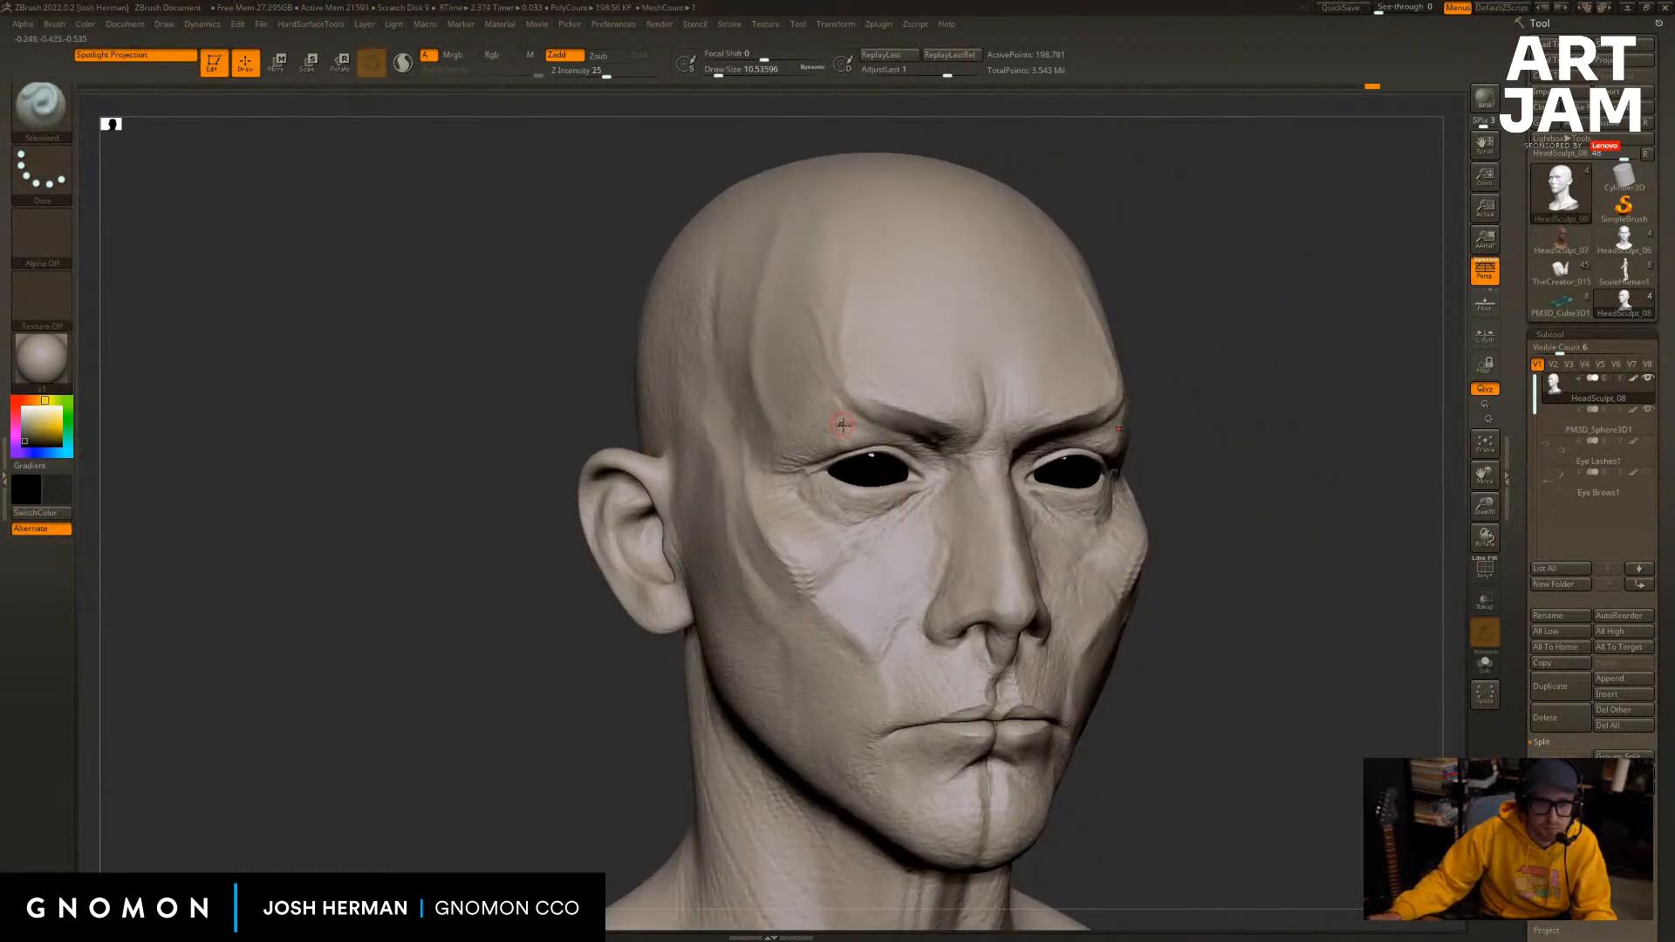
pyautogui.moveTo(804, 390); pyautogui.dragTo(790, 370)
# Shape the transition from outer brow to temple with the Standard brush at a Draw Size of about 32.7.
pyautogui.moveTo(871, 383); pyautogui.dragTo(886, 396, button='right')
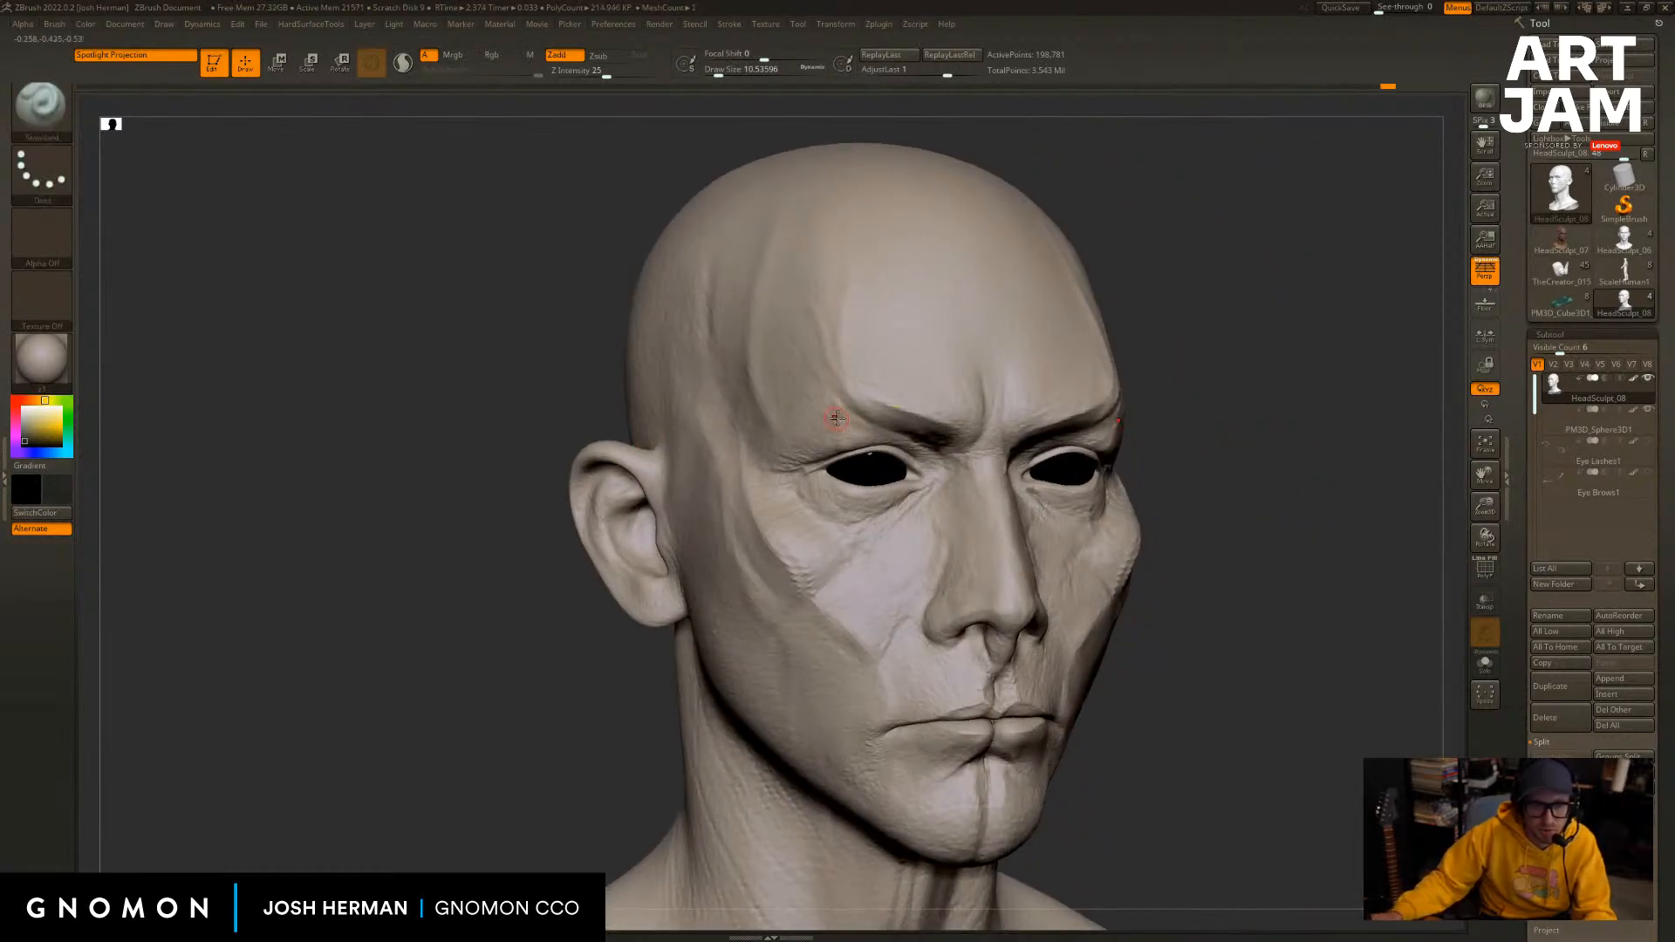
pyautogui.press('s')
pyautogui.moveTo(814, 441); pyautogui.dragTo(822, 438)
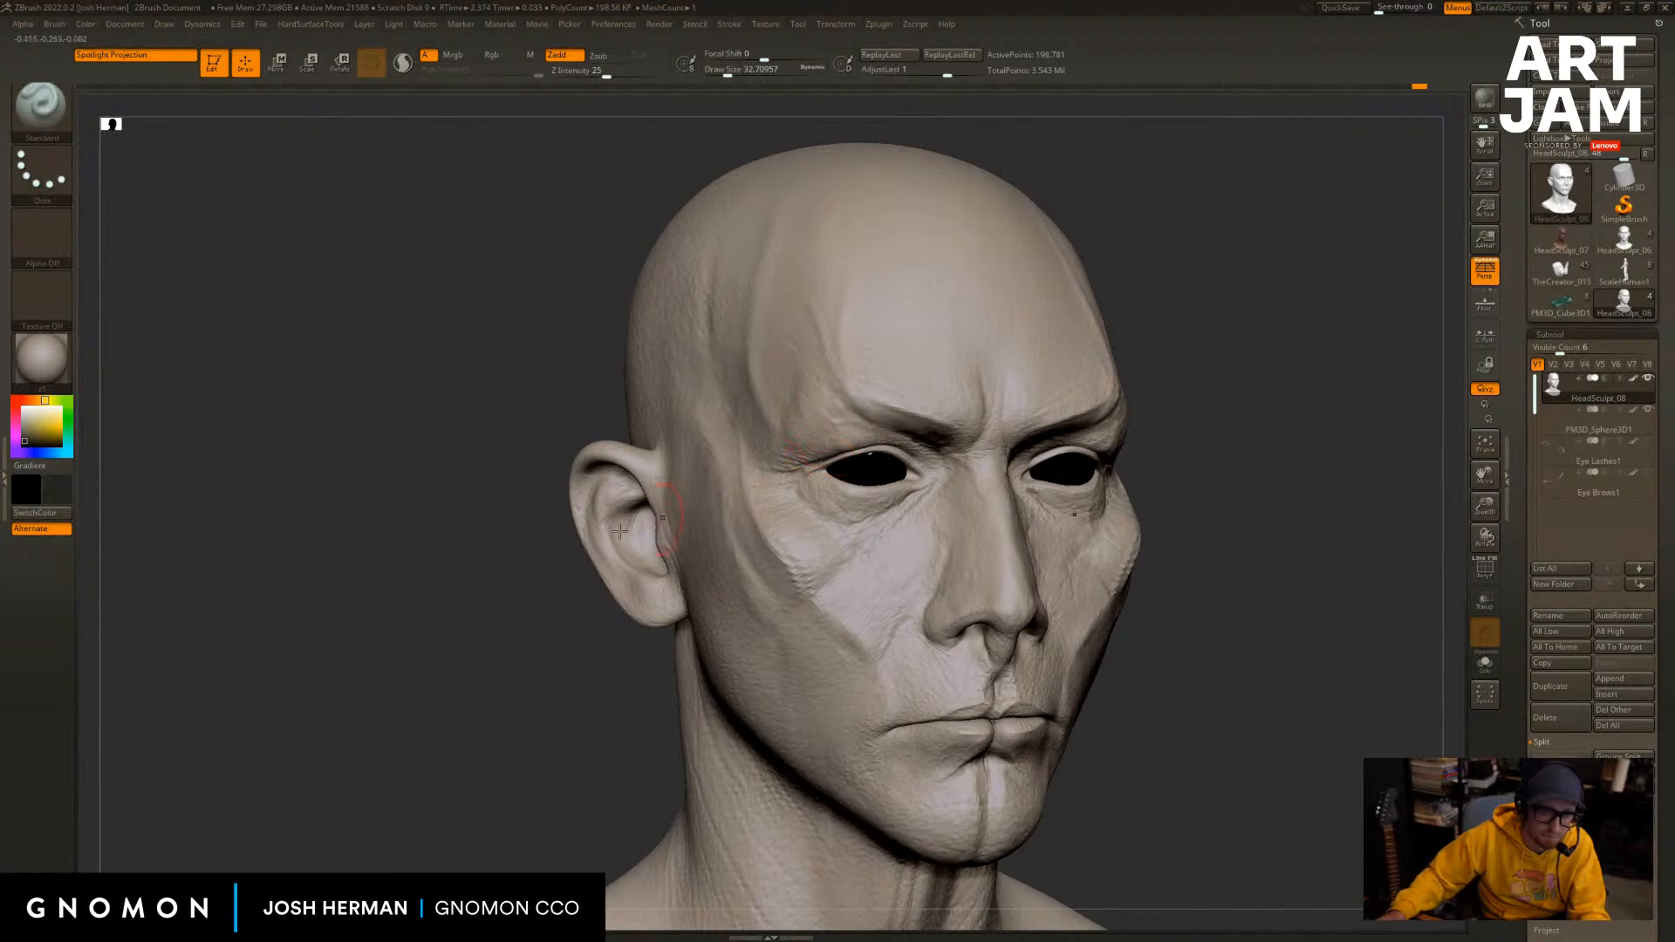
# Refine the brow ridge from both sides with the Standard brush enlarged to a Draw Size of about 34.8.
pyautogui.moveTo(1378, 433); pyautogui.dragTo(1259, 423, button='right')
pyautogui.press('s')
pyautogui.moveTo(1142, 429); pyautogui.dragTo(1137, 427)
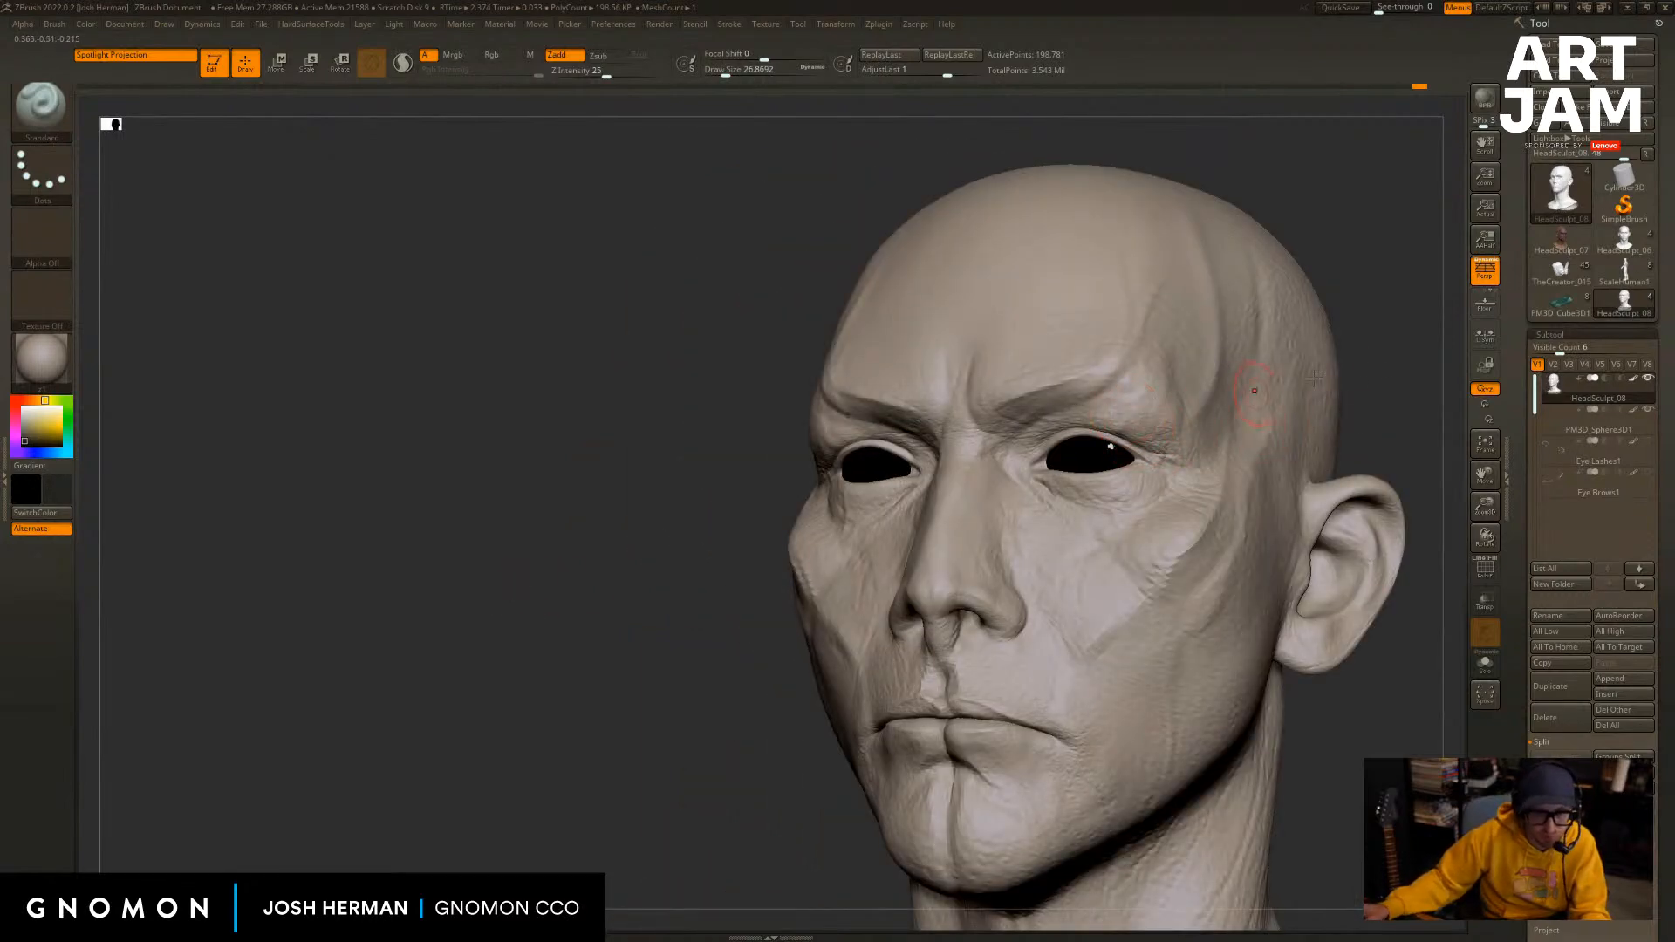
pyautogui.moveTo(1414, 365)
pyautogui.keyDown('alt'); pyautogui.mouseDown()
pyautogui.moveTo(1297, 370)
pyautogui.moveTo(1291, 431)
pyautogui.mouseUp(); pyautogui.keyUp('alt')
pyautogui.press('s')
pyautogui.moveTo(1005, 427)
pyautogui.mouseDown()
pyautogui.moveTo(1027, 430)
pyautogui.moveTo(988, 409)
pyautogui.mouseUp()
pyautogui.press('s')
pyautogui.press('s')
pyautogui.press('s')
pyautogui.moveTo(1334, 370); pyautogui.dragTo(1431, 375)
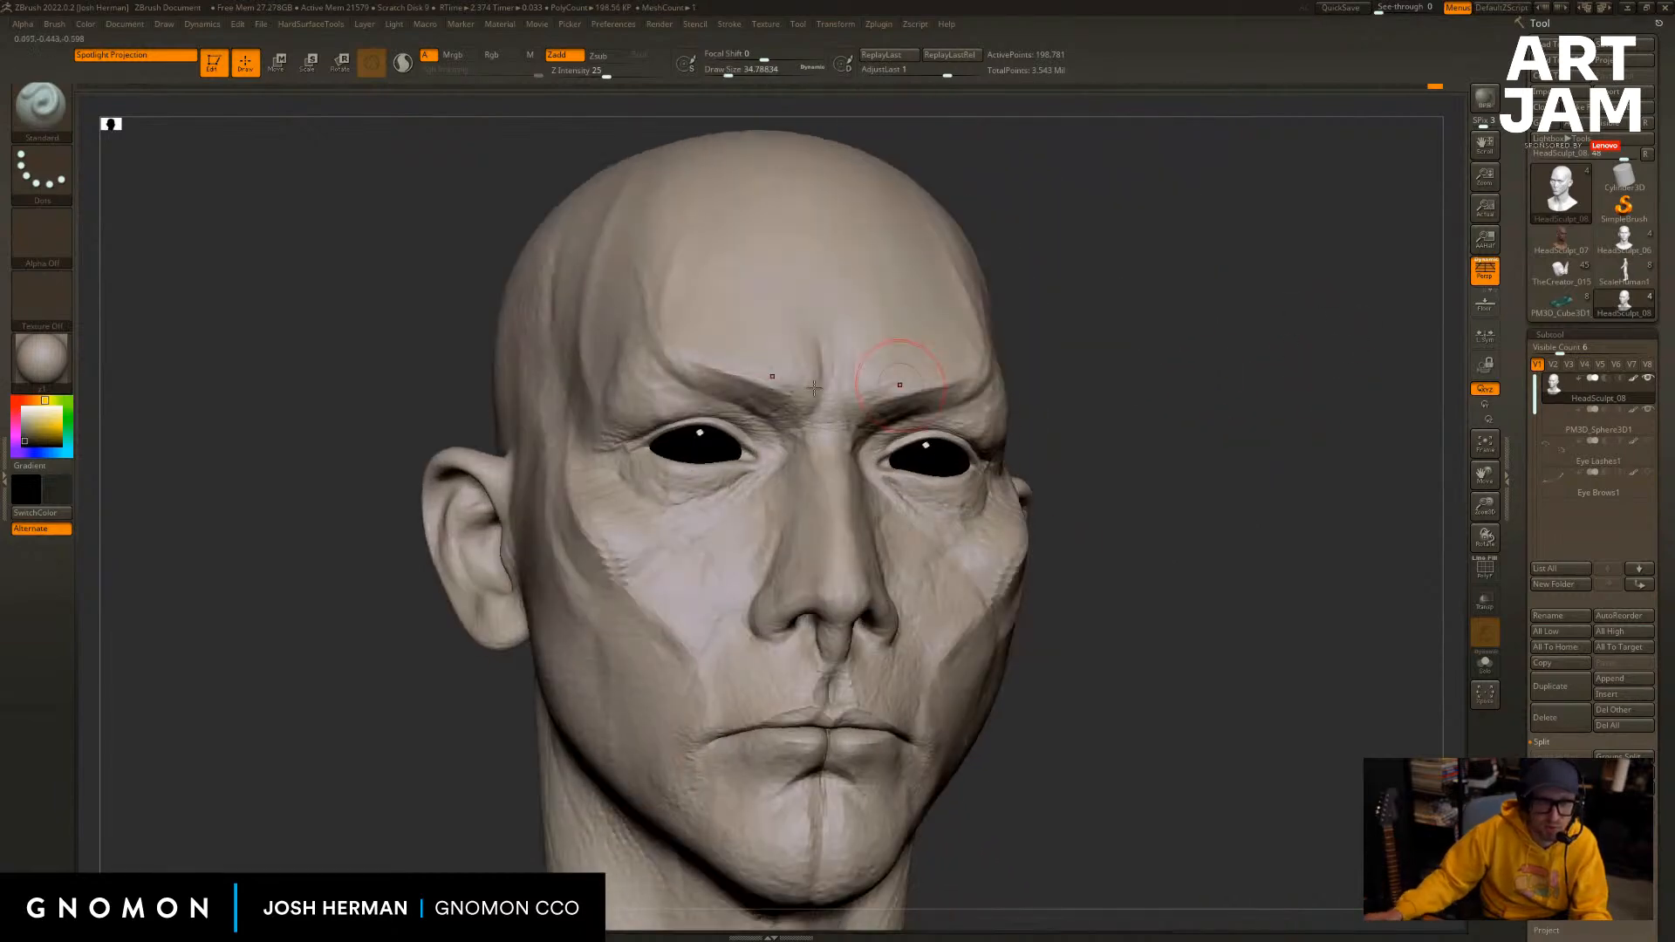
# Work the outer end of the brow with the Standard brush at a Draw Size of about 18.5 and the Clay brush.
pyautogui.press('s')
pyautogui.moveTo(660, 403); pyautogui.dragTo(654, 403)
pyautogui.moveTo(334, 423); pyautogui.dragTo(385, 427)
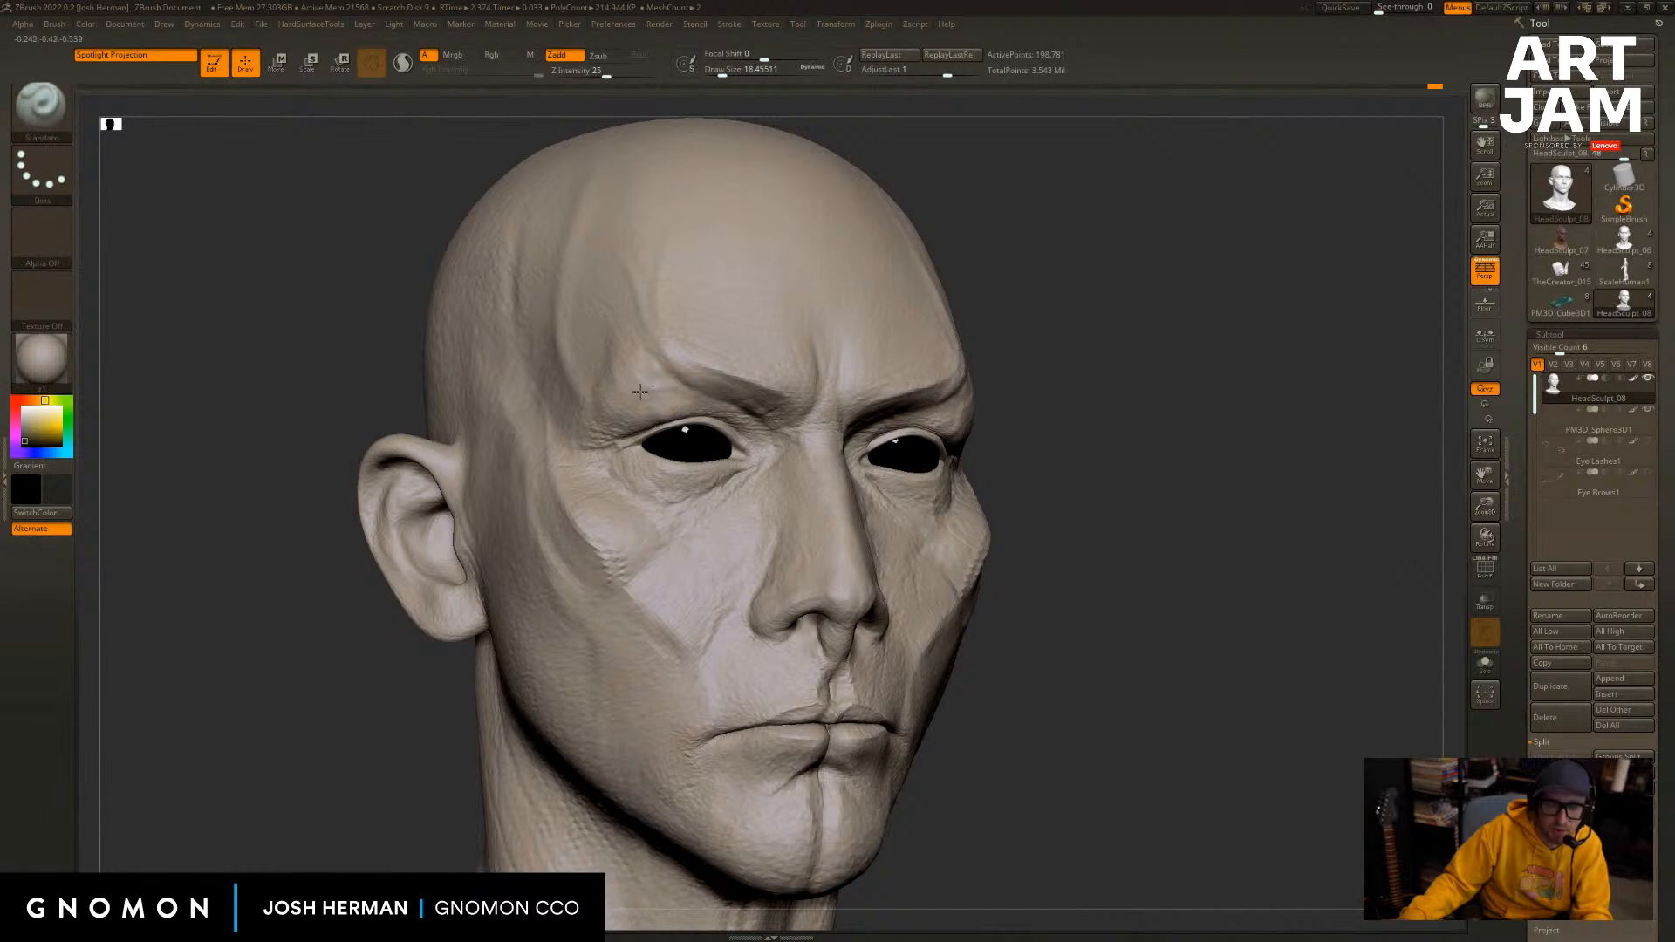
pyautogui.press('s')
pyautogui.press('b')
pyautogui.press('c')
pyautogui.press('l')
pyautogui.moveTo(665, 405); pyautogui.dragTo(648, 421)
# Build up the brow bone above the outer eye with the ClayBuildup brush at Z Intensity 20, enlarging the Draw Size to 28.75.
pyautogui.press('b')
pyautogui.press('c')
pyautogui.press('b')
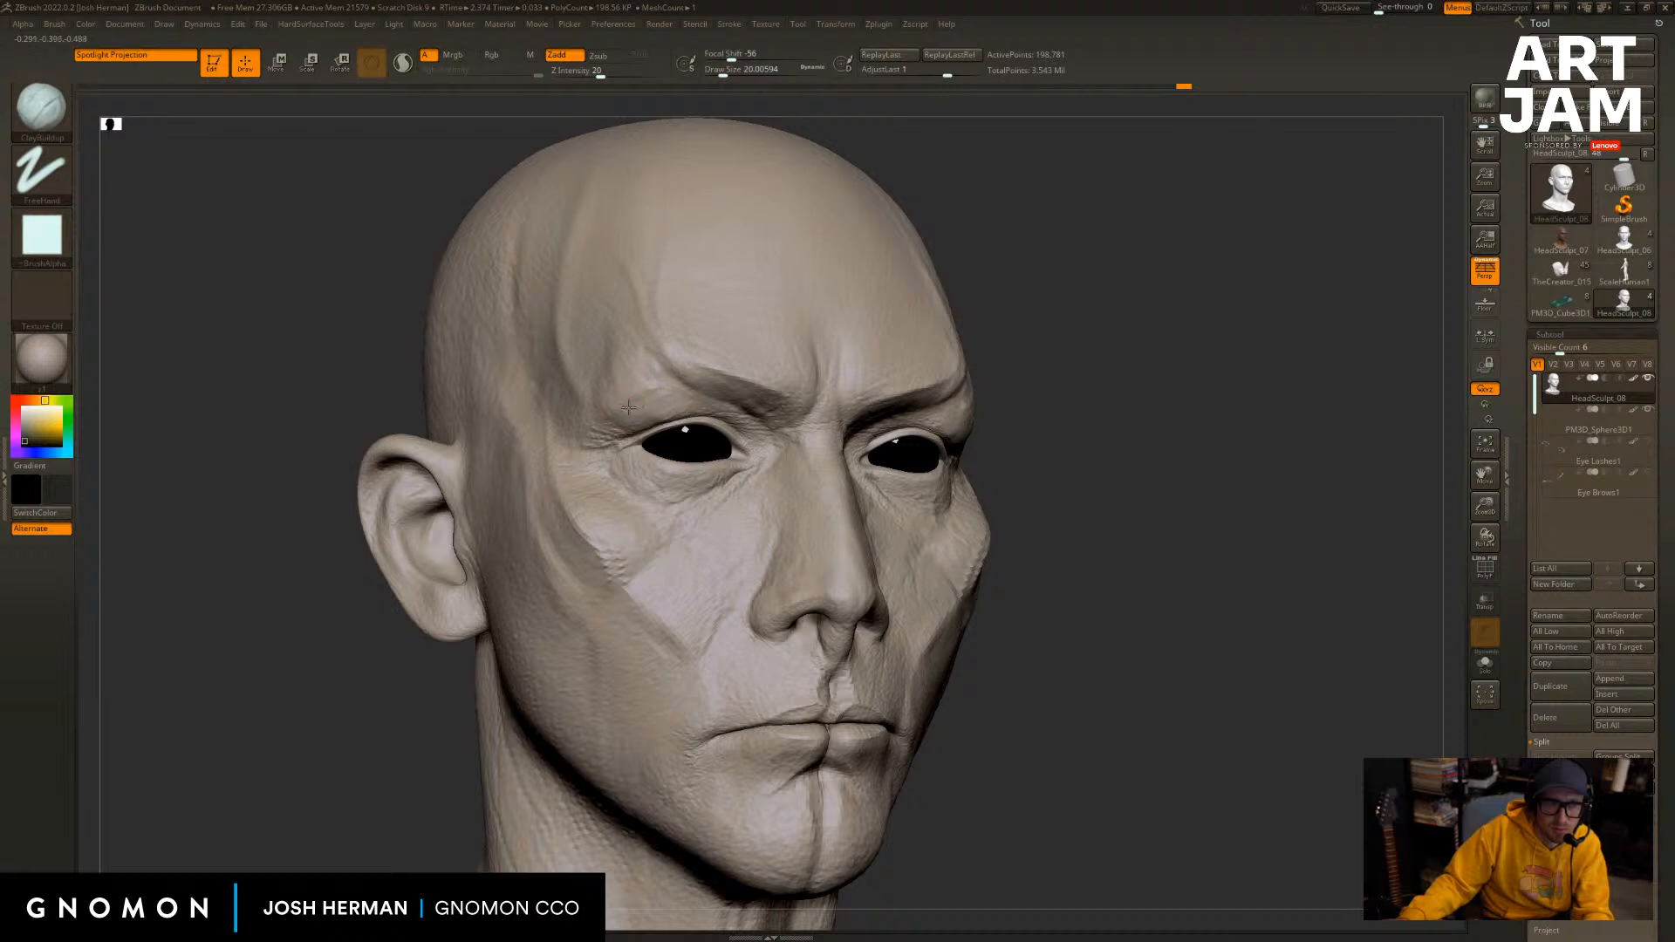
pyautogui.moveTo(653, 393); pyautogui.dragTo(625, 393)
pyautogui.press(']')
pyautogui.press(']')
pyautogui.press('[')
pyautogui.keyDown('shift'); pyautogui.moveTo(1308, 357); pyautogui.dragTo(1043, 381); pyautogui.keyUp('shift')
pyautogui.moveTo(1195, 367); pyautogui.dragTo(1053, 346)
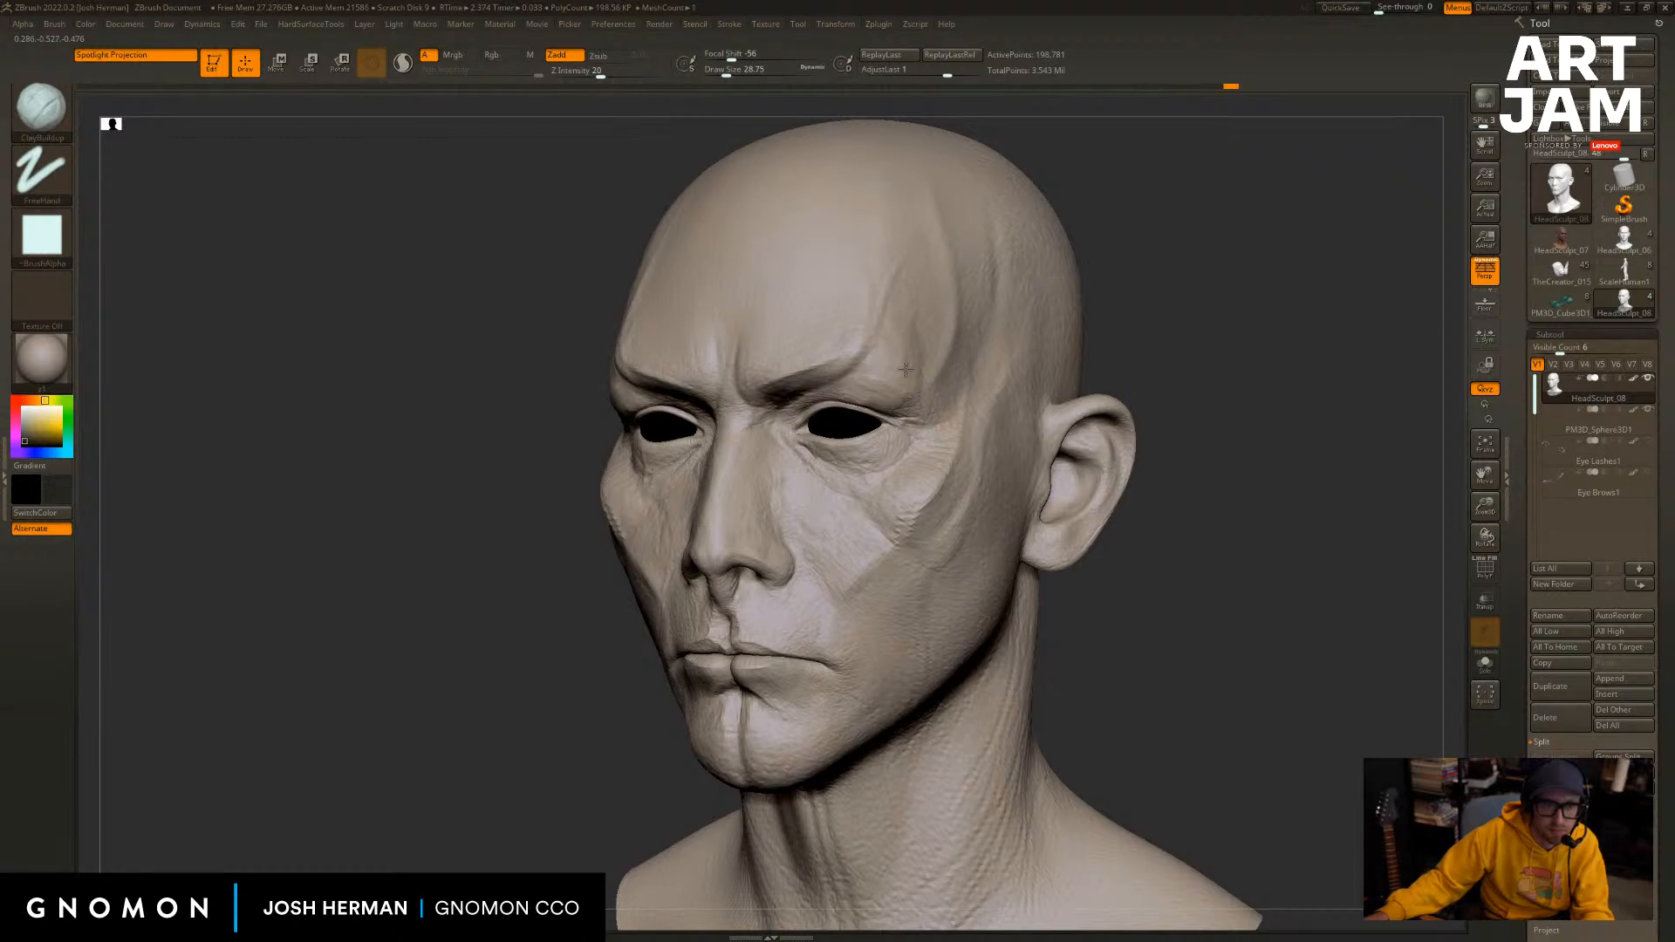
# Raise the head from the sculpting level to its highest subdivision level, viewing the brows from the front and three-quarter sides.
pyautogui.moveTo(1181, 326)
pyautogui.keyDown('shift'); pyautogui.mouseDown()
pyautogui.moveTo(1159, 352)
pyautogui.moveTo(1211, 348)
pyautogui.moveTo(1174, 342)
pyautogui.mouseUp(); pyautogui.keyUp('shift')
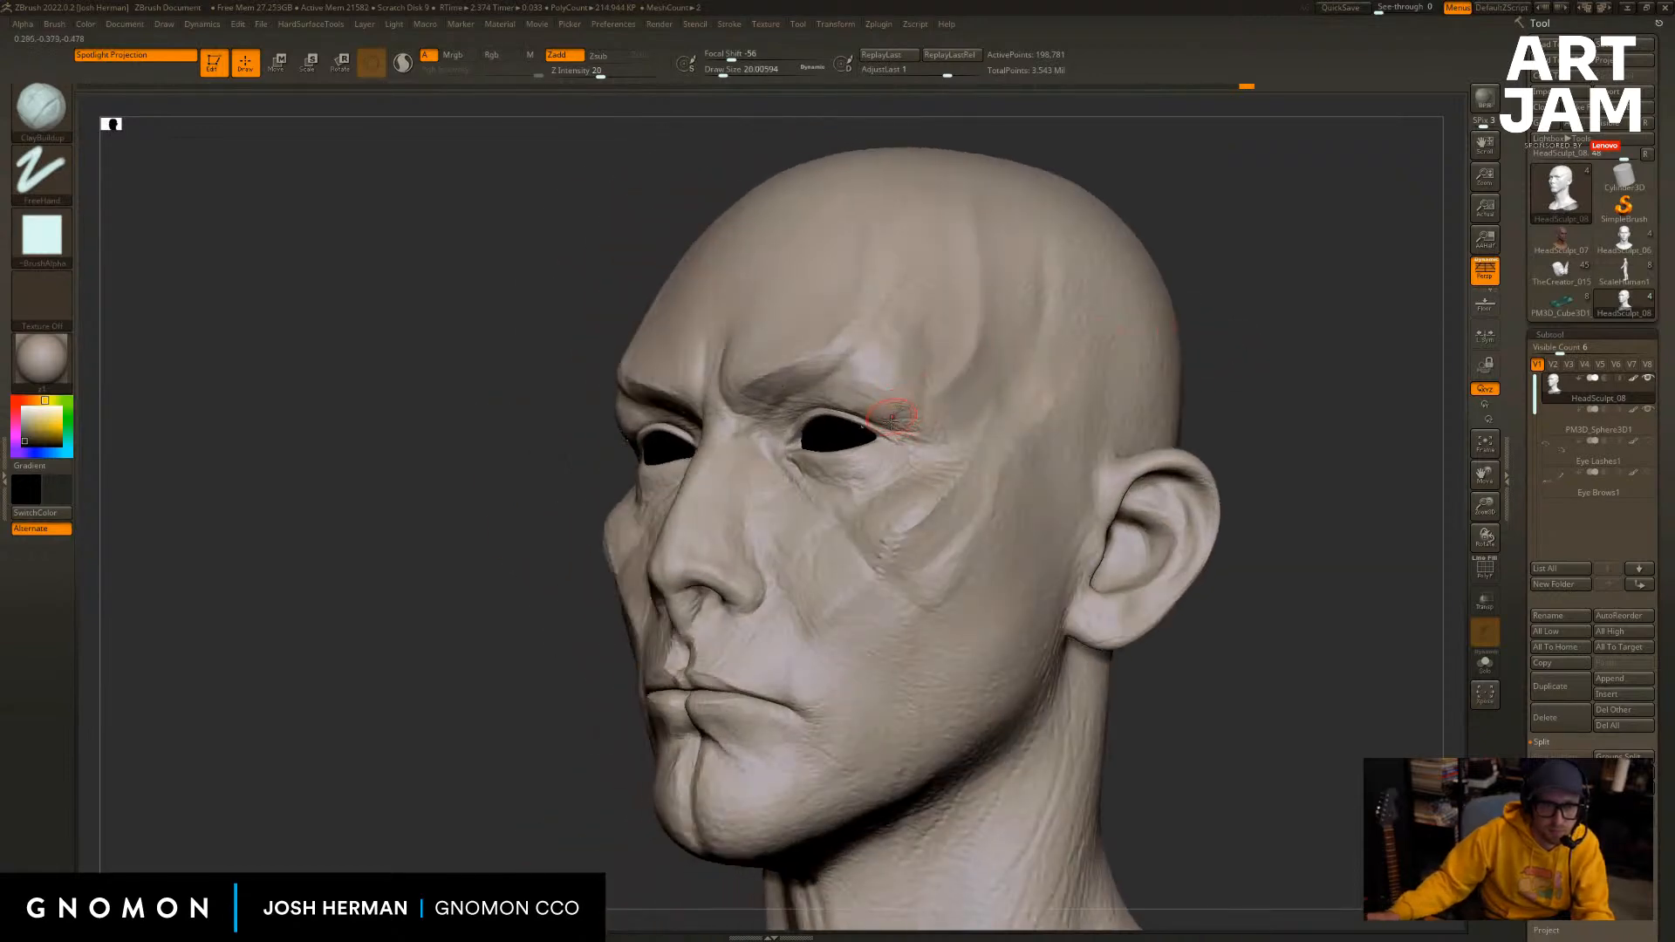
pyautogui.keyDown('shift'); pyautogui.moveTo(1264, 383); pyautogui.dragTo(1301, 381); pyautogui.keyUp('shift')
pyautogui.press('d')
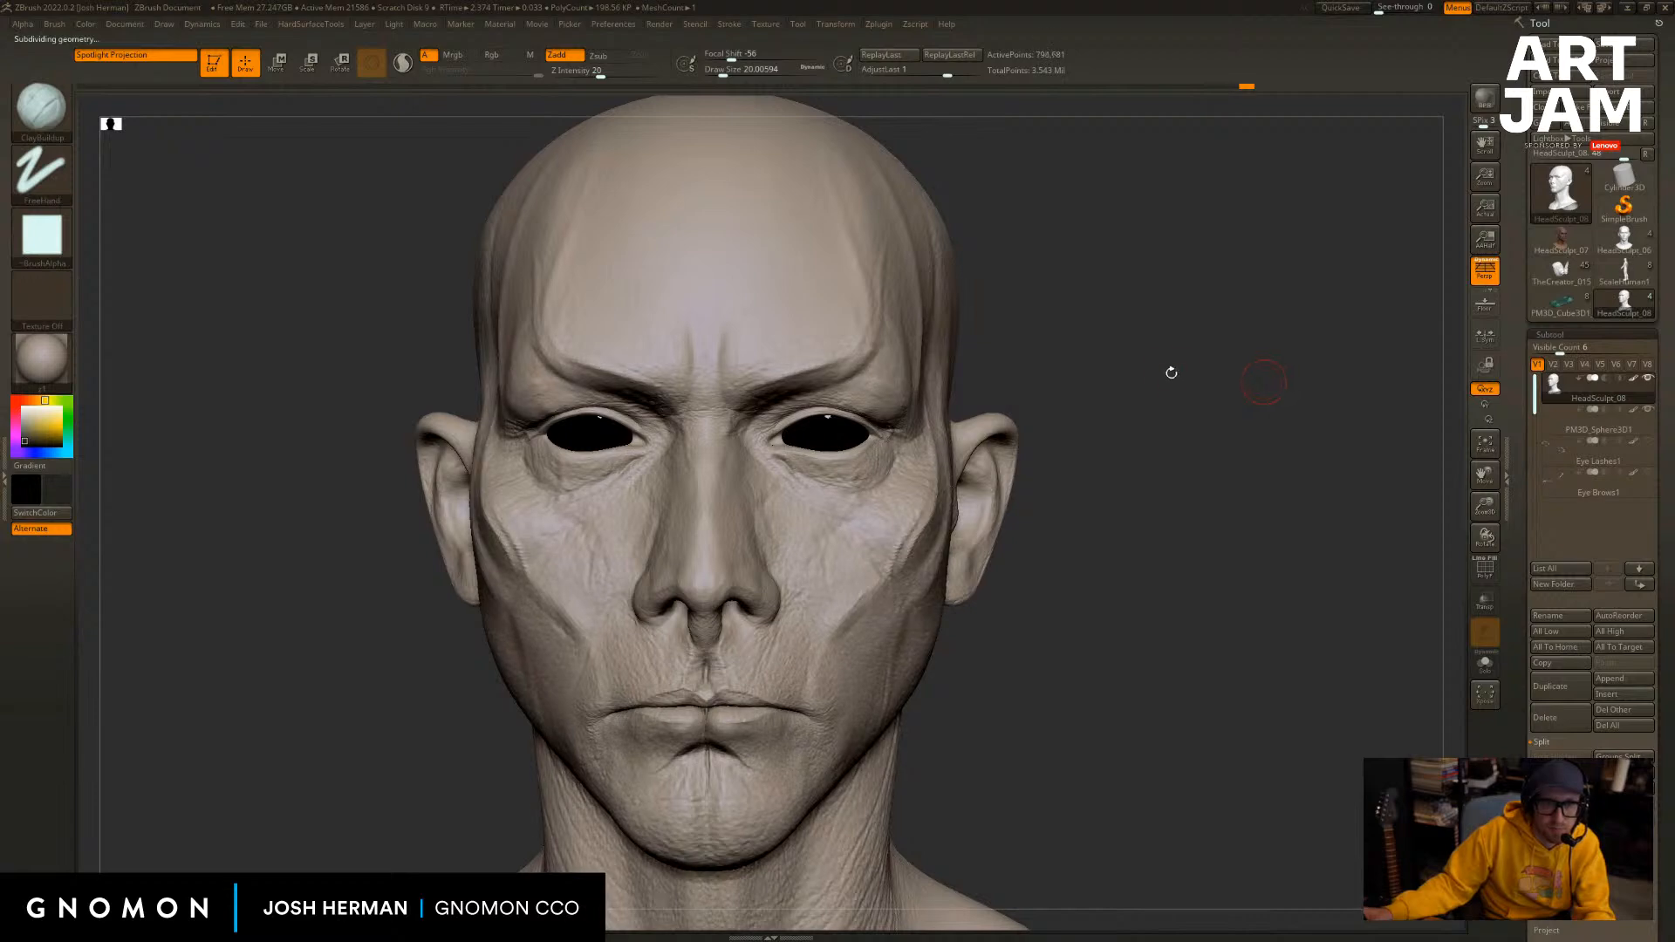
pyautogui.moveTo(1155, 370); pyautogui.dragTo(1221, 390)
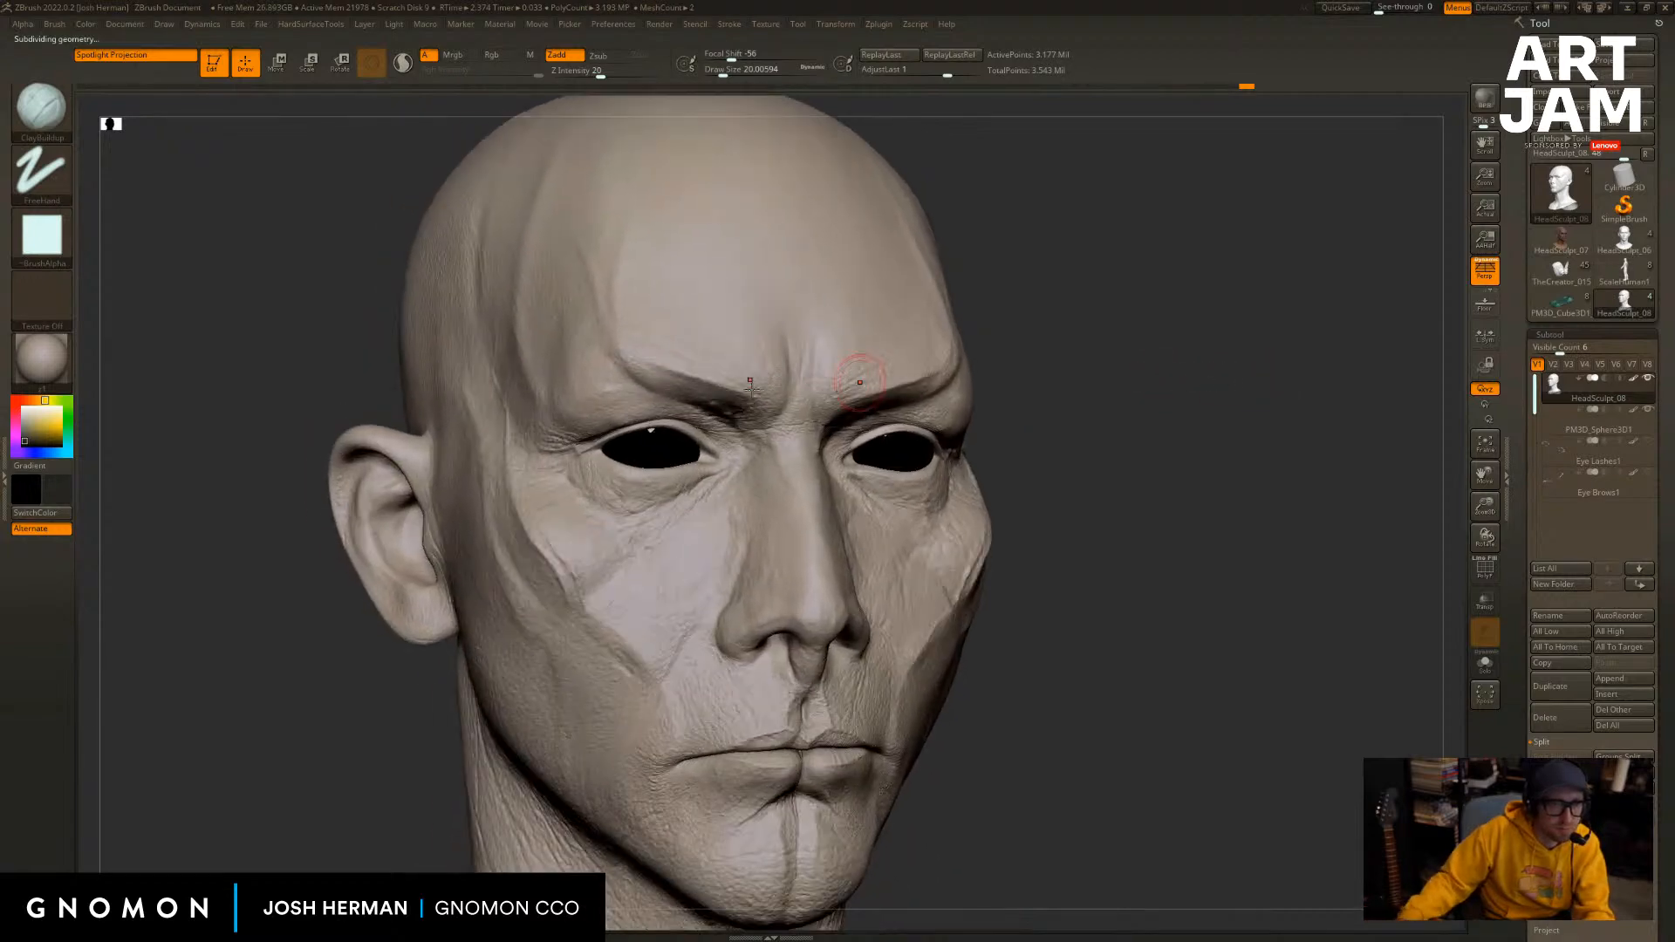
# Carve the crease at the outer corner of the eye with the DamStandard brush at a Draw Size of about 5.
pyautogui.press('b')
pyautogui.press('d')
pyautogui.press('s')
pyautogui.moveTo(568, 430); pyautogui.dragTo(593, 439)
pyautogui.moveTo(1287, 369)
pyautogui.mouseDown()
pyautogui.moveTo(1233, 362)
pyautogui.moveTo(1300, 355)
pyautogui.moveTo(1239, 357)
pyautogui.mouseUp()
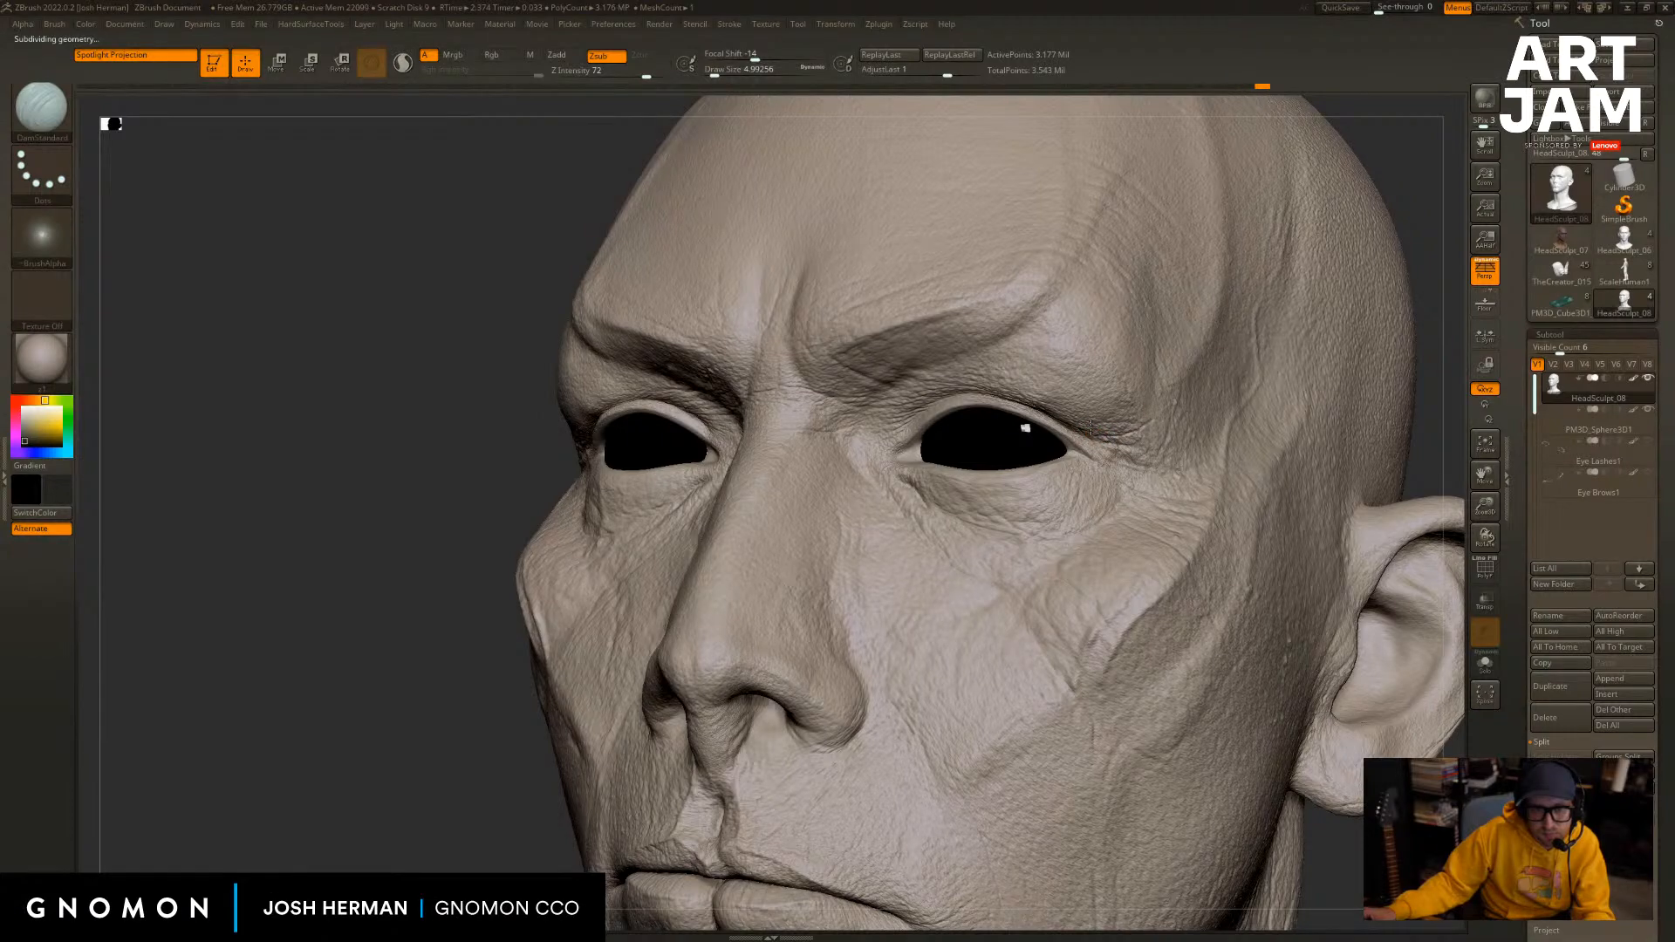
# Reduce the Draw Size to about 2.8 and display the polyframe wireframe around the upper eyelid.
pyautogui.moveTo(317, 532); pyautogui.dragTo(493, 463)
pyautogui.keyDown('alt'); pyautogui.moveTo(1243, 292); pyautogui.dragTo(1279, 292); pyautogui.keyUp('alt')
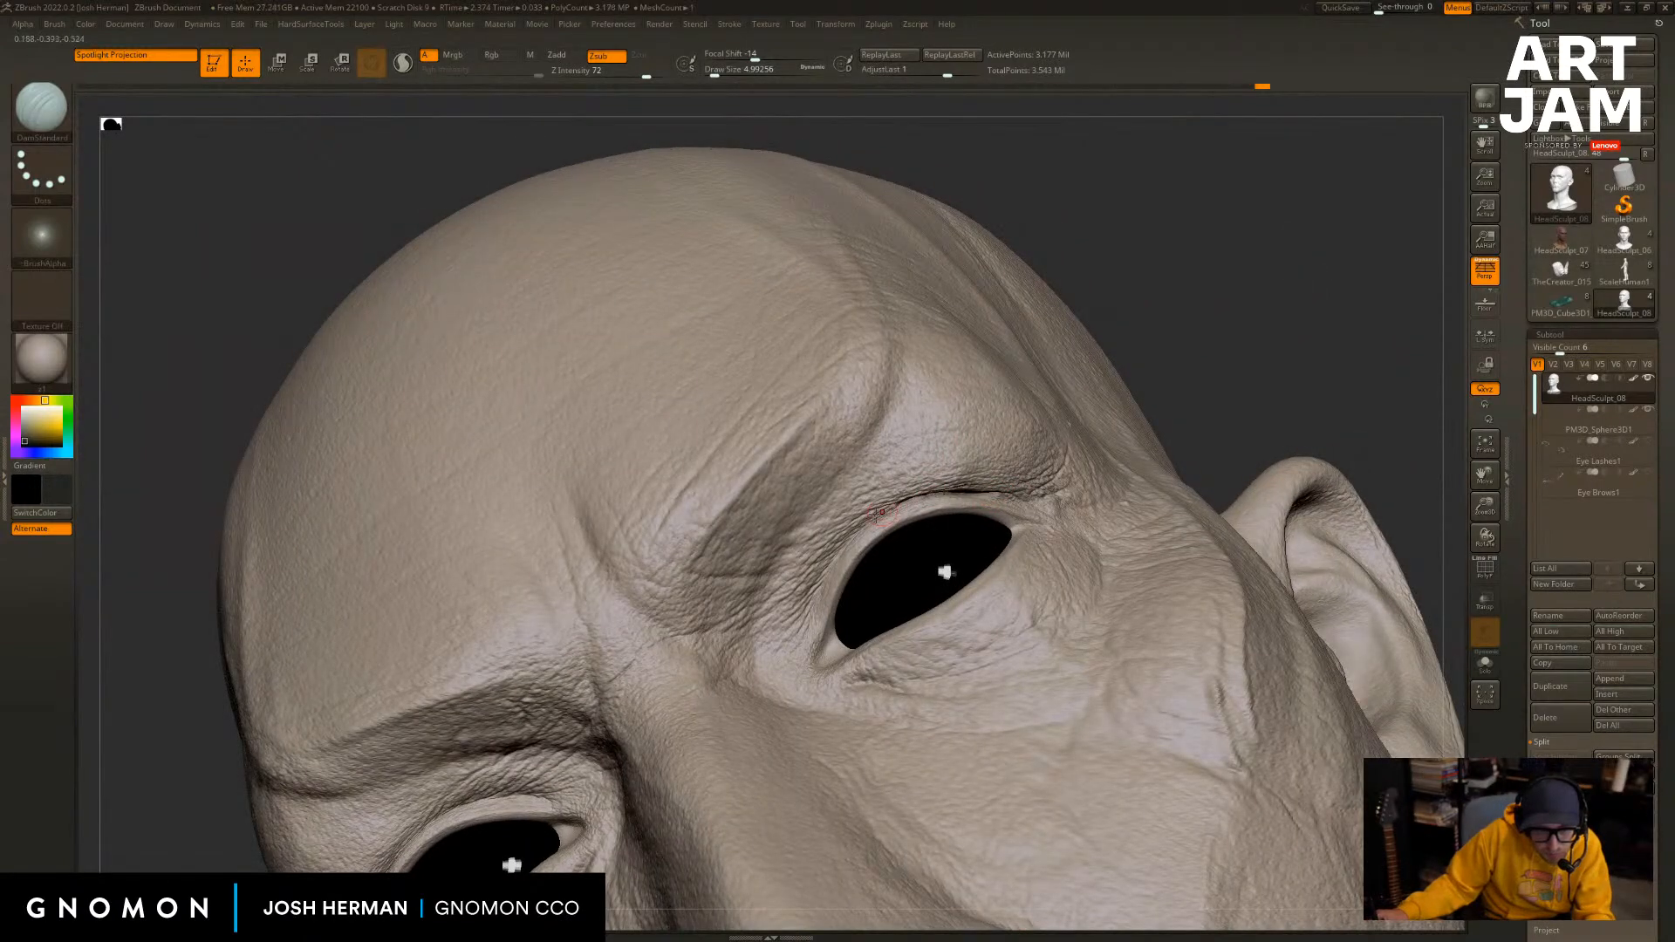
pyautogui.press('[')
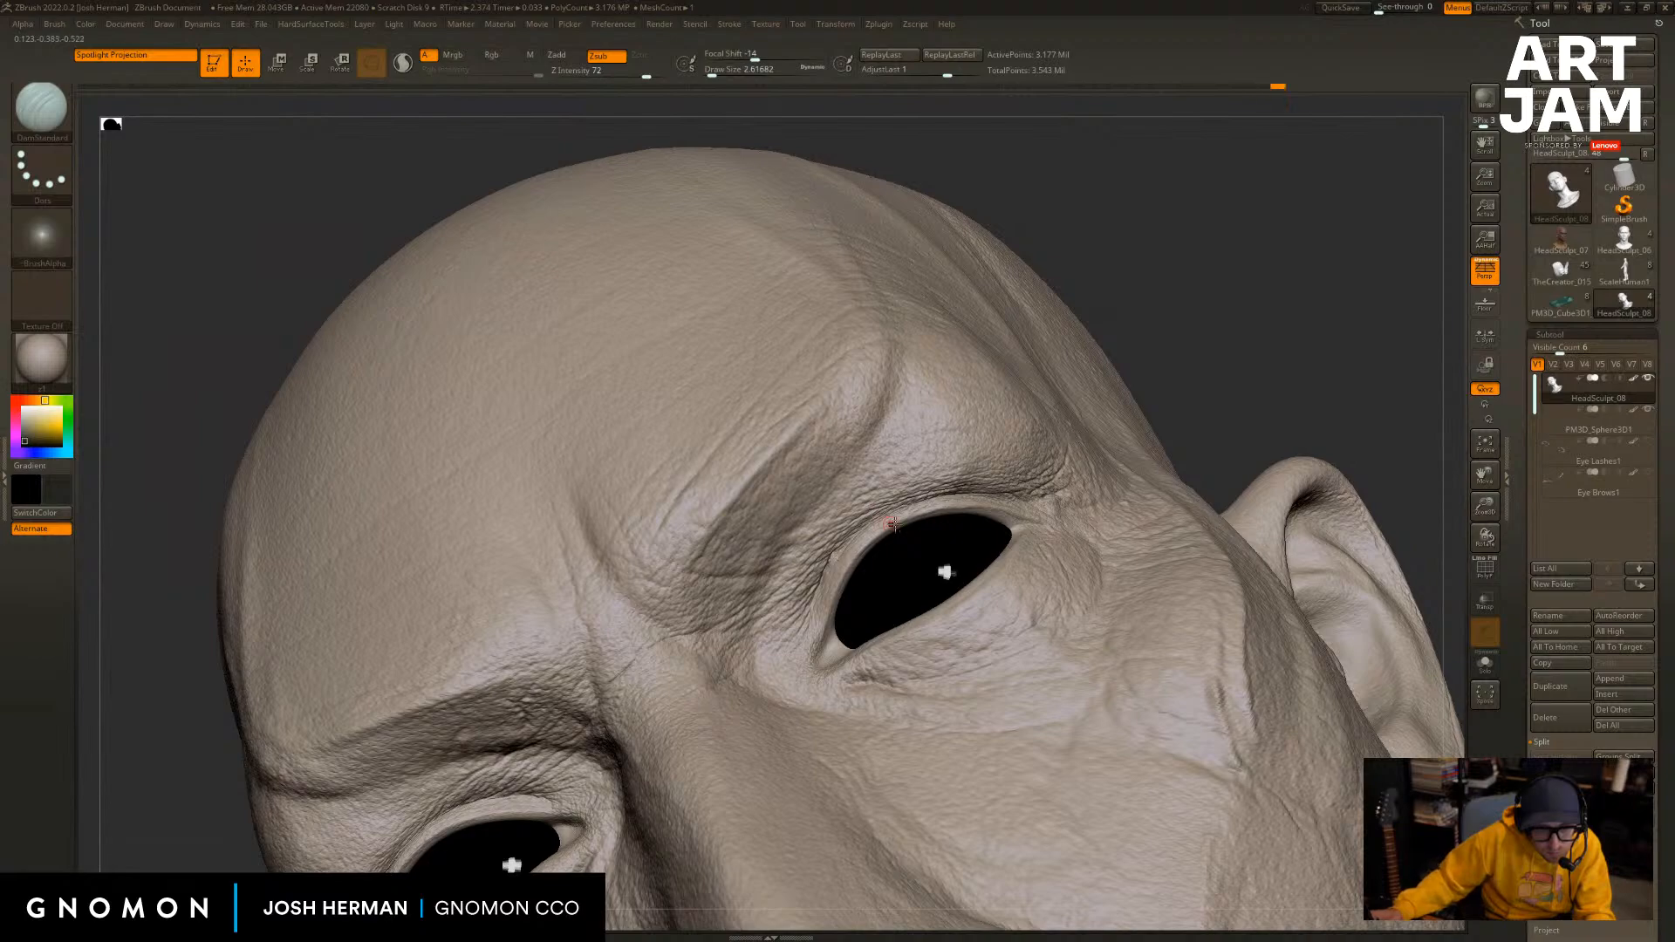
pyautogui.hotkey('shift', 'f')
pyautogui.keyDown('alt'); pyautogui.moveTo(1233, 307); pyautogui.dragTo(1313, 410); pyautogui.keyUp('alt')
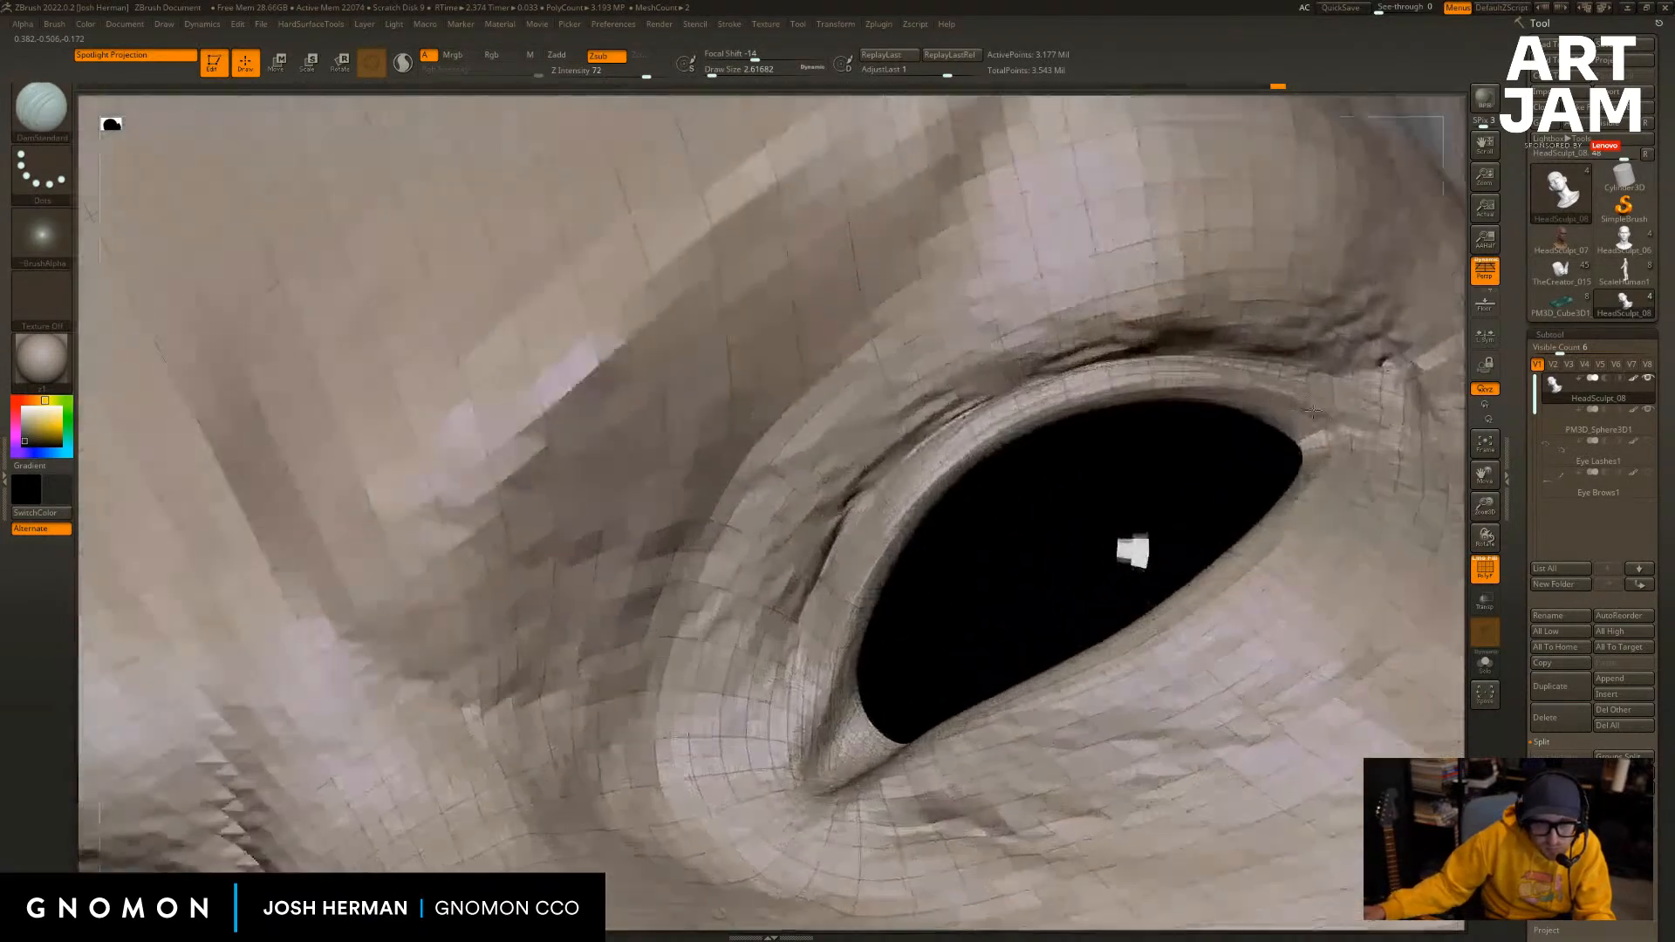
# Step the head down through its subdivision levels to inspect the eyelid topology, and return it to the highest level.
pyautogui.hotkey('shift', 'd')
pyautogui.hotkey('shift', 'd')
pyautogui.hotkey('shift', 'd')
pyautogui.hotkey('shift', 'd')
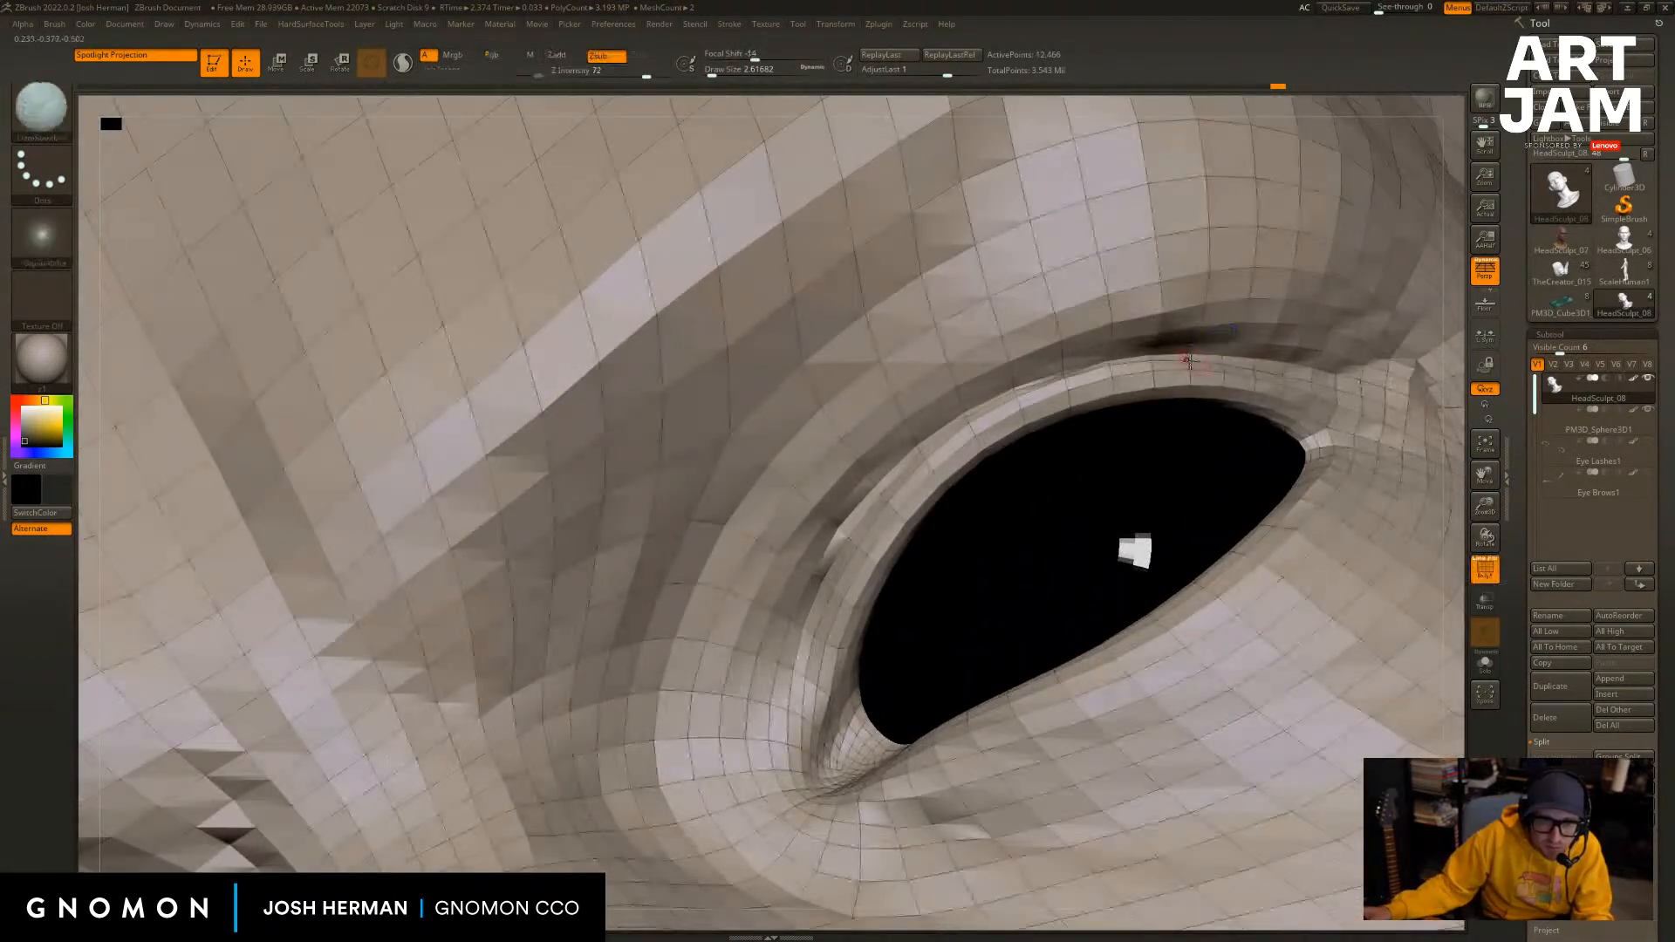
pyautogui.press('d')
pyautogui.press('d')
pyautogui.hotkey('shift', 'd')
pyautogui.hotkey('shift', 'd')
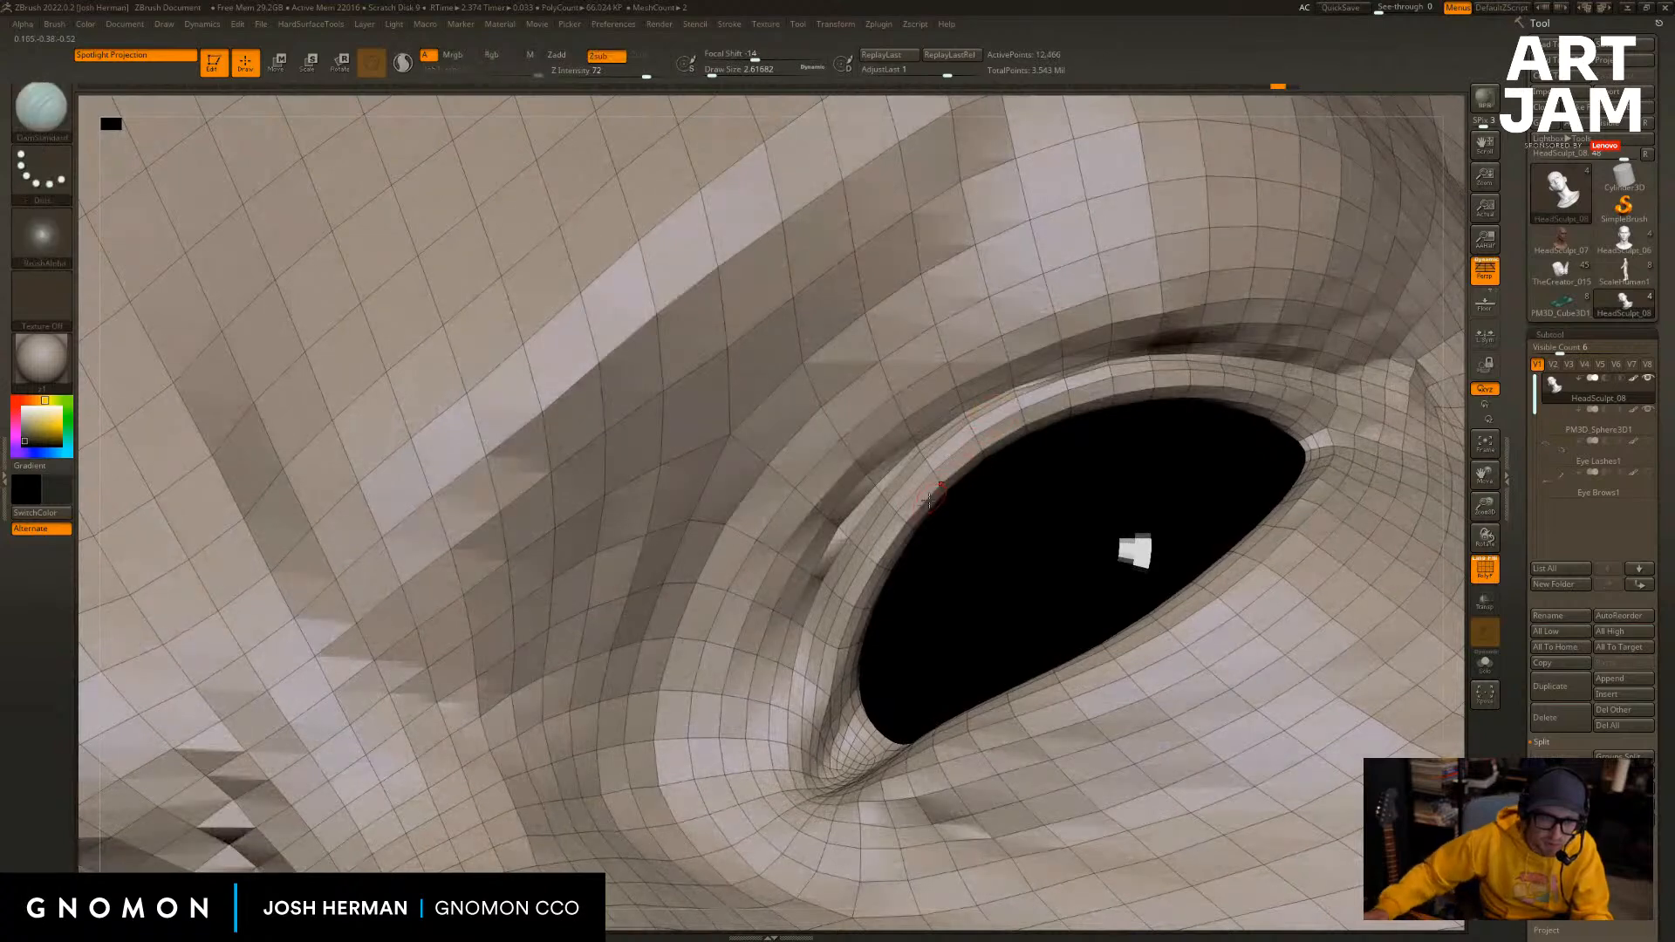
pyautogui.hotkey('ctrl', 'd')
pyautogui.hotkey('ctrl', 'd')
pyautogui.hotkey('ctrl', 'd')
pyautogui.hotkey('ctrl', 'd')
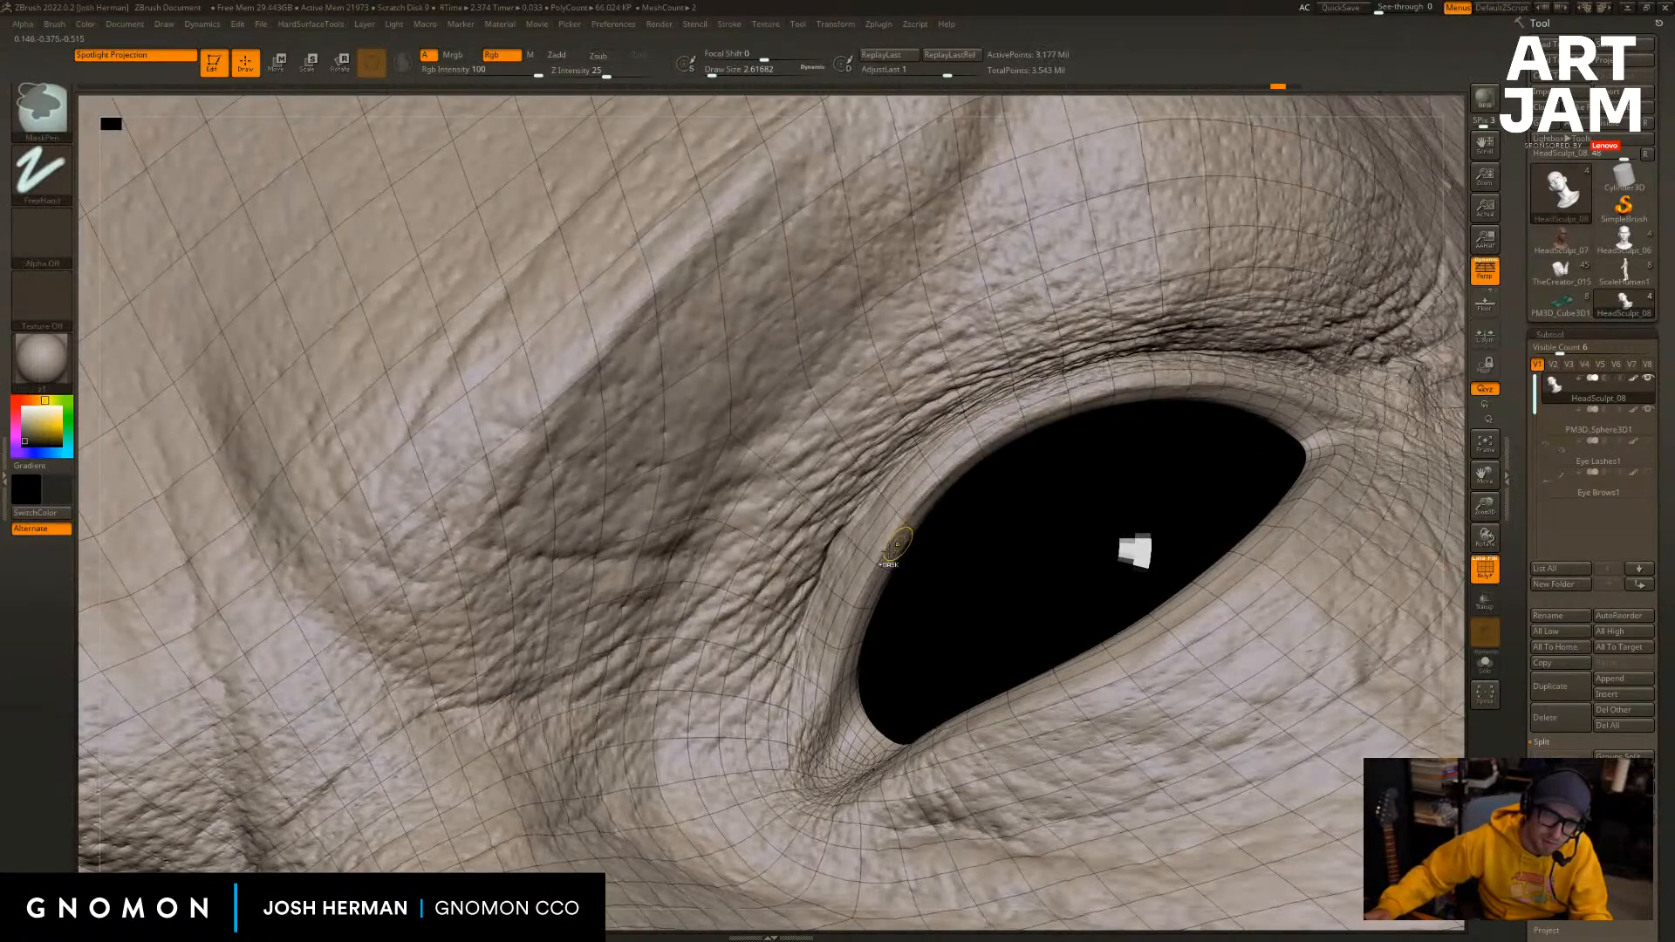
# Lower the head by two subdivision levels and carve a deeper crease along the fold above the upper eyelid.
pyautogui.hotkey('shift', 'd')
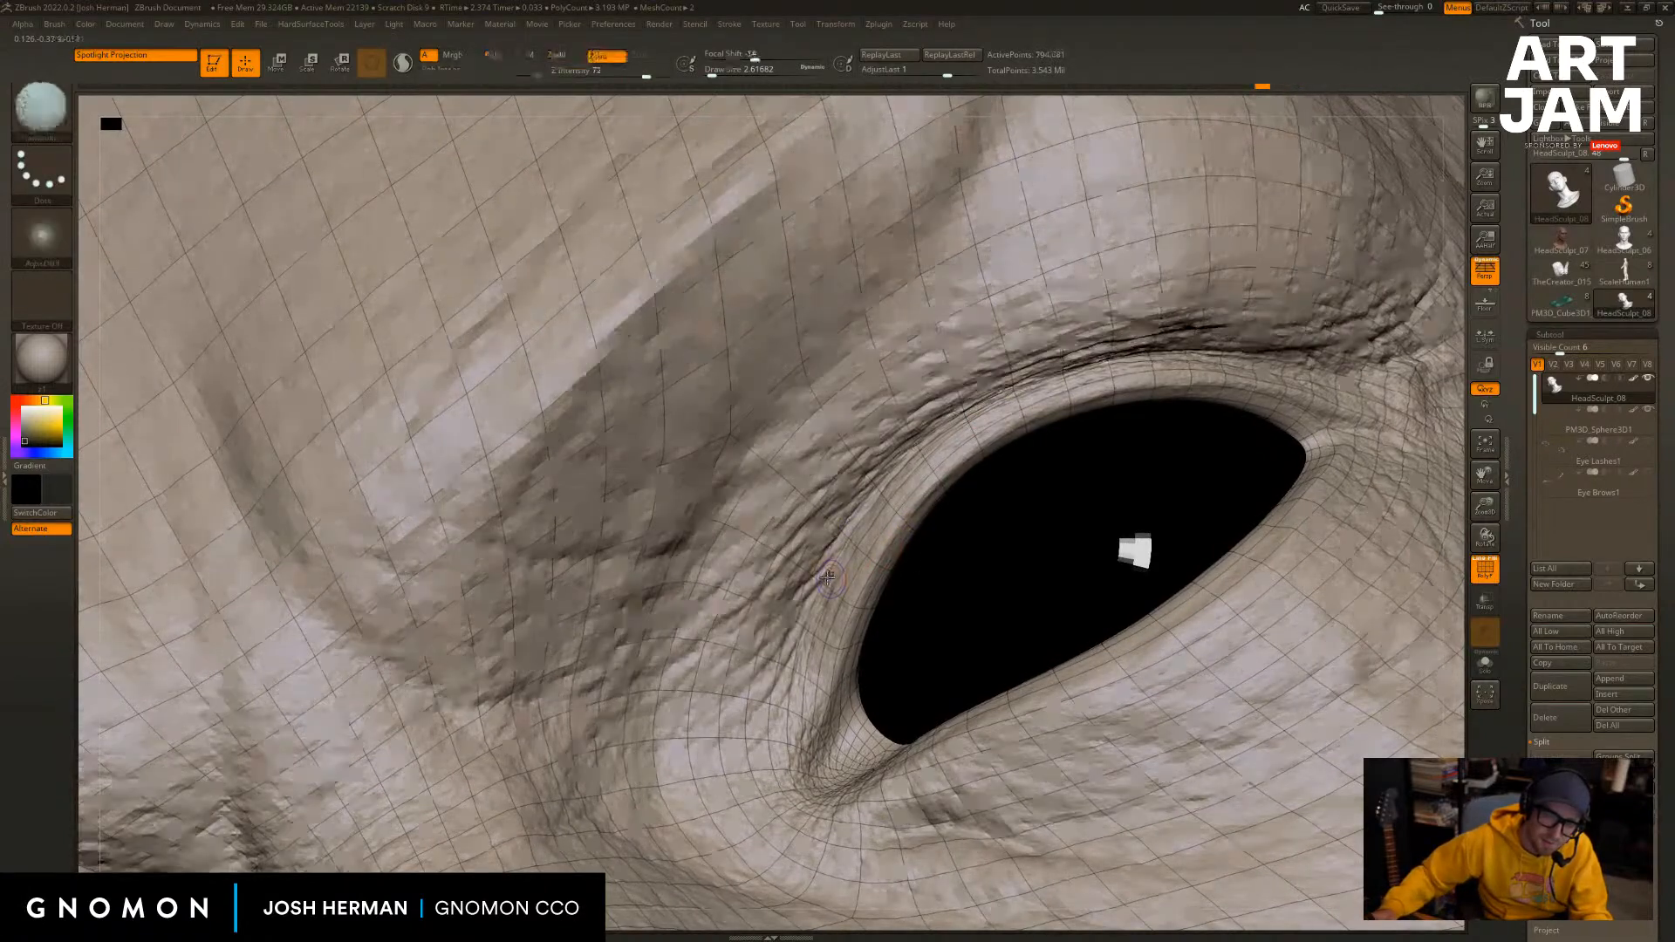
pyautogui.hotkey('shift', 'd')
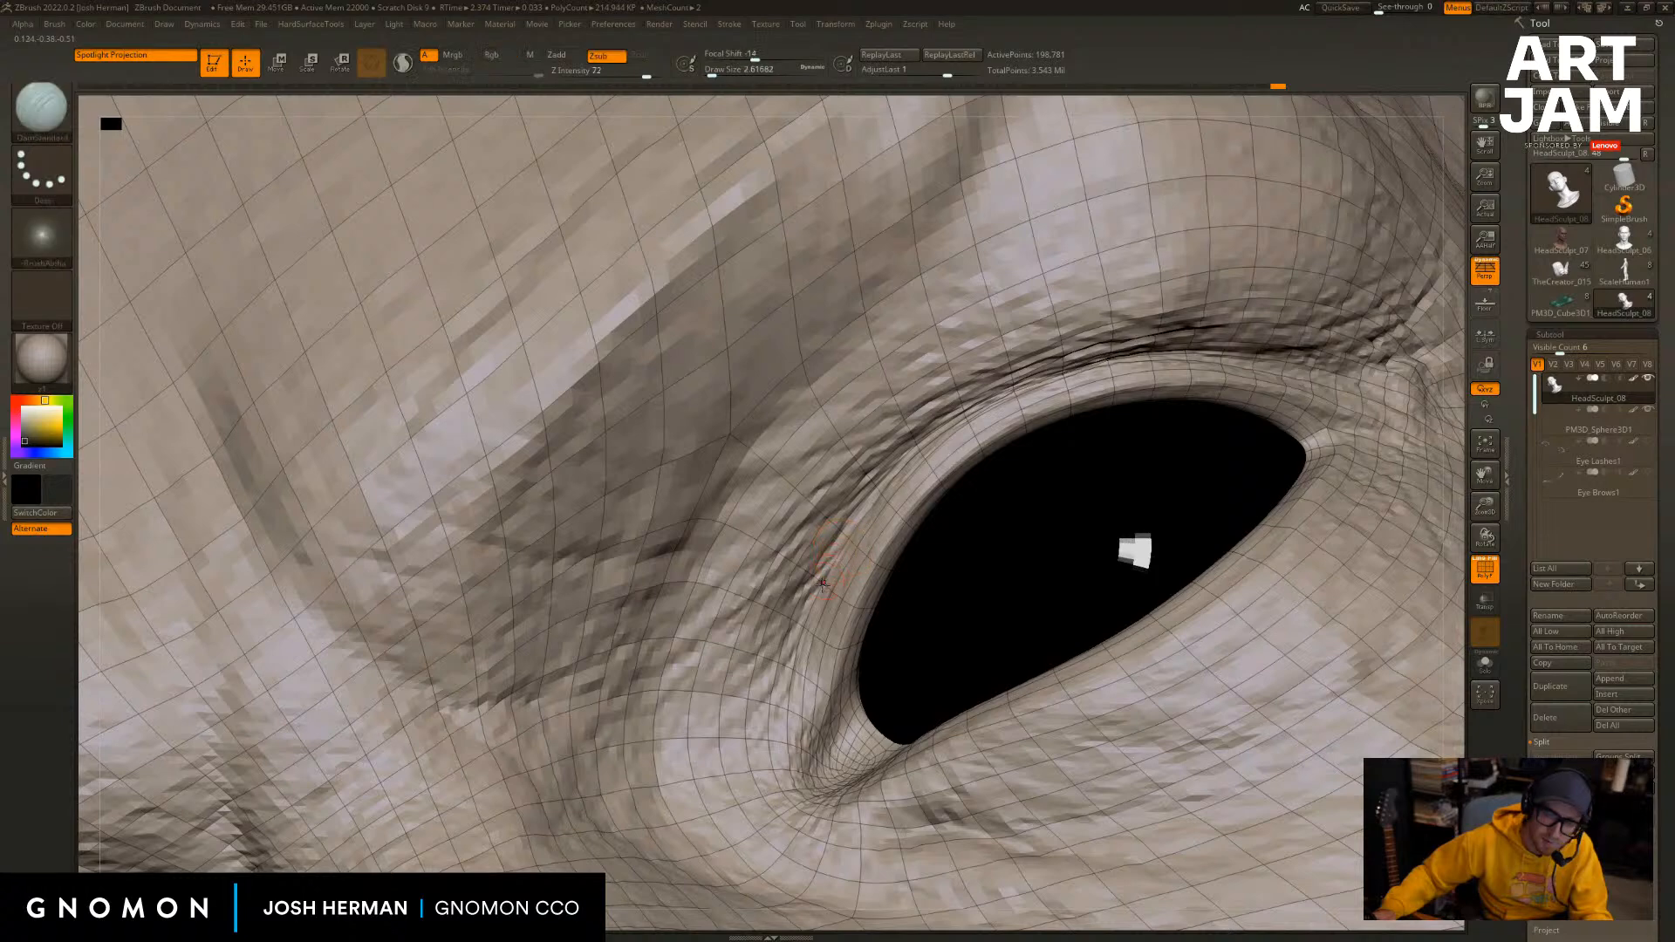
pyautogui.moveTo(823, 582)
pyautogui.mouseDown()
pyautogui.moveTo(892, 467)
pyautogui.moveTo(1010, 383)
pyautogui.moveTo(1230, 352)
pyautogui.moveTo(1319, 387)
pyautogui.mouseUp()
pyautogui.moveTo(1218, 347); pyautogui.dragTo(1343, 339)
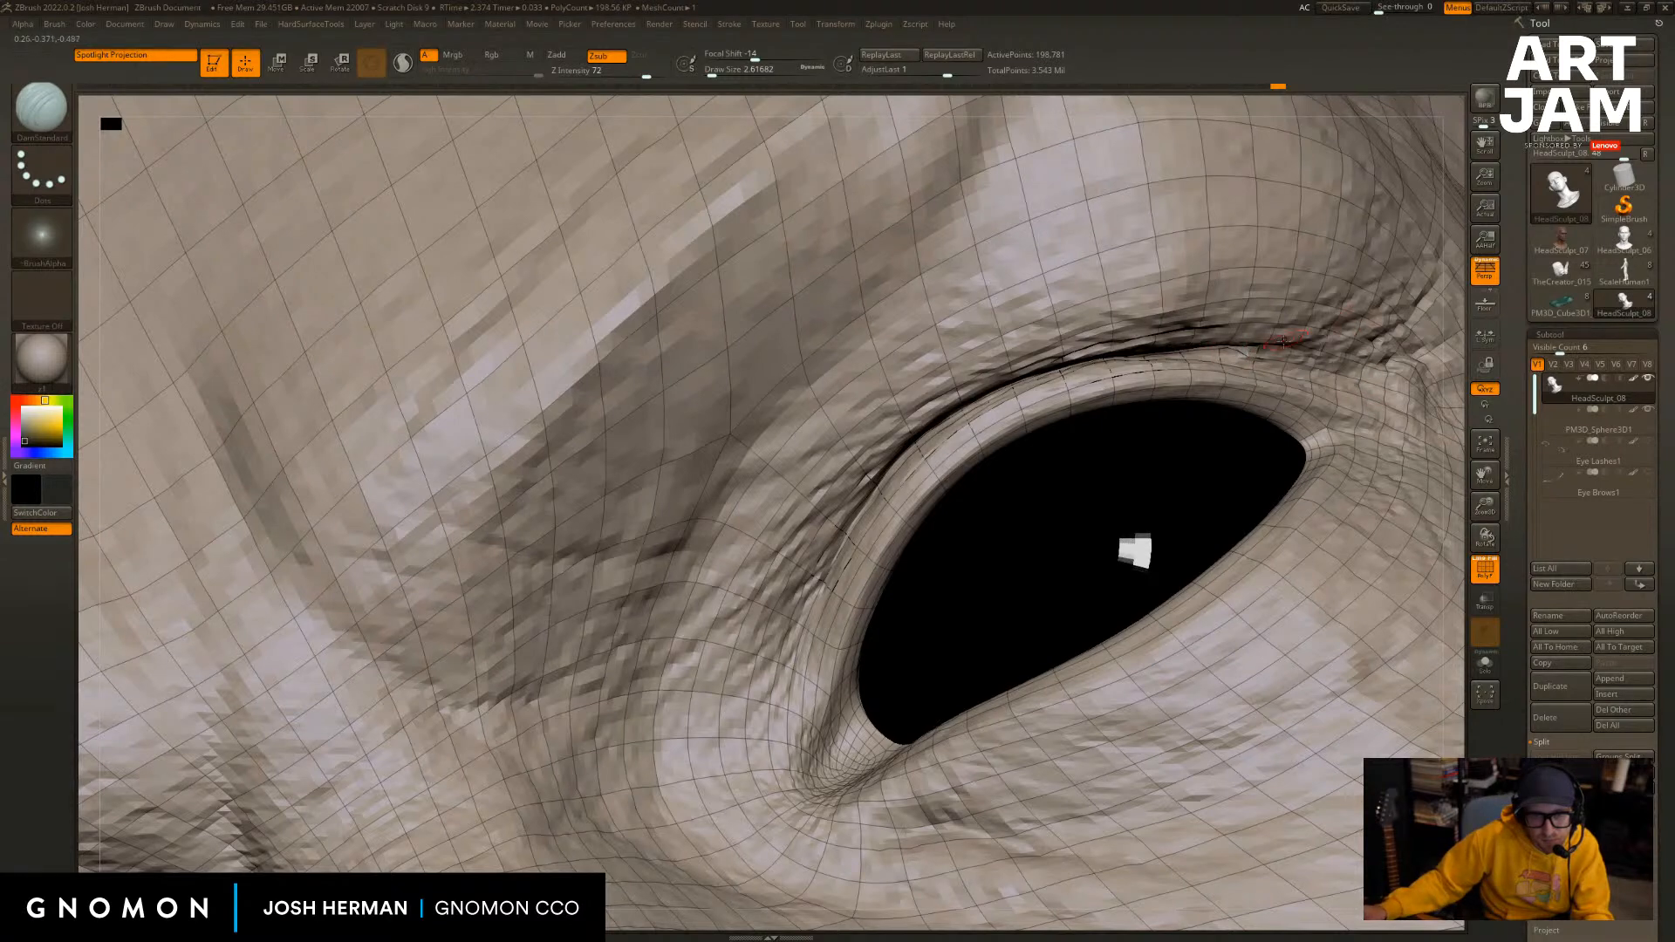
# Enlarge the brush to about 3.1, then soften and deepen the eyelid crease around the outer corner of the eye.
pyautogui.moveTo(1451, 380)
pyautogui.mouseDown()
pyautogui.moveTo(1394, 232)
pyautogui.moveTo(1458, 161)
pyautogui.mouseUp()
pyautogui.keyDown('alt'); pyautogui.moveTo(473, 813); pyautogui.dragTo(327, 748); pyautogui.keyUp('alt')
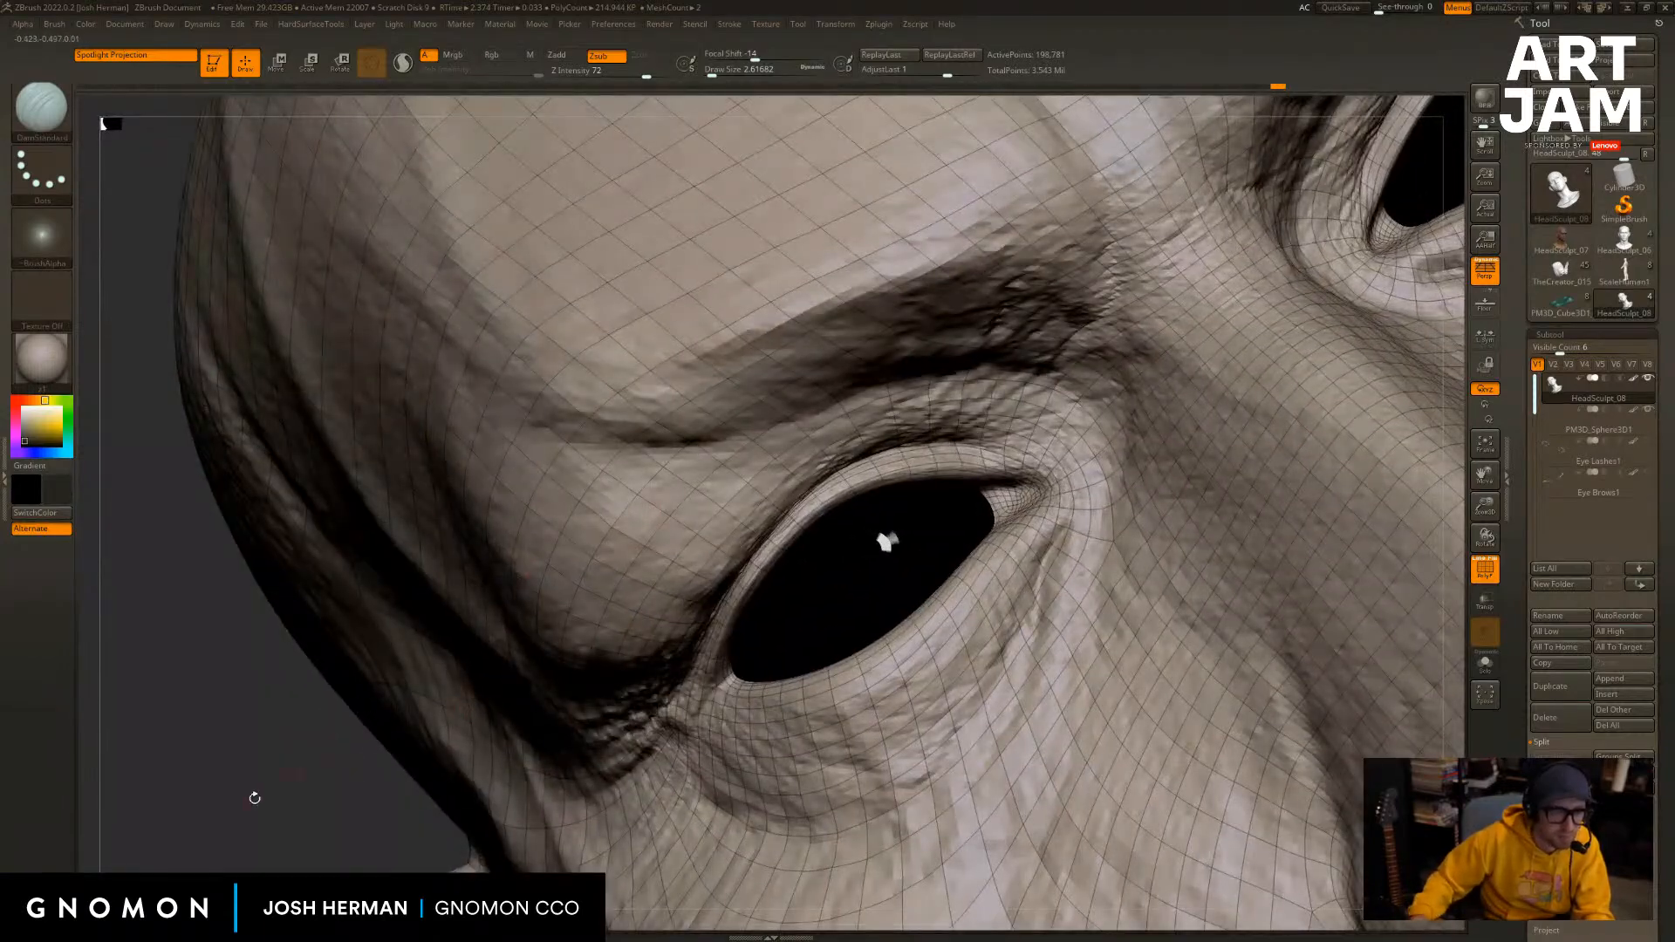
pyautogui.keyDown('alt'); pyautogui.moveTo(255, 798); pyautogui.dragTo(307, 774); pyautogui.keyUp('alt')
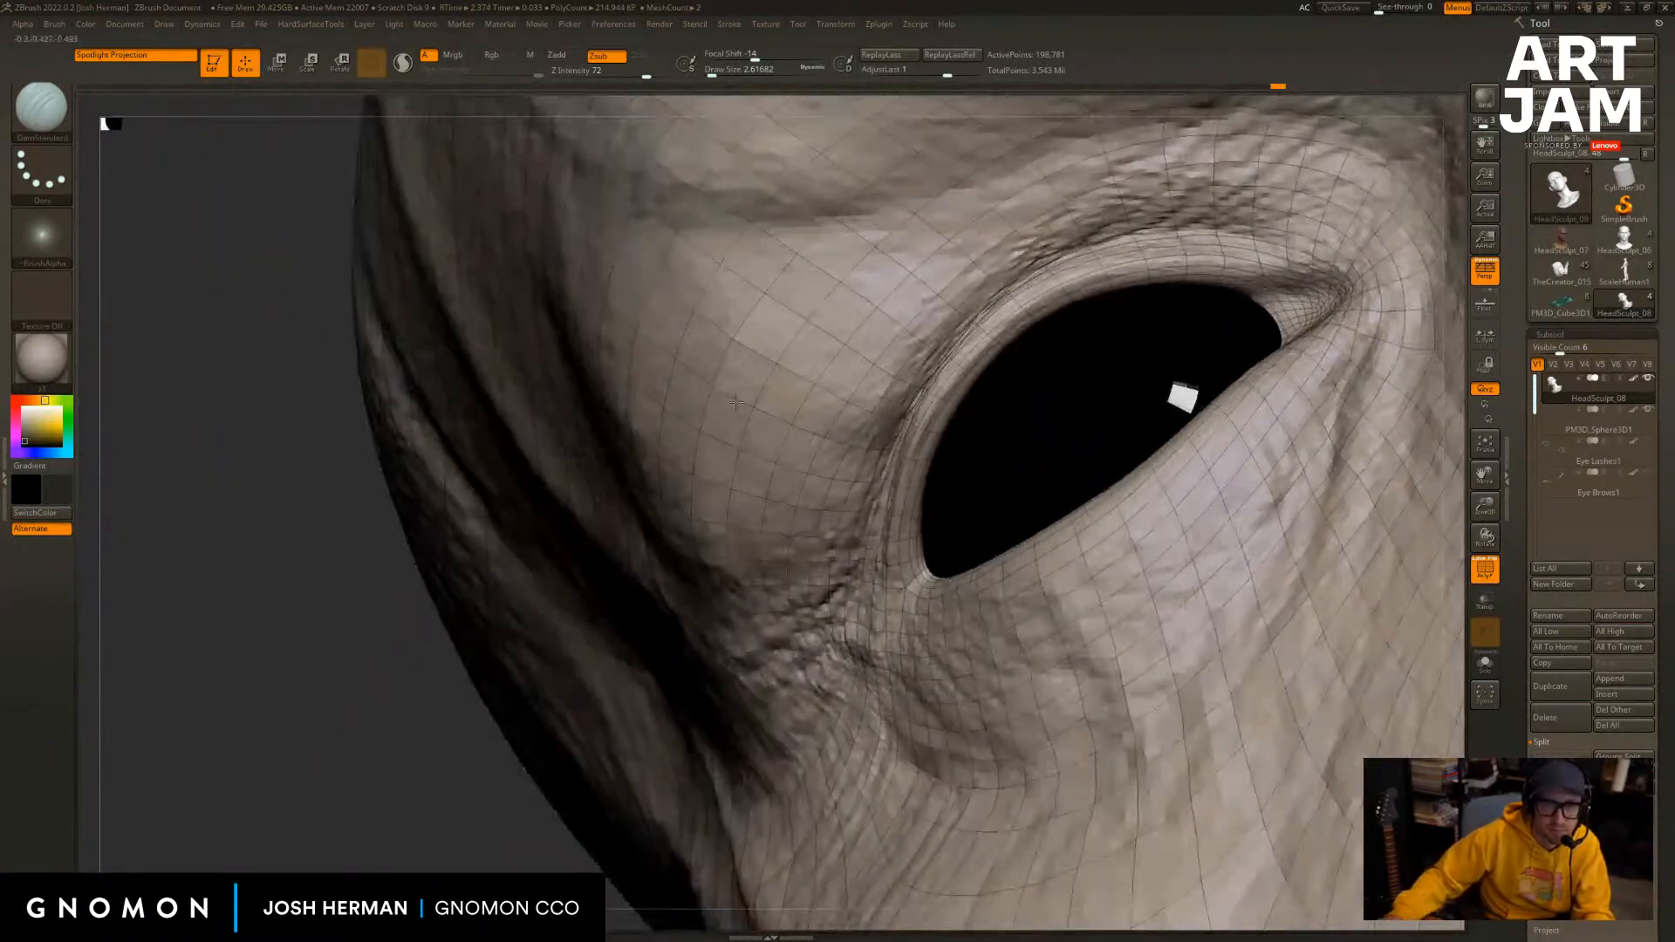
pyautogui.press(']')
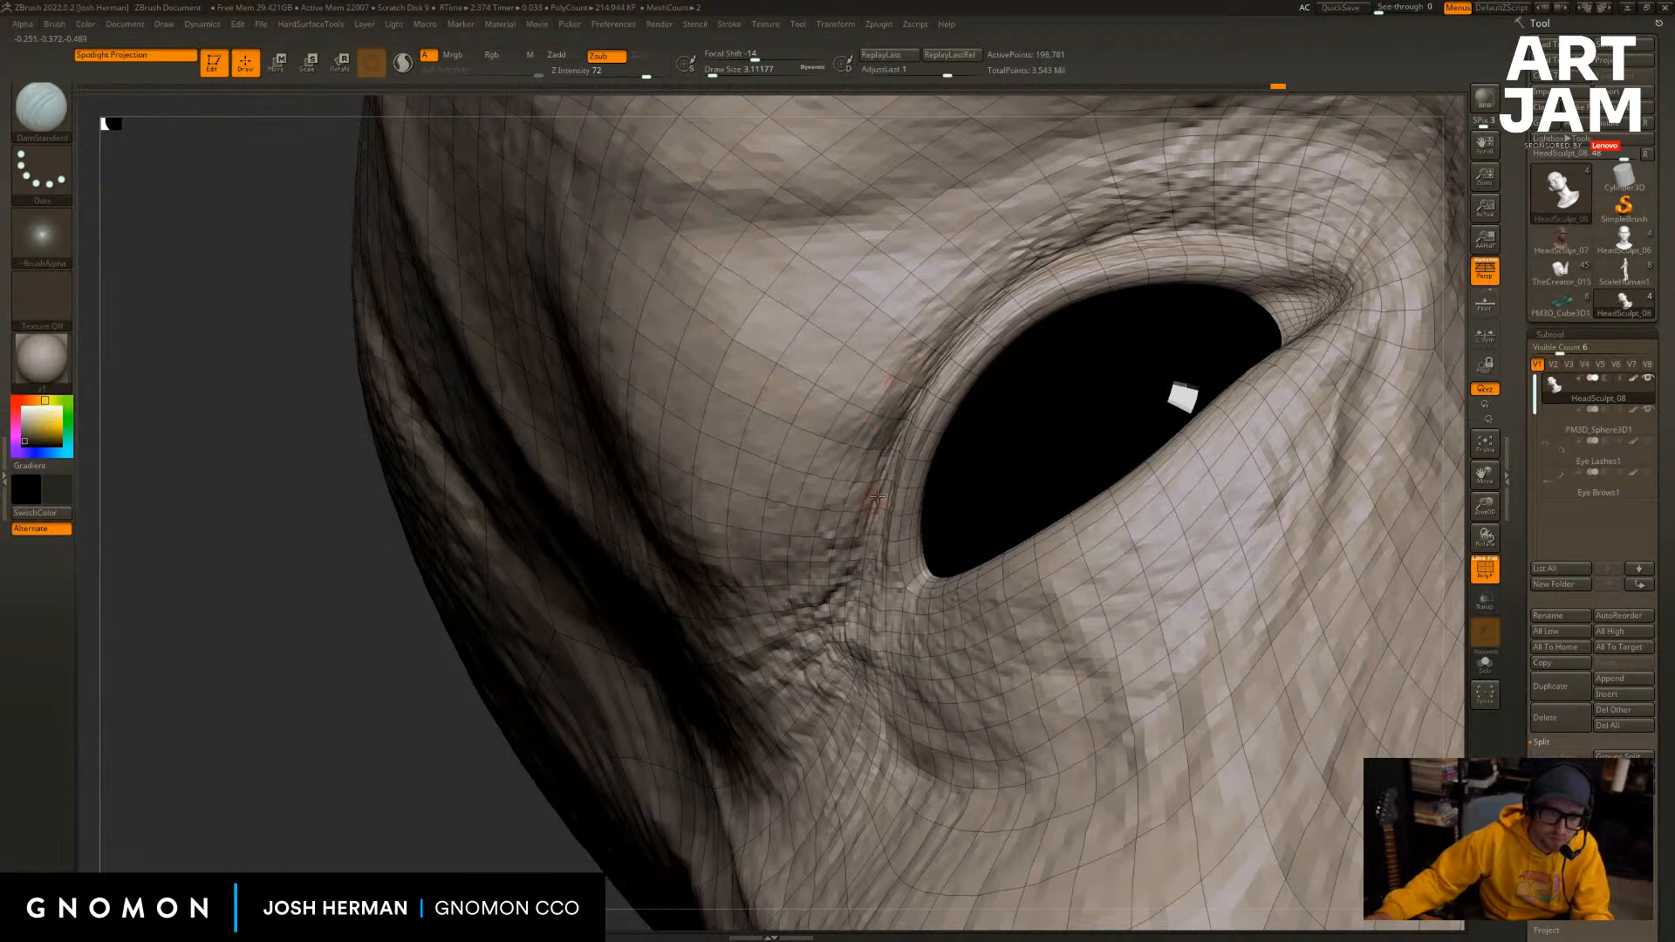
pyautogui.moveTo(894, 431)
pyautogui.keyDown('shift'); pyautogui.mouseDown()
pyautogui.moveTo(885, 457)
pyautogui.moveTo(905, 425)
pyautogui.mouseUp(); pyautogui.keyUp('shift')
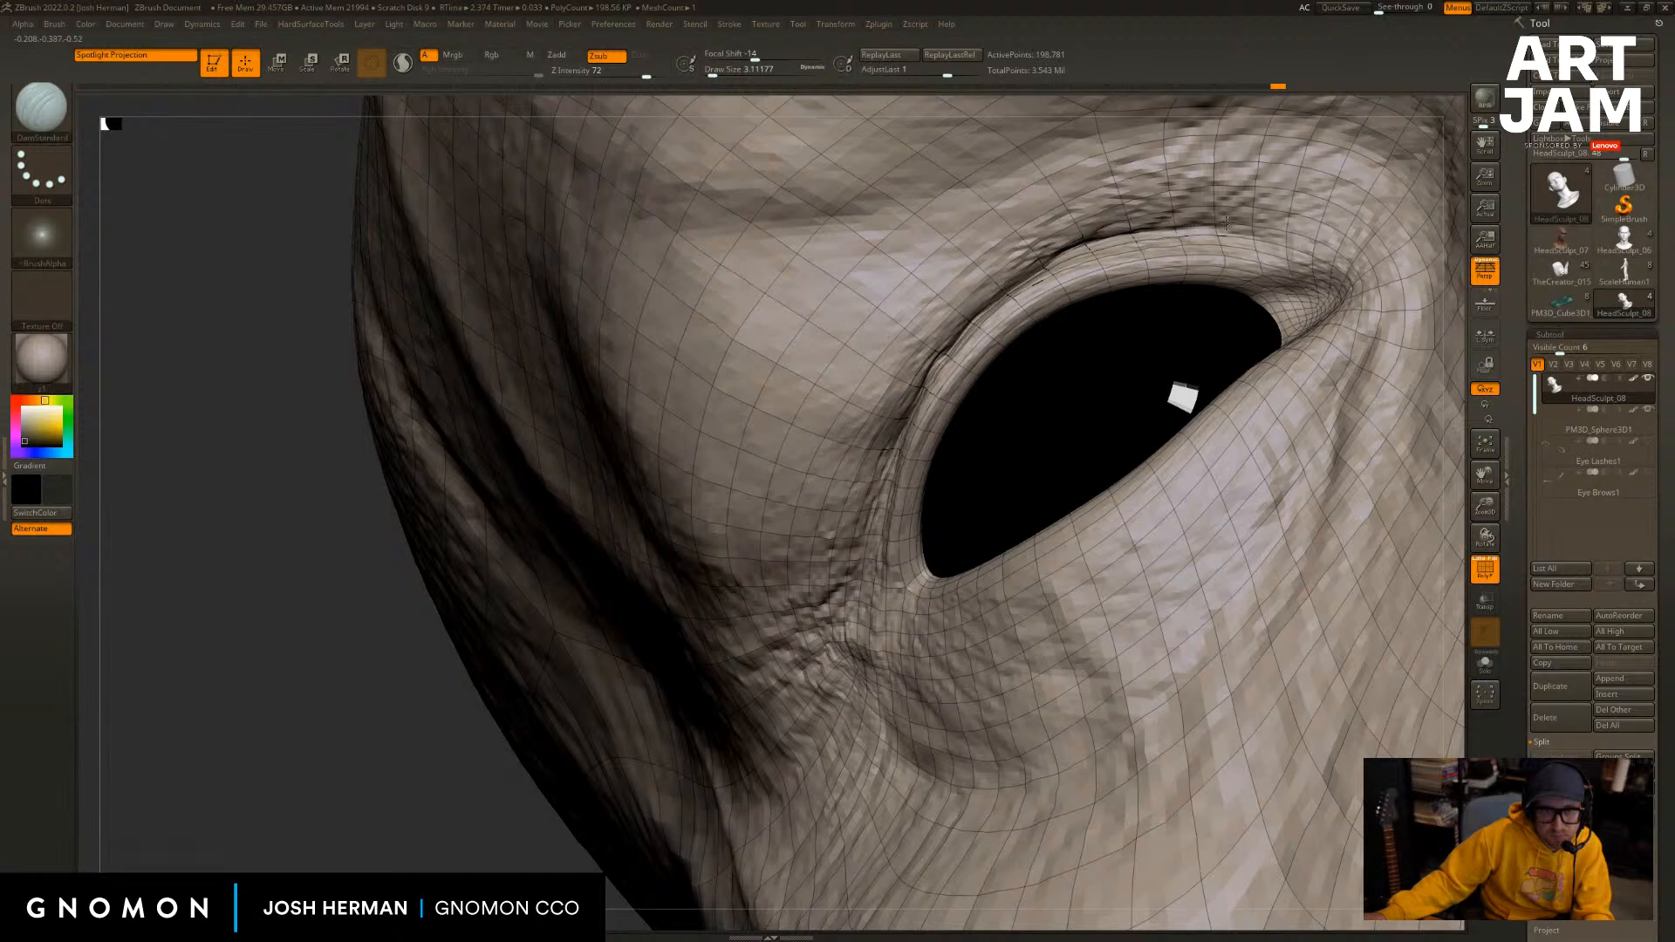
pyautogui.moveTo(1226, 224); pyautogui.dragTo(1264, 212)
pyautogui.moveTo(889, 468); pyautogui.dragTo(845, 583)
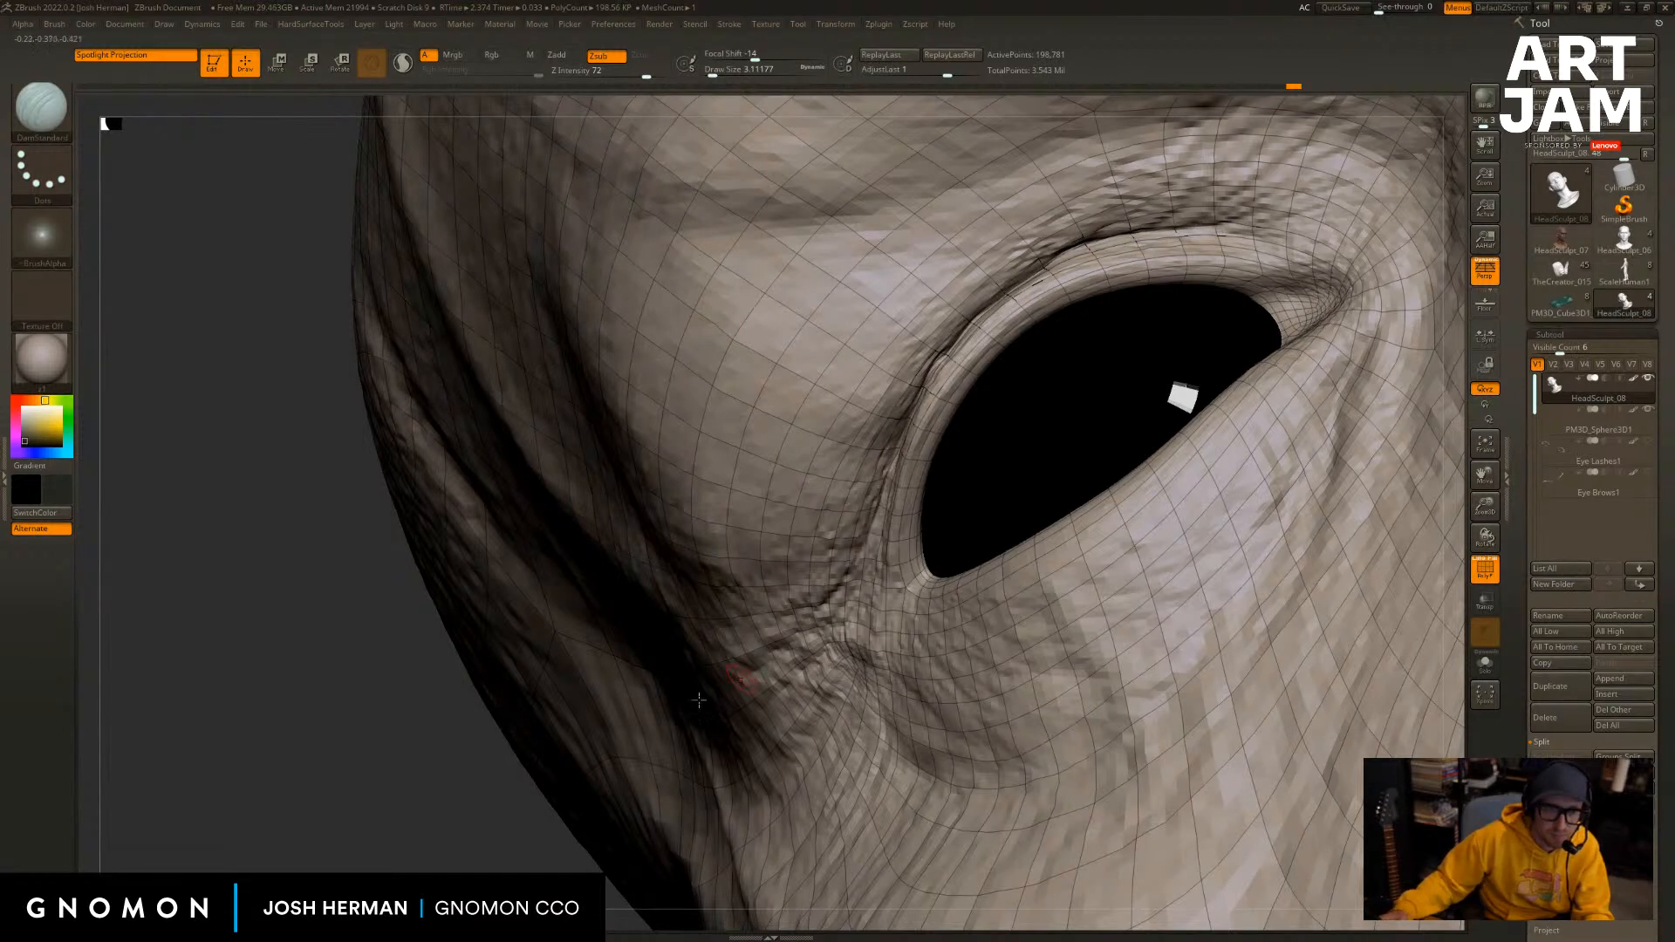
# Hide the polygon wireframe and return the head to its highest subdivision level.
pyautogui.press('f')
pyautogui.keyDown('shift'); pyautogui.moveTo(1074, 278); pyautogui.dragTo(1058, 322); pyautogui.keyUp('shift')
pyautogui.press('f')
pyautogui.moveTo(1175, 340); pyautogui.dragTo(1340, 490)
pyautogui.hotkey('shift', 'f')
pyautogui.press('d')
pyautogui.press('d')
pyautogui.moveTo(1252, 325)
pyautogui.keyDown('alt'); pyautogui.mouseDown()
pyautogui.moveTo(1339, 401)
pyautogui.moveTo(1173, 551)
pyautogui.mouseUp(); pyautogui.keyUp('alt')
pyautogui.moveTo(1364, 280); pyautogui.dragTo(1087, 452)
pyautogui.moveTo(1287, 390)
pyautogui.mouseDown()
pyautogui.moveTo(1309, 348)
pyautogui.moveTo(1372, 363)
pyautogui.moveTo(1307, 451)
pyautogui.moveTo(1395, 392)
pyautogui.moveTo(1401, 429)
pyautogui.mouseUp()
# Switch to the Standard brush and sculpt a fine wrinkle across the nose bridge between the eyes.
pyautogui.press('b')
pyautogui.press('s')
pyautogui.press('t')
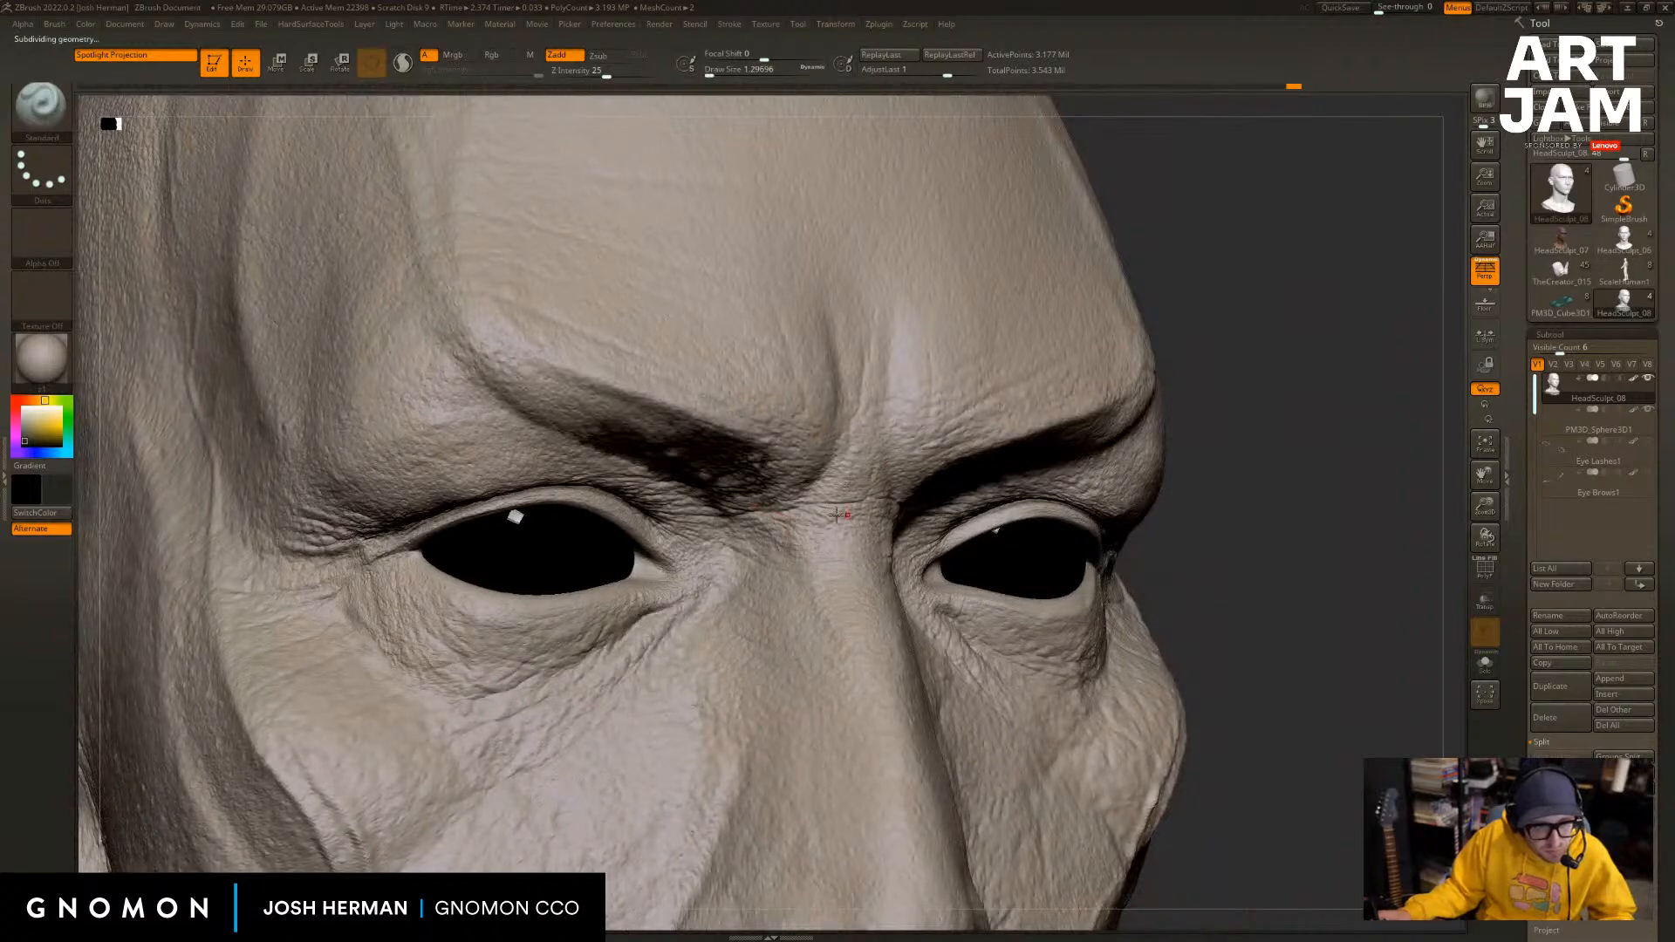
pyautogui.moveTo(1291, 474); pyautogui.dragTo(1200, 478)
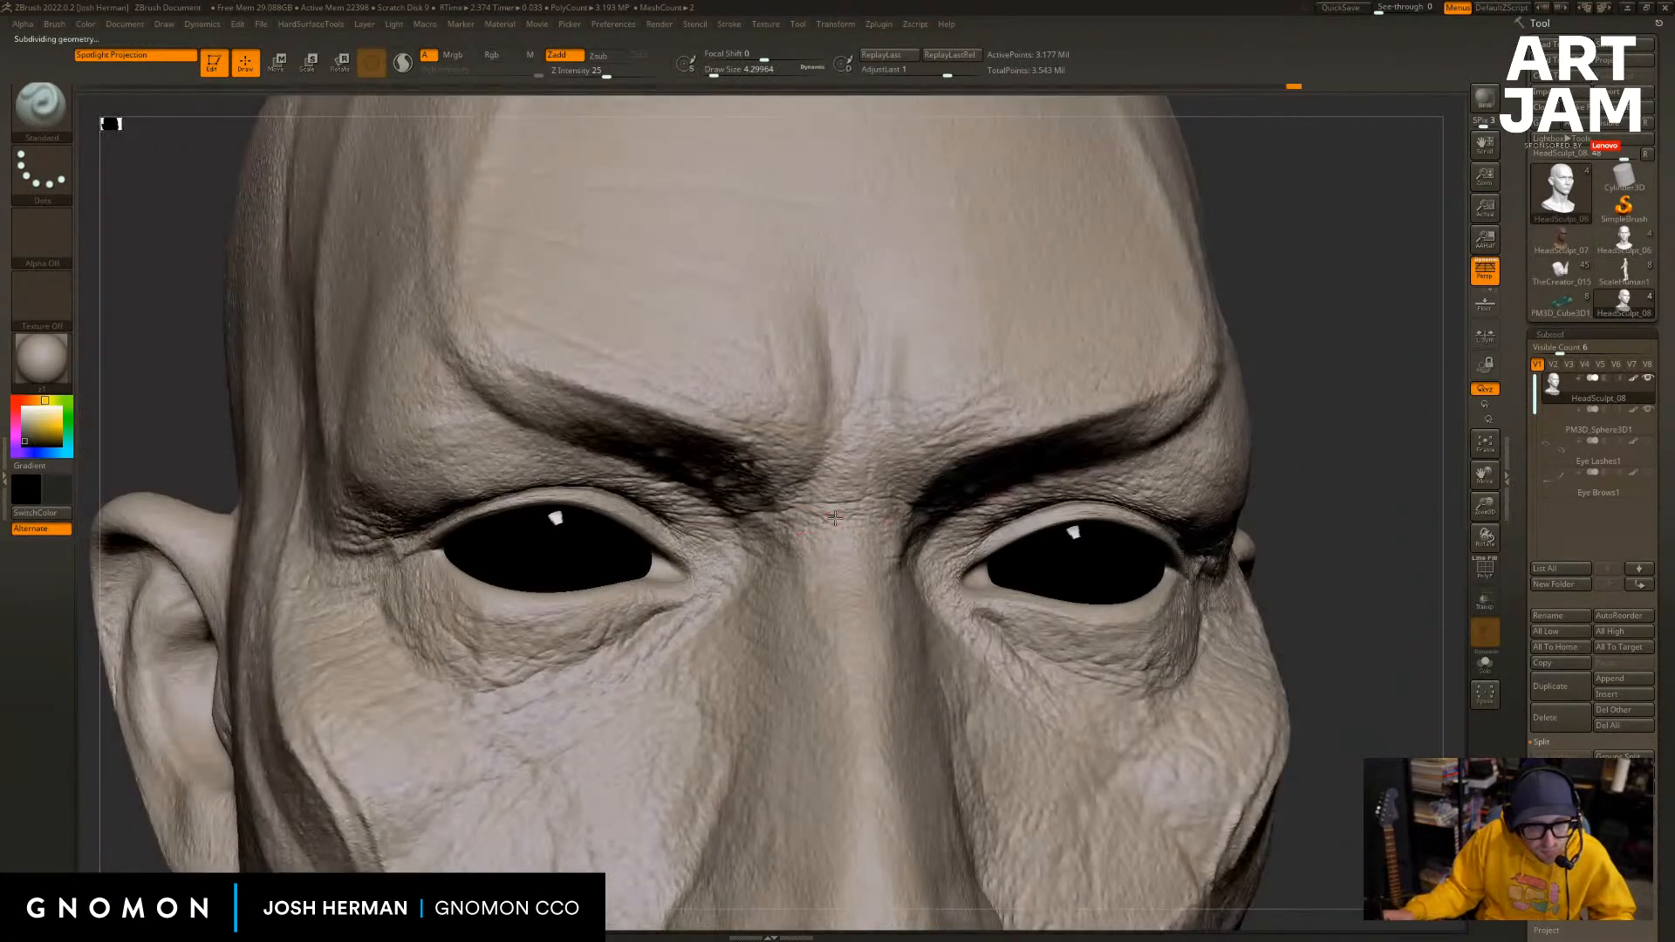
pyautogui.moveTo(1387, 523); pyautogui.dragTo(1291, 530)
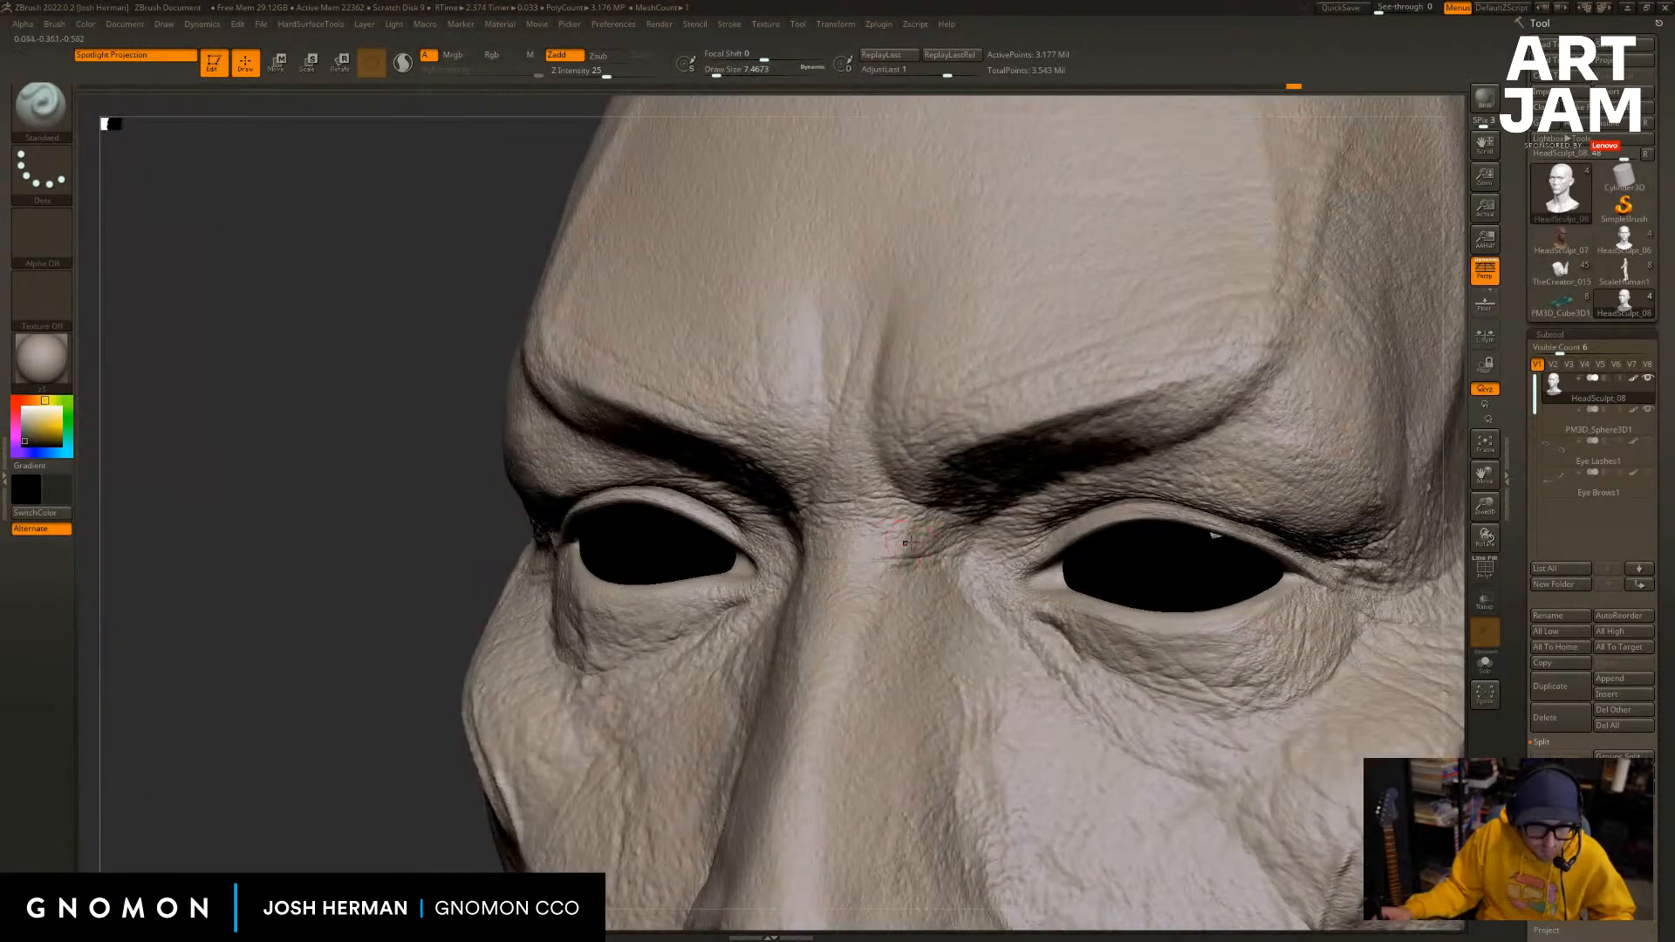
pyautogui.moveTo(878, 576); pyautogui.dragTo(867, 578)
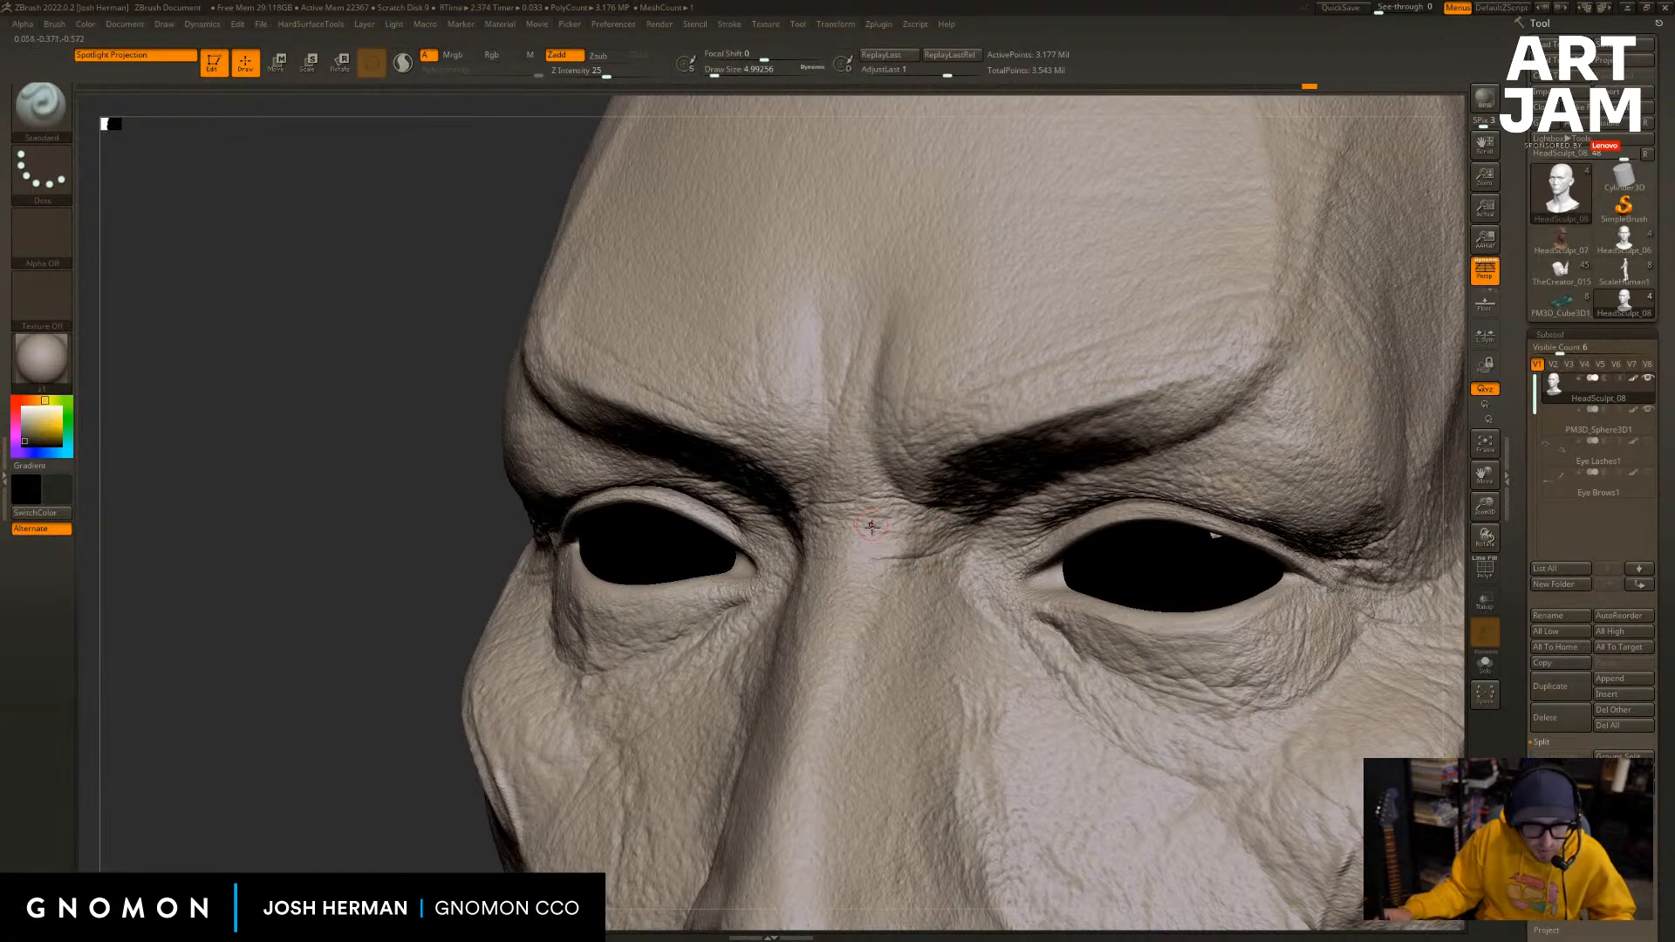
# Set the draw size to about 3.1 and refine the small creases between the inner ends of the brows.
pyautogui.moveTo(370, 615); pyautogui.dragTo(475, 613)
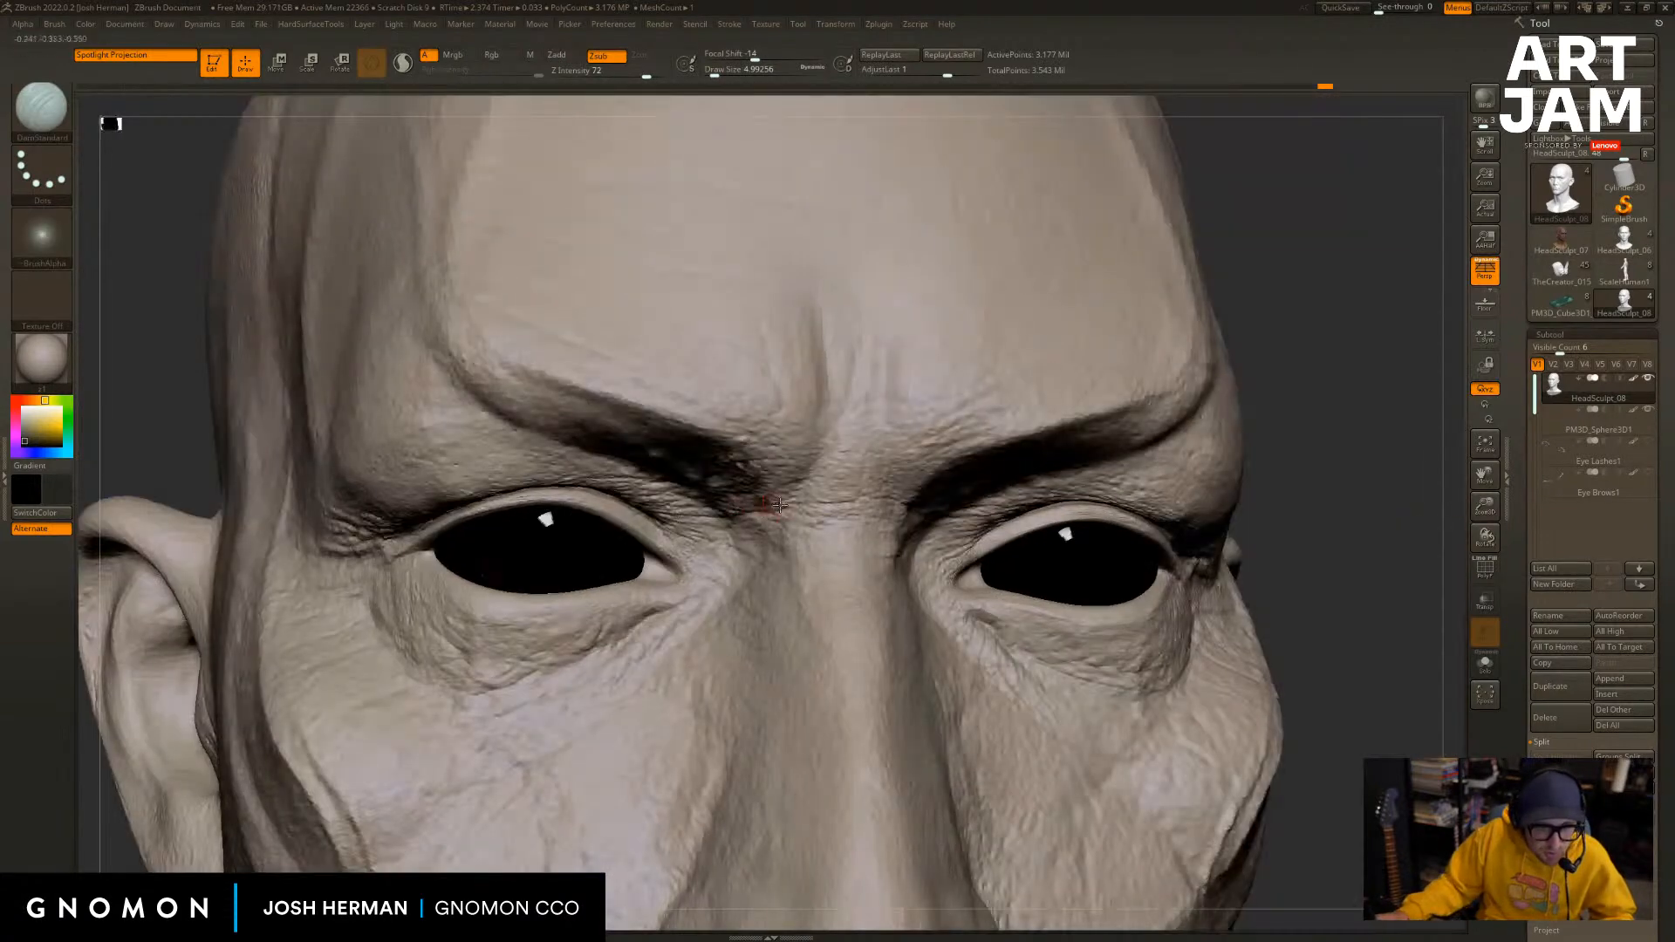
pyautogui.press('[')
pyautogui.moveTo(1261, 305); pyautogui.dragTo(1214, 312)
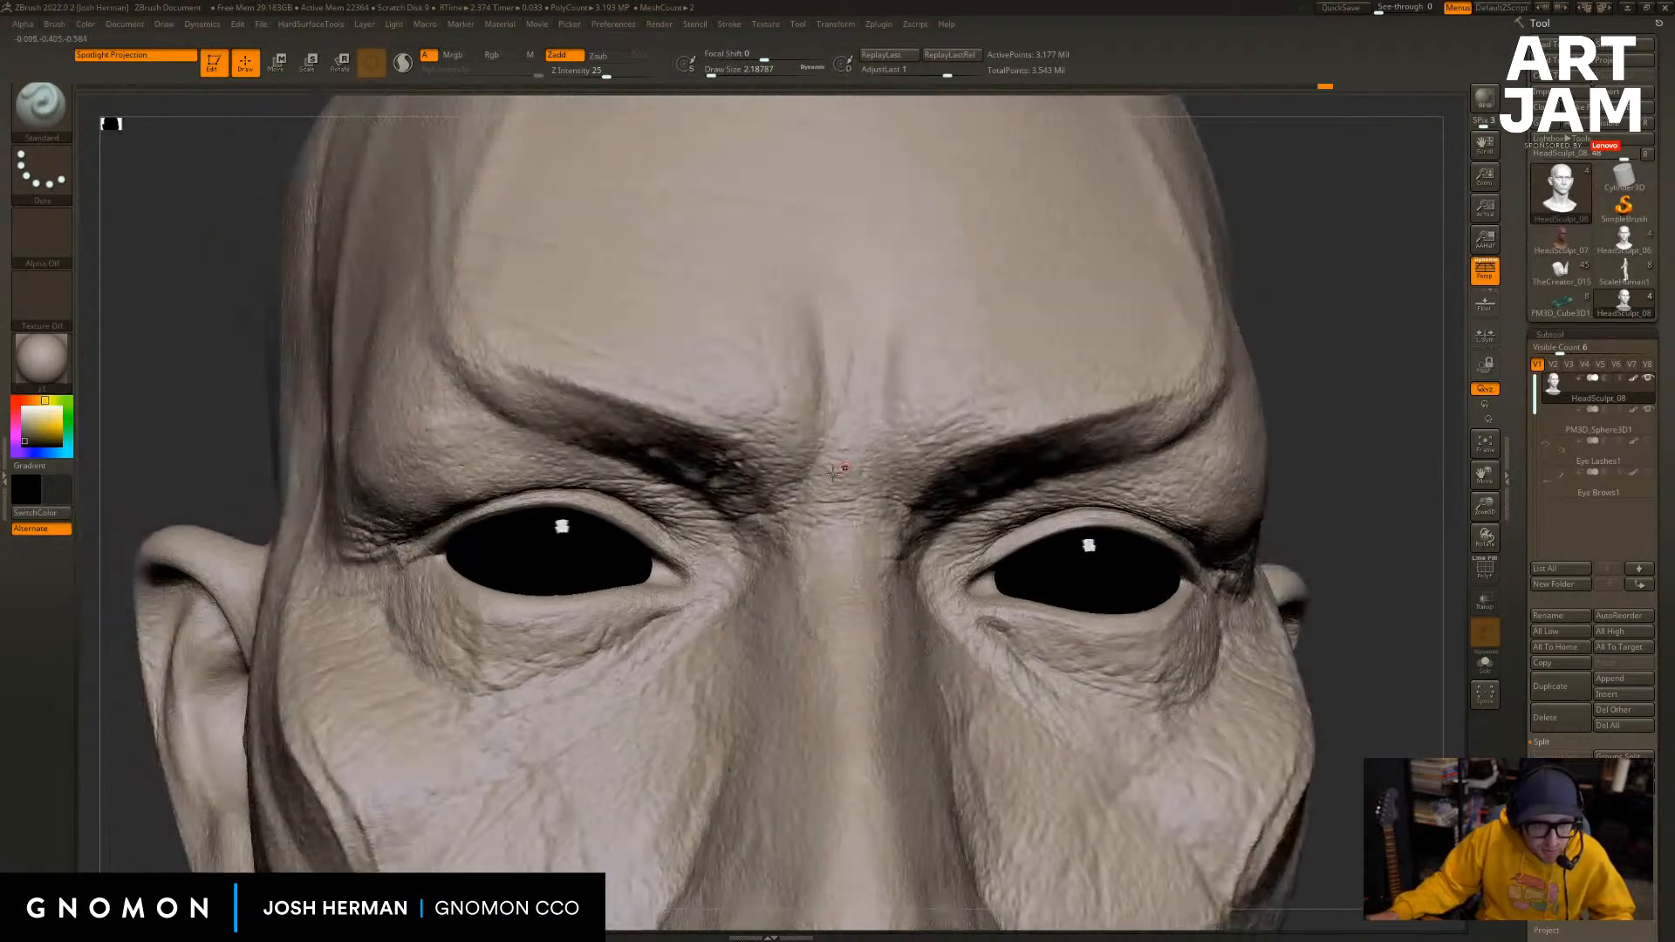
pyautogui.press('s')
pyautogui.moveTo(815, 468); pyautogui.dragTo(809, 476)
pyautogui.press('s')
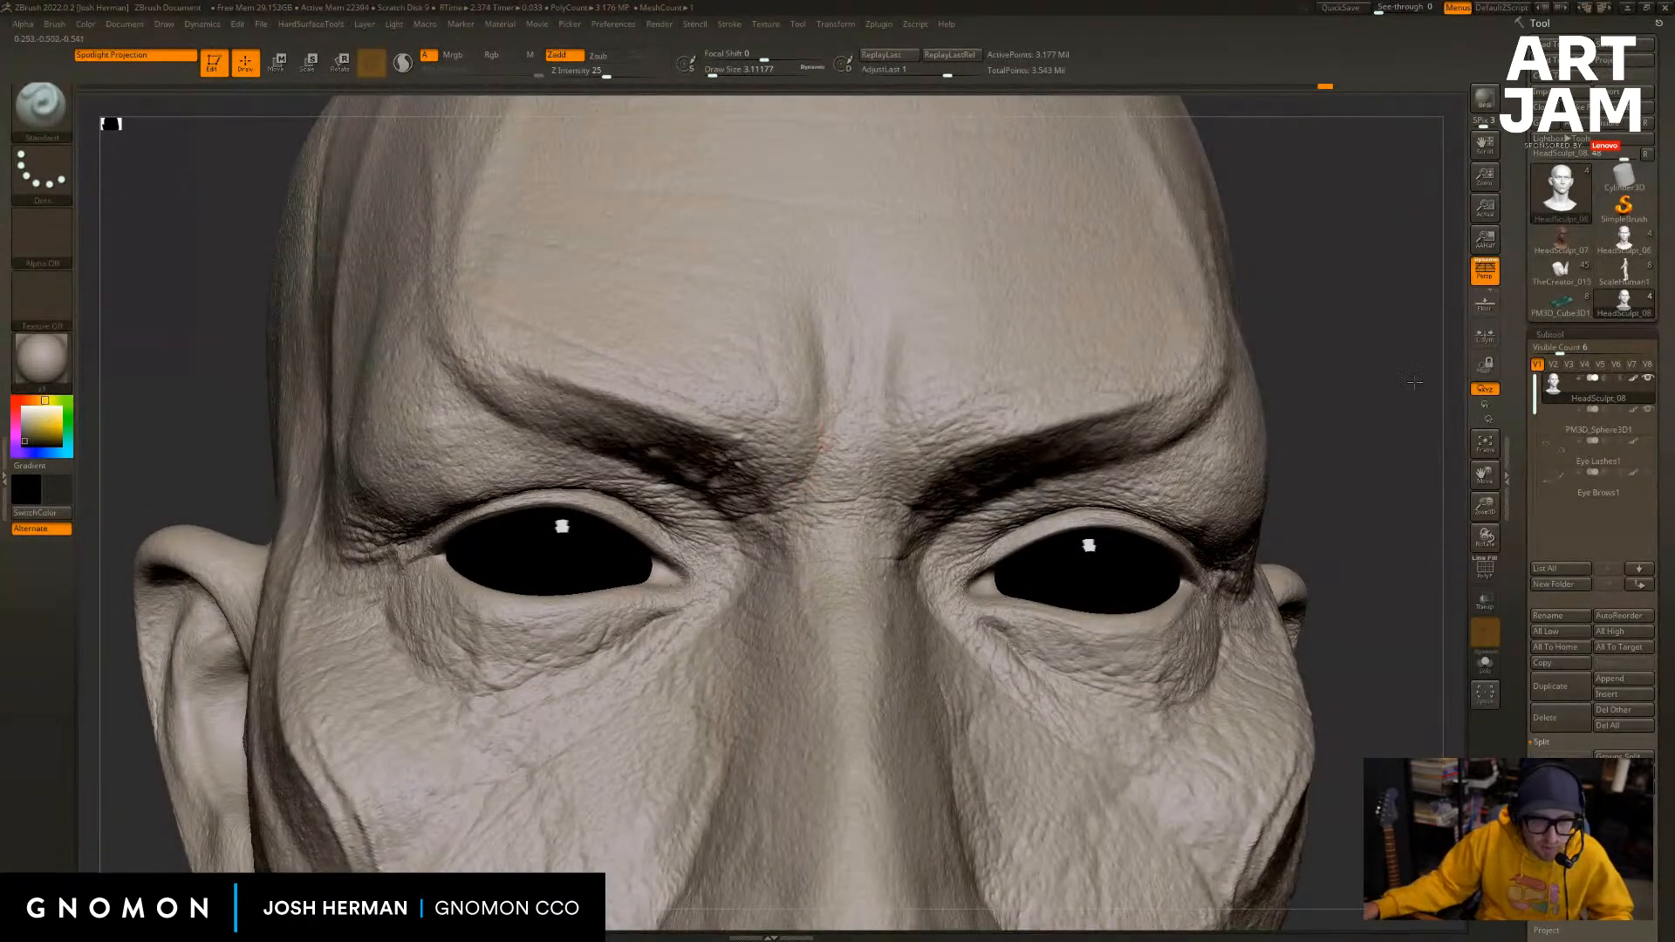
# Sculpt fine vertical frown wrinkles between the brows, undoing an unwanted stroke along the way.
pyautogui.keyDown('alt'); pyautogui.moveTo(1414, 381); pyautogui.dragTo(1425, 337); pyautogui.keyUp('alt')
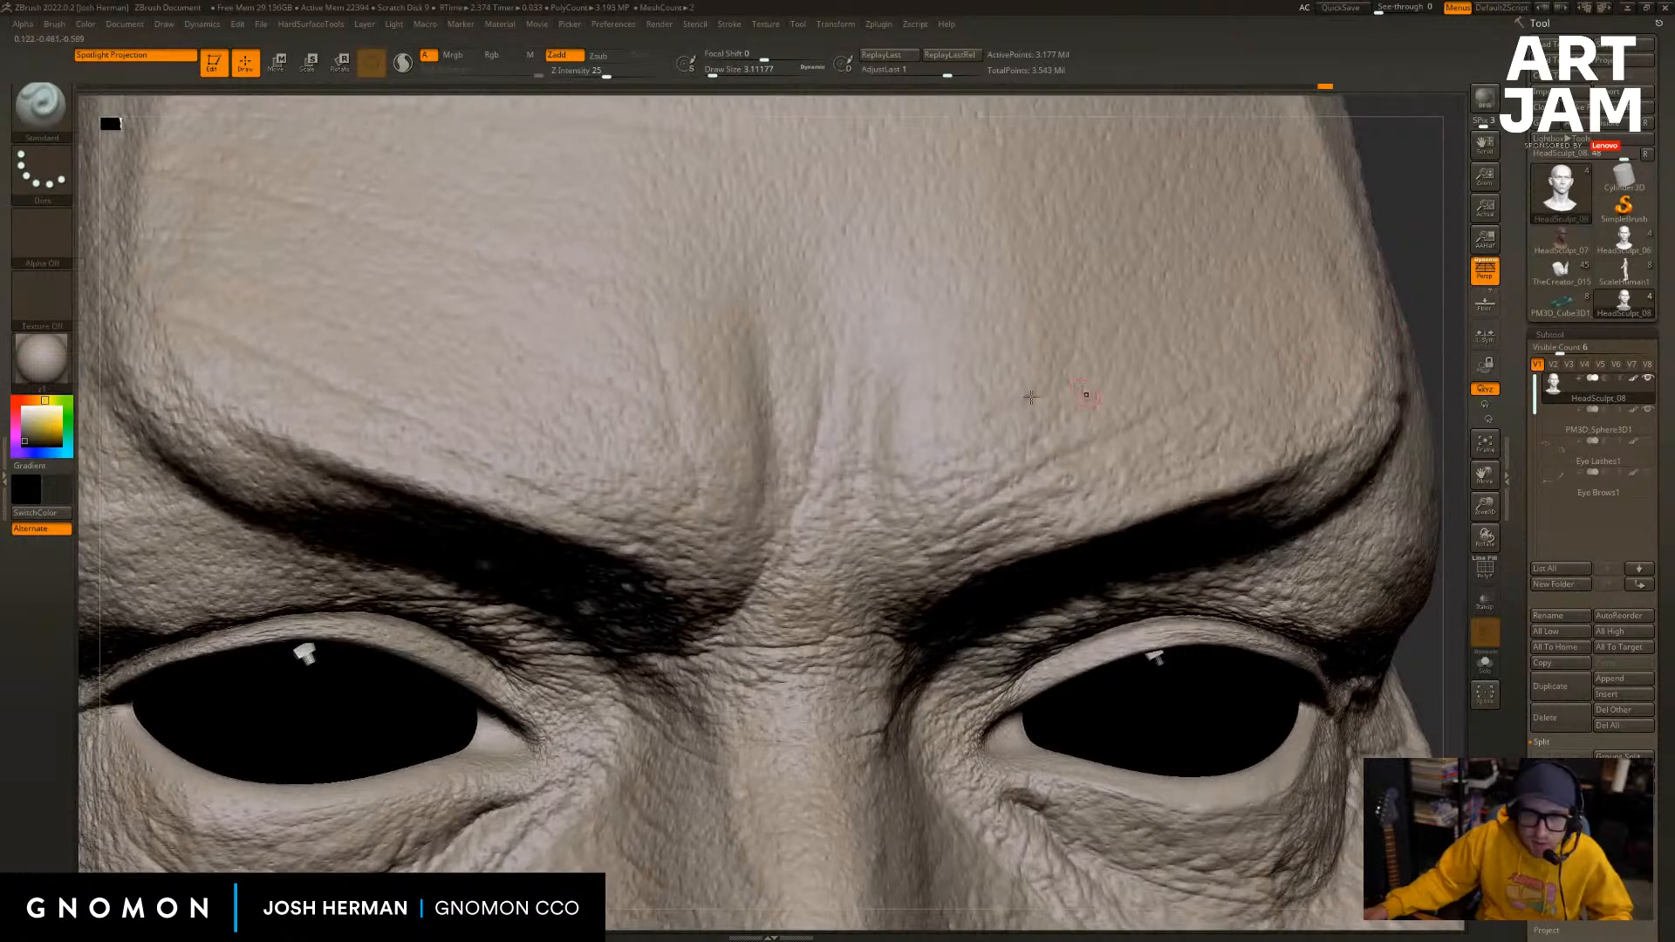
pyautogui.keyDown('ctrl'); pyautogui.moveTo(838, 323); pyautogui.dragTo(779, 543); pyautogui.keyUp('ctrl')
pyautogui.moveTo(840, 358)
pyautogui.keyDown('ctrl'); pyautogui.mouseDown()
pyautogui.moveTo(779, 541)
pyautogui.moveTo(816, 427)
pyautogui.mouseUp(); pyautogui.keyUp('ctrl')
pyautogui.hotkey('ctrl', 'z')
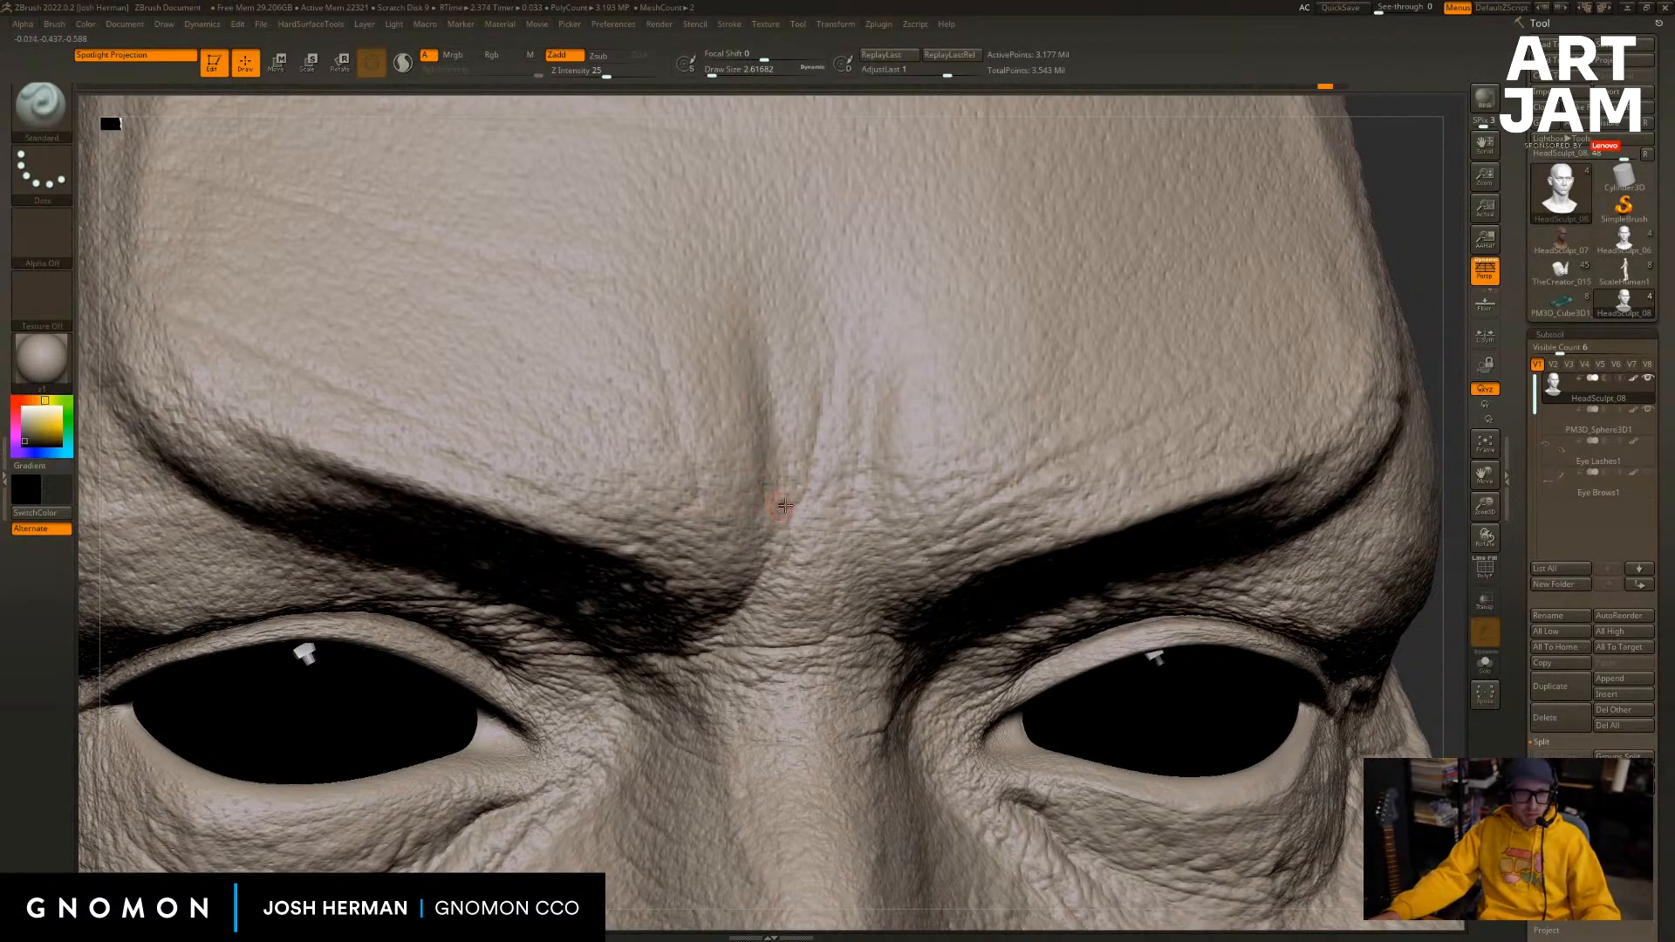
pyautogui.moveTo(817, 482)
pyautogui.mouseDown()
pyautogui.moveTo(847, 405)
pyautogui.moveTo(839, 517)
pyautogui.mouseUp()
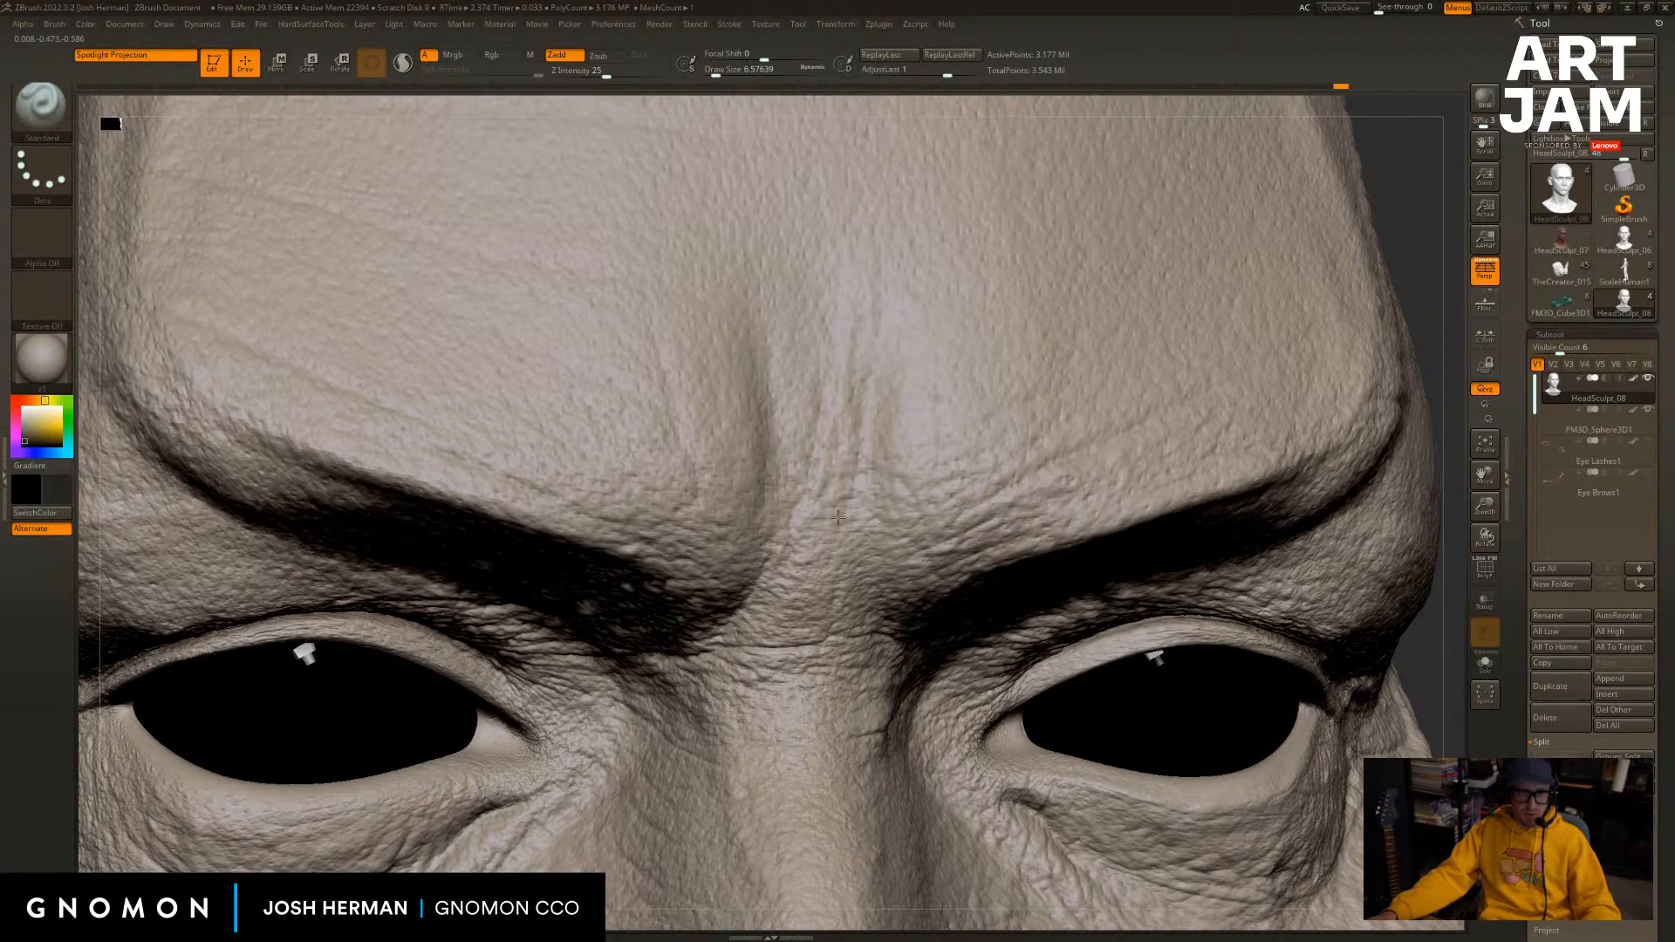
# Try a diagonal carved stroke across the forehead above the brow and undo it.
pyautogui.moveTo(1410, 251)
pyautogui.mouseDown()
pyautogui.moveTo(1401, 273)
pyautogui.moveTo(1297, 265)
pyautogui.mouseUp()
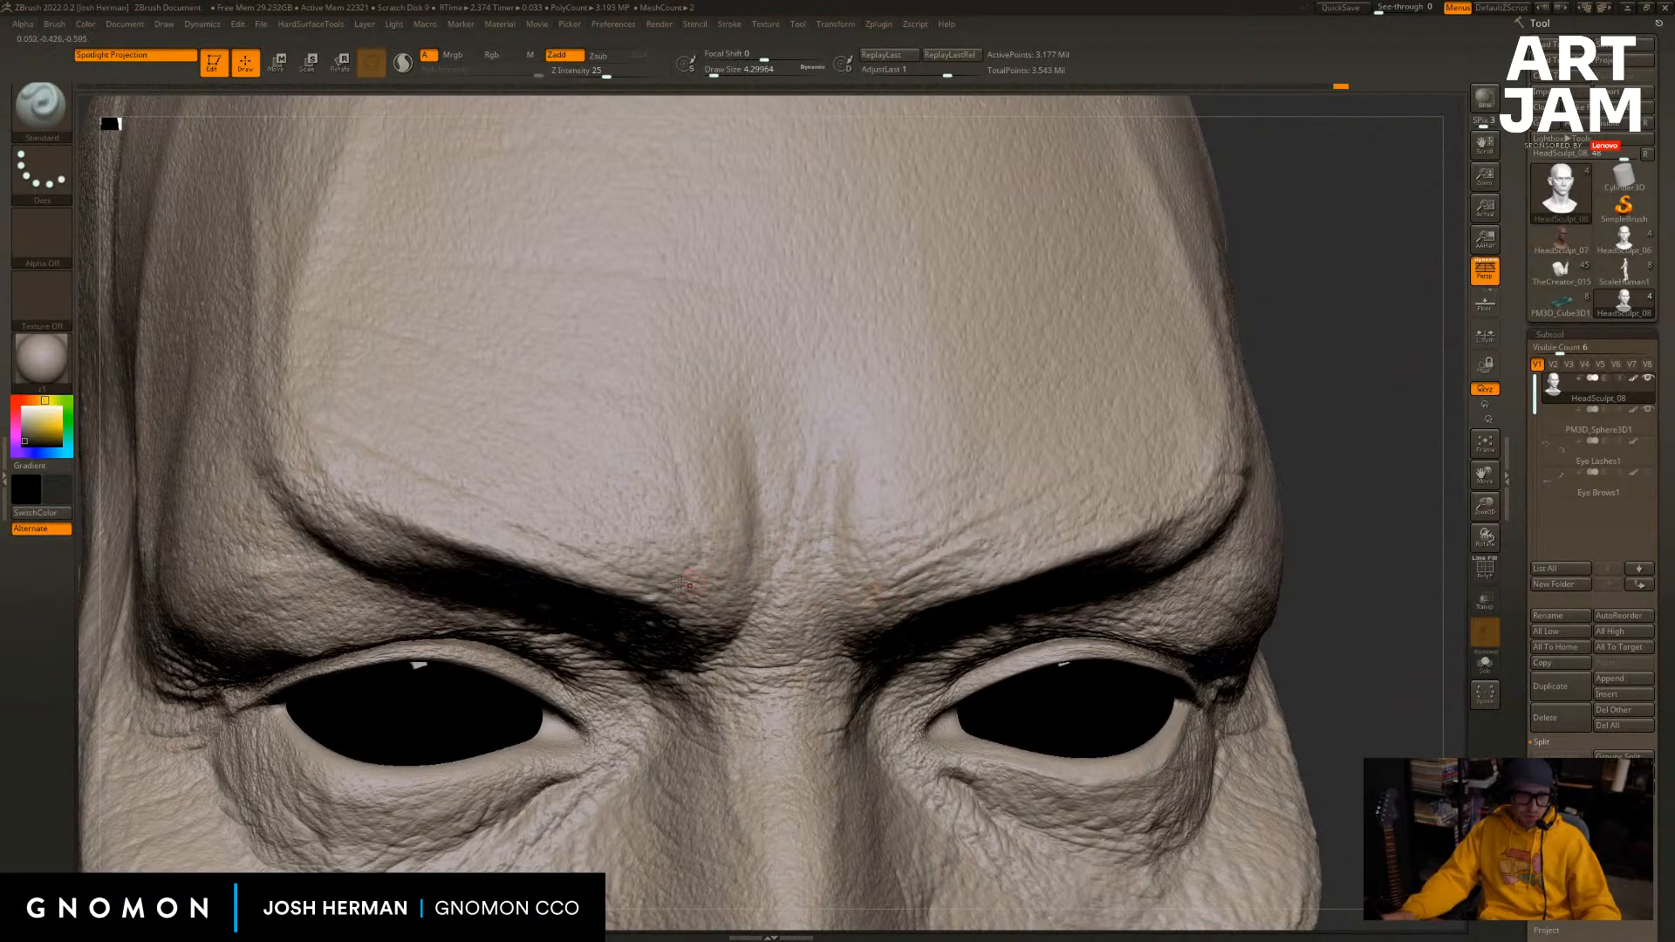
pyautogui.moveTo(1369, 406); pyautogui.dragTo(1335, 412)
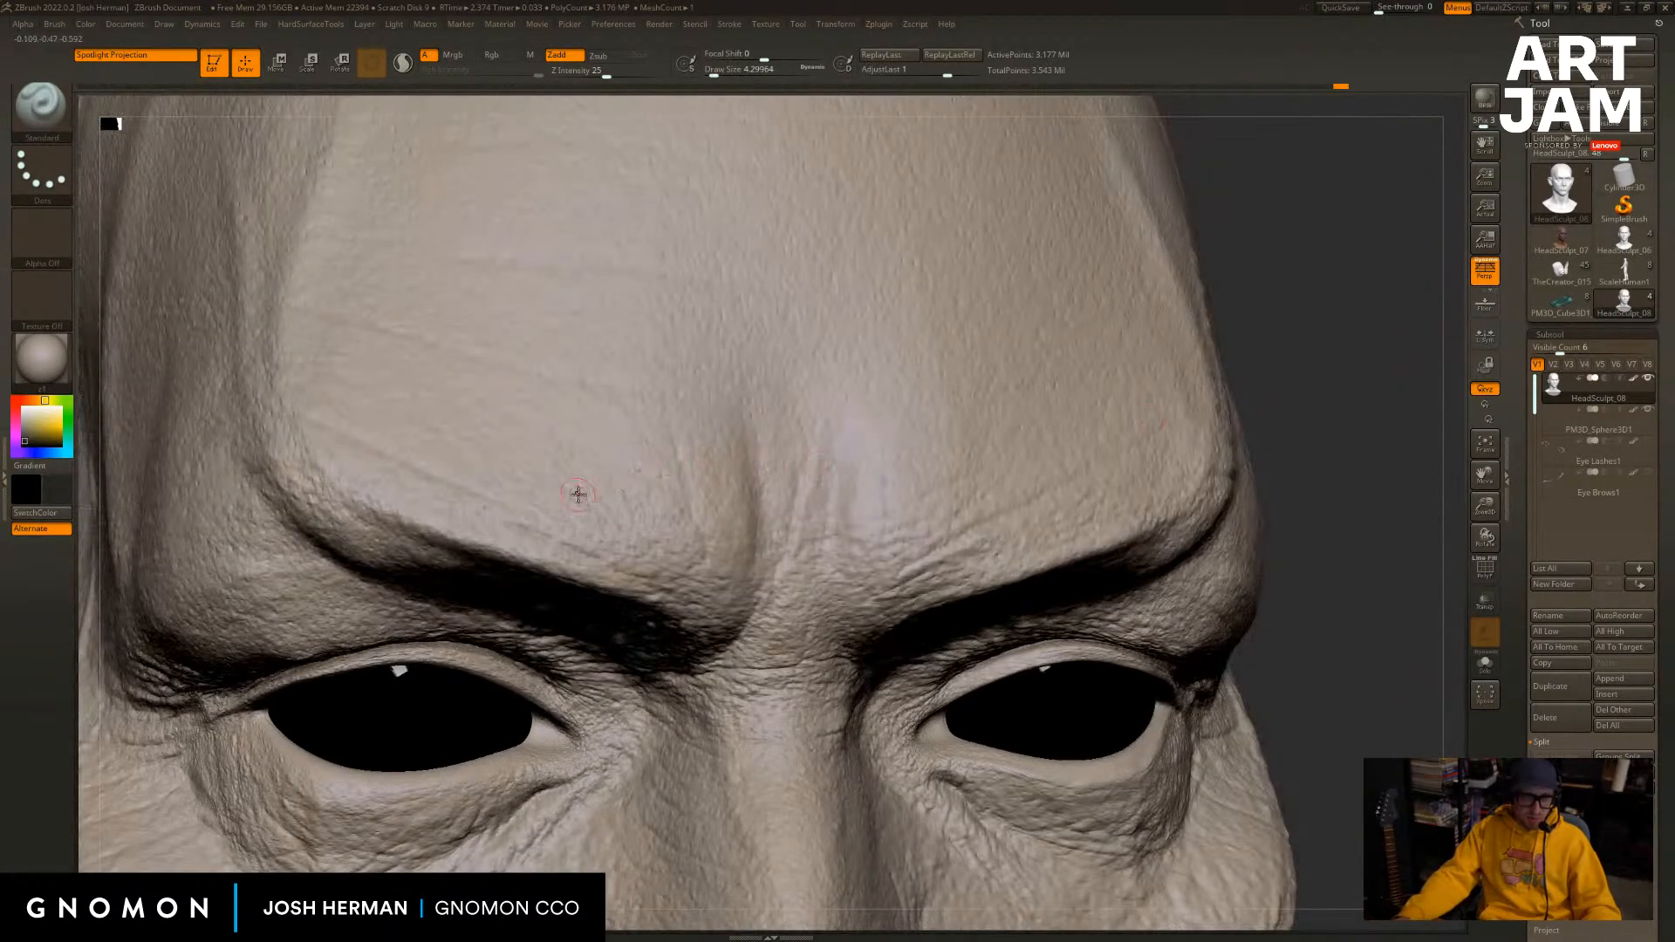
pyautogui.keyDown('alt'); pyautogui.moveTo(615, 503); pyautogui.dragTo(448, 390); pyautogui.keyUp('alt')
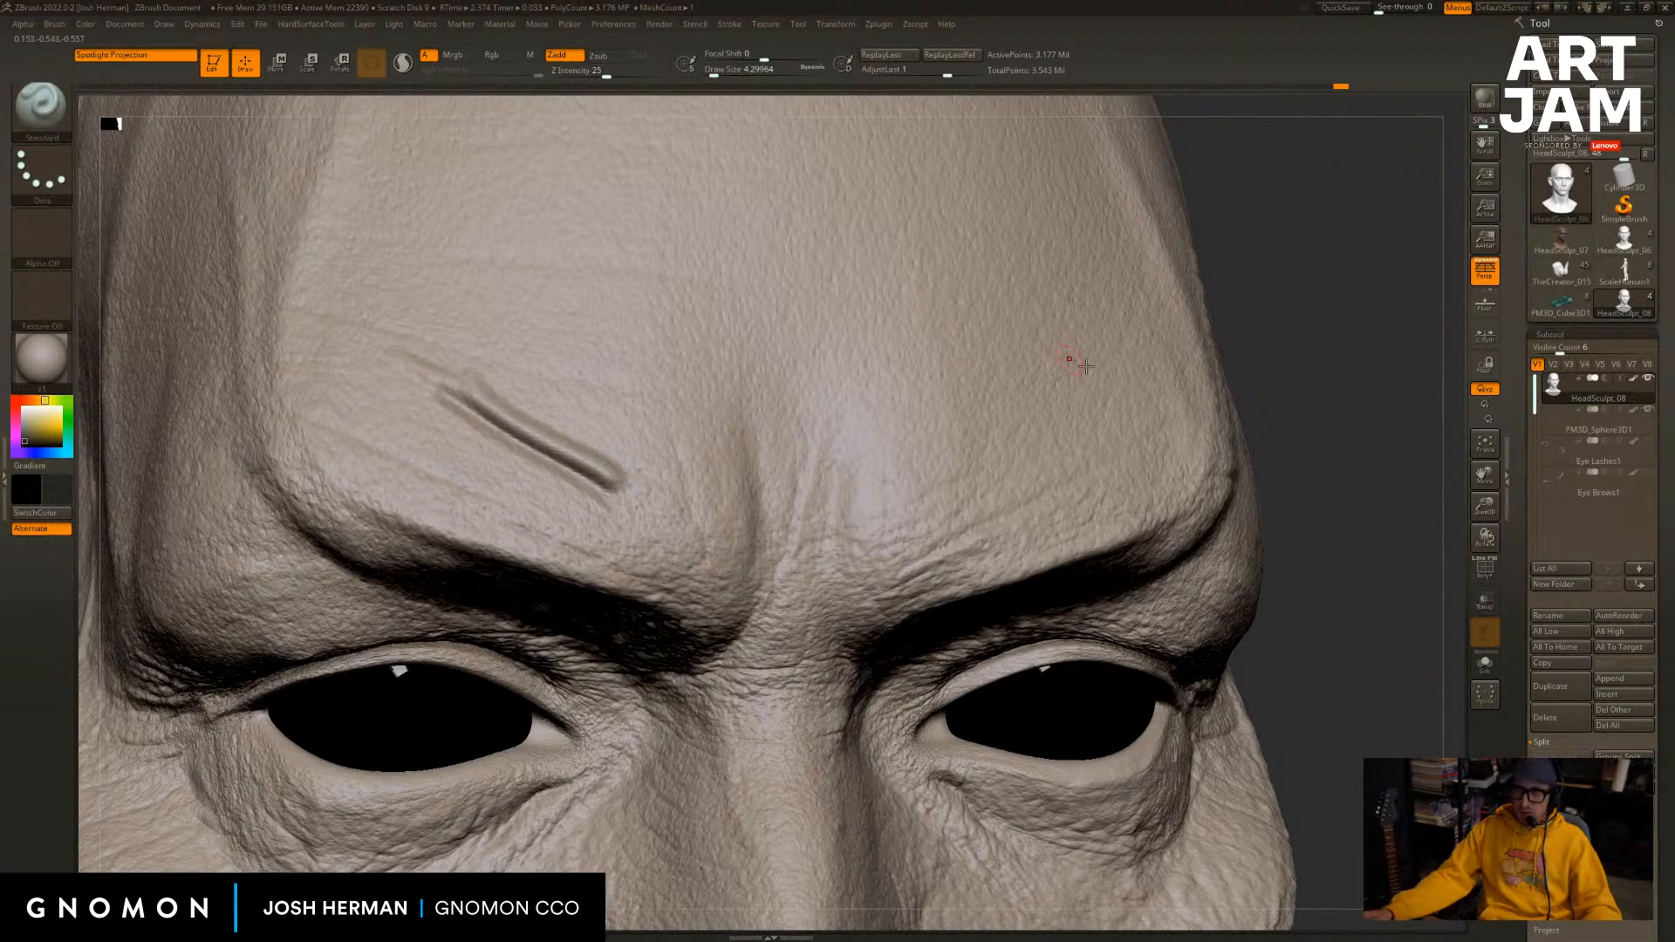
pyautogui.hotkey('ctrl', 'z')
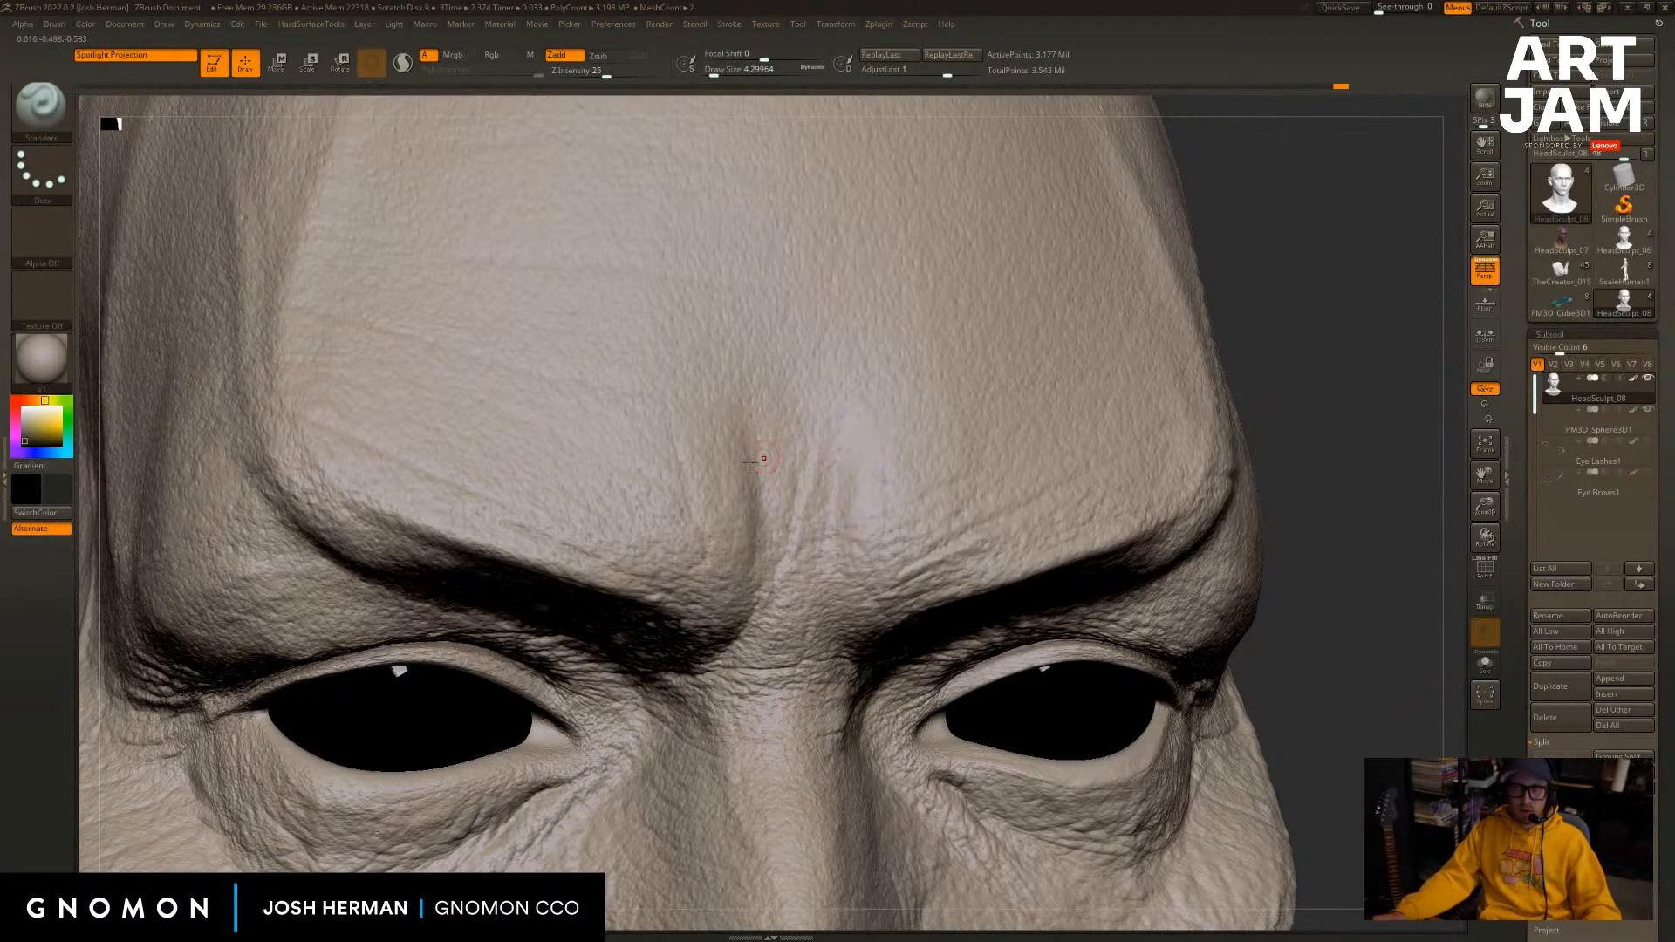
# Try raising a vertical ridge along the frown line between the brows with a brush size of about 10.5, and undo it.
pyautogui.press('s')
pyautogui.moveTo(760, 567); pyautogui.dragTo(762, 415)
pyautogui.press('s')
pyautogui.press('s')
pyautogui.press('s')
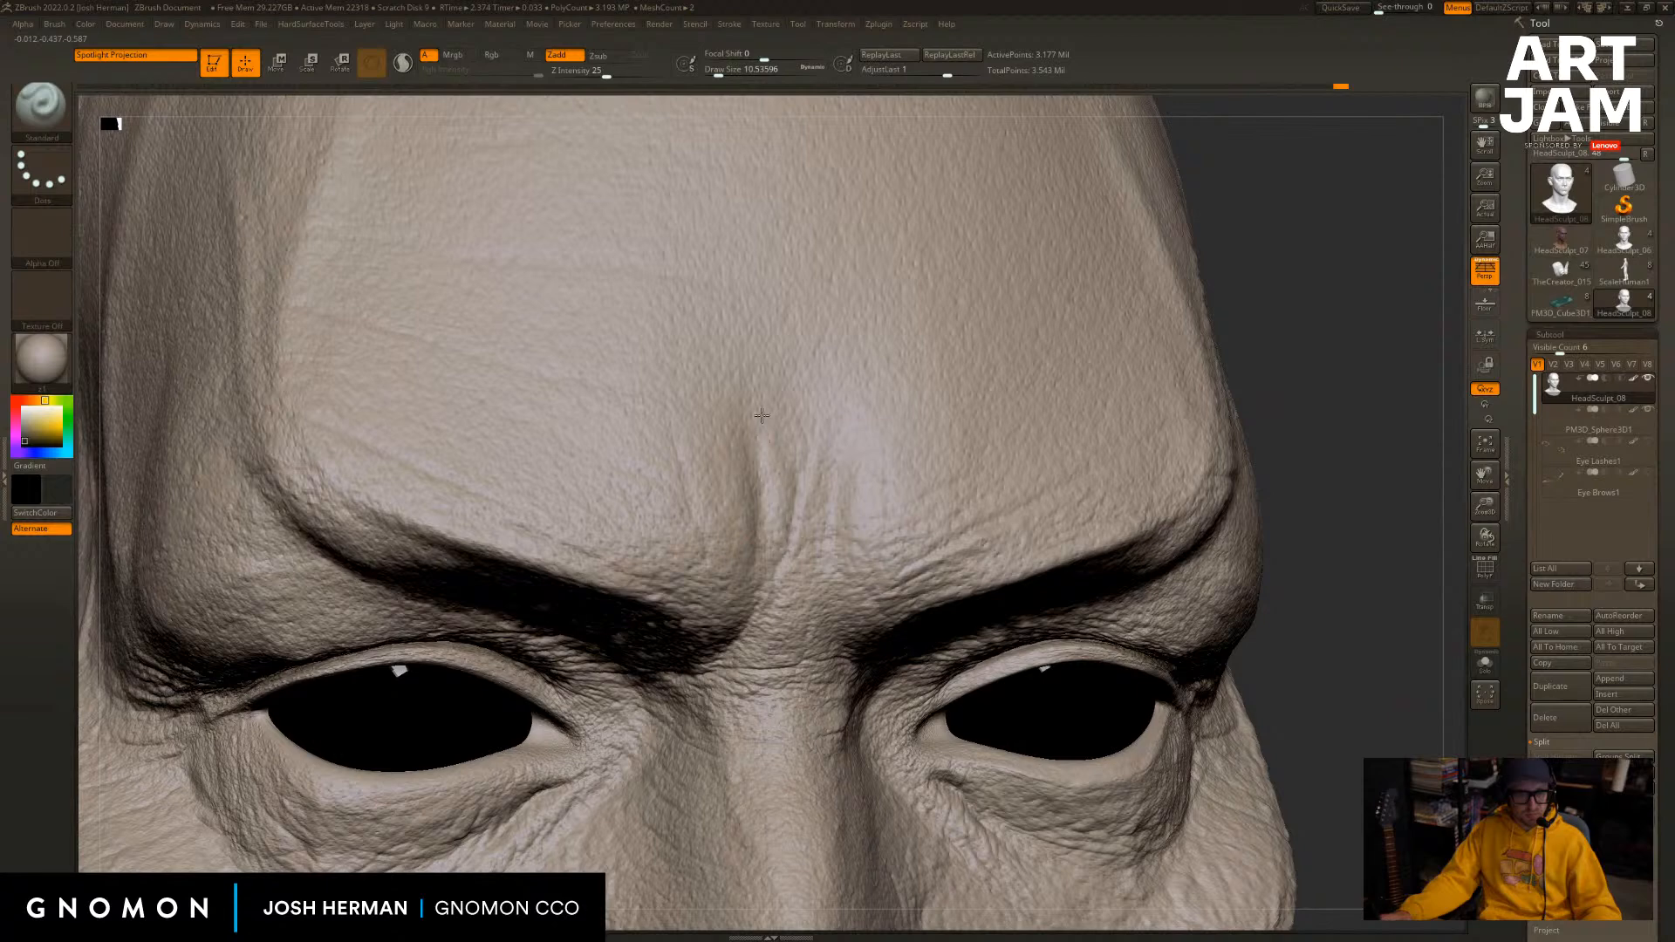
pyautogui.hotkey('ctrl', 'z')
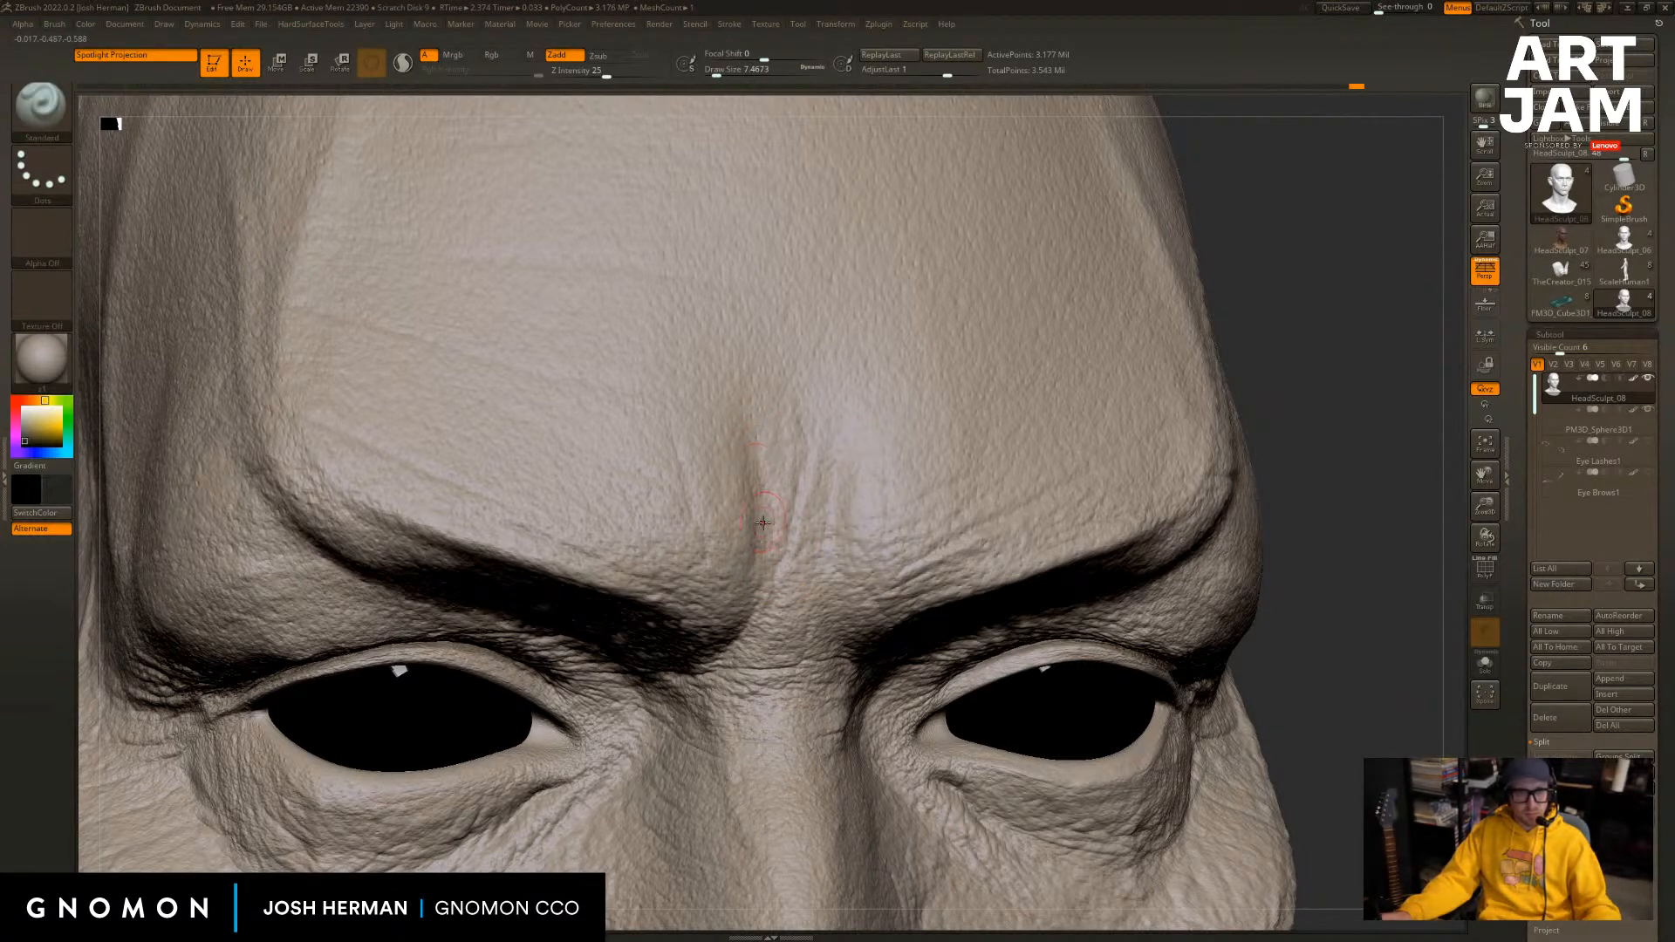
# Switch to the DamStandard brush, lower the head by one subdivision level, and set the draw size to about 6.6.
pyautogui.press('b')
pyautogui.press('d')
pyautogui.press('s')
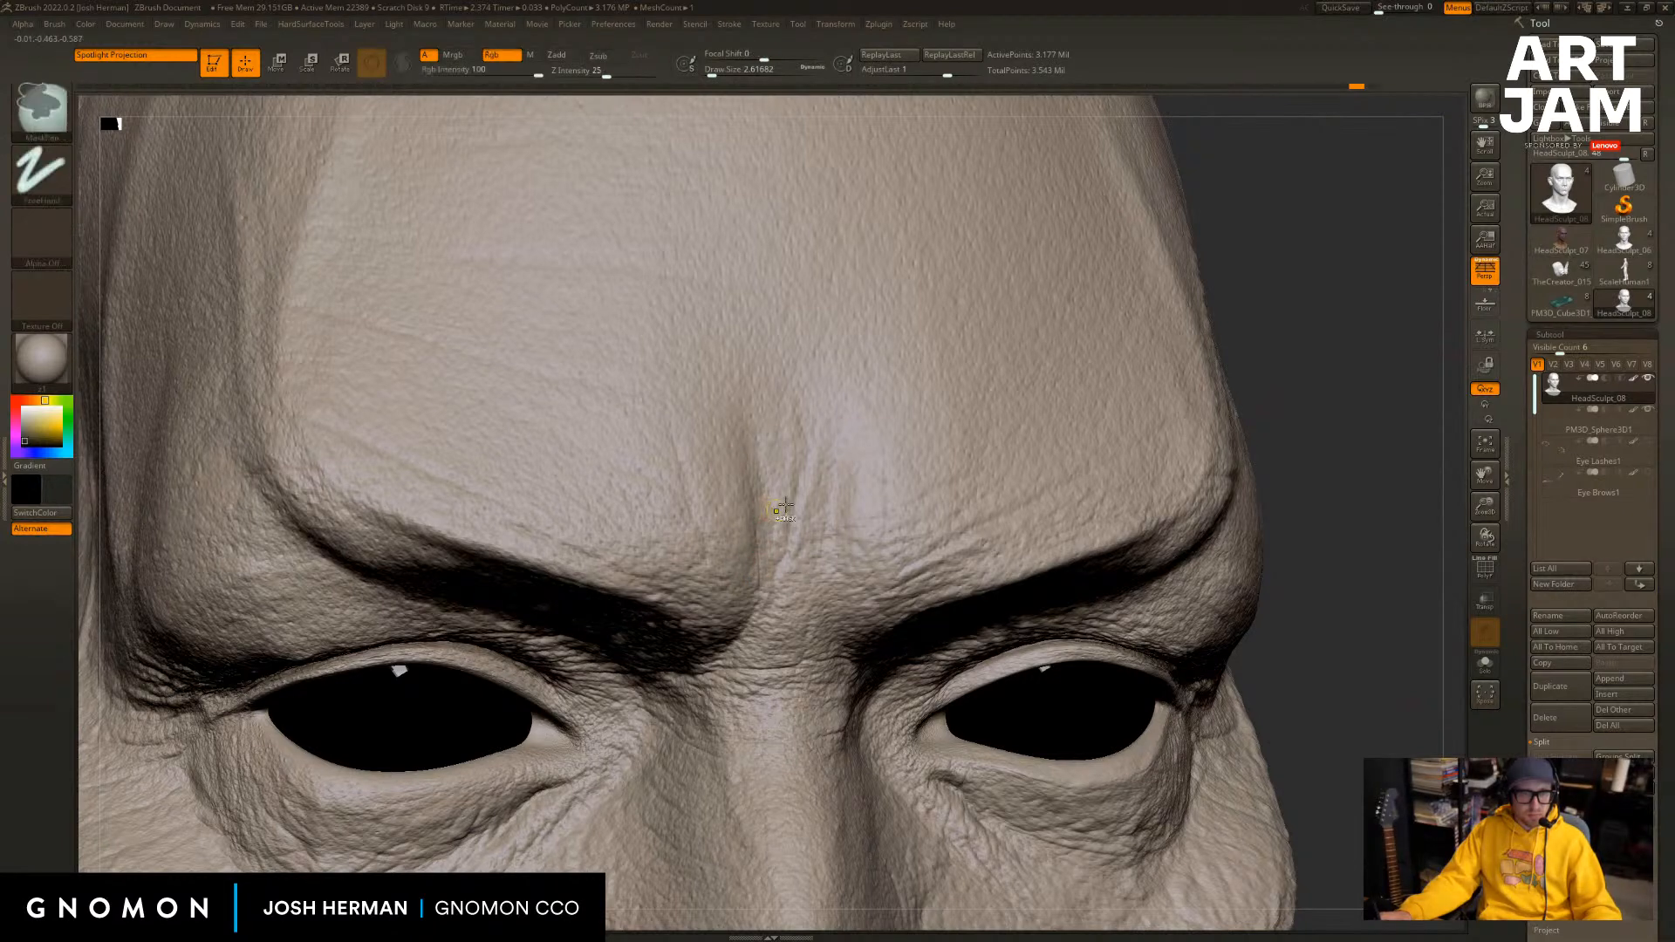
pyautogui.hotkey('shift', 'd')
pyautogui.hotkey('shift', 'd')
pyautogui.hotkey('shift', 'd')
pyautogui.press('d')
pyautogui.press('d')
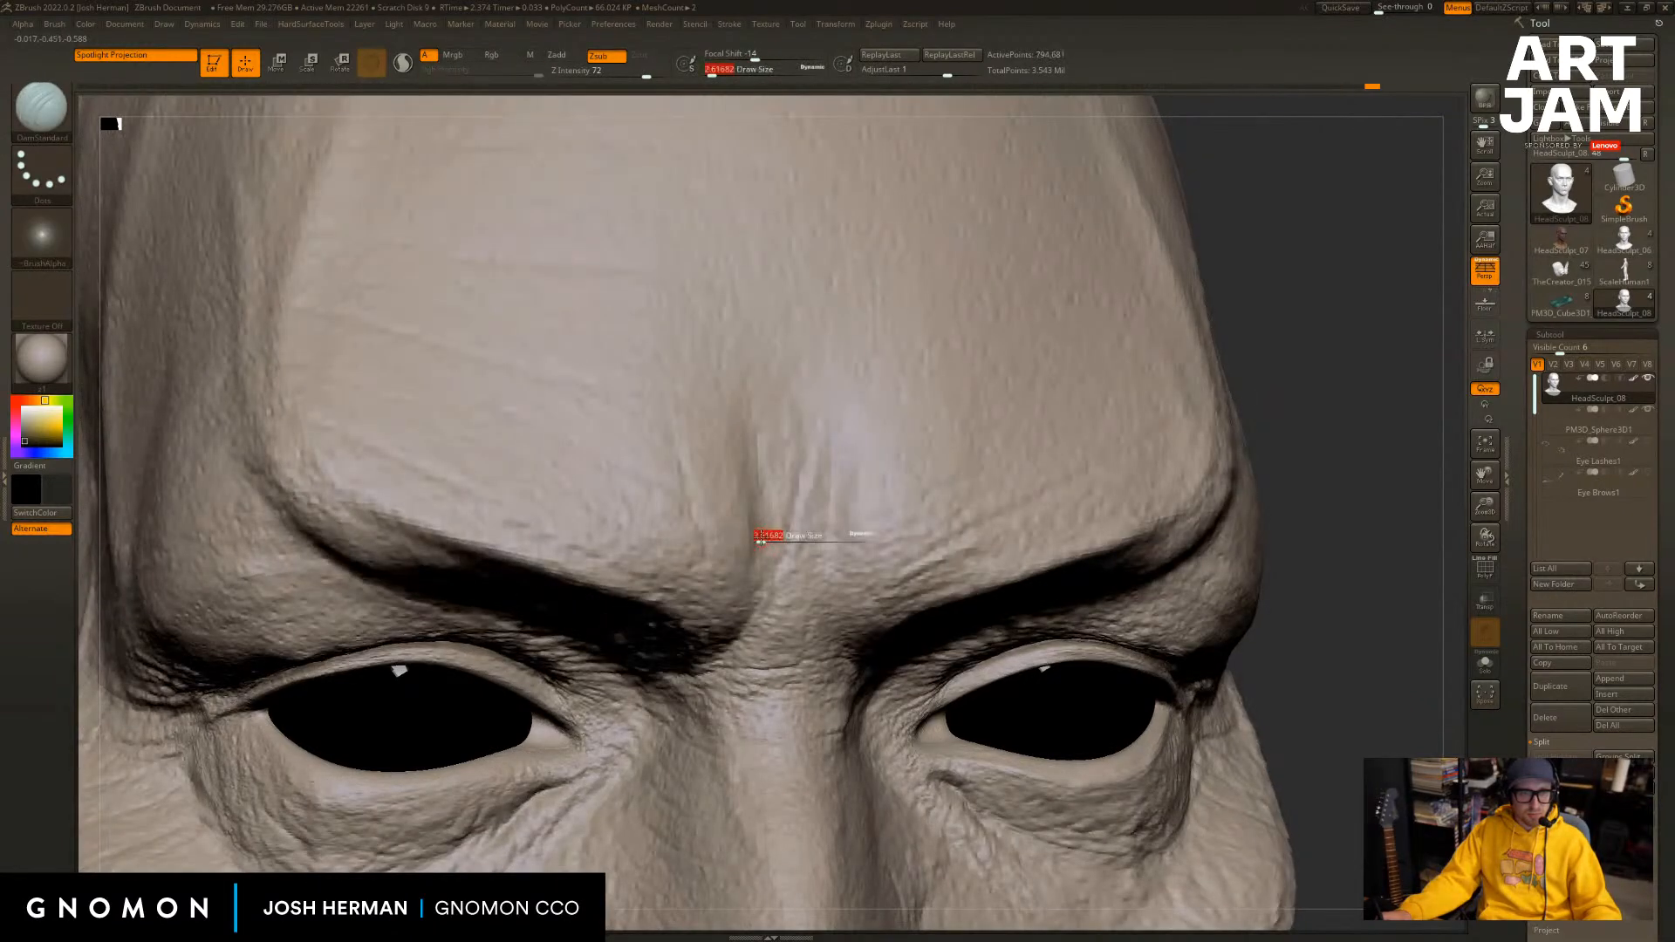
pyautogui.press('[')
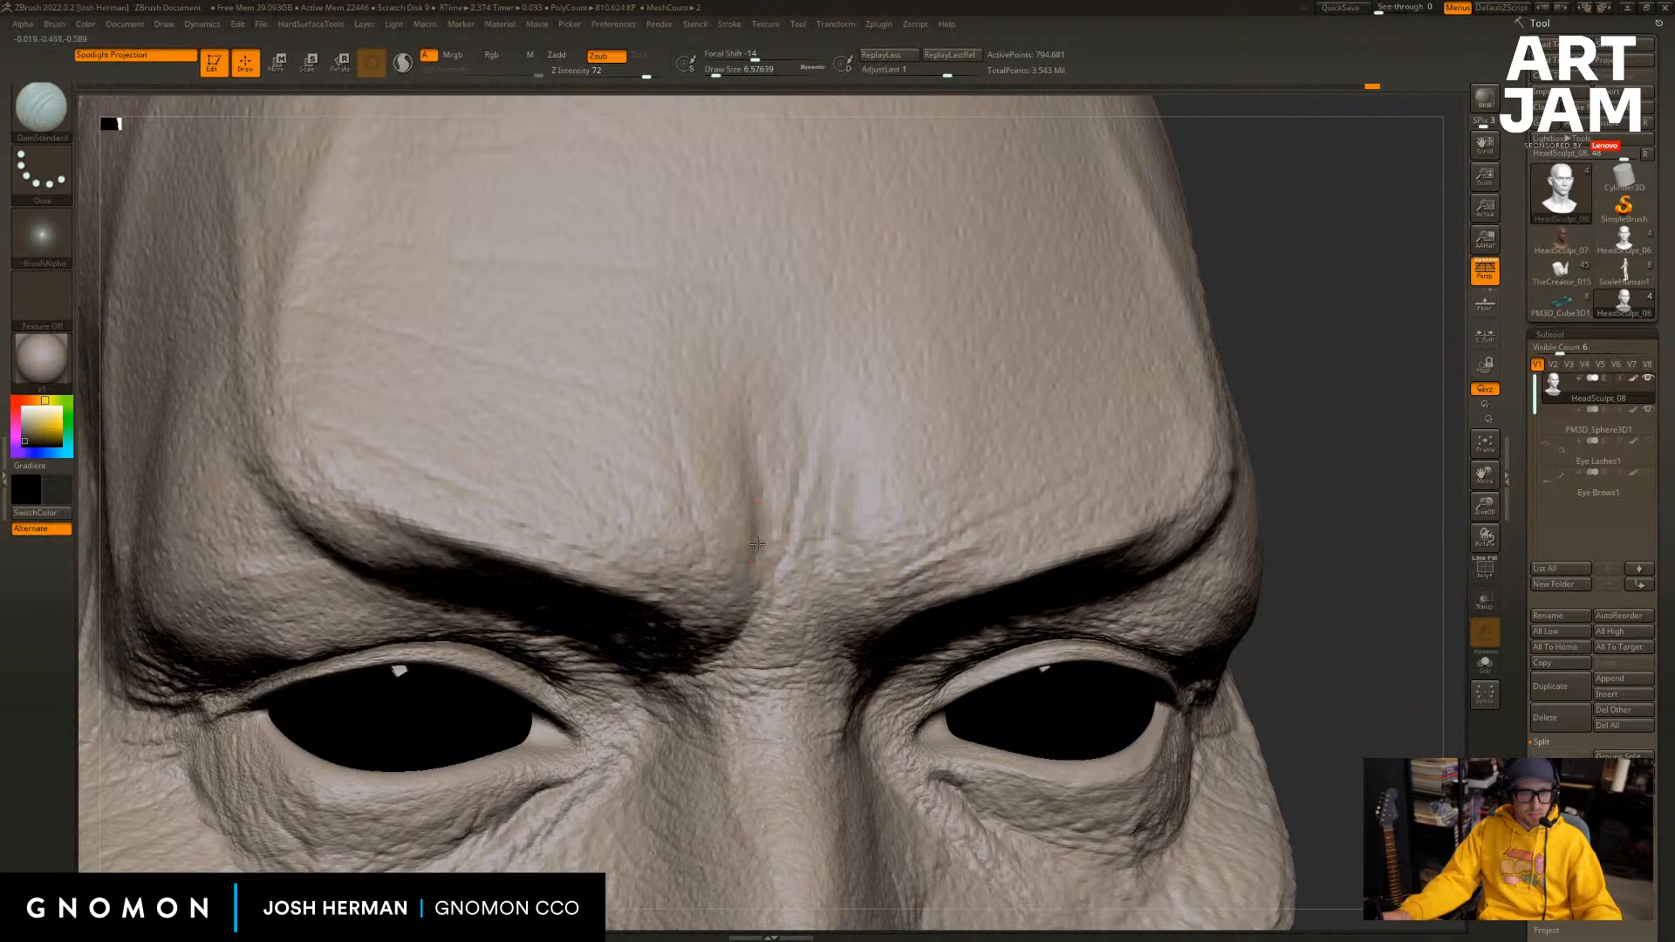
# Try a forehead stroke with a draw size of about 41 and a Focal Shift of 72, and undo it.
pyautogui.moveTo(1319, 427); pyautogui.dragTo(1300, 314)
pyautogui.moveTo(1265, 391); pyautogui.dragTo(1277, 429)
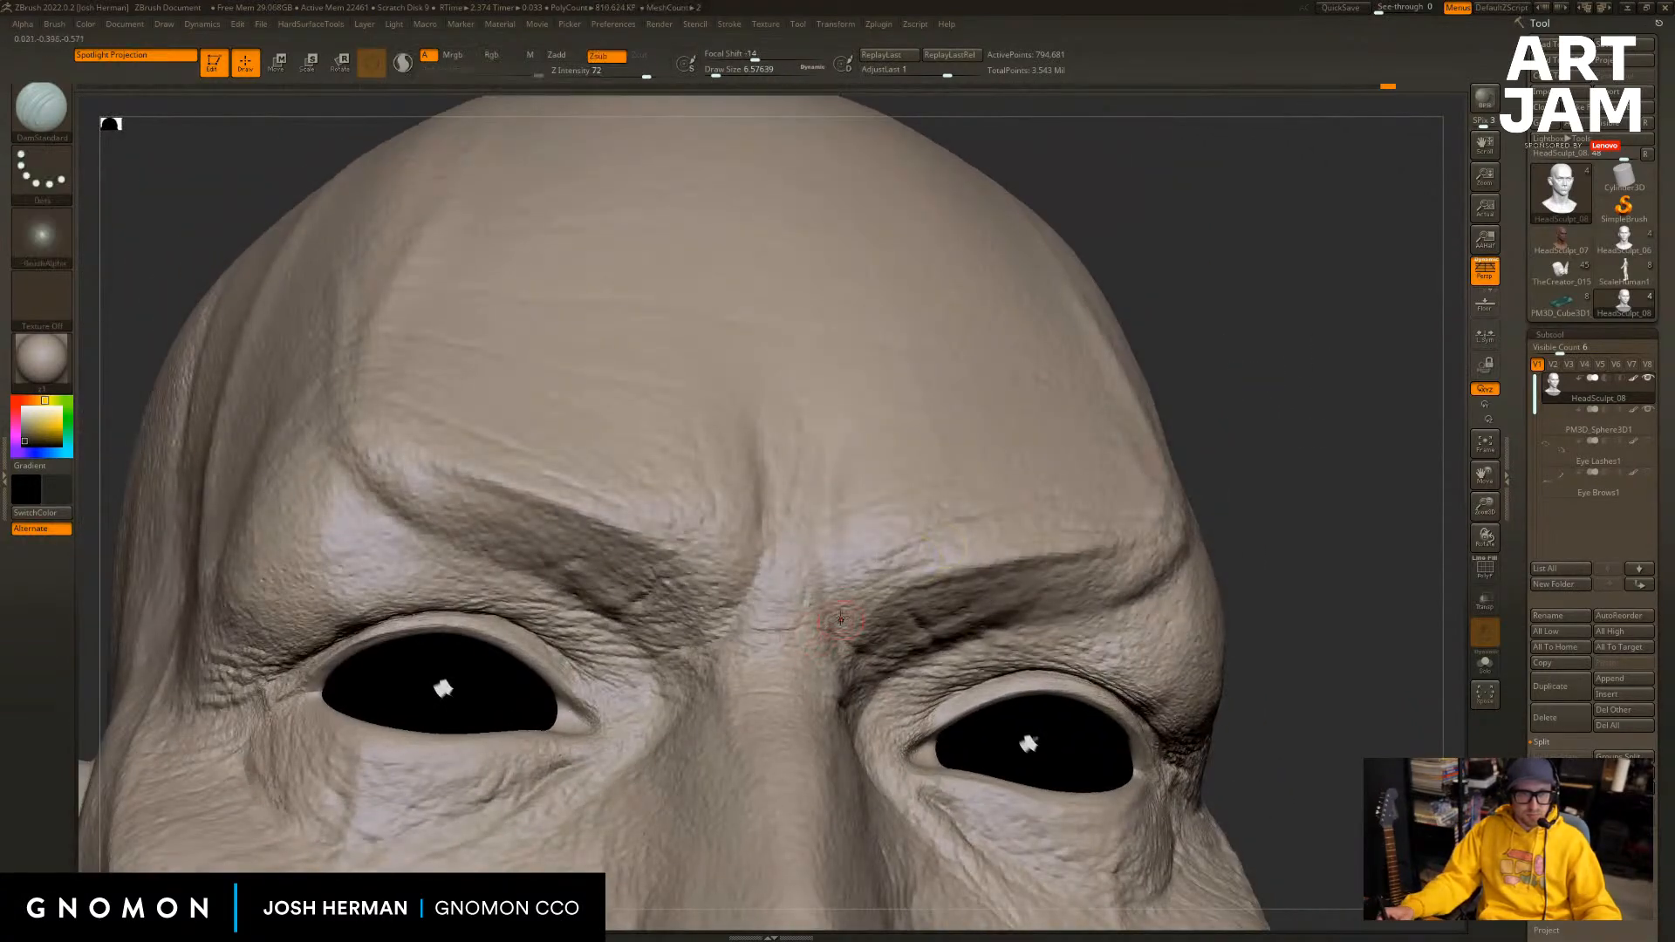
pyautogui.moveTo(1290, 362)
pyautogui.mouseDown()
pyautogui.moveTo(1296, 401)
pyautogui.moveTo(1291, 384)
pyautogui.mouseUp()
pyautogui.press('s')
pyautogui.moveTo(754, 263); pyautogui.dragTo(772, 264)
pyautogui.moveTo(1274, 349); pyautogui.dragTo(1252, 393)
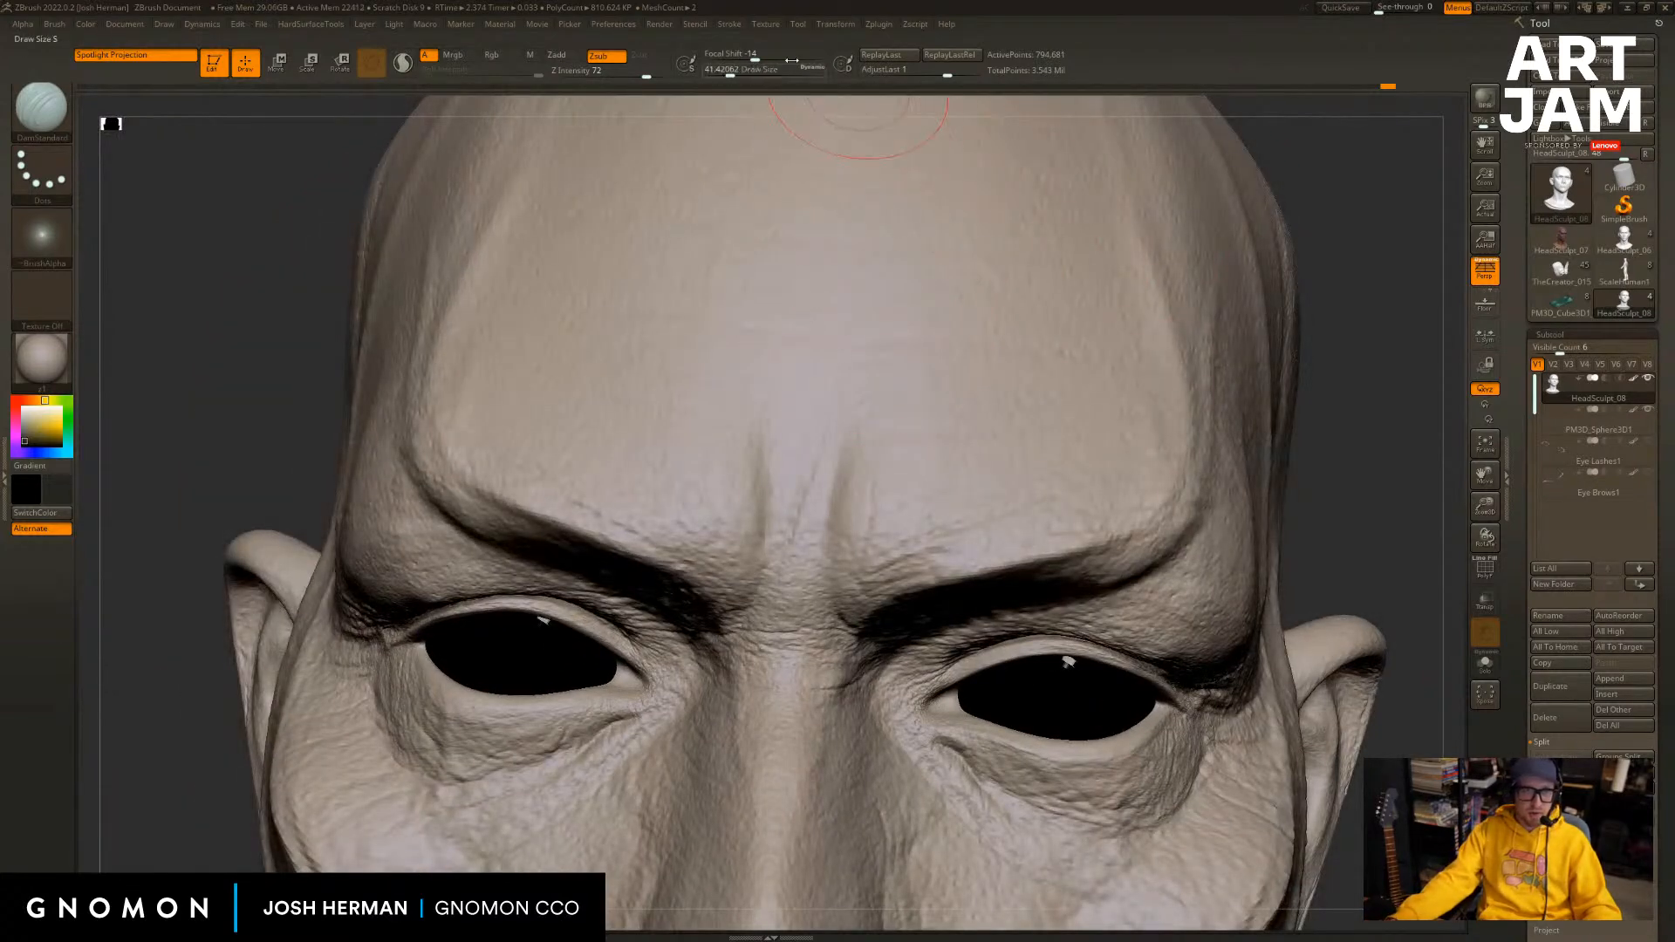
pyautogui.moveTo(758, 63); pyautogui.dragTo(804, 62)
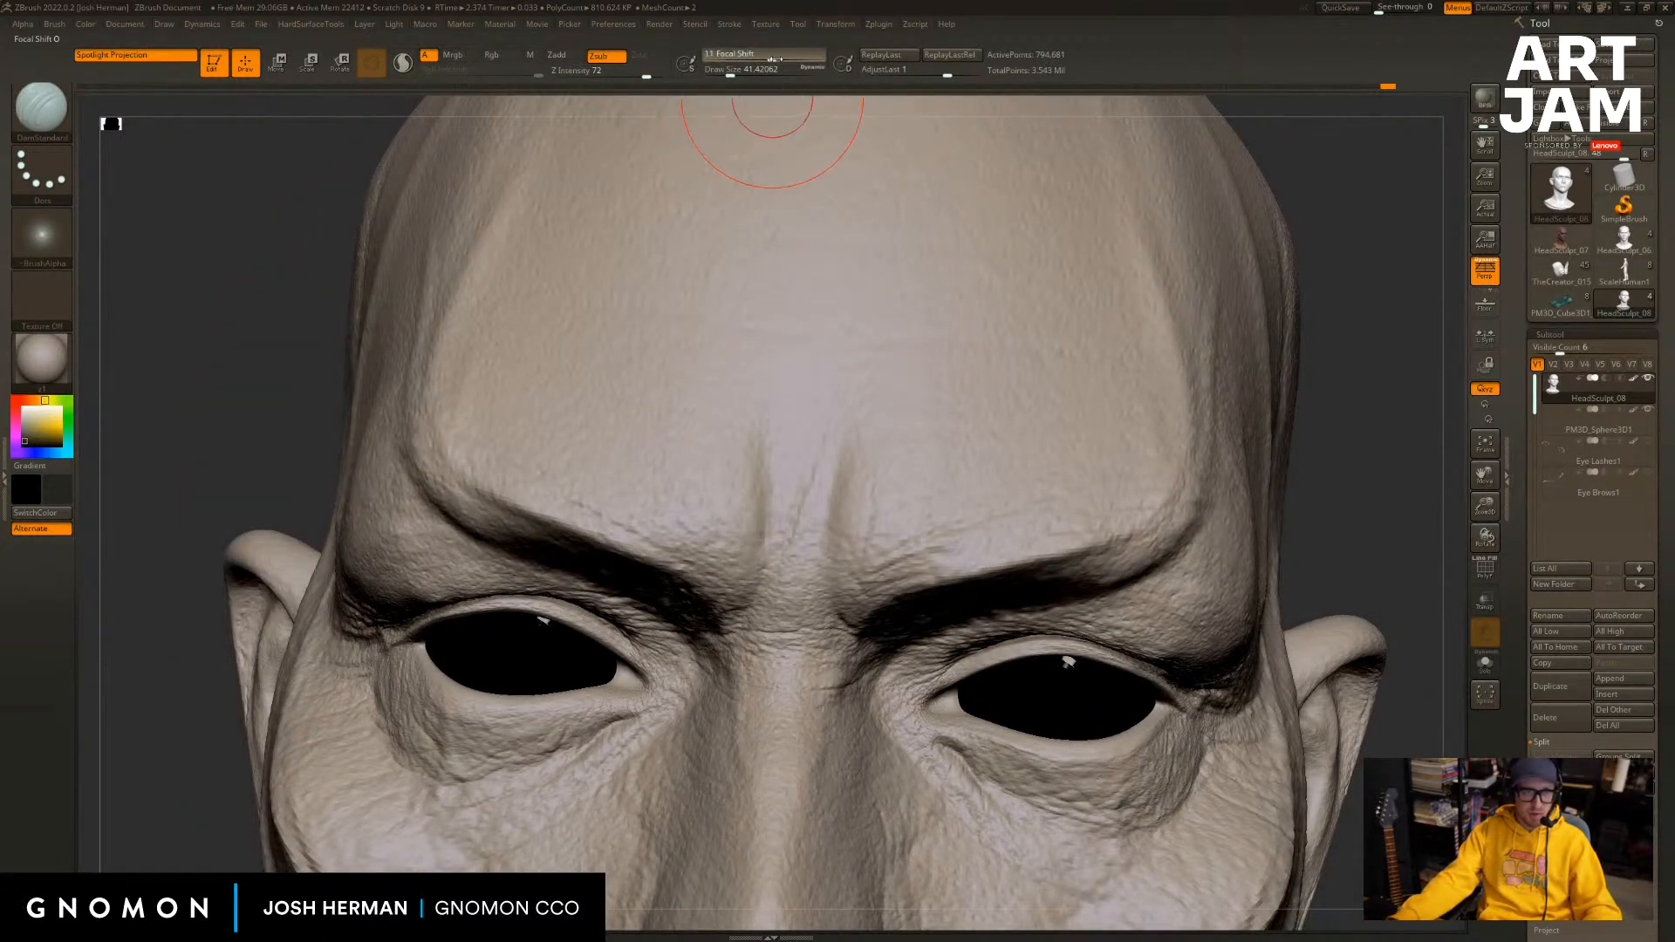
pyautogui.moveTo(1010, 260); pyautogui.dragTo(898, 353)
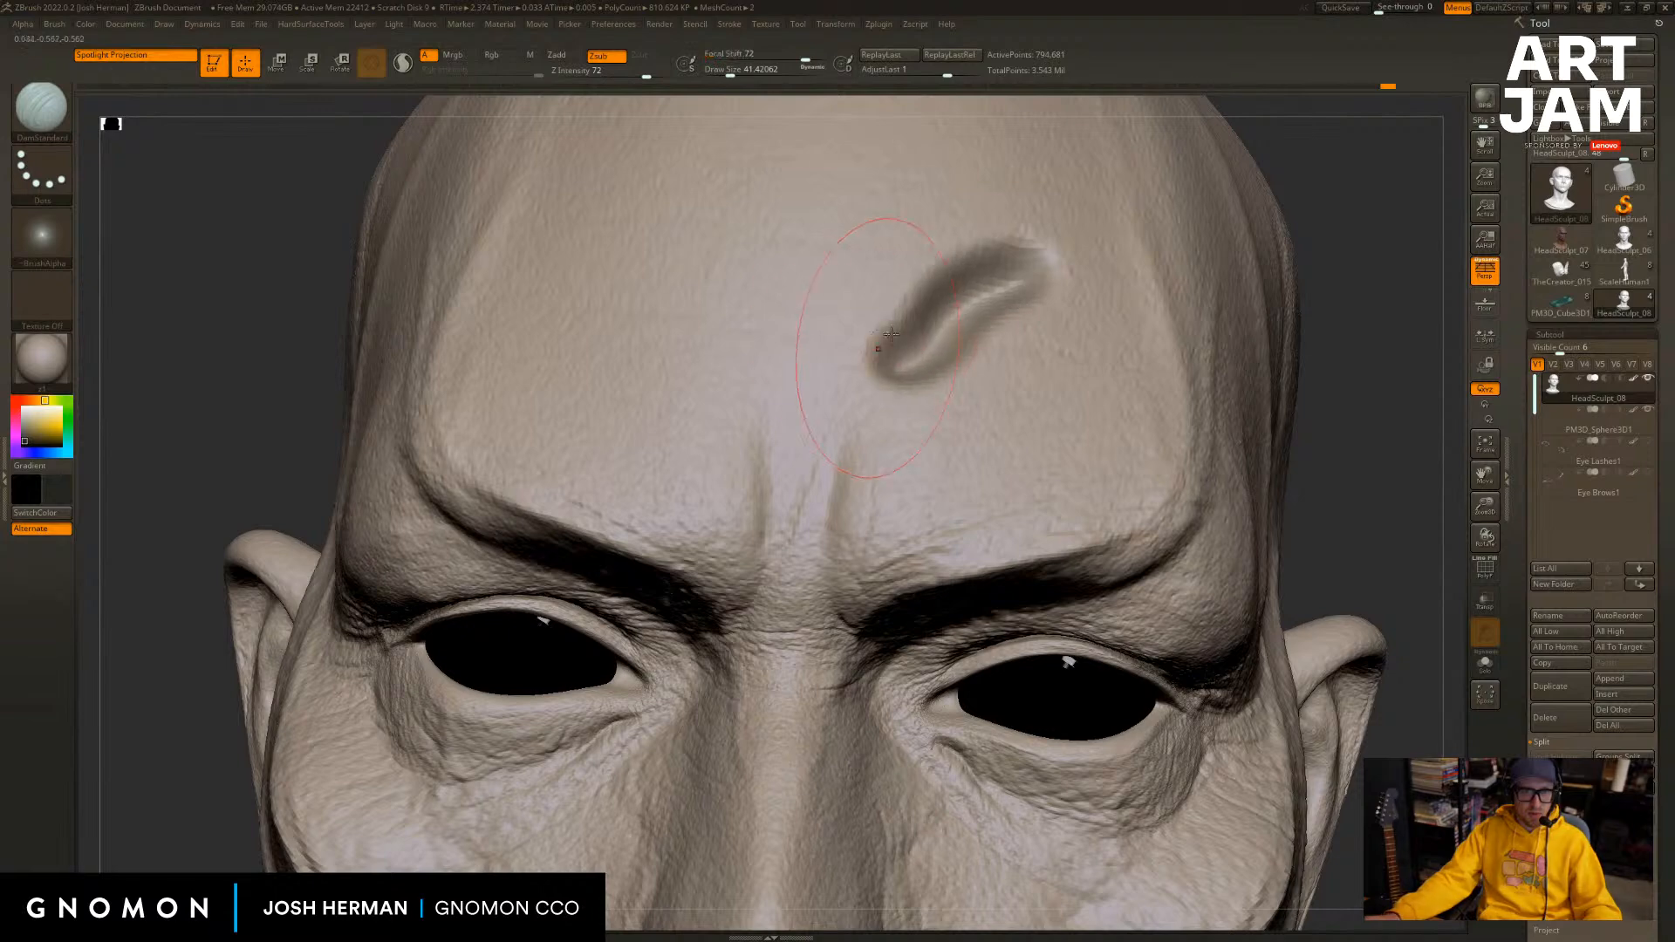
pyautogui.hotkey('ctrl', 'z')
# Return the head to its highest subdivision level, try a short diagonal stroke on the forehead, and undo the stroke.
pyautogui.press('d')
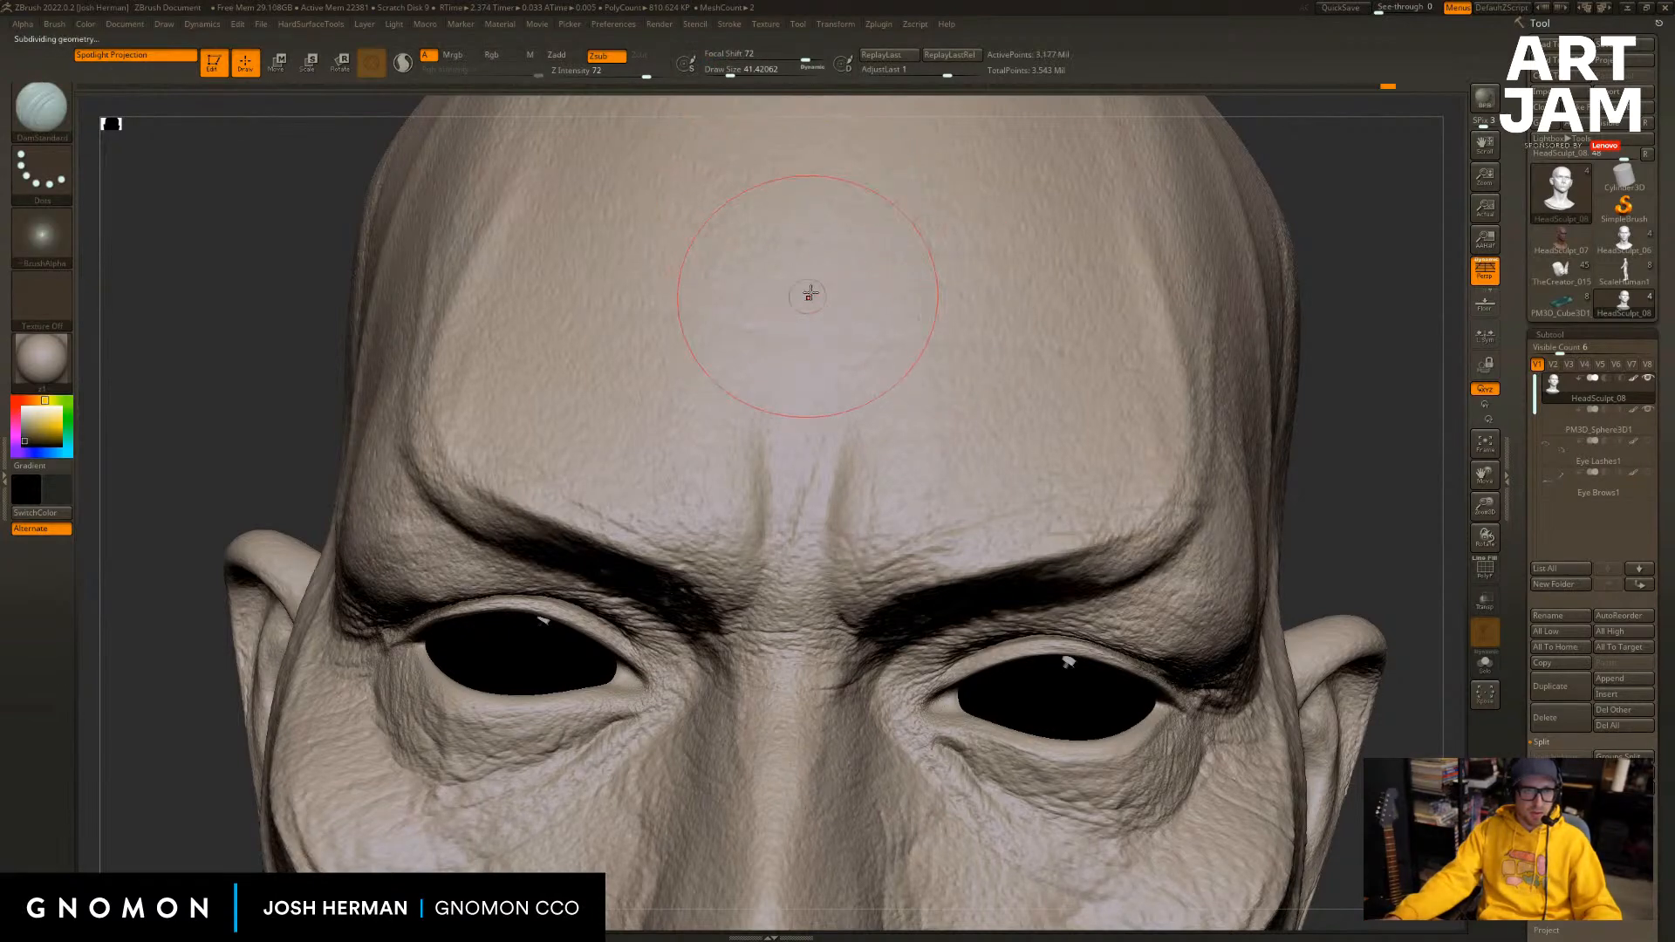
pyautogui.moveTo(932, 308); pyautogui.dragTo(864, 375)
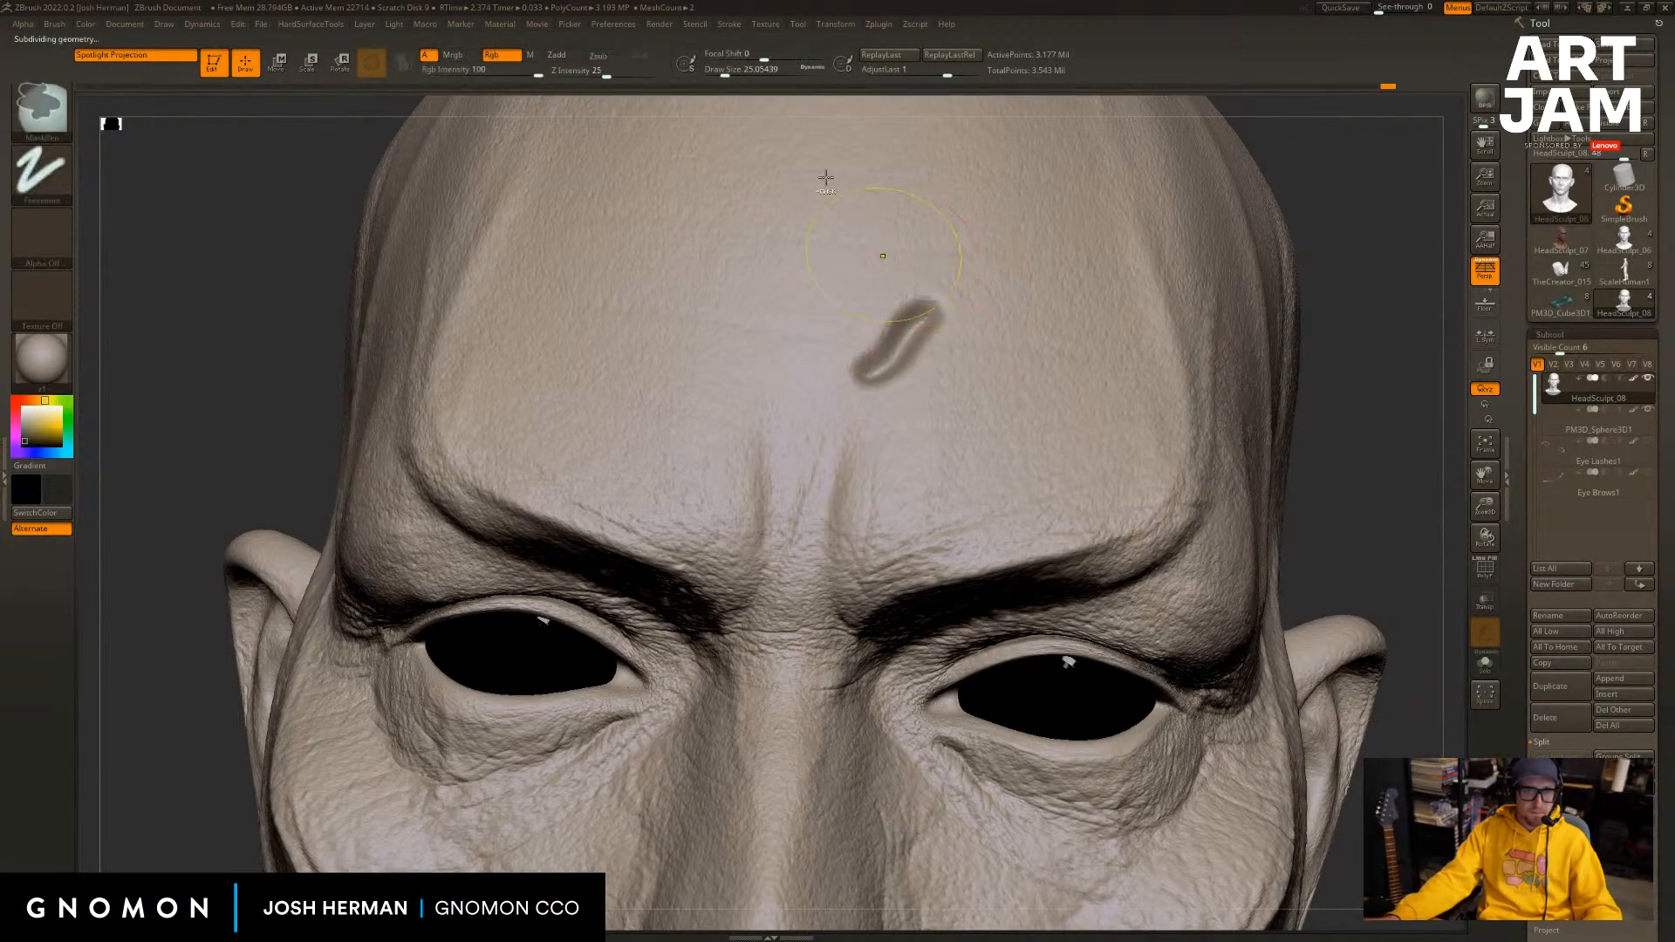
pyautogui.hotkey('ctrl', 'z')
# Compare diagonal forehead strokes at Focal Shift 0 and 87, and undo both strokes.
pyautogui.click(763, 60)
pyautogui.moveTo(955, 294); pyautogui.dragTo(764, 392)
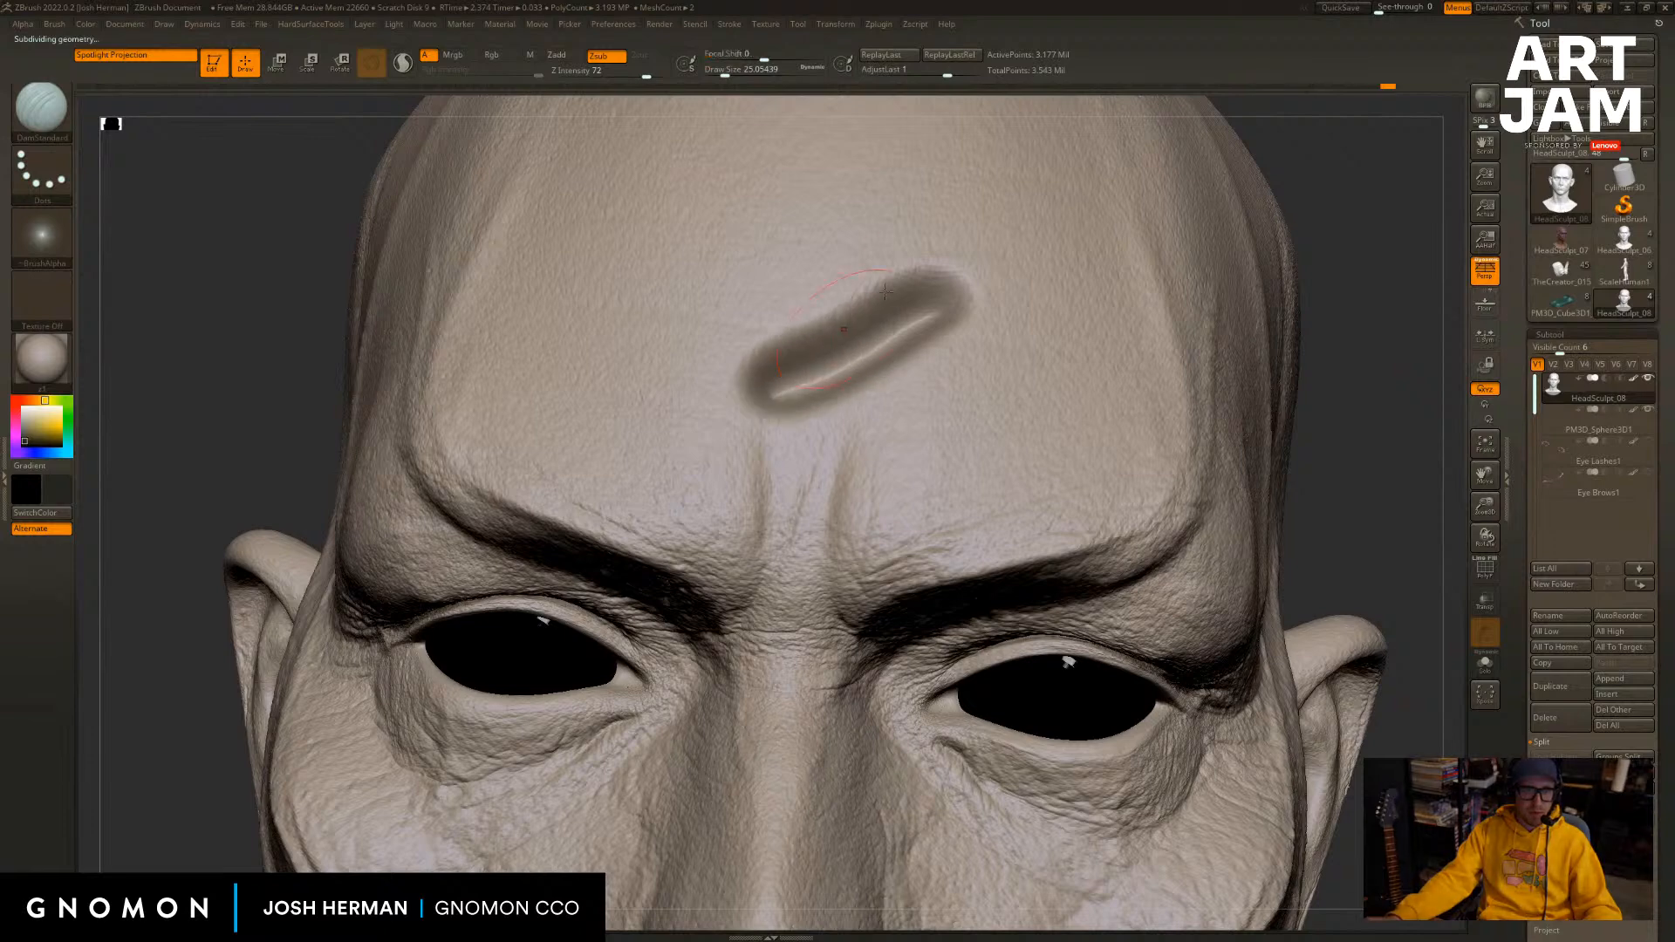
pyautogui.moveTo(763, 60); pyautogui.dragTo(813, 60)
pyautogui.moveTo(915, 222); pyautogui.dragTo(713, 329)
pyautogui.moveTo(1369, 202); pyautogui.dragTo(1256, 214)
pyautogui.hotkey('ctrl', 'z')
pyautogui.hotkey('ctrl', 'z')
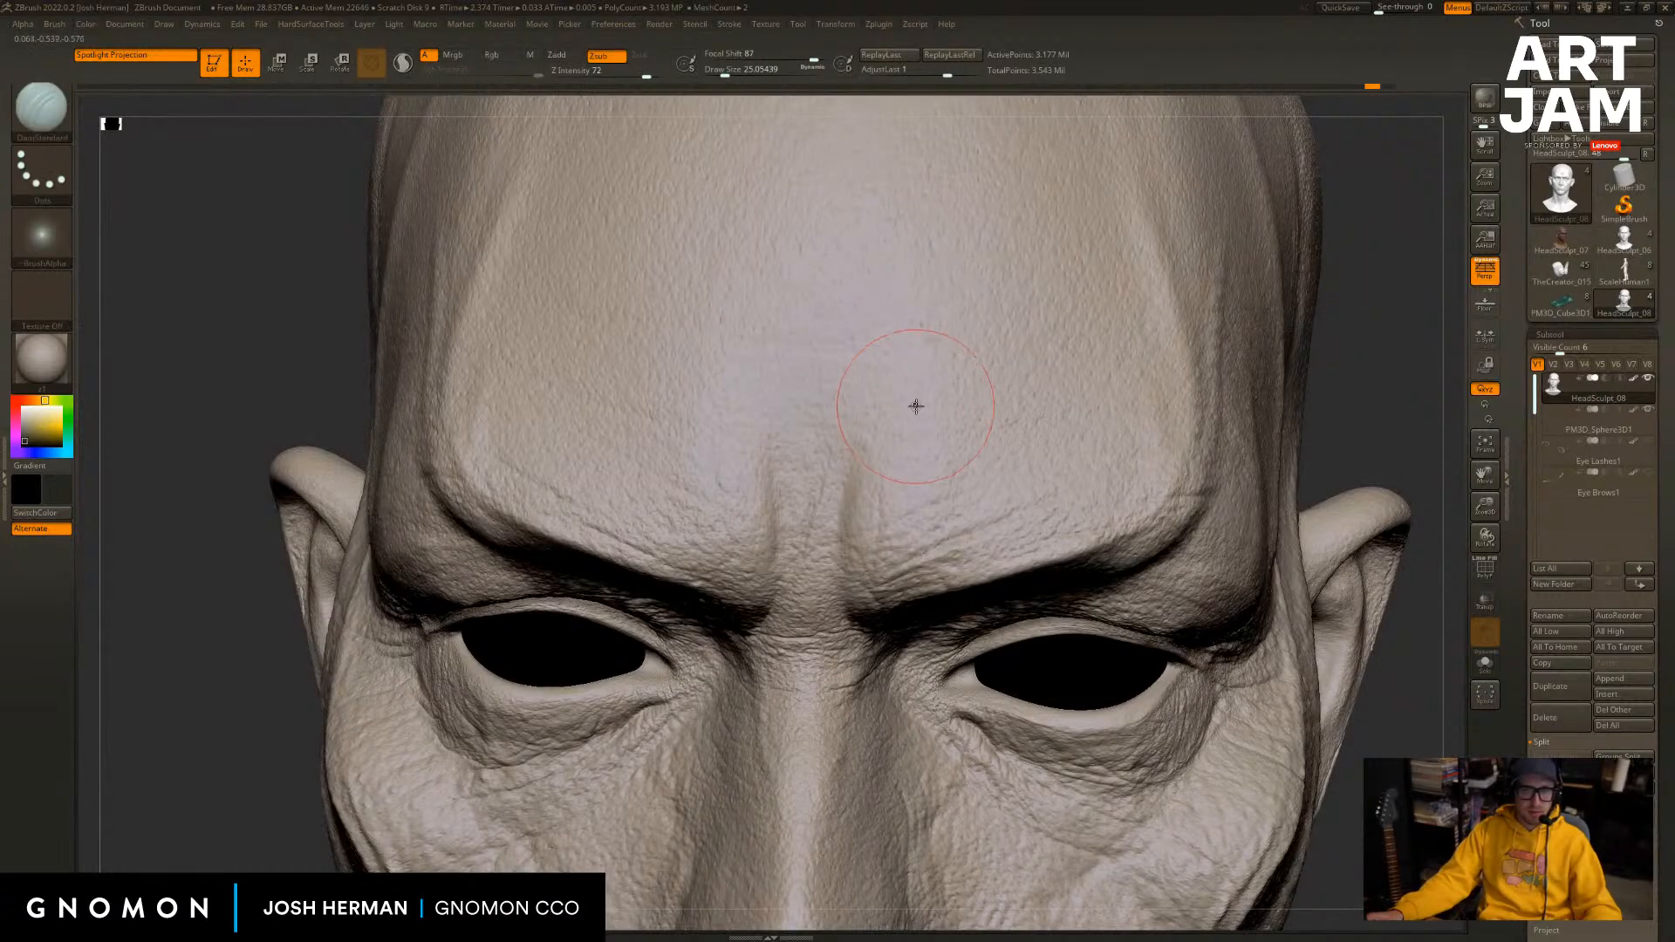
# Try a short curved stroke above the frown lines with a draw size of about 4.3, and undo it.
pyautogui.moveTo(890, 400); pyautogui.dragTo(858, 452)
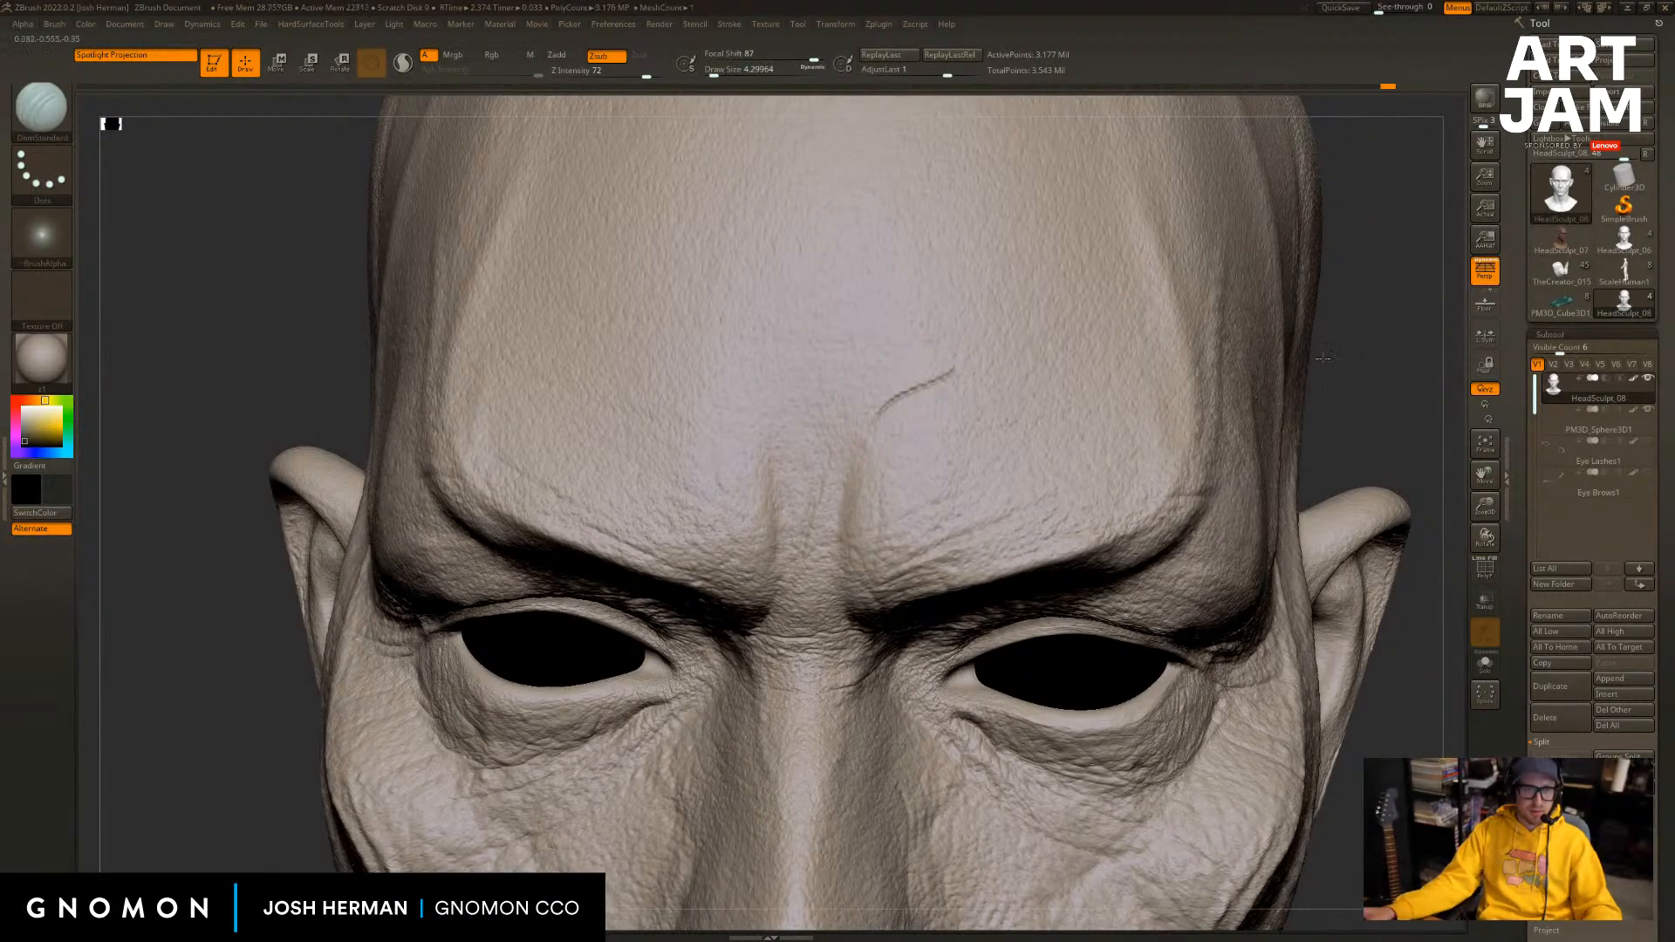
pyautogui.moveTo(1323, 357); pyautogui.dragTo(1412, 371)
pyautogui.moveTo(1302, 377); pyautogui.dragTo(1297, 367)
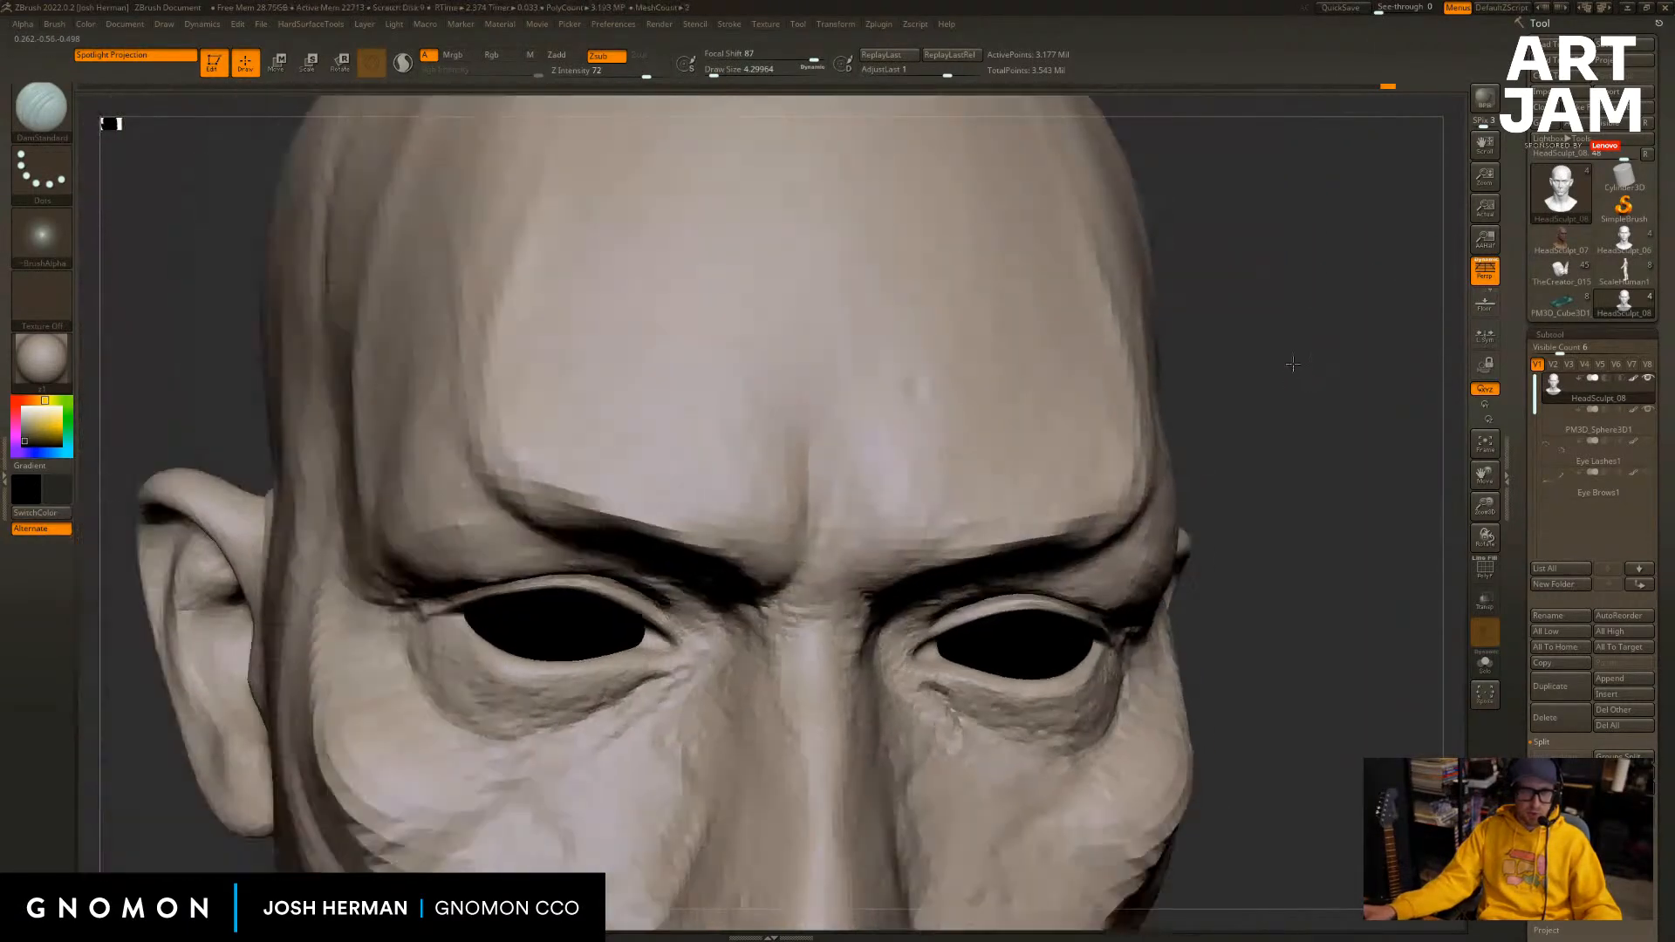
pyautogui.hotkey('ctrl', 'z')
# Lower the brush's Z Intensity to 13, and raise it to 52.
pyautogui.moveTo(624, 75); pyautogui.dragTo(591, 75)
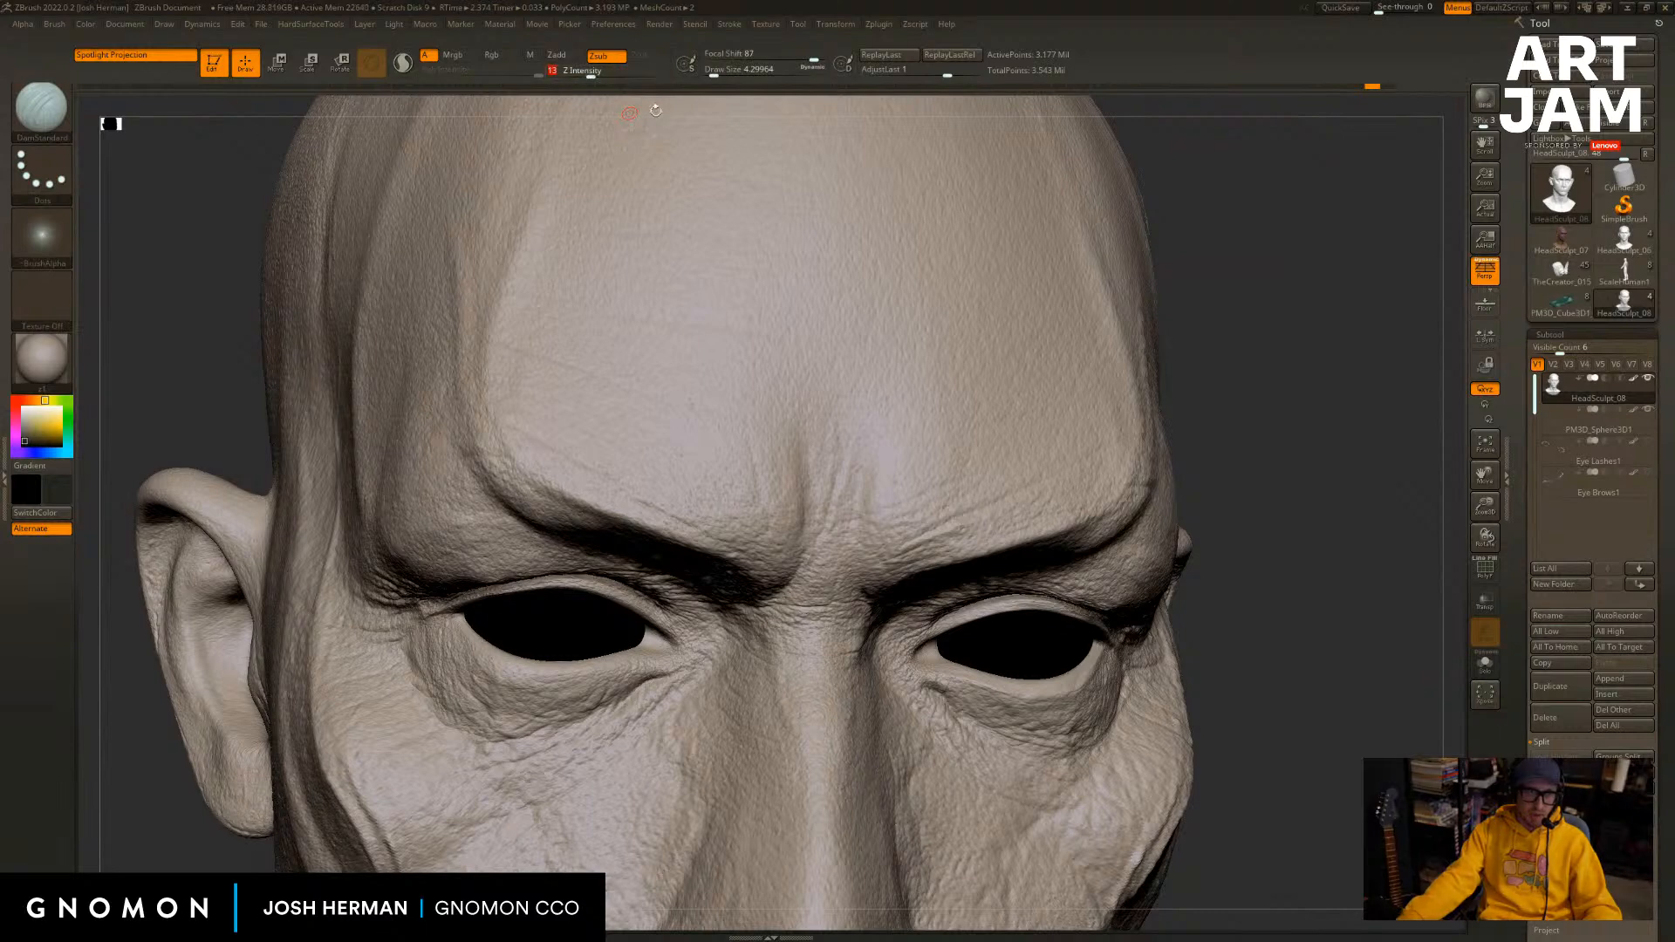
pyautogui.moveTo(1269, 297); pyautogui.dragTo(1289, 339)
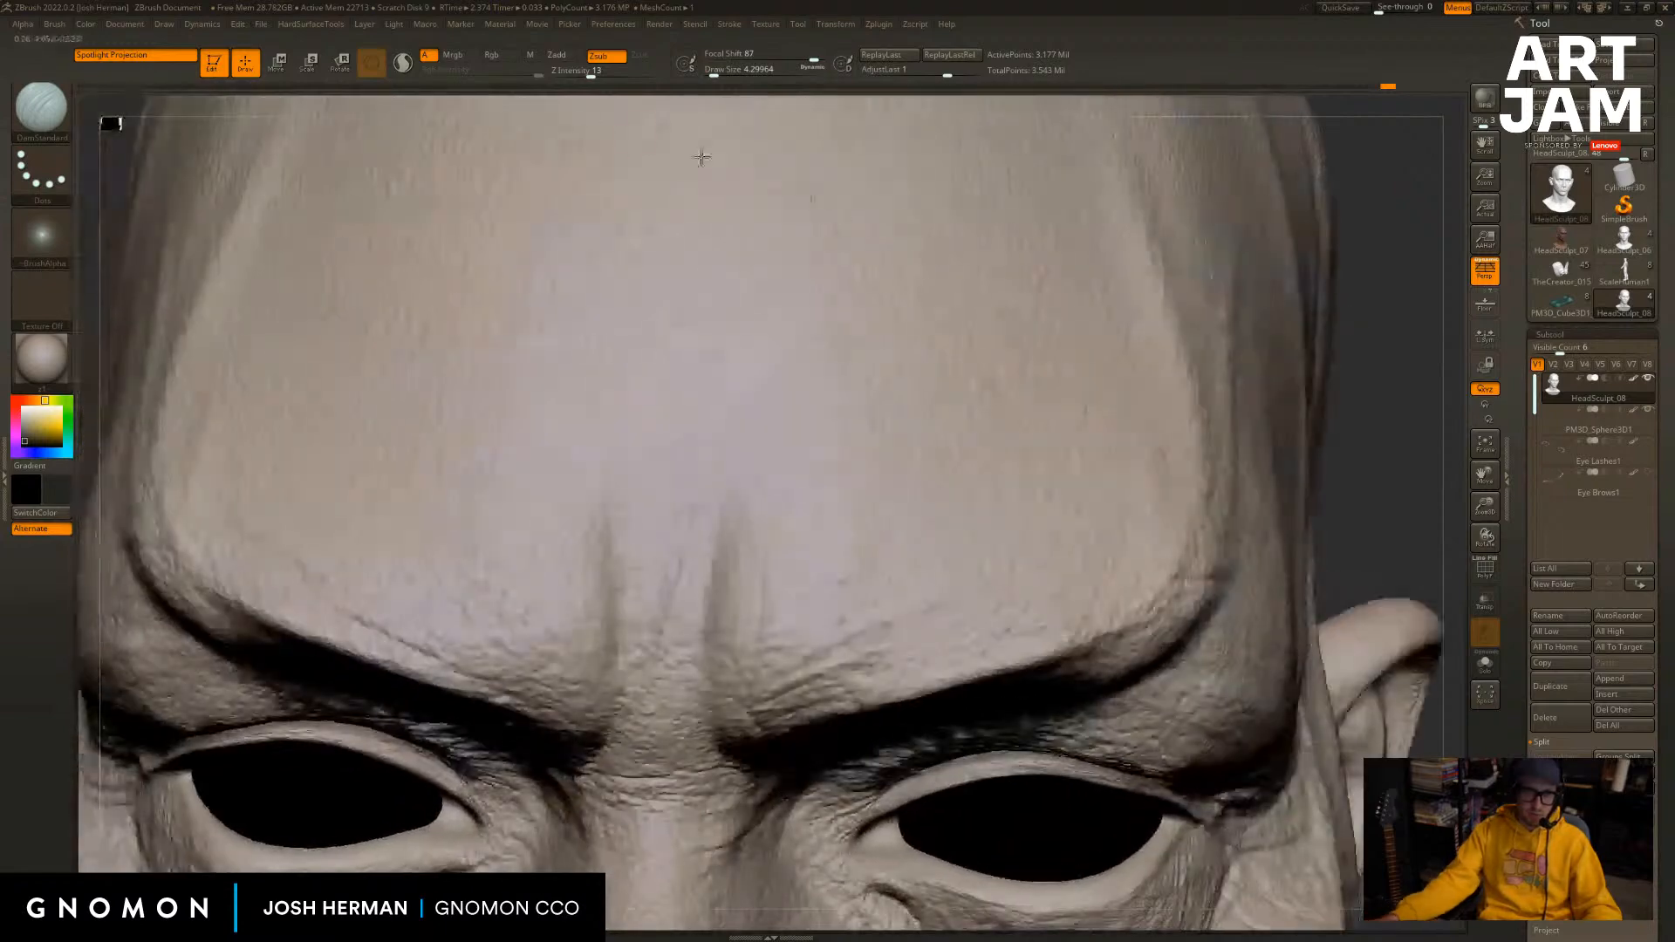
pyautogui.moveTo(614, 76); pyautogui.dragTo(632, 76)
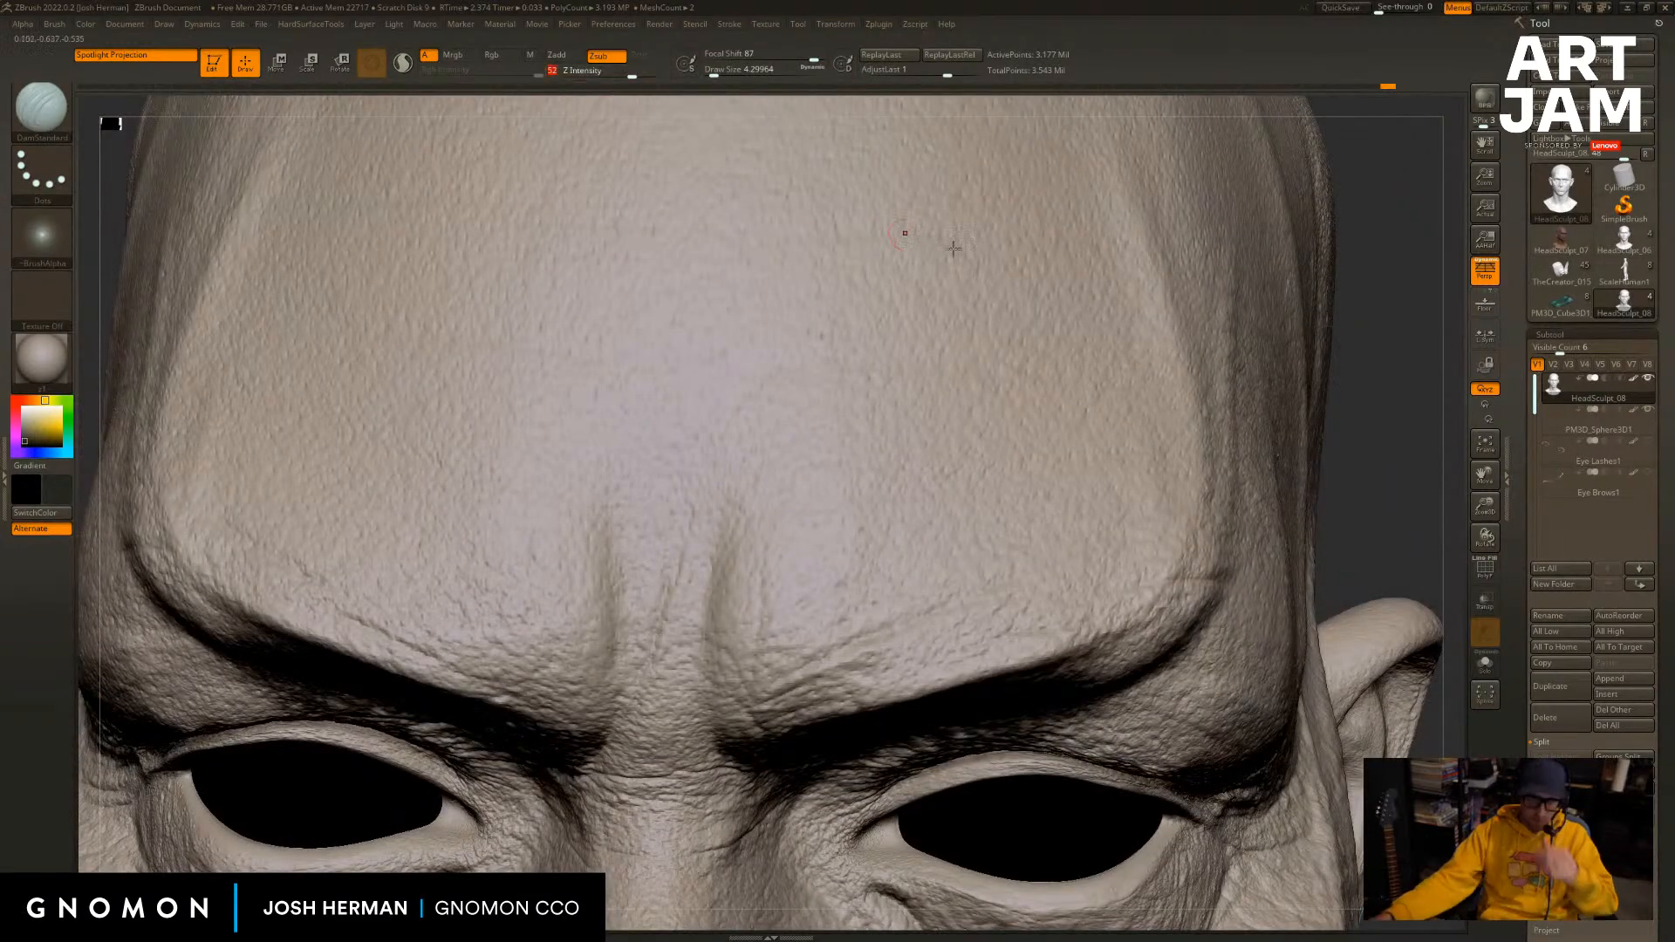
pyautogui.moveTo(1413, 352); pyautogui.dragTo(1421, 355)
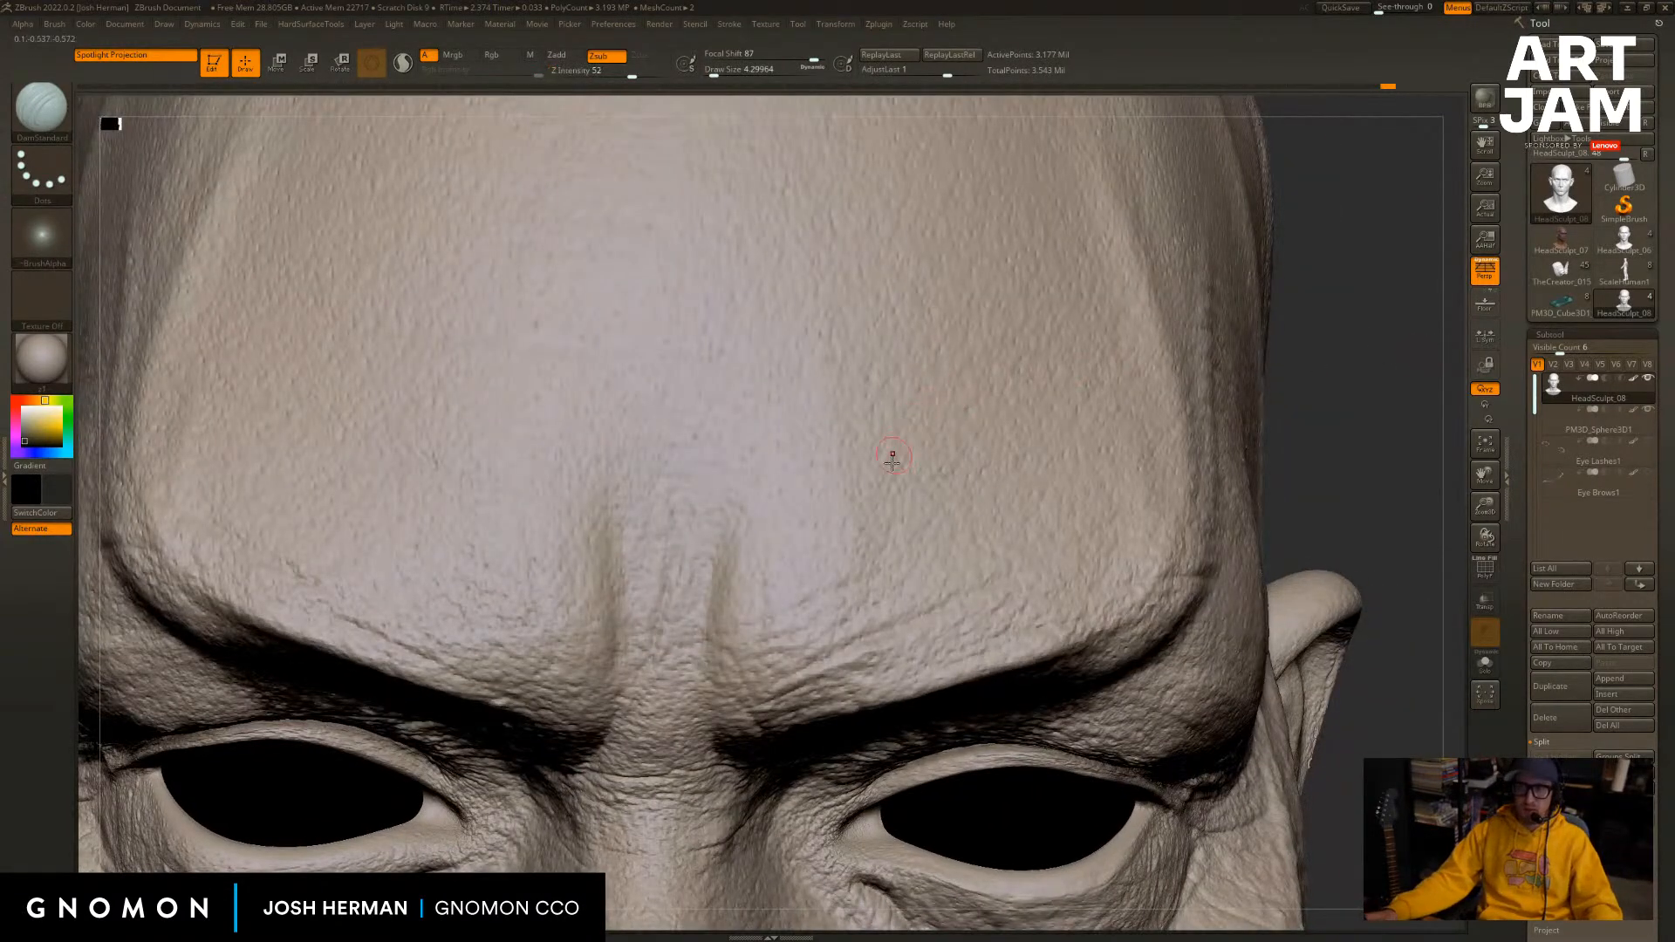
# Try a web of thin crossing strokes on the forehead above the eyebrow, undoing stray lines along the way.
pyautogui.moveTo(842, 489)
pyautogui.mouseDown()
pyautogui.moveTo(1017, 293)
pyautogui.moveTo(804, 522)
pyautogui.moveTo(960, 340)
pyautogui.mouseUp()
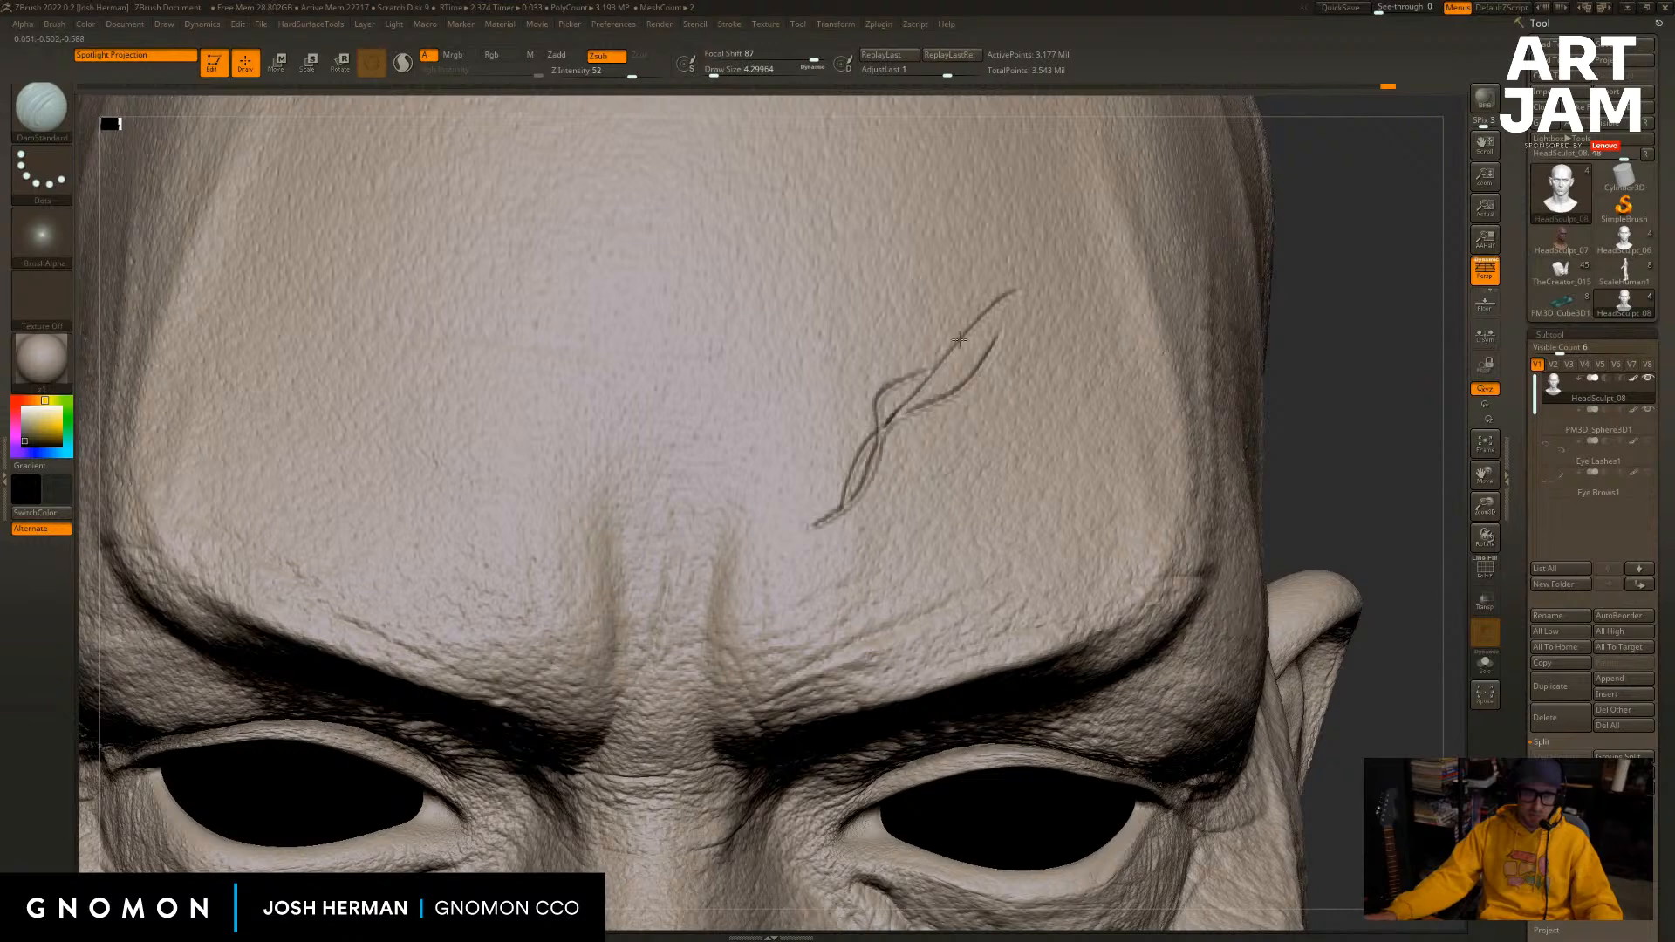
pyautogui.moveTo(940, 422)
pyautogui.mouseDown()
pyautogui.moveTo(1012, 365)
pyautogui.moveTo(857, 425)
pyautogui.mouseUp()
pyautogui.moveTo(795, 515); pyautogui.dragTo(917, 442)
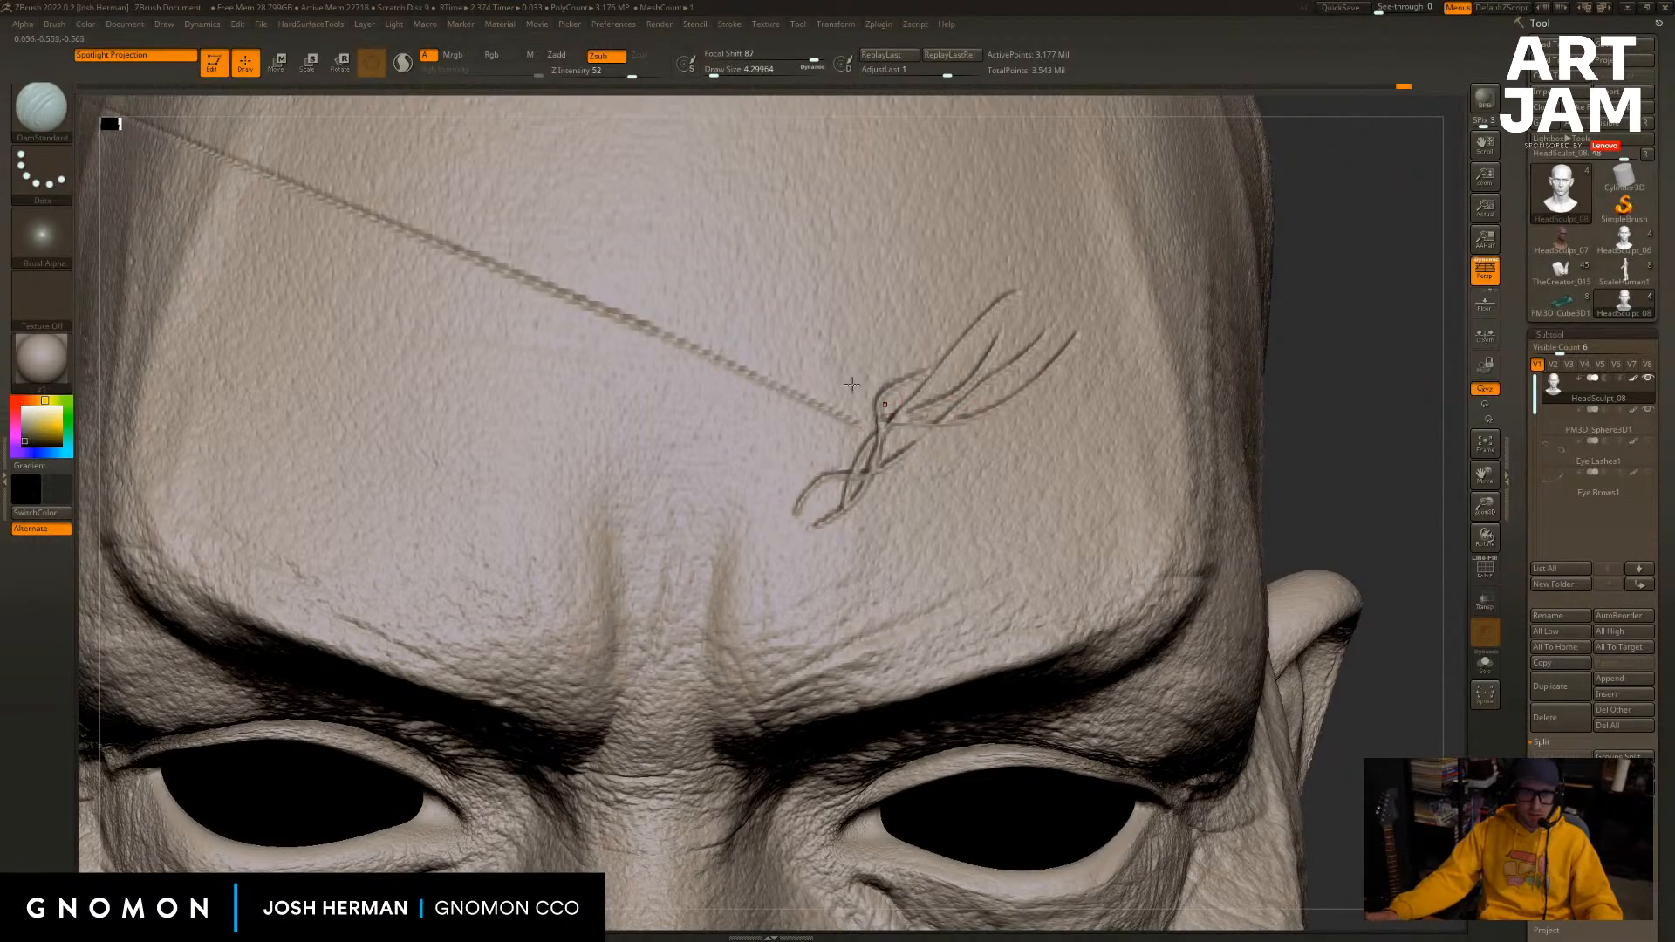
pyautogui.hotkey('ctrl', 'z')
pyautogui.hotkey('ctrl', 'z')
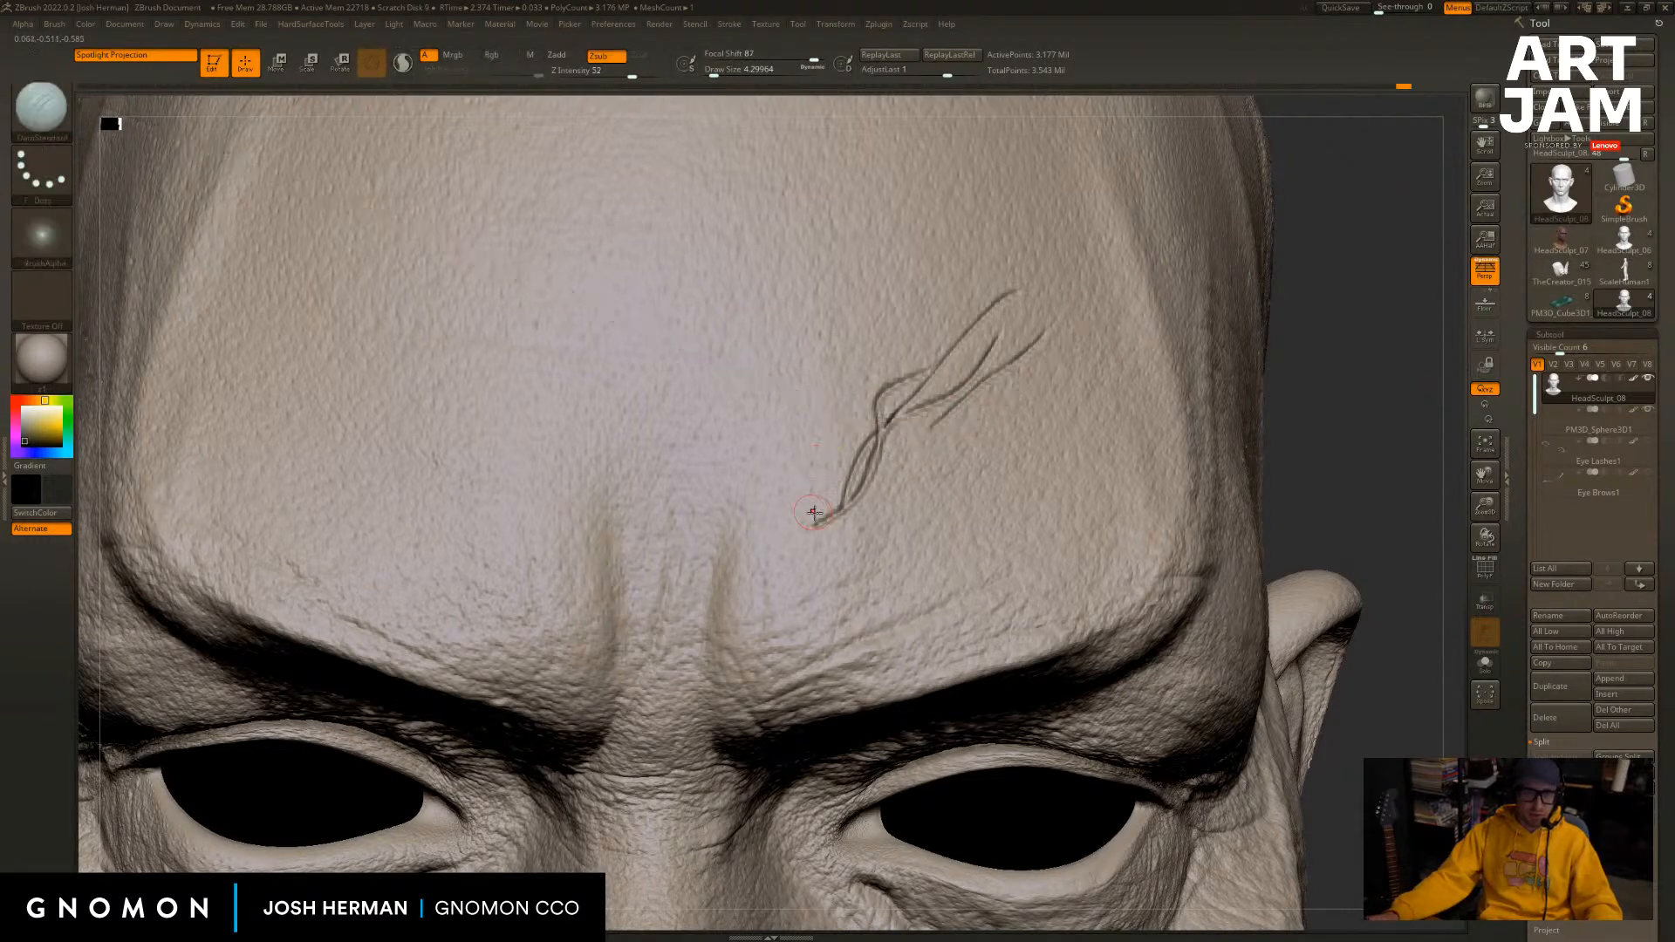
pyautogui.moveTo(815, 515); pyautogui.dragTo(875, 434)
pyautogui.moveTo(1047, 343)
pyautogui.mouseDown()
pyautogui.moveTo(833, 542)
pyautogui.moveTo(1030, 350)
pyautogui.mouseUp()
pyautogui.moveTo(1125, 277)
pyautogui.mouseDown()
pyautogui.moveTo(953, 516)
pyautogui.moveTo(945, 273)
pyautogui.moveTo(766, 427)
pyautogui.moveTo(919, 273)
pyautogui.moveTo(883, 332)
pyautogui.moveTo(846, 346)
pyautogui.mouseUp()
pyautogui.moveTo(797, 453); pyautogui.dragTo(851, 292)
# Undo all the crossing test strokes on the forehead.
pyautogui.moveTo(1338, 296)
pyautogui.mouseDown()
pyautogui.moveTo(1357, 341)
pyautogui.moveTo(1253, 348)
pyautogui.moveTo(1315, 328)
pyautogui.mouseUp()
pyautogui.hotkey('ctrl', 'z')
pyautogui.hotkey('ctrl', 'z')
pyautogui.hotkey('ctrl', 'z')
pyautogui.hotkey('ctrl', 'z')
pyautogui.hotkey('ctrl', 'z')
pyautogui.hotkey('ctrl', 'z')
pyautogui.hotkey('ctrl', 'z')
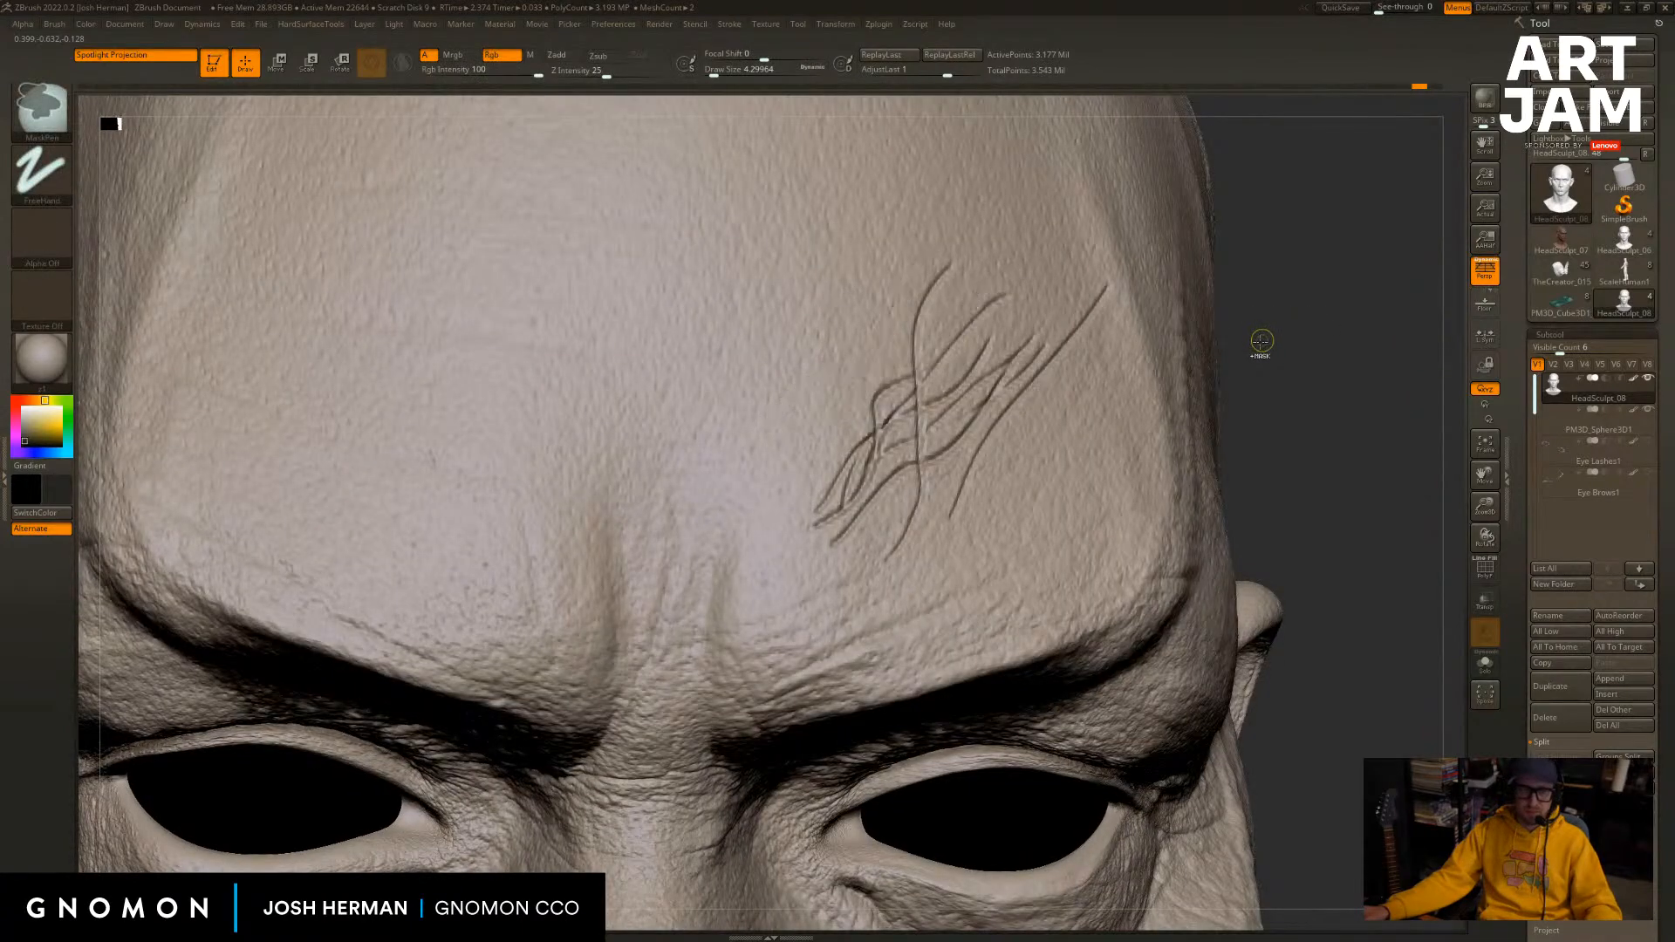
pyautogui.hotkey('ctrl', 'z')
pyautogui.hotkey('ctrl', 'z')
pyautogui.hotkey('ctrl', 'z')
pyautogui.hotkey('ctrl', 'z')
pyautogui.hotkey('ctrl', 'z')
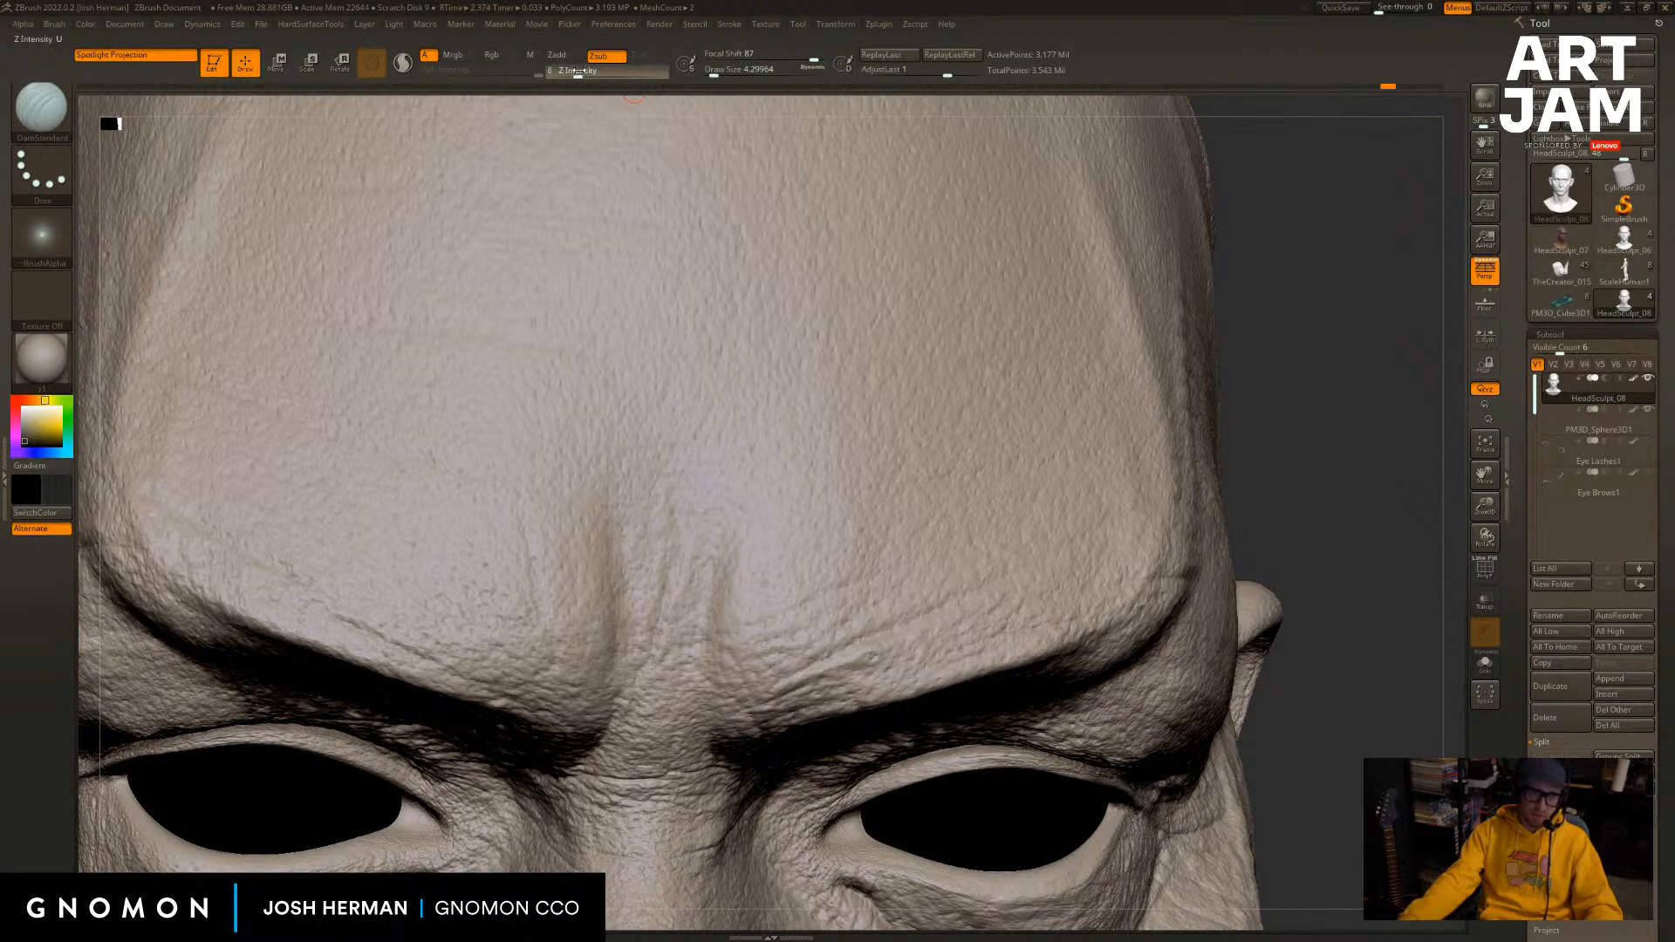
# Set the Z Intensity to 10 and carve faint creases between the eyebrows.
pyautogui.moveTo(587, 70); pyautogui.dragTo(585, 70)
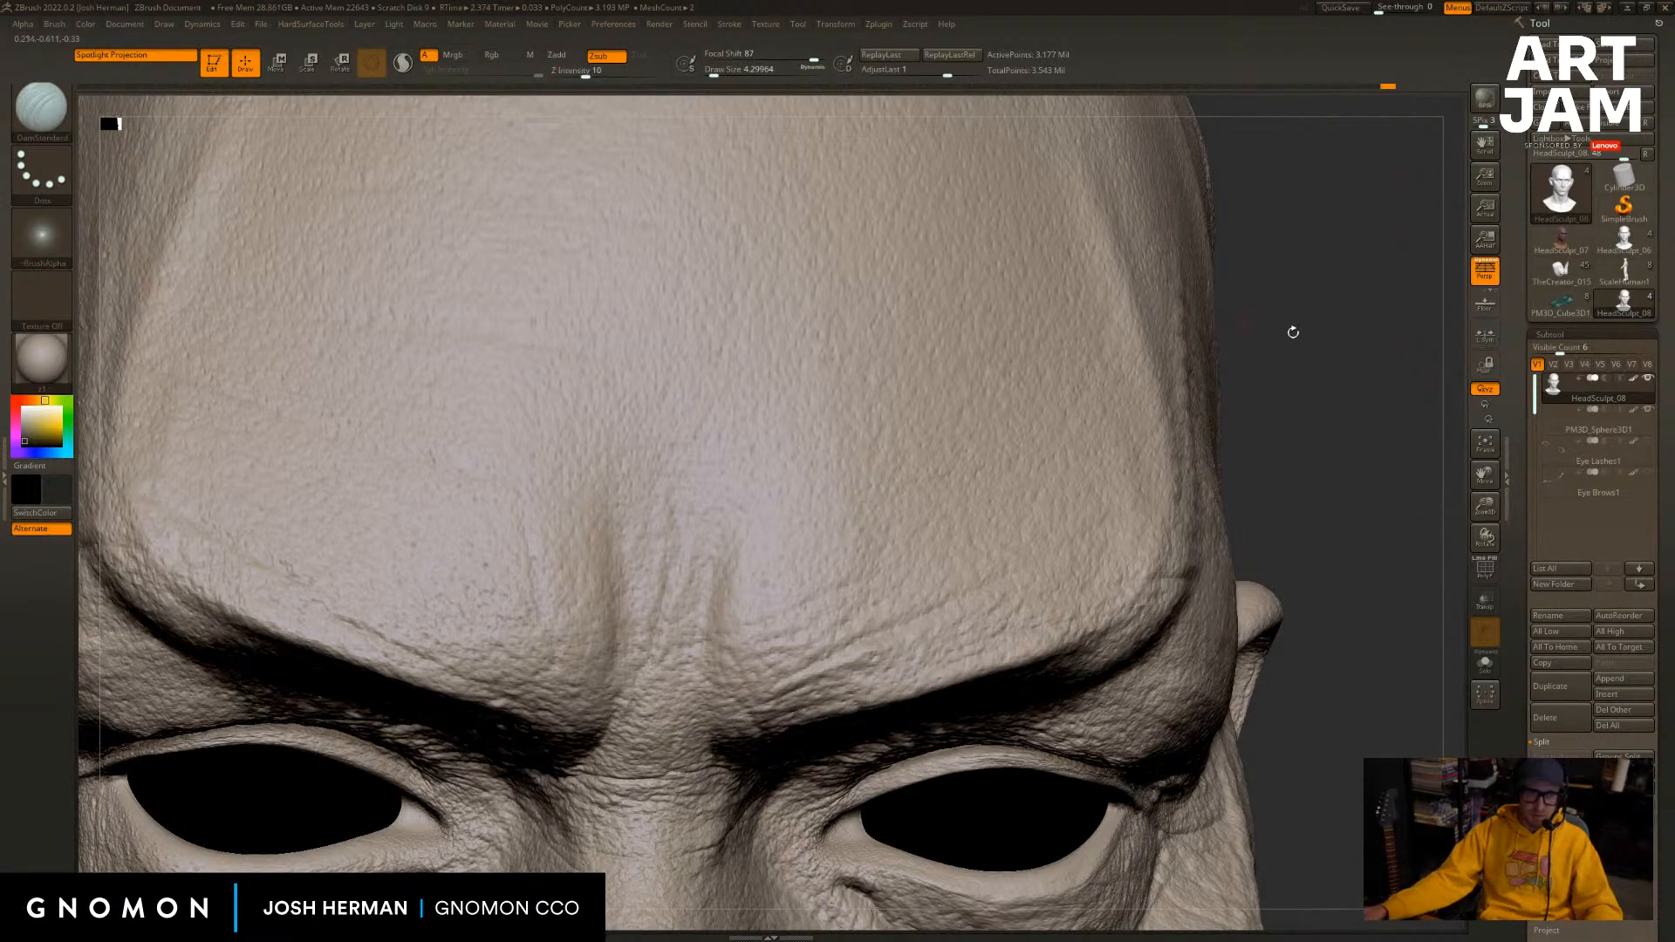
pyautogui.keyDown('alt'); pyautogui.moveTo(1294, 332); pyautogui.dragTo(1387, 414); pyautogui.keyUp('alt')
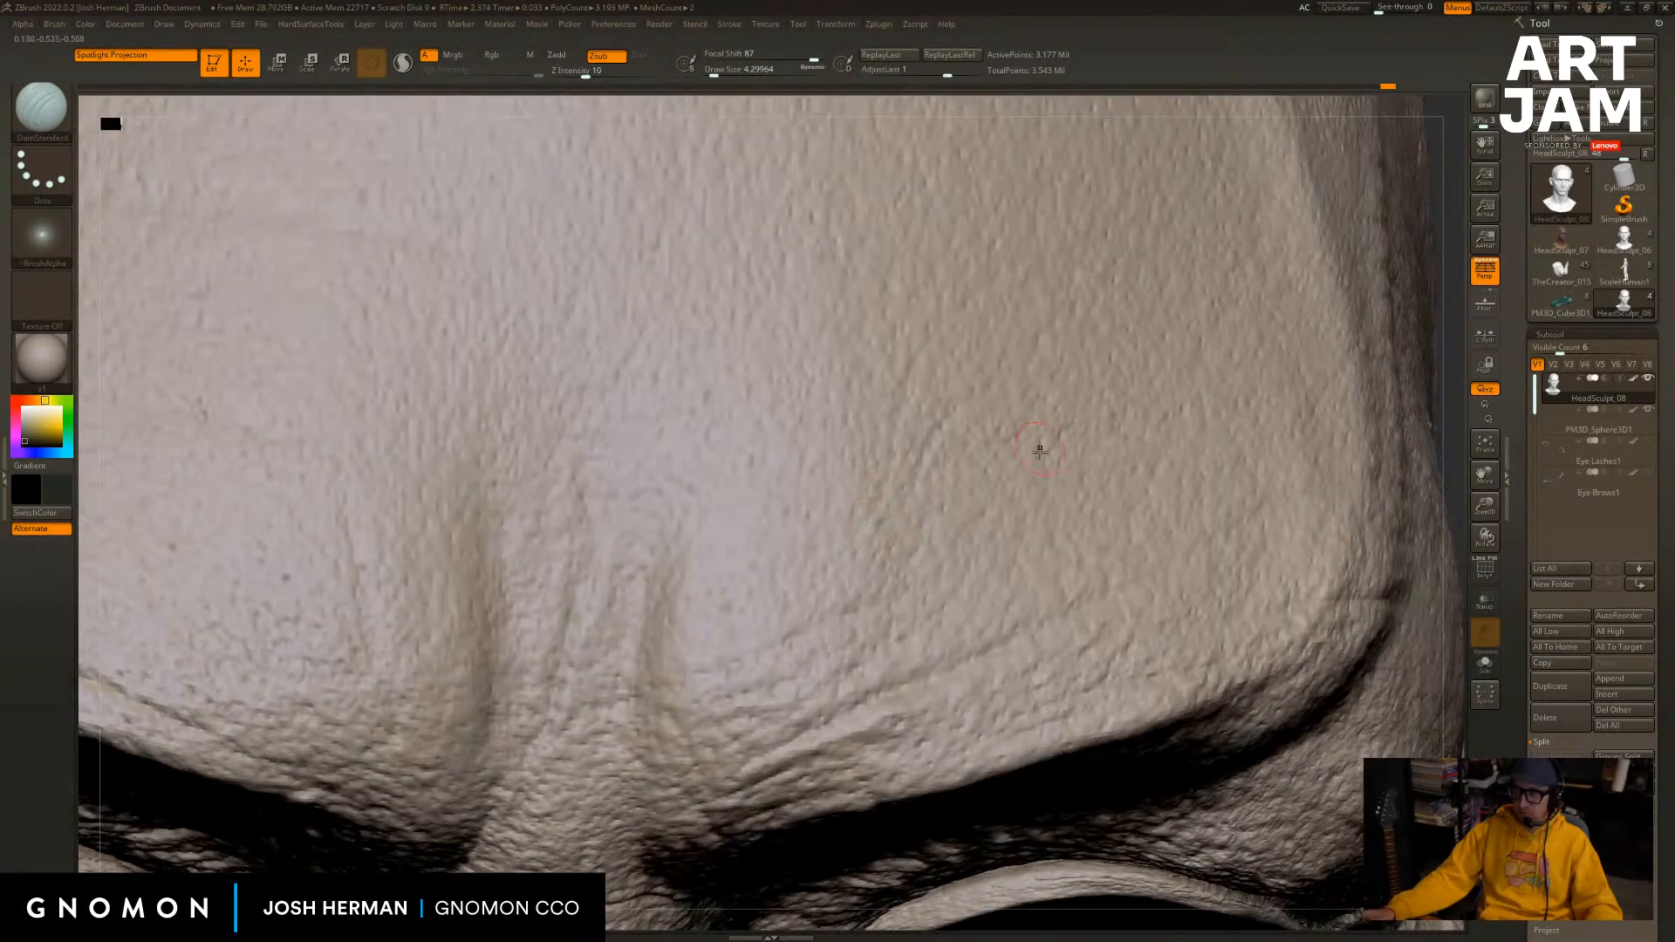
pyautogui.moveTo(1451, 418); pyautogui.dragTo(1430, 371)
pyautogui.moveTo(1300, 410); pyautogui.dragTo(1334, 397)
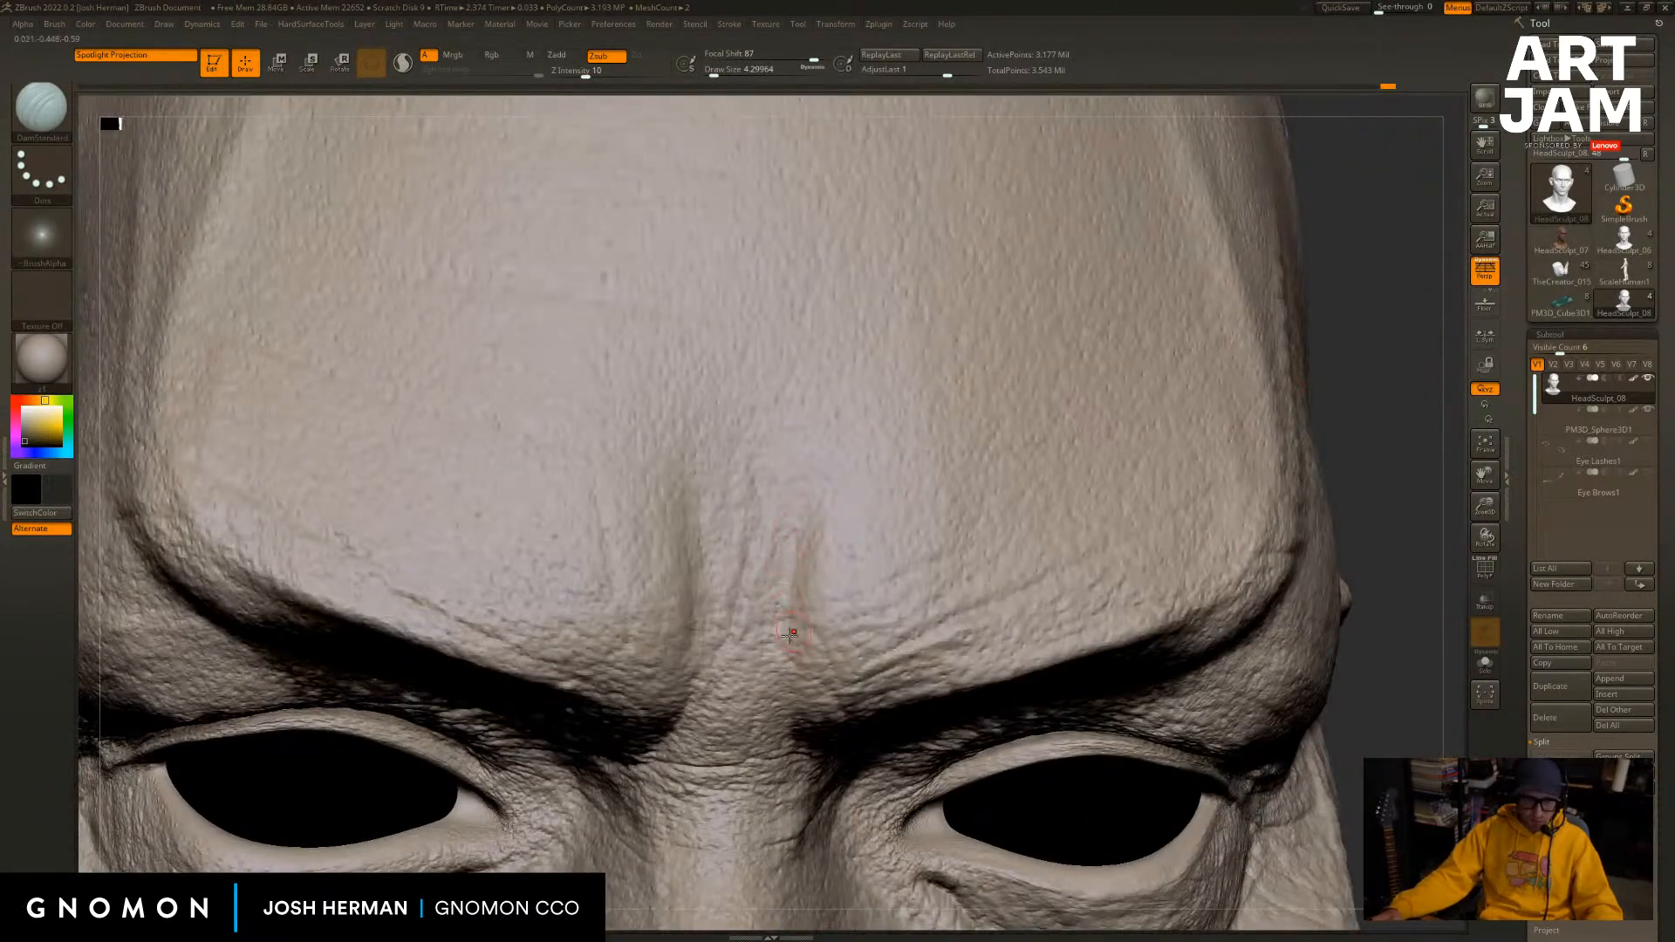
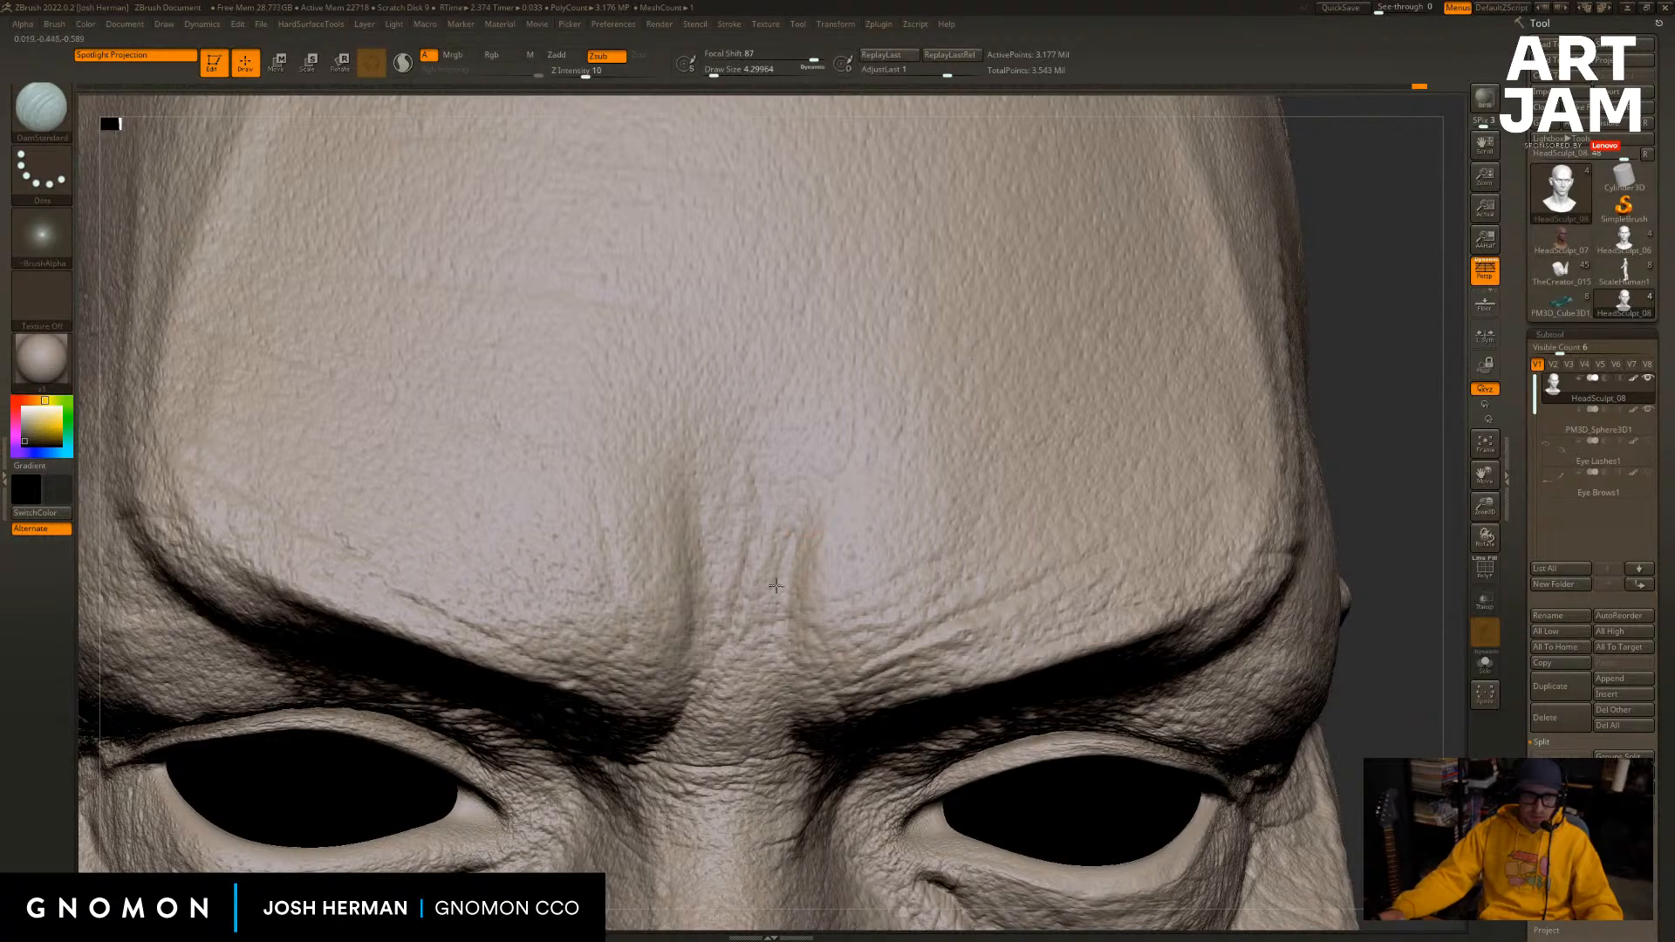
# Touch up the frown area with ClayBuildup, and refine its creases with DamStandard at a draw size of about 5.8.
pyautogui.press('b')
pyautogui.press('c')
pyautogui.press('b')
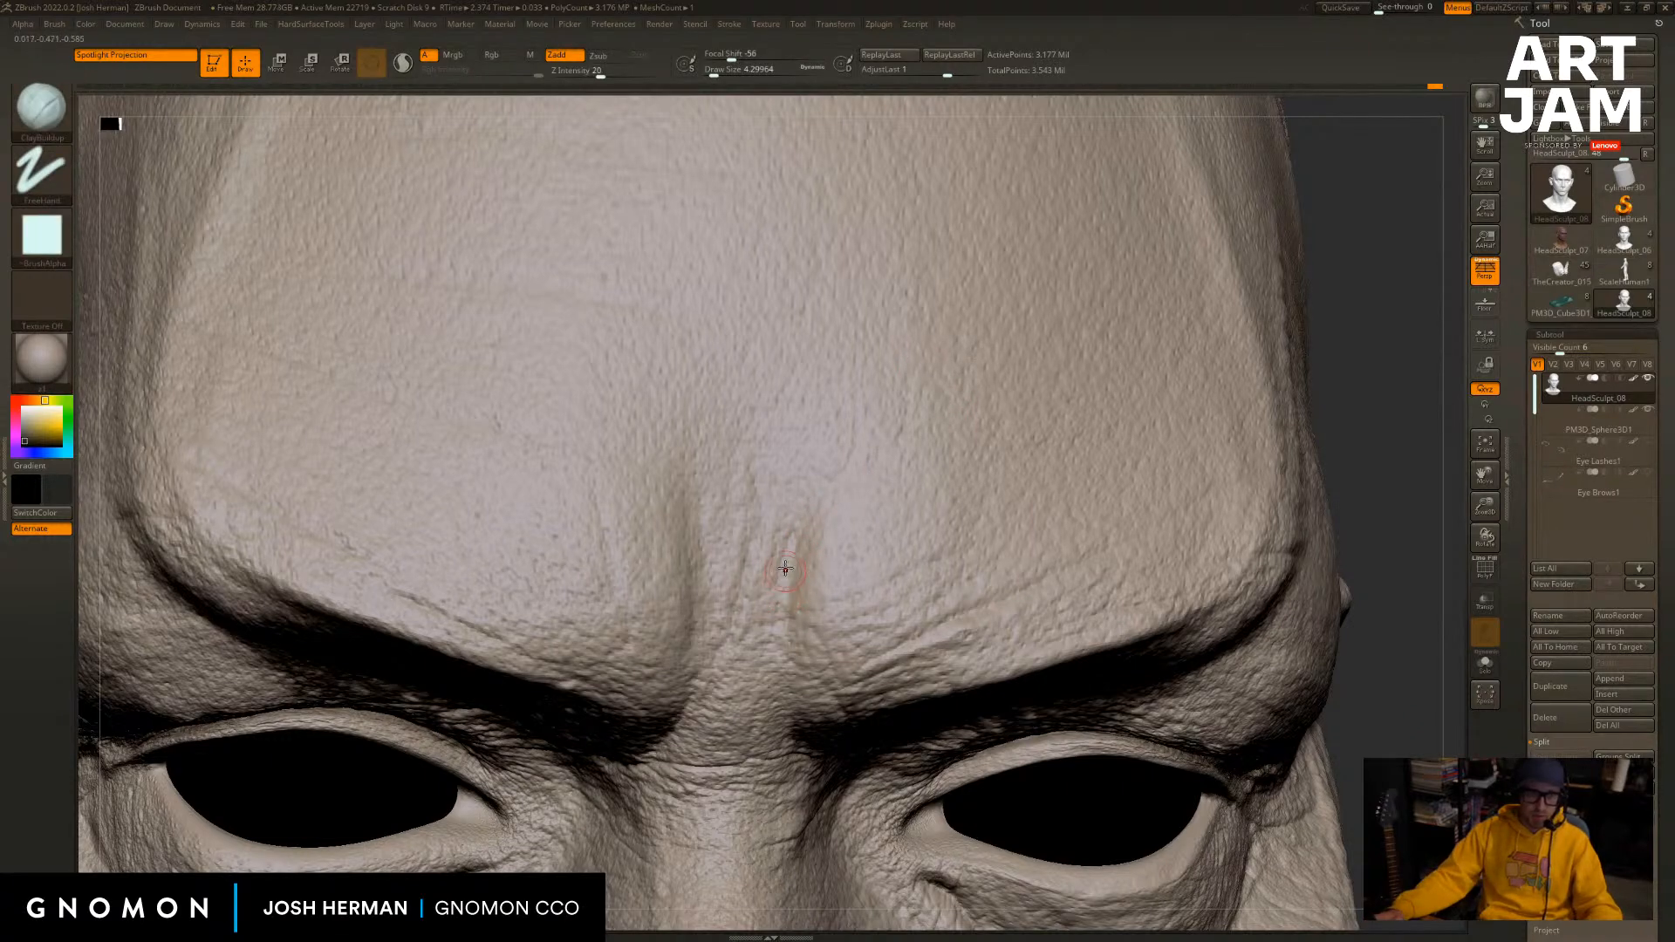
pyautogui.press('b')
pyautogui.press('d')
pyautogui.press('s')
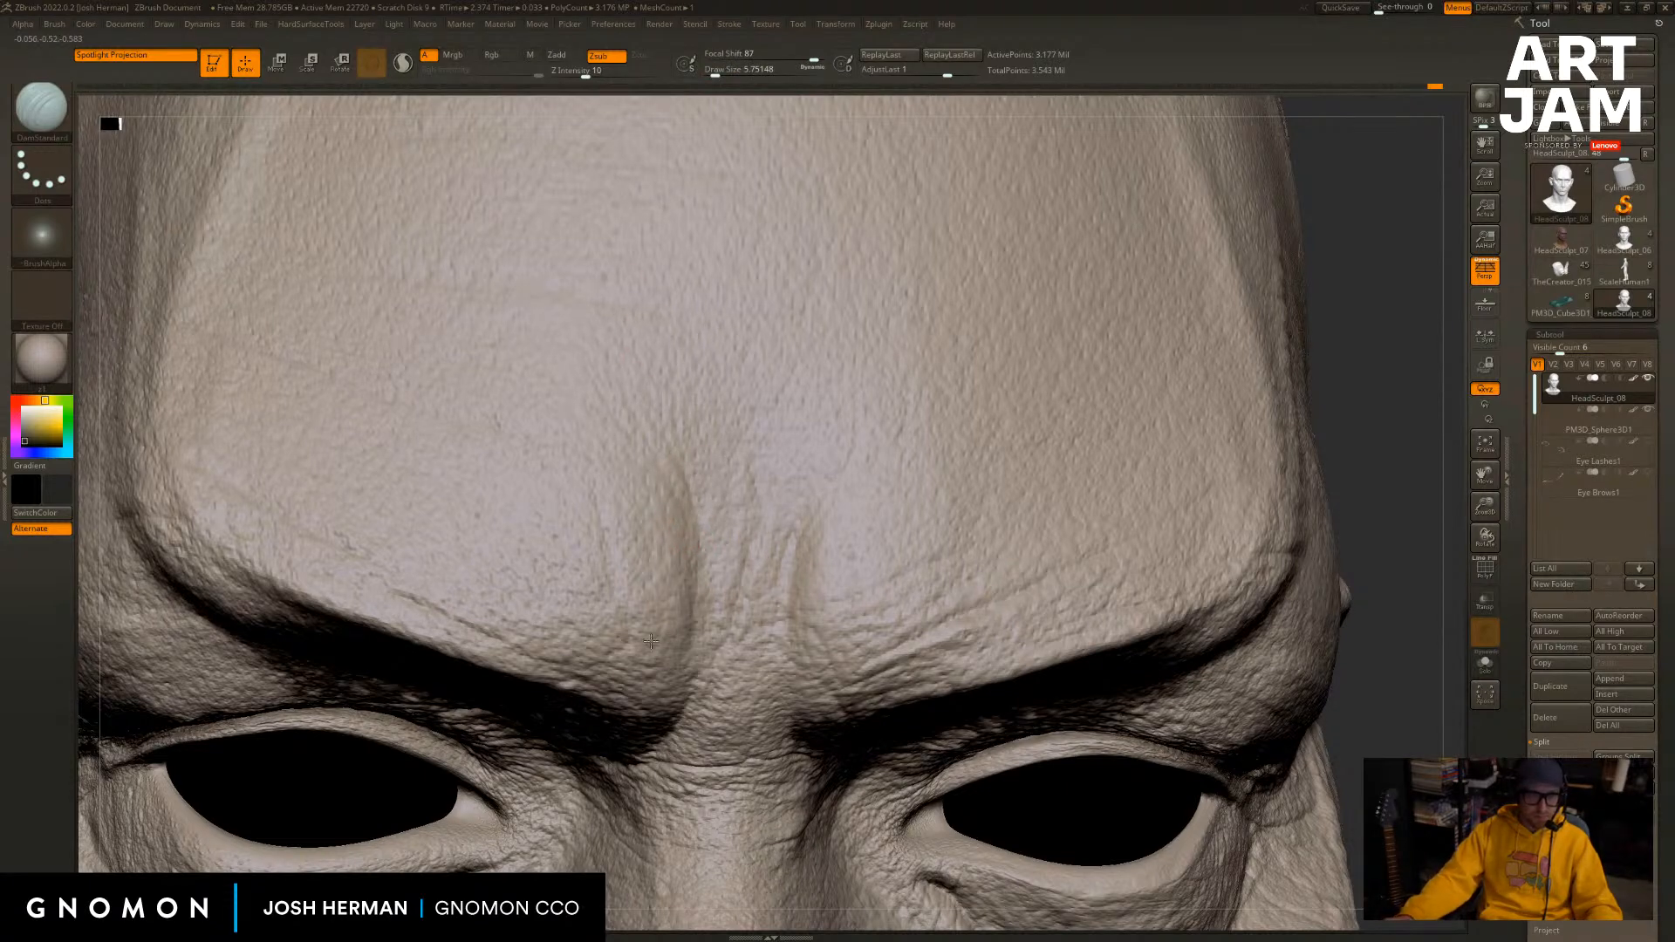
pyautogui.moveTo(676, 691); pyautogui.dragTo(662, 712)
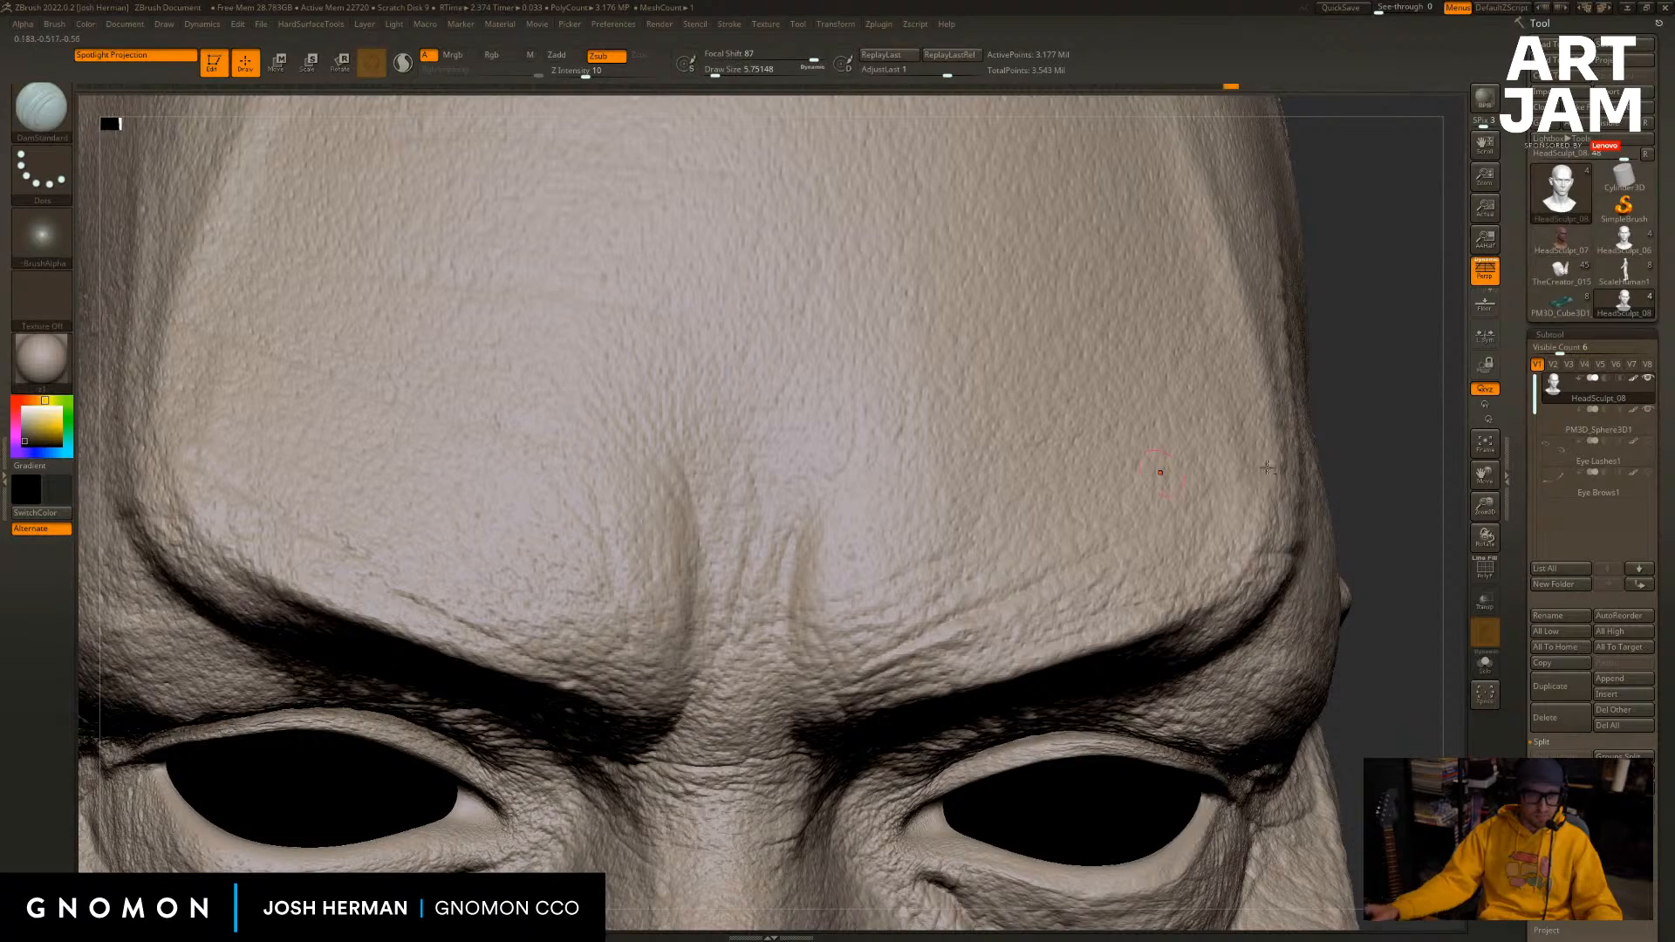
# Smooth the fold between the inner end of the eyebrow and the nose bridge.
pyautogui.moveTo(1396, 487)
pyautogui.mouseDown()
pyautogui.moveTo(1372, 422)
pyautogui.moveTo(1397, 414)
pyautogui.mouseUp()
pyautogui.moveTo(1335, 362); pyautogui.dragTo(1117, 393)
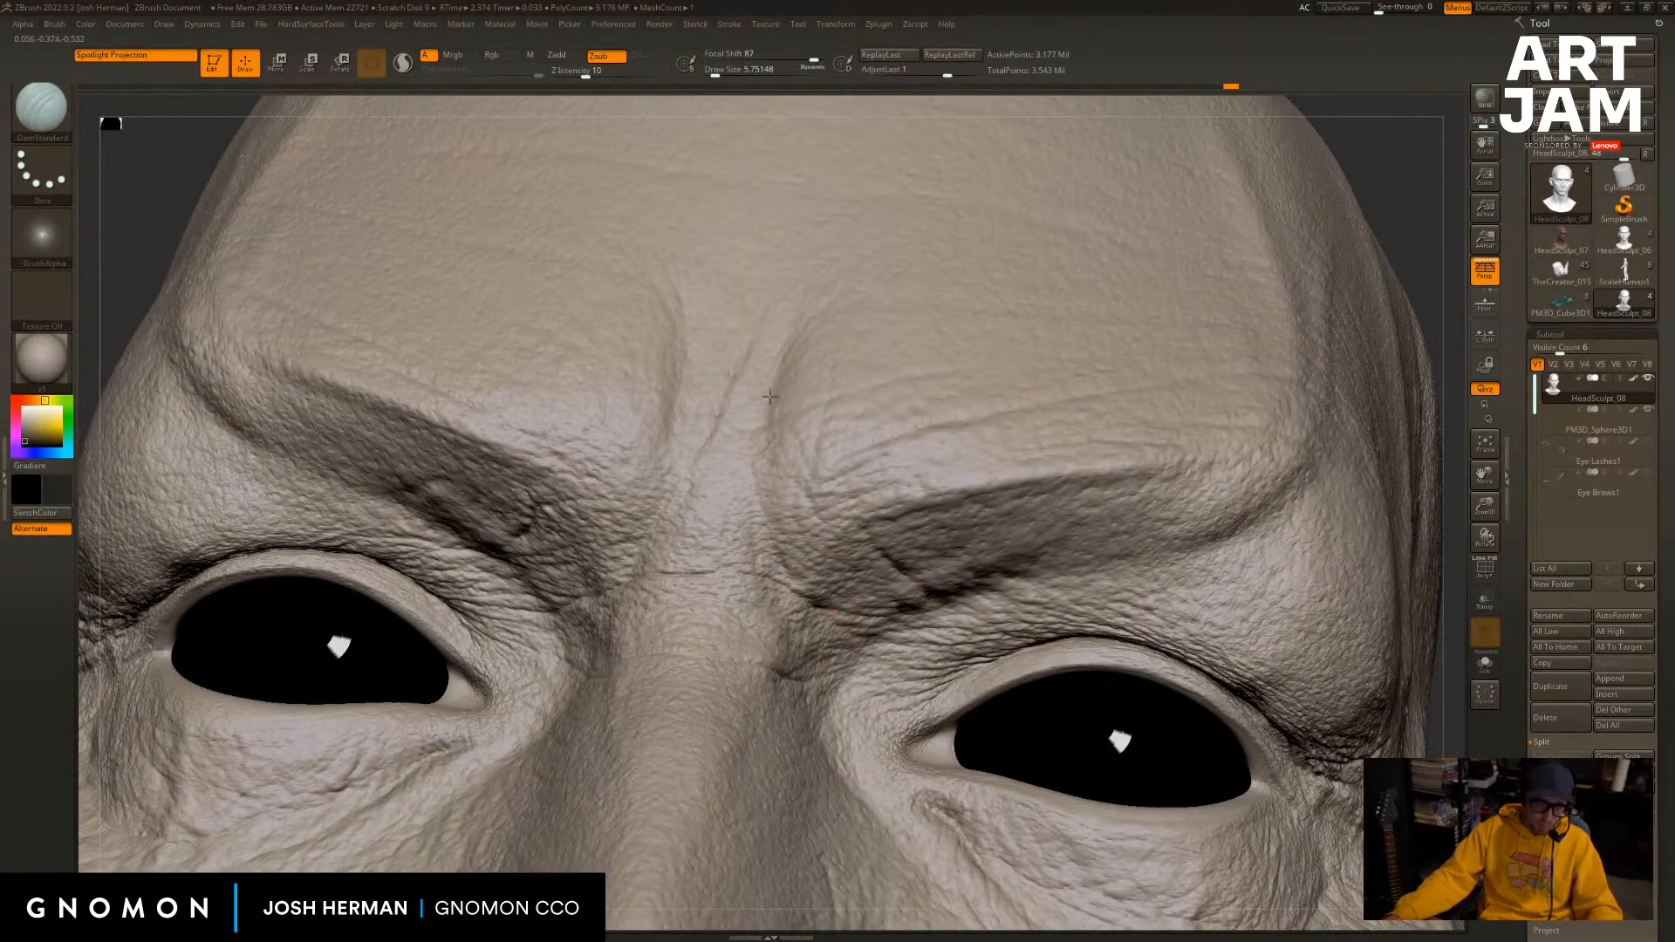
pyautogui.keyDown('shift'); pyautogui.moveTo(816, 563); pyautogui.dragTo(789, 526); pyautogui.keyUp('shift')
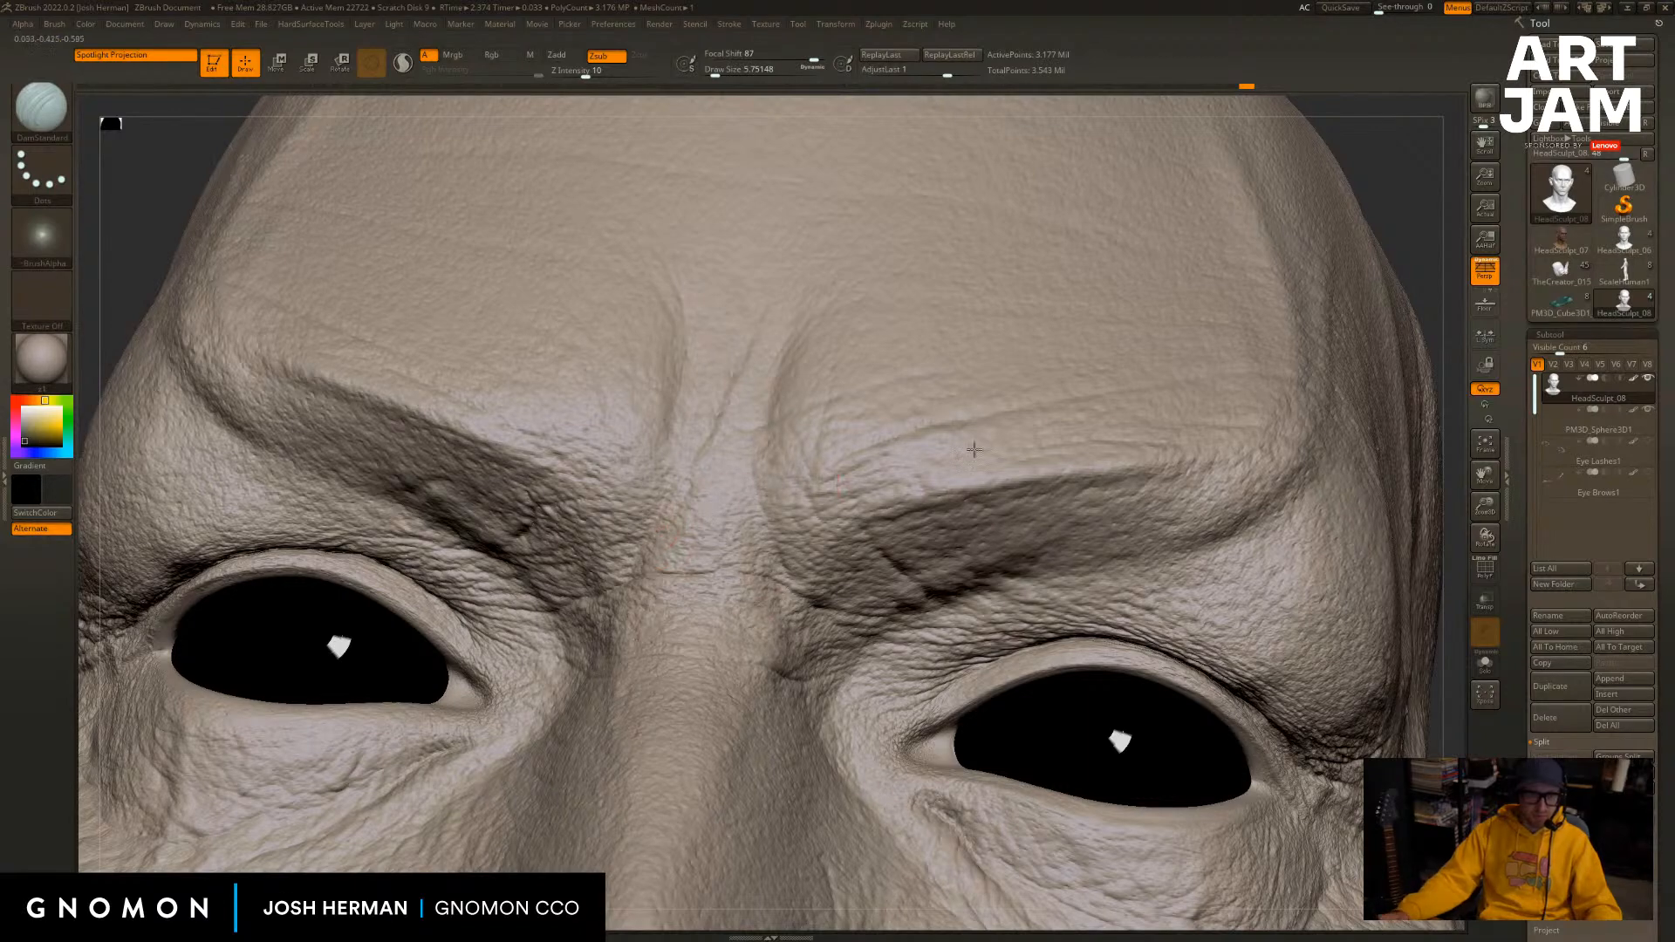
# Refine the fine creases around the nose bridge and inner eye corners, checking them from both sides.
pyautogui.moveTo(1393, 232); pyautogui.dragTo(888, 474)
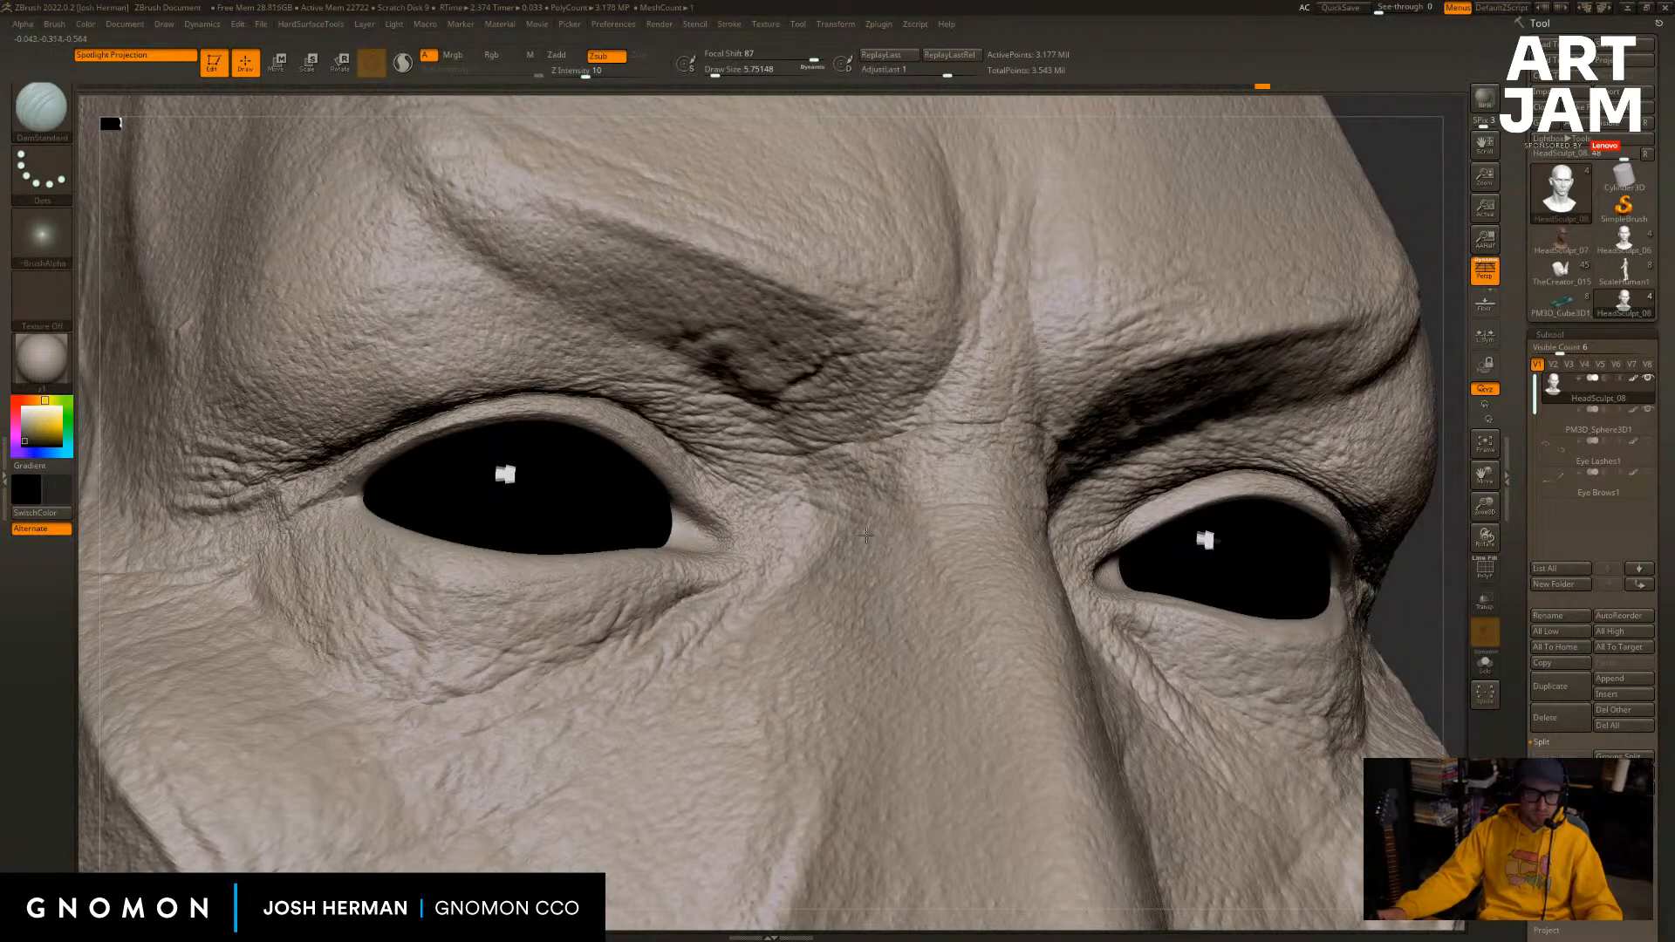
pyautogui.moveTo(1398, 597); pyautogui.dragTo(1340, 571)
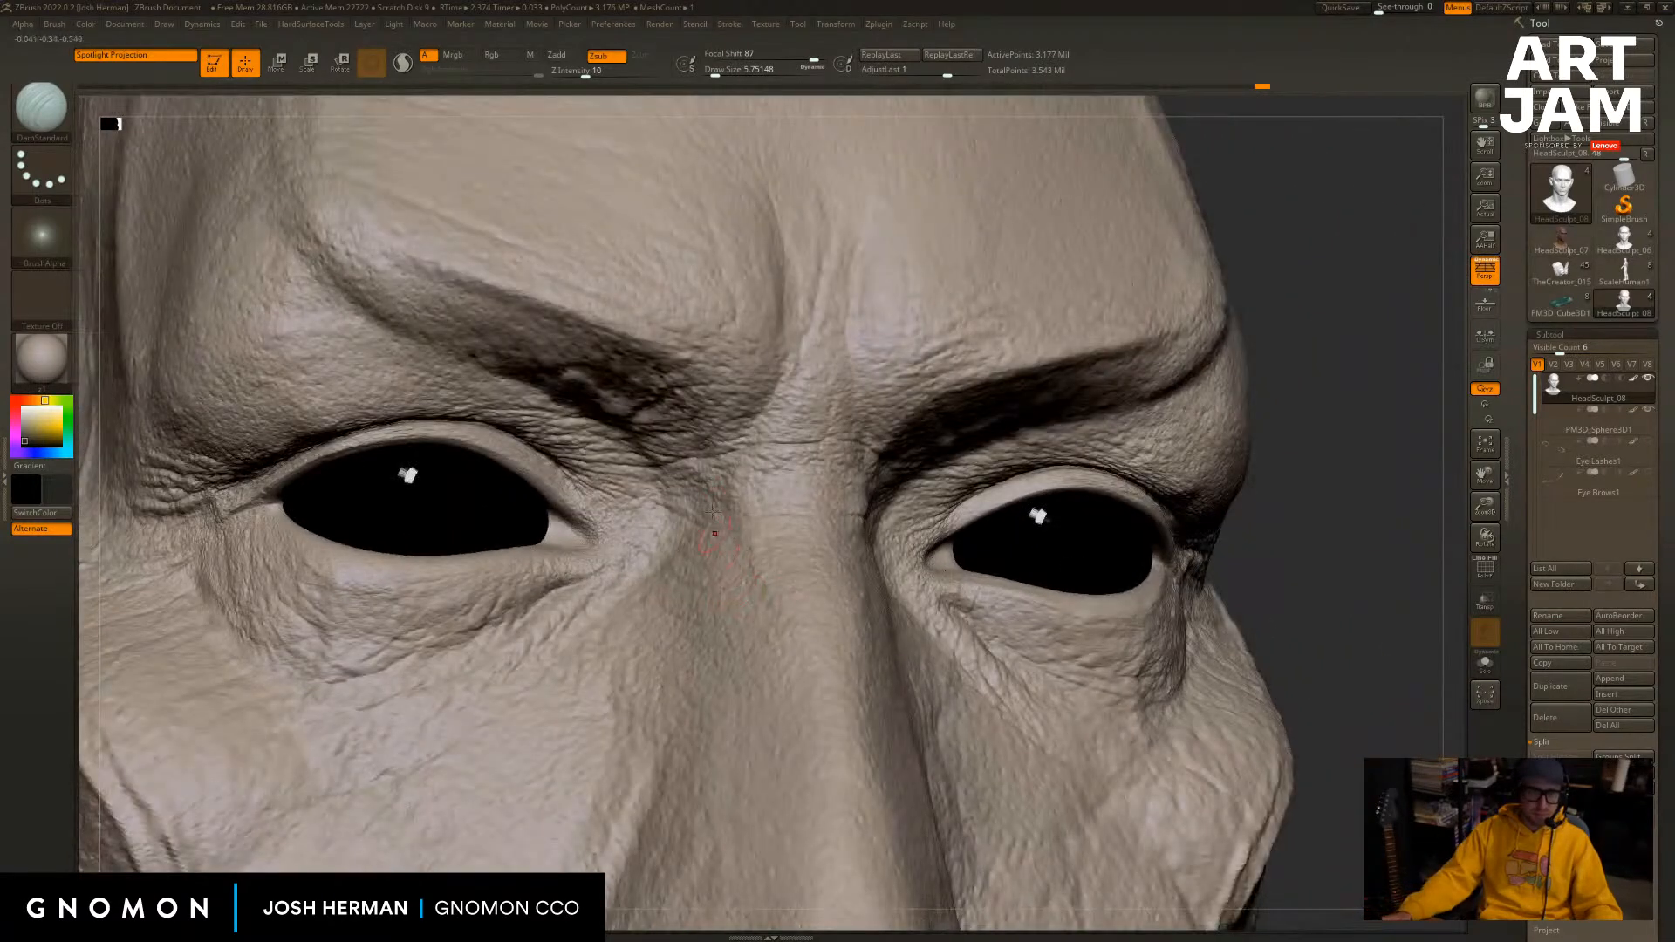
pyautogui.moveTo(1289, 462); pyautogui.dragTo(1277, 532)
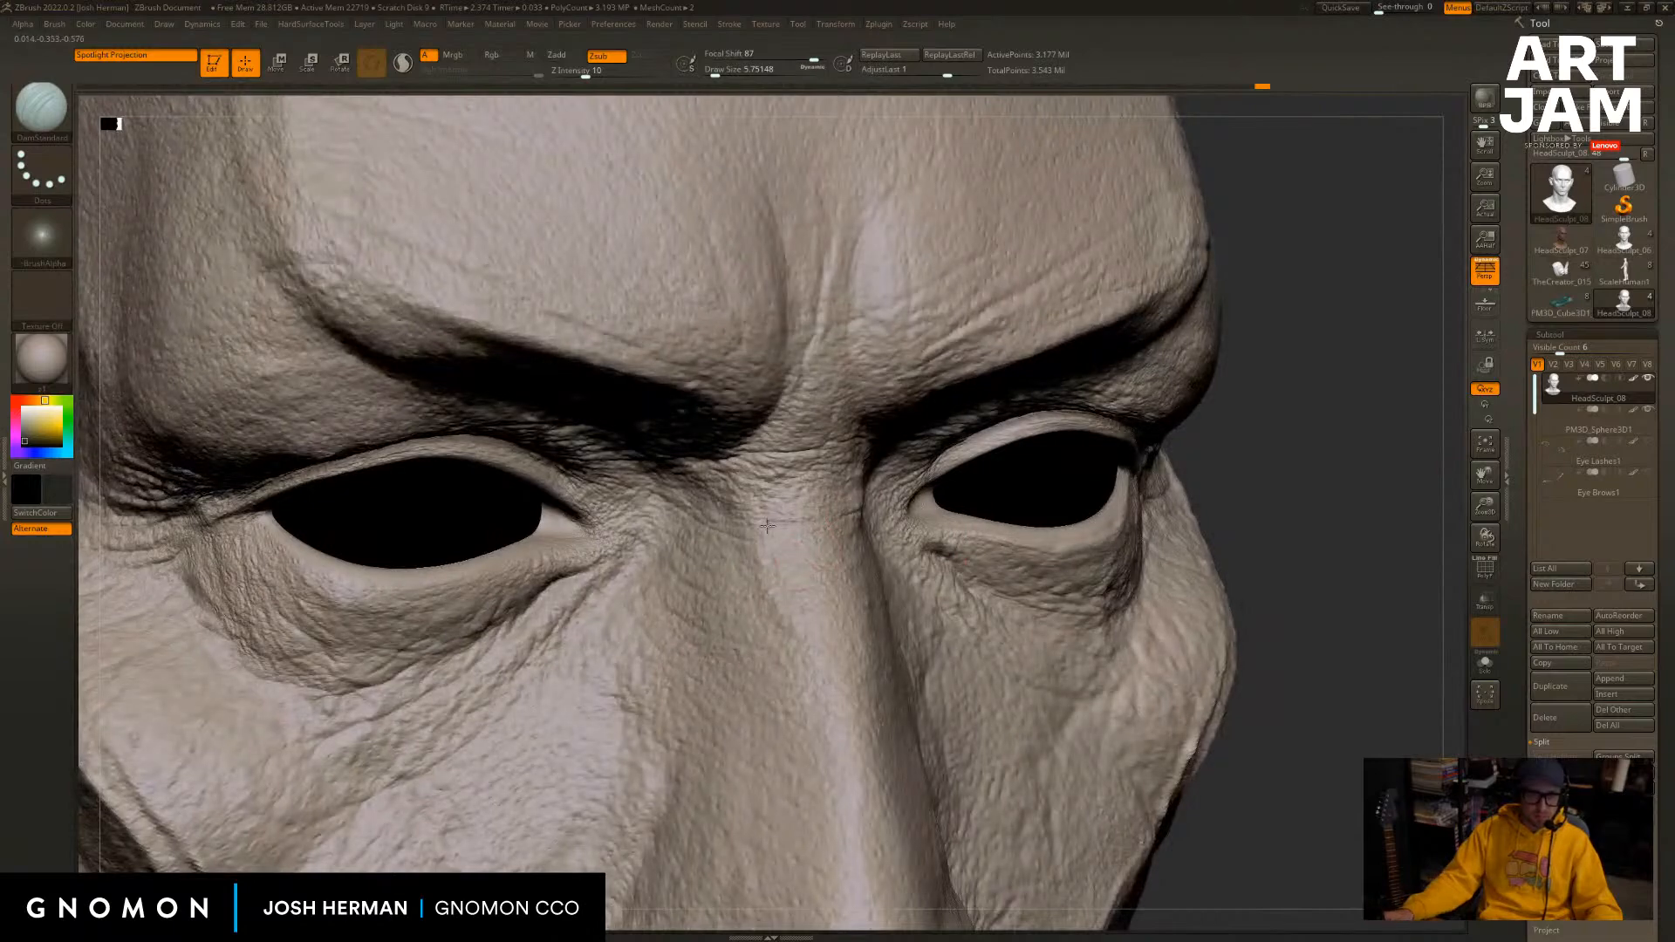
pyautogui.moveTo(1289, 421); pyautogui.dragTo(1204, 437)
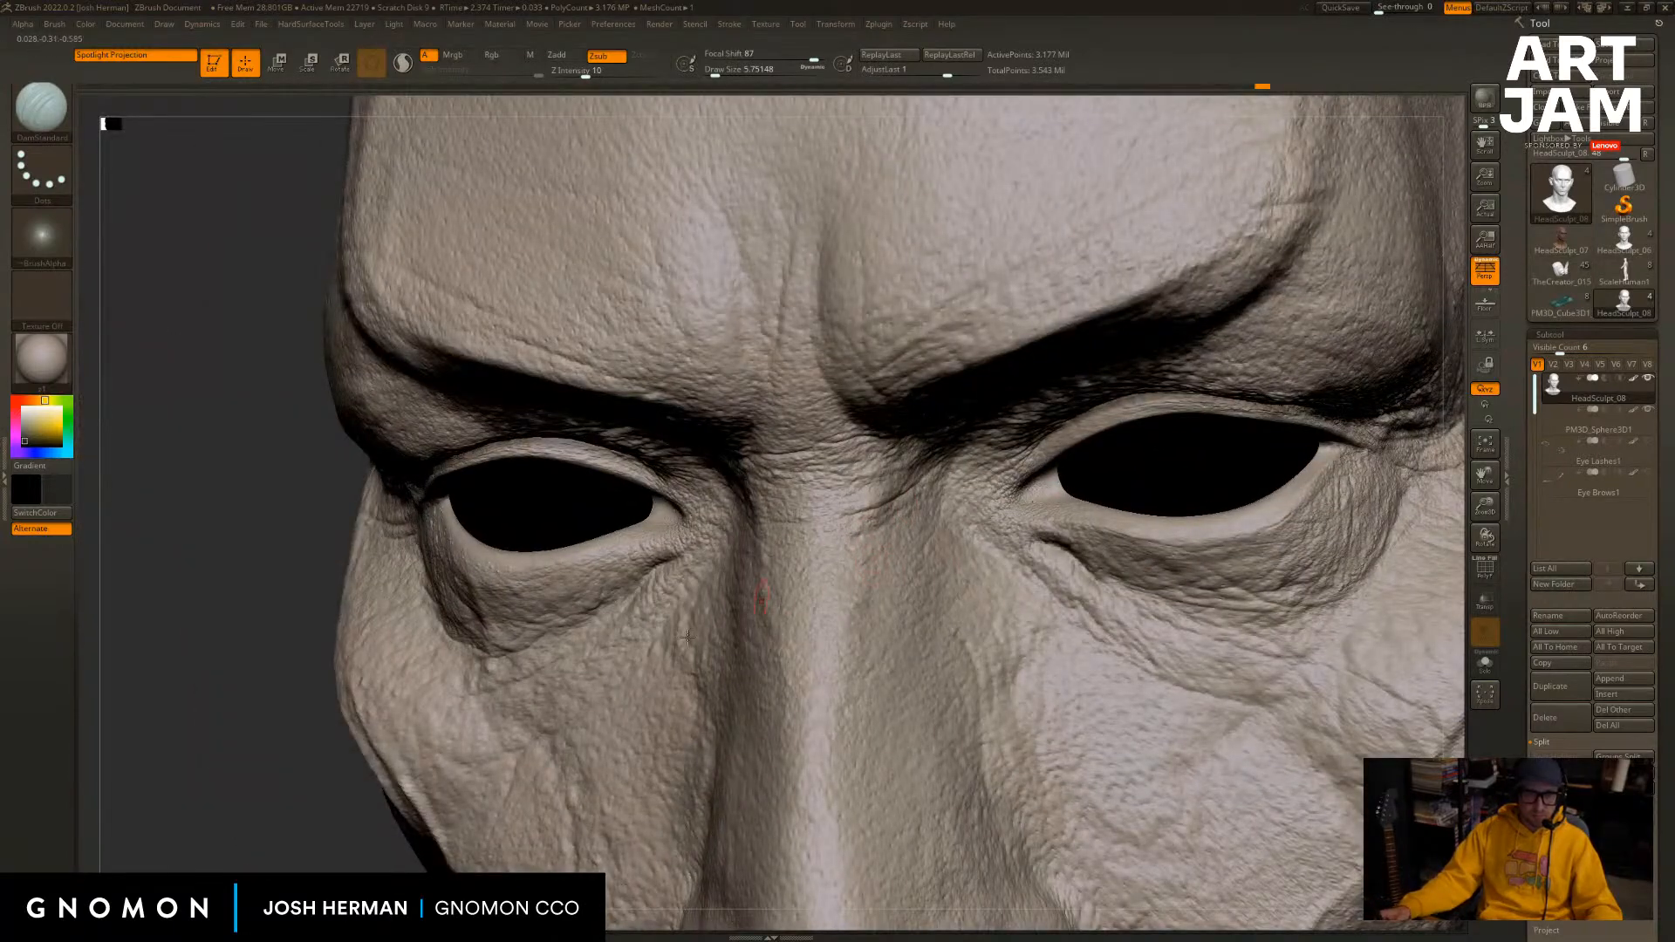
pyautogui.moveTo(296, 693); pyautogui.dragTo(229, 688)
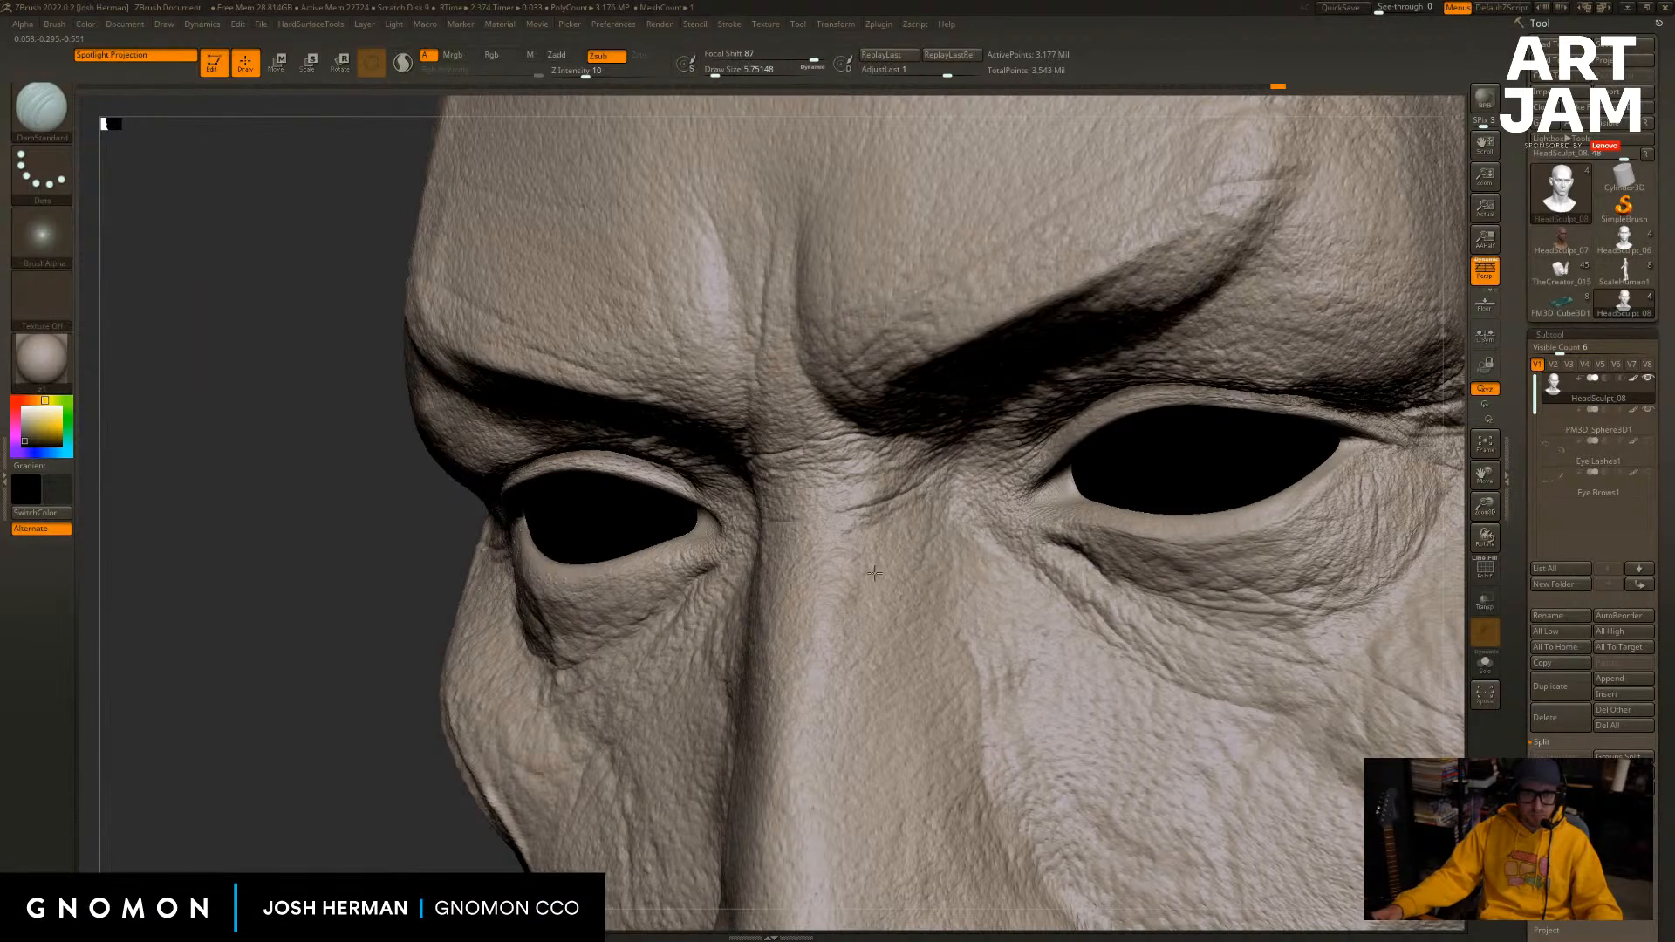
pyautogui.moveTo(291, 751); pyautogui.dragTo(362, 689)
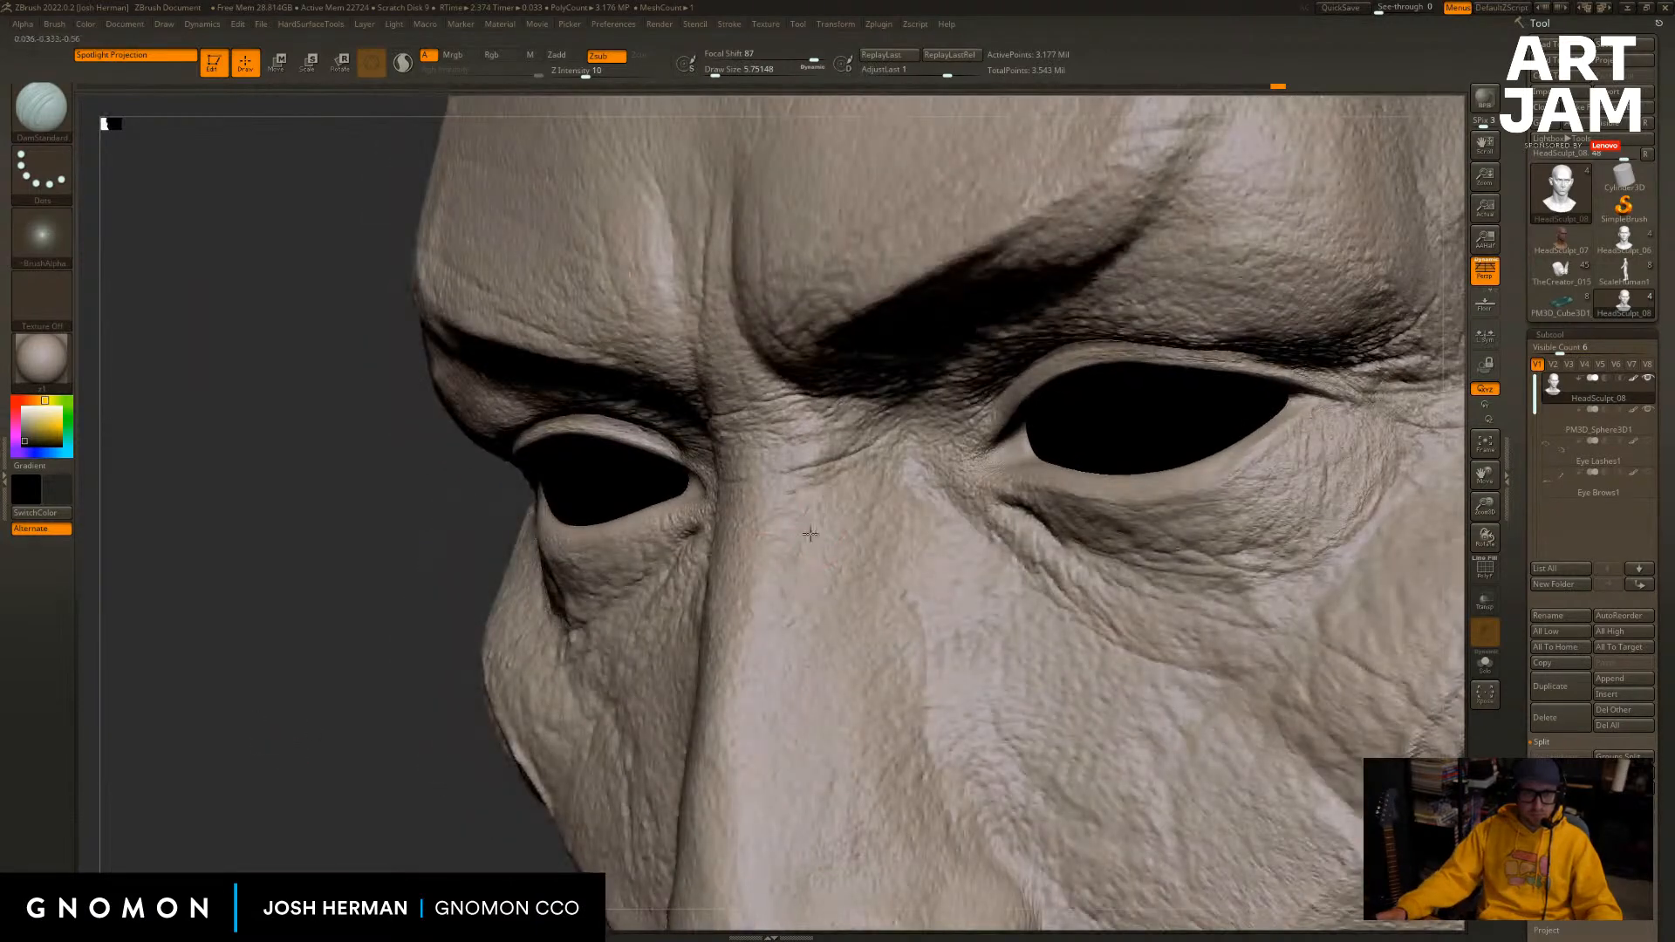
pyautogui.moveTo(297, 610); pyautogui.dragTo(580, 593)
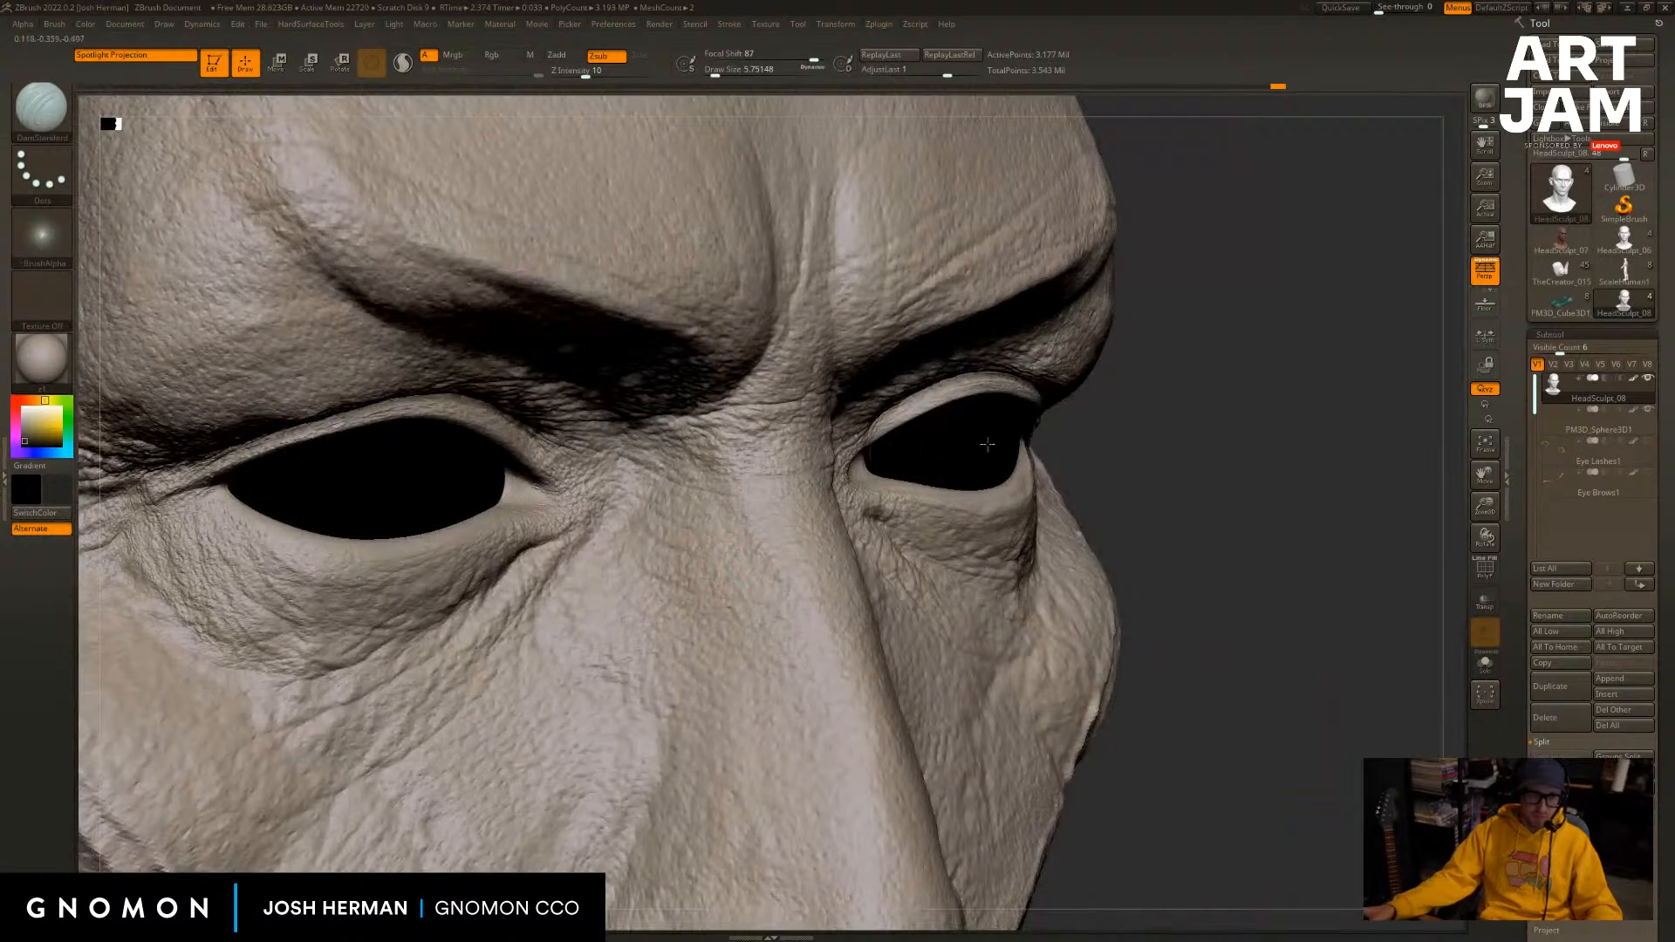
pyautogui.moveTo(1187, 515)
pyautogui.keyDown('alt'); pyautogui.mouseDown()
pyautogui.moveTo(1264, 415)
pyautogui.moveTo(1274, 587)
pyautogui.moveTo(1214, 472)
pyautogui.mouseUp(); pyautogui.keyUp('alt')
pyautogui.hotkey('ctrl', 'z')
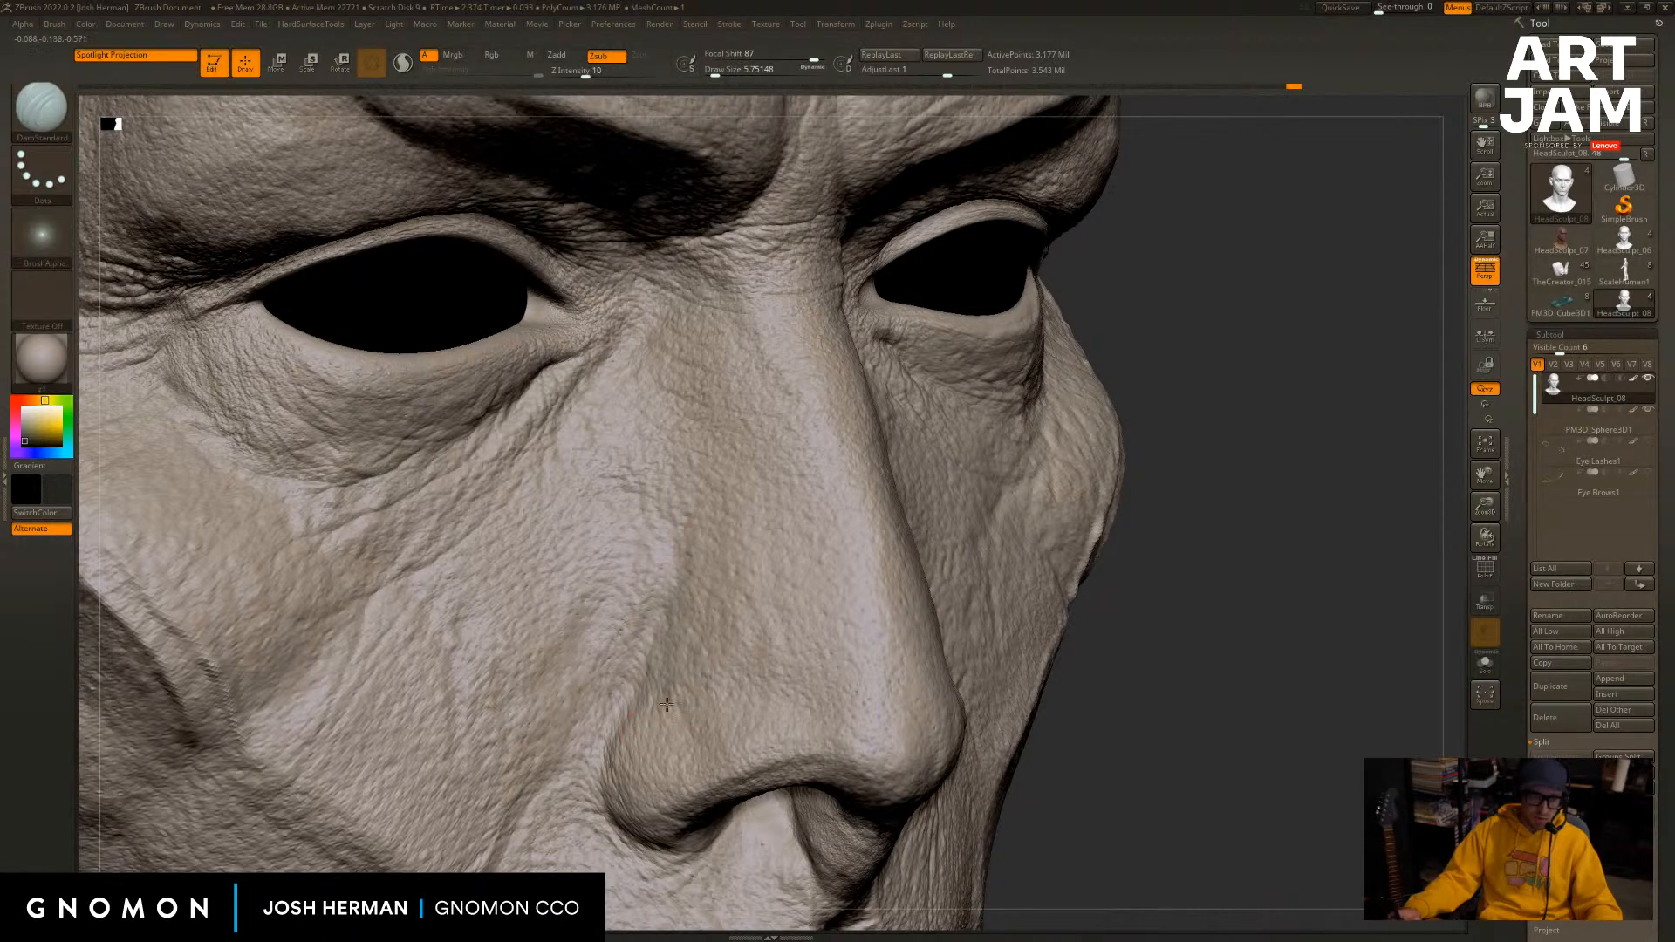
# Refine the skin creases along the side of the nose and nostril, varying the draw size between about 5.8 and 10.5.
pyautogui.moveTo(1219, 288); pyautogui.dragTo(721, 199)
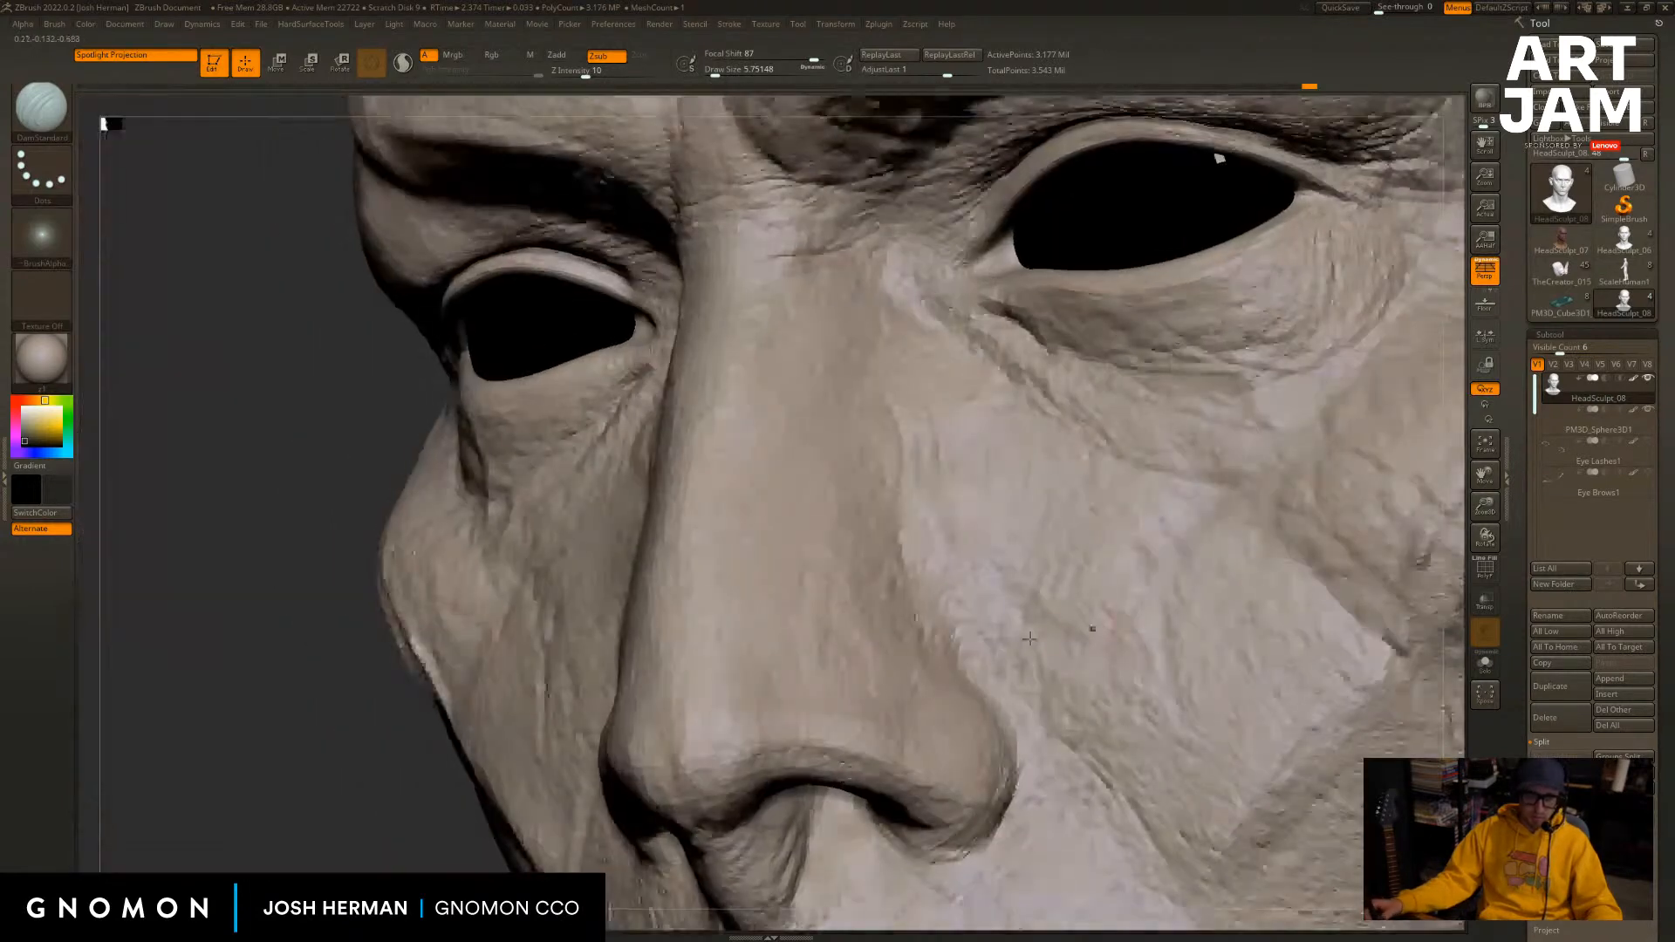
pyautogui.moveTo(442, 748); pyautogui.dragTo(447, 815)
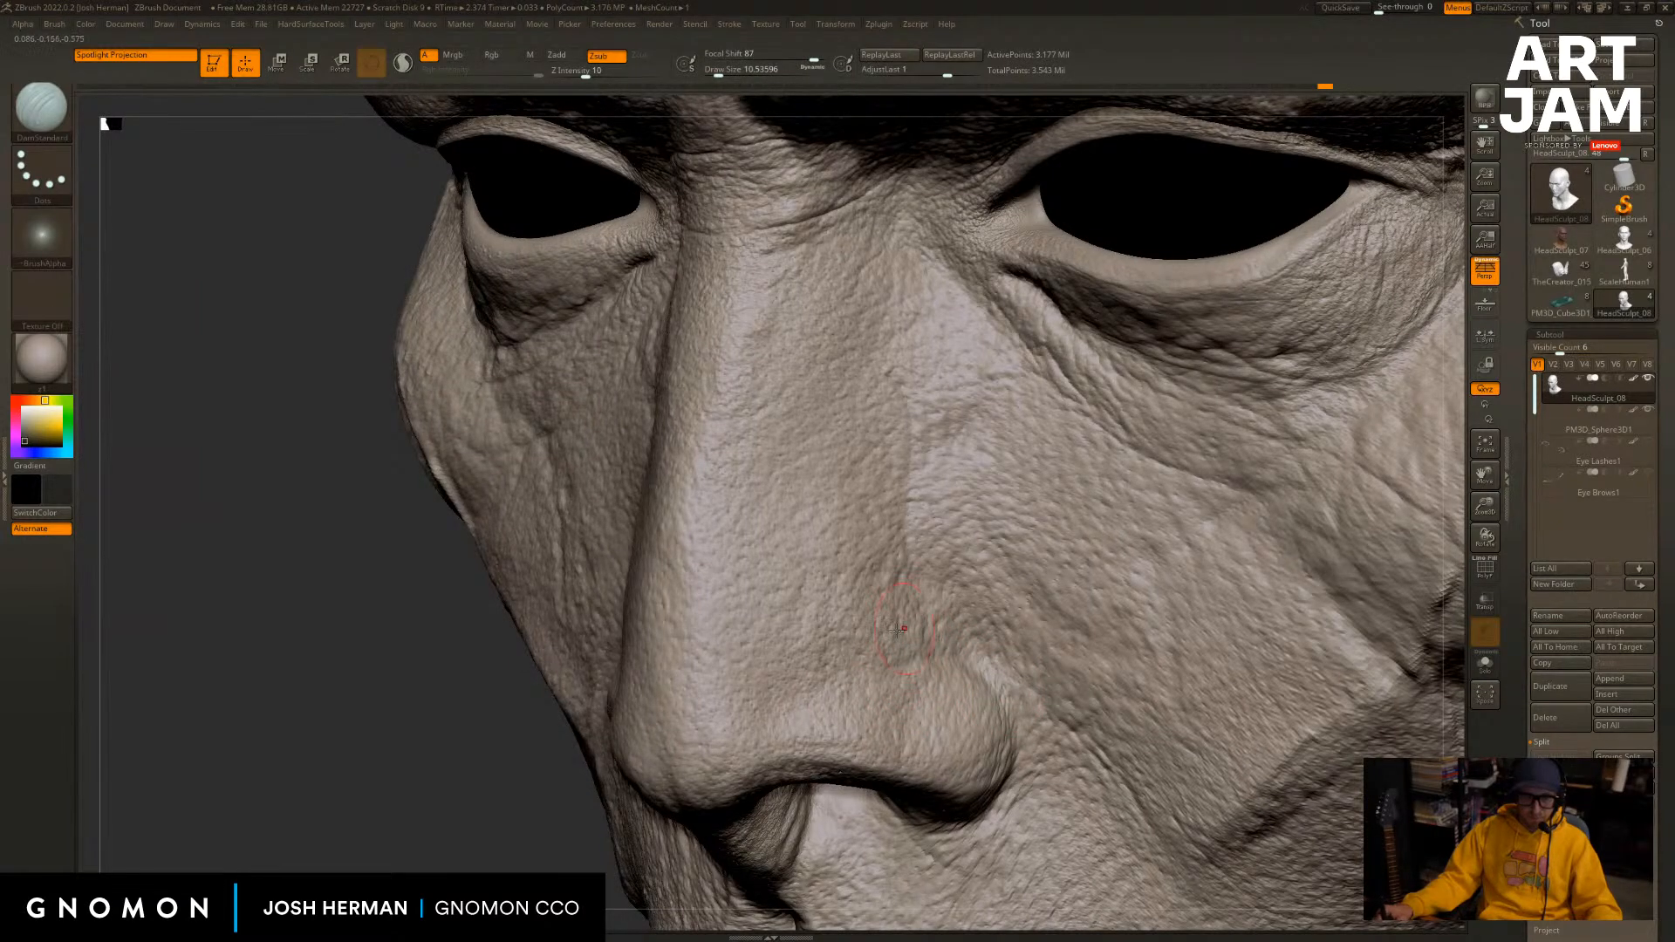
pyautogui.moveTo(483, 698); pyautogui.dragTo(410, 764)
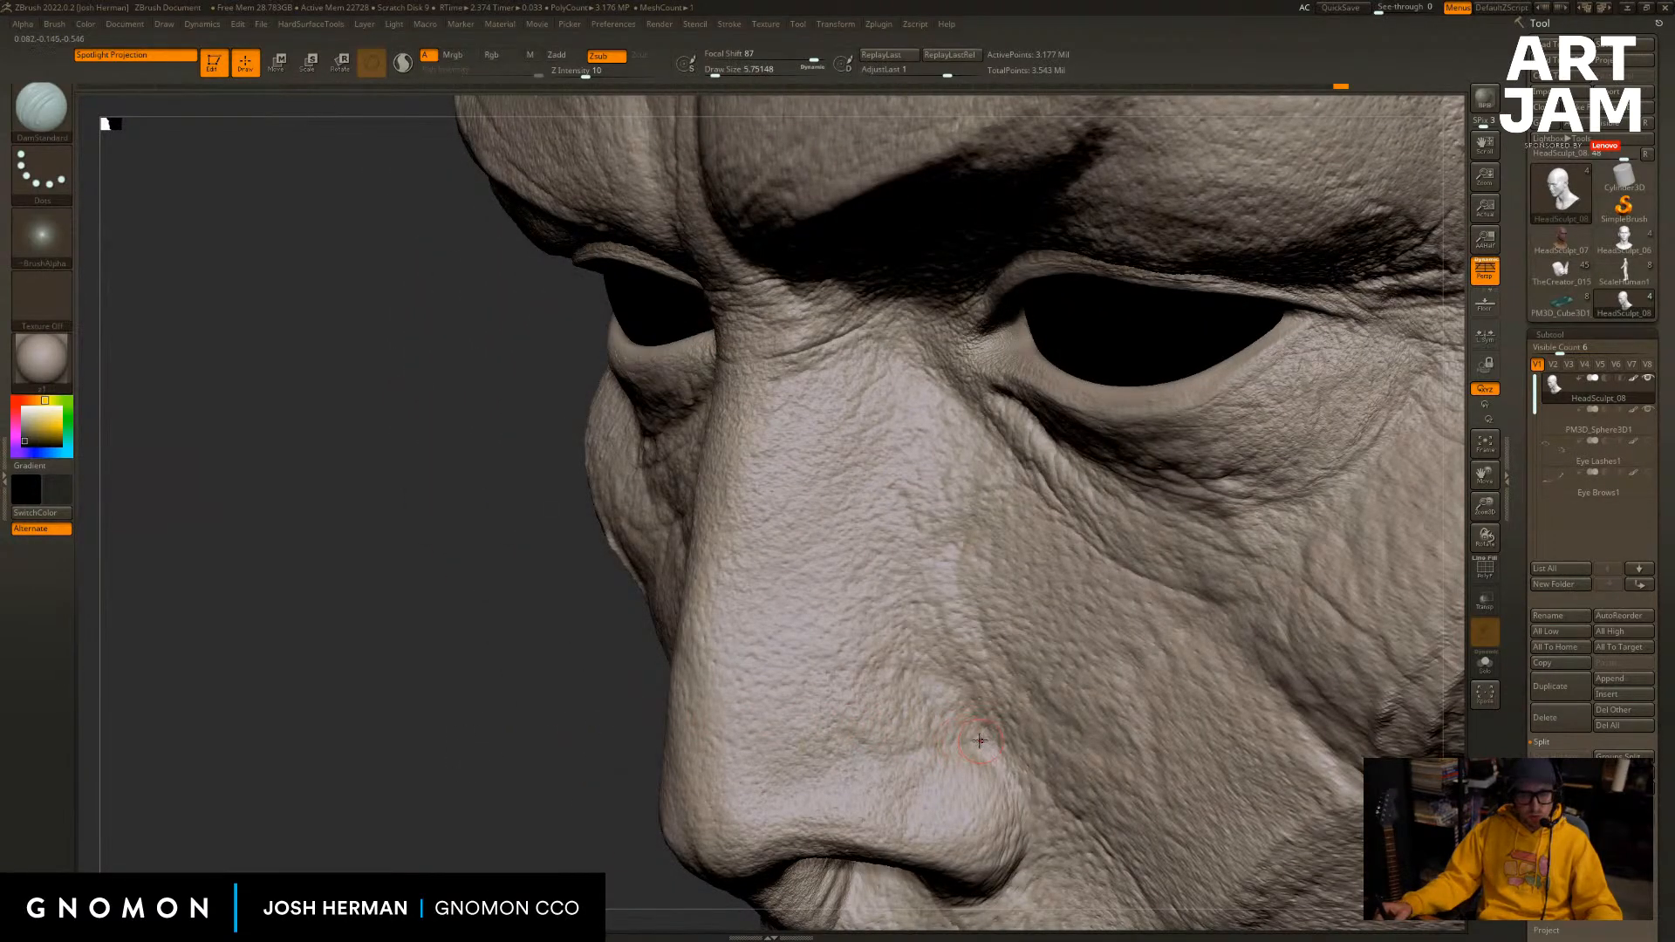
pyautogui.moveTo(551, 807); pyautogui.dragTo(615, 752)
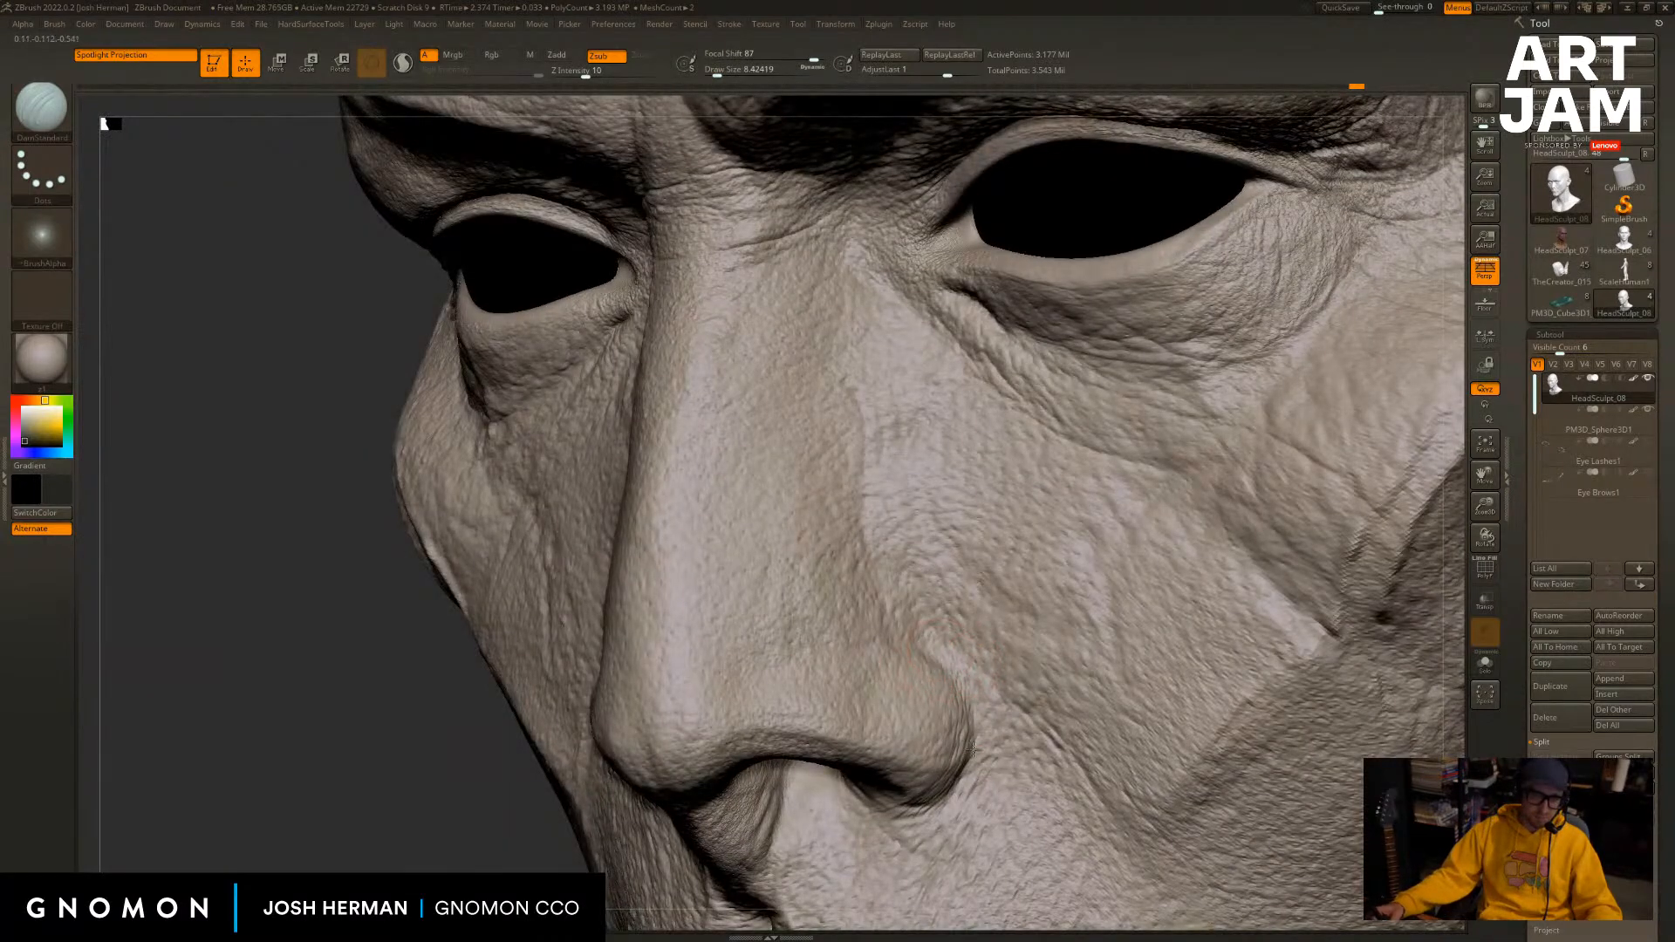
pyautogui.keyDown('alt'); pyautogui.moveTo(280, 683); pyautogui.dragTo(319, 796); pyautogui.keyUp('alt')
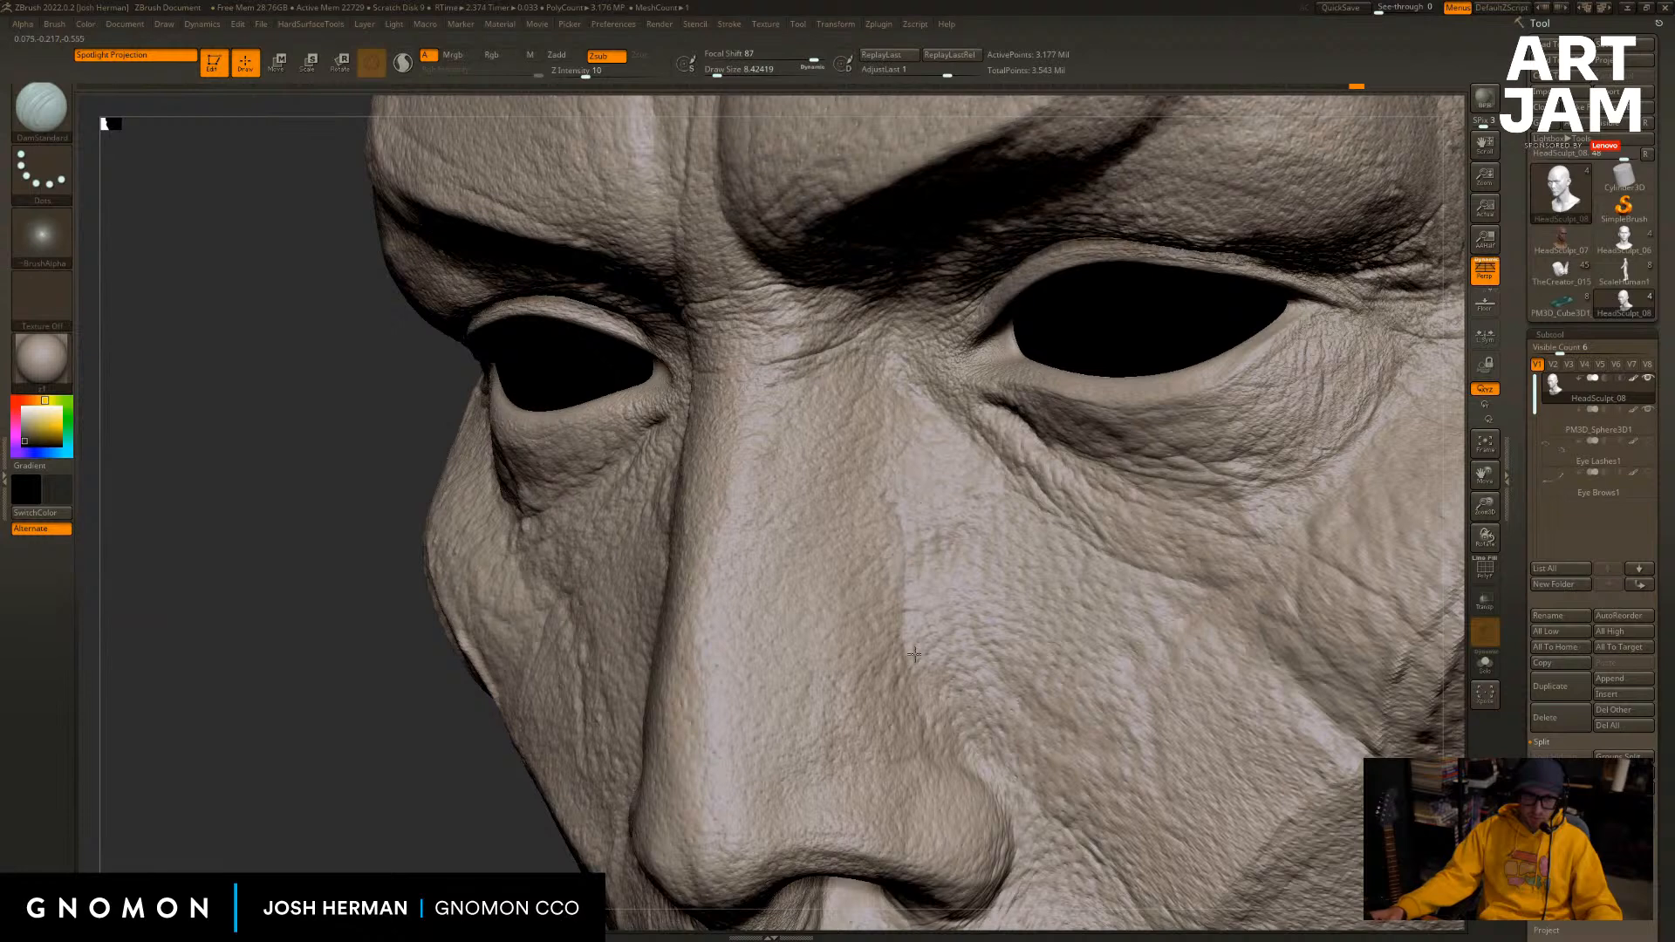
# Switch to ClayBuildup, rework the side of the nose two subdivision levels lower, and return the head to its highest level.
pyautogui.press('b')
pyautogui.press('c')
pyautogui.press('b')
pyautogui.hotkey('shift', 'd')
pyautogui.hotkey('shift', 'd')
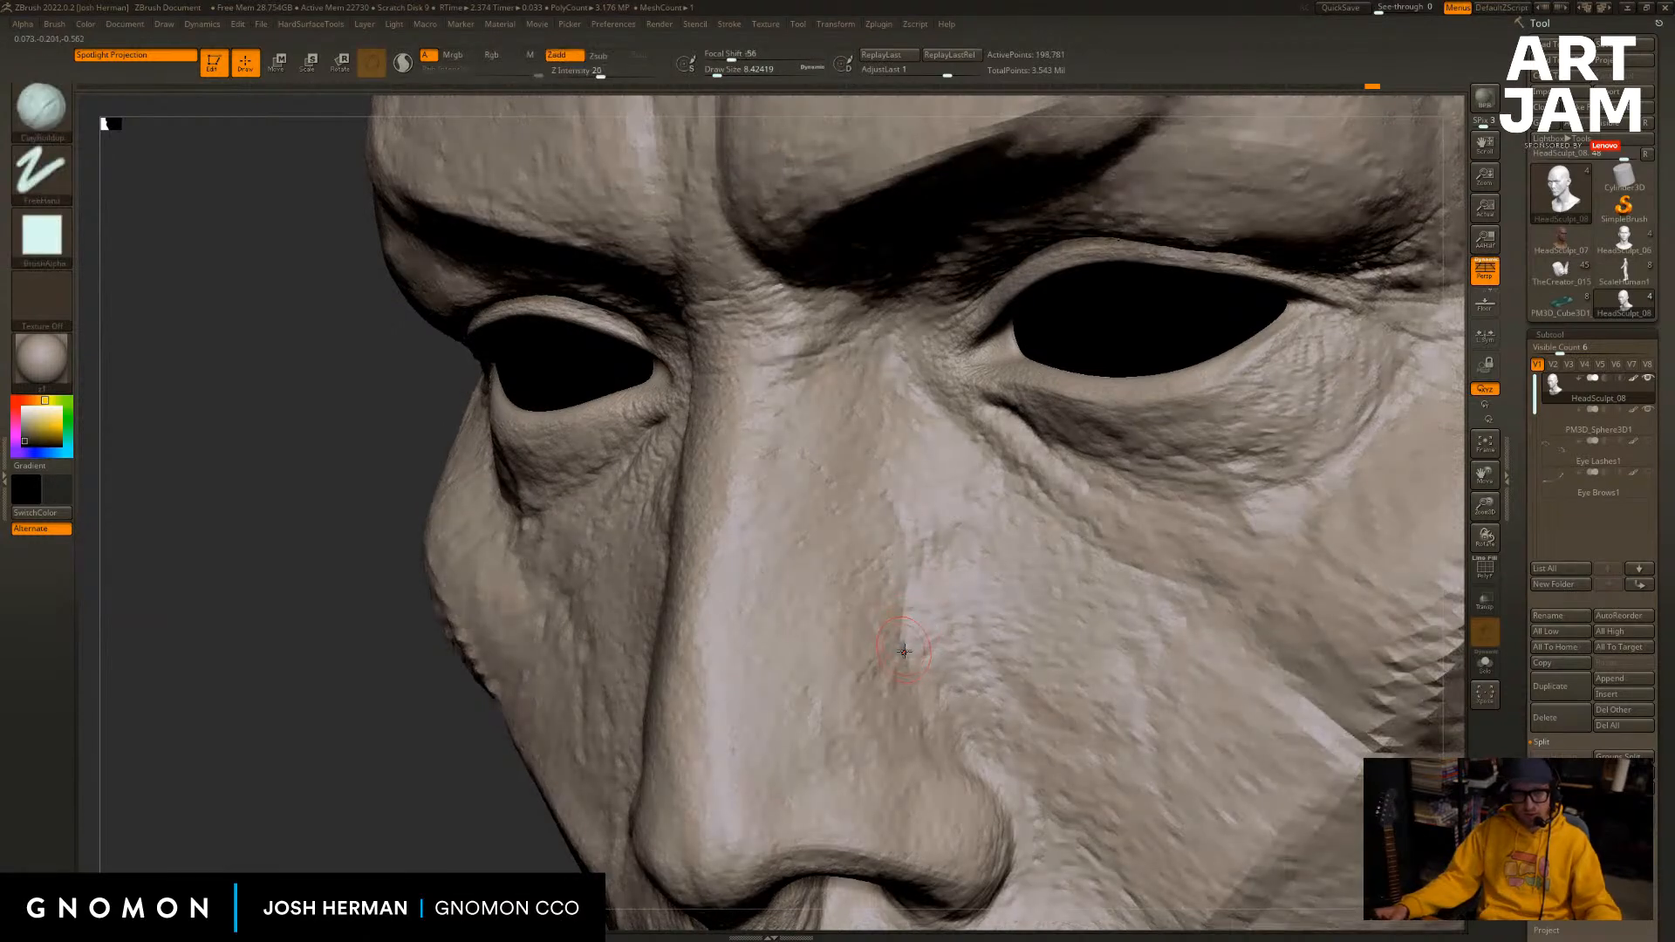
pyautogui.moveTo(456, 777); pyautogui.dragTo(600, 699)
pyautogui.press('d')
pyautogui.press('d')
pyautogui.moveTo(441, 797); pyautogui.dragTo(514, 722)
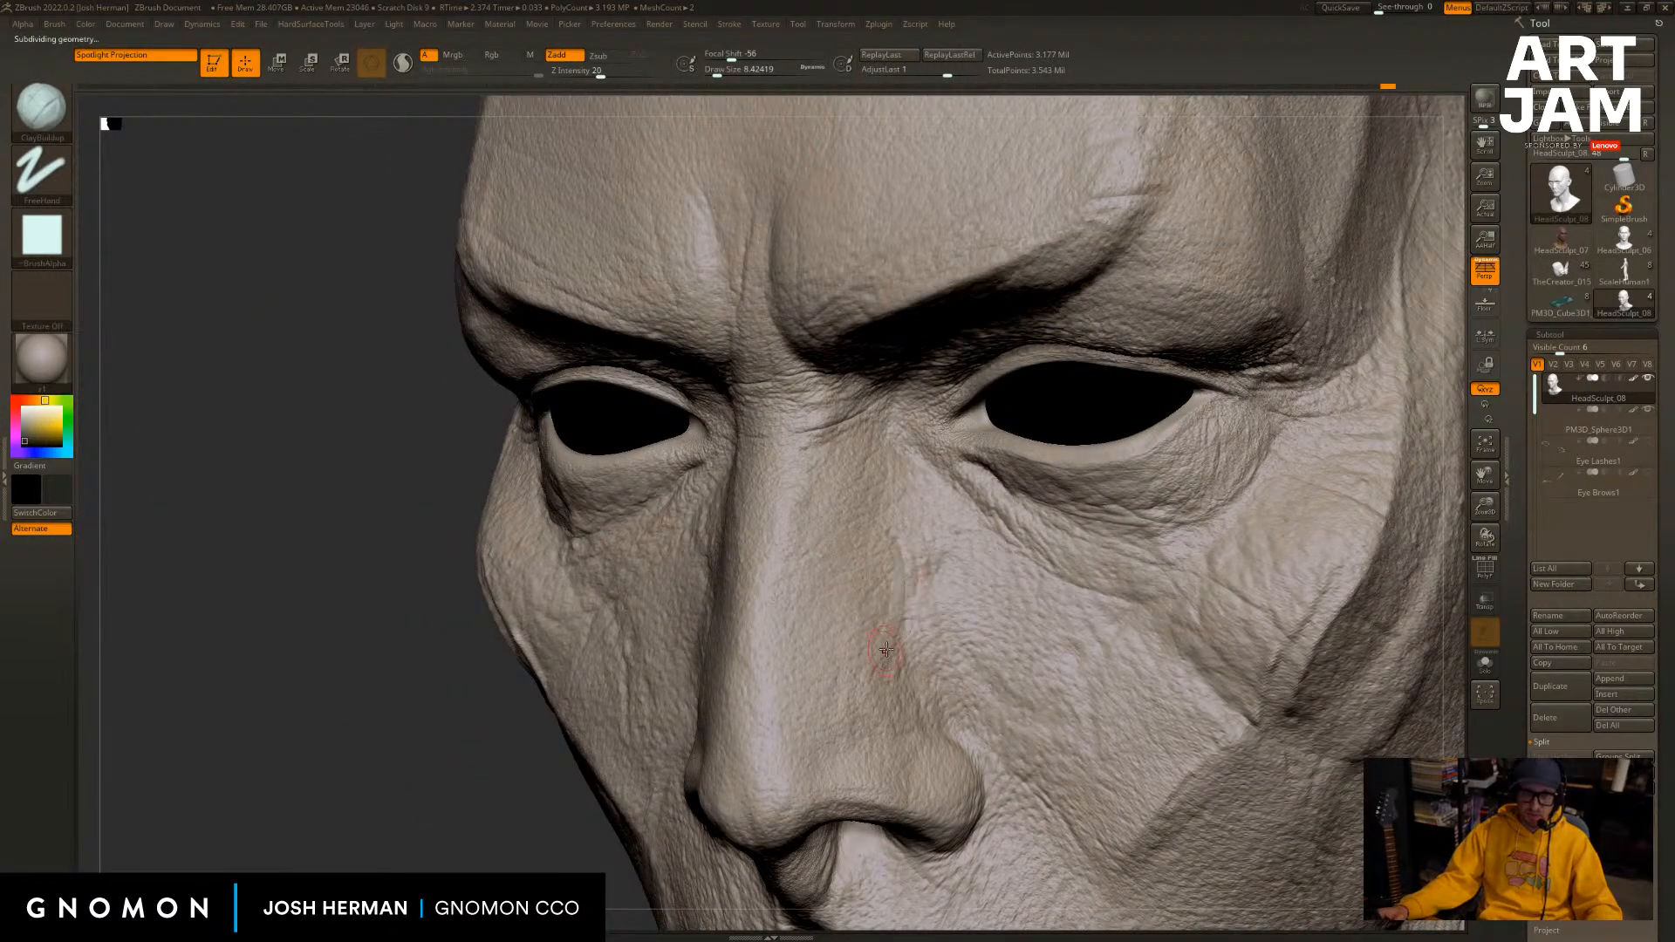
# Switch to the DamStandard brush, bring the back of the head into view and set the Z intensity to 62.
pyautogui.press('2')
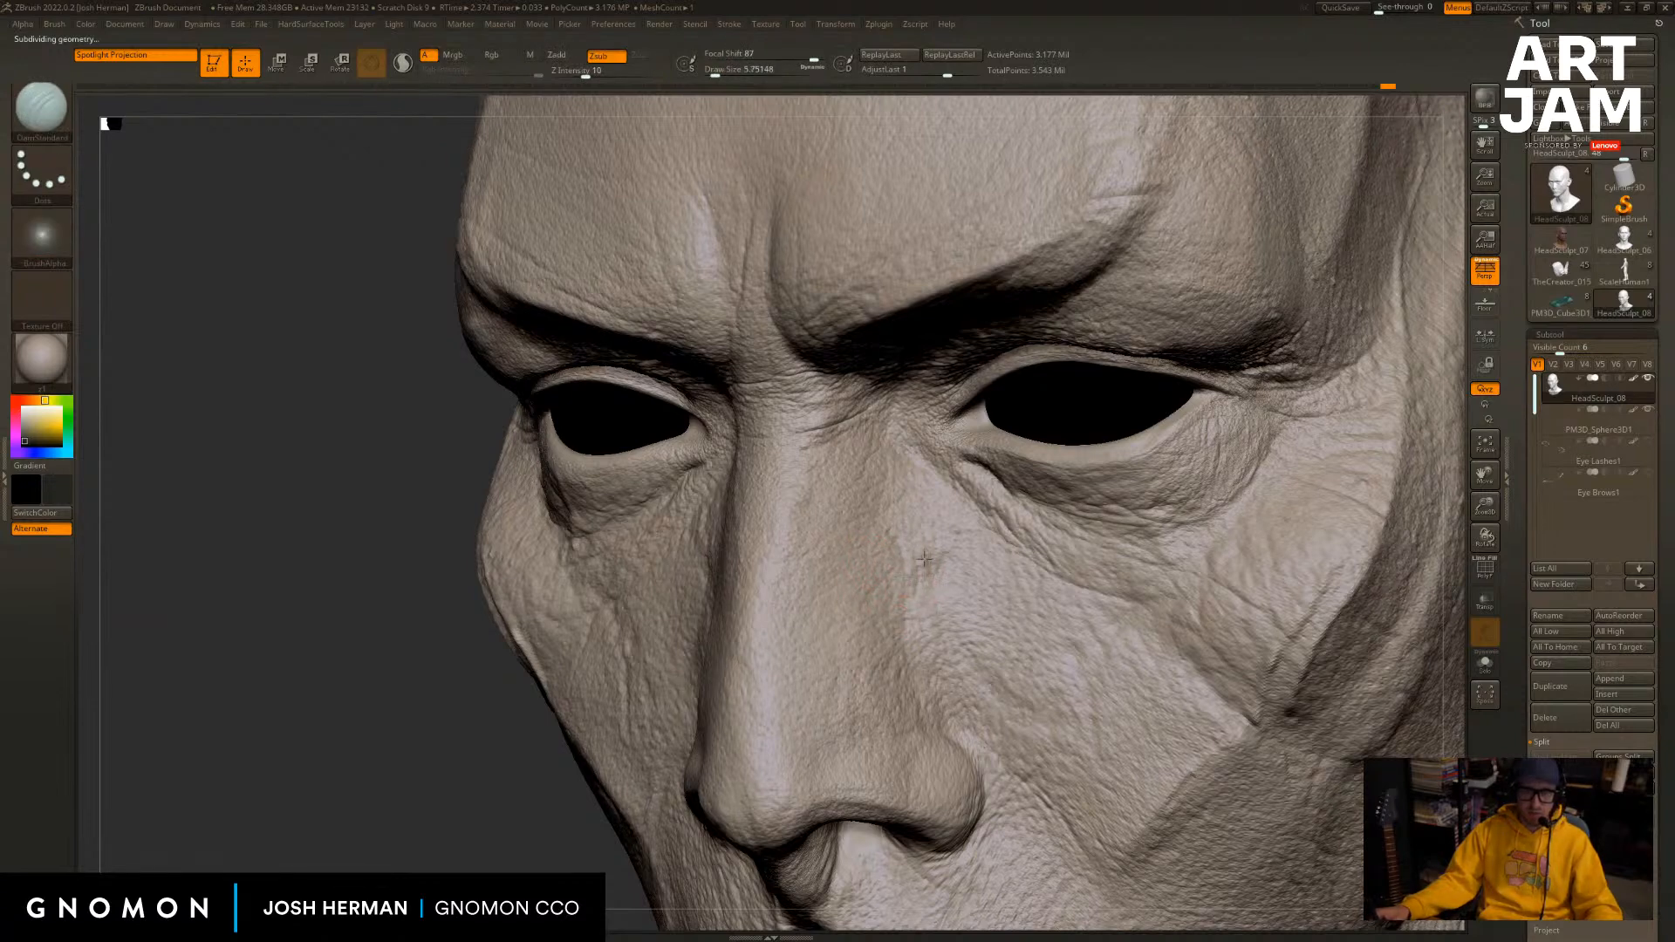
pyautogui.keyDown('alt'); pyautogui.moveTo(567, 751); pyautogui.dragTo(707, 689); pyautogui.keyUp('alt')
pyautogui.keyDown('alt'); pyautogui.moveTo(577, 809); pyautogui.dragTo(488, 774); pyautogui.keyUp('alt')
pyautogui.press('f')
pyautogui.moveTo(1327, 288); pyautogui.dragTo(1241, 329)
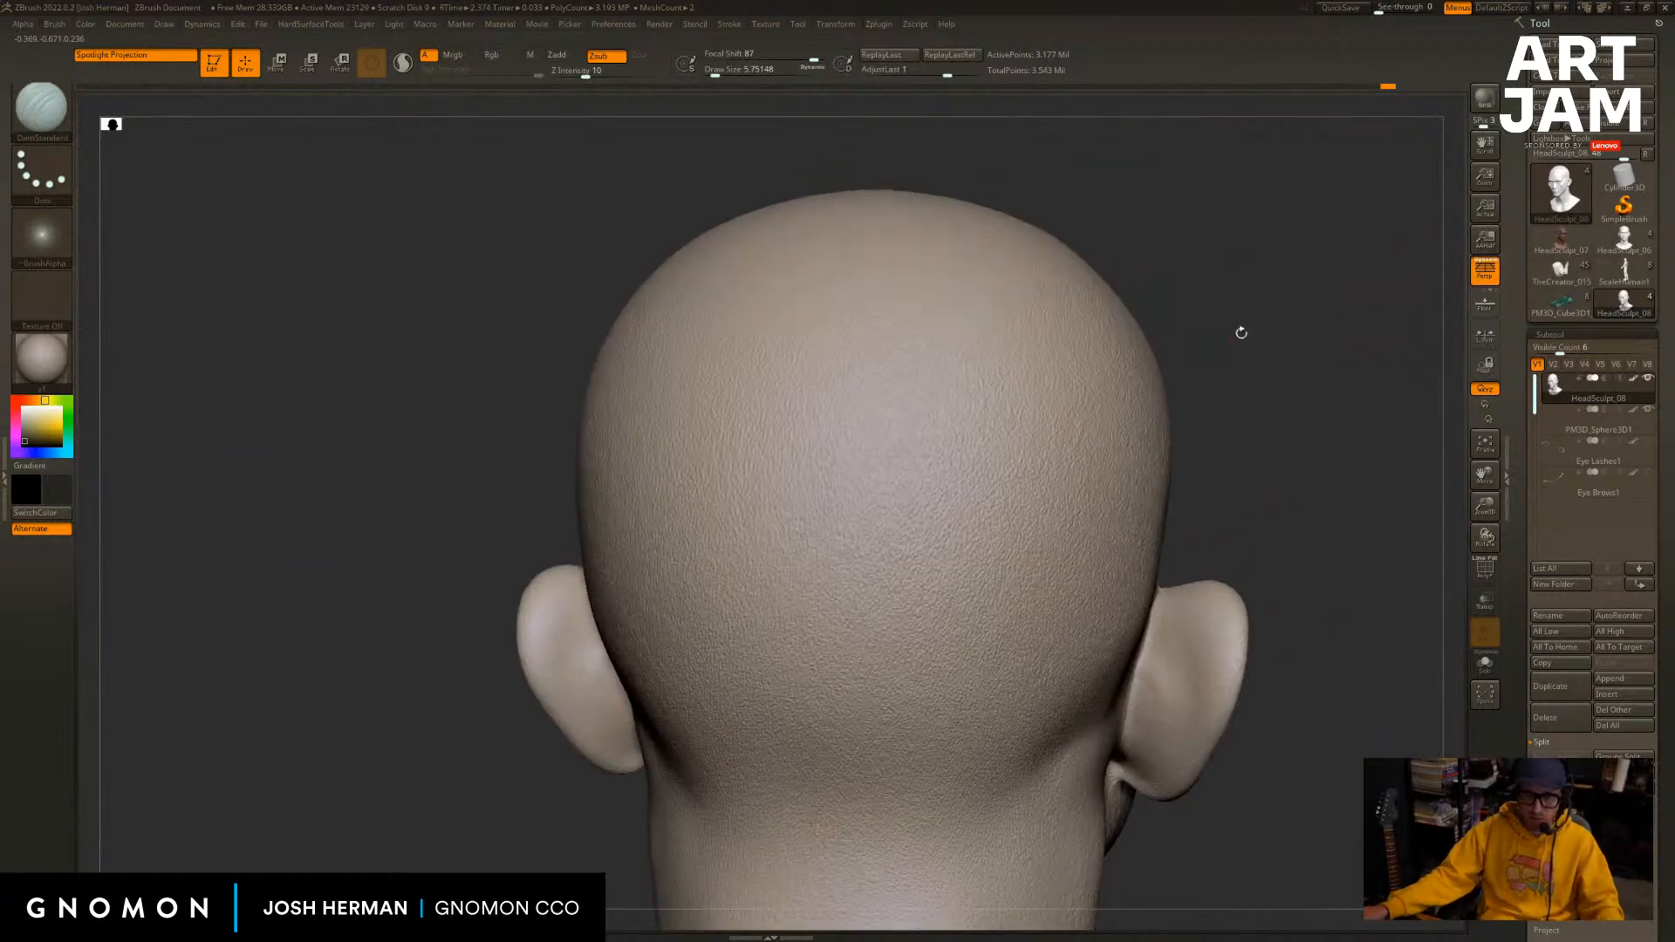
pyautogui.keyDown('alt'); pyautogui.moveTo(1172, 228); pyautogui.dragTo(1212, 251); pyautogui.keyUp('alt')
pyautogui.click(639, 72)
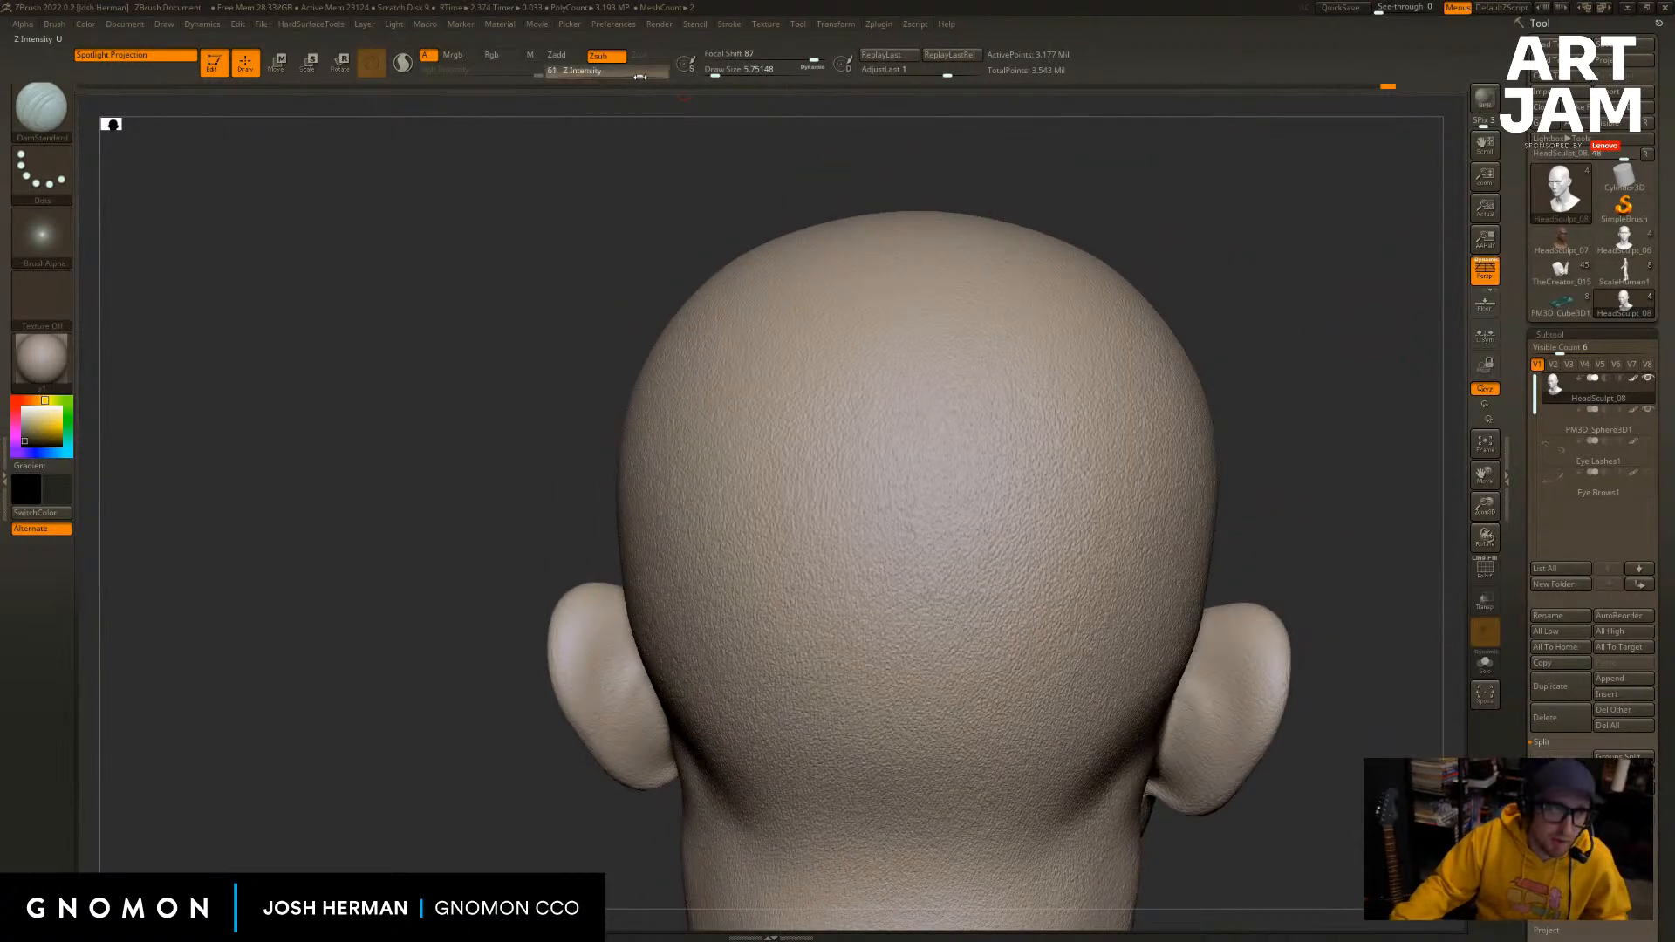
# Try one diagonal groove across the back of the head at a draw size of about 90.
pyautogui.press('s')
pyautogui.moveTo(953, 460); pyautogui.dragTo(975, 460)
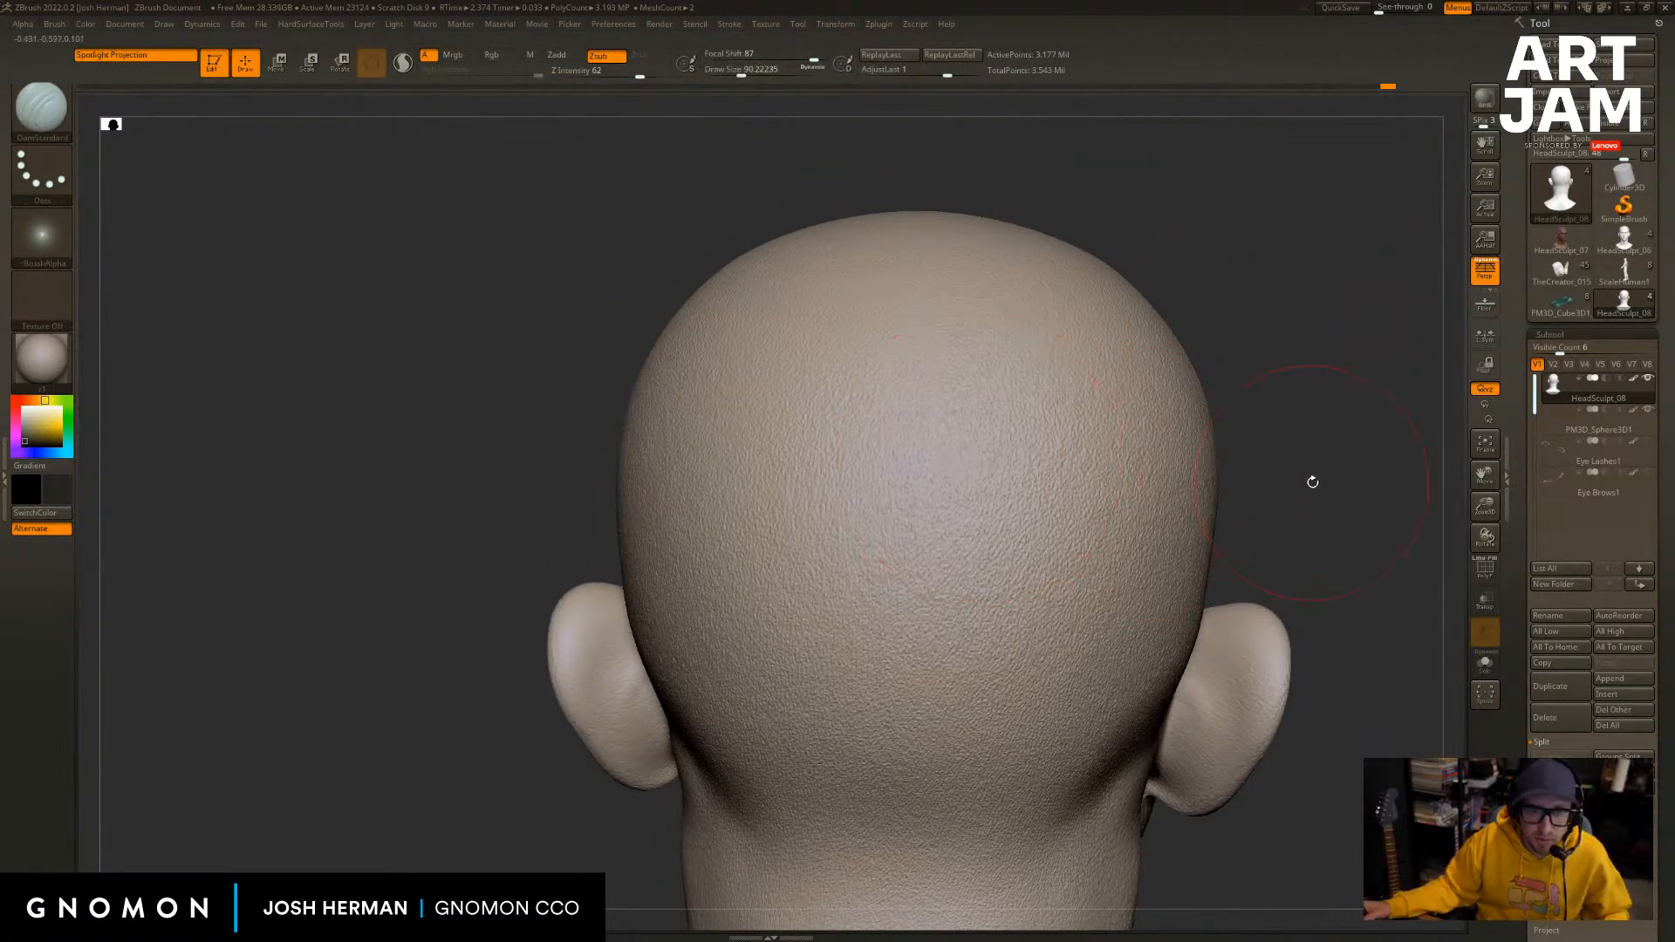
pyautogui.moveTo(815, 621); pyautogui.dragTo(1058, 529)
pyautogui.press('ctrl')
pyautogui.hotkey('ctrl', 'z')
# Try two diagonal grooves at different zoom levels with a draw size of about 37, and undo both.
pyautogui.press('s')
pyautogui.moveTo(907, 598); pyautogui.dragTo(895, 598)
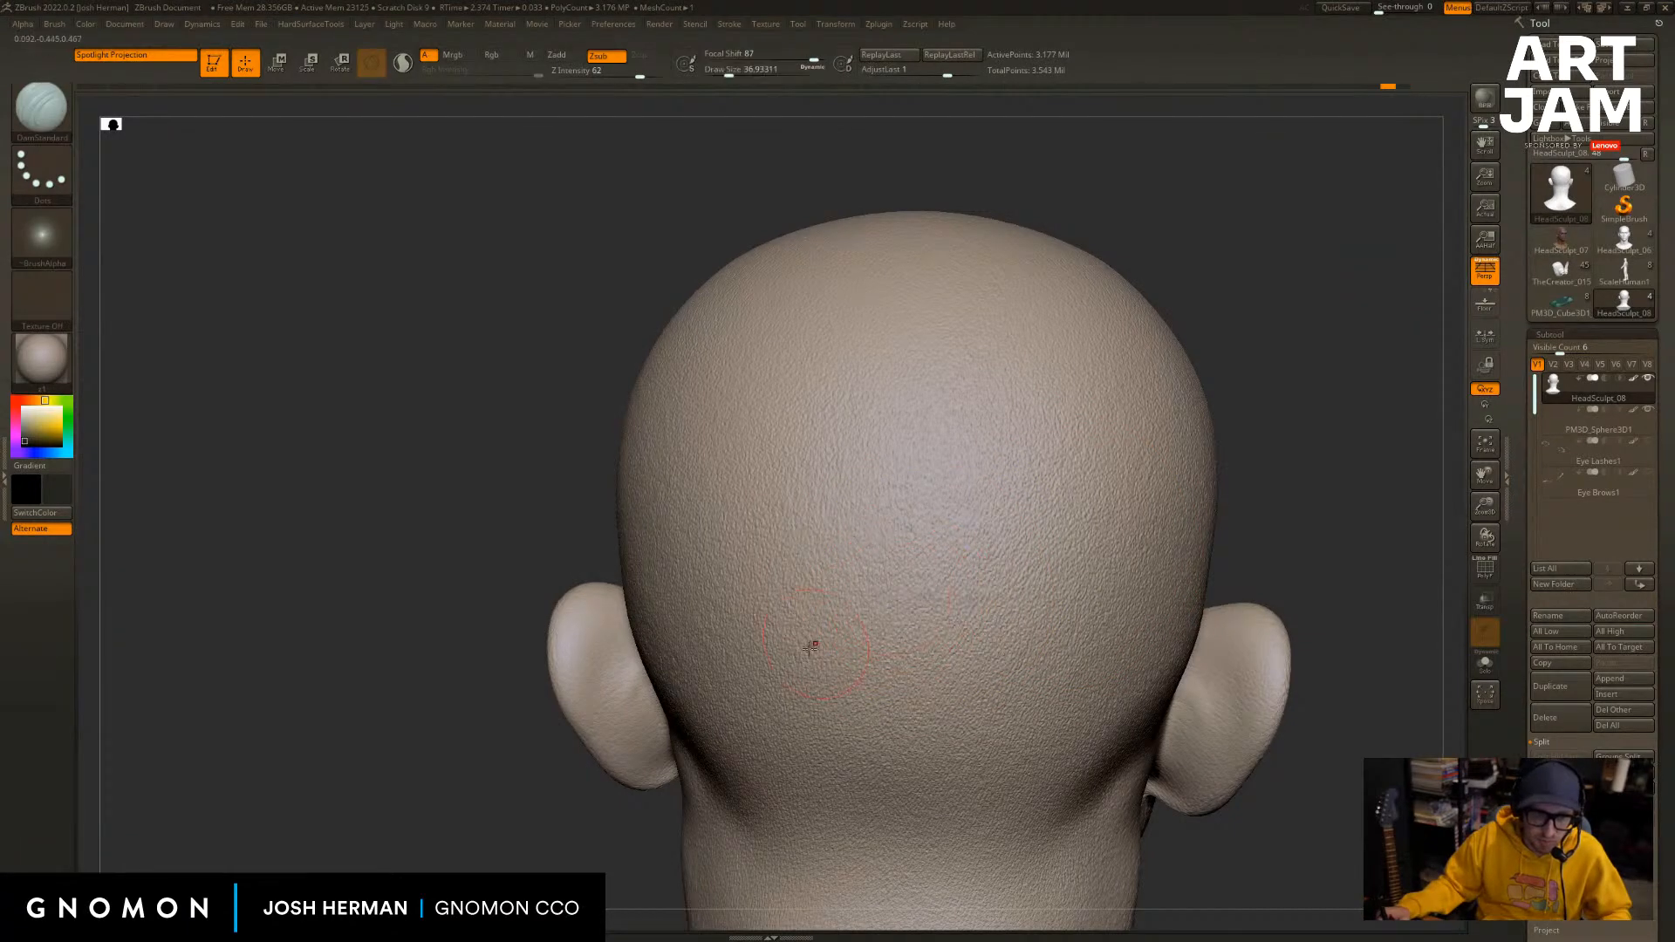
pyautogui.moveTo(812, 649); pyautogui.dragTo(1115, 535)
pyautogui.keyDown('alt'); pyautogui.moveTo(1372, 453); pyautogui.dragTo(1345, 693); pyautogui.keyUp('alt')
pyautogui.moveTo(738, 458)
pyautogui.mouseDown()
pyautogui.moveTo(984, 330)
pyautogui.moveTo(1385, 164)
pyautogui.mouseUp()
pyautogui.keyDown('alt'); pyautogui.moveTo(1451, 462); pyautogui.dragTo(1387, 458); pyautogui.keyUp('alt')
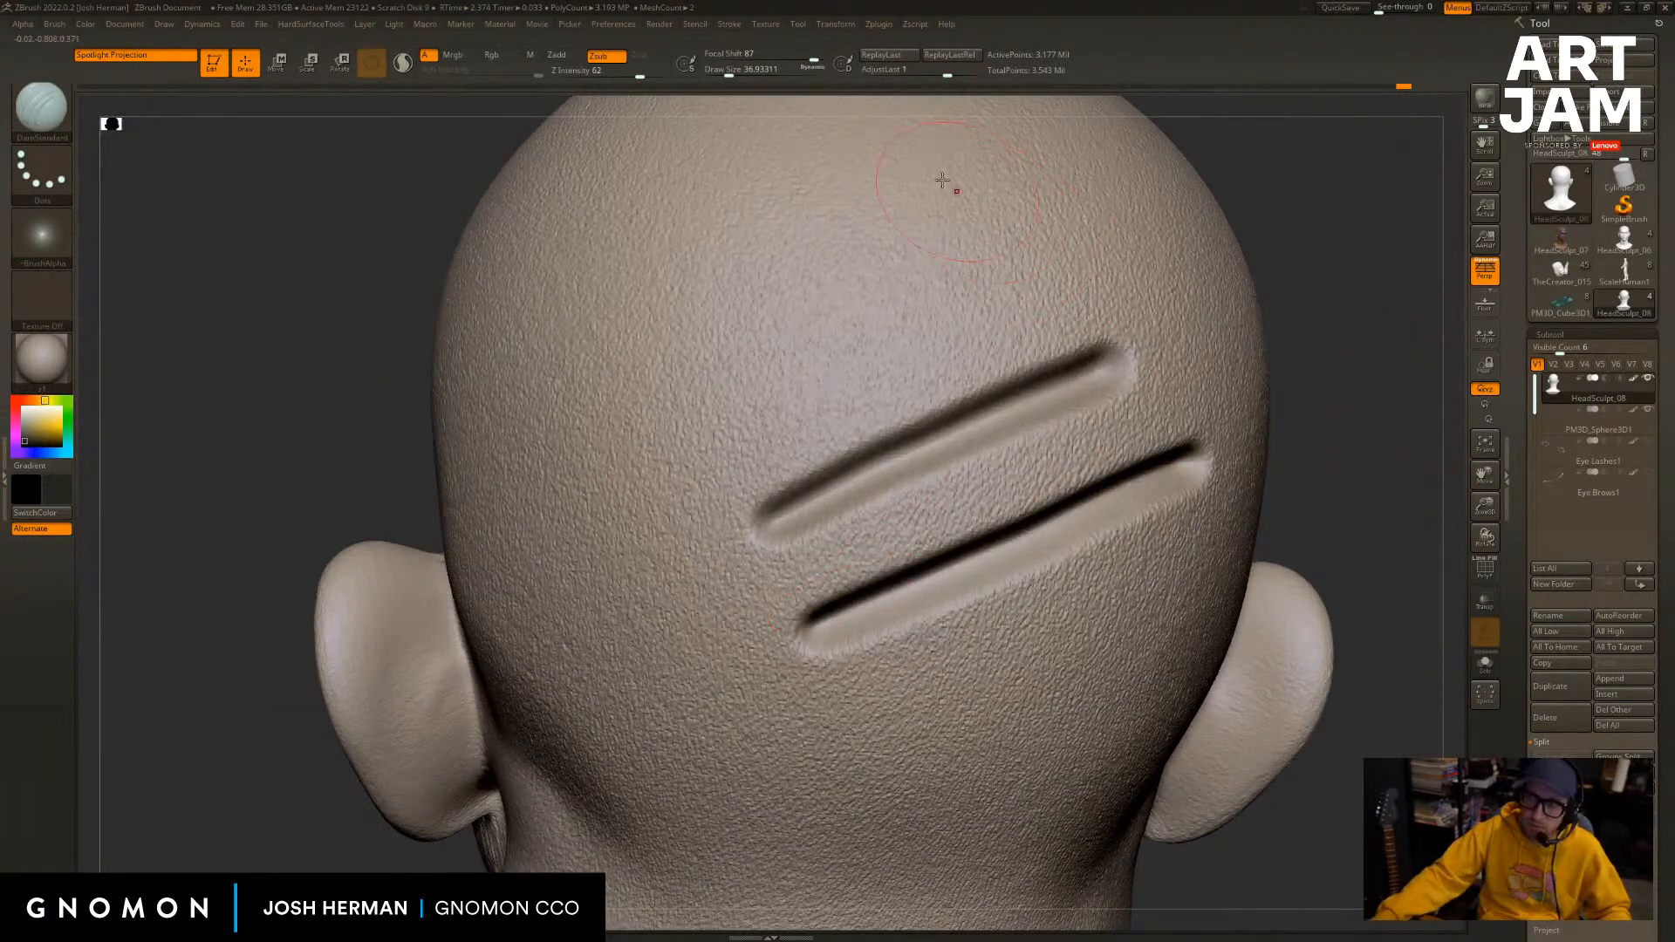
pyautogui.hotkey('ctrl', 'z')
pyautogui.hotkey('ctrl', 'z')
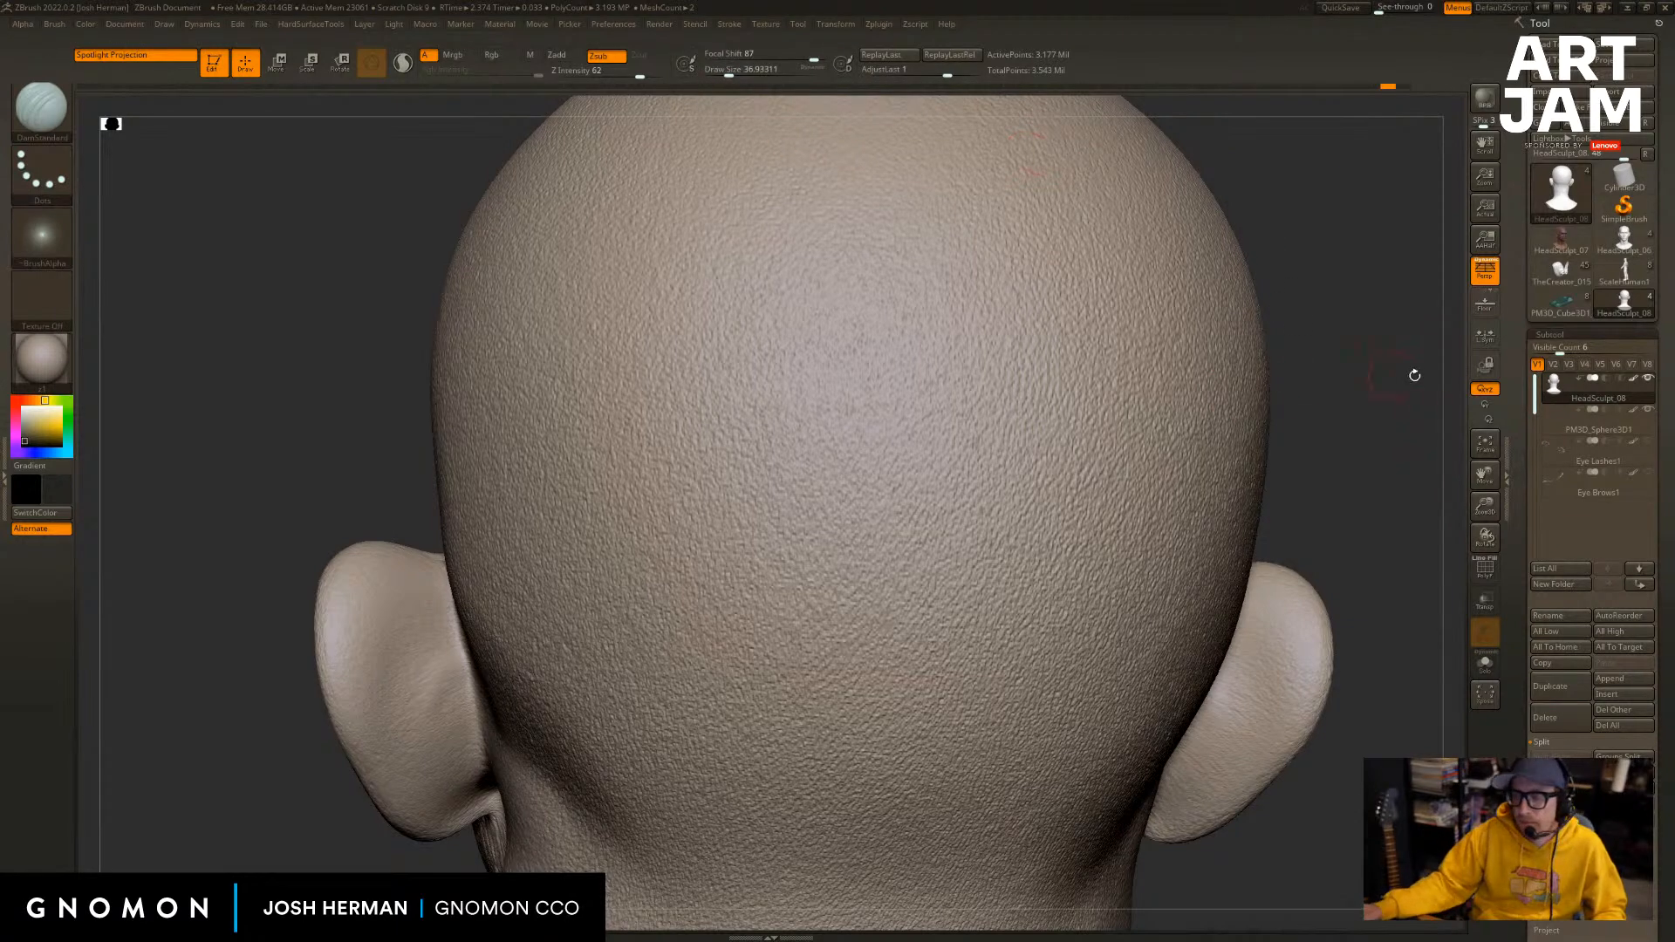
# Carve test grooves on the back of the head at three zoom levels with a constant draw size of about 116.
pyautogui.hotkey('shift', 'd')
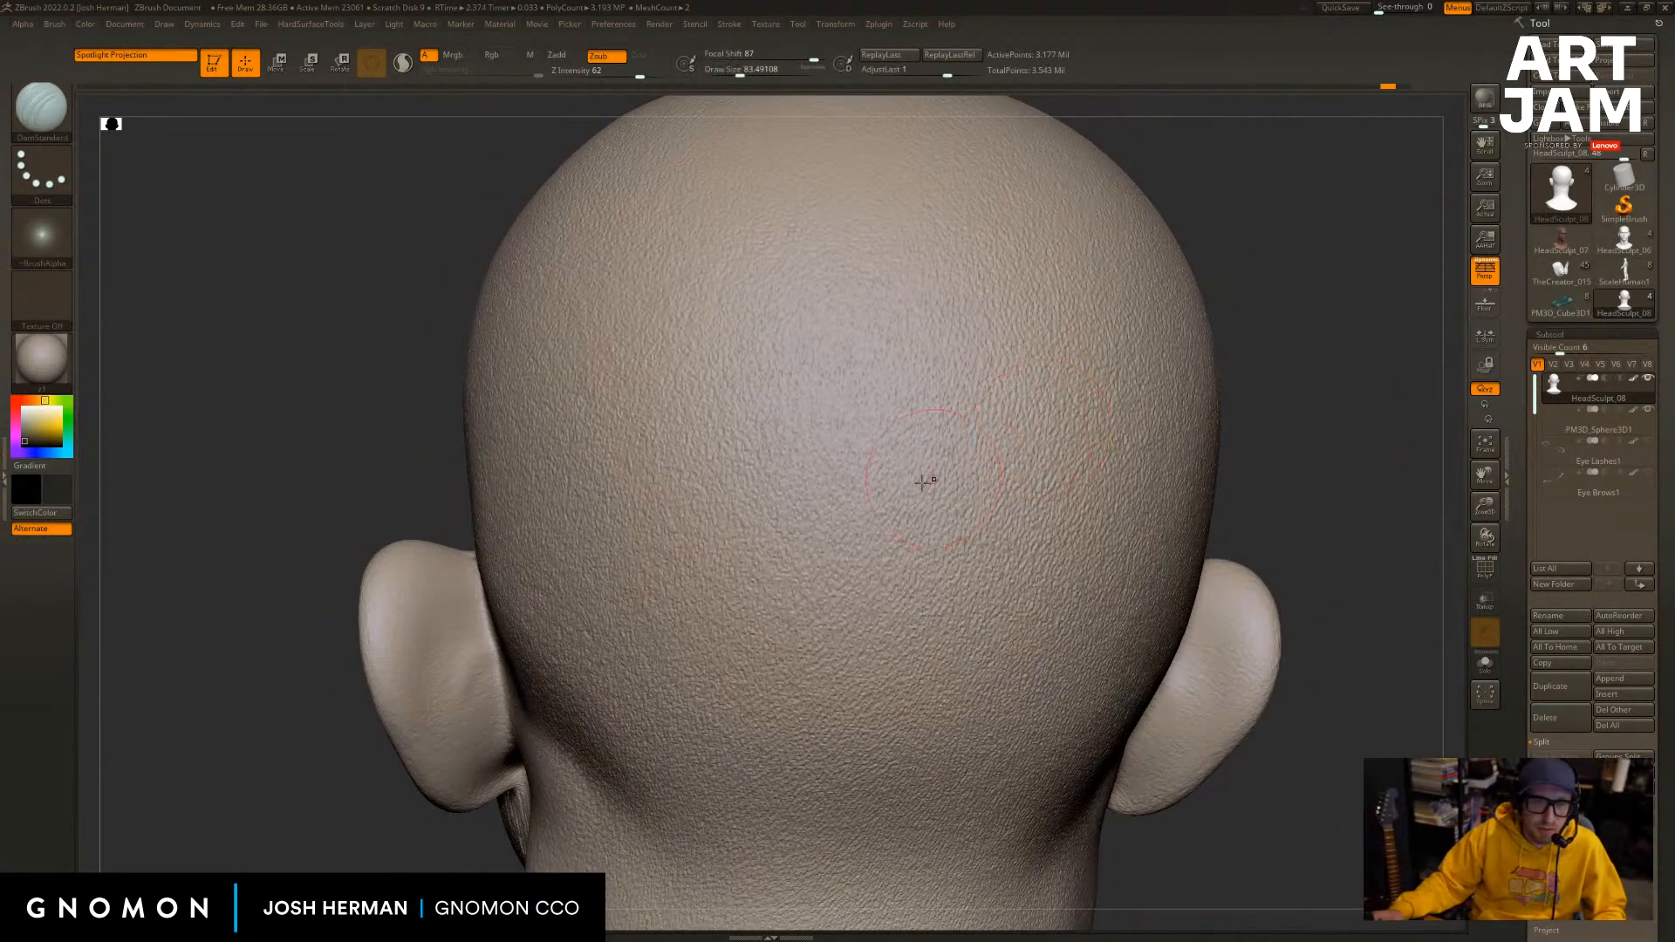
pyautogui.press('s')
pyautogui.moveTo(870, 512); pyautogui.dragTo(879, 513)
pyautogui.moveTo(765, 544); pyautogui.dragTo(1134, 417)
pyautogui.keyDown('alt'); pyautogui.moveTo(1346, 262); pyautogui.dragTo(1330, 435); pyautogui.keyUp('alt')
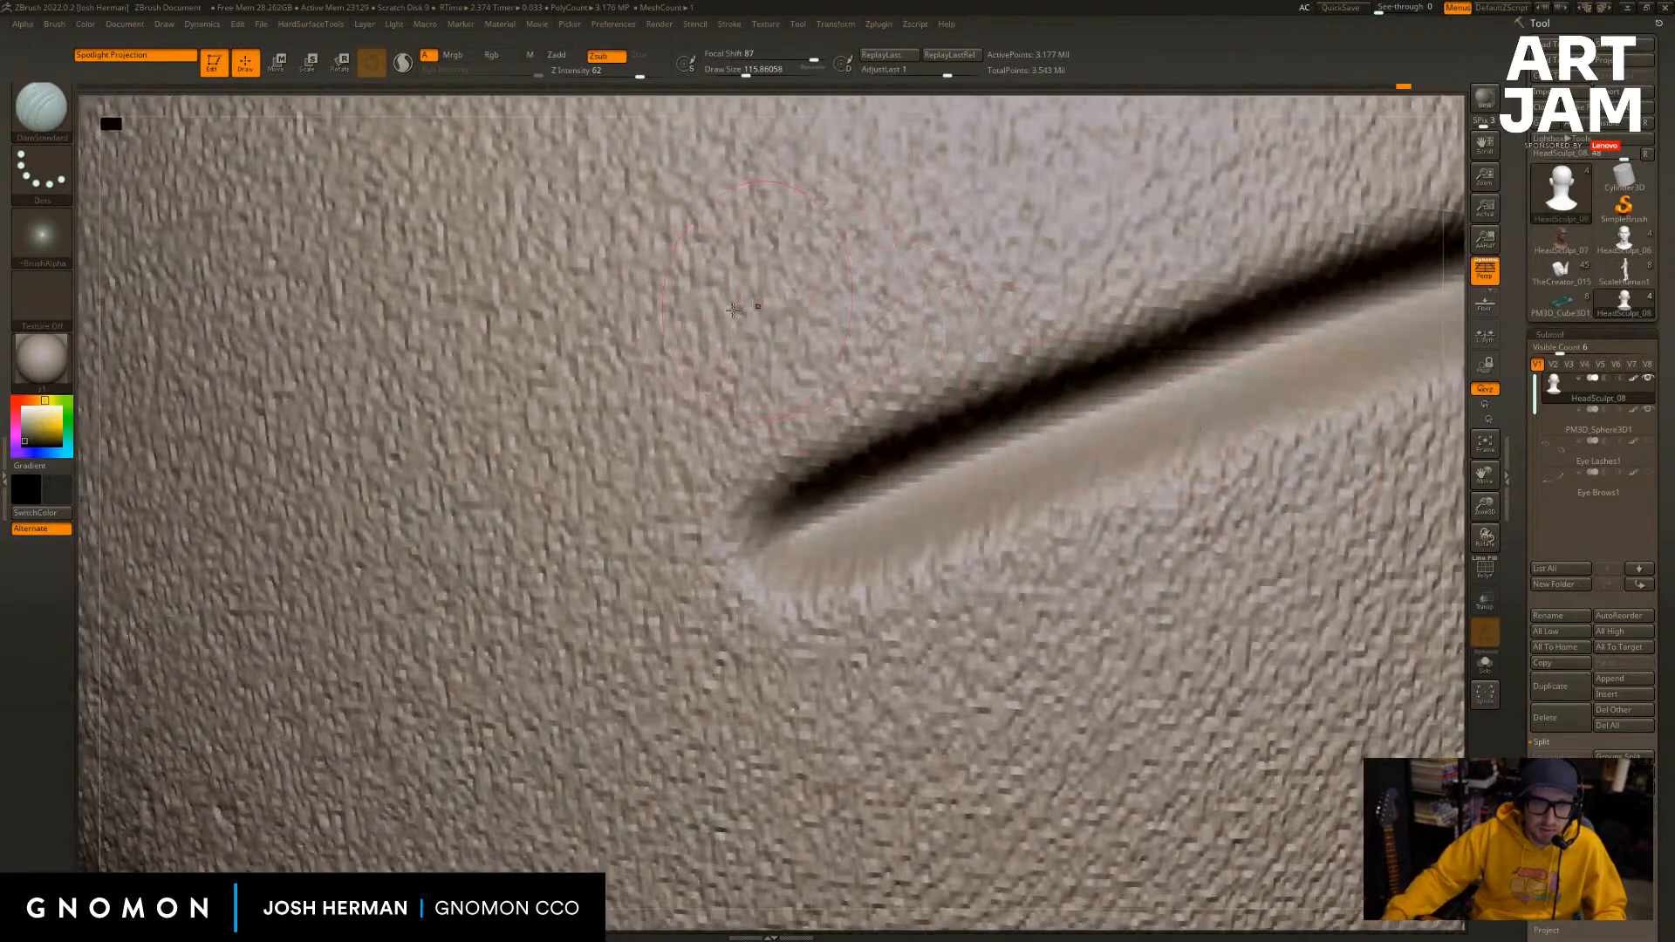
pyautogui.moveTo(656, 316); pyautogui.dragTo(1182, 122)
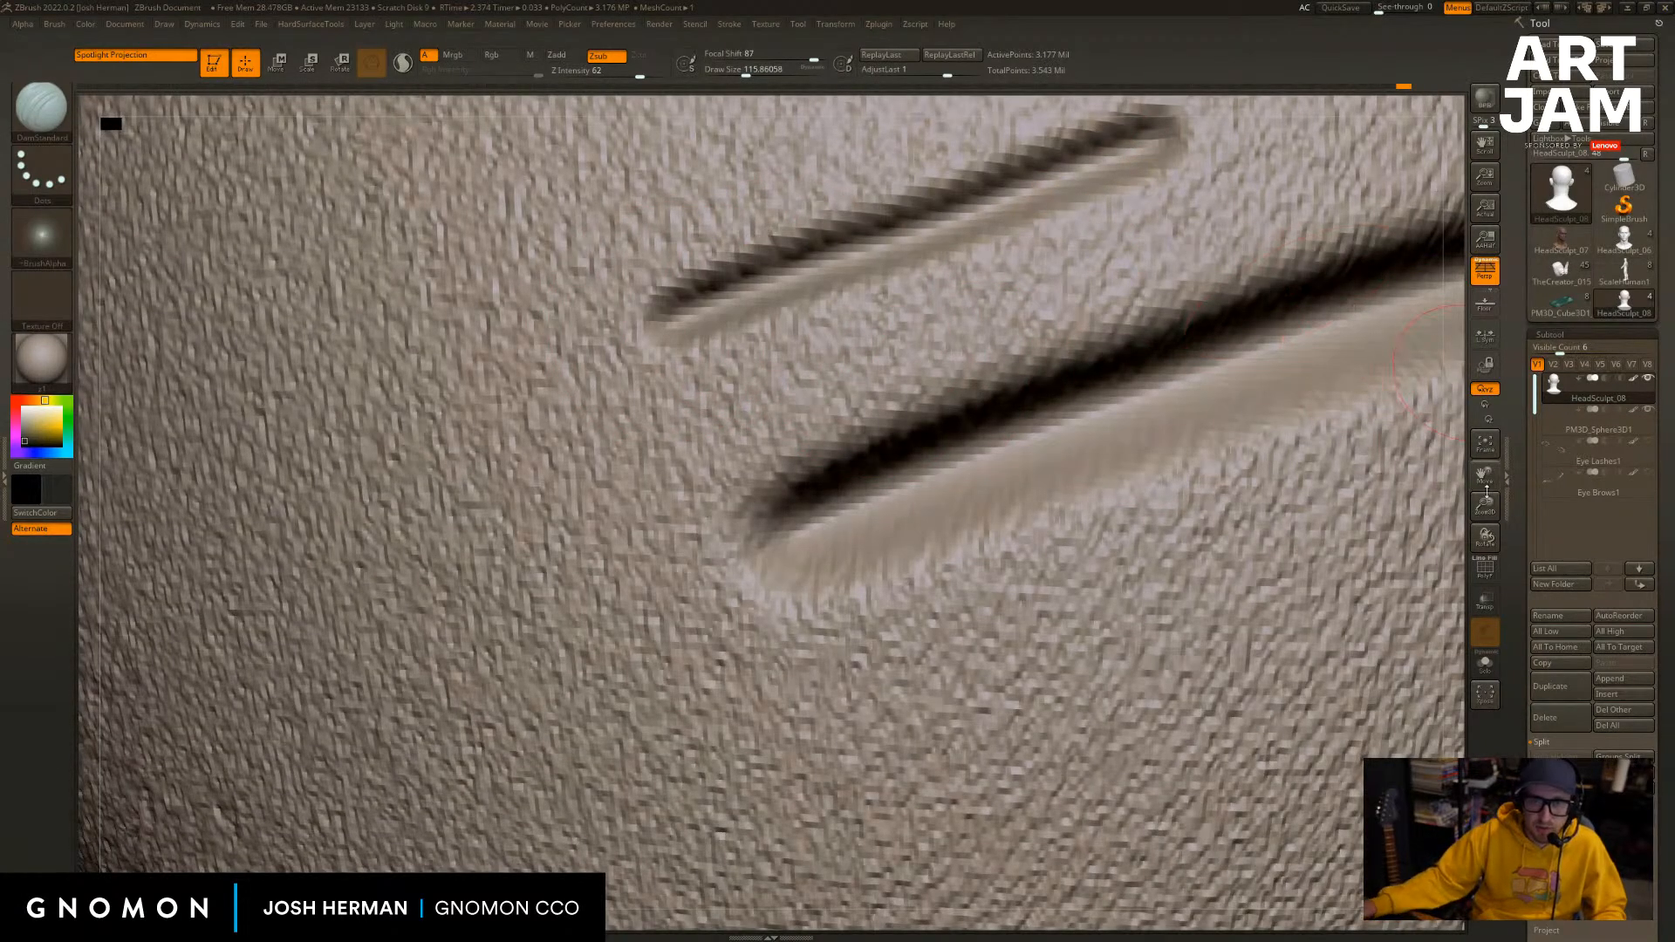
pyautogui.moveTo(1486, 503); pyautogui.dragTo(1486, 549)
pyautogui.moveTo(762, 471); pyautogui.dragTo(1247, 278)
pyautogui.moveTo(1486, 508); pyautogui.dragTo(1272, 297)
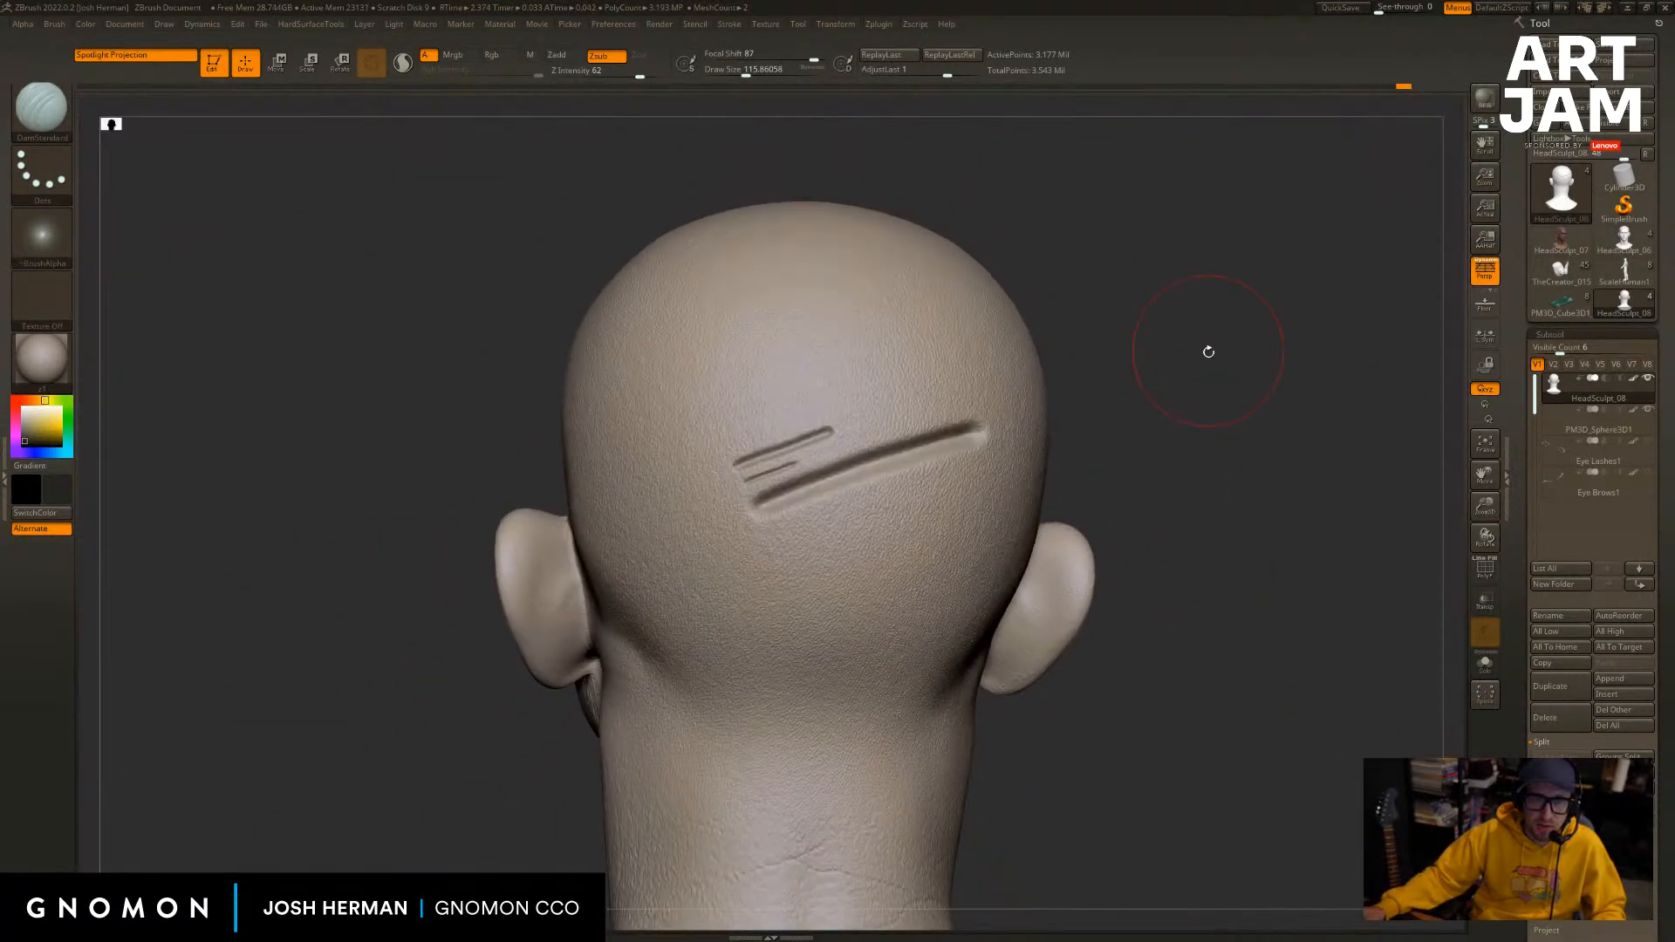
# Compare the widths of the three test grooves on the back of the head and undo them.
pyautogui.keyDown('alt'); pyautogui.moveTo(1223, 346); pyautogui.dragTo(1265, 372); pyautogui.keyUp('alt')
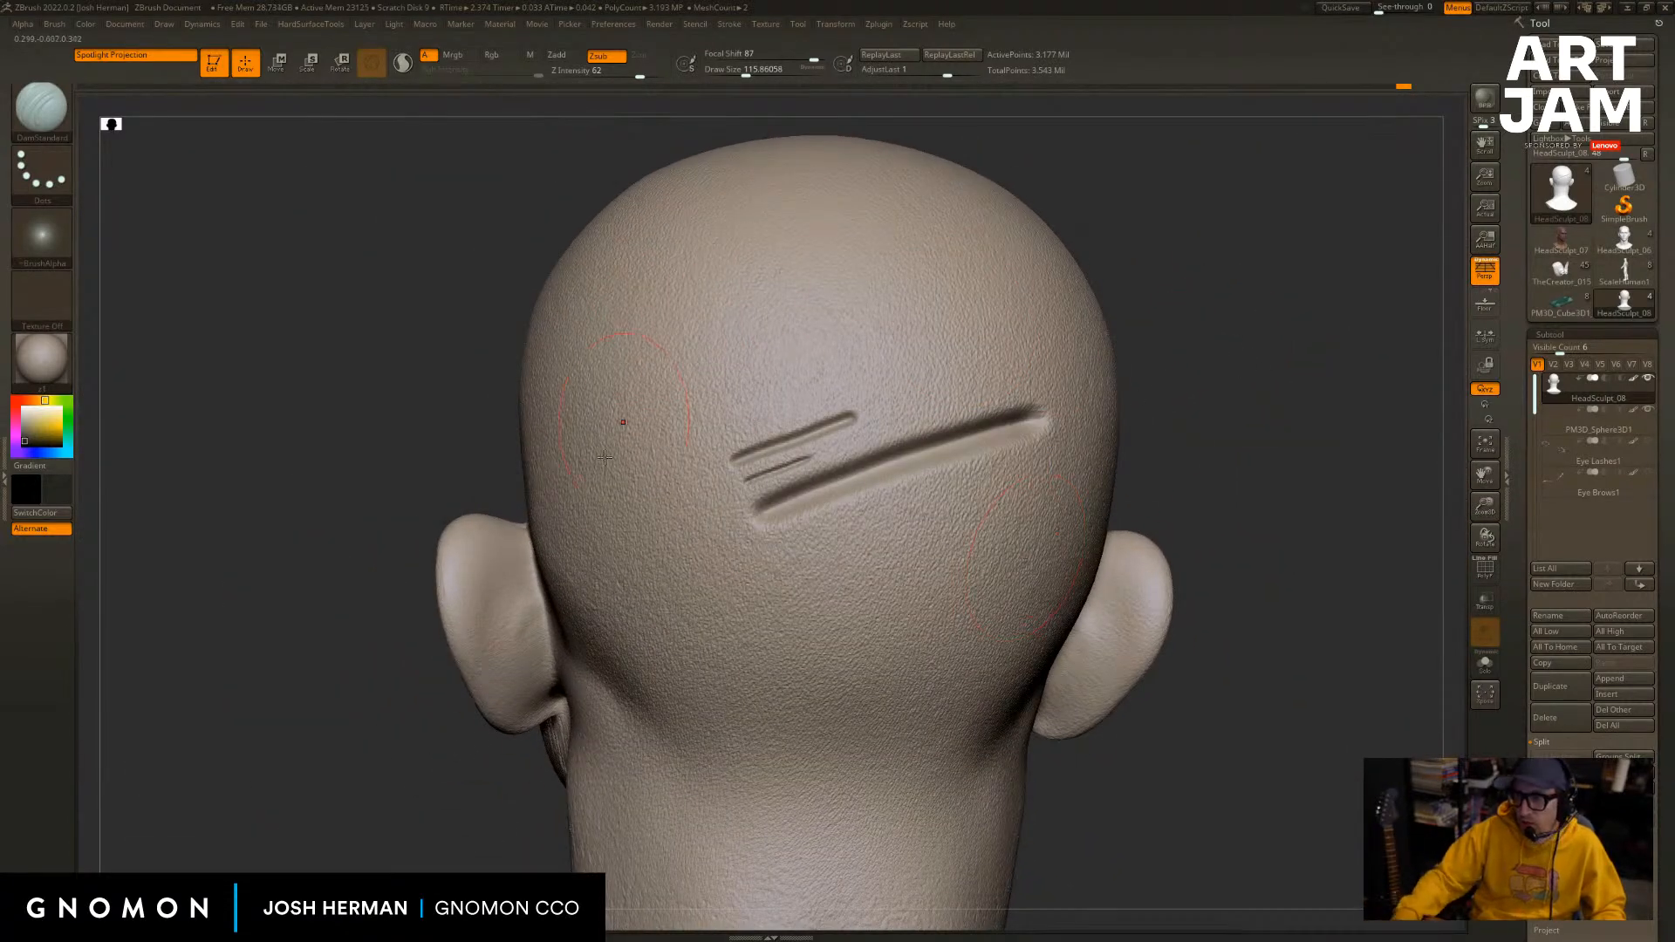
pyautogui.moveTo(1303, 297); pyautogui.dragTo(1242, 369)
pyautogui.hotkey('ctrl', 'z')
pyautogui.hotkey('ctrl', 'z')
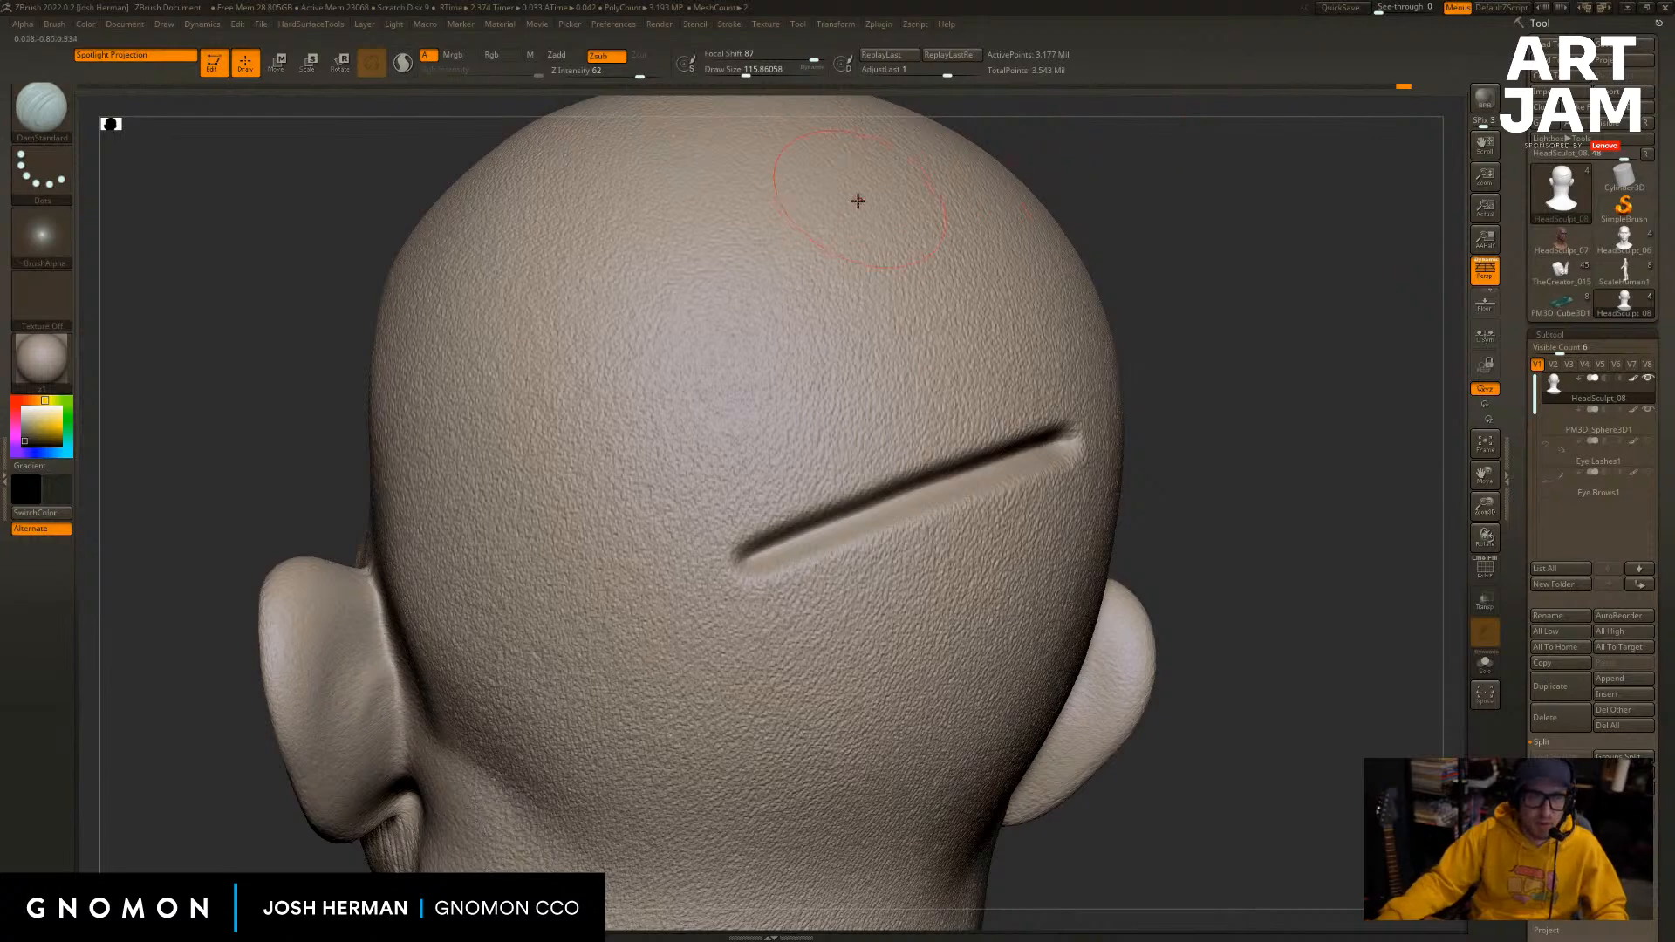
pyautogui.hotkey('ctrl', 'z')
# Try single grooves on the back of the head at draw sizes of about 65 and 56.
pyautogui.press('[')
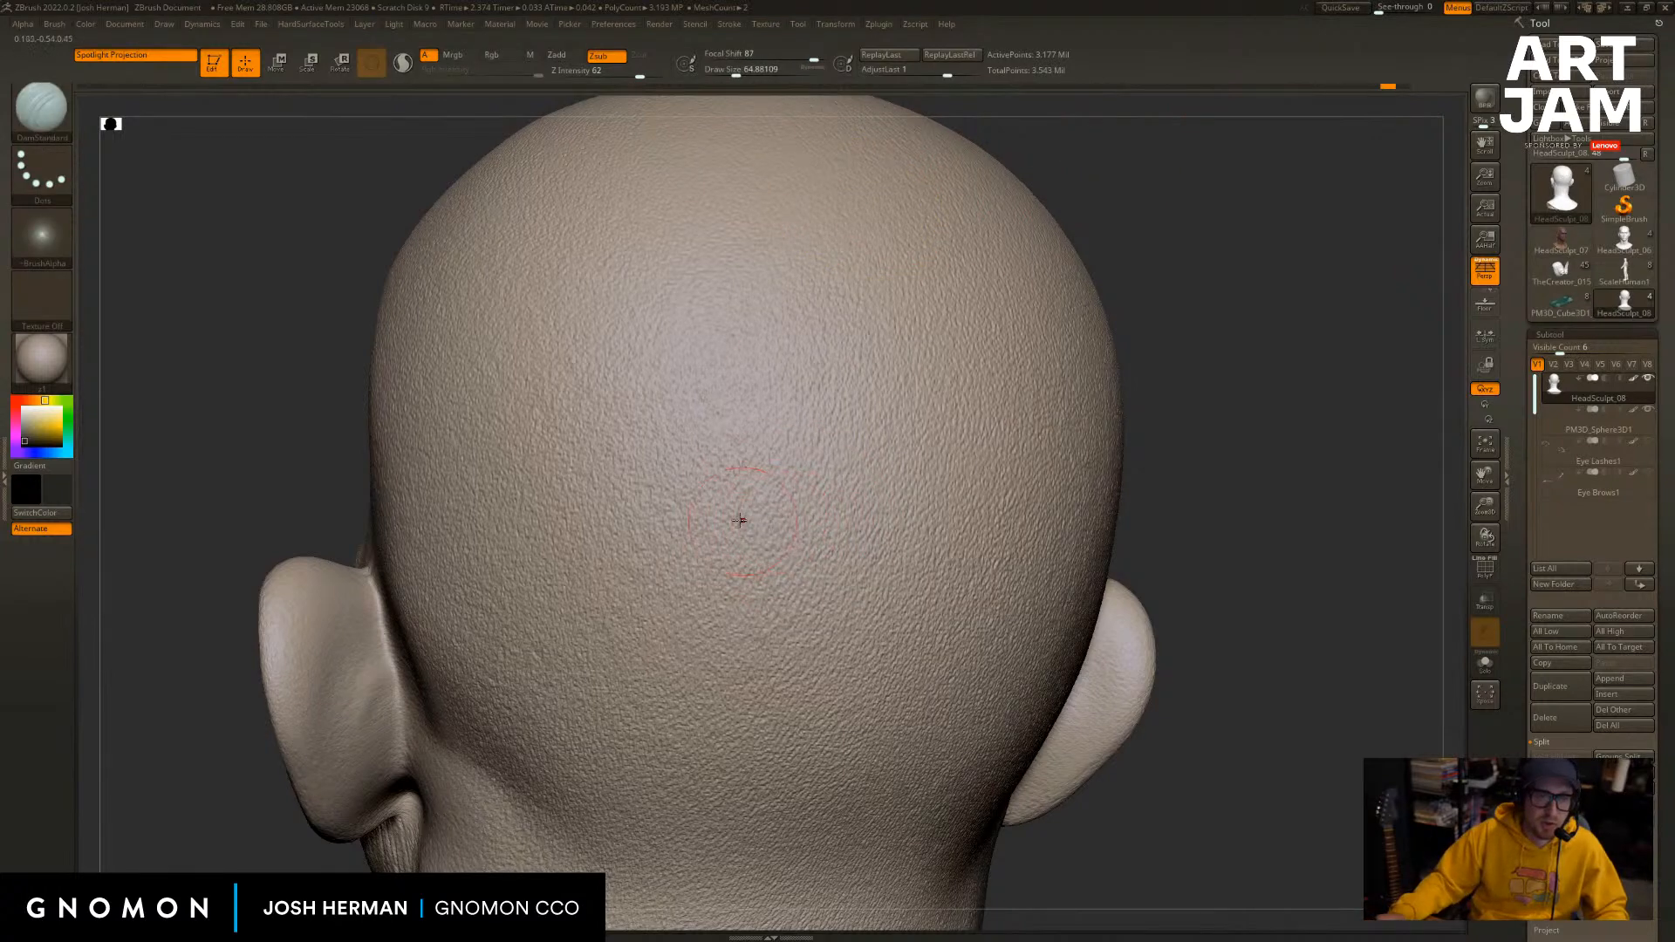
pyautogui.moveTo(672, 605)
pyautogui.mouseDown()
pyautogui.moveTo(902, 401)
pyautogui.moveTo(872, 396)
pyautogui.mouseUp()
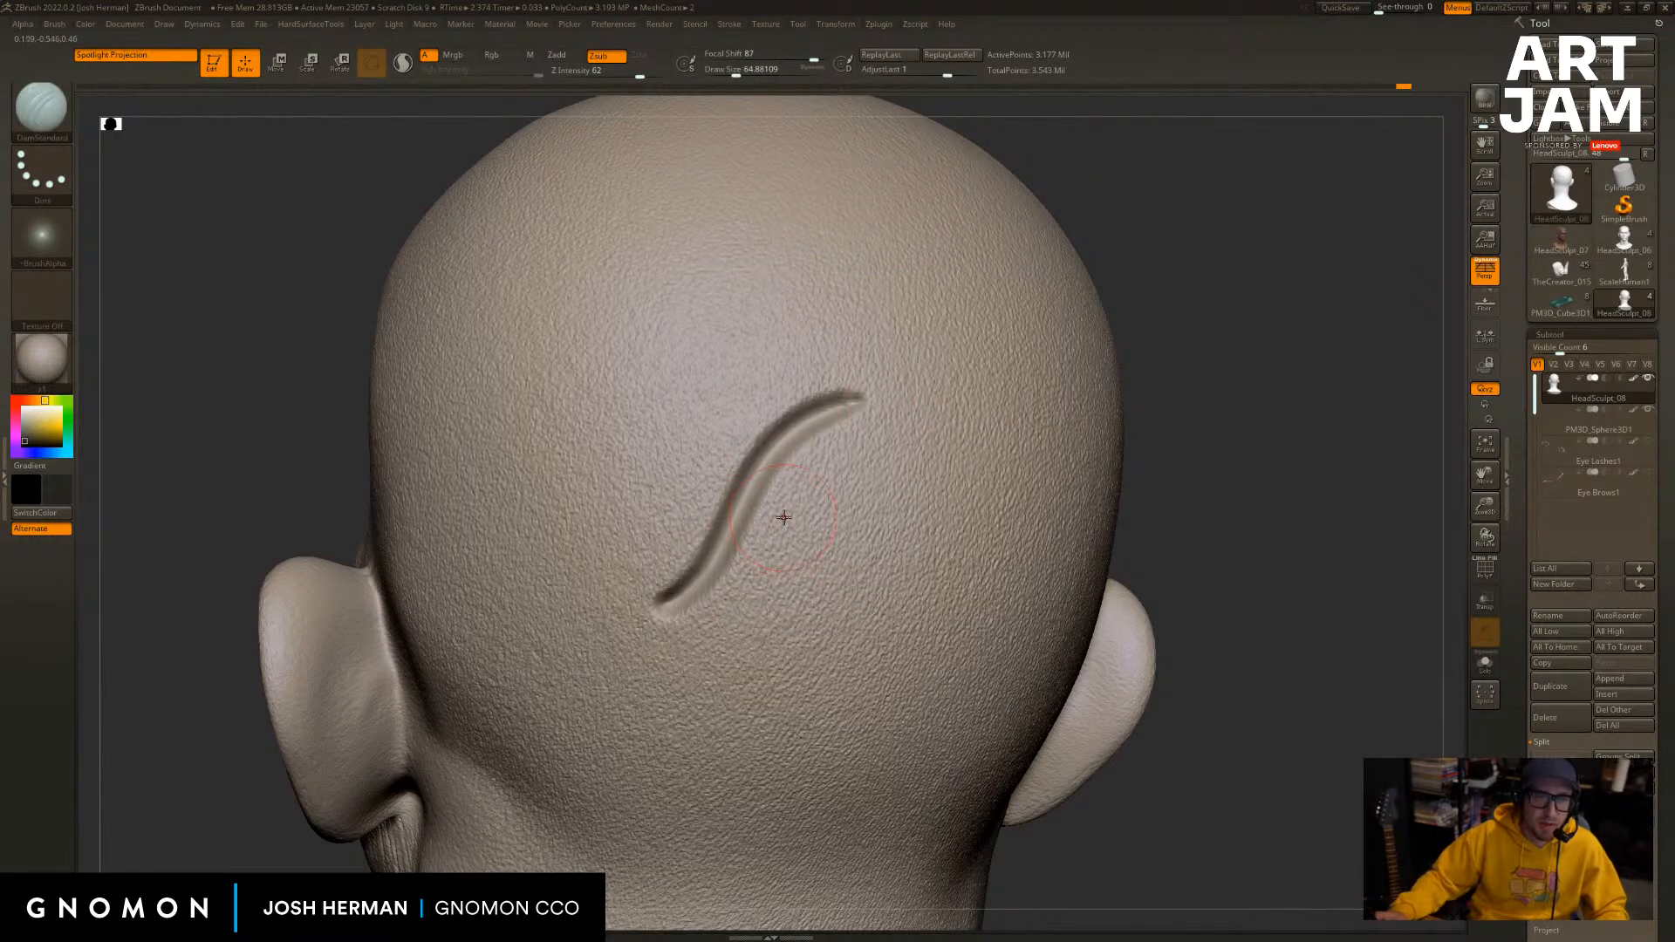
pyautogui.hotkey('ctrl', 'z')
pyautogui.press('[')
pyautogui.moveTo(705, 584); pyautogui.dragTo(949, 468)
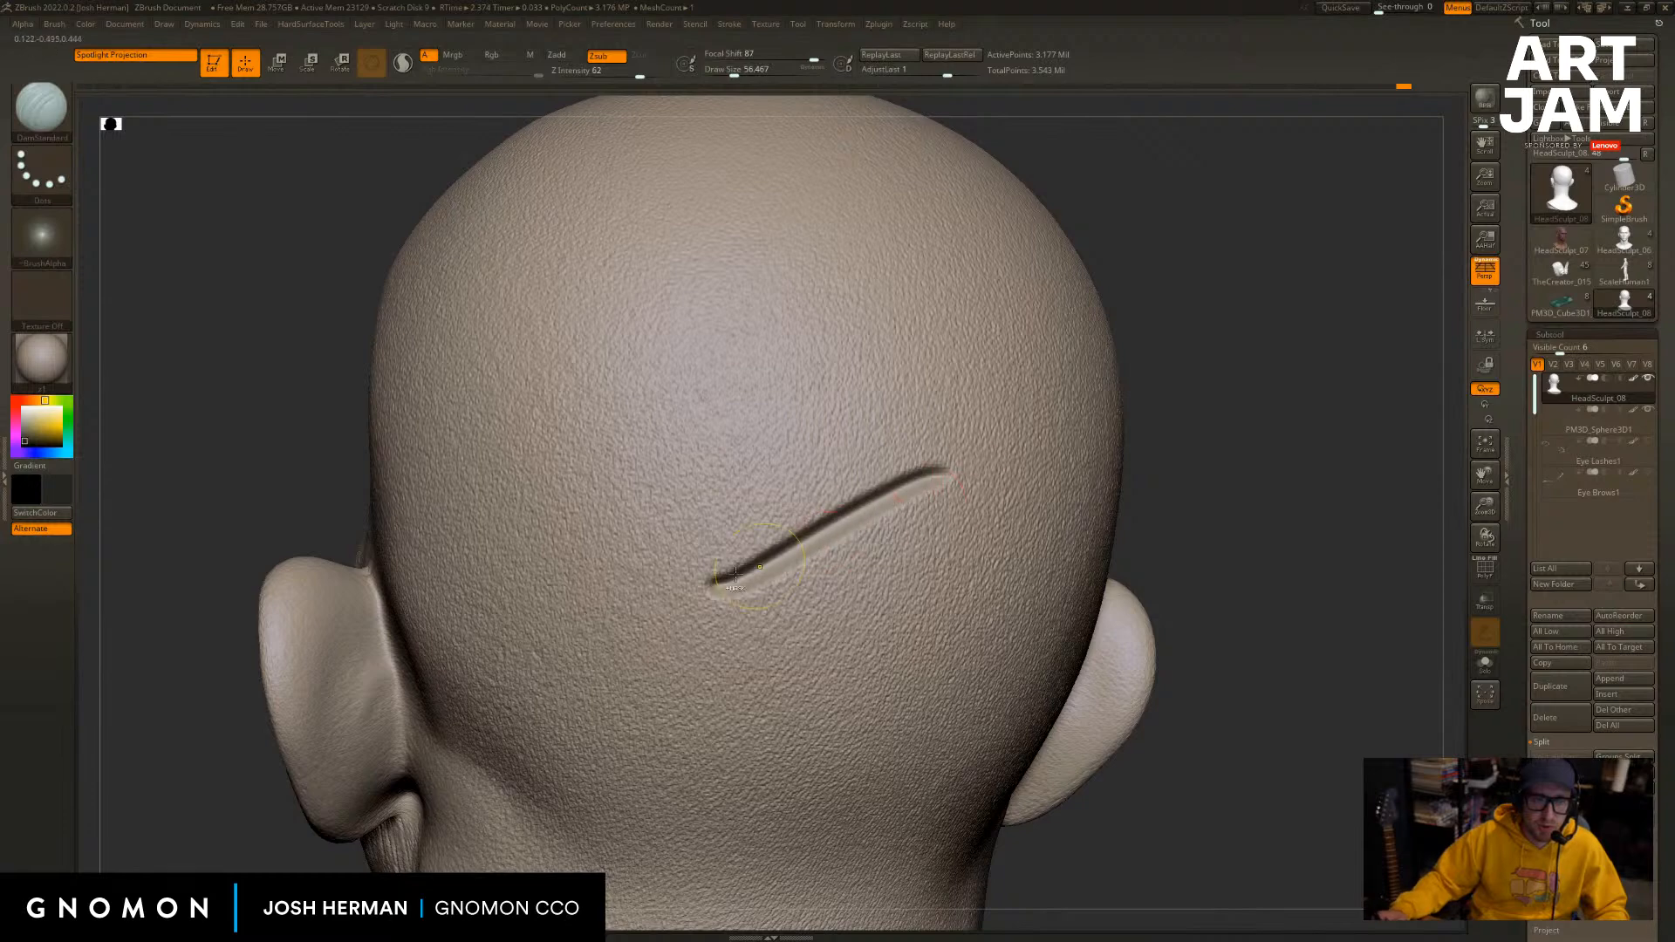
pyautogui.hotkey('ctrl', 'z')
# Carve a branching cluster of curved wrinkles across the back of the head at a constant draw size of about 56.
pyautogui.moveTo(685, 578); pyautogui.dragTo(858, 460)
pyautogui.moveTo(743, 567); pyautogui.dragTo(908, 474)
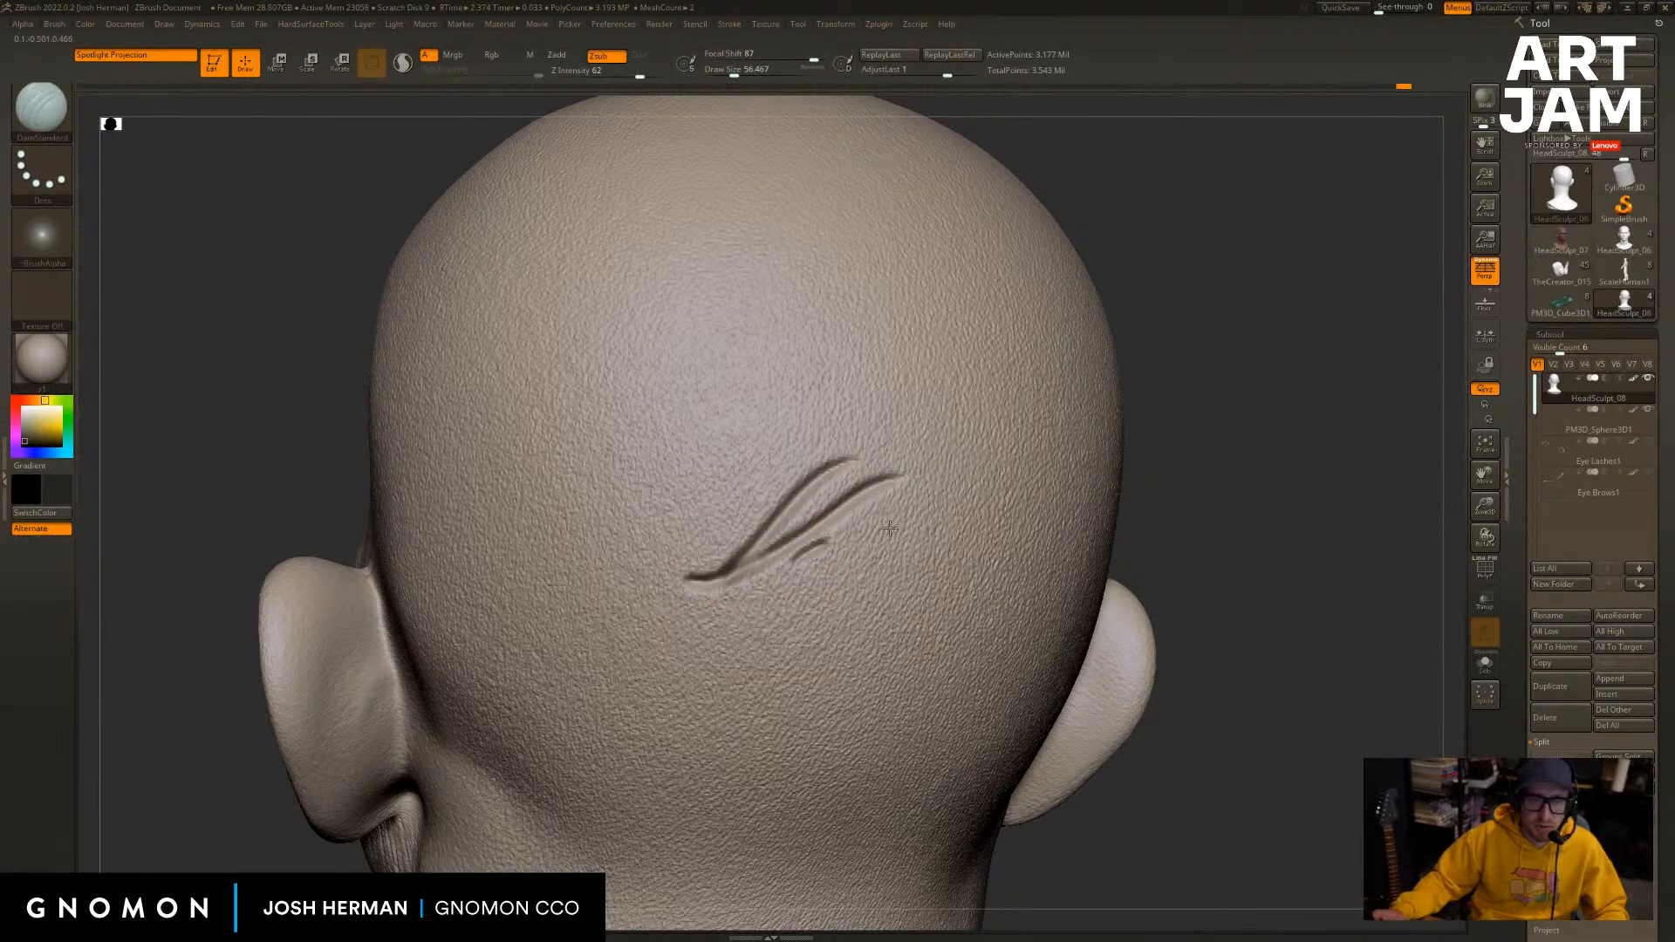
pyautogui.moveTo(791, 567); pyautogui.dragTo(948, 480)
pyautogui.moveTo(751, 622); pyautogui.dragTo(700, 647)
pyautogui.moveTo(698, 665); pyautogui.dragTo(581, 702)
pyautogui.moveTo(585, 709)
pyautogui.mouseDown()
pyautogui.moveTo(711, 627)
pyautogui.moveTo(574, 670)
pyautogui.mouseUp()
pyautogui.moveTo(704, 643)
pyautogui.mouseDown()
pyautogui.moveTo(925, 520)
pyautogui.moveTo(791, 582)
pyautogui.moveTo(950, 534)
pyautogui.mouseUp()
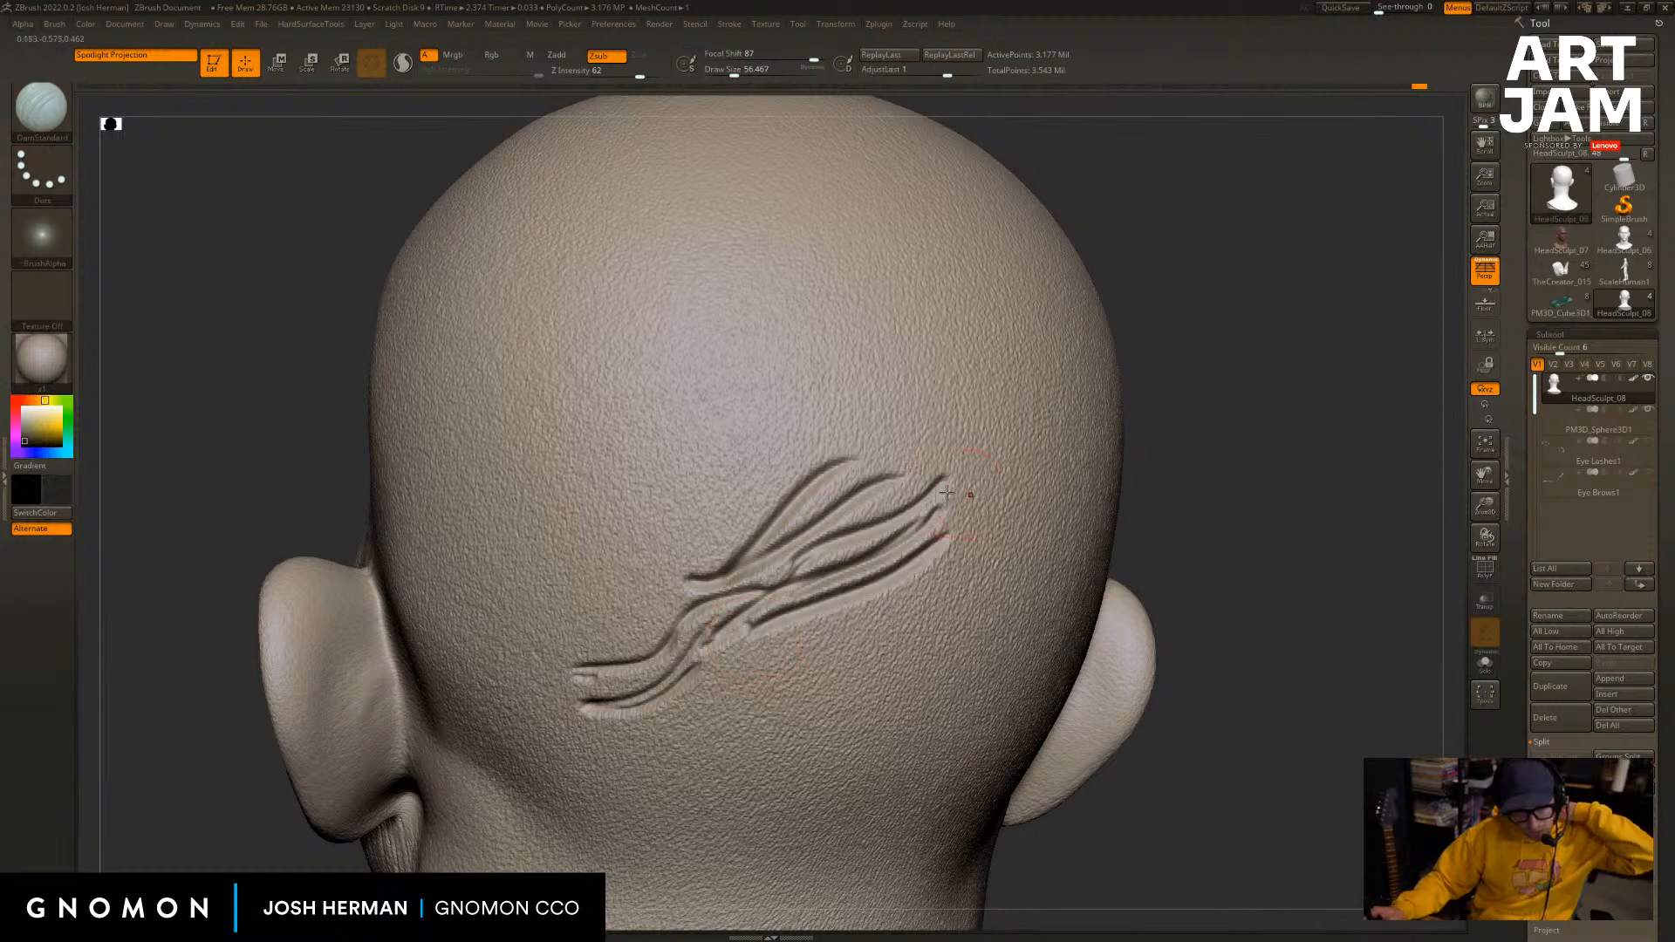
pyautogui.moveTo(735, 518); pyautogui.dragTo(555, 636)
pyautogui.moveTo(672, 616)
pyautogui.mouseDown()
pyautogui.moveTo(481, 605)
pyautogui.moveTo(504, 539)
pyautogui.moveTo(755, 479)
pyautogui.moveTo(844, 429)
pyautogui.mouseUp()
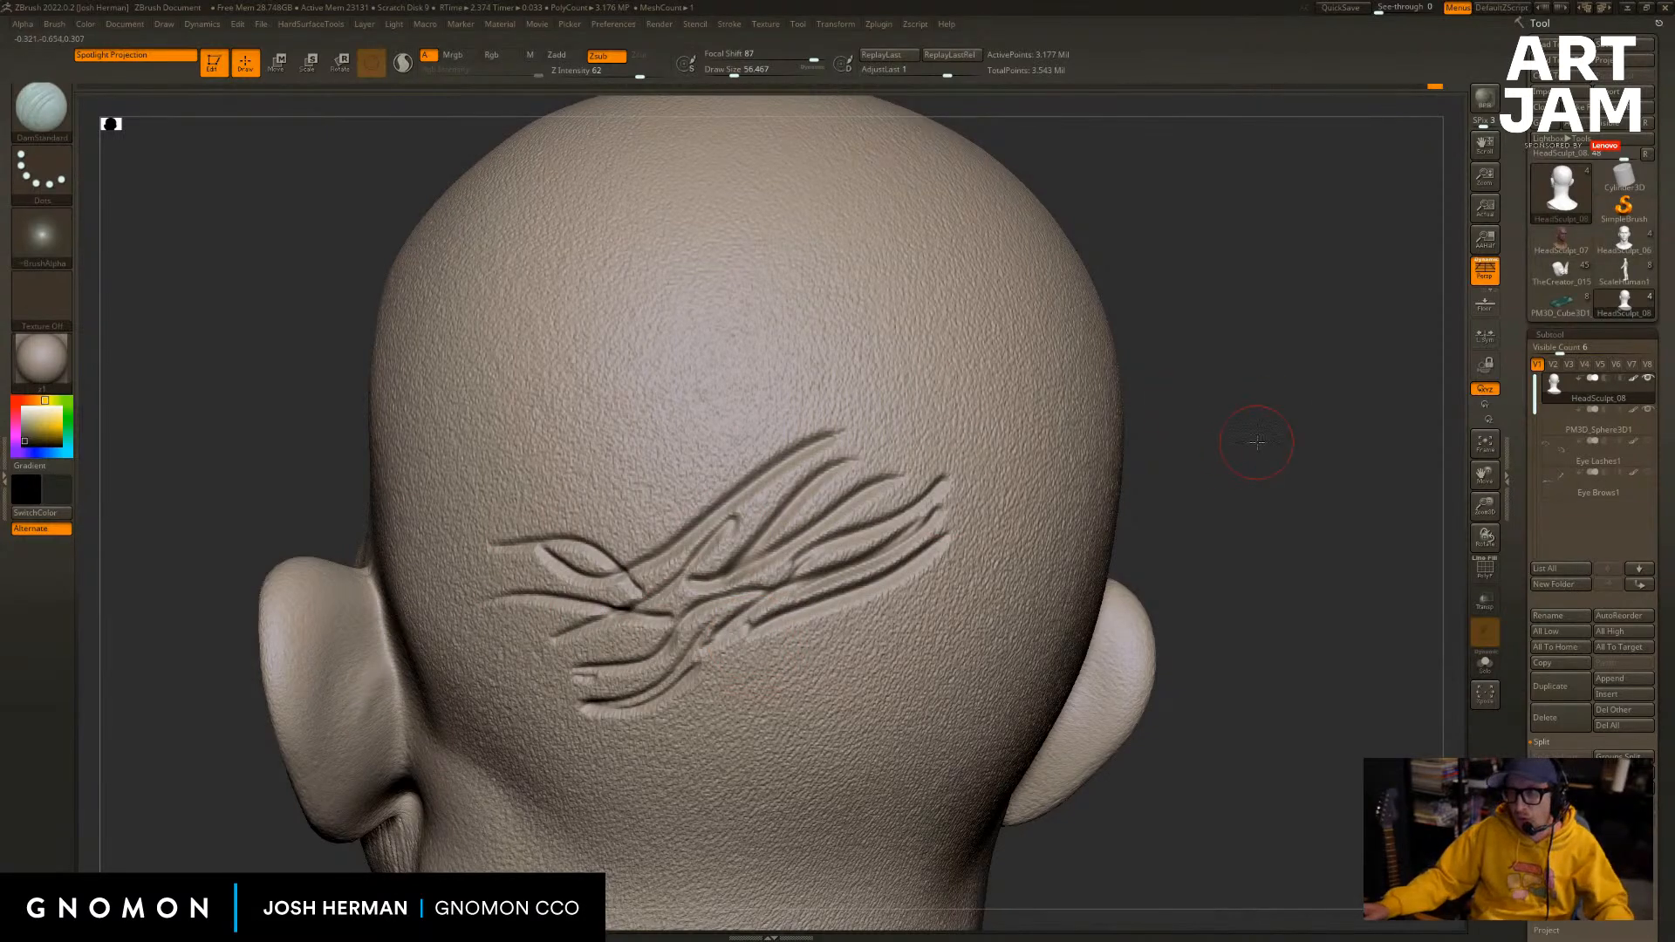
# Undo the entire cluster of same-width wrinkles on the back of the head.
pyautogui.moveTo(1256, 442); pyautogui.dragTo(1280, 425)
pyautogui.moveTo(1214, 368); pyautogui.dragTo(1301, 422)
pyautogui.press('ctrl')
pyautogui.hotkey('ctrl', 'z')
pyautogui.hotkey('ctrl', 'z')
pyautogui.hotkey('ctrl', 'z')
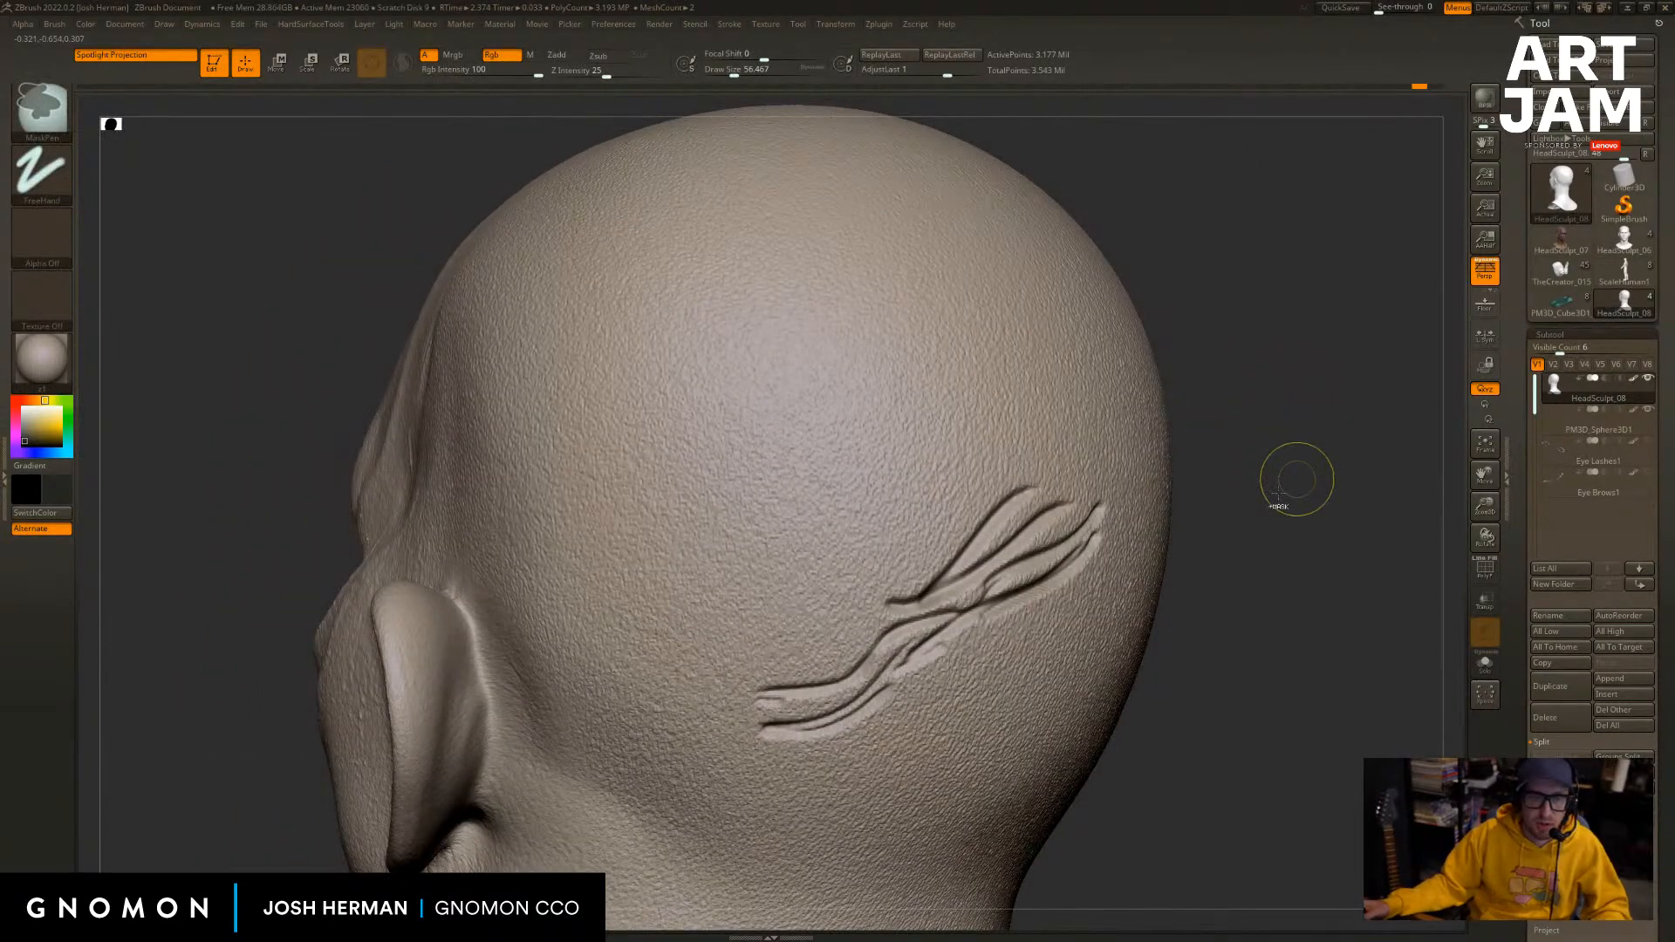
pyautogui.hotkey('ctrl', 'z')
pyautogui.hotkey('ctrl', 'z')
pyautogui.hotkey('ctrl', 'z')
pyautogui.hotkey('ctrl', 'z')
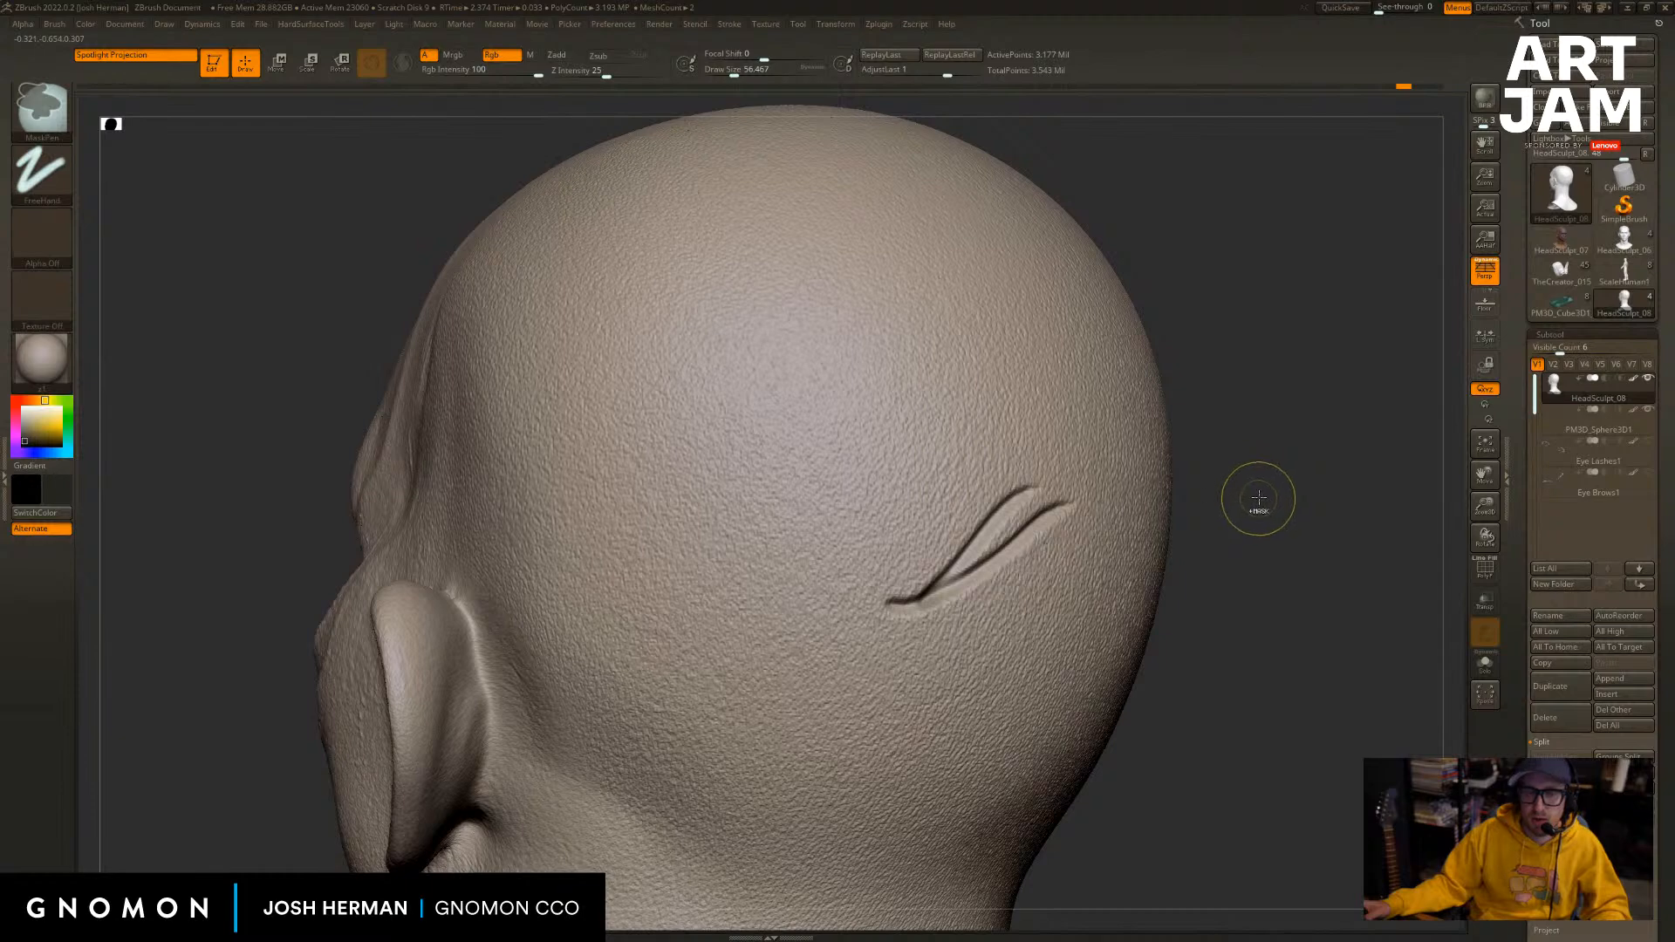
pyautogui.hotkey('ctrl', 'z')
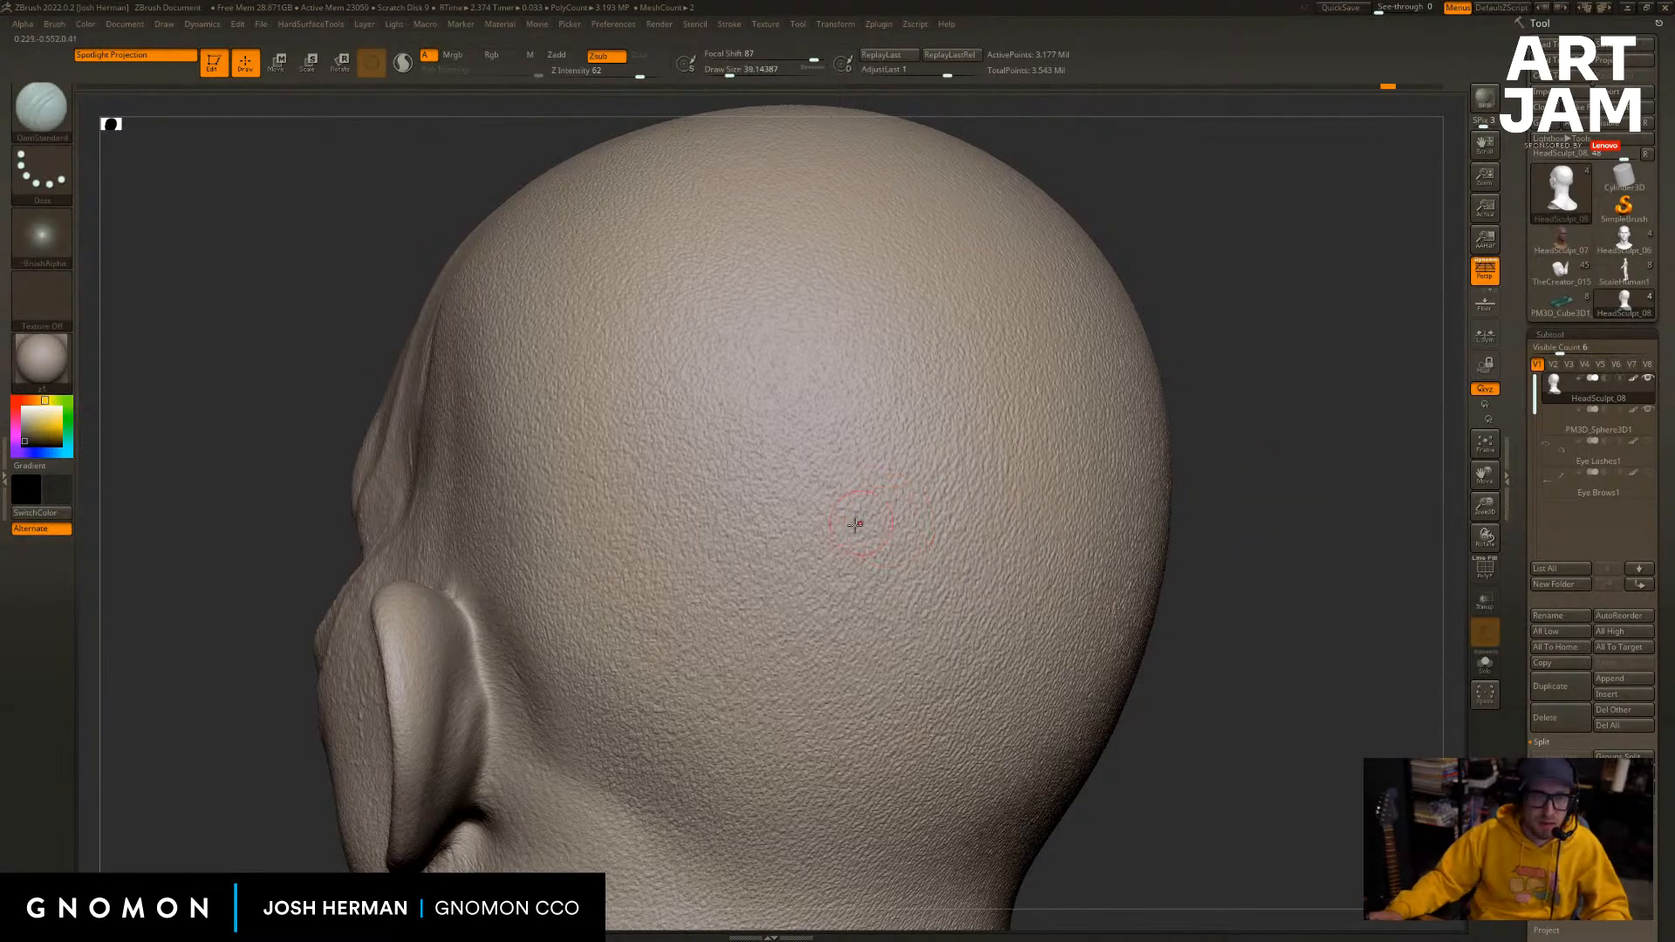
# Start a varied wrinkle group with thin curved creases at draw size about 39, one long thicker crease and a finer crossing one.
pyautogui.moveTo(798, 534); pyautogui.dragTo(987, 425)
pyautogui.moveTo(873, 495); pyautogui.dragTo(957, 439)
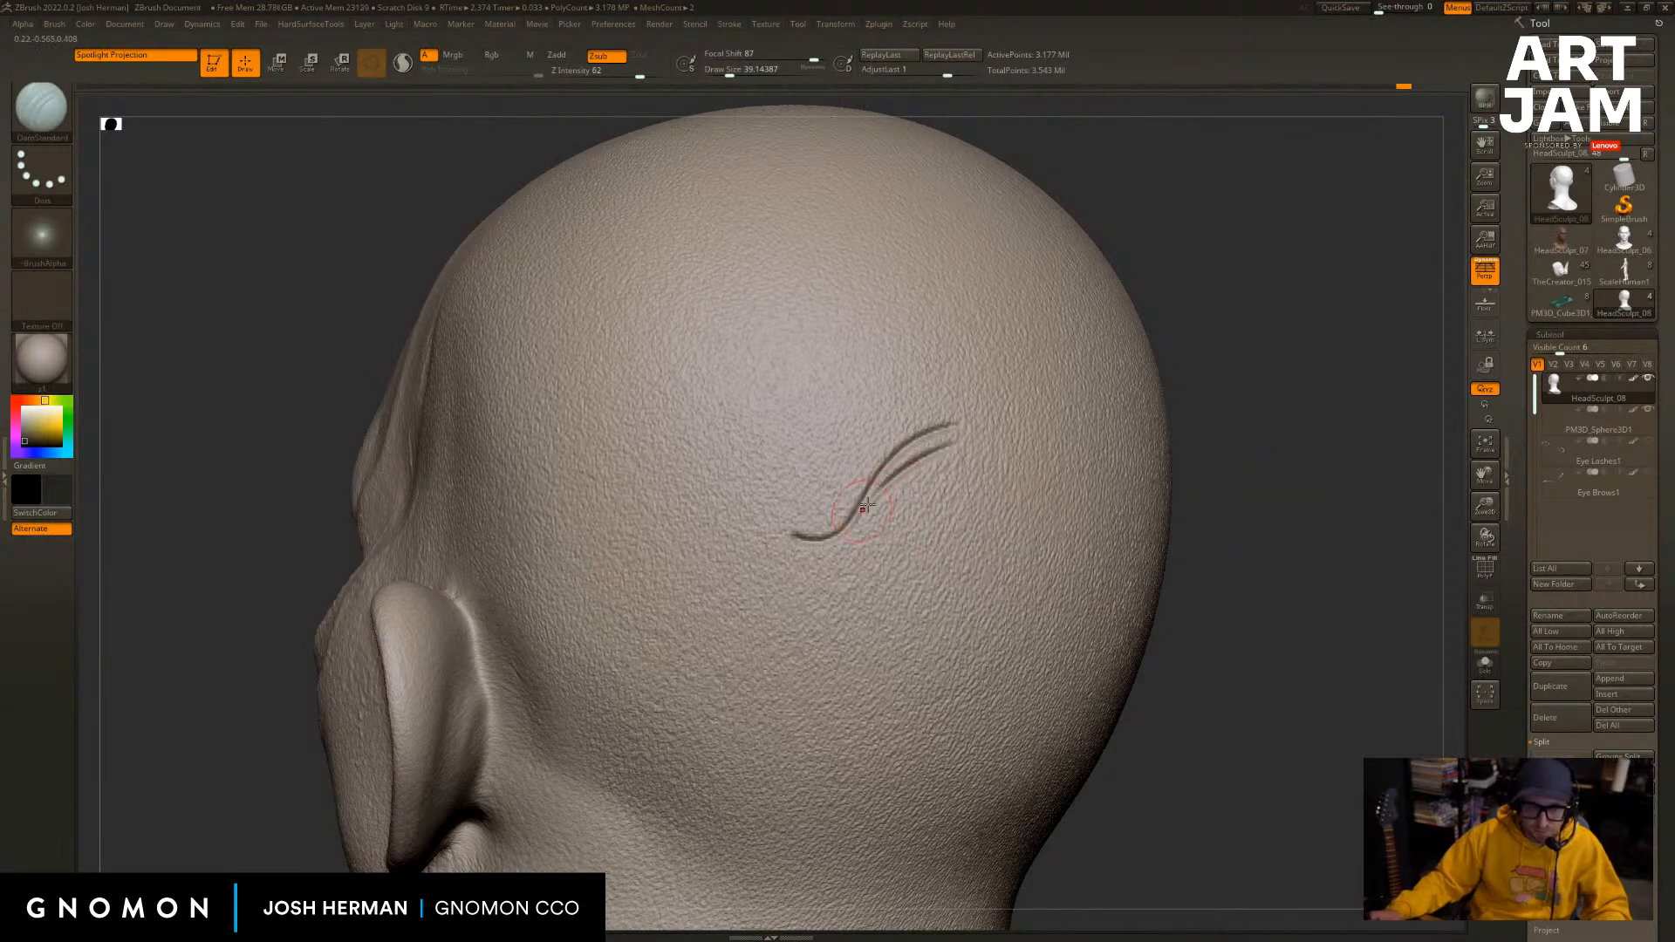
pyautogui.press('s')
pyautogui.moveTo(875, 516); pyautogui.dragTo(881, 516)
pyautogui.moveTo(735, 600); pyautogui.dragTo(1095, 447)
pyautogui.press('s')
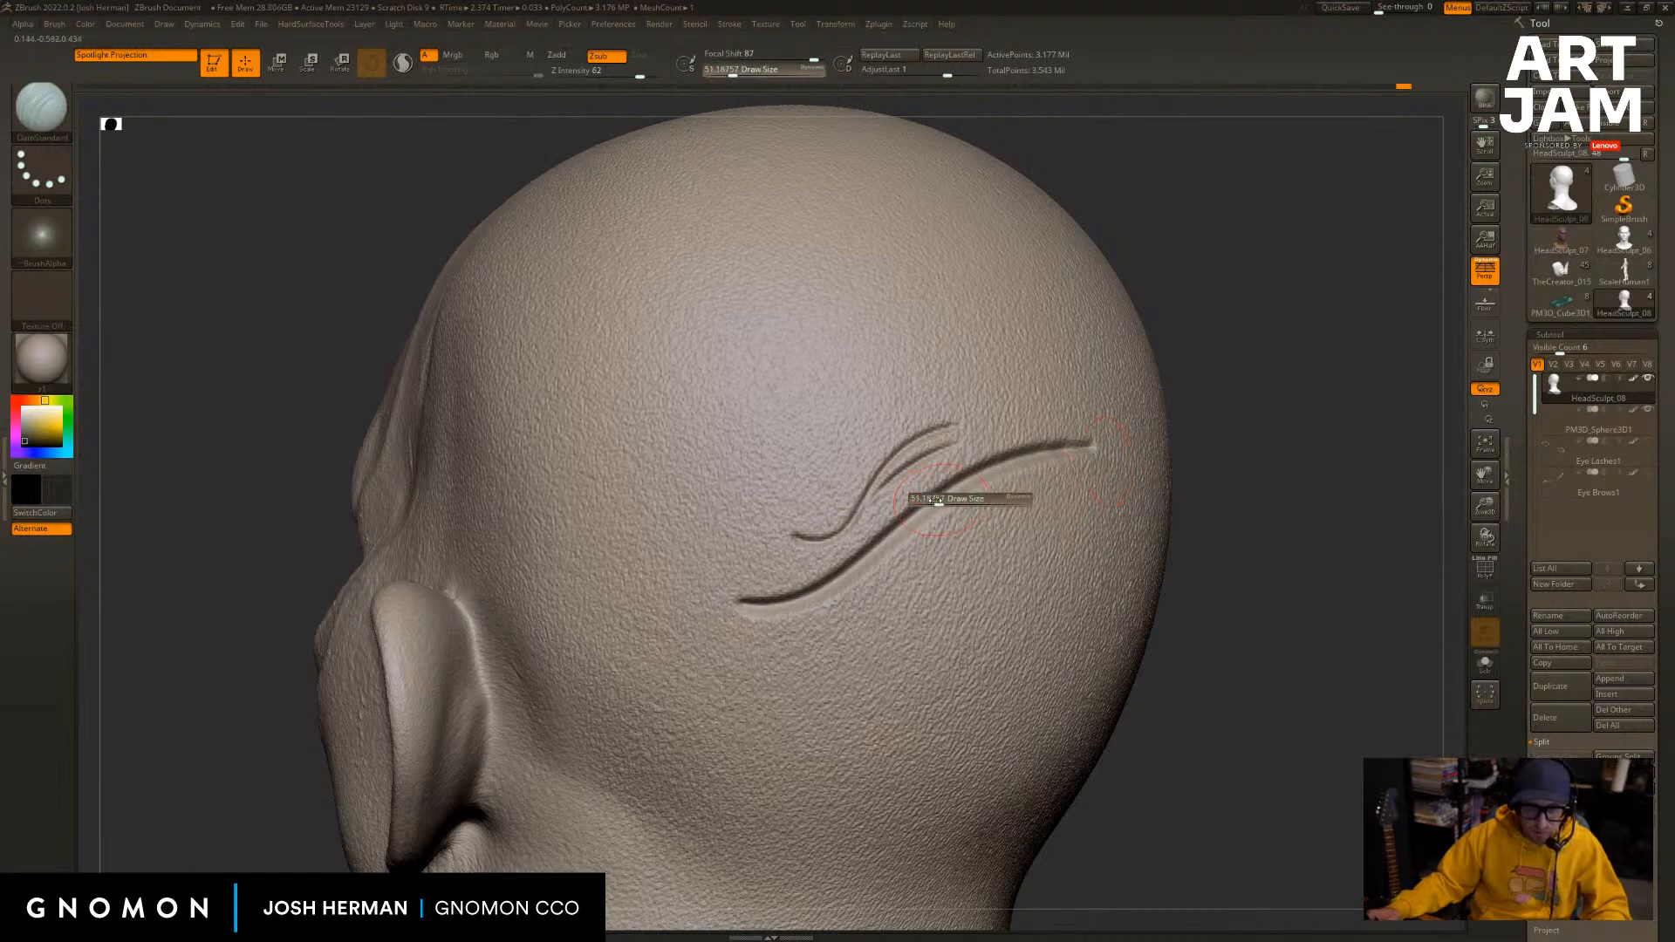
pyautogui.moveTo(940, 508)
pyautogui.mouseDown()
pyautogui.moveTo(841, 537)
pyautogui.moveTo(1041, 395)
pyautogui.mouseUp()
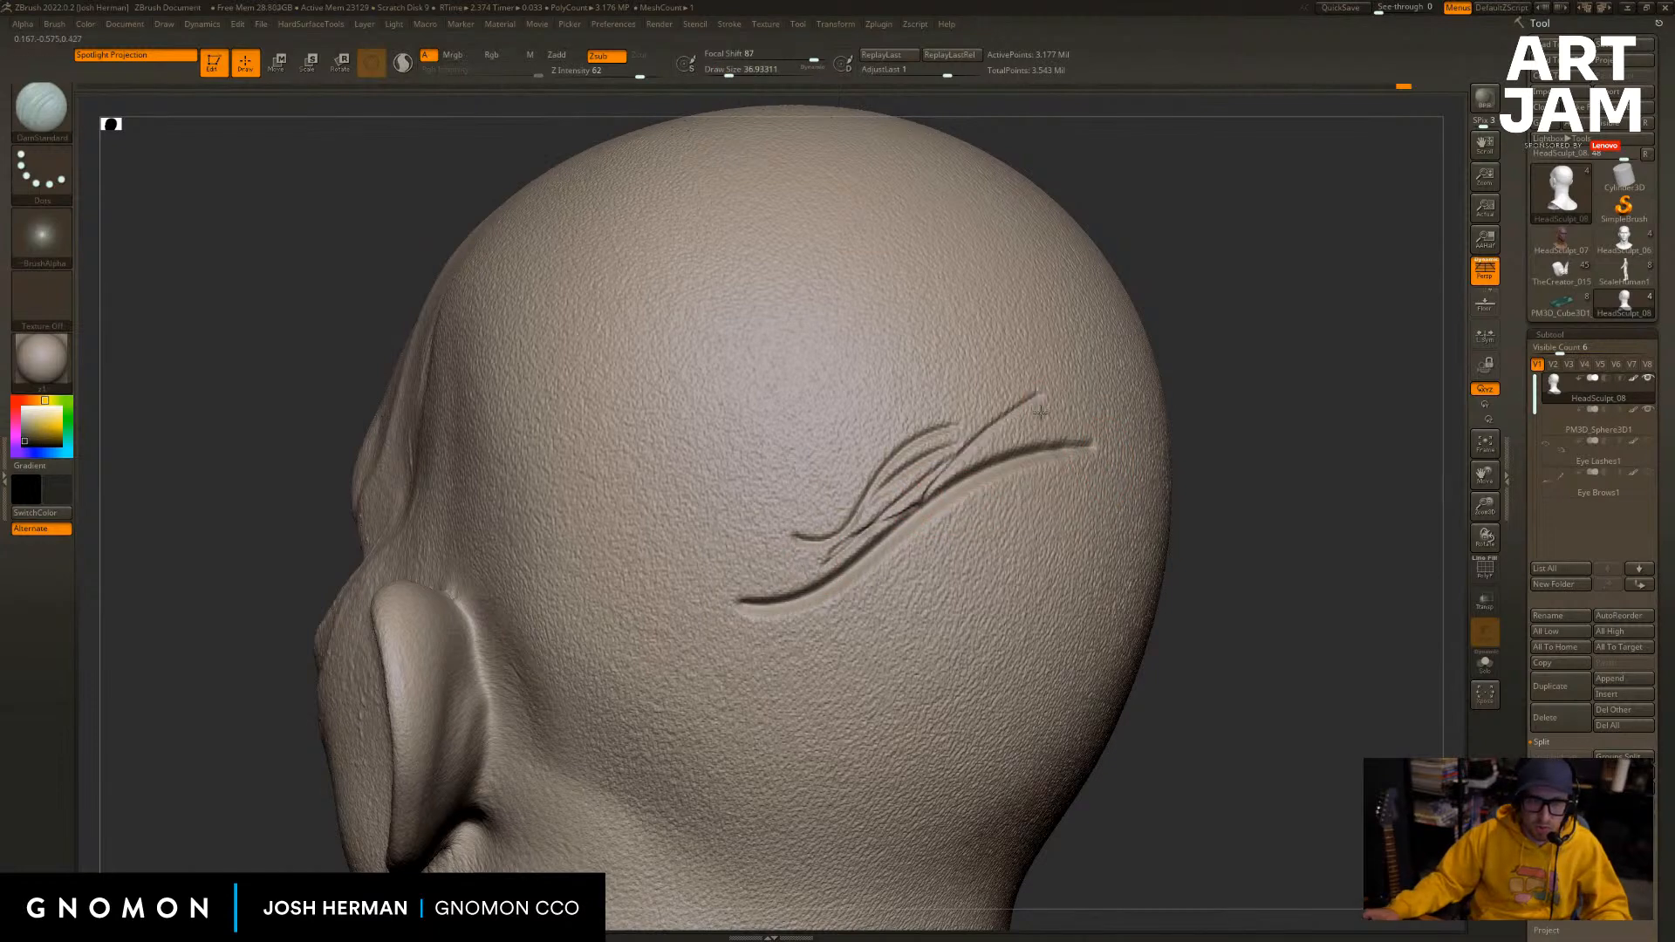
# Carve branches crossing and running below the long main crease, changing the draw size between strokes.
pyautogui.press('s')
pyautogui.moveTo(998, 450)
pyautogui.mouseDown()
pyautogui.moveTo(1061, 385)
pyautogui.moveTo(902, 615)
pyautogui.mouseUp()
pyautogui.press('s')
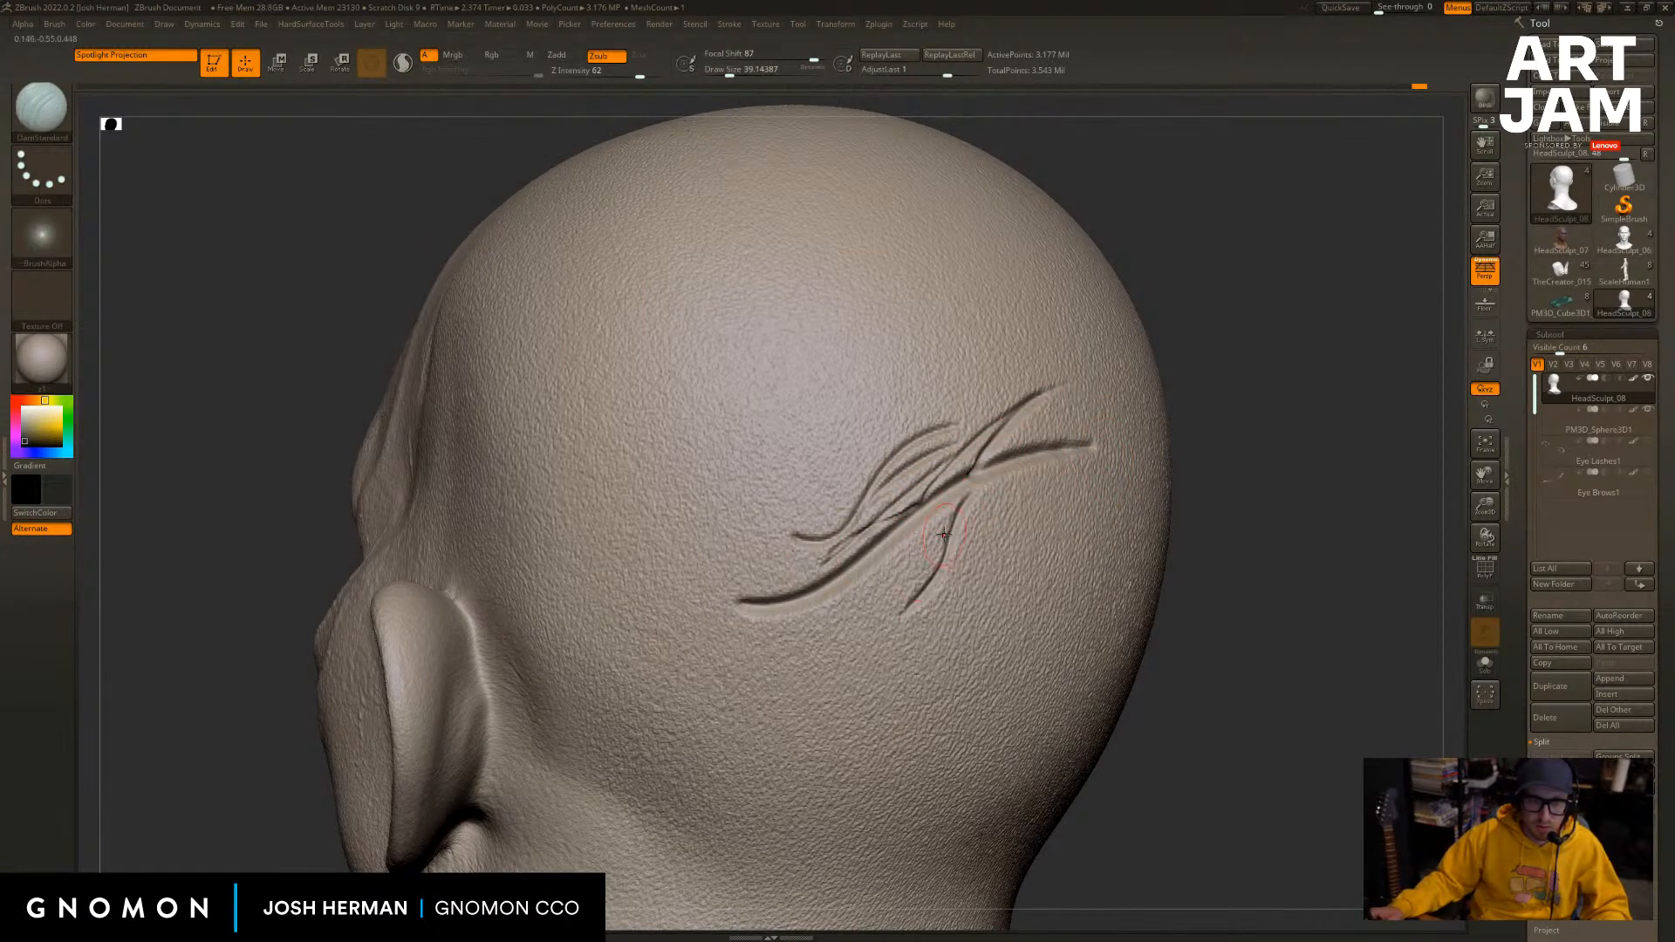
pyautogui.moveTo(939, 520)
pyautogui.mouseDown()
pyautogui.moveTo(888, 598)
pyautogui.moveTo(917, 529)
pyautogui.moveTo(813, 645)
pyautogui.mouseUp()
pyautogui.press('s')
pyautogui.moveTo(878, 565)
pyautogui.mouseDown()
pyautogui.moveTo(757, 650)
pyautogui.moveTo(965, 492)
pyautogui.mouseUp()
pyautogui.press('s')
pyautogui.moveTo(965, 512)
pyautogui.mouseDown()
pyautogui.moveTo(1132, 424)
pyautogui.moveTo(991, 503)
pyautogui.mouseUp()
# Add progressively finer creases beneath the upper end of the main crease, reducing the draw size to about 13.
pyautogui.press('s')
pyautogui.moveTo(975, 503); pyautogui.dragTo(1080, 471)
pyautogui.moveTo(955, 541); pyautogui.dragTo(1055, 498)
pyautogui.press('s')
pyautogui.moveTo(1049, 508); pyautogui.dragTo(1043, 509)
pyautogui.moveTo(965, 557); pyautogui.dragTo(1064, 519)
pyautogui.moveTo(1236, 459); pyautogui.dragTo(1119, 466)
pyautogui.press('s')
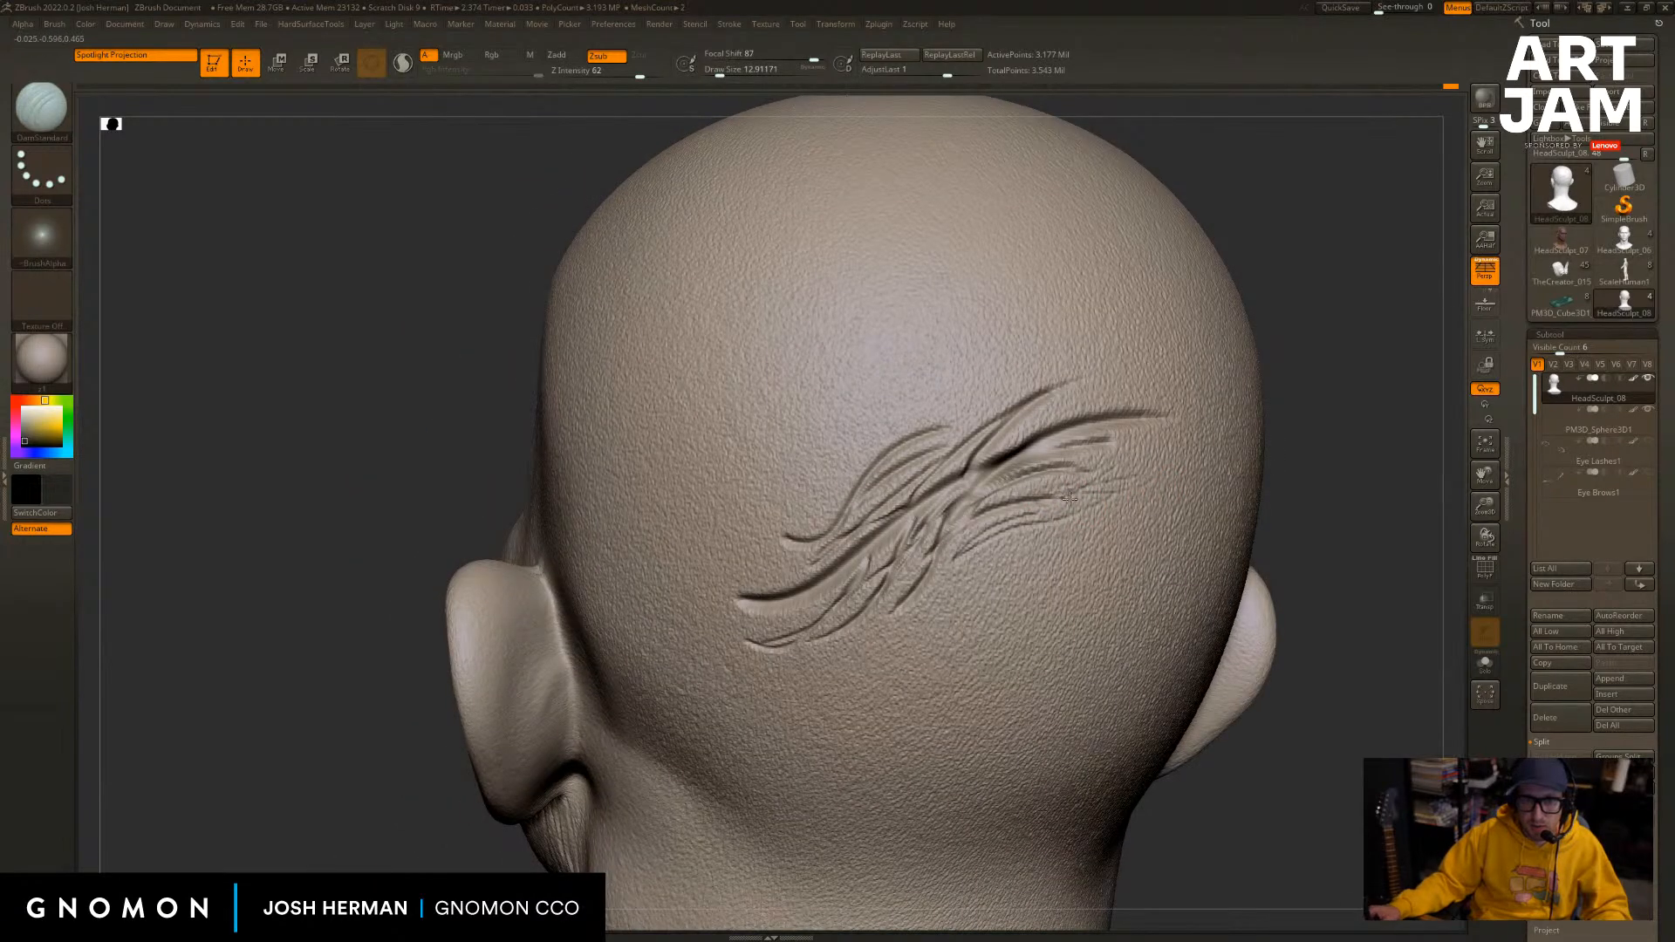
# Undo all strokes of the varied-width wrinkle group on the back of the head.
pyautogui.moveTo(1365, 501); pyautogui.dragTo(1267, 474)
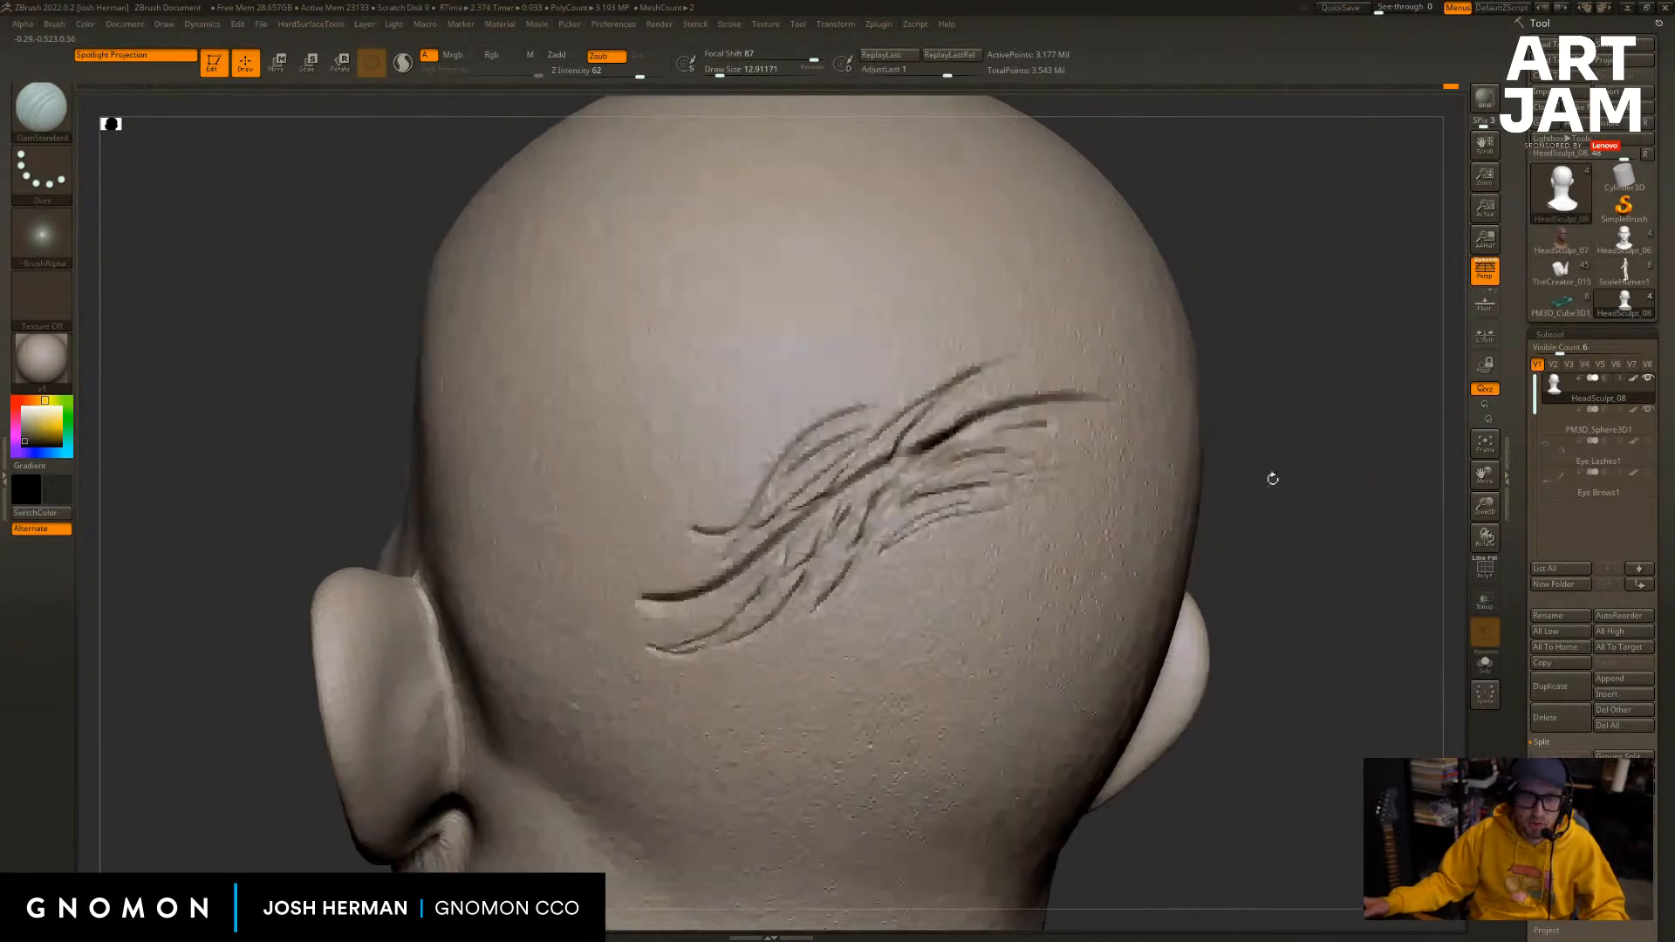
pyautogui.press('ctrl')
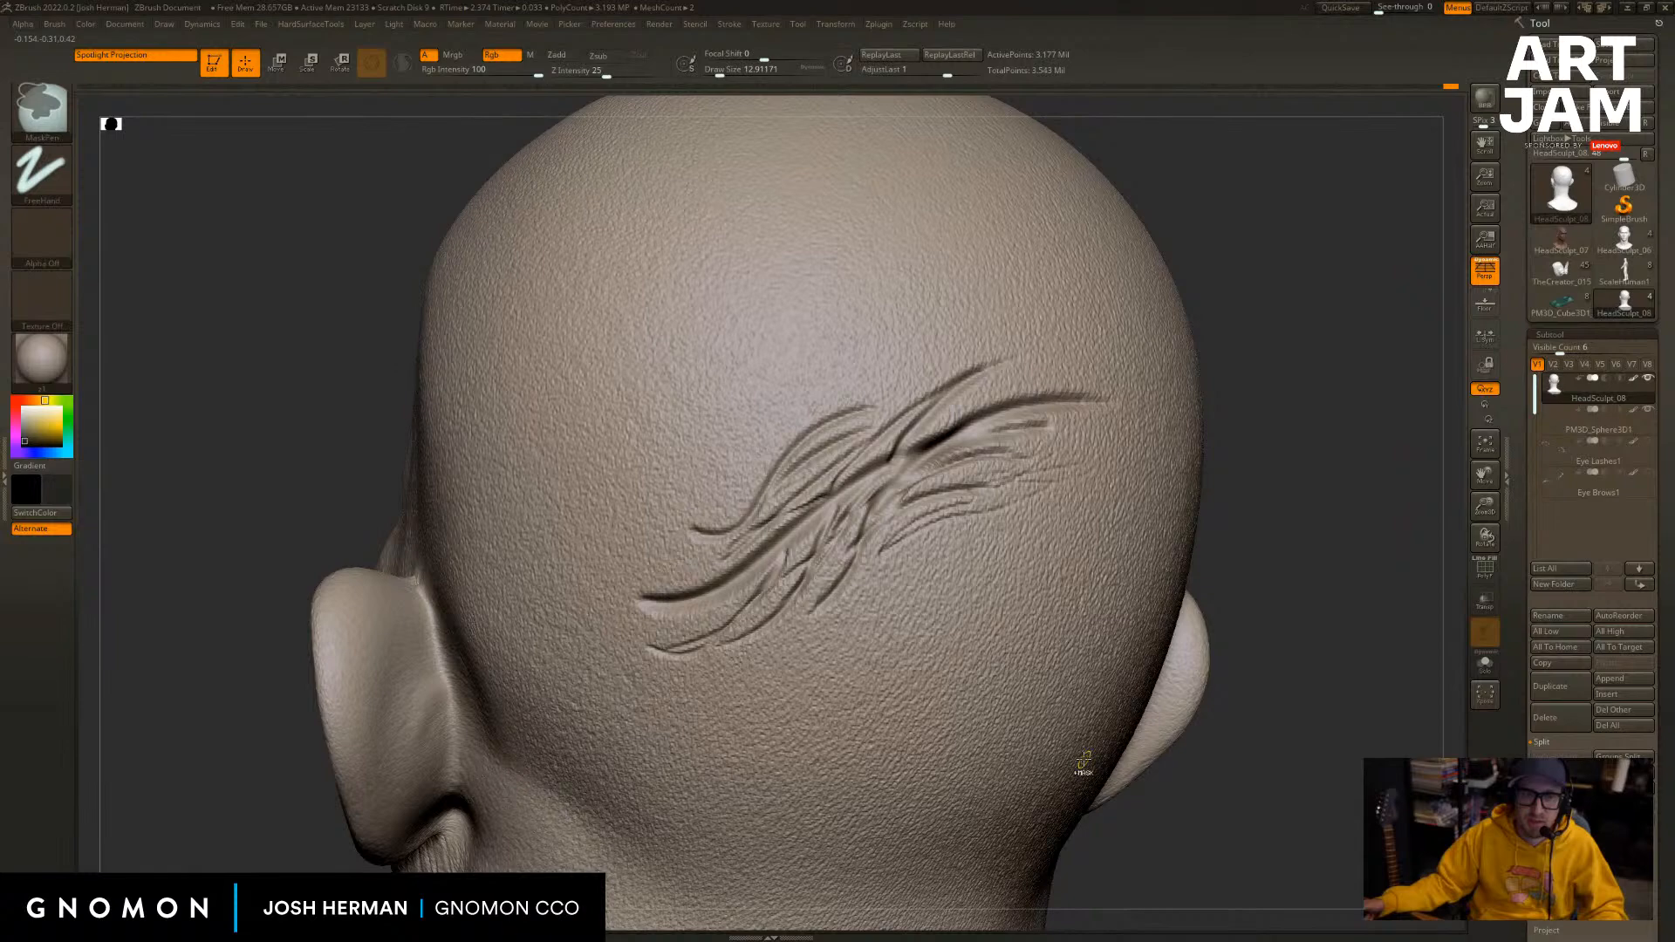
pyautogui.hotkey('ctrl', 'z')
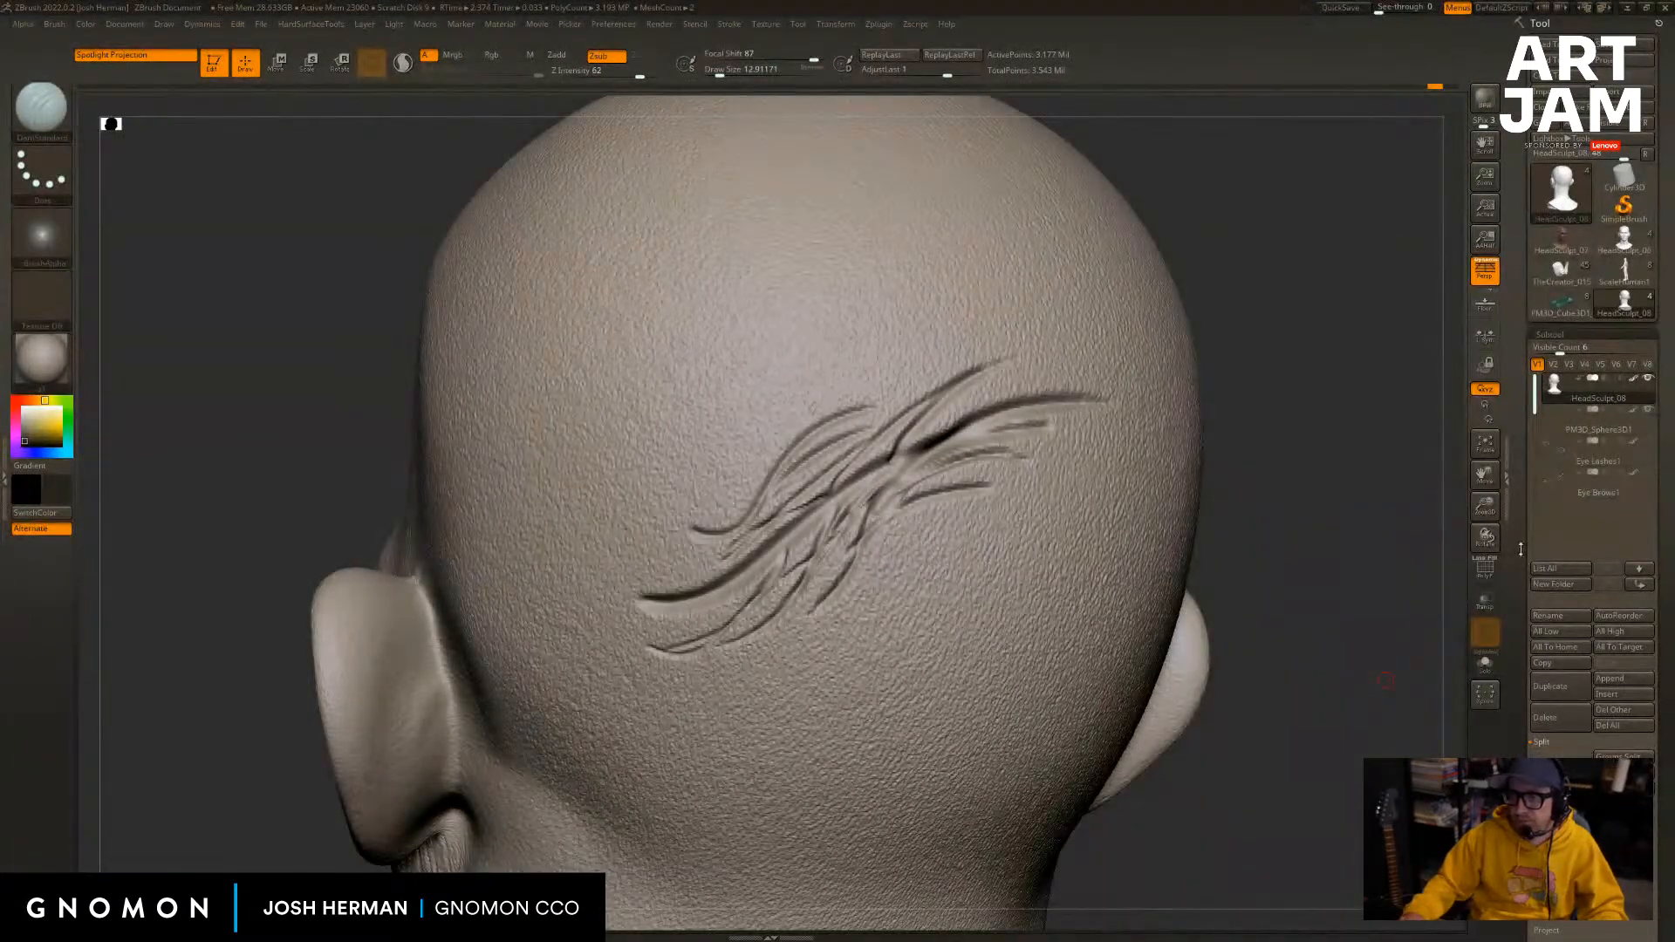
pyautogui.moveTo(1422, 524); pyautogui.dragTo(1340, 481)
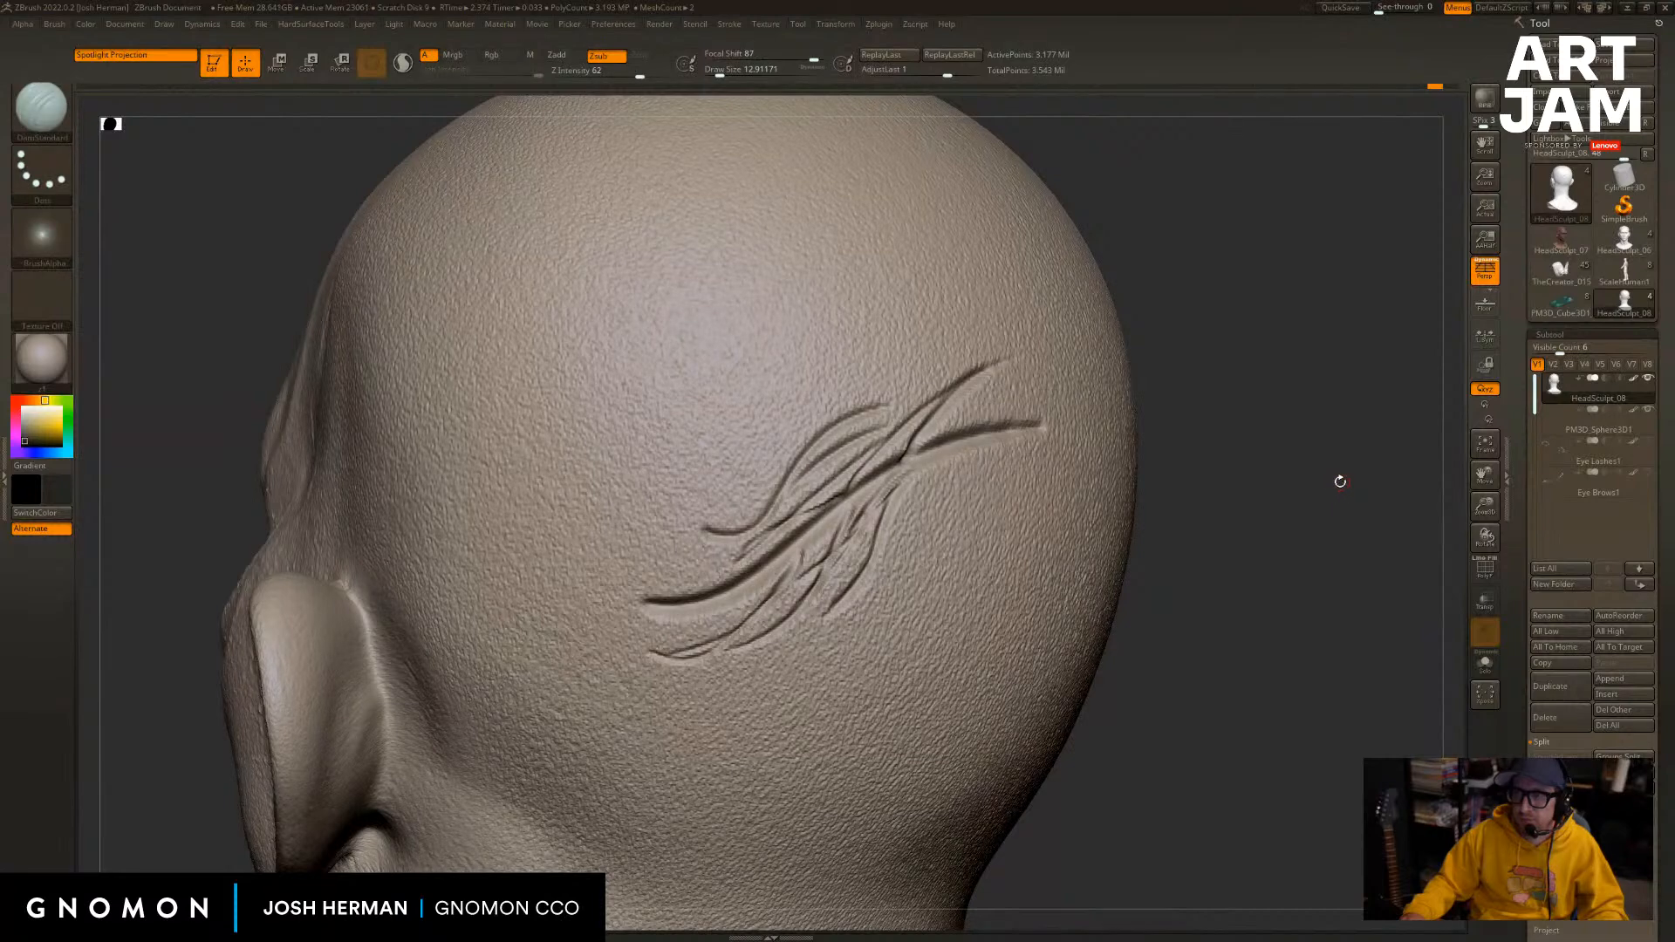
pyautogui.hotkey('ctrl', 'z')
pyautogui.hotkey('ctrl', 'z')
pyautogui.hotkey('ctrl', 'z')
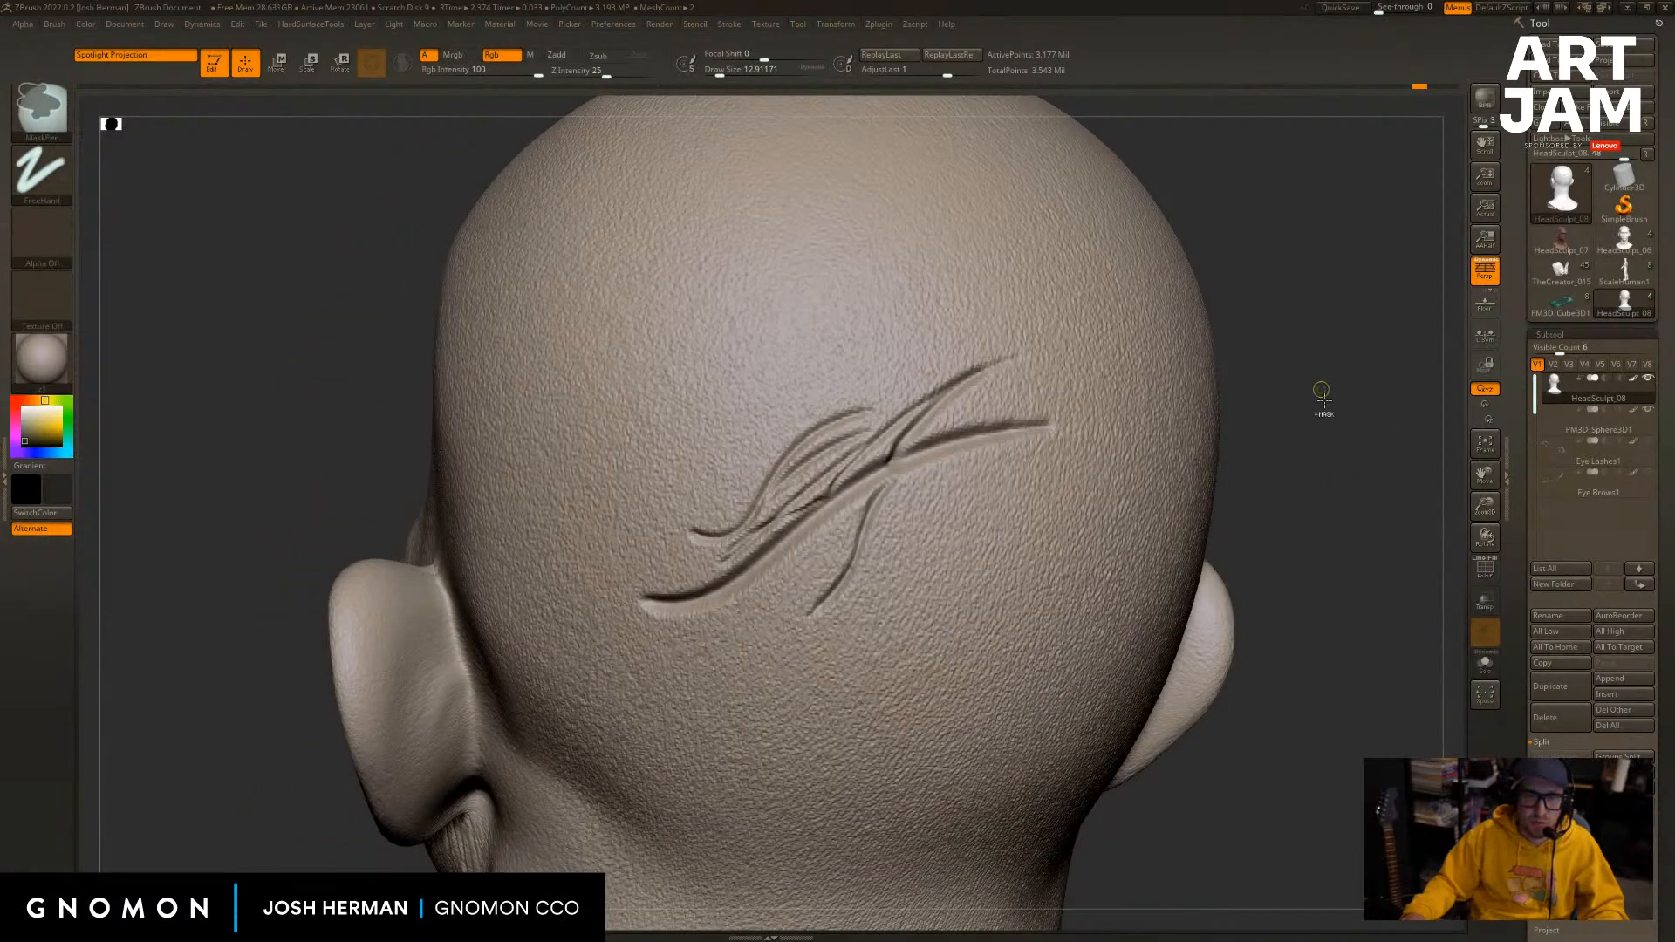
pyautogui.hotkey('ctrl', 'z')
pyautogui.hotkey('ctrl', 'z')
pyautogui.hotkey('ctrl', 'z')
pyautogui.hotkey('ctrl', 'z')
pyautogui.hotkey('ctrl', 'z')
pyautogui.hotkey('ctrl', 'z')
pyautogui.hotkey('ctrl', 'z')
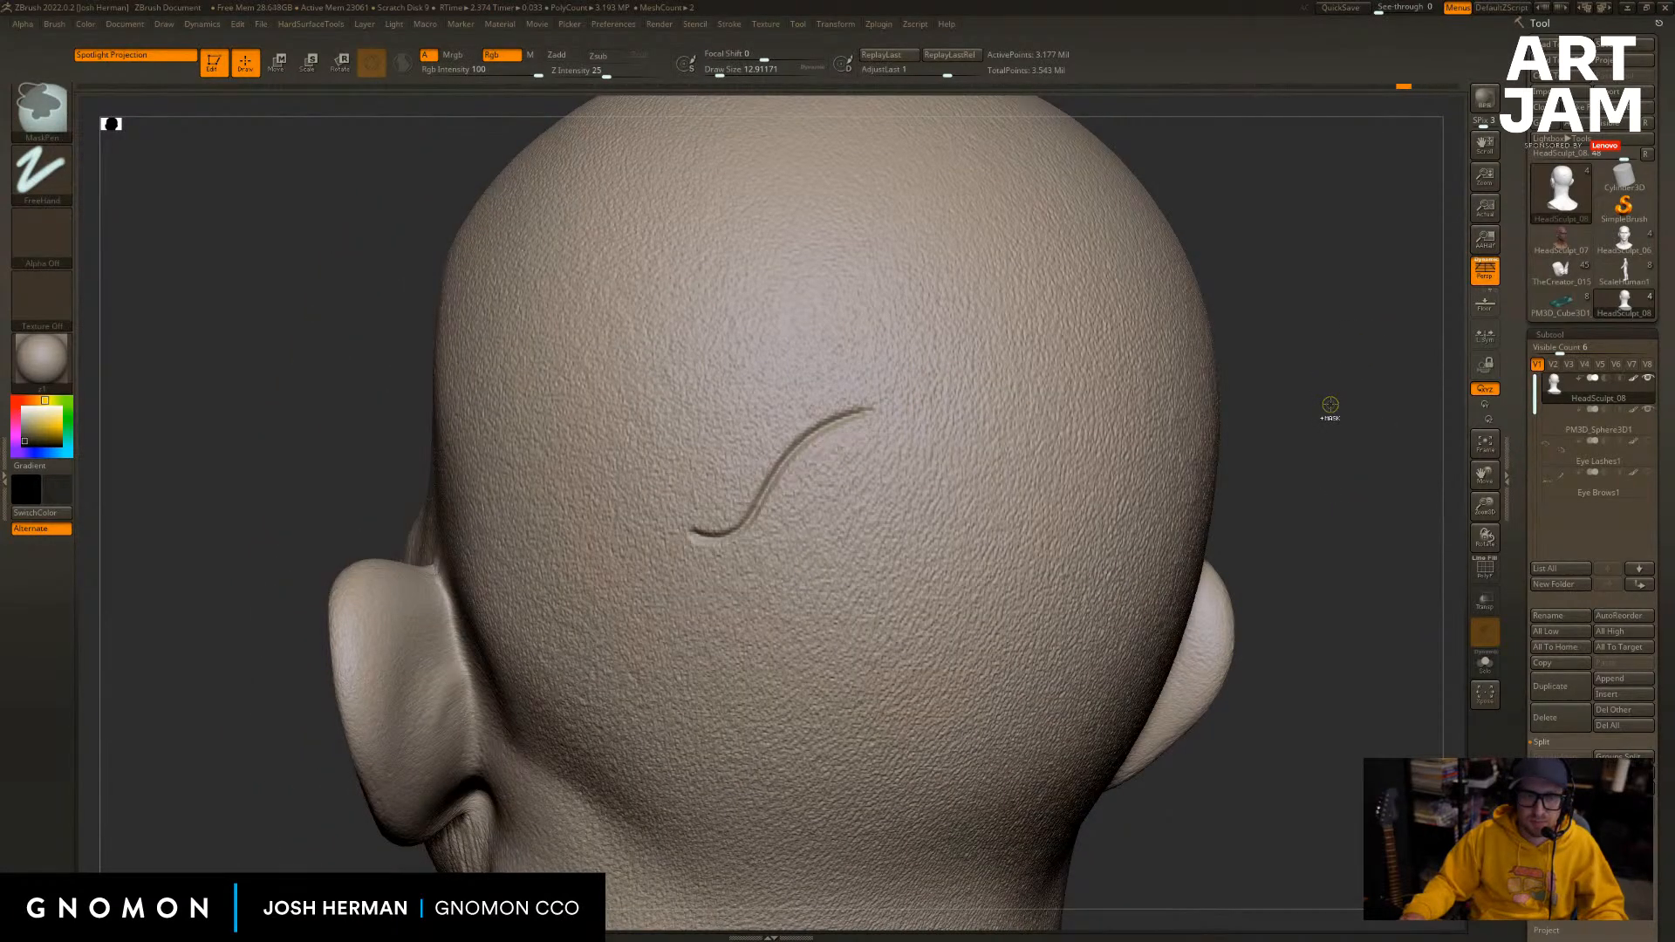
pyautogui.hotkey('ctrl', 'z')
pyautogui.hotkey('ctrl', 'z')
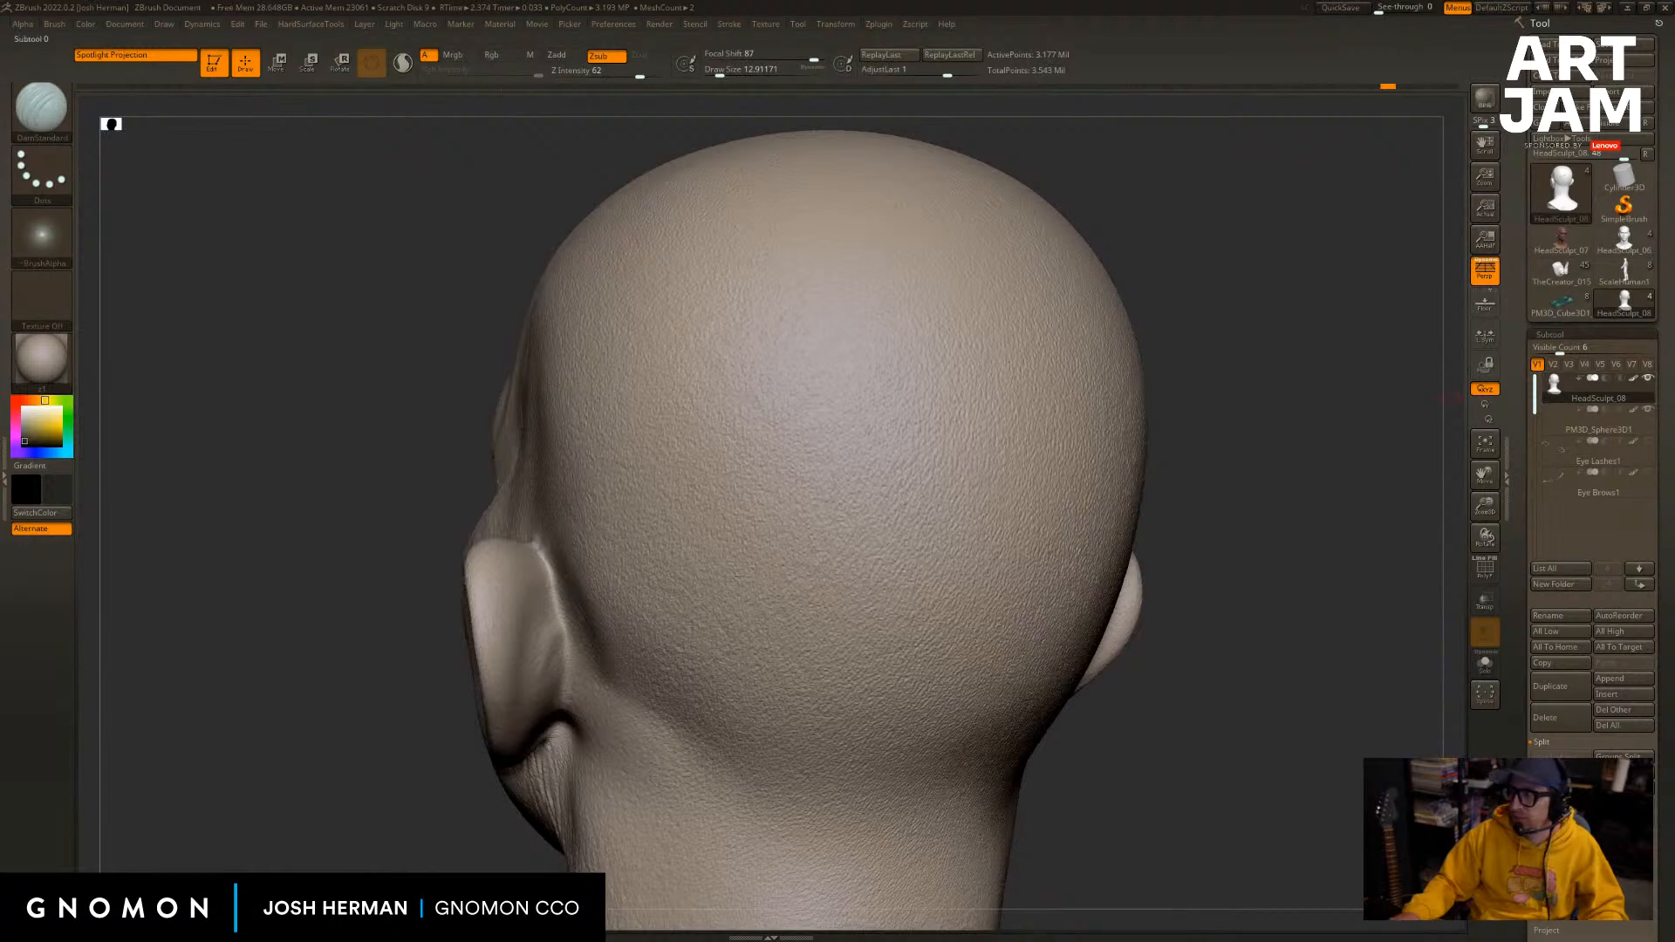
pyautogui.moveTo(1597, 390)
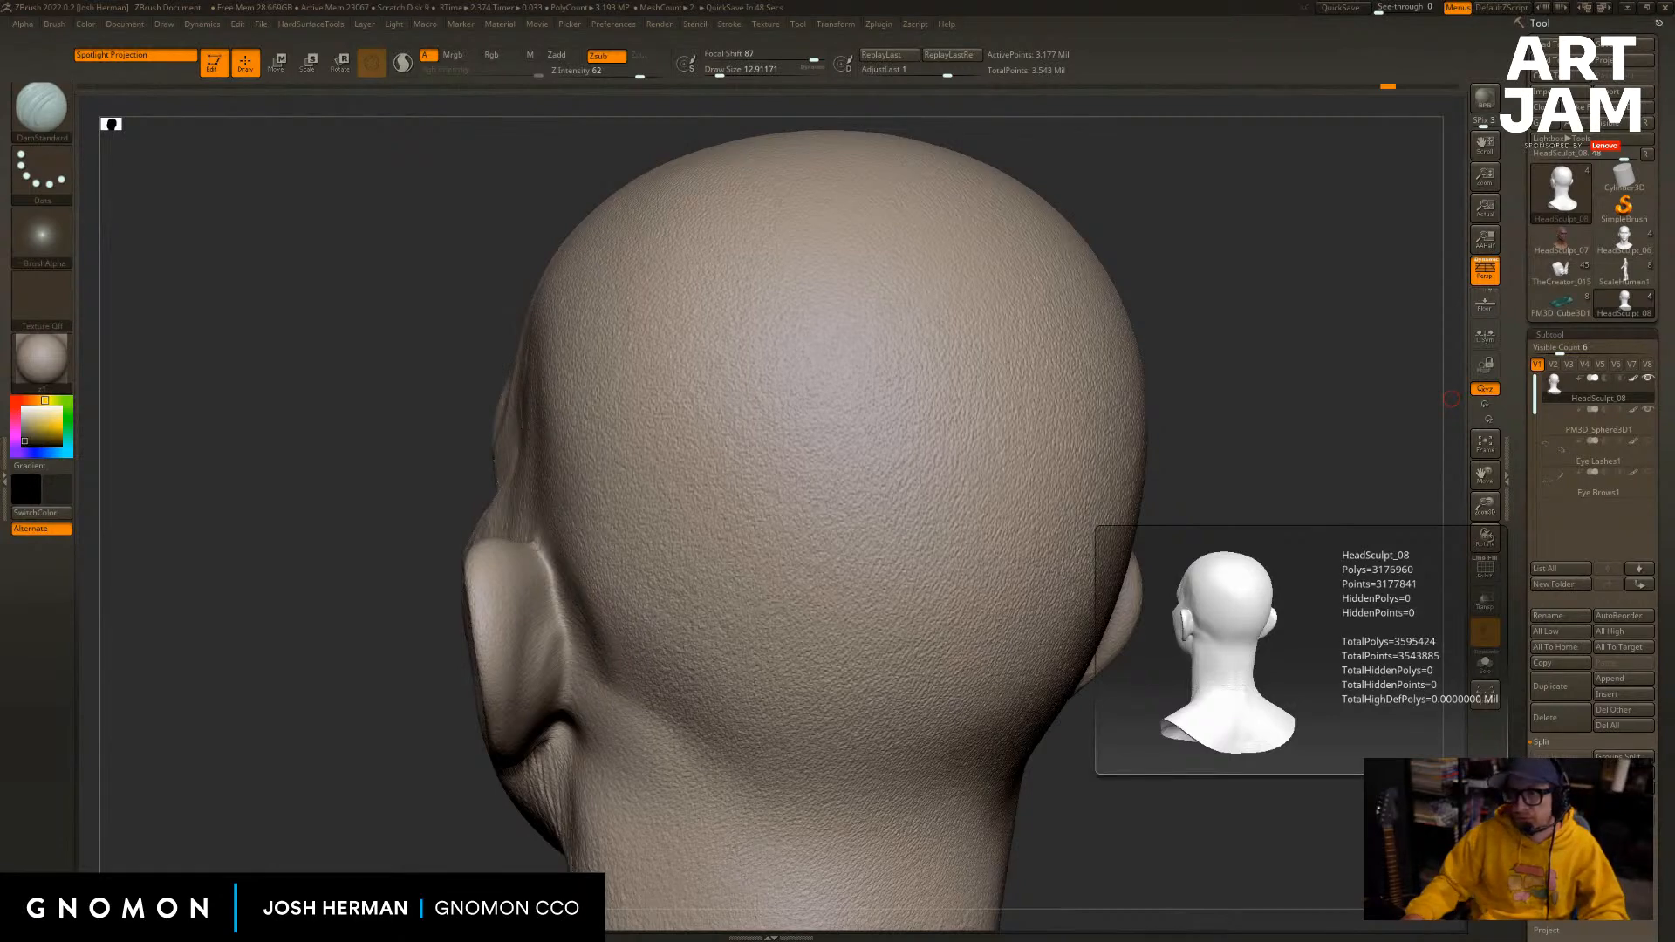
# Switch to the browser to check the running internet speed test and move its window off the sculpting canvas.
pyautogui.hotkey('alt', 'Tab')
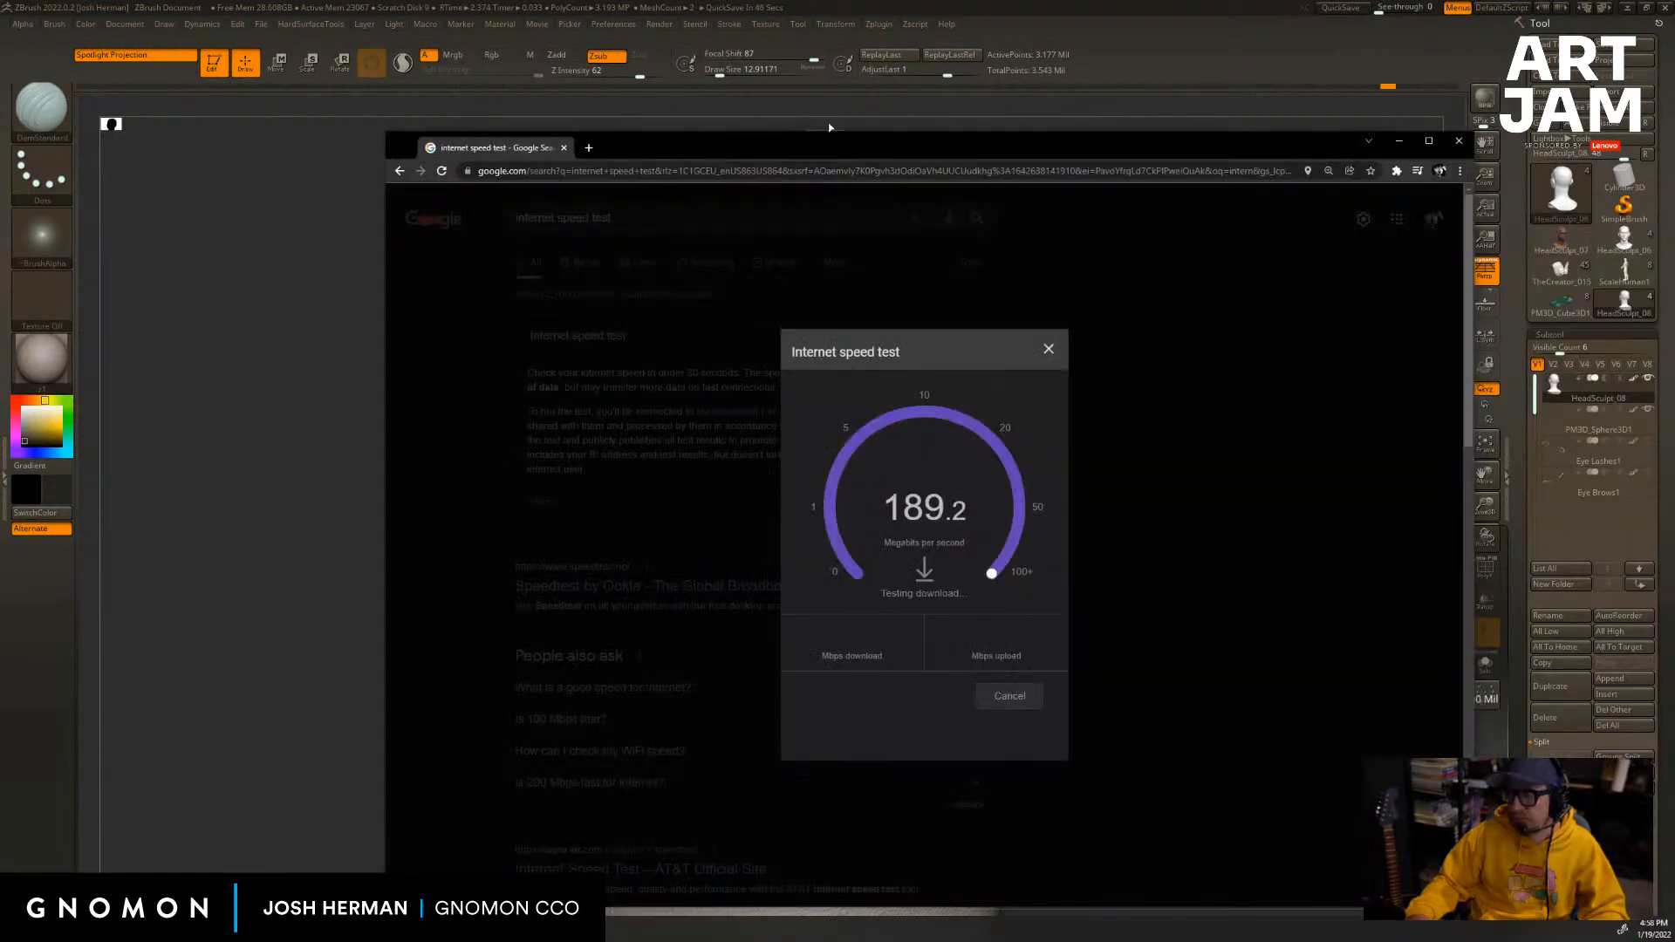
pyautogui.moveTo(1139, 150); pyautogui.dragTo(1004, 98)
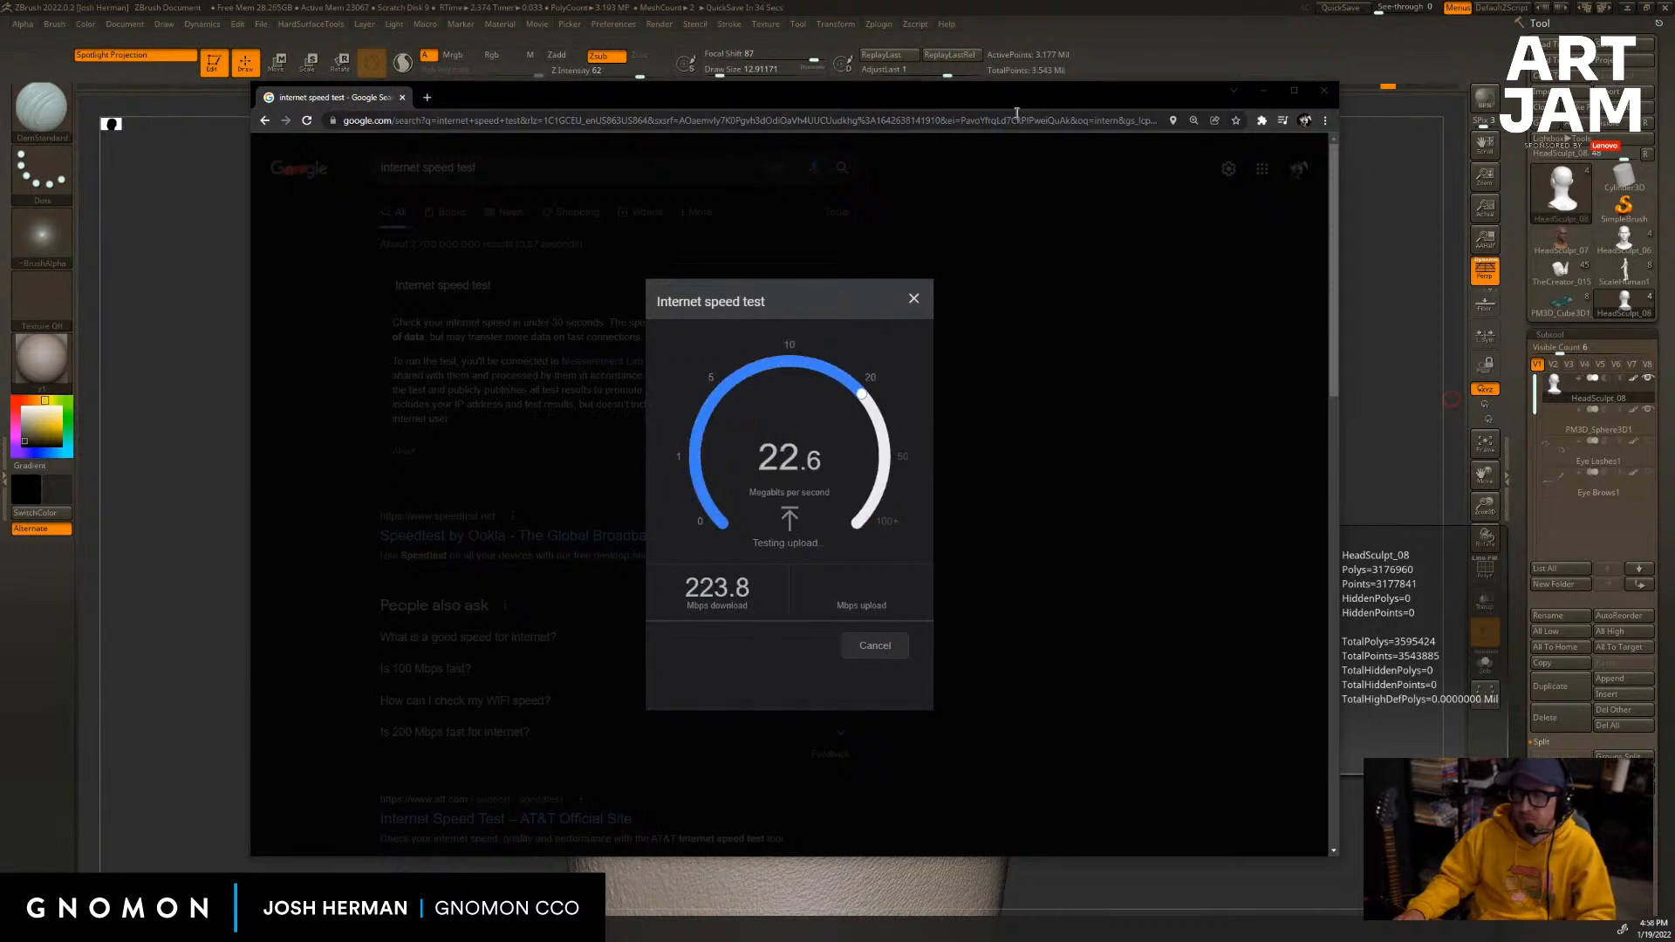
pyautogui.moveTo(1016, 113)
pyautogui.mouseDown()
pyautogui.moveTo(1674, 113)
pyautogui.moveTo(1122, 114)
pyautogui.moveTo(1674, 133)
pyautogui.mouseUp()
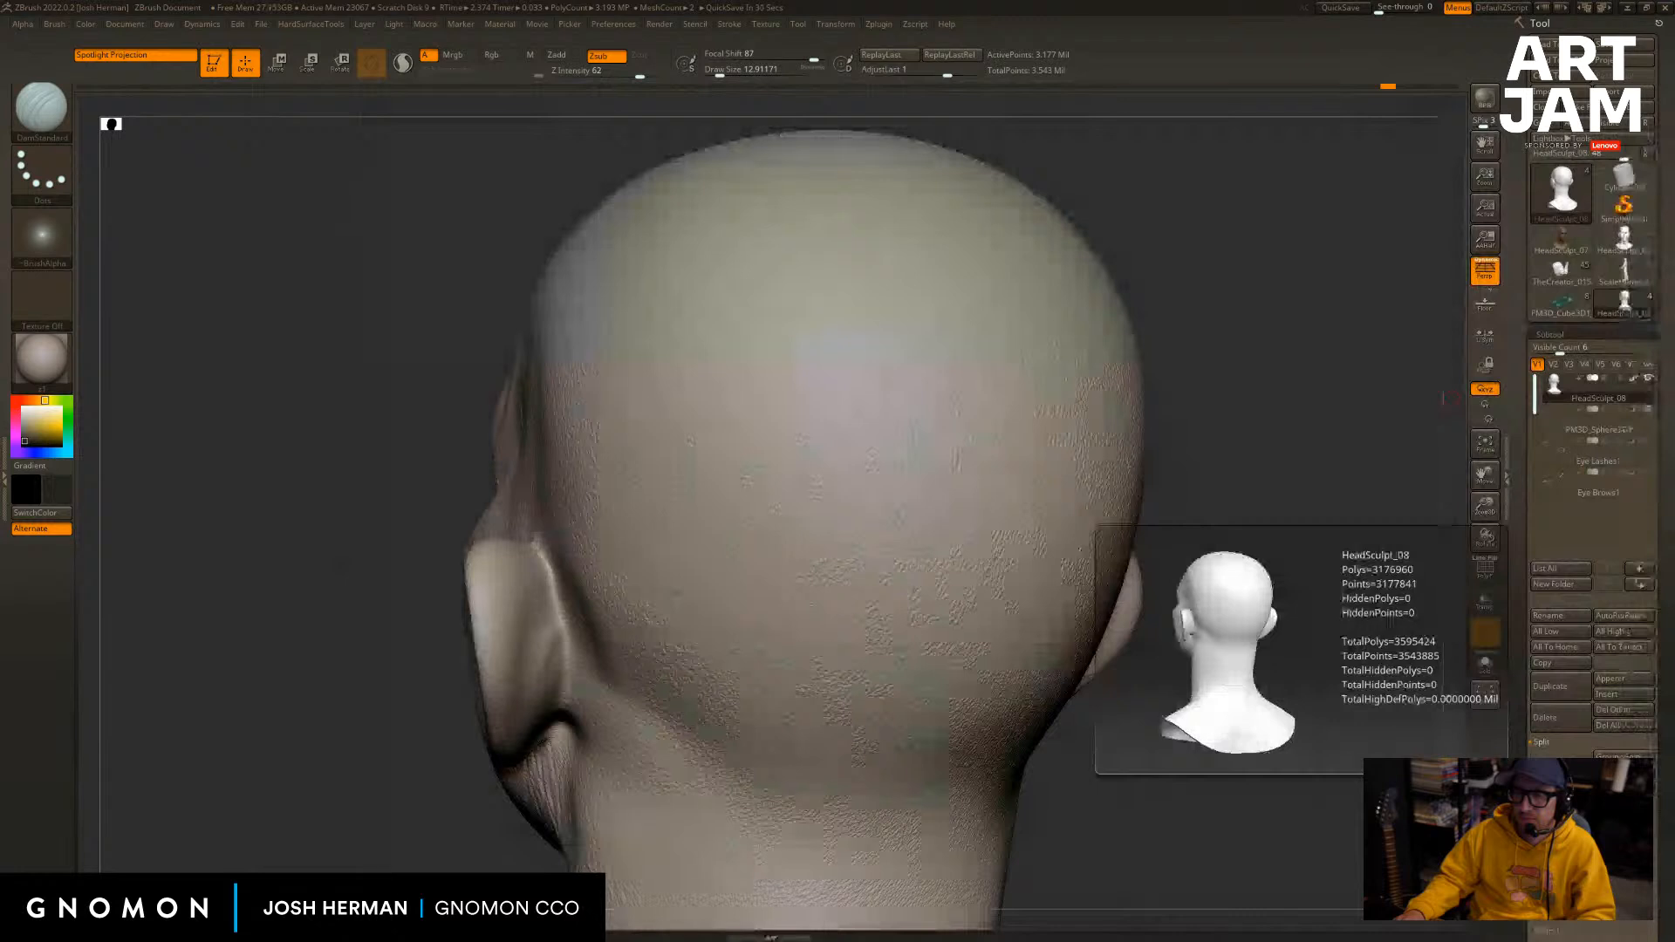
# Compare the HeadSculpt_06 and HeadSculpt_08 versions by switching between them in front views of the face.
pyautogui.moveTo(1163, 363); pyautogui.dragTo(827, 139)
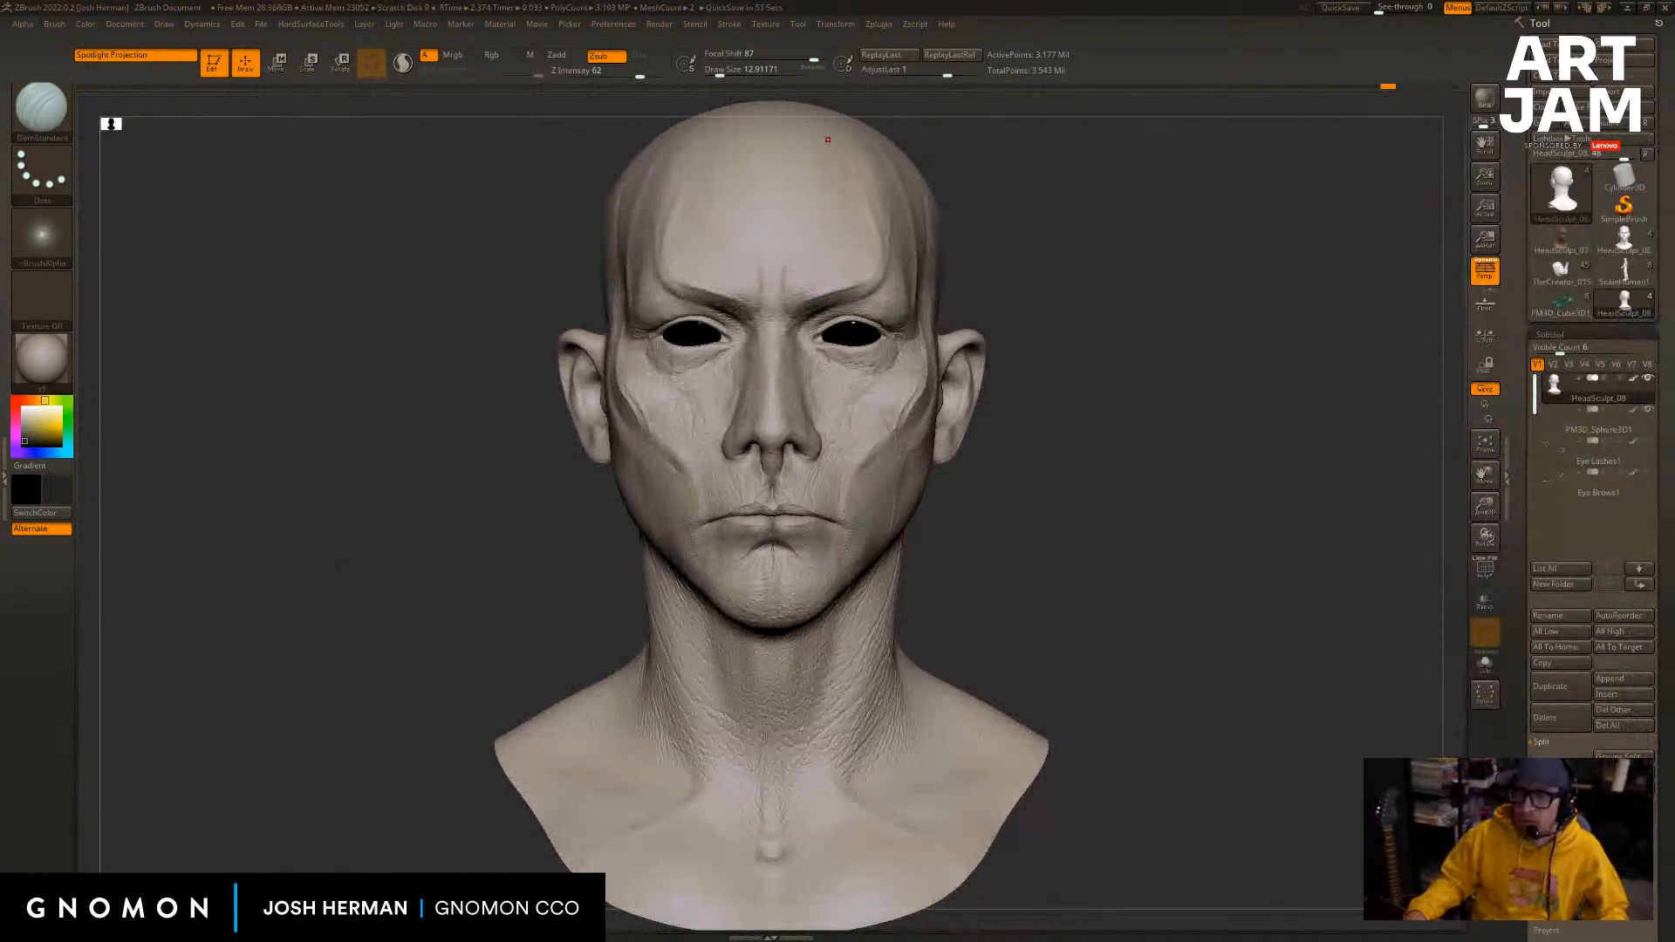
pyautogui.moveTo(1200, 349); pyautogui.dragTo(1266, 355)
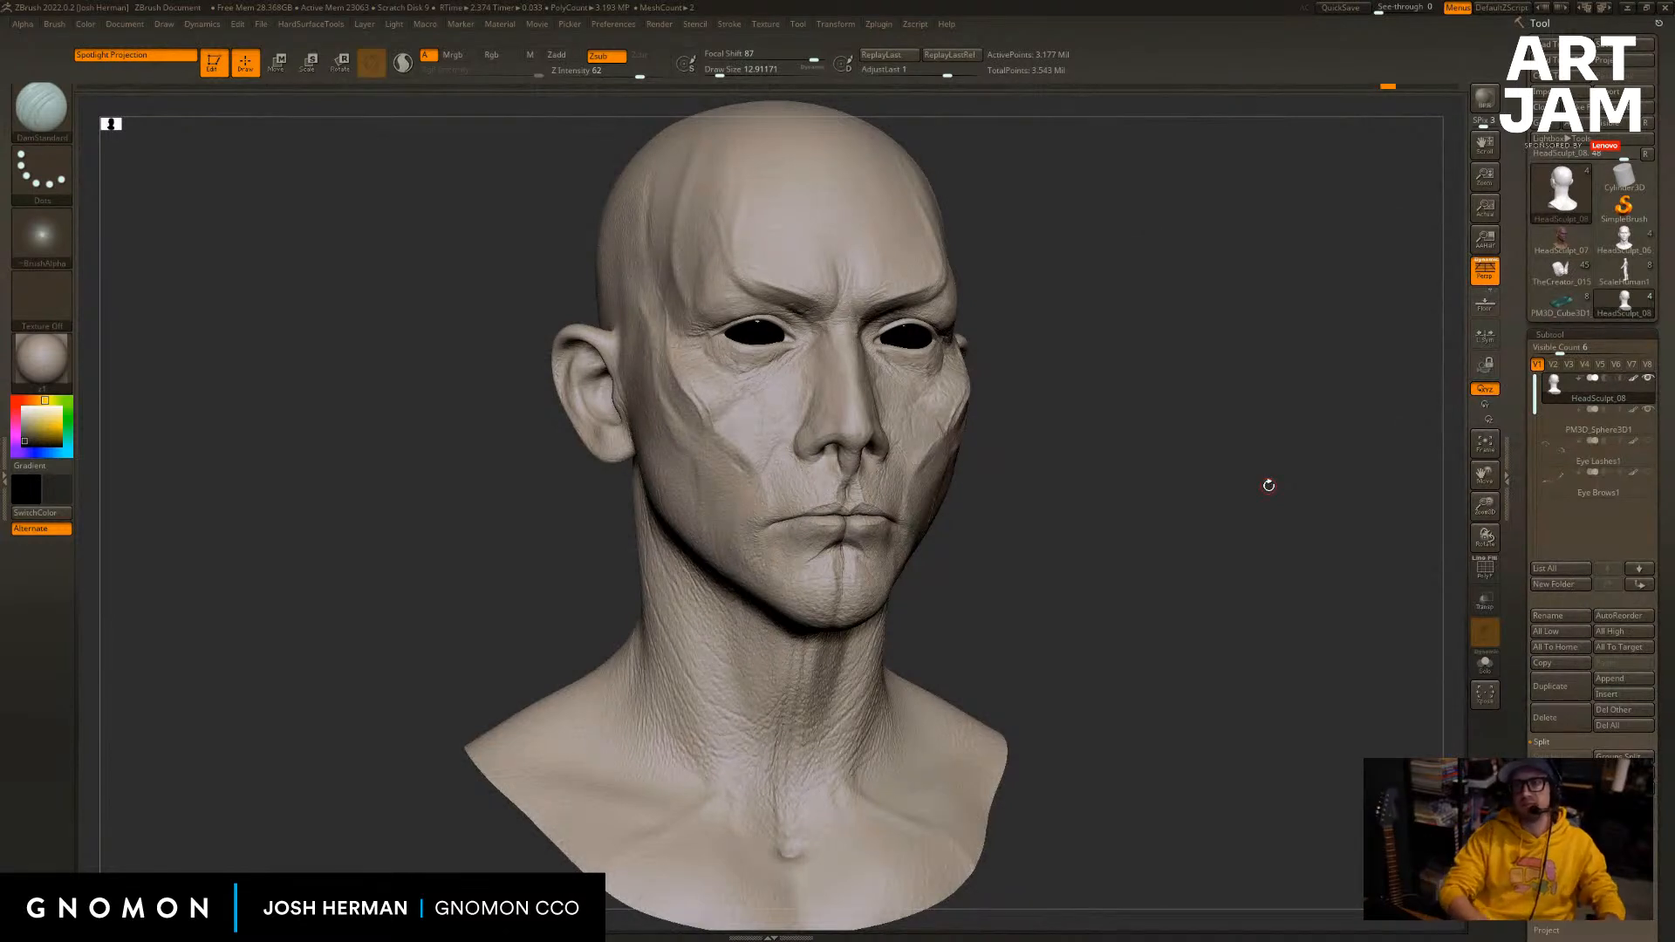
pyautogui.moveTo(1022, 426); pyautogui.dragTo(999, 424)
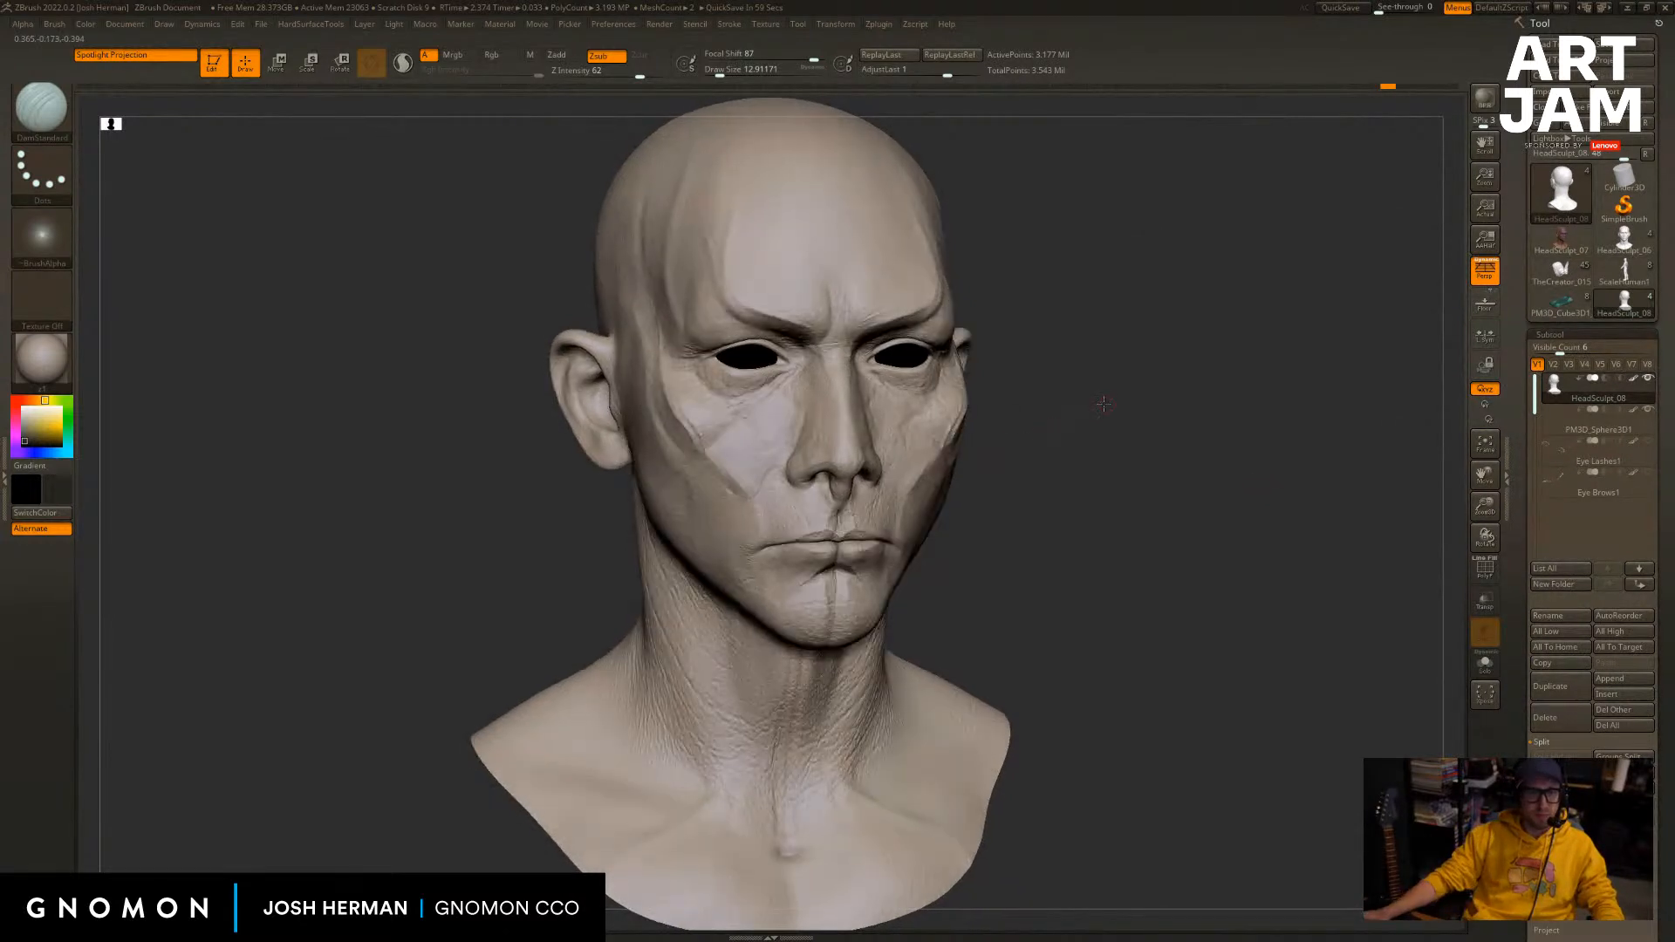
pyautogui.moveTo(1103, 404)
pyautogui.keyDown('alt'); pyautogui.mouseDown()
pyautogui.moveTo(1177, 400)
pyautogui.moveTo(1073, 424)
pyautogui.mouseUp(); pyautogui.keyUp('alt')
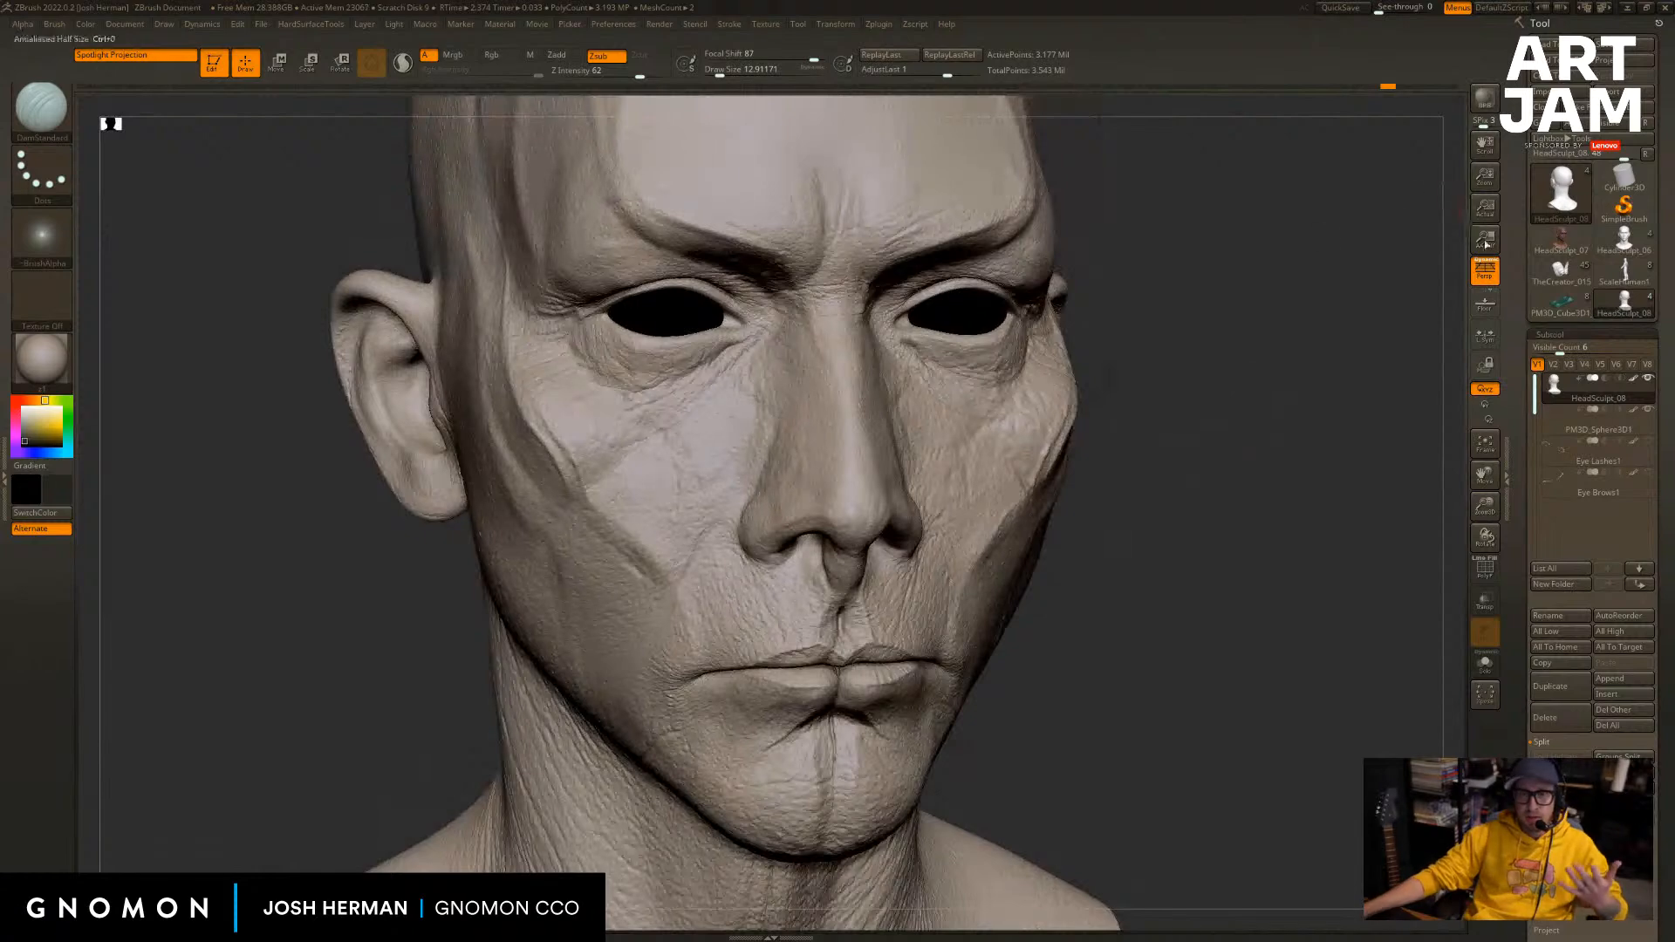
pyautogui.click(1626, 244)
pyautogui.keyDown('shift'); pyautogui.moveTo(1243, 369); pyautogui.dragTo(1334, 332); pyautogui.keyUp('shift')
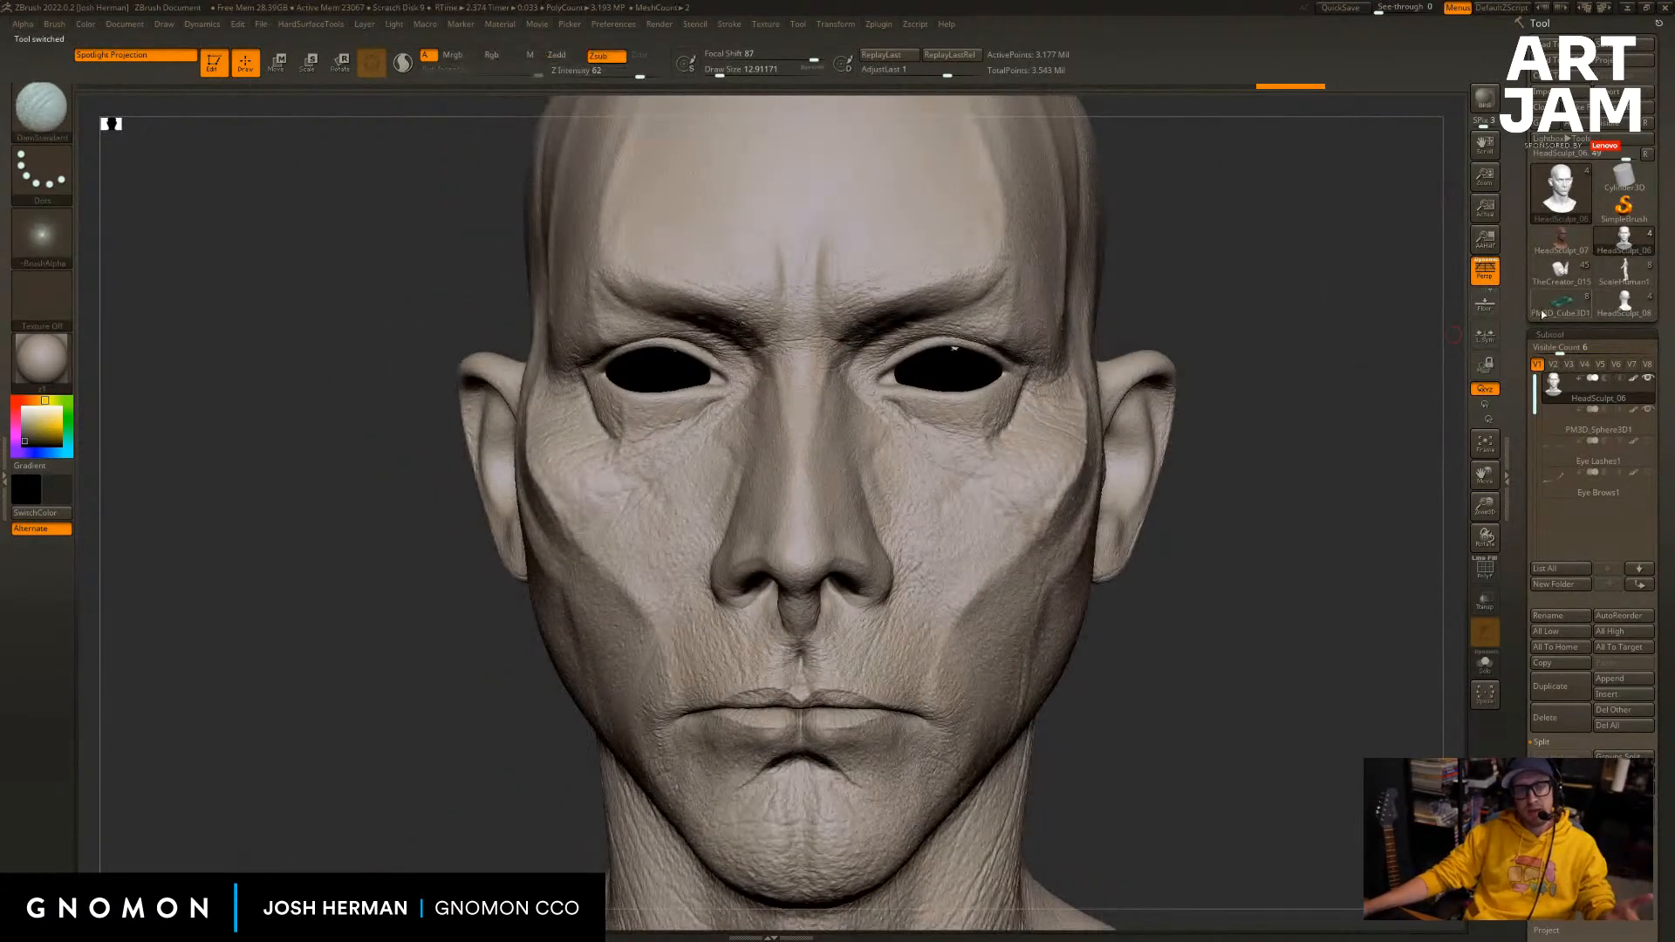
pyautogui.moveTo(1272, 389); pyautogui.dragTo(1352, 370)
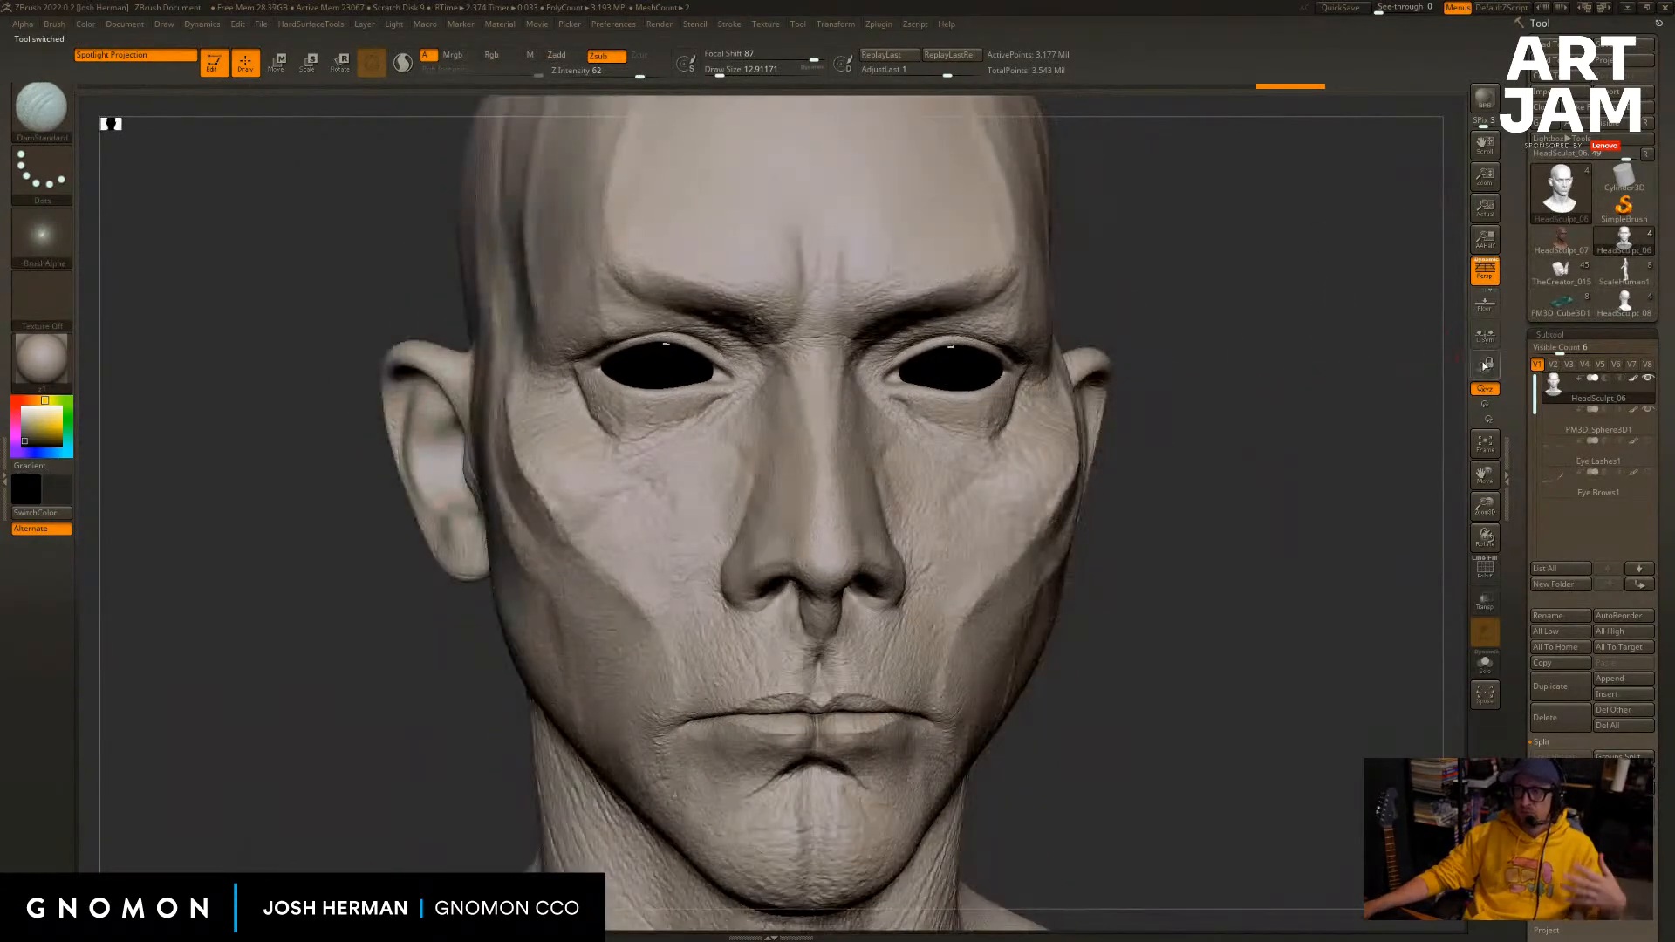
pyautogui.click(1628, 306)
pyautogui.moveTo(1636, 234)
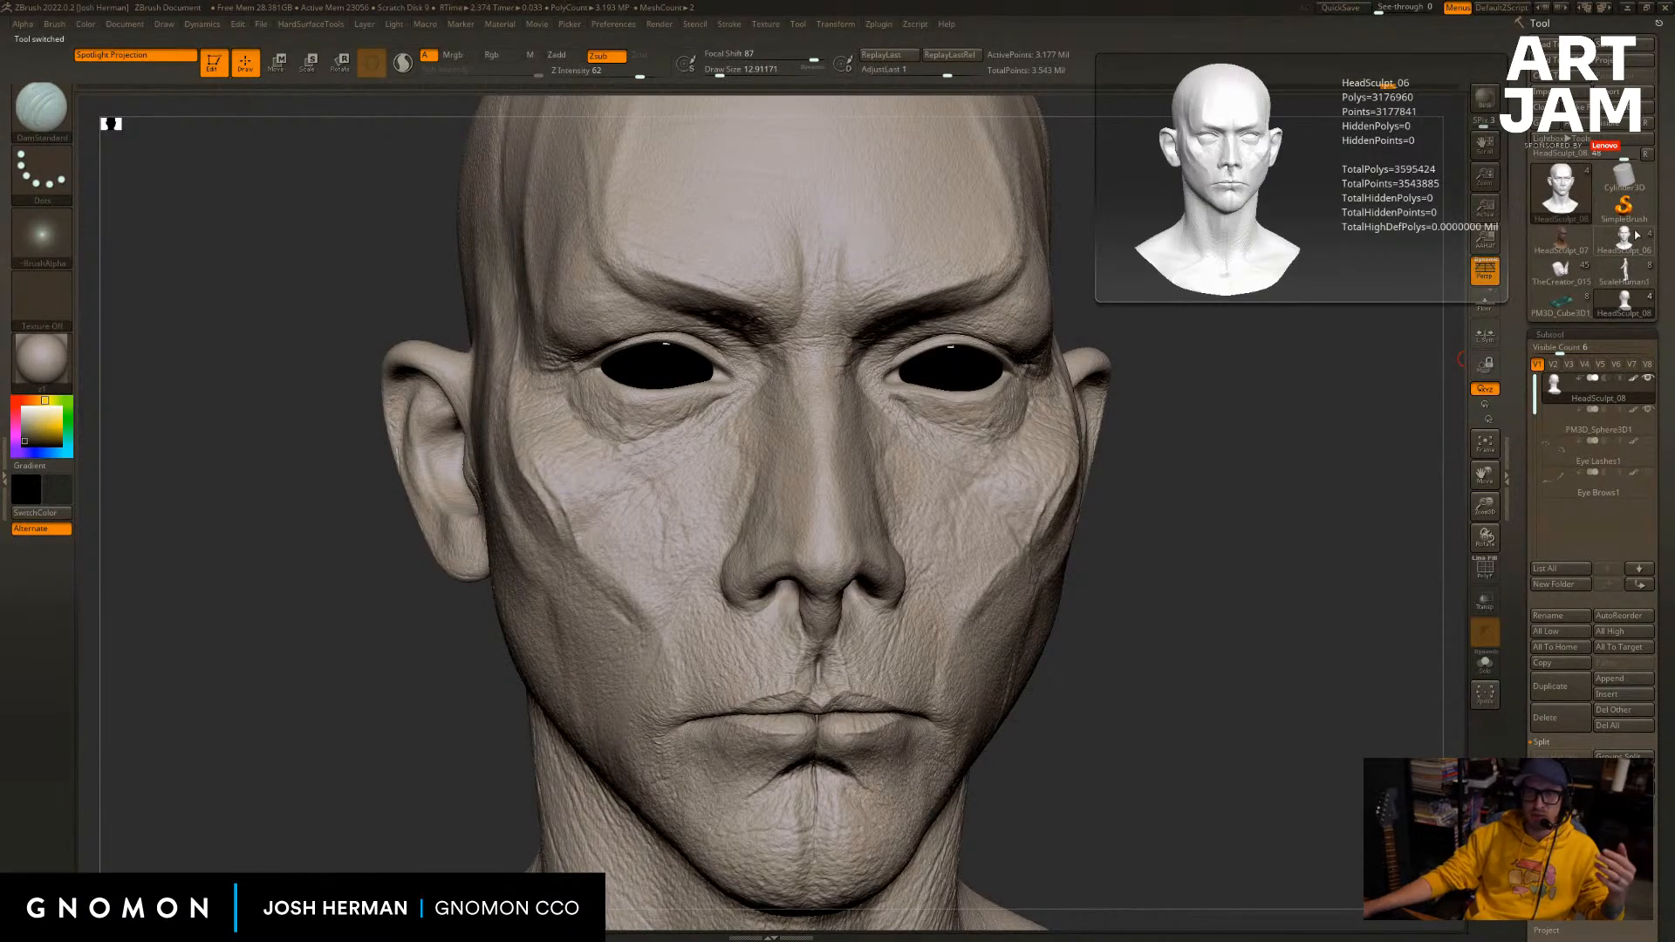
pyautogui.click(1625, 299)
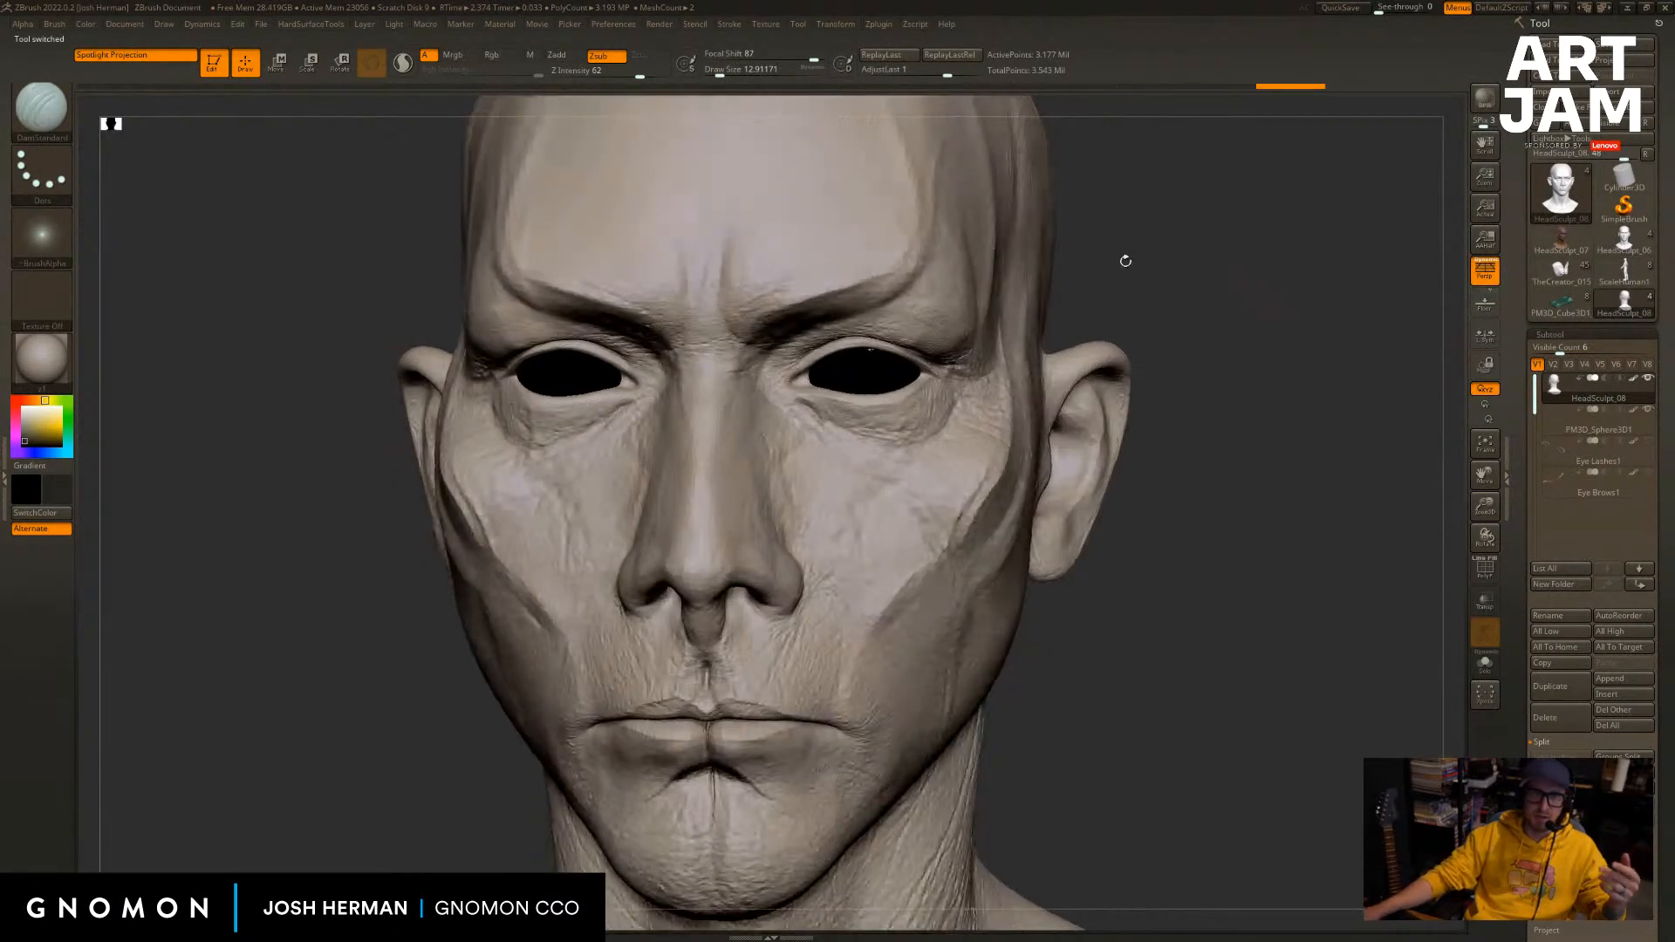
# Compare HeadSculpt_06 with HeadSculpt_08 again from a three-quarter angle and from above, ending on HeadSculpt_08.
pyautogui.moveTo(1296, 389)
pyautogui.mouseDown()
pyautogui.moveTo(812, 392)
pyautogui.moveTo(885, 399)
pyautogui.mouseUp()
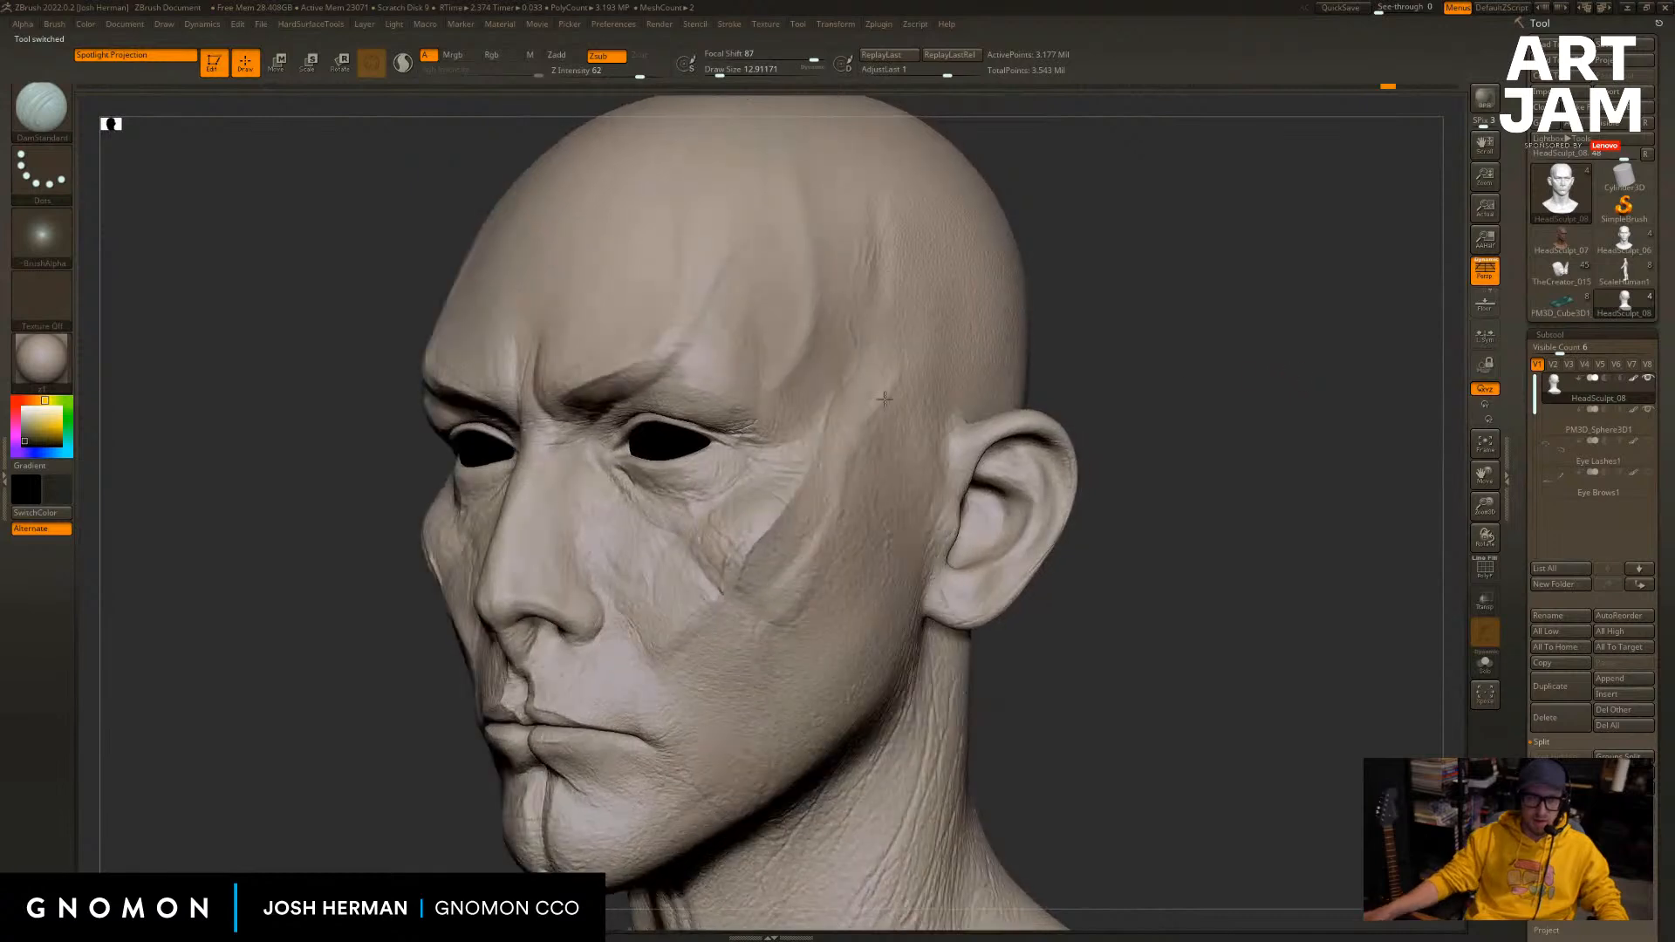
pyautogui.keyDown('alt'); pyautogui.moveTo(1228, 312); pyautogui.dragTo(1308, 304); pyautogui.keyUp('alt')
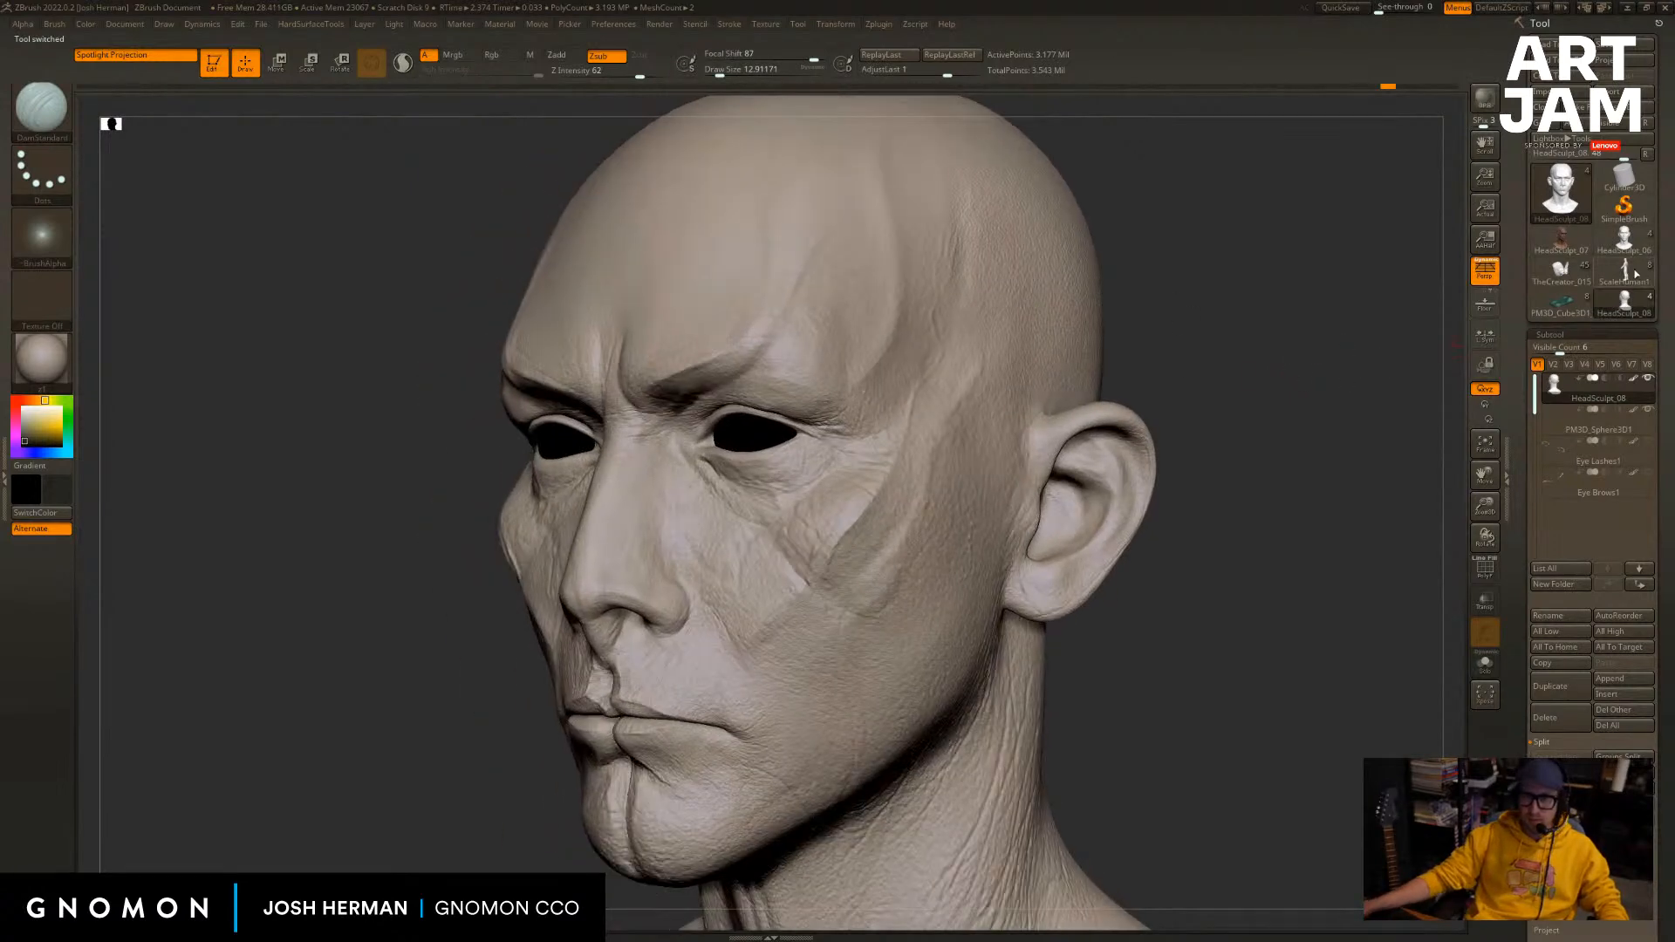
pyautogui.click(1634, 242)
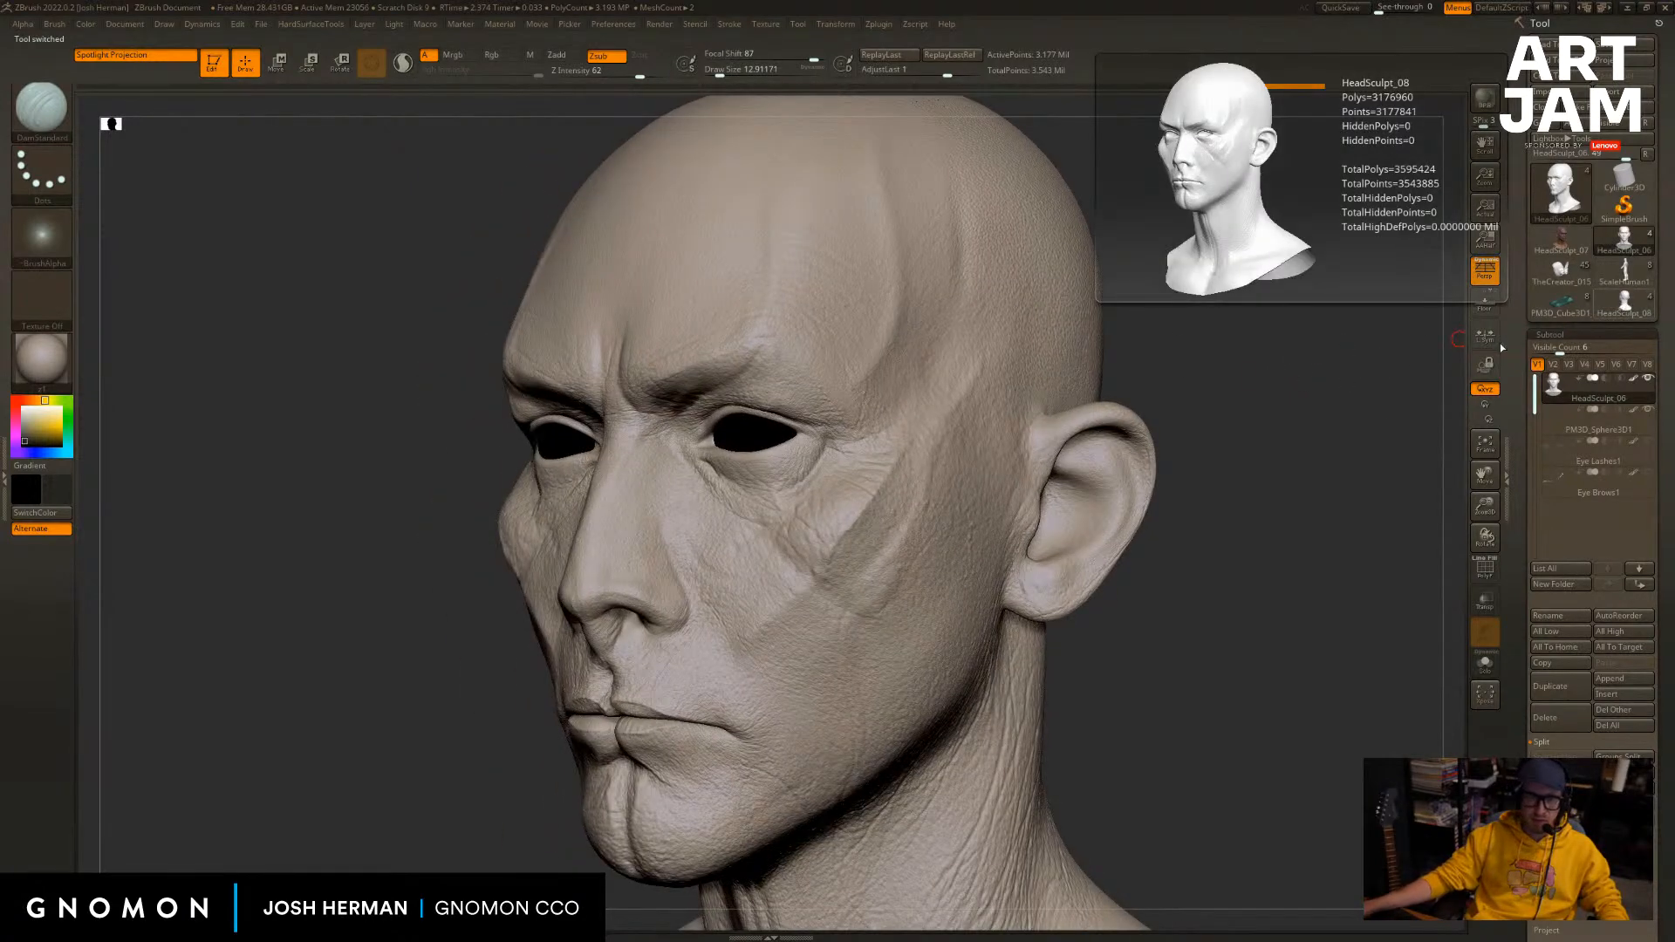
pyautogui.click(1624, 302)
pyautogui.keyDown('alt'); pyautogui.moveTo(1291, 384); pyautogui.dragTo(1409, 267); pyautogui.keyUp('alt')
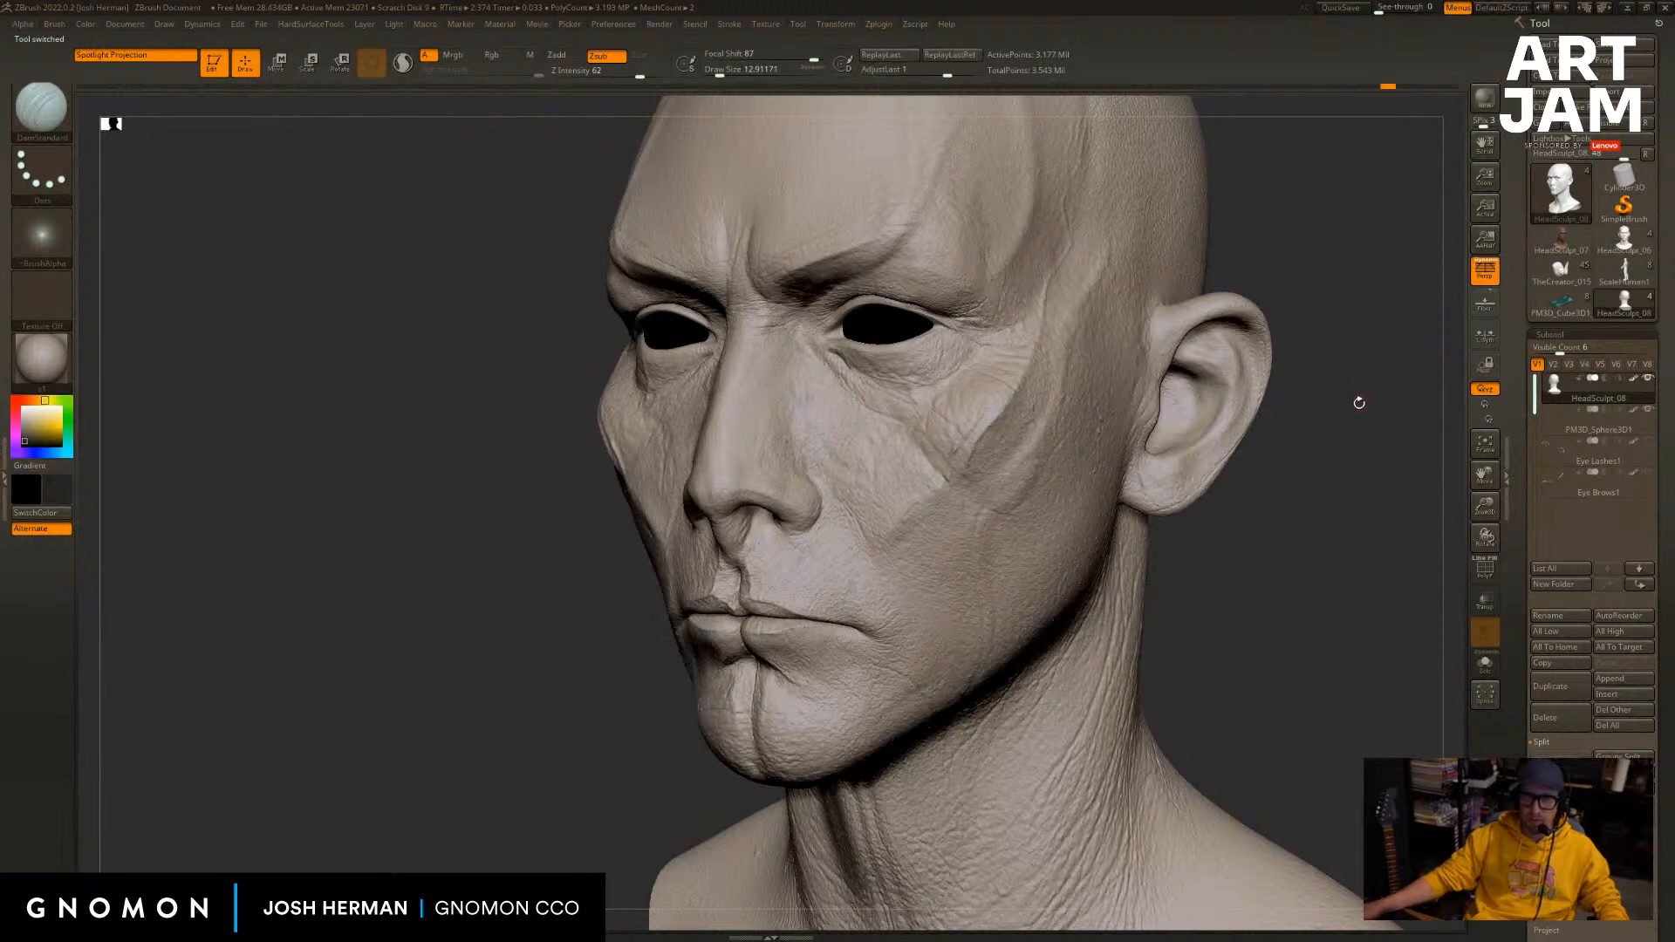
pyautogui.moveTo(1358, 402)
pyautogui.mouseDown()
pyautogui.moveTo(1413, 384)
pyautogui.moveTo(1308, 410)
pyautogui.moveTo(1094, 568)
pyautogui.mouseUp()
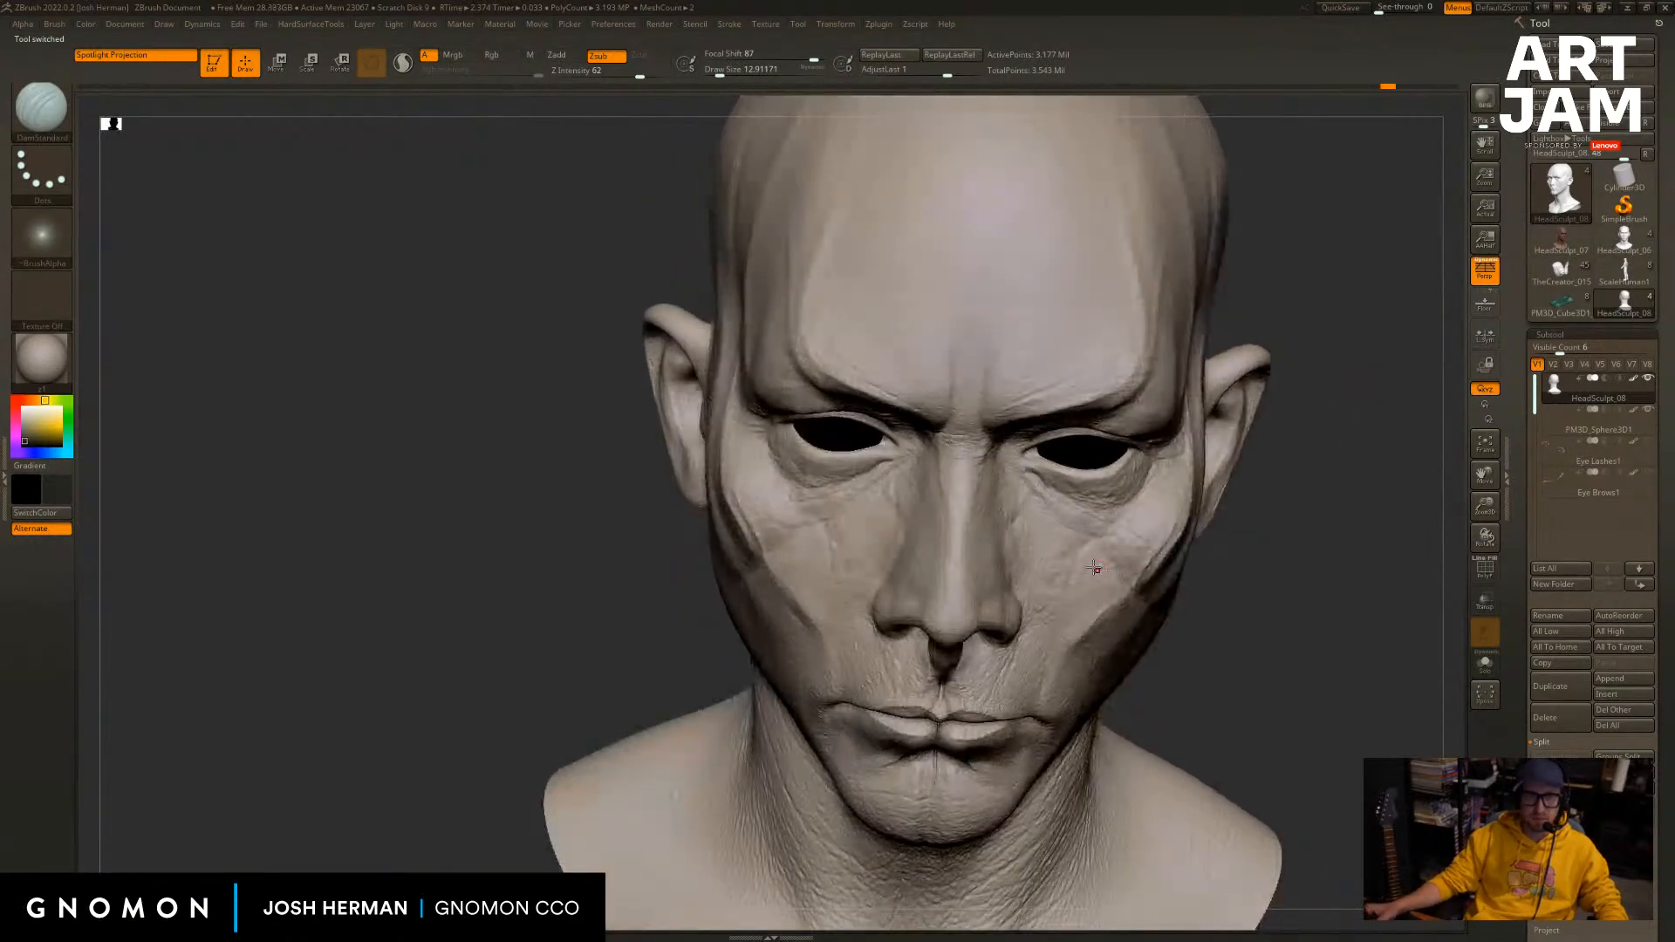
pyautogui.click(1623, 247)
pyautogui.click(1623, 301)
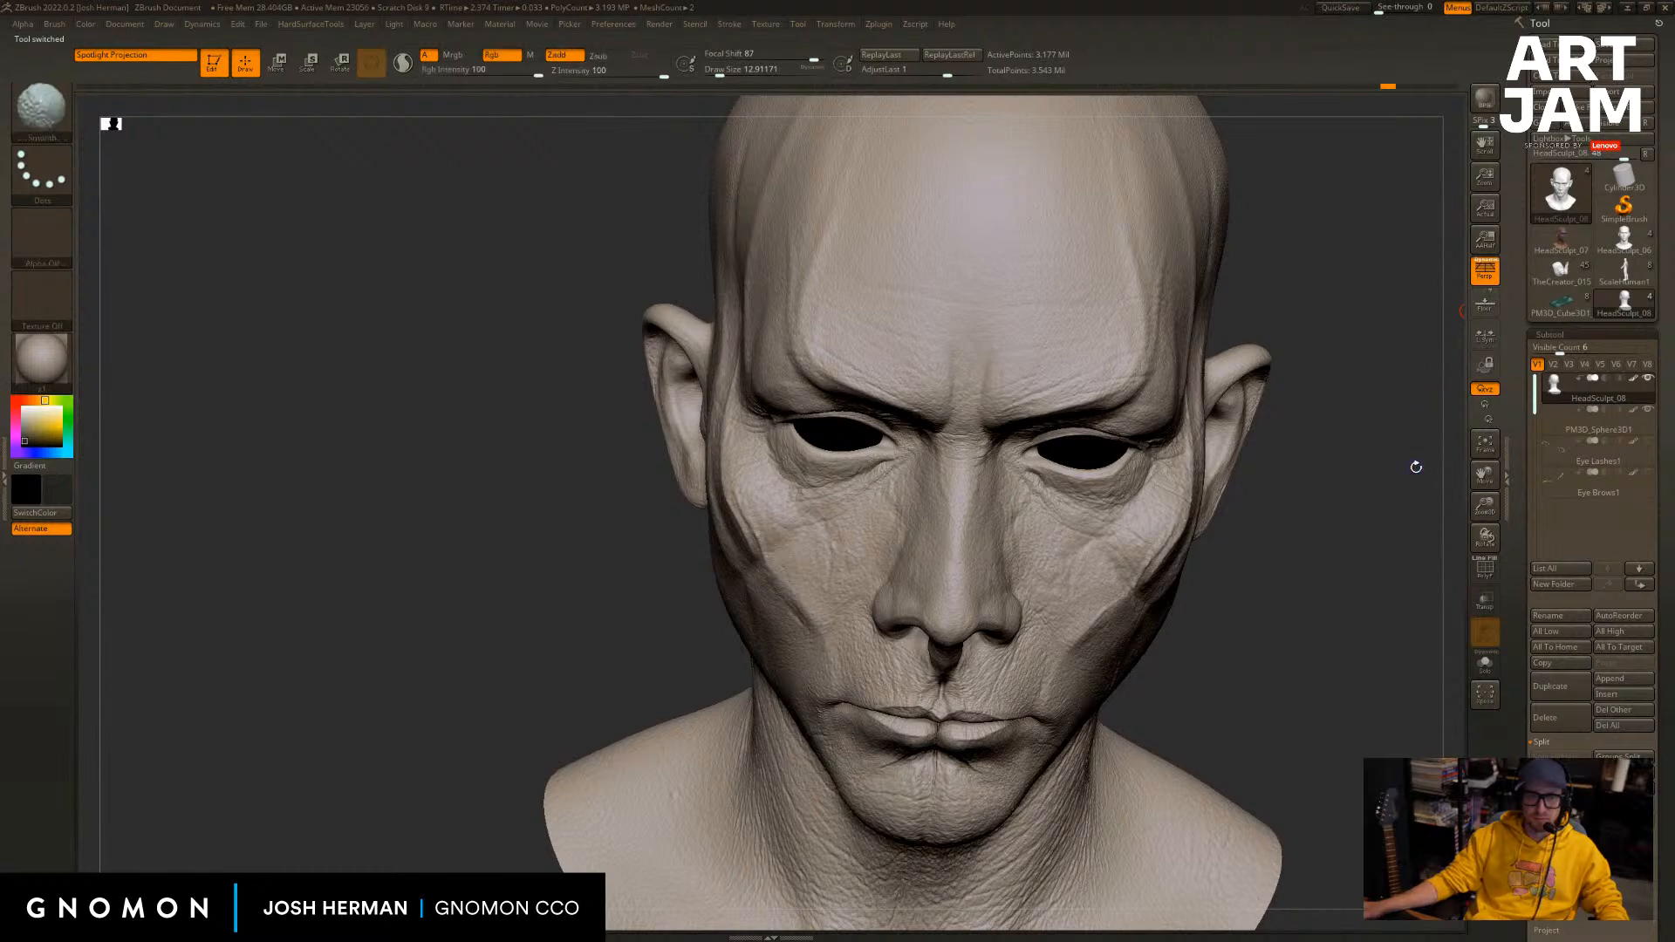
# Drop the head to a lower subdivision level and select the ClayBuildup brush with draw size about 21.
pyautogui.press('b')
pyautogui.press('c')
pyautogui.press('b')
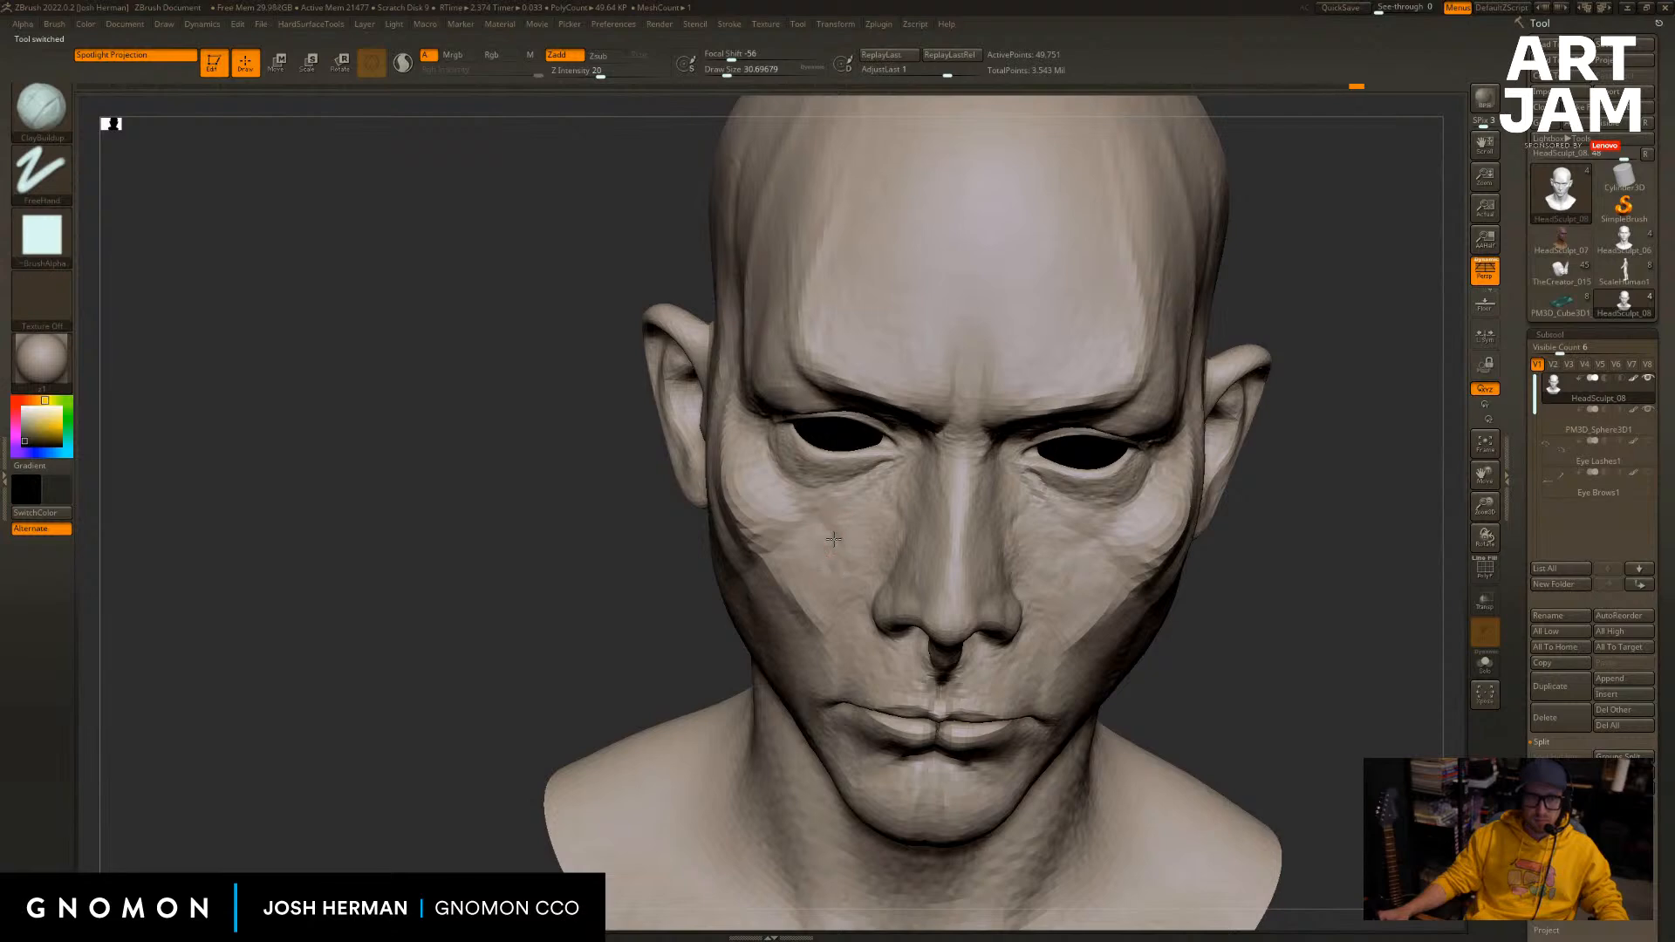
pyautogui.moveTo(1290, 538); pyautogui.dragTo(1199, 513)
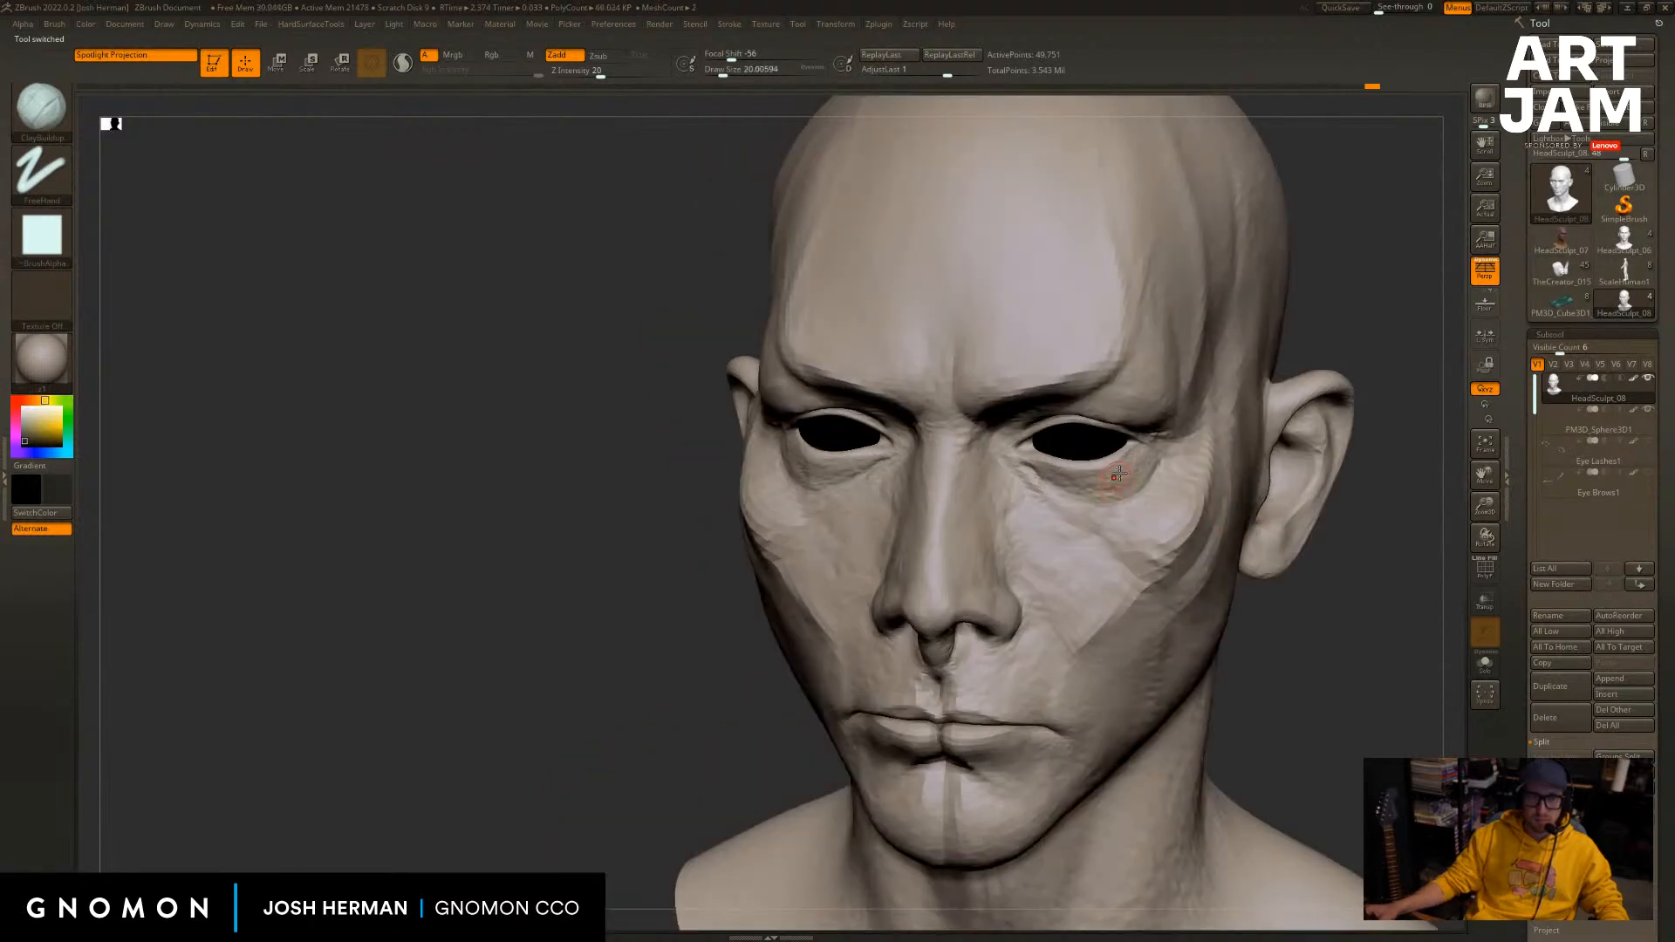
# Puff up the skin beneath the eyes with the Inflate brush at draw size about 29.
pyautogui.press('b')
pyautogui.press('i')
pyautogui.press('n')
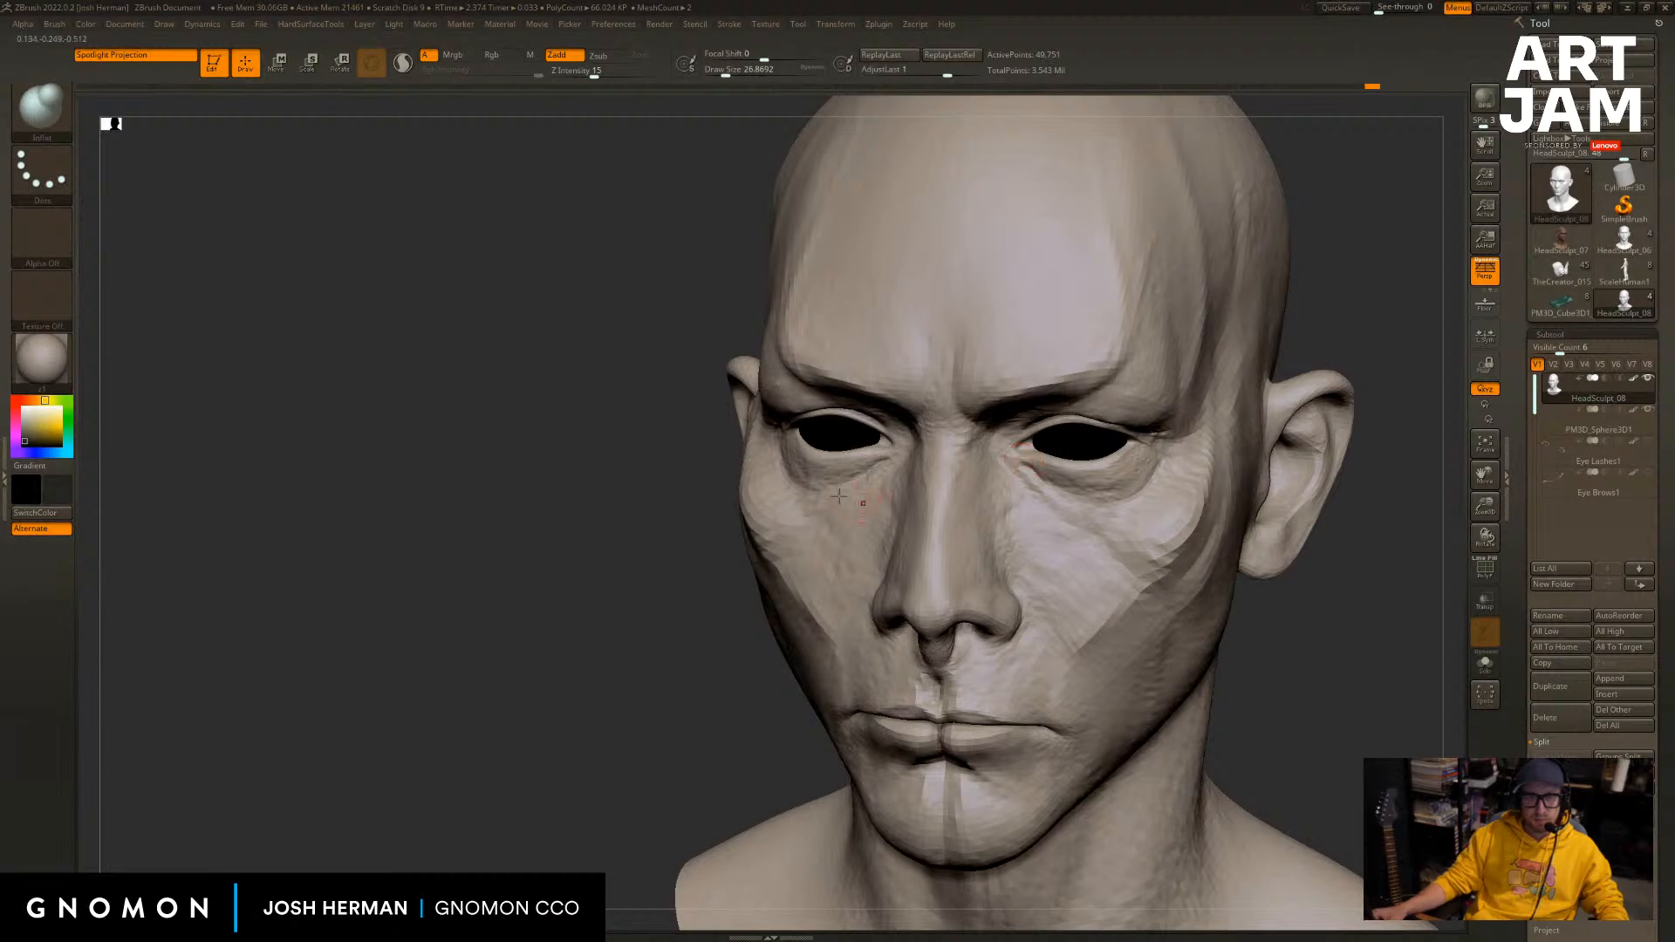
pyautogui.moveTo(869, 462); pyautogui.dragTo(824, 468)
pyautogui.moveTo(649, 540)
pyautogui.keyDown('shift'); pyautogui.mouseDown()
pyautogui.moveTo(1308, 648)
pyautogui.moveTo(1234, 566)
pyautogui.mouseUp(); pyautogui.keyUp('shift')
pyautogui.press('s')
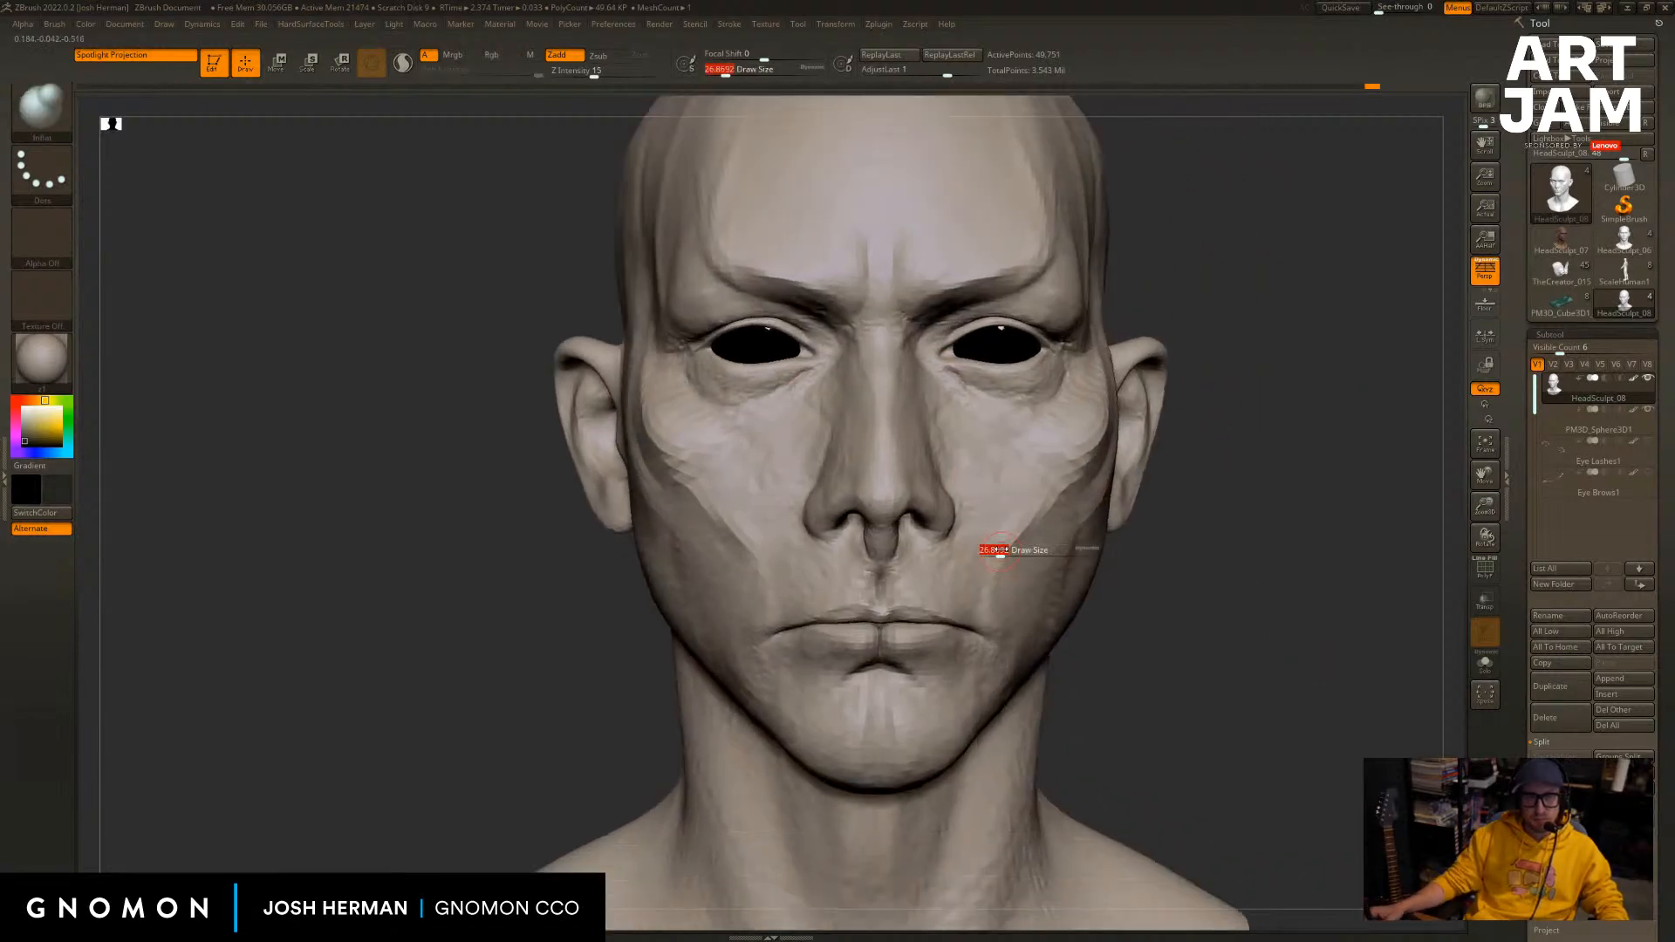
# Nudge the sides of the nostrils with the Move brush at draw size about 120.
pyautogui.press('b')
pyautogui.press('m')
pyautogui.press('v')
pyautogui.press('s')
pyautogui.moveTo(799, 522); pyautogui.dragTo(820, 526)
pyautogui.keyDown('ctrl'); pyautogui.moveTo(521, 597); pyautogui.dragTo(543, 643); pyautogui.keyUp('ctrl')
pyautogui.press('s')
pyautogui.moveTo(821, 530); pyautogui.dragTo(827, 530)
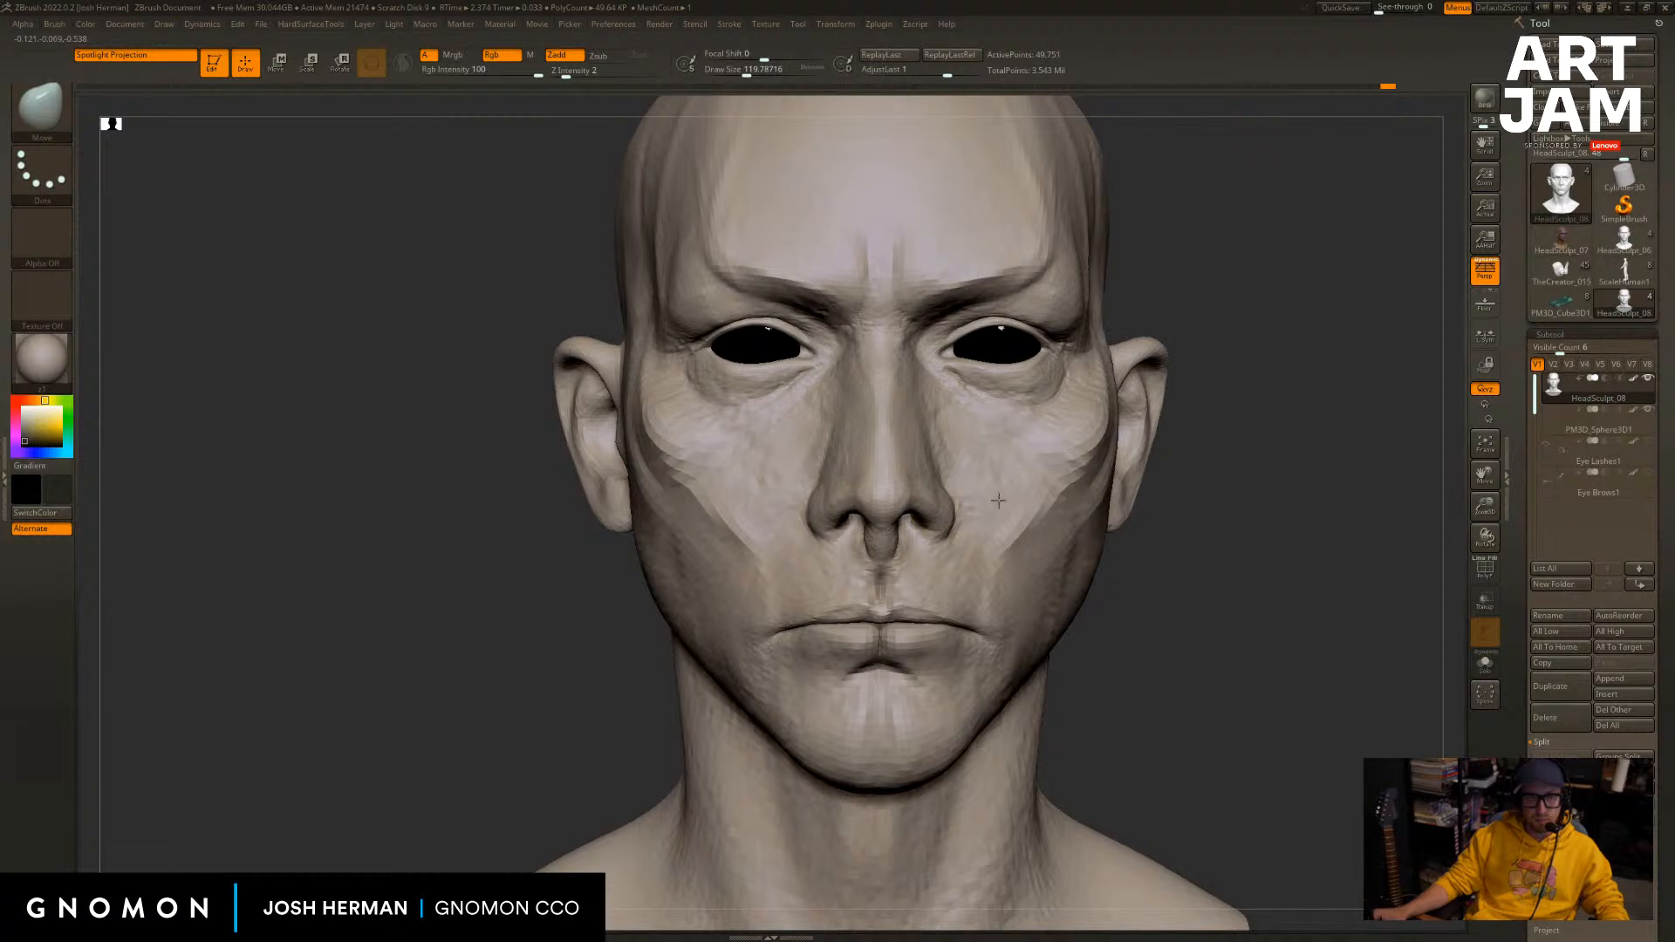
# Set the Move brush's Z intensity to 24, nudge the nostrils again and enlarge the draw size to about 330.
pyautogui.moveTo(566, 74); pyautogui.dragTo(606, 73)
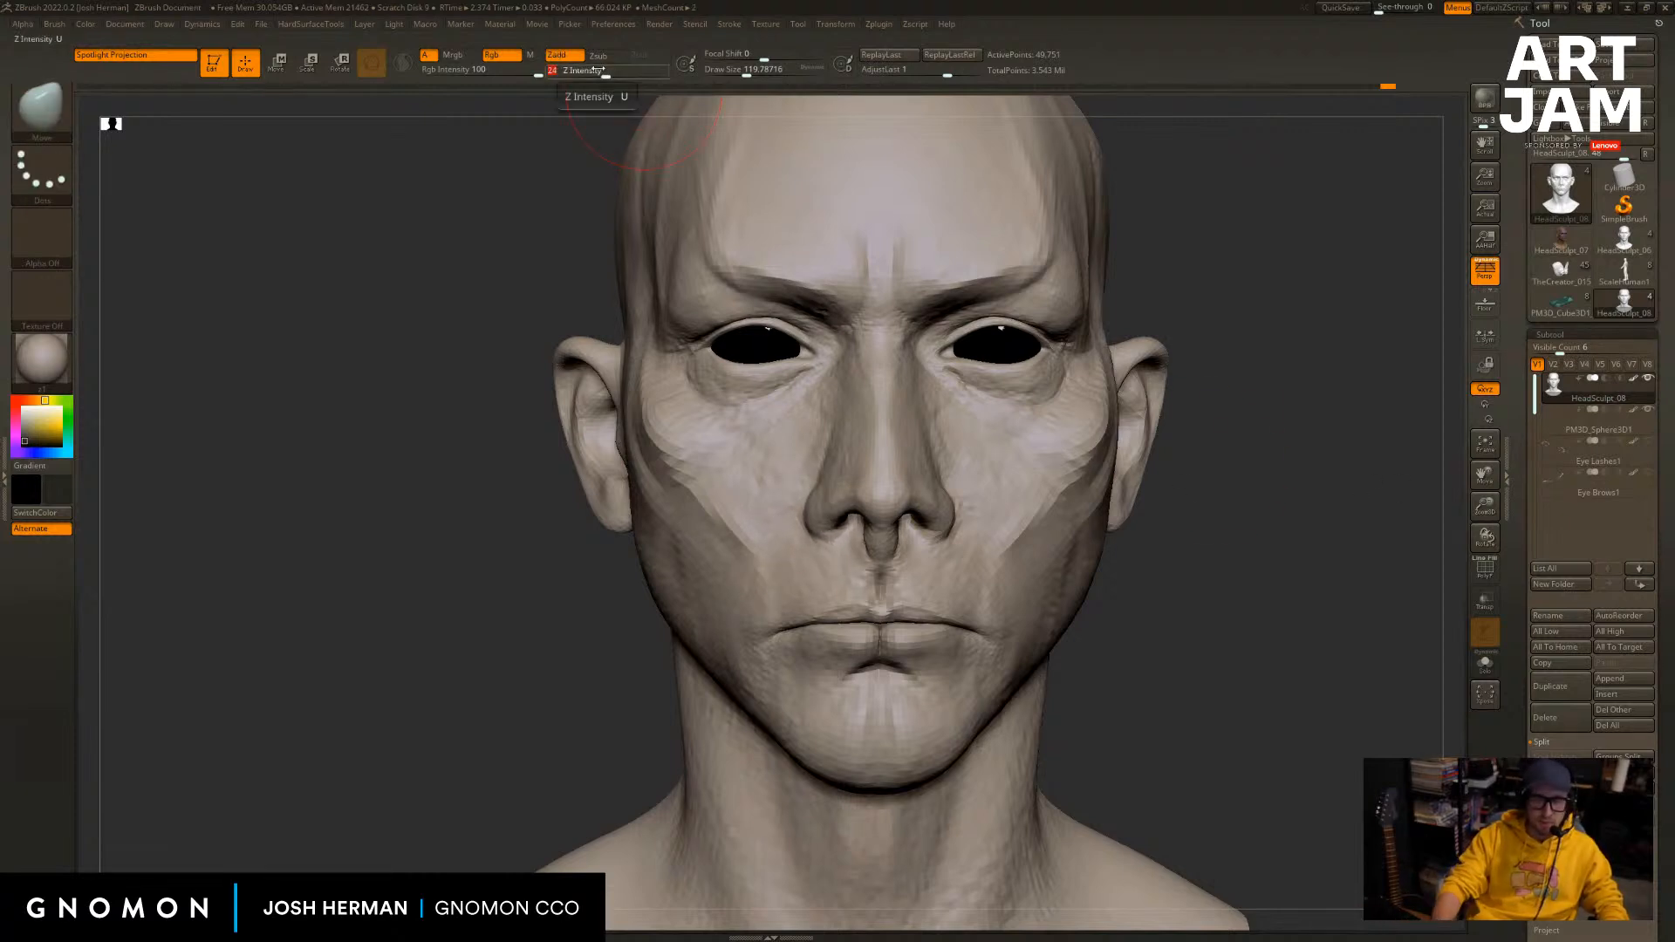
pyautogui.moveTo(821, 528); pyautogui.dragTo(827, 531)
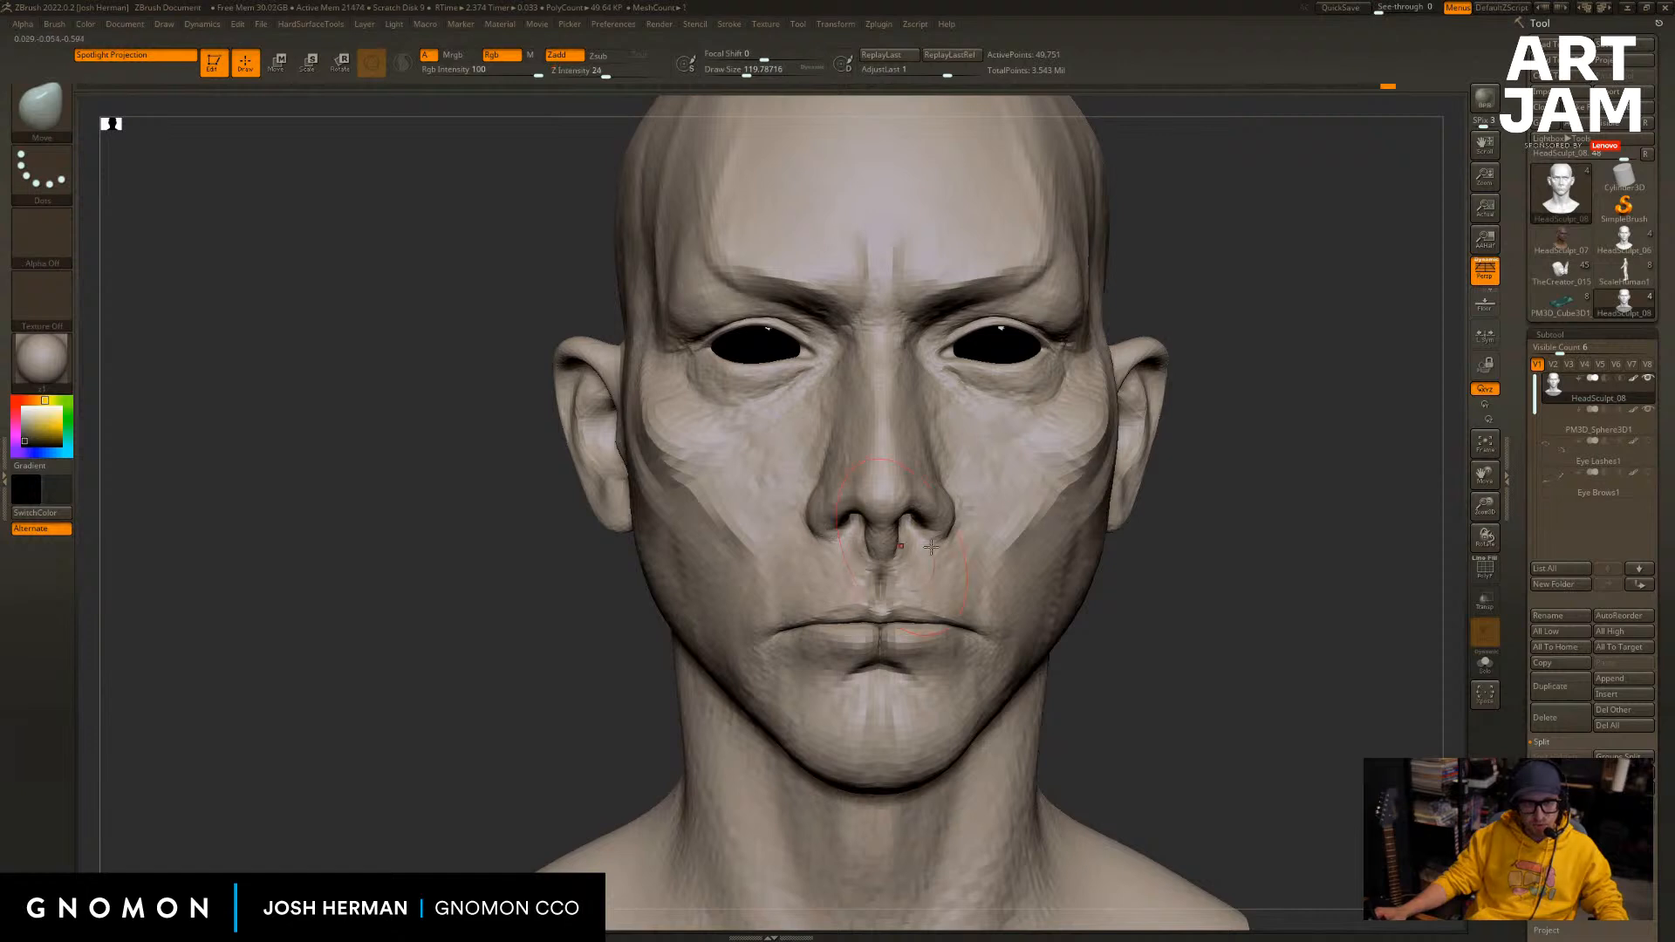
pyautogui.press(']')
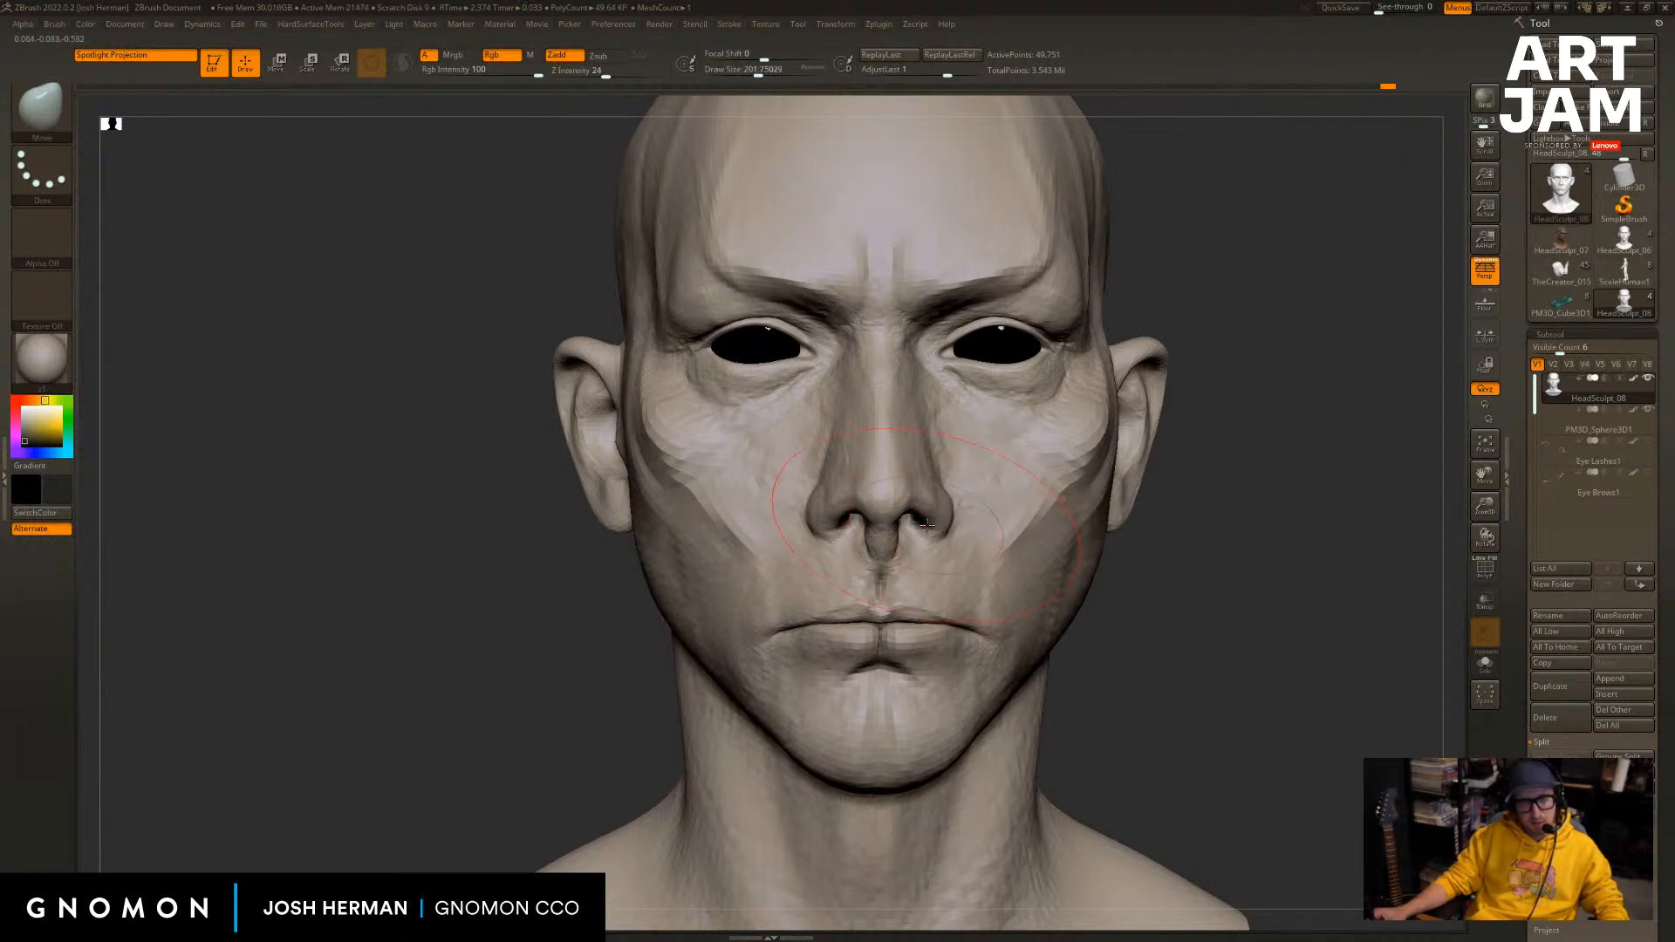
pyautogui.moveTo(1252, 394); pyautogui.dragTo(1148, 463)
pyautogui.press(']')
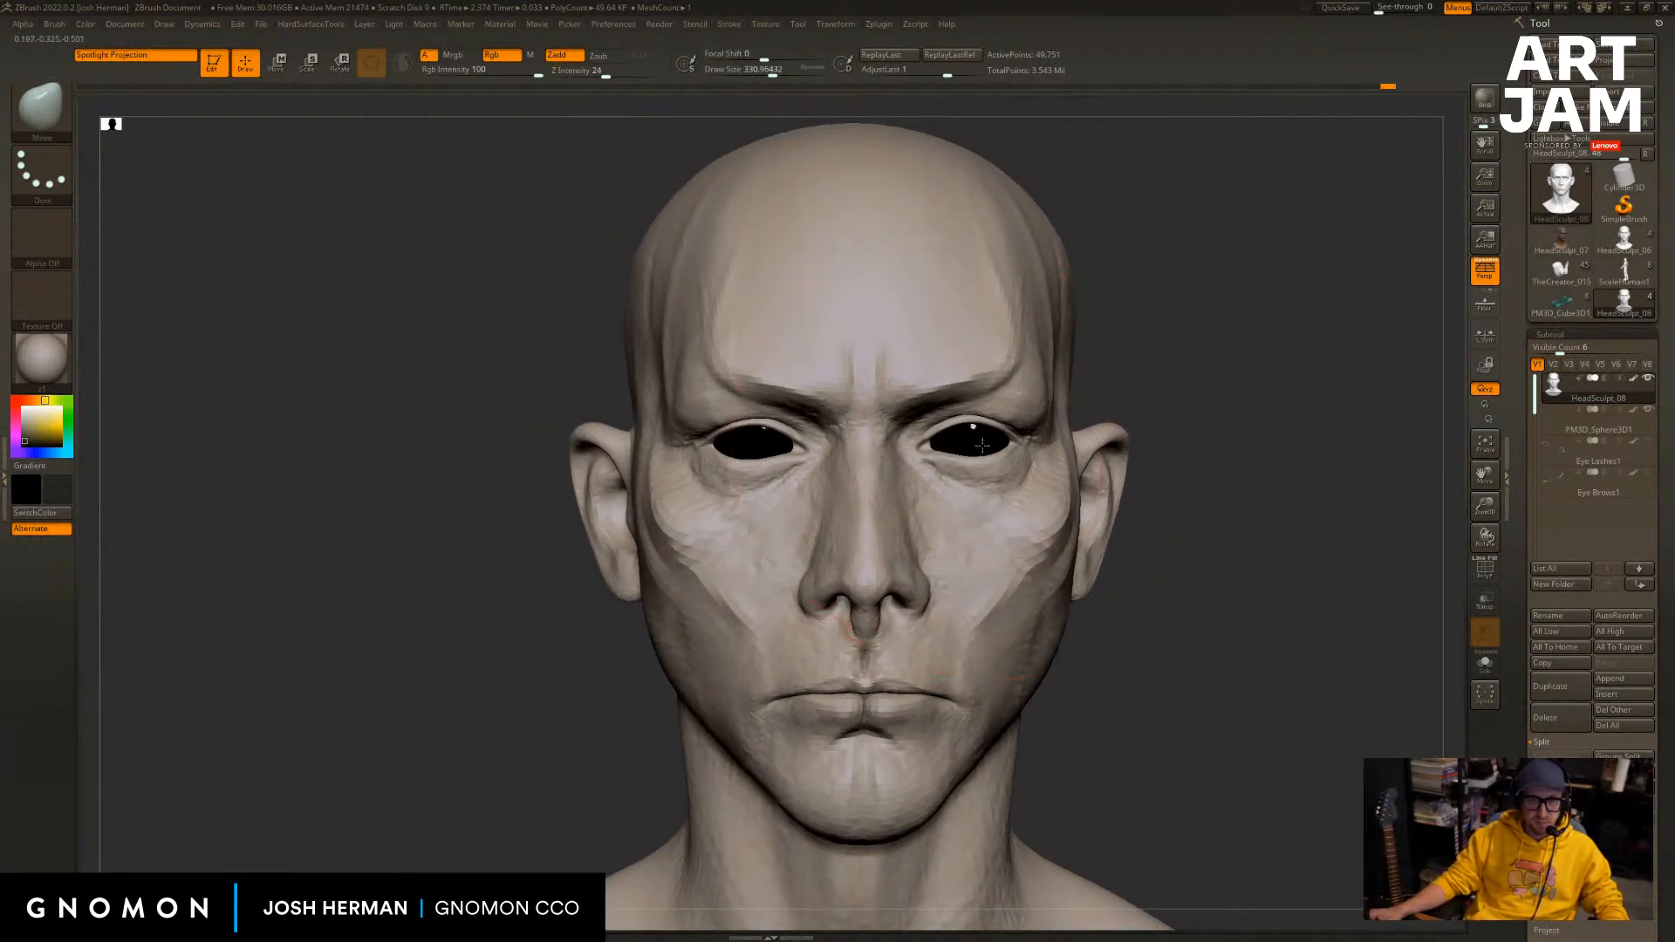
pyautogui.hotkey('ctrl', 'shift', 'z')
pyautogui.keyDown('alt'); pyautogui.moveTo(1318, 409); pyautogui.dragTo(1312, 375); pyautogui.keyUp('alt')
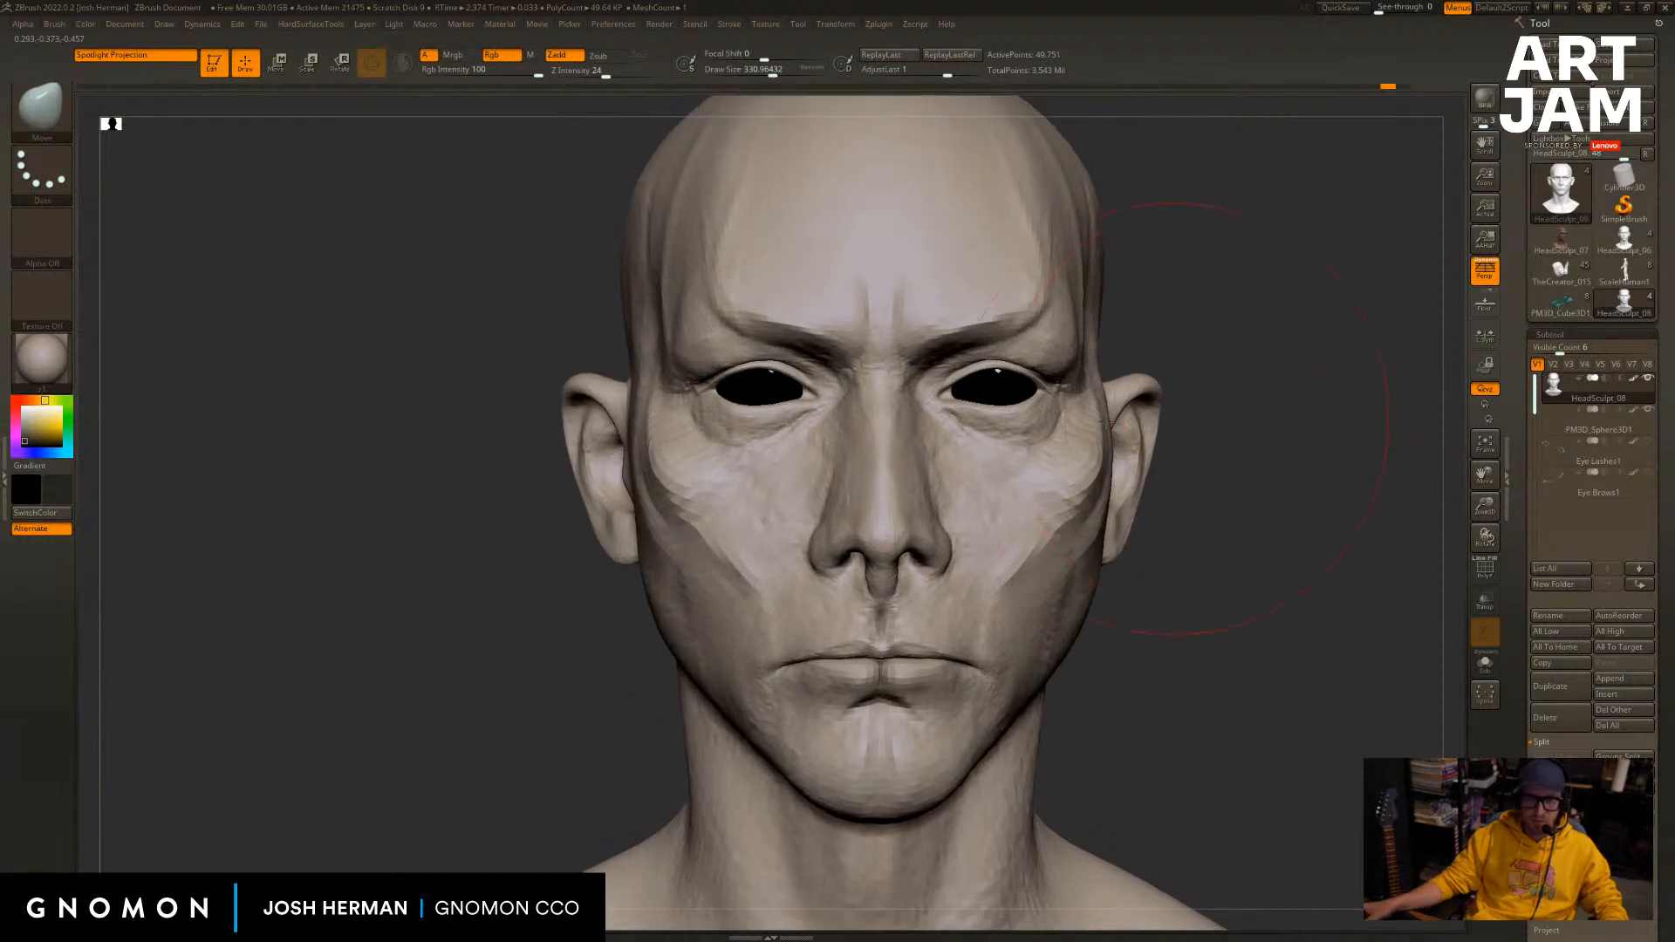
# Try shifting the eye areas with the Move brush at draw size about 280 and undo the strokes.
pyautogui.press('s')
pyautogui.moveTo(769, 395); pyautogui.dragTo(736, 394)
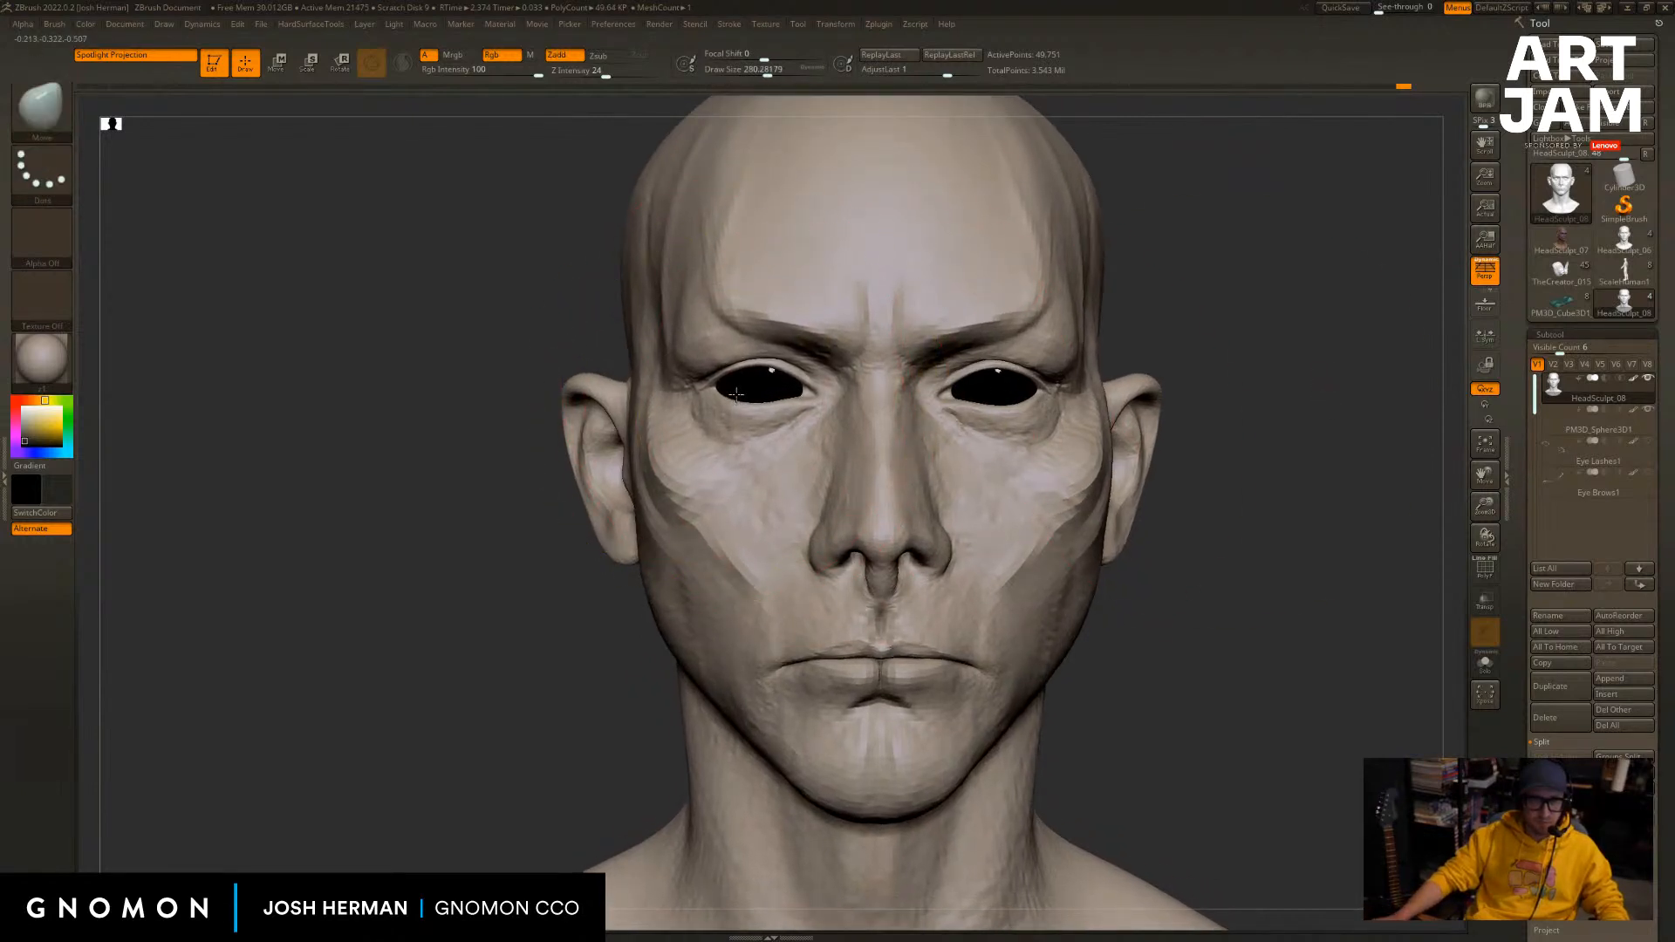
pyautogui.keyDown('ctrl'); pyautogui.moveTo(1231, 377); pyautogui.dragTo(1048, 381, button='right'); pyautogui.keyUp('ctrl')
pyautogui.hotkey('ctrl', 'z')
pyautogui.moveTo(1021, 381); pyautogui.dragTo(1023, 378)
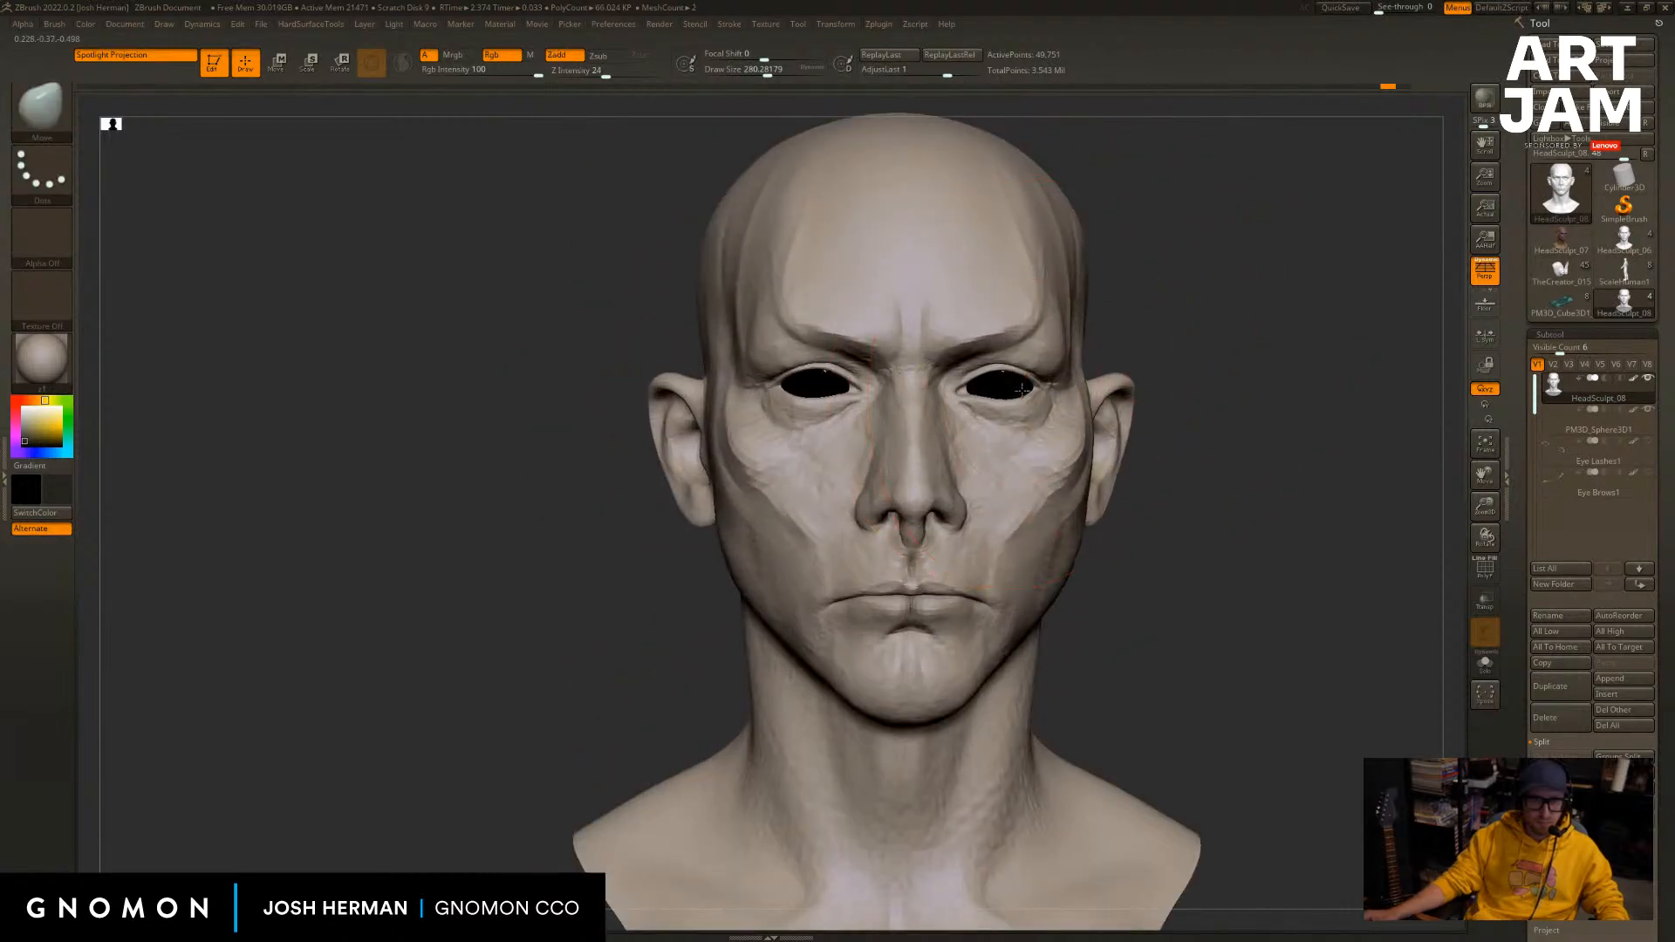
pyautogui.keyDown('alt'); pyautogui.moveTo(1201, 450); pyautogui.dragTo(1078, 398); pyautogui.keyUp('alt')
pyautogui.hotkey('ctrl', 'z')
# Nudge the eyes with the Move brush and adjust the cheeks at draw size about 124.
pyautogui.moveTo(875, 325); pyautogui.dragTo(880, 317)
pyautogui.moveTo(674, 339); pyautogui.dragTo(667, 337)
pyautogui.press('s')
pyautogui.moveTo(685, 477); pyautogui.dragTo(667, 477)
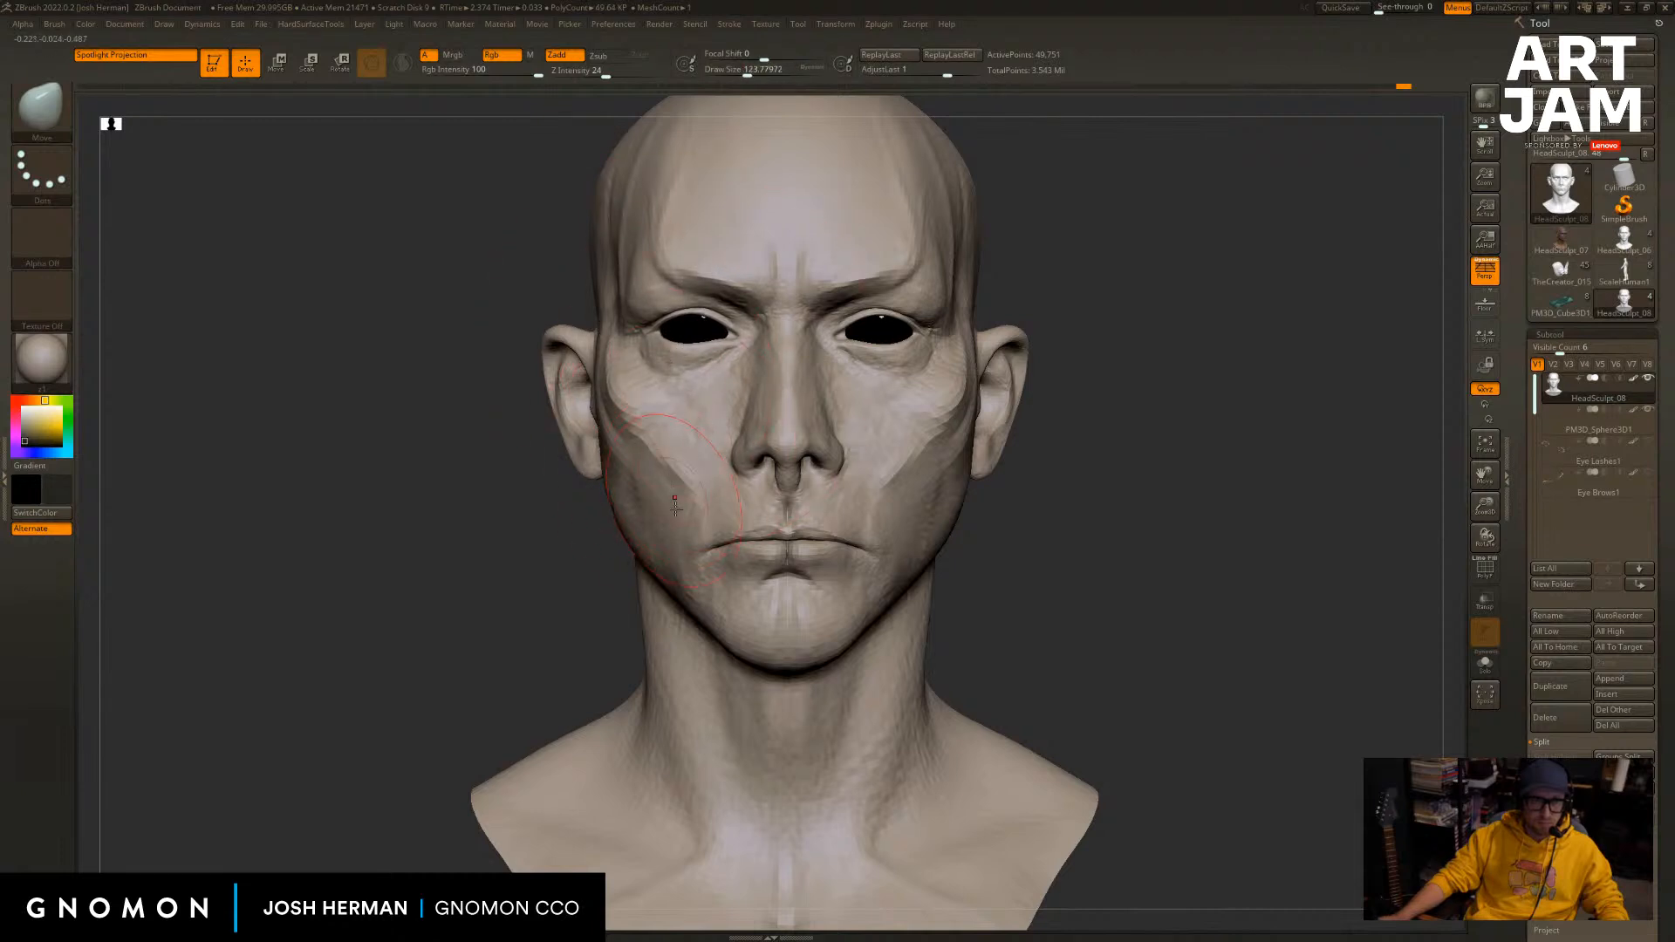
# Pull the lower cheeks slightly outward beside the mouth corners, checking the shape from a three-quarter angle.
pyautogui.press('s')
pyautogui.moveTo(698, 566); pyautogui.dragTo(682, 571)
pyautogui.press('s')
pyautogui.moveTo(556, 597)
pyautogui.mouseDown()
pyautogui.moveTo(641, 591)
pyautogui.moveTo(696, 561)
pyautogui.mouseUp()
pyautogui.press('s')
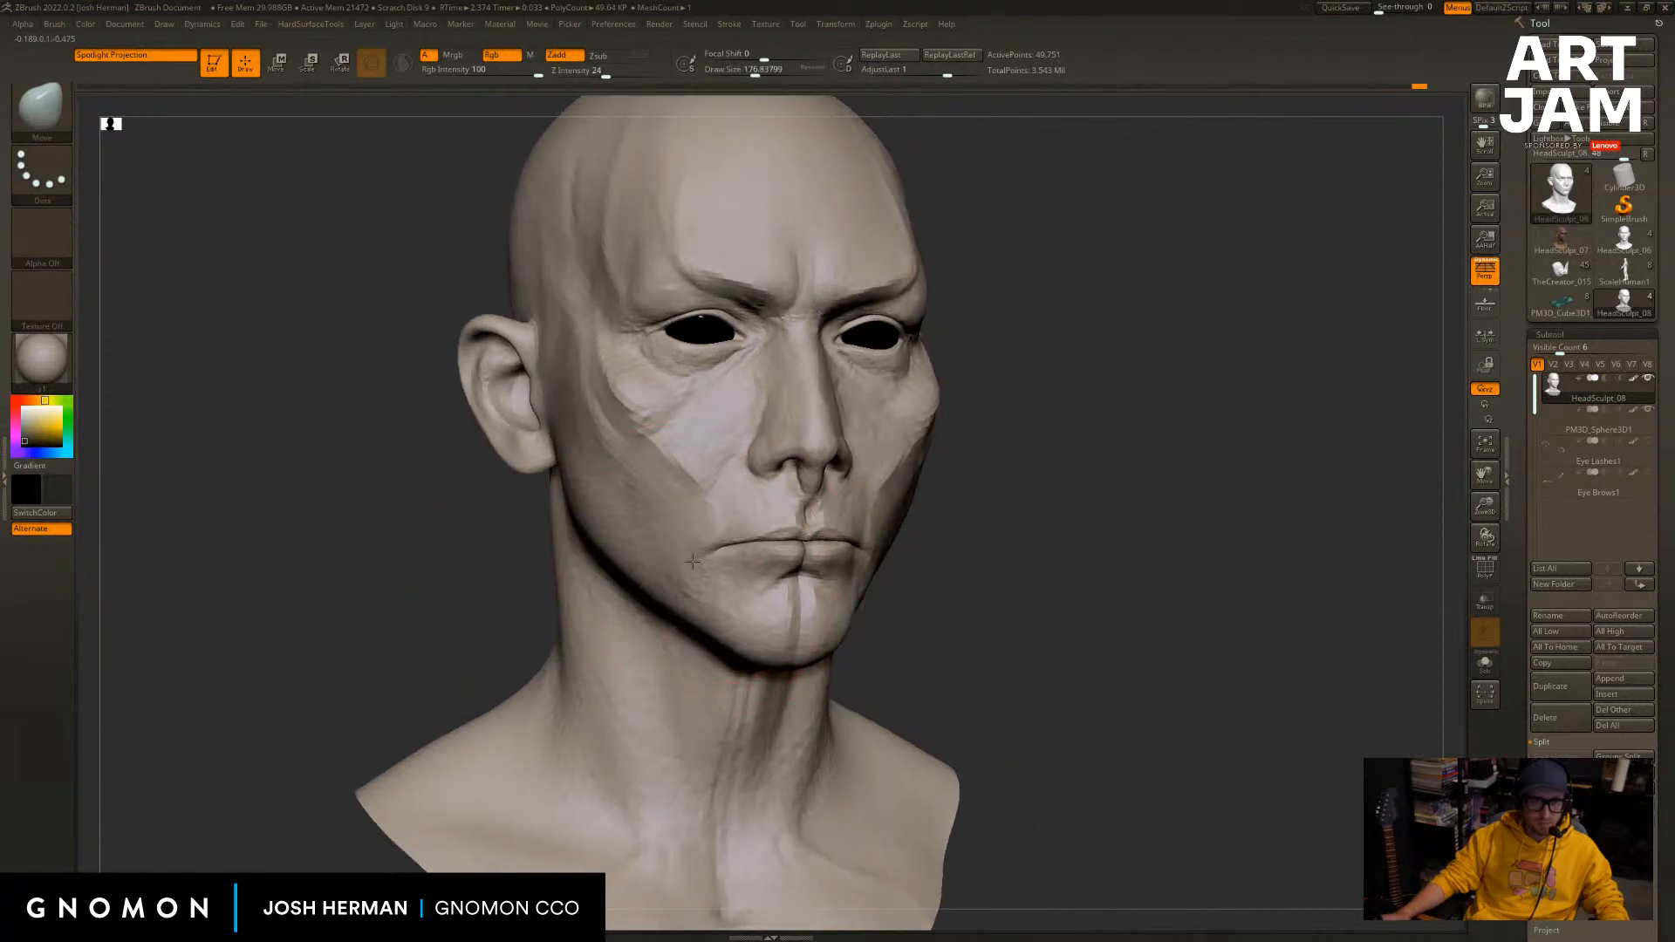
# Adjust the width of the jawline from the front with the Move brush at draw size about 120.
pyautogui.moveTo(964, 579)
pyautogui.mouseDown()
pyautogui.moveTo(902, 572)
pyautogui.moveTo(930, 577)
pyautogui.moveTo(888, 561)
pyautogui.moveTo(909, 542)
pyautogui.mouseUp()
pyautogui.press('s')
pyautogui.press('s')
pyautogui.press('s')
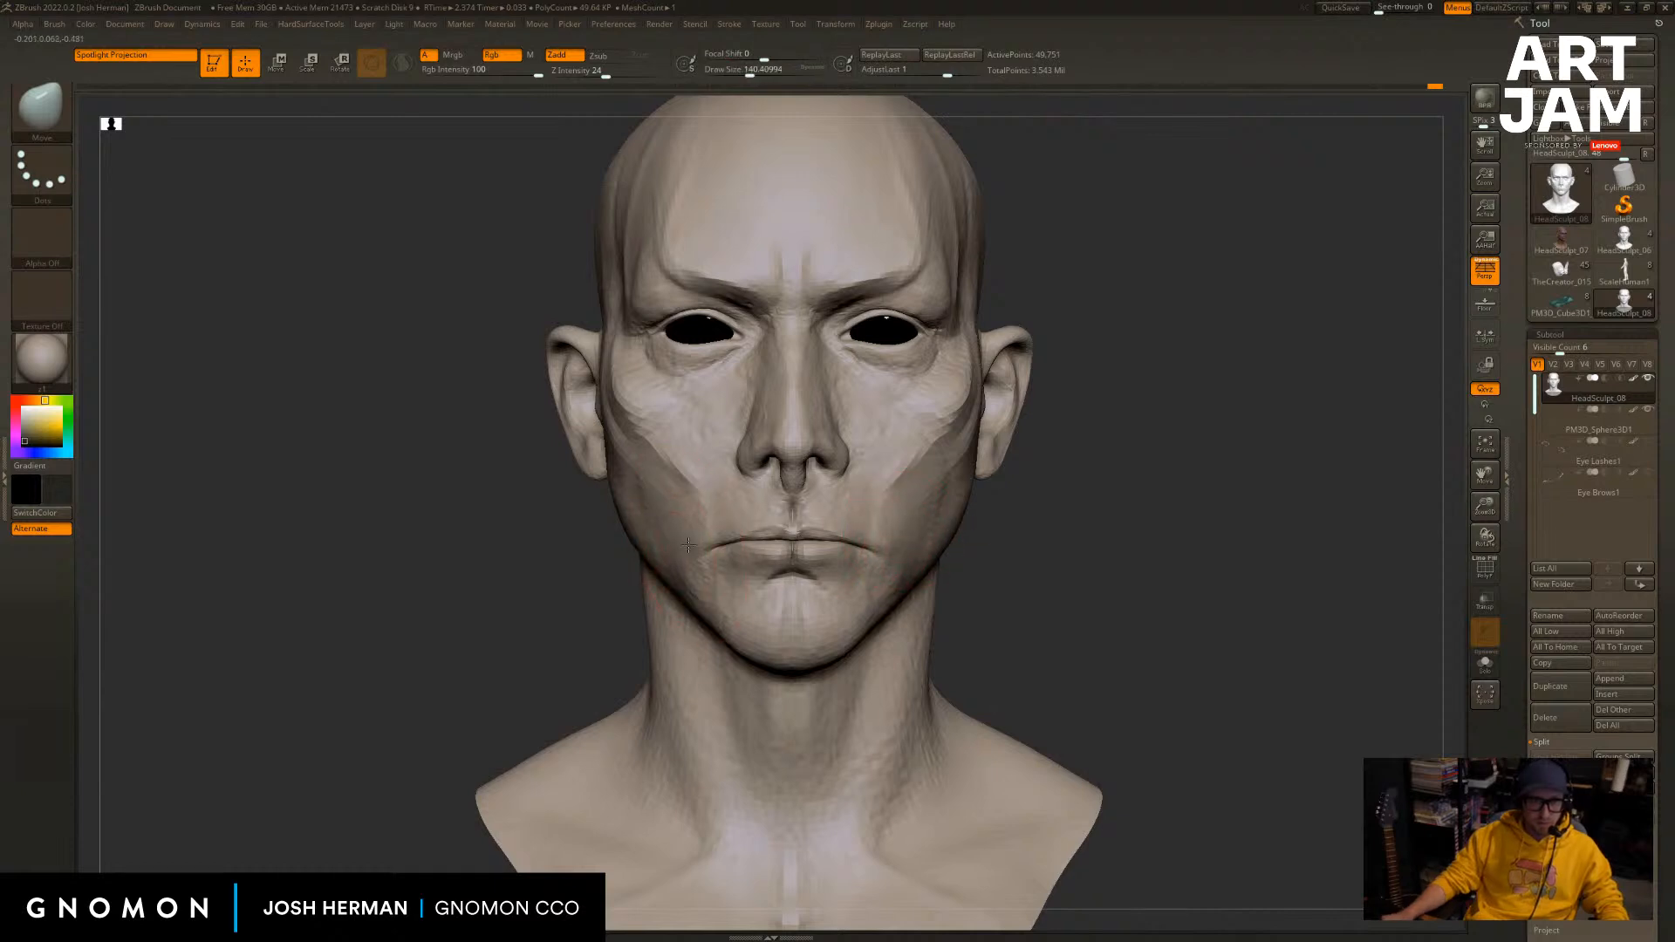
pyautogui.press('s')
pyautogui.moveTo(653, 556); pyautogui.dragTo(617, 562)
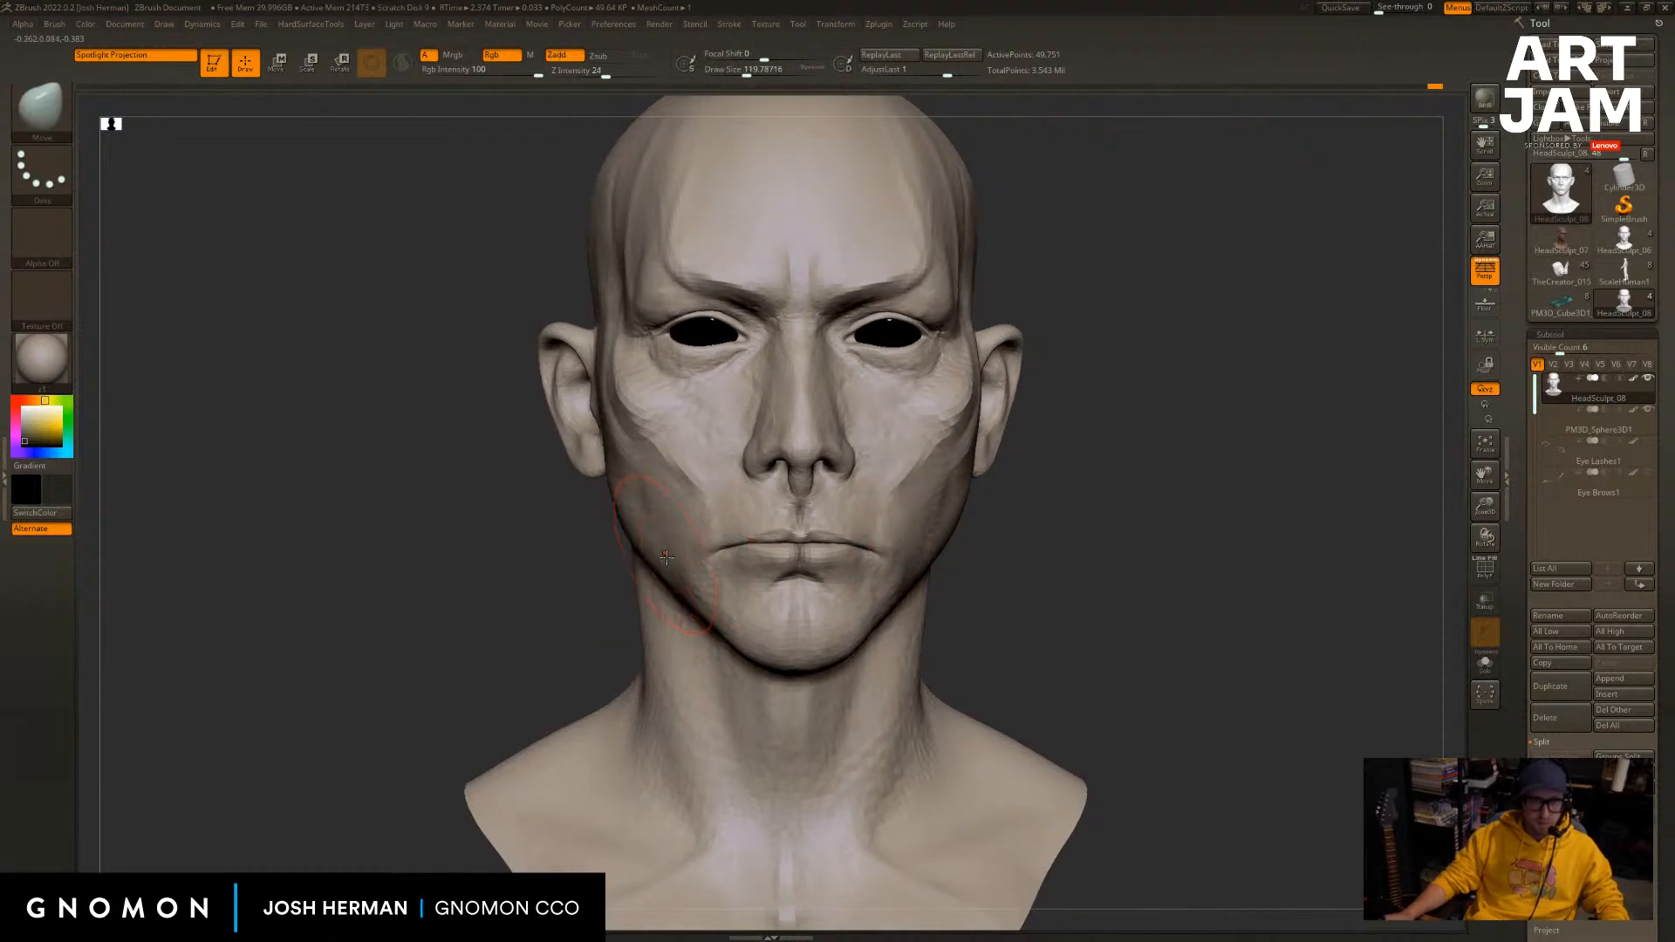
# Nudge the lower edge of the chin with the Move brush at draw size about 90, and raise the draw size to about 181.
pyautogui.press('s')
pyautogui.moveTo(812, 650); pyautogui.dragTo(806, 660)
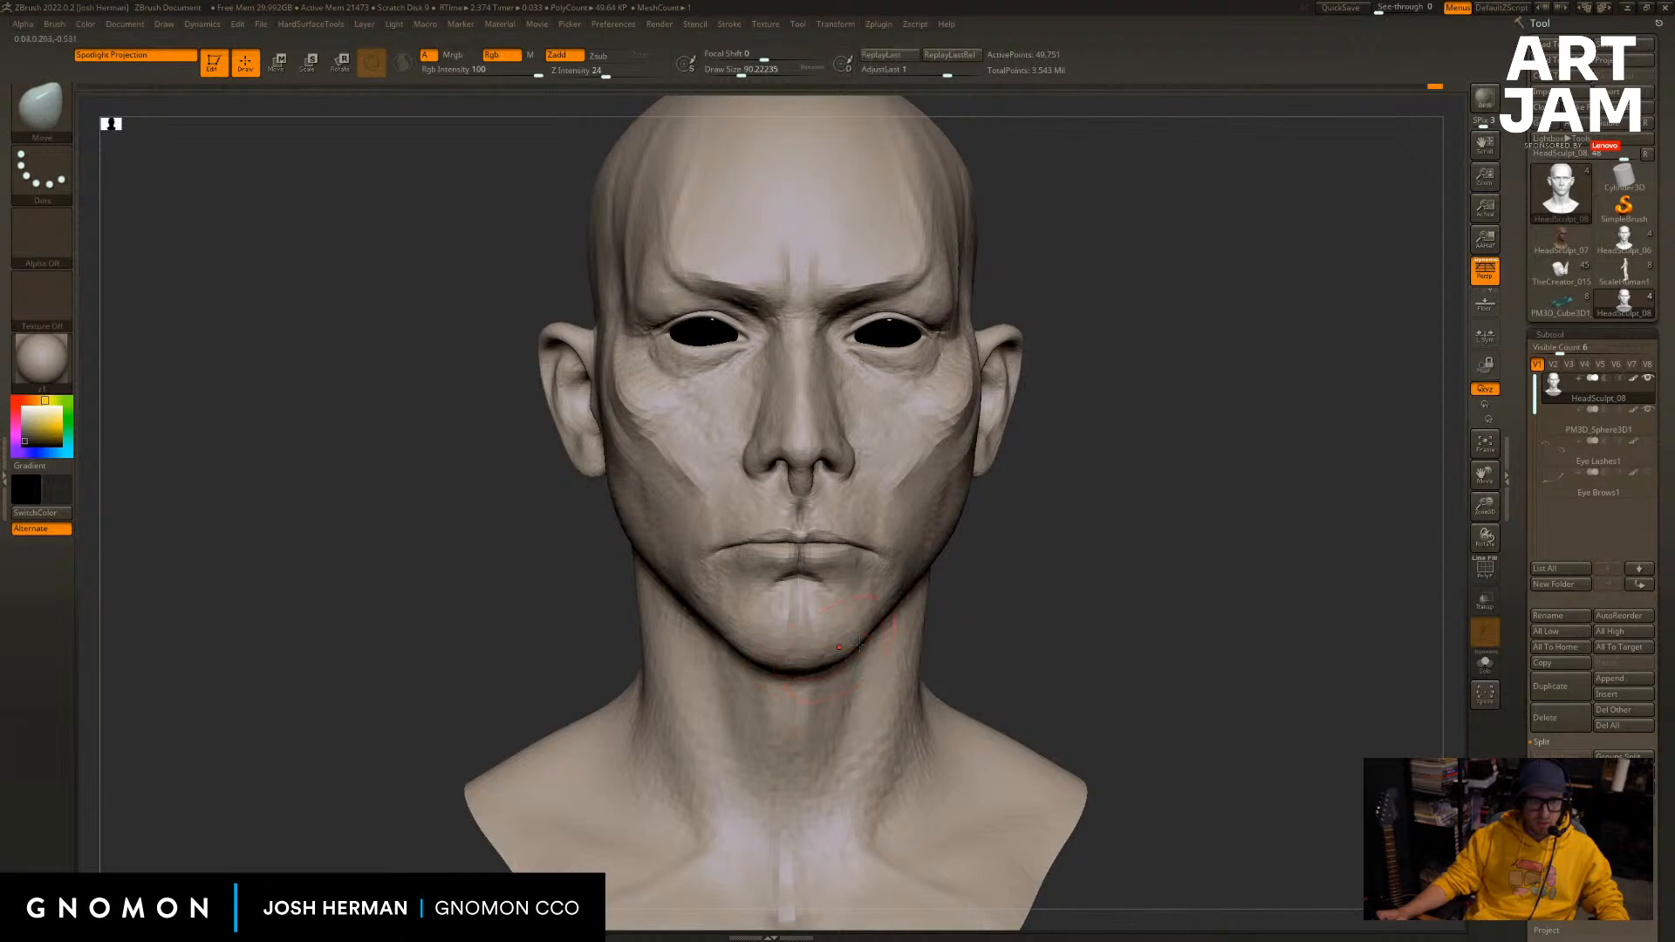
pyautogui.moveTo(1000, 628); pyautogui.dragTo(988, 626)
pyautogui.moveTo(823, 660)
pyautogui.mouseDown()
pyautogui.moveTo(803, 659)
pyautogui.moveTo(812, 670)
pyautogui.mouseUp()
pyautogui.press('s')
pyautogui.press('s')
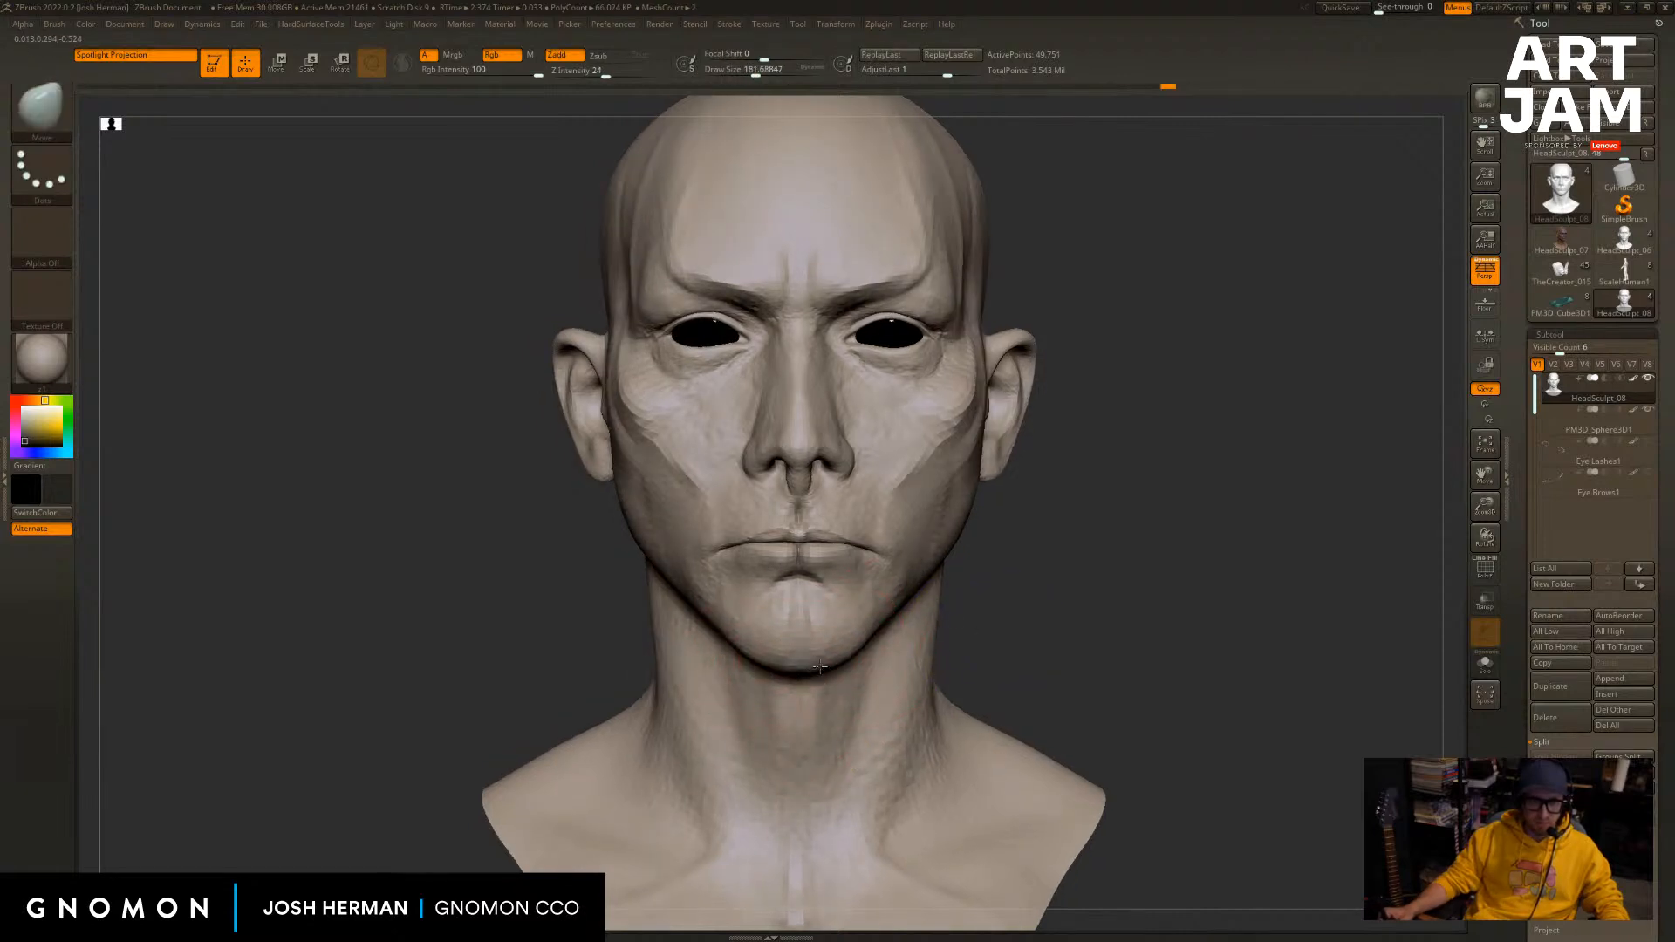
# Adjust the outer contour of the cheek and jaw from the front with the Move brush at draw size about 115.
pyautogui.press('s')
pyautogui.moveTo(954, 571); pyautogui.dragTo(960, 570)
pyautogui.moveTo(970, 534)
pyautogui.mouseDown()
pyautogui.moveTo(1027, 590)
pyautogui.moveTo(1008, 589)
pyautogui.mouseUp()
pyautogui.press('s')
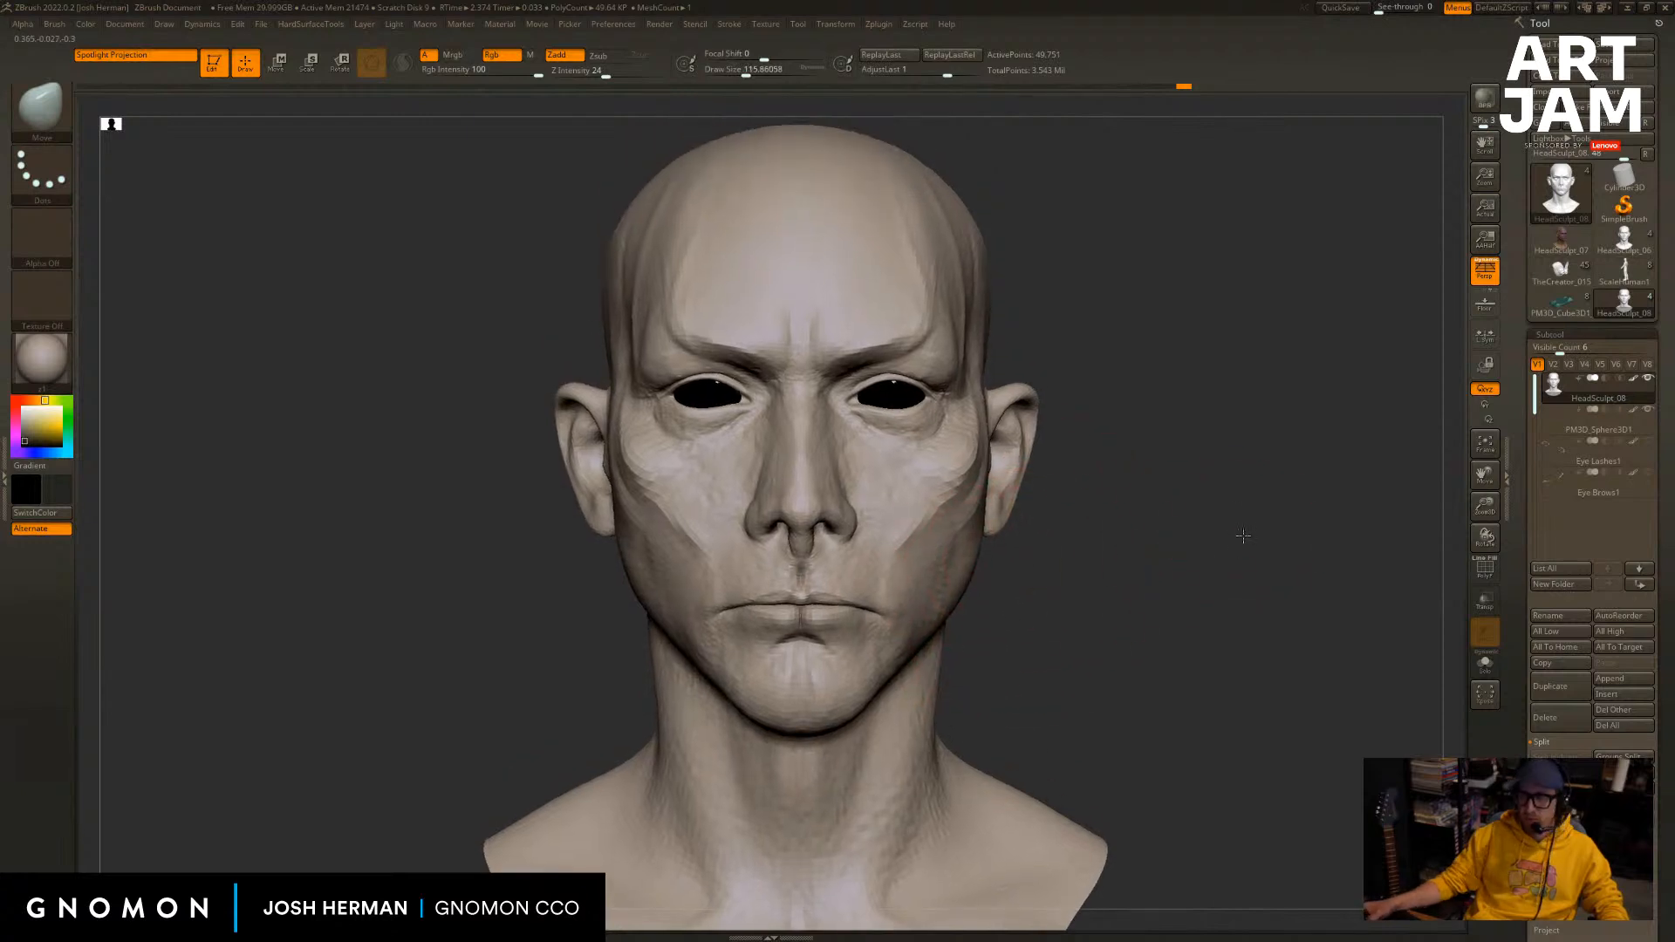
pyautogui.keyDown('alt'); pyautogui.moveTo(1241, 534); pyautogui.dragTo(1306, 564); pyautogui.keyUp('alt')
pyautogui.keyDown('alt'); pyautogui.moveTo(1183, 564); pyautogui.dragTo(1226, 553); pyautogui.keyUp('alt')
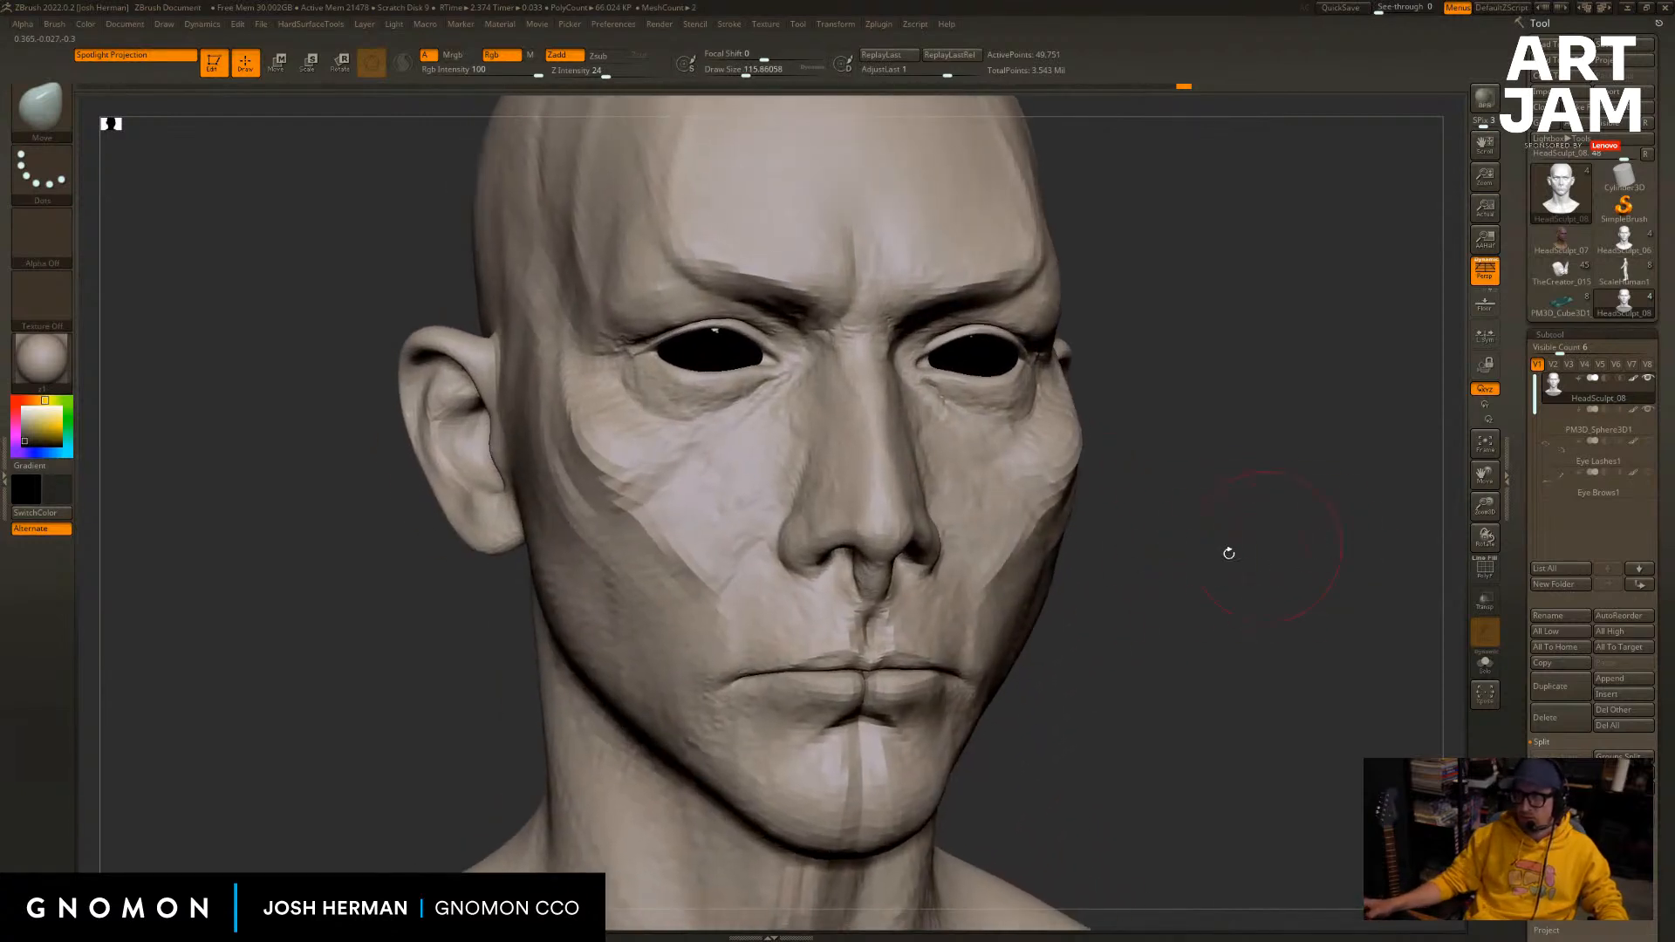
# Nudge the side of the jaw and cheek with the Move brush, raising the draw size to about 191.
pyautogui.press('s')
pyautogui.moveTo(606, 621); pyautogui.dragTo(611, 621)
pyautogui.keyDown('alt'); pyautogui.moveTo(499, 646); pyautogui.dragTo(422, 670); pyautogui.keyUp('alt')
pyautogui.press('s')
pyautogui.moveTo(991, 520); pyautogui.dragTo(997, 520)
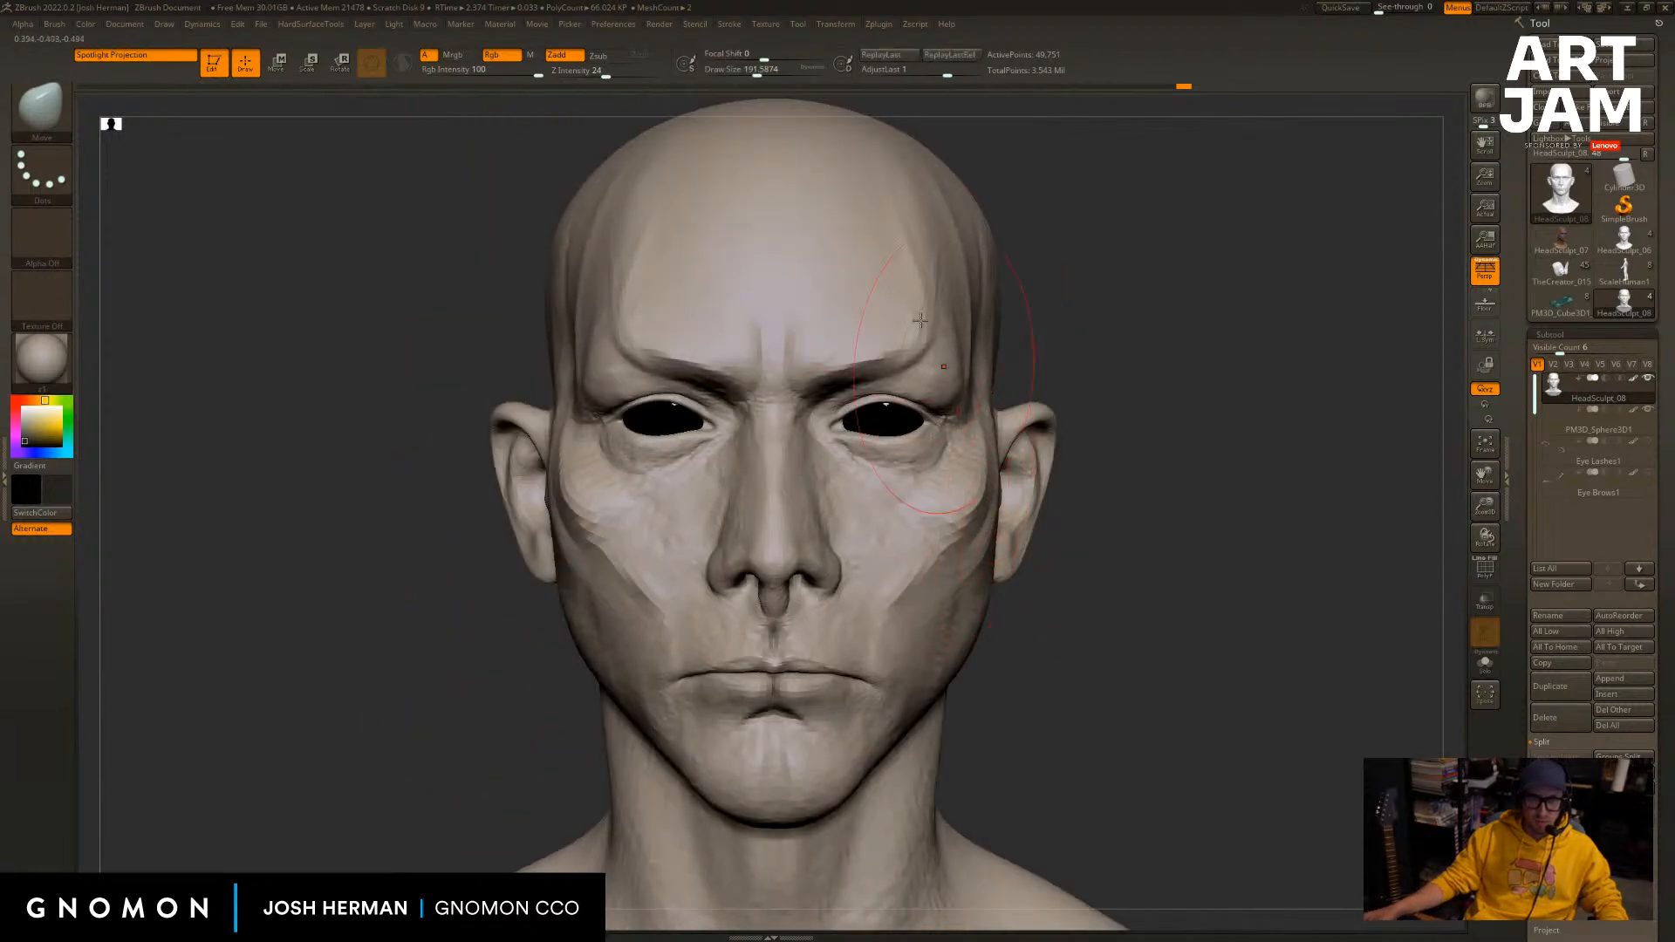
# Raise the head by three subdivision levels to bring back its fine skin detail.
pyautogui.press('d')
pyautogui.press('d')
pyautogui.press('d')
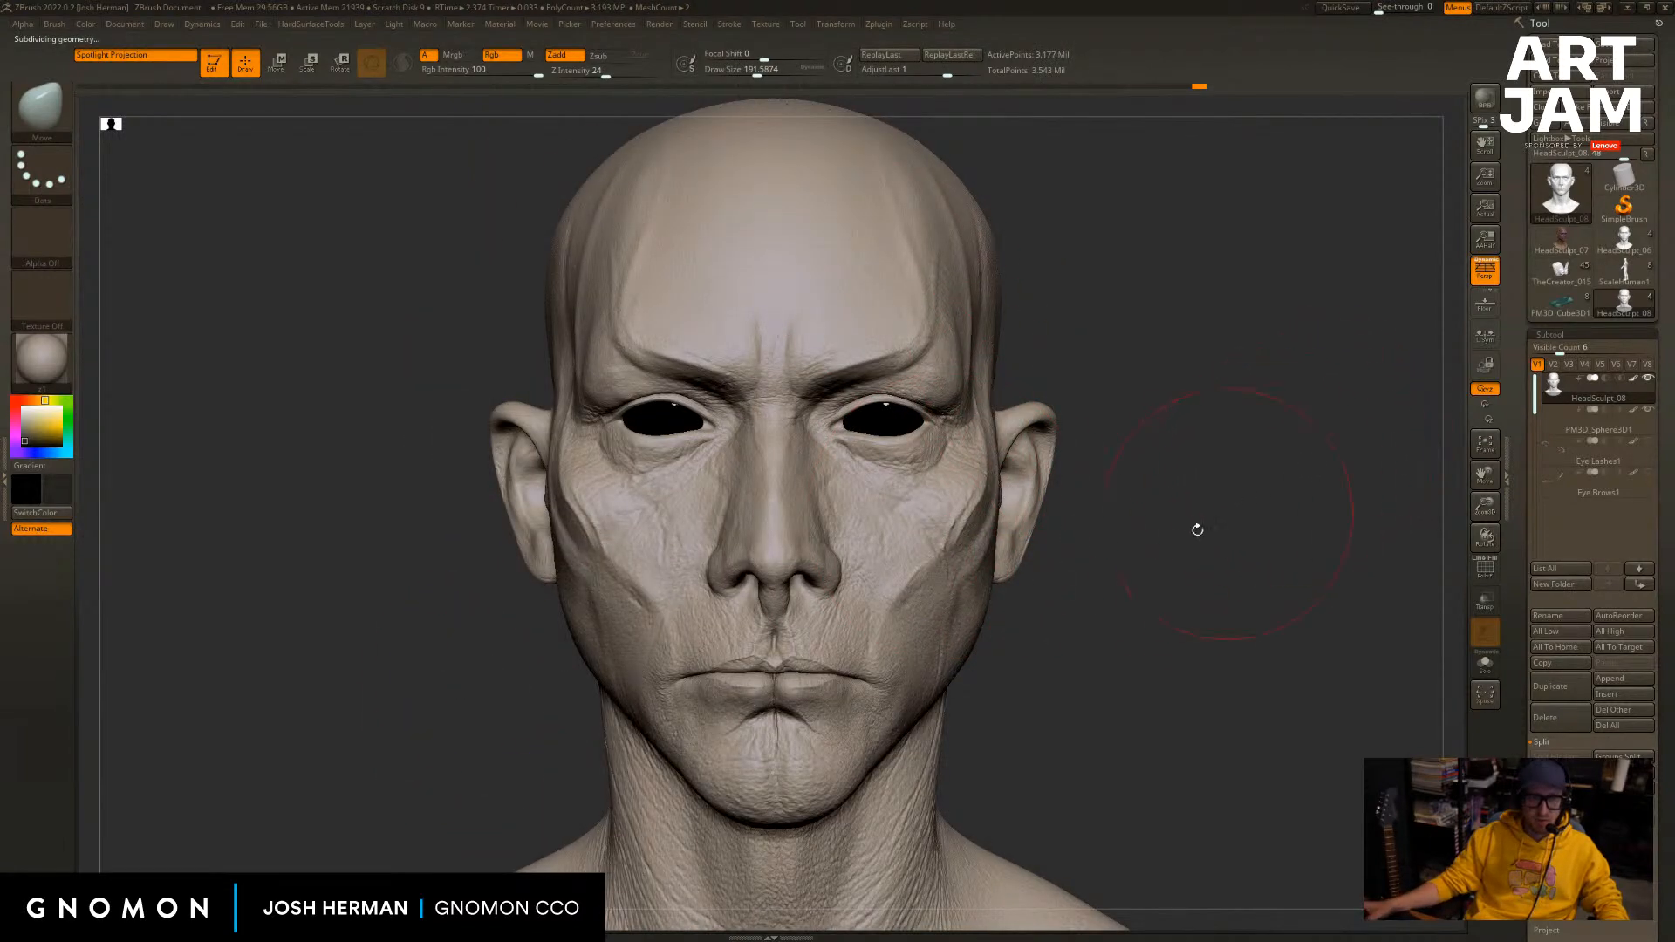
pyautogui.keyDown('alt'); pyautogui.moveTo(999, 612); pyautogui.dragTo(1090, 552); pyautogui.keyUp('alt')
pyautogui.moveTo(1024, 609); pyautogui.dragTo(986, 624)
# Switch from the Move brush to the DamStandard brush and set its draw size to about 22.
pyautogui.press('s')
pyautogui.press('b')
pyautogui.press('d')
pyautogui.press('s')
pyautogui.press('s')
pyautogui.moveTo(1023, 569); pyautogui.dragTo(1004, 569)
# Undo the vertical test stroke on the cheek, lower the Z Intensity to 15, and carve soft lines below the cheekbone.
pyautogui.moveTo(1034, 509); pyautogui.dragTo(1006, 646)
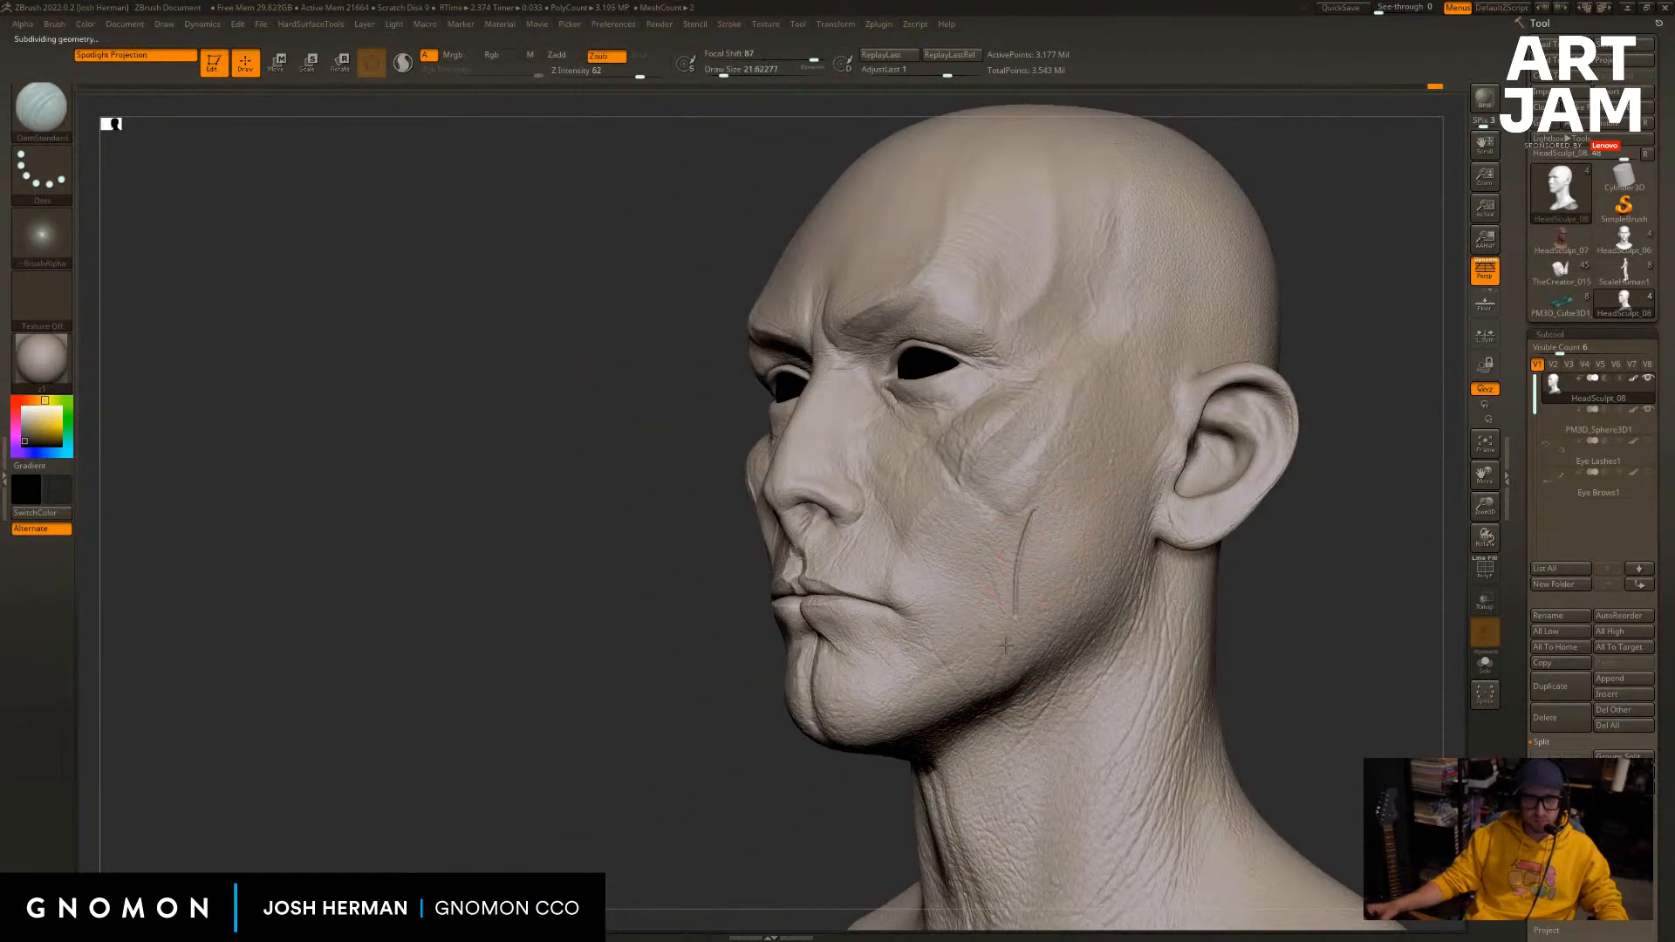
pyautogui.hotkey('ctrl', 'z')
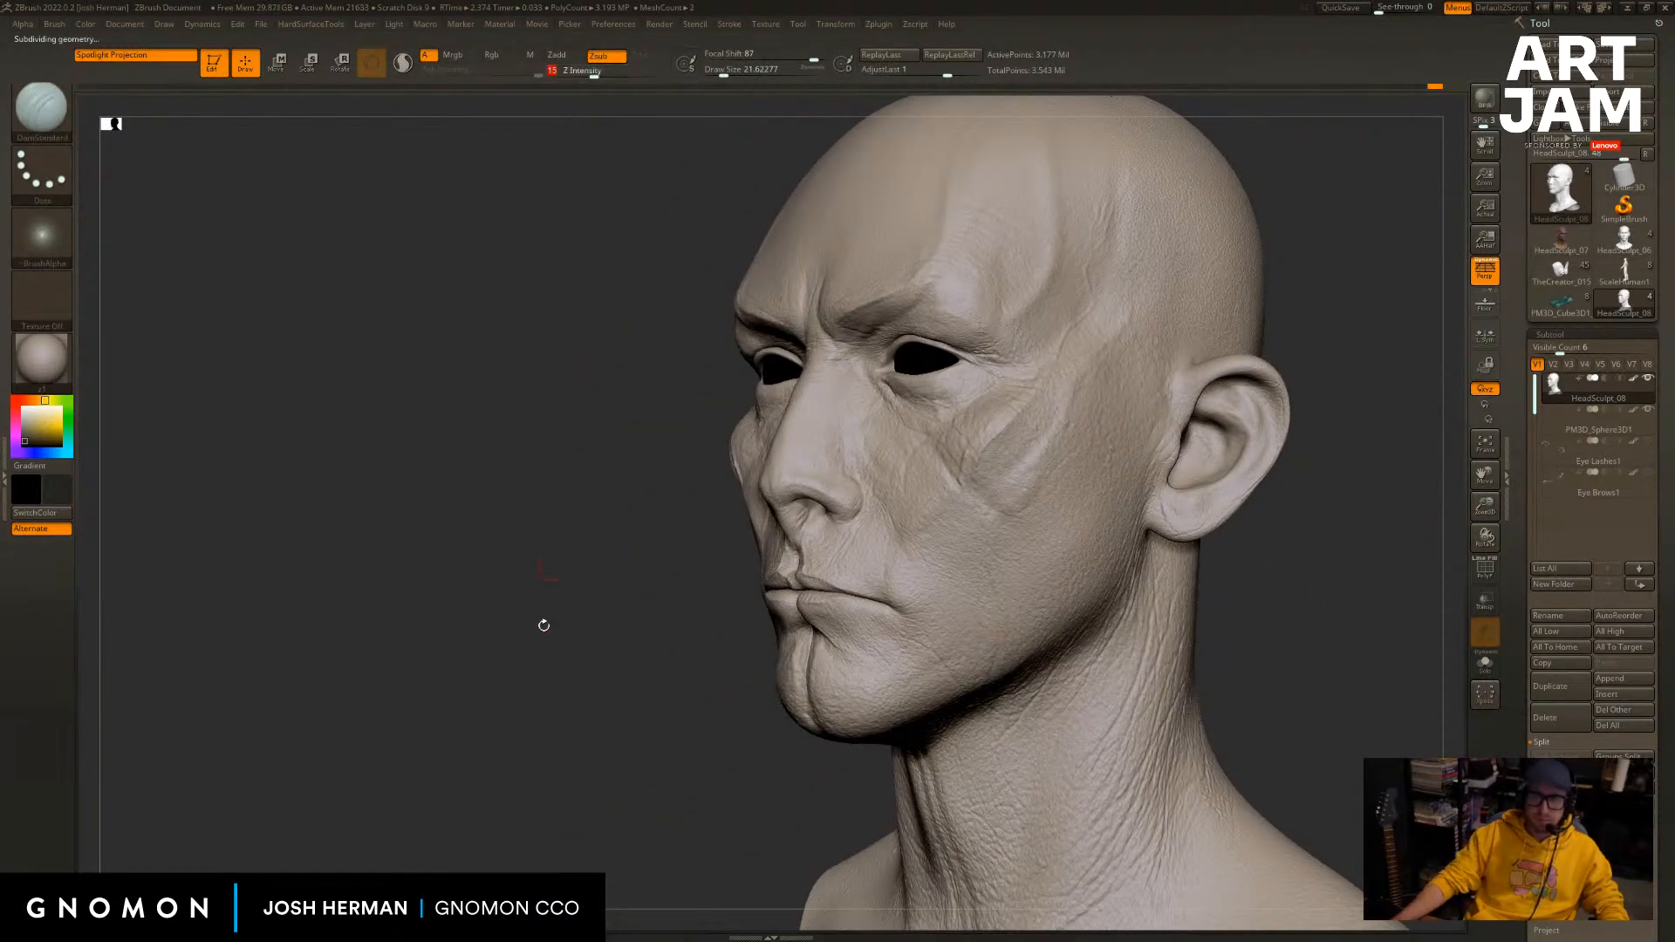
pyautogui.moveTo(543, 625)
pyautogui.mouseDown()
pyautogui.moveTo(490, 564)
pyautogui.moveTo(1351, 622)
pyautogui.moveTo(1301, 587)
pyautogui.moveTo(1234, 579)
pyautogui.mouseUp()
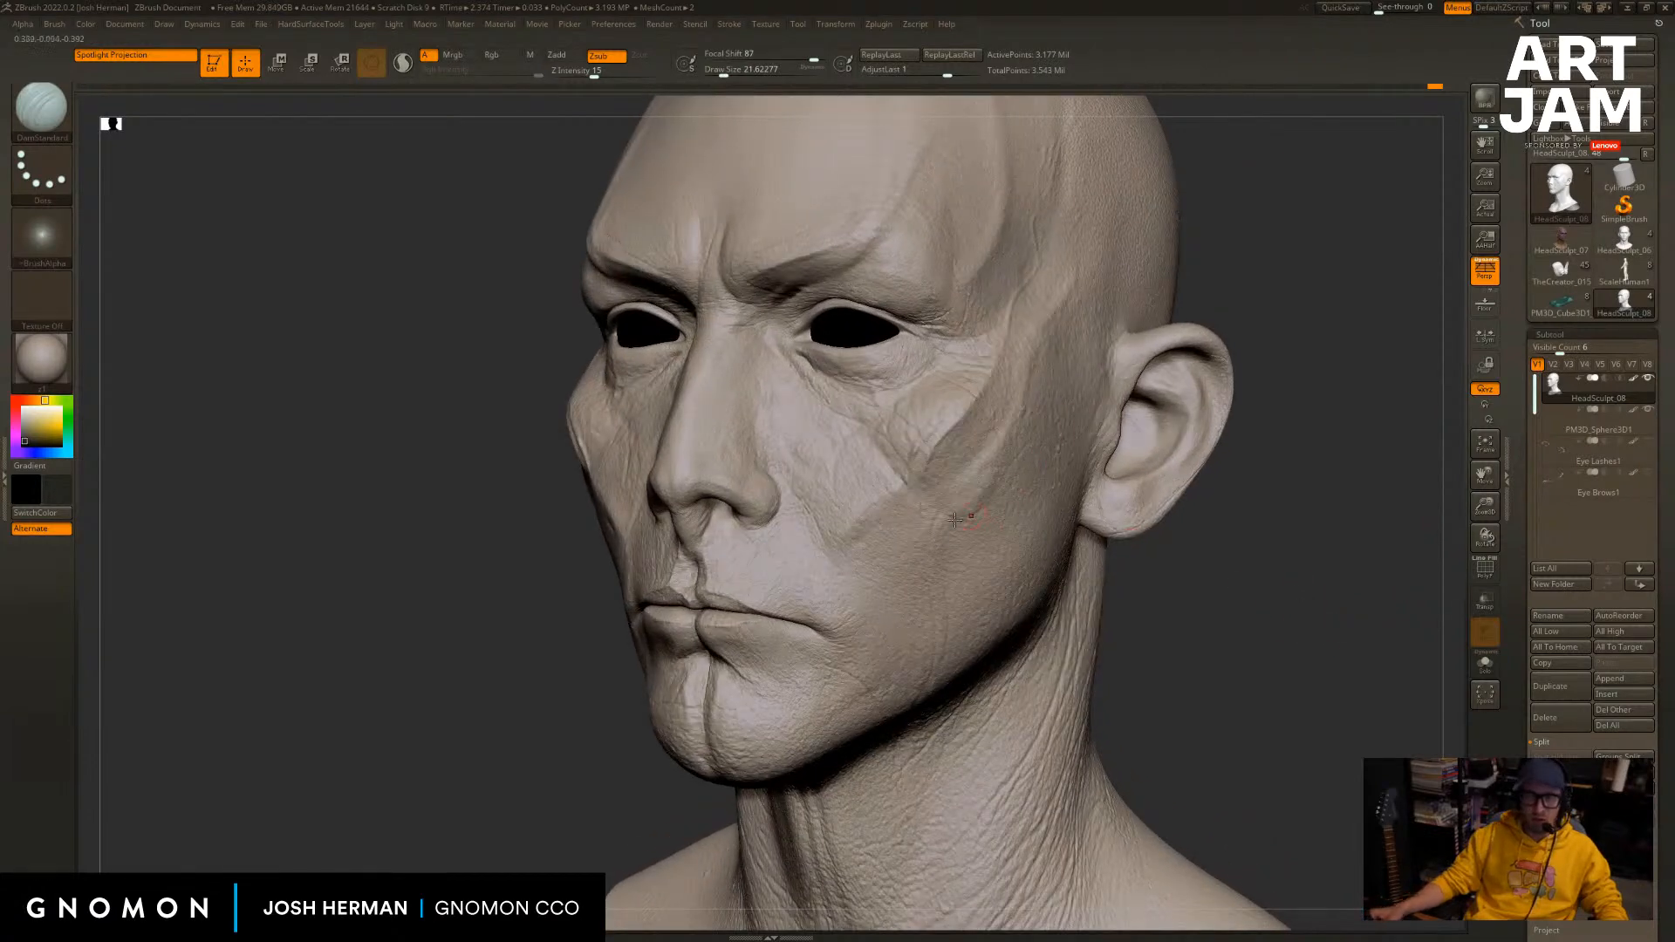
pyautogui.moveTo(966, 566); pyautogui.dragTo(971, 552)
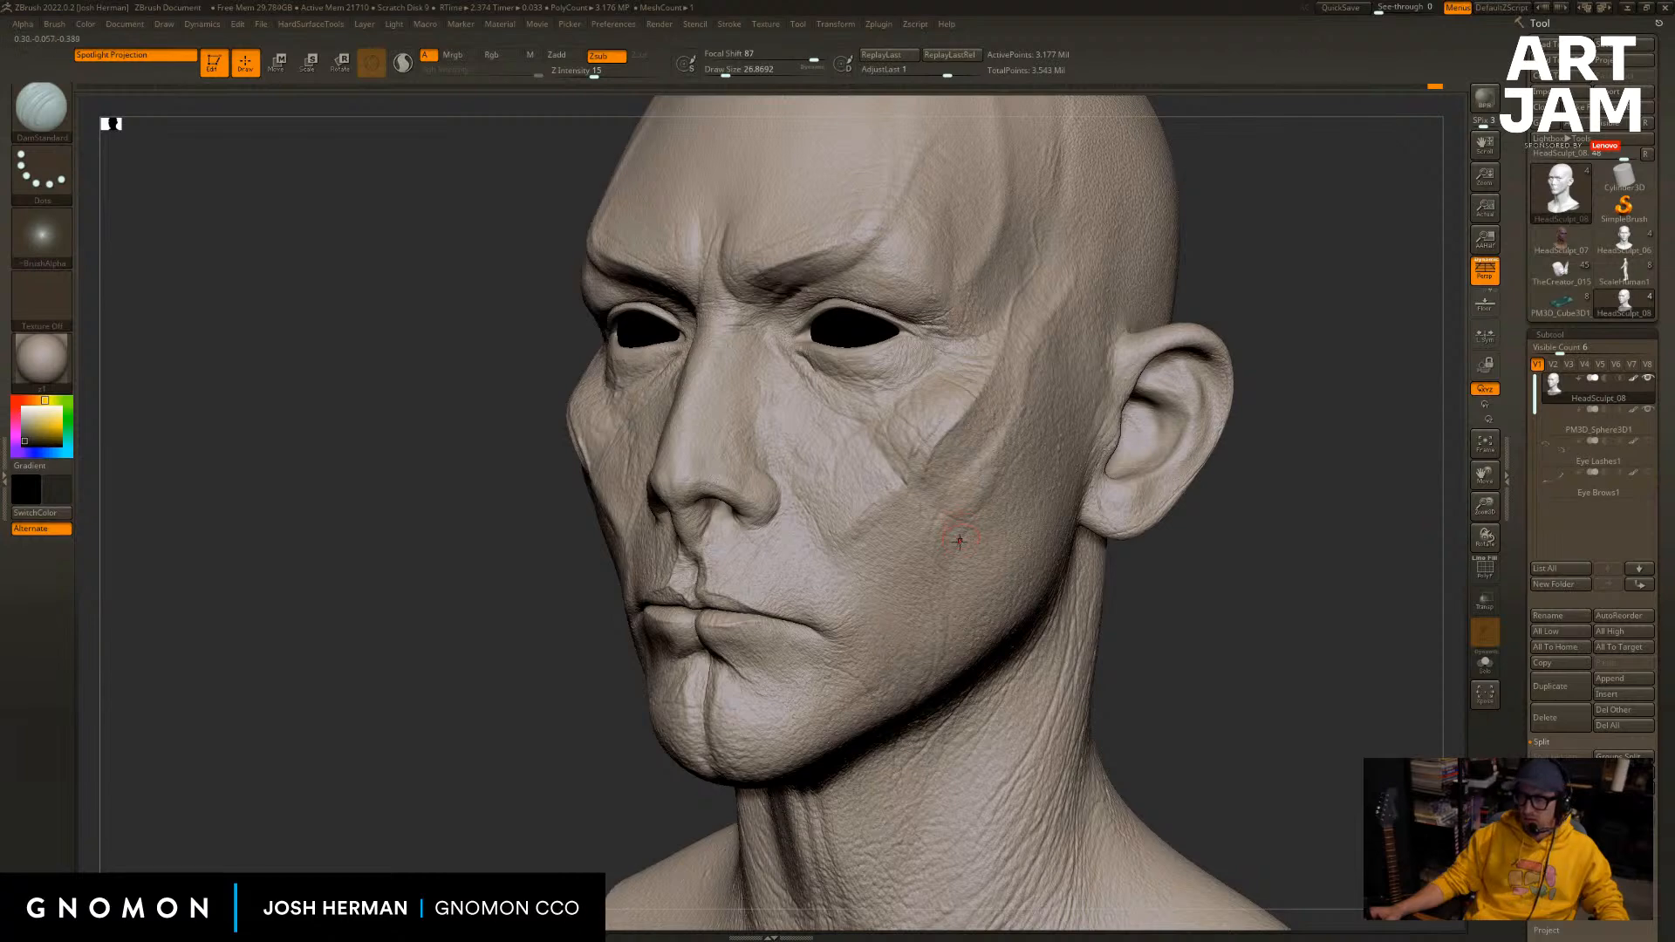
pyautogui.moveTo(991, 486); pyautogui.dragTo(979, 501)
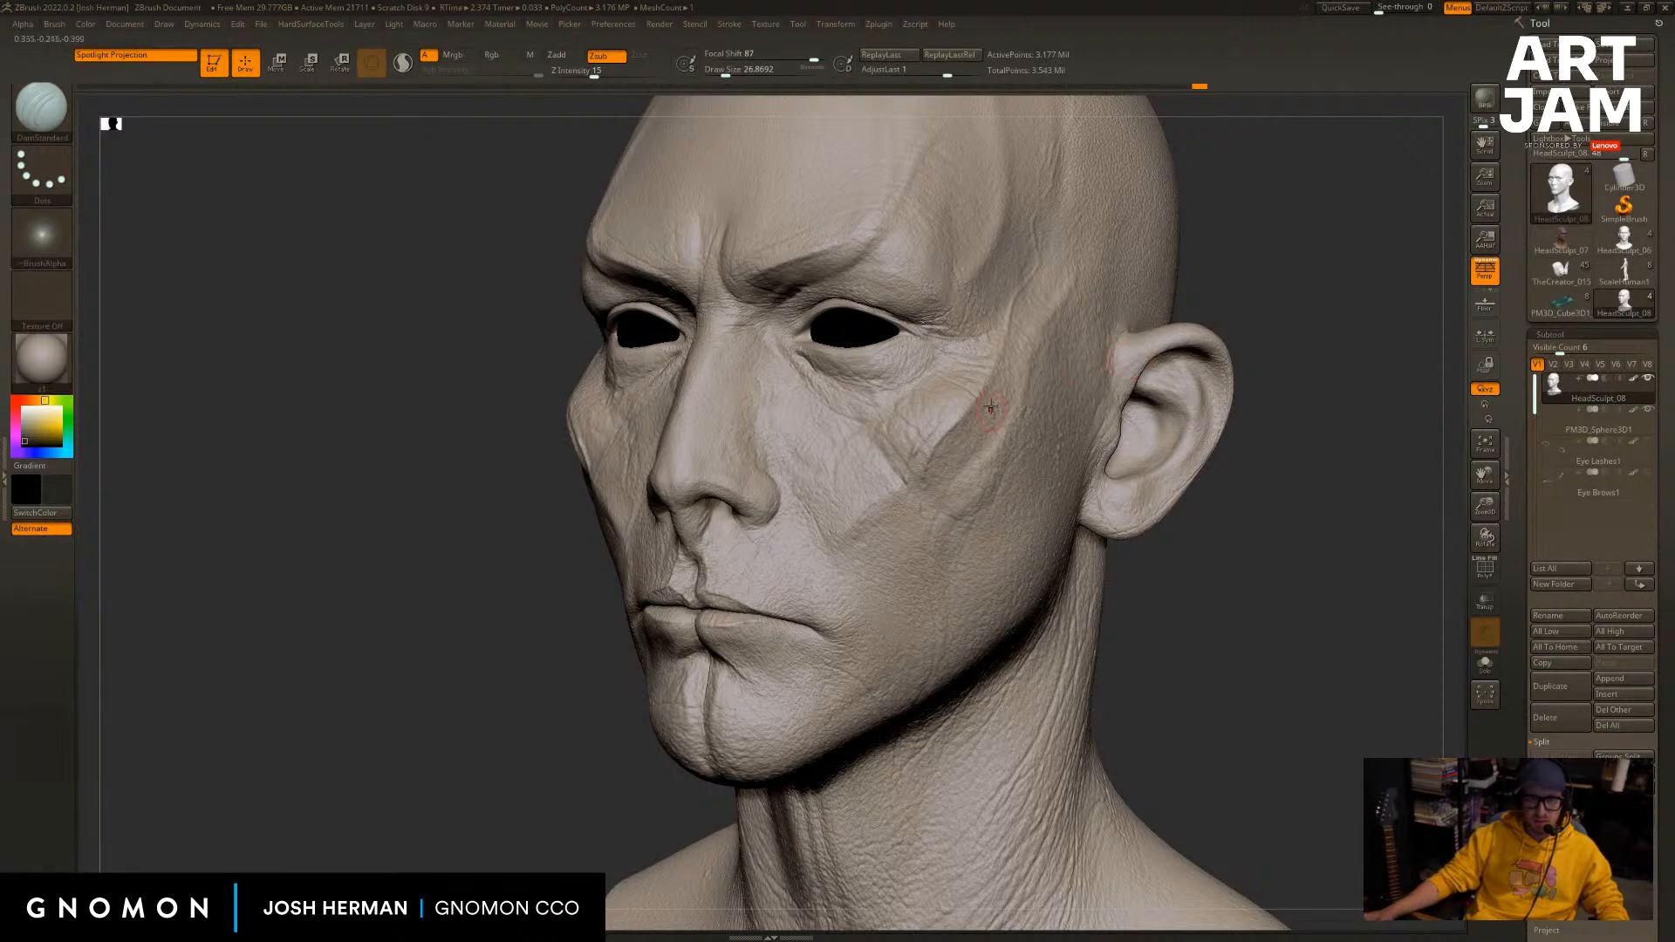
# Carve soft DamStandard creases along the cheekbone's lower edge and the hollow beneath it.
pyautogui.moveTo(993, 430); pyautogui.dragTo(981, 447)
pyautogui.moveTo(1074, 335); pyautogui.dragTo(1082, 333)
pyautogui.moveTo(1008, 401); pyautogui.dragTo(1014, 408, button='right')
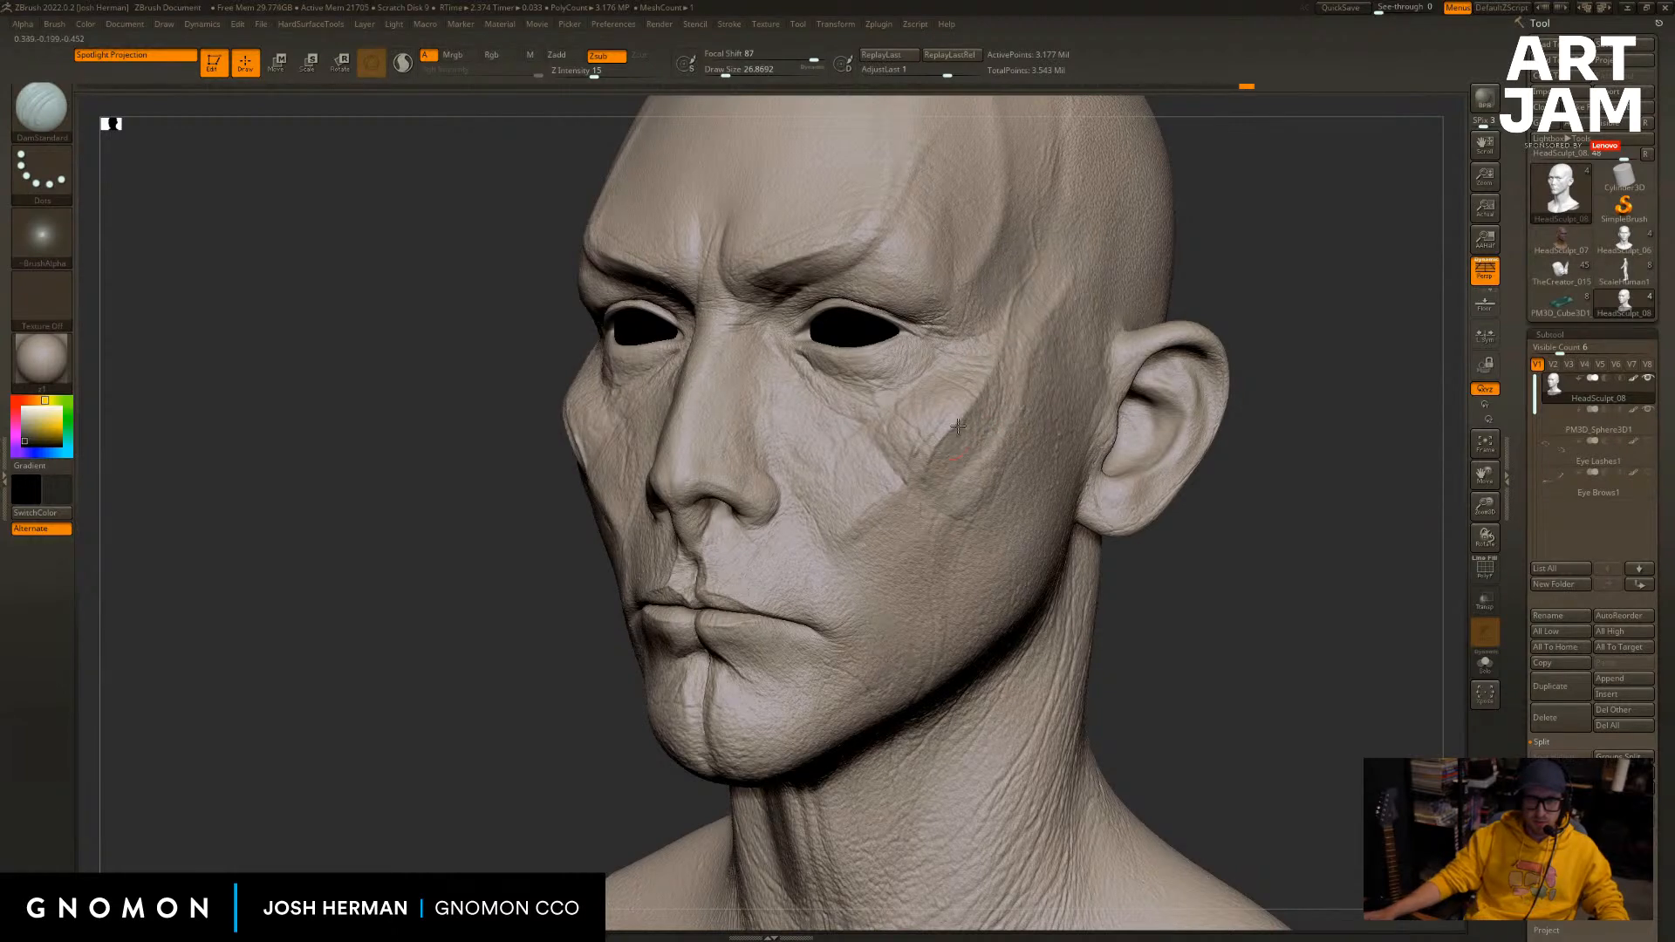
pyautogui.moveTo(918, 503); pyautogui.dragTo(927, 509)
pyautogui.moveTo(1178, 565)
pyautogui.mouseDown()
pyautogui.moveTo(1204, 564)
pyautogui.moveTo(1091, 554)
pyautogui.mouseUp()
pyautogui.moveTo(1134, 301); pyautogui.dragTo(1047, 318)
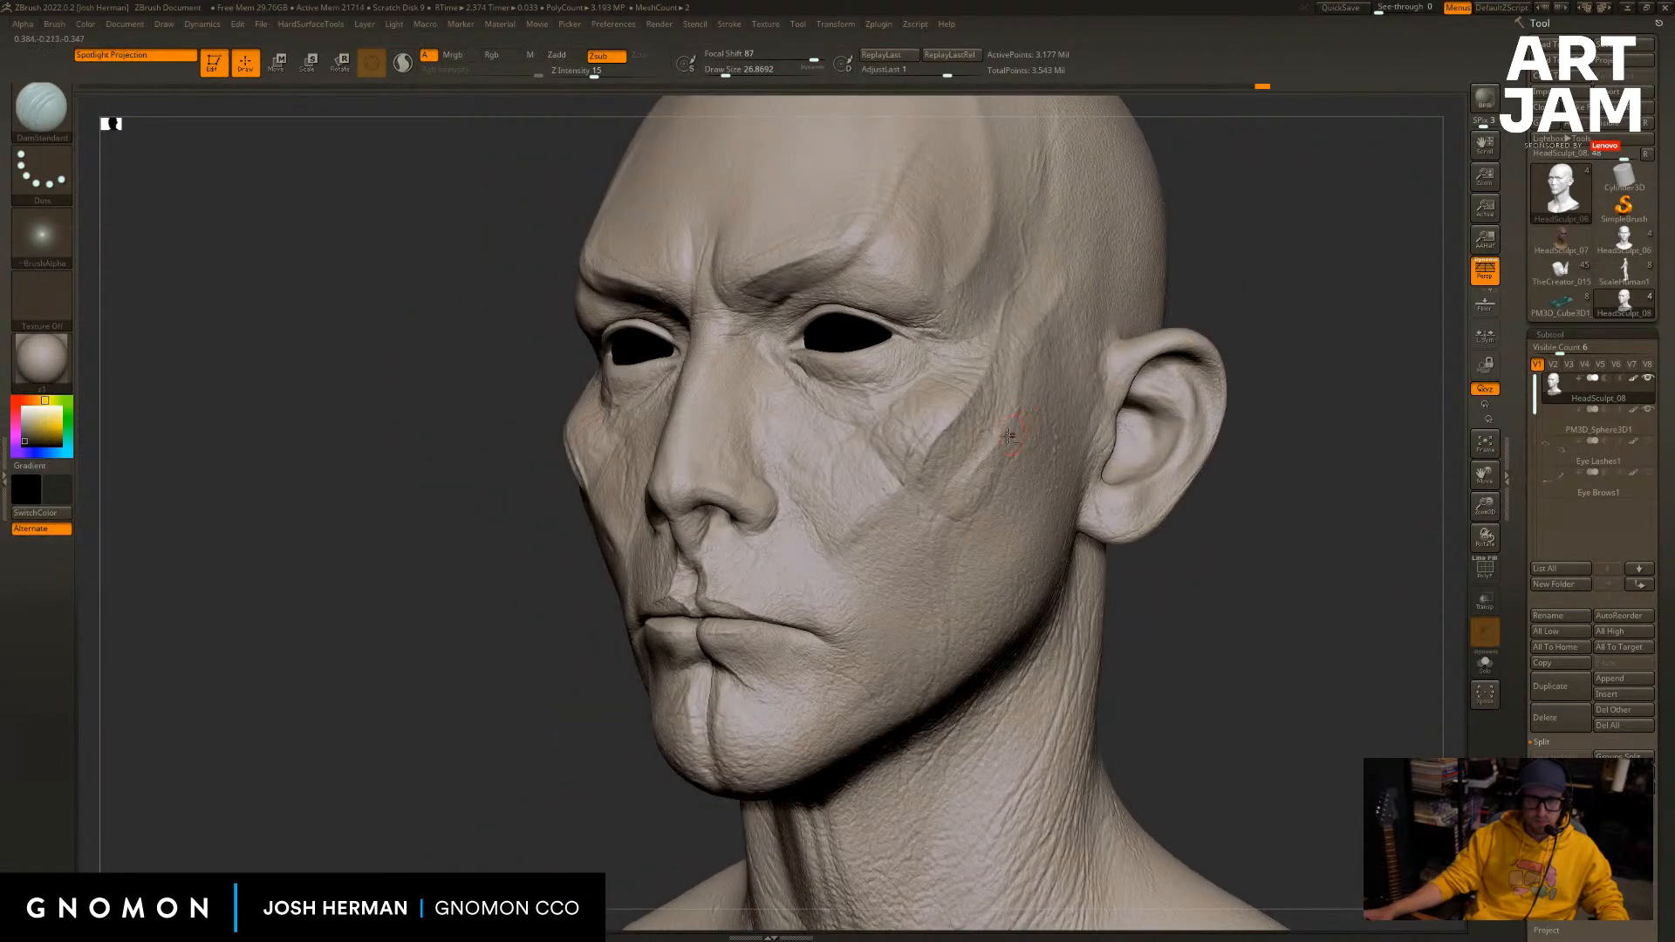
# Carve a long, faint vertical crease from the cheekbone down towards the jaw, raising the draw size to about 35.
pyautogui.moveTo(1004, 441); pyautogui.dragTo(949, 601)
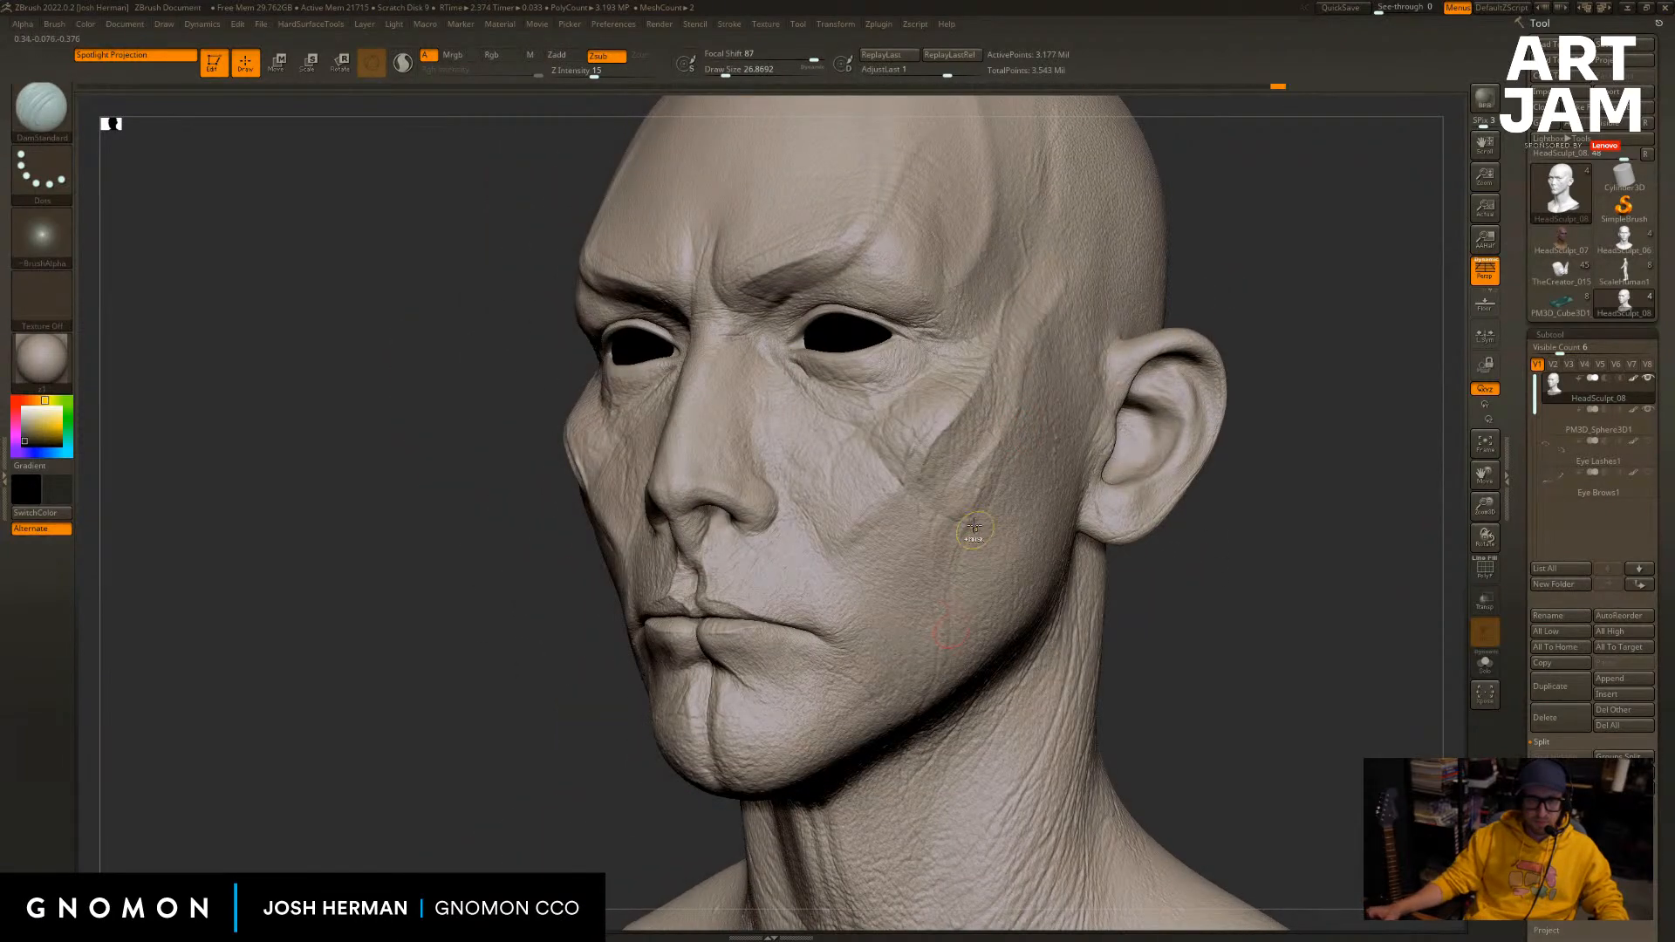
pyautogui.moveTo(972, 530); pyautogui.dragTo(947, 597)
pyautogui.keyDown('shift'); pyautogui.moveTo(1151, 616); pyautogui.dragTo(1012, 567); pyautogui.keyUp('shift')
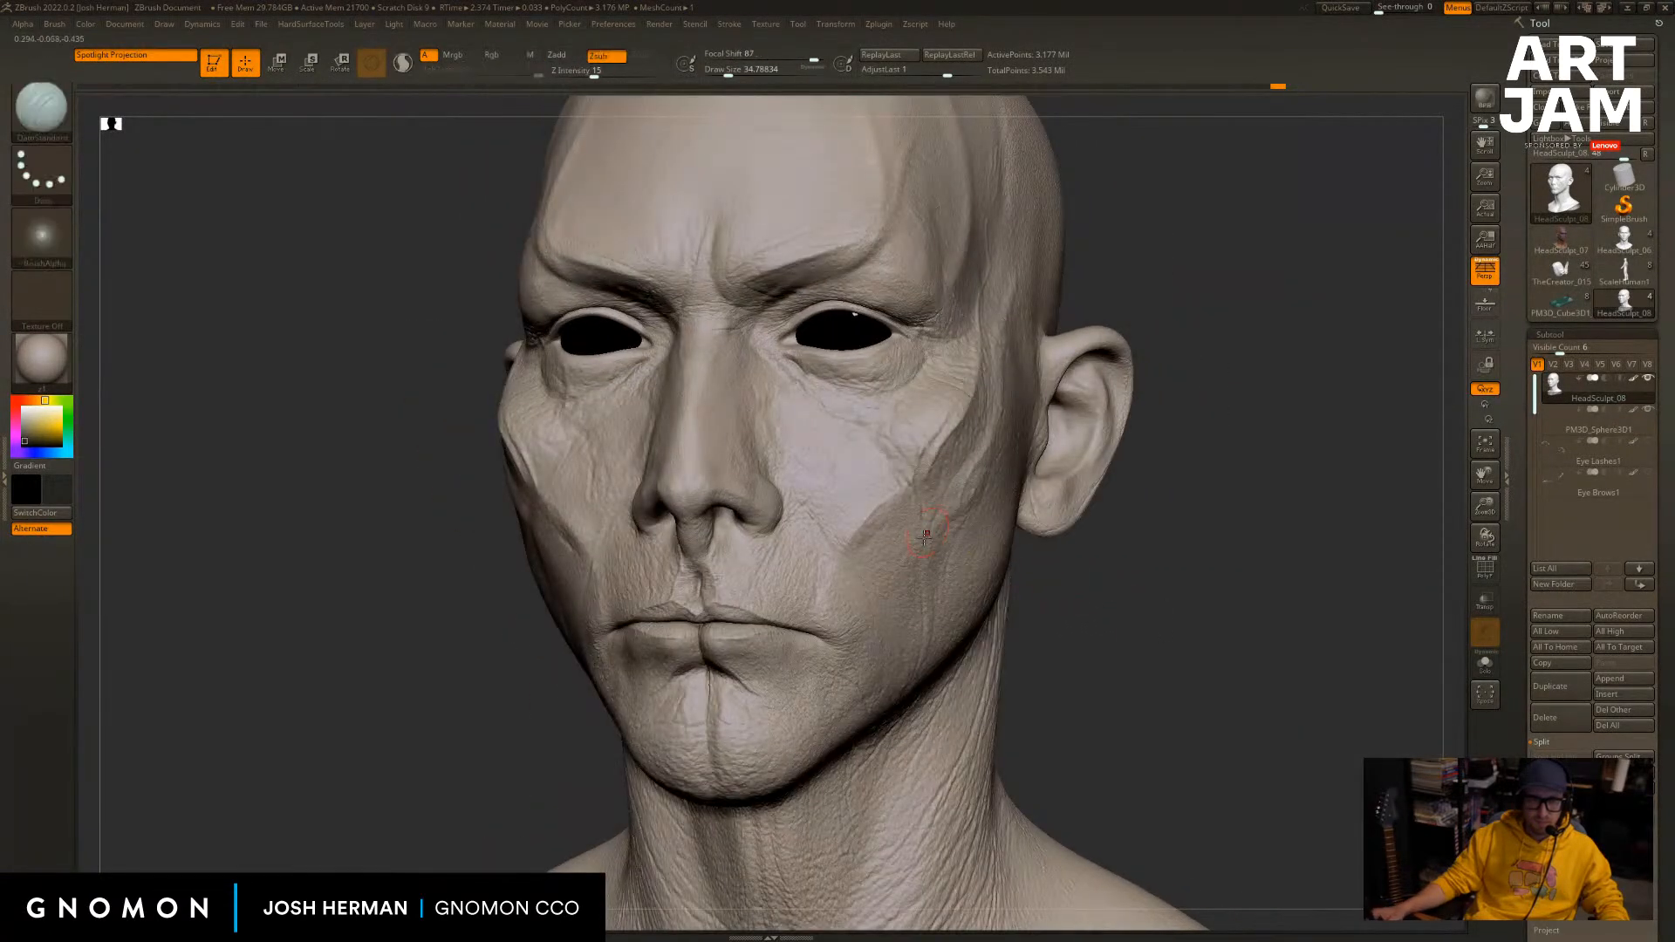
pyautogui.moveTo(922, 499); pyautogui.dragTo(922, 579)
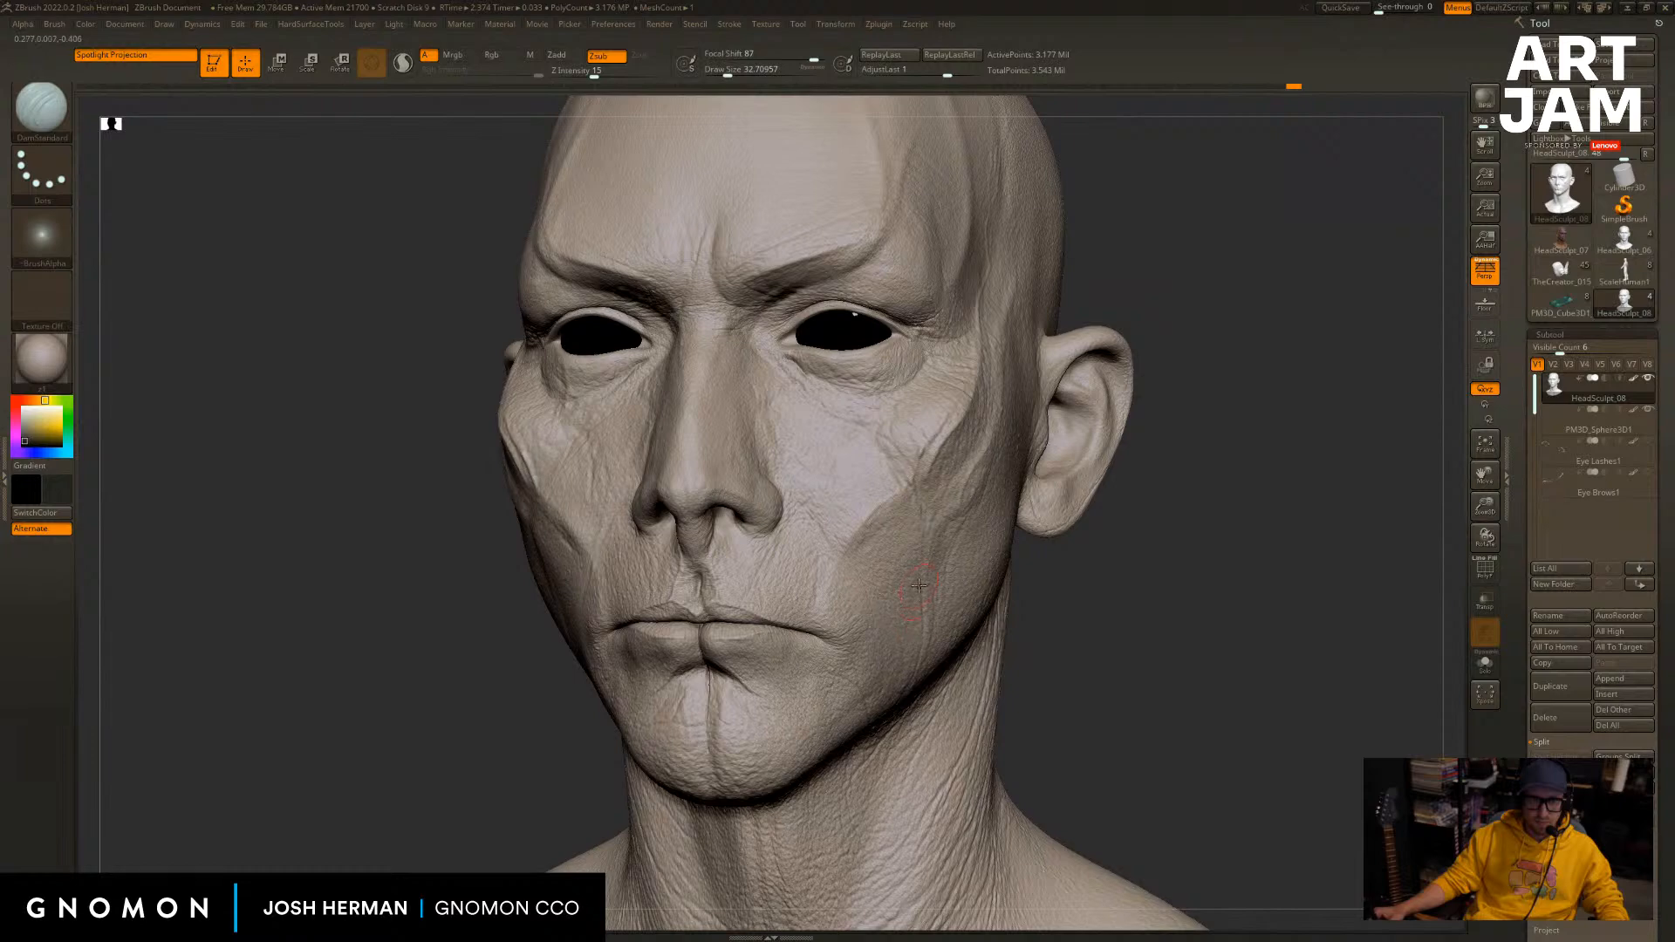
# Carve lines from the temple into the opposite cheek hollow, reducing the draw size to about 22 for finer creases.
pyautogui.moveTo(1082, 602); pyautogui.dragTo(1283, 622)
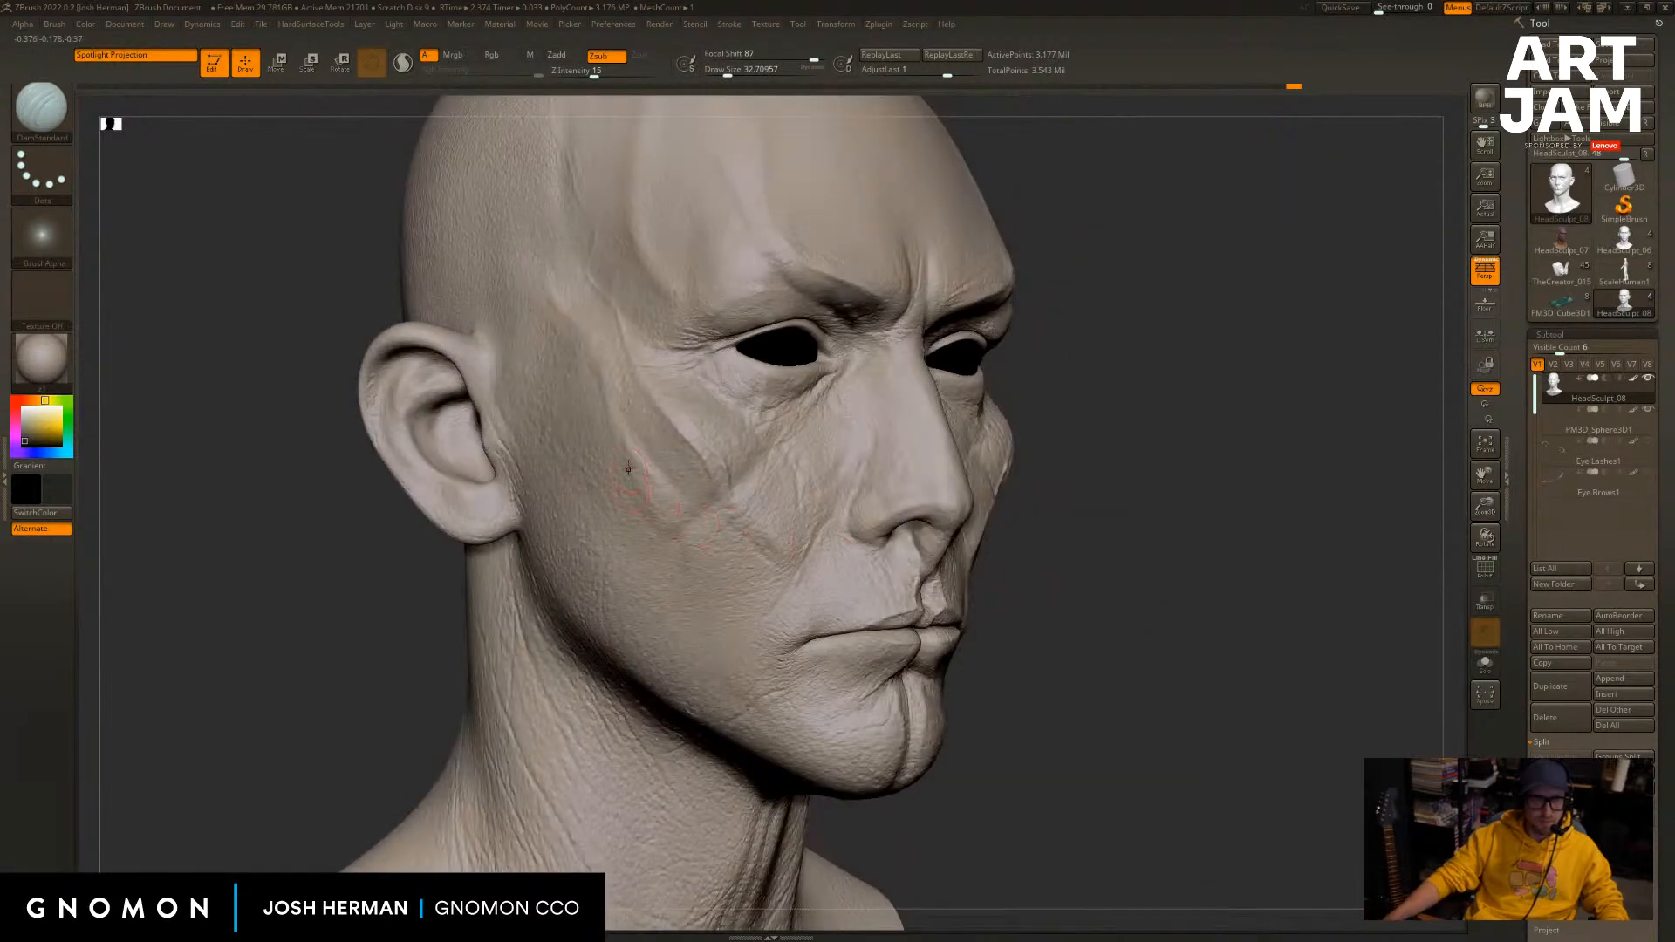
pyautogui.moveTo(616, 327); pyautogui.dragTo(662, 494)
pyautogui.press('s')
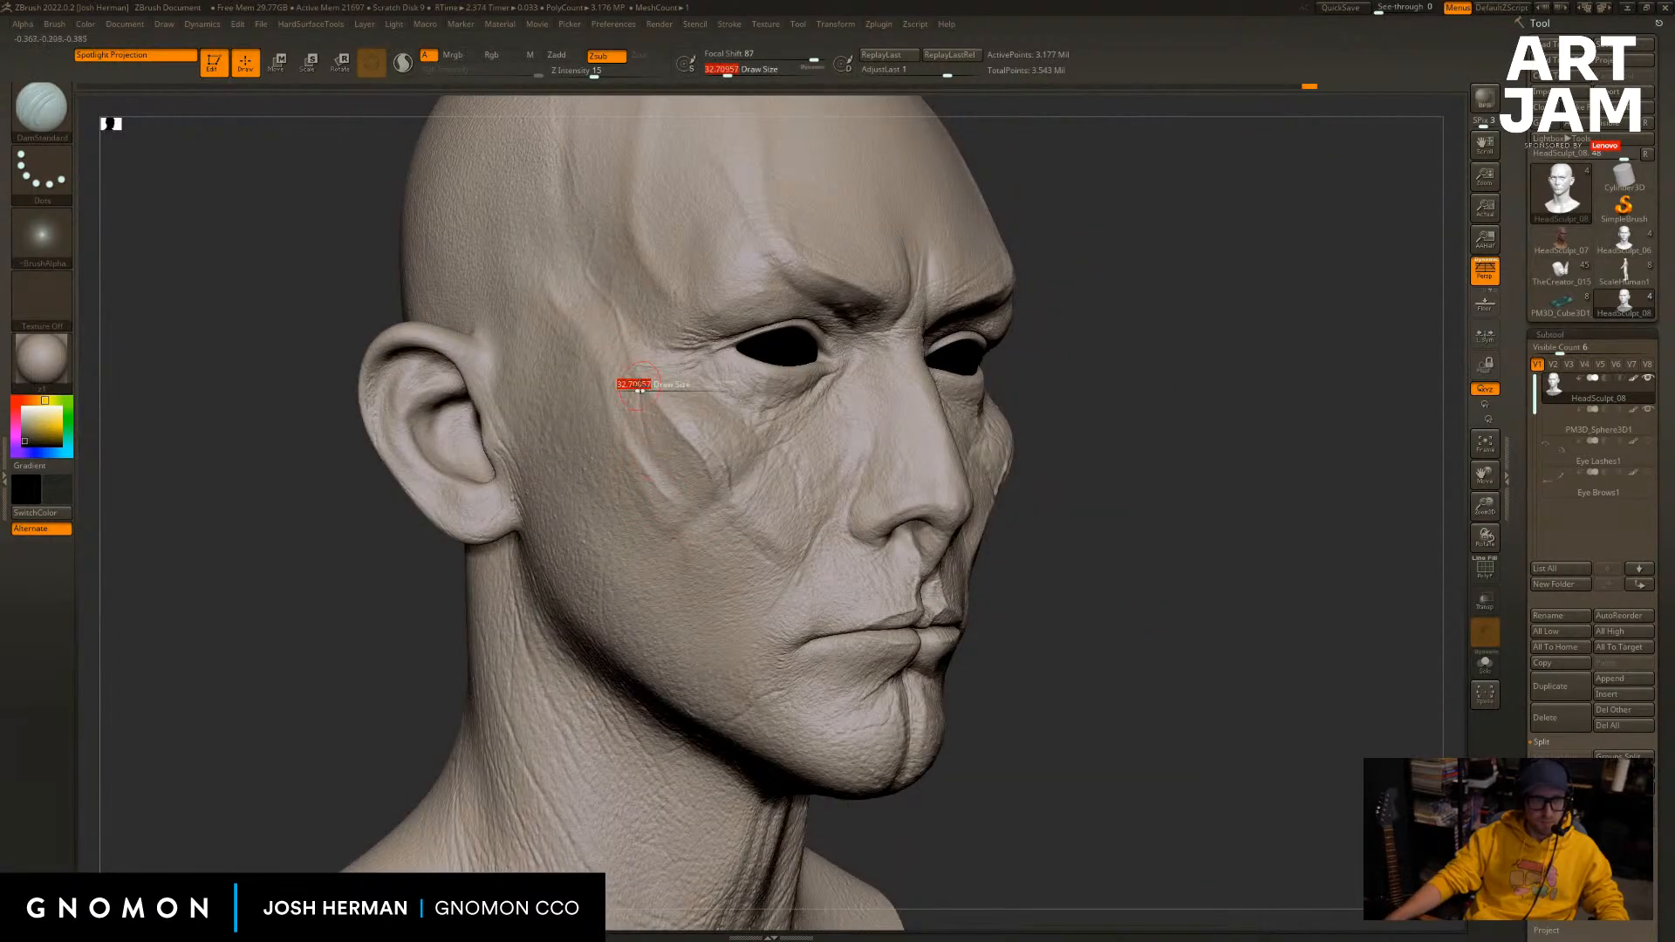
pyautogui.moveTo(639, 390)
pyautogui.mouseDown()
pyautogui.moveTo(630, 404)
pyautogui.moveTo(649, 414)
pyautogui.mouseUp()
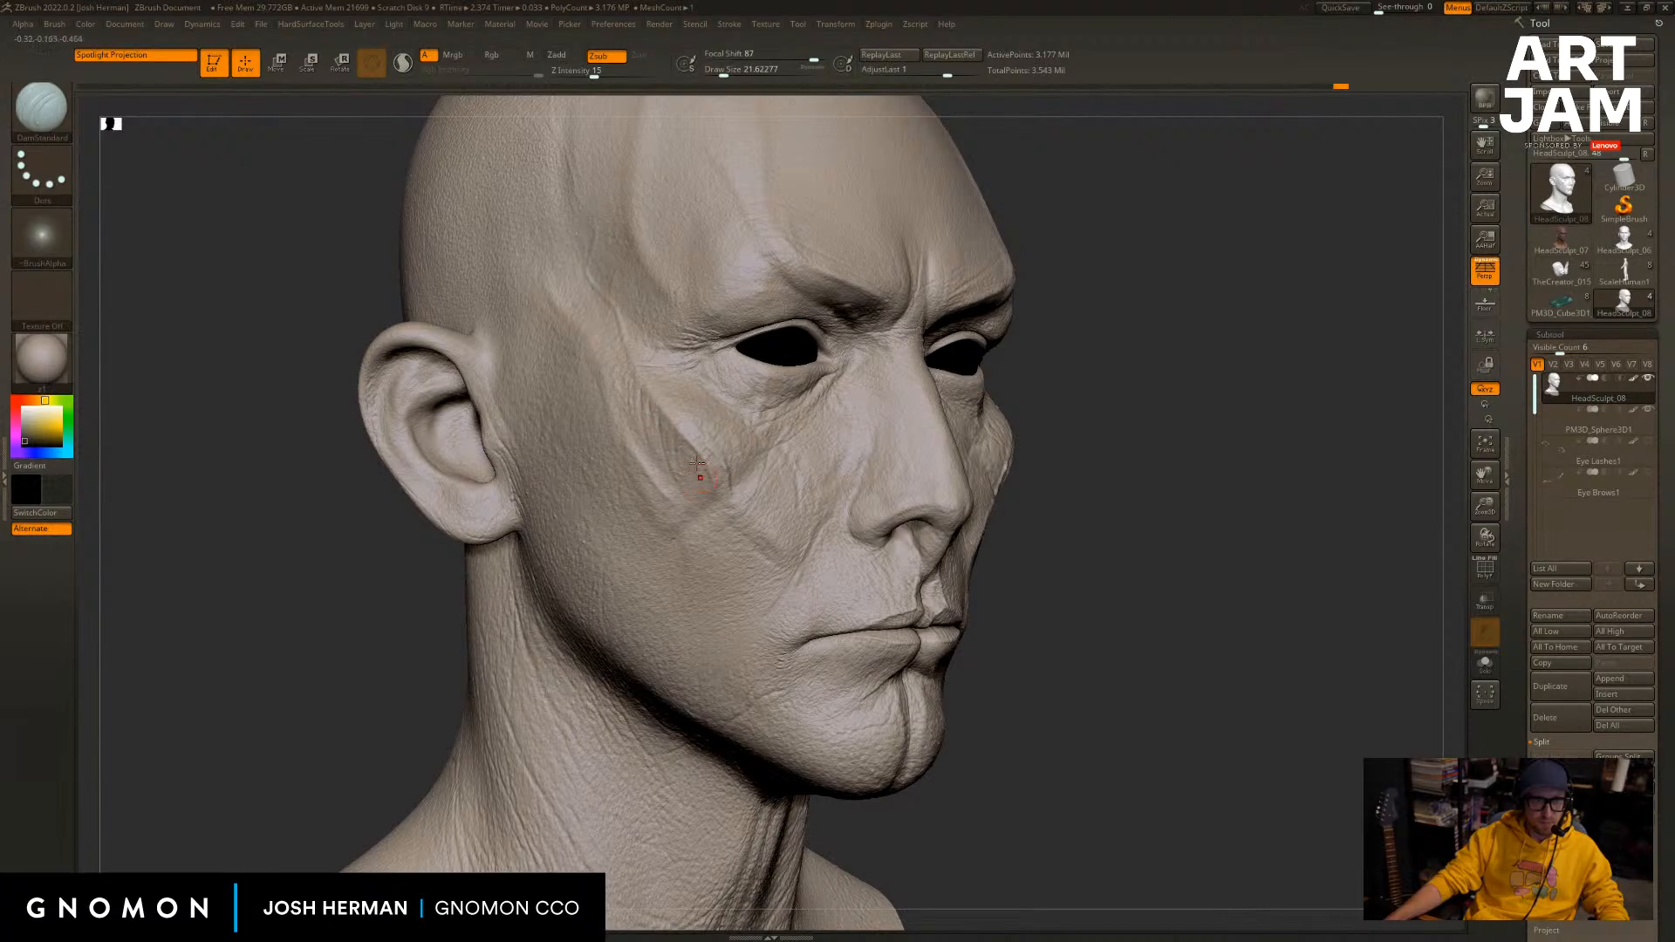
pyautogui.moveTo(1360, 556); pyautogui.dragTo(1108, 542)
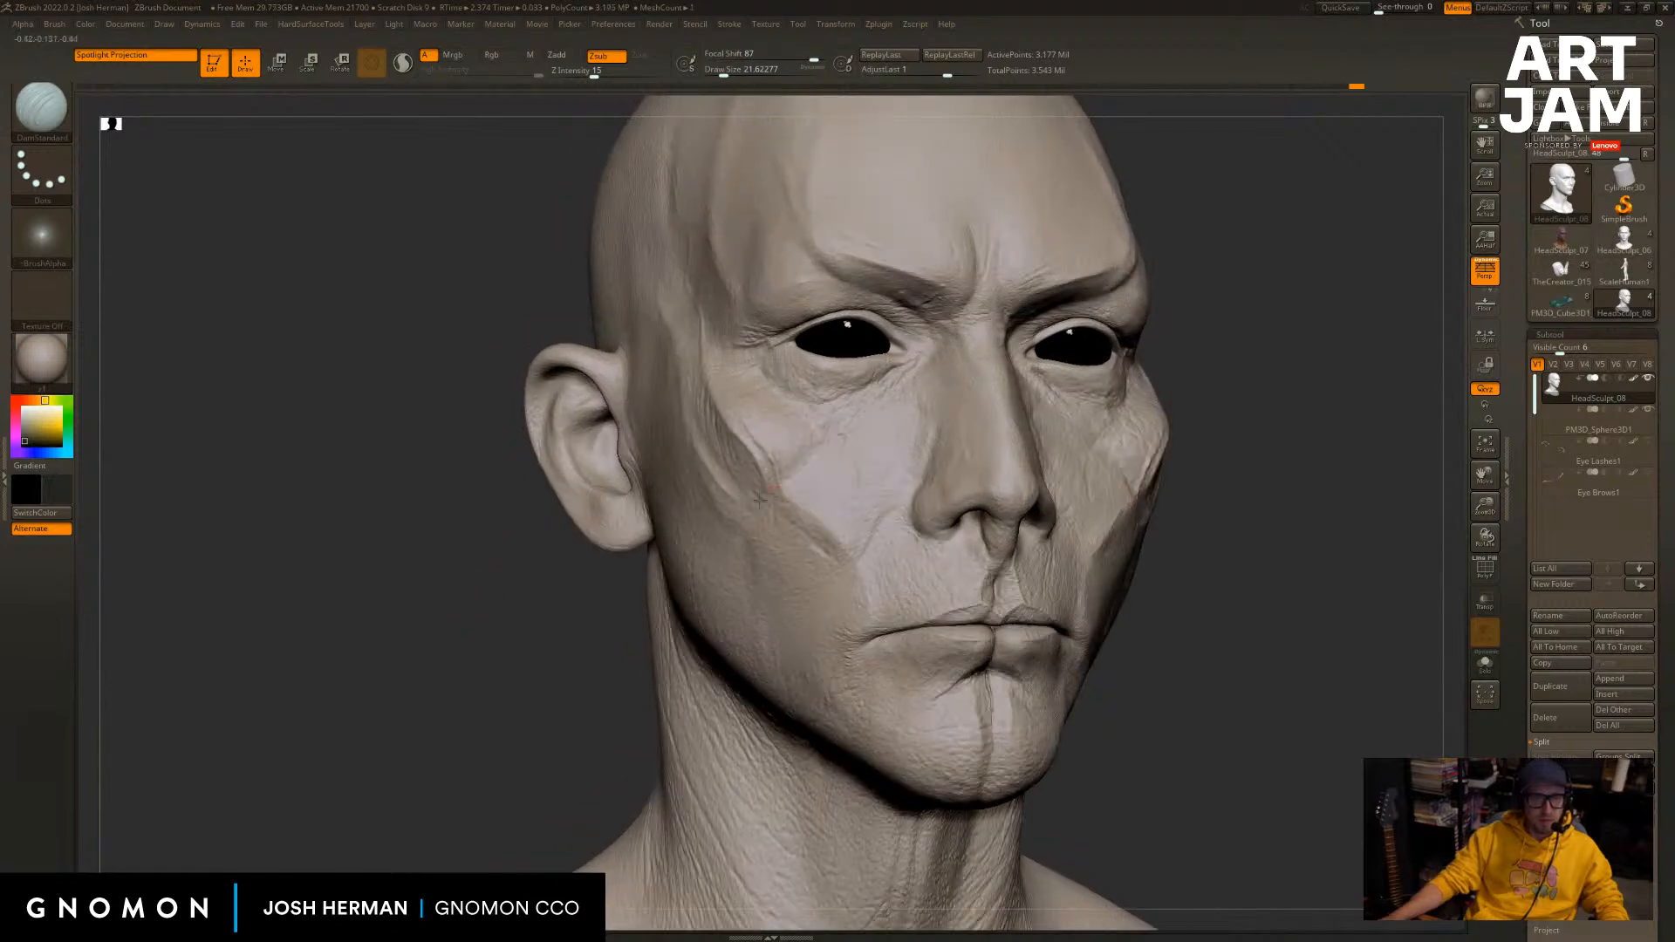
# Carve a broader crease from the temple down to the cheek hollow at draw size about 46.
pyautogui.press(']')
pyautogui.moveTo(551, 591); pyautogui.dragTo(588, 578)
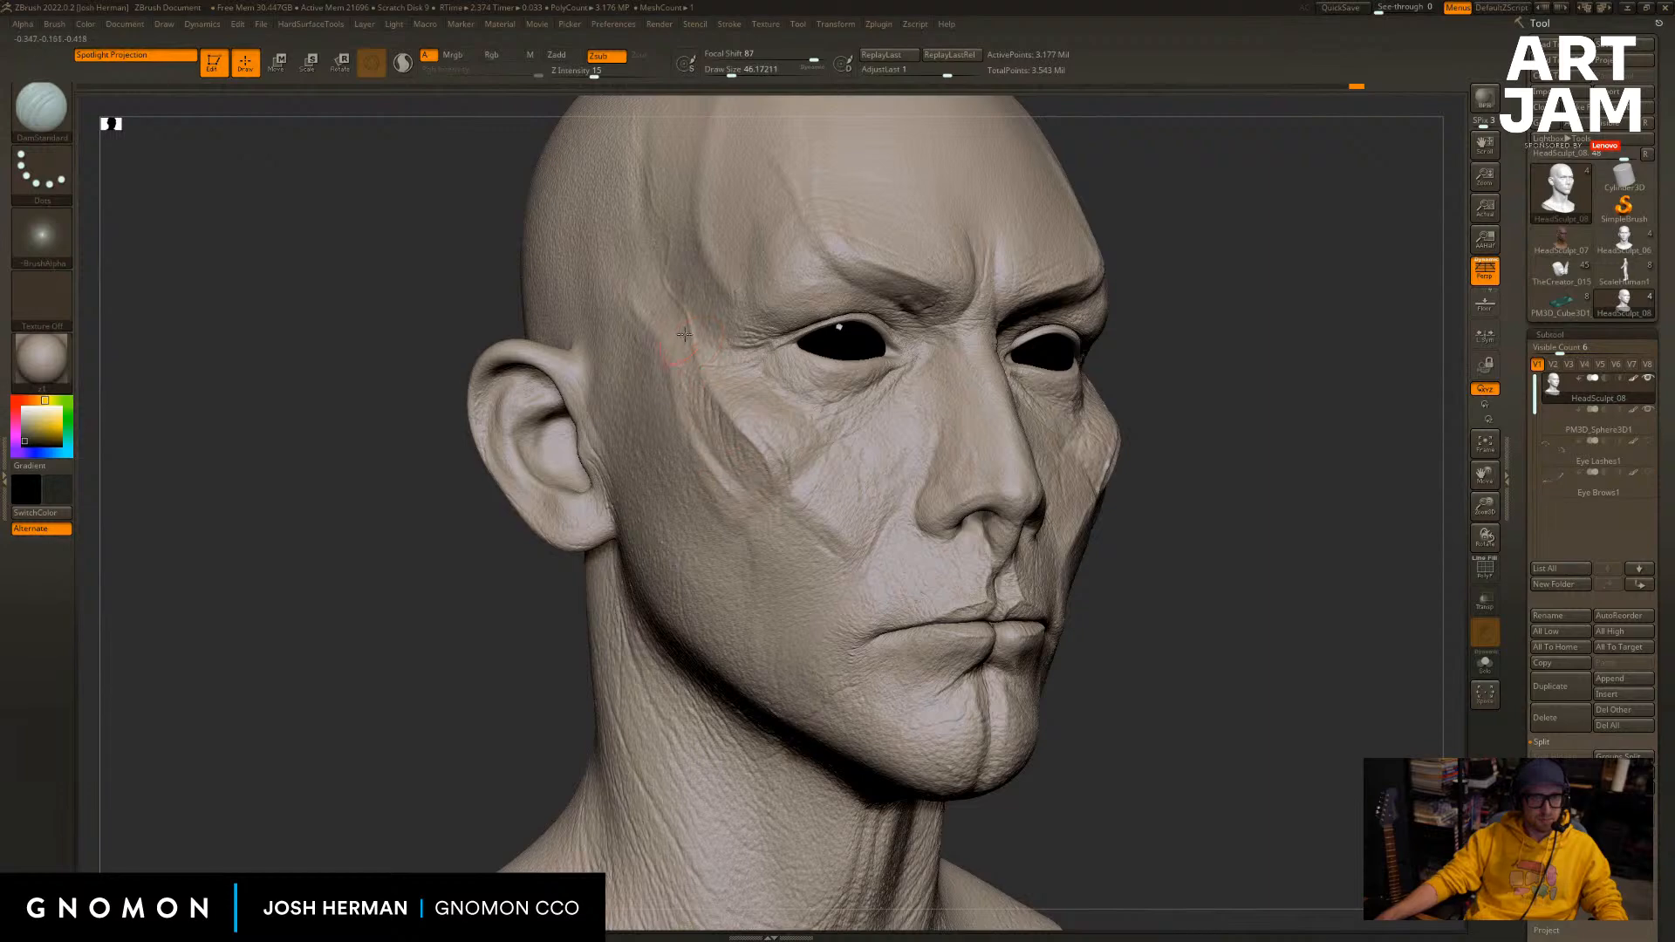
pyautogui.moveTo(684, 334); pyautogui.dragTo(731, 492)
pyautogui.moveTo(1239, 571); pyautogui.dragTo(1310, 535)
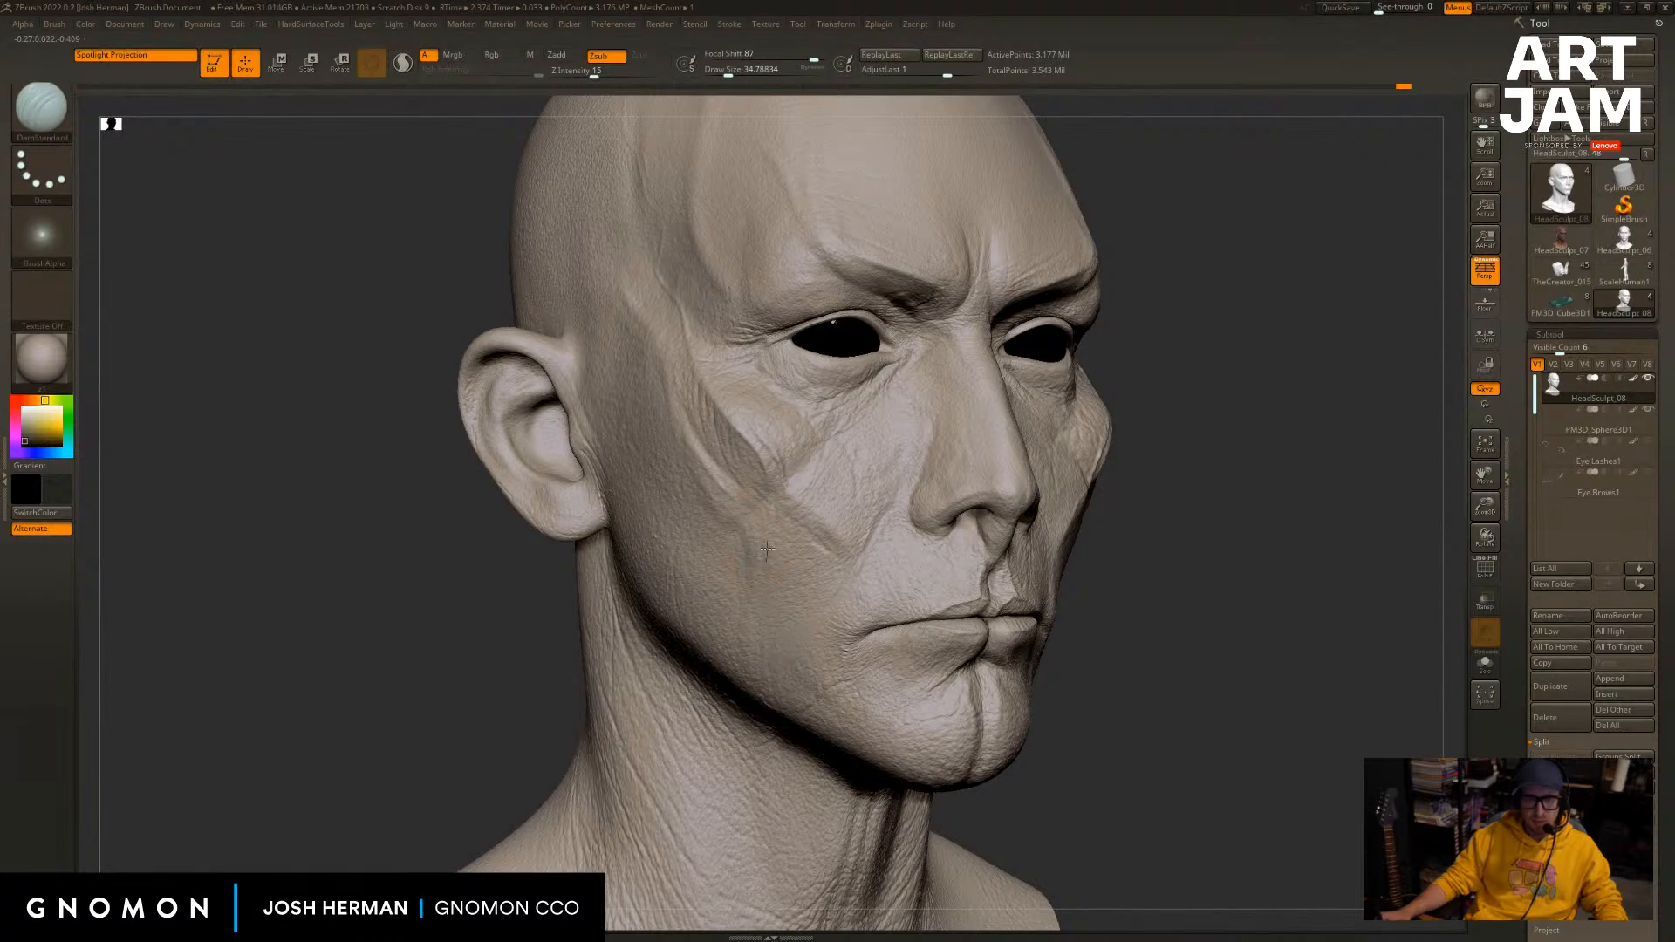
# Extend the DamStandard creases down the lower cheek towards the jawline, starting at draw size about 35.
pyautogui.moveTo(766, 549); pyautogui.dragTo(767, 591)
pyautogui.press(']')
pyautogui.moveTo(789, 646); pyautogui.dragTo(819, 689)
pyautogui.keyDown('alt'); pyautogui.moveTo(1118, 618); pyautogui.dragTo(1047, 542); pyautogui.keyUp('alt')
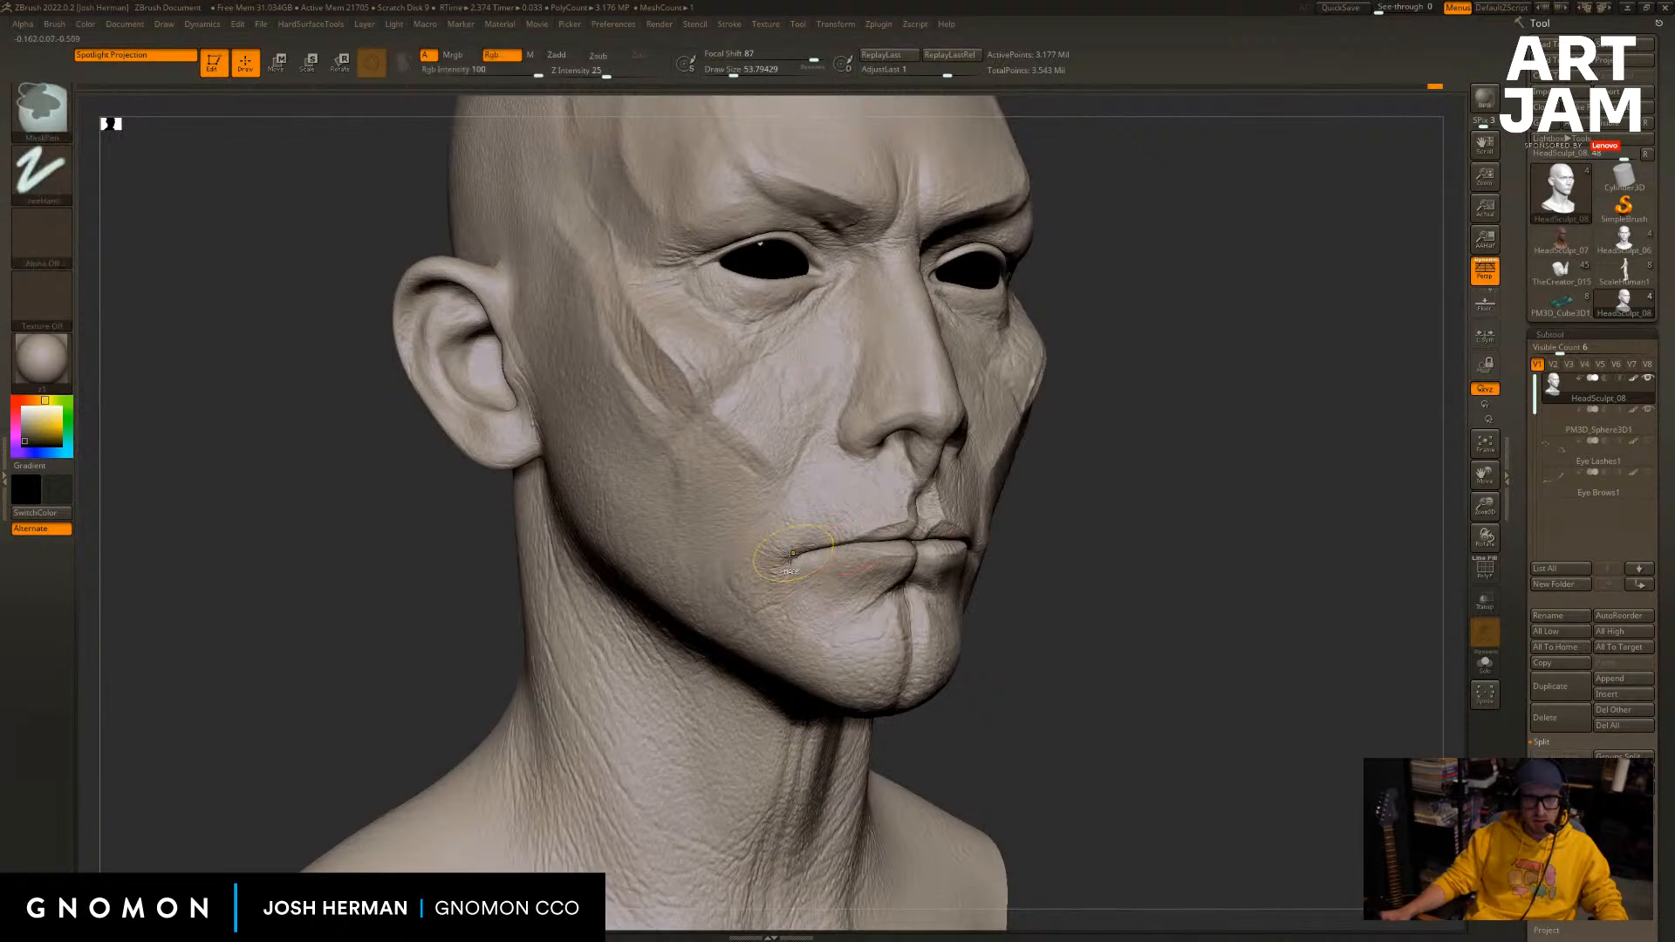
# Smooth the skin beside the mouth corner and undo the last stroke.
pyautogui.press(']')
pyautogui.moveTo(744, 567)
pyautogui.keyDown('shift'); pyautogui.mouseDown()
pyautogui.moveTo(762, 551)
pyautogui.moveTo(735, 602)
pyautogui.mouseUp(); pyautogui.keyUp('shift')
pyautogui.press('s')
pyautogui.click(733, 603)
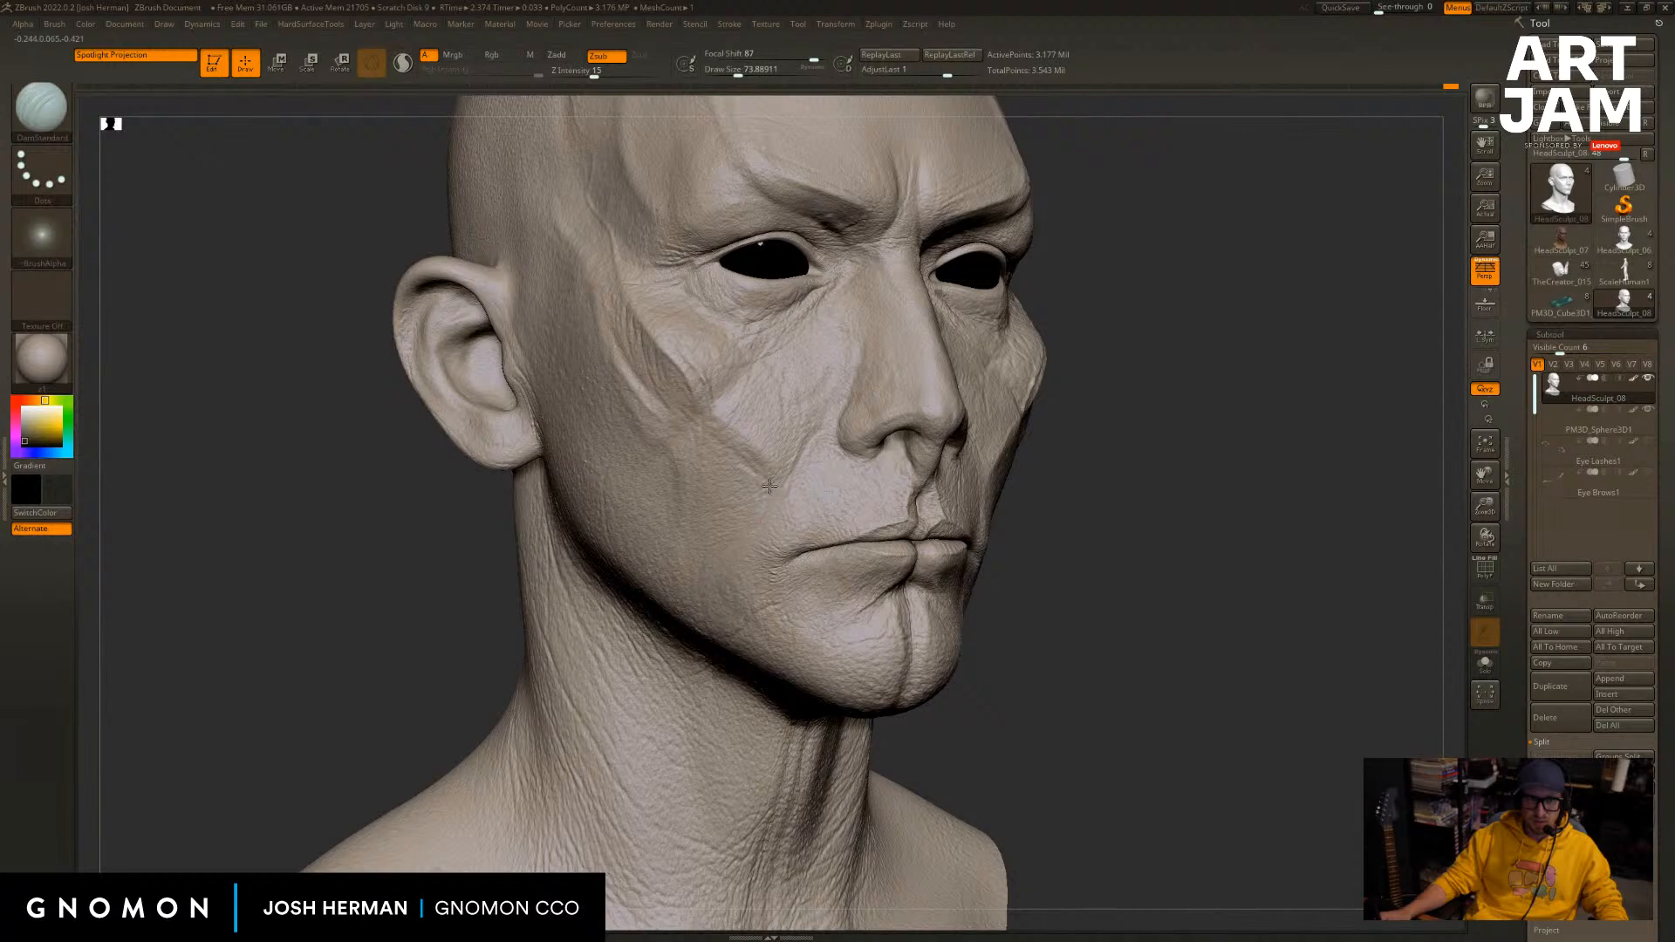
pyautogui.hotkey('ctrl', 'z')
# Carve fine DamStandard wrinkles beside the mouth corner at draw size about 12, followed by wider ones across the nearby cheek.
pyautogui.moveTo(1029, 513); pyautogui.dragTo(1086, 508)
pyautogui.press('s')
pyautogui.click(764, 548)
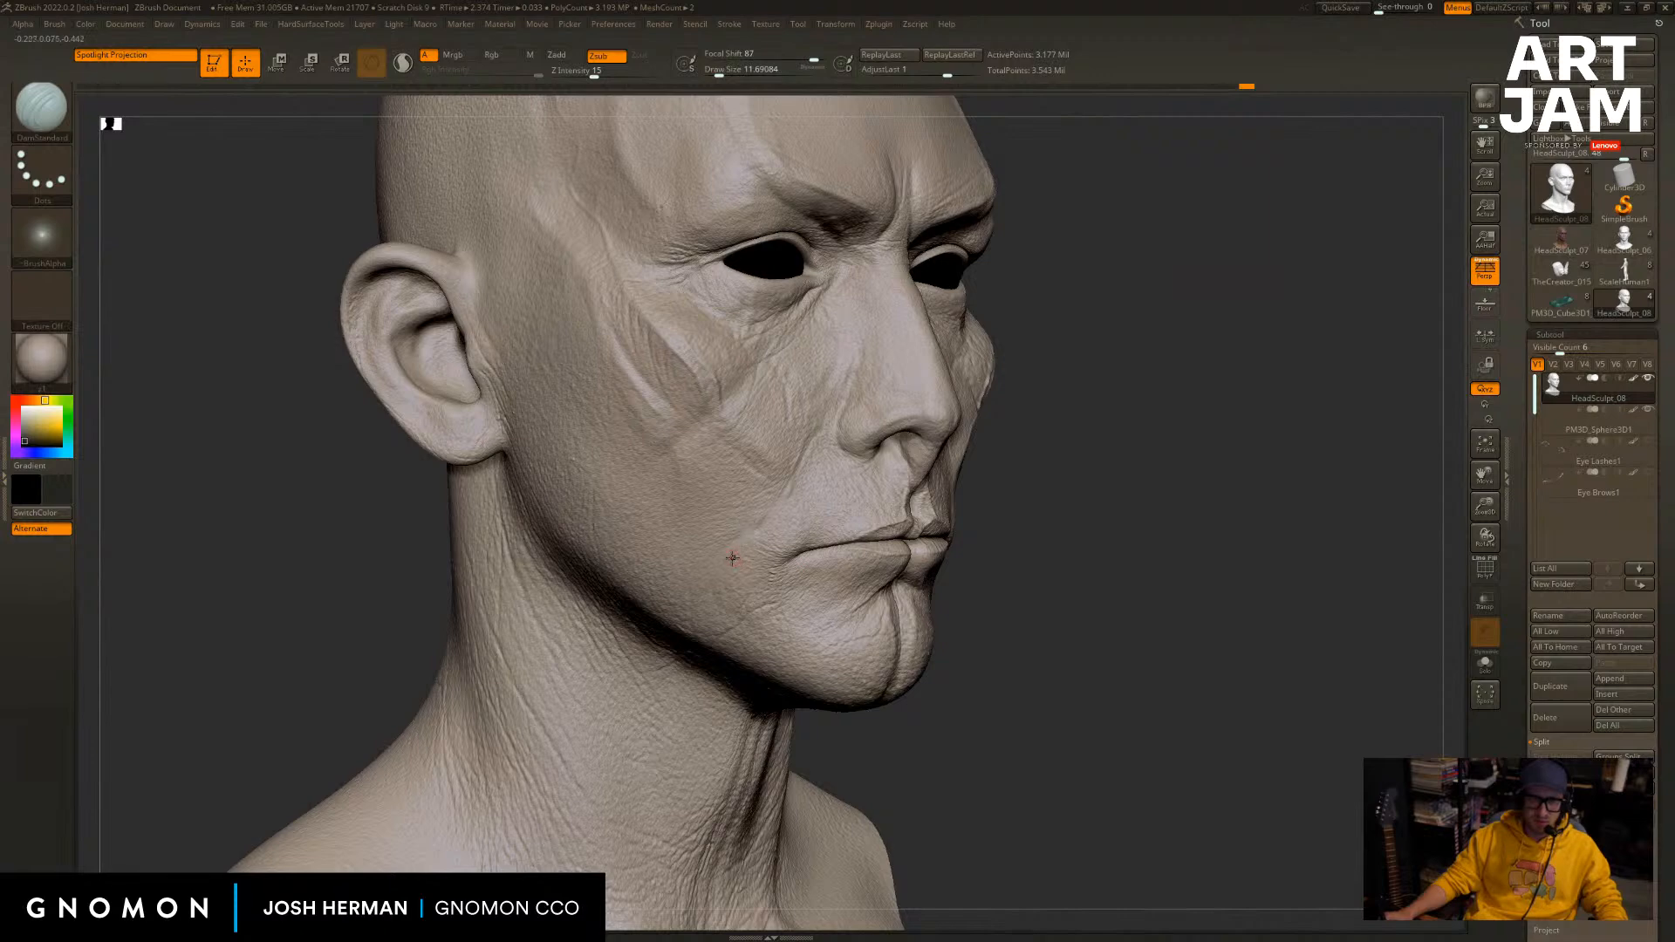
pyautogui.moveTo(733, 555); pyautogui.dragTo(734, 517)
pyautogui.keyDown('alt'); pyautogui.moveTo(1057, 479); pyautogui.dragTo(999, 571); pyautogui.keyUp('alt')
pyautogui.moveTo(1204, 487); pyautogui.dragTo(1125, 493)
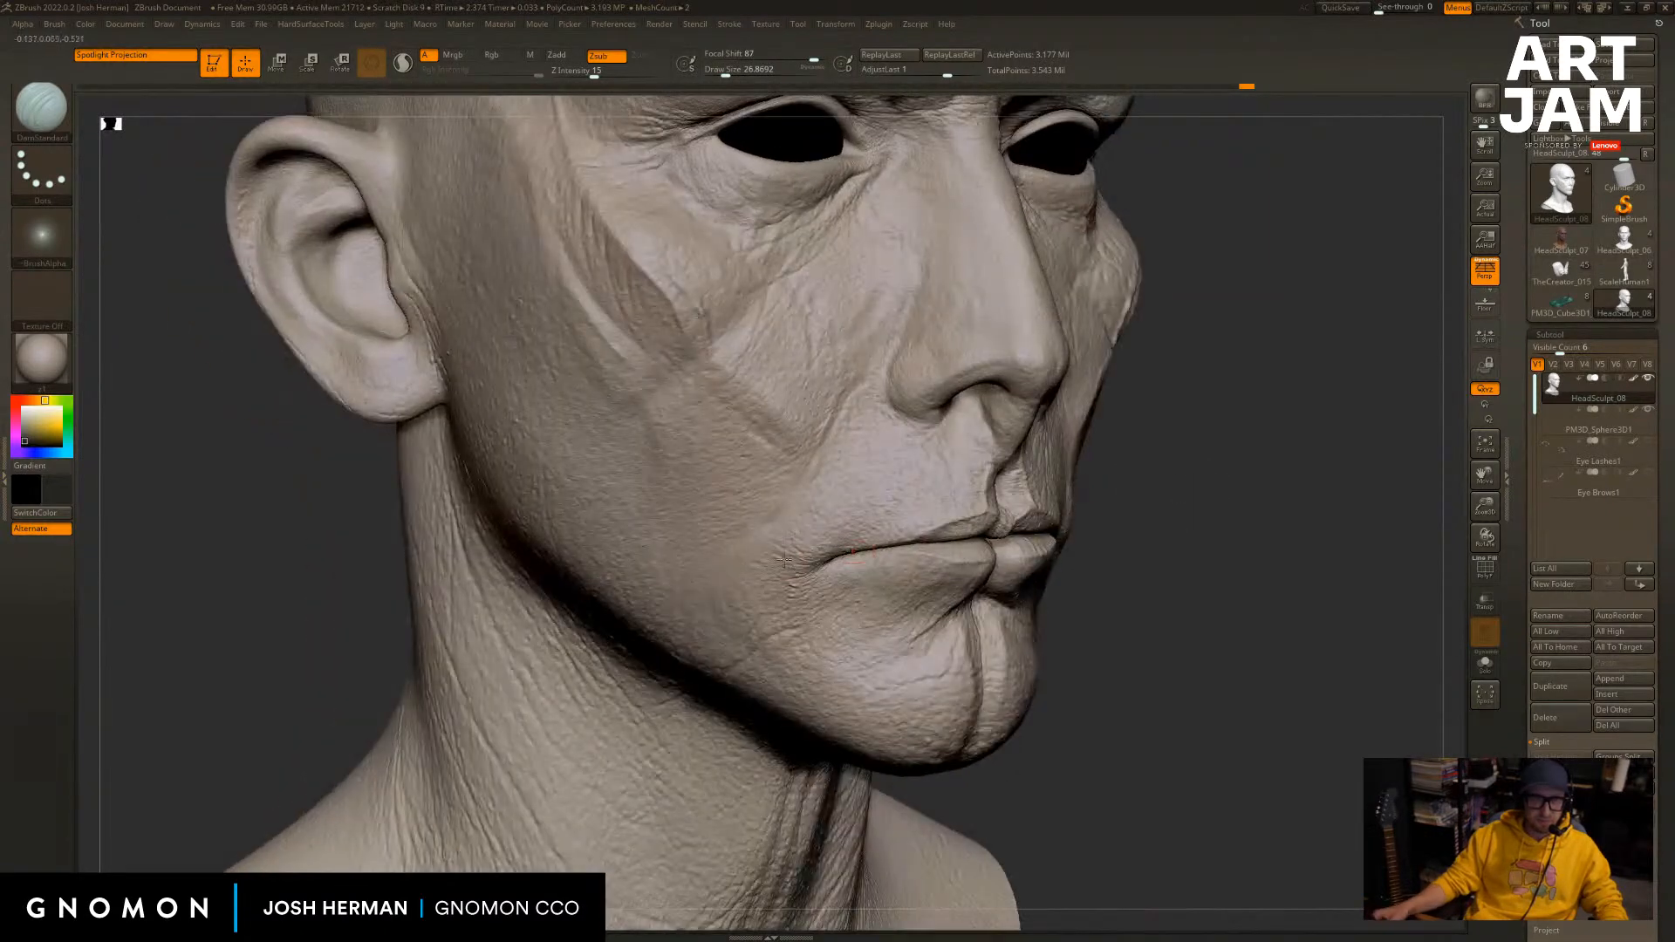
pyautogui.moveTo(771, 497); pyautogui.dragTo(775, 511)
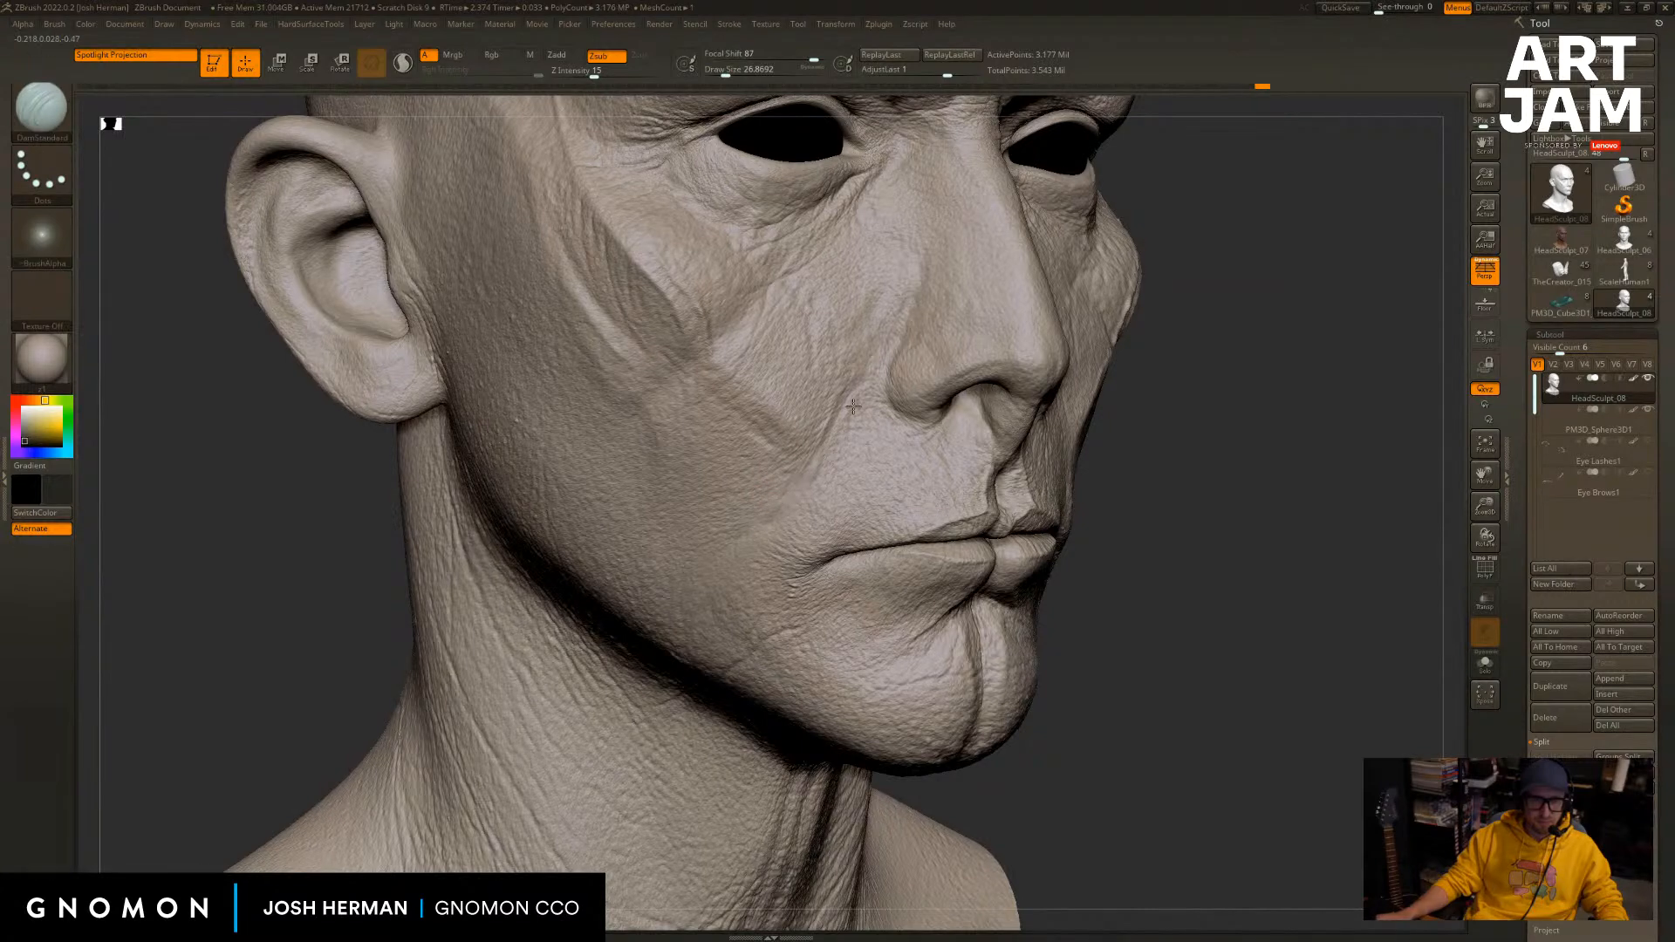
# Refine the creases around the mouth and chin with the DamStandard brush, checking both sides of the face.
pyautogui.moveTo(1144, 523); pyautogui.dragTo(1082, 515)
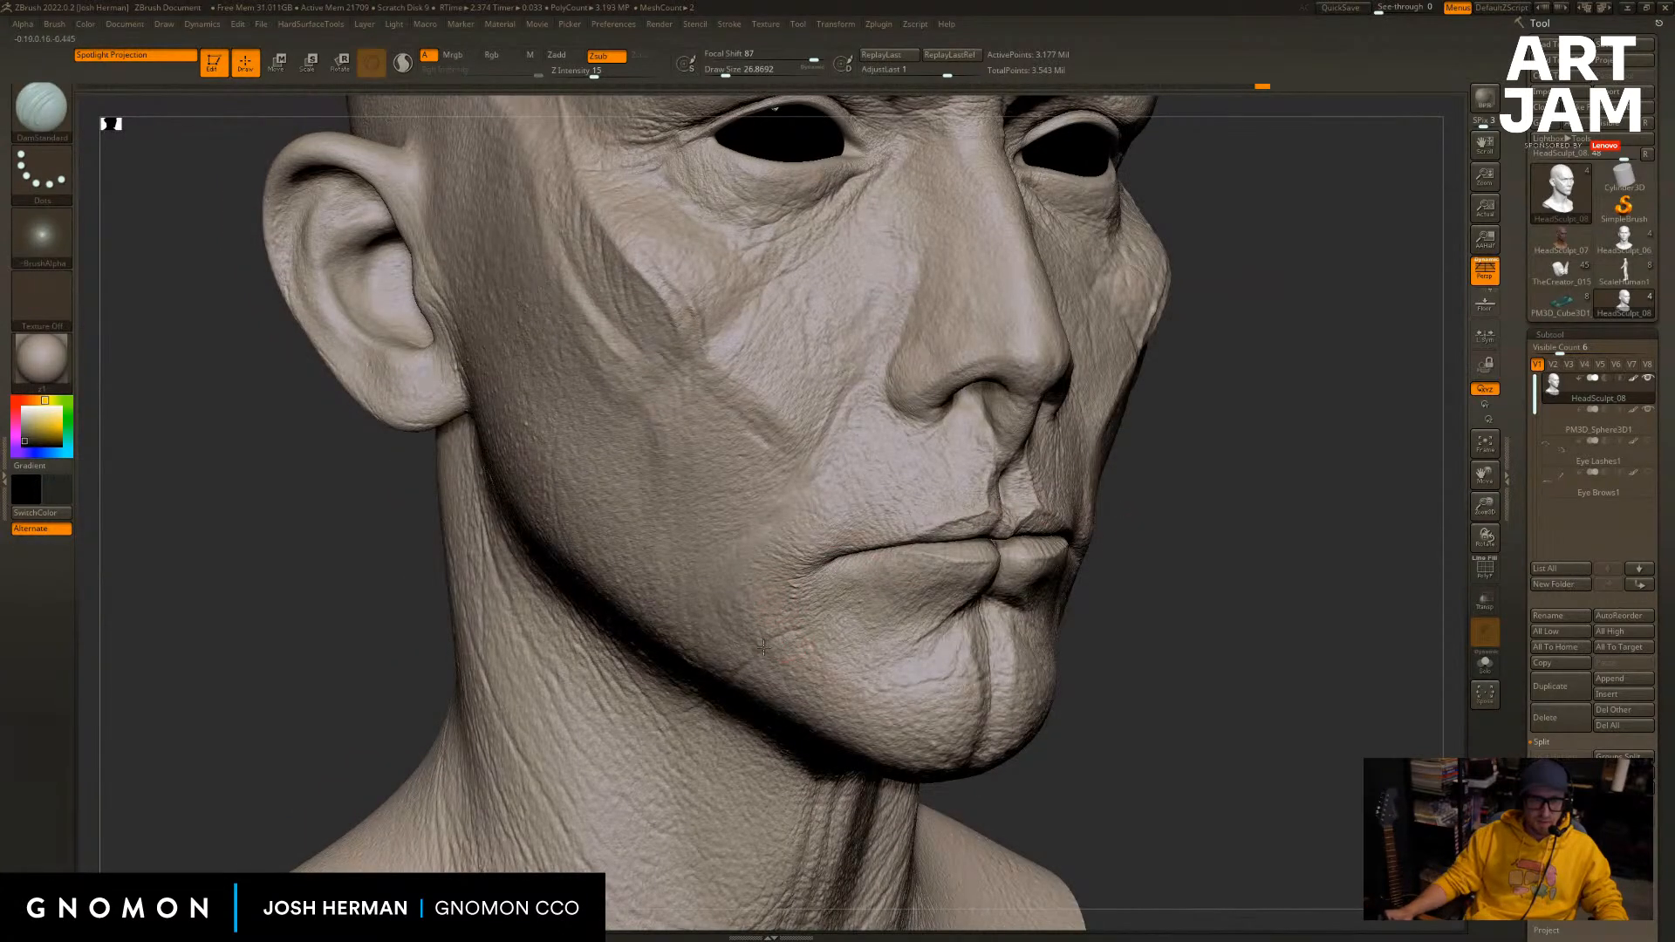
pyautogui.moveTo(1213, 610); pyautogui.dragTo(1106, 602)
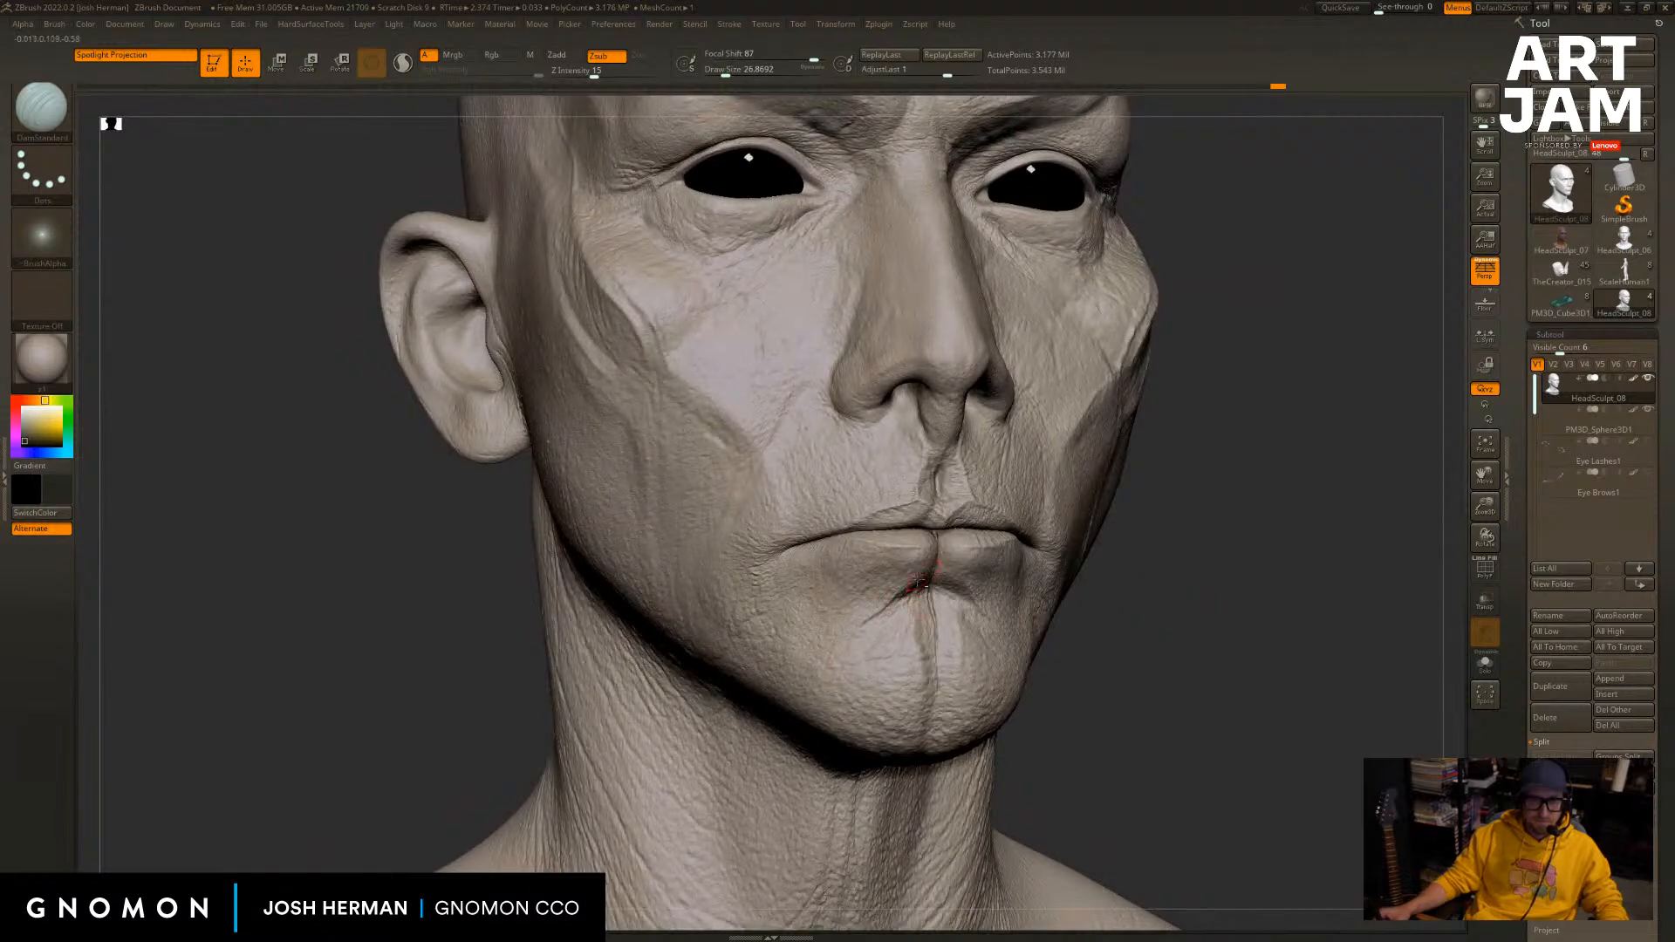
pyautogui.moveTo(1226, 572); pyautogui.dragTo(931, 548)
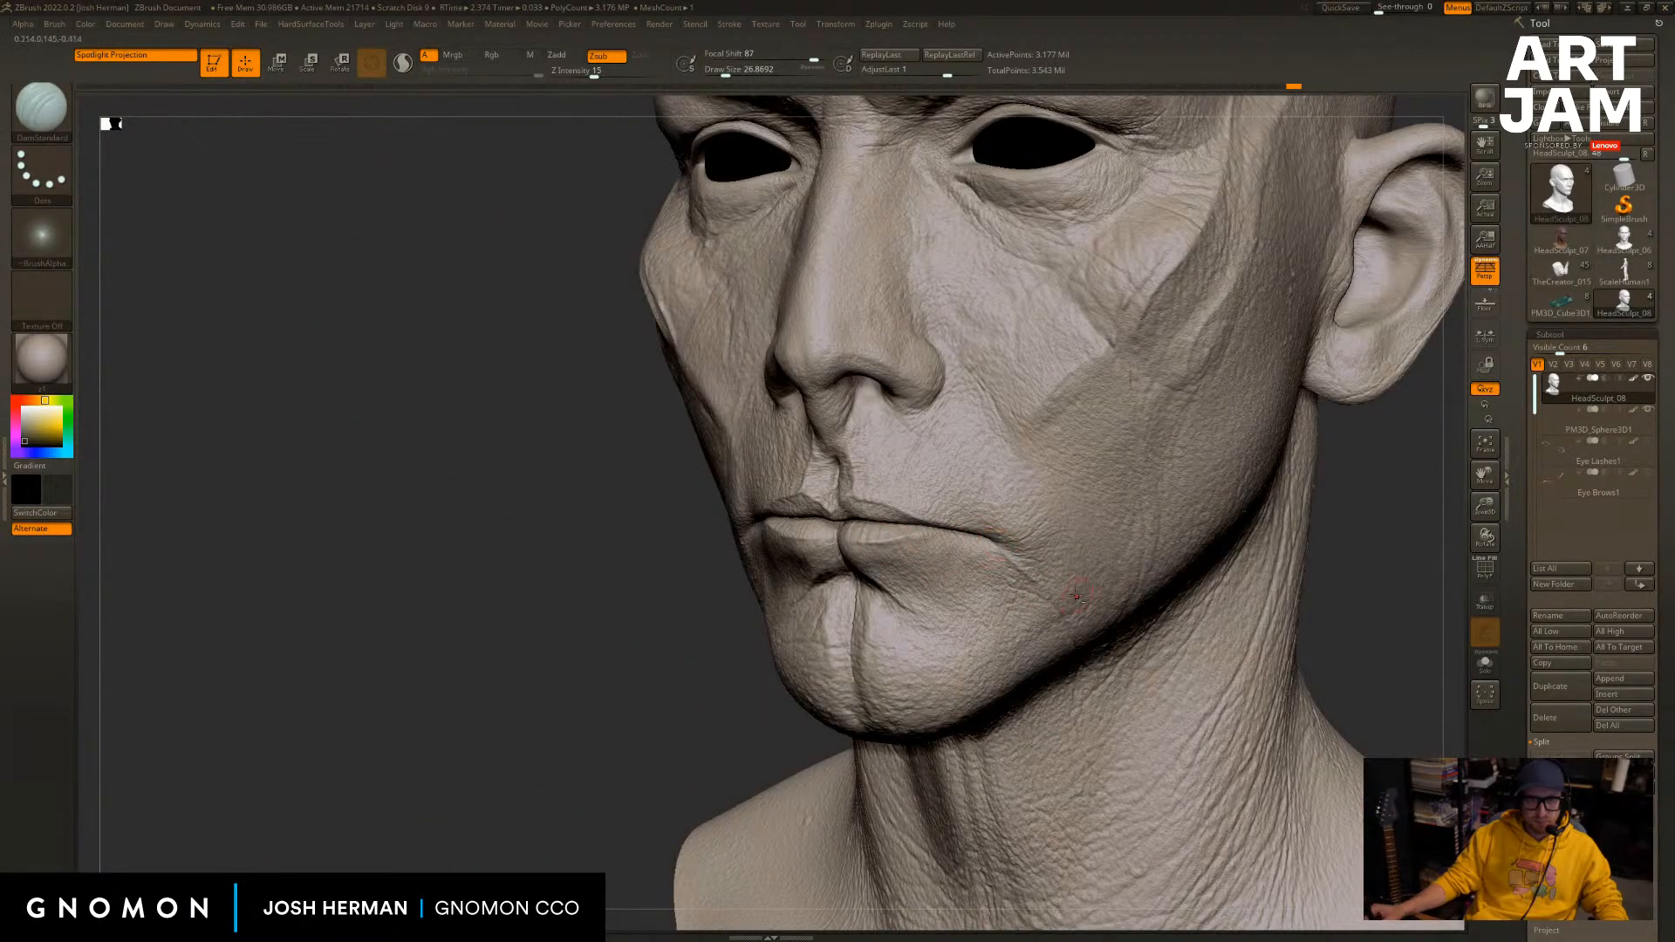
pyautogui.keyDown('shift'); pyautogui.moveTo(1347, 556); pyautogui.dragTo(1327, 553); pyautogui.keyUp('shift')
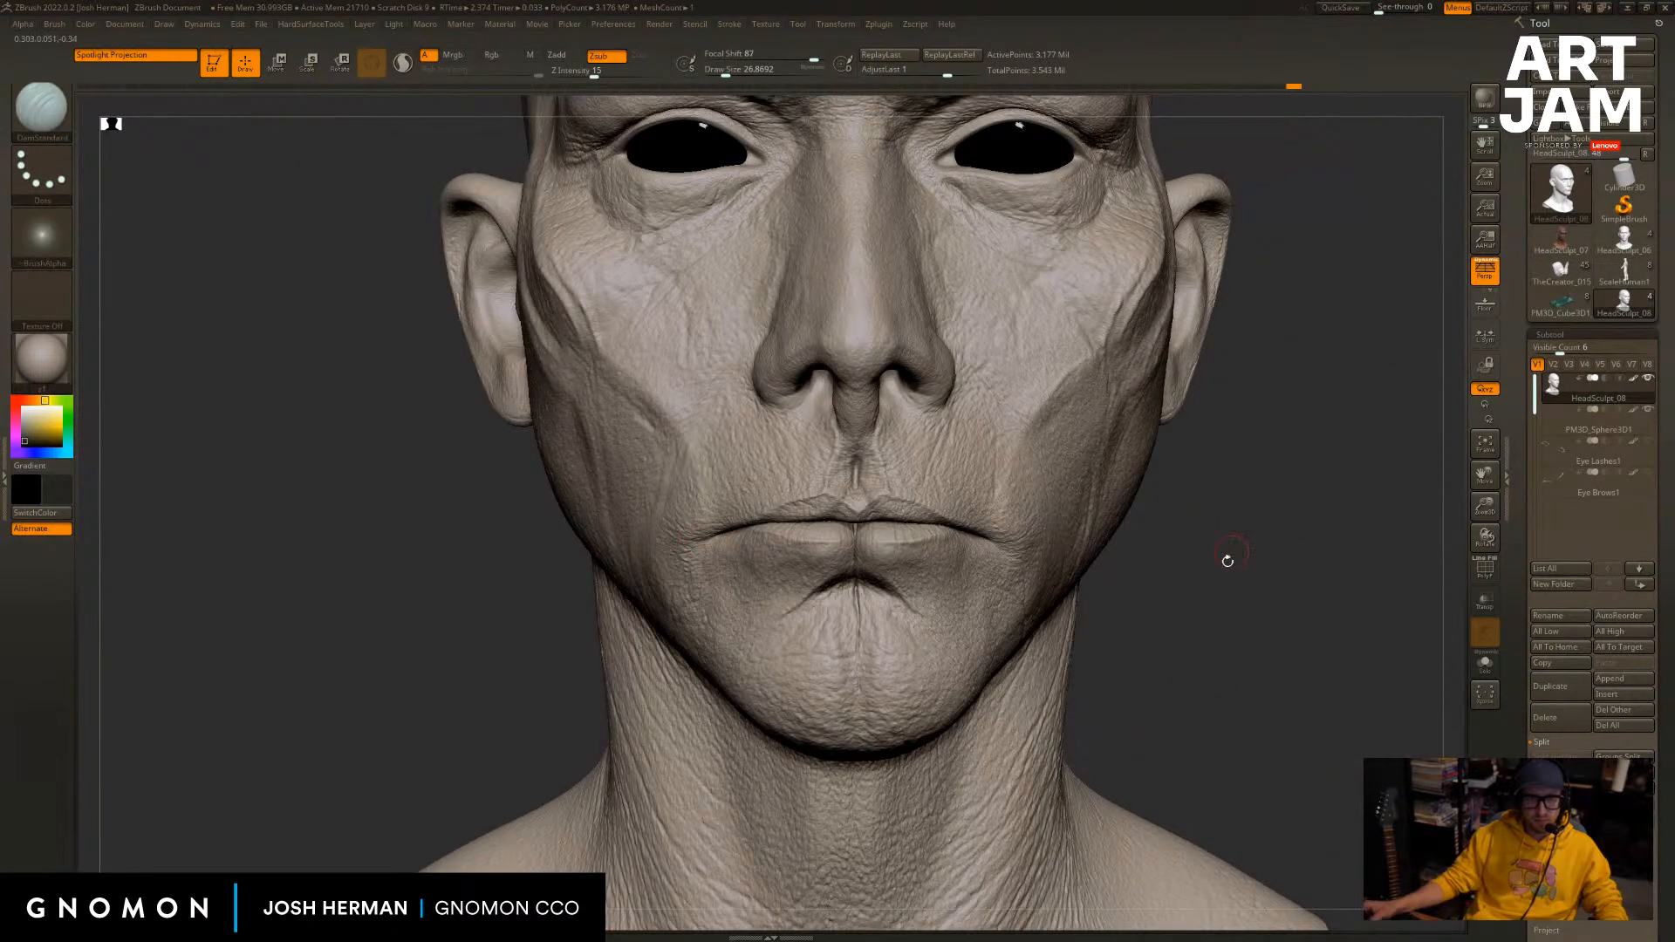
pyautogui.moveTo(1227, 561); pyautogui.dragTo(1208, 589)
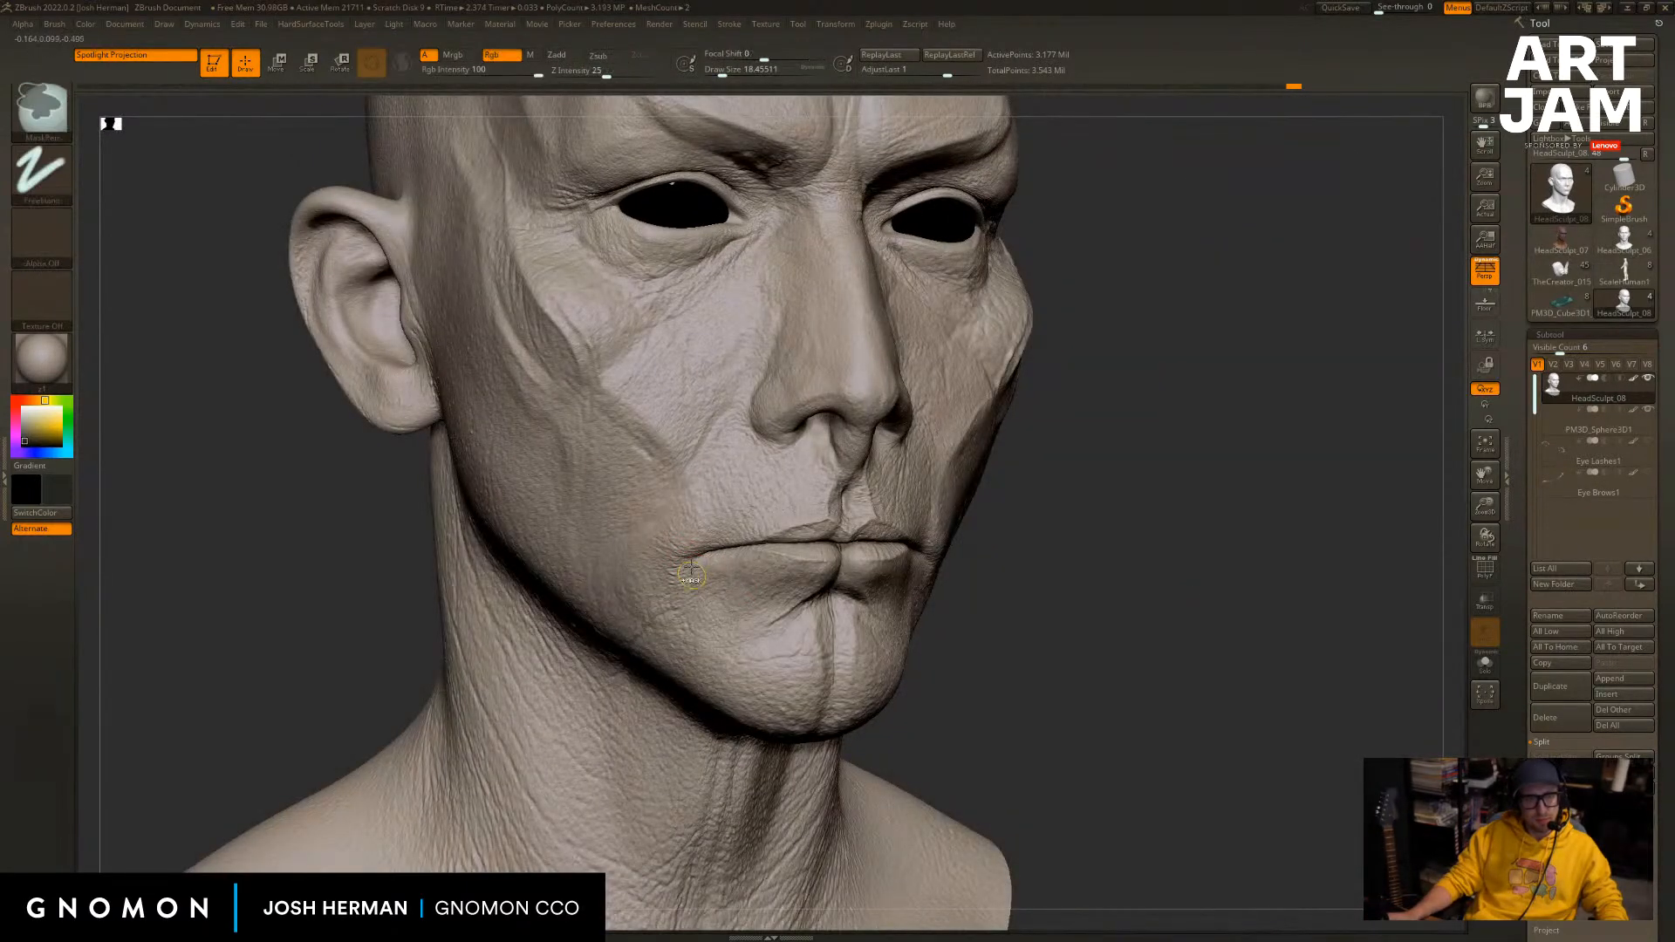
# Carve a thin line beside the mouth corner with the DamStandard brush at draw size about 18.
pyautogui.moveTo(1062, 572); pyautogui.dragTo(613, 684)
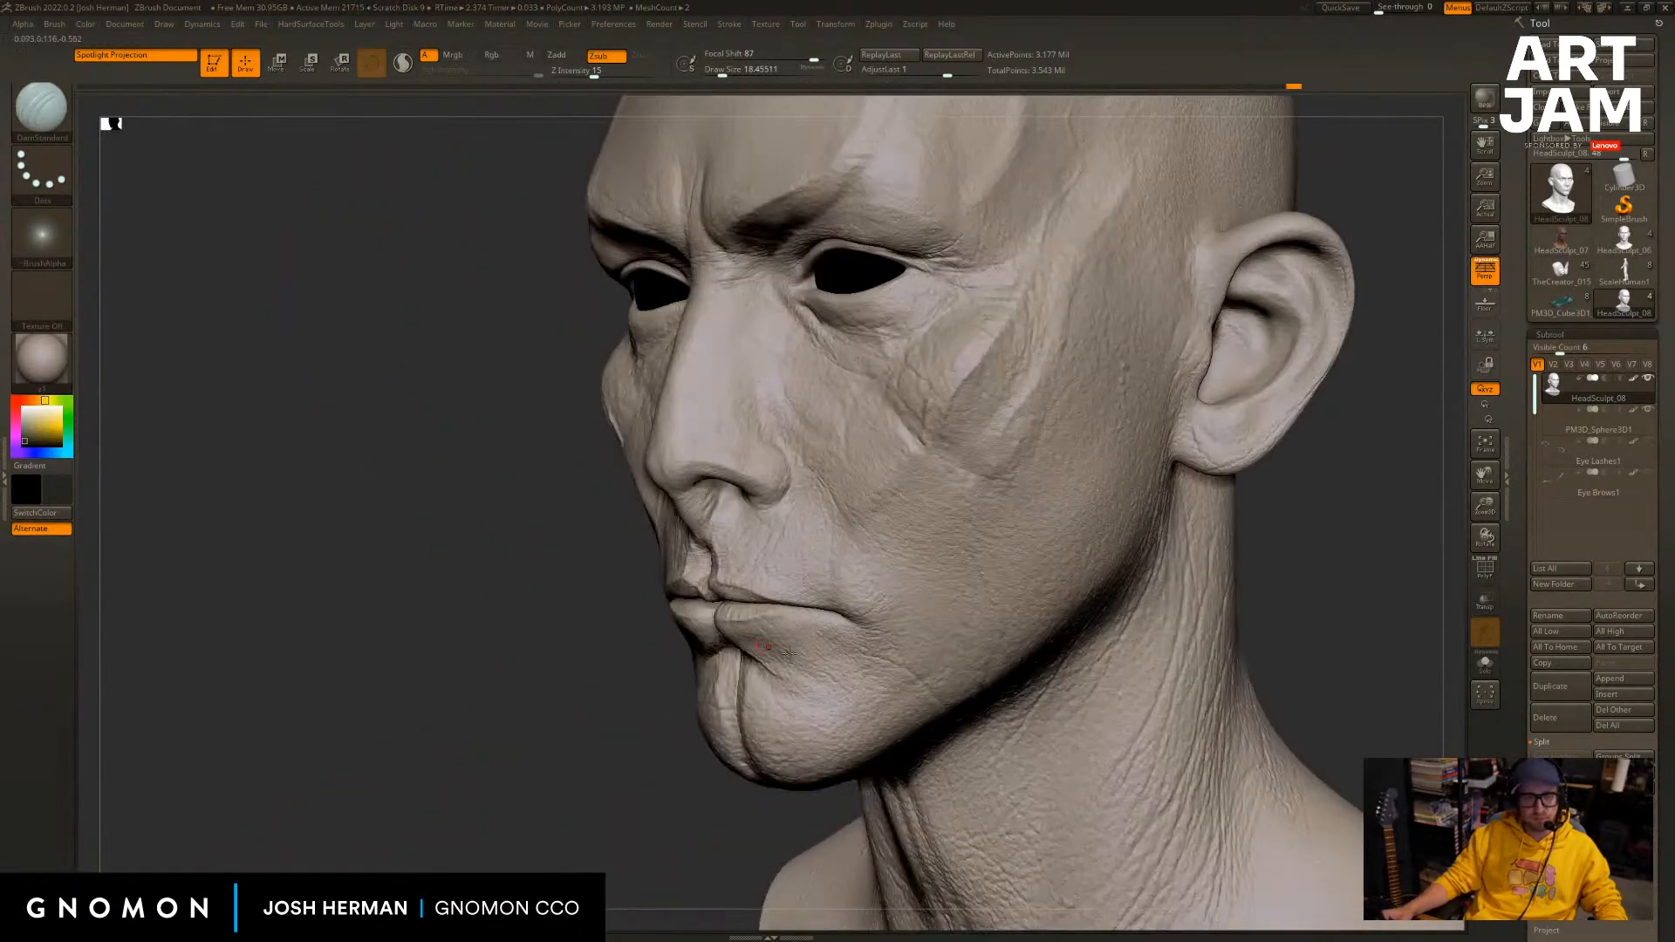
pyautogui.moveTo(878, 626); pyautogui.dragTo(876, 584)
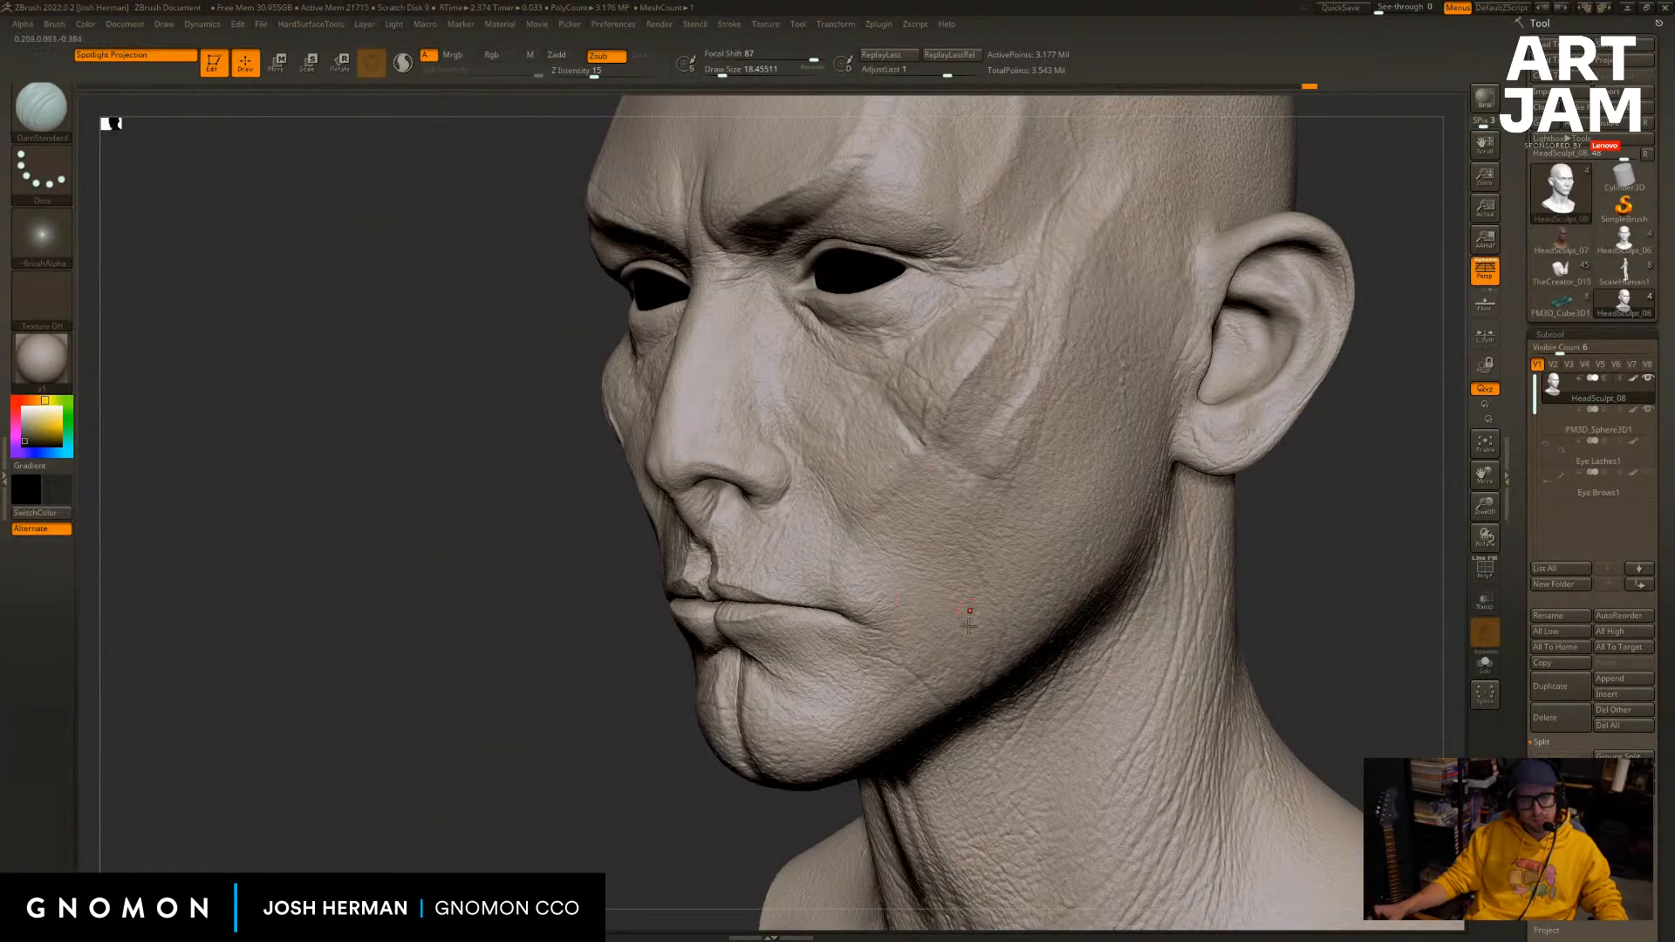
pyautogui.moveTo(1304, 547); pyautogui.dragTo(916, 561)
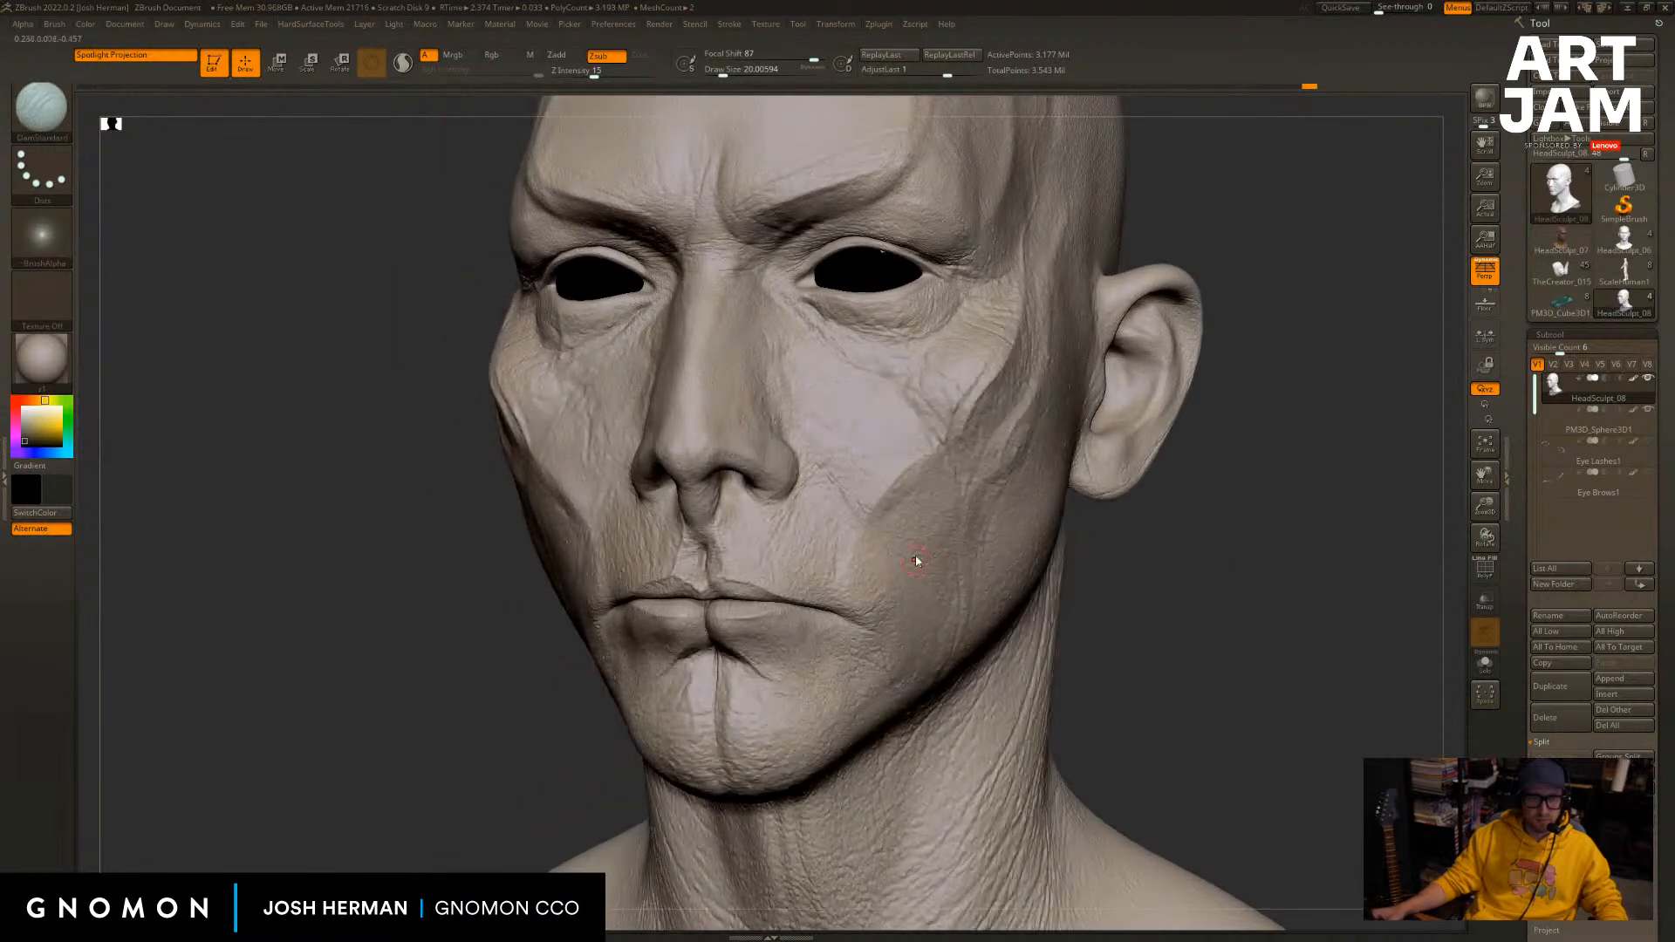
# Carve subtle creases into the cheek beside the mouth corner with the DamStandard brush at draw size about 27.
pyautogui.keyDown('shift'); pyautogui.moveTo(1125, 572); pyautogui.dragTo(627, 553); pyautogui.keyUp('shift')
pyautogui.press('[')
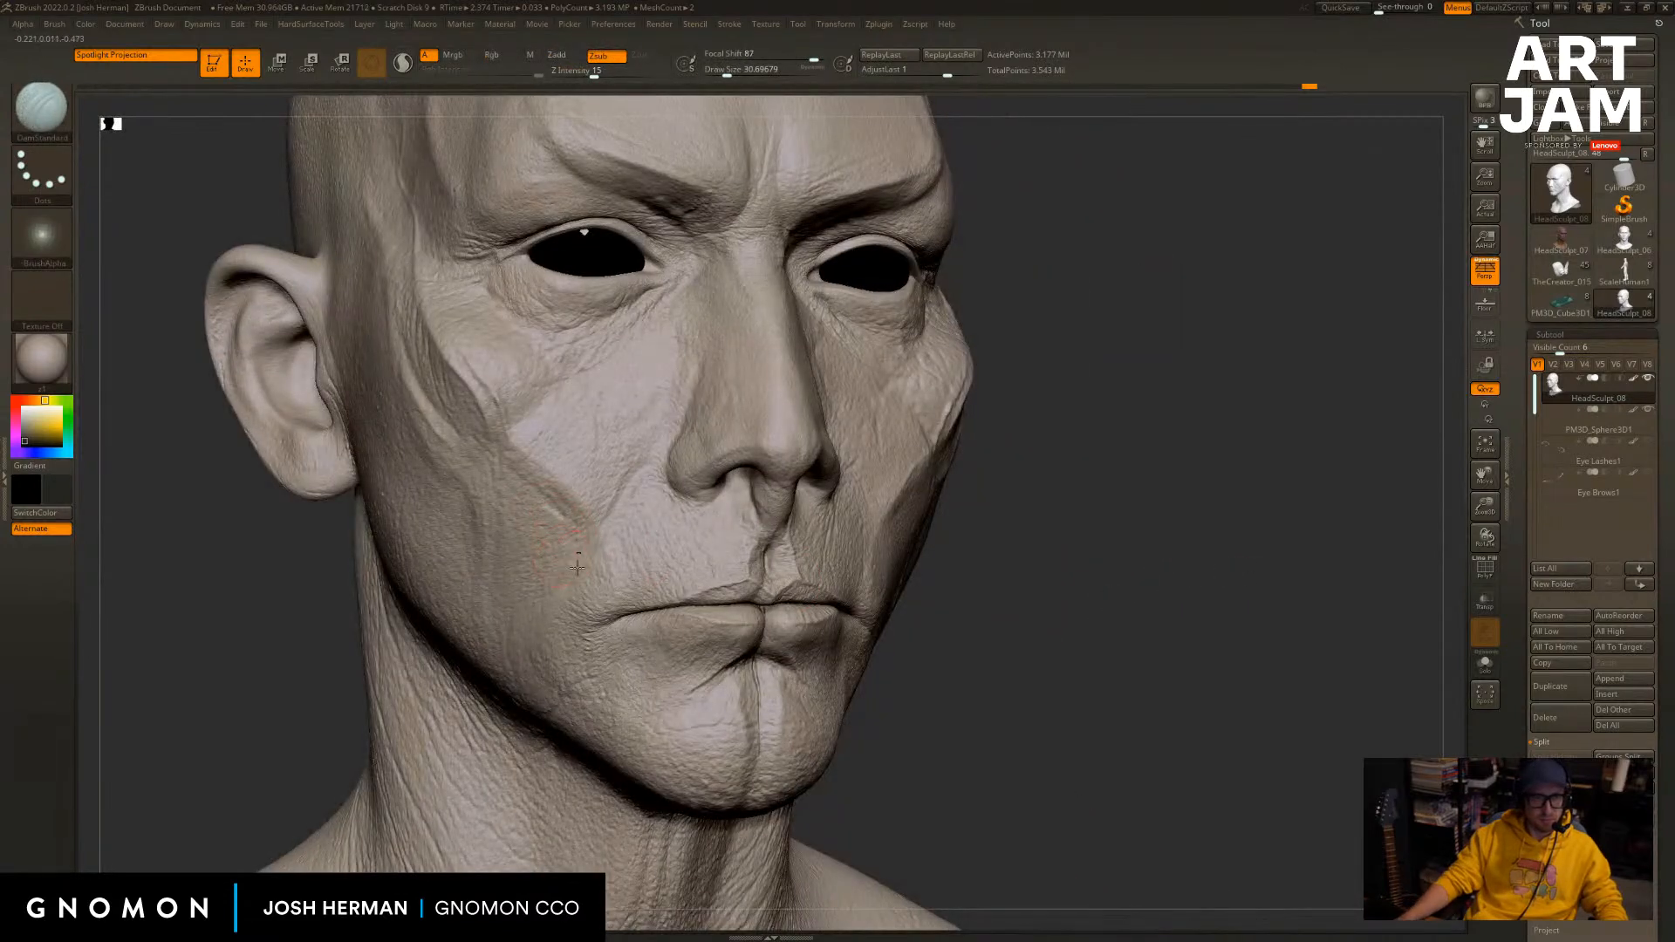
pyautogui.press('s')
pyautogui.click(604, 561)
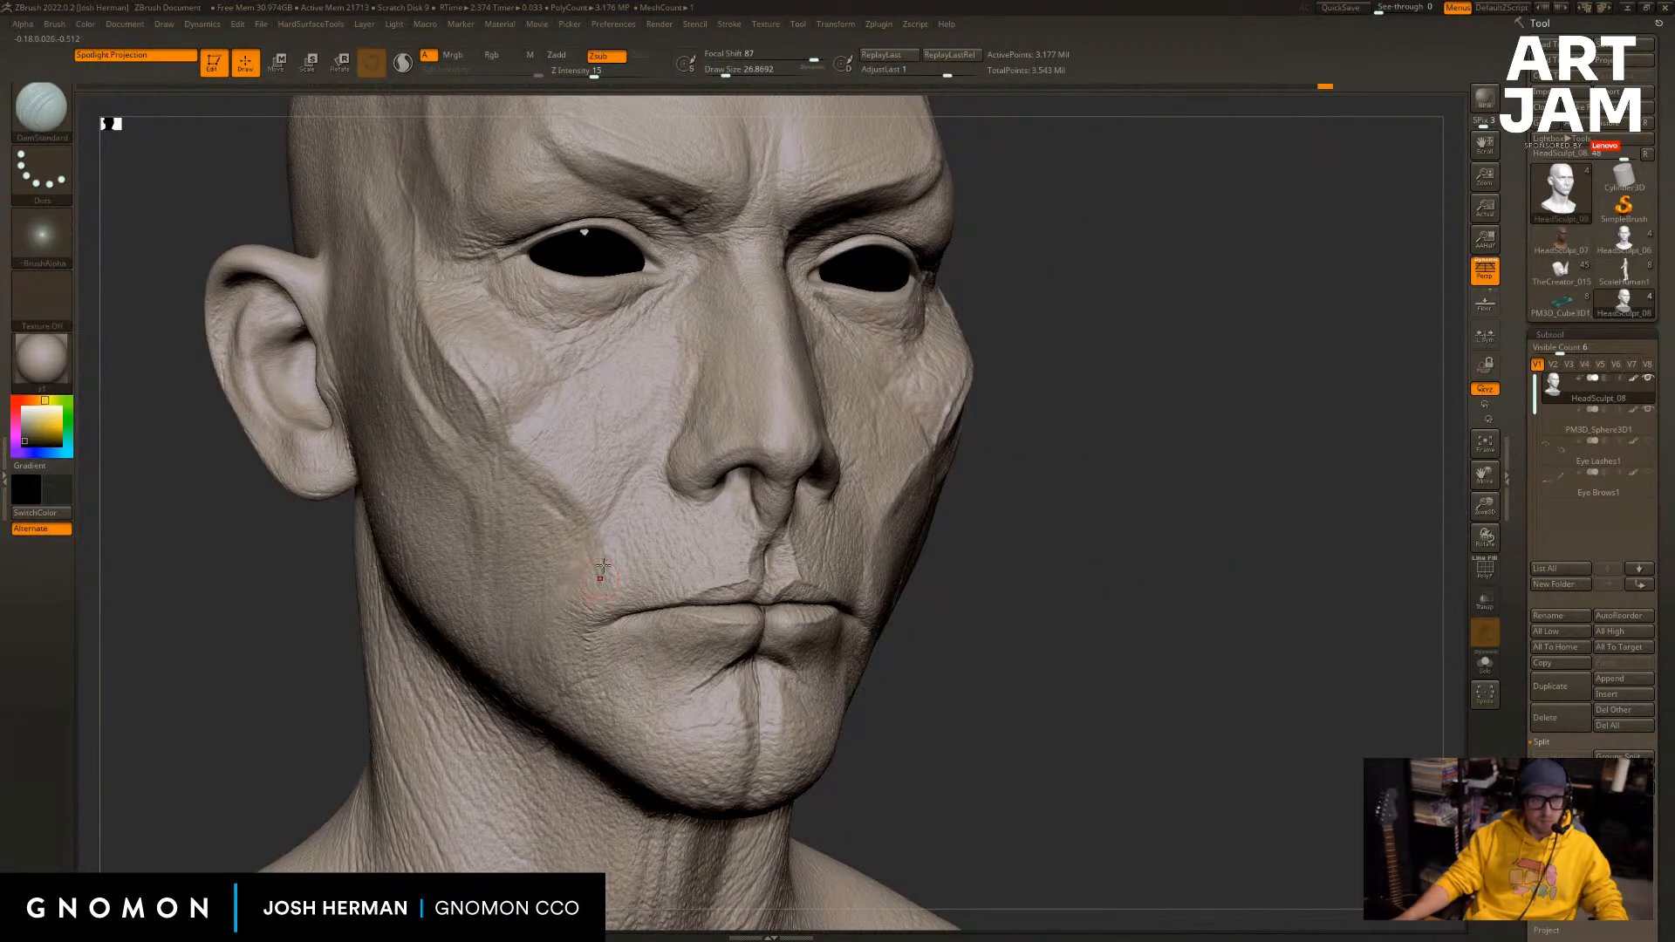
pyautogui.moveTo(1079, 578); pyautogui.dragTo(1270, 635)
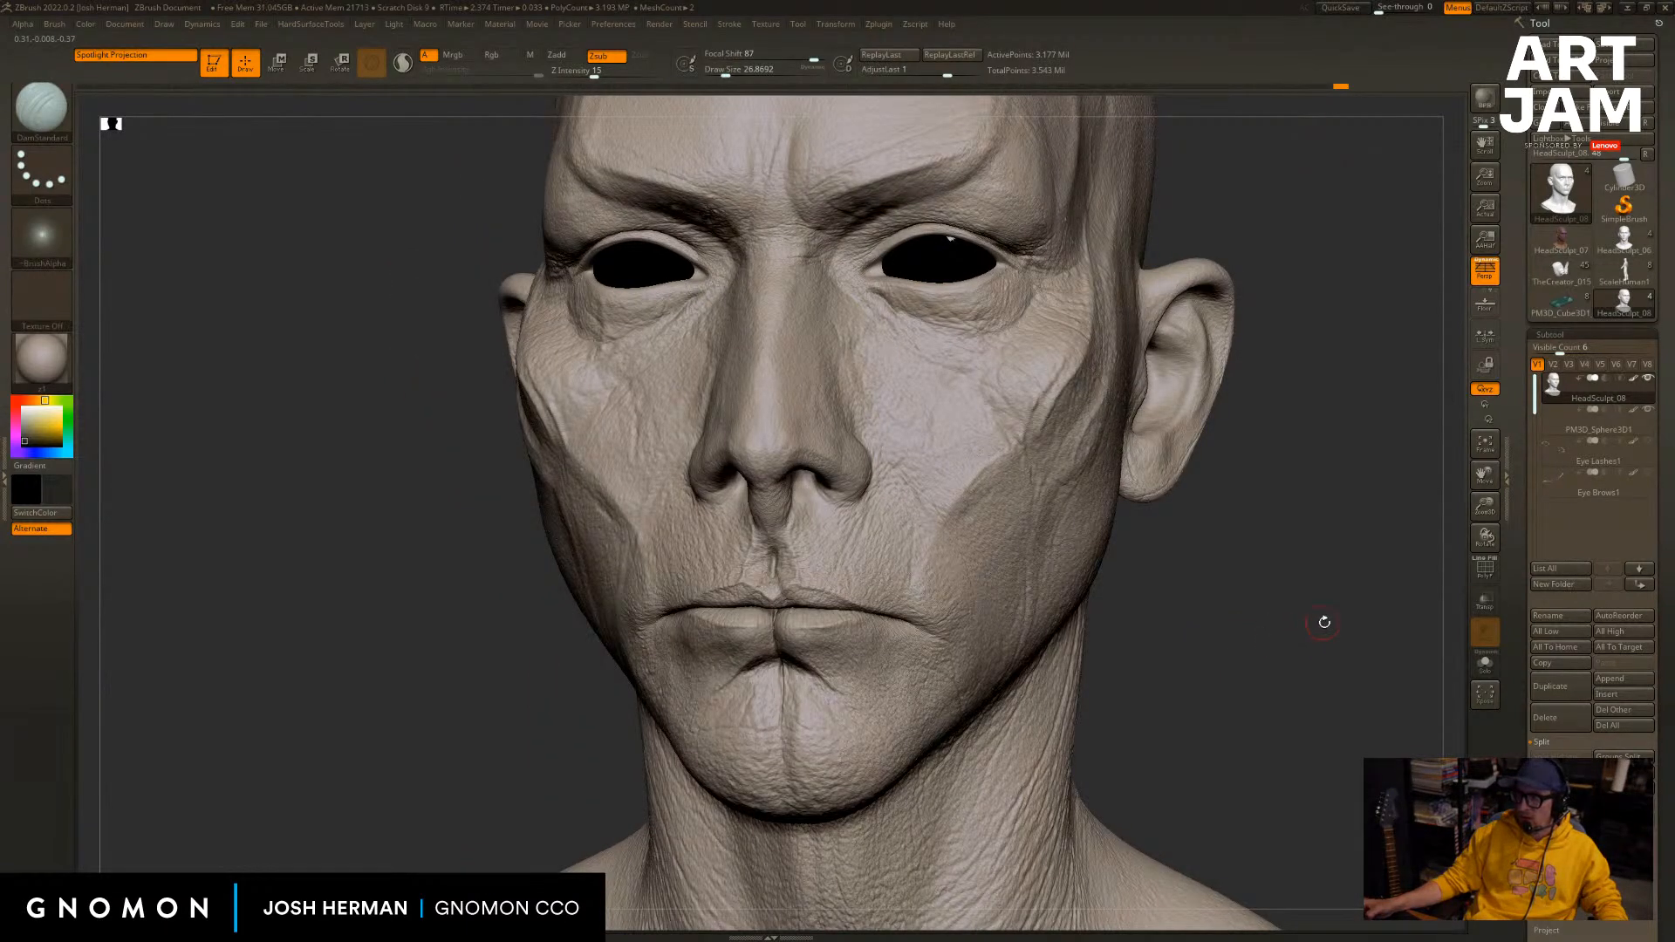
# Refine the crease running from the cheek to the mouth corner at draw size about 23, checking both sides.
pyautogui.moveTo(1323, 622); pyautogui.dragTo(1212, 615)
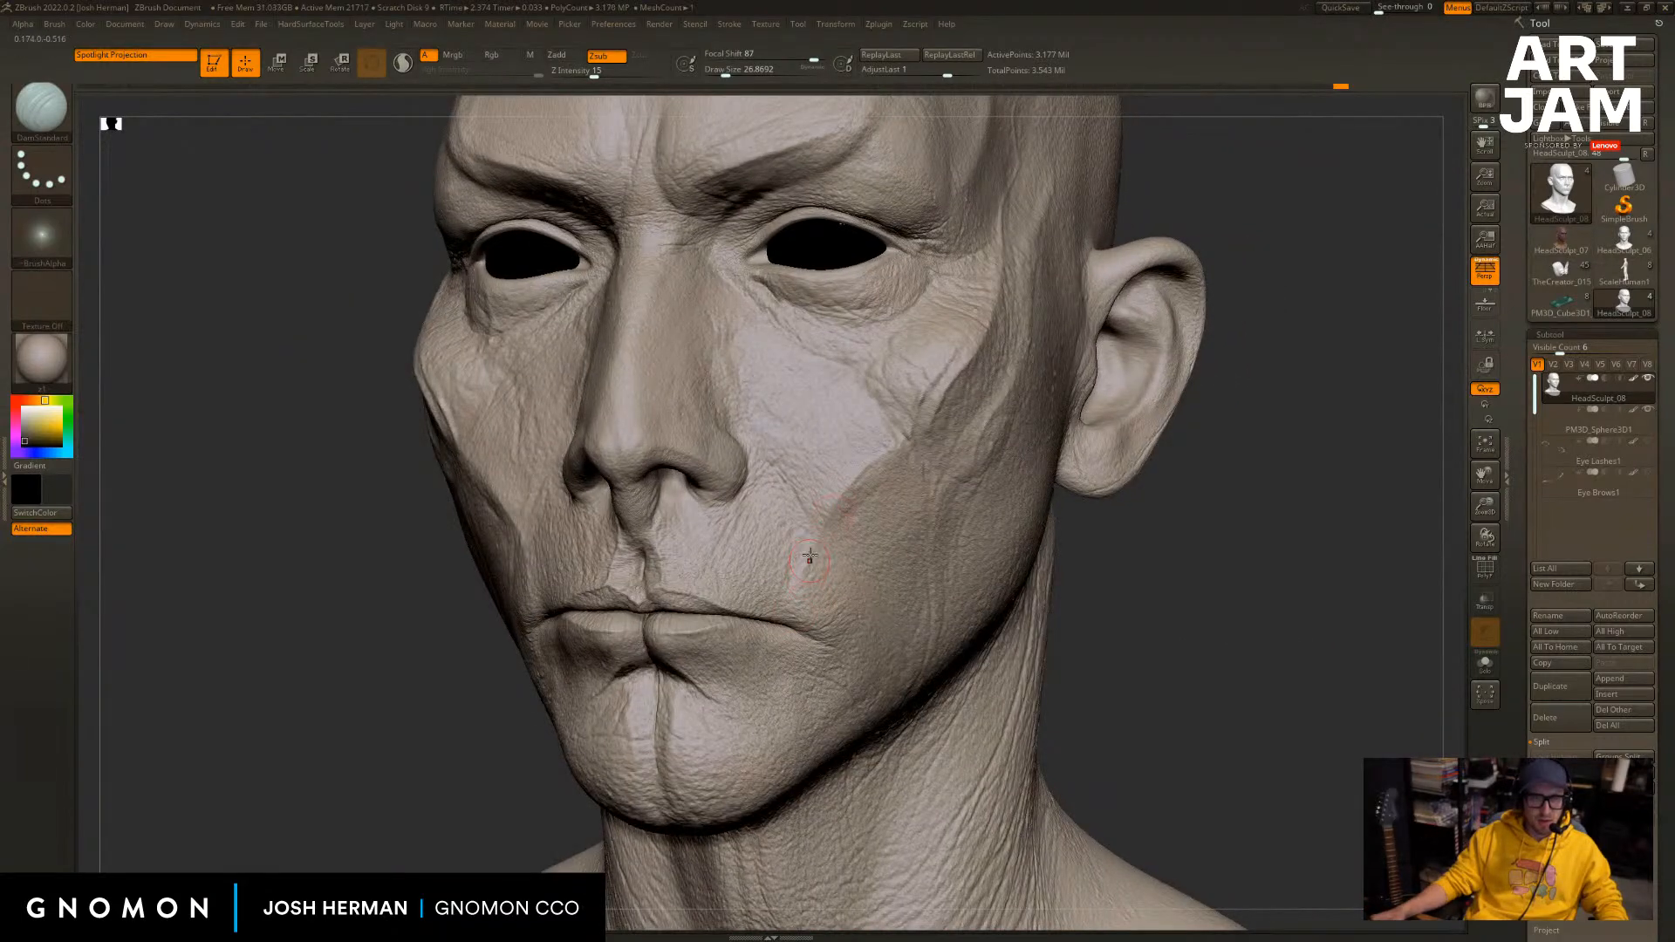
pyautogui.press('[')
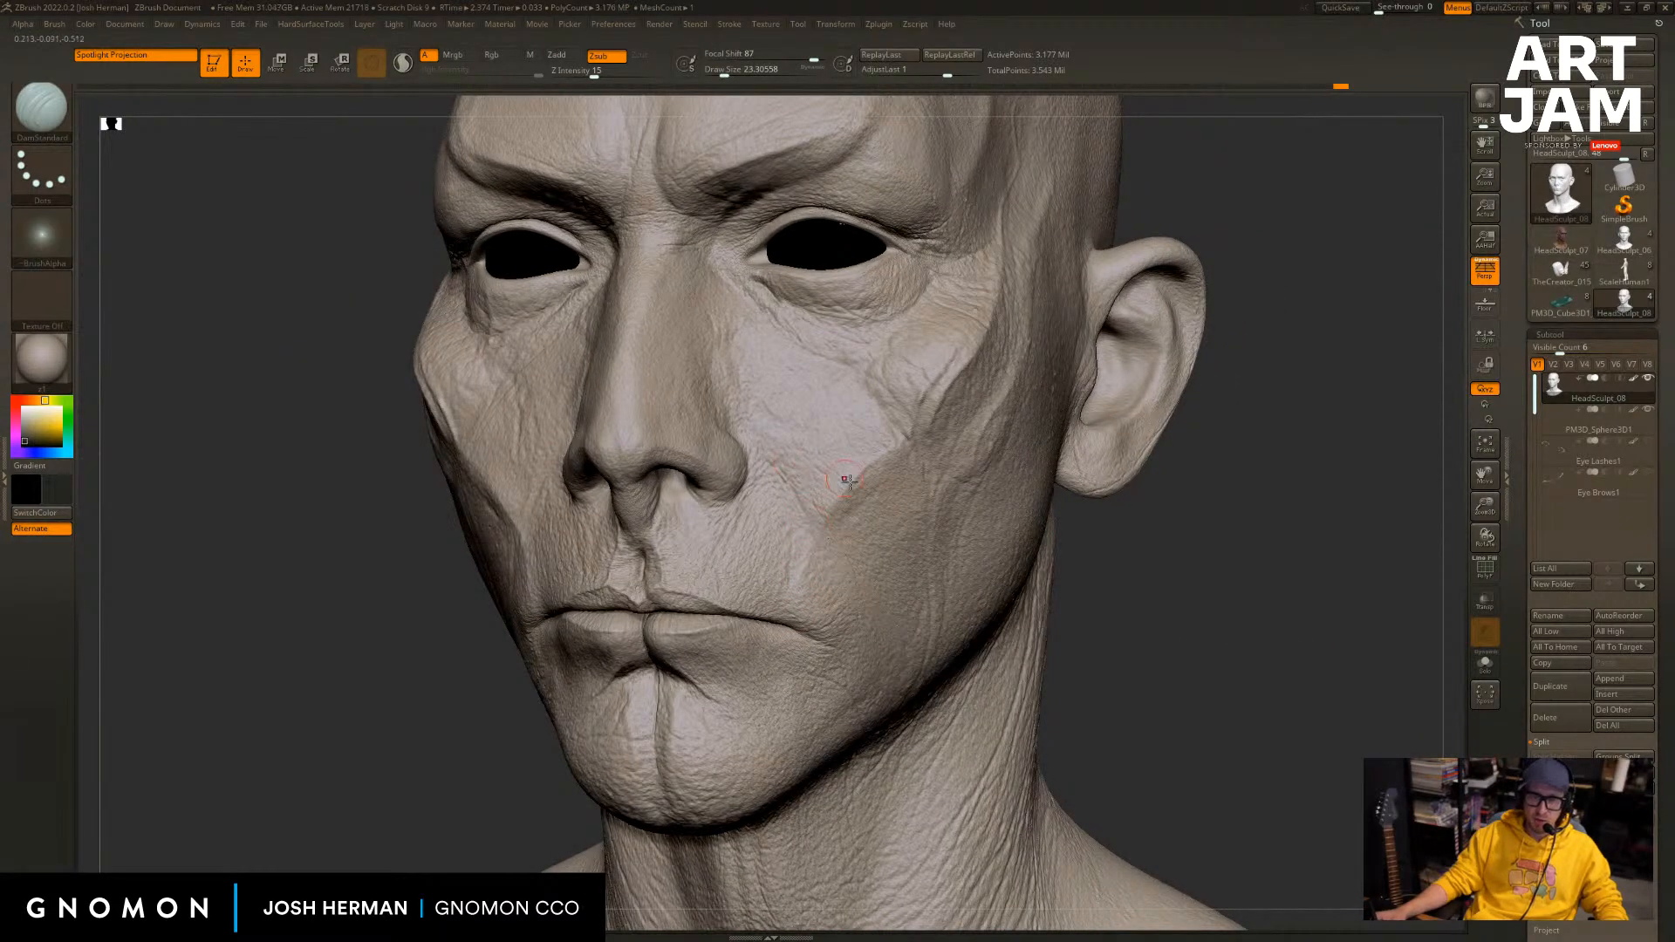
pyautogui.keyDown('shift'); pyautogui.moveTo(1221, 604); pyautogui.dragTo(1204, 601); pyautogui.keyUp('shift')
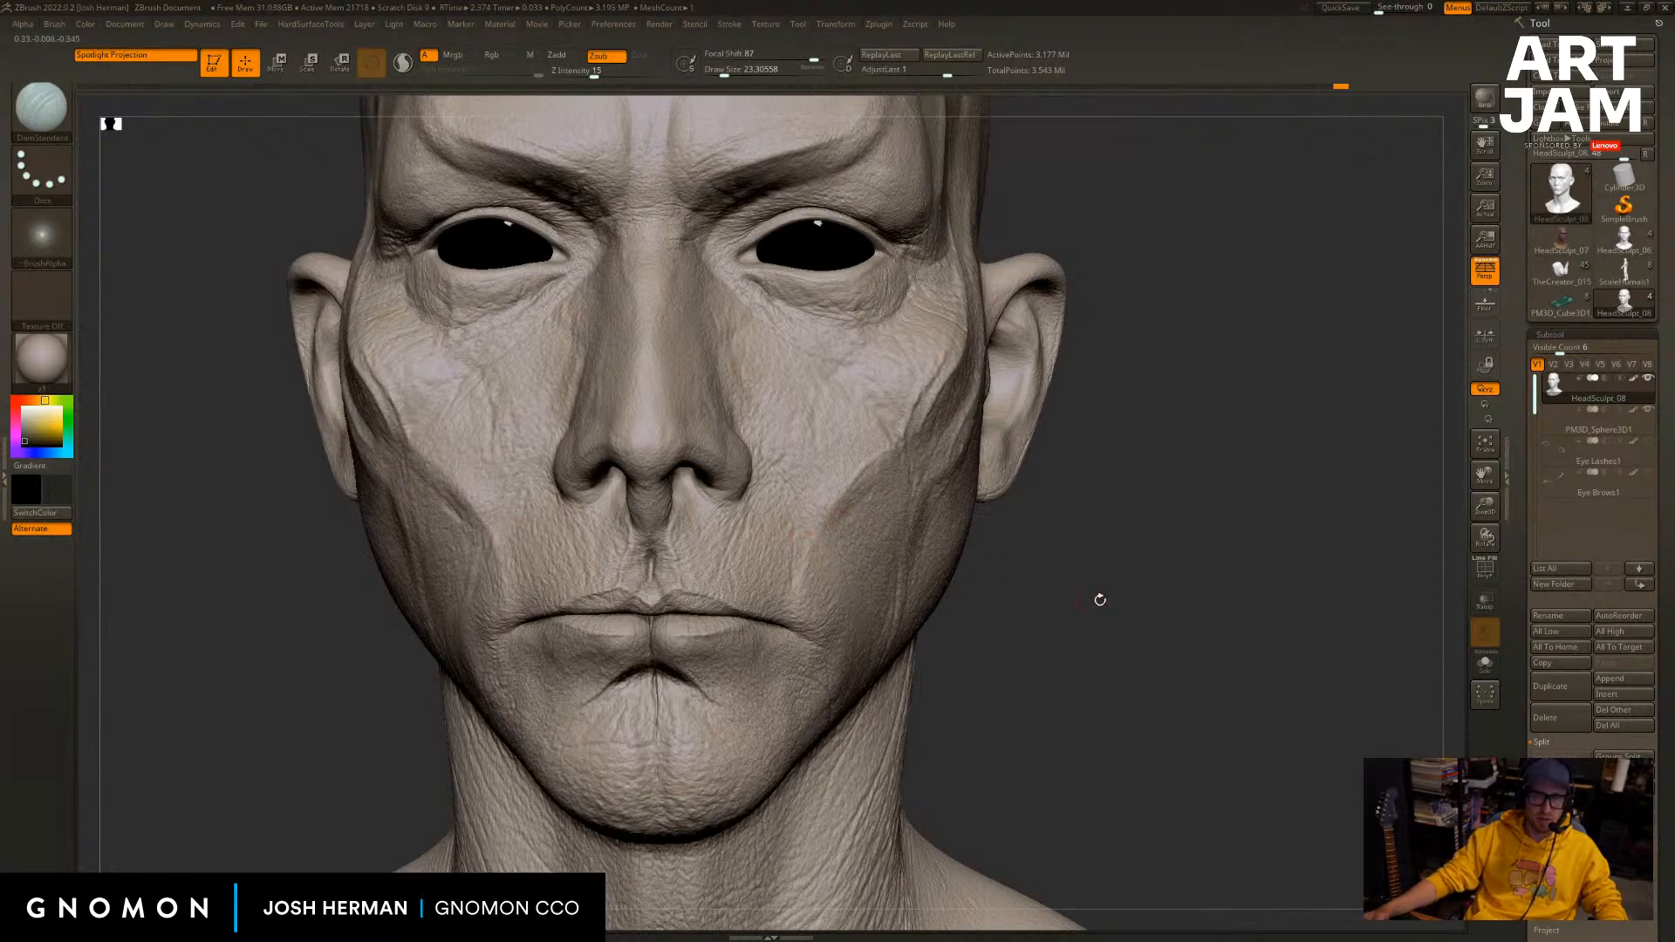
pyautogui.moveTo(1099, 596); pyautogui.dragTo(794, 525)
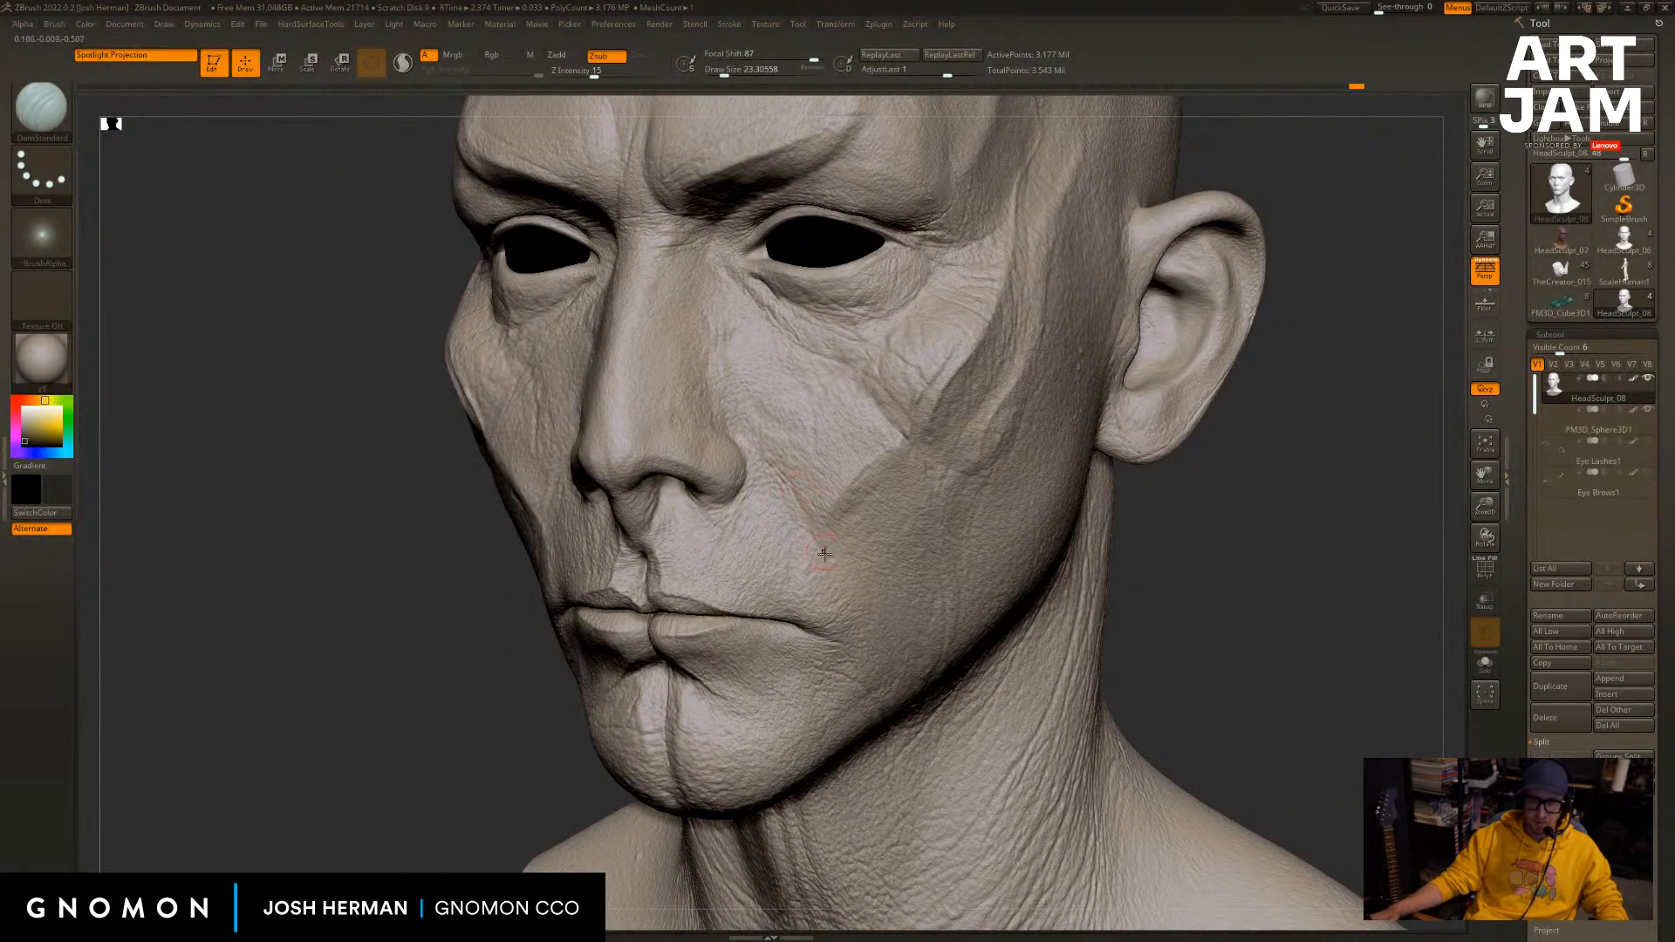
pyautogui.moveTo(1221, 589); pyautogui.dragTo(1125, 563)
# Carve broader creases across the lower cheek at draw size about 56, followed by finer ones at about 29.
pyautogui.press('s')
pyautogui.moveTo(883, 551); pyautogui.dragTo(886, 619)
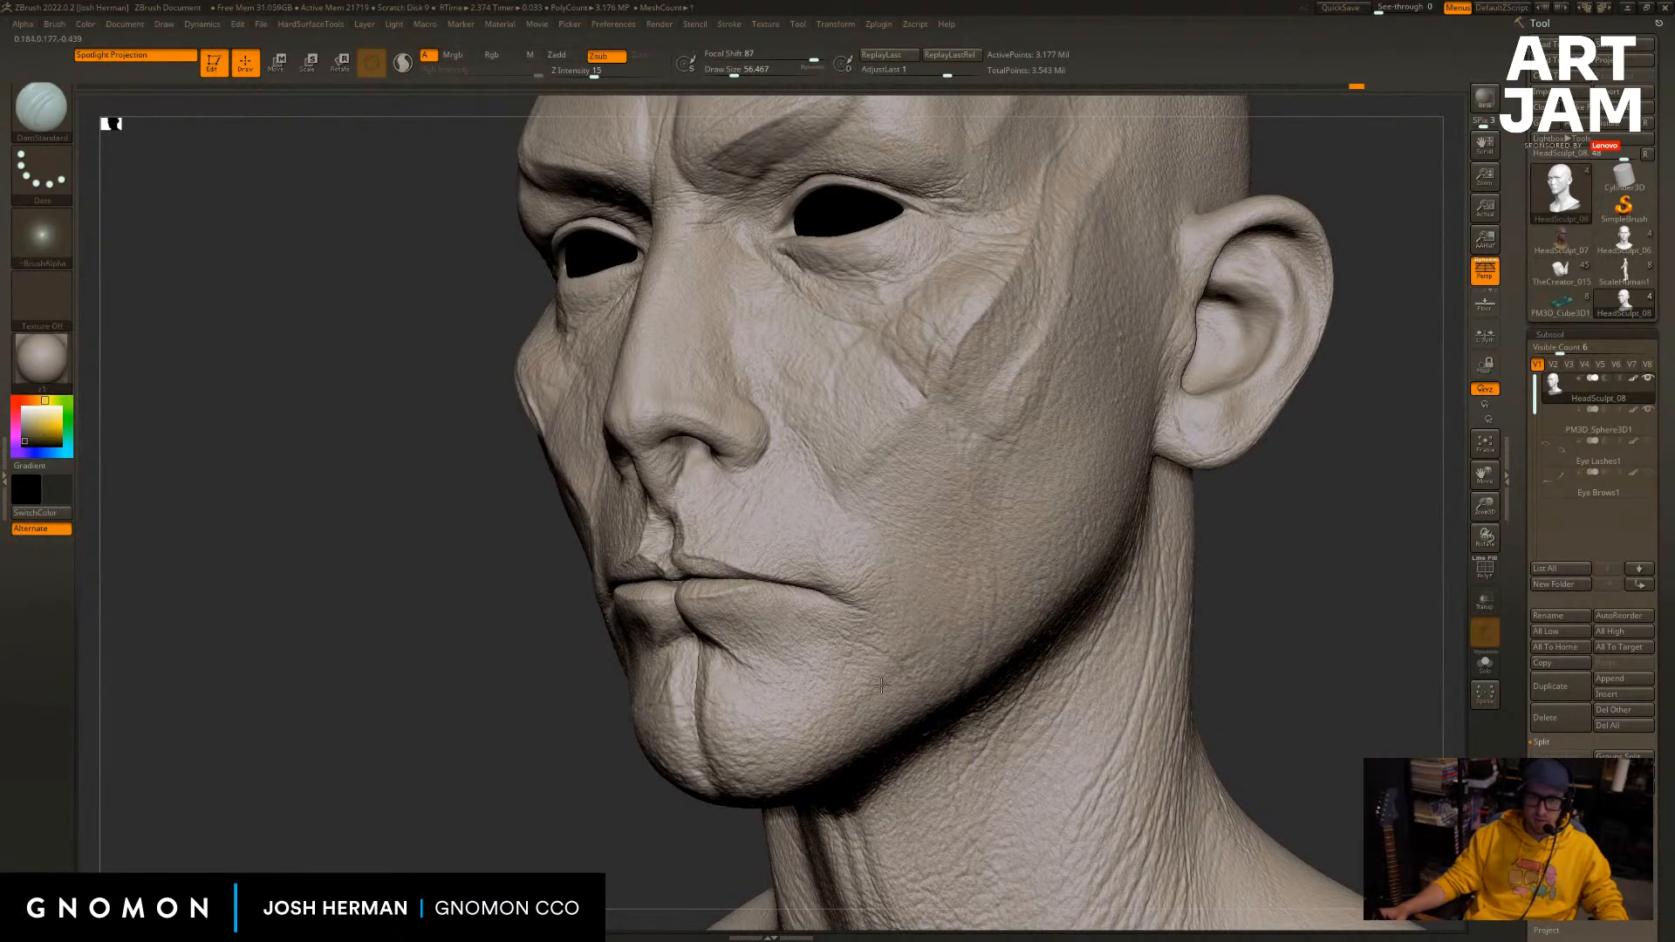
pyautogui.press('s')
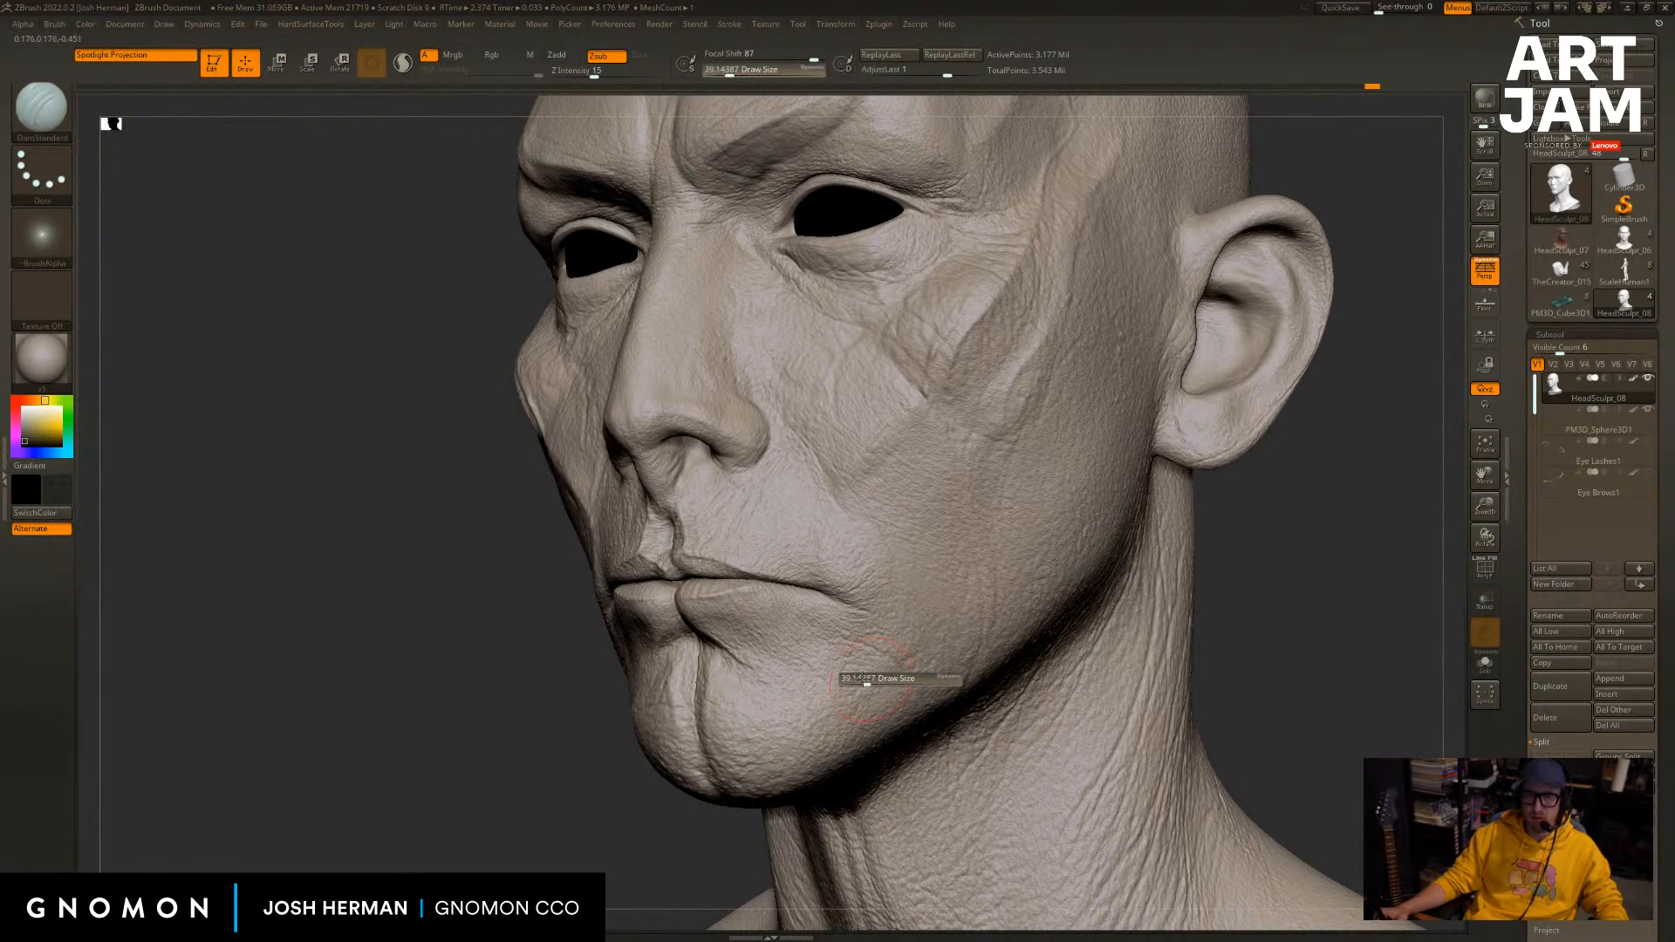
pyautogui.moveTo(859, 685); pyautogui.dragTo(890, 680)
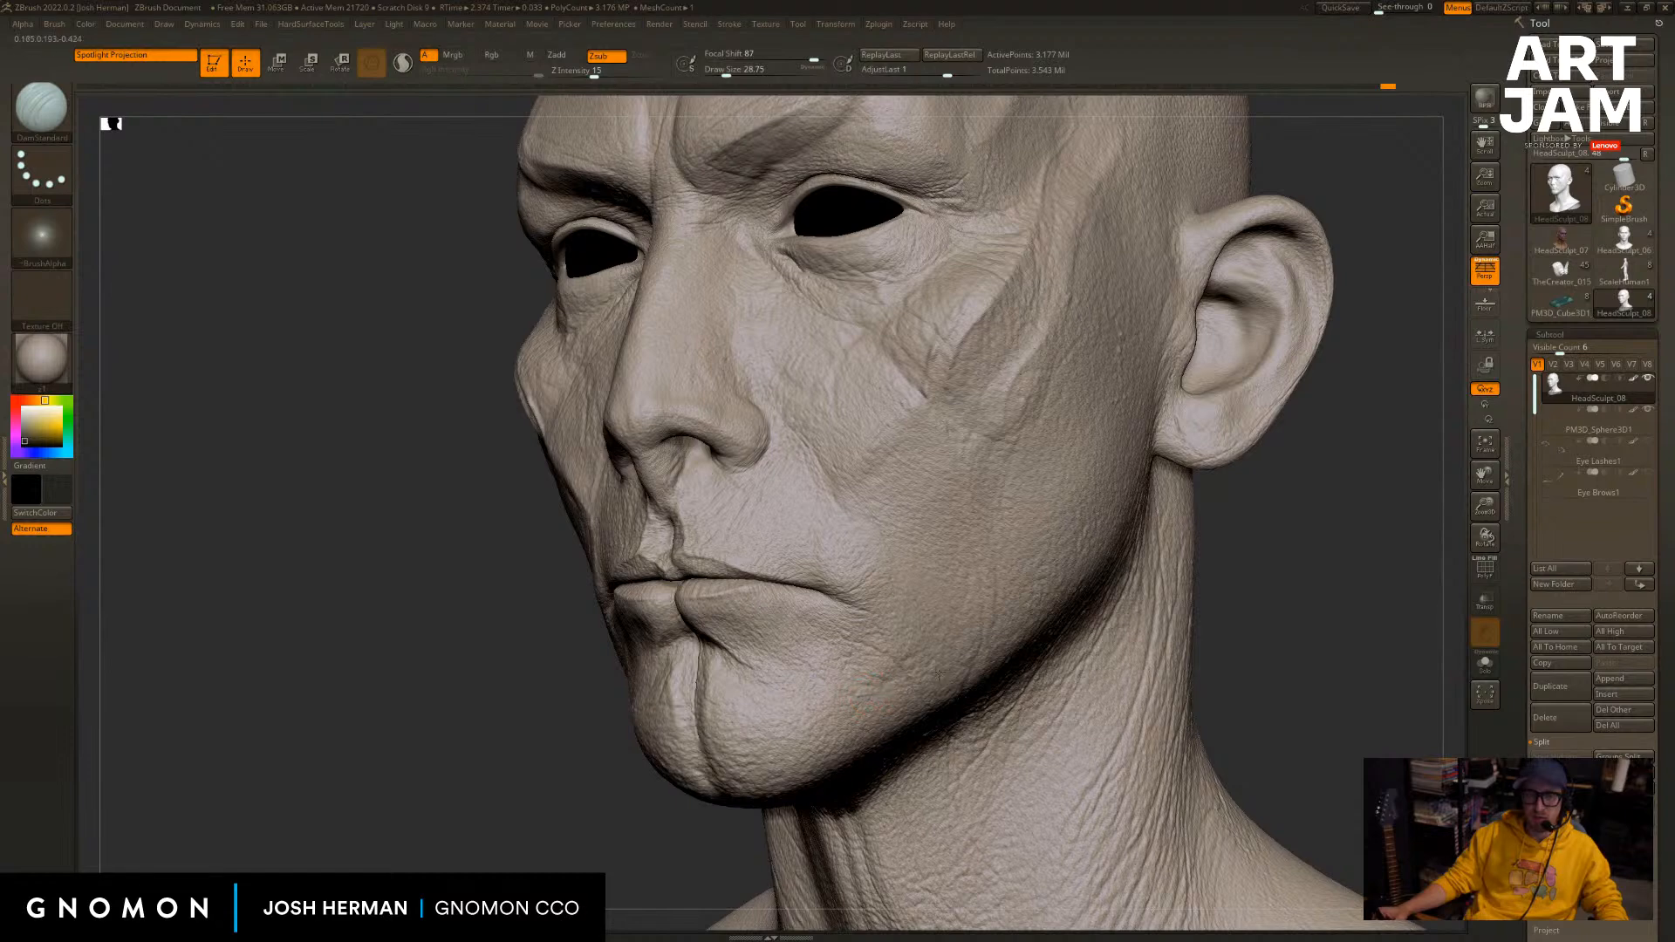
pyautogui.moveTo(939, 676); pyautogui.dragTo(970, 691, button='right')
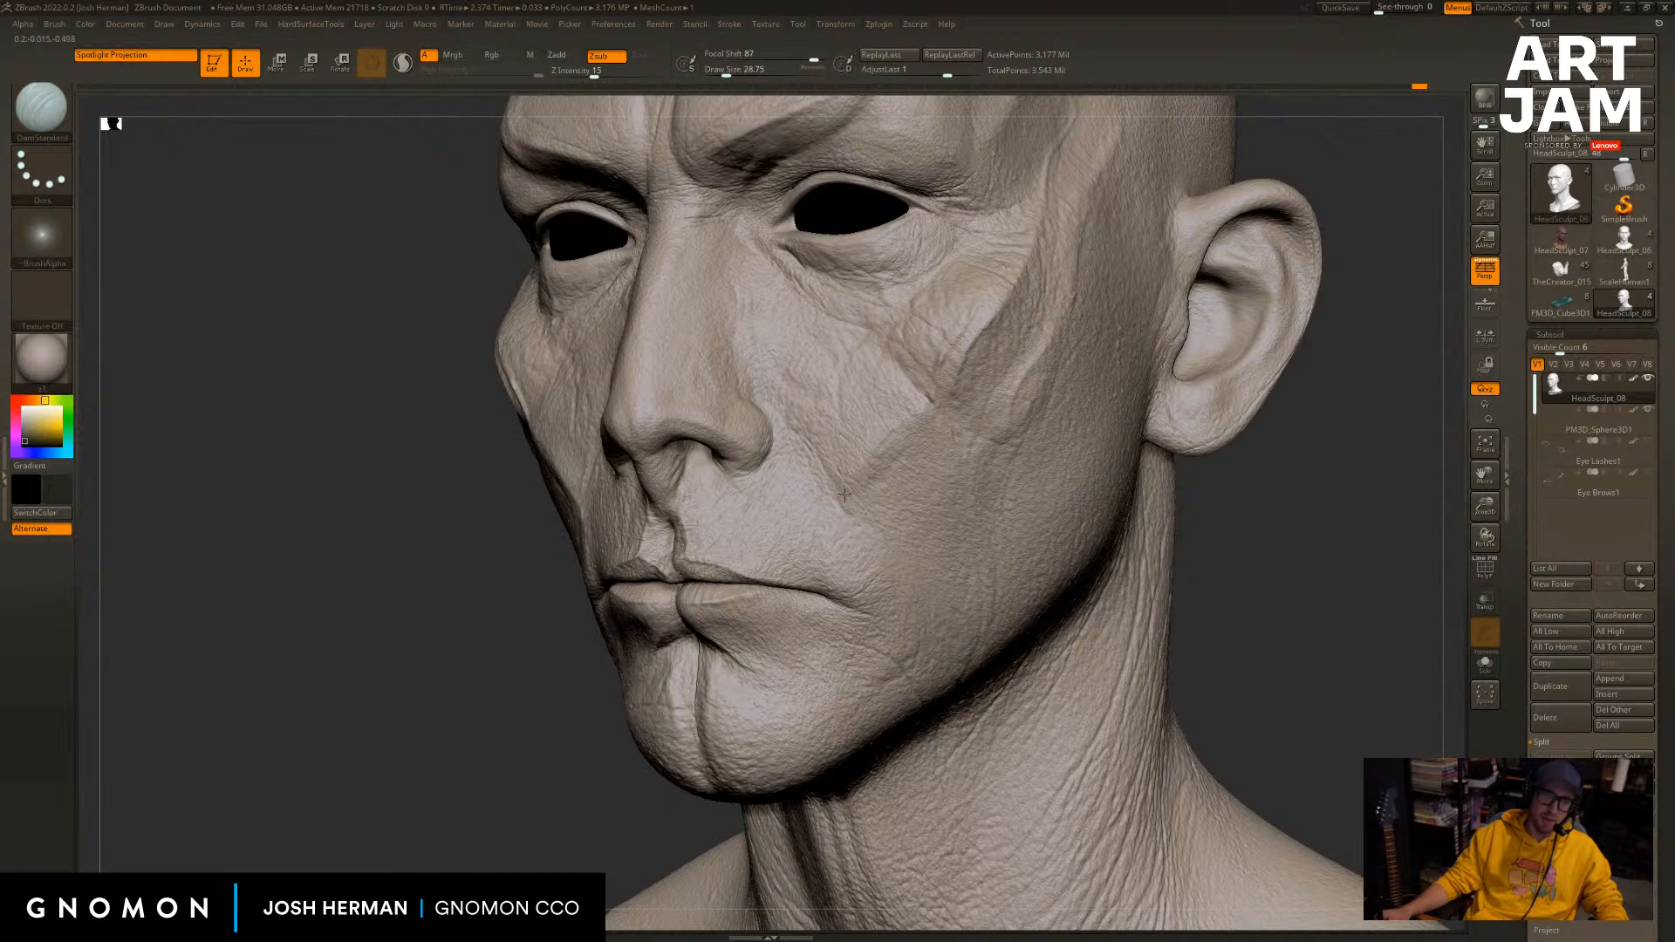
pyautogui.moveTo(844, 495); pyautogui.dragTo(861, 495)
pyautogui.moveTo(1246, 491); pyautogui.dragTo(1265, 554)
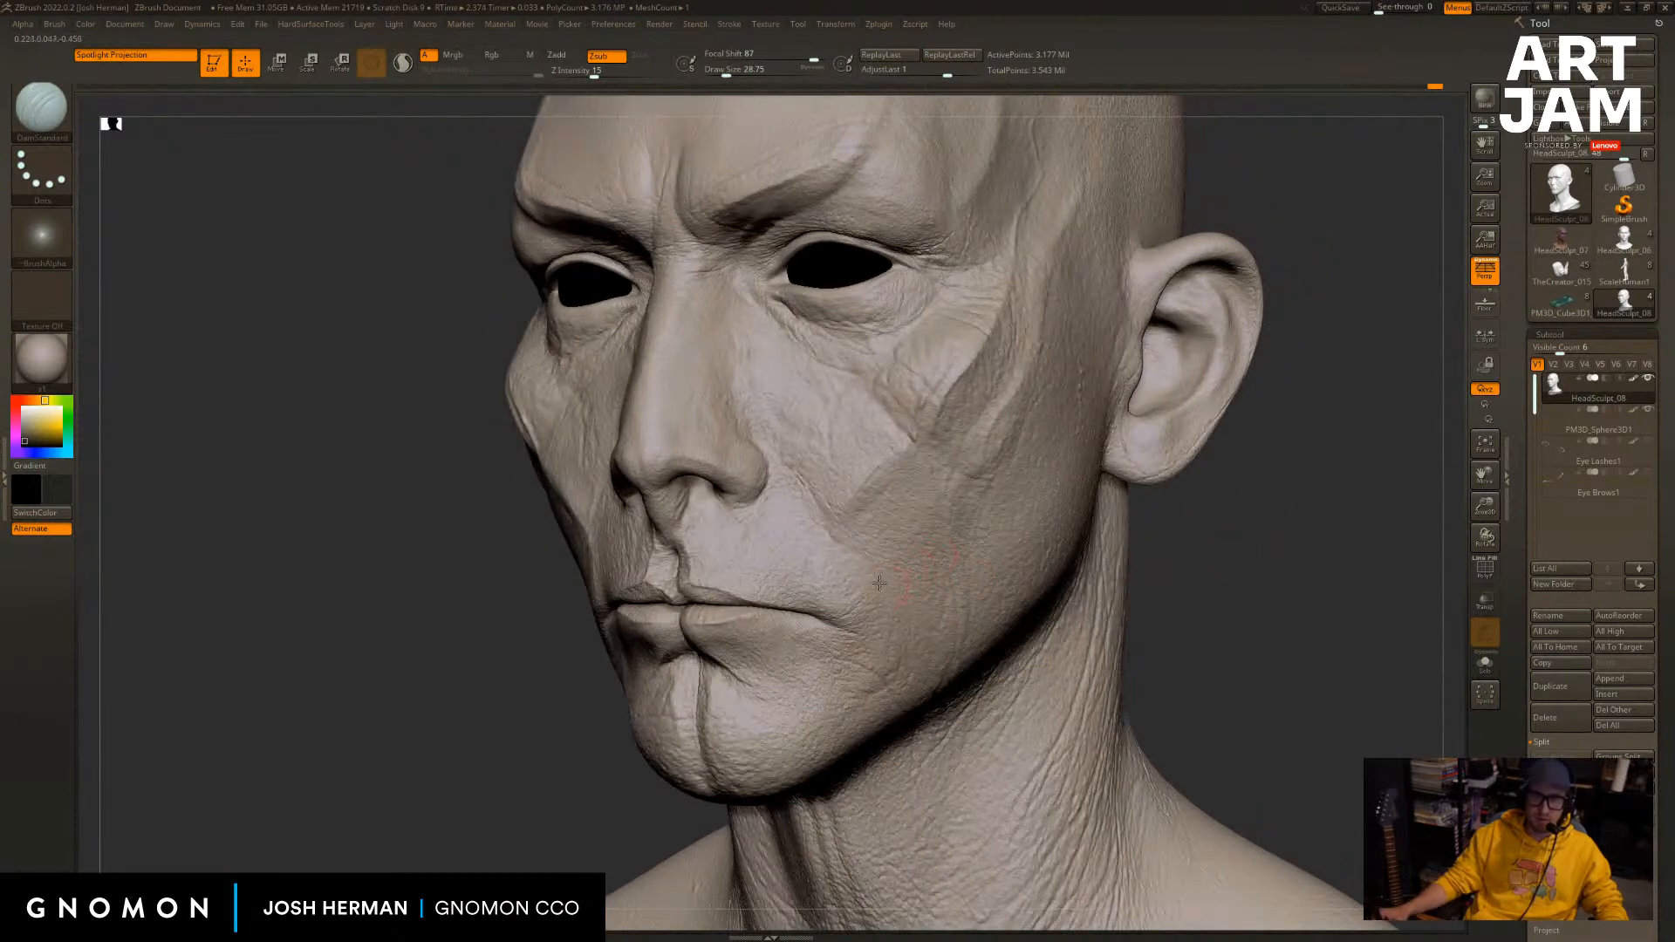
# Turn off the Sculpting, Disp2 and Disp1 layers and inspect the head's underlying forms up close.
pyautogui.moveTo(1396, 619); pyautogui.dragTo(1522, 503)
pyautogui.moveTo(1622, 683); pyautogui.dragTo(1622, 670)
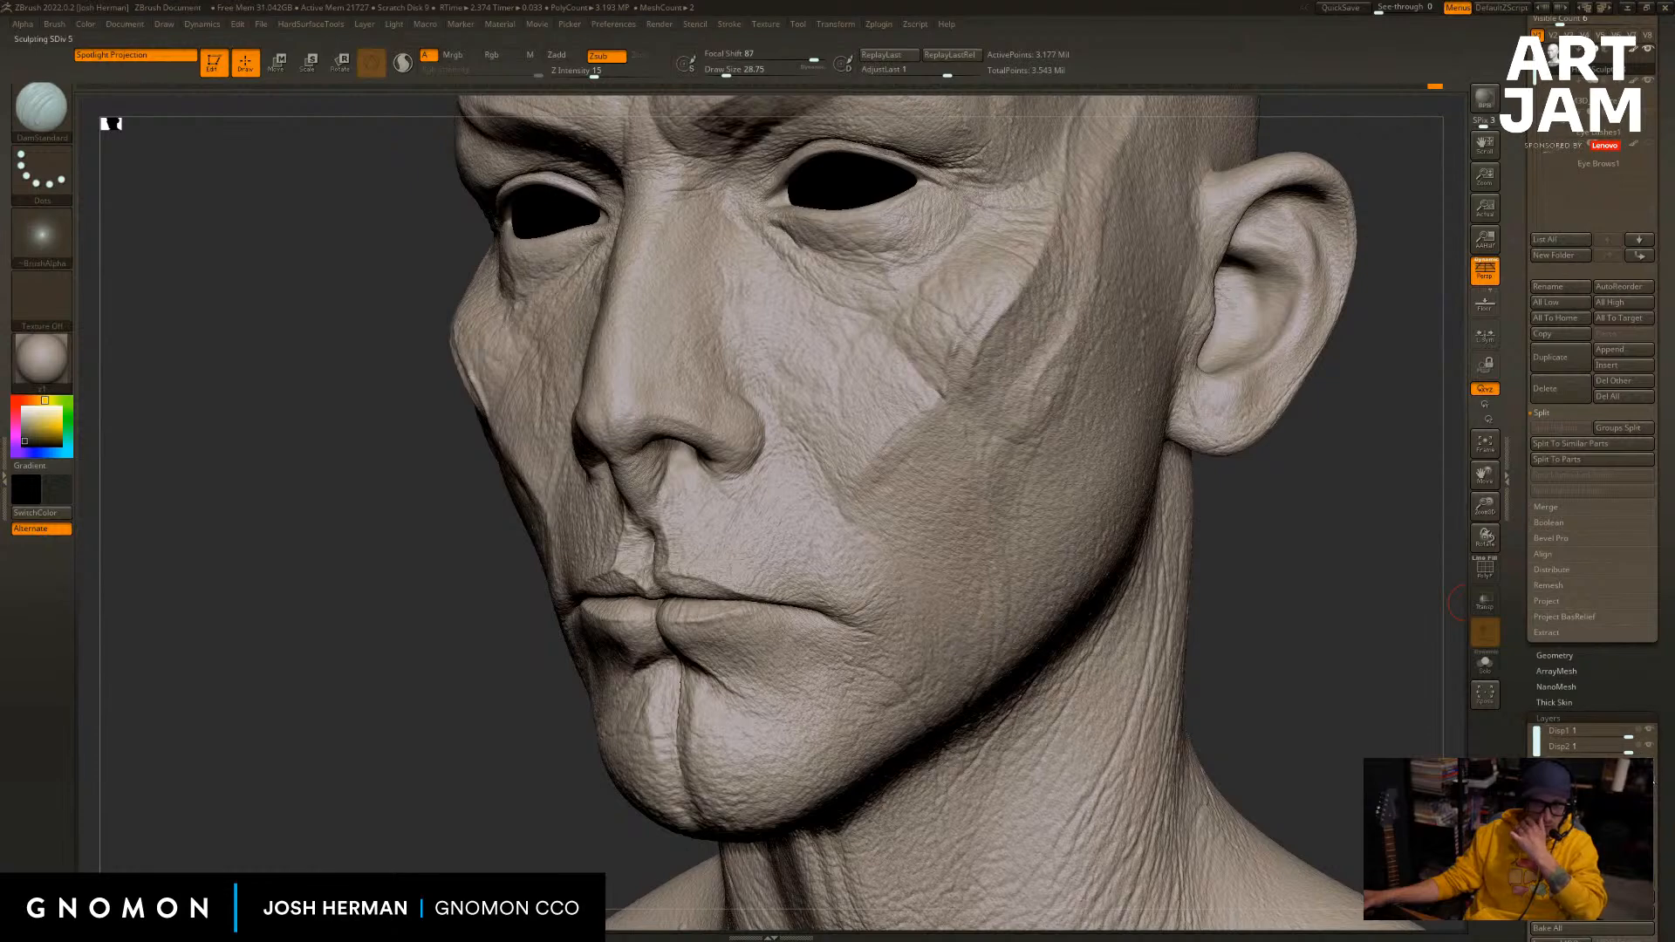
pyautogui.click(1652, 776)
pyautogui.click(1649, 747)
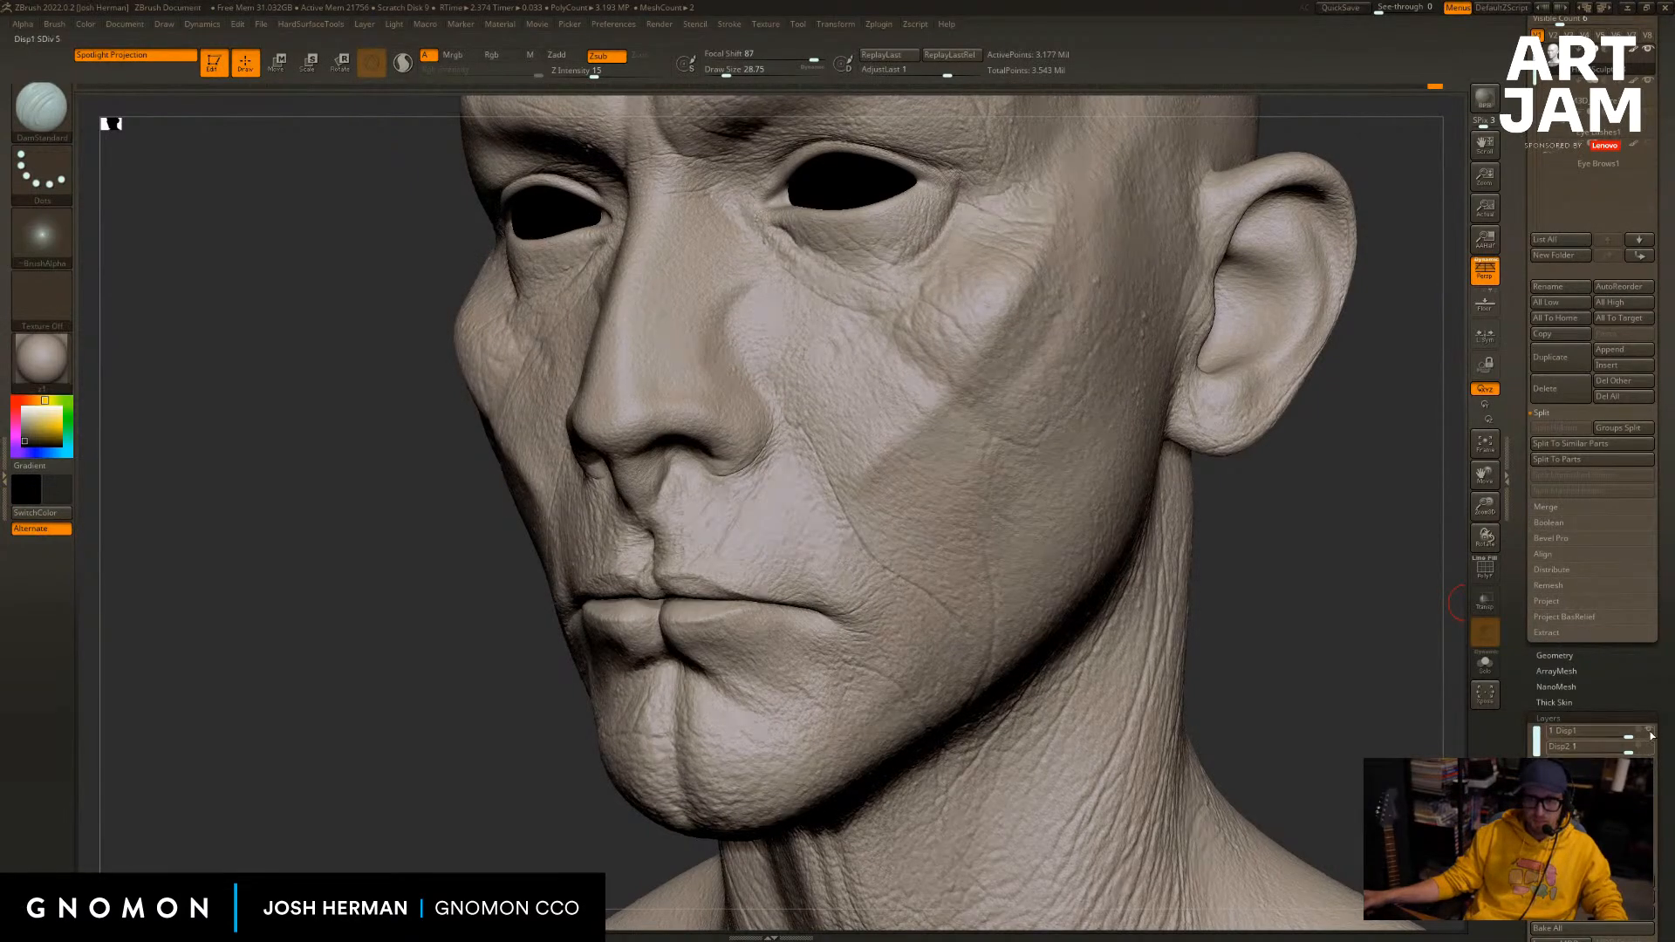
pyautogui.click(1649, 731)
pyautogui.moveTo(1401, 675)
pyautogui.mouseDown()
pyautogui.moveTo(1384, 636)
pyautogui.moveTo(1305, 662)
pyautogui.moveTo(1368, 580)
pyautogui.moveTo(1305, 579)
pyautogui.moveTo(1422, 593)
pyautogui.moveTo(1374, 597)
pyautogui.mouseUp()
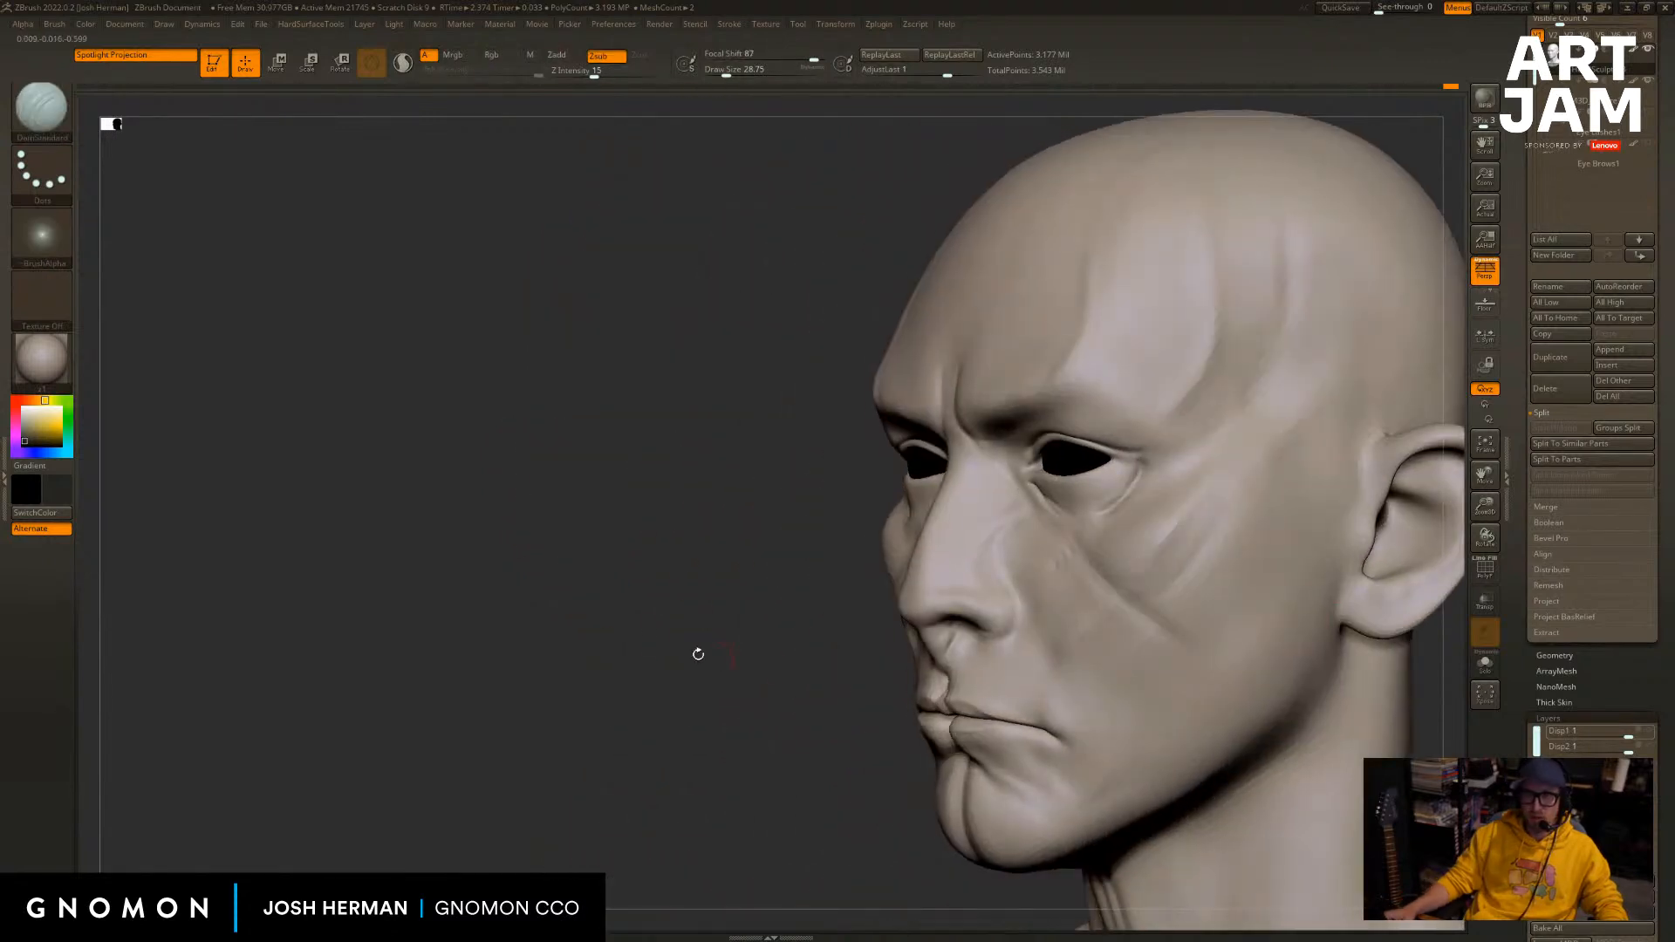
pyautogui.keyDown('alt'); pyautogui.moveTo(665, 625); pyautogui.dragTo(500, 684); pyautogui.keyUp('alt')
pyautogui.keyDown('alt'); pyautogui.moveTo(363, 546); pyautogui.dragTo(374, 723); pyautogui.keyUp('alt')
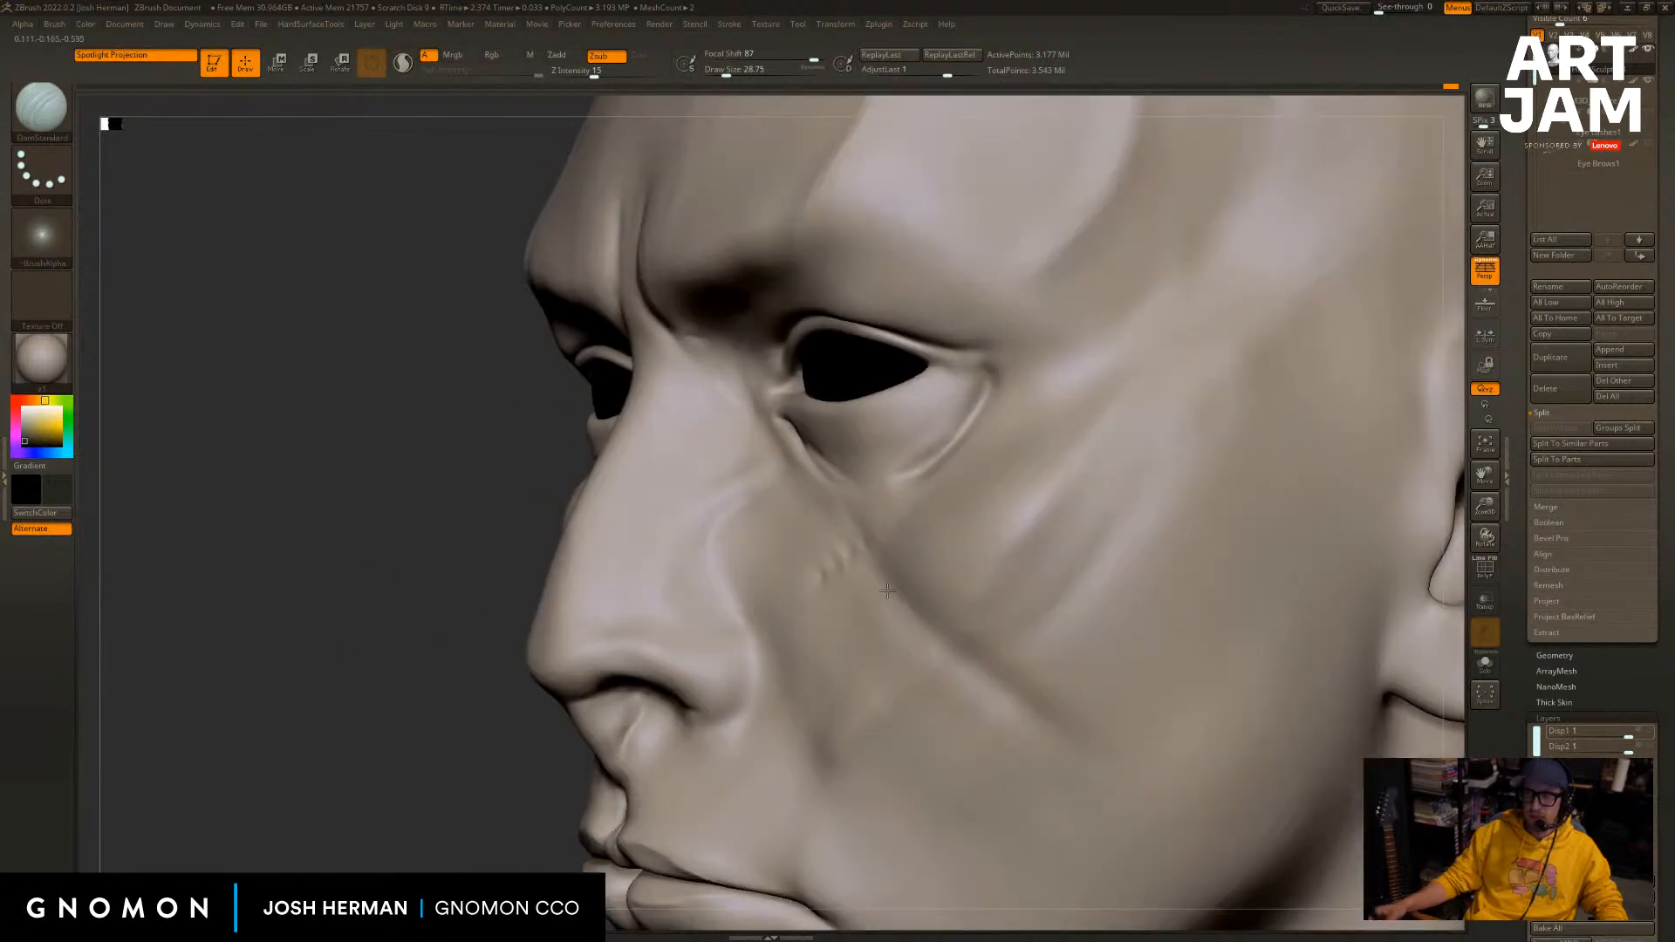
# Turn the Disp1 layer back on and toggle Disp2 to compare the skin detail each one adds.
pyautogui.click(1647, 733)
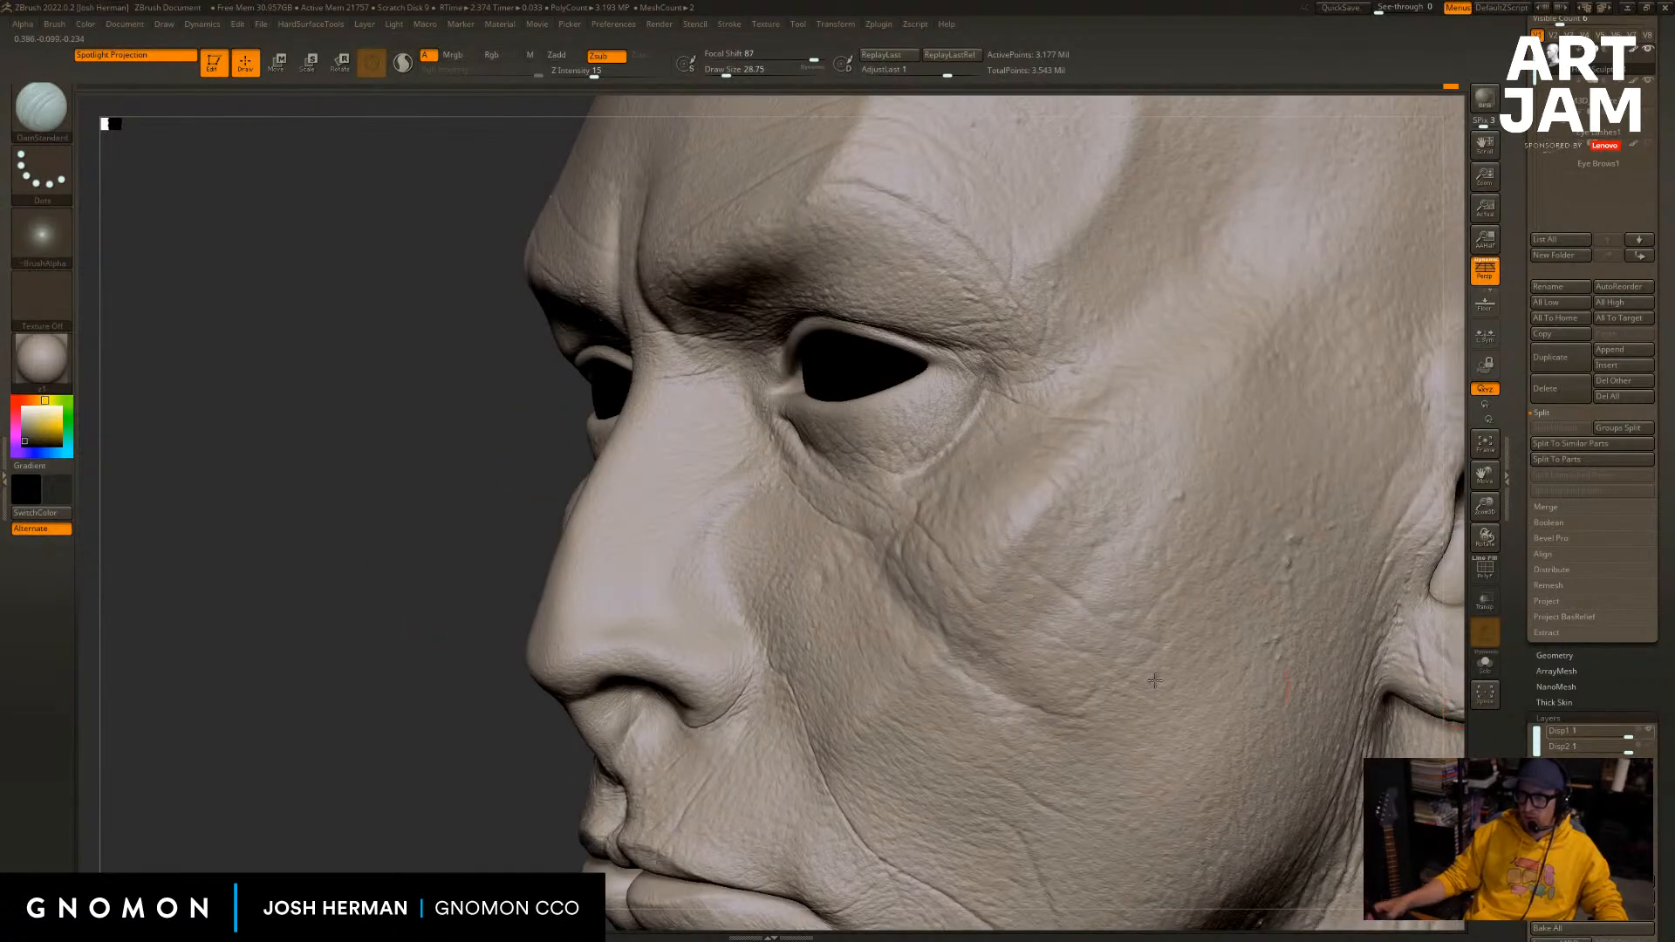
pyautogui.moveTo(453, 626); pyautogui.dragTo(1352, 790)
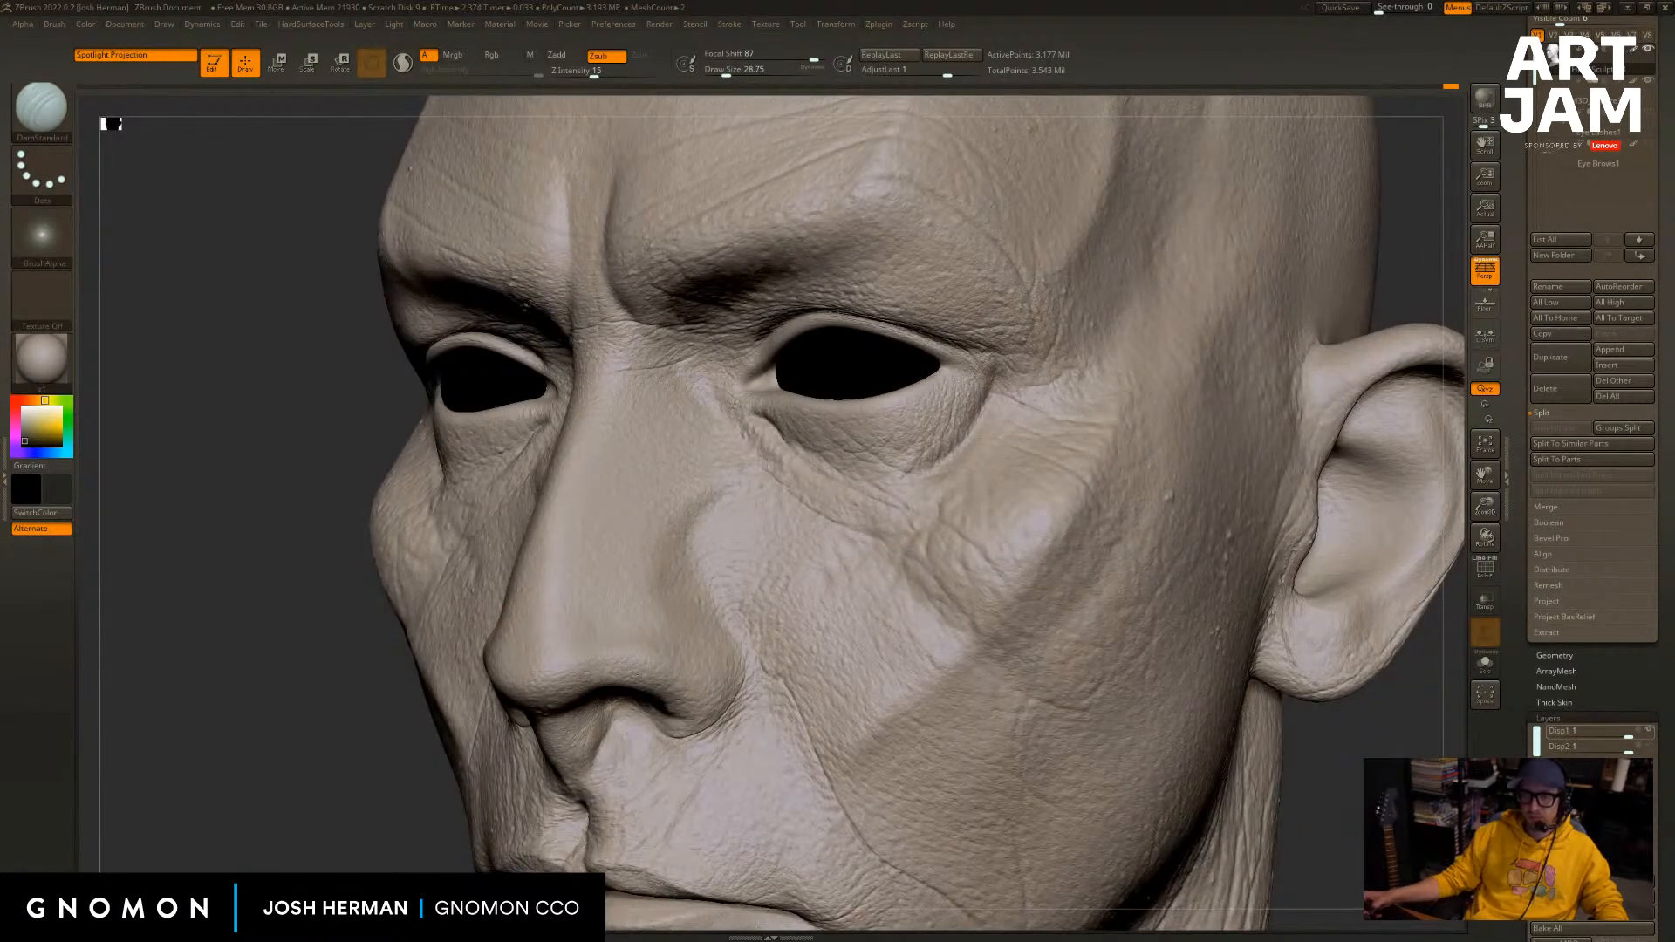
pyautogui.click(1648, 748)
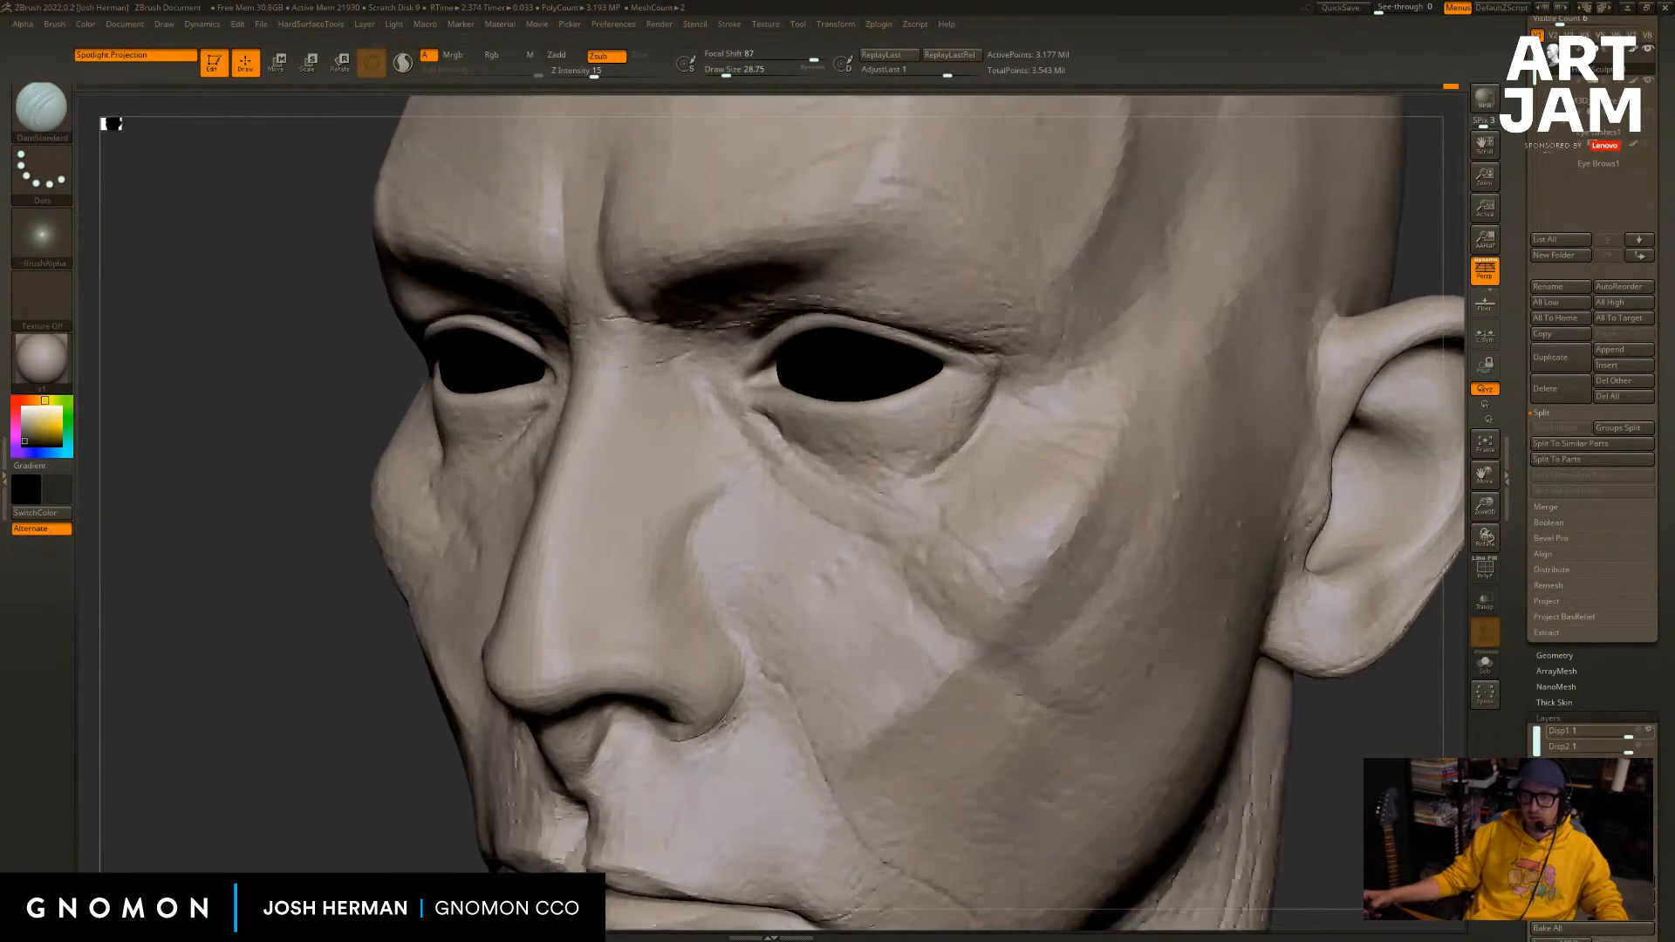
pyautogui.click(1648, 750)
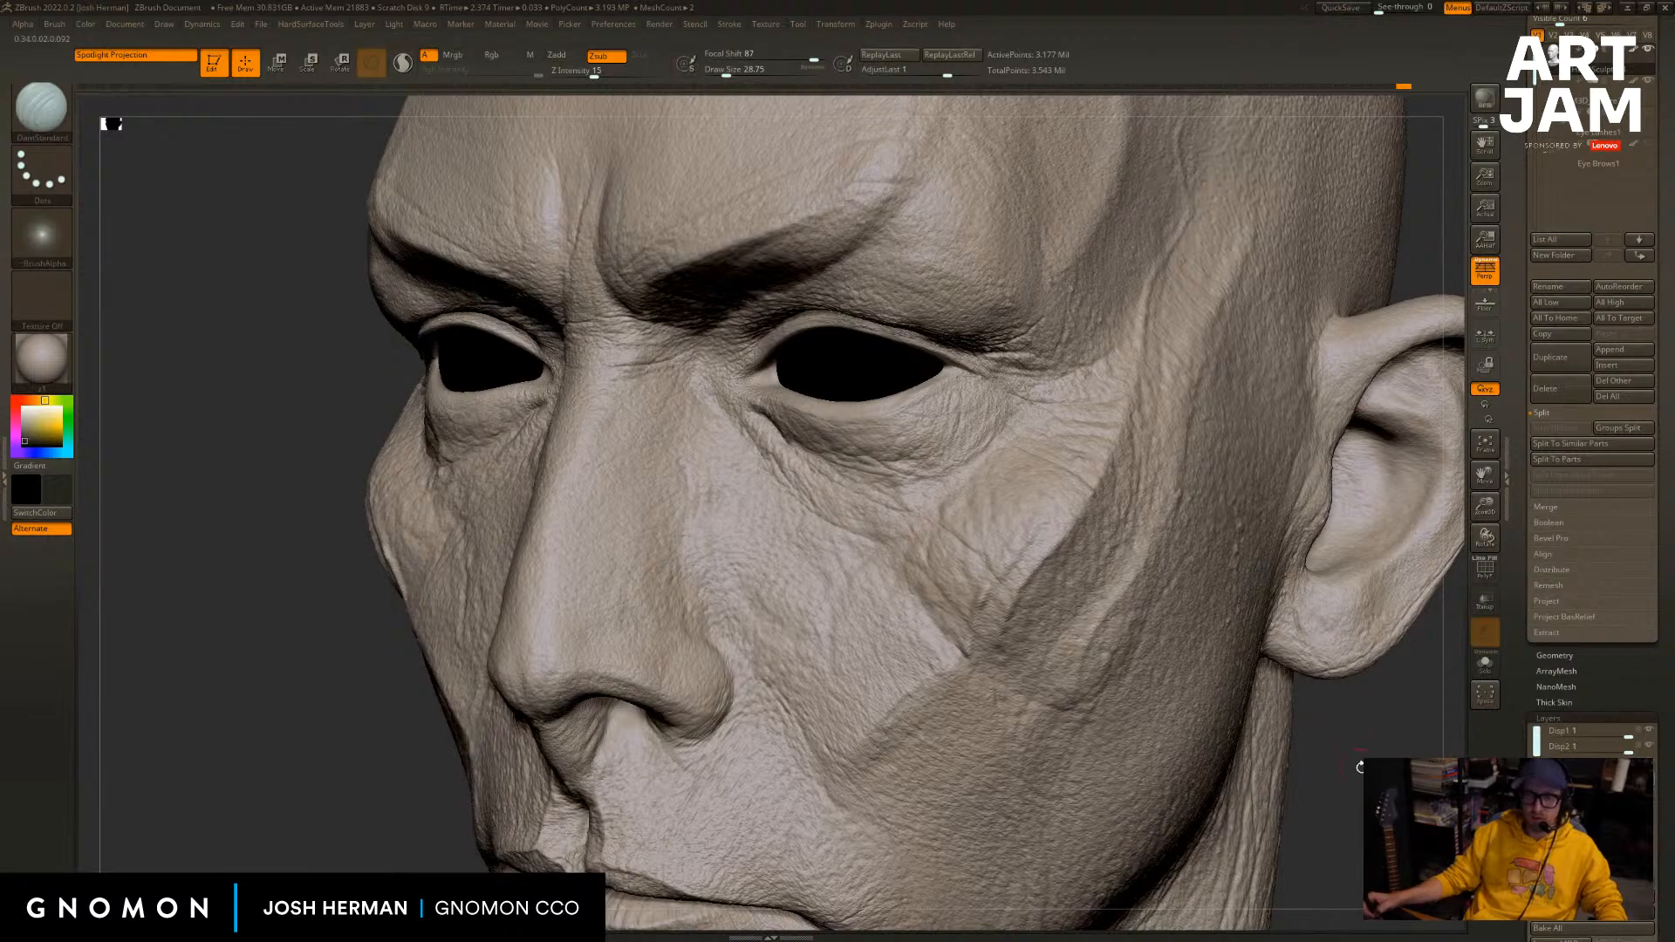
# Undo the last several changes and redo them to compare the head before and after.
pyautogui.keyDown('alt'); pyautogui.moveTo(1444, 772); pyautogui.dragTo(1357, 743); pyautogui.keyUp('alt')
pyautogui.hotkey('ctrl', 'z')
pyautogui.hotkey('ctrl', 'z')
pyautogui.hotkey('ctrl', 'z')
pyautogui.hotkey('ctrl', 'z')
pyautogui.hotkey('ctrl', 'z')
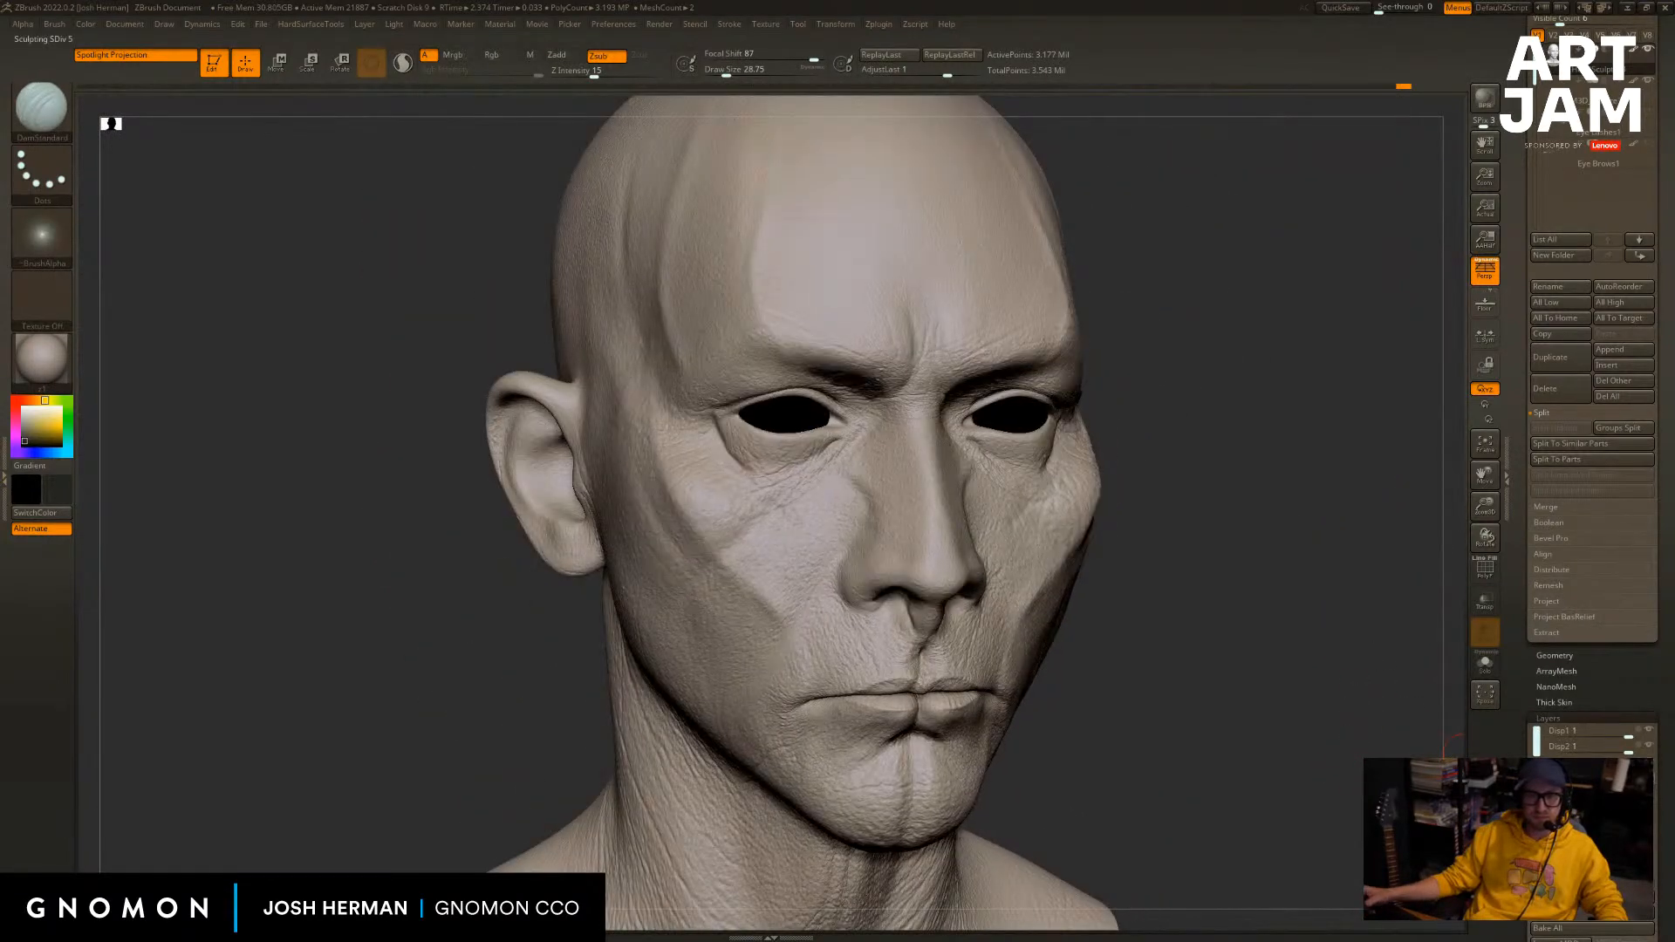
pyautogui.hotkey('ctrl', 'shift', 'z')
# Switch to the base mesh bust, select its Base Meshes subtool and turn it to a three-quarter view.
pyautogui.moveTo(1662, 471); pyautogui.dragTo(1663, 800)
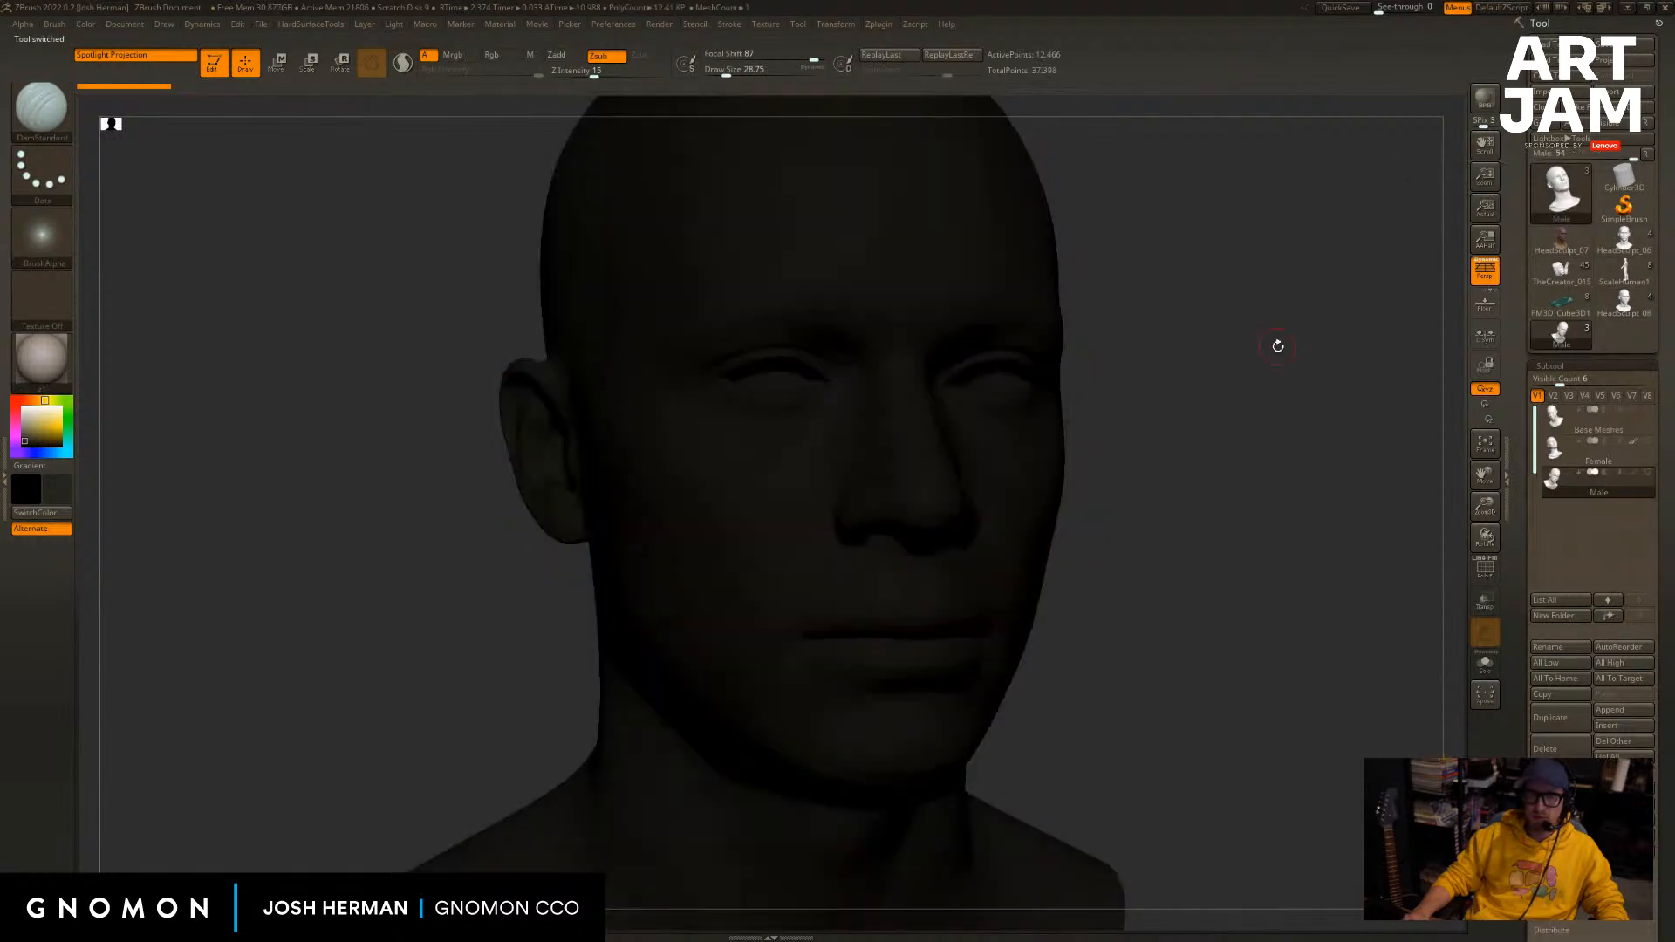
pyautogui.keyDown('shift'); pyautogui.moveTo(175, 427); pyautogui.dragTo(318, 485); pyautogui.keyUp('shift')
pyautogui.moveTo(1125, 498); pyautogui.dragTo(939, 481)
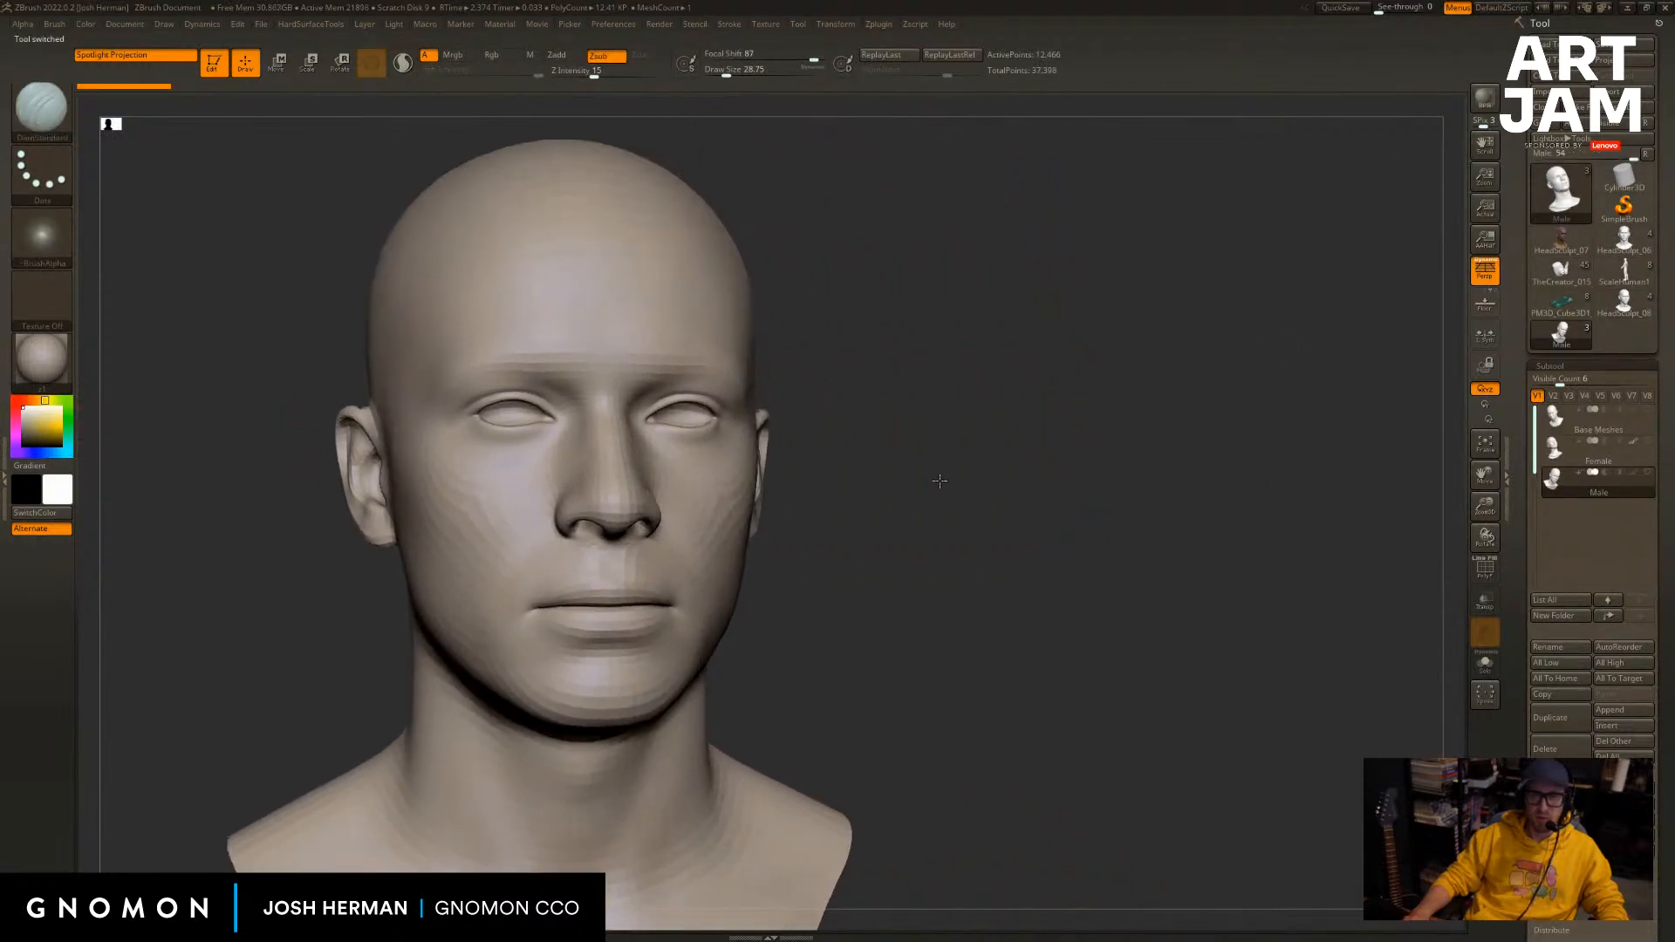
pyautogui.click(1570, 421)
pyautogui.moveTo(1165, 445)
pyautogui.mouseDown()
pyautogui.moveTo(1230, 448)
pyautogui.moveTo(1096, 441)
pyautogui.moveTo(1170, 400)
pyautogui.moveTo(1155, 427)
pyautogui.moveTo(1148, 400)
pyautogui.moveTo(1224, 366)
pyautogui.mouseUp()
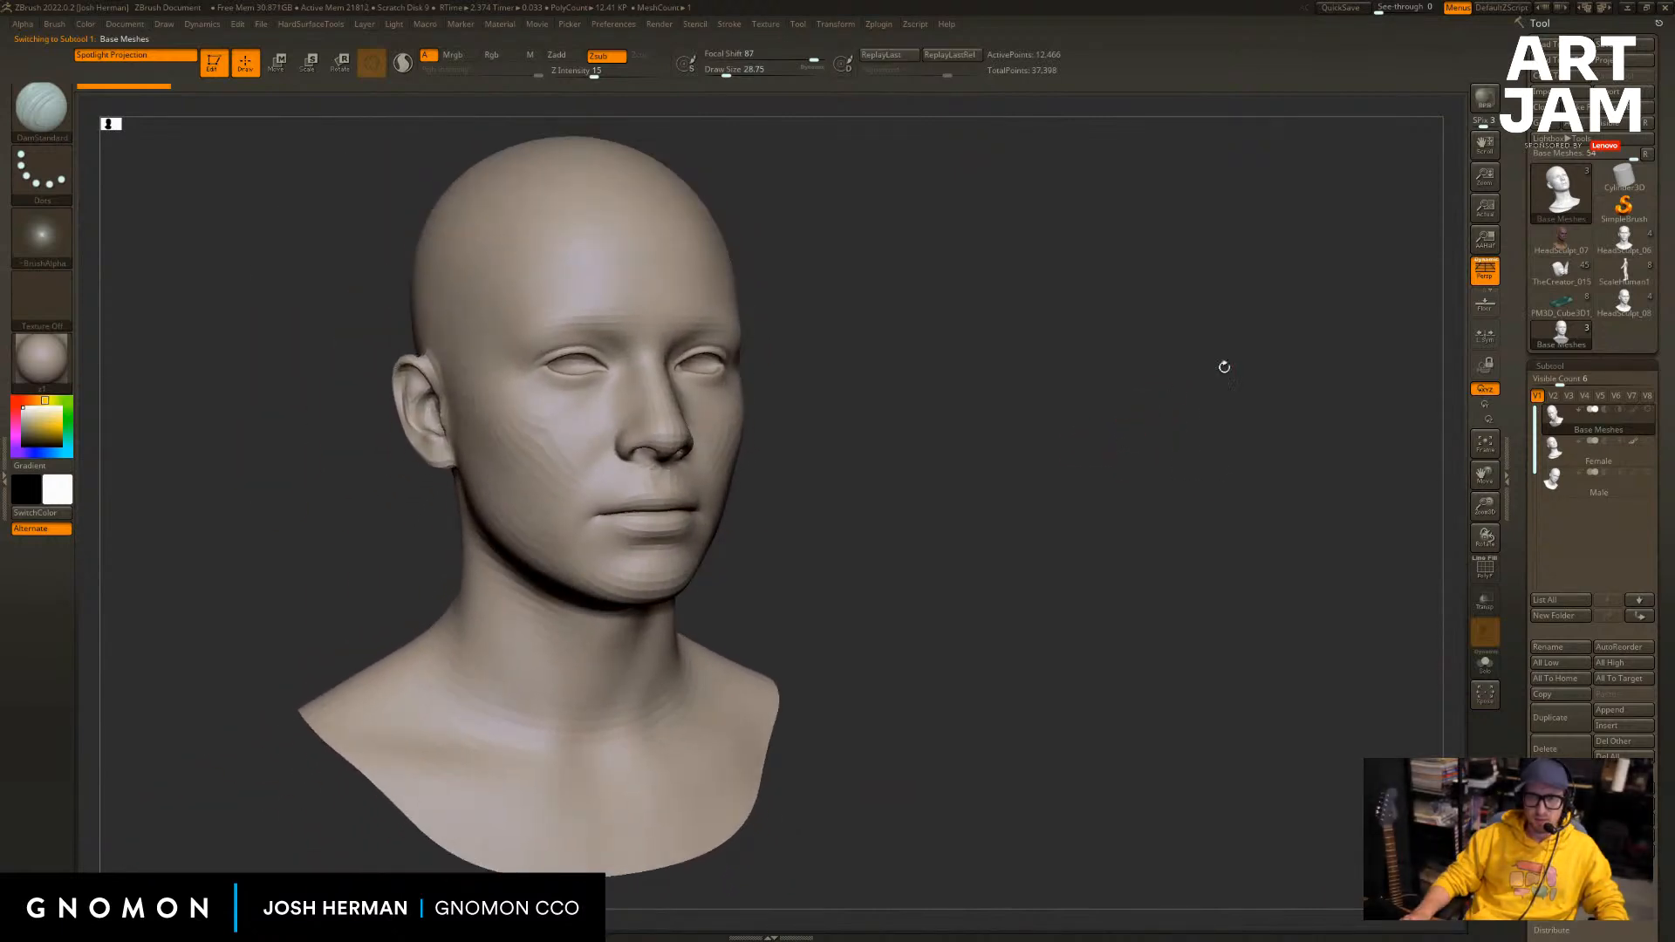
# Place HeadSculpt_08 beside the base head on the canvas for comparison, and clear the extra copy.
pyautogui.click(1646, 299)
pyautogui.keyDown('alt'); pyautogui.moveTo(995, 378); pyautogui.dragTo(1544, 356); pyautogui.keyUp('alt')
pyautogui.moveTo(1544, 355)
pyautogui.mouseDown()
pyautogui.moveTo(1341, 366)
pyautogui.moveTo(1448, 363)
pyautogui.moveTo(1402, 367)
pyautogui.moveTo(1427, 411)
pyautogui.moveTo(1311, 474)
pyautogui.moveTo(1245, 471)
pyautogui.moveTo(1271, 476)
pyautogui.mouseUp()
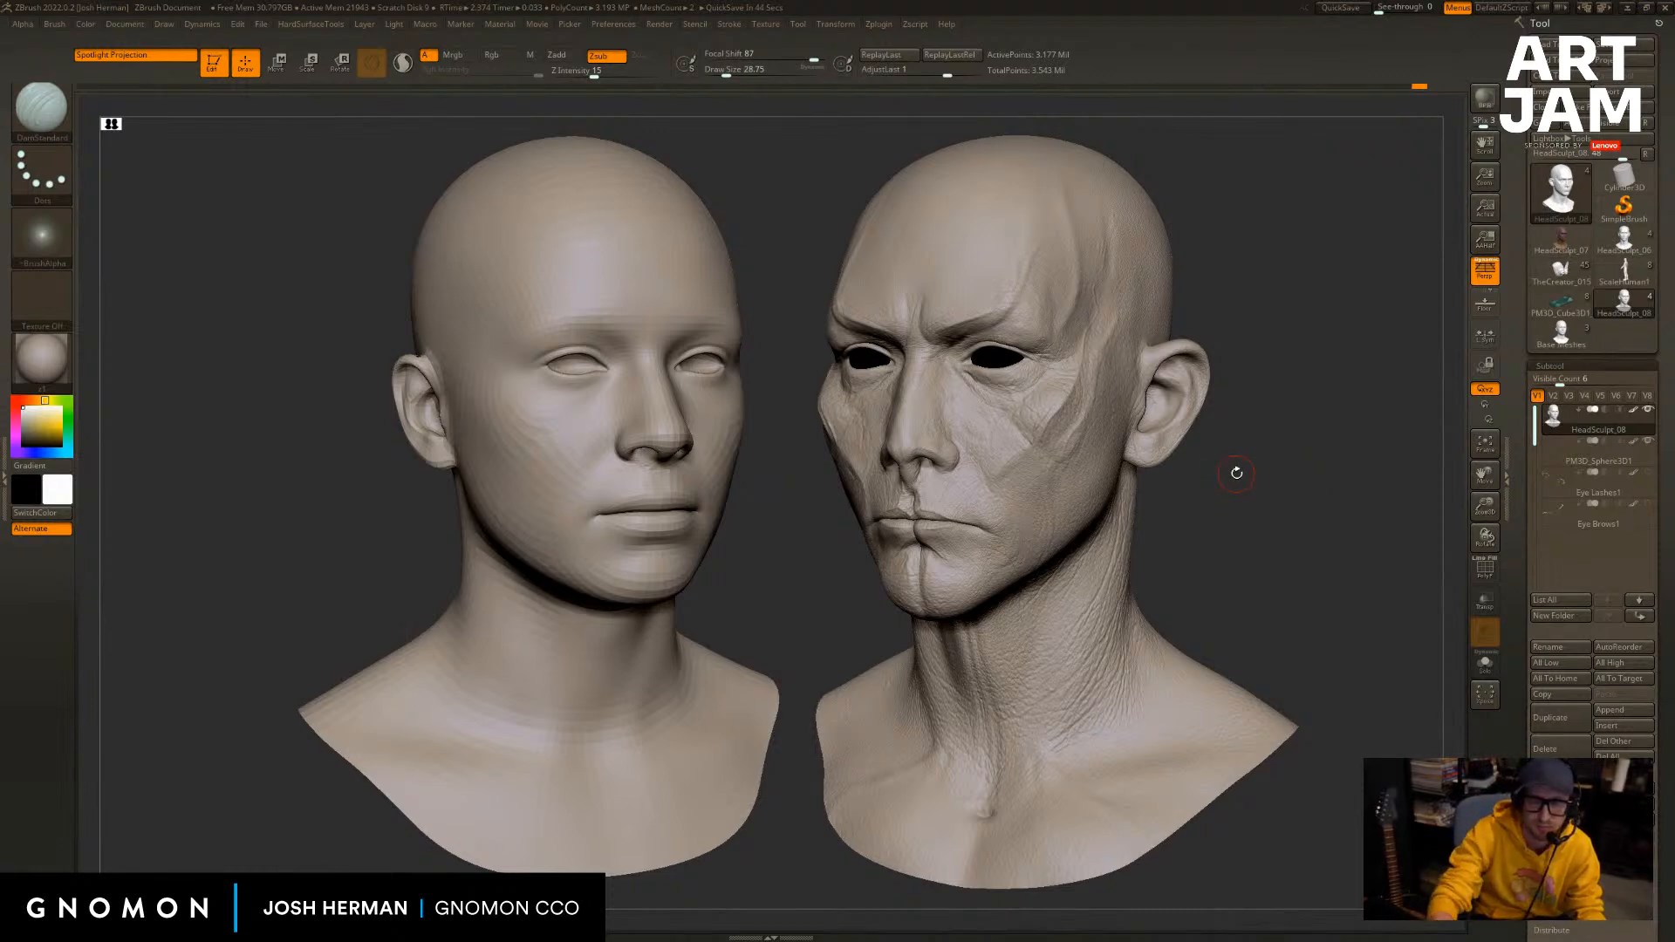
pyautogui.moveTo(1208, 512)
pyautogui.mouseDown()
pyautogui.moveTo(1248, 468)
pyautogui.moveTo(1244, 434)
pyautogui.moveTo(1247, 490)
pyautogui.mouseUp()
pyautogui.hotkey('ctrl', 'n')
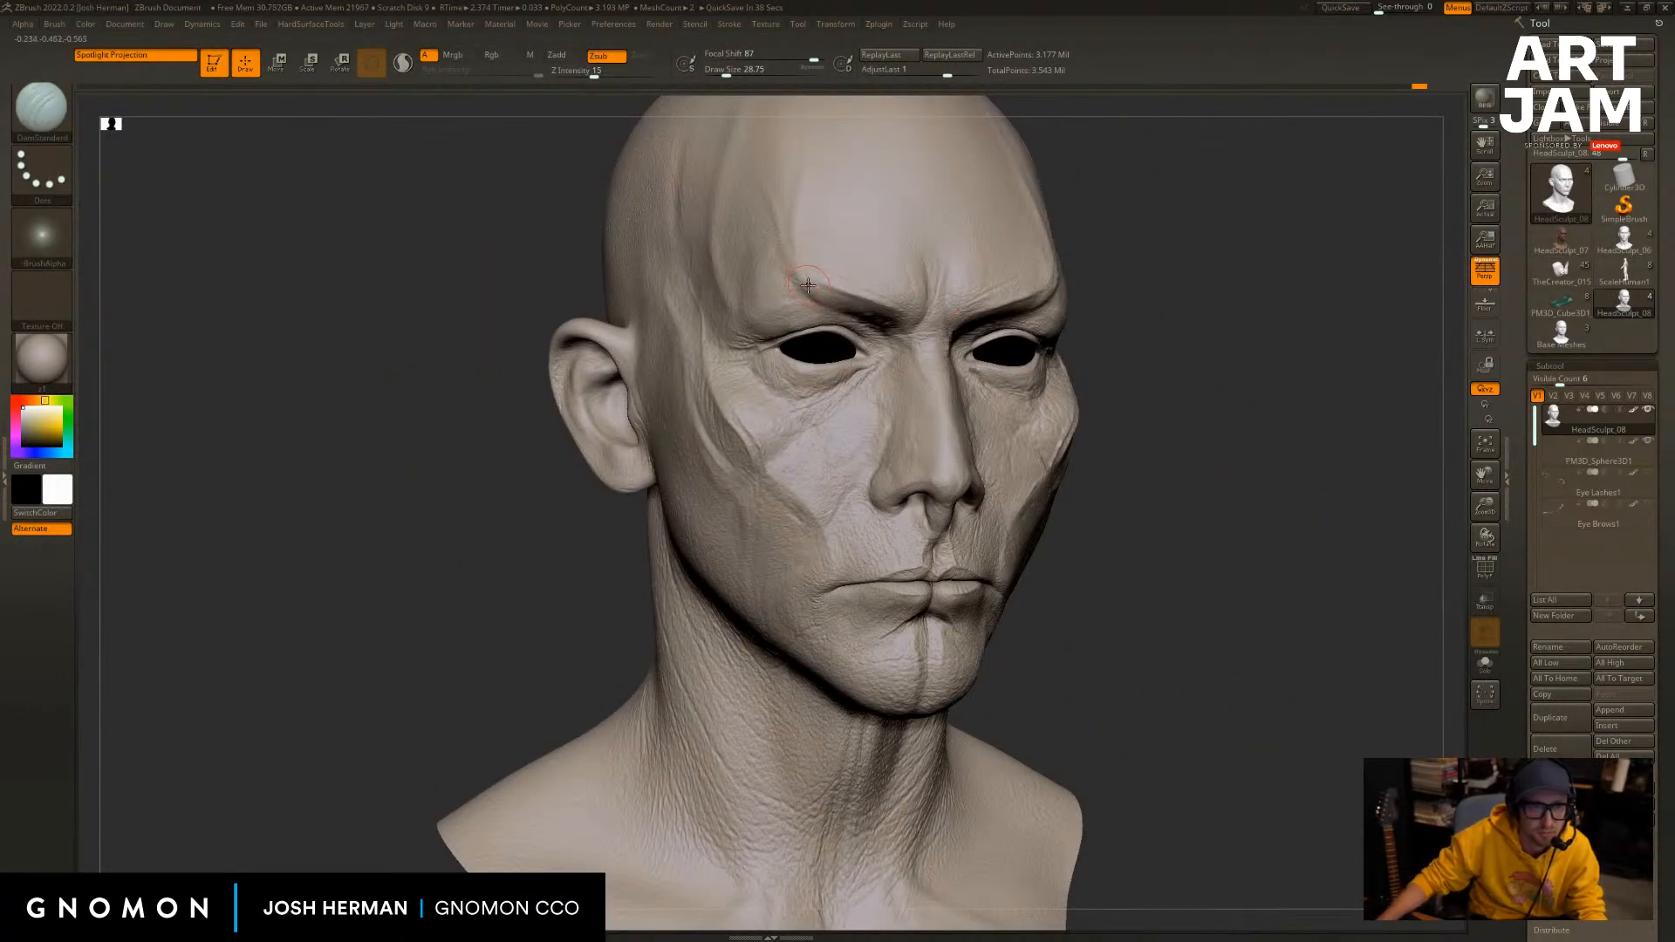
# Turn on recording for the Sculpting layer and bring the brow and forehead into view.
pyautogui.moveTo(888, 312); pyautogui.dragTo(827, 299)
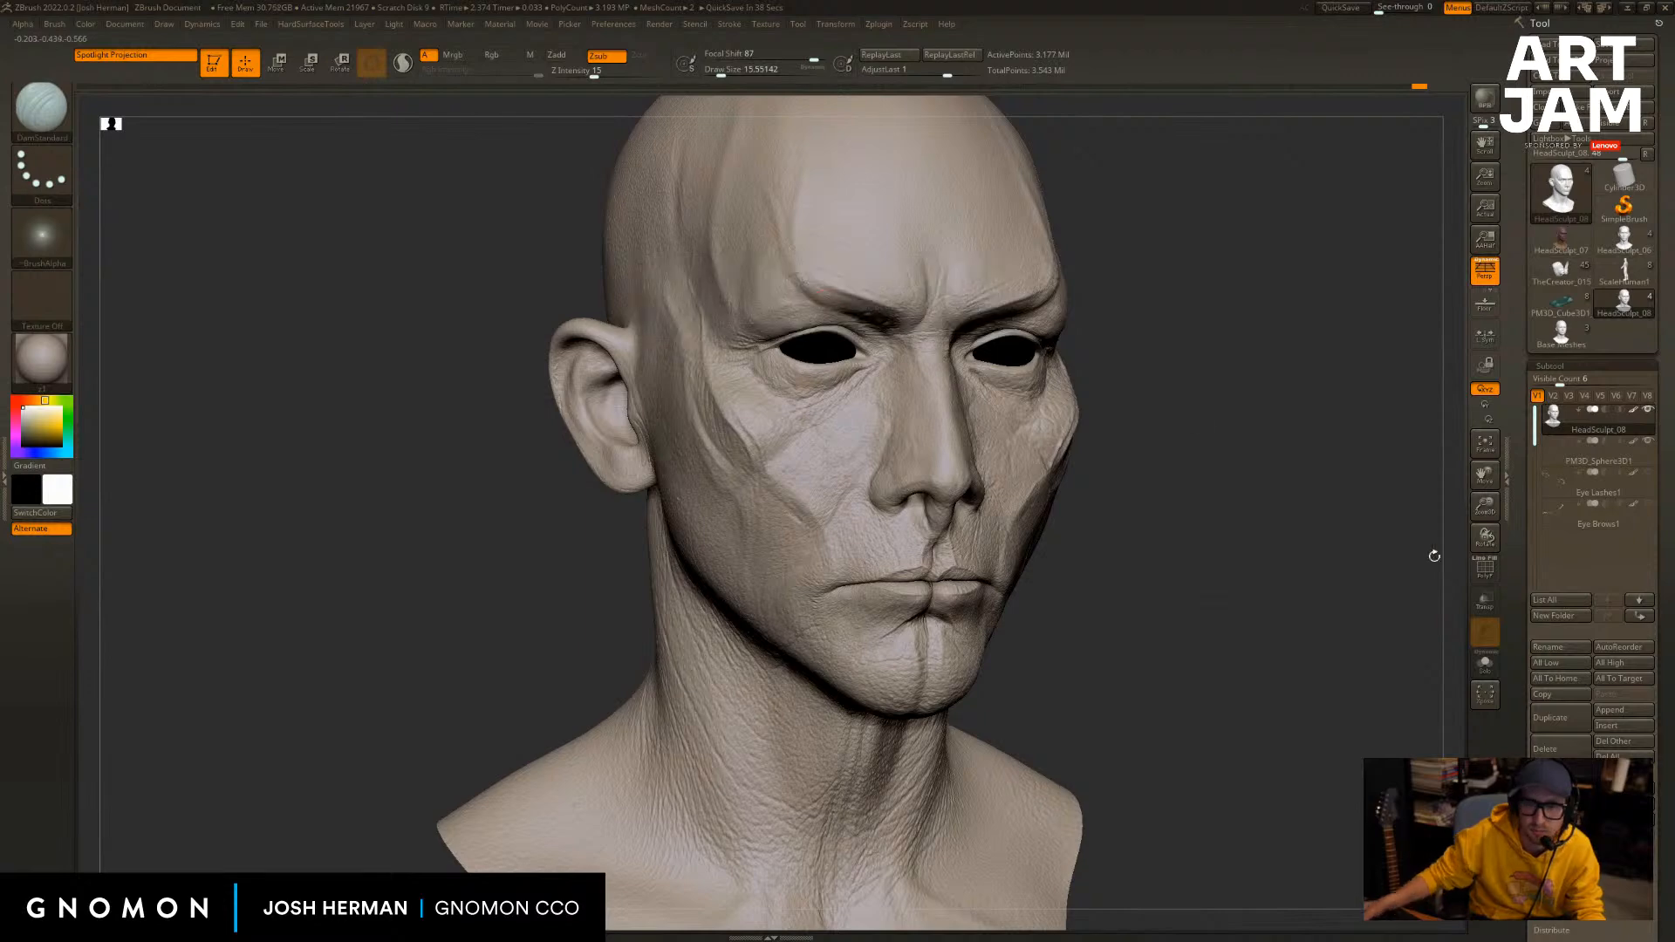
pyautogui.scroll(-6, 1559, 516)
pyautogui.click(1640, 624)
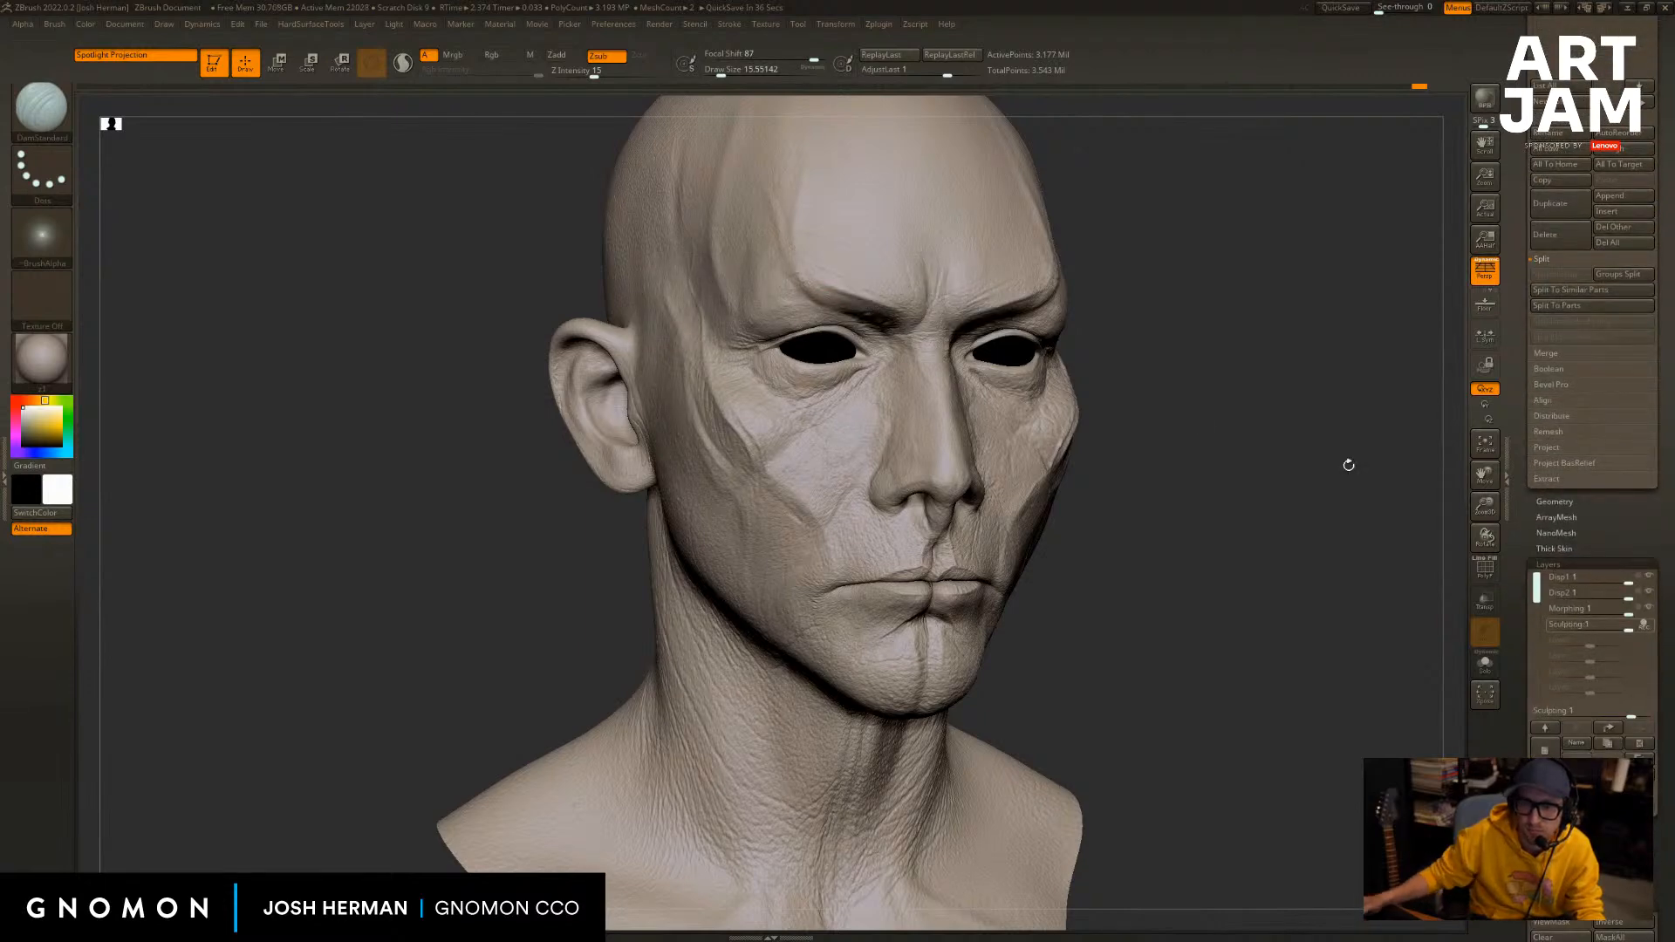
pyautogui.keyDown('alt'); pyautogui.moveTo(1349, 463); pyautogui.dragTo(1370, 644); pyautogui.keyUp('alt')
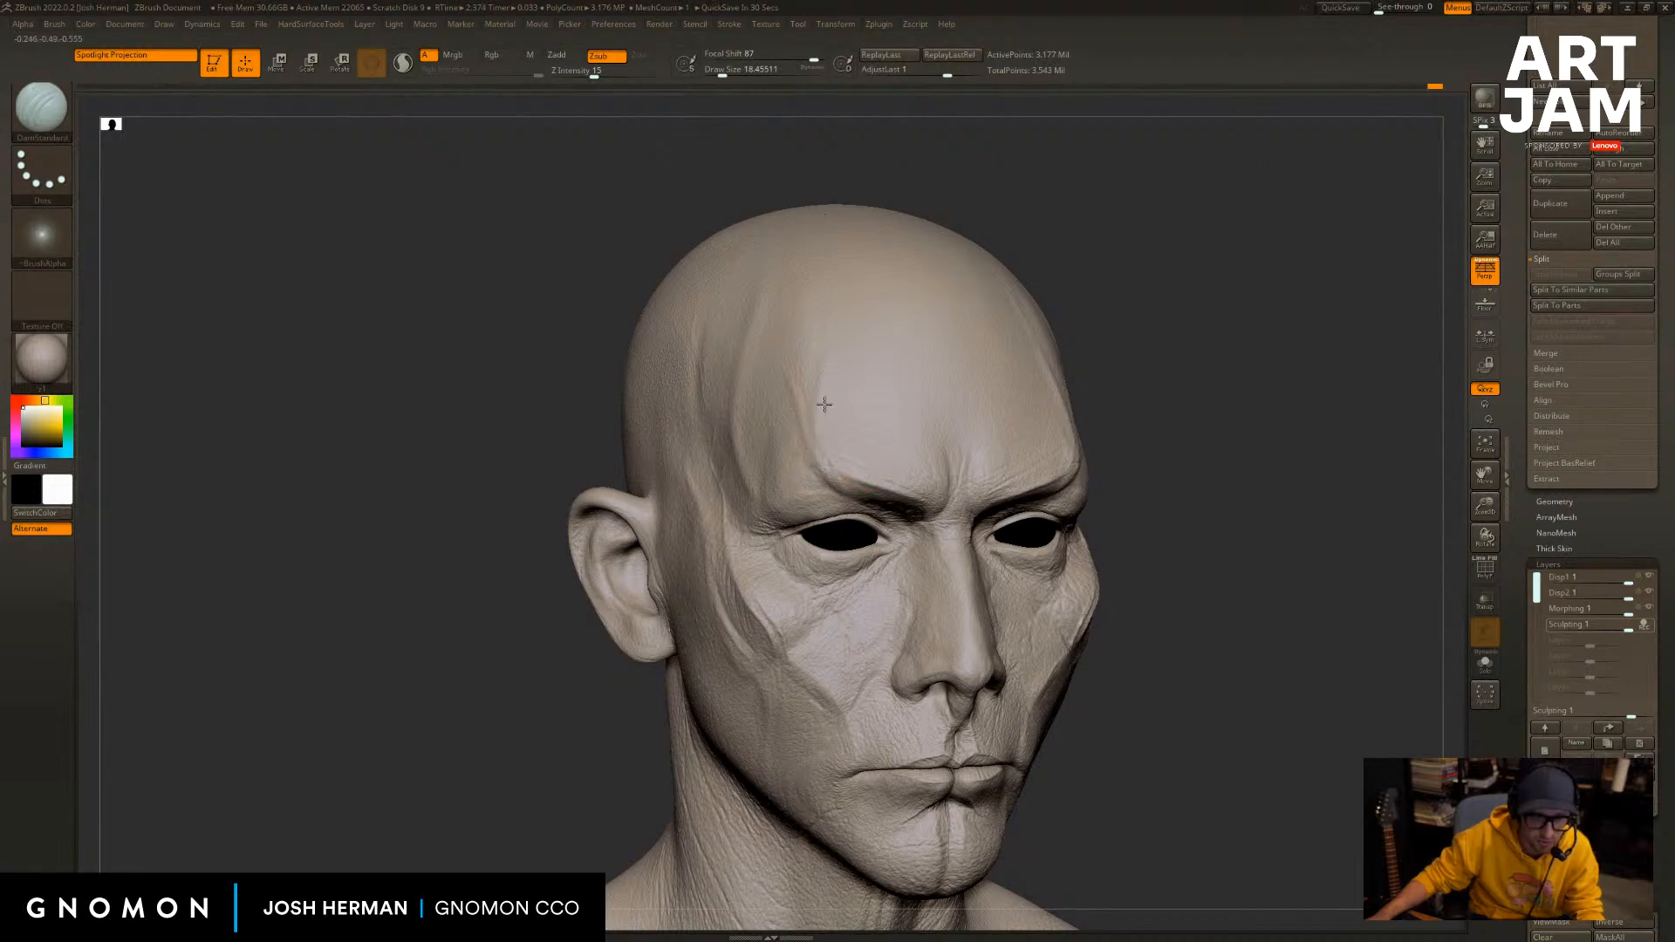
# Carve fine creases along the outer brow and forehead ridges with the DamStandard brush at draw size about 18.
pyautogui.moveTo(1387, 382)
pyautogui.mouseDown()
pyautogui.moveTo(1301, 381)
pyautogui.moveTo(1212, 344)
pyautogui.moveTo(1143, 349)
pyautogui.mouseUp()
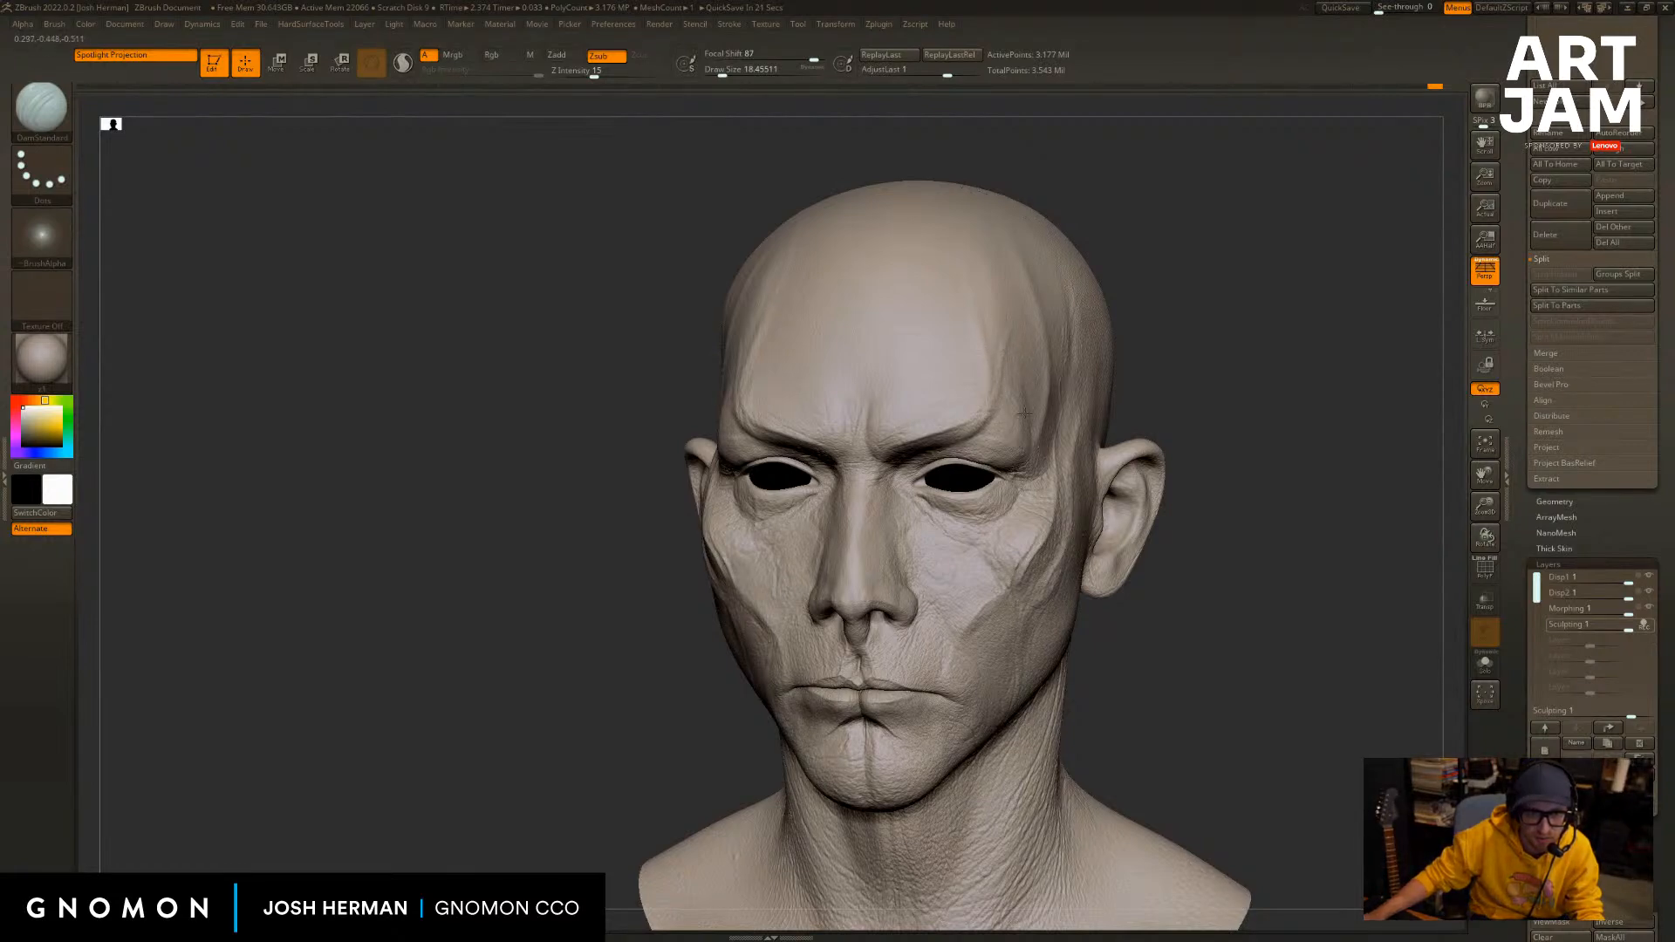
pyautogui.moveTo(1002, 408); pyautogui.dragTo(1053, 441)
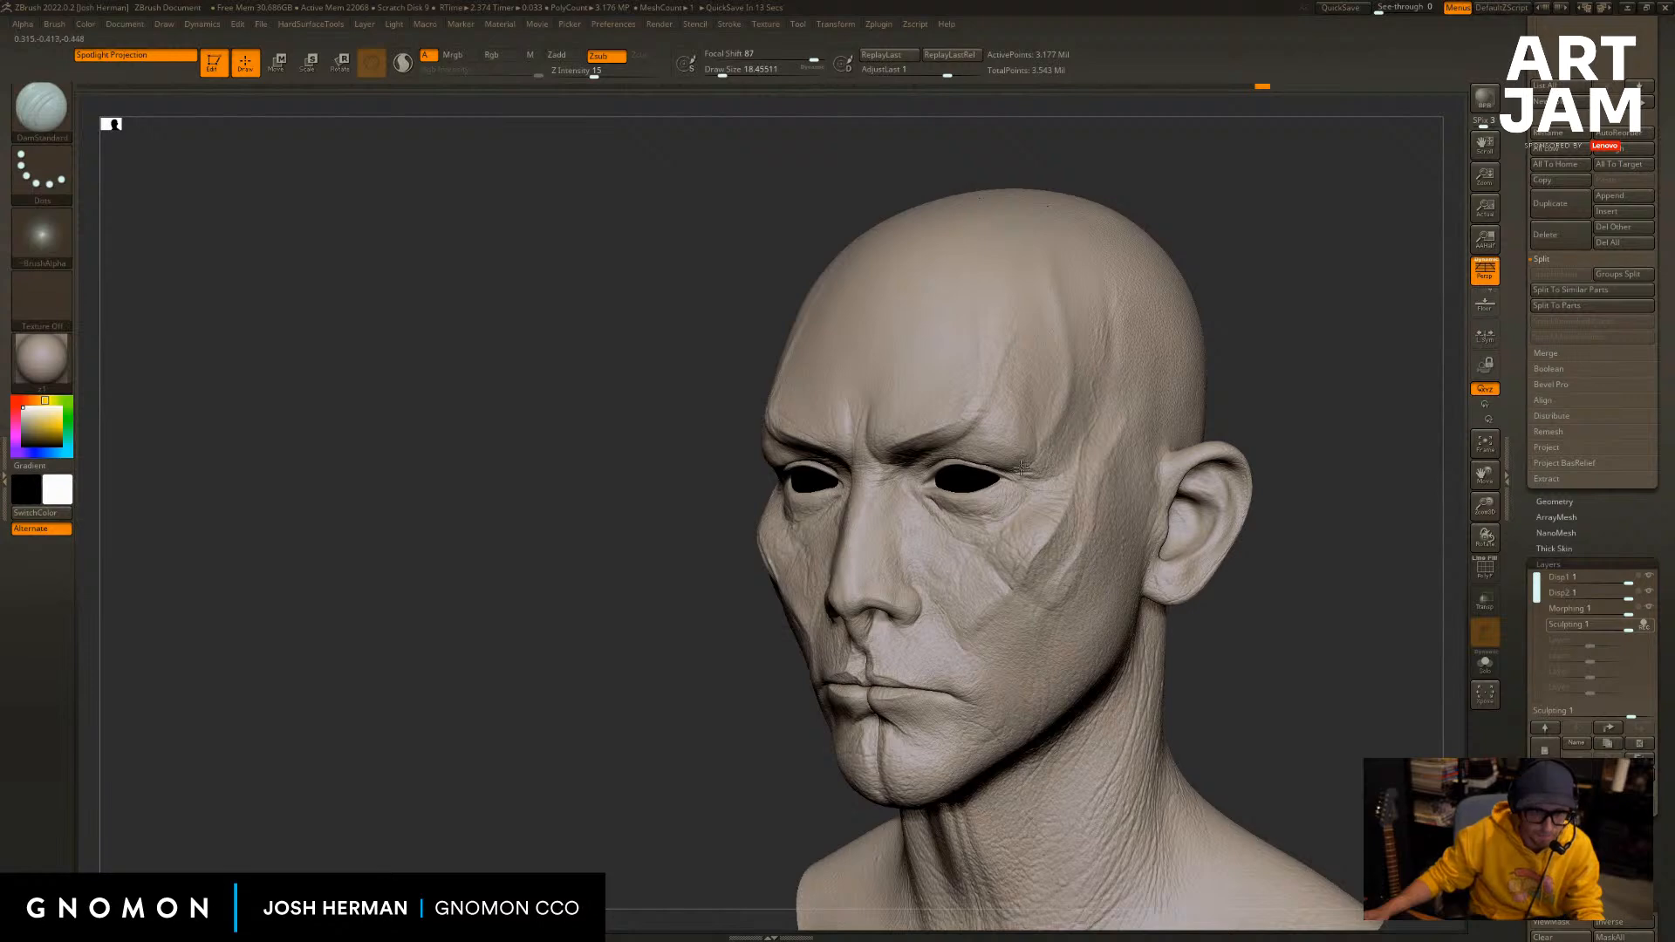
pyautogui.keyDown('alt'); pyautogui.moveTo(1286, 337); pyautogui.dragTo(1281, 418); pyautogui.keyUp('alt')
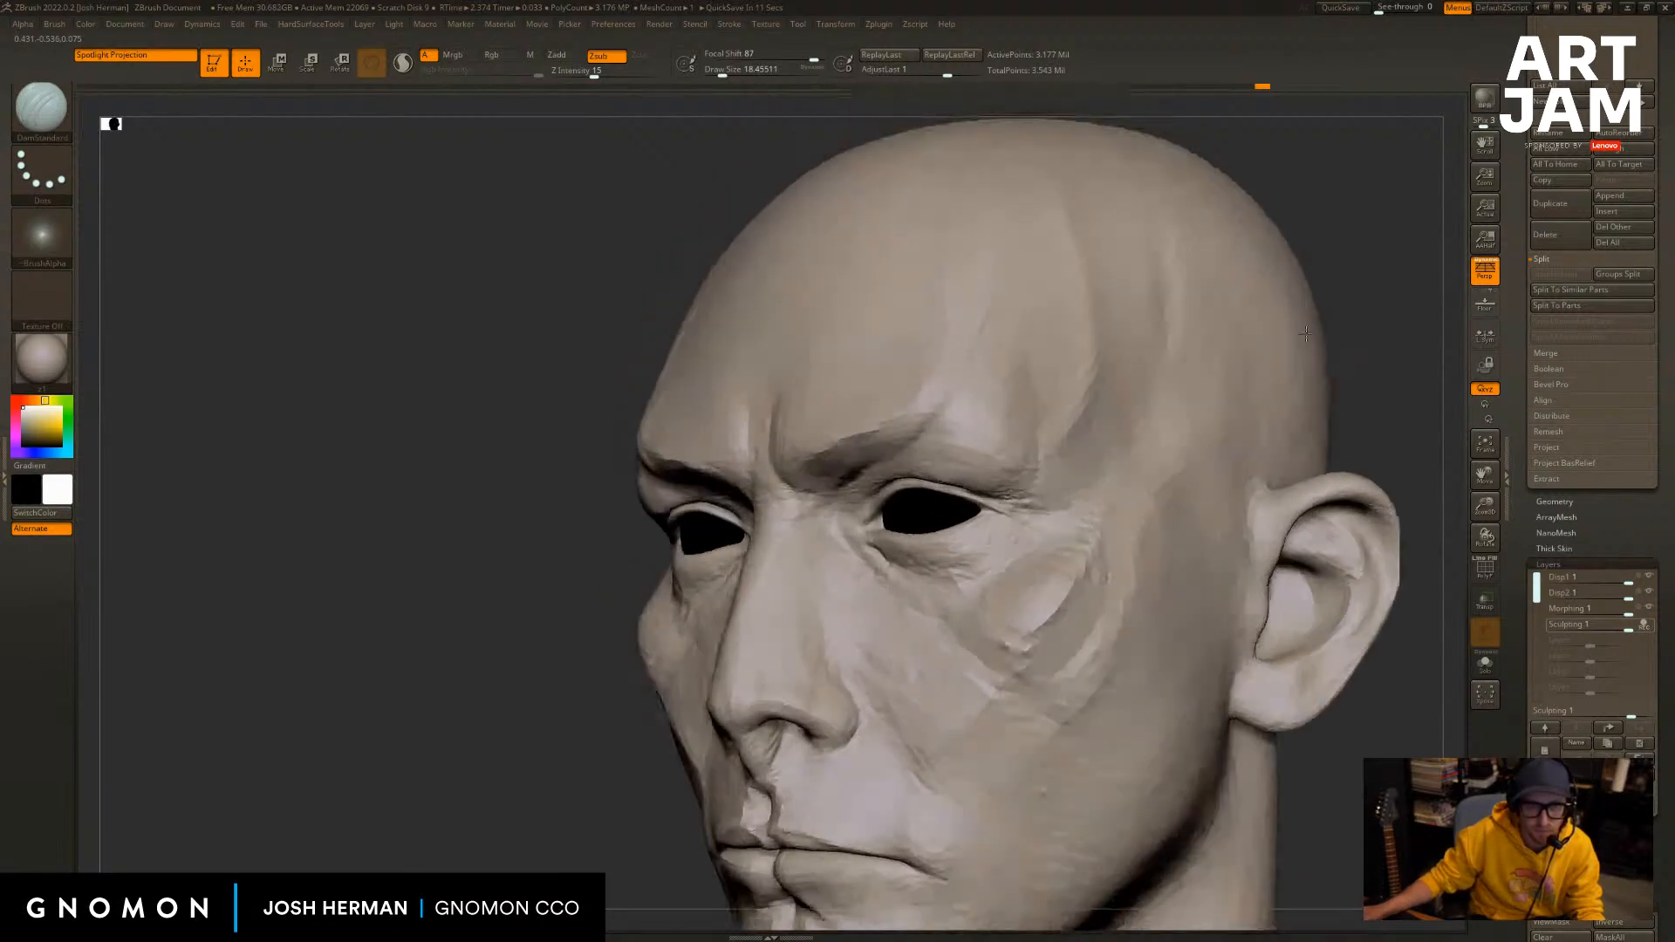
# Refine the temple and outer brow ridges with the DamStandard brush, varying the draw size between about 16 and 27.
pyautogui.keyDown('ctrl'); pyautogui.moveTo(1036, 453); pyautogui.dragTo(1038, 499, button='right'); pyautogui.keyUp('ctrl')
pyautogui.press('f')
pyautogui.moveTo(1036, 434); pyautogui.dragTo(1404, 436)
pyautogui.moveTo(960, 410); pyautogui.dragTo(934, 390, button='right')
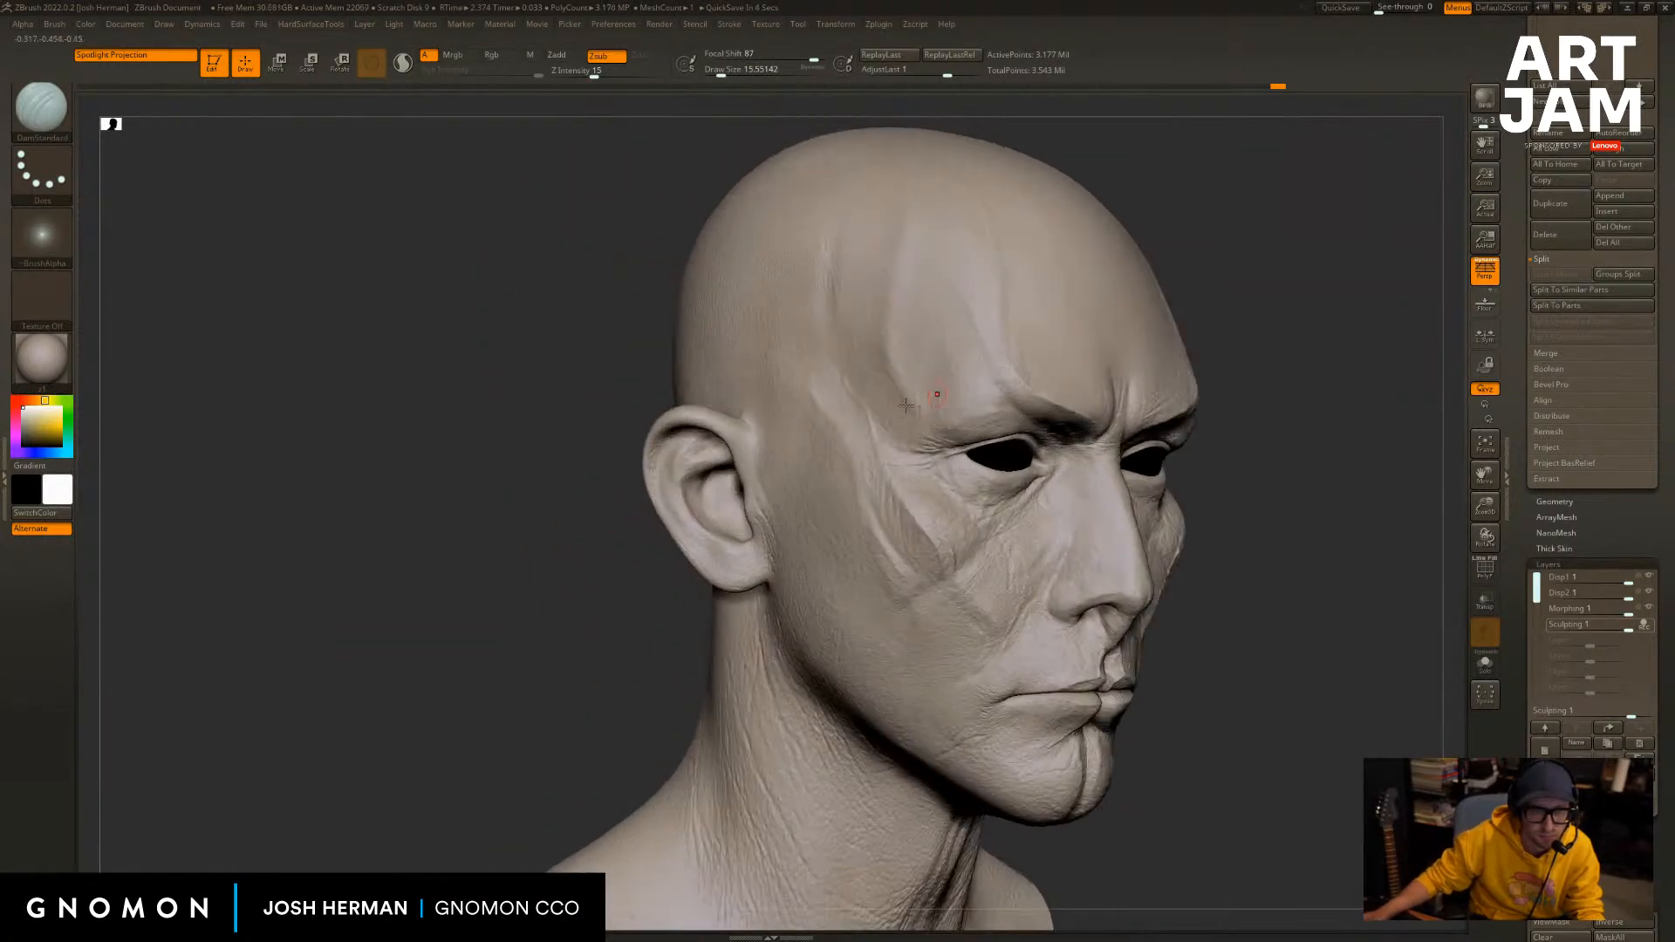
pyautogui.press(']')
pyautogui.press(']')
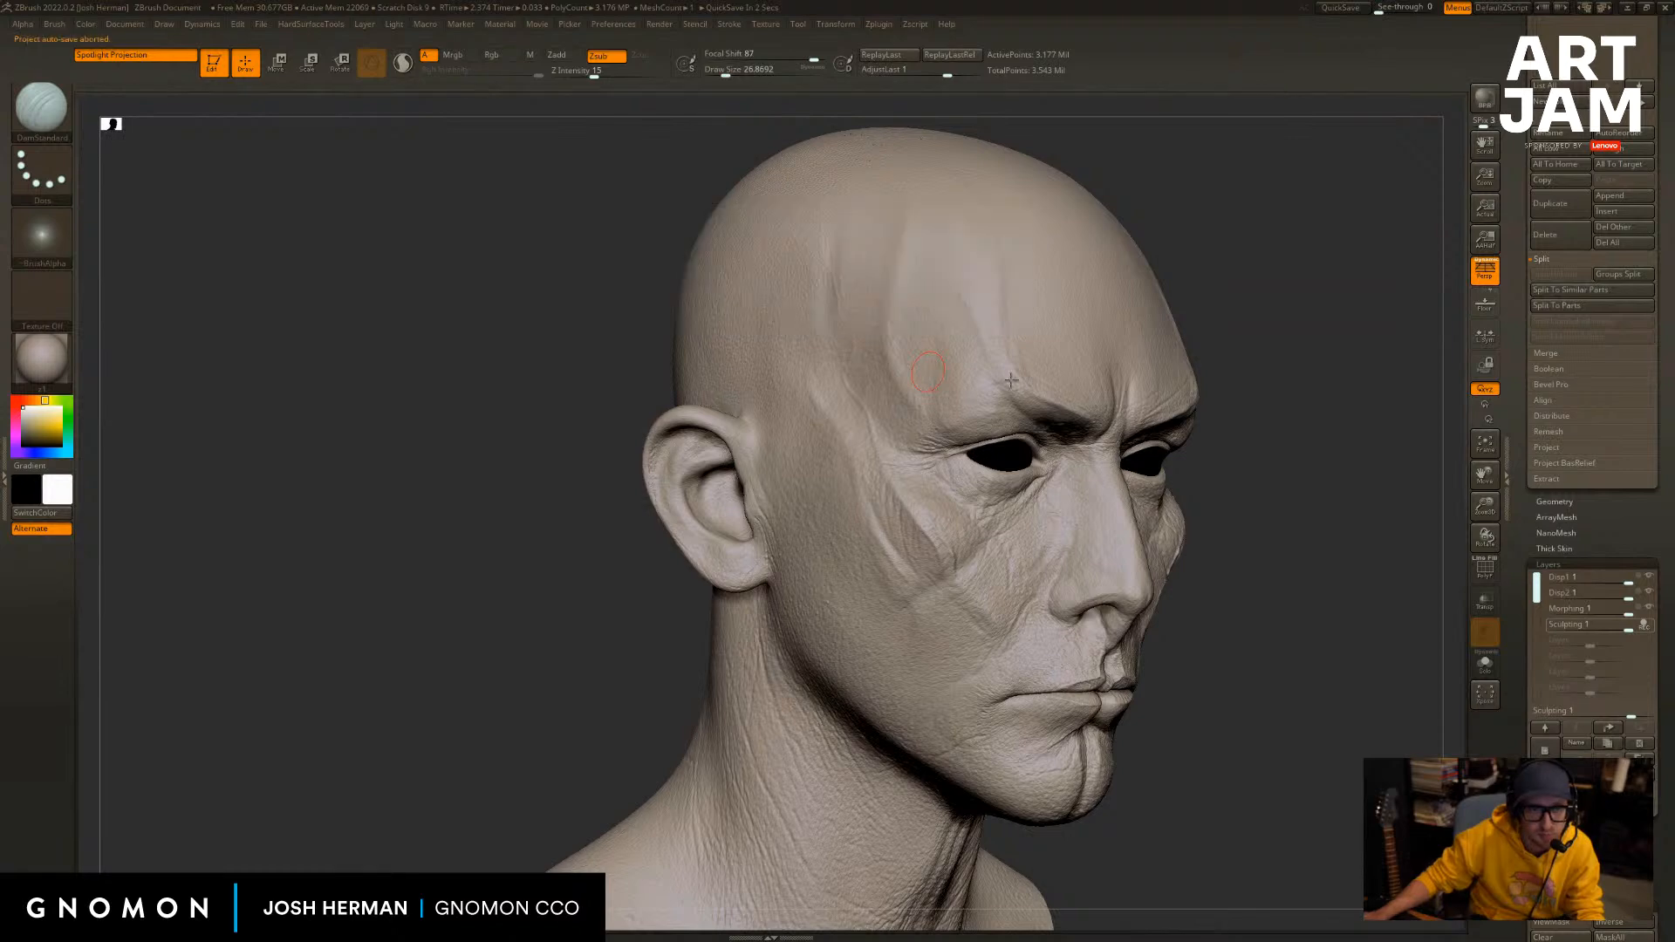
pyautogui.press('[')
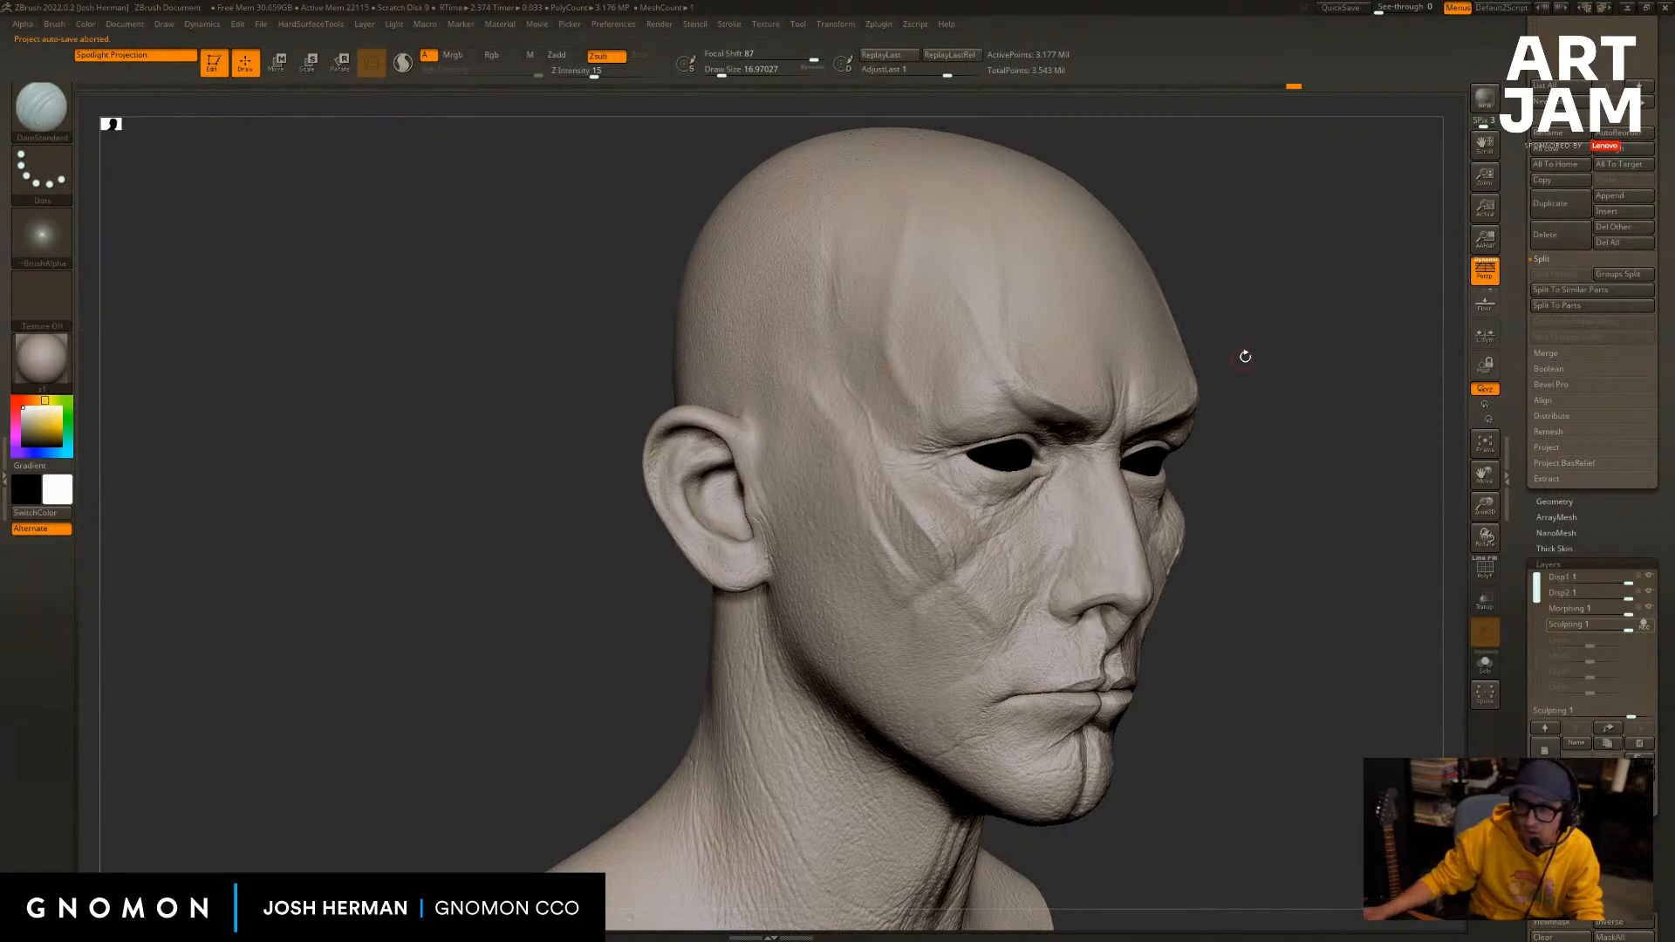
# Drop the head two subdivision levels and switch to the ClayBuildup brush for work on the cheeks.
pyautogui.keyDown('alt'); pyautogui.moveTo(1245, 355); pyautogui.dragTo(1199, 341); pyautogui.keyUp('alt')
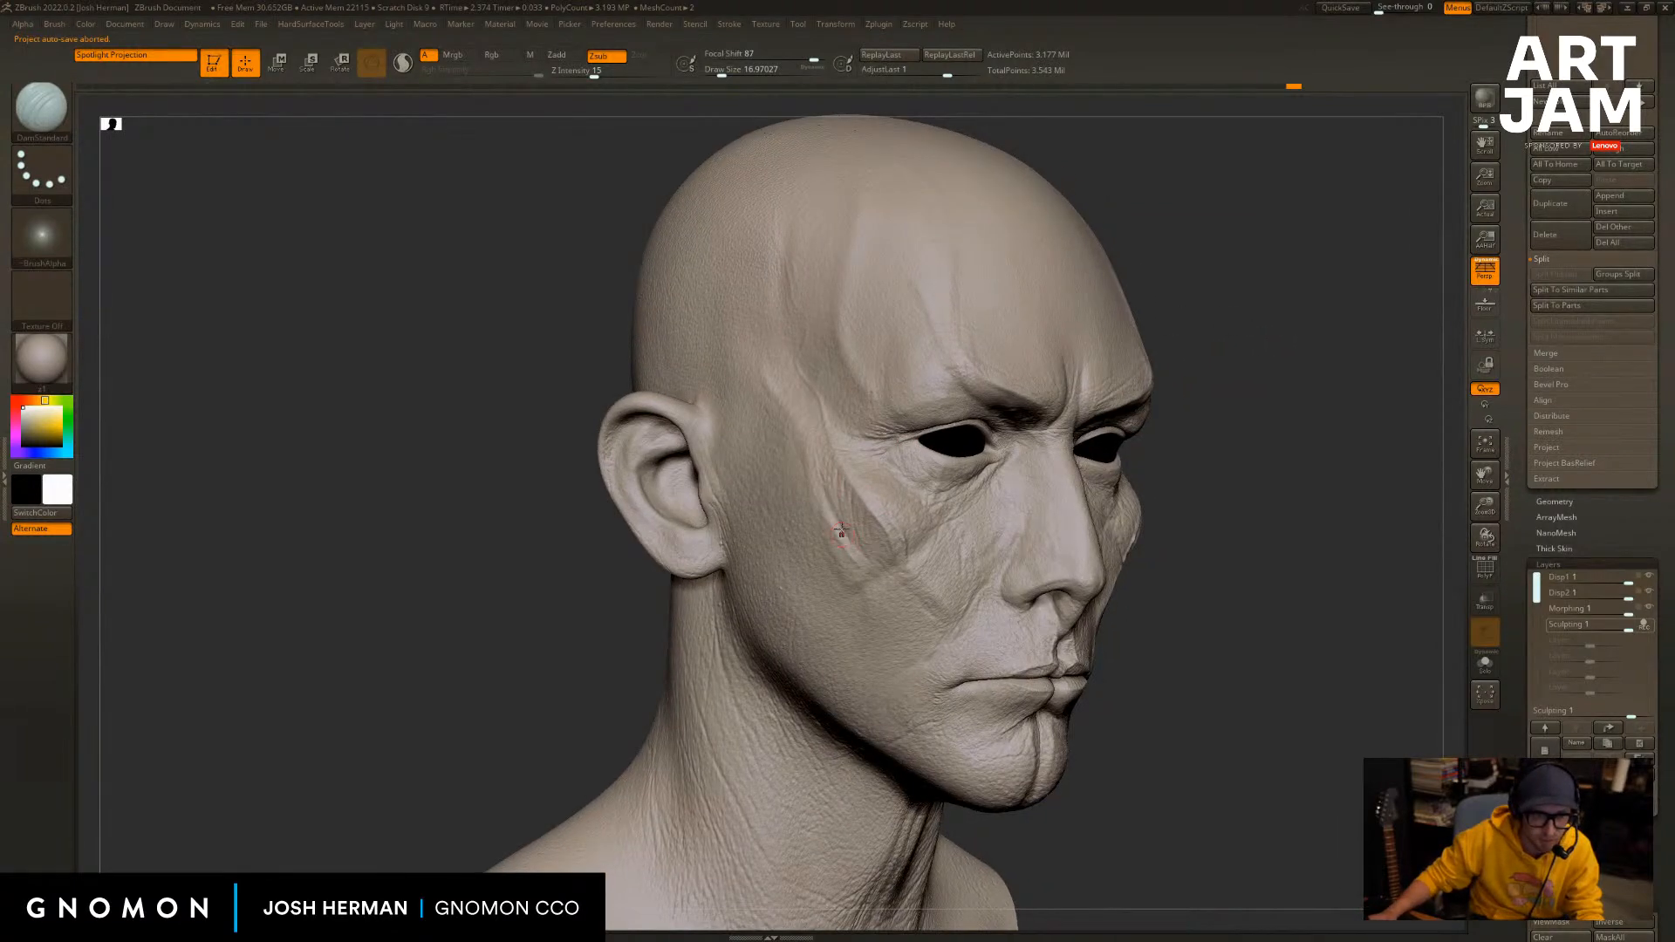
pyautogui.moveTo(1291, 449); pyautogui.dragTo(1223, 427)
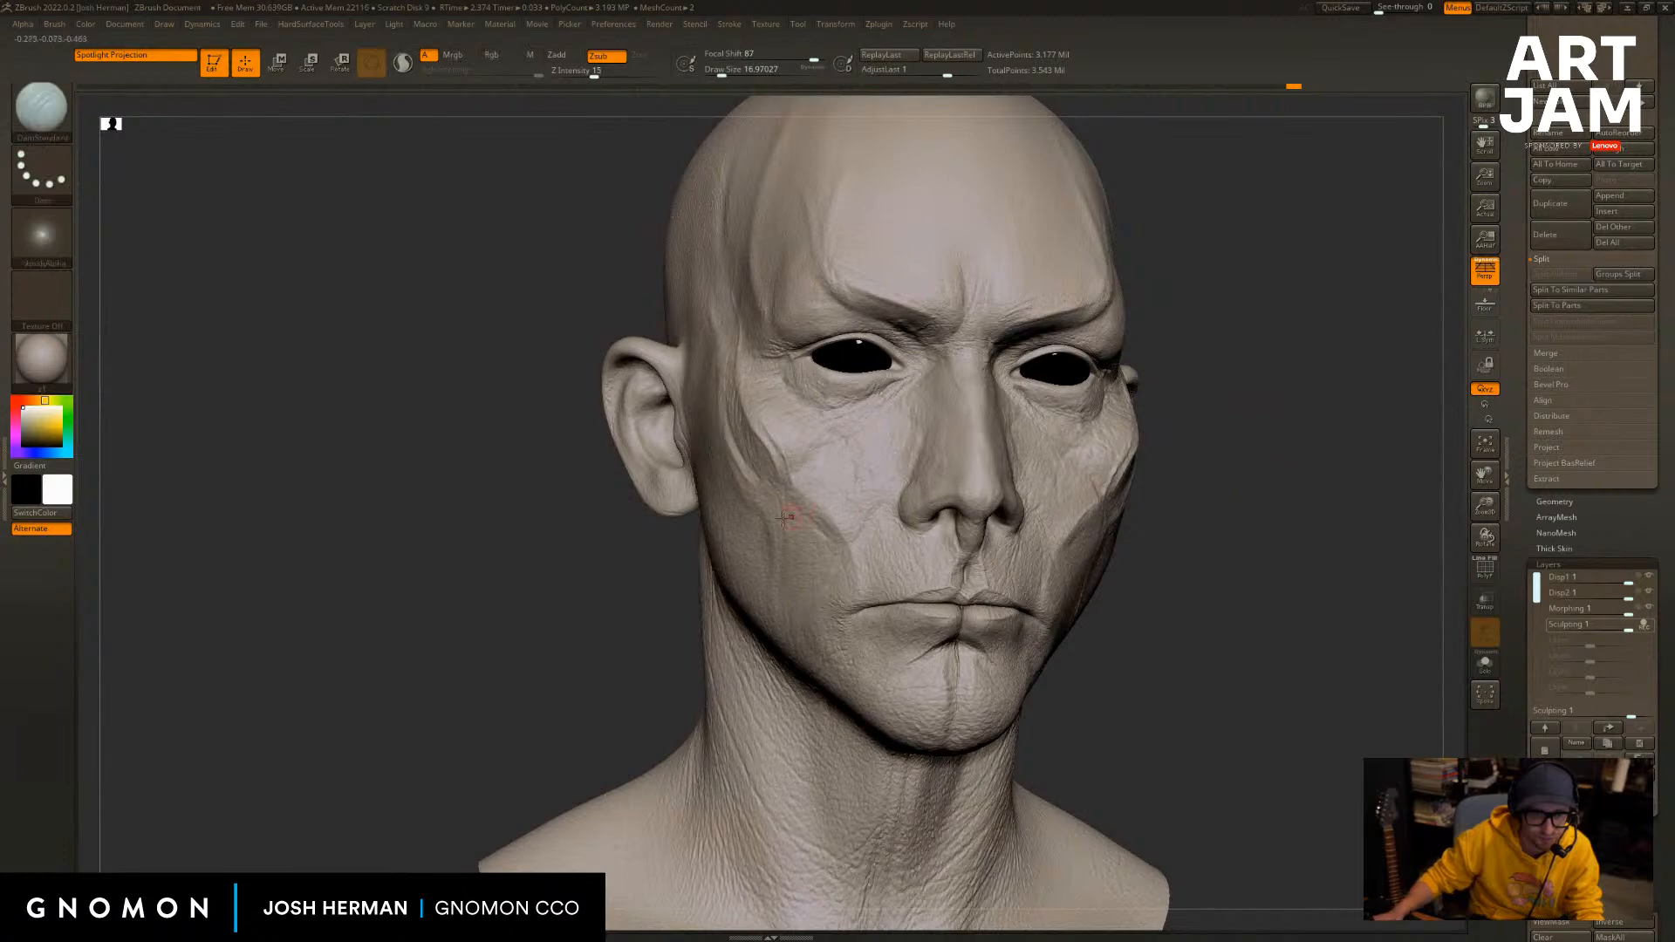
pyautogui.moveTo(1182, 561)
pyautogui.mouseDown()
pyautogui.moveTo(1234, 568)
pyautogui.moveTo(705, 565)
pyautogui.moveTo(916, 558)
pyautogui.mouseUp()
pyautogui.hotkey('shift', 'd')
pyautogui.hotkey('shift', 'd')
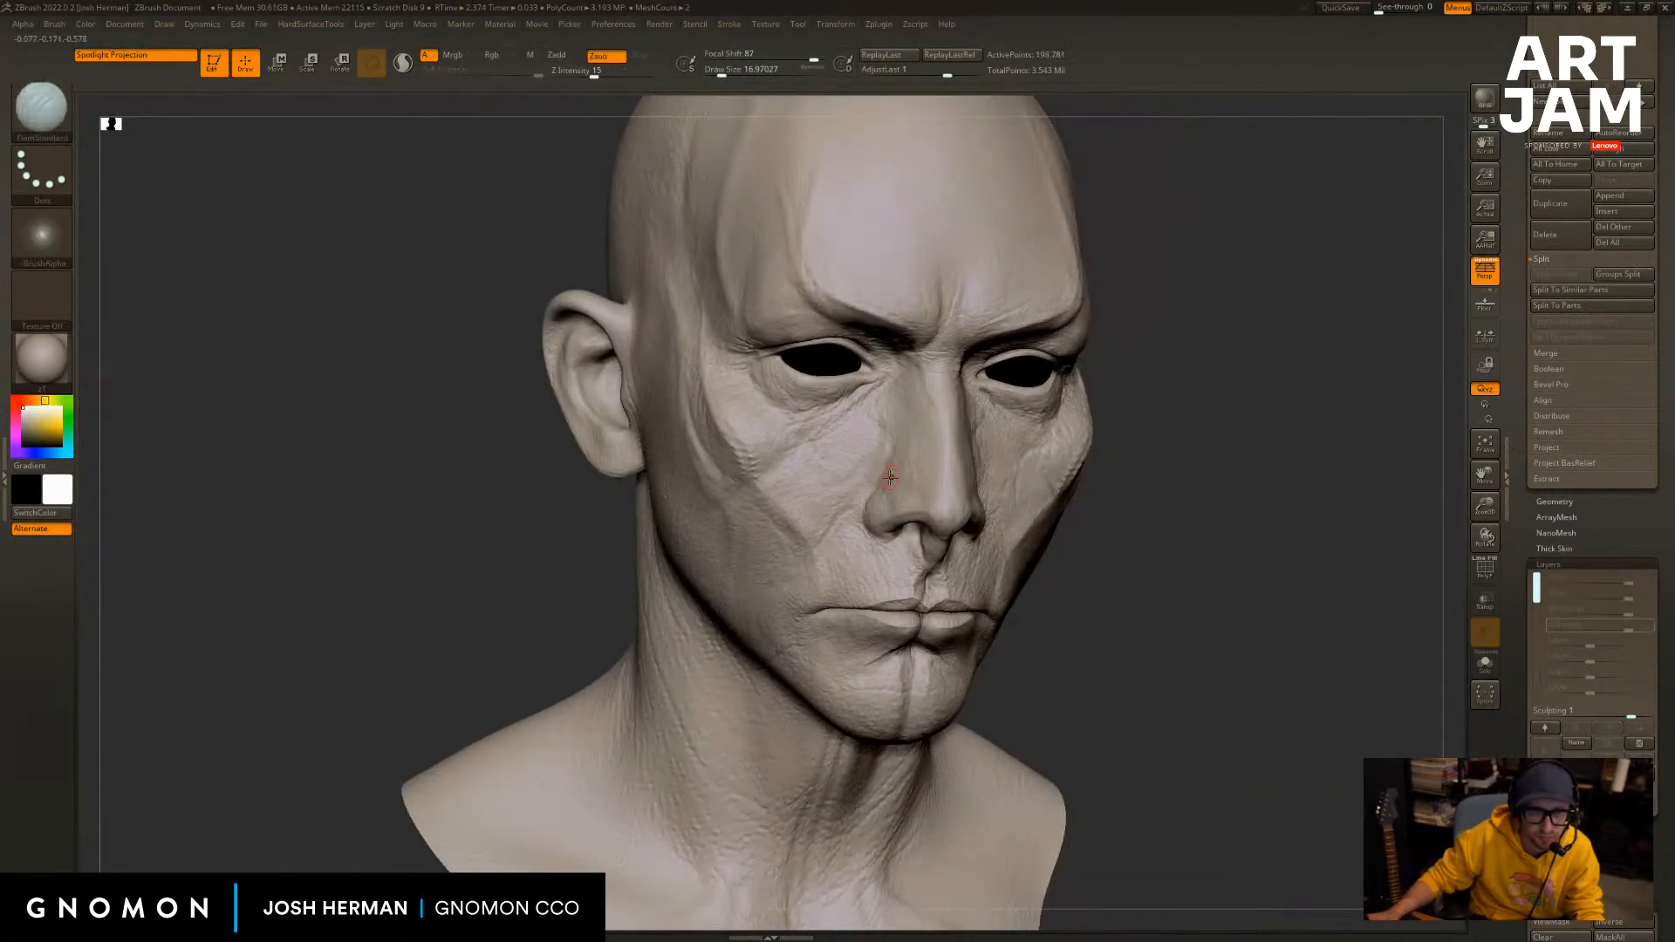
pyautogui.press('b')
pyautogui.press('c')
pyautogui.press('b')
pyautogui.hotkey('shift', 'd')
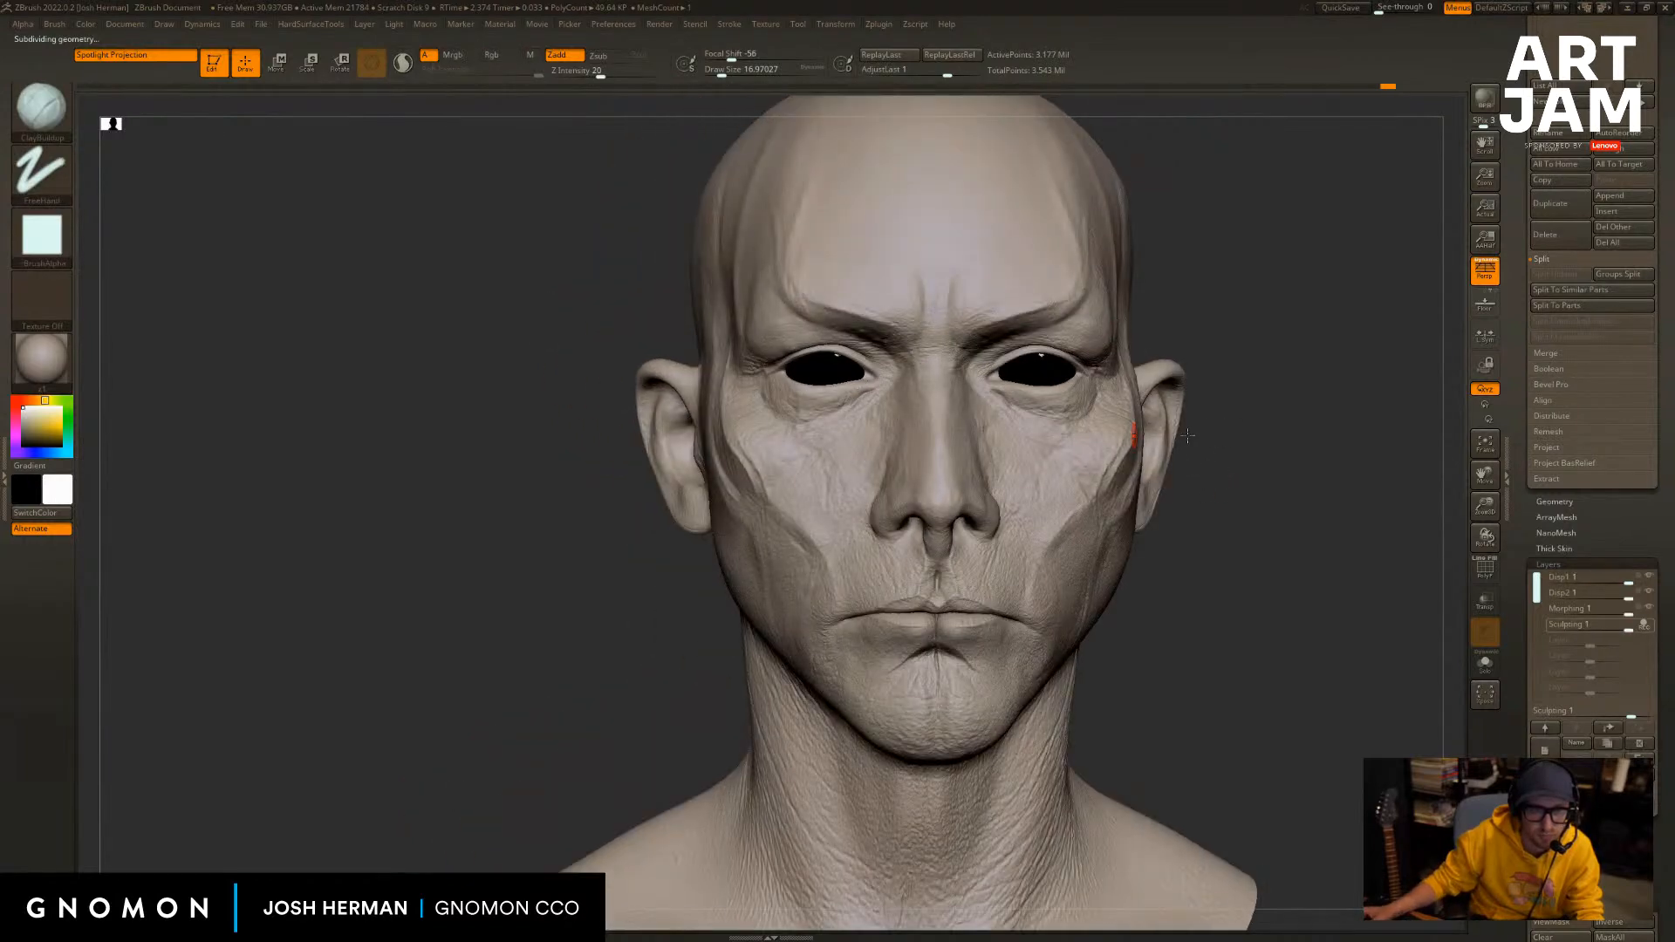
# Try reshaping the side of the nose with the Move brush, undo it, and set the draw size to about 120.
pyautogui.keyDown('alt'); pyautogui.moveTo(1295, 435); pyautogui.dragTo(1204, 437); pyautogui.keyUp('alt')
pyautogui.press('b')
pyautogui.press('m')
pyautogui.press('v')
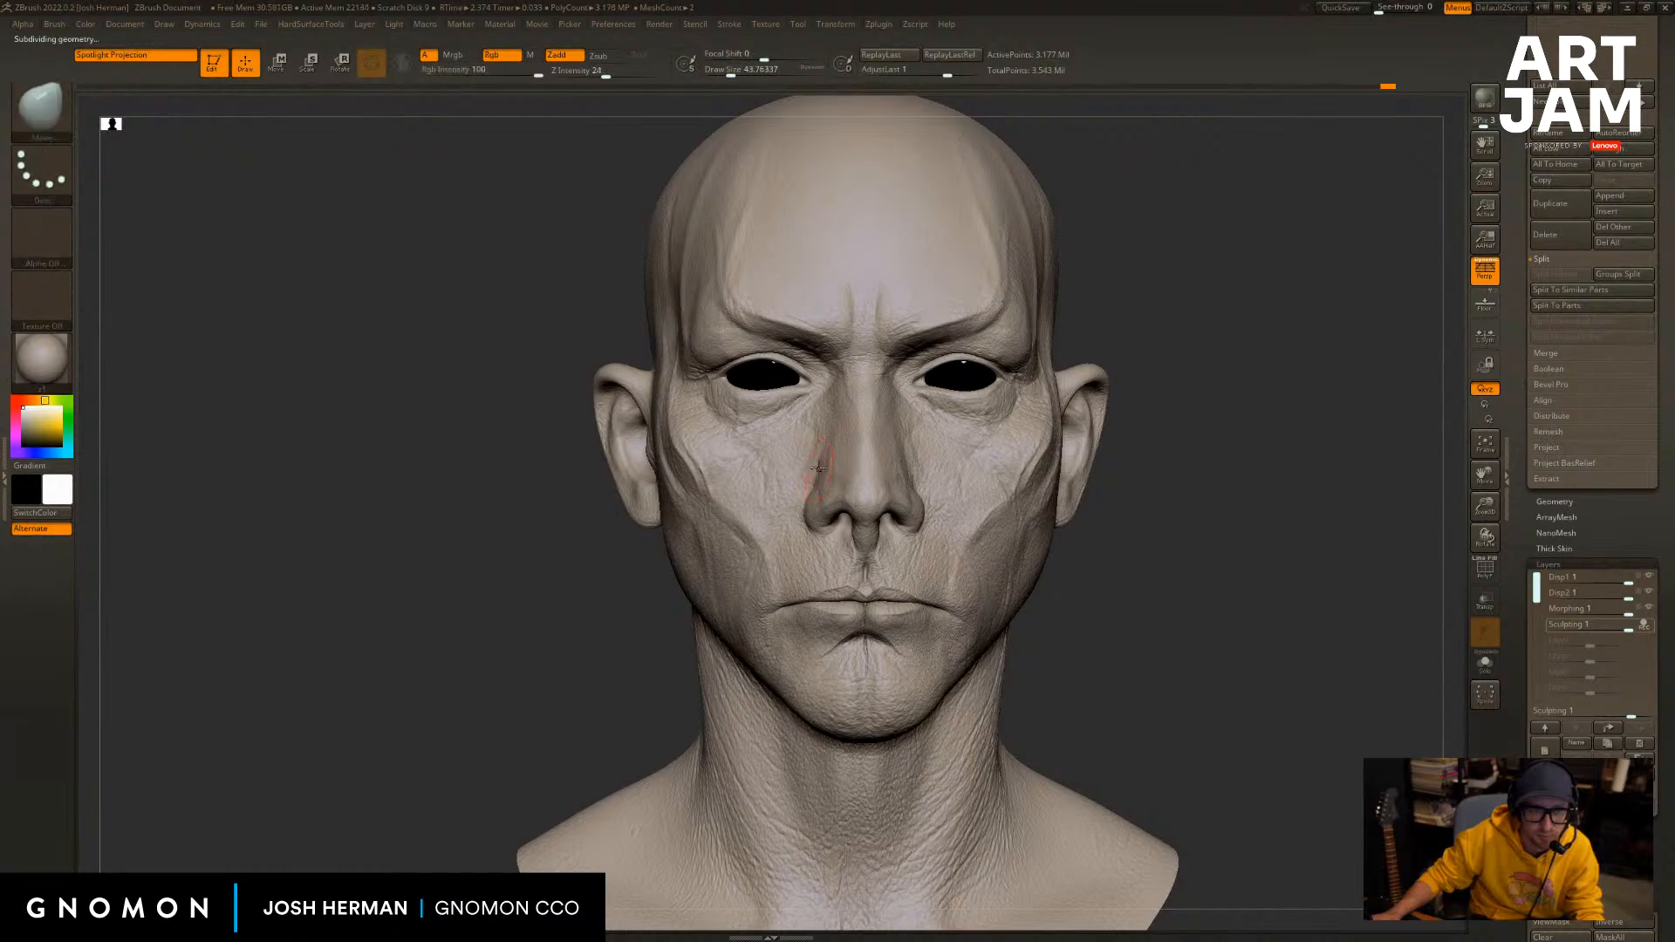
pyautogui.press('s')
pyautogui.moveTo(819, 509); pyautogui.dragTo(871, 496)
pyautogui.press('s')
pyautogui.hotkey('ctrl', 'z')
pyautogui.press('s')
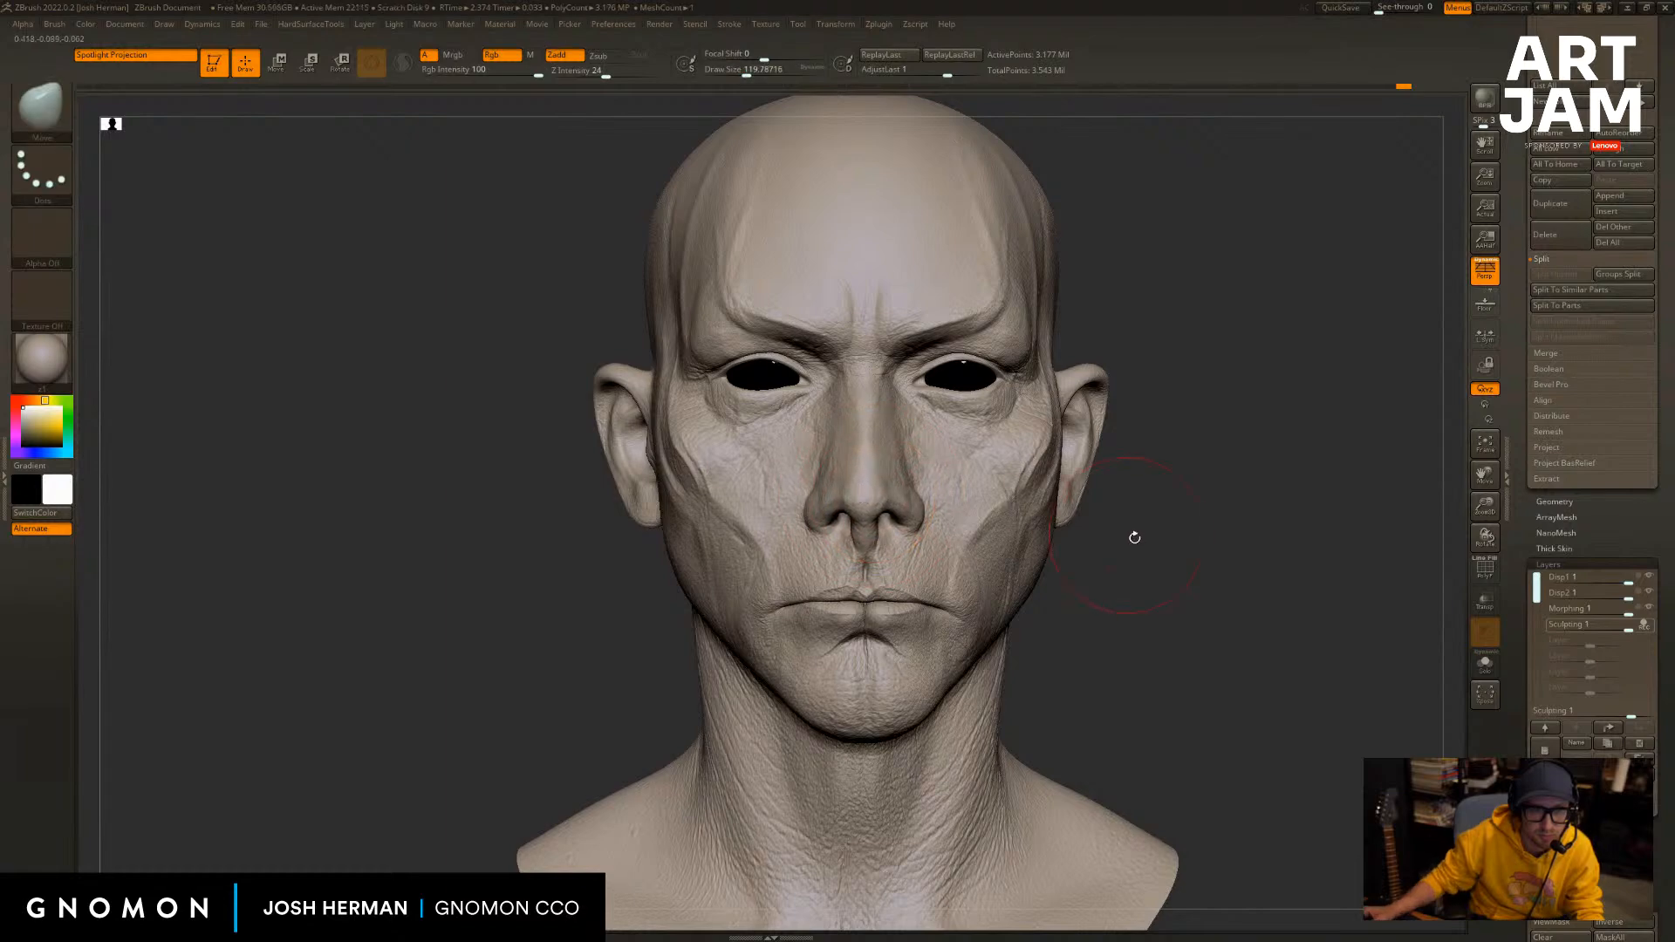
# Swap between HeadSculpt_06 and HeadSculpt_08 to compare the two faces, and examine HeadSculpt_08 from the front and at an angle.
pyautogui.keyDown('alt'); pyautogui.moveTo(1134, 535); pyautogui.dragTo(1114, 523); pyautogui.keyUp('alt')
pyautogui.moveTo(1520, 346); pyautogui.dragTo(1521, 860)
pyautogui.click(1623, 241)
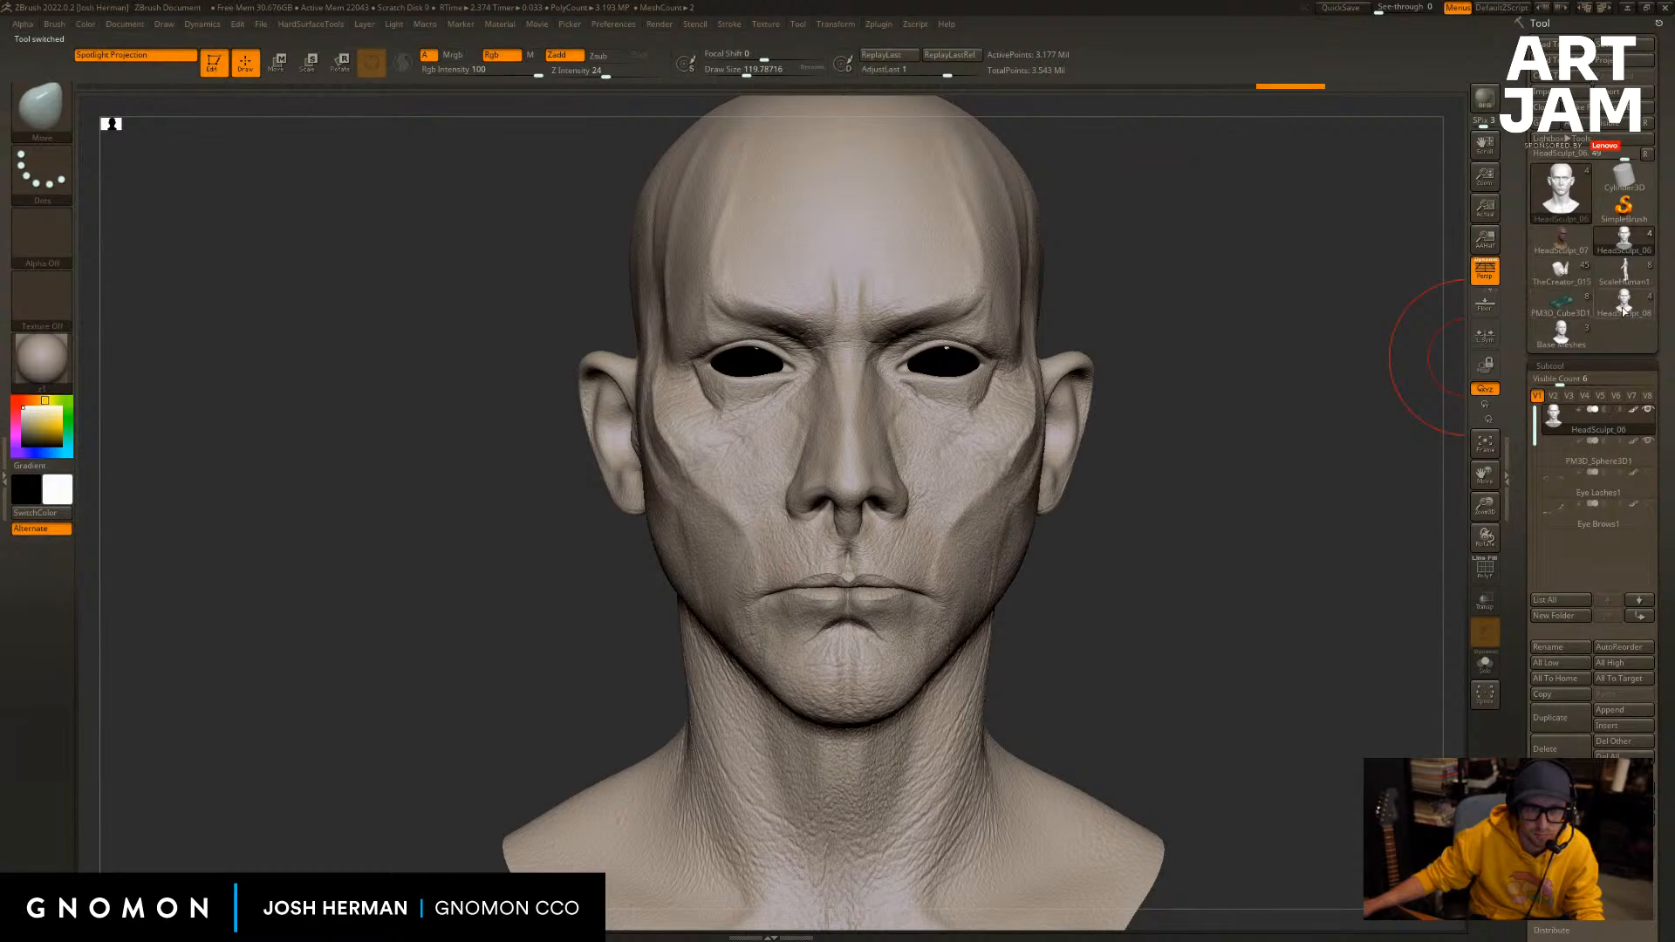
pyautogui.click(1623, 301)
pyautogui.click(1623, 246)
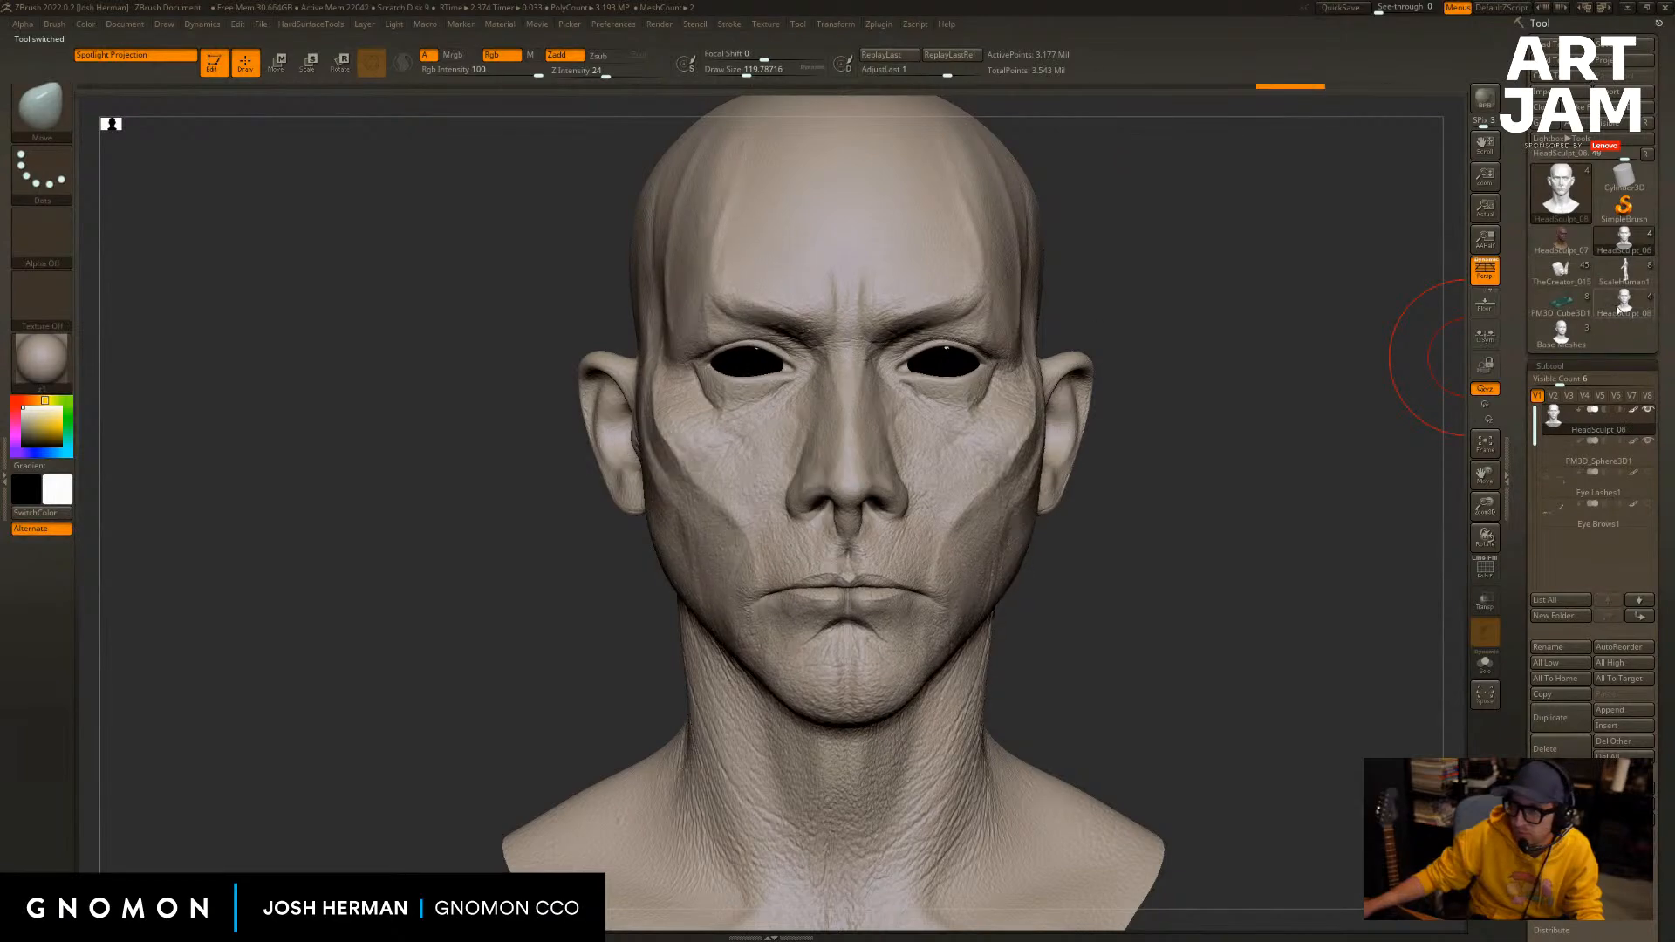
pyautogui.click(1624, 300)
pyautogui.keyDown('alt'); pyautogui.moveTo(1263, 417); pyautogui.dragTo(1263, 427); pyautogui.keyUp('alt')
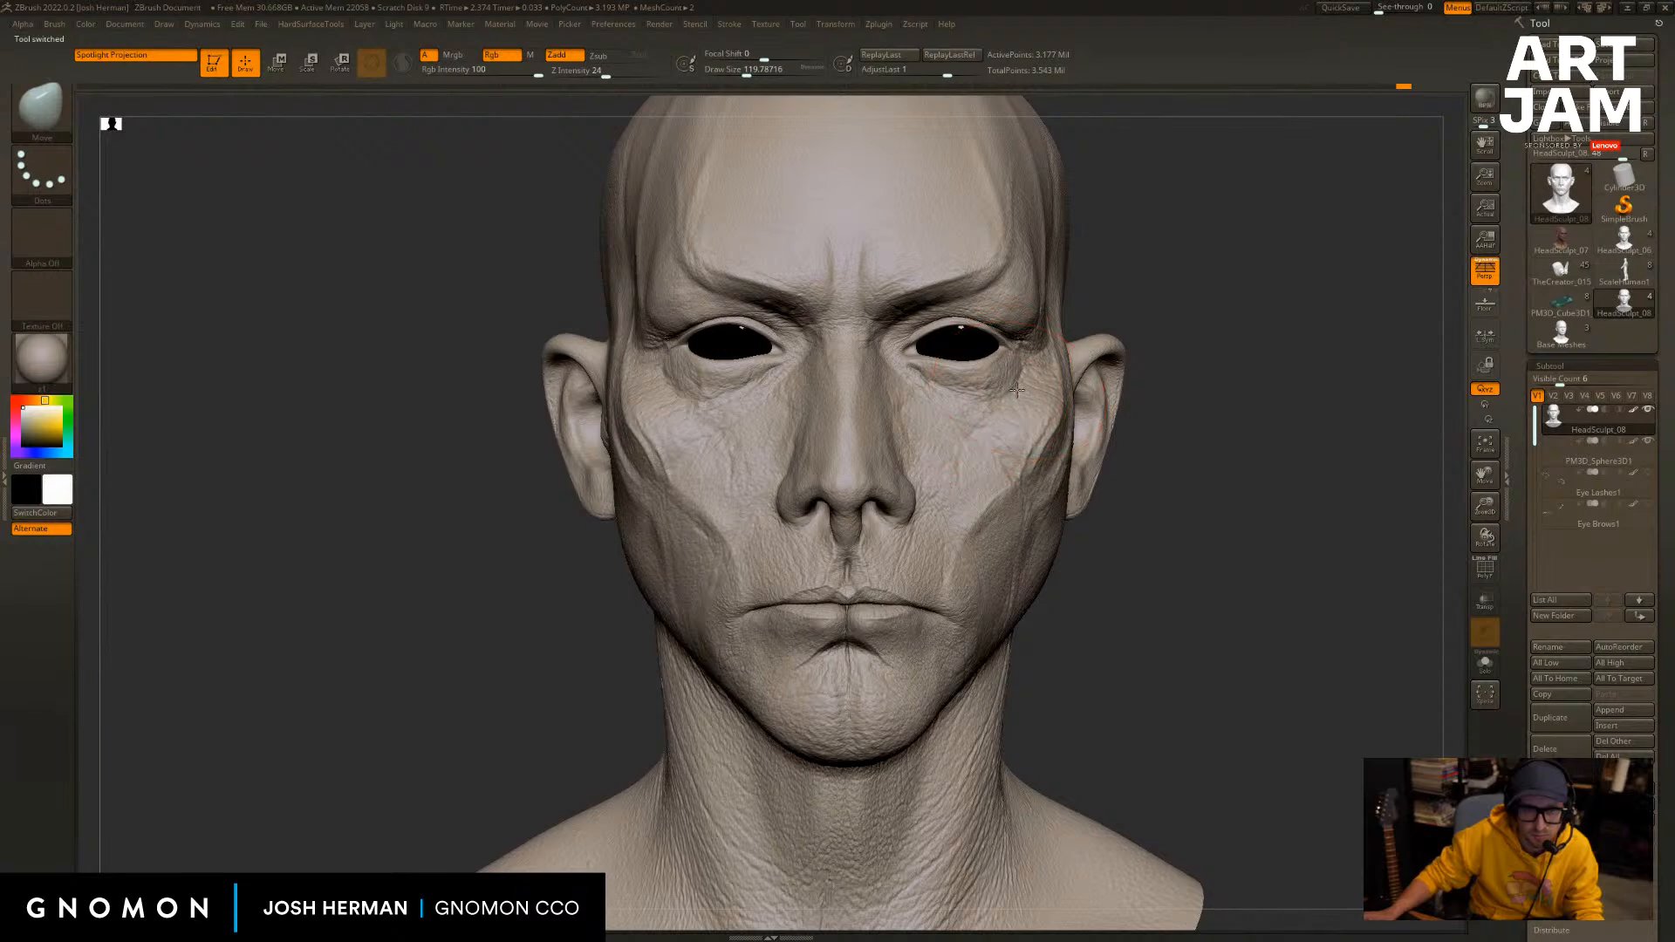
pyautogui.keyDown('alt'); pyautogui.moveTo(1156, 354); pyautogui.dragTo(1128, 364); pyautogui.keyUp('alt')
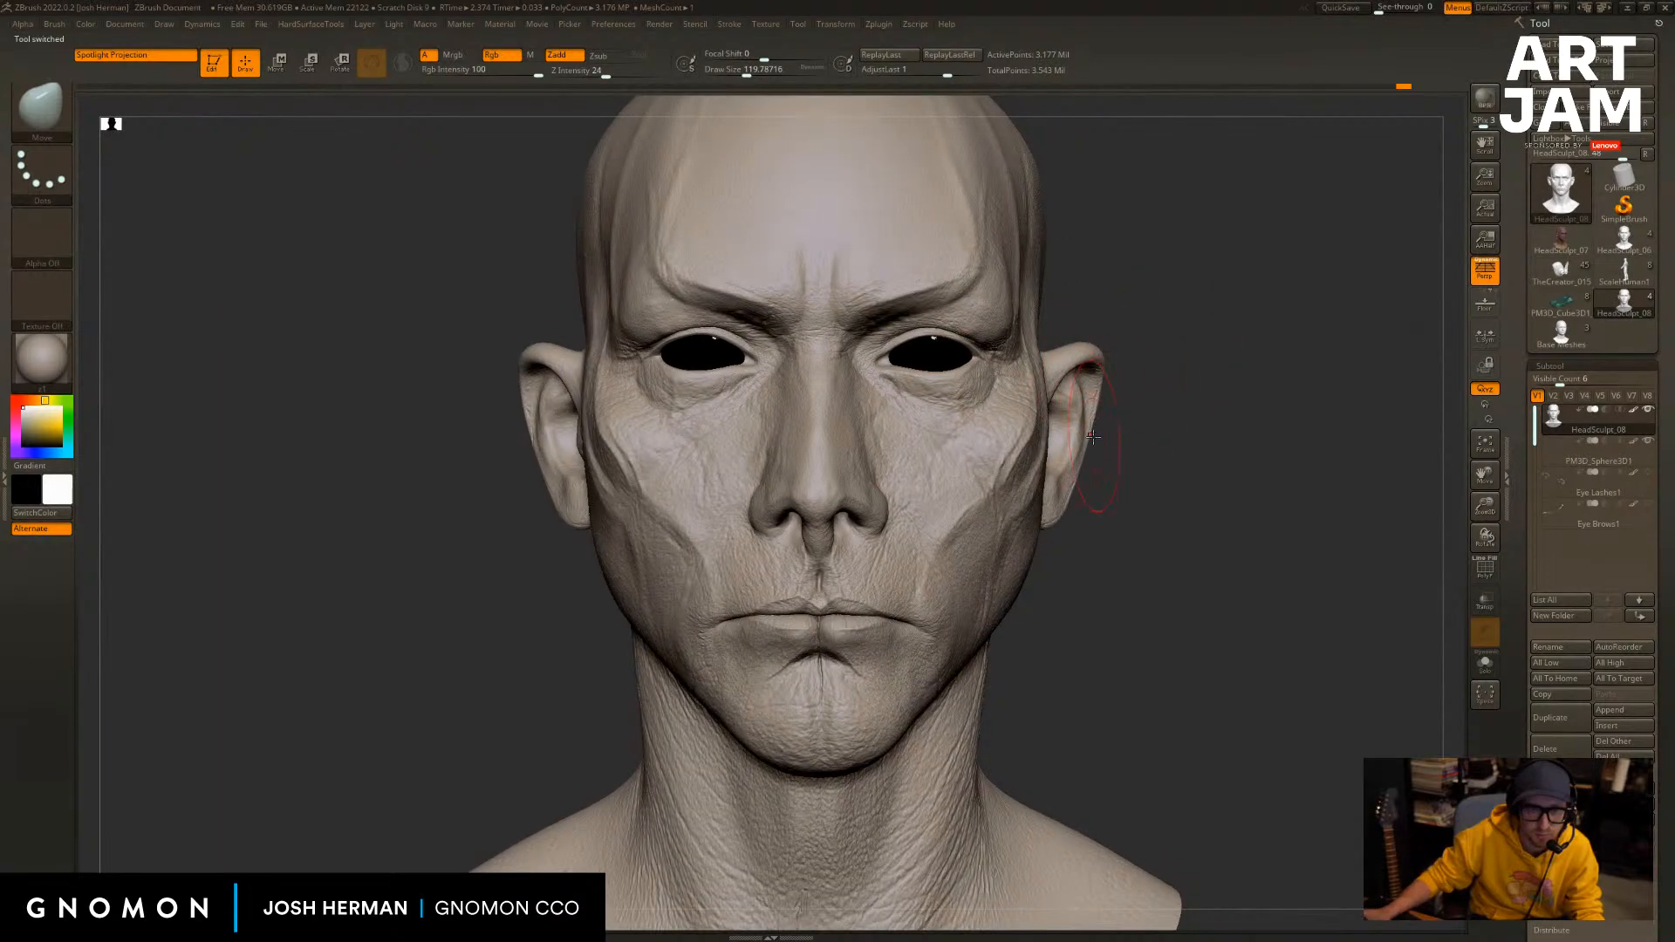
pyautogui.moveTo(1122, 448); pyautogui.dragTo(593, 452)
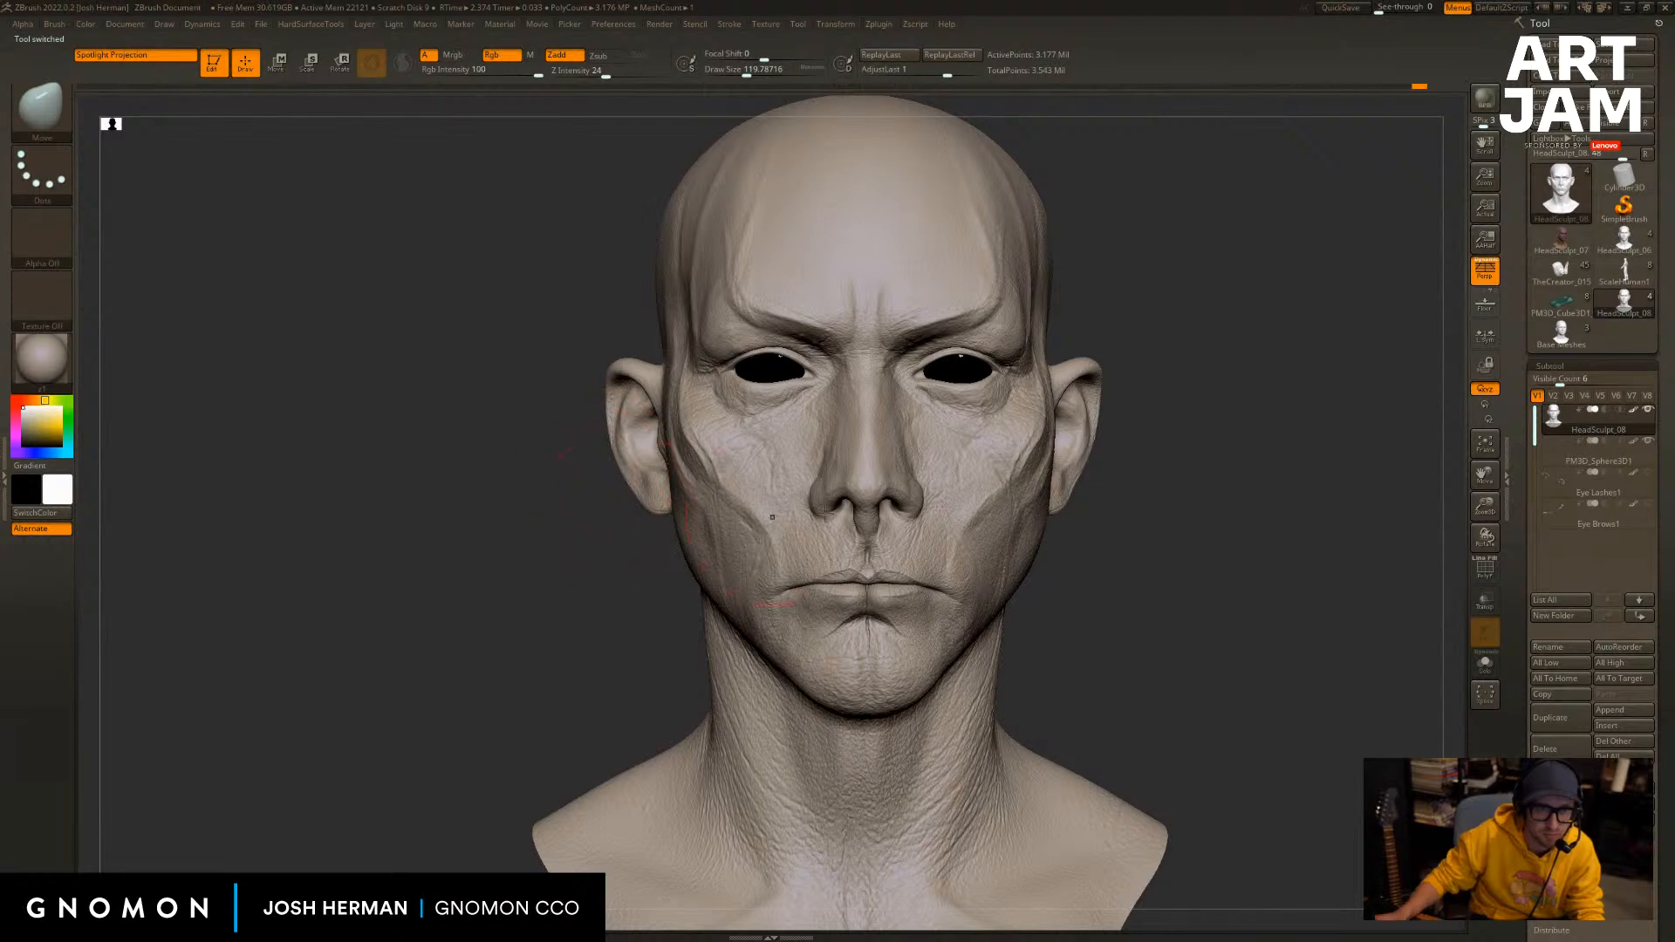
pyautogui.press('ctrl')
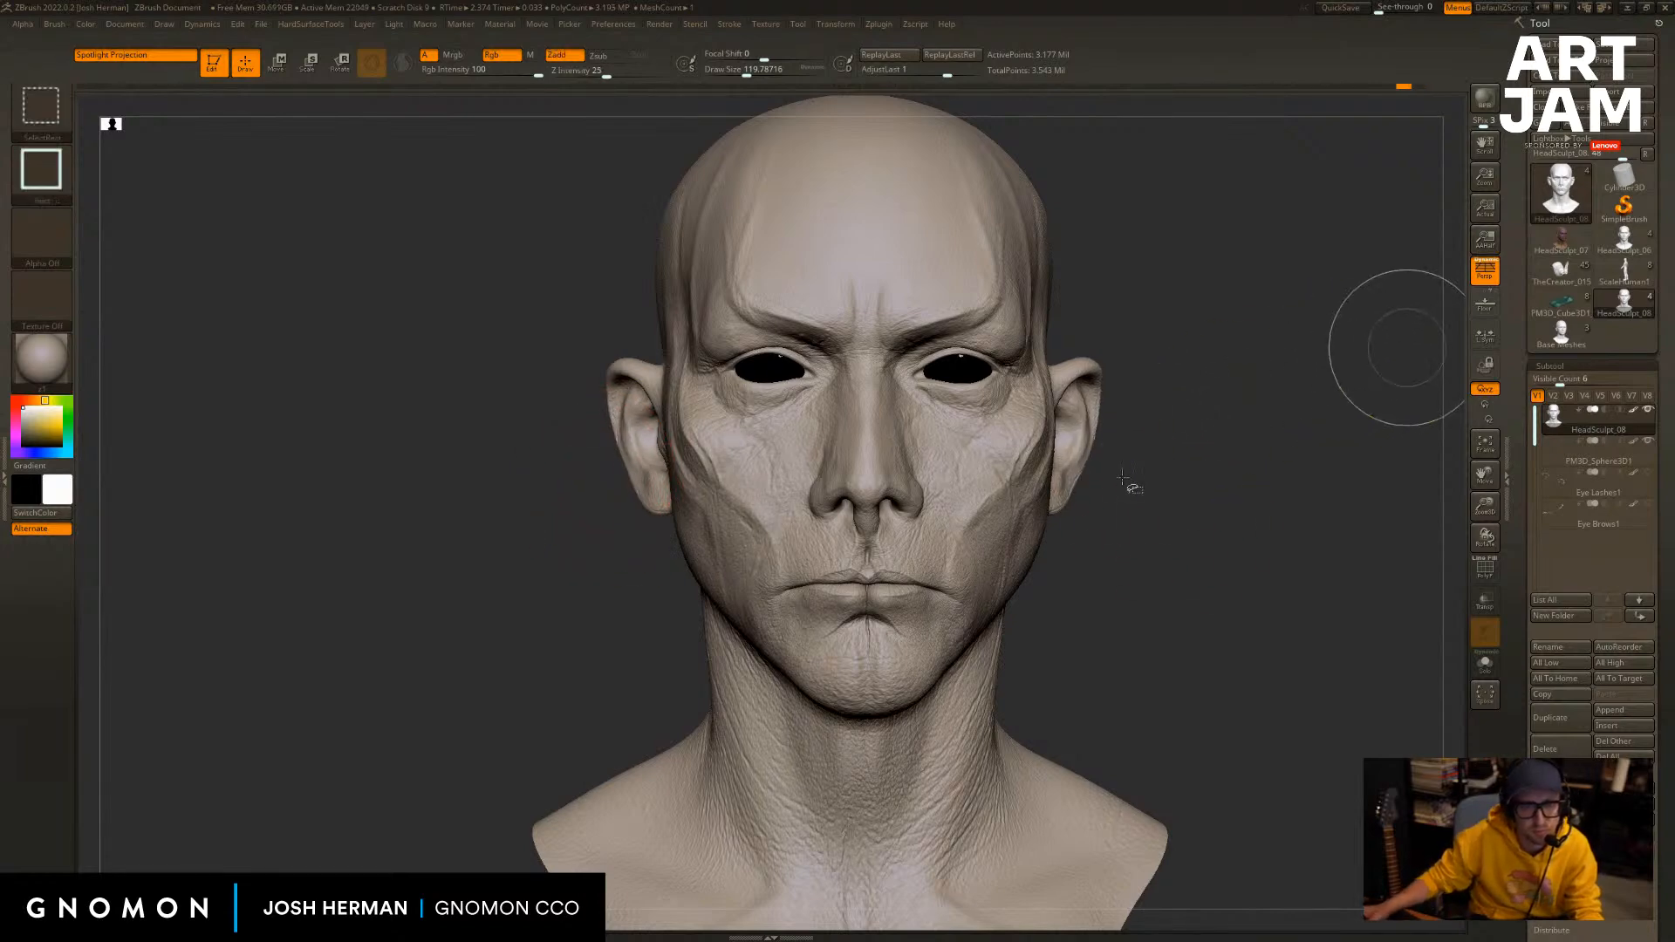
pyautogui.moveTo(1117, 445)
pyautogui.mouseDown()
pyautogui.moveTo(1155, 445)
pyautogui.moveTo(1093, 454)
pyautogui.mouseUp()
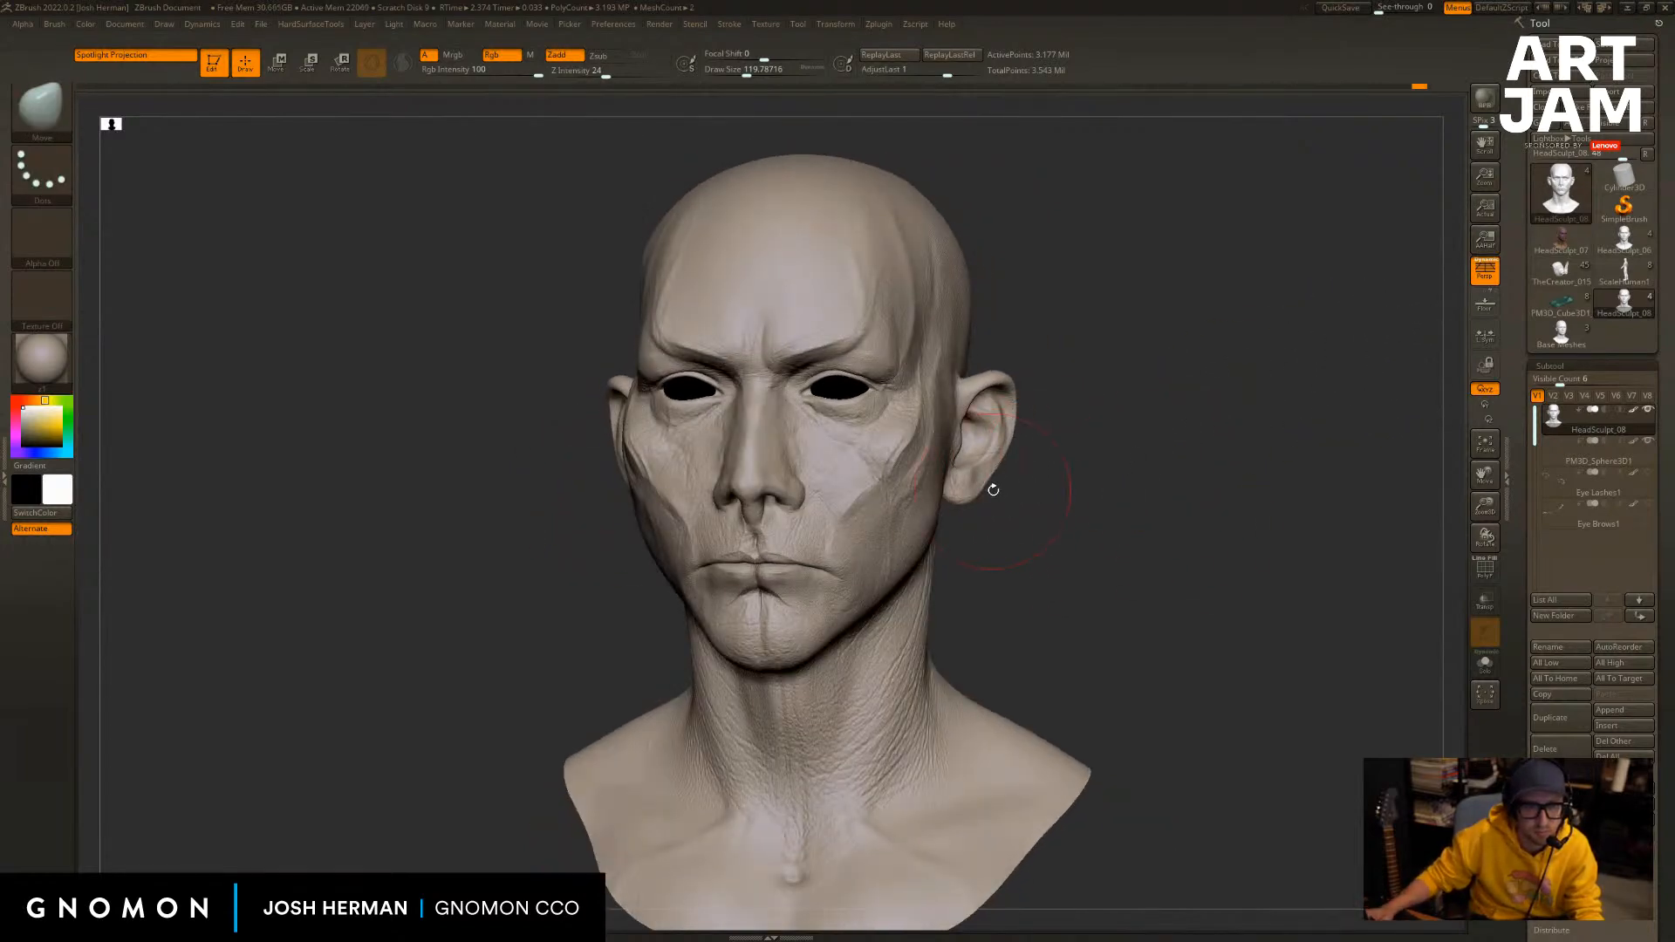
# Reshape the upper ear with the Move brush three subdivision levels down, using draw sizes between about 71 and 83.
pyautogui.moveTo(963, 495)
pyautogui.mouseDown()
pyautogui.moveTo(967, 589)
pyautogui.moveTo(984, 491)
pyautogui.moveTo(952, 513)
pyautogui.moveTo(1060, 525)
pyautogui.mouseUp()
pyautogui.press('s')
pyautogui.hotkey('shift', 'd')
pyautogui.hotkey('shift', 'd')
pyautogui.hotkey('shift', 'd')
pyautogui.press('[')
pyautogui.press(']')
pyautogui.press('s')
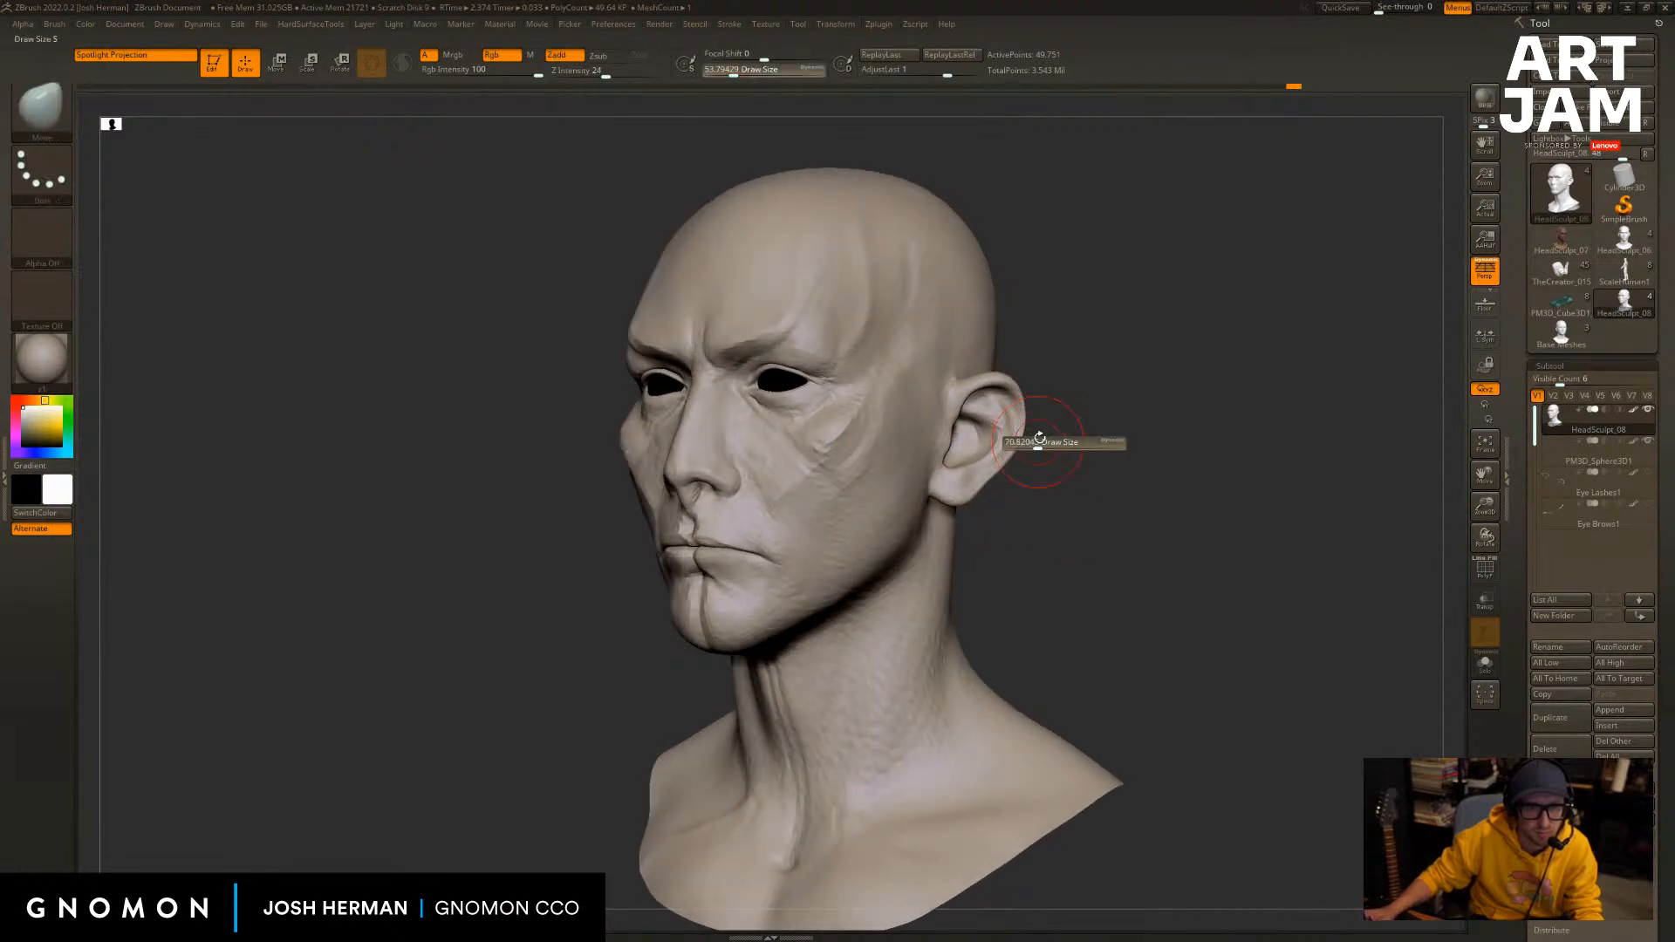
pyautogui.moveTo(1010, 394)
pyautogui.mouseDown()
pyautogui.moveTo(1058, 400)
pyautogui.moveTo(982, 396)
pyautogui.mouseUp()
pyautogui.press('s')
pyautogui.moveTo(1024, 402); pyautogui.dragTo(1011, 405)
pyautogui.press('s')
pyautogui.moveTo(1016, 403); pyautogui.dragTo(1009, 400)
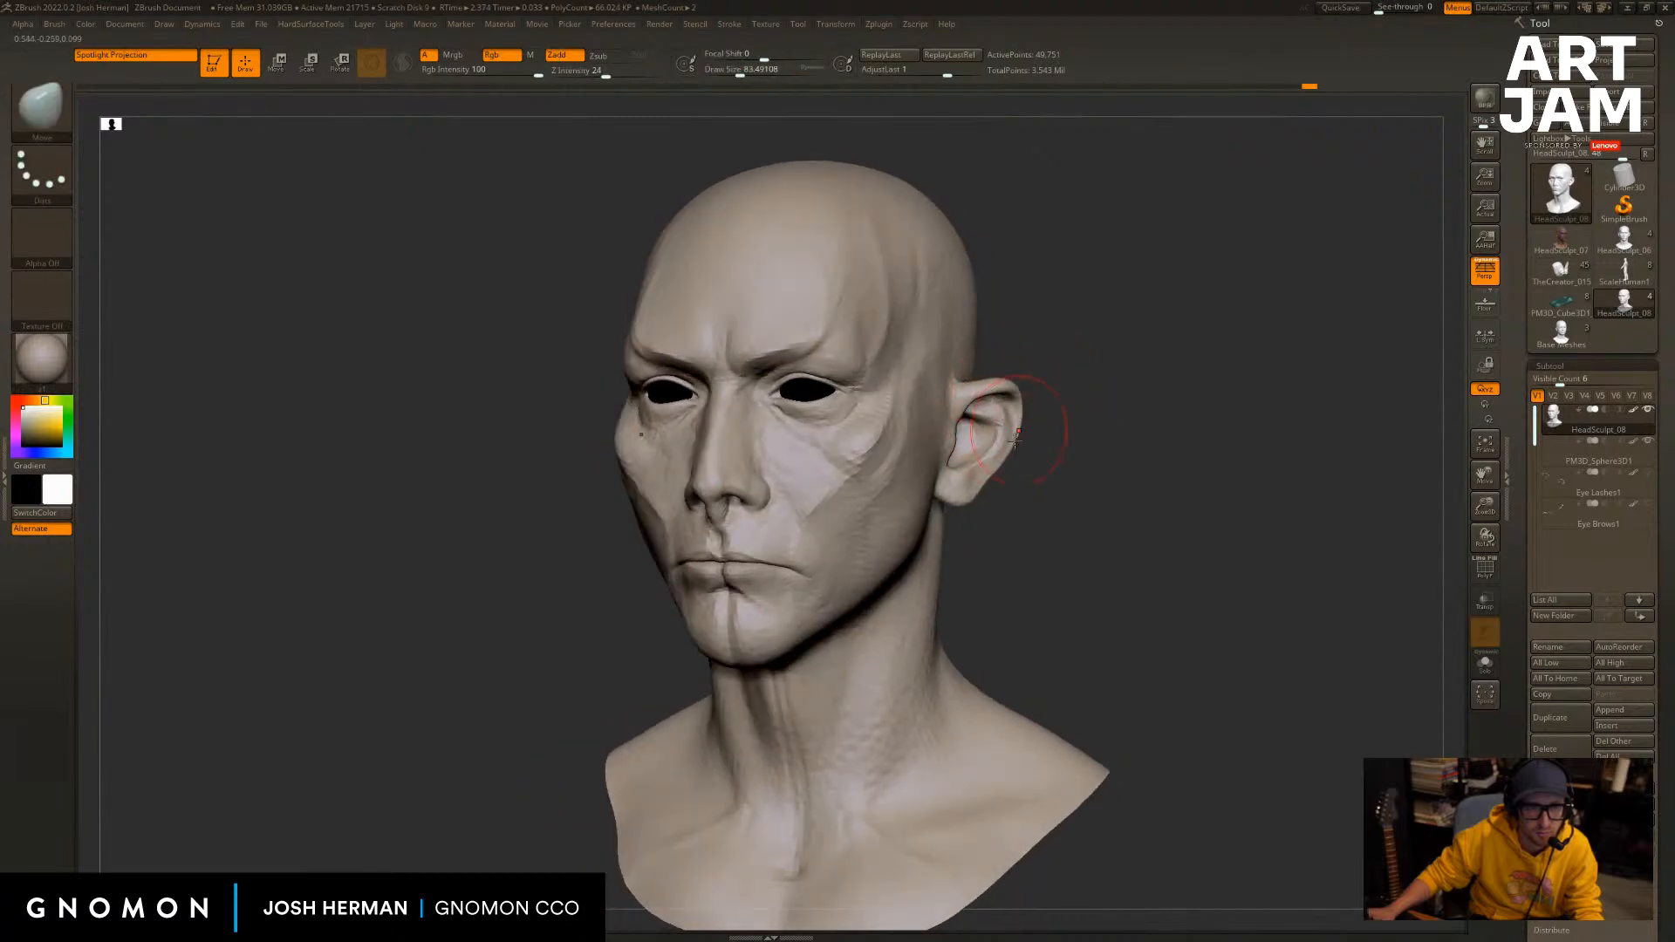
pyautogui.moveTo(958, 497); pyautogui.dragTo(1029, 411)
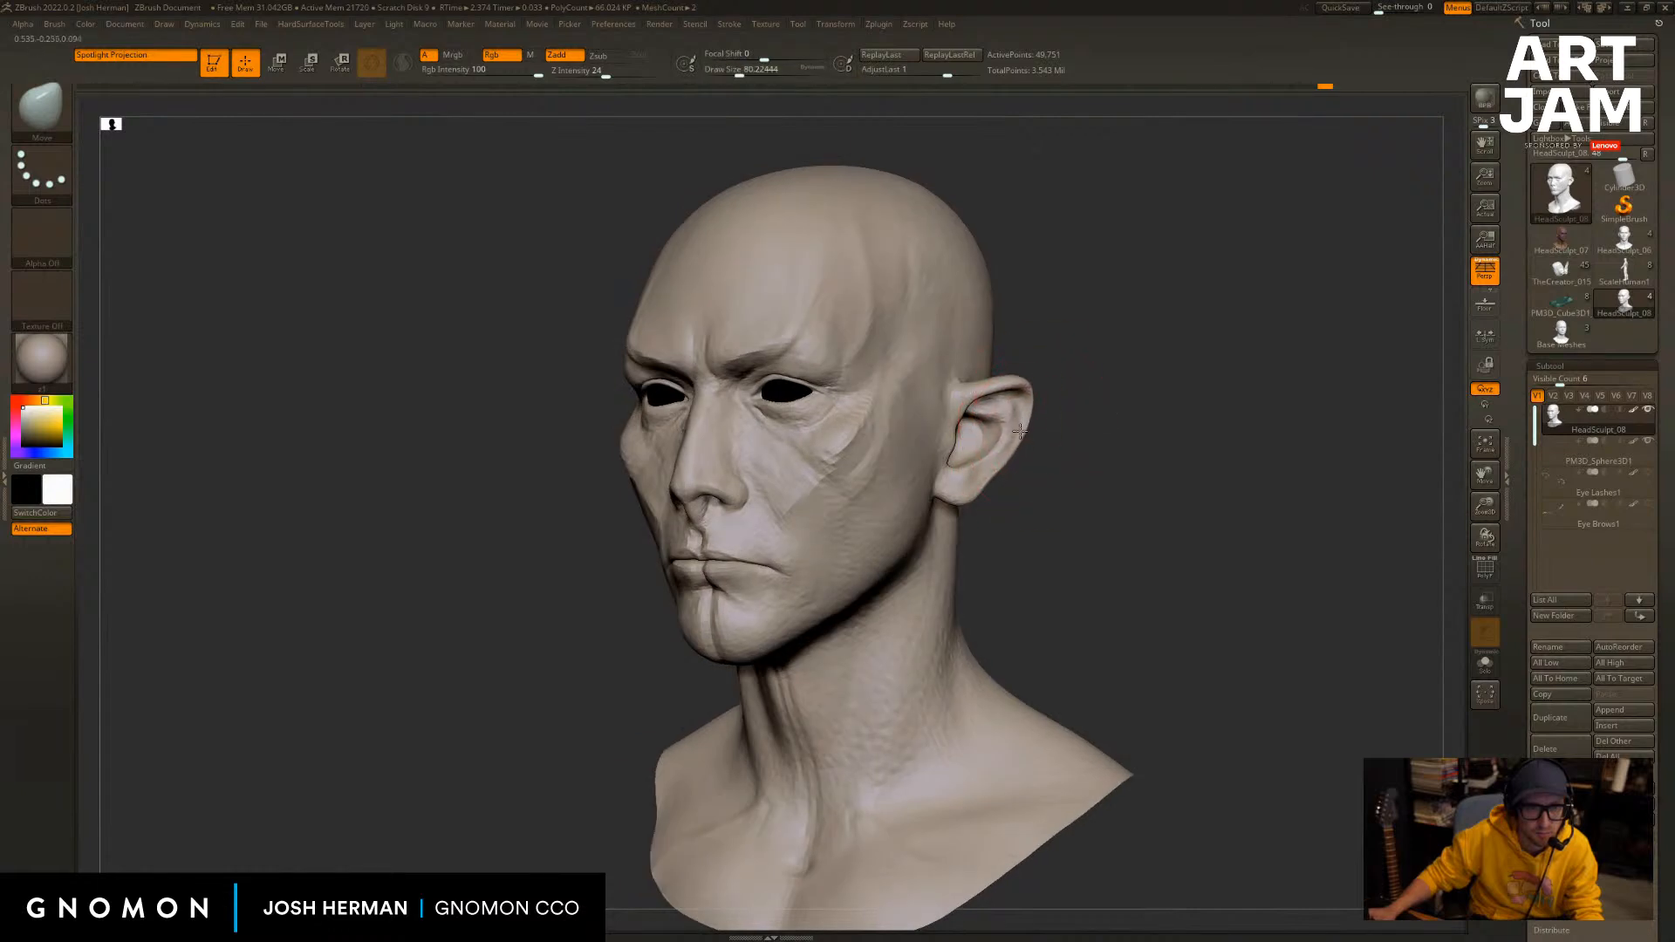
# Review the reshaped ears from three-quarter and front views, and compare the head against HeadSculpt_06.
pyautogui.keyDown('shift'); pyautogui.moveTo(1051, 450); pyautogui.dragTo(1095, 465); pyautogui.keyUp('shift')
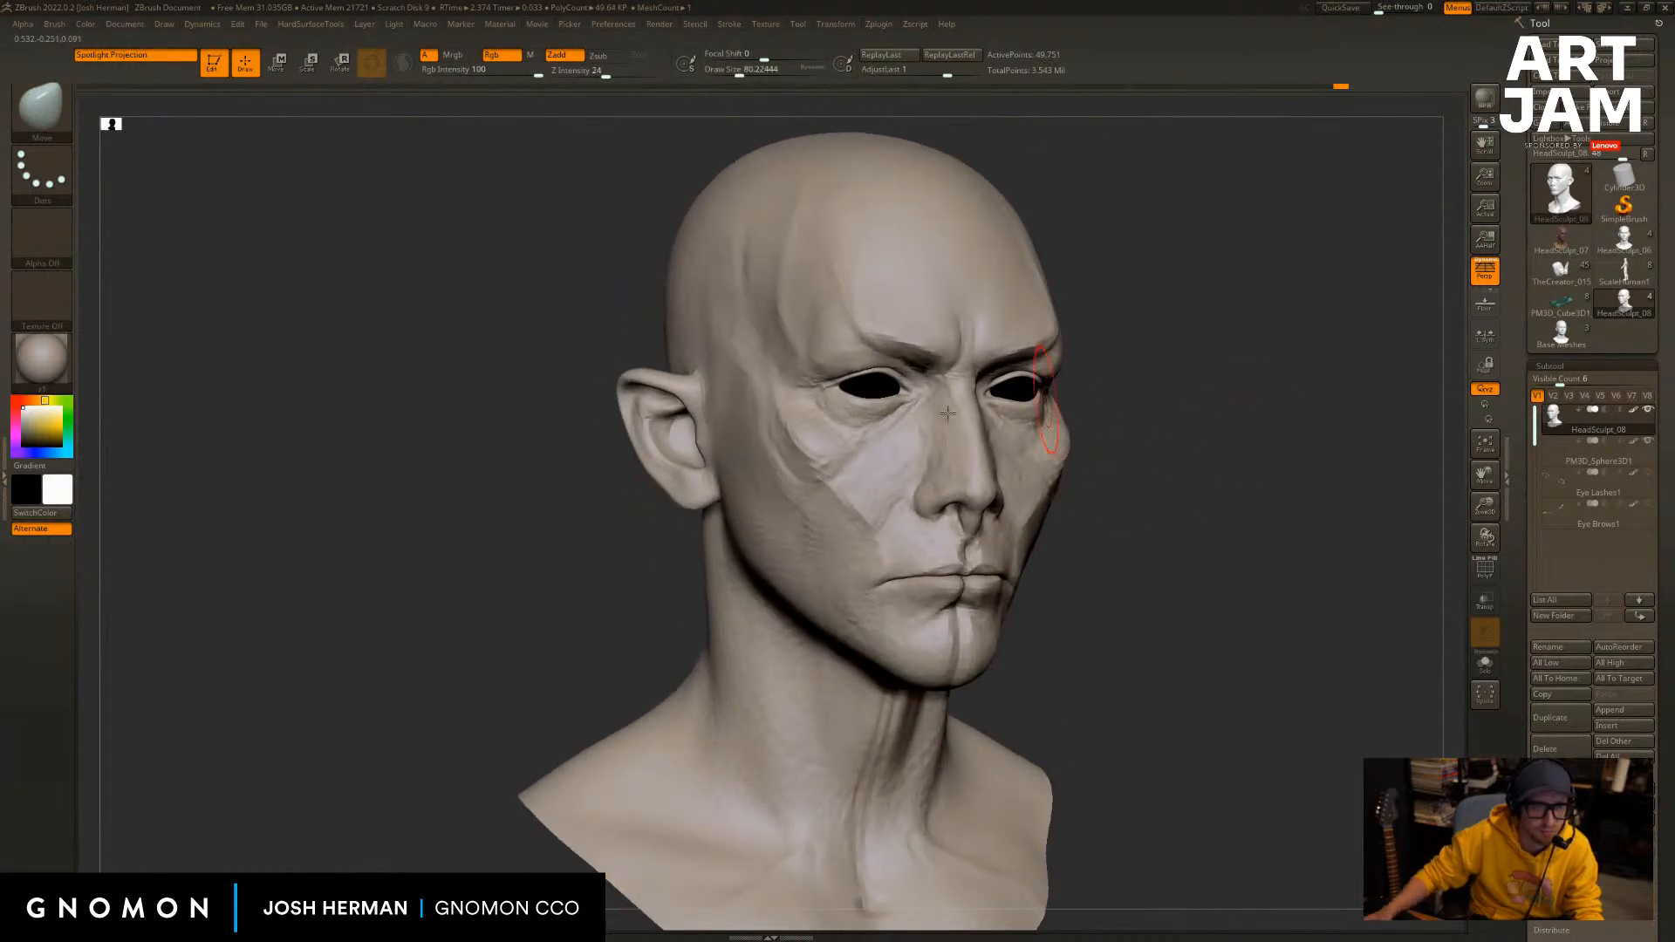
pyautogui.press('ctrl')
pyautogui.moveTo(588, 548)
pyautogui.keyDown('shift'); pyautogui.mouseDown()
pyautogui.moveTo(579, 532)
pyautogui.moveTo(572, 552)
pyautogui.mouseUp(); pyautogui.keyUp('shift')
pyautogui.press('ctrl')
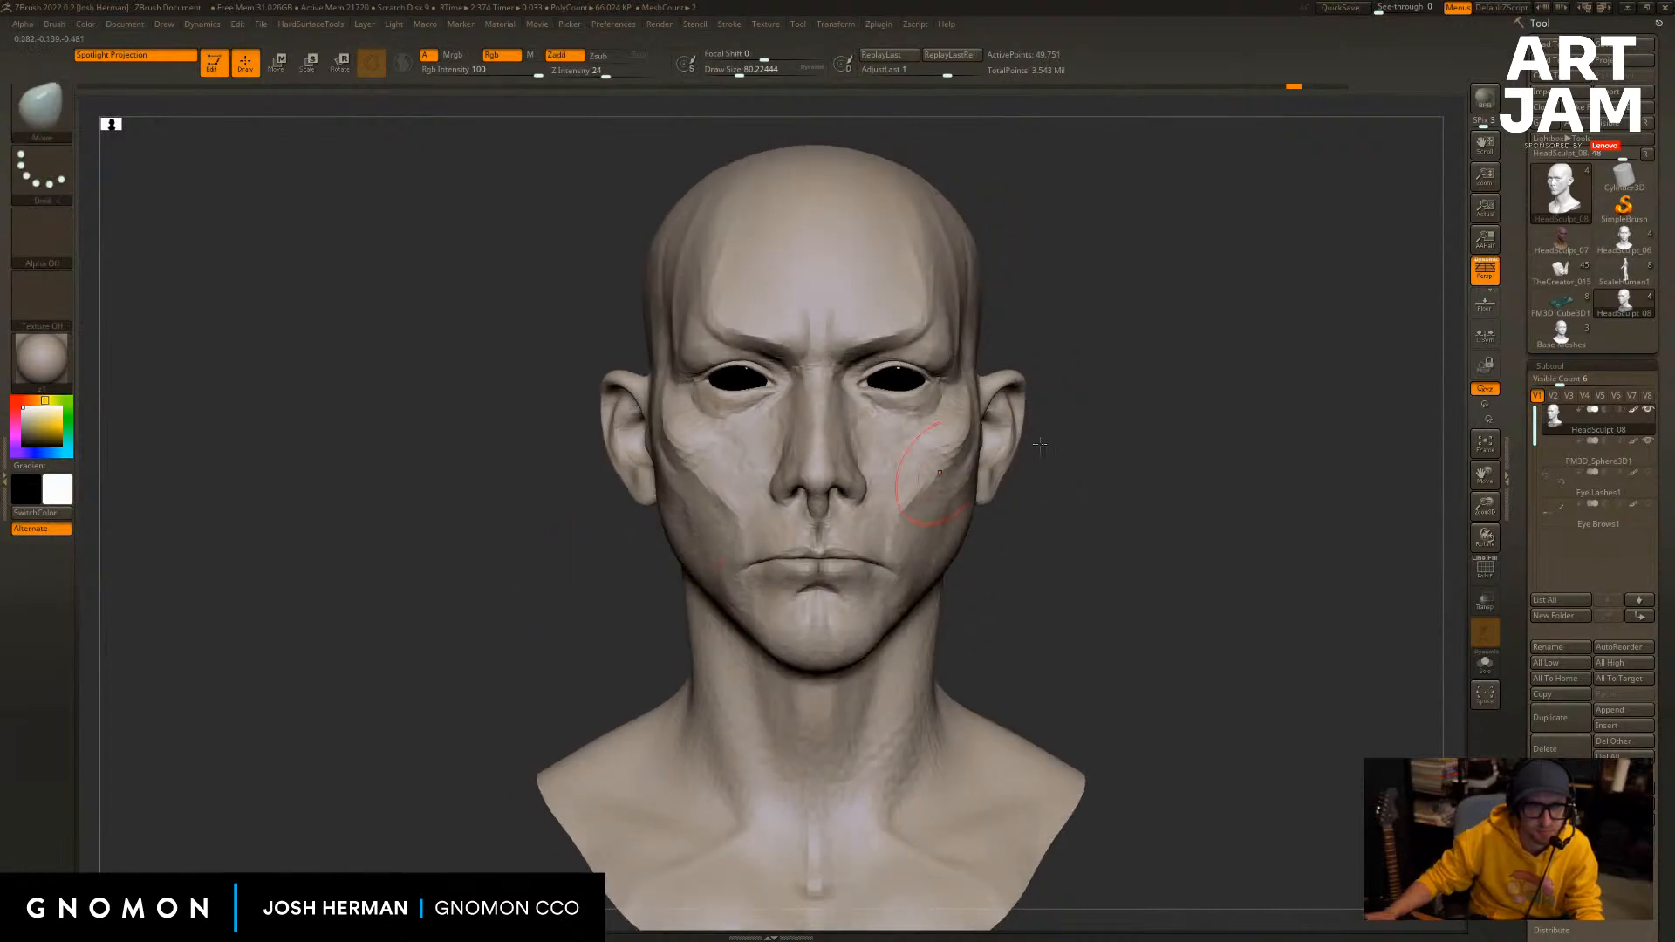
pyautogui.click(1623, 239)
pyautogui.click(1621, 304)
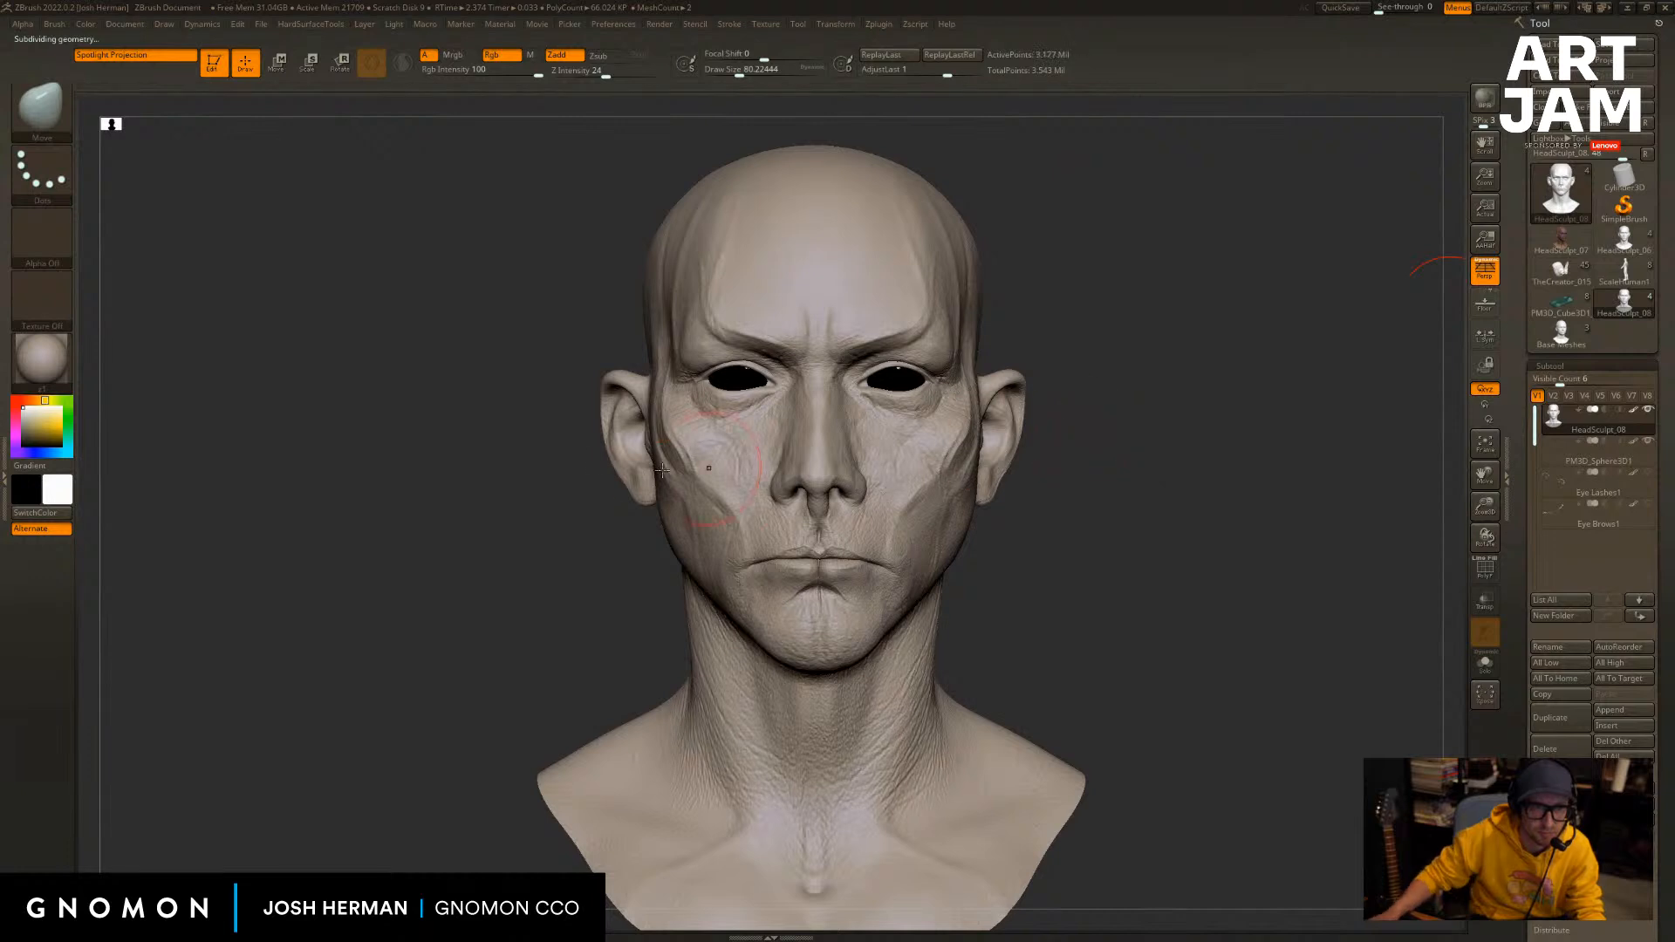
# Carve creases inside the ear and along its front edge with the DamStandard brush at draw size about 31.
pyautogui.moveTo(542, 456)
pyautogui.mouseDown()
pyautogui.moveTo(598, 456)
pyautogui.moveTo(554, 467)
pyautogui.mouseUp()
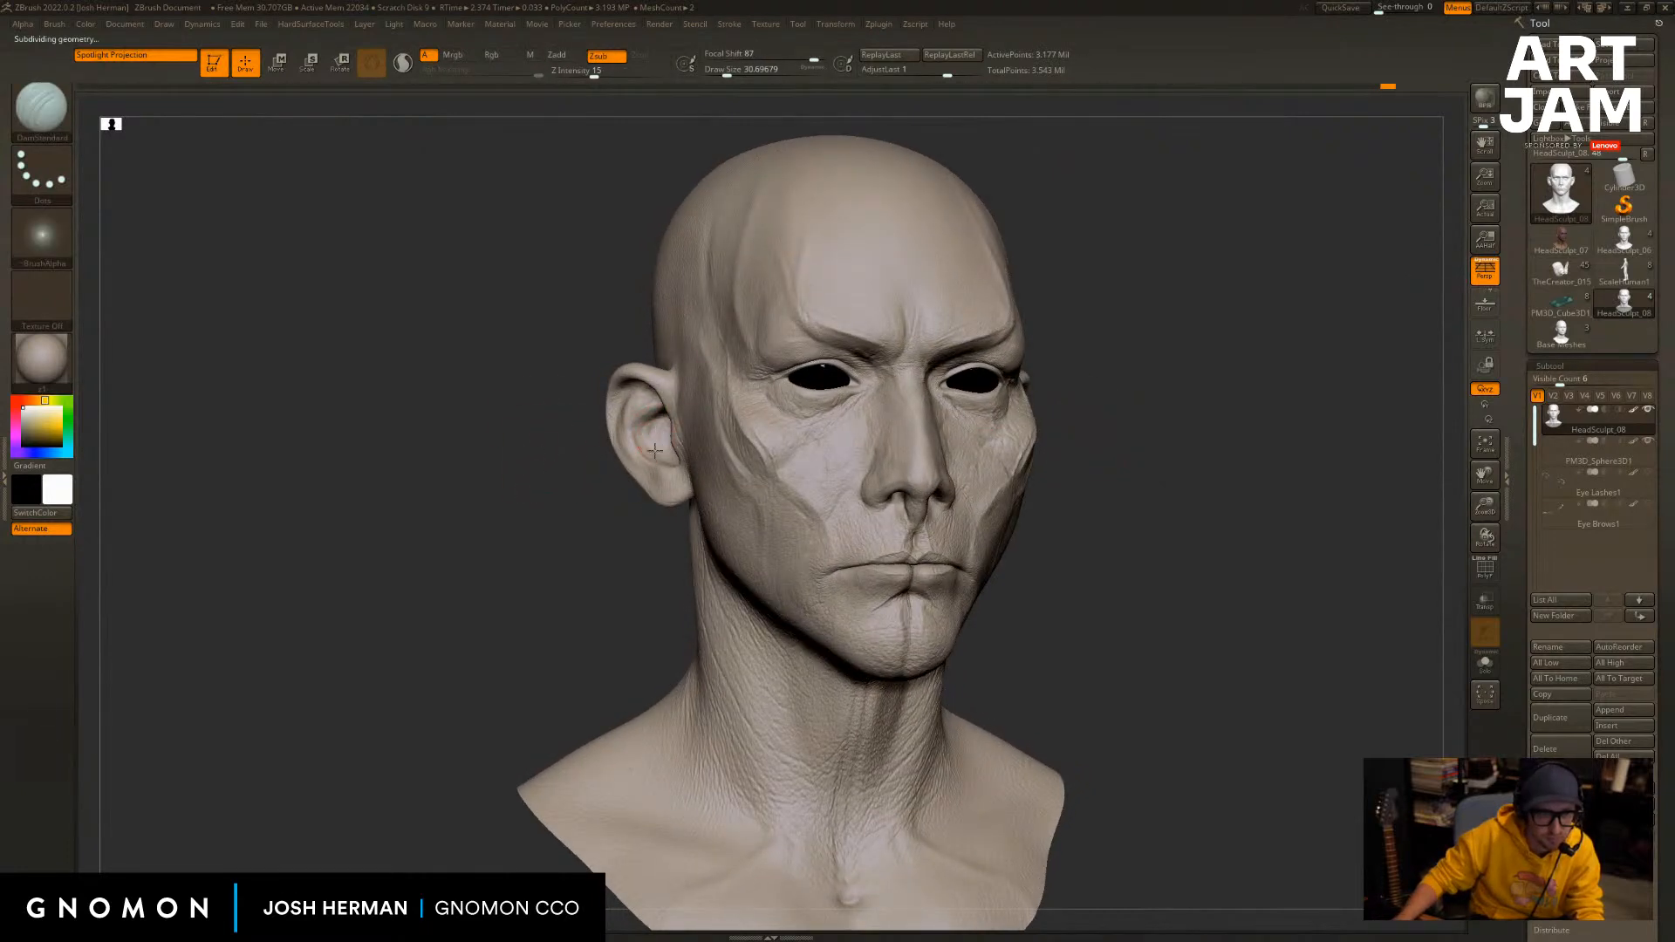
pyautogui.moveTo(538, 499); pyautogui.dragTo(617, 478)
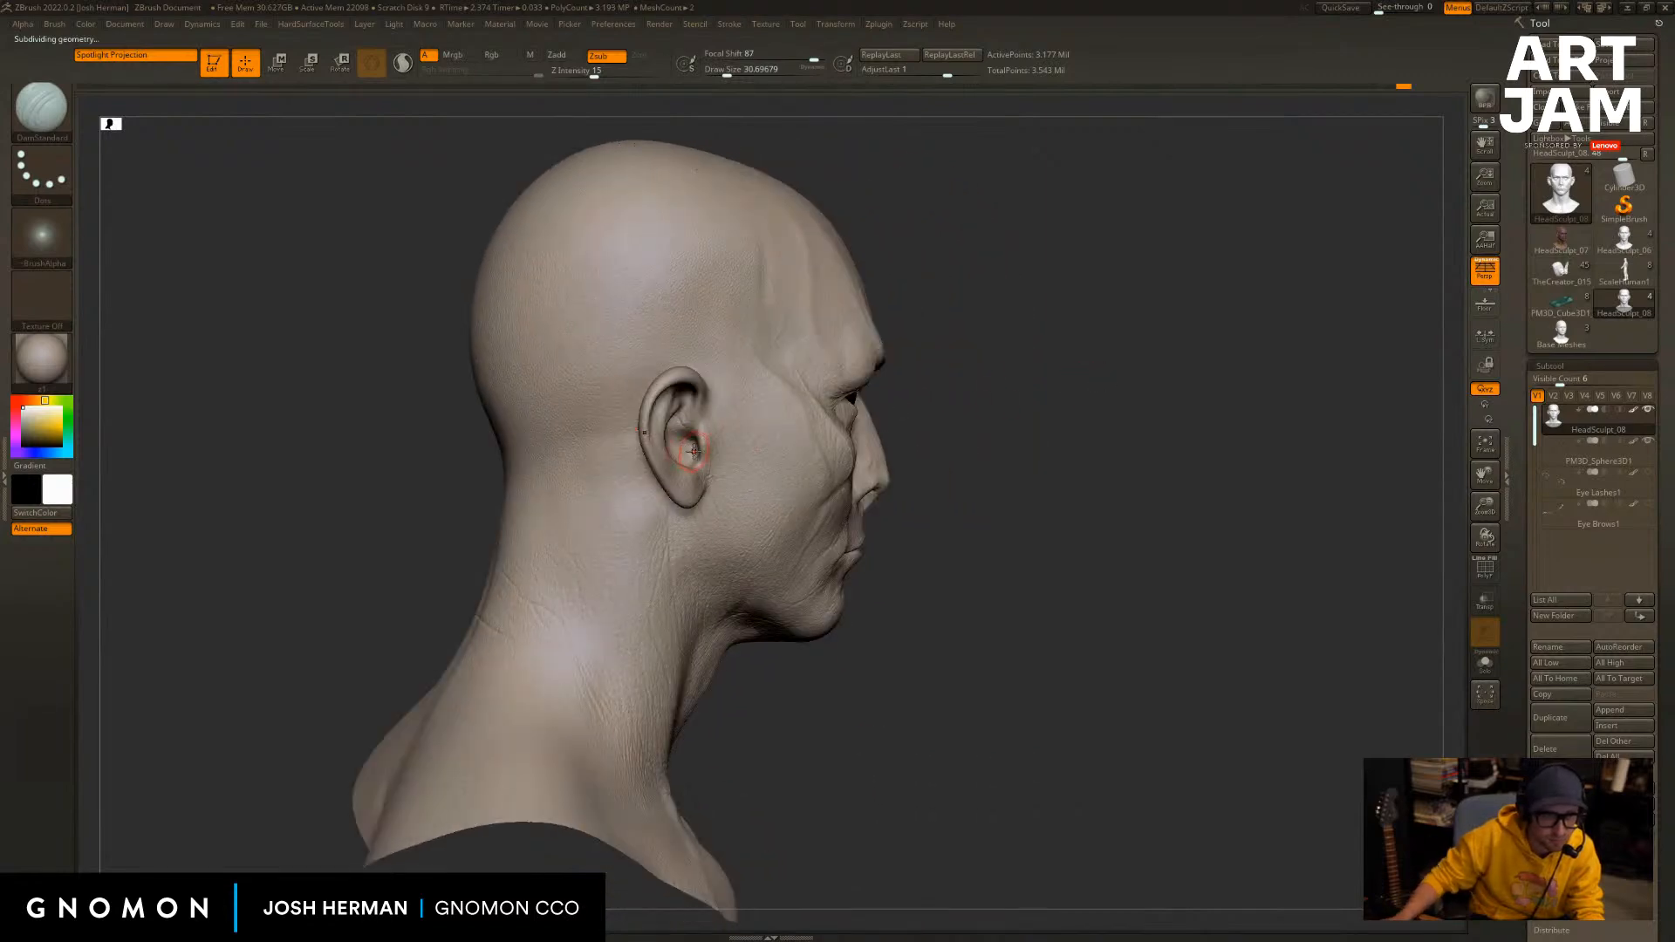
pyautogui.moveTo(680, 446); pyautogui.dragTo(703, 440)
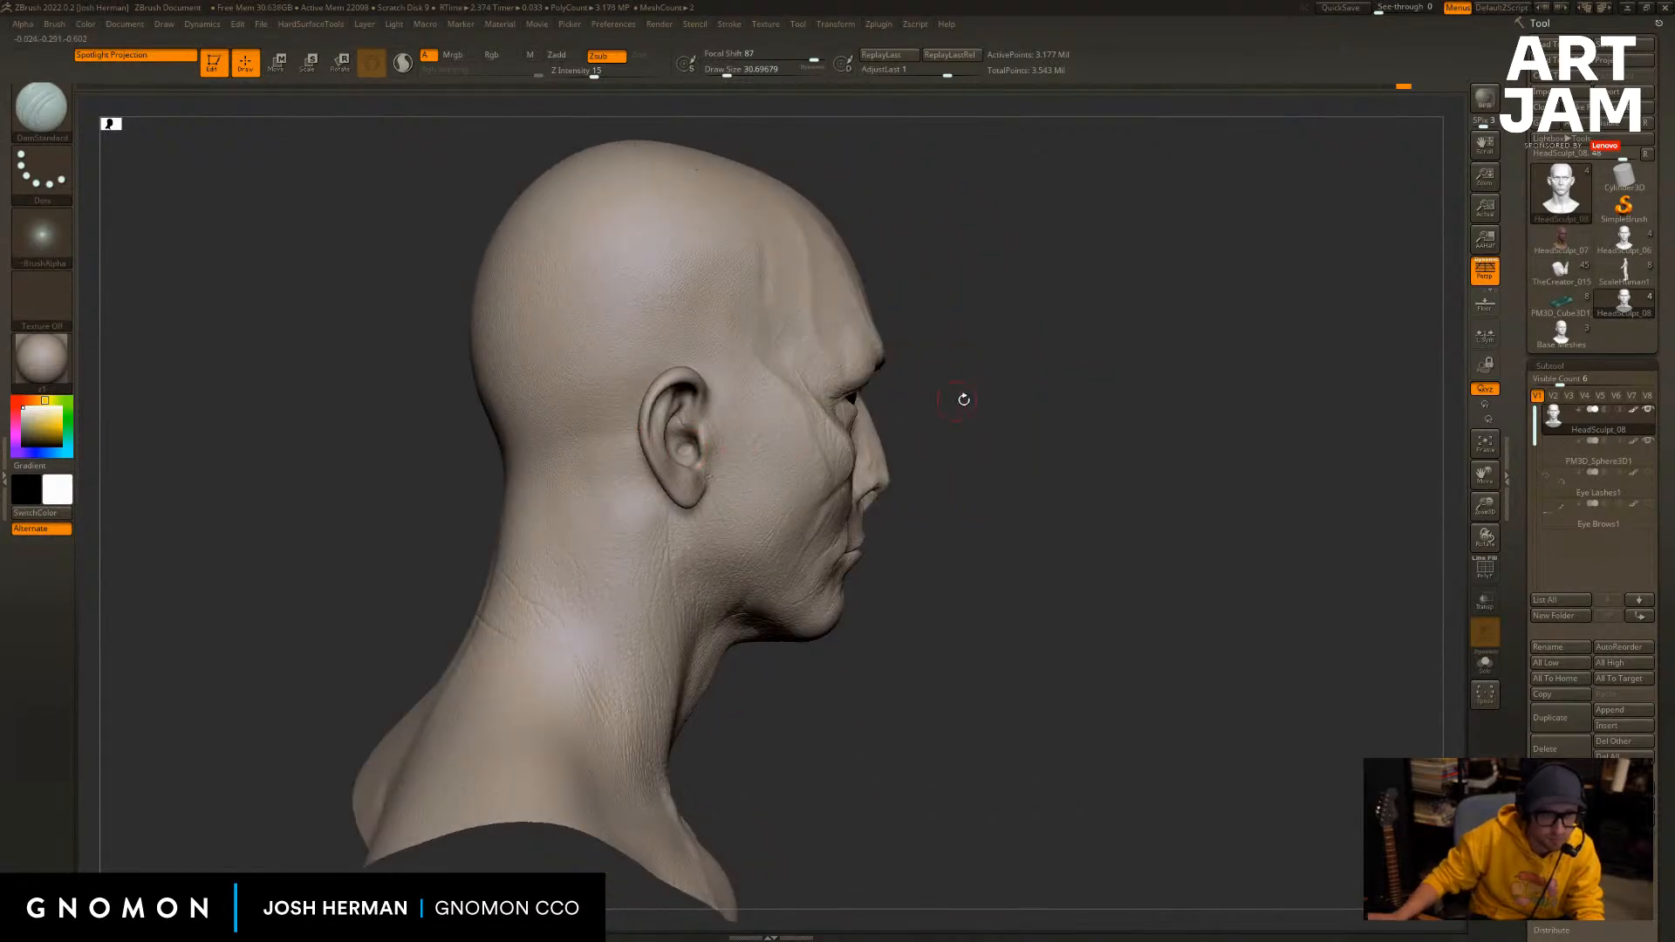
pyautogui.moveTo(961, 399); pyautogui.dragTo(952, 400)
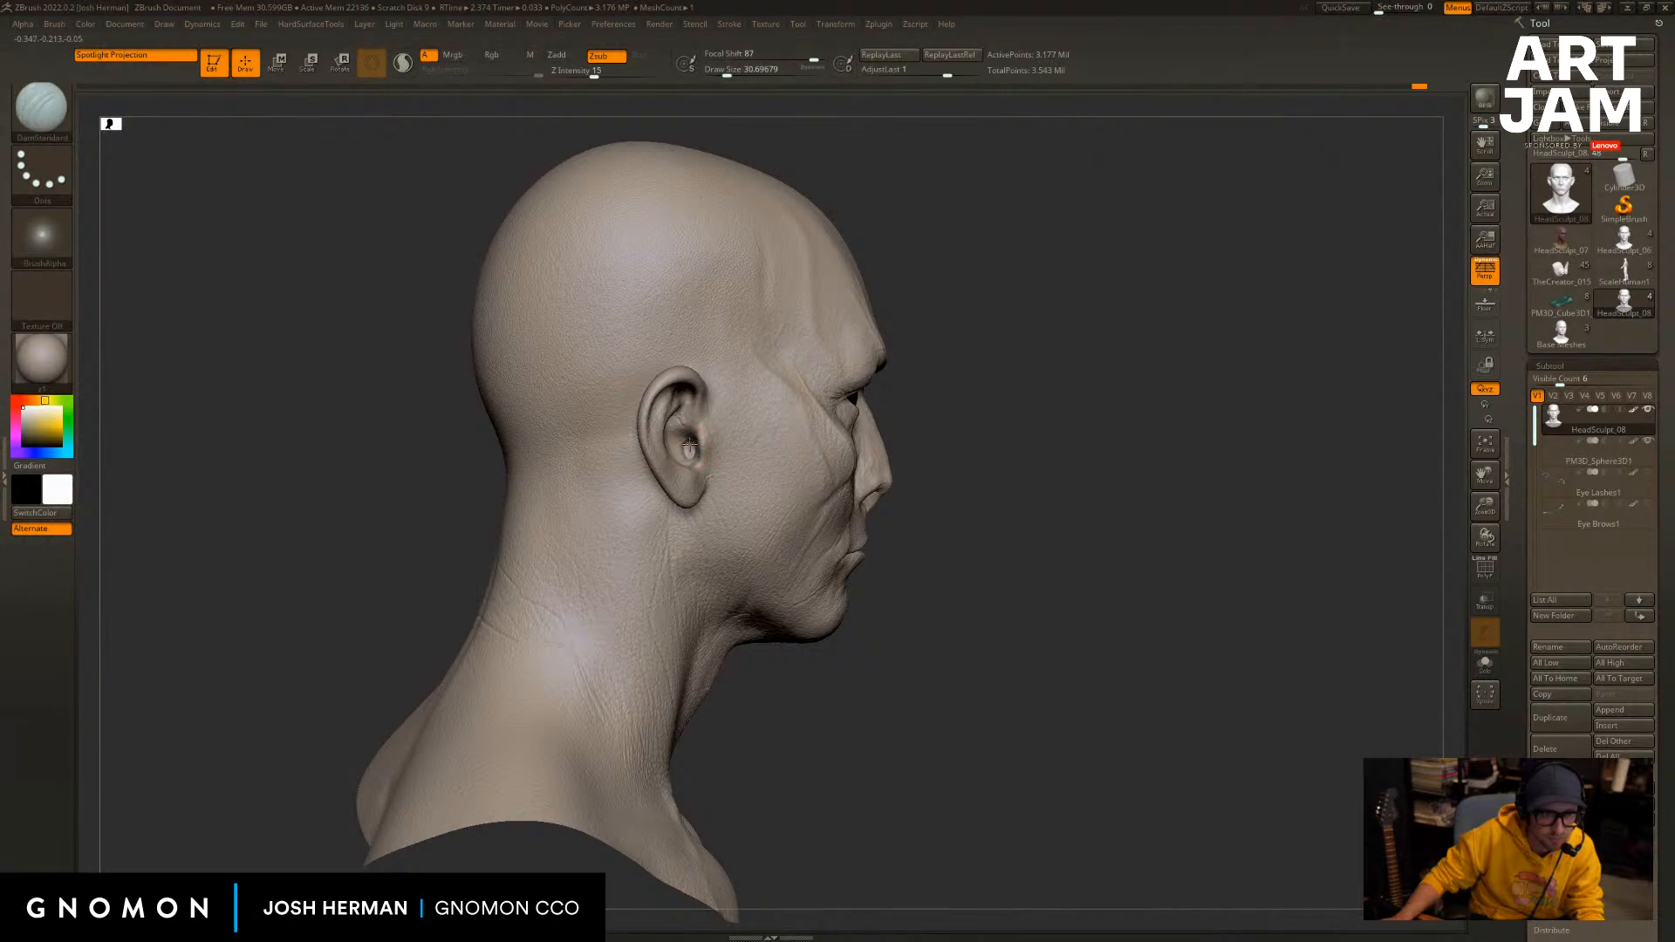
pyautogui.moveTo(977, 403); pyautogui.dragTo(916, 392)
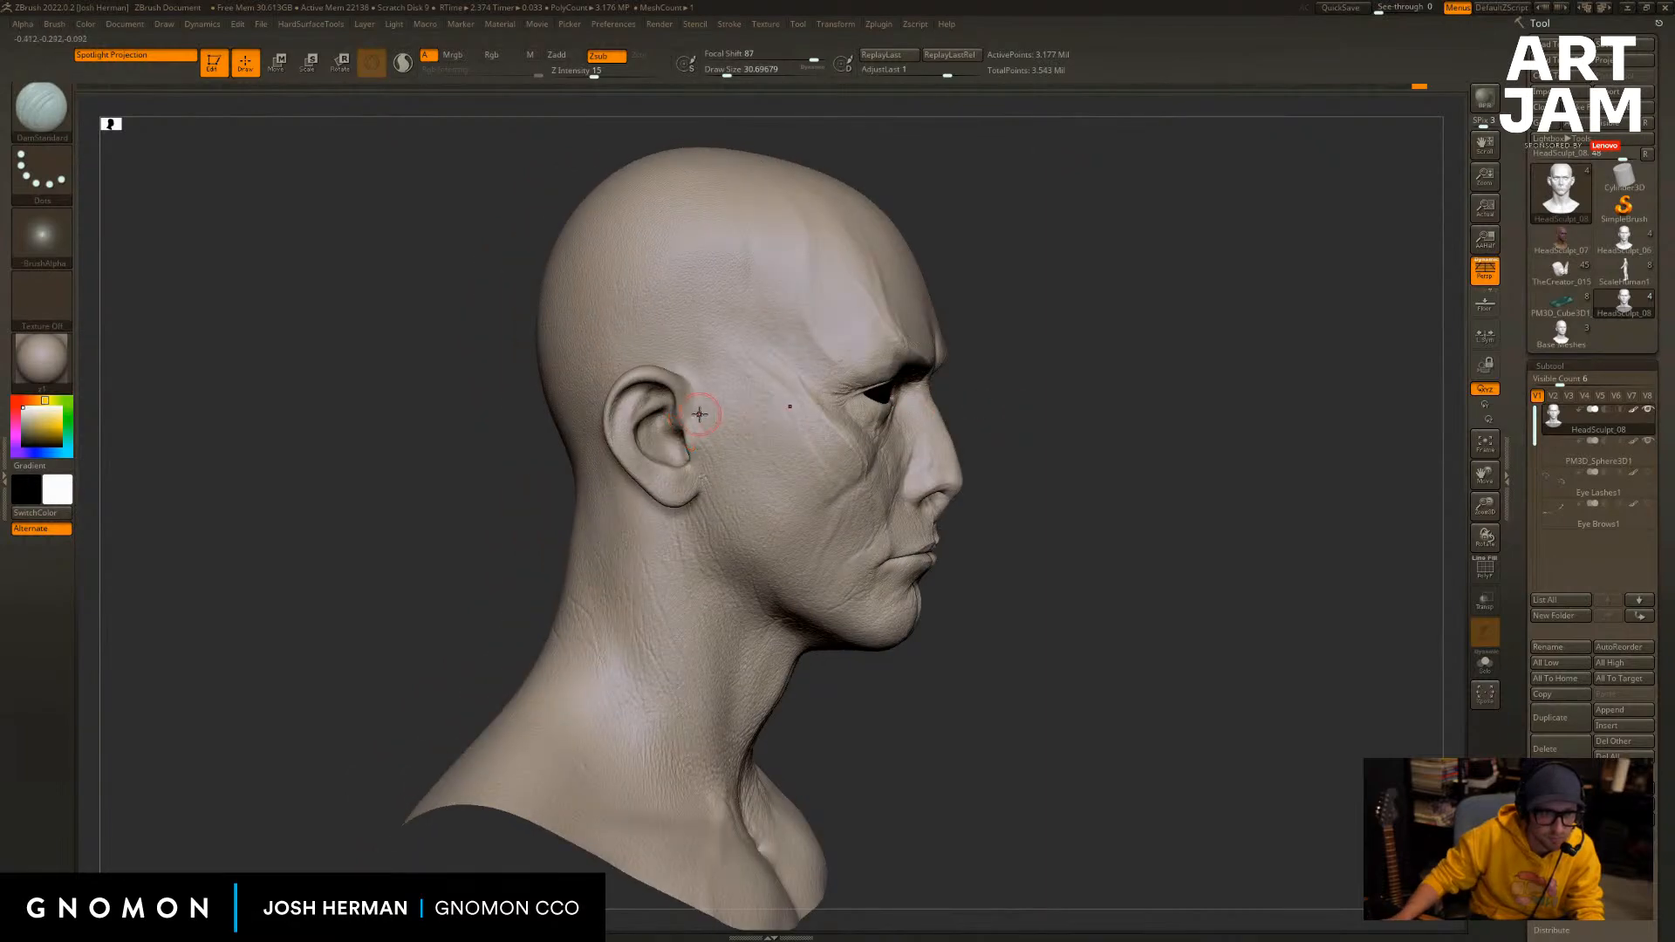
pyautogui.moveTo(699, 415); pyautogui.dragTo(687, 385)
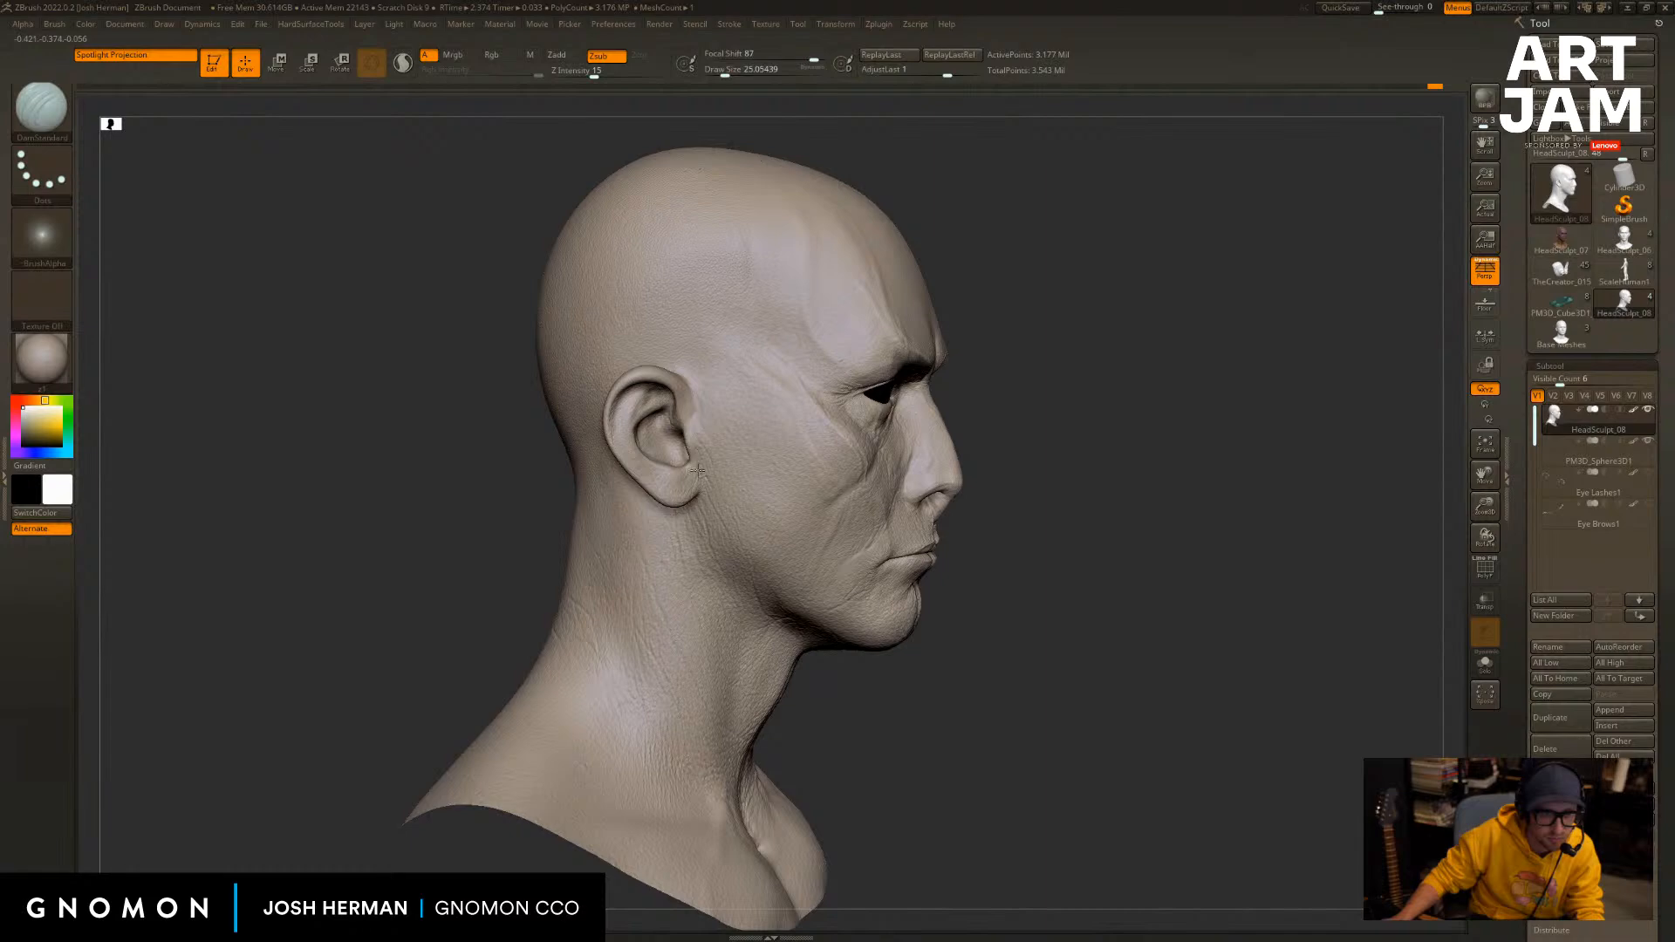
# Carve fine creases down the side of the neck with the DamStandard brush at draw size about 17.
pyautogui.moveTo(1073, 637); pyautogui.dragTo(1050, 603)
pyautogui.keyDown('shift'); pyautogui.moveTo(1195, 436); pyautogui.dragTo(1025, 448); pyautogui.keyUp('shift')
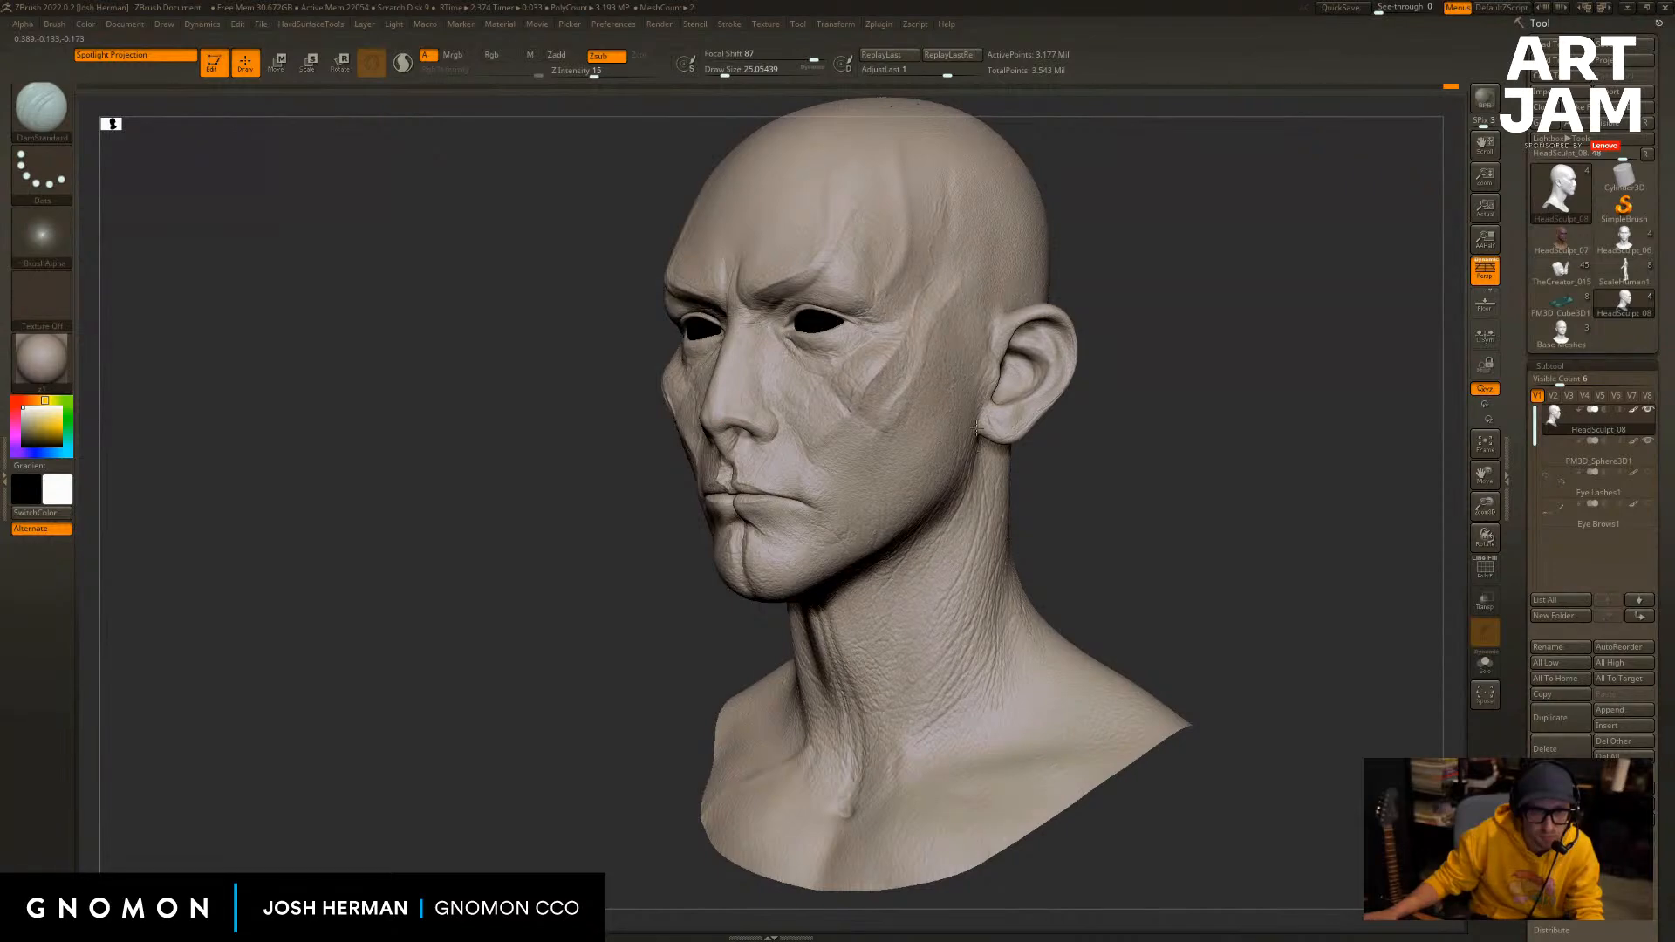
pyautogui.moveTo(1130, 509)
pyautogui.keyDown('alt'); pyautogui.mouseDown()
pyautogui.moveTo(1084, 437)
pyautogui.moveTo(1087, 478)
pyautogui.mouseUp(); pyautogui.keyUp('alt')
pyautogui.press('s')
pyautogui.moveTo(931, 553); pyautogui.dragTo(924, 556)
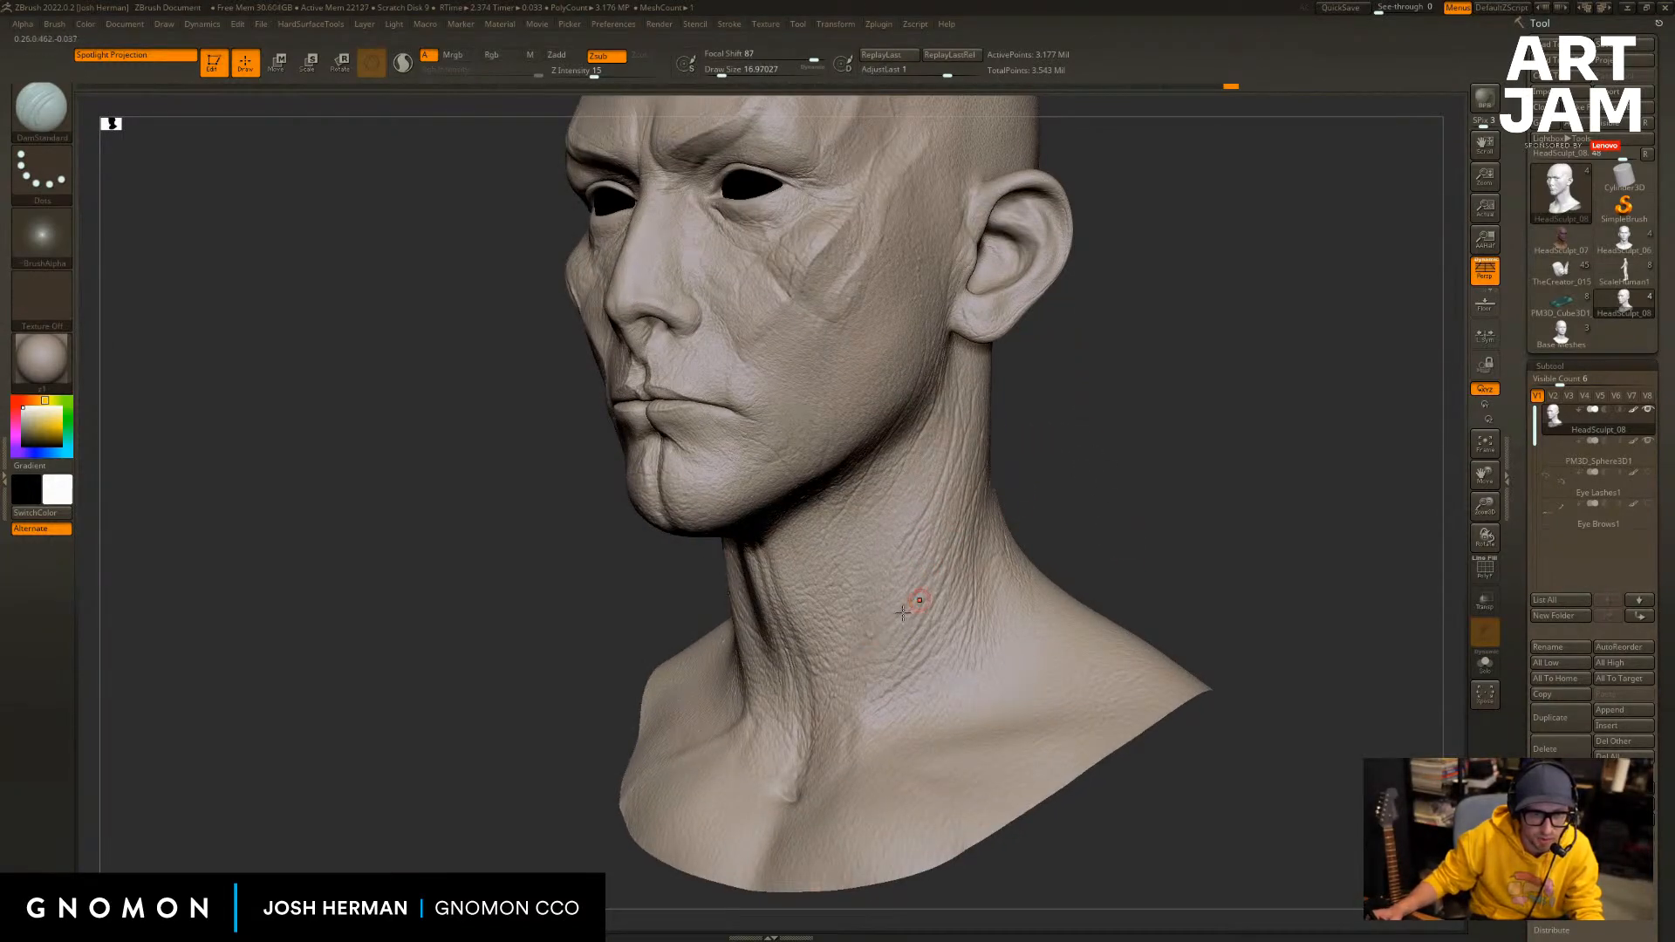
# Compare the face with HeadSculpt_06 again and examine the brow and nose bridge of HeadSculpt_08 up close.
pyautogui.keyDown('shift'); pyautogui.moveTo(1073, 486); pyautogui.dragTo(1111, 561); pyautogui.keyUp('shift')
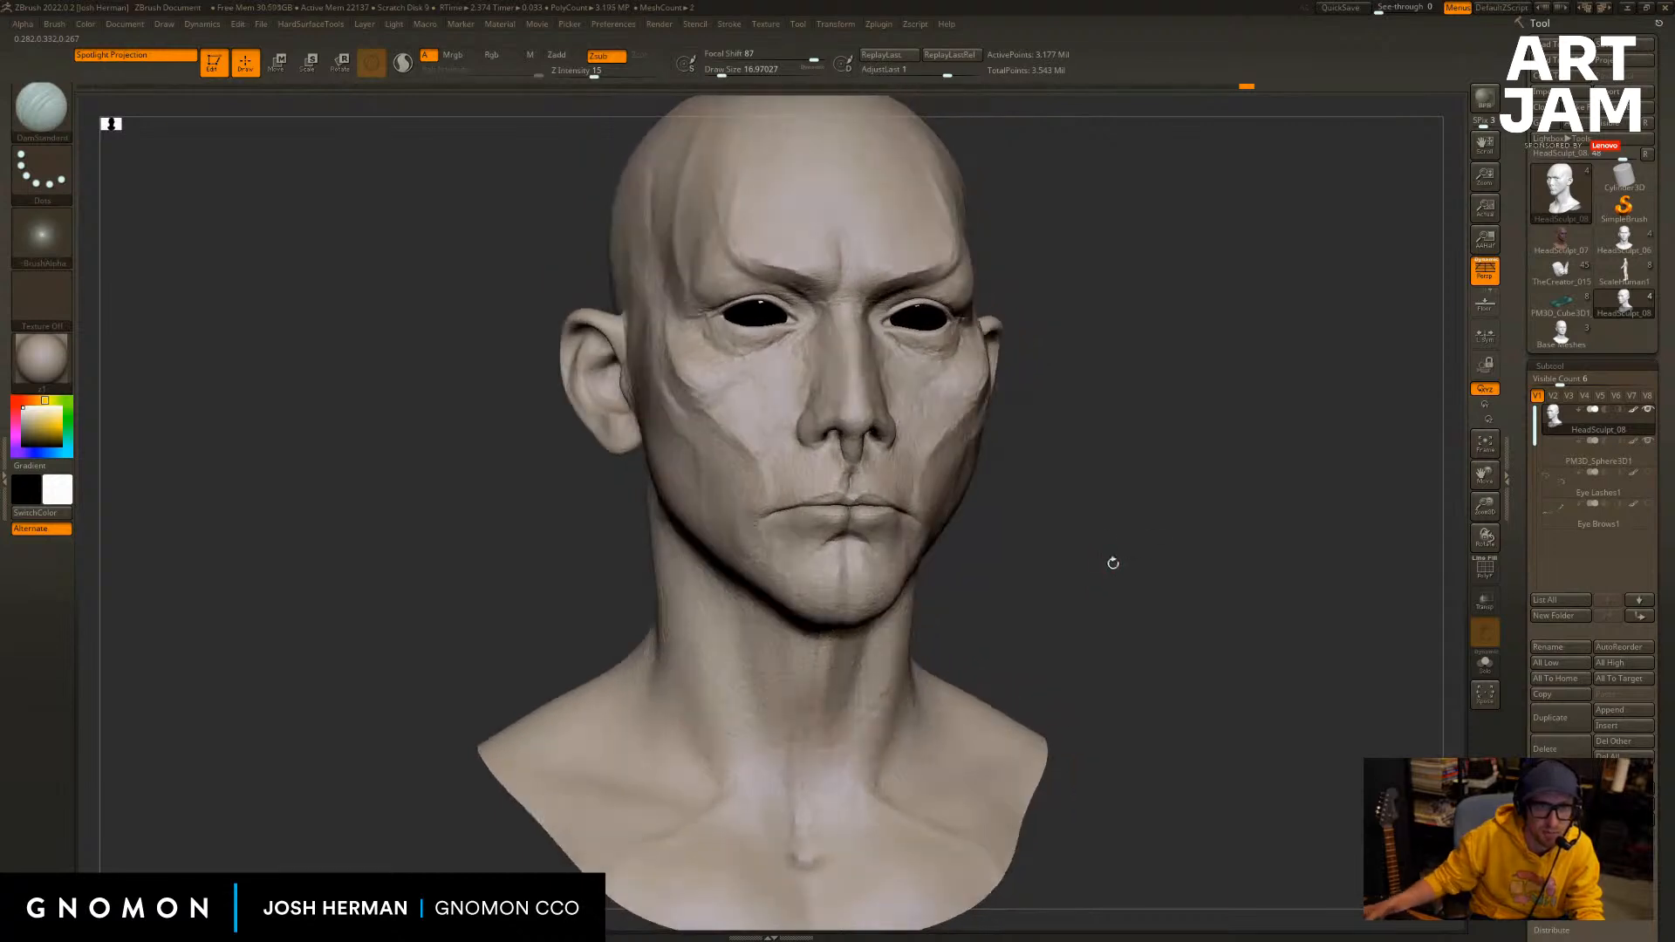
pyautogui.keyDown('alt'); pyautogui.moveTo(1106, 162); pyautogui.dragTo(1112, 436); pyautogui.keyUp('alt')
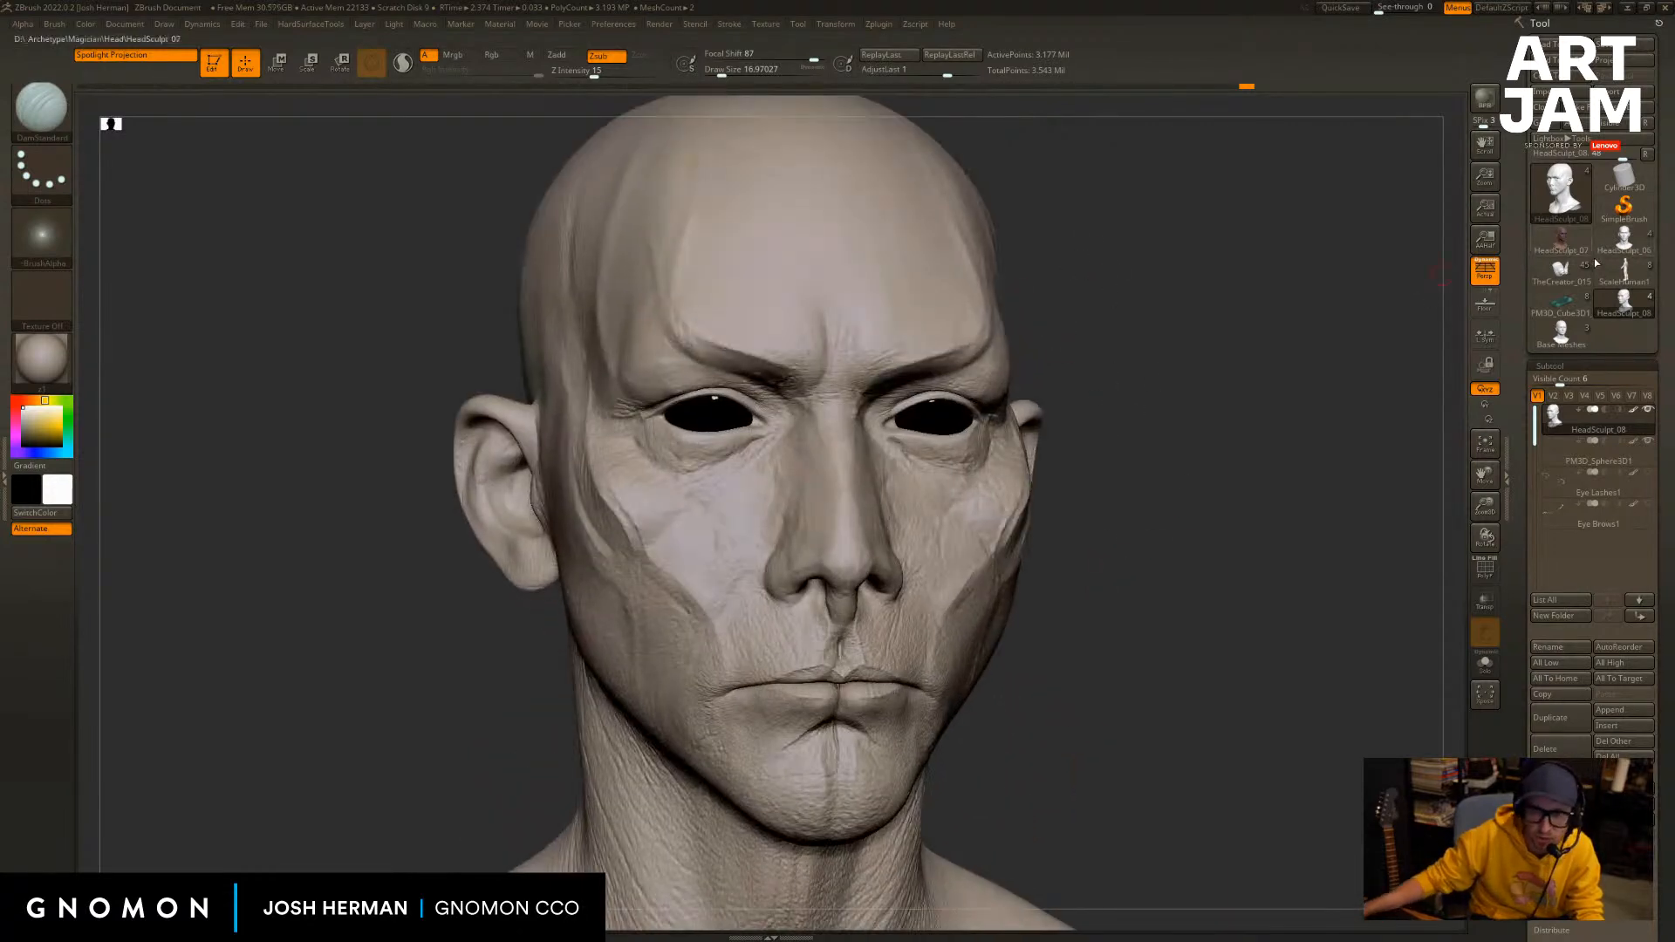
pyautogui.click(1624, 240)
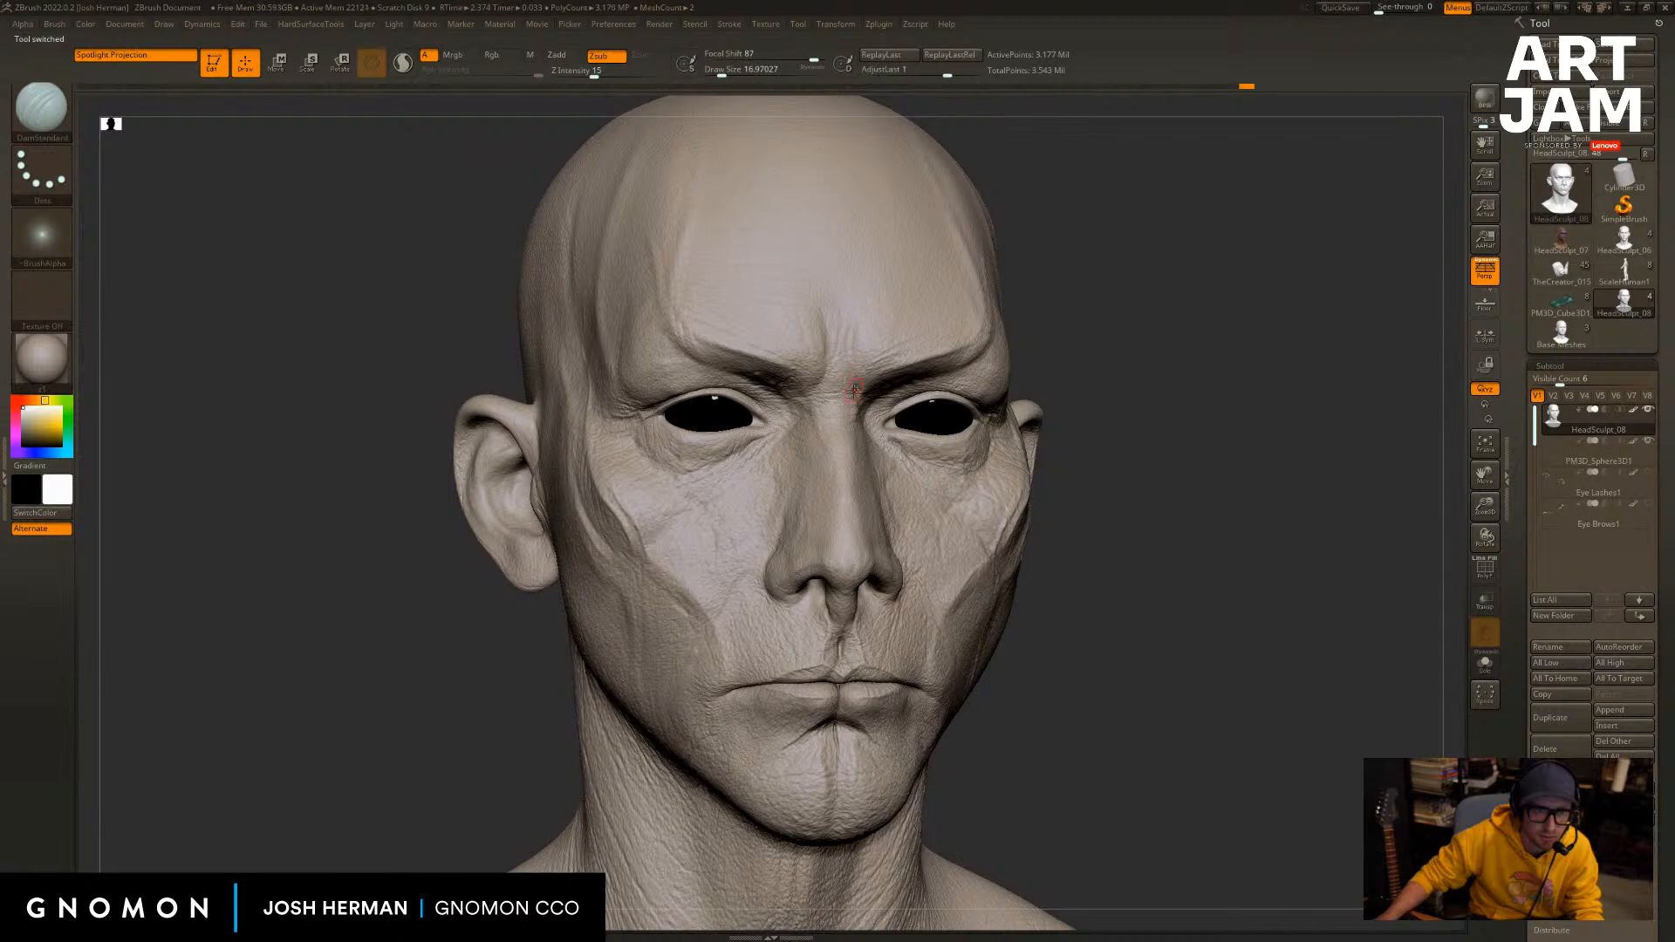
pyautogui.keyDown('shift'); pyautogui.moveTo(1092, 359); pyautogui.dragTo(1098, 393); pyautogui.keyUp('shift')
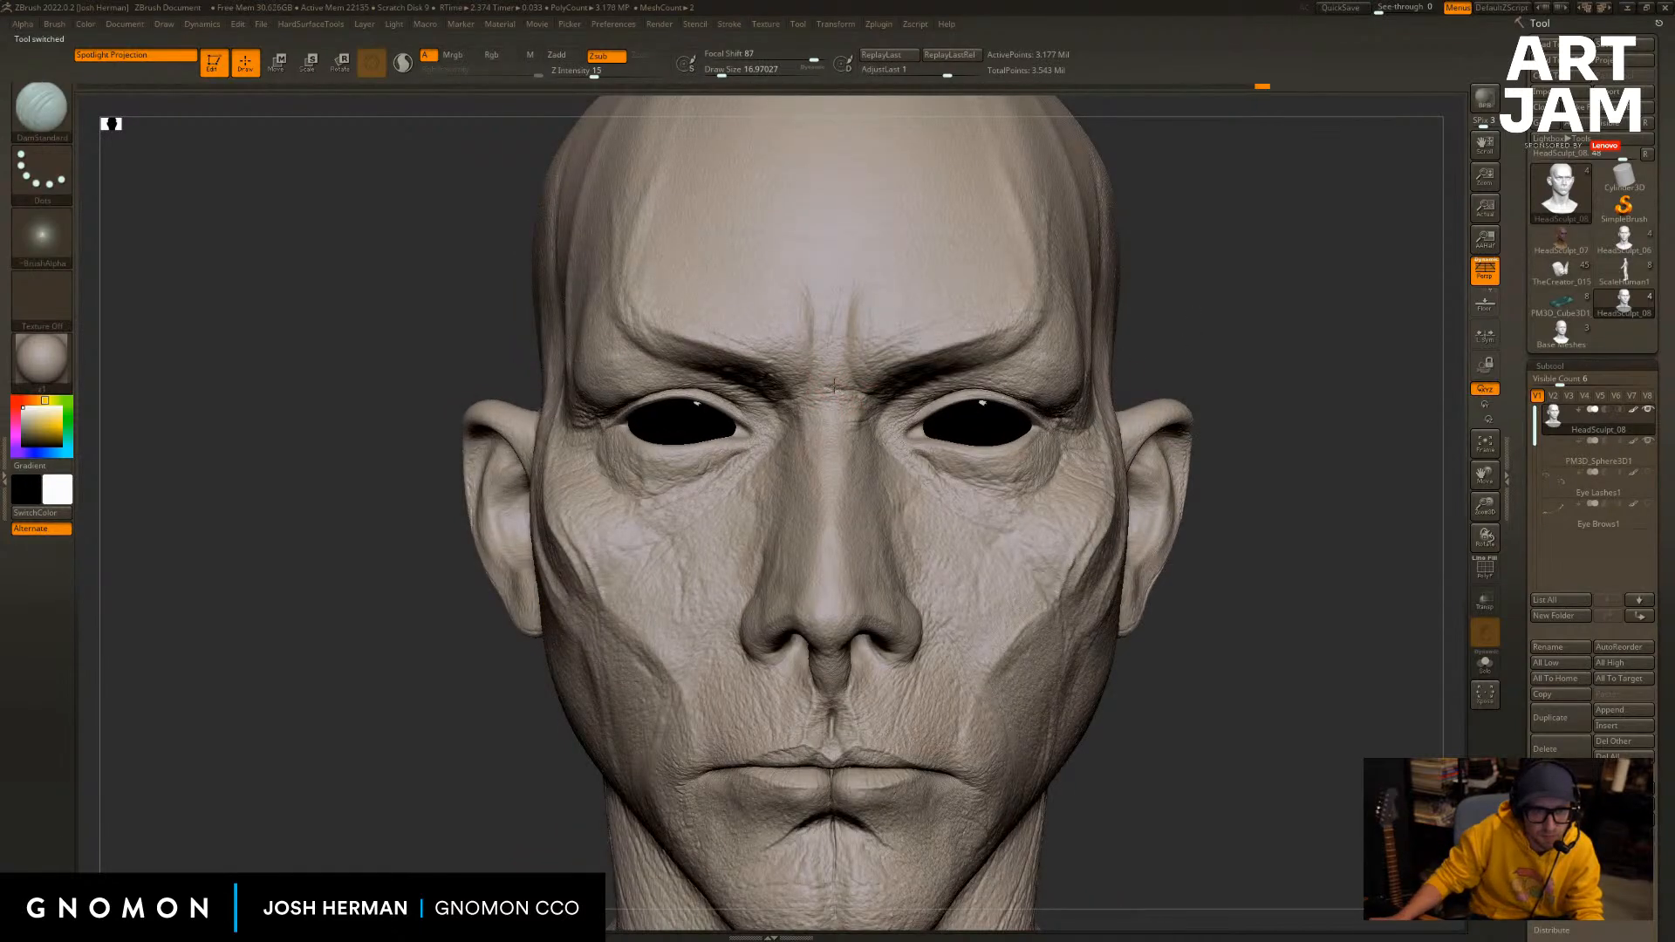
# Carve fine horizontal creases across the nose bridge between the brows with the DamStandard brush at draw size about 17.
pyautogui.moveTo(697, 403); pyautogui.dragTo(831, 393, button='right')
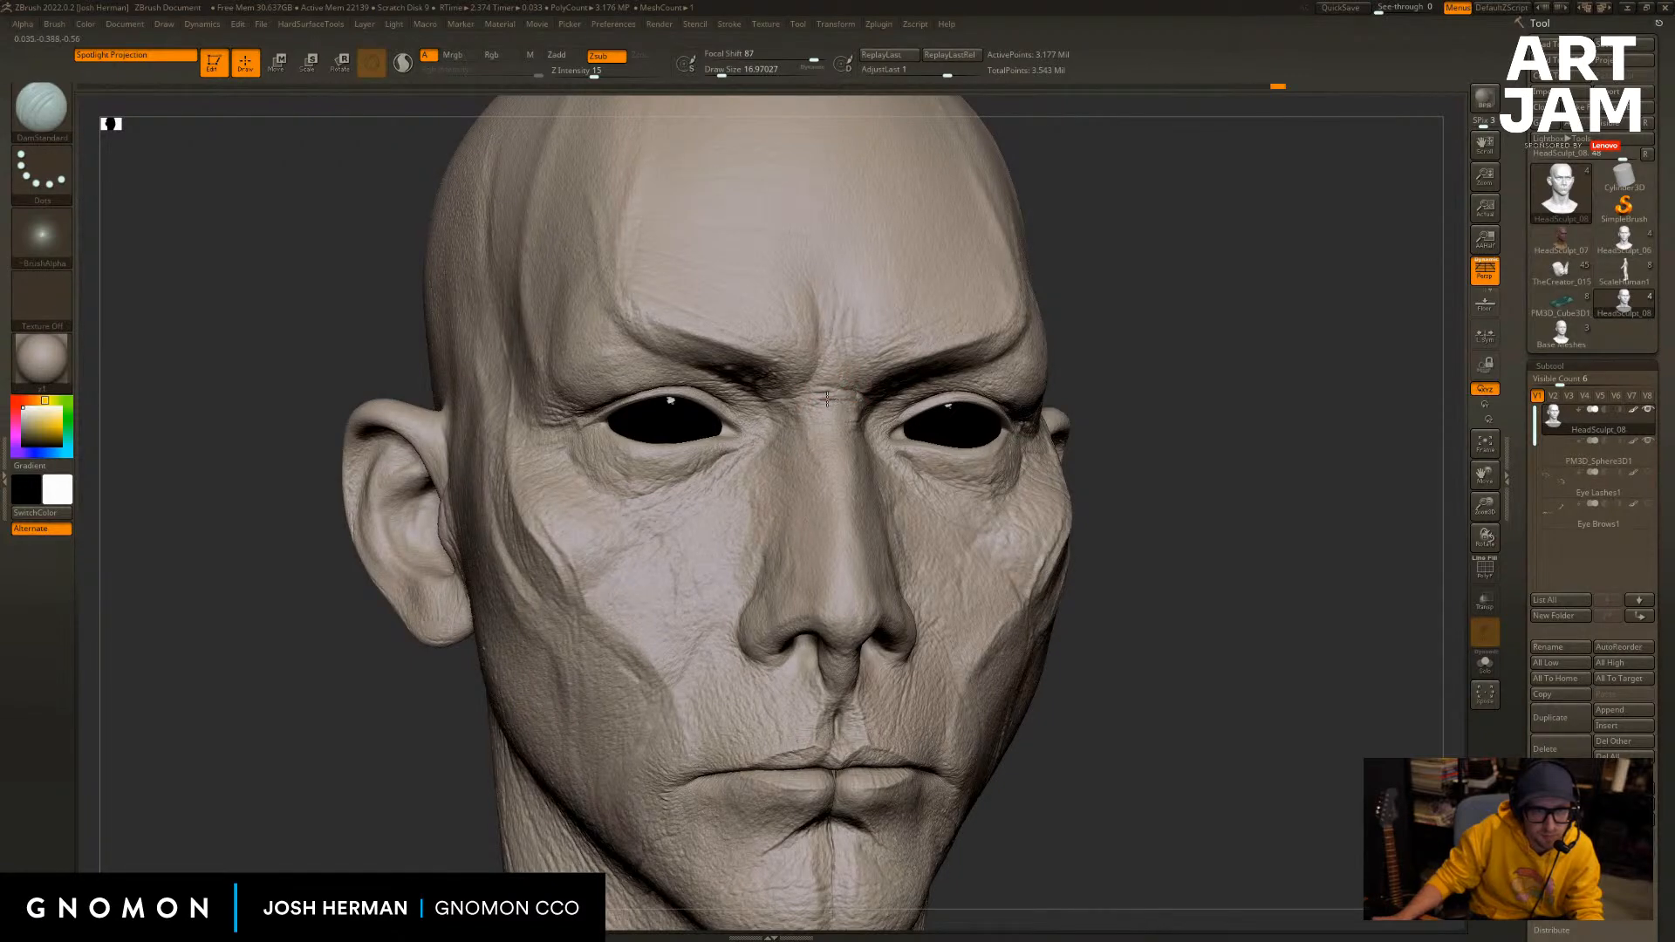
pyautogui.moveTo(1007, 393); pyautogui.dragTo(821, 425, button='right')
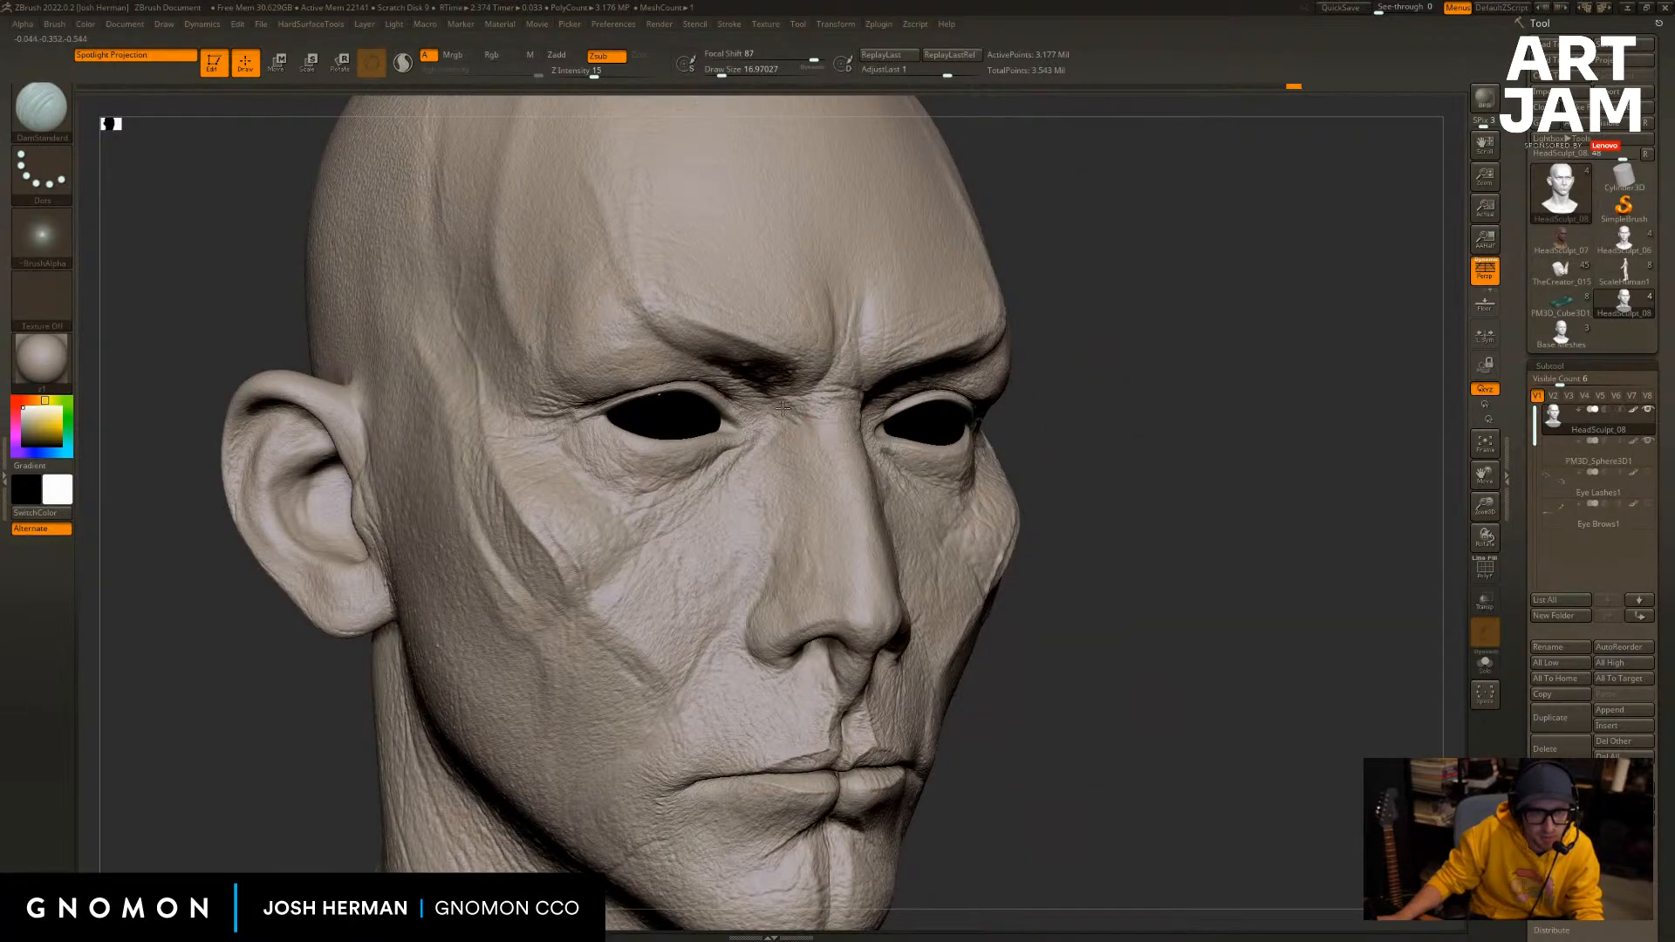
pyautogui.moveTo(766, 403); pyautogui.dragTo(855, 424, button='right')
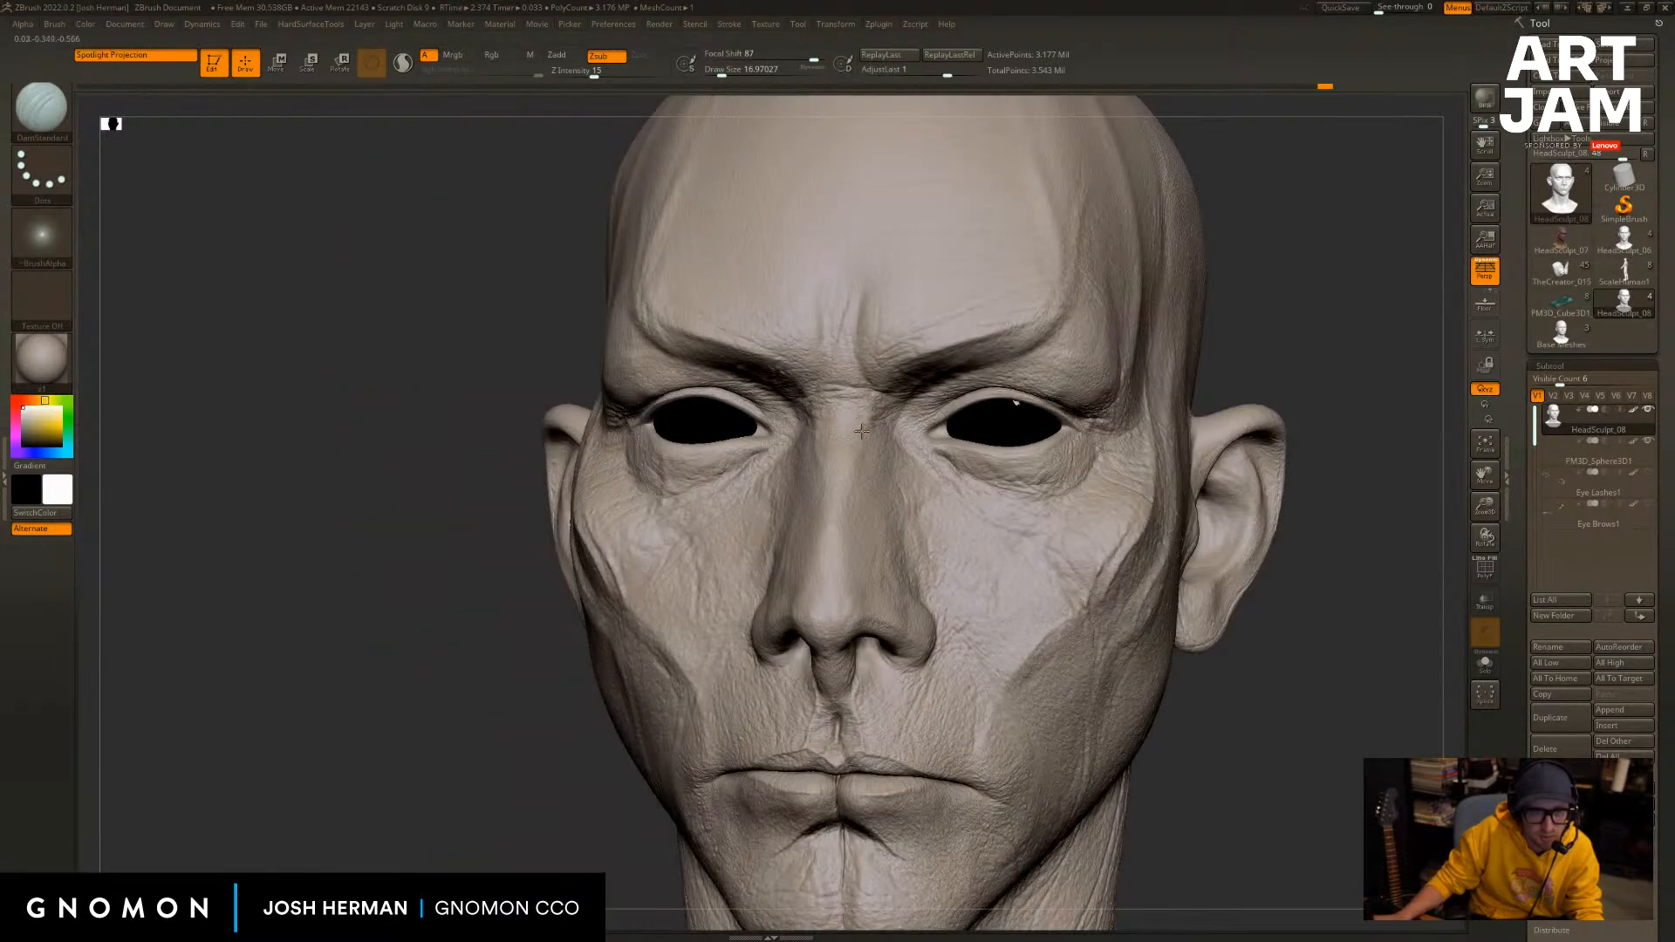
pyautogui.moveTo(1284, 387)
pyautogui.mouseDown()
pyautogui.moveTo(1320, 359)
pyautogui.moveTo(1309, 270)
pyautogui.mouseUp()
pyautogui.moveTo(603, 503)
pyautogui.keyDown('alt'); pyautogui.mouseDown()
pyautogui.moveTo(612, 552)
pyautogui.moveTo(634, 546)
pyautogui.moveTo(610, 501)
pyautogui.moveTo(631, 510)
pyautogui.mouseUp(); pyautogui.keyUp('alt')
# Switch to the Standard brush and bring the brow and nose bridge into a three-quarter view.
pyautogui.press('b')
pyautogui.press('s')
pyautogui.press('t')
pyautogui.keyDown('alt'); pyautogui.moveTo(1159, 319); pyautogui.dragTo(1207, 332); pyautogui.keyUp('alt')
pyautogui.moveTo(1090, 358); pyautogui.dragTo(1126, 365)
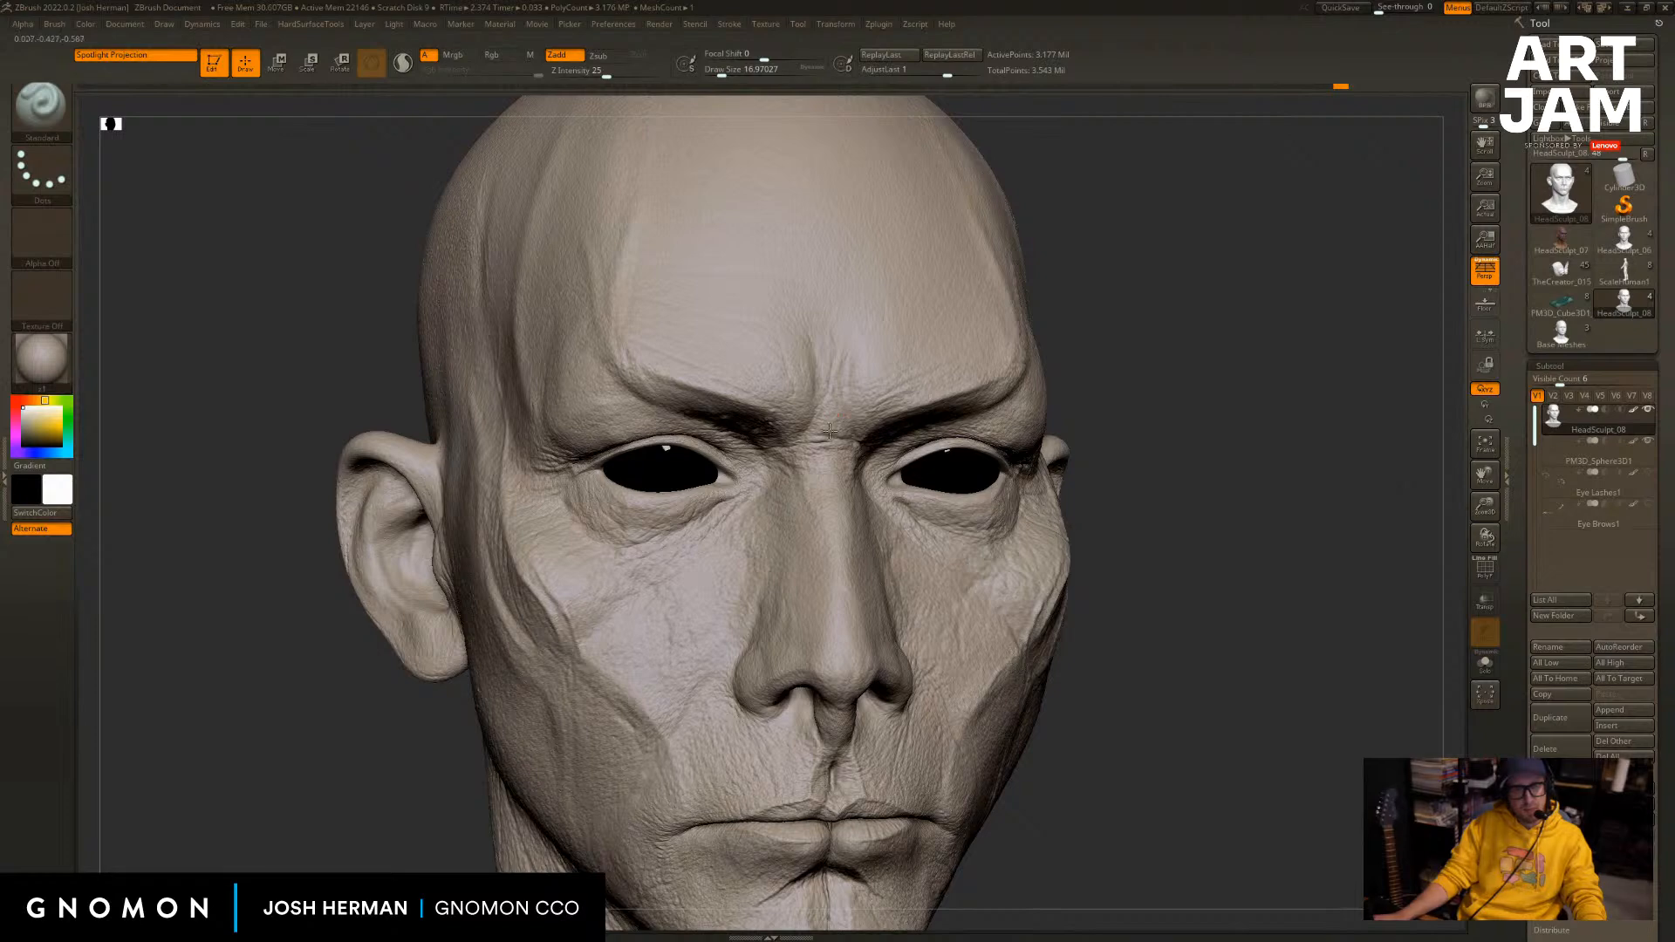
# Review the finished head from three-quarter and front views and save the tool to disk.
pyautogui.moveTo(1113, 427); pyautogui.dragTo(971, 455)
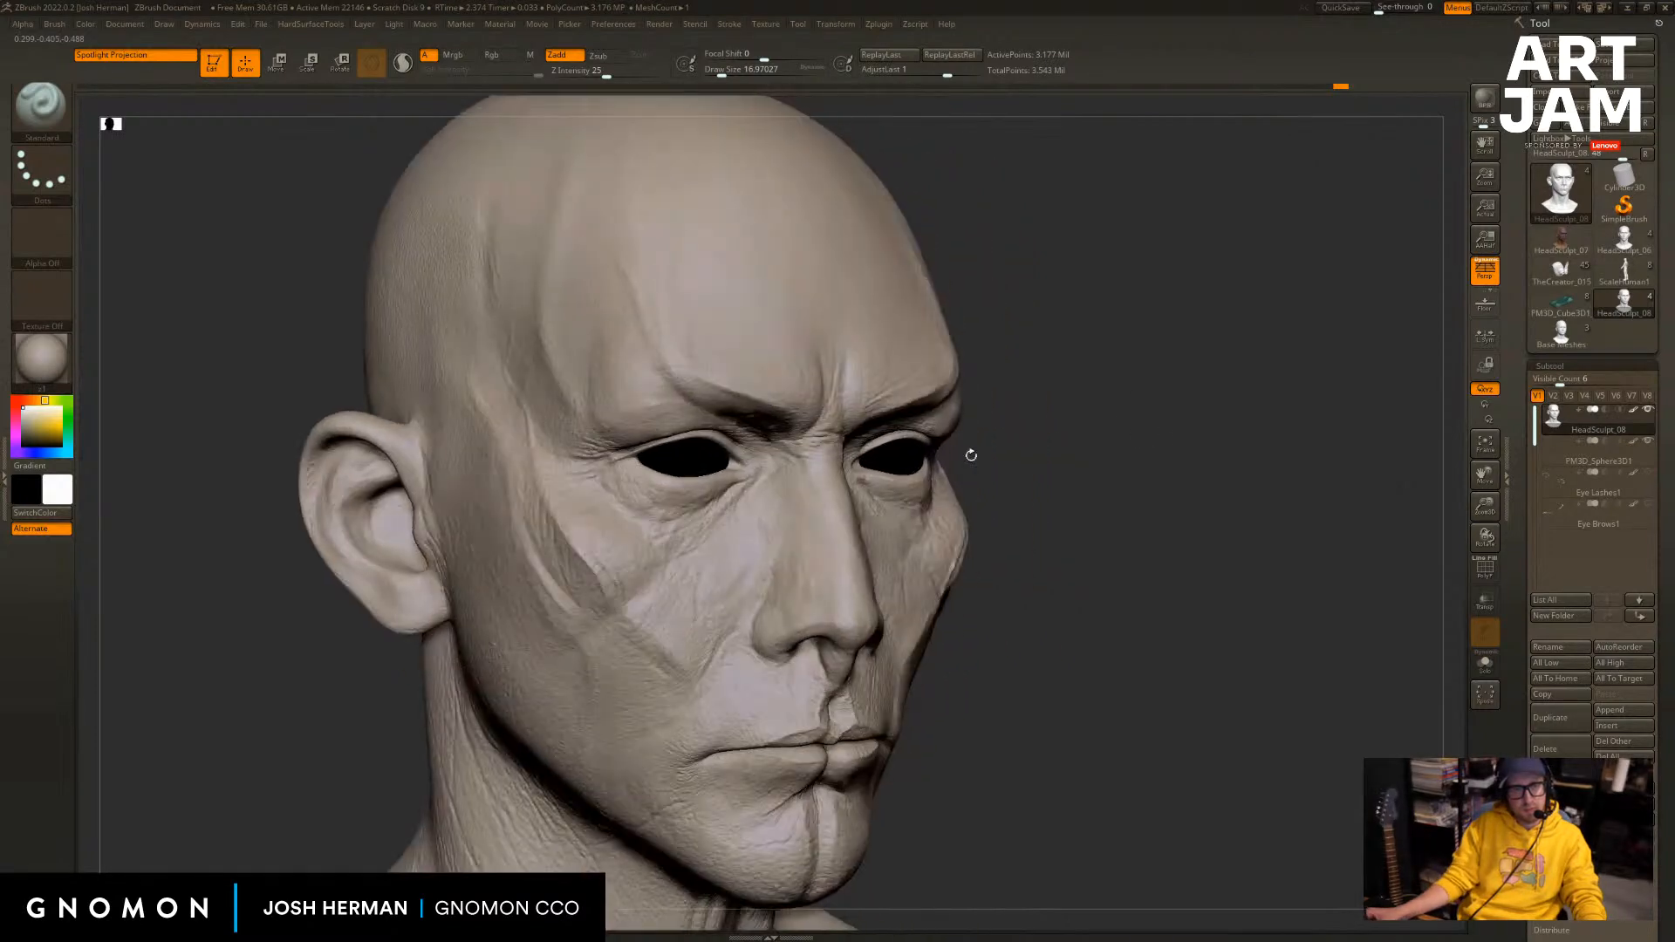
pyautogui.moveTo(968, 541)
pyautogui.mouseDown()
pyautogui.moveTo(1133, 498)
pyautogui.moveTo(1263, 501)
pyautogui.mouseUp()
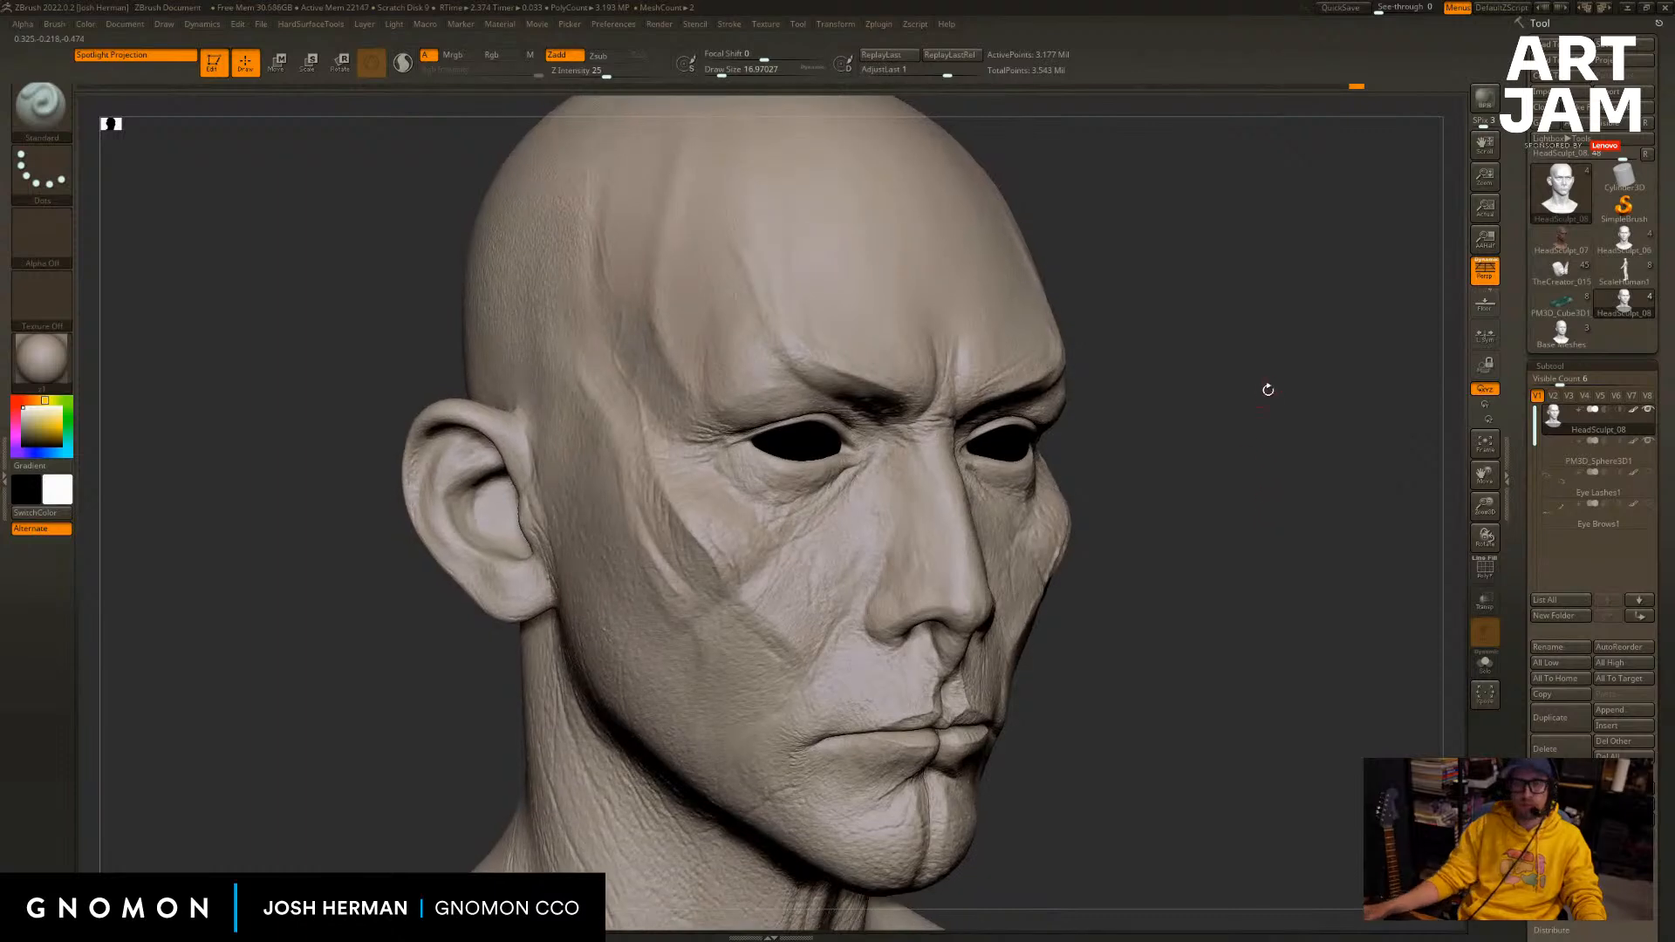
pyautogui.moveTo(1264, 385)
pyautogui.mouseDown()
pyautogui.moveTo(1264, 434)
pyautogui.moveTo(1321, 460)
pyautogui.mouseUp()
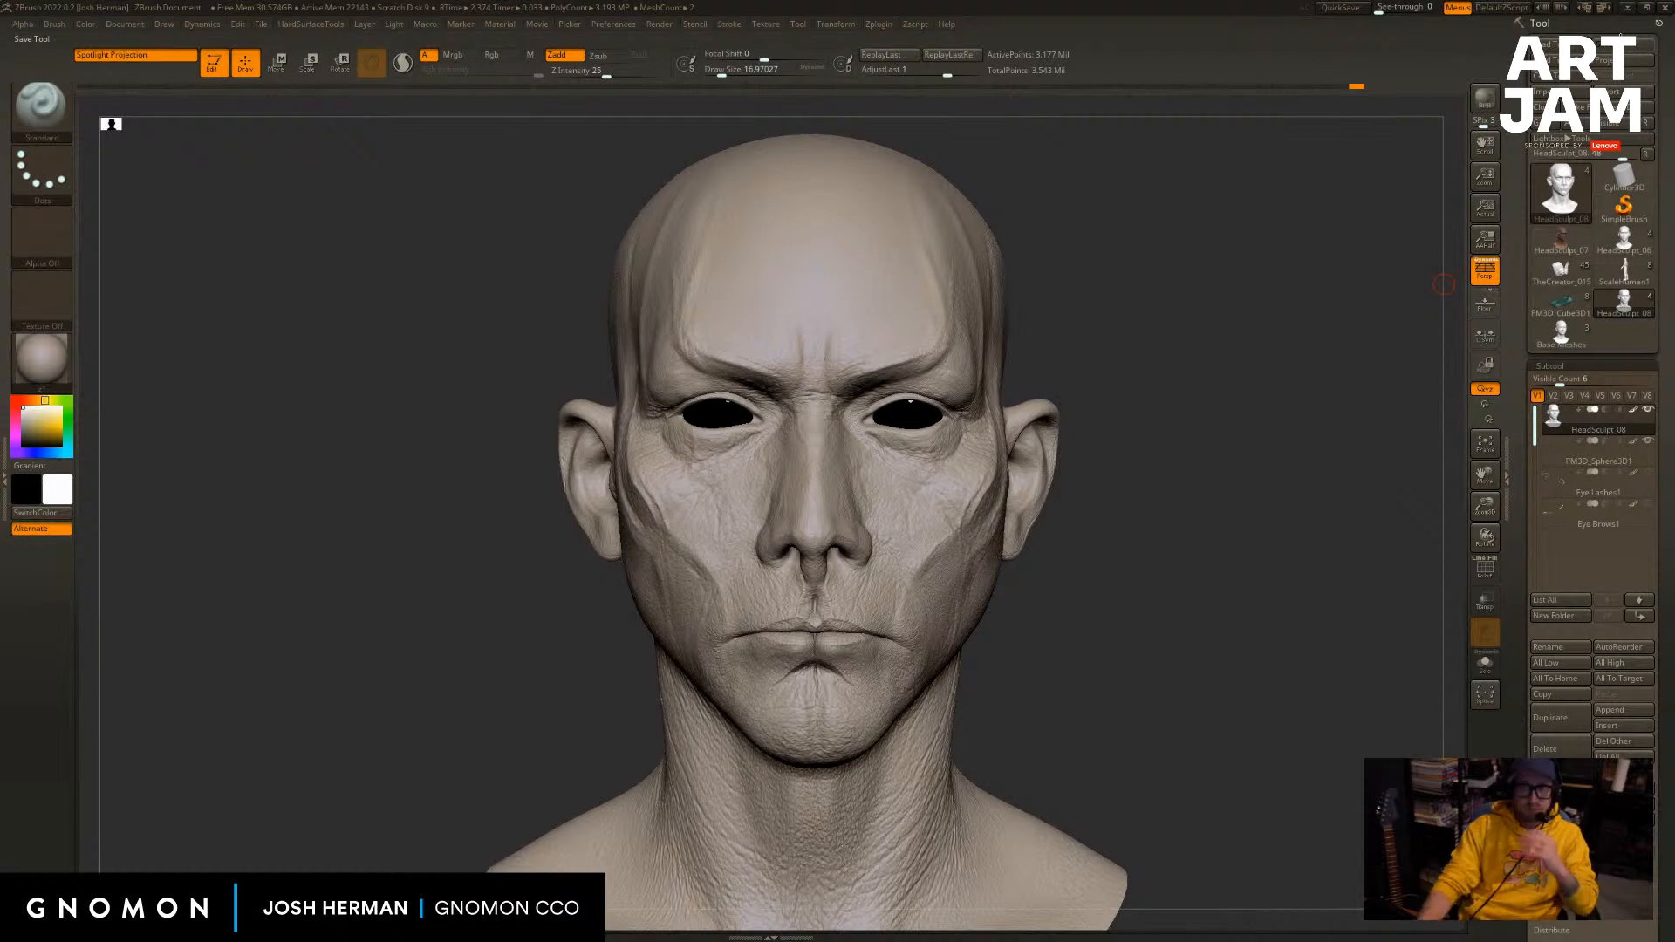
pyautogui.press('Tab')
pyautogui.moveTo(1111, 400); pyautogui.dragTo(1323, 418)
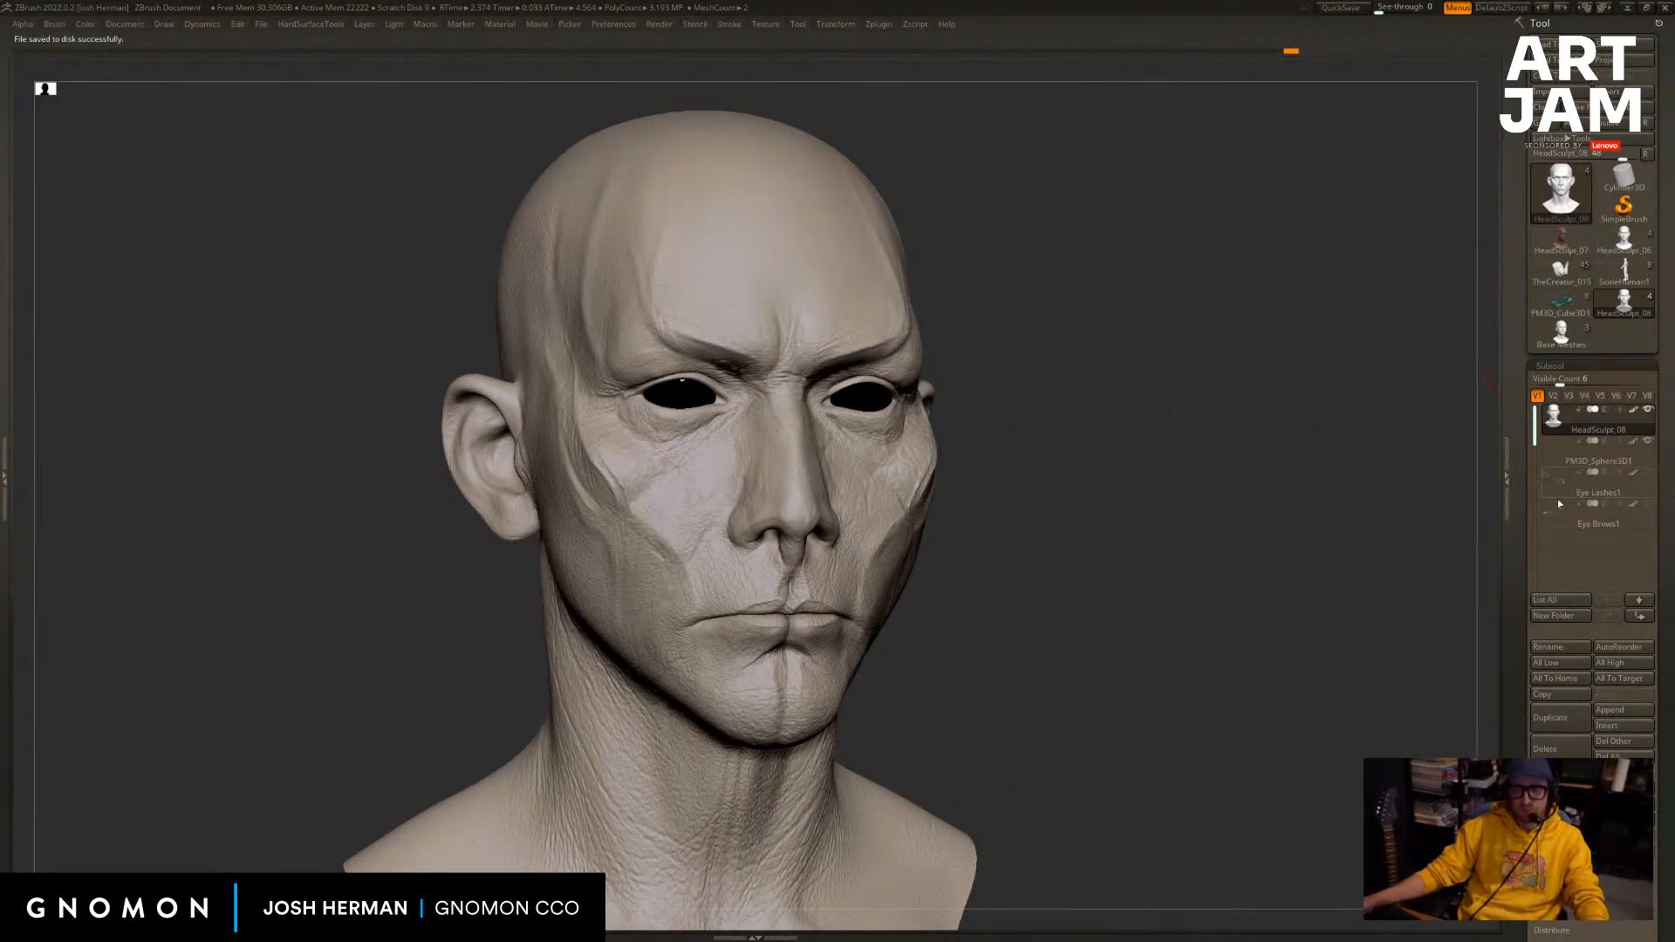
# Duplicate the HeadSculpt_08 subtool and bake all sculpting layers into the copy.
pyautogui.click(1550, 717)
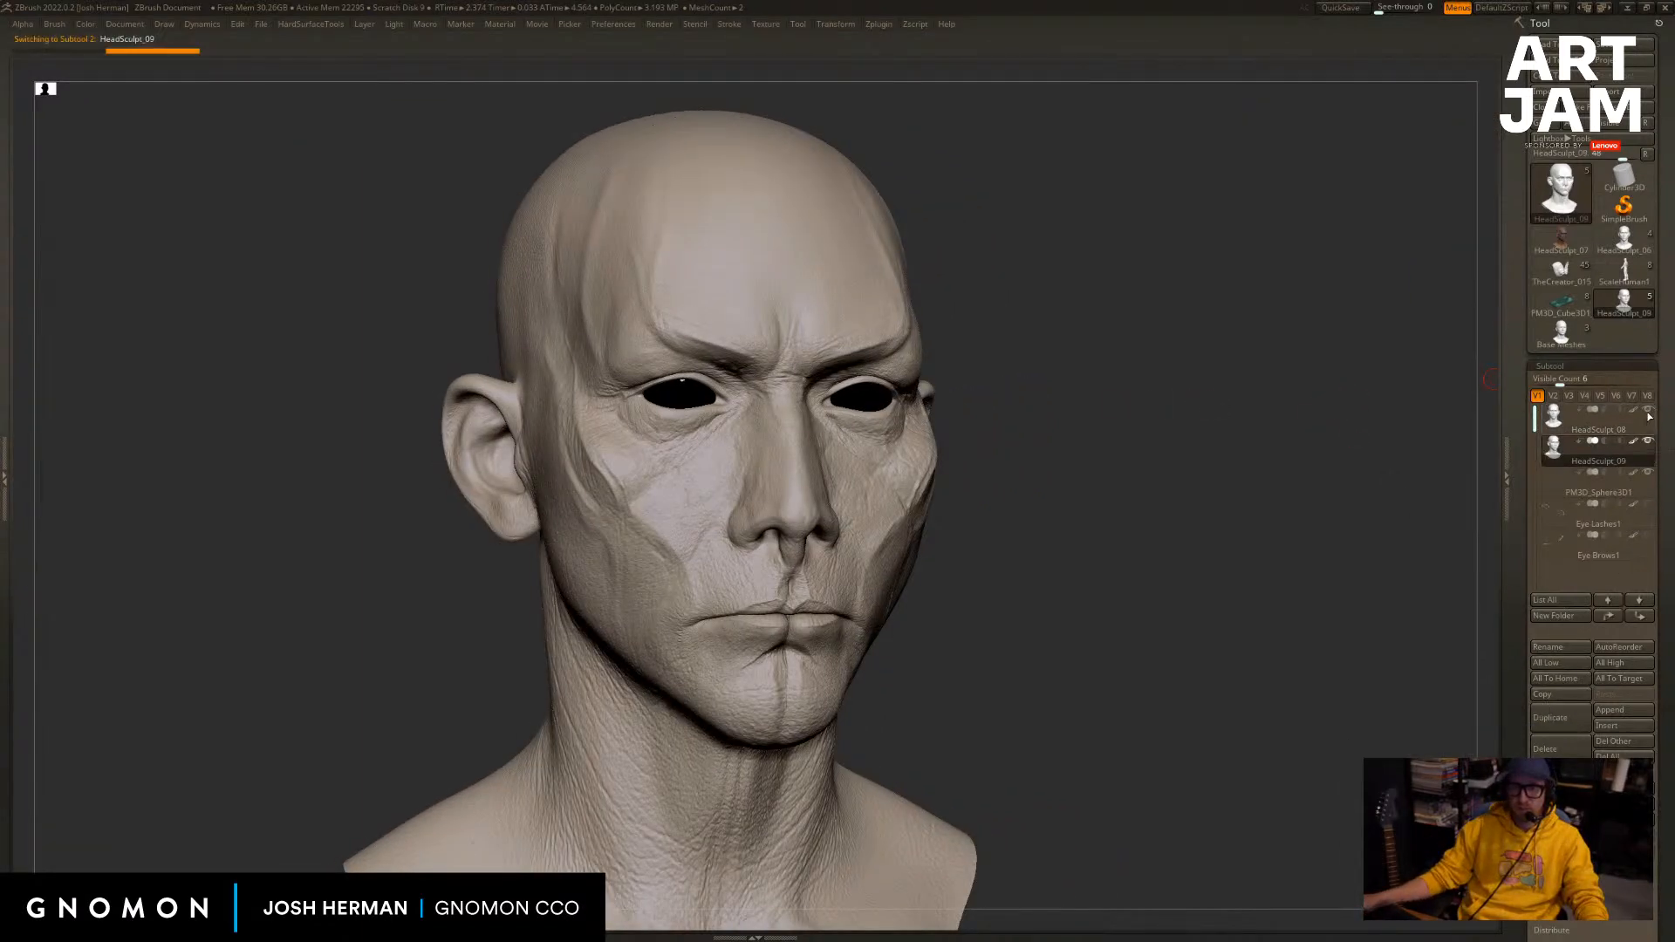
pyautogui.scroll(-10, 1516, 558)
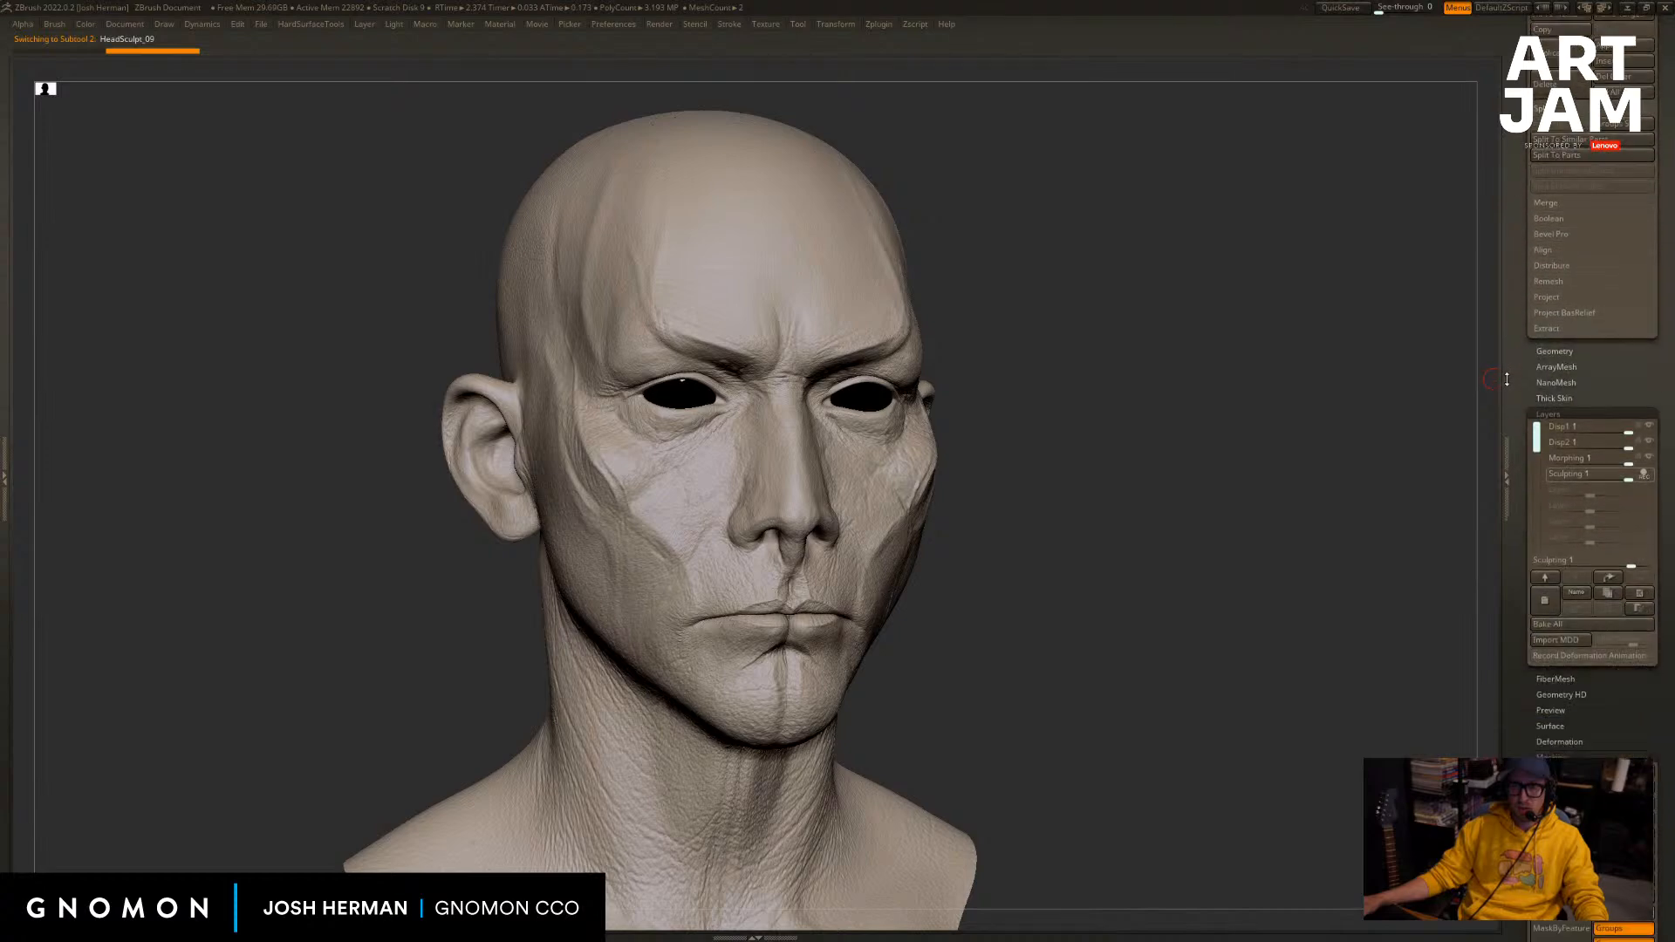
pyautogui.click(1569, 656)
pyautogui.moveTo(1339, 663); pyautogui.dragTo(1338, 628)
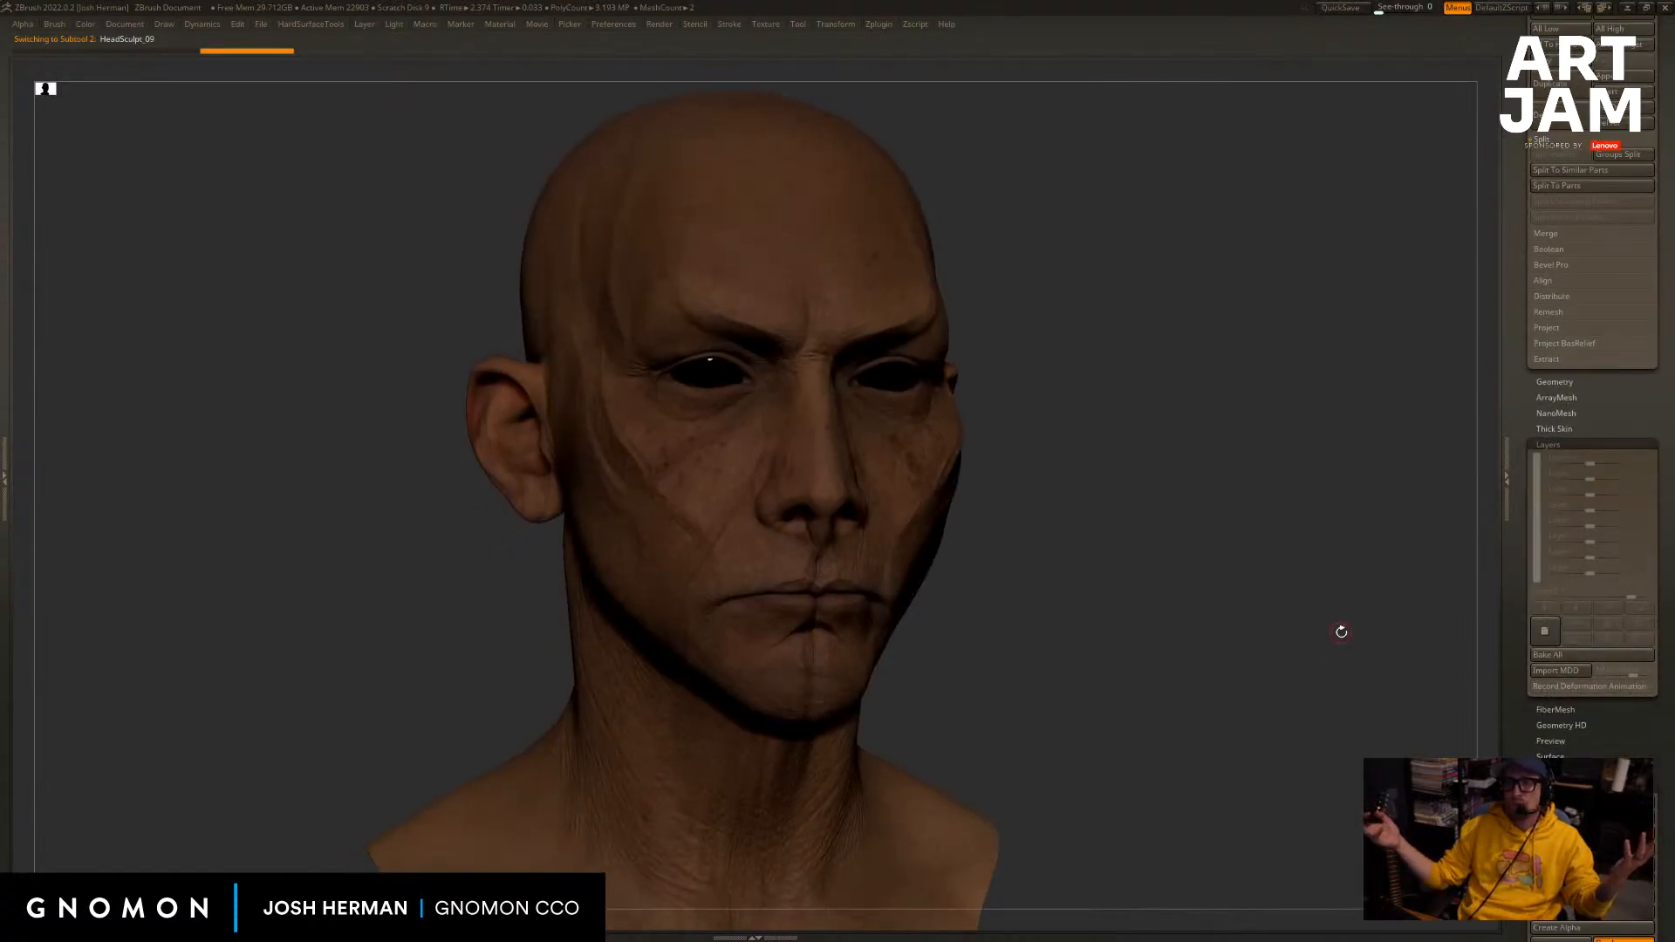
# Set the Standard brush to paint Rgb colour only, with Zadd off, Alpha 23 and the Spray stroke.
pyautogui.press('Tab')
pyautogui.moveTo(240, 244); pyautogui.dragTo(332, 203)
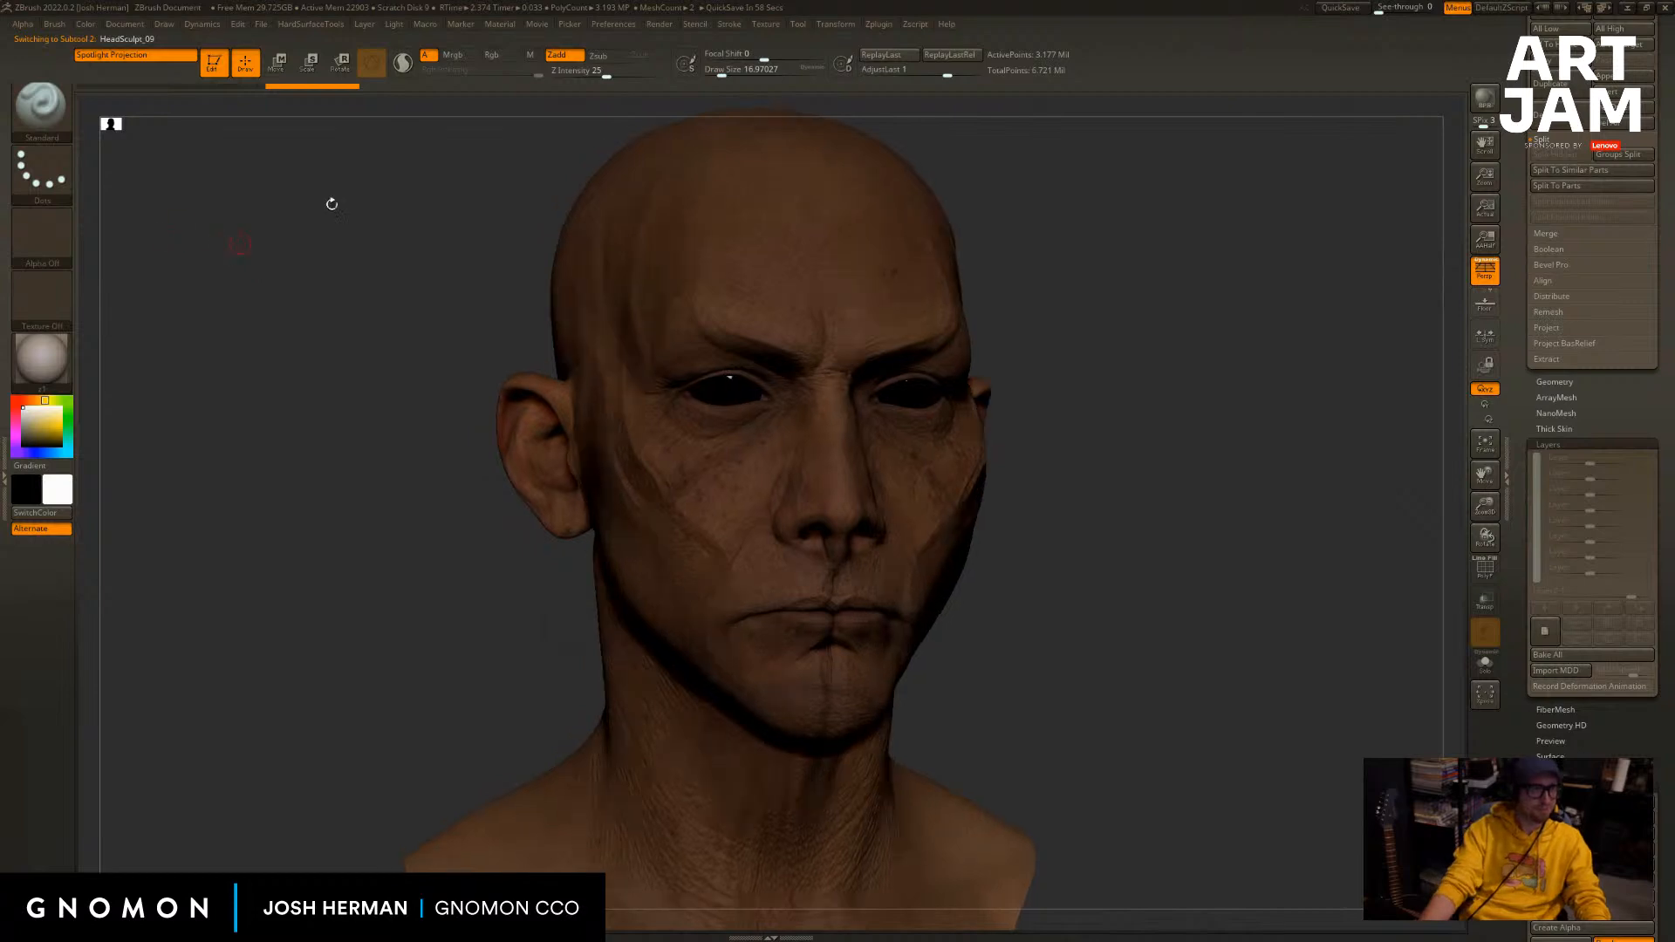
pyautogui.click(491, 54)
pyautogui.click(557, 54)
pyautogui.click(42, 233)
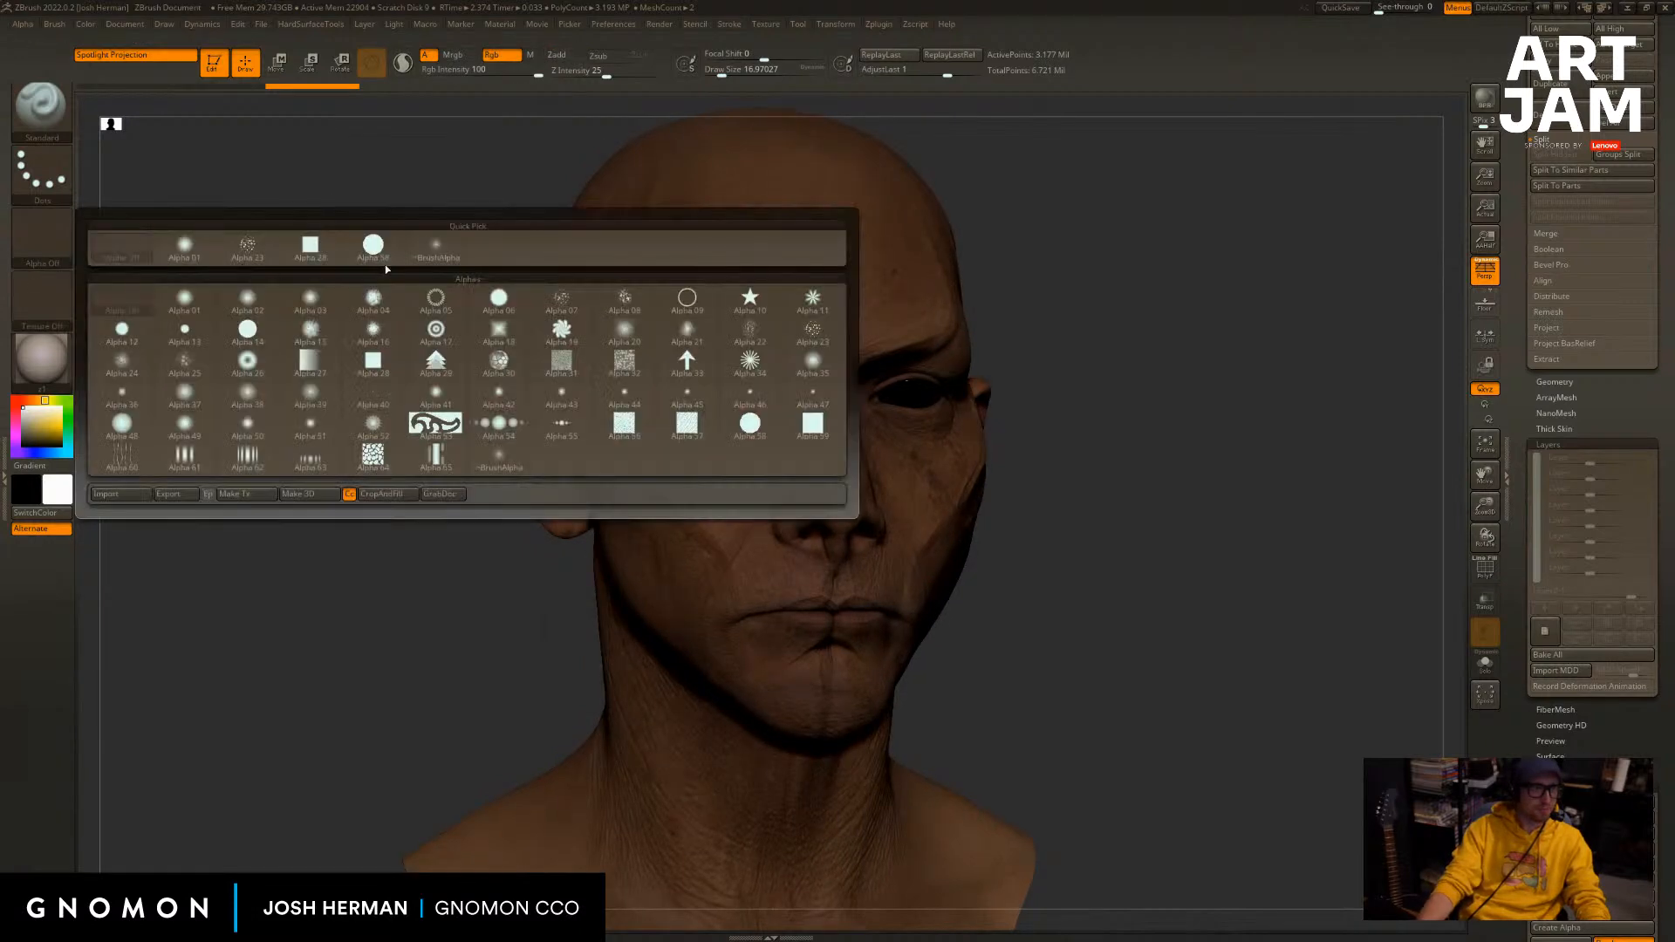
pyautogui.click(249, 253)
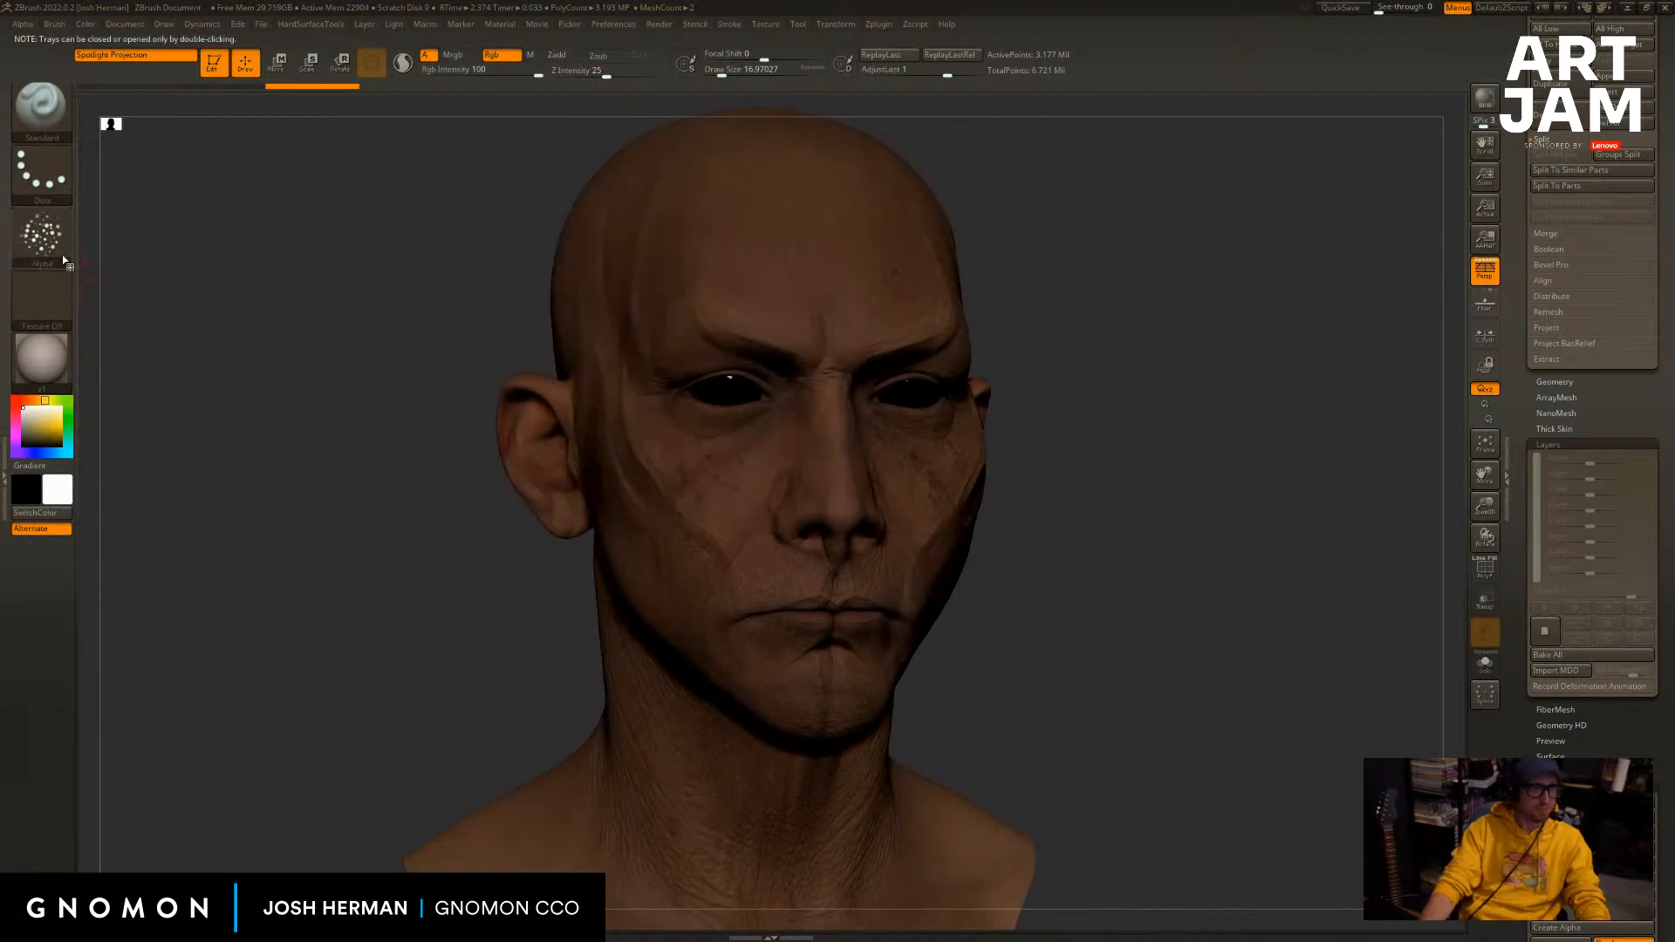
pyautogui.click(42, 172)
pyautogui.click(374, 195)
pyautogui.moveTo(280, 280); pyautogui.dragTo(359, 268)
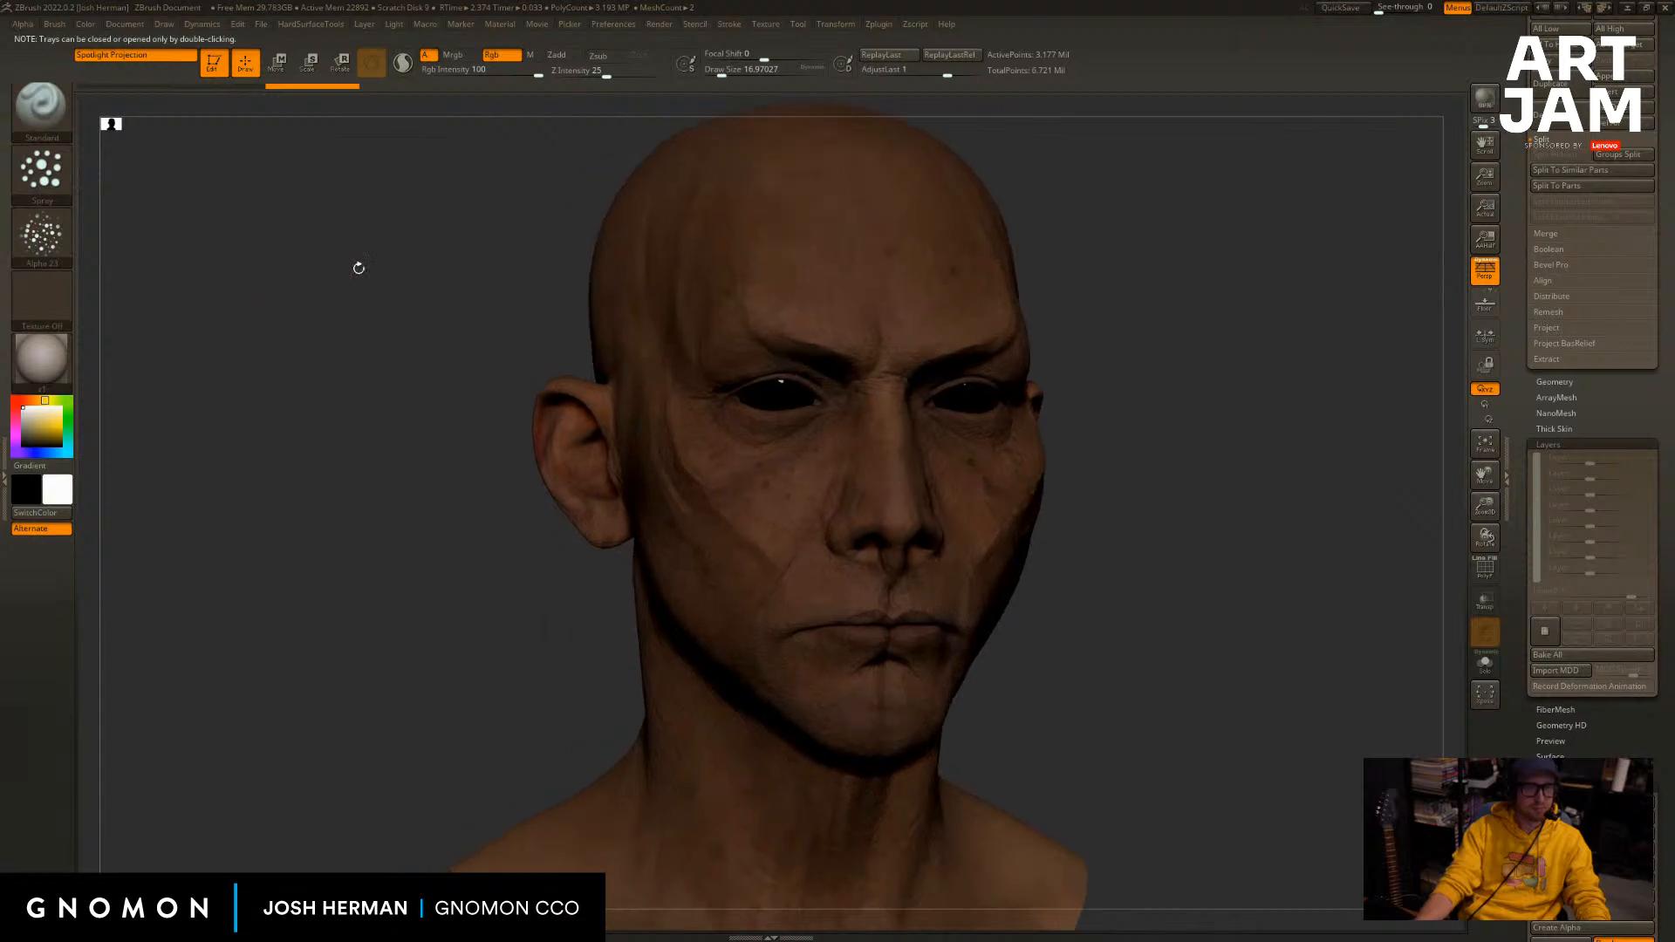
# Collapse the layer settings and switch the preview material to SkinShade4.
pyautogui.scroll(-3, 1618, 748)
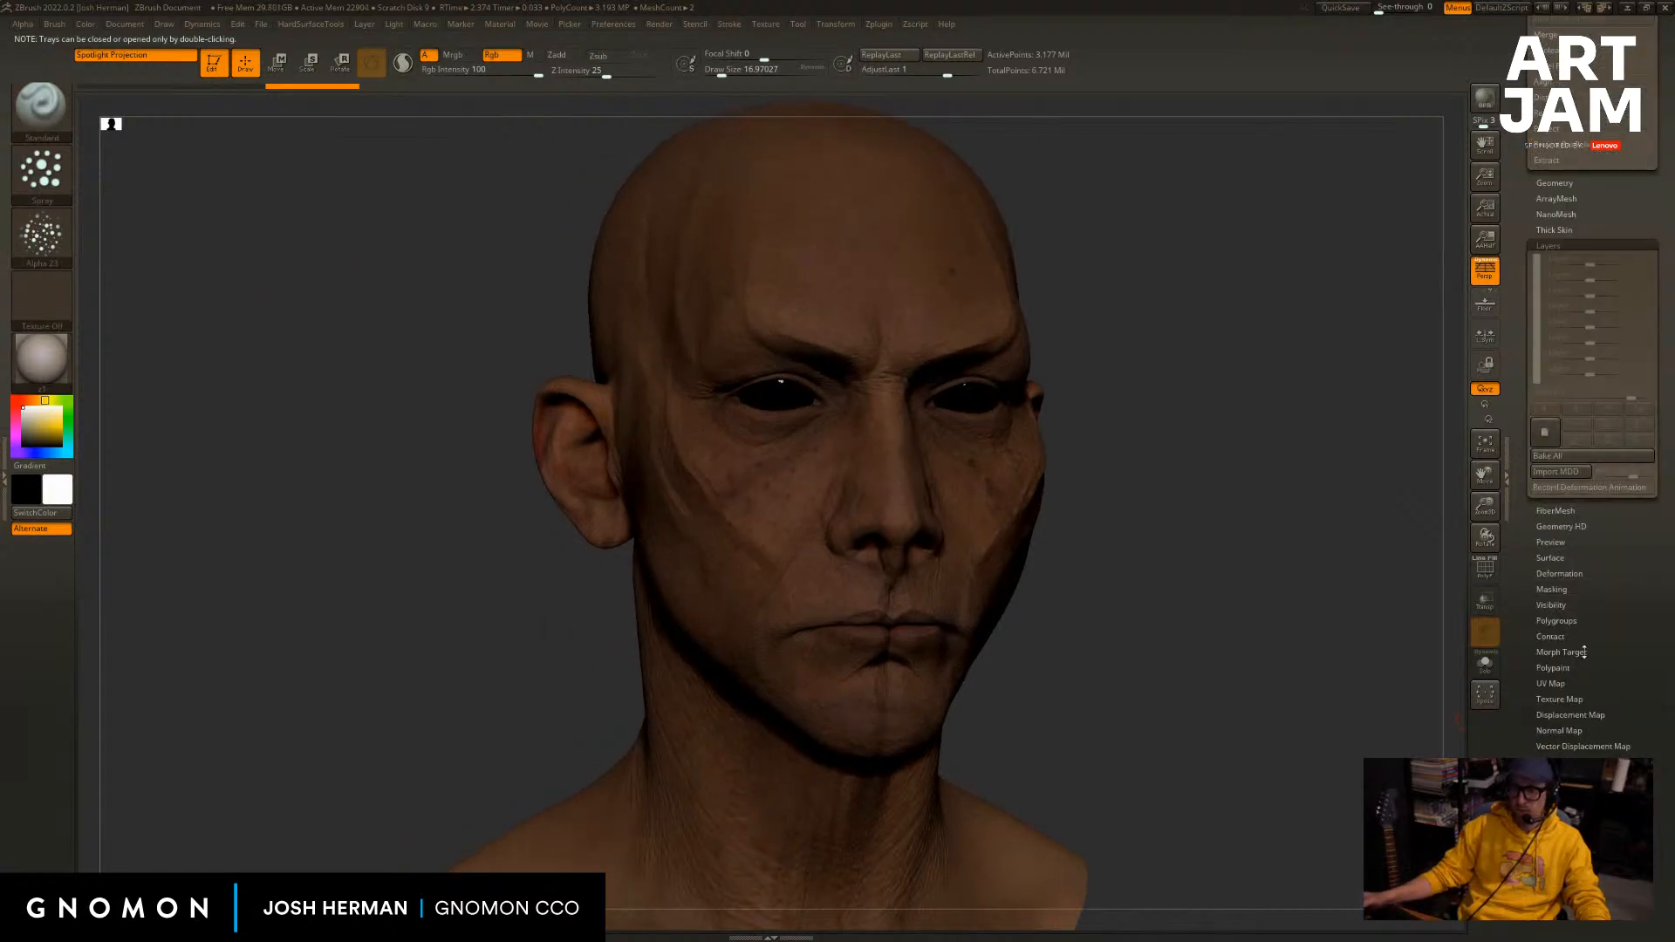
pyautogui.click(1559, 698)
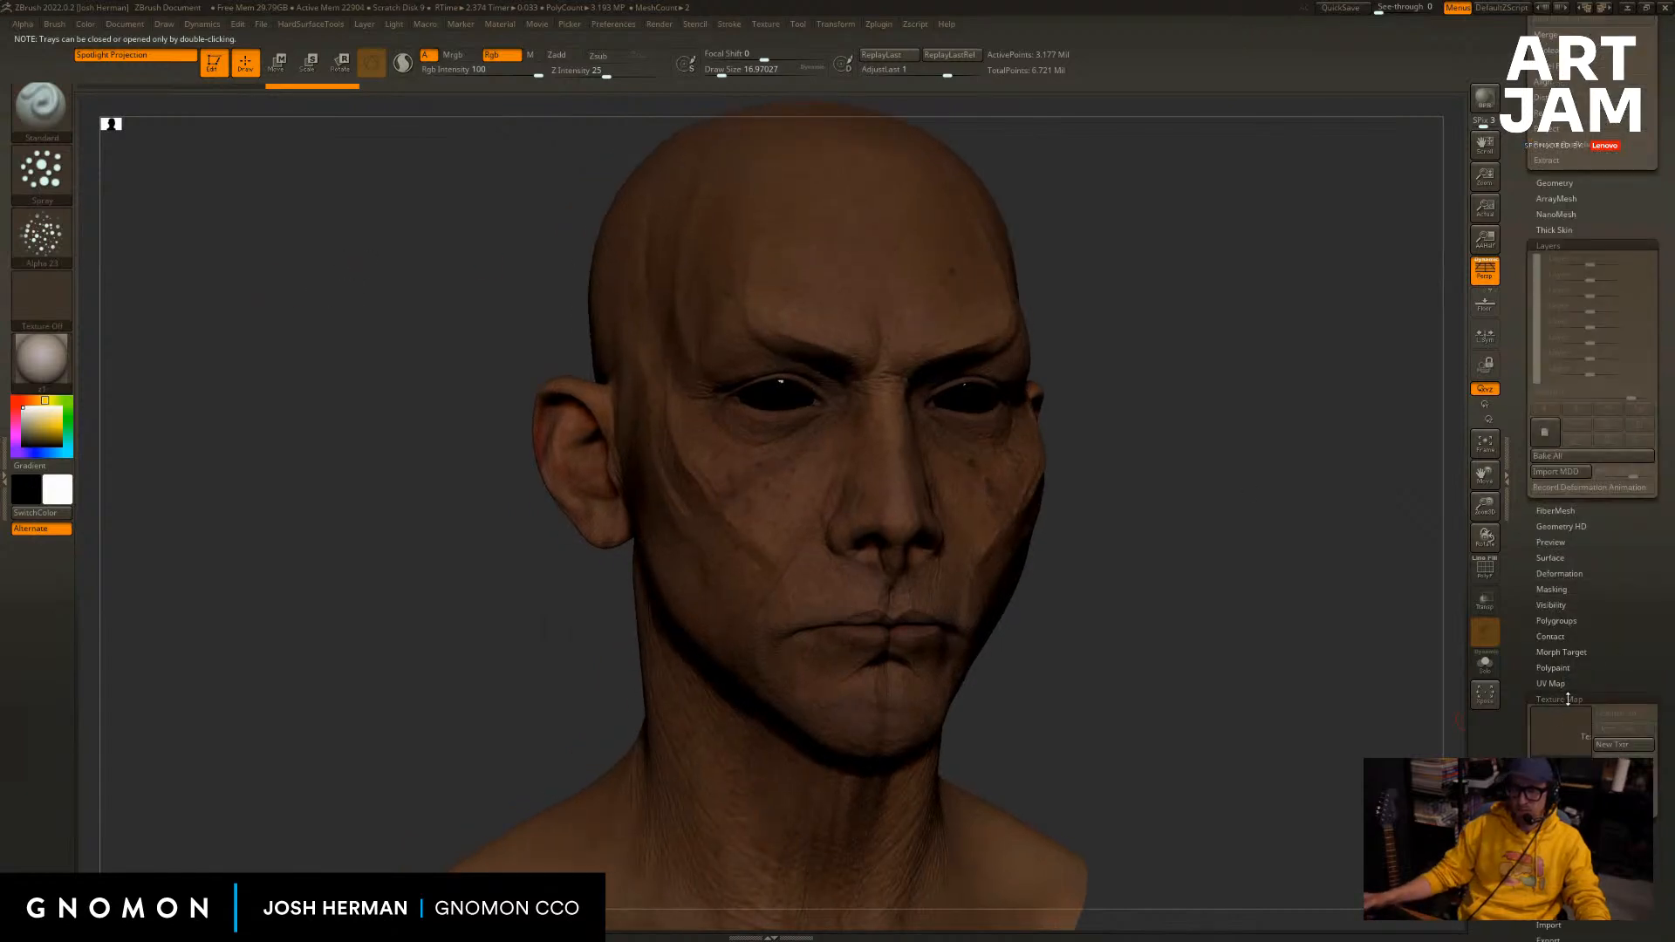
pyautogui.click(1567, 698)
pyautogui.click(1565, 321)
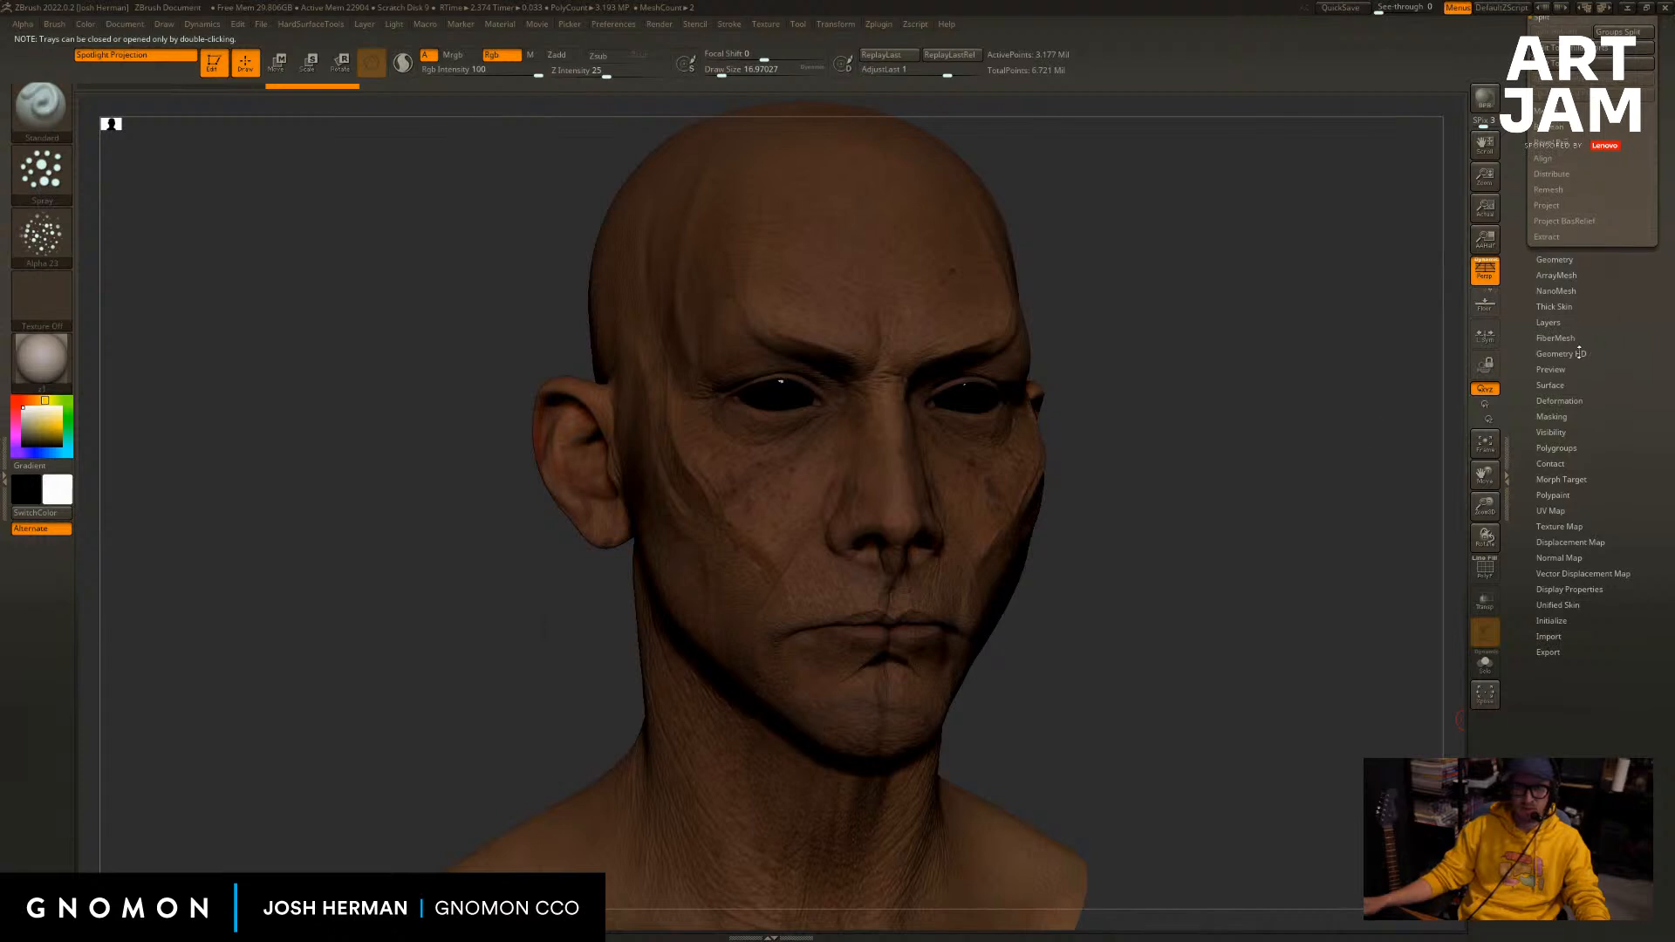
pyautogui.click(41, 357)
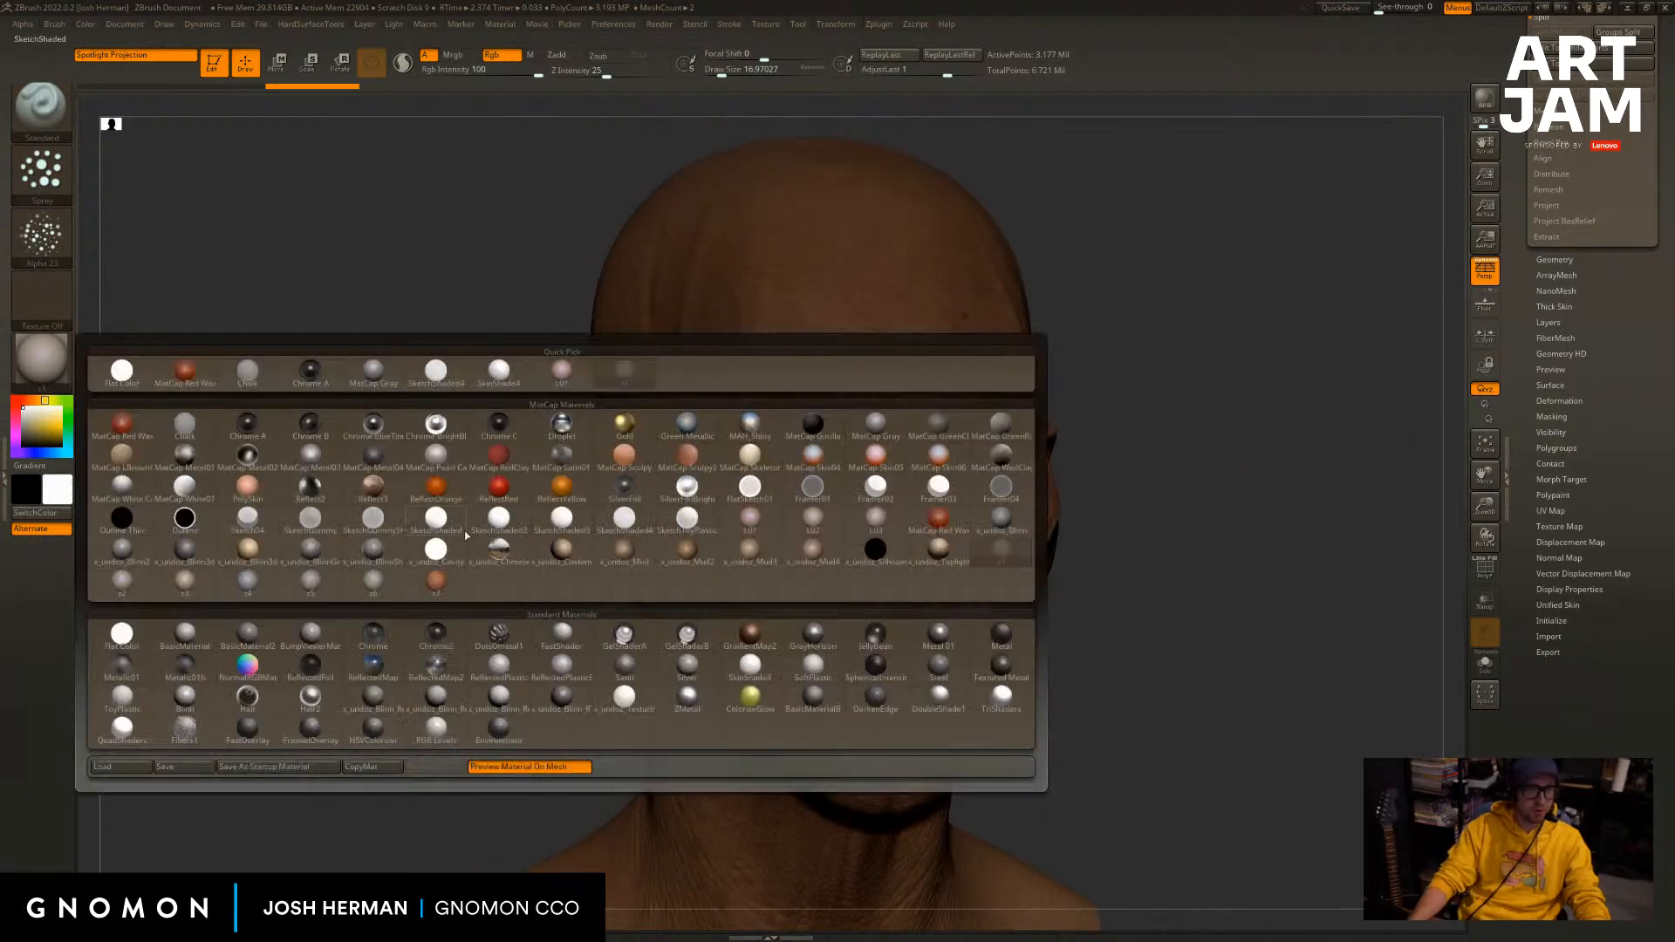
pyautogui.click(646, 715)
pyautogui.moveTo(1305, 519); pyautogui.dragTo(1334, 438)
# Set the Standard brush's Polypaint Mode to 2 and lower the Rgb Intensity to 17.
pyautogui.click(54, 24)
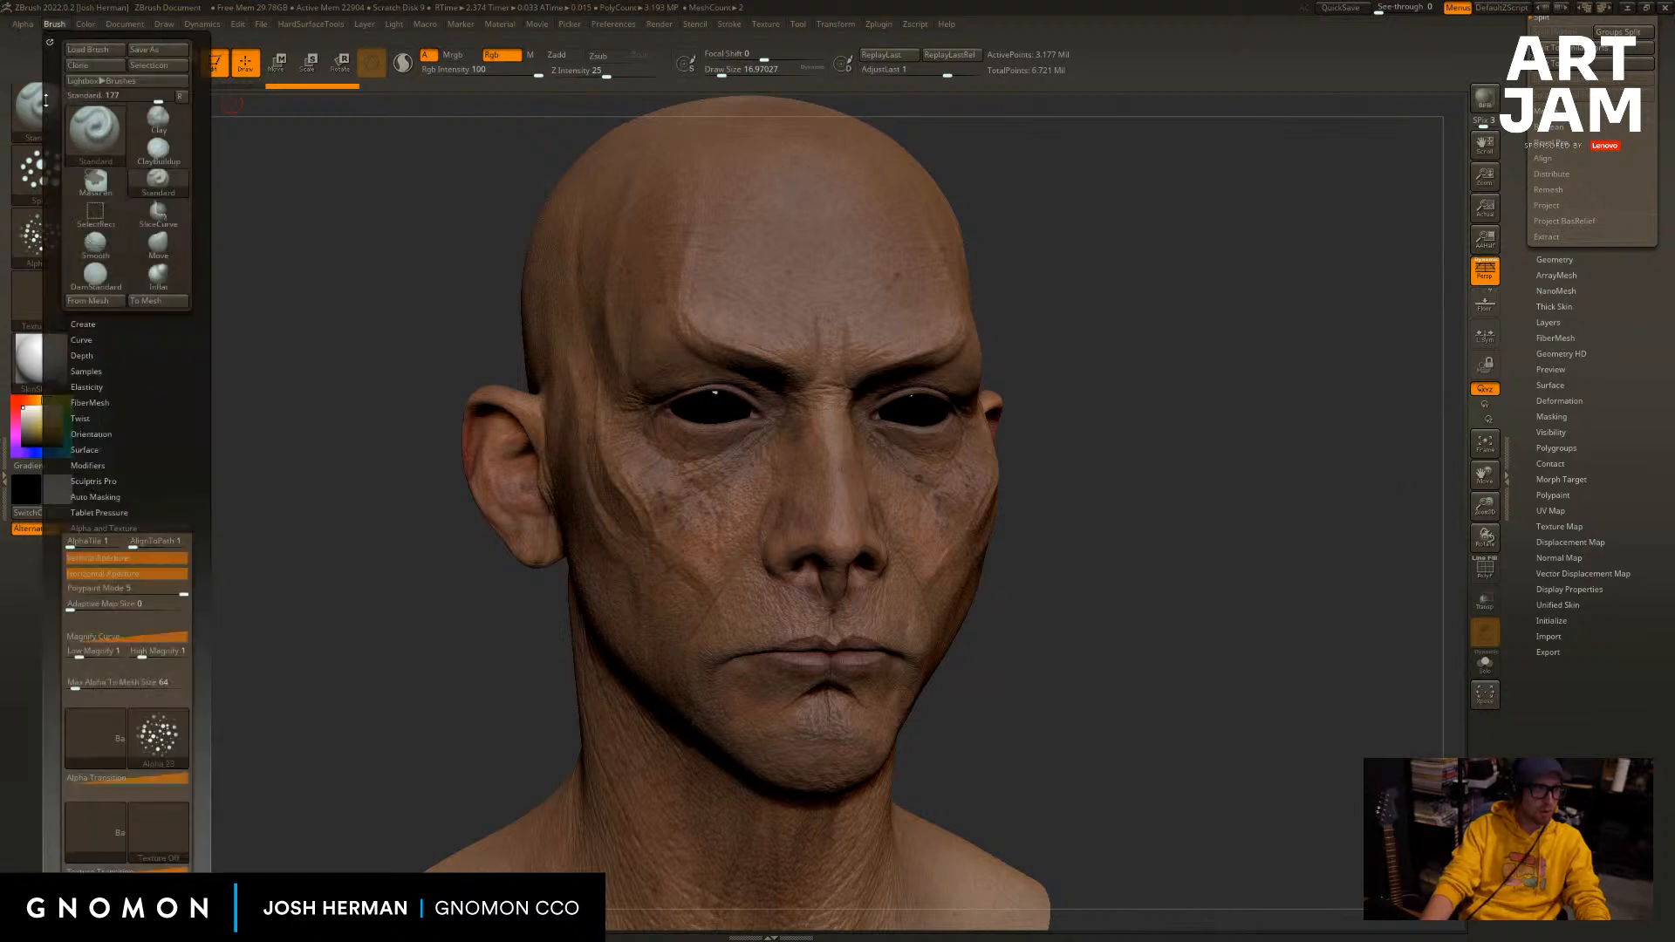
pyautogui.click(96, 590)
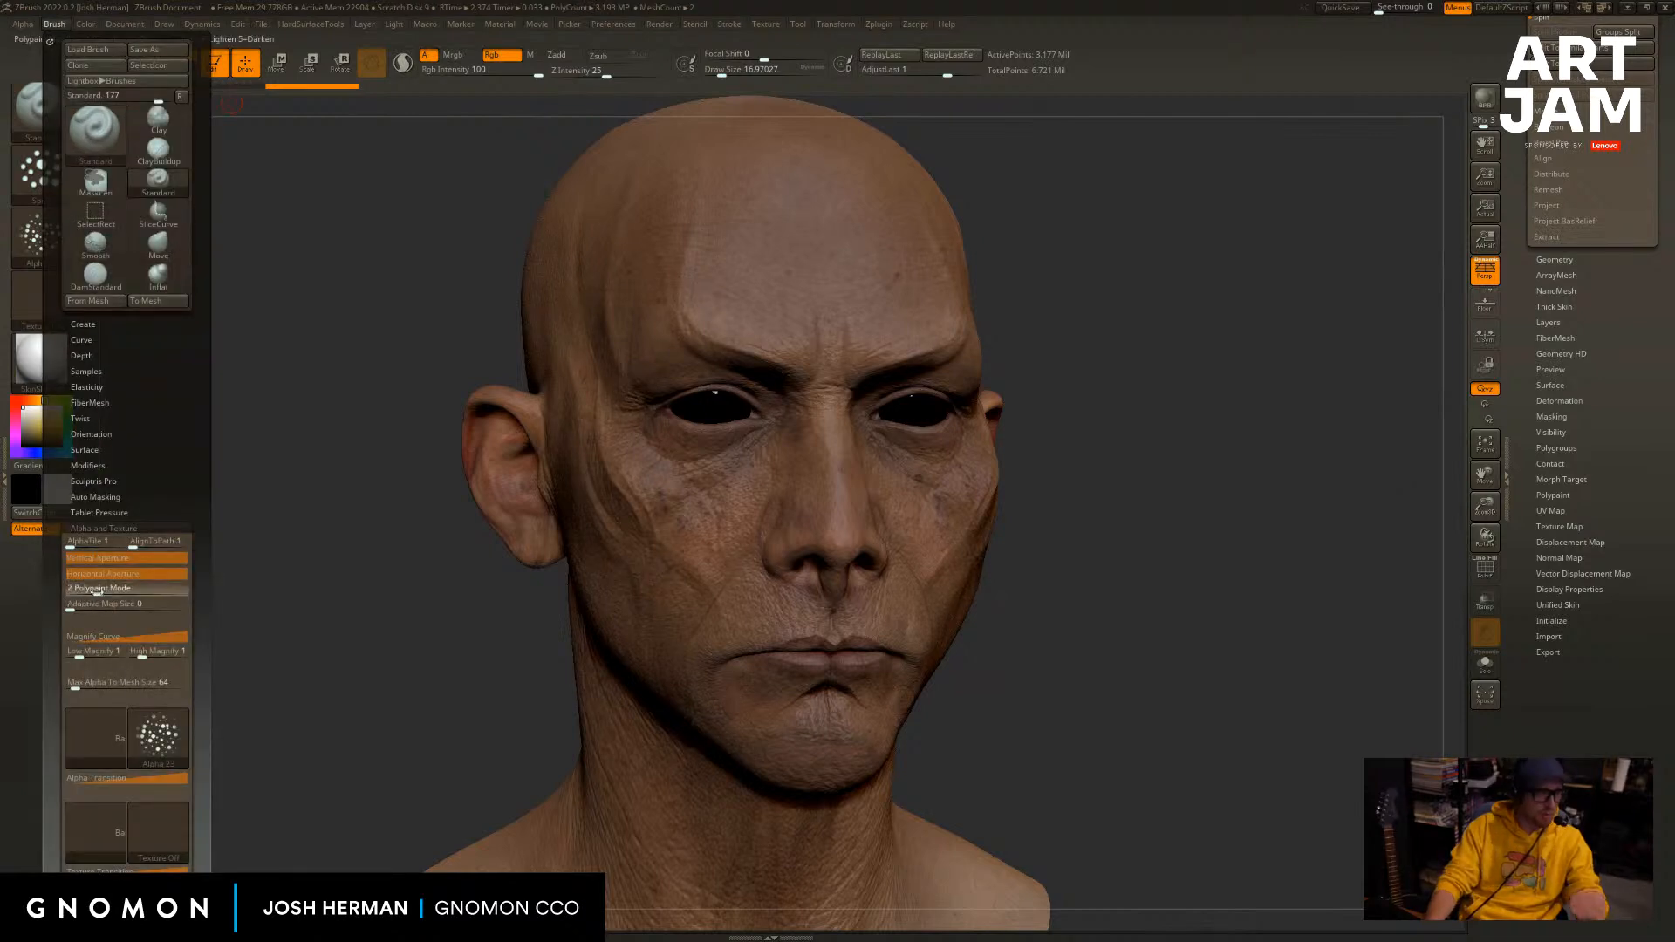
pyautogui.moveTo(1257, 397); pyautogui.dragTo(1362, 392)
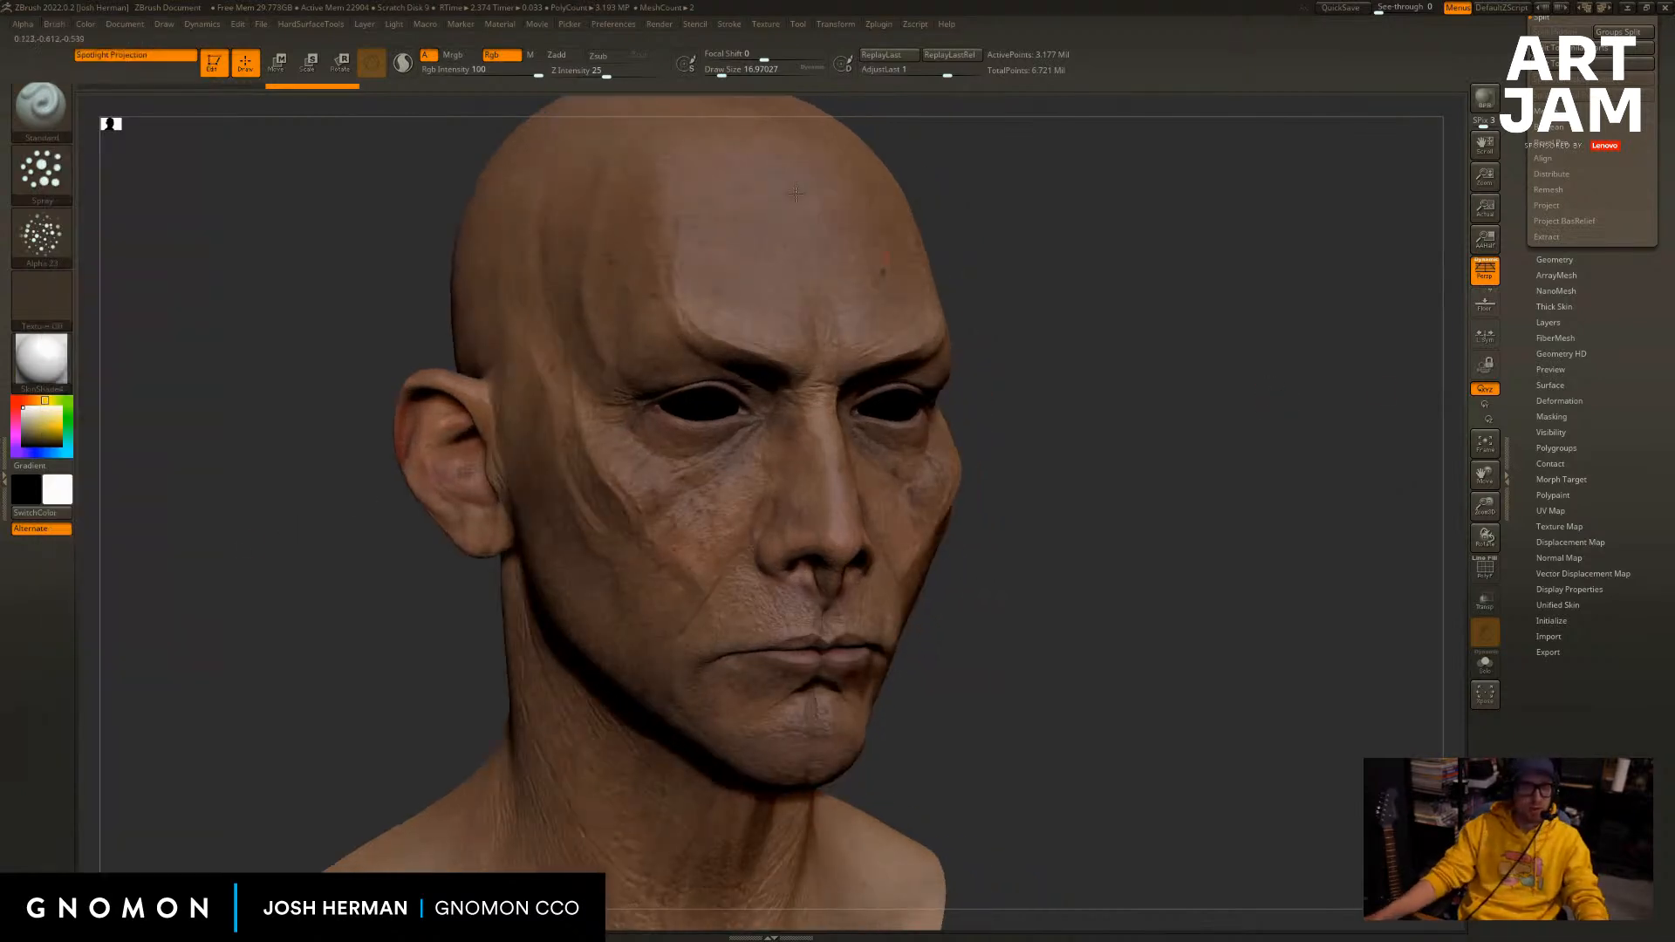
pyautogui.moveTo(512, 78); pyautogui.dragTo(472, 77)
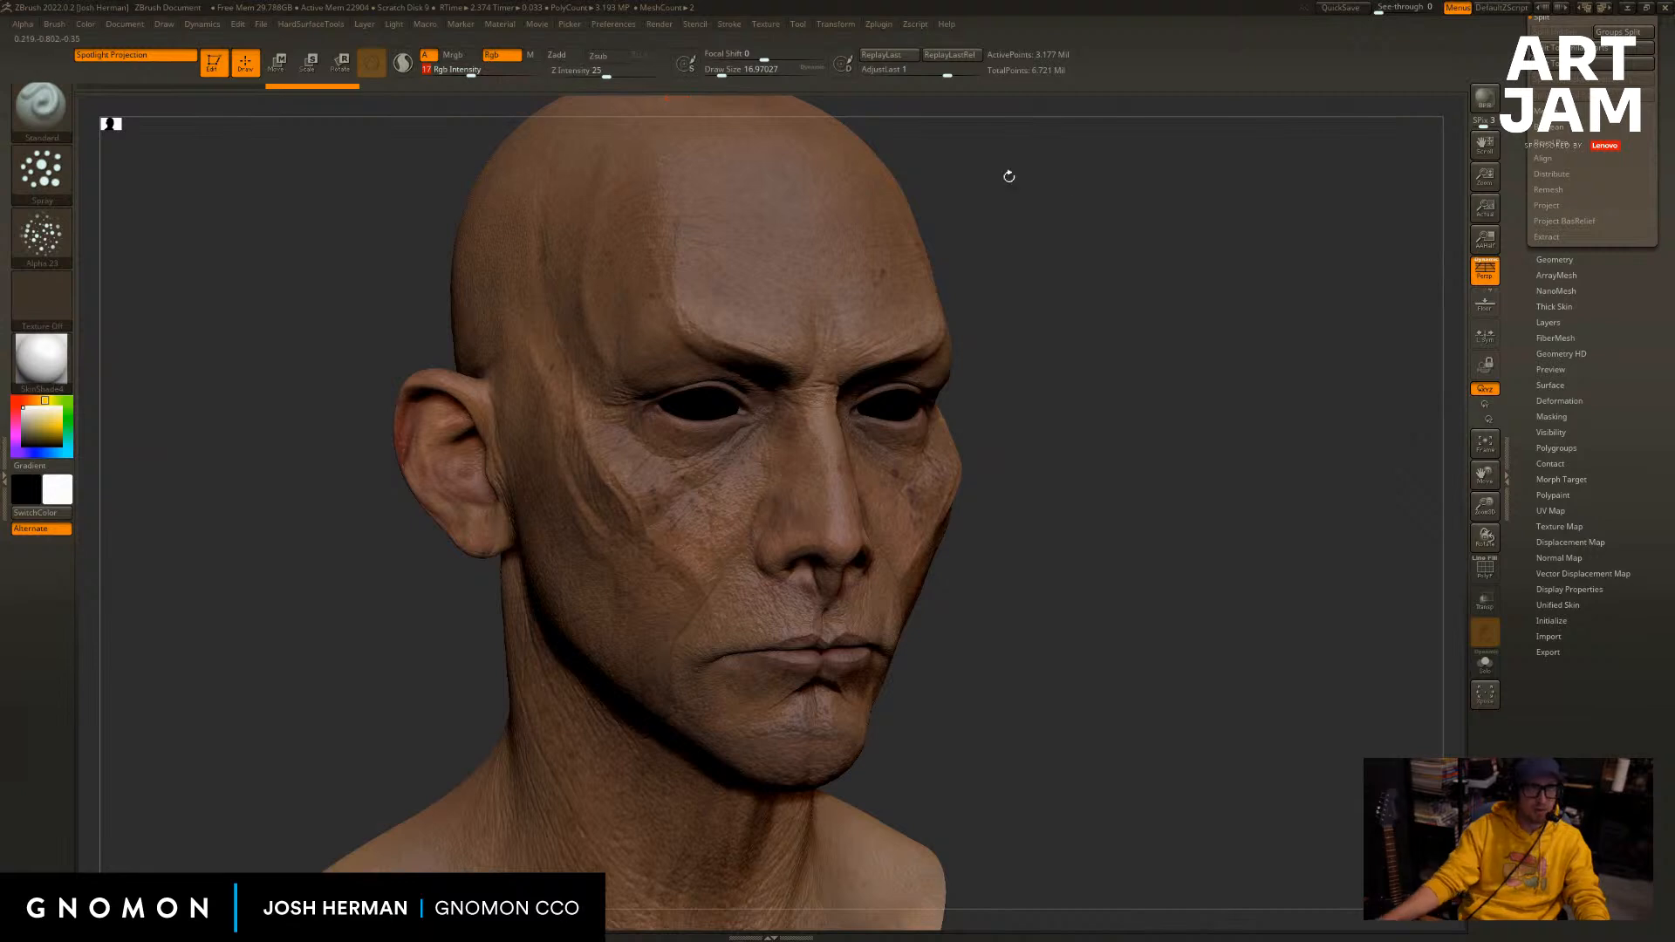
pyautogui.moveTo(1204, 270); pyautogui.dragTo(1199, 344)
pyautogui.scroll(5, 1562, 471)
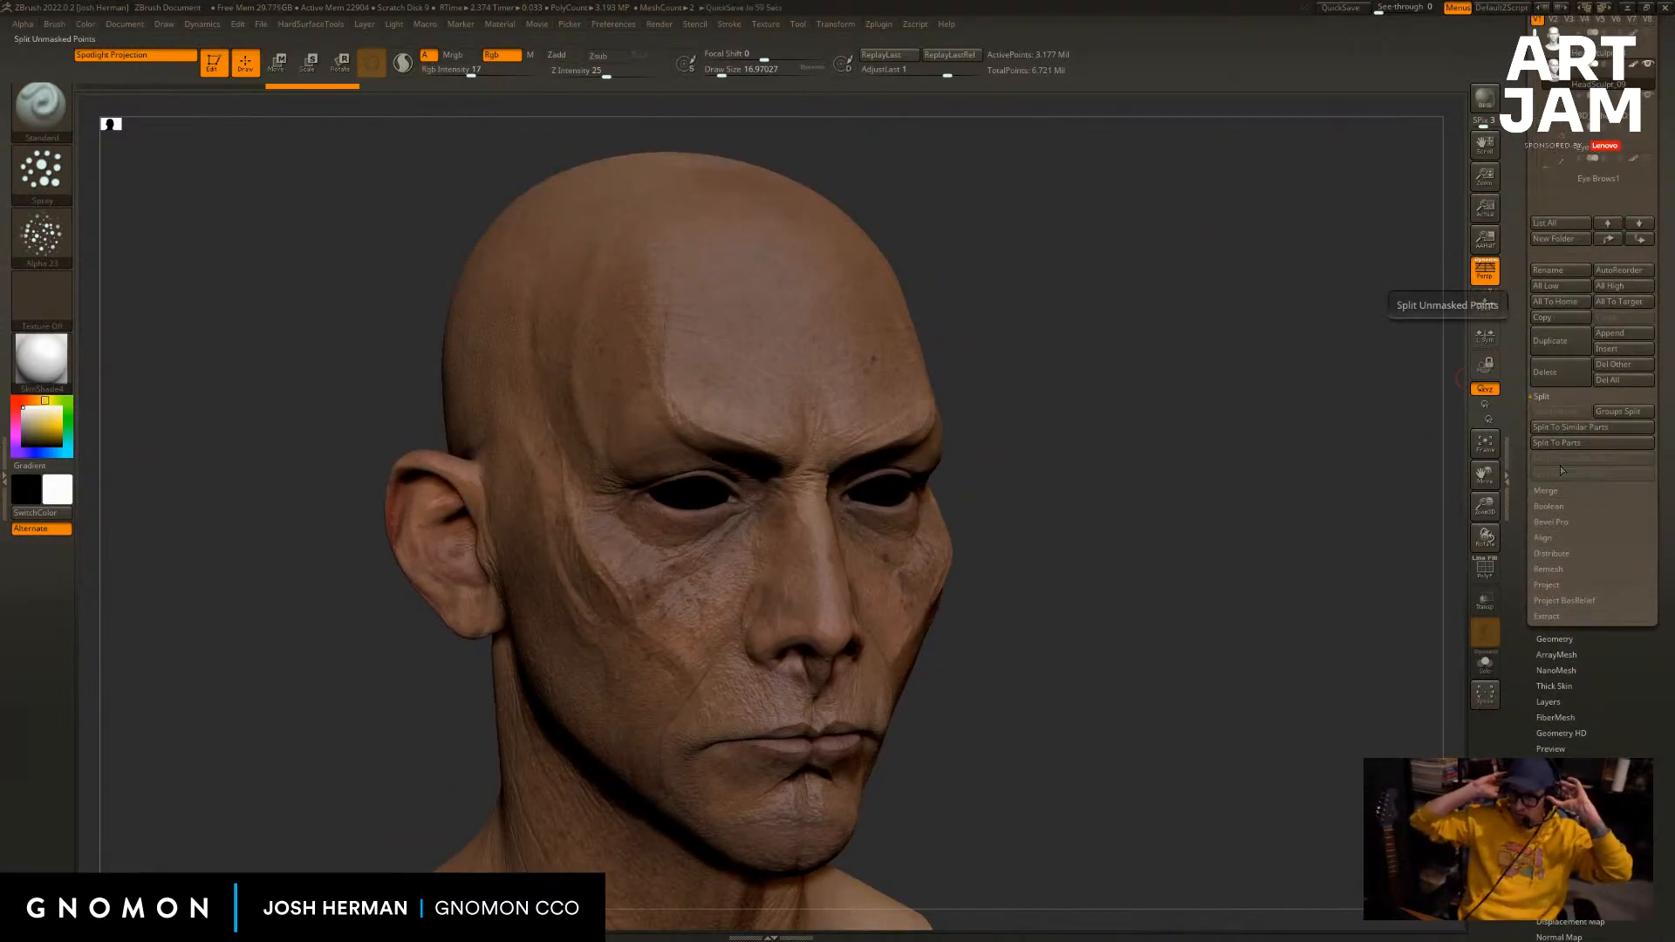
# Set the Rgb Intensity to 100 and choose a saturated green as the paint colour.
pyautogui.moveTo(949, 373); pyautogui.dragTo(1160, 366)
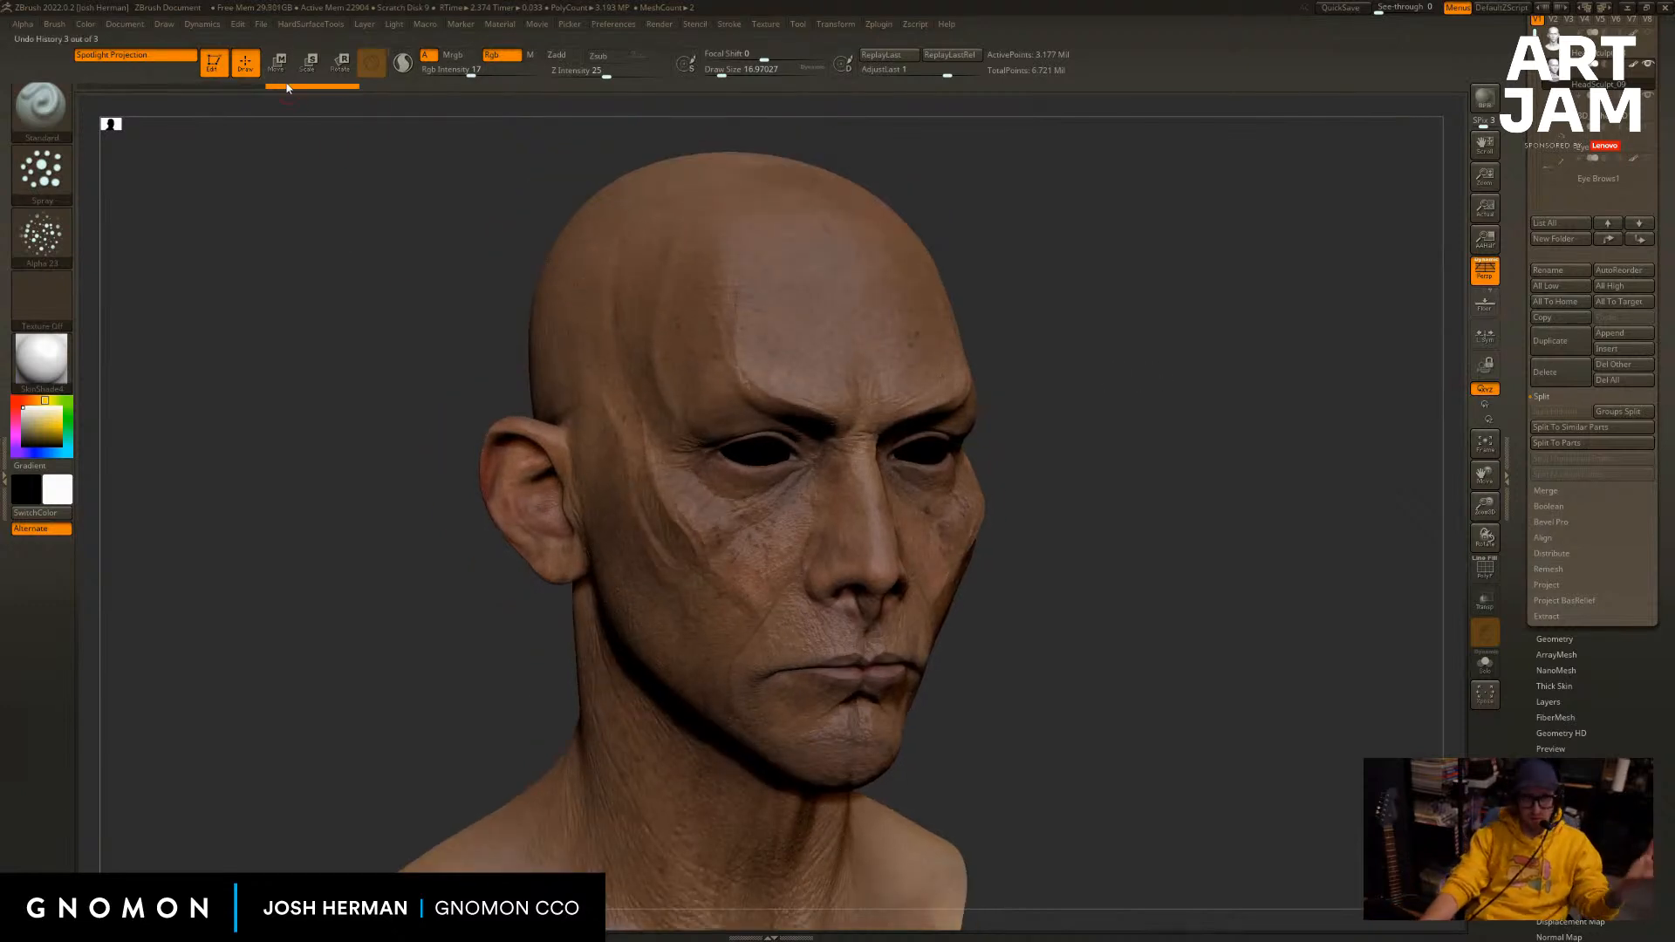
pyautogui.moveTo(510, 75); pyautogui.dragTo(545, 75)
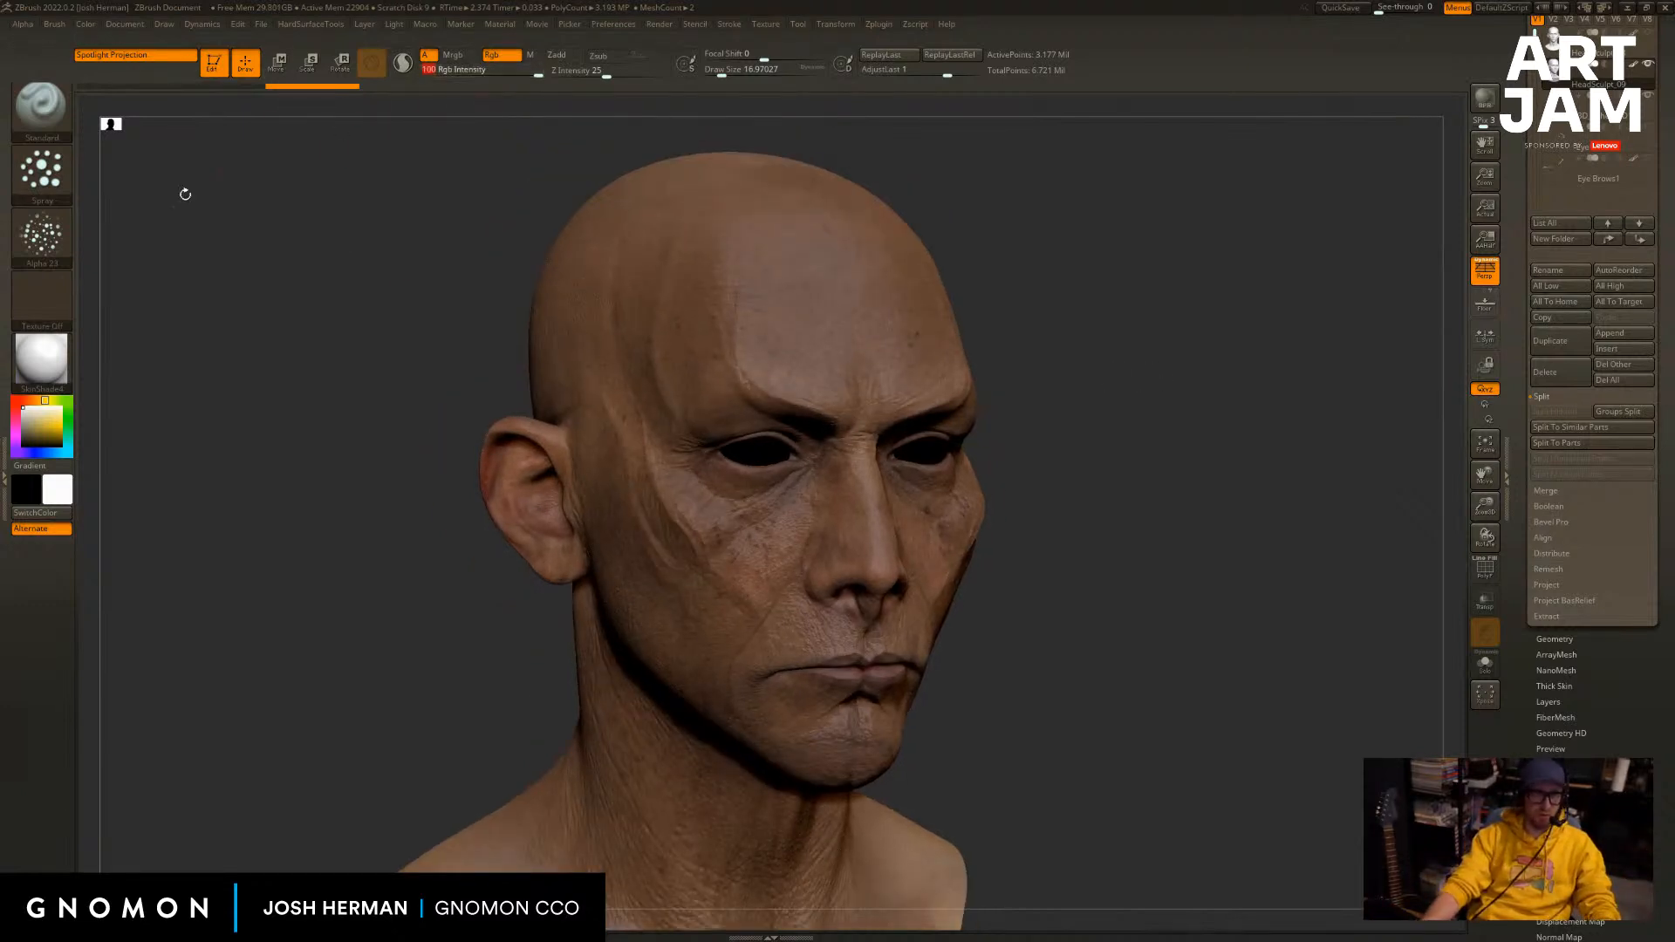
pyautogui.click(69, 432)
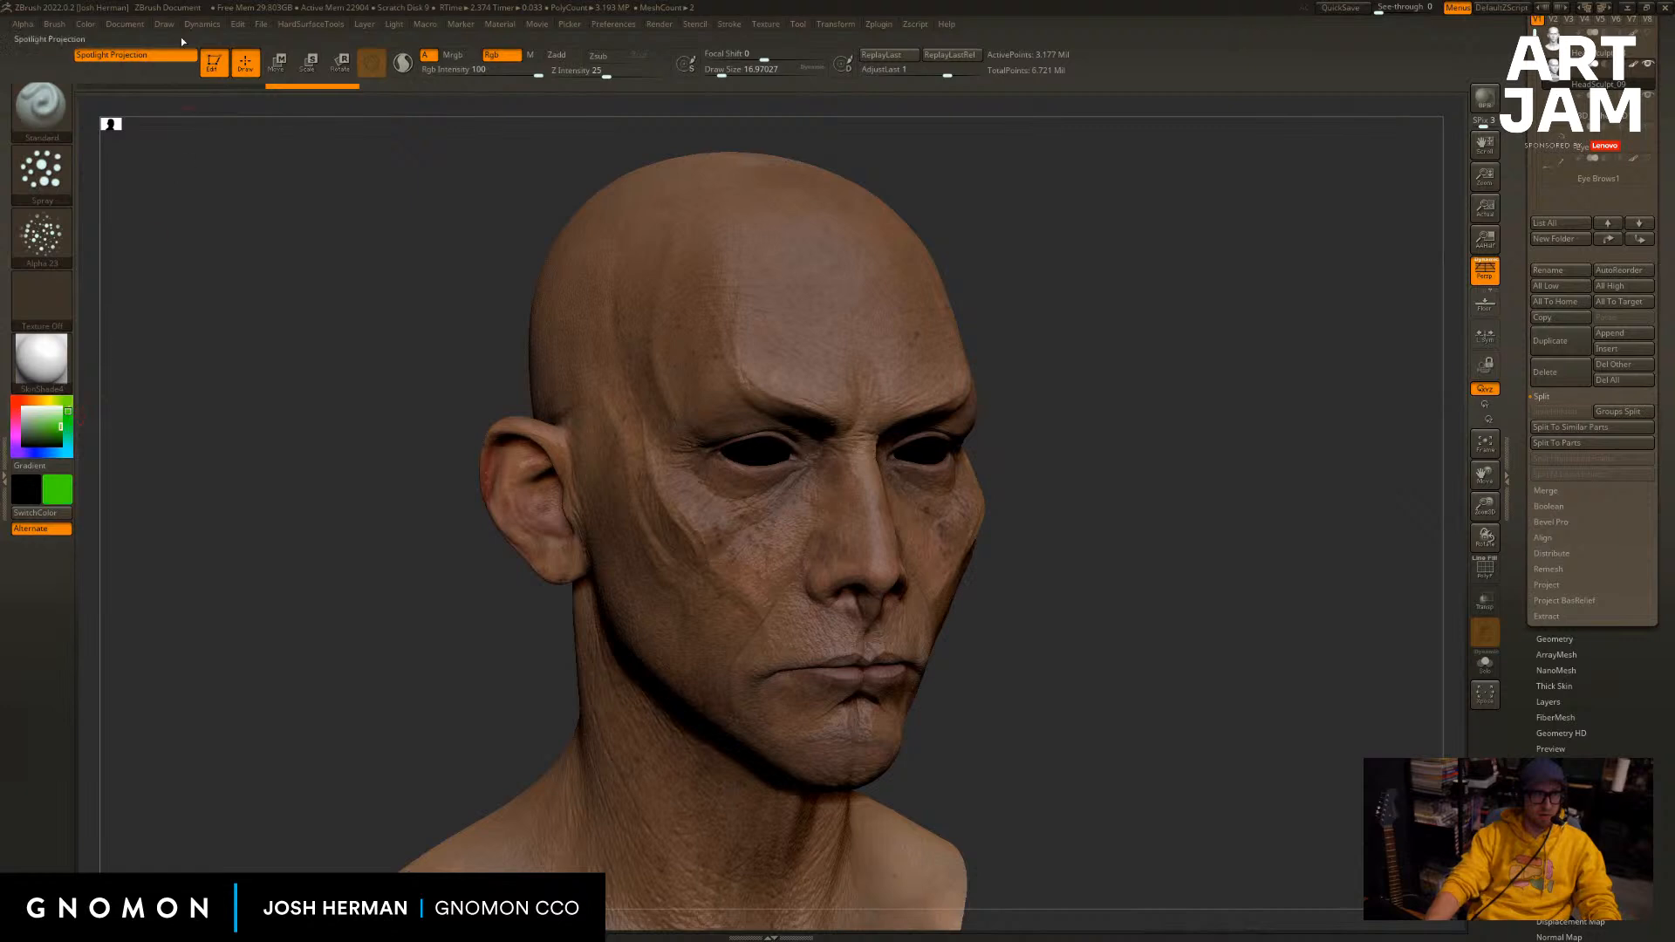
# Try filling the whole head with the saturated green.
pyautogui.click(87, 27)
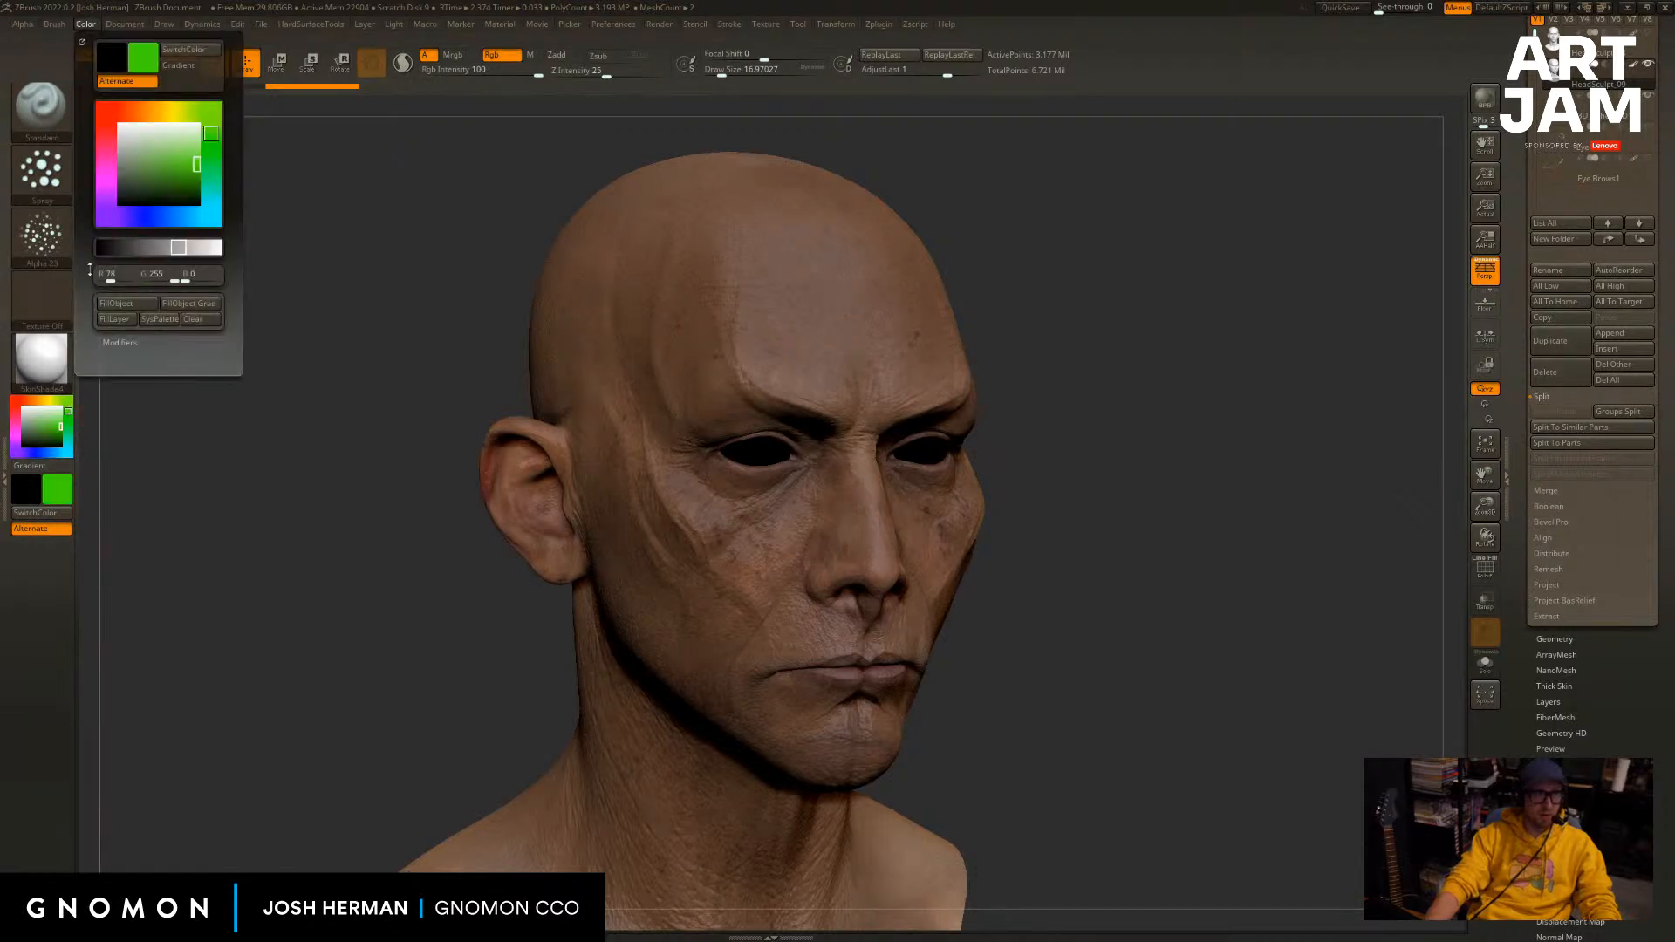
pyautogui.click(128, 304)
pyautogui.hotkey('ctrl', 'z')
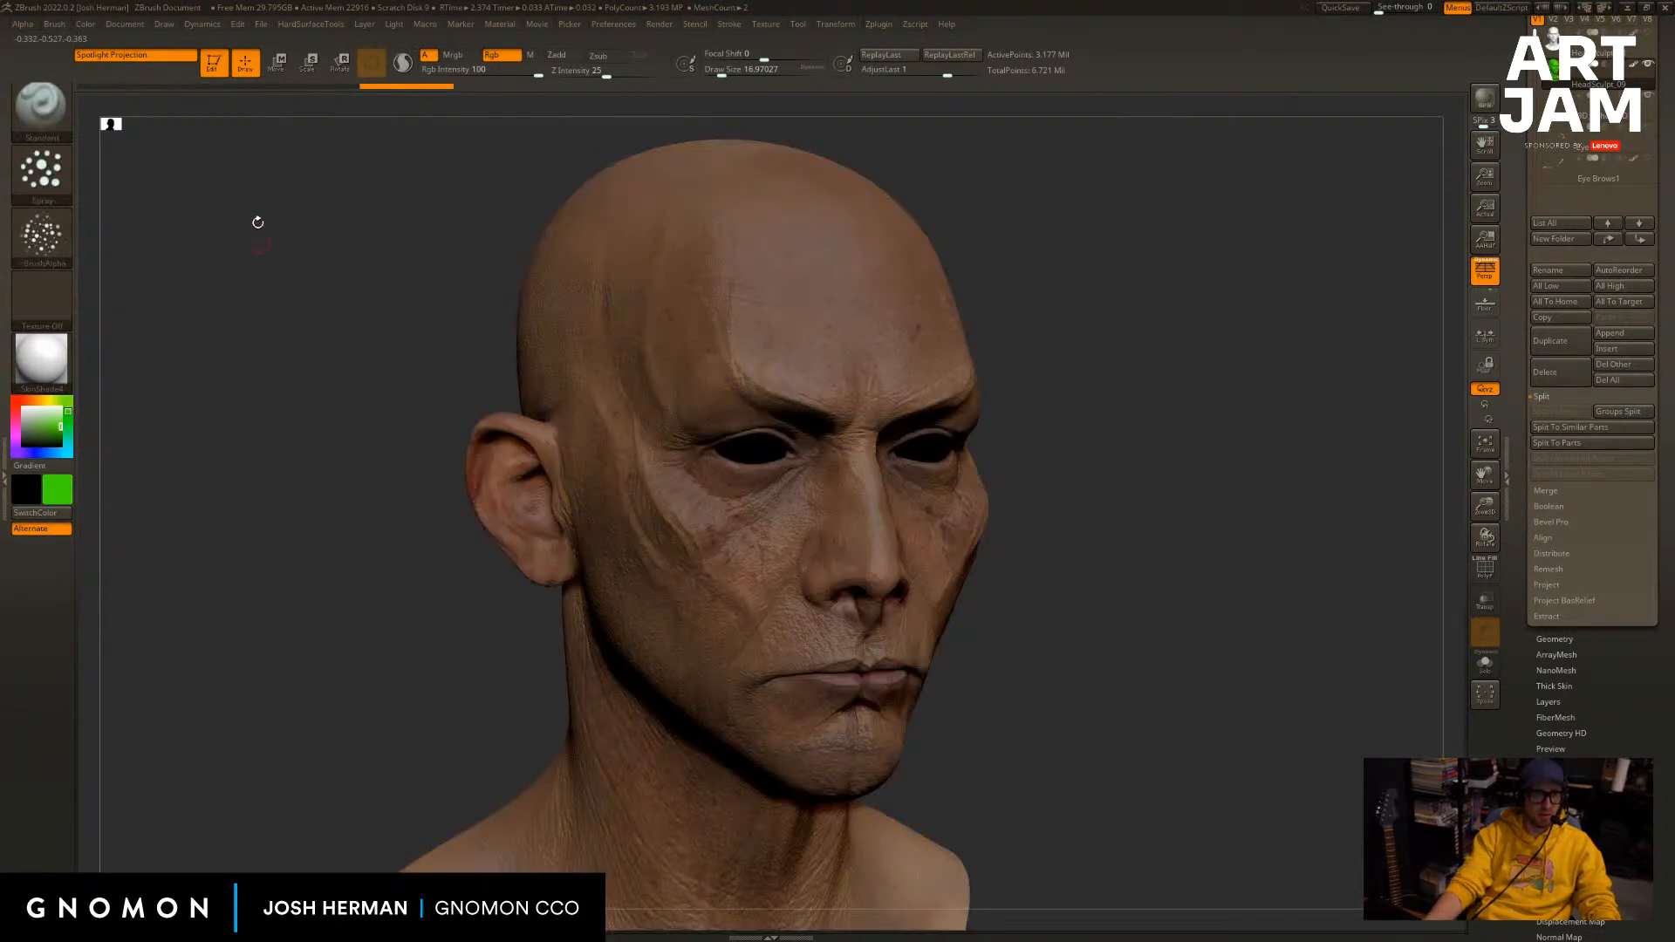
pyautogui.click(124, 24)
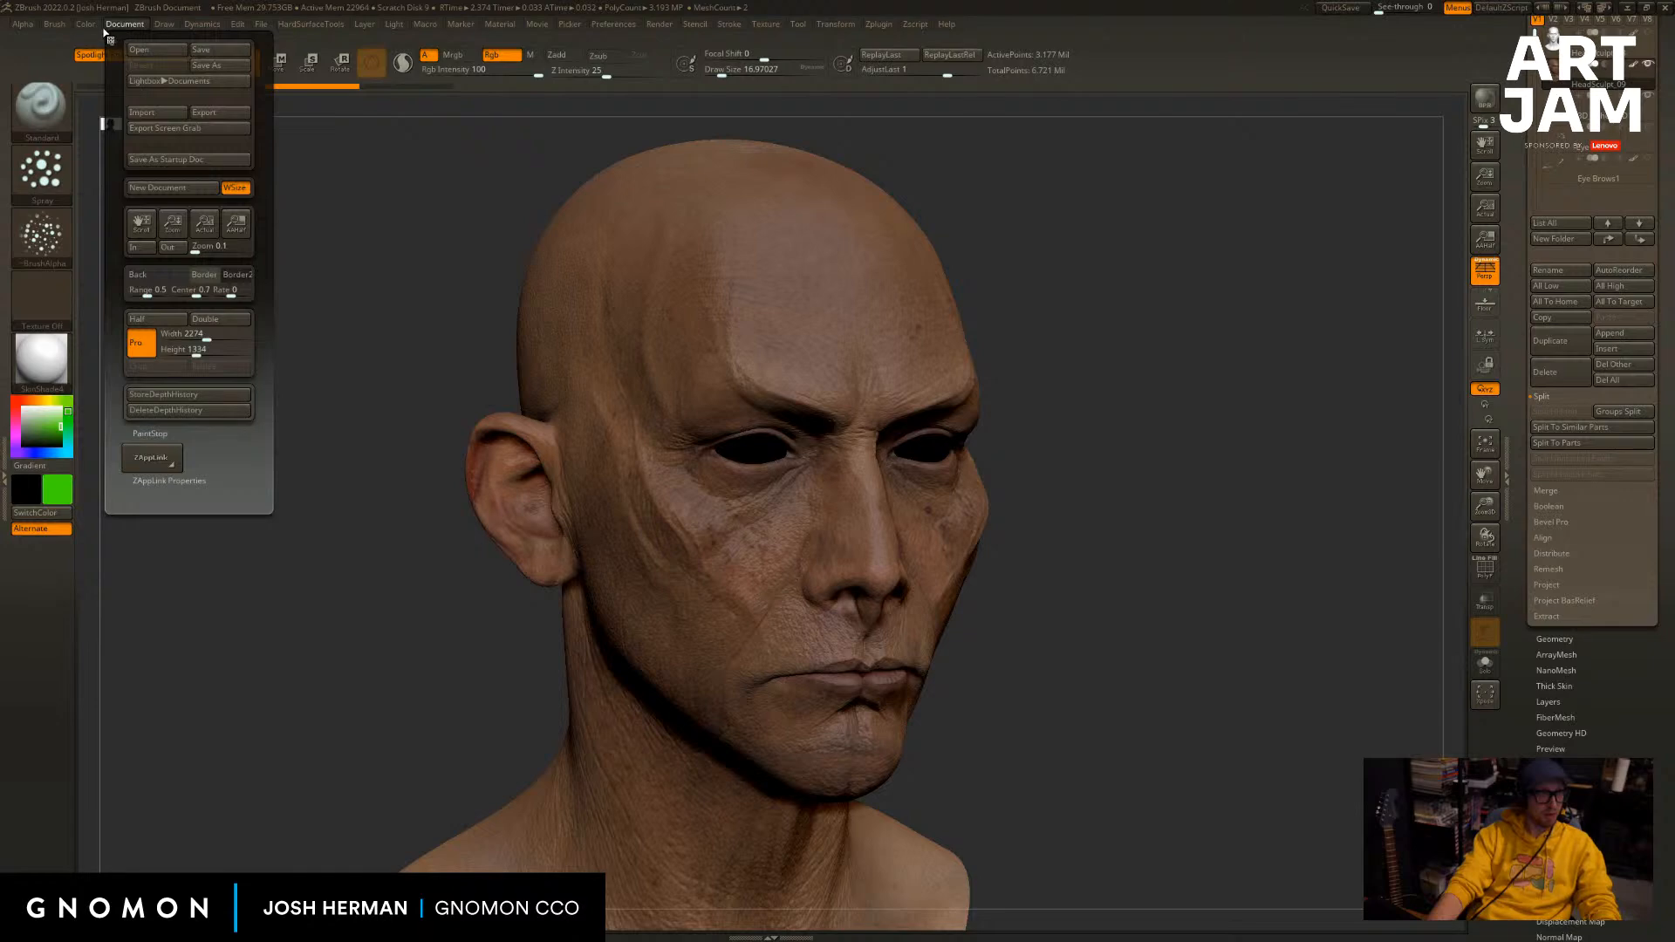
pyautogui.moveTo(57, 29)
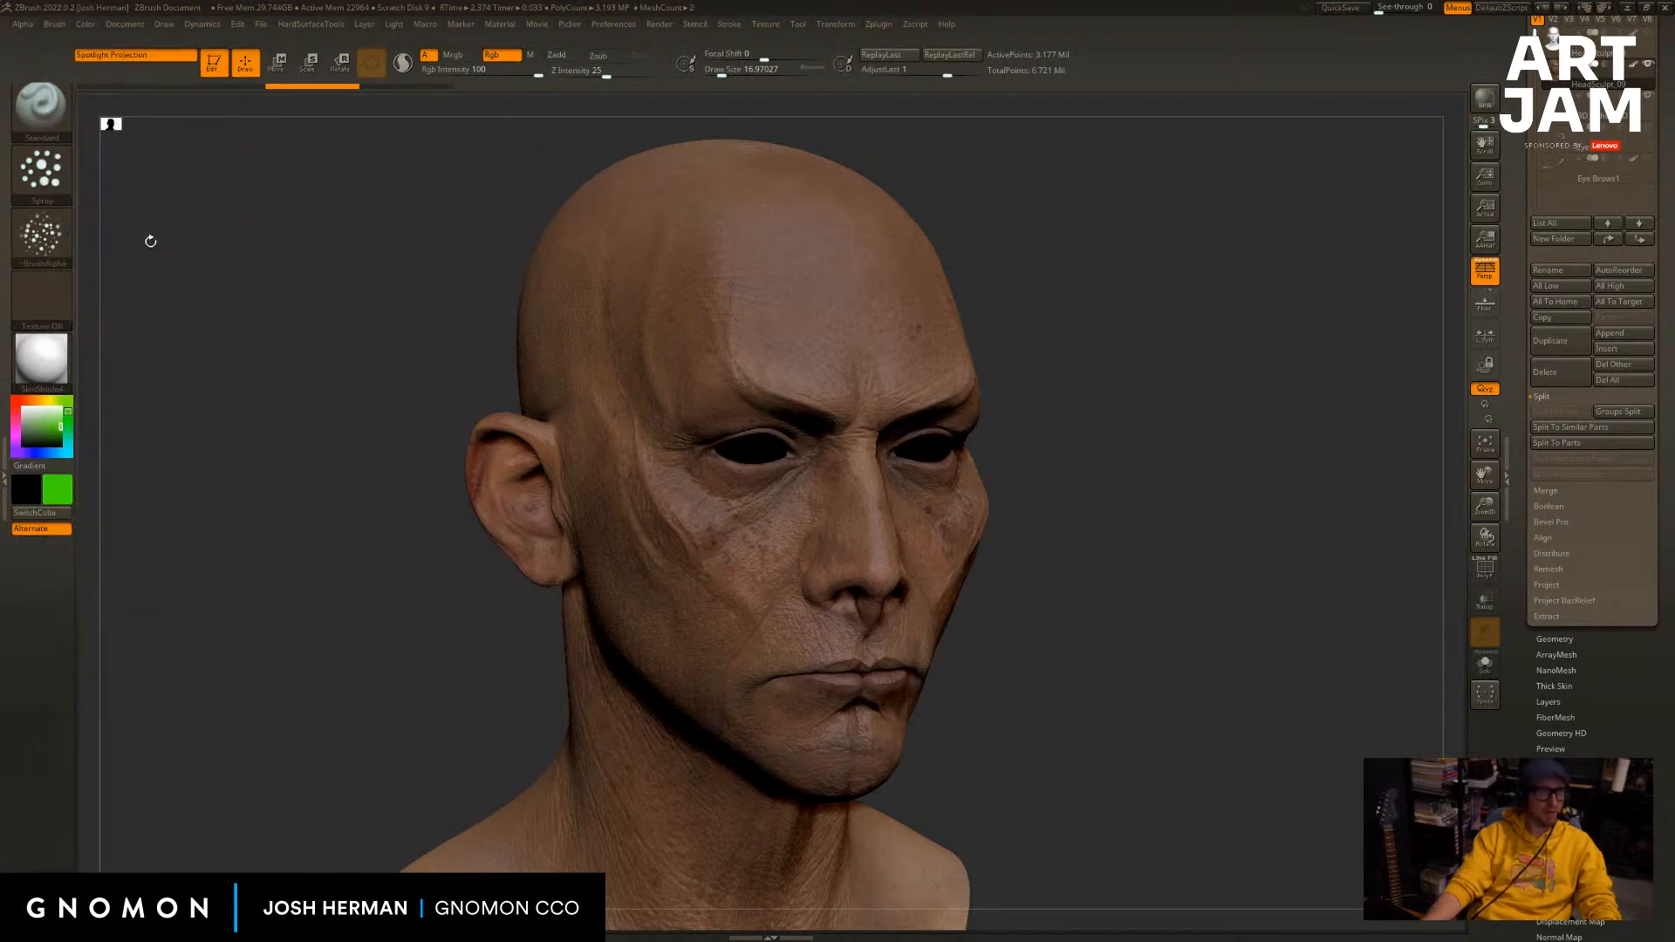
# Change the Standard brush to the Dots stroke and turn its alpha off.
pyautogui.click(44, 172)
pyautogui.click(126, 181)
pyautogui.click(54, 238)
pyautogui.click(120, 244)
# Try painting the saturated green over the face at draw sizes of about 358 and about 899.
pyautogui.press('s')
pyautogui.moveTo(374, 331); pyautogui.dragTo(387, 332)
pyautogui.moveTo(741, 384); pyautogui.dragTo(585, 646)
pyautogui.hotkey('ctrl', 'z')
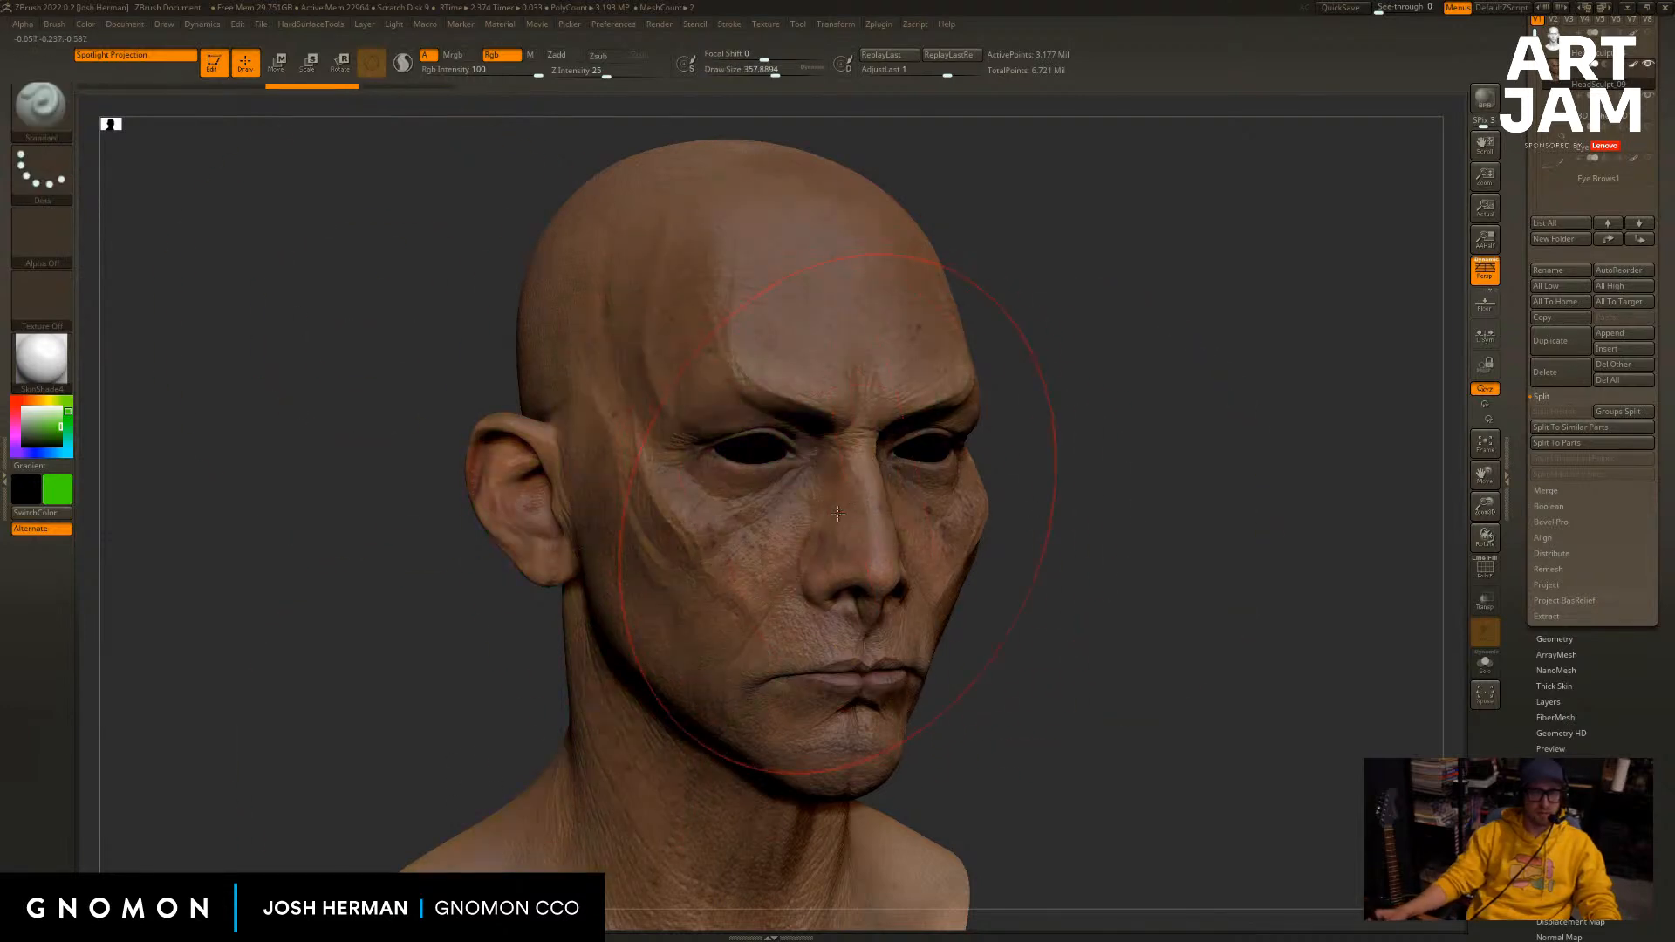
pyautogui.press('s')
pyautogui.moveTo(828, 514); pyautogui.dragTo(867, 515)
pyautogui.moveTo(812, 454)
pyautogui.mouseDown()
pyautogui.moveTo(766, 385)
pyautogui.moveTo(747, 552)
pyautogui.mouseUp()
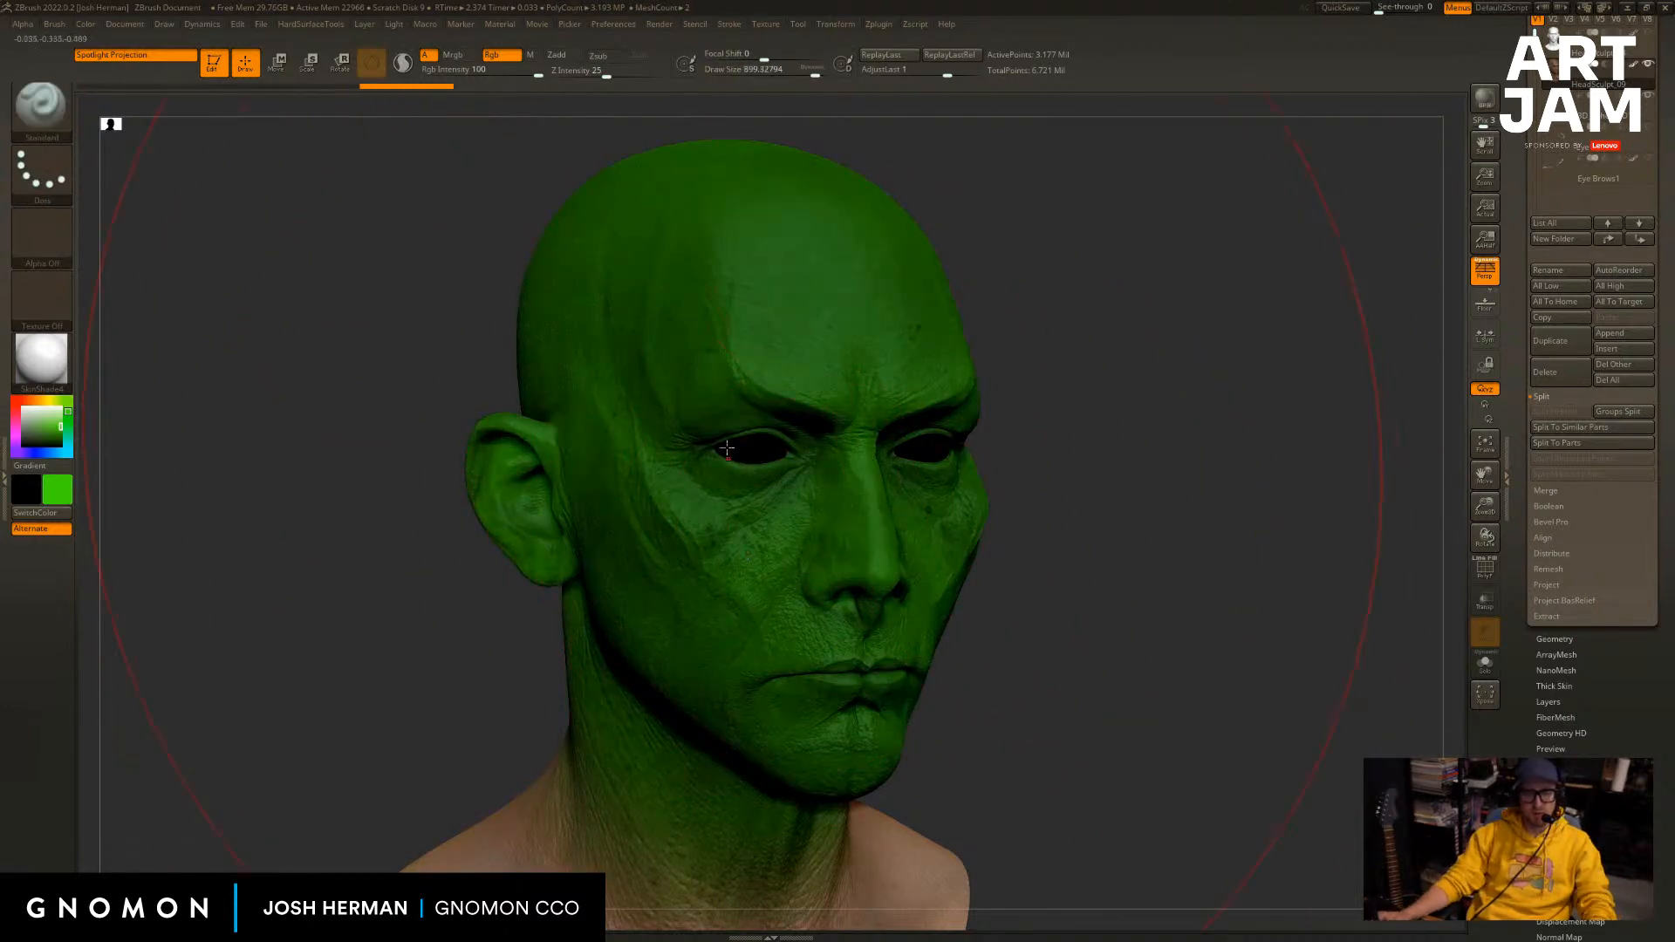
pyautogui.hotkey('ctrl', 'z')
# Test a lighter, muted green over the forehead and cheeks at draw size about 128.
pyautogui.moveTo(1186, 460); pyautogui.dragTo(1262, 459)
pyautogui.press('s')
pyautogui.press('s')
pyautogui.moveTo(462, 357); pyautogui.dragTo(411, 363)
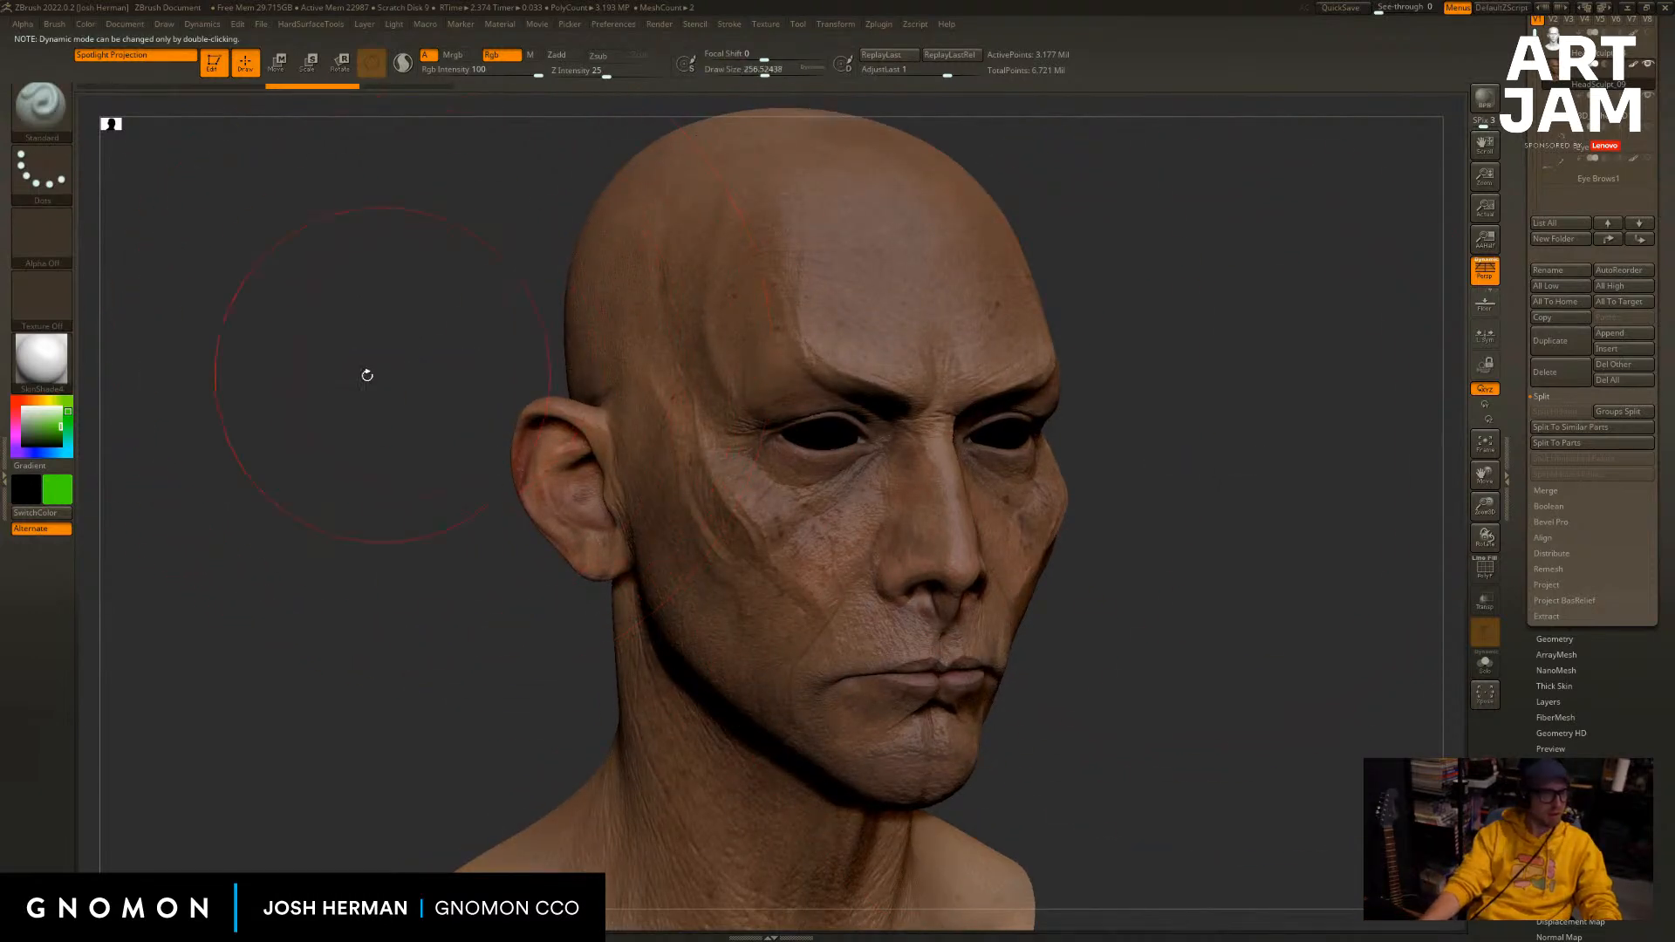
pyautogui.moveTo(221, 362)
pyautogui.keyDown('alt'); pyautogui.mouseDown()
pyautogui.moveTo(228, 408)
pyautogui.moveTo(187, 384)
pyautogui.mouseUp(); pyautogui.keyUp('alt')
pyautogui.press('s')
pyautogui.click(41, 418)
pyautogui.moveTo(788, 461); pyautogui.dragTo(836, 611)
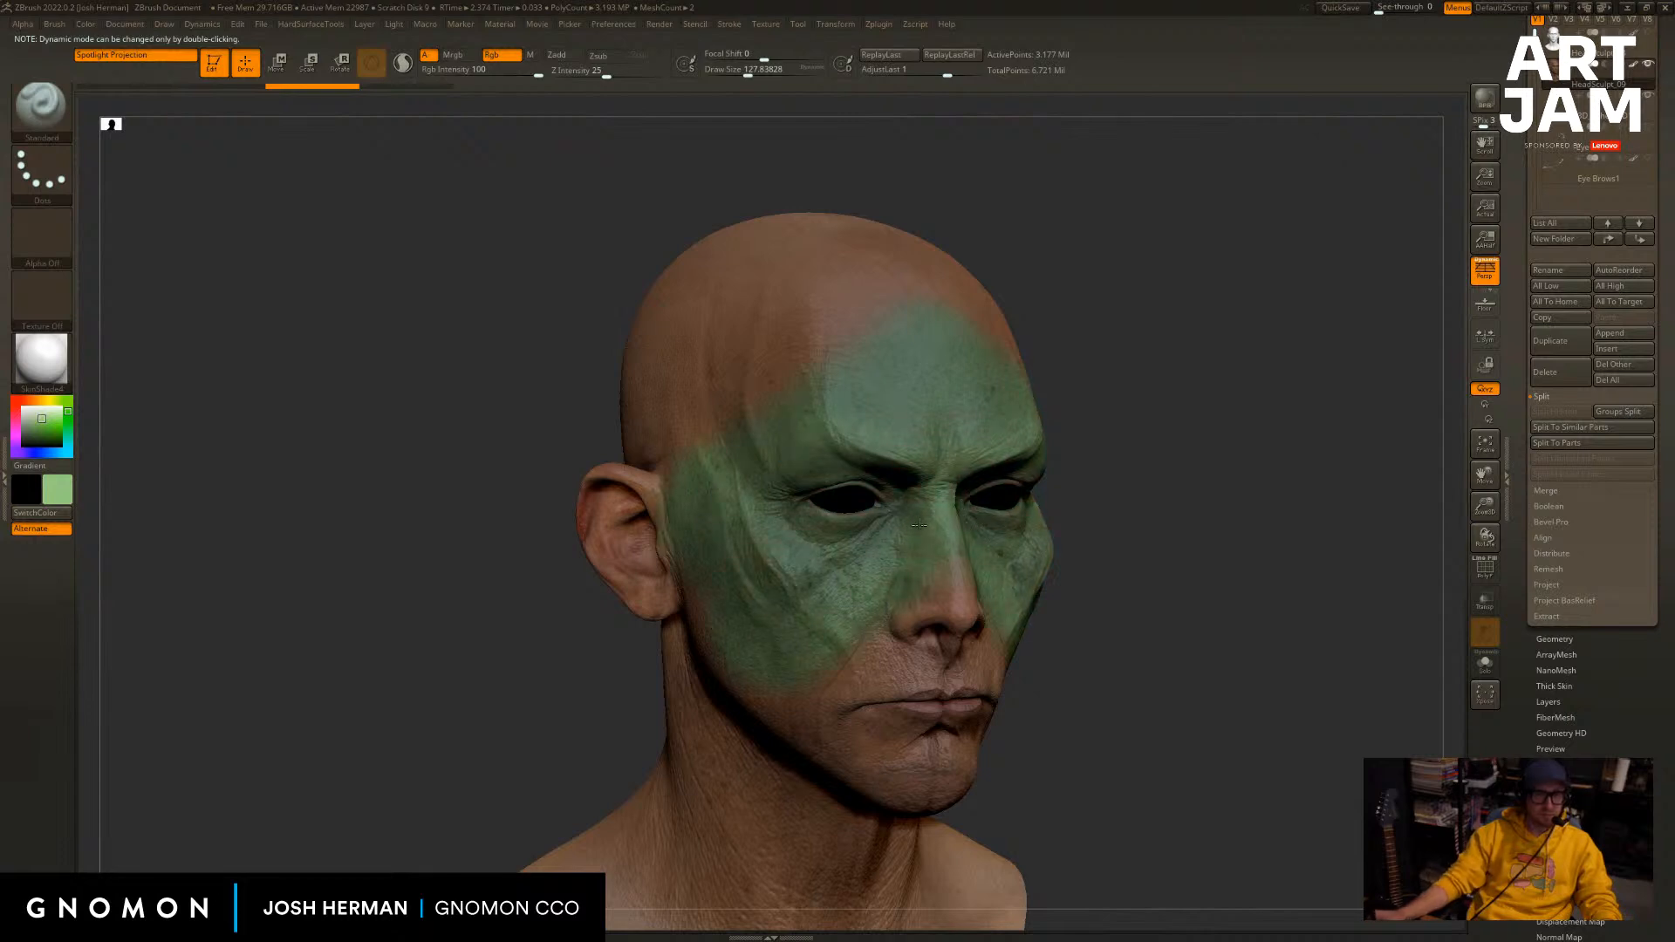
pyautogui.hotkey('ctrl', 'z')
# Try painting the muted green across the head at draw size about 503 and view its opposite side.
pyautogui.keyDown('alt'); pyautogui.moveTo(416, 433); pyautogui.dragTo(388, 405); pyautogui.keyUp('alt')
pyautogui.press('s')
pyautogui.moveTo(690, 470); pyautogui.dragTo(886, 506)
pyautogui.moveTo(616, 490); pyautogui.dragTo(471, 524)
pyautogui.moveTo(452, 468); pyautogui.dragTo(273, 337)
pyautogui.hotkey('ctrl', 'z')
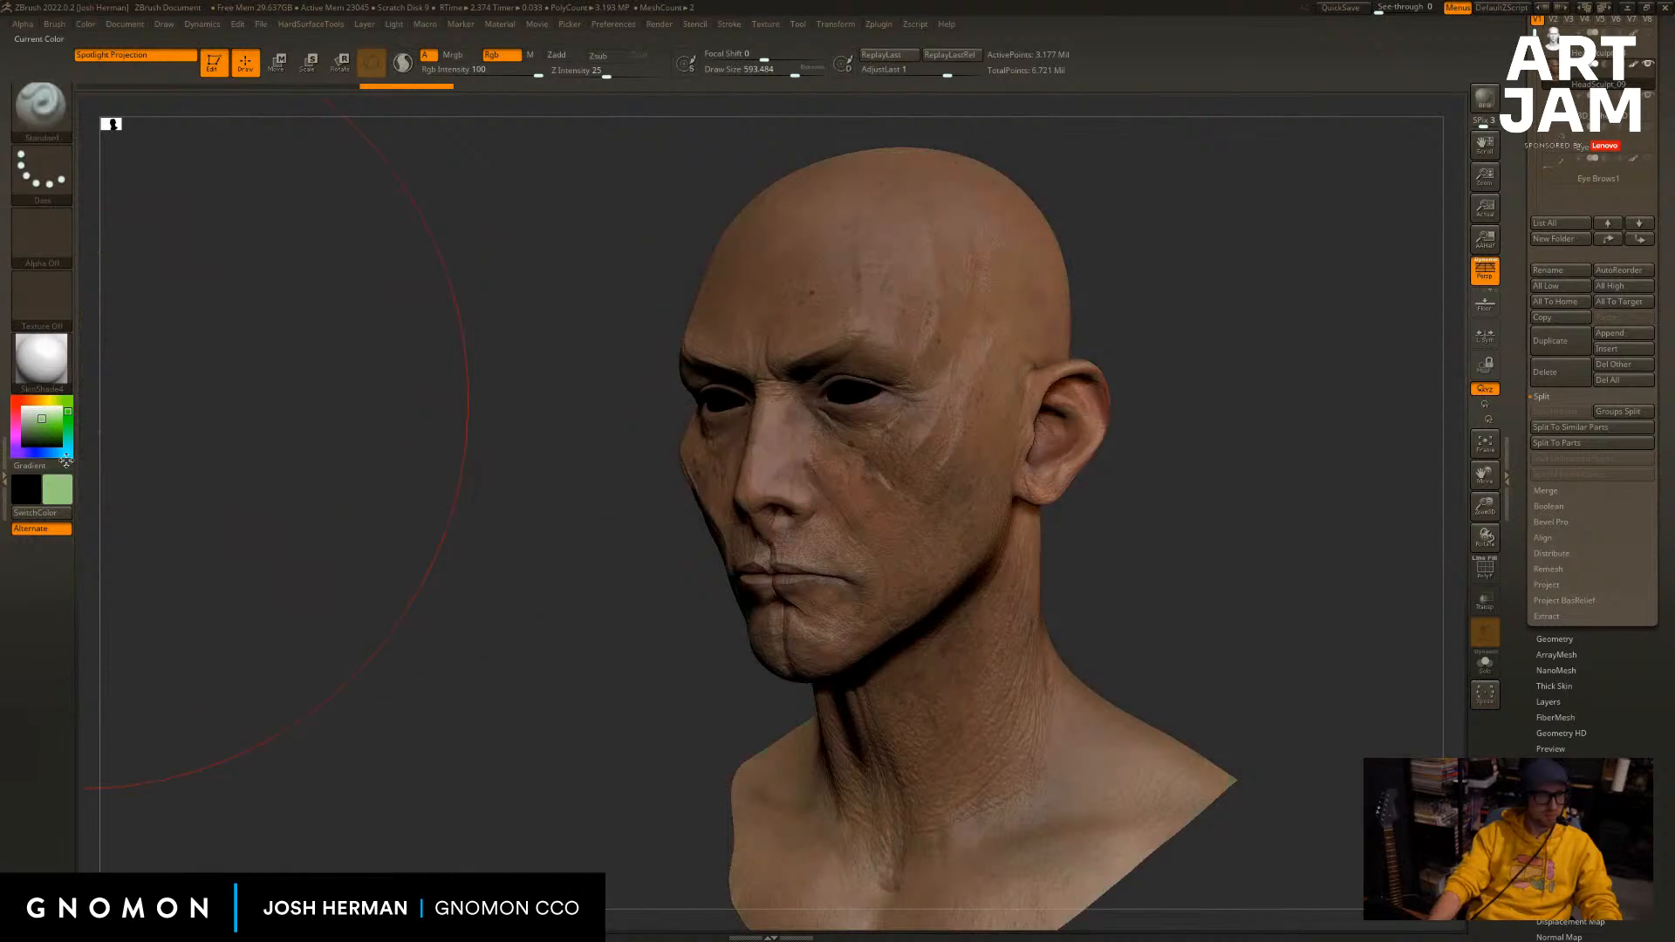
# Test a muted blue-violet over the head and upper neck at draw size about 503.
pyautogui.click(66, 483)
pyautogui.click(101, 593)
pyautogui.moveTo(781, 436); pyautogui.dragTo(860, 467)
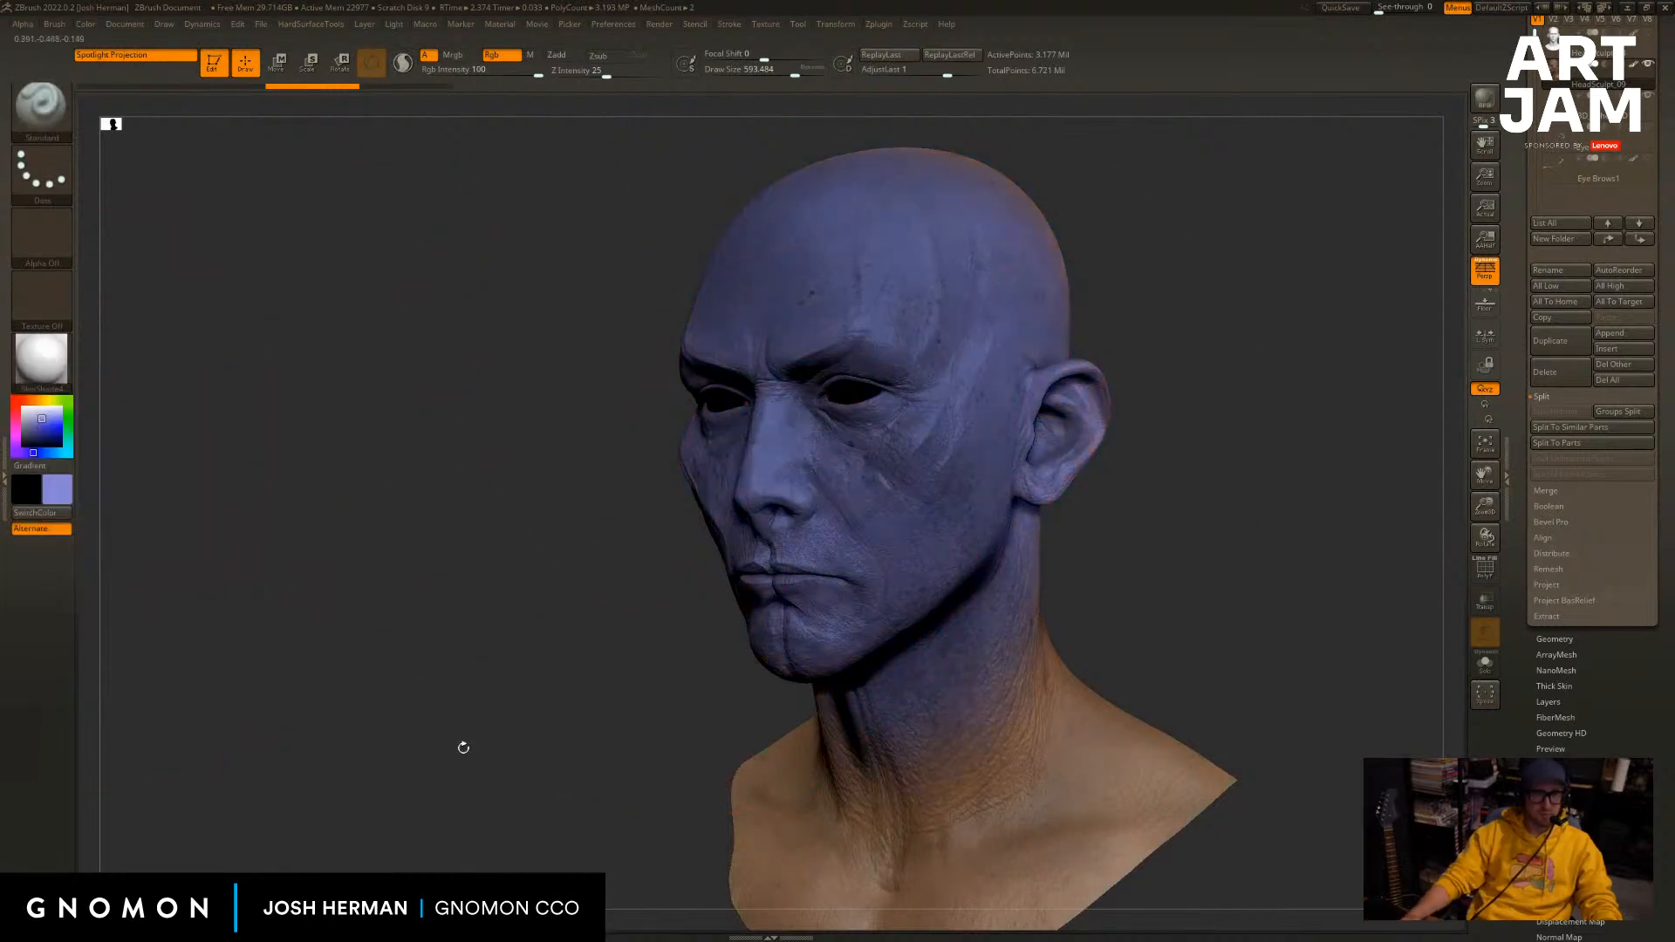
pyautogui.hotkey('ctrl', 'z')
# Test a muted light blue over the head at draw size about 503.
pyautogui.click(68, 492)
pyautogui.click(192, 590)
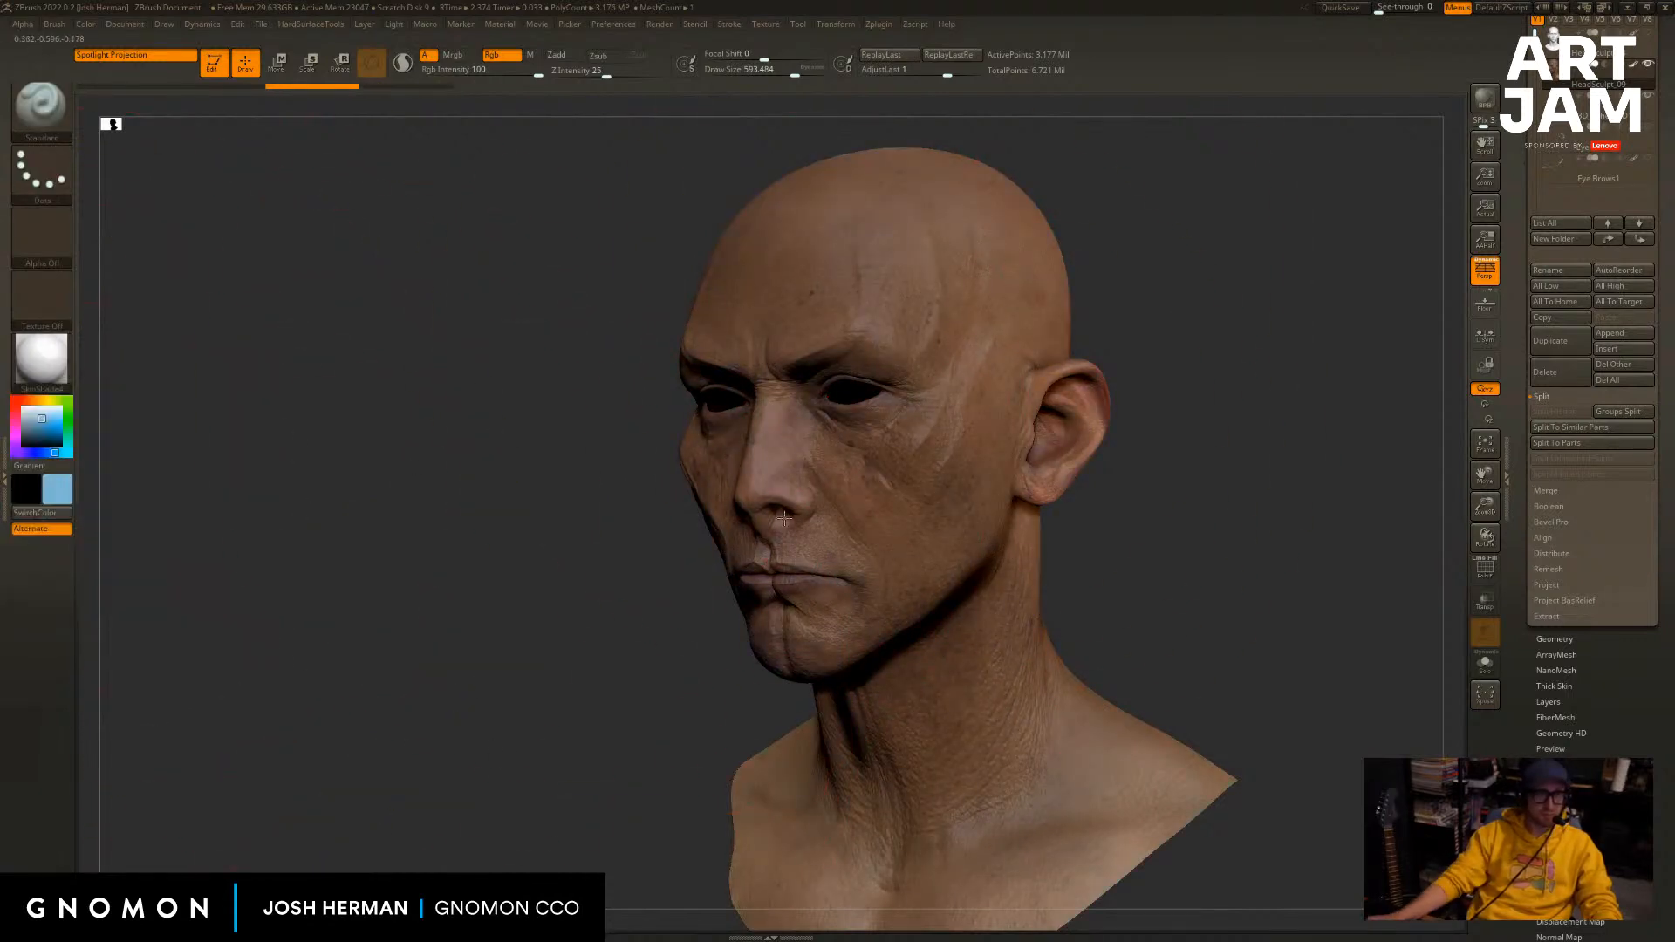
pyautogui.moveTo(780, 514); pyautogui.dragTo(415, 777)
pyautogui.hotkey('ctrl', 'z')
# Test a muted yellow over the head at draw size about 503.
pyautogui.click(63, 486)
pyautogui.click(176, 367)
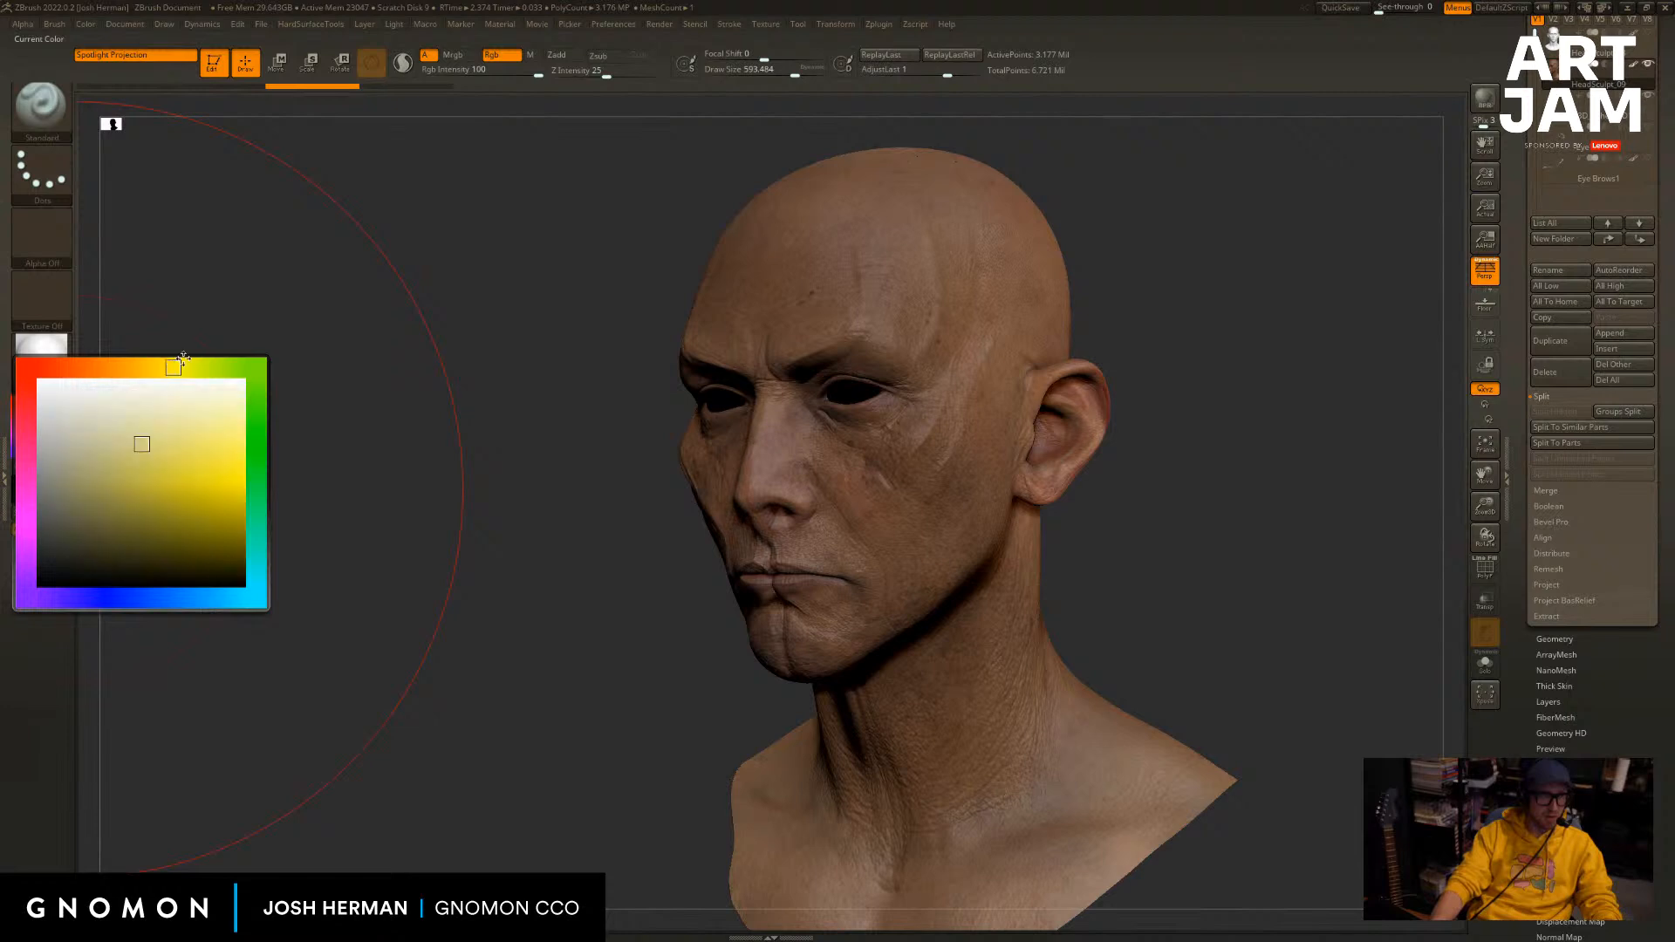
pyautogui.moveTo(776, 454); pyautogui.dragTo(610, 498)
pyautogui.hotkey('ctrl', 'z')
# Test a muted orange and a salmon red over the head at draw size about 503.
pyautogui.click(58, 489)
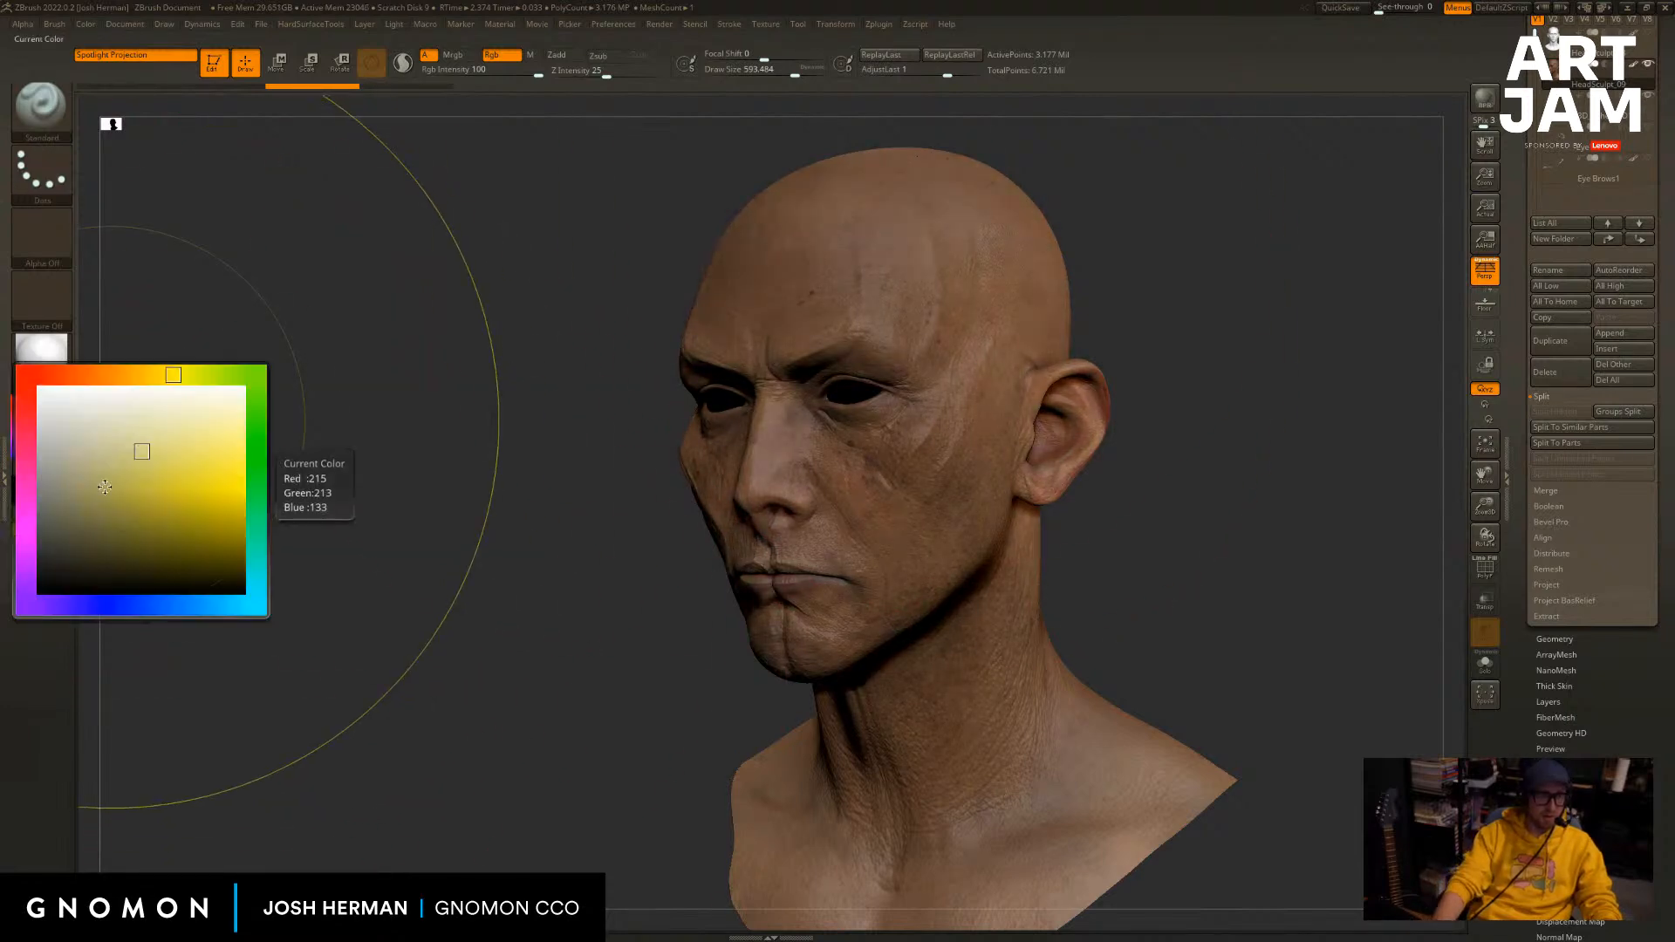
pyautogui.click(106, 370)
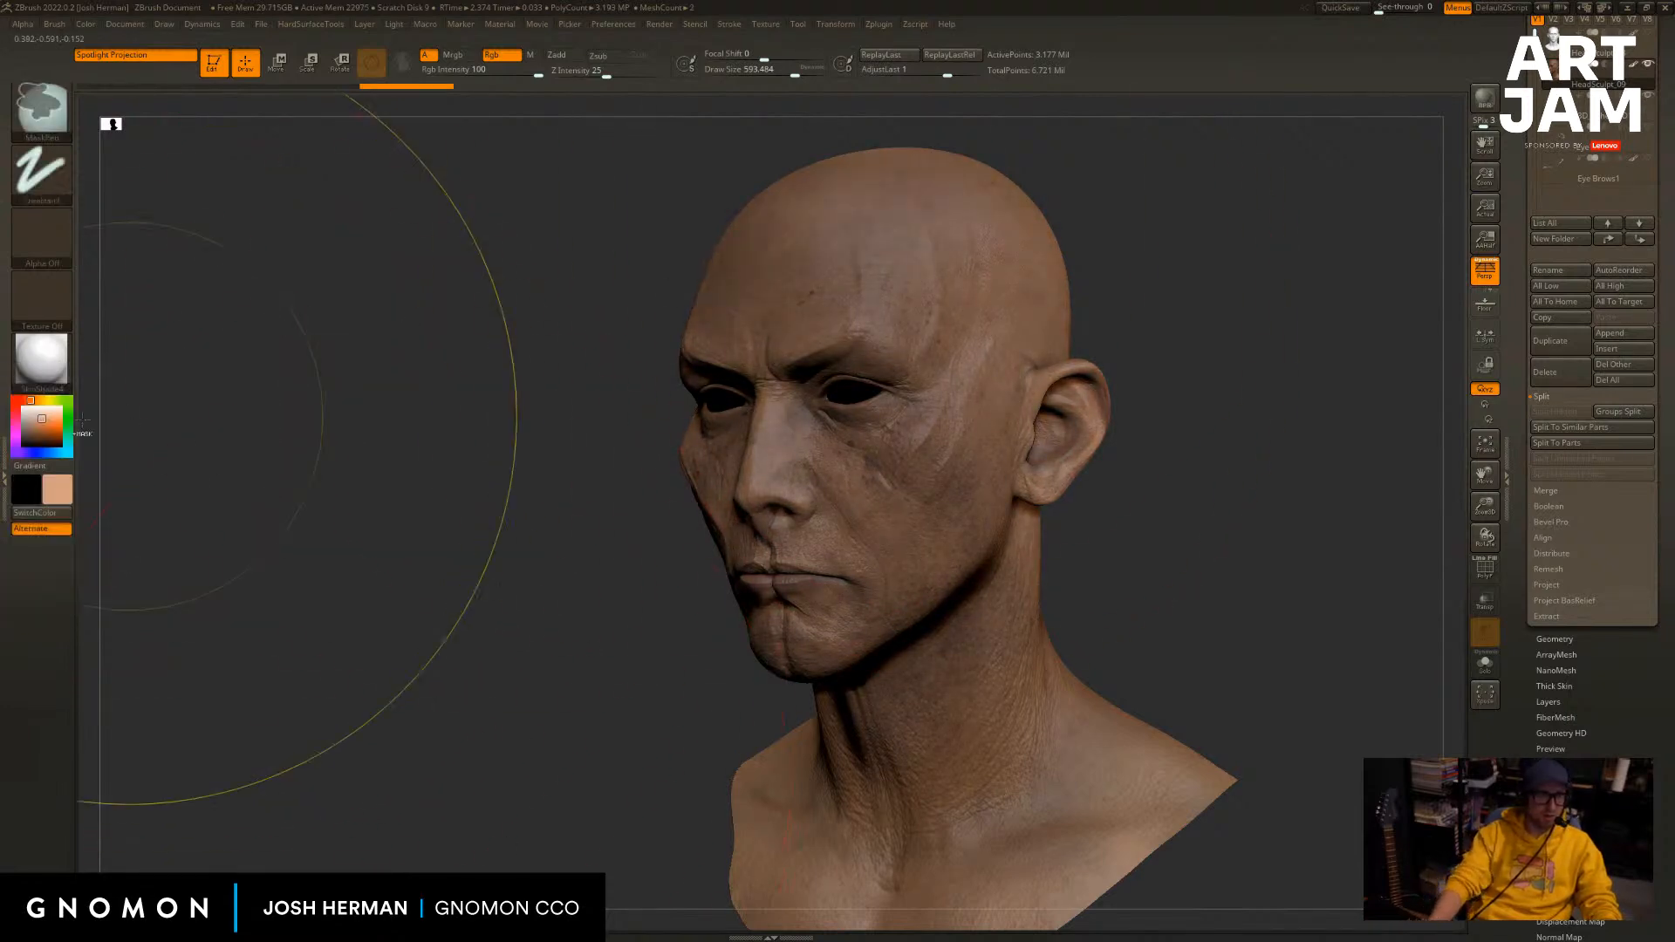
pyautogui.click(58, 489)
pyautogui.click(70, 366)
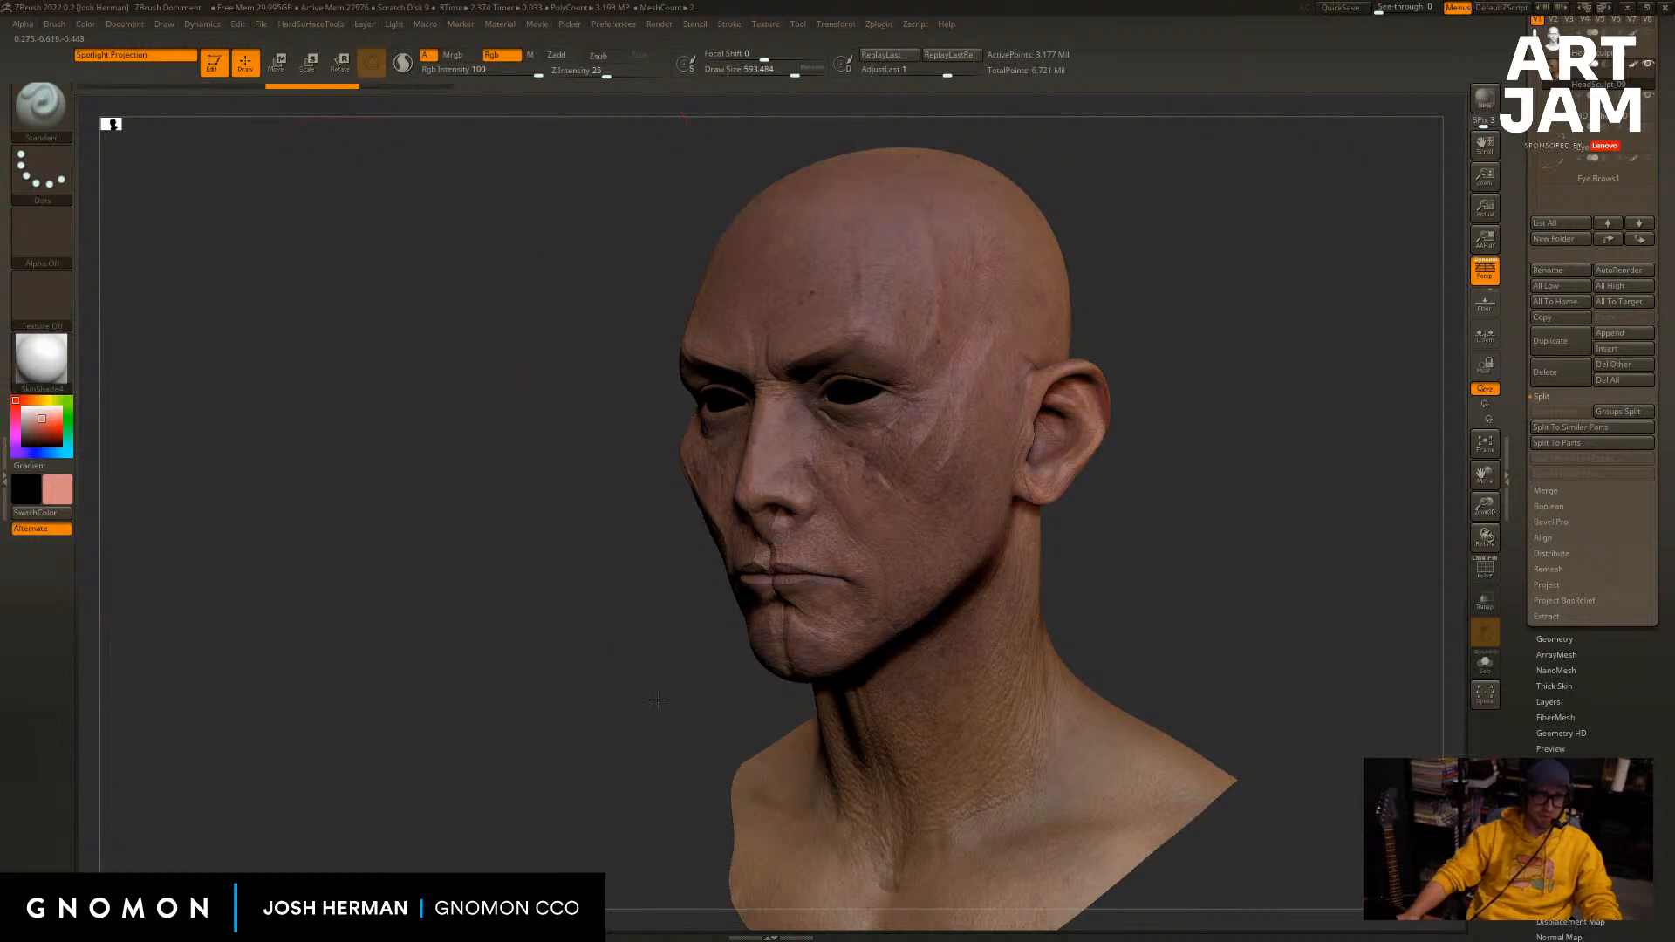
pyautogui.hotkey('ctrl', 'z')
# Test a muted pink over the head at draw size about 503.
pyautogui.click(57, 489)
pyautogui.click(26, 475)
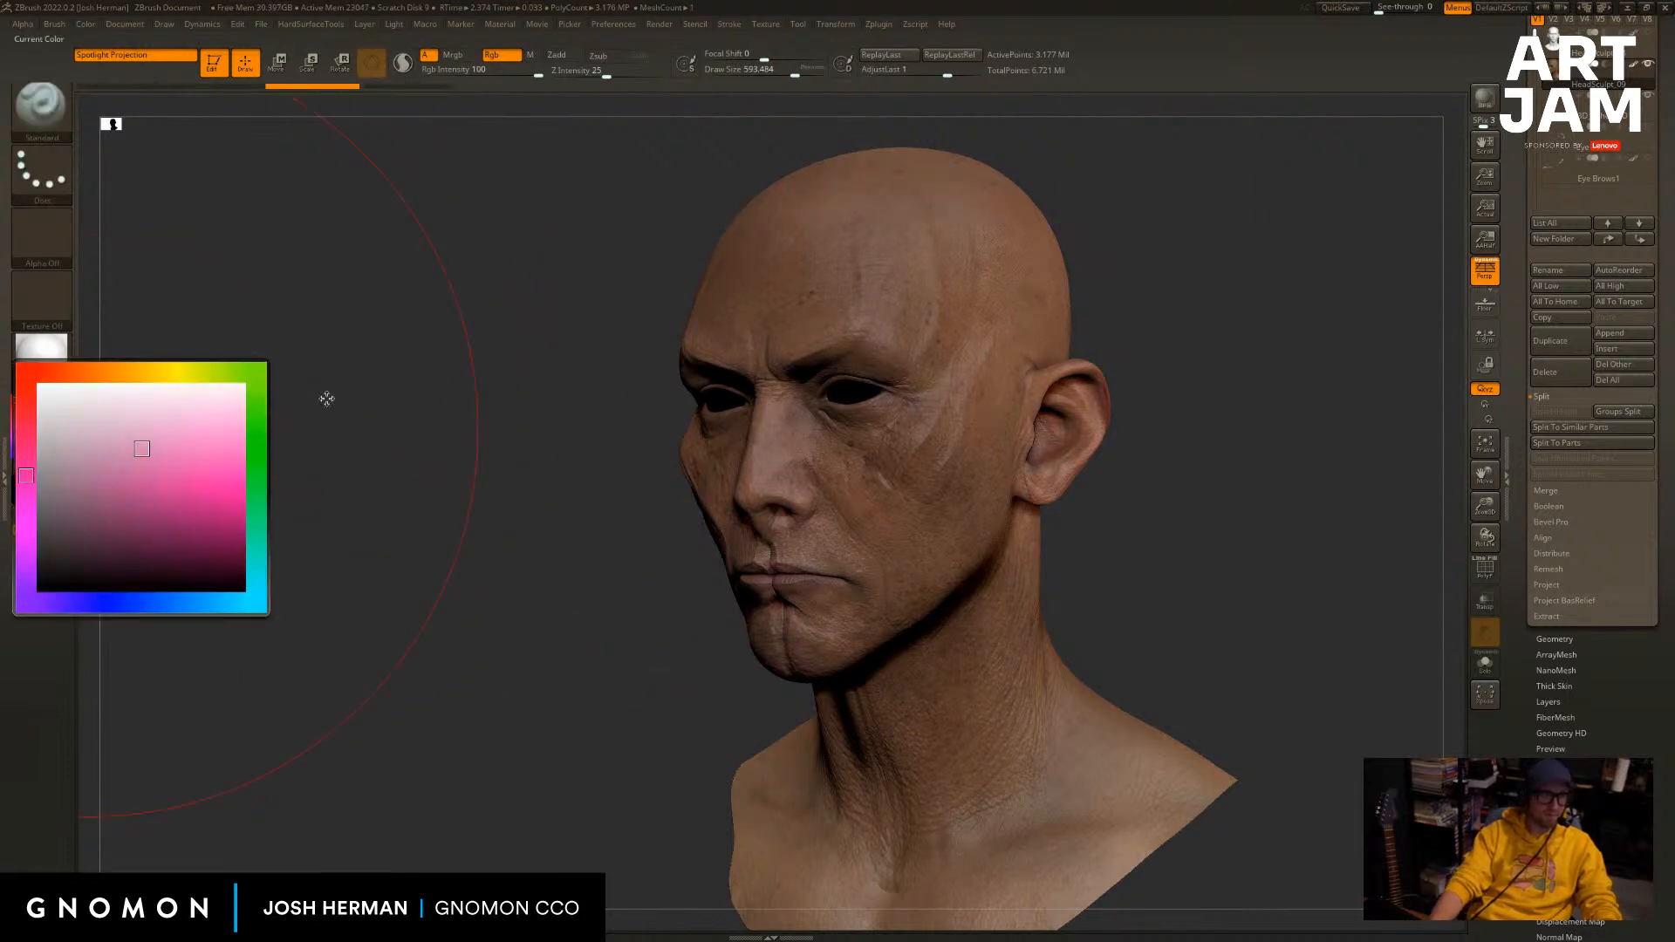
pyautogui.moveTo(837, 375)
pyautogui.mouseDown()
pyautogui.moveTo(644, 704)
pyautogui.moveTo(1038, 219)
pyautogui.mouseUp()
pyautogui.hotkey('ctrl', 'z')
# Test a muted lavender over the head at draw size about 503 and view its opposite side.
pyautogui.click(60, 494)
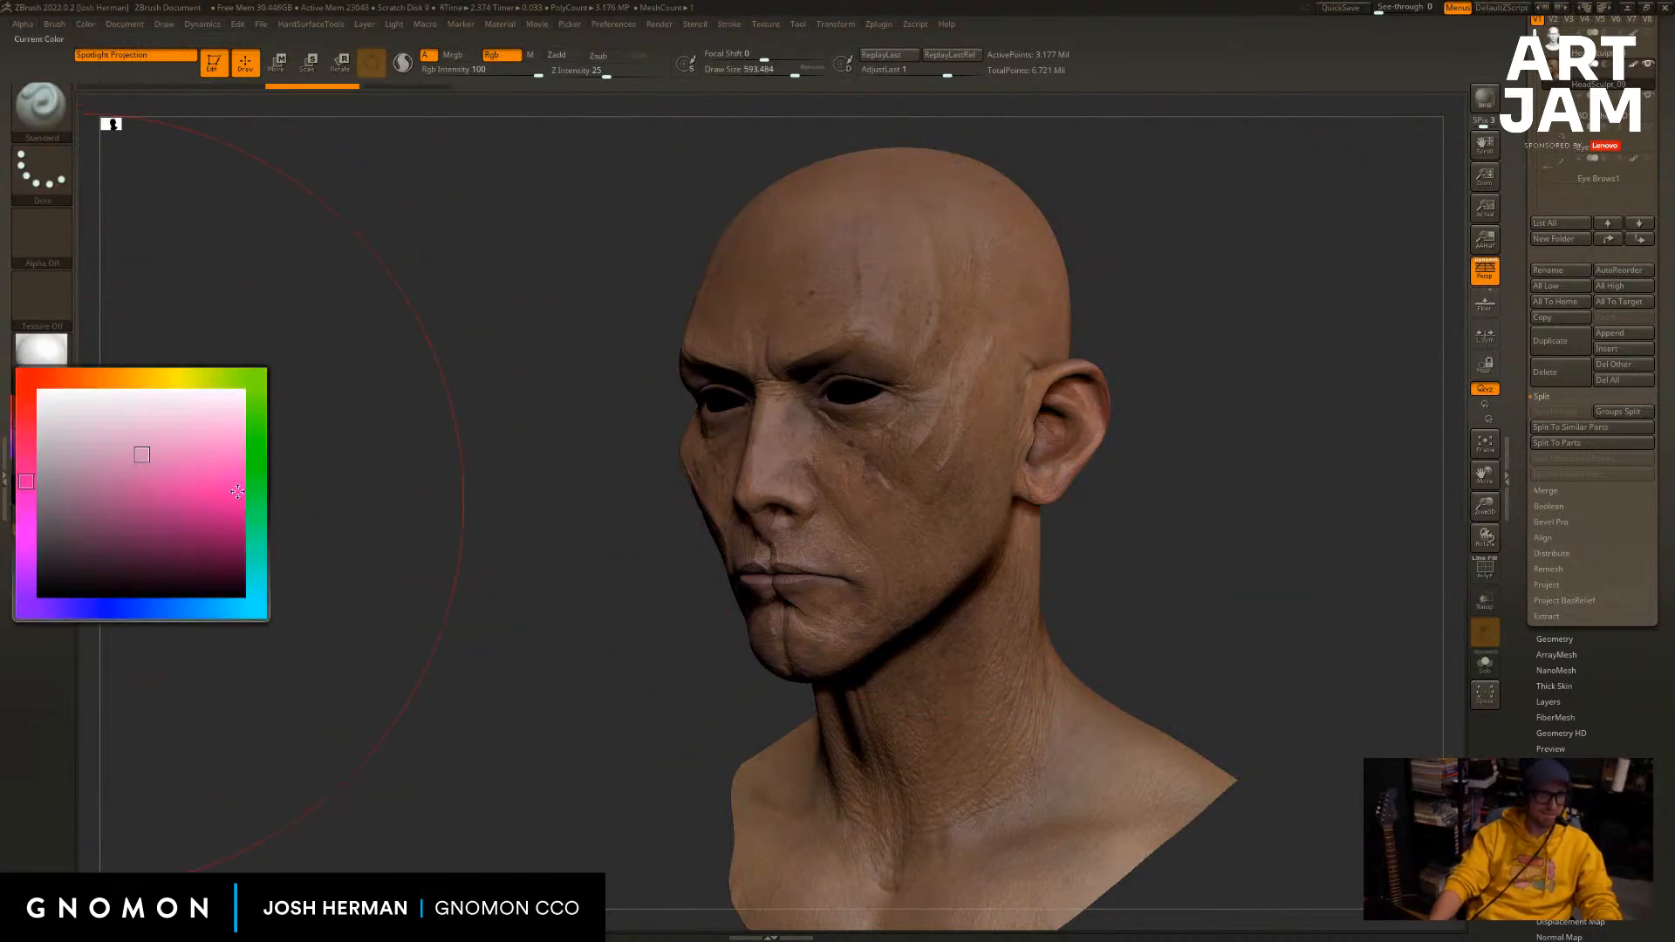
pyautogui.click(60, 507)
pyautogui.click(33, 593)
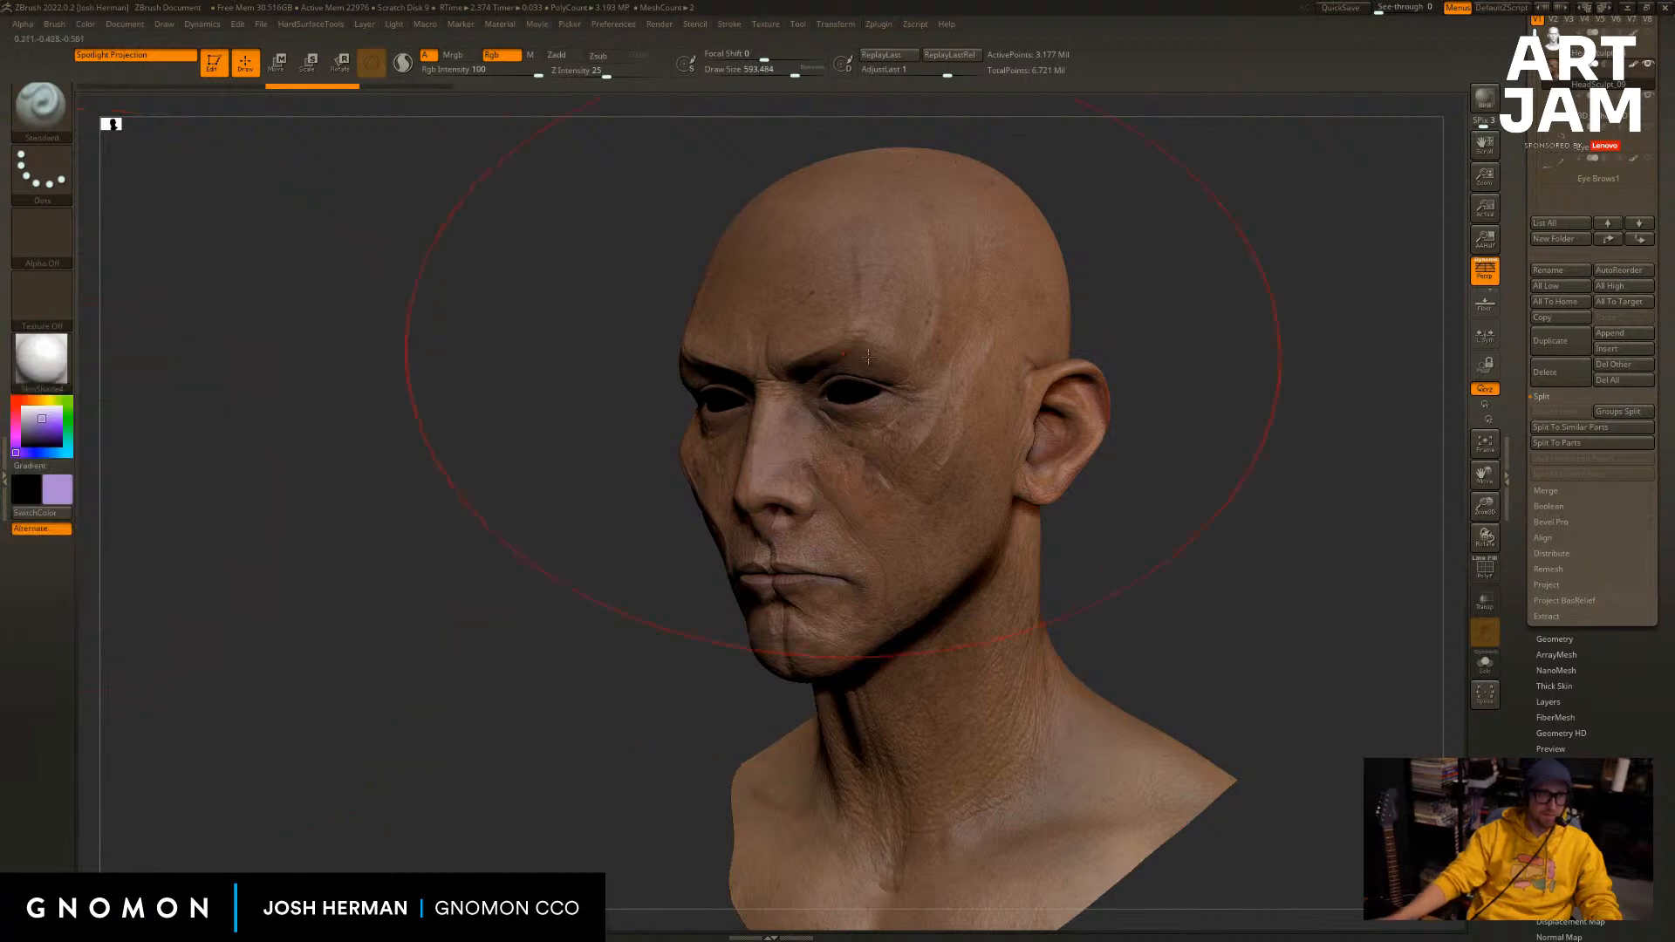
pyautogui.moveTo(1171, 553); pyautogui.dragTo(1207, 550)
pyautogui.press('s')
pyautogui.moveTo(1251, 554)
pyautogui.keyDown('alt'); pyautogui.mouseDown()
pyautogui.moveTo(1290, 556)
pyautogui.moveTo(1265, 523)
pyautogui.mouseUp(); pyautogui.keyUp('alt')
pyautogui.hotkey('ctrl', 'z')
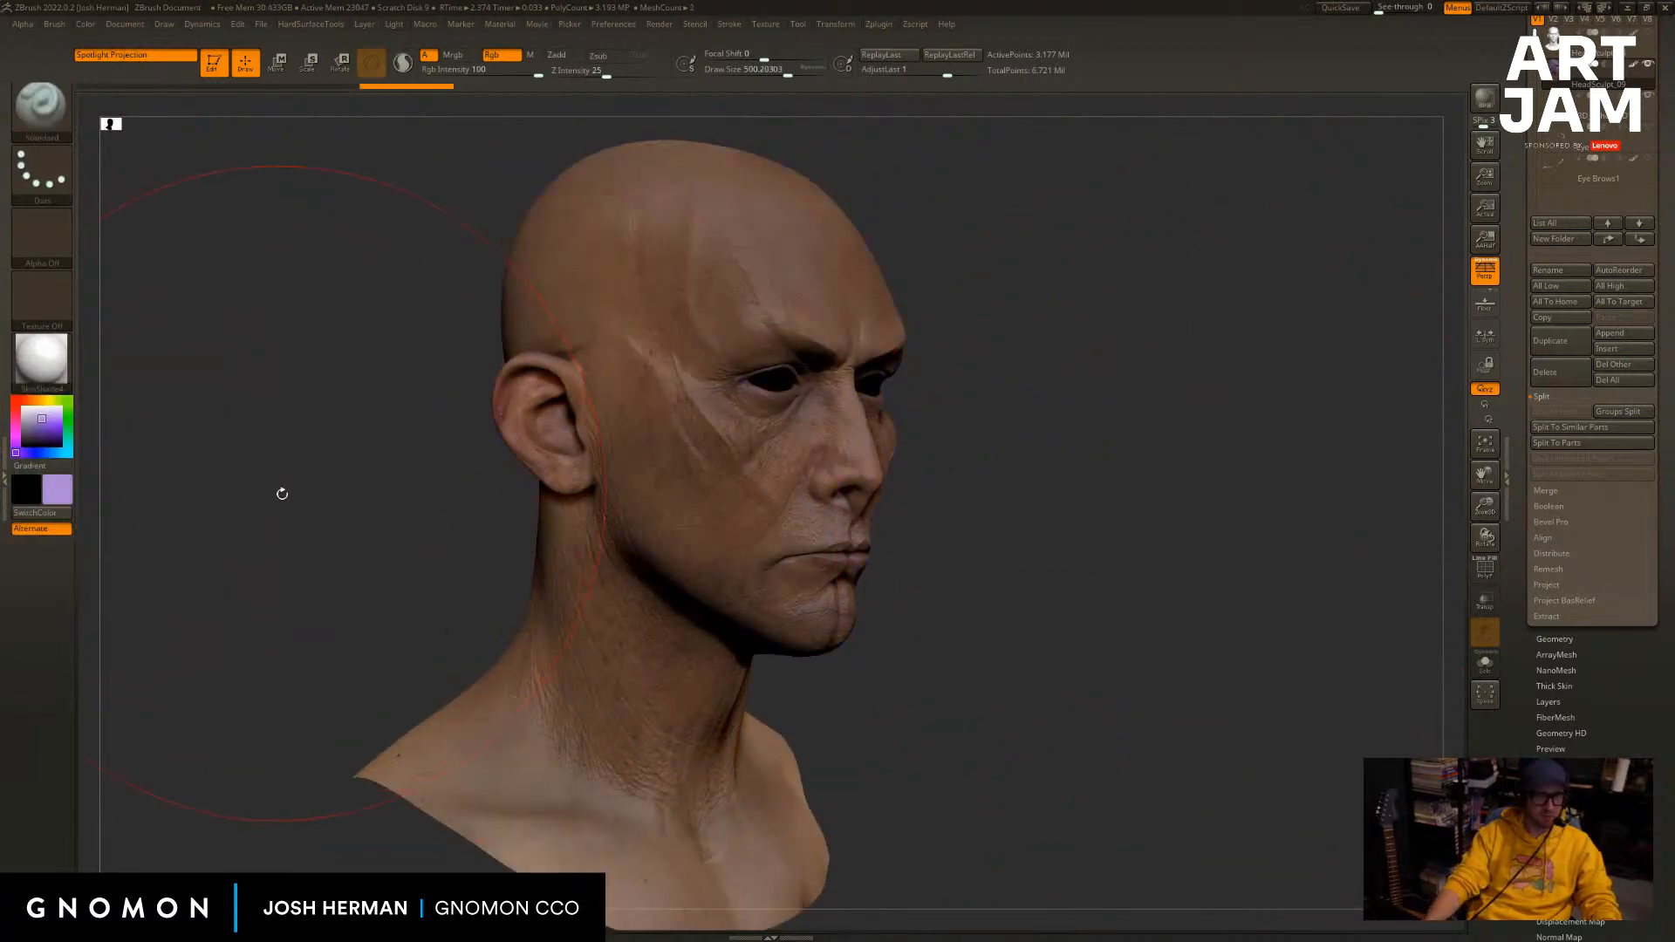
# Test a periwinkle blue over the face and neck at draw size about 500, undo it, and reduce the draw size to about 415.
pyautogui.moveTo(280, 494); pyautogui.dragTo(110, 478)
pyautogui.moveTo(56, 443)
pyautogui.click(128, 595)
pyautogui.moveTo(628, 419)
pyautogui.mouseDown()
pyautogui.moveTo(716, 384)
pyautogui.moveTo(690, 698)
pyautogui.mouseUp()
pyautogui.moveTo(1160, 387); pyautogui.dragTo(983, 389)
pyautogui.moveTo(1181, 396)
pyautogui.keyDown('shift'); pyautogui.mouseDown()
pyautogui.moveTo(1148, 407)
pyautogui.moveTo(1153, 424)
pyautogui.mouseUp(); pyautogui.keyUp('shift')
pyautogui.hotkey('ctrl', 'z')
pyautogui.press('s')
pyautogui.hotkey('ctrl', 'z')
pyautogui.press('s')
pyautogui.moveTo(1086, 411); pyautogui.dragTo(1077, 412)
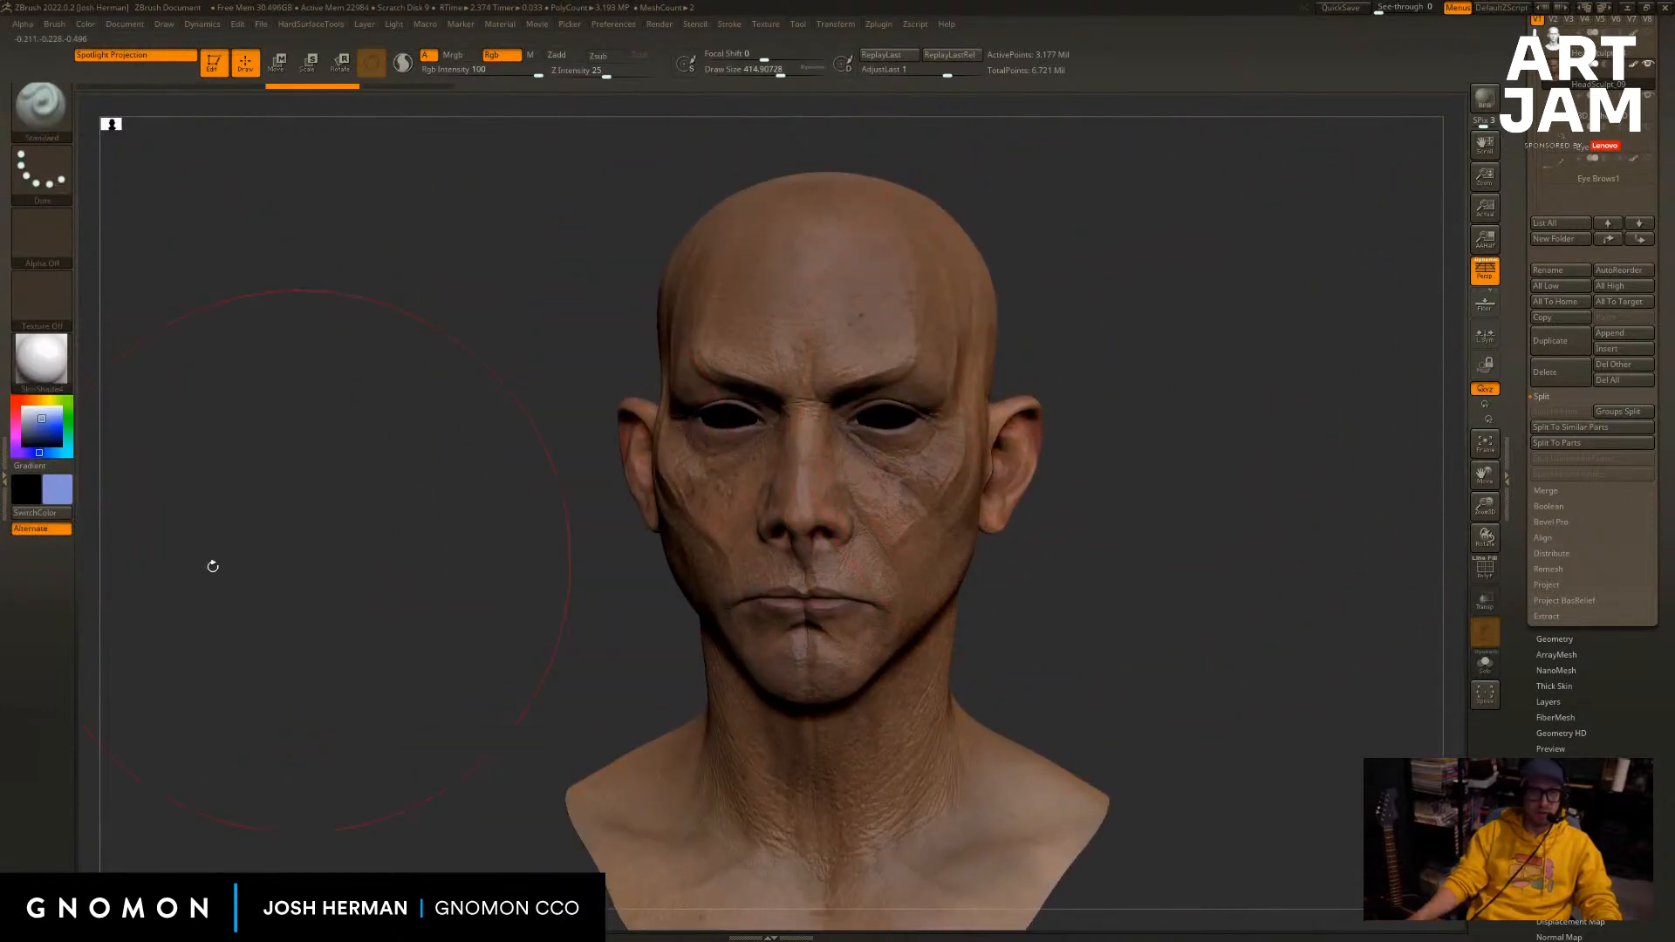
# Test a neutral grey over the whole head, enlarging the draw size to about 611.
pyautogui.moveTo(39, 447)
pyautogui.moveTo(67, 474); pyautogui.dragTo(21, 472)
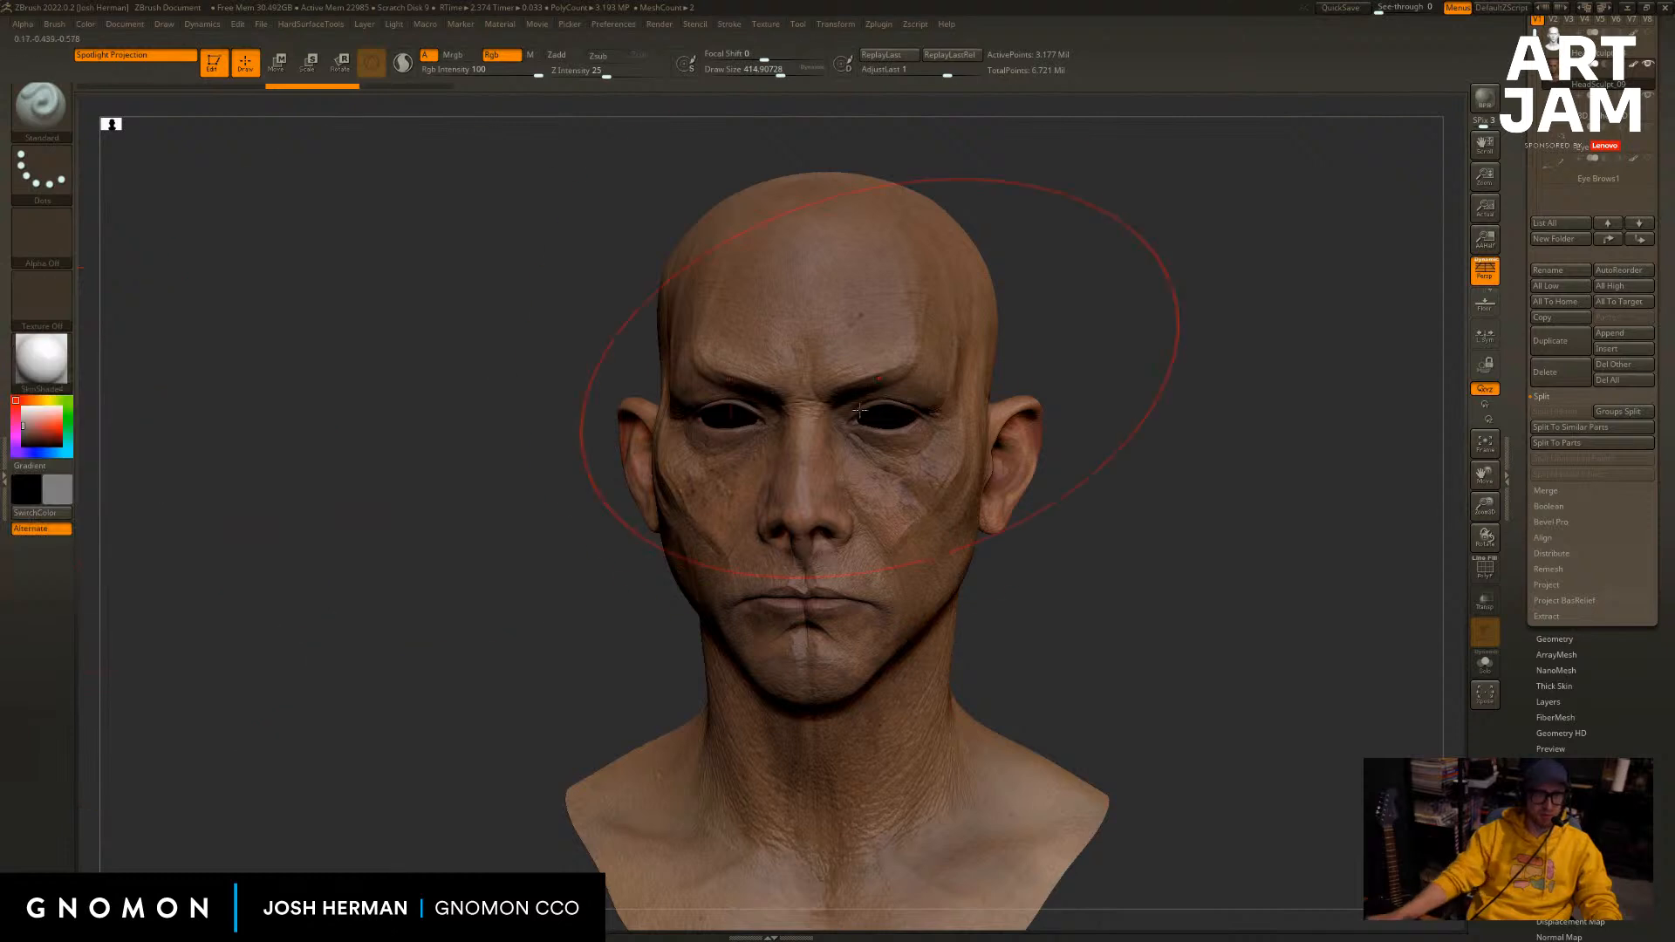
pyautogui.moveTo(868, 375); pyautogui.dragTo(790, 193)
pyautogui.moveTo(1248, 328); pyautogui.dragTo(1152, 337)
pyautogui.press('s')
pyautogui.moveTo(909, 437); pyautogui.dragTo(926, 437)
pyautogui.moveTo(1030, 306)
pyautogui.mouseDown()
pyautogui.moveTo(1090, 471)
pyautogui.moveTo(1011, 895)
pyautogui.mouseUp()
pyautogui.moveTo(1245, 475); pyautogui.dragTo(928, 504)
pyautogui.moveTo(1339, 296); pyautogui.dragTo(1253, 255)
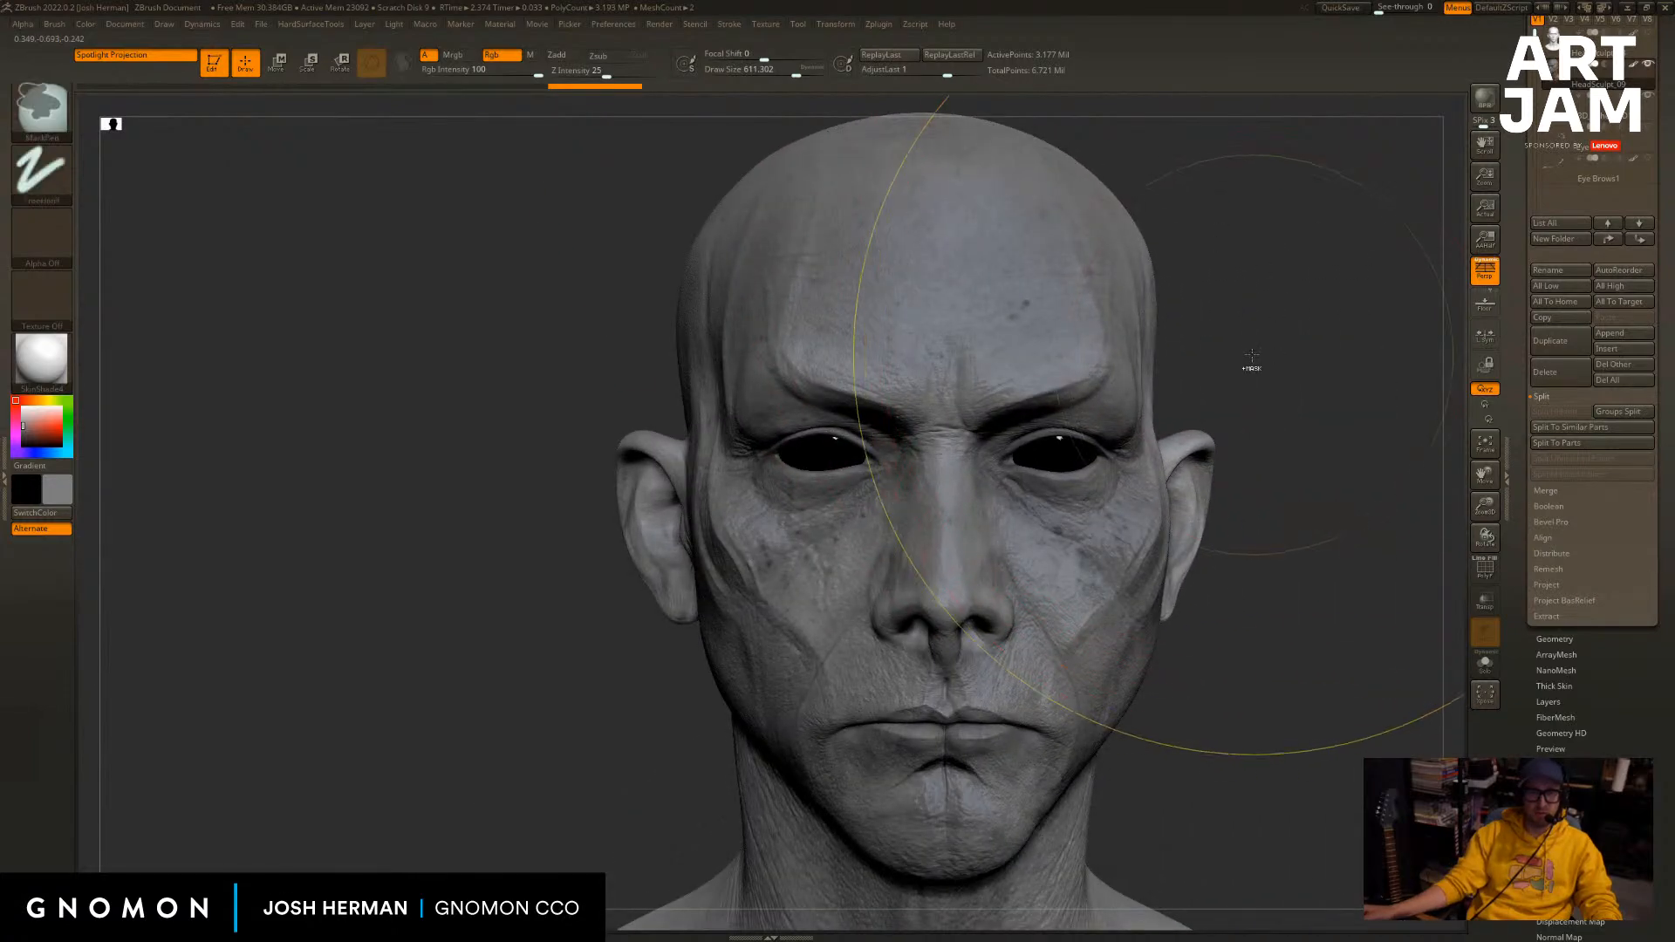
# Undo the grey skin paint, compare it with the brown skin by redoing it, and return to the brown version.
pyautogui.hotkey('ctrl', 'z')
pyautogui.hotkey('ctrl', 'z')
pyautogui.hotkey('ctrl', 'z')
pyautogui.press('[')
pyautogui.press('[')
pyautogui.keyDown('alt'); pyautogui.moveTo(1232, 364); pyautogui.dragTo(1216, 350); pyautogui.keyUp('alt')
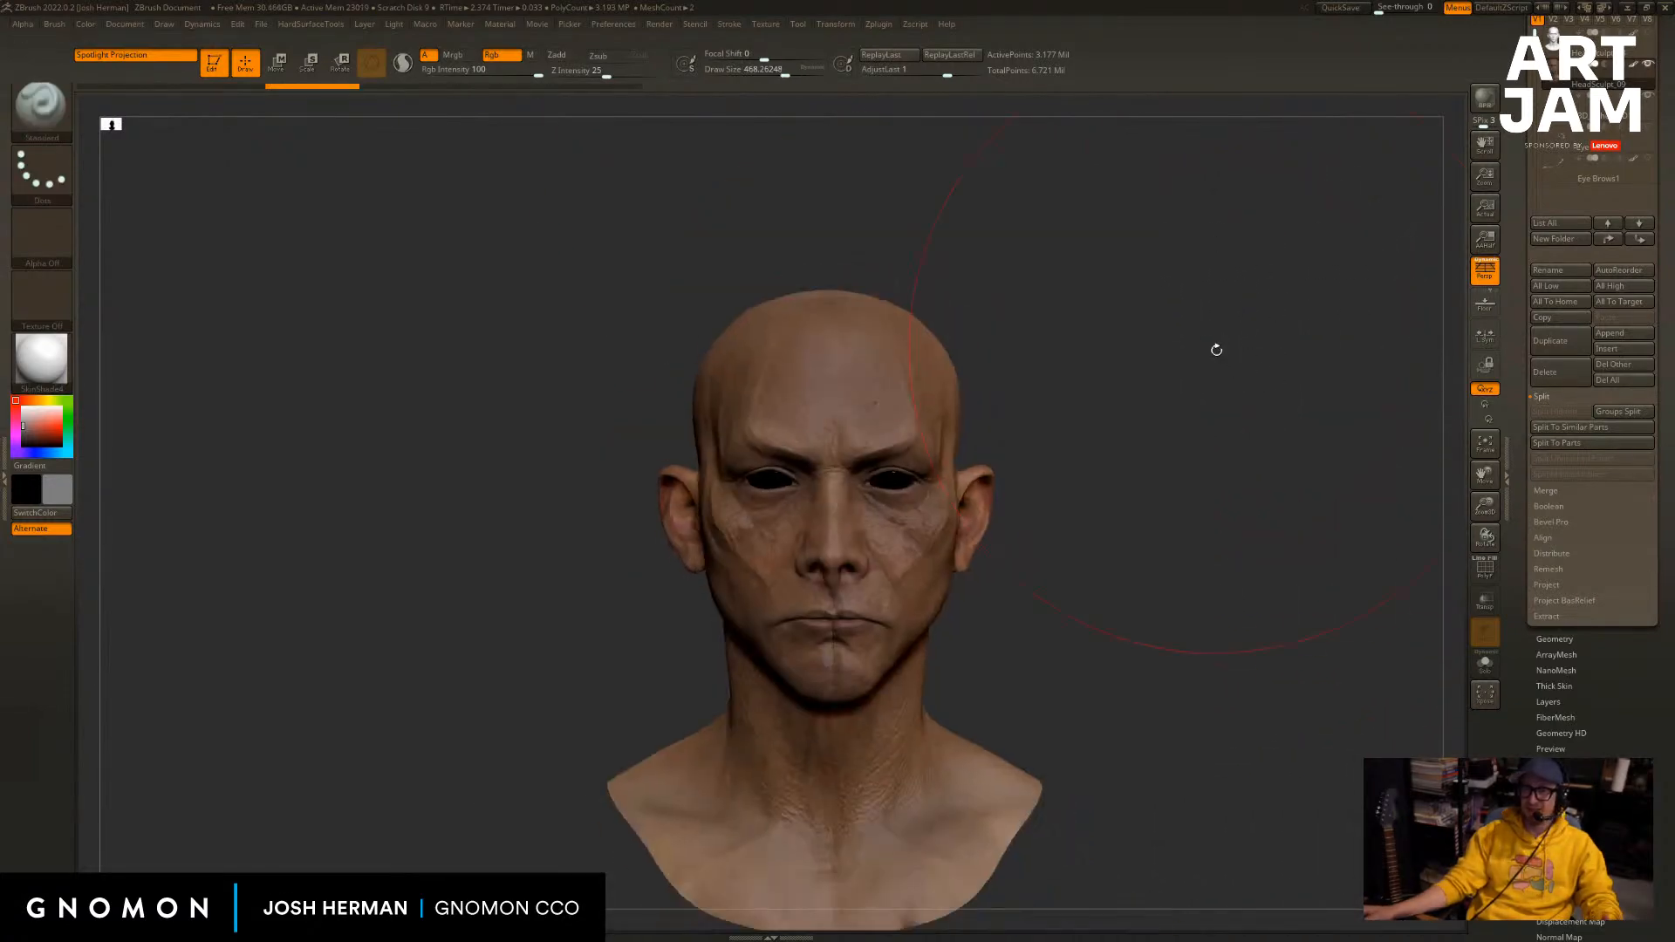
pyautogui.hotkey('ctrl', 'shift', 'z')
pyautogui.moveTo(1159, 523)
pyautogui.keyDown('alt'); pyautogui.mouseDown()
pyautogui.moveTo(1180, 454)
pyautogui.moveTo(1255, 456)
pyautogui.mouseUp(); pyautogui.keyUp('alt')
pyautogui.hotkey('ctrl', 'z')
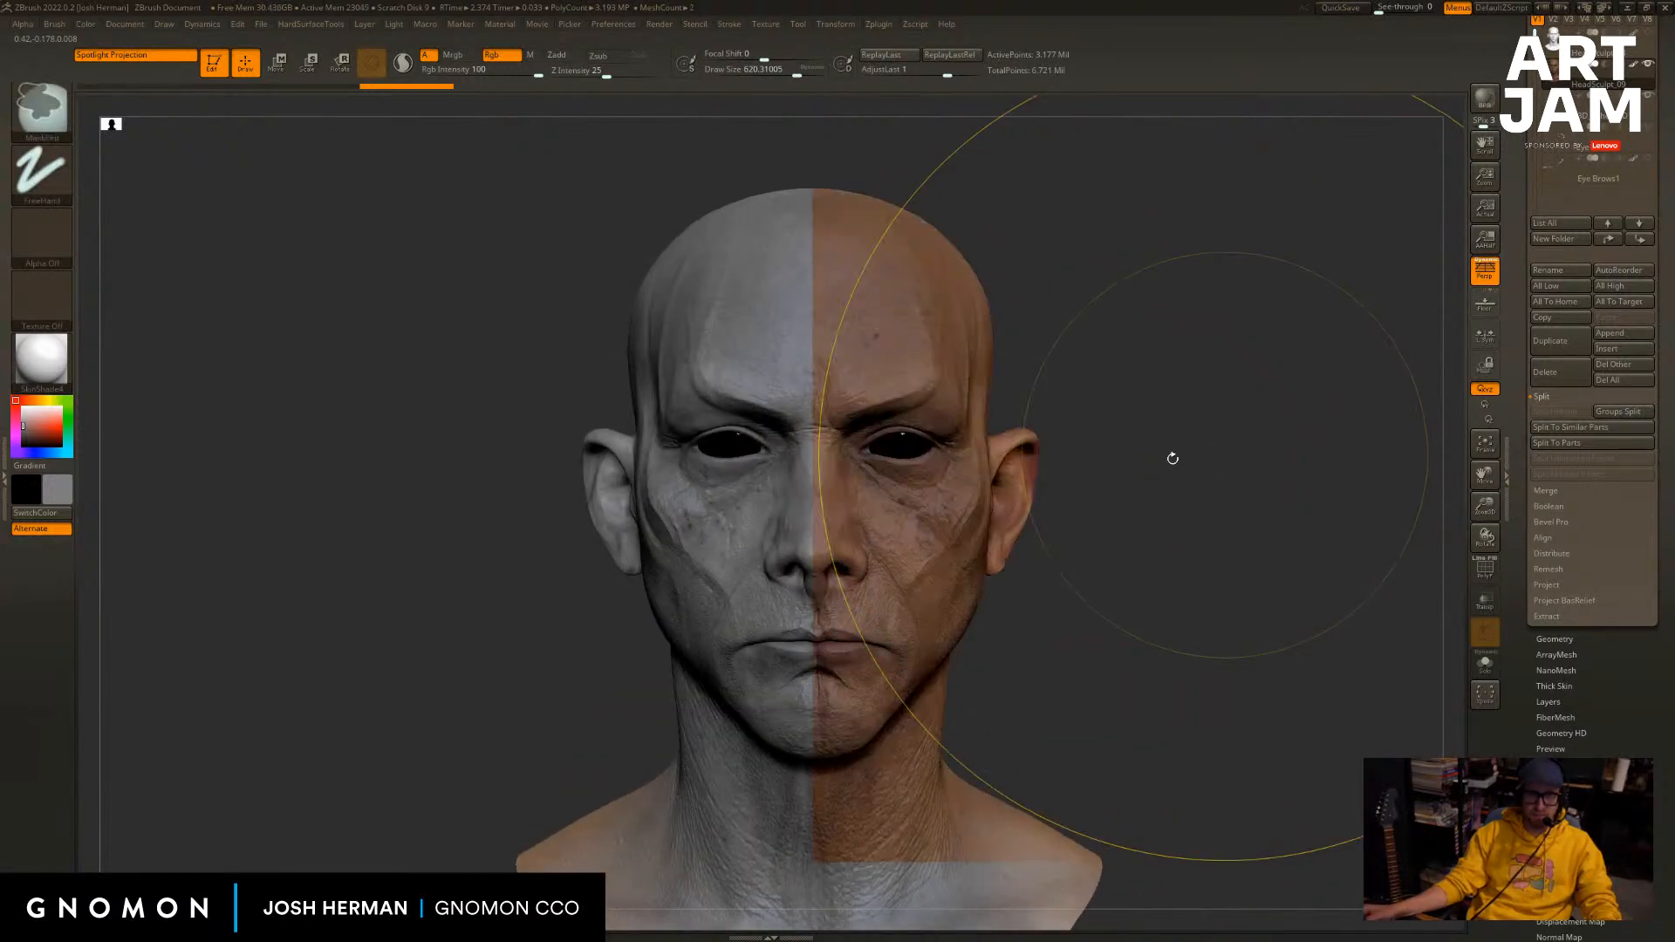
# Try smoothing down the nose at a lower subdivision level with a smaller brush.
pyautogui.press('[')
pyautogui.press('[')
pyautogui.press('[')
pyautogui.moveTo(881, 489); pyautogui.dragTo(897, 231)
pyautogui.moveTo(1239, 371); pyautogui.dragTo(1204, 367)
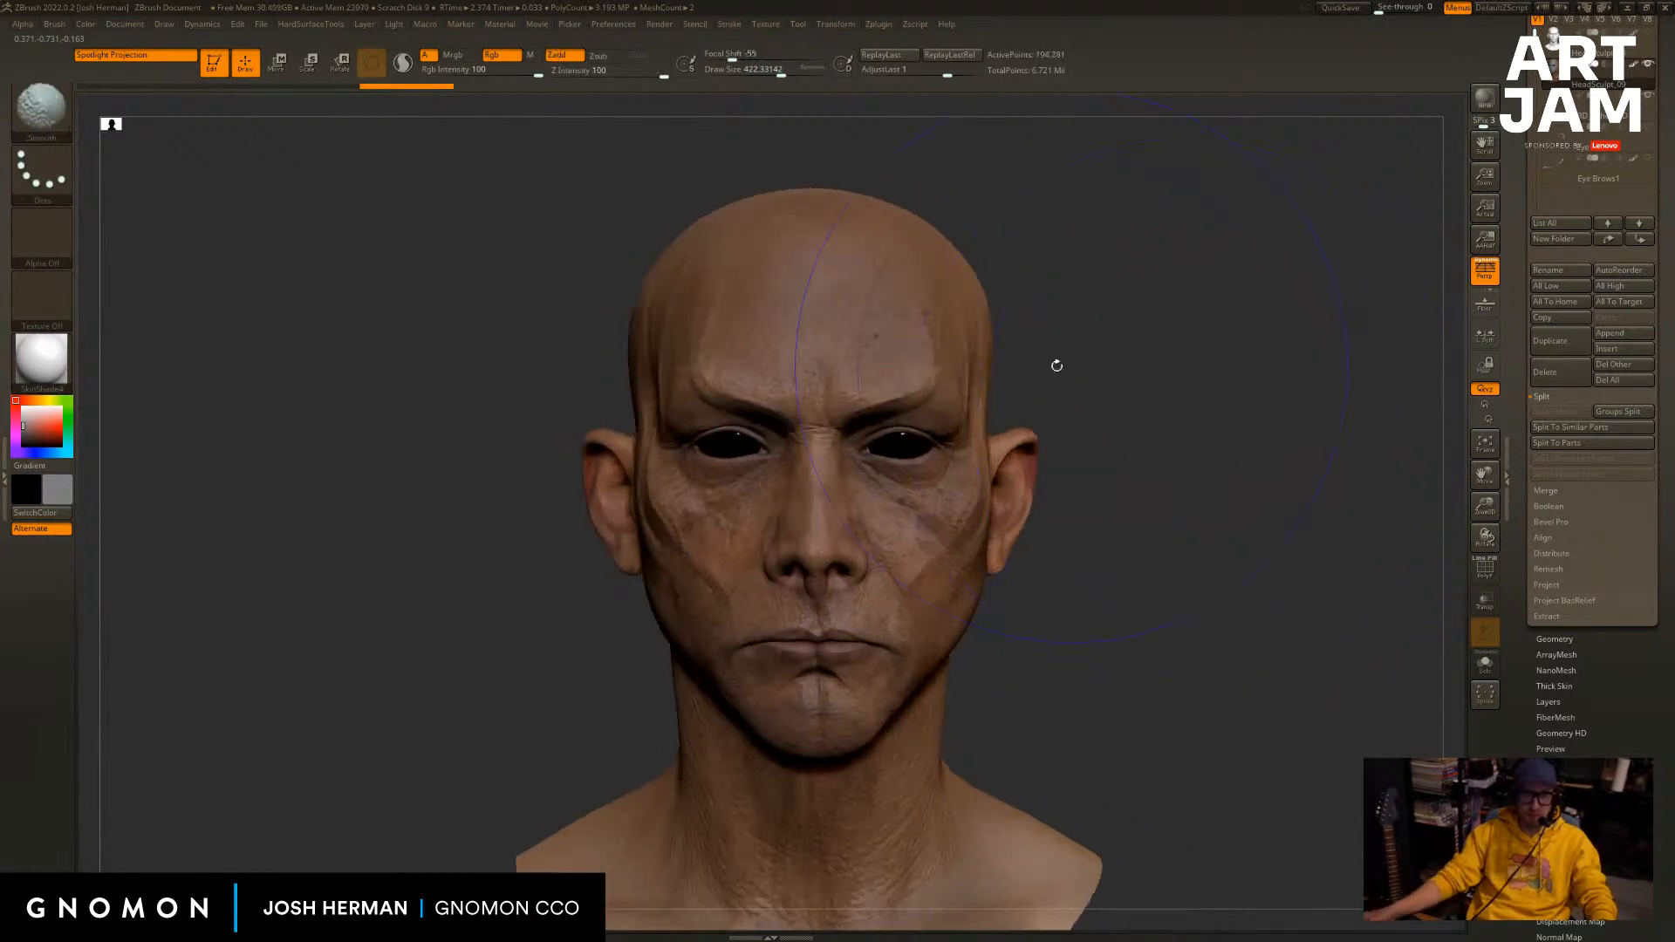
pyautogui.press('shift')
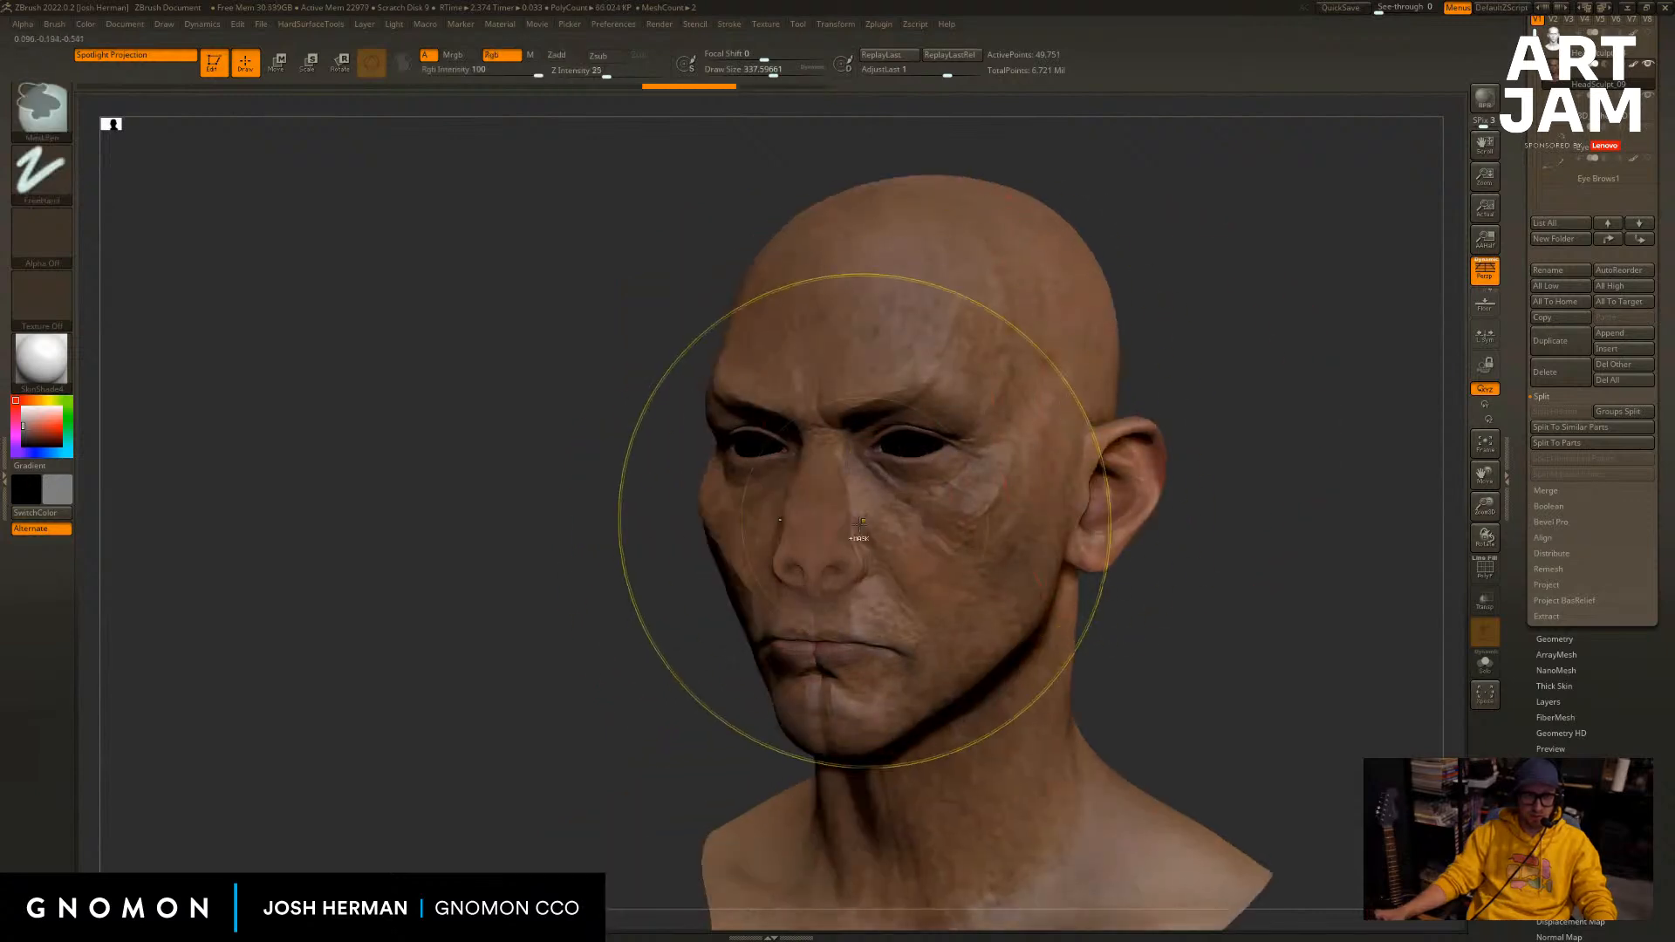
pyautogui.hotkey('ctrl', 'z')
pyautogui.press('[')
pyautogui.moveTo(829, 534)
pyautogui.mouseDown()
pyautogui.moveTo(807, 507)
pyautogui.moveTo(848, 524)
pyautogui.moveTo(814, 471)
pyautogui.mouseUp()
pyautogui.hotkey('ctrl', 'z')
pyautogui.hotkey('ctrl', 'z')
# Try reshaping the flattened nose with the Move brush at draw size about 192.
pyautogui.press('s')
pyautogui.moveTo(819, 440); pyautogui.dragTo(815, 529)
pyautogui.press('s')
pyautogui.press('b')
pyautogui.press('m')
pyautogui.press('v')
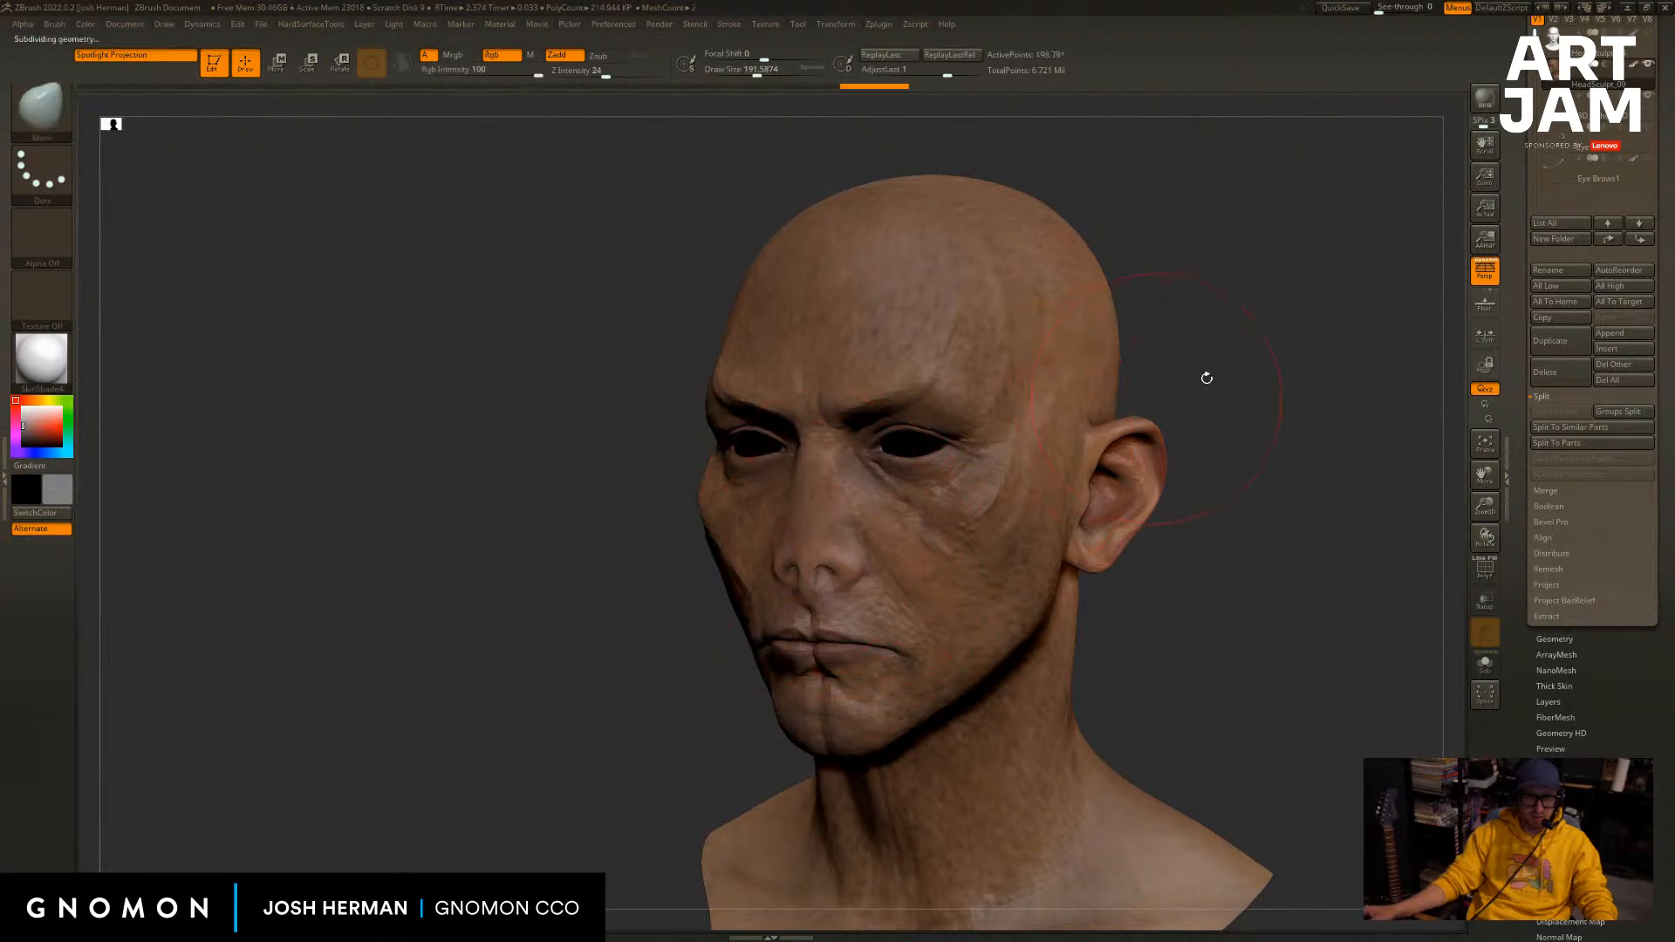
pyautogui.moveTo(1224, 353); pyautogui.dragTo(1230, 344)
# Try painting the face neutral grey with the Standard brush at draw size about 379.
pyautogui.press('b')
pyautogui.press('s')
pyautogui.press('t')
pyautogui.press('s')
pyautogui.moveTo(761, 567)
pyautogui.mouseDown()
pyautogui.moveTo(780, 567)
pyautogui.moveTo(831, 209)
pyautogui.mouseUp()
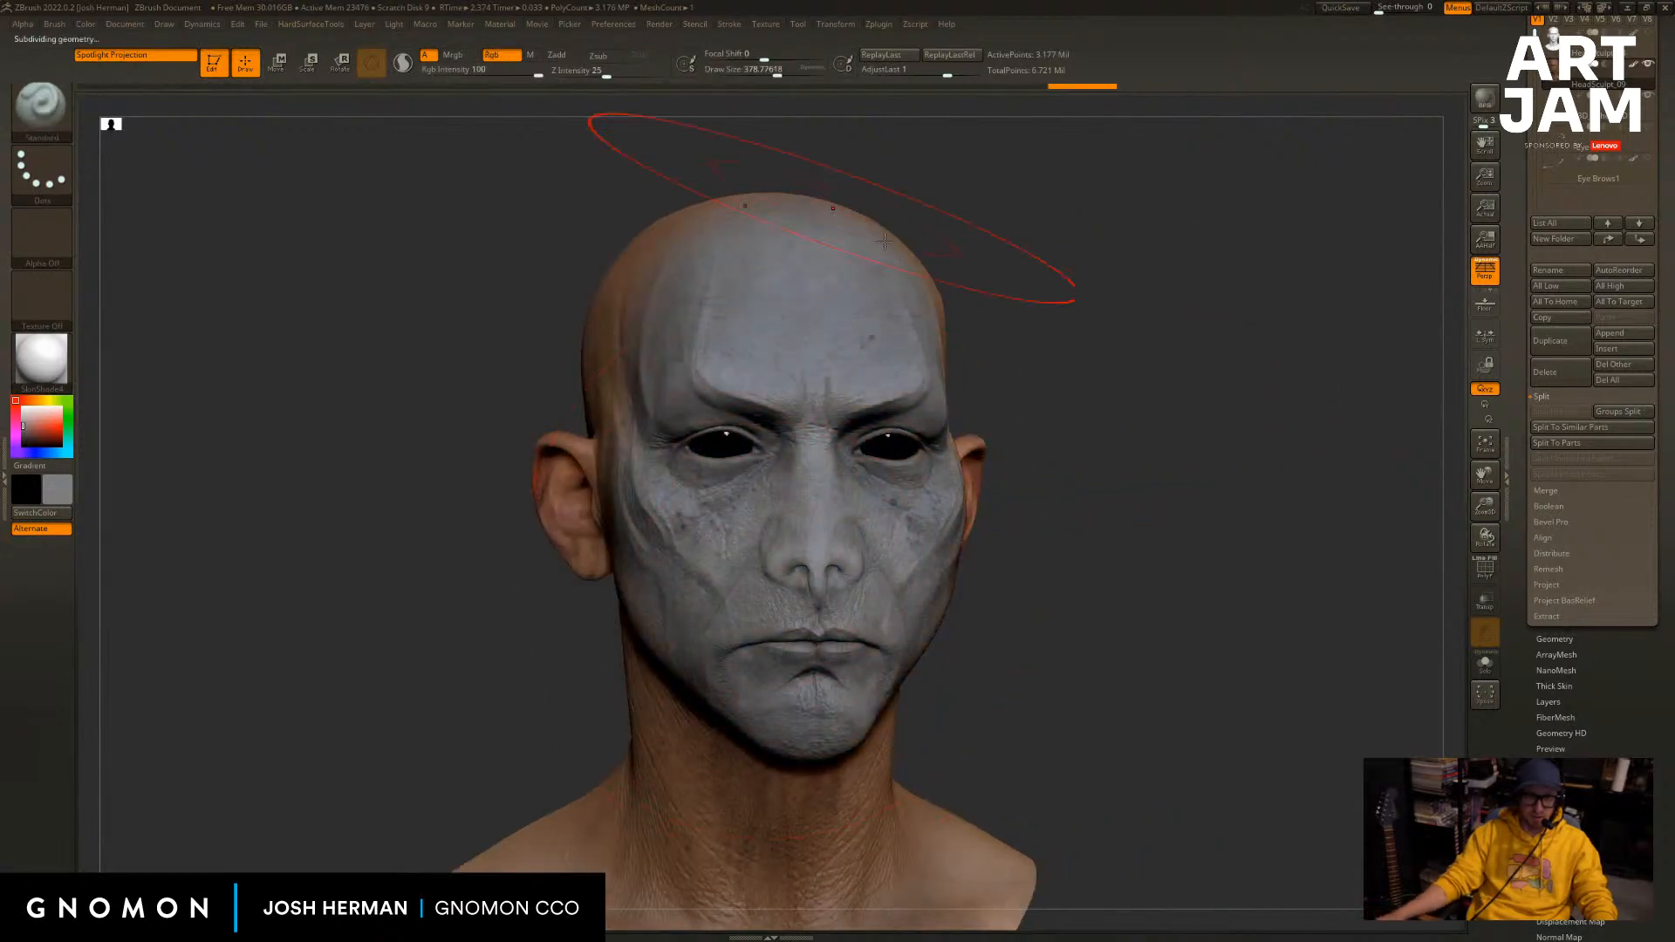
pyautogui.moveTo(986, 375); pyautogui.dragTo(1048, 416)
pyautogui.keyDown('alt'); pyautogui.moveTo(1108, 496); pyautogui.dragTo(953, 485); pyautogui.keyUp('alt')
pyautogui.hotkey('ctrl', 'z')
# Try painting the whole bust neutral grey at draw size 1000 and inspect it from several sides.
pyautogui.press('s')
pyautogui.moveTo(827, 535); pyautogui.dragTo(877, 536)
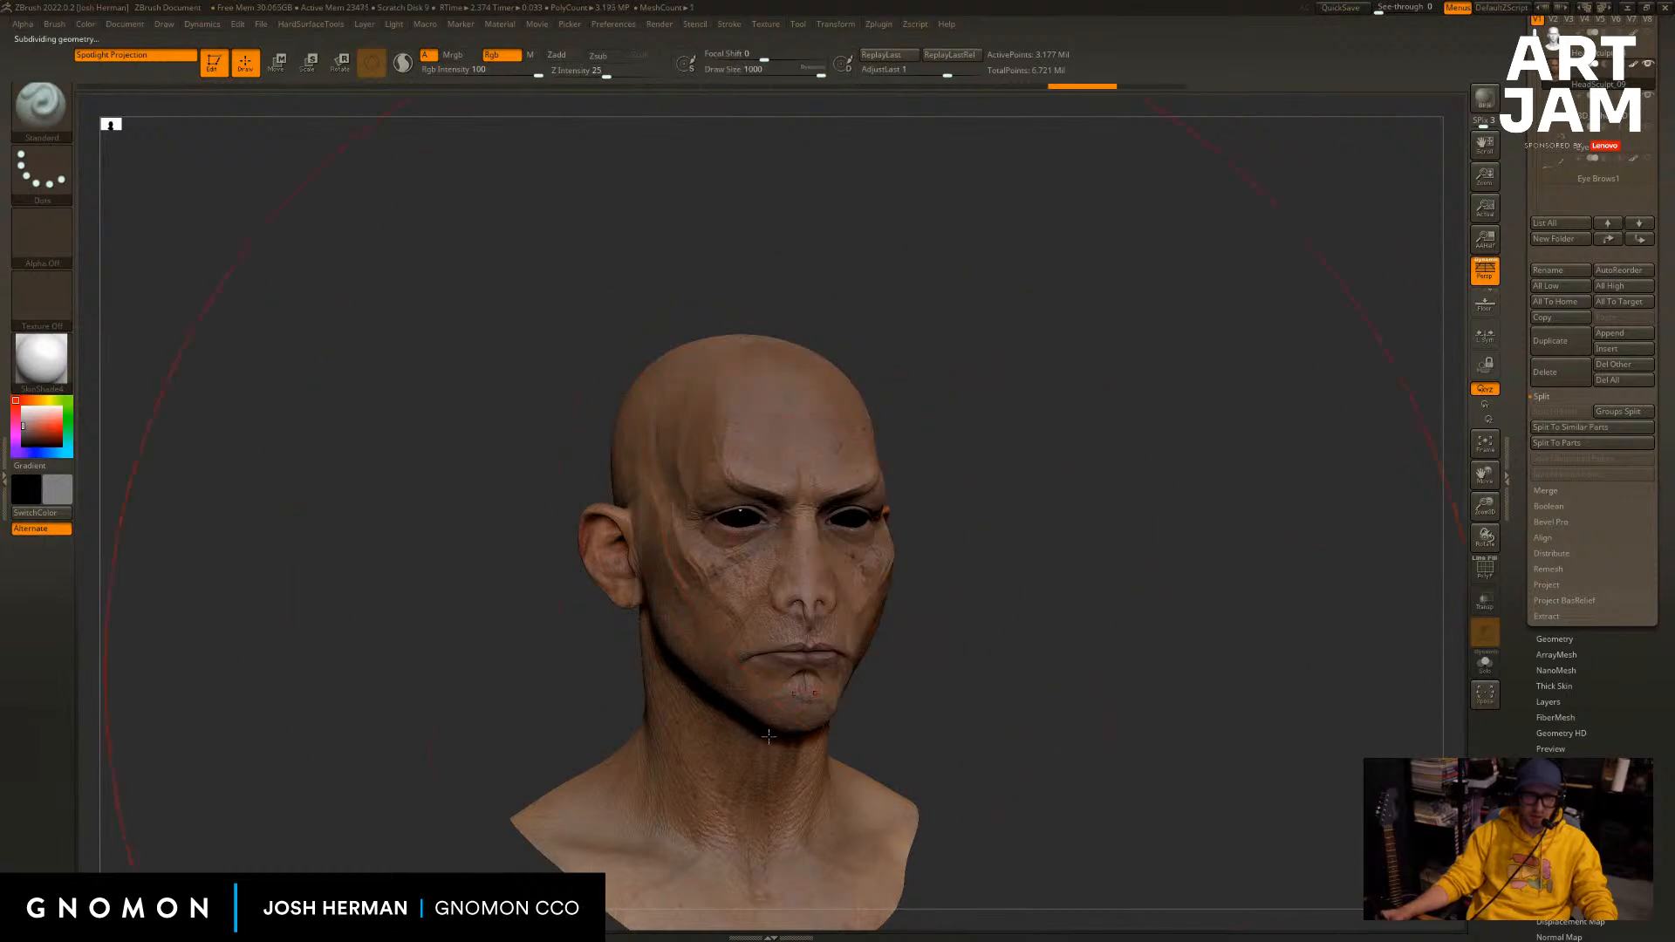
pyautogui.moveTo(785, 576); pyautogui.dragTo(863, 286)
pyautogui.keyDown('alt'); pyautogui.moveTo(1087, 490); pyautogui.dragTo(1200, 407); pyautogui.keyUp('alt')
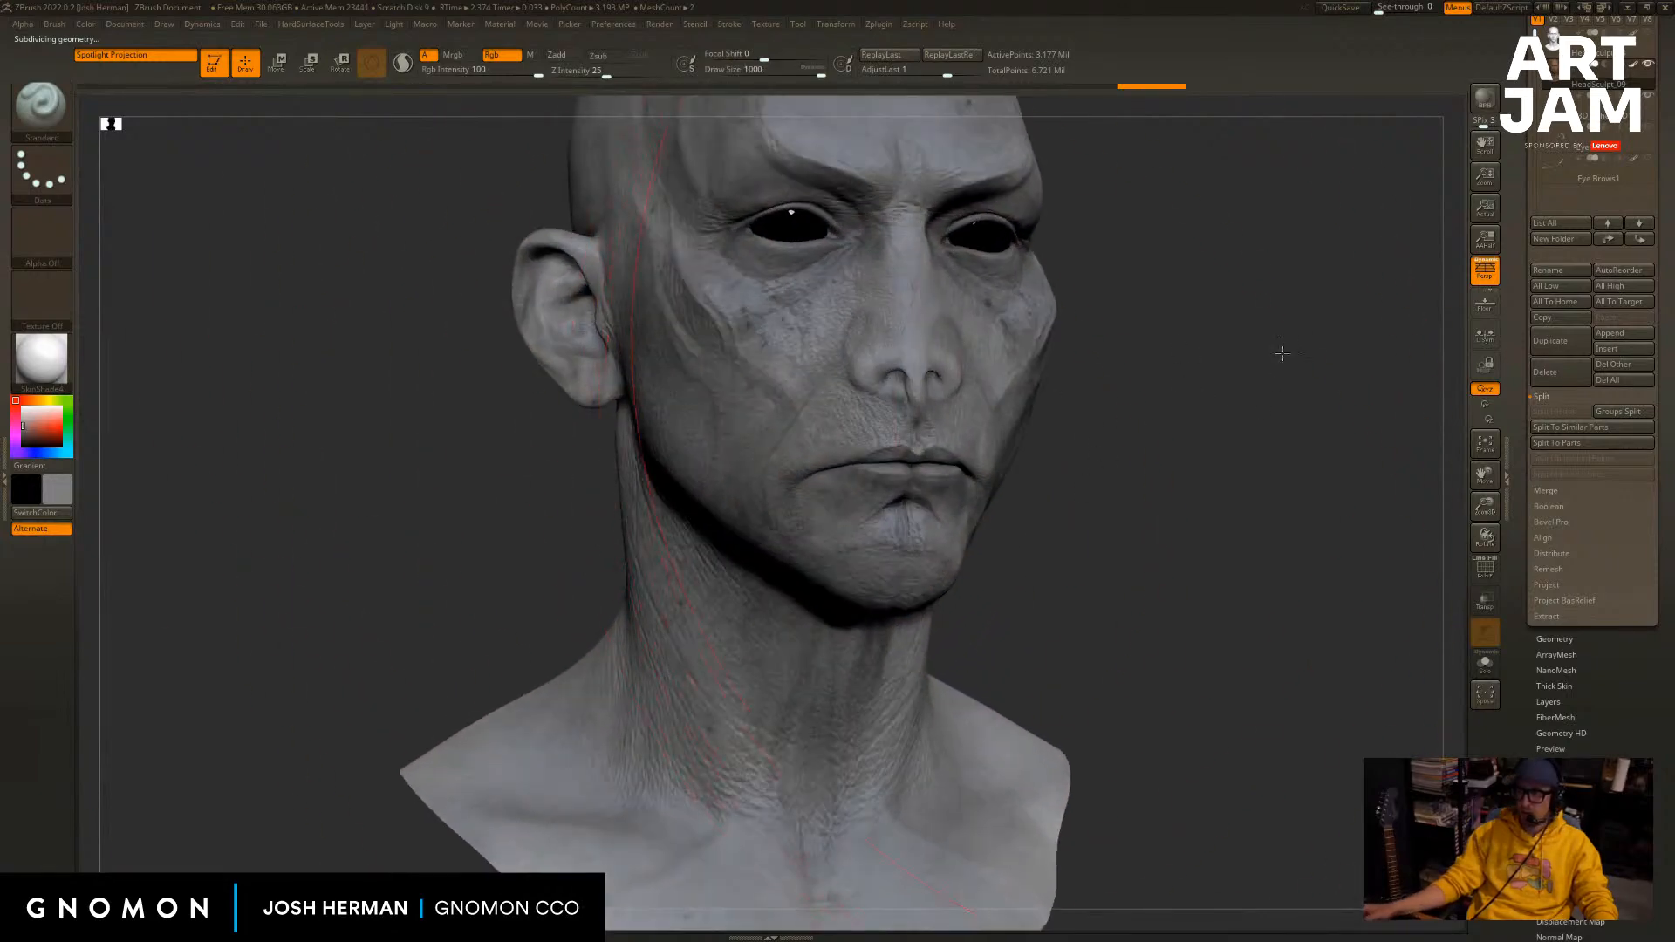
pyautogui.moveTo(1282, 352)
pyautogui.keyDown('alt'); pyautogui.mouseDown()
pyautogui.moveTo(1244, 467)
pyautogui.moveTo(1314, 417)
pyautogui.moveTo(1320, 445)
pyautogui.moveTo(1260, 452)
pyautogui.mouseUp(); pyautogui.keyUp('alt')
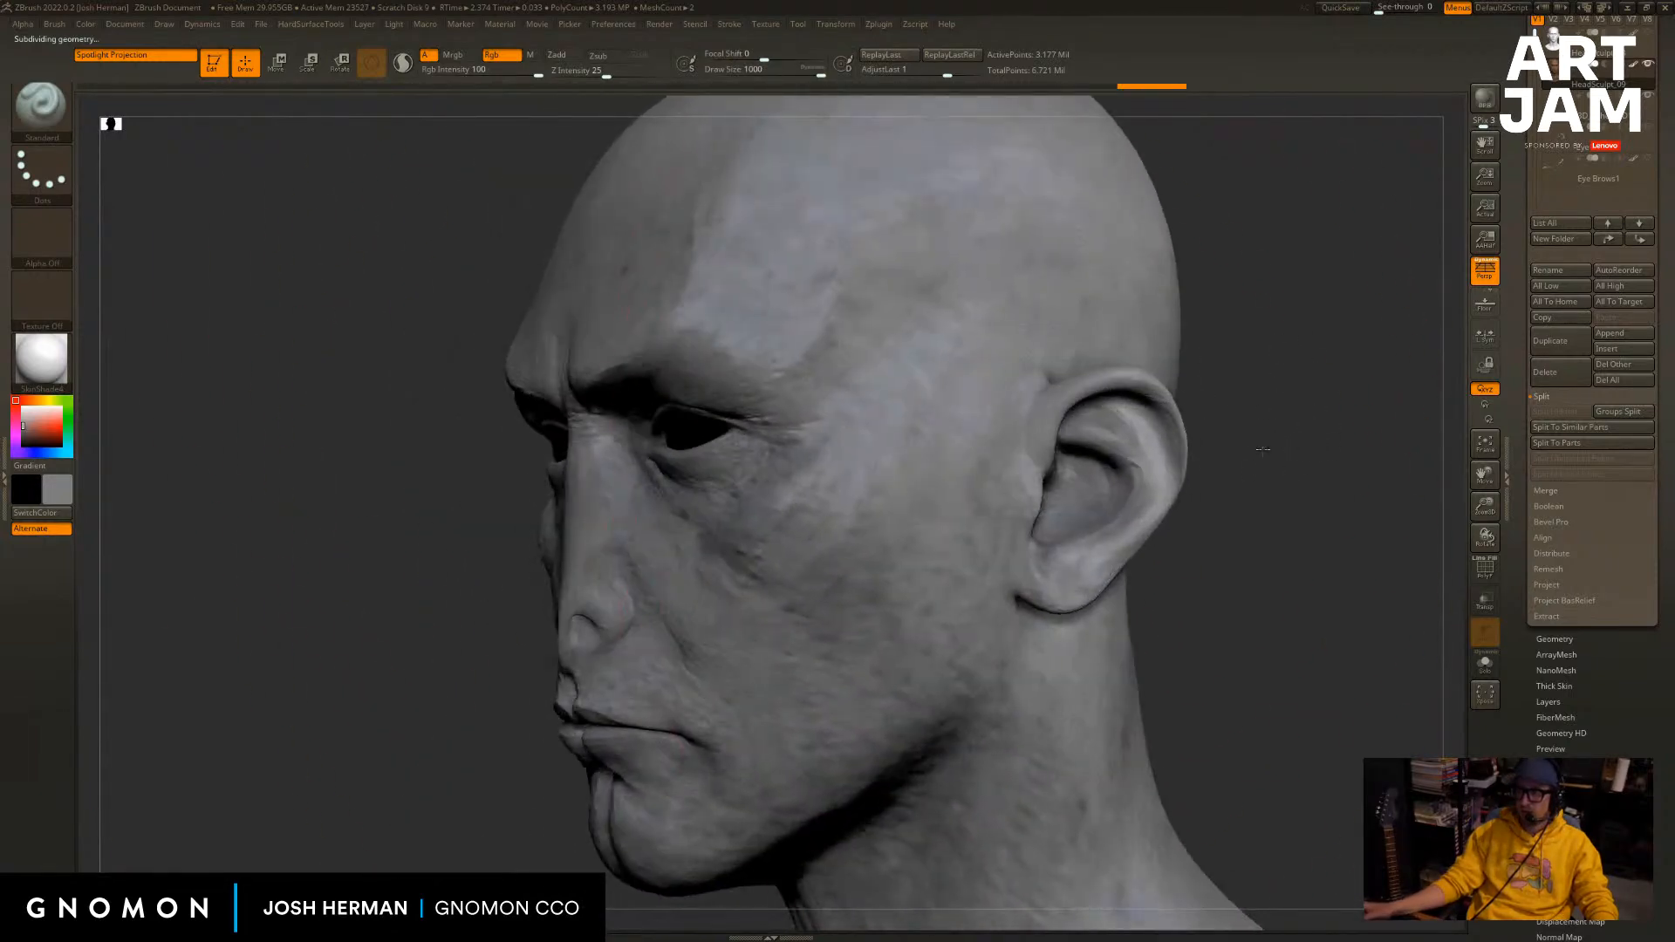
pyautogui.moveTo(1387, 417); pyautogui.dragTo(1355, 415)
# Try refining the flattened nose's profile with the Move brush, reducing the draw size to about 108 and about 35.
pyautogui.press('b')
pyautogui.press('m')
pyautogui.press('v')
pyautogui.press('s')
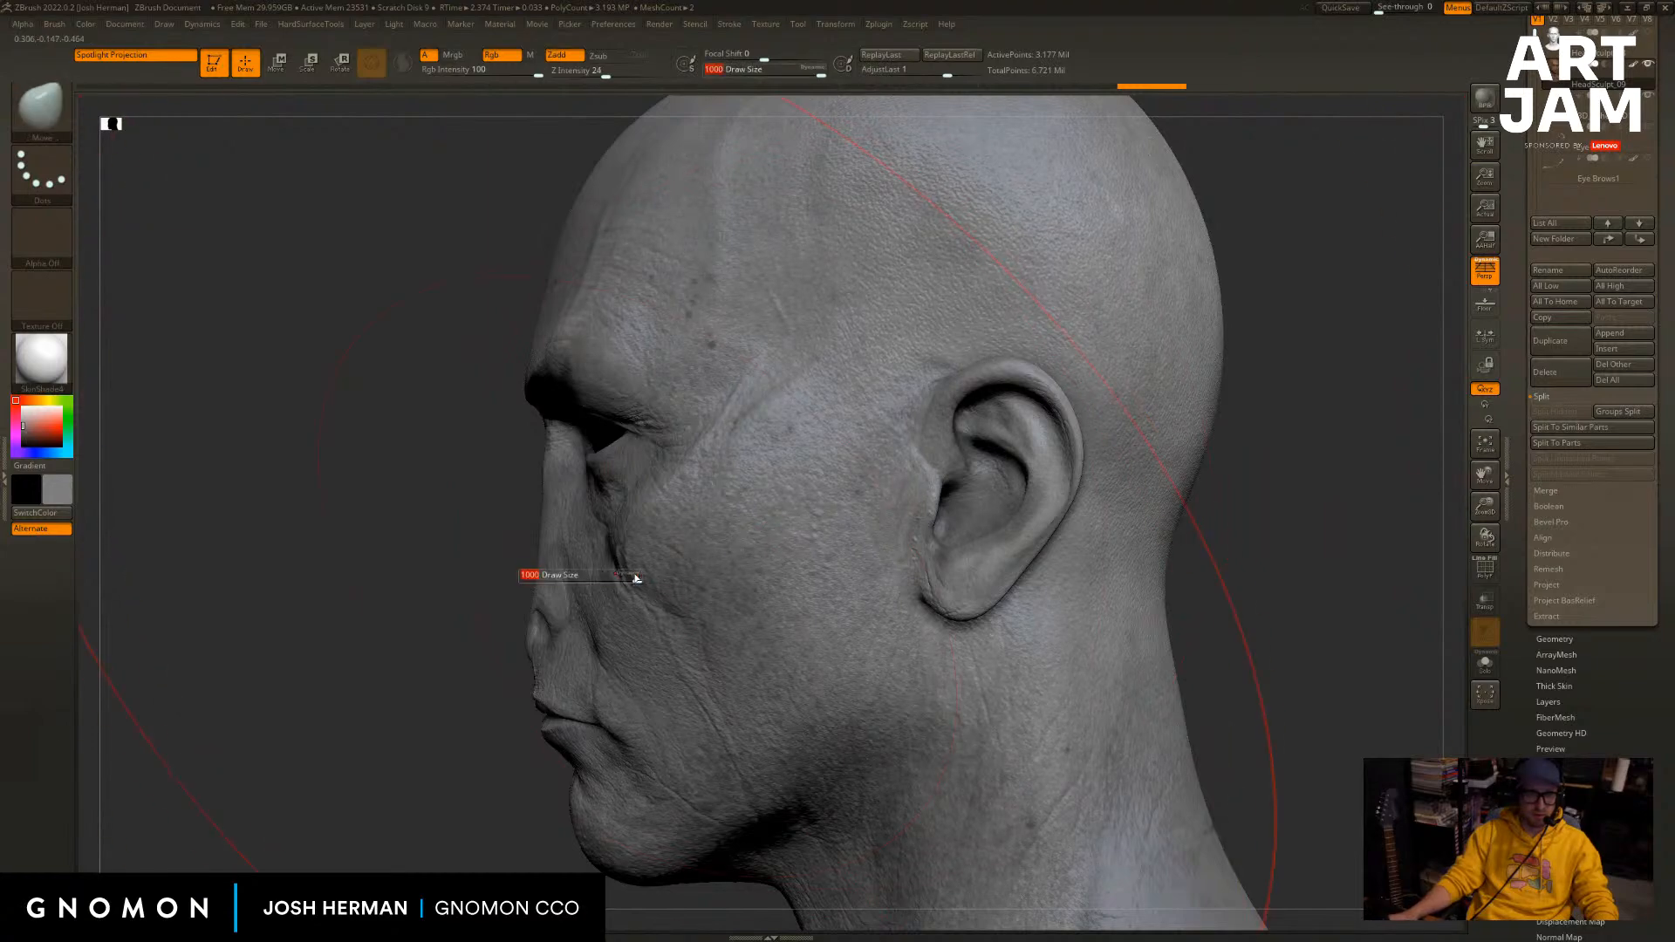
pyautogui.press('s')
pyautogui.moveTo(582, 569); pyautogui.dragTo(518, 553)
pyautogui.press('s')
pyautogui.press('s')
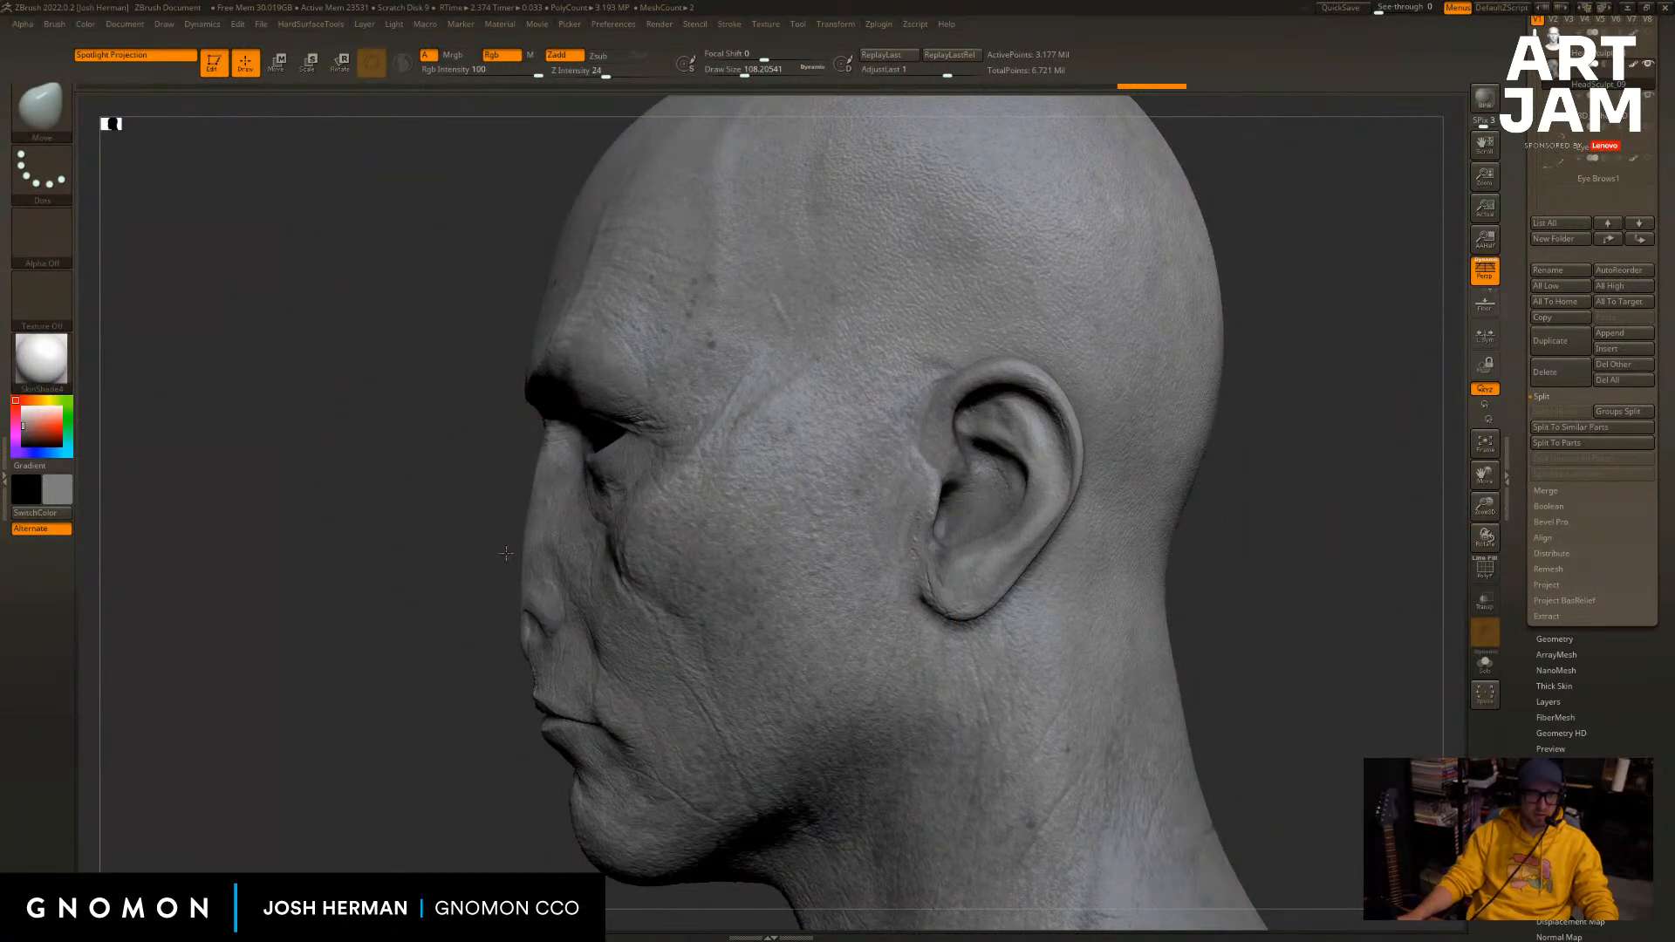
pyautogui.moveTo(545, 480)
pyautogui.mouseDown()
pyautogui.moveTo(519, 522)
pyautogui.moveTo(670, 504)
pyautogui.mouseUp()
pyautogui.press('s')
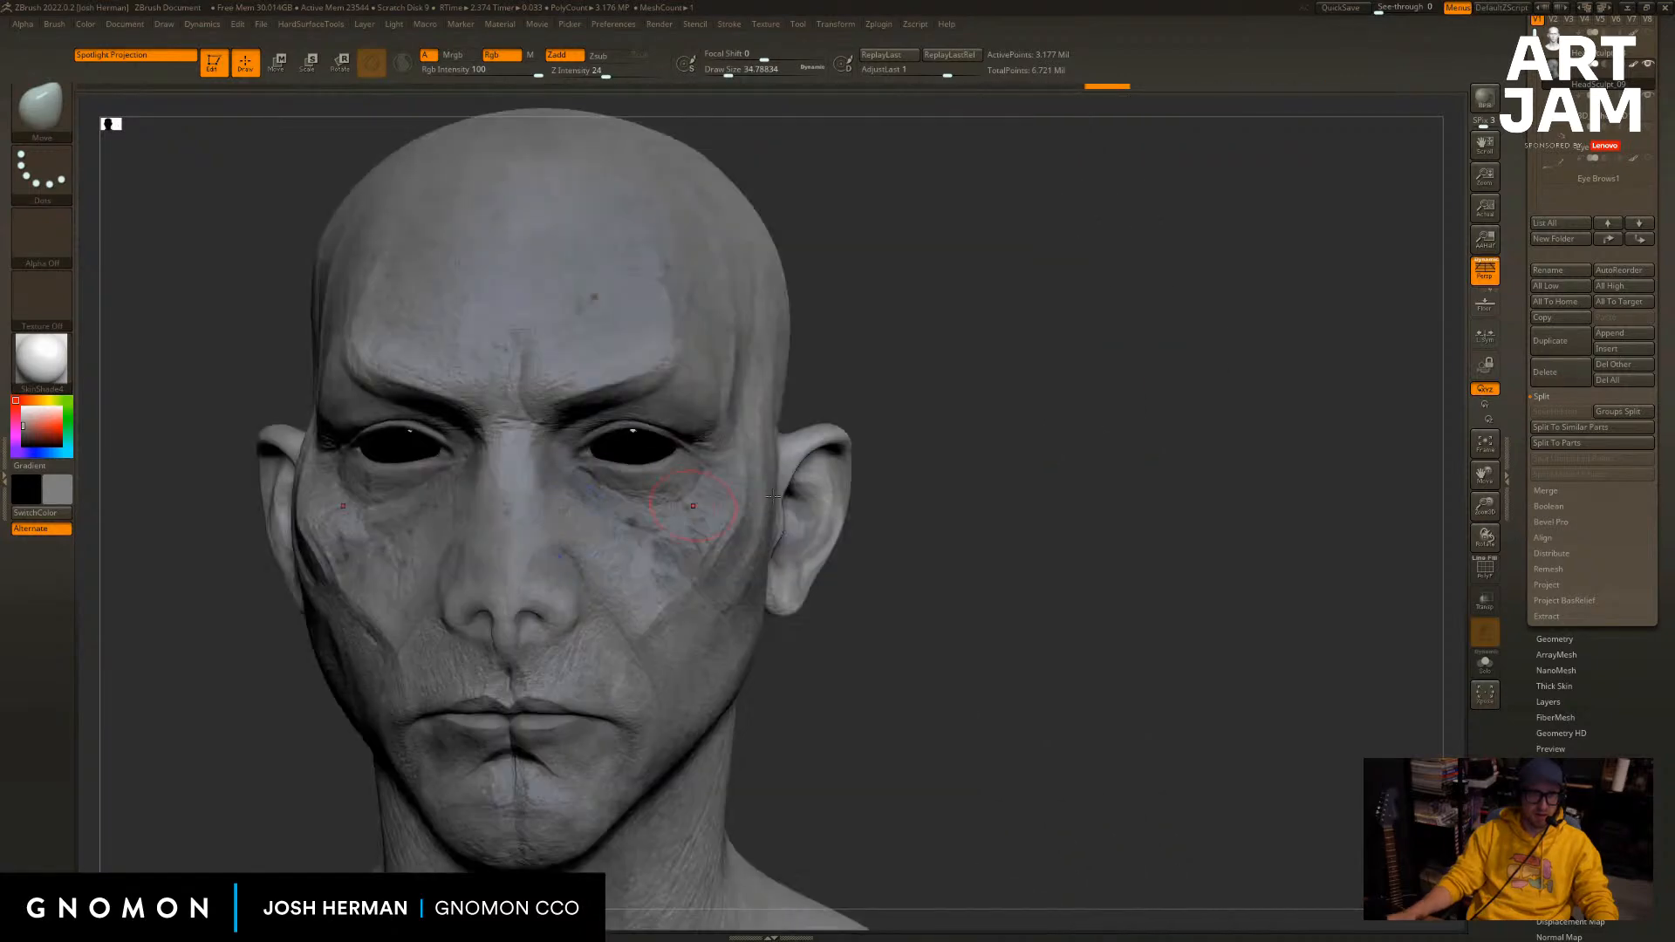
pyautogui.keyDown('alt'); pyautogui.moveTo(916, 541); pyautogui.dragTo(999, 444); pyautogui.keyUp('alt')
pyautogui.moveTo(968, 506); pyautogui.dragTo(1095, 497)
pyautogui.keyDown('alt'); pyautogui.moveTo(392, 524); pyautogui.dragTo(615, 456); pyautogui.keyUp('alt')
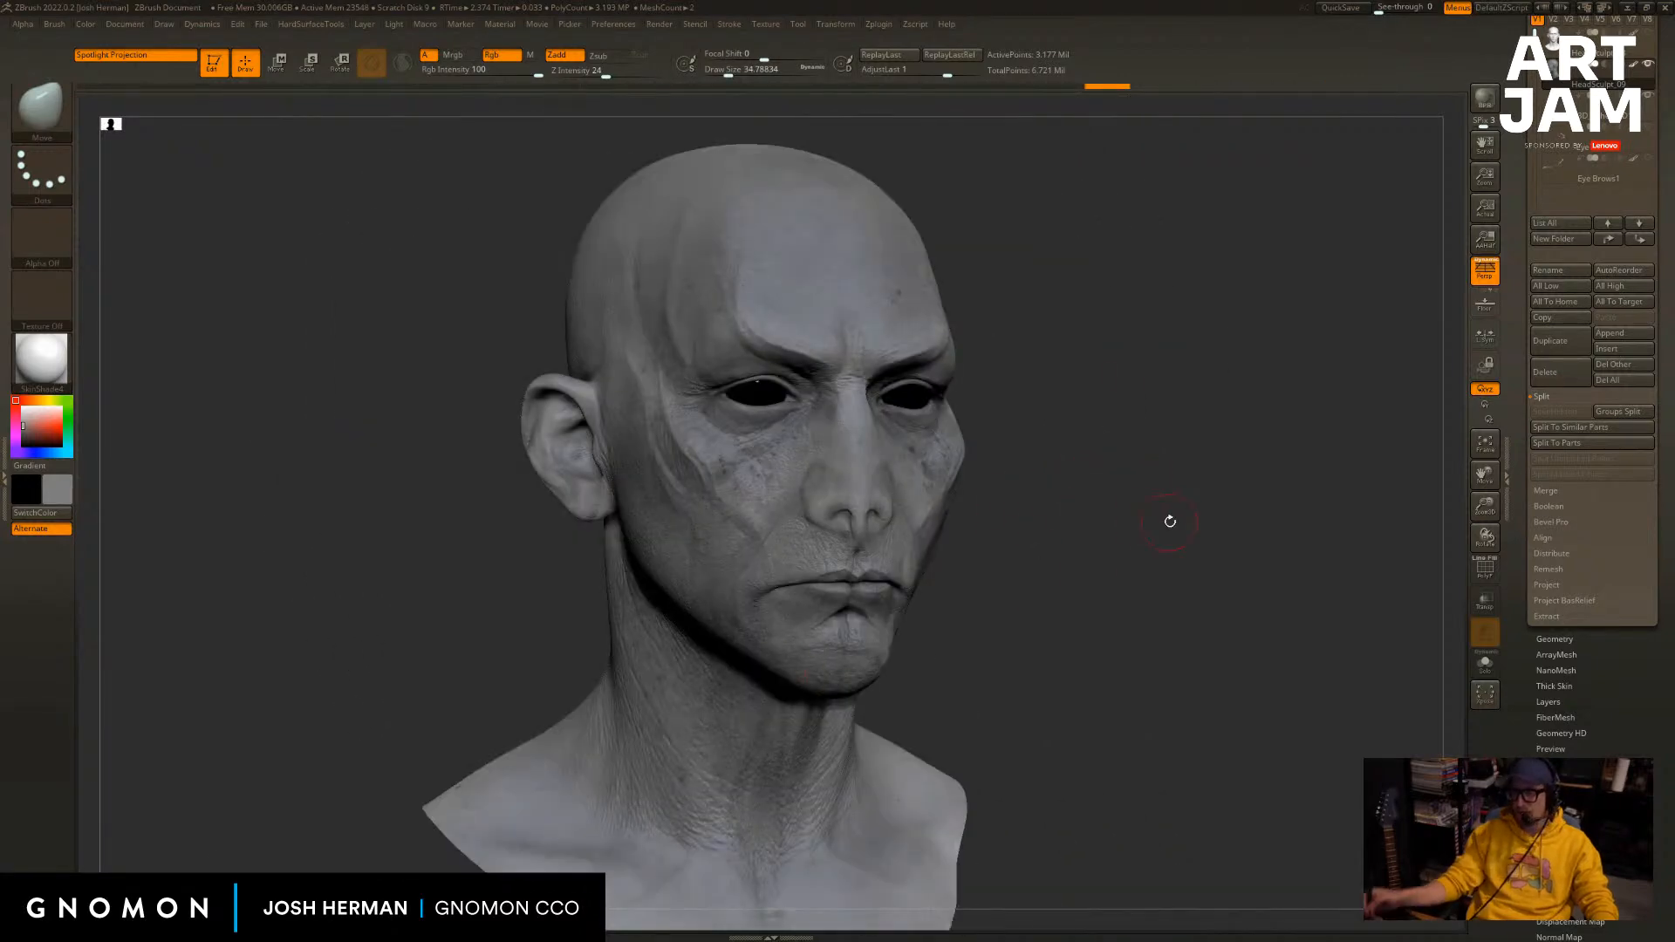
# Undo the grey paint and the nose changes and return to the highest subdivision level.
pyautogui.press('ctrl')
pyautogui.hotkey('shift', 'd')
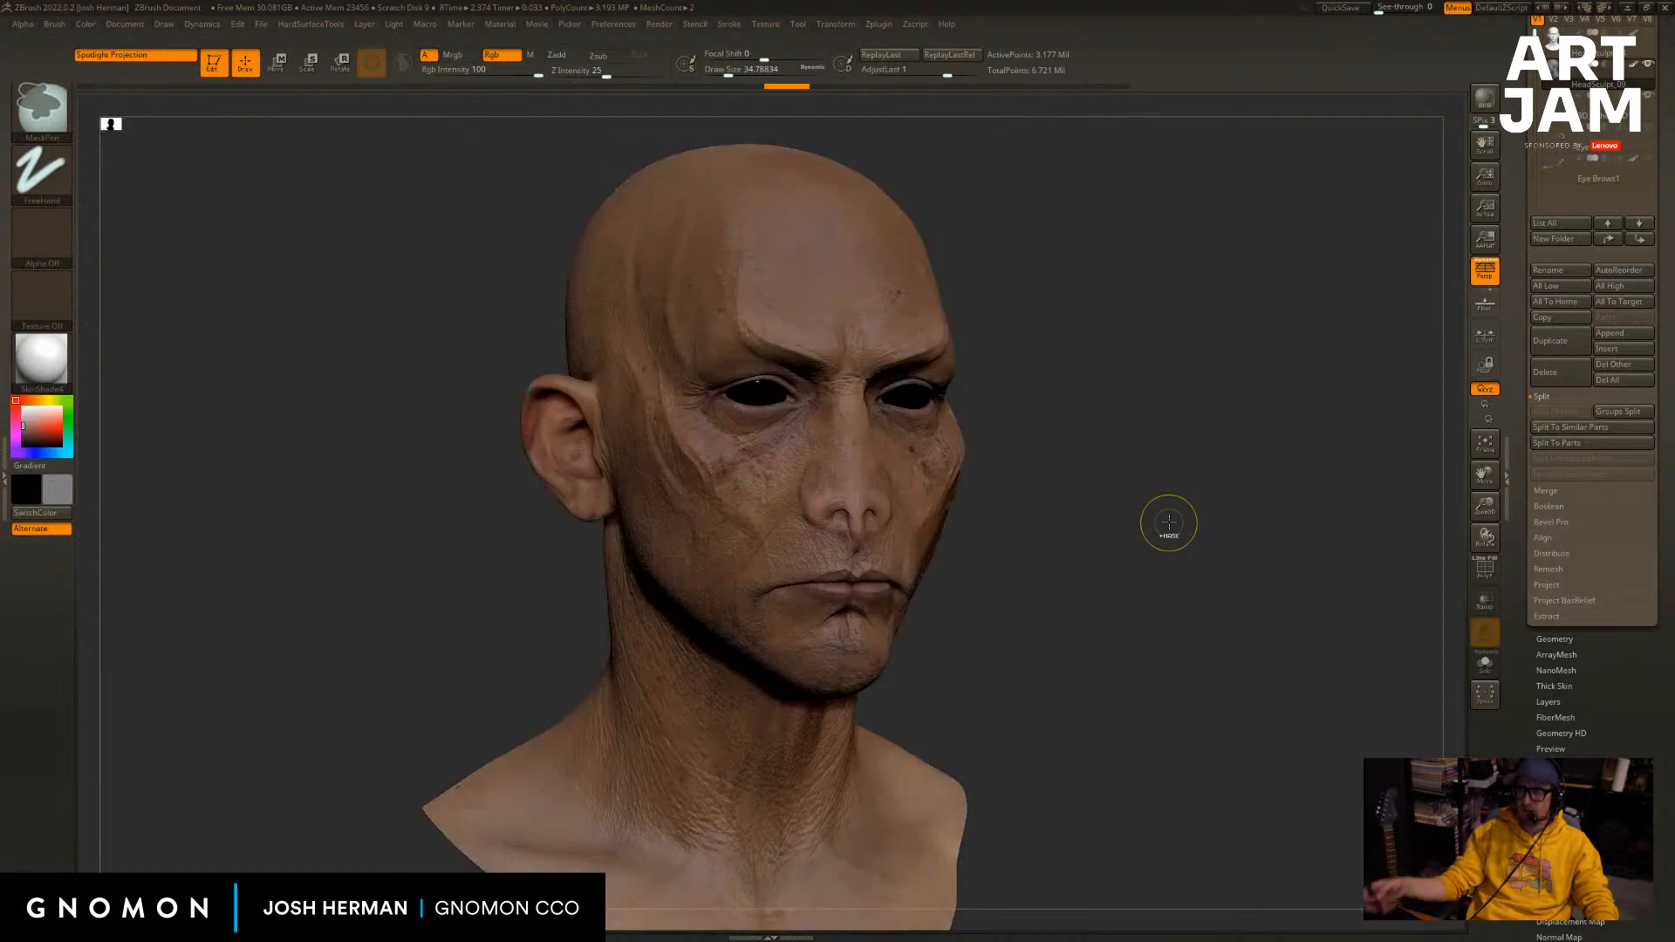
pyautogui.moveTo(1207, 437)
pyautogui.mouseDown()
pyautogui.moveTo(1202, 485)
pyautogui.moveTo(923, 478)
pyautogui.moveTo(829, 340)
pyautogui.mouseUp()
pyautogui.press('d')
pyautogui.press('d')
# Set the Standard brush to draw size about 145 and RGB intensity 37 for softer colour painting.
pyautogui.press('b')
pyautogui.press('s')
pyautogui.press('t')
pyautogui.press('s')
pyautogui.click(859, 484)
pyautogui.keyDown('alt'); pyautogui.moveTo(1132, 323); pyautogui.dragTo(1120, 377); pyautogui.keyUp('alt')
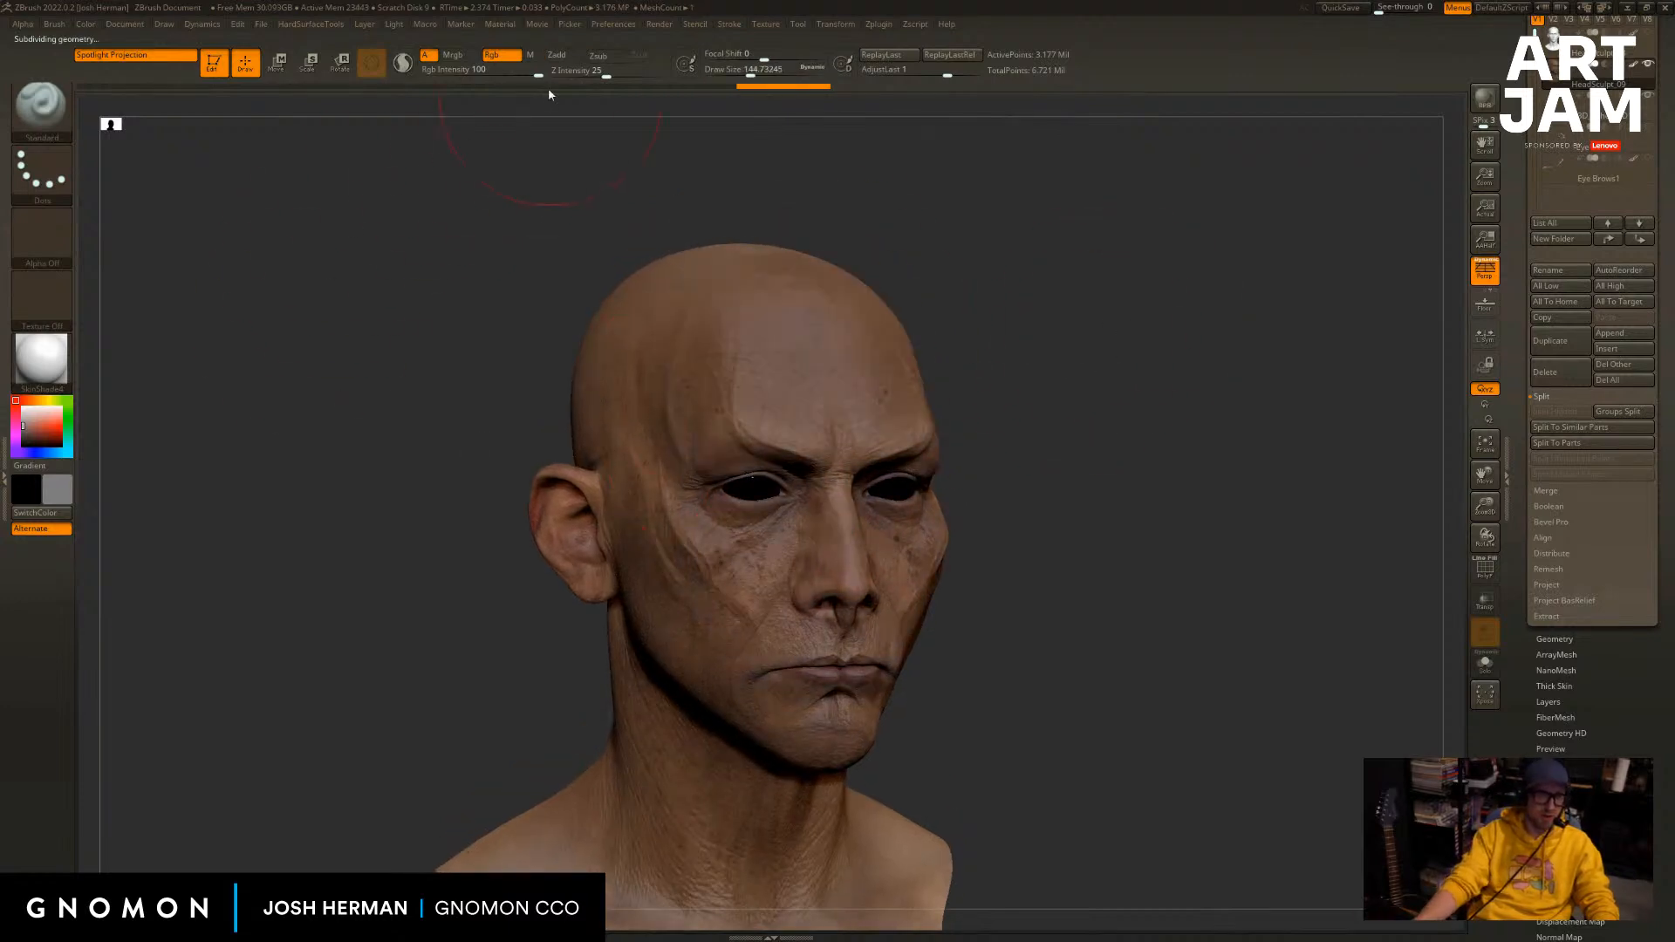
pyautogui.moveTo(494, 76); pyautogui.dragTo(493, 76)
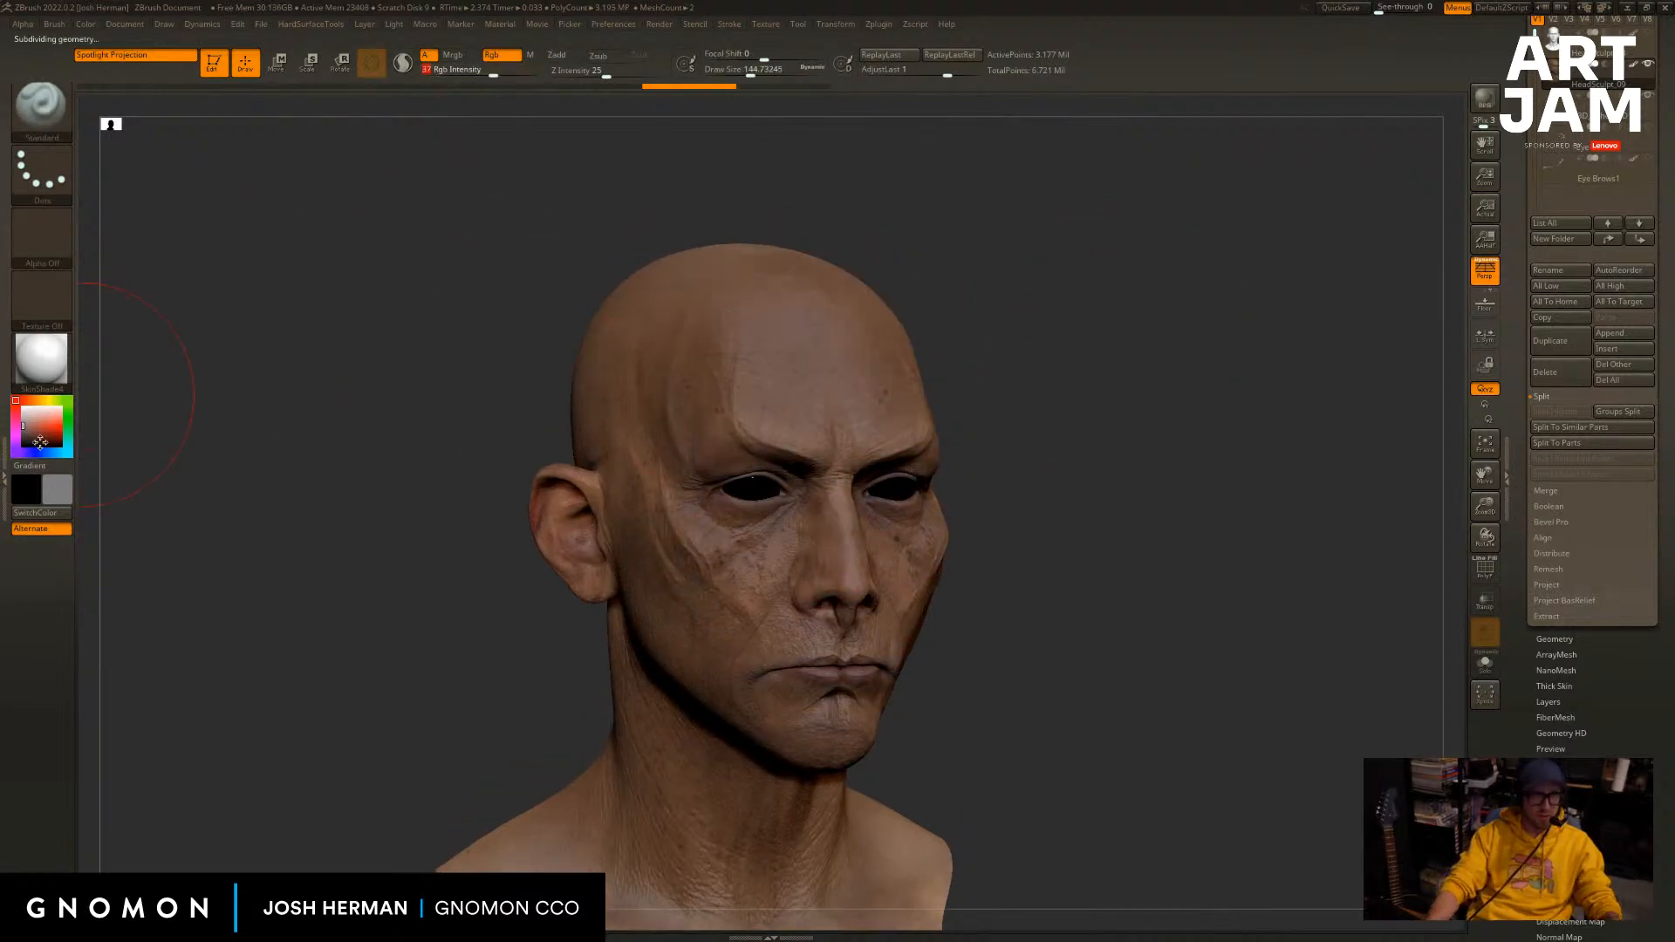
# Test a saturated teal over the face at RGB intensity 37.
pyautogui.moveTo(40, 443); pyautogui.dragTo(63, 433)
pyautogui.moveTo(720, 349)
pyautogui.mouseDown()
pyautogui.moveTo(754, 536)
pyautogui.moveTo(824, 562)
pyautogui.mouseUp()
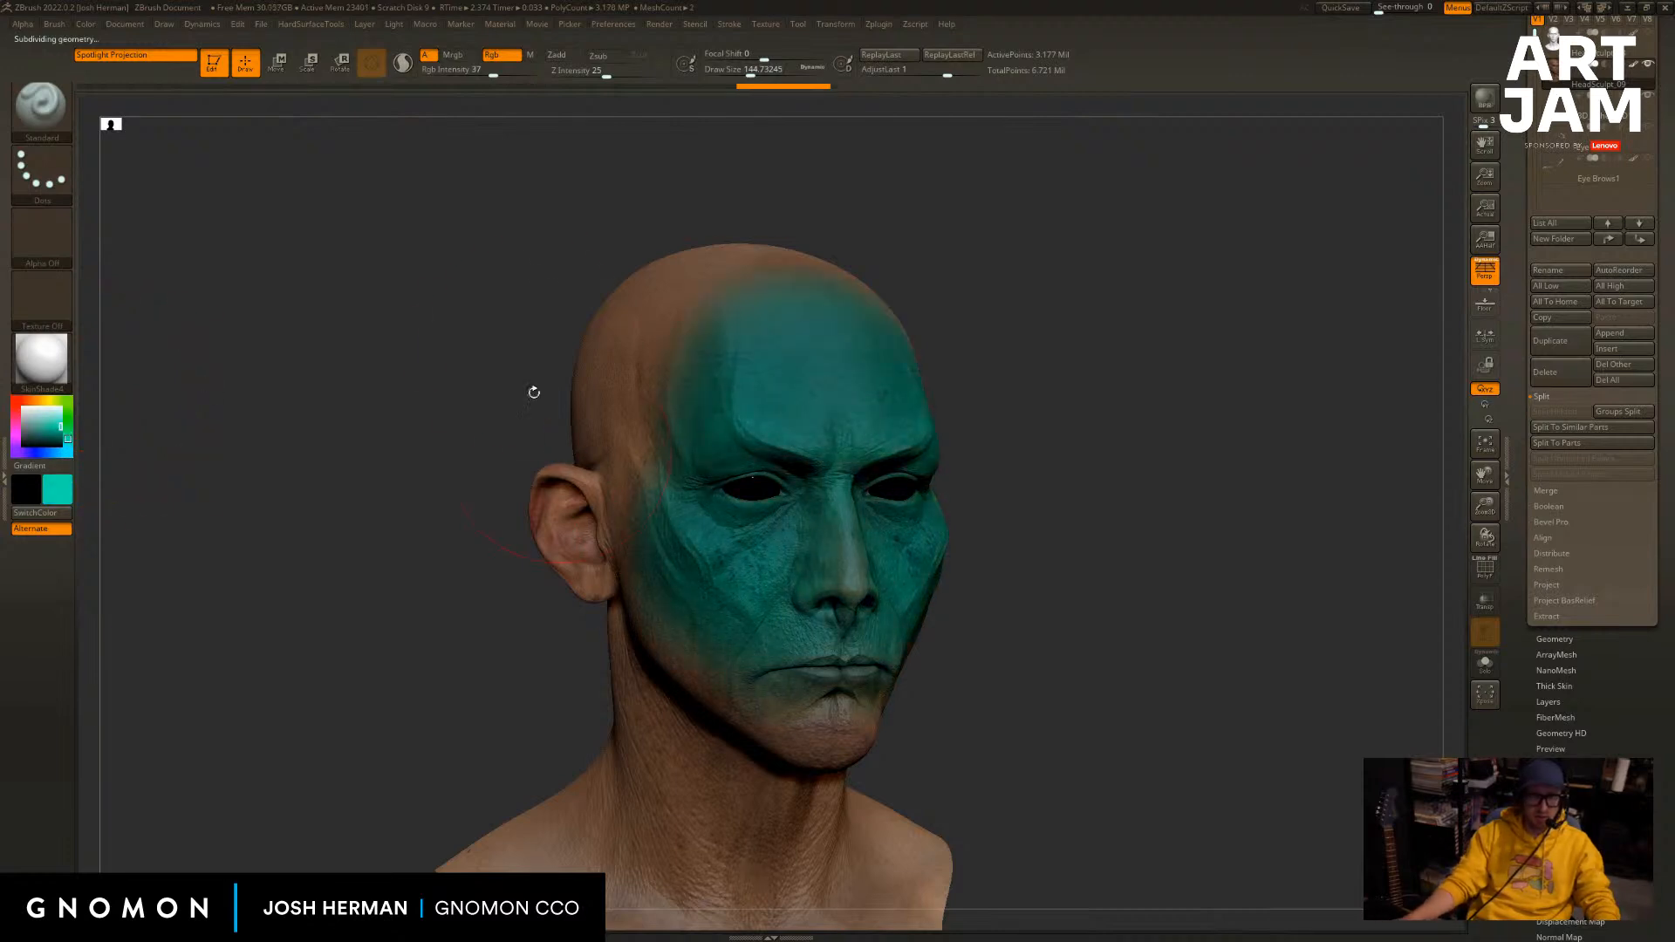
pyautogui.hotkey('ctrl', 'z')
# Test a desaturated grey-blue over the face at draw size about 145.
pyautogui.click(51, 485)
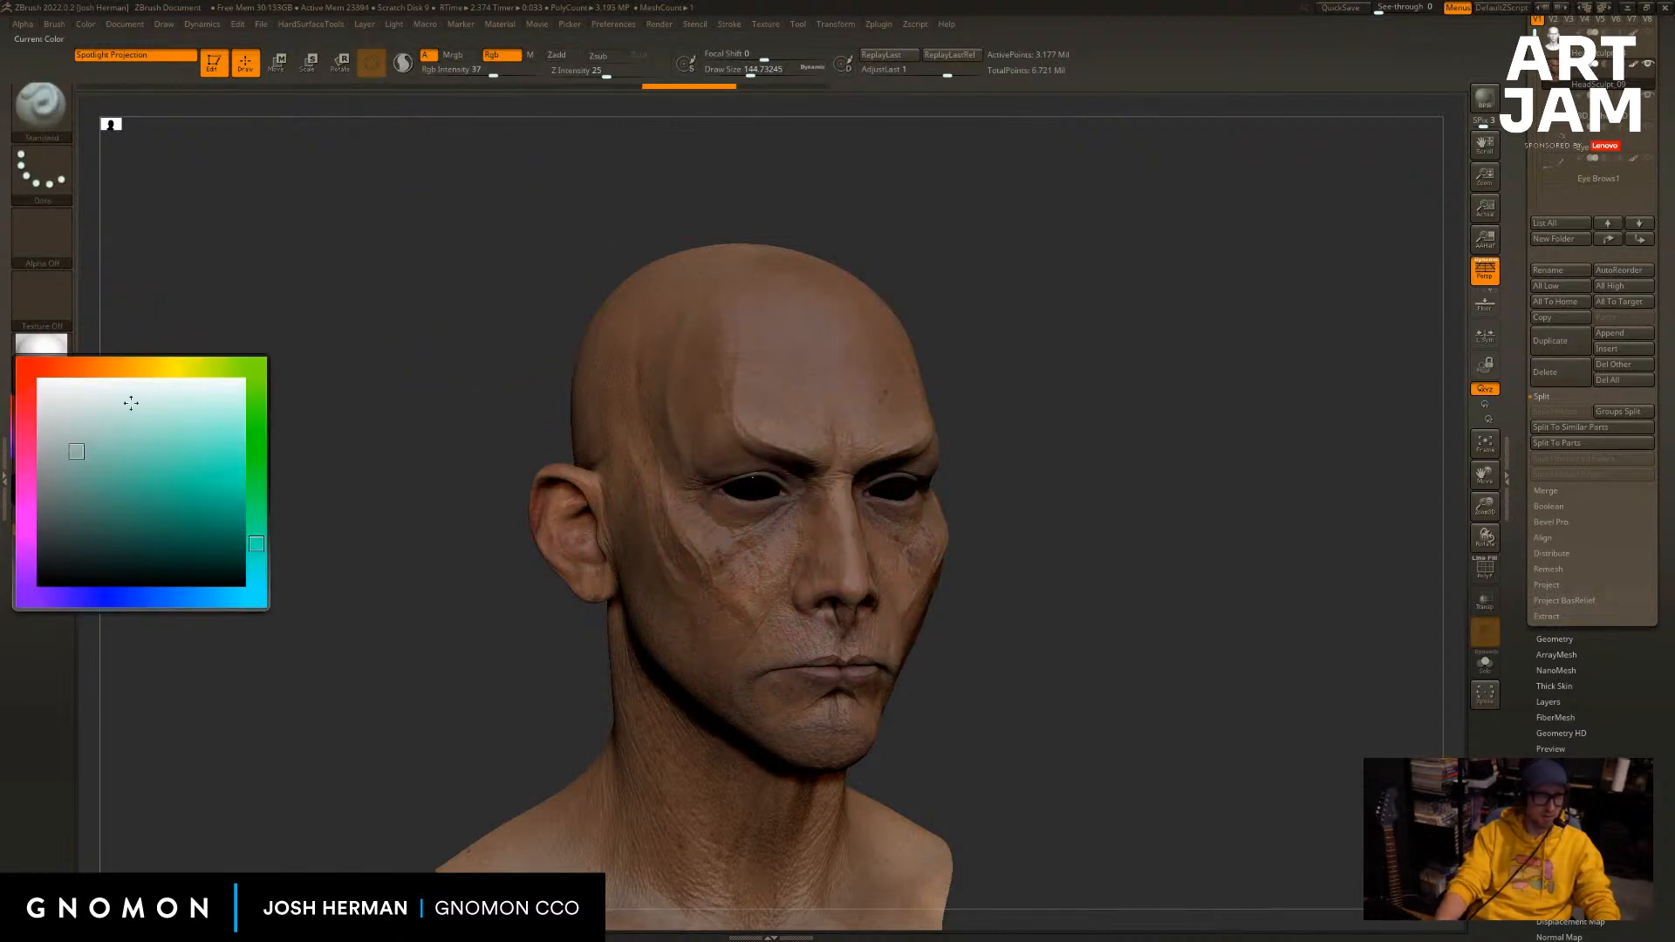
pyautogui.moveTo(807, 345)
pyautogui.mouseDown()
pyautogui.moveTo(827, 371)
pyautogui.moveTo(844, 717)
pyautogui.mouseUp()
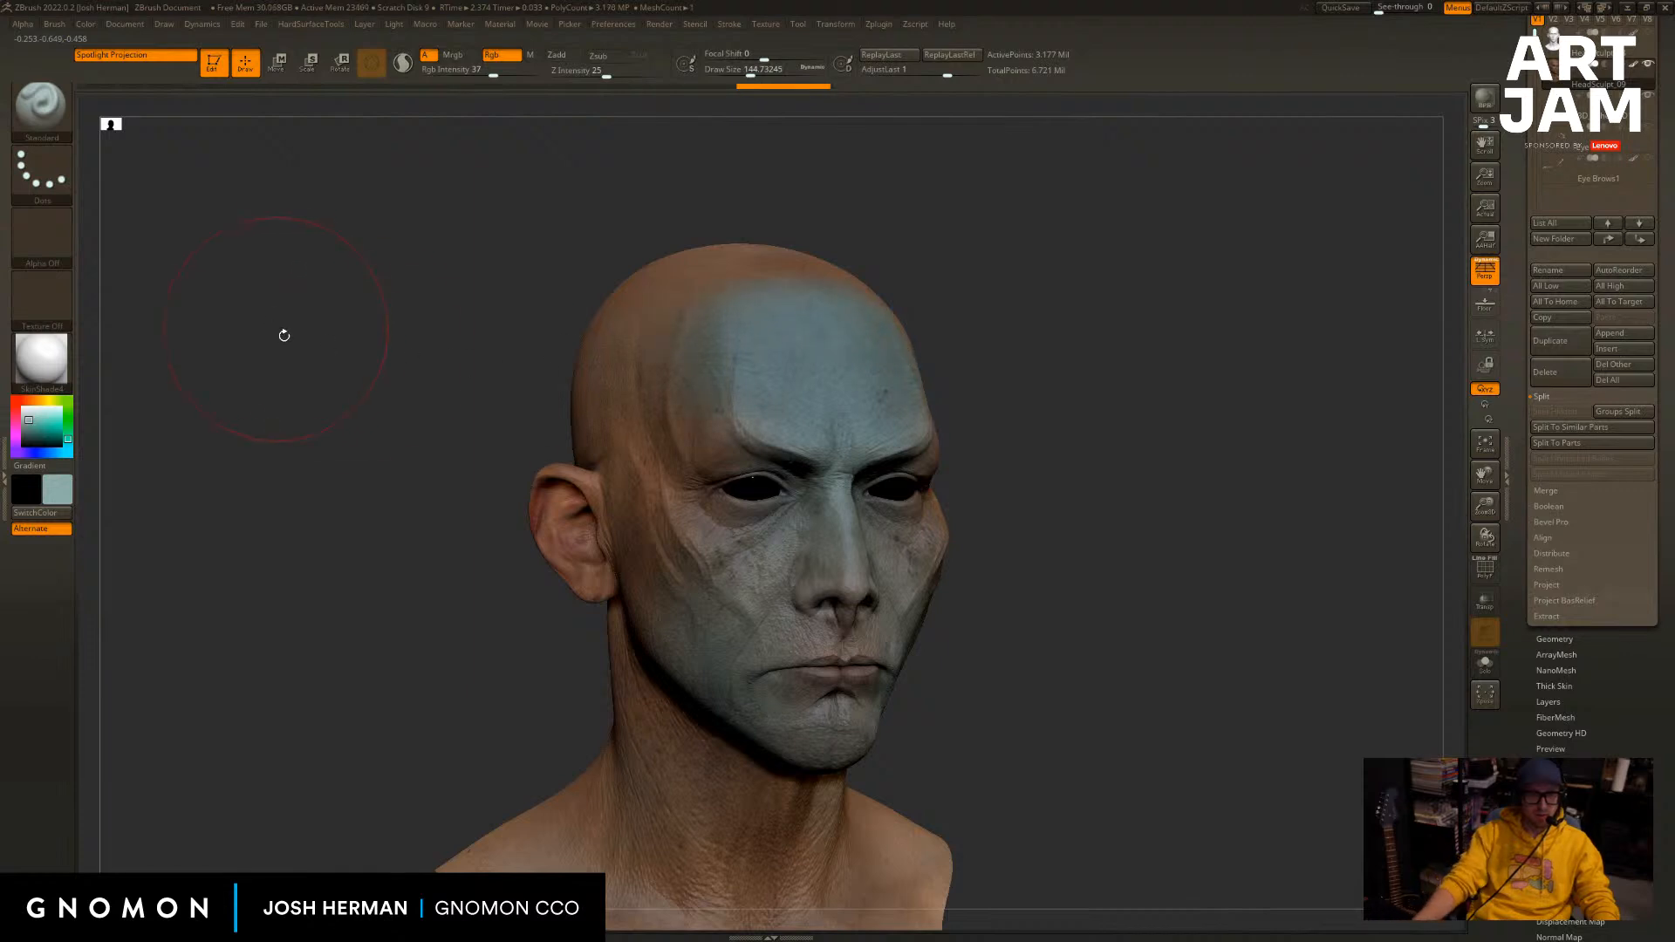
pyautogui.hotkey('ctrl', 'z')
# Retry the grey-blue over the face at a larger draw size, undo it, and set the draw size to about 365.
pyautogui.press('s')
pyautogui.moveTo(733, 437)
pyautogui.mouseDown()
pyautogui.moveTo(802, 438)
pyautogui.moveTo(763, 489)
pyautogui.moveTo(668, 493)
pyautogui.mouseUp()
pyautogui.hotkey('ctrl', 'z')
pyautogui.press('s')
pyautogui.press('s')
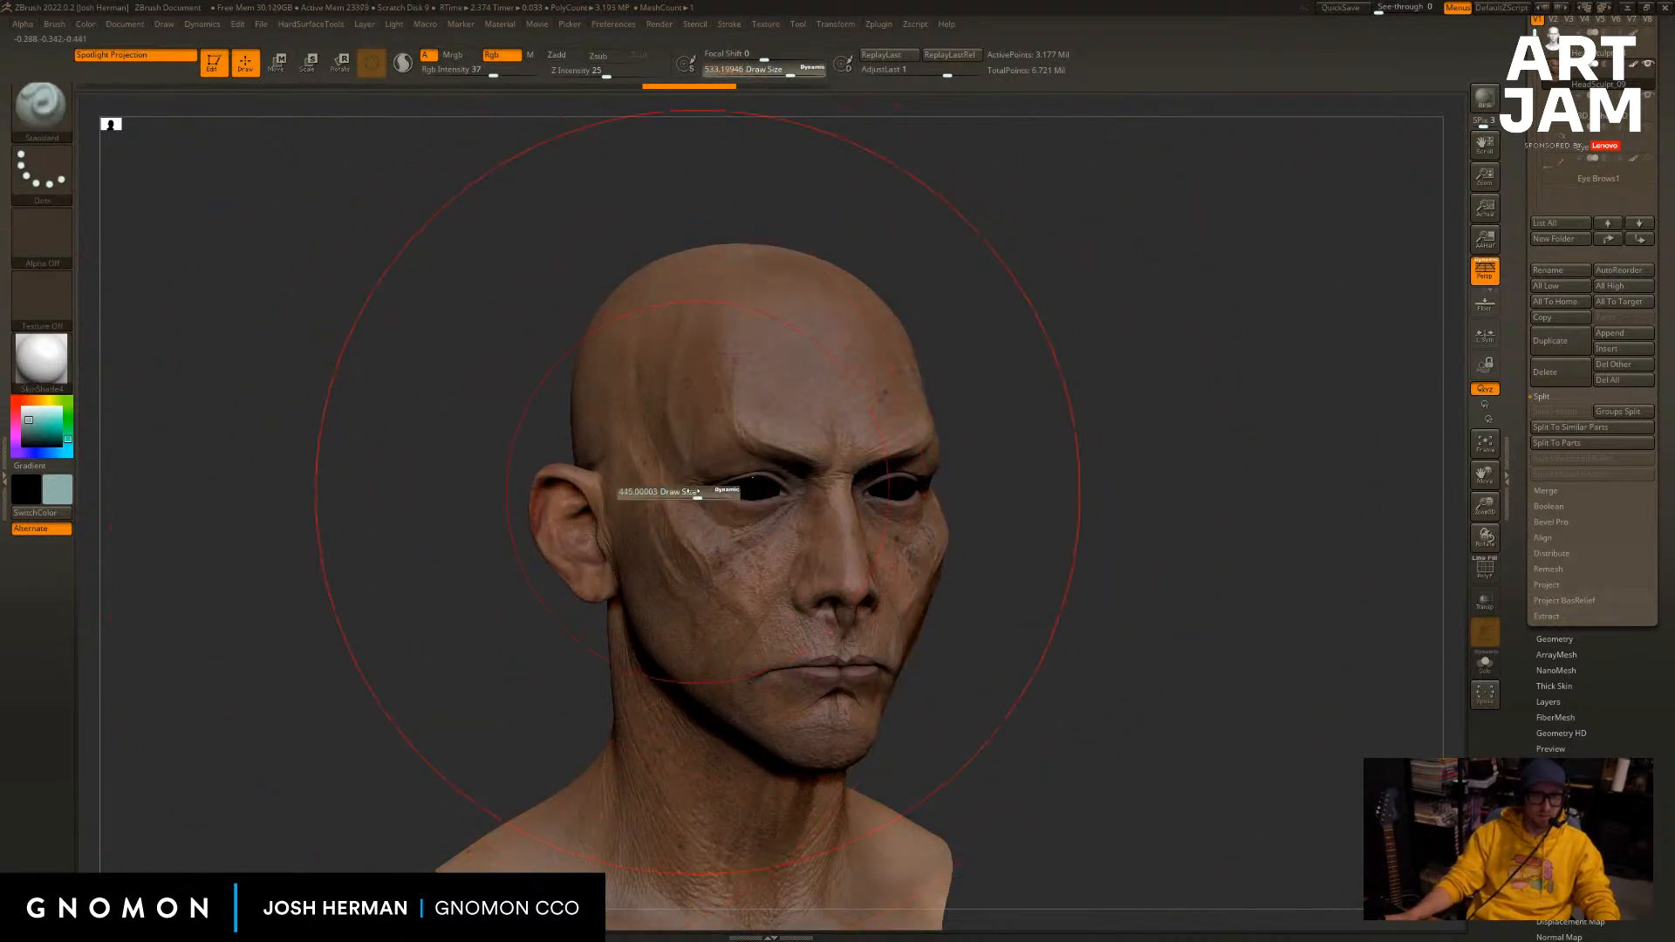
# Set the Standard brush to the Spray stroke with Alpha 23 and reduce the spray's colour intensity variance.
pyautogui.click(43, 245)
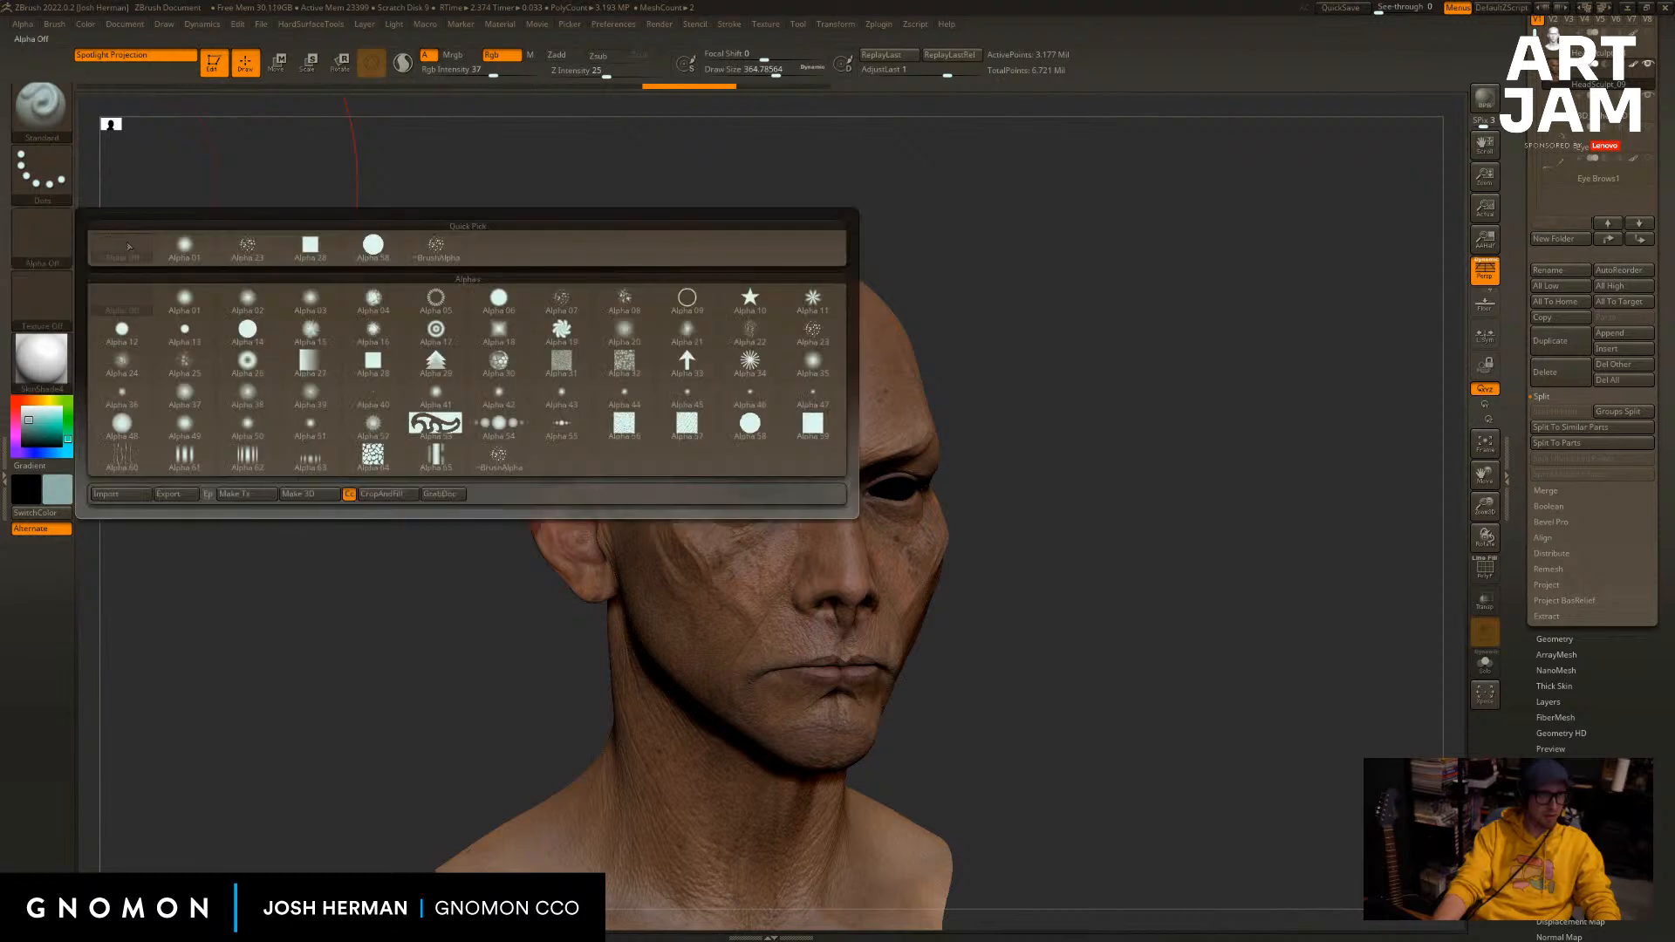
pyautogui.click(262, 252)
pyautogui.click(41, 172)
pyautogui.click(336, 231)
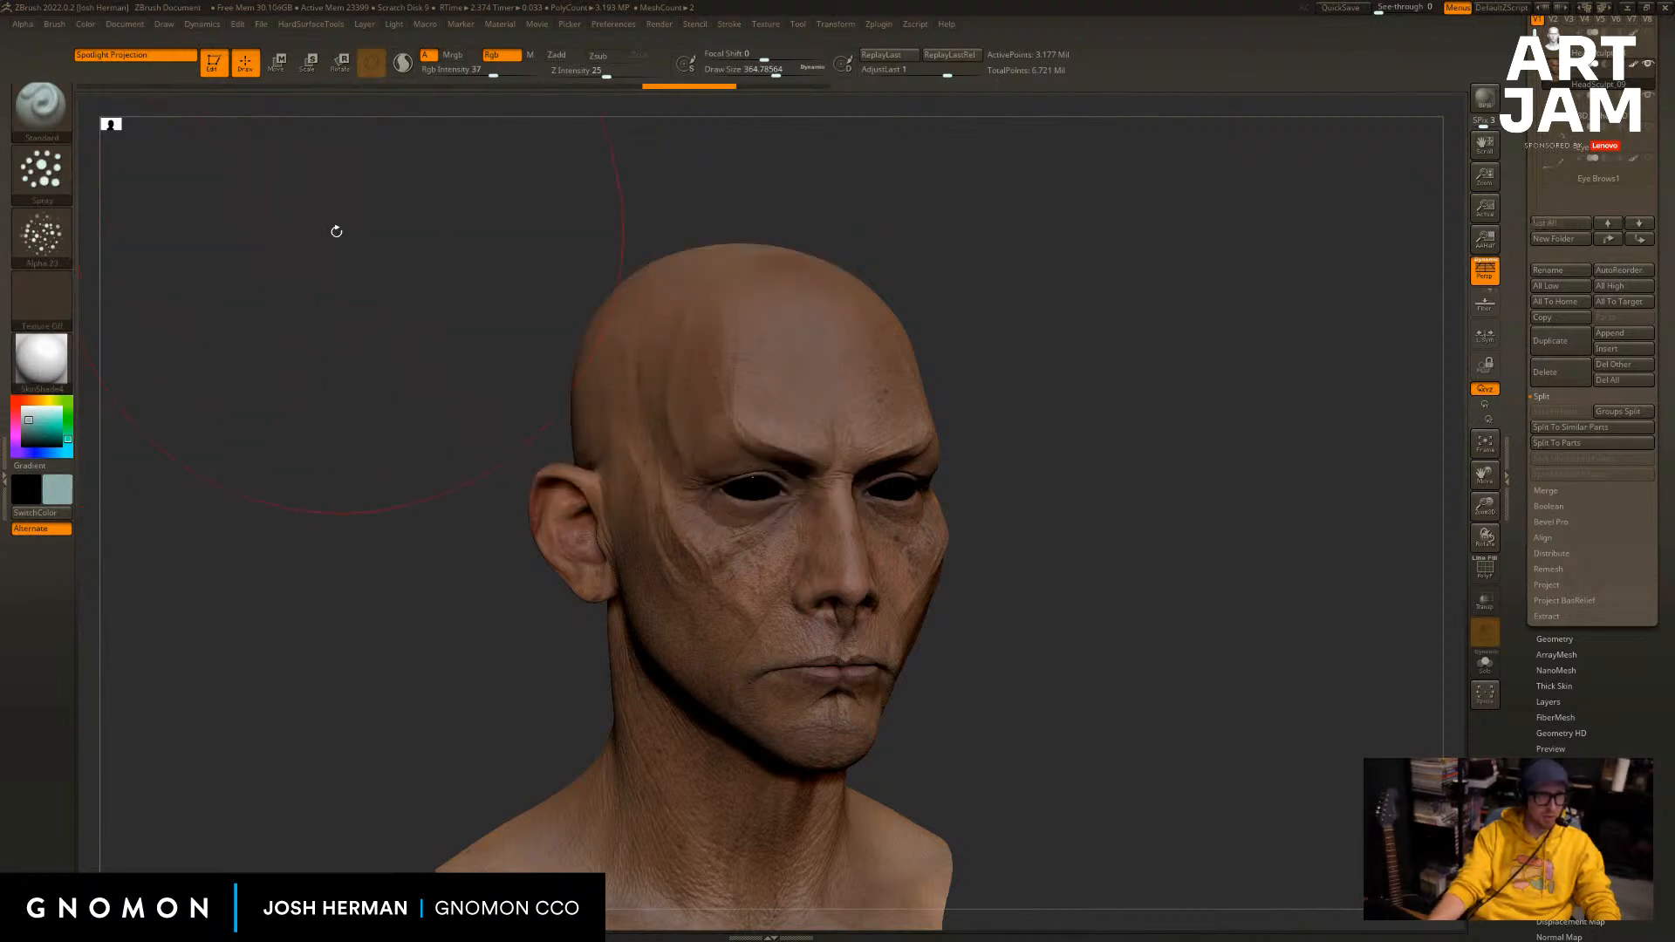
pyautogui.click(55, 181)
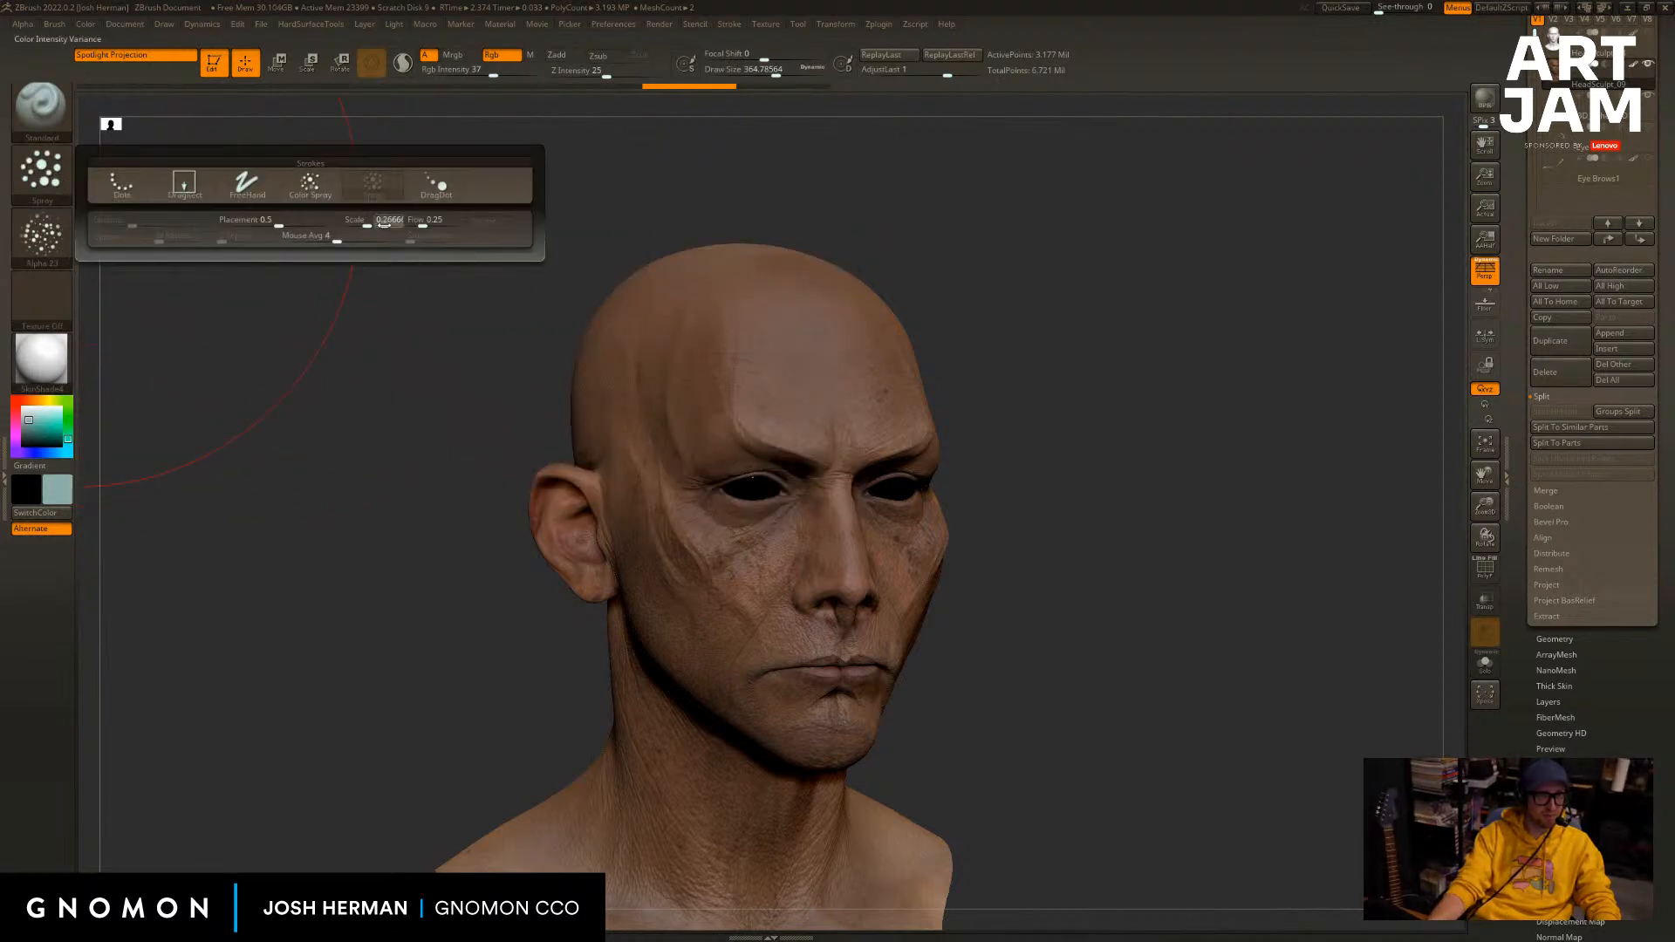
pyautogui.moveTo(384, 225); pyautogui.dragTo(358, 224)
# Test the grey-blue spray on the face at draw size about 108, undo it, and set the draw size to about 68.
pyautogui.press('s')
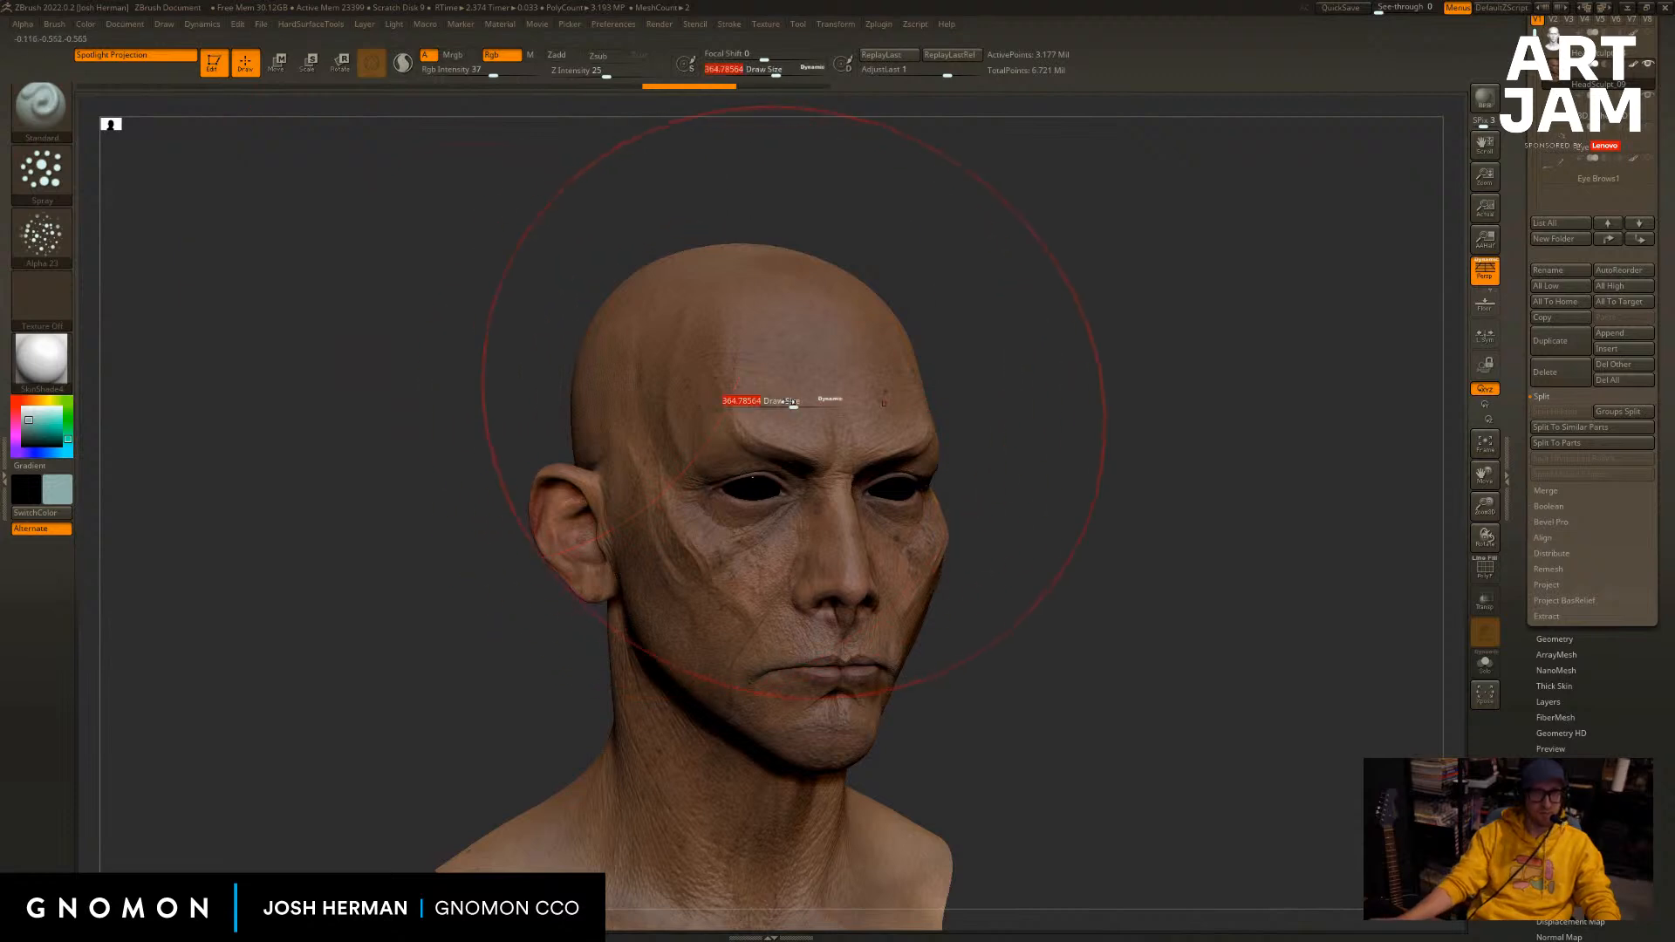
pyautogui.moveTo(792, 403); pyautogui.dragTo(761, 406)
pyautogui.moveTo(1050, 397)
pyautogui.keyDown('alt'); pyautogui.mouseDown()
pyautogui.moveTo(968, 314)
pyautogui.moveTo(955, 336)
pyautogui.mouseUp(); pyautogui.keyUp('alt')
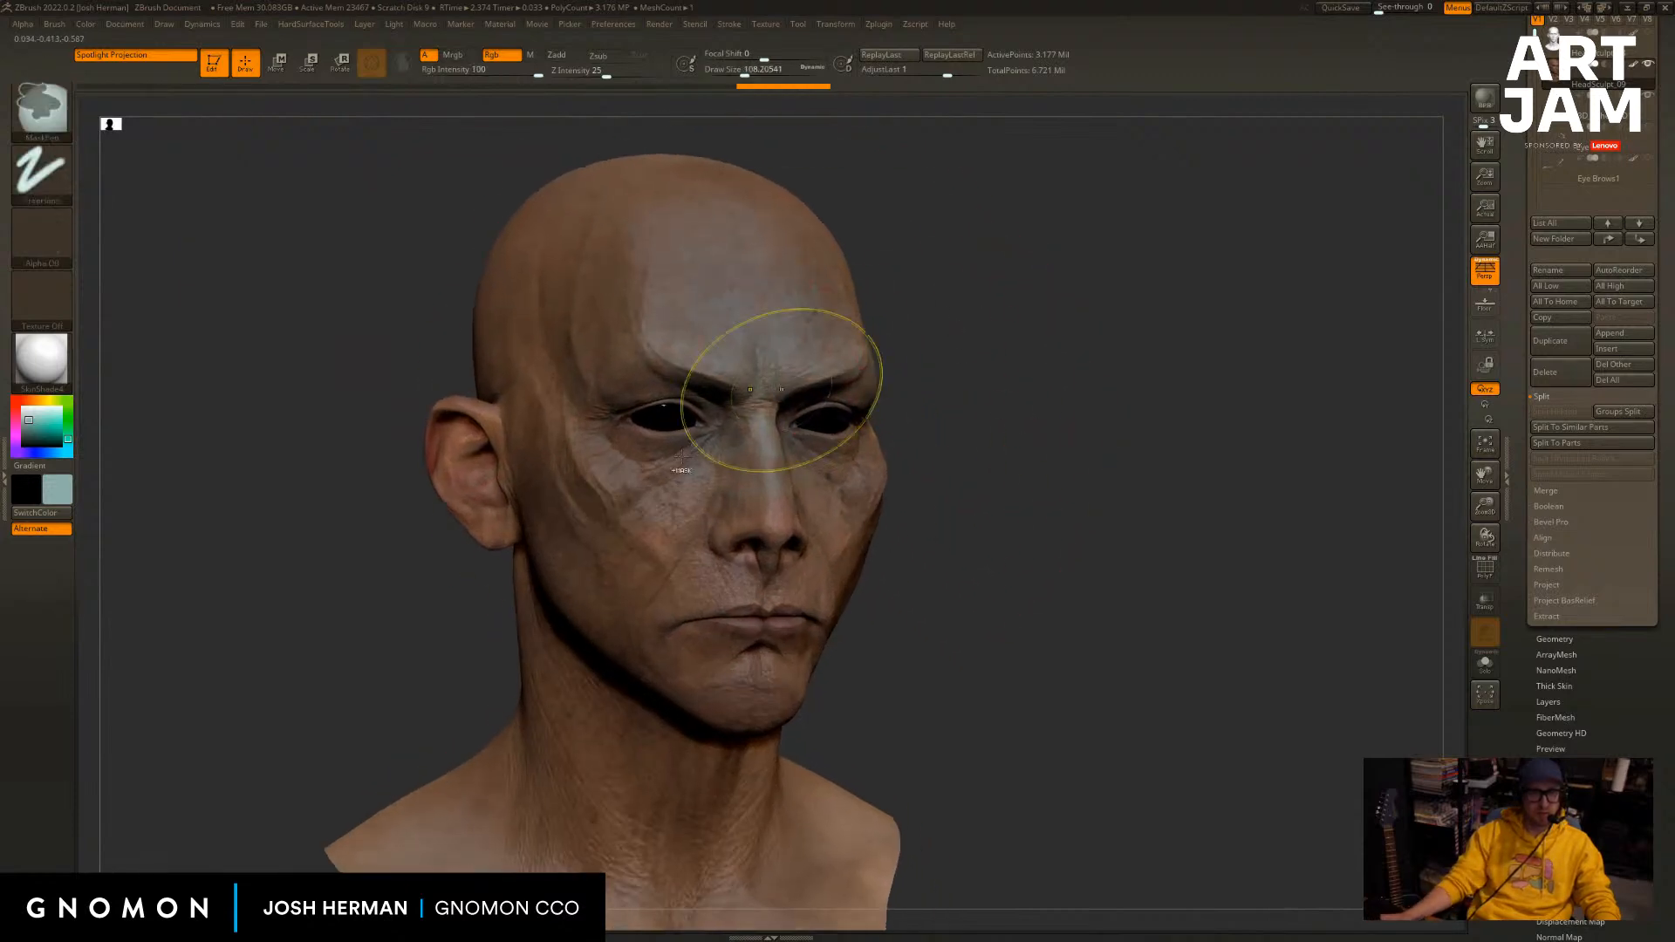
pyautogui.hotkey('ctrl', 'z')
pyautogui.press('s')
pyautogui.moveTo(723, 460); pyautogui.dragTo(715, 460)
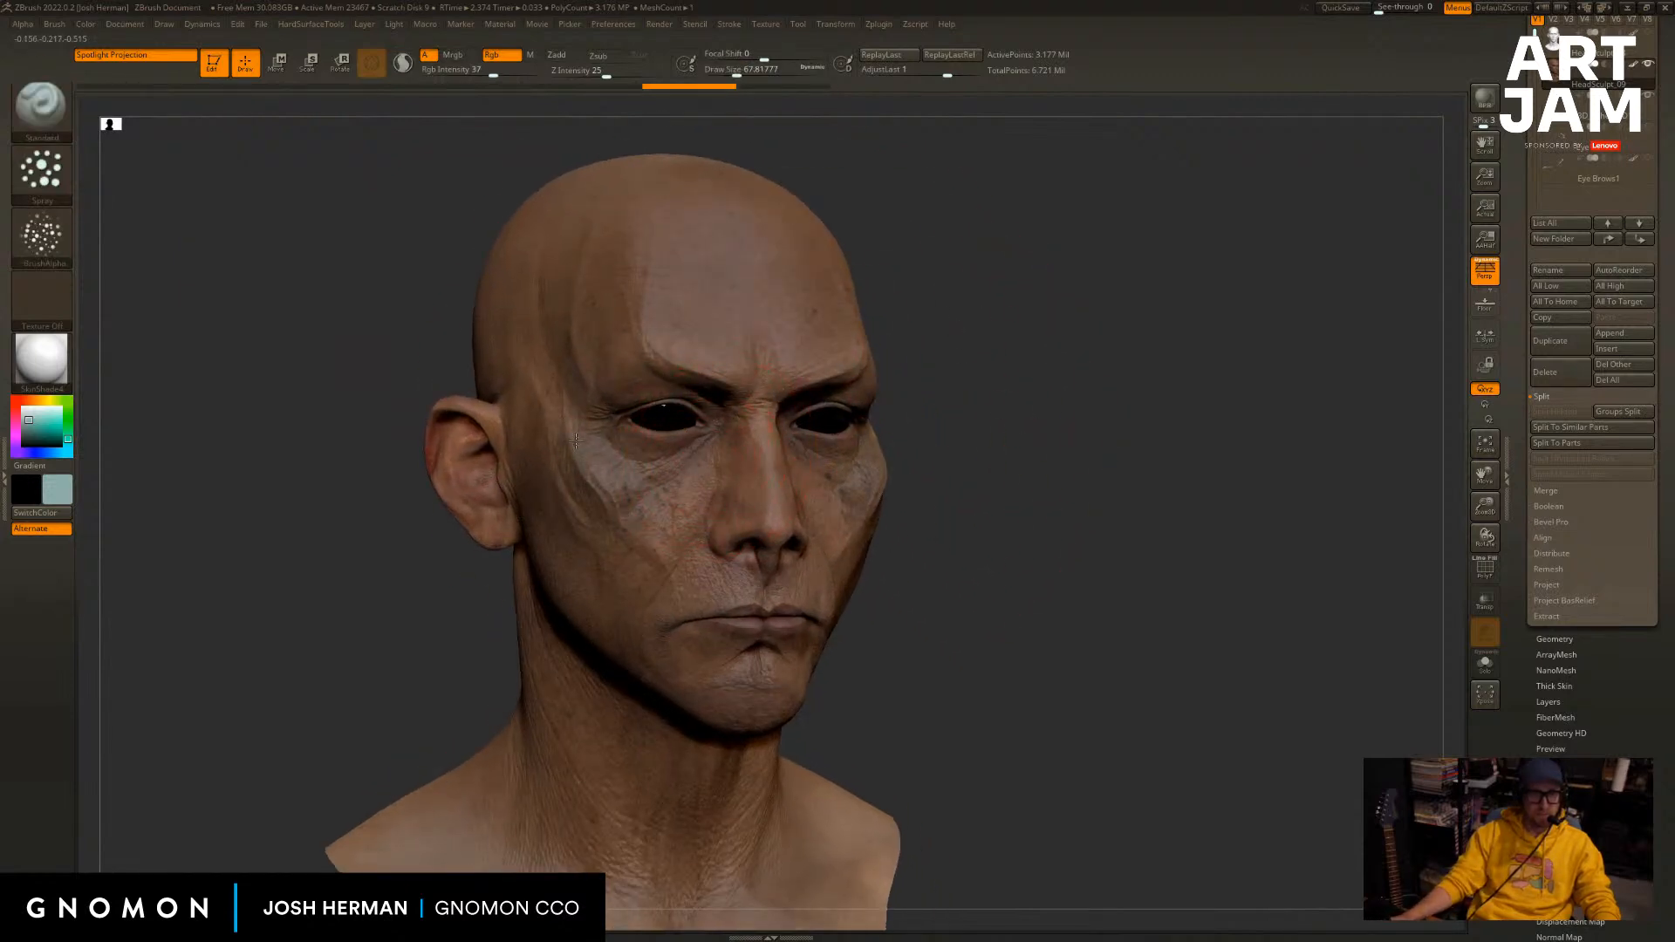
# Spray the grey-blue over the cheekbones, brow and forehead, starting at draw size about 46 and enlarging the brush for the forehead.
pyautogui.keyDown('alt'); pyautogui.moveTo(1038, 354); pyautogui.dragTo(1049, 415); pyautogui.keyUp('alt')
pyautogui.hotkey('ctrl', 'z')
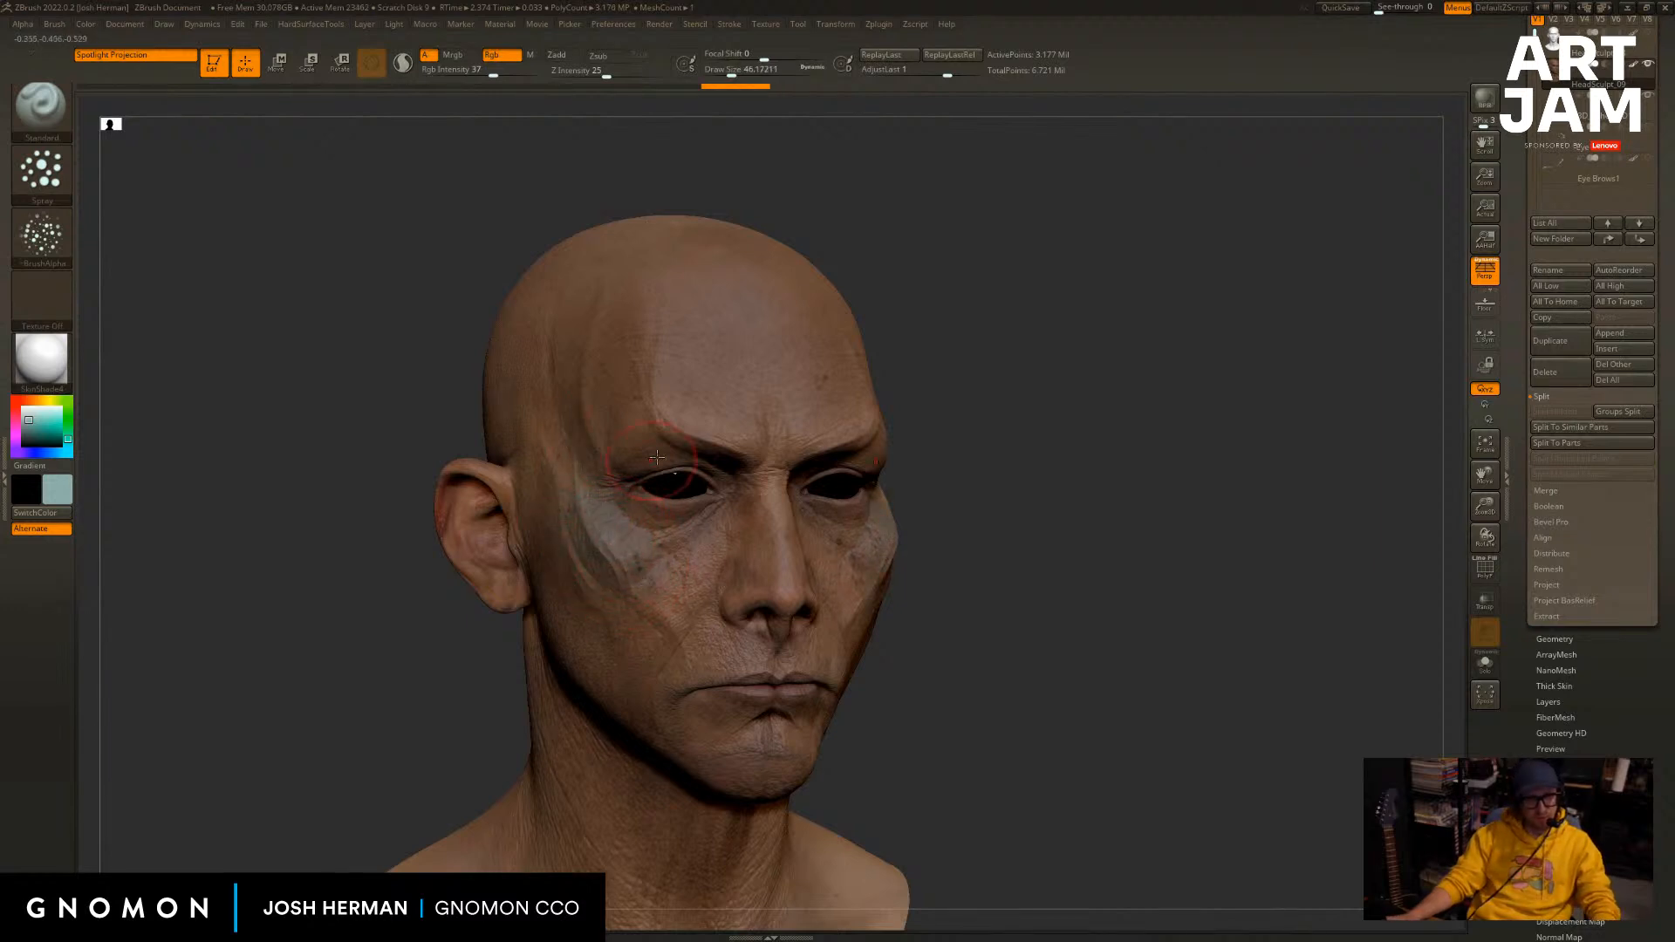
pyautogui.keyDown('alt'); pyautogui.moveTo(1100, 320); pyautogui.dragTo(1192, 325); pyautogui.keyUp('alt')
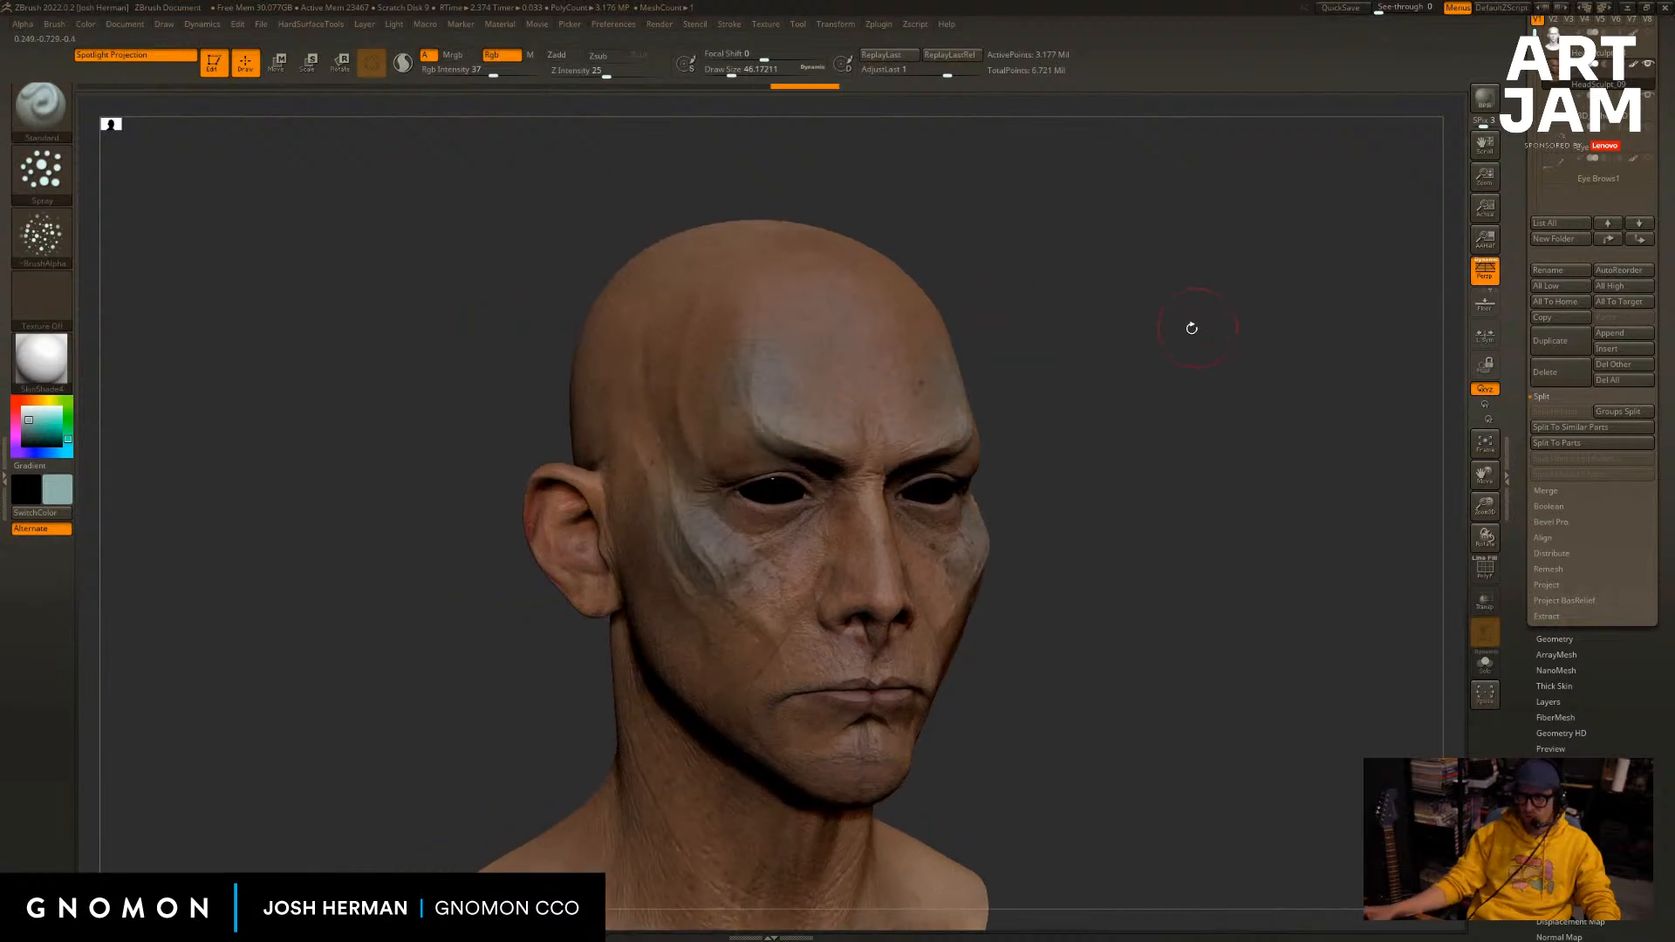
pyautogui.moveTo(837, 397); pyautogui.dragTo(785, 410)
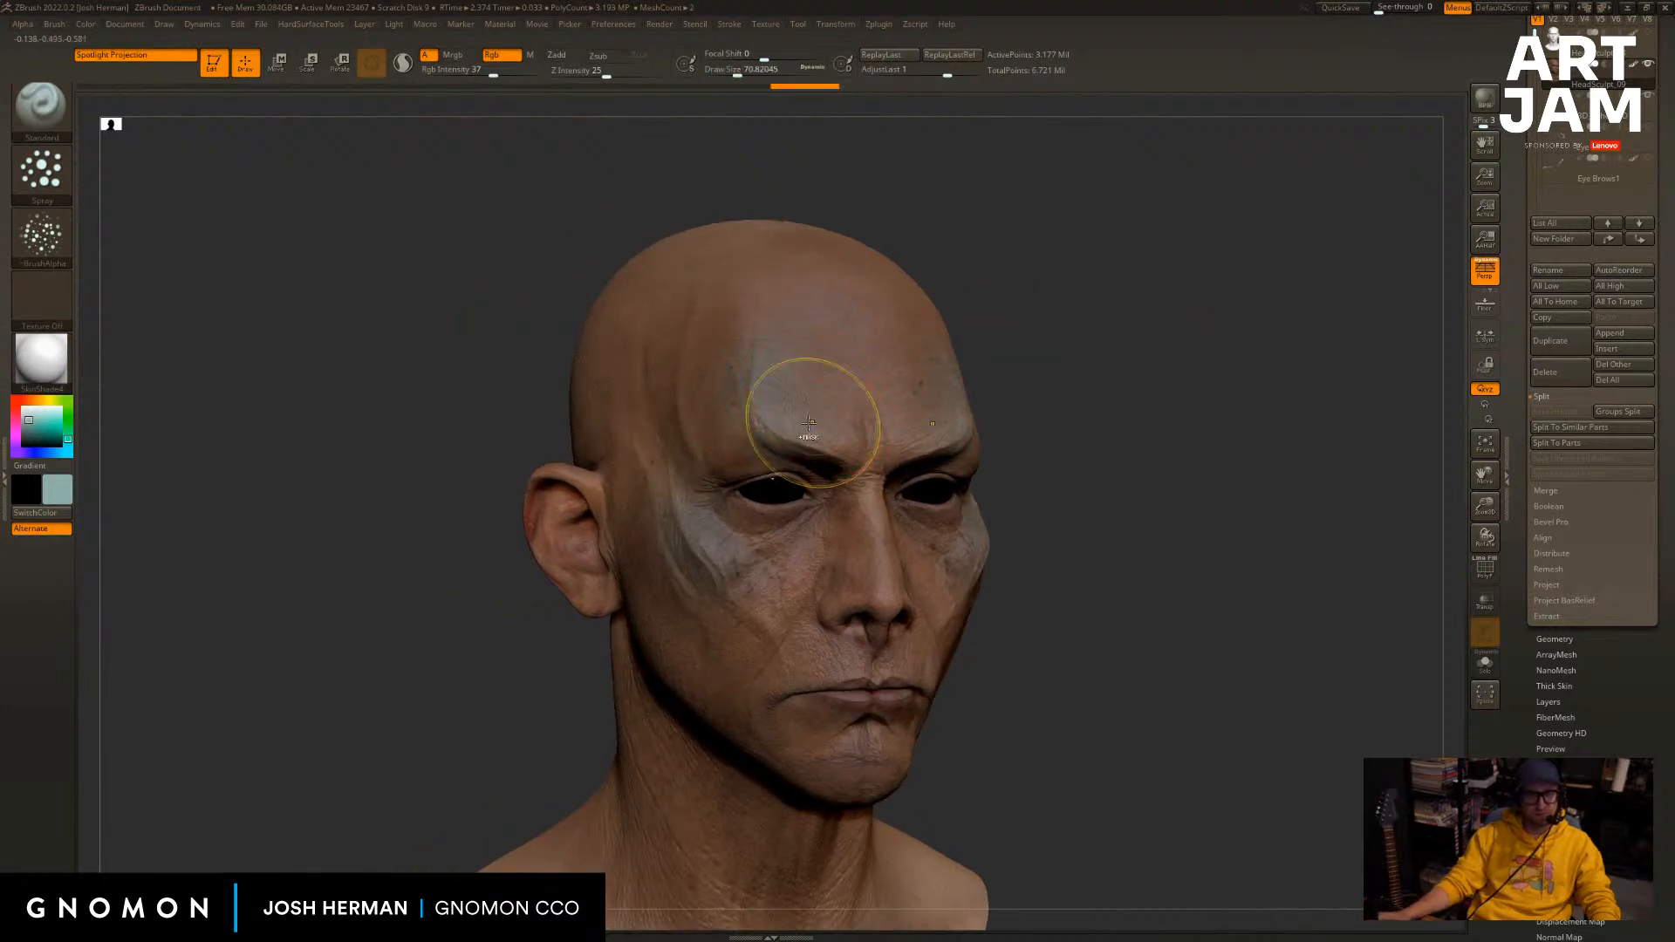
pyautogui.hotkey('ctrl', 'z')
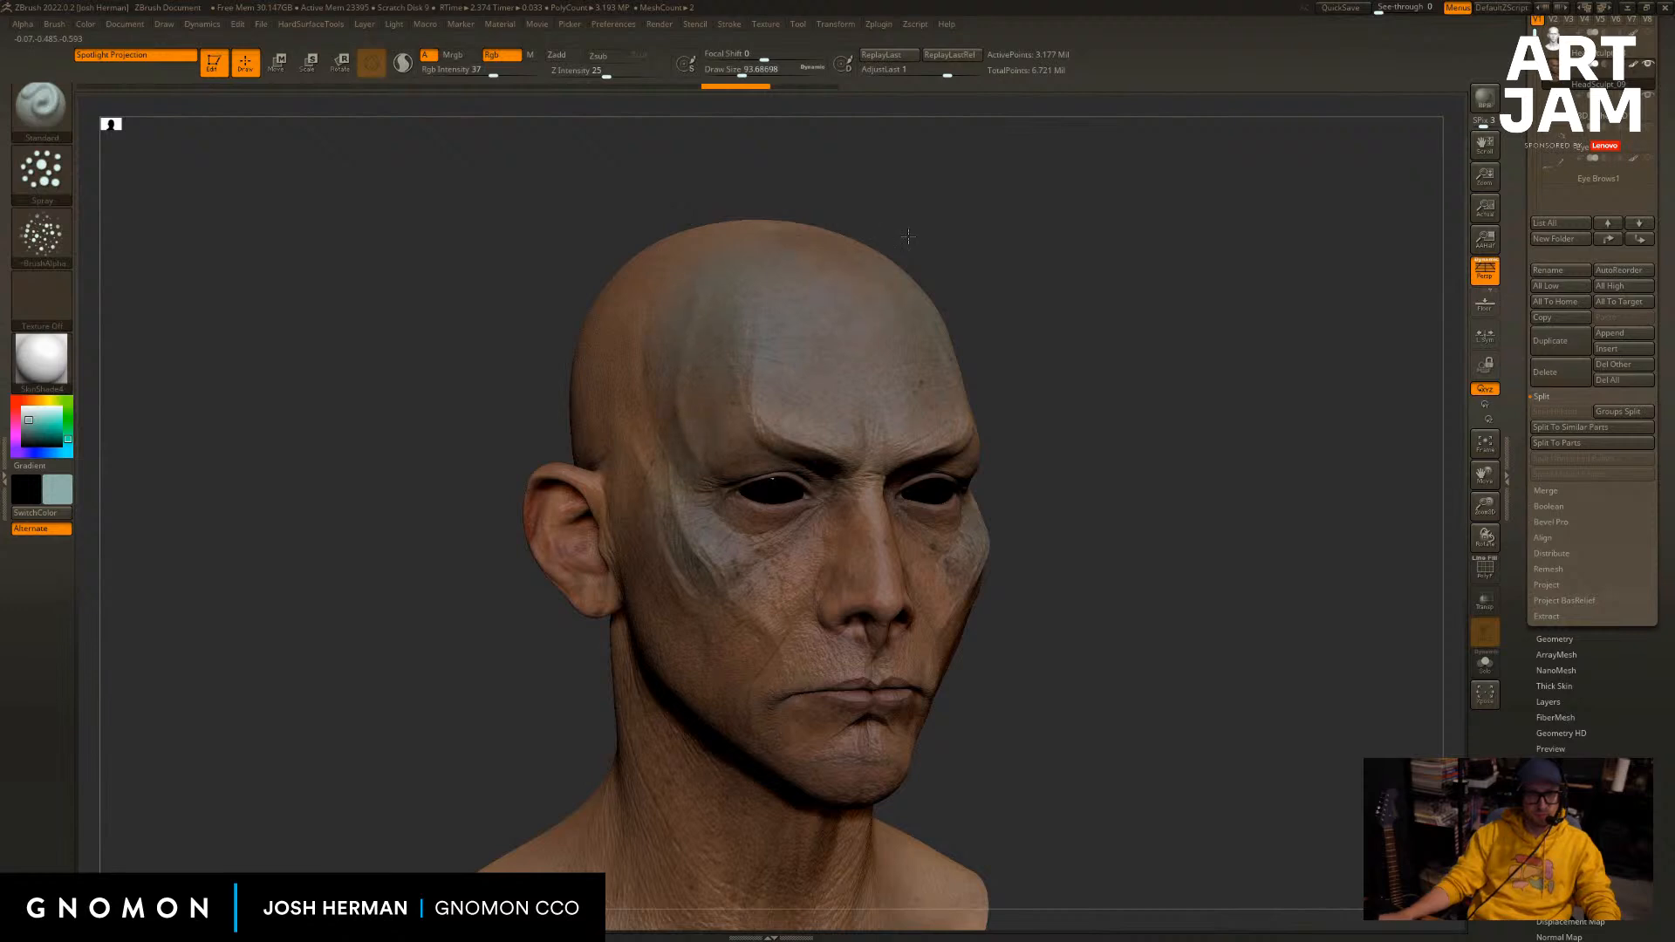
pyautogui.moveTo(908, 236); pyautogui.dragTo(985, 235)
# Preview the painted colour with the Flat Color material, and return to the SkinShade4 material.
pyautogui.keyDown('alt'); pyautogui.moveTo(1061, 234); pyautogui.dragTo(1077, 299); pyautogui.keyUp('alt')
pyautogui.click(42, 361)
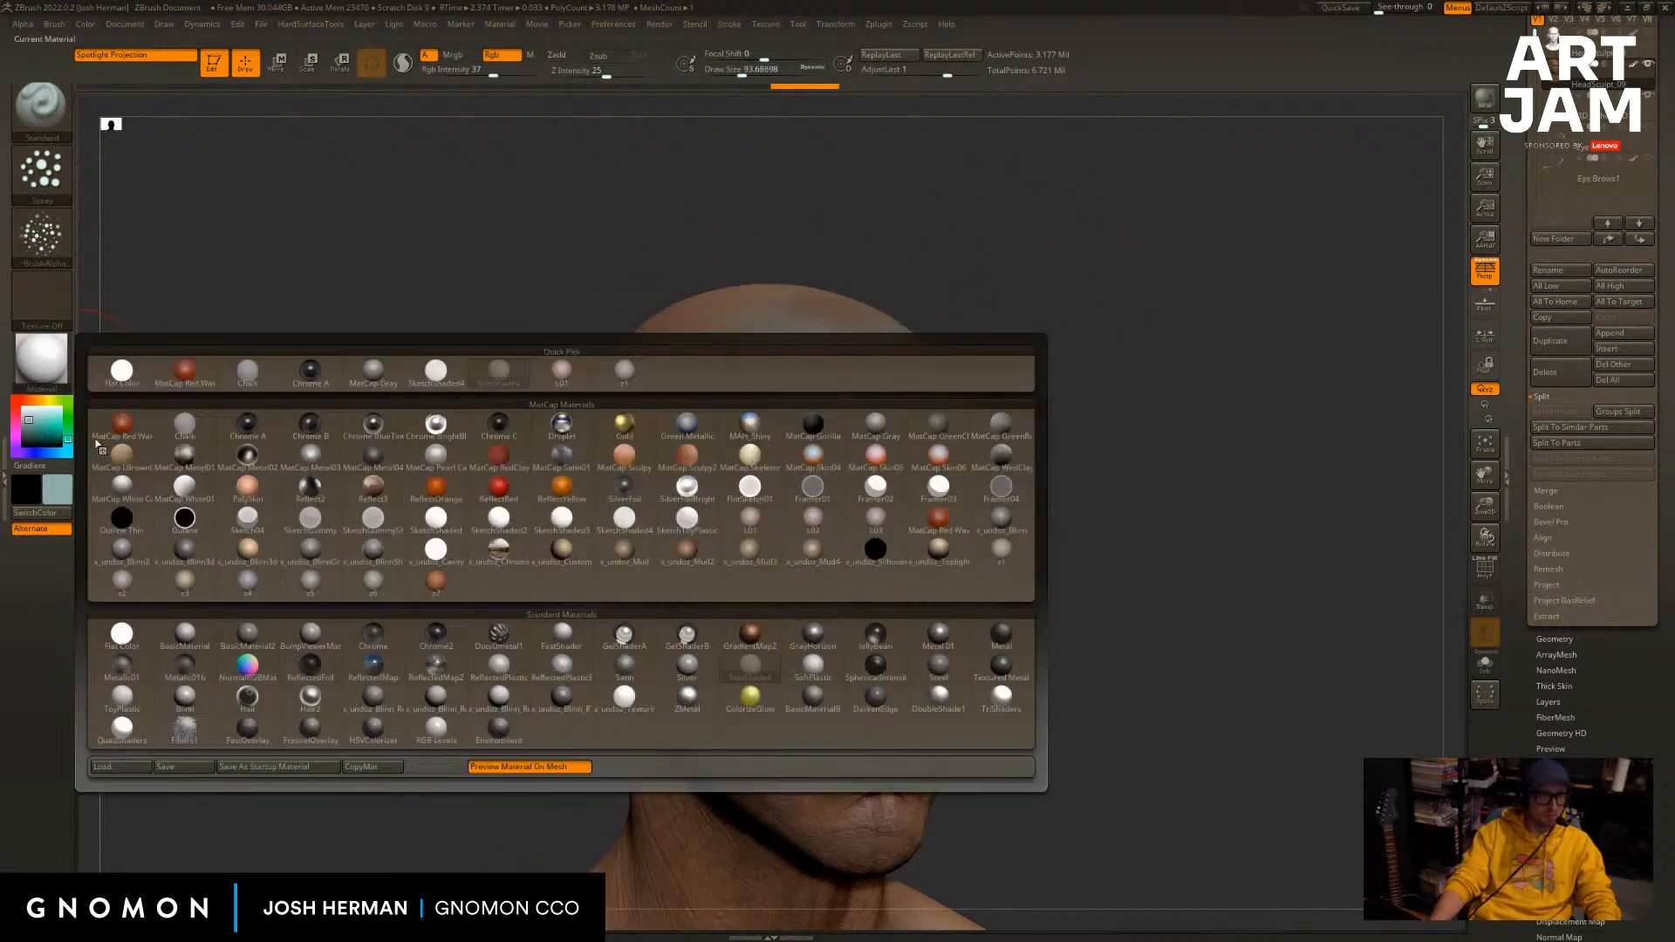
pyautogui.click(122, 635)
pyautogui.moveTo(198, 609); pyautogui.dragTo(105, 383)
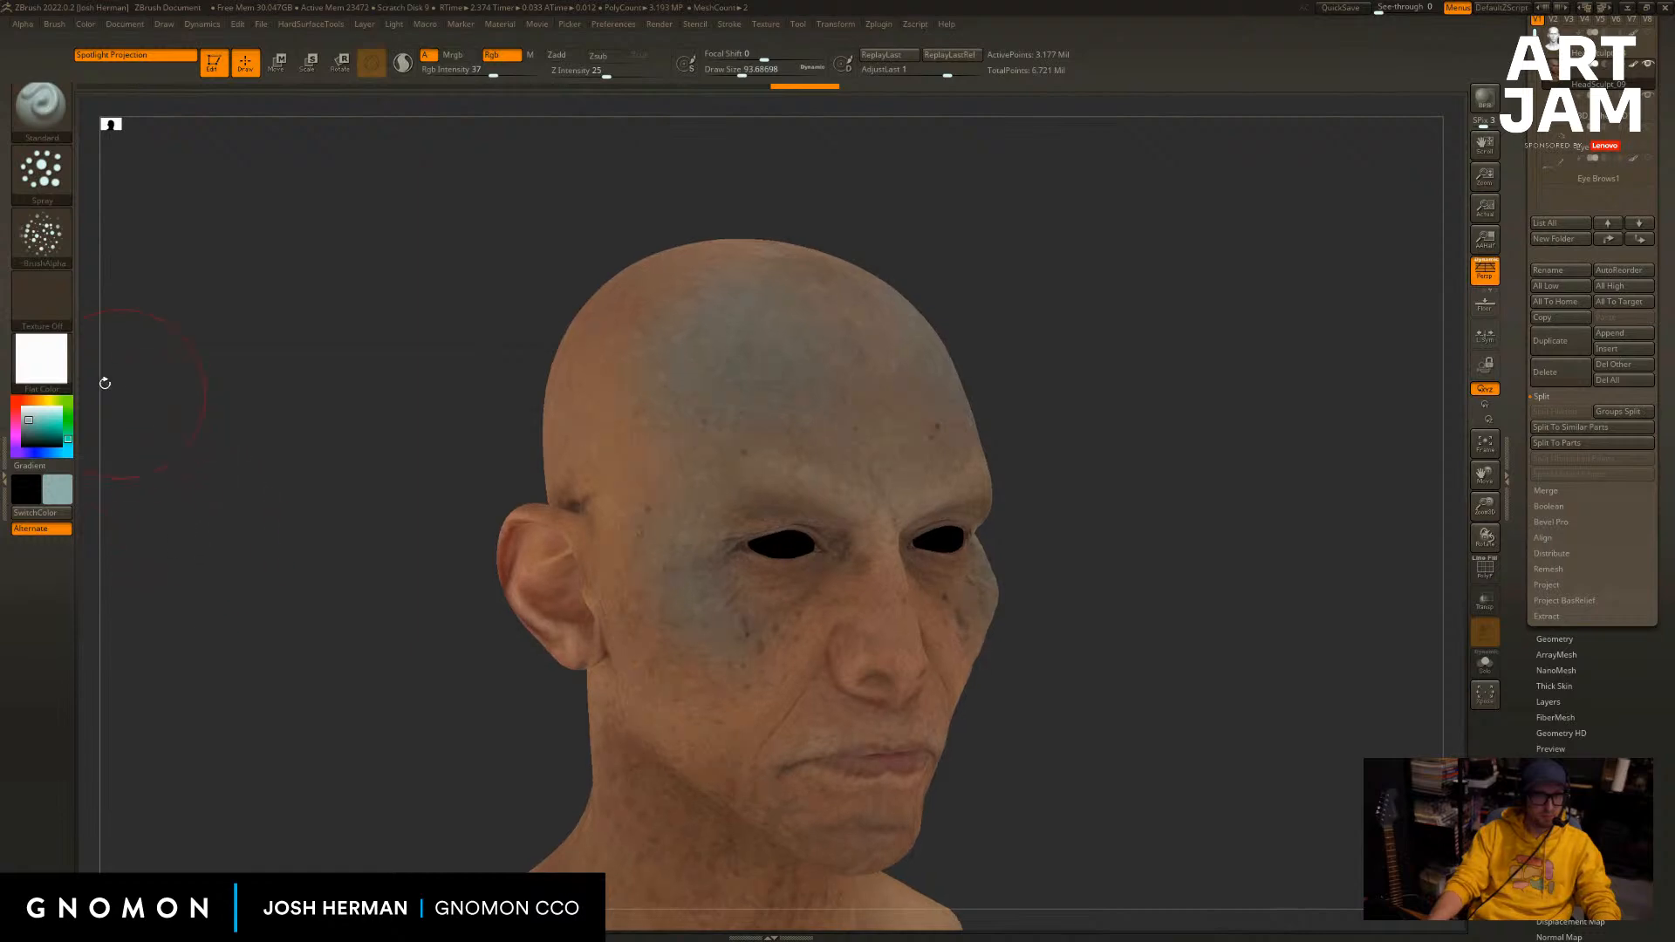
pyautogui.click(42, 359)
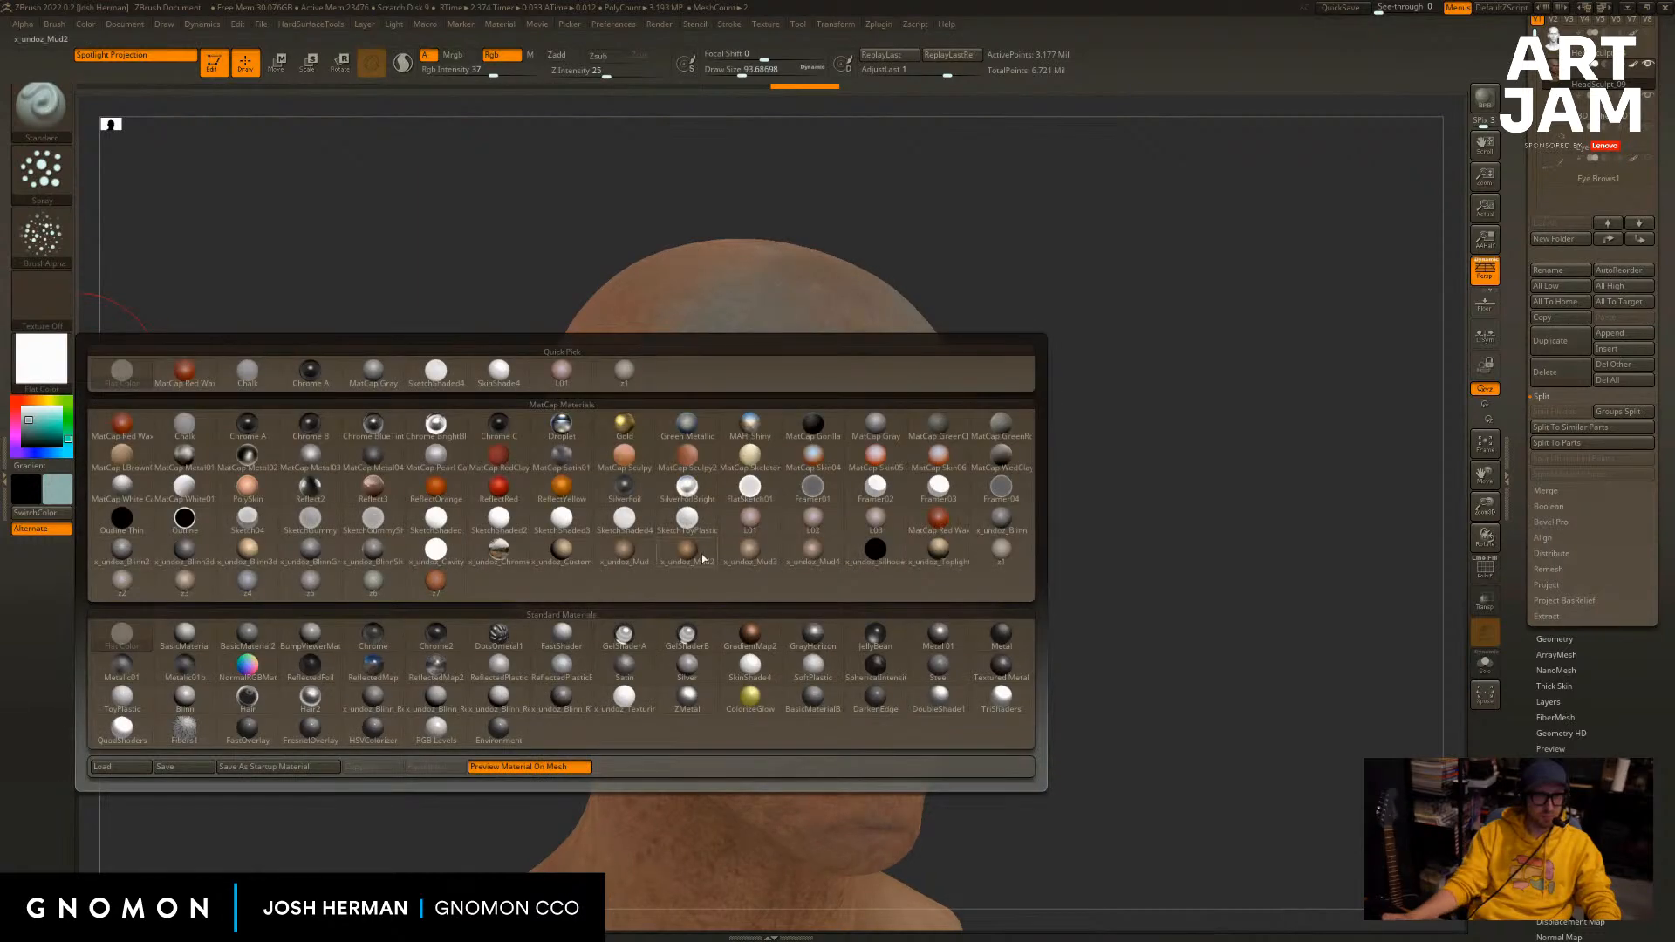
pyautogui.click(750, 667)
# Spray the grey-blue over the cheeks, jaw and chin and onto the side of the head at draw size about 62.
pyautogui.moveTo(1152, 523)
pyautogui.mouseDown()
pyautogui.moveTo(1048, 442)
pyautogui.moveTo(802, 484)
pyautogui.moveTo(832, 458)
pyautogui.mouseUp()
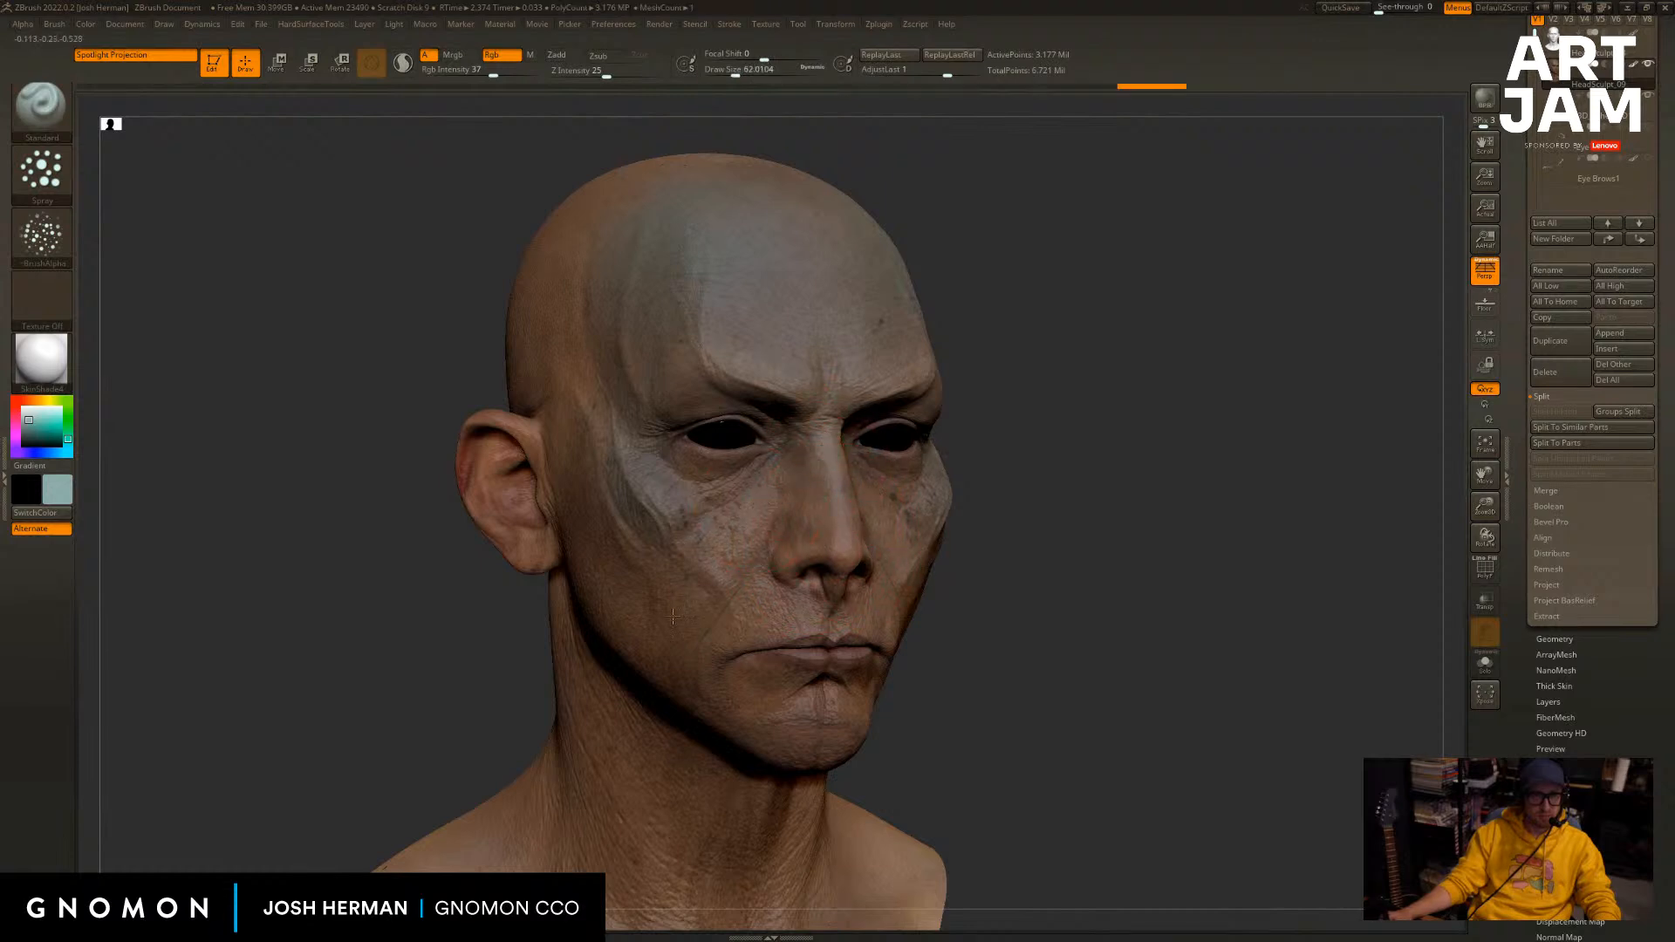
pyautogui.moveTo(623, 601); pyautogui.dragTo(589, 620)
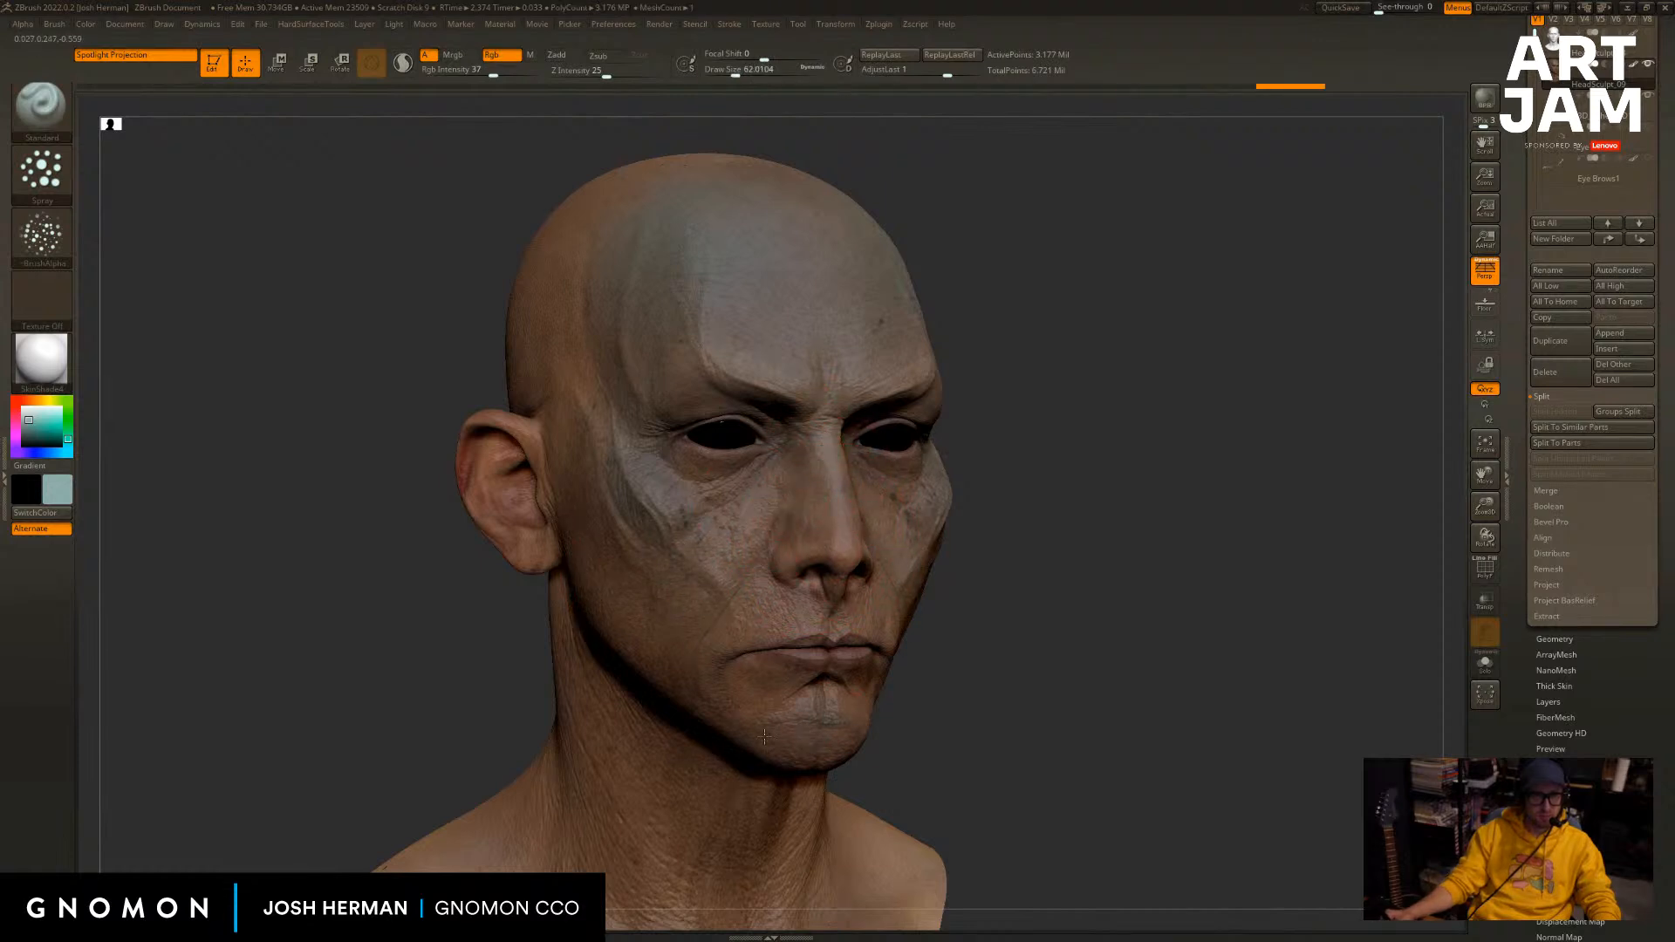
pyautogui.moveTo(1107, 656)
pyautogui.mouseDown()
pyautogui.moveTo(1290, 662)
pyautogui.moveTo(1114, 587)
pyautogui.mouseUp()
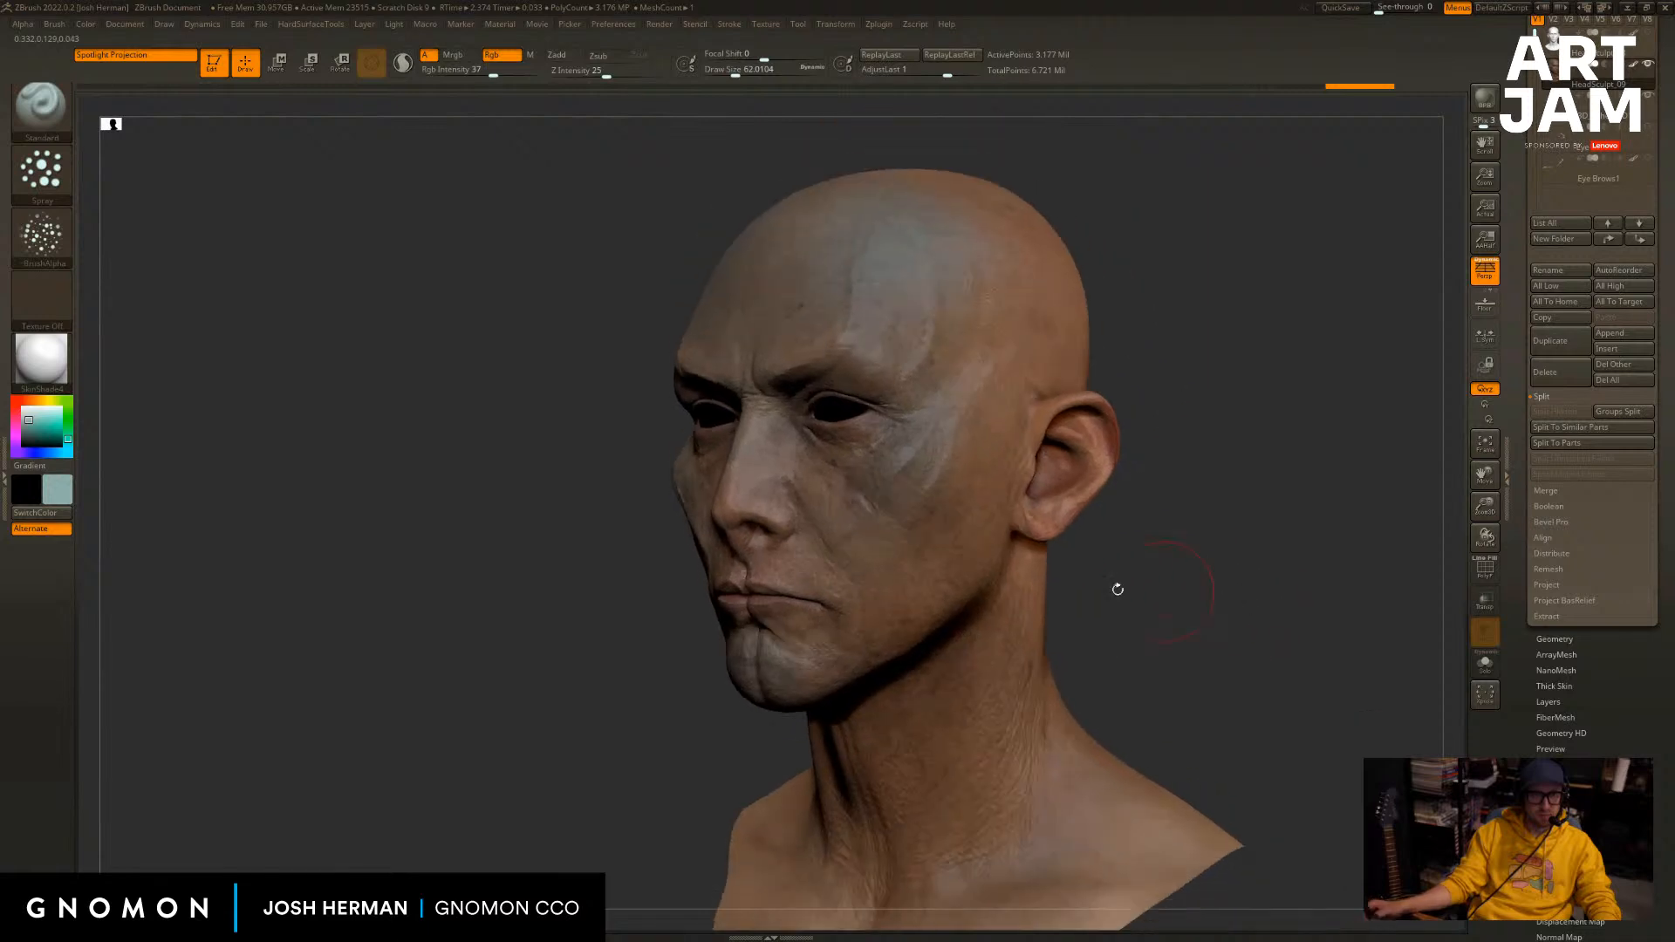
pyautogui.hotkey('ctrl', 'z')
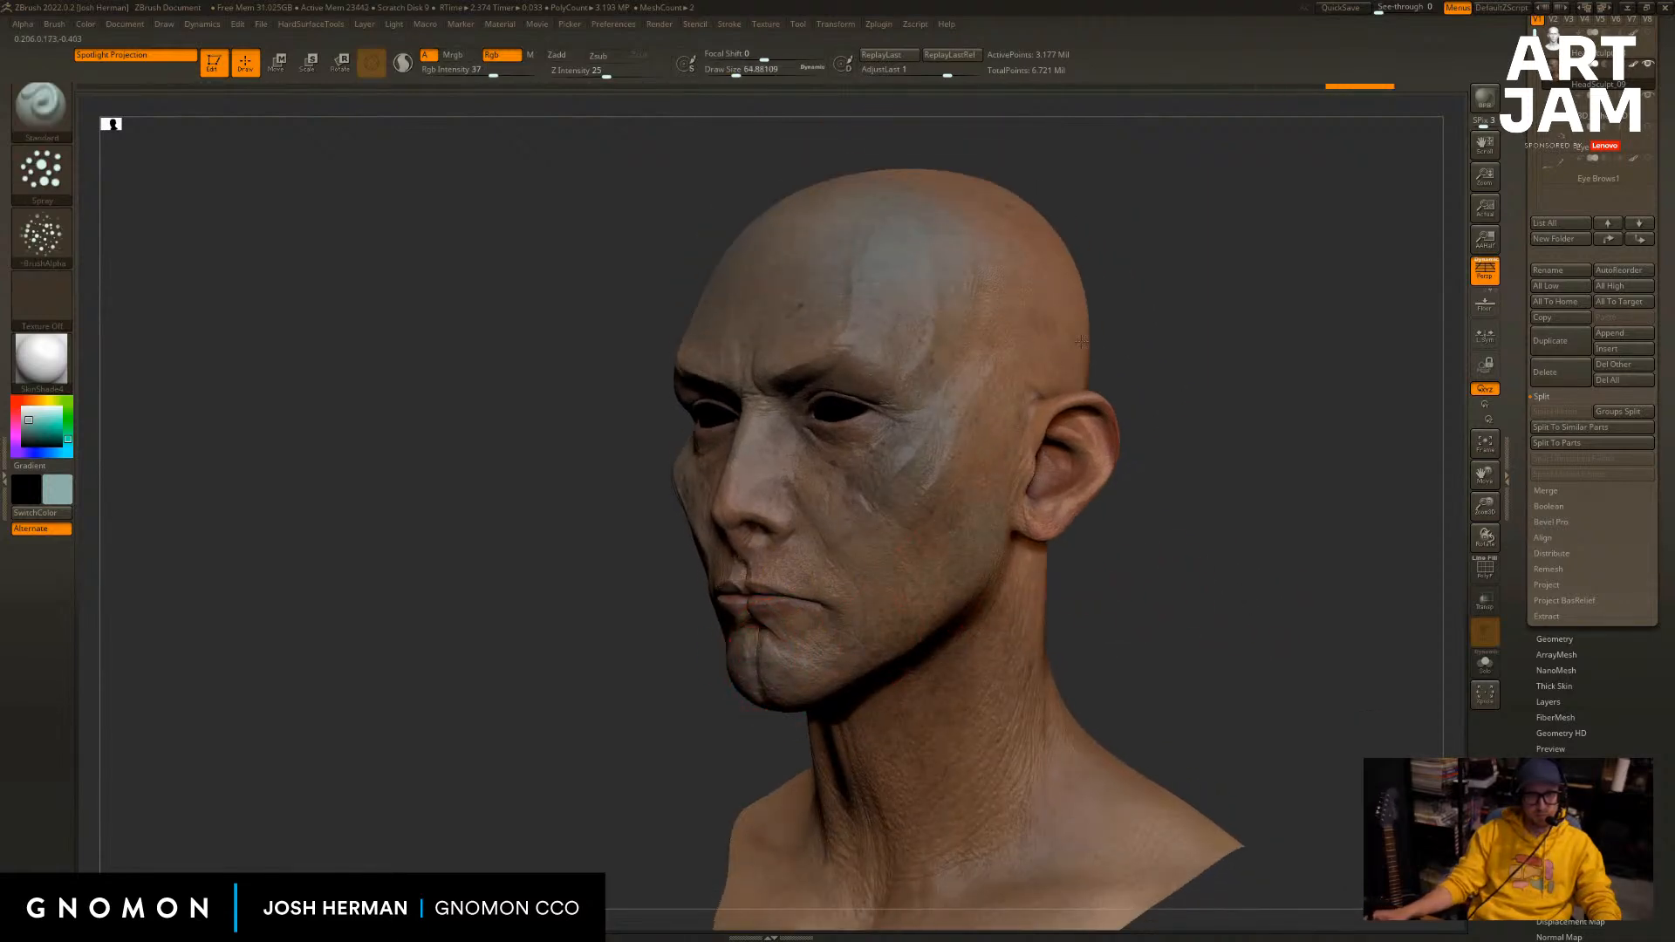
pyautogui.moveTo(1044, 320); pyautogui.dragTo(1055, 327)
pyautogui.moveTo(1155, 337)
pyautogui.mouseDown()
pyautogui.moveTo(1222, 408)
pyautogui.moveTo(1248, 406)
pyautogui.mouseUp()
# Spray the grey-blue across the shoulders and chest at draw sizes of about 80 and 128.
pyautogui.moveTo(1248, 405)
pyautogui.keyDown('alt'); pyautogui.mouseDown()
pyautogui.moveTo(1181, 426)
pyautogui.moveTo(1188, 400)
pyautogui.moveTo(1199, 510)
pyautogui.mouseUp(); pyautogui.keyUp('alt')
pyautogui.keyDown('alt'); pyautogui.moveTo(1199, 511); pyautogui.dragTo(1129, 378); pyautogui.keyUp('alt')
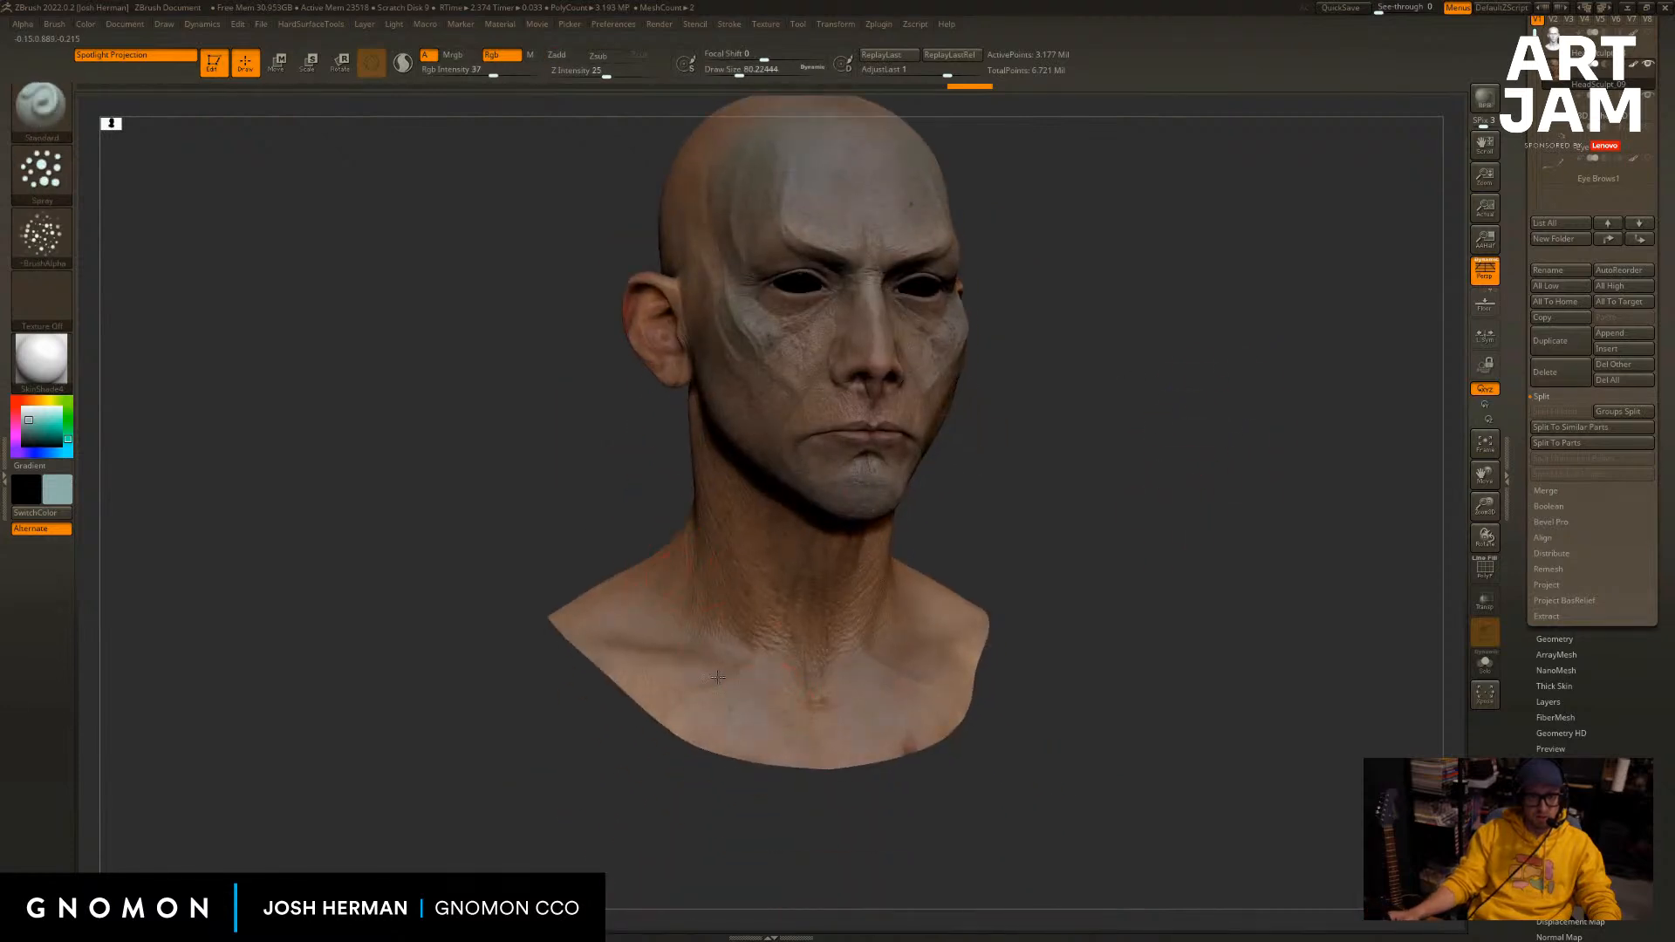
pyautogui.moveTo(555, 626); pyautogui.dragTo(539, 602)
pyautogui.keyDown('alt'); pyautogui.moveTo(525, 509); pyautogui.dragTo(527, 579); pyautogui.keyUp('alt')
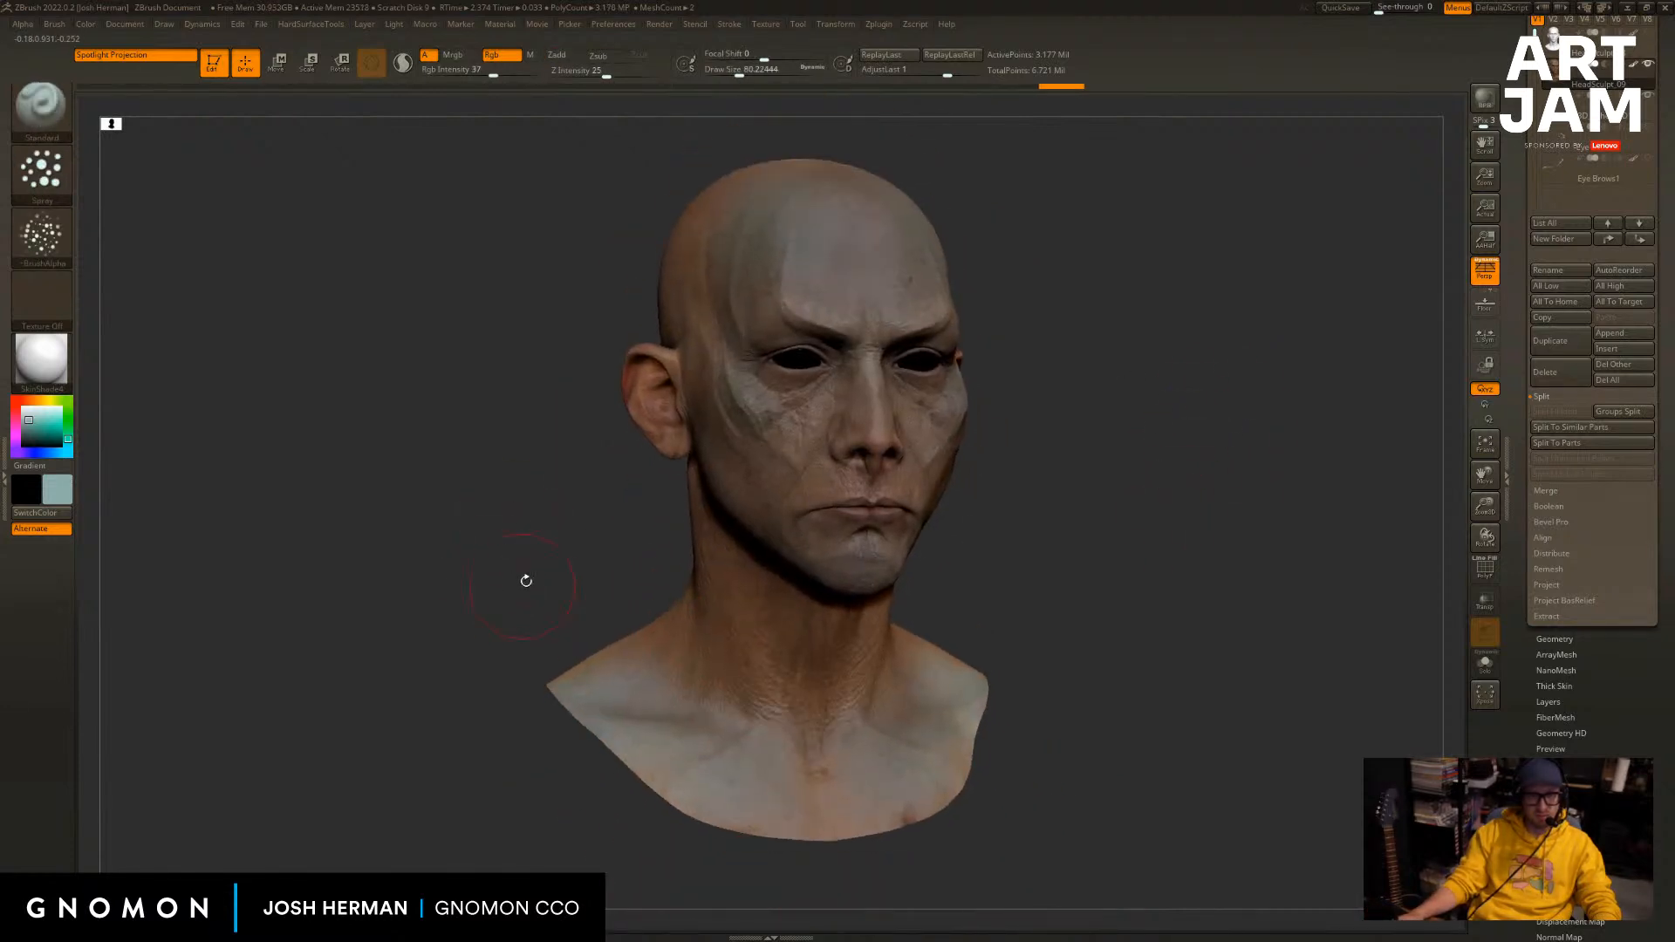
pyautogui.press('s')
pyautogui.moveTo(590, 636); pyautogui.dragTo(598, 636)
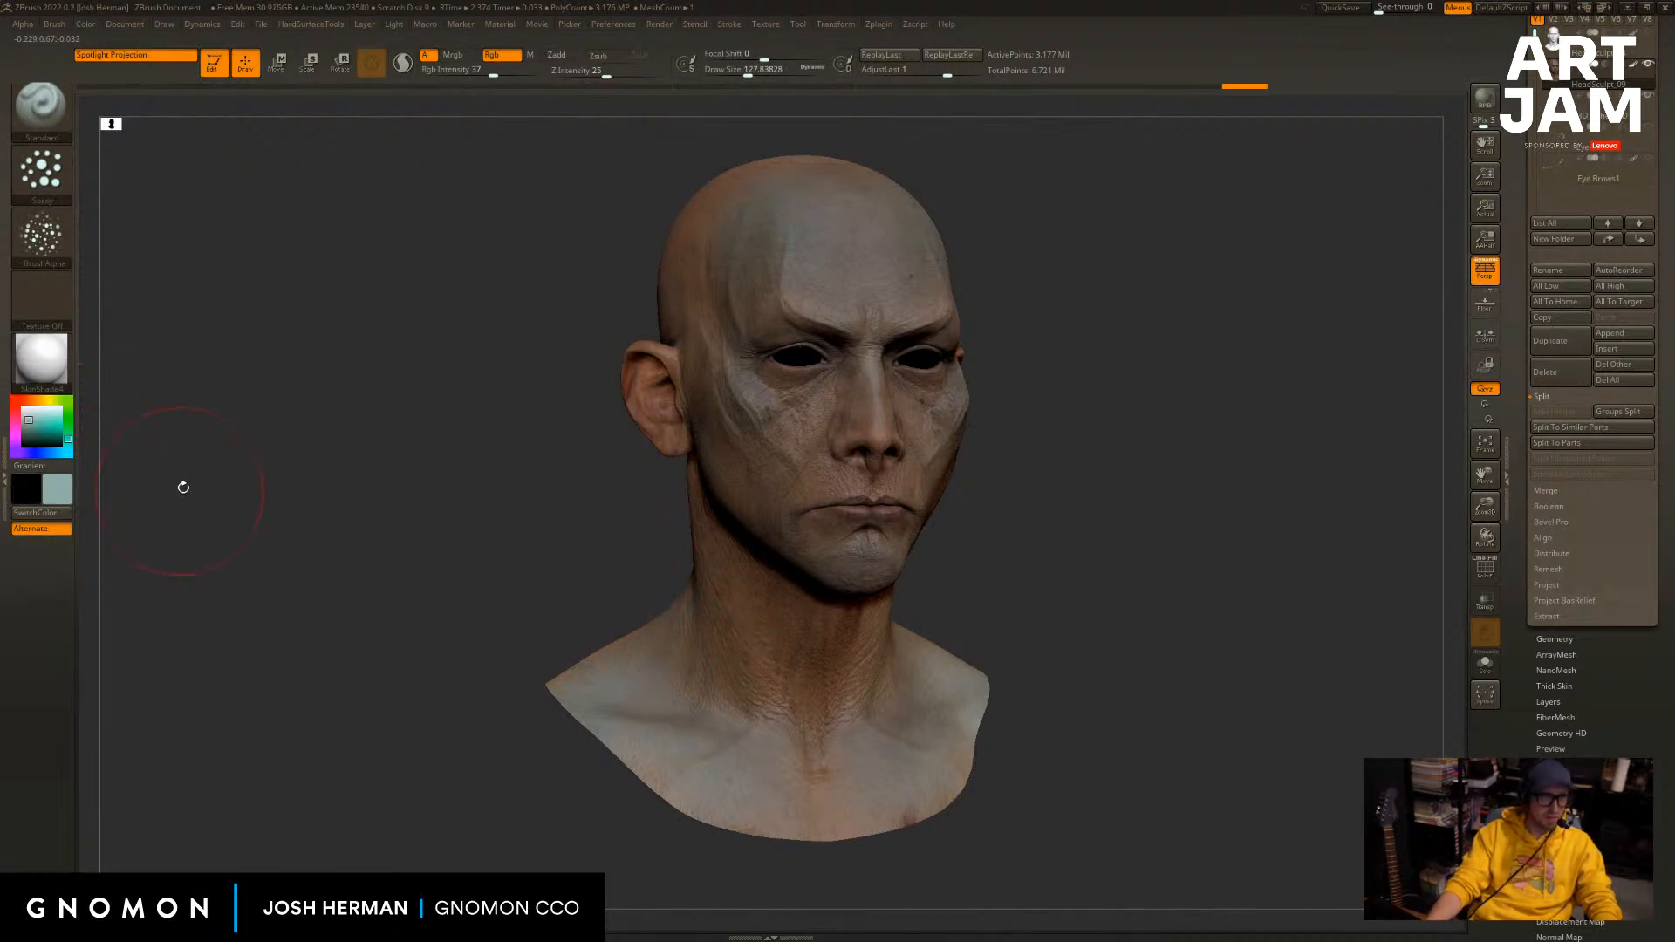
# Set the paint colour to a muted yellow (RGB 182, 180, 147) and spray it over the forehead and back of the head.
pyautogui.press('v')
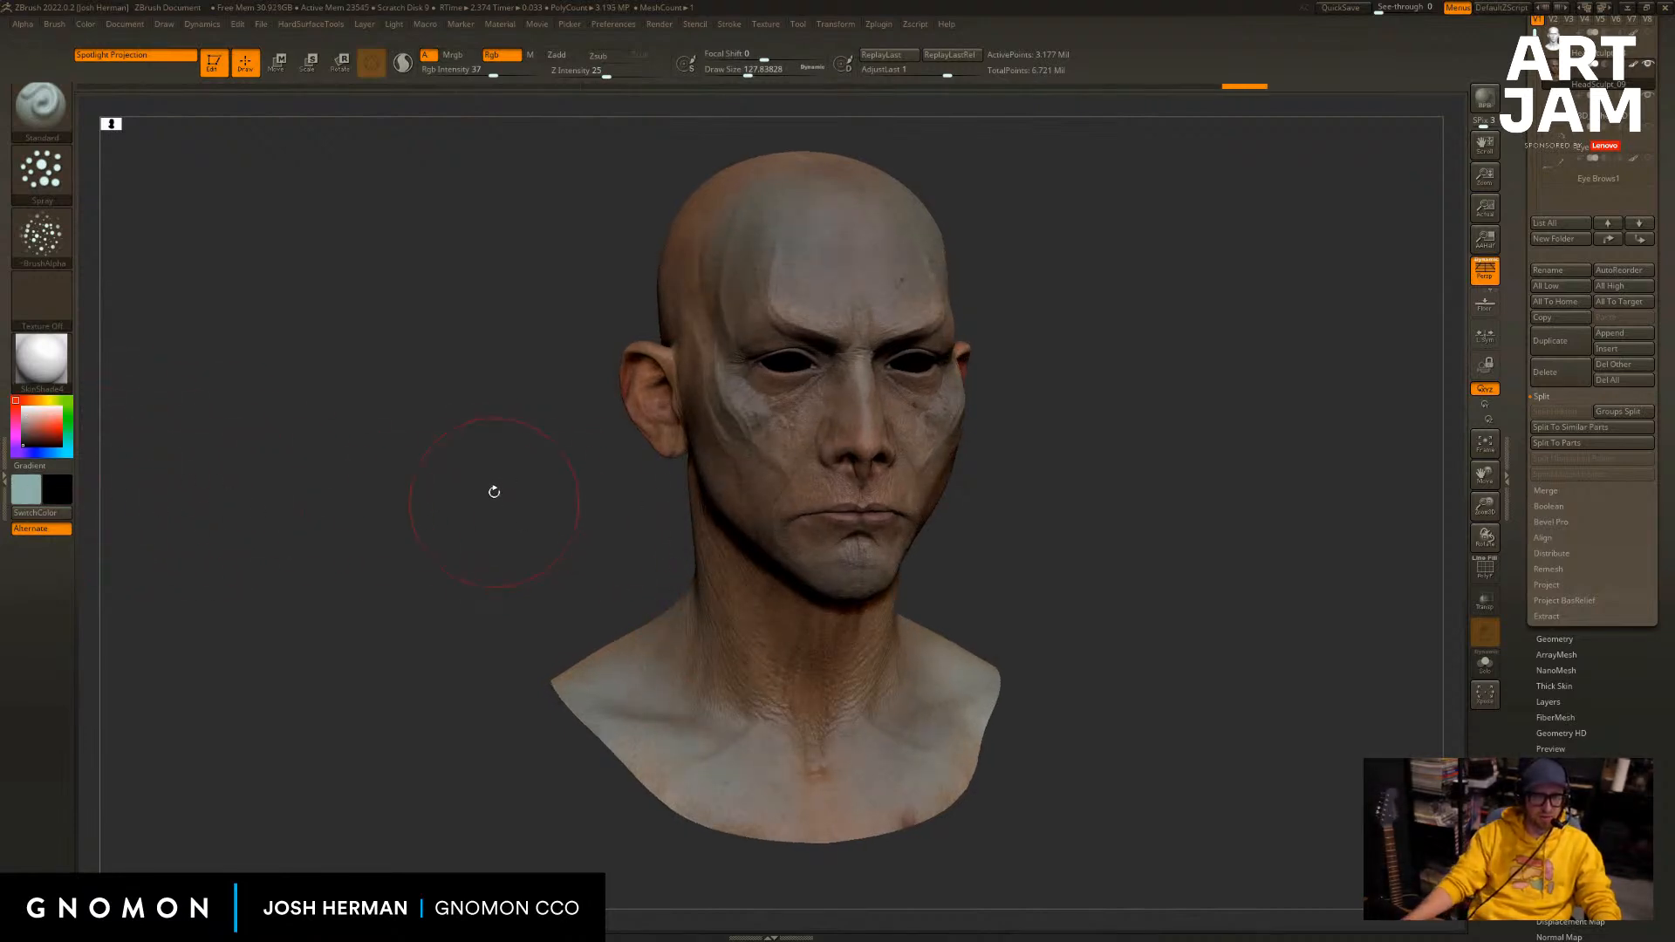
pyautogui.keyDown('alt'); pyautogui.moveTo(493, 489); pyautogui.dragTo(464, 524); pyautogui.keyUp('alt')
pyautogui.press('v')
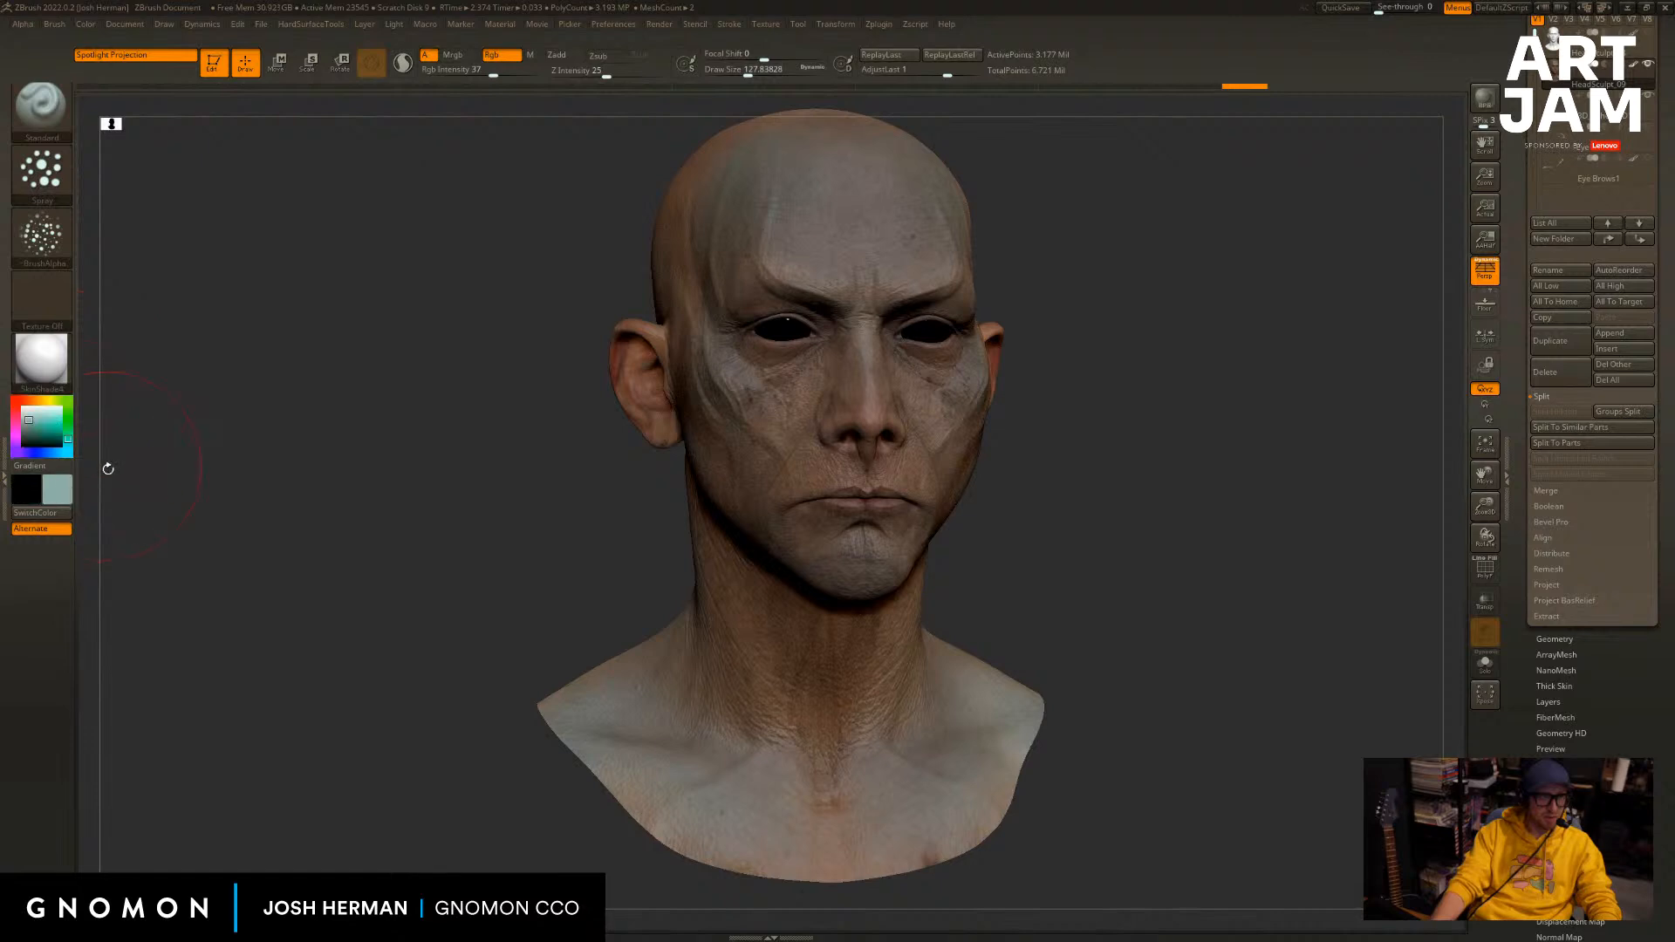
pyautogui.press('v')
pyautogui.moveTo(56, 494)
pyautogui.mouseDown()
pyautogui.moveTo(28, 490)
pyautogui.moveTo(77, 475)
pyautogui.mouseUp()
pyautogui.click(63, 488)
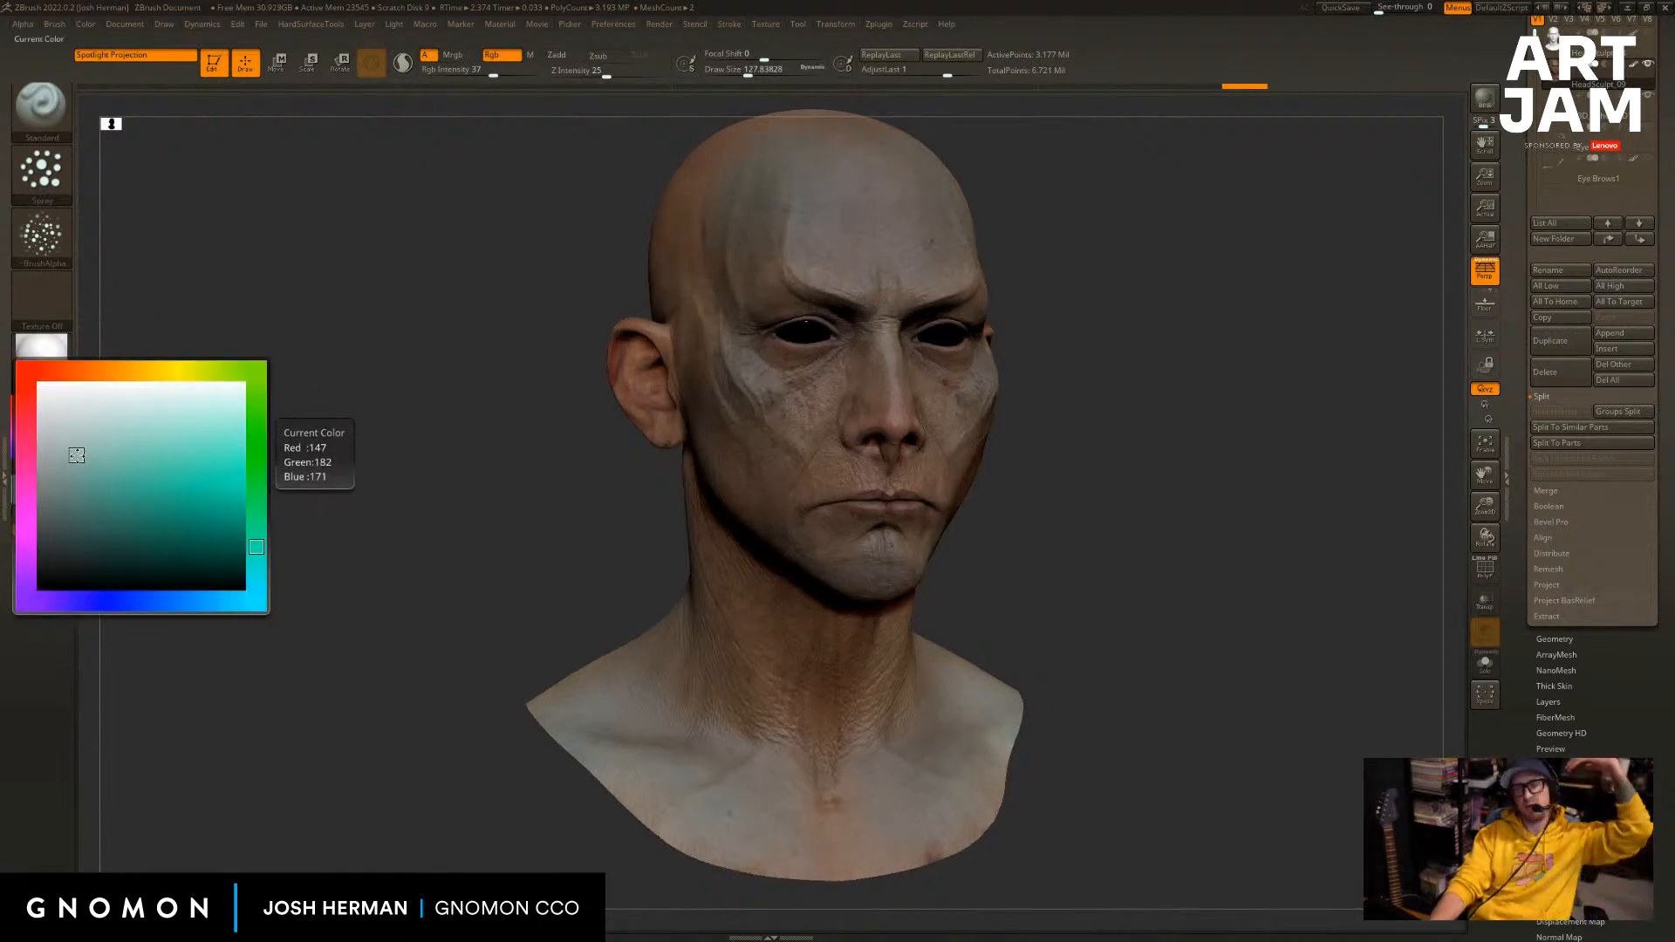
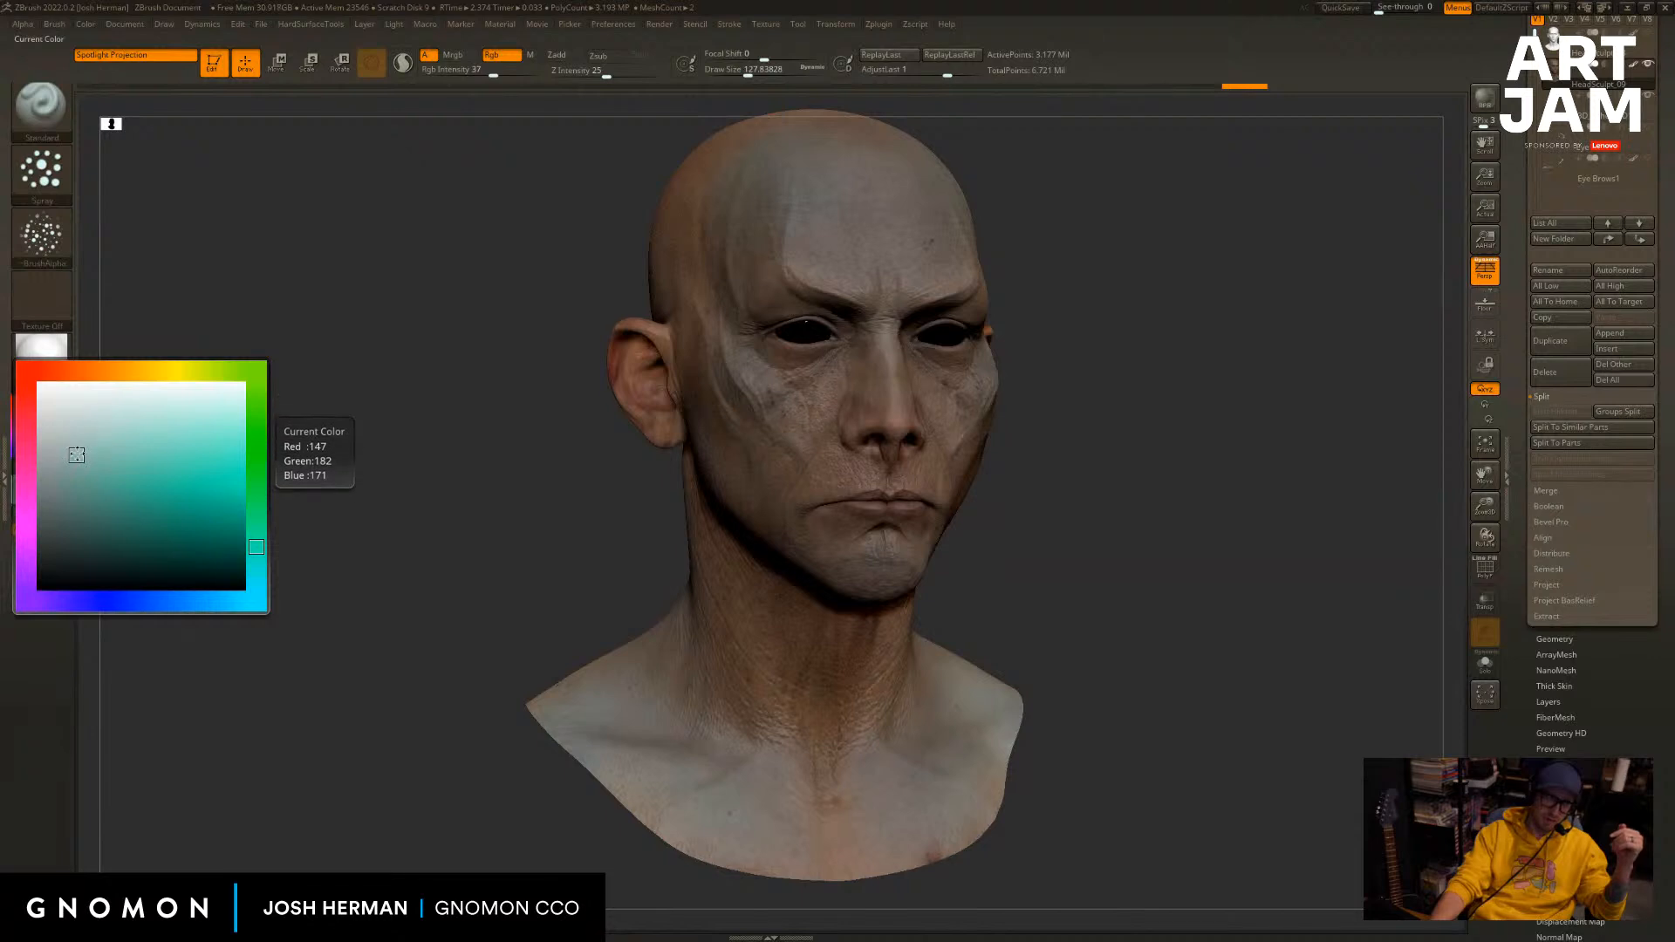
pyautogui.click(188, 370)
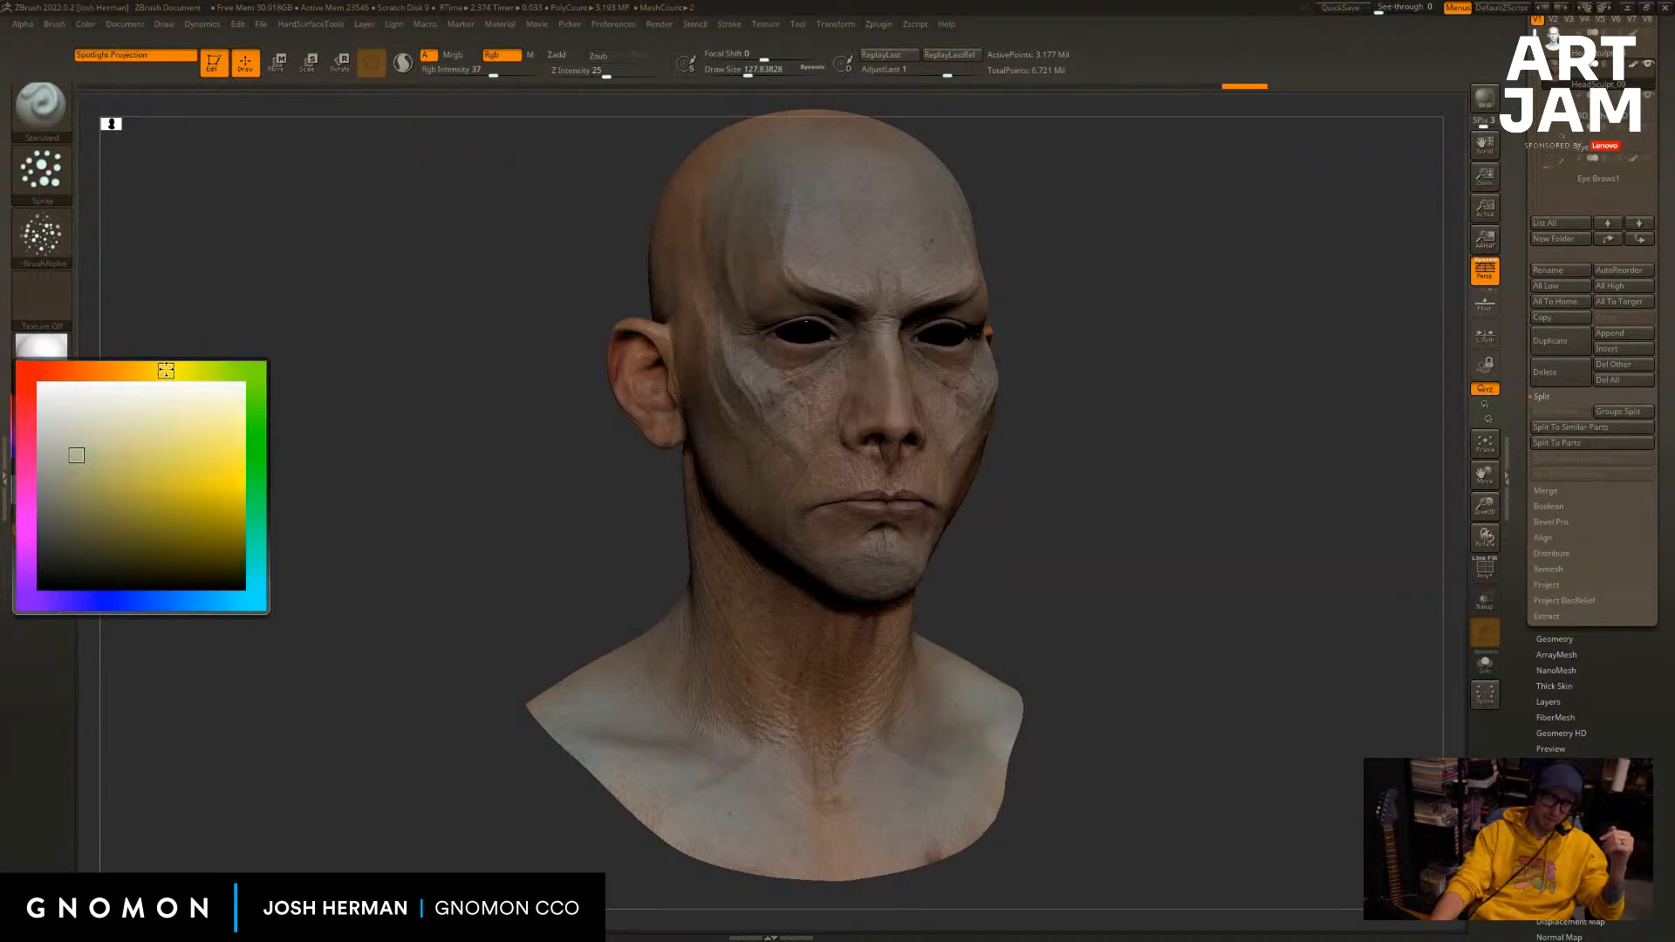
pyautogui.moveTo(166, 370)
pyautogui.mouseDown()
pyautogui.moveTo(223, 370)
pyautogui.moveTo(169, 370)
pyautogui.mouseUp()
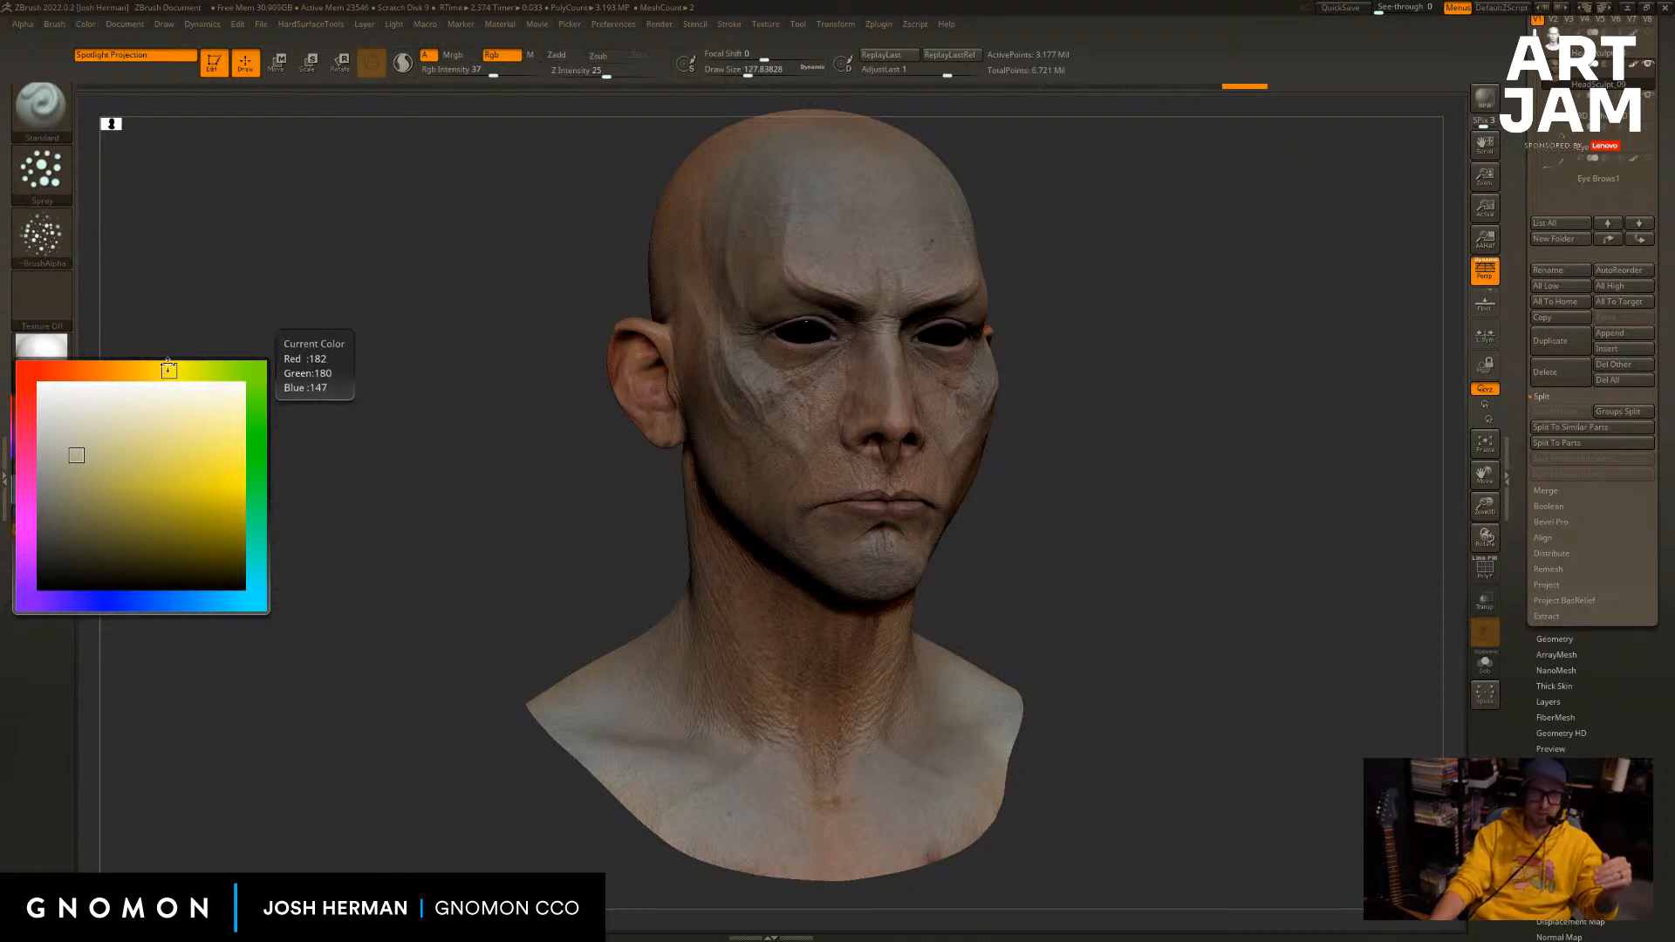
pyautogui.keyDown('alt'); pyautogui.moveTo(1165, 292); pyautogui.dragTo(1128, 452); pyautogui.keyUp('alt')
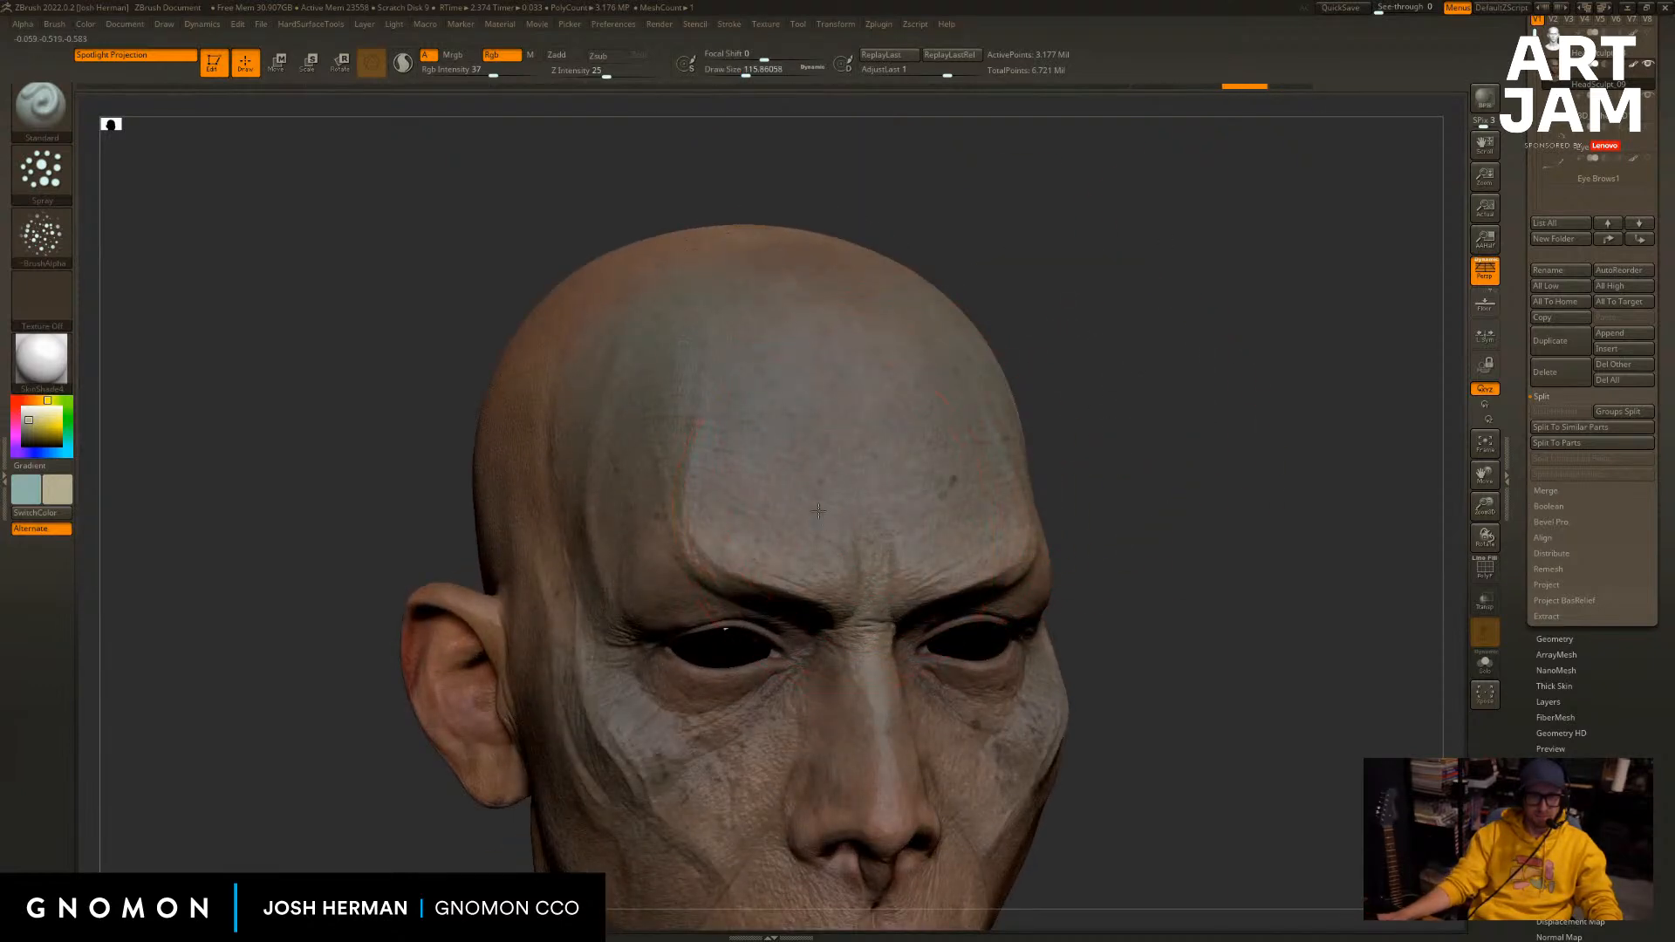
pyautogui.moveTo(1144, 445); pyautogui.dragTo(410, 375)
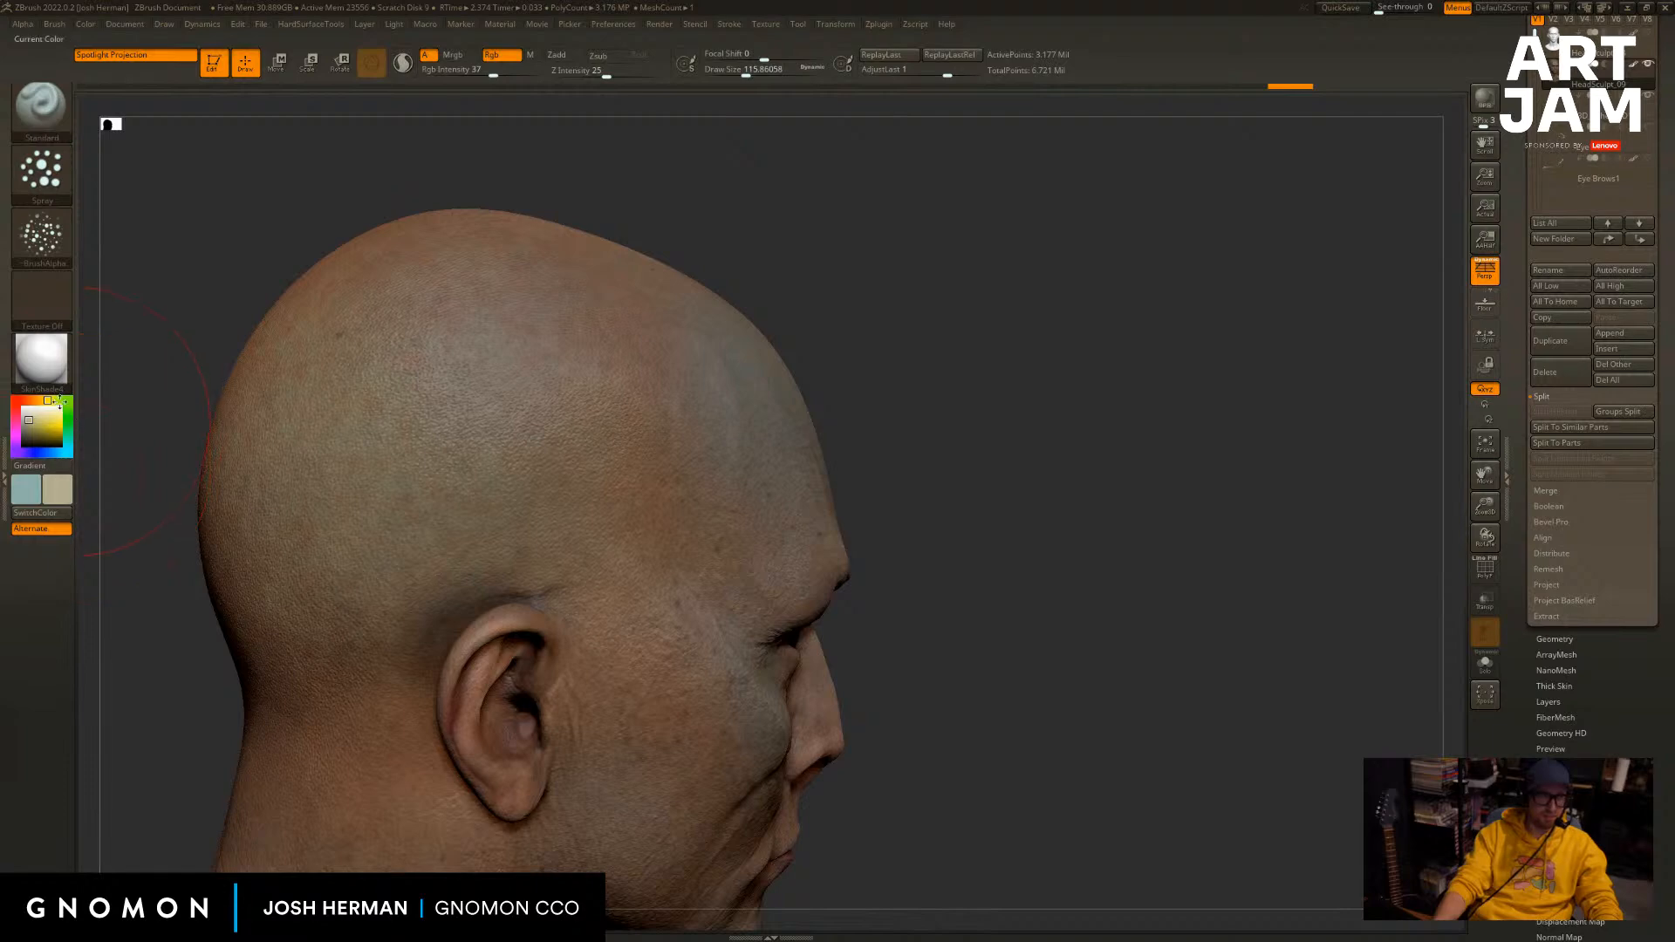
# Change the paint colour to a muted pink and spray it over the side of the head and the face.
pyautogui.moveTo(60, 402); pyautogui.dragTo(16, 400)
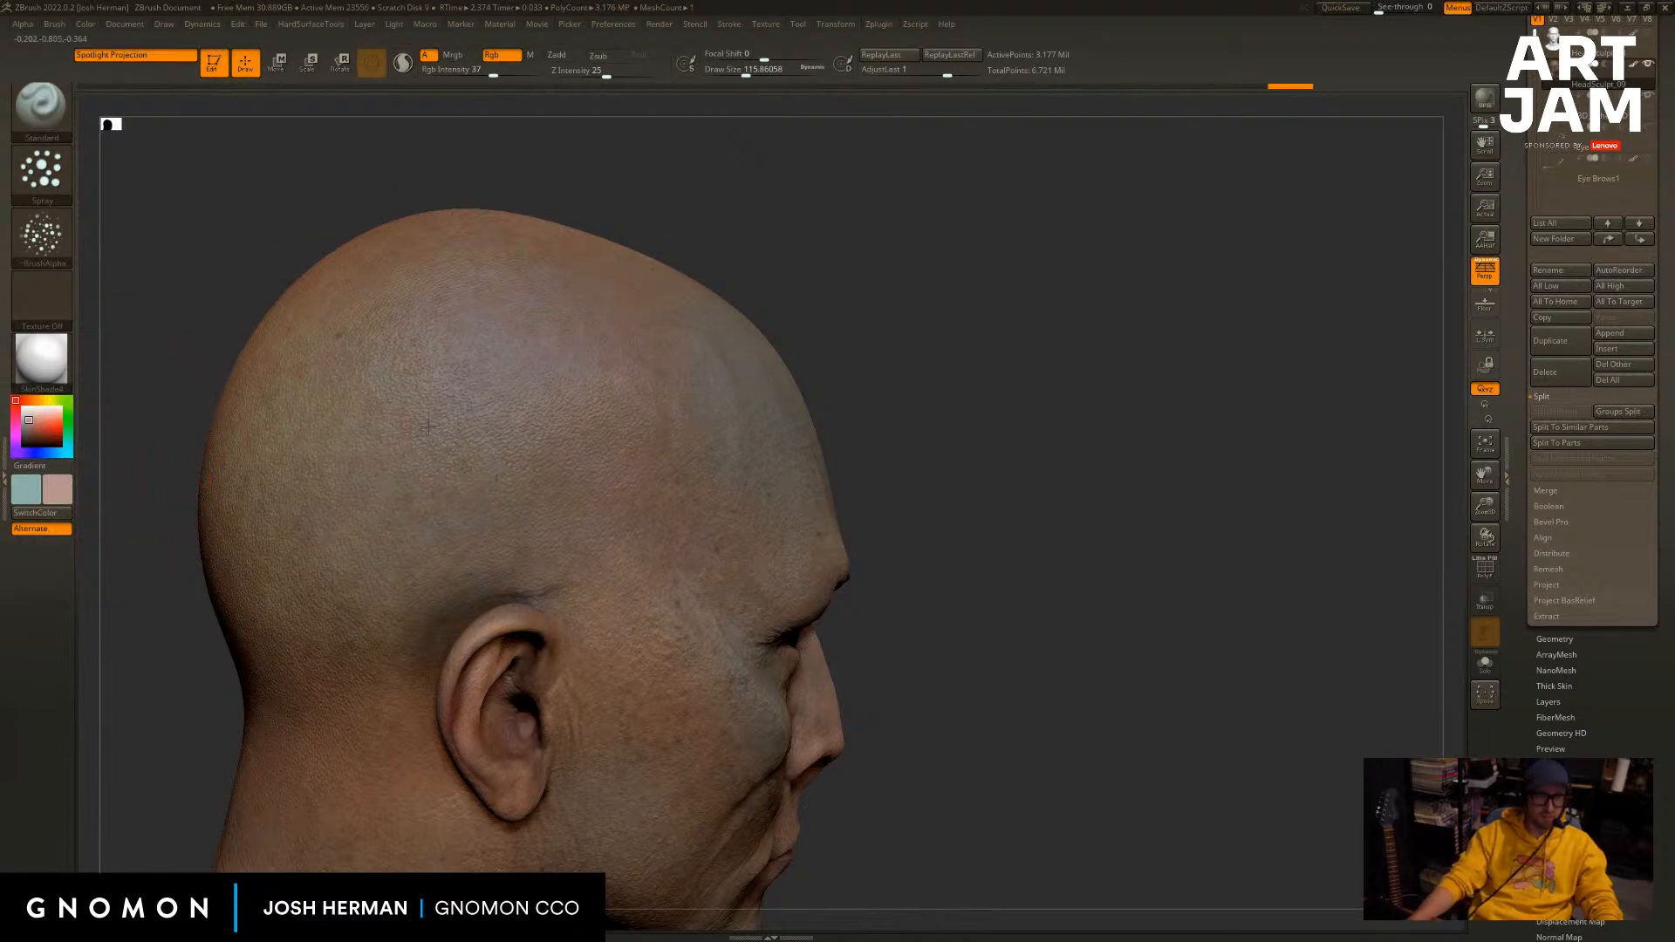
pyautogui.moveTo(1023, 325); pyautogui.dragTo(920, 357)
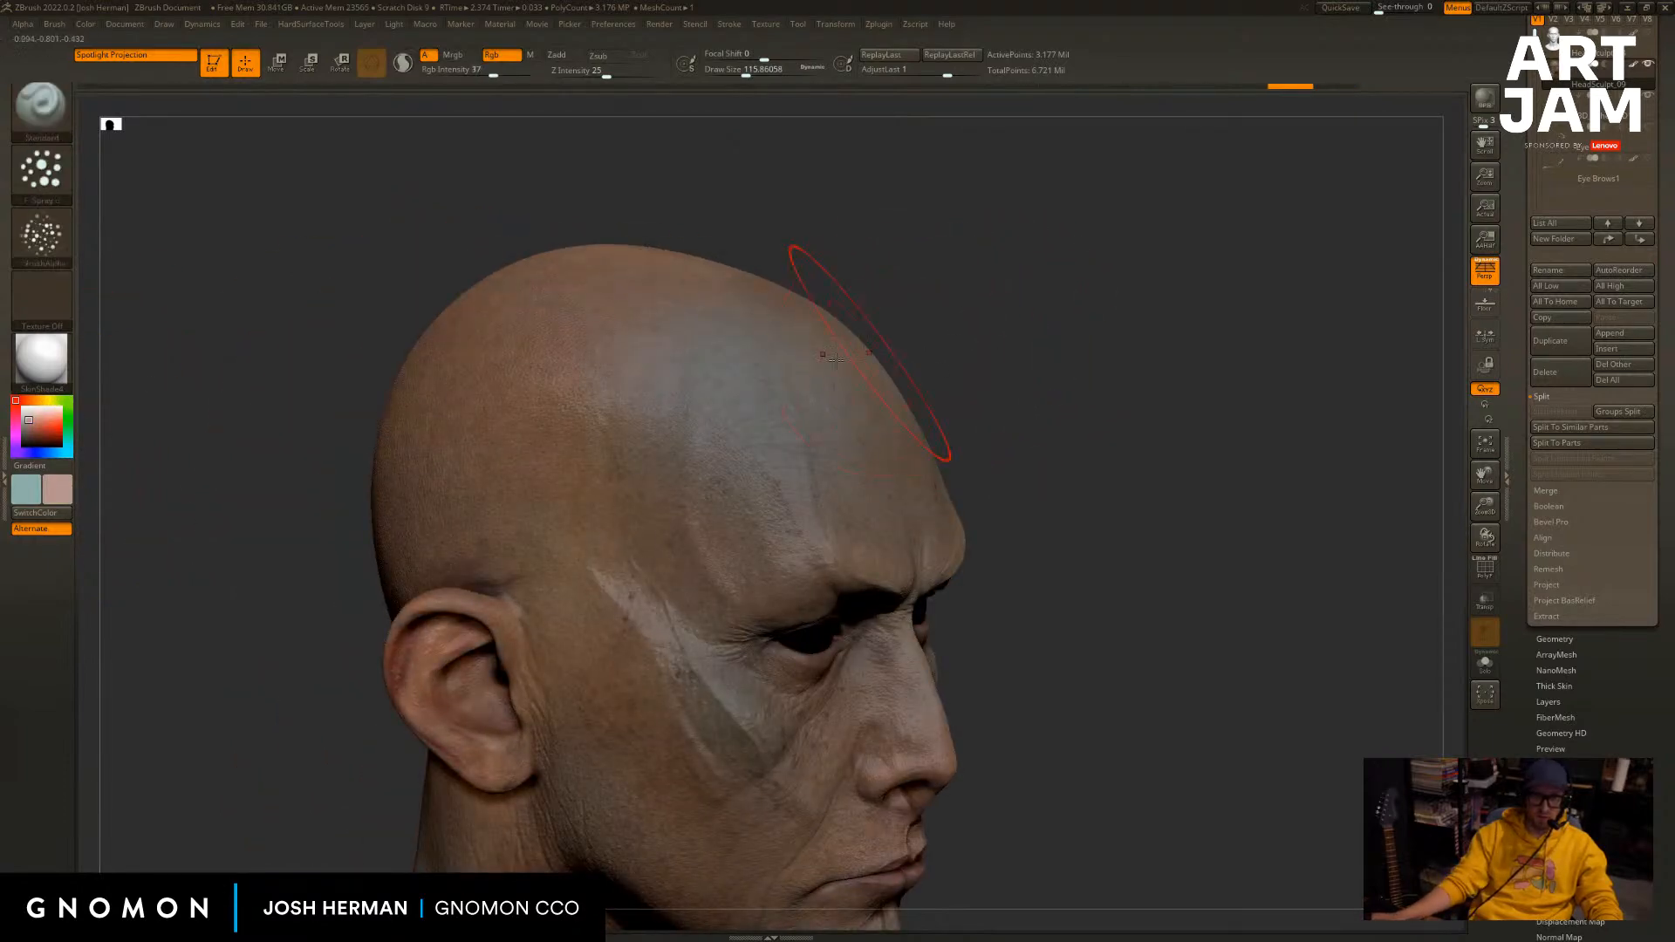
pyautogui.moveTo(206, 535)
pyautogui.mouseDown()
pyautogui.moveTo(407, 530)
pyautogui.moveTo(352, 584)
pyautogui.moveTo(393, 523)
pyautogui.moveTo(510, 534)
pyautogui.mouseUp()
pyautogui.moveTo(399, 632); pyautogui.dragTo(452, 547)
pyautogui.keyDown('alt'); pyautogui.moveTo(358, 663); pyautogui.dragTo(307, 570); pyautogui.keyUp('alt')
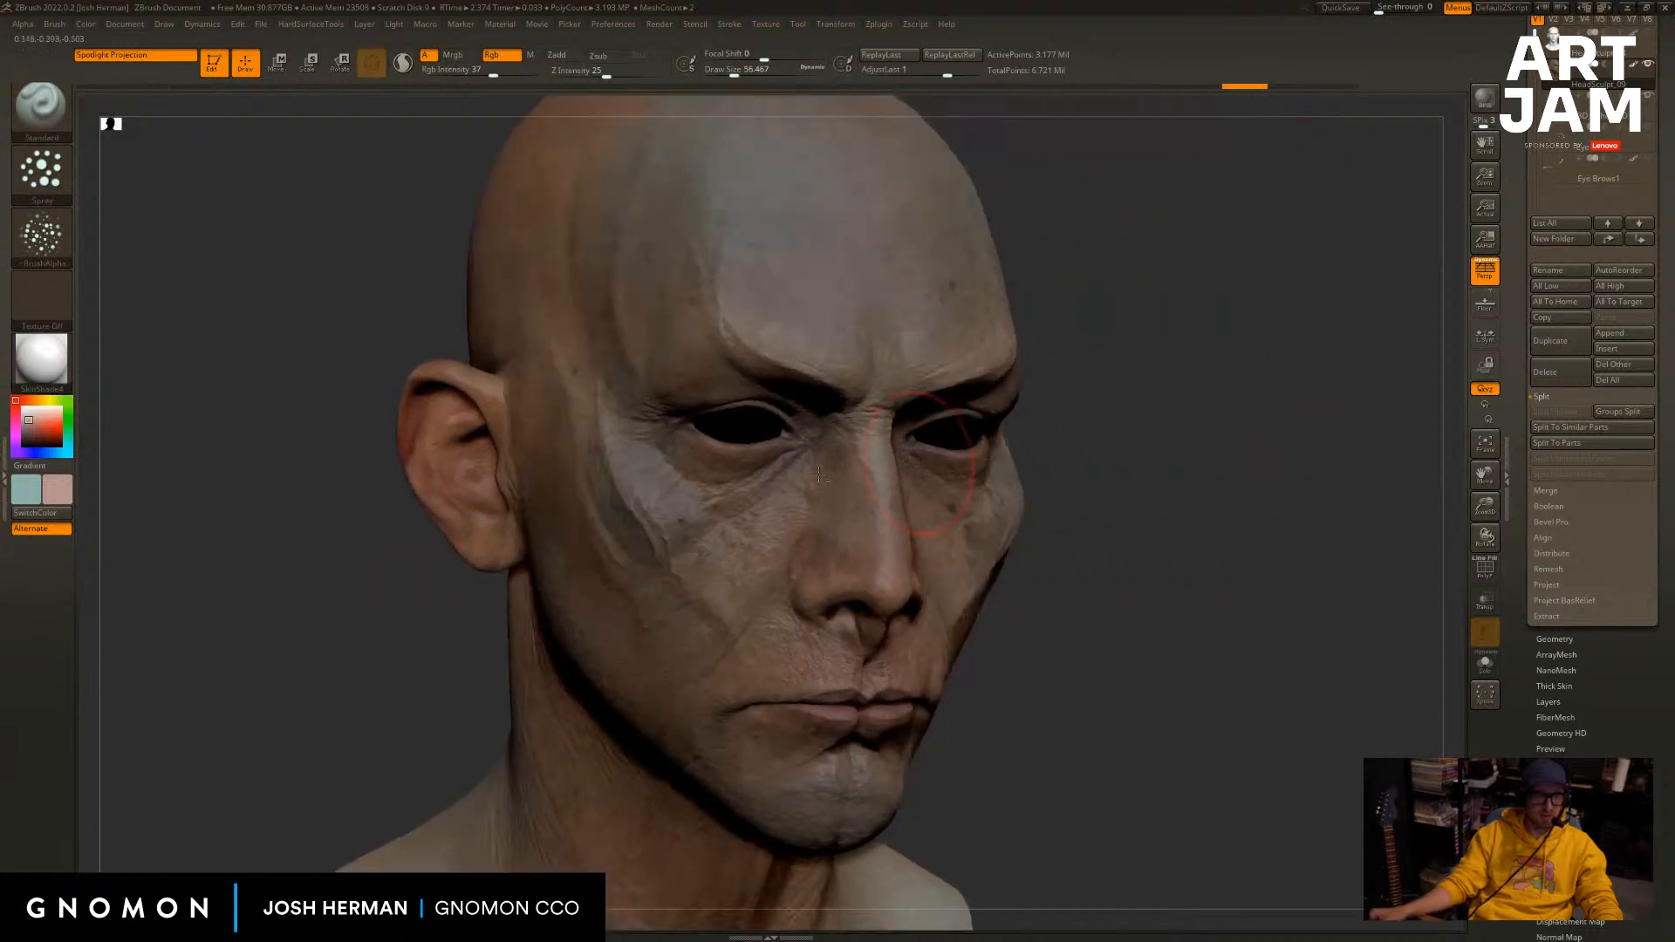
# Spray muted pink and muted violet tones around the eyes and upper cheeks at draw size about 51.
pyautogui.click(42, 401)
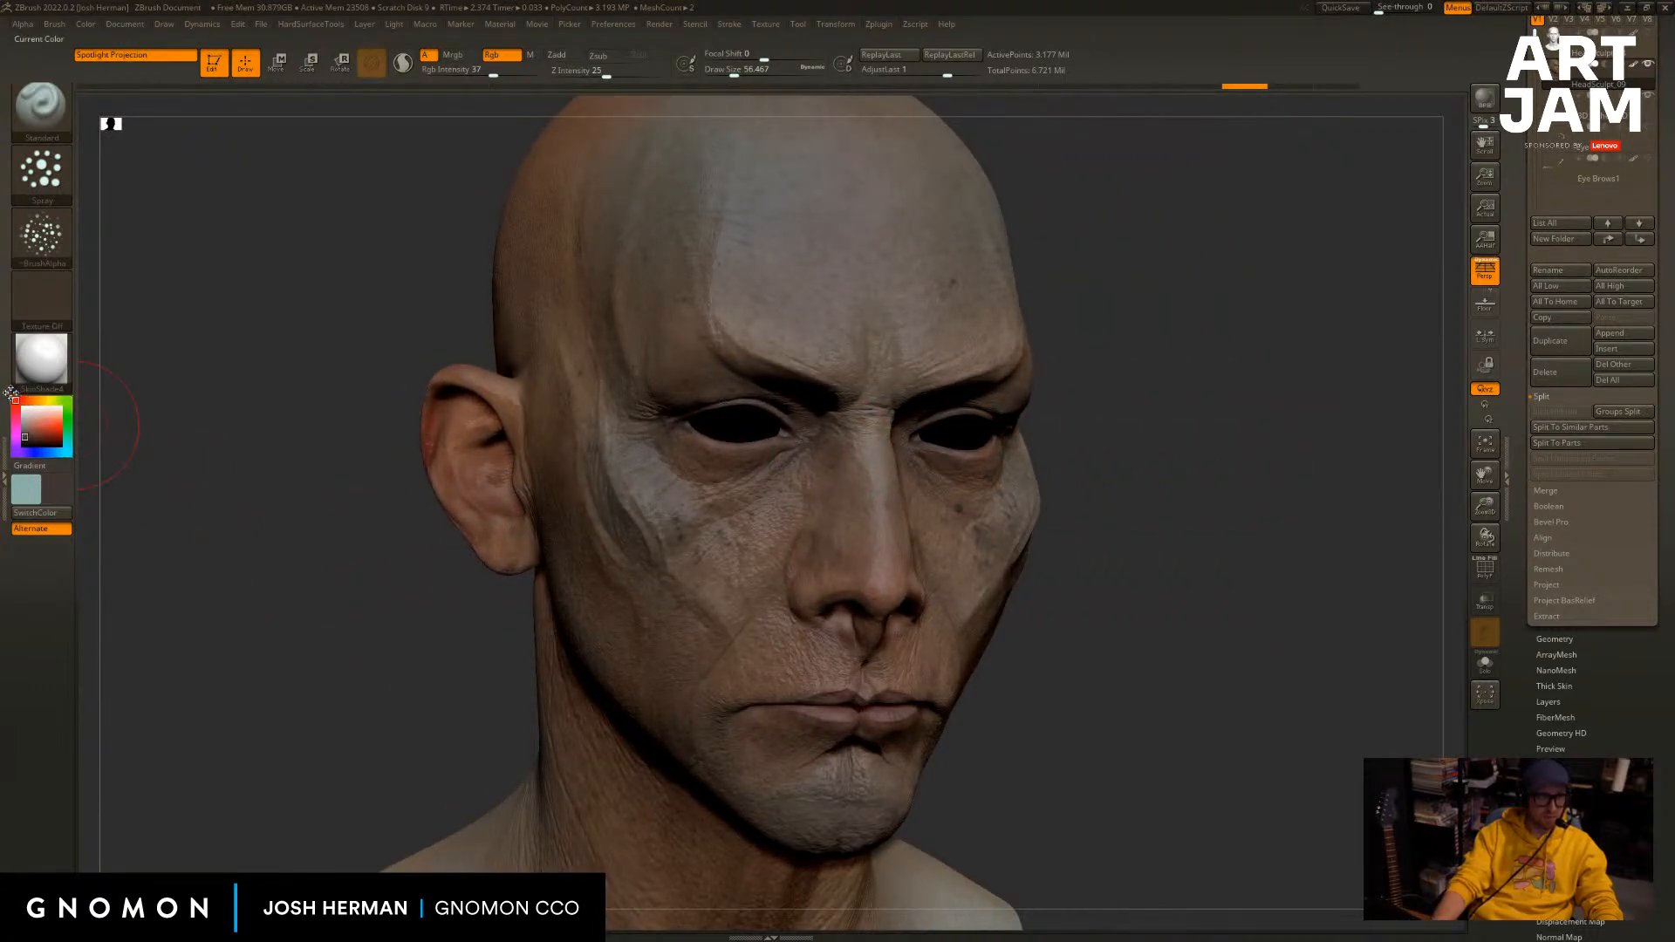
pyautogui.click(28, 419)
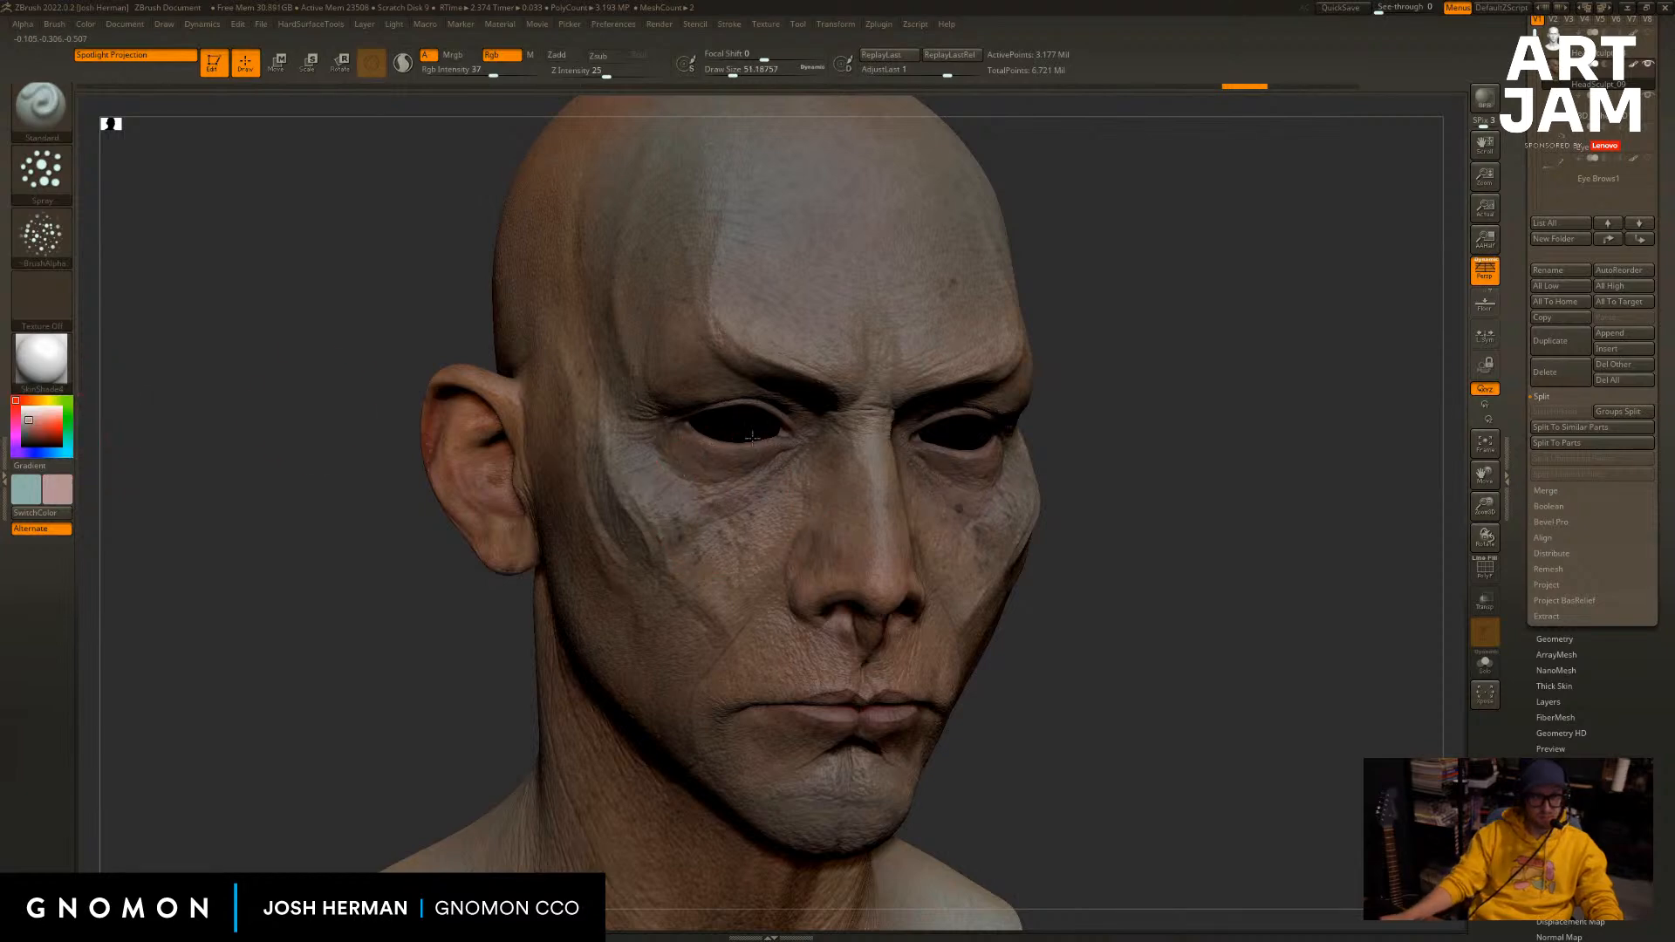
pyautogui.moveTo(752, 436); pyautogui.dragTo(669, 441, button='right')
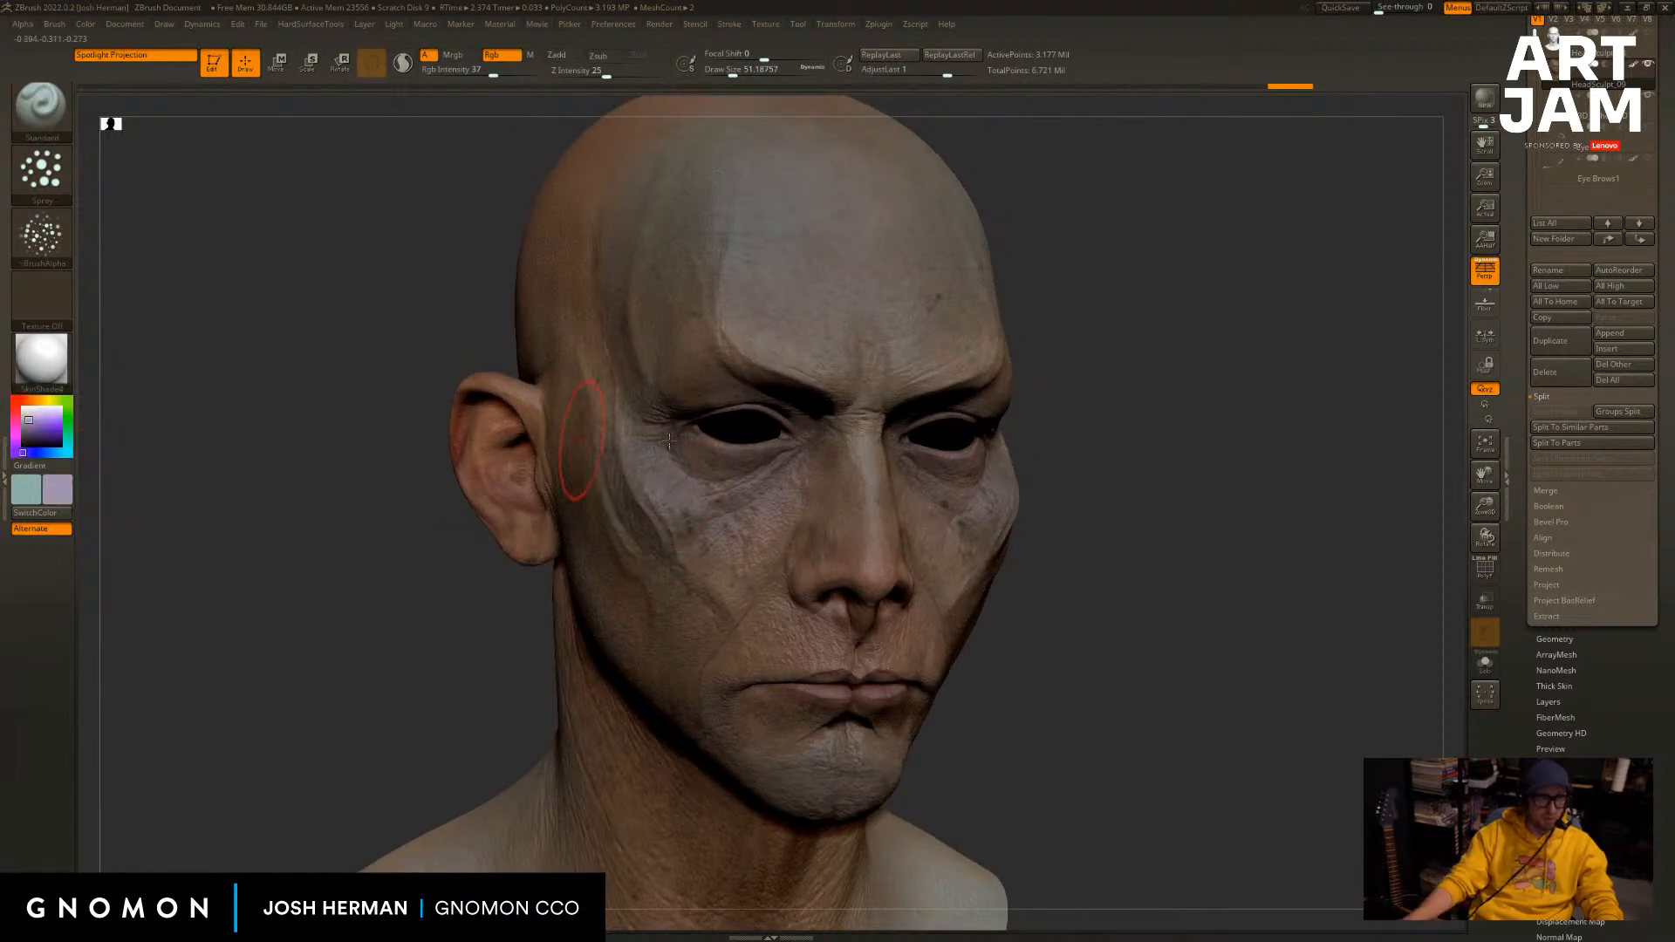
pyautogui.keyDown('shift'); pyautogui.moveTo(1046, 419); pyautogui.dragTo(1082, 411, button='right'); pyautogui.keyUp('shift')
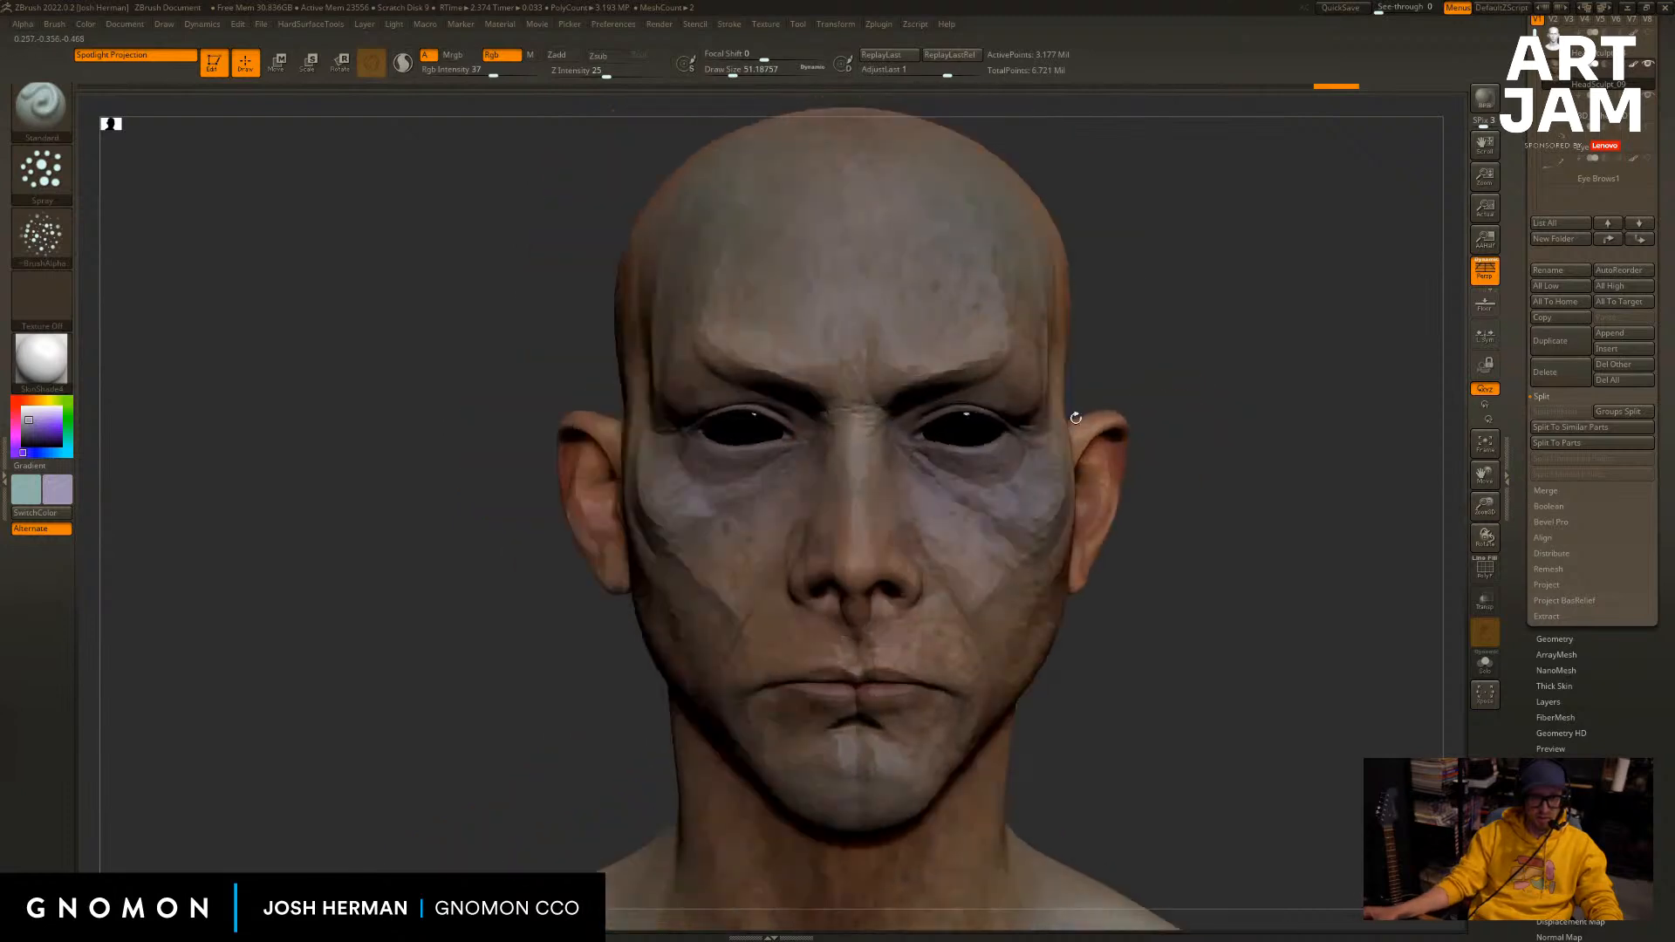
# Spray muted violet under the eyes and across the upper cheeks at draw sizes of about 37 and 31.
pyautogui.press('s')
pyautogui.moveTo(1026, 457); pyautogui.dragTo(954, 452)
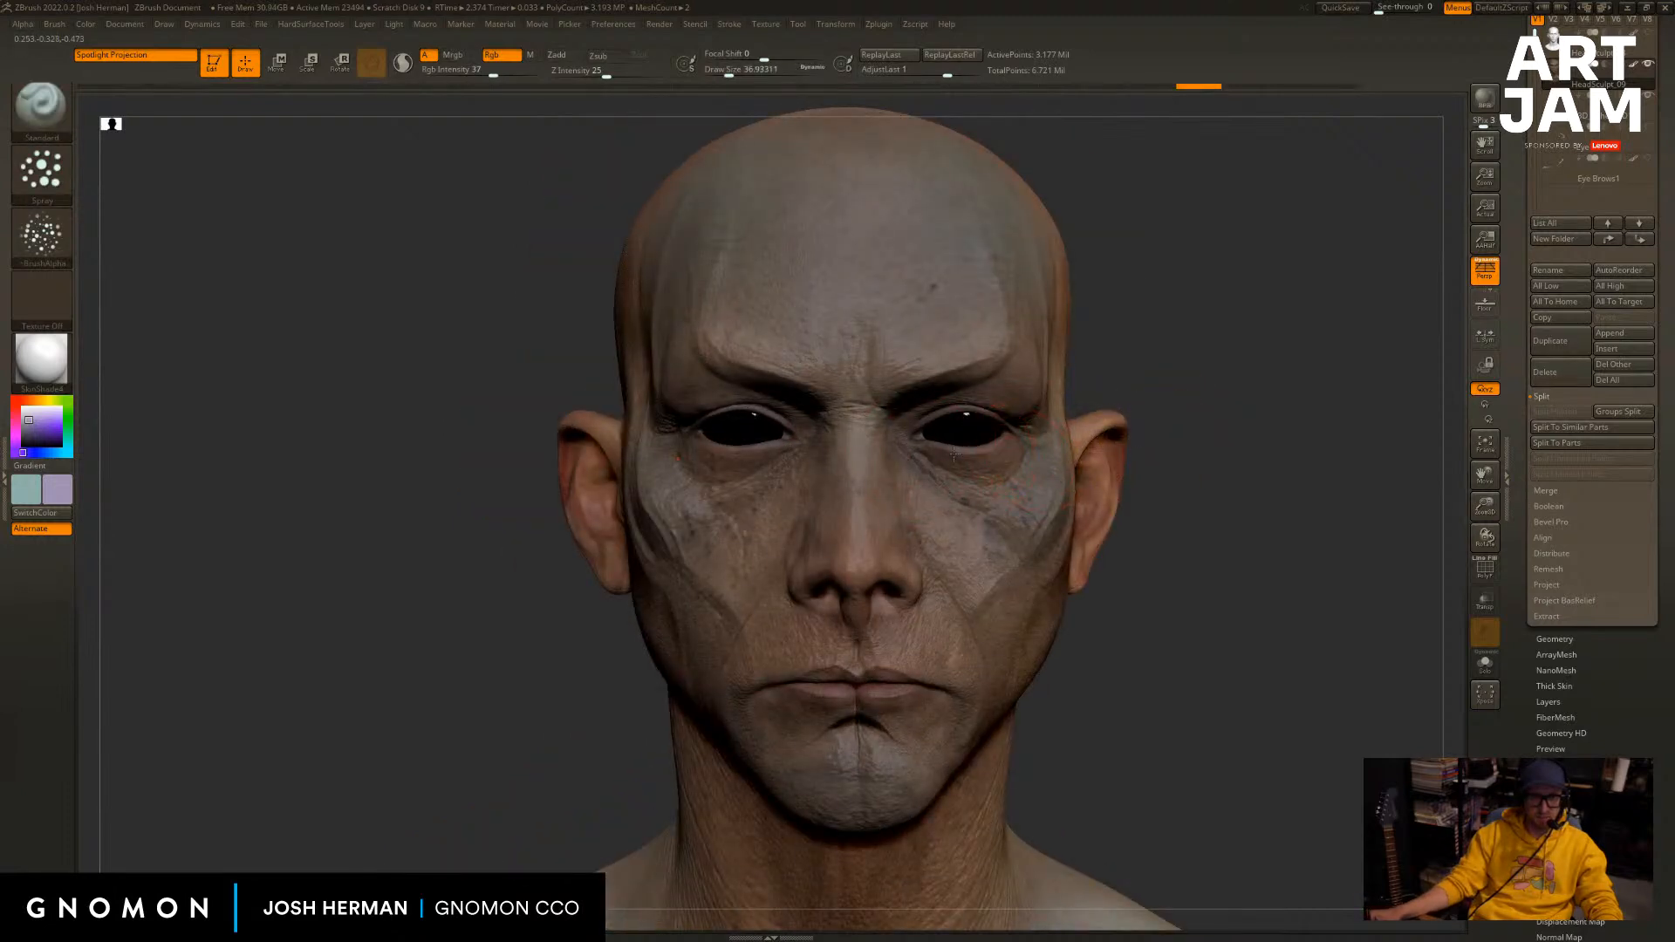
pyautogui.moveTo(1129, 385); pyautogui.dragTo(1012, 453)
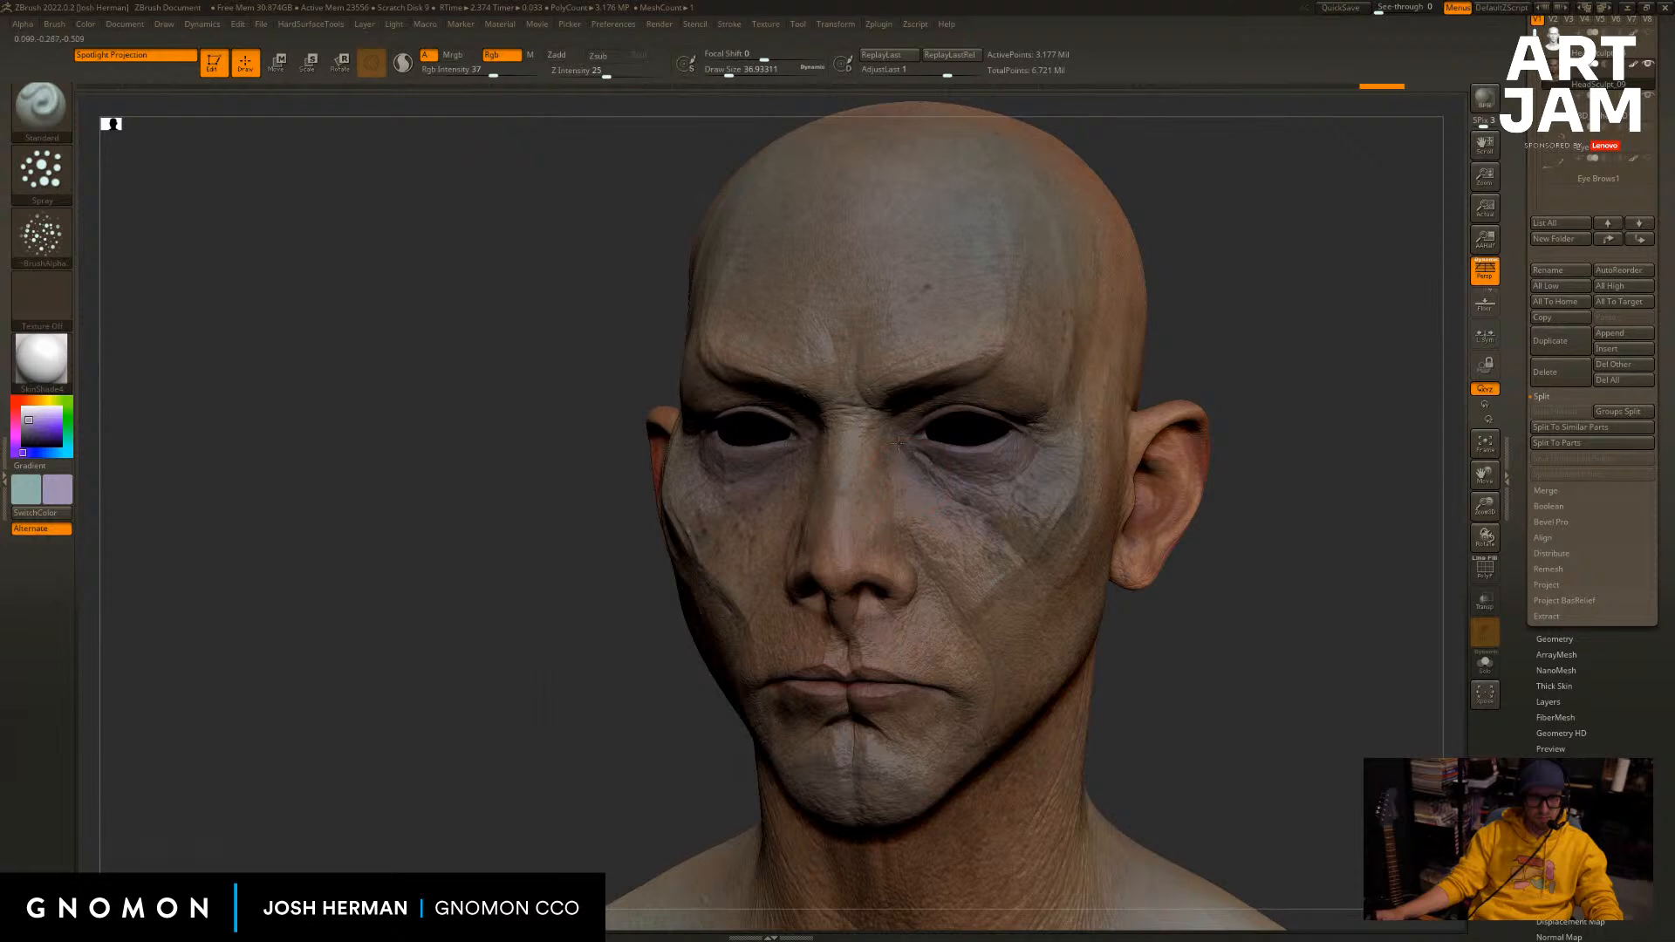
pyautogui.press('s')
pyautogui.moveTo(912, 490); pyautogui.dragTo(900, 488)
pyautogui.moveTo(1066, 412); pyautogui.dragTo(913, 479, button='right')
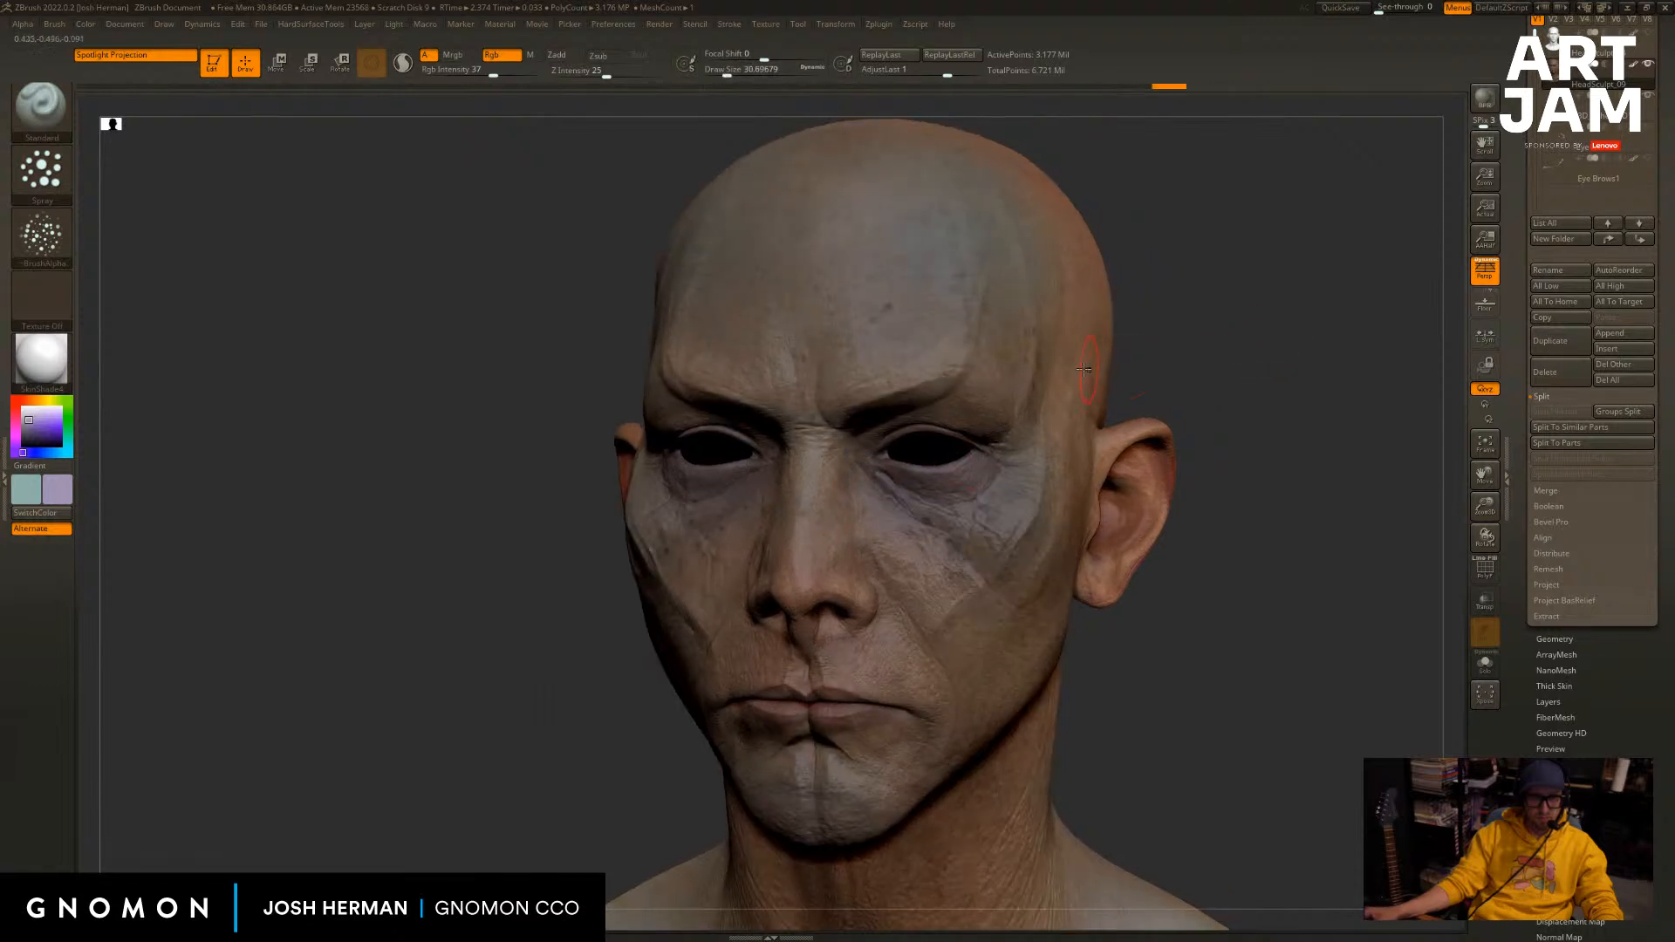
# Sample a brown skin tone from the head and spray it beneath the eyes at draw sizes of about 25 and 9.
pyautogui.press('c')
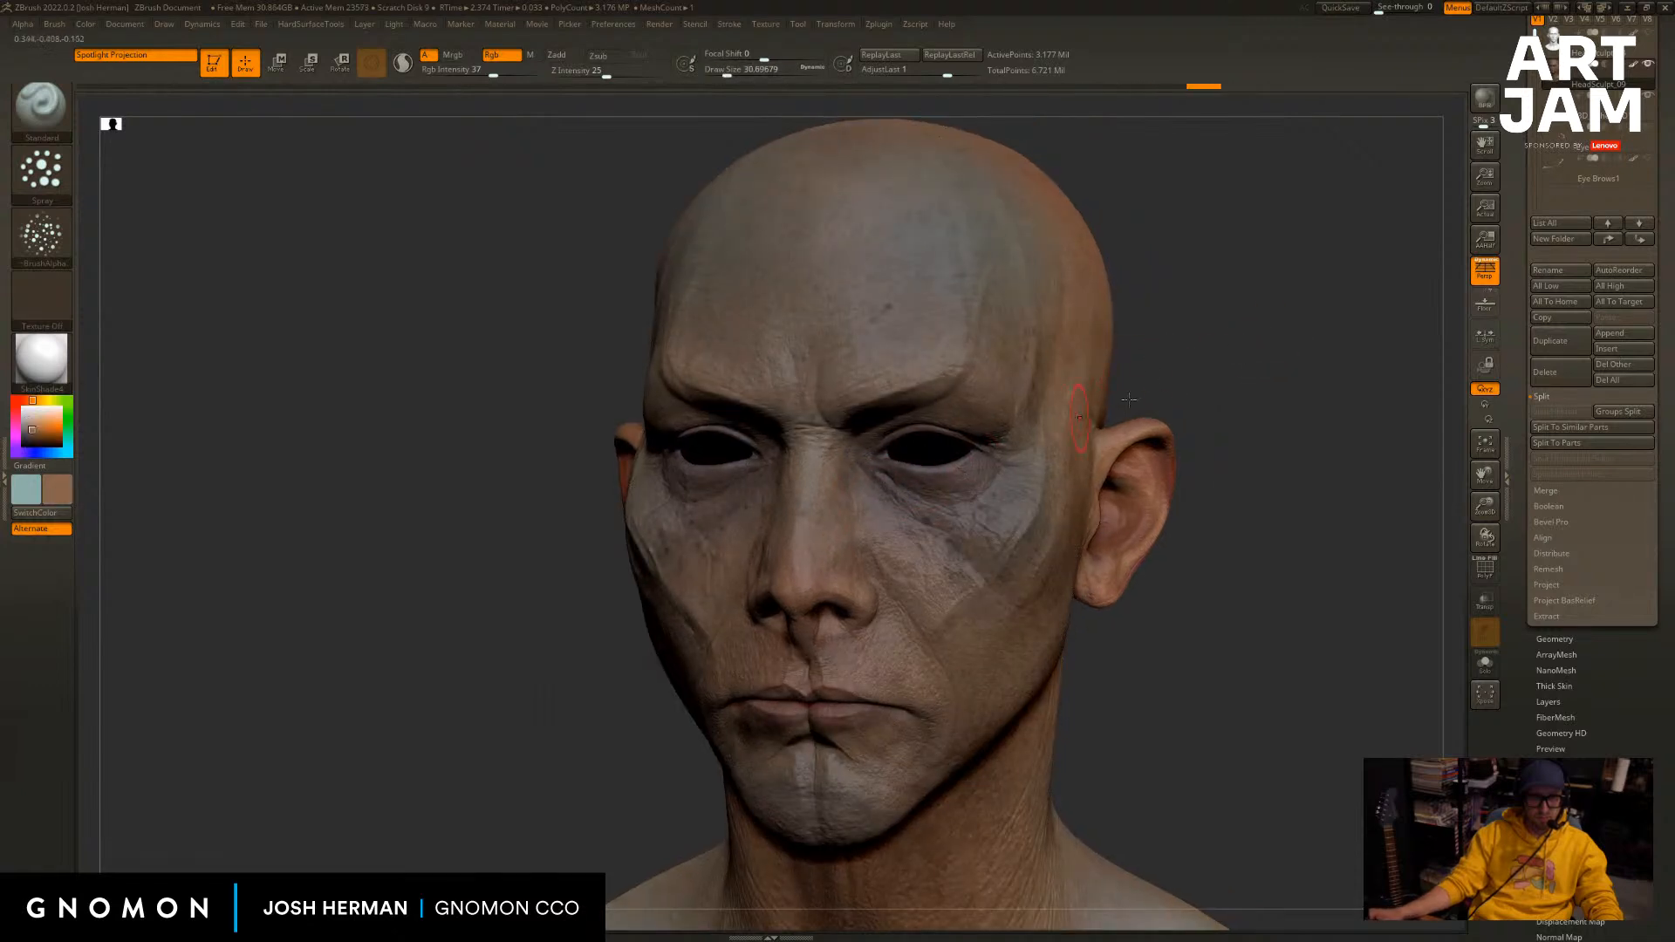
pyautogui.keyDown('shift'); pyautogui.moveTo(1129, 399); pyautogui.dragTo(1205, 385); pyautogui.keyUp('shift')
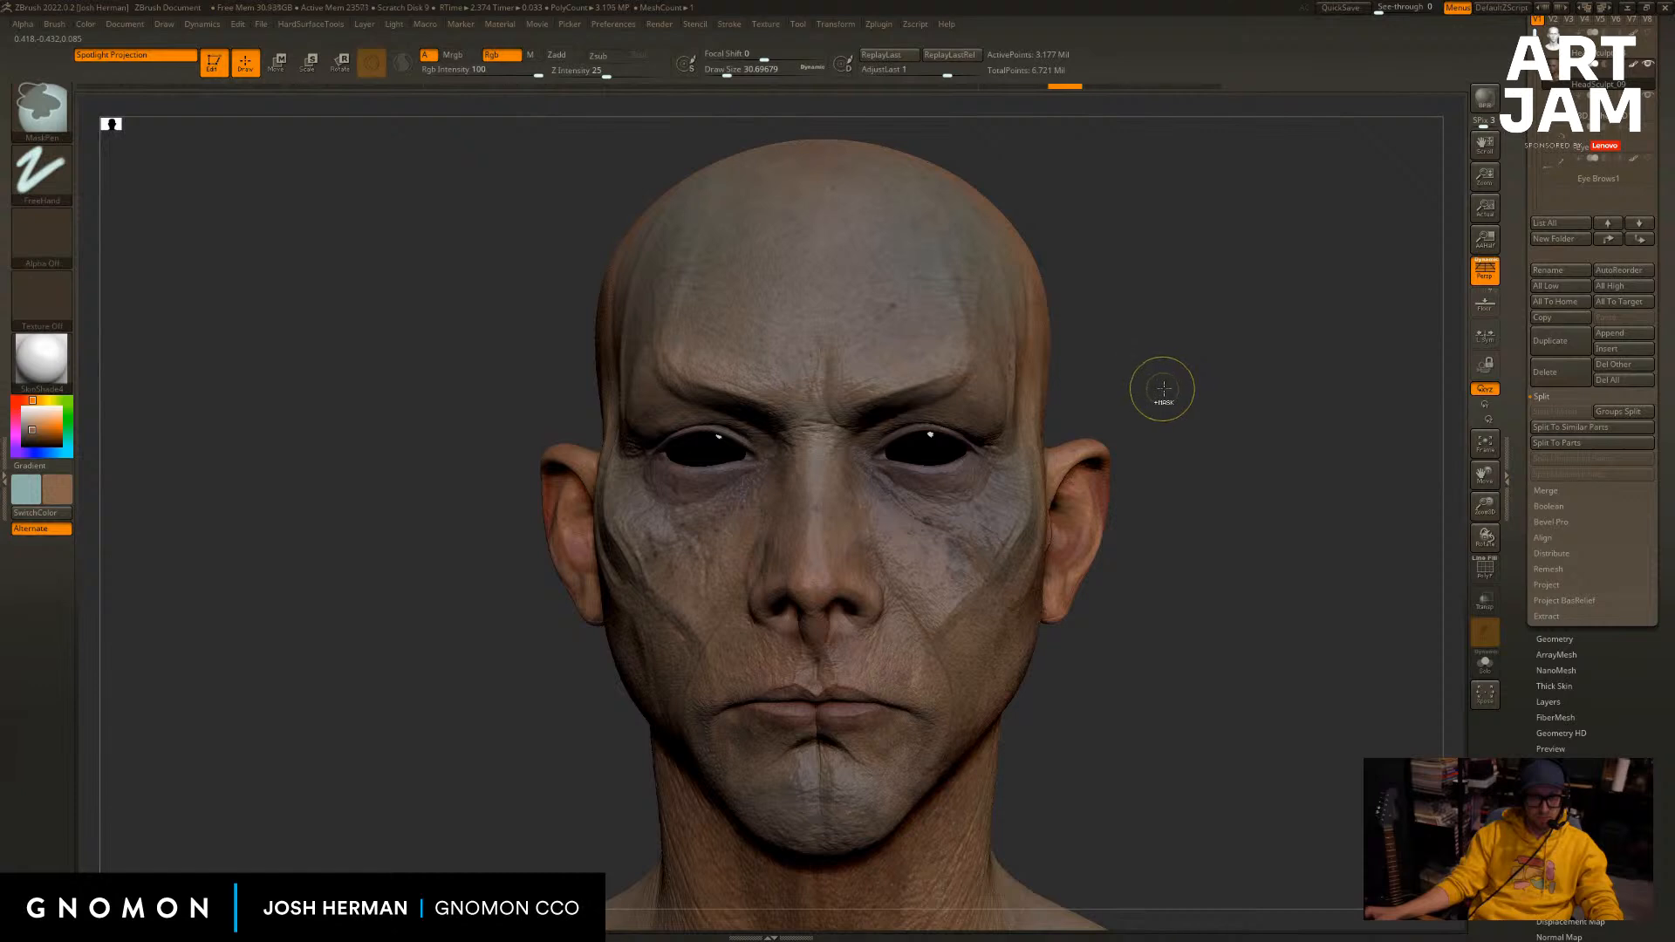
pyautogui.moveTo(1168, 391); pyautogui.dragTo(1043, 428, button='right')
pyautogui.moveTo(963, 480); pyautogui.dragTo(958, 481)
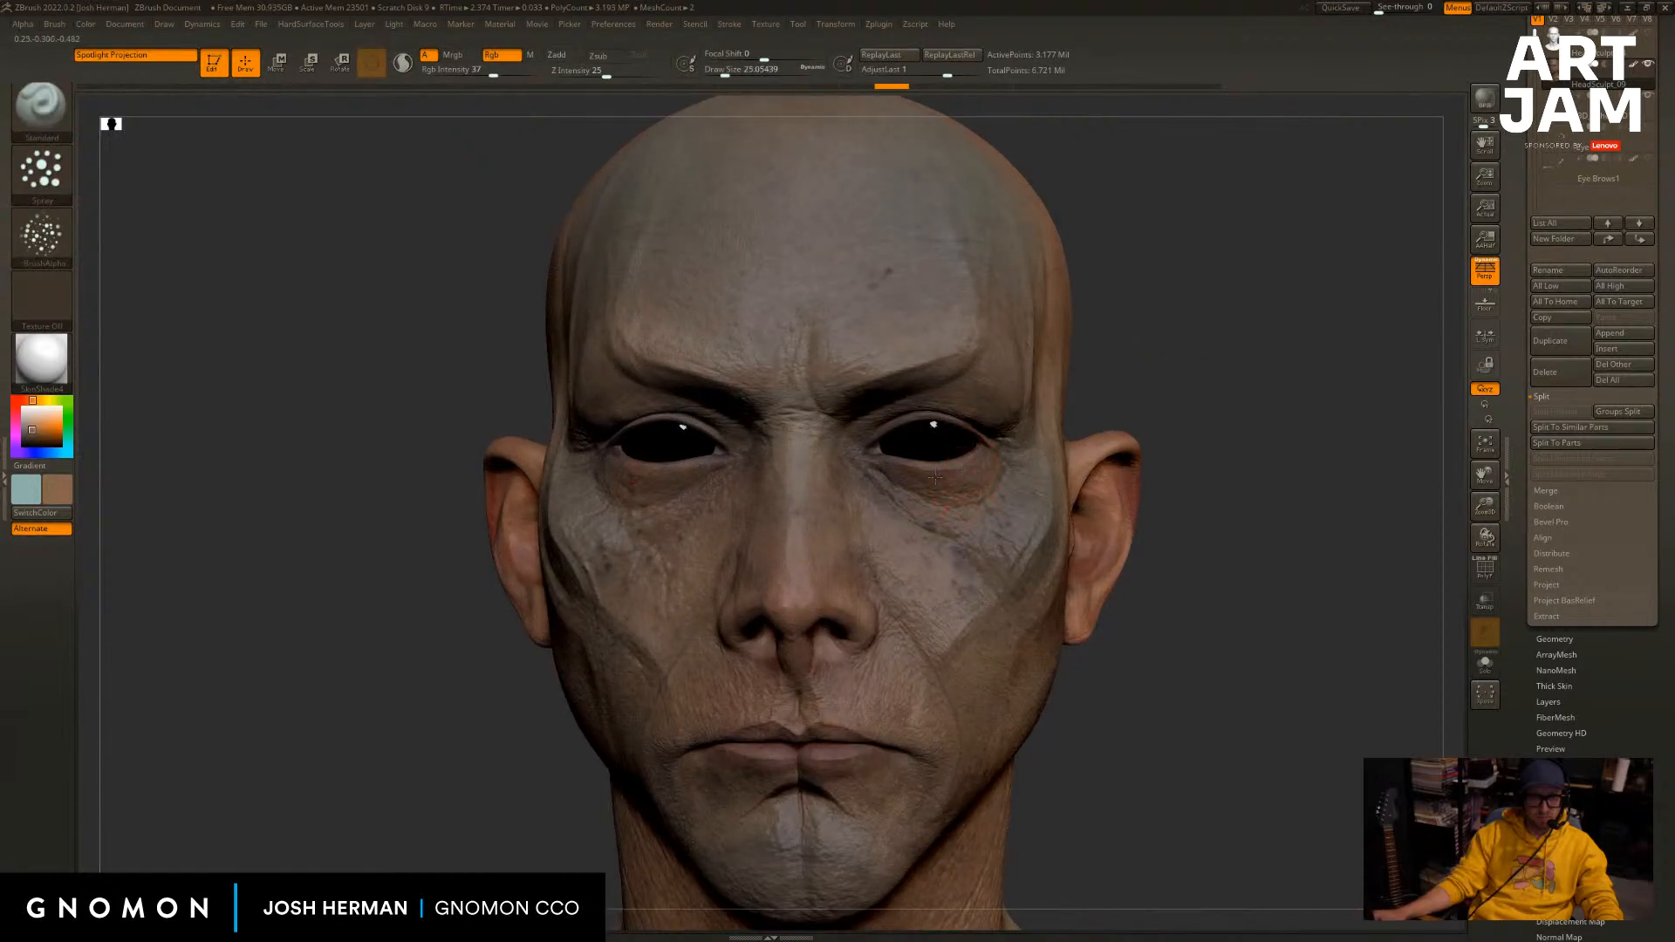
pyautogui.moveTo(404, 610); pyautogui.dragTo(665, 498)
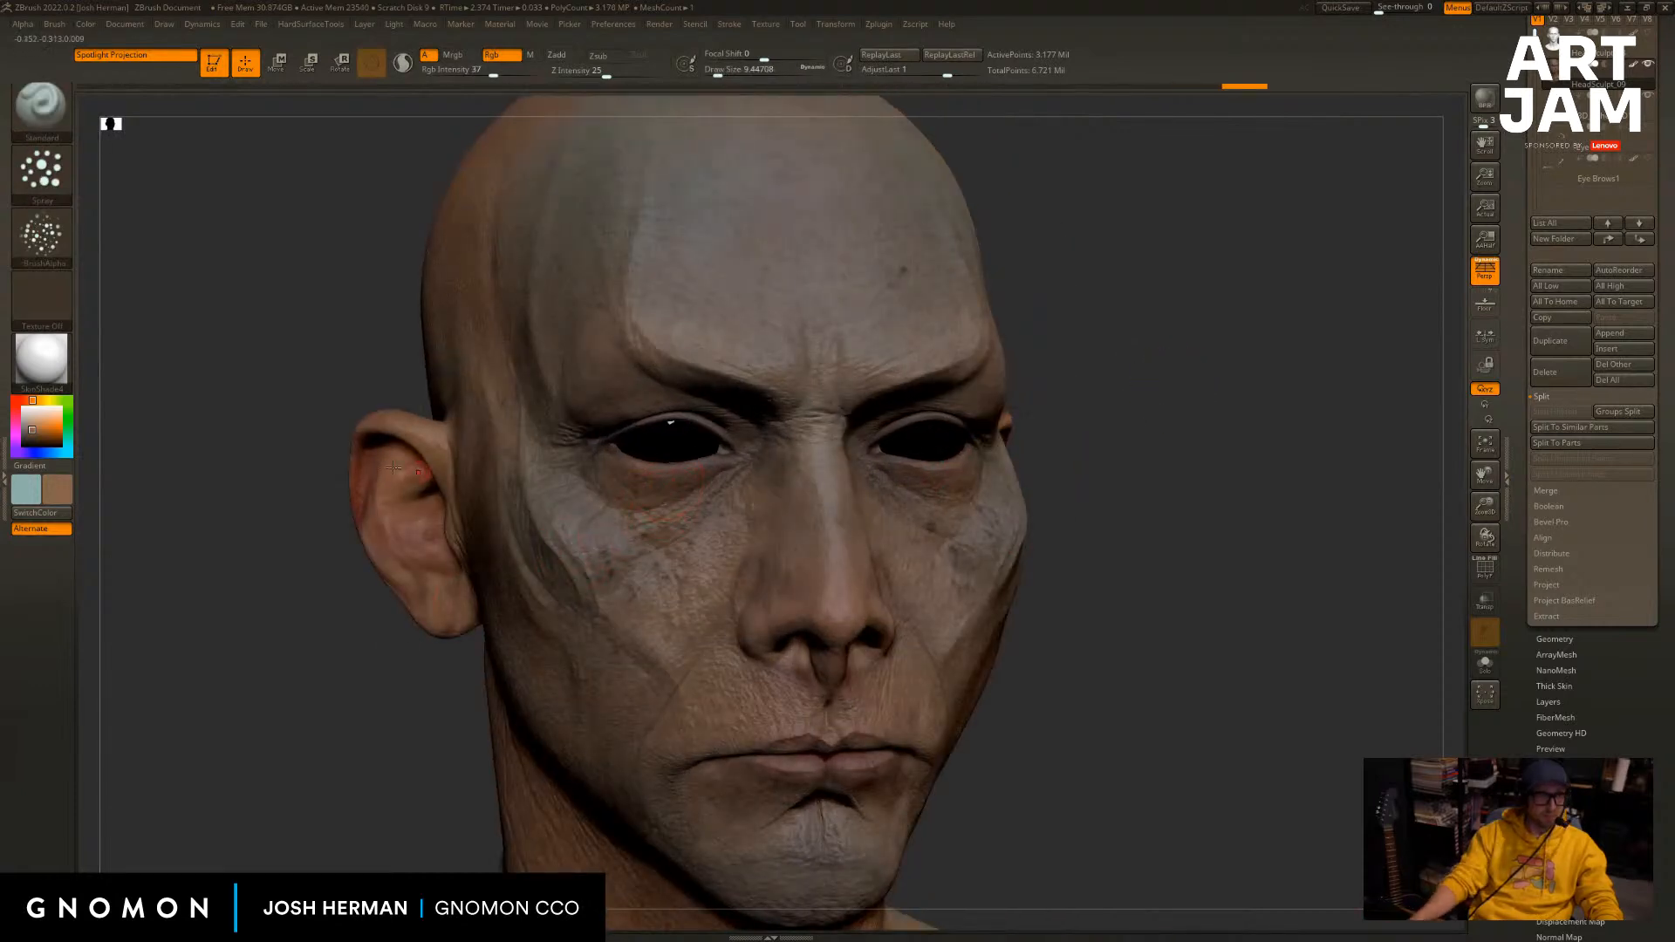
pyautogui.press('[')
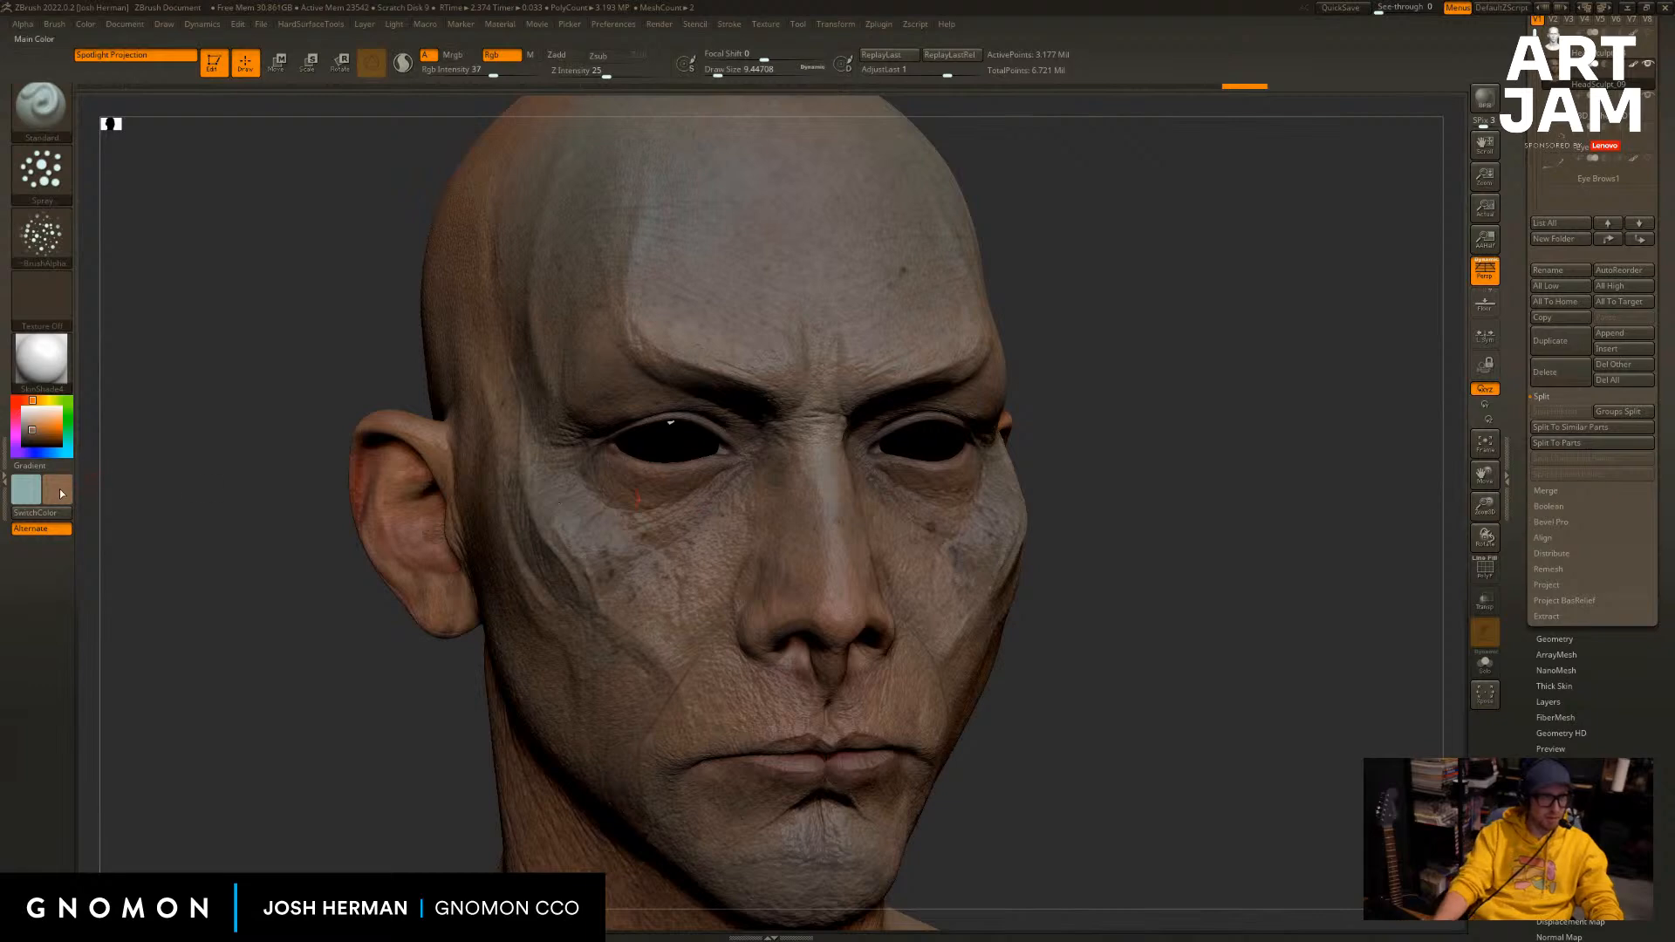
# Set the paint colour to a saturated purple and spray it around the eye rims and inner corners at draw sizes of about 22 and 11.
pyautogui.moveTo(63, 446)
pyautogui.click(54, 599)
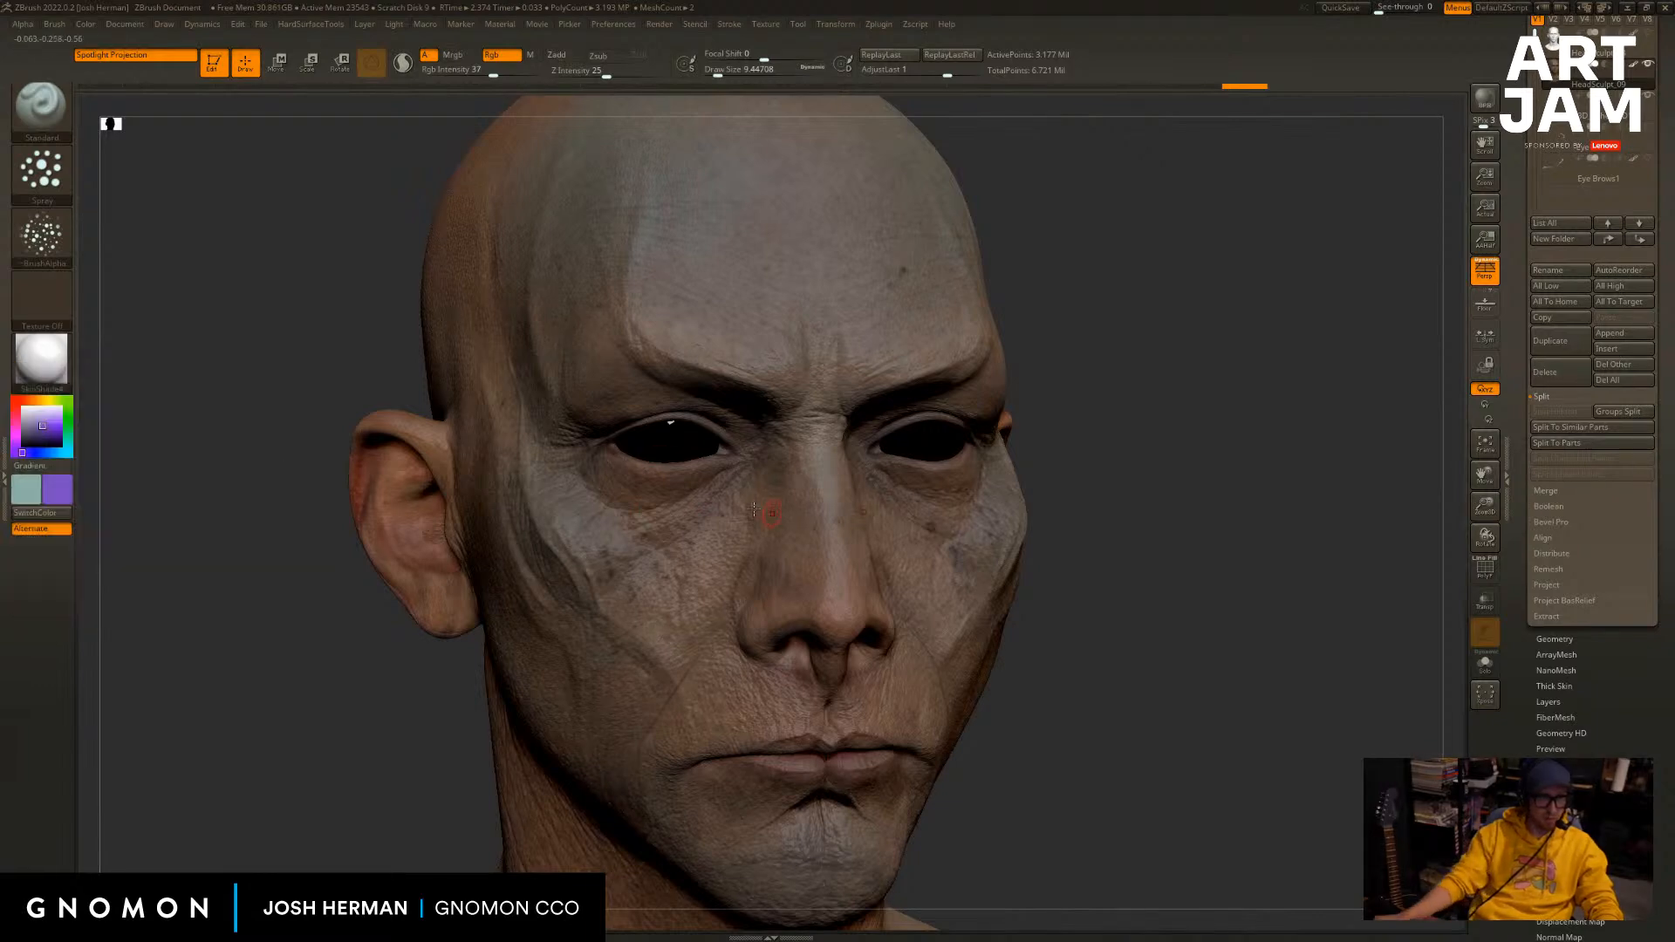
pyautogui.press('s')
pyautogui.hotkey('ctrl', 'z')
pyautogui.moveTo(646, 484); pyautogui.dragTo(664, 496)
pyautogui.moveTo(1174, 415); pyautogui.dragTo(1222, 380)
pyautogui.hotkey('ctrl', 'z')
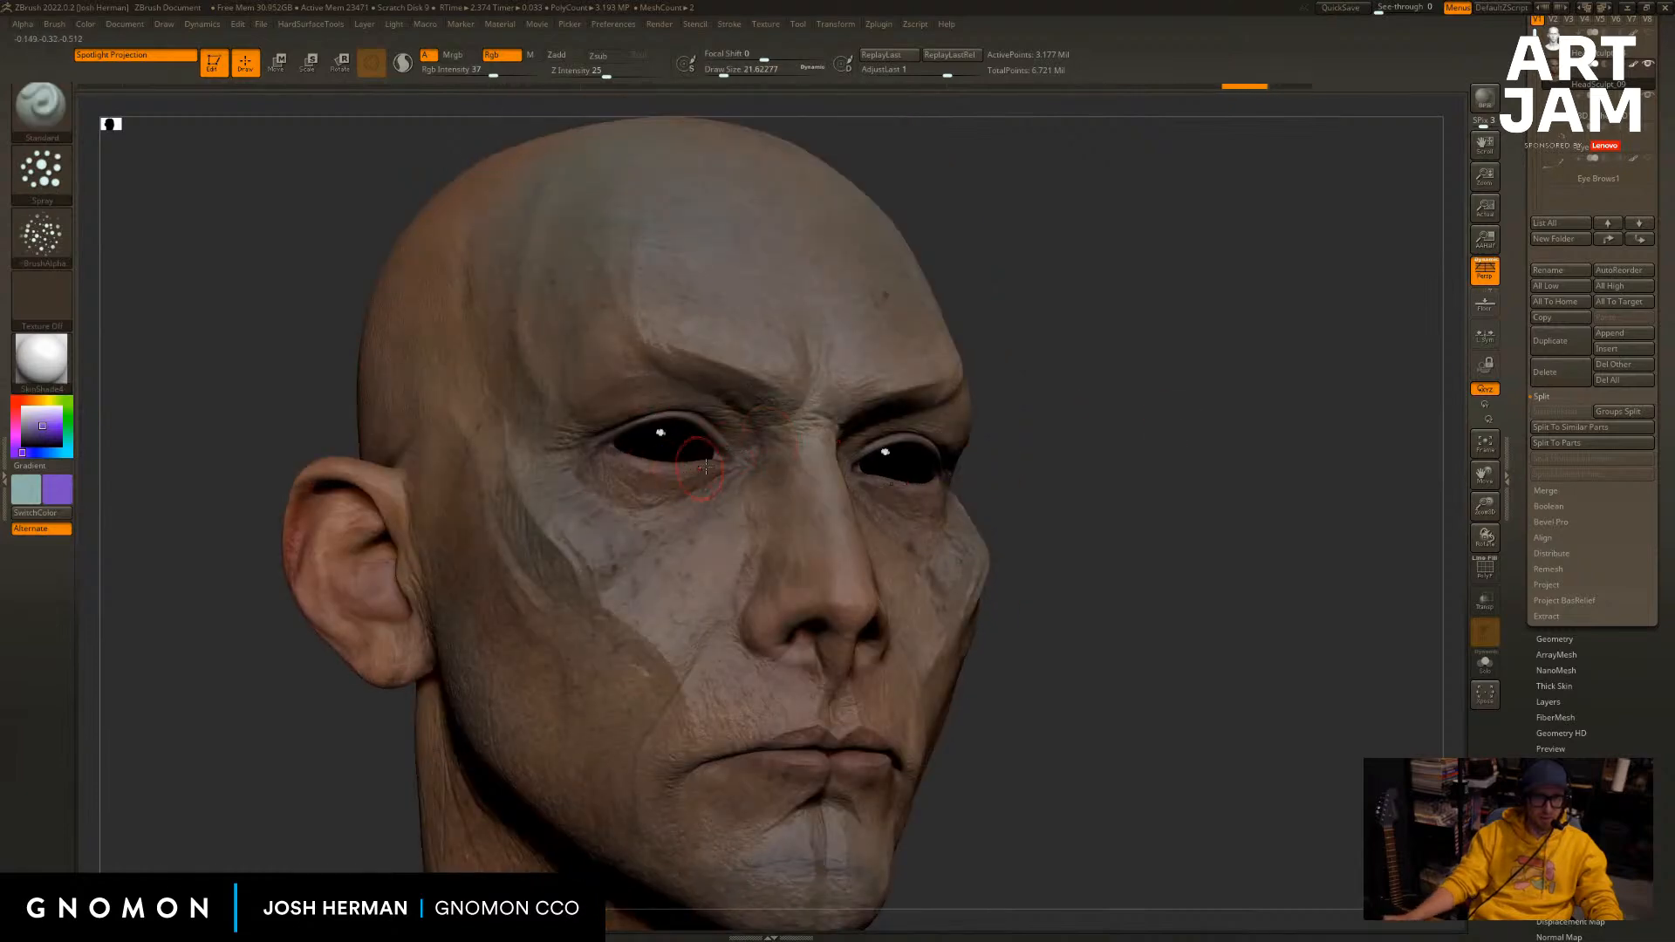
pyautogui.moveTo(621, 476)
pyautogui.mouseDown()
pyautogui.moveTo(740, 466)
pyautogui.moveTo(714, 432)
pyautogui.moveTo(662, 416)
pyautogui.moveTo(615, 431)
pyautogui.mouseUp()
pyautogui.press('[')
pyautogui.press('[')
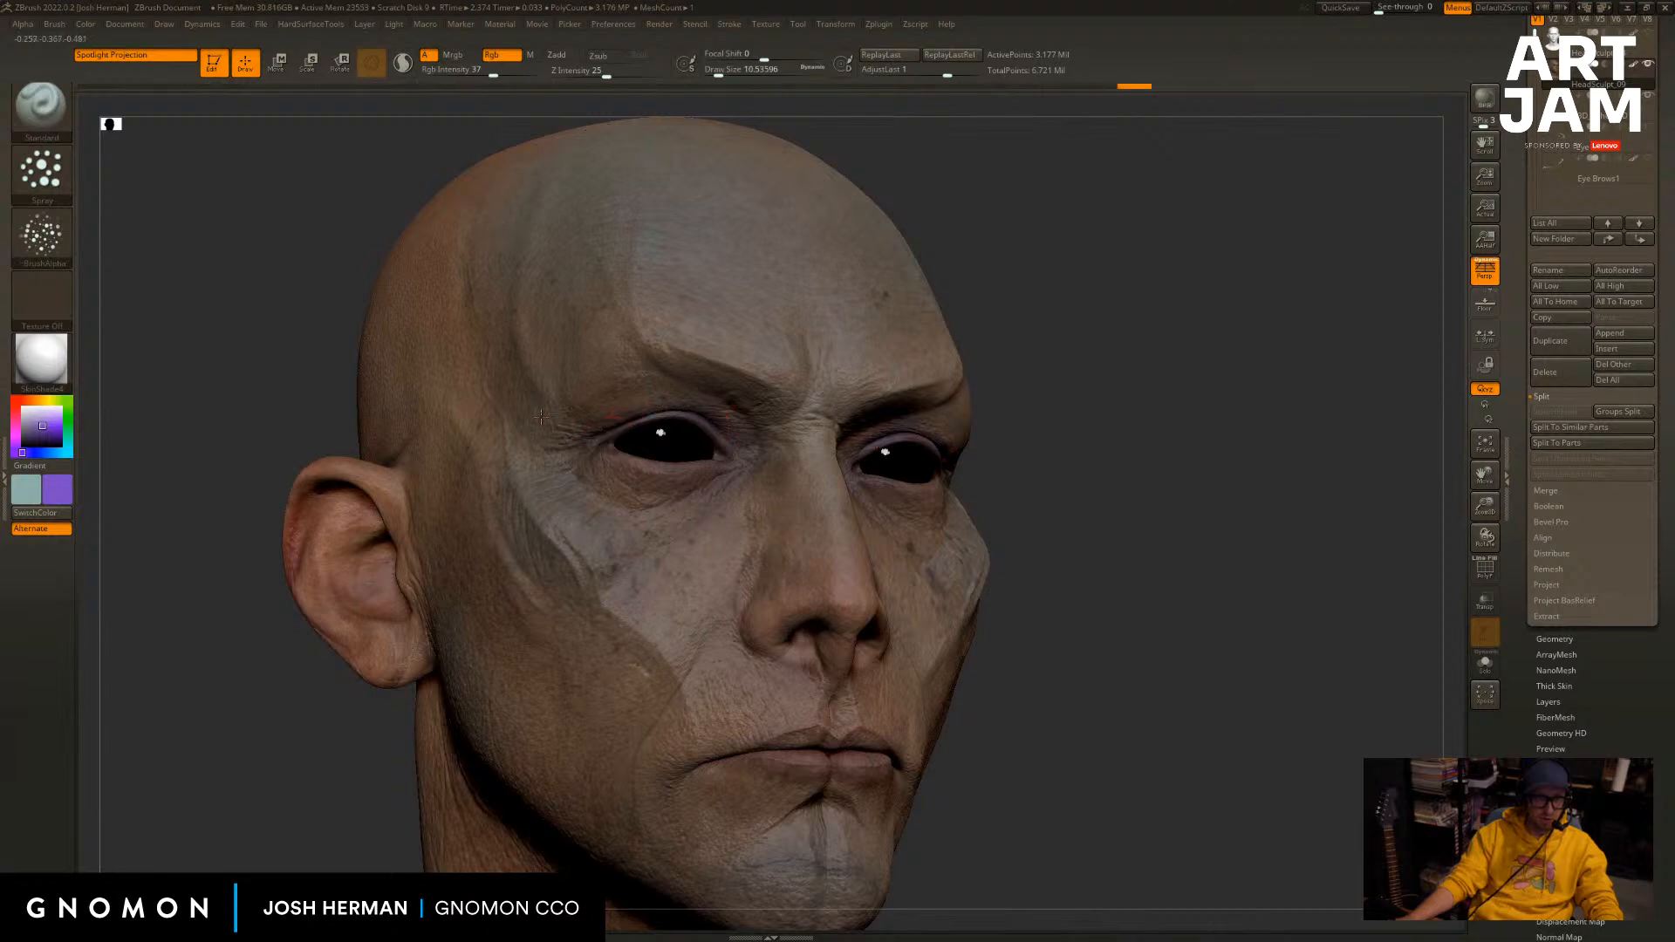
# Spray purple along the upper eyelid and the crease of the other eye at draw size about 16.
pyautogui.moveTo(1038, 371)
pyautogui.mouseDown()
pyautogui.moveTo(1144, 366)
pyautogui.moveTo(1100, 334)
pyautogui.mouseUp()
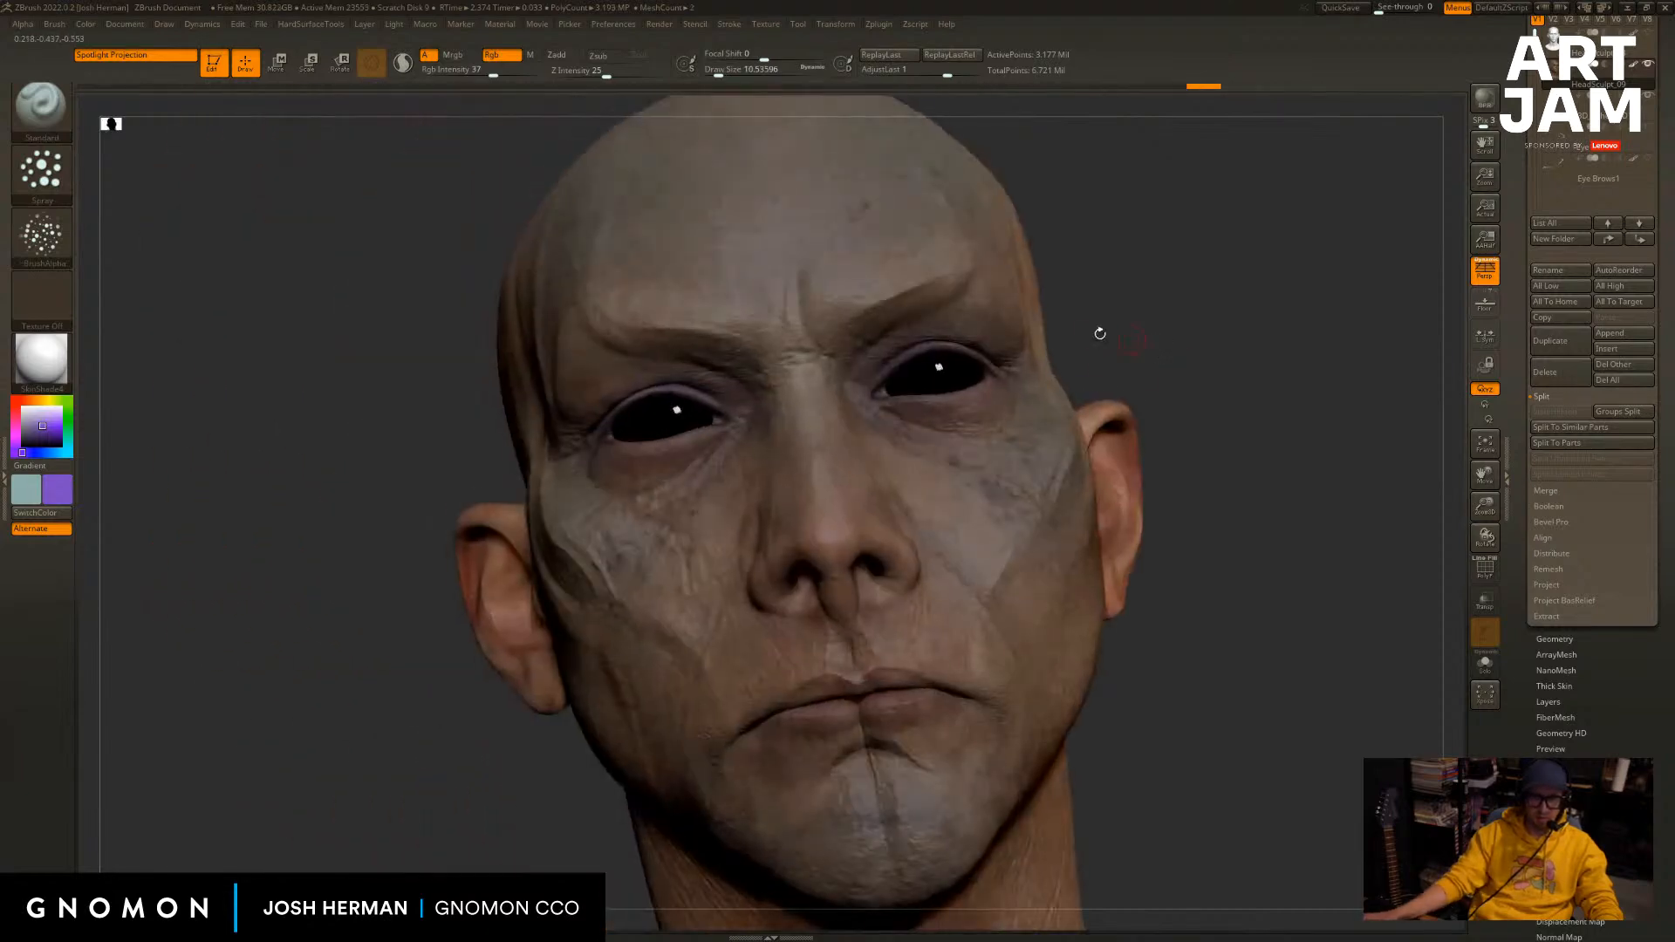
pyautogui.press(']')
pyautogui.moveTo(900, 363); pyautogui.dragTo(921, 352)
pyautogui.moveTo(1221, 348); pyautogui.dragTo(1125, 351)
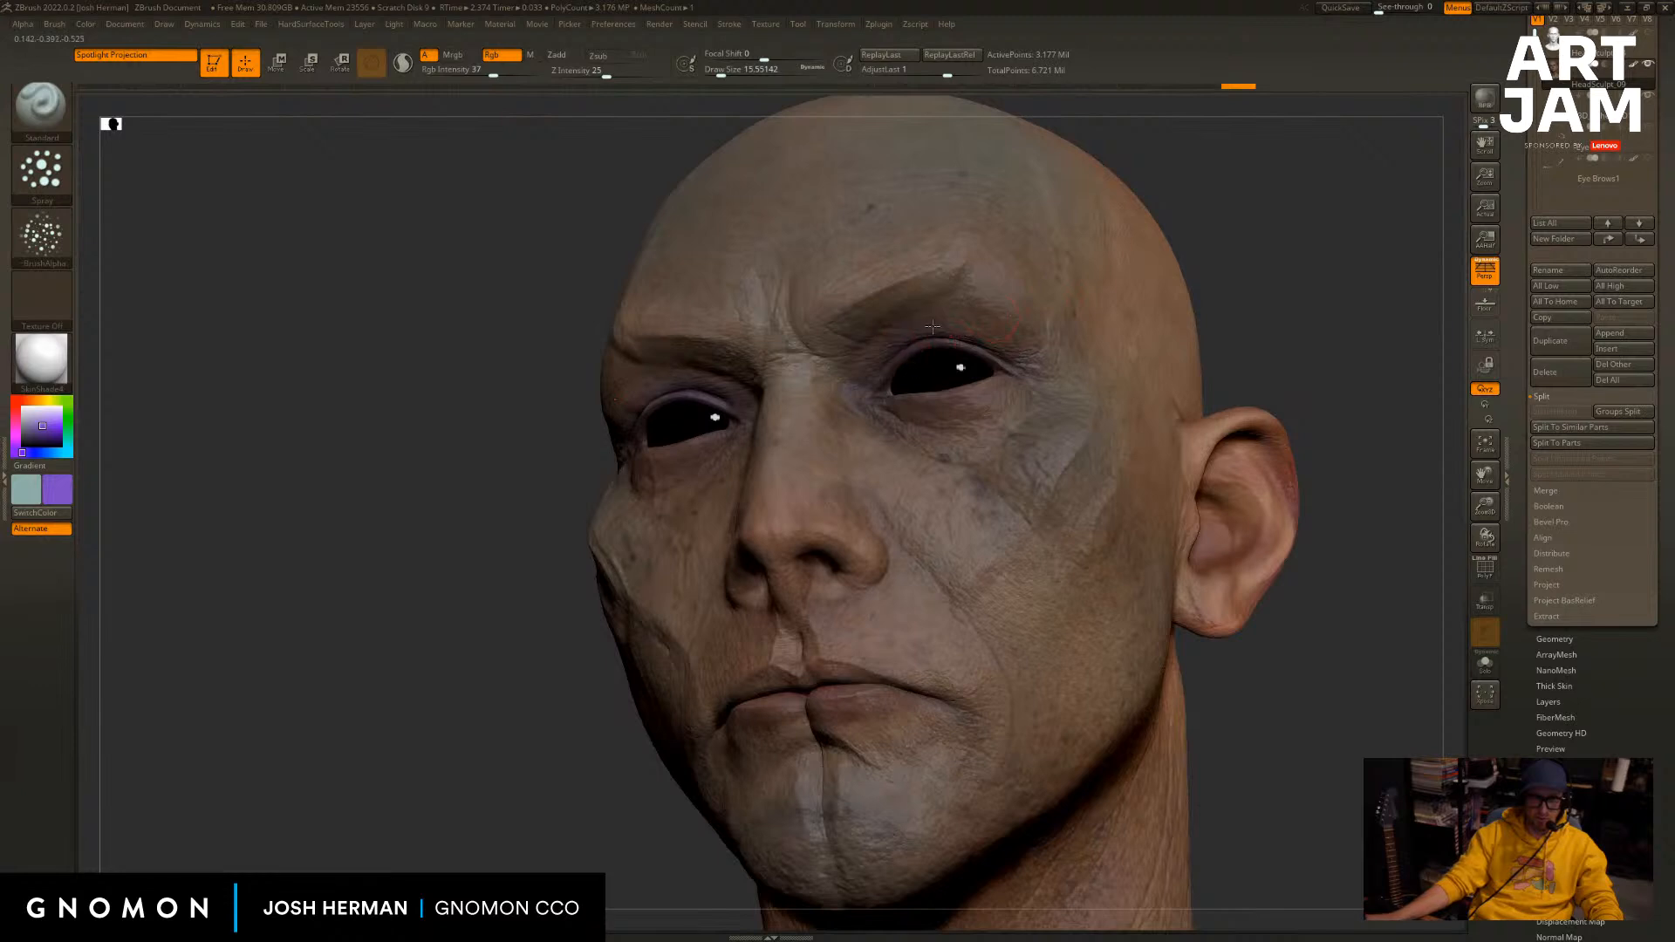
pyautogui.moveTo(948, 323); pyautogui.dragTo(968, 328)
pyautogui.moveTo(1300, 299); pyautogui.dragTo(1282, 384)
# Try a broader purple spray over the upper eyelids and brow sockets at draw size about 49.
pyautogui.press('s')
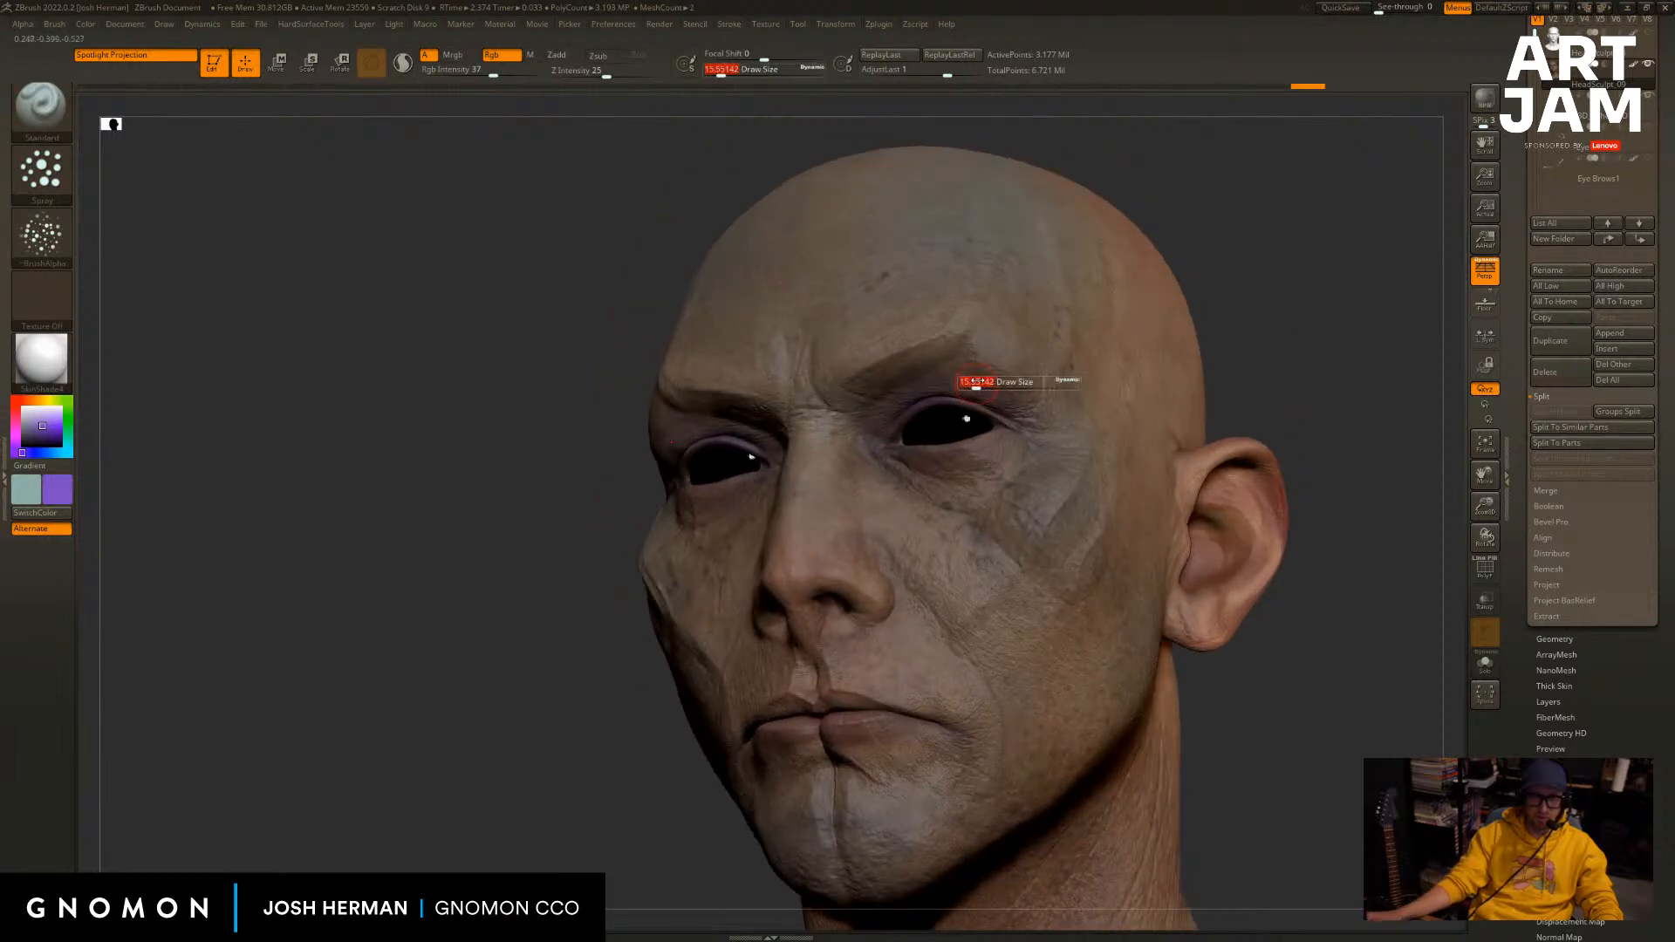
pyautogui.moveTo(970, 382); pyautogui.dragTo(950, 430)
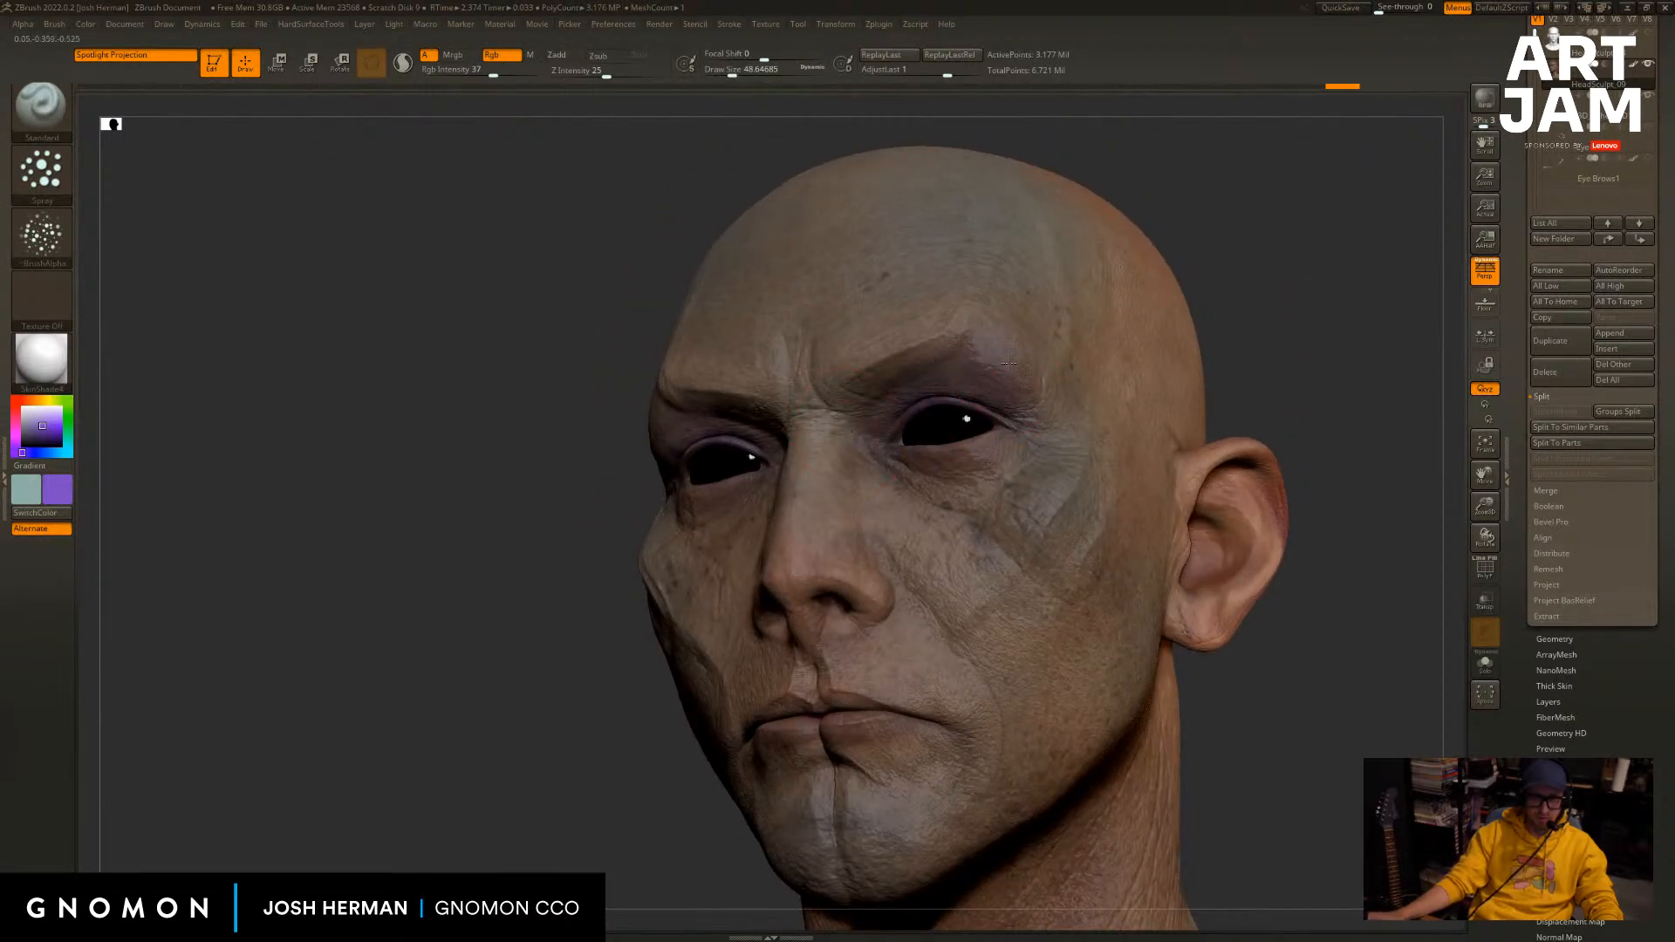
pyautogui.moveTo(967, 359); pyautogui.dragTo(997, 374)
pyautogui.moveTo(1313, 355); pyautogui.dragTo(1248, 375)
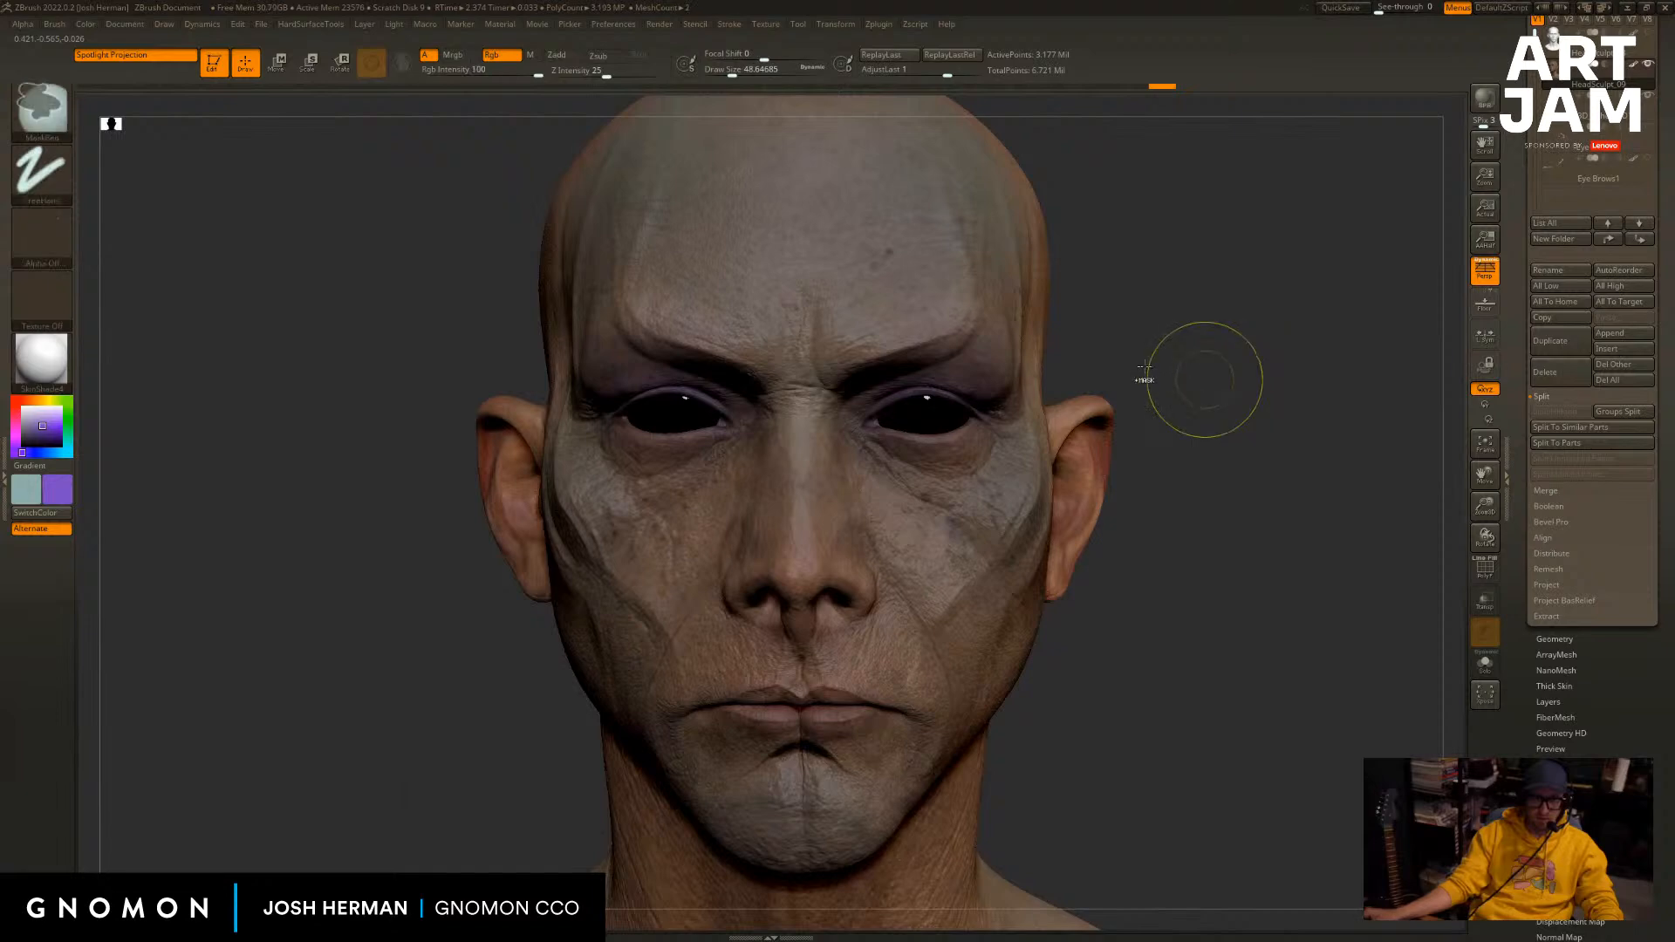
pyautogui.hotkey('ctrl', 'z')
pyautogui.hotkey('ctrl', 'z')
pyautogui.hotkey('ctrl', 'z')
pyautogui.hotkey('ctrl', 'z')
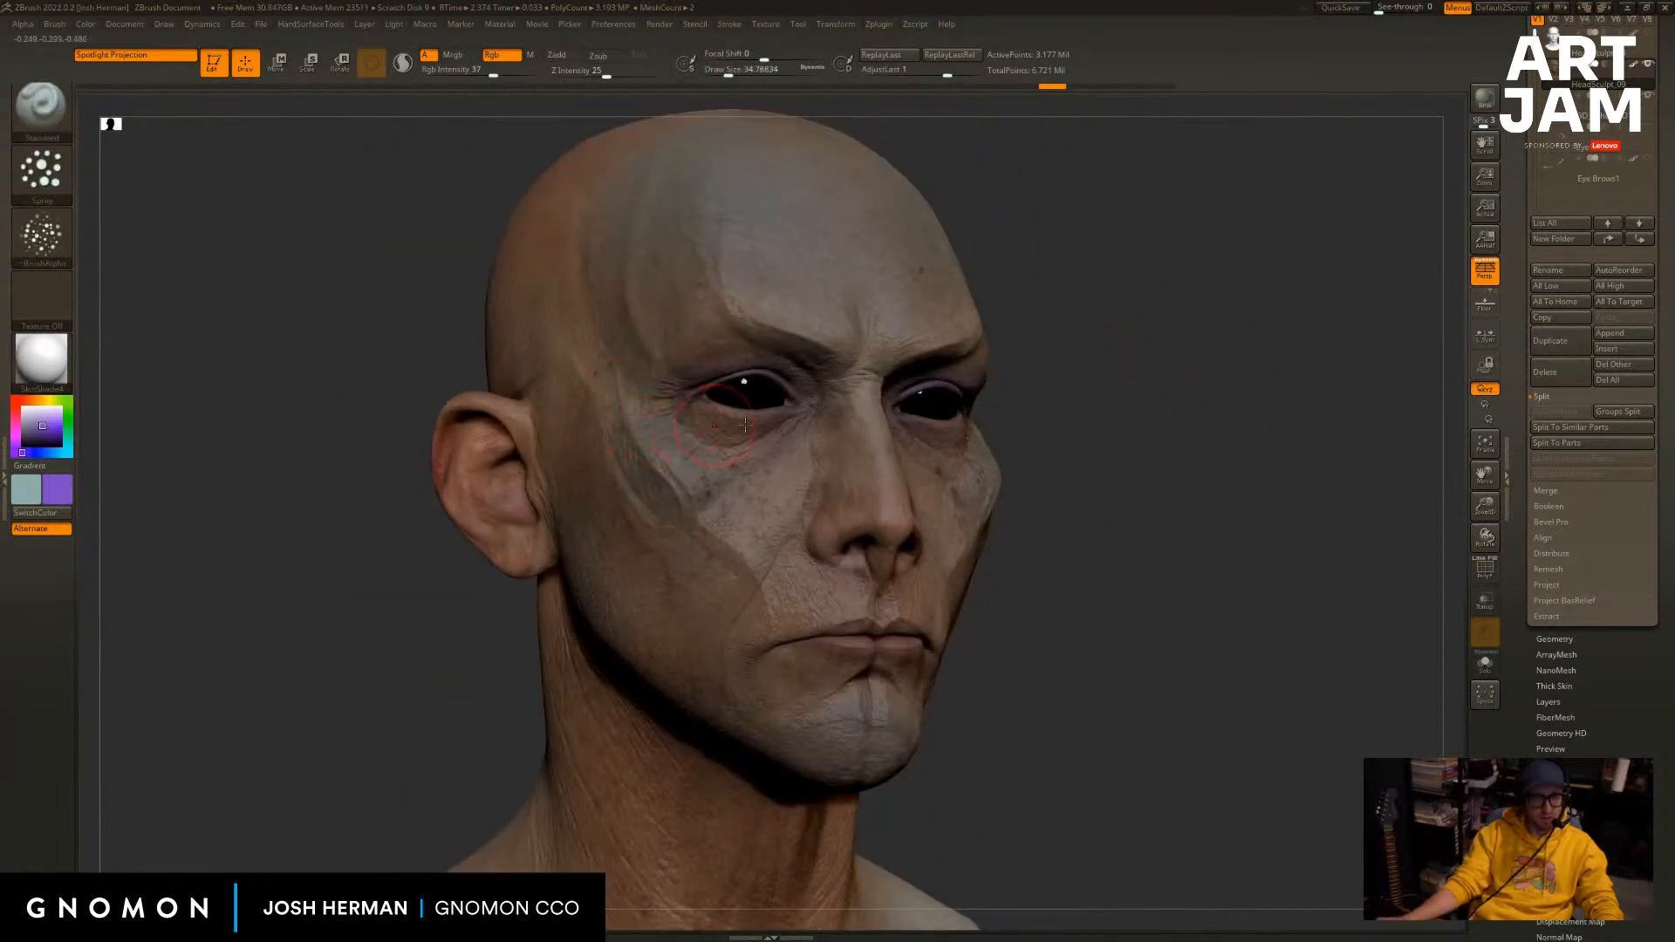
# Spray purple lightly below the eyes at draw size about 35.
pyautogui.moveTo(738, 428); pyautogui.dragTo(752, 394)
pyautogui.moveTo(1096, 366); pyautogui.dragTo(1025, 373)
pyautogui.hotkey('ctrl', 'z')
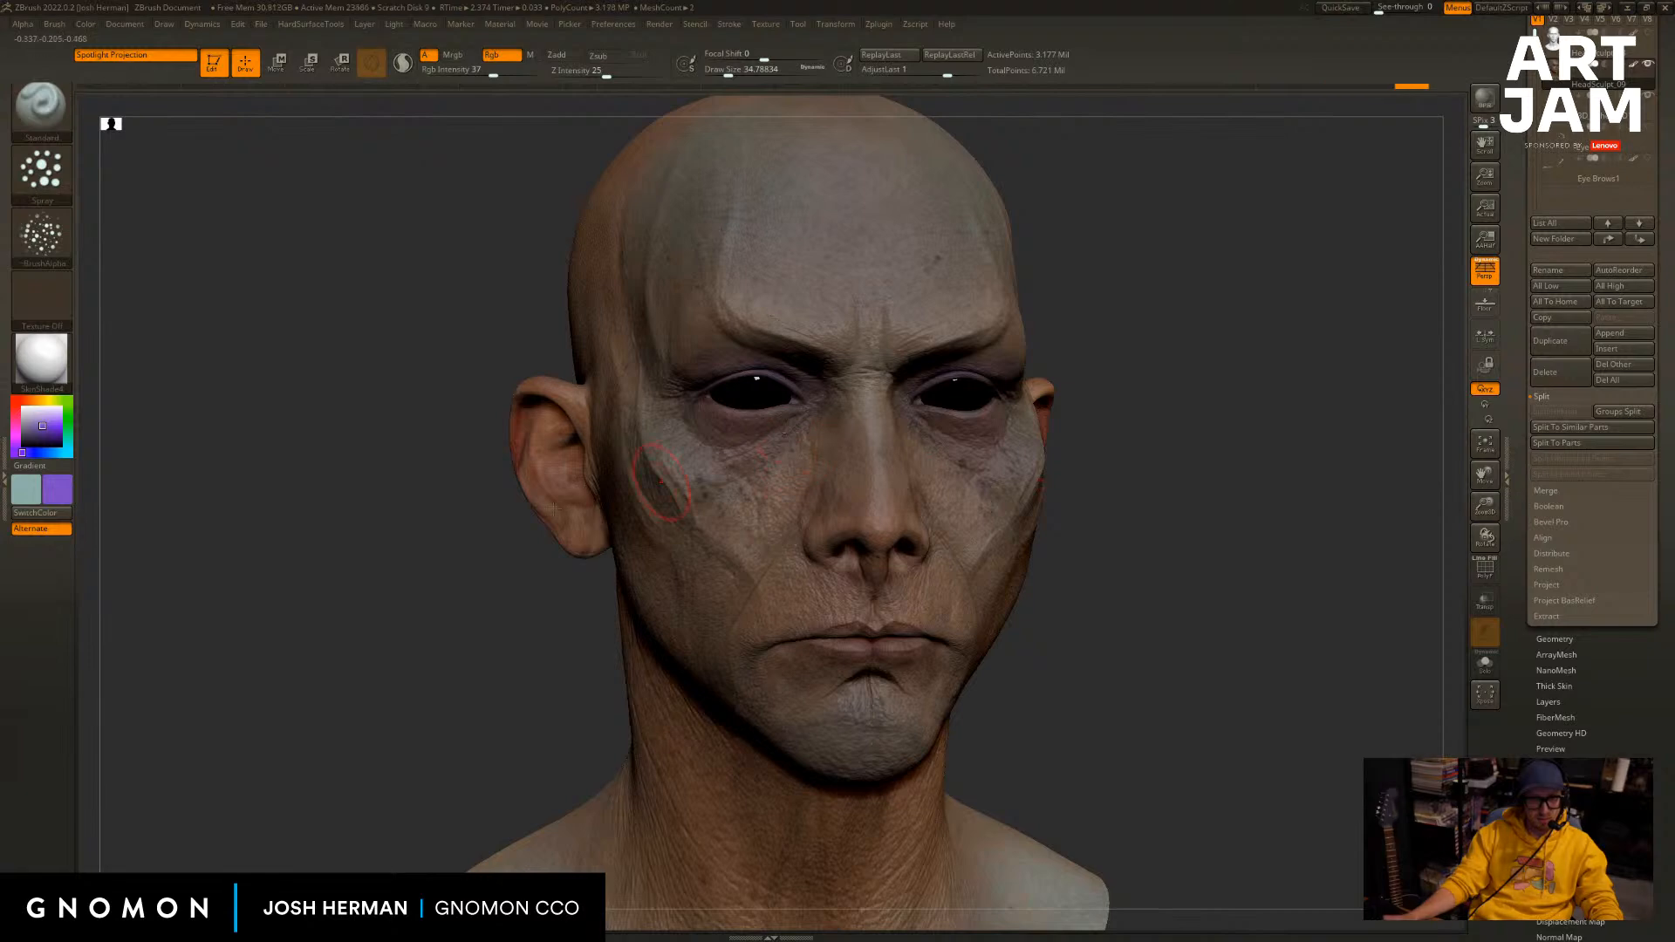
# Change the paint colour to a muted red and spray it under the eyes and on the forehead at draw size about 35.
pyautogui.click(58, 485)
pyautogui.click(27, 367)
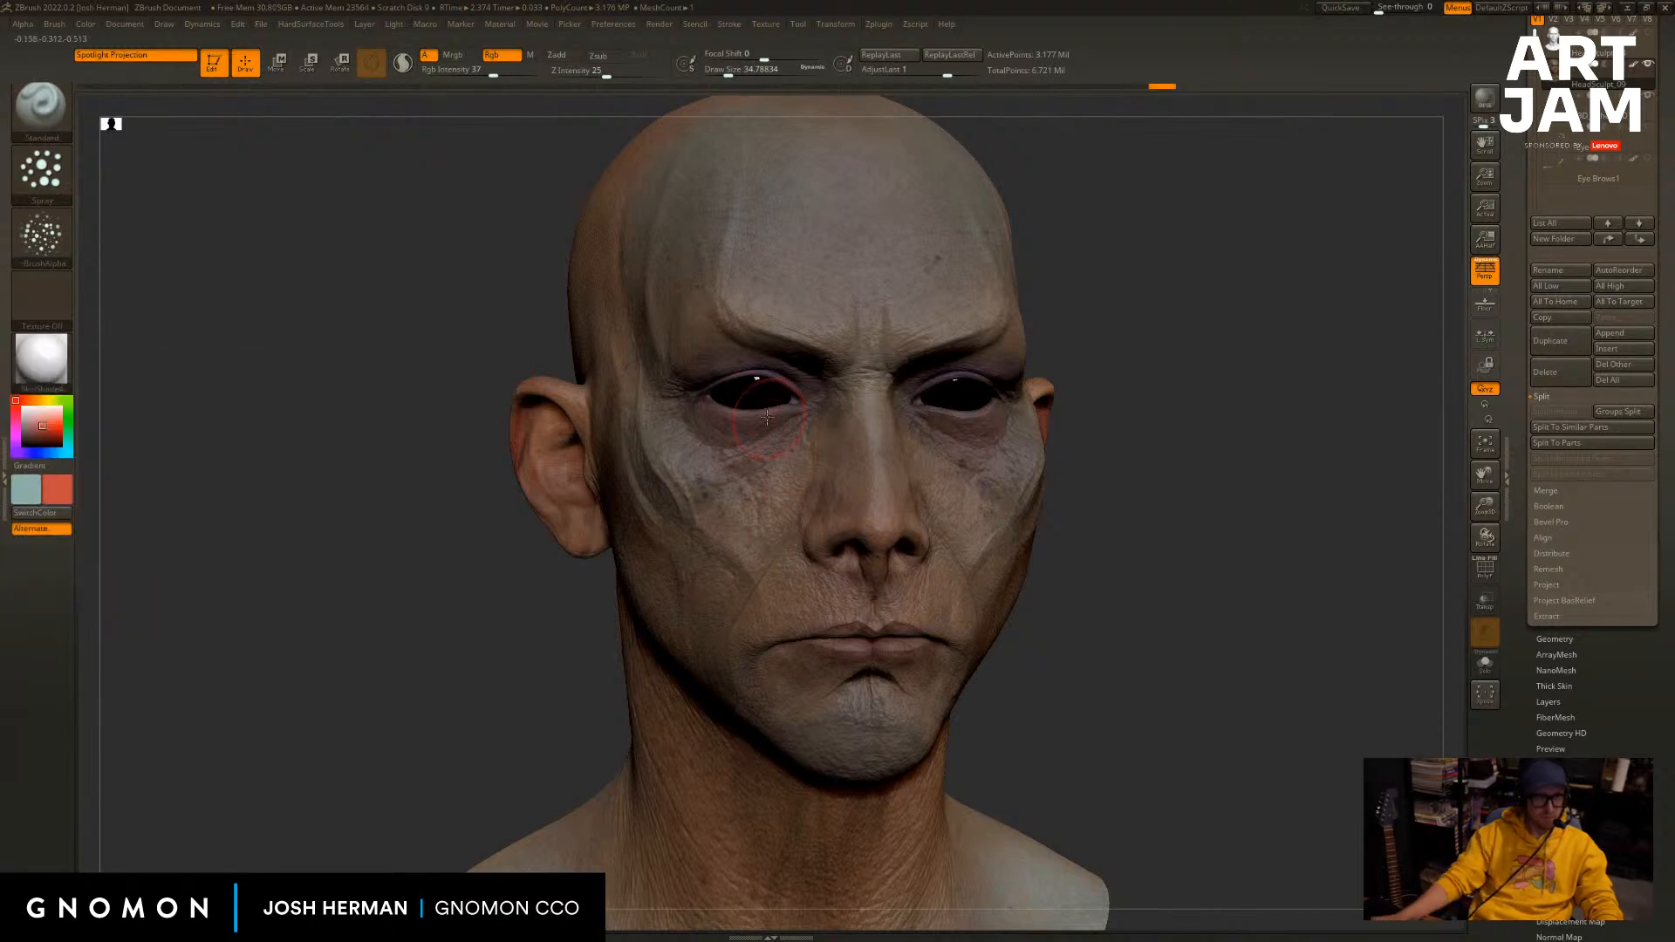
pyautogui.moveTo(748, 443); pyautogui.dragTo(755, 418)
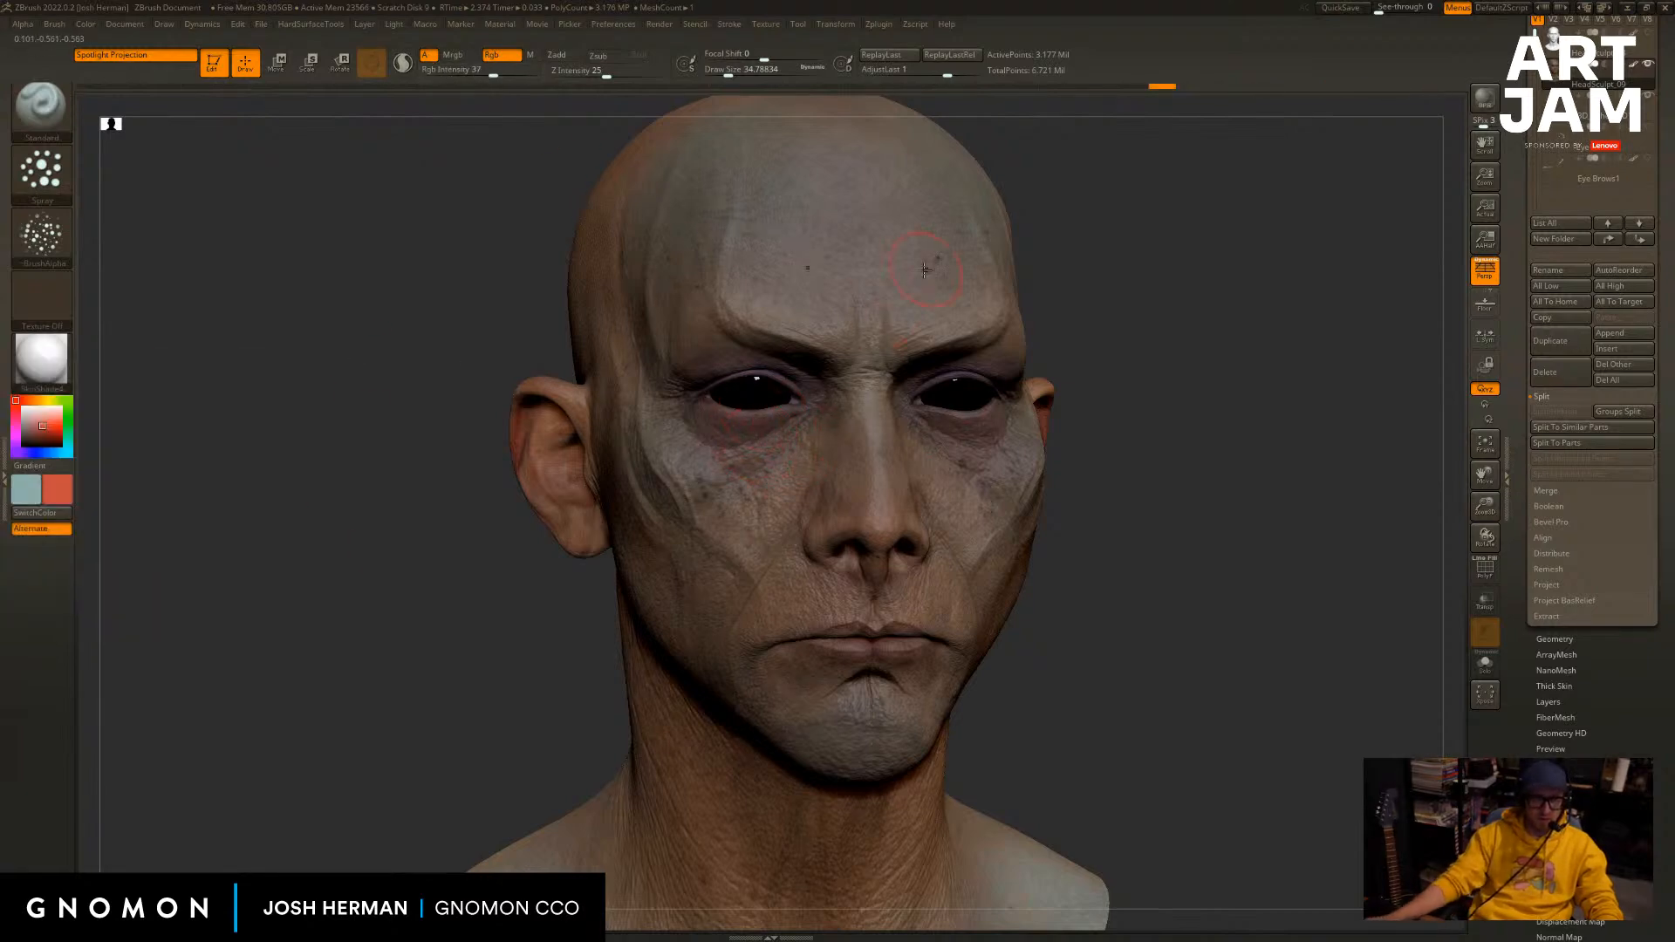
pyautogui.moveTo(920, 262); pyautogui.dragTo(890, 290)
pyautogui.keyDown('alt'); pyautogui.moveTo(1175, 306); pyautogui.dragTo(1213, 341); pyautogui.keyUp('alt')
pyautogui.hotkey('ctrl', 'z')
pyautogui.hotkey('ctrl', 'z')
pyautogui.hotkey('ctrl', 'z')
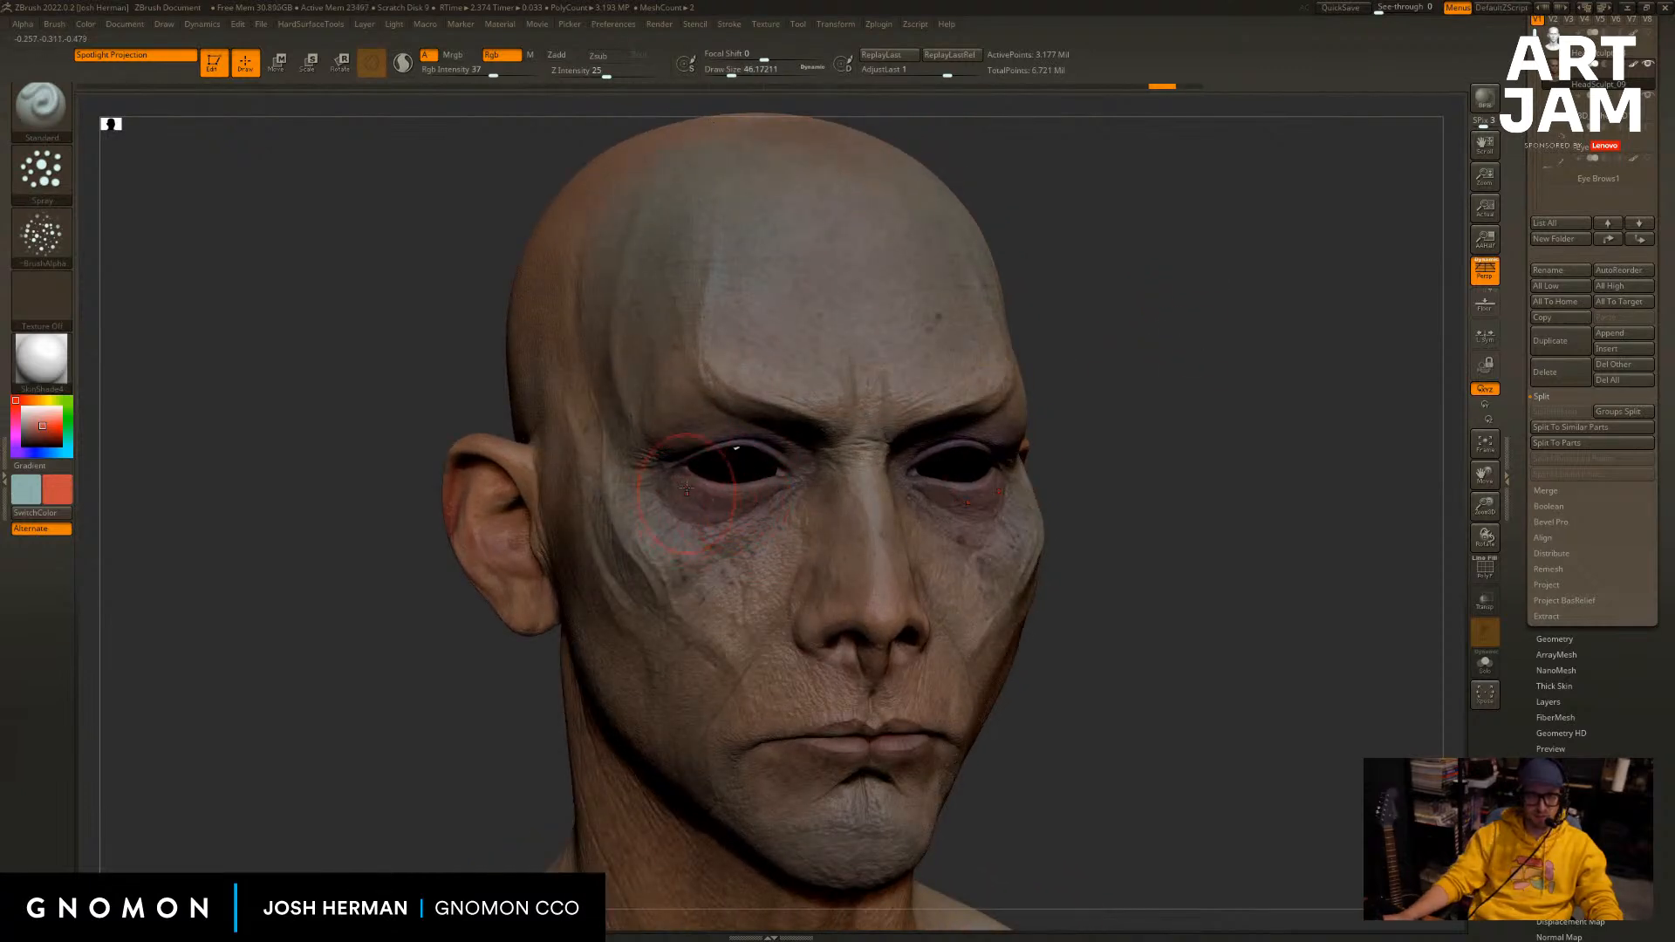
# Spray the red broadly around the eye sockets and lids at draw size about 58.
pyautogui.moveTo(1164, 397); pyautogui.dragTo(1196, 411)
pyautogui.hotkey('ctrl', 'z')
pyautogui.press(']')
pyautogui.press(']')
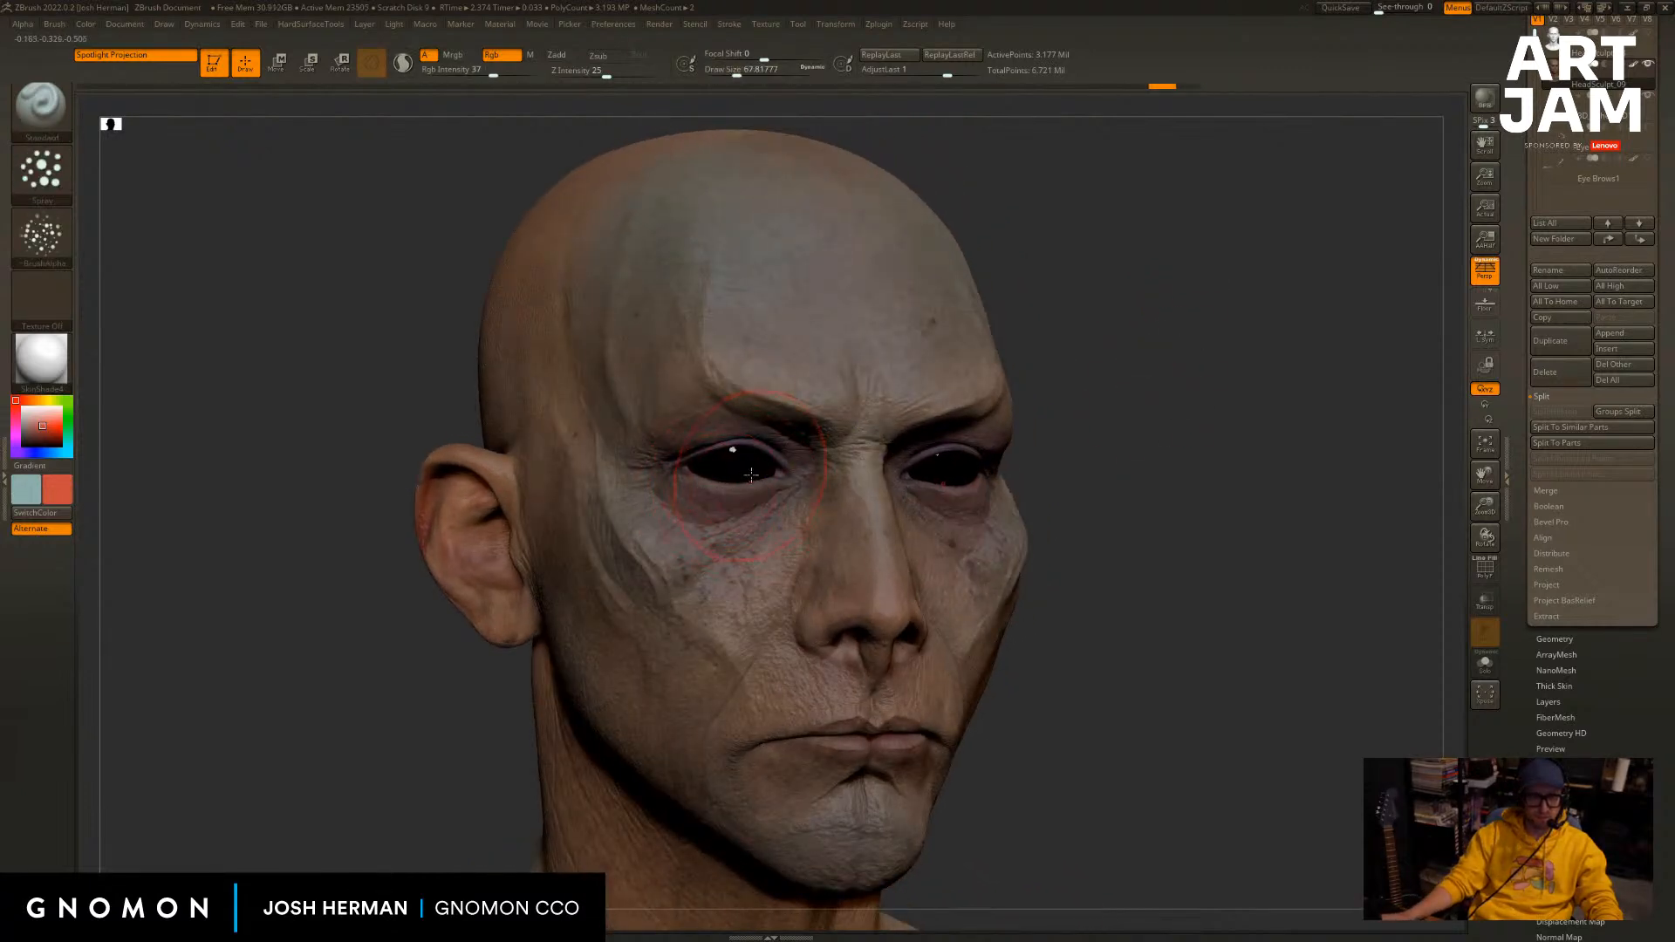
pyautogui.moveTo(754, 468); pyautogui.dragTo(755, 495)
pyautogui.moveTo(711, 430); pyautogui.dragTo(707, 461)
# Reduce the draw size to about 27 and spray the red over the lips.
pyautogui.moveTo(1155, 579)
pyautogui.keyDown('alt'); pyautogui.mouseDown()
pyautogui.moveTo(1169, 421)
pyautogui.moveTo(1171, 454)
pyautogui.mouseUp(); pyautogui.keyUp('alt')
pyautogui.press('[')
pyautogui.press('[')
pyautogui.press('[')
pyautogui.press('[')
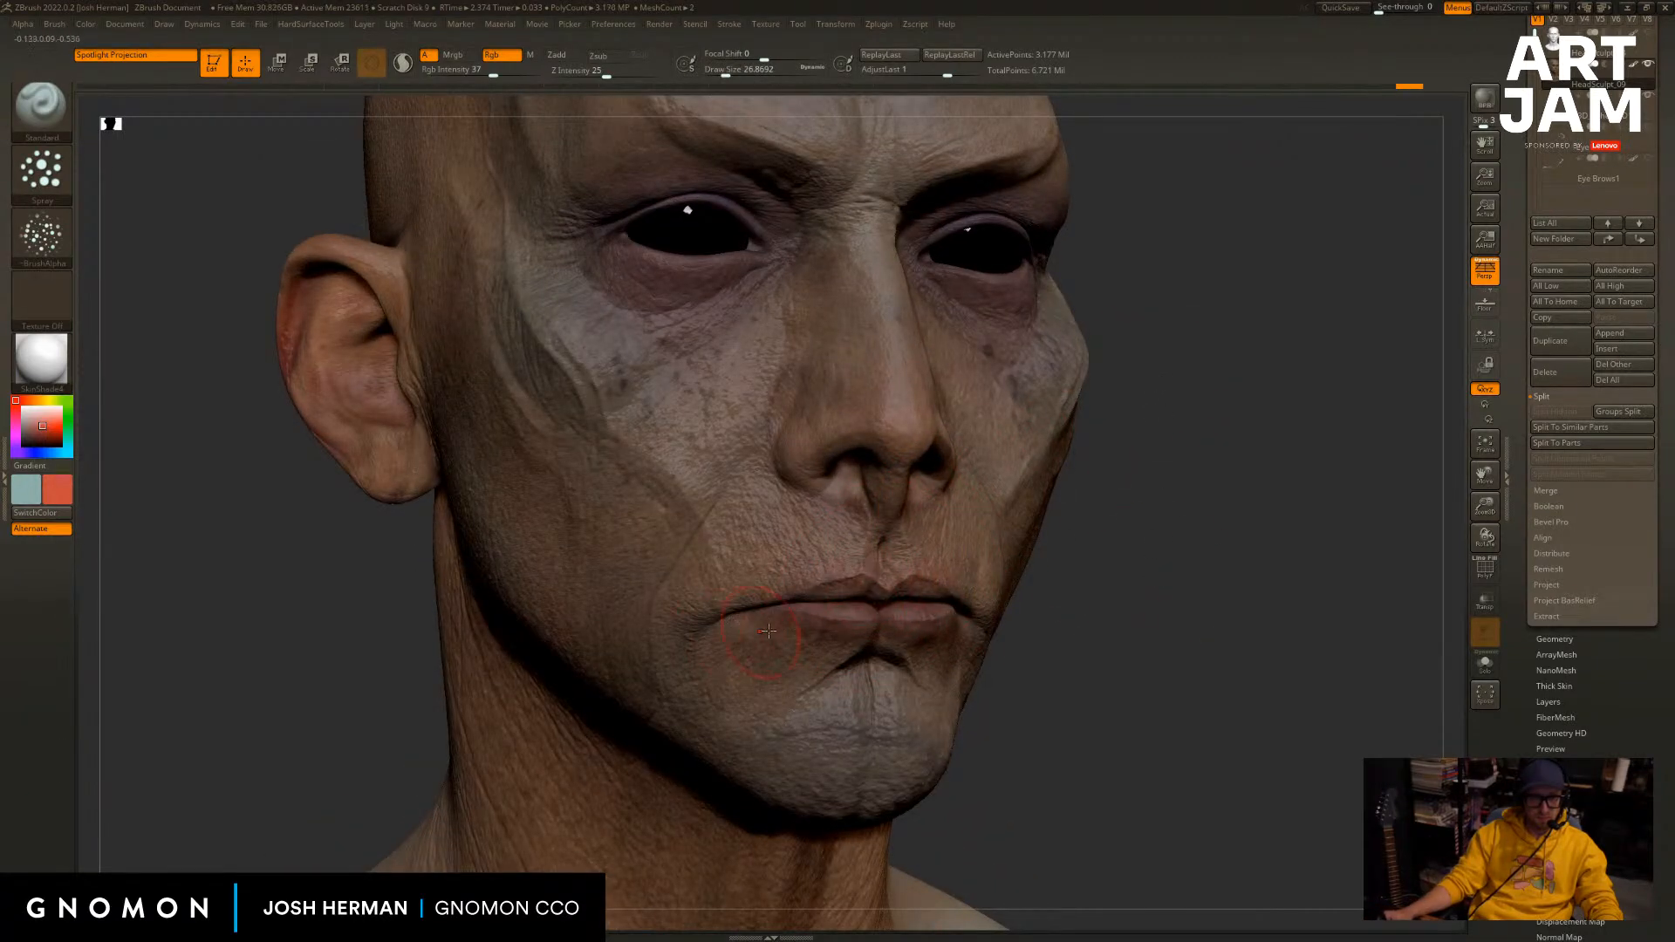
pyautogui.keyDown('alt'); pyautogui.moveTo(1082, 643); pyautogui.dragTo(1084, 598); pyautogui.keyUp('alt')
# Set the paint colour to a muted purple and spray it over the mouth and chin at draw size about 80.
pyautogui.press('c')
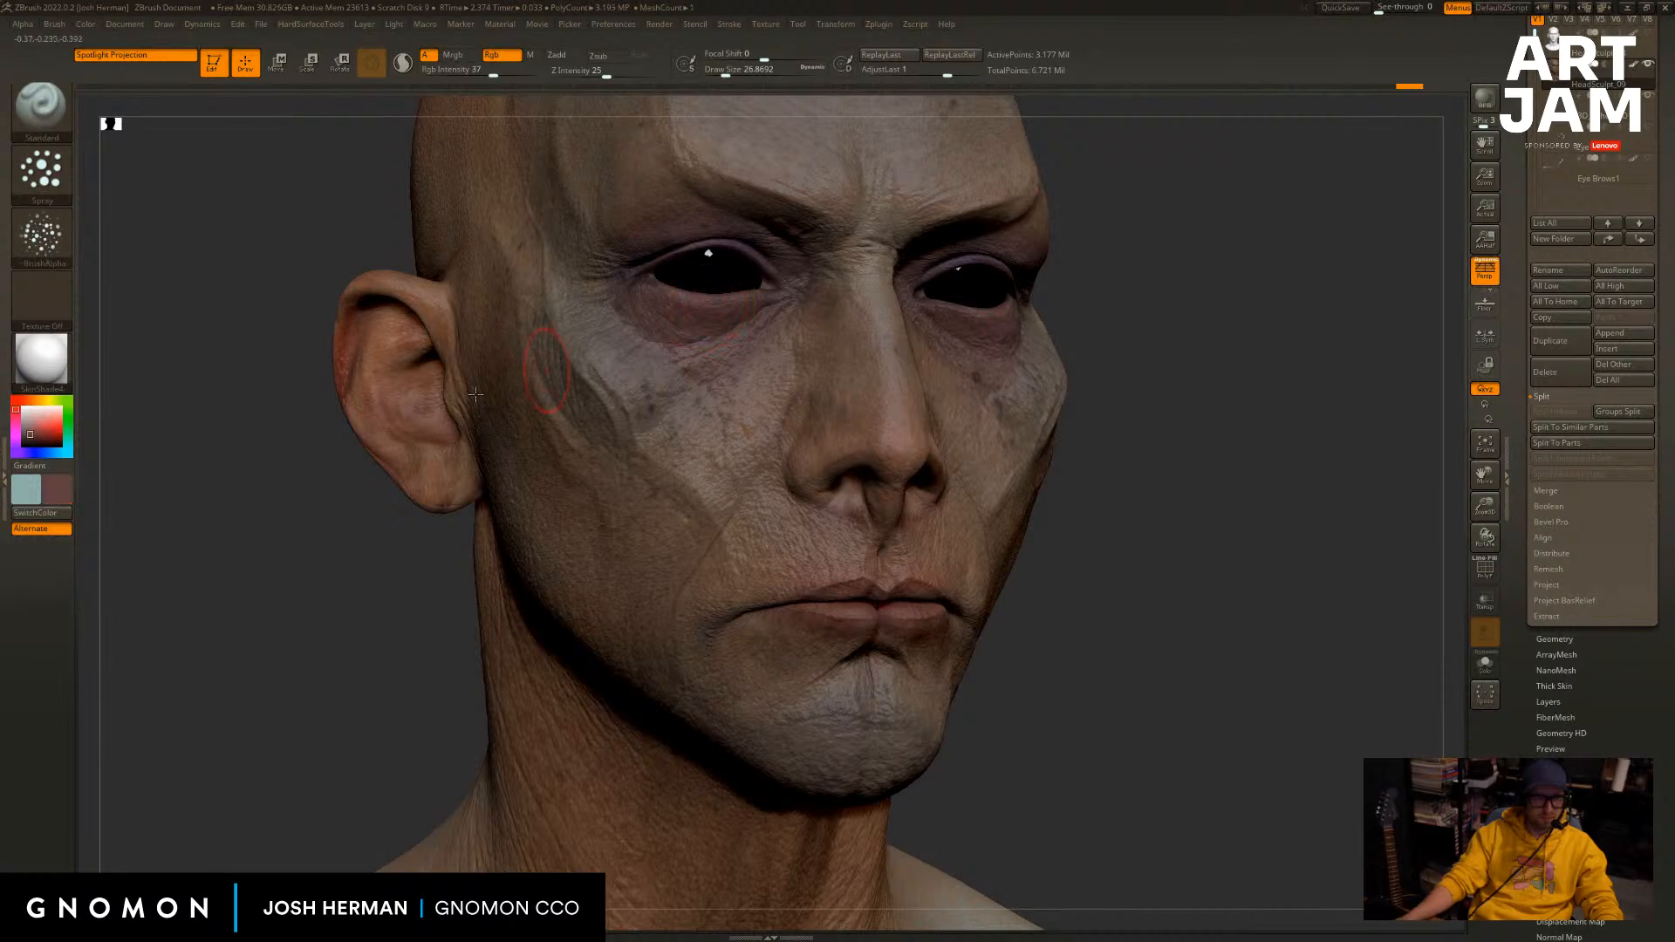
pyautogui.moveTo(47, 447)
pyautogui.moveTo(64, 593); pyautogui.dragTo(50, 599)
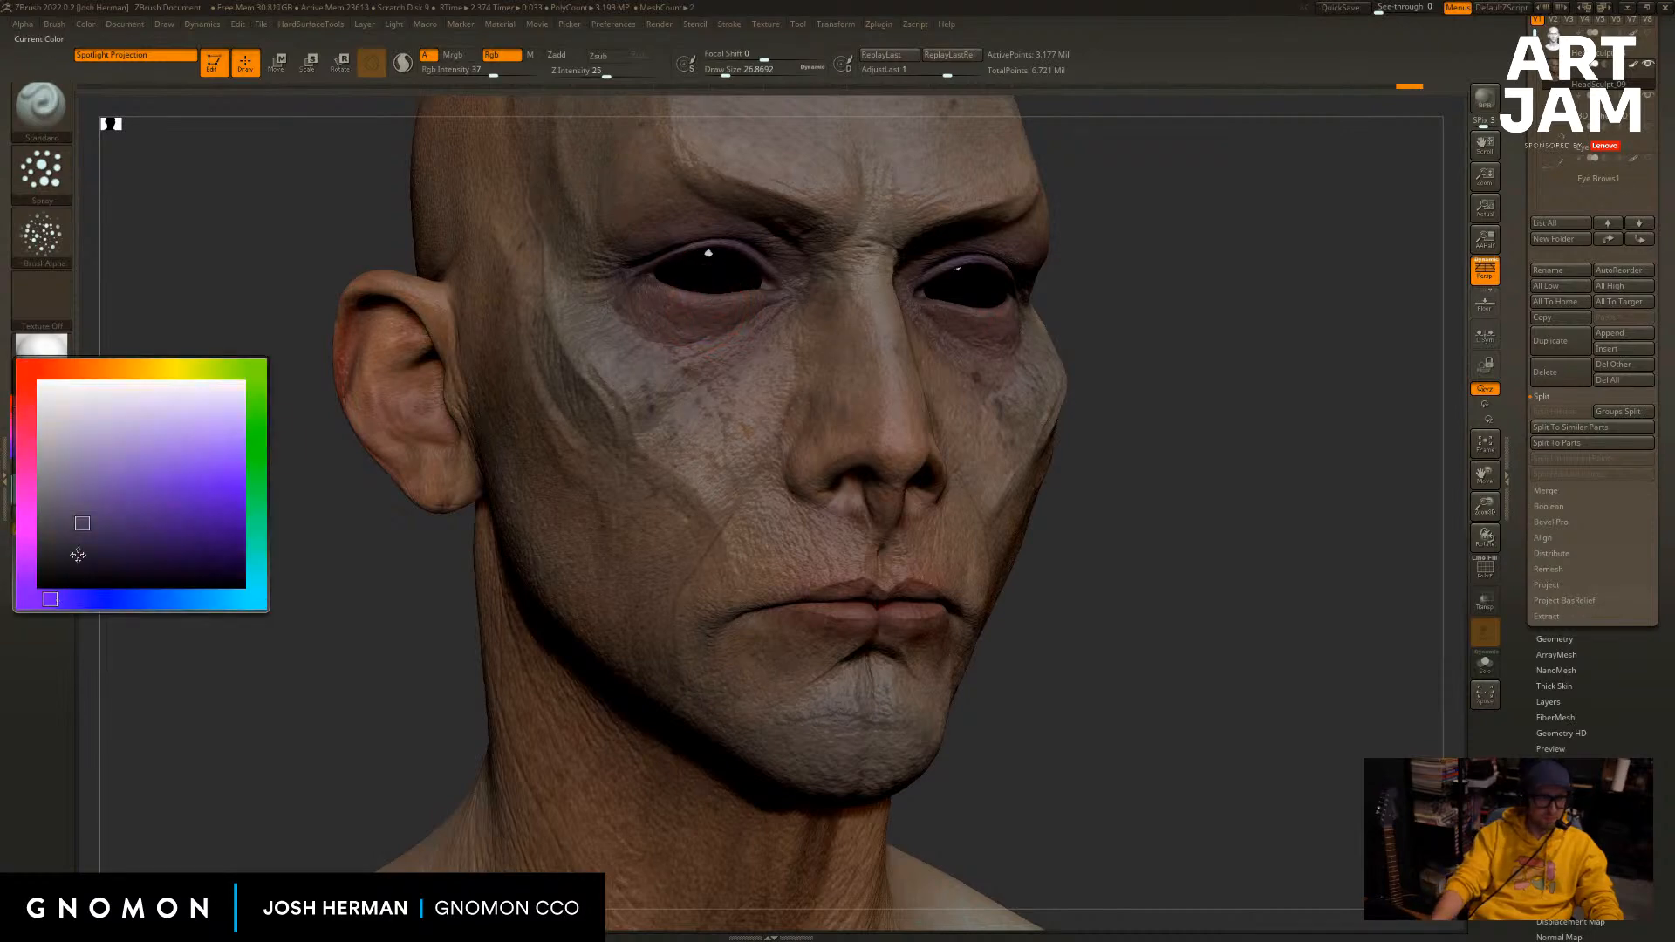
pyautogui.click(112, 478)
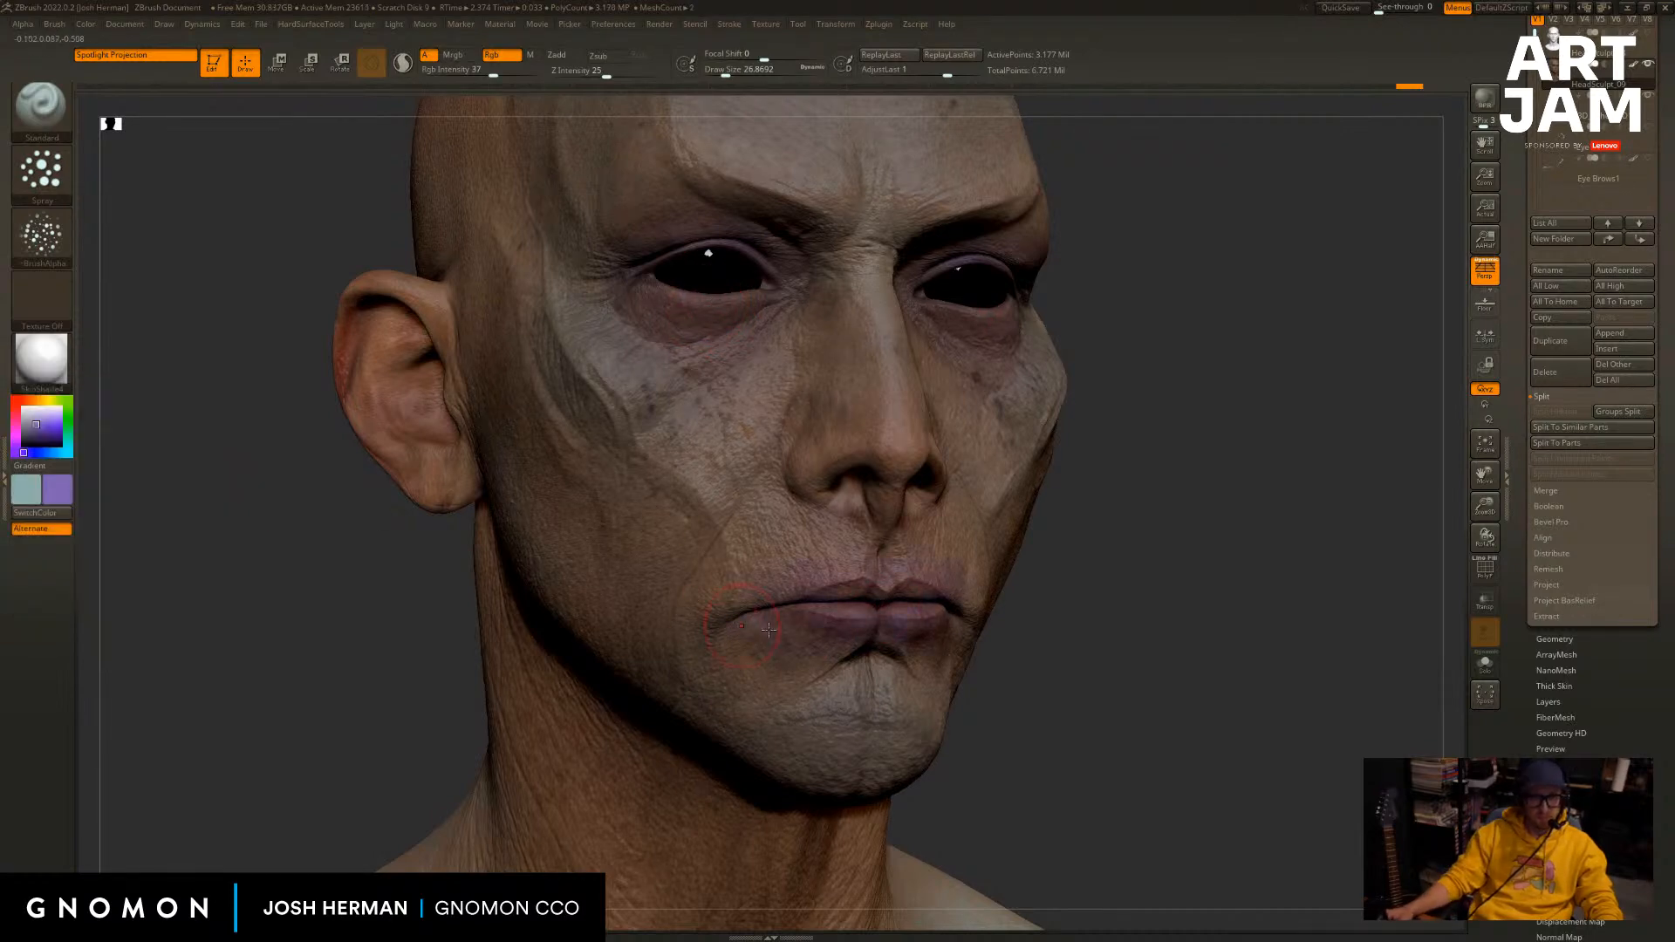
pyautogui.hotkey('ctrl', 'z')
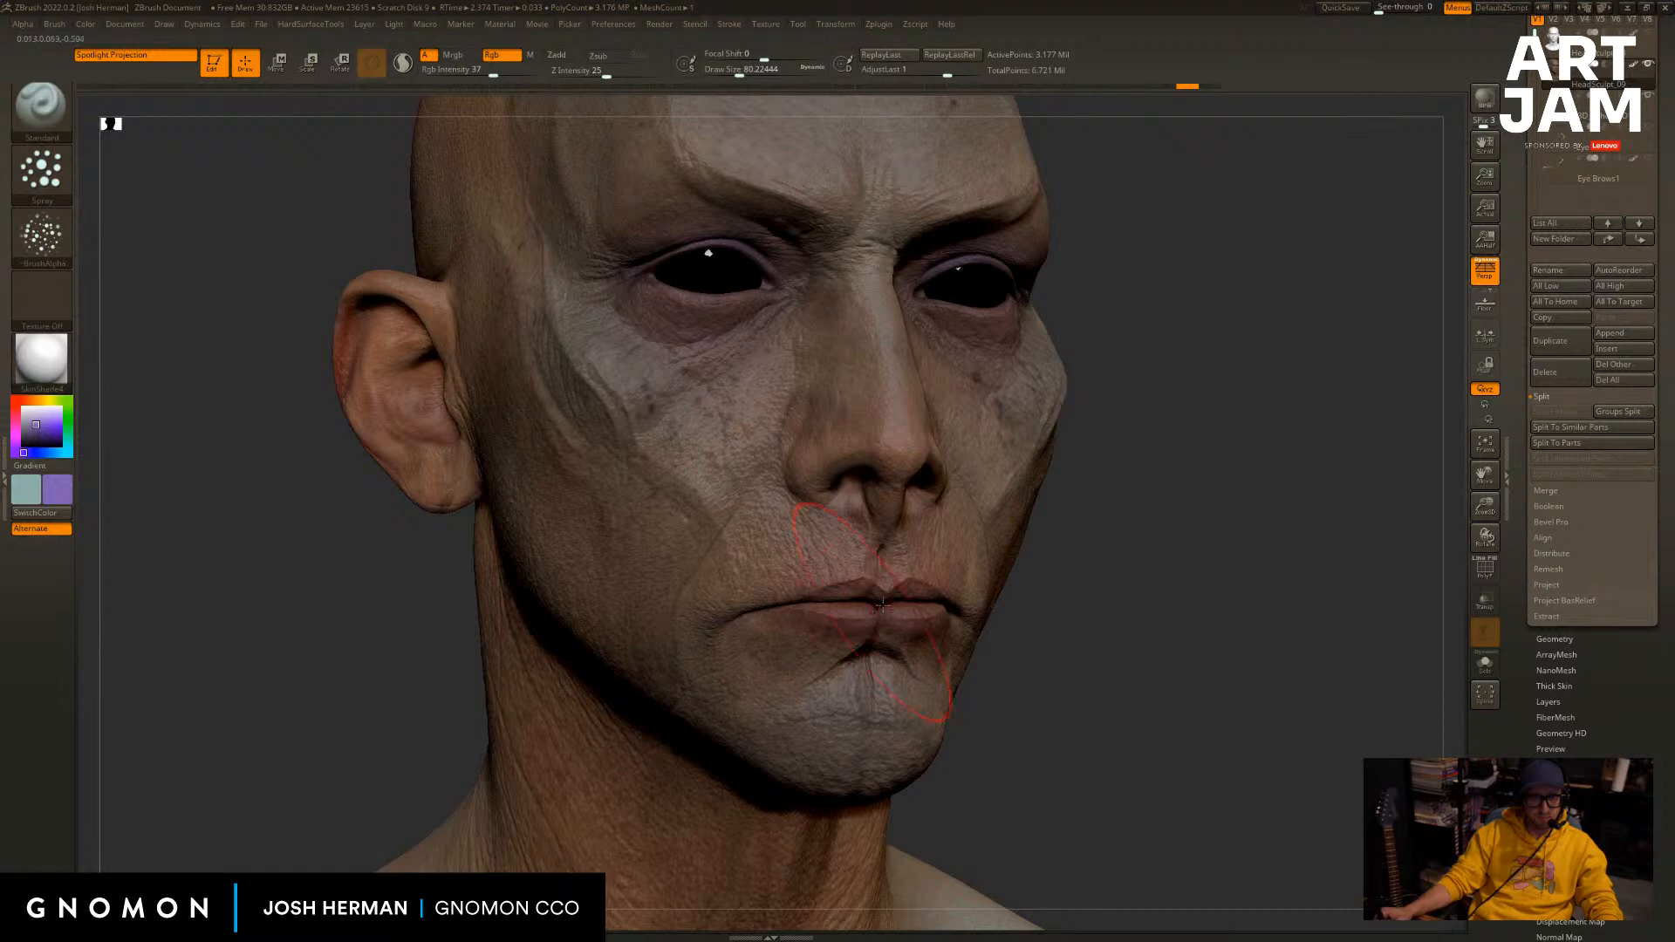
pyautogui.moveTo(882, 605)
pyautogui.mouseDown()
pyautogui.moveTo(764, 646)
pyautogui.moveTo(877, 678)
pyautogui.mouseUp()
pyautogui.keyDown('alt'); pyautogui.moveTo(1066, 665); pyautogui.dragTo(1060, 611); pyautogui.keyUp('alt')
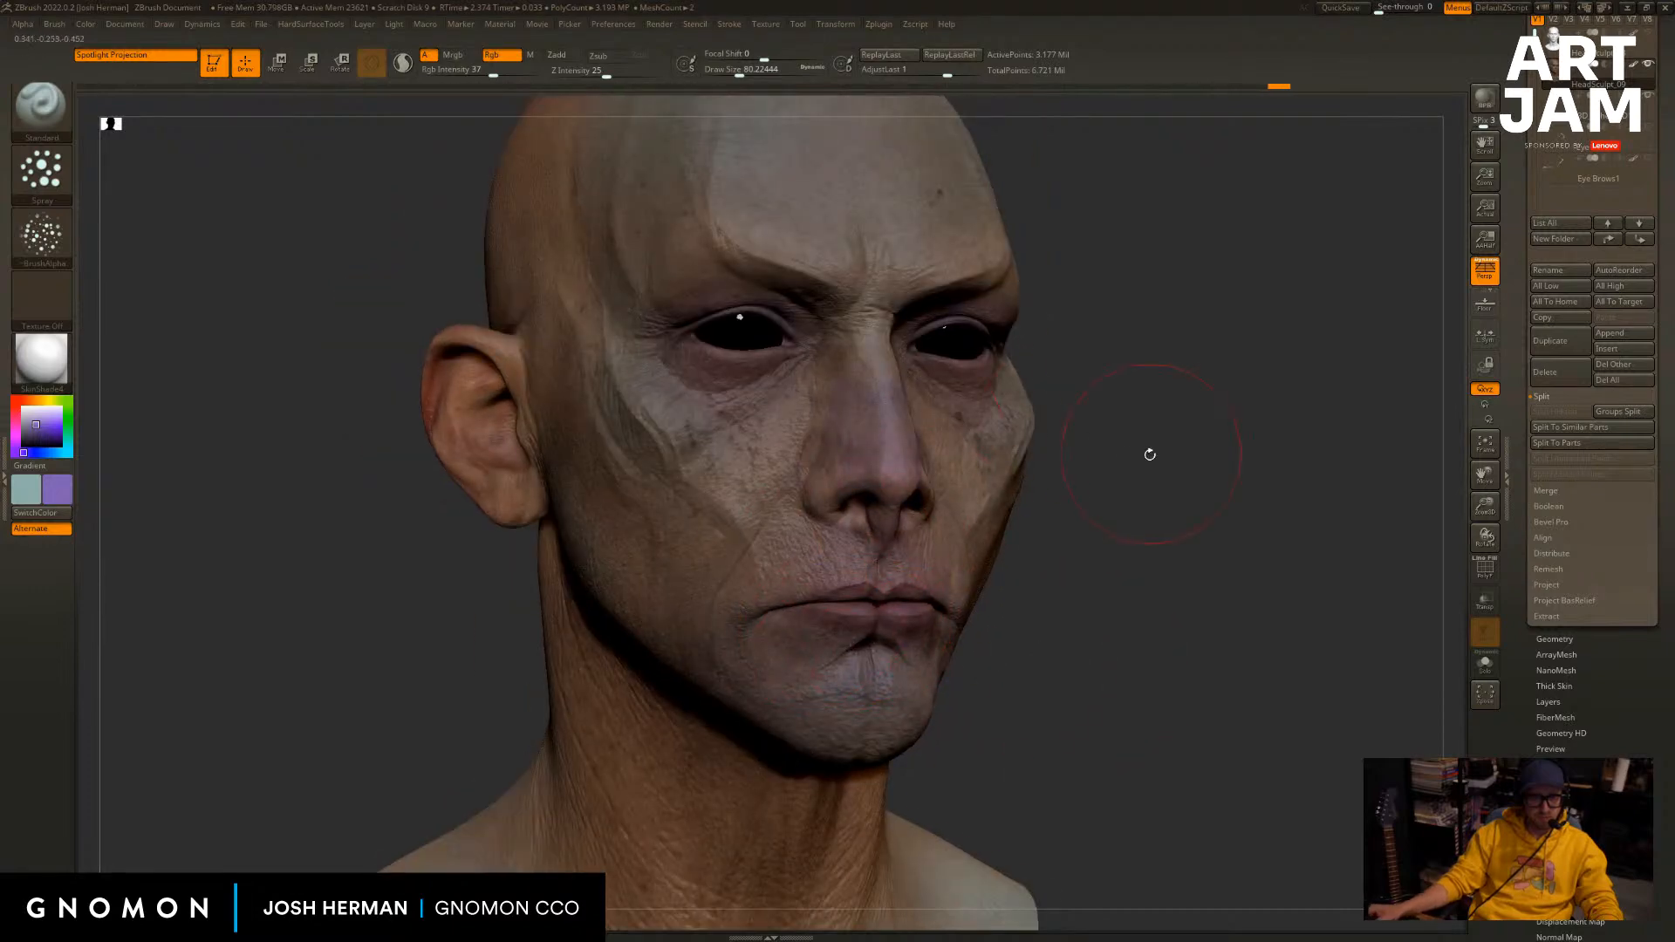
# Spray the muted purple over the nose and upper lip from both sides of the face at draw size about 80.
pyautogui.moveTo(1148, 456); pyautogui.dragTo(847, 524)
pyautogui.moveTo(663, 554); pyautogui.dragTo(898, 539)
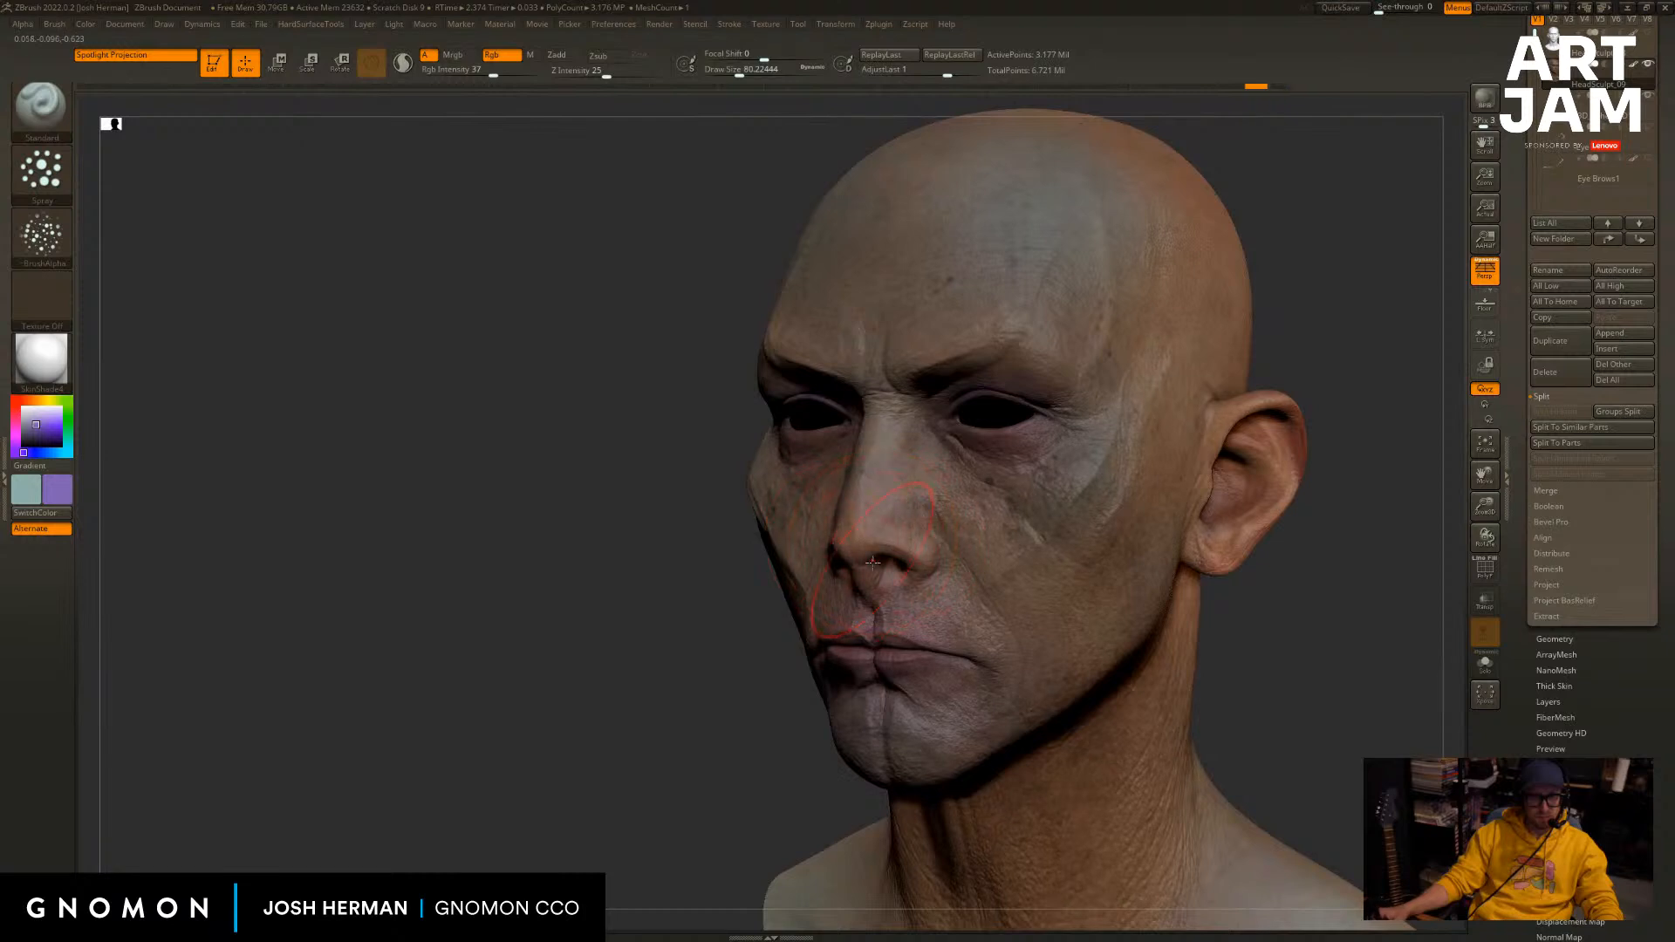
pyautogui.moveTo(873, 478); pyautogui.dragTo(874, 497)
pyautogui.moveTo(666, 612)
pyautogui.mouseDown()
pyautogui.moveTo(855, 602)
pyautogui.moveTo(859, 531)
pyautogui.mouseUp()
pyautogui.moveTo(541, 576); pyautogui.dragTo(750, 571)
pyautogui.moveTo(851, 560); pyautogui.dragTo(871, 516)
# Reduce the draw size to about 41 and spray the muted purple inside the ear.
pyautogui.press('s')
pyautogui.moveTo(770, 512); pyautogui.dragTo(764, 533)
pyautogui.moveTo(341, 591); pyautogui.dragTo(371, 565)
pyautogui.press('s')
pyautogui.moveTo(448, 518); pyautogui.dragTo(443, 518)
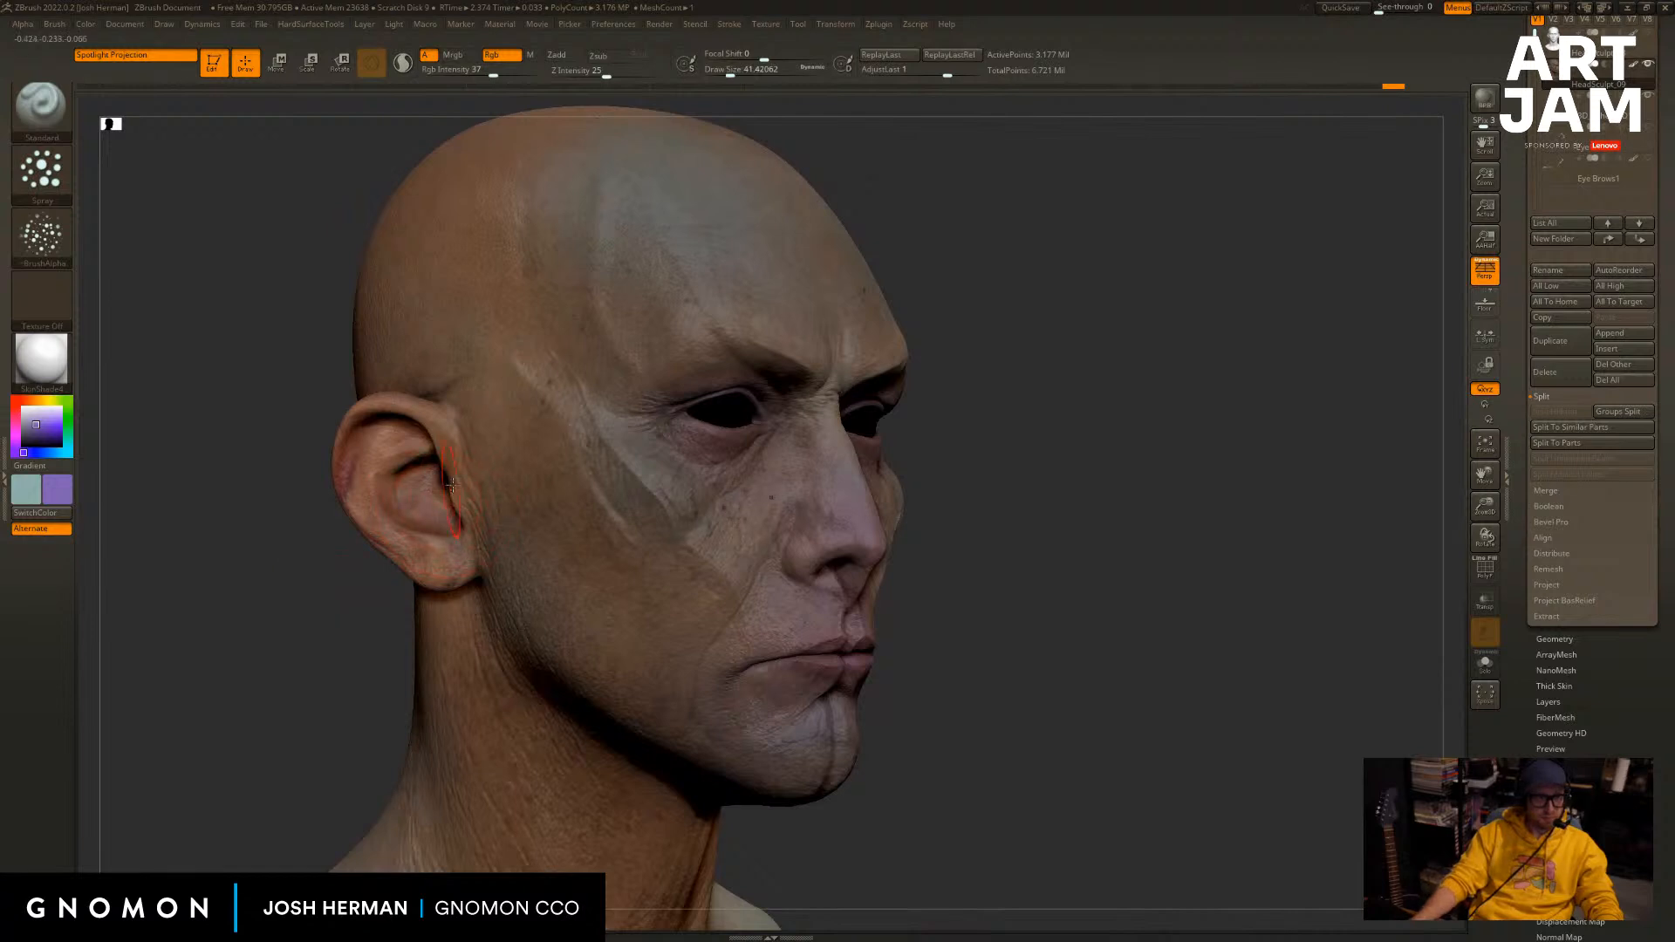
pyautogui.hotkey('ctrl', 'z')
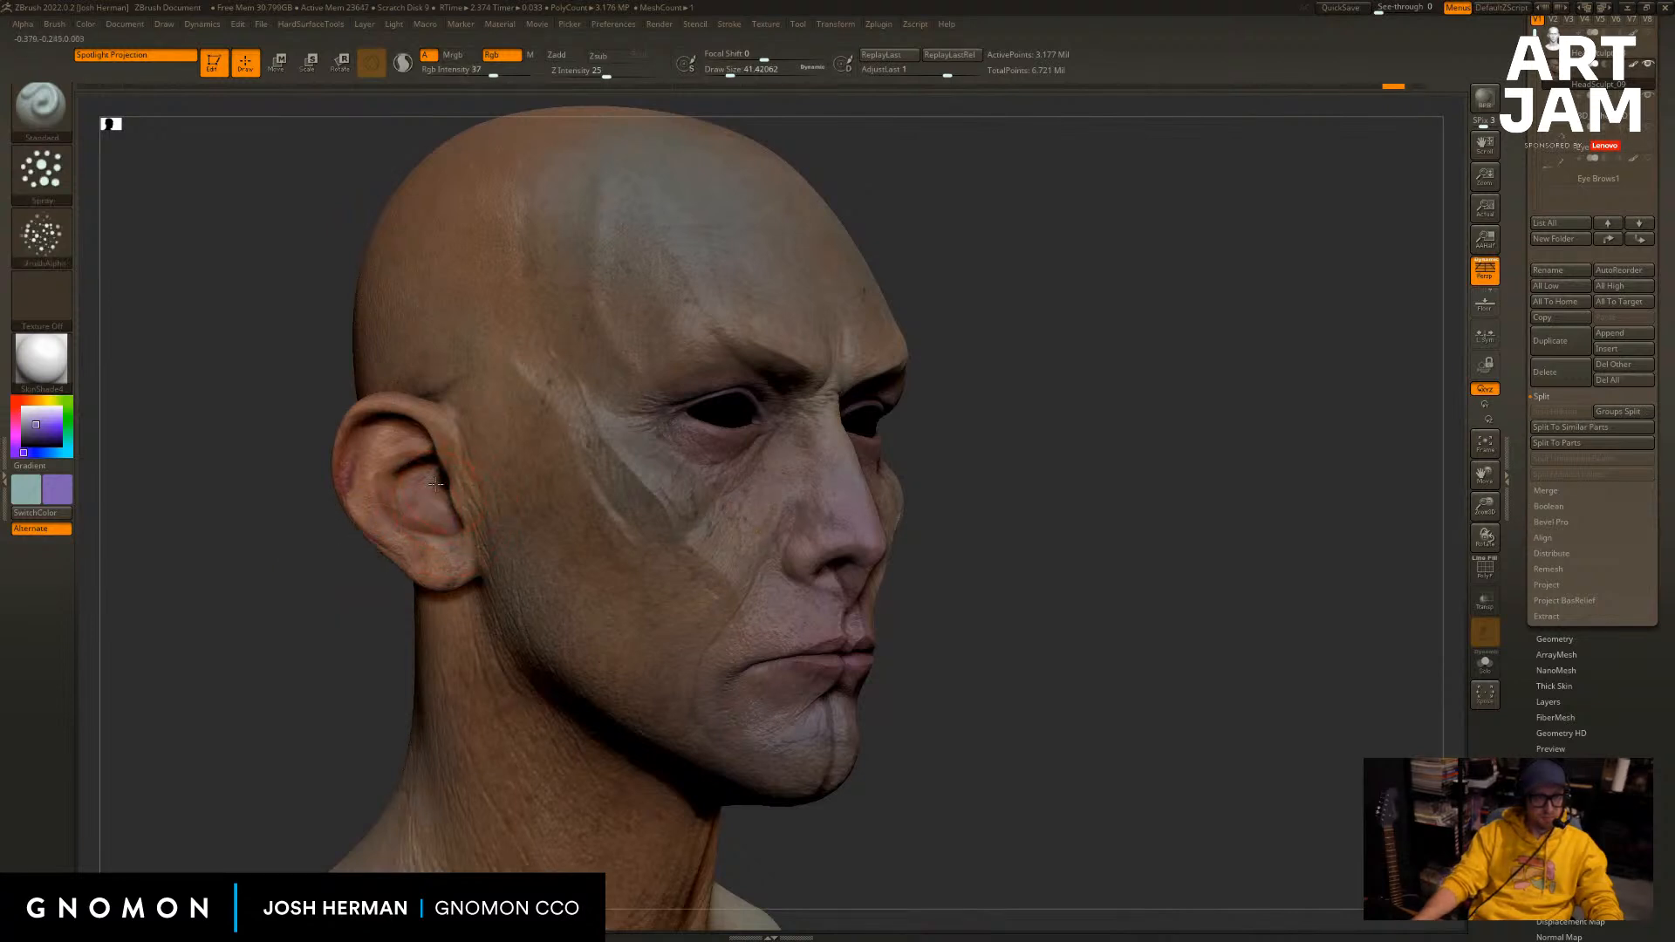
pyautogui.moveTo(418, 486); pyautogui.dragTo(443, 477)
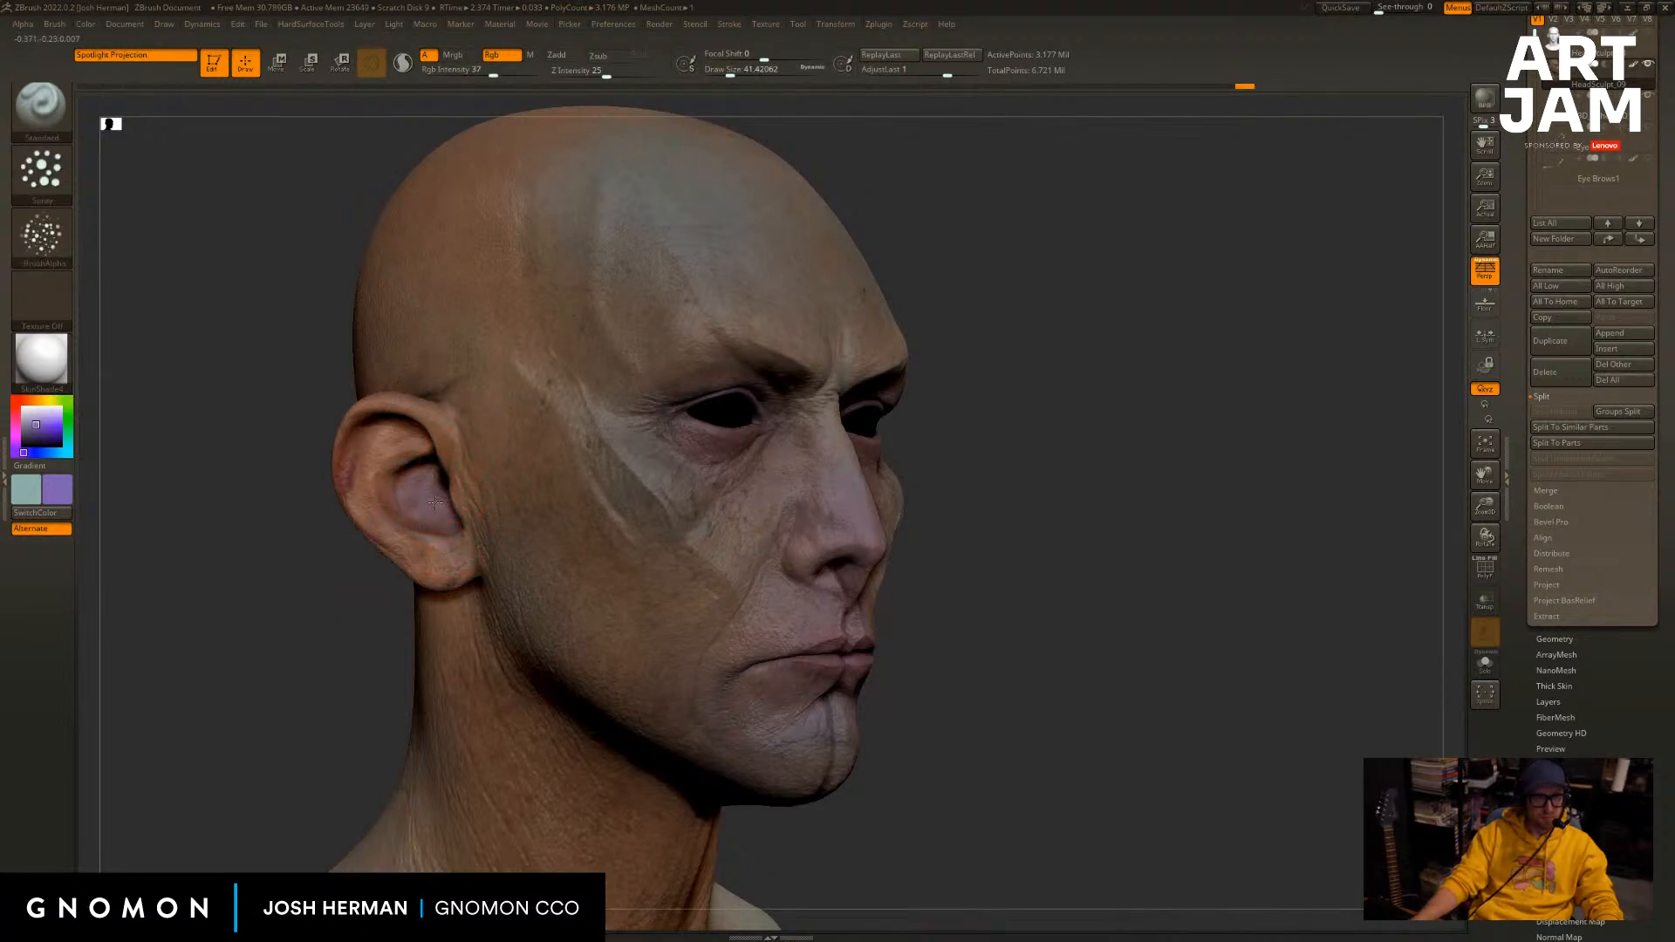
# Switch back to the grey-blue colour and spray it over the ear, jaw and side of the cheek at draw size about 59.
pyautogui.press('v')
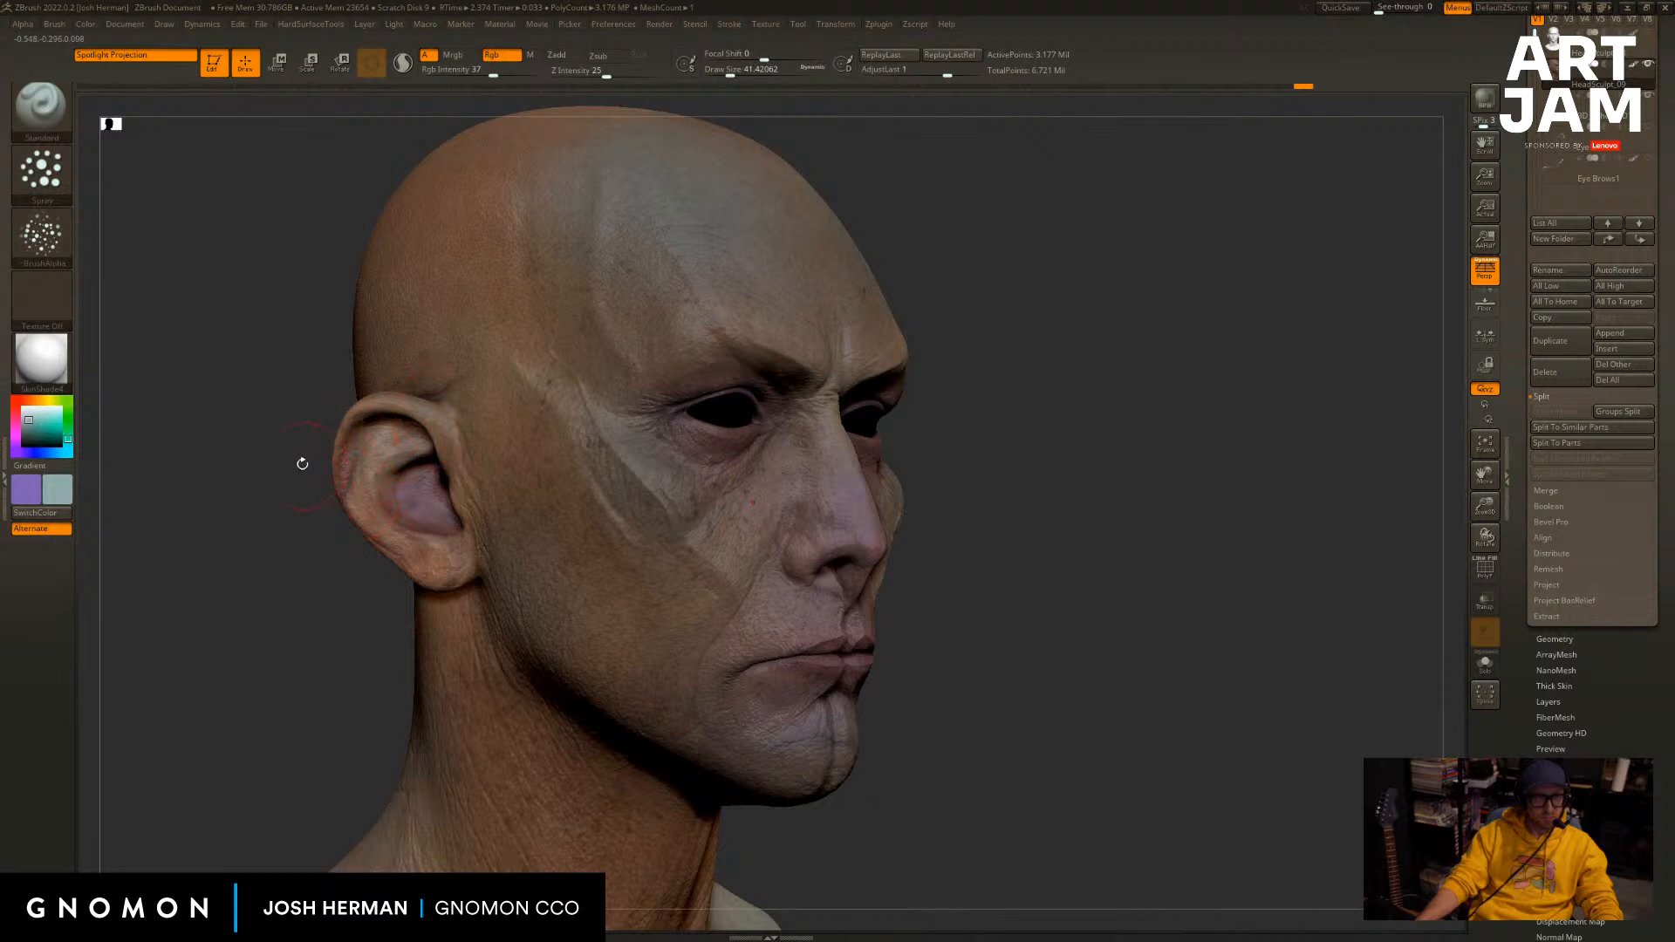
pyautogui.moveTo(302, 464); pyautogui.dragTo(401, 436)
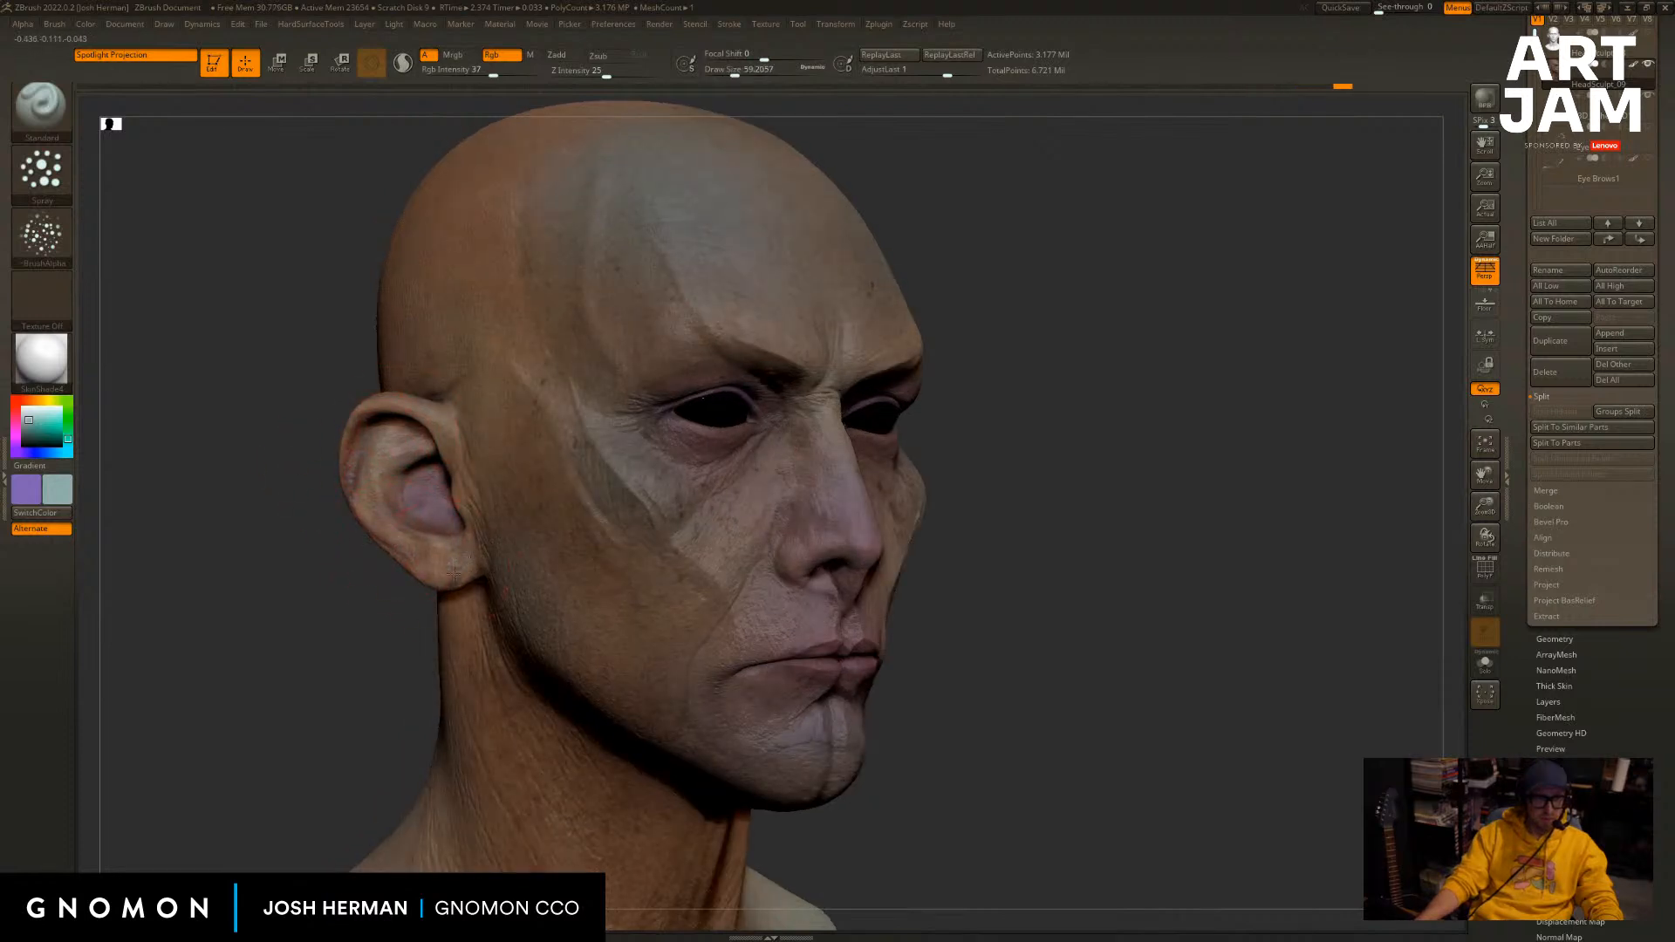
pyautogui.keyDown('alt'); pyautogui.moveTo(364, 639); pyautogui.dragTo(362, 602); pyautogui.keyUp('alt')
pyautogui.moveTo(579, 644)
pyautogui.mouseDown()
pyautogui.moveTo(499, 511)
pyautogui.moveTo(515, 567)
pyautogui.mouseUp()
pyautogui.keyDown('alt'); pyautogui.moveTo(1042, 280); pyautogui.dragTo(1091, 340); pyautogui.keyUp('alt')
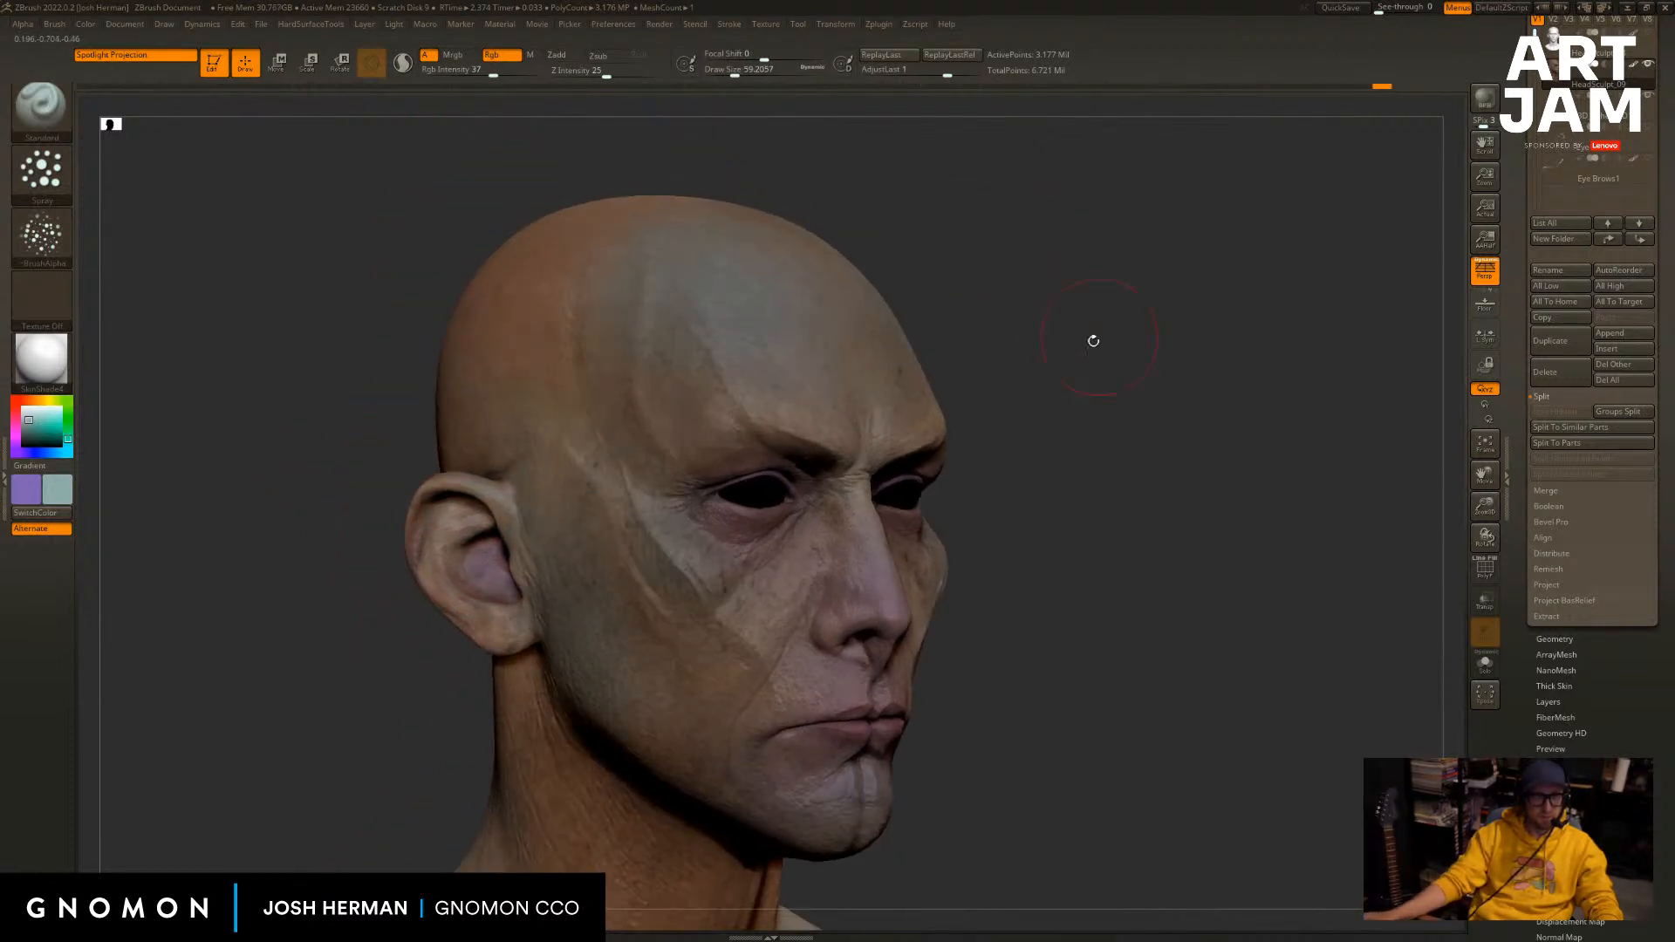
# Enlarge the draw size to about 71 and spray the grey-blue over the crown and upper side of the head.
pyautogui.press('s')
pyautogui.moveTo(577, 548); pyautogui.dragTo(581, 548)
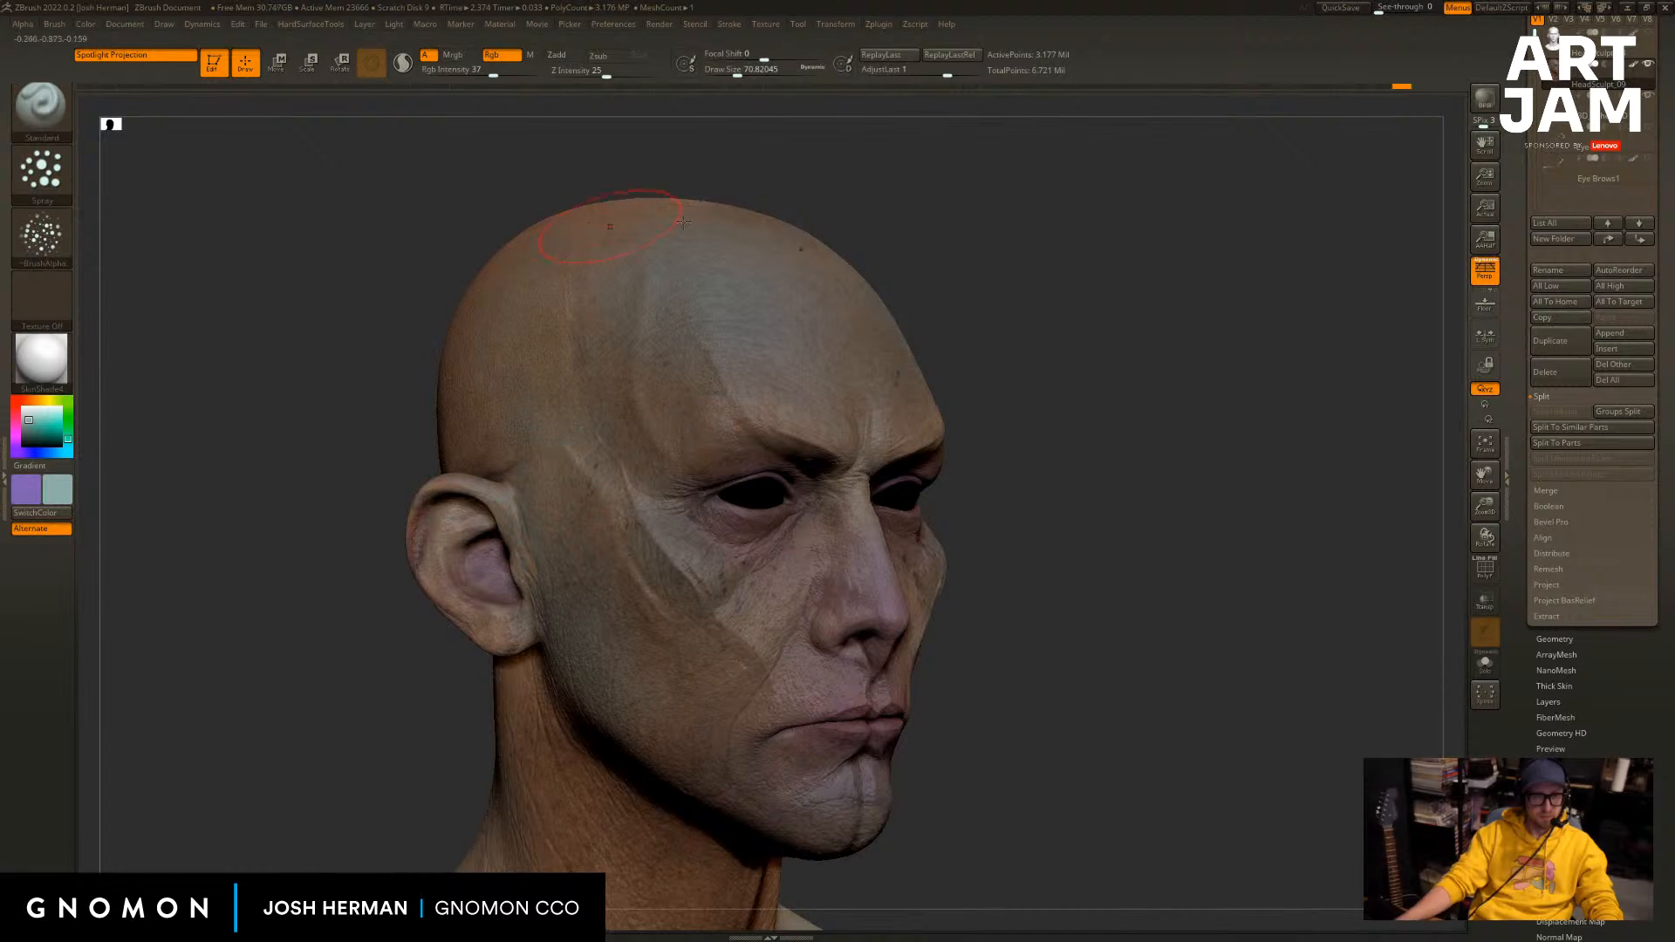
pyautogui.moveTo(689, 194); pyautogui.dragTo(668, 260)
pyautogui.moveTo(695, 191); pyautogui.dragTo(698, 209)
pyautogui.moveTo(916, 172)
pyautogui.keyDown('alt'); pyautogui.mouseDown()
pyautogui.moveTo(1050, 307)
pyautogui.moveTo(1125, 301)
pyautogui.mouseUp(); pyautogui.keyUp('alt')
pyautogui.moveTo(802, 360); pyautogui.dragTo(740, 395)
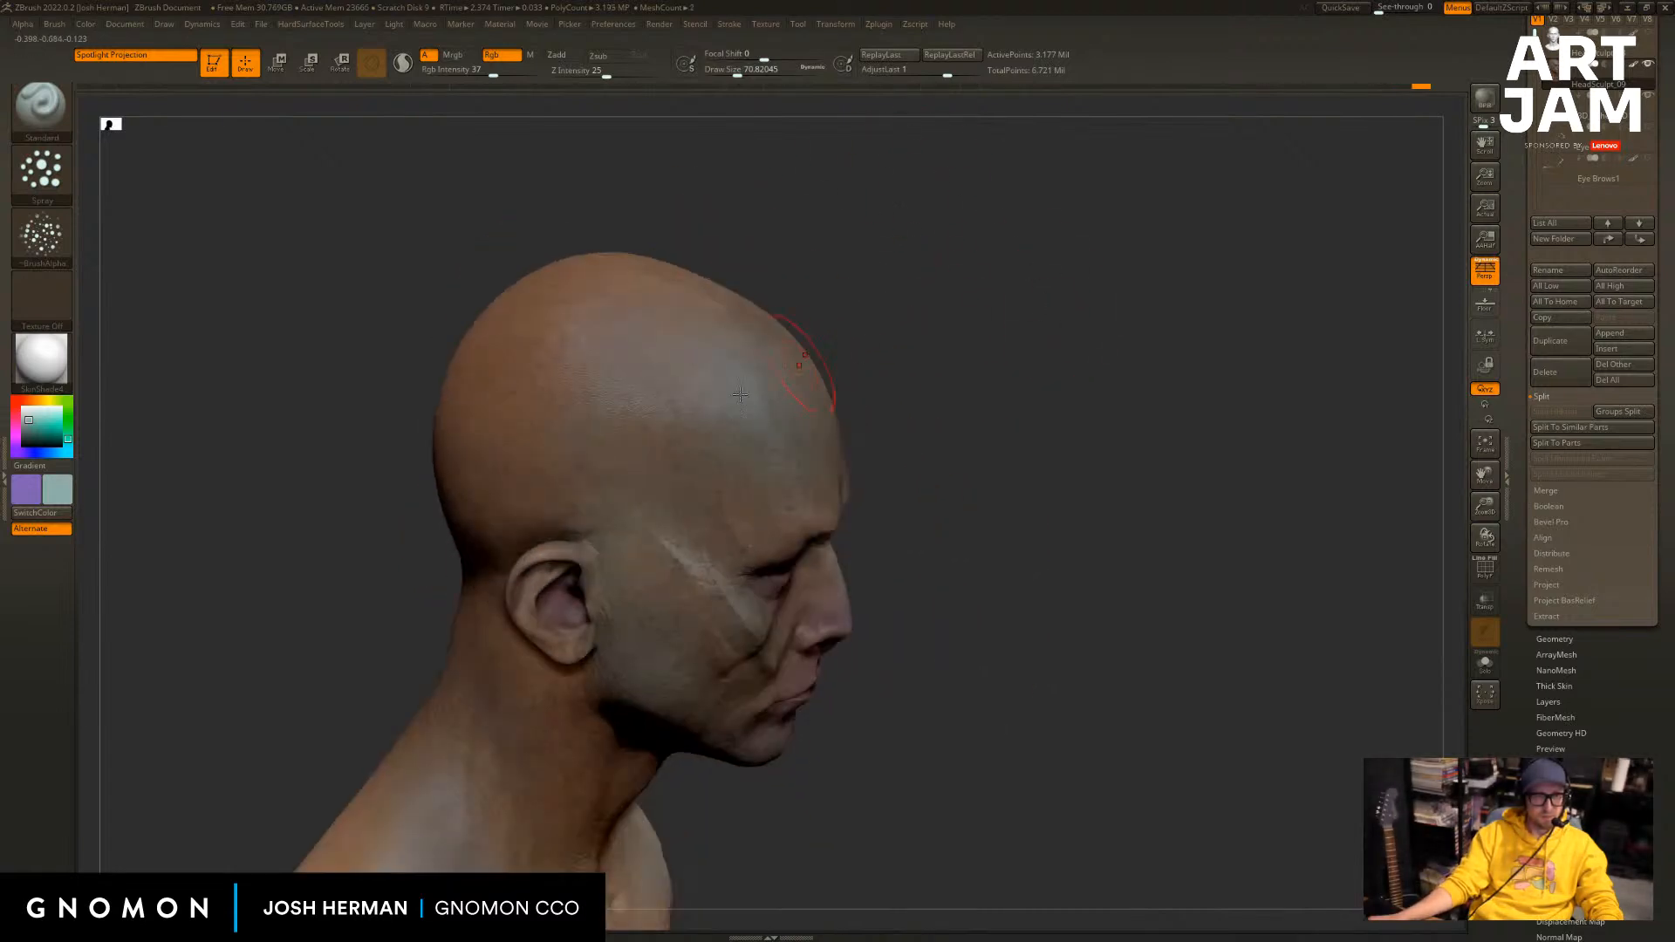
# Spray the grey-blue over the top and back of the skull, using draw sizes of about 140 and 104.
pyautogui.moveTo(707, 209)
pyautogui.mouseDown()
pyautogui.moveTo(770, 328)
pyautogui.moveTo(895, 384)
pyautogui.mouseUp()
pyautogui.press('s')
pyautogui.moveTo(575, 468); pyautogui.dragTo(533, 421)
pyautogui.moveTo(877, 345); pyautogui.dragTo(837, 356)
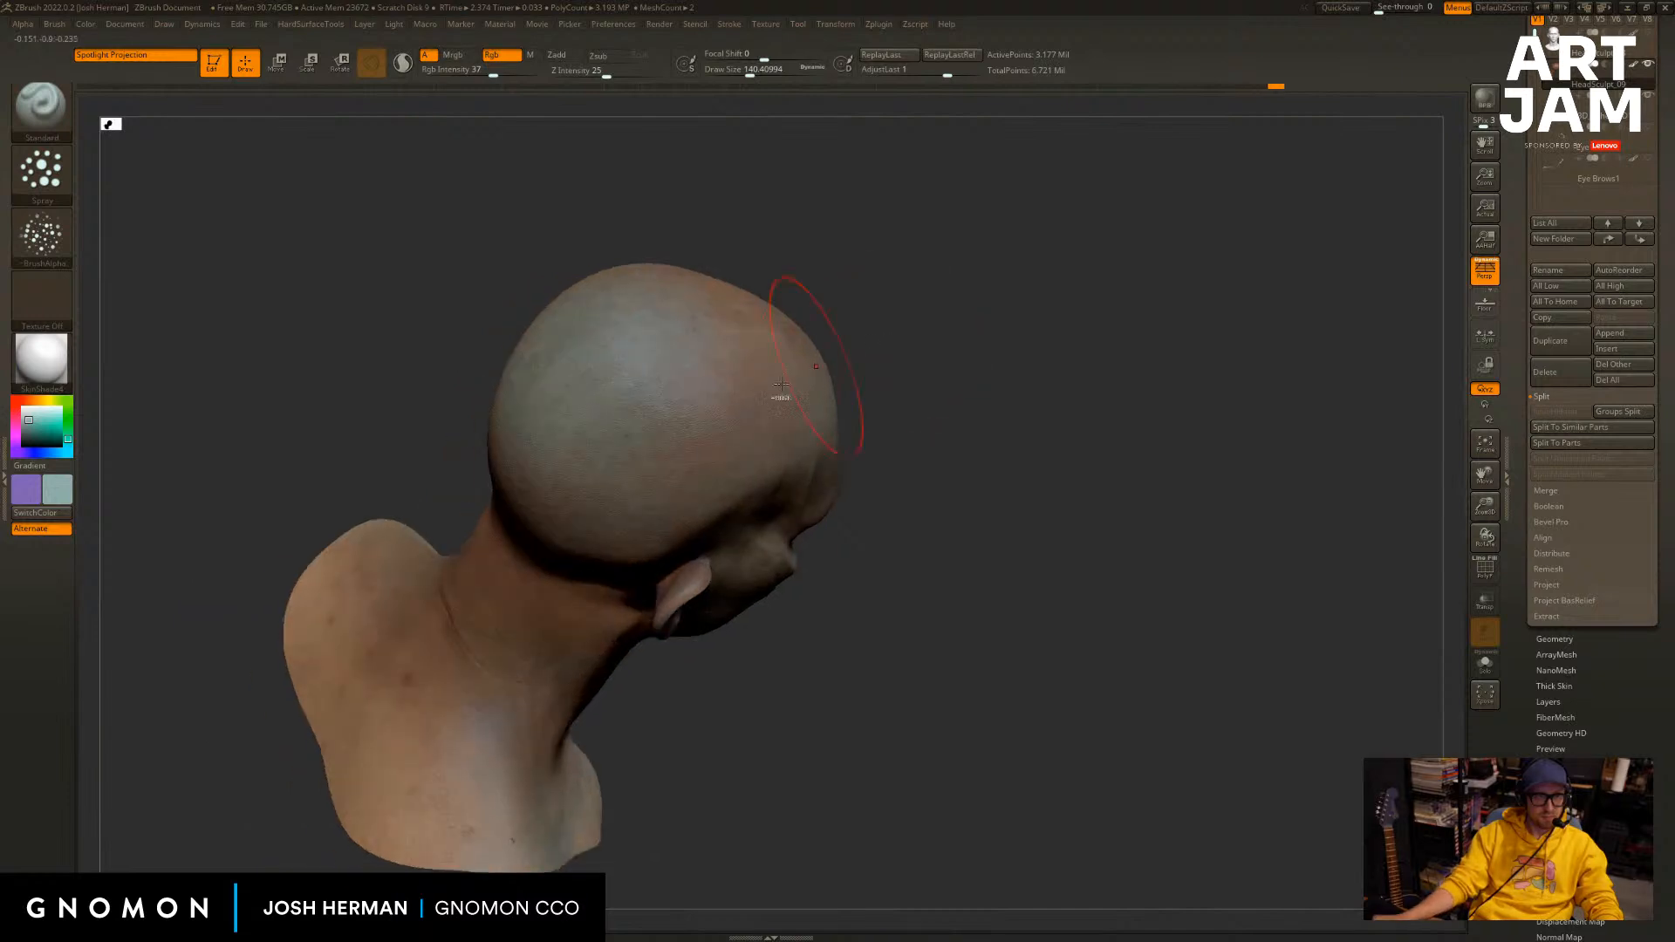
pyautogui.press('s')
pyautogui.moveTo(710, 432); pyautogui.dragTo(704, 431)
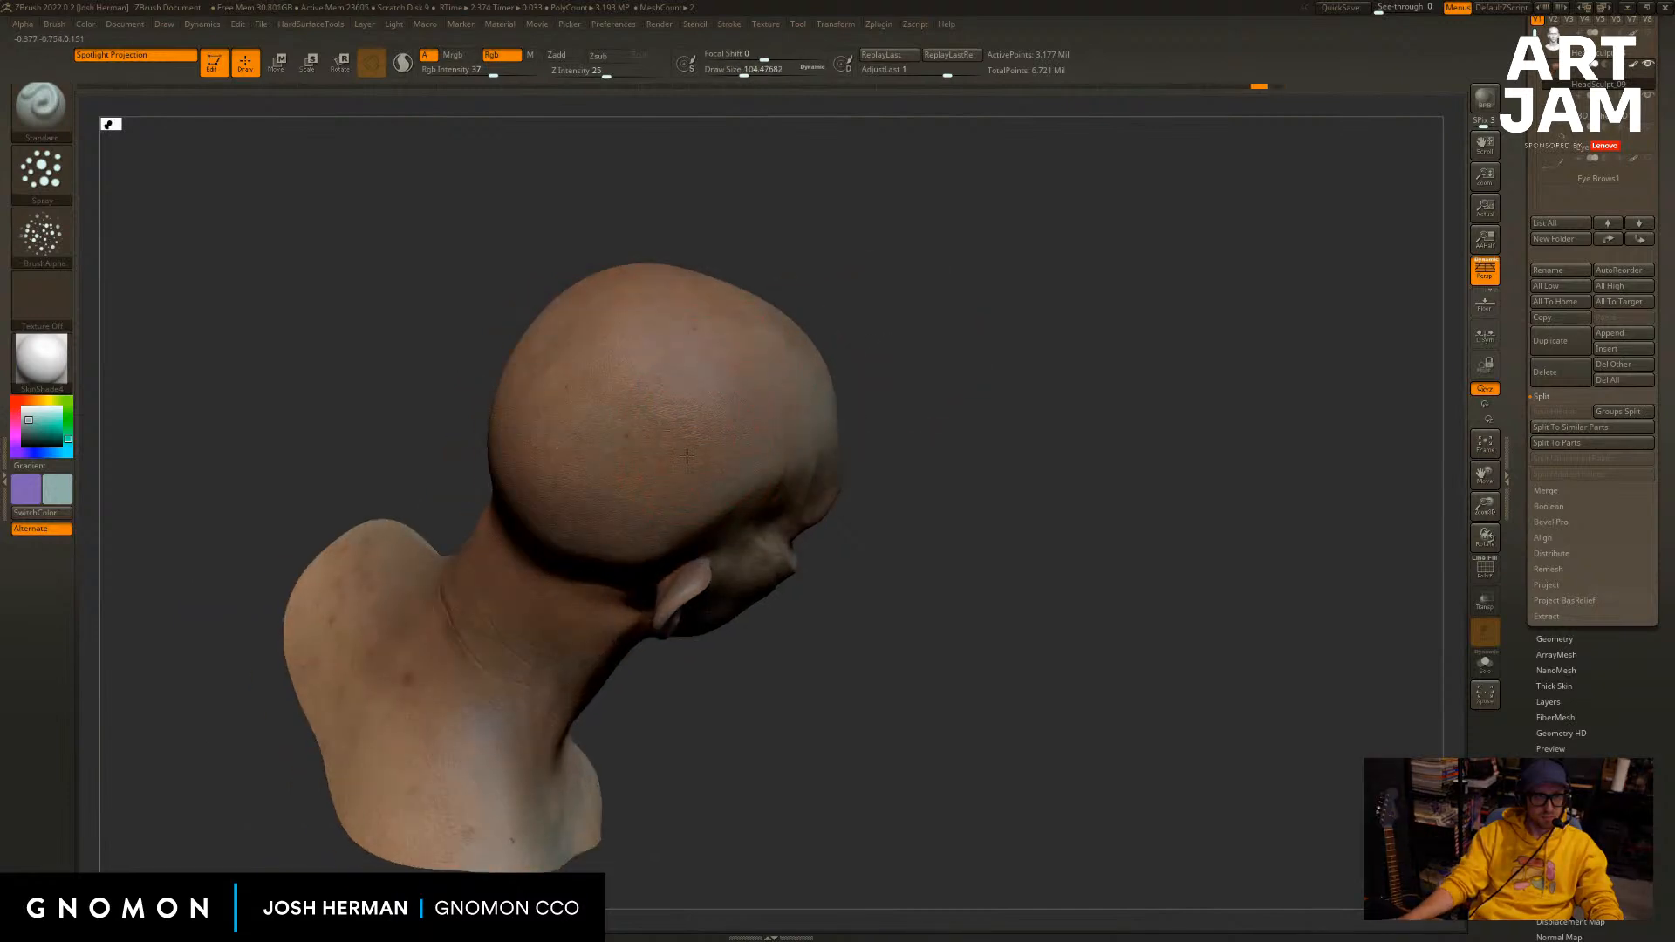
pyautogui.moveTo(934, 327)
pyautogui.mouseDown()
pyautogui.moveTo(916, 288)
pyautogui.moveTo(1028, 411)
pyautogui.moveTo(726, 384)
pyautogui.mouseUp()
# Continue spraying the grey-blue over the lower back of the head and around the neck.
pyautogui.moveTo(400, 549); pyautogui.dragTo(598, 699)
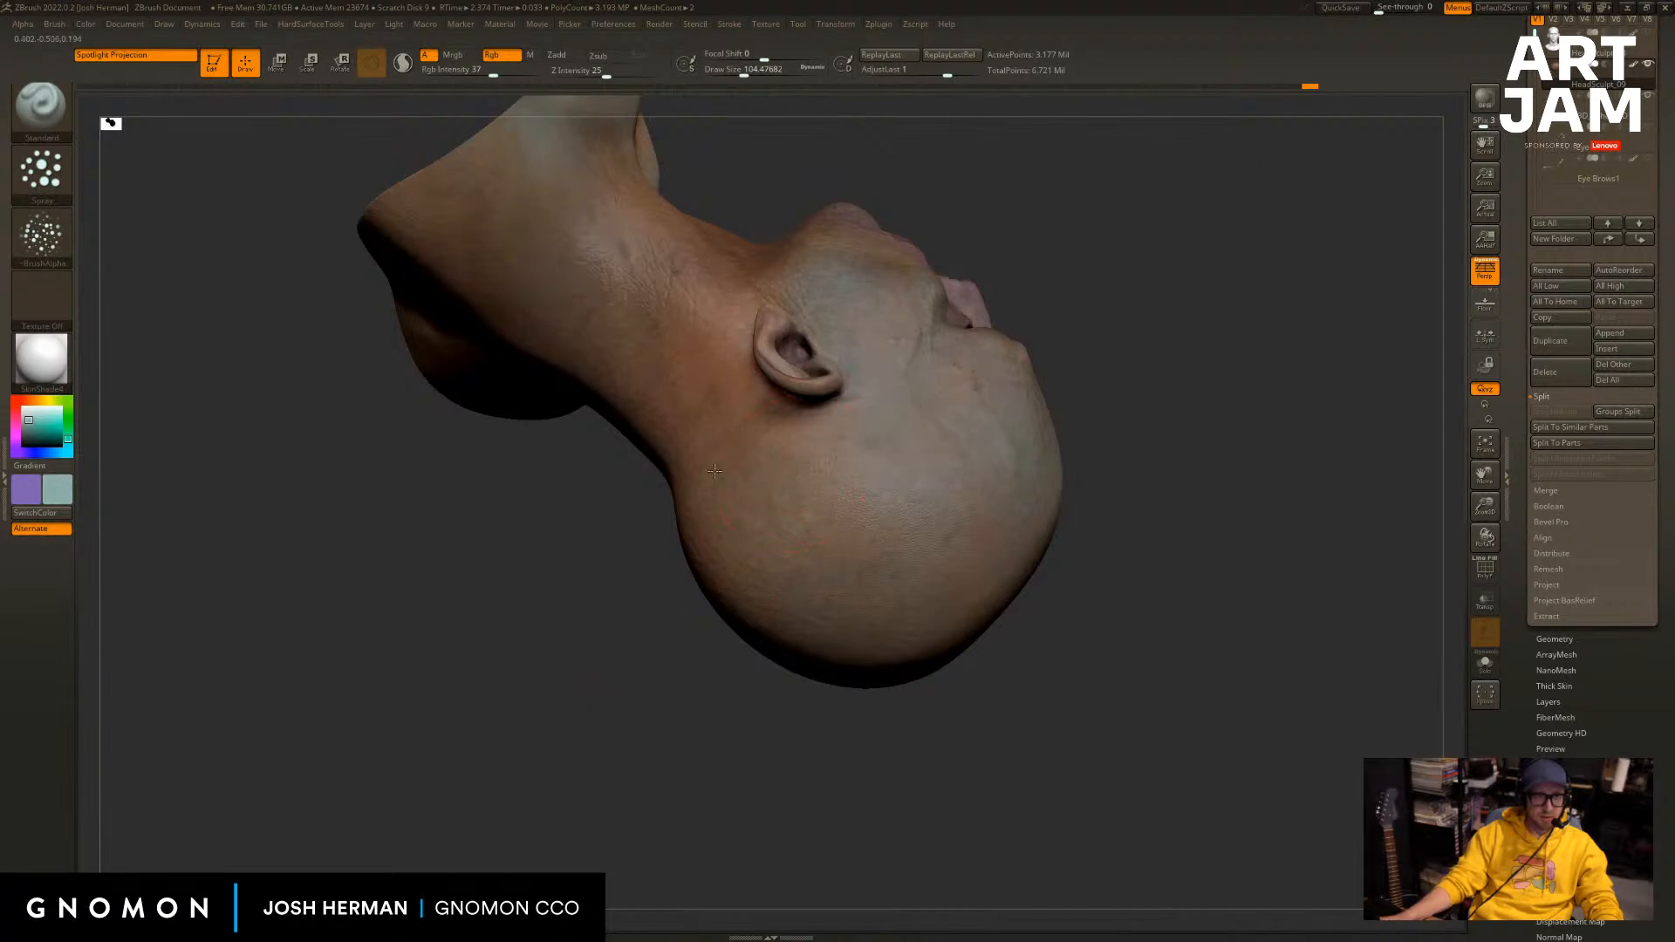
pyautogui.moveTo(593, 607); pyautogui.dragTo(535, 549)
pyautogui.moveTo(488, 423)
pyautogui.keyDown('alt'); pyautogui.mouseDown()
pyautogui.moveTo(546, 669)
pyautogui.moveTo(598, 619)
pyautogui.moveTo(781, 547)
pyautogui.mouseUp(); pyautogui.keyUp('alt')
pyautogui.moveTo(704, 480); pyautogui.dragTo(593, 362)
pyautogui.moveTo(1108, 301); pyautogui.dragTo(1106, 404)
pyautogui.moveTo(1068, 532)
pyautogui.mouseDown()
pyautogui.moveTo(1118, 448)
pyautogui.moveTo(743, 405)
pyautogui.mouseUp()
# Switch to the muted purple and spray it under the jaw and down both sides of the throat at draw size about 77.
pyautogui.press('v')
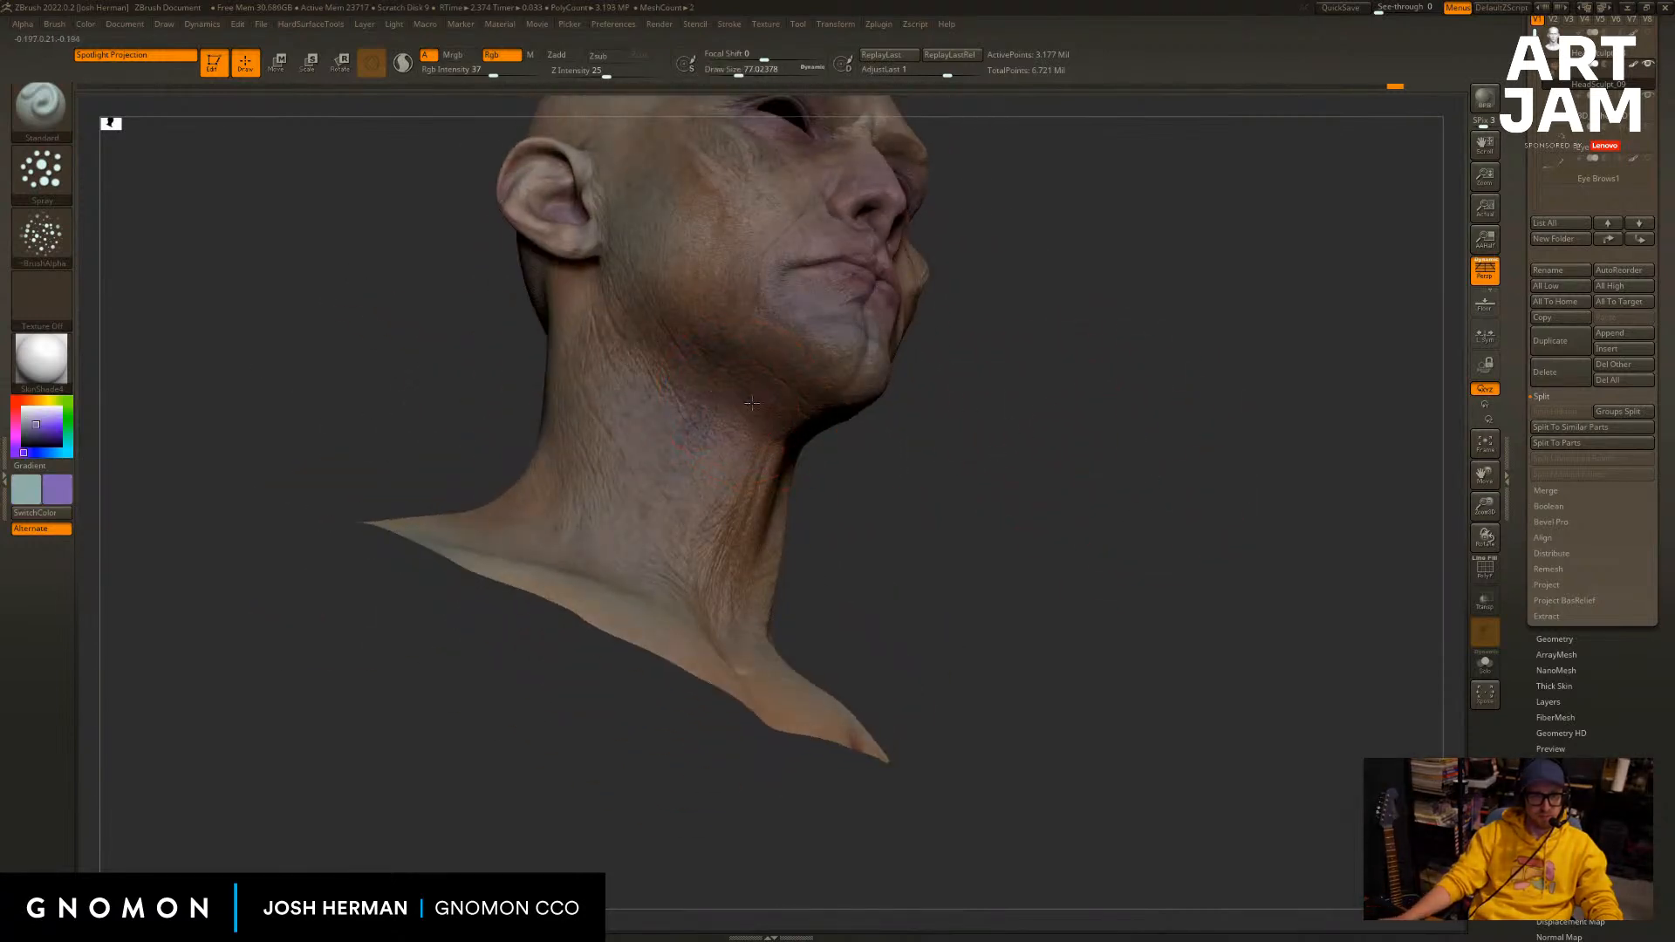
pyautogui.moveTo(950, 435); pyautogui.dragTo(1034, 428)
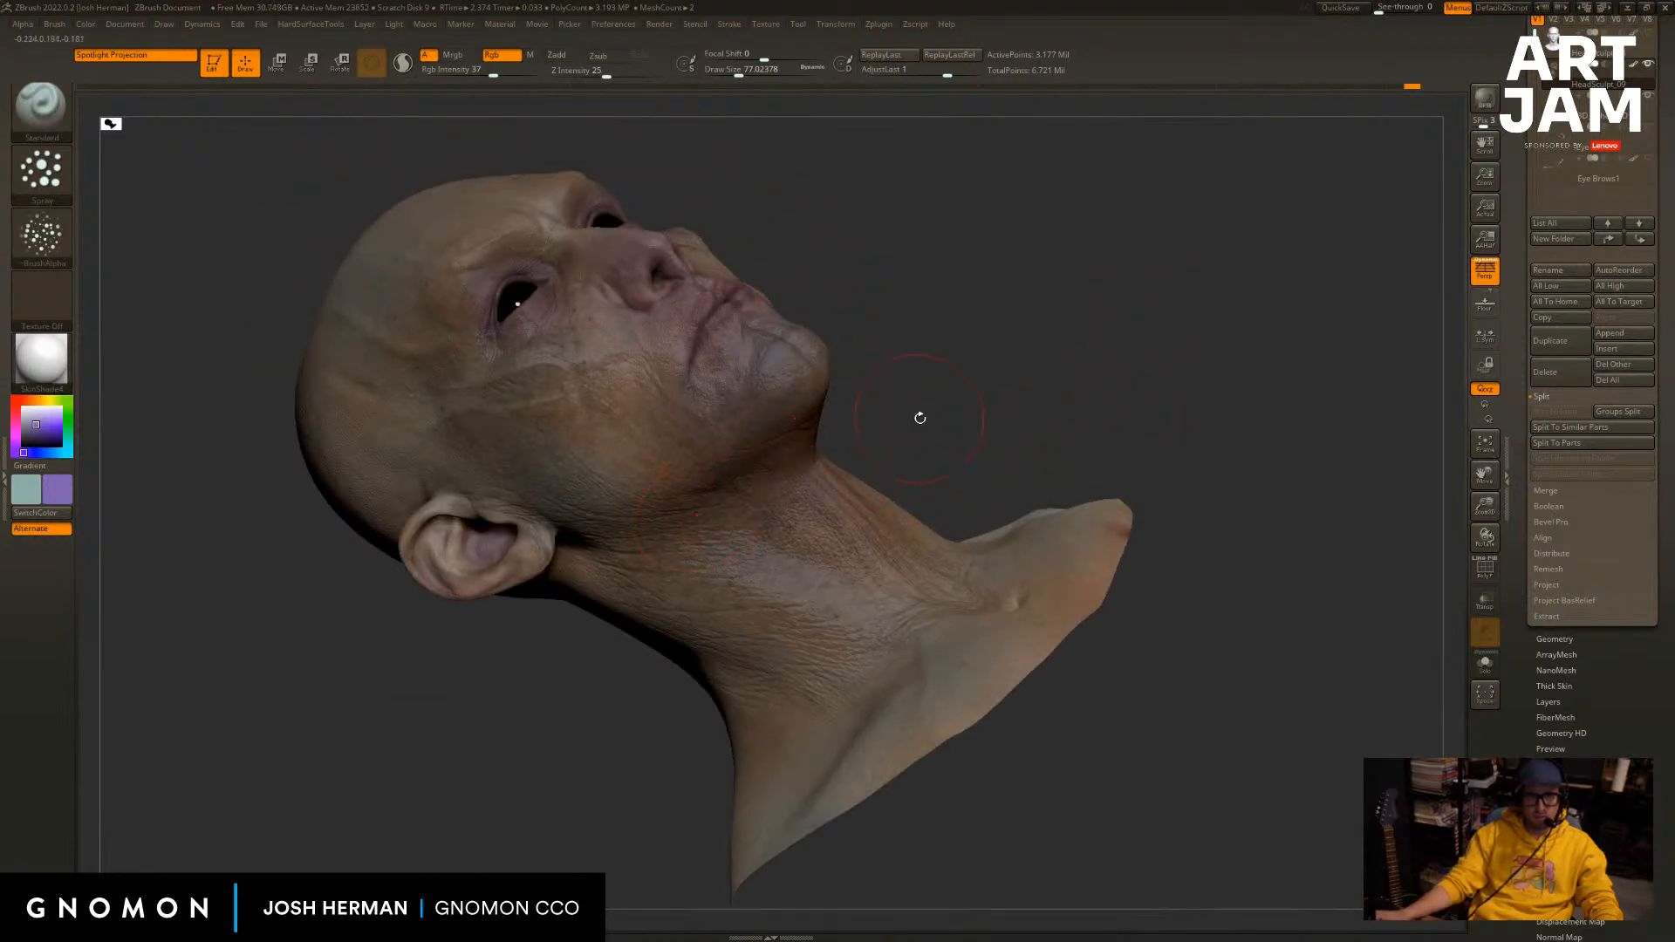
pyautogui.moveTo(920, 417); pyautogui.dragTo(830, 370)
pyautogui.moveTo(929, 382); pyautogui.dragTo(768, 505)
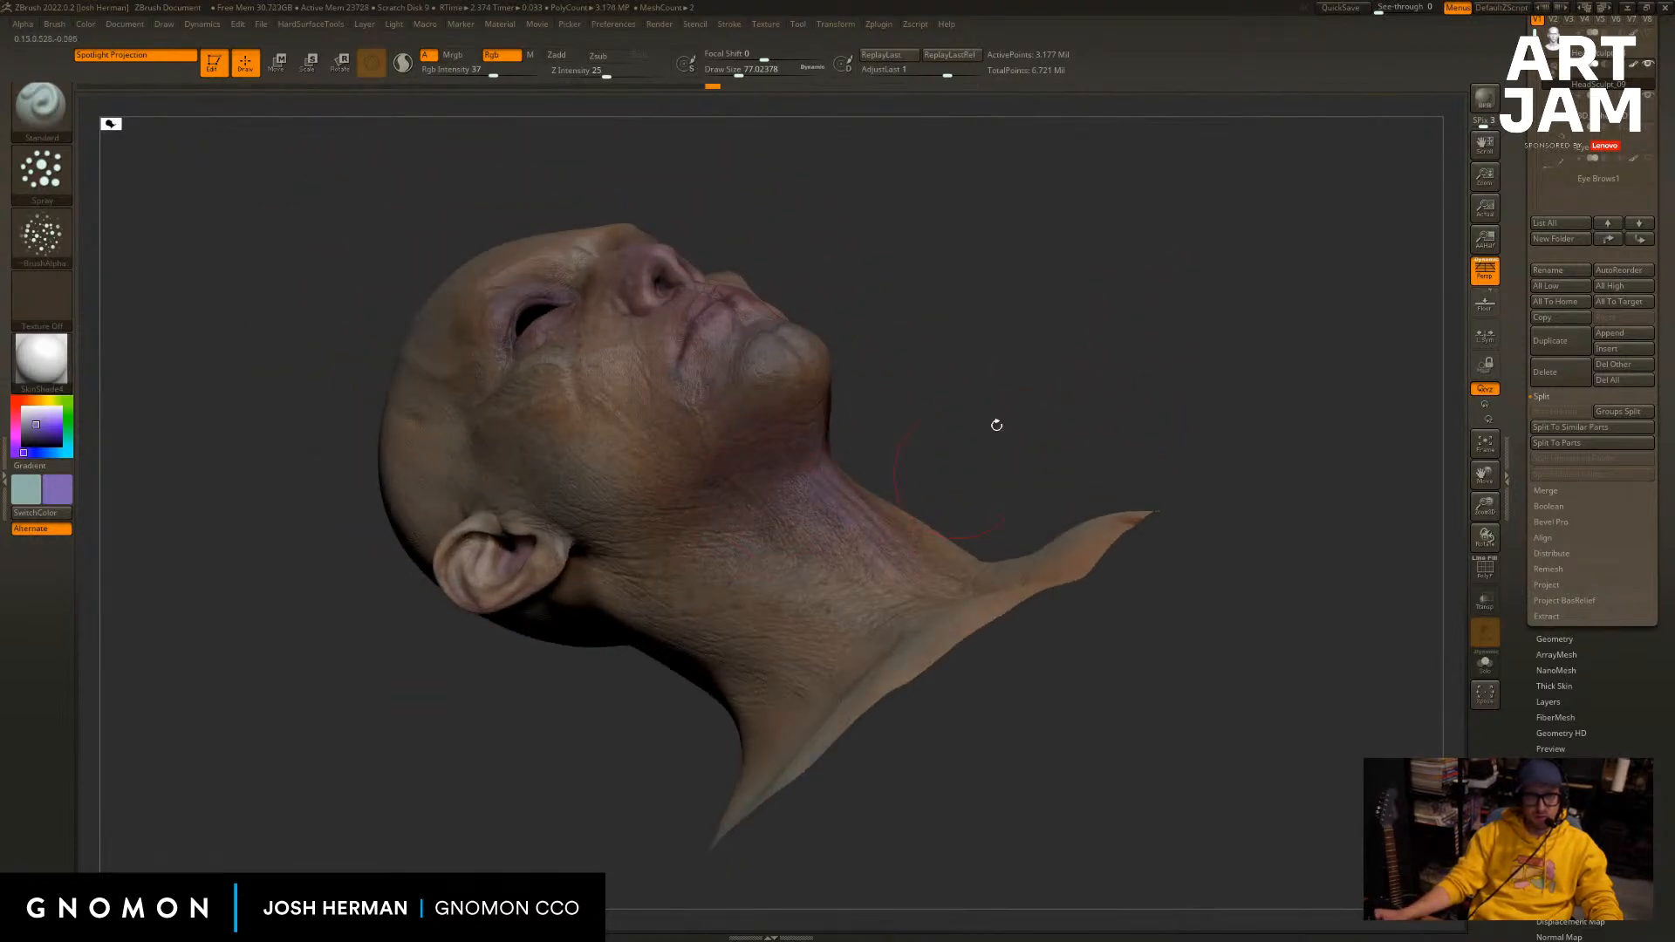
pyautogui.moveTo(996, 425); pyautogui.dragTo(861, 523)
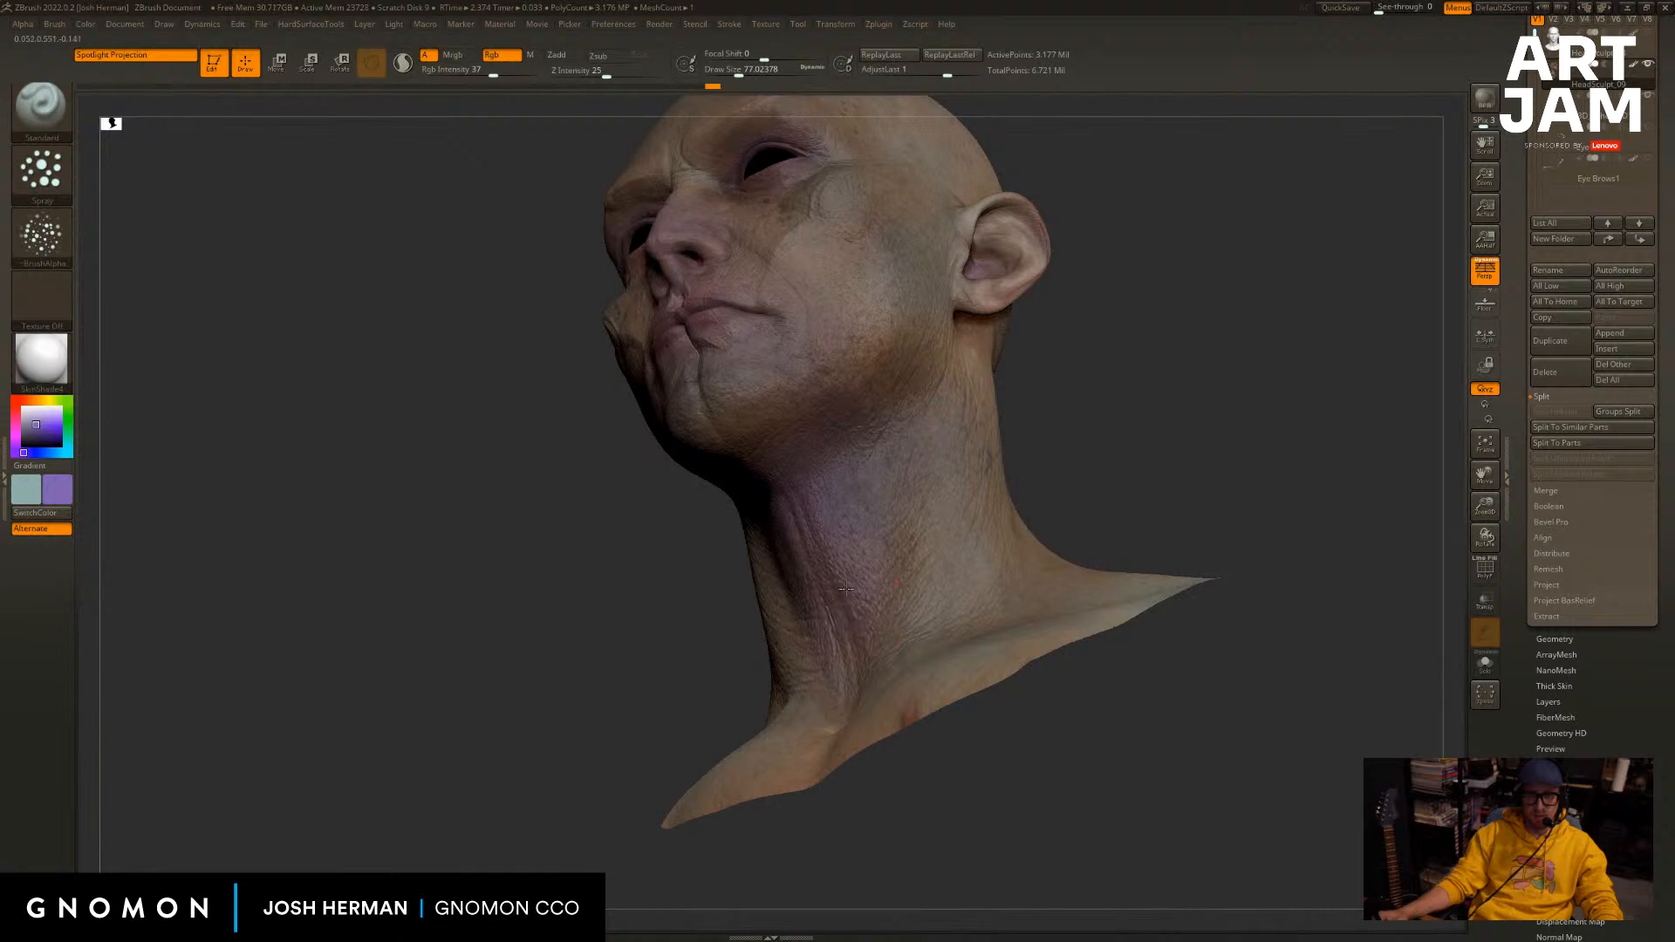
pyautogui.moveTo(1049, 375); pyautogui.dragTo(1093, 400)
# Shift the paint colour to a muted red and spray it down the front of the throat at draw size about 77.
pyautogui.moveTo(37, 449)
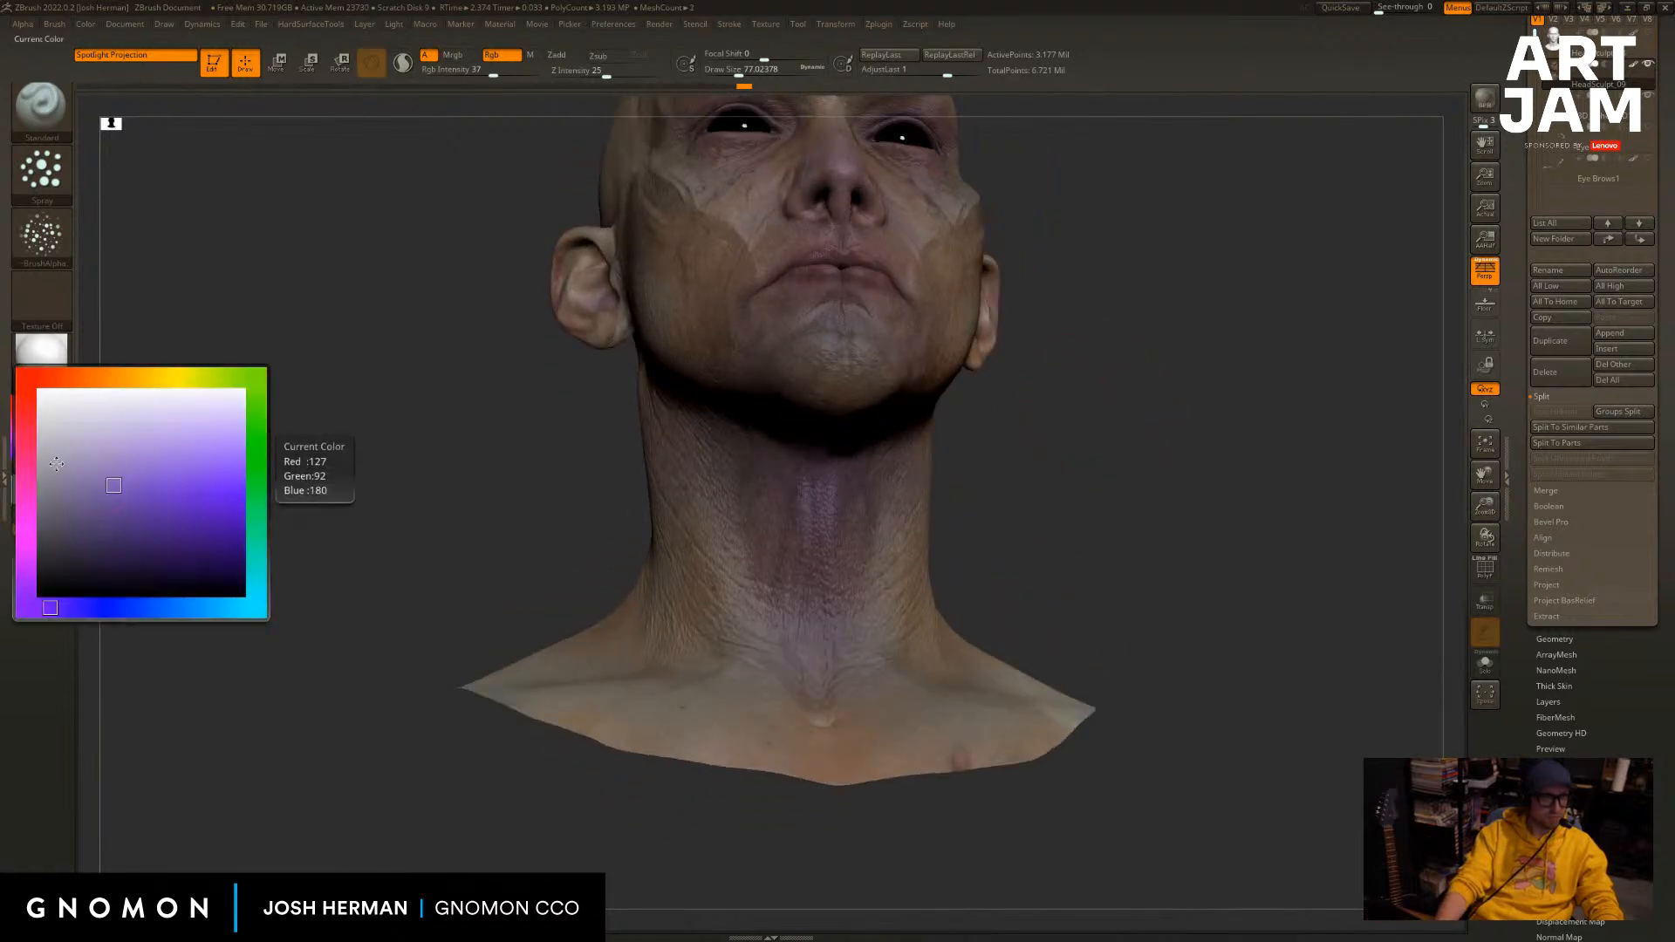
pyautogui.click(23, 377)
pyautogui.moveTo(964, 540); pyautogui.dragTo(1013, 491)
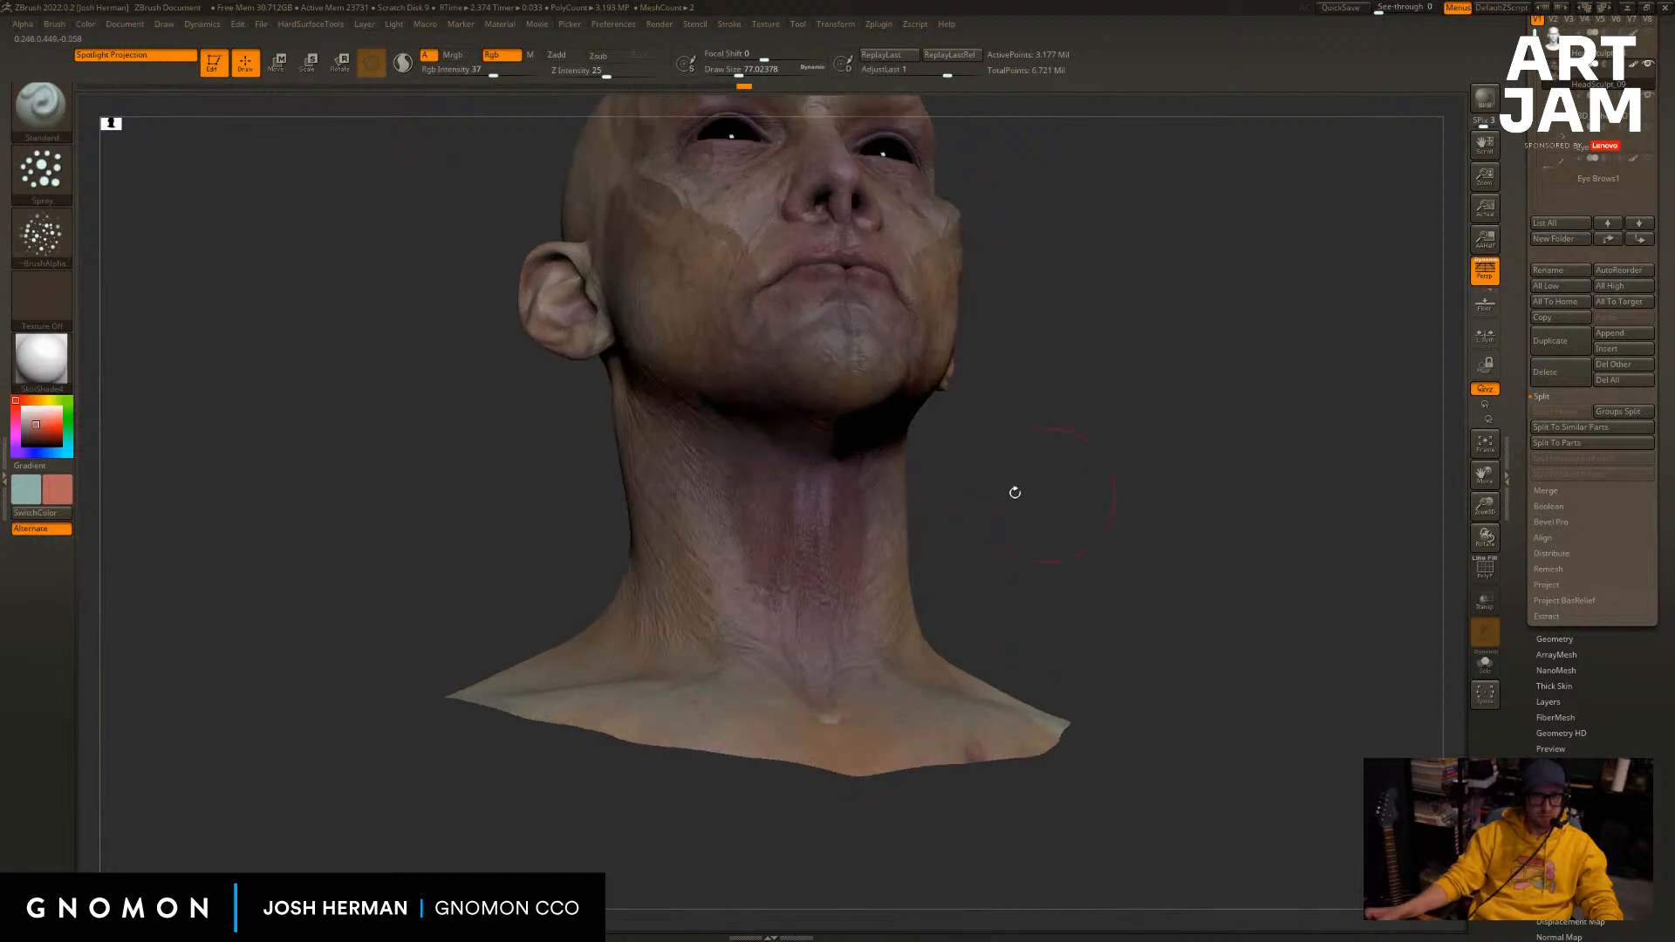
pyautogui.moveTo(787, 490); pyautogui.dragTo(799, 558)
pyautogui.moveTo(983, 444); pyautogui.dragTo(1077, 358)
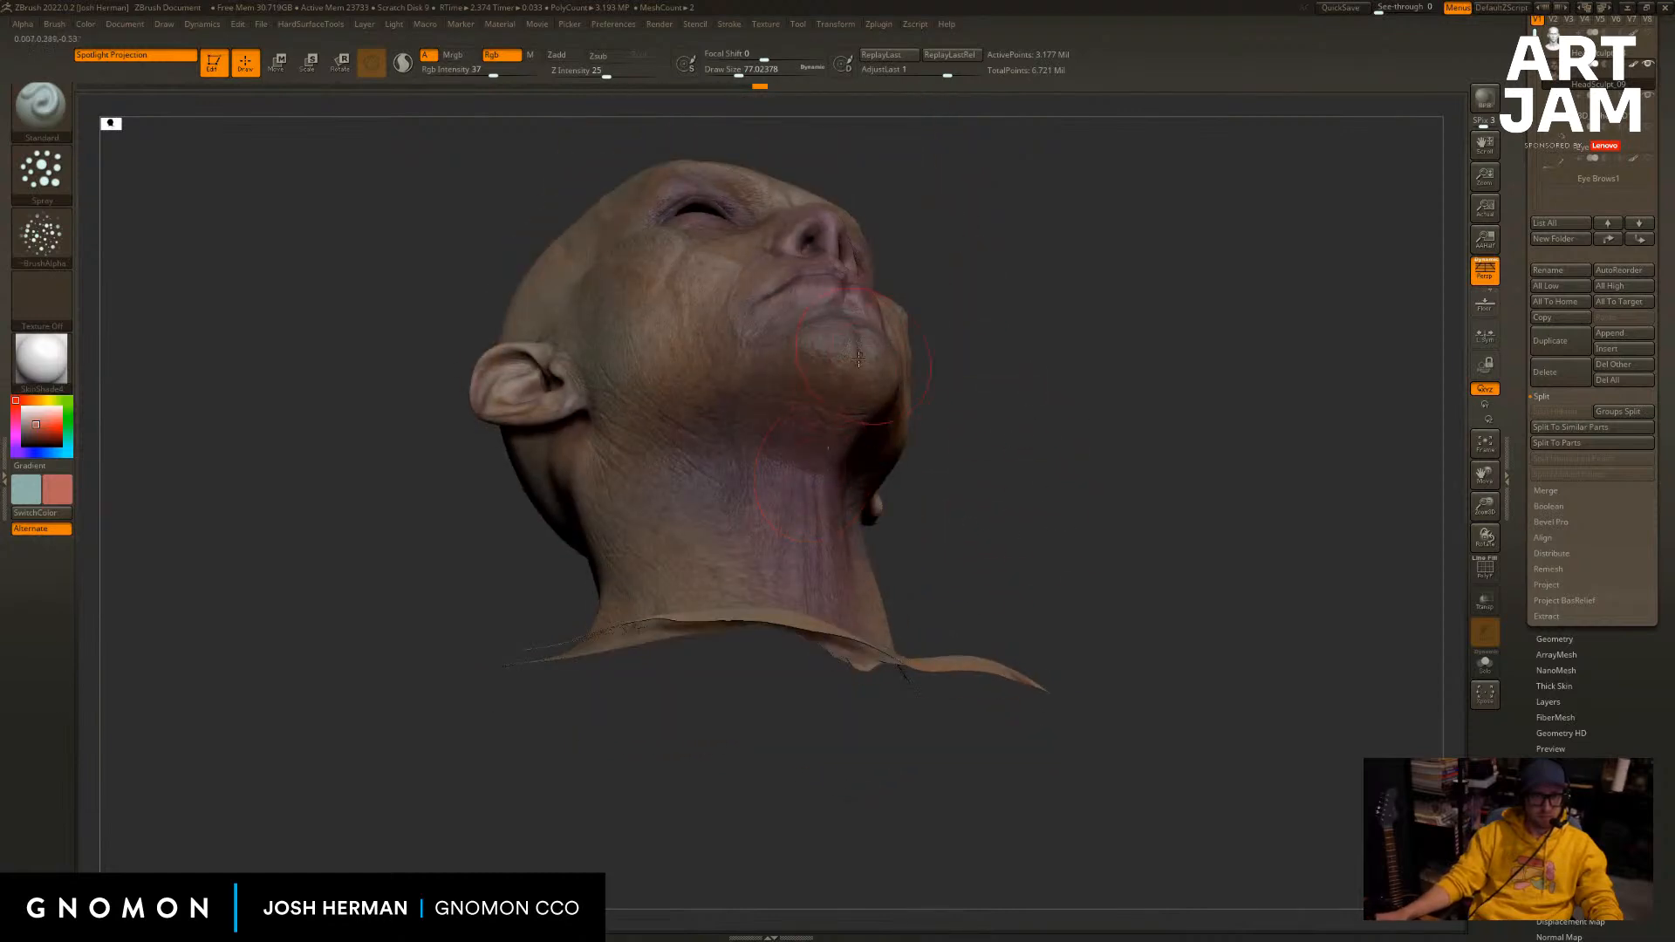
# Switch back to the grey-blue, reduce the draw size to about 62 and spray it over the side of the neck.
pyautogui.moveTo(986, 333)
pyautogui.mouseDown()
pyautogui.moveTo(1009, 410)
pyautogui.moveTo(1039, 437)
pyautogui.moveTo(1128, 456)
pyautogui.moveTo(1065, 580)
pyautogui.moveTo(1088, 614)
pyautogui.moveTo(1125, 572)
pyautogui.moveTo(1237, 609)
pyautogui.moveTo(1191, 585)
pyautogui.mouseUp()
pyautogui.press('v')
pyautogui.press(']')
pyautogui.press('[')
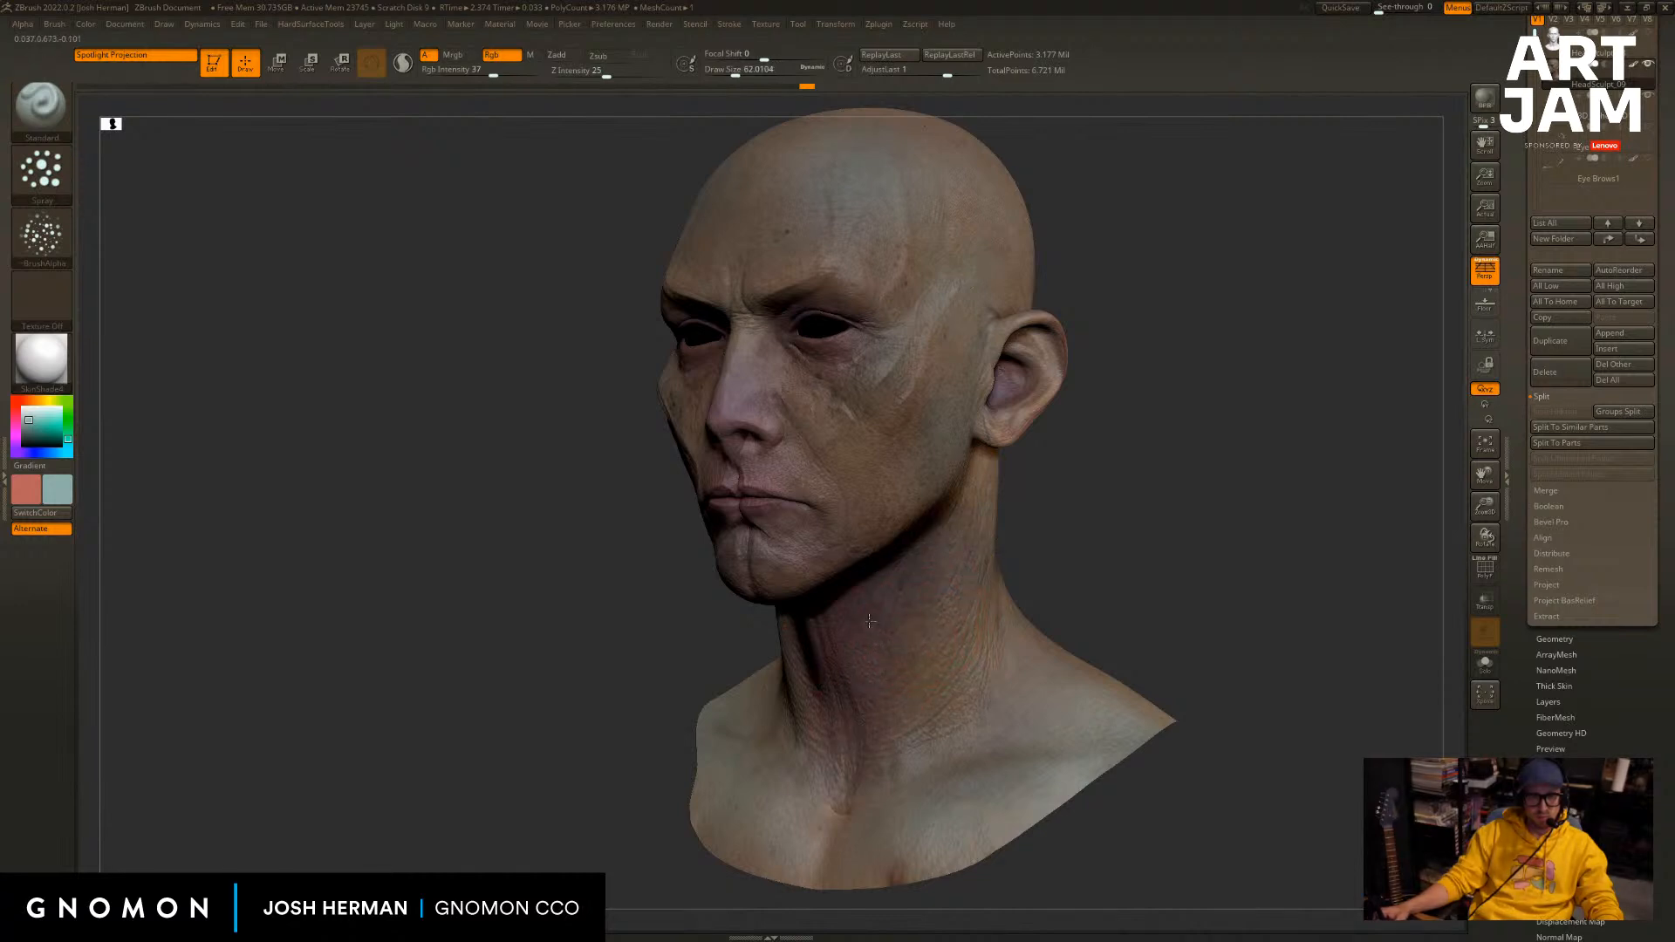
pyautogui.moveTo(1069, 506); pyautogui.dragTo(1290, 534)
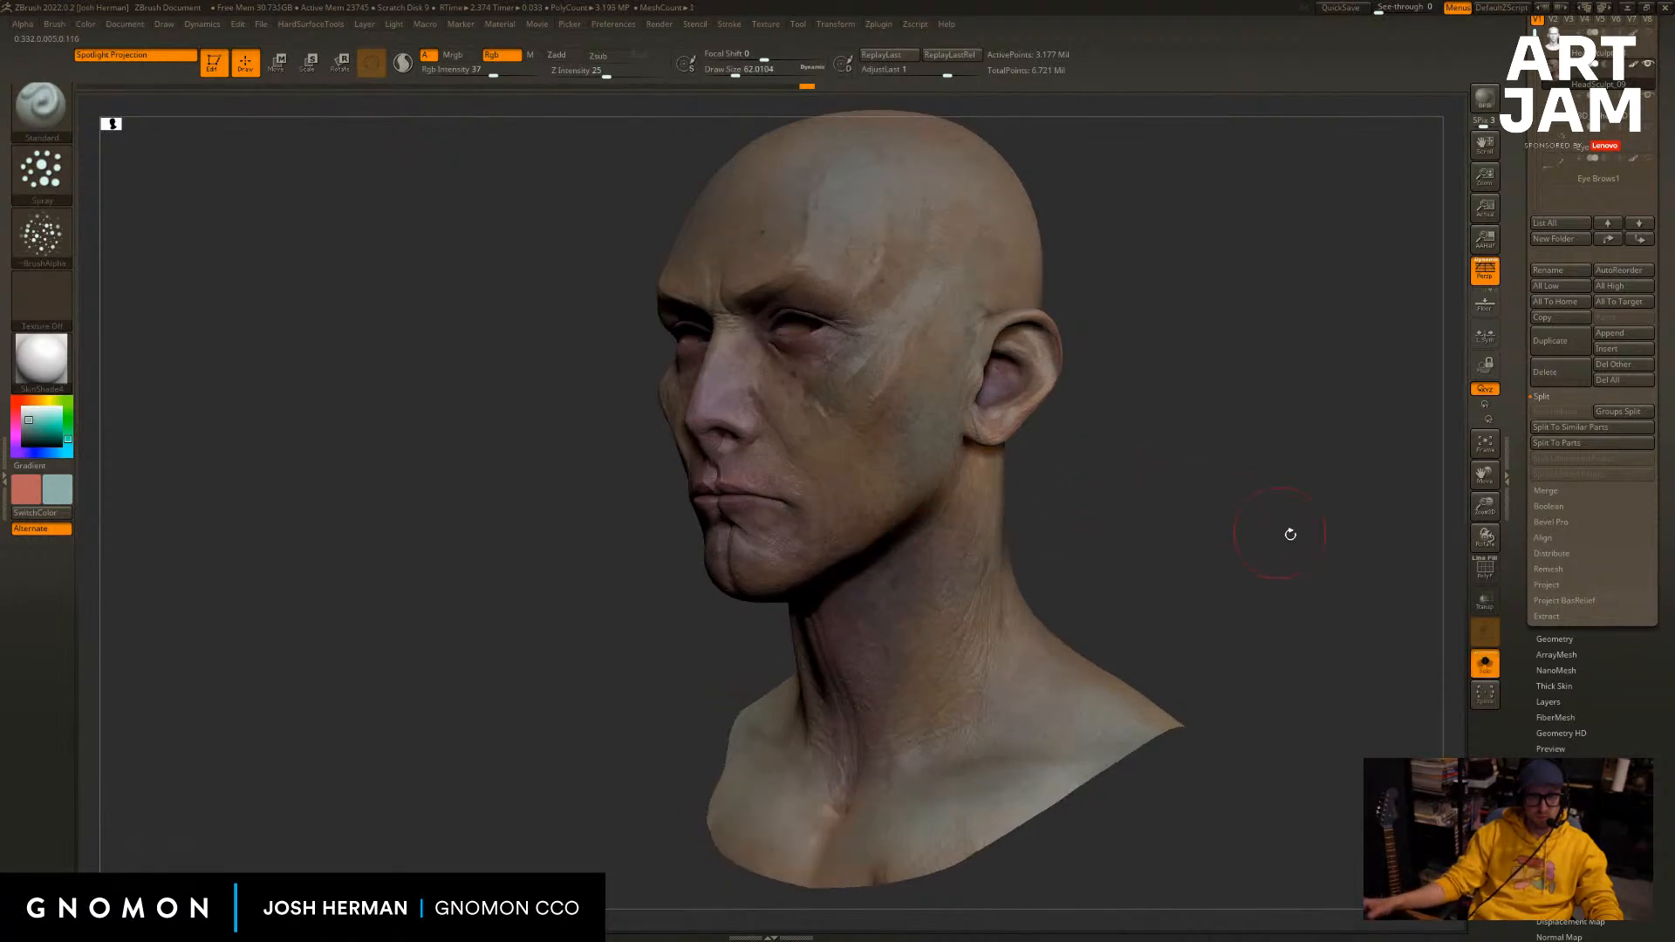
pyautogui.moveTo(1600, 672); pyautogui.dragTo(1602, 859)
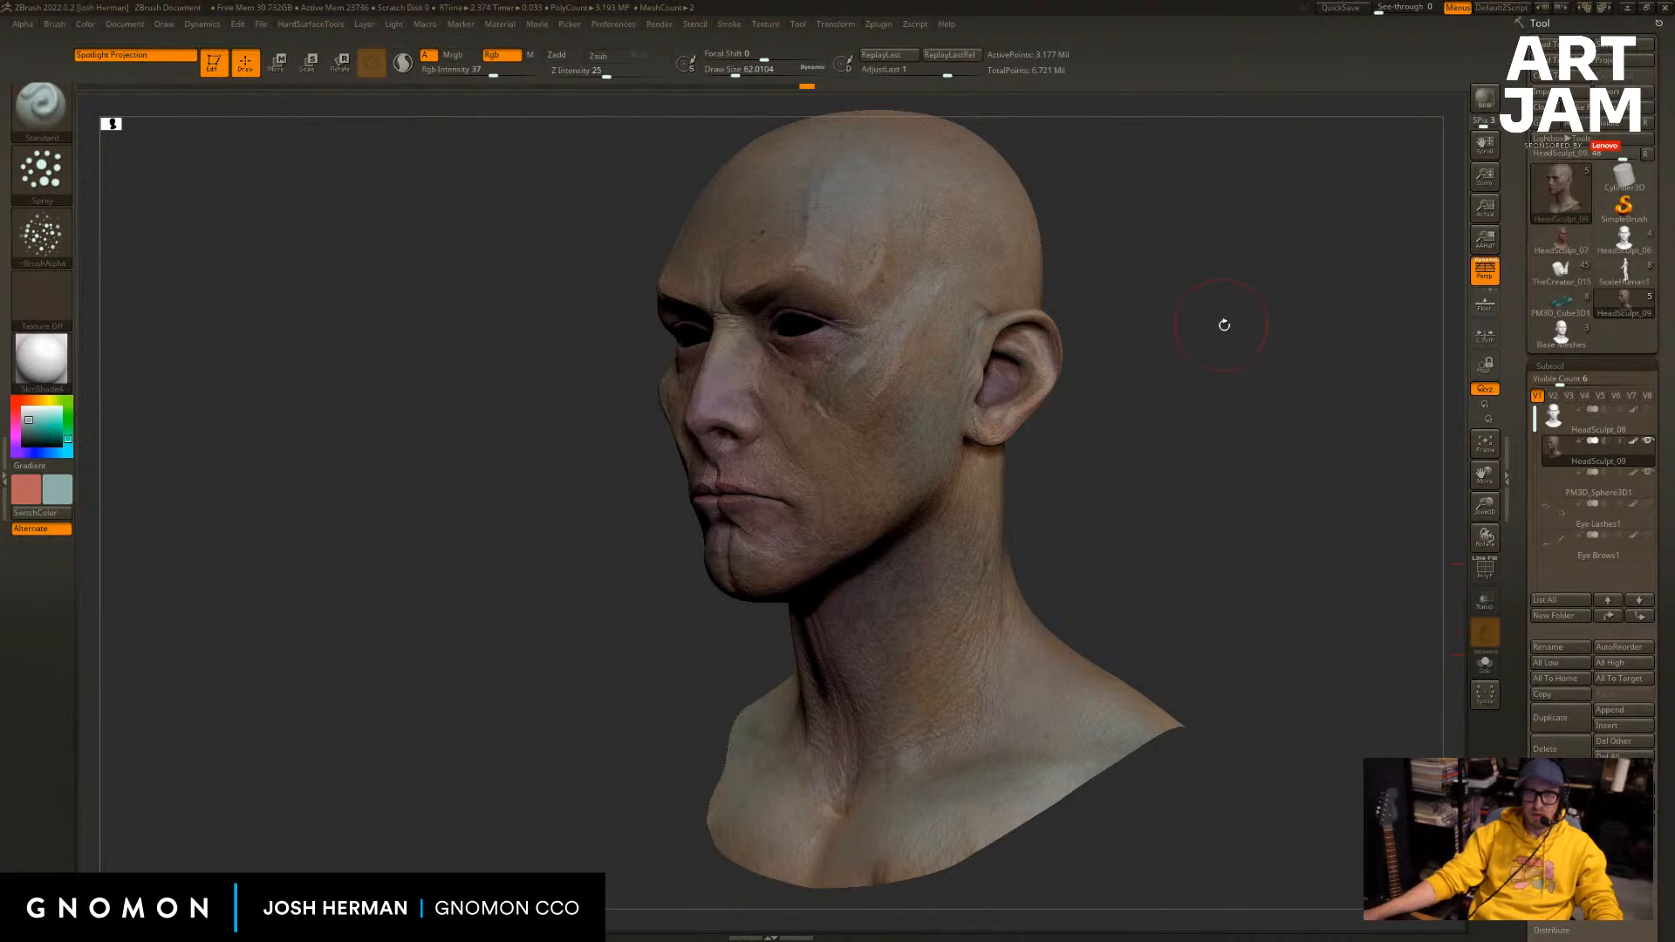
# Reduce the brush's draw size to about 41.
pyautogui.moveTo(1224, 325); pyautogui.dragTo(1286, 373)
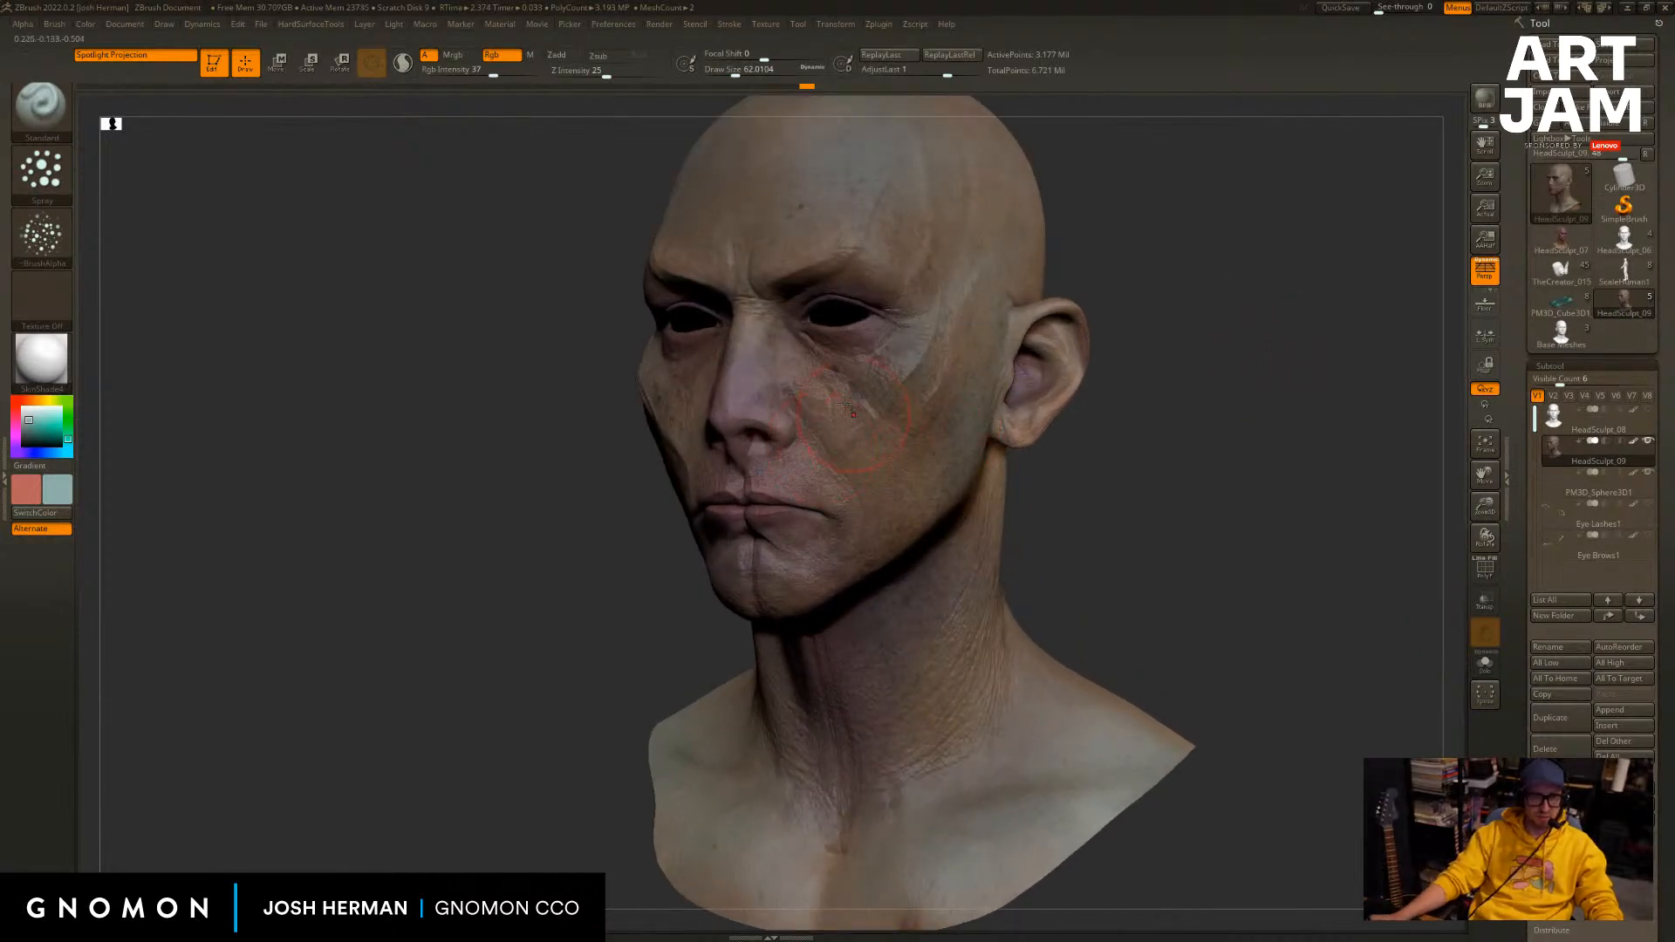
pyautogui.press('[')
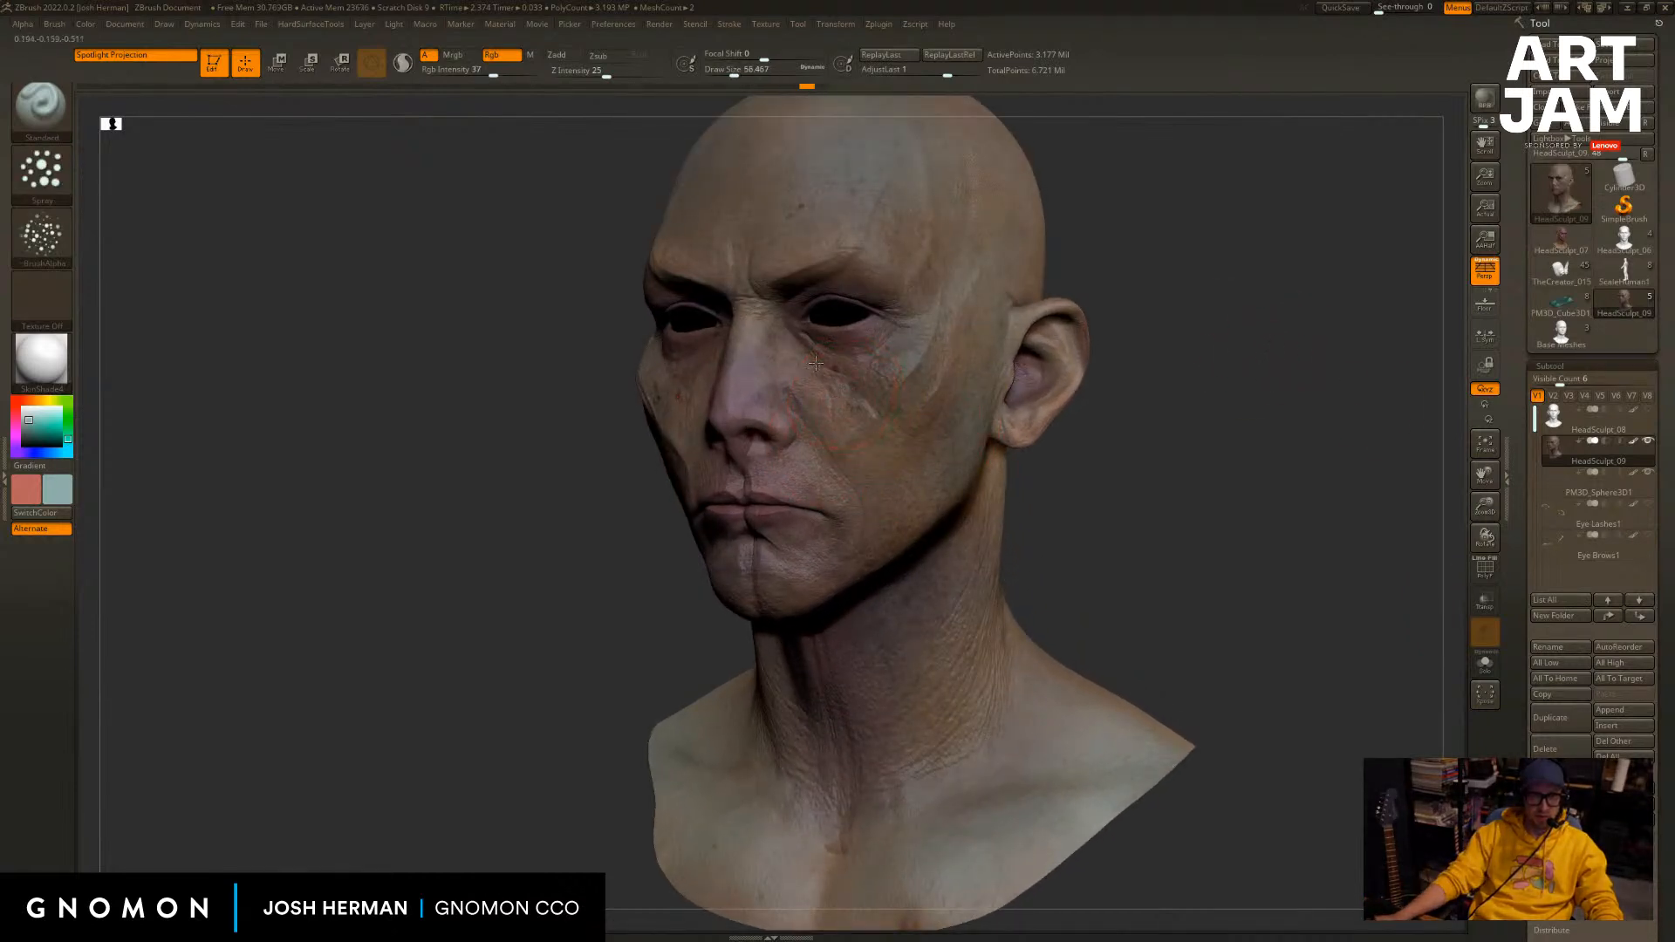
pyautogui.press('[')
pyautogui.press('[')
pyautogui.press('[')
# Assign the tan skin texture to the head sculpt as its texture map.
pyautogui.scroll(-10, 1583, 457)
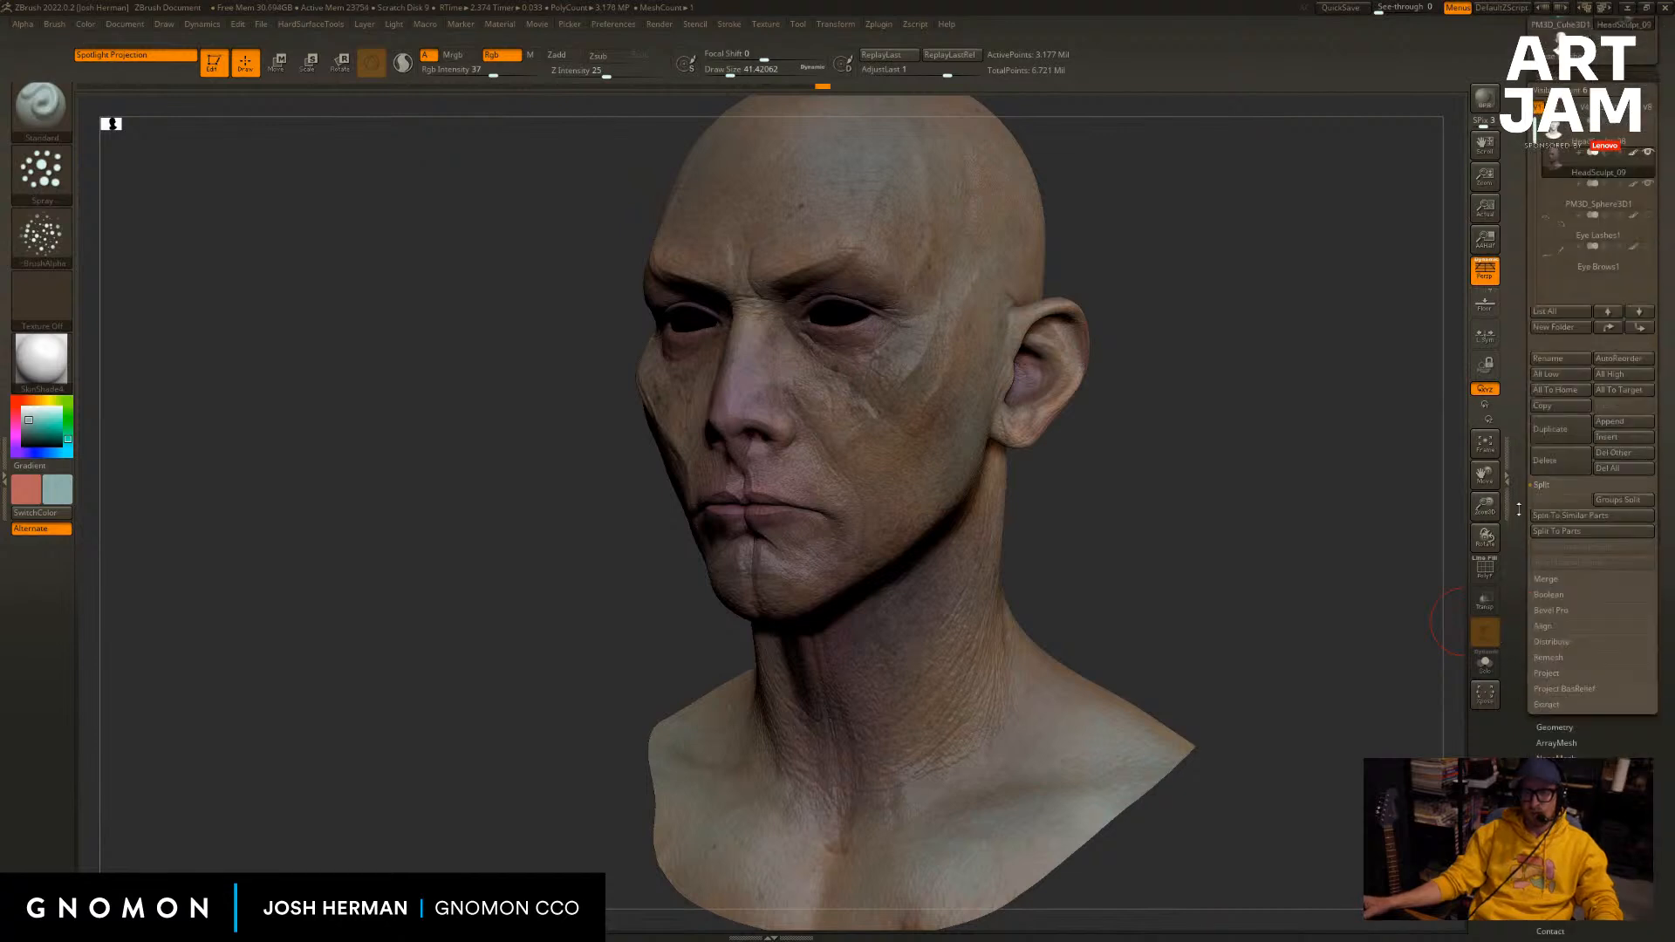
pyautogui.scroll(-1, 1576, 524)
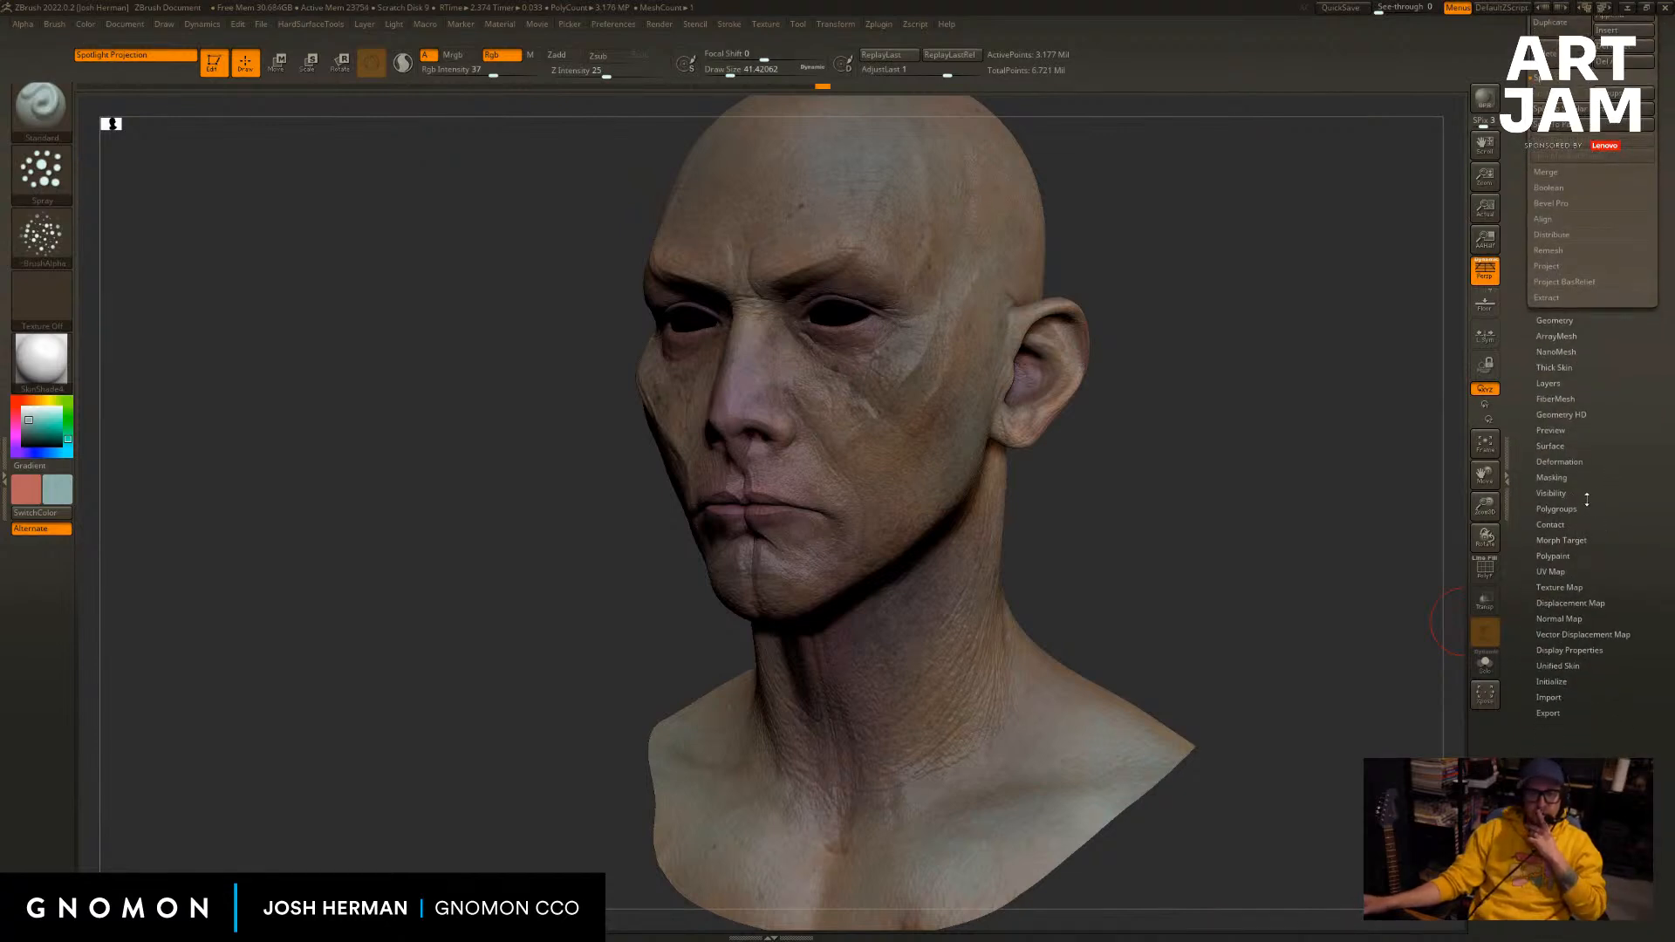
pyautogui.click(1562, 587)
pyautogui.click(1561, 623)
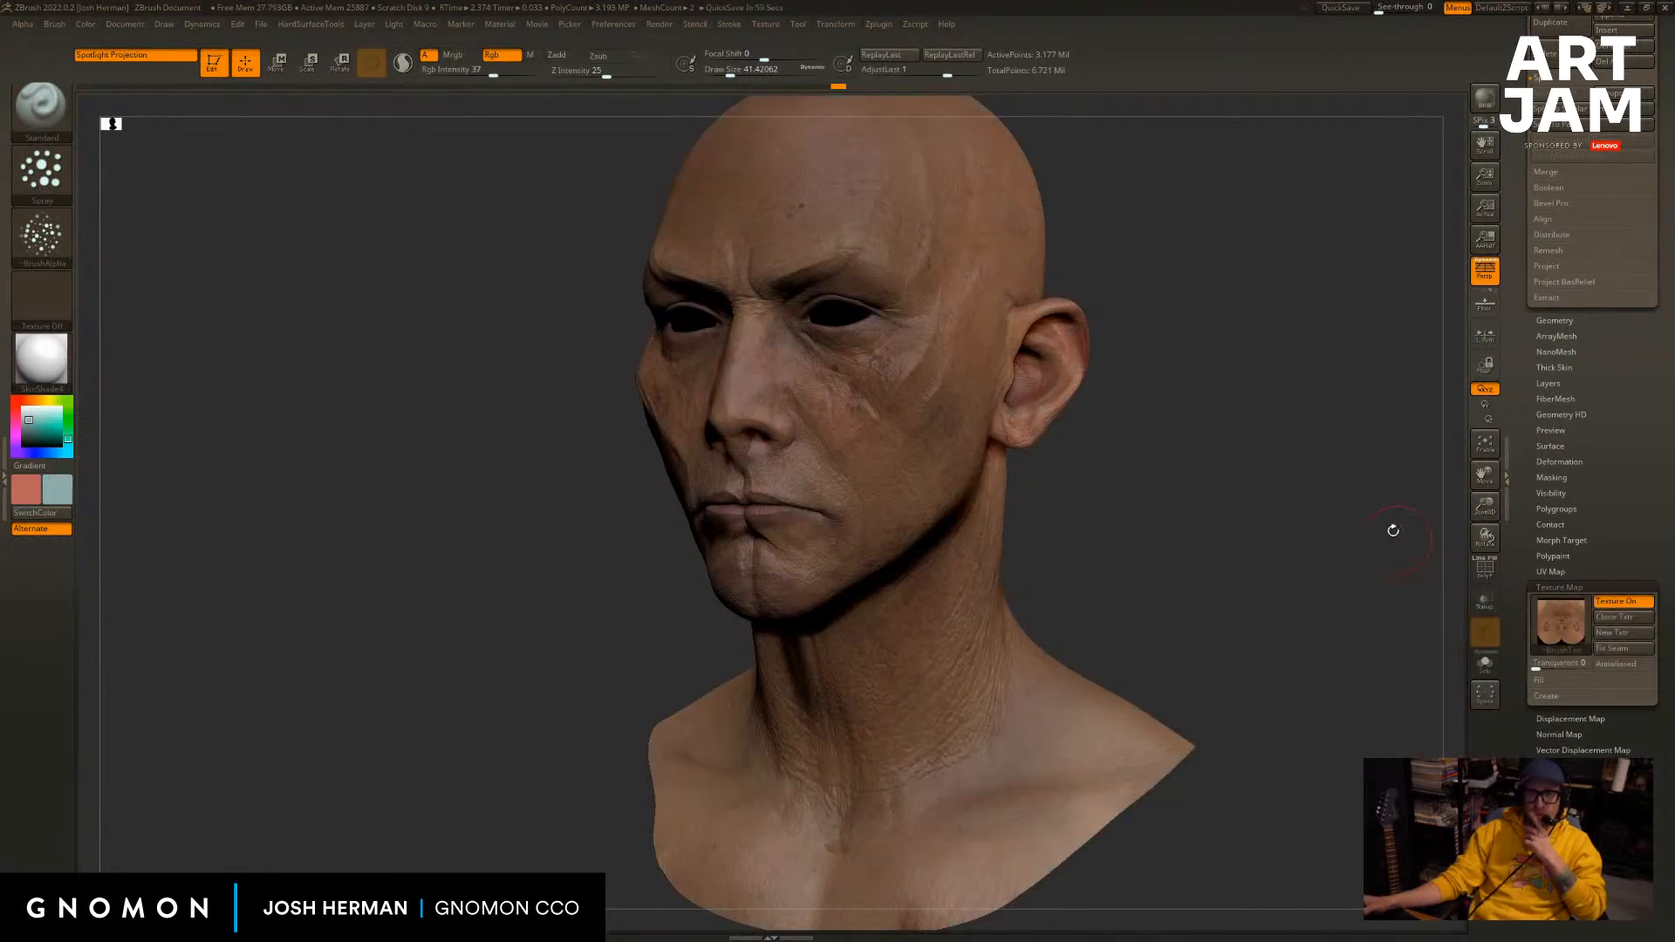
# Switch the head's texture display off and on to compare the texture with the painted skin colours.
pyautogui.click(1612, 601)
pyautogui.click(1612, 602)
pyautogui.click(1612, 601)
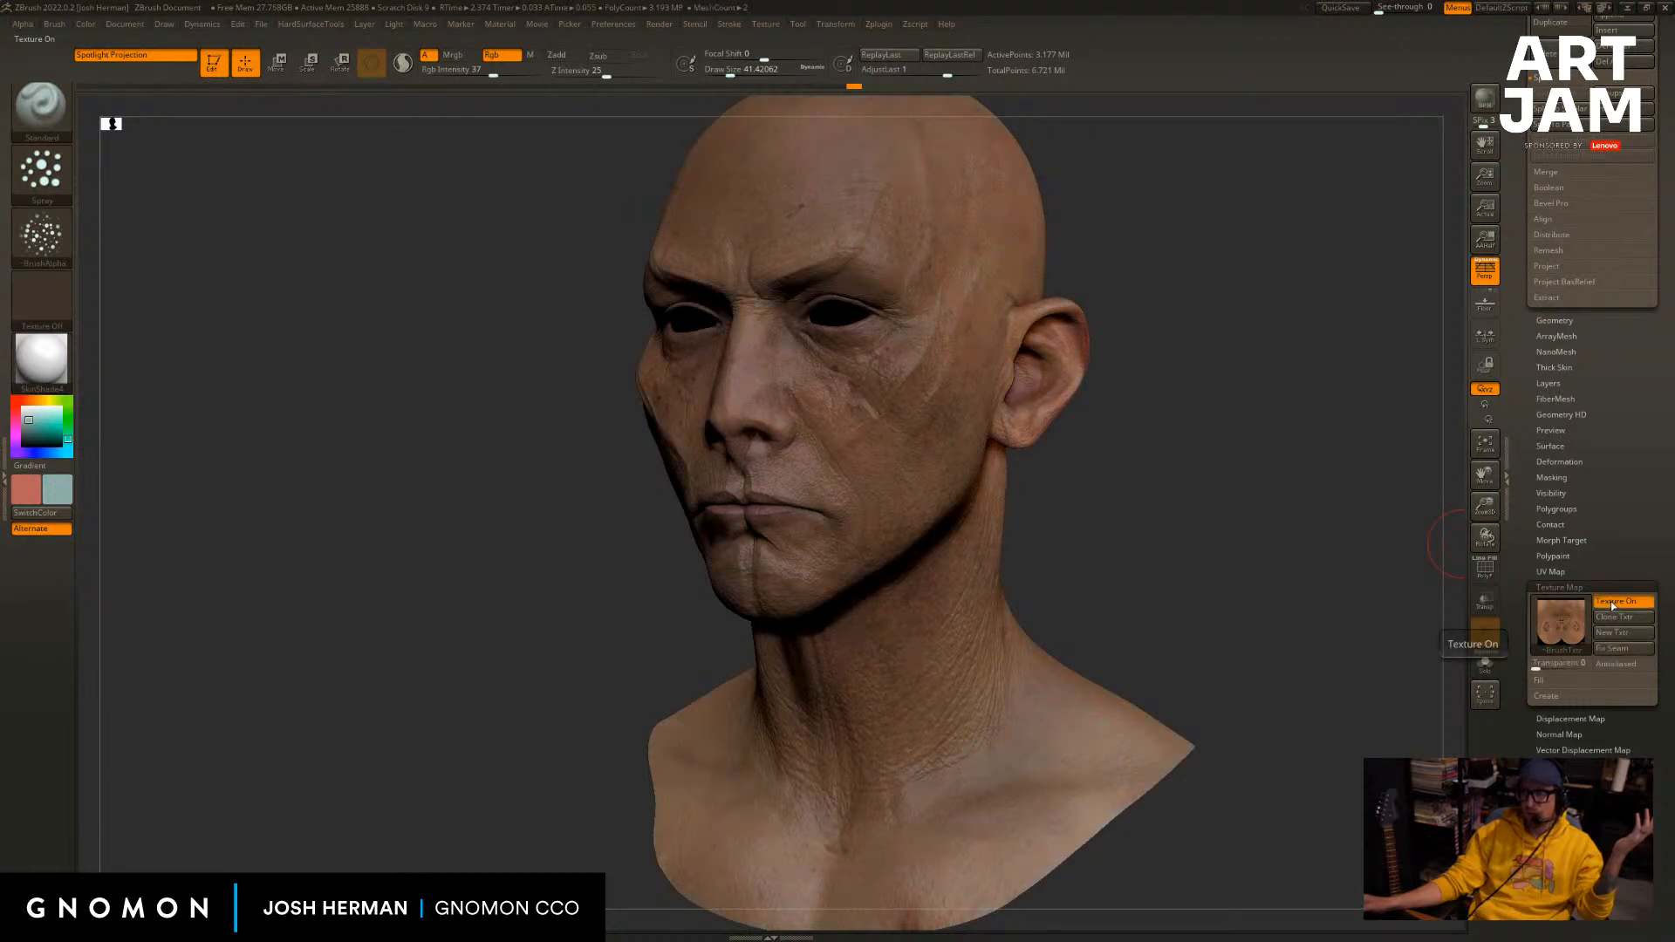
pyautogui.click(1612, 604)
pyautogui.keyDown('alt'); pyautogui.moveTo(1242, 493); pyautogui.dragTo(1258, 554); pyautogui.keyUp('alt')
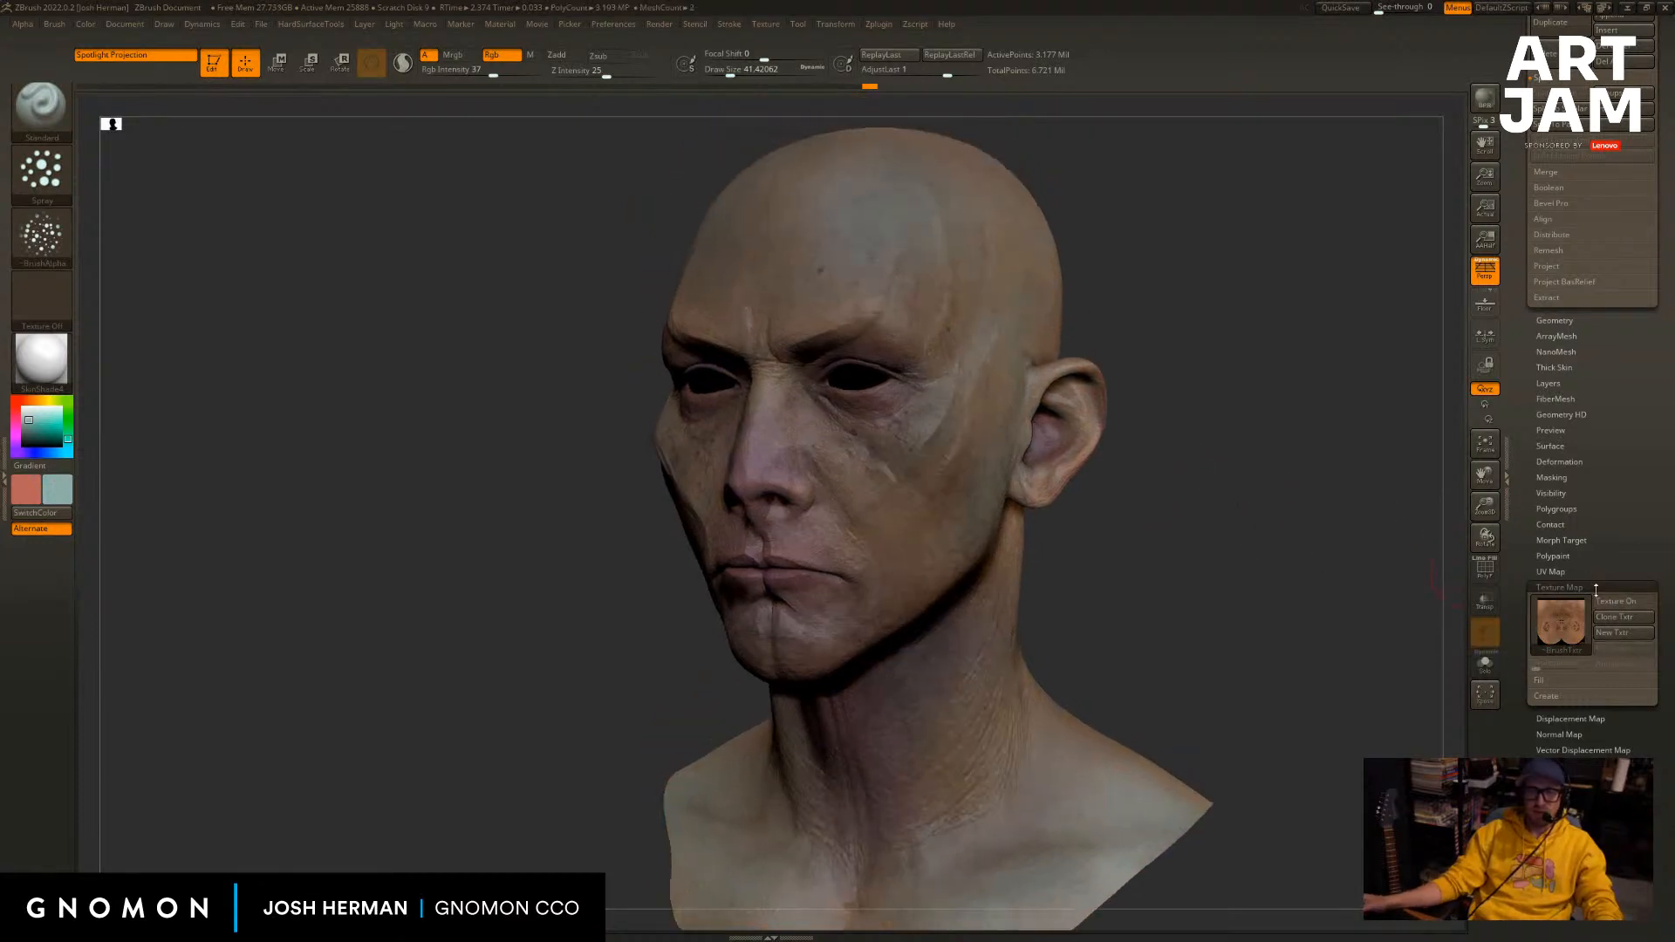
pyautogui.click(1605, 601)
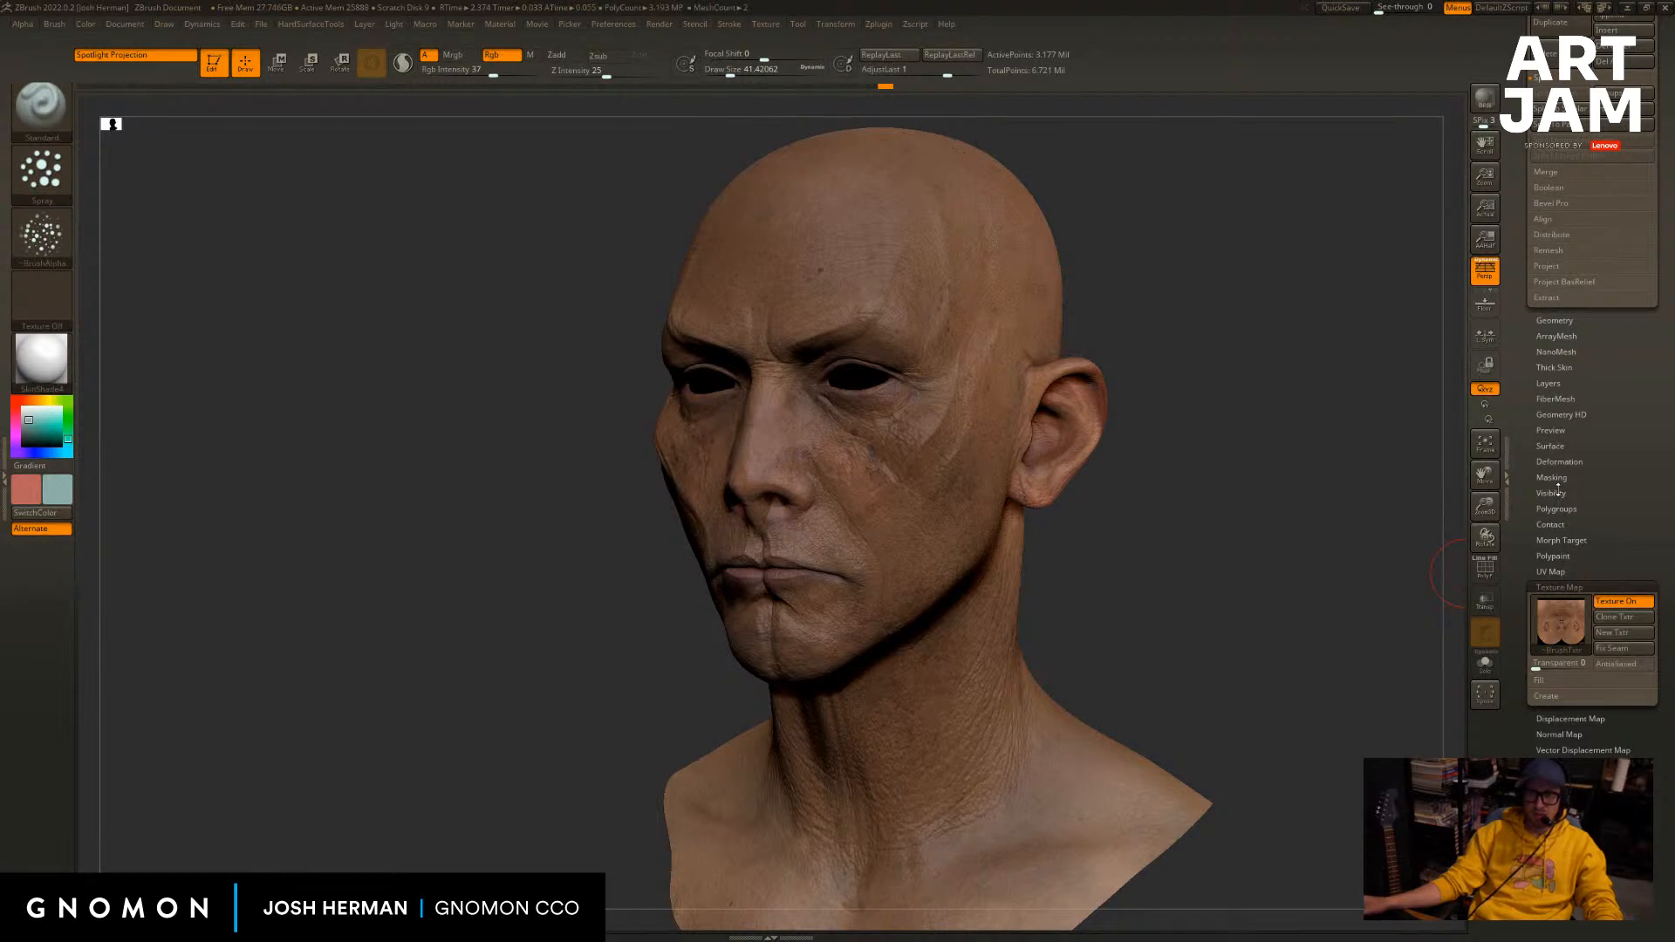
# Try to convert the head's texture to polypaint with the RGB intensity set to 0.
pyautogui.click(1553, 556)
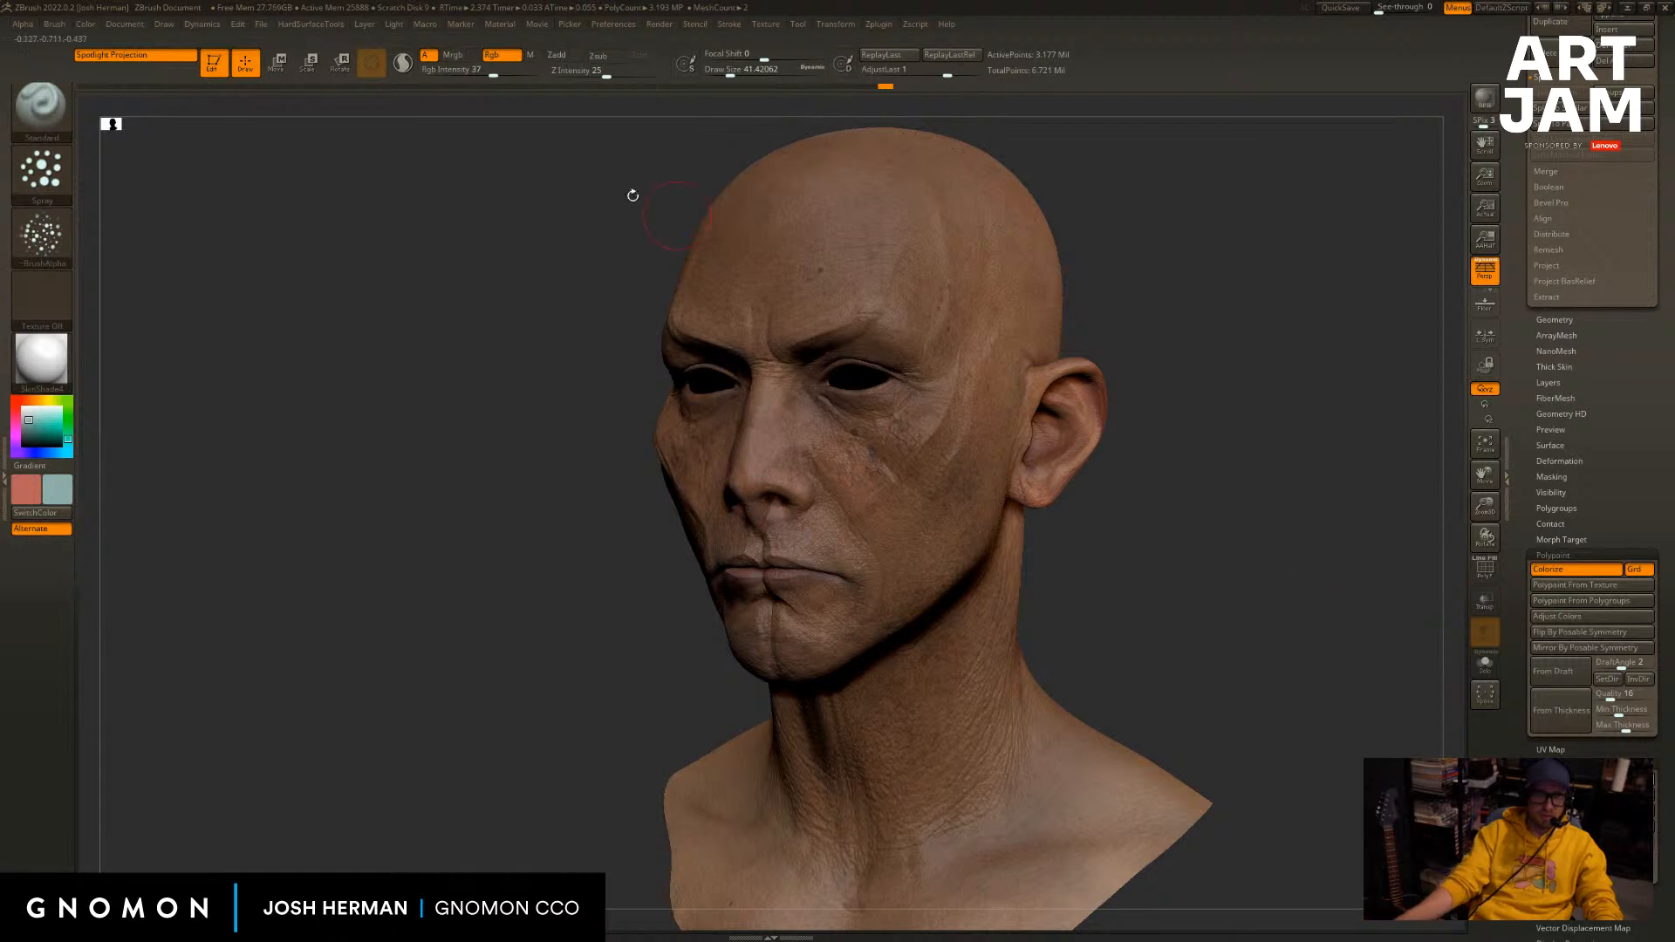
pyautogui.click(477, 73)
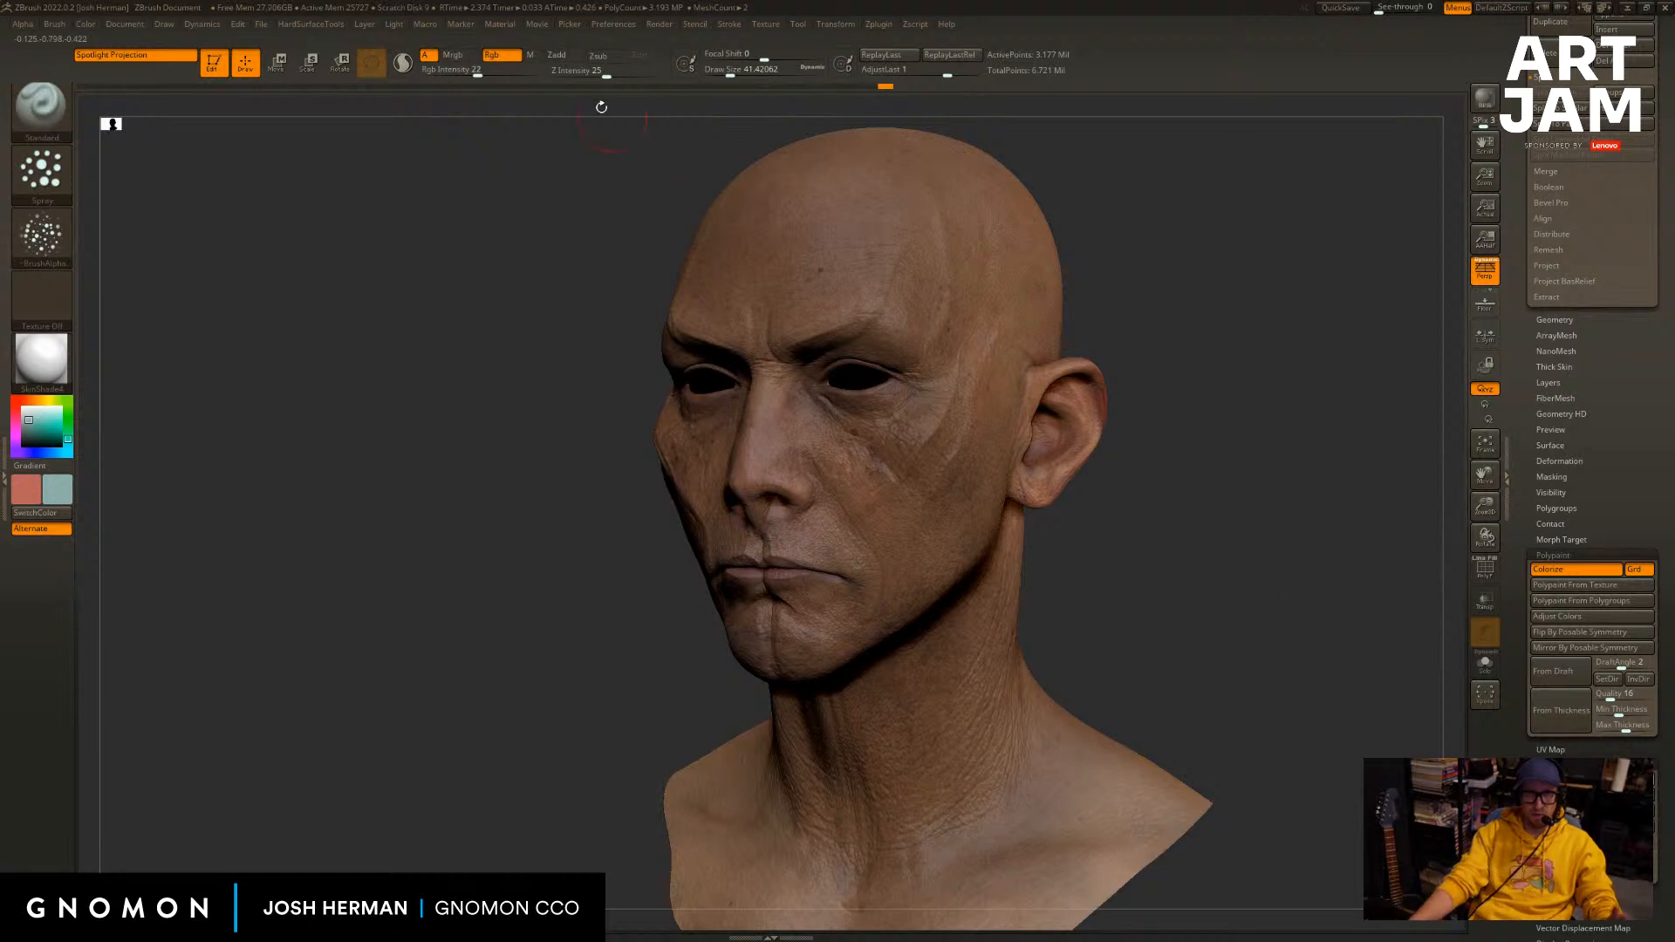
pyautogui.click(539, 72)
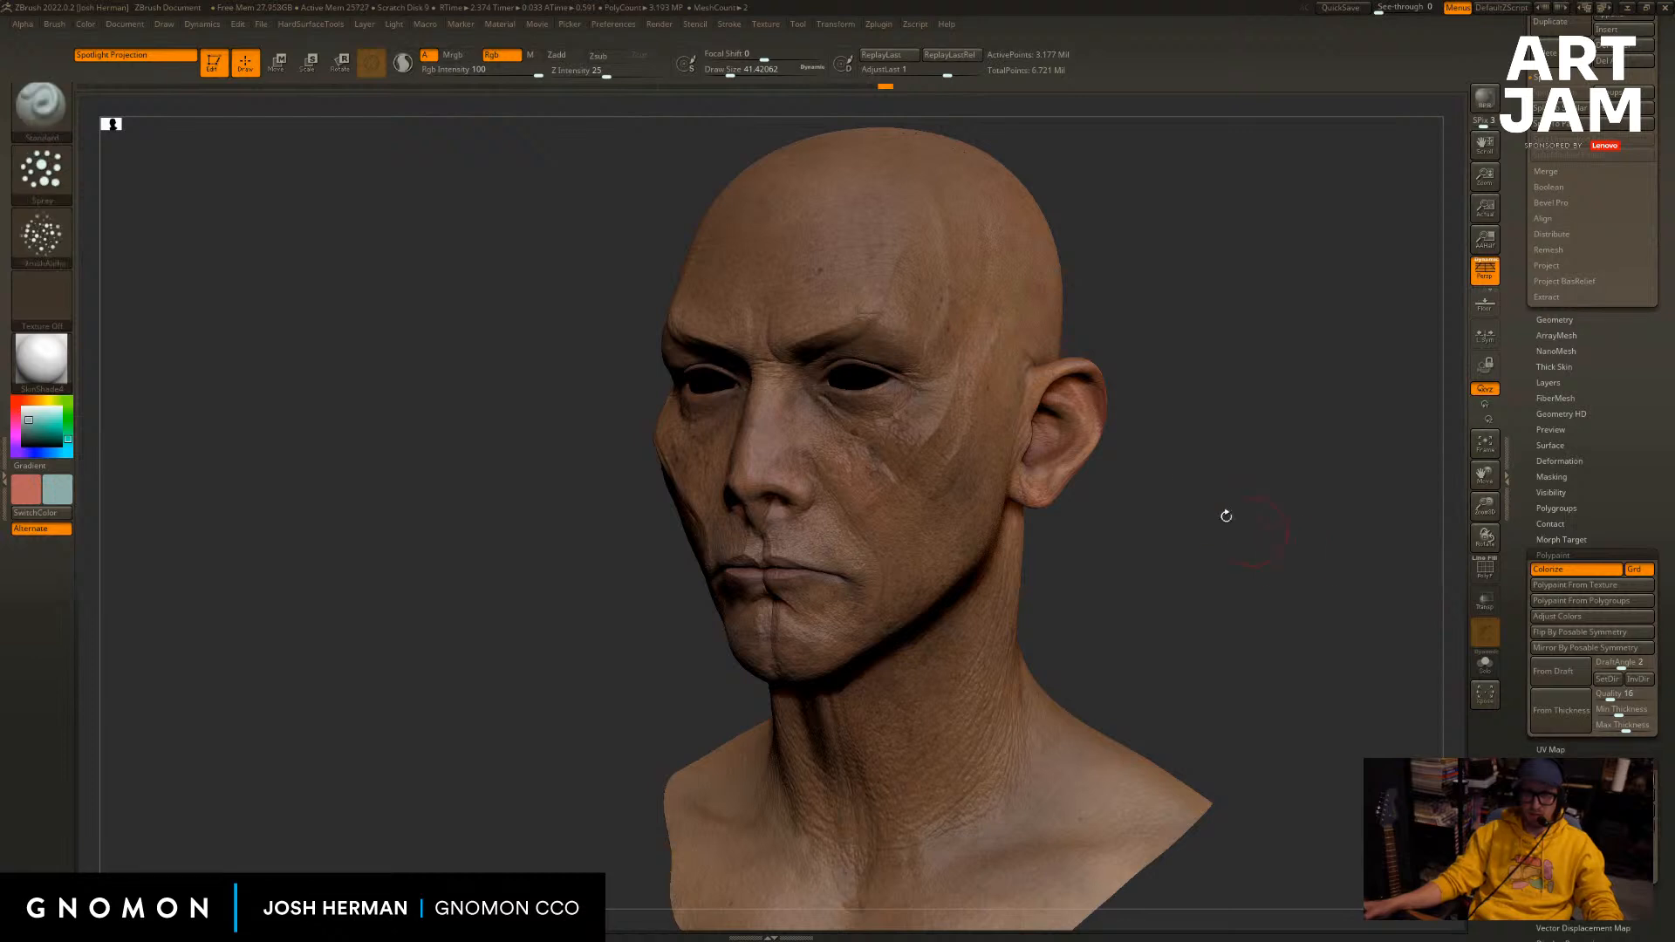
pyautogui.moveTo(487, 79); pyautogui.dragTo(413, 68)
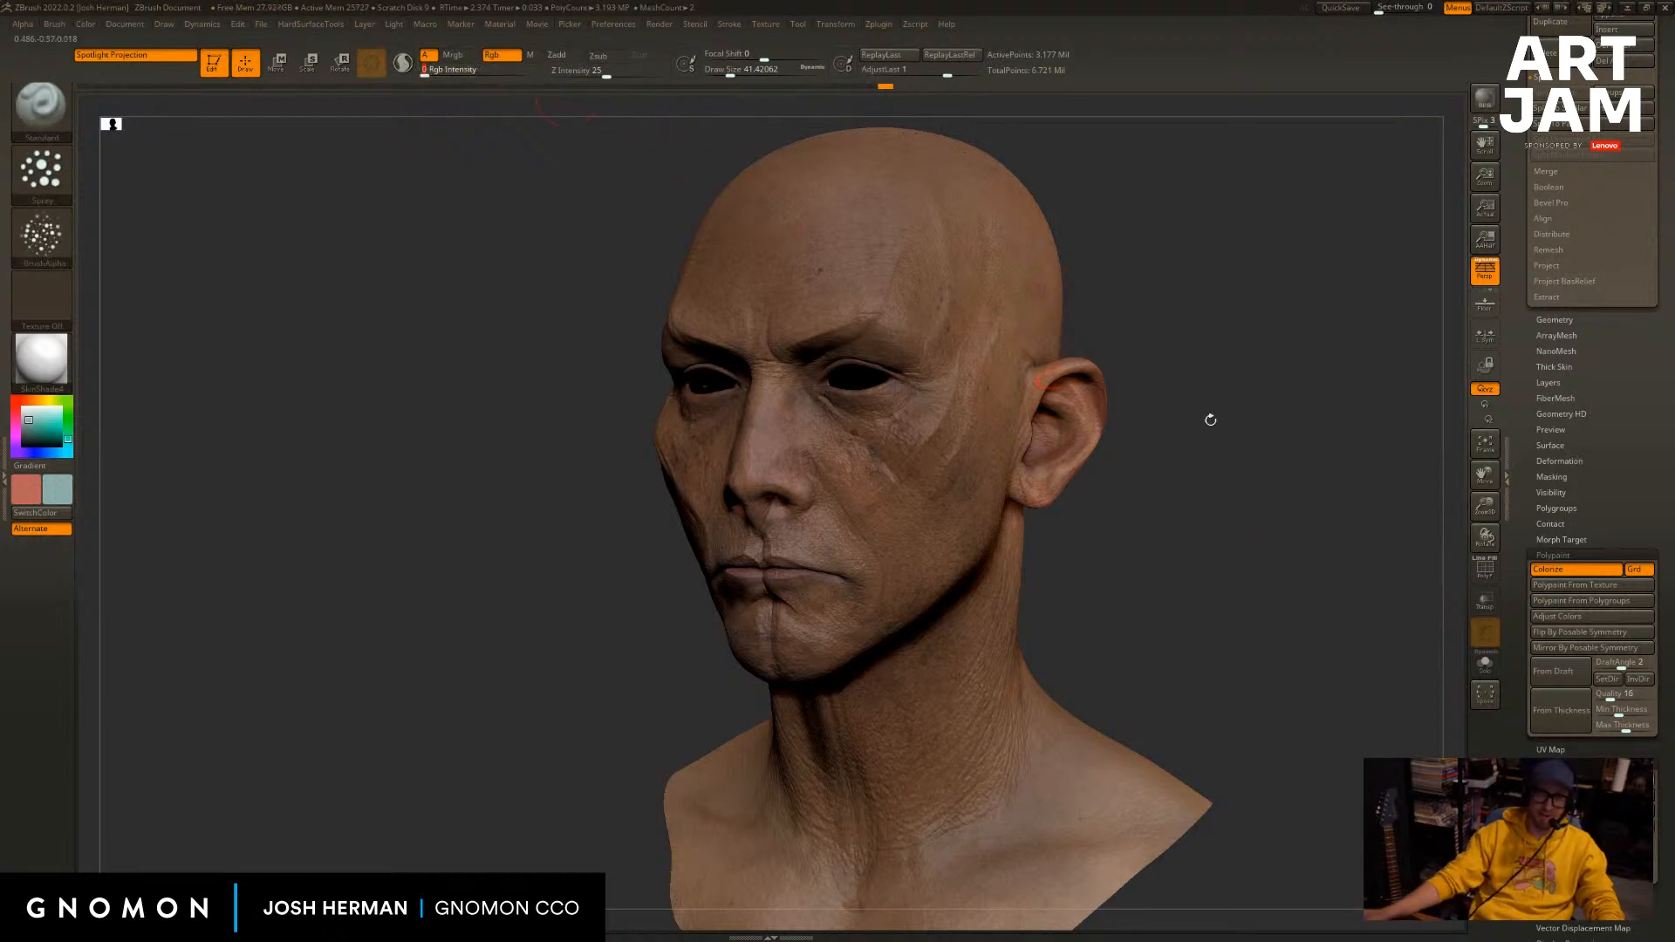
pyautogui.click(1563, 588)
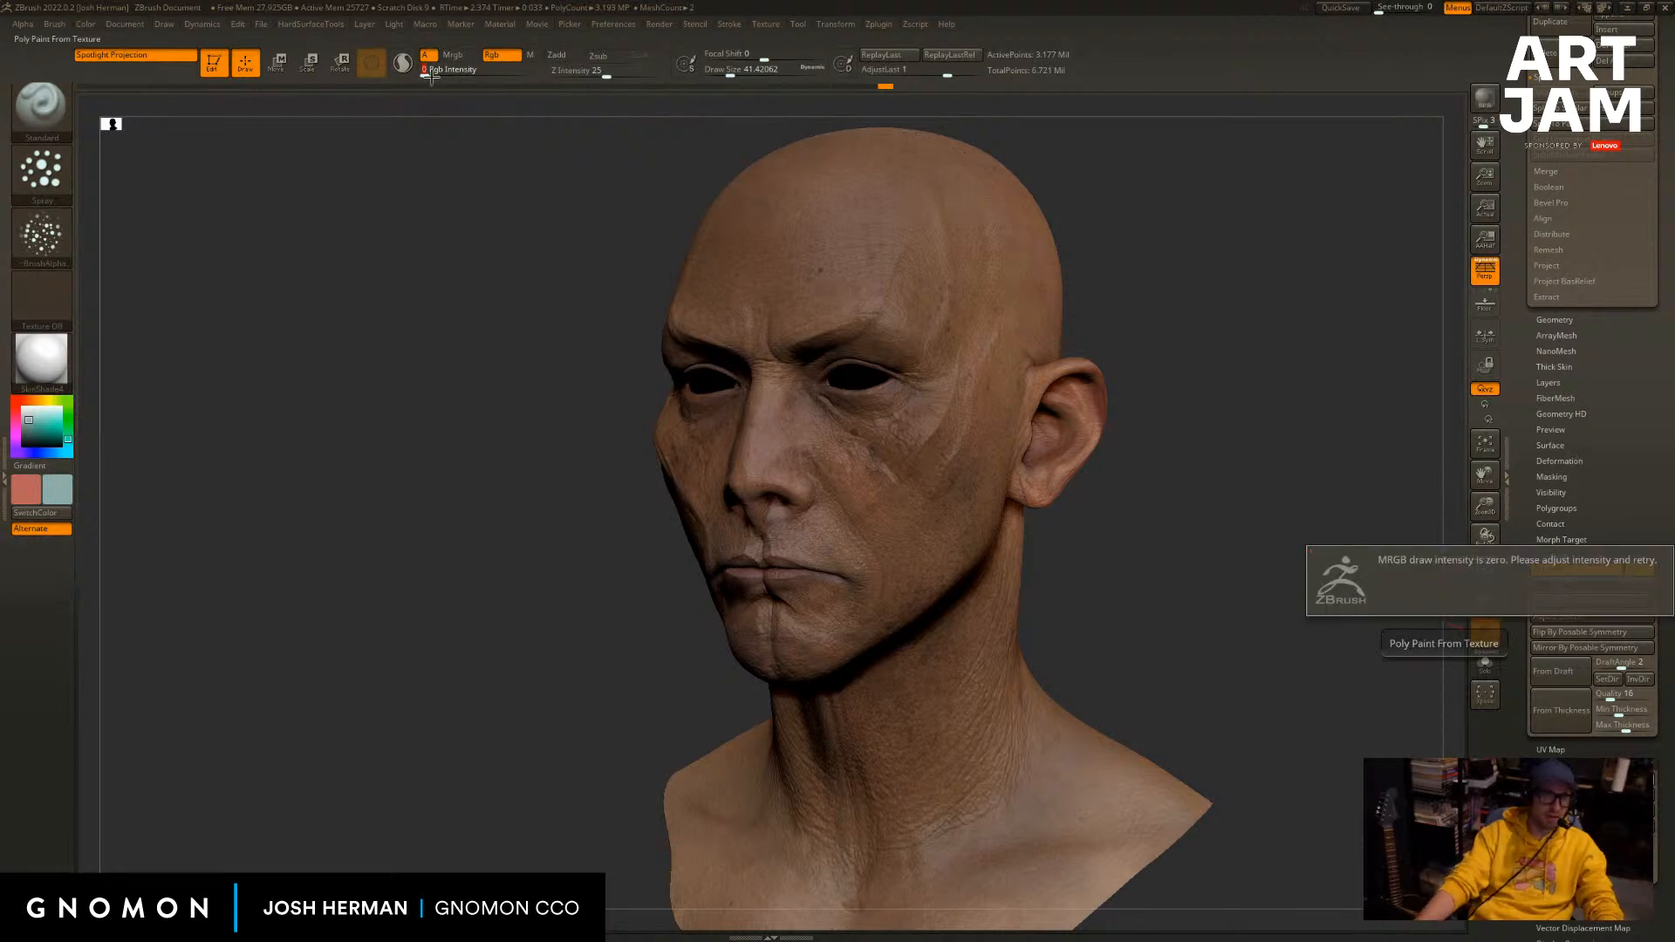
# Apply Polypaint From Texture to the head at an RGB intensity of 1.
pyautogui.moveTo(429, 74); pyautogui.dragTo(436, 73)
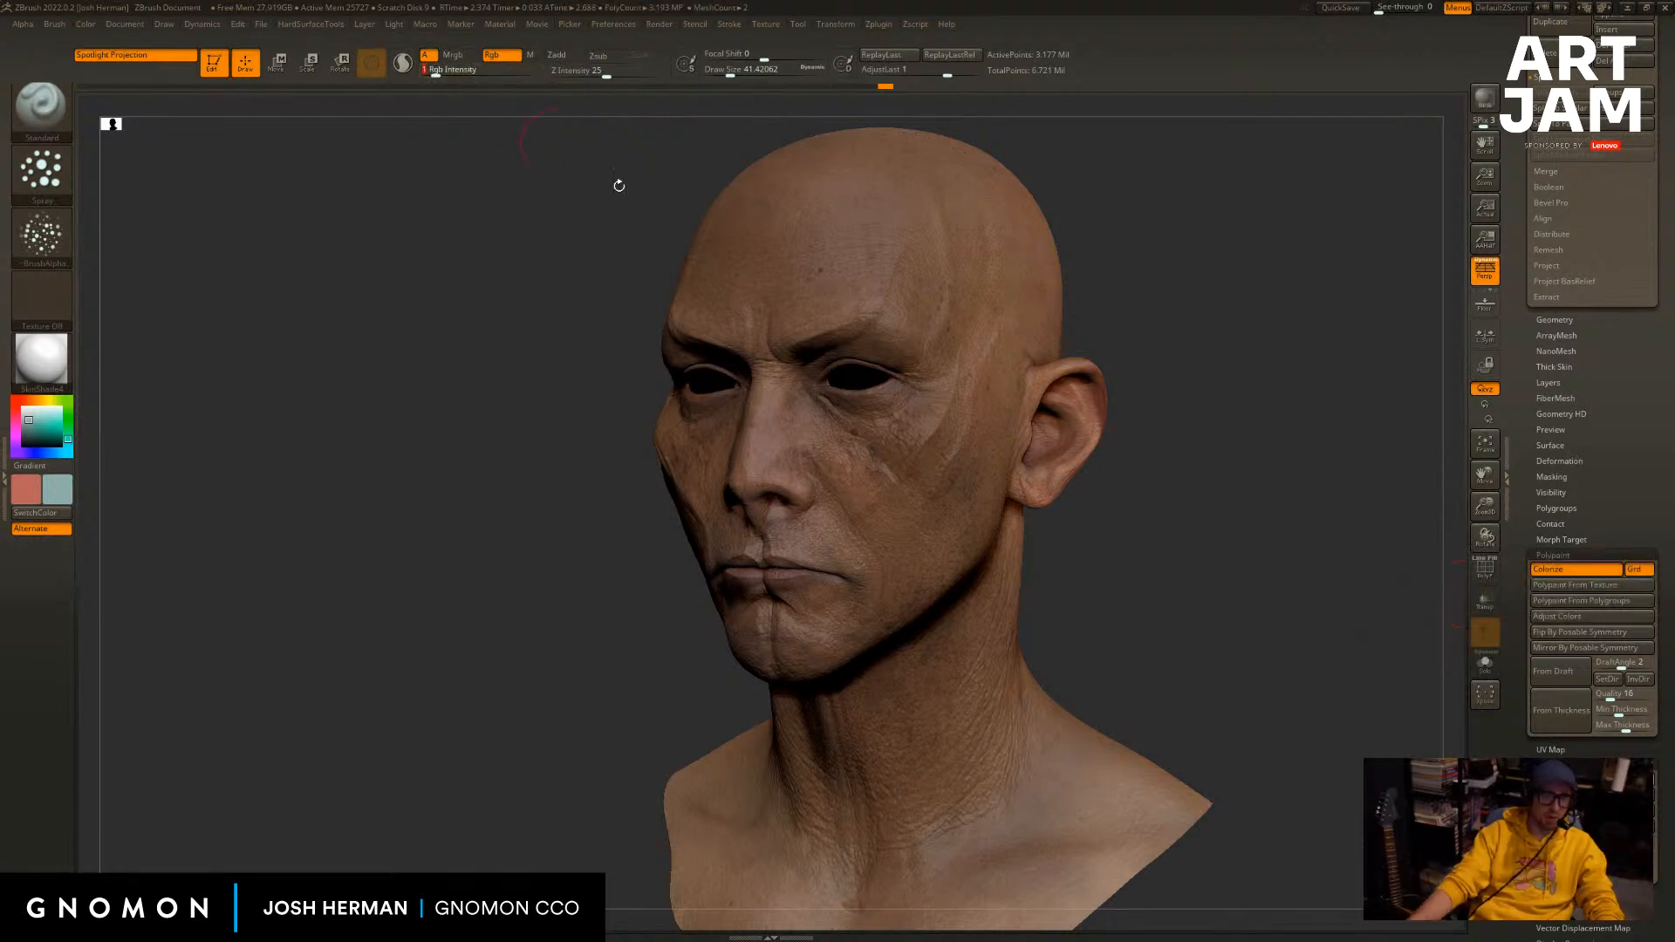
pyautogui.click(1592, 591)
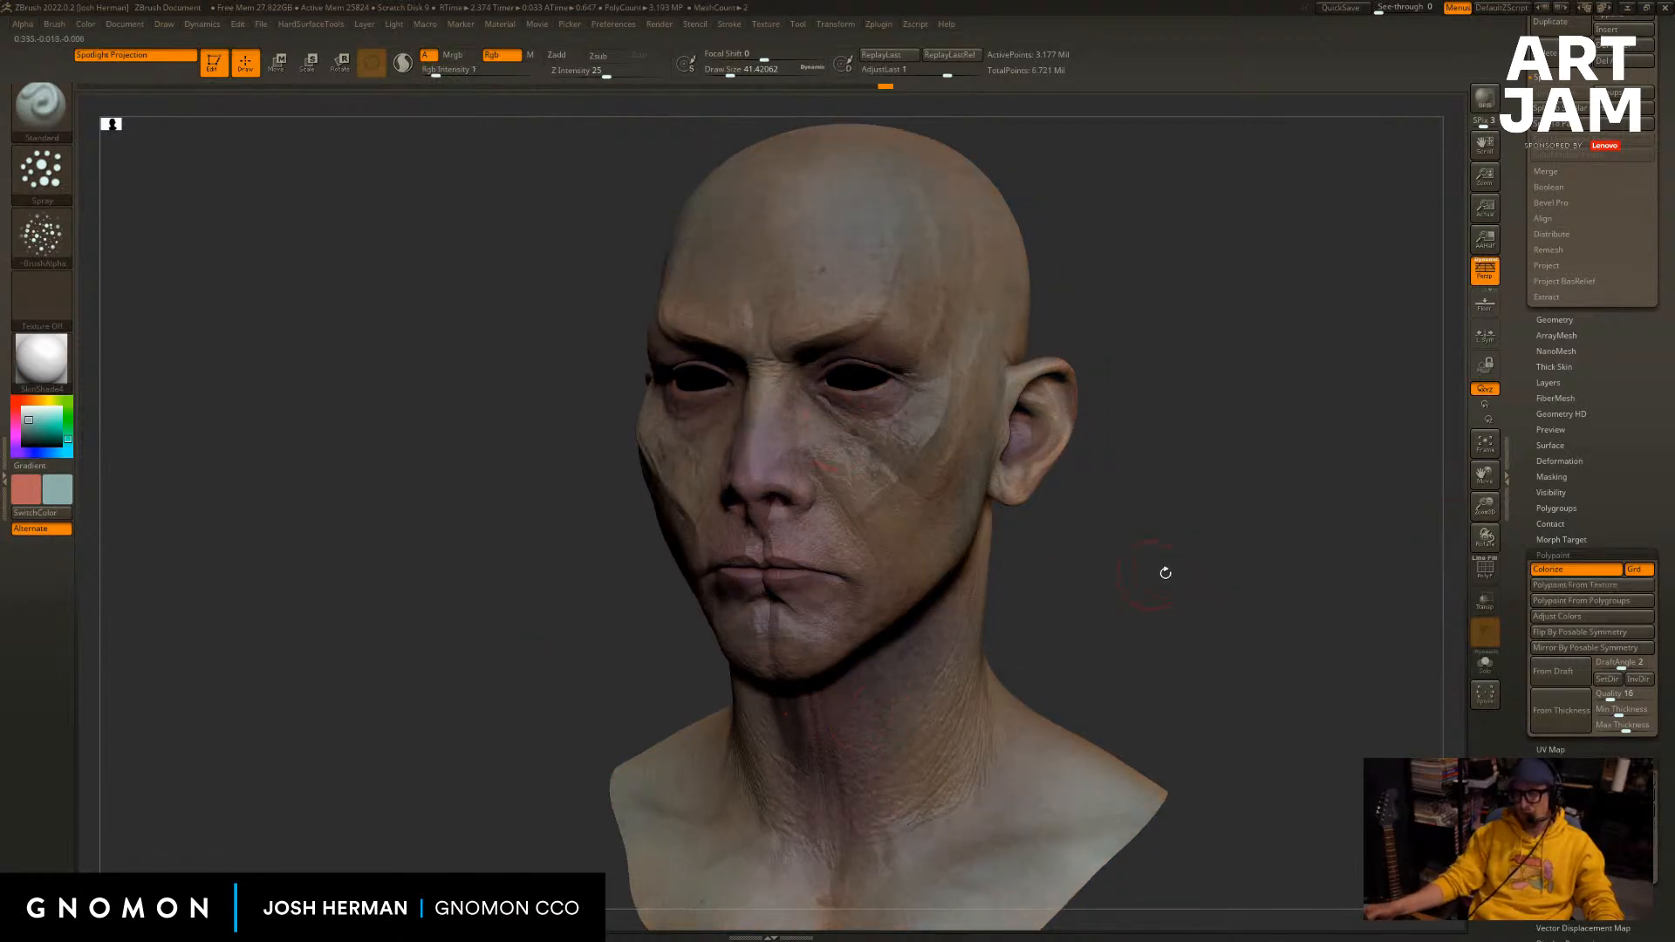
pyautogui.moveTo(1201, 531)
pyautogui.mouseDown()
pyautogui.moveTo(1219, 489)
pyautogui.moveTo(1314, 492)
pyautogui.mouseUp()
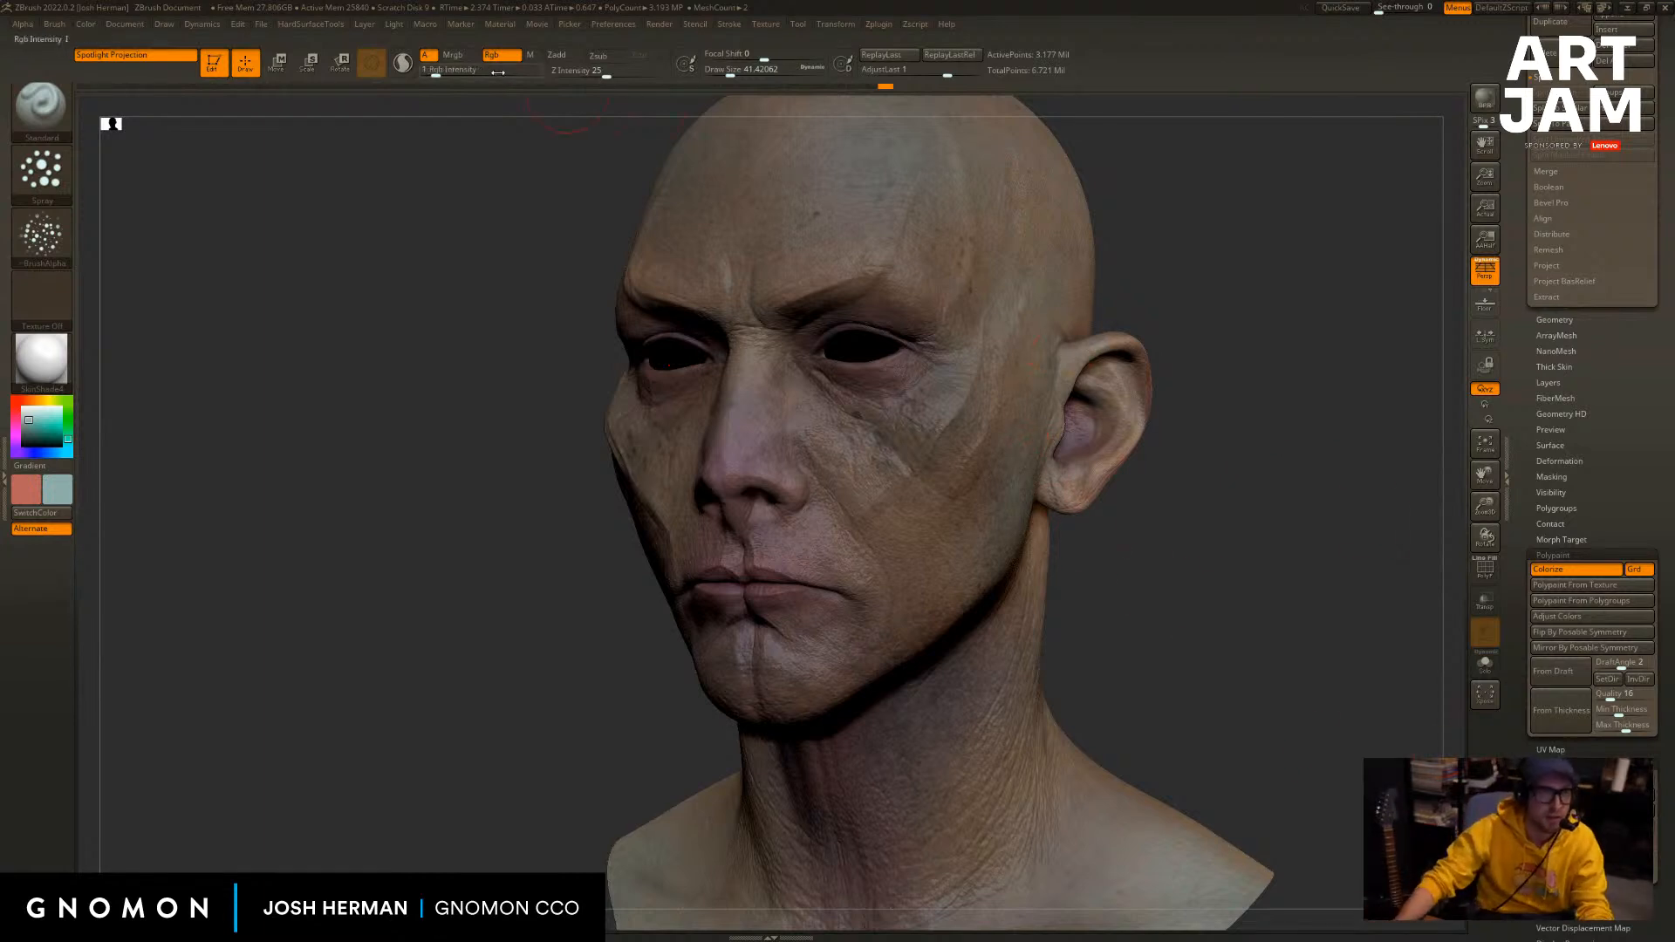
# Try Polypaint From Texture on the head at an RGB intensity of 54, and undo it.
pyautogui.moveTo(462, 70); pyautogui.dragTo(480, 69)
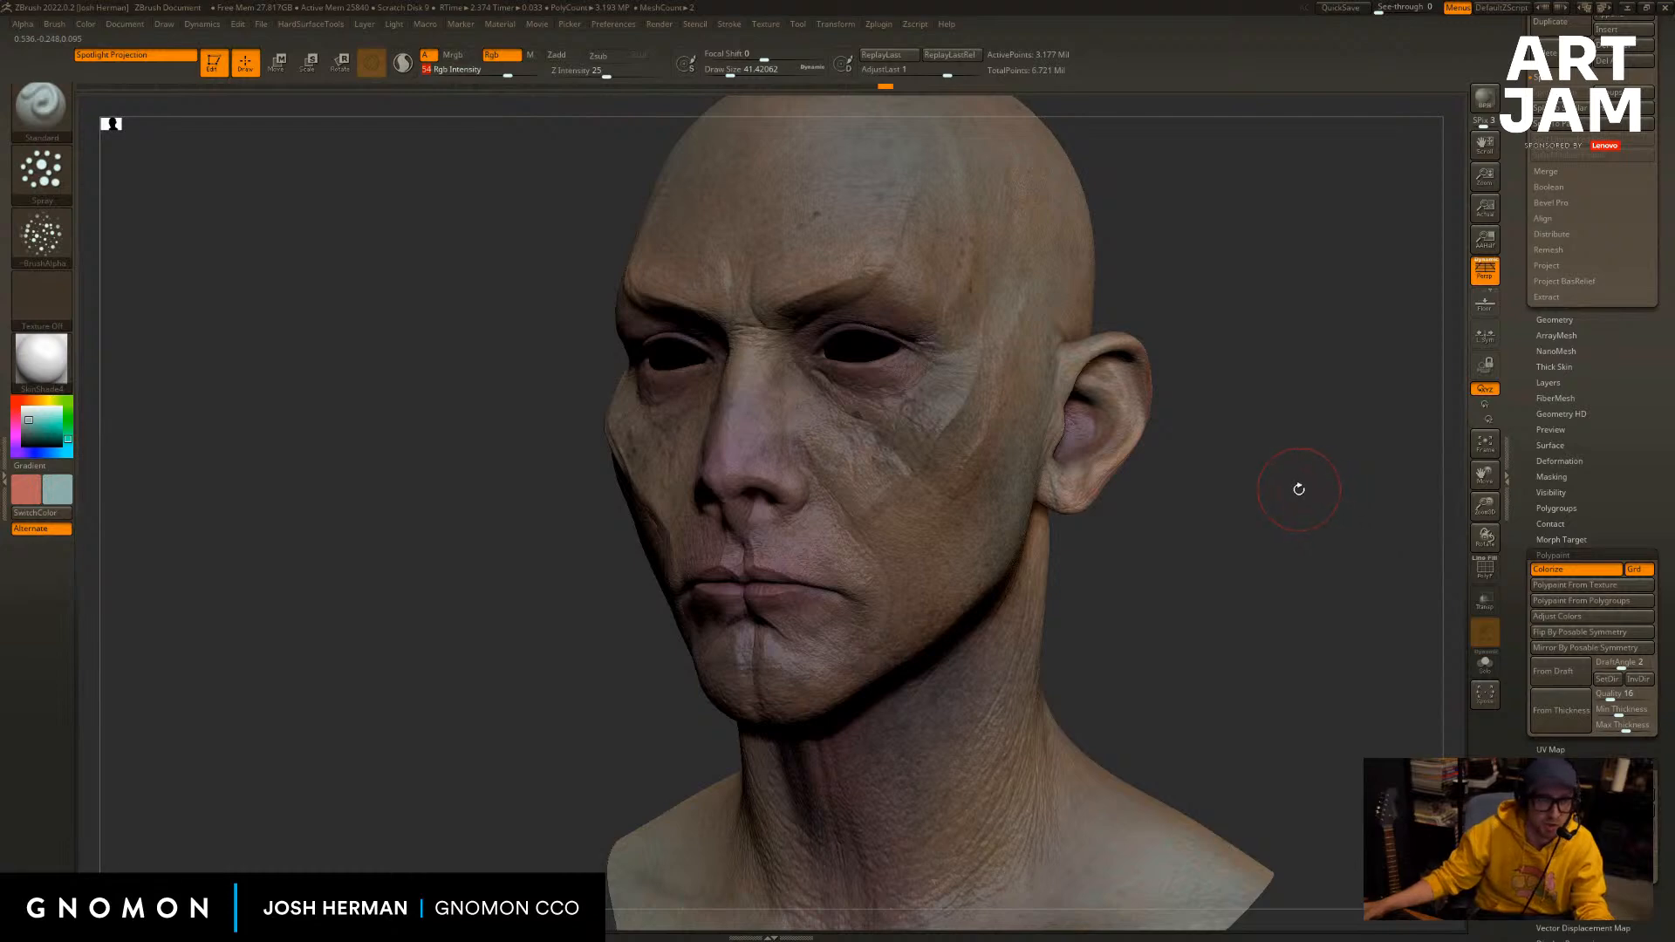
pyautogui.moveTo(1392, 644); pyautogui.dragTo(1394, 656)
pyautogui.click(1539, 588)
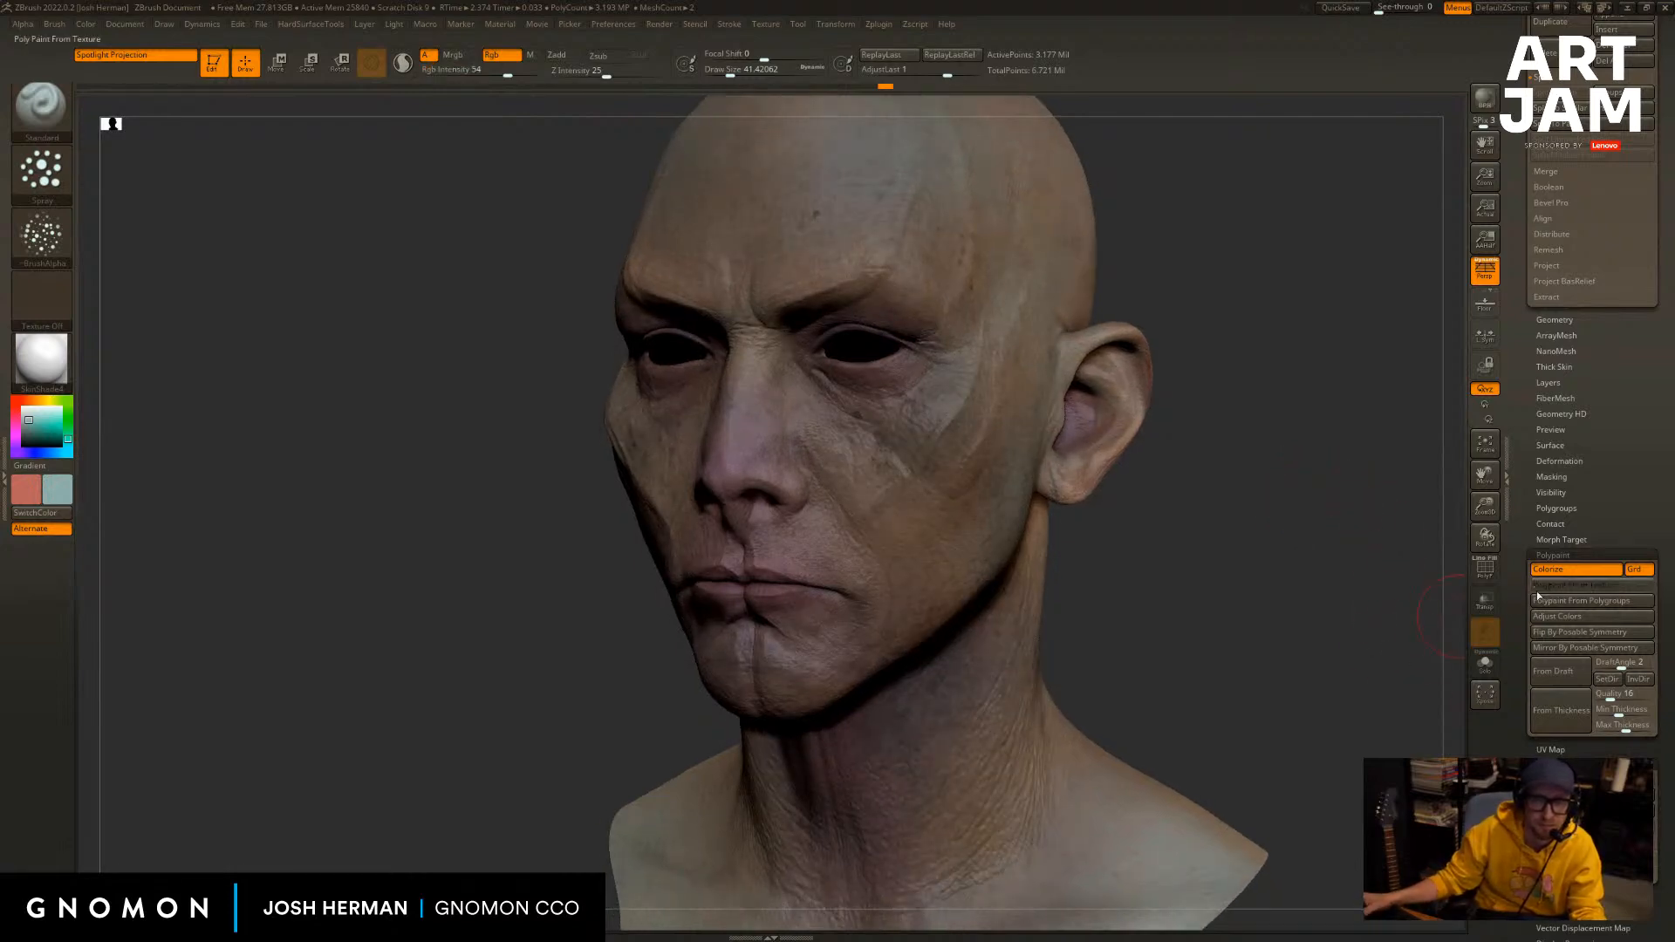
pyautogui.moveTo(1196, 608); pyautogui.dragTo(1327, 578)
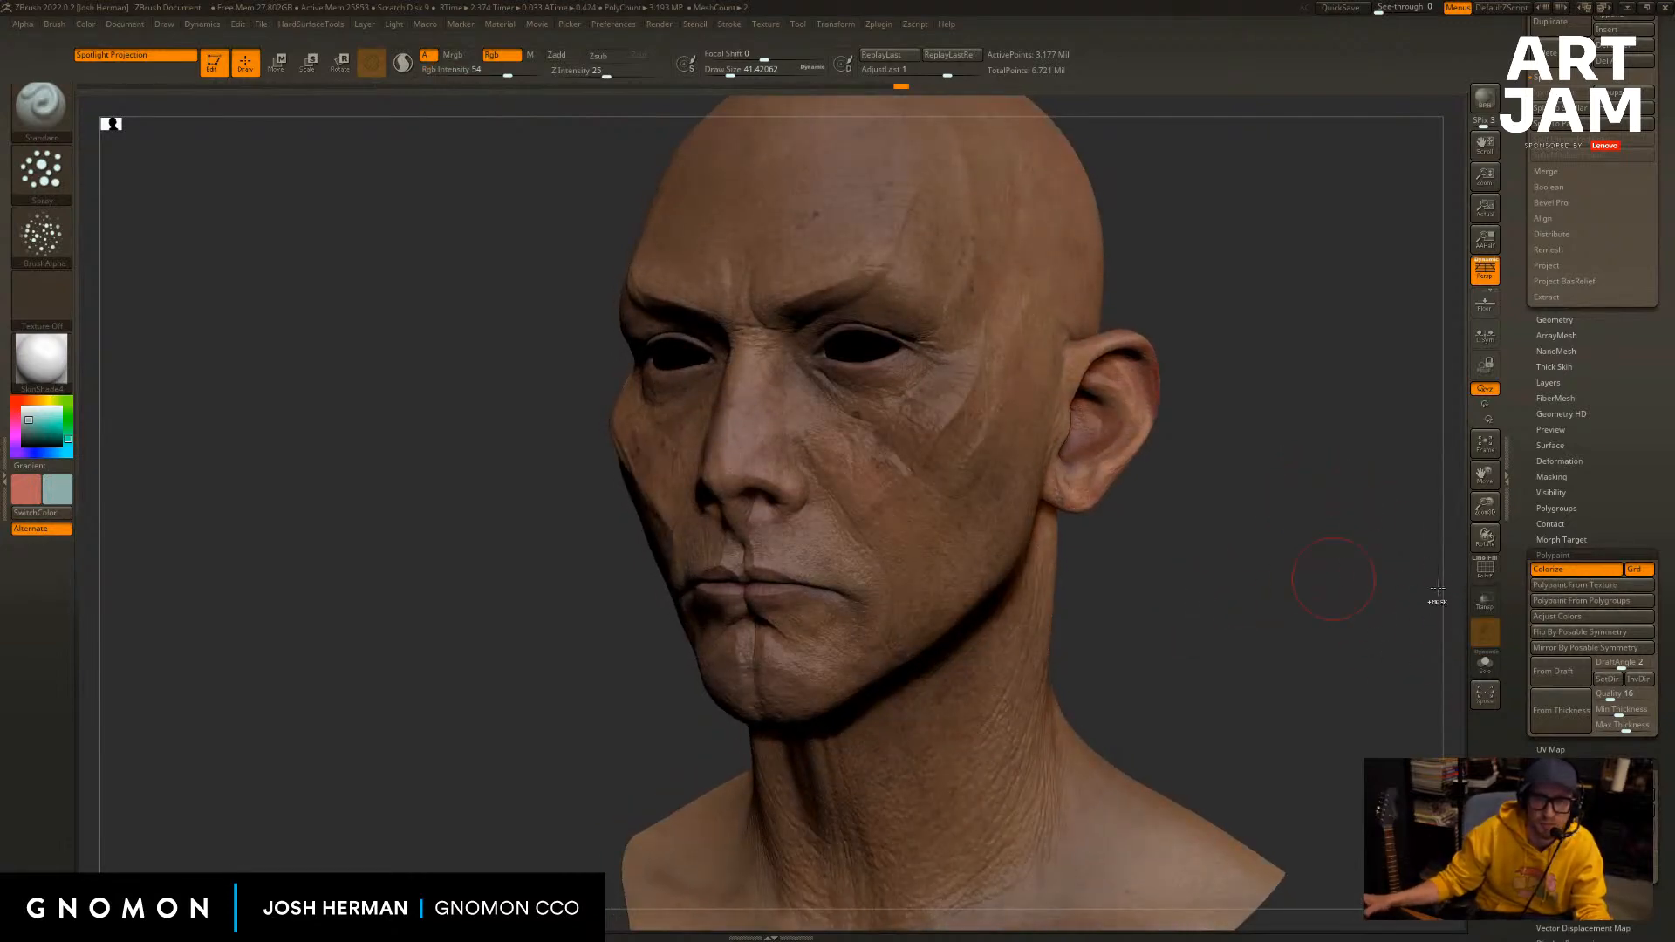
pyautogui.hotkey('ctrl', 'z')
# Try Polypaint From Texture at a lower RGB intensity of 26, and undo it.
pyautogui.moveTo(506, 72); pyautogui.dragTo(482, 72)
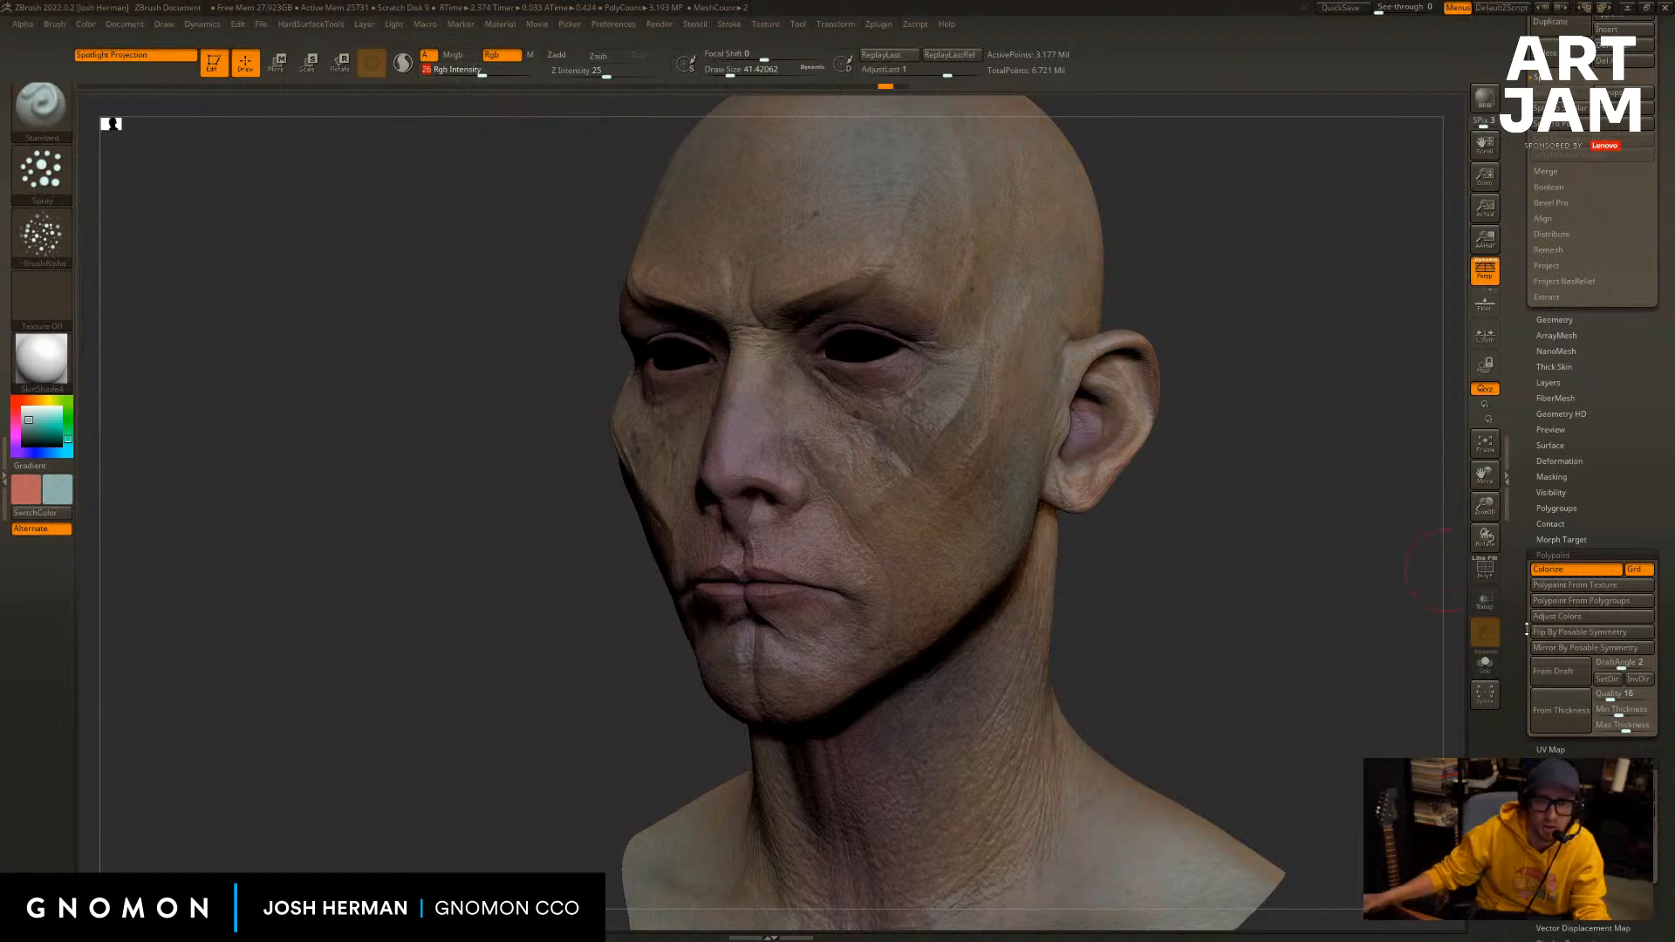
pyautogui.click(1575, 585)
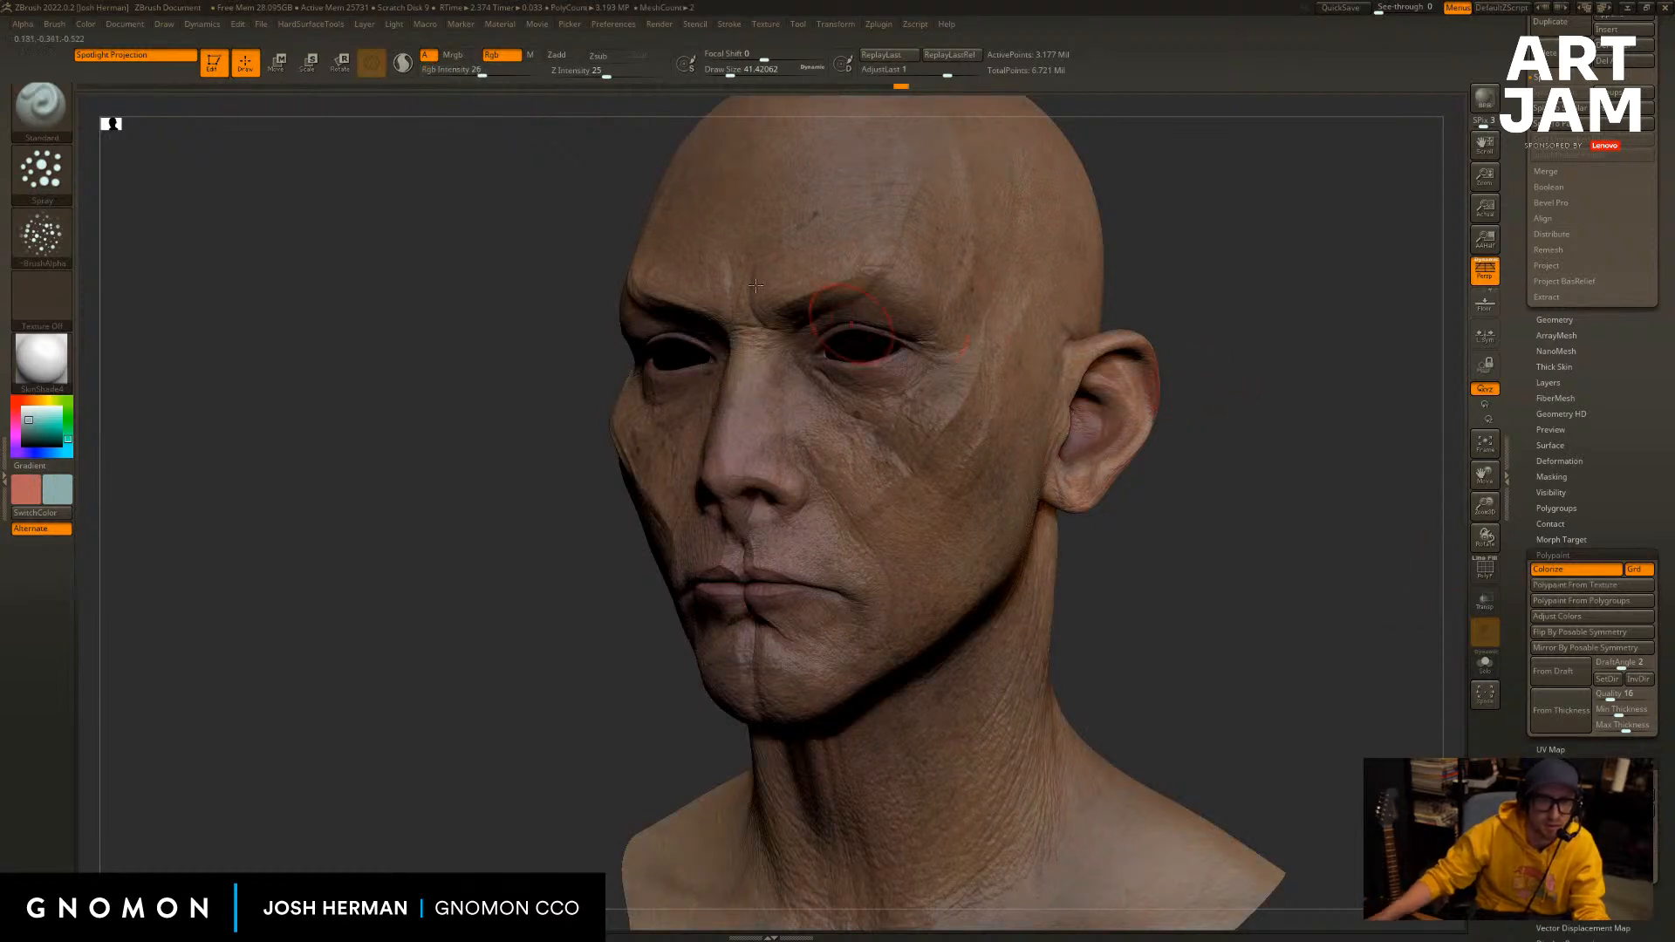
pyautogui.hotkey('ctrl', 'z')
# Apply Polypaint From Texture at an RGB intensity of 6 and review the blended skin from both sides.
pyautogui.moveTo(482, 73); pyautogui.dragTo(452, 72)
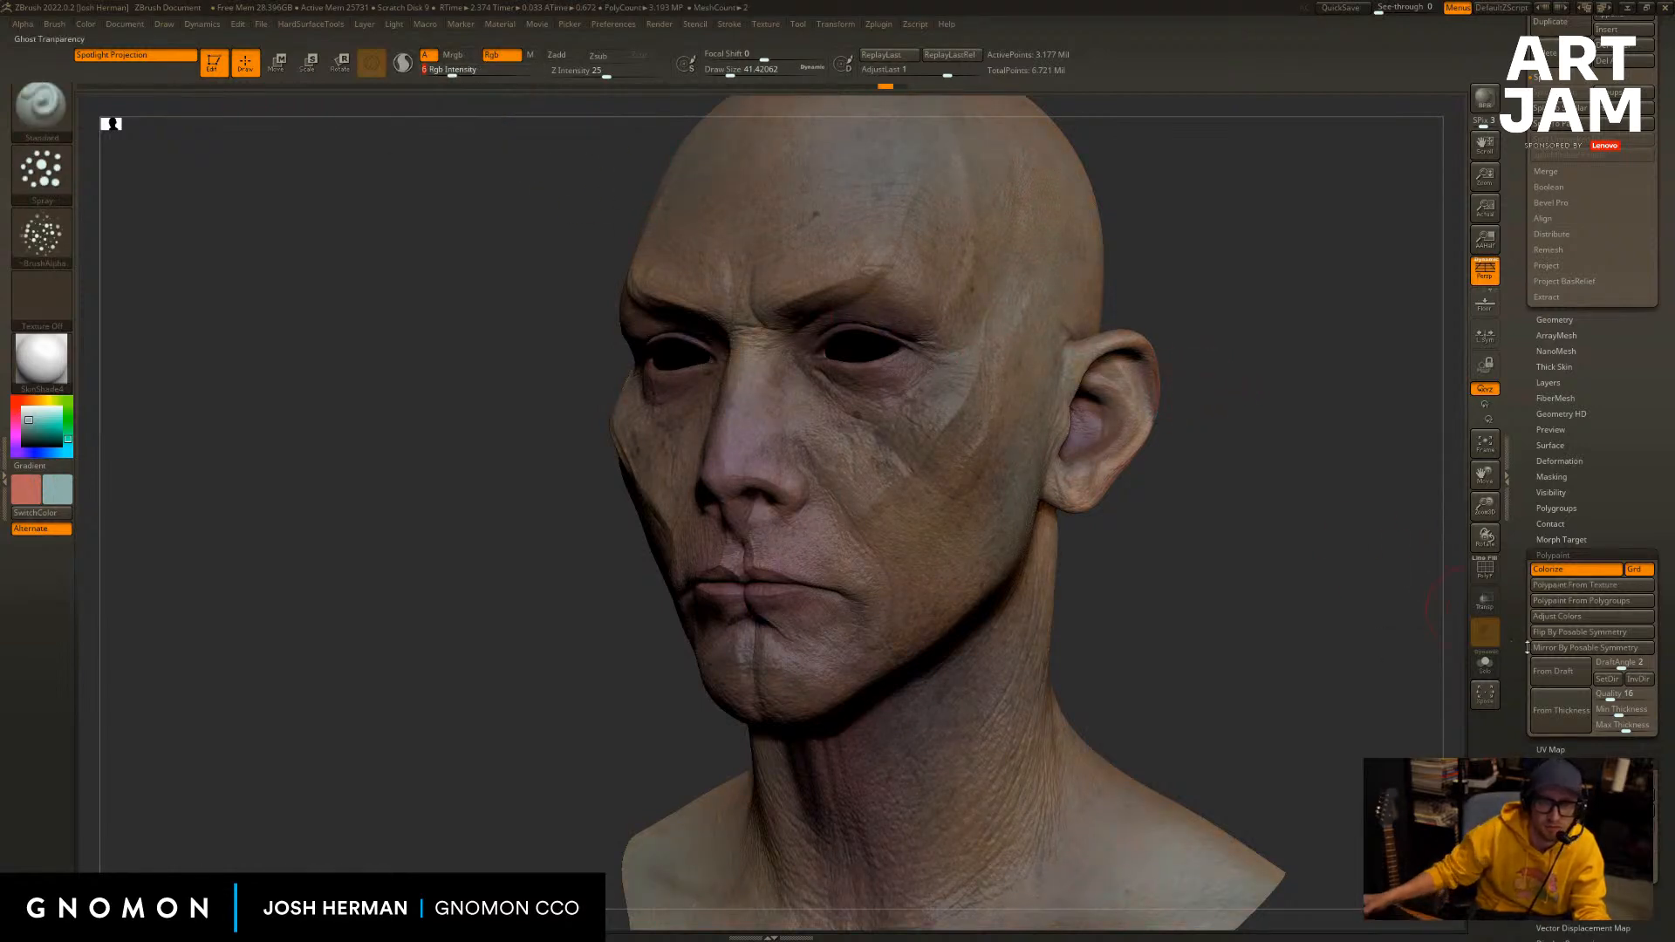
pyautogui.click(1574, 584)
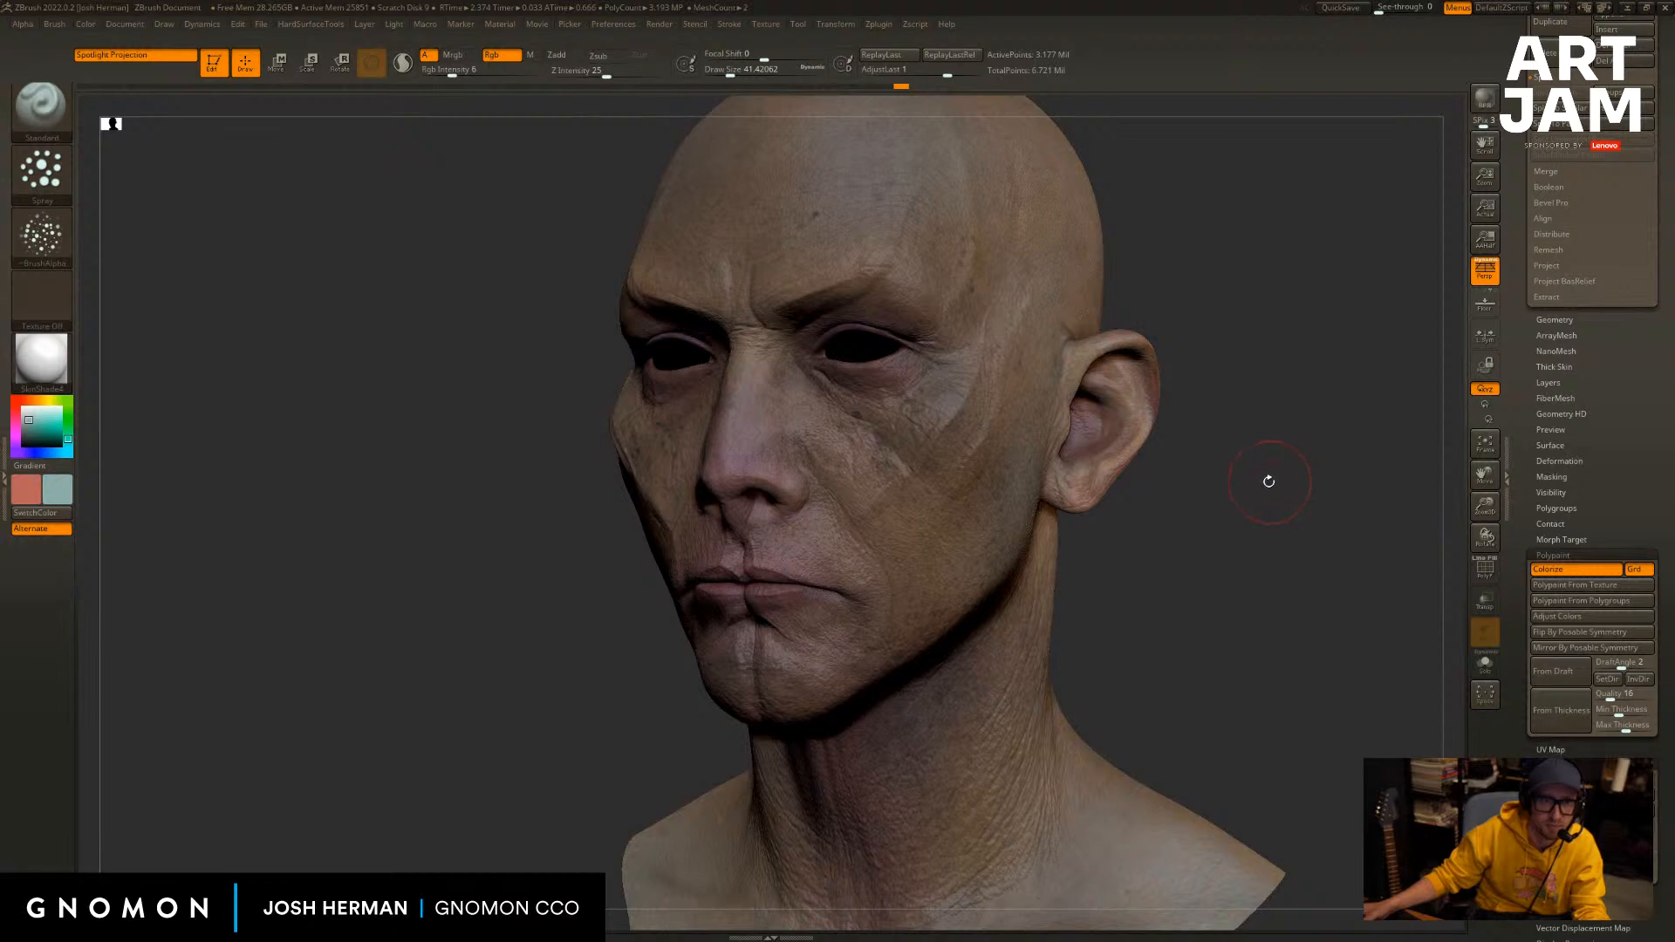
pyautogui.moveTo(1269, 480); pyautogui.dragTo(1155, 385)
pyautogui.moveTo(1060, 442)
pyautogui.mouseDown()
pyautogui.moveTo(1237, 501)
pyautogui.moveTo(1132, 512)
pyautogui.mouseUp()
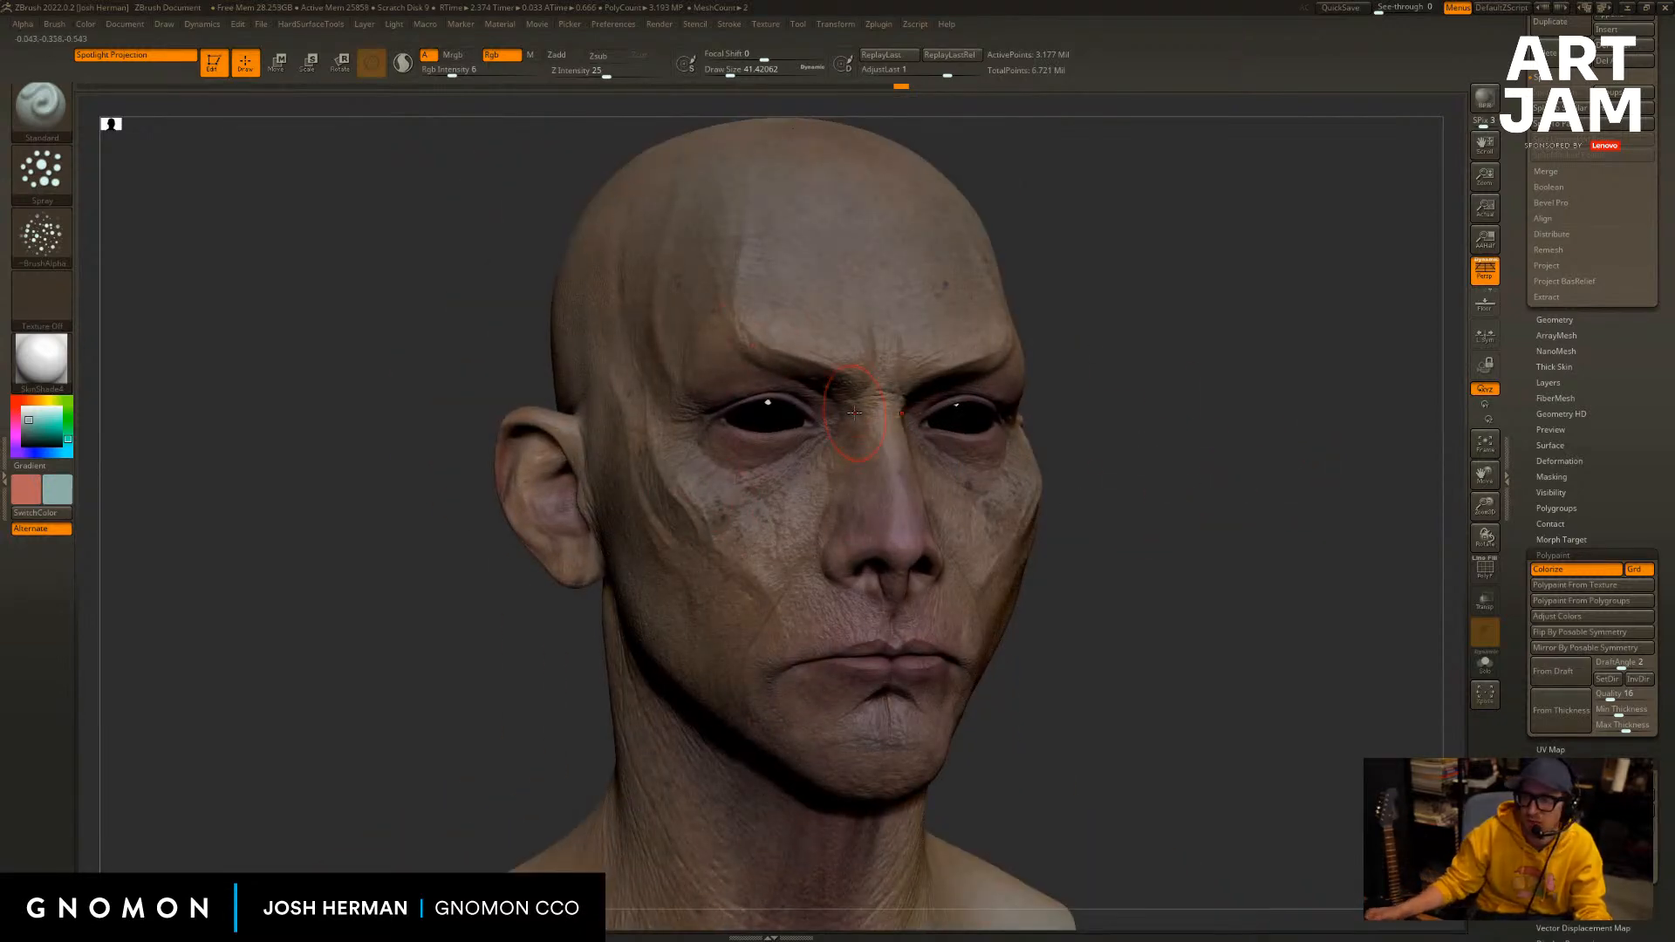
pyautogui.moveTo(1312, 499)
pyautogui.mouseDown()
pyautogui.moveTo(1283, 519)
pyautogui.moveTo(1294, 554)
pyautogui.moveTo(1285, 516)
pyautogui.mouseUp()
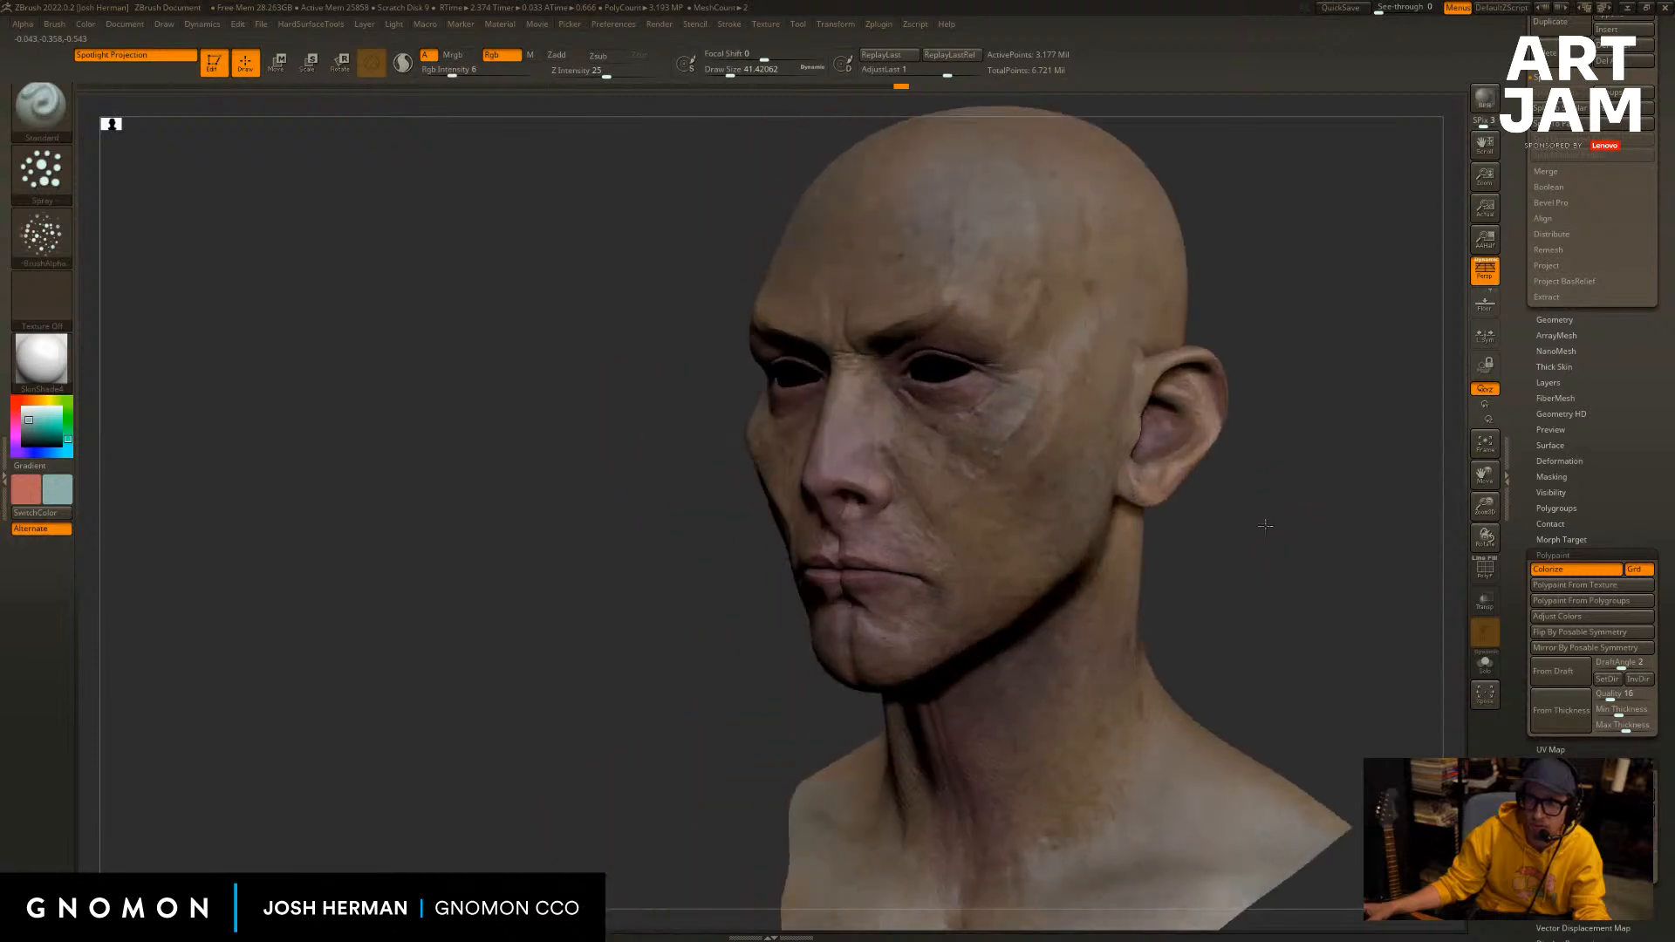
# Undo the texture blending and texture display back to the head's hand-painted skin colours.
pyautogui.press('ctrl')
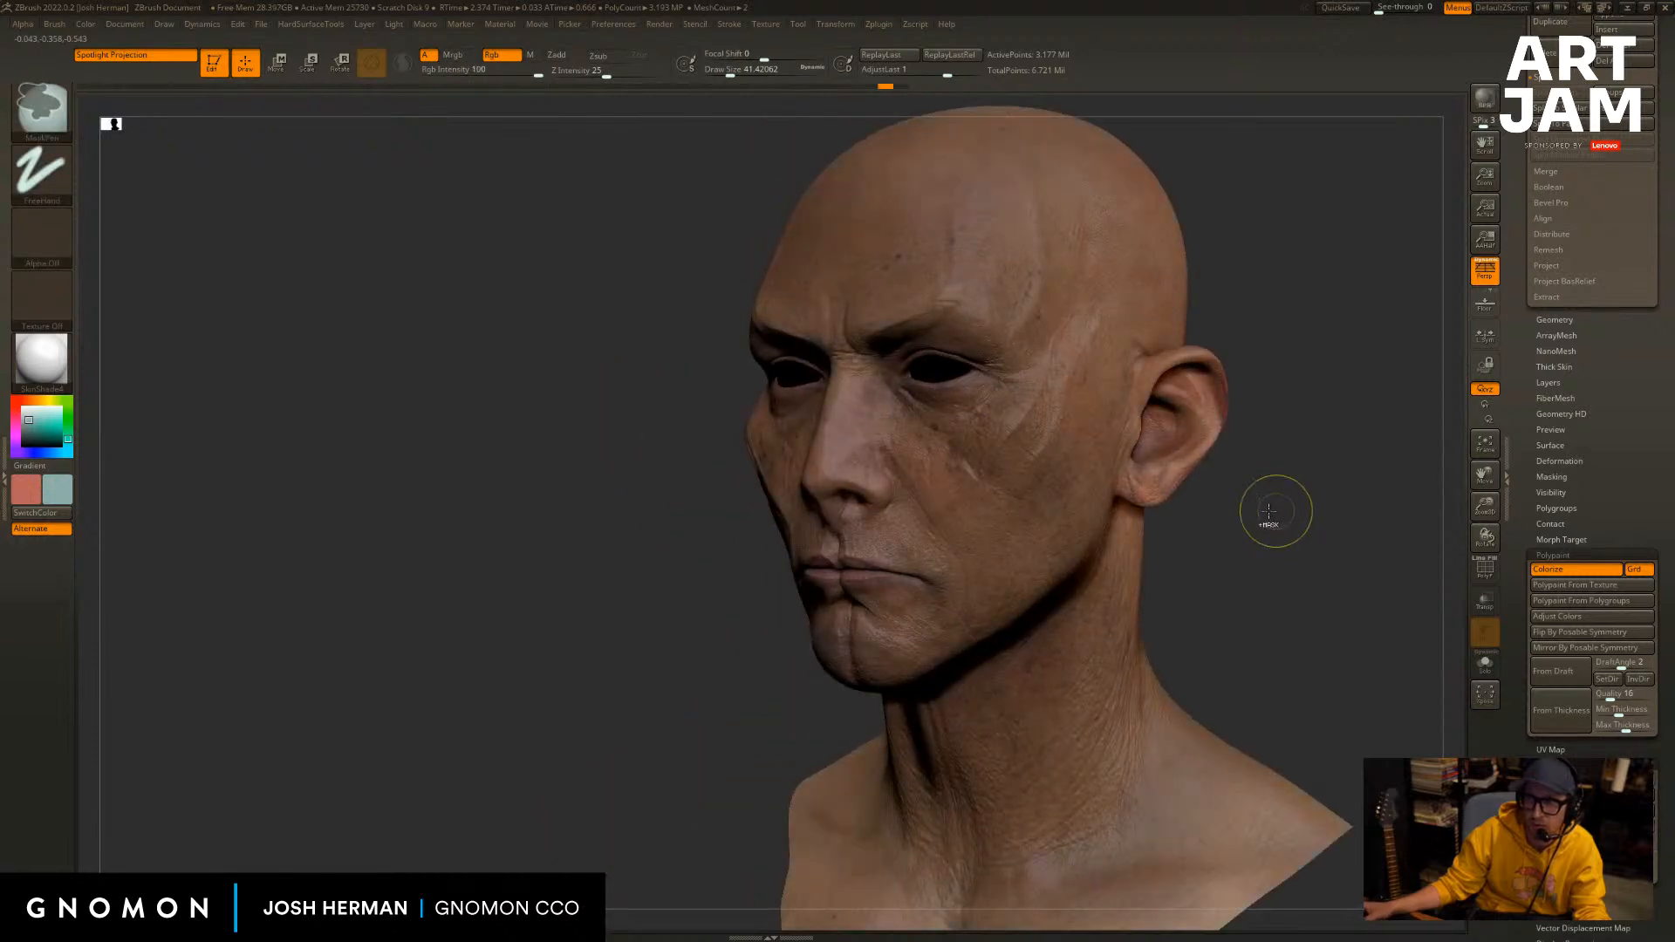
pyautogui.press('shift')
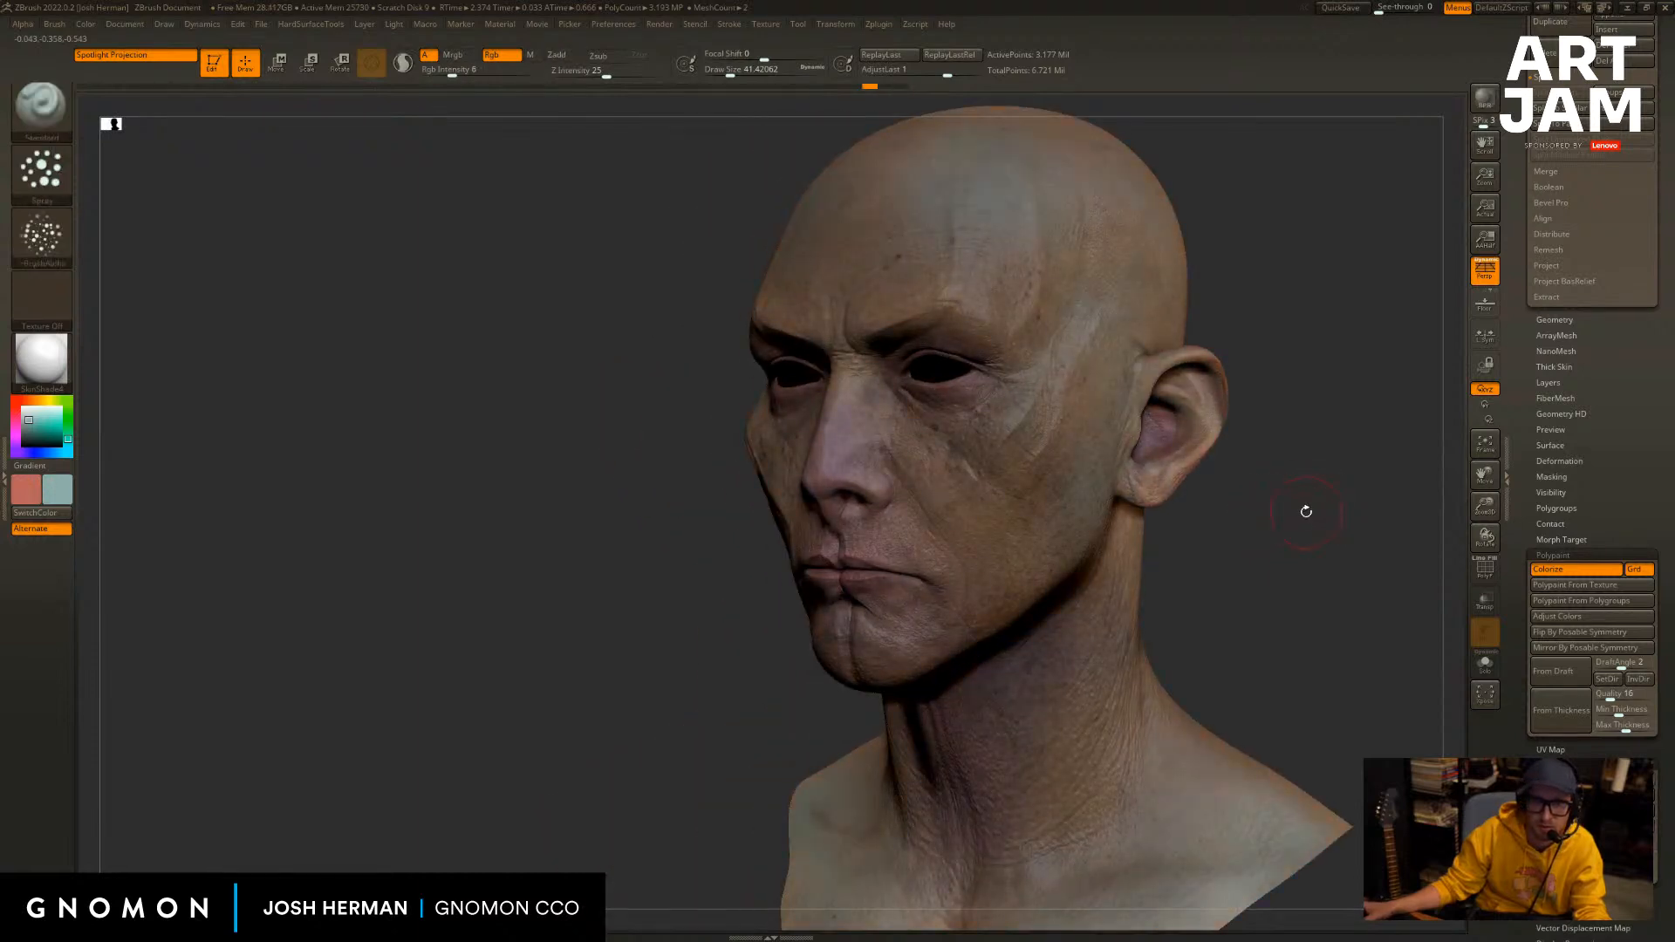
pyautogui.moveTo(1304, 512); pyautogui.dragTo(1257, 518)
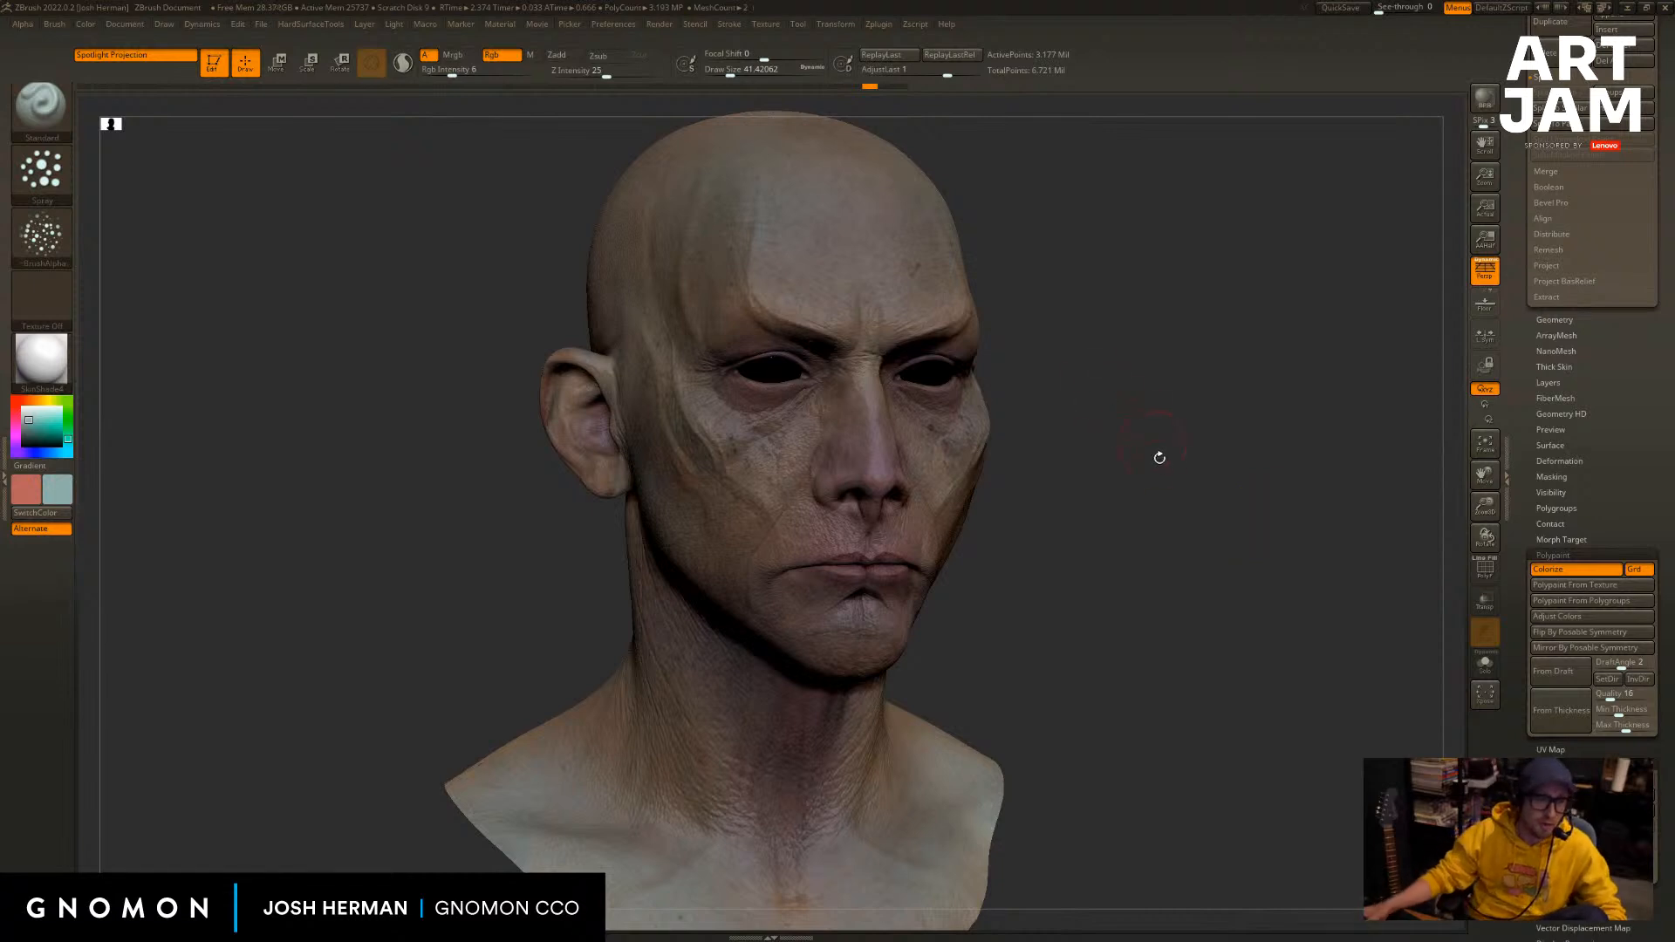
# Sample a skin tone from the face and shift the painting colour to a muted green.
pyautogui.moveTo(1160, 456); pyautogui.dragTo(1063, 479)
pyautogui.moveTo(1177, 319); pyautogui.dragTo(1156, 265)
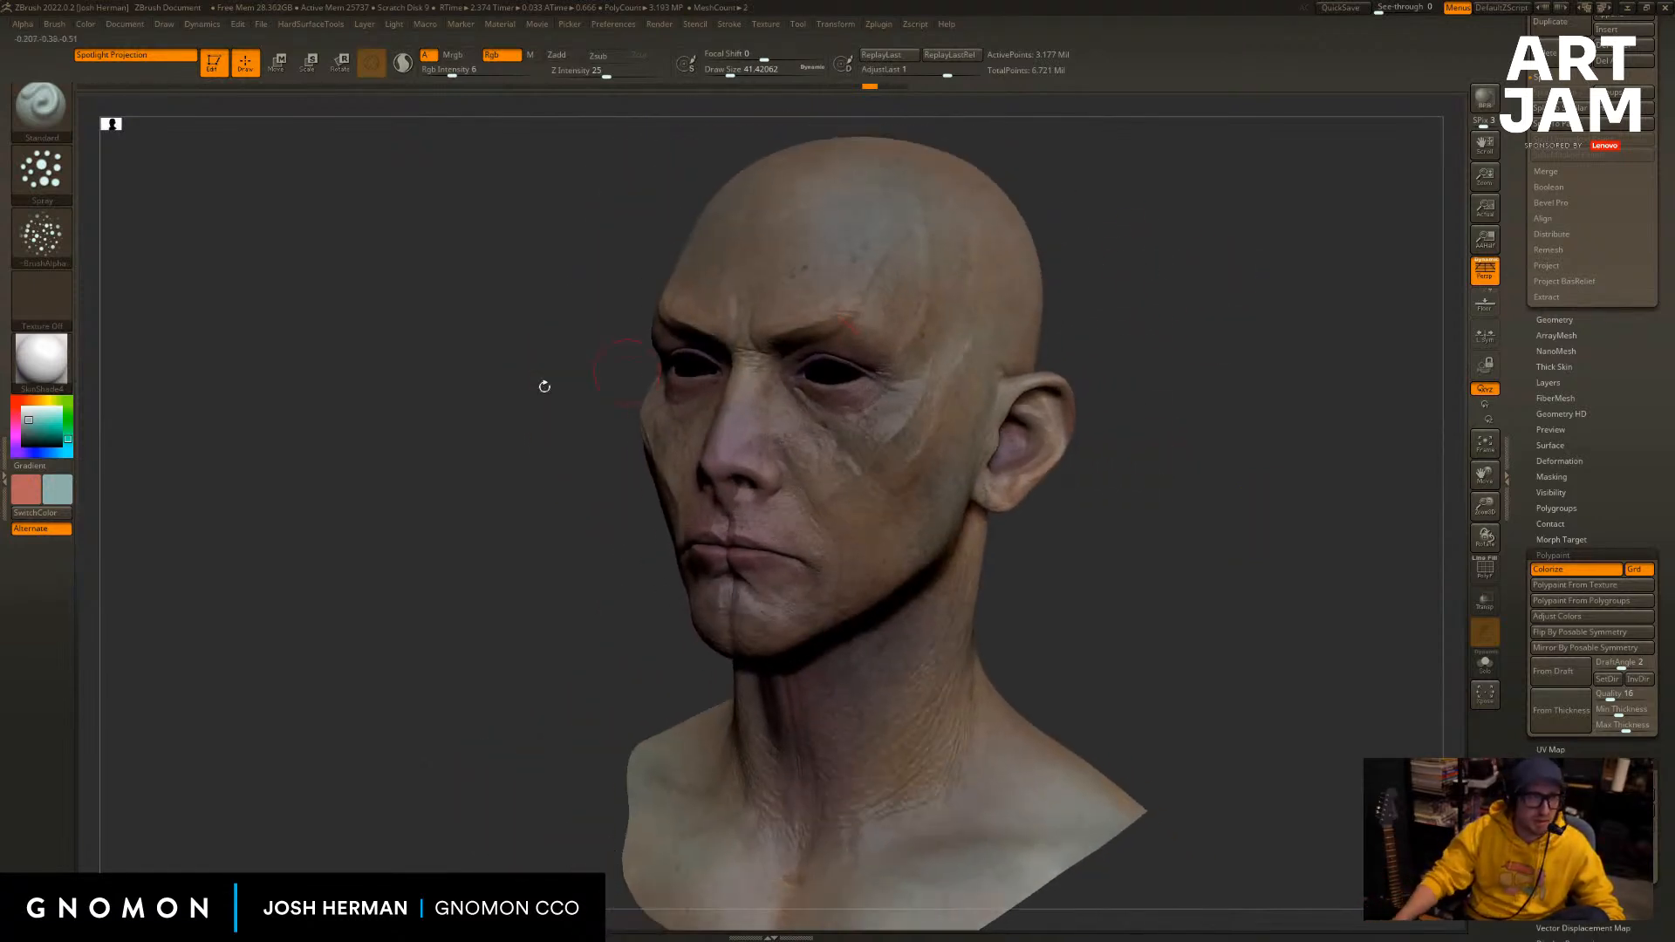
pyautogui.moveTo(446, 369); pyautogui.dragTo(440, 397)
pyautogui.press('c')
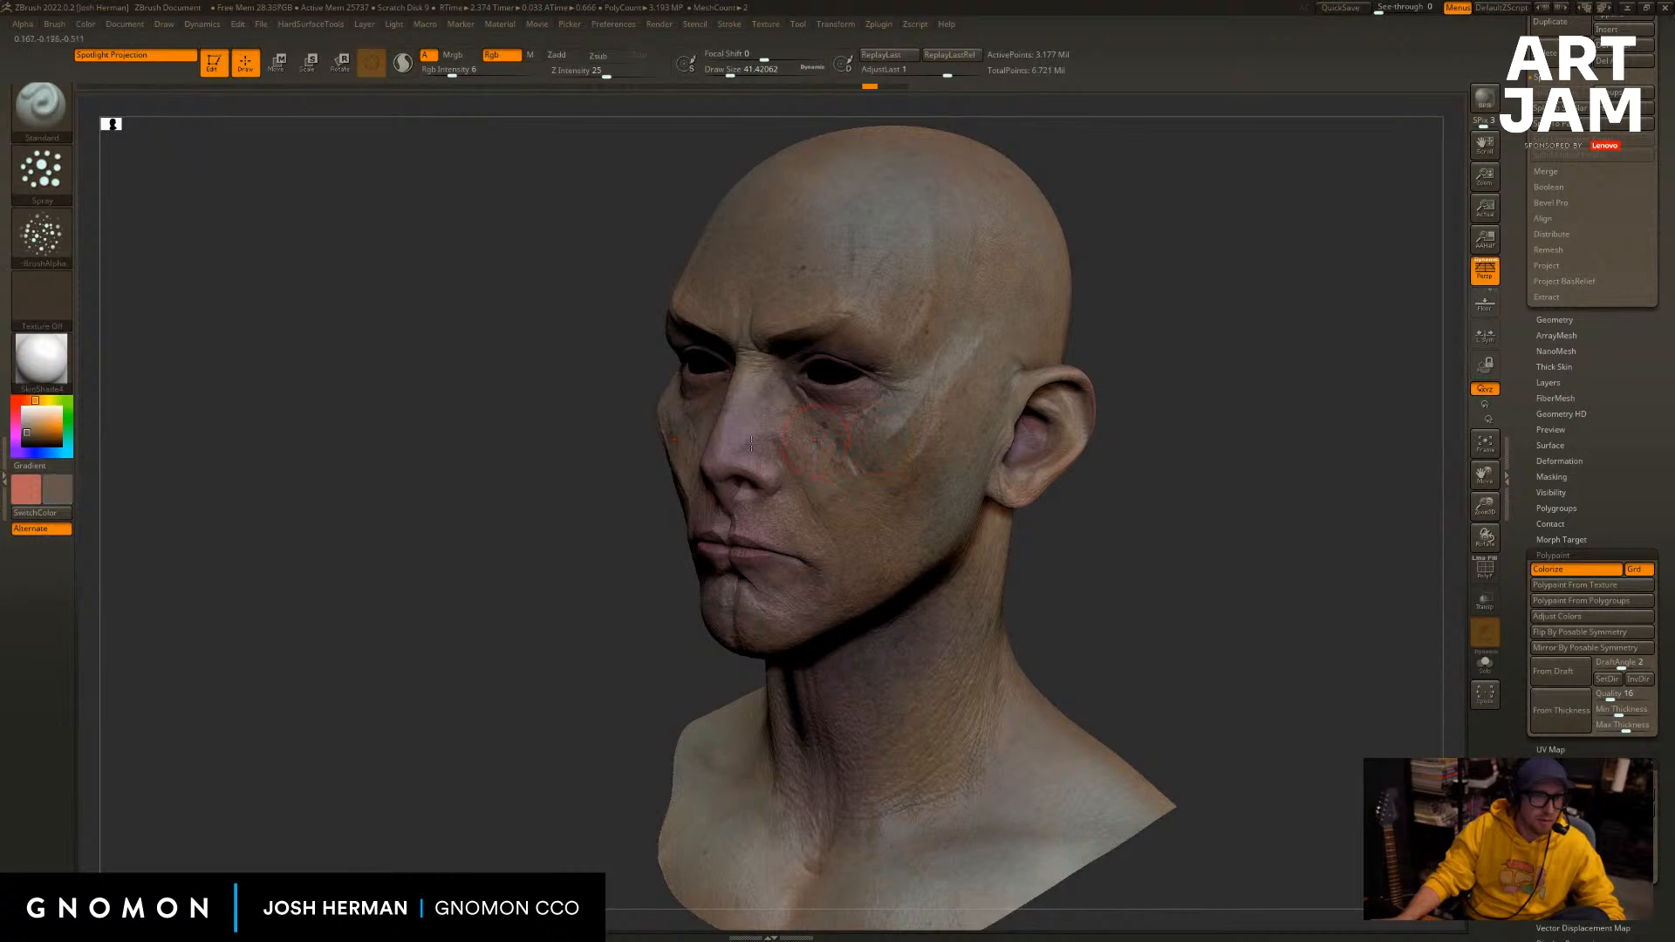
pyautogui.click(68, 409)
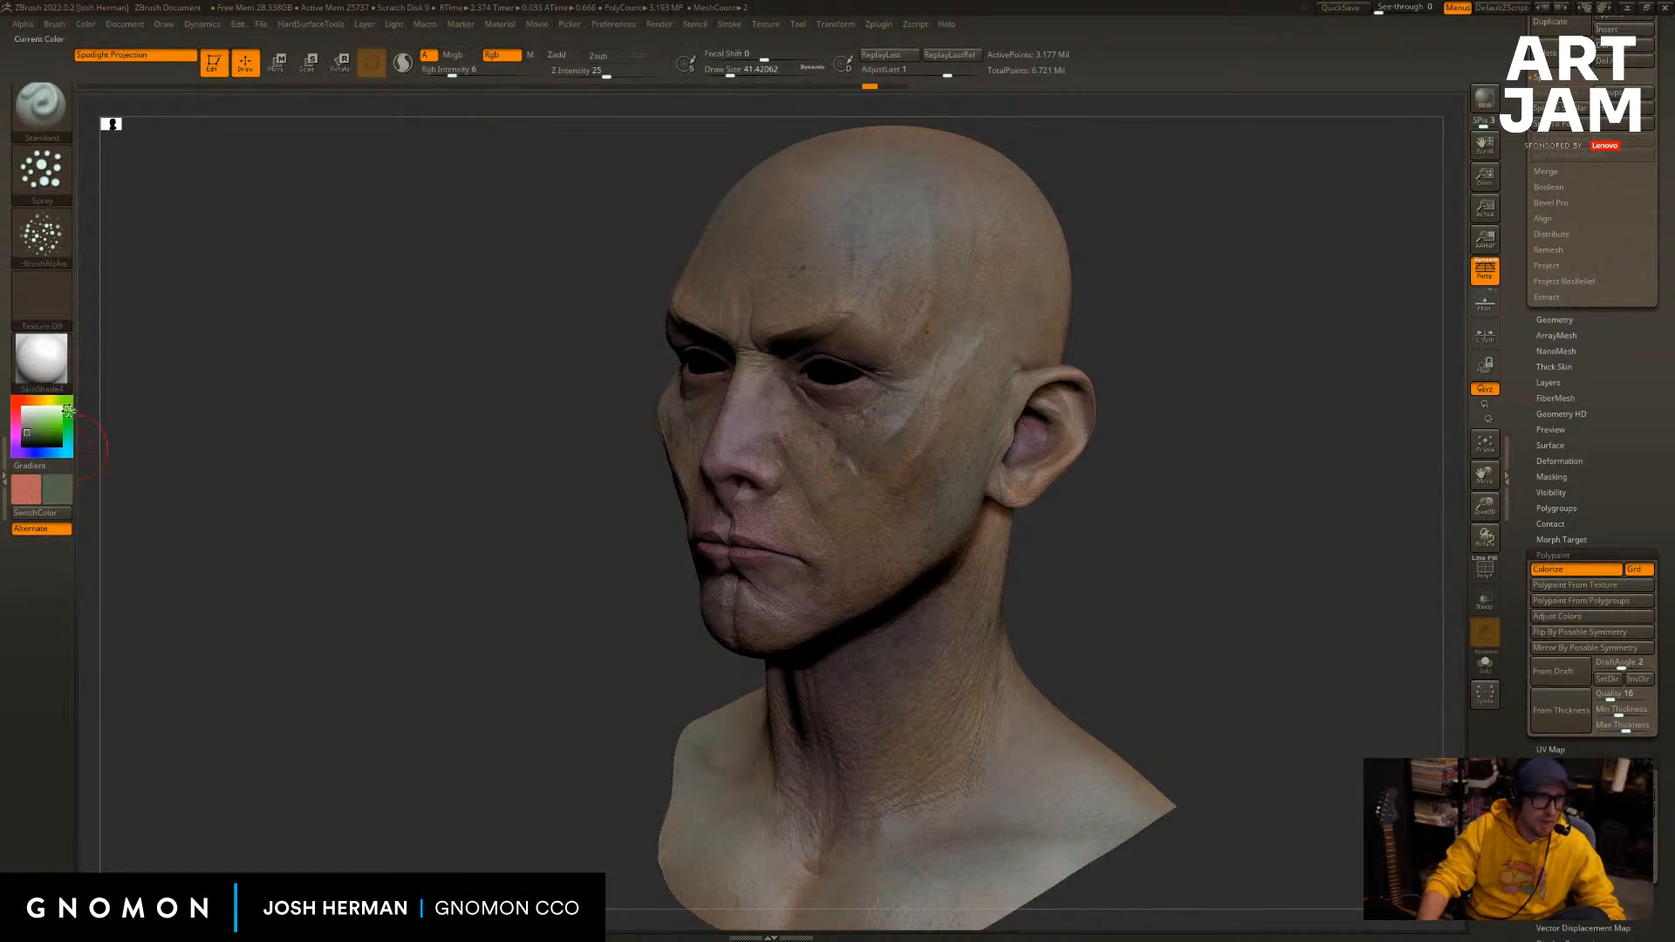
pyautogui.click(44, 423)
pyautogui.moveTo(40, 423); pyautogui.dragTo(35, 422)
# Set the brush's draw size to about 80 and its RGB intensity to 29.
pyautogui.press('s')
pyautogui.moveTo(963, 340); pyautogui.dragTo(971, 341)
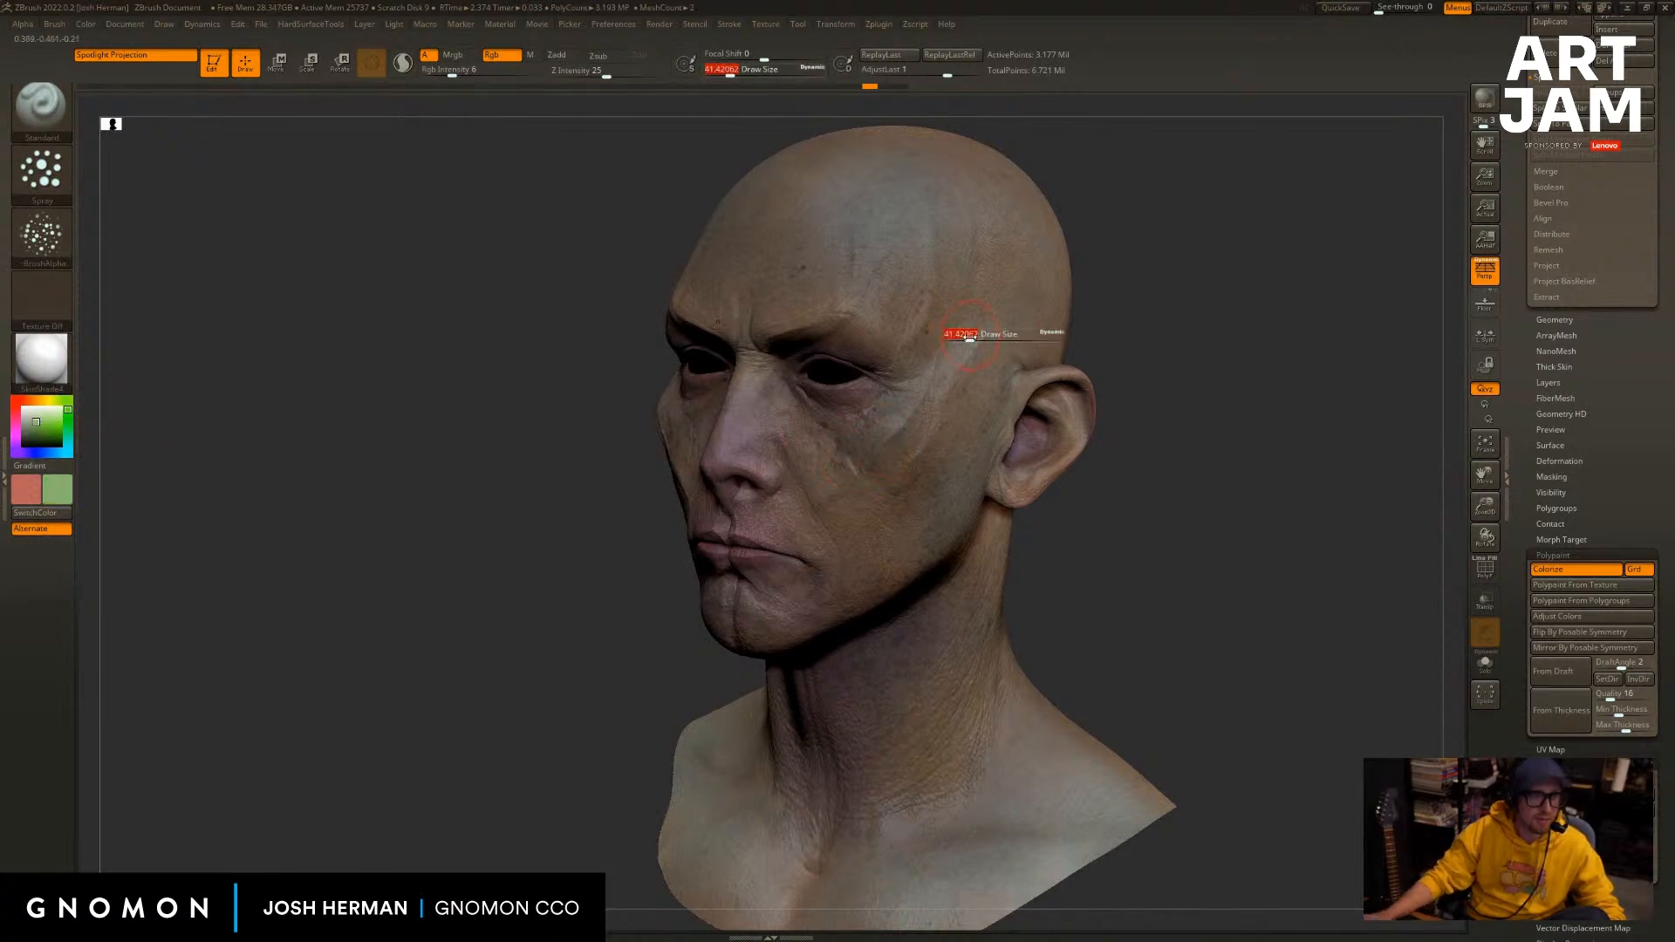
pyautogui.moveTo(459, 77); pyautogui.dragTo(486, 73)
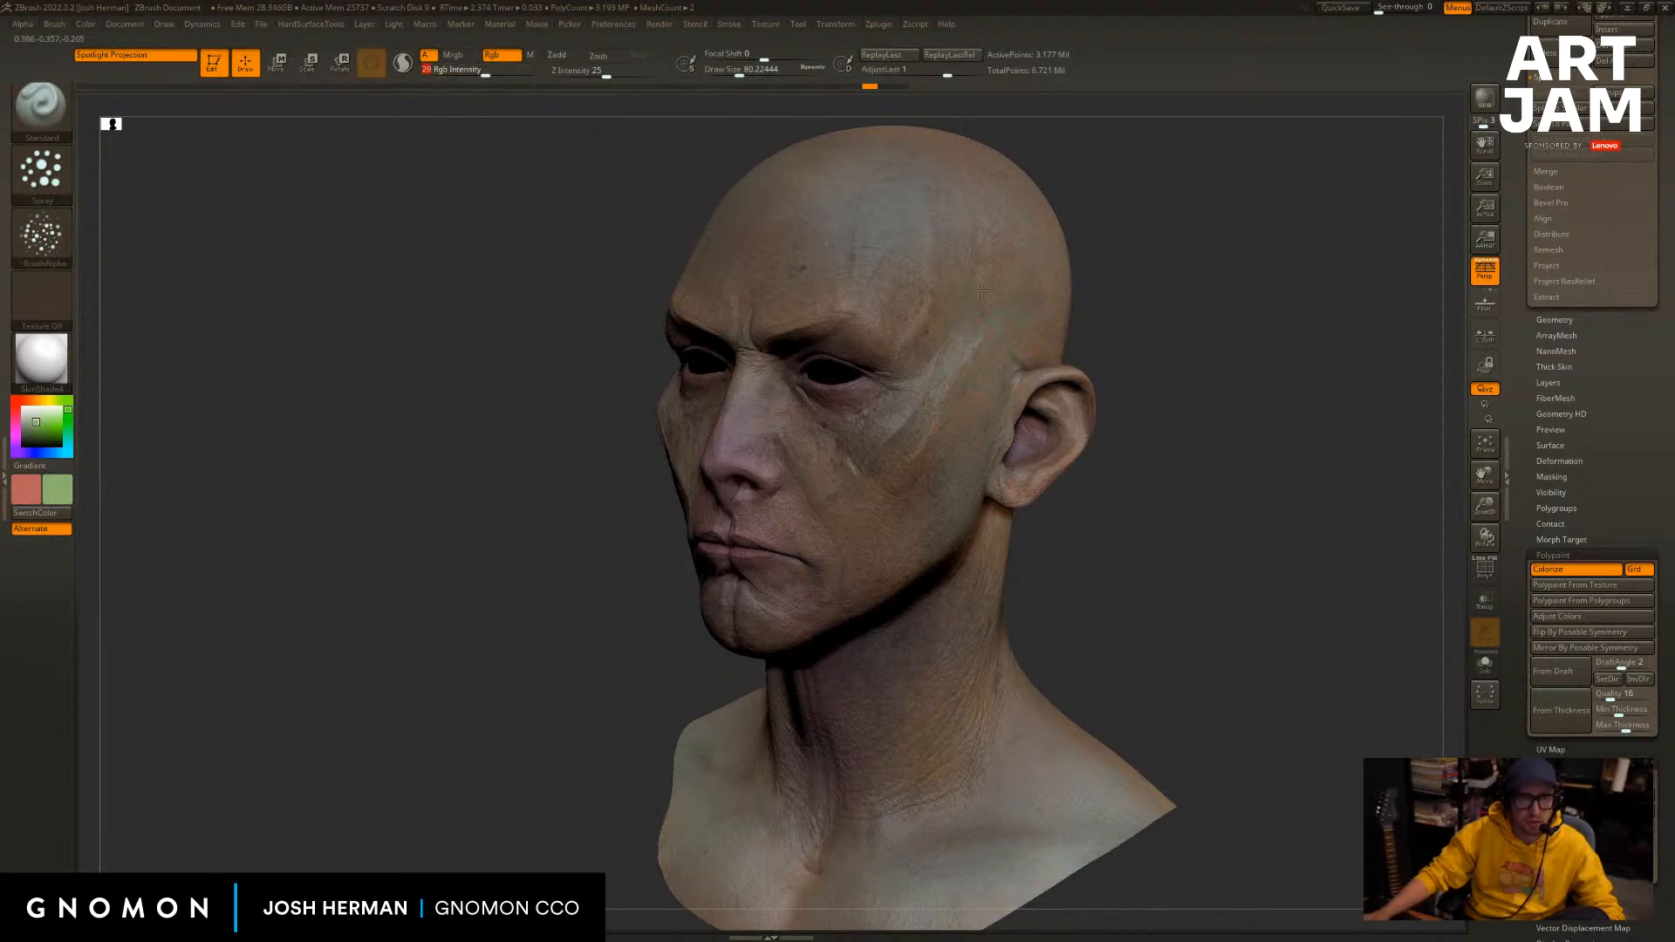
# Try a muted green tint over the forehead, and undo the stroke.
pyautogui.keyDown('shift'); pyautogui.moveTo(1221, 315); pyautogui.dragTo(979, 325); pyautogui.keyUp('shift')
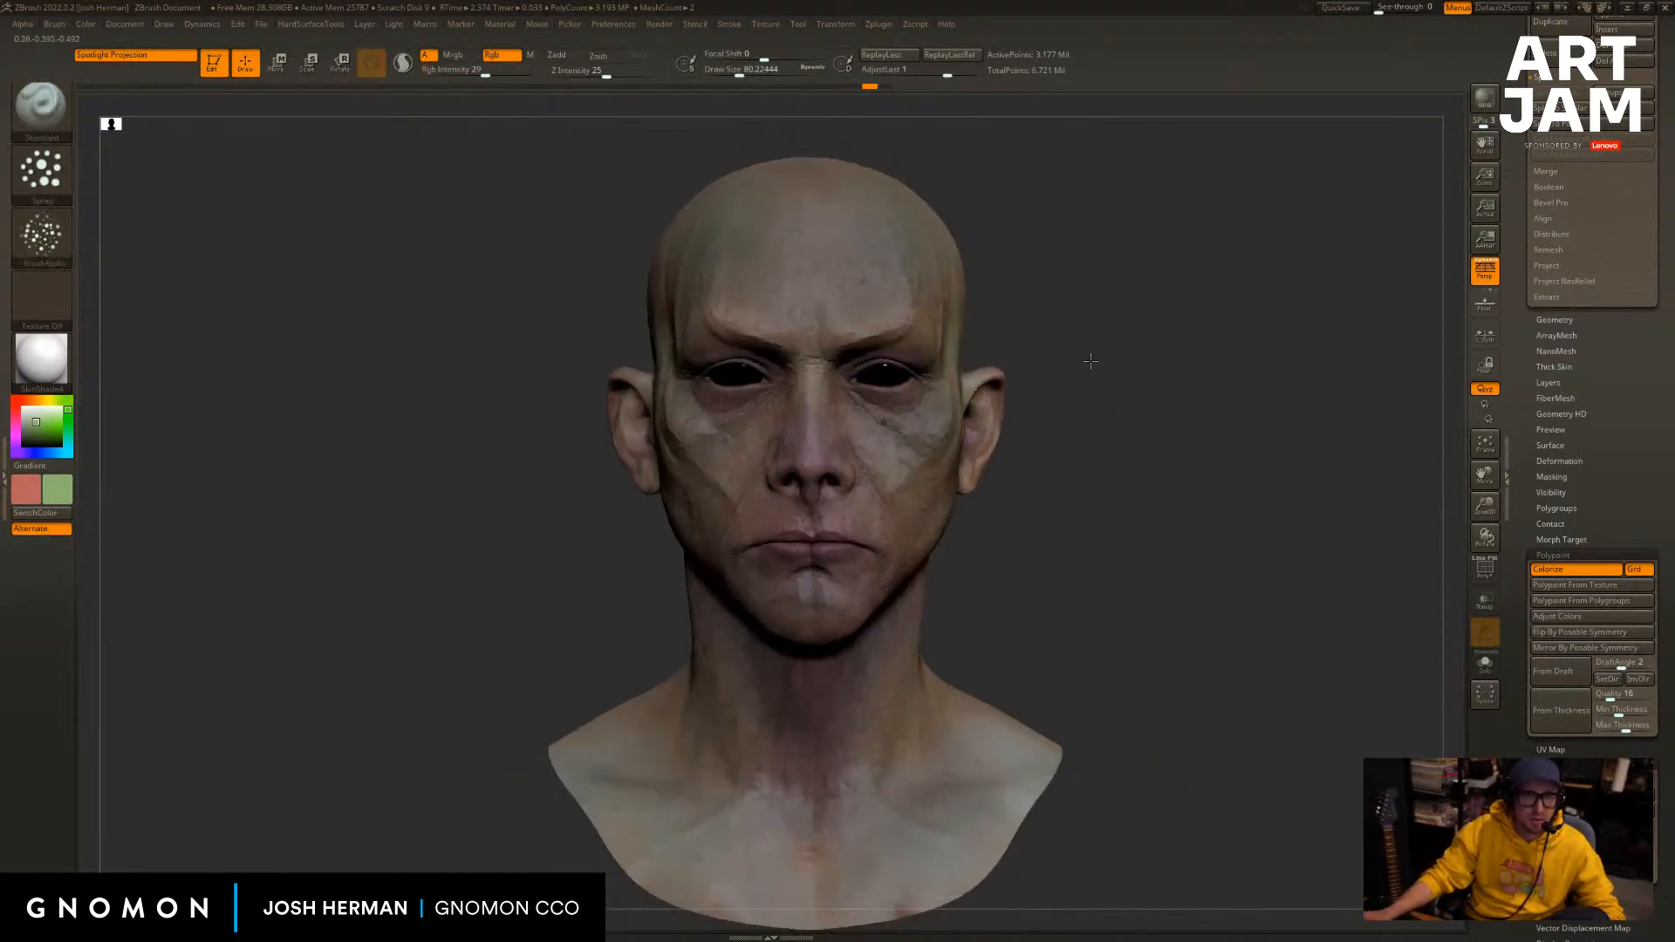
pyautogui.moveTo(1090, 360); pyautogui.dragTo(839, 343)
pyautogui.keyDown('alt'); pyautogui.moveTo(997, 210); pyautogui.dragTo(1008, 258); pyautogui.keyUp('alt')
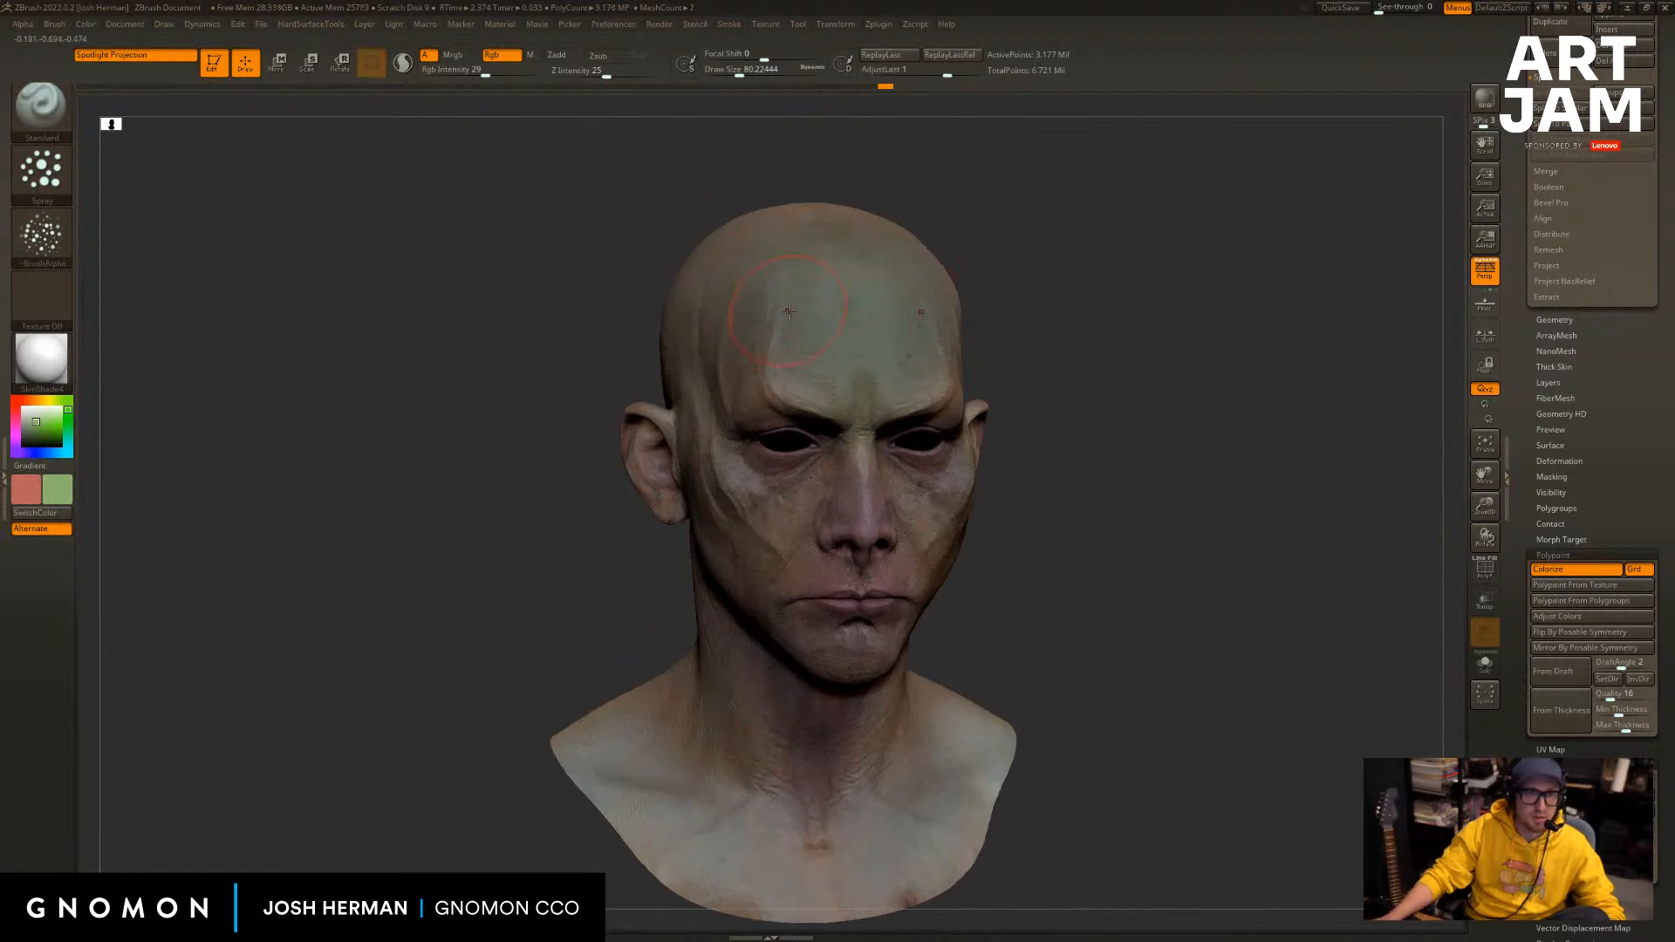
pyautogui.hotkey('ctrl', 'z')
# Set the draw size to about 140 and shift the painting colour from green to a muted yellow.
pyautogui.press('s')
pyautogui.moveTo(811, 340); pyautogui.dragTo(825, 337)
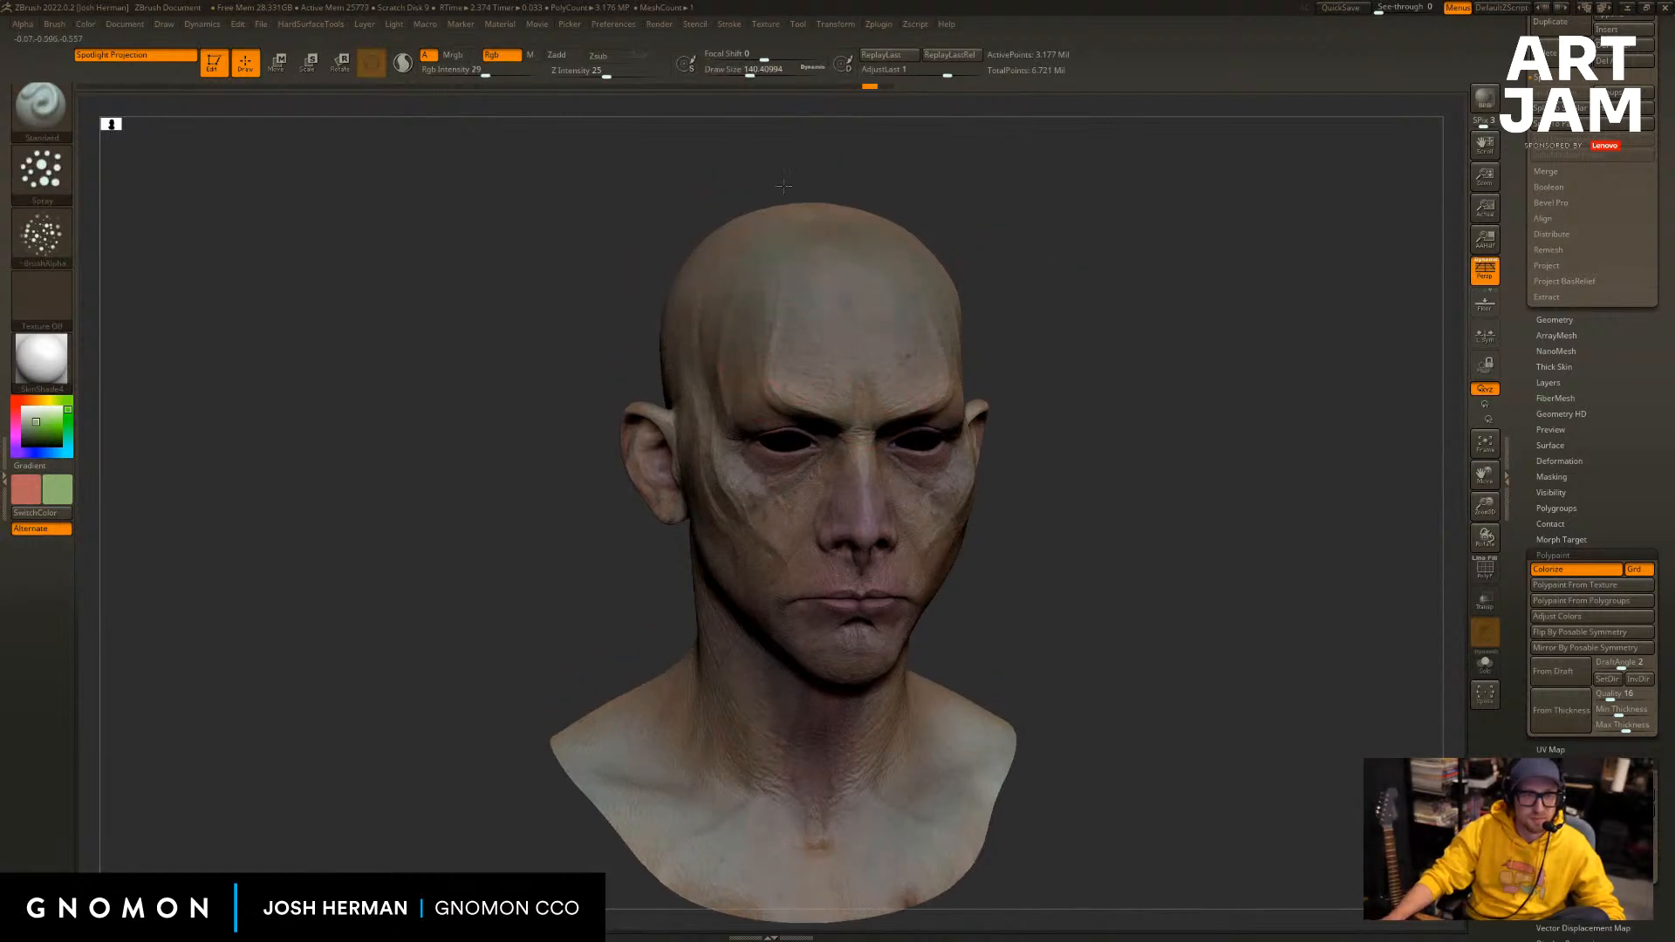
pyautogui.click(65, 397)
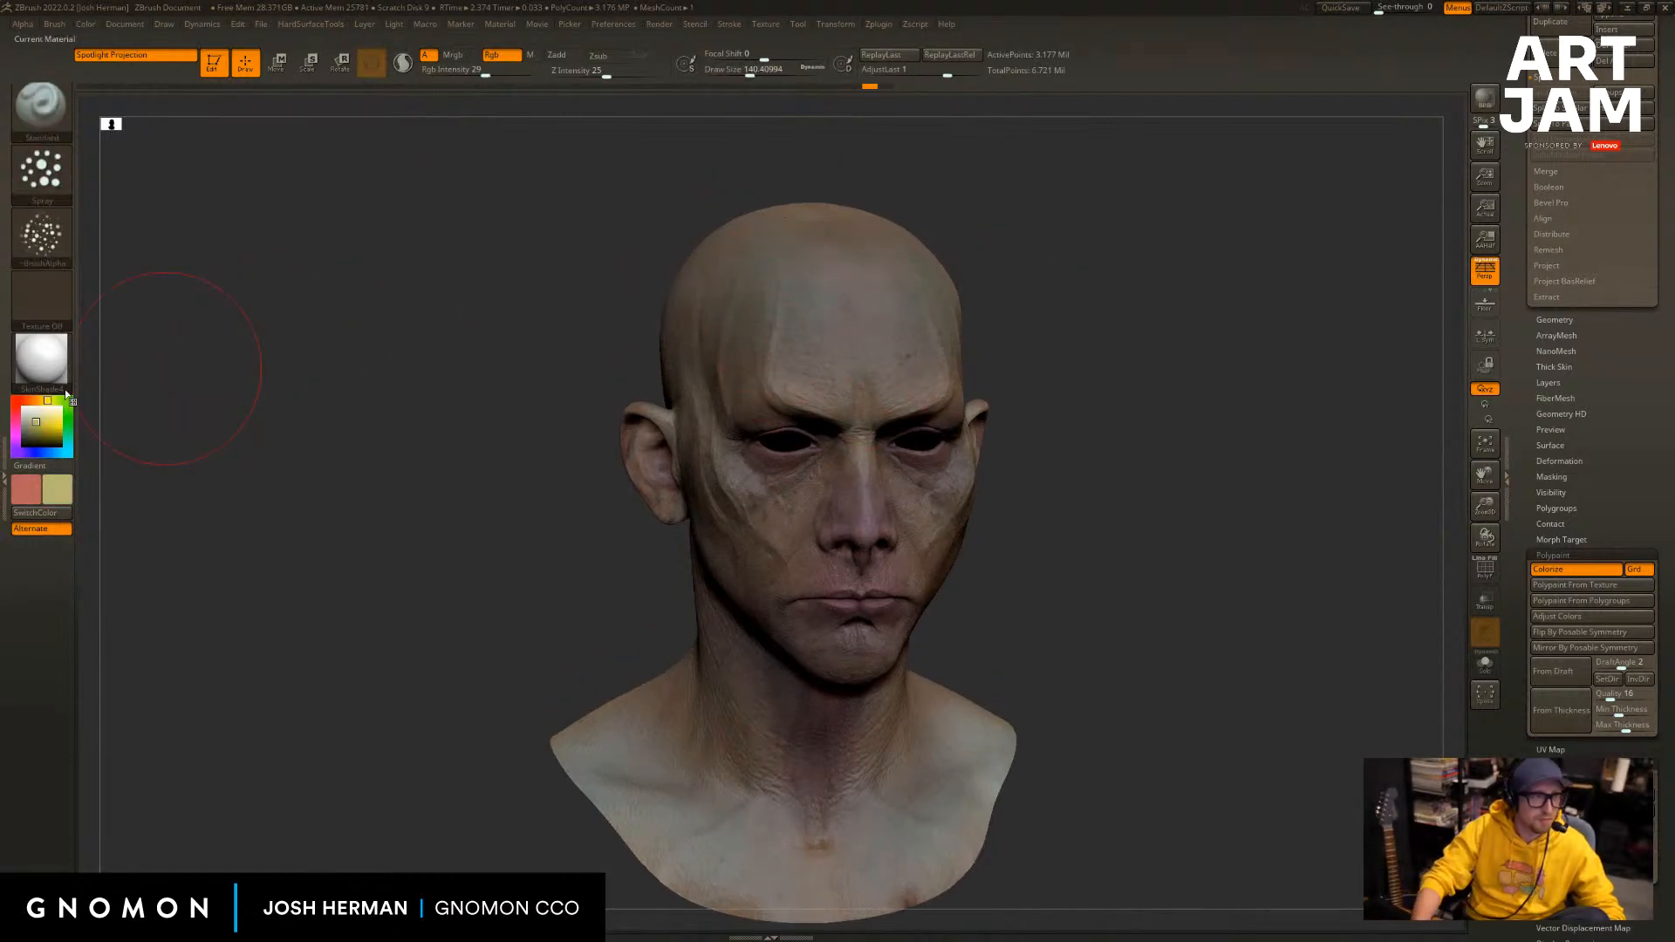
# Try the yellow tint on the forehead and crown, raising the RGB intensity to 82, and undo the strokes.
pyautogui.moveTo(550, 375); pyautogui.dragTo(448, 390)
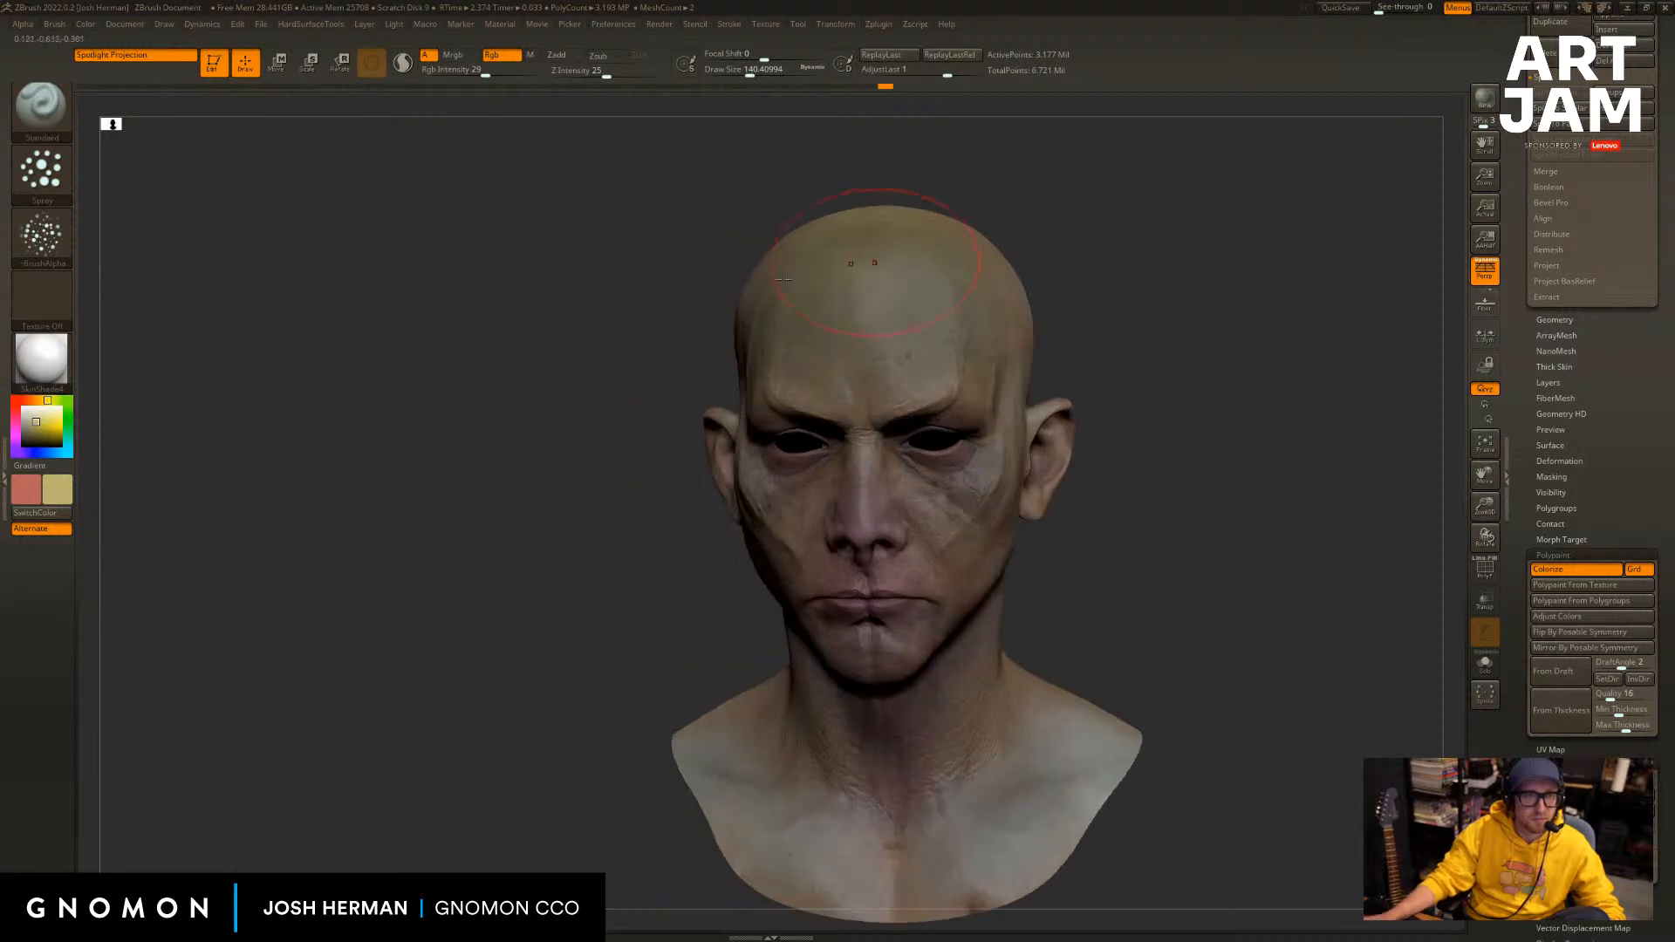
pyautogui.hotkey('ctrl', 'z')
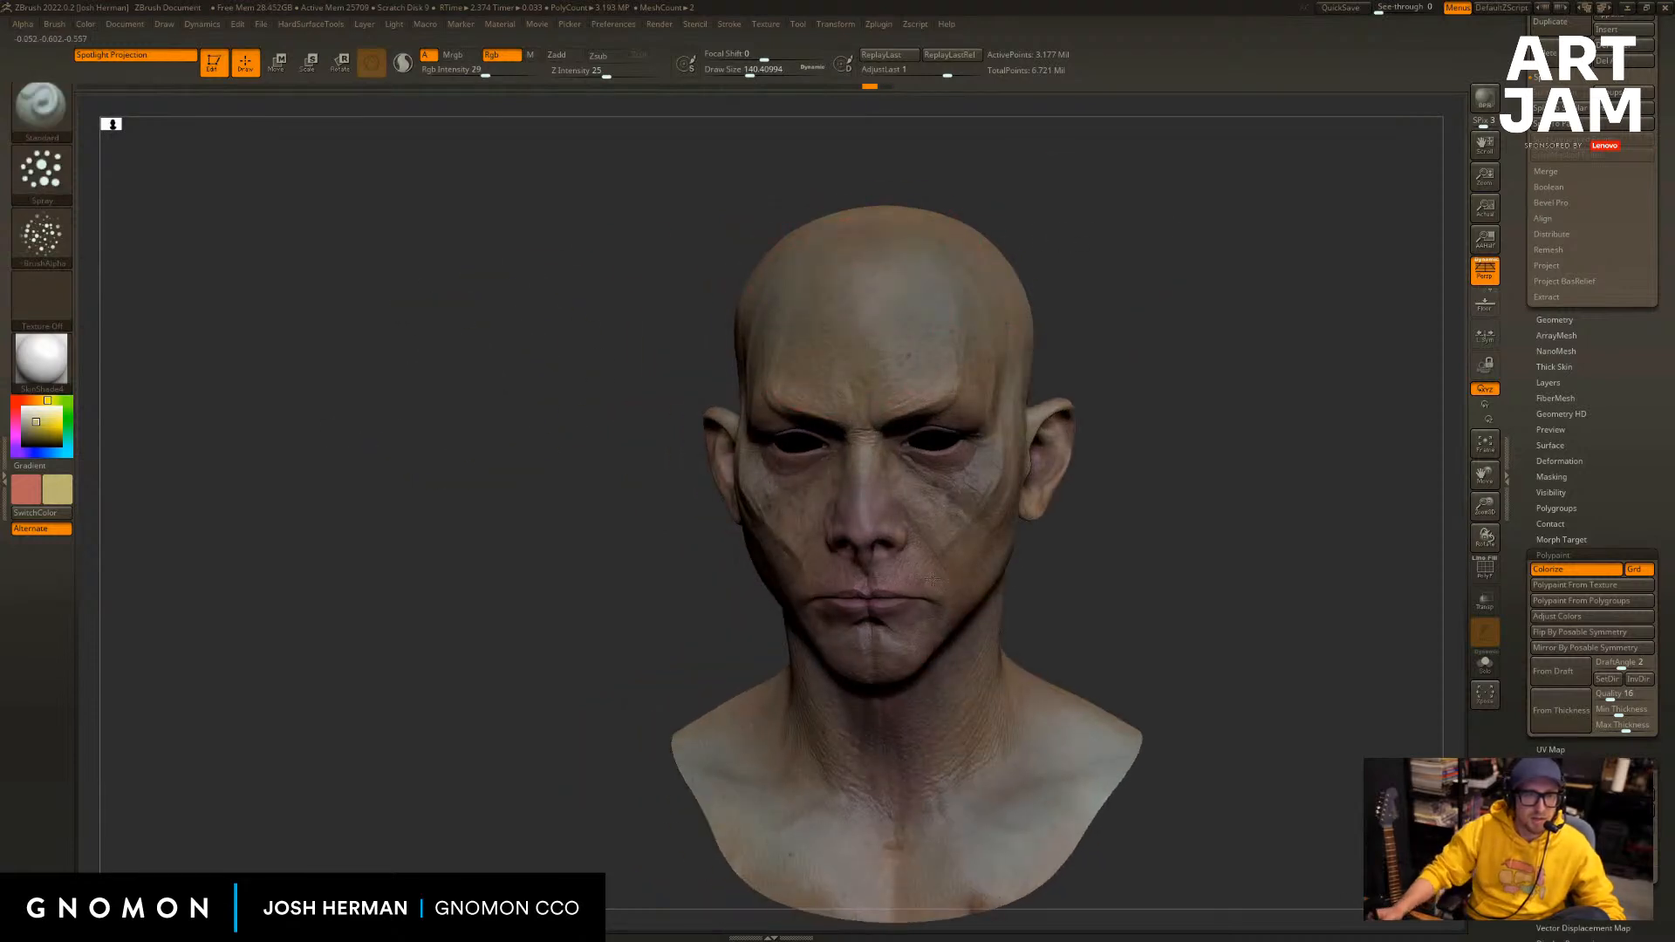
pyautogui.moveTo(1246, 316); pyautogui.dragTo(1091, 332)
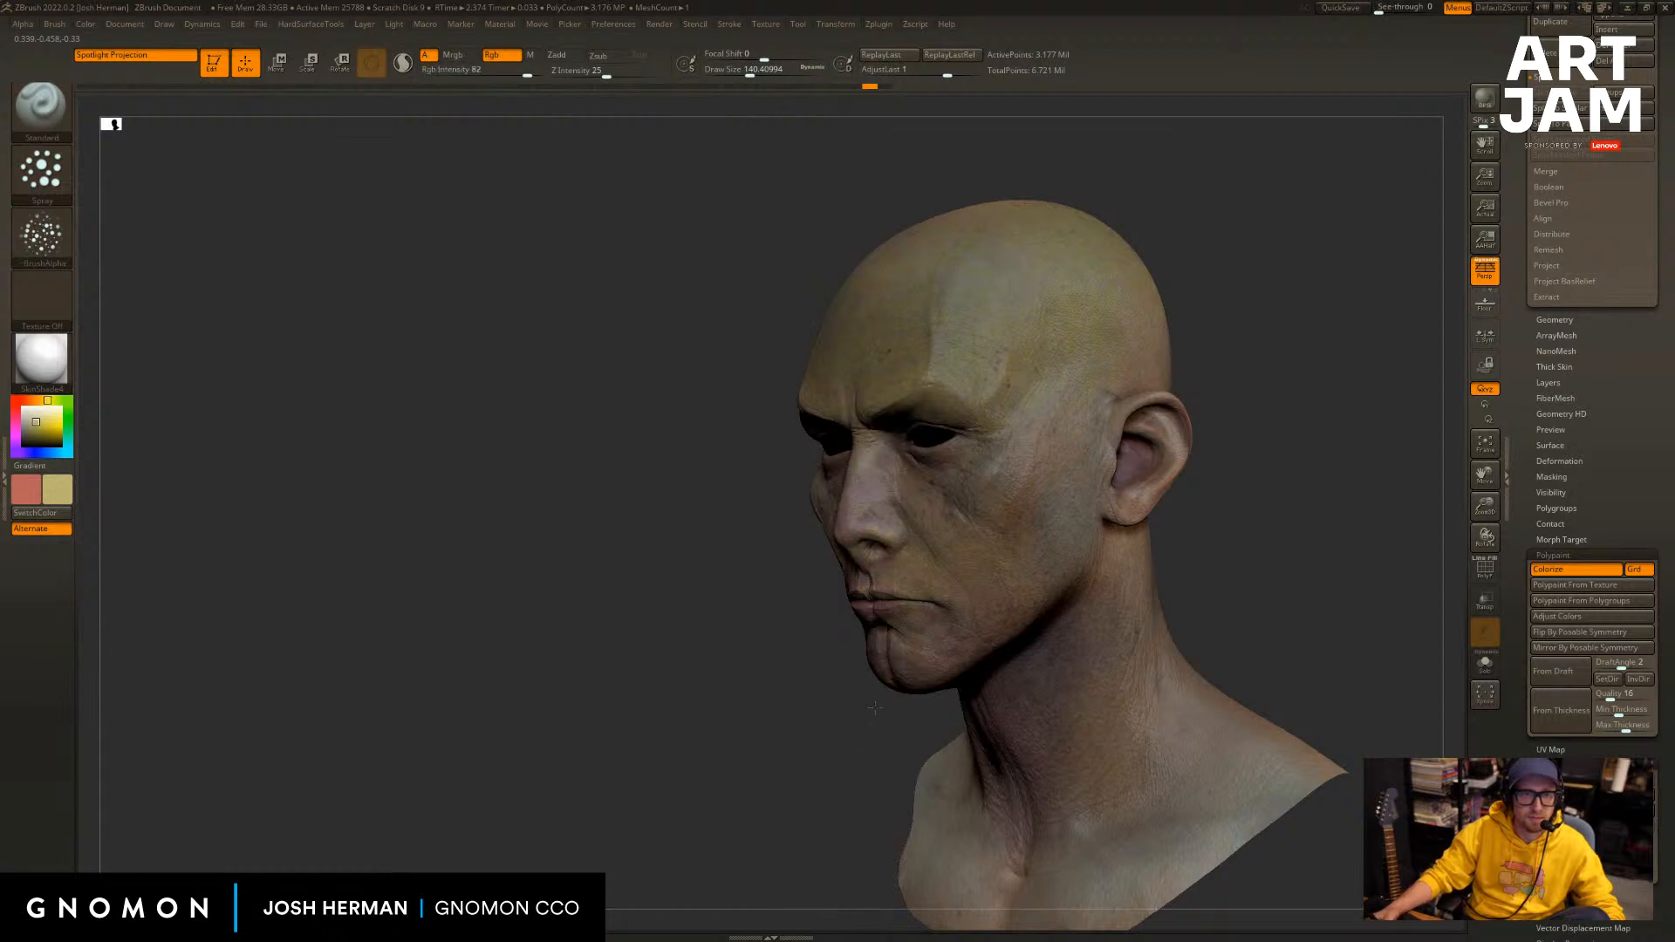
pyautogui.moveTo(1196, 277); pyautogui.dragTo(1317, 262)
pyautogui.moveTo(323, 458)
pyautogui.mouseDown()
pyautogui.moveTo(446, 454)
pyautogui.moveTo(411, 475)
pyautogui.moveTo(415, 456)
pyautogui.mouseUp()
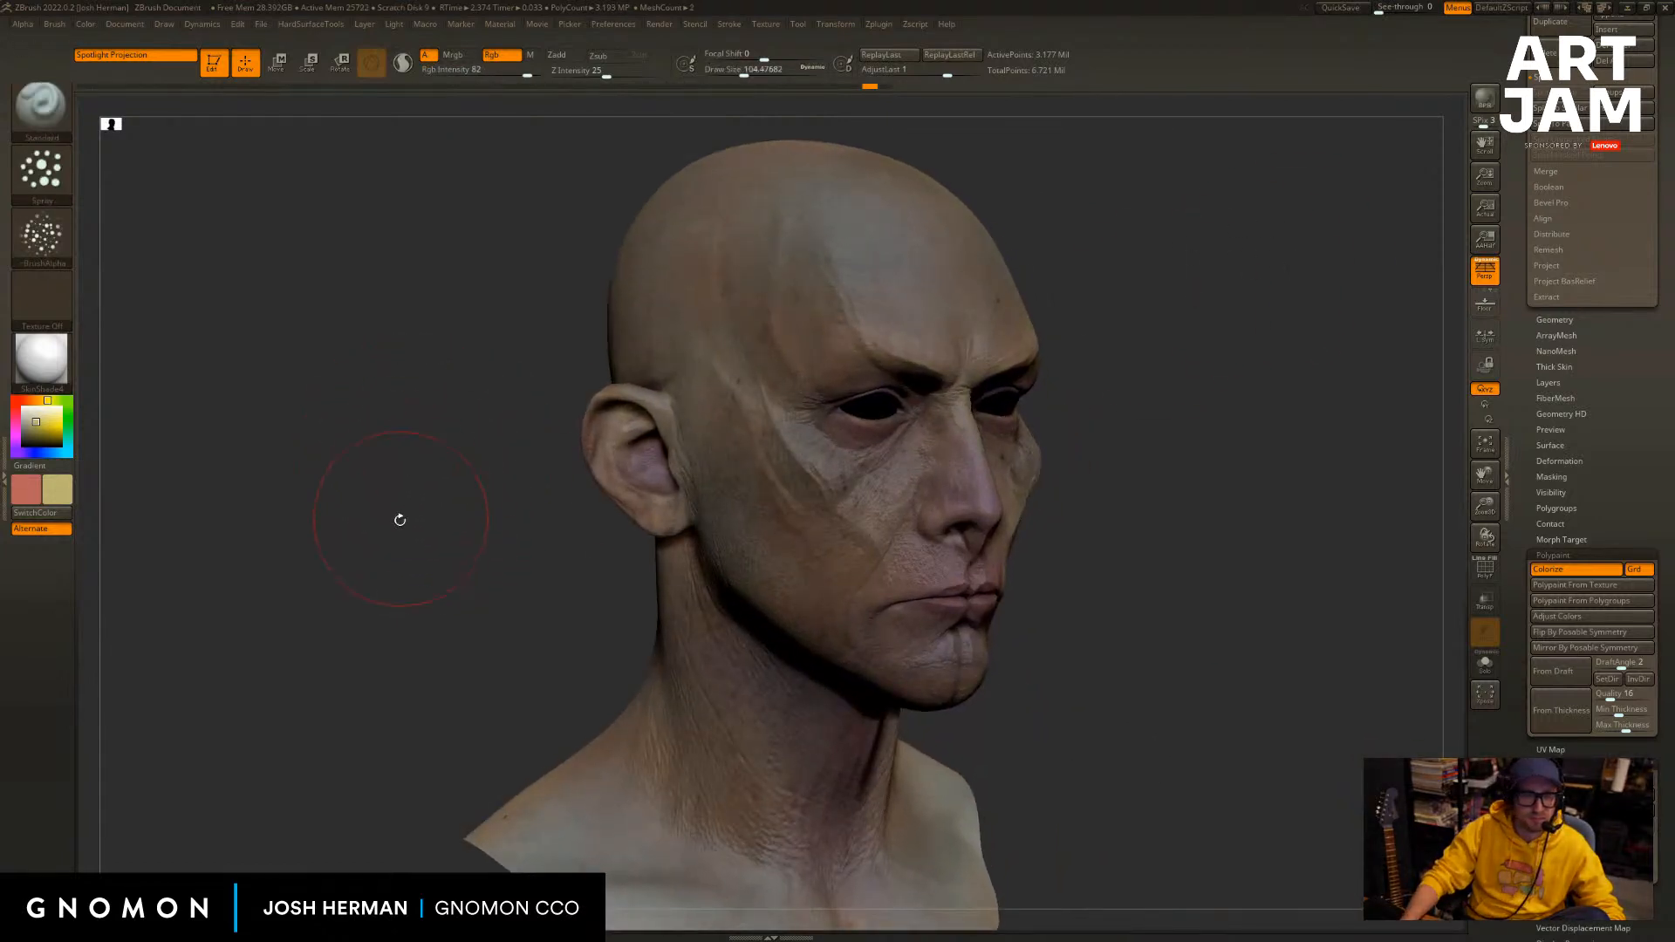
# Reduce the draw size to about 37 and paint the muted yellow lightly along the sides of the nose.
pyautogui.moveTo(407, 529); pyautogui.dragTo(433, 564)
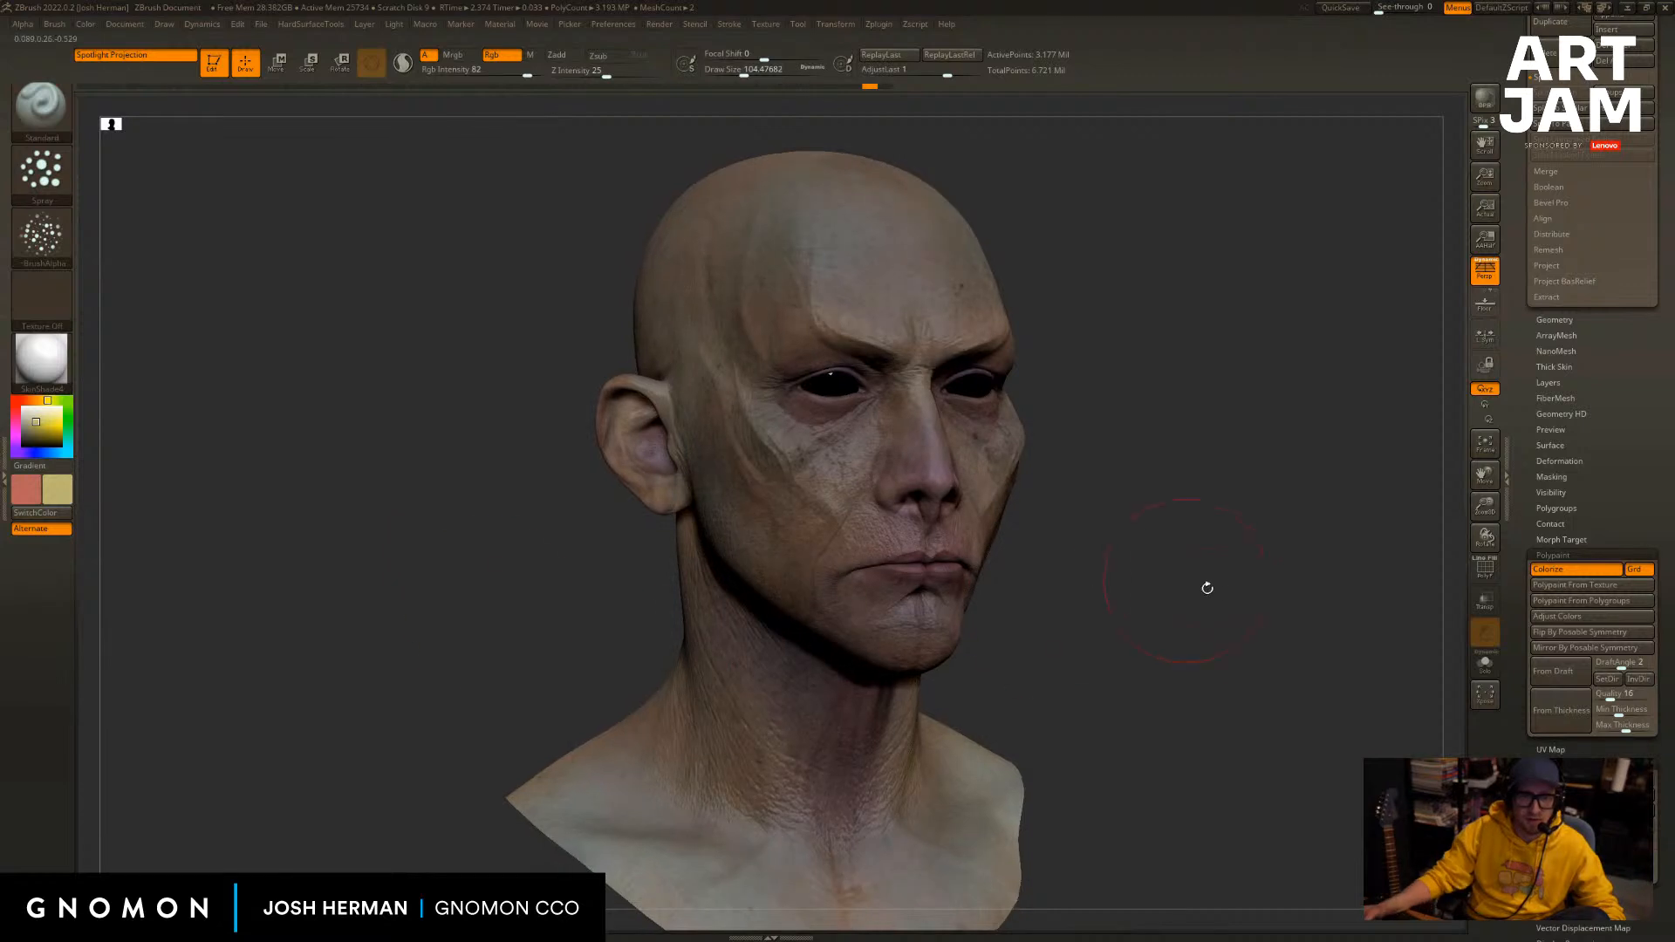
pyautogui.moveTo(1203, 587); pyautogui.dragTo(1141, 557)
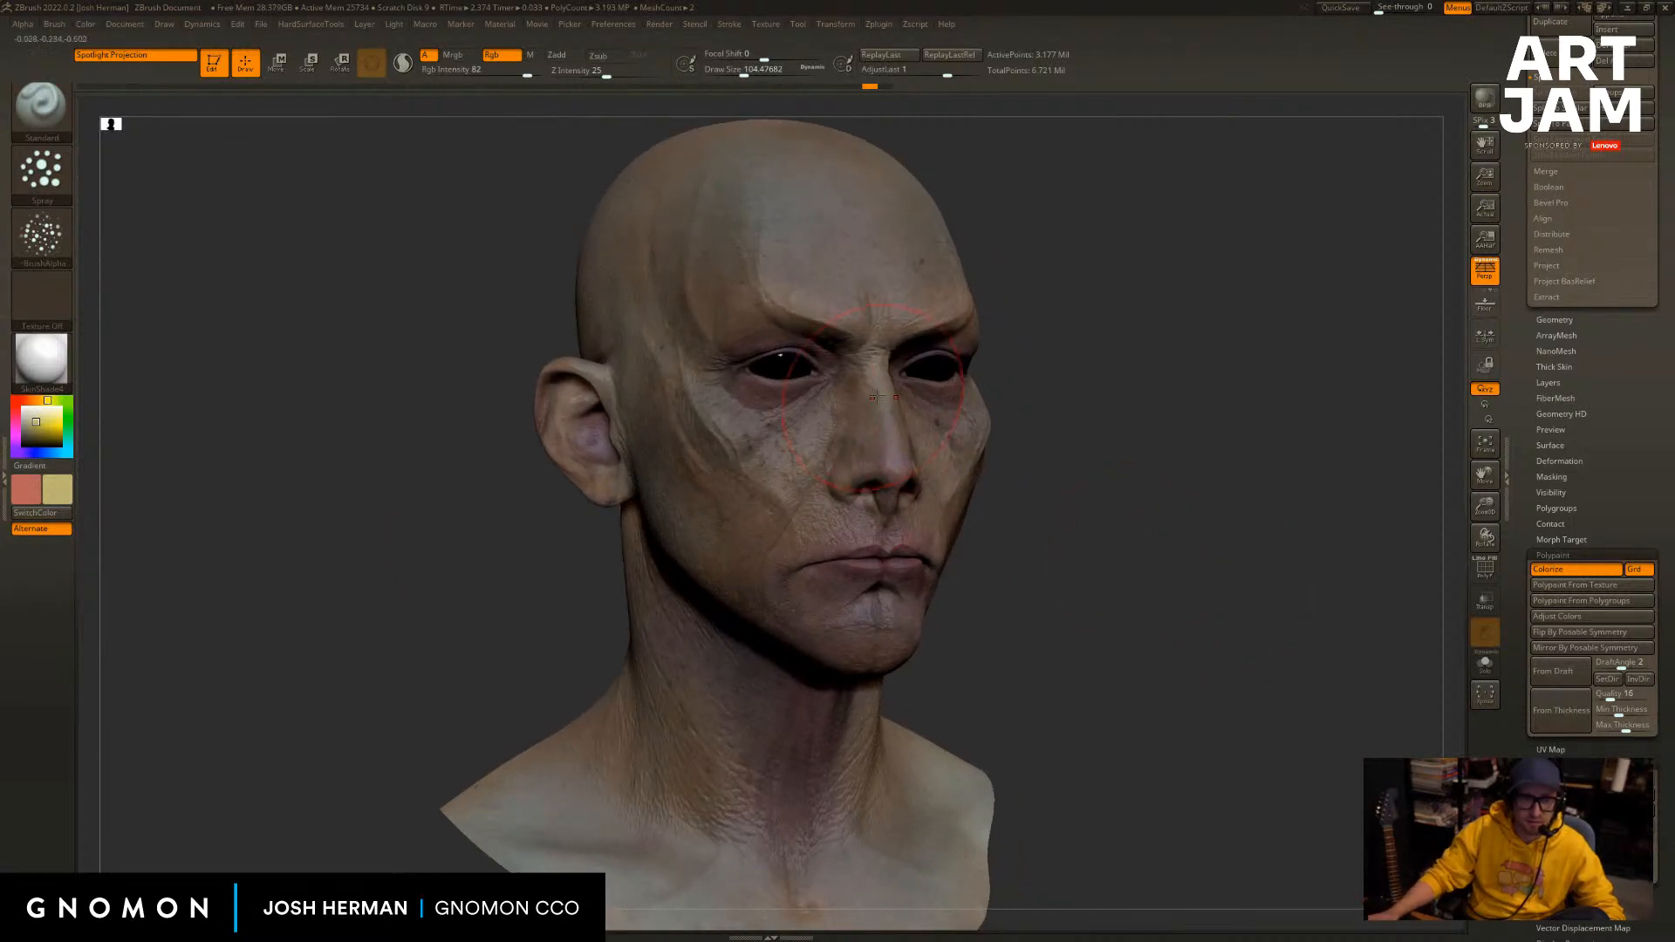
pyautogui.keyDown('ctrl'); pyautogui.moveTo(414, 461); pyautogui.dragTo(432, 465); pyautogui.keyUp('ctrl')
pyautogui.press('s')
pyautogui.moveTo(886, 463); pyautogui.dragTo(870, 464)
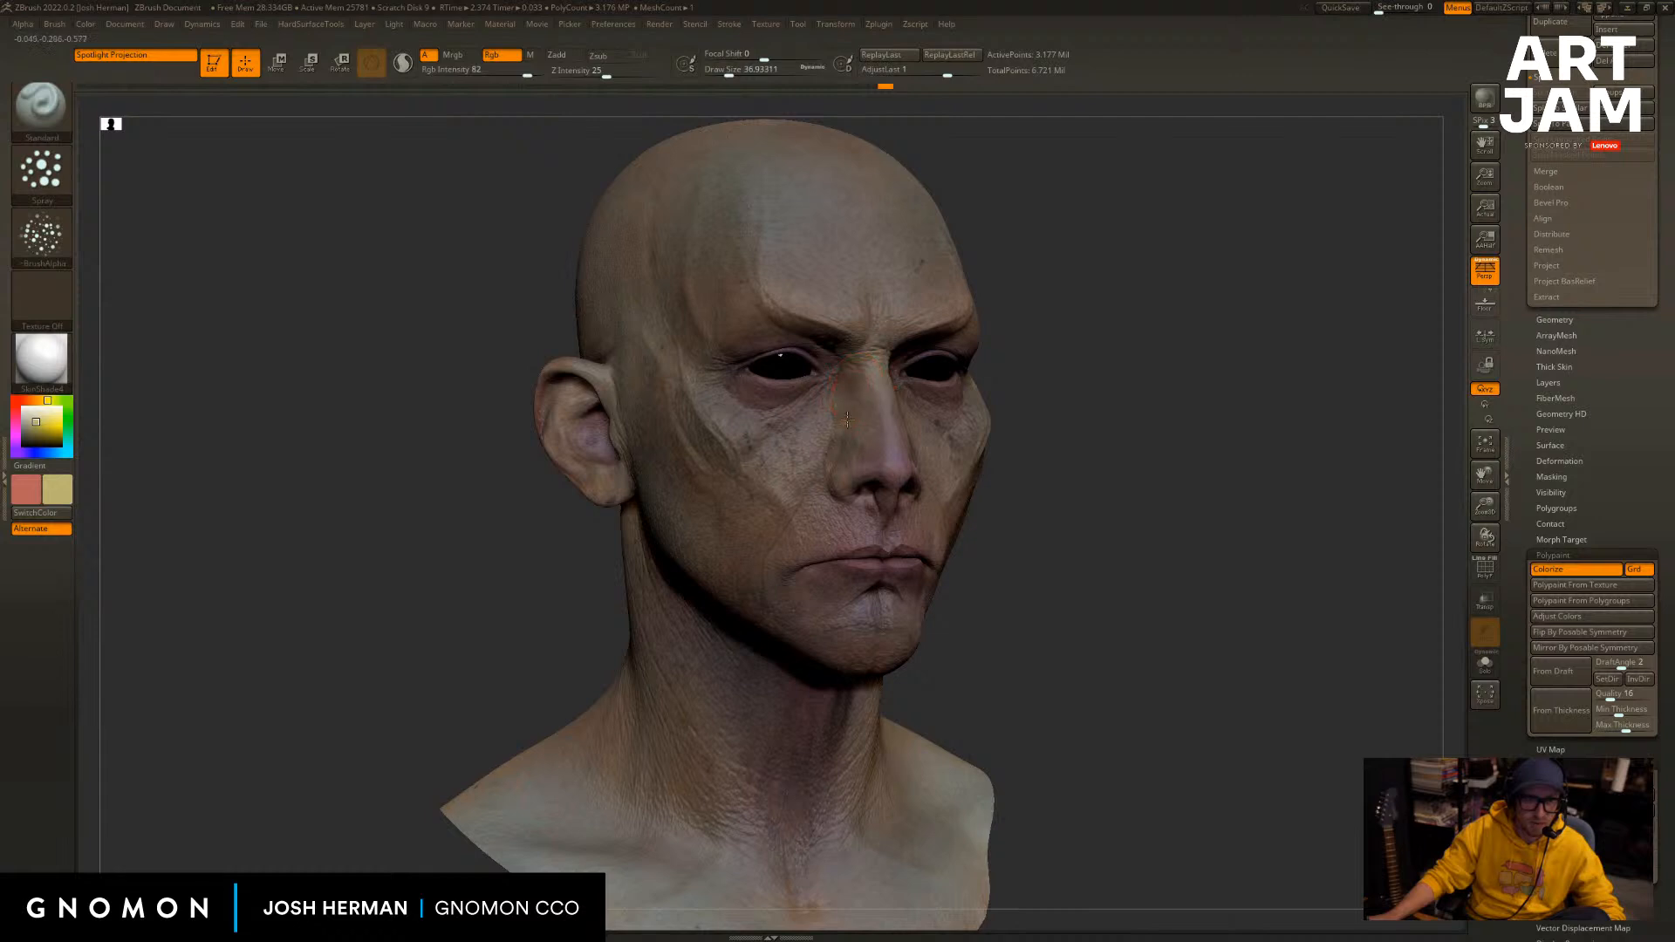
pyautogui.keyDown('shift'); pyautogui.moveTo(1102, 336); pyautogui.dragTo(883, 435); pyautogui.keyUp('shift')
pyautogui.moveTo(947, 426); pyautogui.dragTo(1048, 424, button='right')
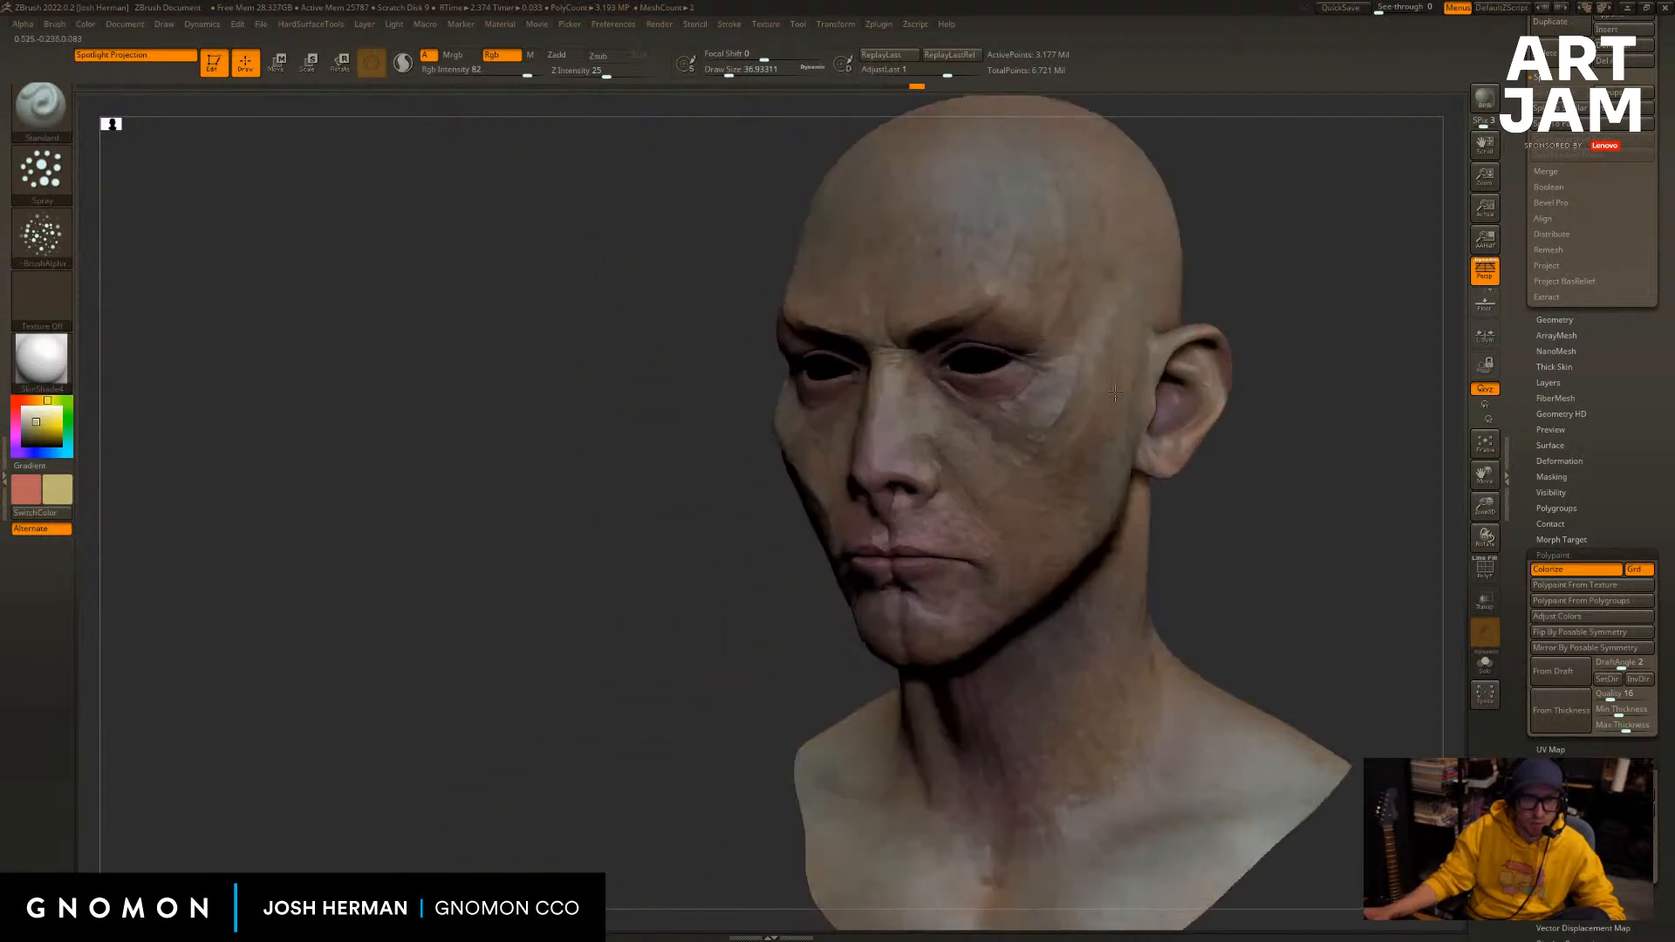
# Paint the muted yellow over the cheekbones and temples on both sides of the face.
pyautogui.moveTo(1283, 288); pyautogui.dragTo(1002, 466, button='right')
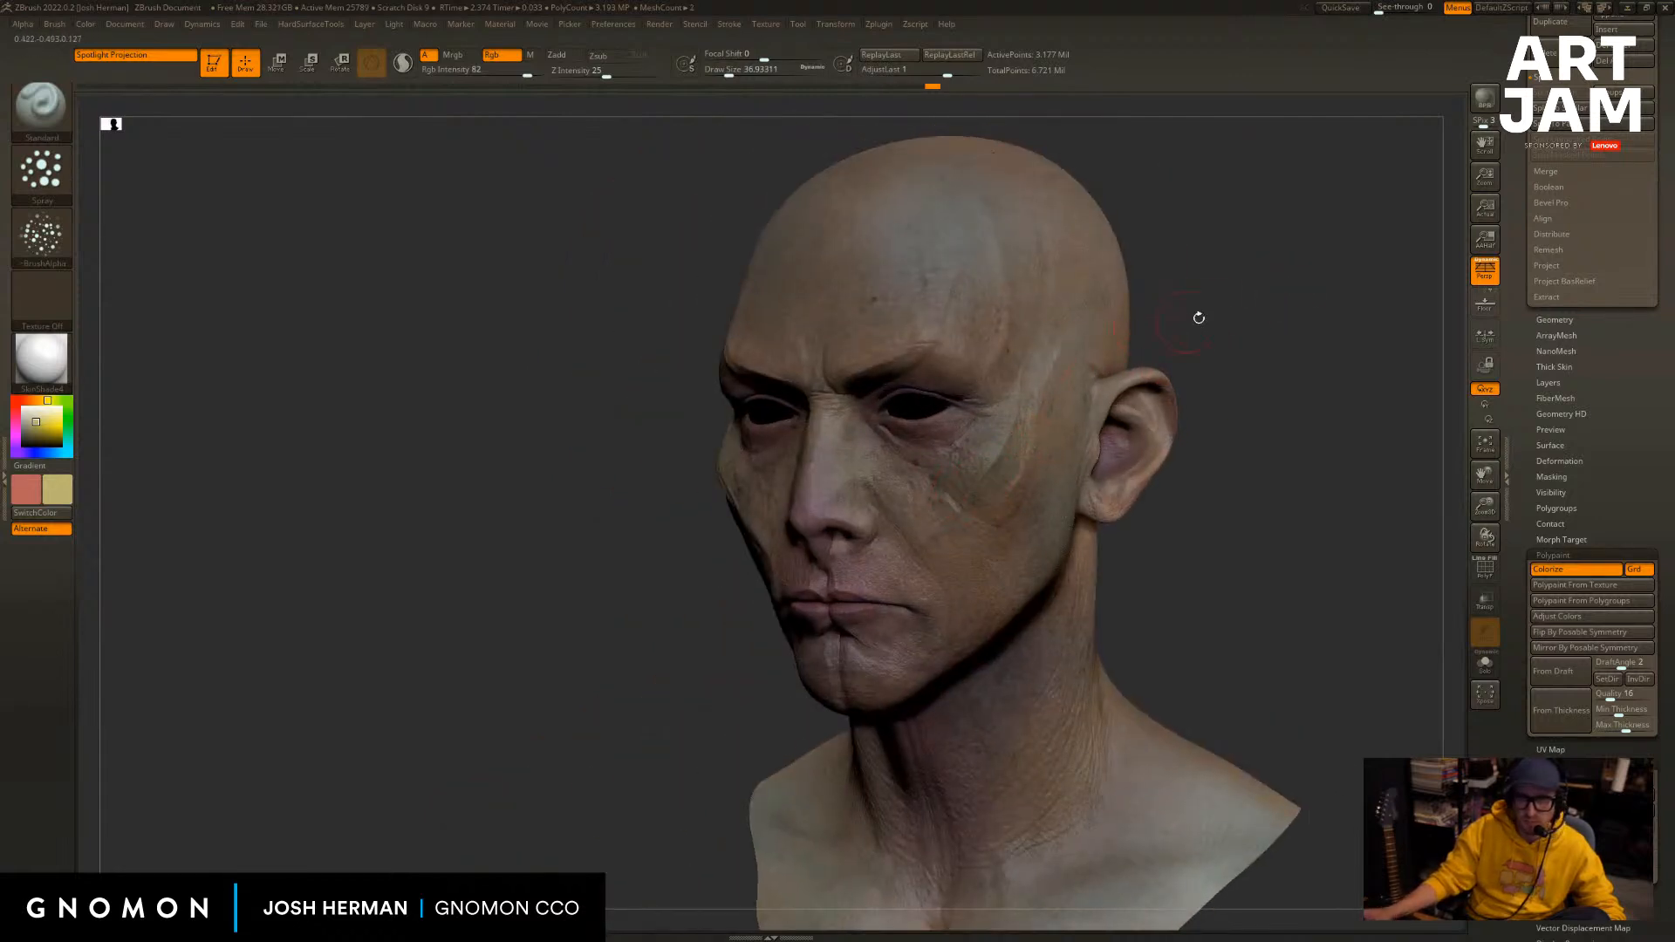
pyautogui.moveTo(1199, 317)
pyautogui.mouseDown(button='right')
pyautogui.moveTo(506, 449)
pyautogui.moveTo(701, 414)
pyautogui.mouseUp(button='right')
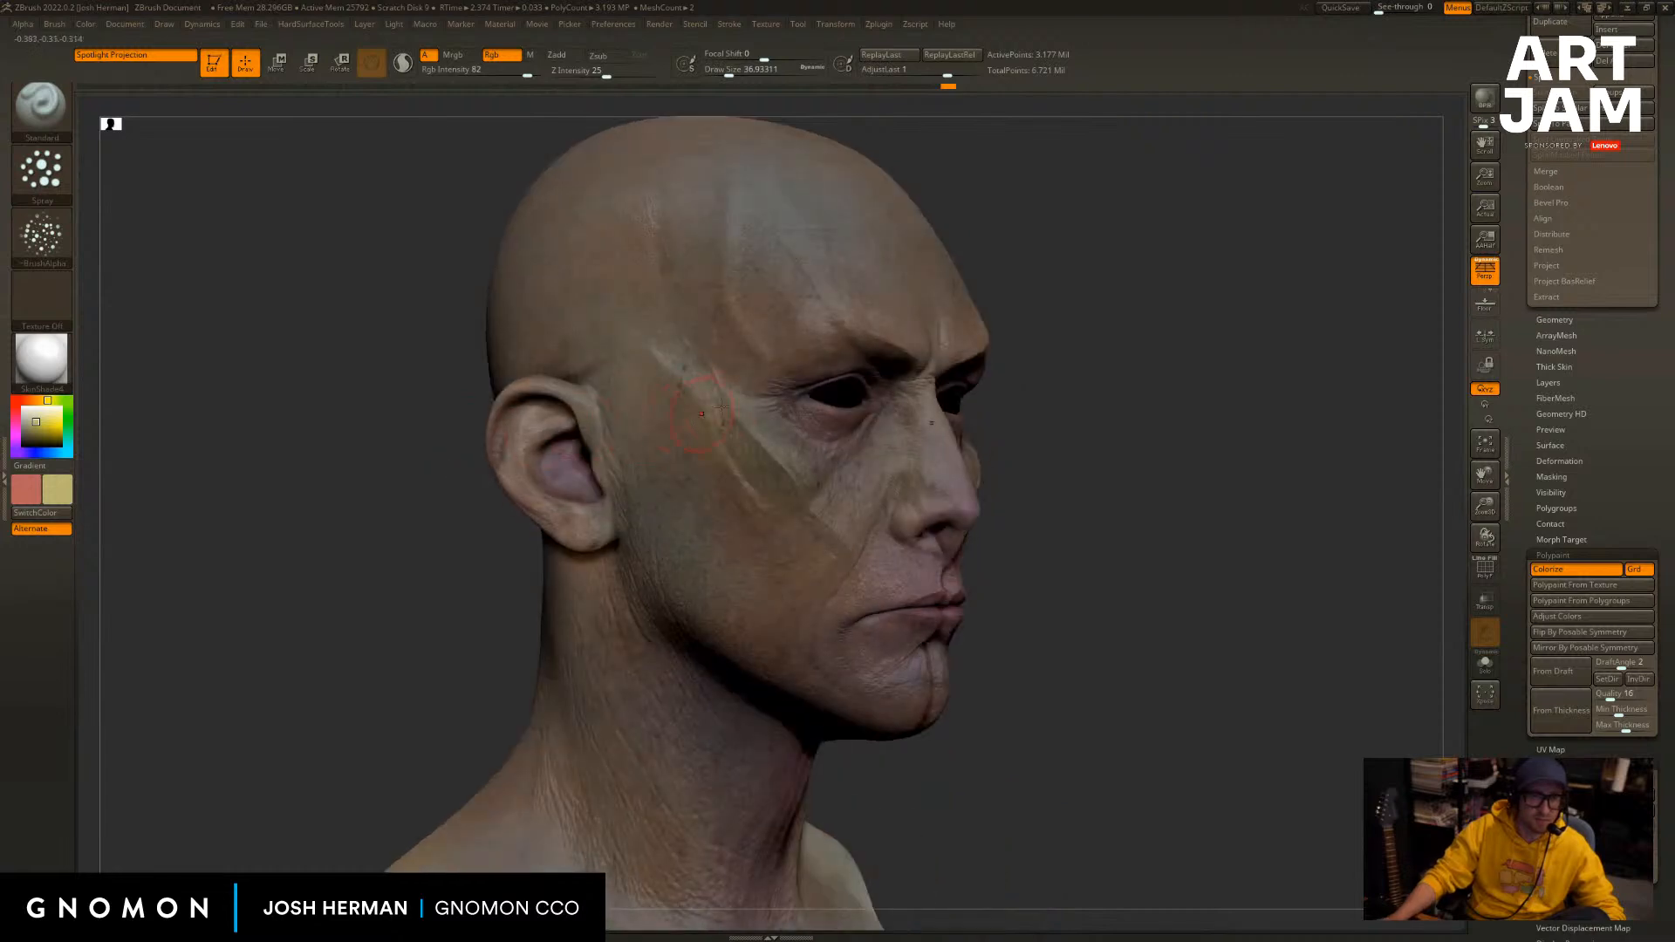
pyautogui.moveTo(971, 272); pyautogui.dragTo(887, 375, button='right')
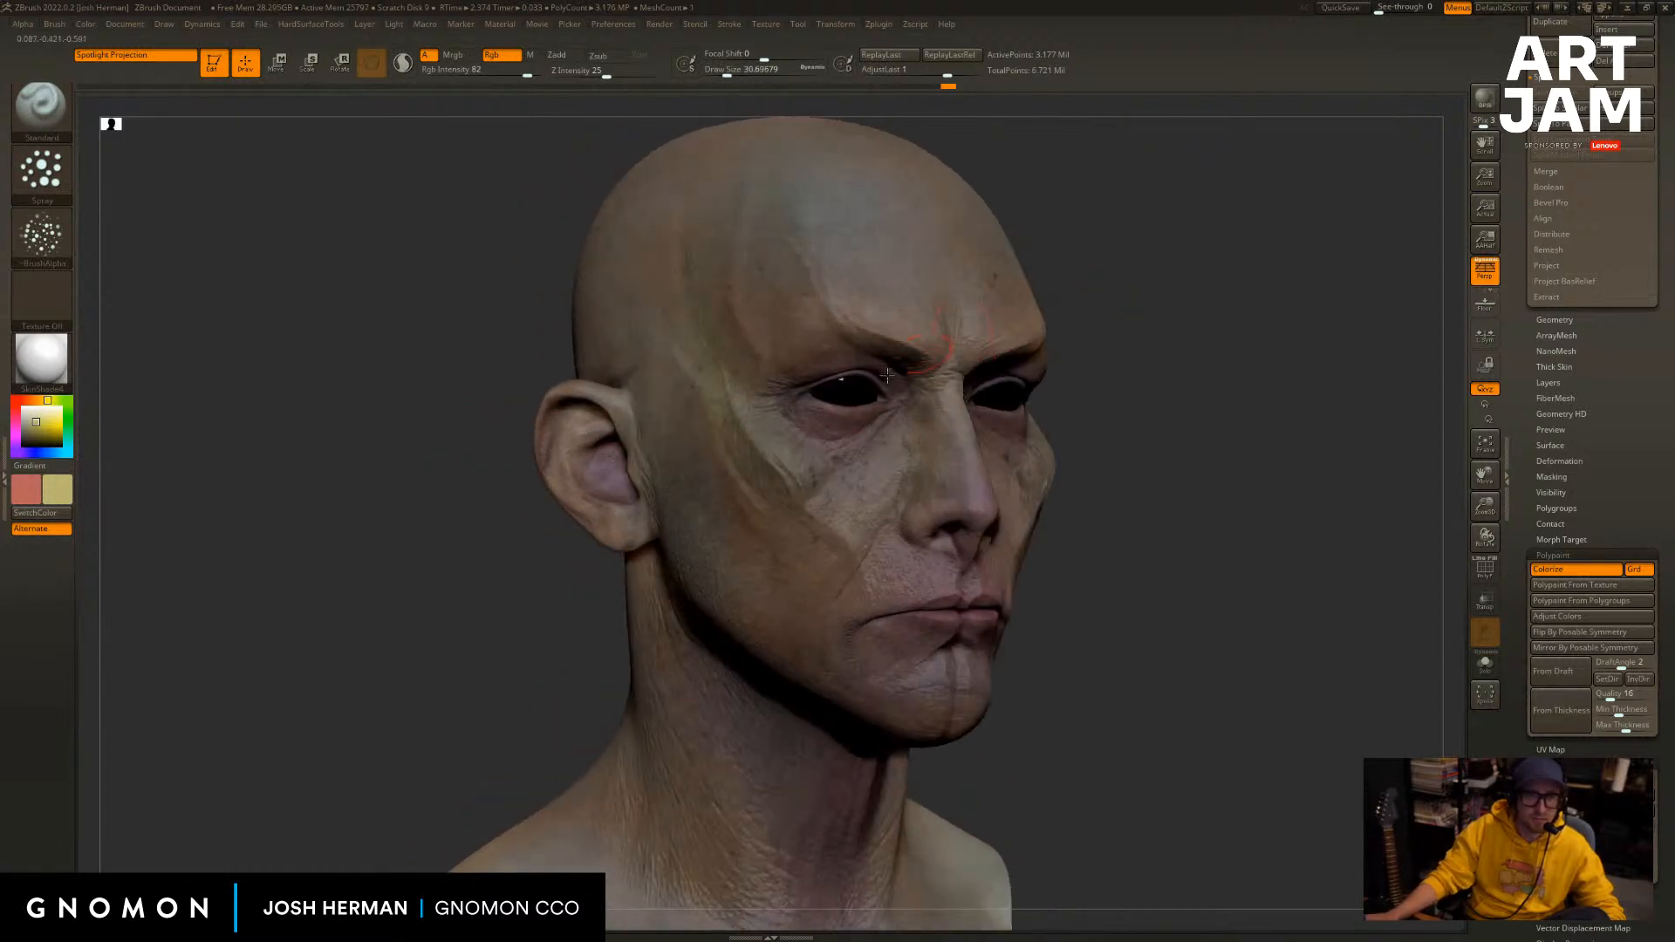
pyautogui.keyDown('ctrl'); pyautogui.moveTo(1129, 292); pyautogui.dragTo(1125, 311, button='right'); pyautogui.keyUp('ctrl')
pyautogui.keyDown('shift'); pyautogui.moveTo(1021, 316); pyautogui.dragTo(990, 336); pyautogui.keyUp('shift')
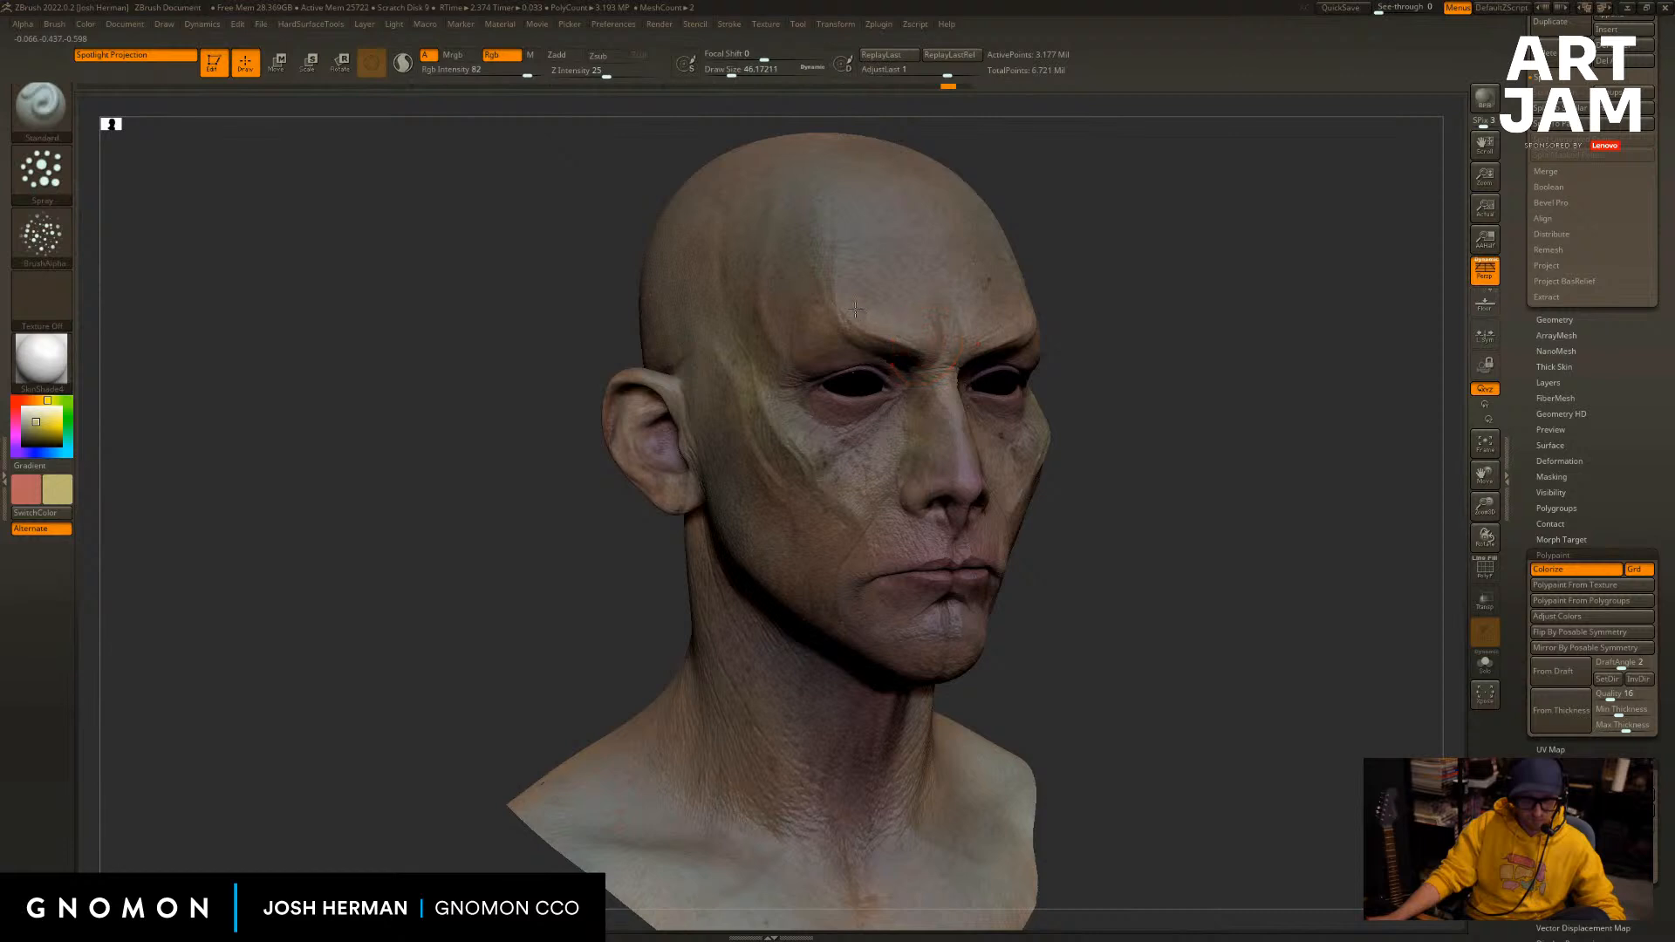
# Paint the muted yellow along the brow ridges with a draw size of about 25, and extend it with one of about 51.
pyautogui.moveTo(939, 231); pyautogui.dragTo(959, 234, button='right')
pyautogui.press('s')
pyautogui.moveTo(840, 341); pyautogui.dragTo(824, 327)
pyautogui.moveTo(1181, 254)
pyautogui.mouseDown(button='right')
pyautogui.moveTo(1207, 295)
pyautogui.moveTo(968, 330)
pyautogui.mouseUp(button='right')
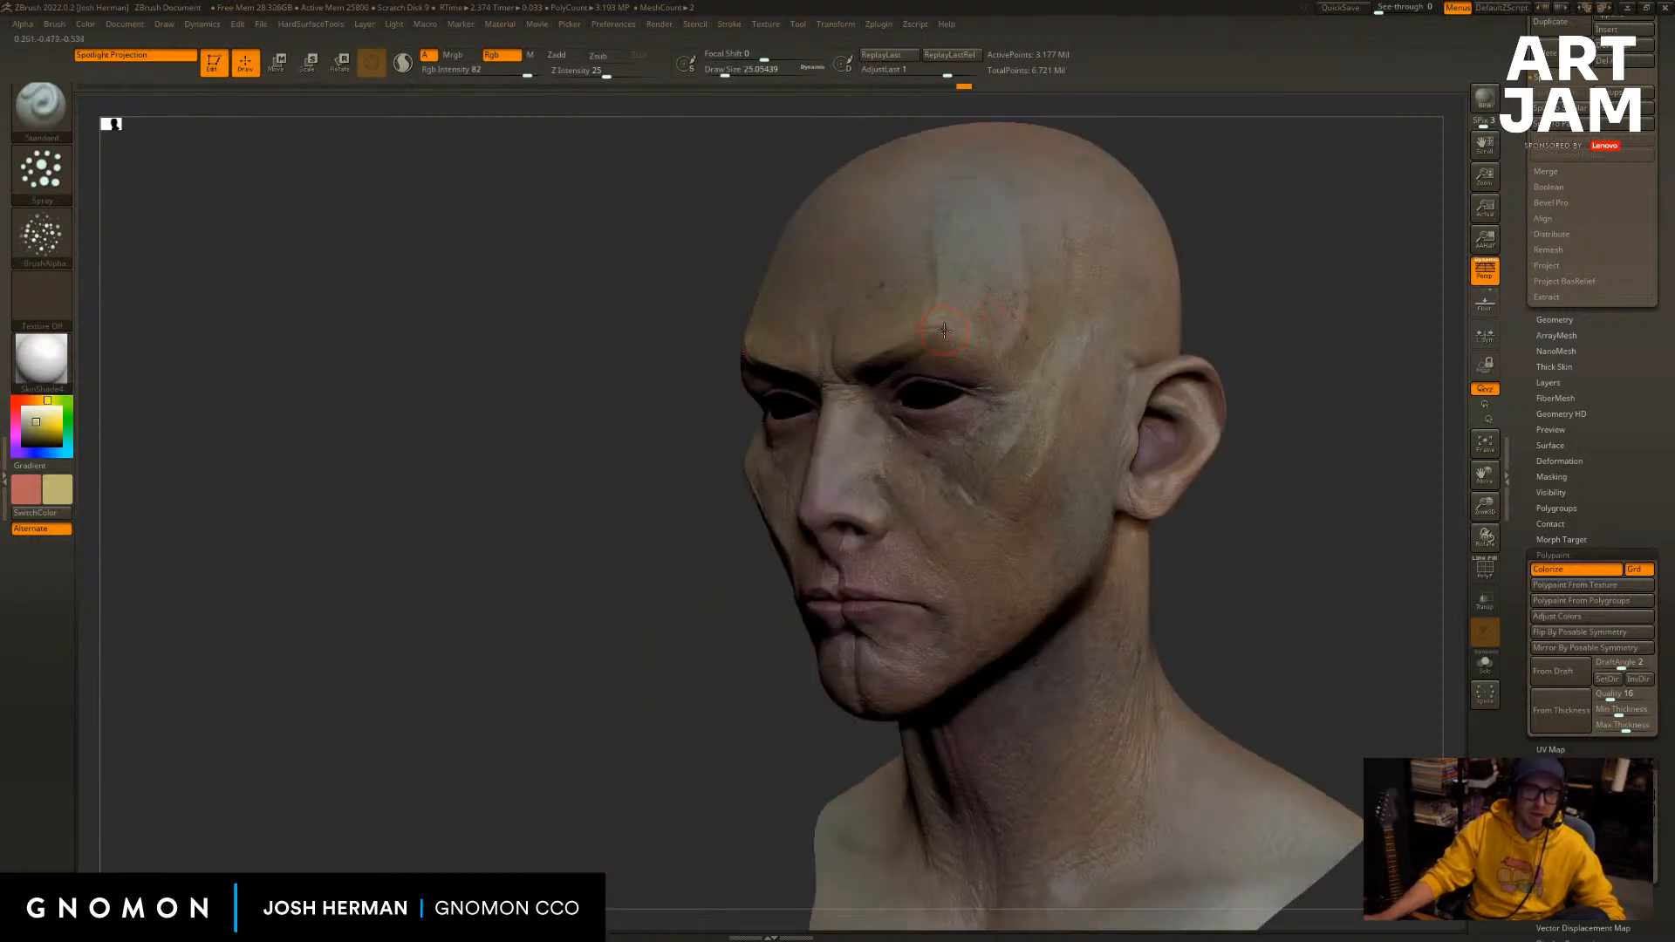
pyautogui.moveTo(612, 464); pyautogui.dragTo(872, 323, button='right')
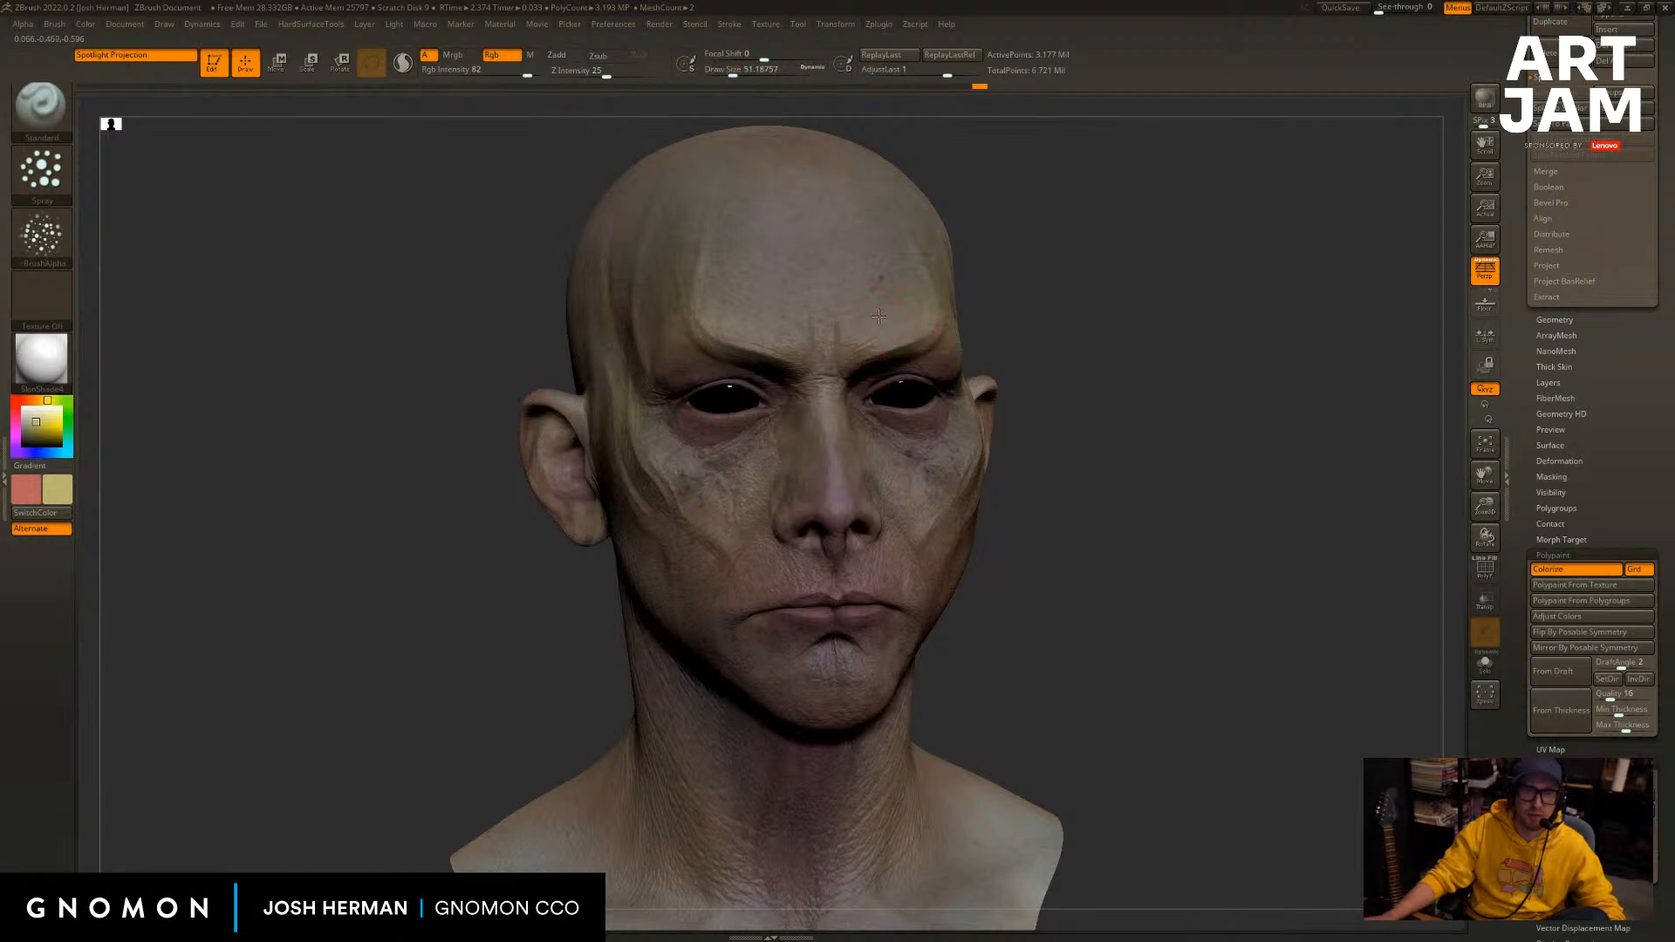
pyautogui.moveTo(869, 401); pyautogui.dragTo(894, 611, button='right')
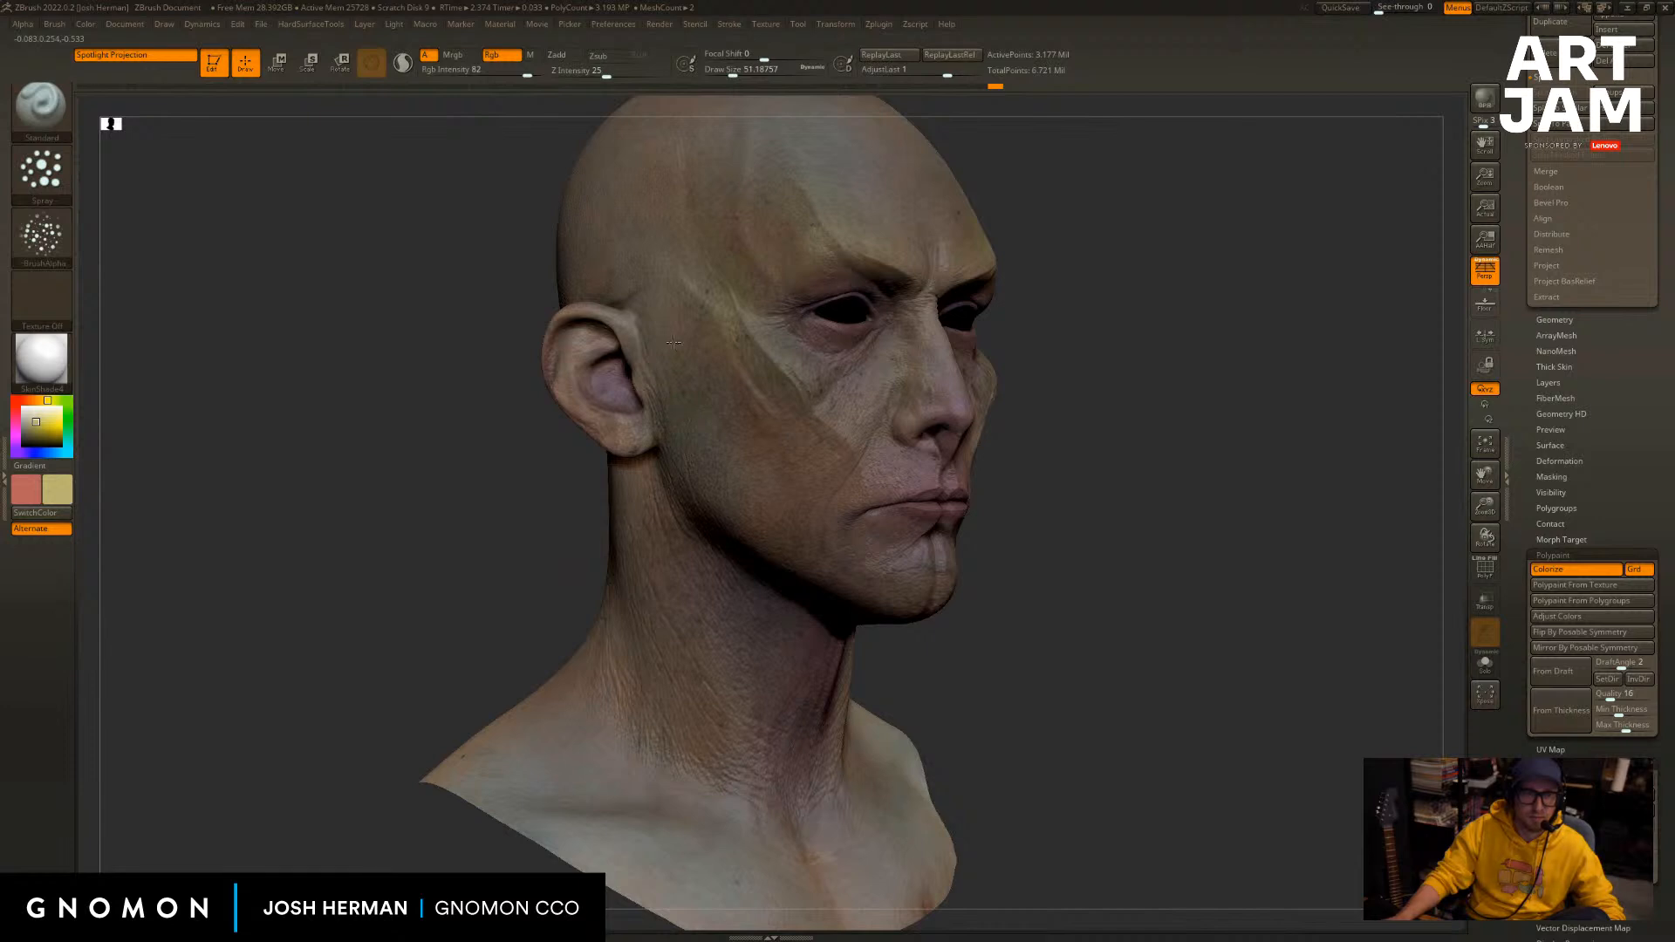
# Change the painting colour to a tan skin tone and paint it over the temples and forehead at a draw size of about 44.
pyautogui.moveTo(572, 512); pyautogui.dragTo(1047, 550, button='right')
pyautogui.moveTo(1047, 550); pyautogui.dragTo(976, 524, button='right')
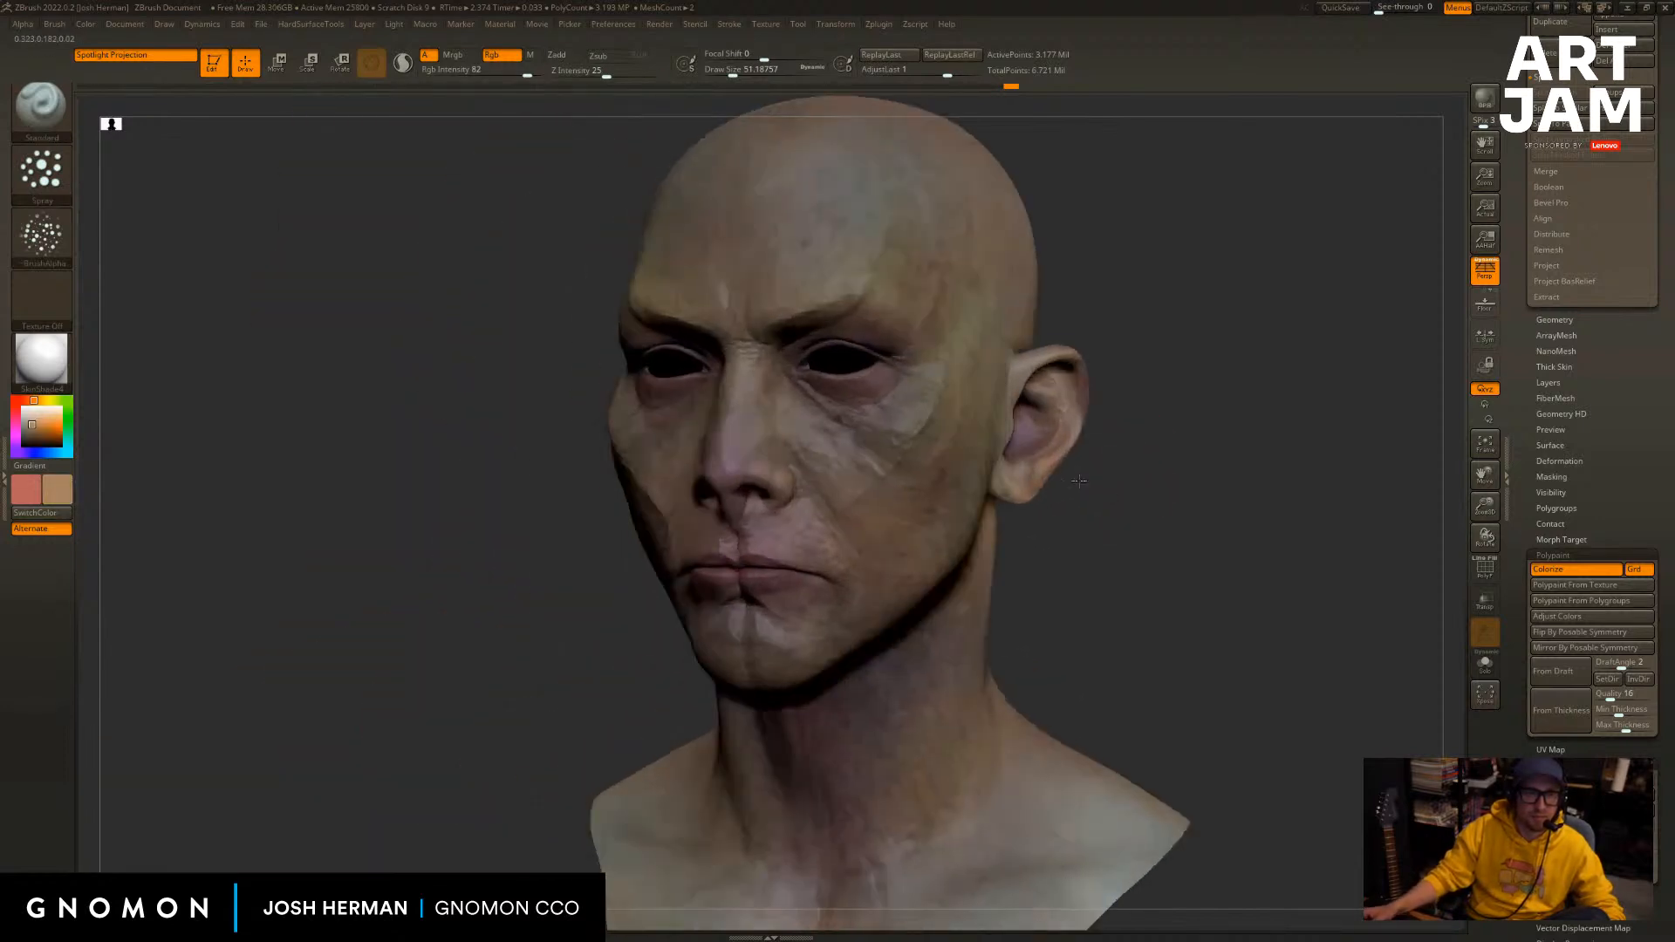
pyautogui.press('s')
pyautogui.click(952, 396)
pyautogui.moveTo(879, 436); pyautogui.dragTo(902, 435)
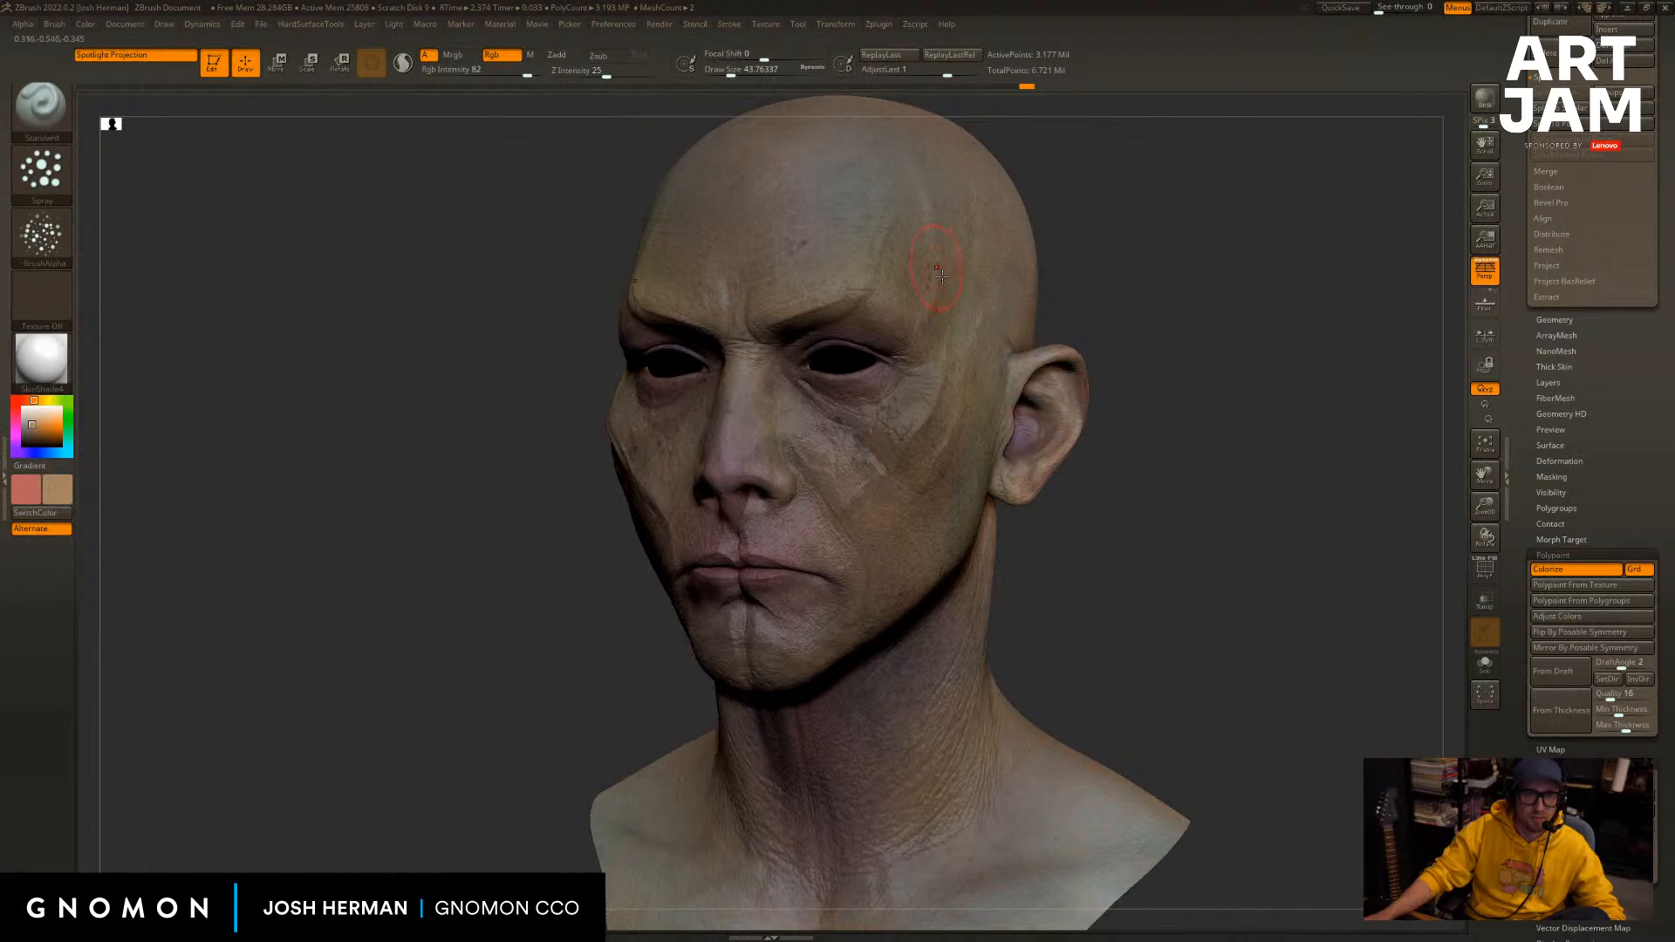
pyautogui.moveTo(738, 290); pyautogui.dragTo(733, 285)
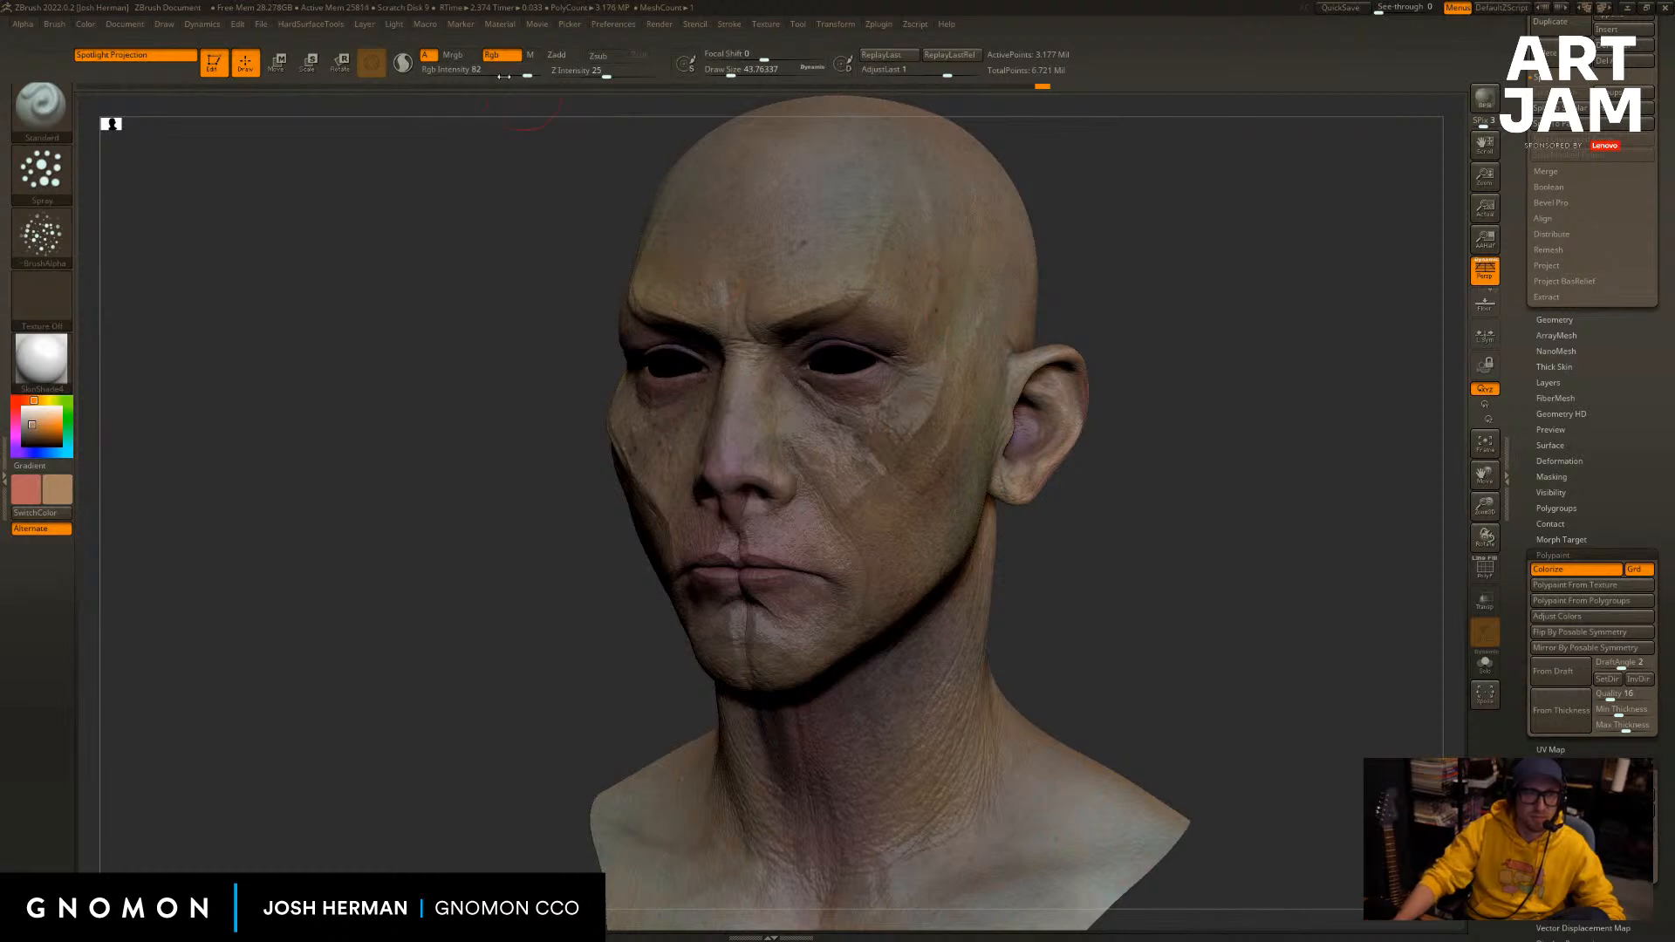
# Lower the RGB intensity to 29 and blend the tan over the cheek and temple.
pyautogui.click(485, 71)
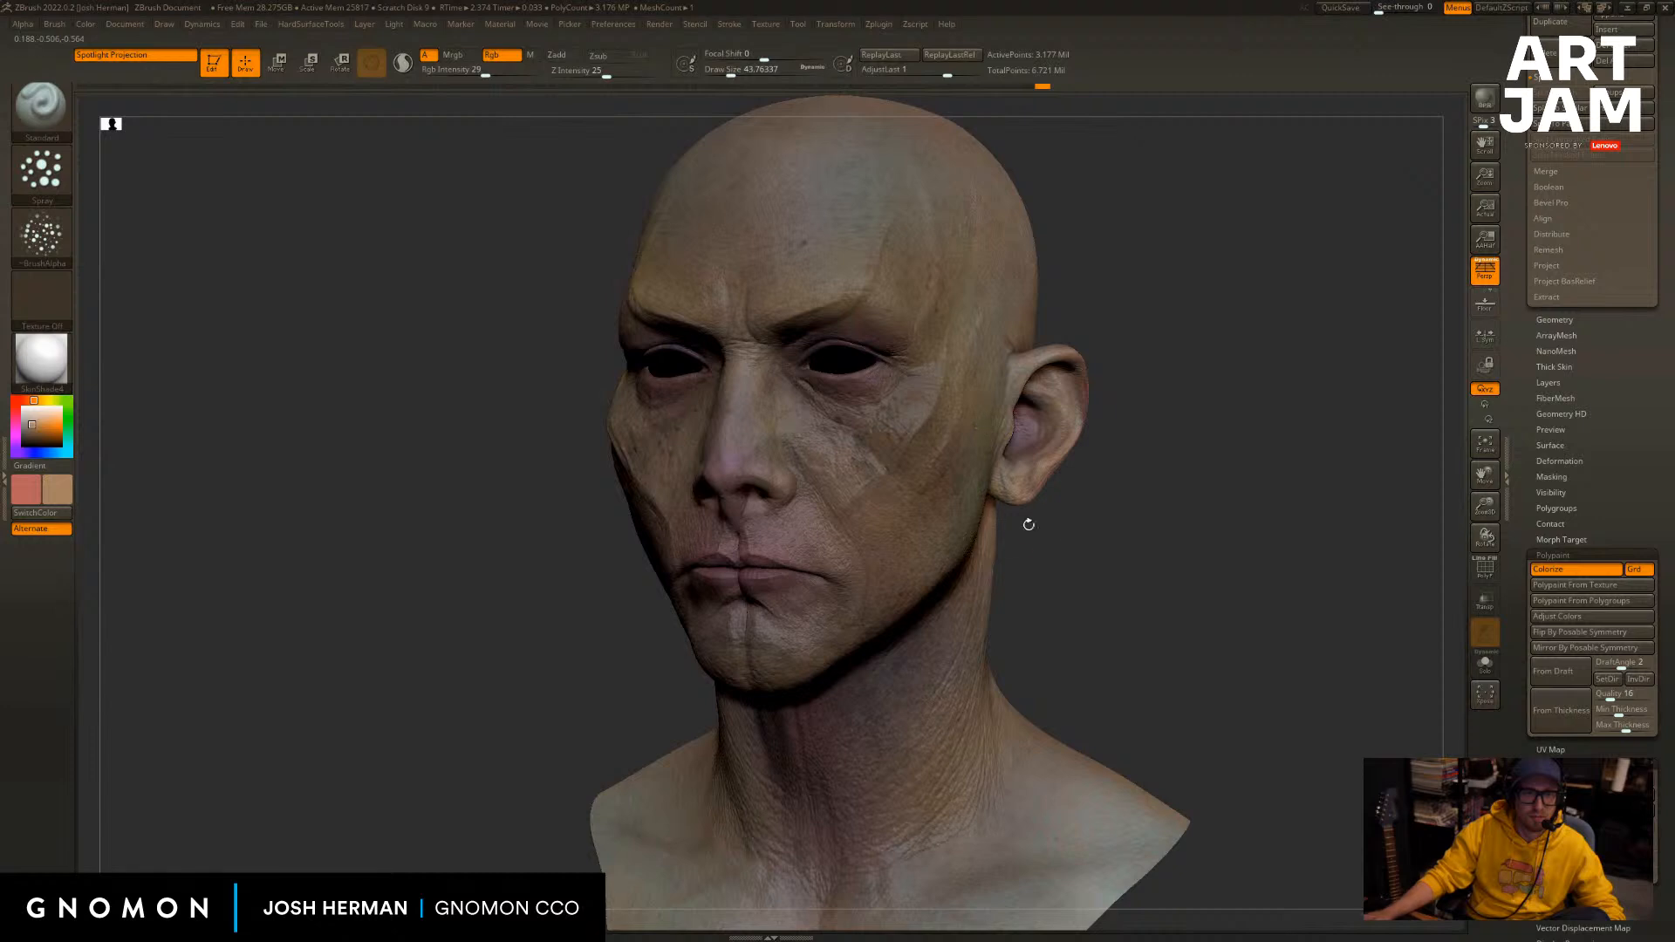
pyautogui.moveTo(1029, 524); pyautogui.dragTo(1013, 415)
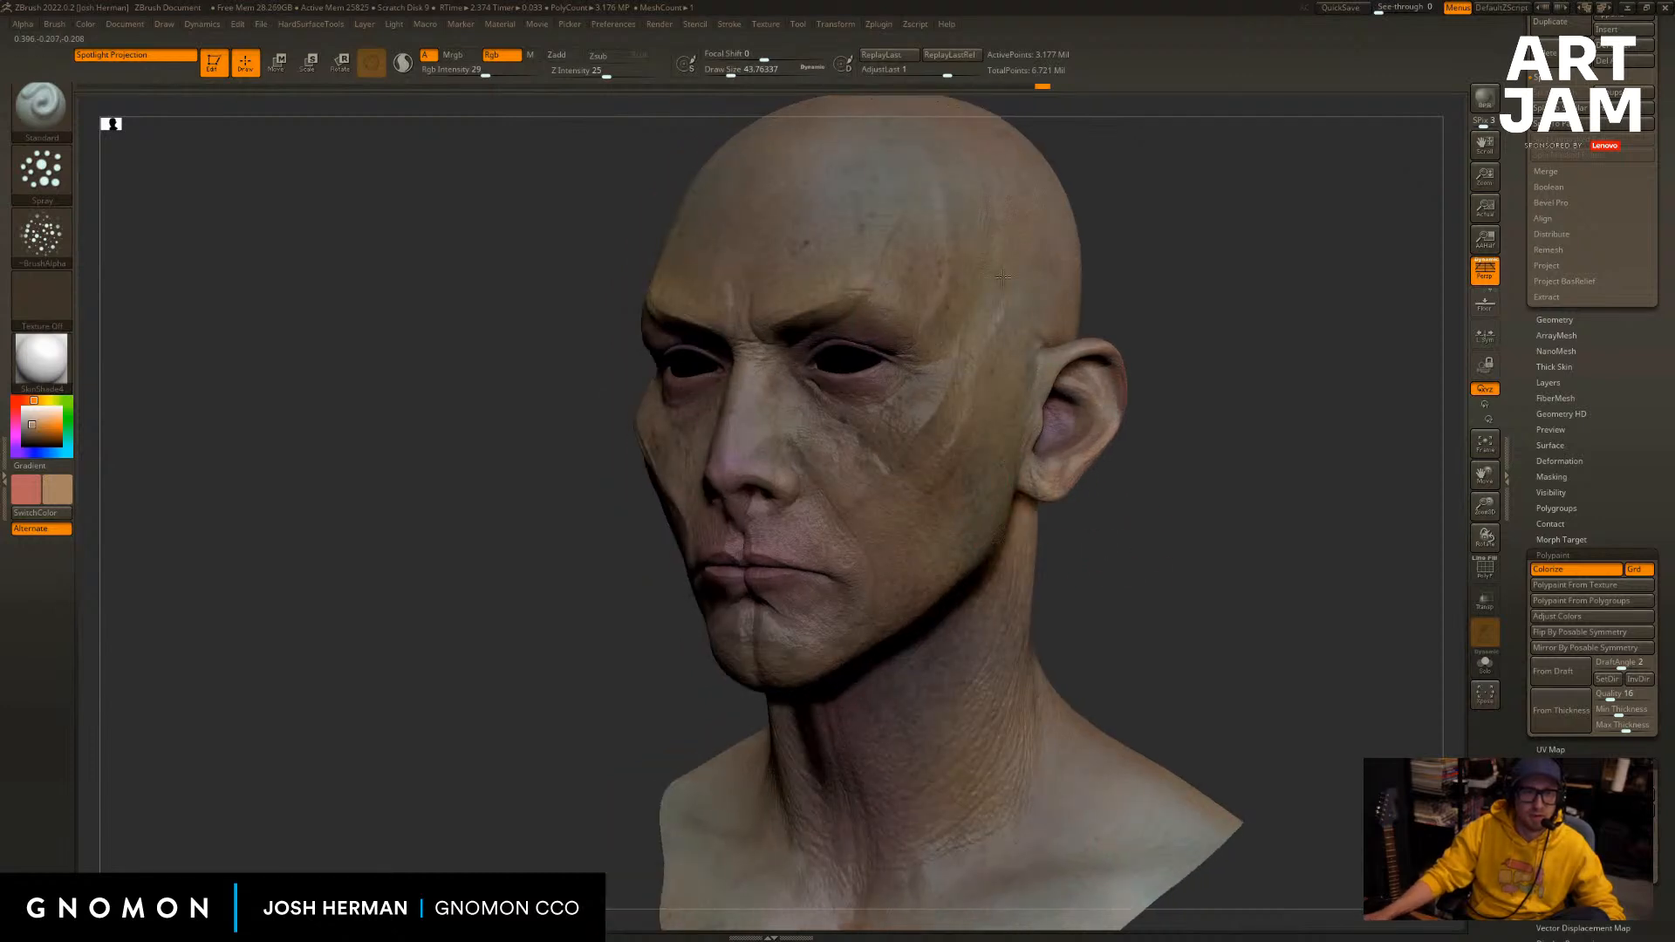
pyautogui.moveTo(1003, 277); pyautogui.dragTo(966, 188)
pyautogui.moveTo(1193, 300)
pyautogui.mouseDown()
pyautogui.moveTo(1243, 375)
pyautogui.moveTo(1199, 377)
pyautogui.mouseUp()
# Increase the draw size to about 56 and soften the yellow on the cheeks and sides of the nose with tan.
pyautogui.press(']')
pyautogui.moveTo(949, 508); pyautogui.dragTo(925, 476)
pyautogui.moveTo(1144, 475); pyautogui.dragTo(1178, 456)
pyautogui.moveTo(1178, 456)
pyautogui.keyDown('alt'); pyautogui.mouseDown()
pyautogui.moveTo(1184, 414)
pyautogui.moveTo(1151, 417)
pyautogui.mouseUp(); pyautogui.keyUp('alt')
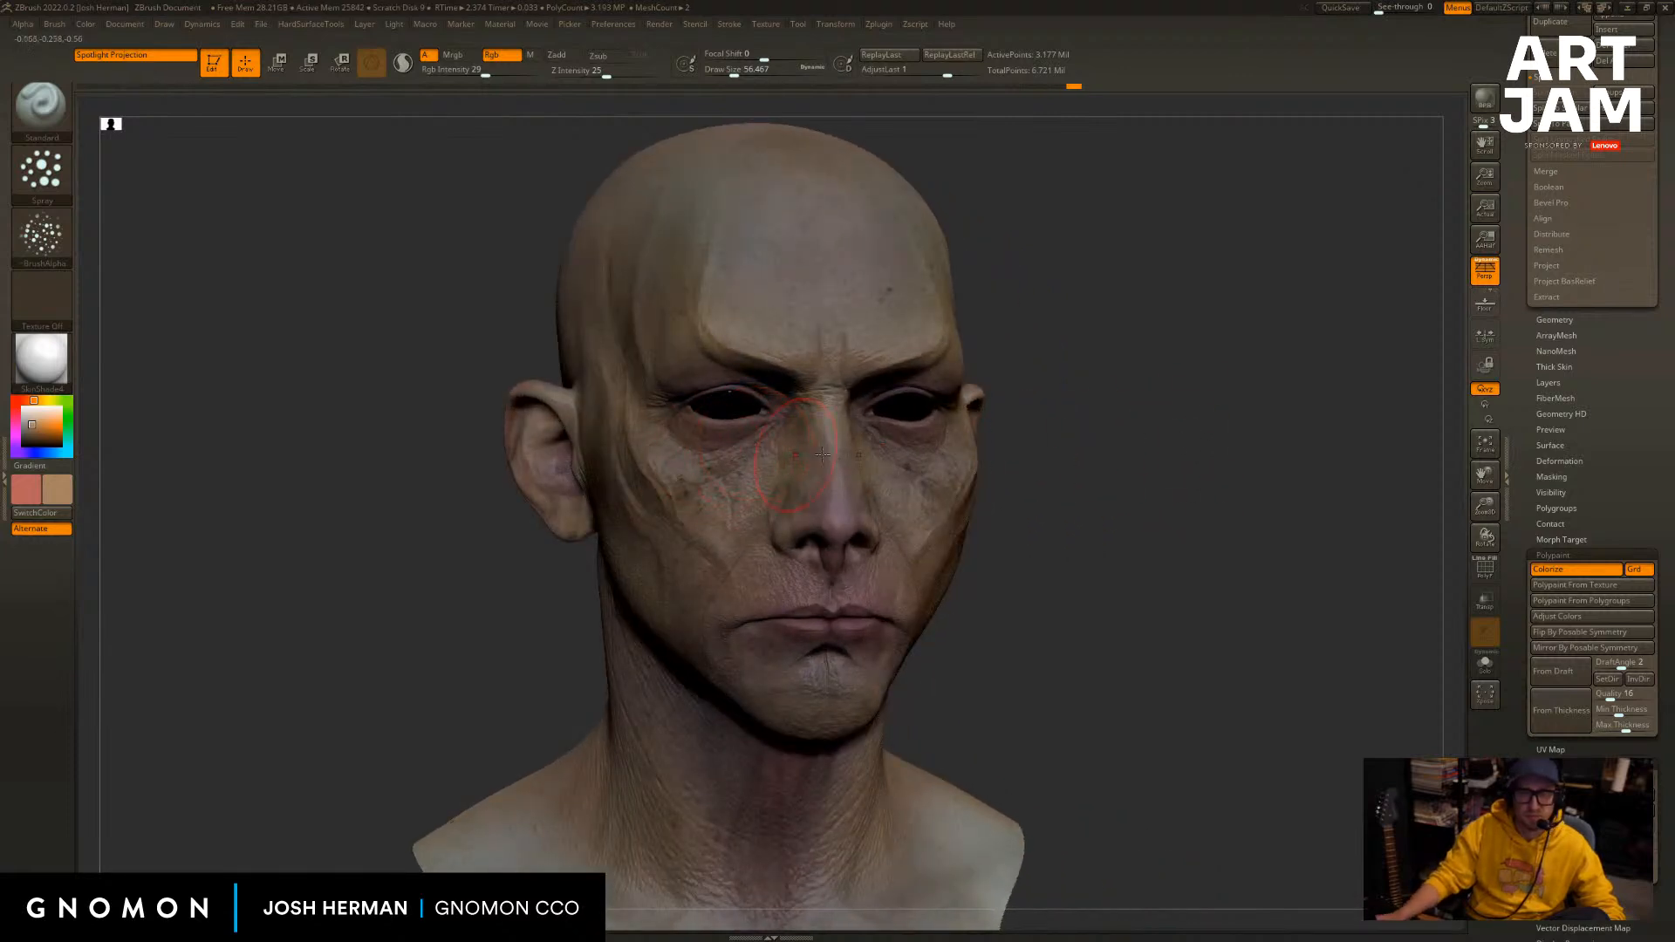
pyautogui.keyDown('alt'); pyautogui.moveTo(1300, 474); pyautogui.dragTo(1355, 433); pyautogui.keyUp('alt')
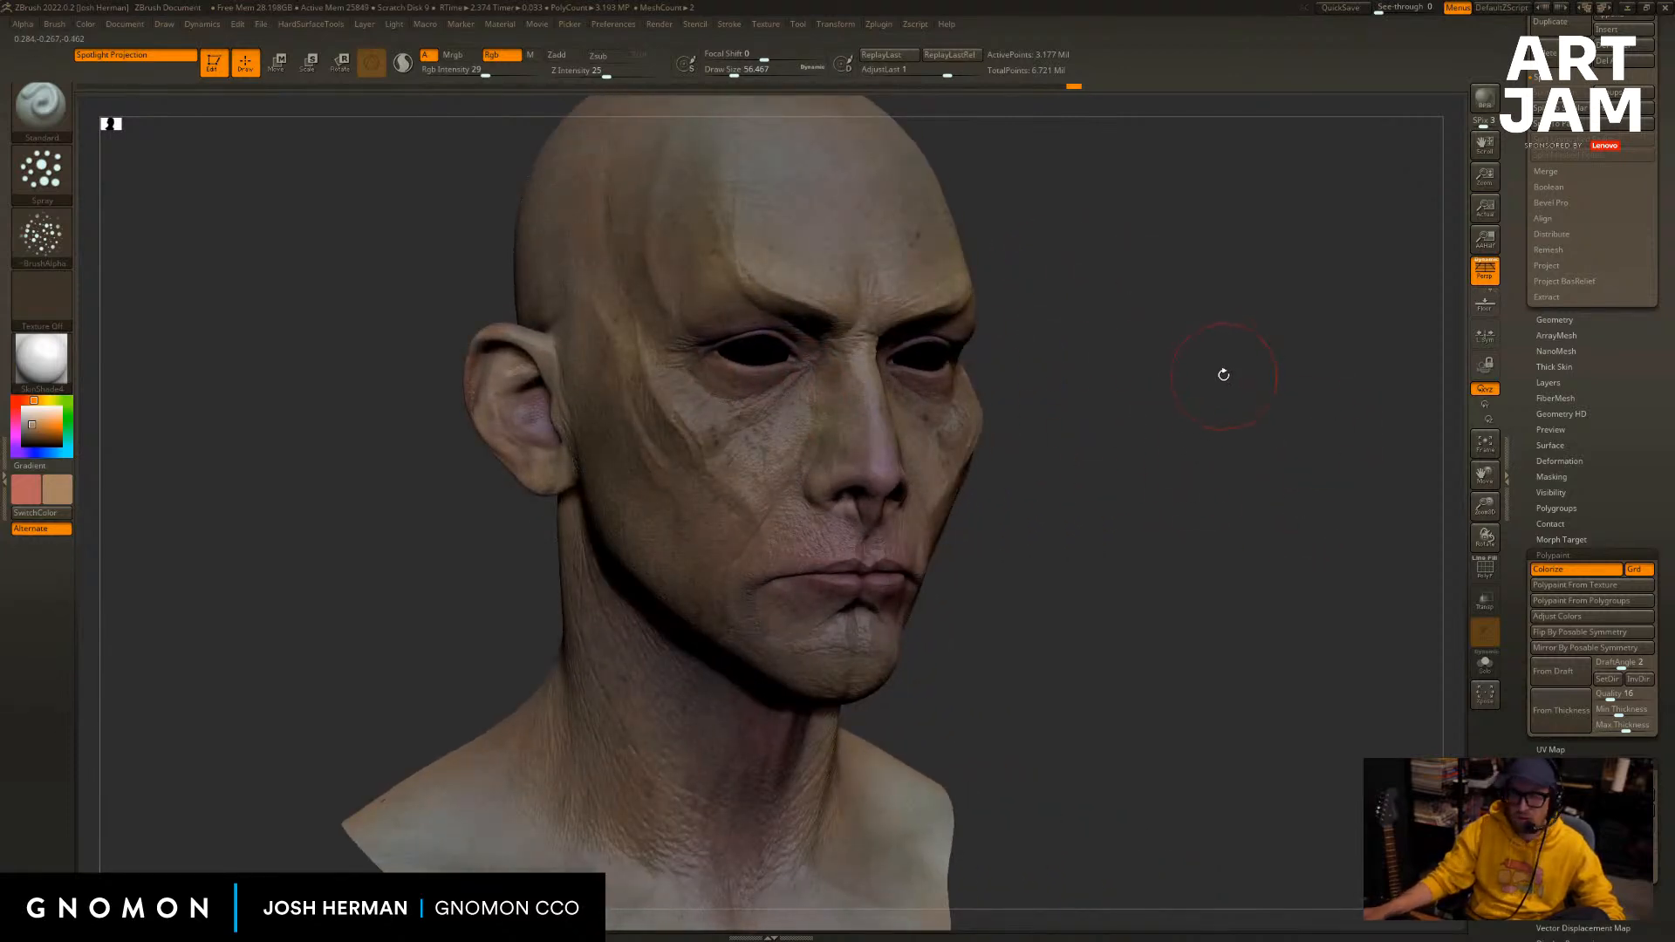
# Blend the tan under the eyes and over the chin with a draw size of about 49.
pyautogui.moveTo(749, 388); pyautogui.dragTo(756, 384)
pyautogui.moveTo(1080, 501); pyautogui.dragTo(1090, 466)
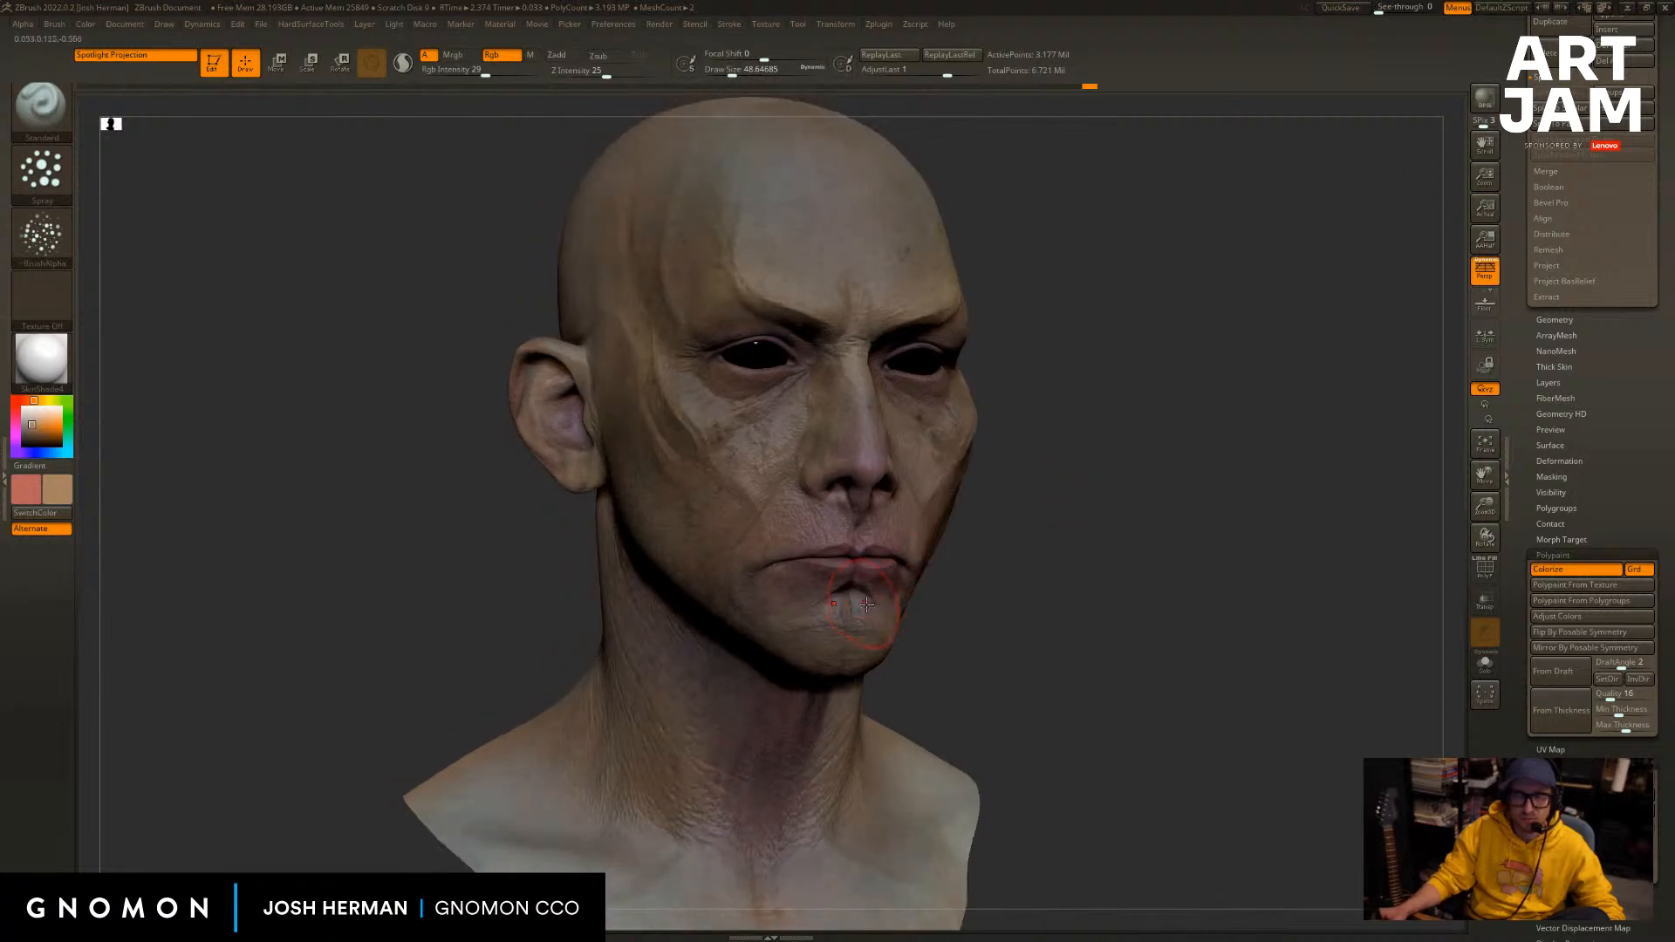
pyautogui.moveTo(866, 604); pyautogui.dragTo(864, 610)
pyautogui.moveTo(988, 628); pyautogui.dragTo(1069, 629)
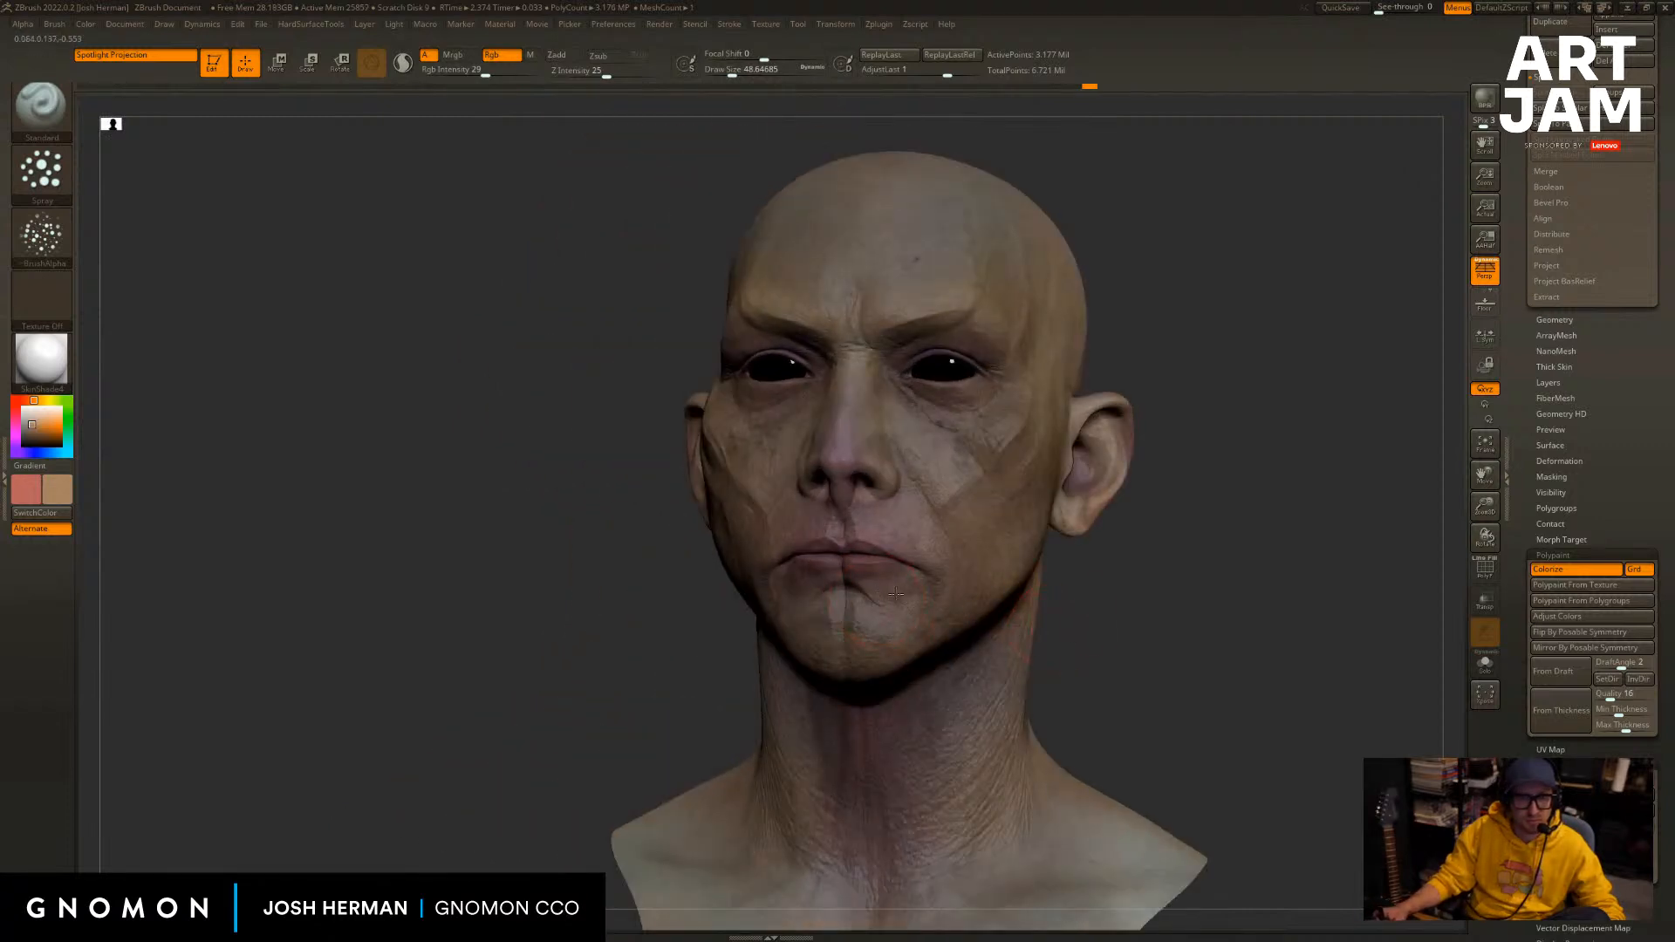
pyautogui.moveTo(896, 593); pyautogui.dragTo(870, 735)
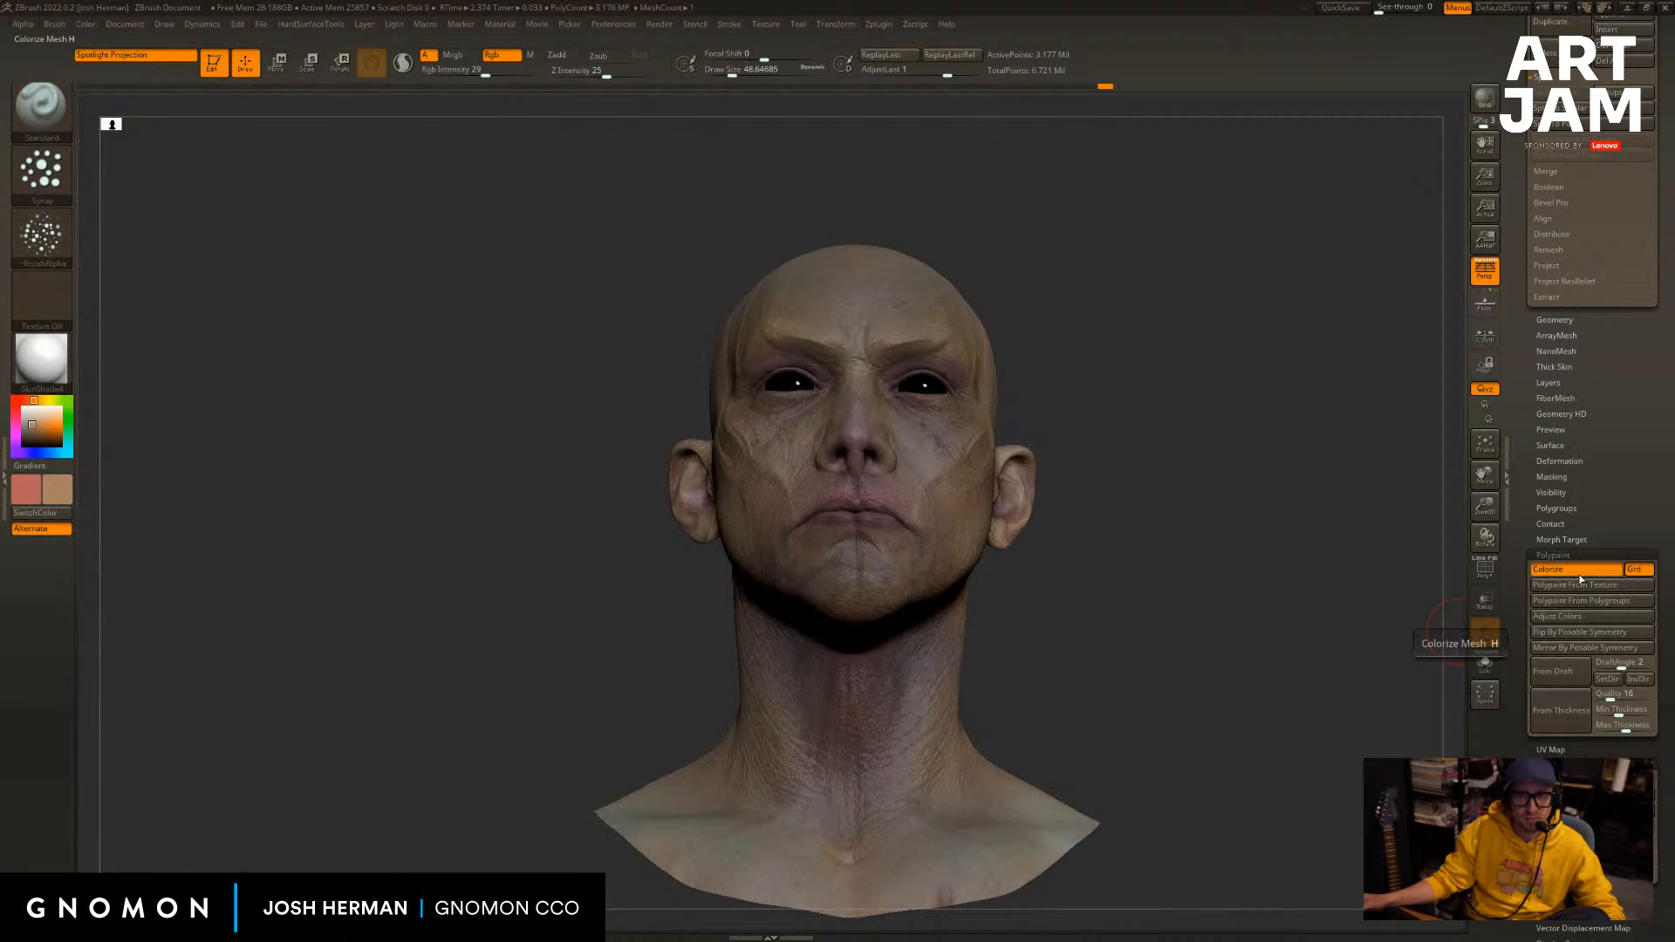
# Review the layered skin tints on the head from below and from both sides.
pyautogui.moveTo(1396, 742); pyautogui.dragTo(1505, 754)
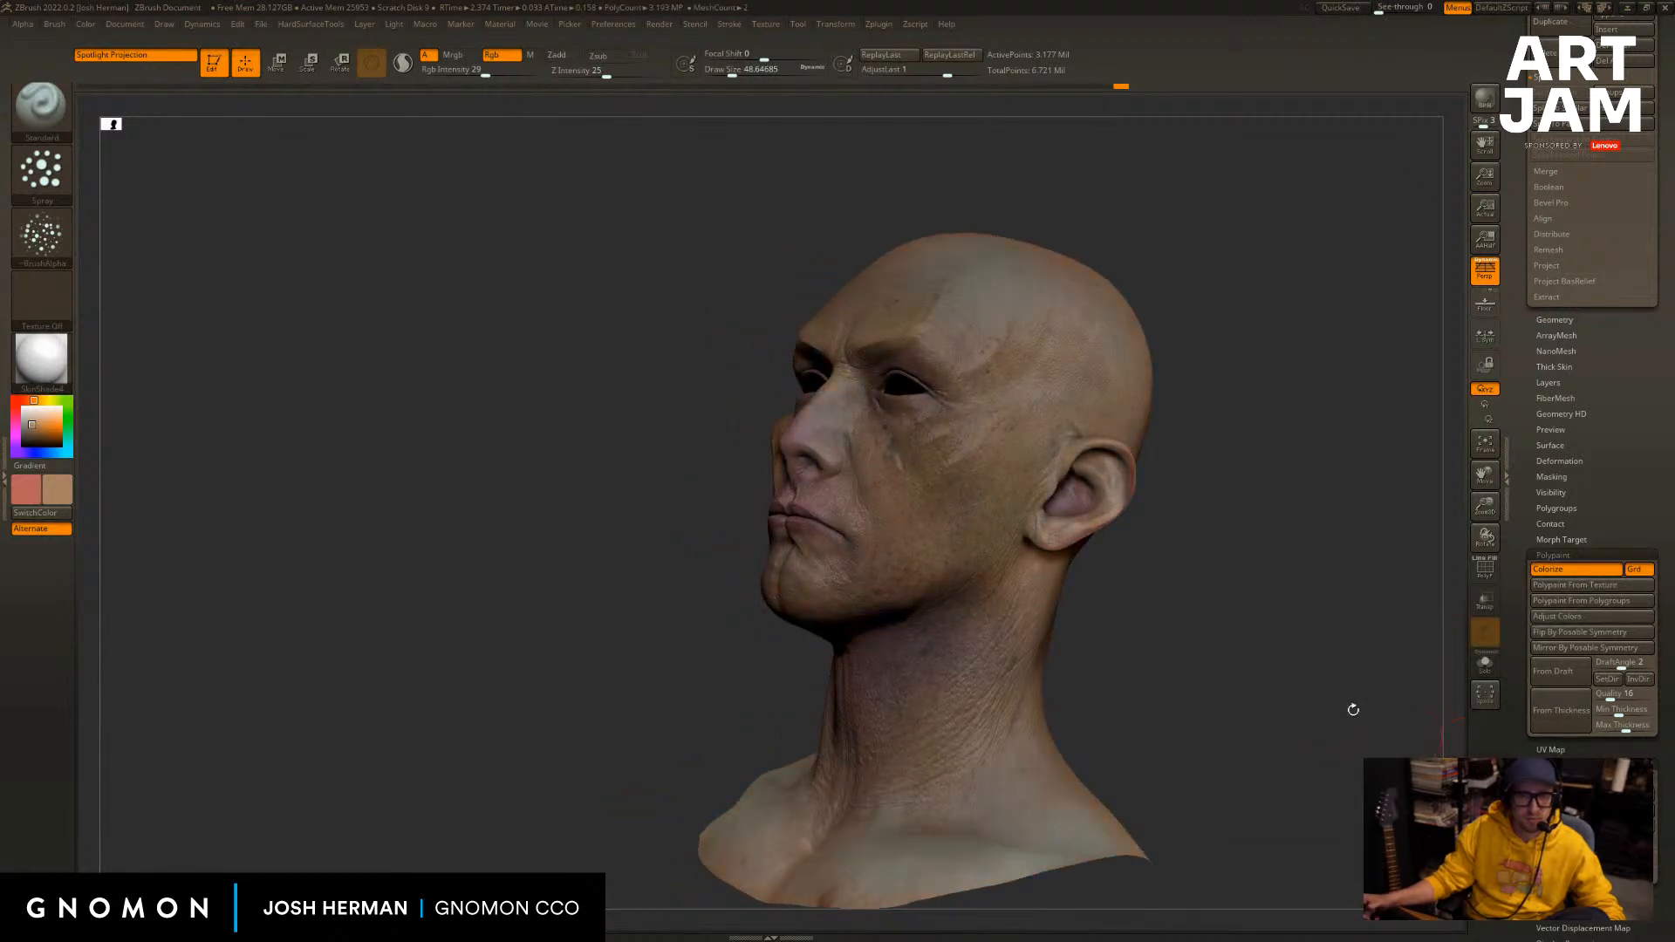
pyautogui.moveTo(1349, 707); pyautogui.dragTo(1237, 666)
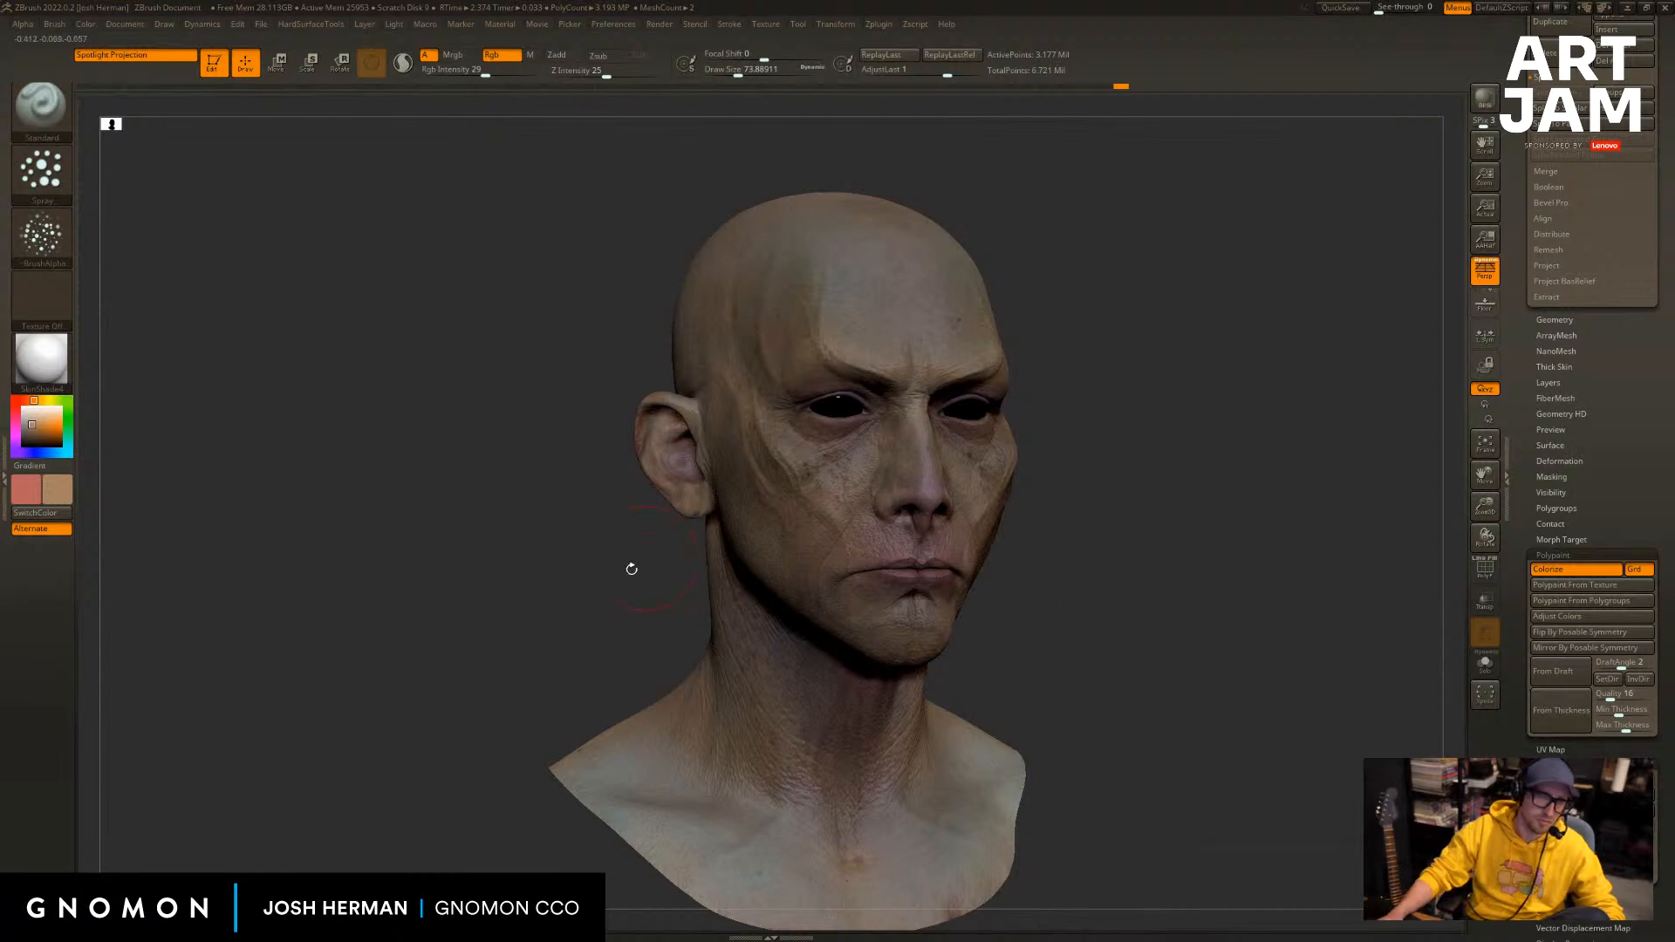
pyautogui.moveTo(628, 568); pyautogui.dragTo(689, 510)
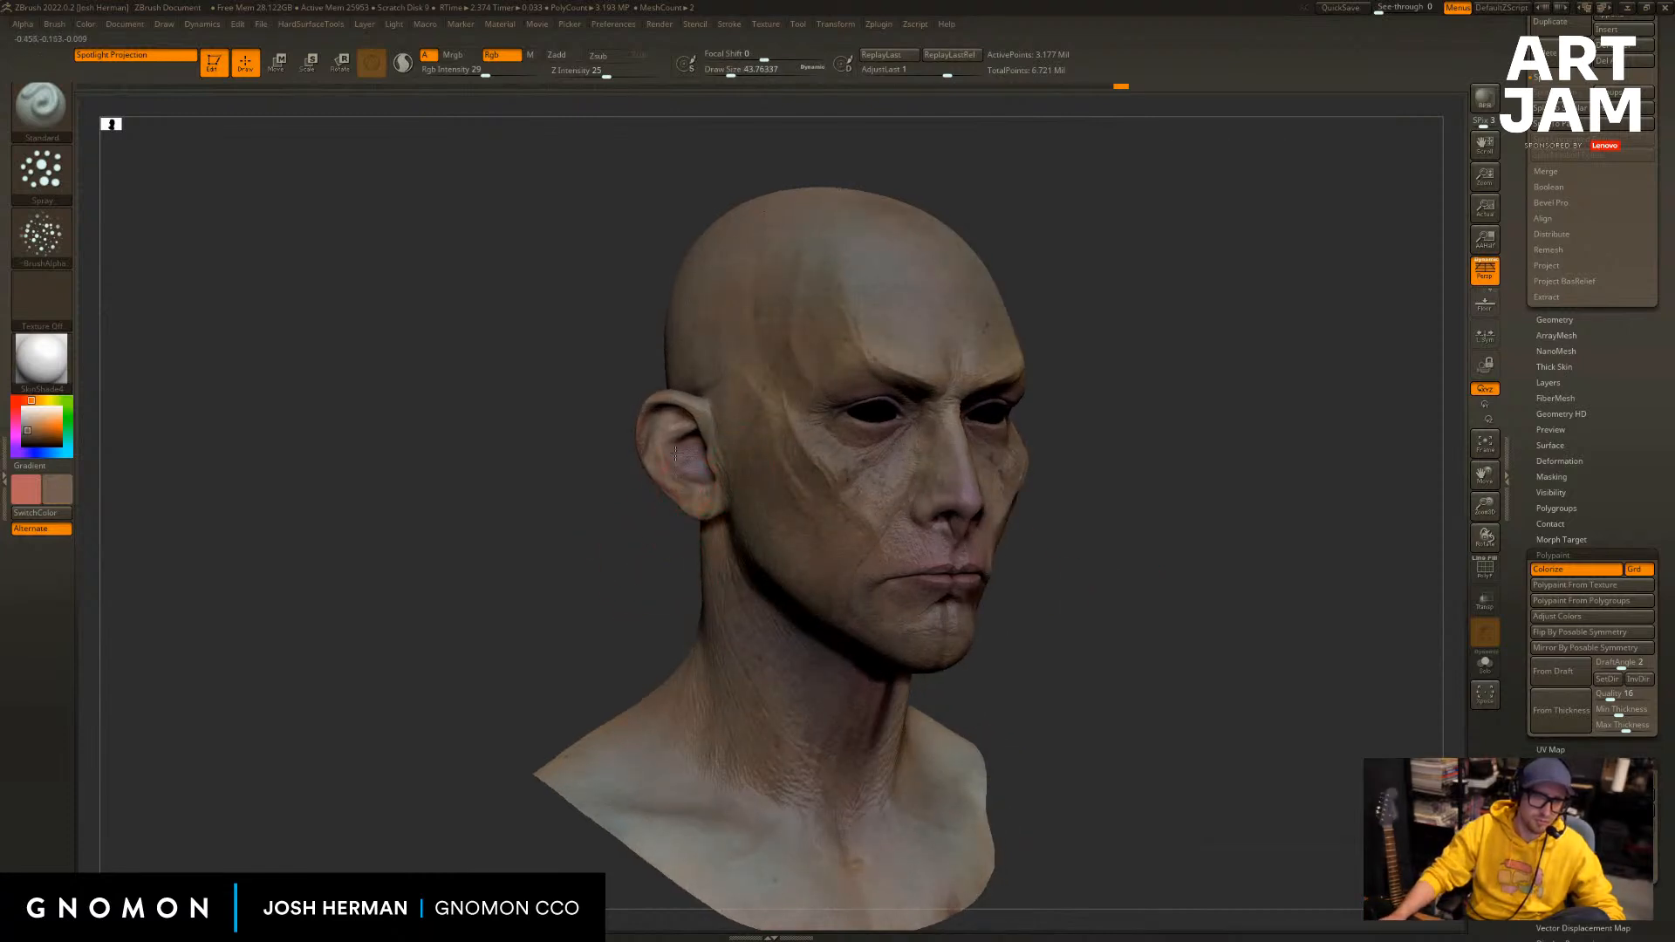
# Set the draw size to about 35, sample a dark reddish brown from the face, and swap to the stored red (180, 92, 92).
pyautogui.moveTo(1326, 389); pyautogui.dragTo(1136, 405)
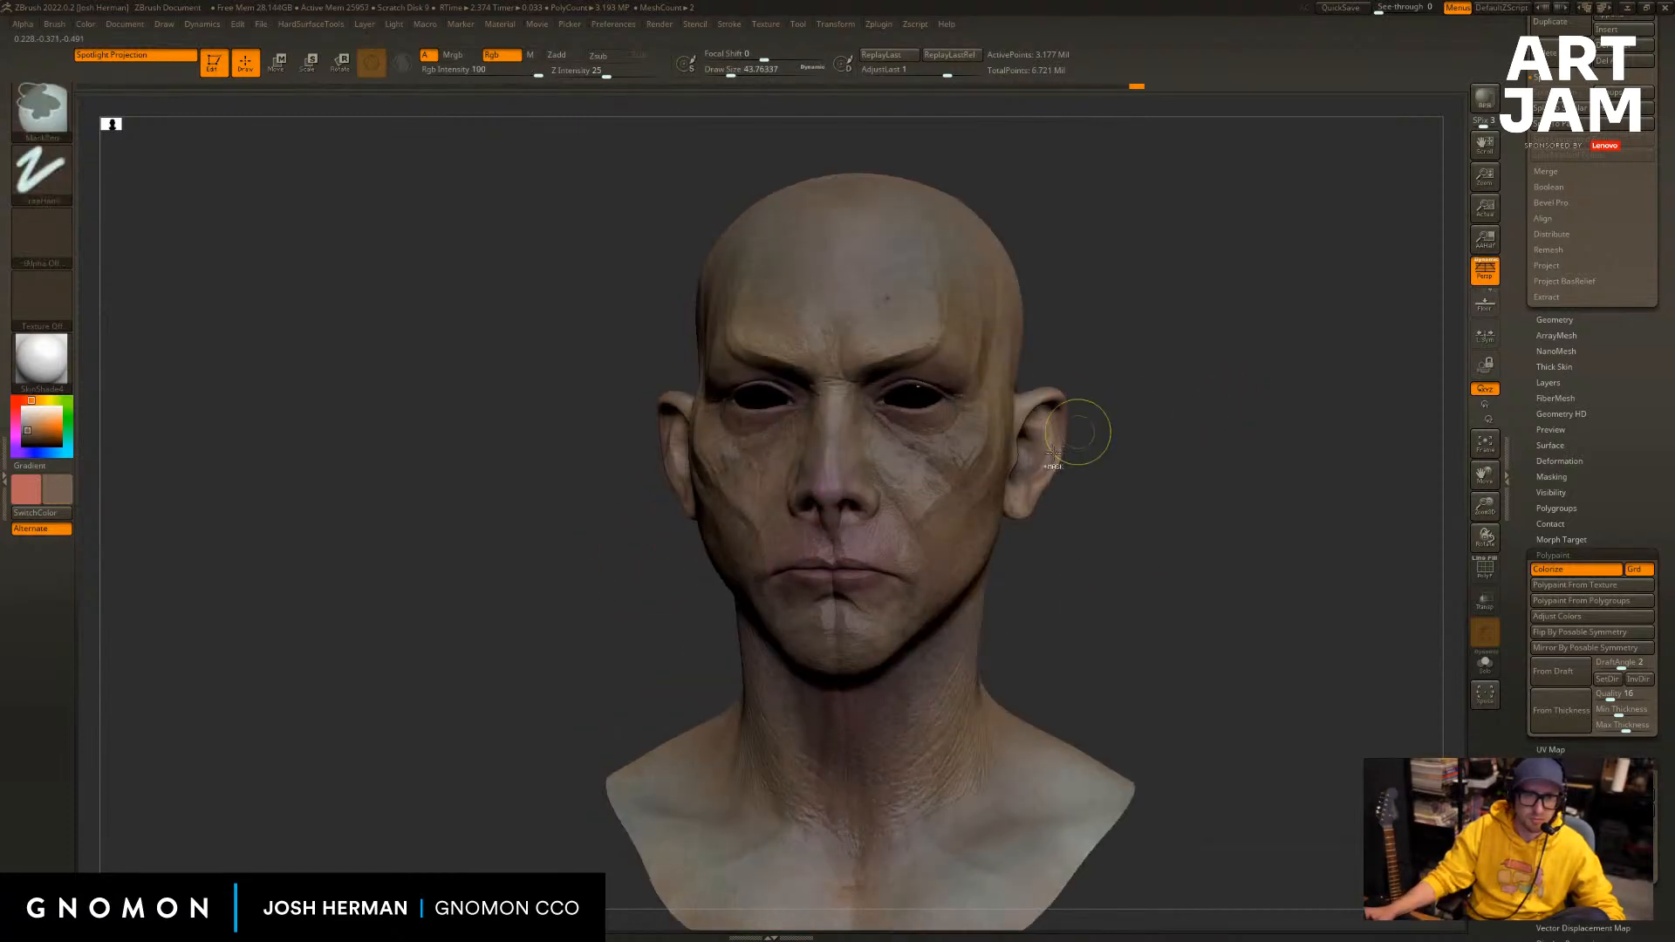
pyautogui.press('s')
pyautogui.moveTo(1055, 454)
pyautogui.mouseDown()
pyautogui.moveTo(1025, 490)
pyautogui.moveTo(964, 452)
pyautogui.mouseUp()
pyautogui.press('c')
pyautogui.moveTo(1112, 336); pyautogui.dragTo(1221, 318)
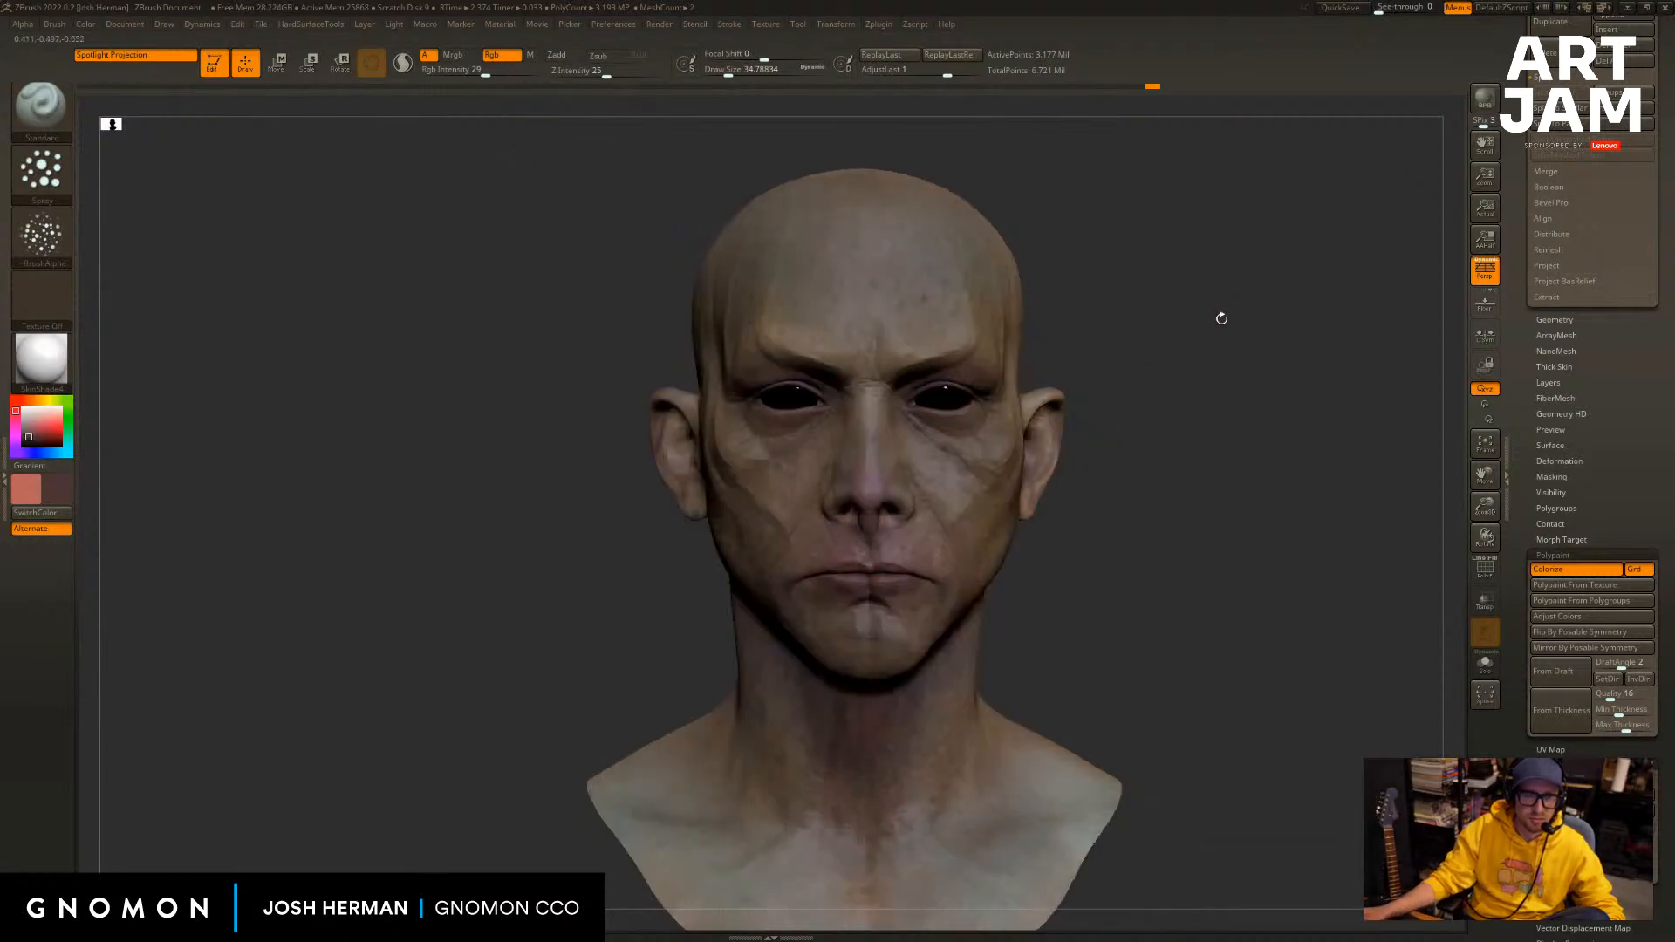
pyautogui.press('v')
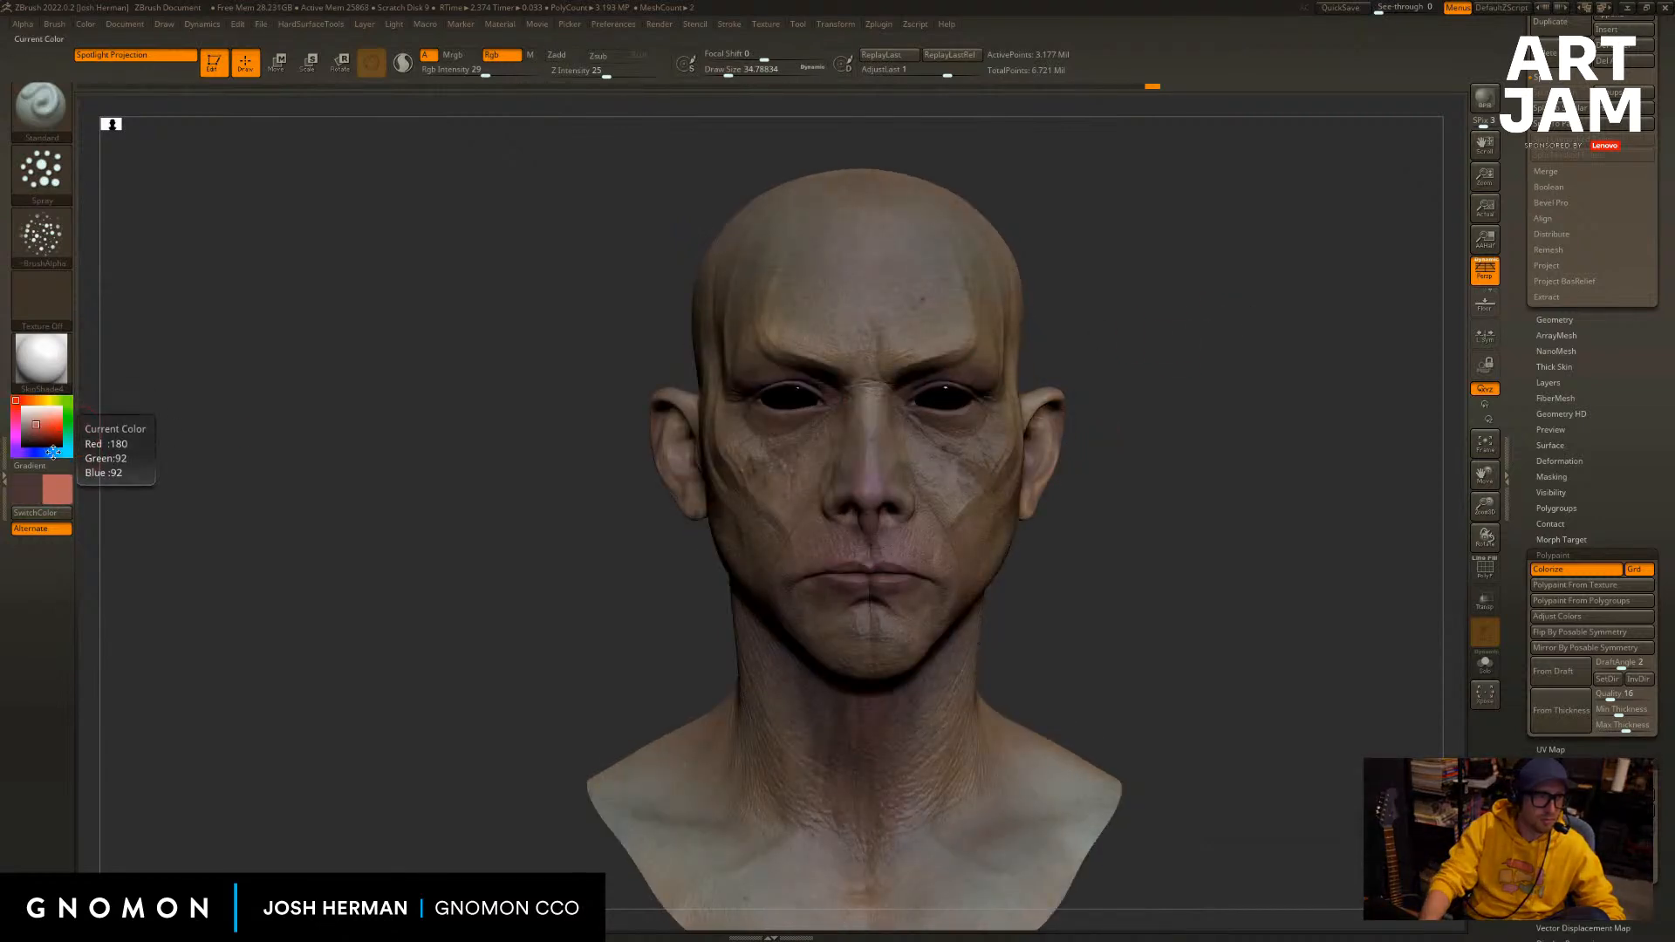
# Change the colour to blue, enlarge the draw size to about 685, and lay a blue glaze over the whole bust.
pyautogui.click(52, 452)
pyautogui.press('s')
pyautogui.moveTo(864, 331); pyautogui.dragTo(878, 157)
pyautogui.hotkey('ctrl', 'z')
pyautogui.press('s')
pyautogui.moveTo(821, 303); pyautogui.dragTo(857, 304)
pyautogui.moveTo(545, 539)
pyautogui.keyDown('alt'); pyautogui.mouseDown()
pyautogui.moveTo(516, 557)
pyautogui.moveTo(628, 468)
pyautogui.mouseUp(); pyautogui.keyUp('alt')
pyautogui.press('s')
pyautogui.moveTo(811, 330); pyautogui.dragTo(845, 329)
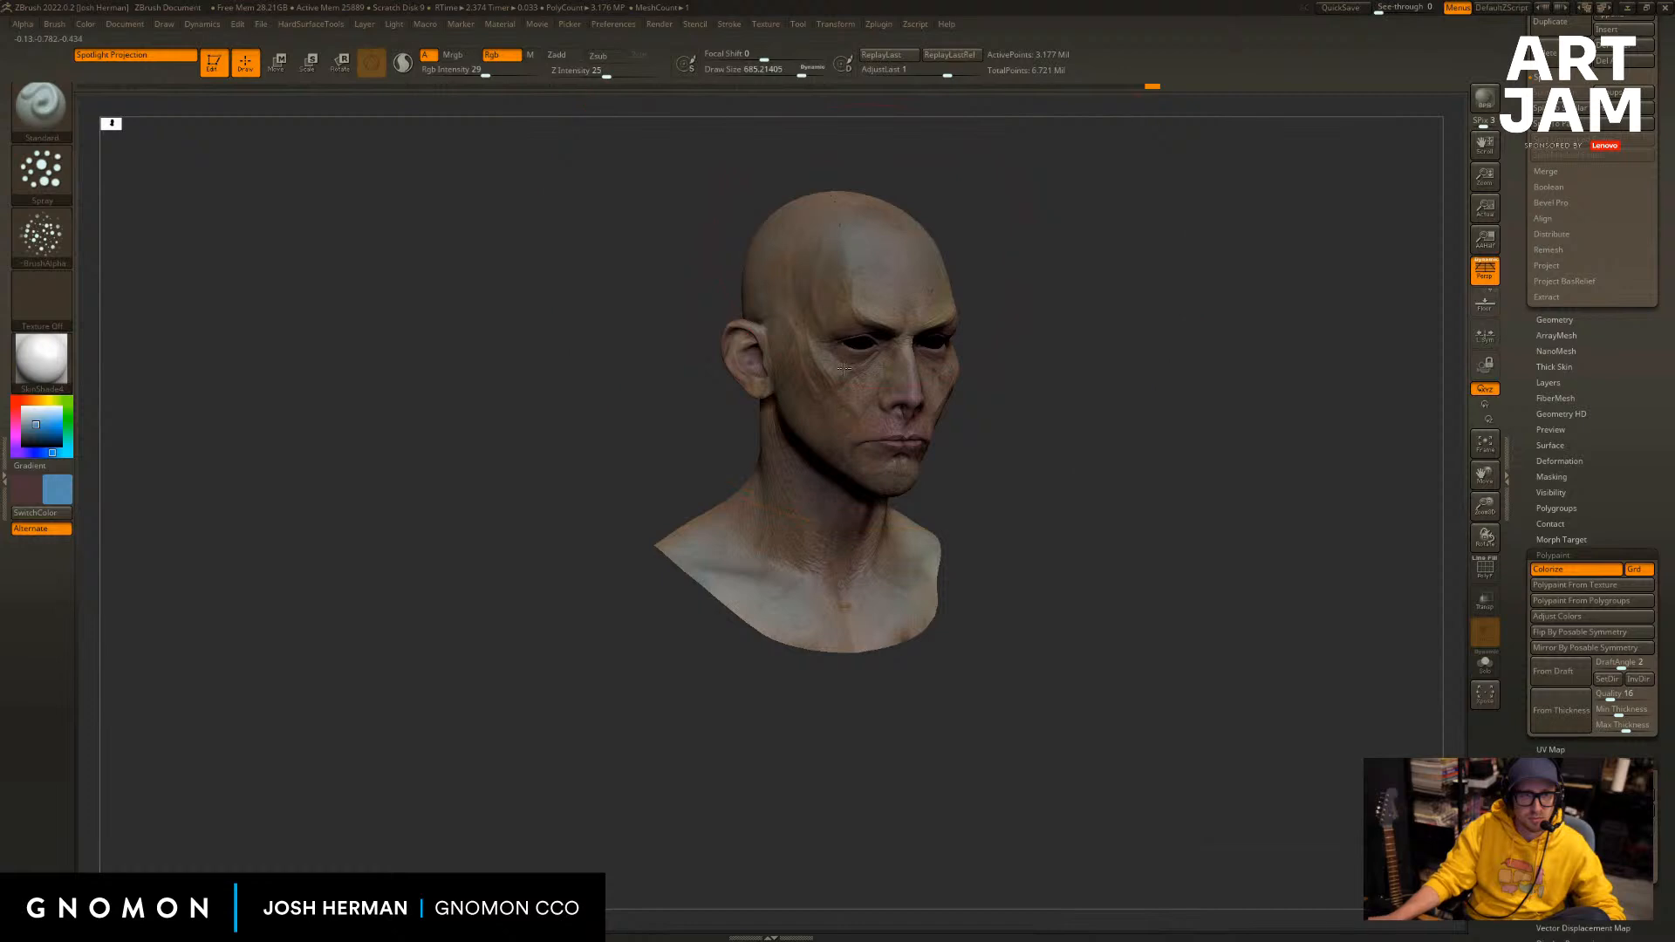
pyautogui.keyDown('shift'); pyautogui.moveTo(1026, 261); pyautogui.dragTo(1075, 393); pyautogui.keyUp('shift')
pyautogui.moveTo(1309, 392); pyautogui.dragTo(1261, 283)
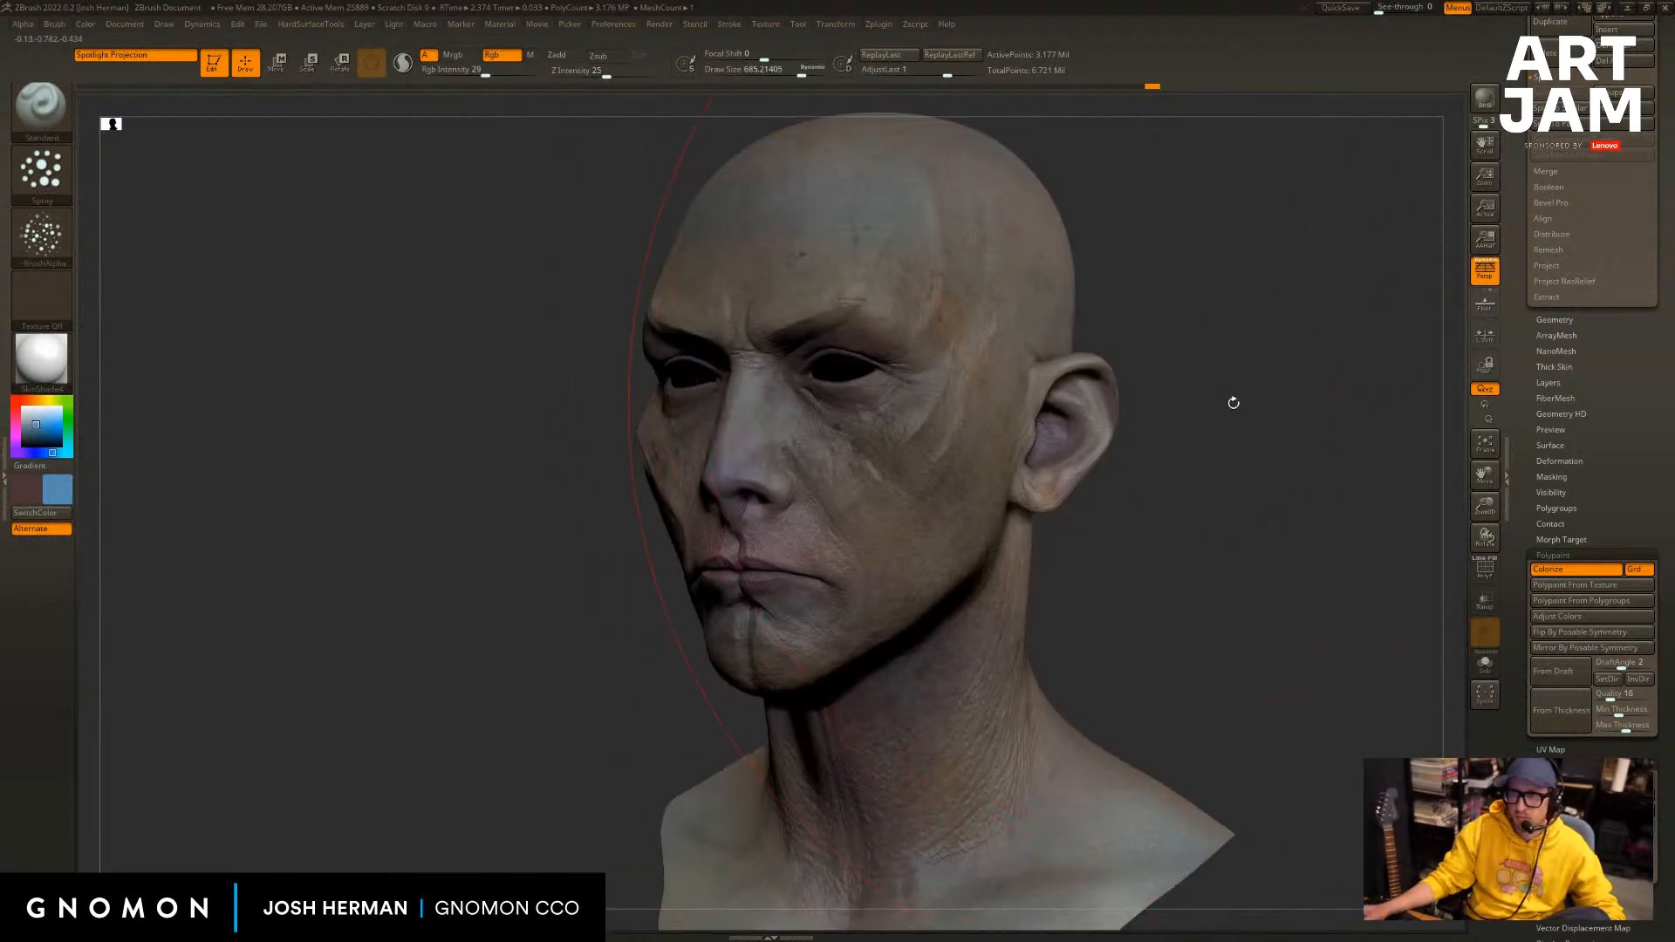
# Examine the blue glaze from both sides and step back through the undo history to compare it with earlier tints.
pyautogui.hotkey('ctrl', 'shift')
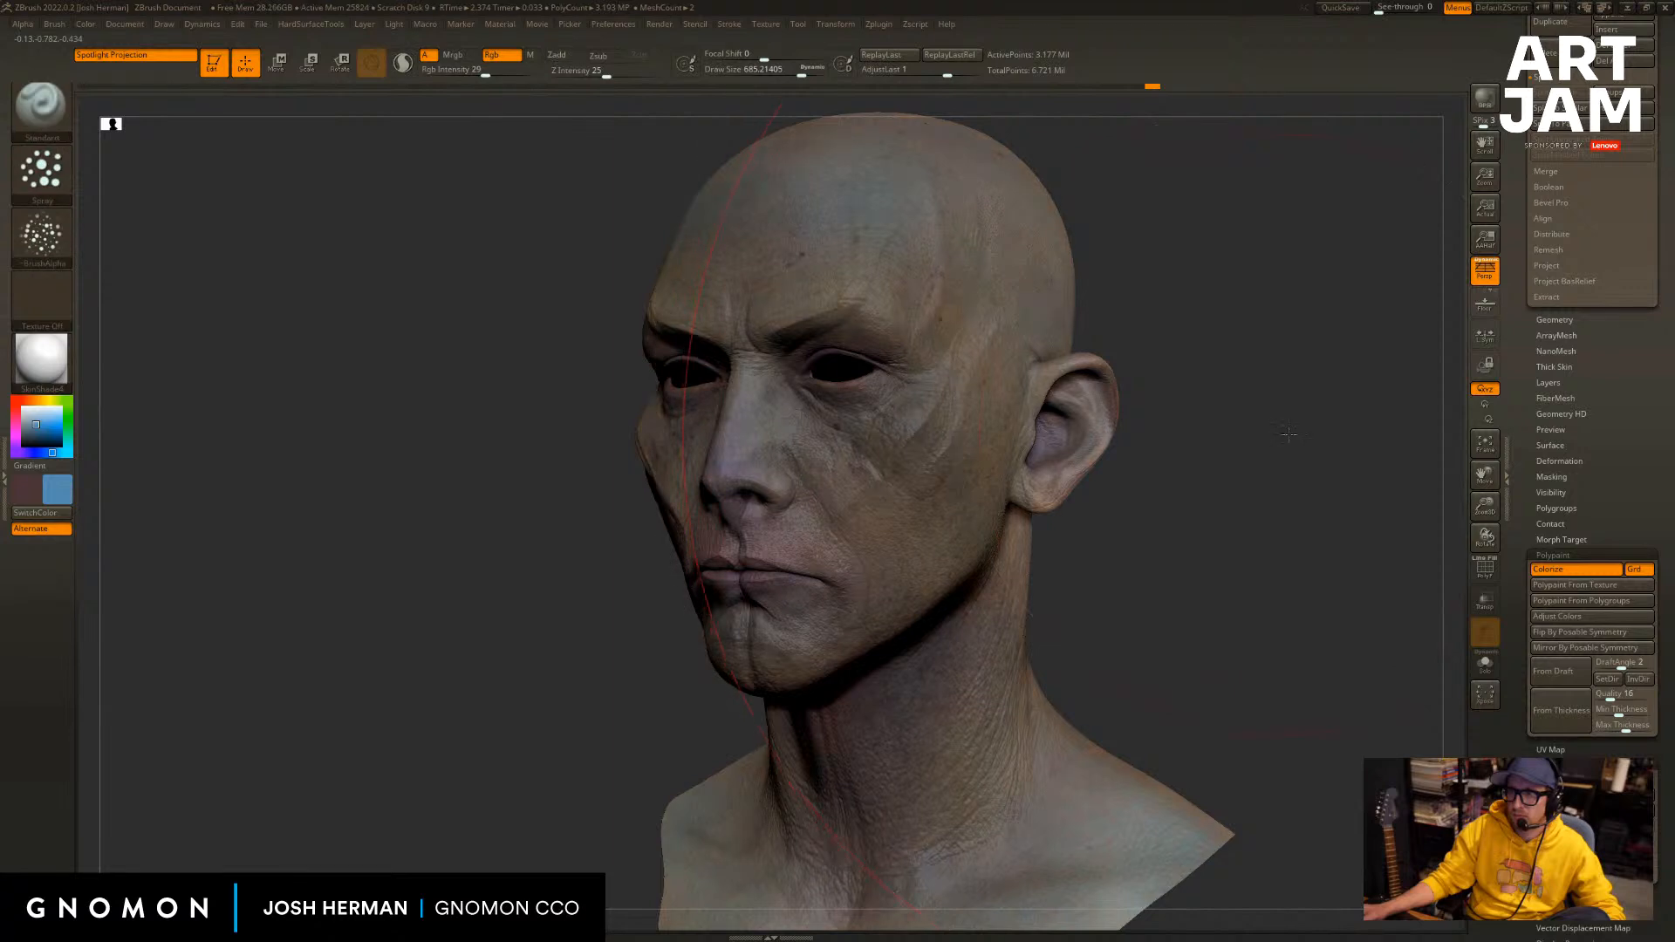
pyautogui.keyDown('shift'); pyautogui.moveTo(1291, 433); pyautogui.dragTo(1279, 438); pyautogui.keyUp('shift')
pyautogui.press('f')
pyautogui.press('s')
pyautogui.moveTo(1166, 423)
pyautogui.mouseDown()
pyautogui.moveTo(1243, 420)
pyautogui.moveTo(1124, 412)
pyautogui.mouseUp()
pyautogui.moveTo(1060, 349)
pyautogui.keyDown('alt'); pyautogui.mouseDown()
pyautogui.moveTo(1156, 452)
pyautogui.moveTo(1112, 352)
pyautogui.mouseUp(); pyautogui.keyUp('alt')
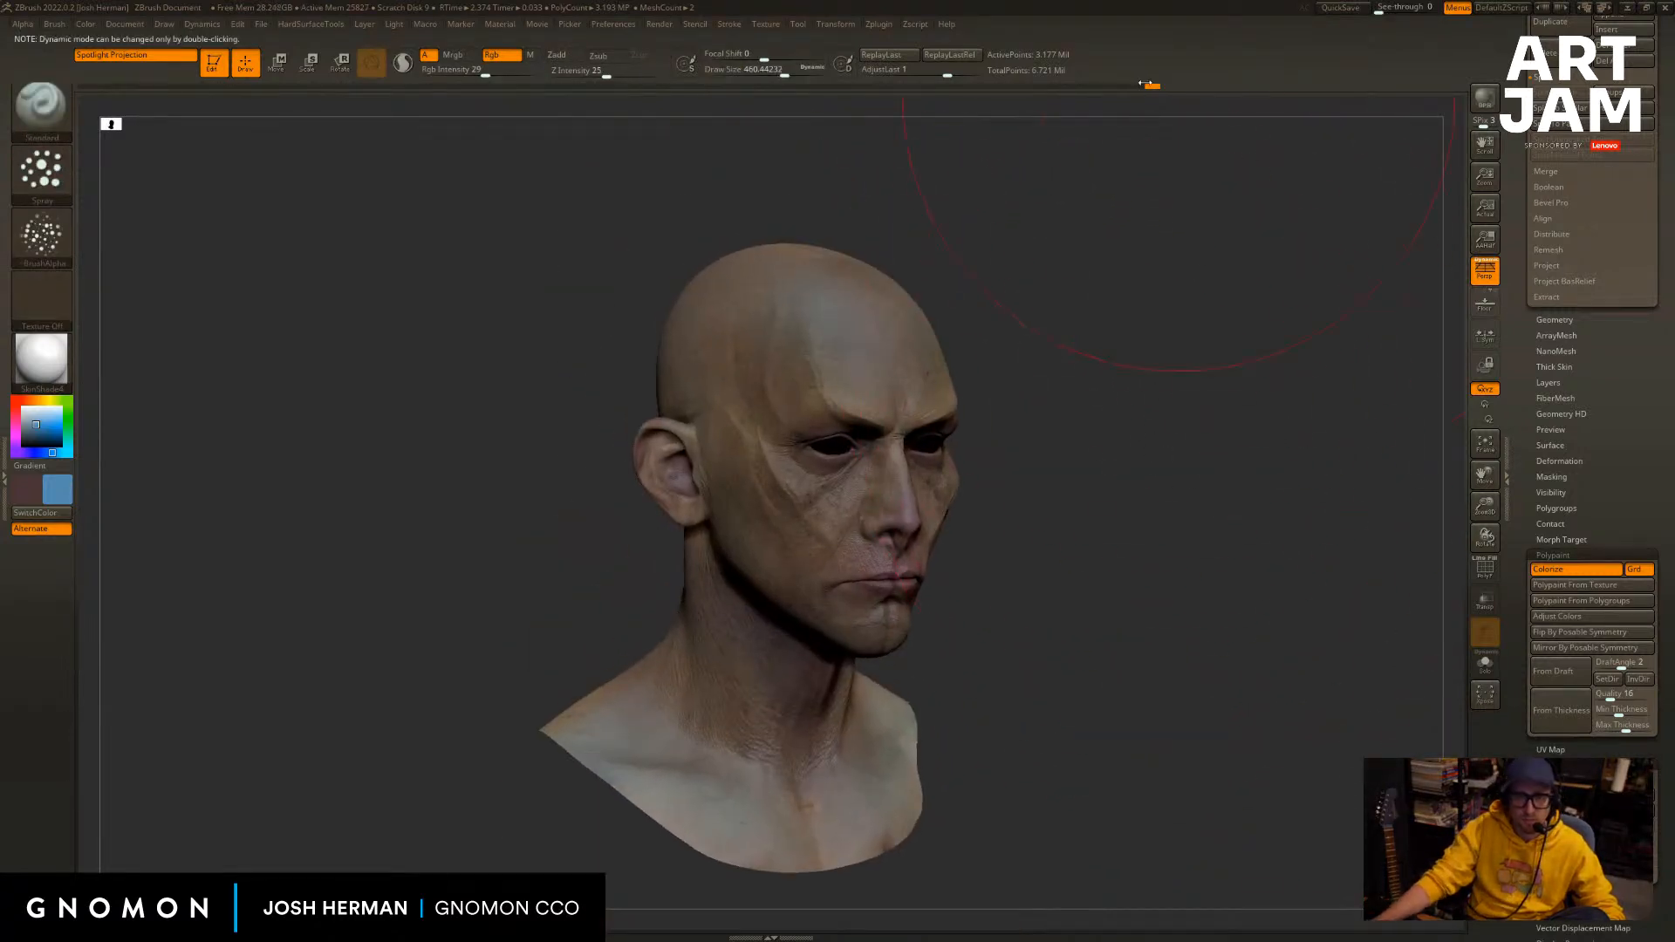
pyautogui.moveTo(1144, 83); pyautogui.dragTo(1052, 94)
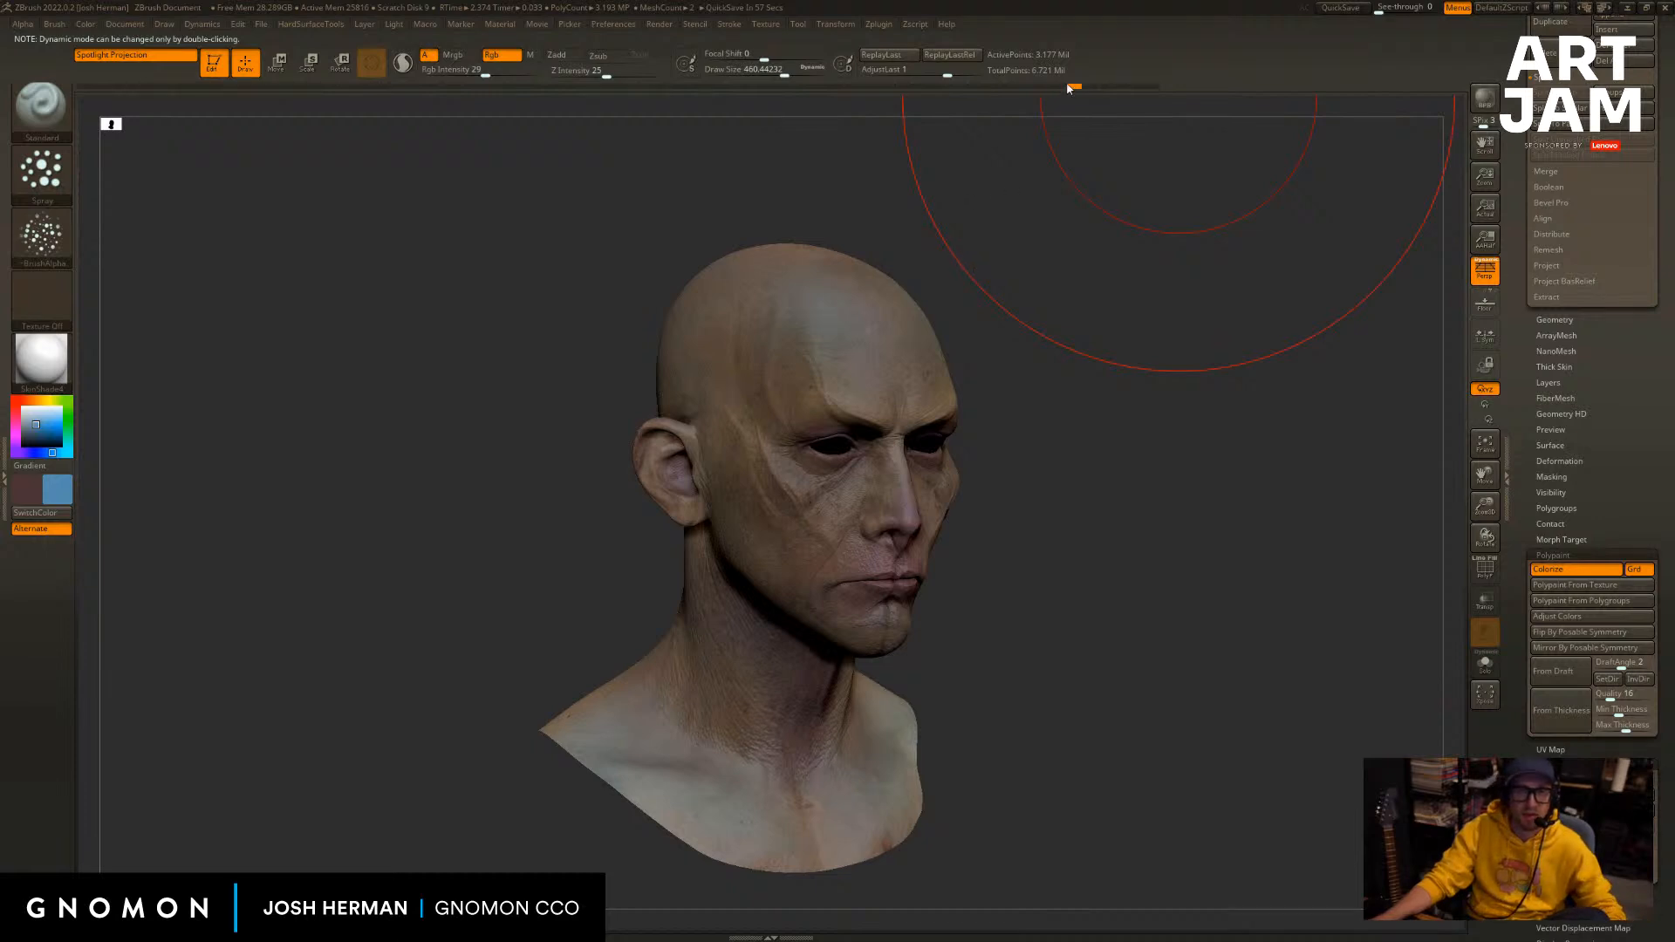
pyautogui.moveTo(986, 187)
pyautogui.mouseDown()
pyautogui.moveTo(904, 180)
pyautogui.moveTo(961, 170)
pyautogui.mouseUp()
# Set the draw size to about 31 and lower the RGB intensity to 11 for a subtler overall tint on the bust.
pyautogui.press('s')
pyautogui.press('s')
pyautogui.click(952, 89)
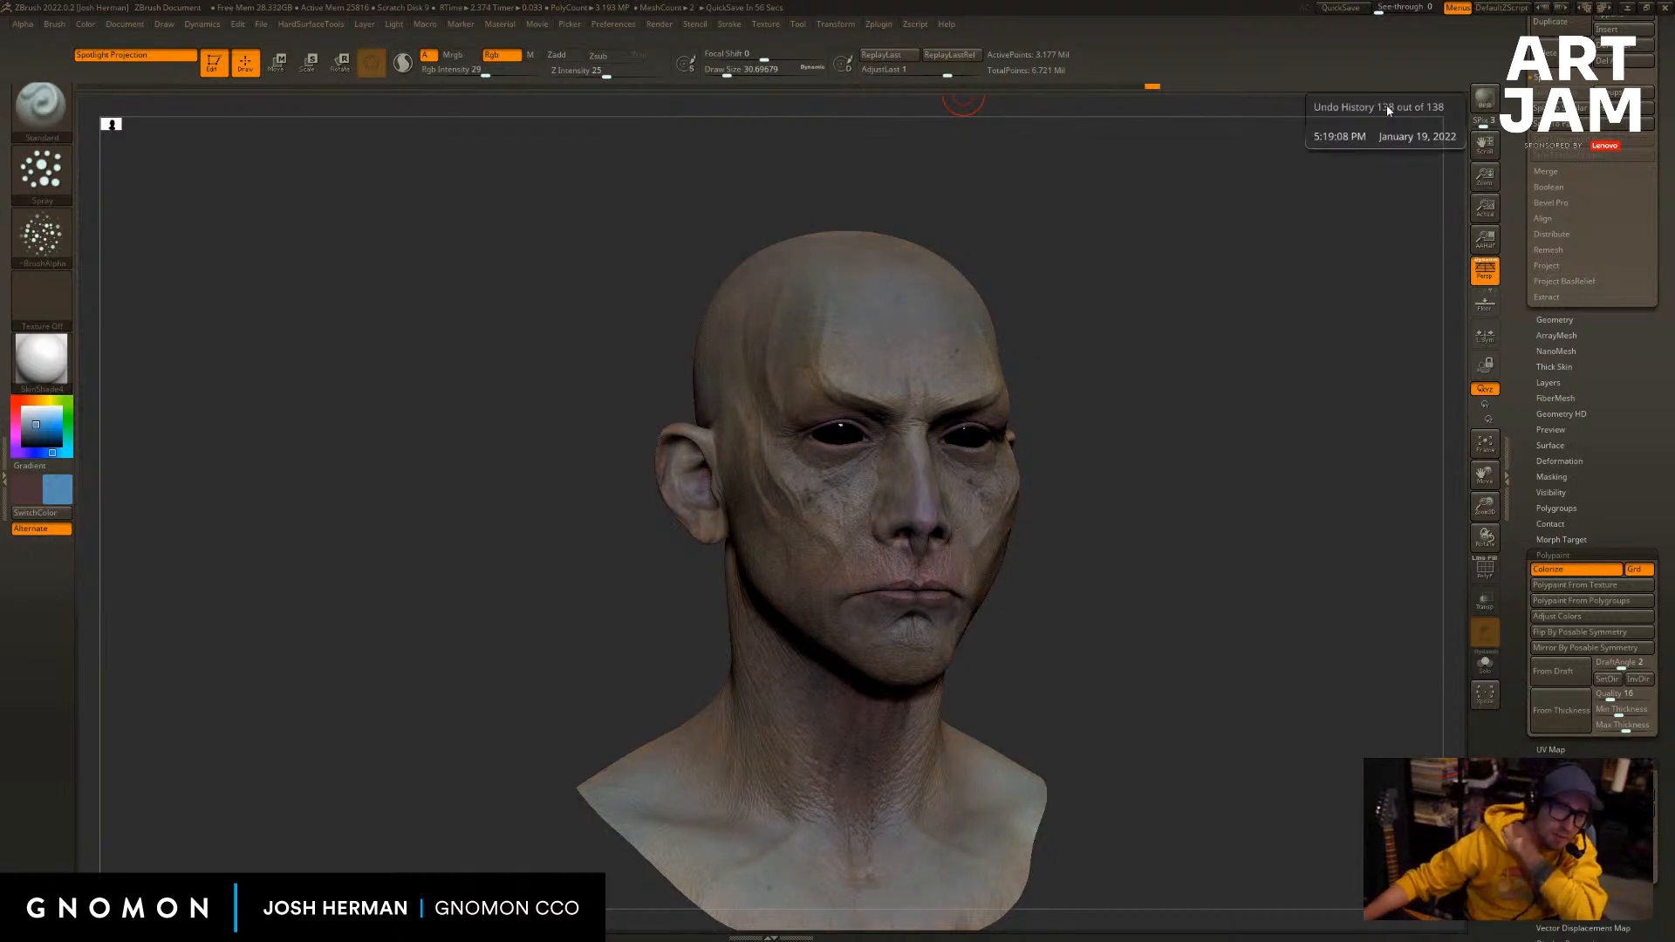
pyautogui.moveTo(1021, 202); pyautogui.dragTo(1031, 209)
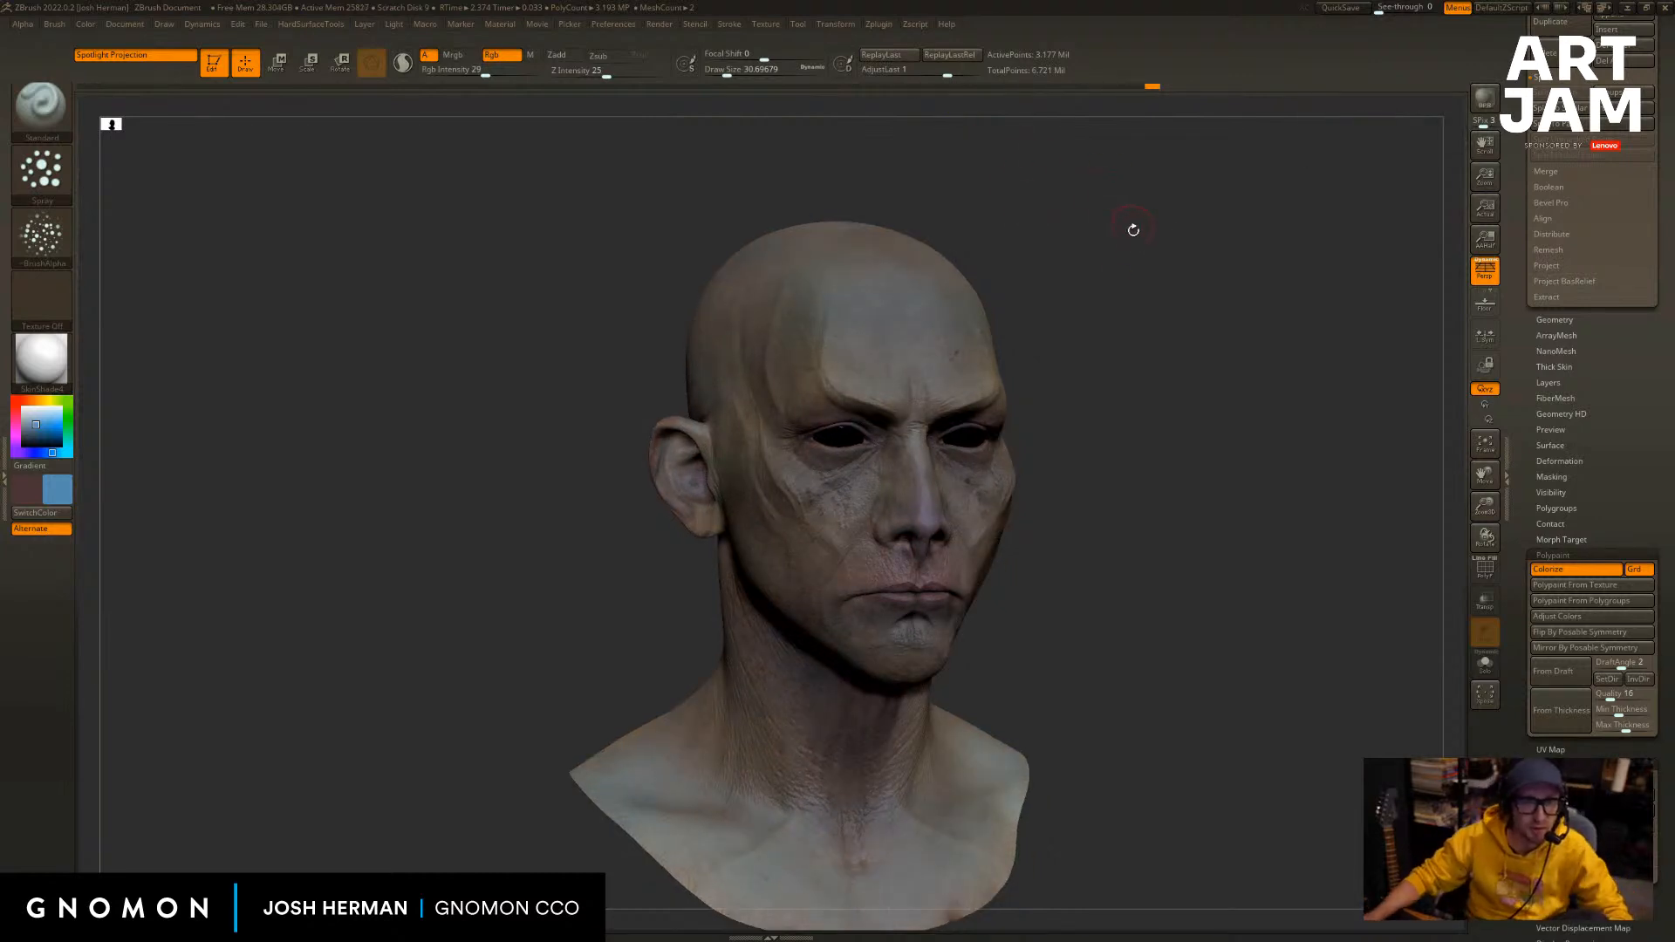
pyautogui.keyDown('alt'); pyautogui.moveTo(1133, 231); pyautogui.dragTo(1124, 178); pyautogui.keyUp('alt')
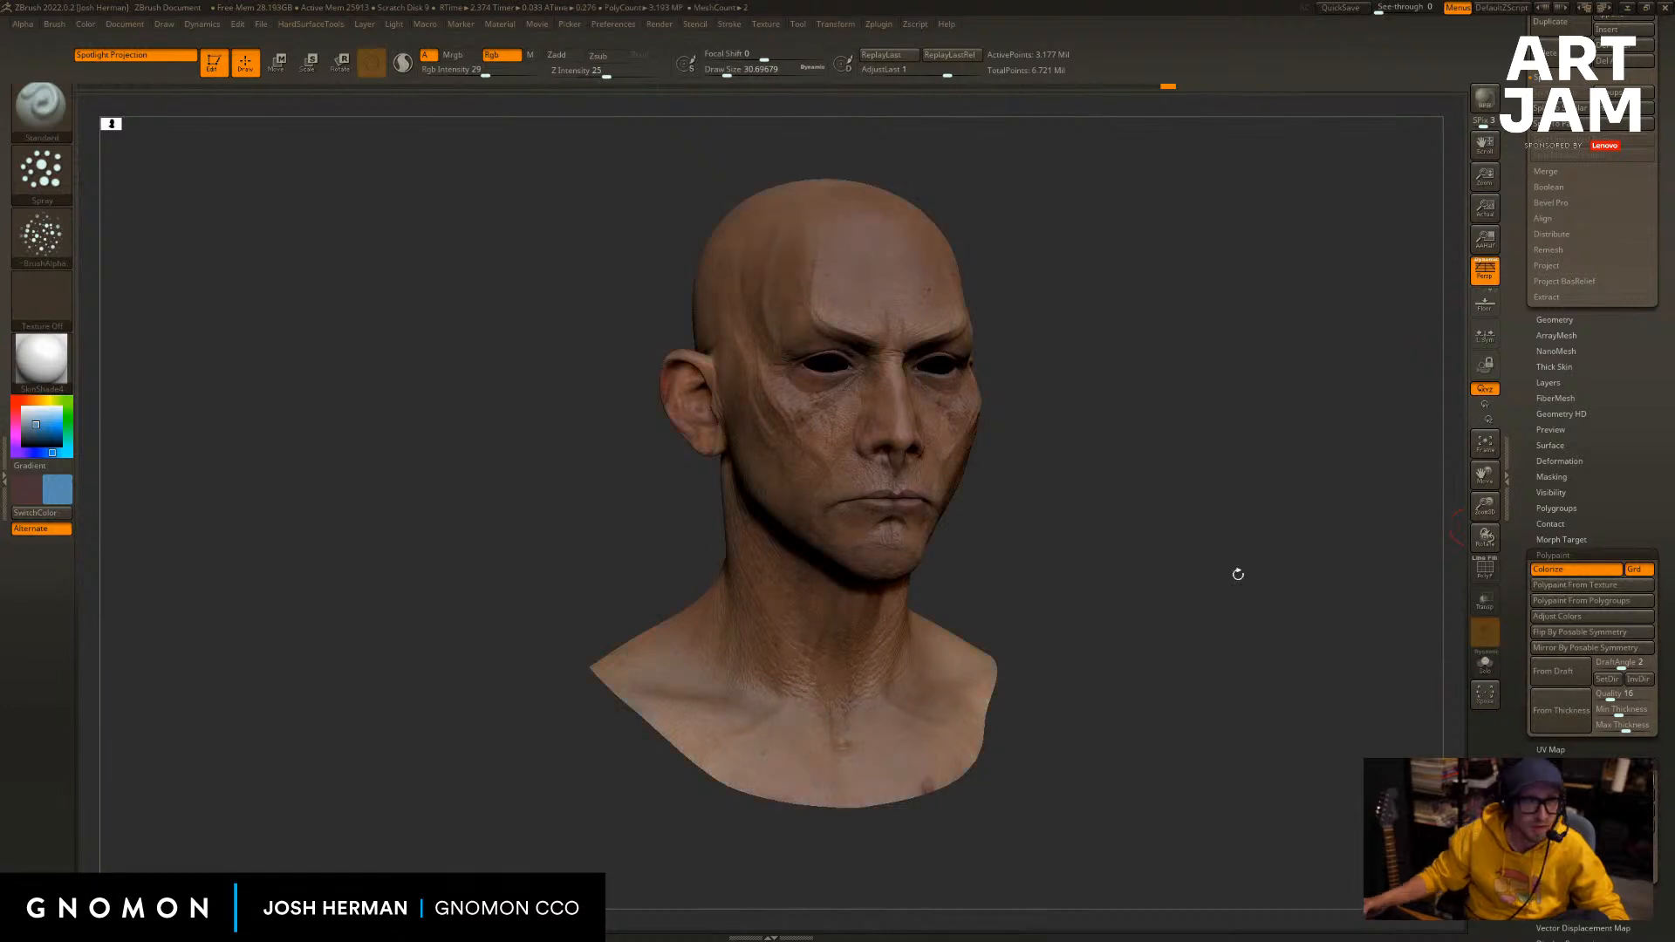
pyautogui.click(450, 70)
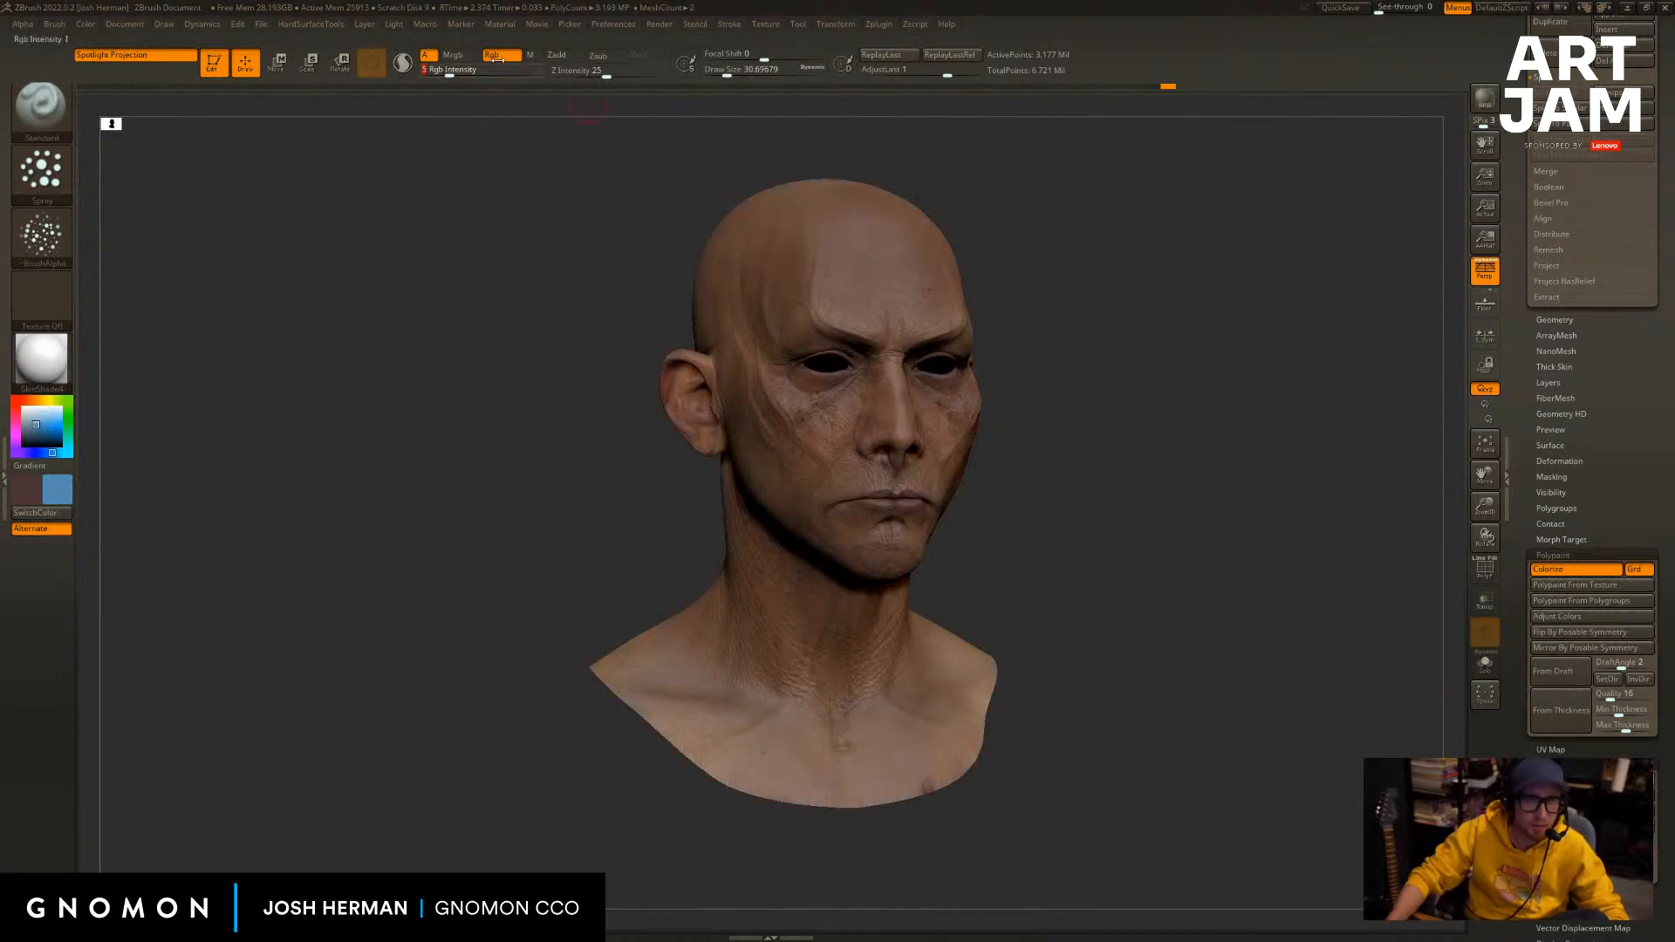
pyautogui.click(462, 72)
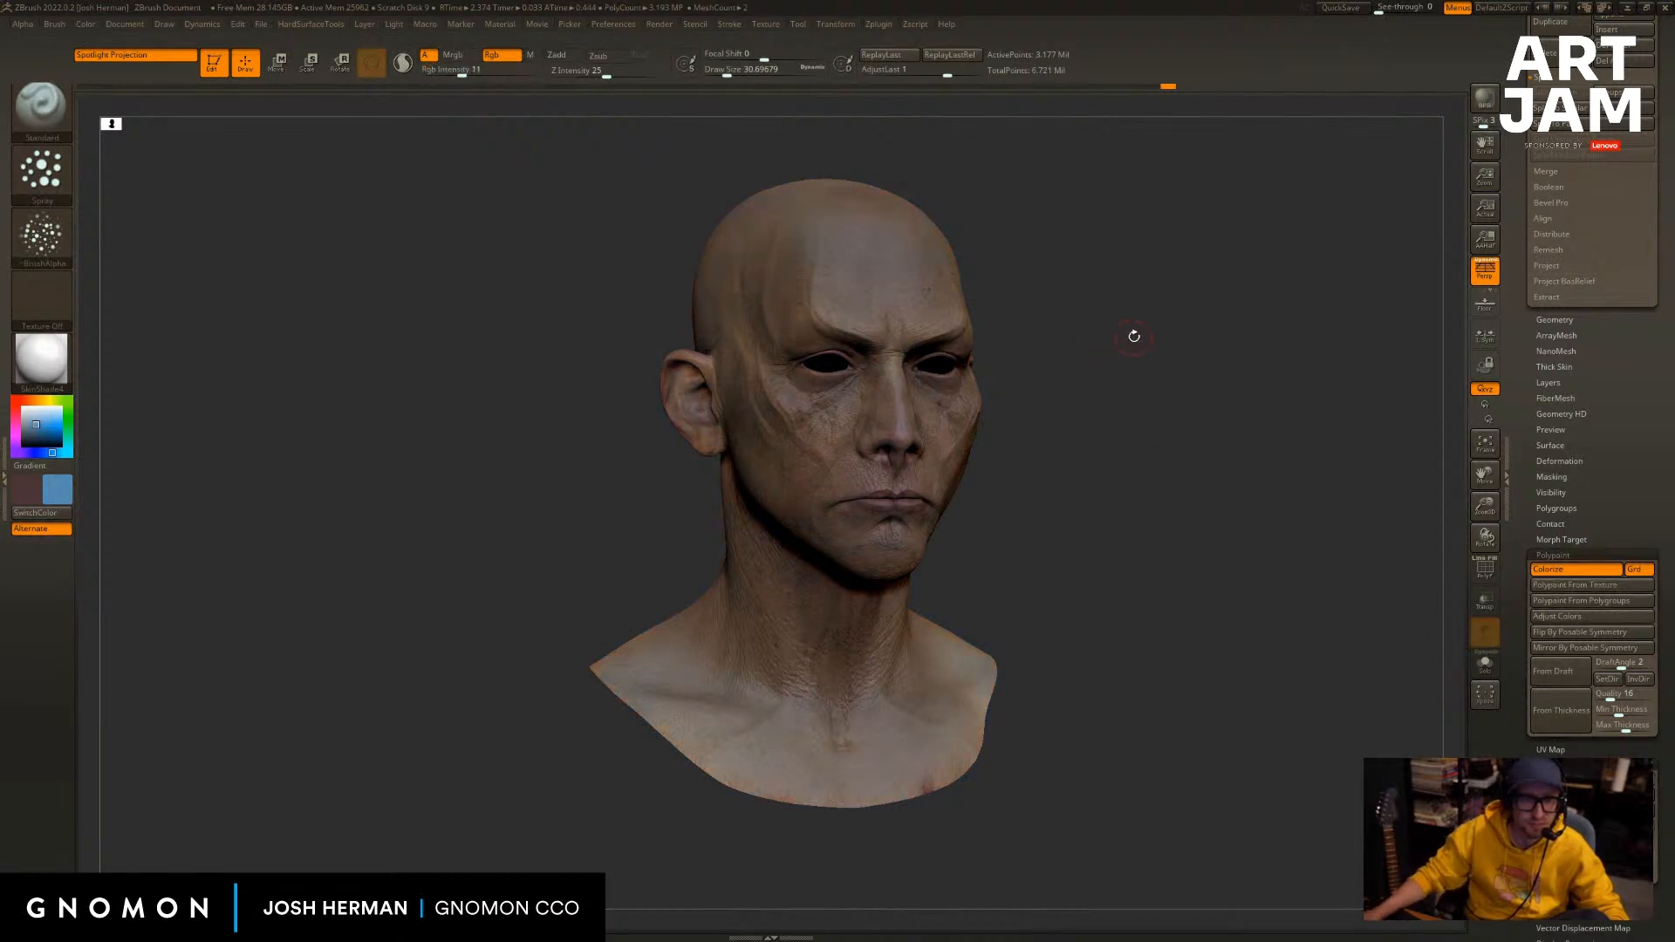
# Swap to dark purple, set the draw size to about 41 and RGB intensity to 34, and tint the skin around the eyes.
pyautogui.moveTo(1134, 336)
pyautogui.mouseDown()
pyautogui.moveTo(1177, 345)
pyautogui.moveTo(1137, 357)
pyautogui.mouseUp()
pyautogui.press('v')
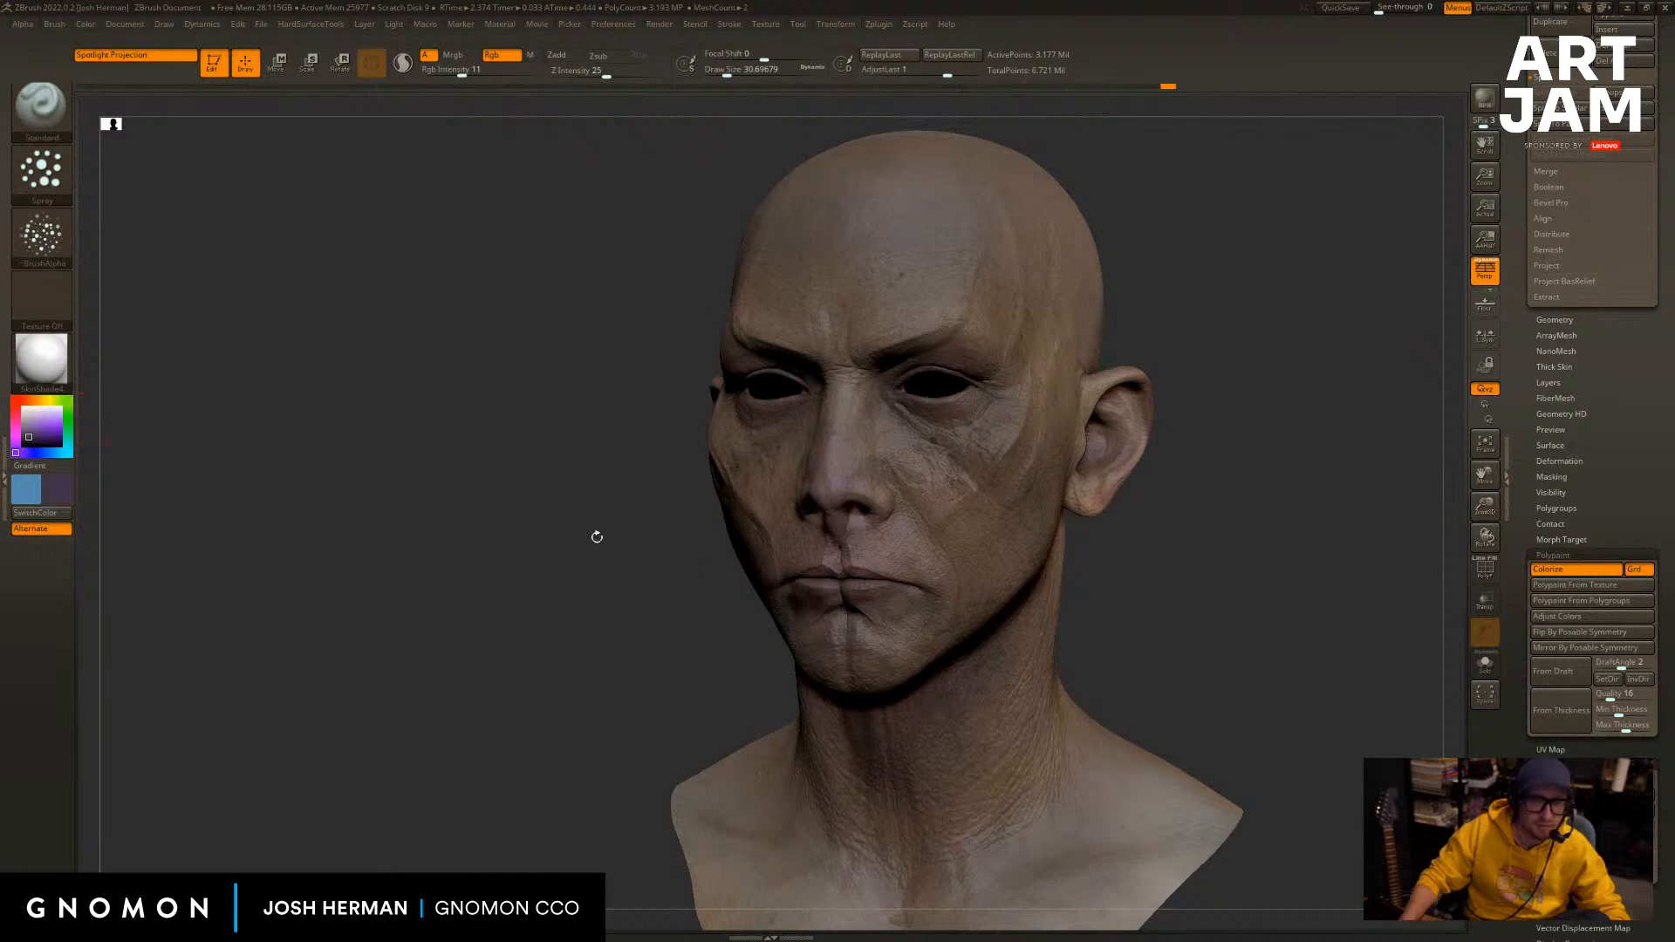
pyautogui.keyDown('shift'); pyautogui.moveTo(1140, 640); pyautogui.dragTo(1140, 452); pyautogui.keyUp('shift')
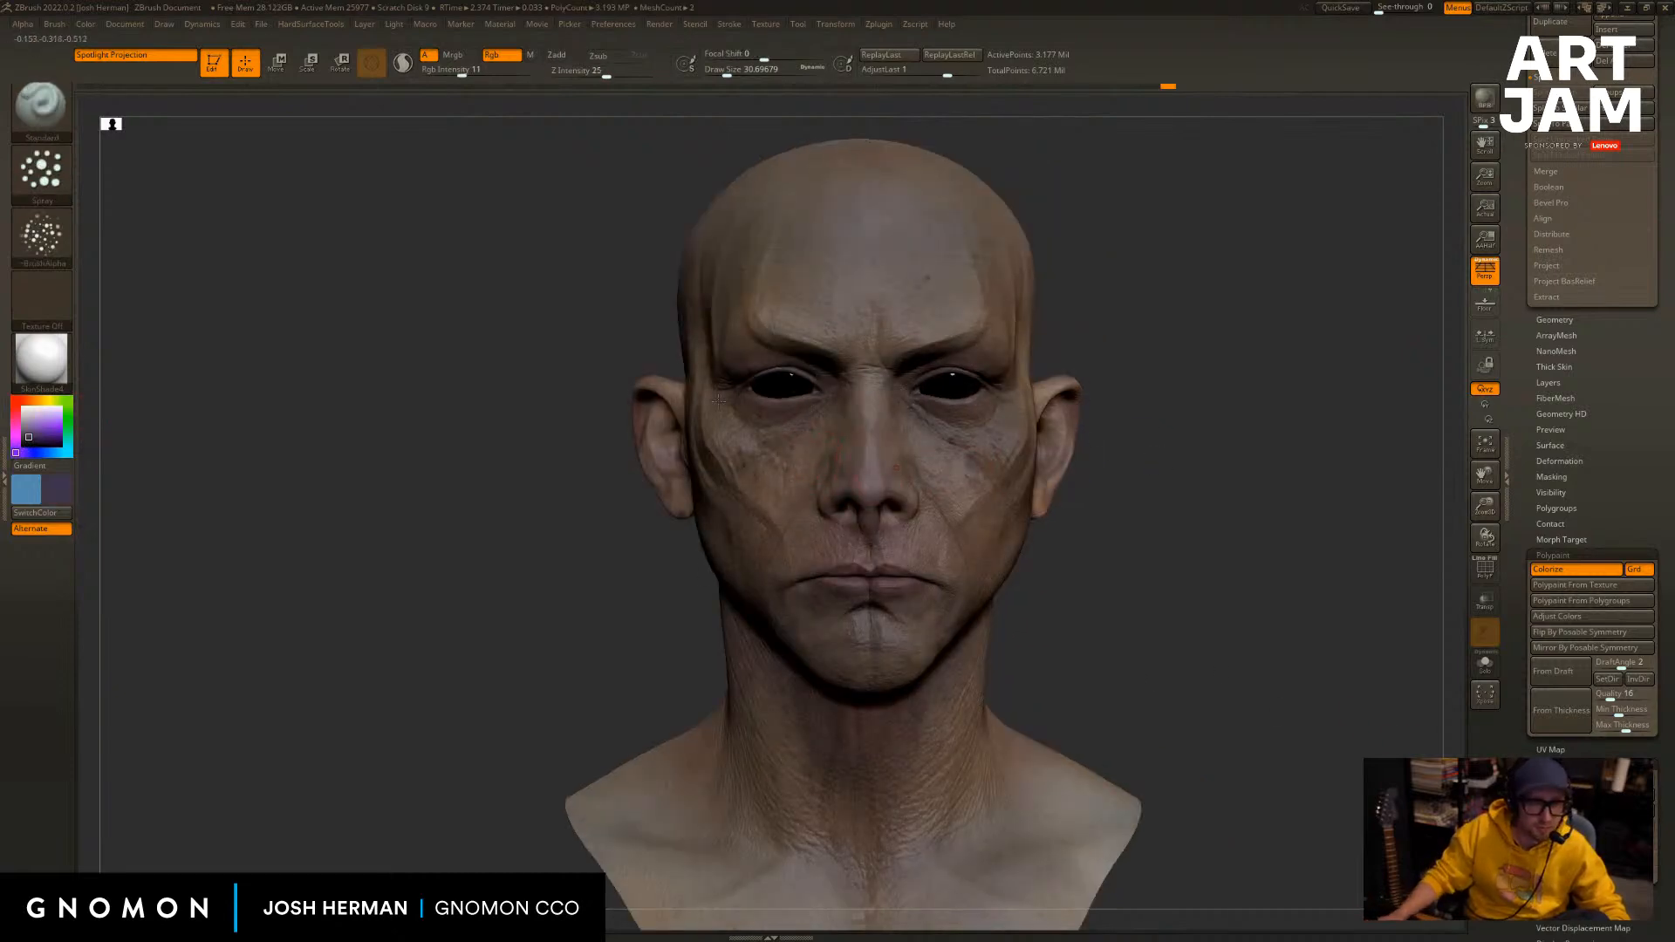
pyautogui.moveTo(550, 435); pyautogui.dragTo(578, 434)
pyautogui.moveTo(729, 421); pyautogui.dragTo(748, 417)
pyautogui.press('s')
pyautogui.click(492, 69)
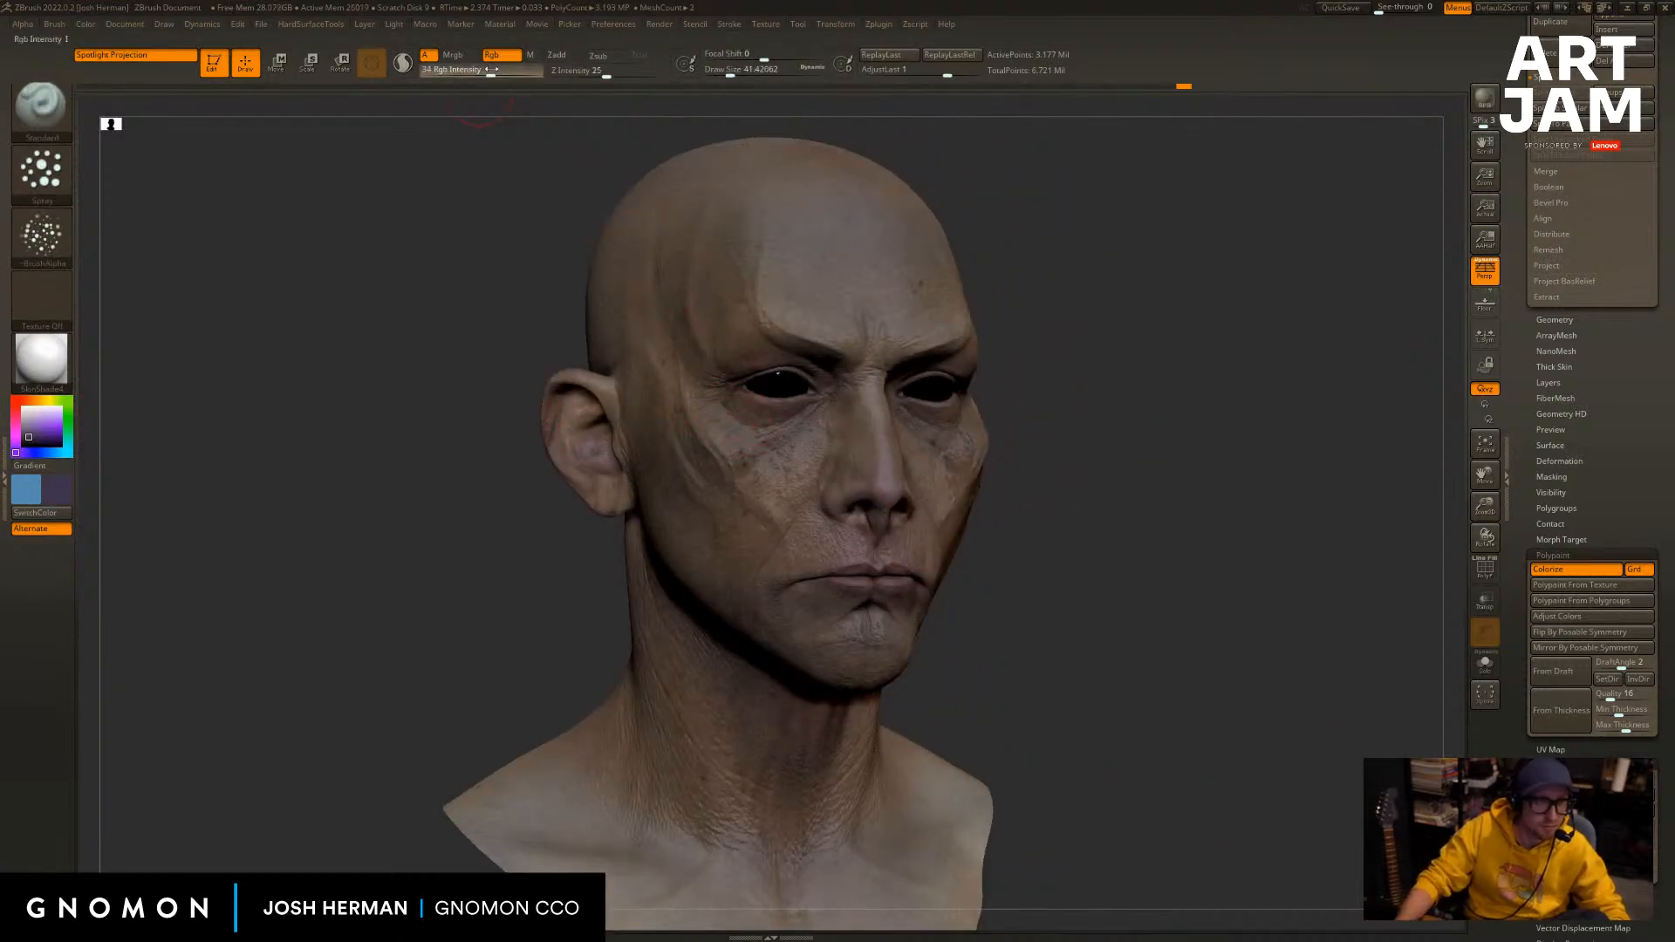
pyautogui.keyDown('ctrl'); pyautogui.moveTo(1079, 289); pyautogui.dragTo(1071, 303, button='right'); pyautogui.keyUp('ctrl')
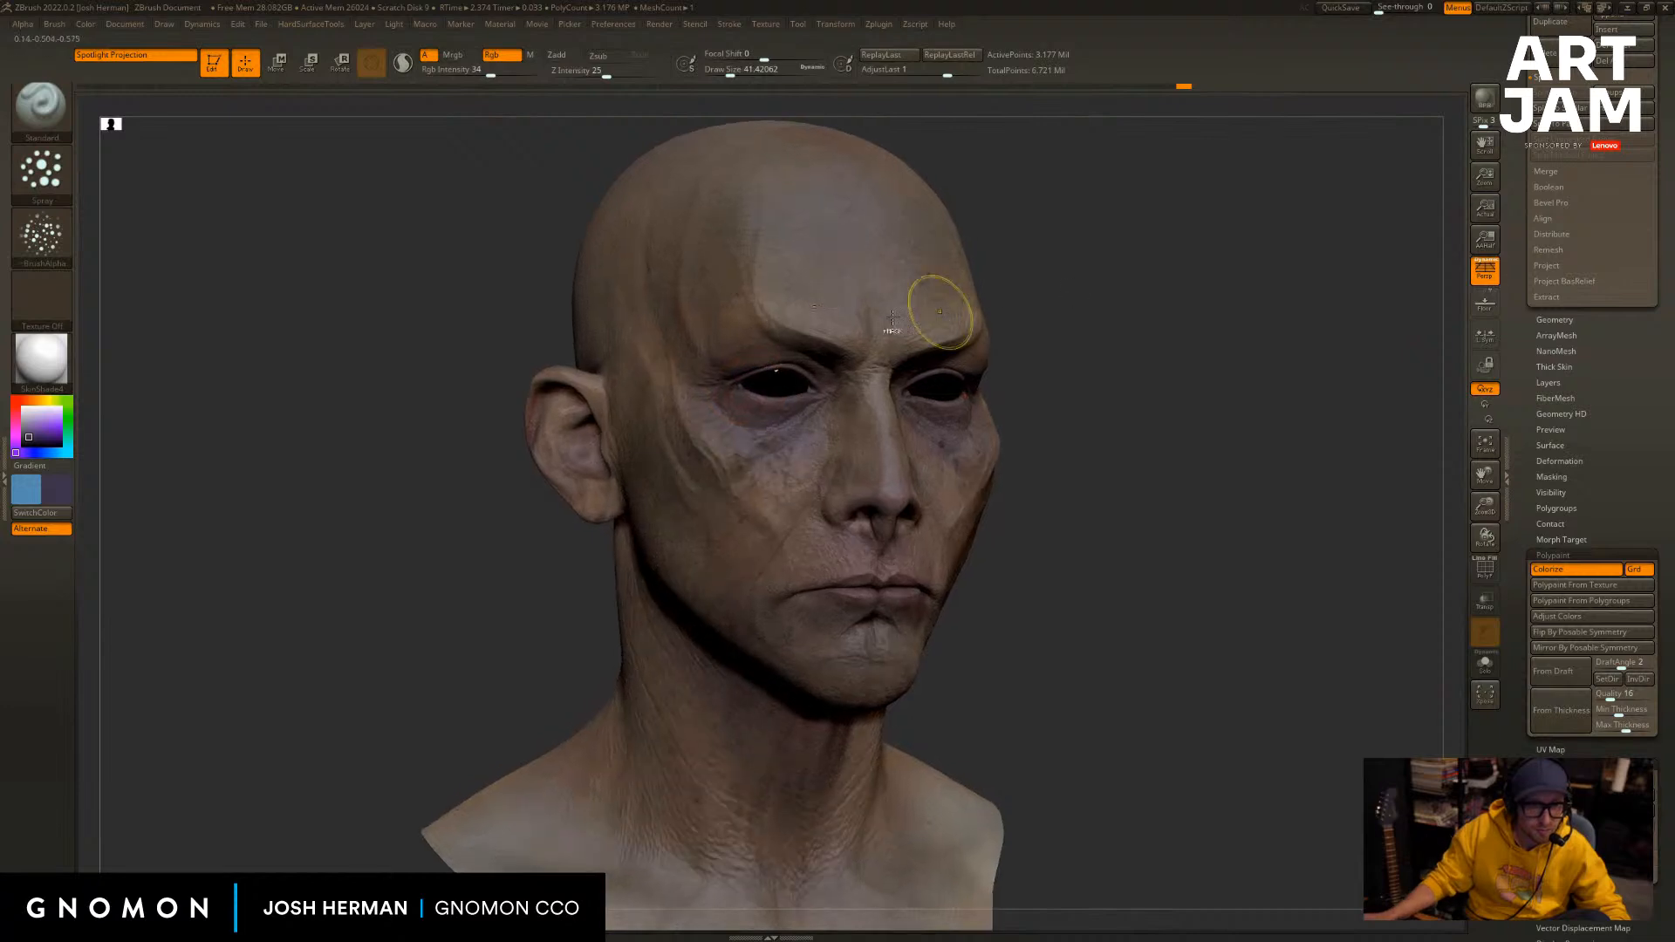
# Load Alpha 22 for the spray brush, enlarge the draw size to about 187, and raise the RGB intensity to 100.
pyautogui.click(54, 248)
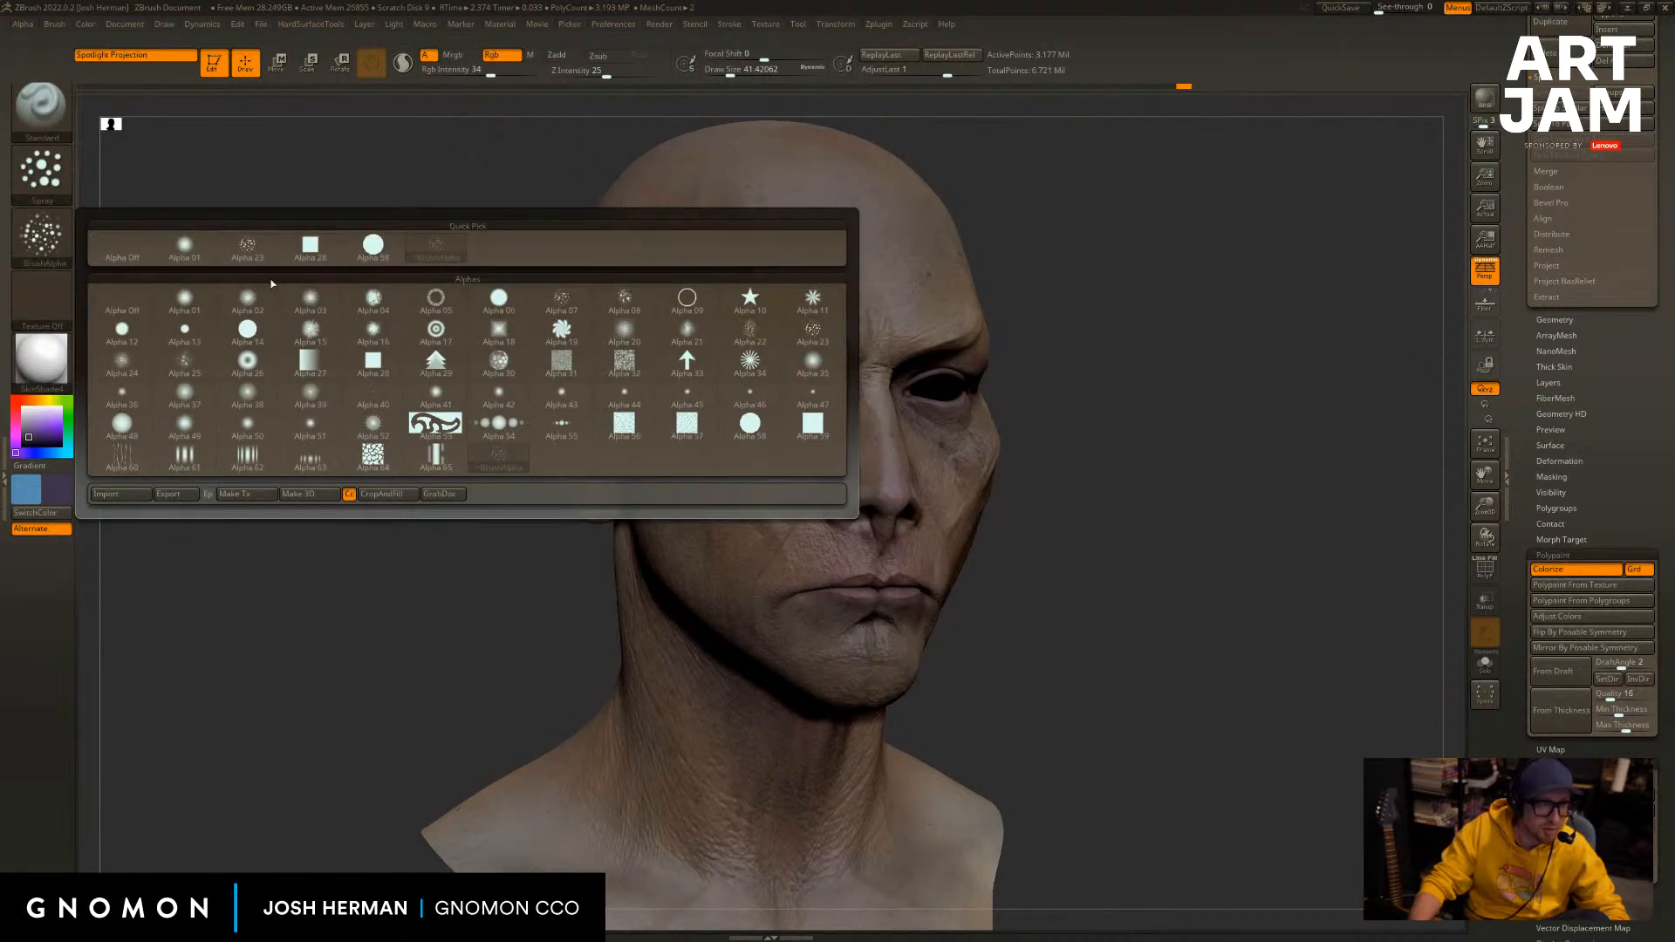
pyautogui.click(751, 331)
pyautogui.moveTo(1028, 262)
pyautogui.keyDown('alt'); pyautogui.mouseDown()
pyautogui.moveTo(1032, 337)
pyautogui.moveTo(986, 375)
pyautogui.mouseUp(); pyautogui.keyUp('alt')
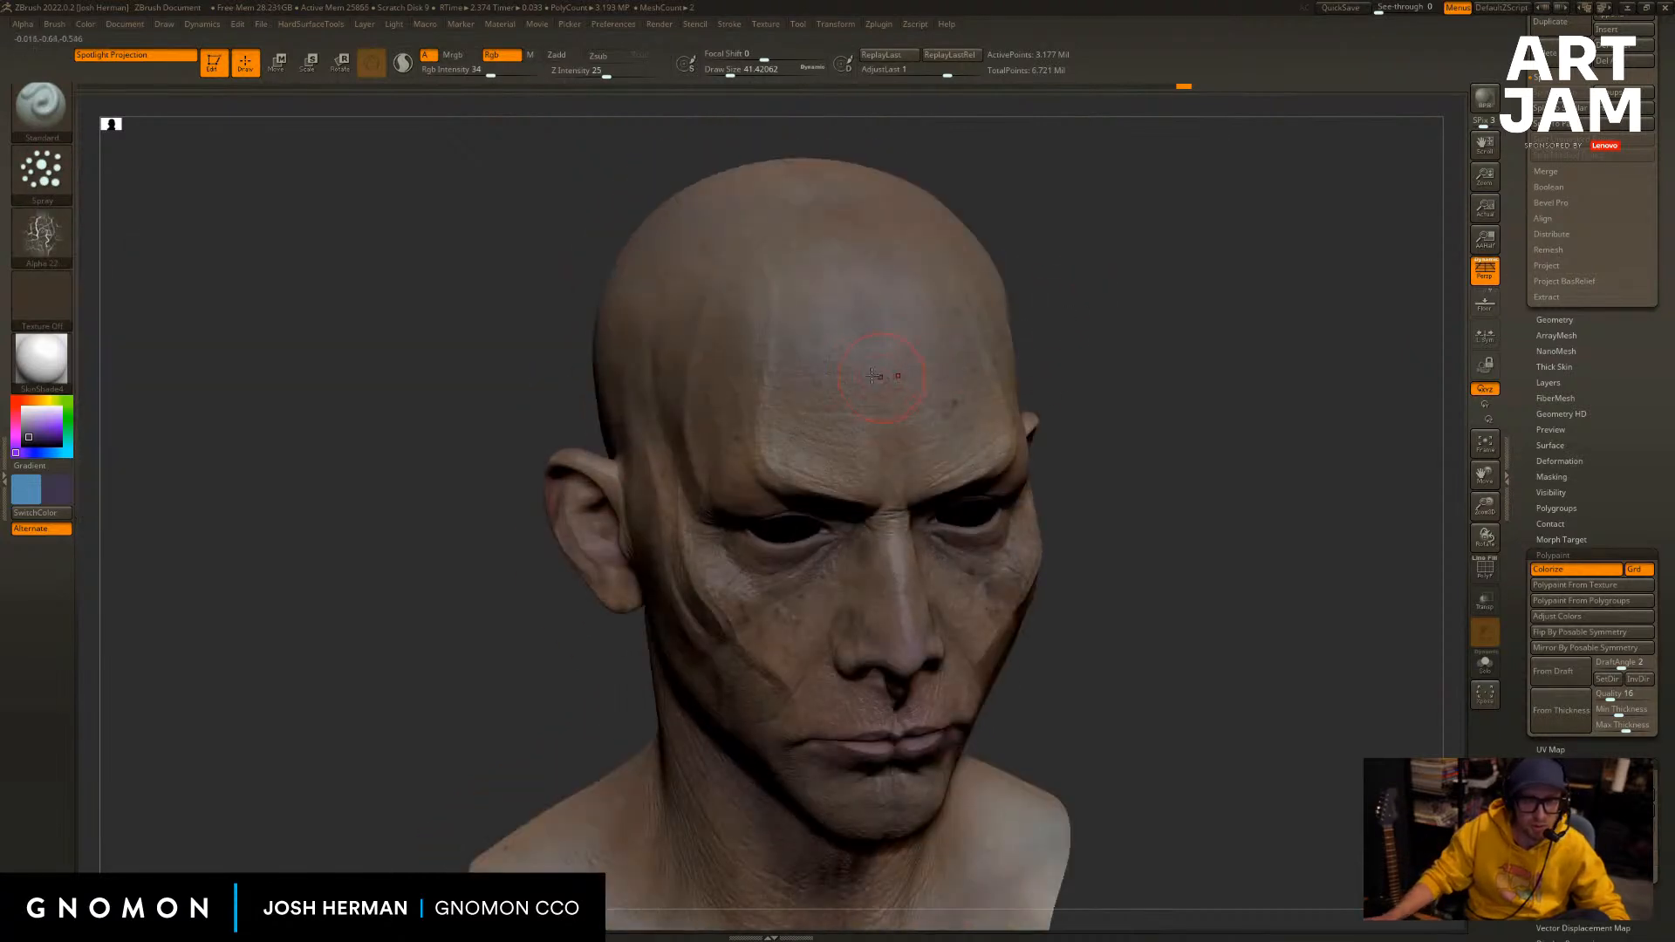
pyautogui.press('s')
pyautogui.moveTo(874, 375); pyautogui.dragTo(901, 375)
pyautogui.keyDown('ctrl'); pyautogui.moveTo(1219, 384); pyautogui.dragTo(1243, 463, button='right'); pyautogui.keyUp('ctrl')
pyautogui.click(490, 71)
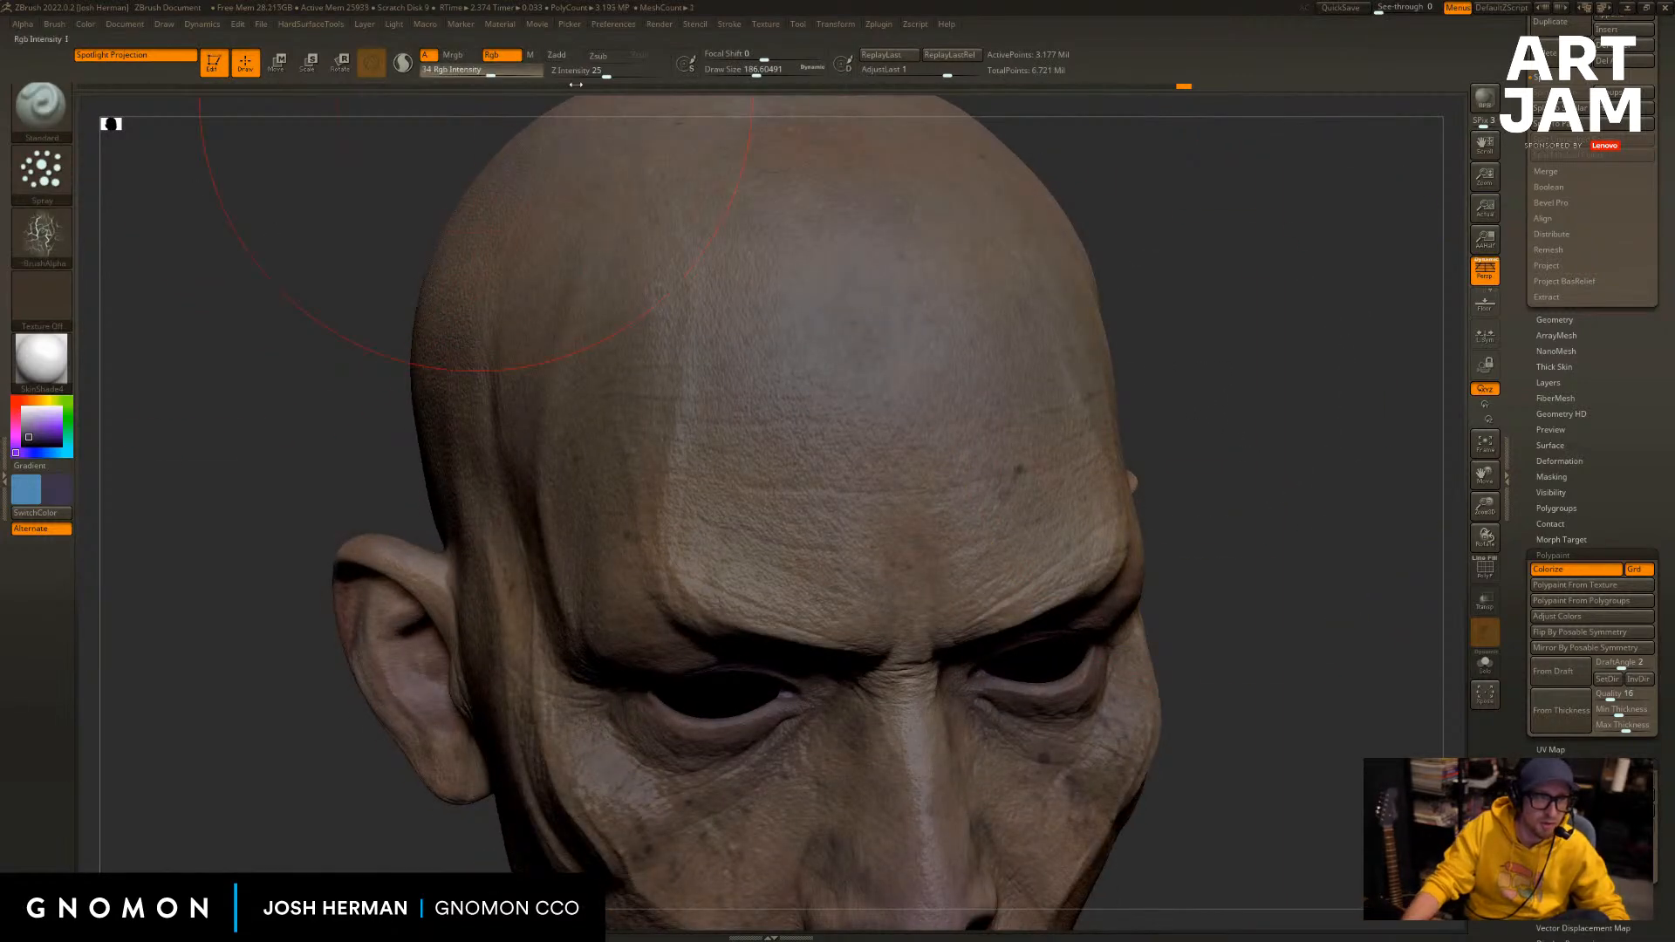
# Undo the first purple spray on the forehead and mottle the scalp with a draw size of about 338.
pyautogui.moveTo(701, 297); pyautogui.dragTo(696, 299)
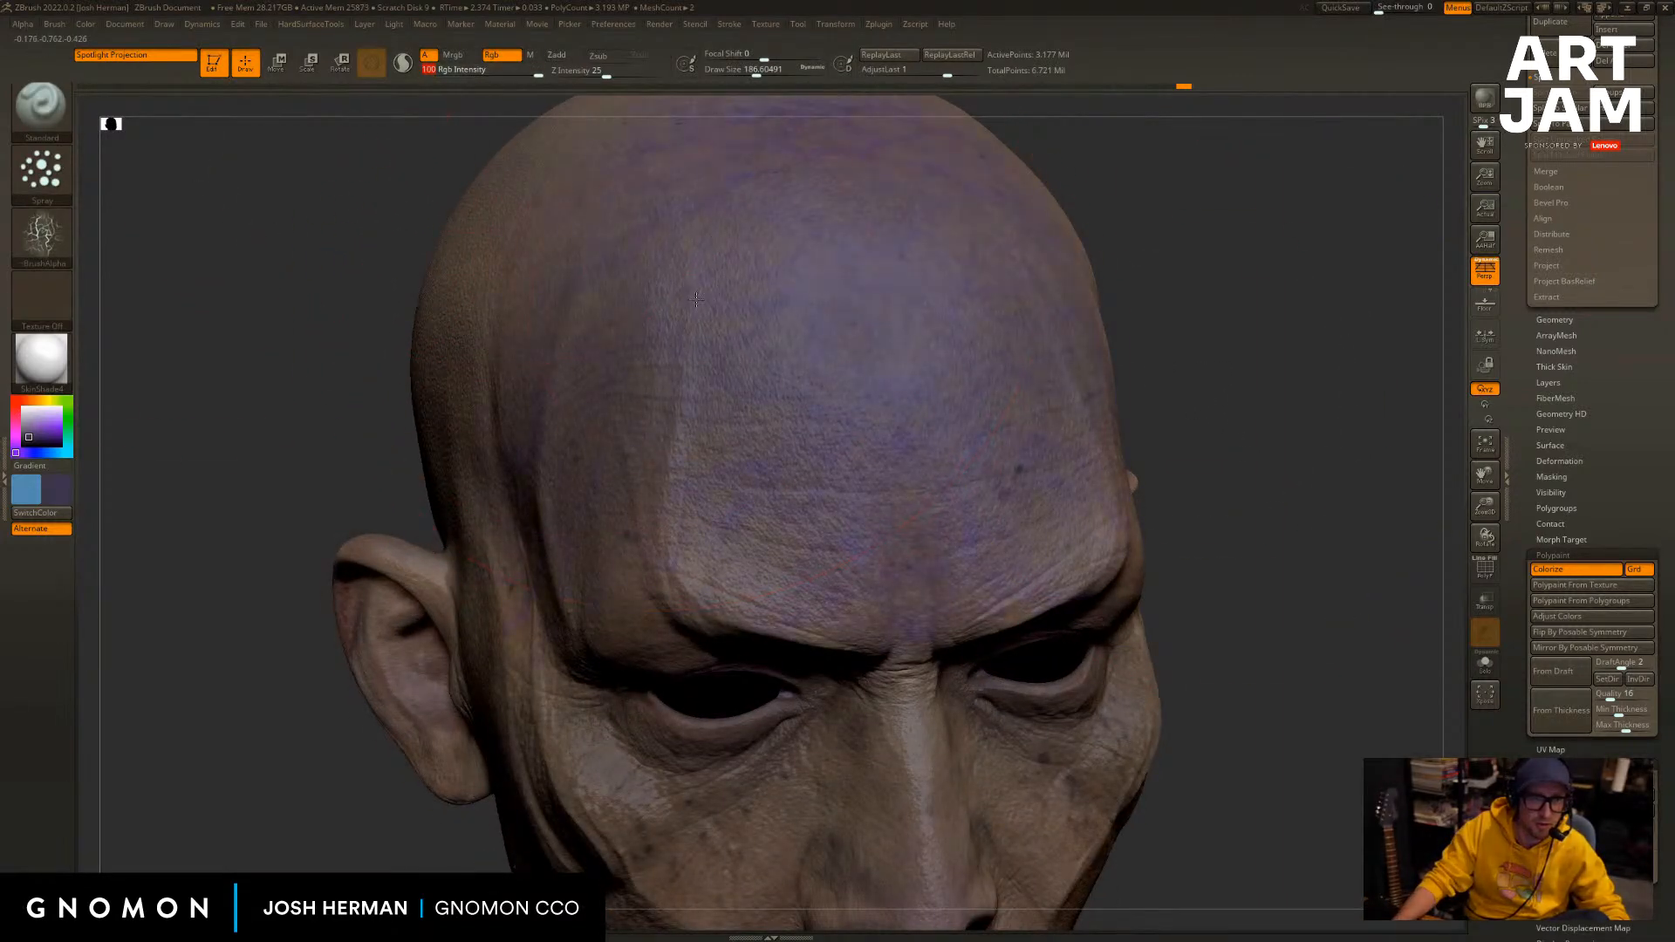
pyautogui.moveTo(1220, 354)
pyautogui.mouseDown()
pyautogui.moveTo(1196, 374)
pyautogui.moveTo(1215, 363)
pyautogui.moveTo(1260, 398)
pyautogui.moveTo(1197, 395)
pyautogui.moveTo(1252, 363)
pyautogui.moveTo(1232, 409)
pyautogui.moveTo(1215, 377)
pyautogui.moveTo(1259, 306)
pyautogui.moveTo(1181, 309)
pyautogui.moveTo(1201, 276)
pyautogui.mouseUp()
pyautogui.hotkey('ctrl', 'z')
pyautogui.press('s')
pyautogui.moveTo(740, 373); pyautogui.dragTo(757, 377)
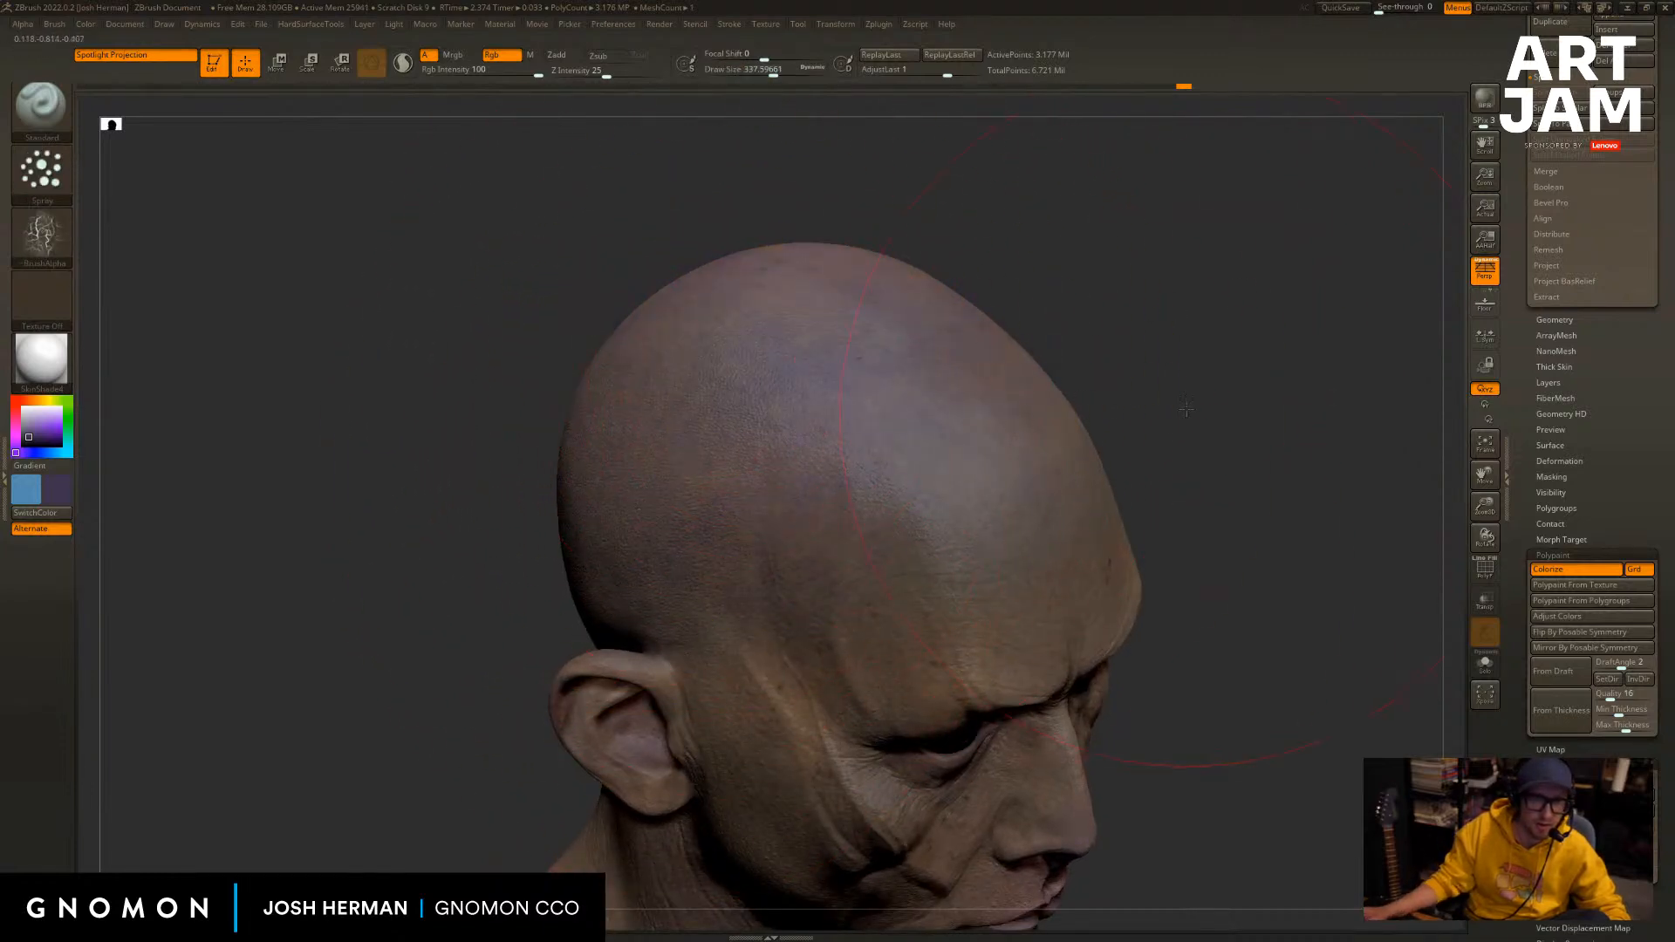
pyautogui.moveTo(1187, 408); pyautogui.dragTo(1153, 377)
pyautogui.moveTo(1164, 523)
pyautogui.mouseDown()
pyautogui.moveTo(1203, 497)
pyautogui.moveTo(1169, 494)
pyautogui.moveTo(1196, 479)
pyautogui.moveTo(1148, 422)
pyautogui.moveTo(1136, 492)
pyautogui.moveTo(1091, 523)
pyautogui.moveTo(1091, 471)
pyautogui.moveTo(990, 471)
pyautogui.moveTo(1016, 480)
pyautogui.mouseUp()
# Try mottling the side of the scalp and the ear with the stored blue.
pyautogui.press('v')
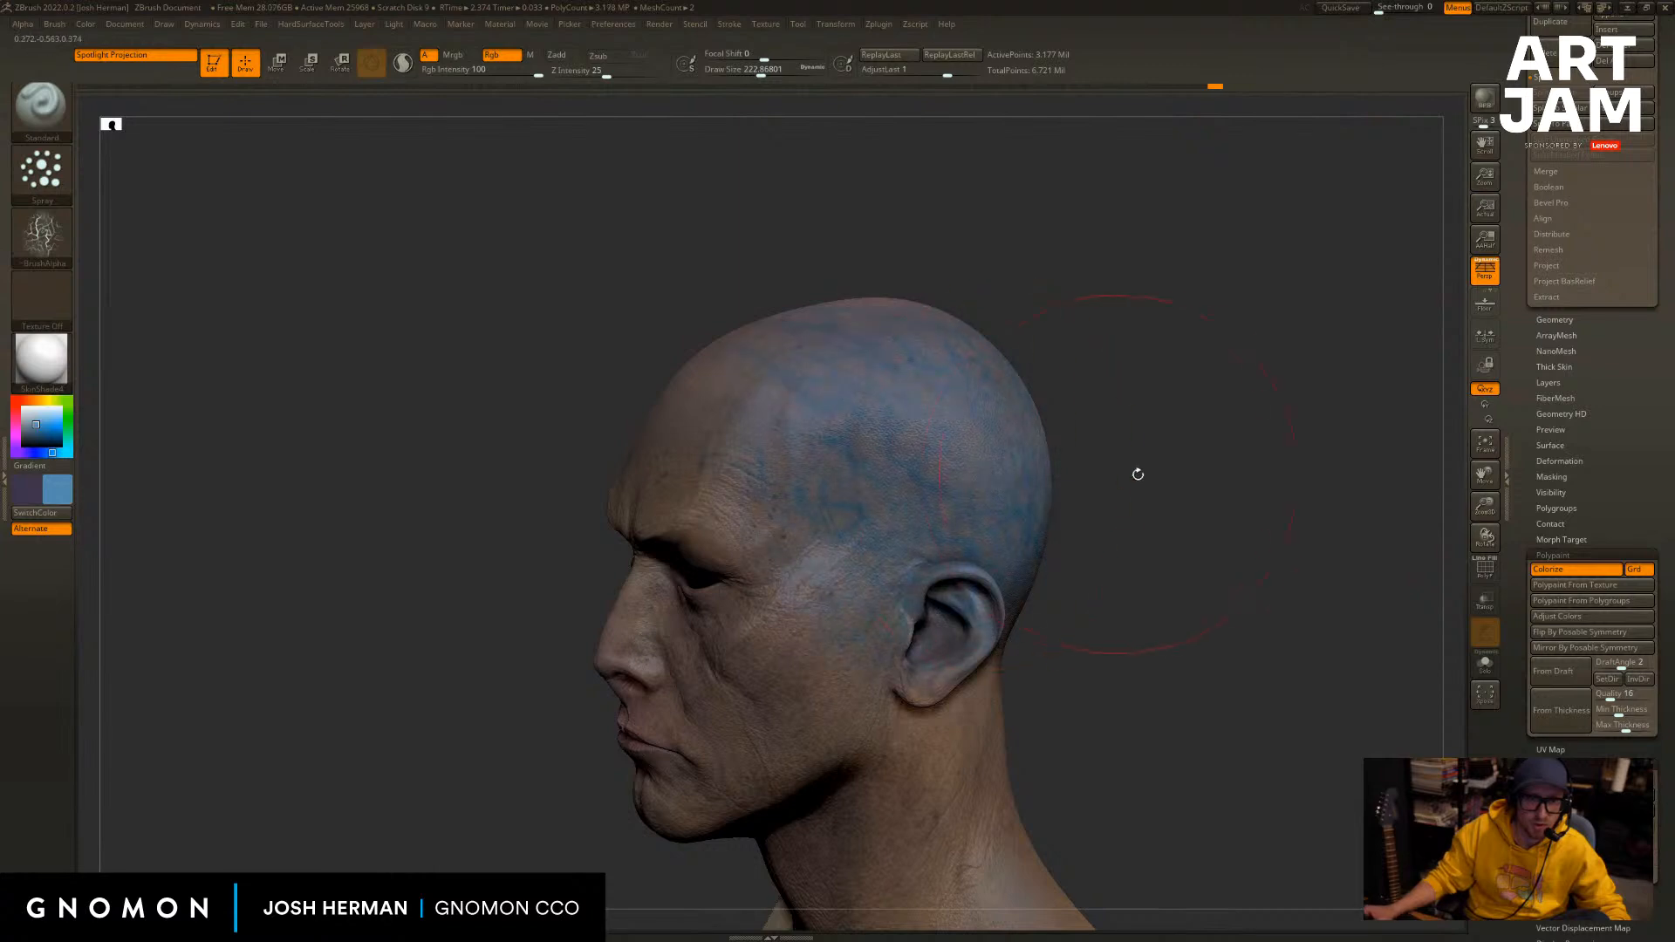
pyautogui.moveTo(1136, 471); pyautogui.dragTo(1112, 470)
pyautogui.hotkey('ctrl', 'z')
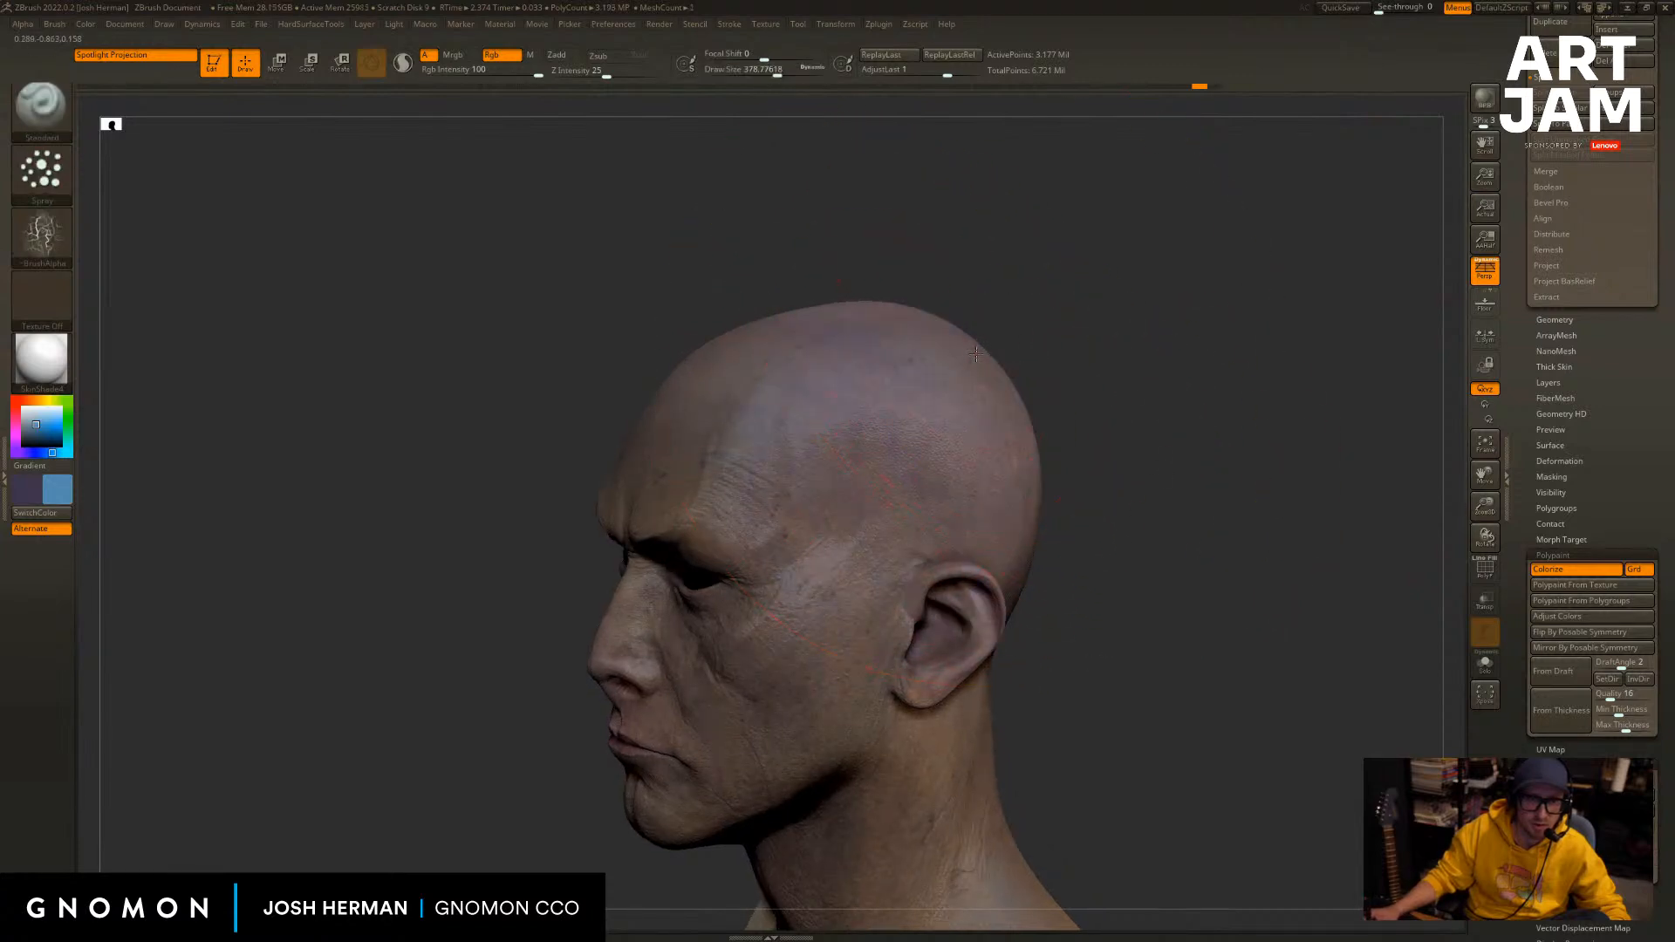
pyautogui.moveTo(1048, 358)
pyautogui.mouseDown()
pyautogui.moveTo(1140, 358)
pyautogui.moveTo(1159, 377)
pyautogui.moveTo(1029, 295)
pyautogui.moveTo(1012, 344)
pyautogui.mouseUp()
# Return to dark purple, set the draw size to about 100, and mottle the temples and cheeks.
pyautogui.press('v')
pyautogui.press('s')
pyautogui.press('s')
pyautogui.moveTo(909, 399); pyautogui.dragTo(891, 418)
pyautogui.press('ctrl')
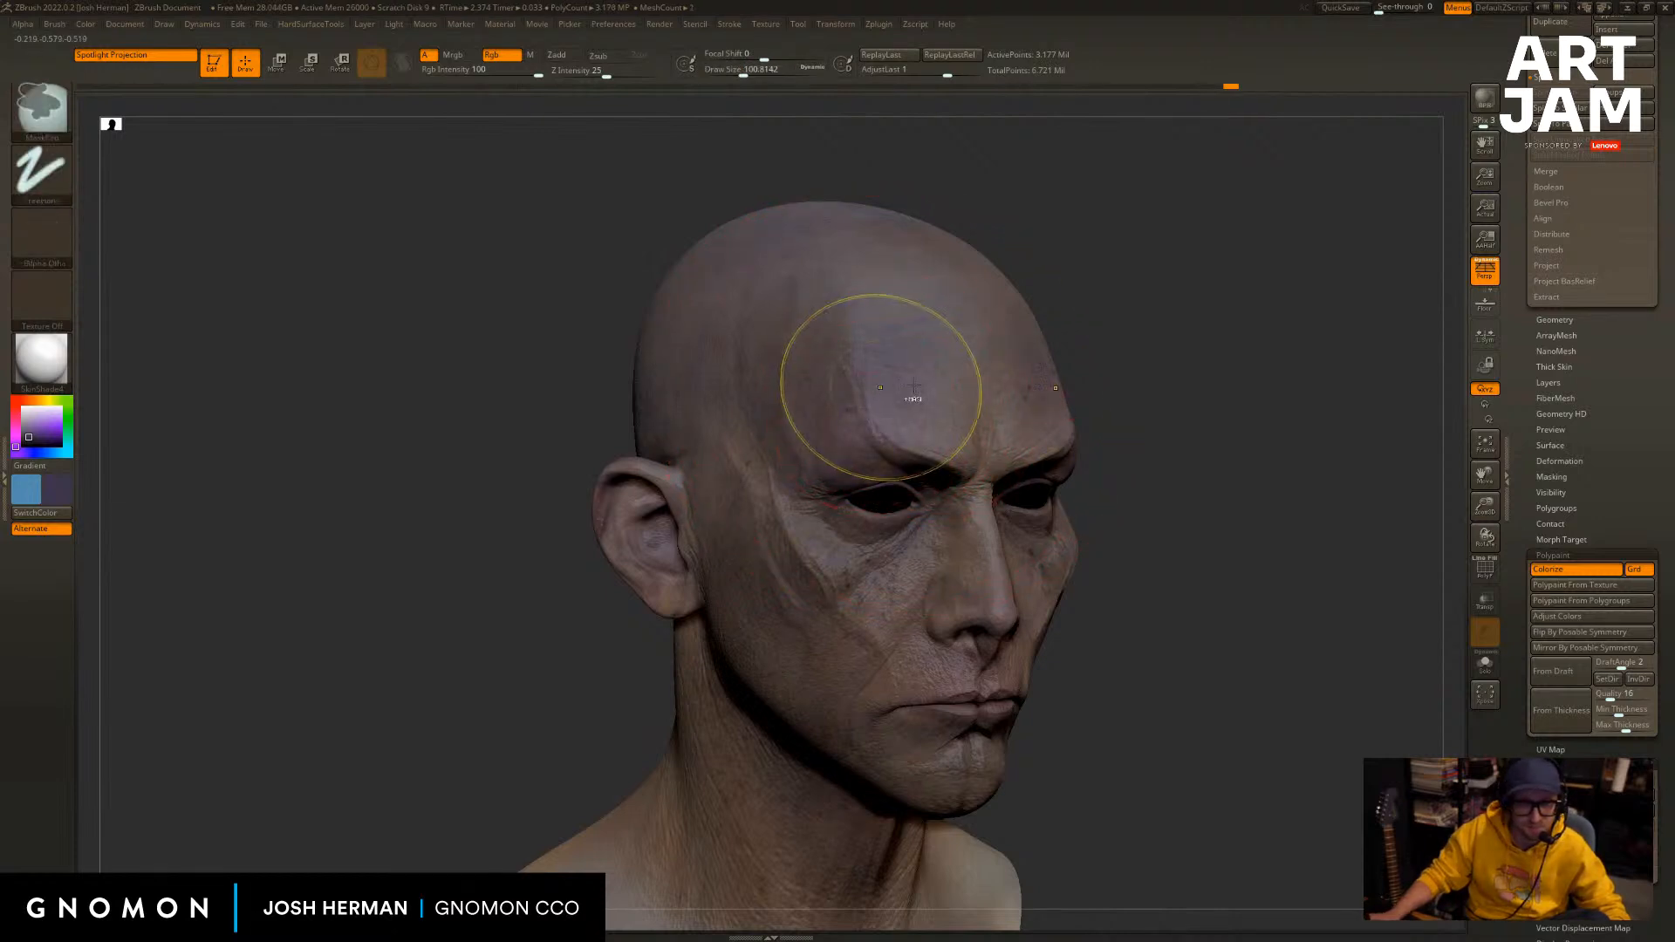
pyautogui.keyDown('alt'); pyautogui.moveTo(1152, 436); pyautogui.dragTo(1127, 336); pyautogui.keyUp('alt')
pyautogui.moveTo(388, 474)
pyautogui.mouseDown()
pyautogui.moveTo(344, 464)
pyautogui.moveTo(389, 489)
pyautogui.mouseUp()
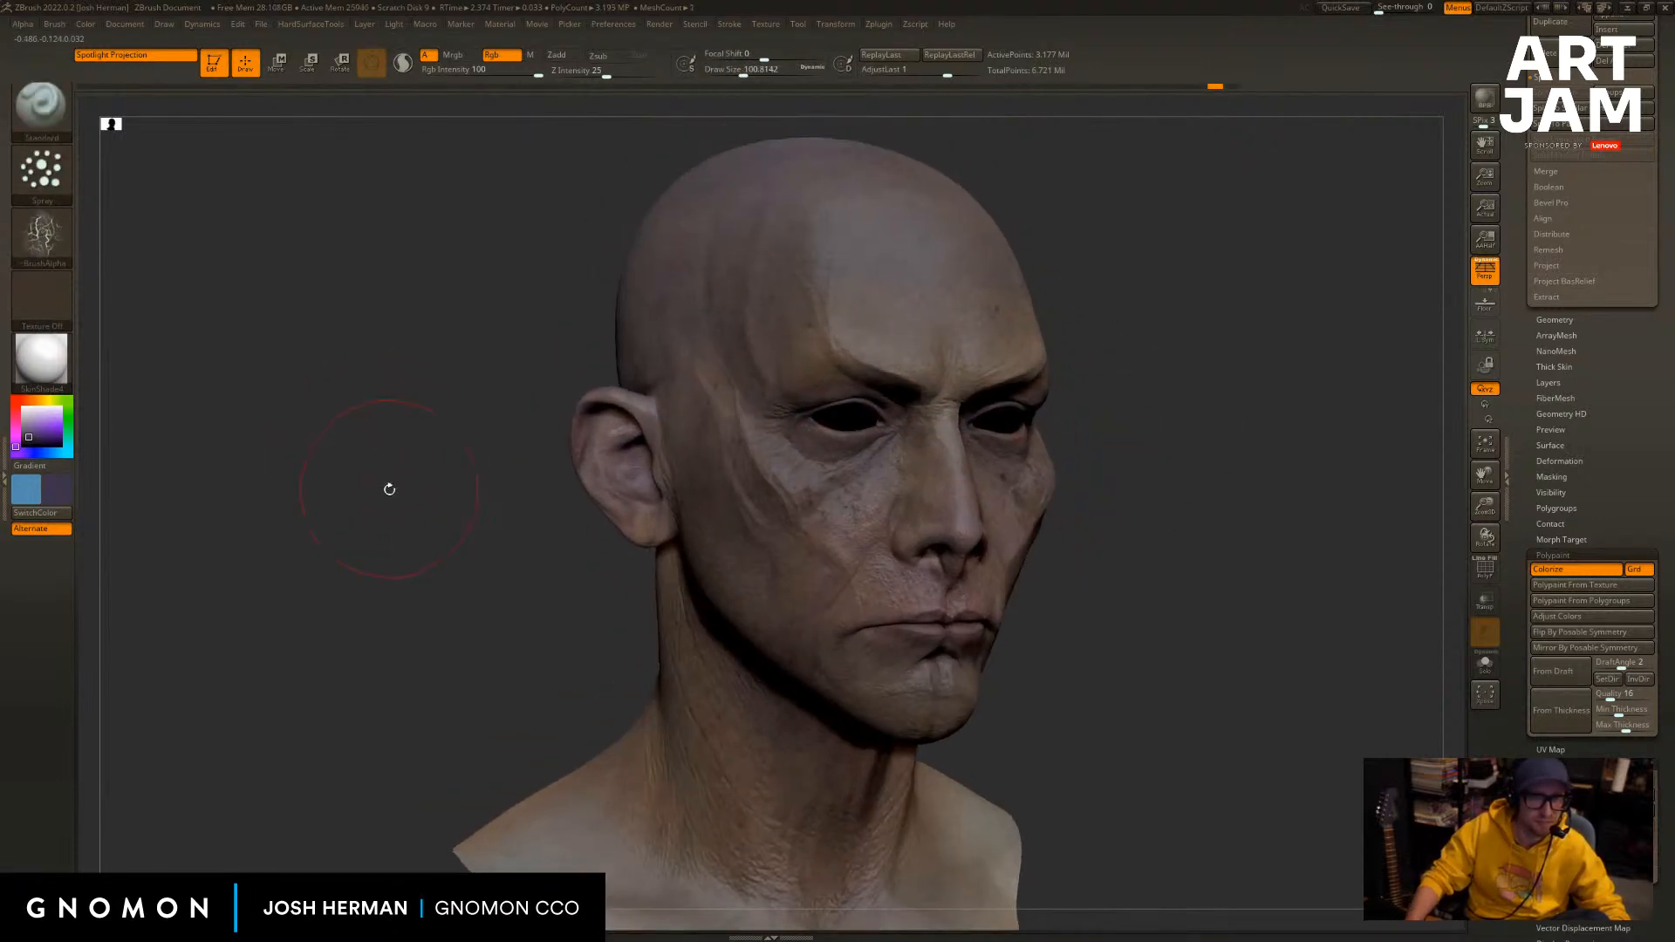
# Change the colour to dark red and try spraying it around the eyes and brows with smaller draw sizes.
pyautogui.click(47, 454)
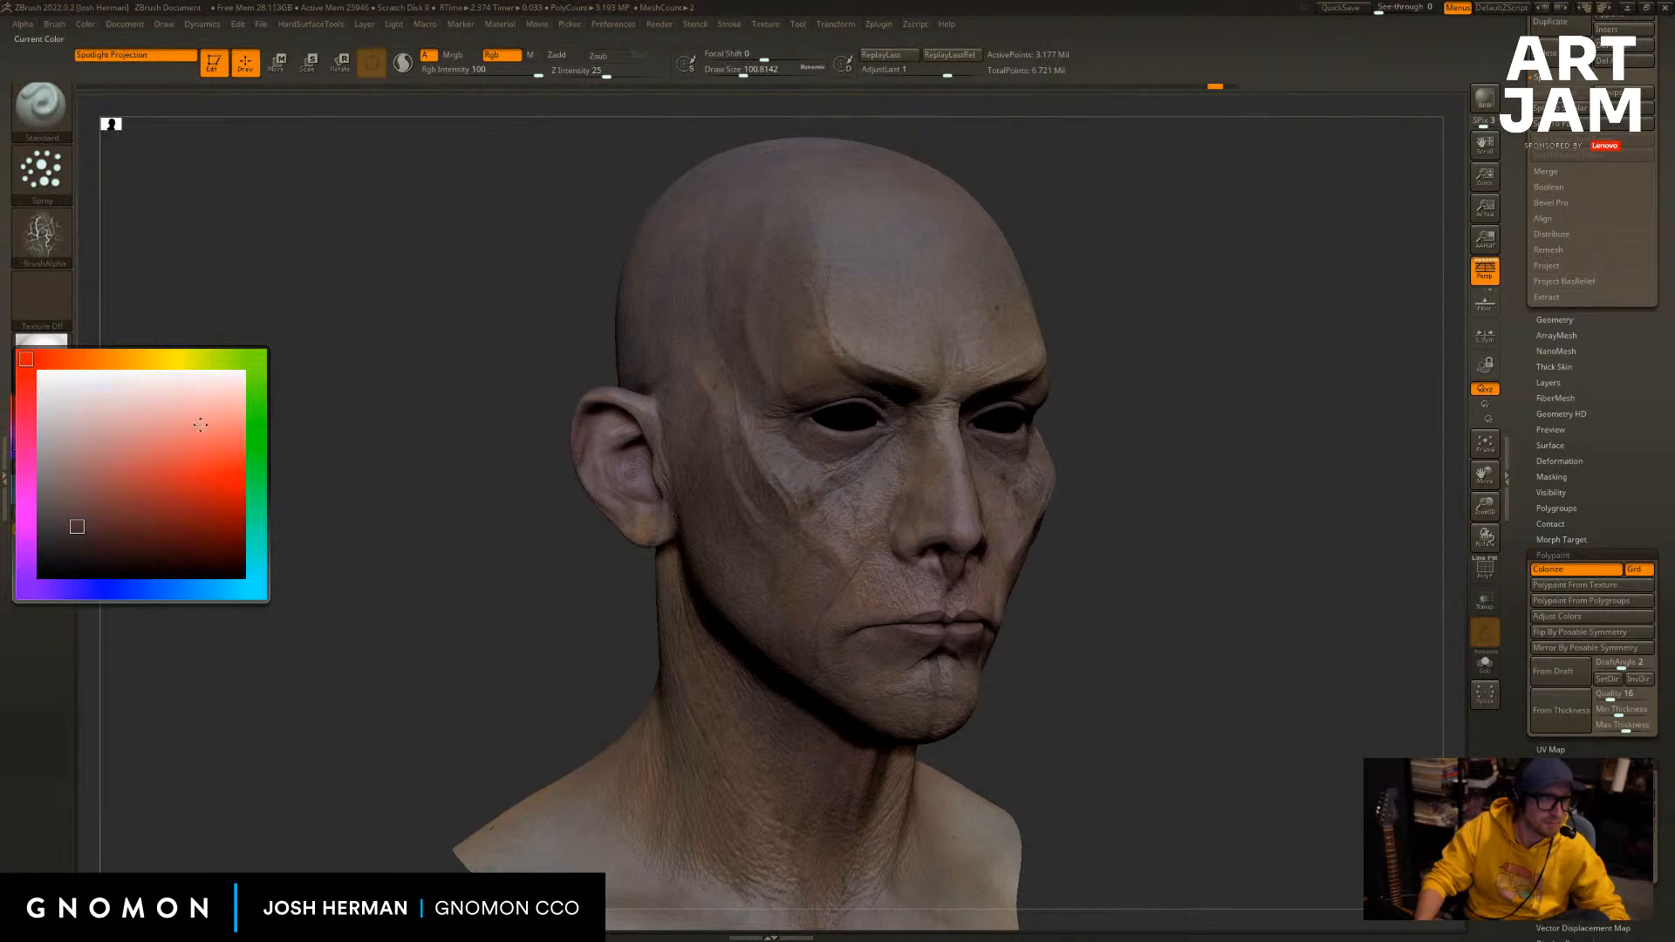
pyautogui.moveTo(1197, 442); pyautogui.dragTo(861, 400)
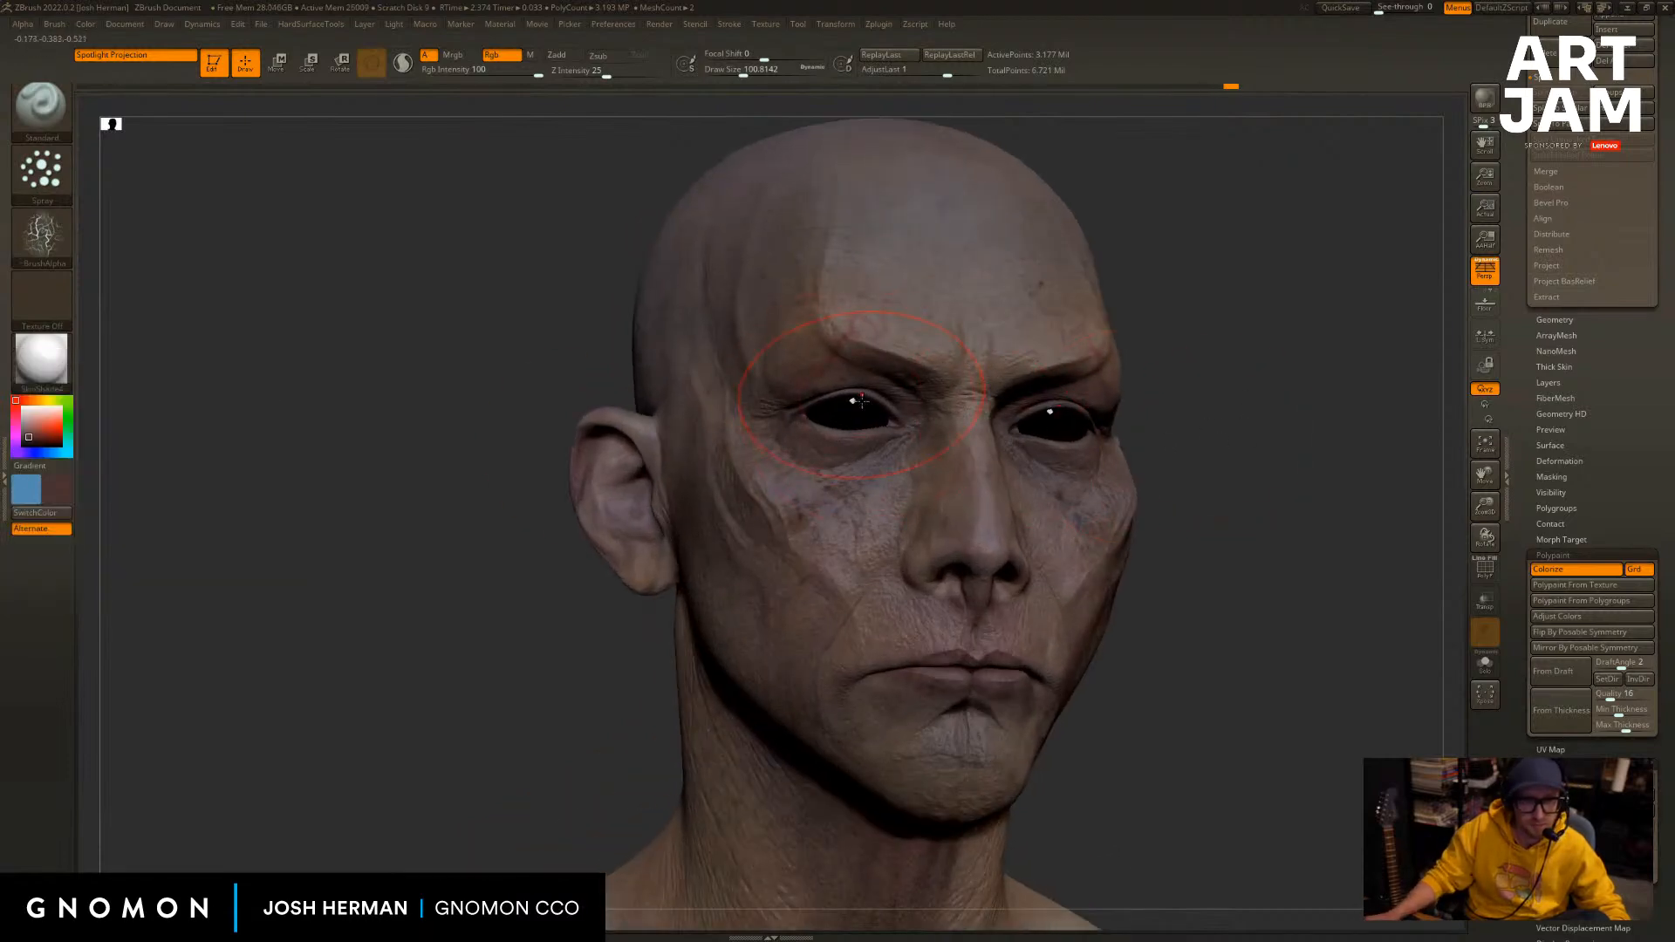
pyautogui.keyDown('alt'); pyautogui.moveTo(1346, 385); pyautogui.dragTo(1348, 488); pyautogui.keyUp('alt')
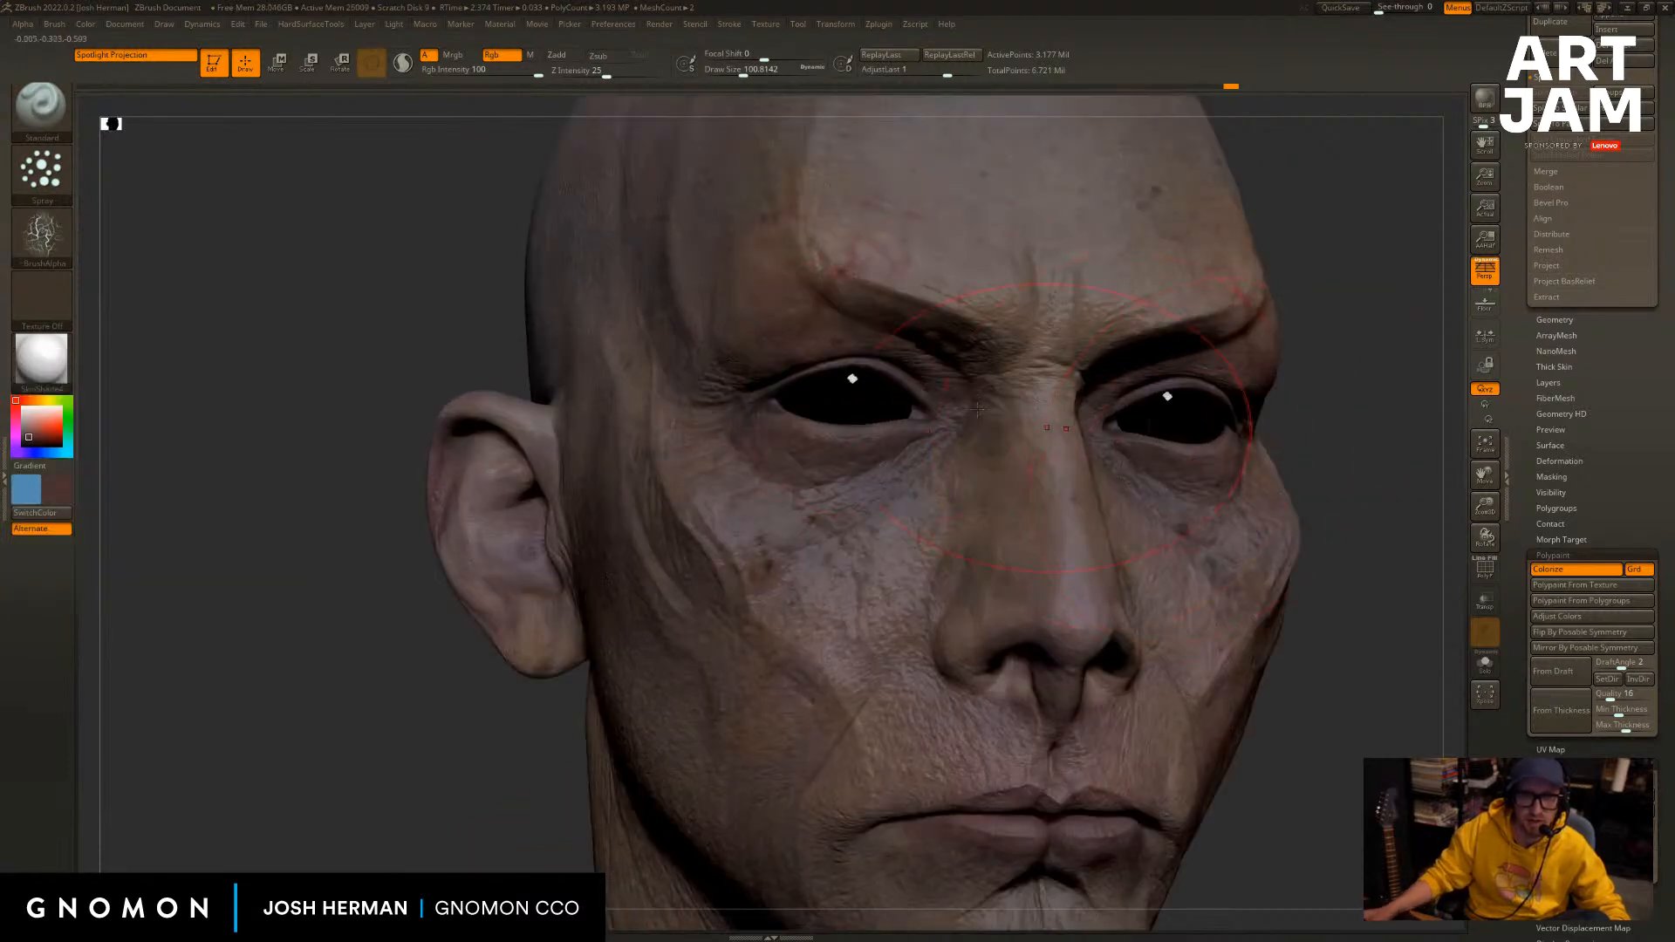
pyautogui.hotkey('ctrl', 'z')
pyautogui.press('s')
pyautogui.click(787, 363)
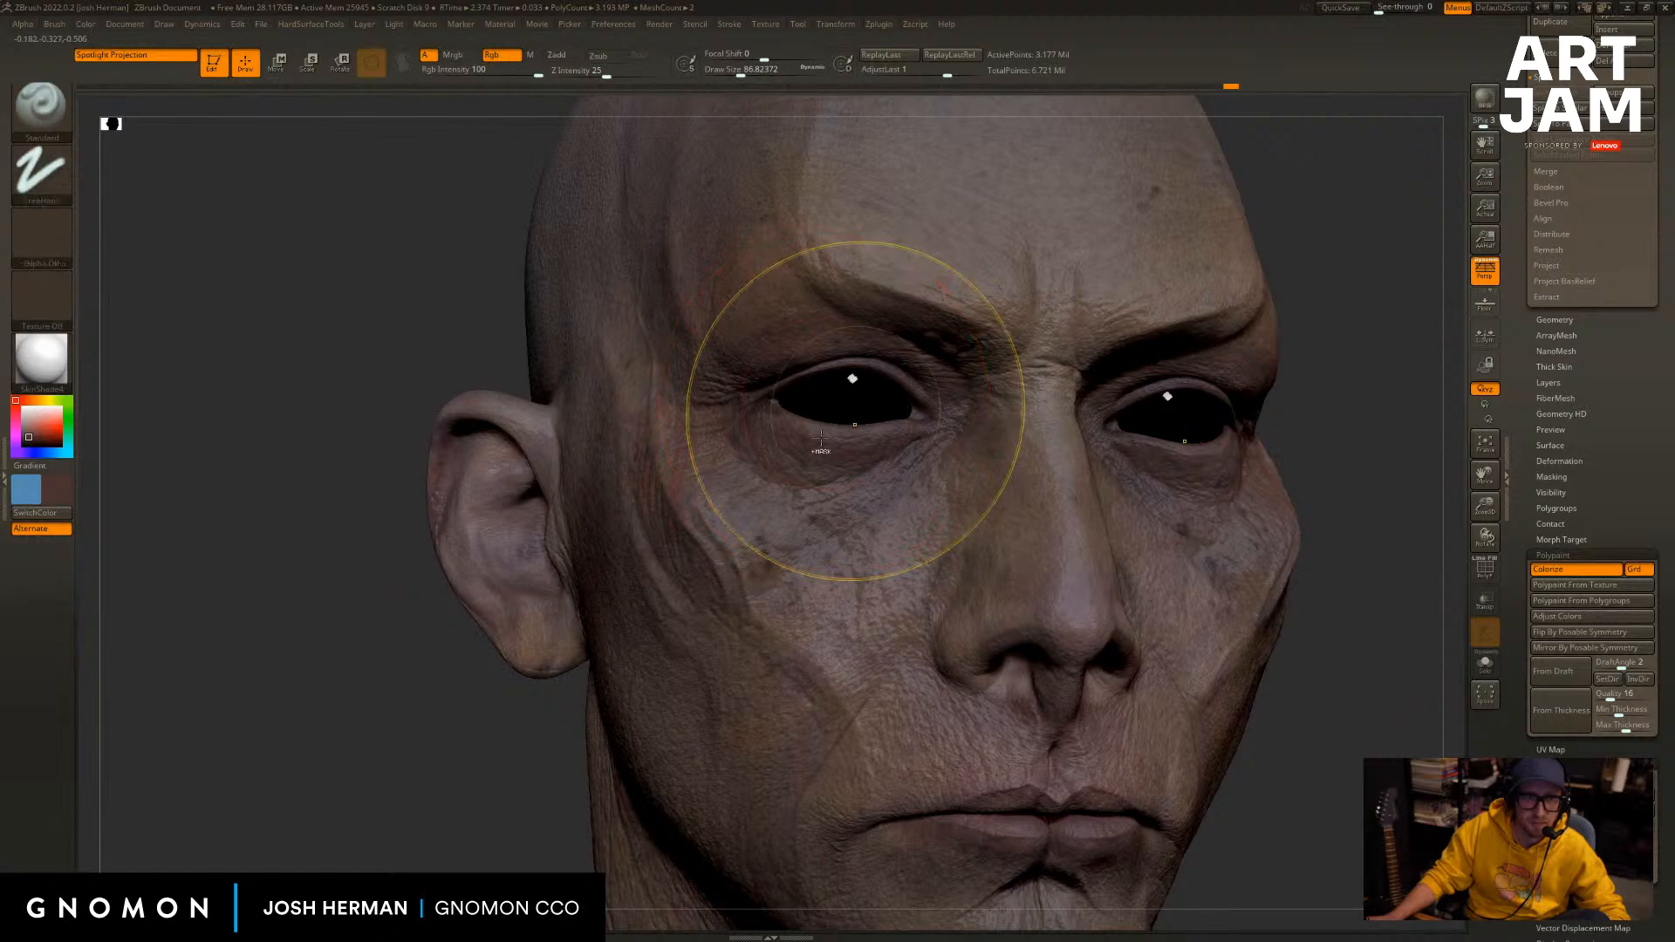
pyautogui.hotkey('ctrl', 'z')
# Switch the brush stroke to DragRect and stamp the dark red alpha pattern around the eyelids and under the eyes.
pyautogui.click(46, 174)
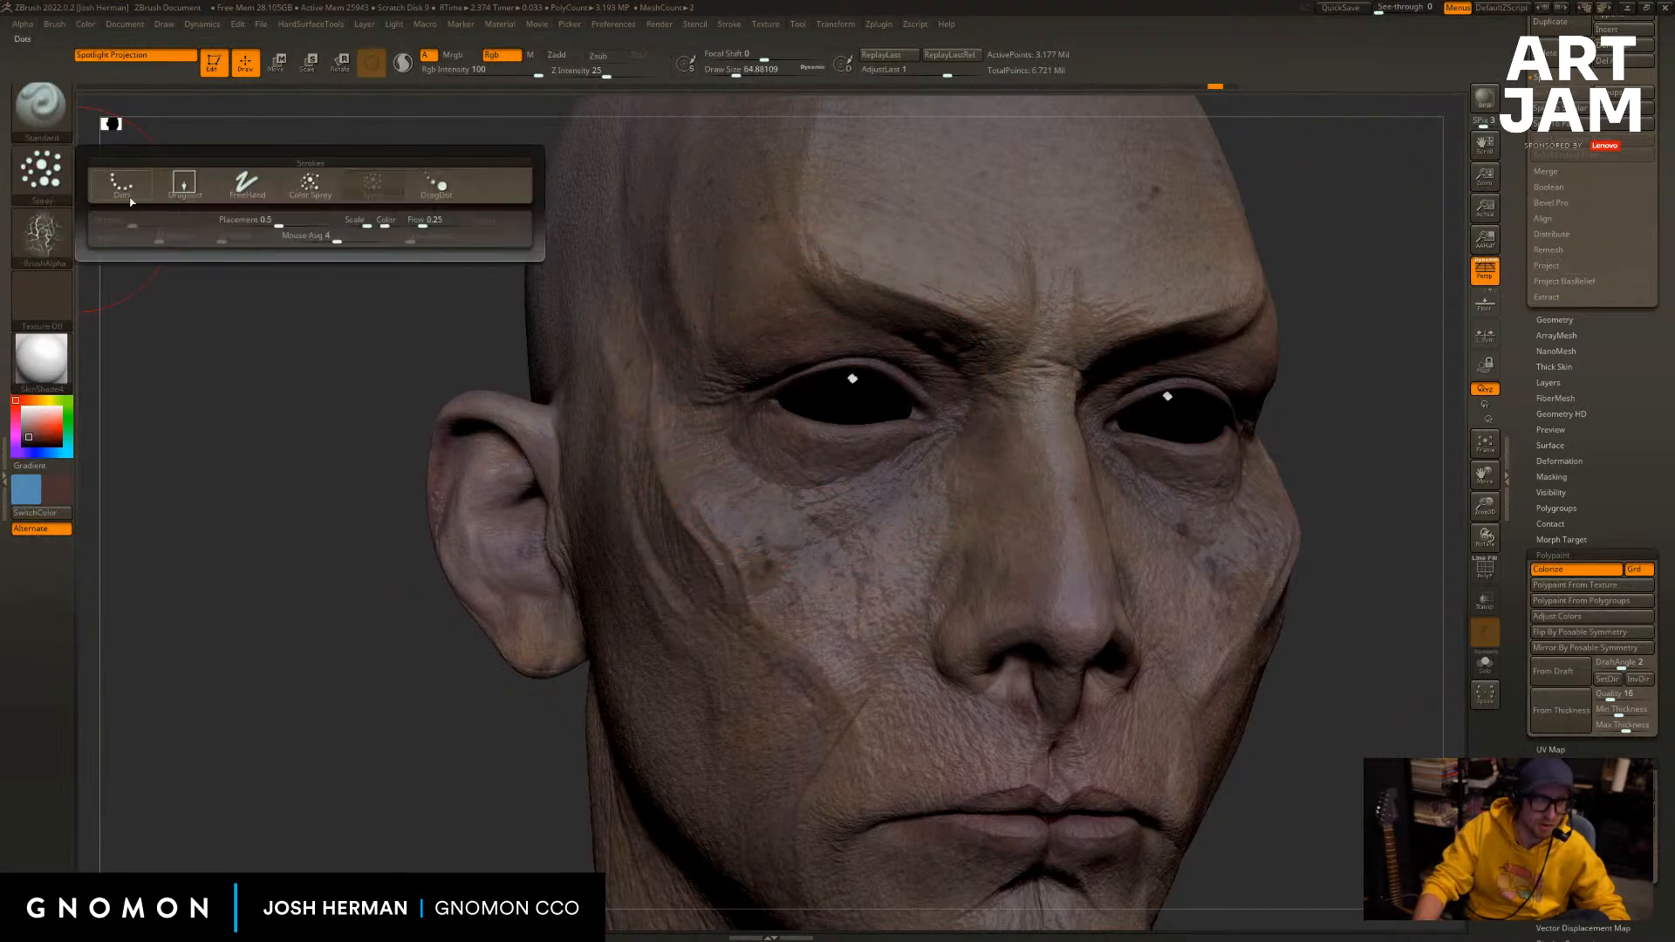
pyautogui.click(130, 179)
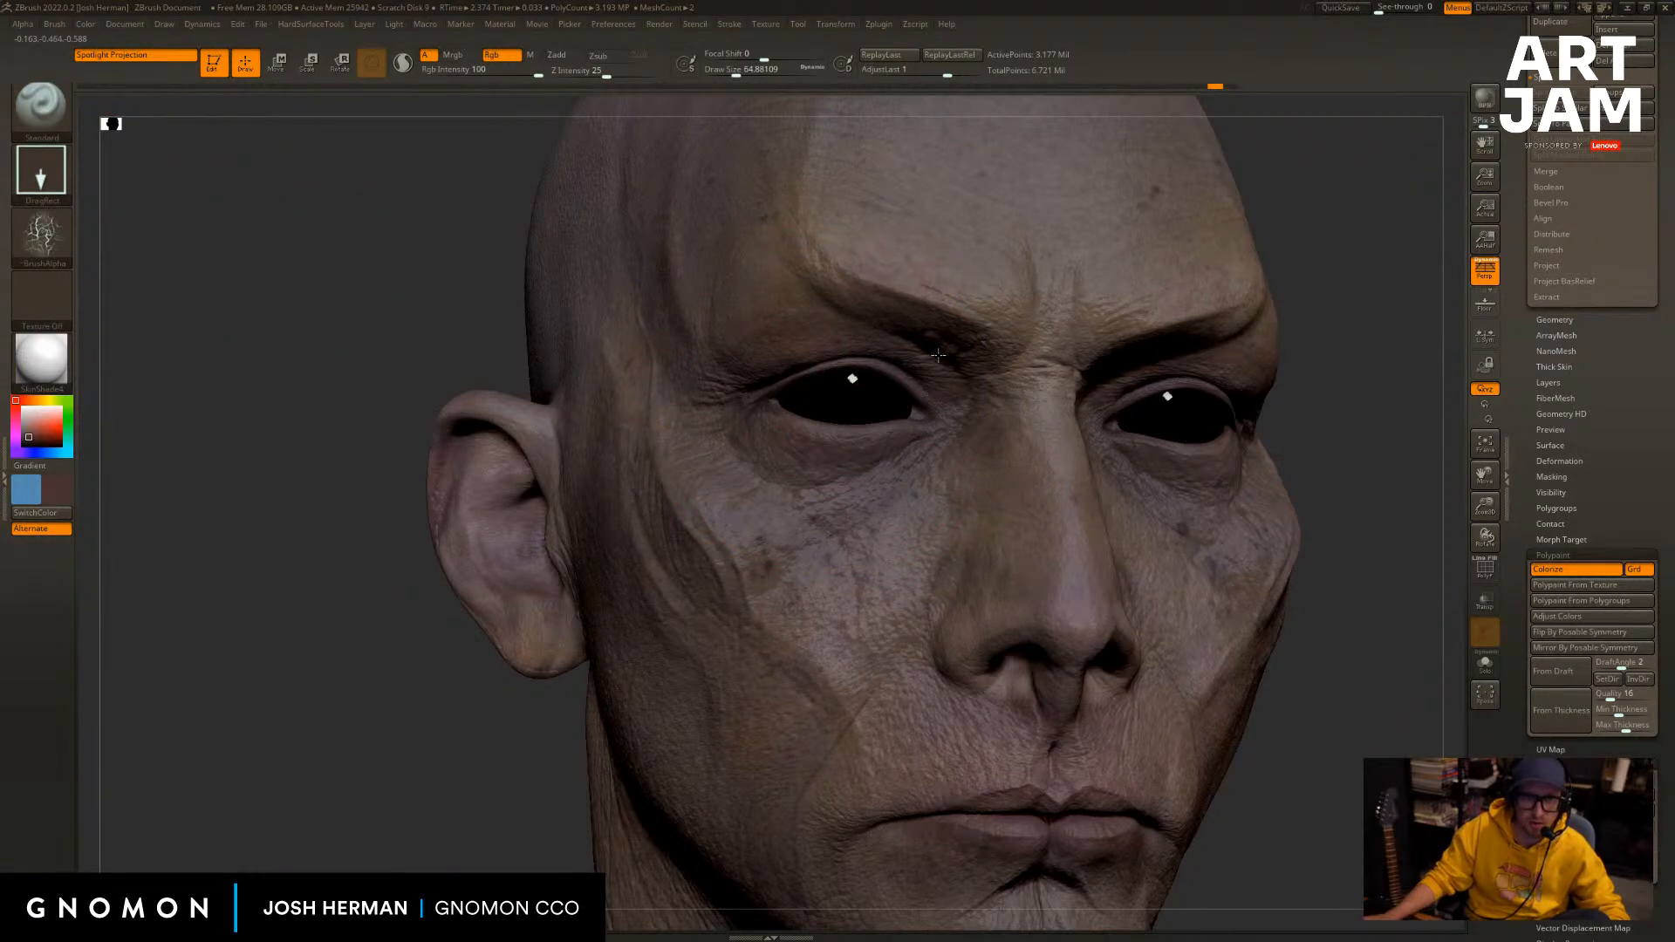
pyautogui.moveTo(1361, 418); pyautogui.dragTo(1271, 419)
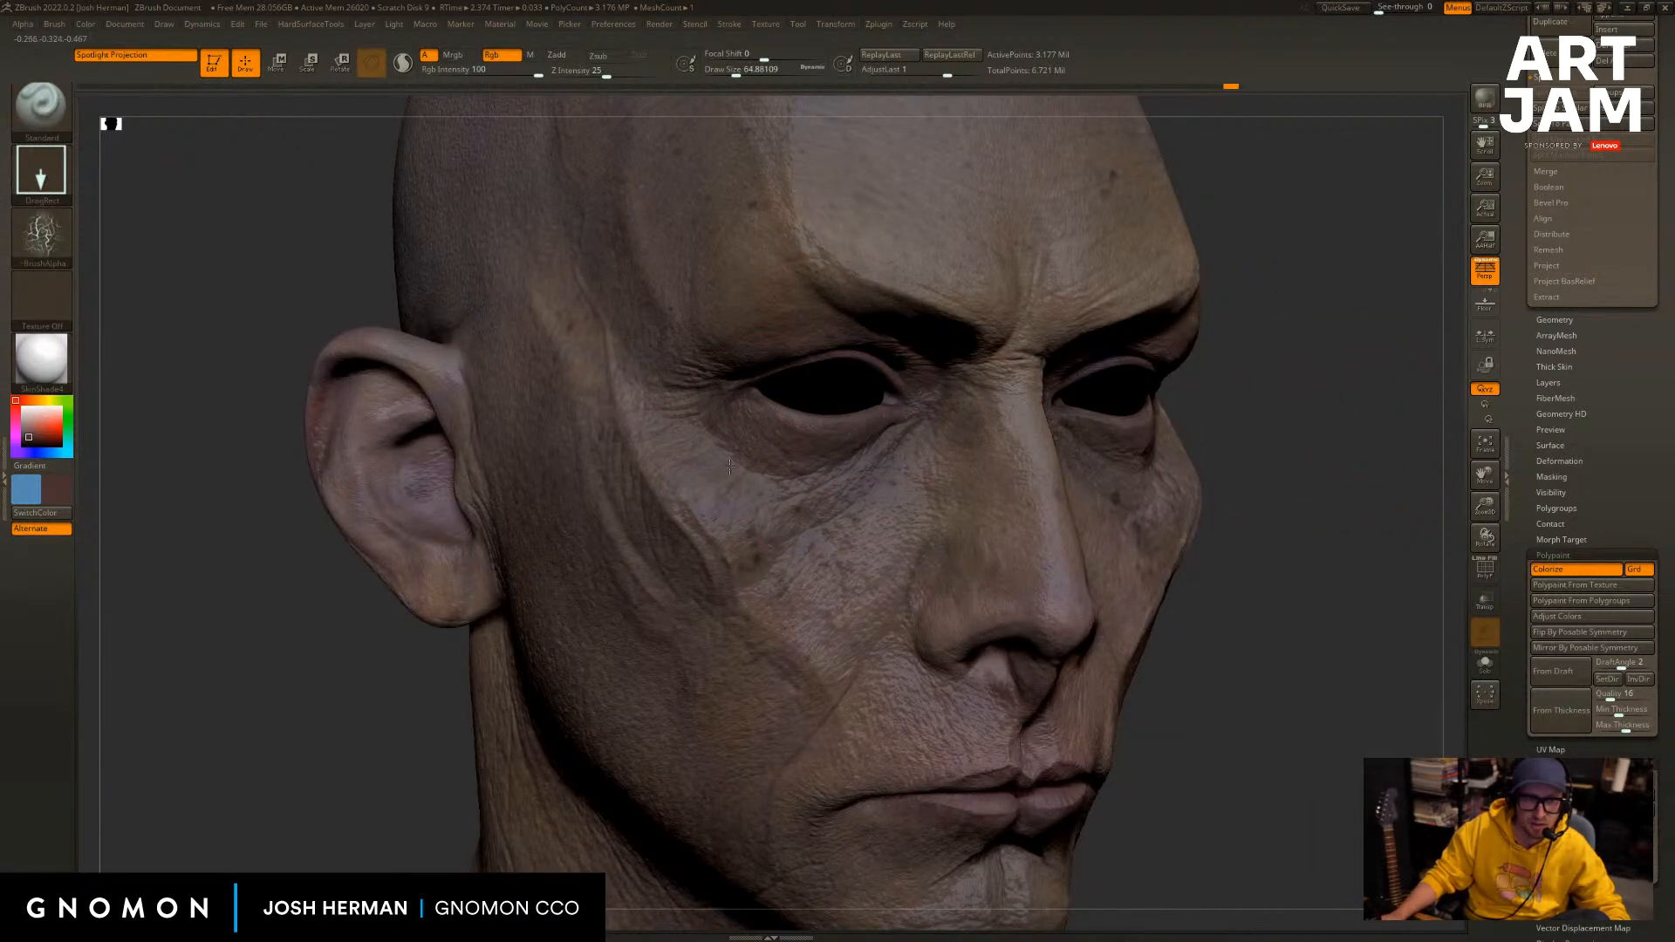
pyautogui.moveTo(1300, 417); pyautogui.dragTo(864, 425)
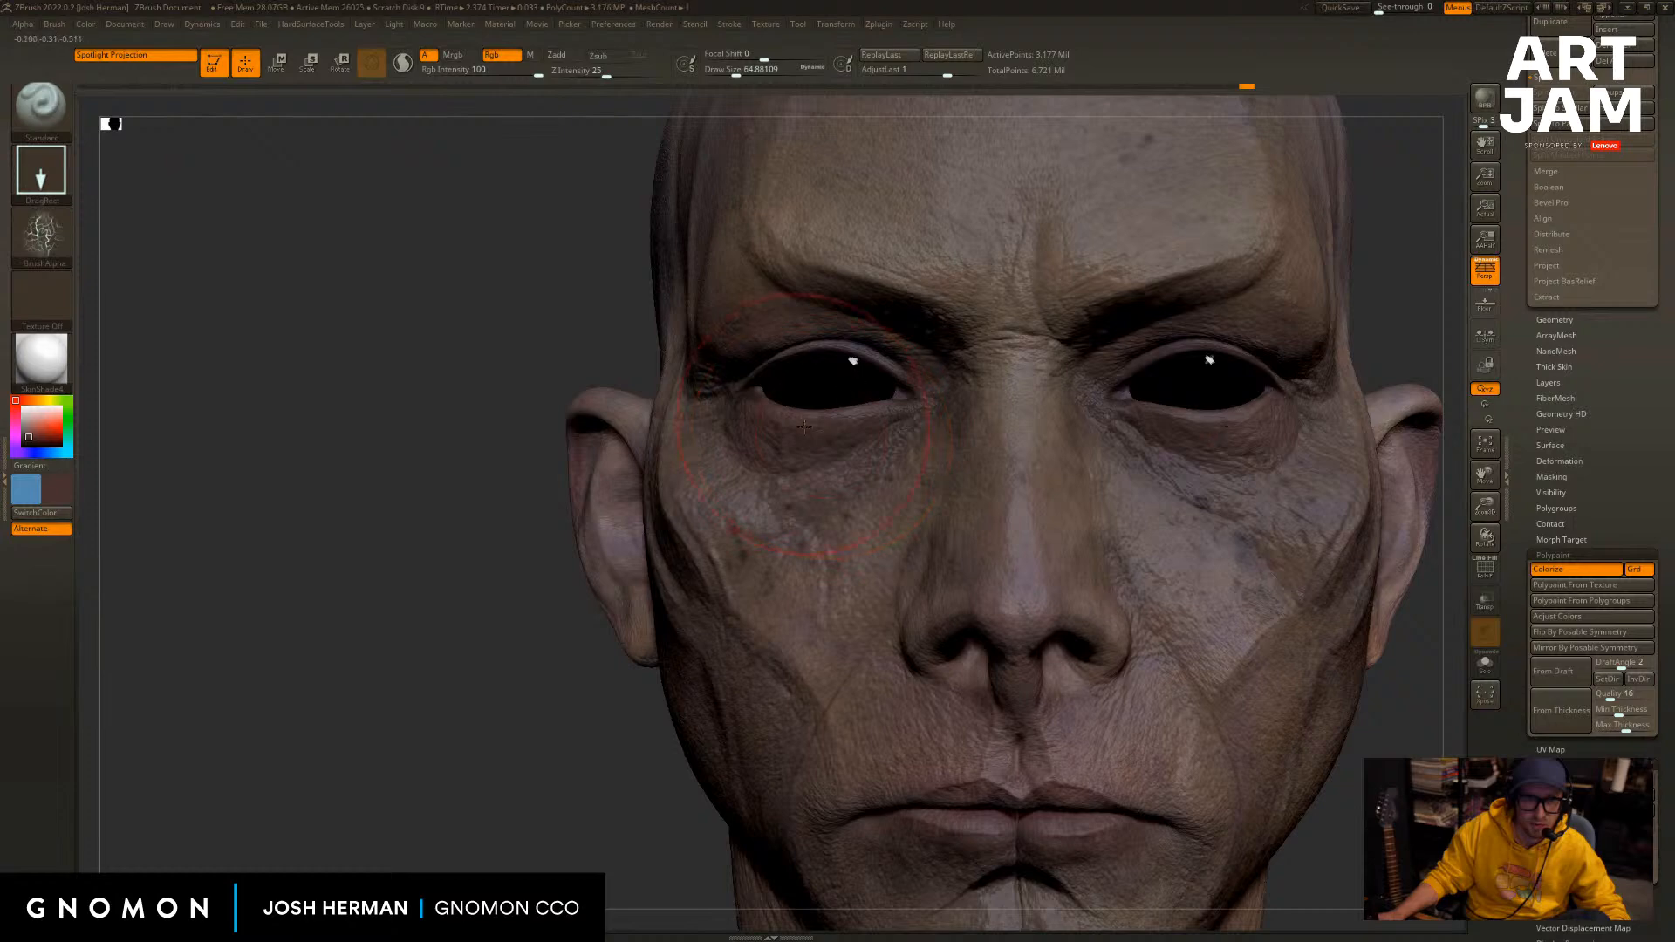
pyautogui.moveTo(488, 471); pyautogui.dragTo(623, 488)
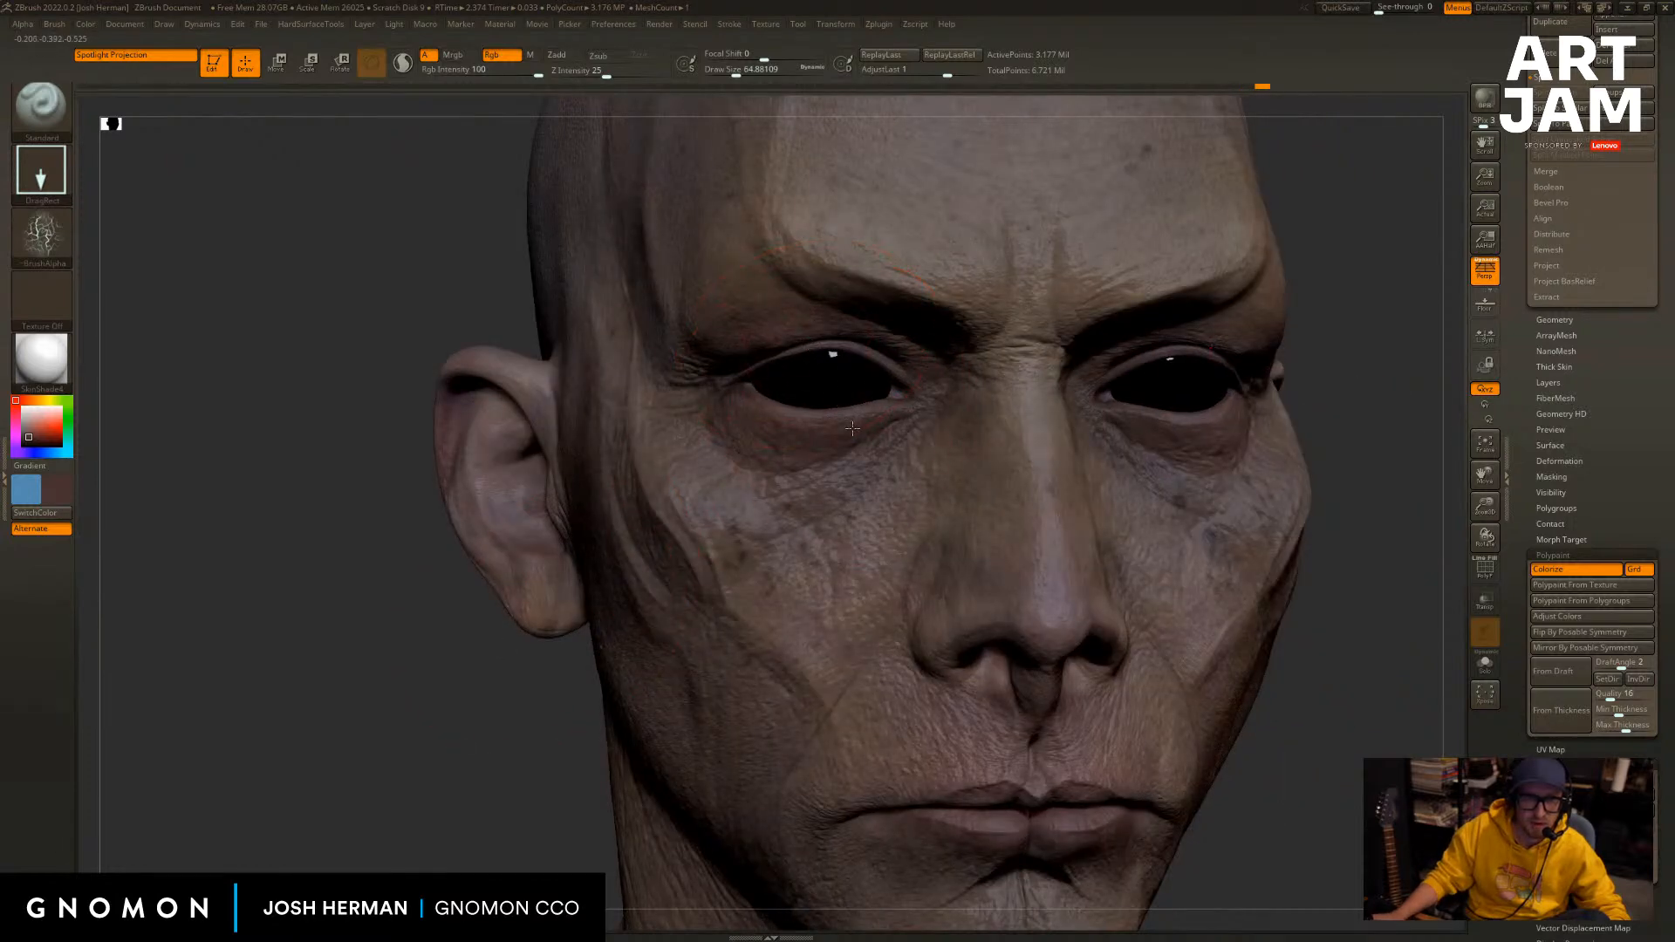
# Continue the dark red stamping around the outer eye and cheek, and reduce the draw size to about 39.
pyautogui.moveTo(1336, 364); pyautogui.dragTo(737, 376)
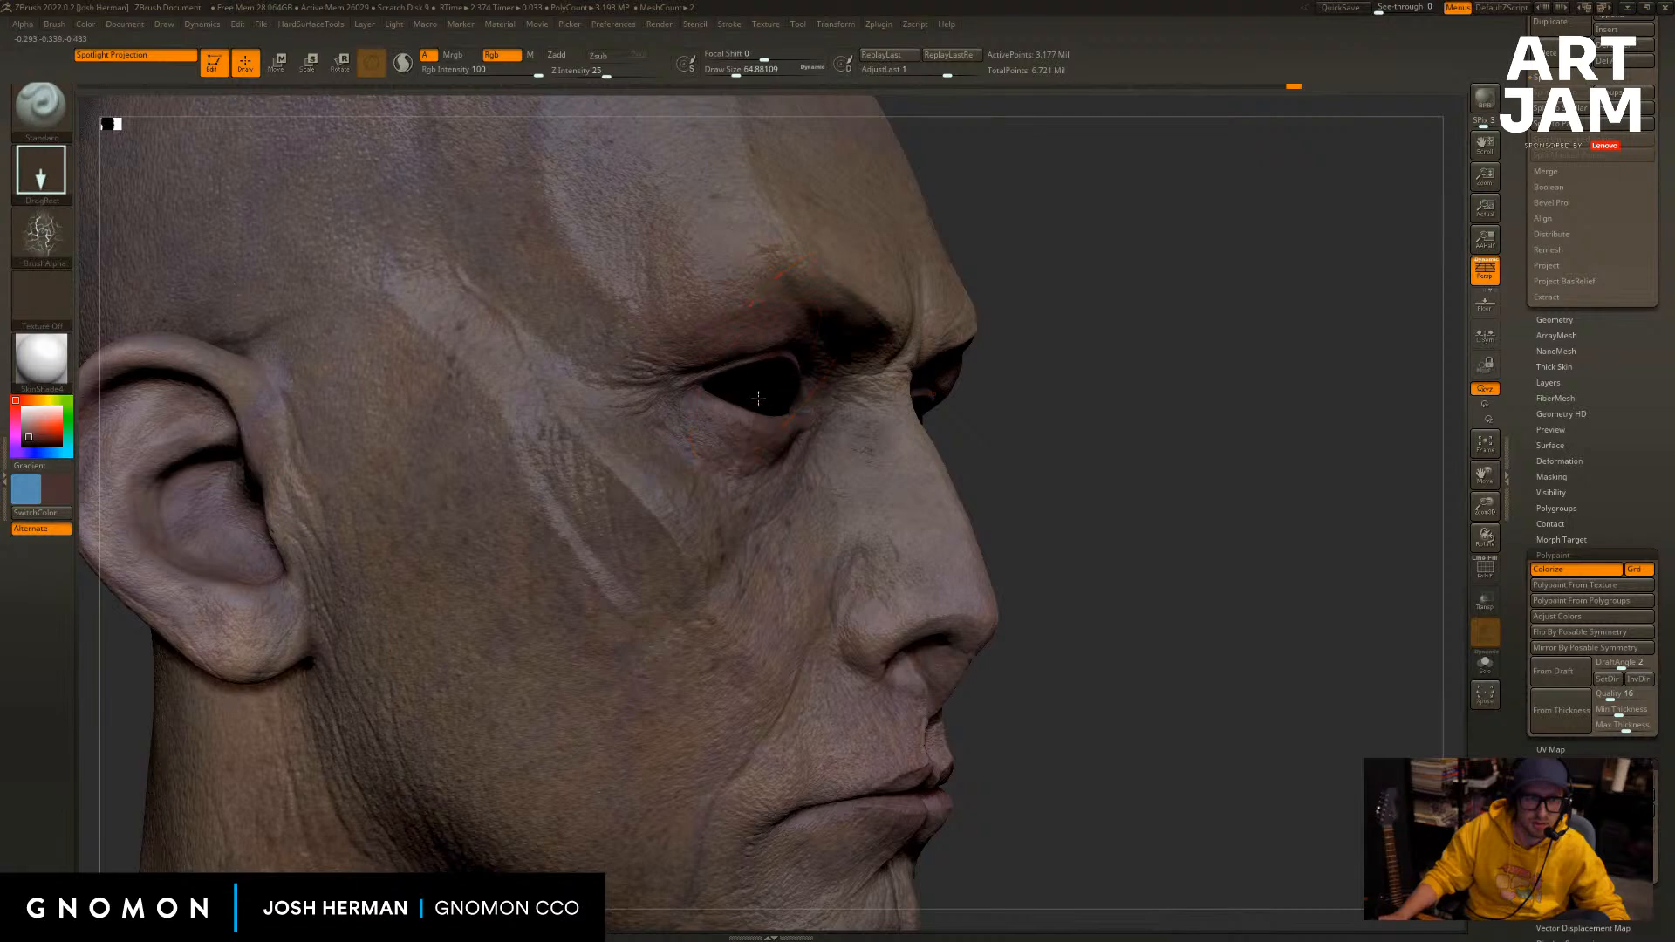
pyautogui.moveTo(1003, 309); pyautogui.dragTo(665, 501)
pyautogui.moveTo(471, 547); pyautogui.dragTo(499, 530)
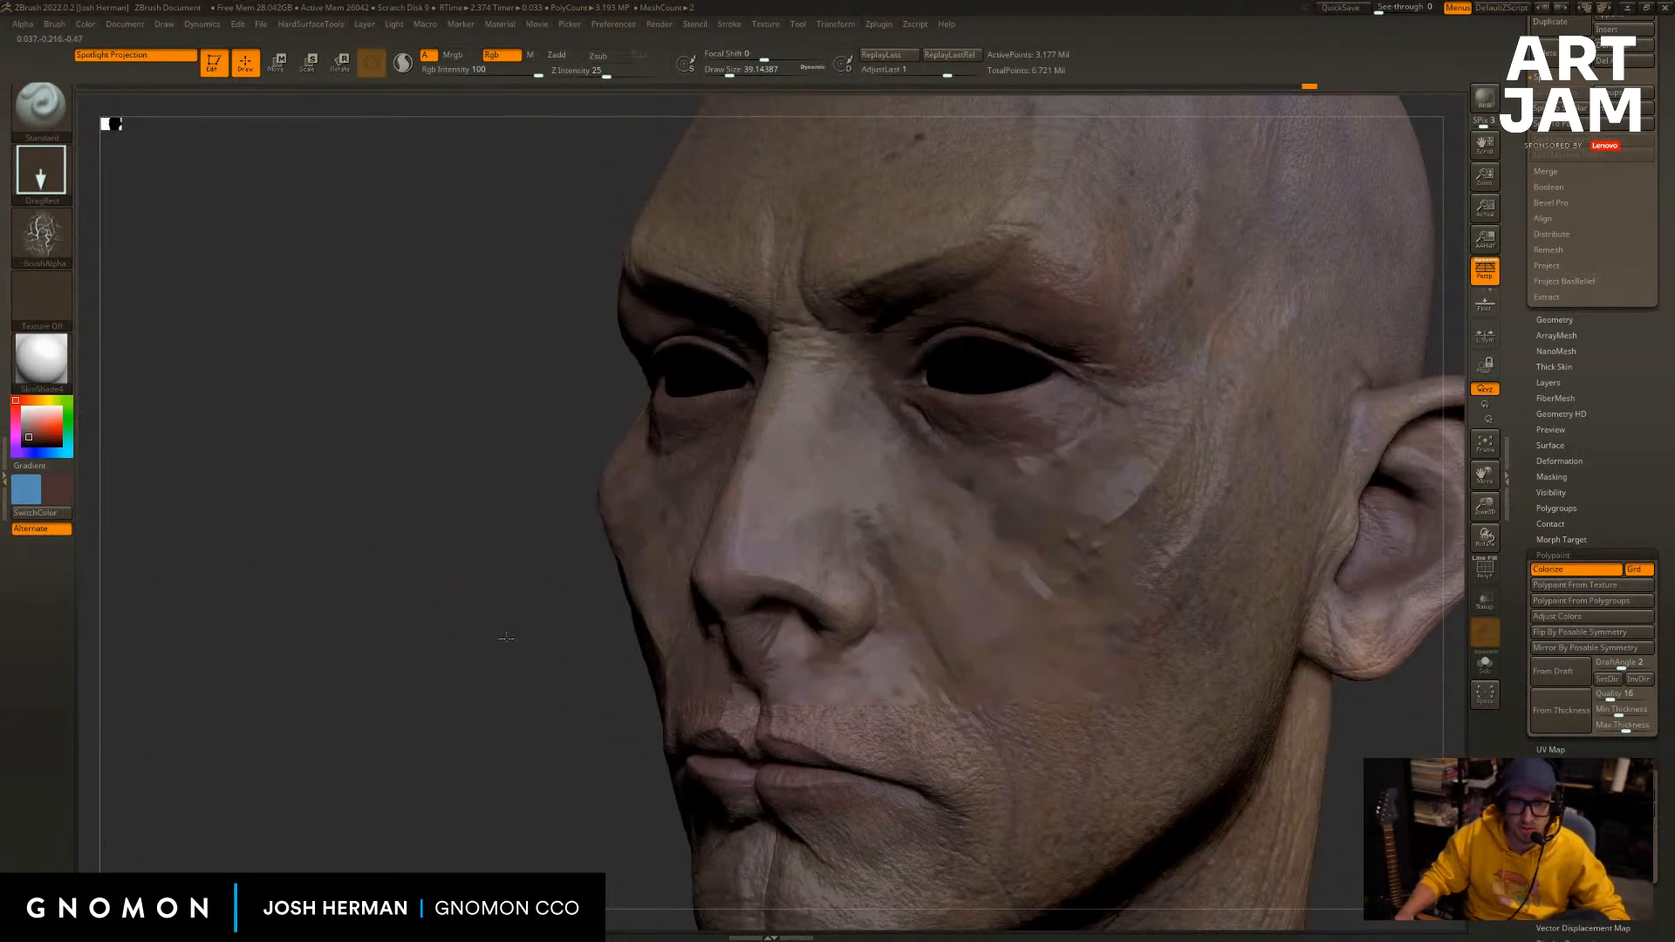
pyautogui.keyDown('alt'); pyautogui.moveTo(507, 635); pyautogui.dragTo(528, 534); pyautogui.keyUp('alt')
pyautogui.keyDown('alt'); pyautogui.moveTo(665, 694); pyautogui.dragTo(675, 670); pyautogui.keyUp('alt')
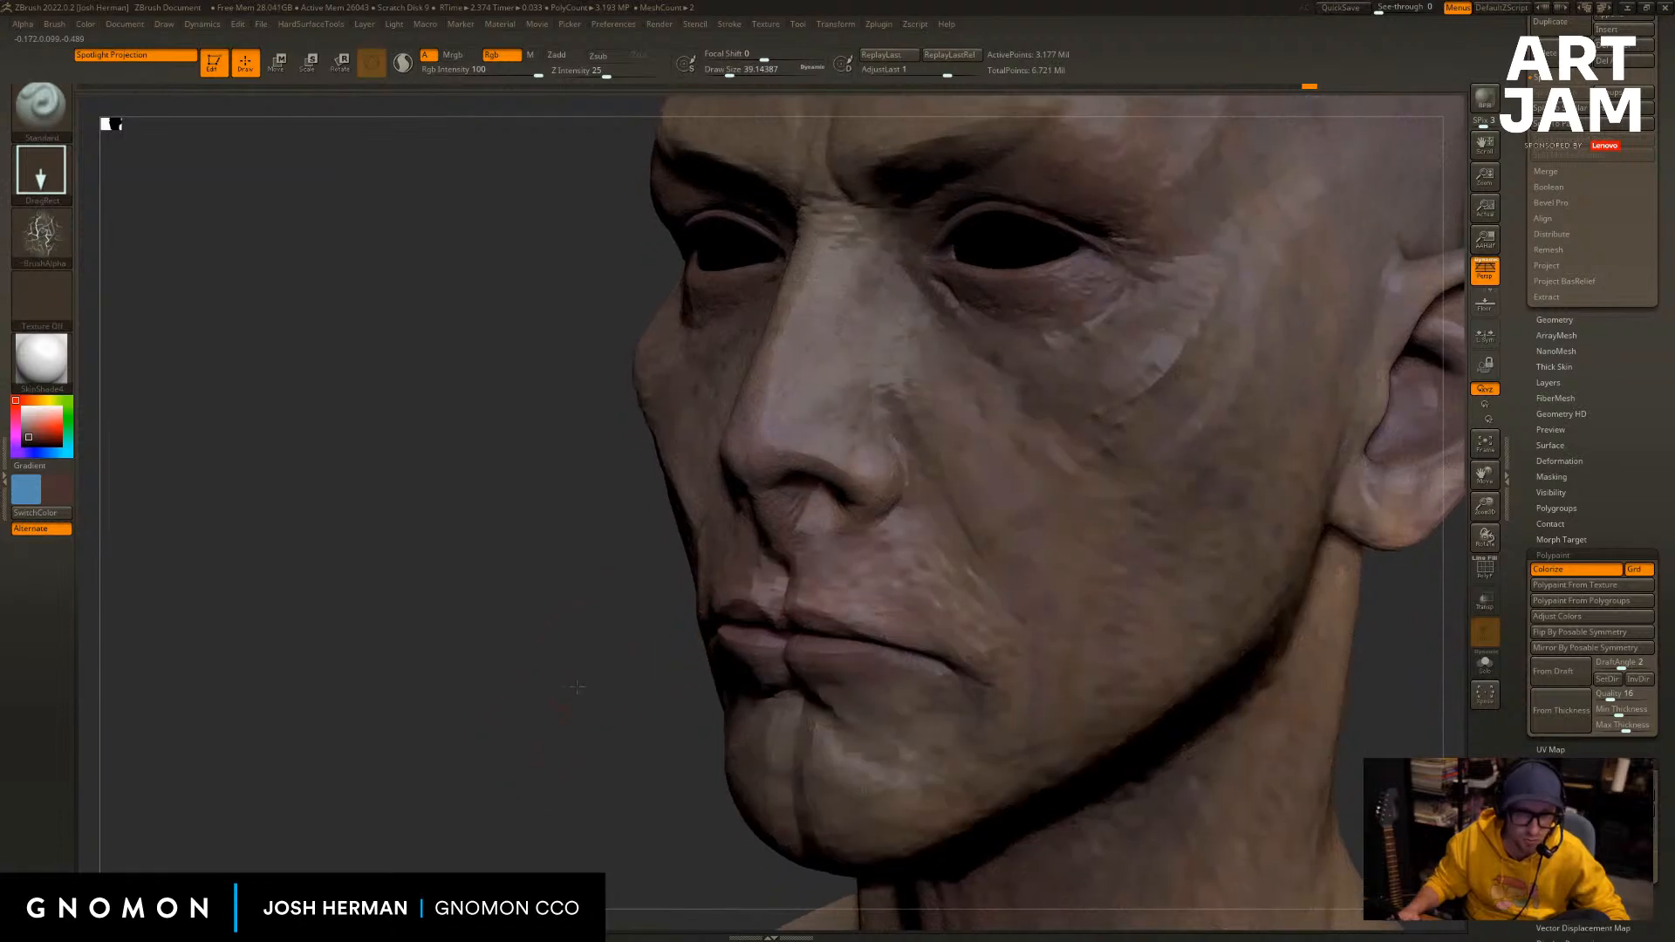
# Set the brush to the Dots stroke with the alpha off and change the paint colour to black.
pyautogui.moveTo(779, 536); pyautogui.dragTo(664, 556)
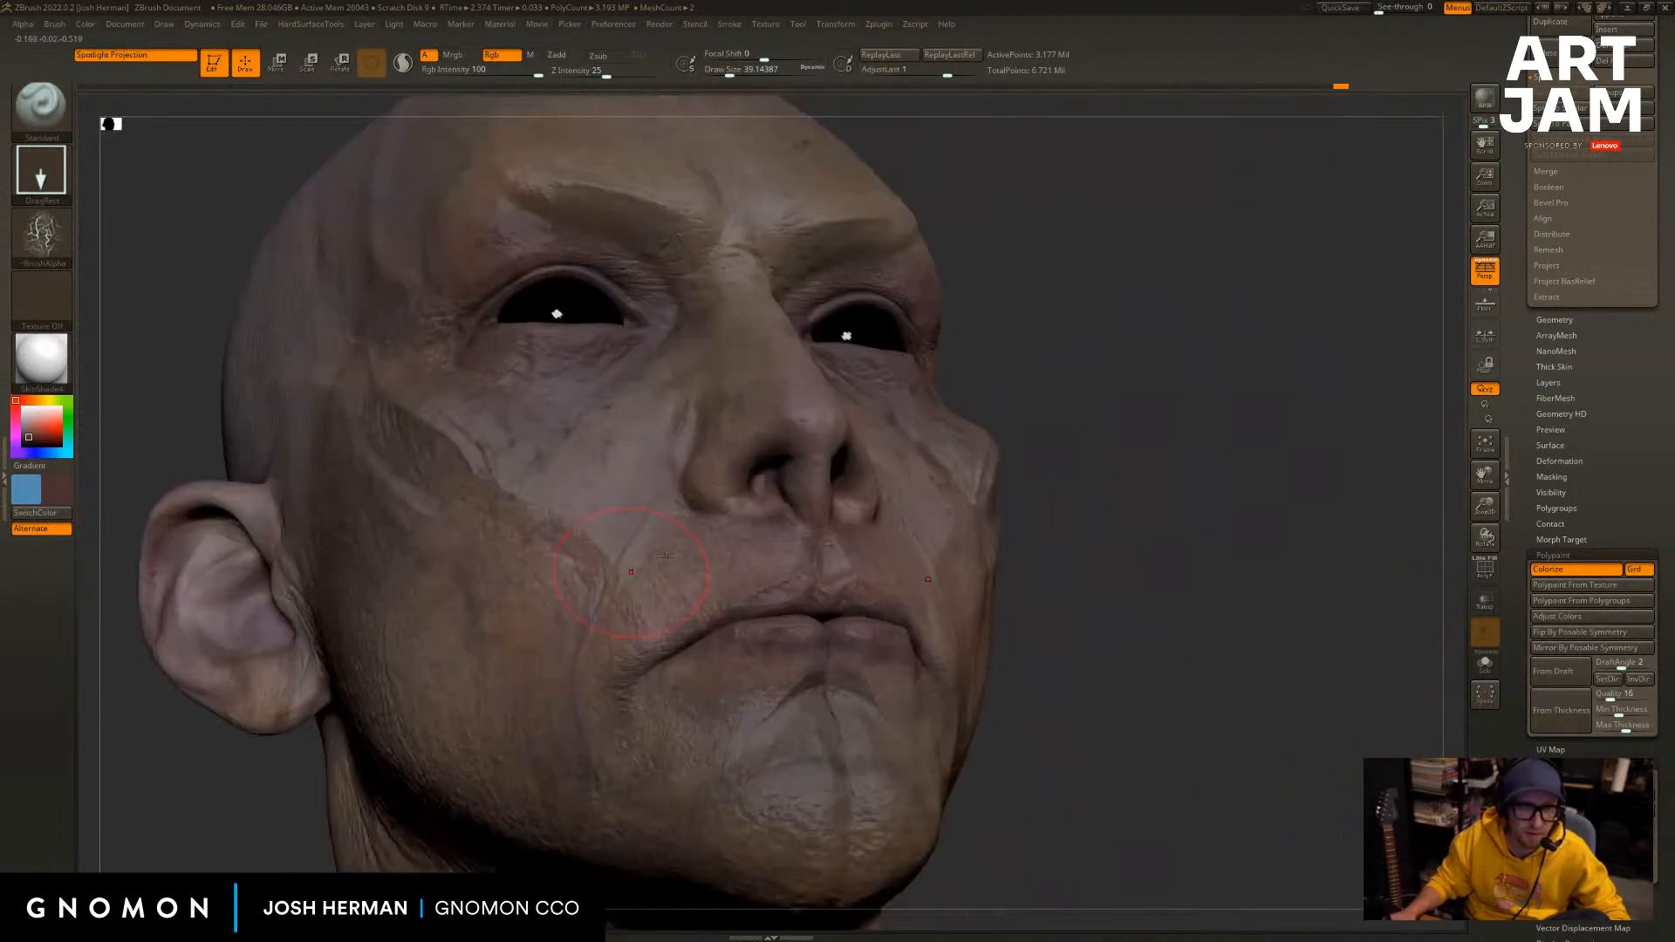
pyautogui.moveTo(1038, 436); pyautogui.dragTo(1127, 458)
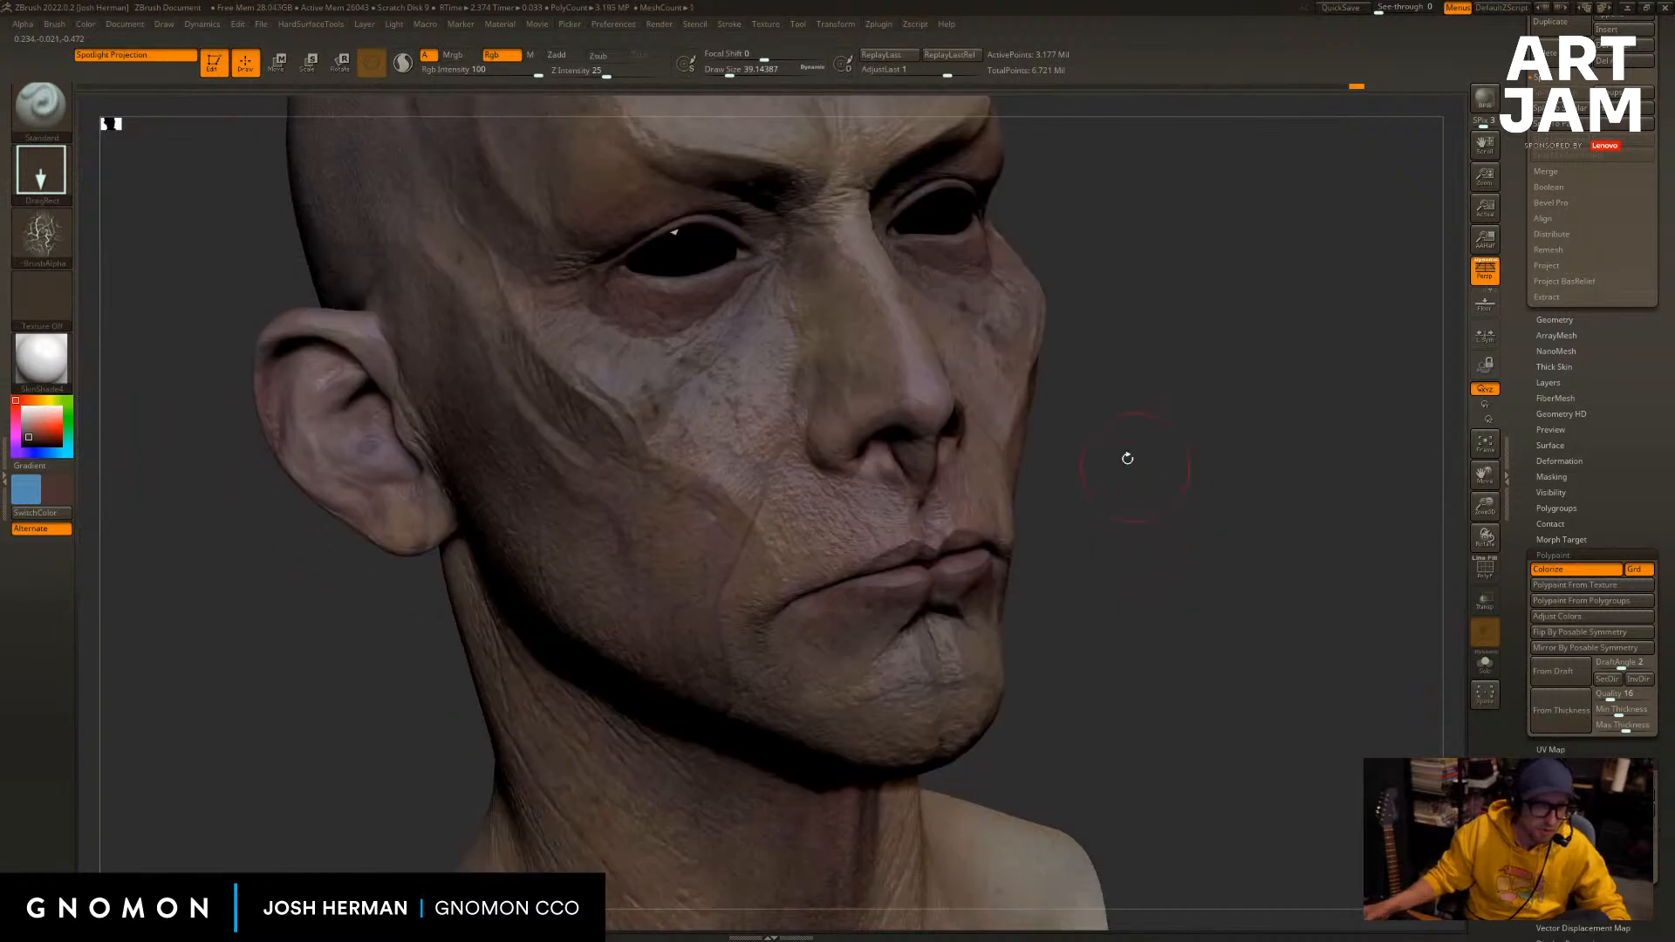
pyautogui.click(58, 175)
pyautogui.click(123, 182)
pyautogui.click(47, 244)
pyautogui.click(124, 248)
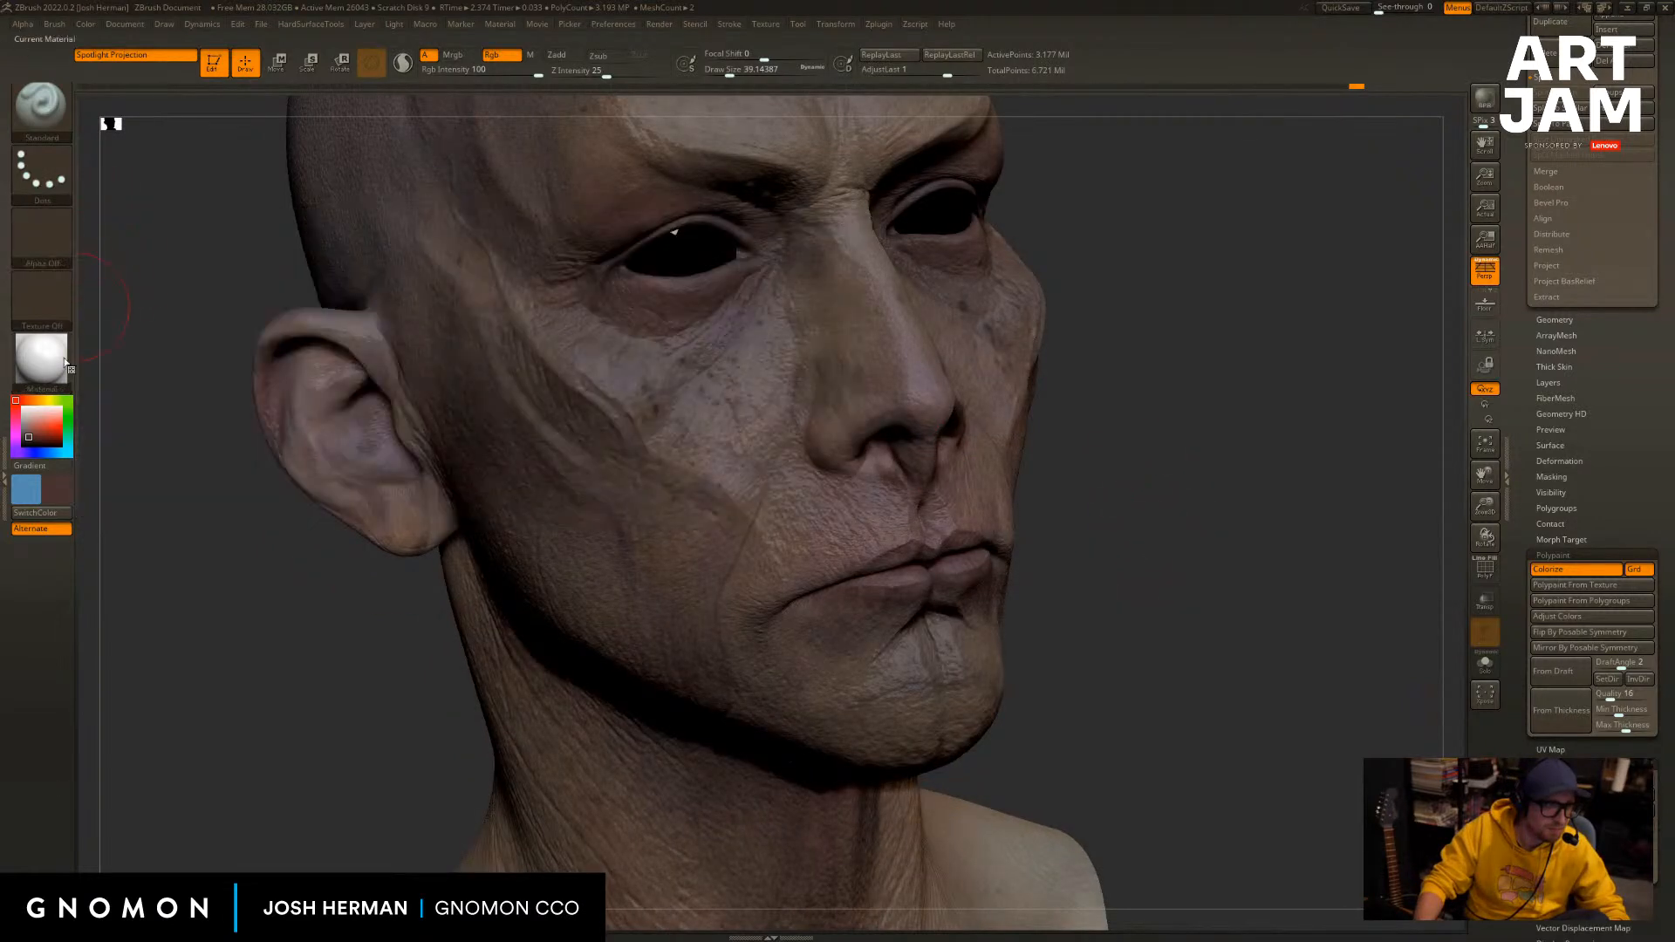
pyautogui.moveTo(34, 433); pyautogui.dragTo(15, 450)
pyautogui.moveTo(1239, 576); pyautogui.dragTo(1291, 436)
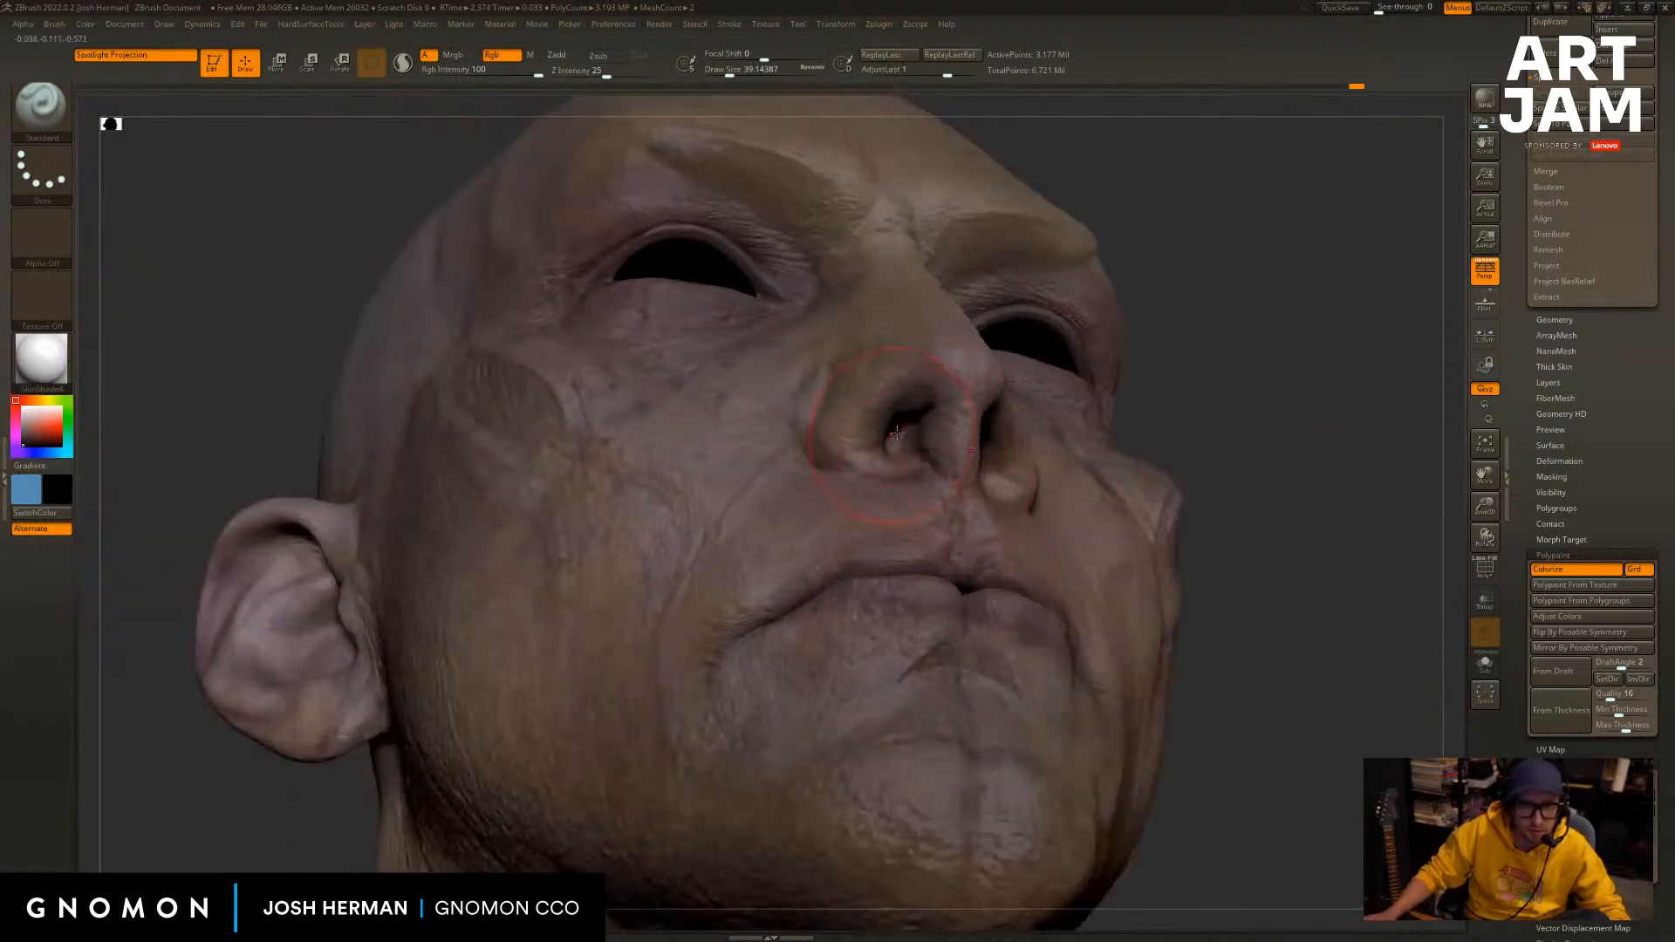
# Reduce the draw size to about 13 and paint the inside of the nostril black.
pyautogui.click(724, 73)
pyautogui.moveTo(895, 446); pyautogui.dragTo(902, 434)
pyautogui.moveTo(1224, 392); pyautogui.dragTo(1242, 373)
pyautogui.keyDown('alt'); pyautogui.moveTo(1348, 336); pyautogui.dragTo(1221, 380); pyautogui.keyUp('alt')
pyautogui.hotkey('ctrl', 'z')
pyautogui.press('s')
pyautogui.click(893, 494)
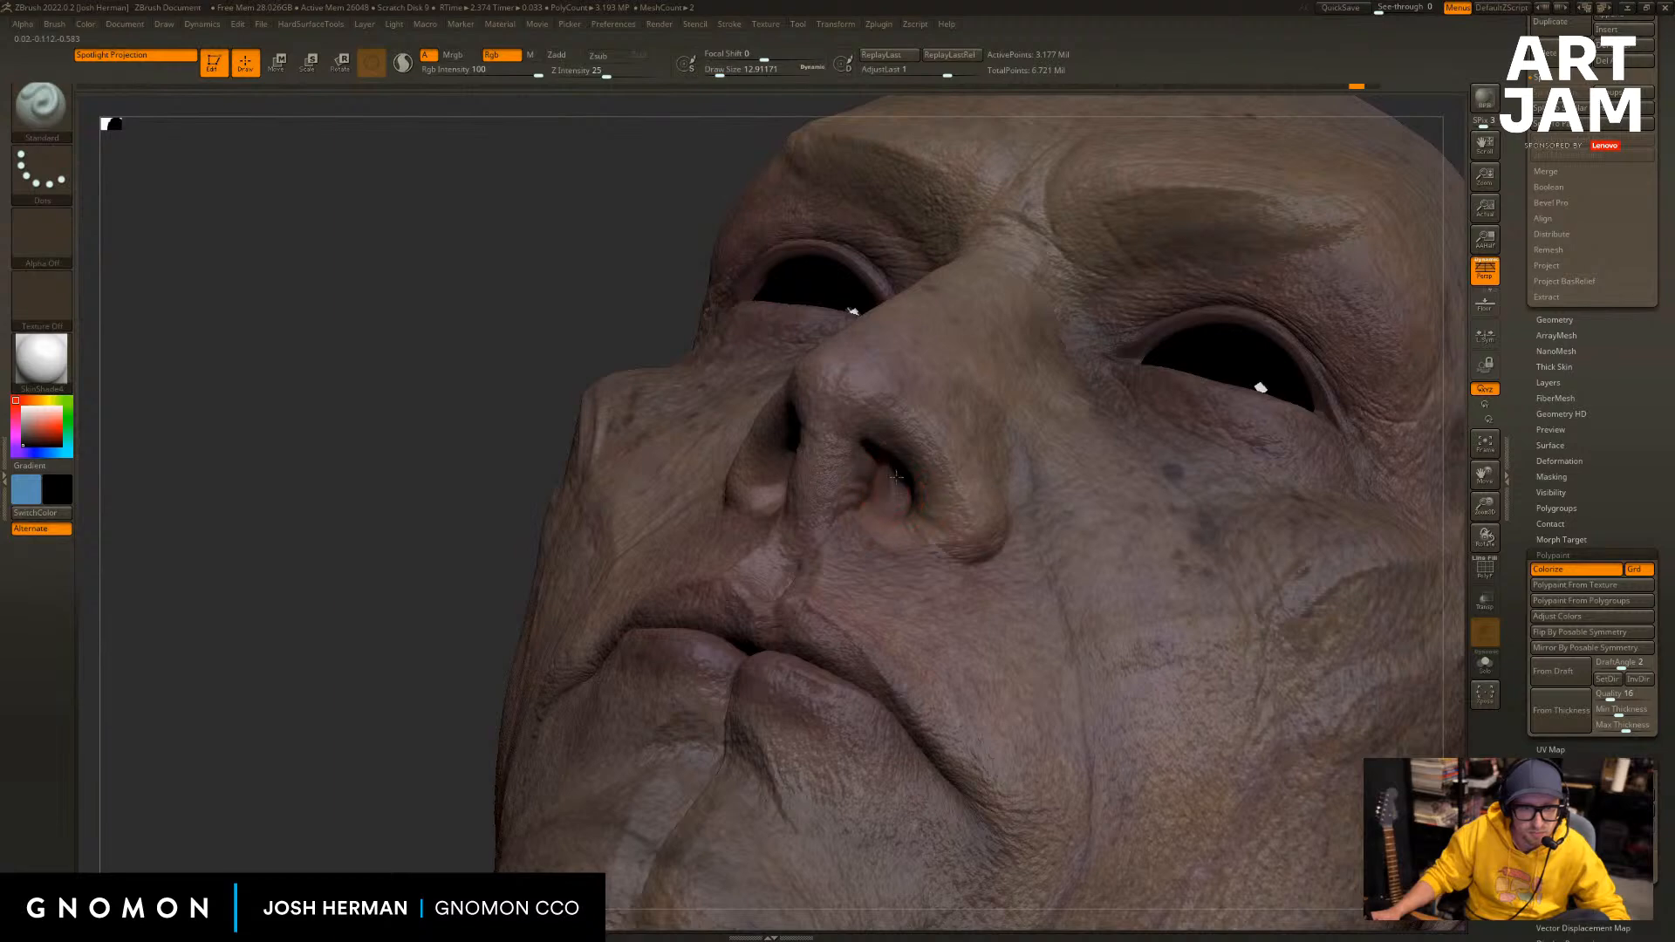
pyautogui.moveTo(896, 476); pyautogui.dragTo(898, 498)
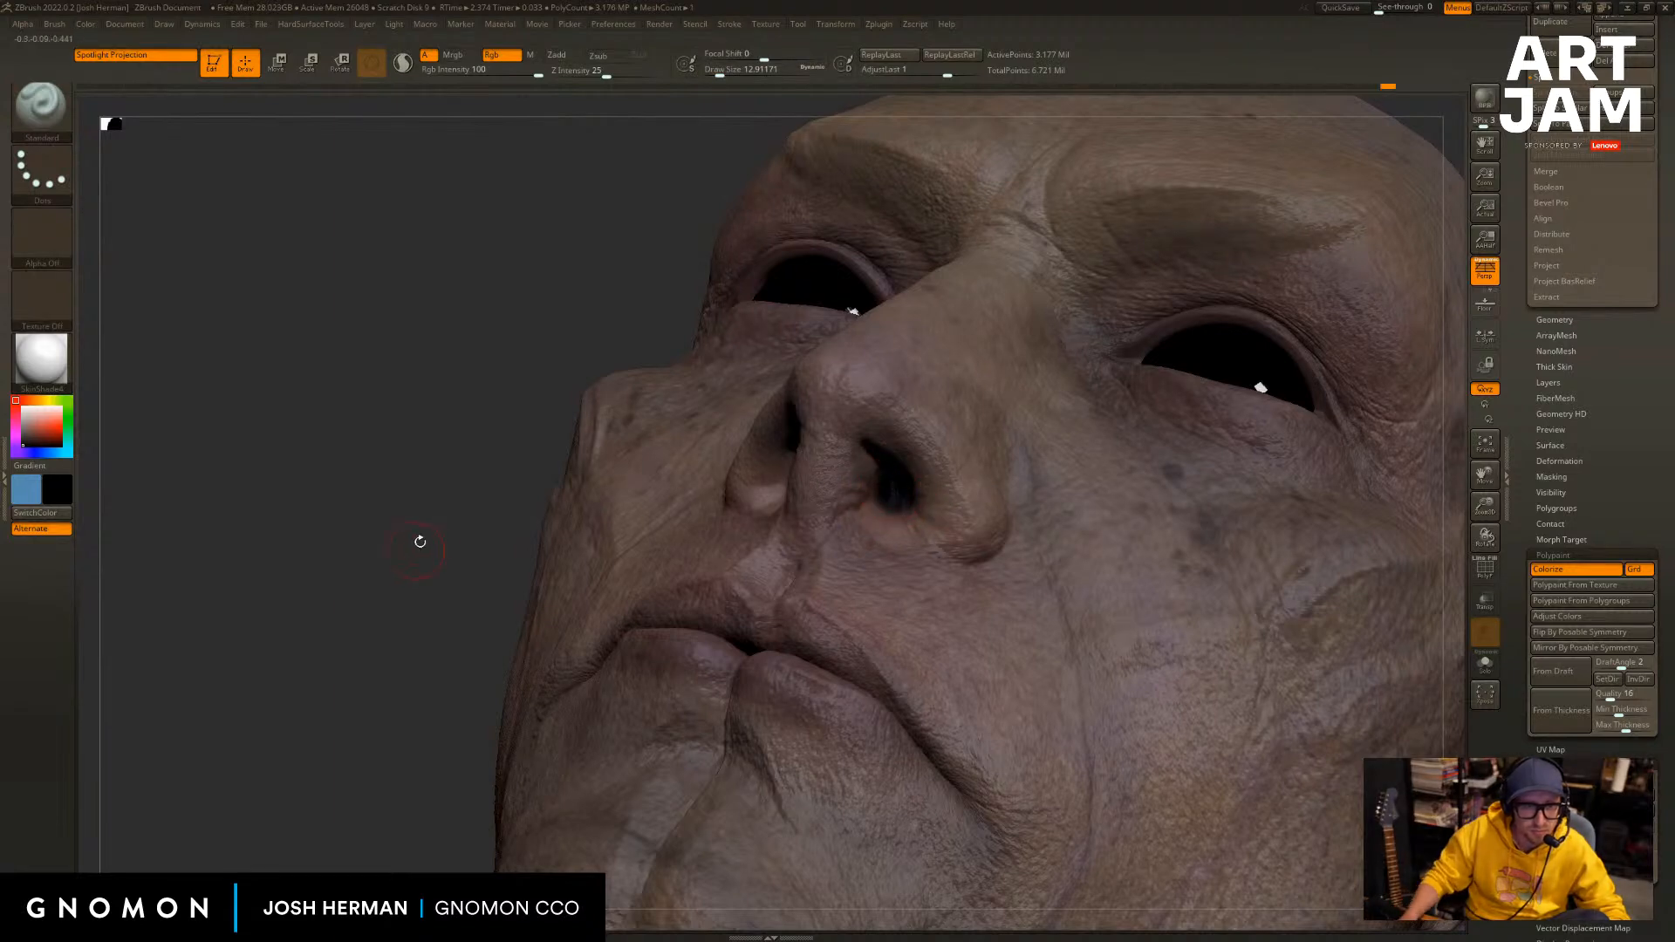
# Refine the black inside both nostrils from below with draw sizes between about 5 and 17.
pyautogui.moveTo(419, 535); pyautogui.dragTo(558, 515)
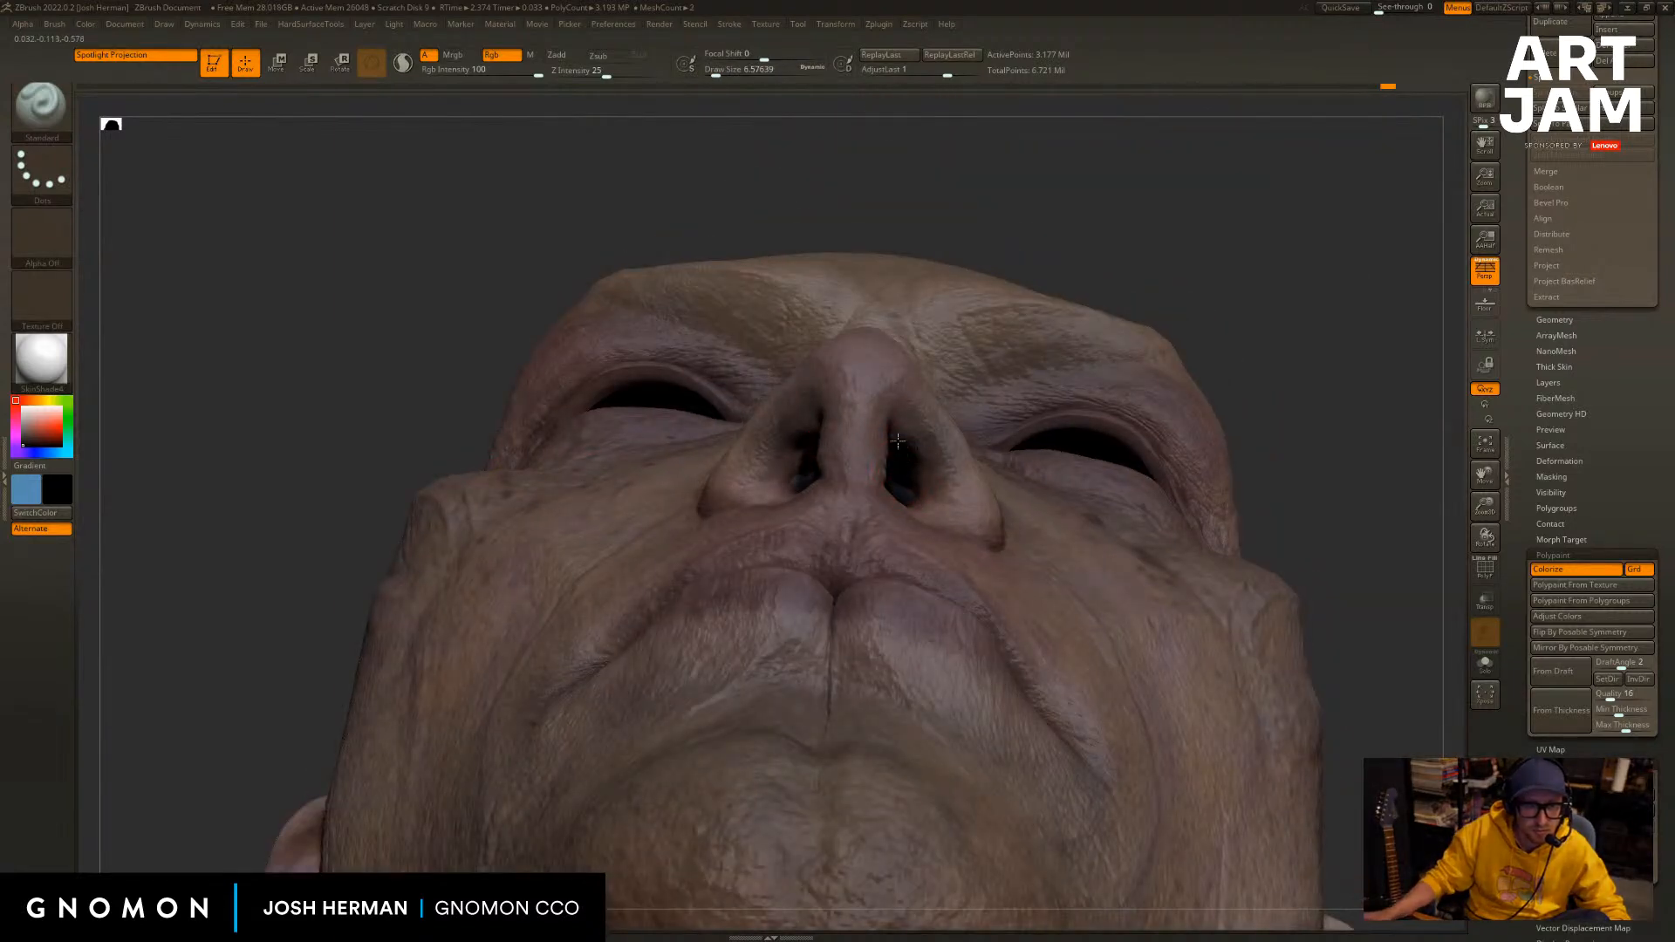
pyautogui.hotkey('ctrl', 'z')
pyautogui.press('[')
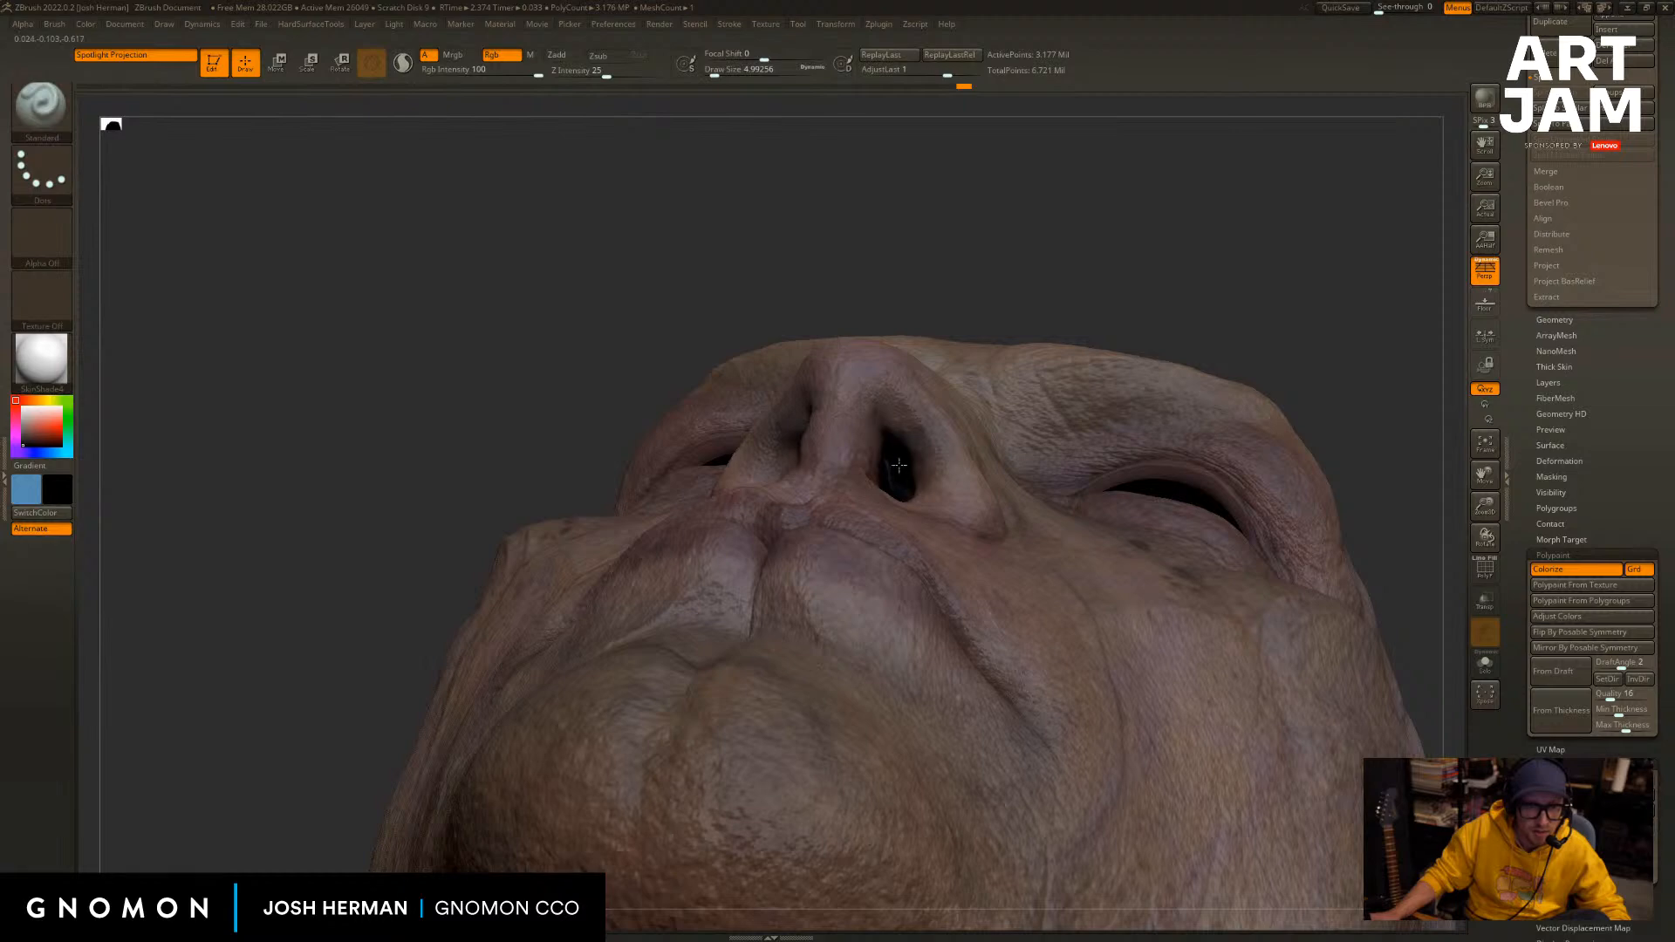
pyautogui.hotkey('ctrl', 'shift', 'z')
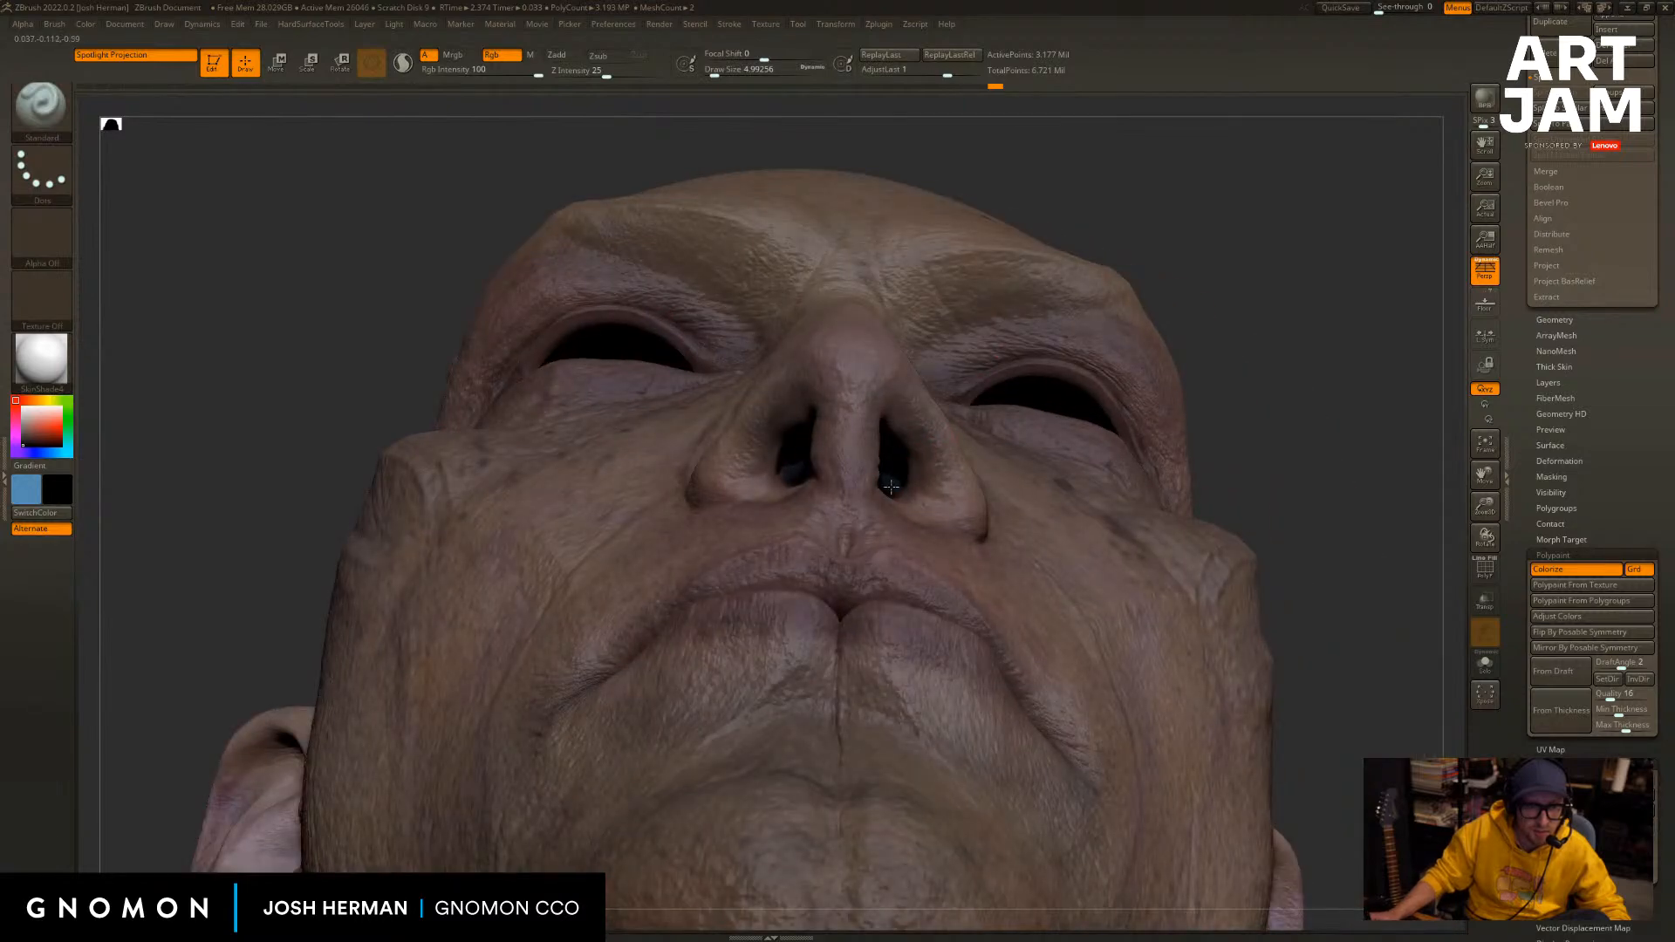
pyautogui.moveTo(1215, 316); pyautogui.dragTo(1208, 394)
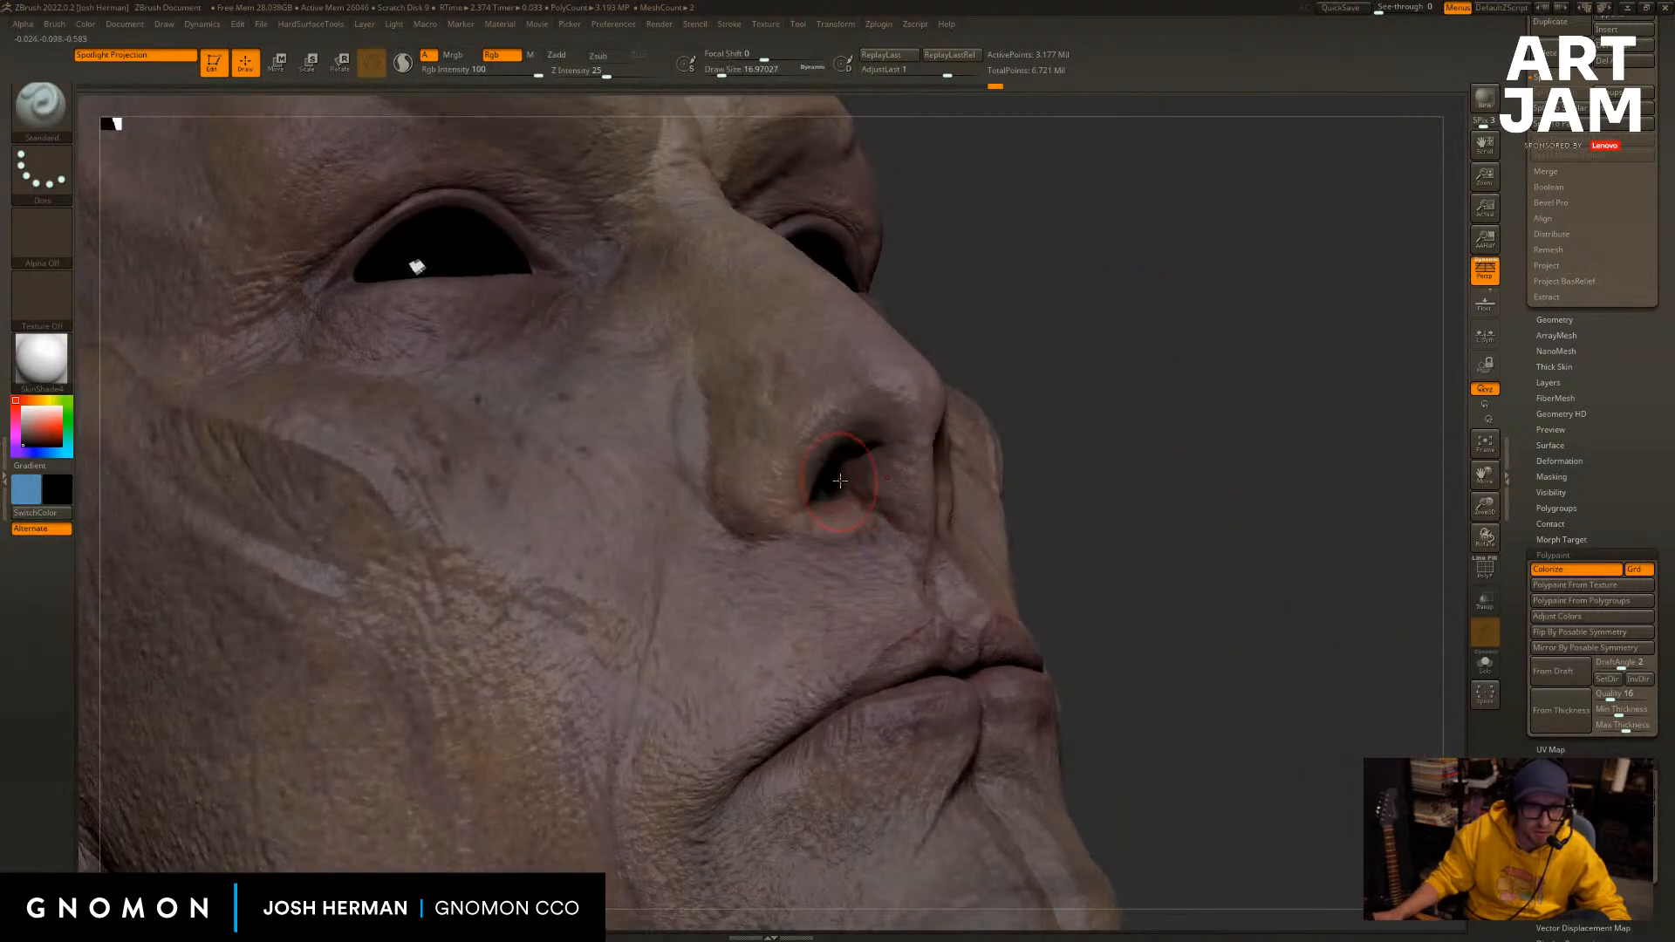
pyautogui.hotkey('ctrl', 'shift', 'z')
pyautogui.moveTo(1018, 407)
pyautogui.mouseDown()
pyautogui.moveTo(1080, 367)
pyautogui.moveTo(1071, 421)
pyautogui.moveTo(594, 657)
pyautogui.moveTo(1314, 428)
pyautogui.moveTo(1260, 468)
pyautogui.moveTo(1290, 460)
pyautogui.moveTo(1327, 413)
pyautogui.moveTo(1311, 505)
pyautogui.moveTo(1378, 493)
pyautogui.mouseUp()
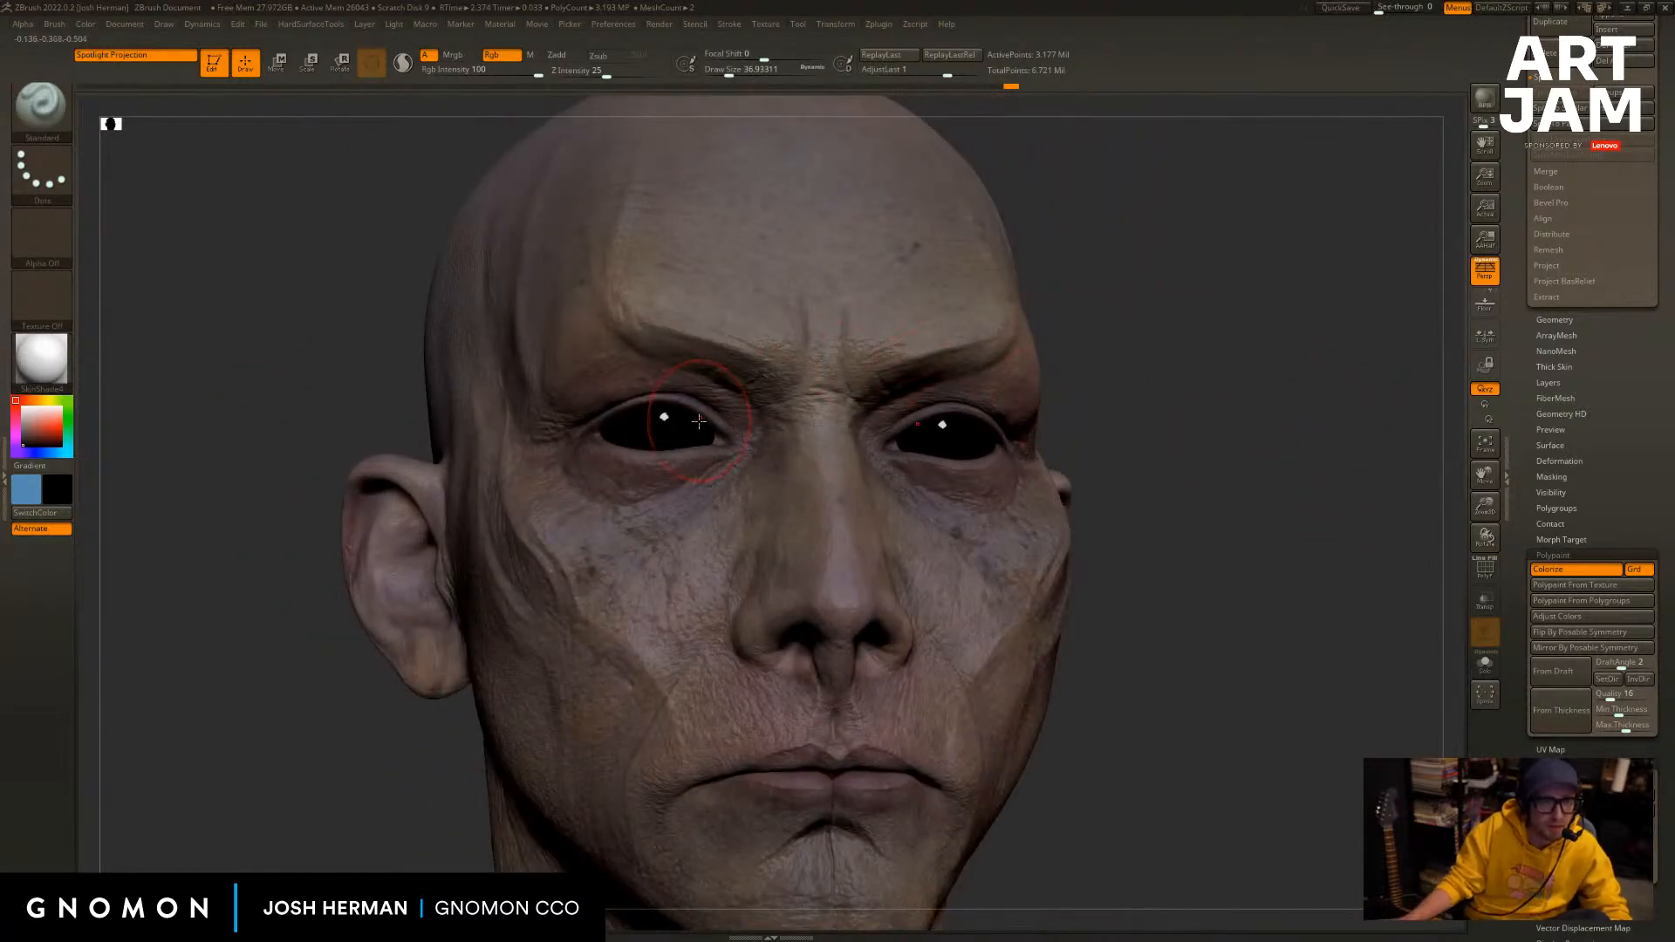
pyautogui.moveTo(1260, 405)
pyautogui.mouseDown()
pyautogui.moveTo(1207, 358)
pyautogui.moveTo(1090, 414)
pyautogui.mouseUp()
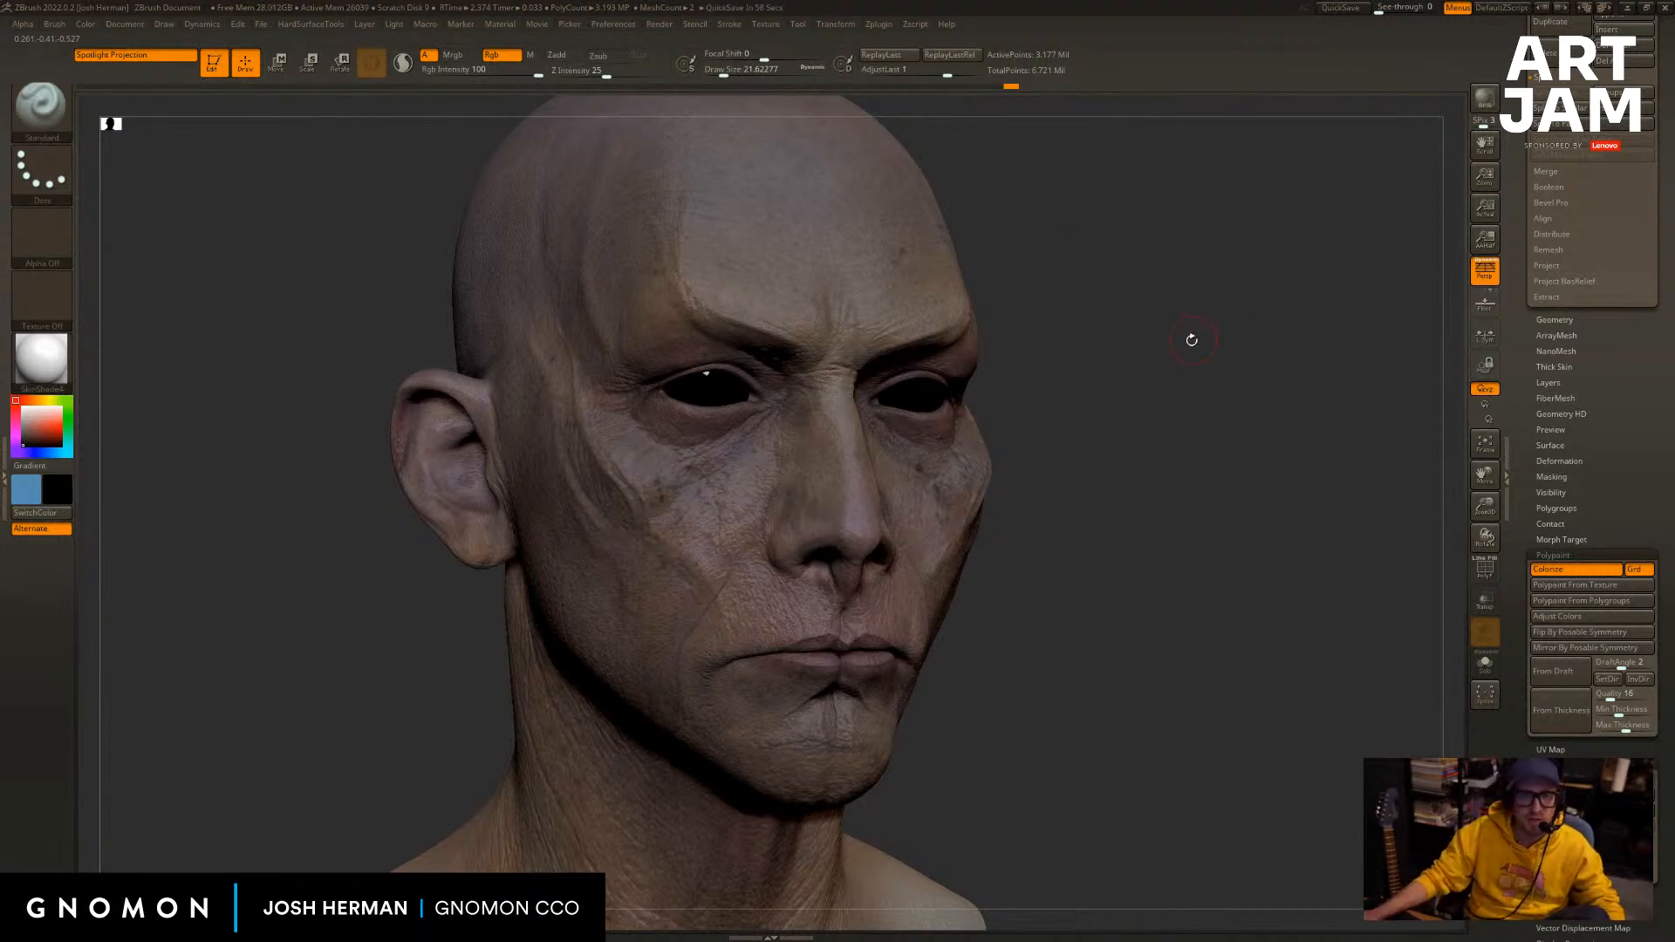
pyautogui.moveTo(1192, 339); pyautogui.dragTo(1152, 348)
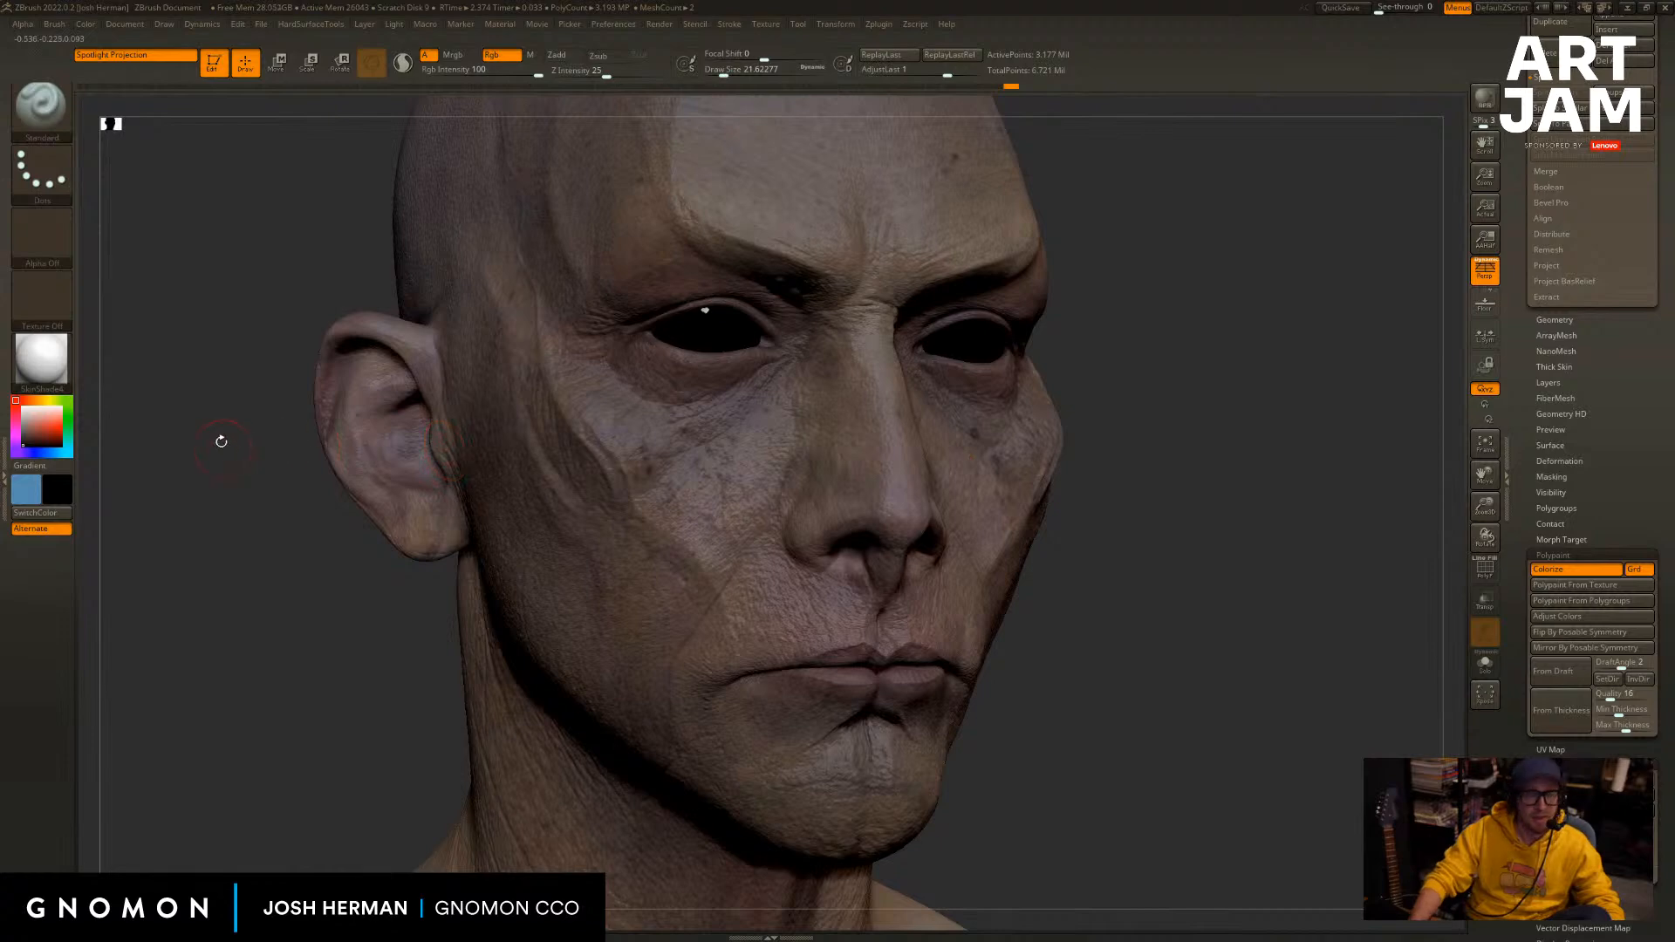
pyautogui.moveTo(221, 441); pyautogui.dragTo(322, 471)
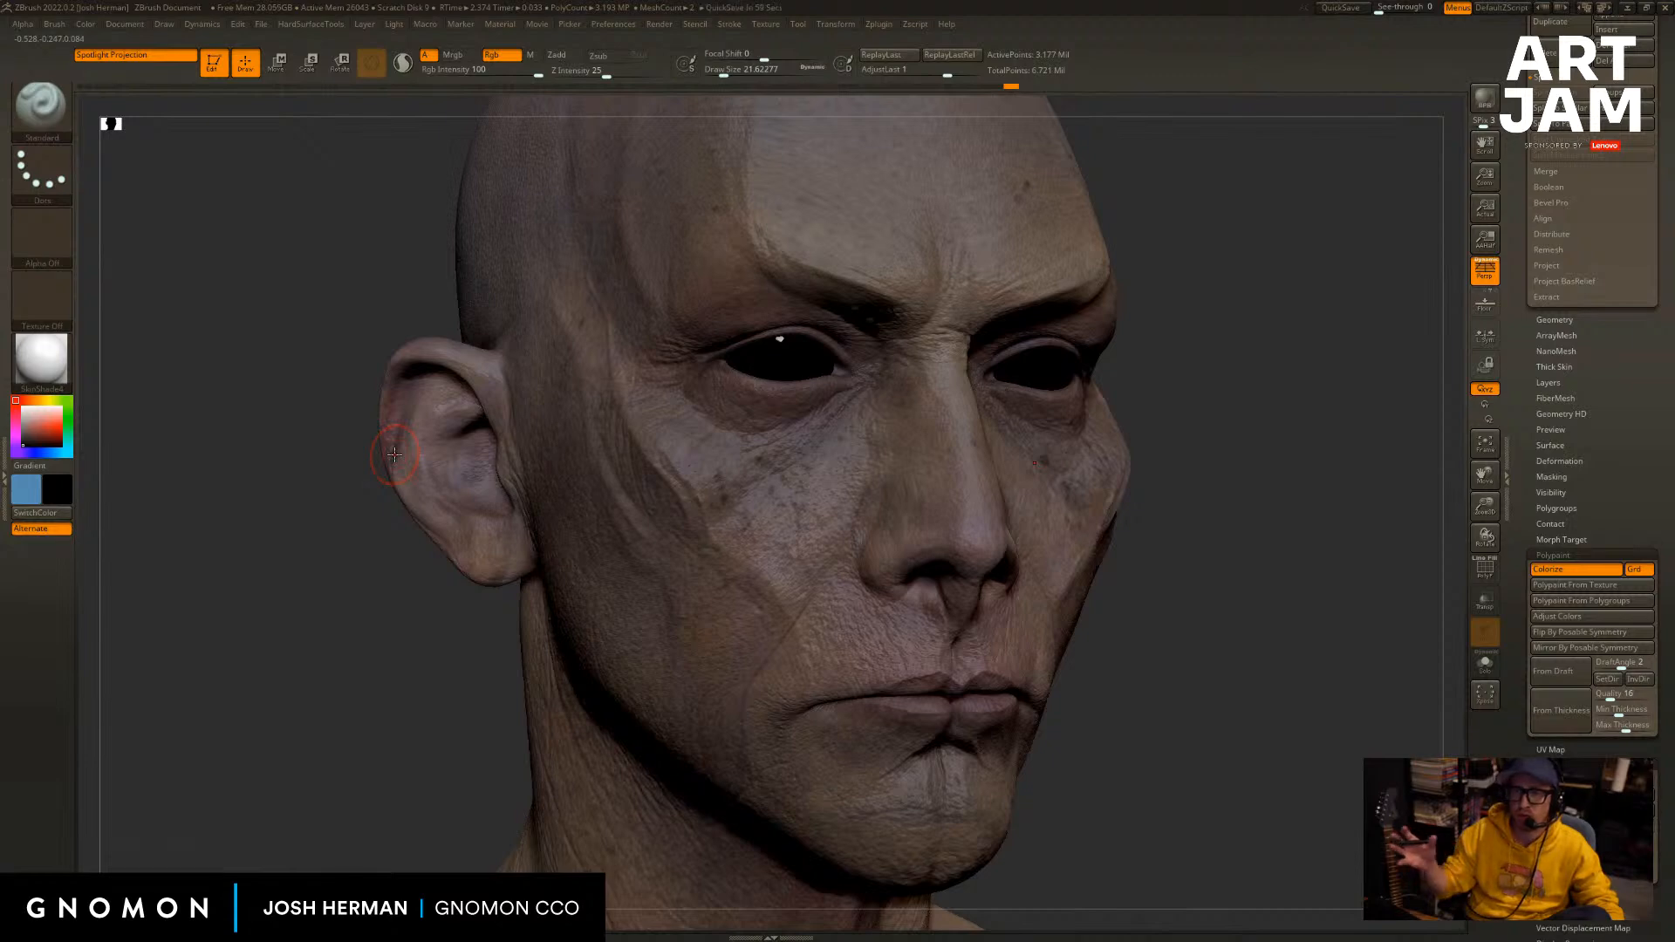
# Try displaying the painted head with the Flat Color material.
pyautogui.click(54, 350)
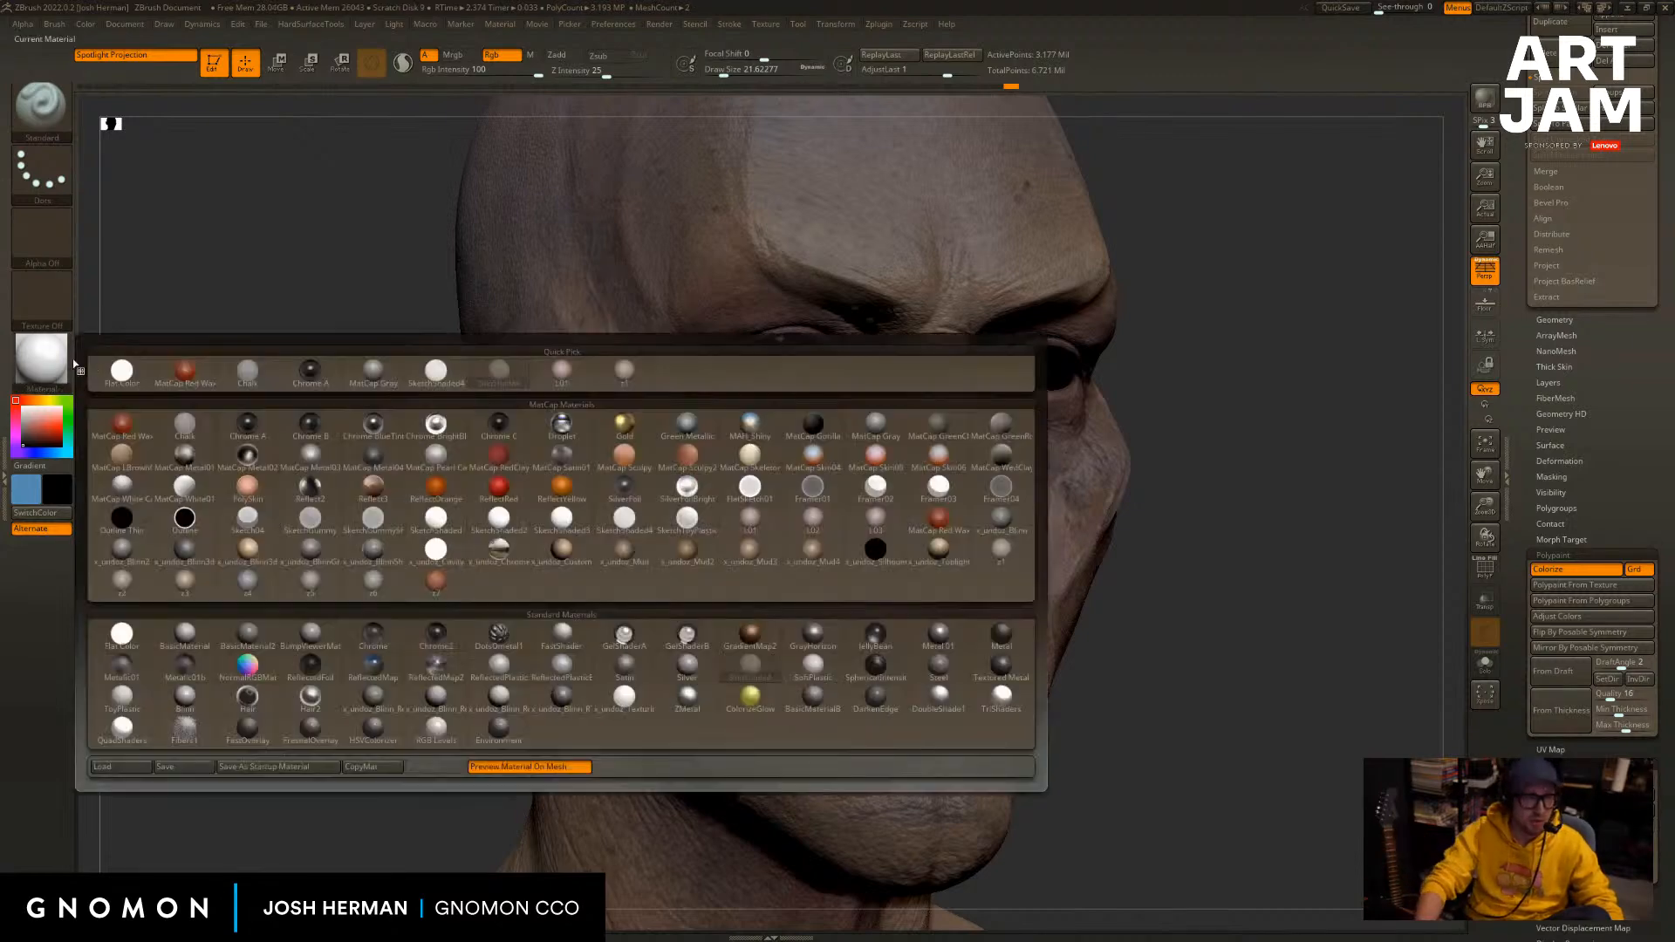
pyautogui.click(66, 381)
pyautogui.click(119, 375)
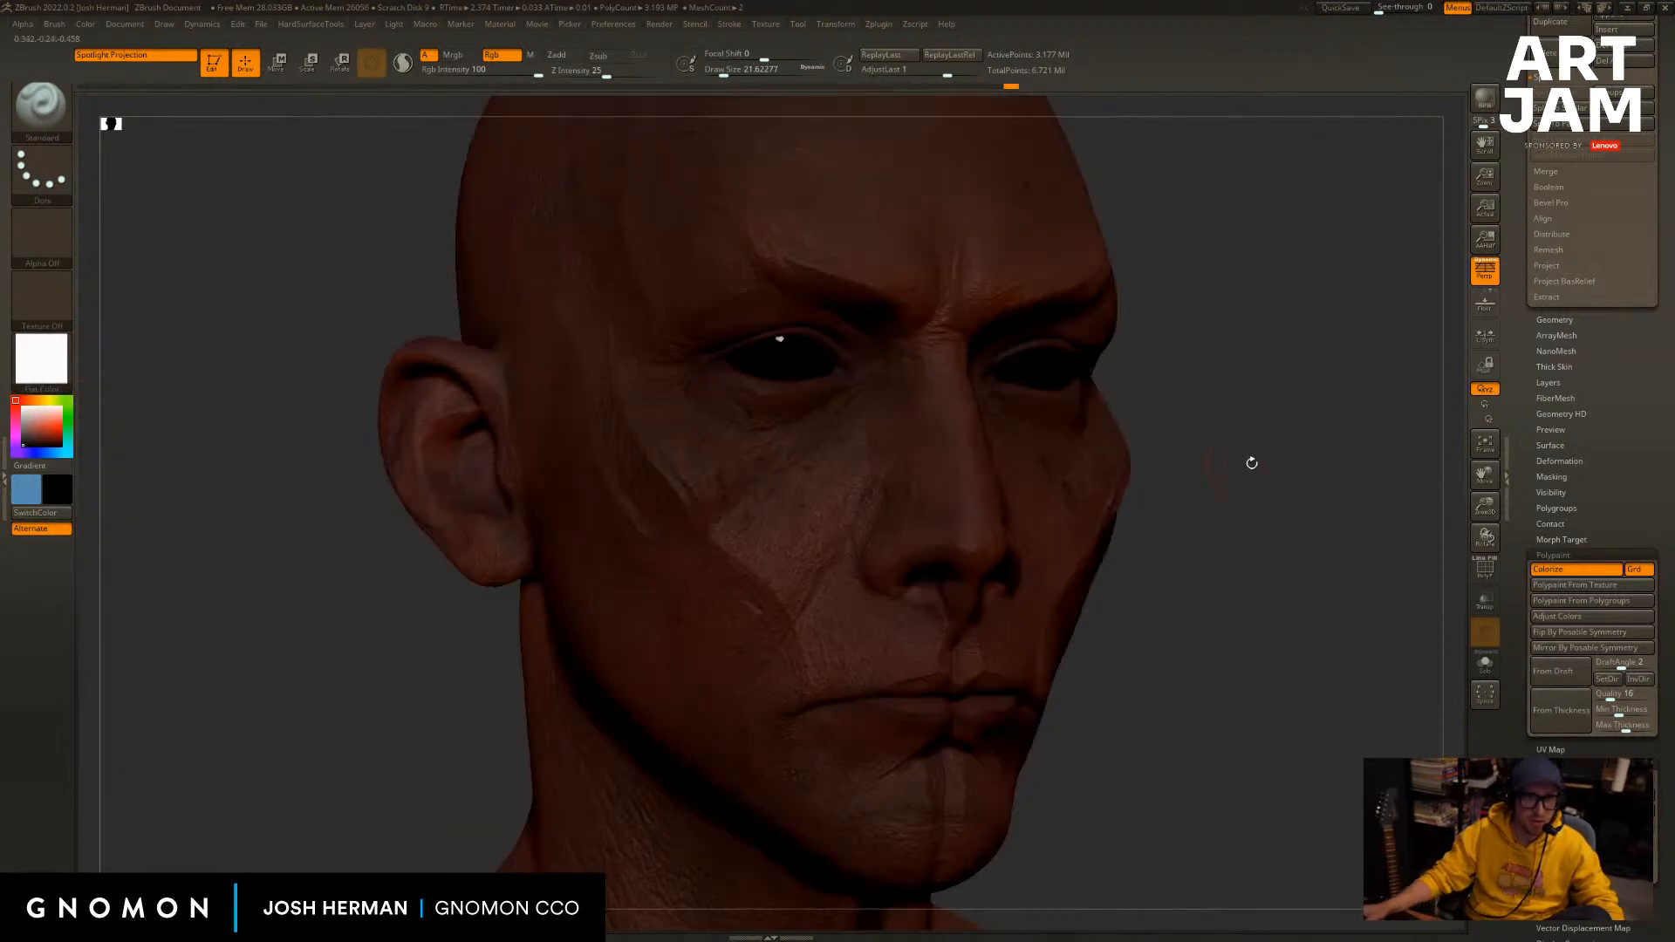
pyautogui.click(54, 361)
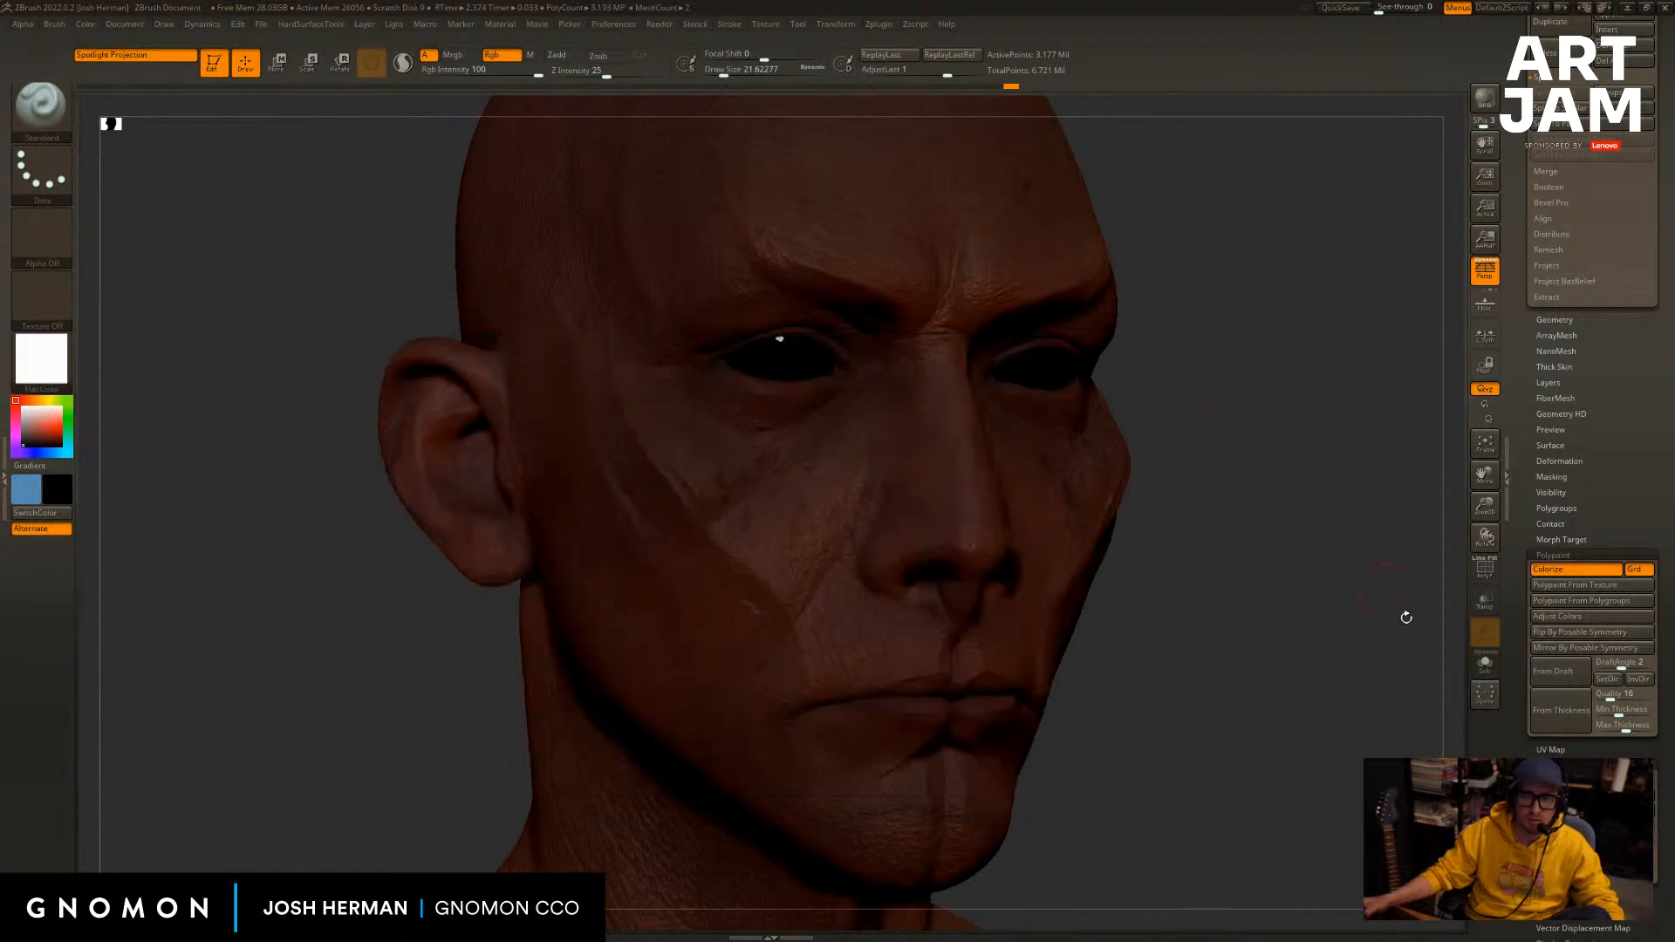
# Toggle the Polypaint Colorize option off and back on, and set the texture map to Texture Off.
pyautogui.click(1530, 573)
pyautogui.click(1530, 573)
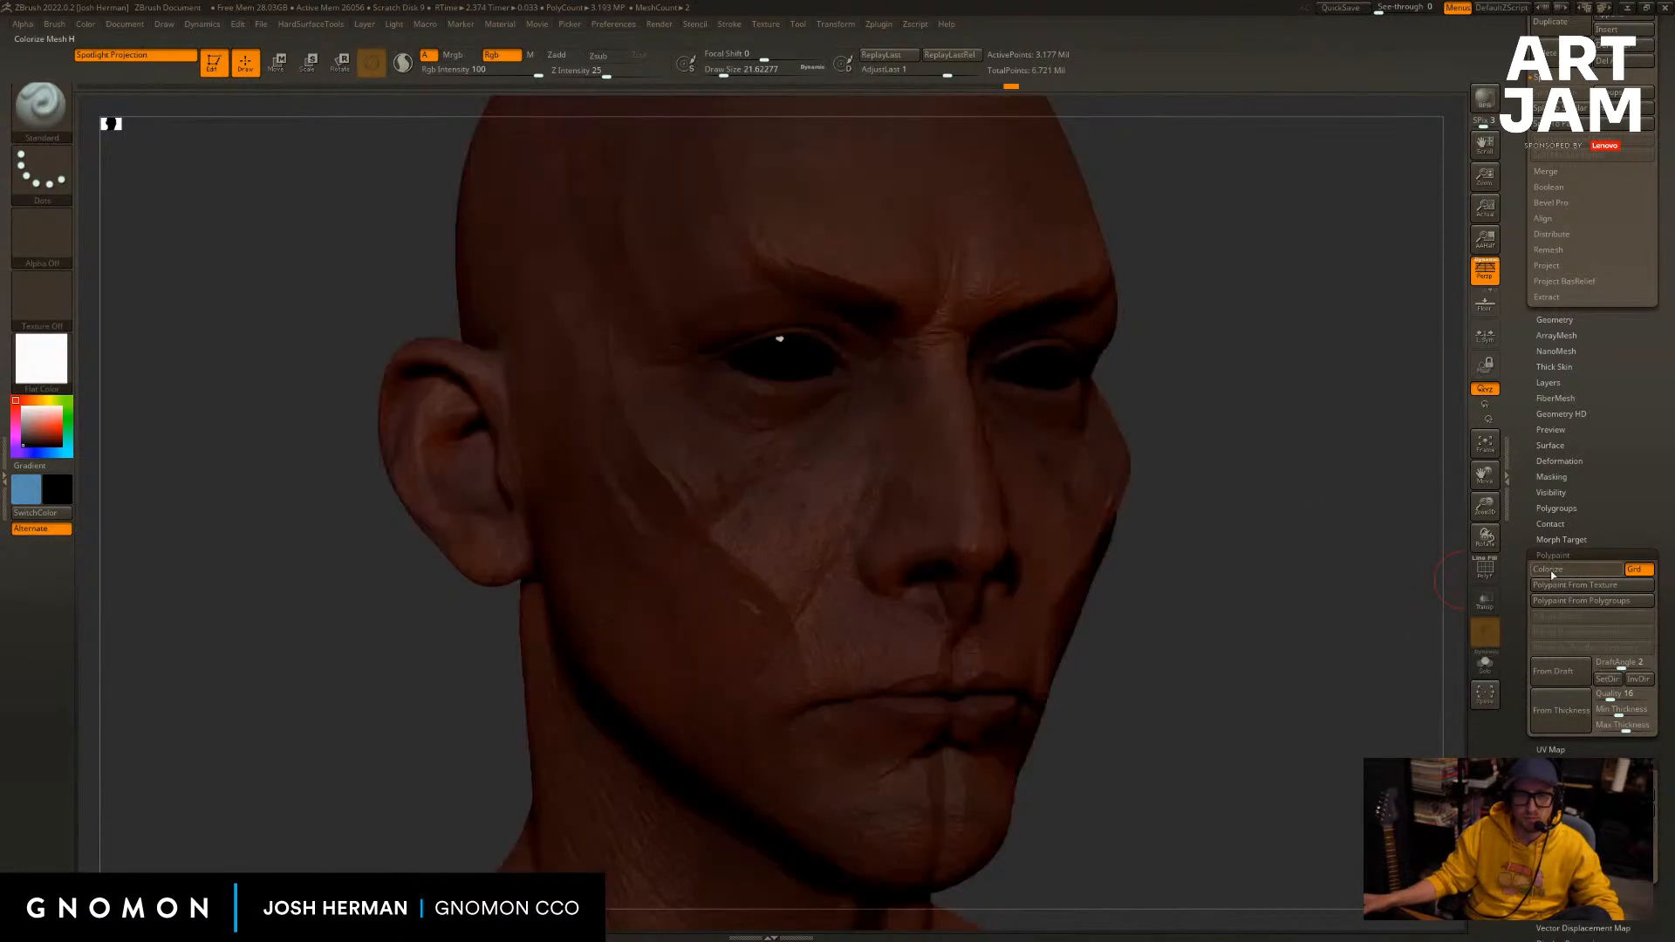
pyautogui.click(1530, 572)
pyautogui.click(1530, 573)
pyautogui.click(1557, 811)
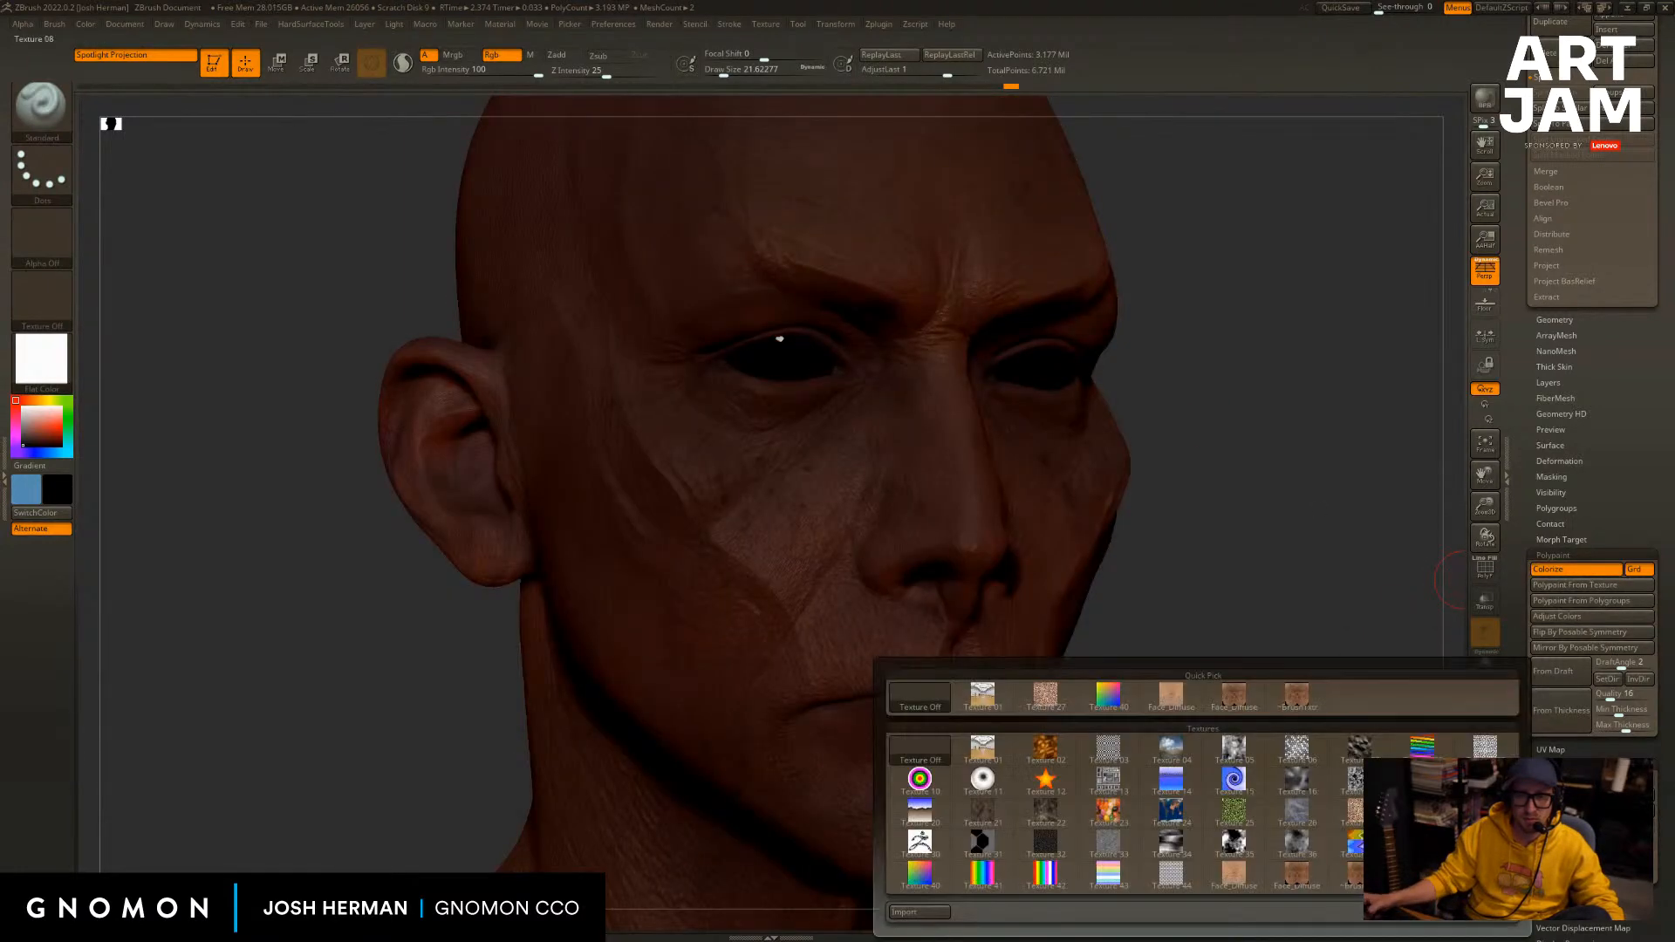
pyautogui.click(922, 697)
# Switch the paint channel from Rgb to M and fill the HeadSculpt_09 subtool with the Flat Color material.
pyautogui.moveTo(1156, 645); pyautogui.dragTo(1256, 656)
pyautogui.moveTo(1607, 555); pyautogui.dragTo(1592, 665)
pyautogui.keyDown('alt'); pyautogui.moveTo(1431, 716); pyautogui.dragTo(1417, 662); pyautogui.keyUp('alt')
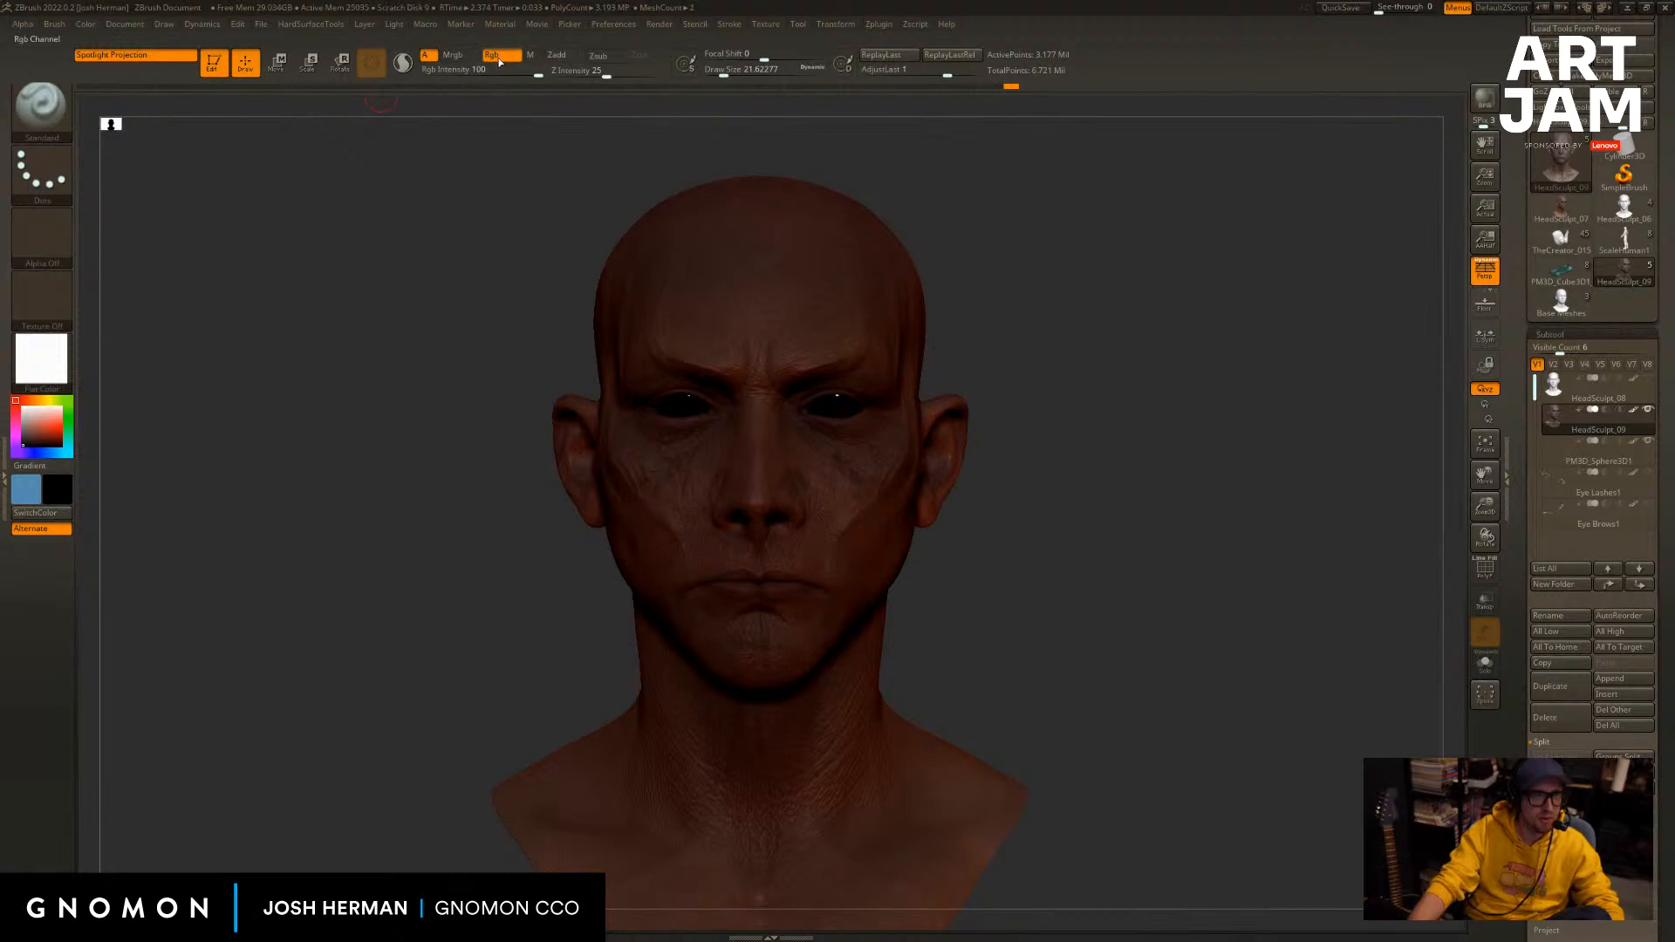
pyautogui.click(529, 54)
pyautogui.click(94, 26)
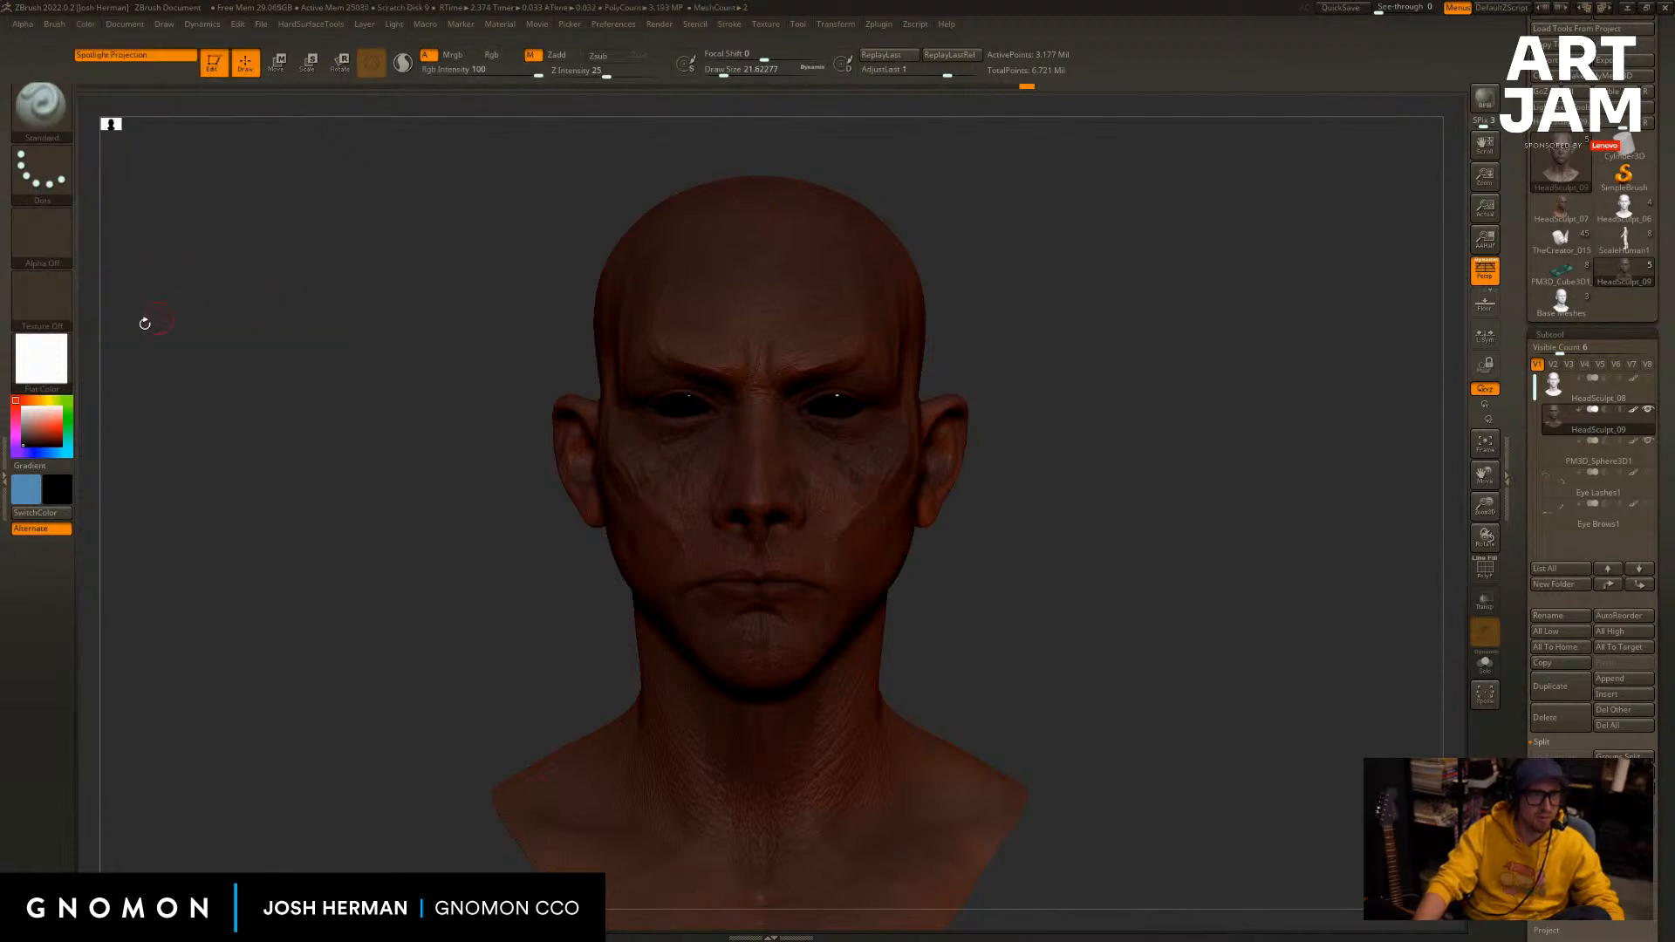
# Try a tan MatCap, MatCap Red Wax and Flat Color materials on the head to compare how the polypaint displays.
pyautogui.click(41, 358)
pyautogui.click(749, 517)
pyautogui.moveTo(512, 475); pyautogui.dragTo(378, 476)
pyautogui.click(41, 358)
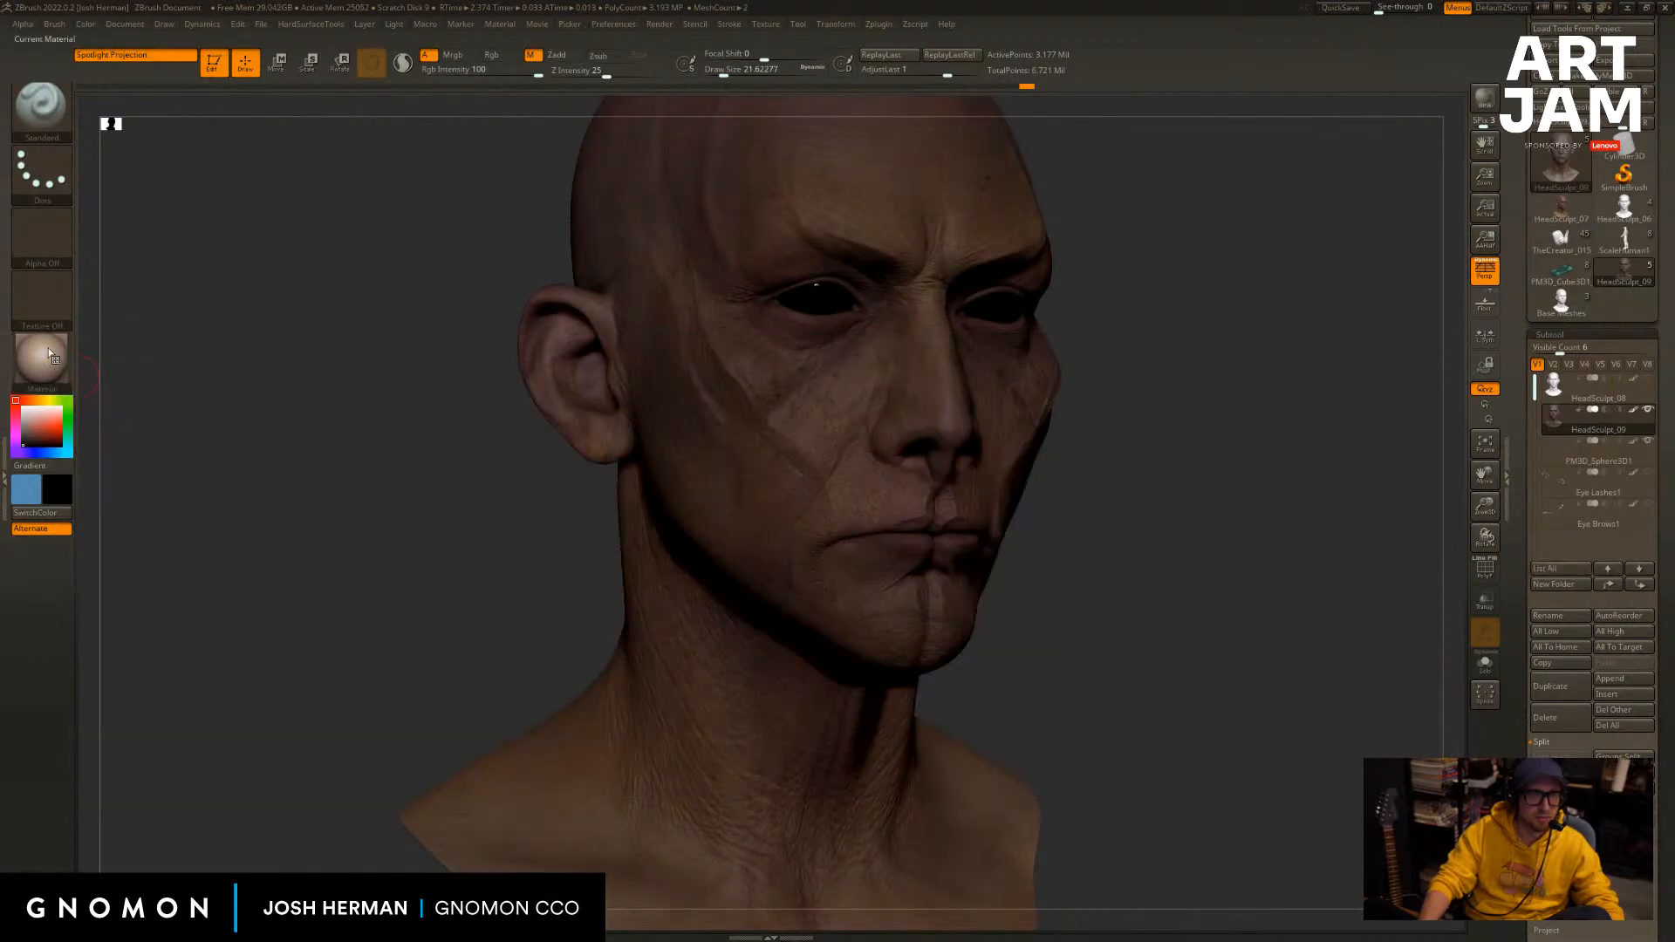
pyautogui.click(41, 358)
pyautogui.click(122, 635)
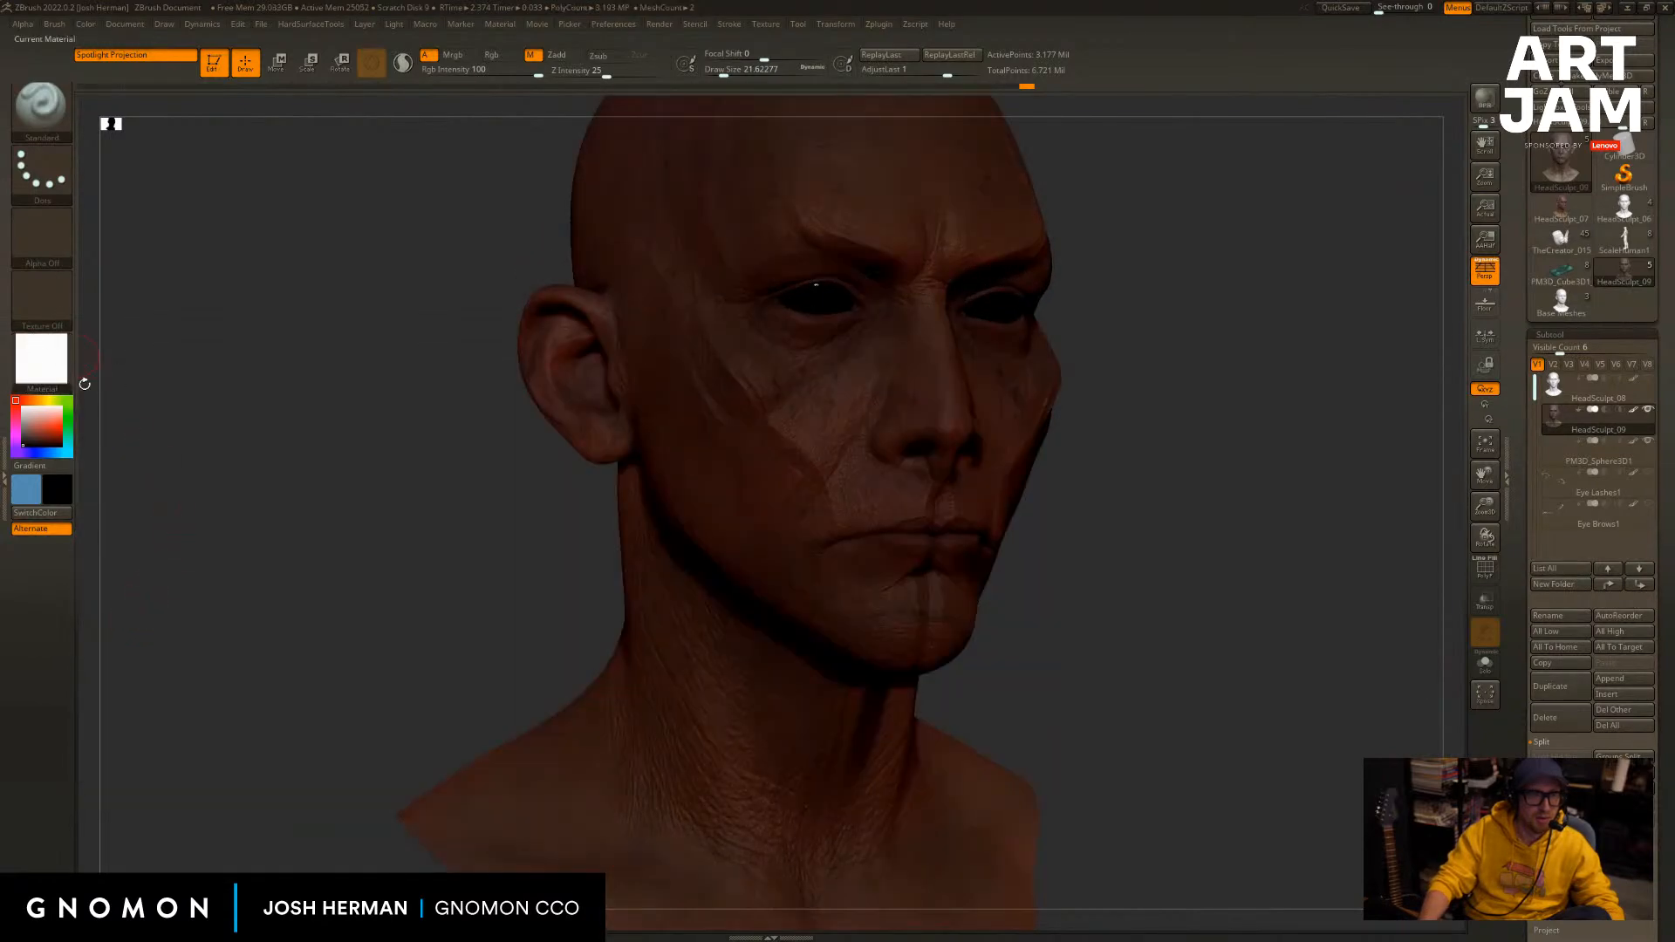
pyautogui.click(41, 358)
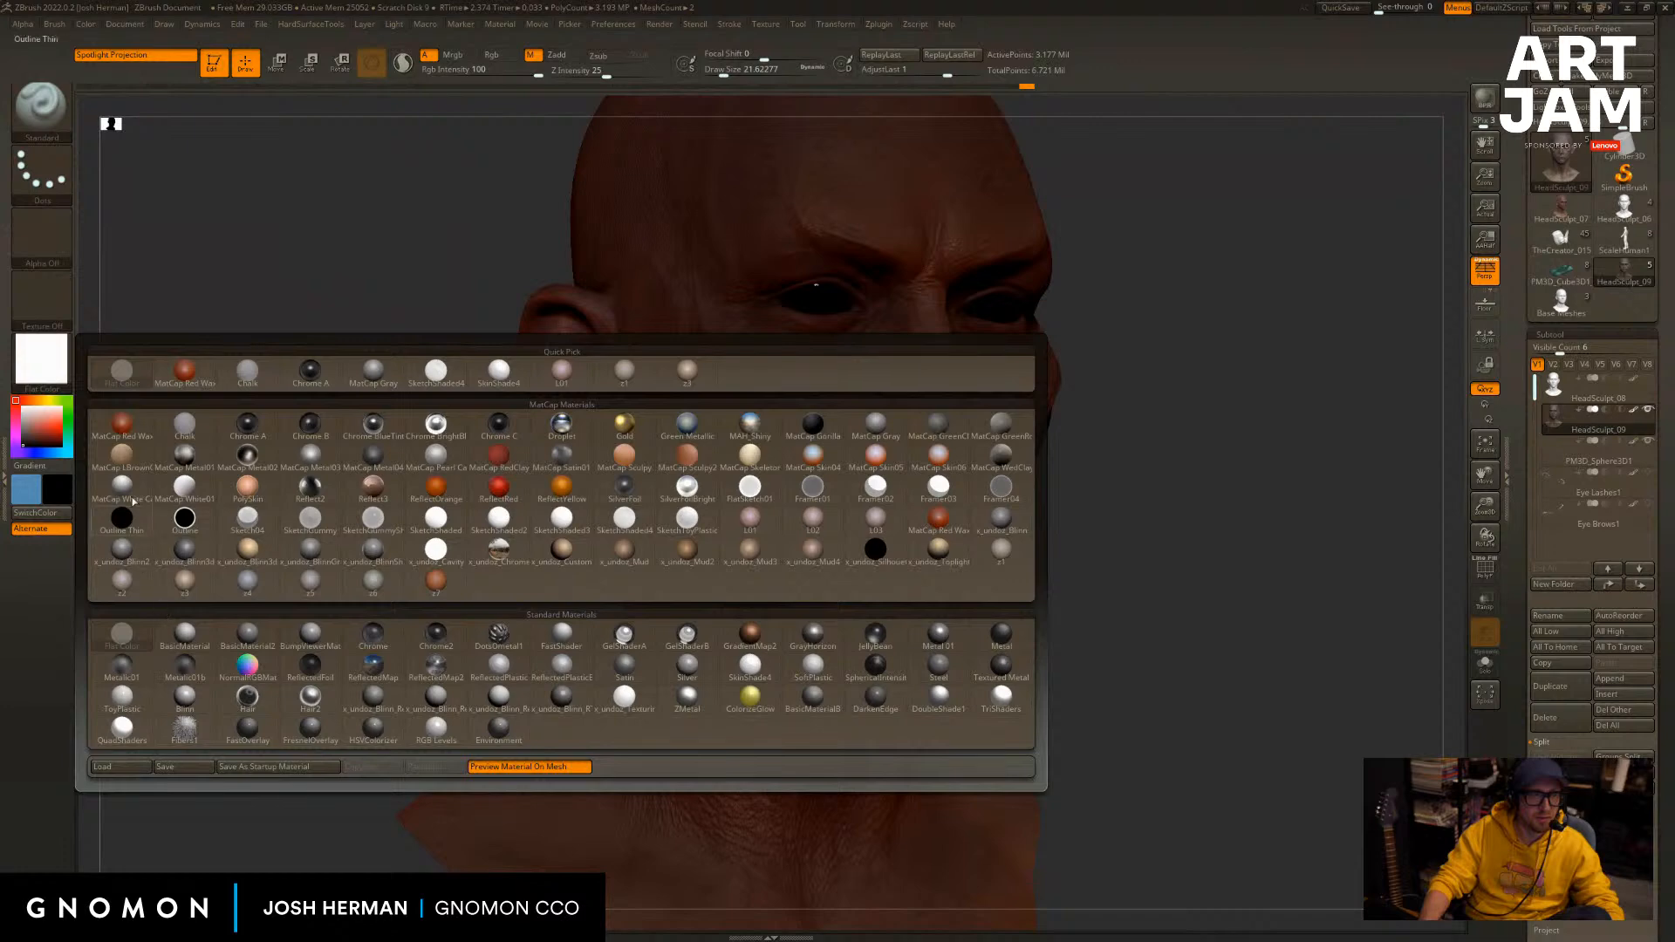
pyautogui.click(122, 425)
pyautogui.click(41, 358)
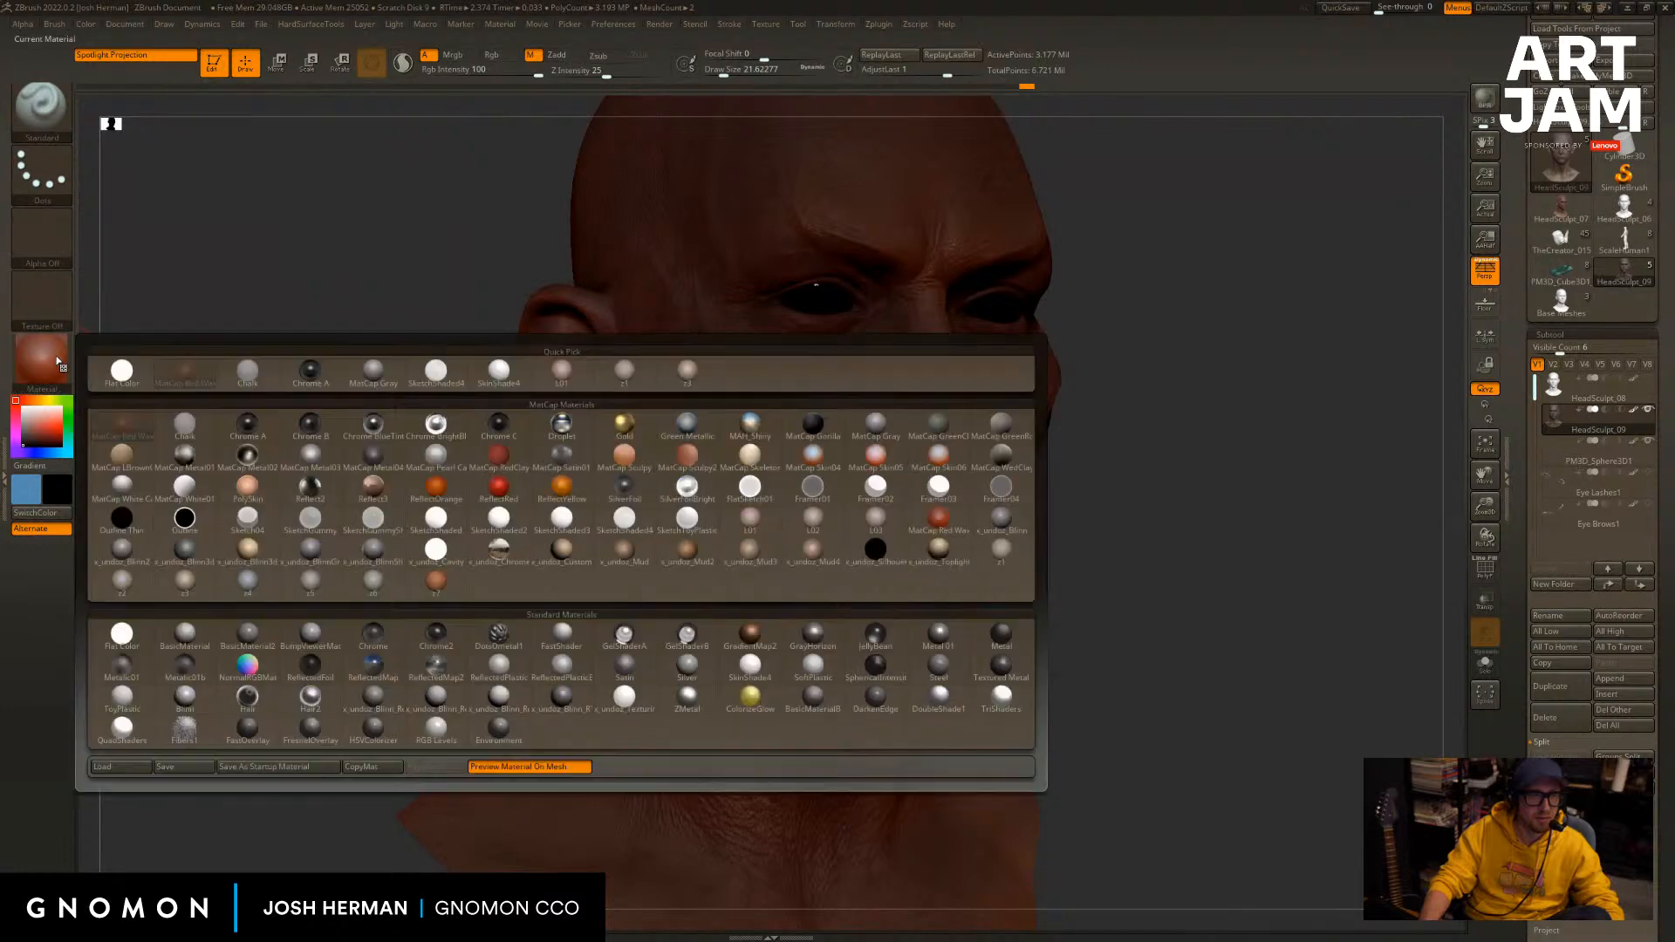
pyautogui.click(122, 634)
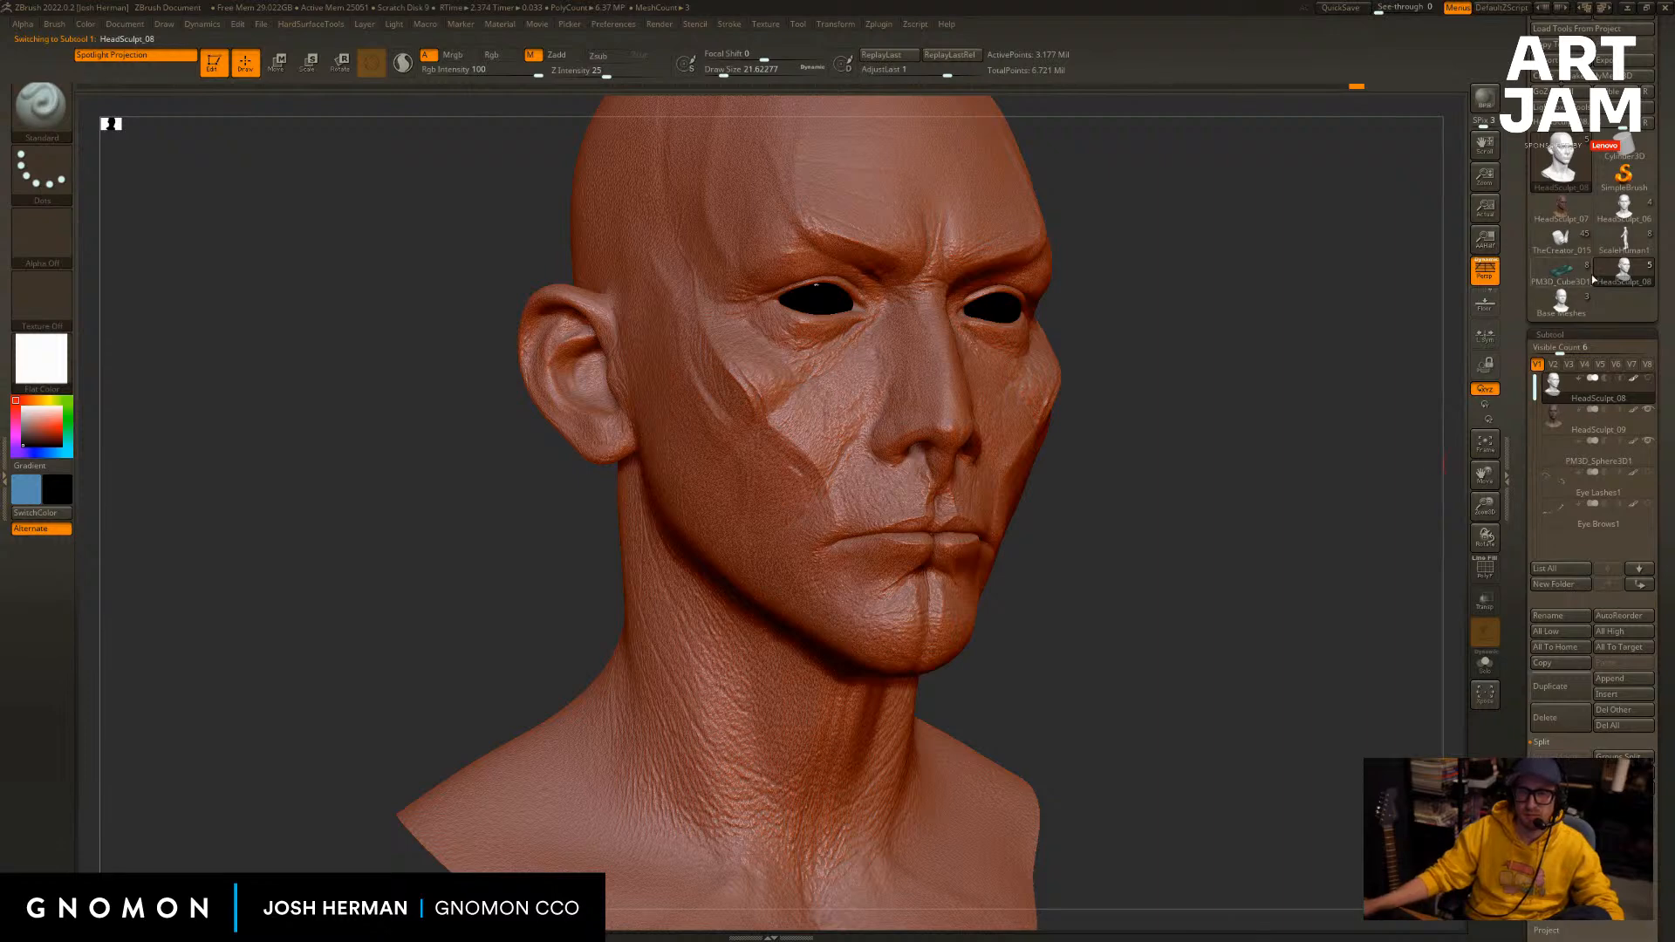
# Switch to the HeadSculpt_07 and TheCreator_013 tools and try a brown MatCap and Flat Color on the latter.
pyautogui.click(1557, 212)
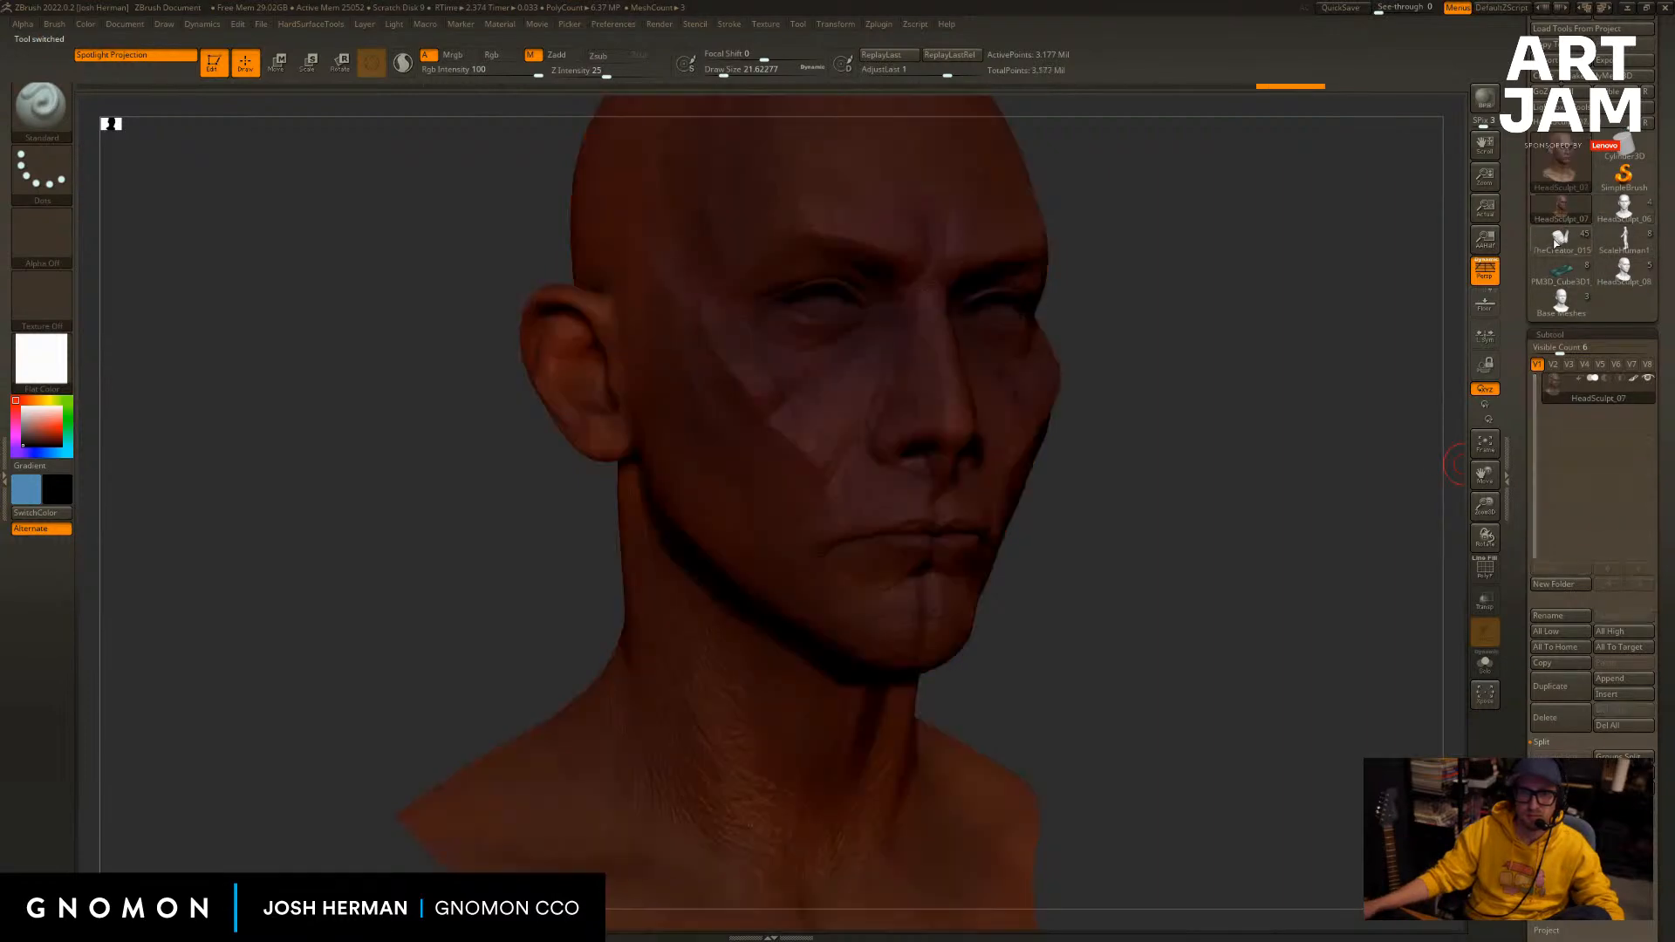
pyautogui.click(1559, 240)
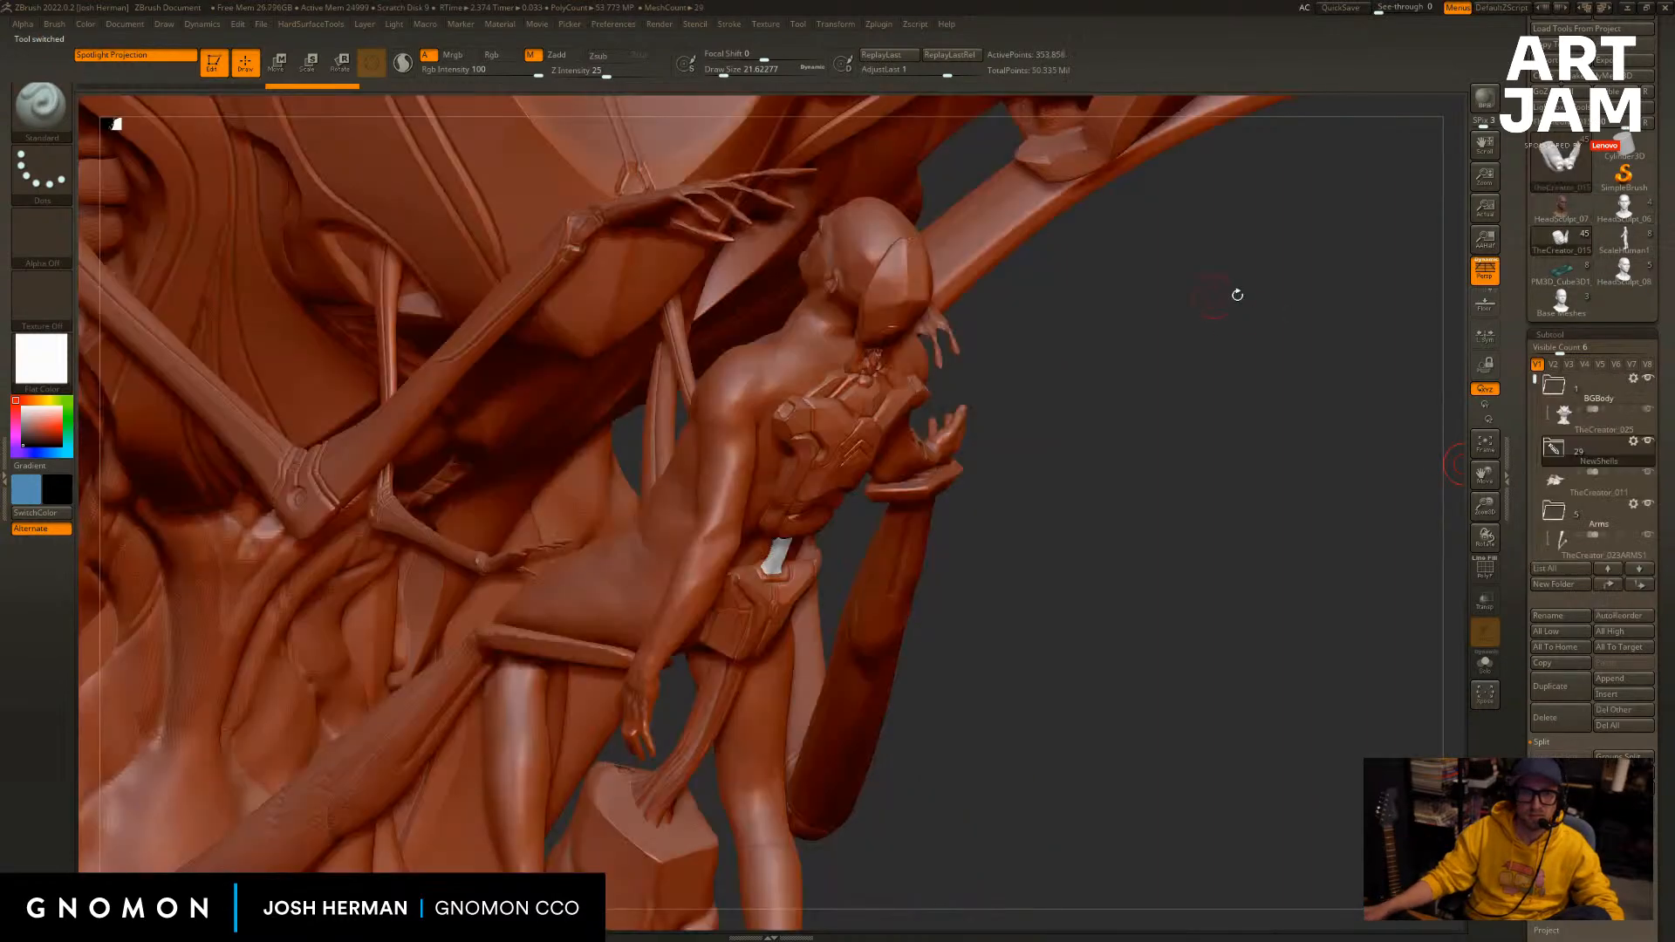
pyautogui.click(48, 369)
pyautogui.click(121, 454)
pyautogui.click(41, 358)
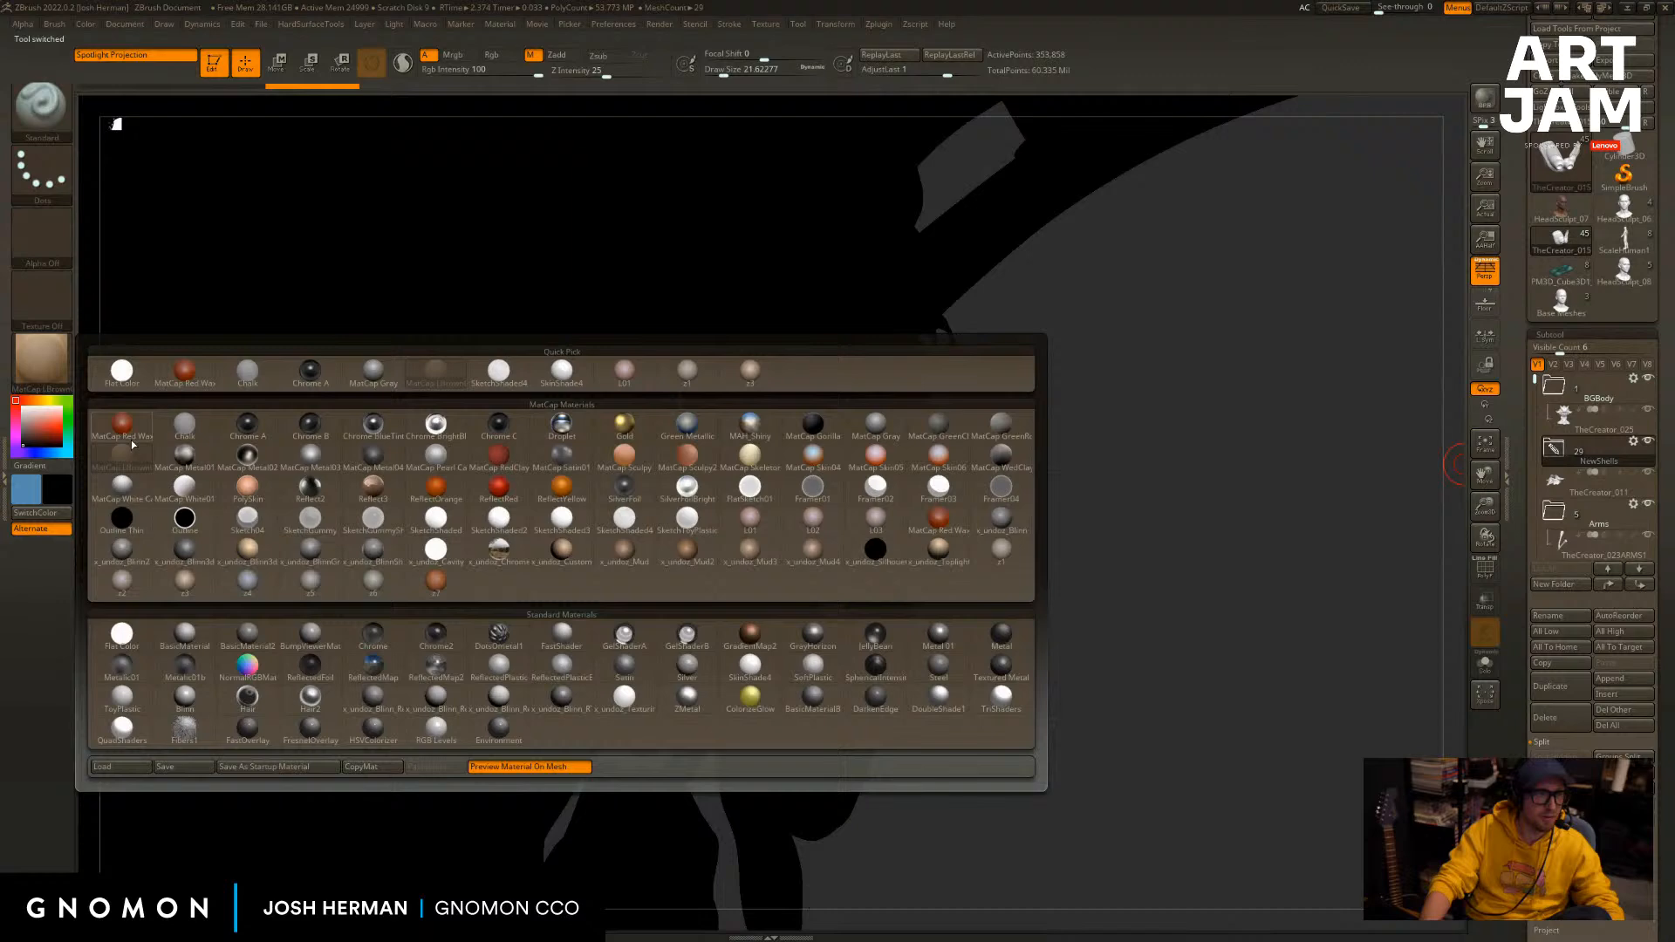
pyautogui.click(121, 660)
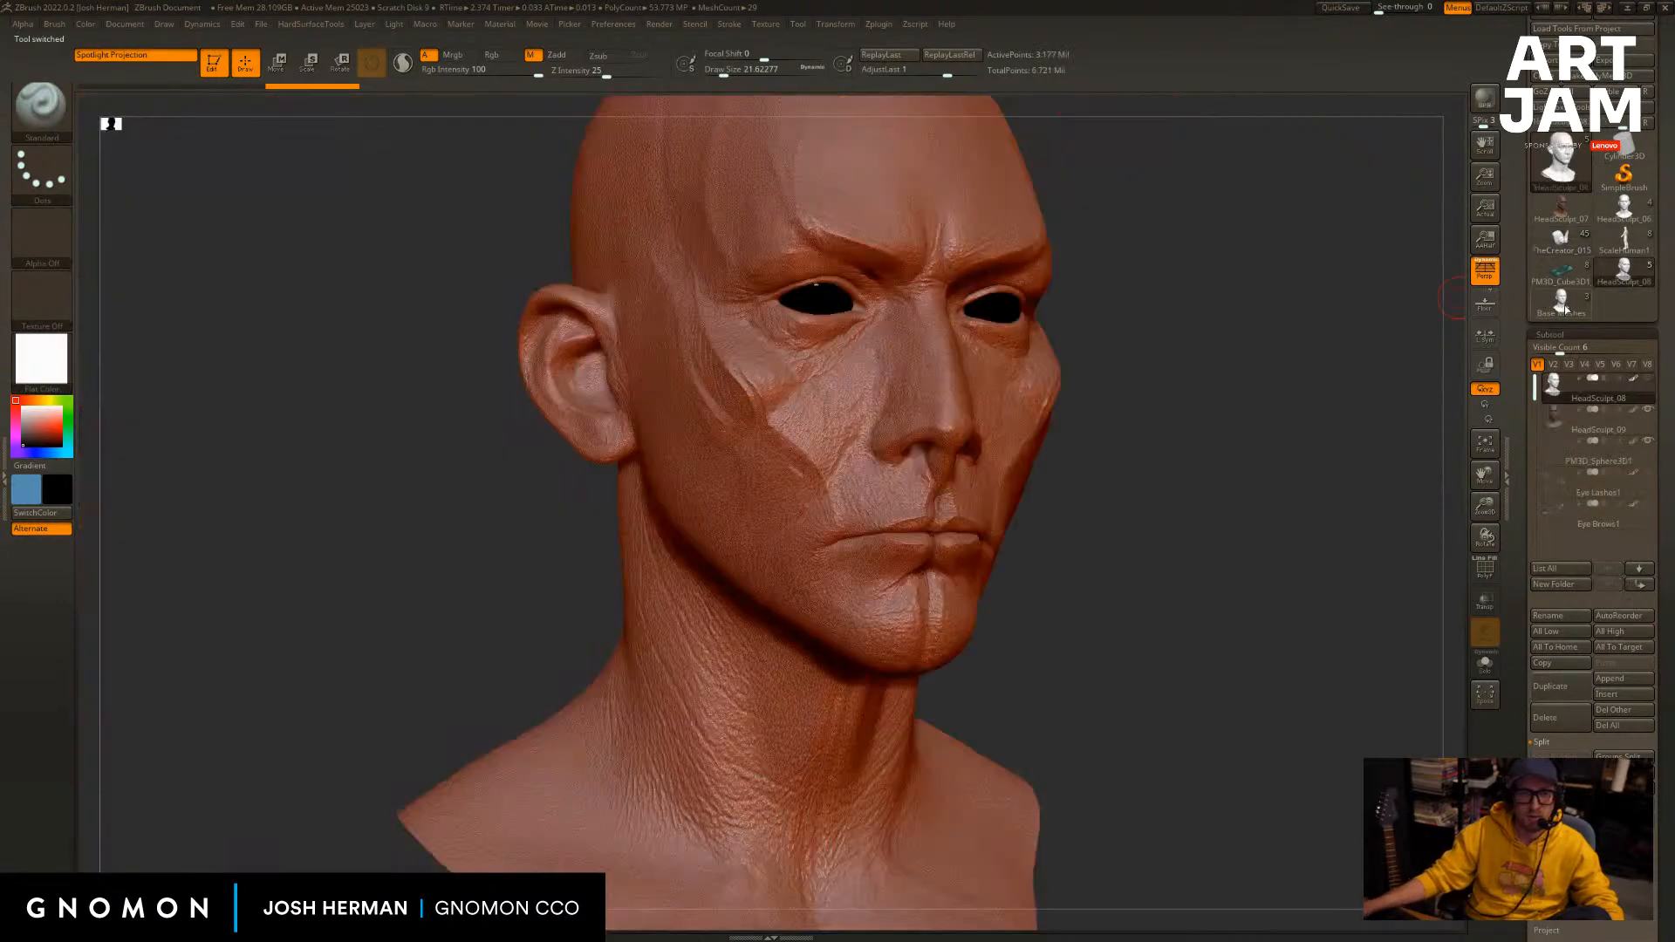
# Return to the head bust tool, select the HeadSculpt_09 subtool and set its material to SkinShade4.
pyautogui.click(1564, 305)
pyautogui.click(1631, 277)
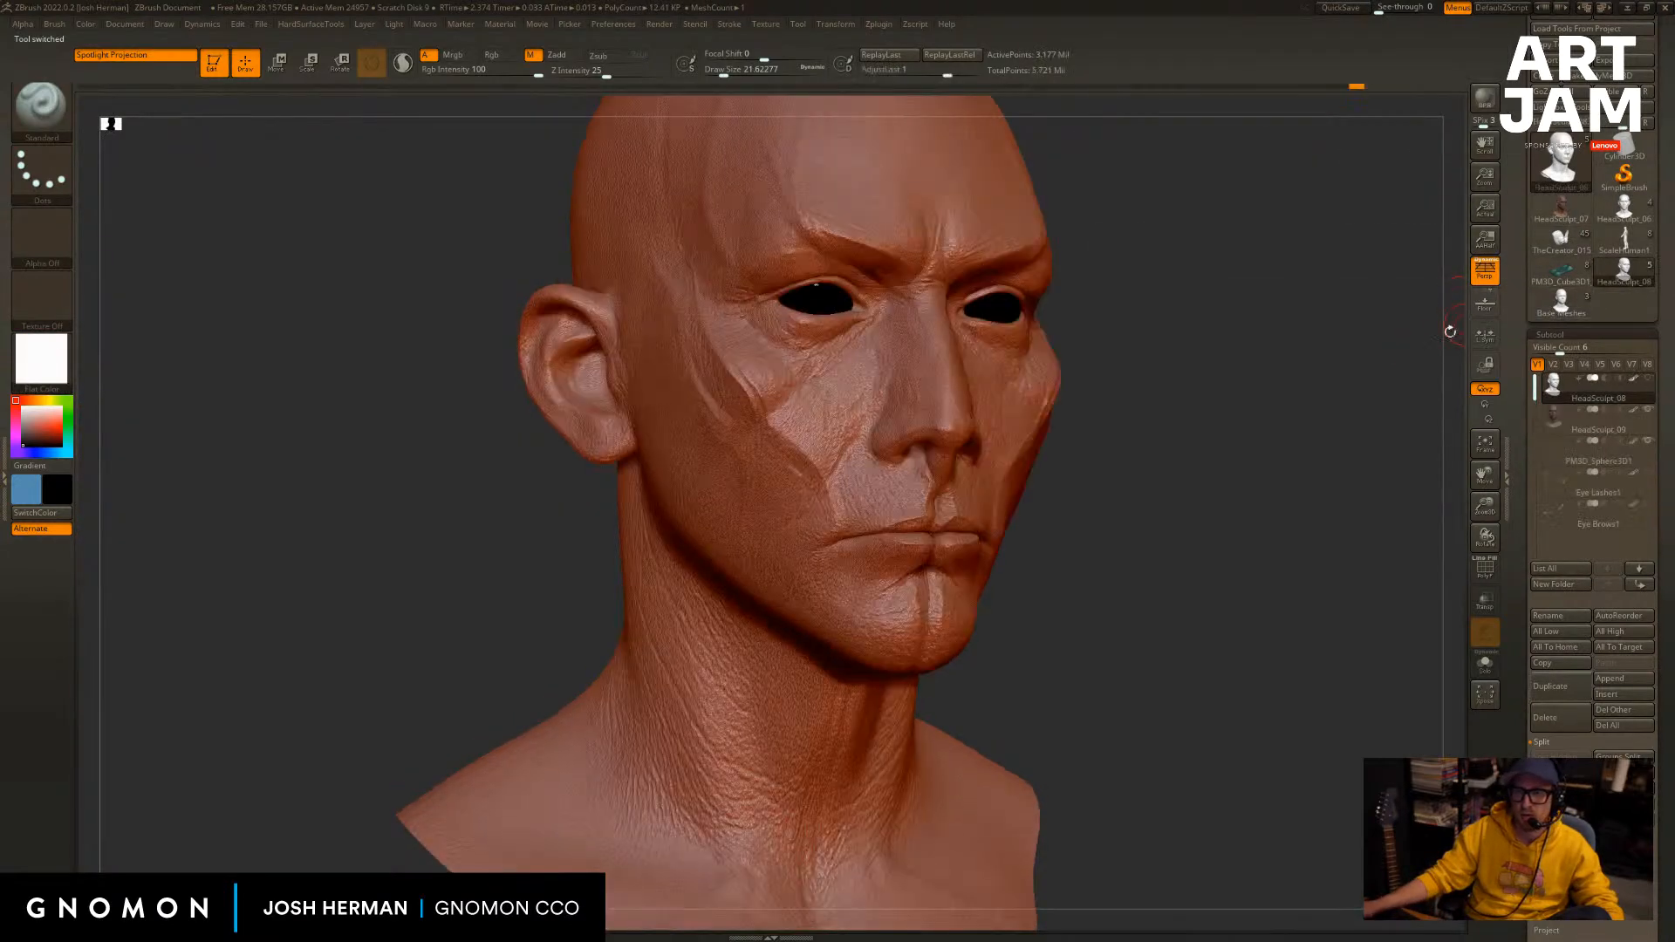
pyautogui.click(1555, 428)
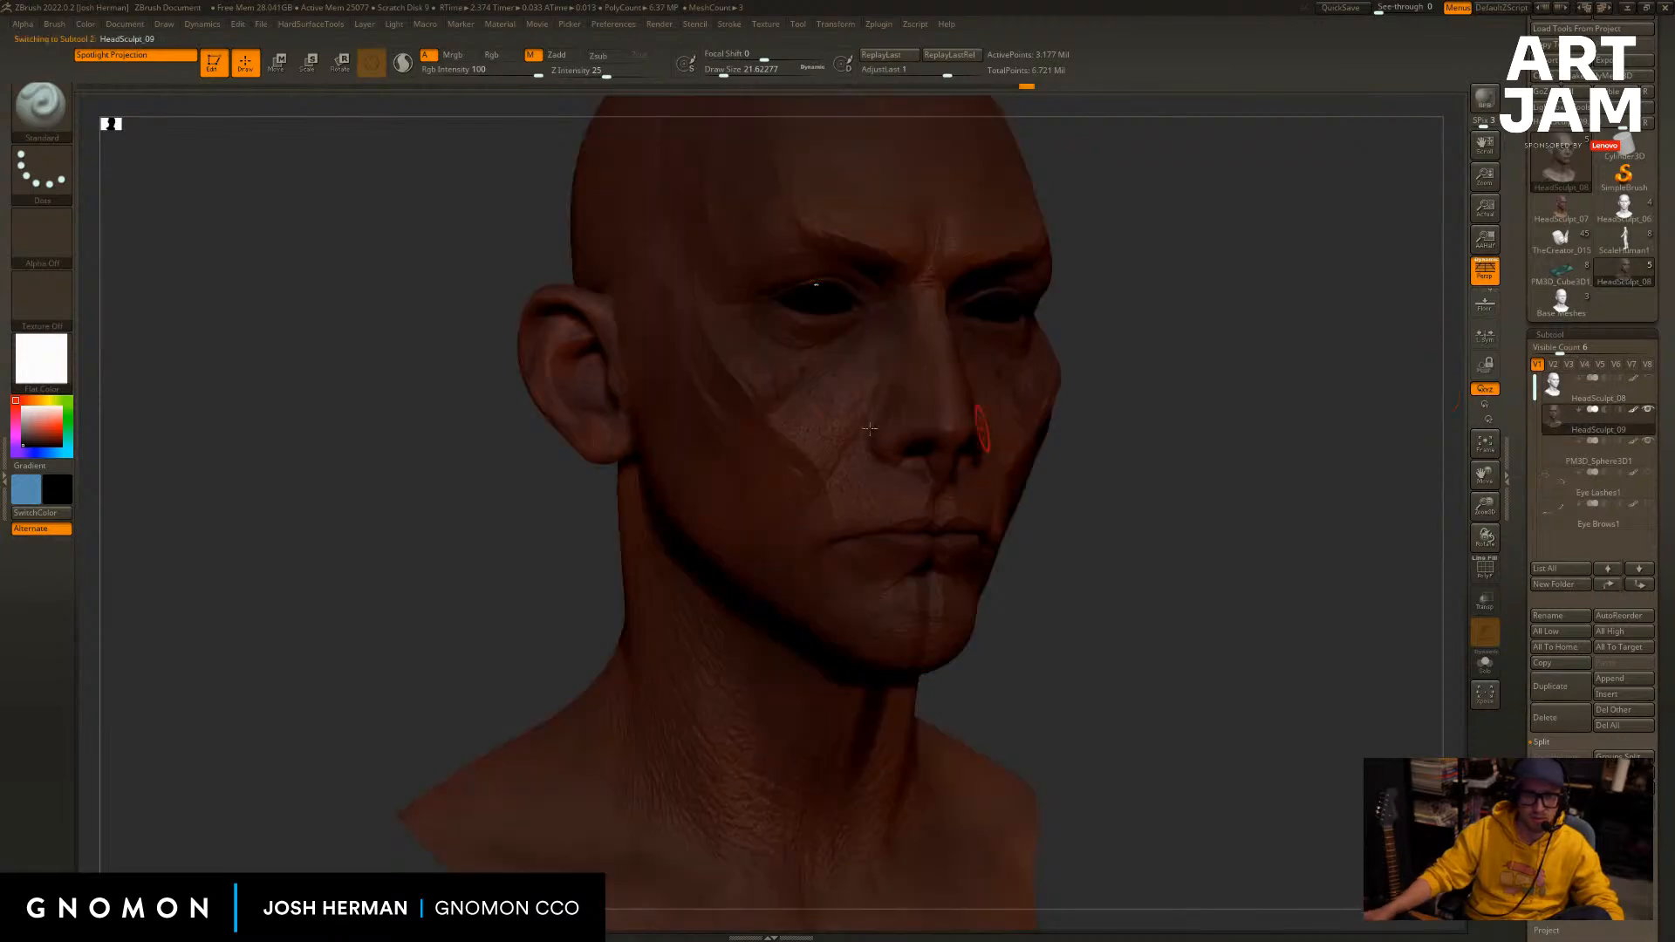
pyautogui.click(41, 359)
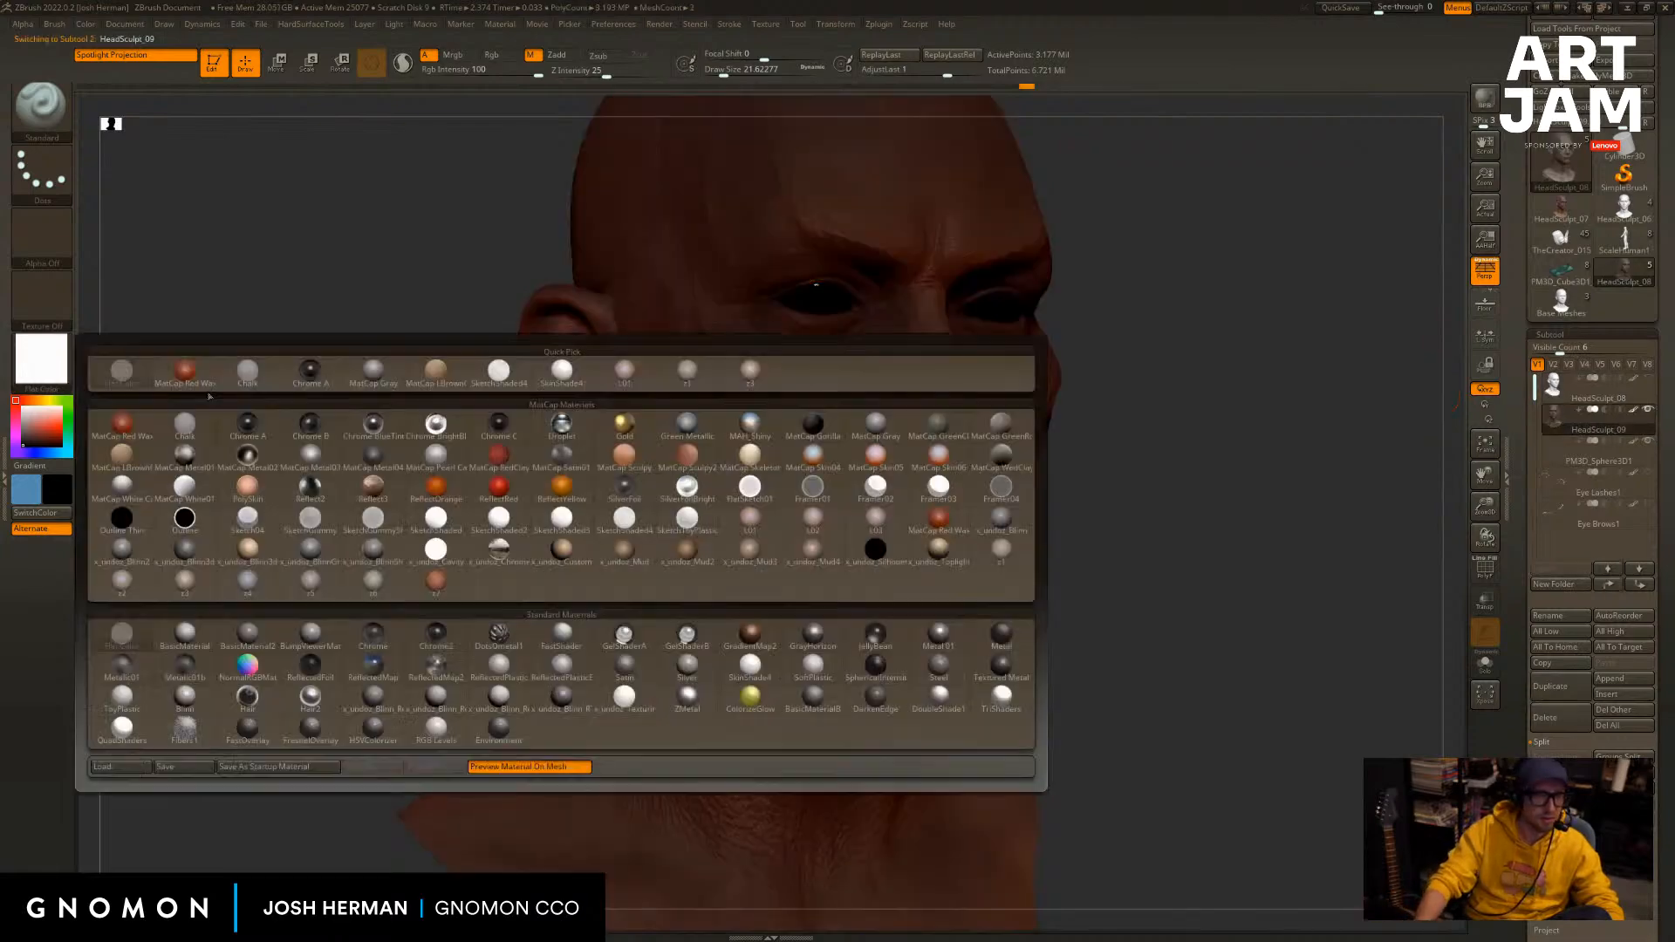
pyautogui.click(750, 662)
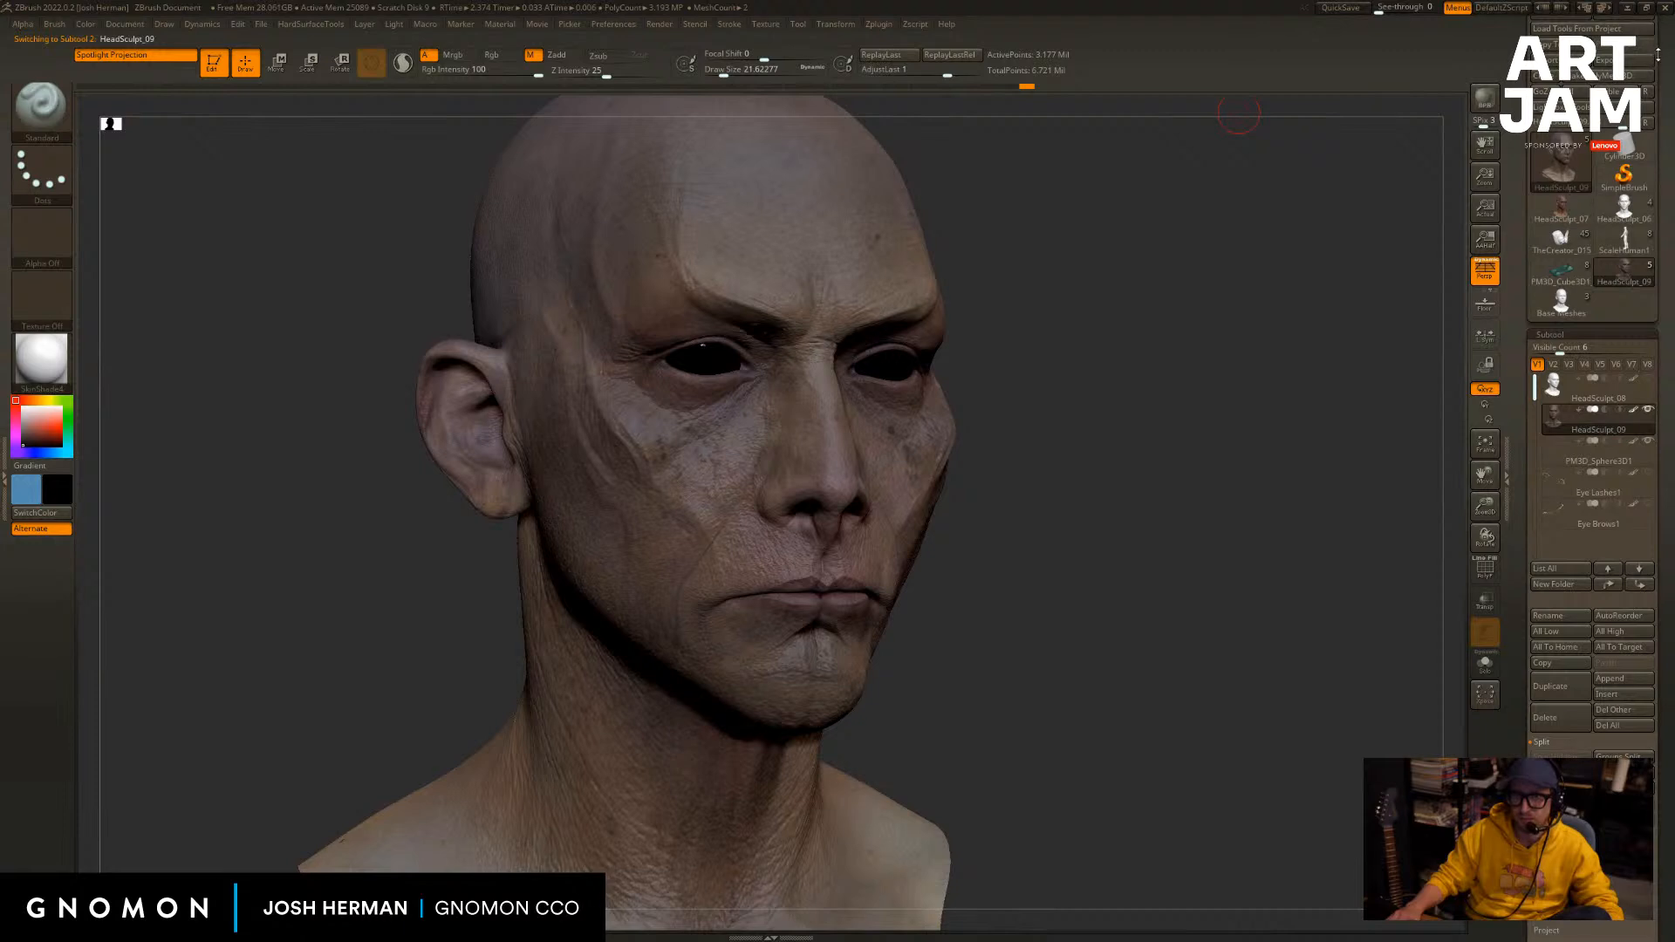
pyautogui.scroll(2, 1657, 55)
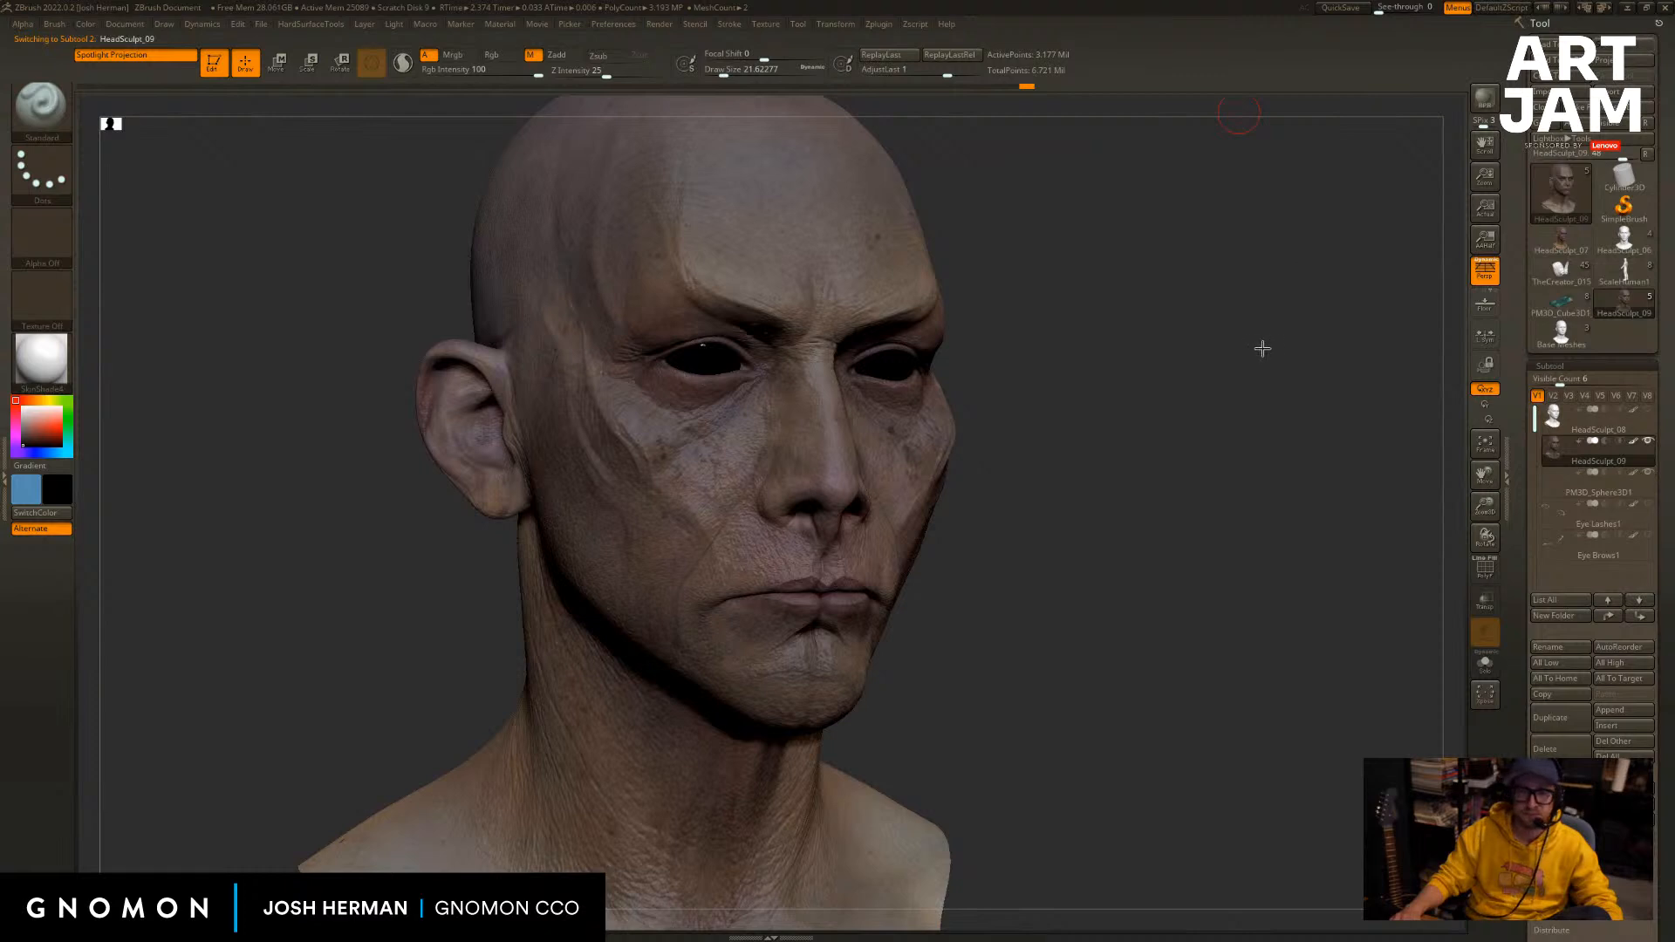
# Run Init ZBrush to reset the program to its default state, and close it once it stops responding.
pyautogui.moveTo(1218, 324); pyautogui.dragTo(1113, 520)
pyautogui.moveTo(1120, 386); pyautogui.dragTo(1156, 369)
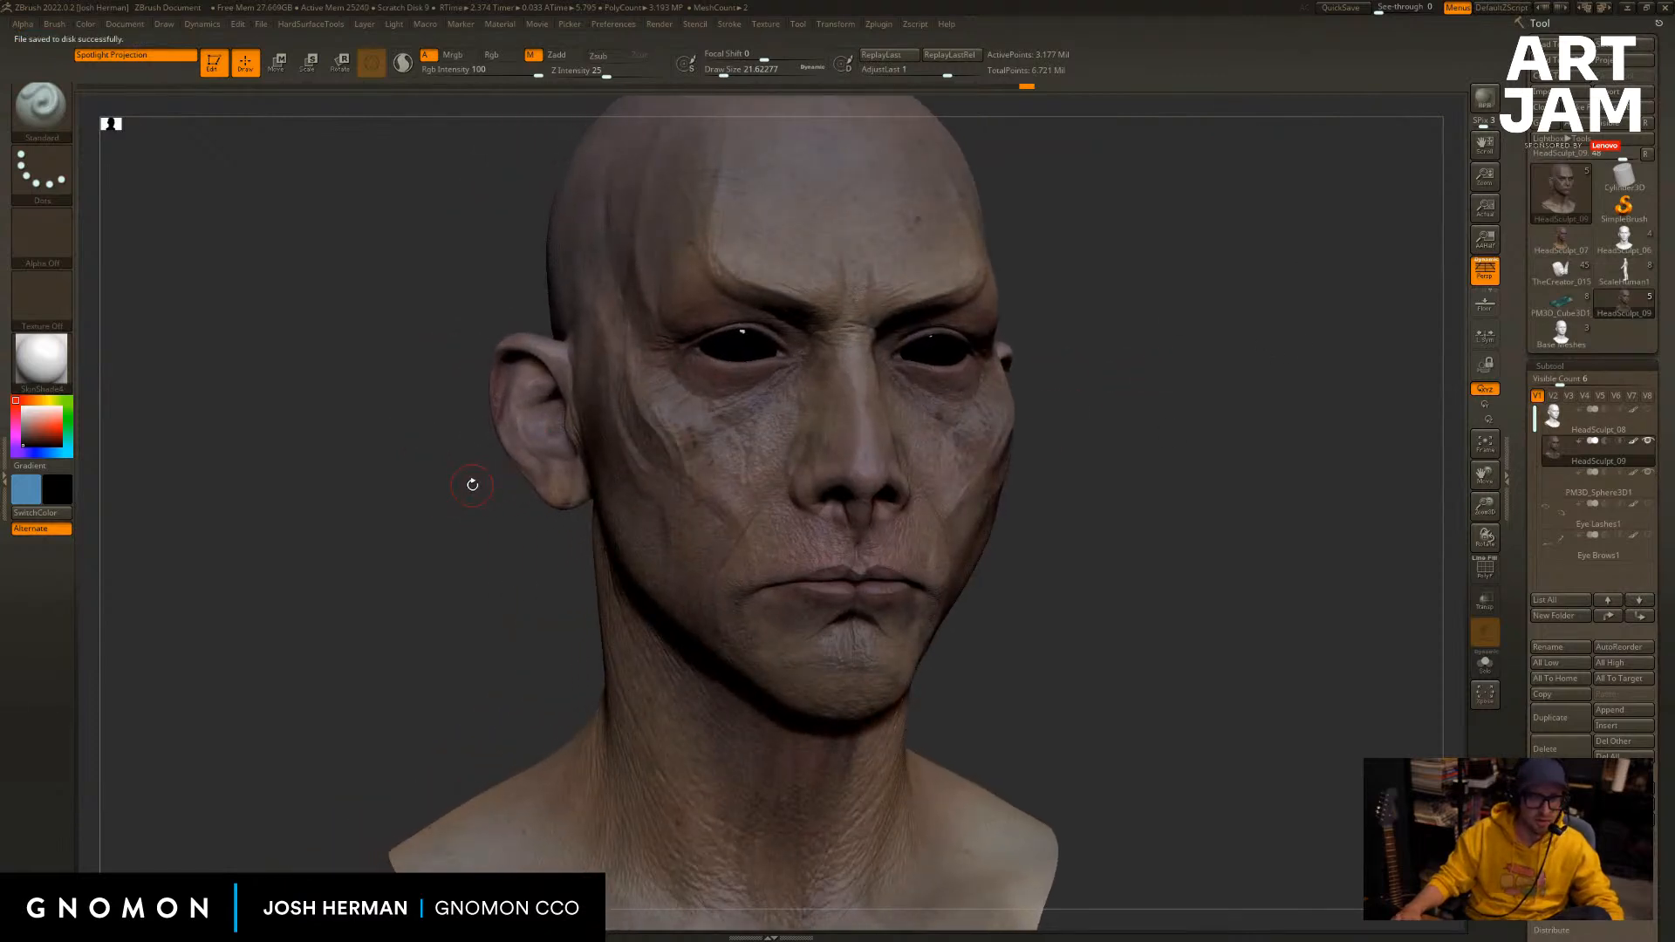
pyautogui.moveTo(440, 509); pyautogui.dragTo(306, 489)
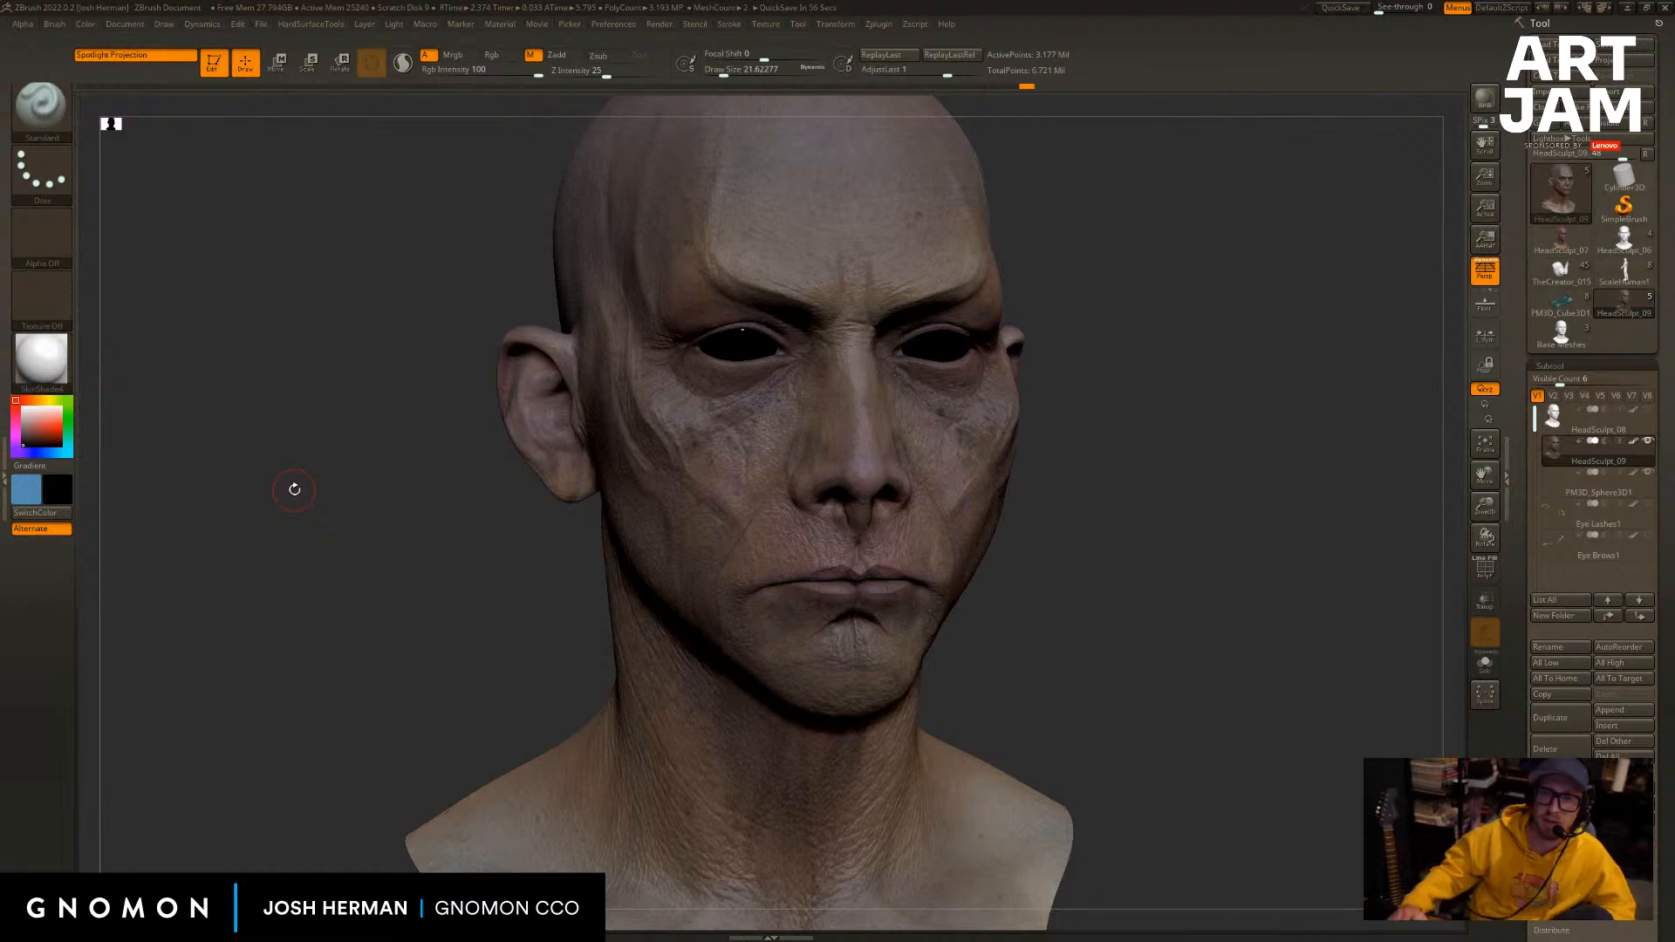
pyautogui.moveTo(193, 318); pyautogui.dragTo(340, 321)
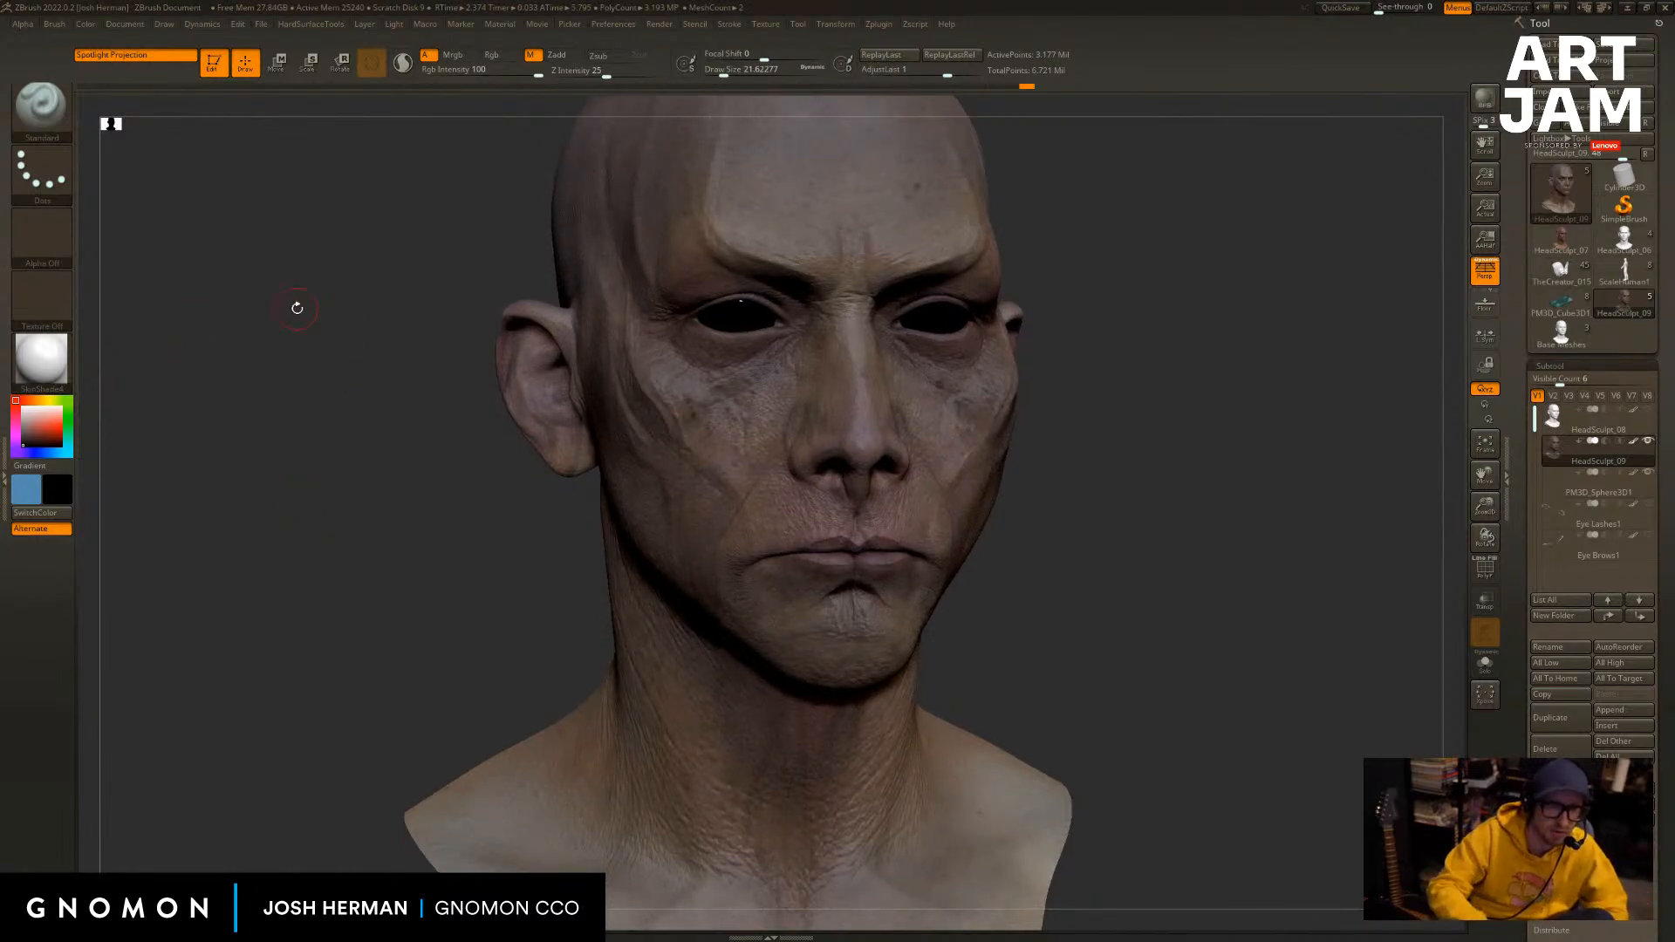
pyautogui.click(613, 23)
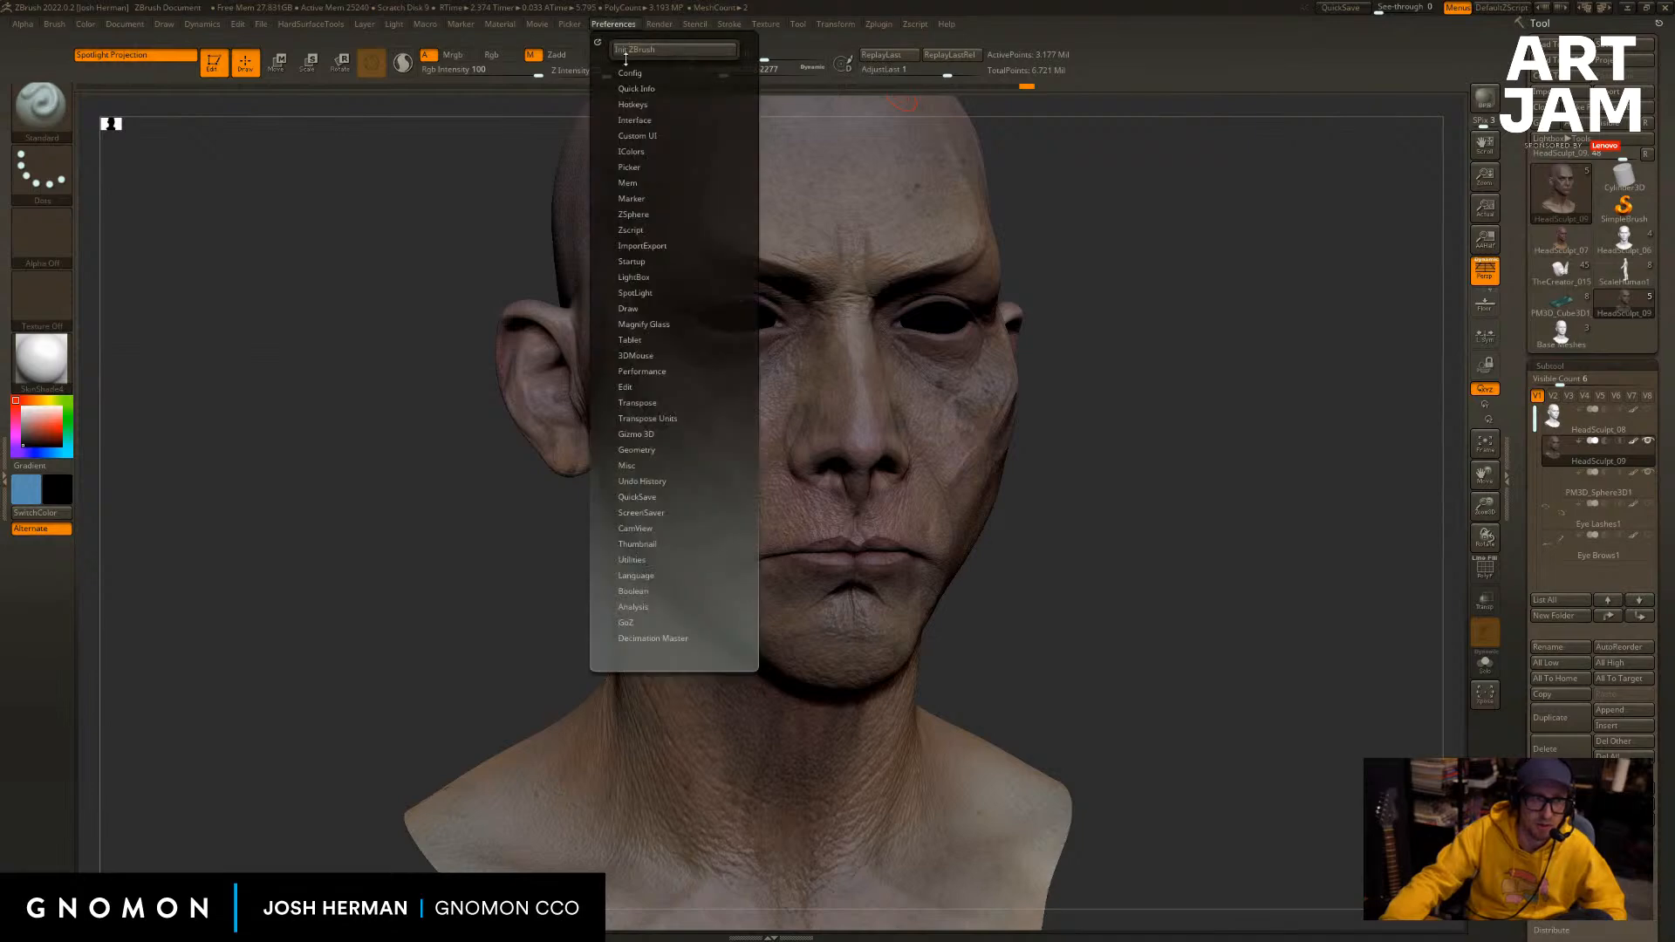
pyautogui.click(646, 49)
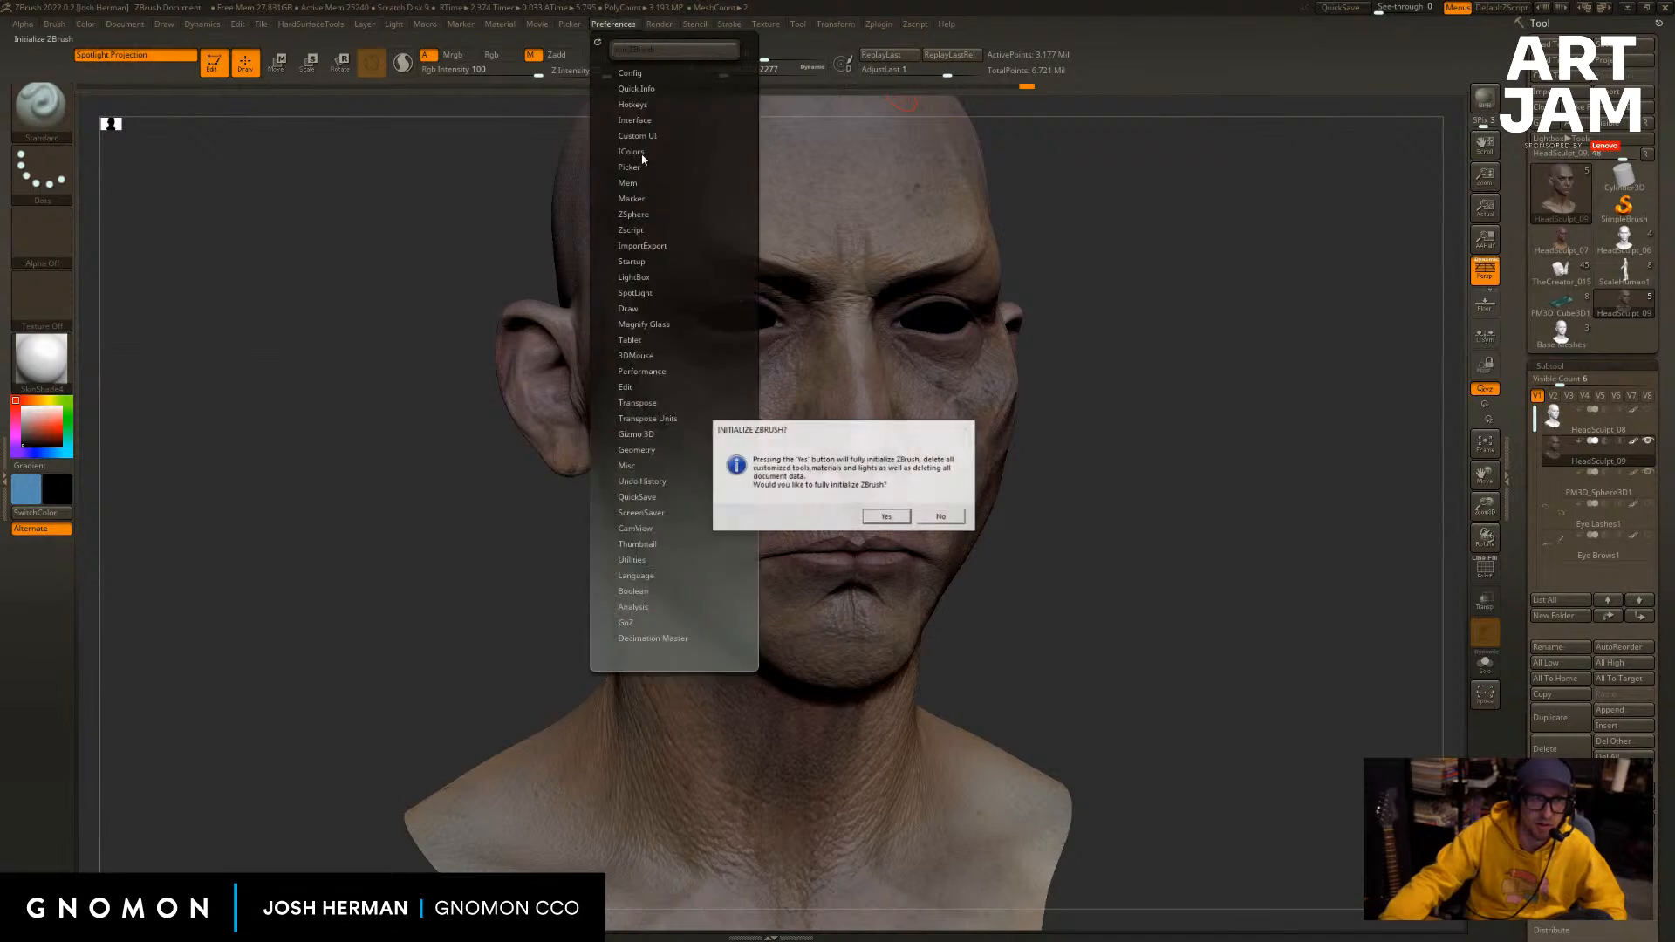
pyautogui.click(886, 517)
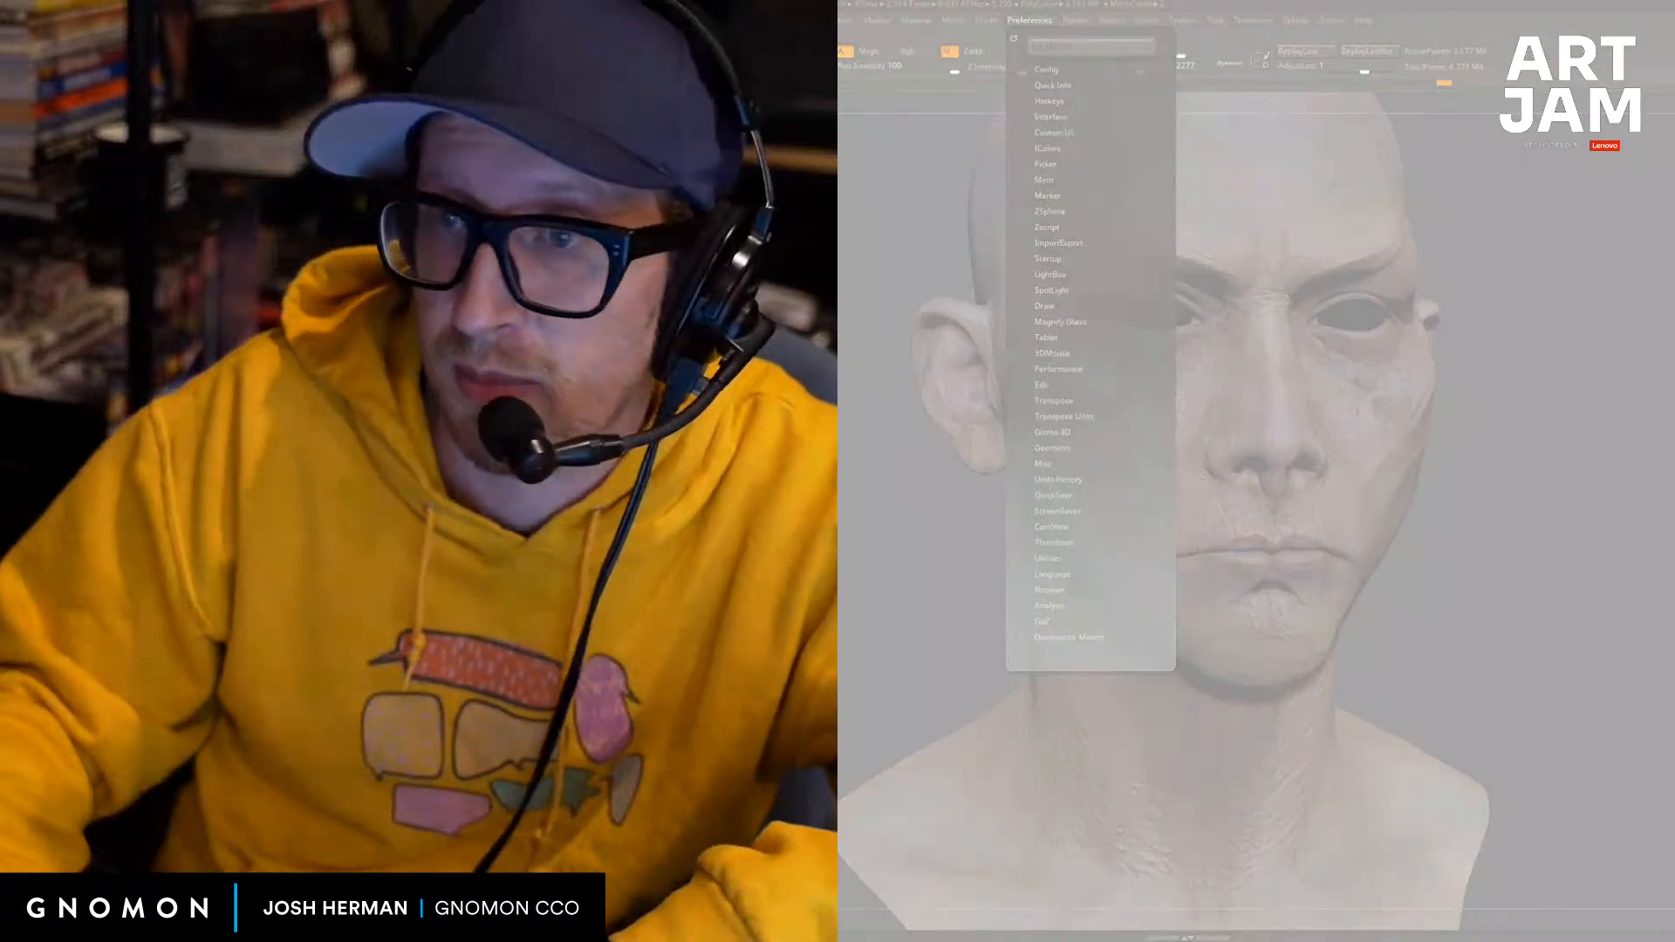
pyautogui.click(1244, 486)
pyautogui.click(1335, 501)
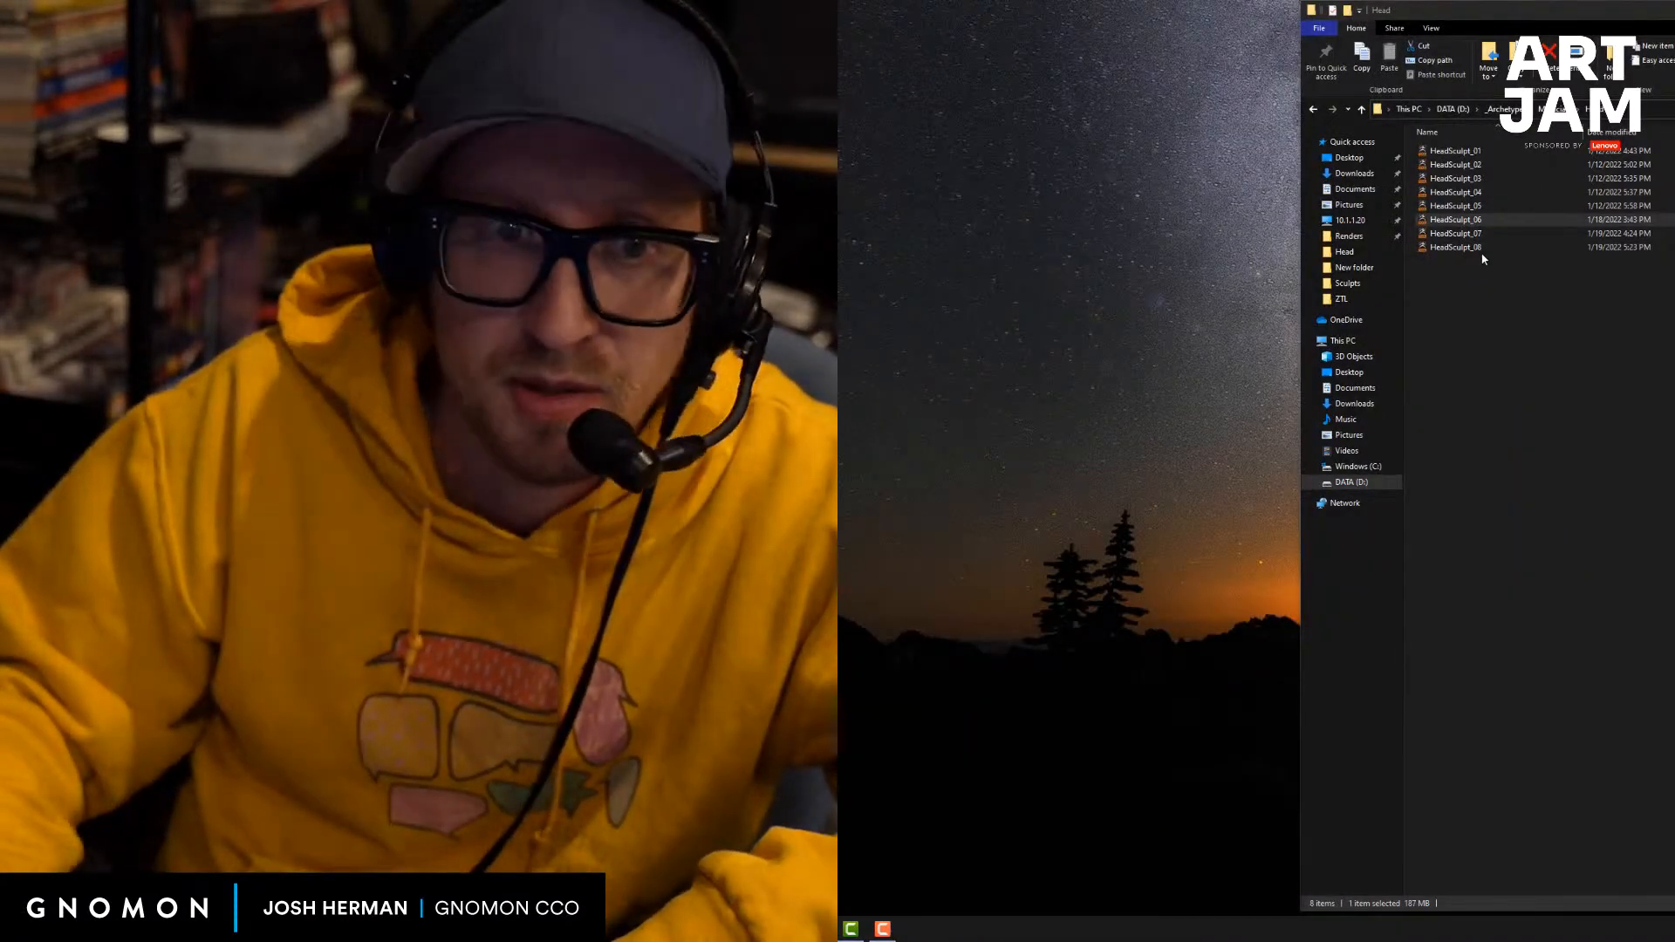
# Reopen HeadSculpt_08 from the Head folder and dismiss the home page, the session note and the QuickSave browser.
pyautogui.doubleClick(1474, 248)
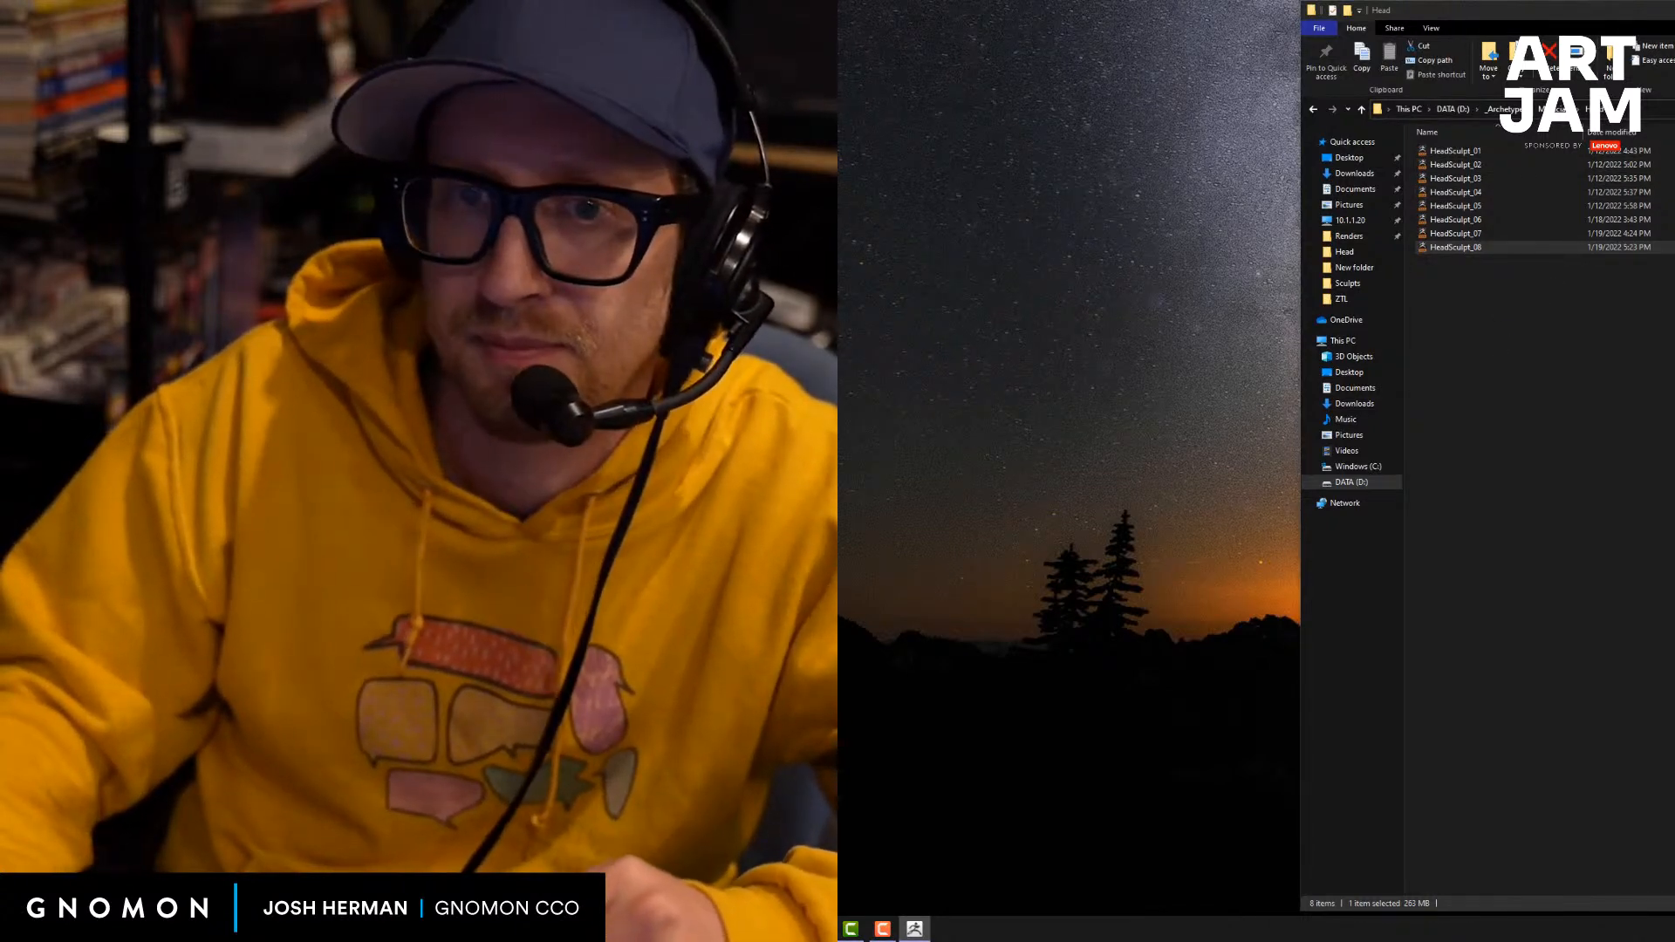
pyautogui.press('super+Down')
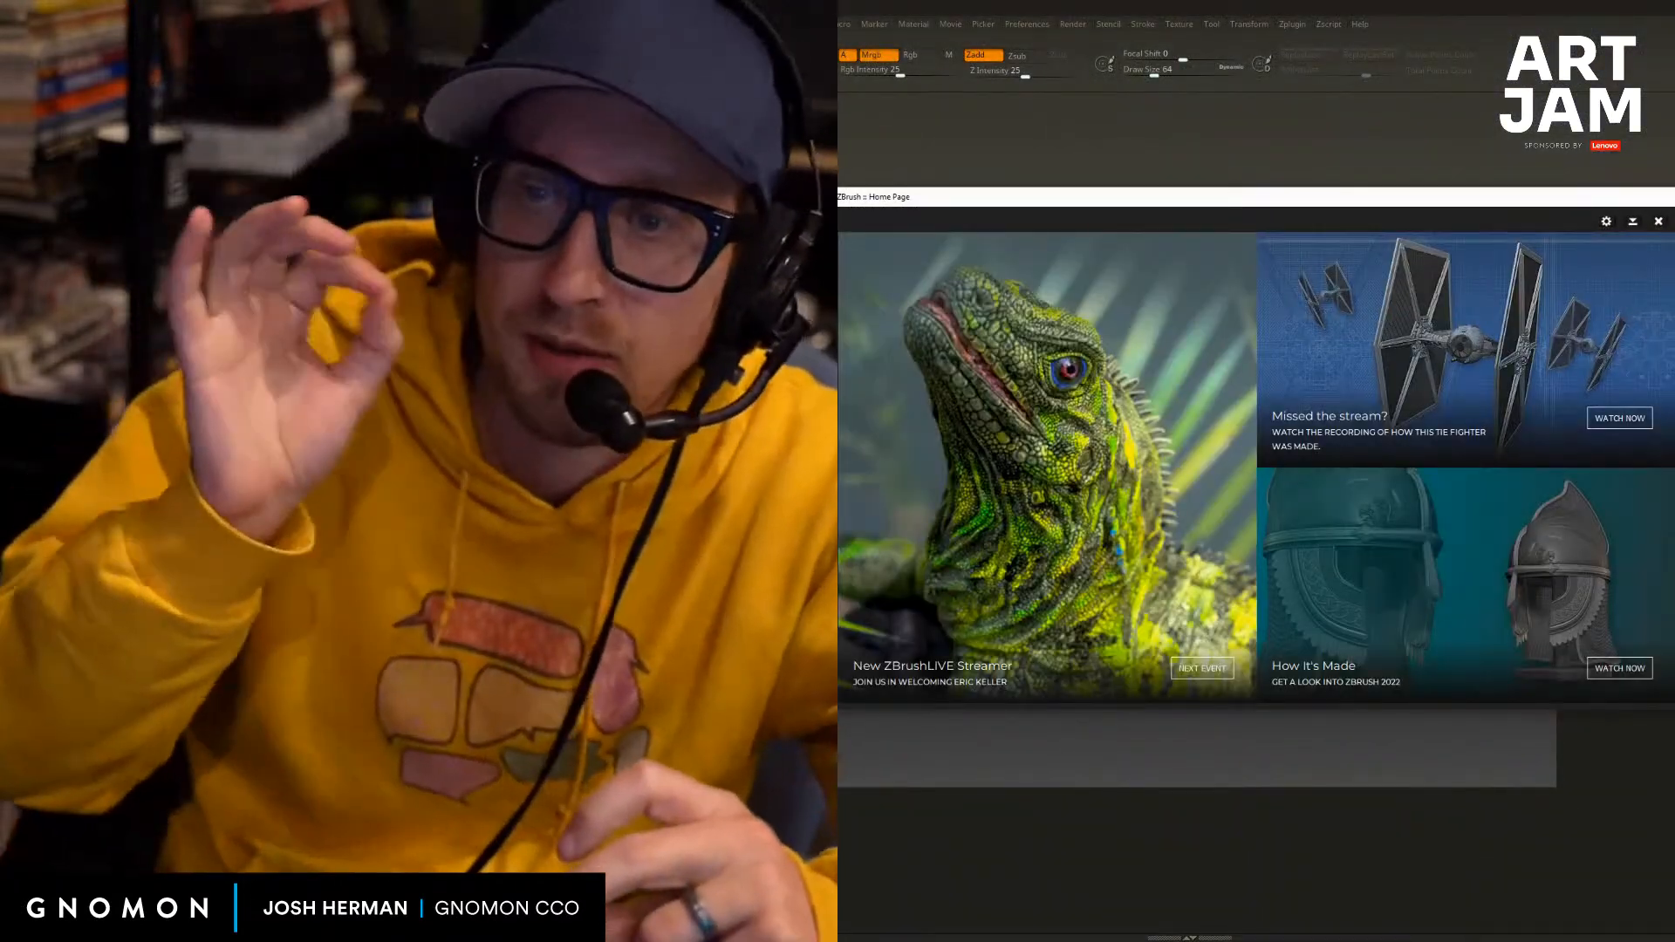
pyautogui.click(1658, 221)
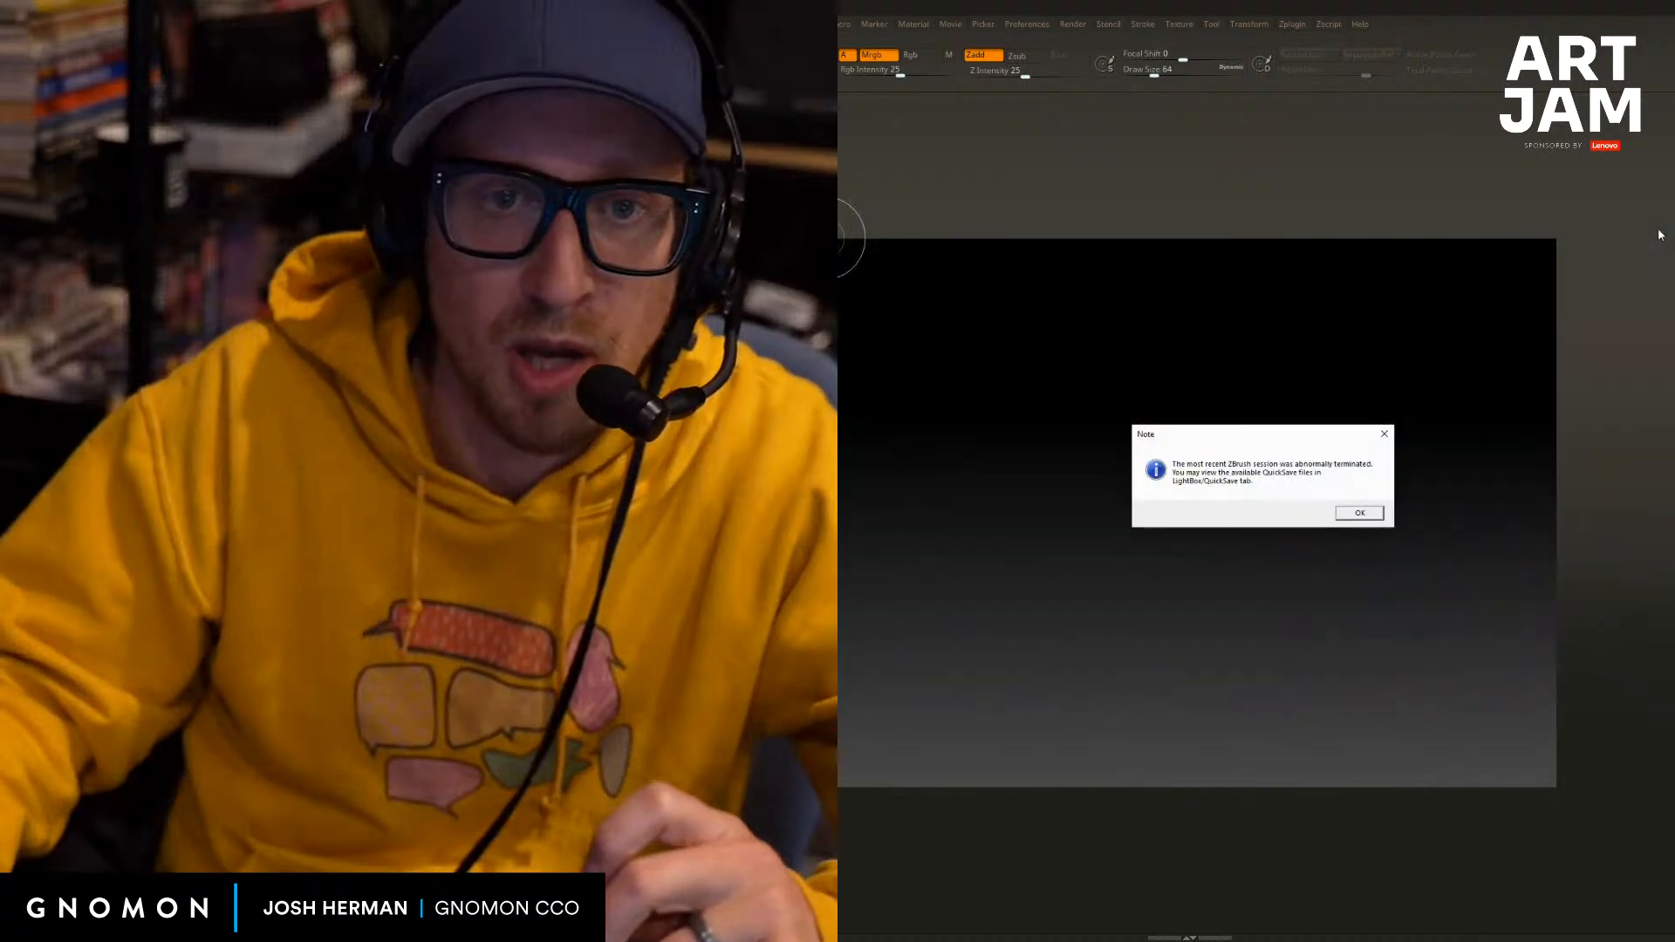
pyautogui.press('Return')
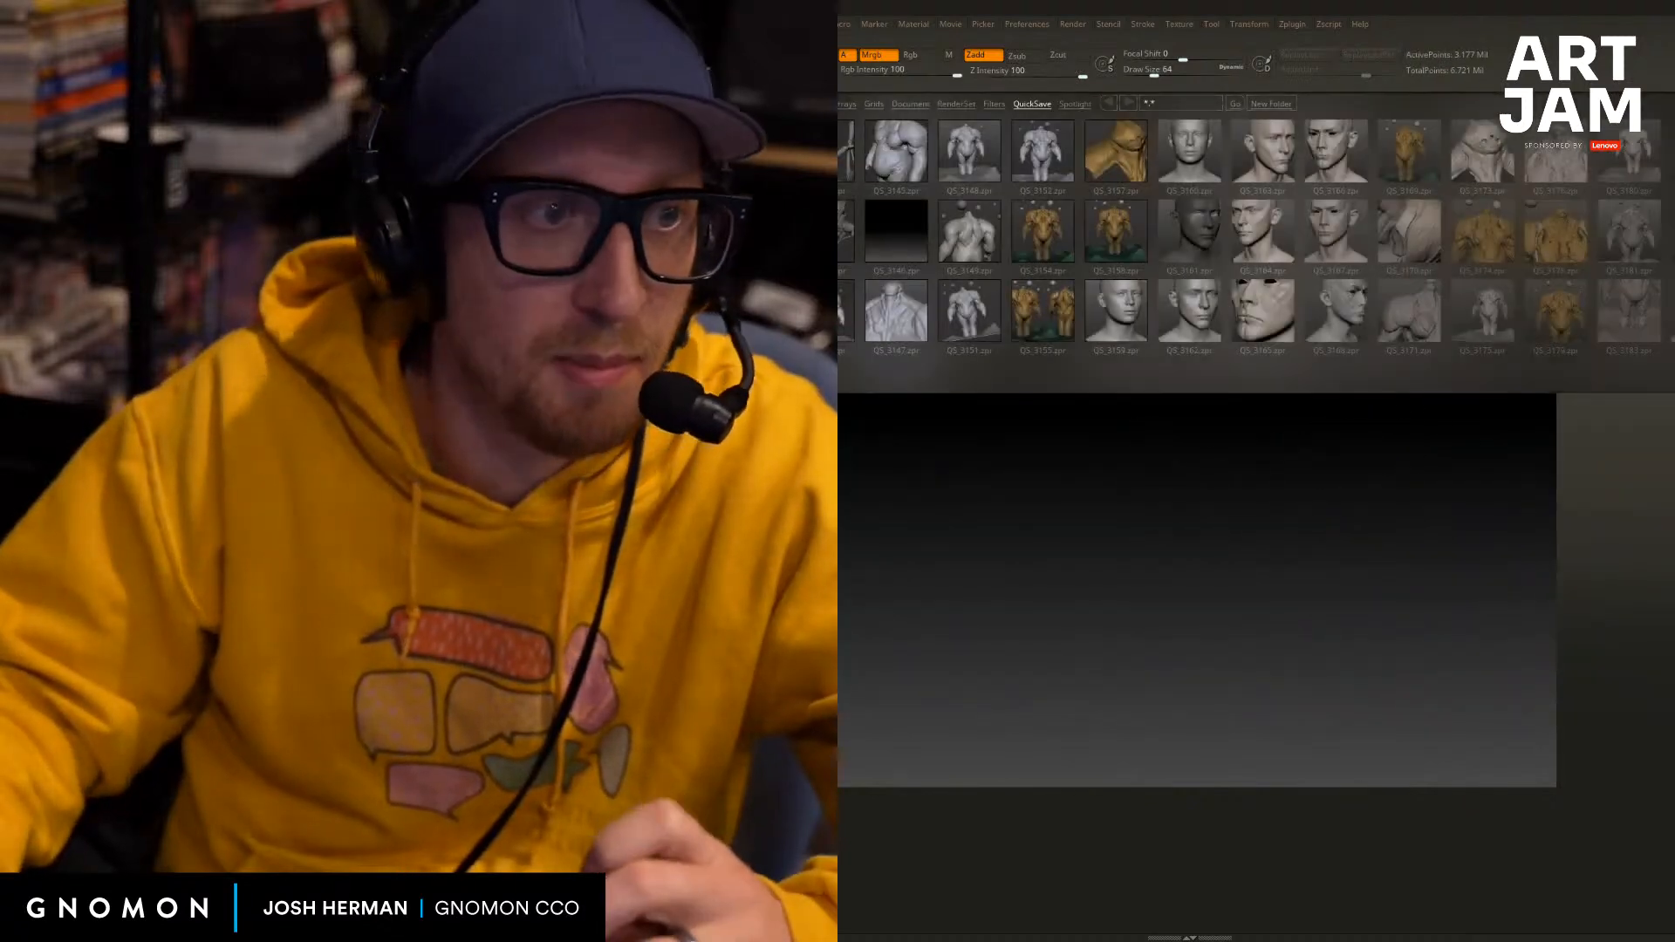
pyautogui.press(',')
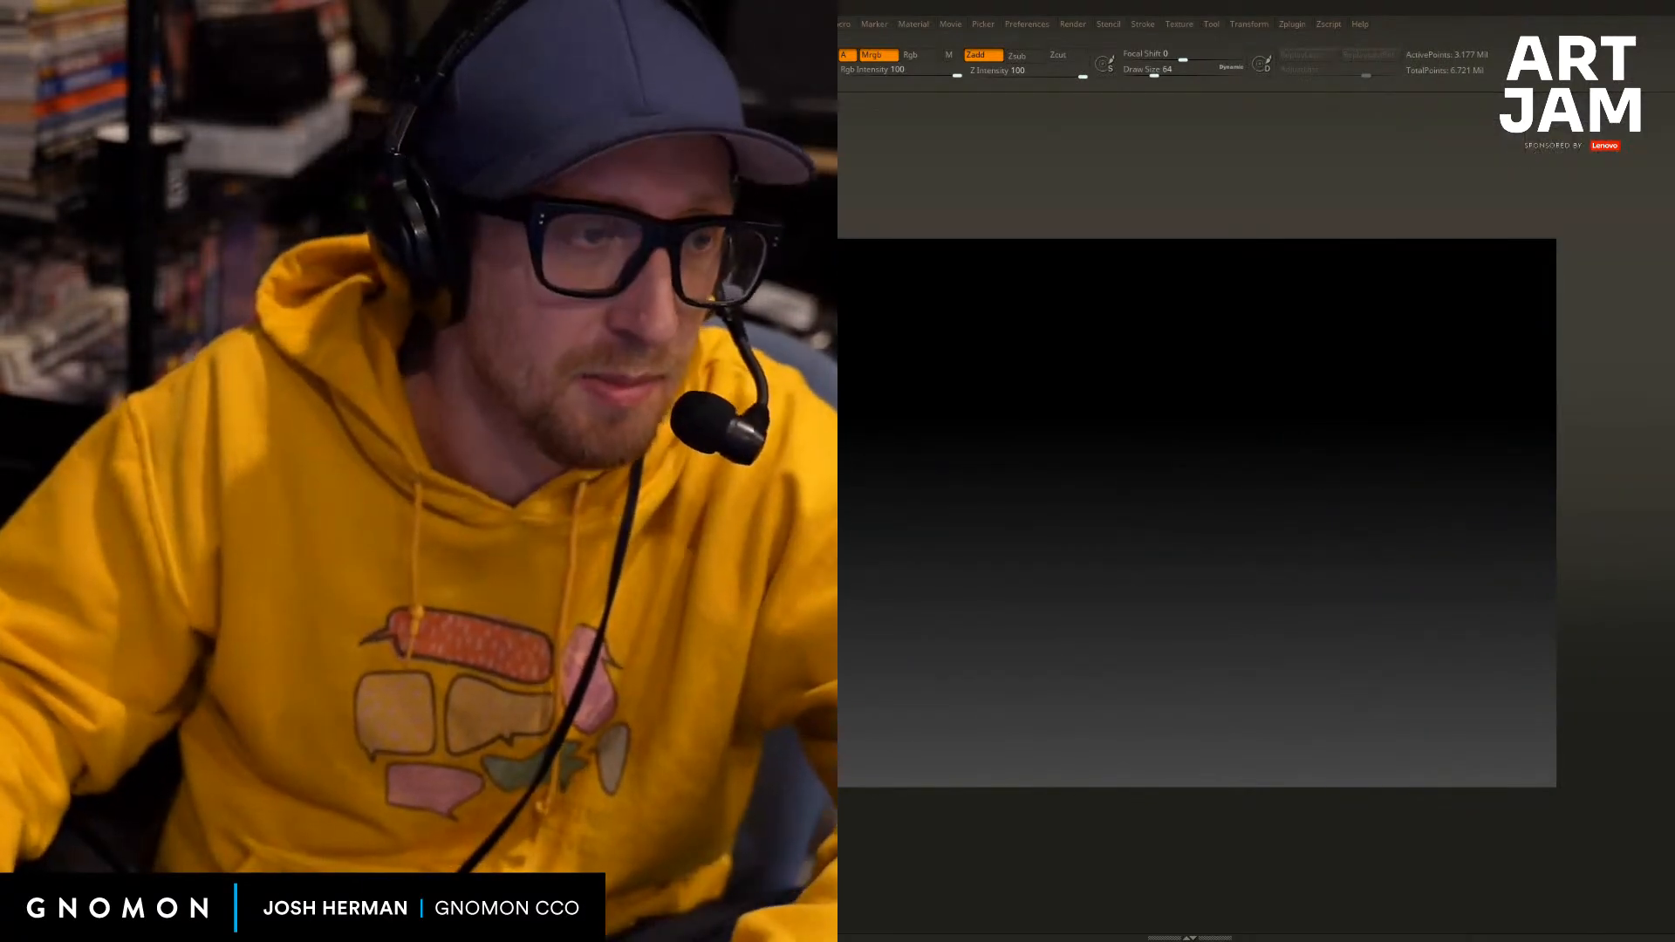
# Place the head bust on the canvas, frame the face and set its material to SkinShade4.
pyautogui.press('Tab')
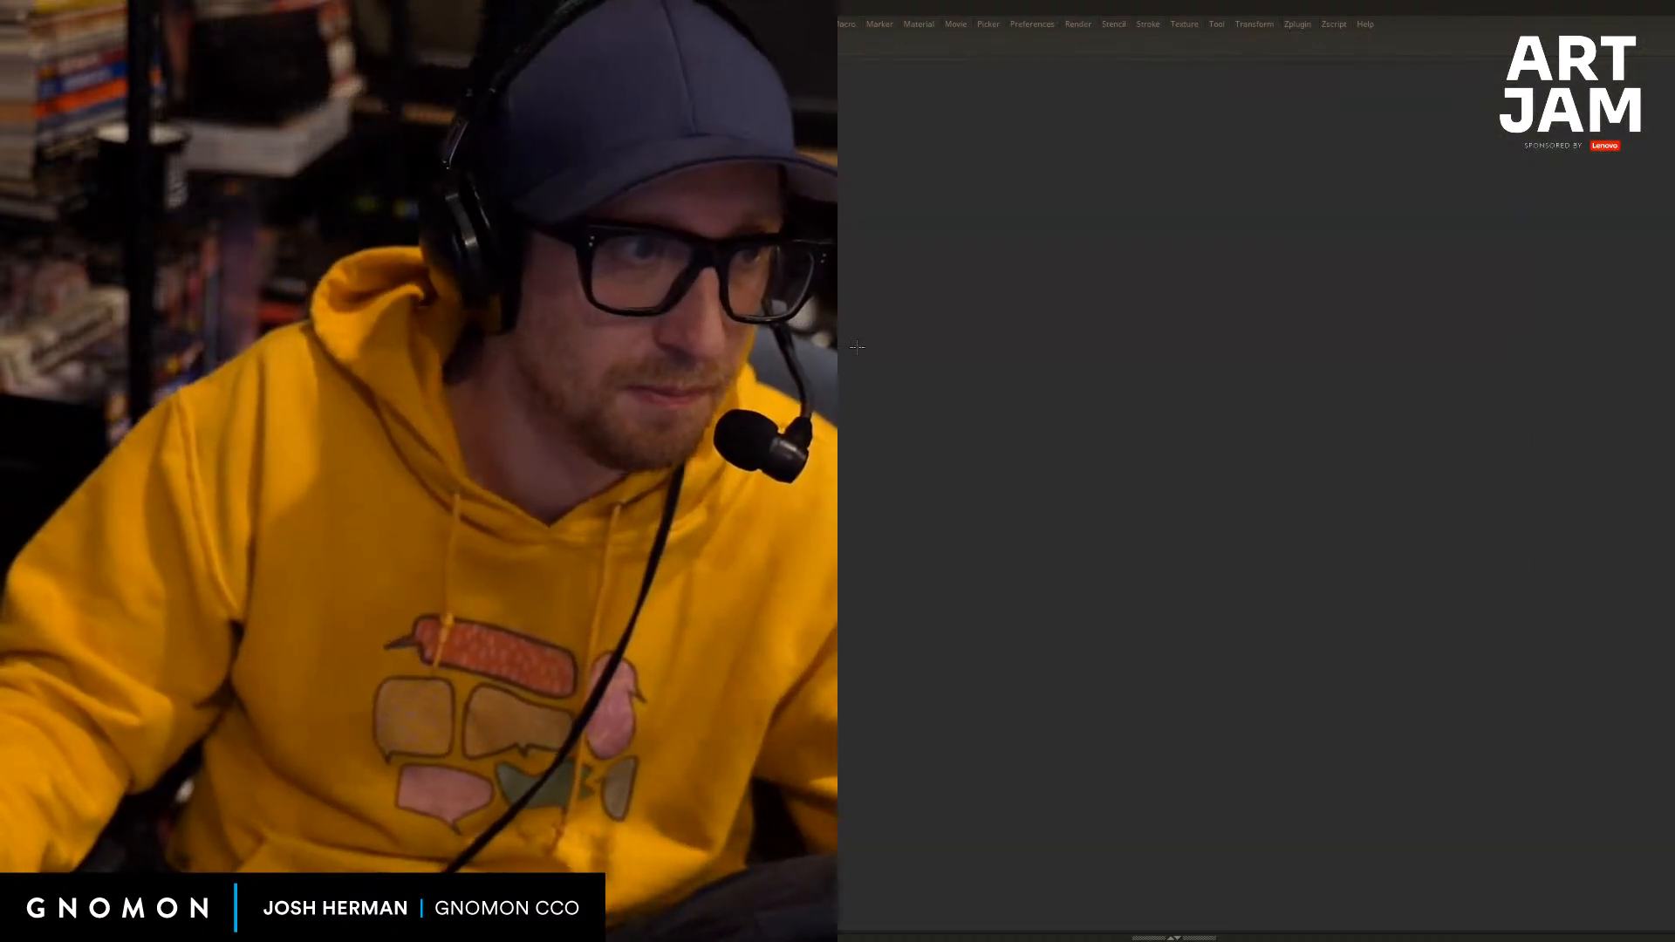
pyautogui.press('space')
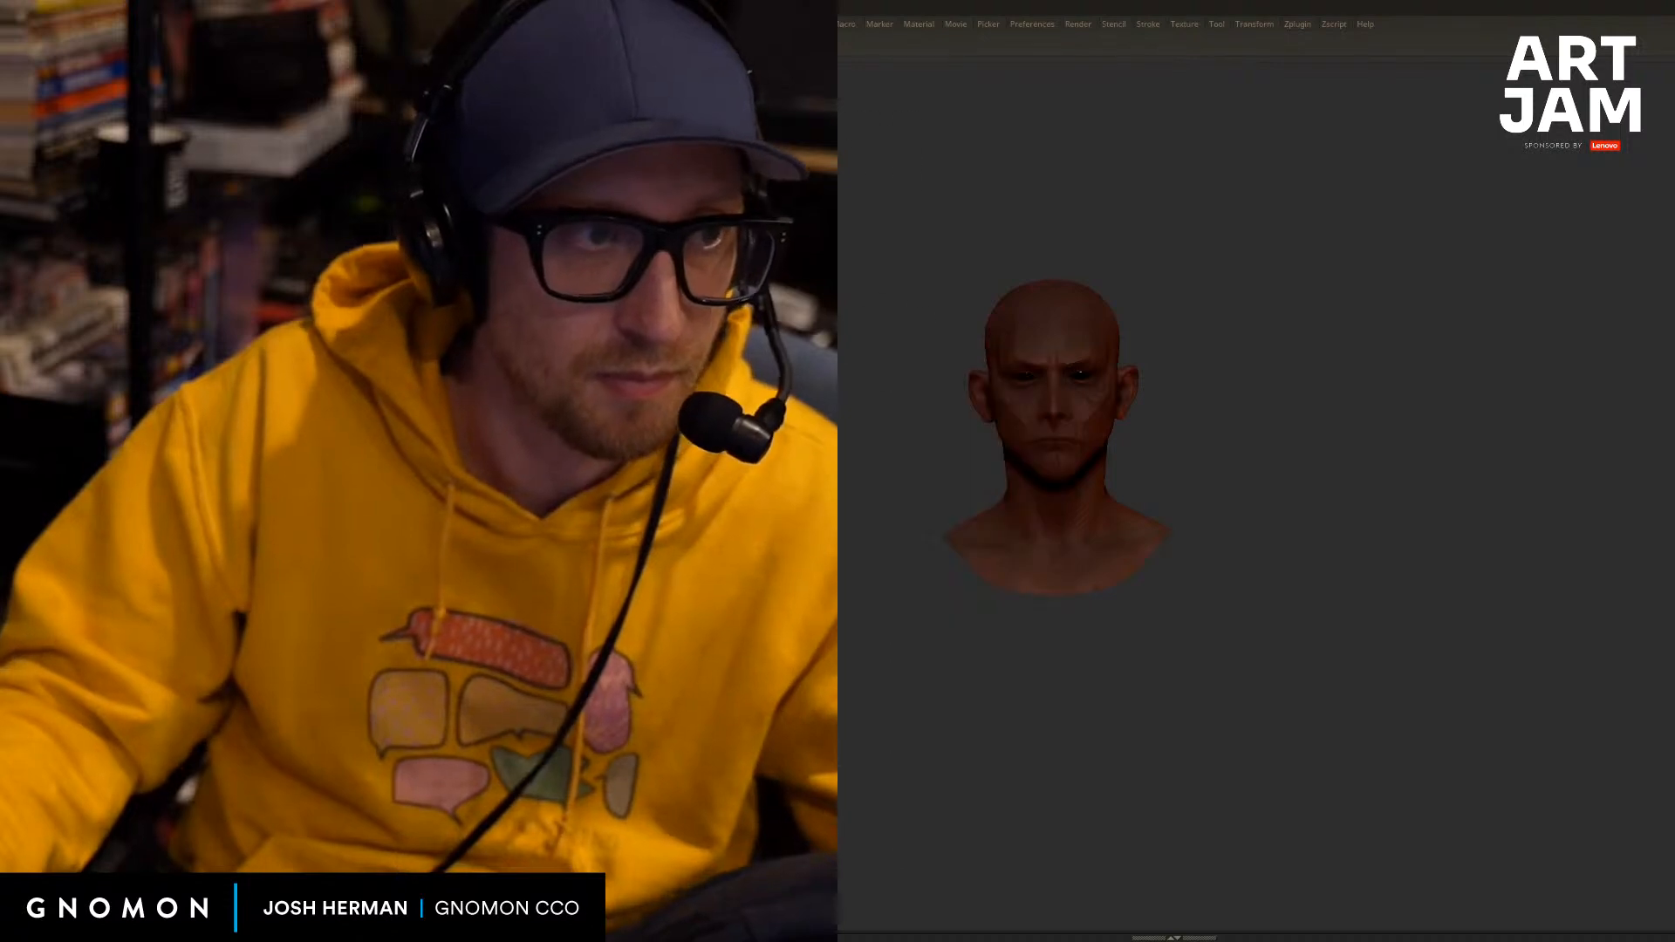
pyautogui.press('Tab')
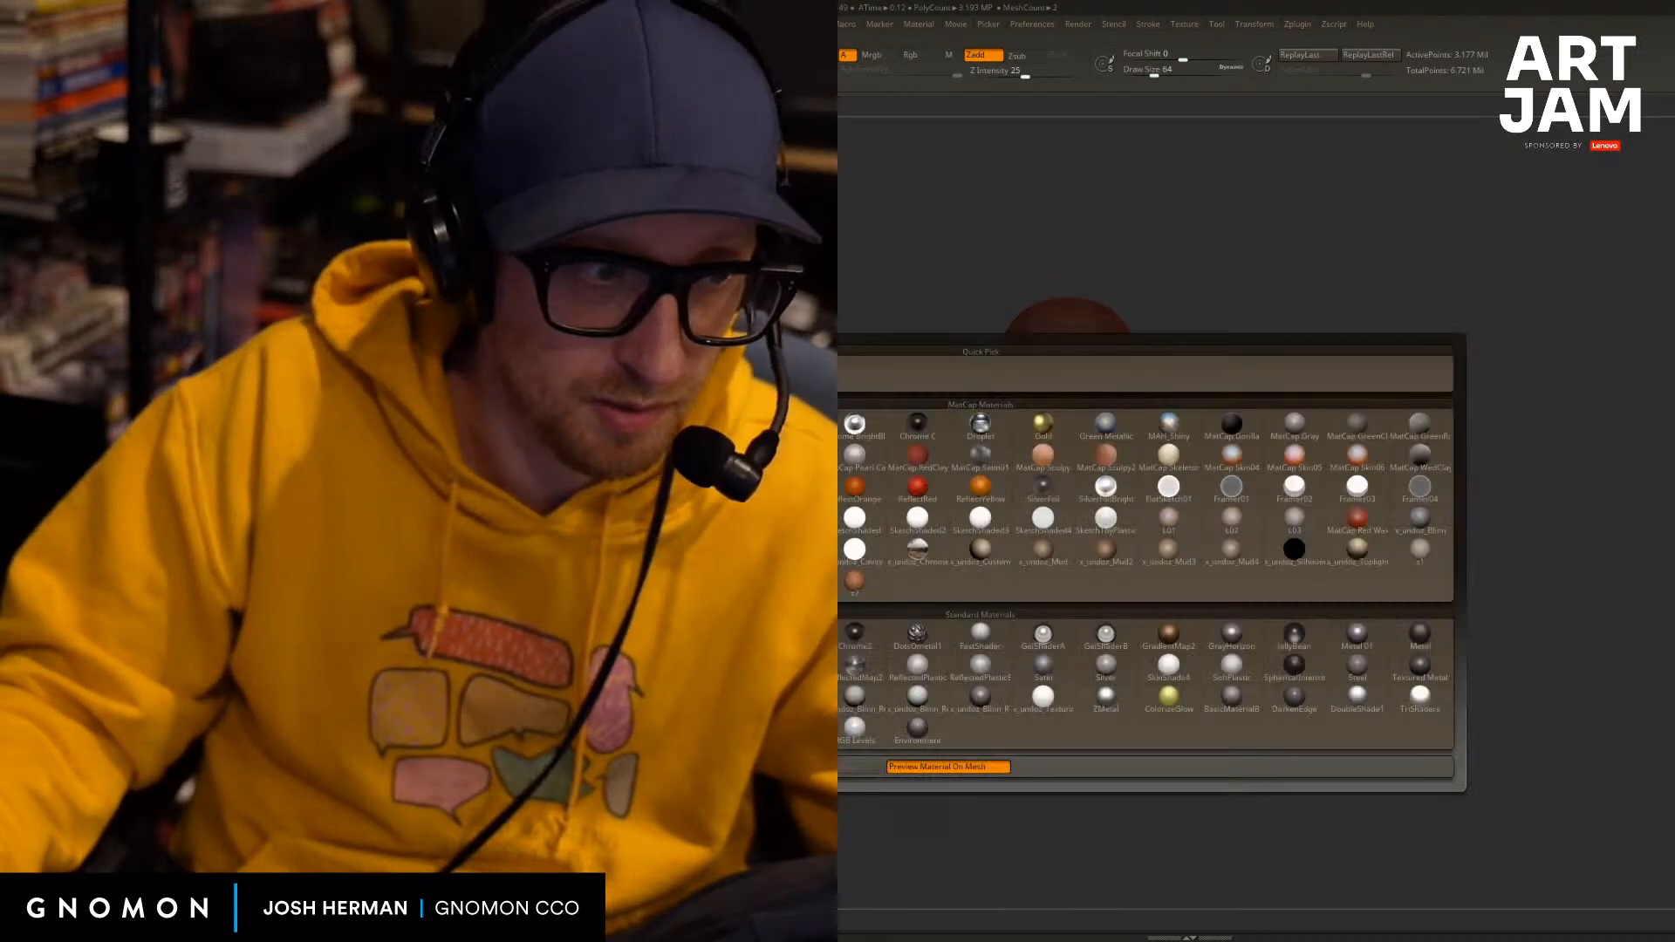
pyautogui.keyDown('alt'); pyautogui.moveTo(740, 529); pyautogui.dragTo(894, 649); pyautogui.keyUp('alt')
pyautogui.moveTo(1605, 418); pyautogui.dragTo(1665, 472)
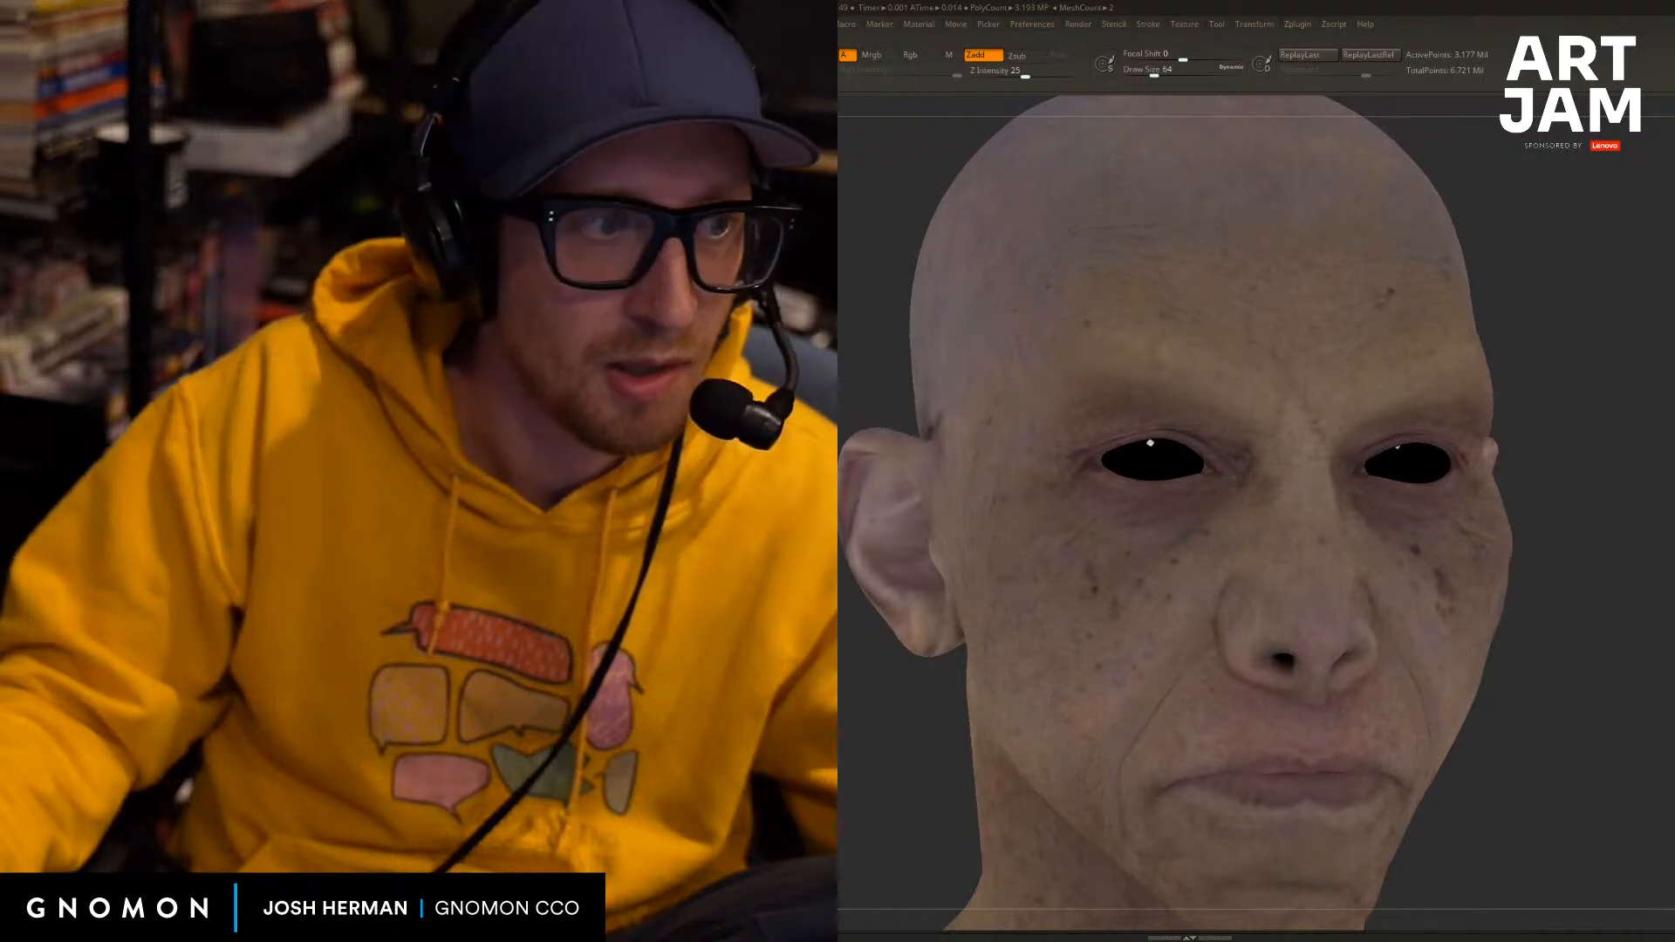
pyautogui.press('m')
pyautogui.click(1208, 661)
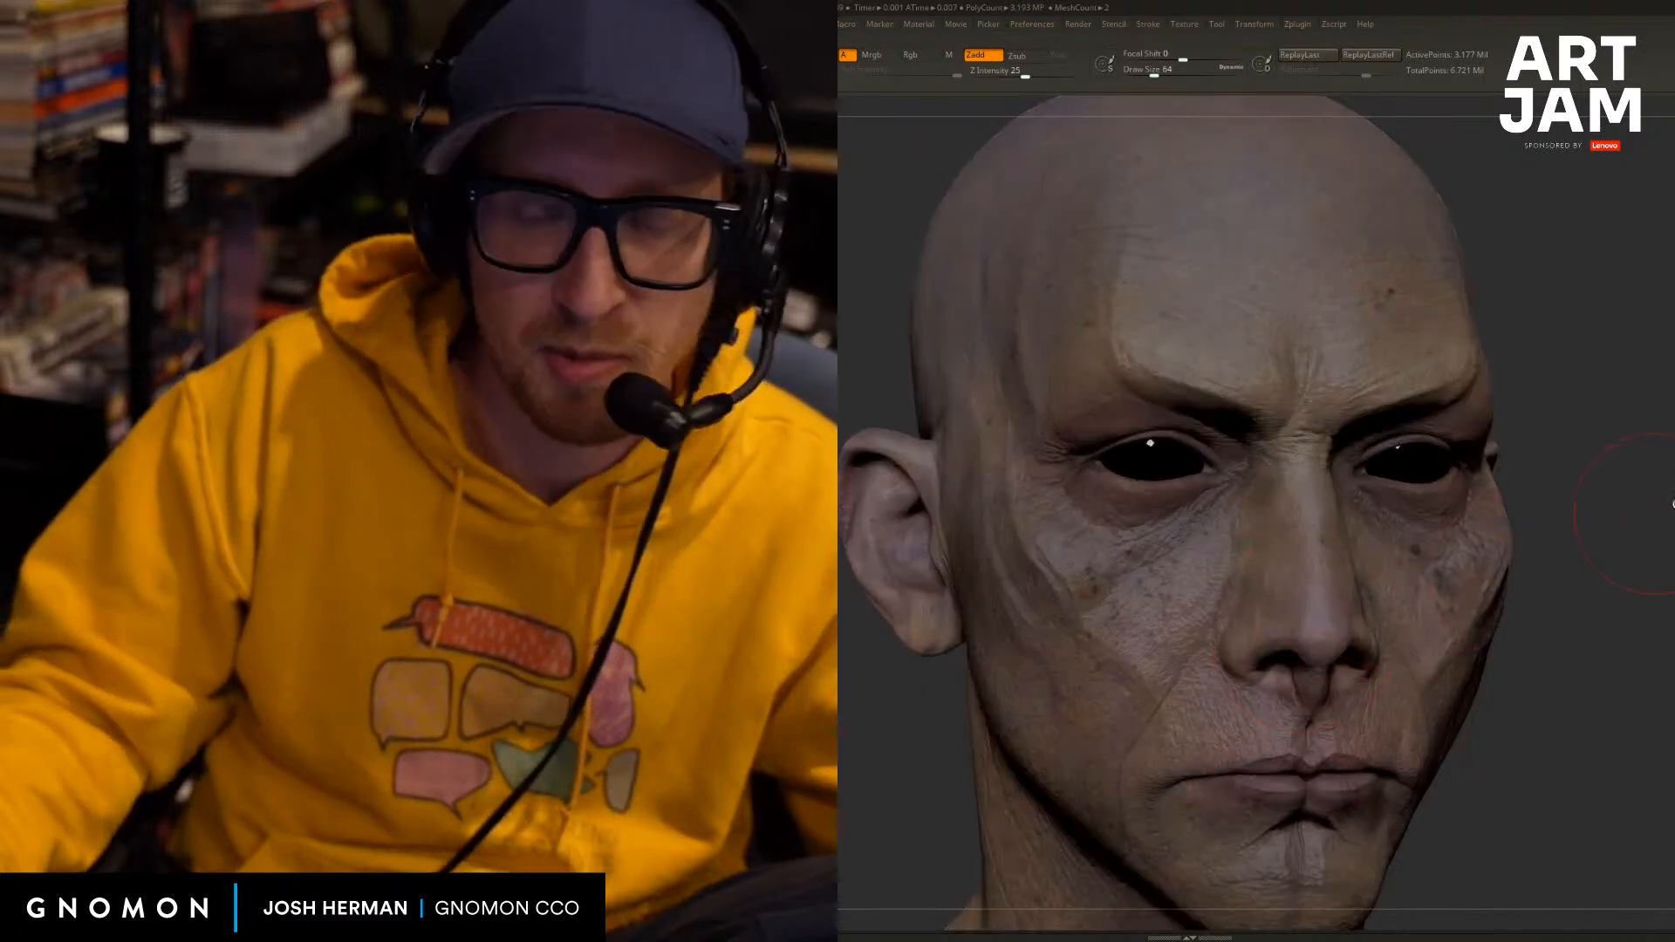
pyautogui.keyDown('alt'); pyautogui.moveTo(1631, 489); pyautogui.dragTo(1535, 358); pyautogui.keyUp('alt')
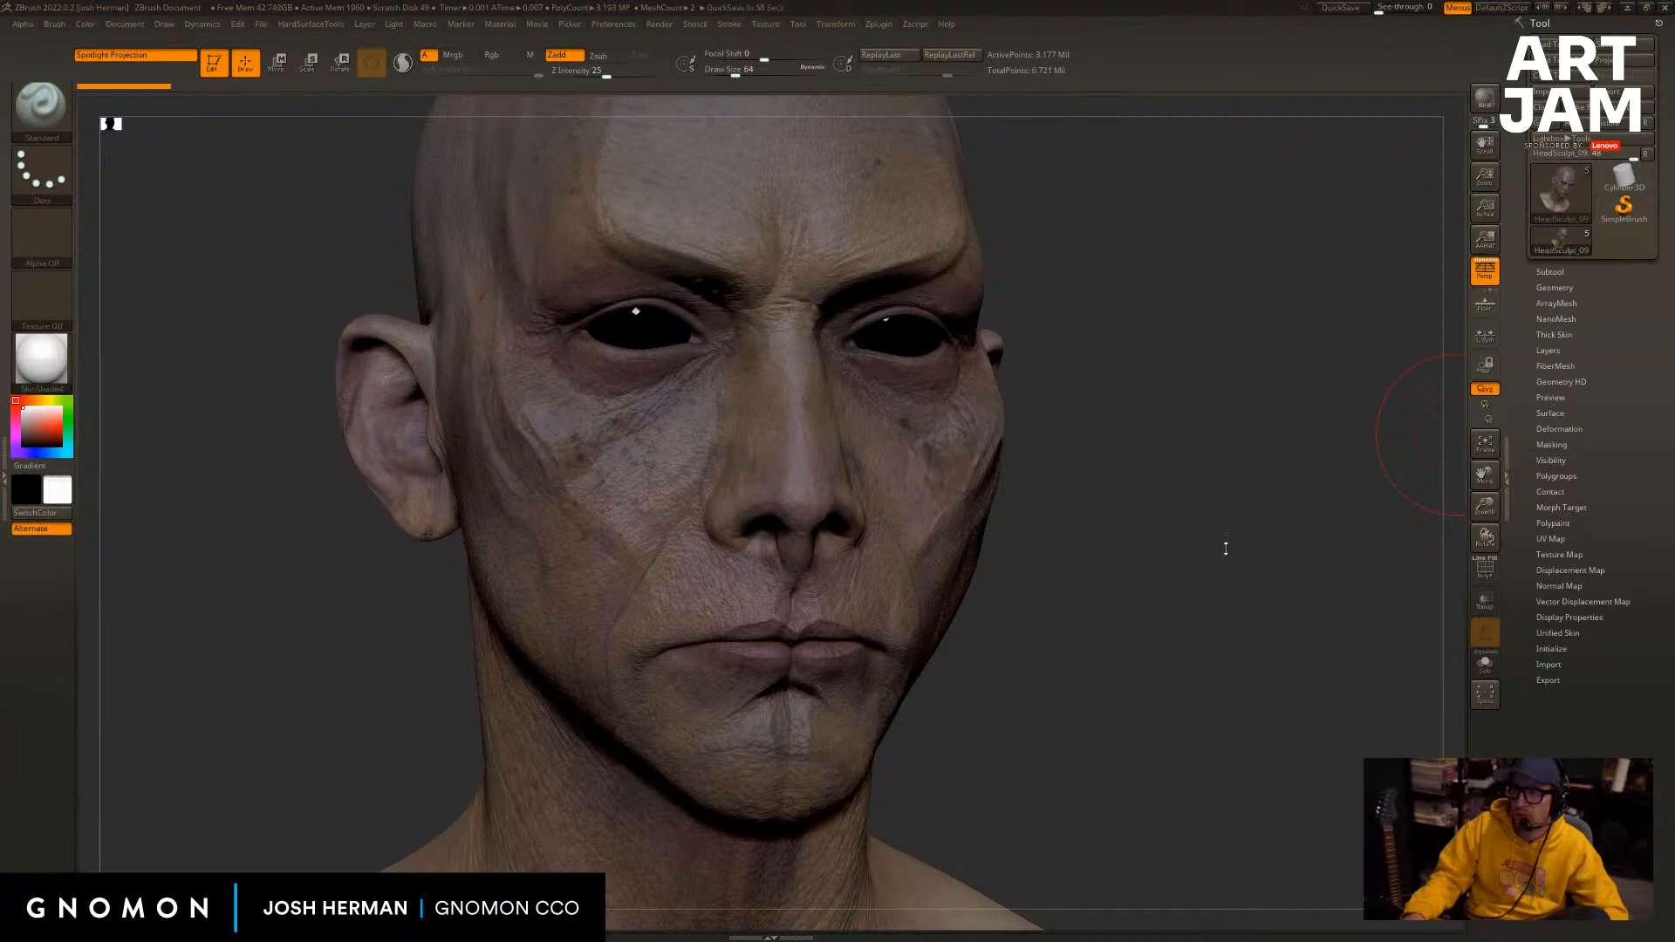
# Set the head's material to Flat Color and the draw size to 21.62277 for a close-up of the forehead.
pyautogui.moveTo(1222, 549)
pyautogui.mouseDown()
pyautogui.moveTo(1323, 549)
pyautogui.moveTo(1282, 537)
pyautogui.moveTo(1312, 531)
pyautogui.moveTo(1410, 610)
pyautogui.moveTo(1327, 628)
pyautogui.mouseUp()
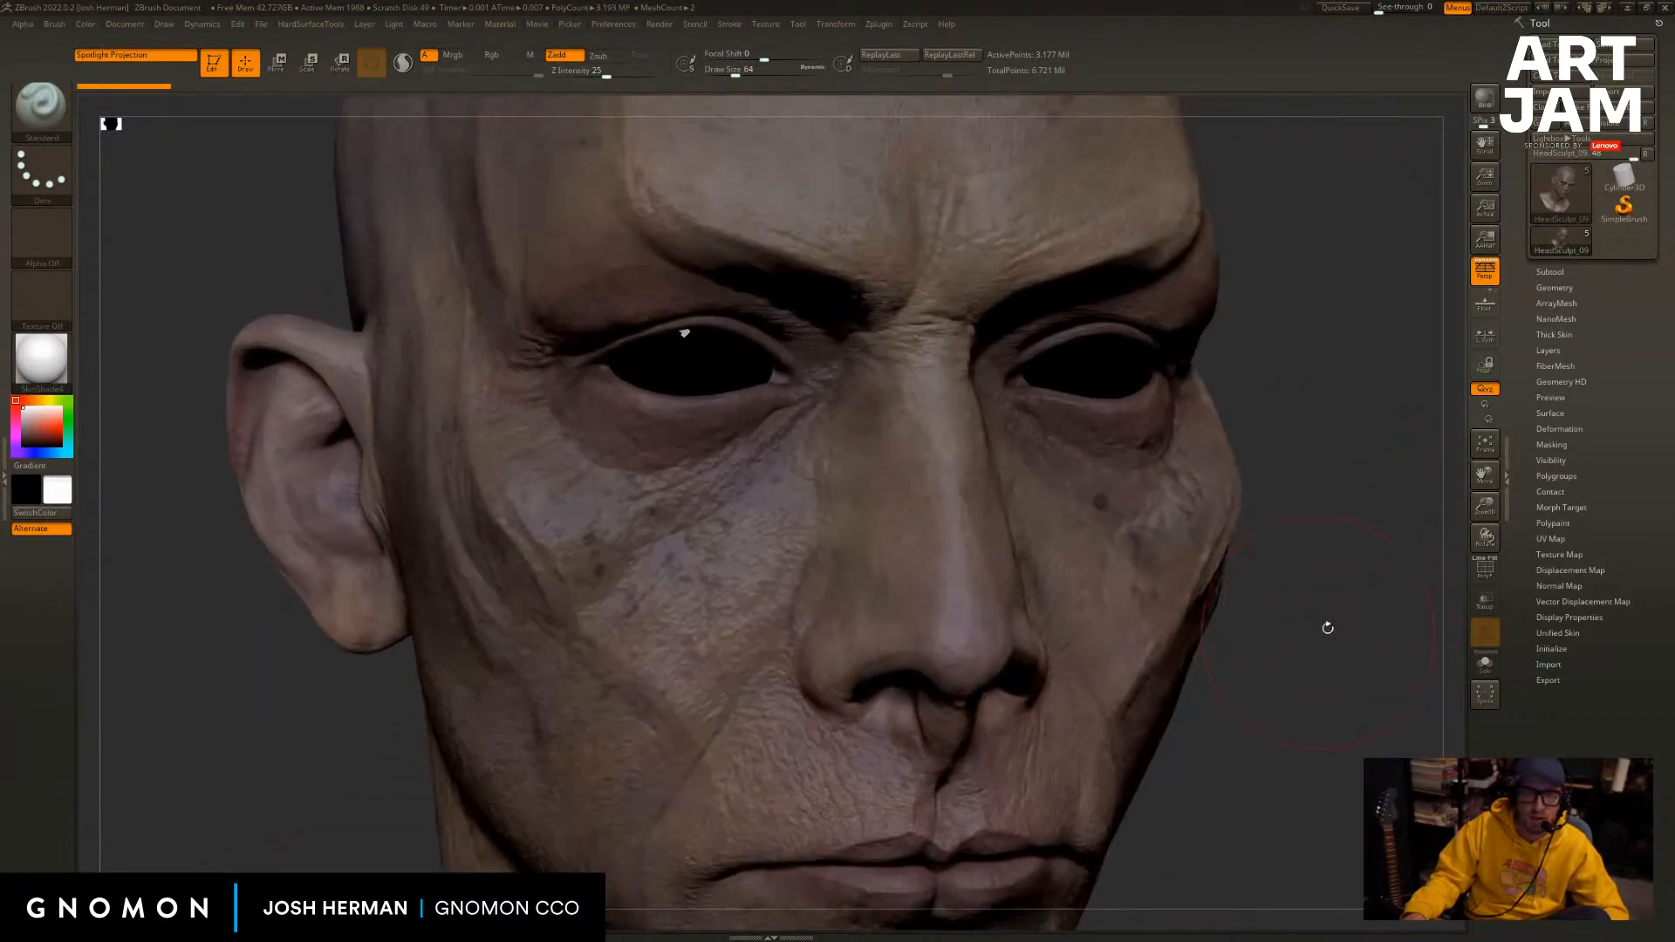
pyautogui.click(41, 362)
pyautogui.click(689, 458)
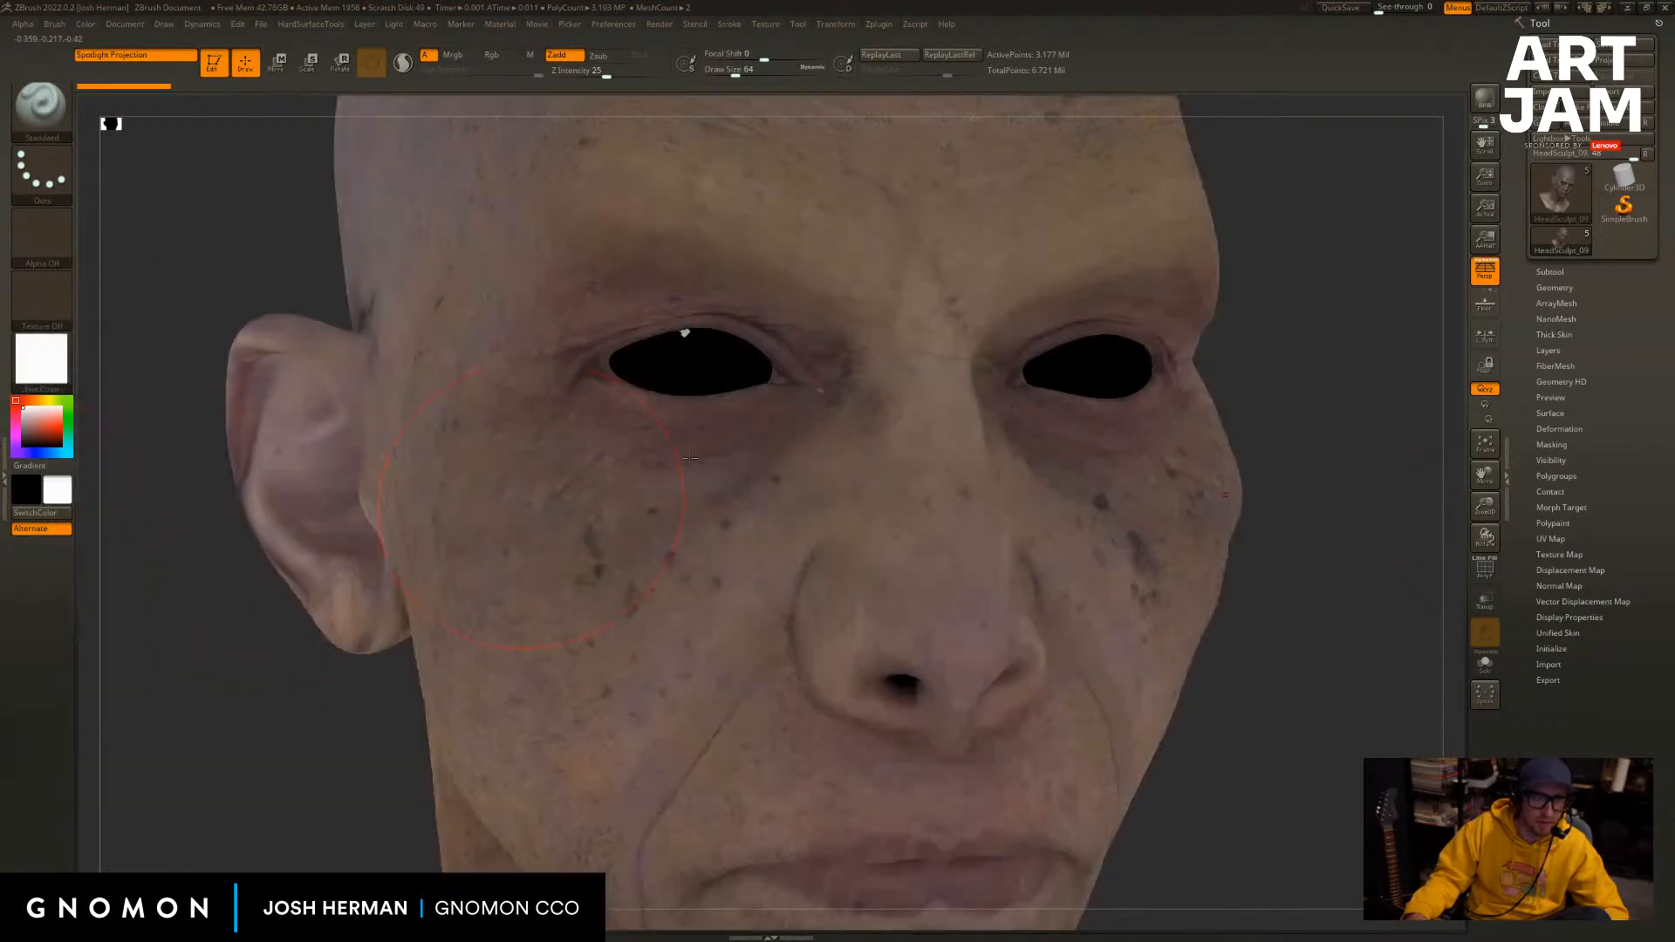
pyautogui.moveTo(1235, 282); pyautogui.dragTo(994, 534)
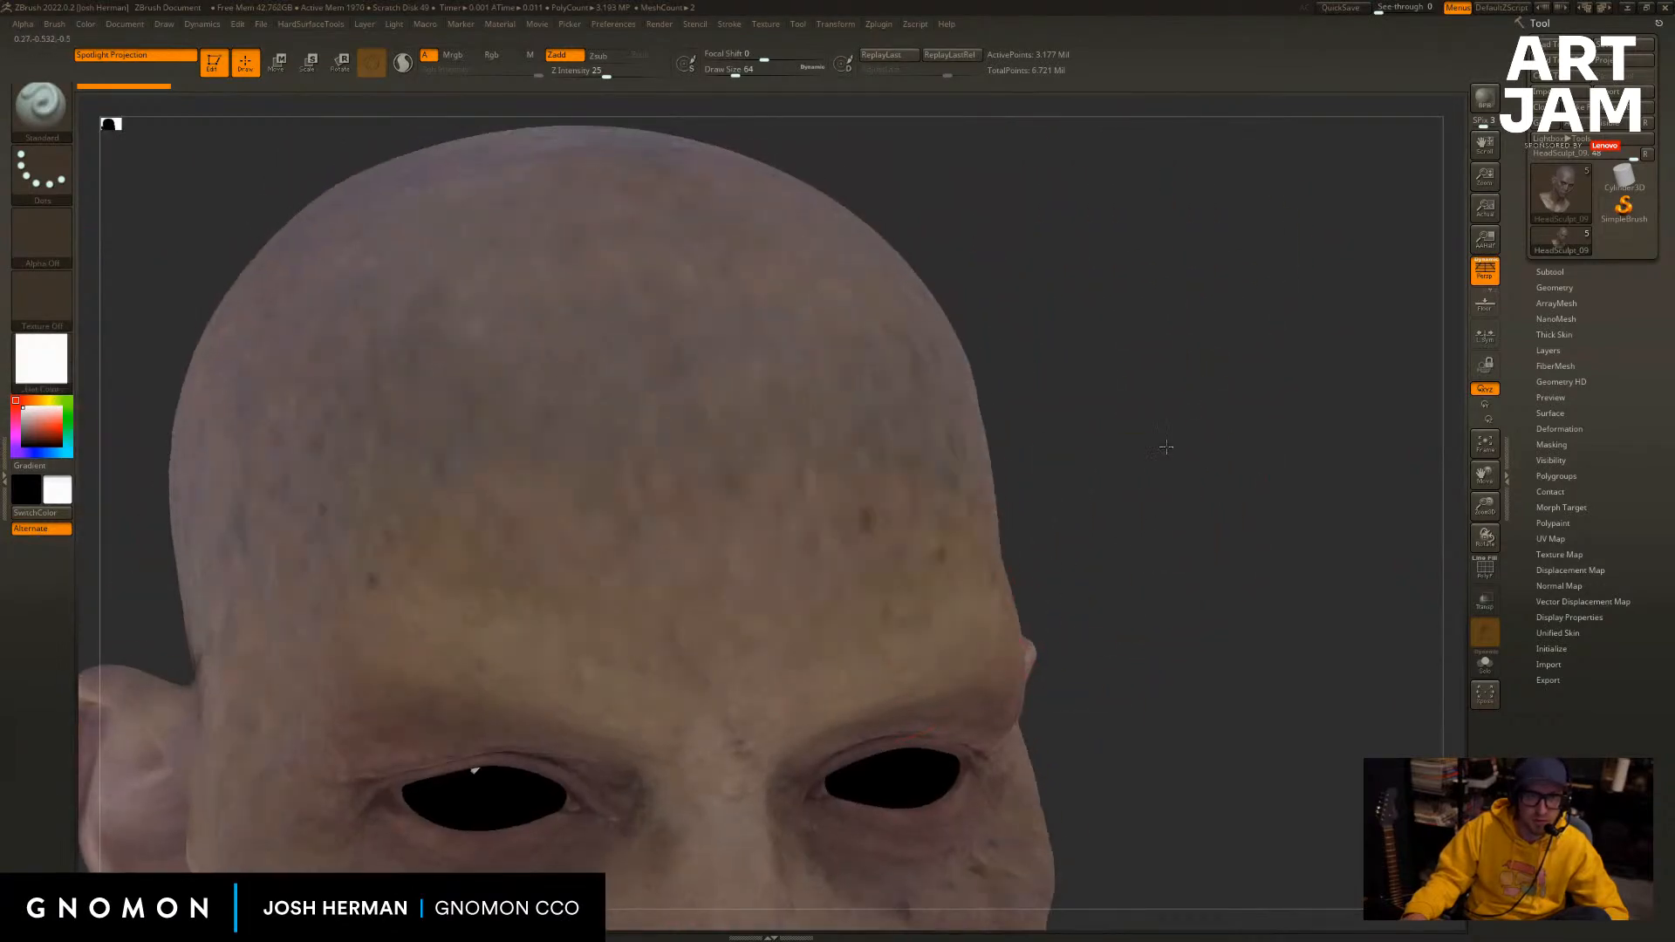
pyautogui.keyDown('alt'); pyautogui.moveTo(1166, 447); pyautogui.dragTo(1294, 772); pyautogui.keyUp('alt')
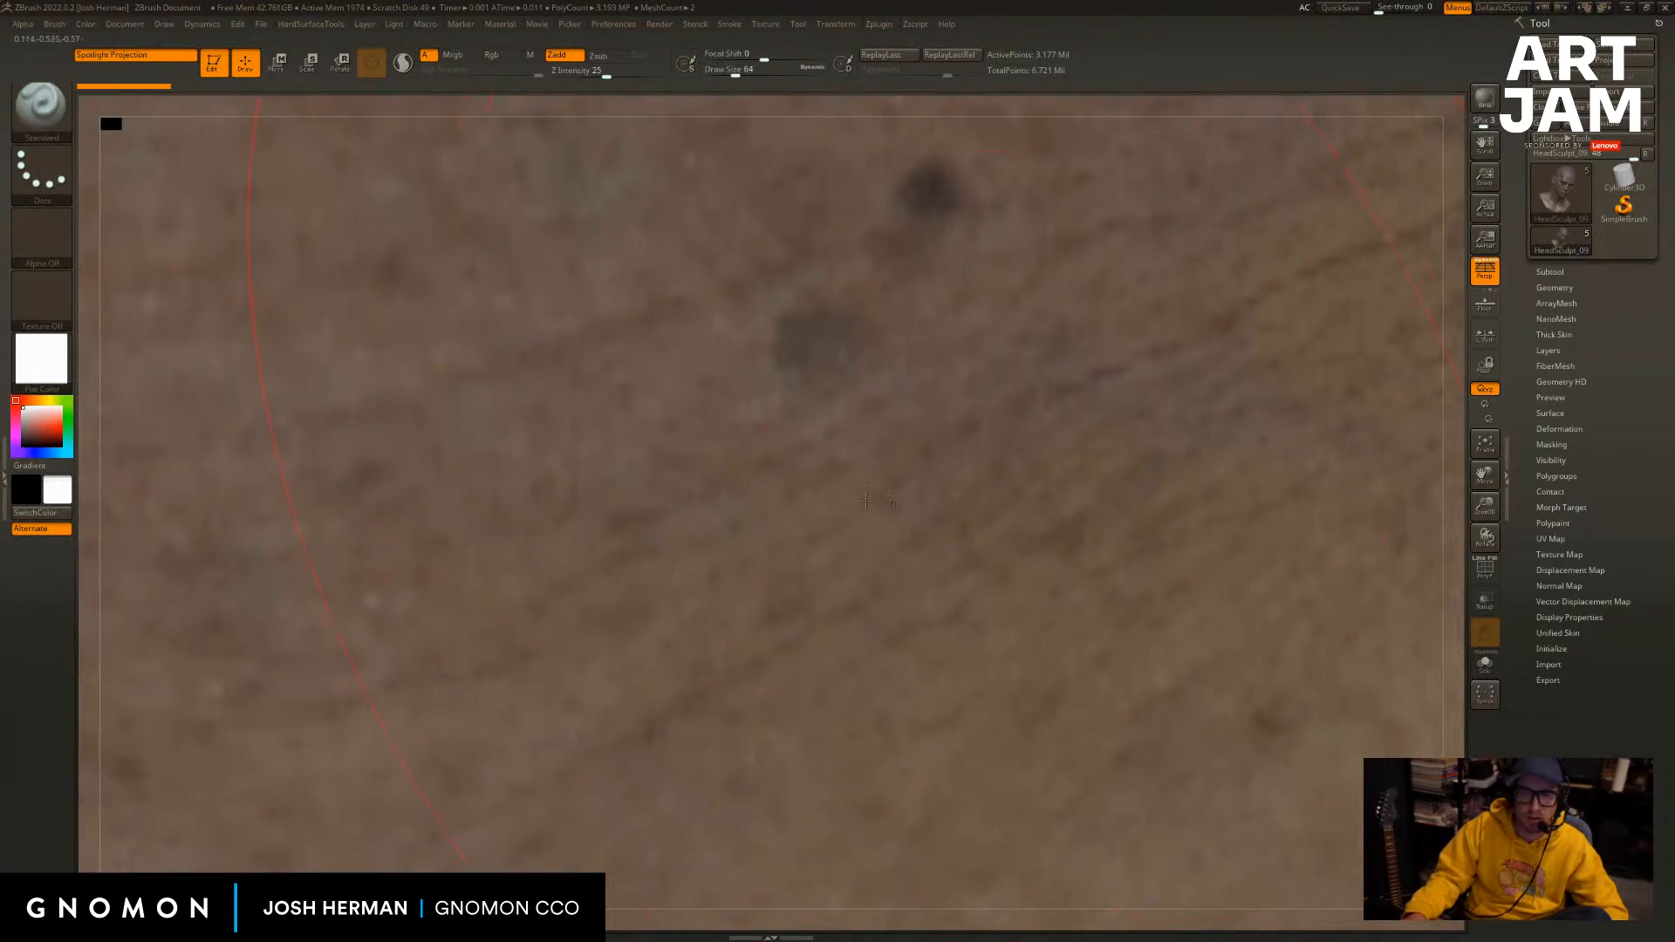
pyautogui.press('s')
pyautogui.moveTo(775, 571); pyautogui.dragTo(738, 568)
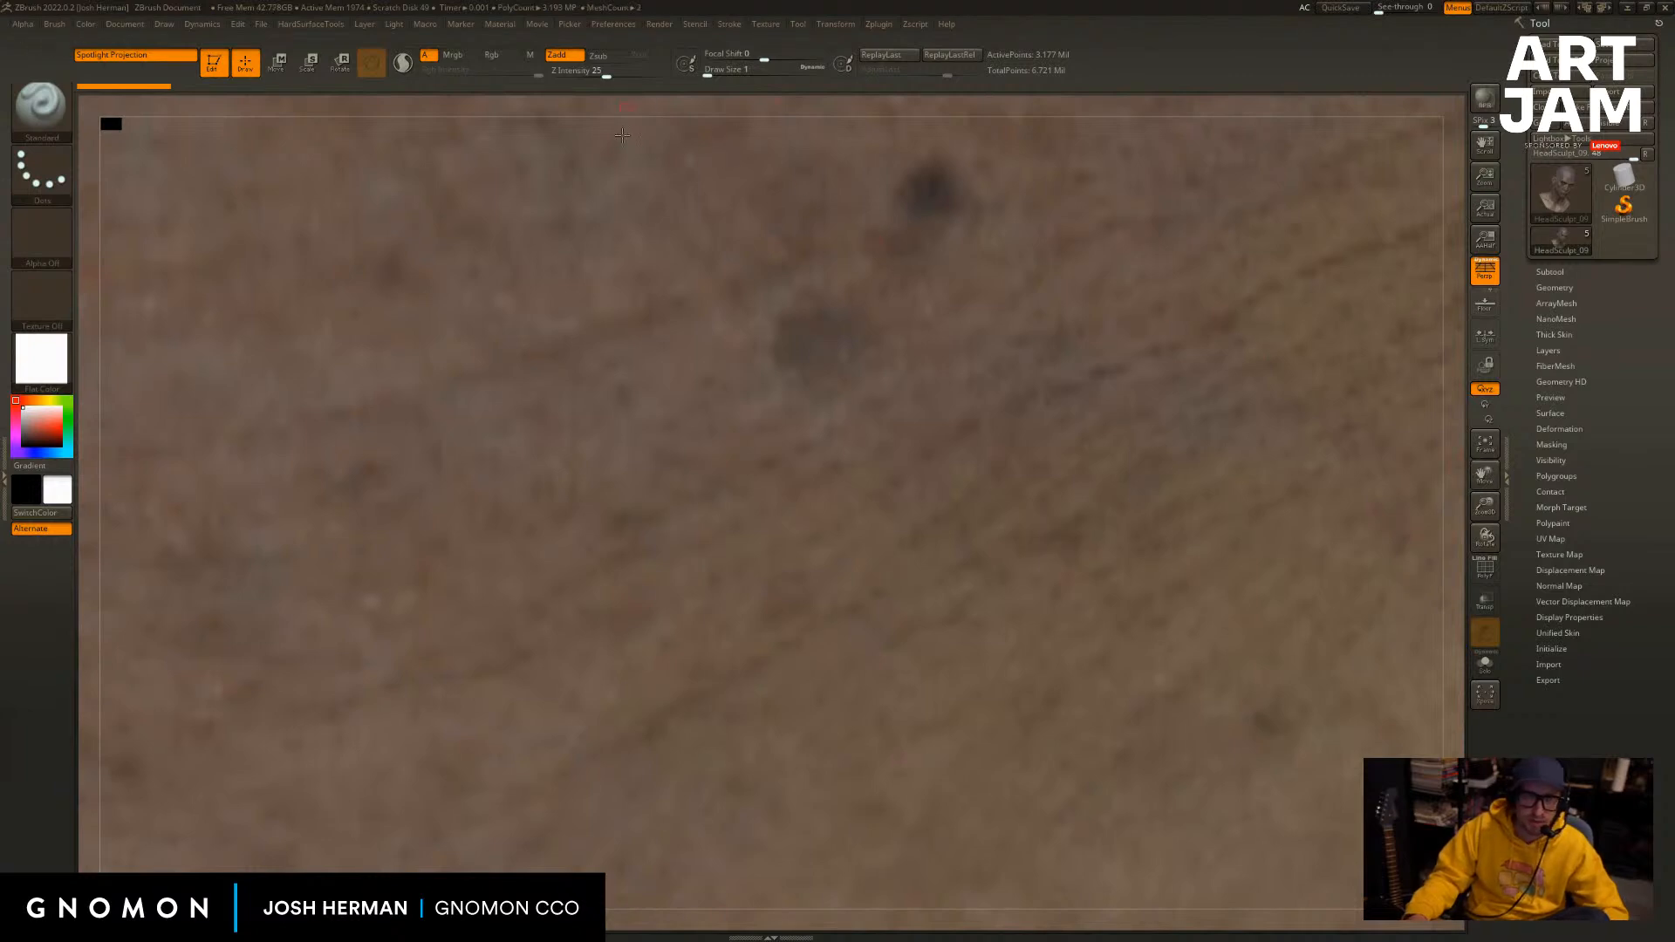
pyautogui.press('s')
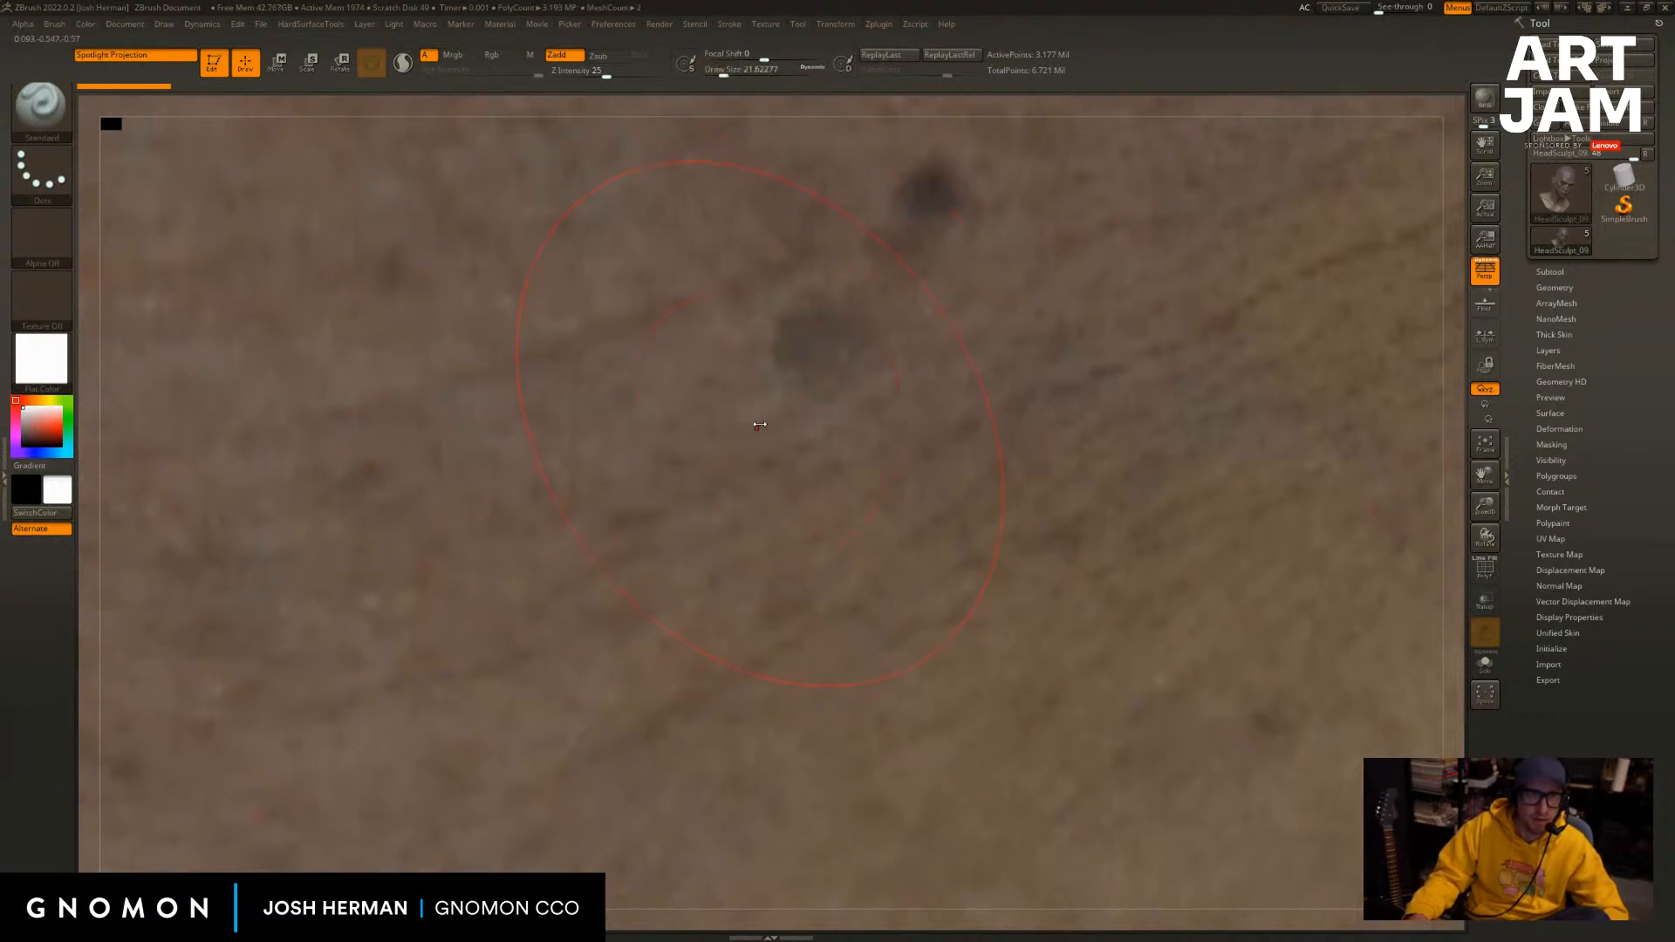
# Try smoothing the forehead with the Smooth brush with both the Rgb and Zadd channels enabled.
pyautogui.press('shift')
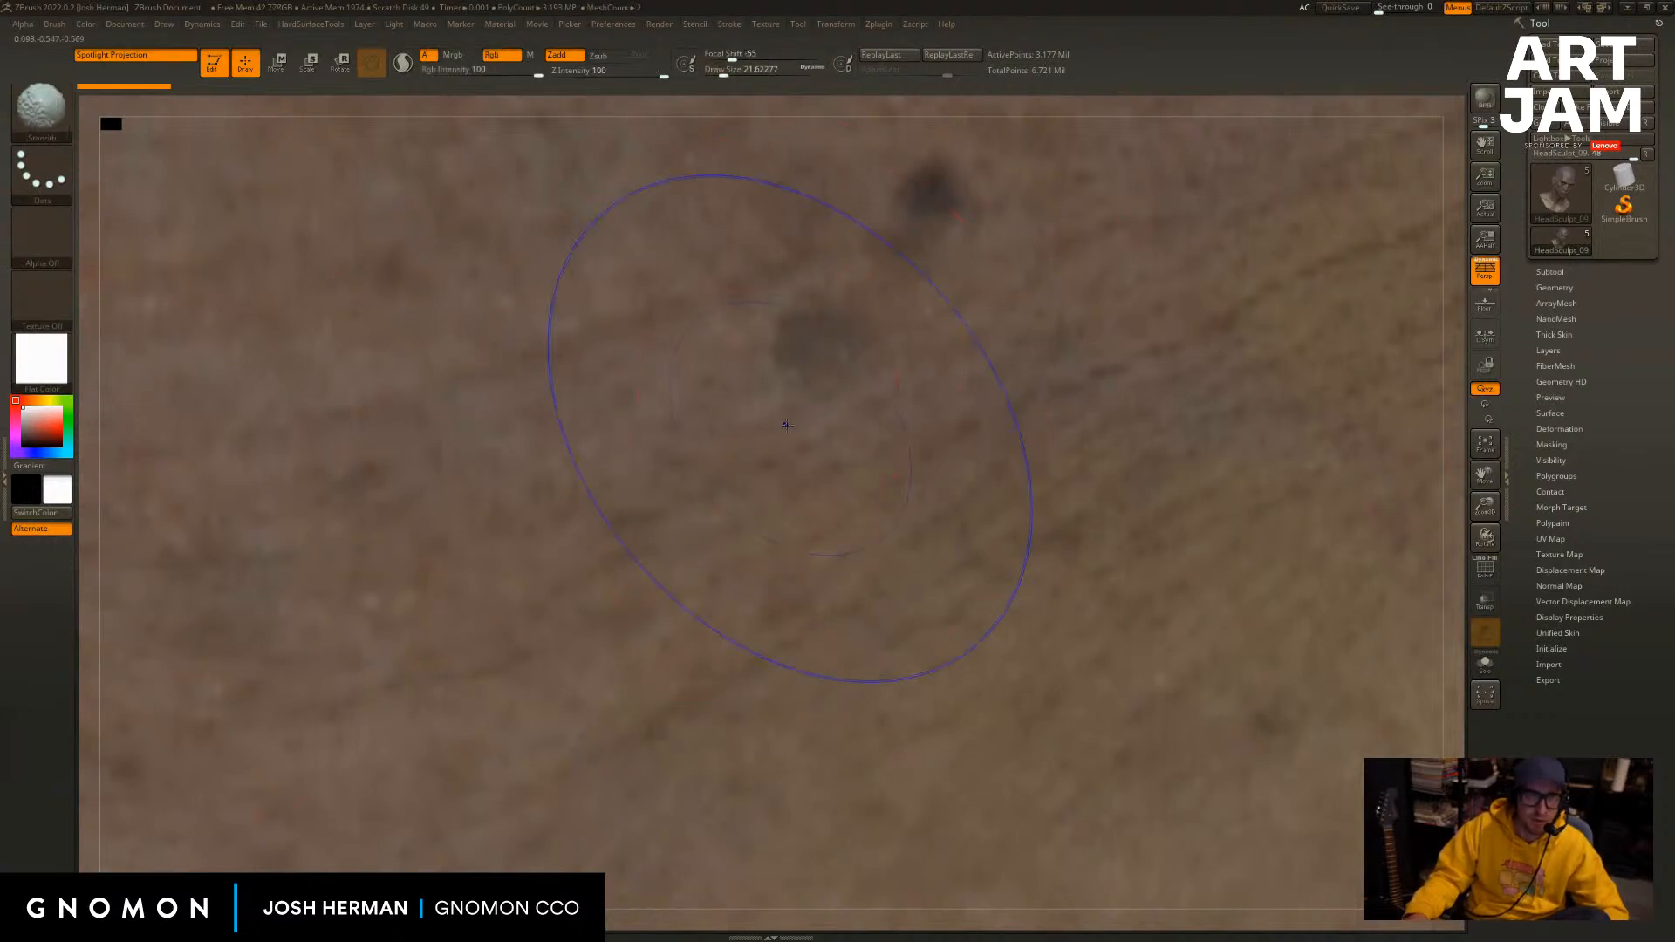
pyautogui.click(574, 57)
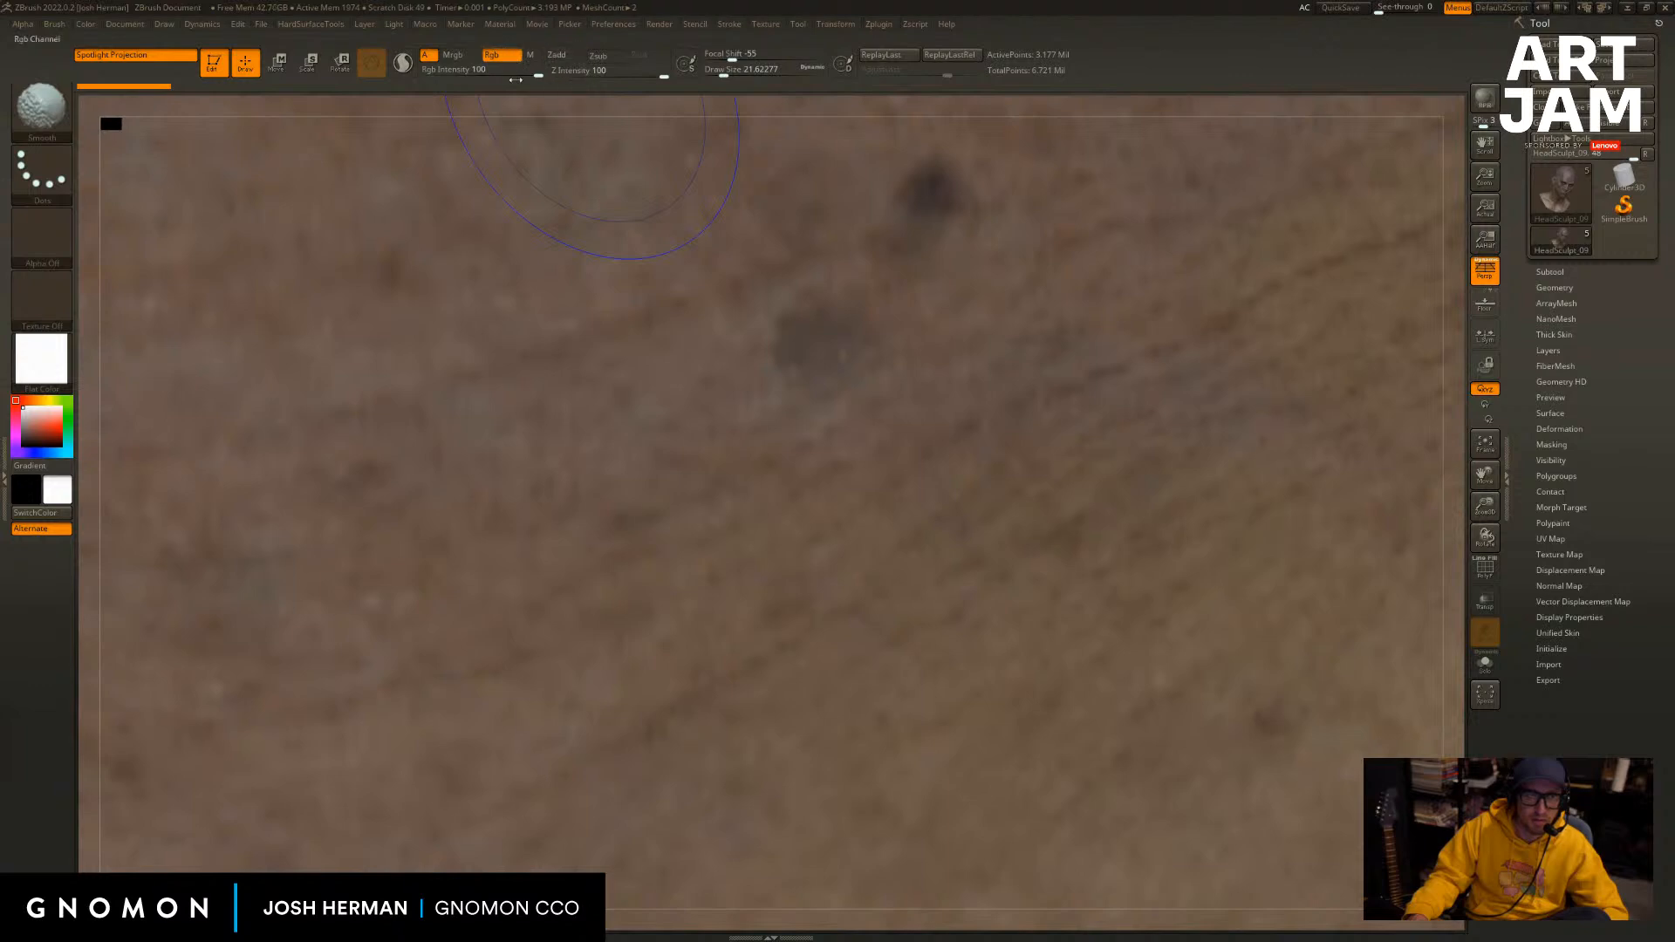
pyautogui.click(554, 56)
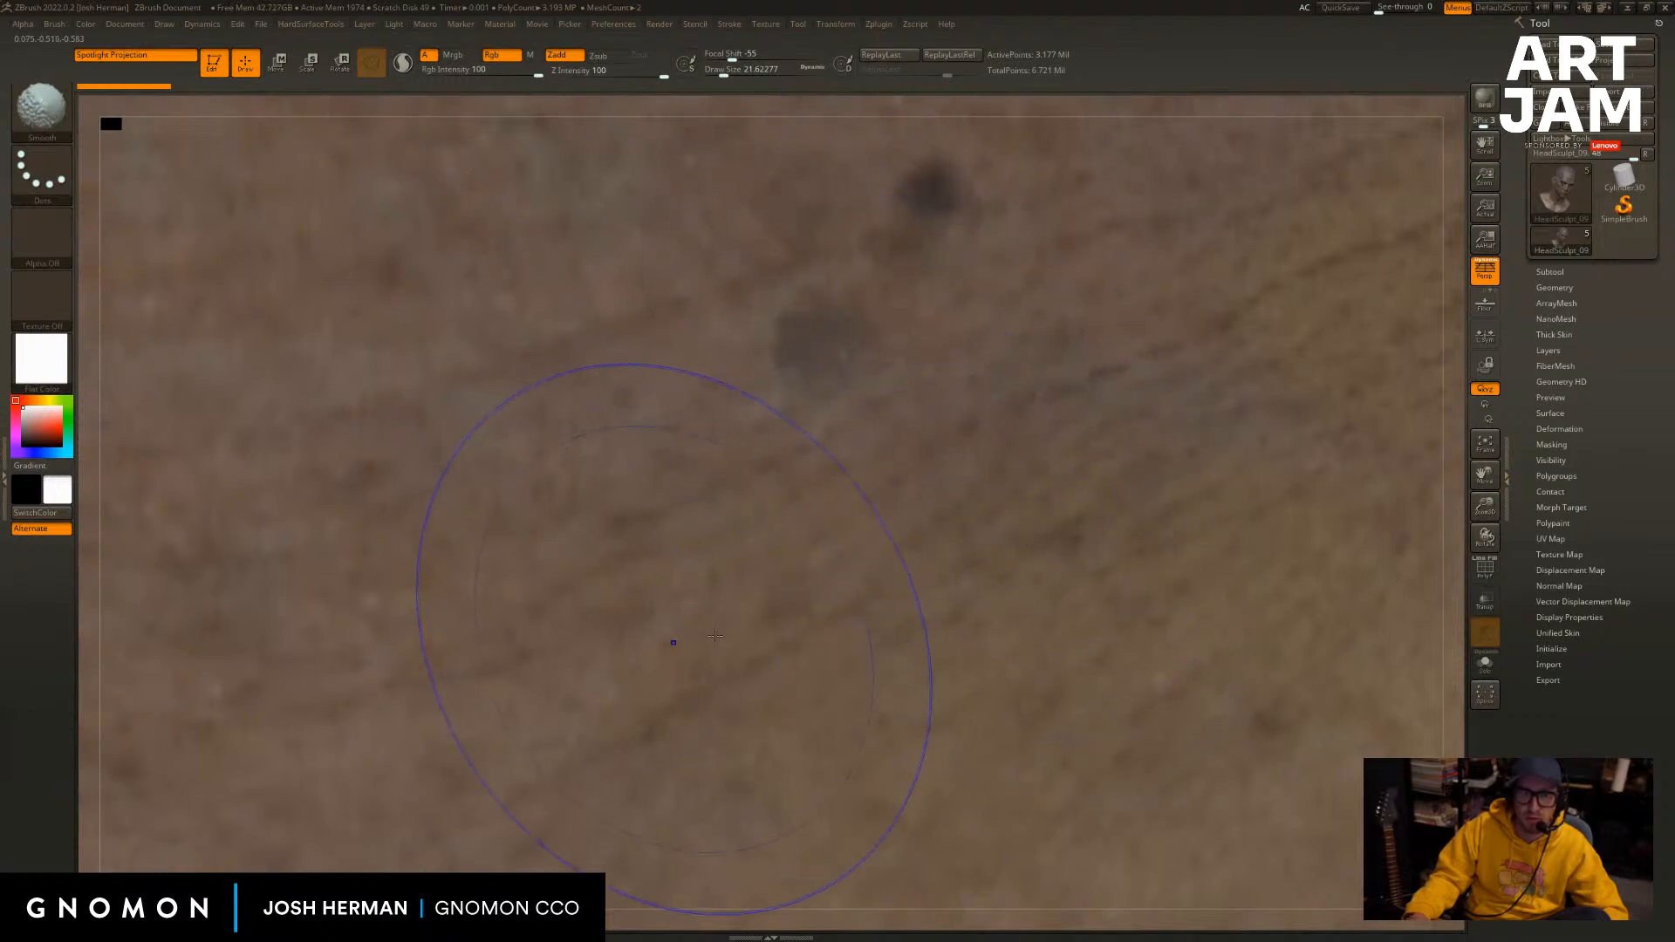
pyautogui.moveTo(673, 641)
pyautogui.keyDown('shift'); pyautogui.mouseDown()
pyautogui.moveTo(908, 387)
pyautogui.moveTo(1249, 413)
pyautogui.mouseUp(); pyautogui.keyUp('shift')
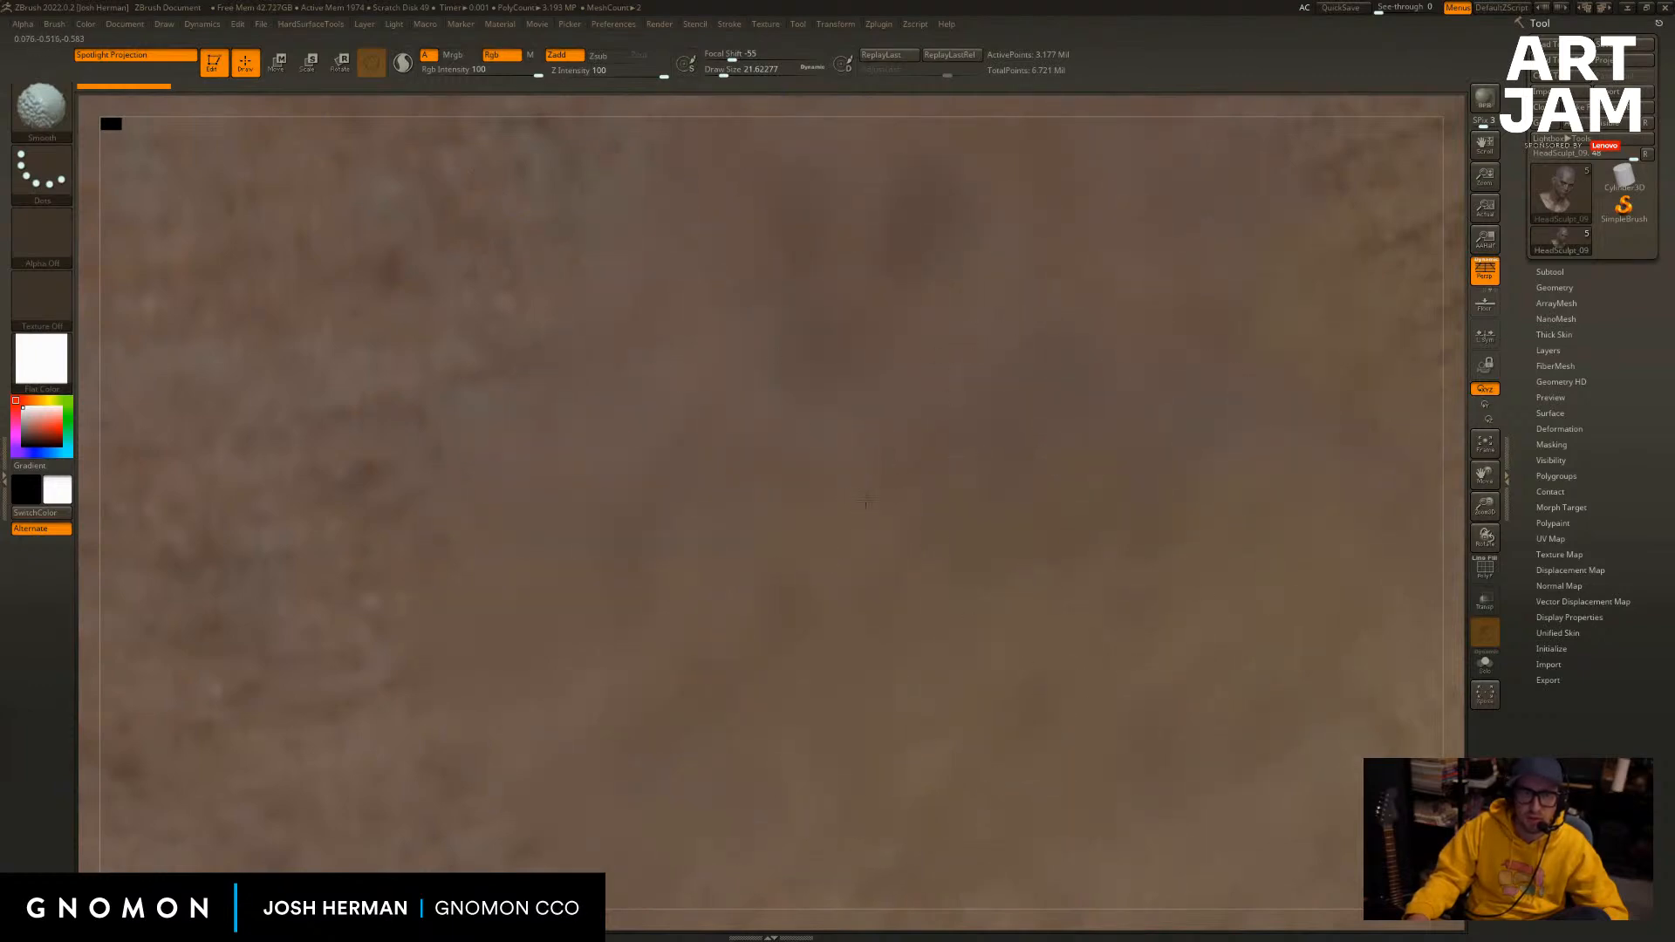
pyautogui.keyDown('shift'); pyautogui.moveTo(925, 587); pyautogui.dragTo(927, 605); pyautogui.keyUp('shift')
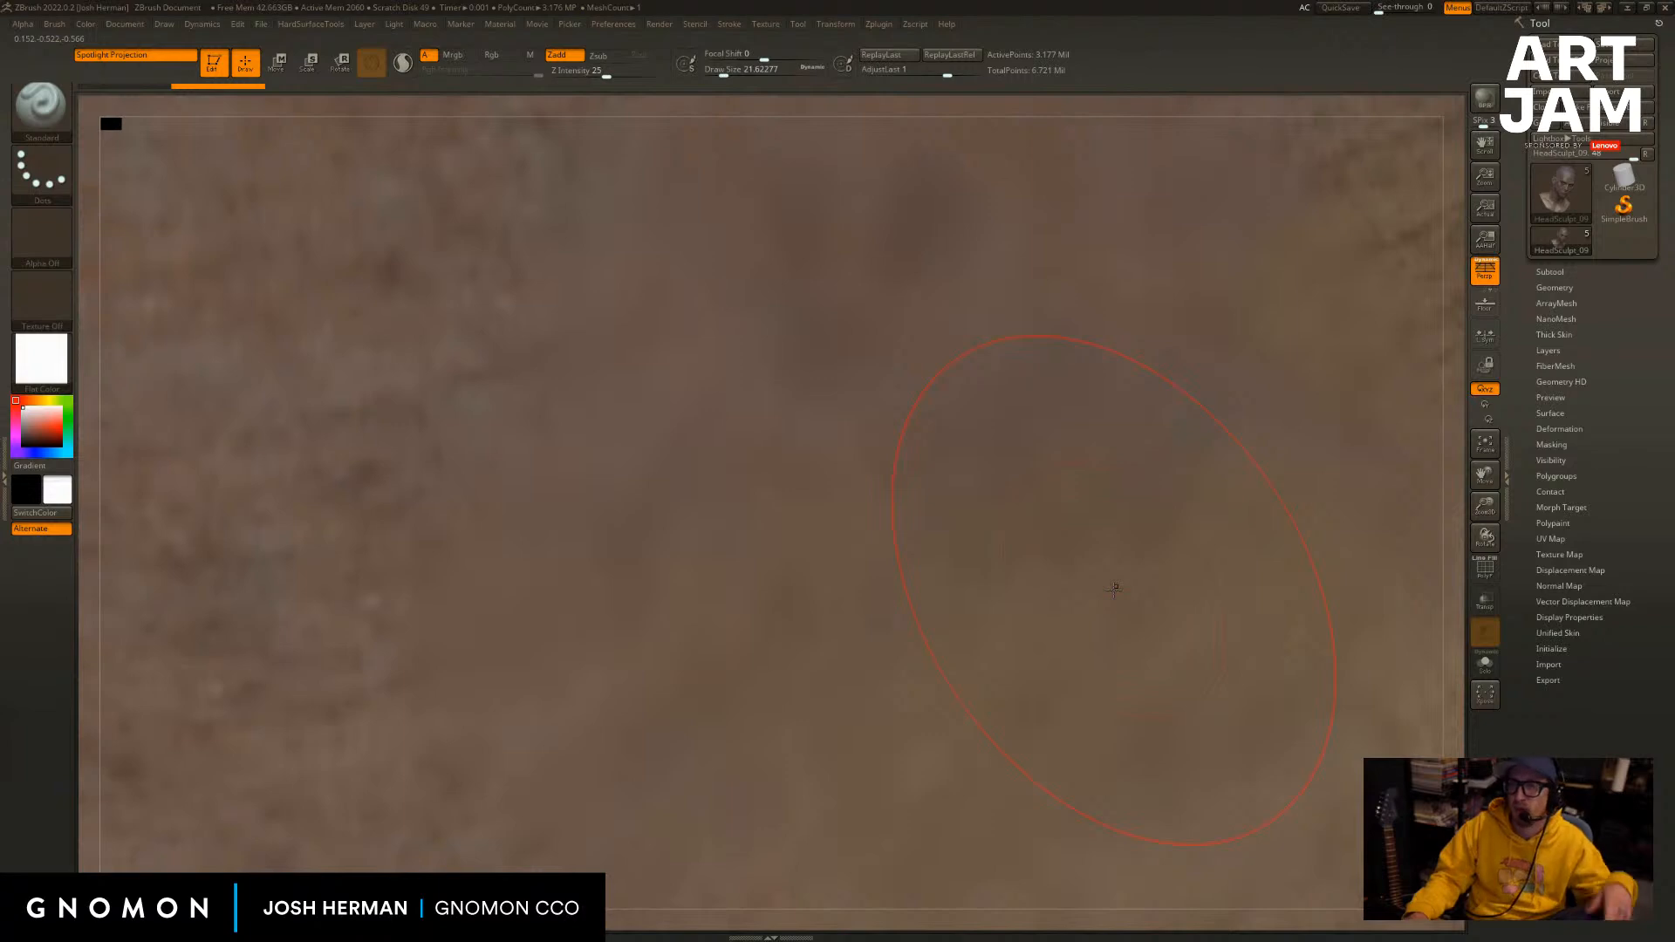
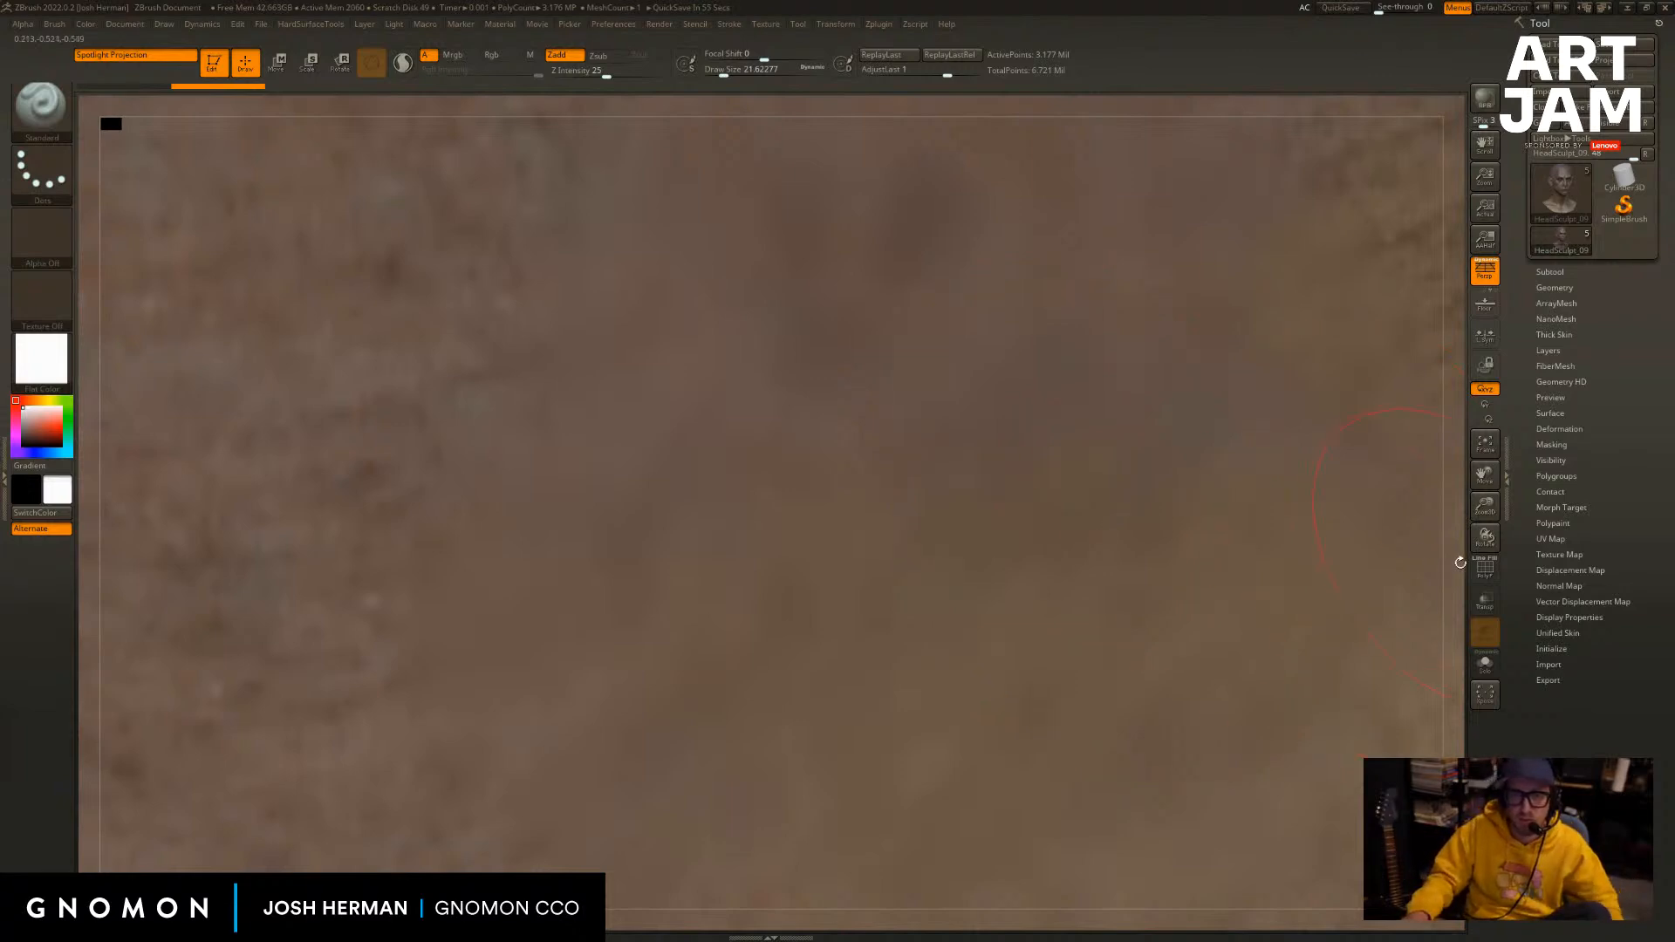
# Set the material to SkinShade4 to check how the smoothing affects the forehead's skin detail.
pyautogui.keyDown('alt'); pyautogui.moveTo(1461, 562); pyautogui.dragTo(1338, 382); pyautogui.keyUp('alt')
pyautogui.keyDown('alt'); pyautogui.moveTo(1151, 474); pyautogui.dragTo(1292, 362); pyautogui.keyUp('alt')
pyautogui.click(52, 361)
pyautogui.click(731, 674)
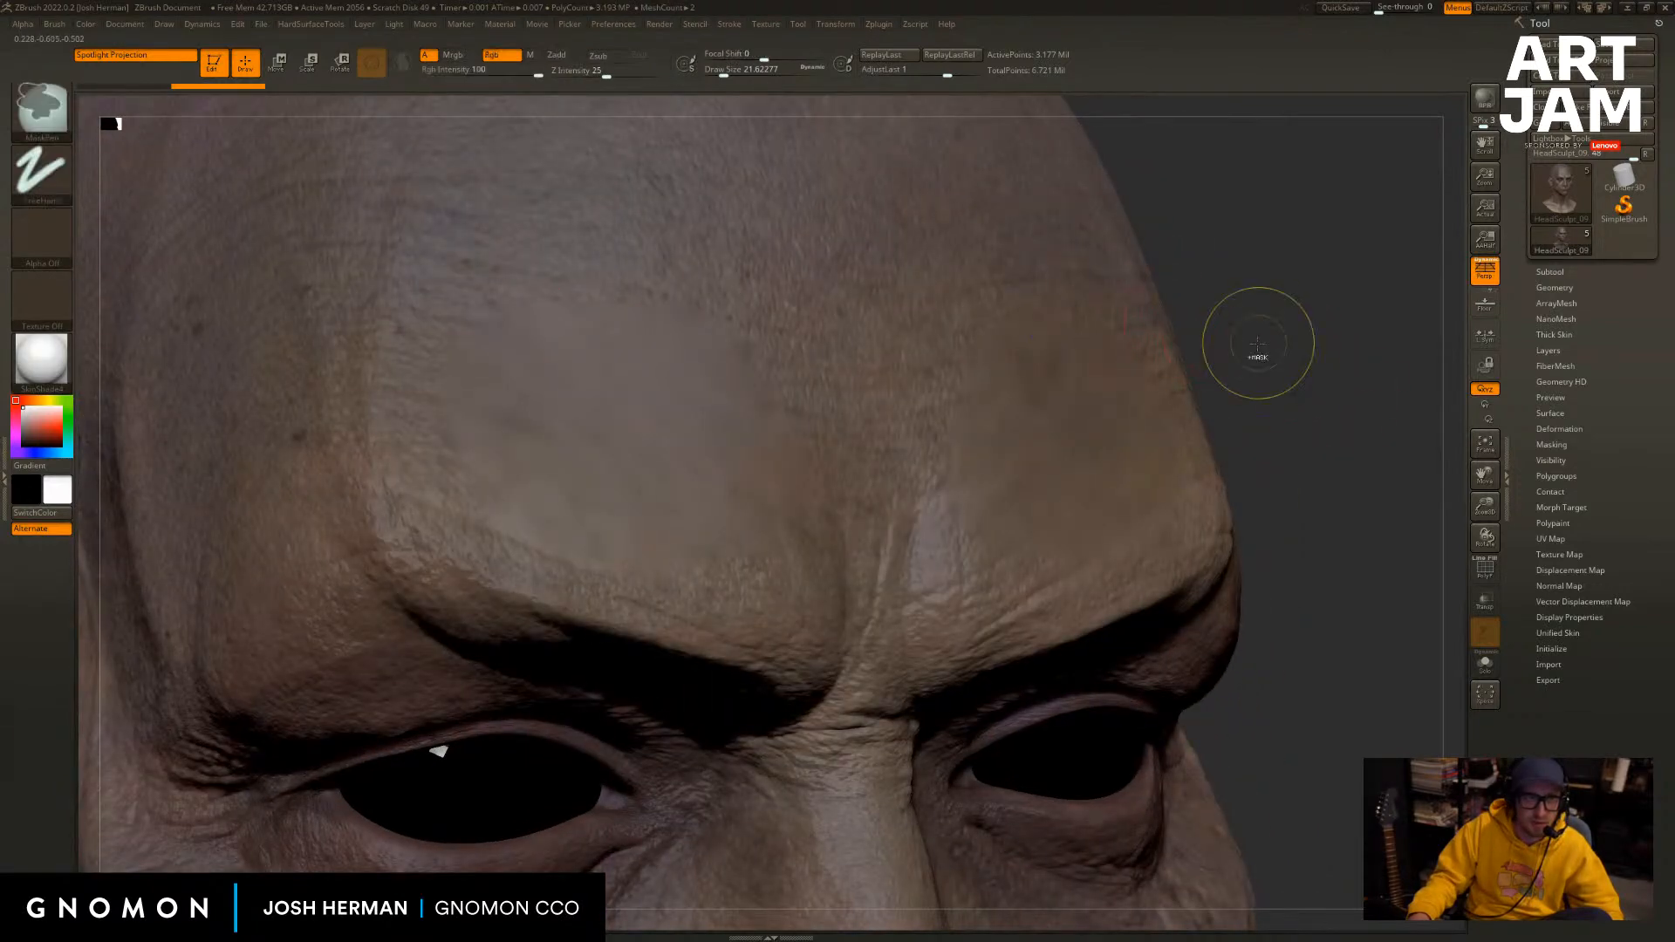
# Undo the form smoothing, smooth only the forehead's polypaint with Rgb, and check the blend in Flat Color.
pyautogui.hotkey('ctrl', 'z')
pyautogui.press('shift')
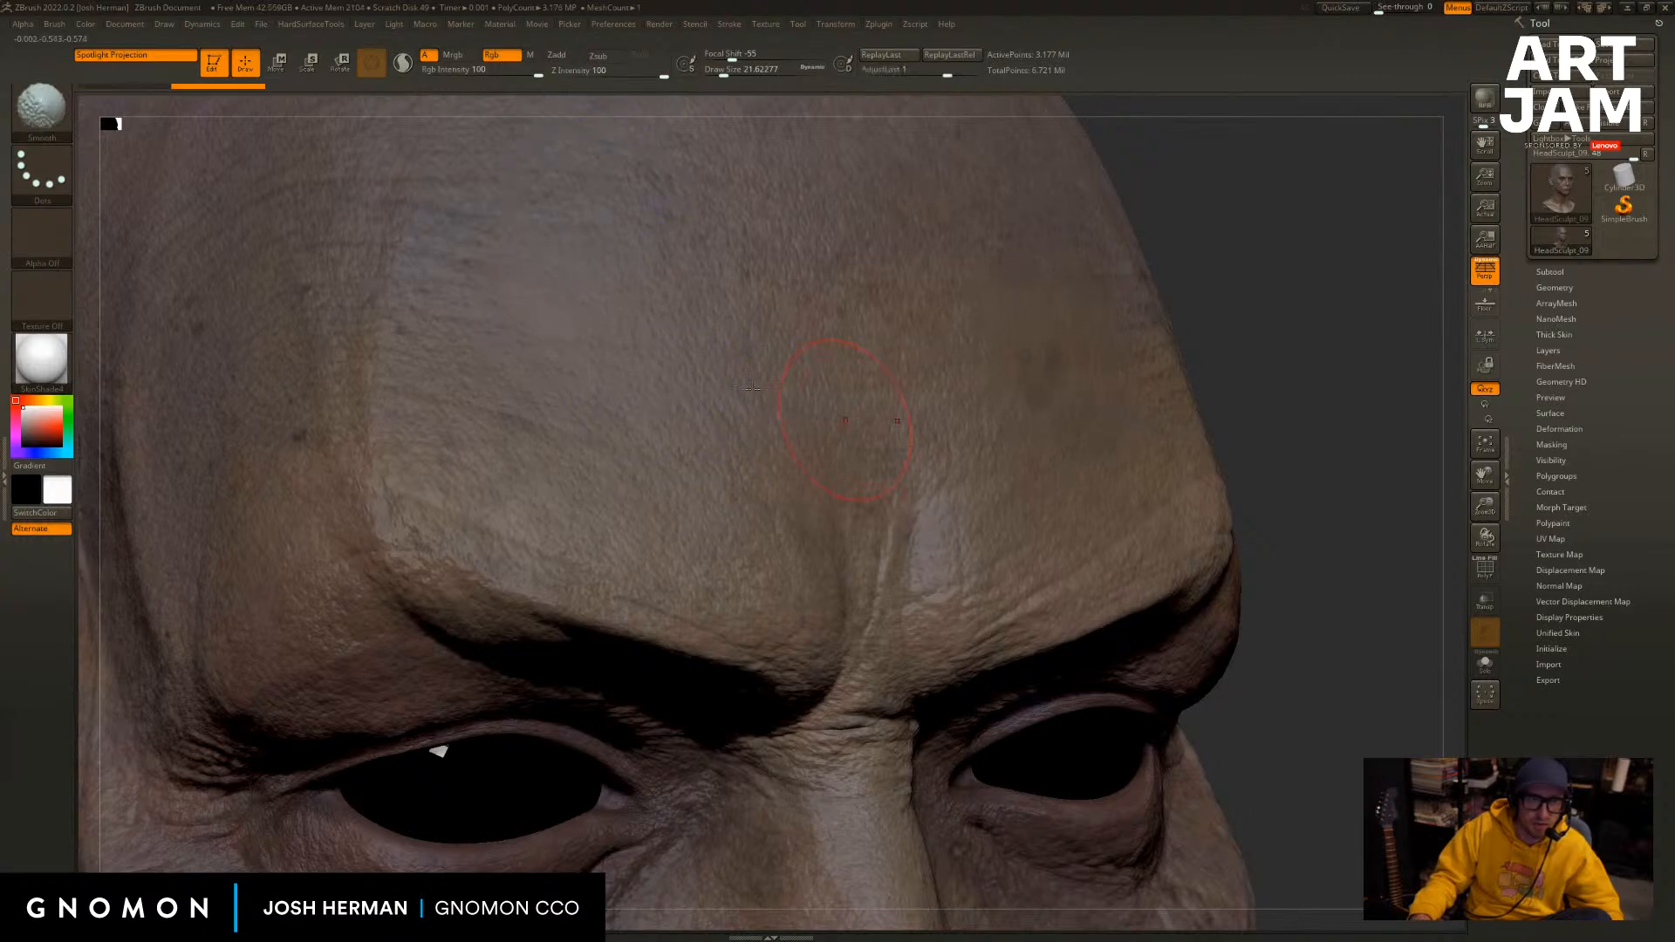
pyautogui.click(41, 360)
pyautogui.click(128, 635)
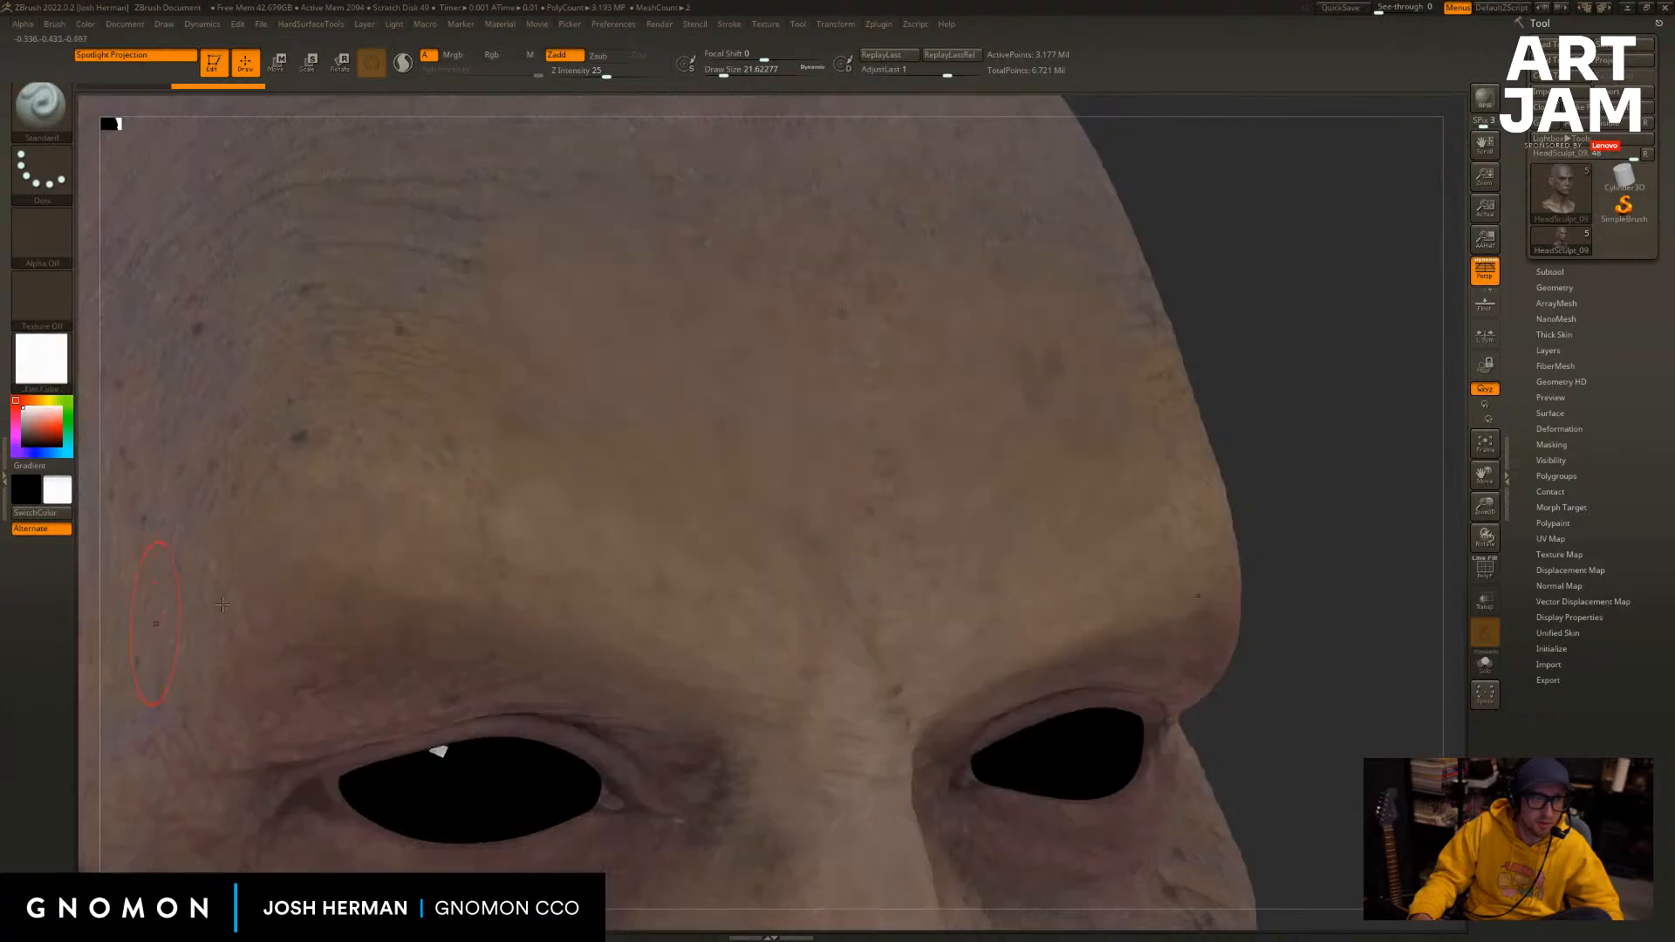
pyautogui.moveTo(1286, 296); pyautogui.dragTo(1362, 308)
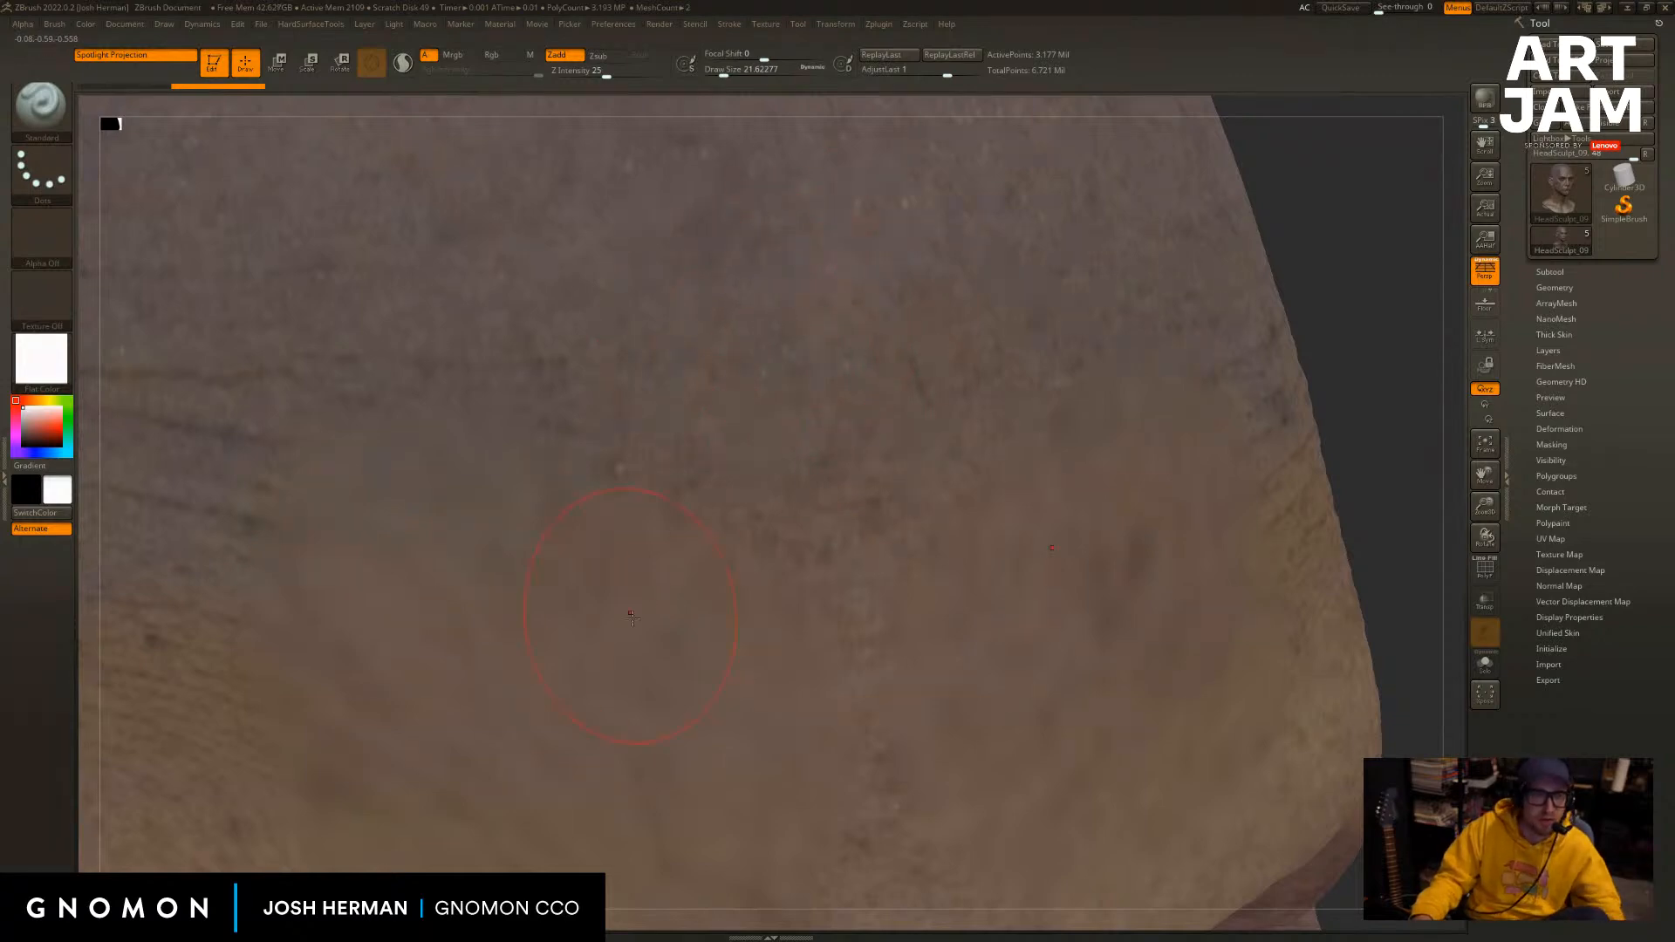
pyautogui.moveTo(1364, 340); pyautogui.dragTo(1377, 319)
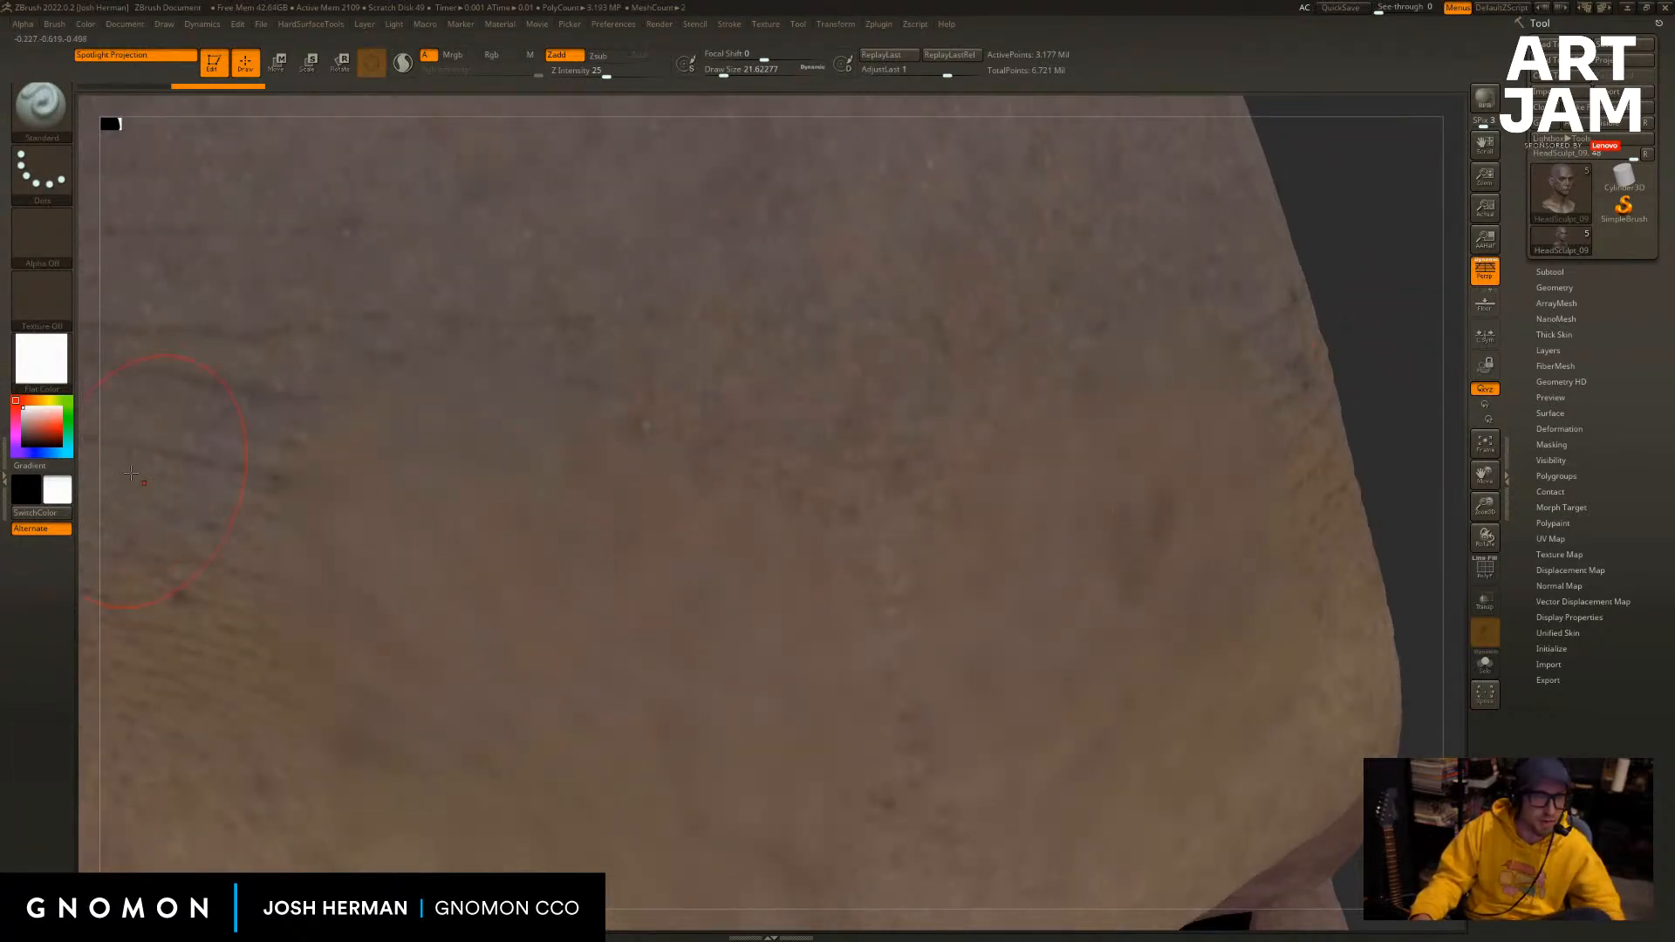
# Set the material to SkinShade4 and inspect the smoothed forehead paint from both sides of the head.
pyautogui.press('m')
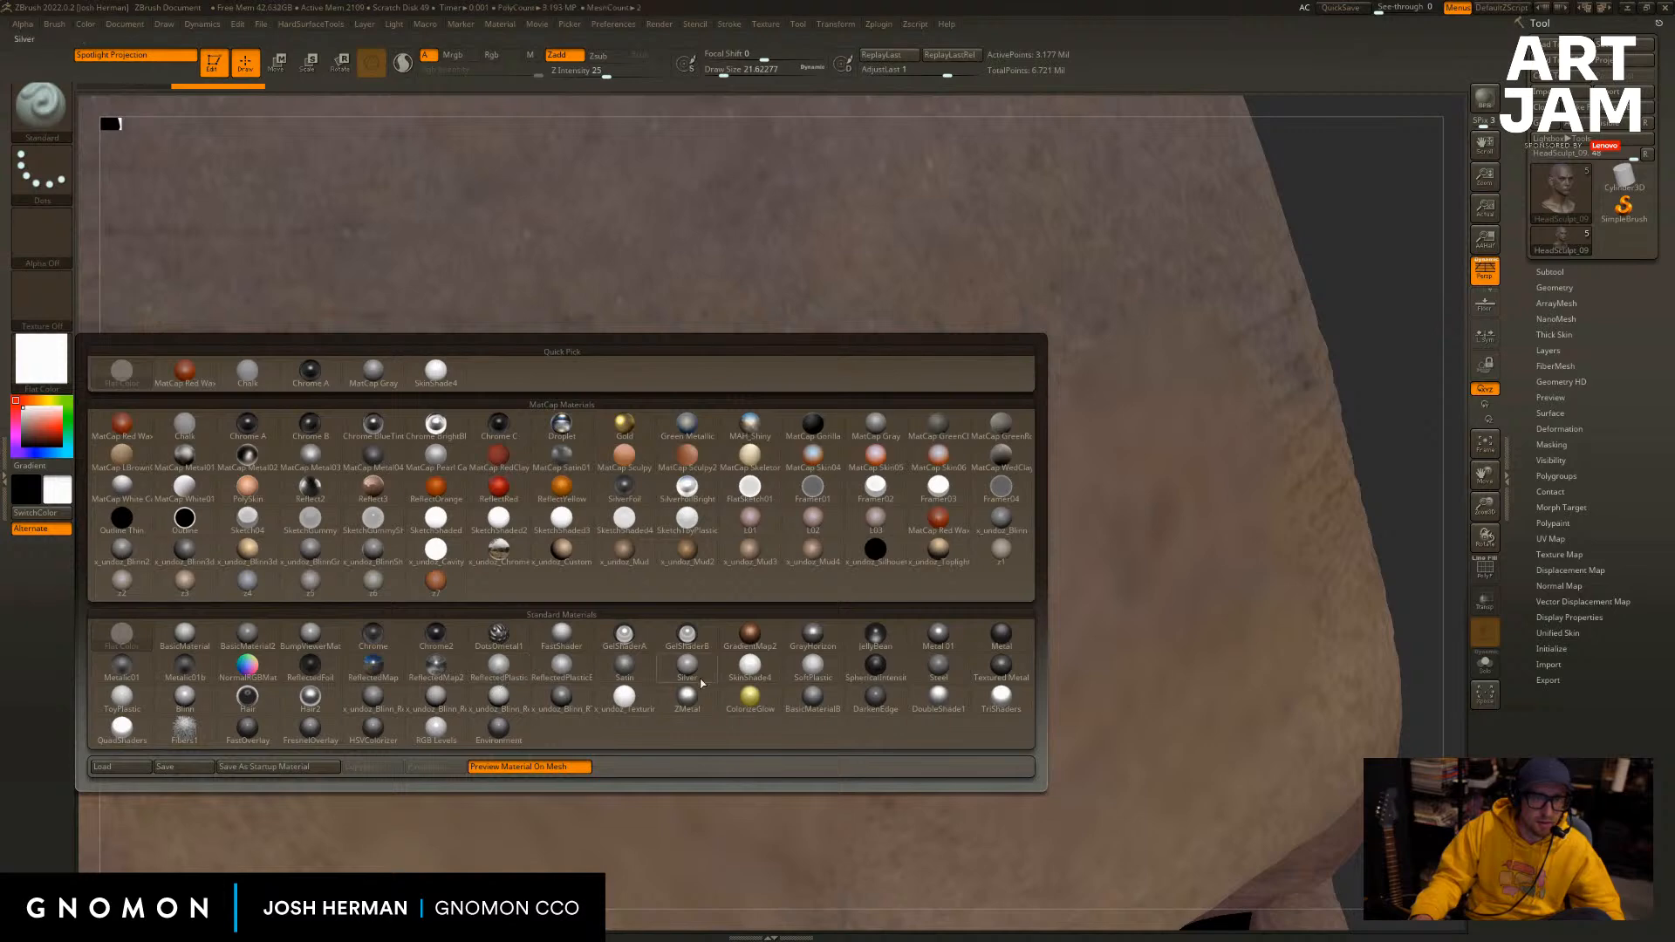
pyautogui.click(749, 665)
pyautogui.keyDown('alt'); pyautogui.moveTo(1341, 328); pyautogui.dragTo(1162, 361); pyautogui.keyUp('alt')
pyautogui.moveTo(214, 516); pyautogui.dragTo(316, 547)
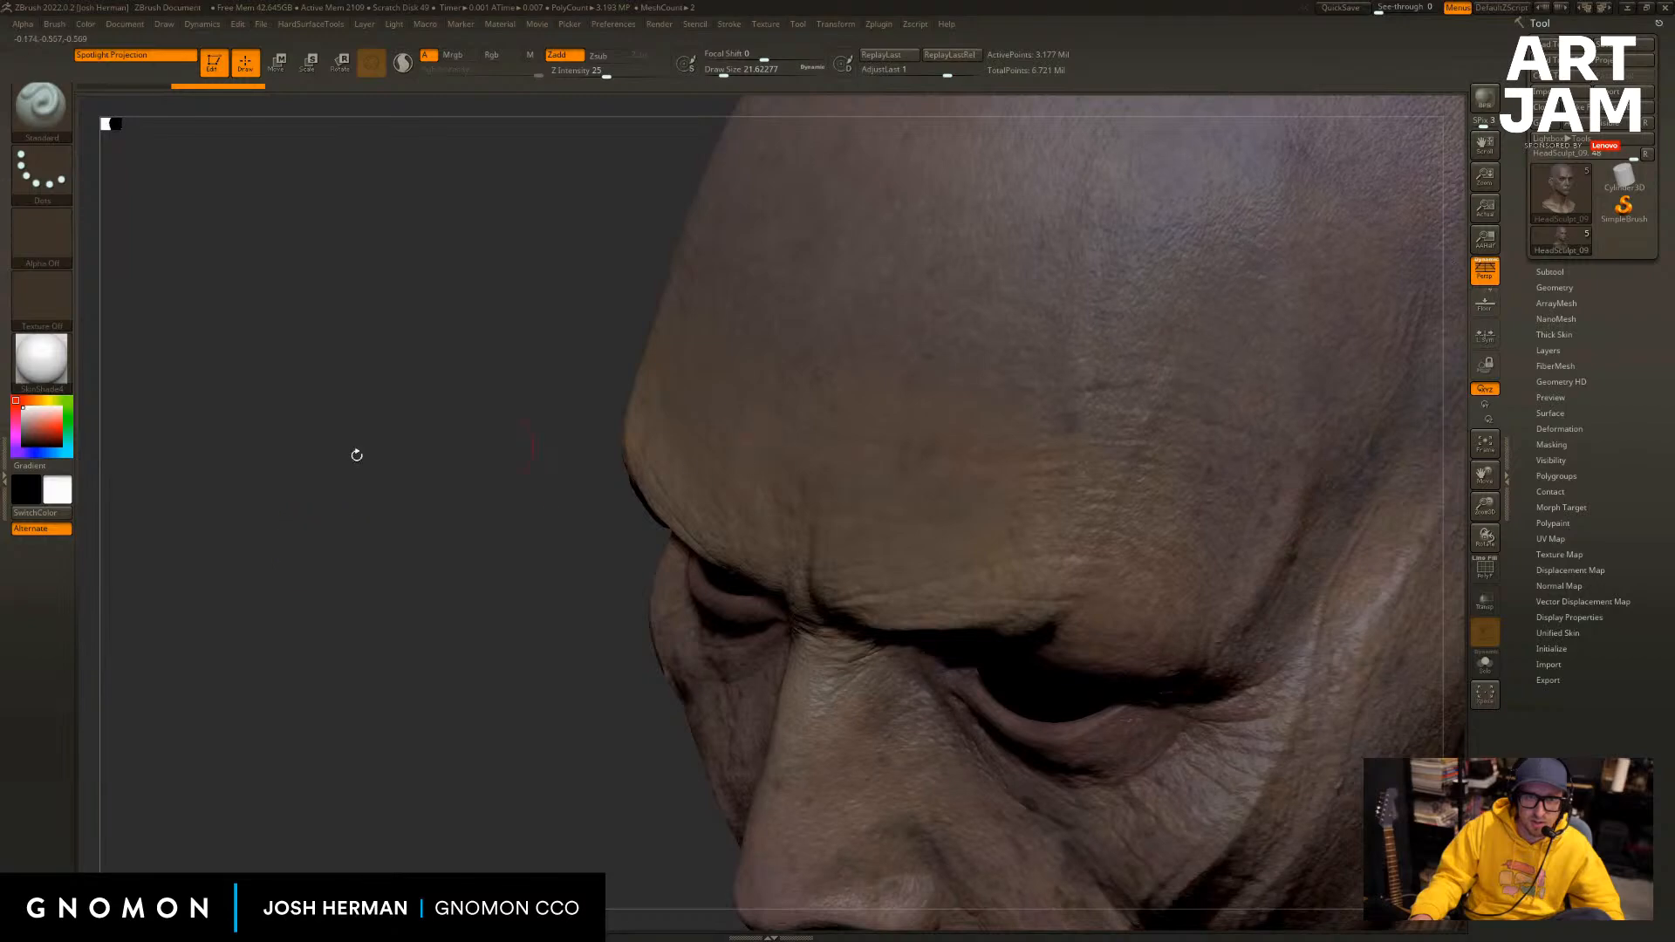
pyautogui.moveTo(357, 455); pyautogui.dragTo(377, 449)
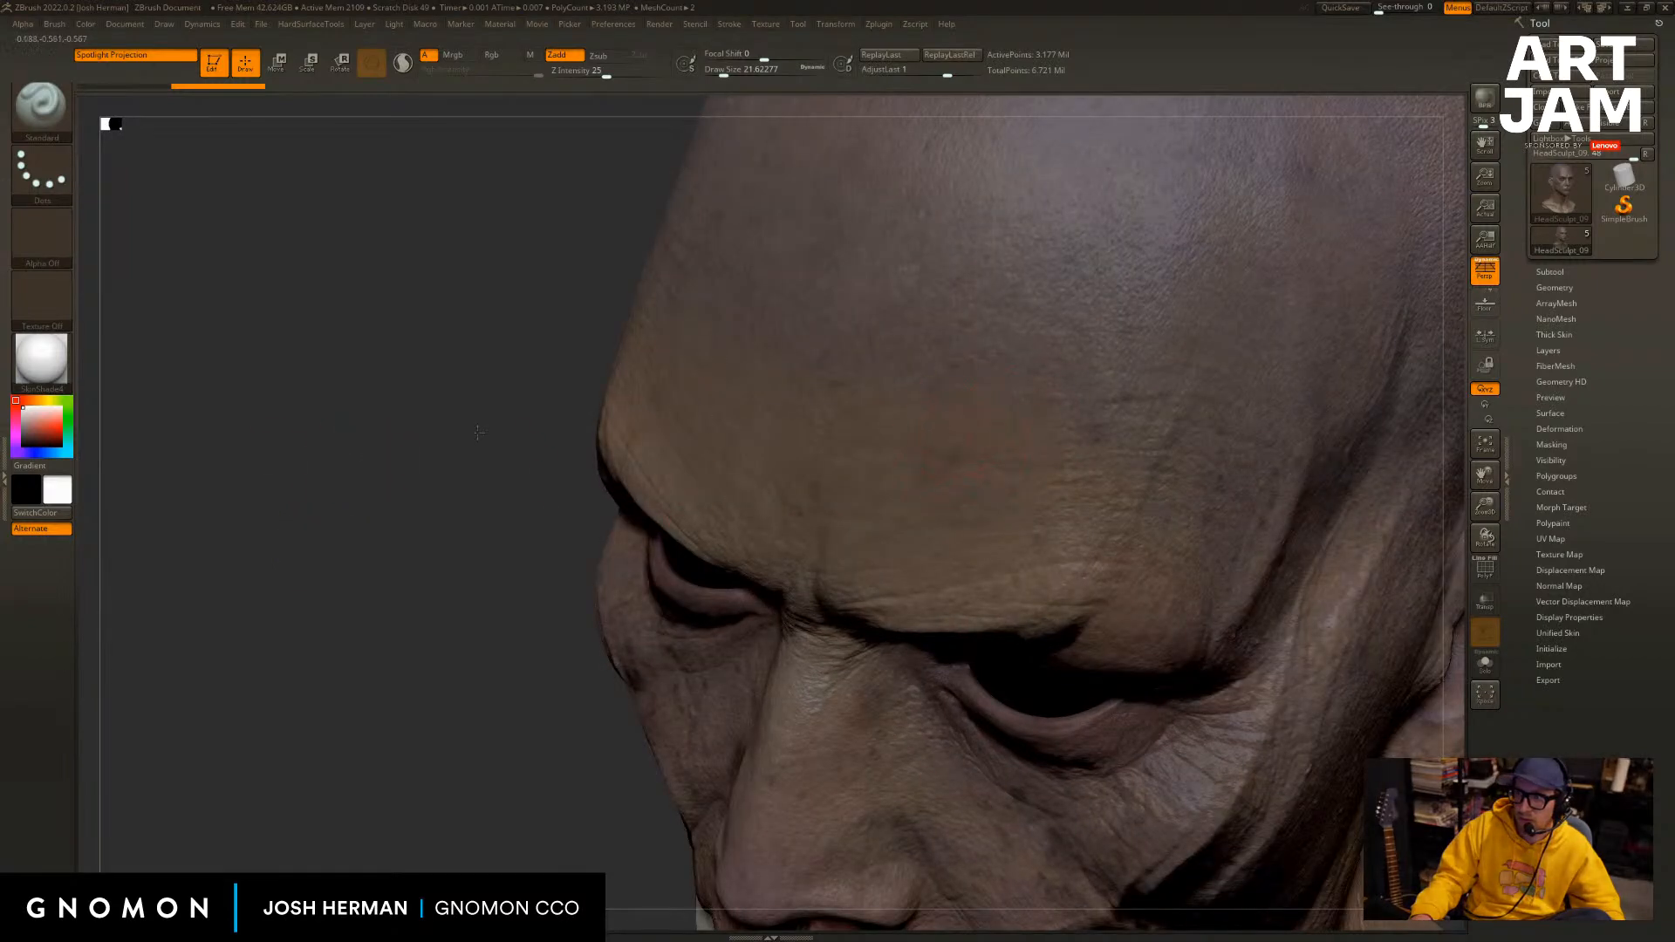
pyautogui.moveTo(242, 469)
pyautogui.mouseDown()
pyautogui.moveTo(127, 463)
pyautogui.moveTo(157, 509)
pyautogui.moveTo(209, 501)
pyautogui.mouseUp()
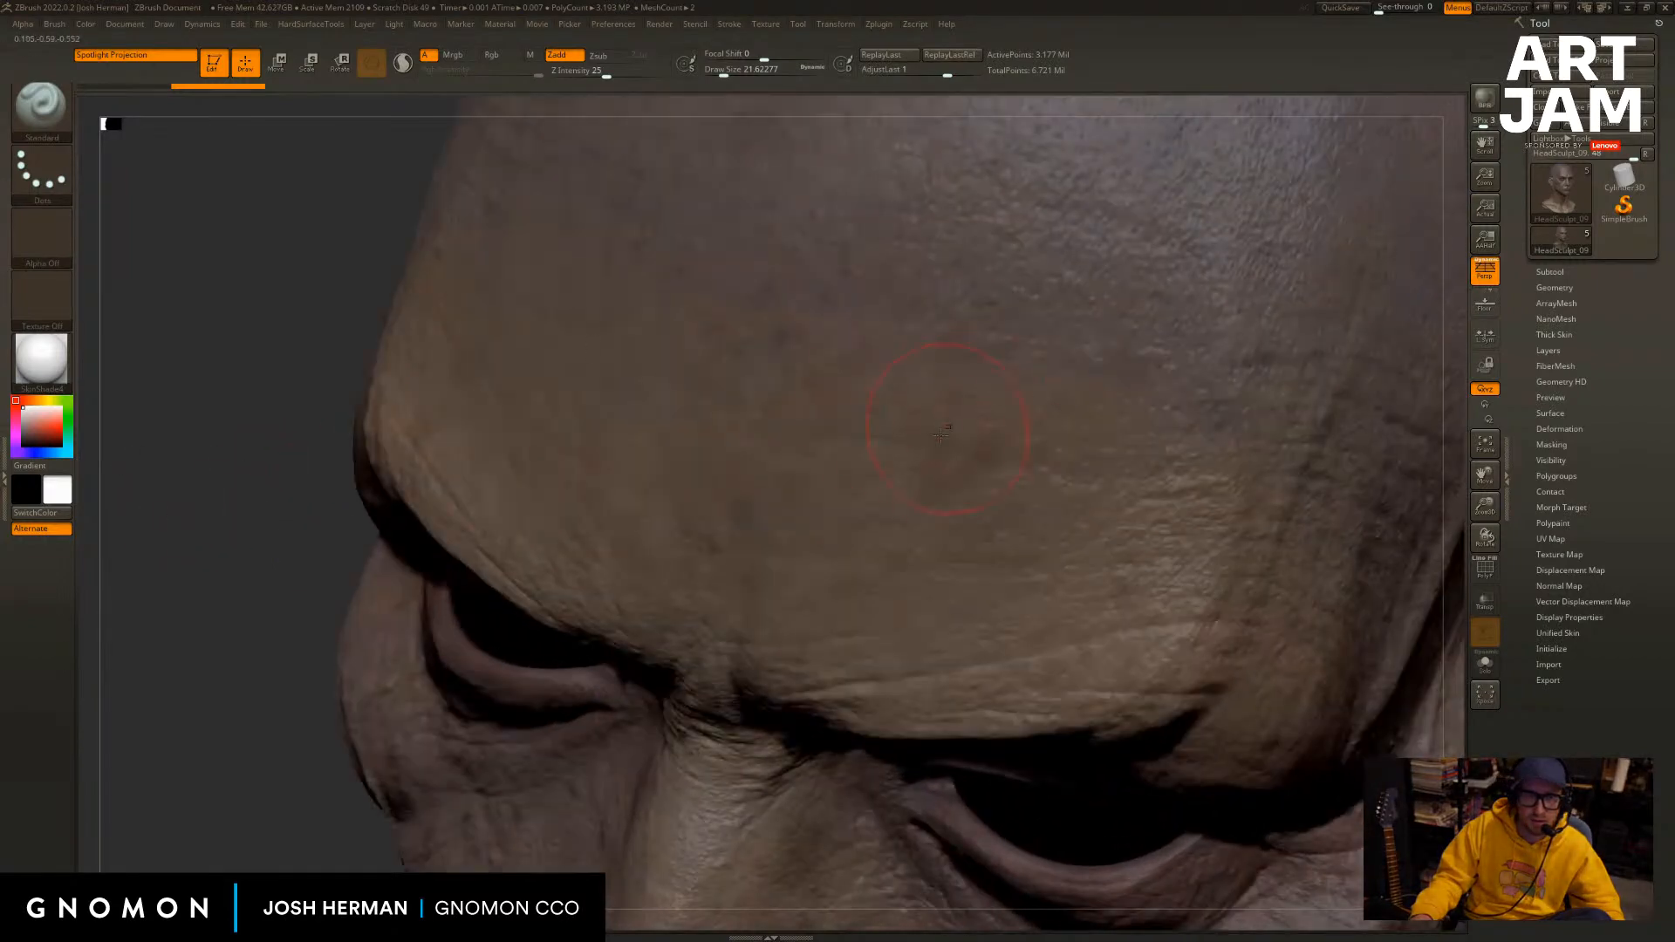
pyautogui.moveTo(118, 416); pyautogui.dragTo(151, 378)
pyautogui.moveTo(1309, 528); pyautogui.dragTo(1212, 372)
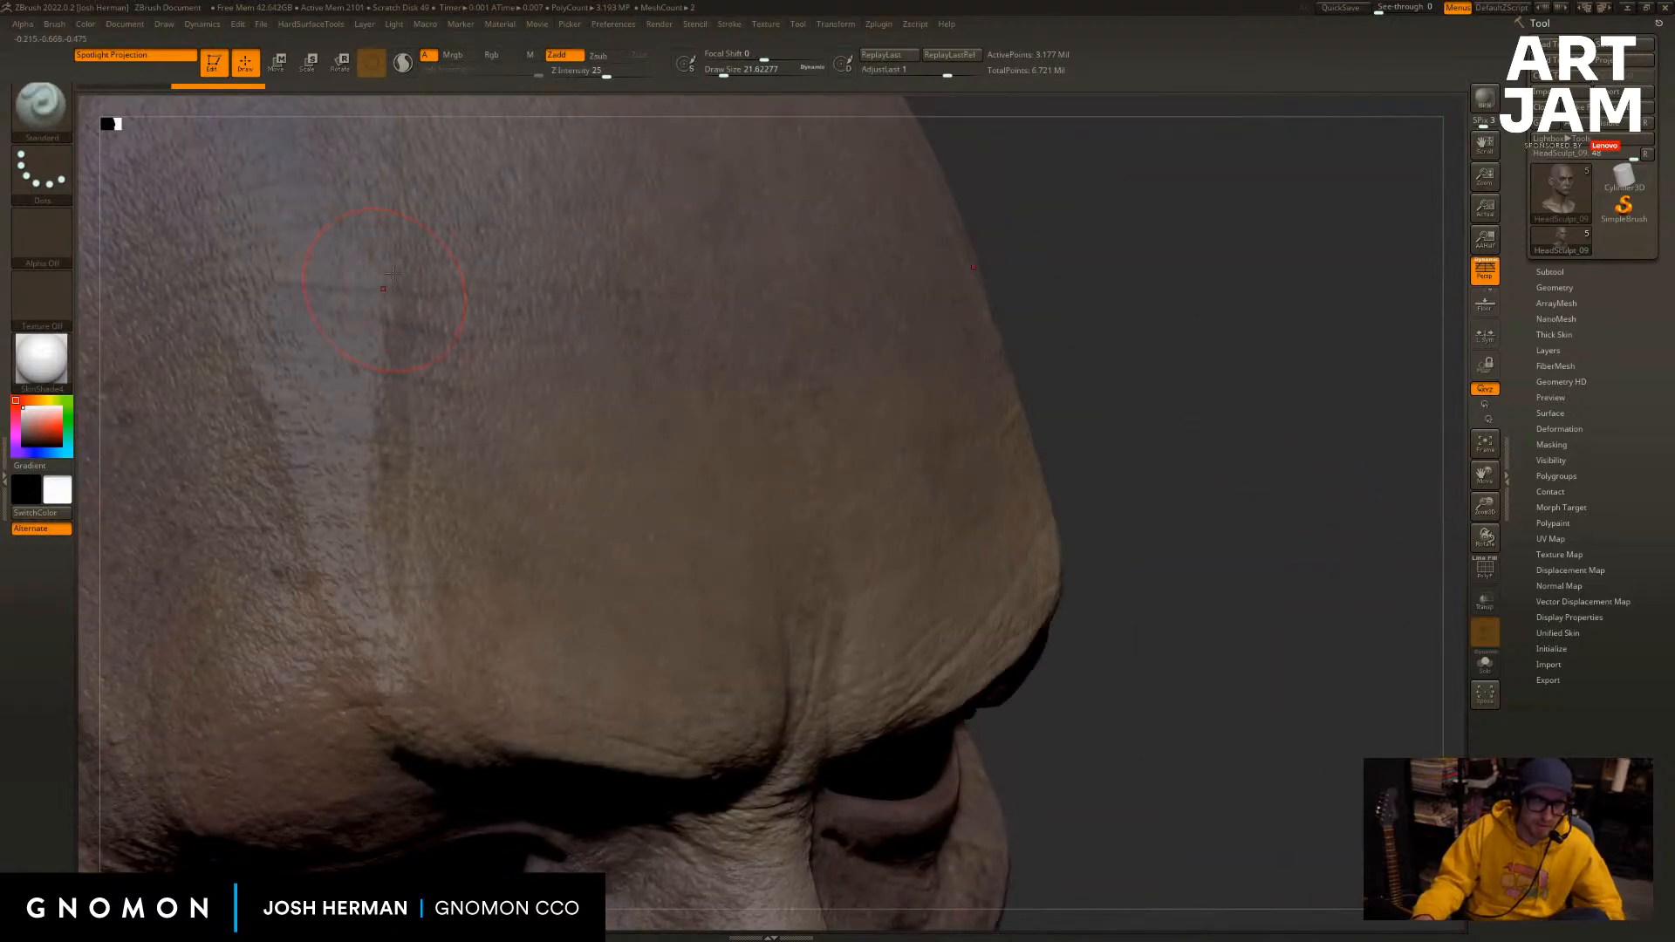
# Undo and redo the forehead's colour smoothing to compare it with the original paint, and leave it undone.
pyautogui.hotkey('ctrl', 'z')
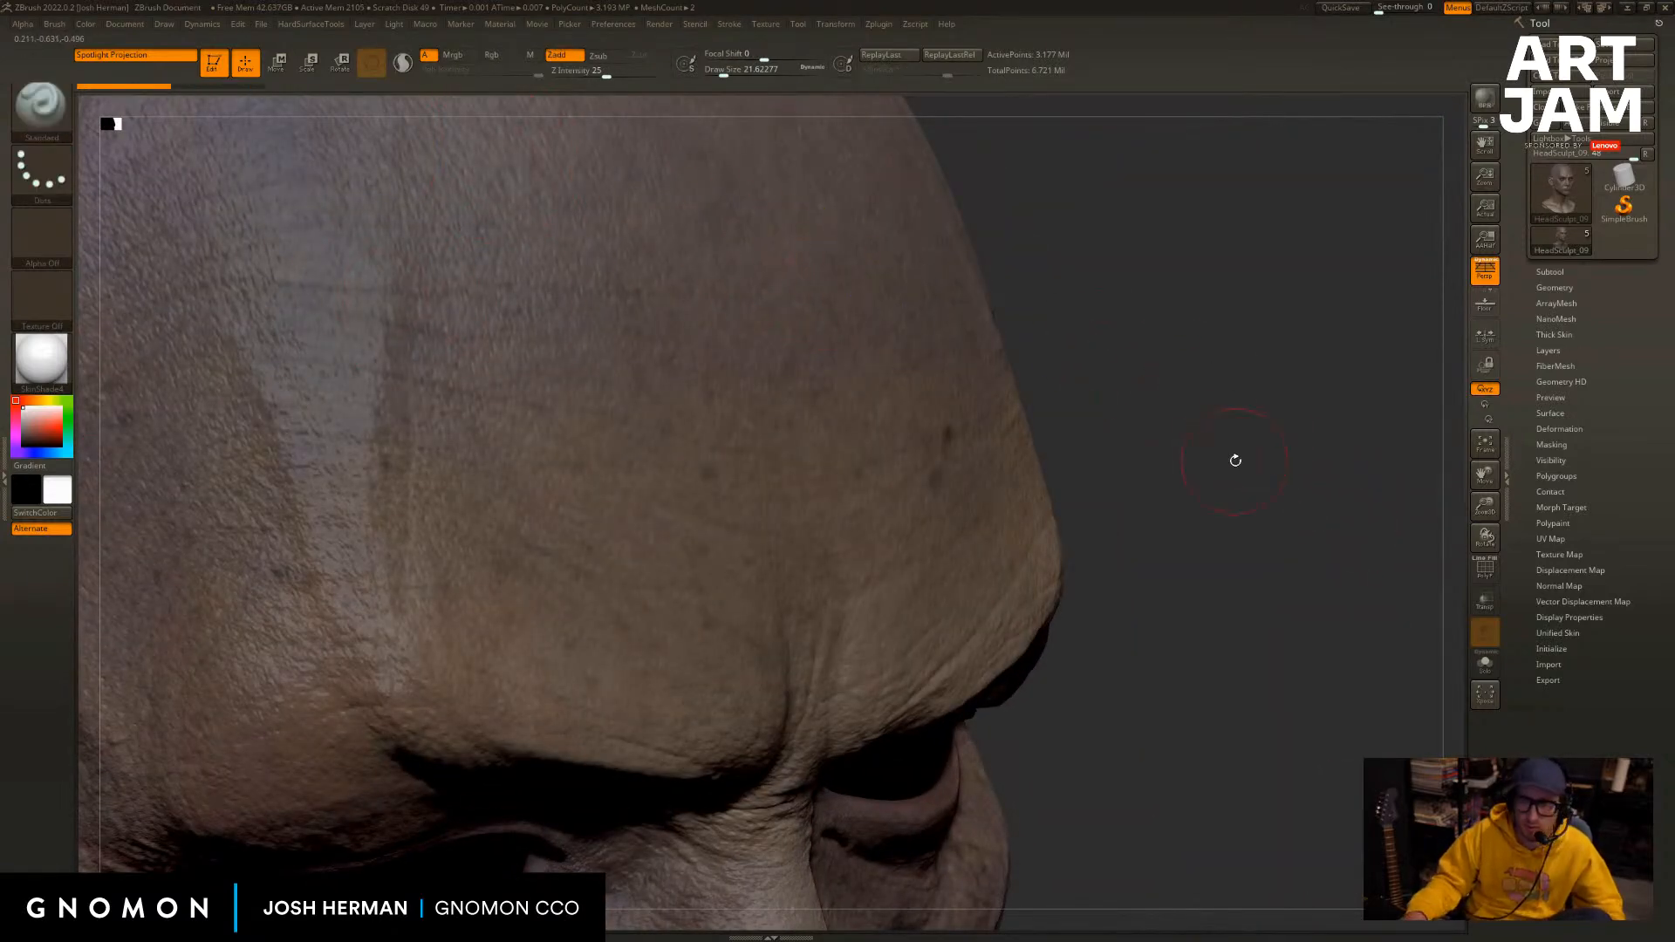
pyautogui.moveTo(1234, 459); pyautogui.dragTo(1278, 442)
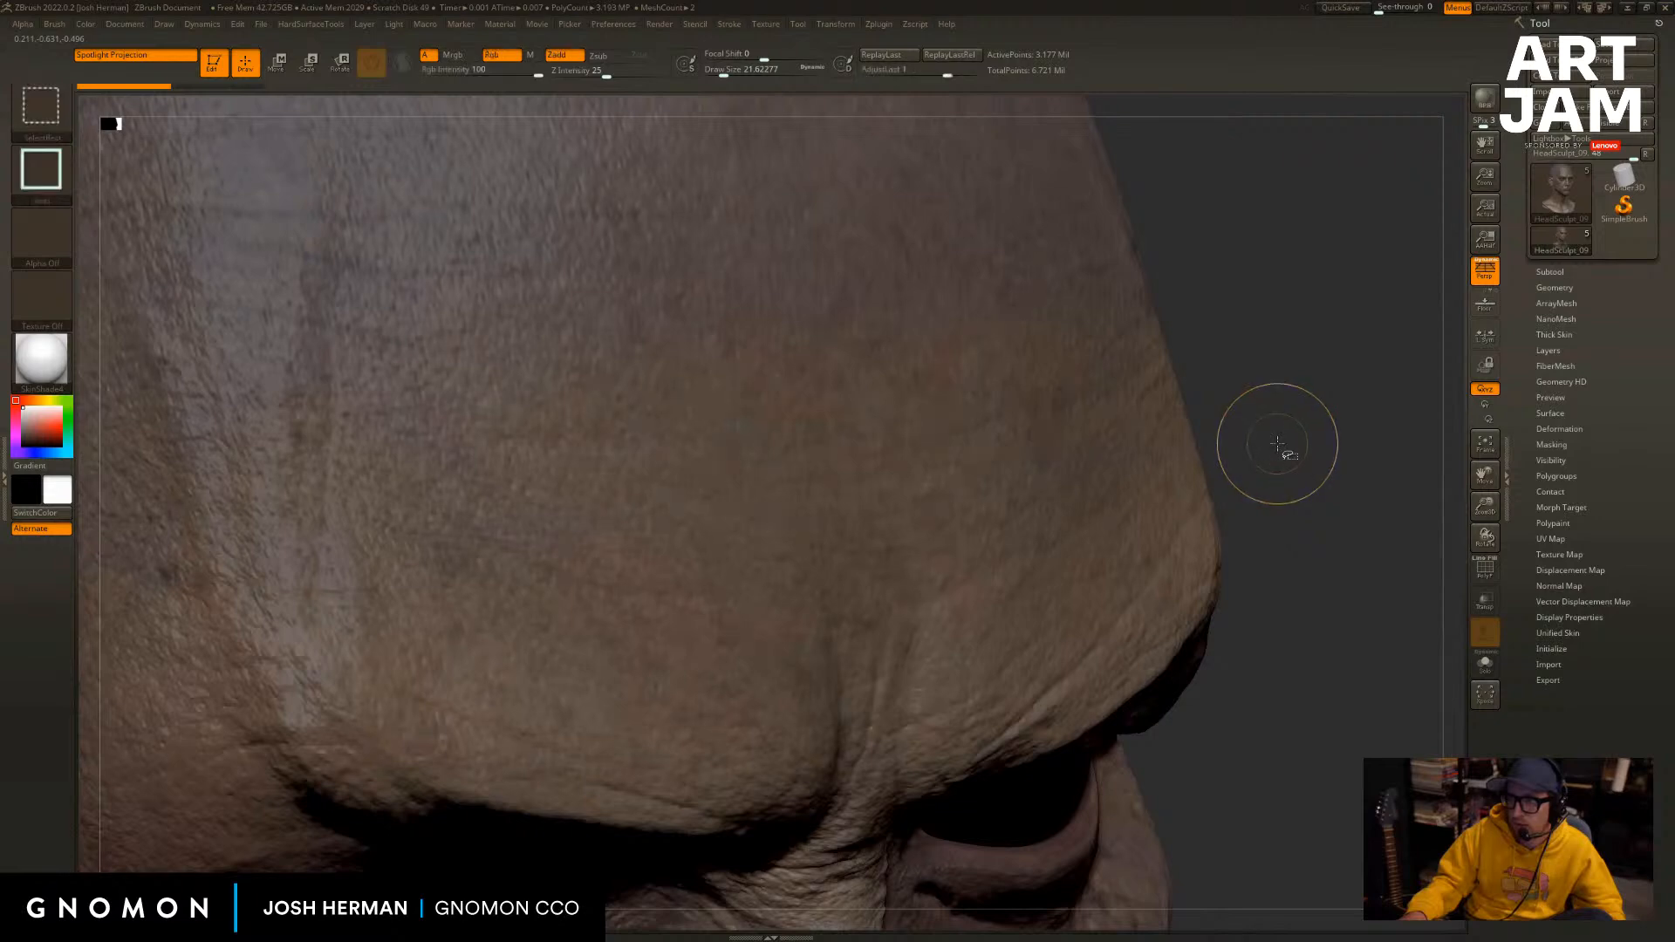
pyautogui.hotkey('ctrl', 'shift', 'z')
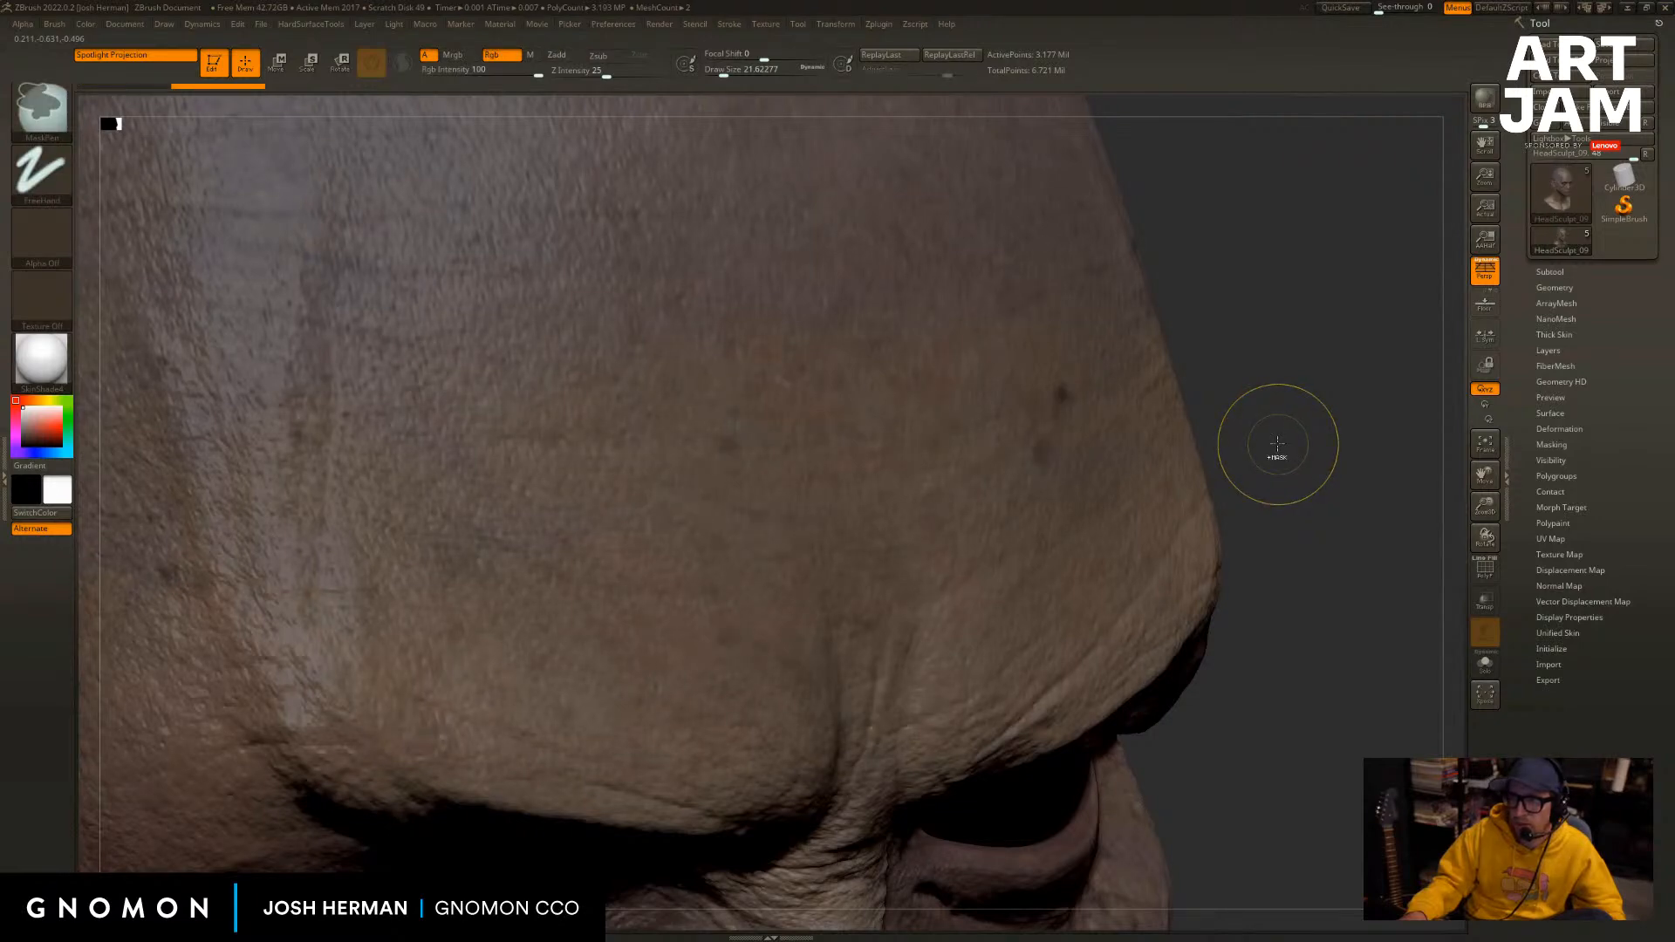
pyautogui.hotkey('ctrl', 'z')
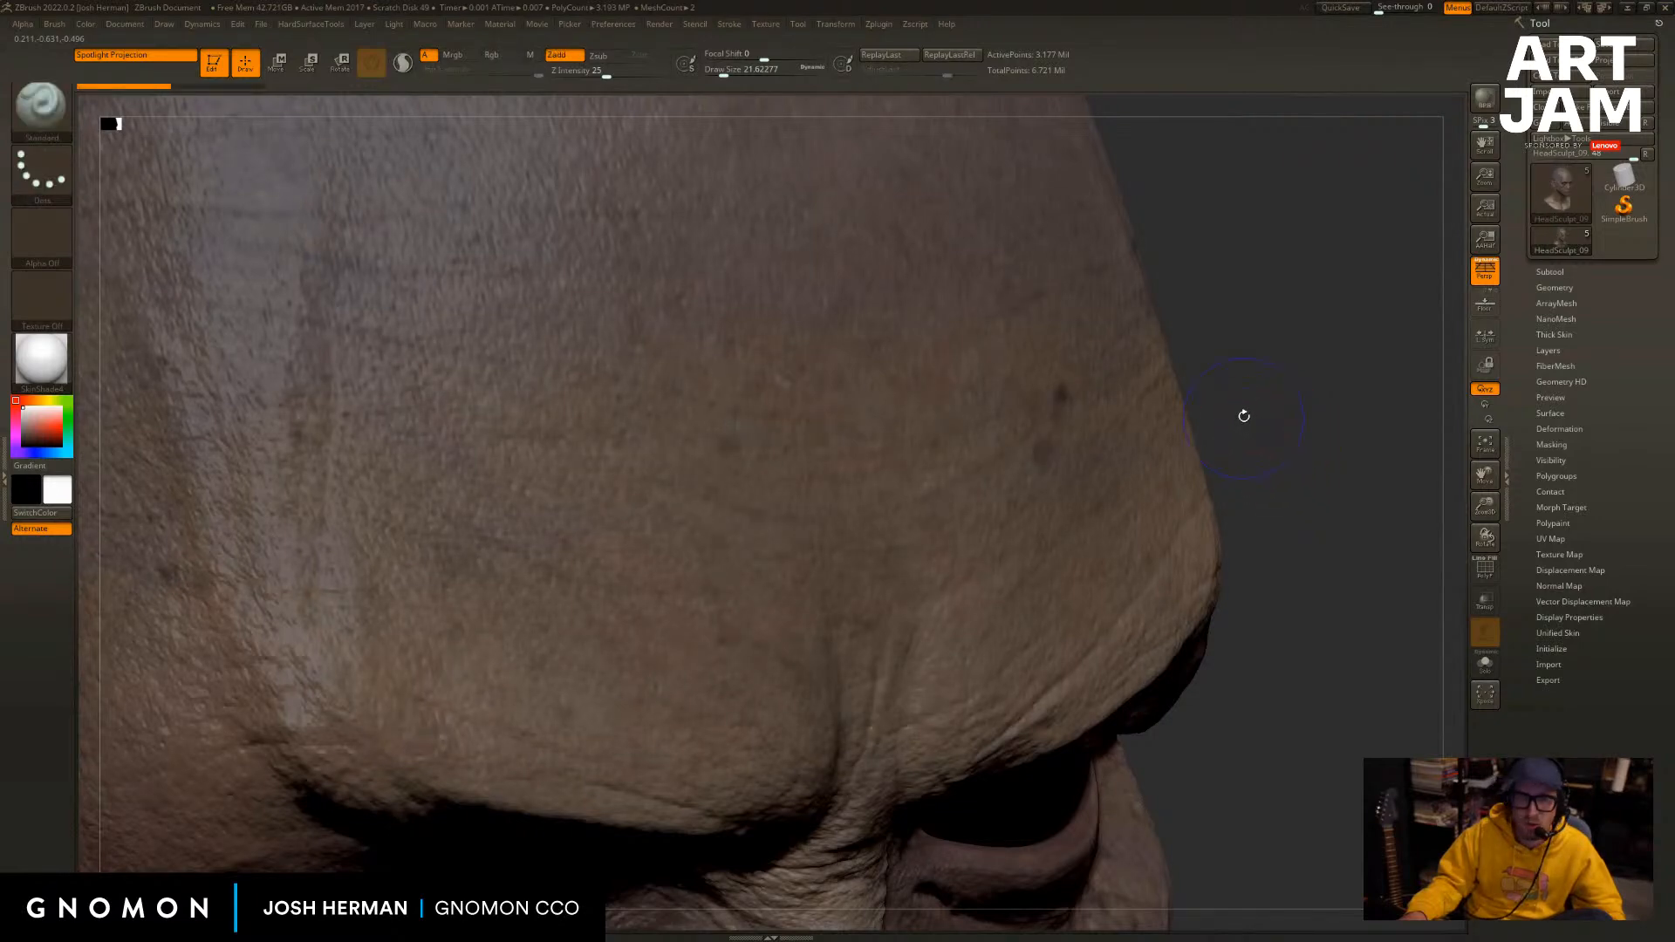
pyautogui.moveTo(1244, 416); pyautogui.dragTo(1221, 433)
# Set the Smooth brush's draw size to 256.52438 and smooth the polypaint broadly over the head with Rgb only.
pyautogui.moveTo(187, 475)
pyautogui.keyDown('alt'); pyautogui.mouseDown()
pyautogui.moveTo(381, 367)
pyautogui.moveTo(355, 344)
pyautogui.moveTo(373, 420)
pyautogui.moveTo(516, 437)
pyautogui.mouseUp(); pyautogui.keyUp('alt')
pyautogui.press('s')
pyautogui.press('s')
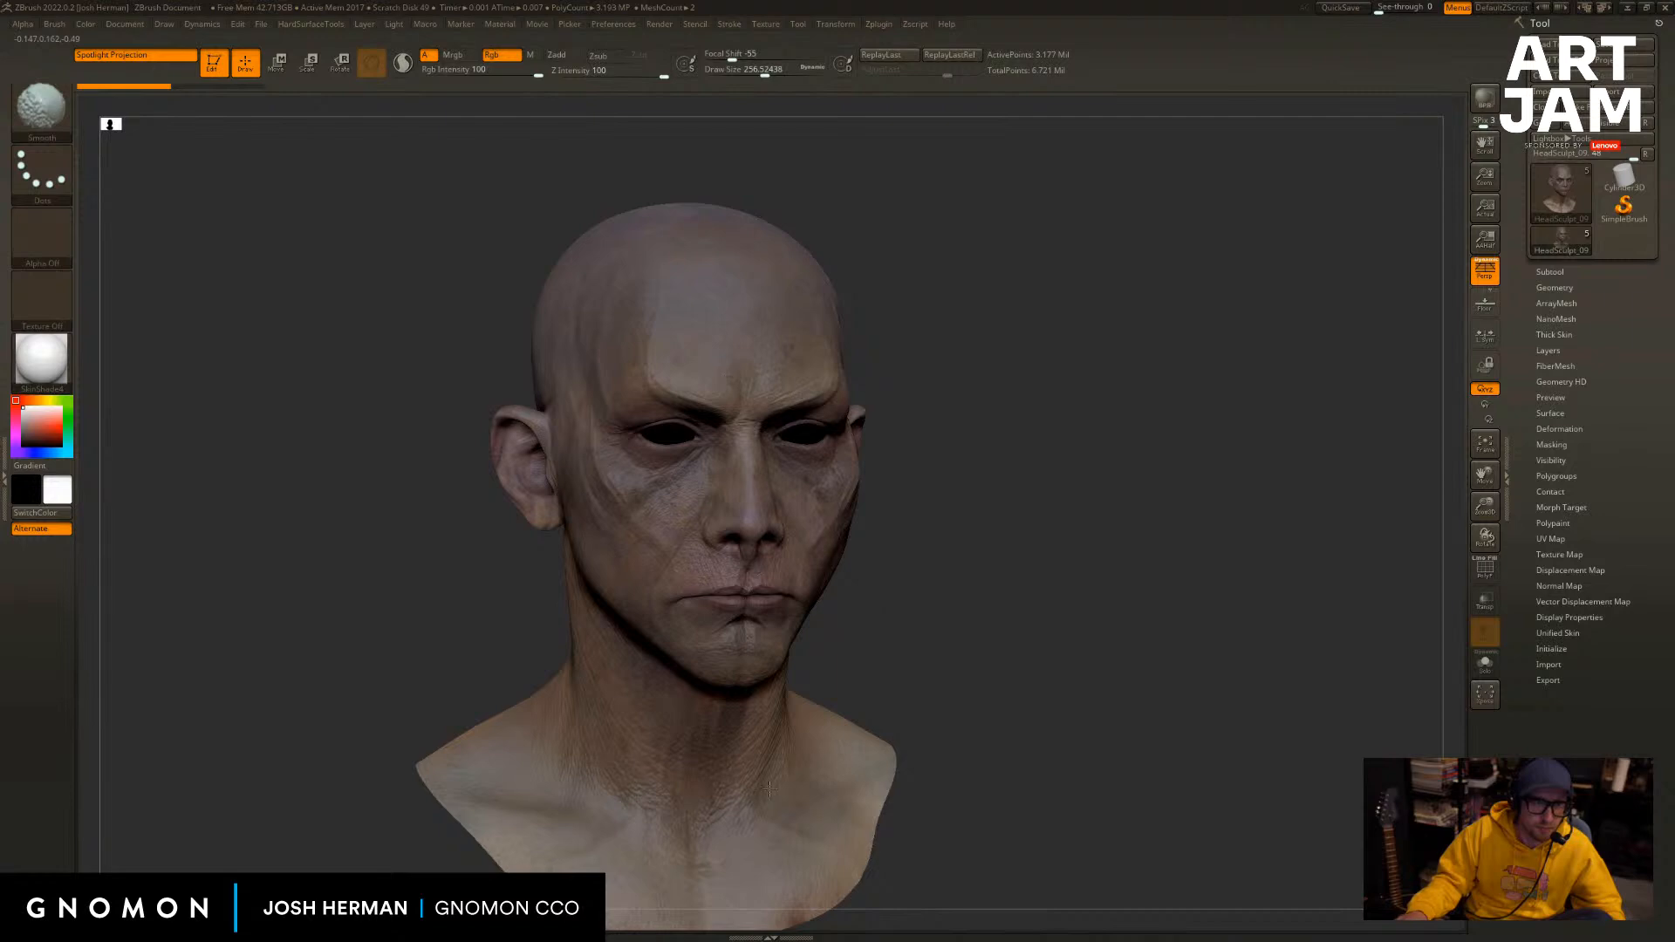
pyautogui.moveTo(1125, 411)
pyautogui.mouseDown()
pyautogui.moveTo(1127, 434)
pyautogui.moveTo(1227, 374)
pyautogui.moveTo(1281, 461)
pyautogui.mouseUp()
pyautogui.press('ctrl')
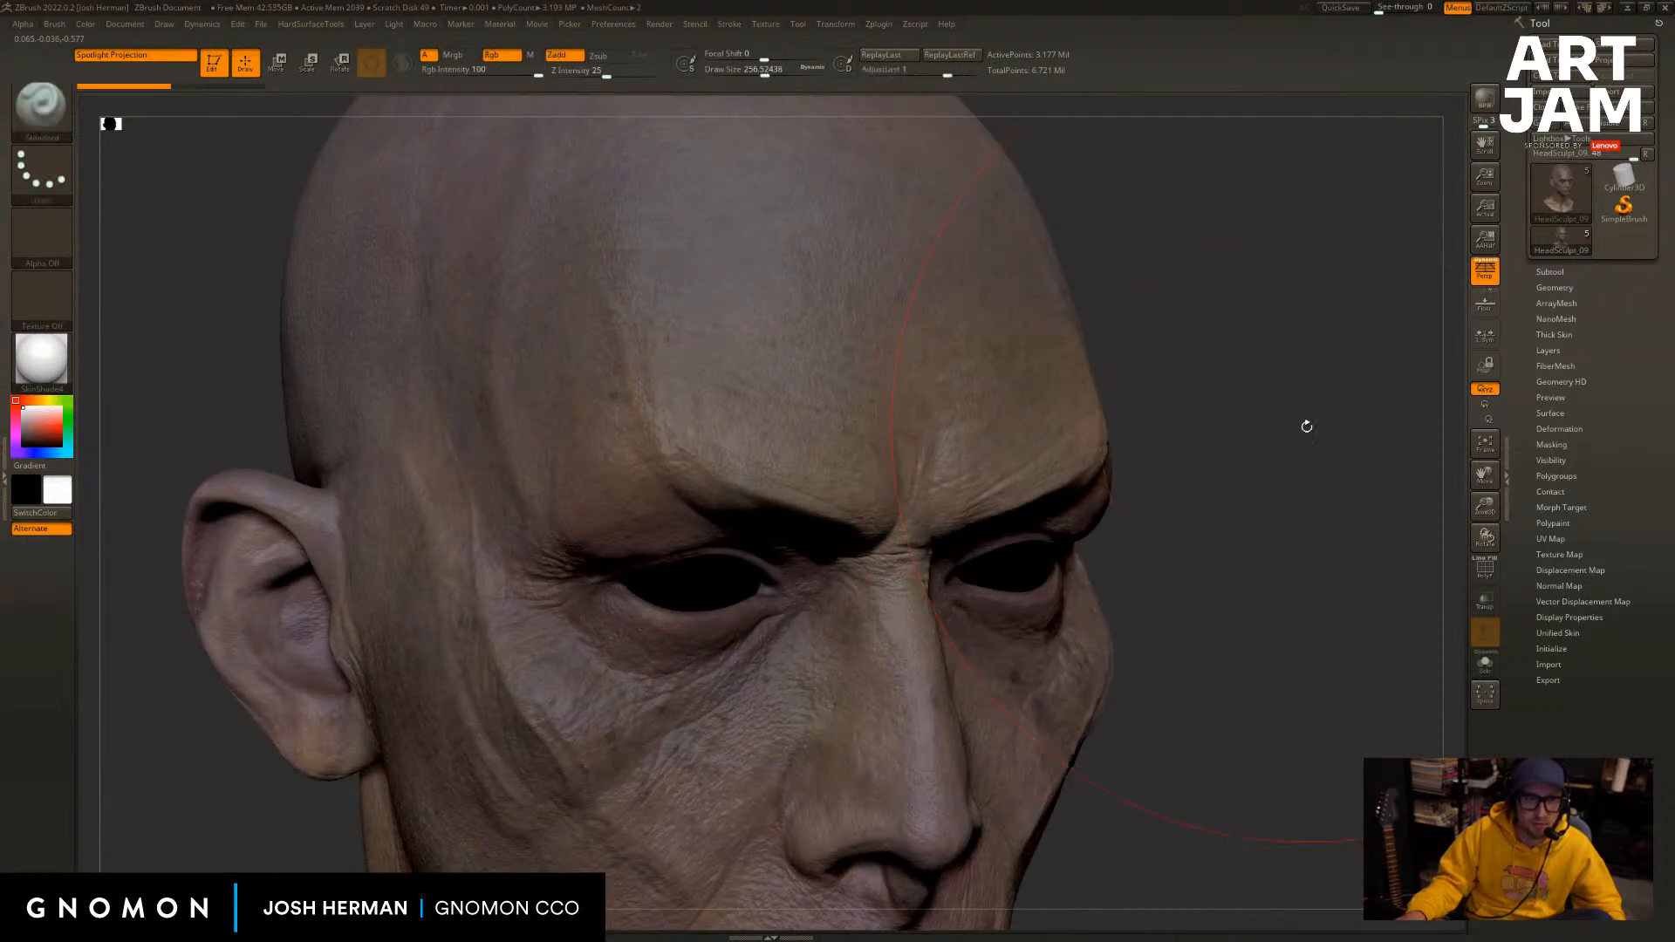
pyautogui.press('ctrl')
pyautogui.moveTo(1301, 567); pyautogui.dragTo(1308, 535)
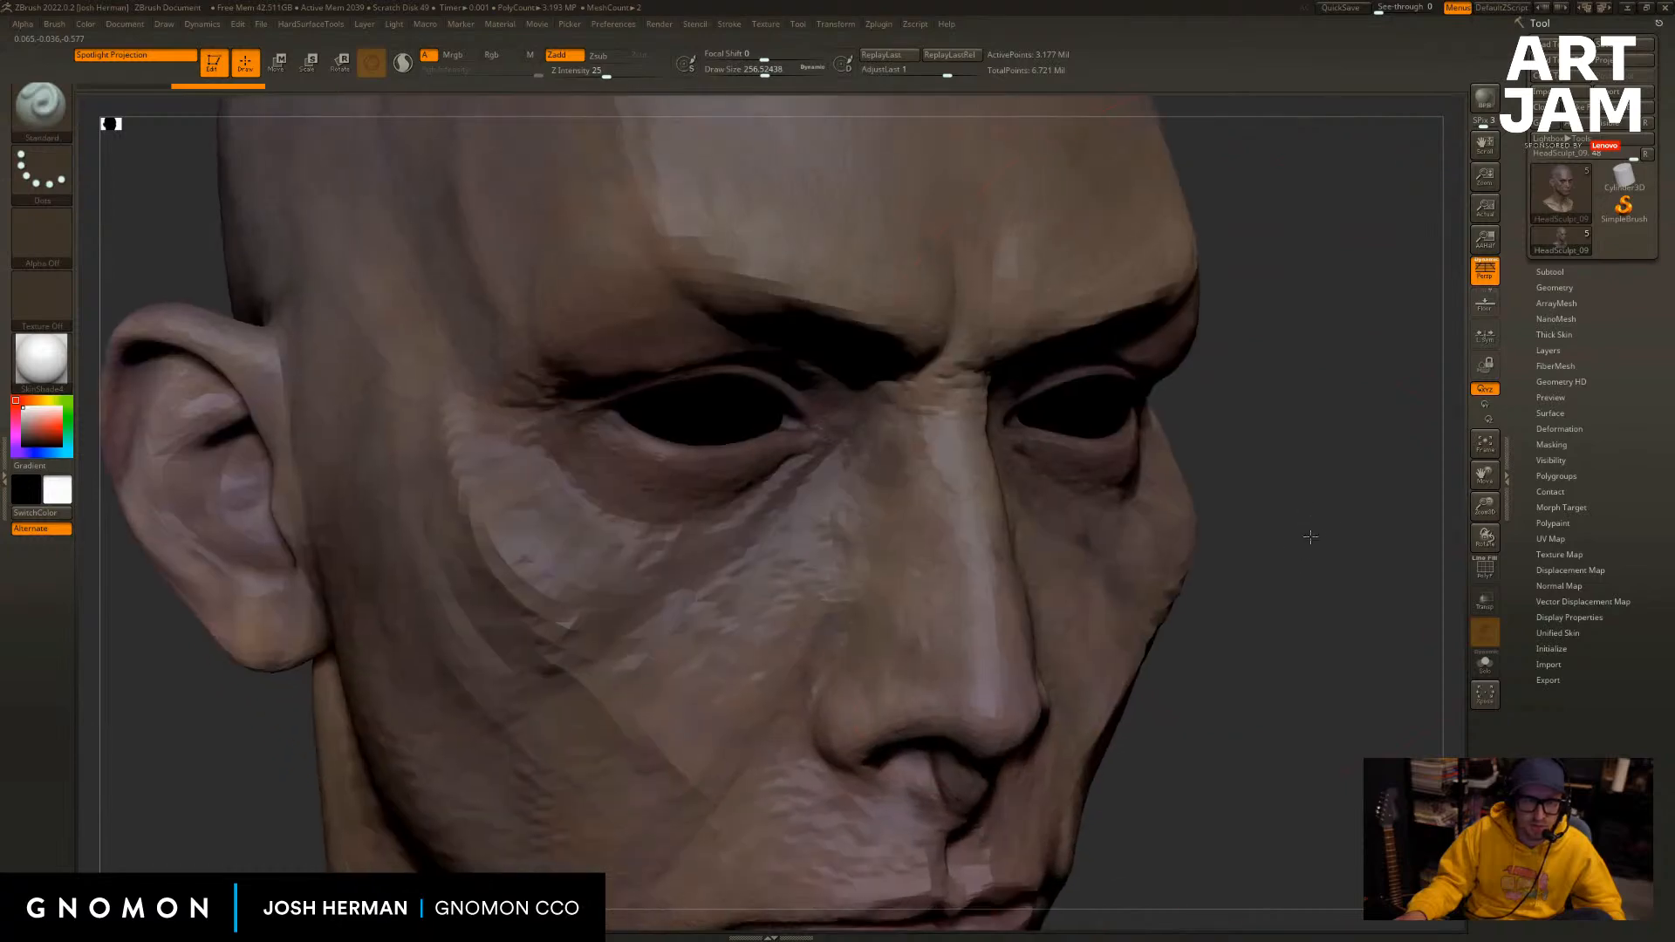
pyautogui.moveTo(1301, 471)
pyautogui.mouseDown()
pyautogui.moveTo(1327, 500)
pyautogui.moveTo(1316, 511)
pyautogui.mouseUp()
# Set the draw size to 1.29096 and undo the broad colour smoothing, comparing both versions in SkinShade4.
pyautogui.press('s')
pyautogui.hotkey('ctrl', 'z')
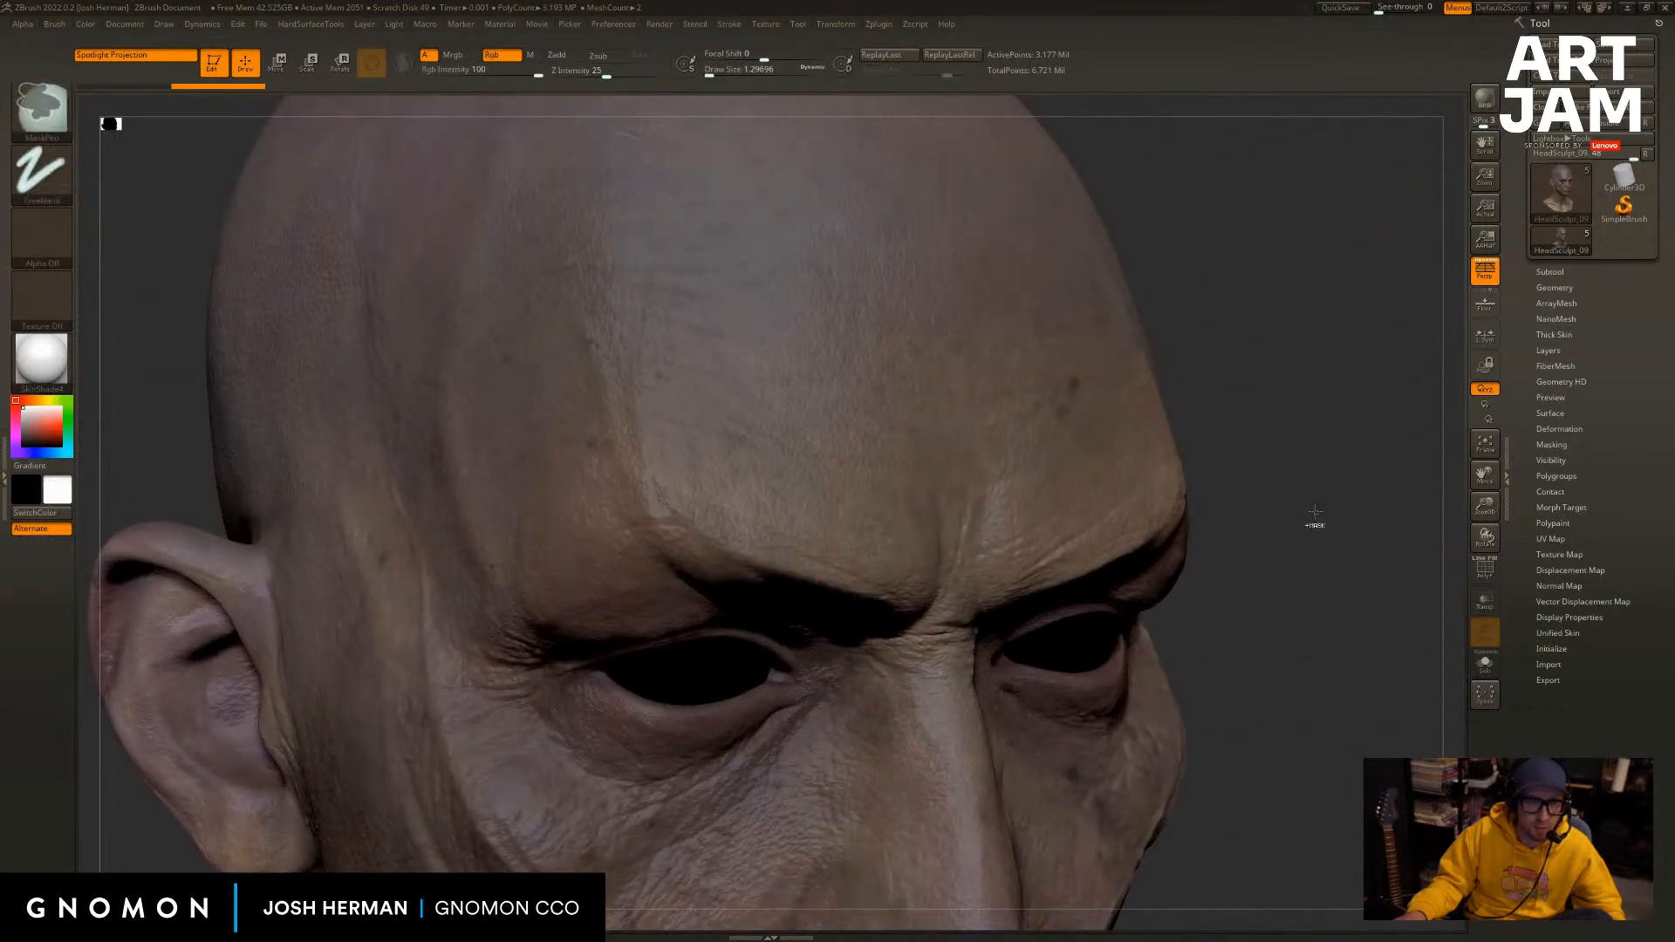
pyautogui.hotkey('ctrl', 'shift', 'z')
pyautogui.hotkey('ctrl', 'z')
# Set the material to Flat Color and compare the smoothed and original paint on the side of the head by undoing and redoing.
pyautogui.click(58, 372)
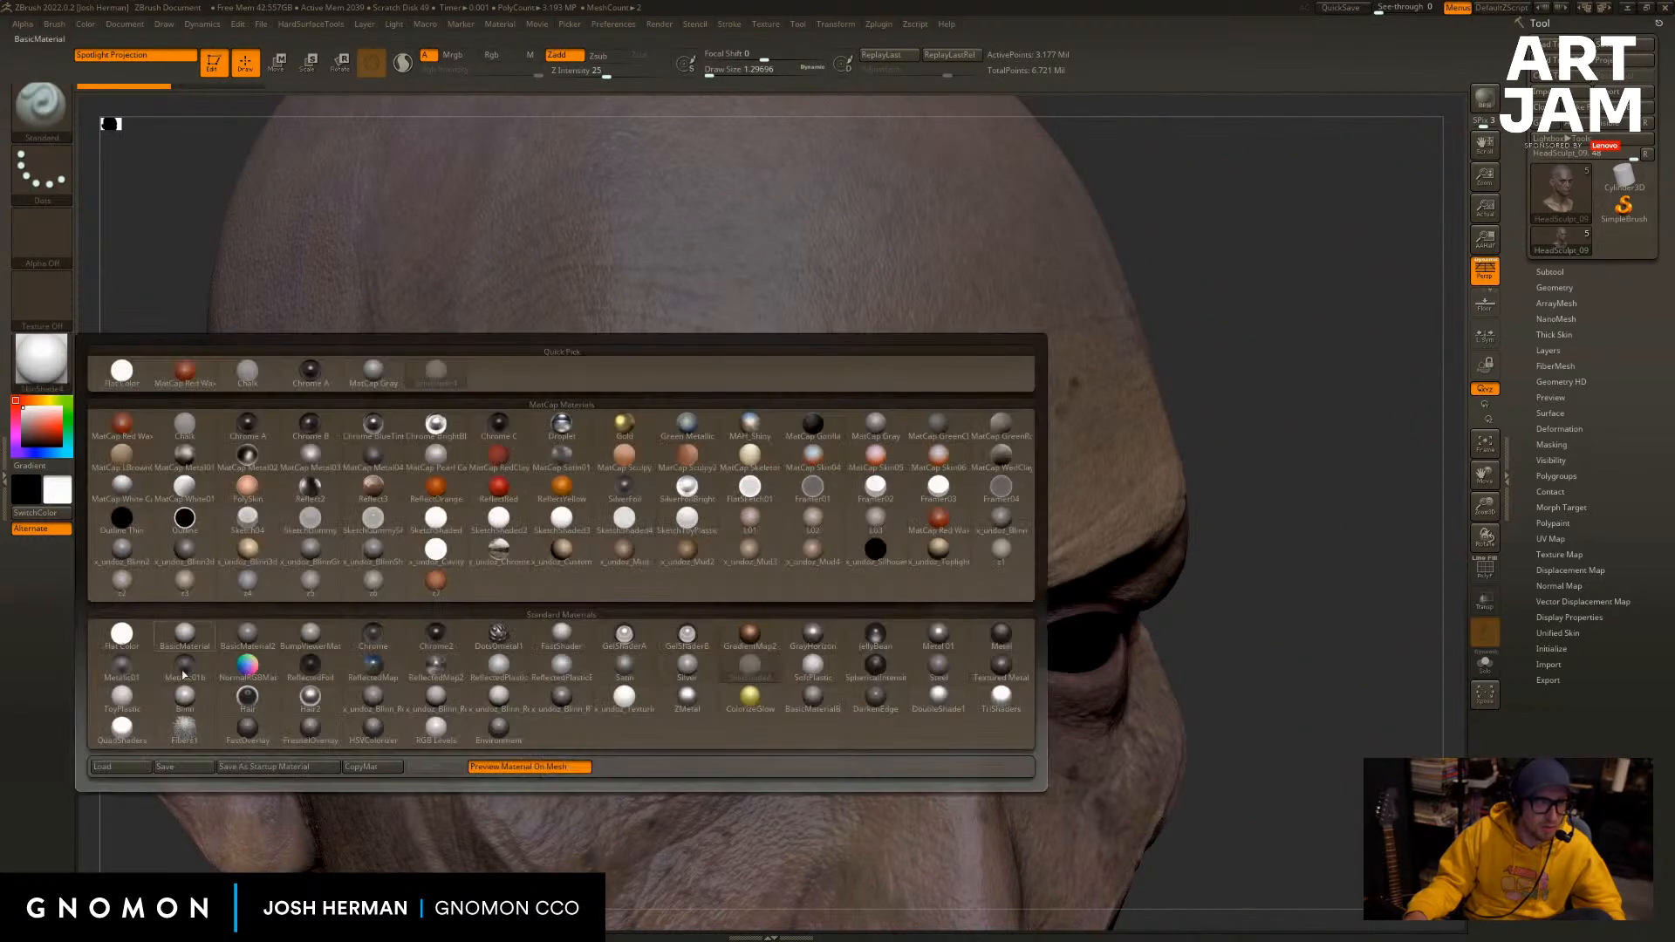
pyautogui.click(123, 637)
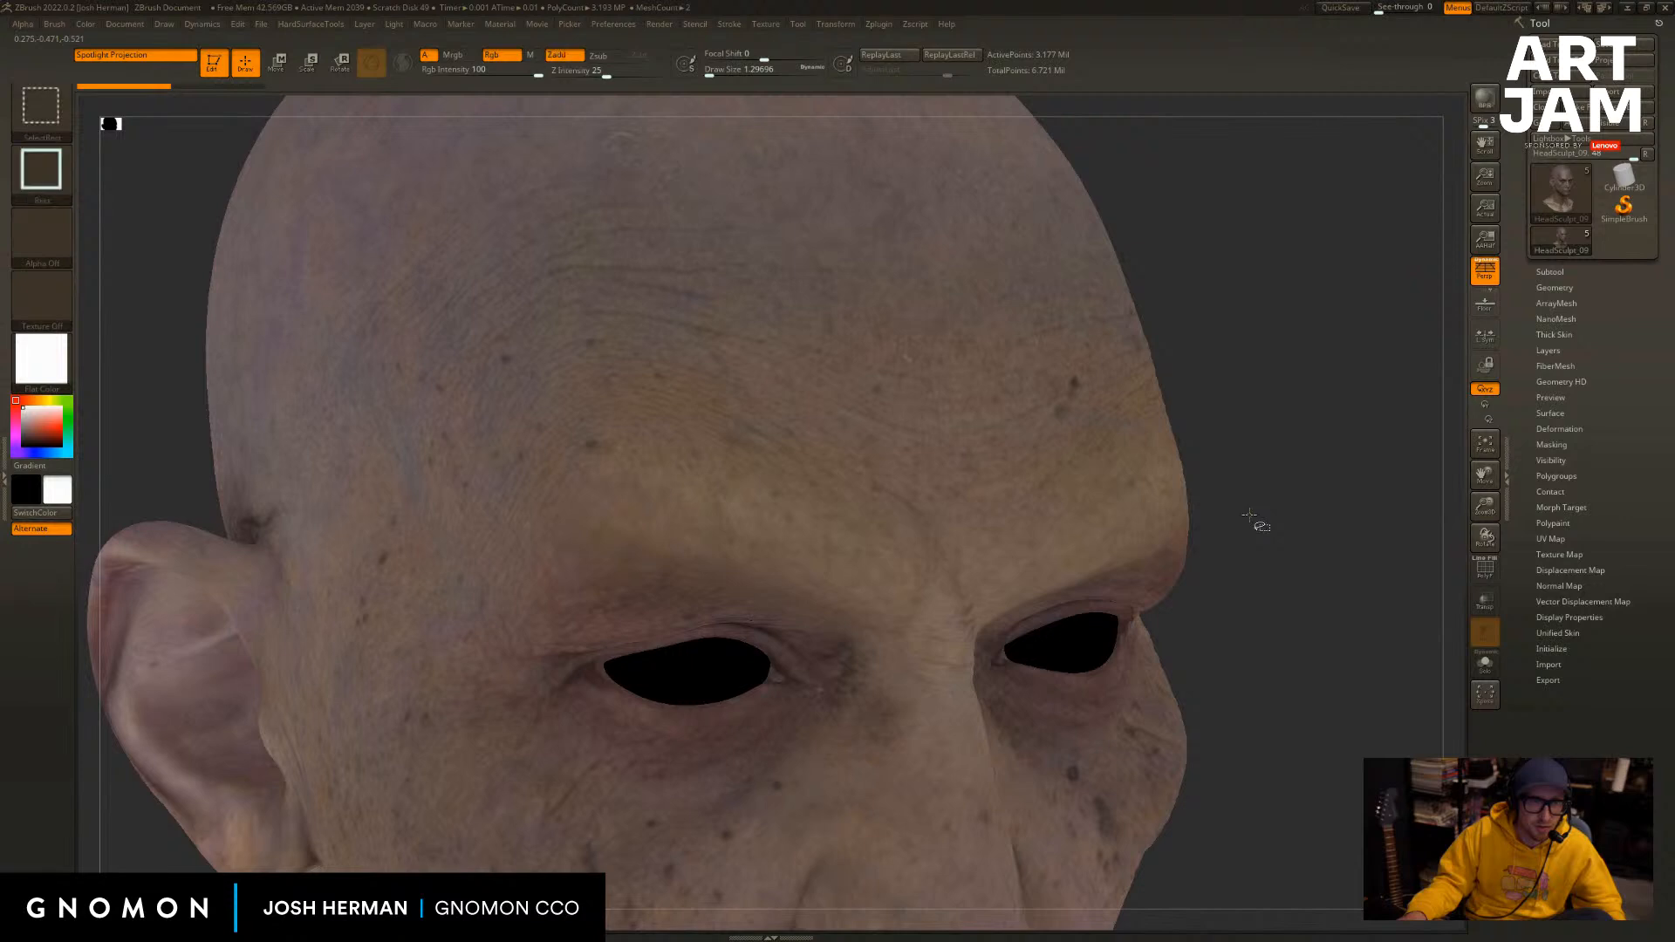
pyautogui.moveTo(1257, 565); pyautogui.dragTo(1324, 506)
pyautogui.press('ctrl')
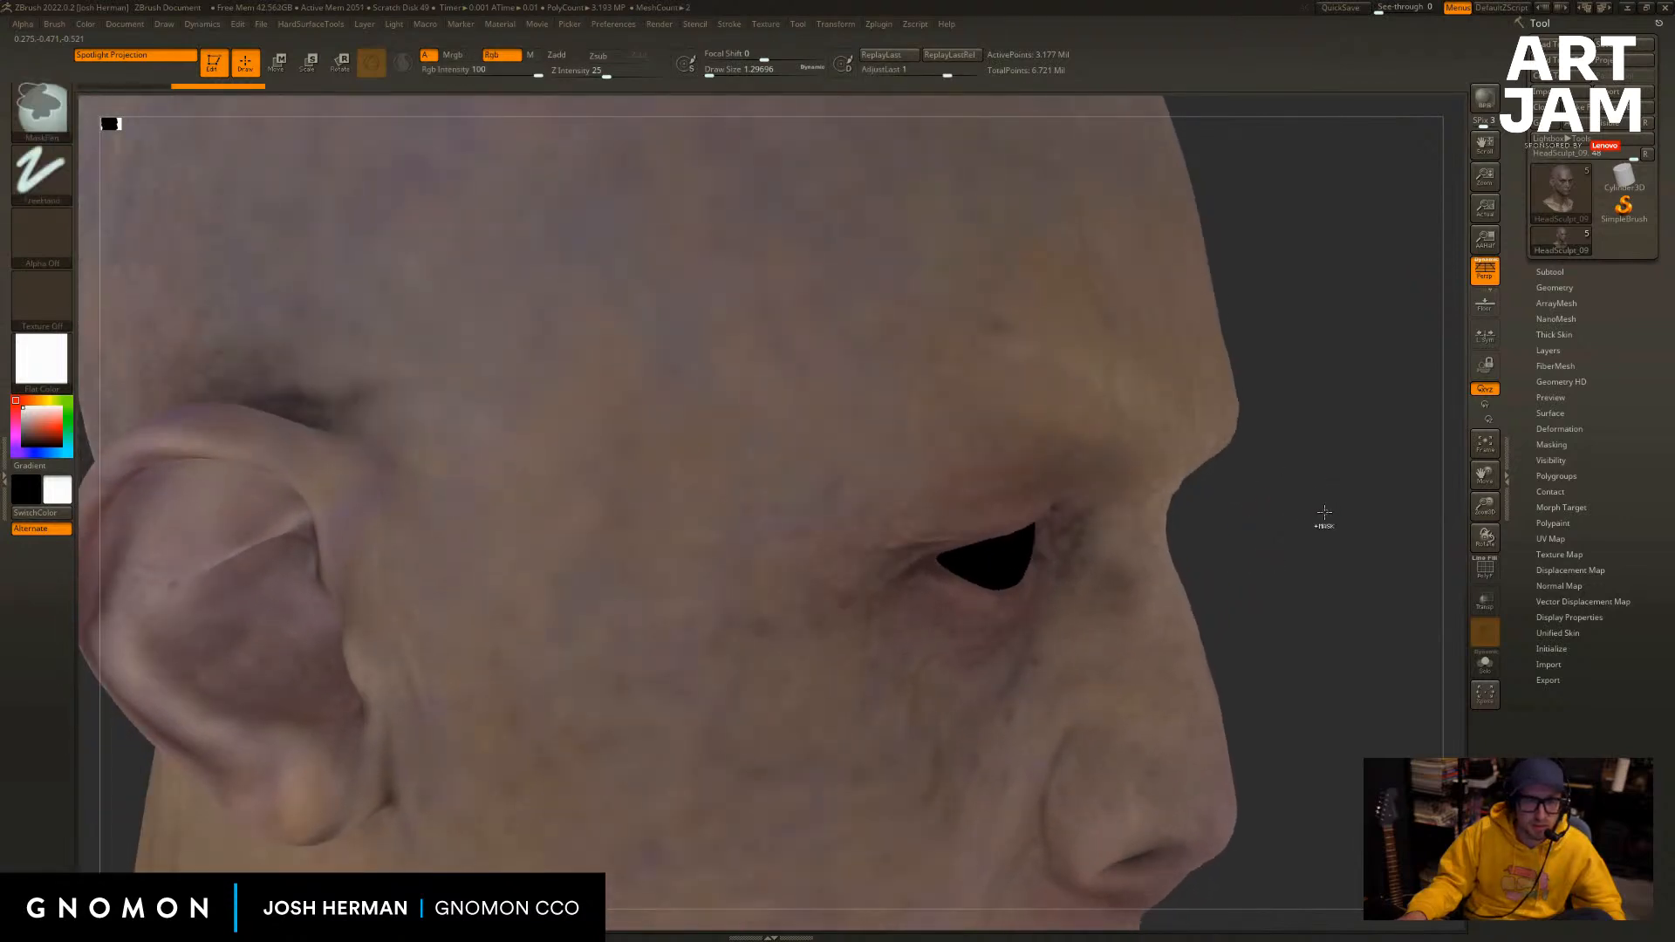
pyautogui.hotkey('ctrl', 'z')
pyautogui.hotkey('ctrl', 'z')
pyautogui.hotkey('ctrl', 'shift', 'z')
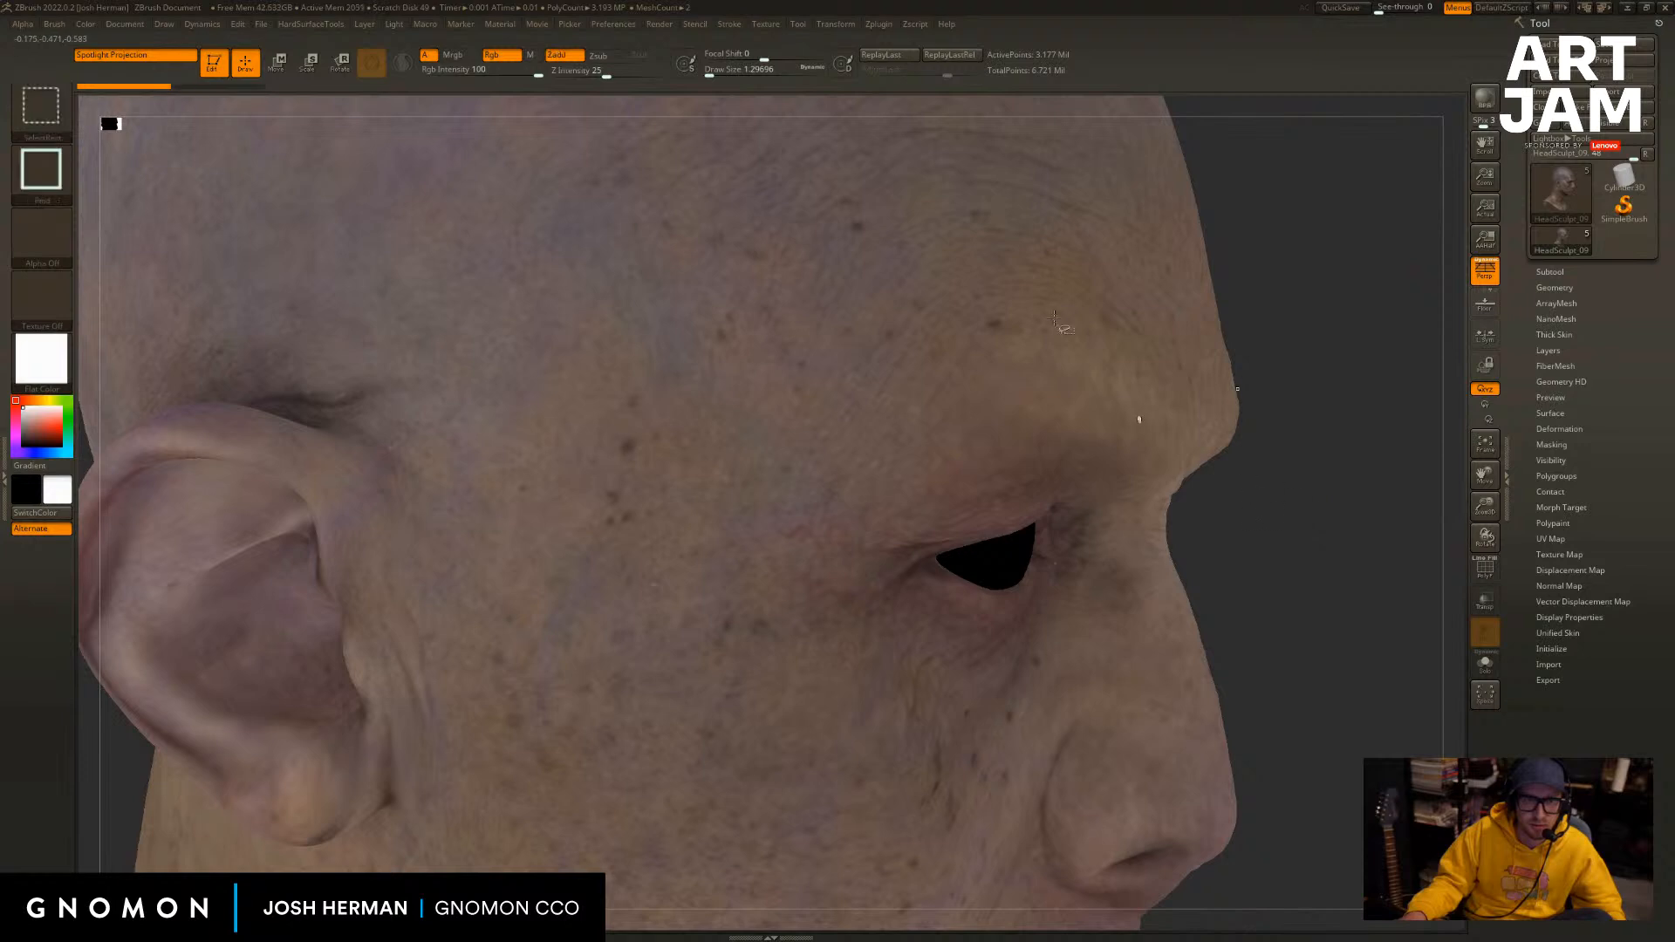
pyautogui.hotkey('ctrl', 'z')
pyautogui.hotkey('ctrl', 'shift', 'z')
pyautogui.hotkey('ctrl', 'z')
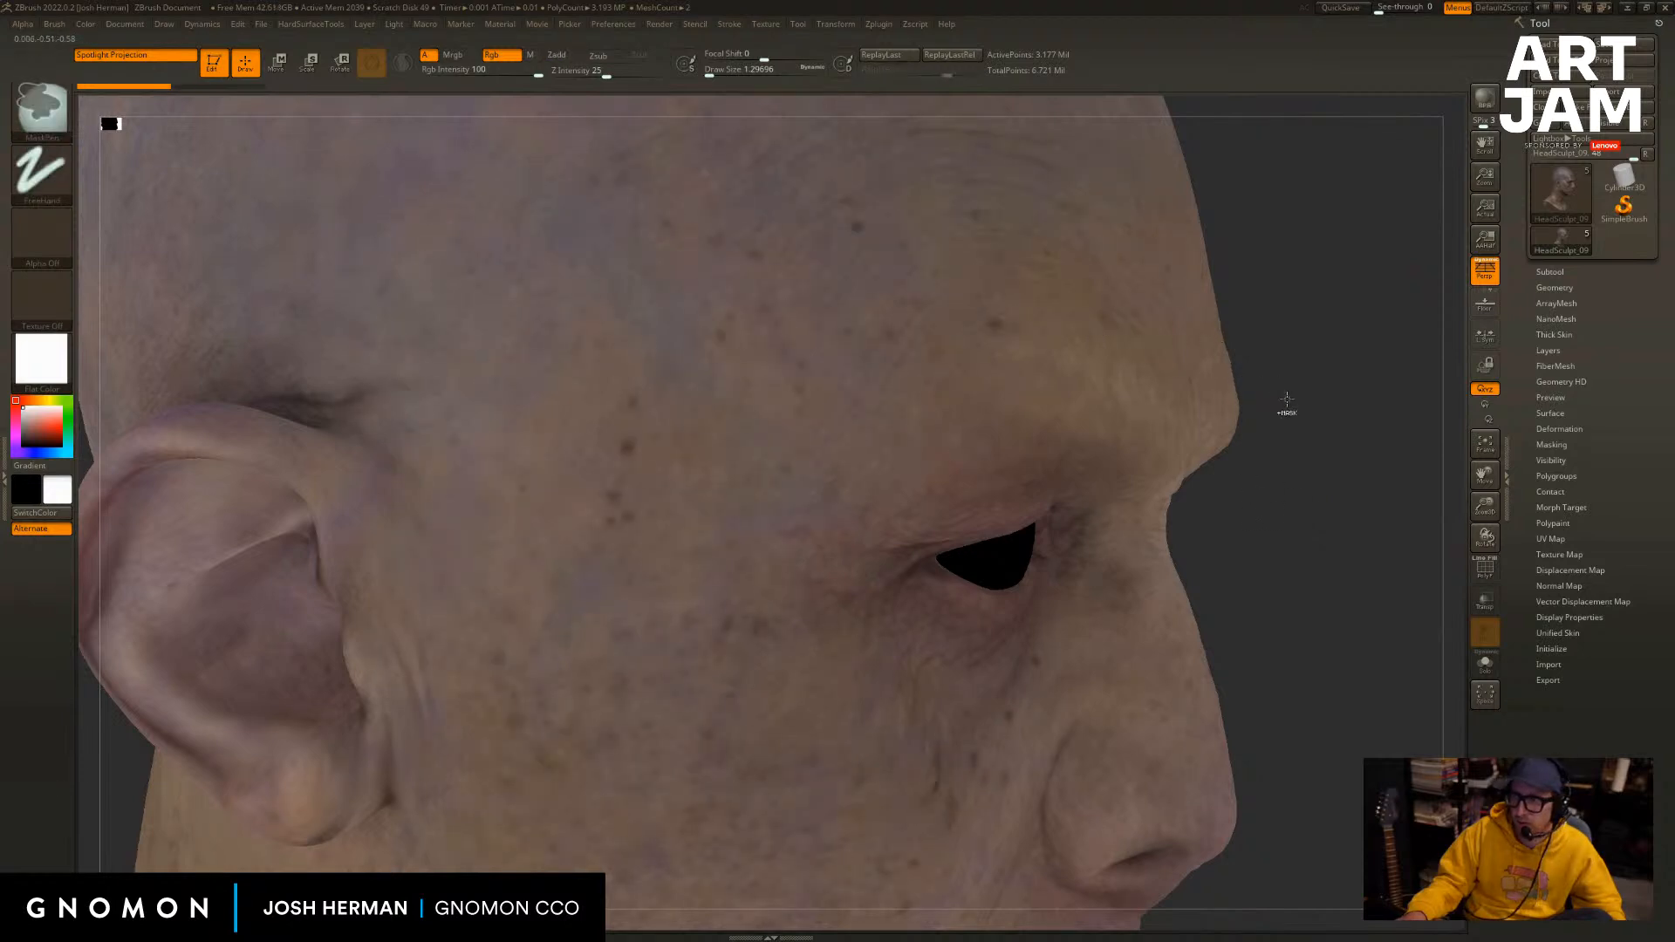
pyautogui.hotkey('ctrl', 'shift', 'z')
# Compare the original and smoothed skin paint in close-up on the cheek and temple, and undo the smoothing.
pyautogui.keyDown('alt'); pyautogui.moveTo(1295, 410); pyautogui.dragTo(1382, 400); pyautogui.keyUp('alt')
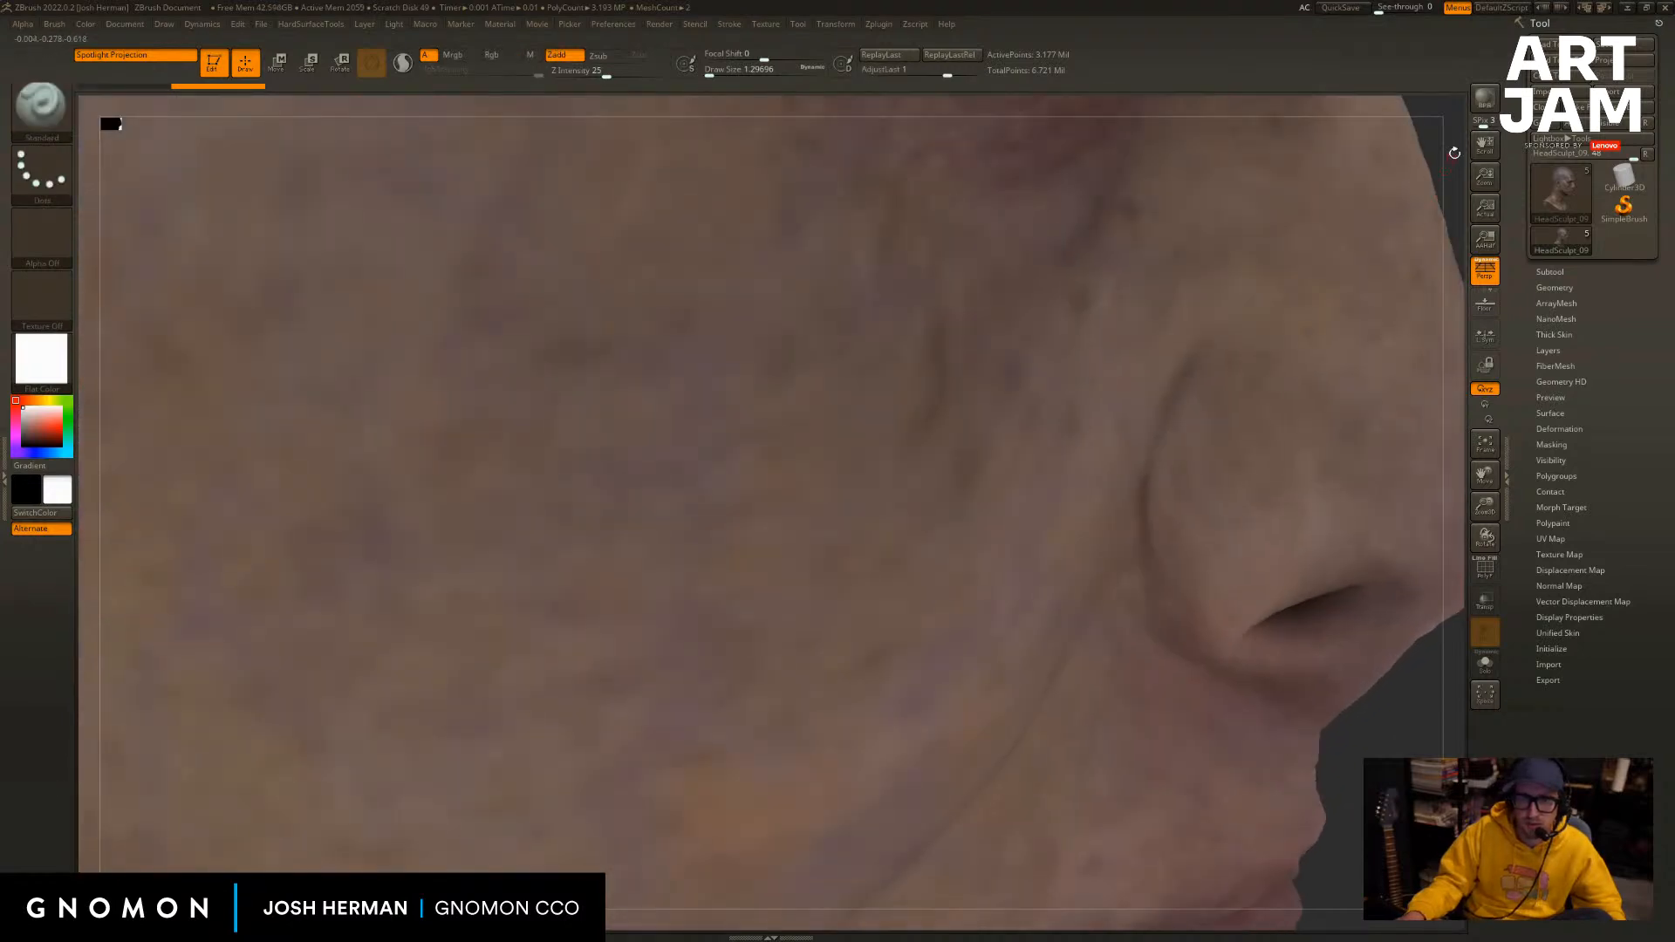
pyautogui.keyDown('alt'); pyautogui.moveTo(1455, 152); pyautogui.dragTo(1431, 367); pyautogui.keyUp('alt')
pyautogui.hotkey('ctrl', 'z')
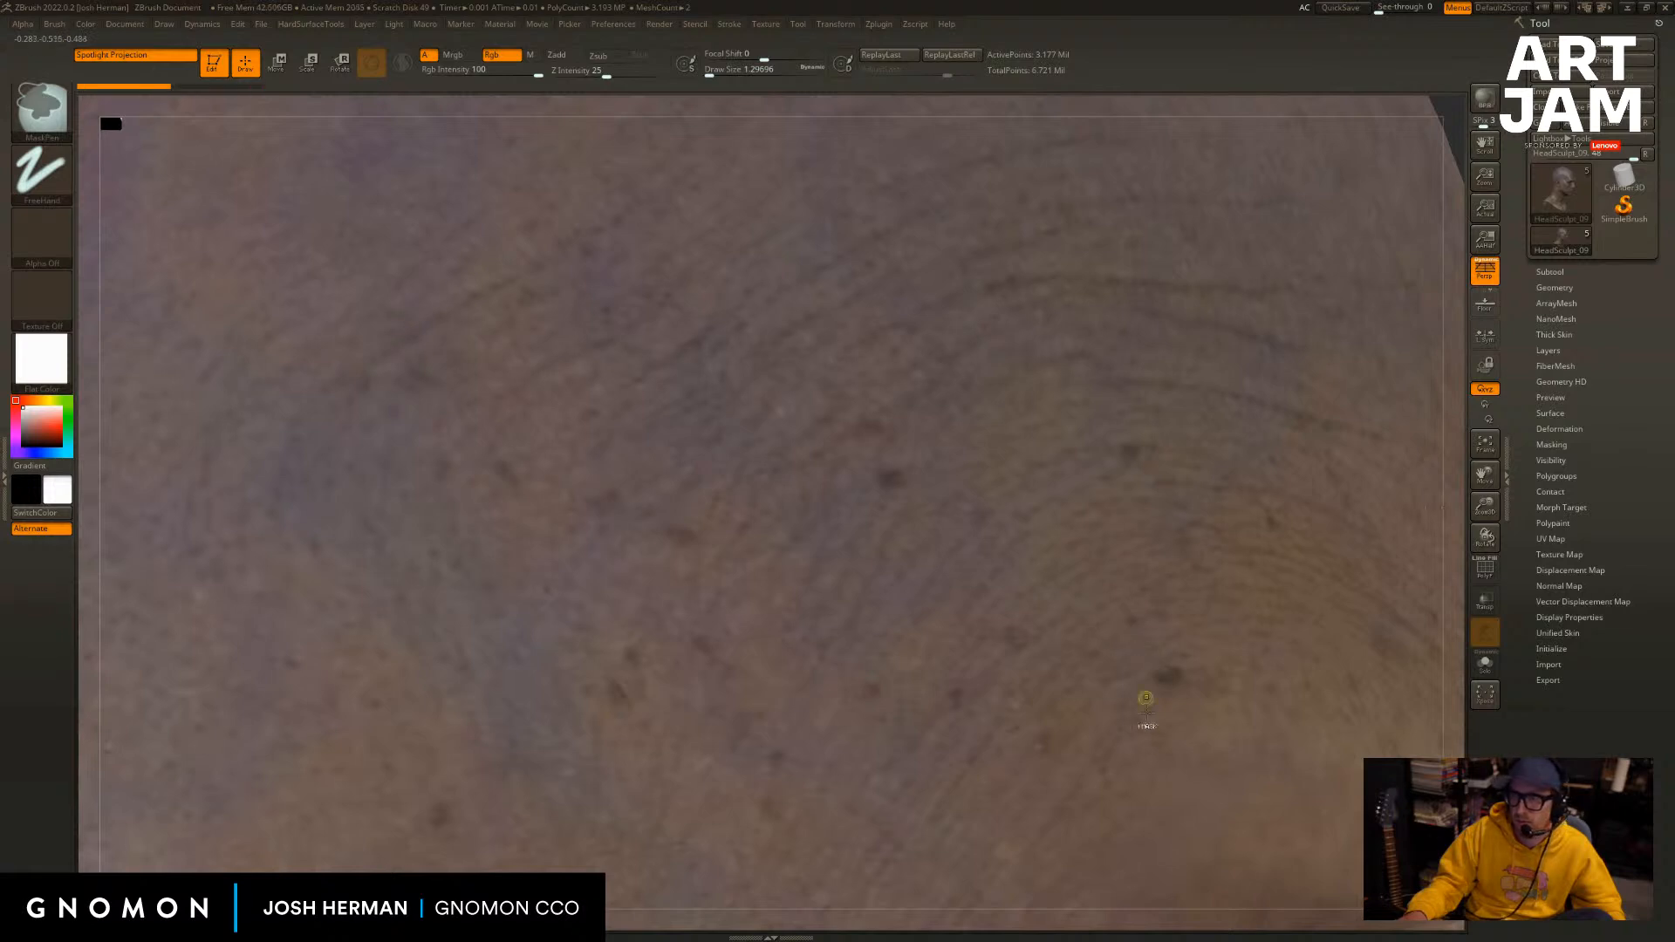
pyautogui.hotkey('ctrl', 'shift', 'z')
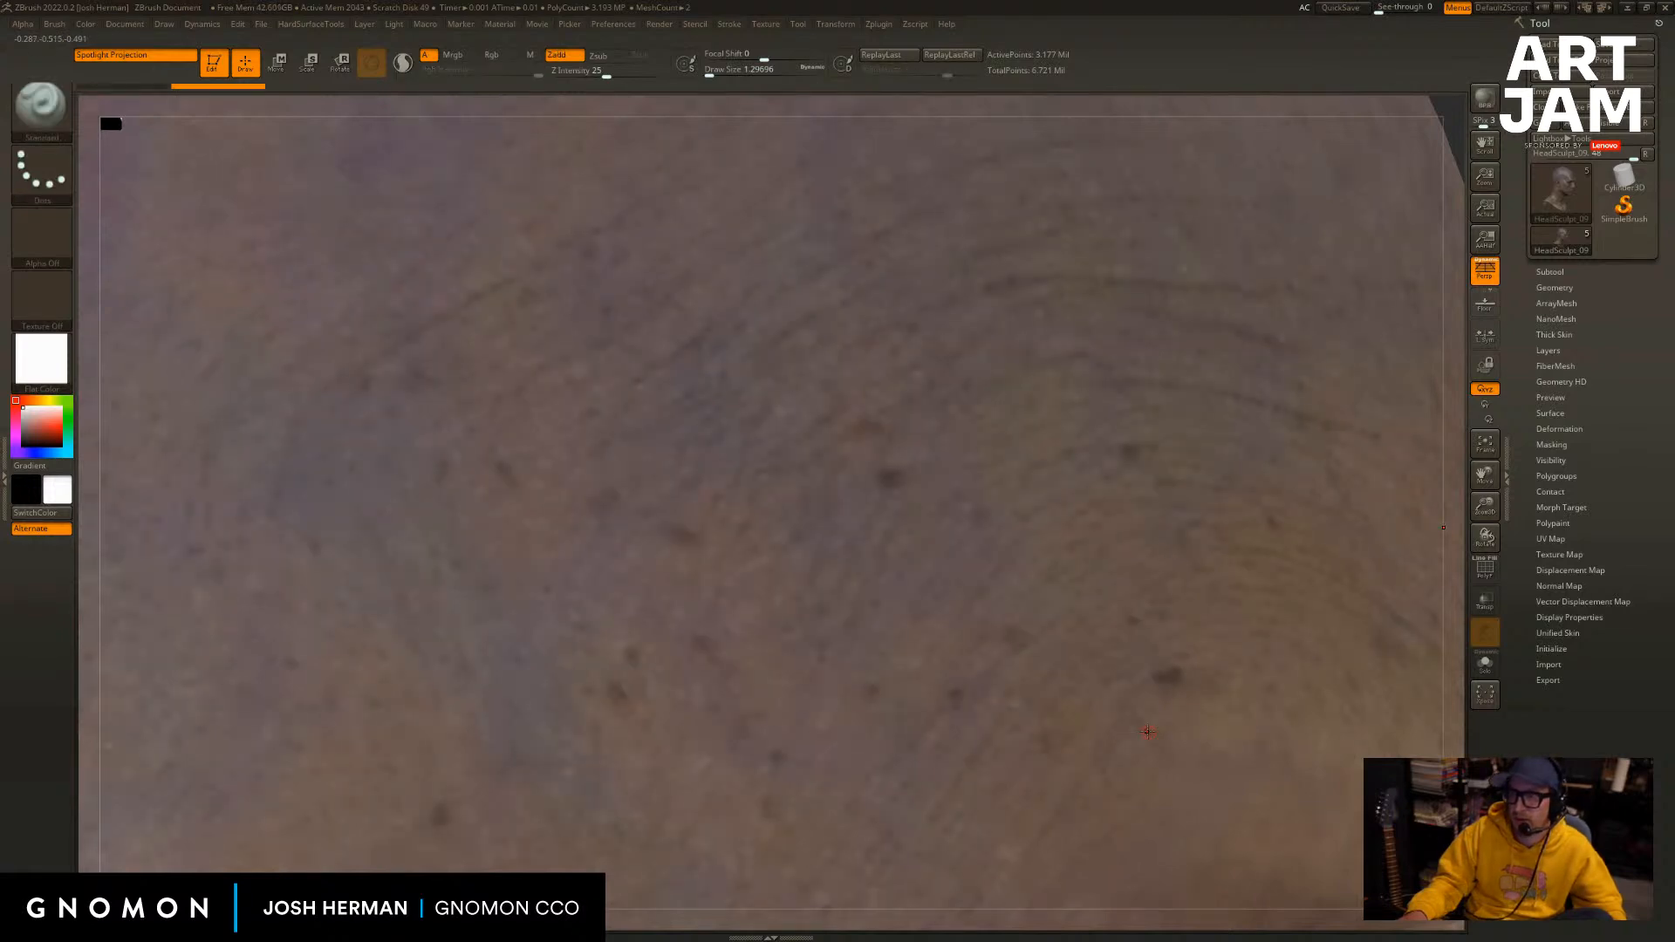
pyautogui.hotkey('ctrl', 'z')
# Frame the whole head in a three-quarter view and select the Move brush.
pyautogui.press('f')
pyautogui.moveTo(1335, 488); pyautogui.dragTo(1195, 576)
pyautogui.moveTo(1195, 576)
pyautogui.mouseDown()
pyautogui.moveTo(1382, 453)
pyautogui.moveTo(1226, 486)
pyautogui.moveTo(1114, 416)
pyautogui.mouseUp()
pyautogui.press('b')
pyautogui.press('m')
pyautogui.press('v')
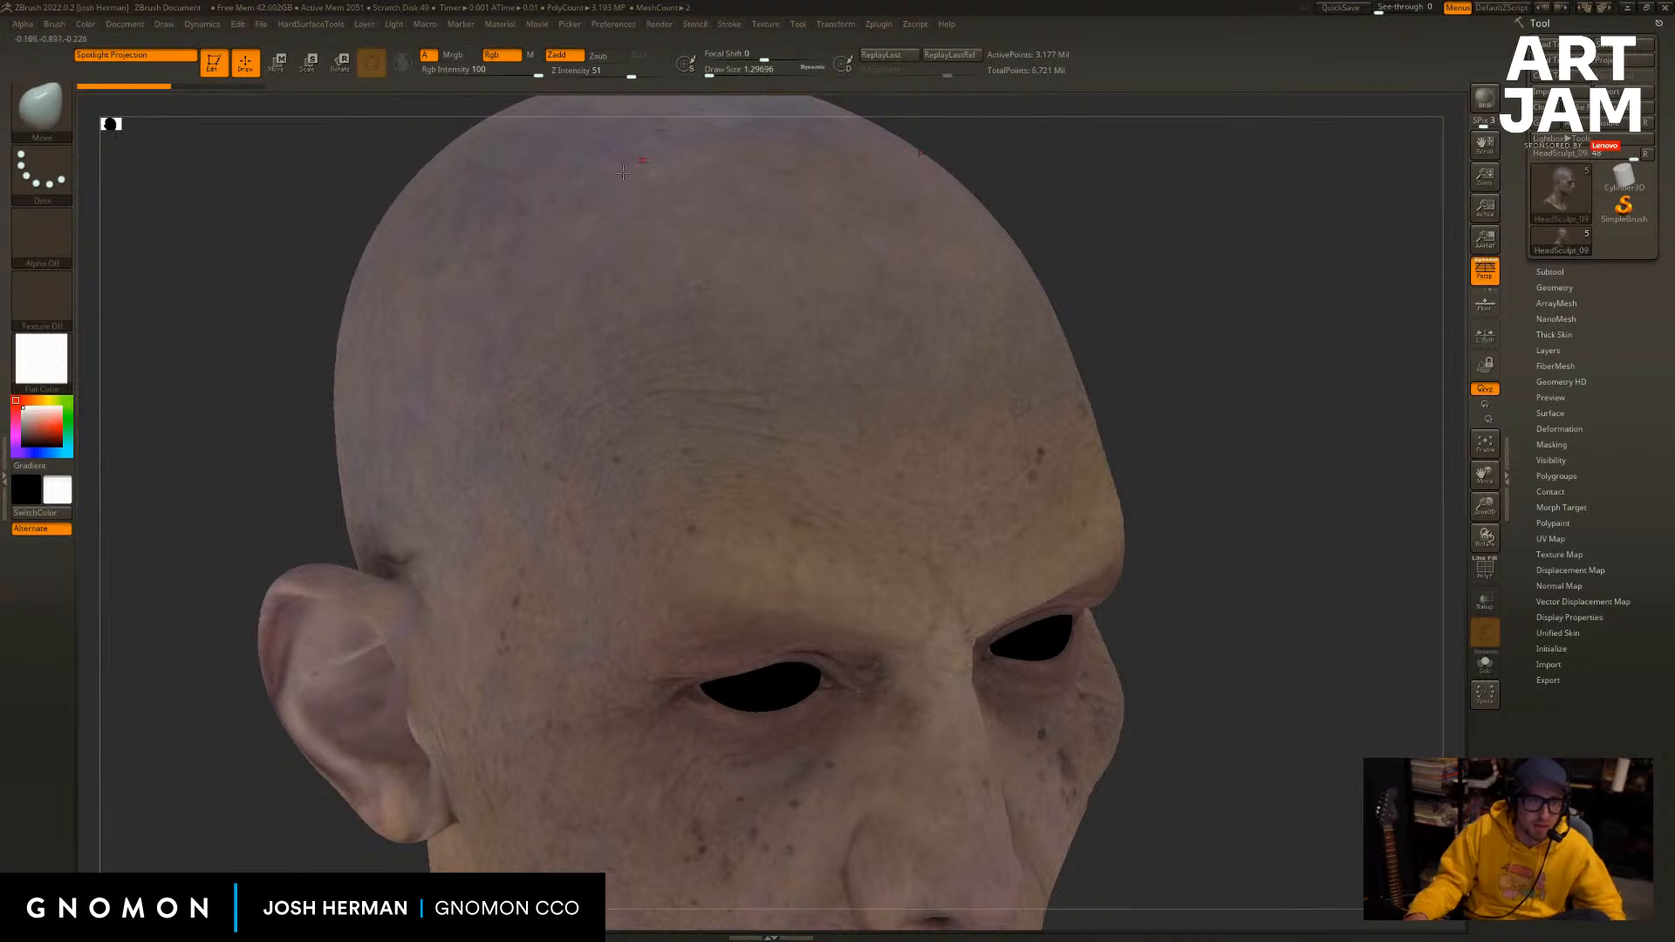
# Turn off Rgb and enable Zadd for the Smooth brush.
pyautogui.press('shift')
pyautogui.click(504, 55)
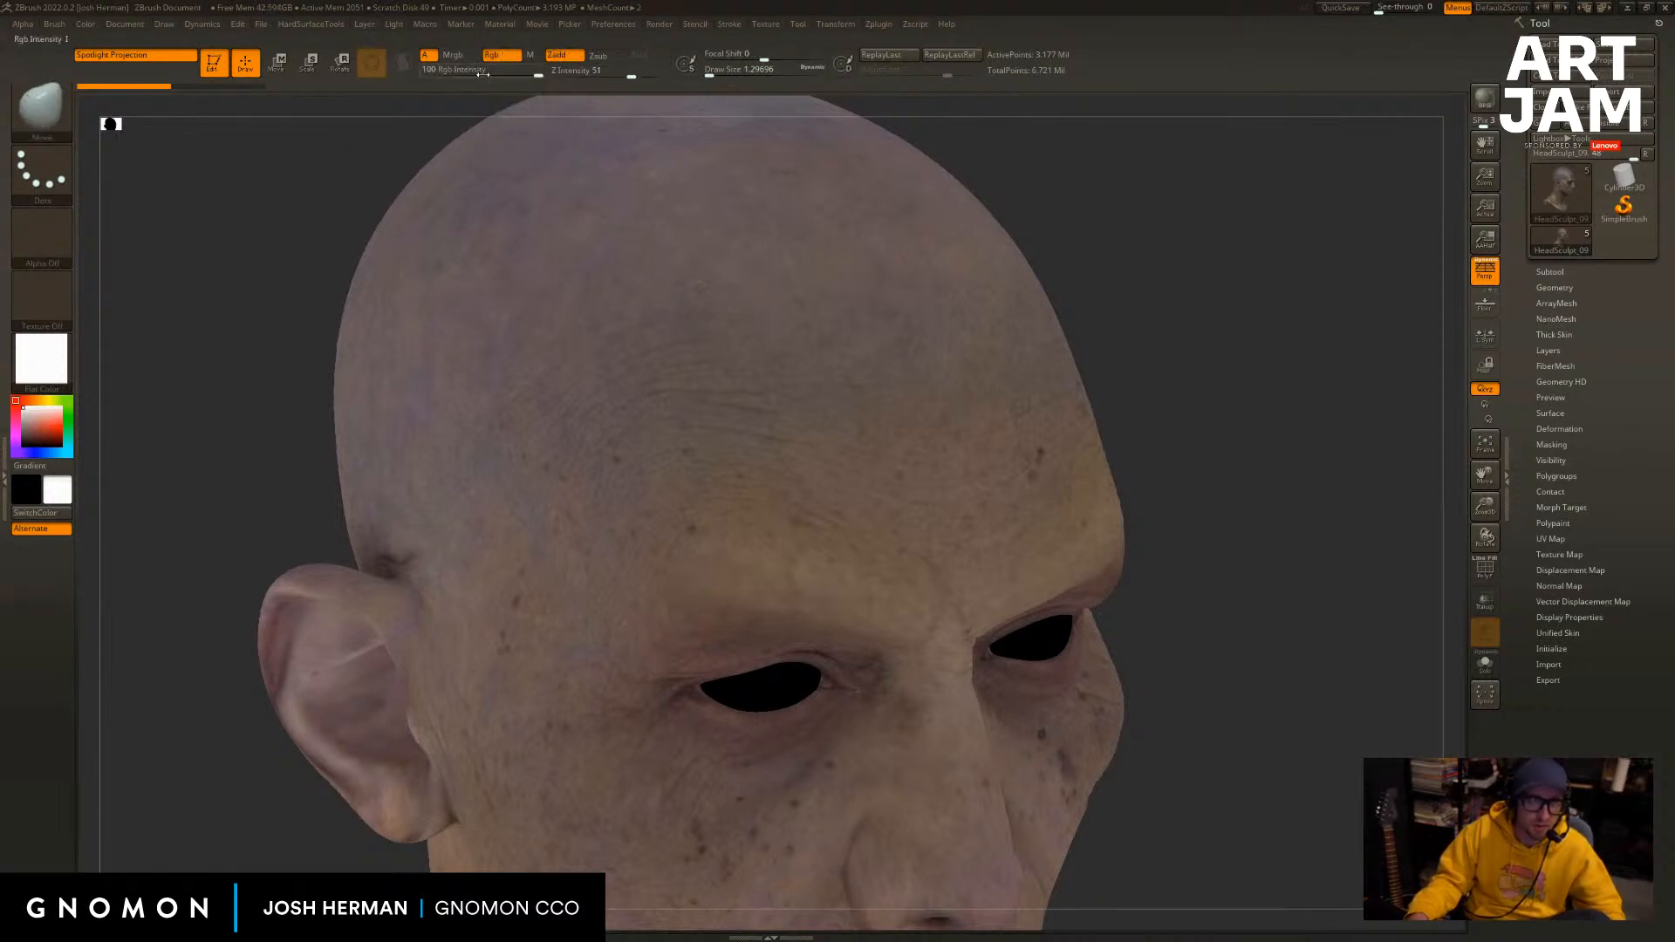
pyautogui.press('shift')
pyautogui.press('shift')
pyautogui.keyDown('shift'); pyautogui.click(559, 56); pyautogui.keyUp('shift')
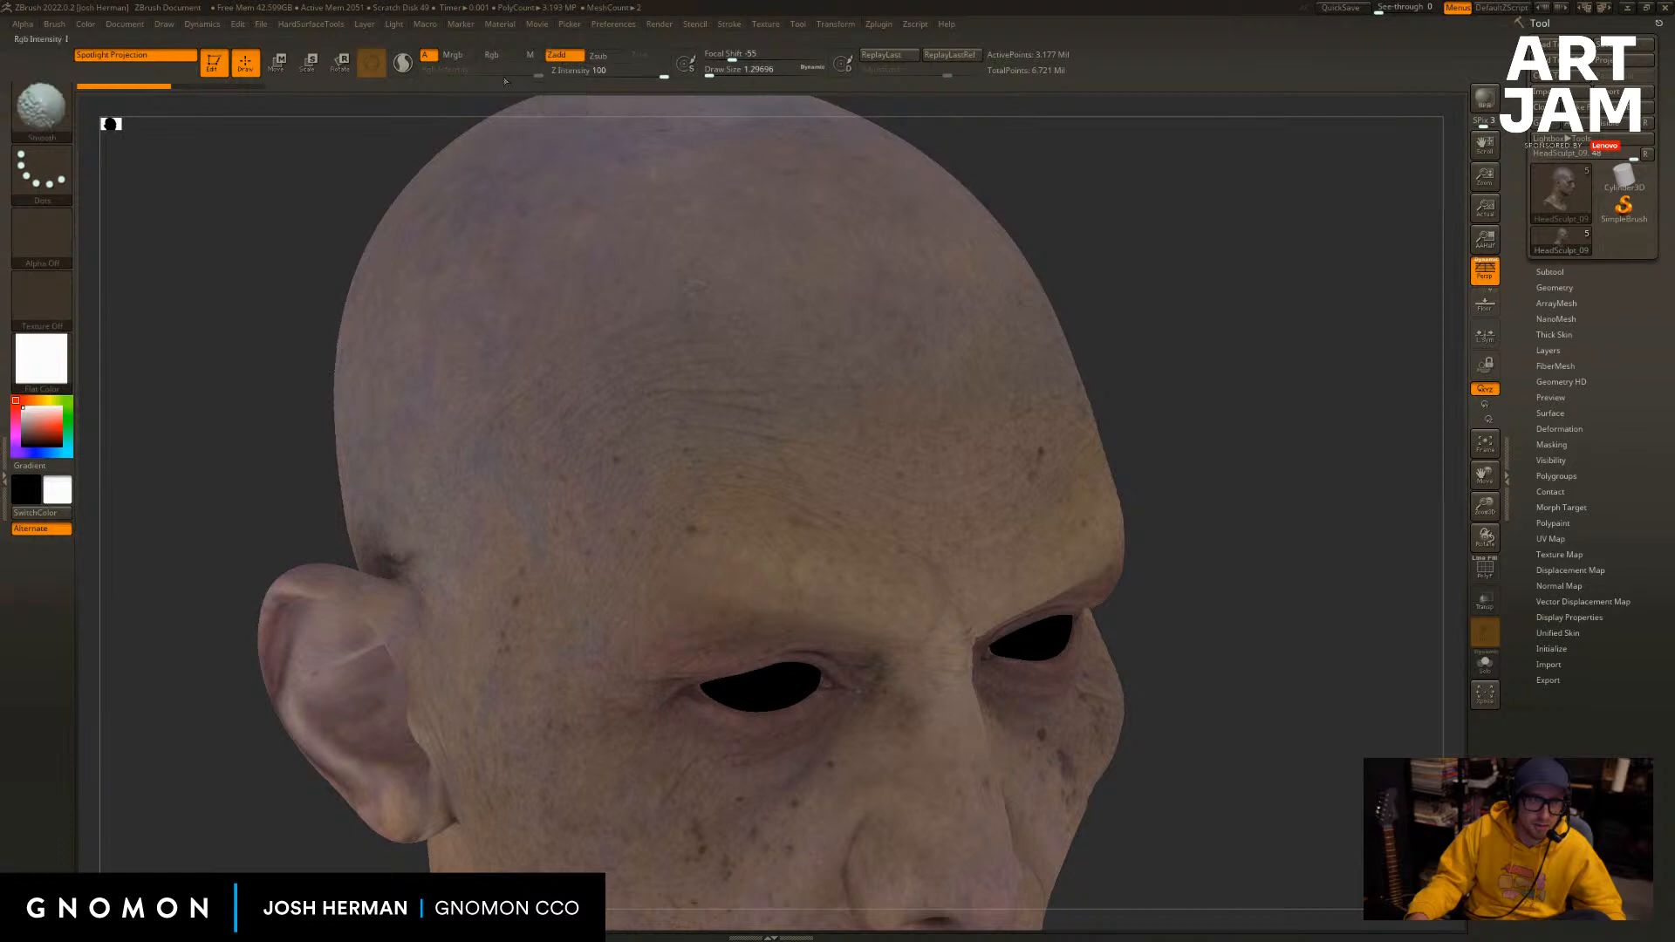
# Set the draw size to 83.49108 for a closer view of the forehead.
pyautogui.press('s')
pyautogui.moveTo(322, 254); pyautogui.dragTo(338, 247)
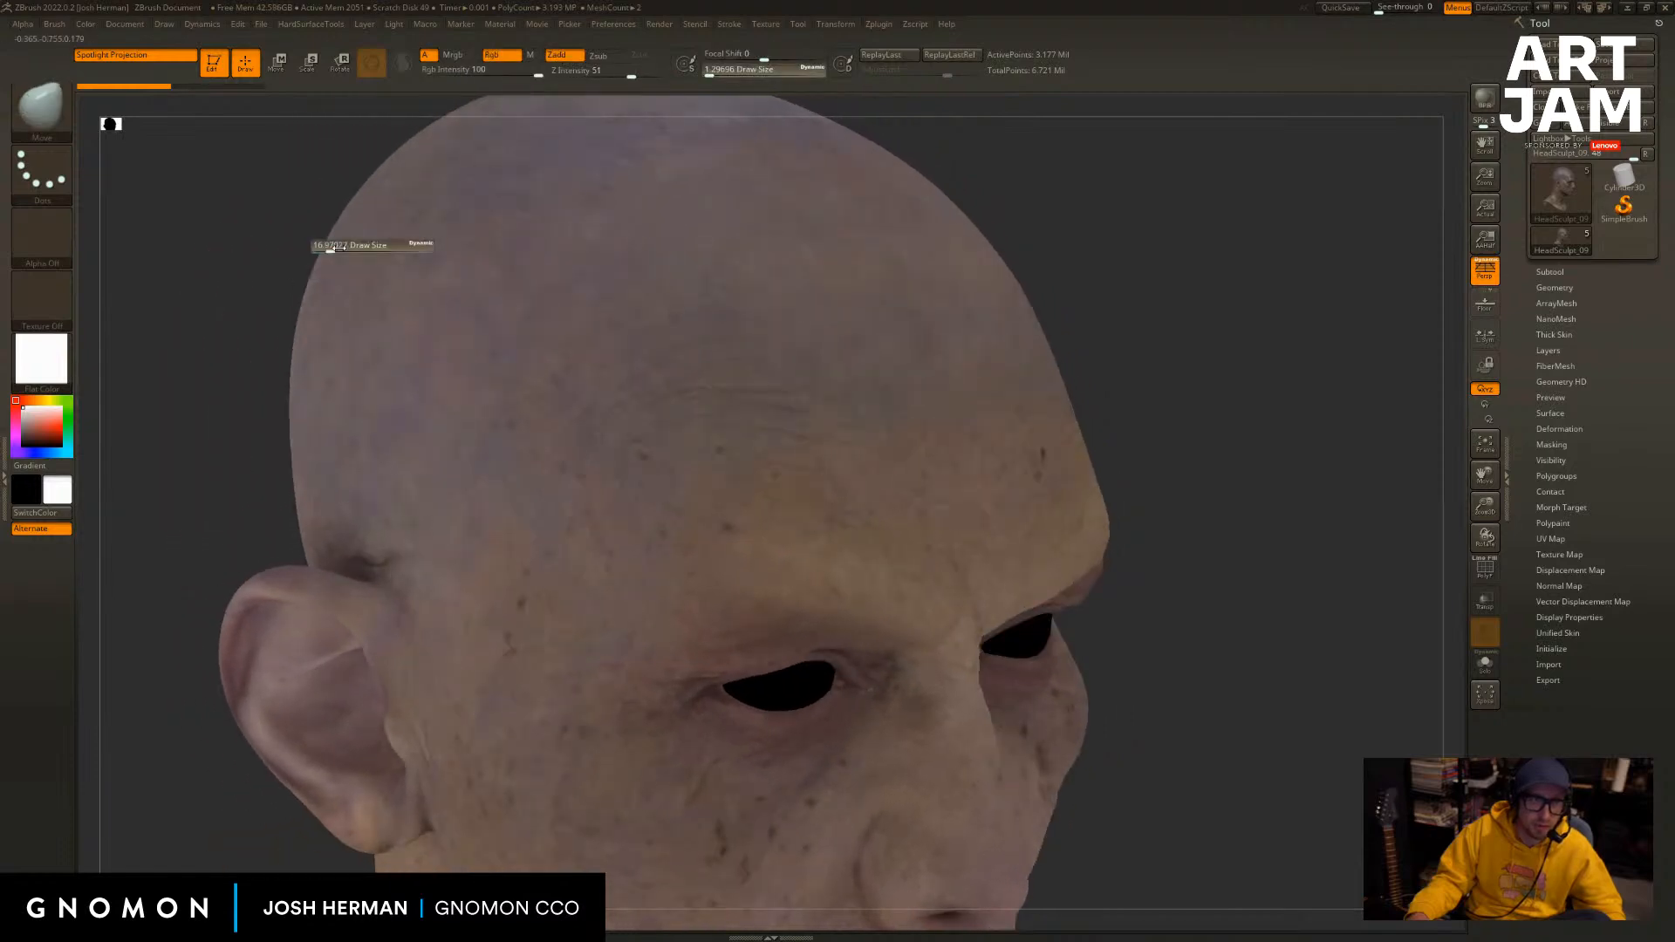
pyautogui.moveTo(1084, 317)
pyautogui.mouseDown()
pyautogui.moveTo(1125, 301)
pyautogui.moveTo(1132, 247)
pyautogui.moveTo(1020, 289)
pyautogui.mouseUp()
pyautogui.moveTo(1125, 383)
pyautogui.mouseDown()
pyautogui.moveTo(1275, 419)
pyautogui.moveTo(1255, 602)
pyautogui.moveTo(1231, 415)
pyautogui.moveTo(1301, 468)
pyautogui.moveTo(1280, 471)
pyautogui.mouseUp()
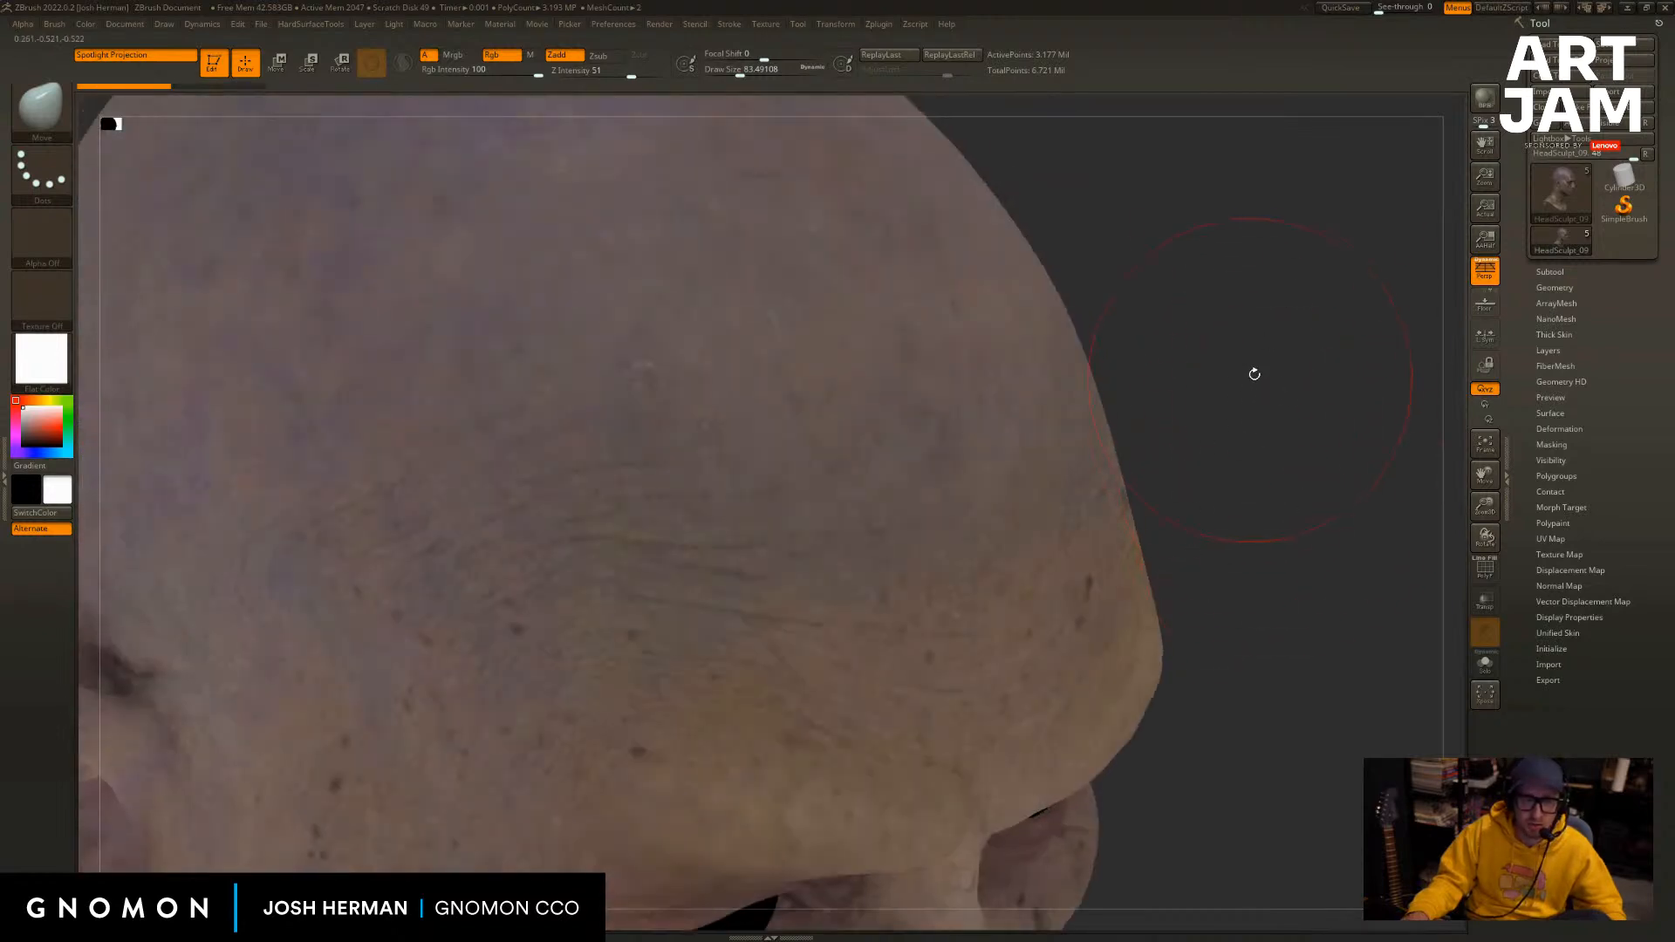
# Set up the Standard brush with a soft round alpha, Rgb painting, Z intensity 23 and draw size 30.69679.
pyautogui.press('b')
pyautogui.press('s')
pyautogui.press('t')
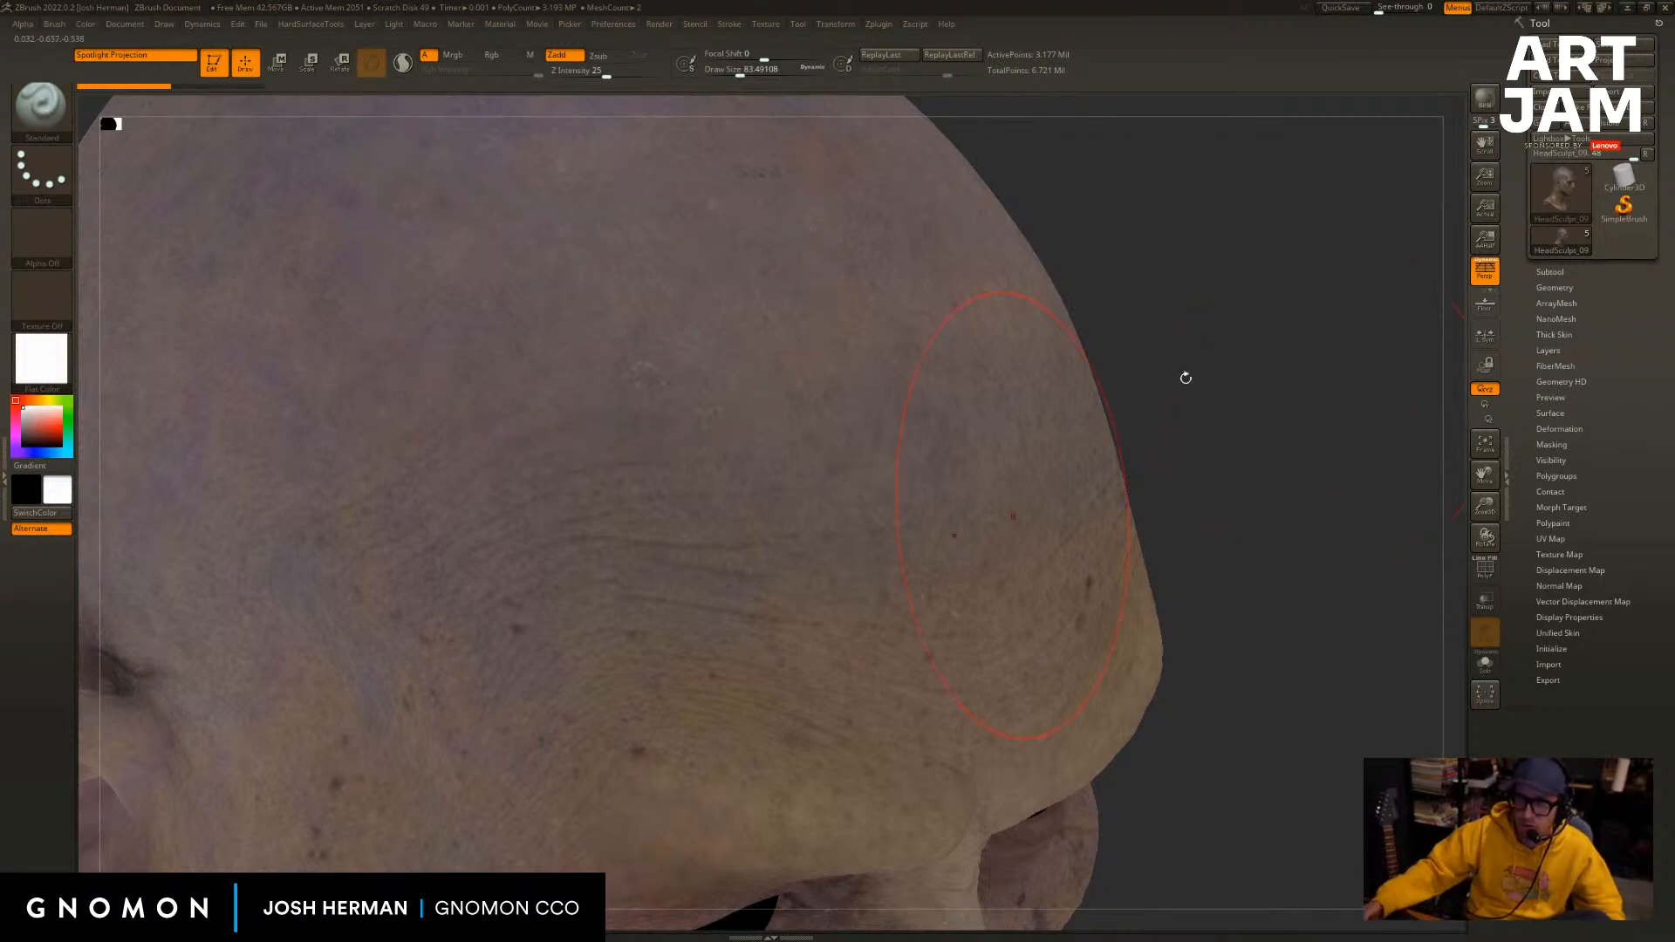
pyautogui.moveTo(1217, 331); pyautogui.dragTo(1090, 315)
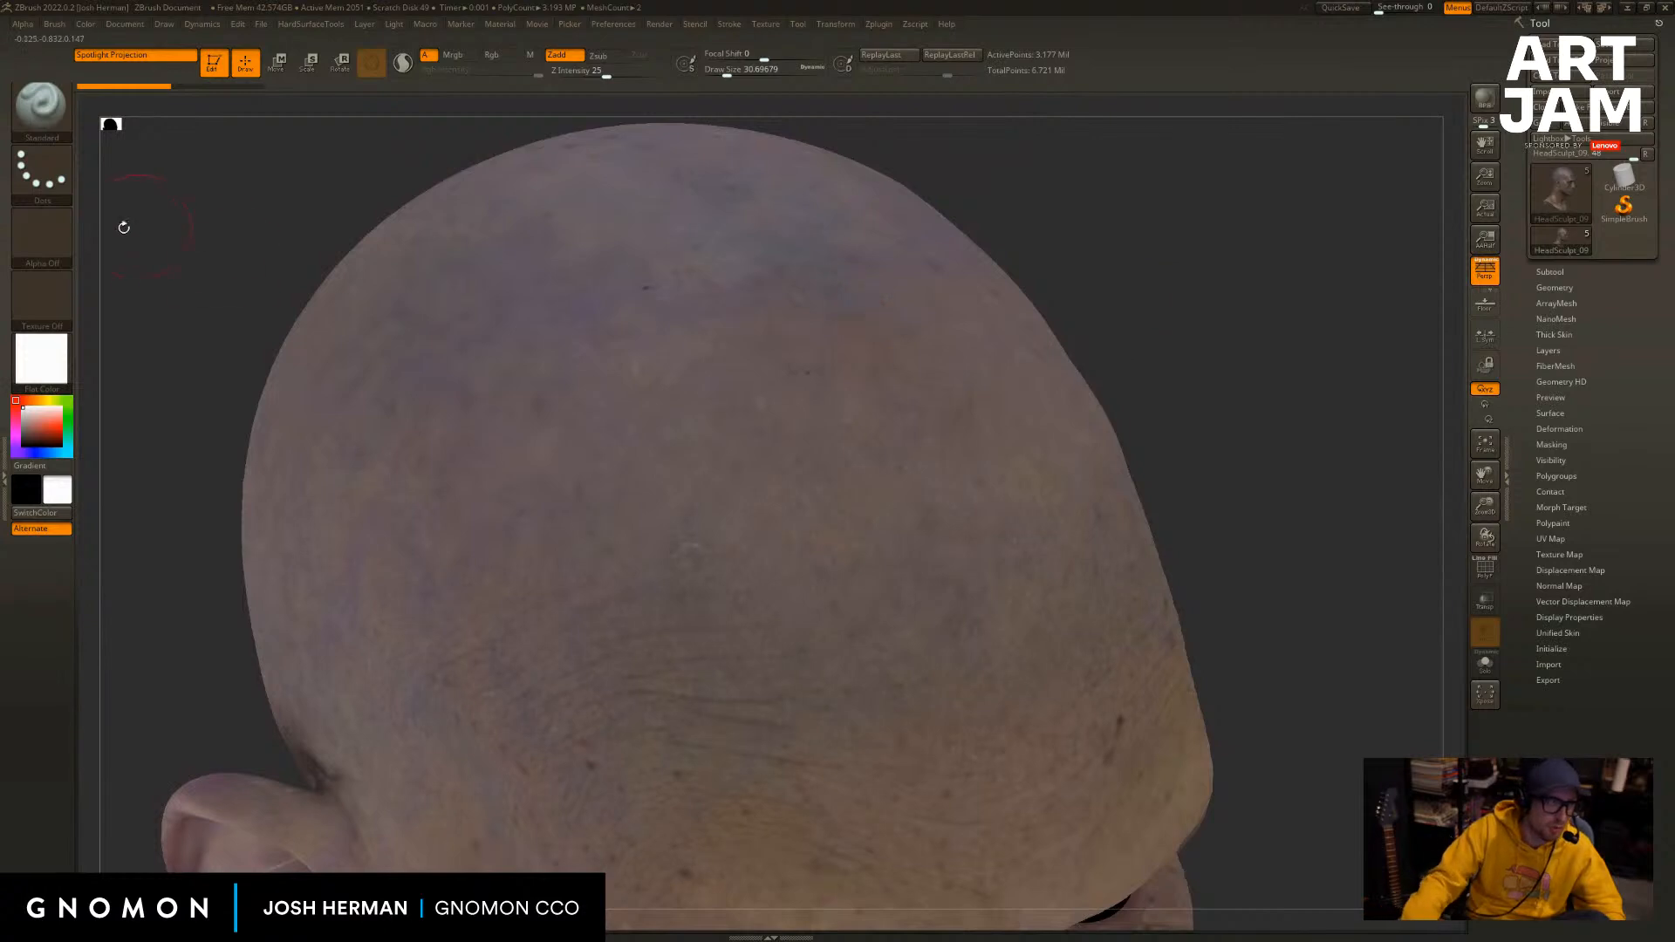
pyautogui.click(42, 240)
pyautogui.click(184, 247)
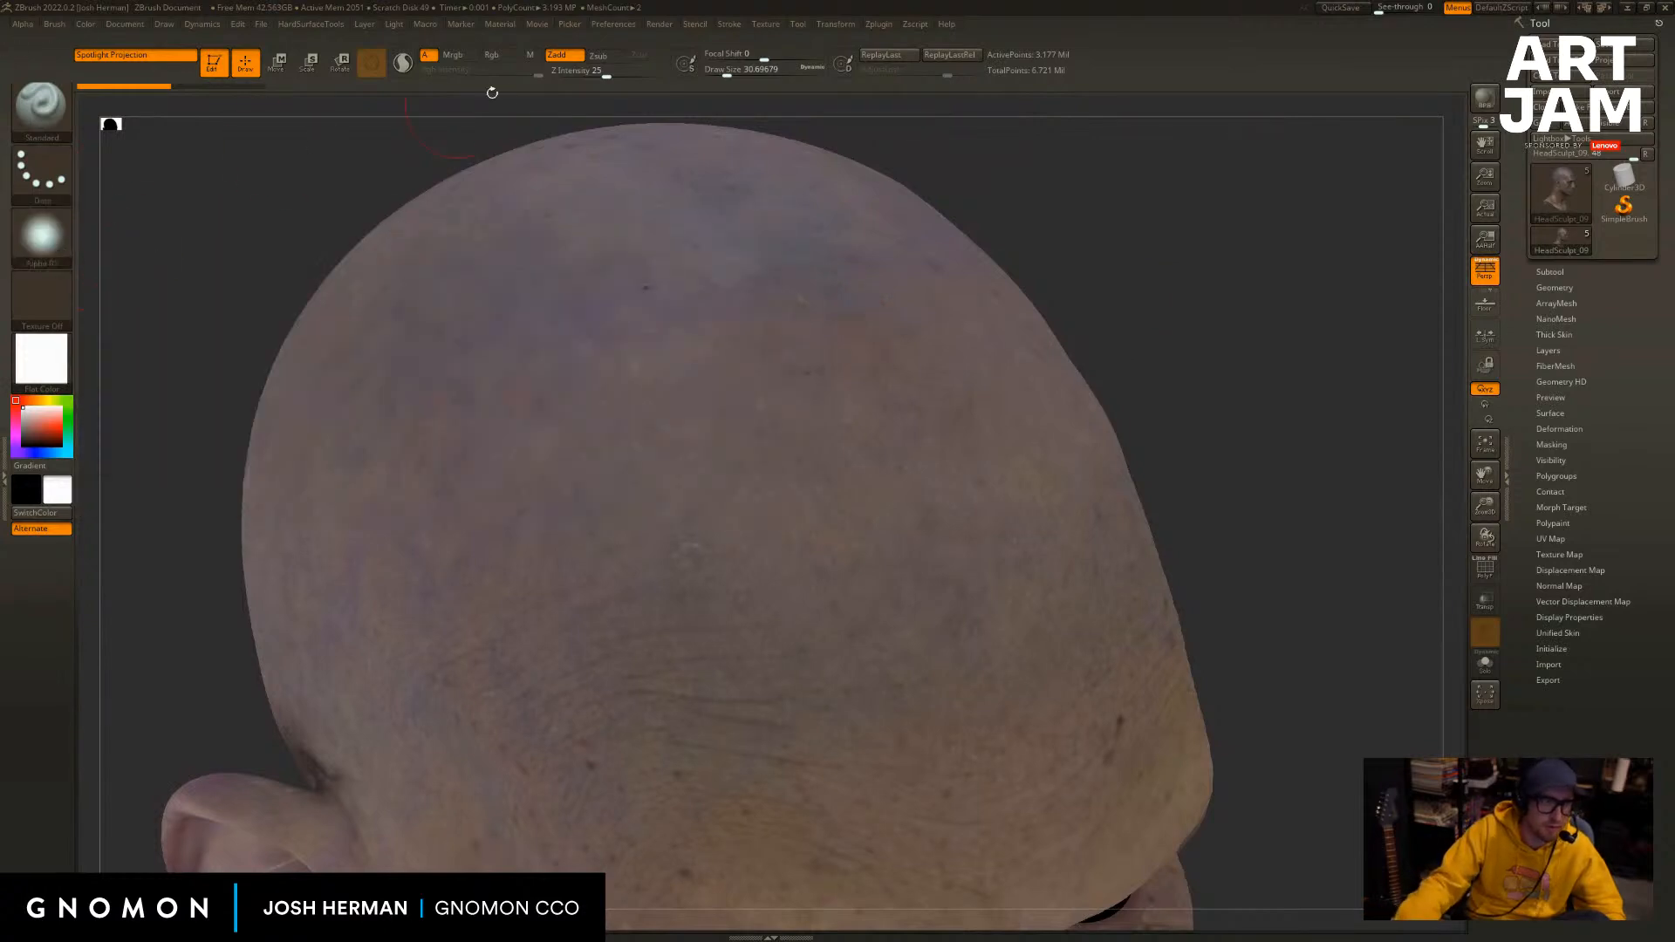
pyautogui.click(491, 54)
pyautogui.moveTo(605, 76); pyautogui.dragTo(594, 82)
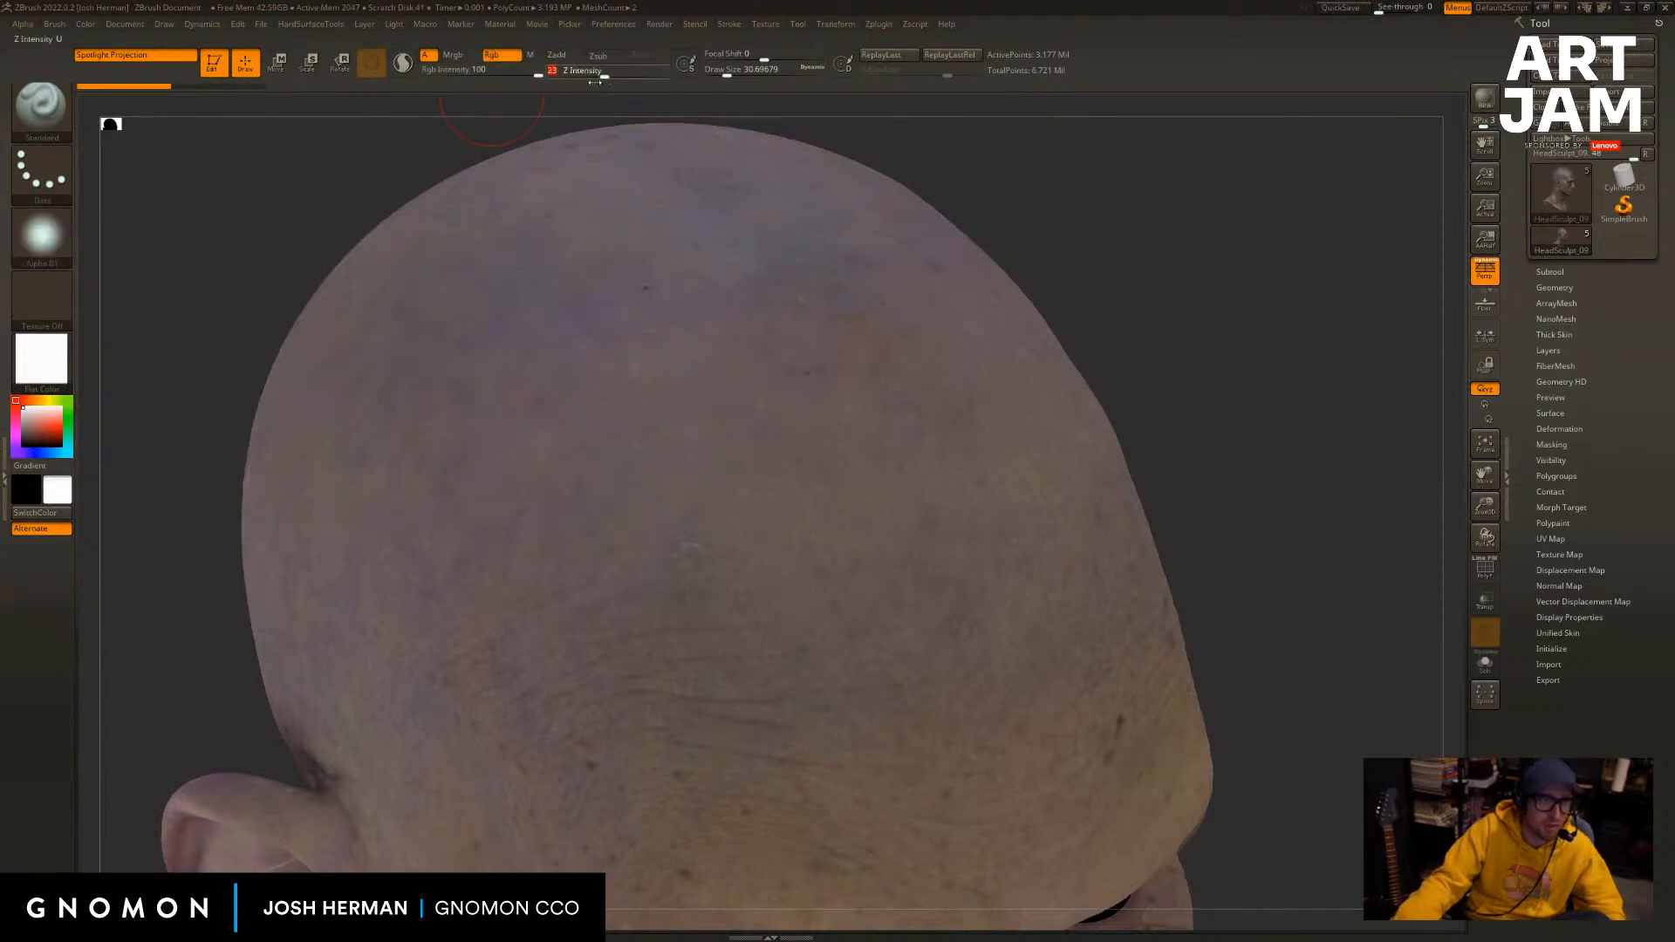
# Set the current paint colour to a bright yellow-green.
pyautogui.click(77, 479)
pyautogui.press('c')
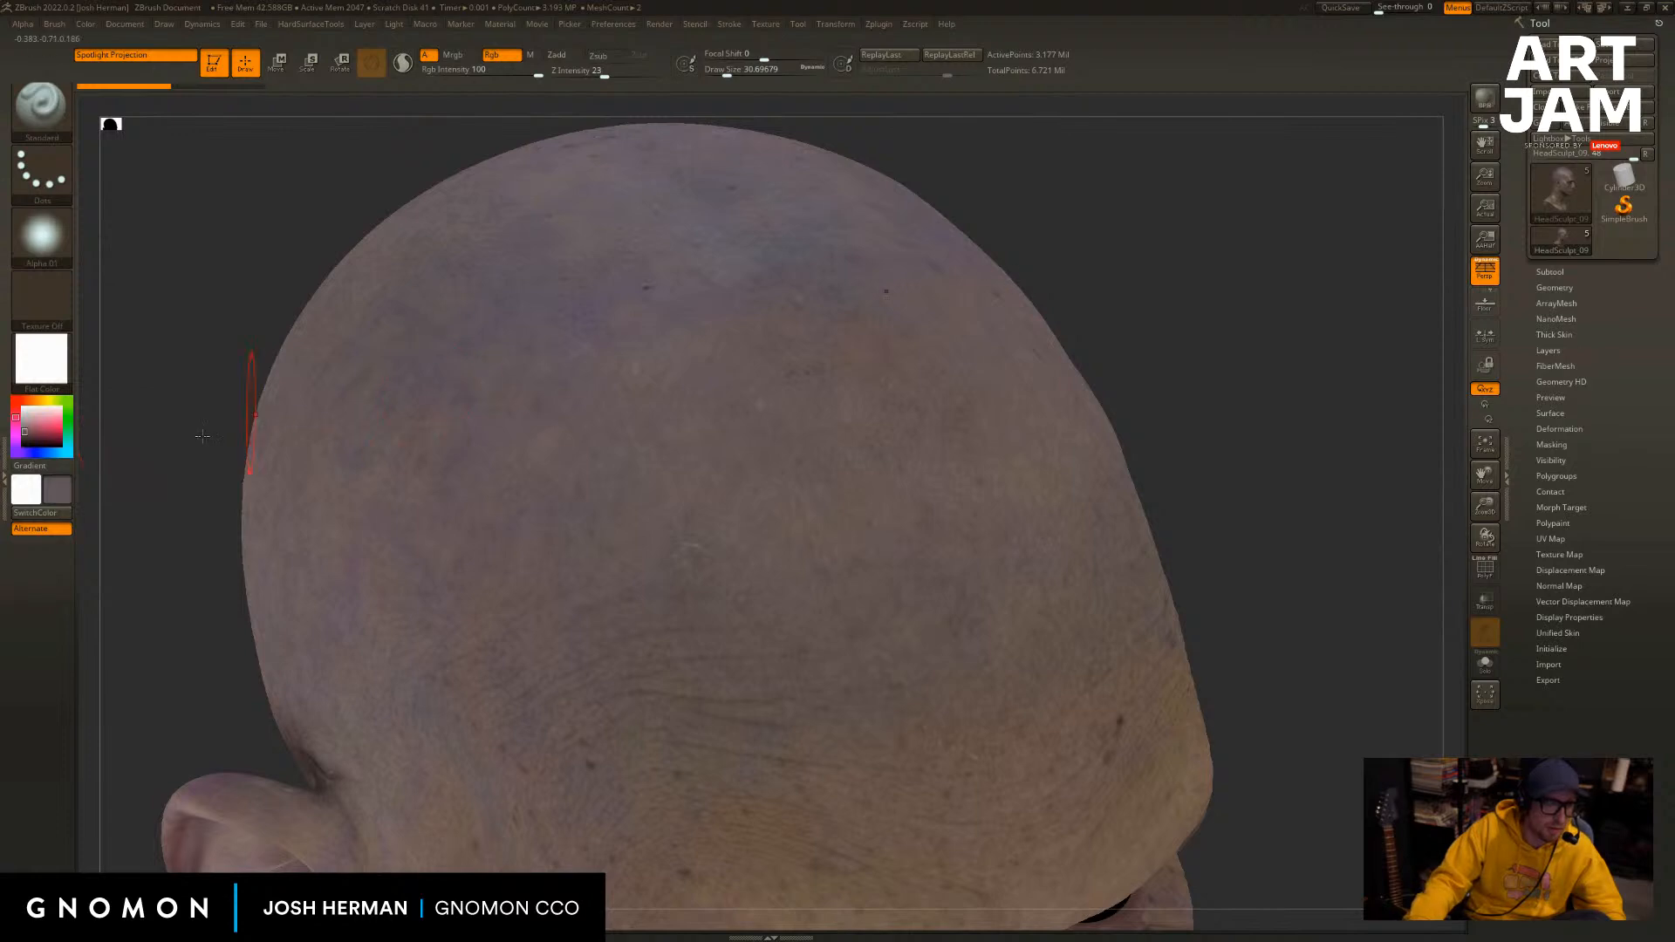
pyautogui.click(63, 486)
pyautogui.click(256, 368)
pyautogui.click(172, 462)
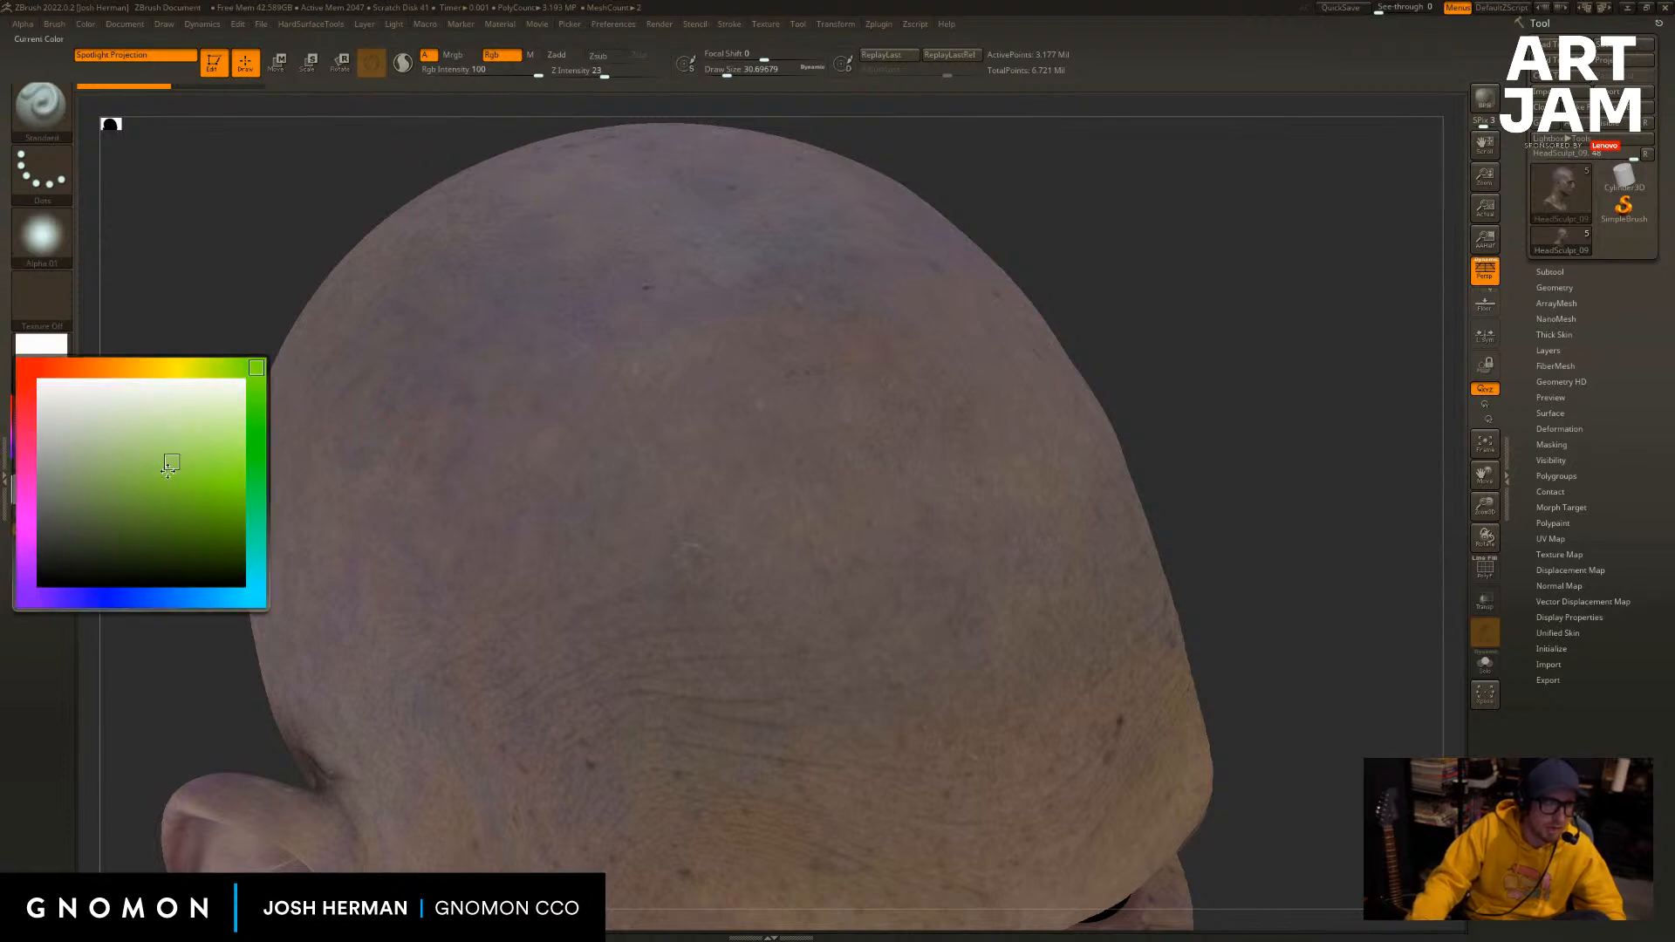
# Paint one curved green stroke down the upper side of the head and examine its soft edges up close.
pyautogui.moveTo(1176, 319); pyautogui.dragTo(1204, 335)
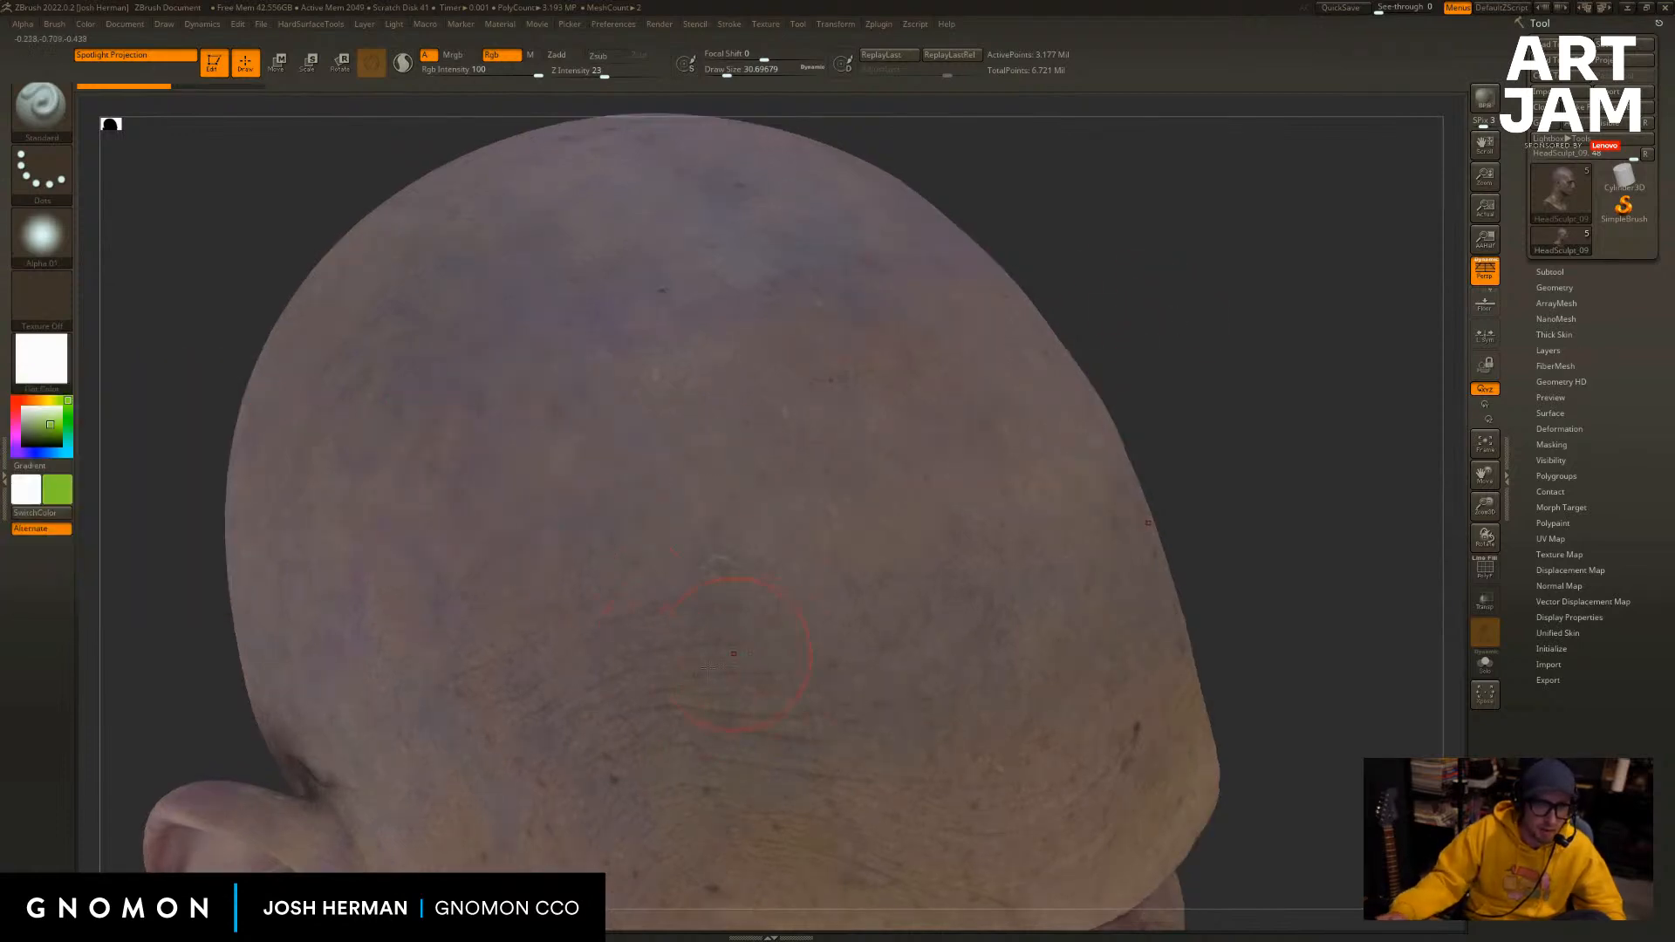
pyautogui.moveTo(676, 735)
pyautogui.mouseDown()
pyautogui.moveTo(731, 644)
pyautogui.moveTo(608, 369)
pyautogui.mouseUp()
pyautogui.moveTo(1282, 483)
pyautogui.keyDown('alt'); pyautogui.mouseDown()
pyautogui.moveTo(1375, 400)
pyautogui.moveTo(1432, 558)
pyautogui.mouseUp(); pyautogui.keyUp('alt')
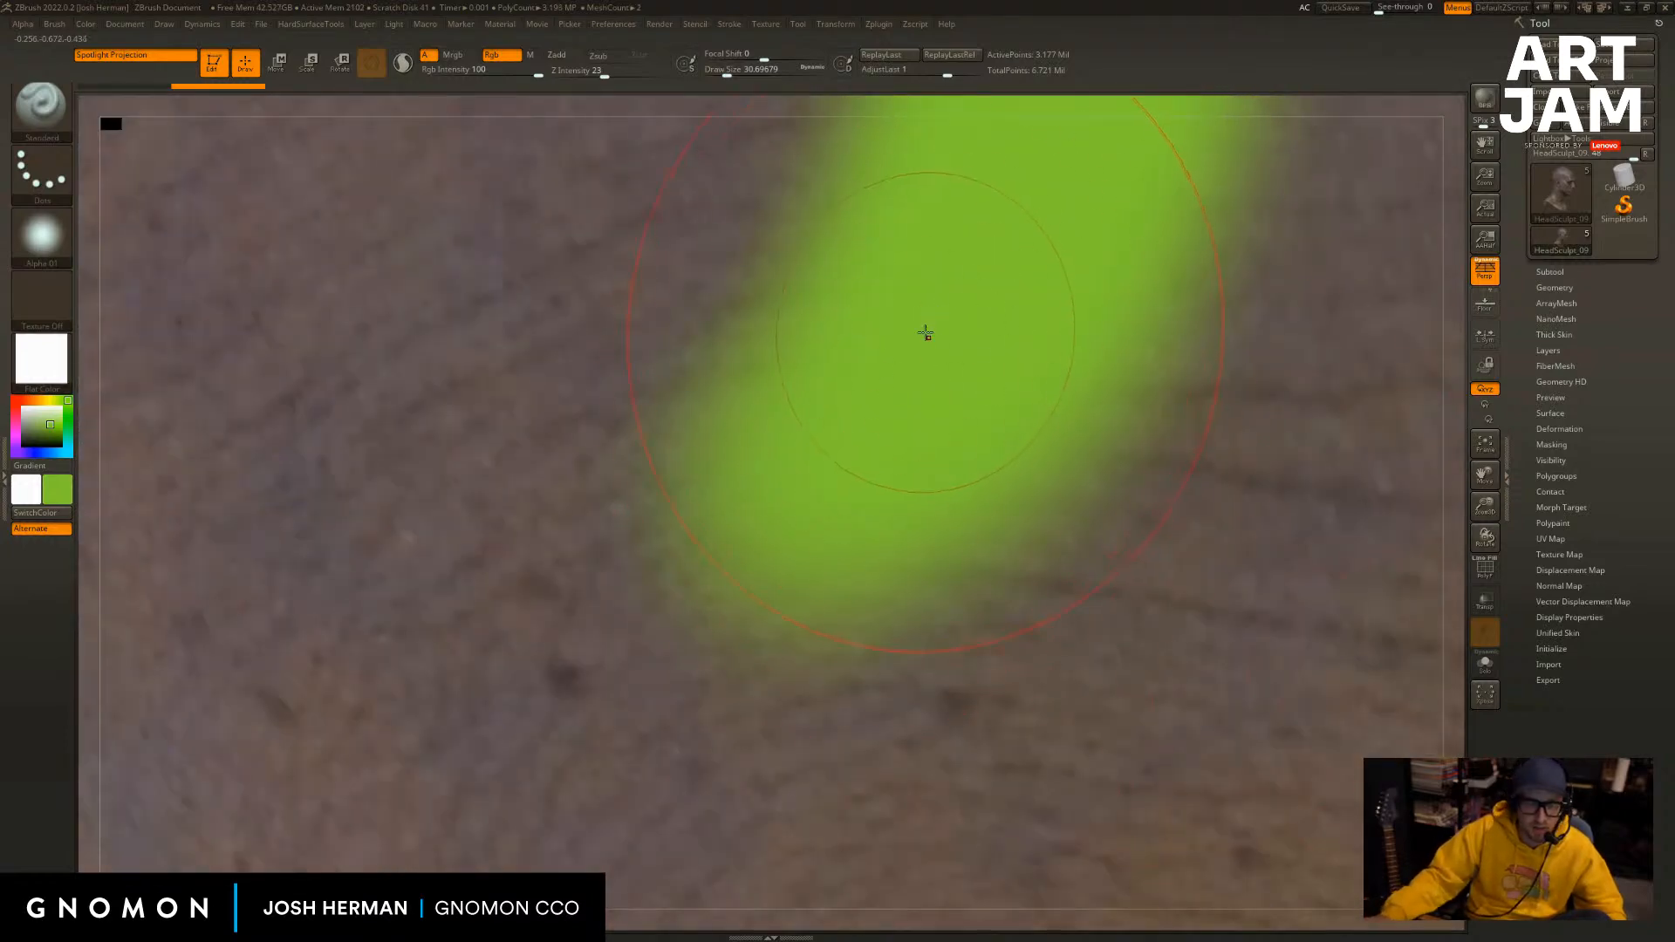
pyautogui.keyDown('alt'); pyautogui.moveTo(1458, 650); pyautogui.dragTo(1375, 468); pyautogui.keyUp('alt')
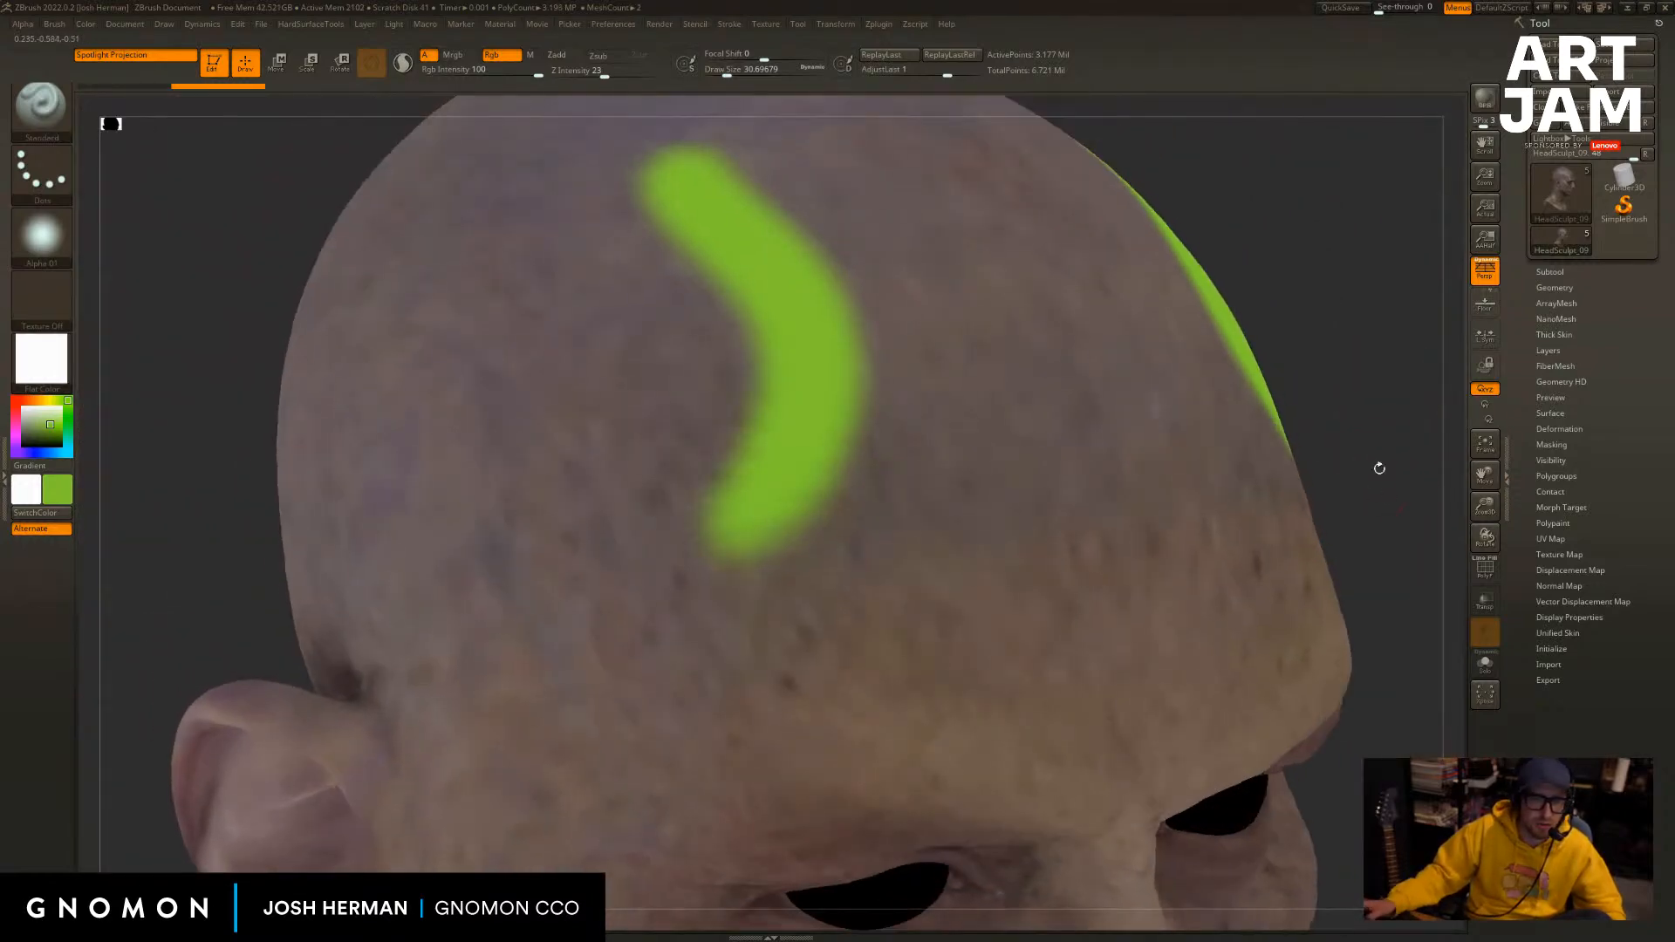
# Switch to the SkinShade4 material to examine the green stroke on the shaded skin, and undo the stroke.
pyautogui.press('m')
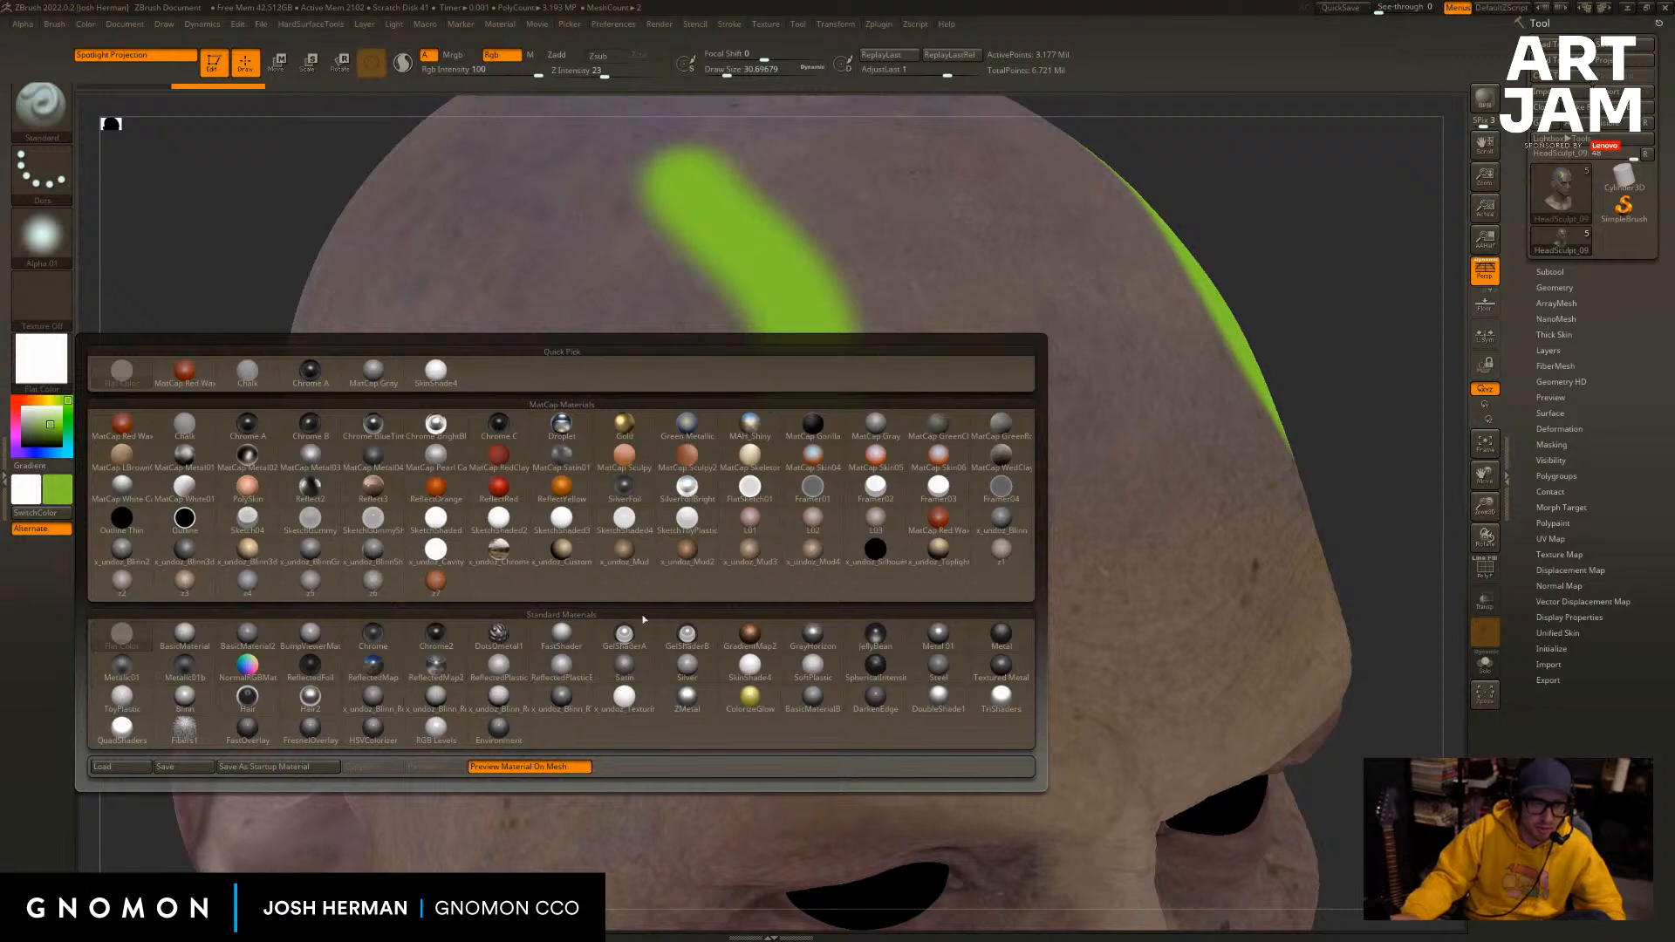
pyautogui.click(746, 666)
pyautogui.moveTo(1364, 427)
pyautogui.mouseDown()
pyautogui.moveTo(1376, 401)
pyautogui.moveTo(1353, 443)
pyautogui.moveTo(901, 520)
pyautogui.mouseUp()
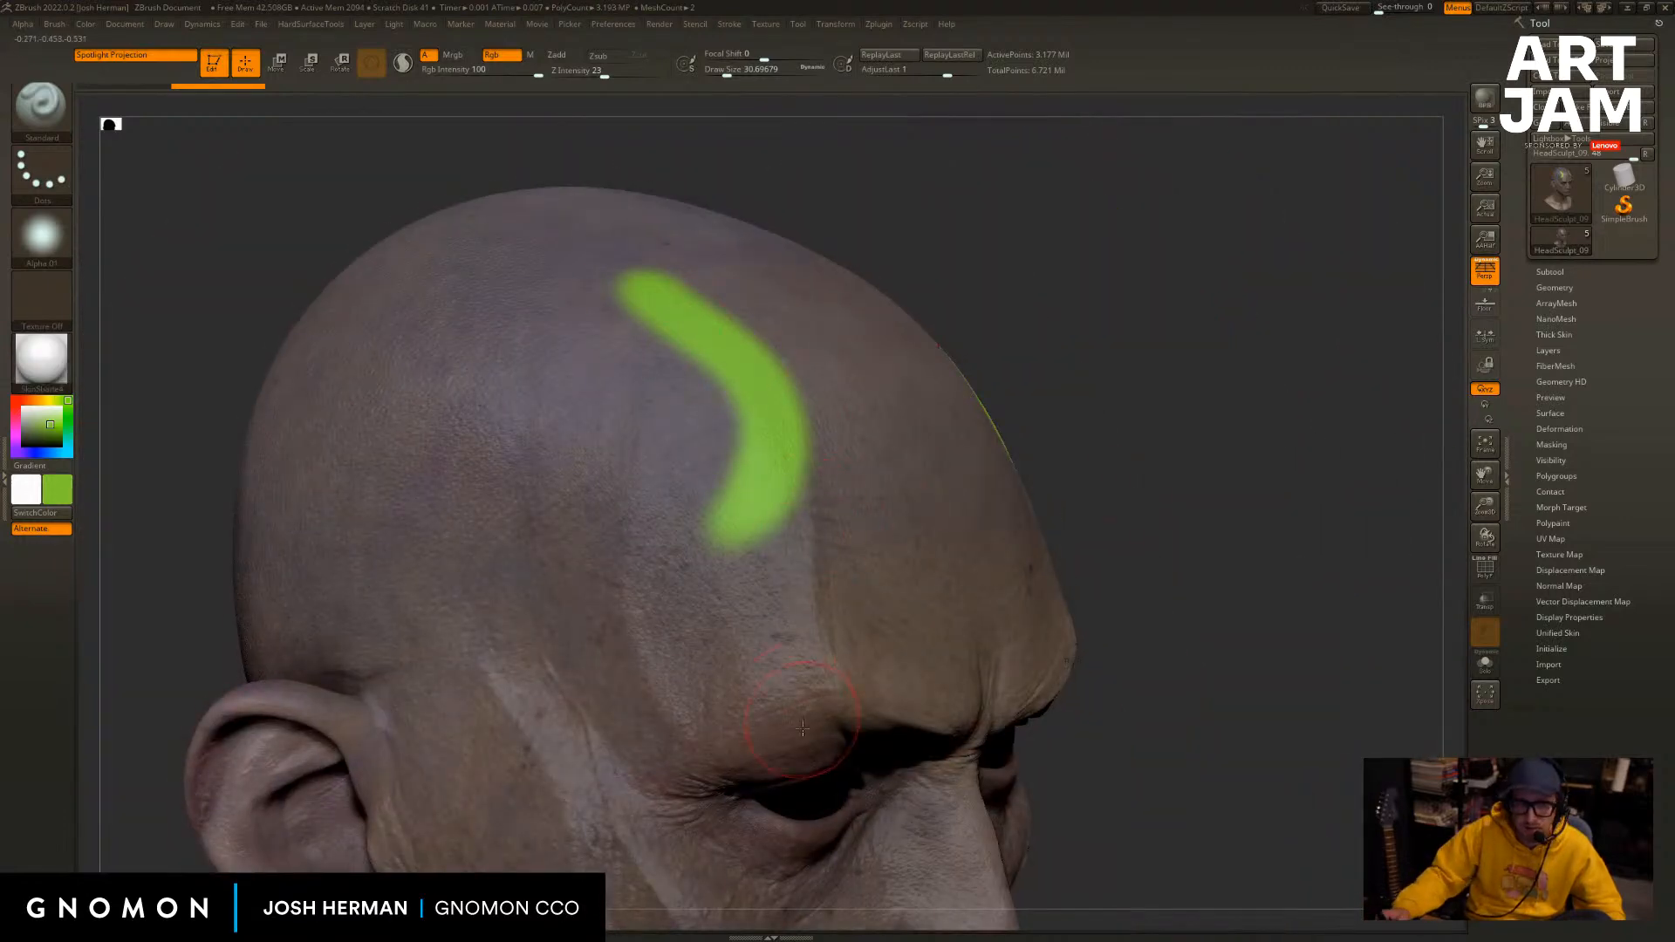
pyautogui.keyDown('alt'); pyautogui.moveTo(1163, 325); pyautogui.dragTo(1162, 347); pyautogui.keyUp('alt')
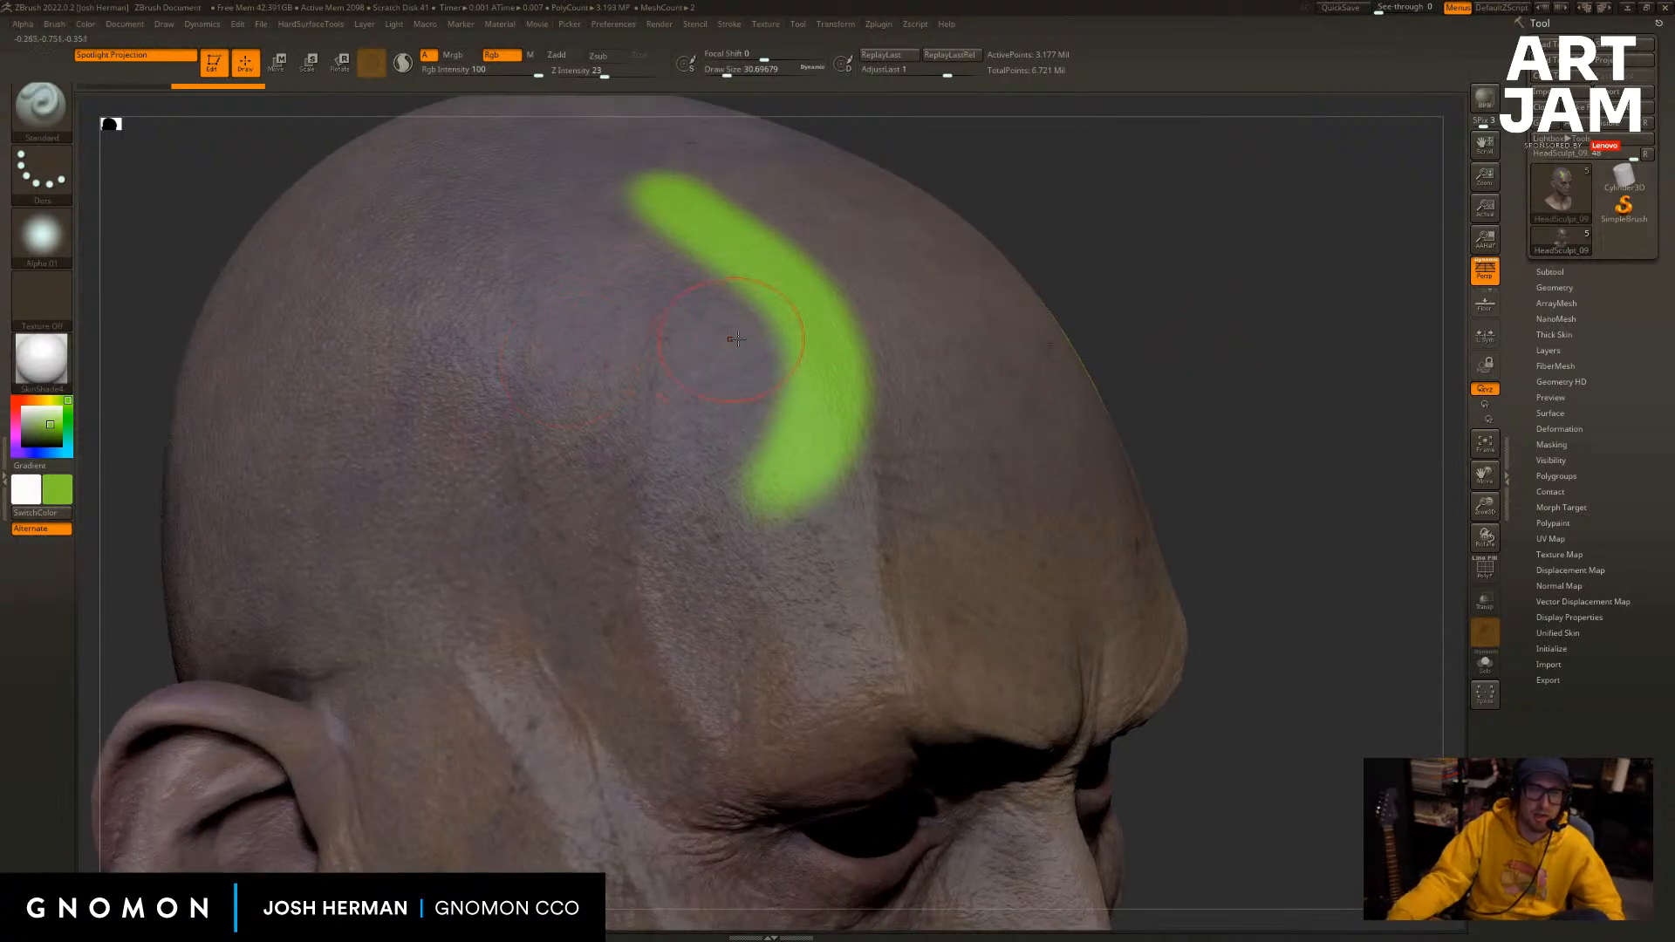
pyautogui.moveTo(1195, 319)
pyautogui.mouseDown()
pyautogui.moveTo(1291, 358)
pyautogui.moveTo(1173, 397)
pyautogui.mouseUp()
pyautogui.hotkey('ctrl', 'z')
# Set the Standard brush to the Spray stroke with the speckled Alpha 23.
pyautogui.click(41, 235)
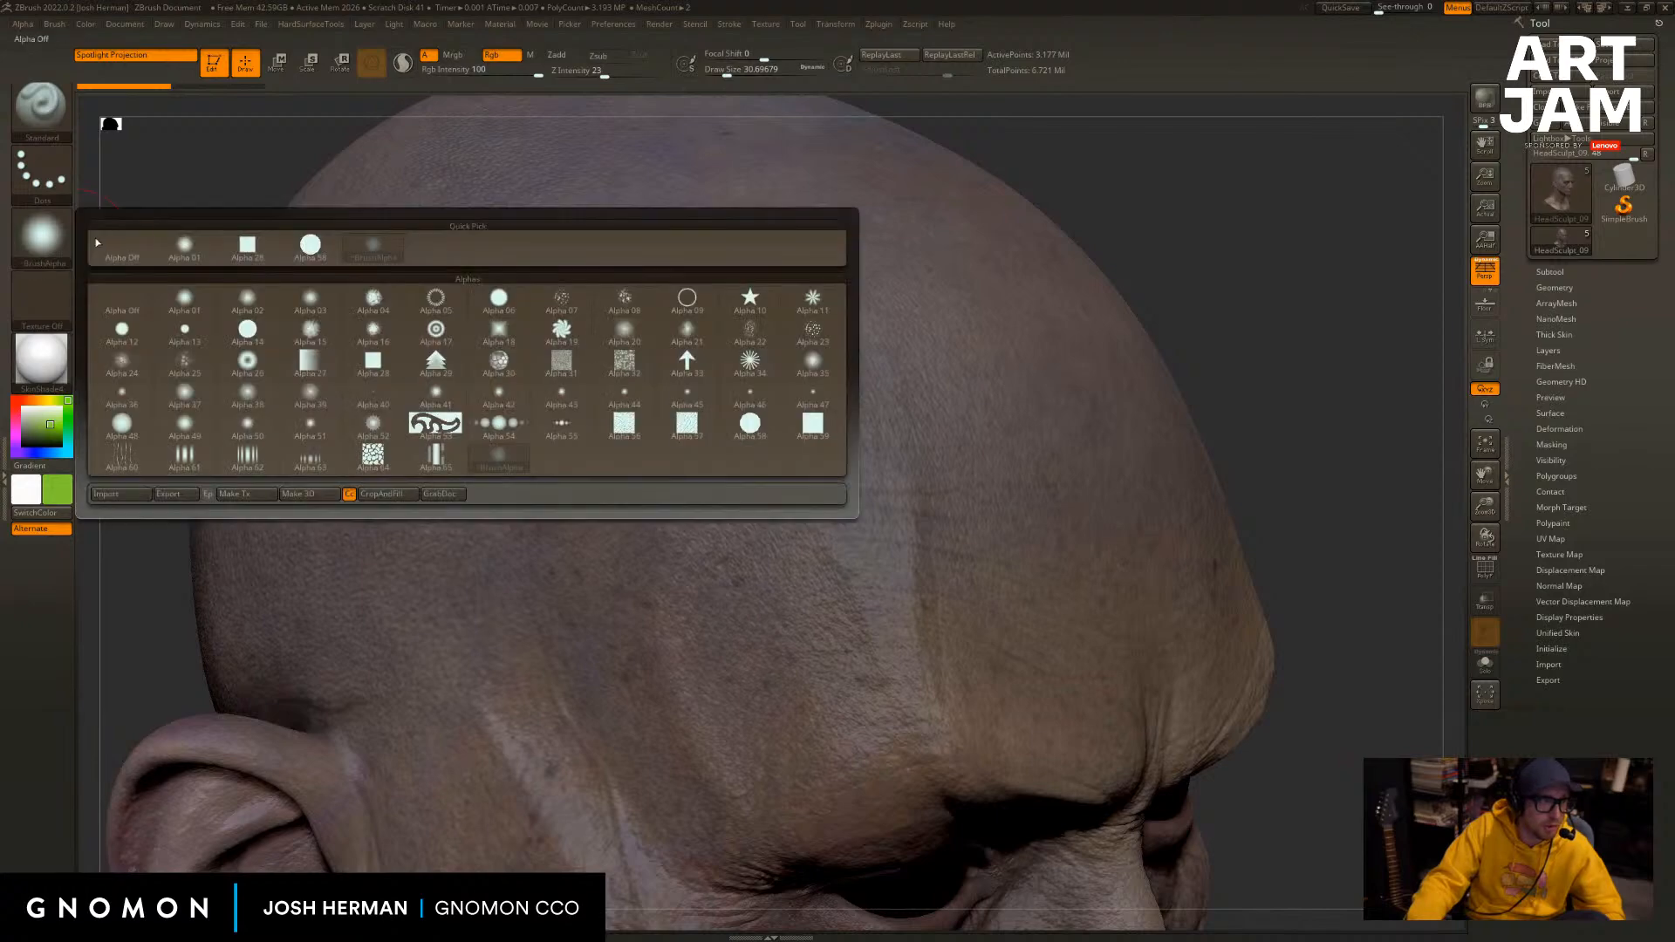
pyautogui.click(41, 174)
pyautogui.click(377, 196)
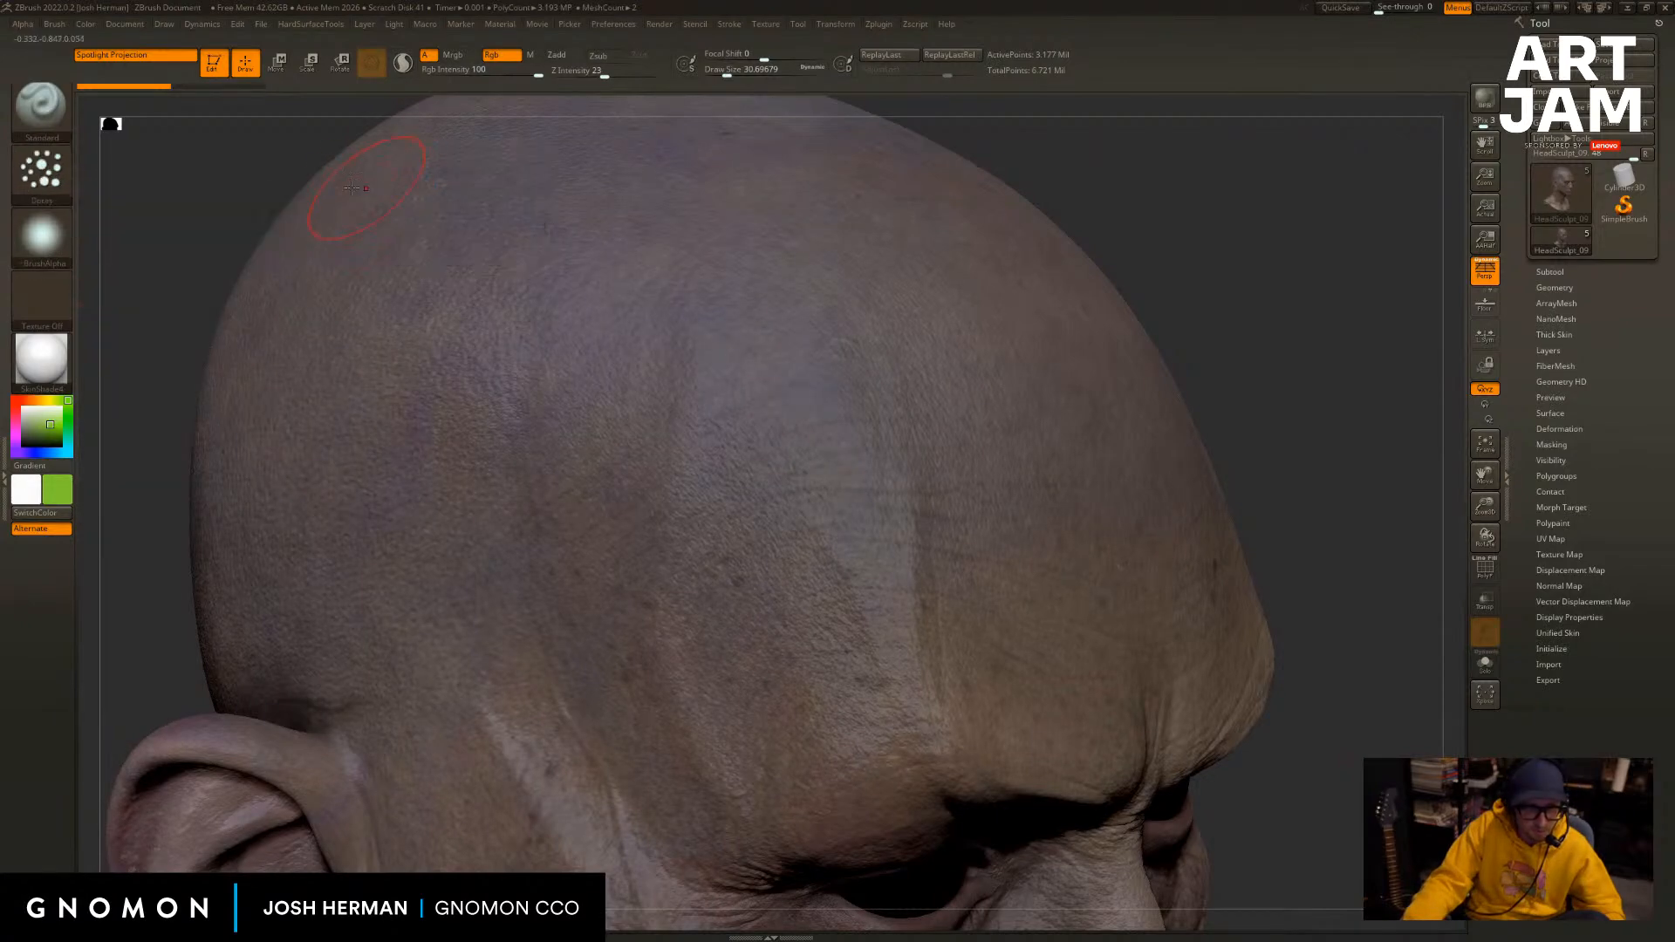
pyautogui.click(41, 174)
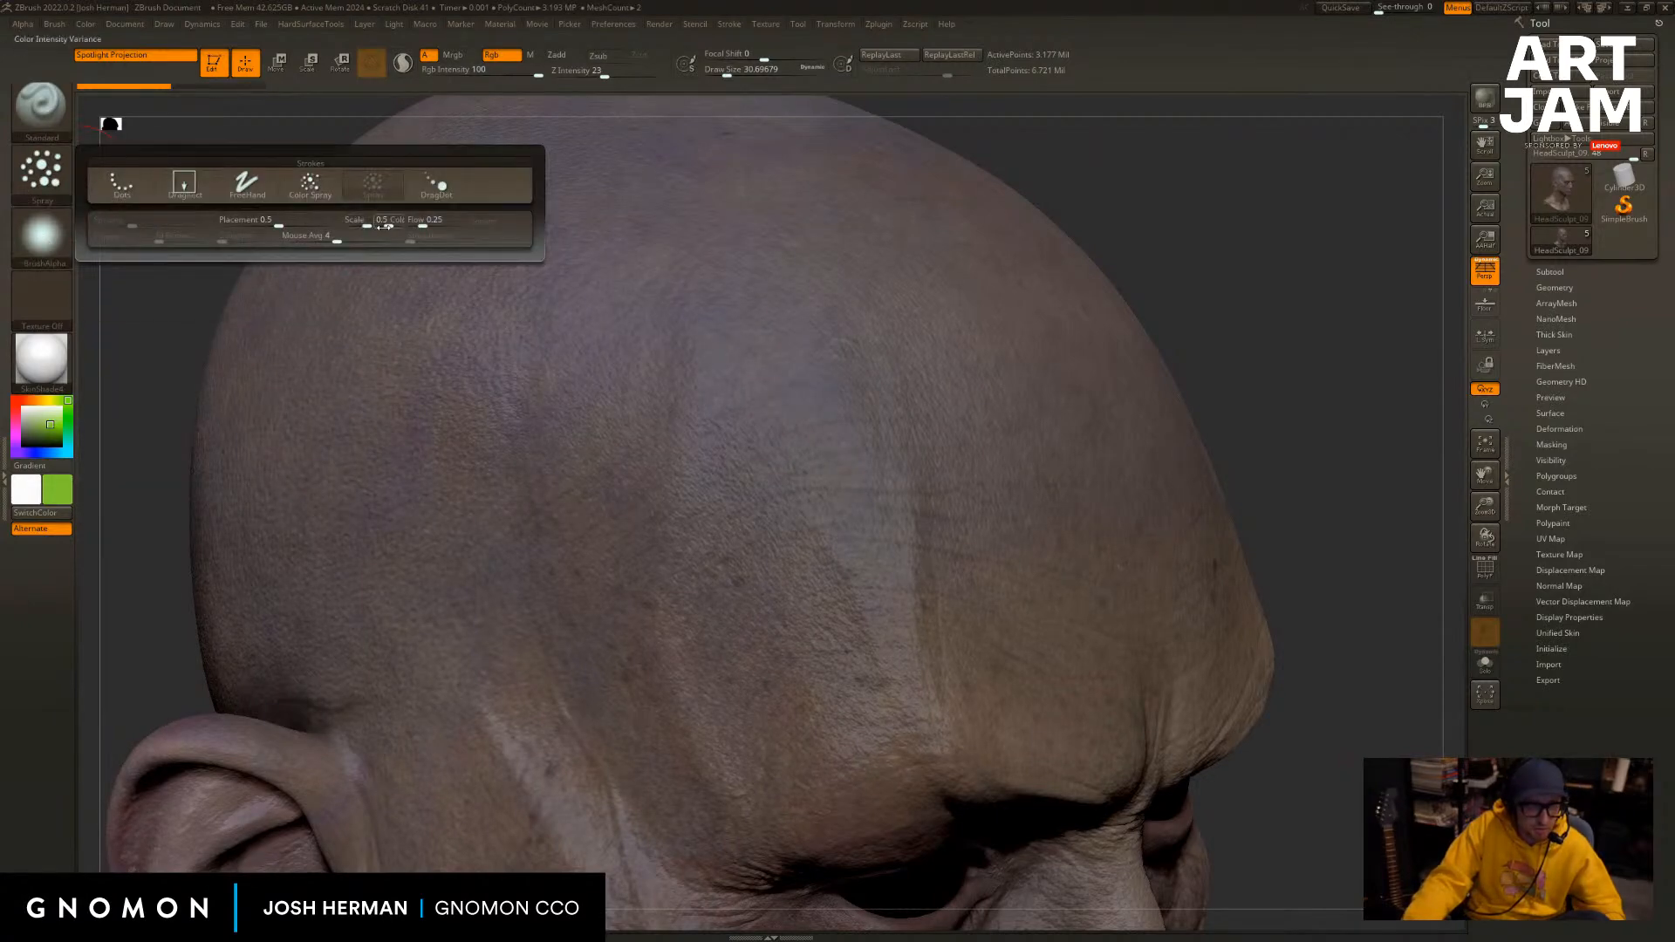
pyautogui.click(41, 236)
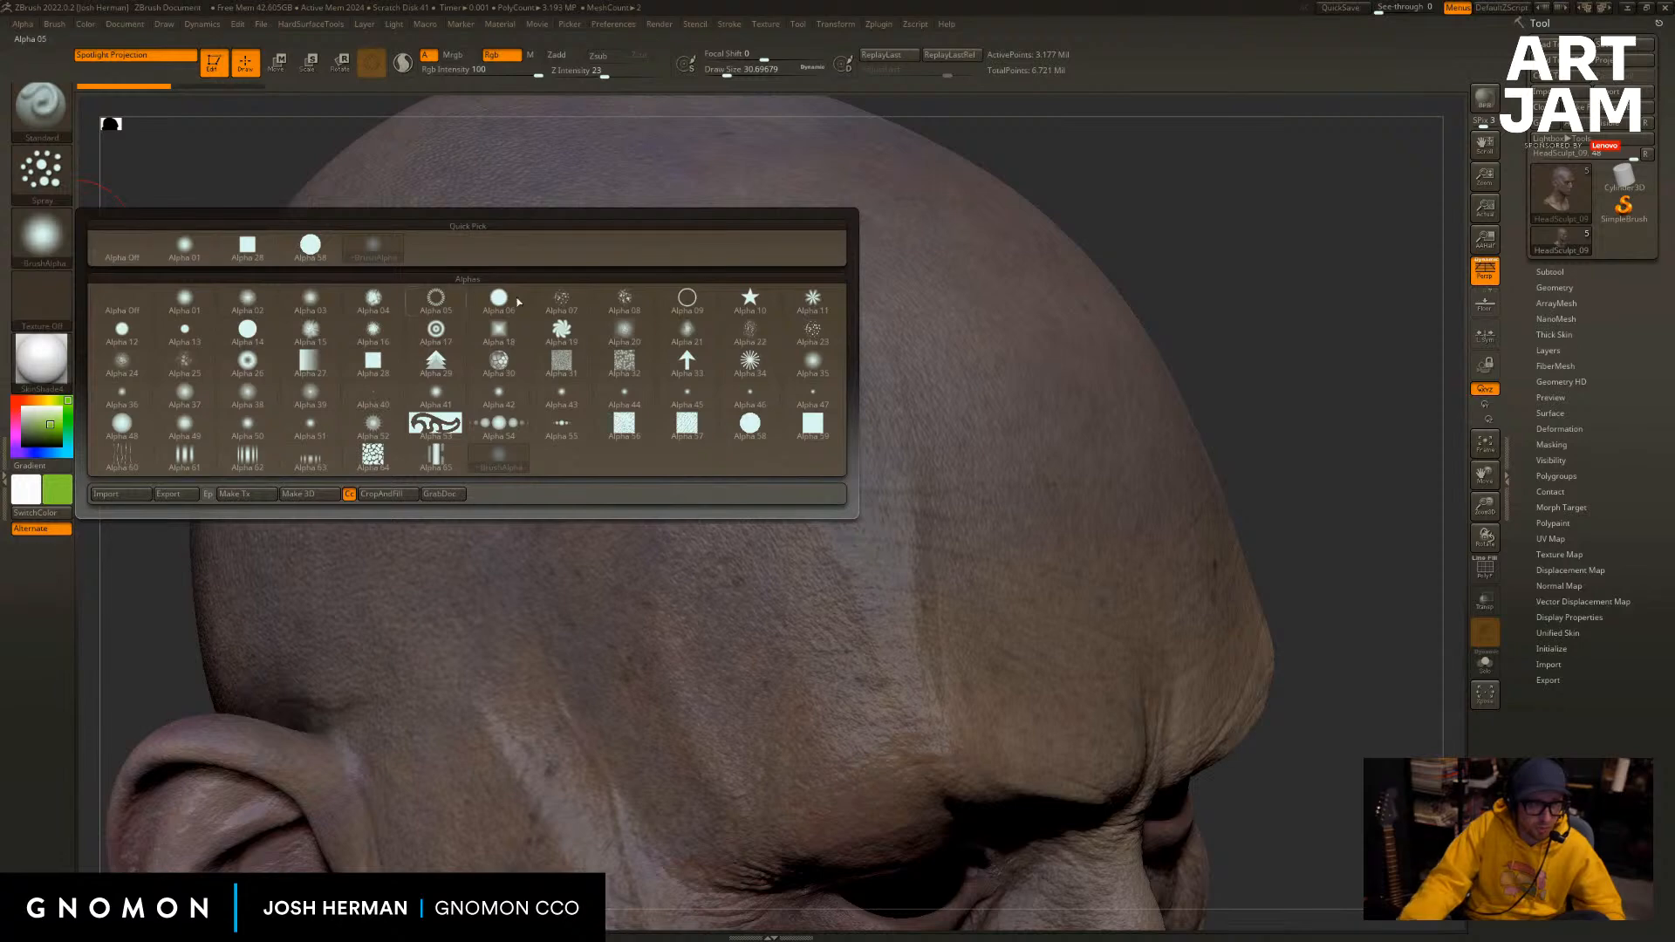
pyautogui.click(812, 333)
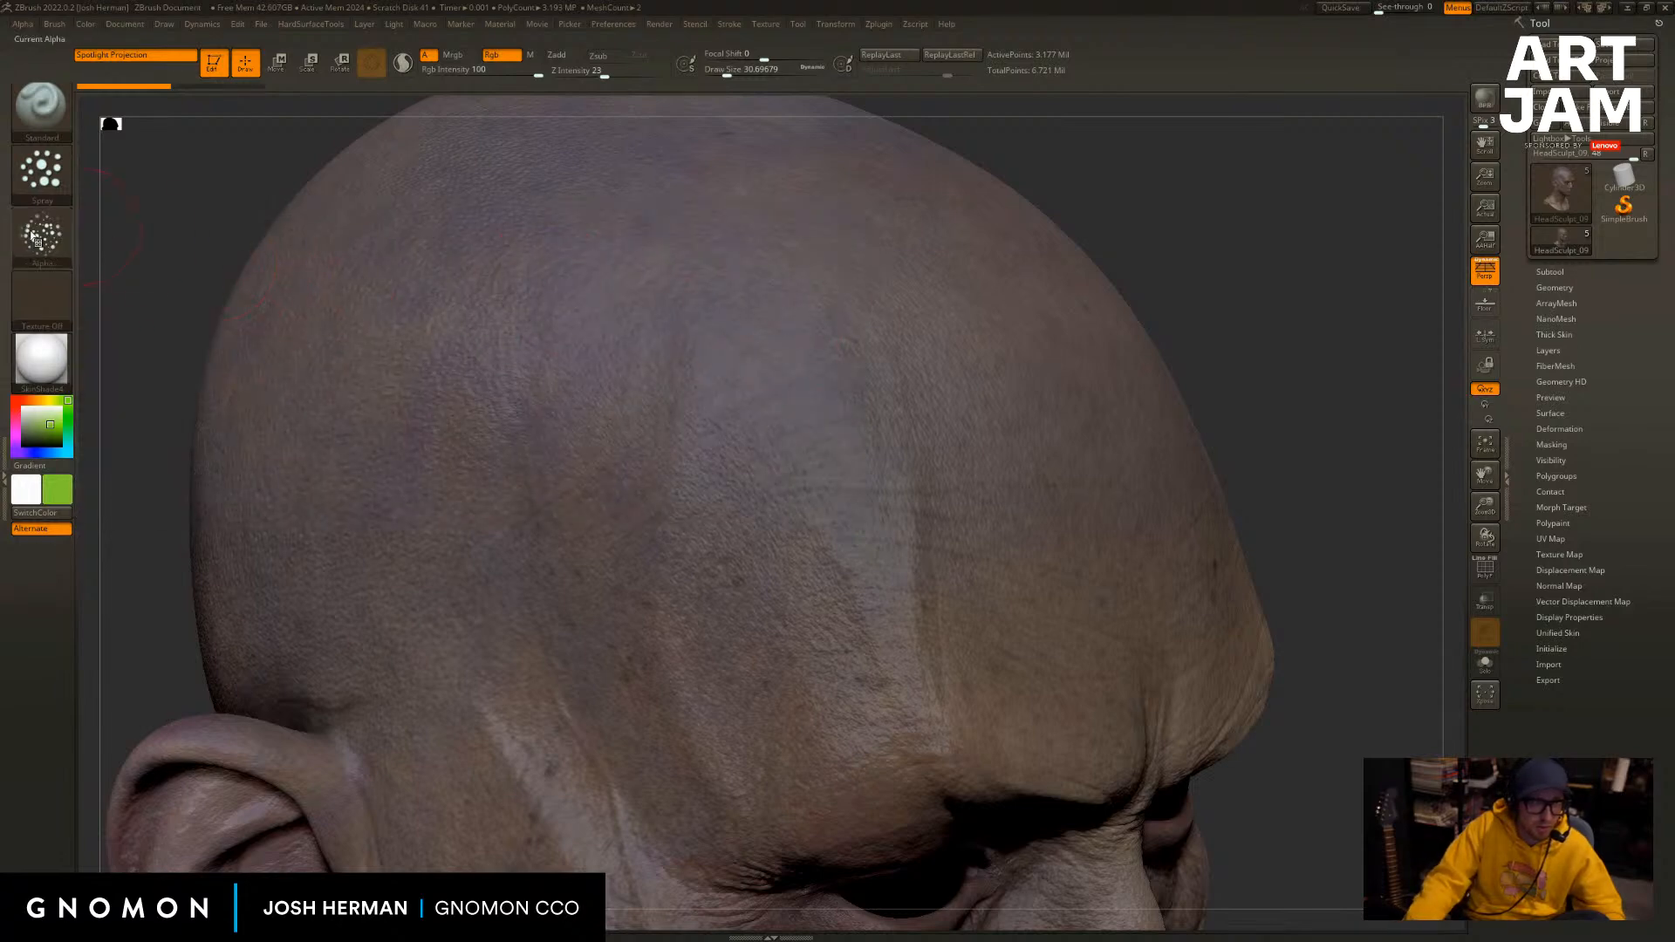
pyautogui.moveTo(45, 241)
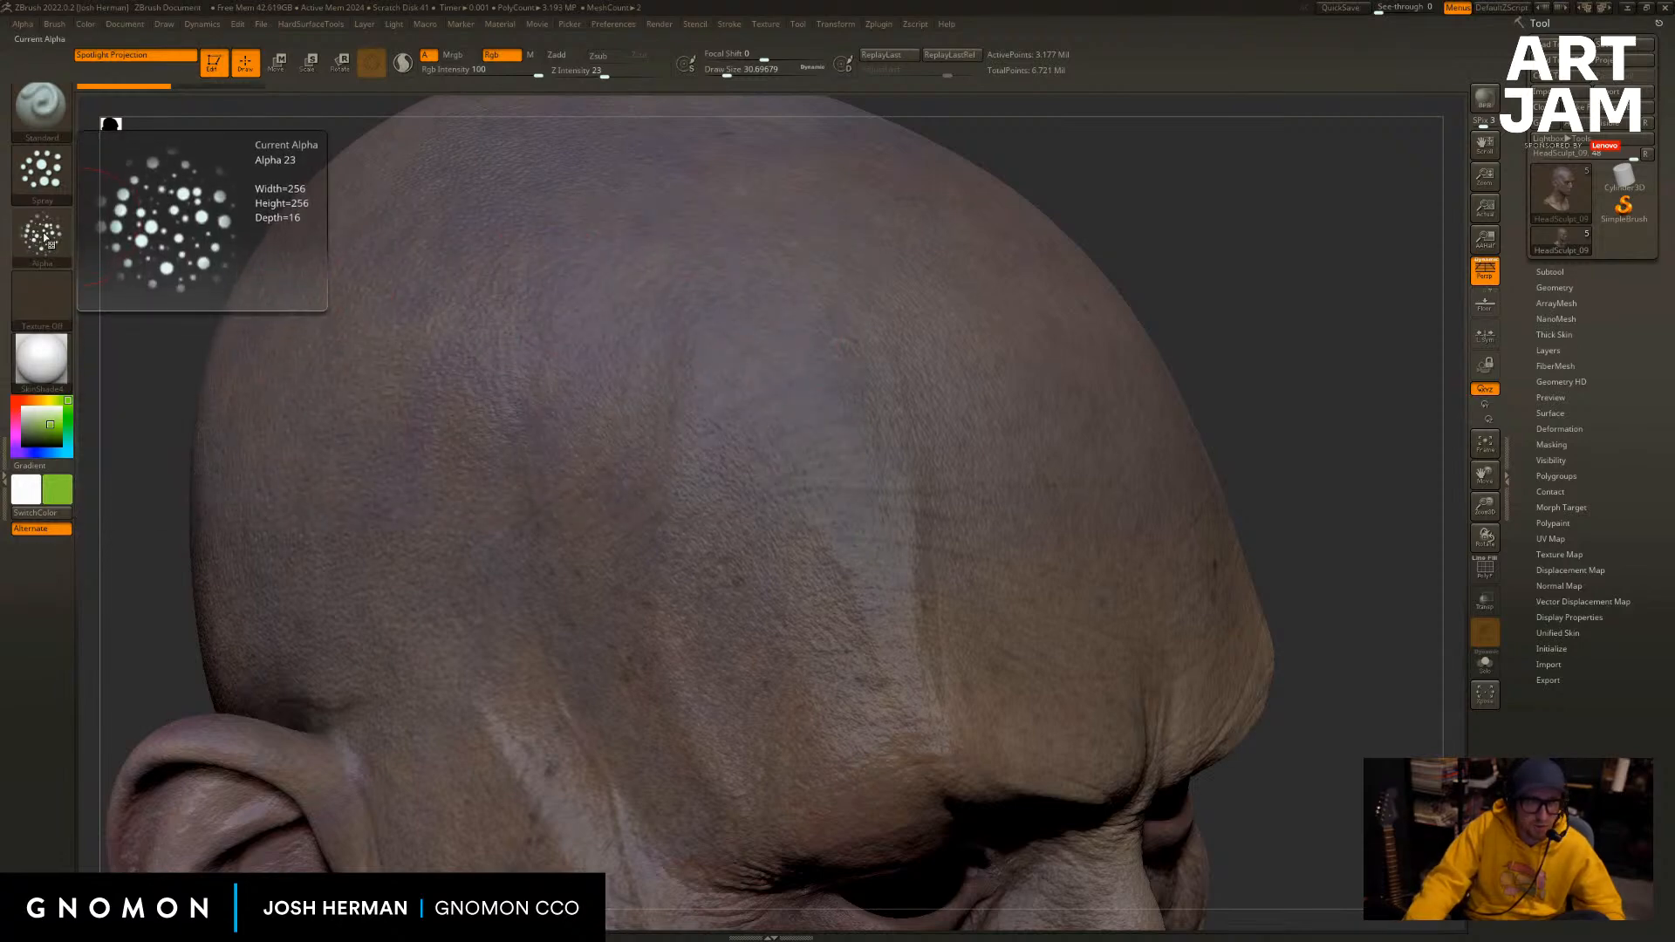
# Try green spray strokes down the side of the head, checking the stroke's colour intensity variance between attempts, and undo each one.
pyautogui.moveTo(707, 263)
pyautogui.mouseDown()
pyautogui.moveTo(901, 578)
pyautogui.moveTo(866, 586)
pyautogui.moveTo(698, 222)
pyautogui.moveTo(785, 418)
pyautogui.moveTo(828, 654)
pyautogui.moveTo(696, 266)
pyautogui.moveTo(698, 724)
pyautogui.moveTo(610, 244)
pyautogui.moveTo(611, 689)
pyautogui.moveTo(572, 567)
pyautogui.mouseUp()
pyautogui.press('ctrl')
pyautogui.hotkey('ctrl', 'z')
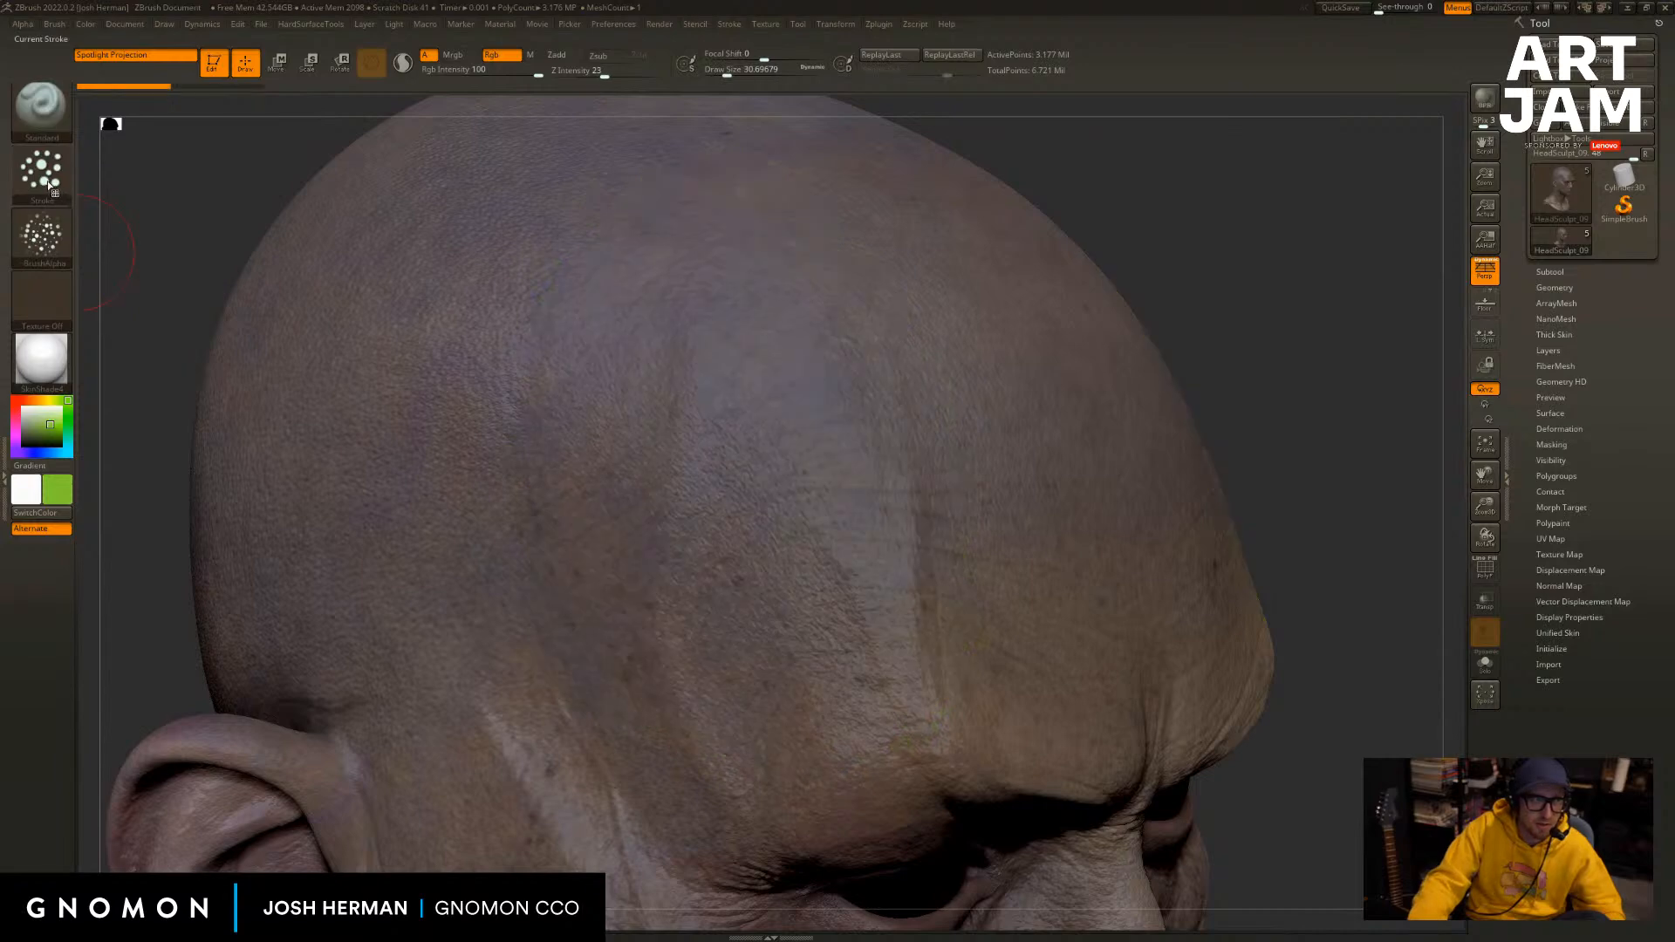
pyautogui.click(41, 172)
pyautogui.press('ctrl')
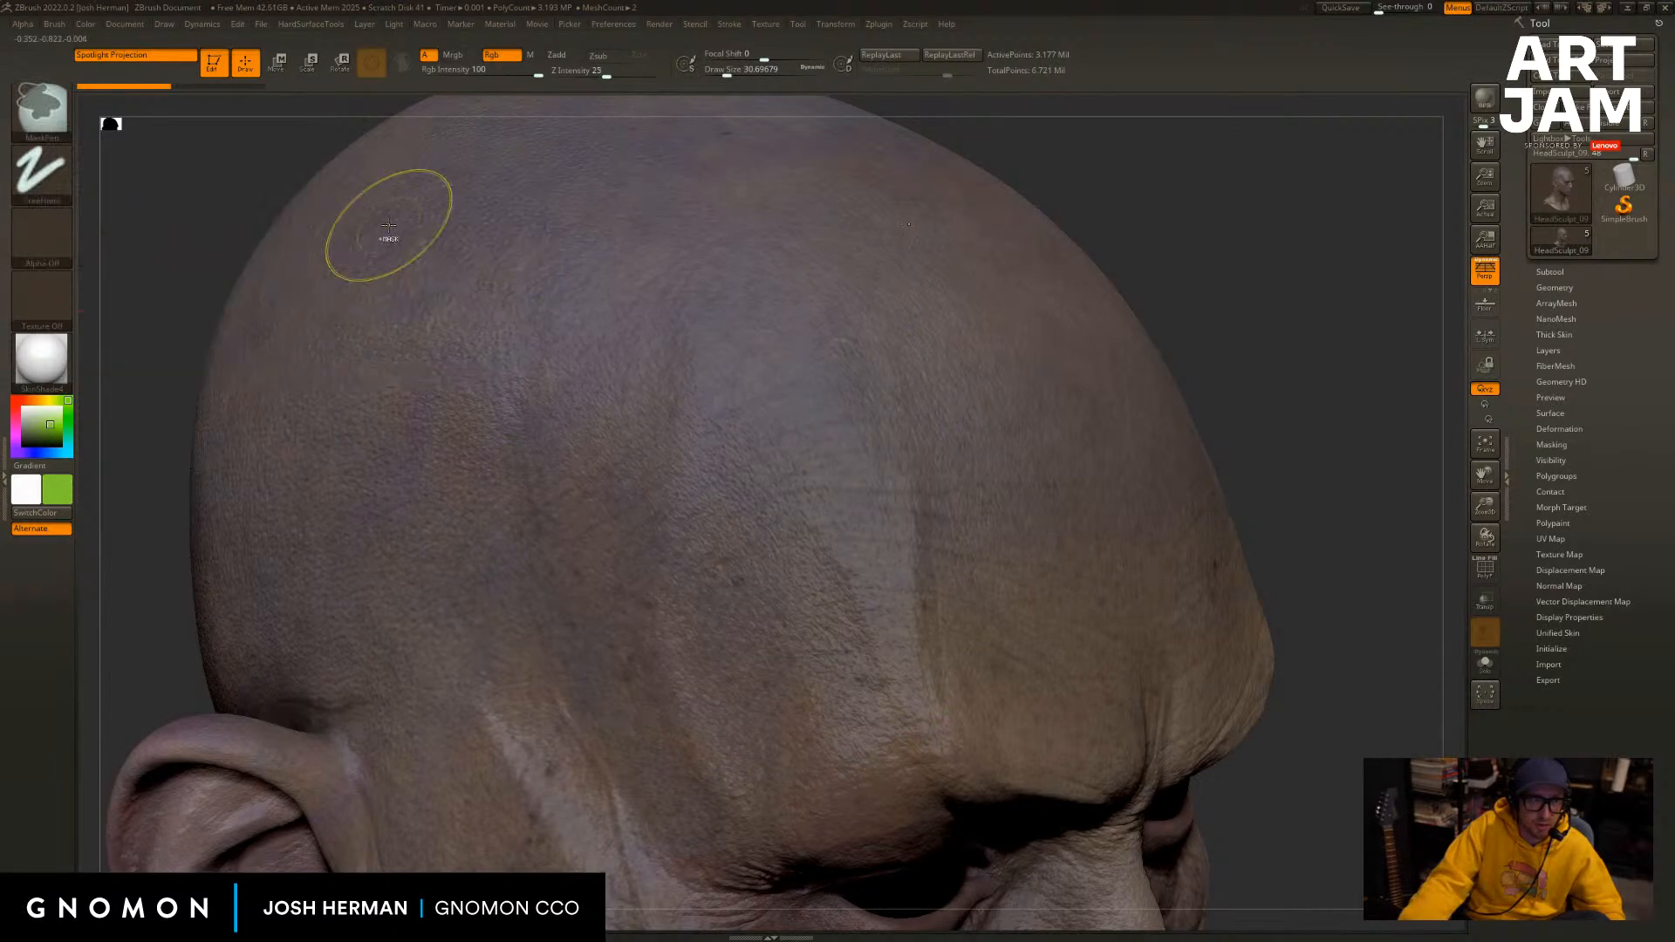
pyautogui.click(59, 182)
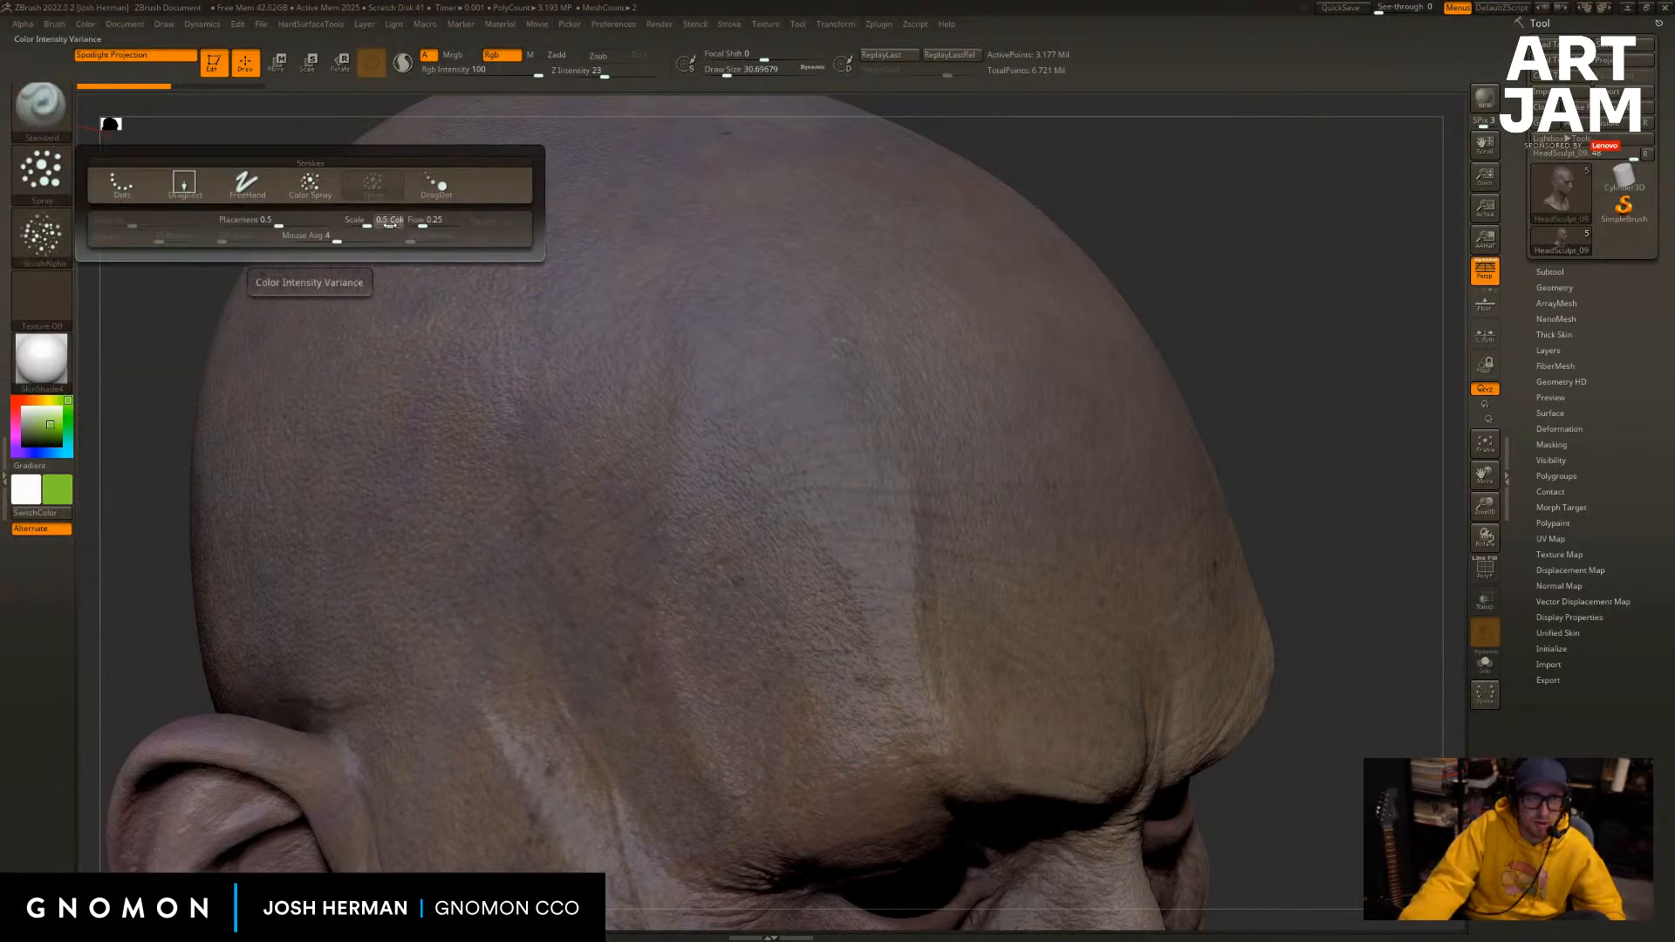
pyautogui.moveTo(759, 262)
pyautogui.mouseDown()
pyautogui.moveTo(863, 541)
pyautogui.moveTo(811, 367)
pyautogui.mouseUp()
pyautogui.hotkey('ctrl', 'z')
pyautogui.click(47, 191)
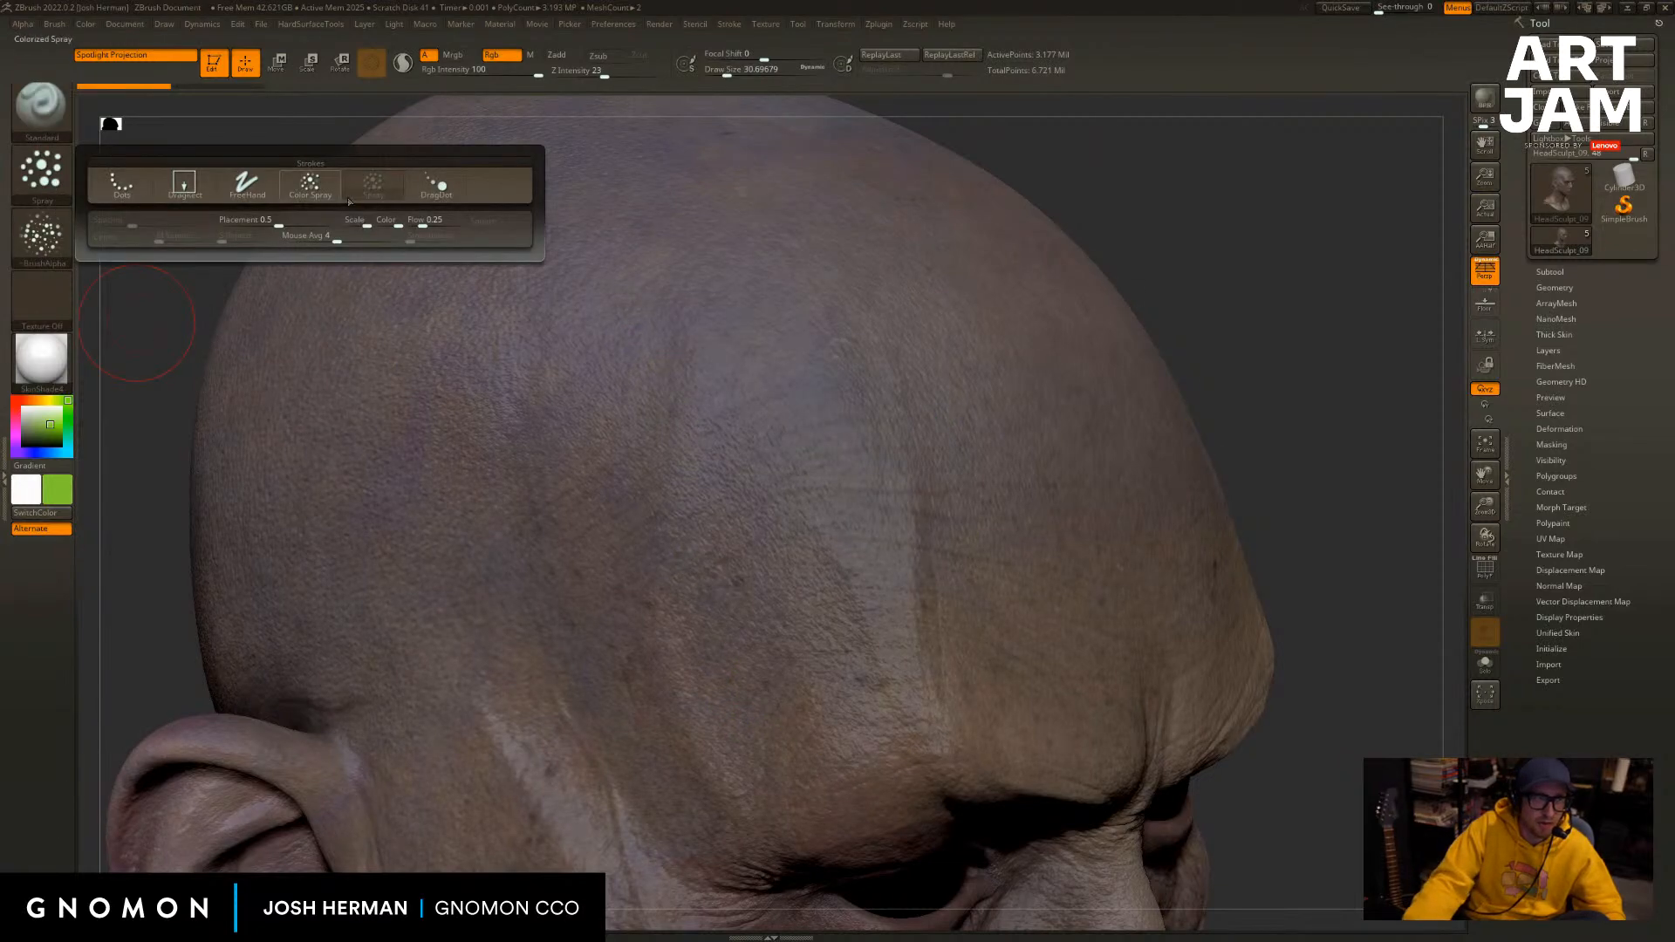
pyautogui.moveTo(799, 253)
pyautogui.mouseDown()
pyautogui.moveTo(790, 759)
pyautogui.moveTo(802, 314)
pyautogui.moveTo(742, 340)
pyautogui.mouseUp()
pyautogui.moveTo(1288, 267); pyautogui.dragTo(1306, 261)
pyautogui.hotkey('ctrl', 'z')
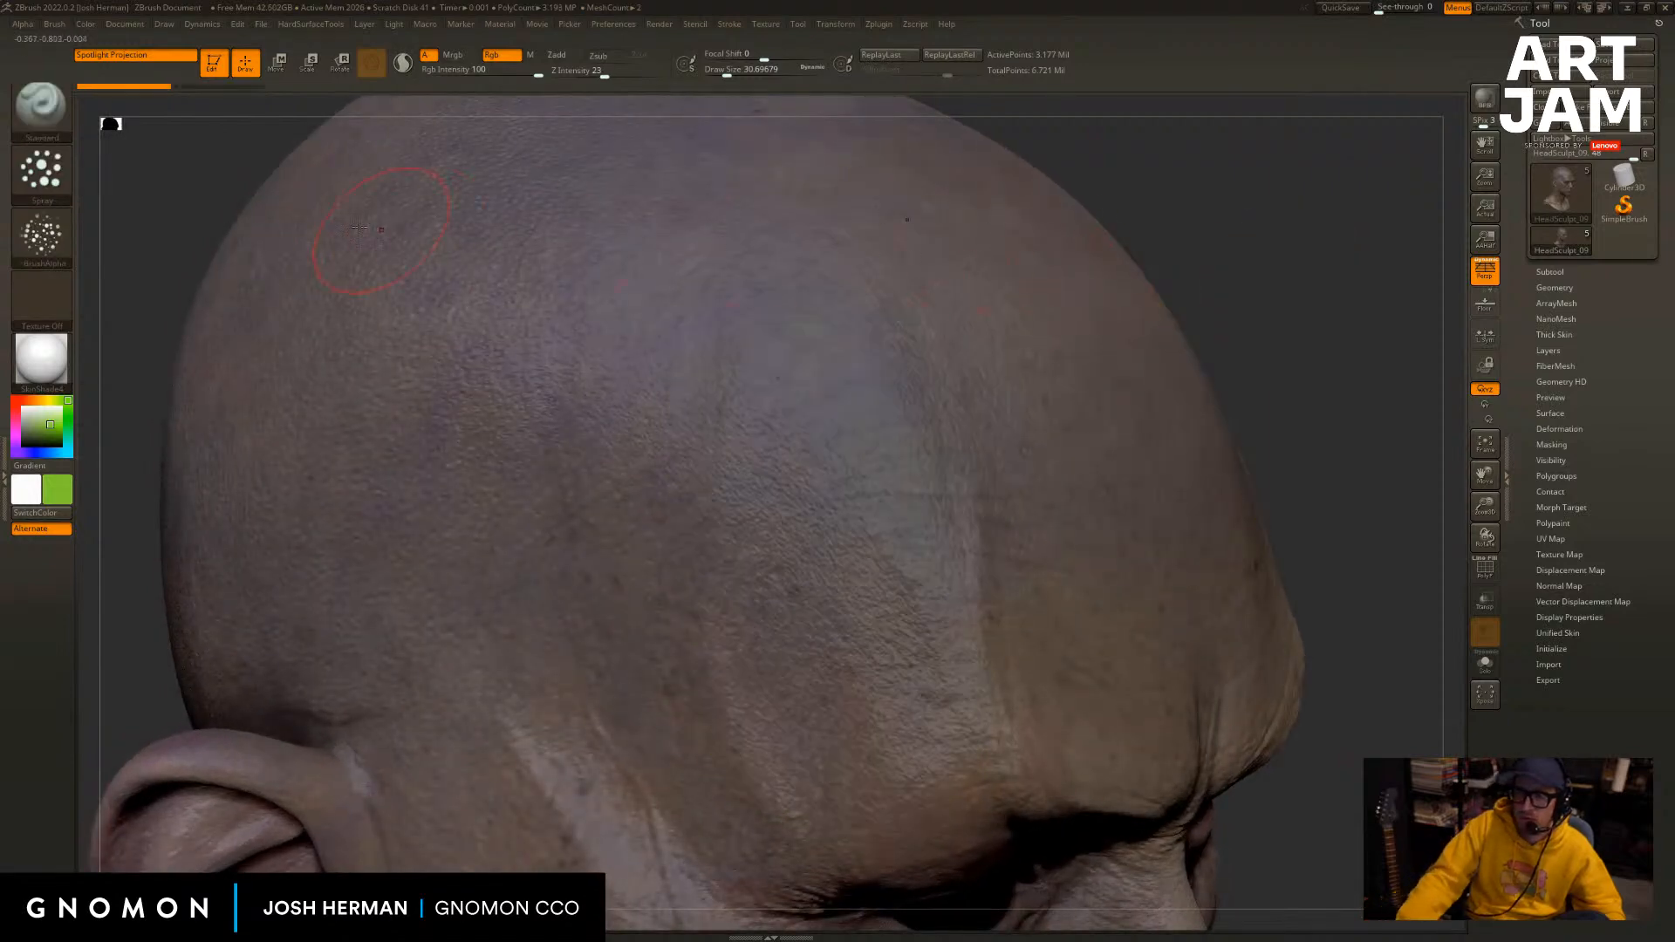
# Set the Spray stroke's colour intensity variance to 0, testing it with a green stroke on the head that is undone.
pyautogui.click(66, 168)
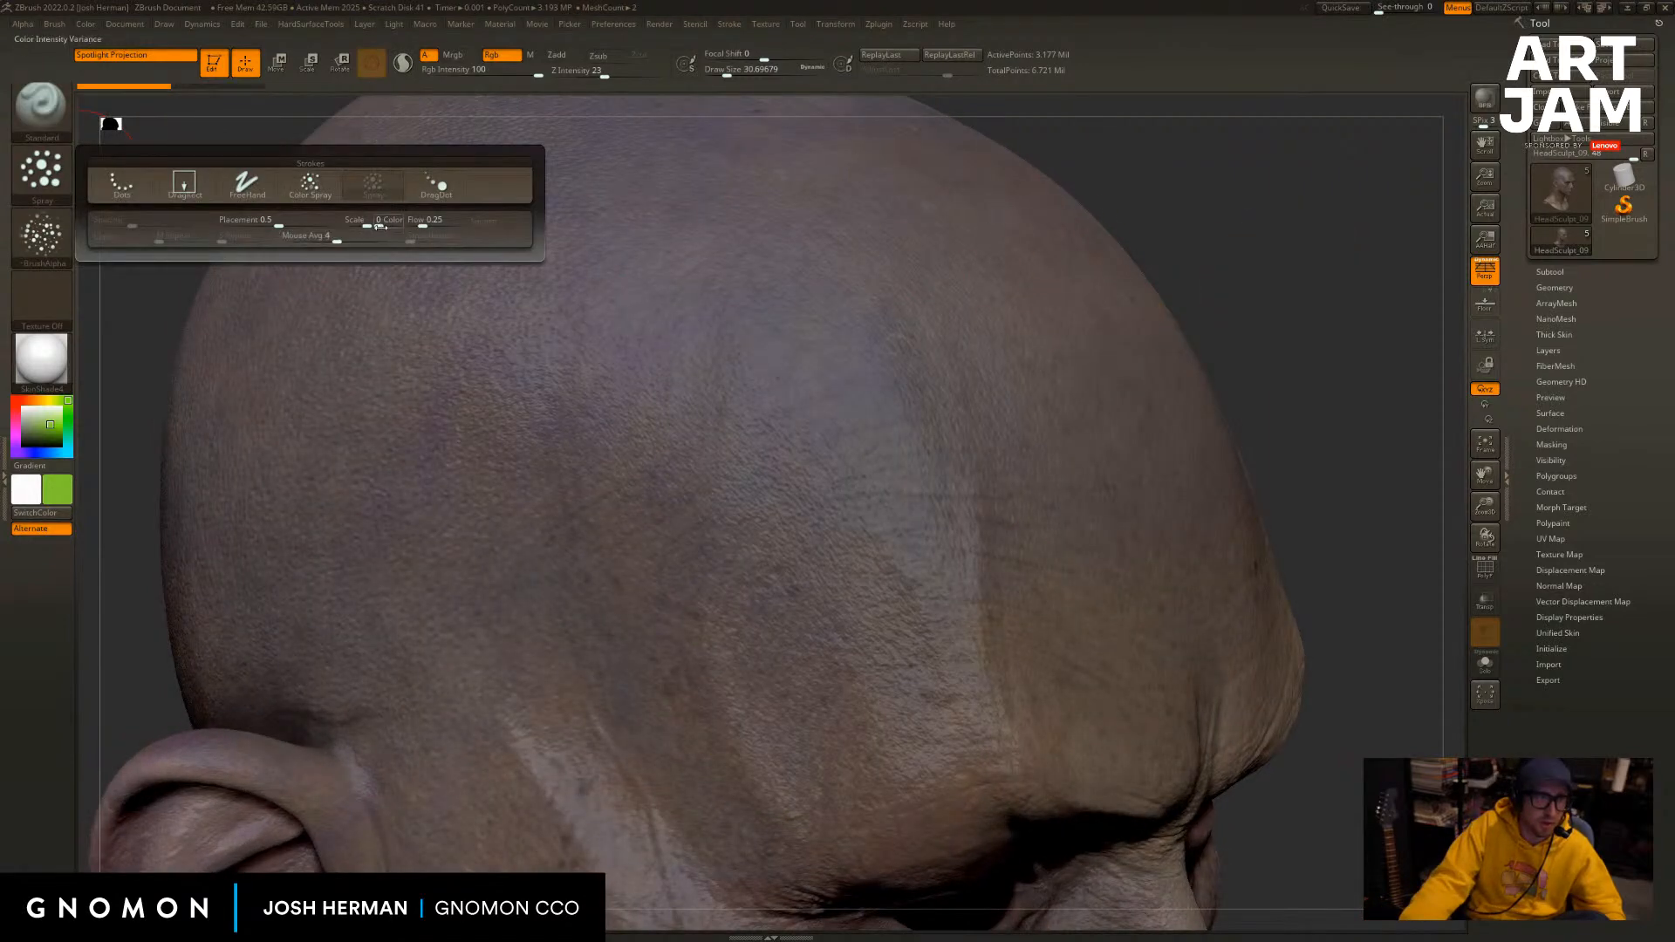
pyautogui.moveTo(729, 186)
pyautogui.mouseDown()
pyautogui.moveTo(829, 654)
pyautogui.moveTo(741, 288)
pyautogui.moveTo(628, 436)
pyautogui.moveTo(641, 602)
pyautogui.mouseUp()
pyautogui.moveTo(1254, 314)
pyautogui.mouseDown()
pyautogui.moveTo(1332, 323)
pyautogui.moveTo(1252, 365)
pyautogui.moveTo(1134, 366)
pyautogui.mouseUp()
pyautogui.hotkey('ctrl', 'z')
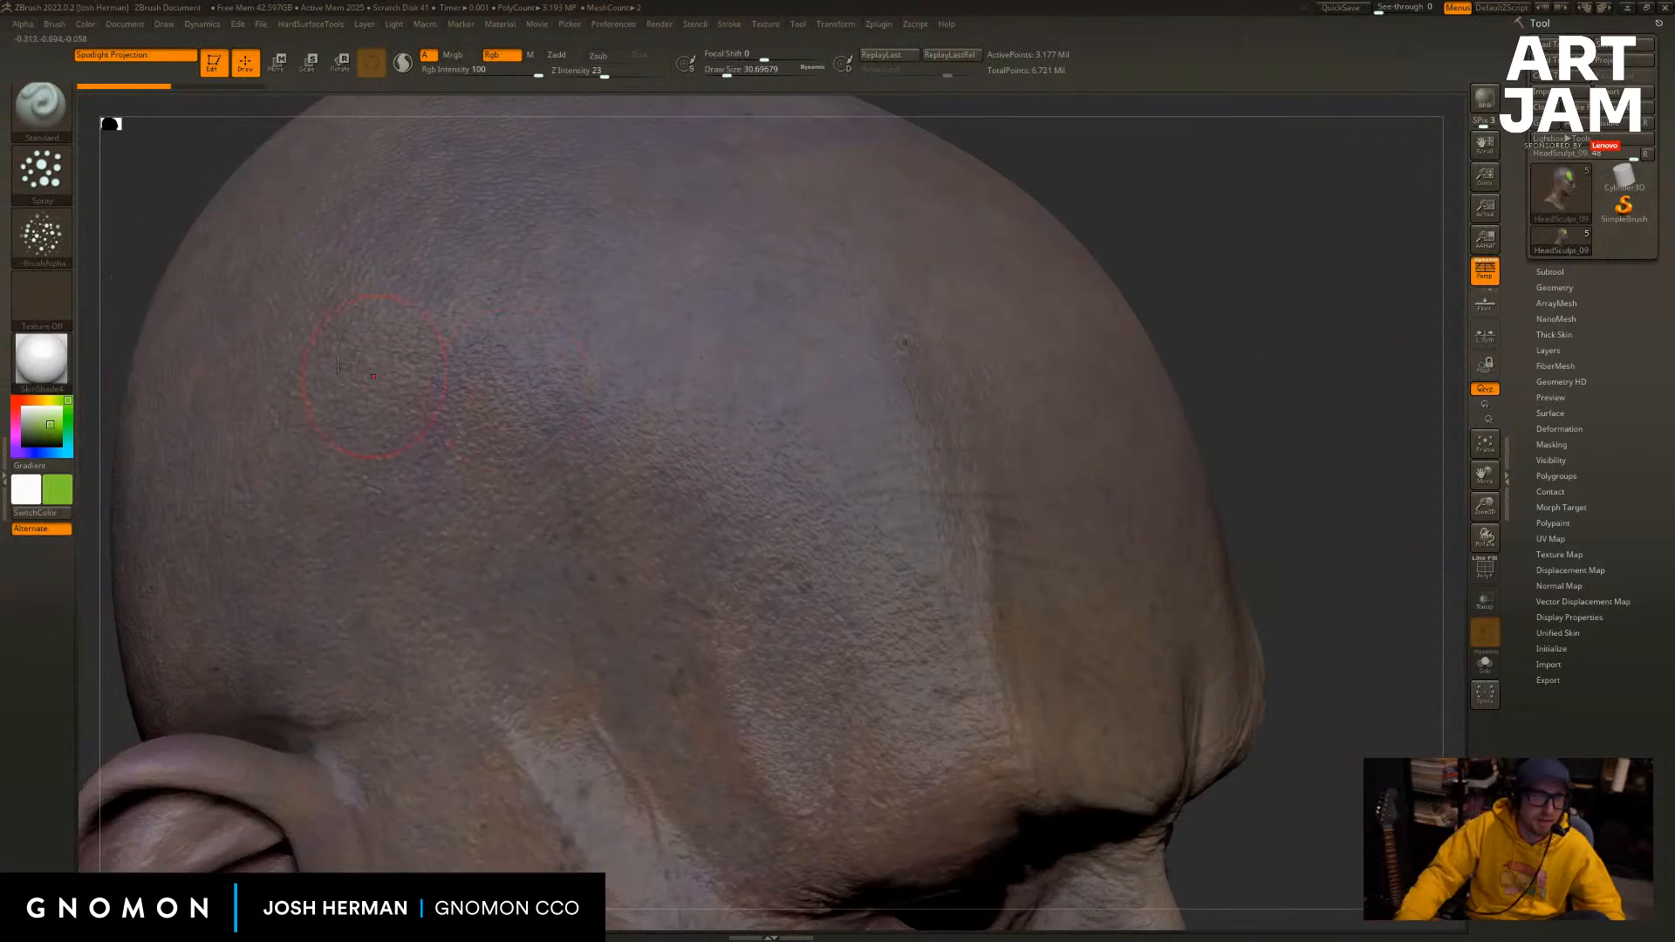
# Spray a faint green streak down the side of the head at Rgb intensity 22, and set the draw size to 11.69084.
pyautogui.moveTo(512, 71); pyautogui.dragTo(451, 73)
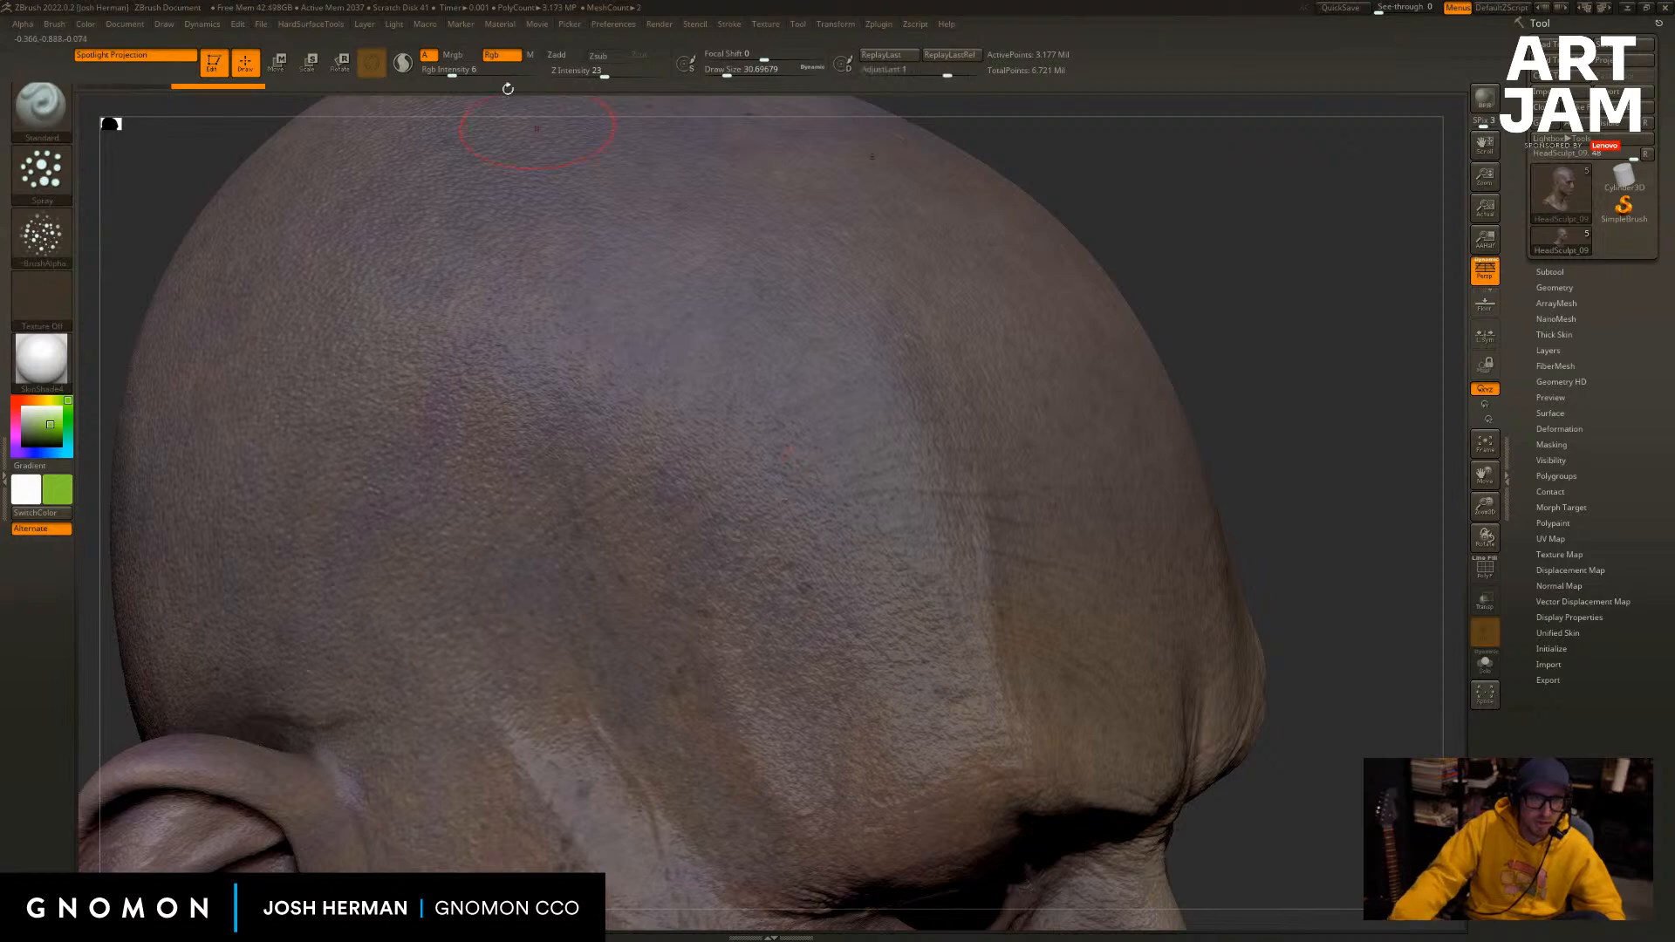
pyautogui.moveTo(452, 74); pyautogui.dragTo(477, 74)
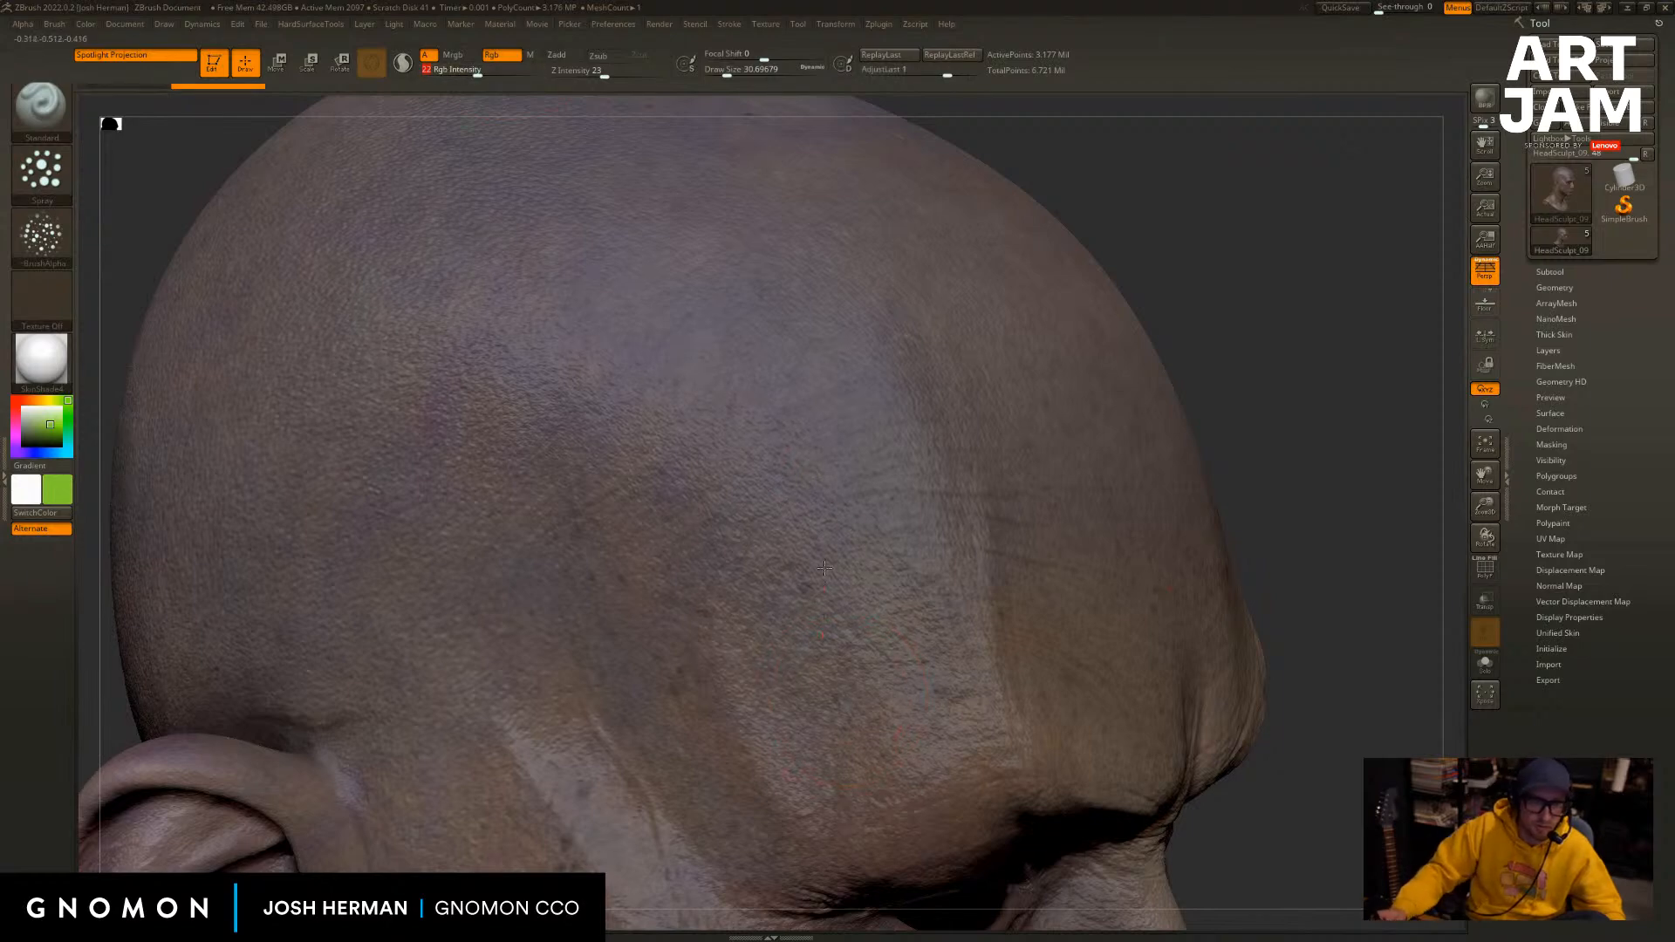
pyautogui.moveTo(813, 468); pyautogui.dragTo(813, 662)
pyautogui.press('s')
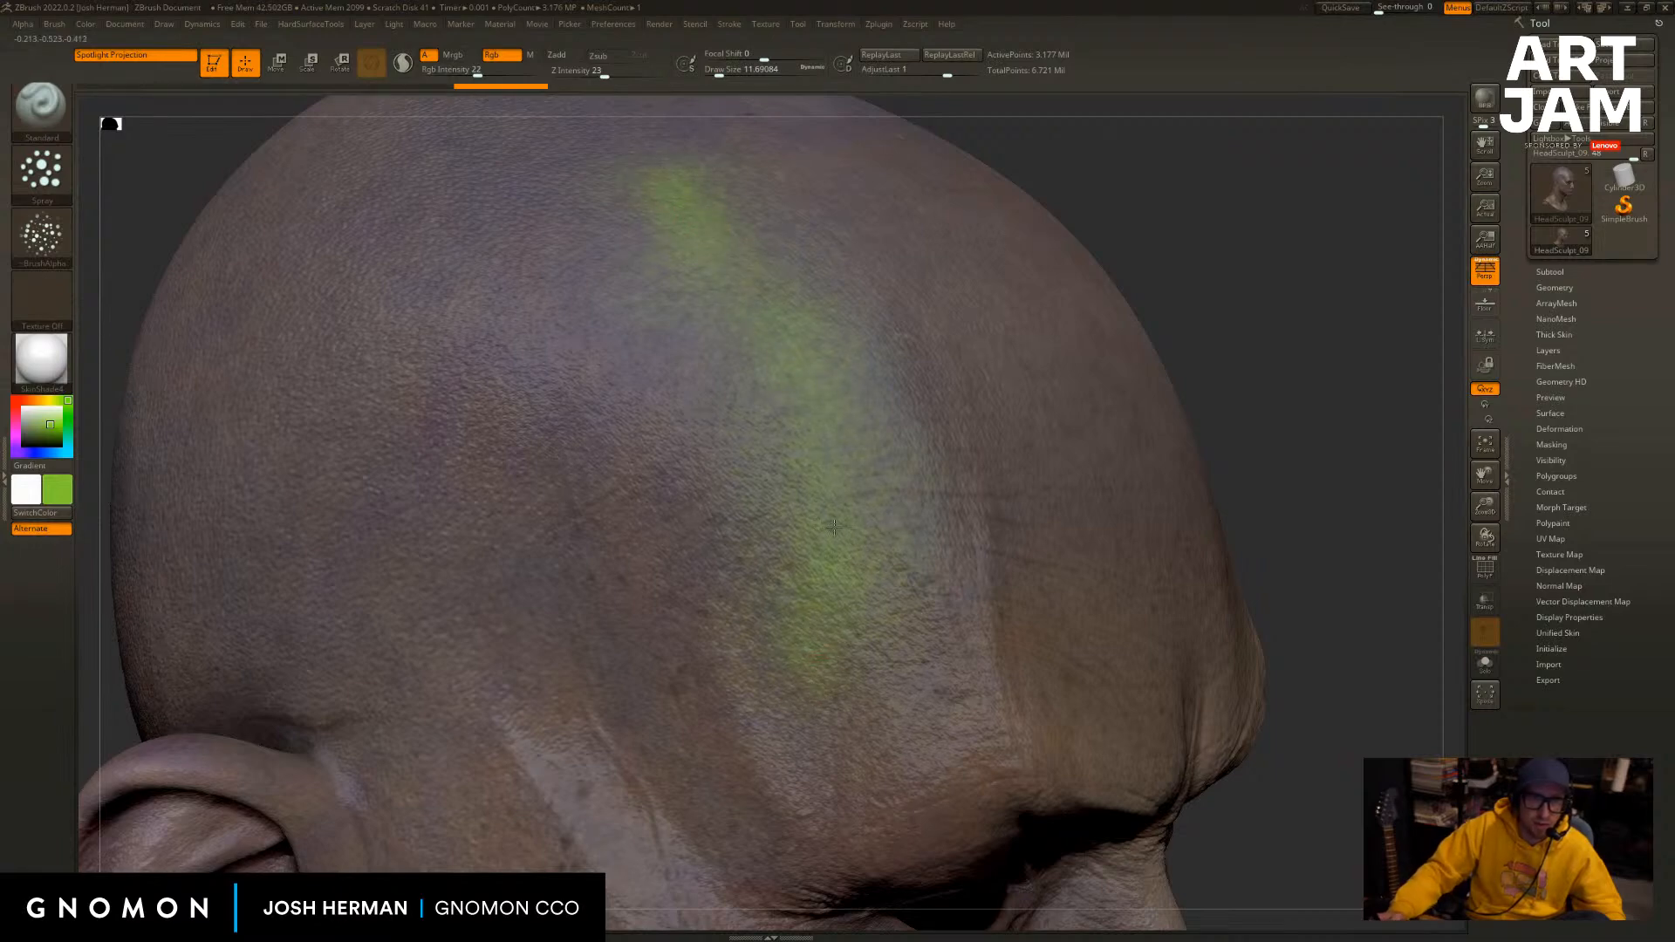
# Switch to the Flat Color material to examine the sprayed green streak up close and from the other side, and undo the streak.
pyautogui.moveTo(1202, 351)
pyautogui.mouseDown()
pyautogui.moveTo(1208, 329)
pyautogui.moveTo(1066, 218)
pyautogui.moveTo(1280, 185)
pyautogui.mouseUp()
pyautogui.moveTo(407, 514); pyautogui.dragTo(37, 356)
pyautogui.click(42, 361)
pyautogui.click(123, 635)
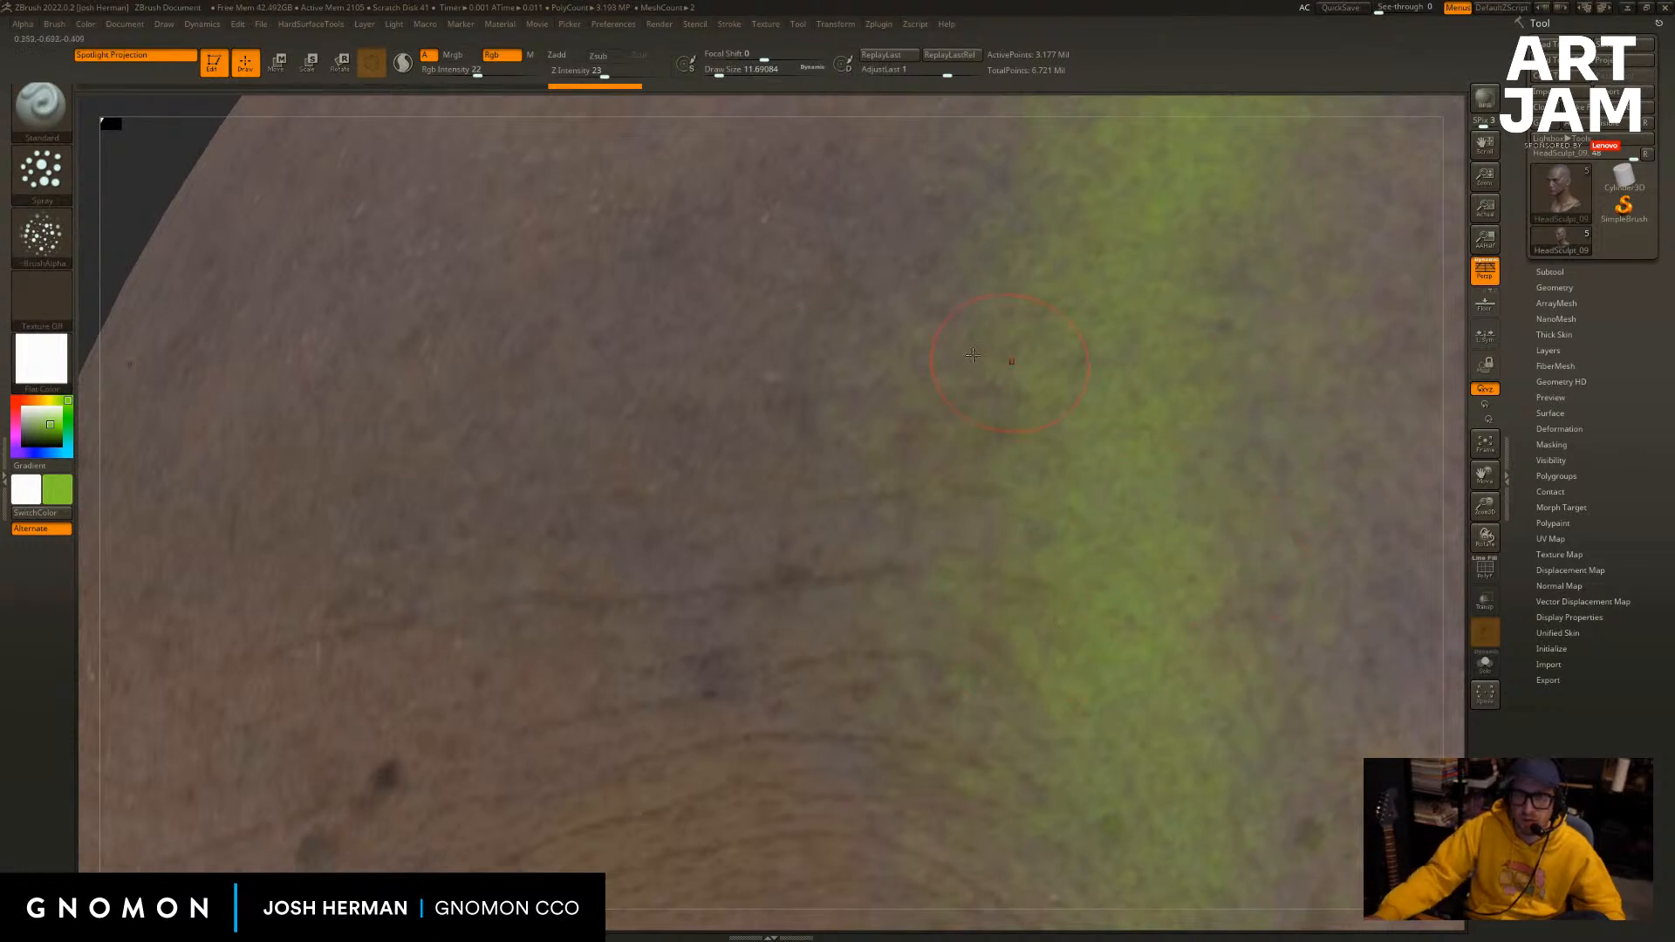
pyautogui.press('f')
pyautogui.moveTo(1000, 326); pyautogui.dragTo(1179, 431)
pyautogui.moveTo(1032, 508); pyautogui.dragTo(1209, 434)
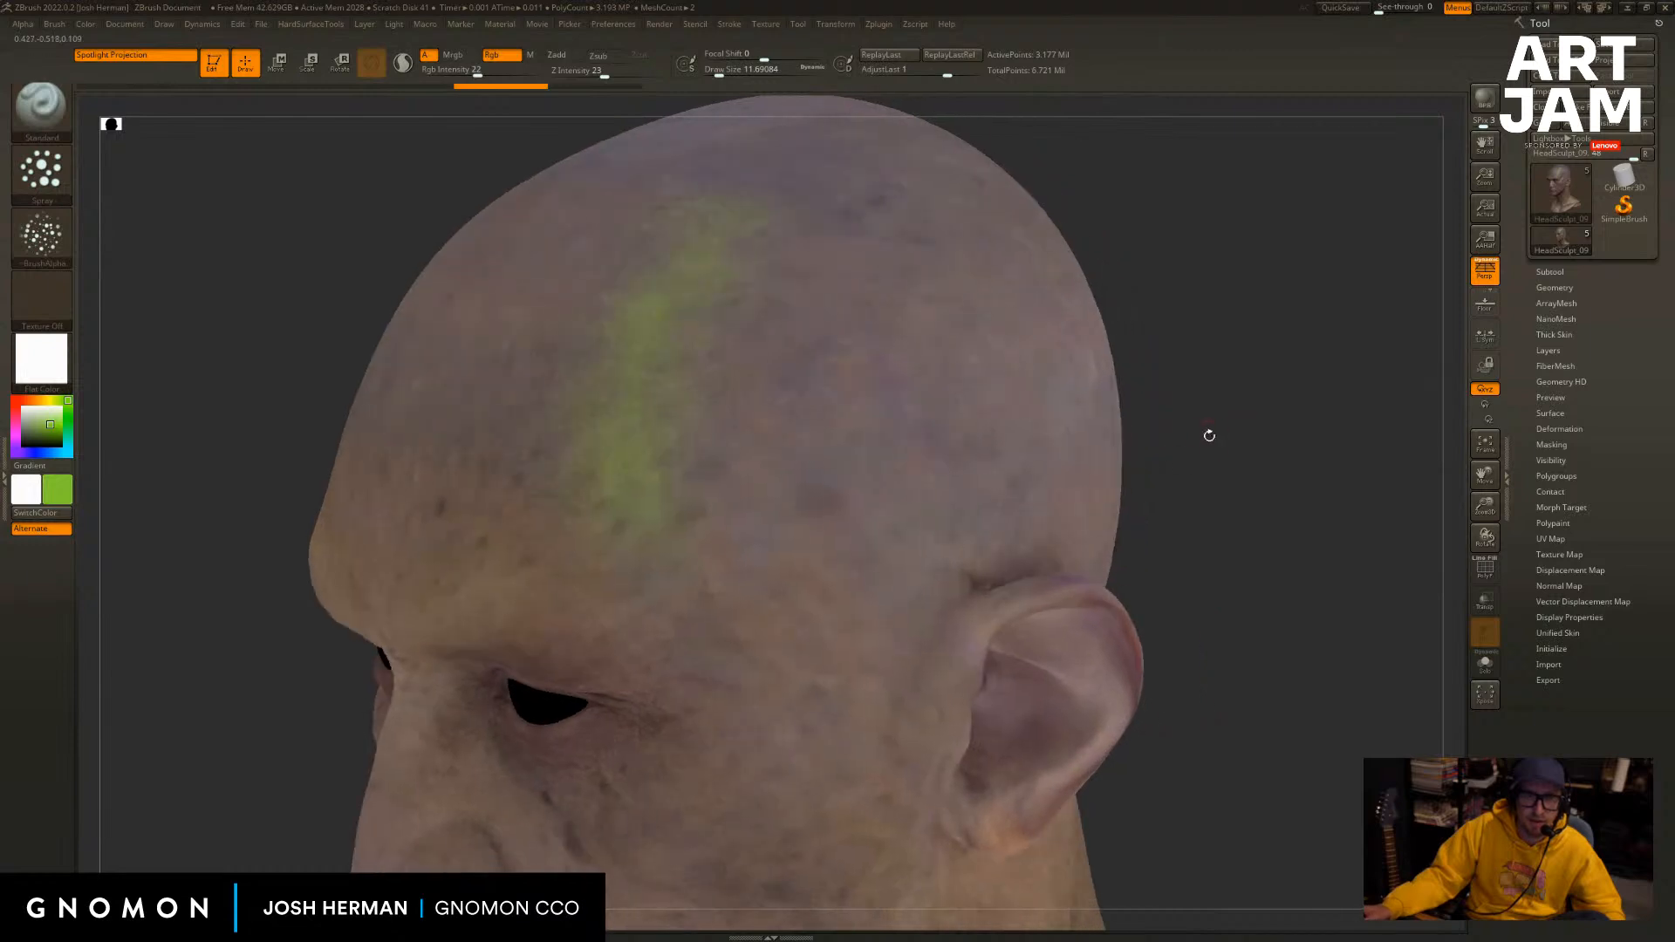
pyautogui.hotkey('ctrl', 'z')
pyautogui.moveTo(1226, 304); pyautogui.dragTo(1152, 329)
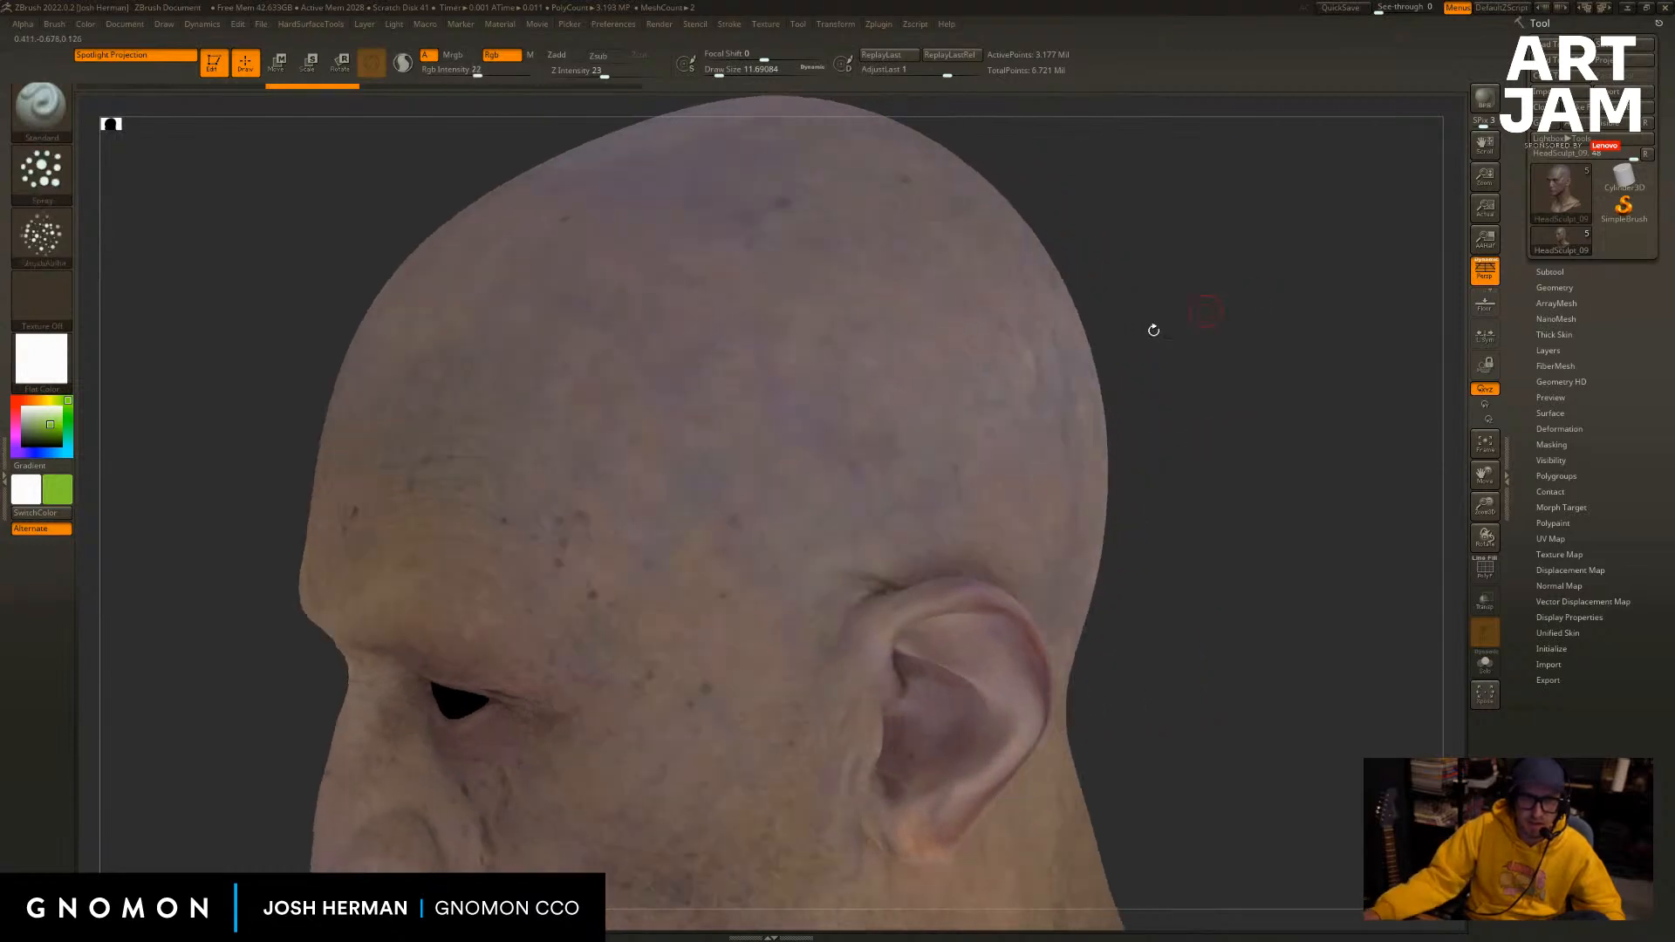
# Set the spray brush to the vein-patterned Alpha 22 with draw size 144.73245 and Rgb intensity 100.
pyautogui.click(41, 233)
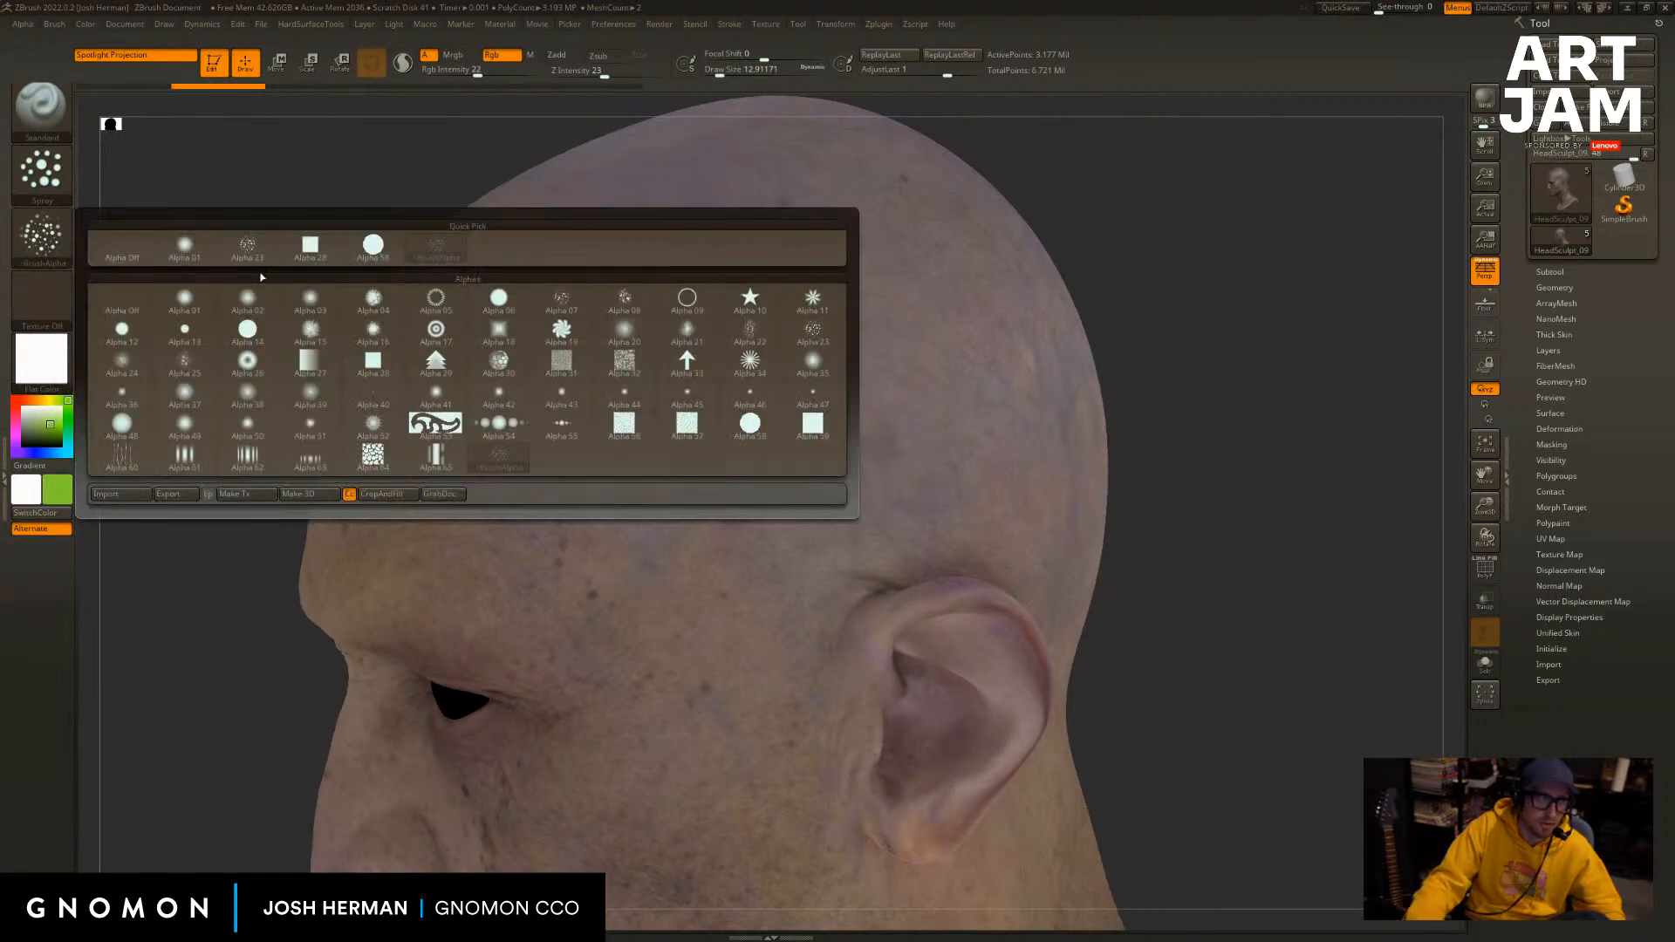
pyautogui.click(765, 405)
pyautogui.press('s')
pyautogui.moveTo(765, 417); pyautogui.dragTo(839, 414)
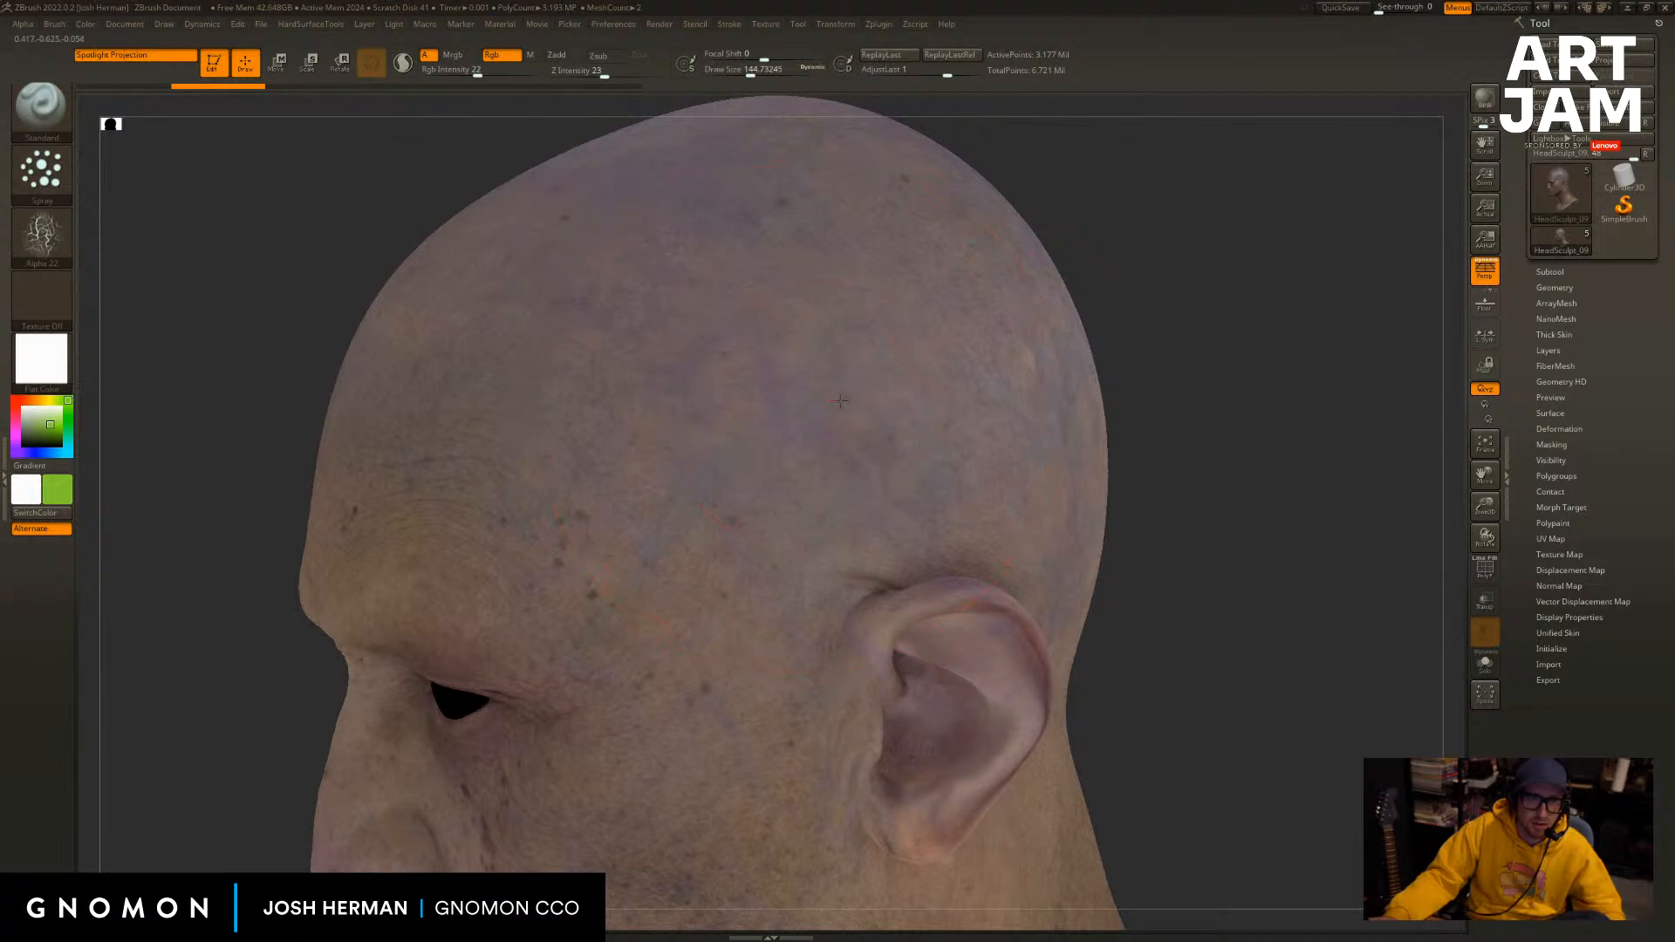
pyautogui.moveTo(936, 428); pyautogui.dragTo(990, 436)
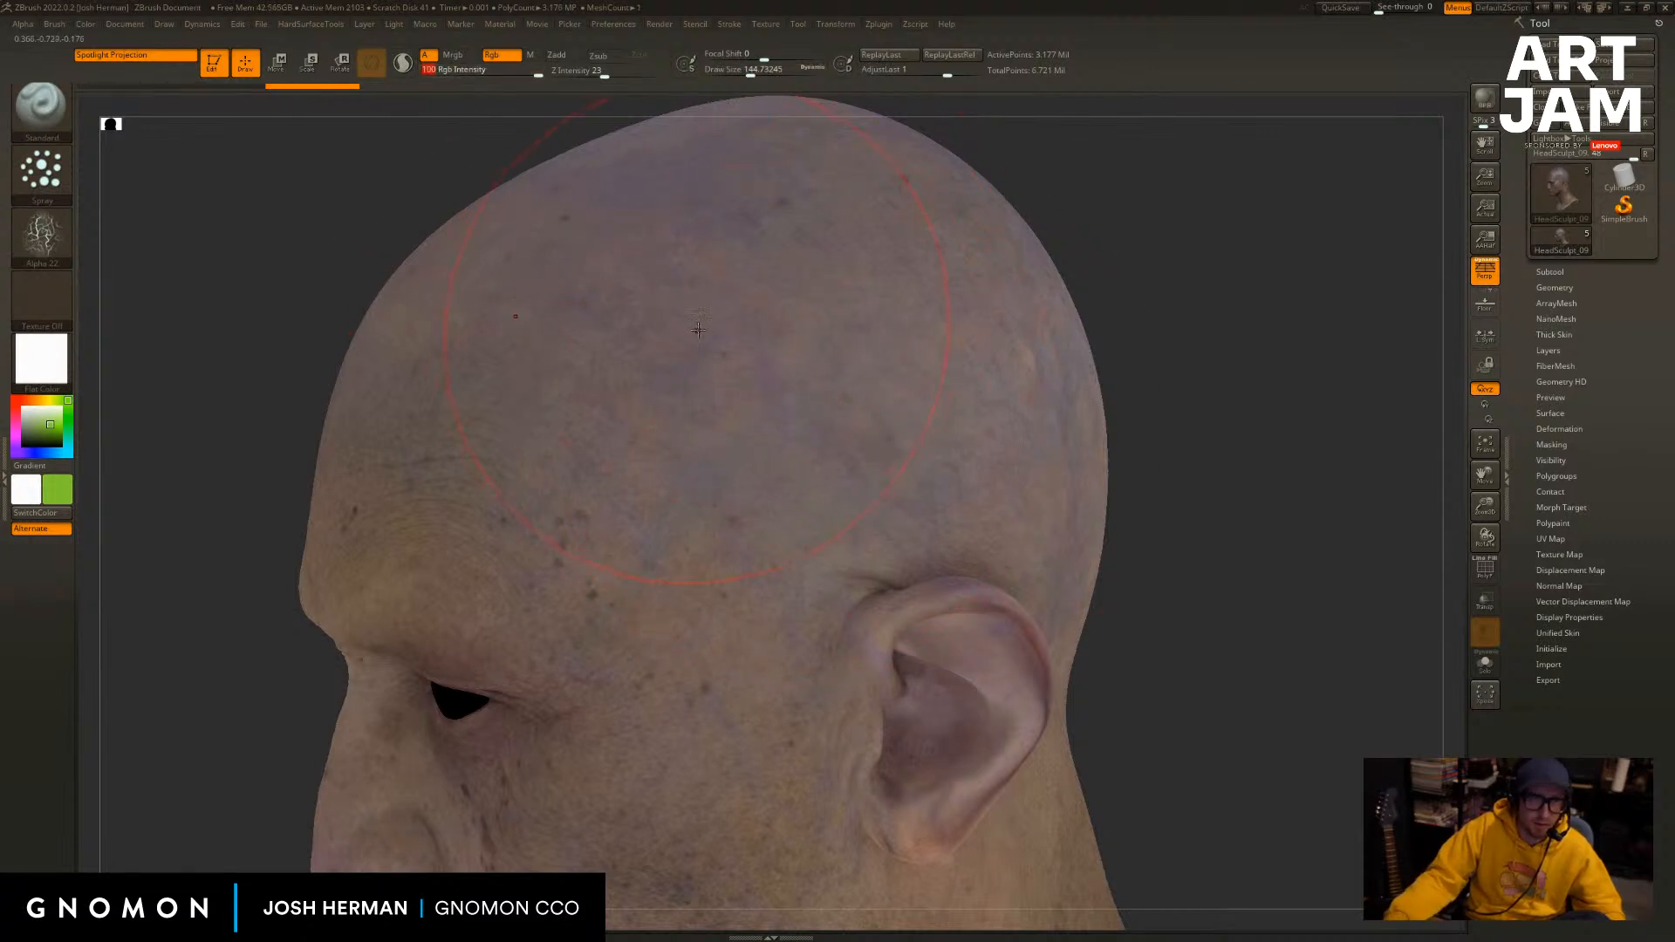
# Try spraying strong green vein patterns across the side and top of the head, and undo the strokes.
pyautogui.moveTo(754, 340)
pyautogui.mouseDown()
pyautogui.moveTo(899, 332)
pyautogui.moveTo(971, 281)
pyautogui.mouseUp()
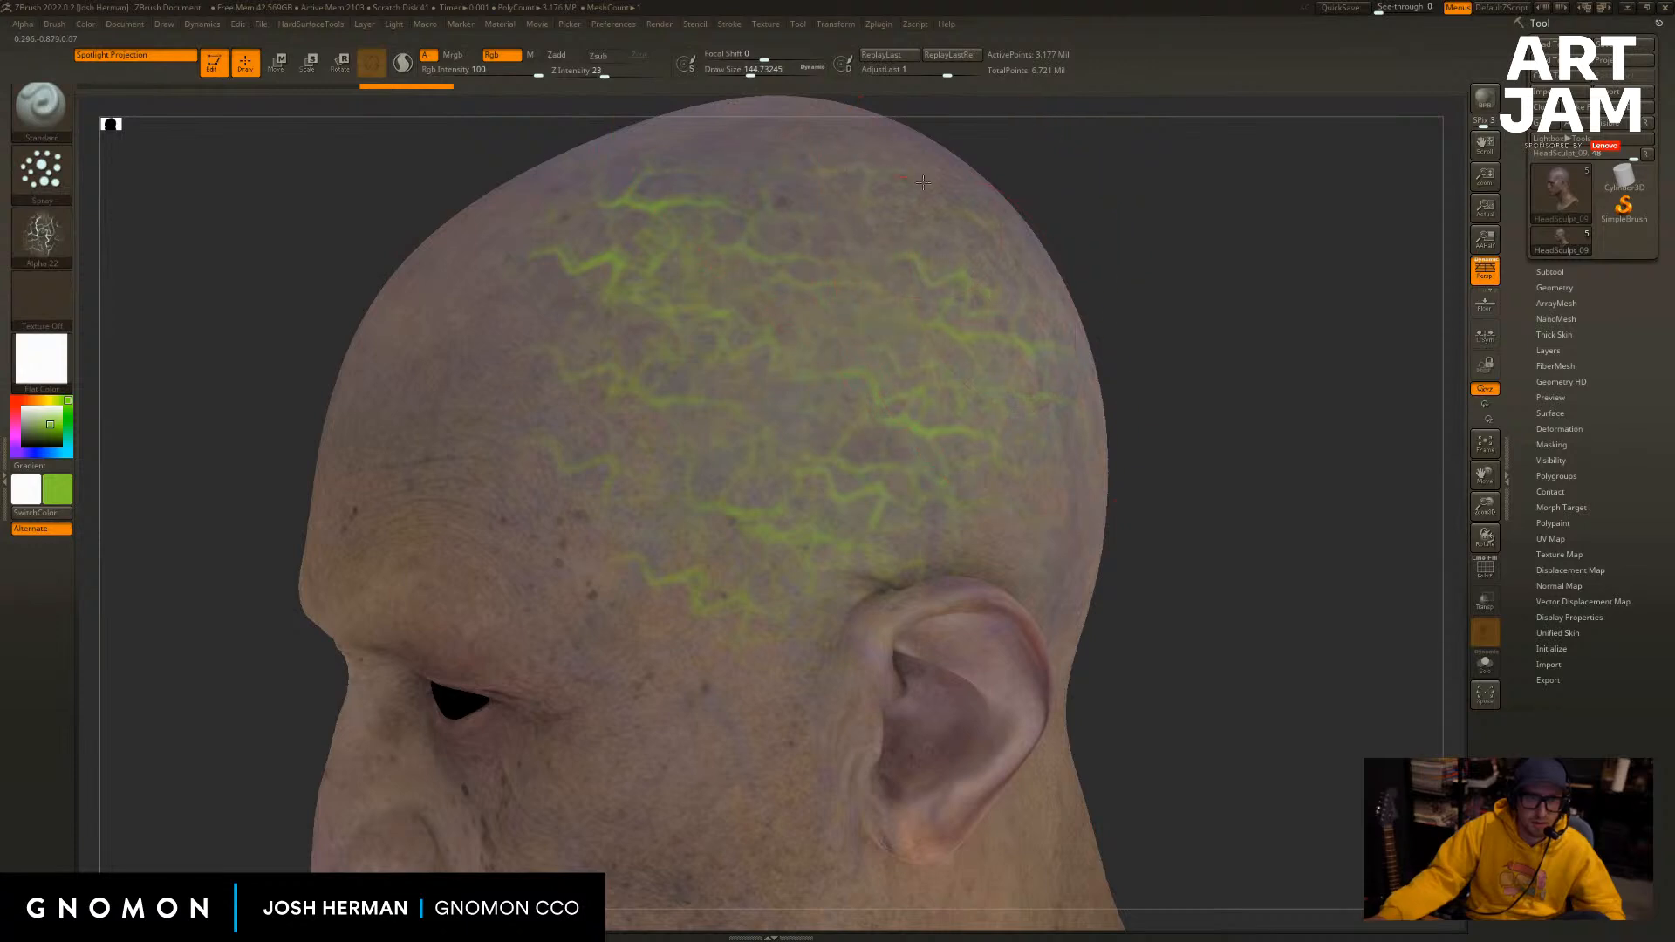
pyautogui.moveTo(1136, 228); pyautogui.dragTo(1134, 314)
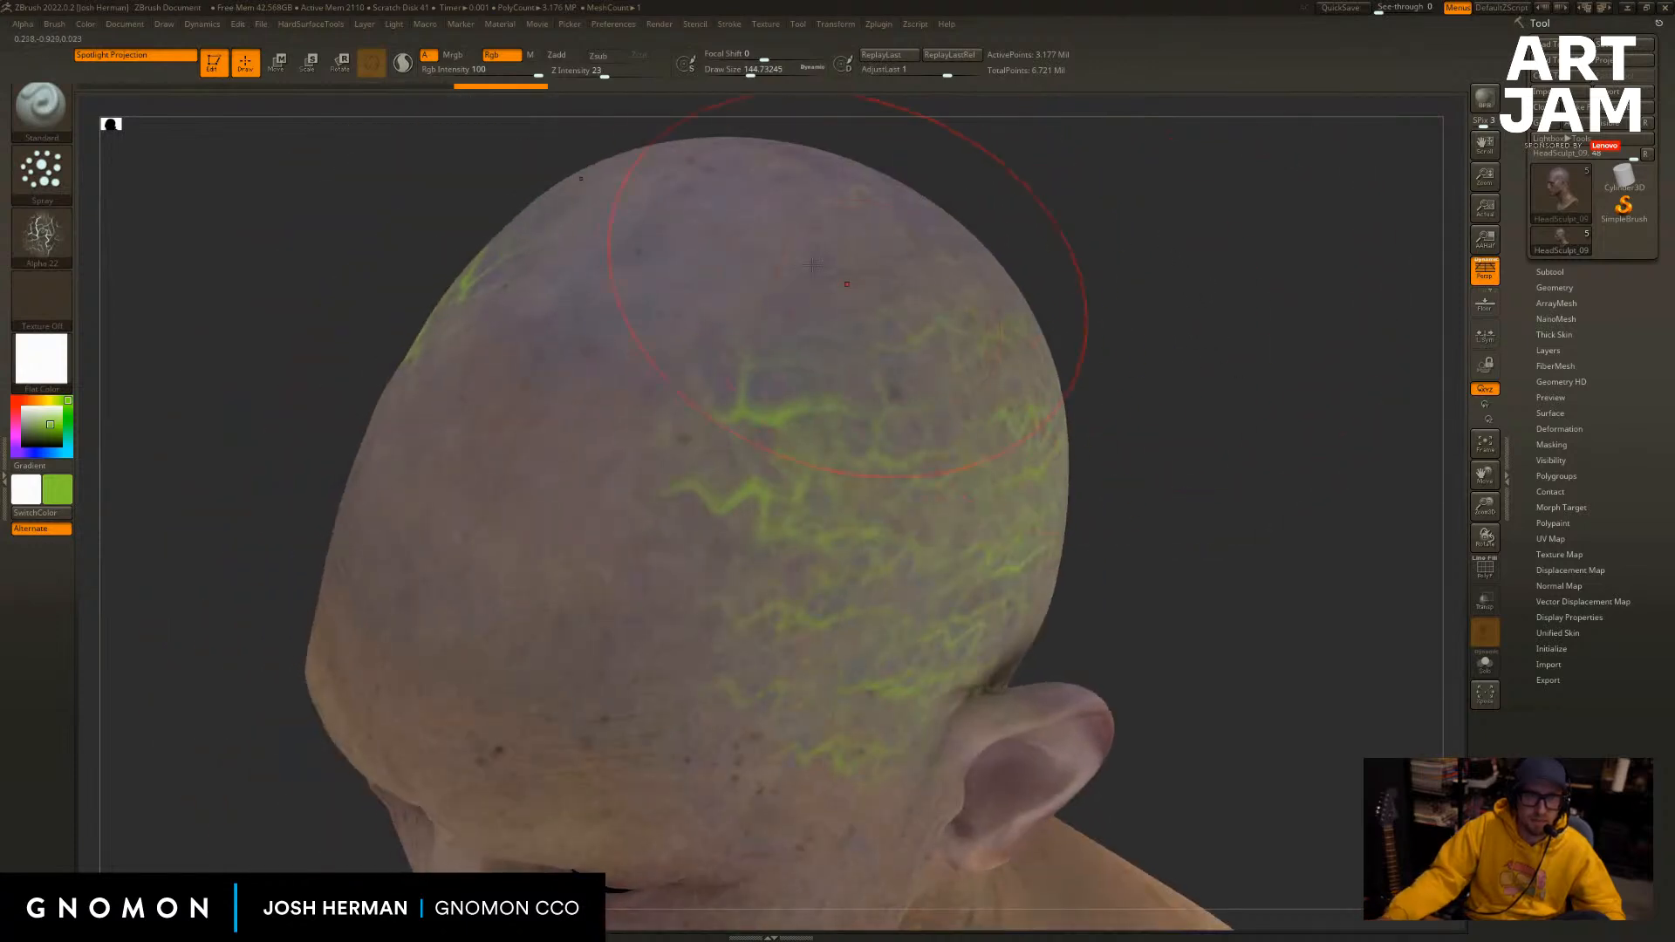
pyautogui.moveTo(812, 288); pyautogui.dragTo(806, 366)
pyautogui.moveTo(715, 445); pyautogui.dragTo(567, 379)
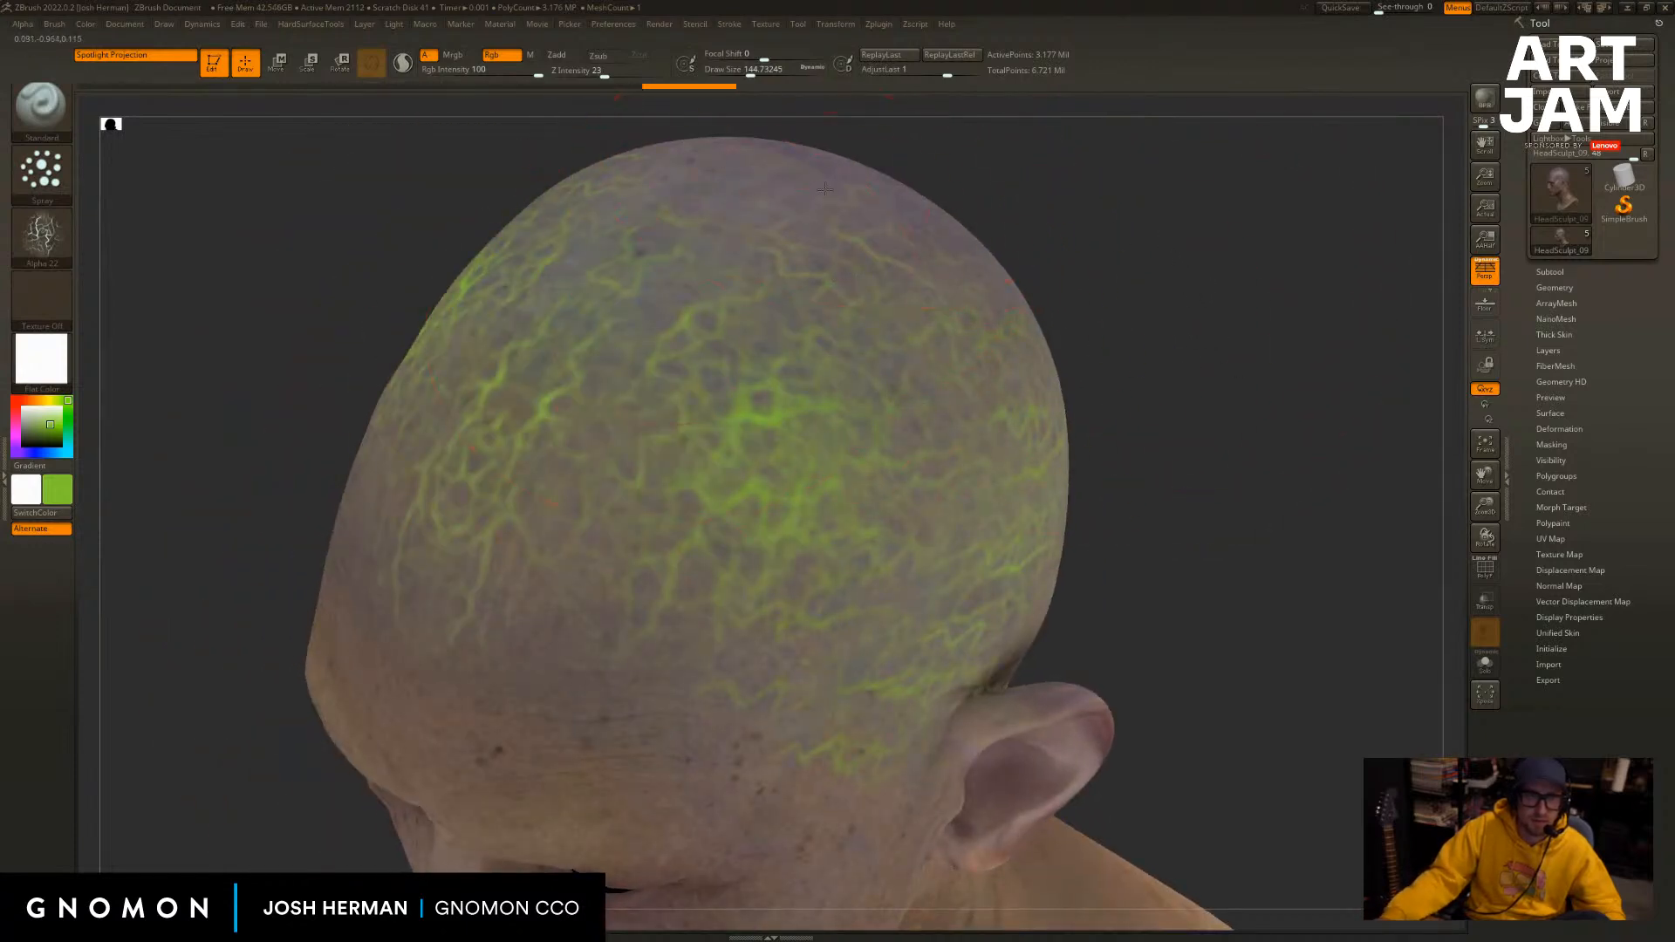
pyautogui.moveTo(1158, 288); pyautogui.dragTo(1173, 303)
pyautogui.moveTo(1066, 270); pyautogui.dragTo(1207, 285)
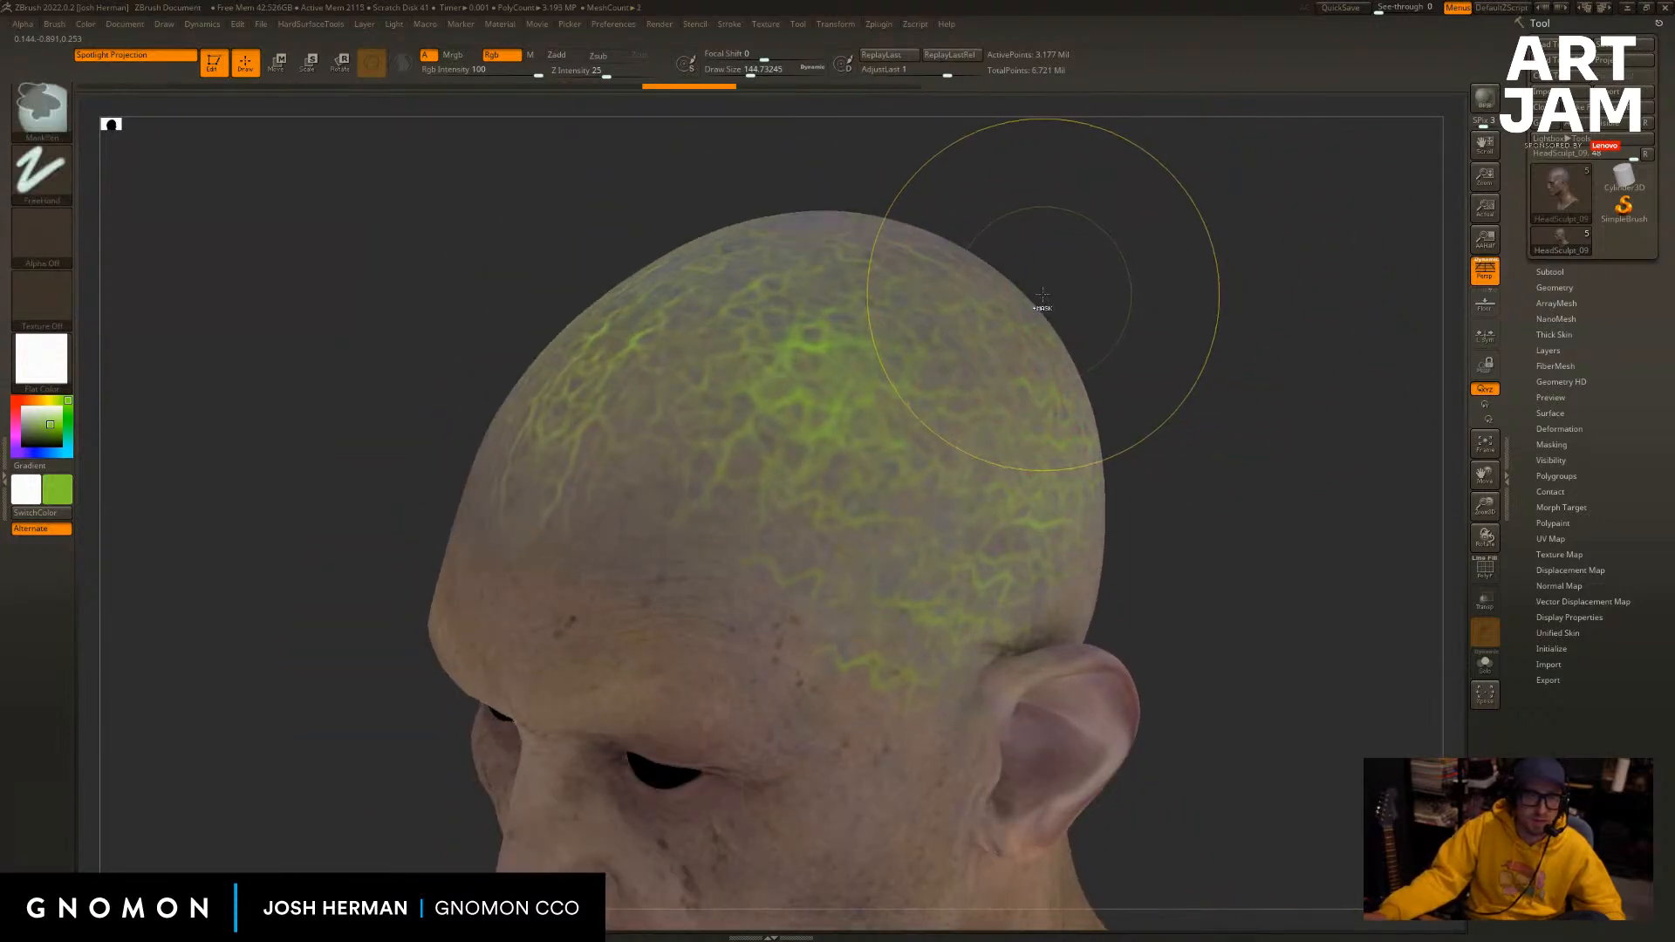
pyautogui.hotkey('ctrl', 'z')
pyautogui.hotkey('ctrl', 'z')
pyautogui.hotkey('ctrl', 'z')
# Lower the Rgb intensity to 39 and undo a test spray over the upper head.
pyautogui.moveTo(418, 265)
pyautogui.keyDown('alt'); pyautogui.mouseDown()
pyautogui.moveTo(434, 254)
pyautogui.moveTo(322, 295)
pyautogui.mouseUp(); pyautogui.keyUp('alt')
pyautogui.moveTo(515, 78)
pyautogui.mouseDown()
pyautogui.moveTo(467, 74)
pyautogui.moveTo(494, 73)
pyautogui.mouseUp()
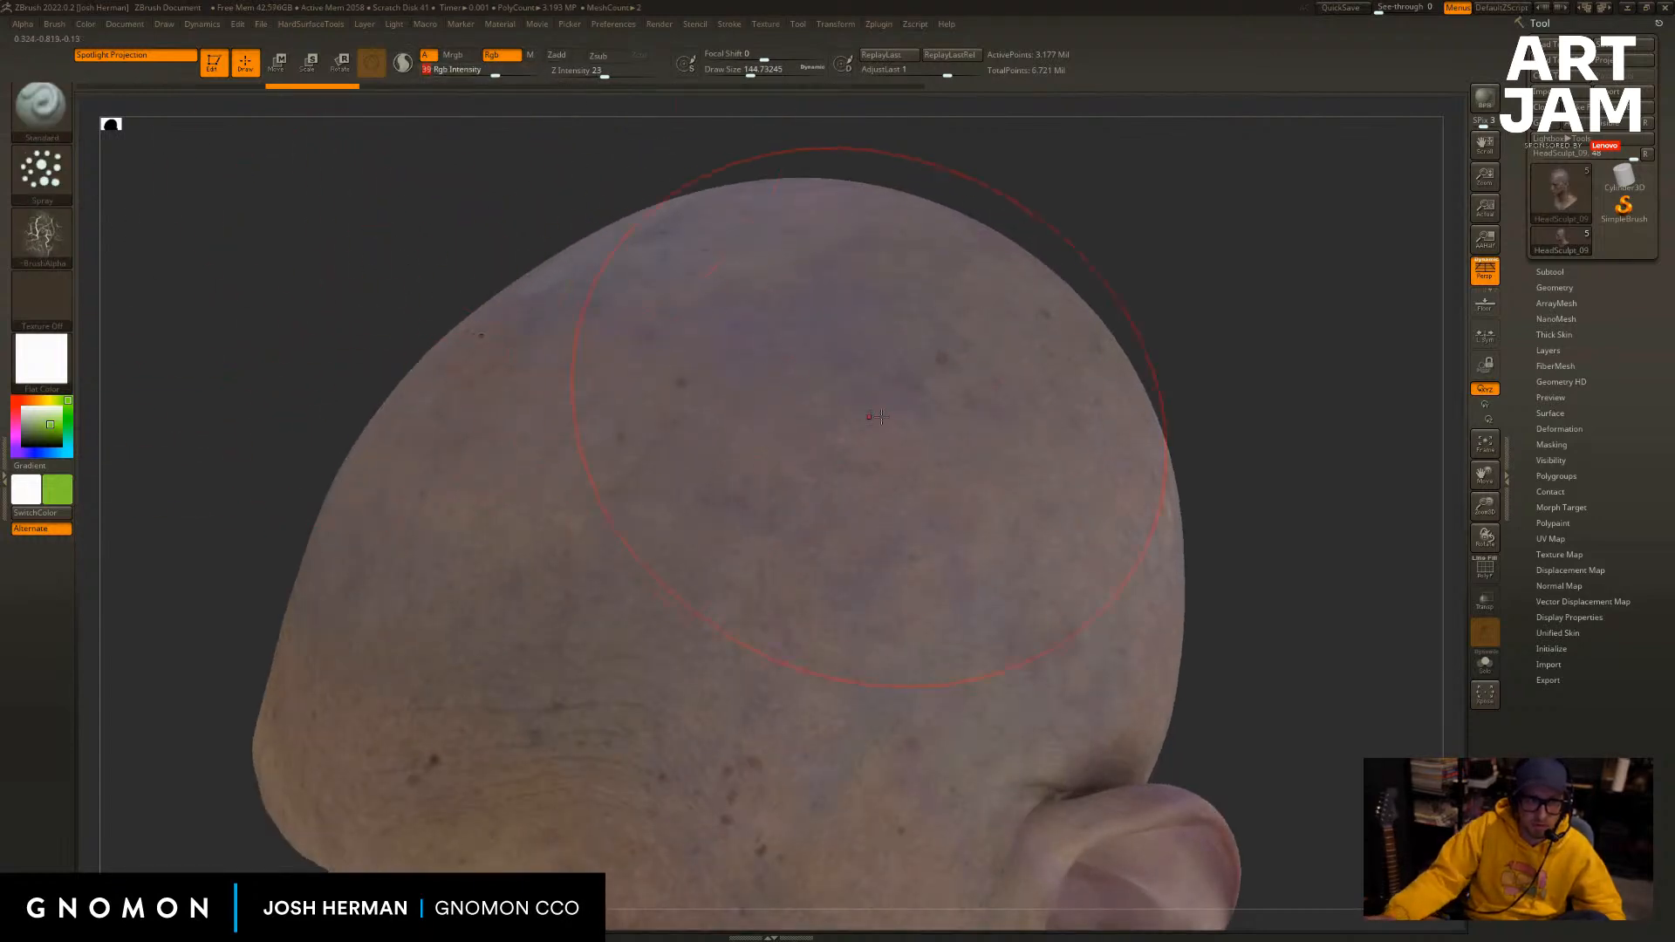
pyautogui.moveTo(1086, 412); pyautogui.dragTo(1100, 404)
pyautogui.moveTo(1251, 377)
pyautogui.keyDown('alt'); pyautogui.mouseDown()
pyautogui.moveTo(1245, 348)
pyautogui.moveTo(1215, 349)
pyautogui.mouseUp(); pyautogui.keyUp('alt')
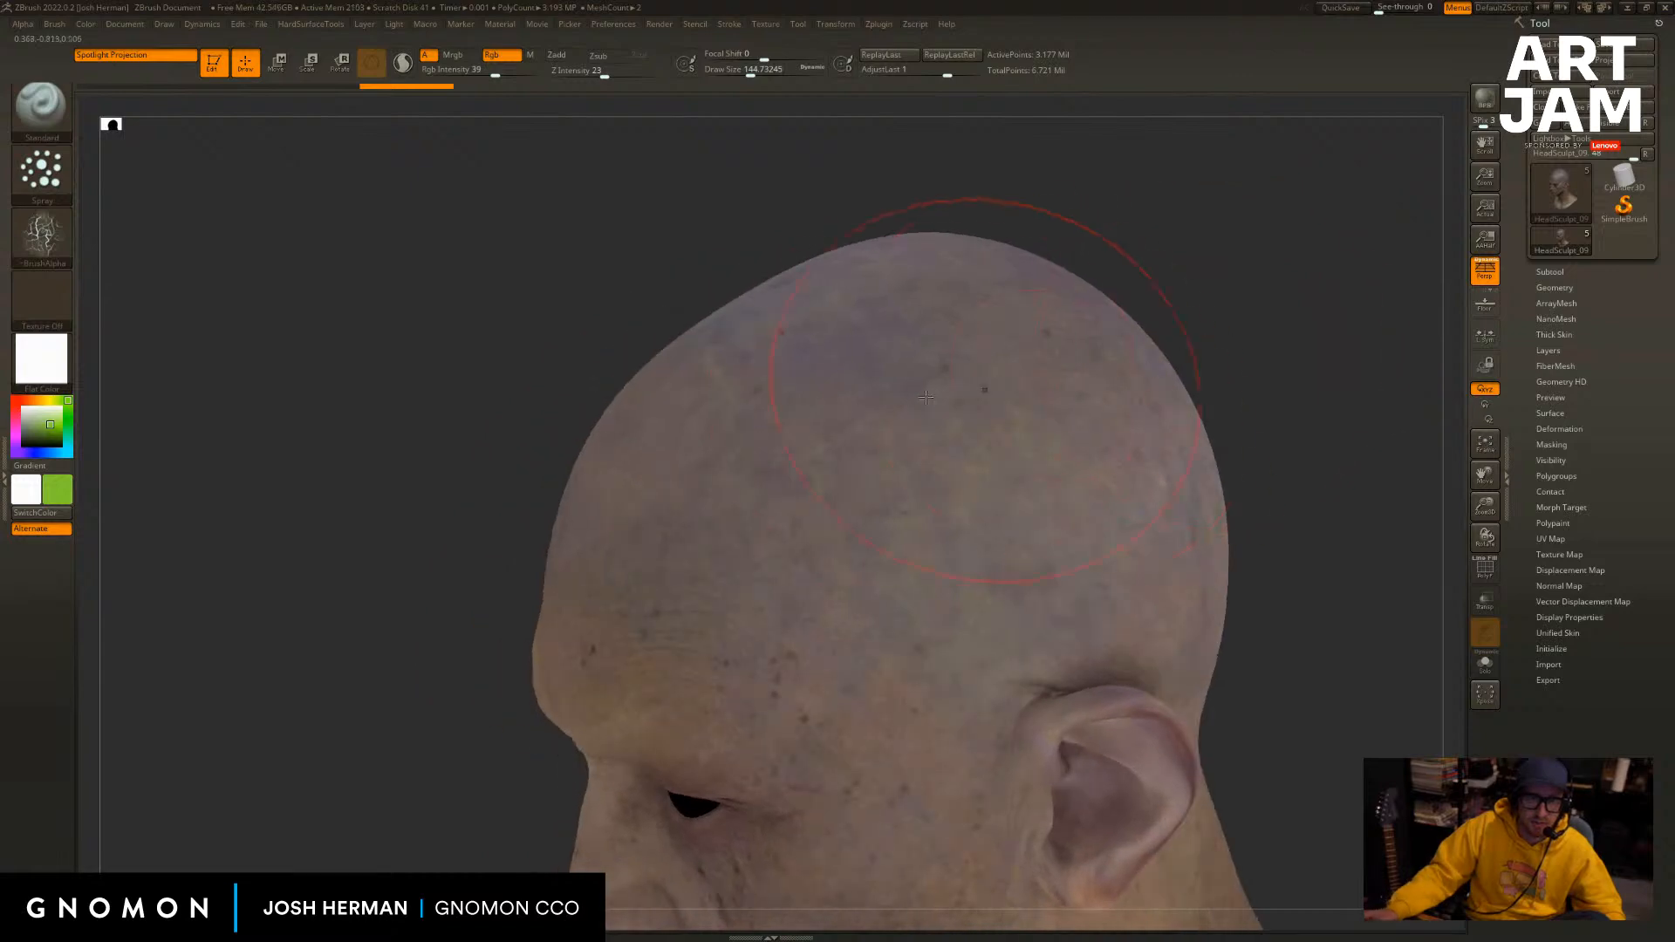
pyautogui.moveTo(493, 356)
pyautogui.keyDown('alt'); pyautogui.mouseDown()
pyautogui.moveTo(430, 330)
pyautogui.moveTo(420, 356)
pyautogui.mouseUp(); pyautogui.keyUp('alt')
pyautogui.hotkey('ctrl', 'z')
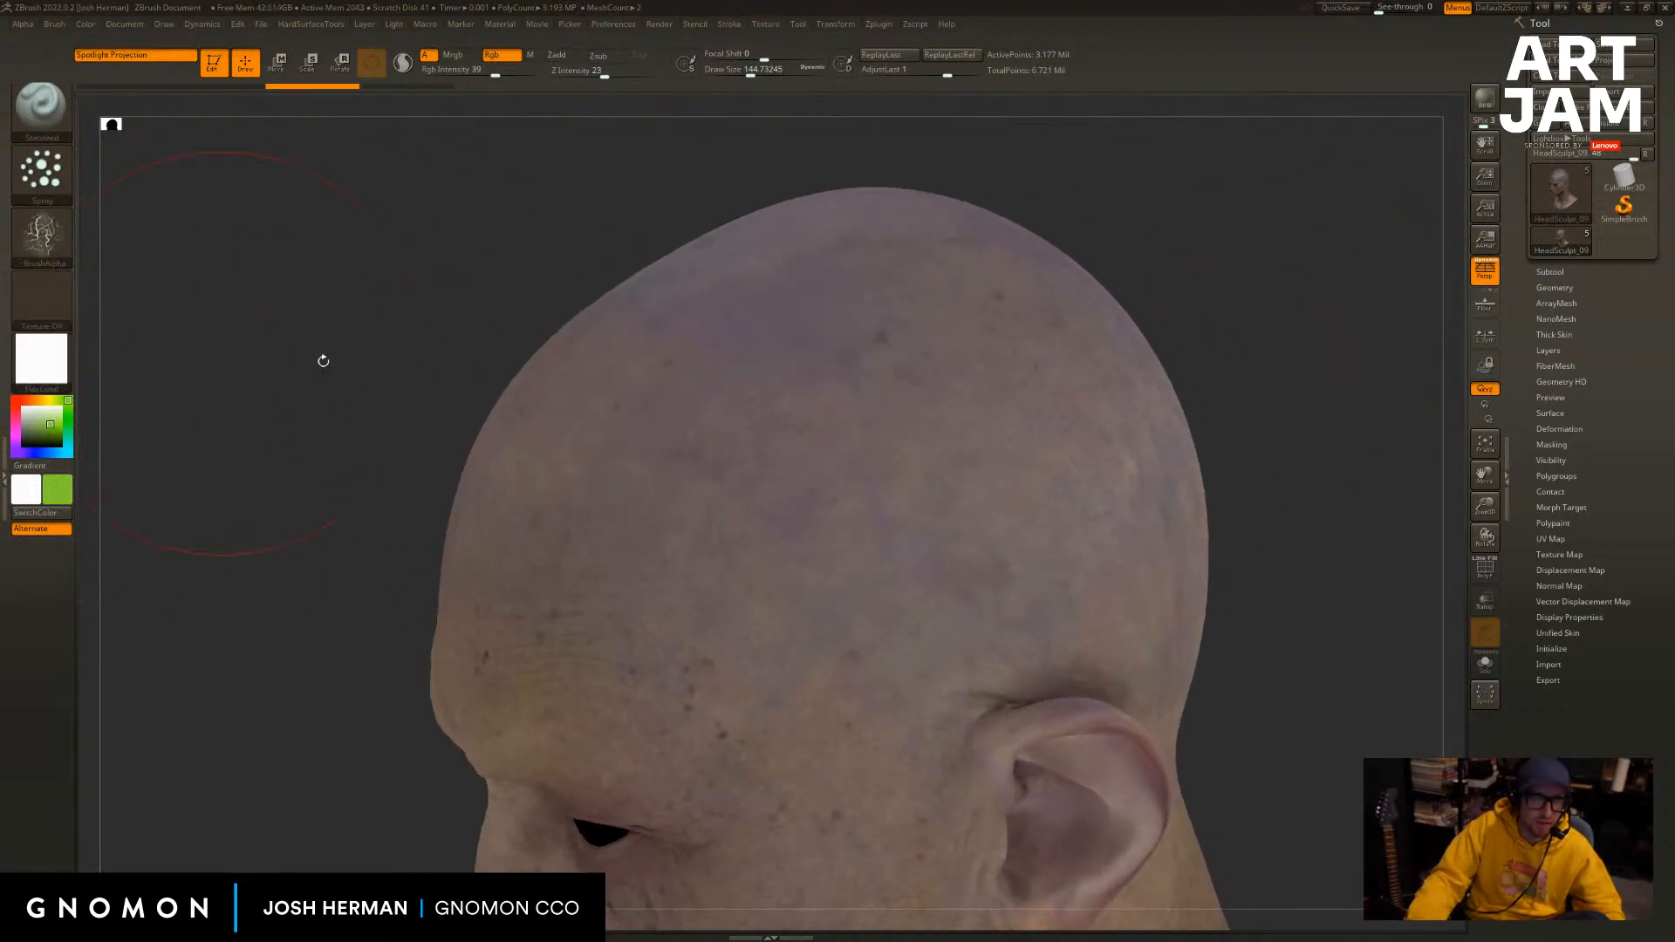
# Spray subtle green vein mottling over the side, back and top of the head at Rgb intensity 39.
pyautogui.moveTo(1064, 334); pyautogui.dragTo(1049, 403)
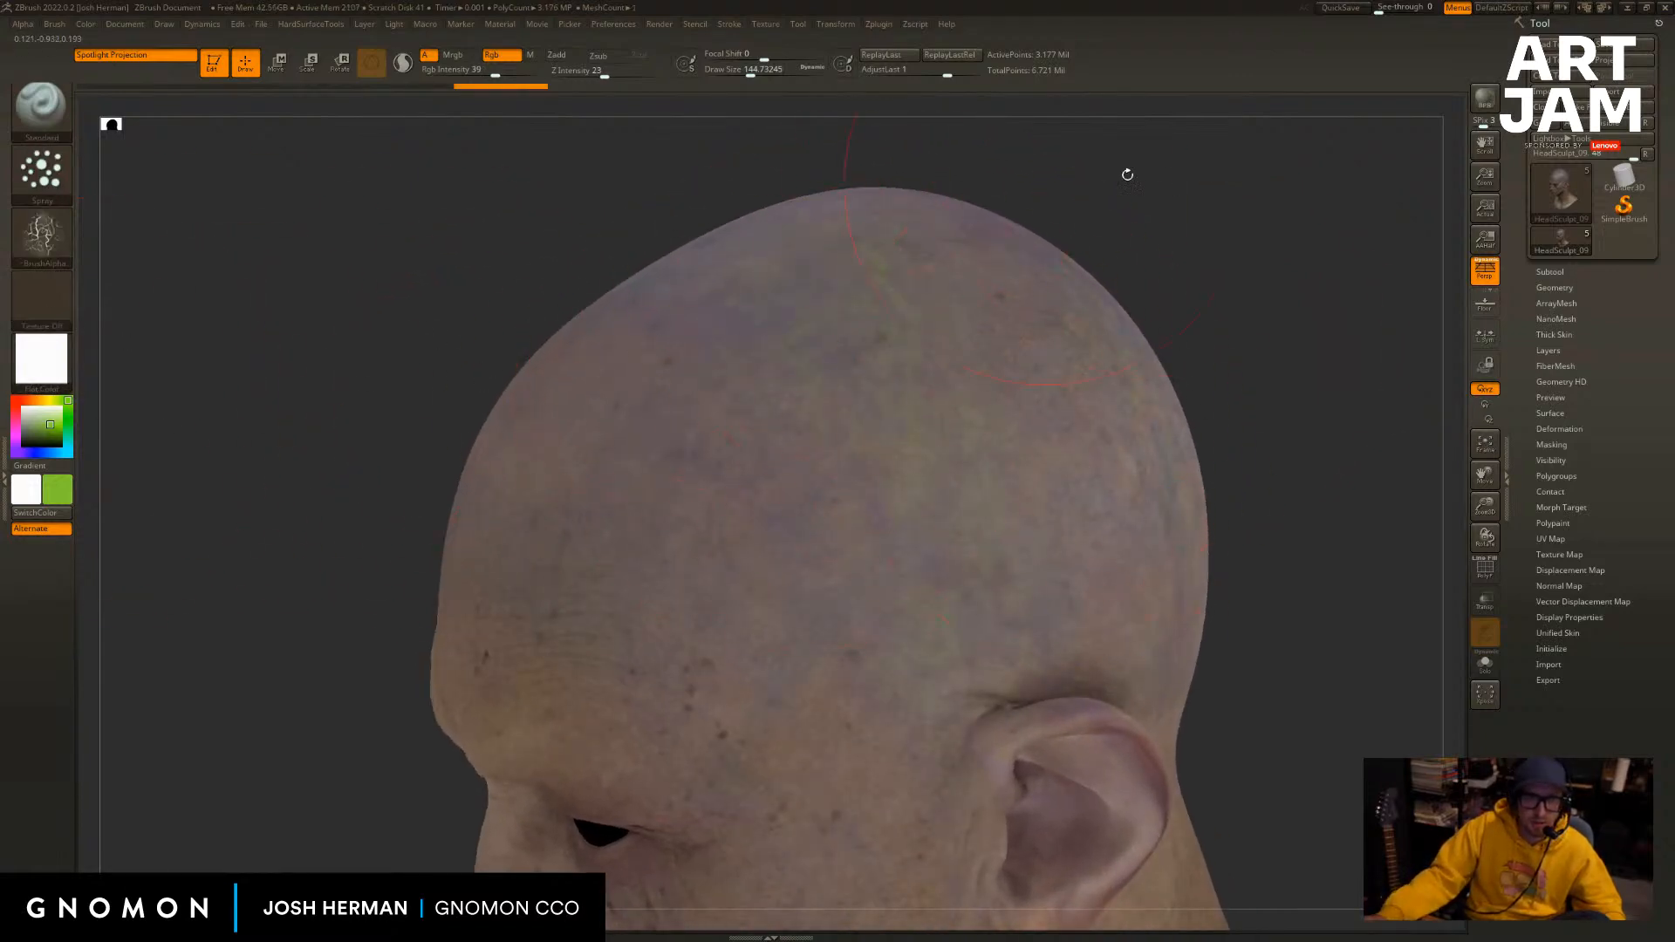
pyautogui.moveTo(1129, 173); pyautogui.dragTo(1075, 185)
pyautogui.moveTo(1028, 341); pyautogui.dragTo(1056, 518)
pyautogui.moveTo(1216, 541); pyautogui.dragTo(1144, 275)
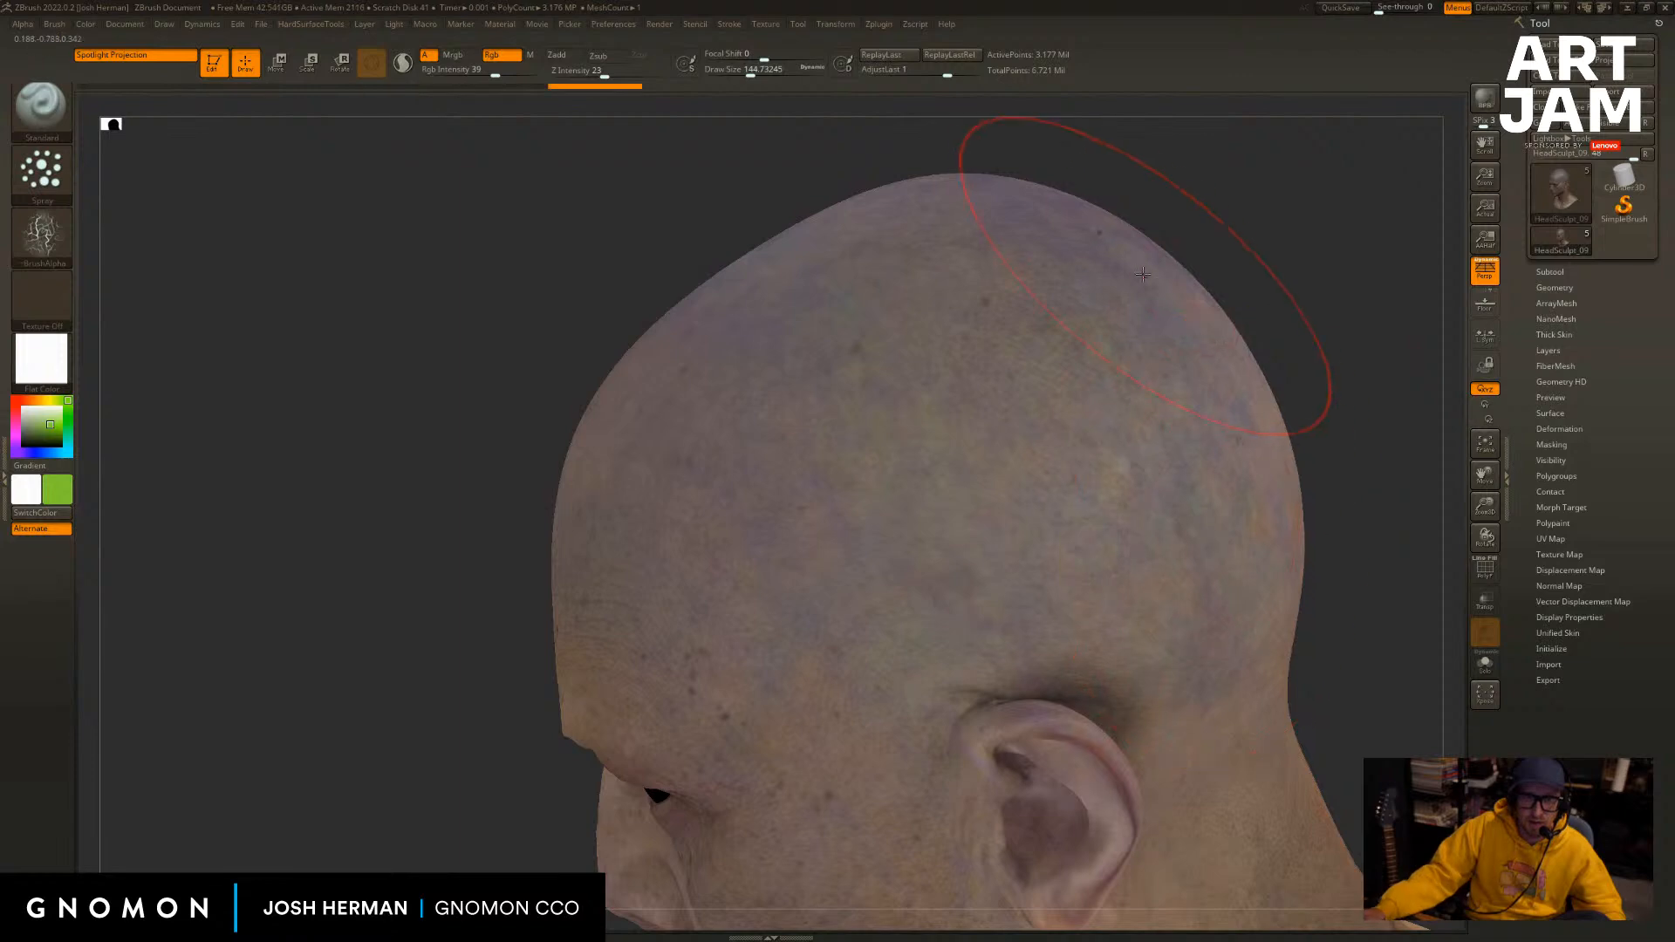
pyautogui.moveTo(1230, 208); pyautogui.dragTo(1317, 225)
pyautogui.moveTo(1017, 194); pyautogui.dragTo(995, 197)
pyautogui.moveTo(794, 318); pyautogui.dragTo(635, 311)
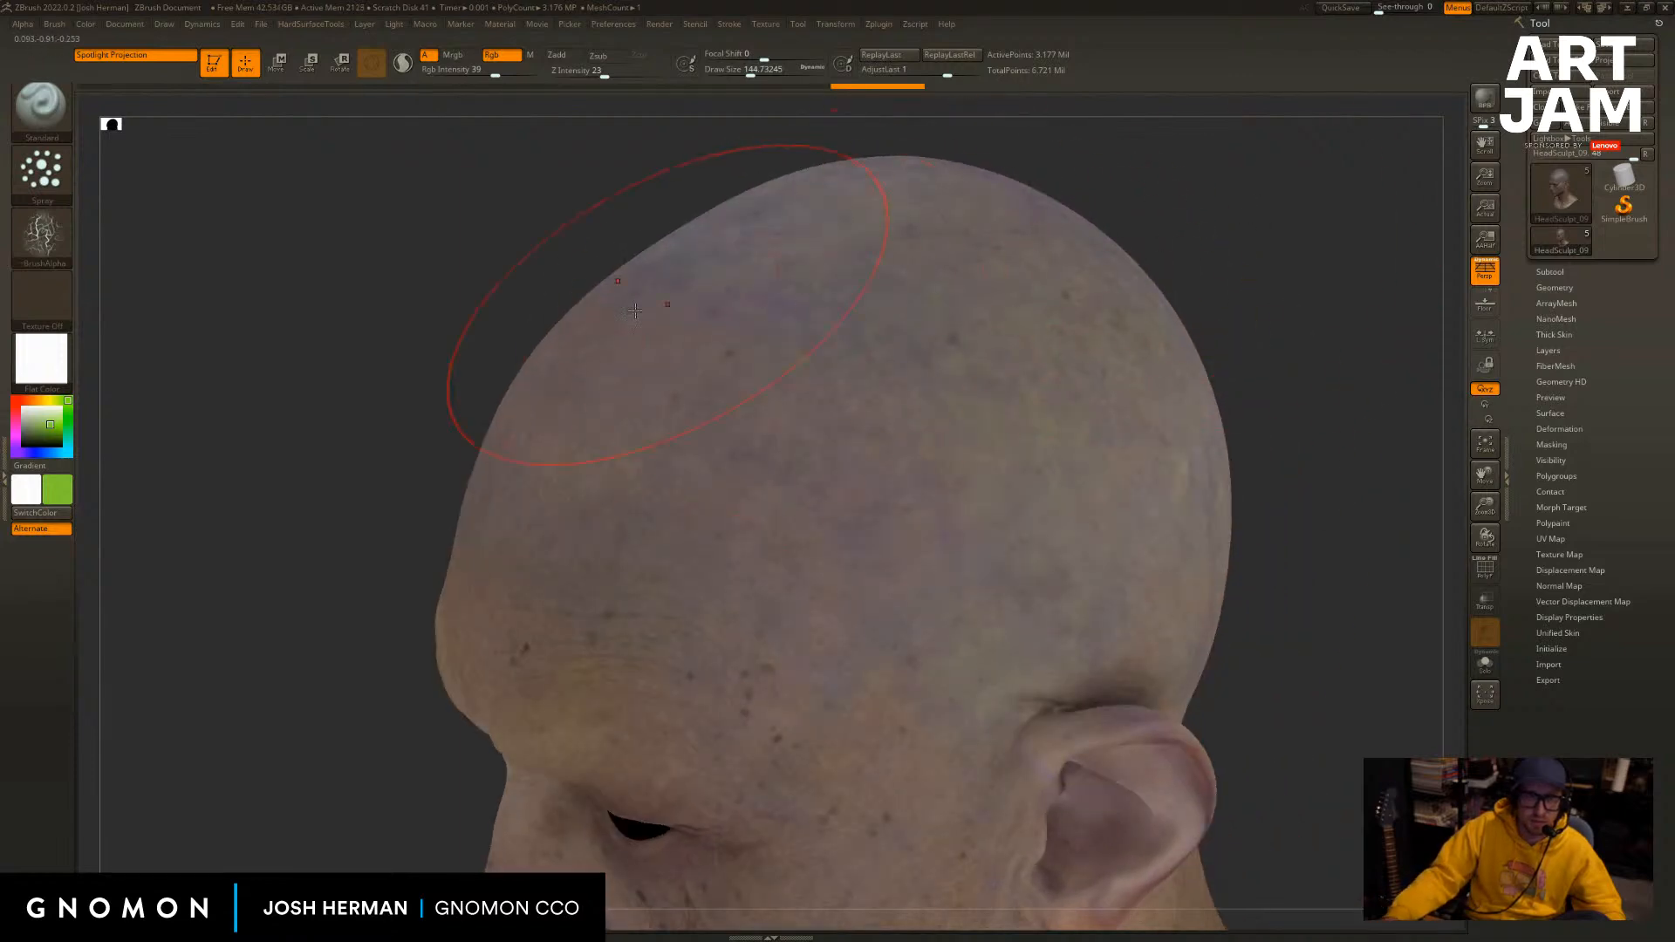
# Switch the material to SkinShade4, redo the last spray strokes and set the draw size to 34.78834.
pyautogui.click(41, 358)
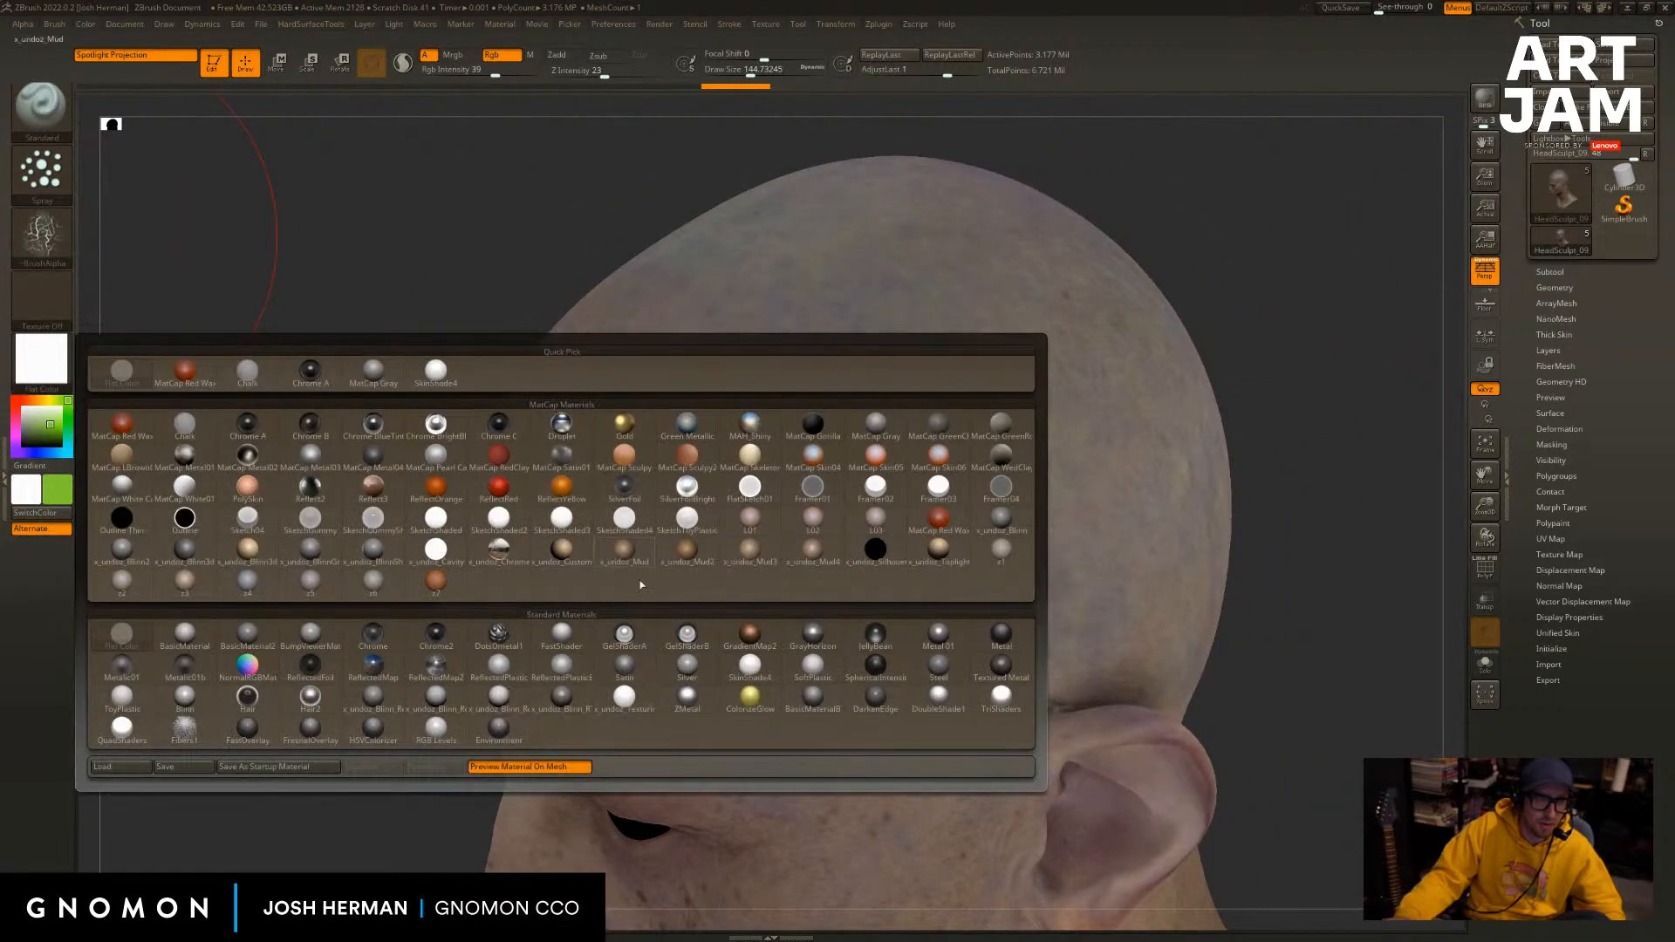
pyautogui.click(748, 669)
pyautogui.moveTo(1328, 498); pyautogui.dragTo(931, 318)
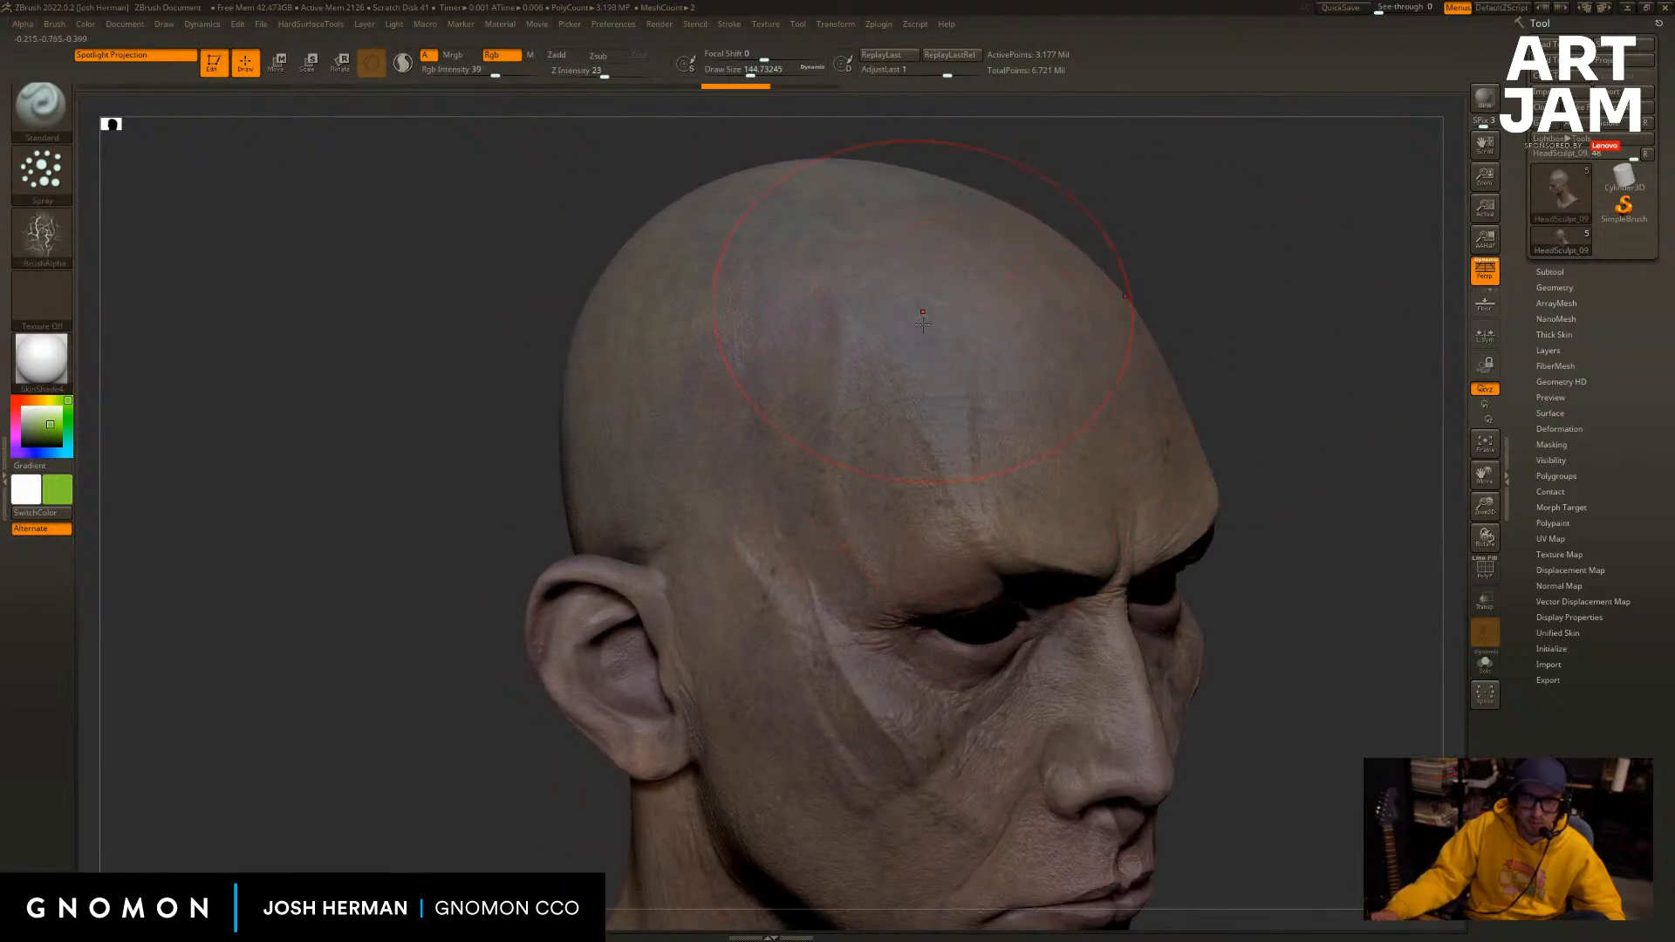
pyautogui.hotkey('ctrl', 'shift', 'z')
pyautogui.hotkey('ctrl', 'shift', 'z')
pyautogui.press('s')
pyautogui.click(895, 488)
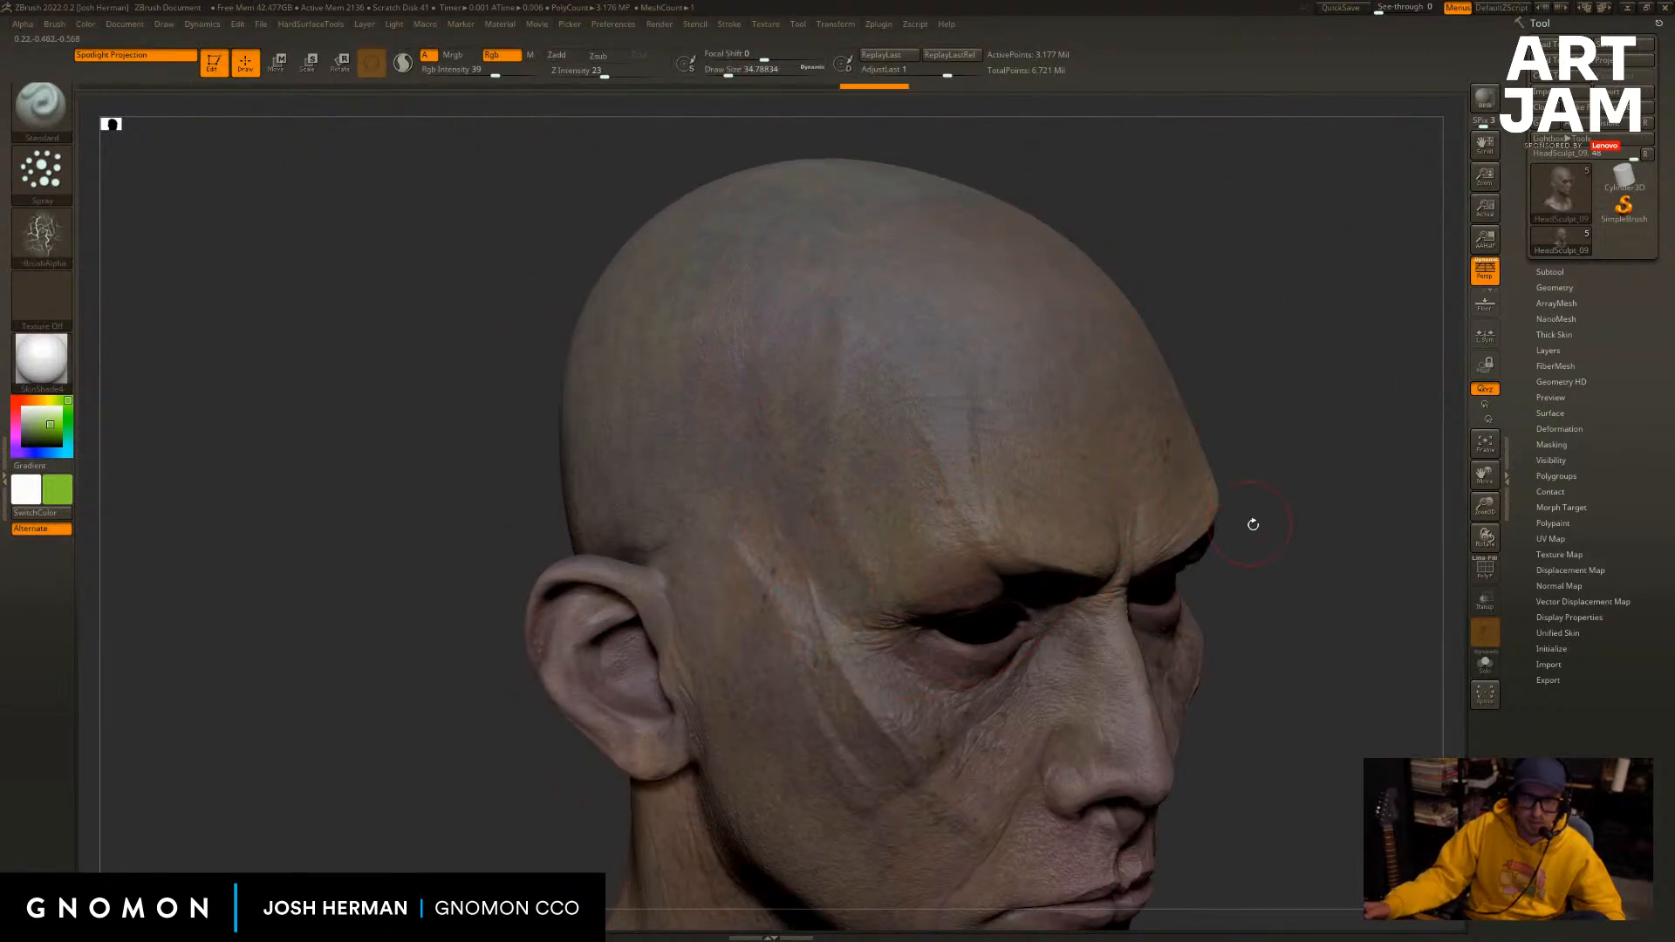
# Examine the head's skin mottling near the eye and as a whole, and preview Alpha 07 in the alpha library.
pyautogui.moveTo(1253, 524)
pyautogui.keyDown('alt'); pyautogui.mouseDown()
pyautogui.moveTo(1288, 373)
pyautogui.moveTo(1282, 532)
pyautogui.mouseUp(); pyautogui.keyUp('alt')
pyautogui.press('s')
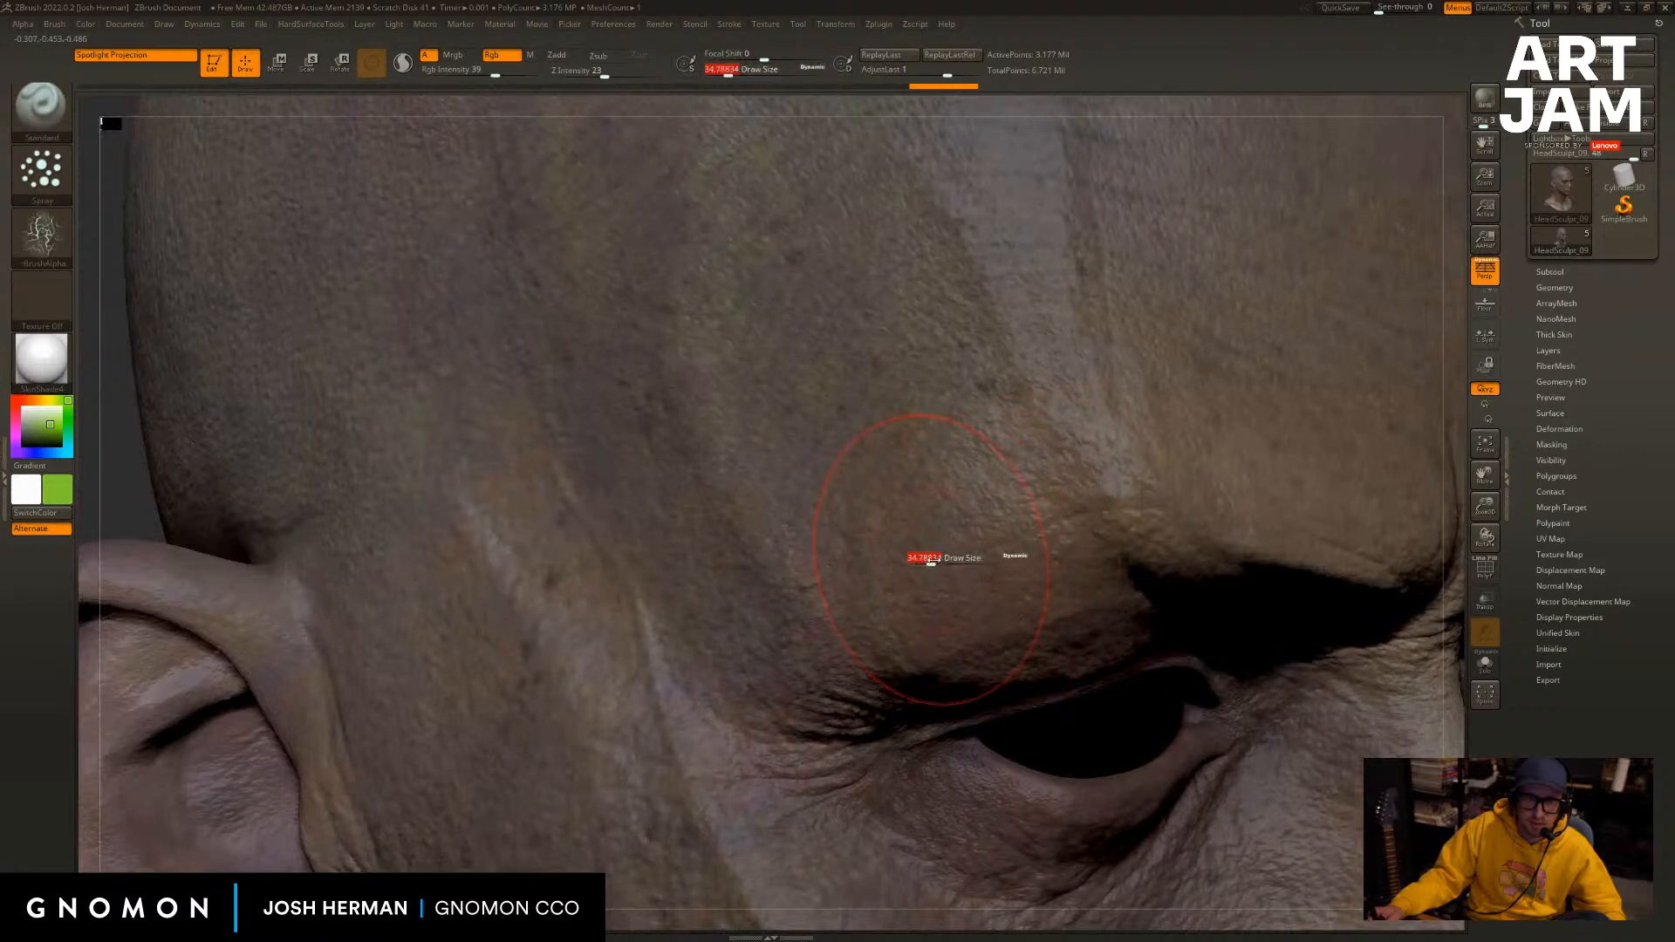
pyautogui.press('f')
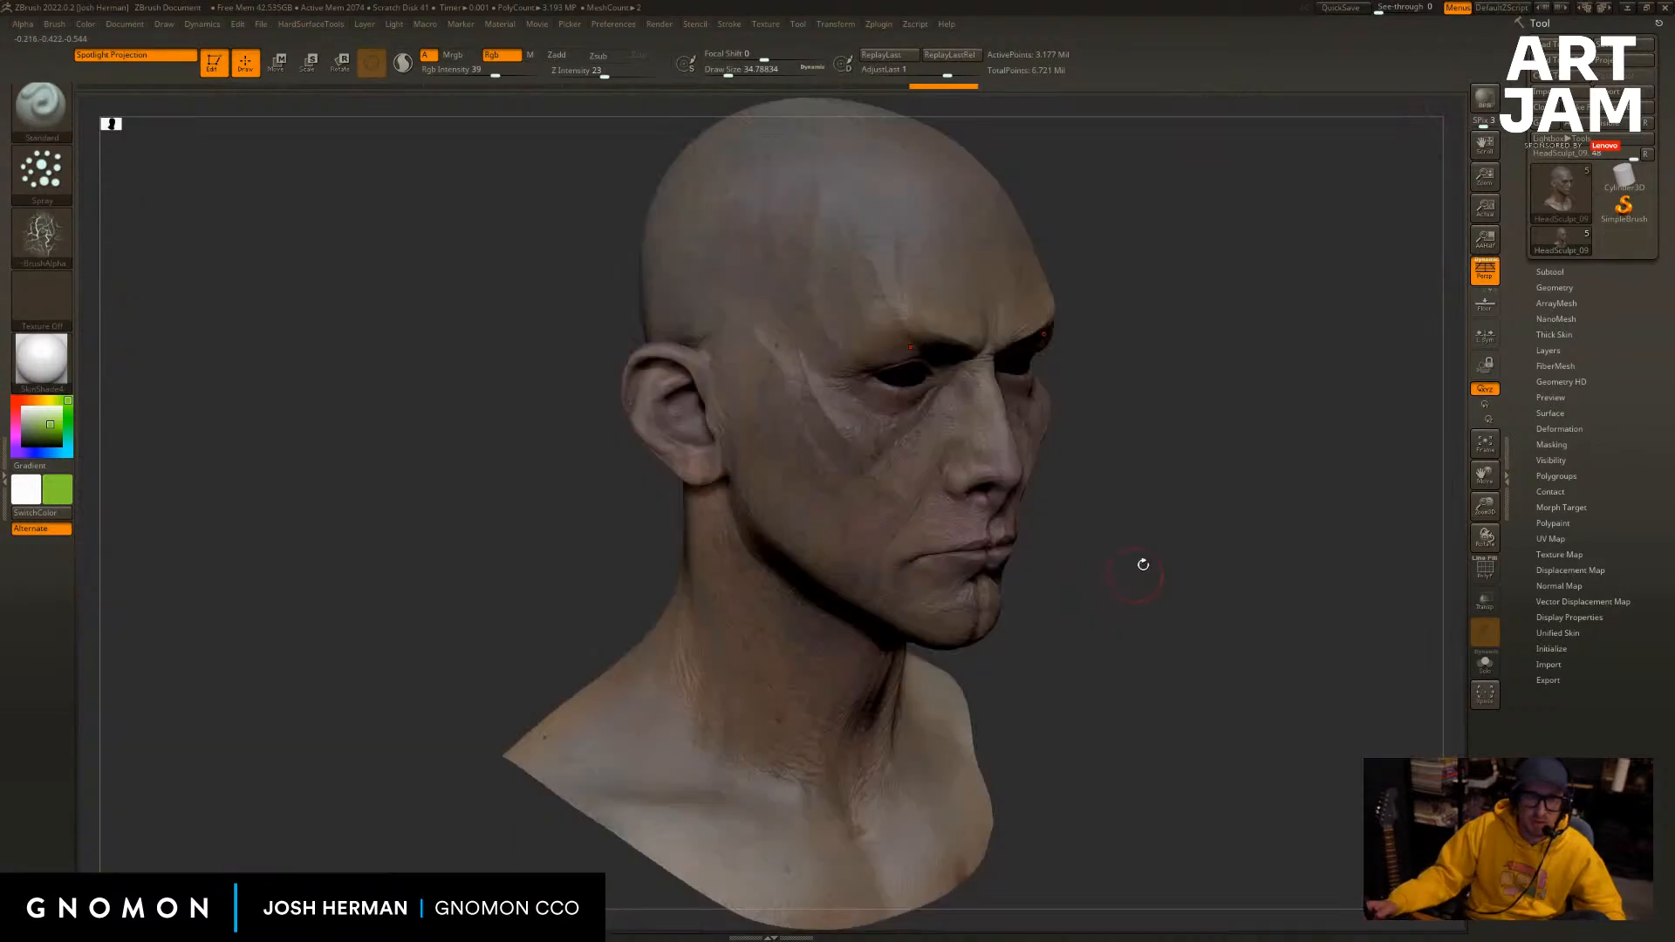
pyautogui.keyDown('alt'); pyautogui.moveTo(1143, 565); pyautogui.dragTo(1220, 495); pyautogui.keyUp('alt')
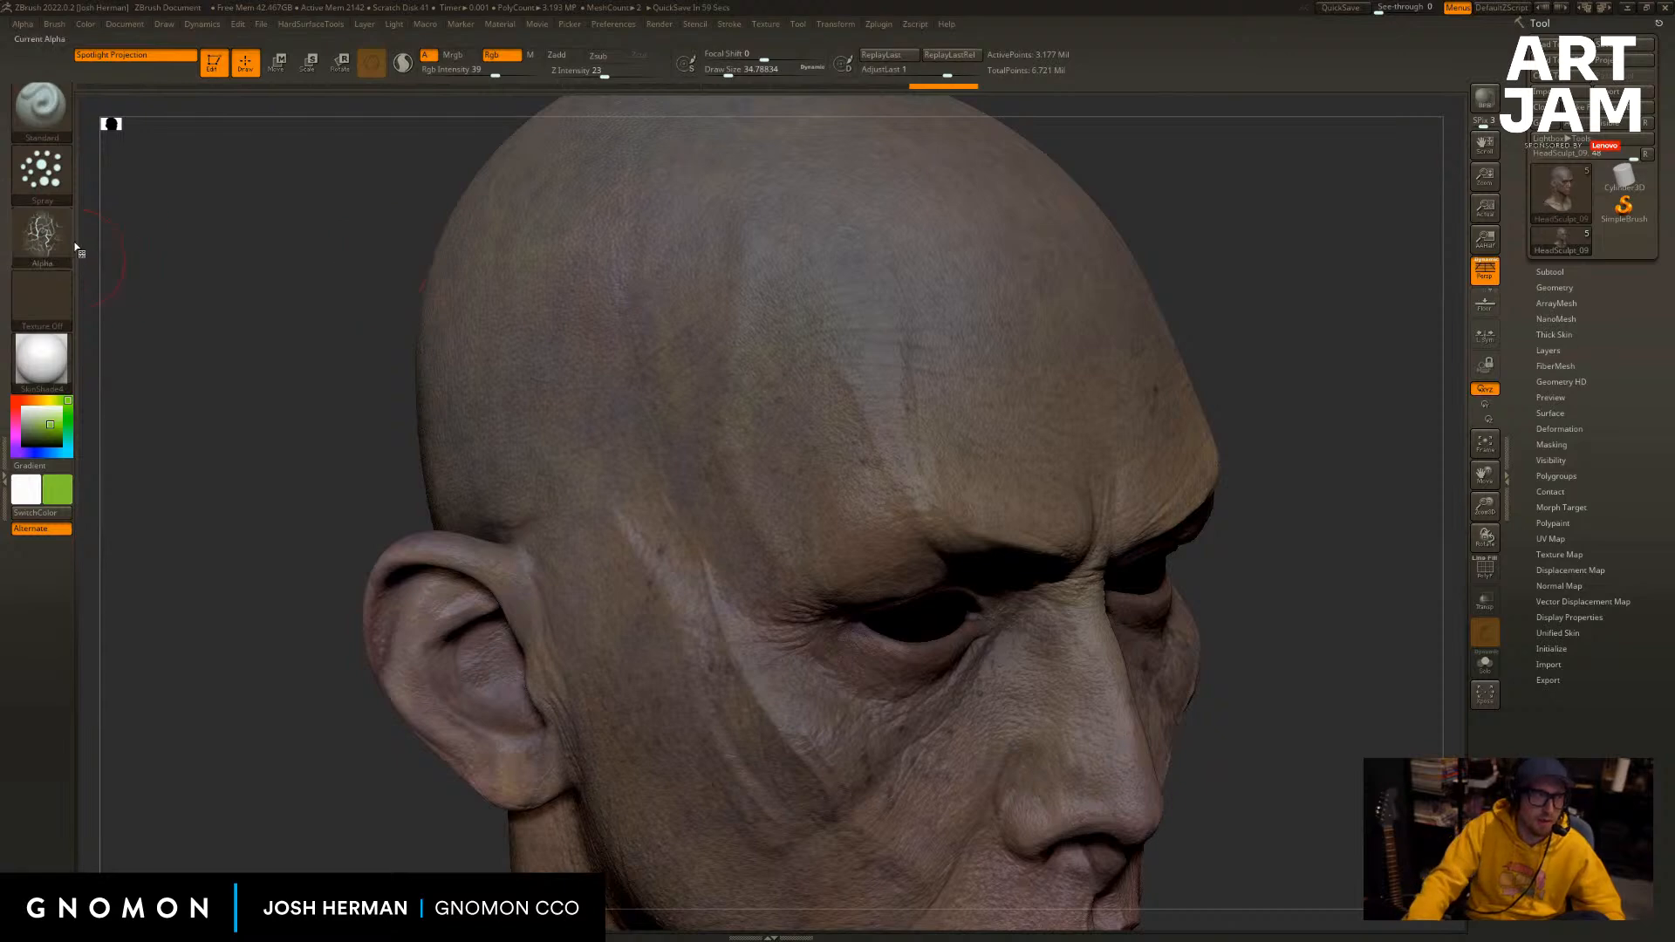
pyautogui.click(41, 234)
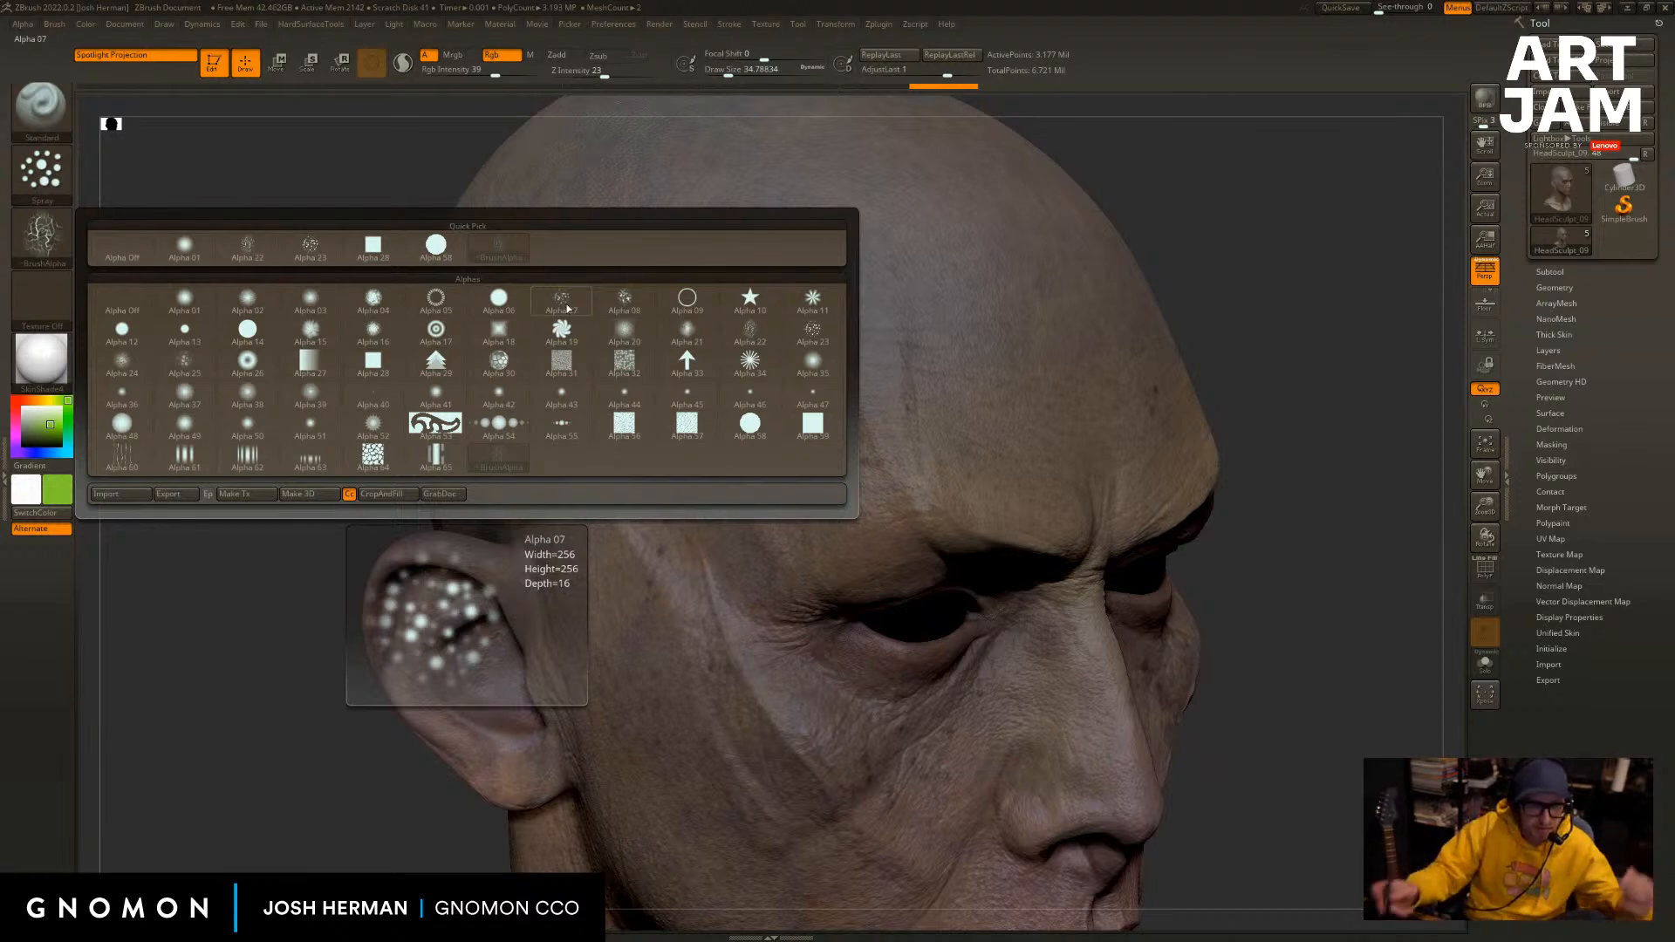
pyautogui.moveTo(573, 314)
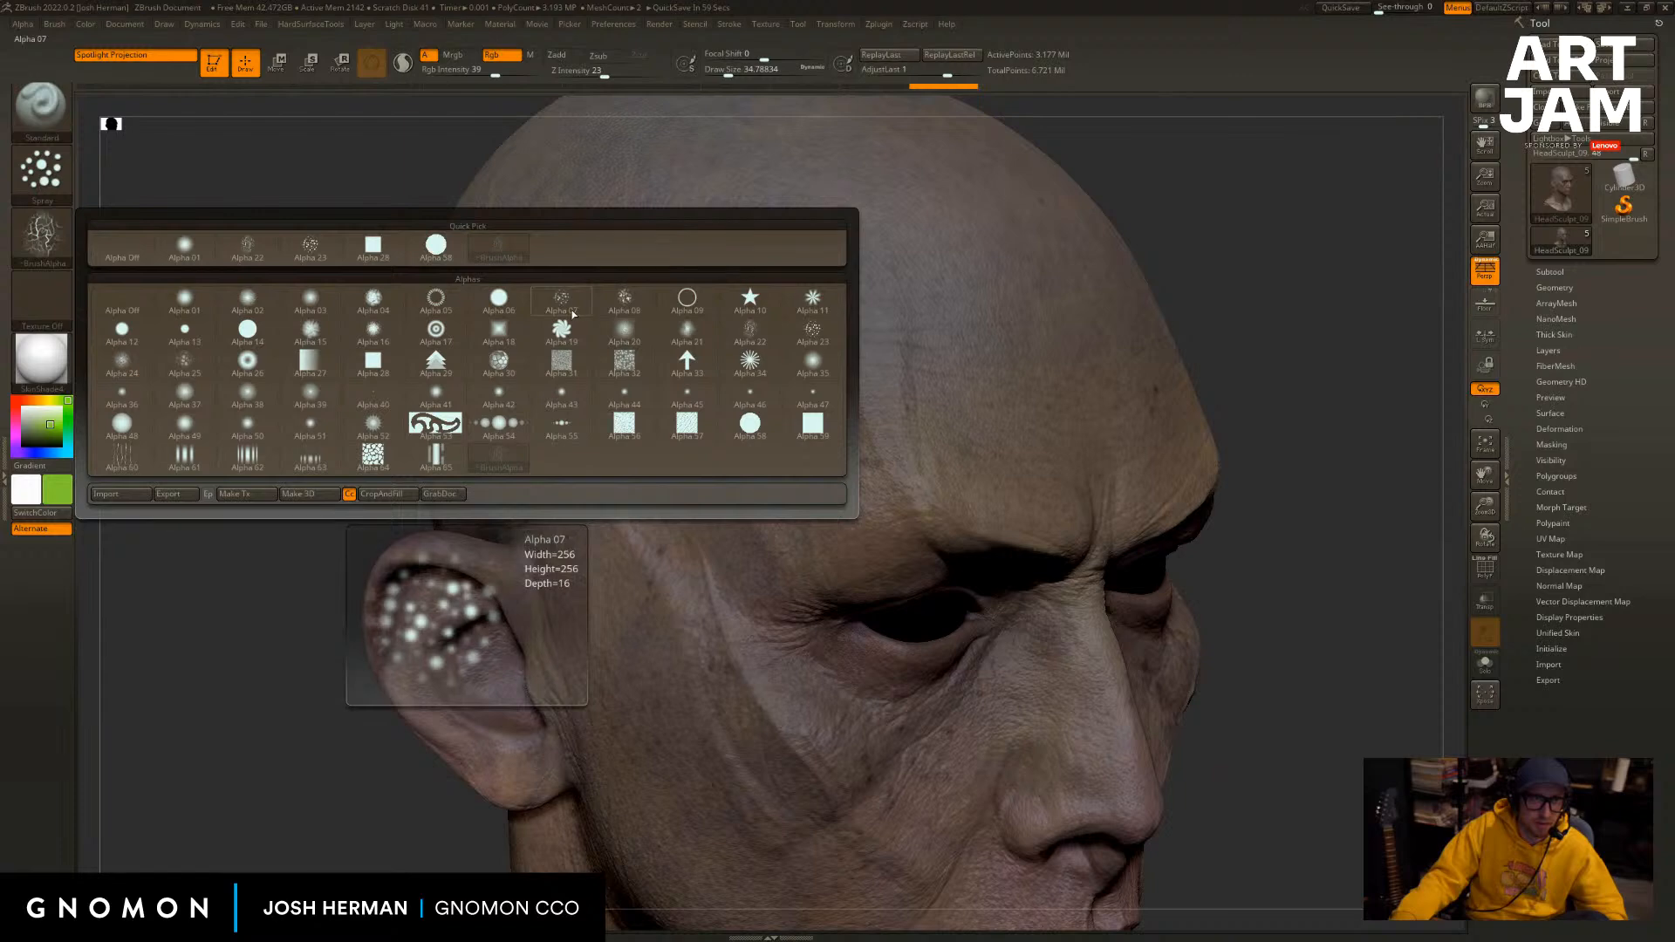
pyautogui.moveTo(270, 644); pyautogui.dragTo(491, 482)
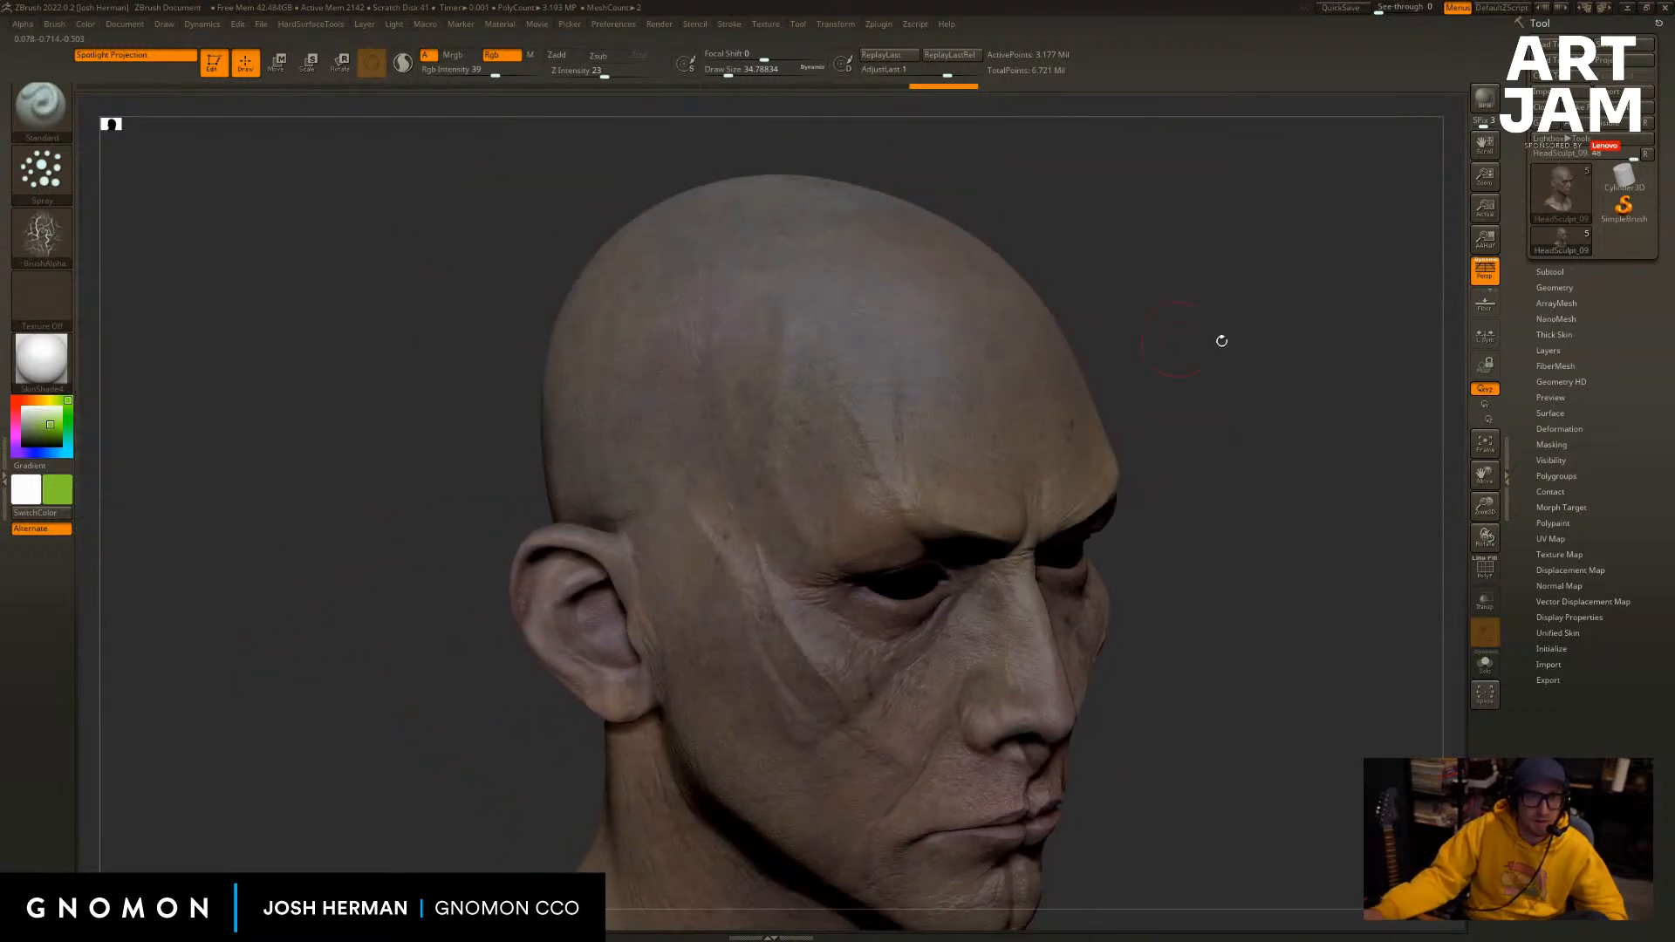
# Undo the recent green spray strokes on the head.
pyautogui.moveTo(1219, 340)
pyautogui.mouseDown()
pyautogui.moveTo(1223, 327)
pyautogui.moveTo(1169, 339)
pyautogui.mouseUp()
pyautogui.hotkey('ctrl', 'z')
pyautogui.hotkey('ctrl', 'z')
pyautogui.hotkey('ctrl', 'z')
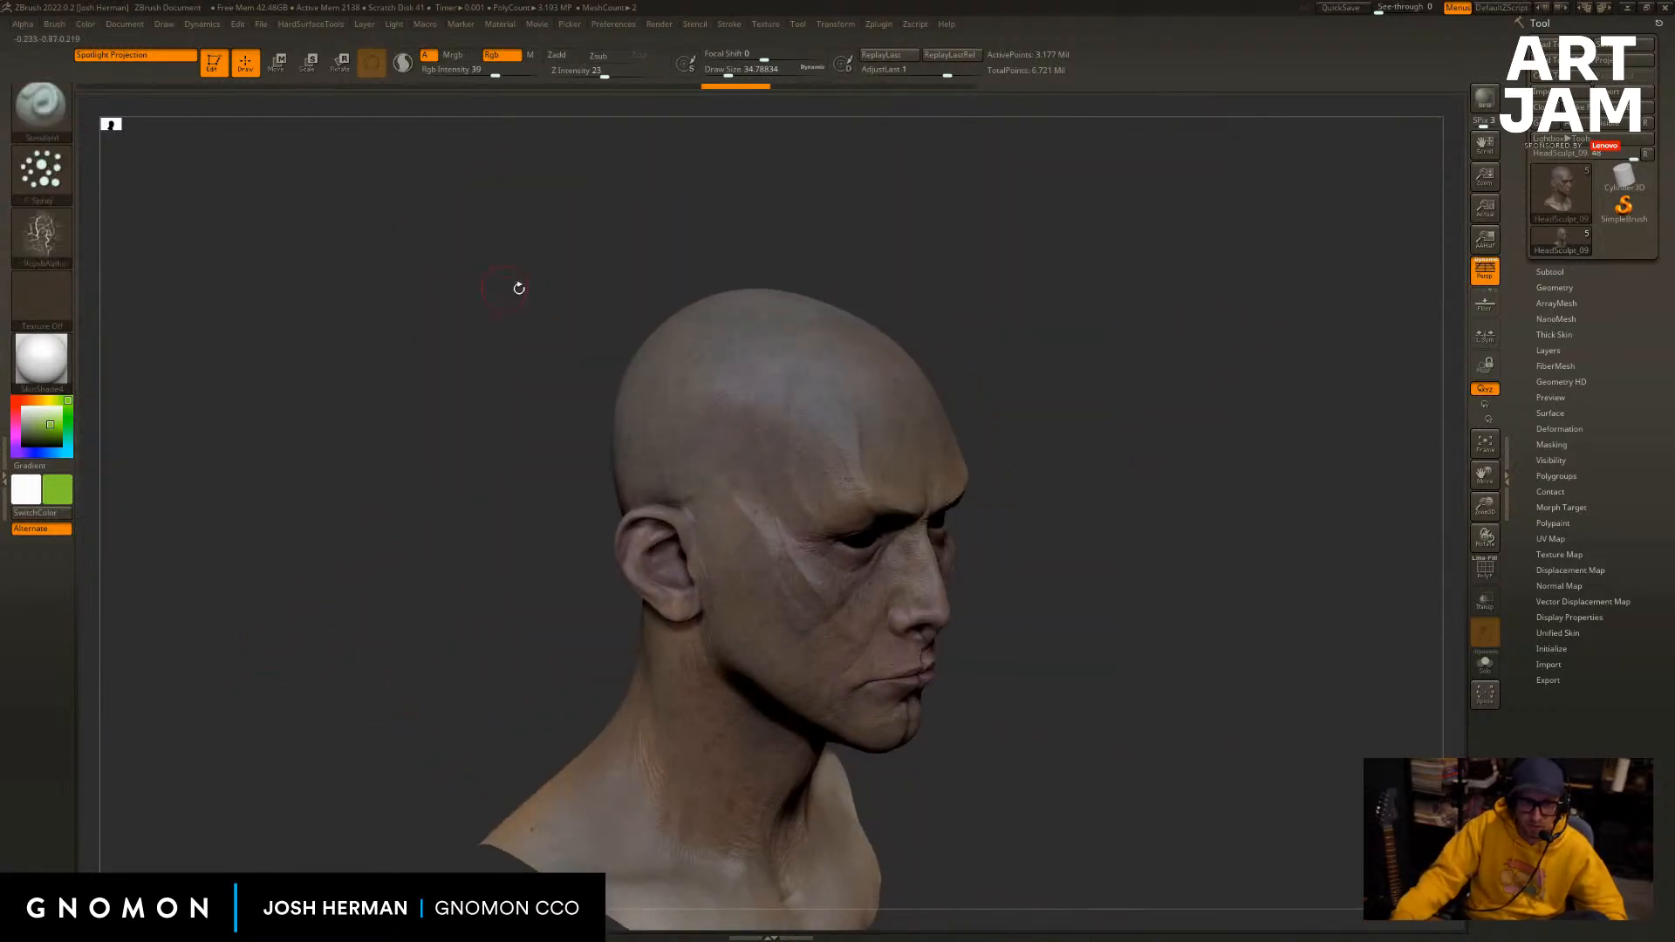
pyautogui.hotkey('ctrl', 'z')
pyautogui.hotkey('ctrl', 'z')
pyautogui.hotkey('ctrl', 'z')
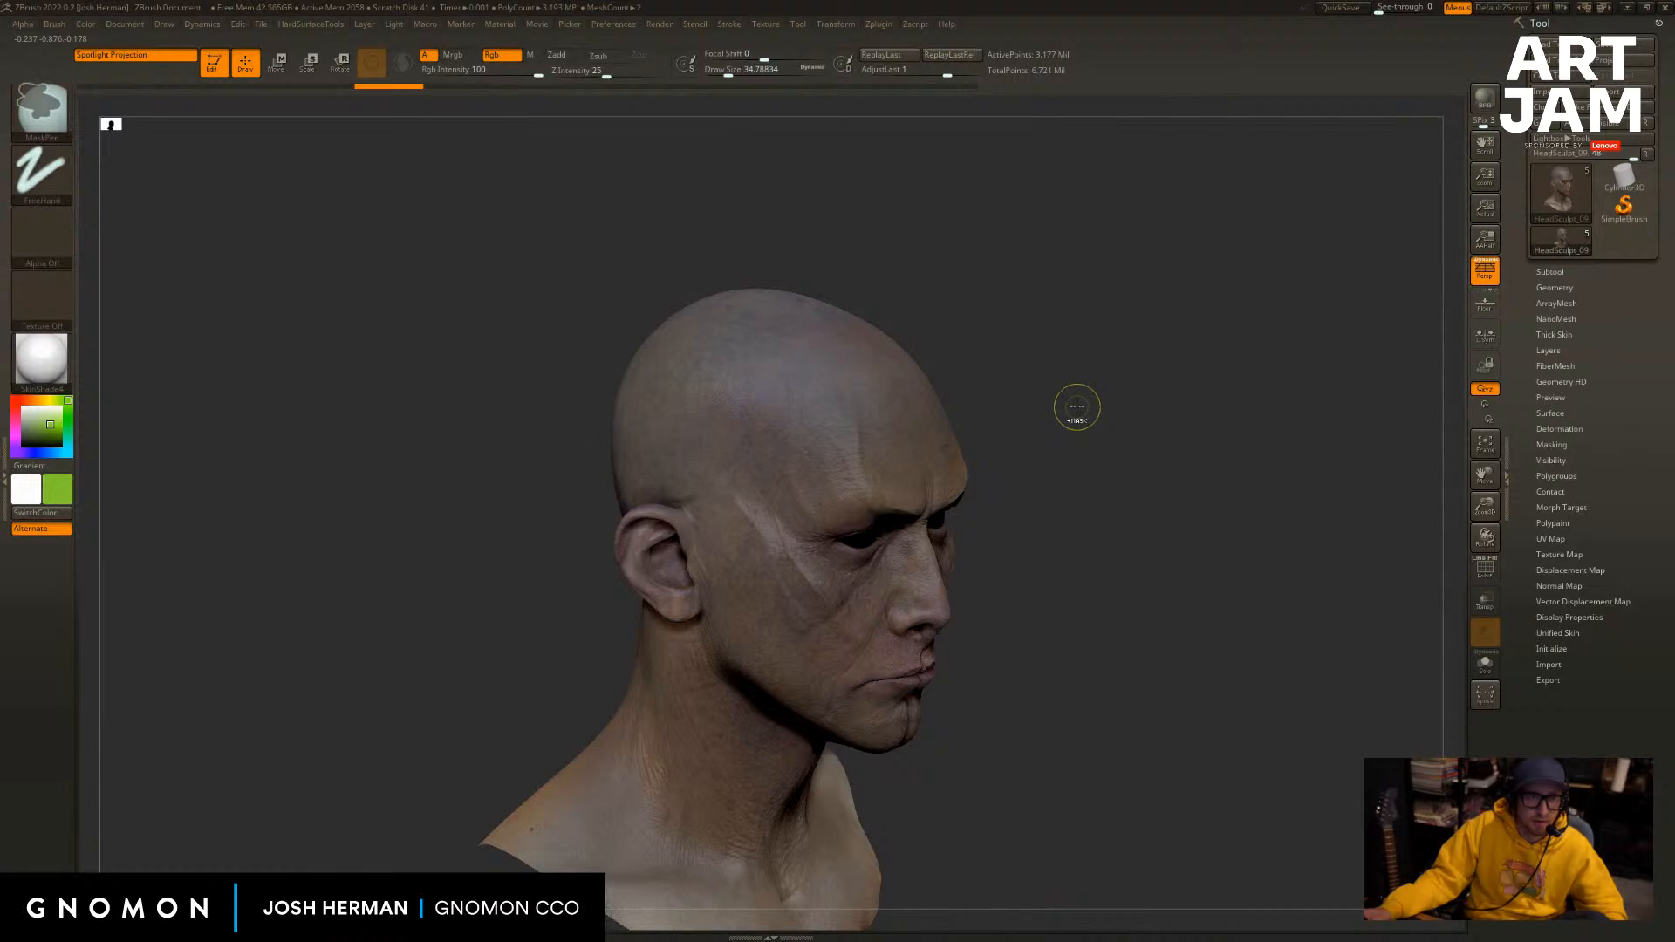
pyautogui.moveTo(1197, 384)
pyautogui.mouseDown()
pyautogui.moveTo(1155, 389)
pyautogui.moveTo(1215, 405)
pyautogui.moveTo(710, 464)
pyautogui.mouseUp()
pyautogui.moveTo(946, 225); pyautogui.dragTo(859, 261)
pyautogui.hotkey('ctrl', 'z')
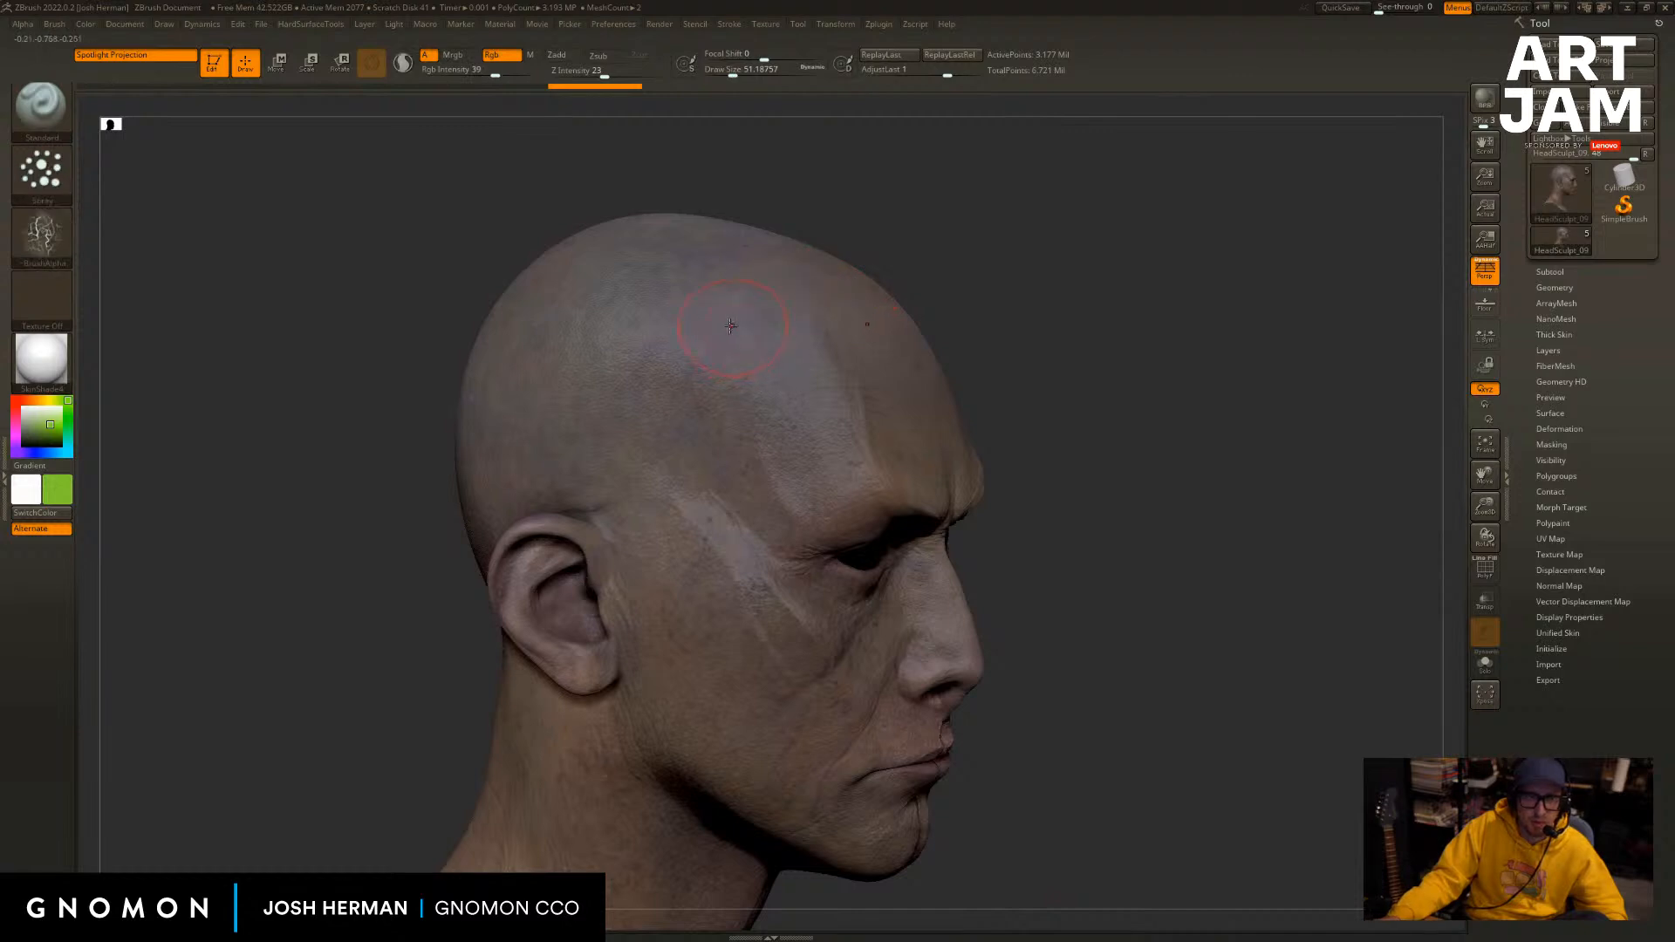
# Enlarge the draw size to 191.5874 and spray green vein mottling over the side of the head, undoing the last stroke.
pyautogui.press('s')
pyautogui.moveTo(729, 326); pyautogui.dragTo(744, 325)
pyautogui.moveTo(1047, 324); pyautogui.dragTo(959, 313)
pyautogui.press('s')
pyautogui.moveTo(746, 291); pyautogui.dragTo(774, 292)
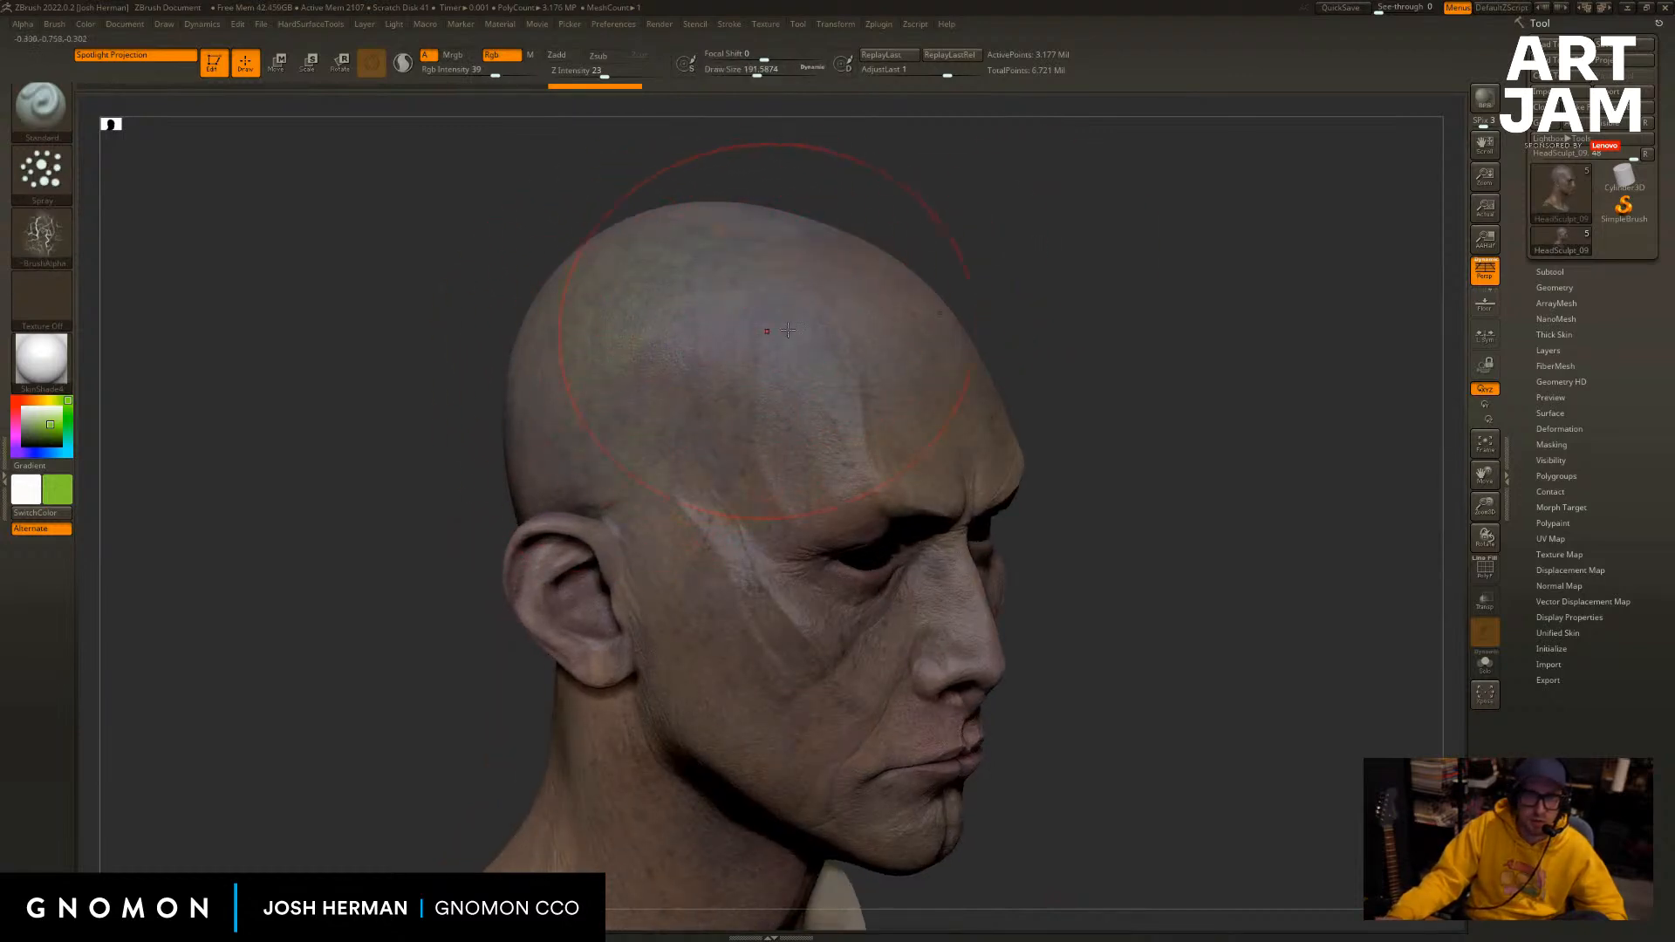
pyautogui.press('s')
pyautogui.moveTo(803, 282); pyautogui.dragTo(793, 280)
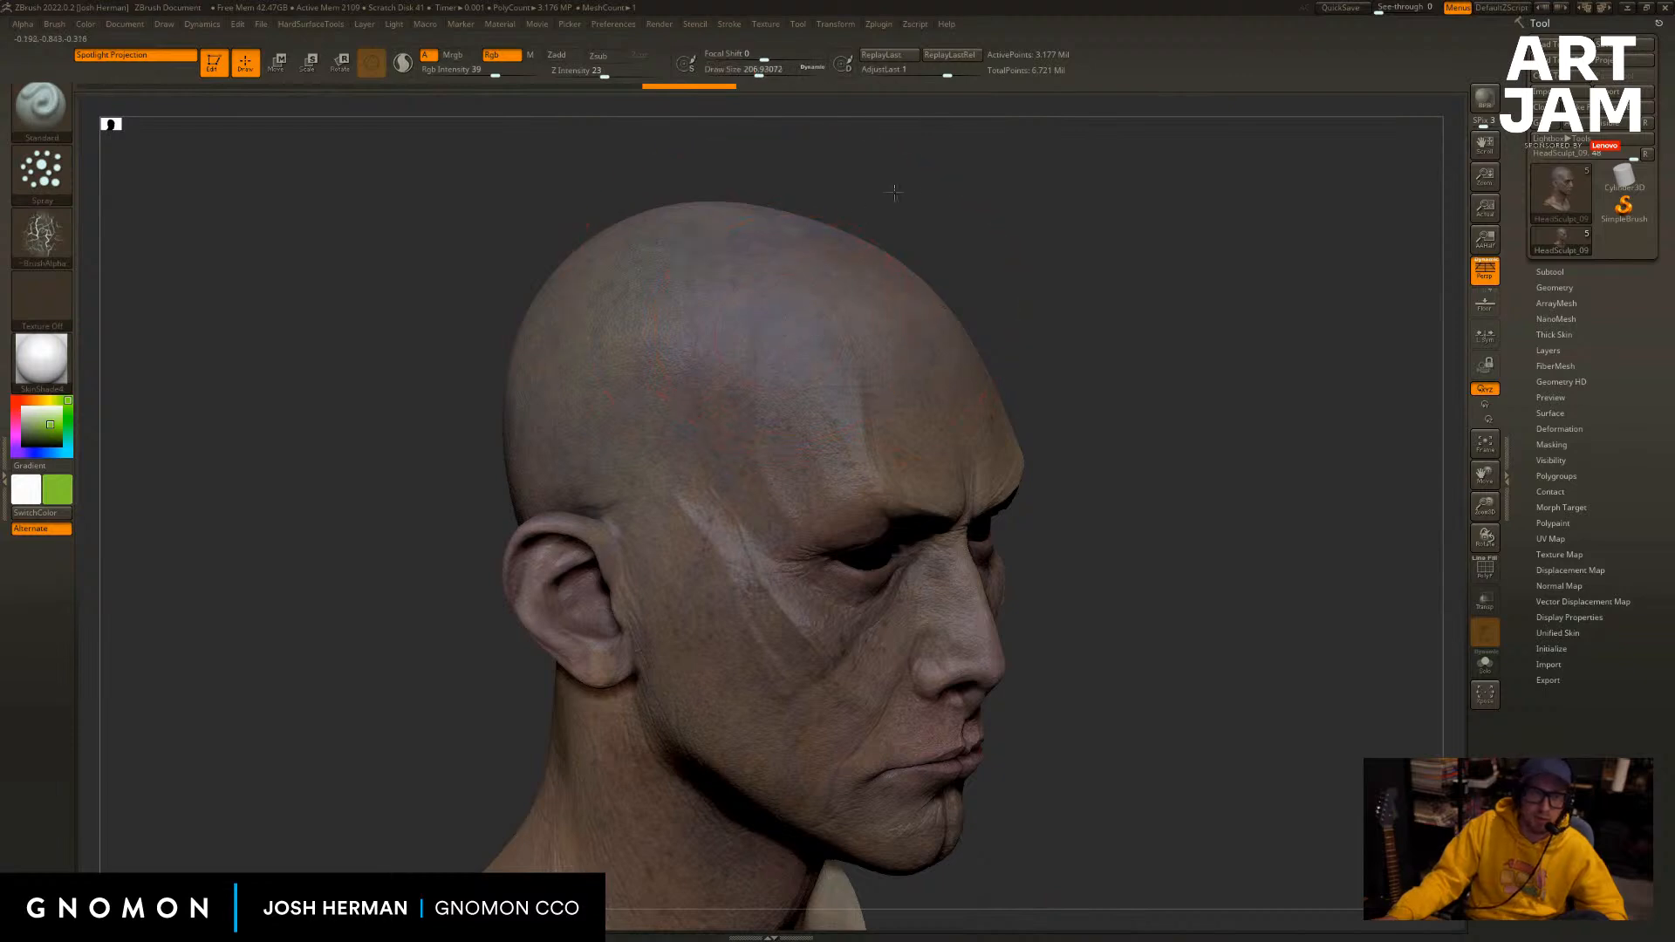
pyautogui.moveTo(1043, 196)
pyautogui.mouseDown()
pyautogui.moveTo(982, 203)
pyautogui.moveTo(1010, 264)
pyautogui.mouseUp()
pyautogui.hotkey('ctrl', 'z')
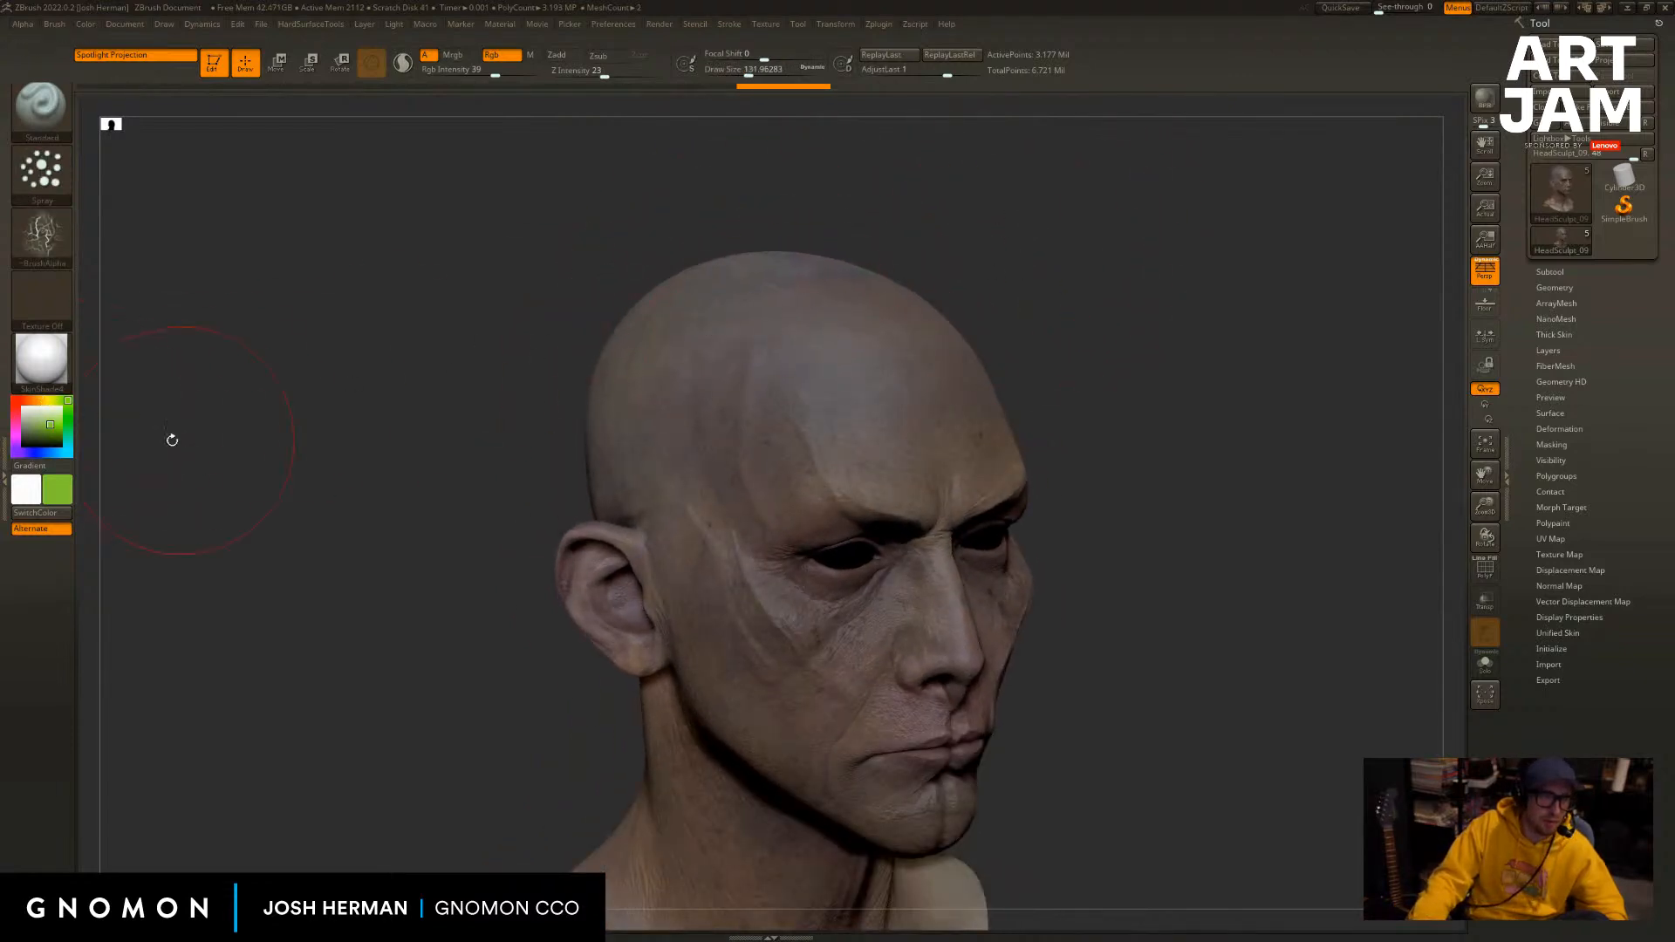
# Set the second paint colour to orange-red and spray it over the temple and side of the head at draw size 191.5874.
pyautogui.press('v')
pyautogui.click(50, 425)
pyautogui.moveTo(33, 401); pyautogui.dragTo(16, 400)
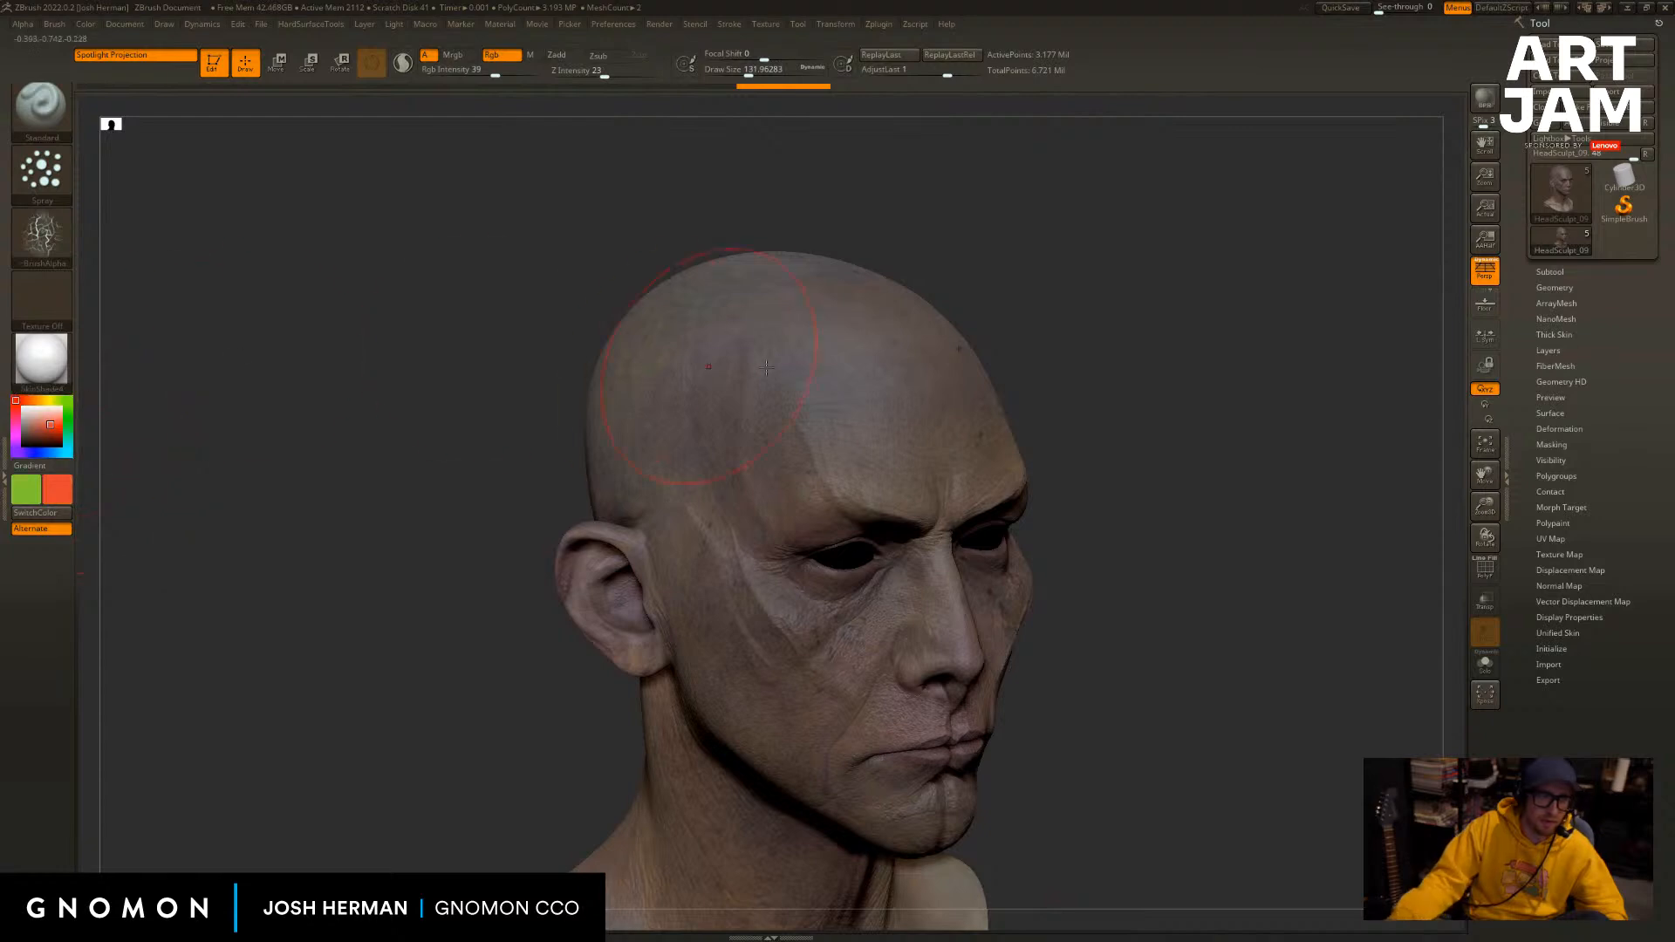
pyautogui.moveTo(959, 289); pyautogui.dragTo(856, 250)
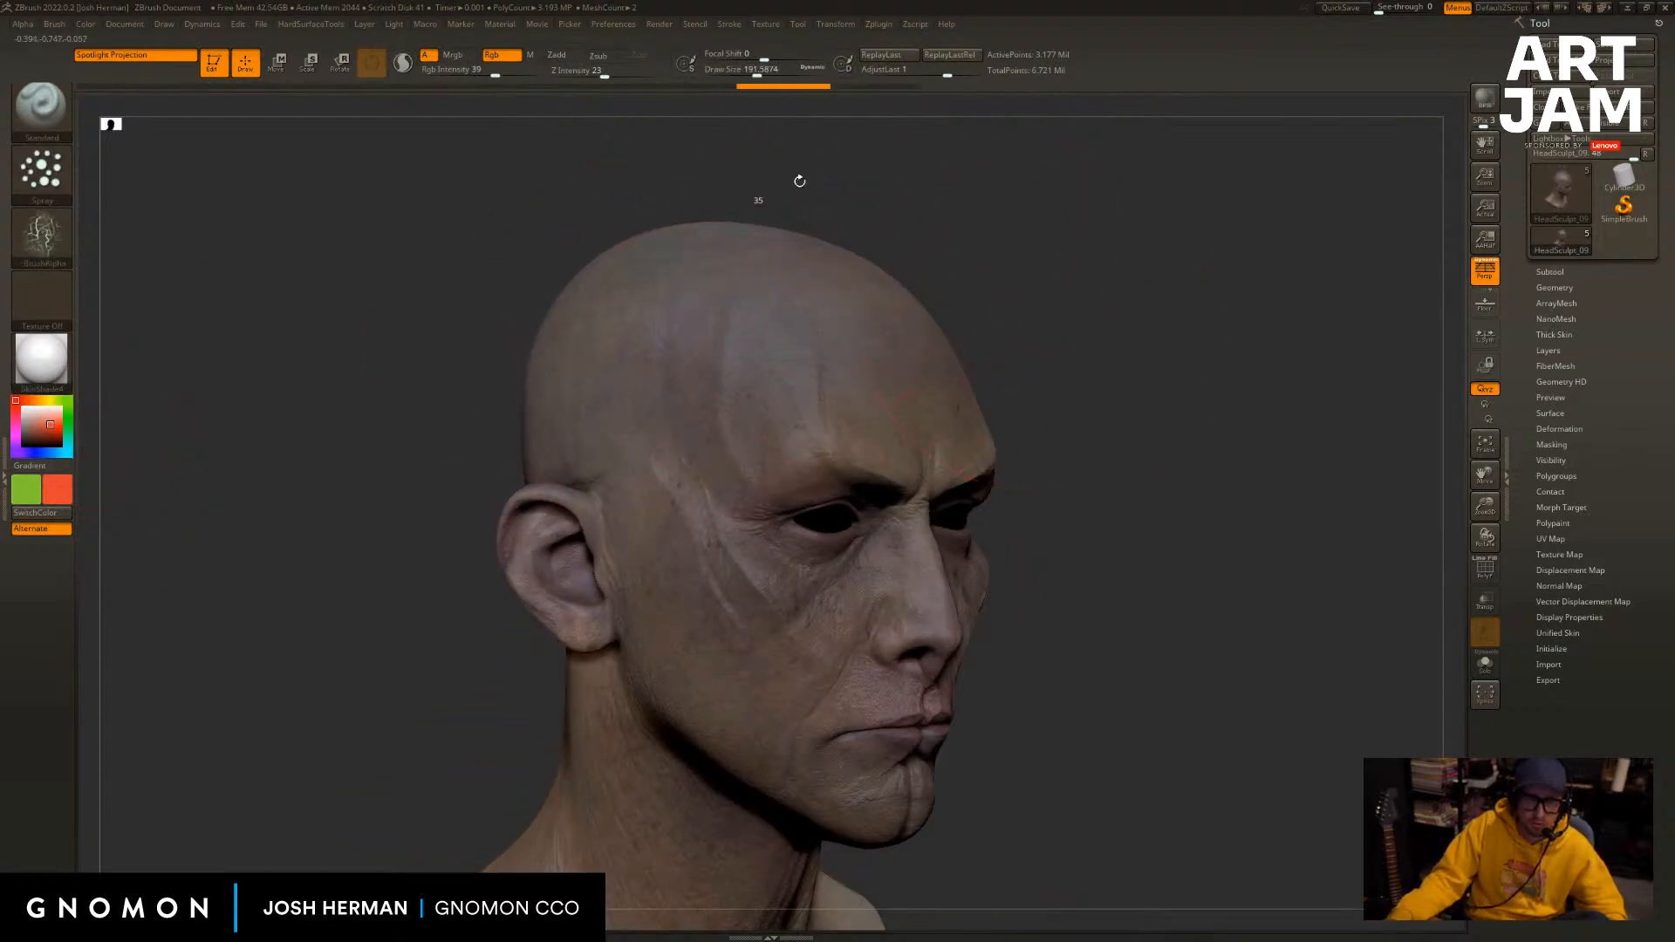
pyautogui.moveTo(797, 175); pyautogui.dragTo(593, 377)
pyautogui.moveTo(596, 326); pyautogui.dragTo(663, 262, button='right')
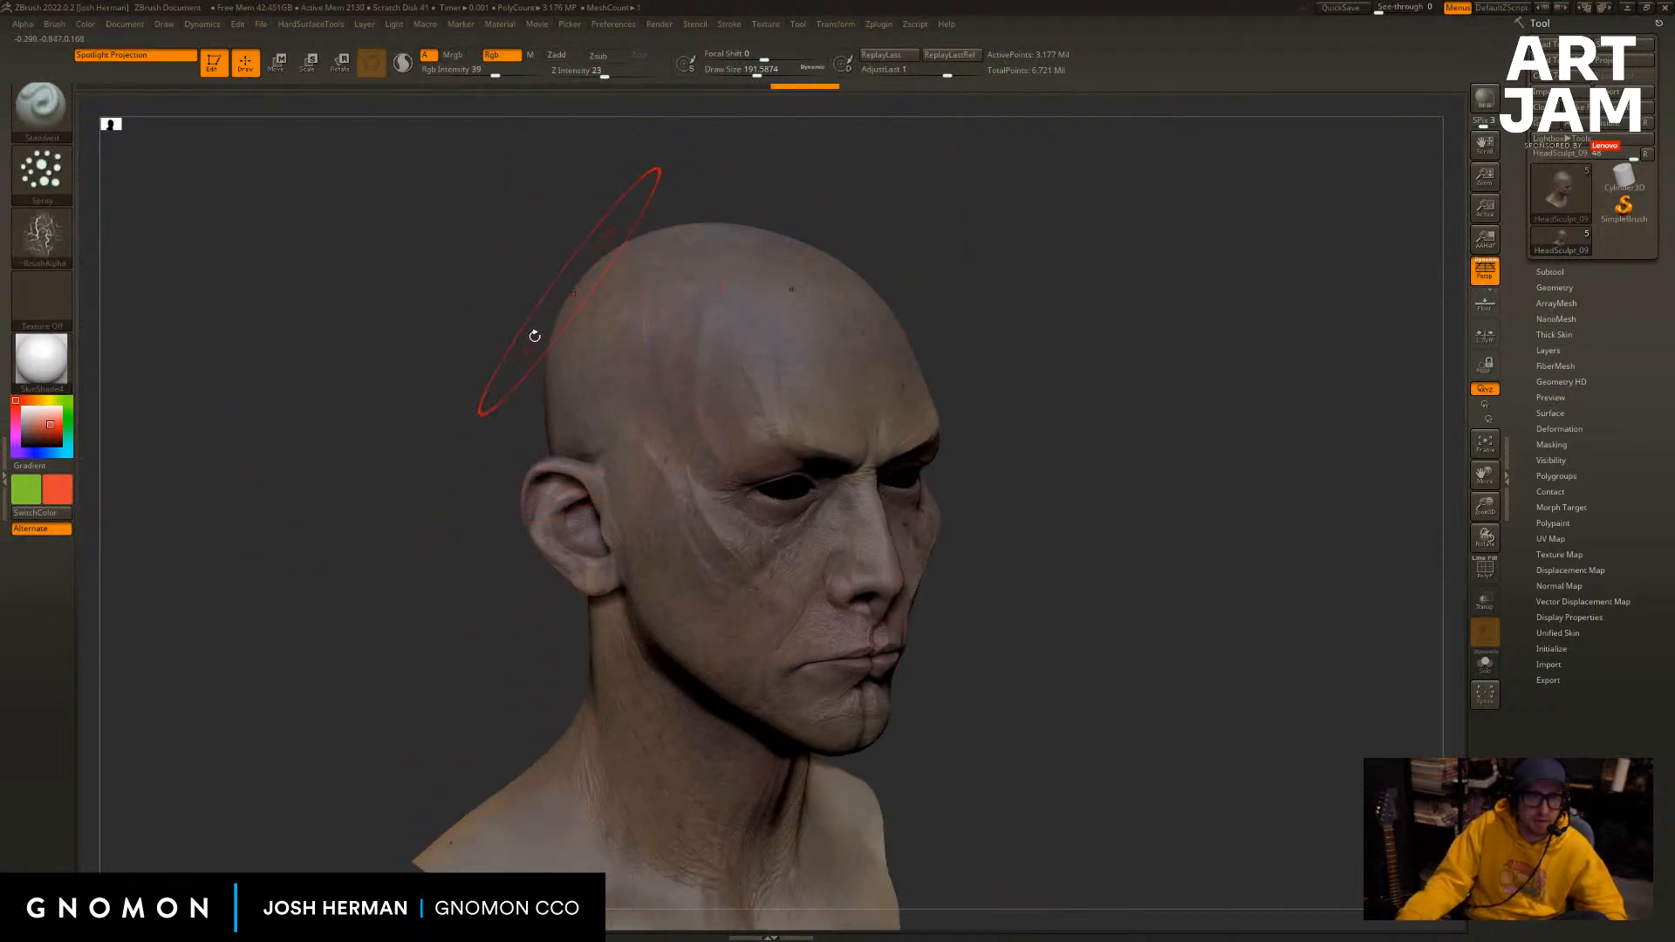
pyautogui.keyDown('alt'); pyautogui.moveTo(438, 513); pyautogui.dragTo(428, 471); pyautogui.keyUp('alt')
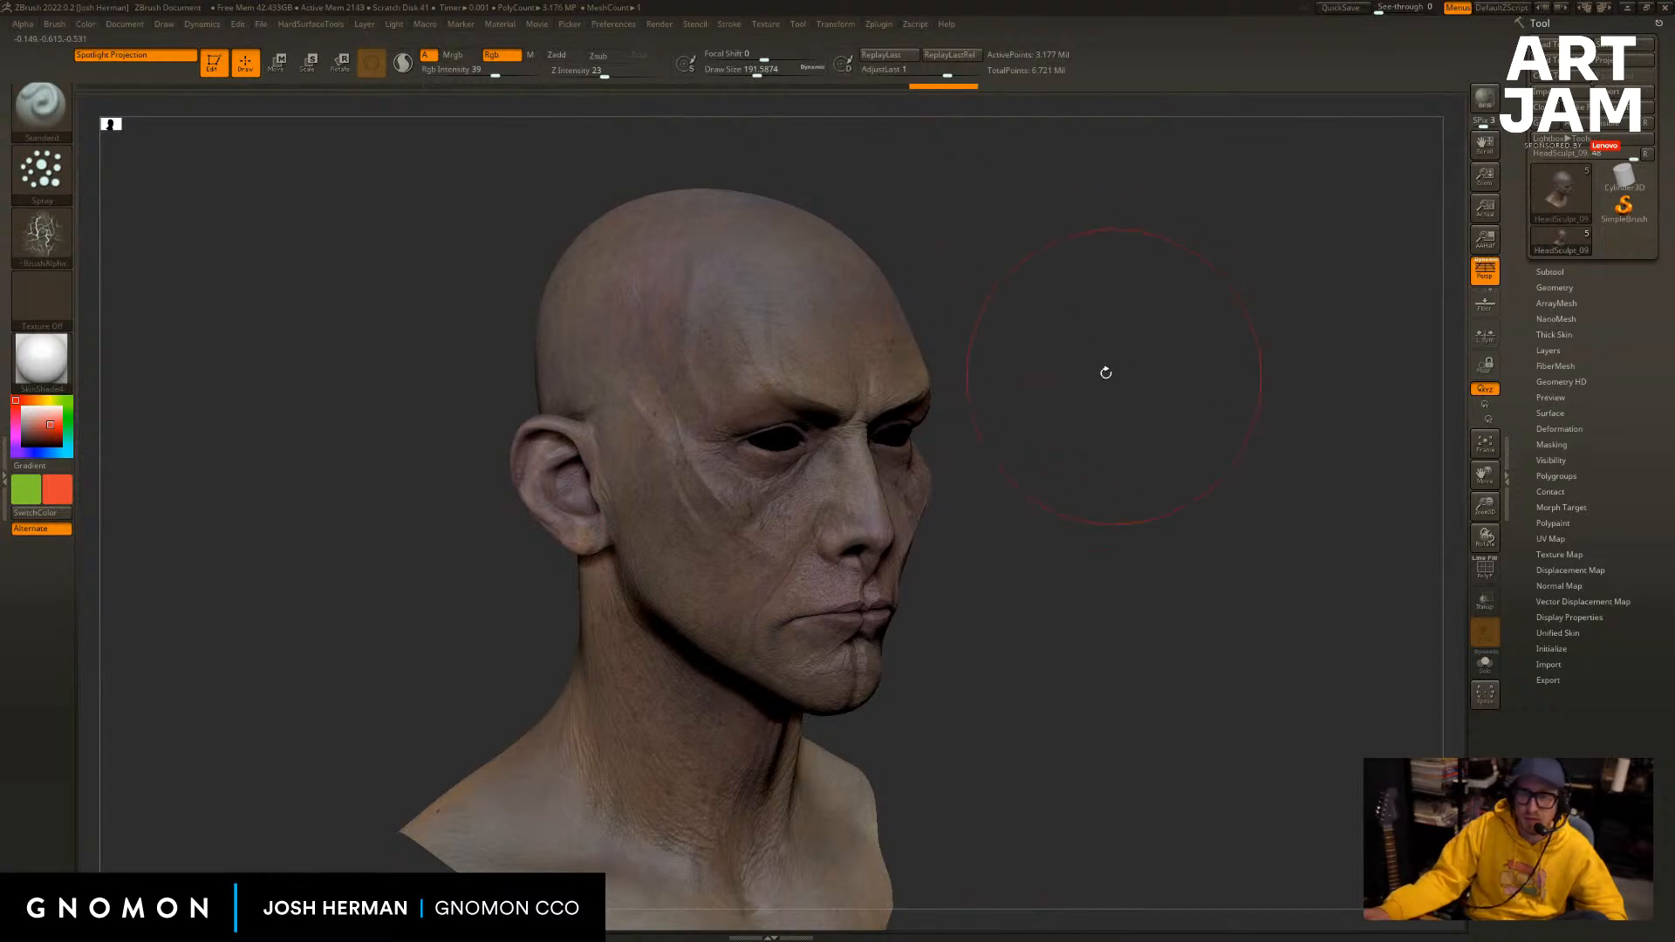
# Try spraying green over the side of the face starting at draw size 144.73245, and undo the strokes.
pyautogui.keyDown('alt'); pyautogui.moveTo(1105, 372); pyautogui.dragTo(1088, 321); pyautogui.keyUp('alt')
pyautogui.press('v')
pyautogui.press('s')
pyautogui.moveTo(979, 322); pyautogui.dragTo(888, 347)
pyautogui.press('s')
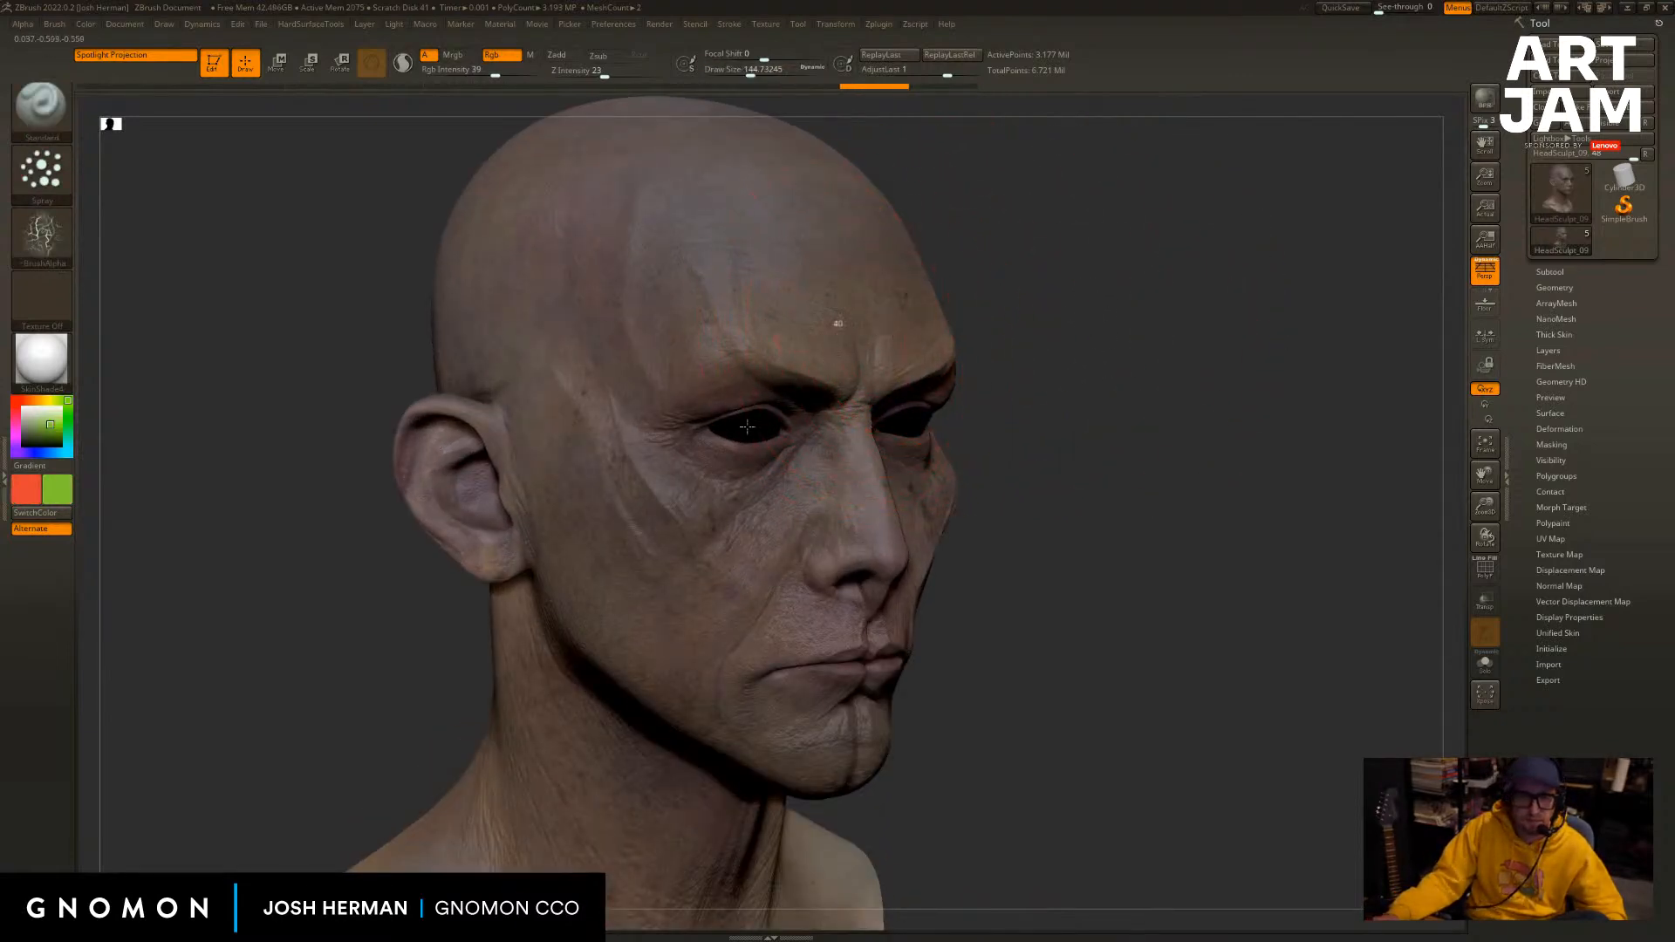
pyautogui.hotkey('ctrl', 'z')
pyautogui.press('s')
pyautogui.moveTo(748, 490); pyautogui.dragTo(700, 497)
pyautogui.keyDown('alt'); pyautogui.moveTo(1101, 353); pyautogui.dragTo(1087, 292); pyautogui.keyUp('alt')
pyautogui.hotkey('ctrl', 'z')
# Try spraying orange-red around the eyes at draw size 25.05439, and undo the last strokes.
pyautogui.press('v')
pyautogui.moveTo(1253, 338); pyautogui.dragTo(1157, 338)
pyautogui.hotkey('ctrl', 'z')
pyautogui.press('s')
pyautogui.moveTo(993, 379); pyautogui.dragTo(982, 378)
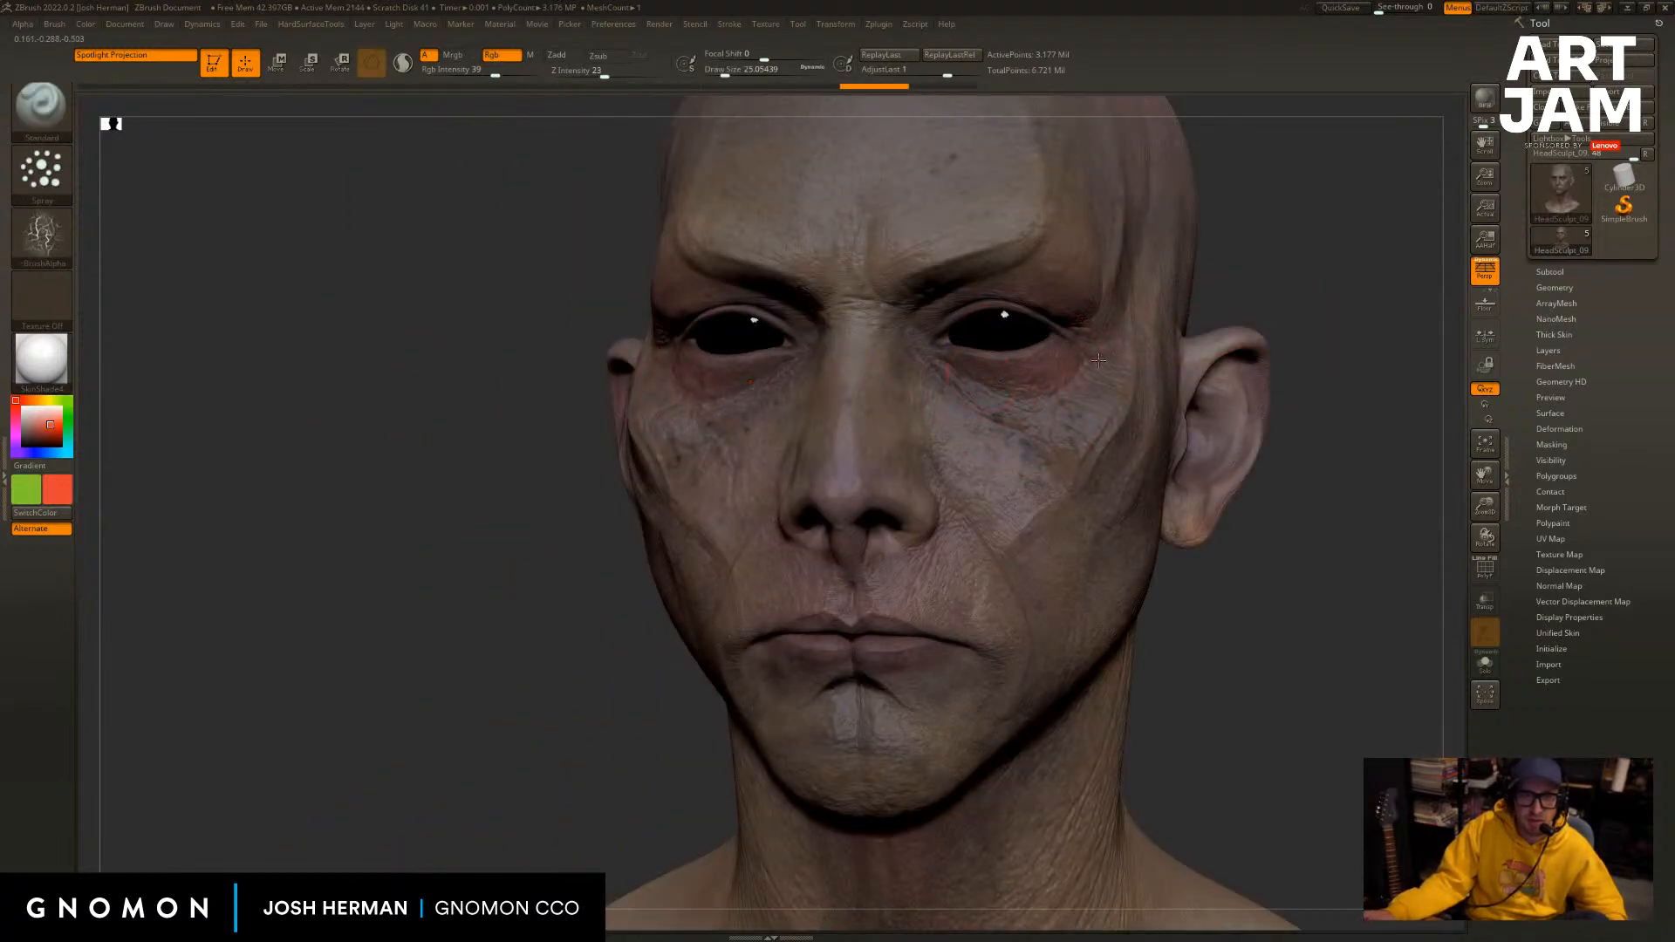
pyautogui.moveTo(1235, 334)
pyautogui.keyDown('alt'); pyautogui.mouseDown()
pyautogui.moveTo(1252, 329)
pyautogui.moveTo(1155, 353)
pyautogui.mouseUp(); pyautogui.keyUp('alt')
pyautogui.hotkey('ctrl', 'z')
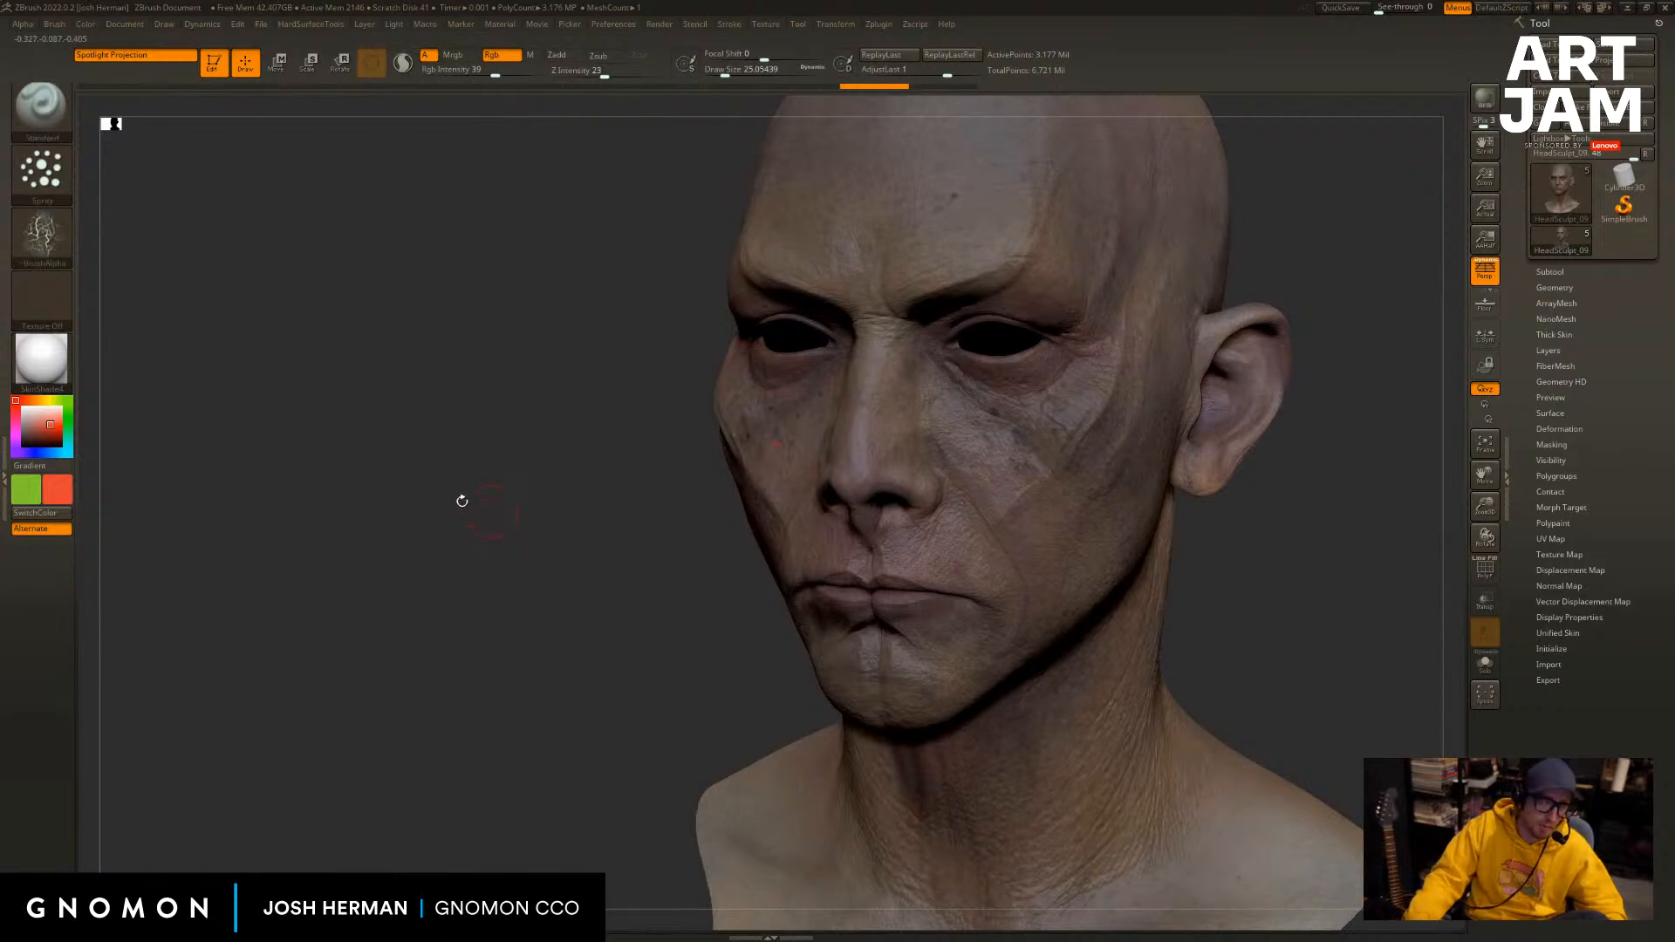
# Set the paint colour to a more saturated red and lower the Rgb intensity to 21.
pyautogui.keyDown('alt'); pyautogui.moveTo(459, 501); pyautogui.dragTo(359, 499); pyautogui.keyUp('alt')
pyautogui.click(68, 499)
pyautogui.click(167, 508)
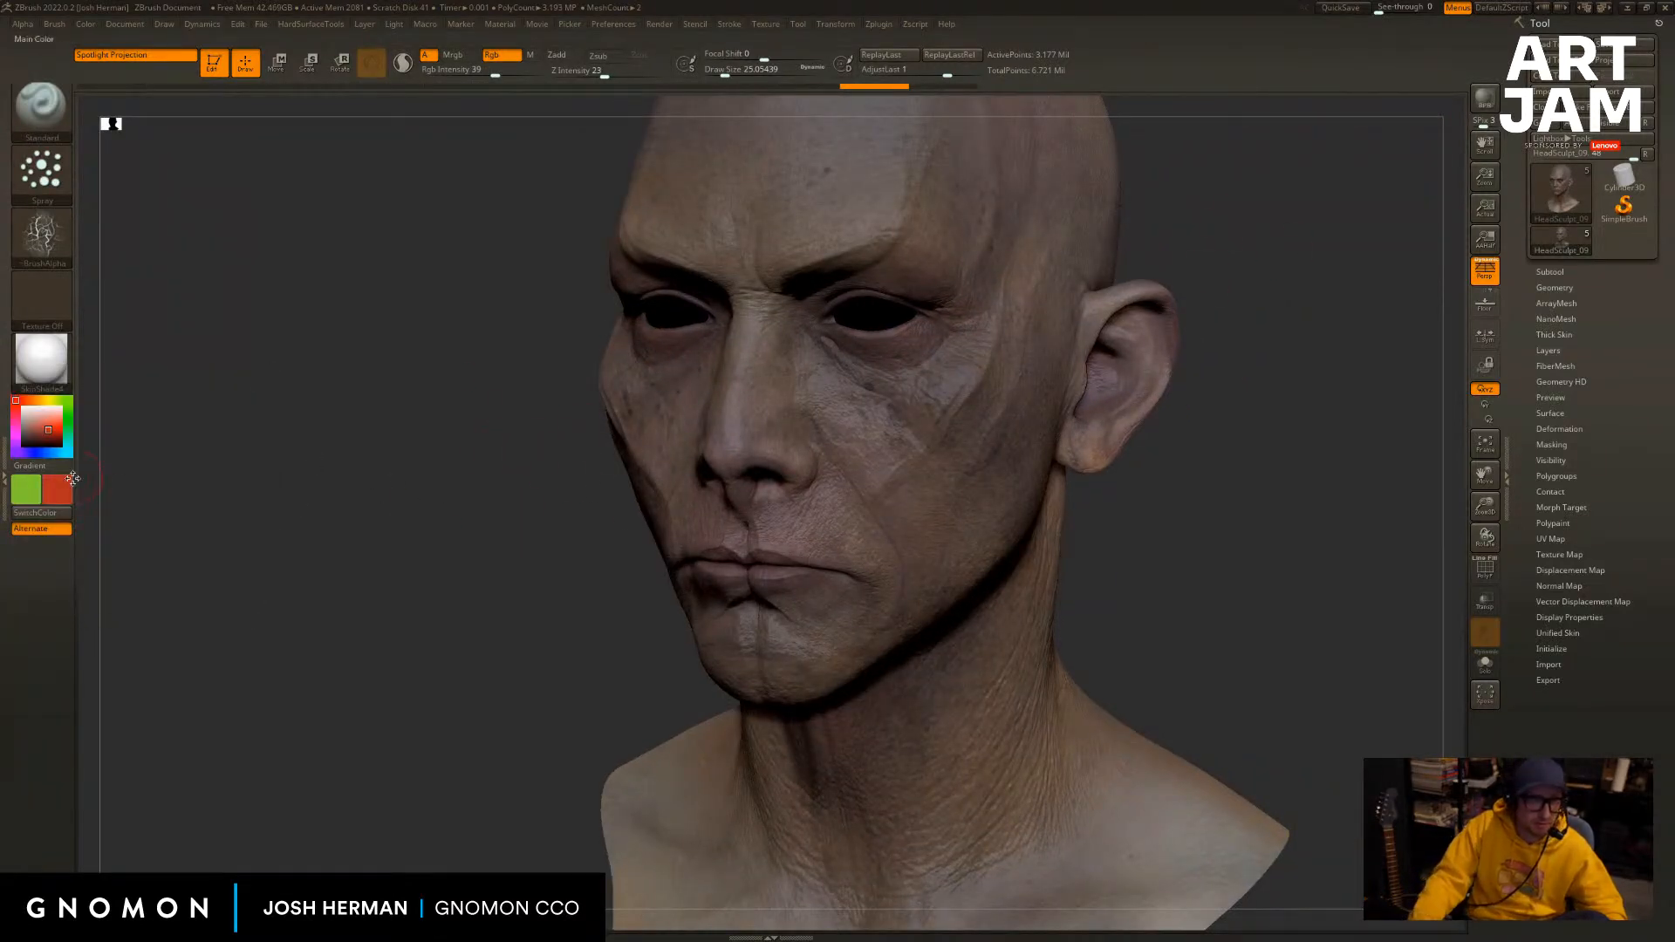
pyautogui.click(73, 478)
pyautogui.click(215, 482)
pyautogui.moveTo(493, 76); pyautogui.dragTo(476, 75)
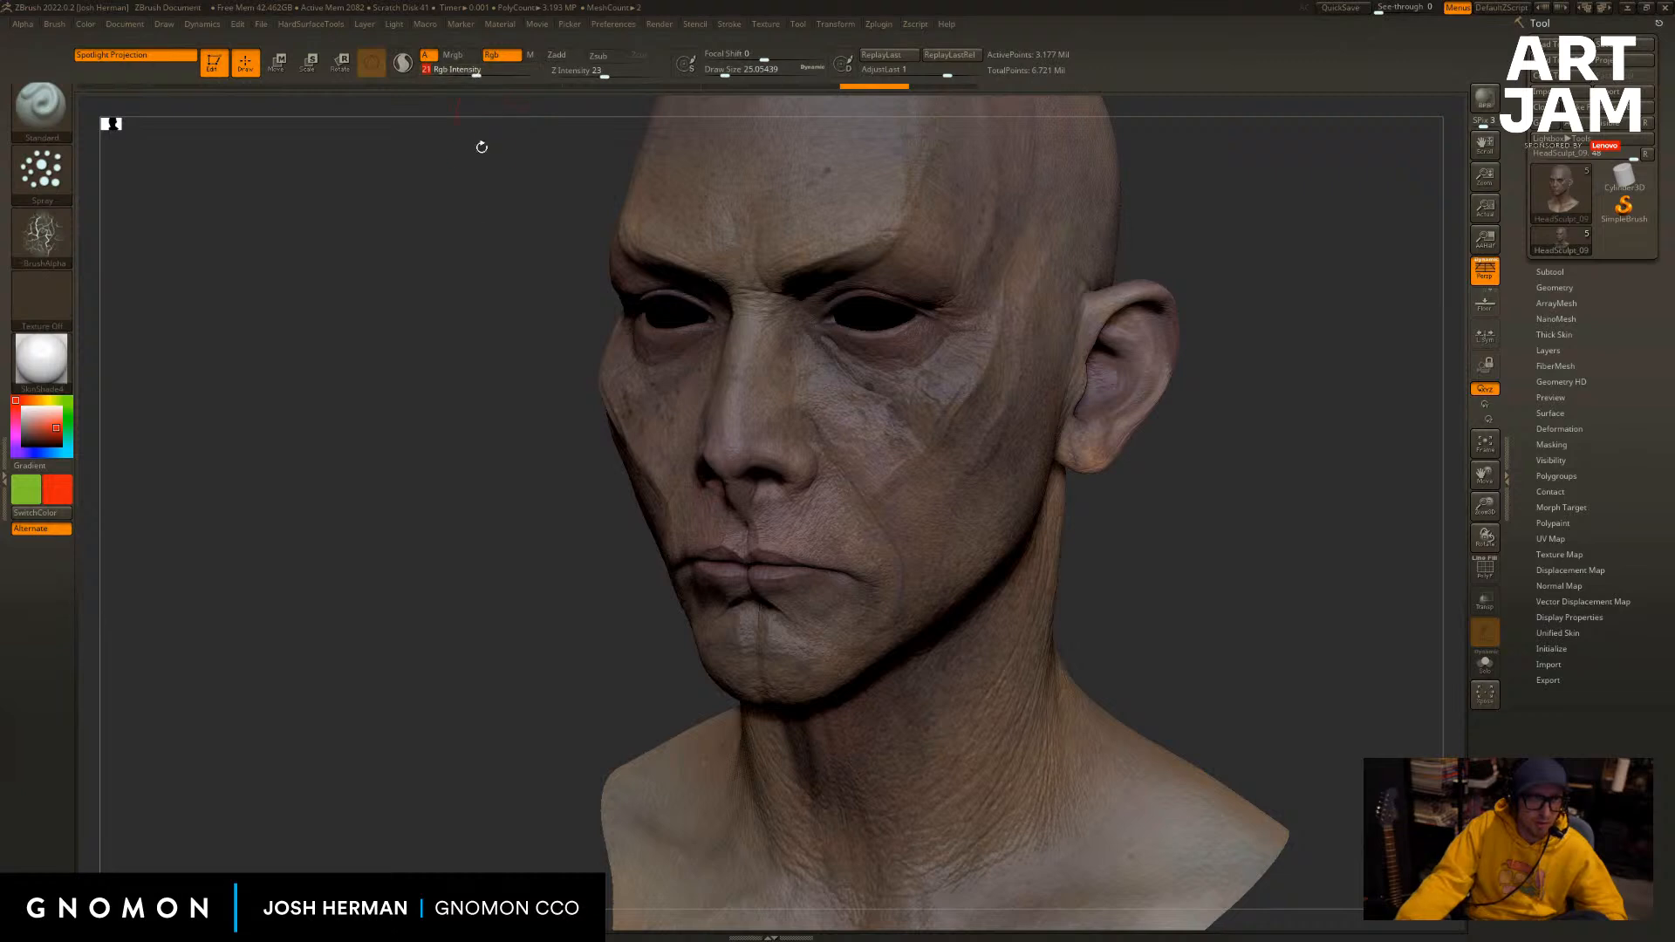
# Try spraying the saturated red around the eyes with the draw size raised to 73.88911, and undo the stroke.
pyautogui.moveTo(1255, 269); pyautogui.dragTo(1280, 285)
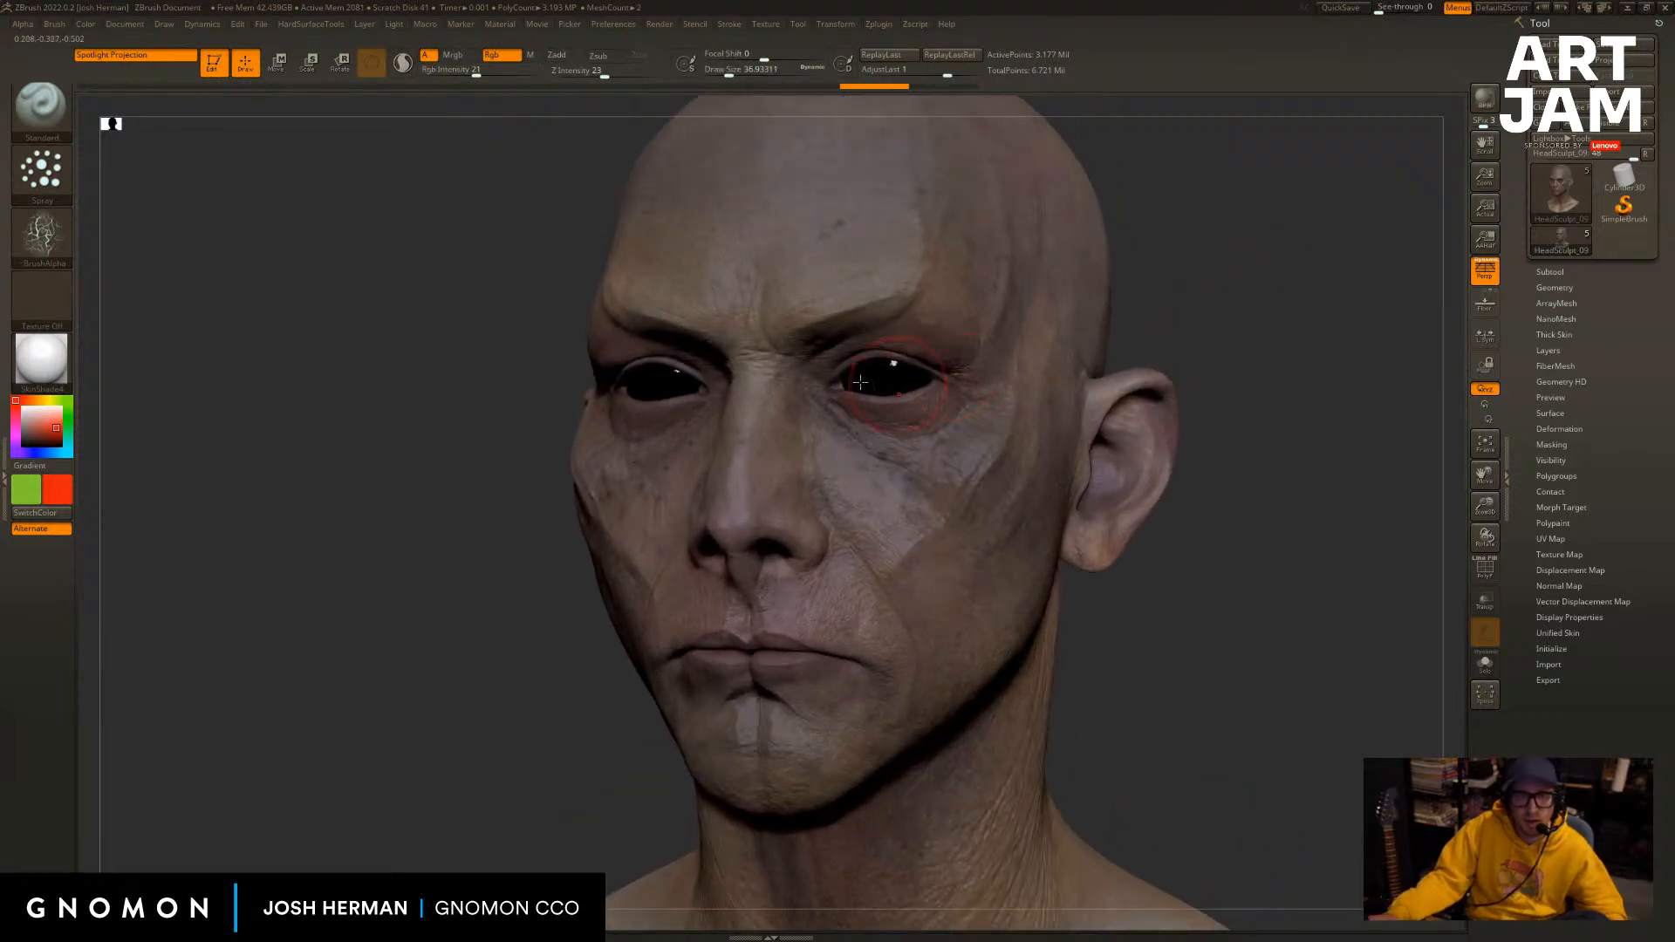
pyautogui.press('s')
pyautogui.click(846, 390)
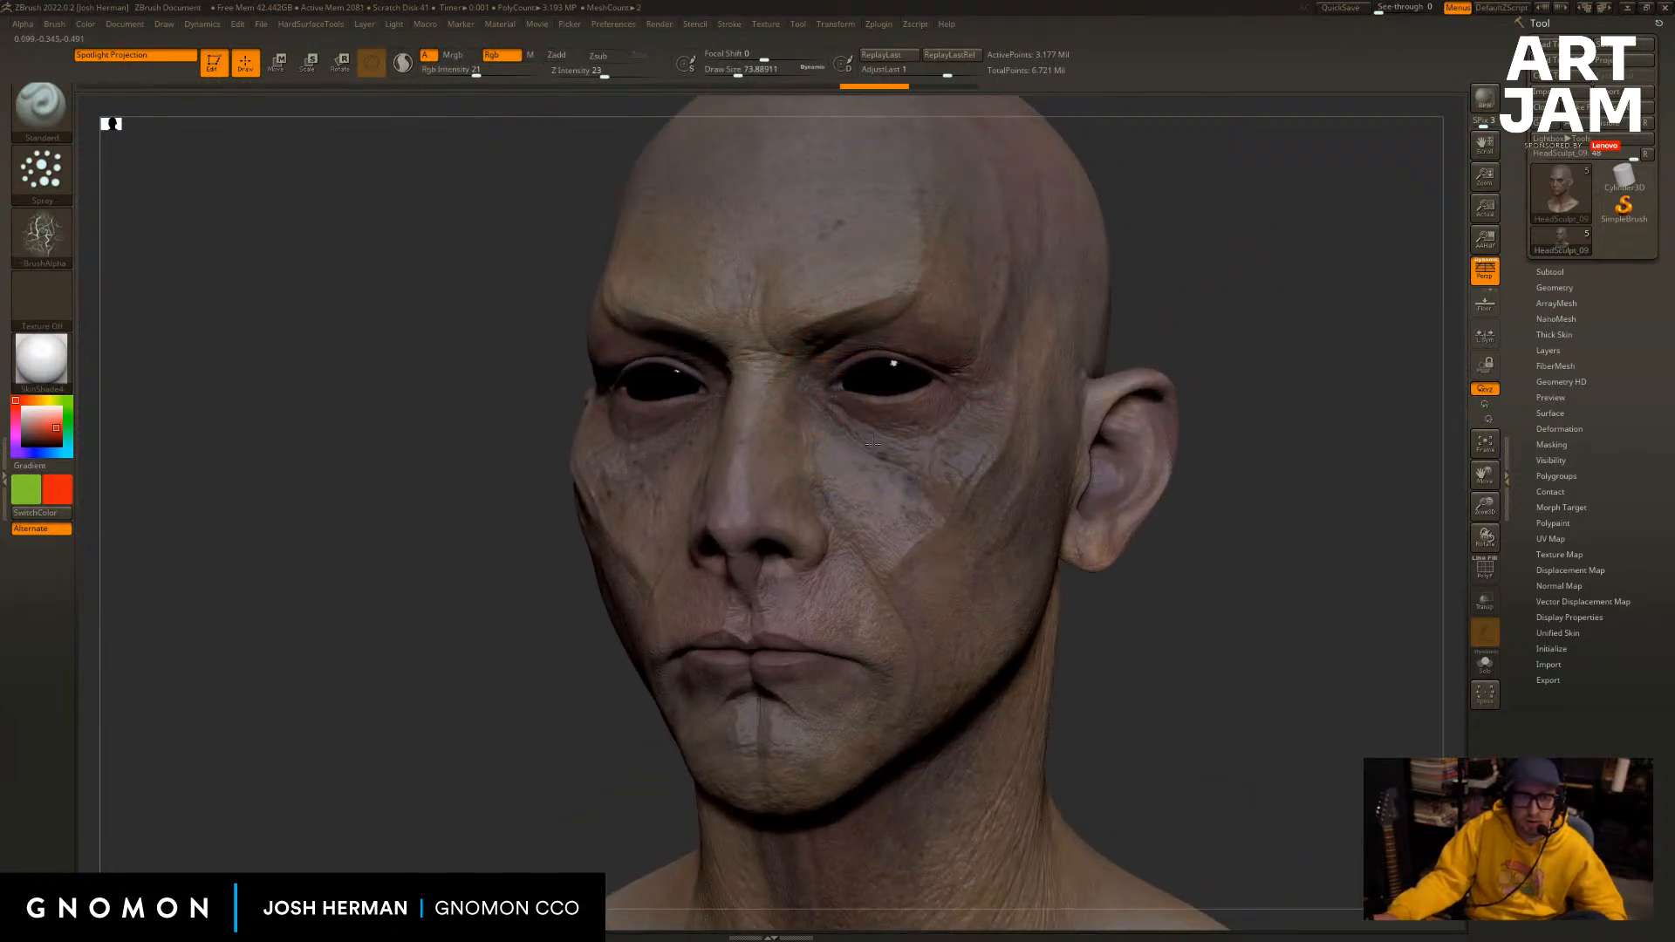
pyautogui.moveTo(1126, 307)
pyautogui.mouseDown()
pyautogui.moveTo(1282, 343)
pyautogui.moveTo(1301, 302)
pyautogui.moveTo(1285, 422)
pyautogui.mouseUp()
pyautogui.hotkey('ctrl', 'z')
# Set the draw size to 43.76337 and spray faint red veining around the eyes and over the upper cheeks.
pyautogui.press('s')
pyautogui.click(693, 387)
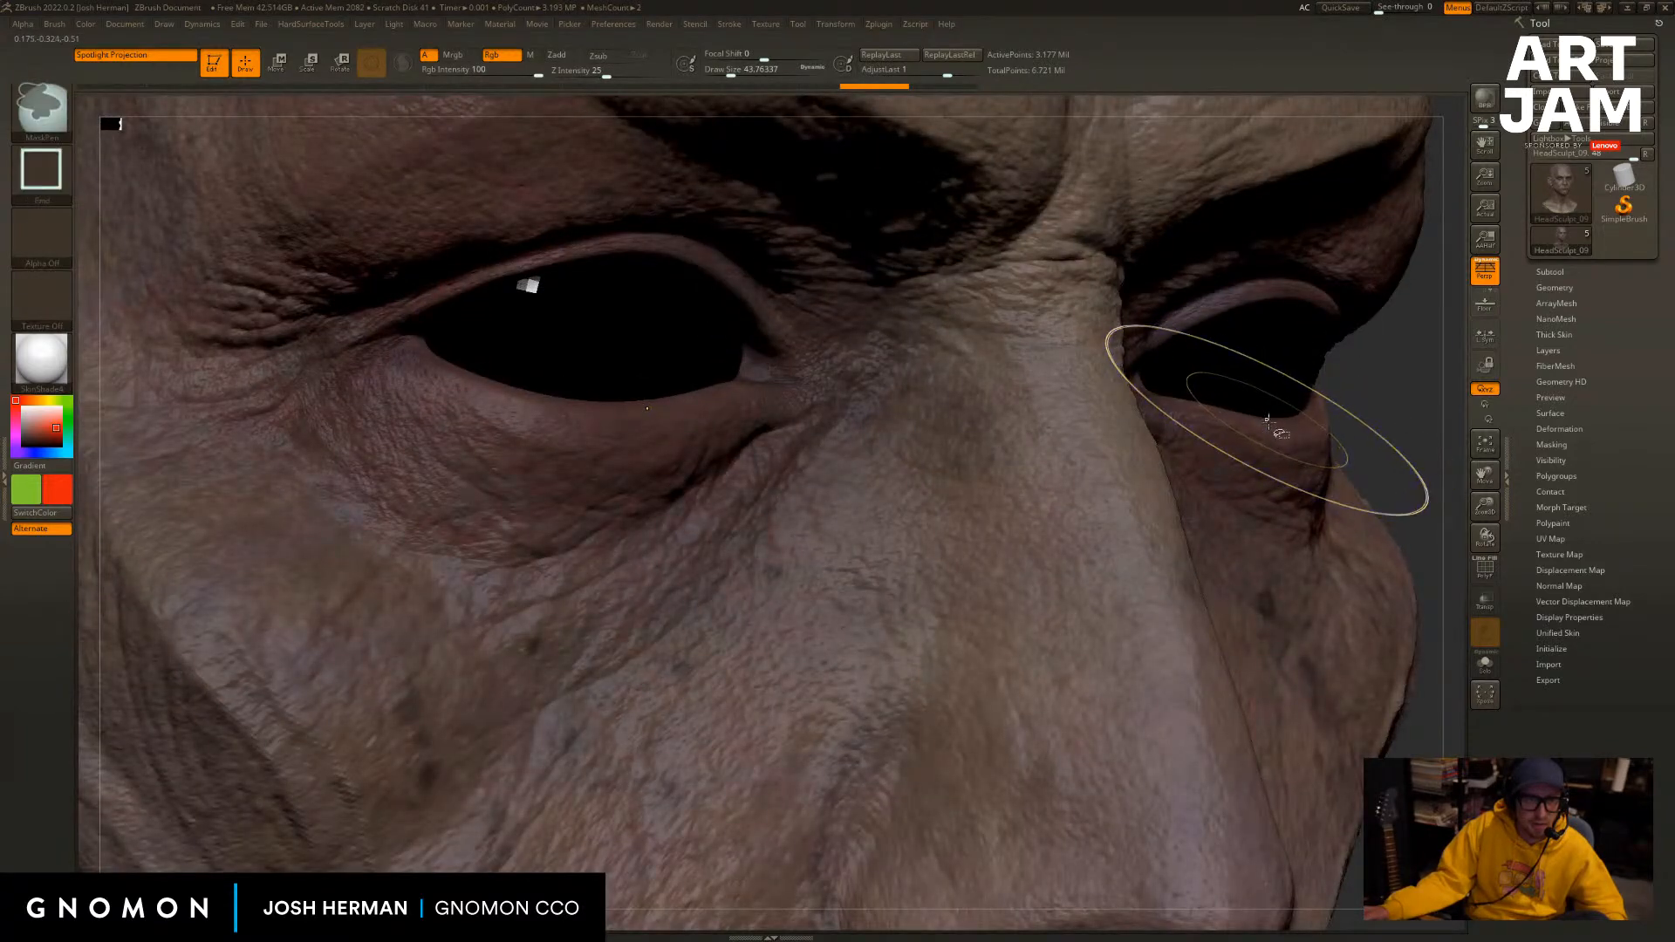
pyautogui.moveTo(490, 377); pyautogui.dragTo(489, 314)
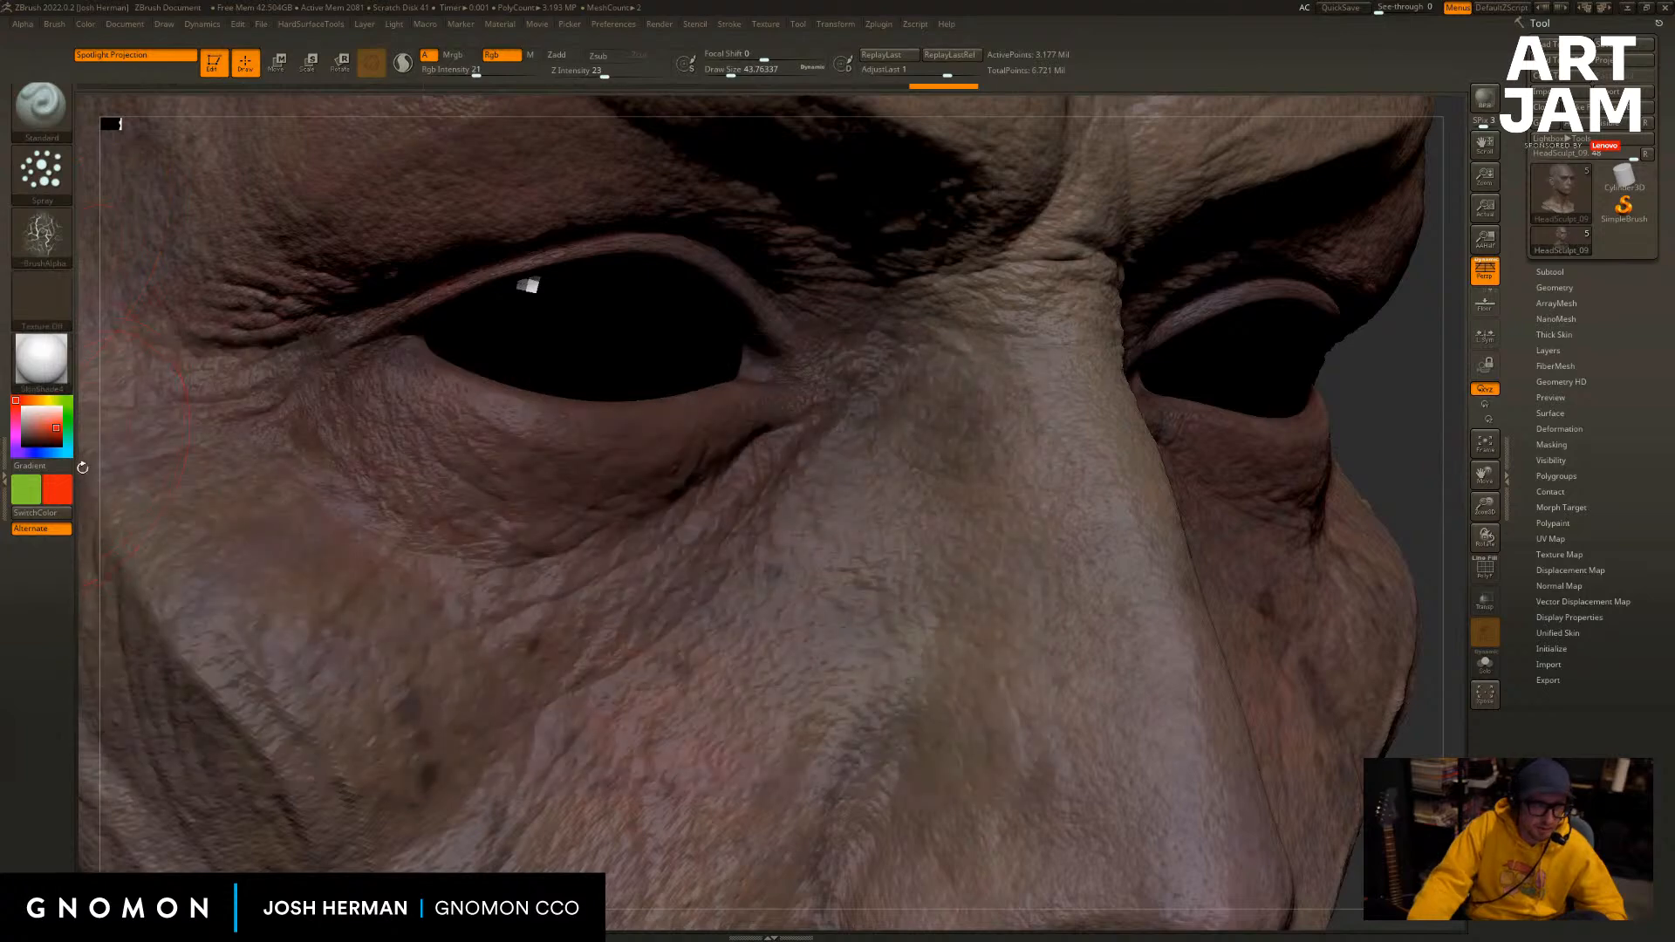
# Switch the material to Flat Color and add red vein strokes below and beside the eye, comparing them with undo and redo.
pyautogui.click(56, 366)
pyautogui.click(123, 626)
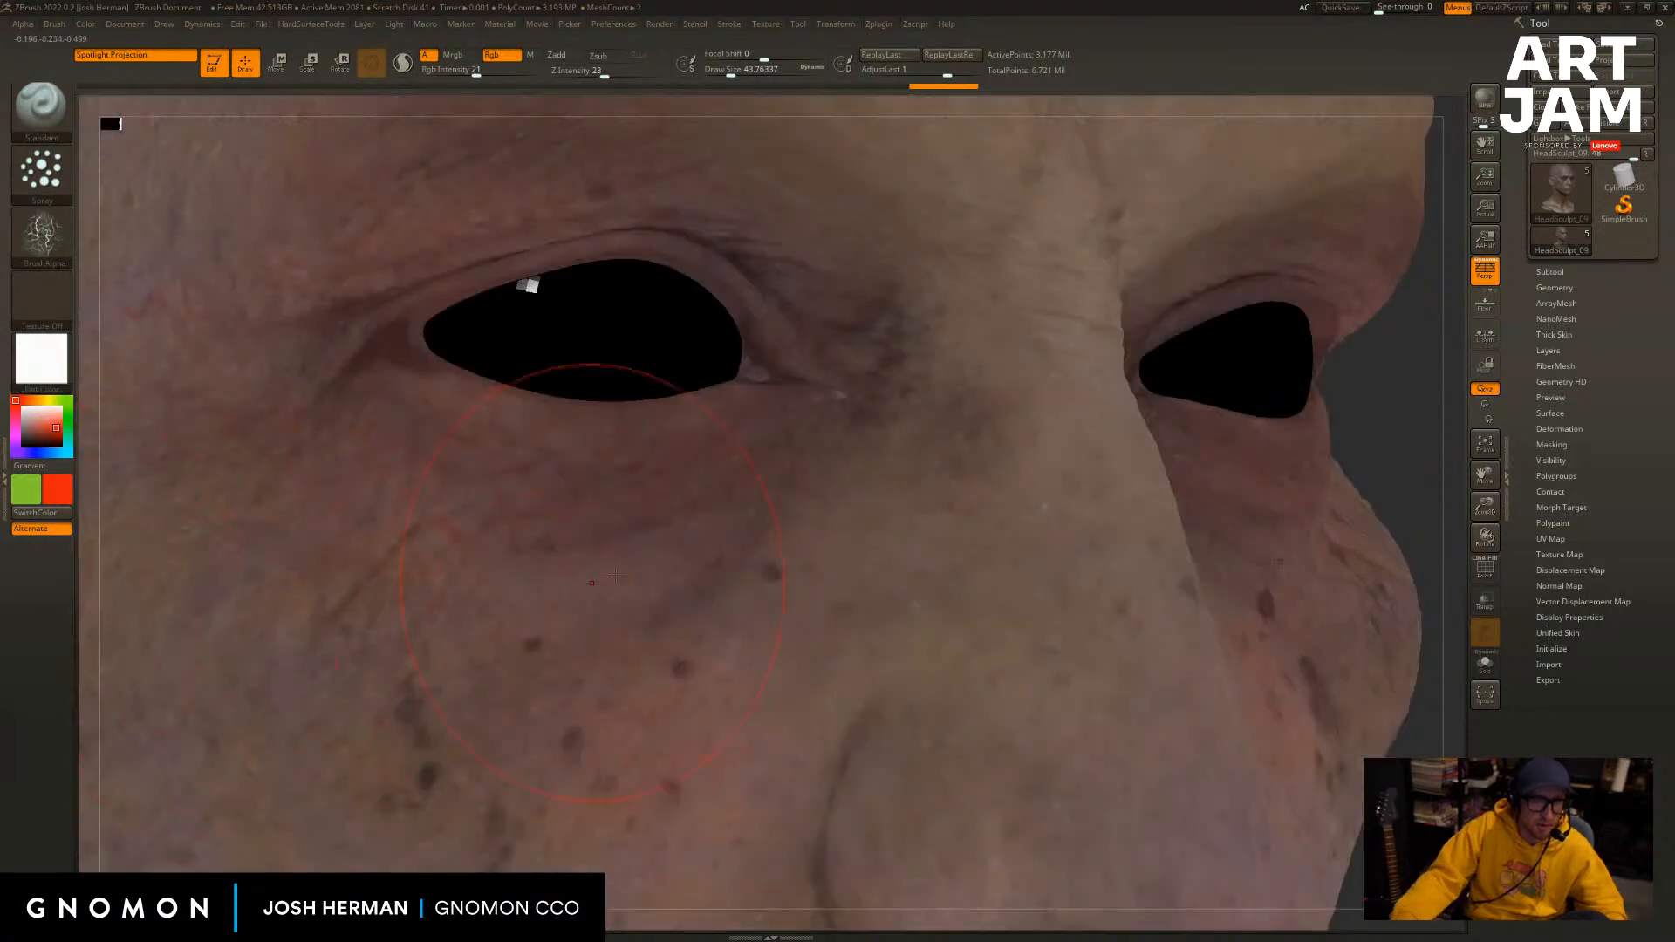
pyautogui.hotkey('ctrl', 'z')
pyautogui.hotkey('ctrl', 'shift', 'z')
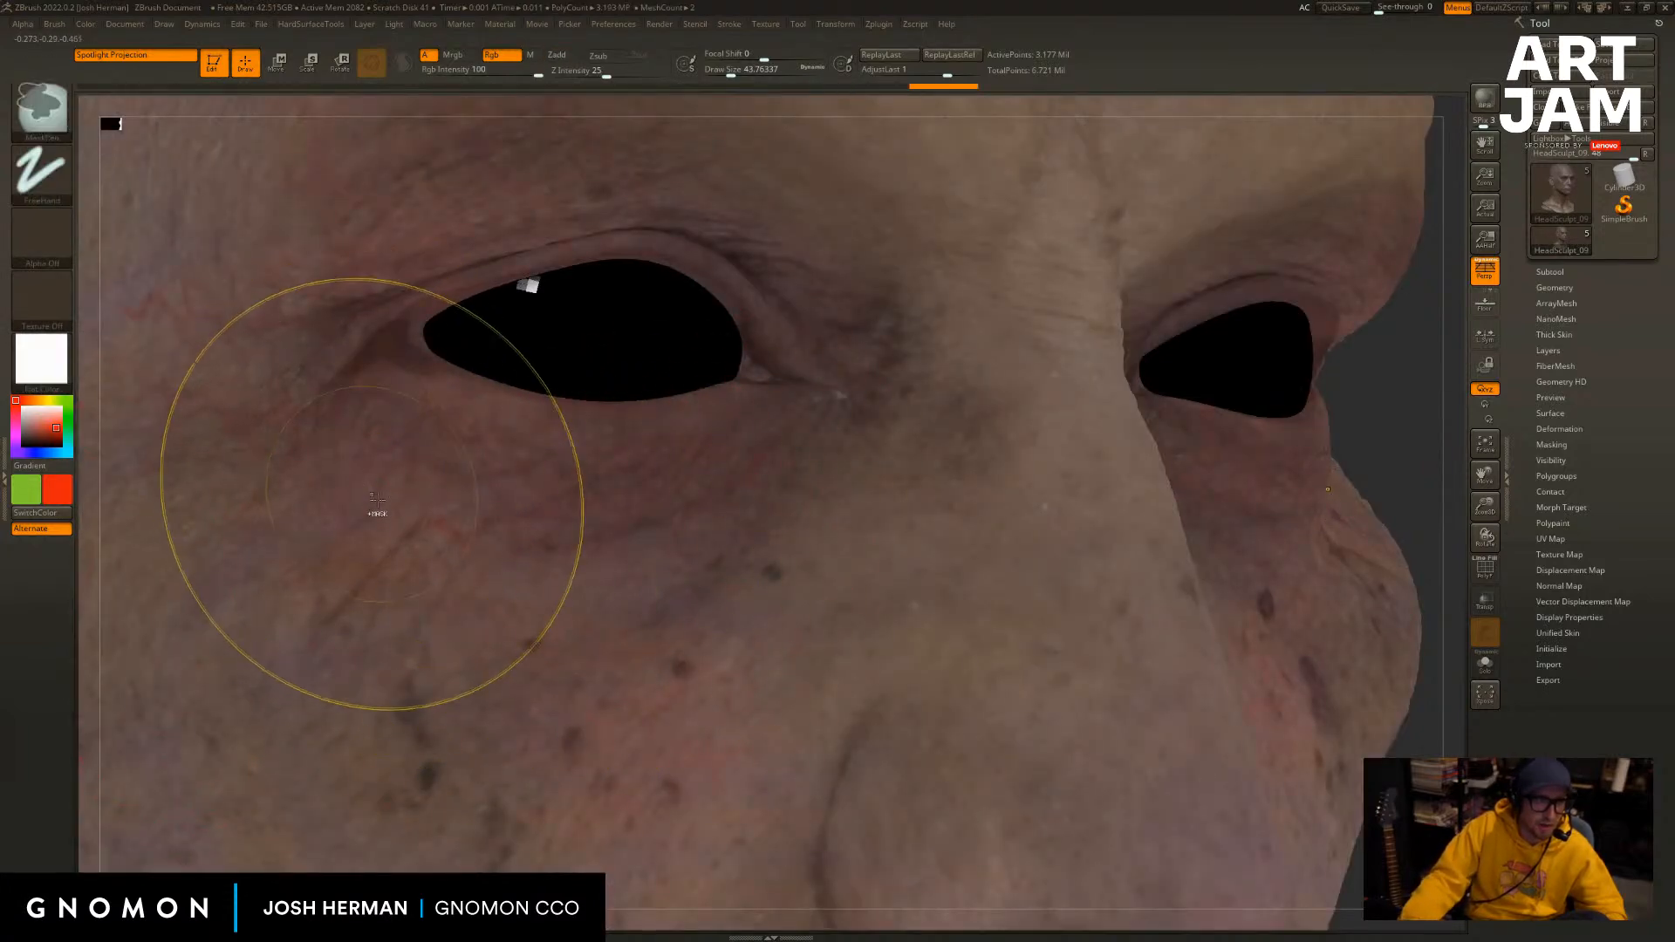
pyautogui.hotkey('ctrl', 'z')
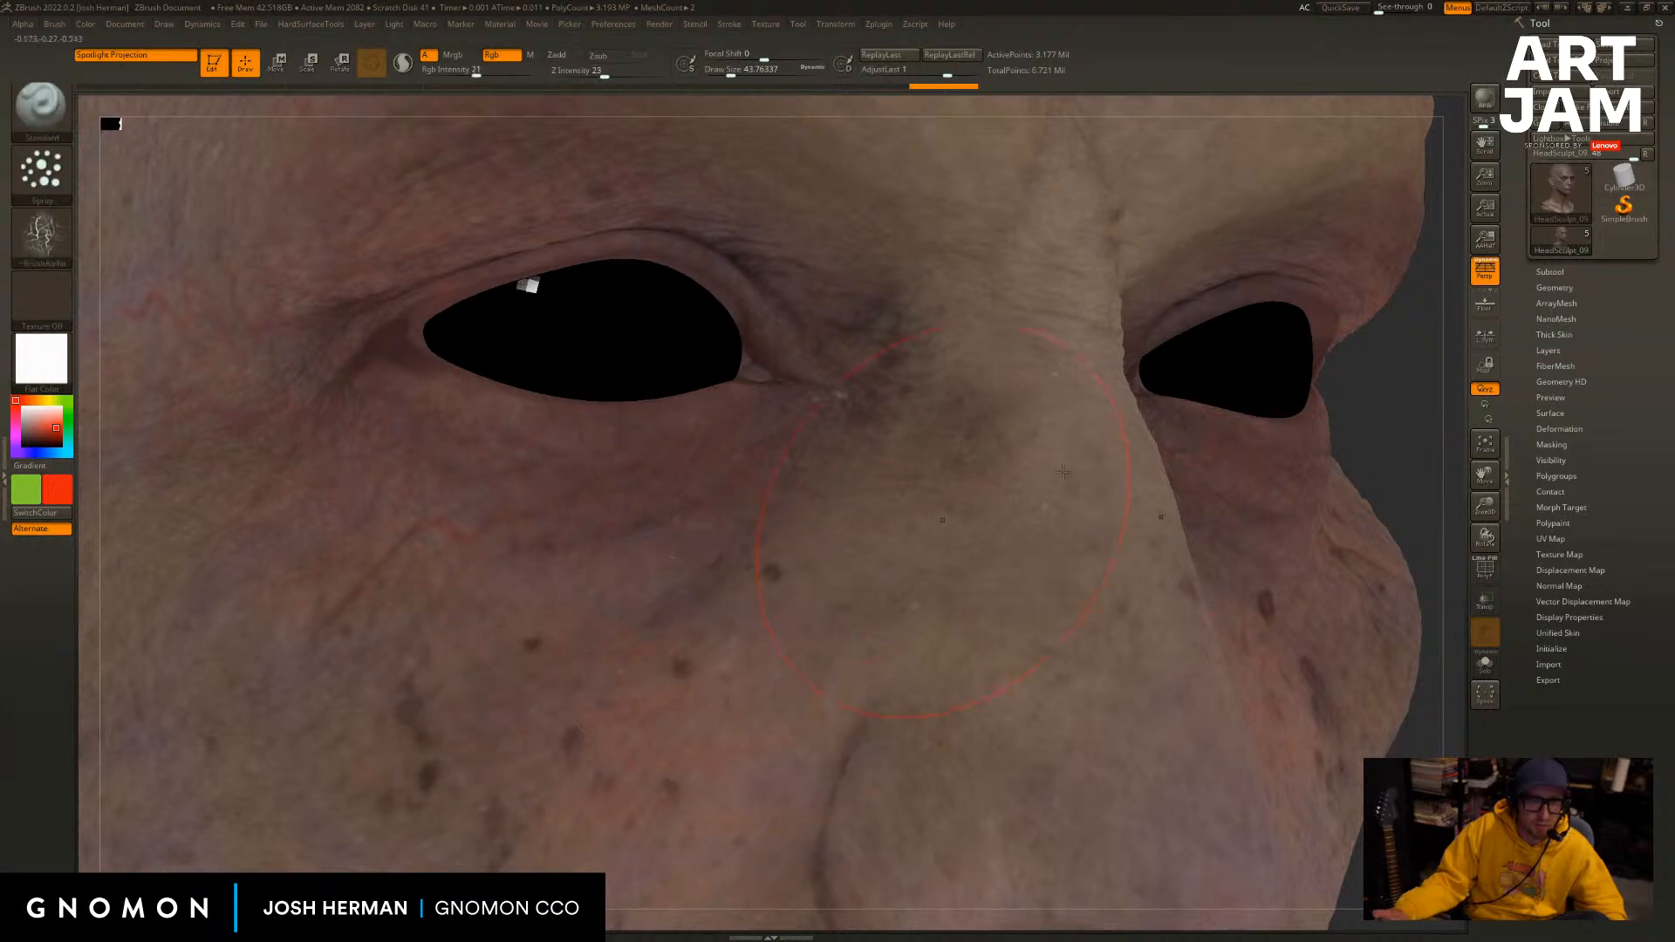
# Examine the red veining below the eye by undoing and redoing the last stroke, and check the whole face.
pyautogui.moveTo(1375, 431)
pyautogui.mouseDown()
pyautogui.moveTo(1420, 444)
pyautogui.moveTo(1005, 655)
pyautogui.mouseUp()
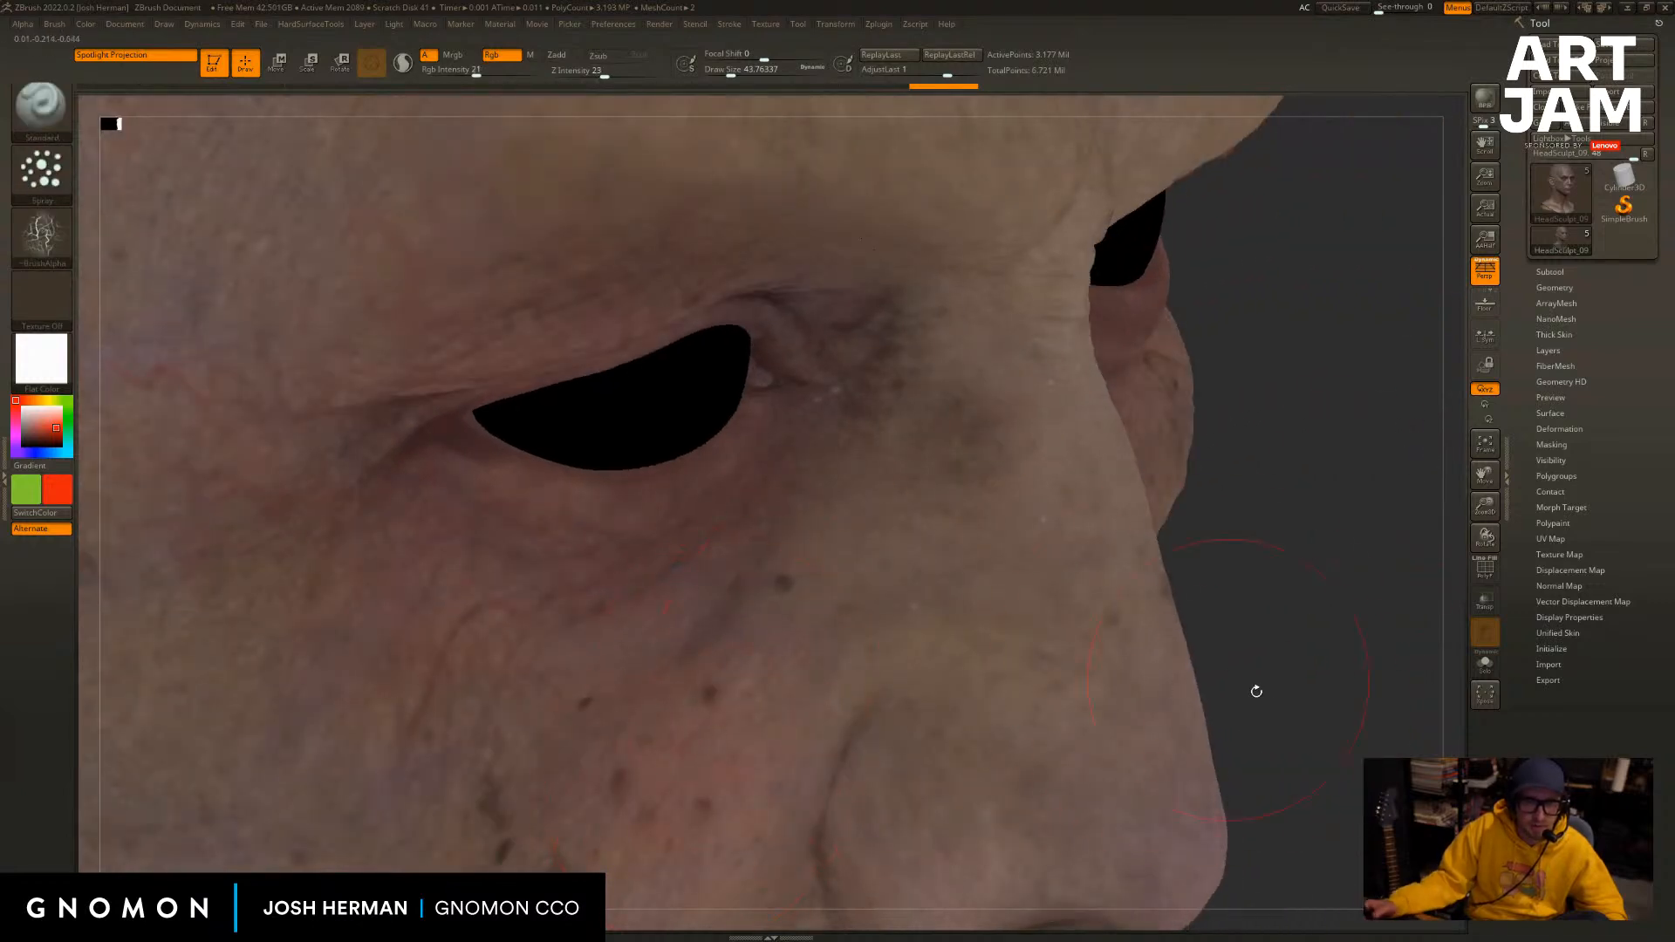
pyautogui.moveTo(1256, 691); pyautogui.dragTo(1446, 571)
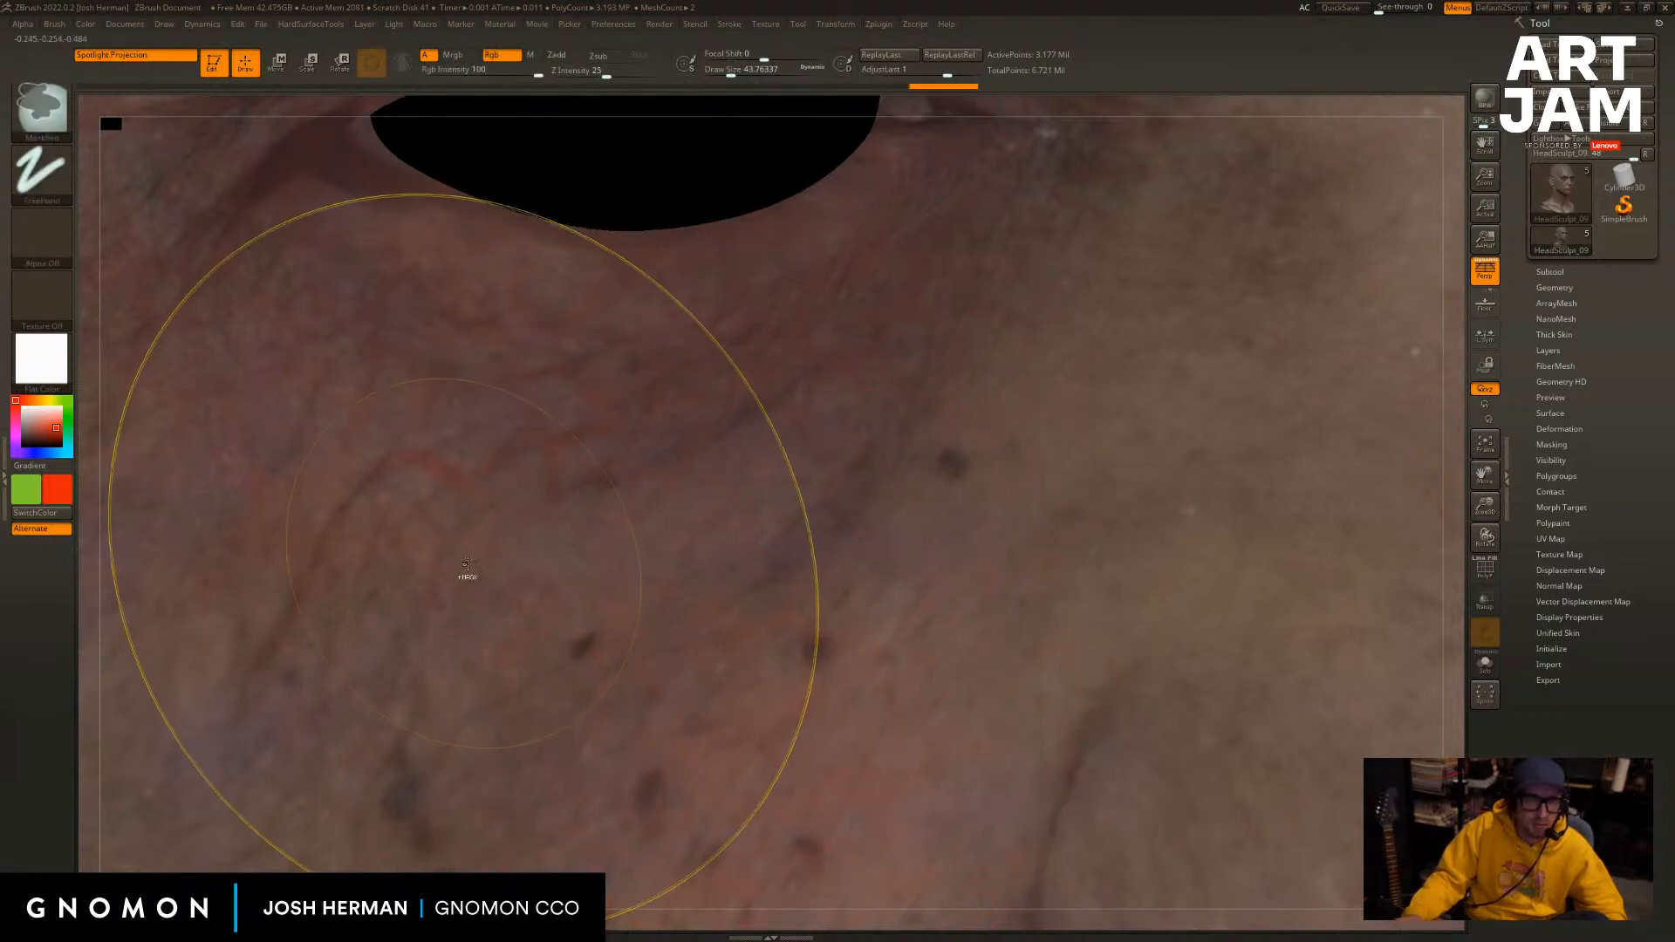
pyautogui.hotkey('ctrl', 'z')
pyautogui.hotkey('ctrl', 'shift', 'z')
pyautogui.press('f')
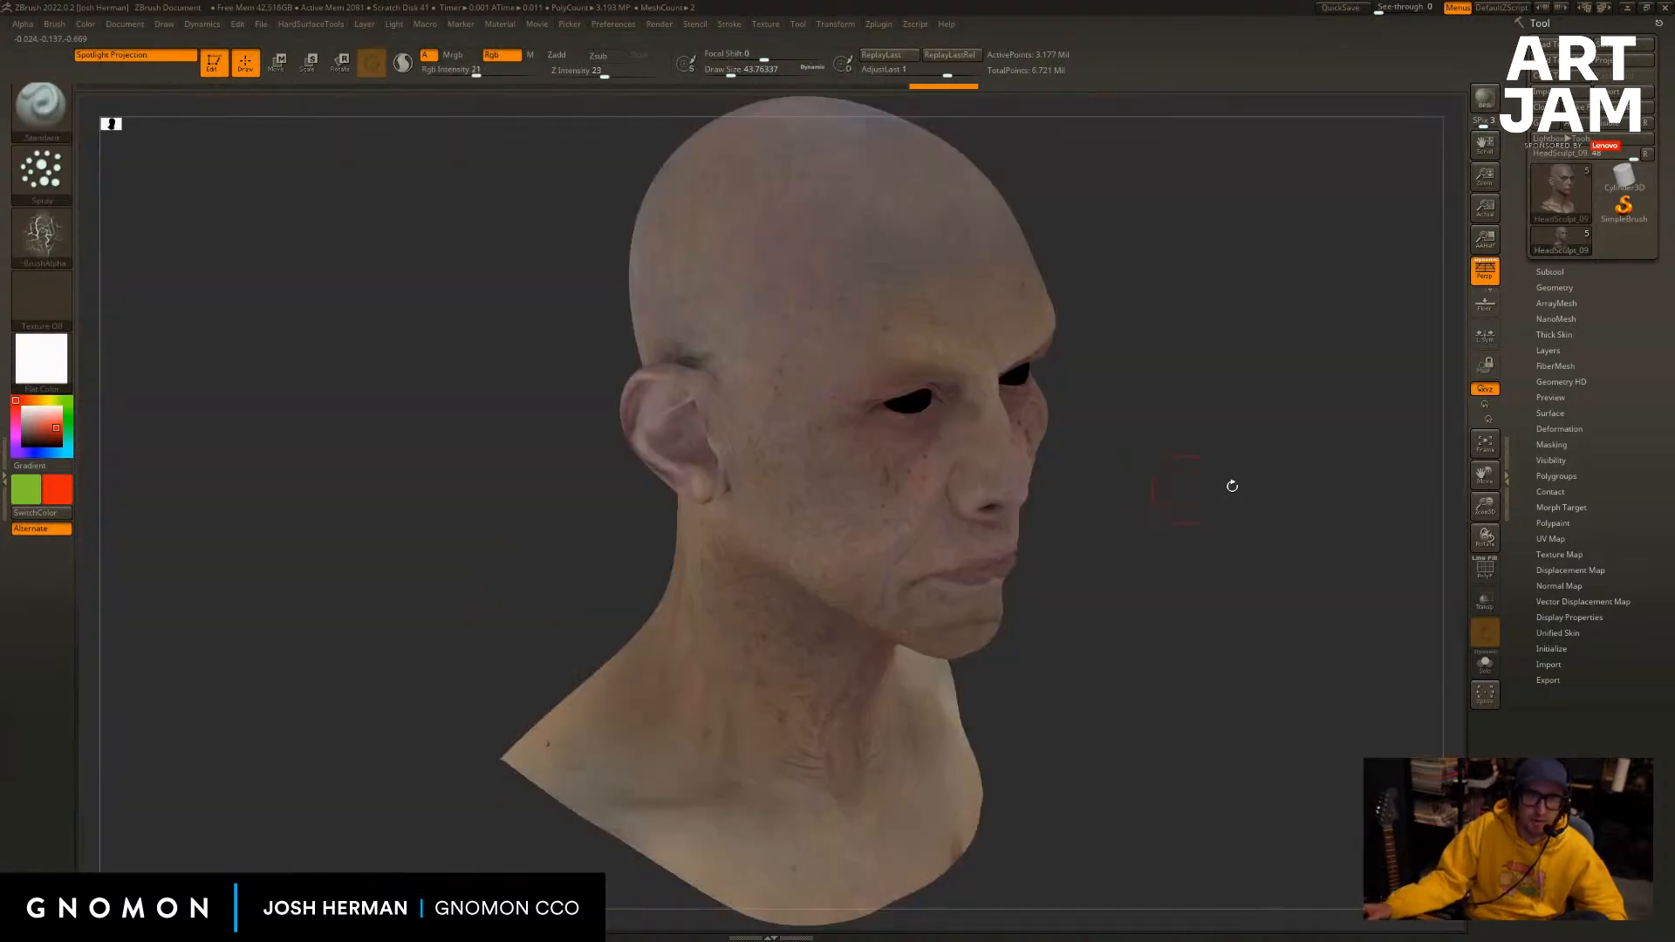
pyautogui.moveTo(1230, 485)
pyautogui.mouseDown()
pyautogui.moveTo(1207, 494)
pyautogui.moveTo(1227, 516)
pyautogui.moveTo(1299, 464)
pyautogui.moveTo(1305, 479)
pyautogui.moveTo(1258, 466)
pyautogui.mouseUp()
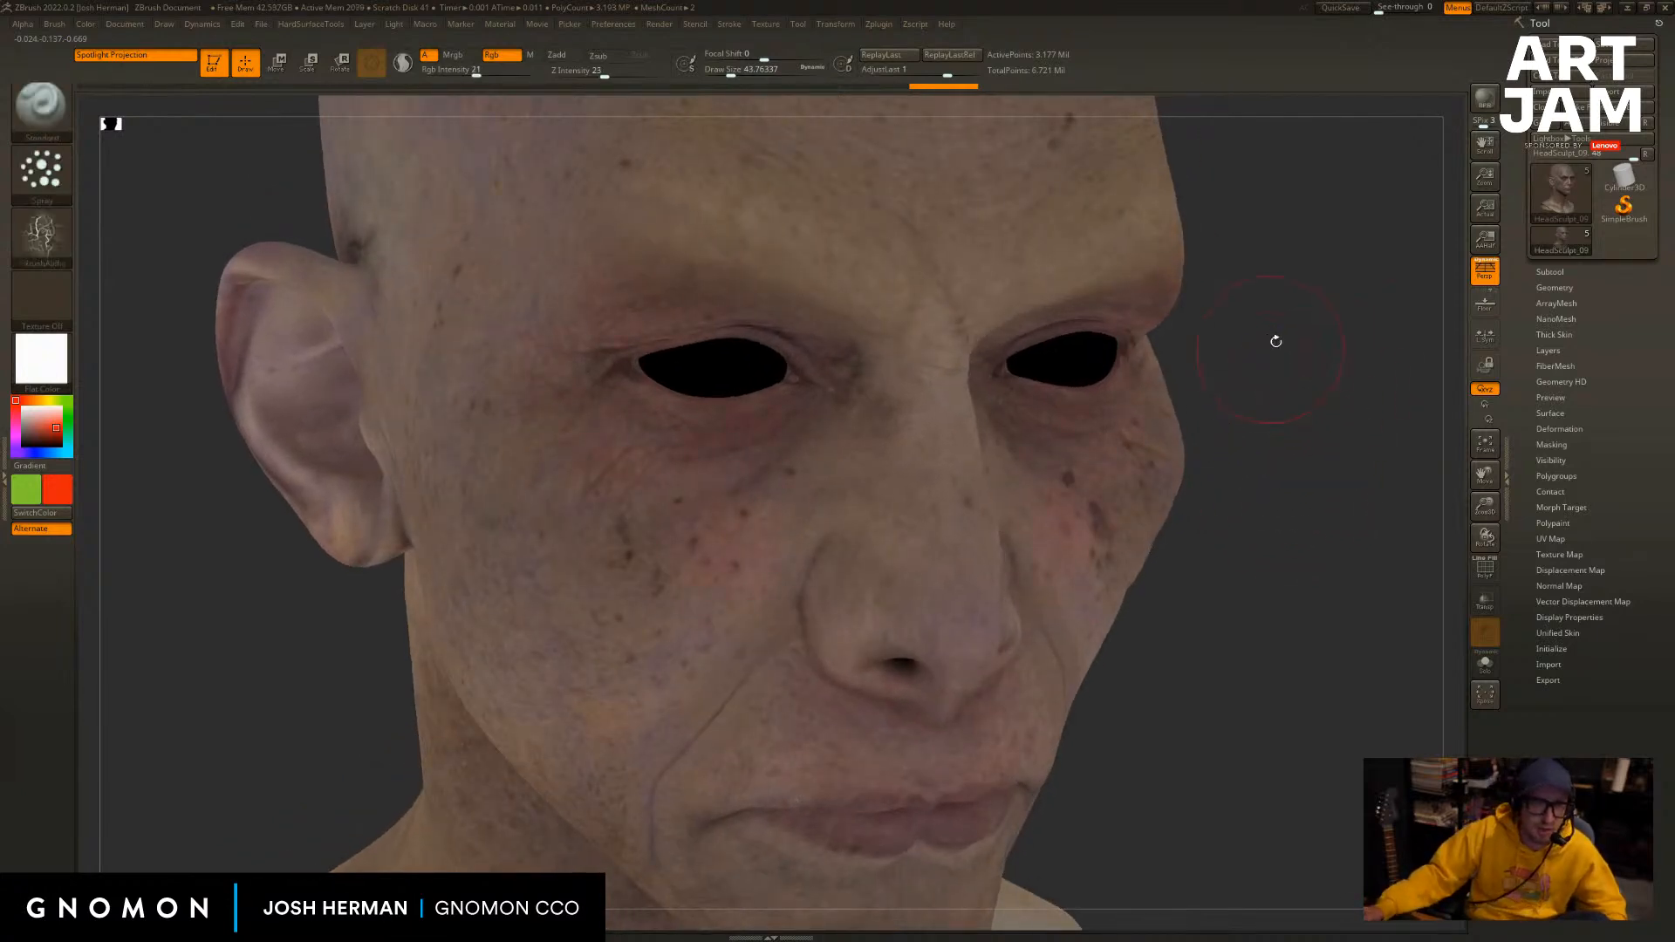
# Switch the head's material from Flat Color to SkinShade4 so the surface shading shows.
pyautogui.moveTo(1275, 341)
pyautogui.mouseDown()
pyautogui.moveTo(1309, 370)
pyautogui.moveTo(1318, 358)
pyautogui.moveTo(1269, 350)
pyautogui.mouseUp()
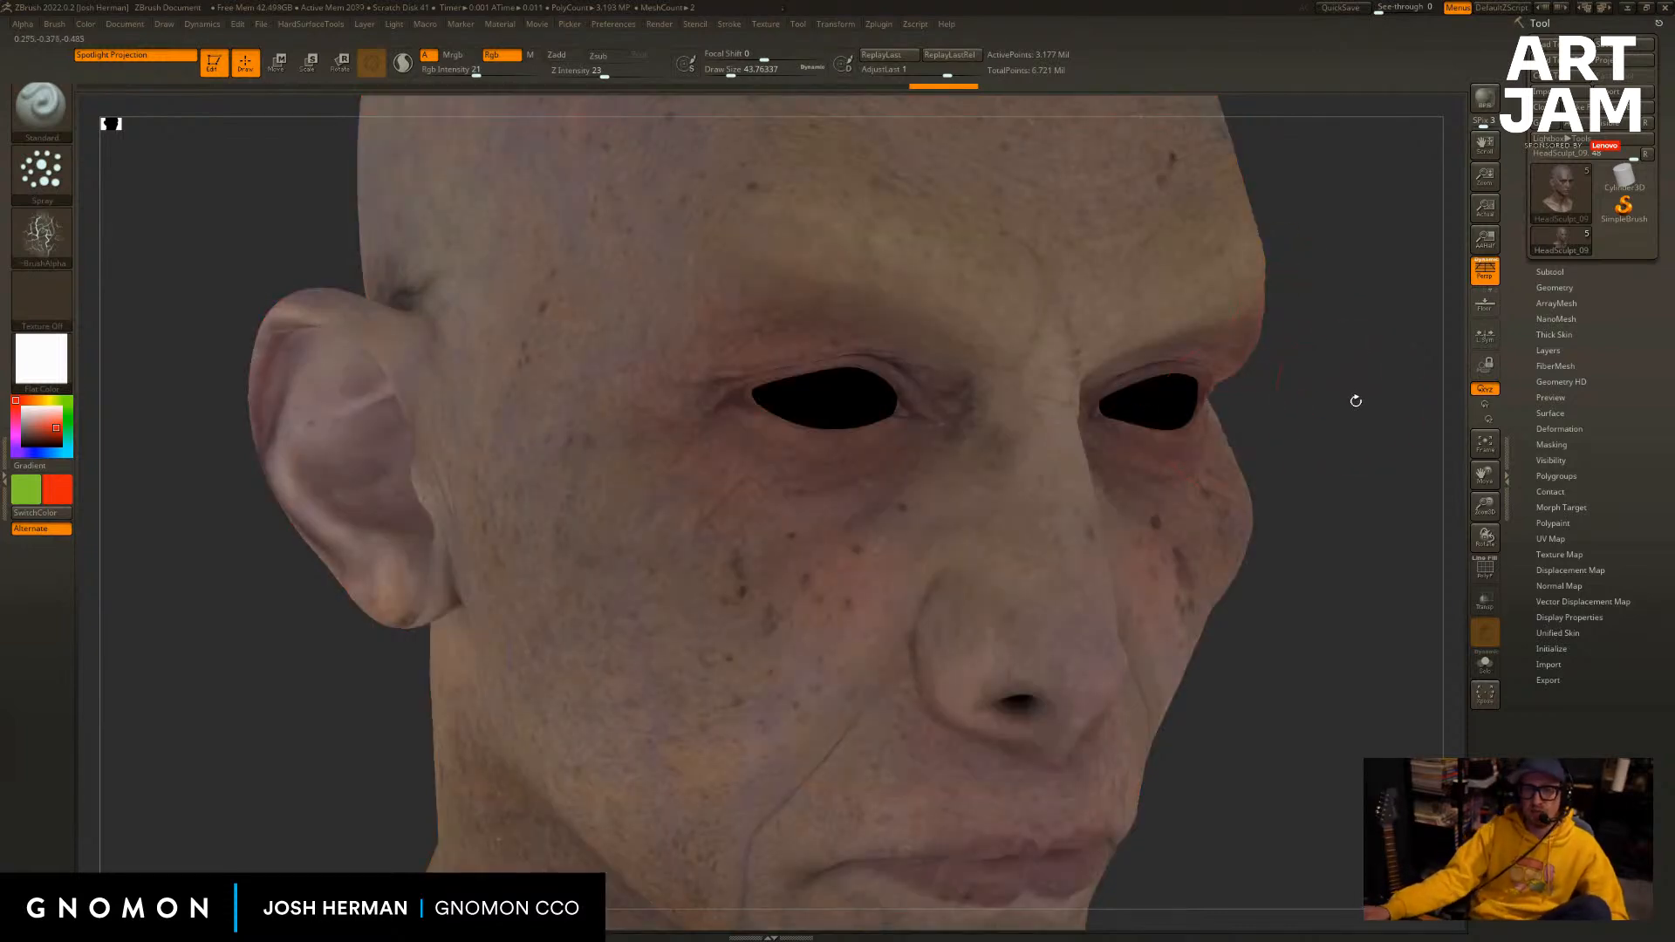
pyautogui.moveTo(1356, 401); pyautogui.dragTo(973, 386)
pyautogui.moveTo(273, 312); pyautogui.dragTo(131, 370)
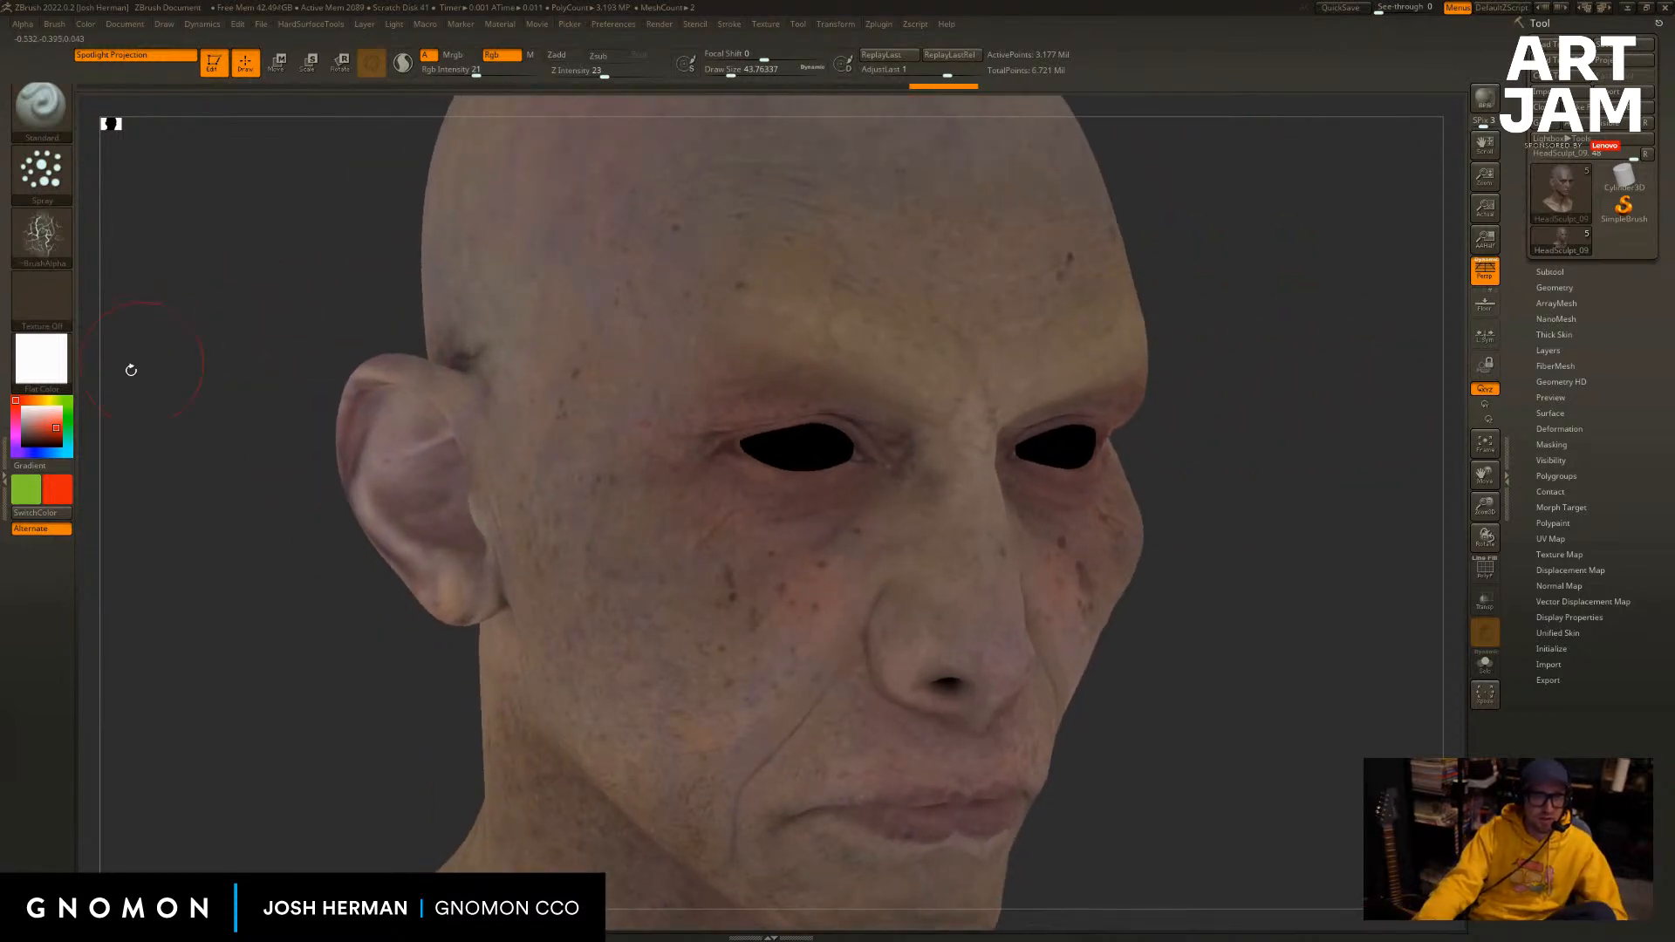
pyautogui.click(52, 364)
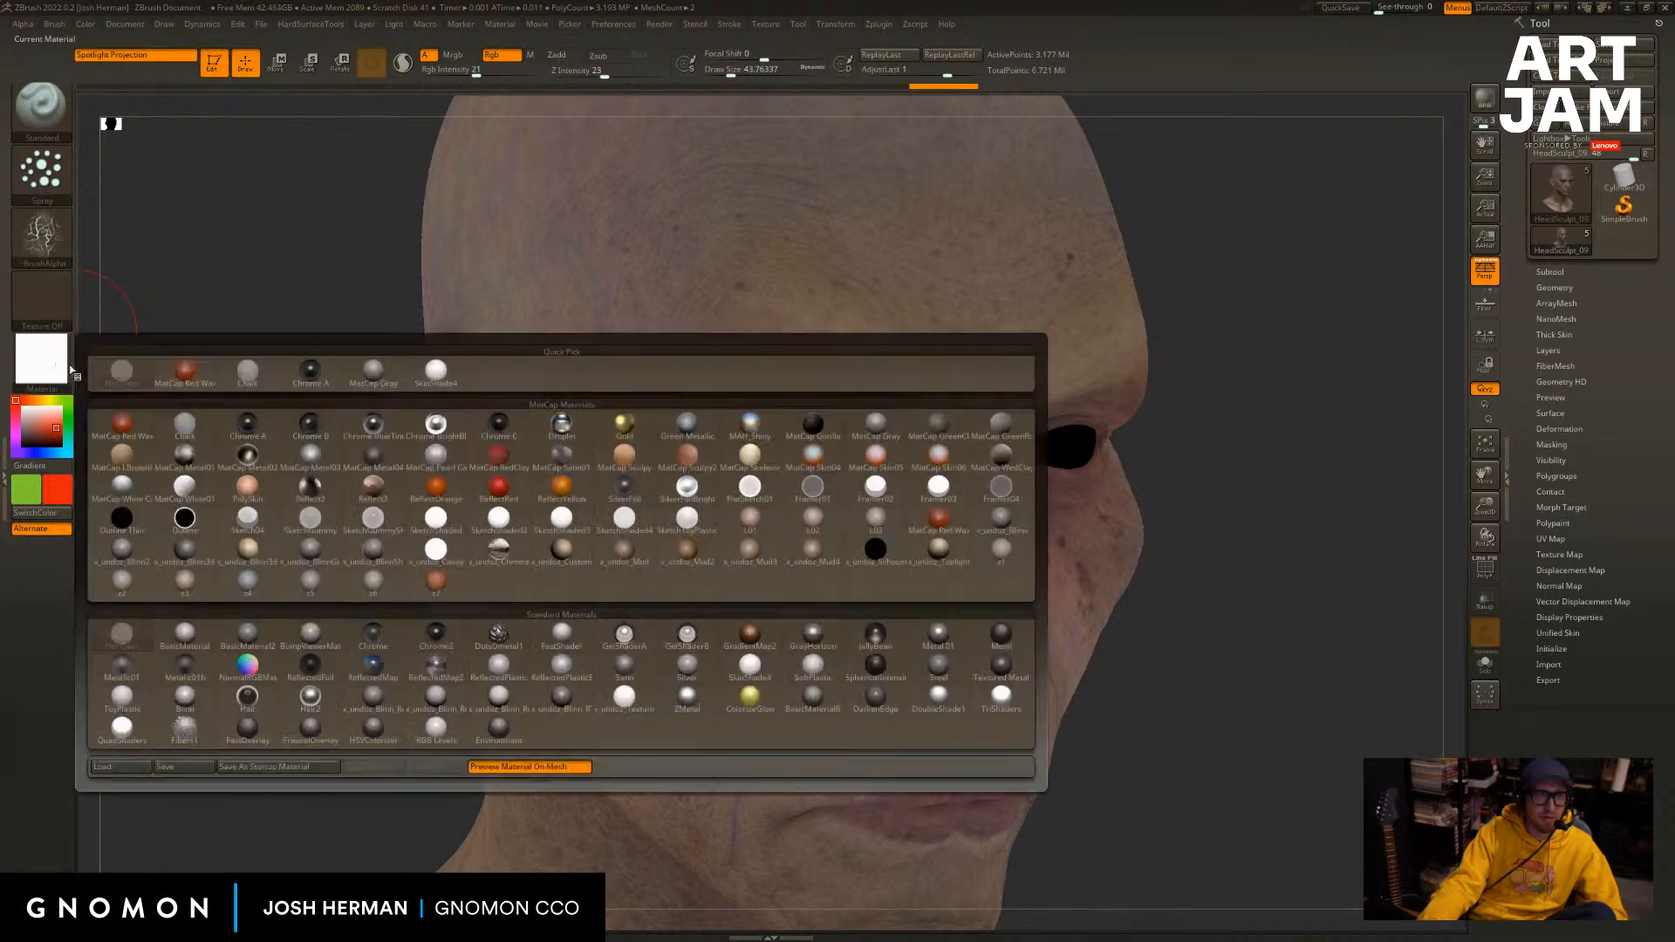
pyautogui.click(40, 351)
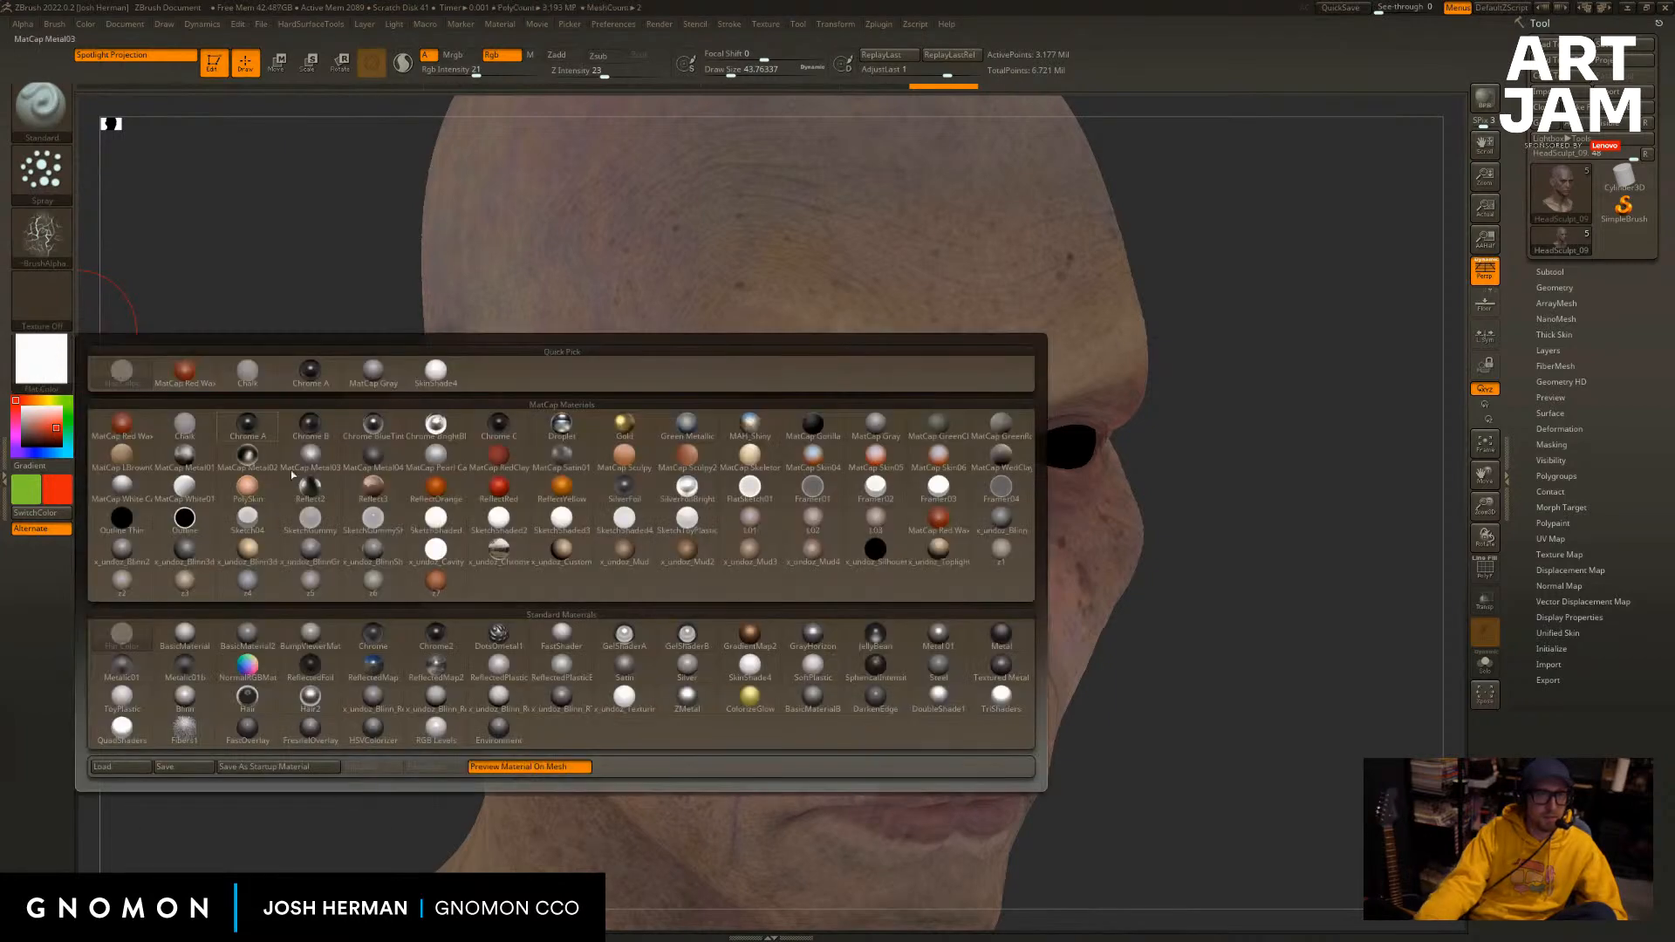
pyautogui.click(758, 671)
pyautogui.moveTo(1282, 580)
pyautogui.mouseDown()
pyautogui.moveTo(1256, 606)
pyautogui.moveTo(1170, 616)
pyautogui.moveTo(1267, 616)
pyautogui.moveTo(1324, 507)
pyautogui.mouseUp()
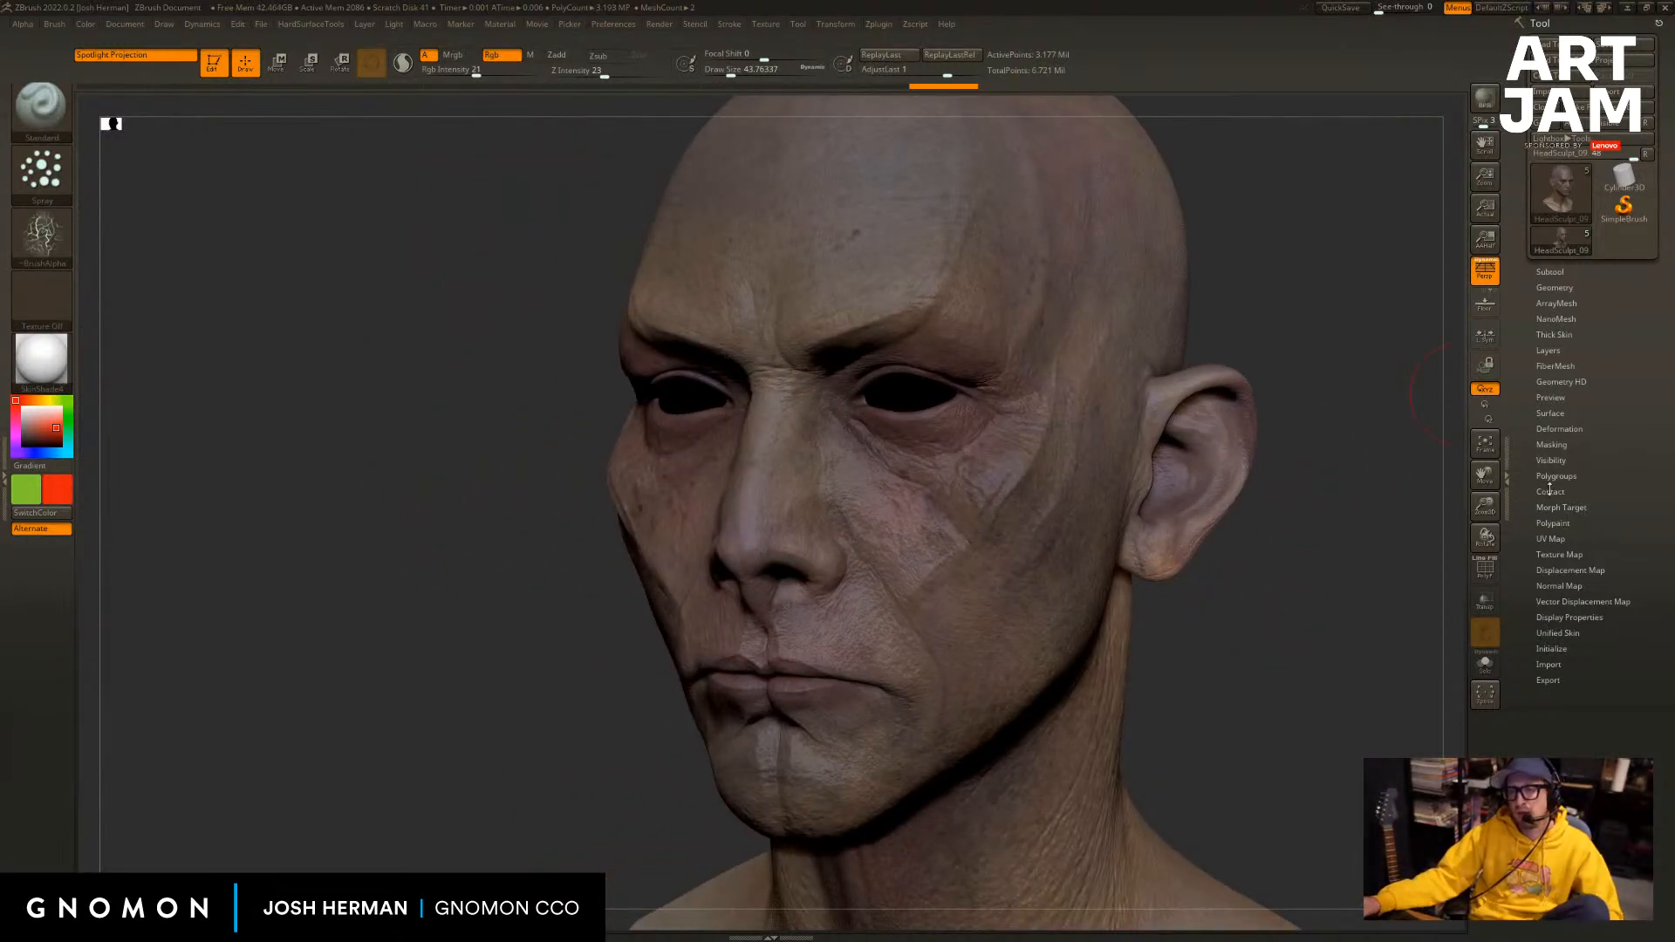
# Mask the head by cavity, examine the mask detail on the cheek, and hide the mask display.
pyautogui.click(1551, 444)
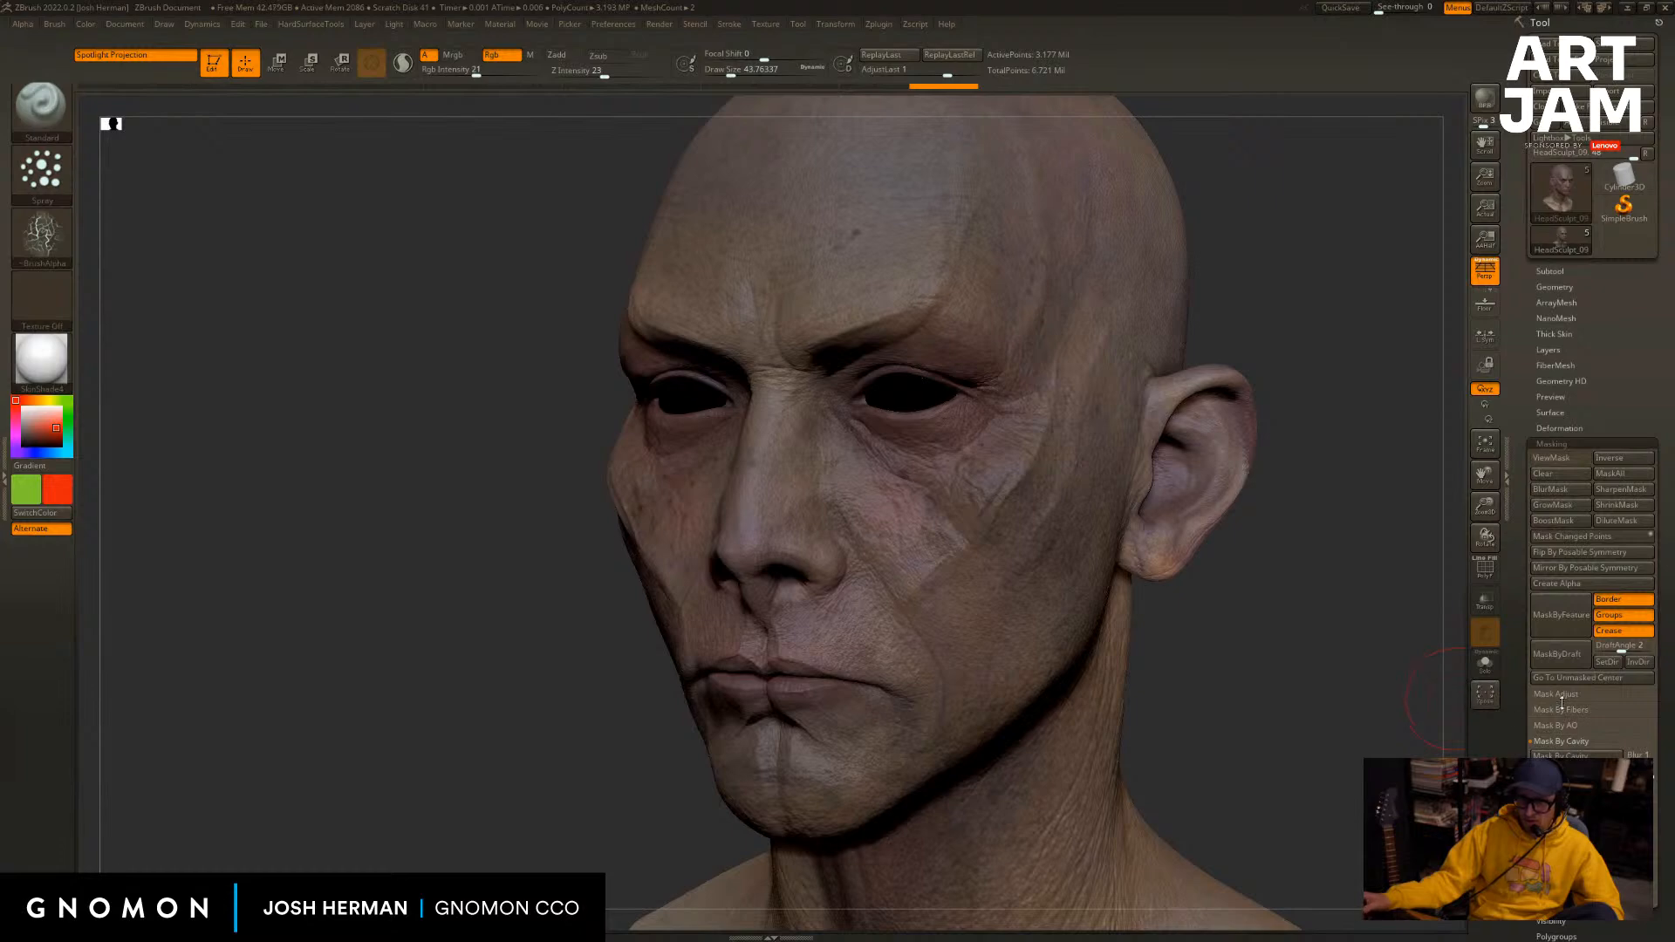
pyautogui.moveTo(1422, 682)
pyautogui.mouseDown()
pyautogui.moveTo(1338, 610)
pyautogui.moveTo(1431, 689)
pyautogui.mouseUp()
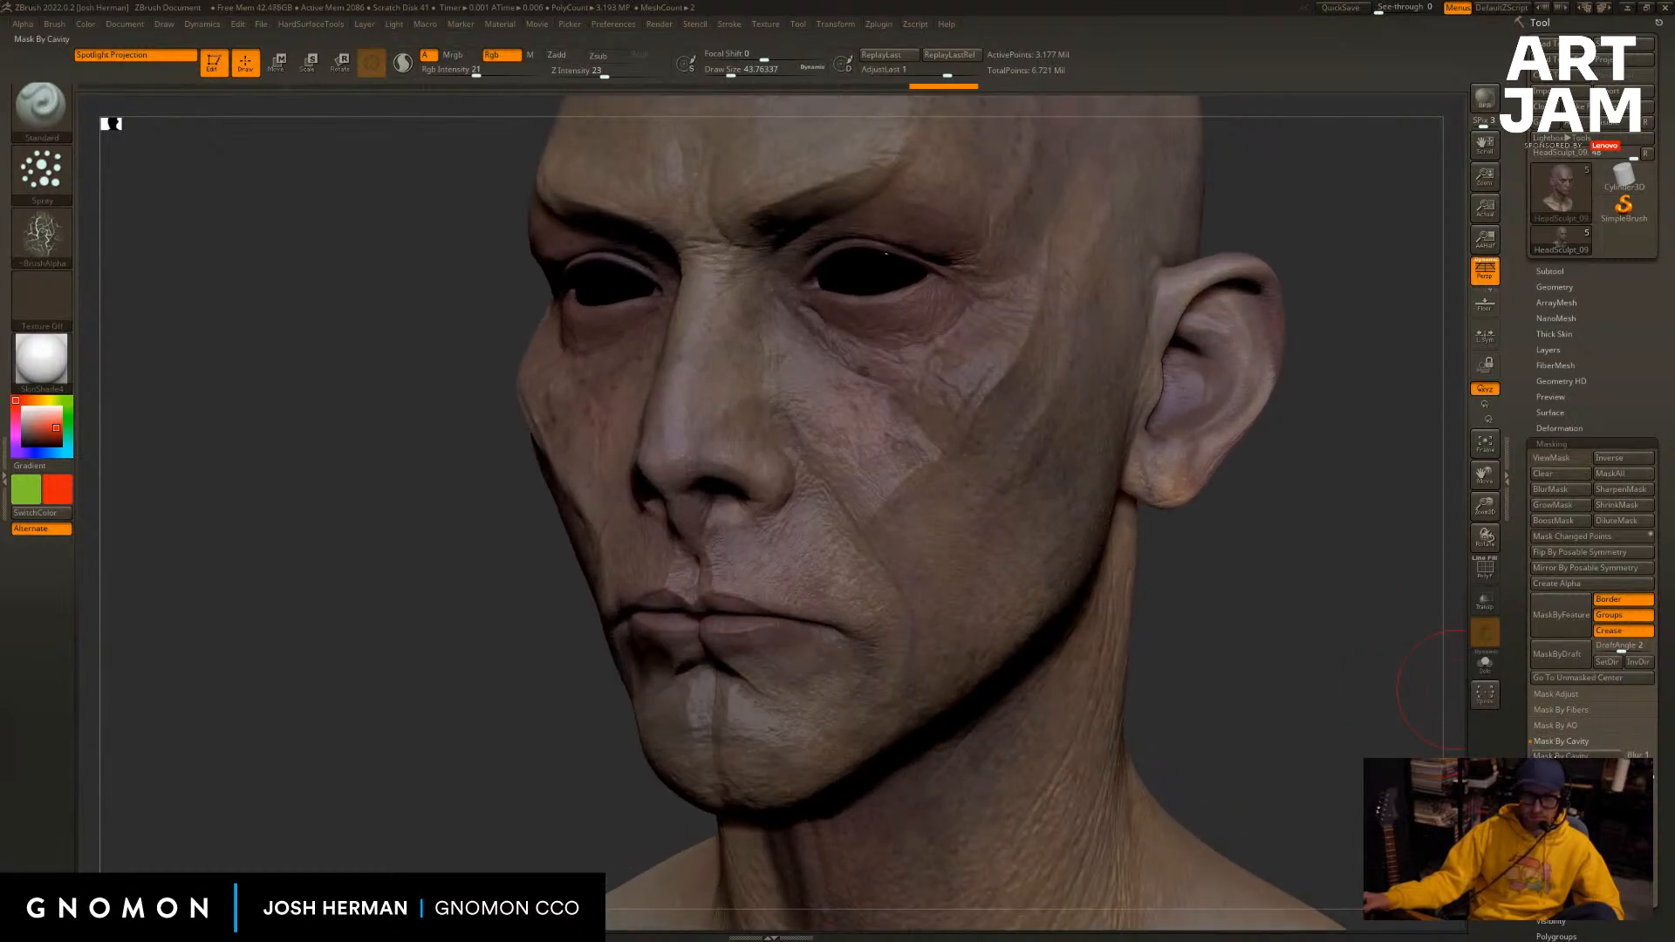
pyautogui.hotkey('ctrl', 'h')
pyautogui.moveTo(1335, 643)
pyautogui.mouseDown()
pyautogui.moveTo(1312, 677)
pyautogui.moveTo(1333, 665)
pyautogui.moveTo(1298, 673)
pyautogui.mouseUp()
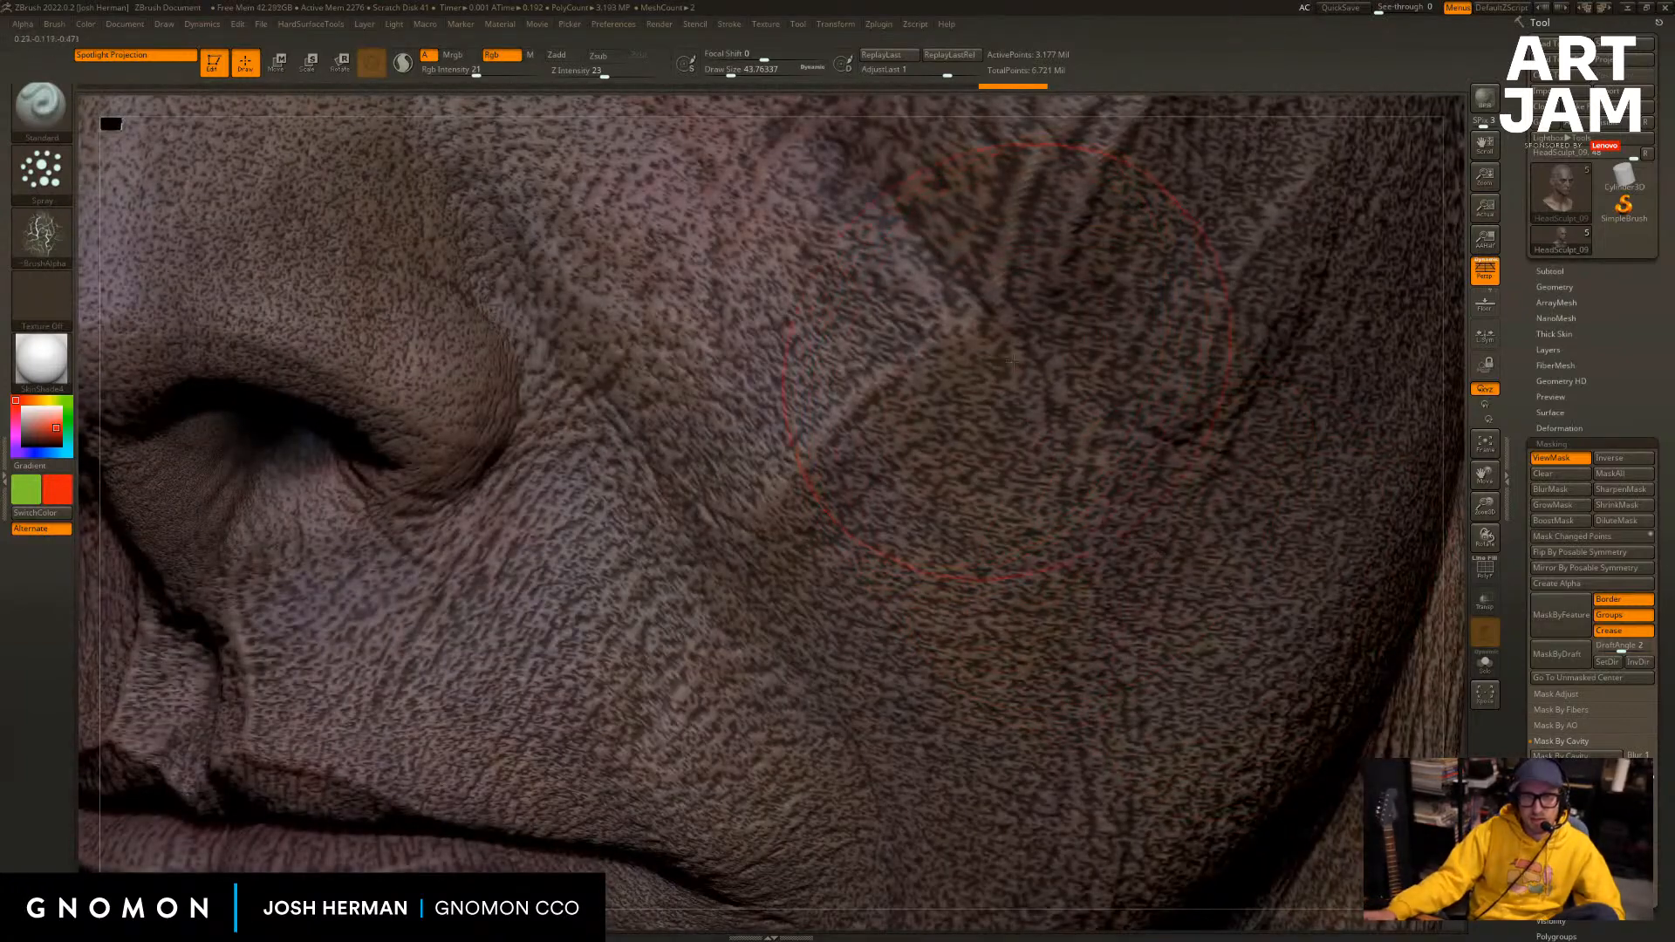
pyautogui.keyDown('alt'); pyautogui.moveTo(1456, 448); pyautogui.dragTo(1379, 428); pyautogui.keyUp('alt')
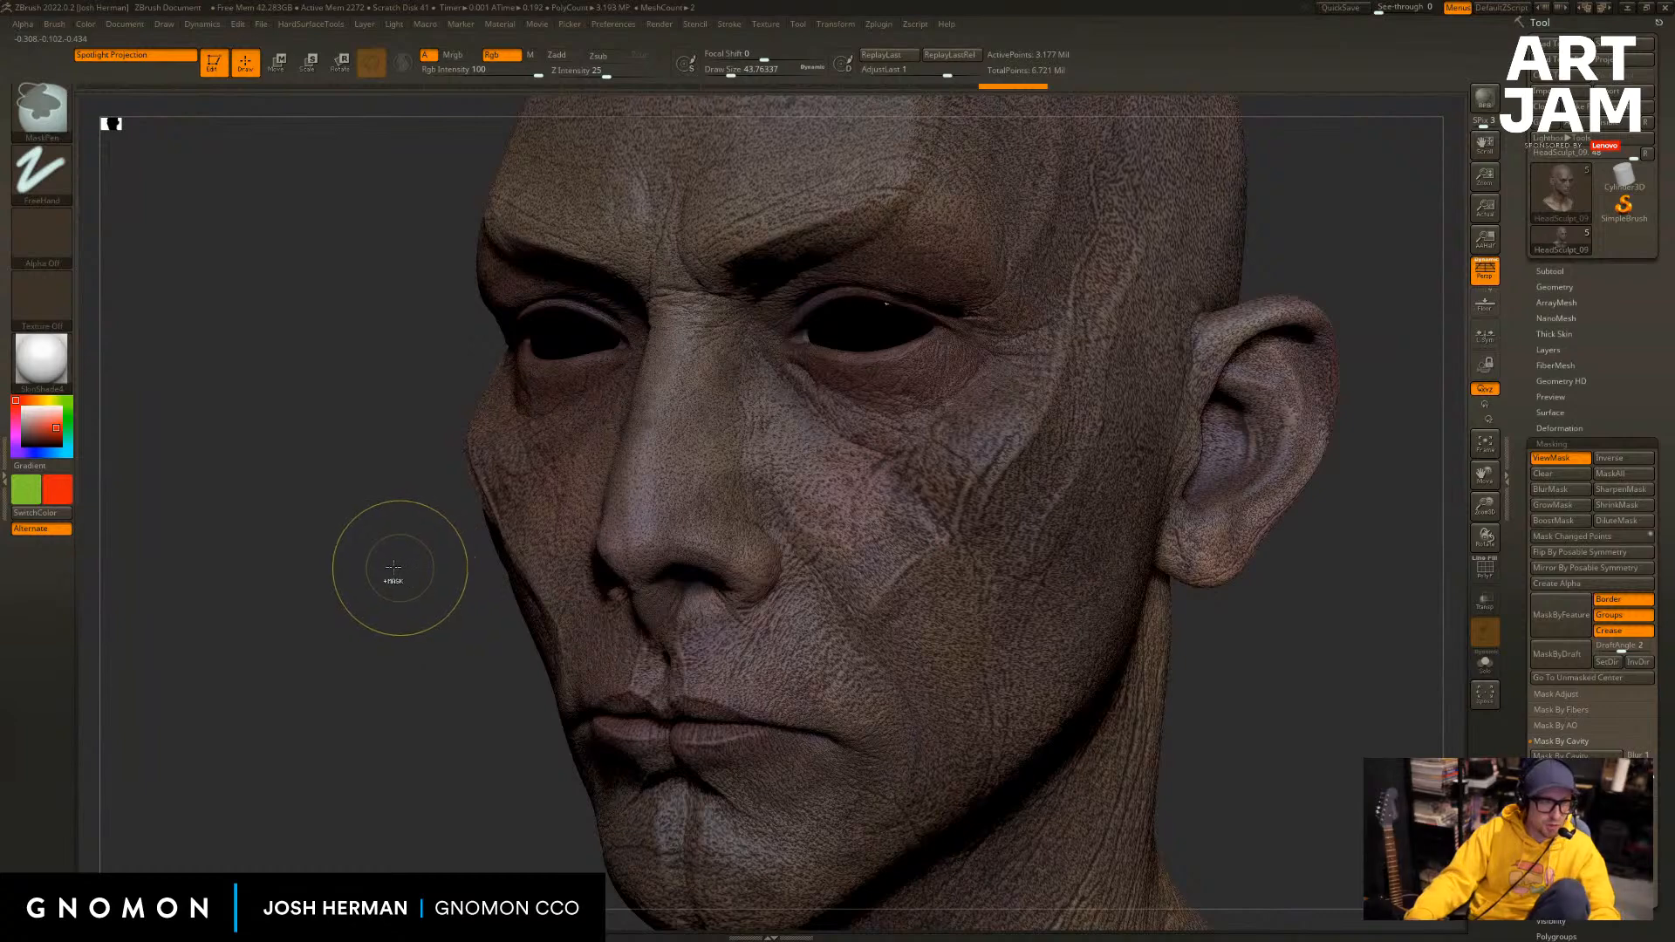
pyautogui.hotkey('ctrl', 'h')
# Raise the Rgb Intensity to 100 and set the Spray brush's draw size to 56.467.
pyautogui.keyDown('alt'); pyautogui.moveTo(415, 582); pyautogui.dragTo(393, 641); pyautogui.keyUp('alt')
pyautogui.press('s')
pyautogui.moveTo(886, 549); pyautogui.dragTo(901, 550)
pyautogui.moveTo(924, 523); pyautogui.dragTo(866, 673)
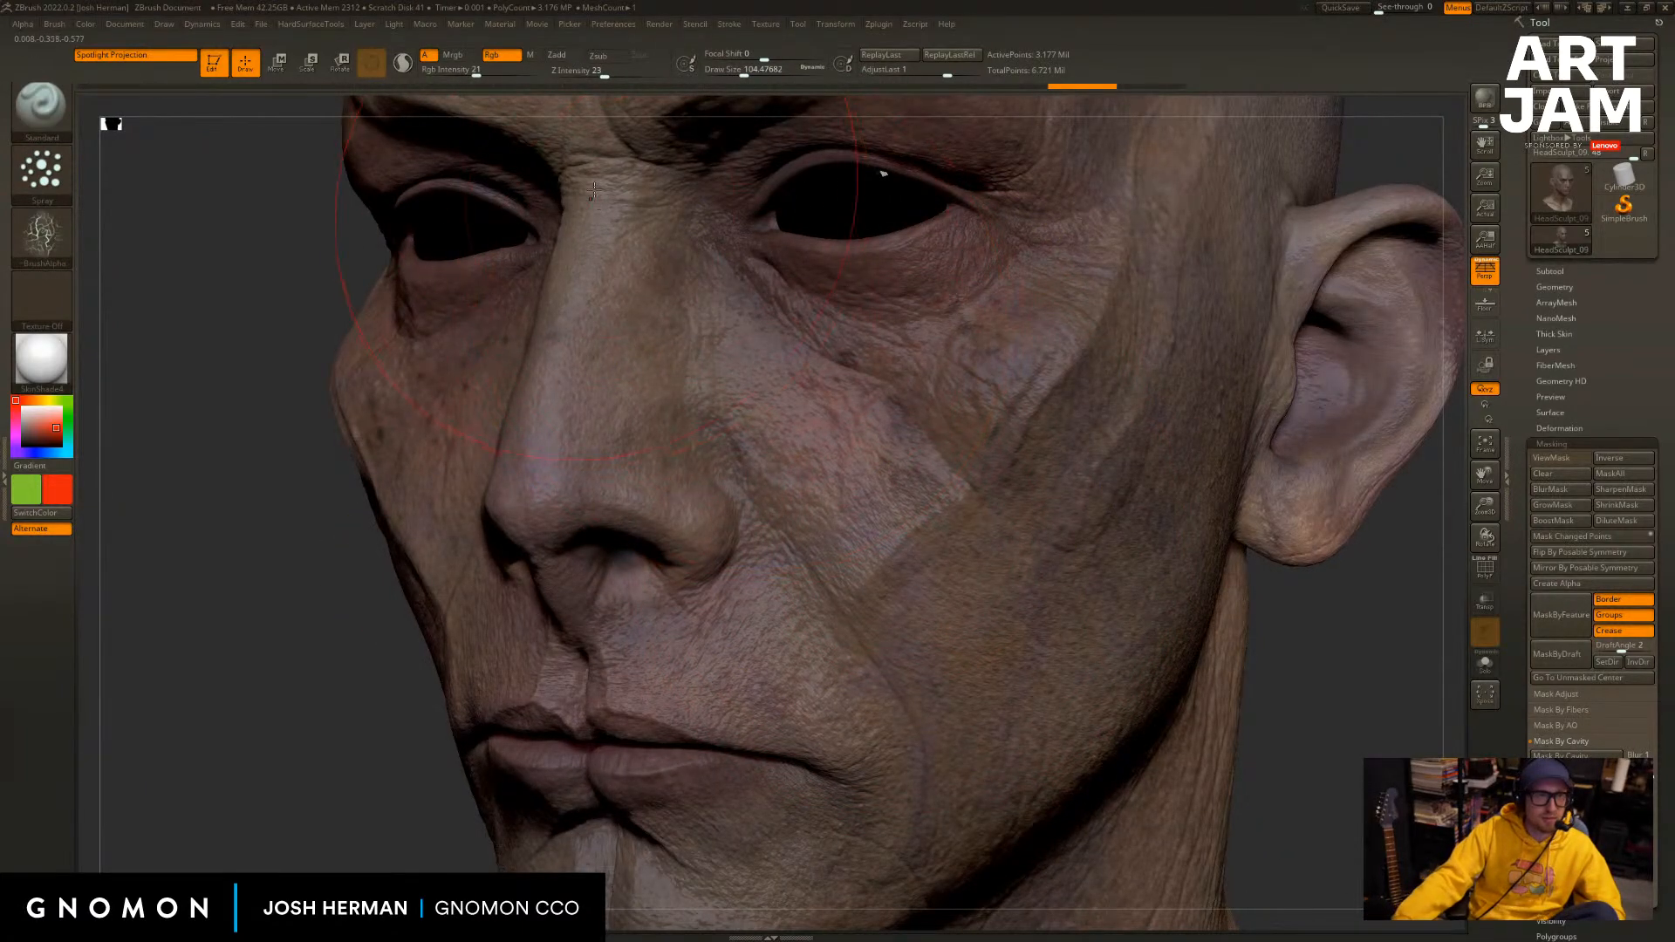
pyautogui.moveTo(506, 75); pyautogui.dragTo(543, 75)
pyautogui.press('s')
pyautogui.moveTo(1061, 566); pyautogui.dragTo(1052, 567)
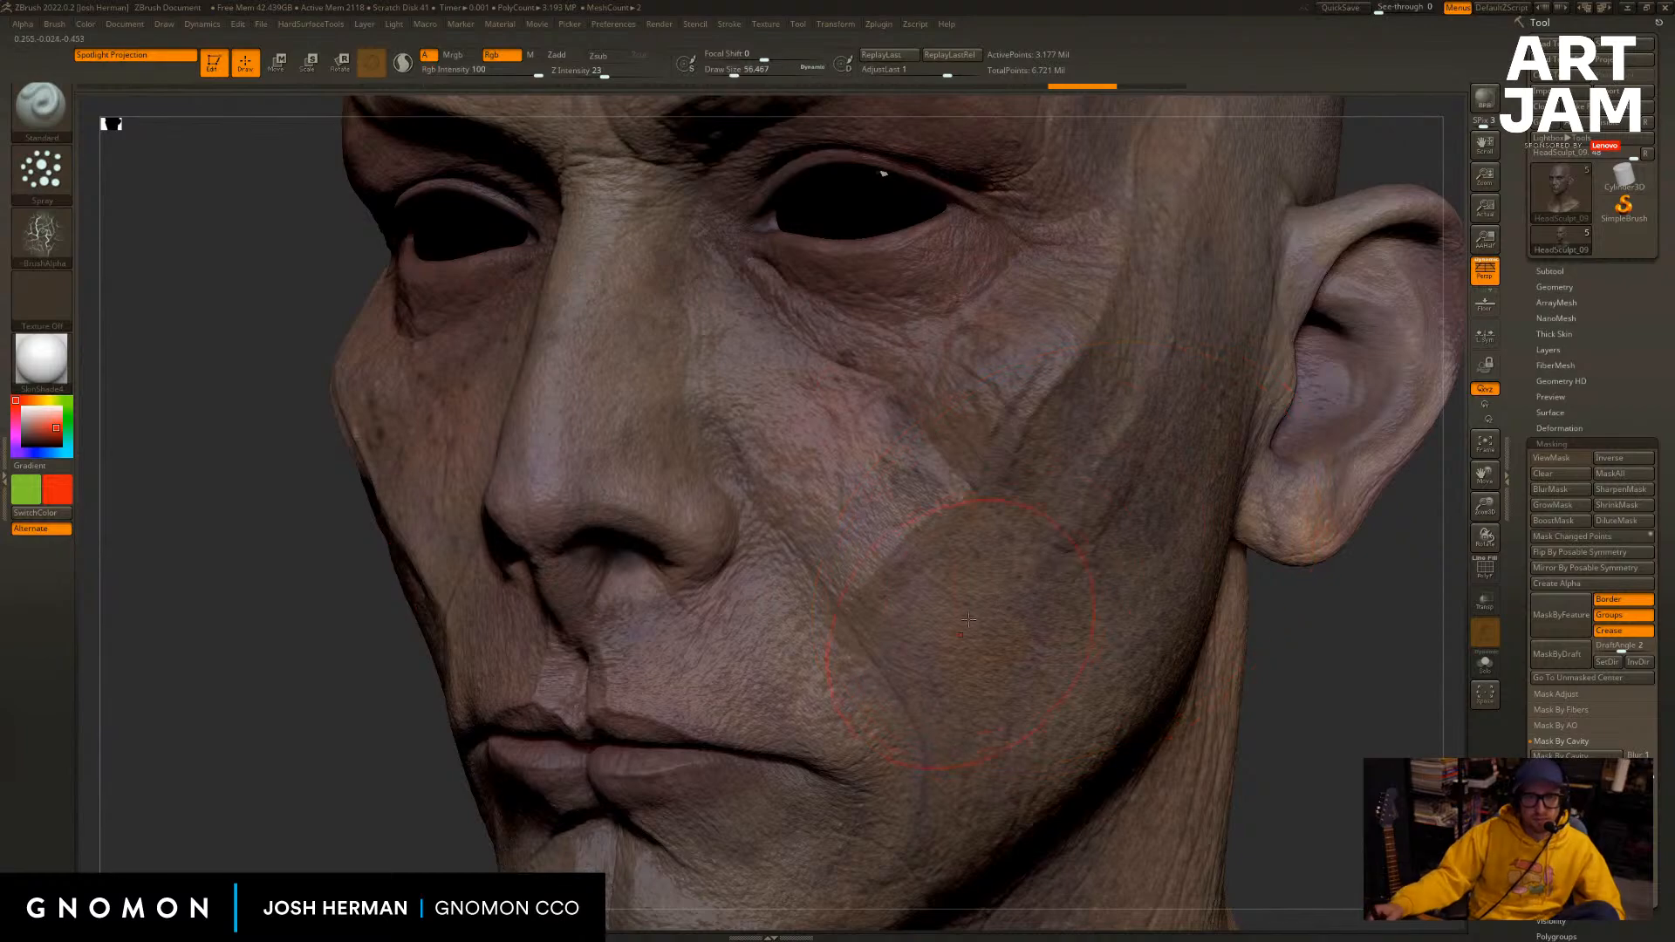
# Try spraying saturated red over the lower cheek through the cavity mask, recheck the mask, and undo the strokes.
pyautogui.moveTo(1291, 785)
pyautogui.keyDown('alt'); pyautogui.mouseDown()
pyautogui.moveTo(1140, 582)
pyautogui.moveTo(1139, 676)
pyautogui.mouseUp(); pyautogui.keyUp('alt')
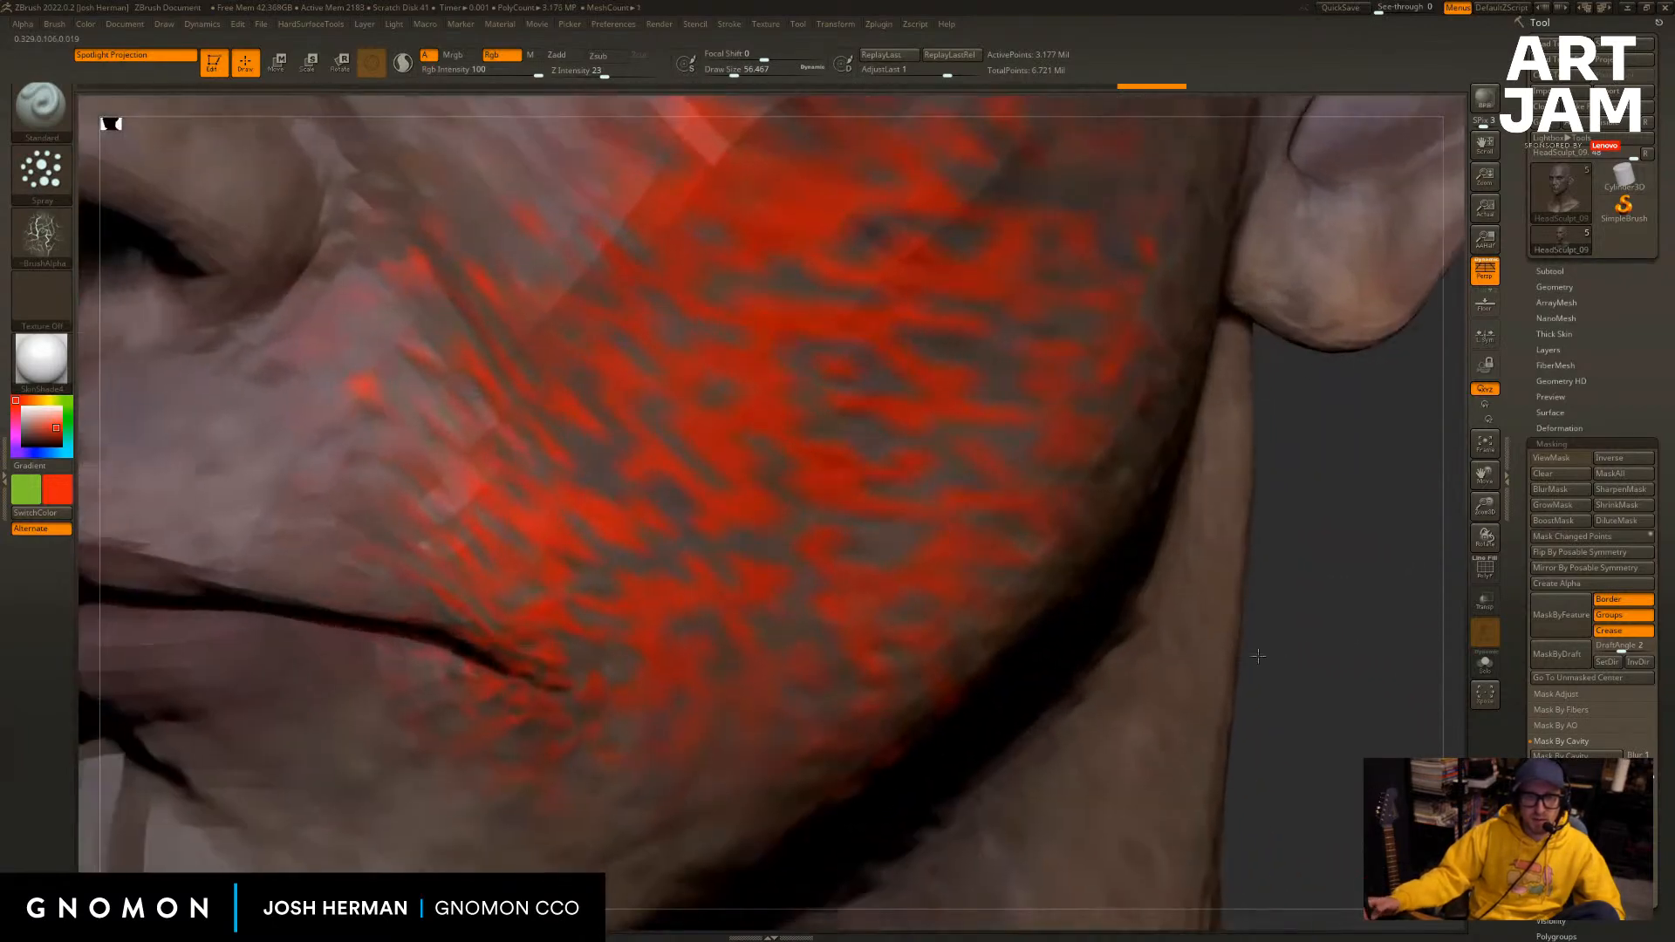
pyautogui.hotkey('ctrl', 'z')
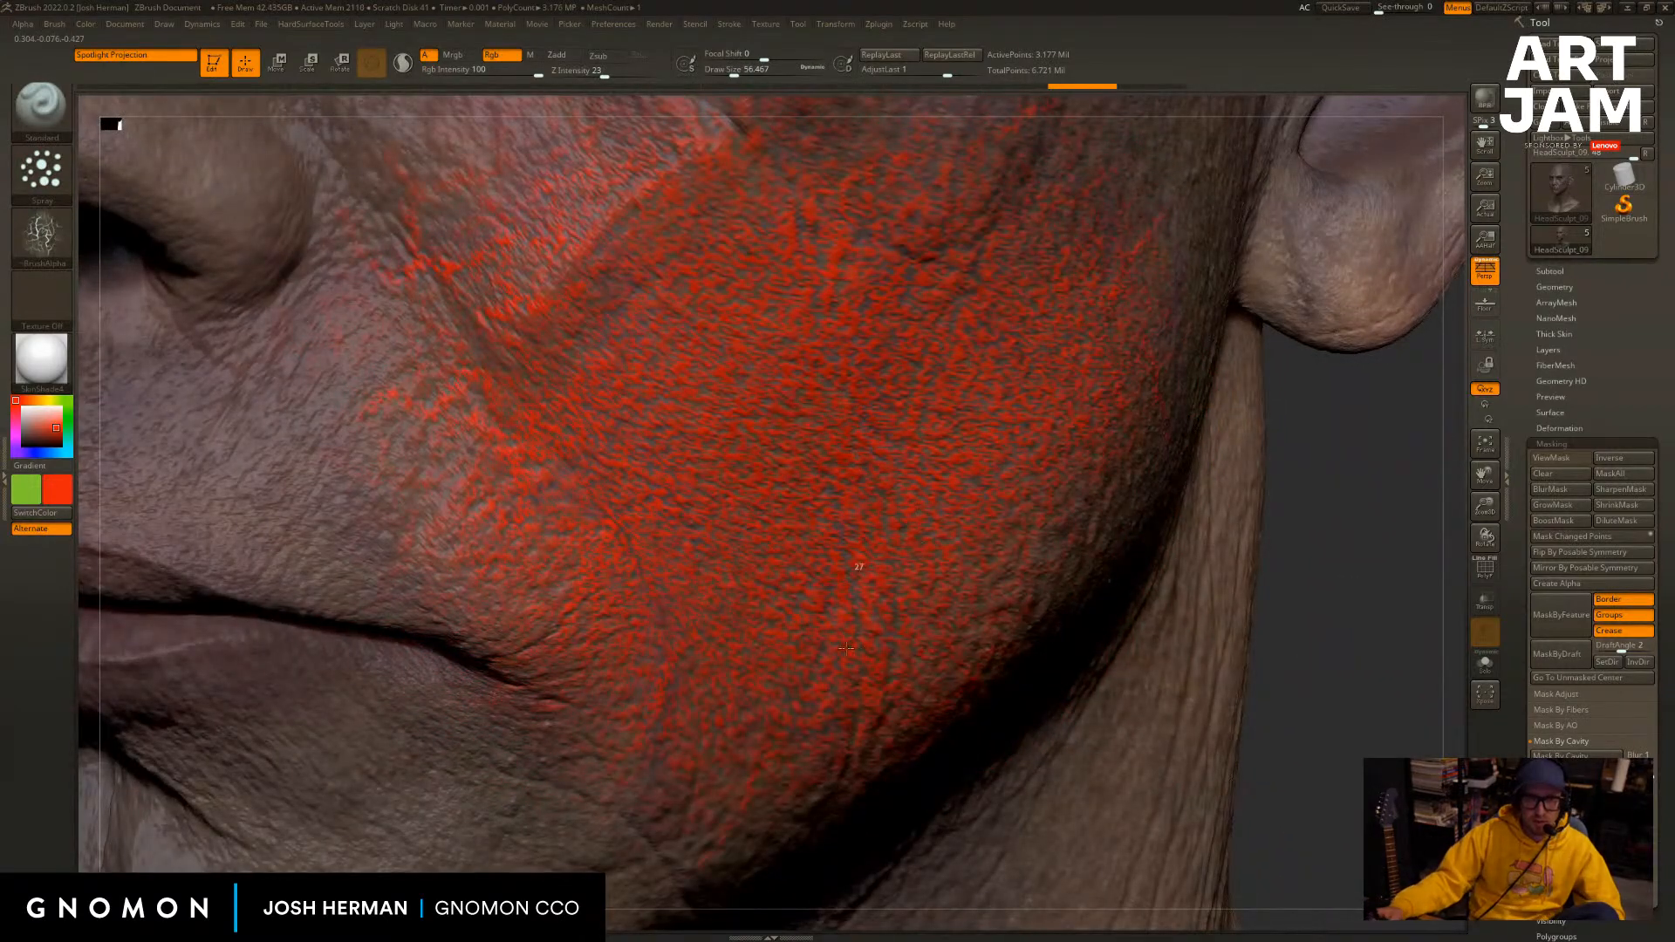
pyautogui.moveTo(846, 648); pyautogui.dragTo(850, 647)
pyautogui.moveTo(1309, 599)
pyautogui.keyDown('alt'); pyautogui.mouseDown()
pyautogui.moveTo(1245, 557)
pyautogui.moveTo(1259, 635)
pyautogui.mouseUp(); pyautogui.keyUp('alt')
pyautogui.hotkey('ctrl', 'z')
pyautogui.hotkey('ctrl', 'h')
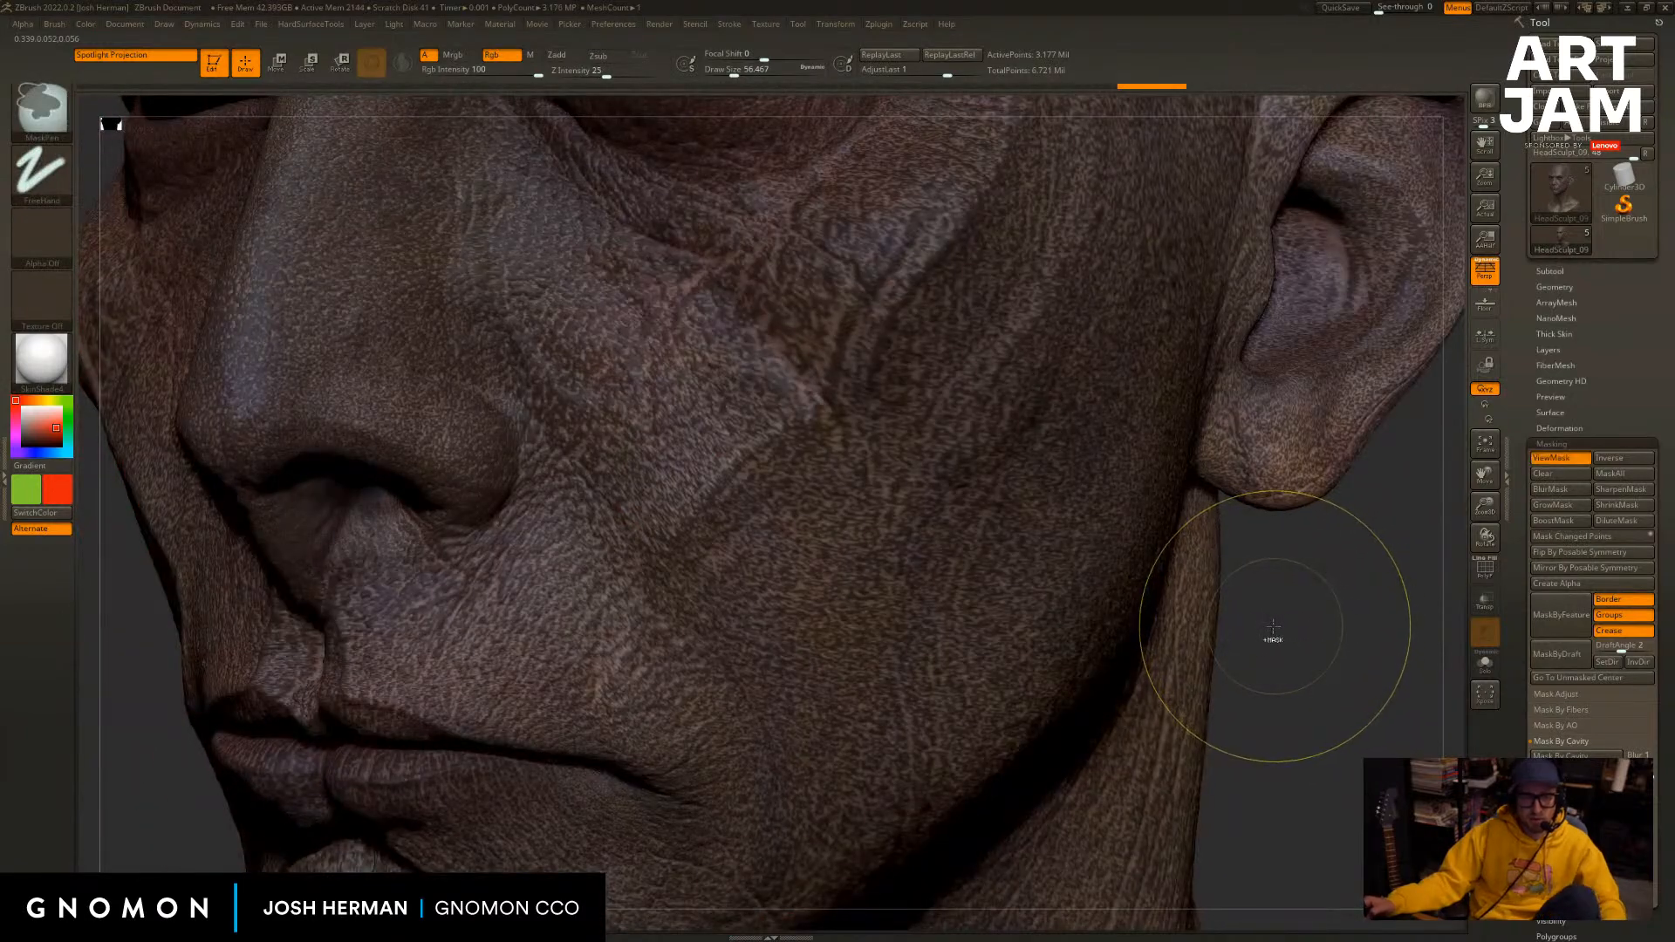
pyautogui.hotkey('ctrl', 'h')
pyautogui.moveTo(1241, 692)
pyautogui.mouseDown()
pyautogui.moveTo(1256, 702)
pyautogui.moveTo(1262, 678)
pyautogui.moveTo(1234, 708)
pyautogui.moveTo(1221, 680)
pyautogui.mouseUp()
pyautogui.hotkey('ctrl', 'z')
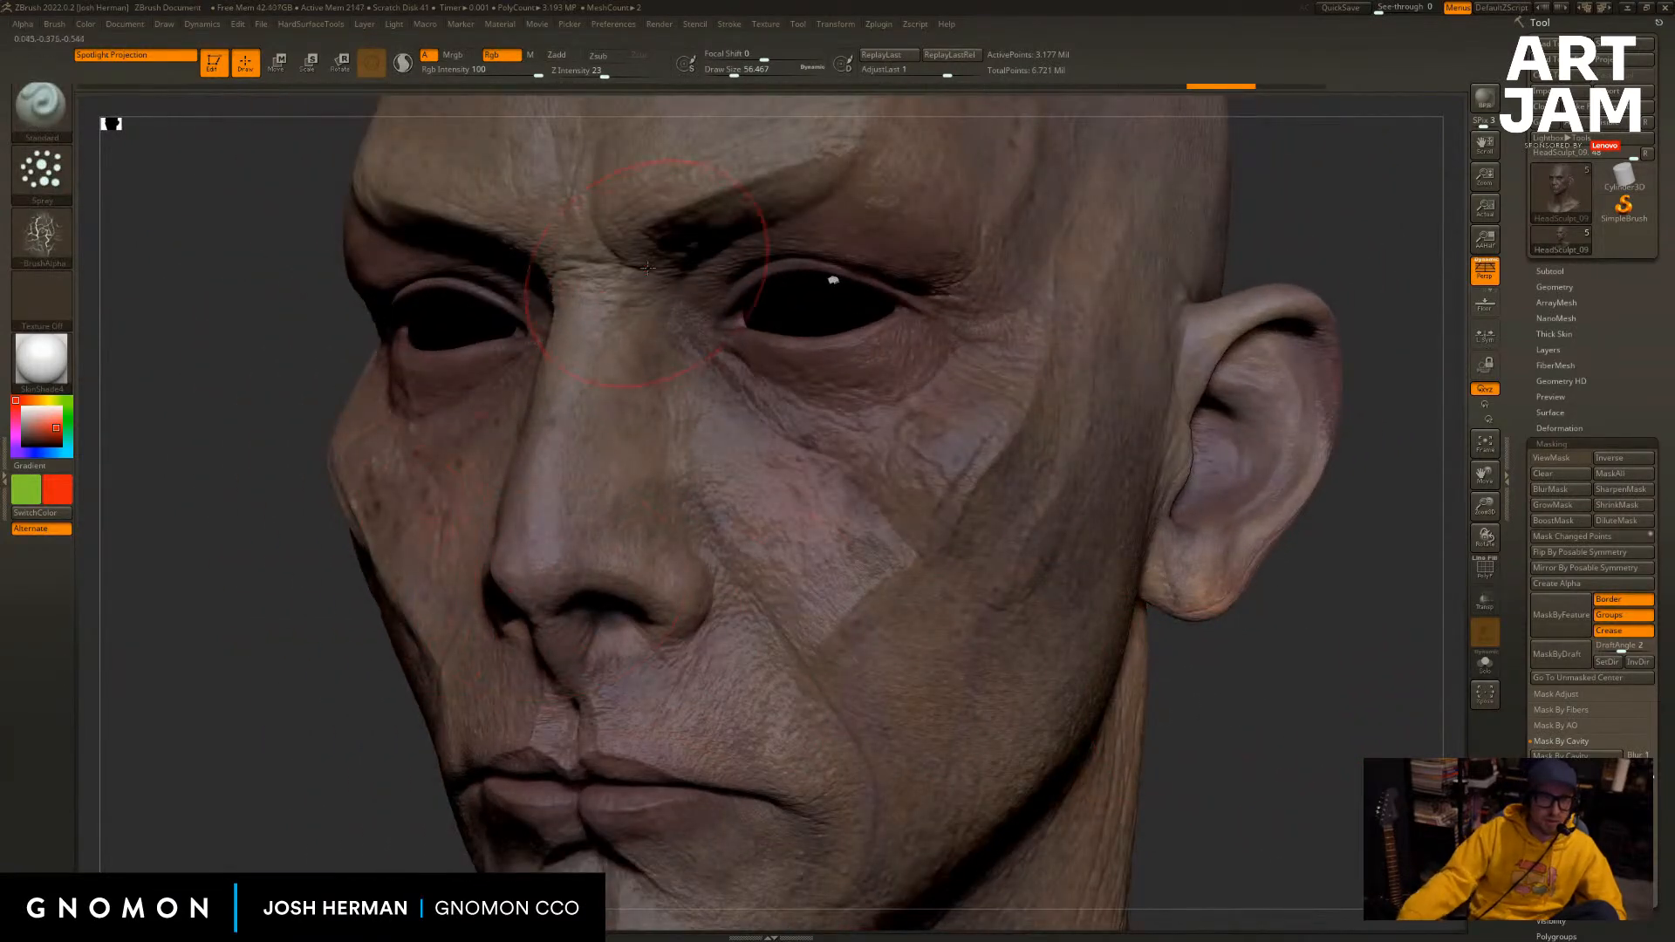
# Sample a skin tone from the face and darken it to a deep brown.
pyautogui.press('c')
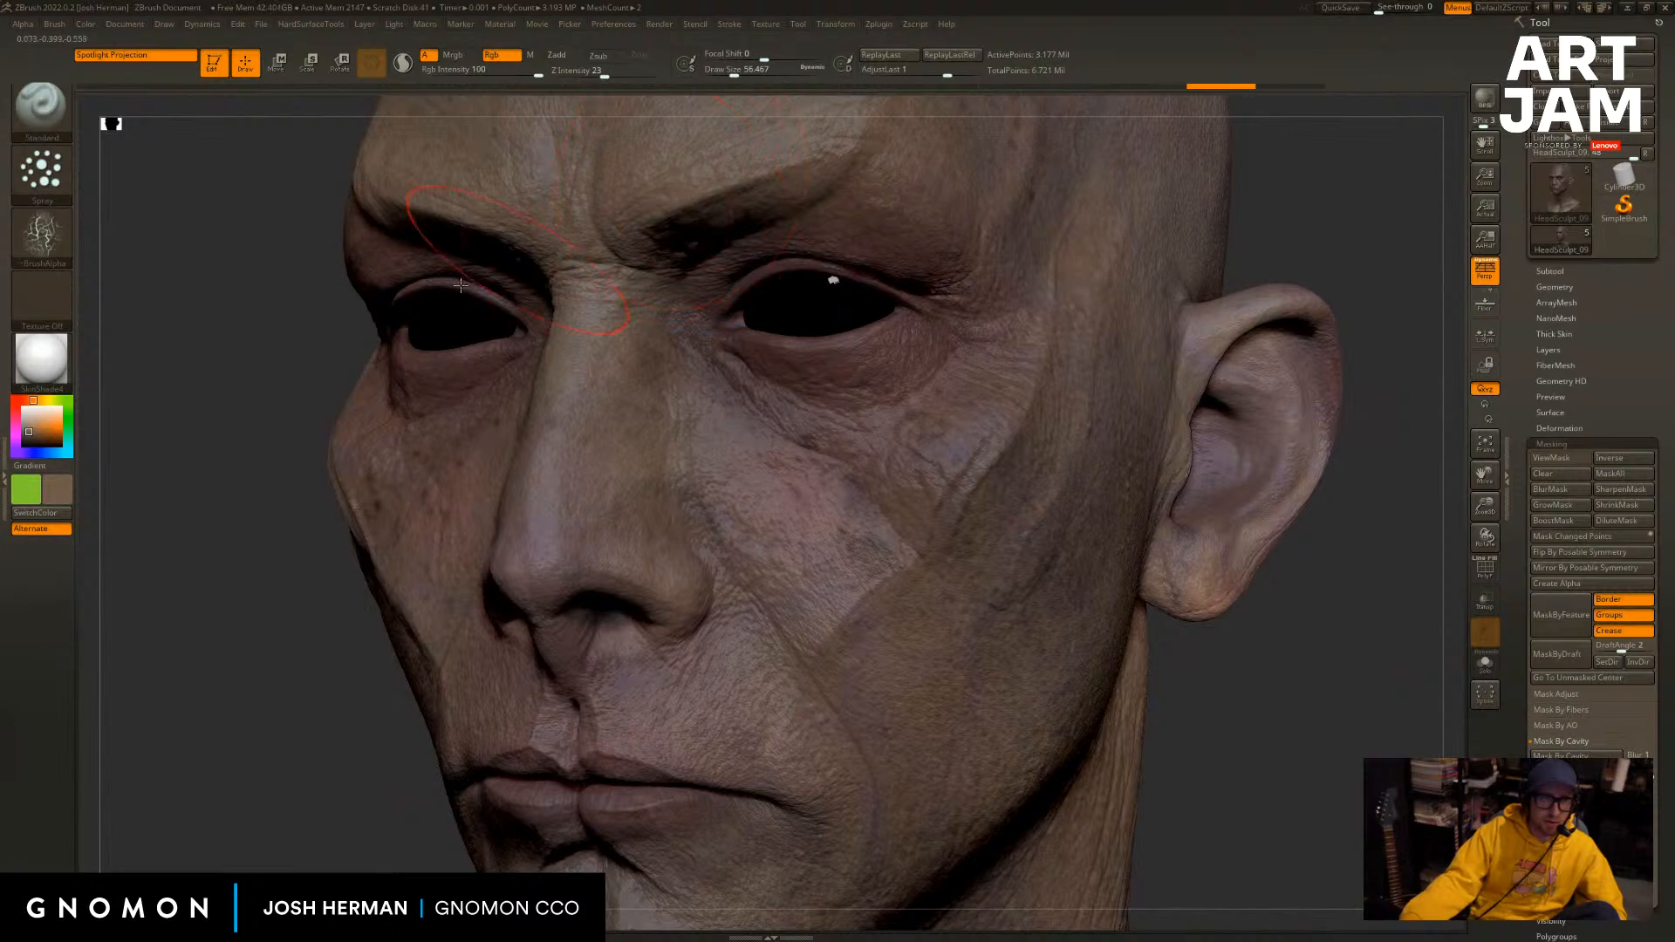
pyautogui.click(61, 491)
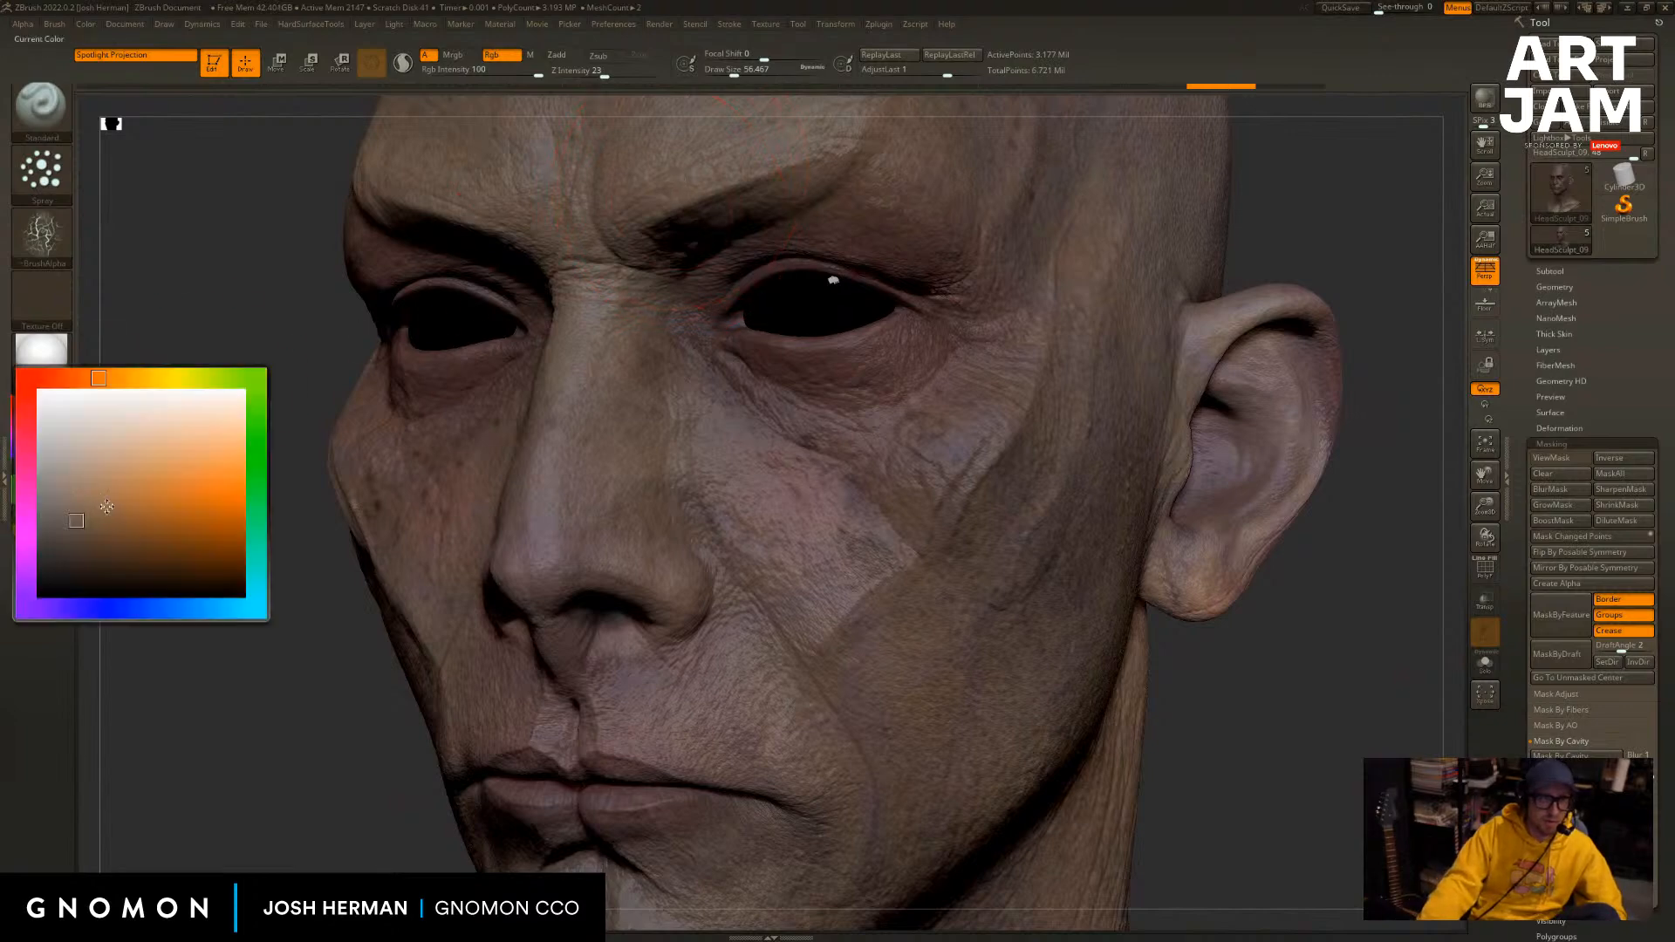
pyautogui.click(96, 553)
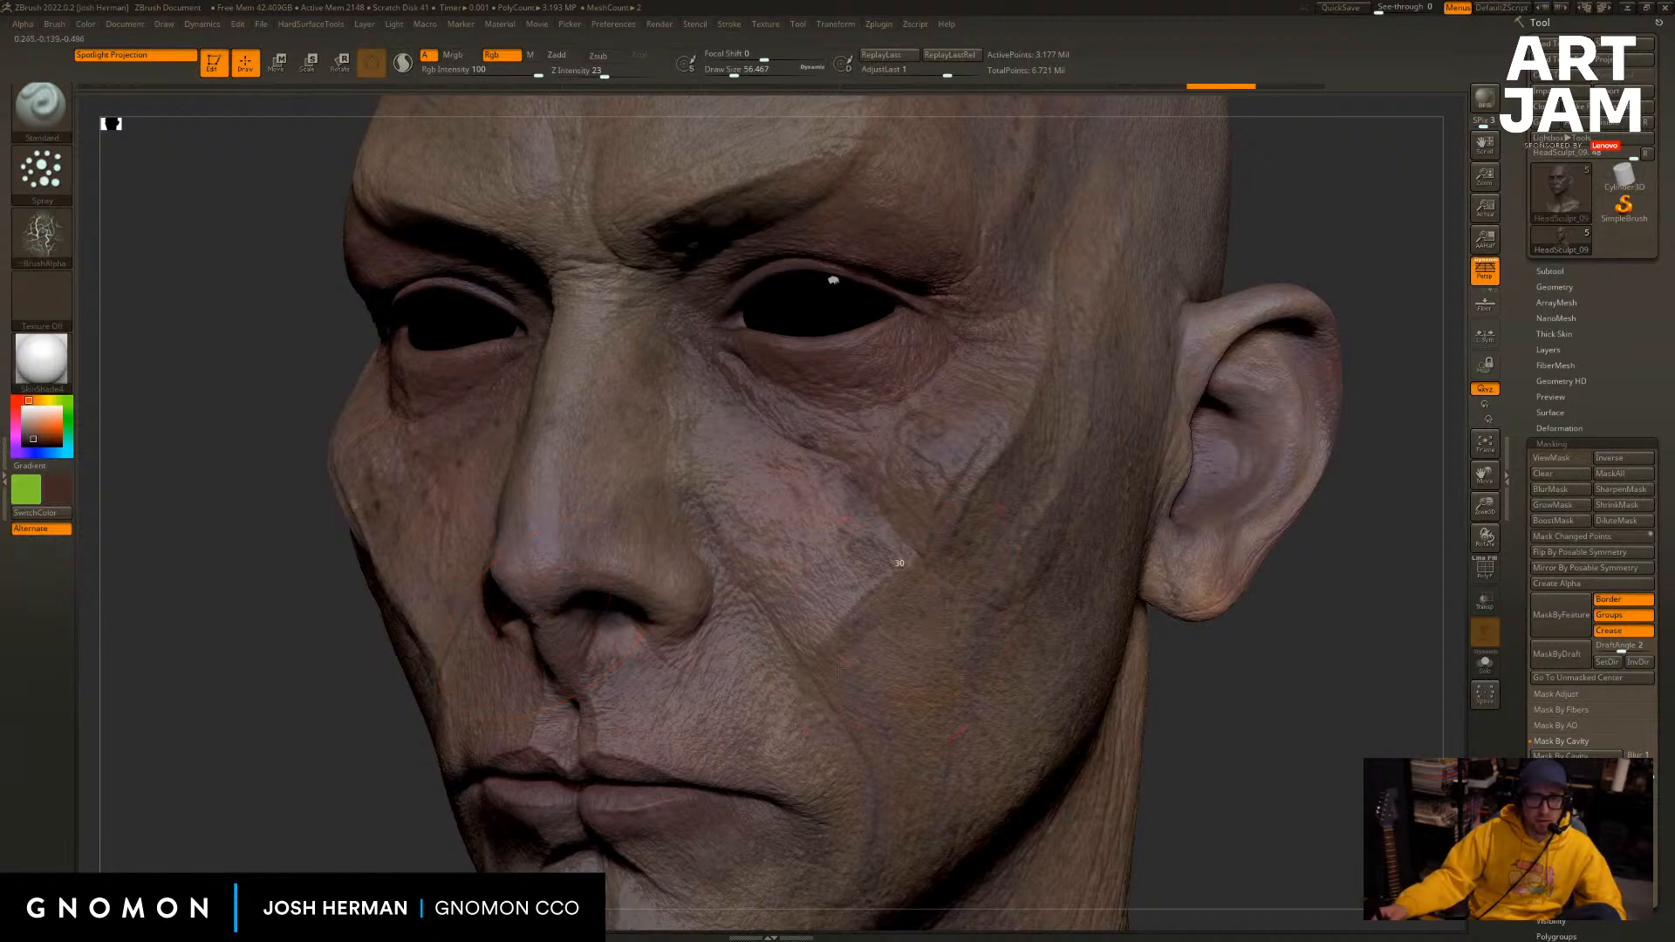
# Try spraying deep brown over the cheek and jaw with the draw size at 181.68847, comparing it with undo and redo.
pyautogui.moveTo(840, 669); pyautogui.dragTo(968, 742)
pyautogui.moveTo(1196, 726)
pyautogui.keyDown('alt'); pyautogui.mouseDown()
pyautogui.moveTo(1212, 613)
pyautogui.moveTo(1217, 650)
pyautogui.mouseUp(); pyautogui.keyUp('alt')
pyautogui.moveTo(838, 375)
pyautogui.mouseDown()
pyautogui.moveTo(968, 582)
pyautogui.moveTo(900, 549)
pyautogui.mouseUp()
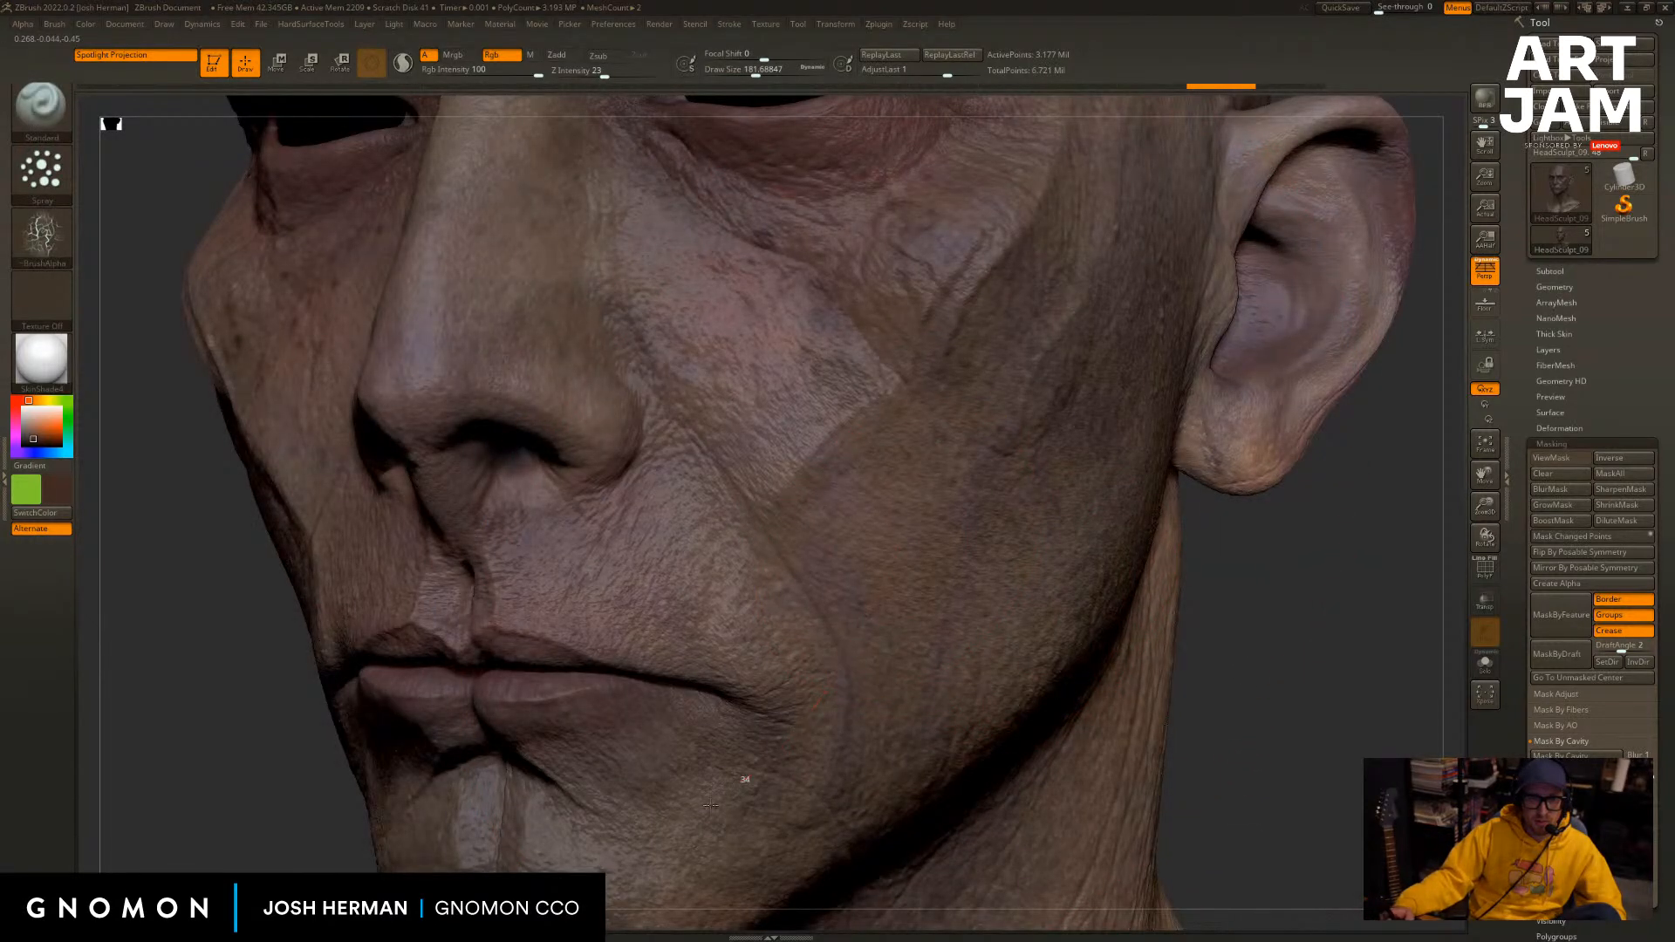
pyautogui.keyDown('alt'); pyautogui.moveTo(1250, 677); pyautogui.dragTo(1240, 633); pyautogui.keyUp('alt')
pyautogui.hotkey('ctrl', 'z')
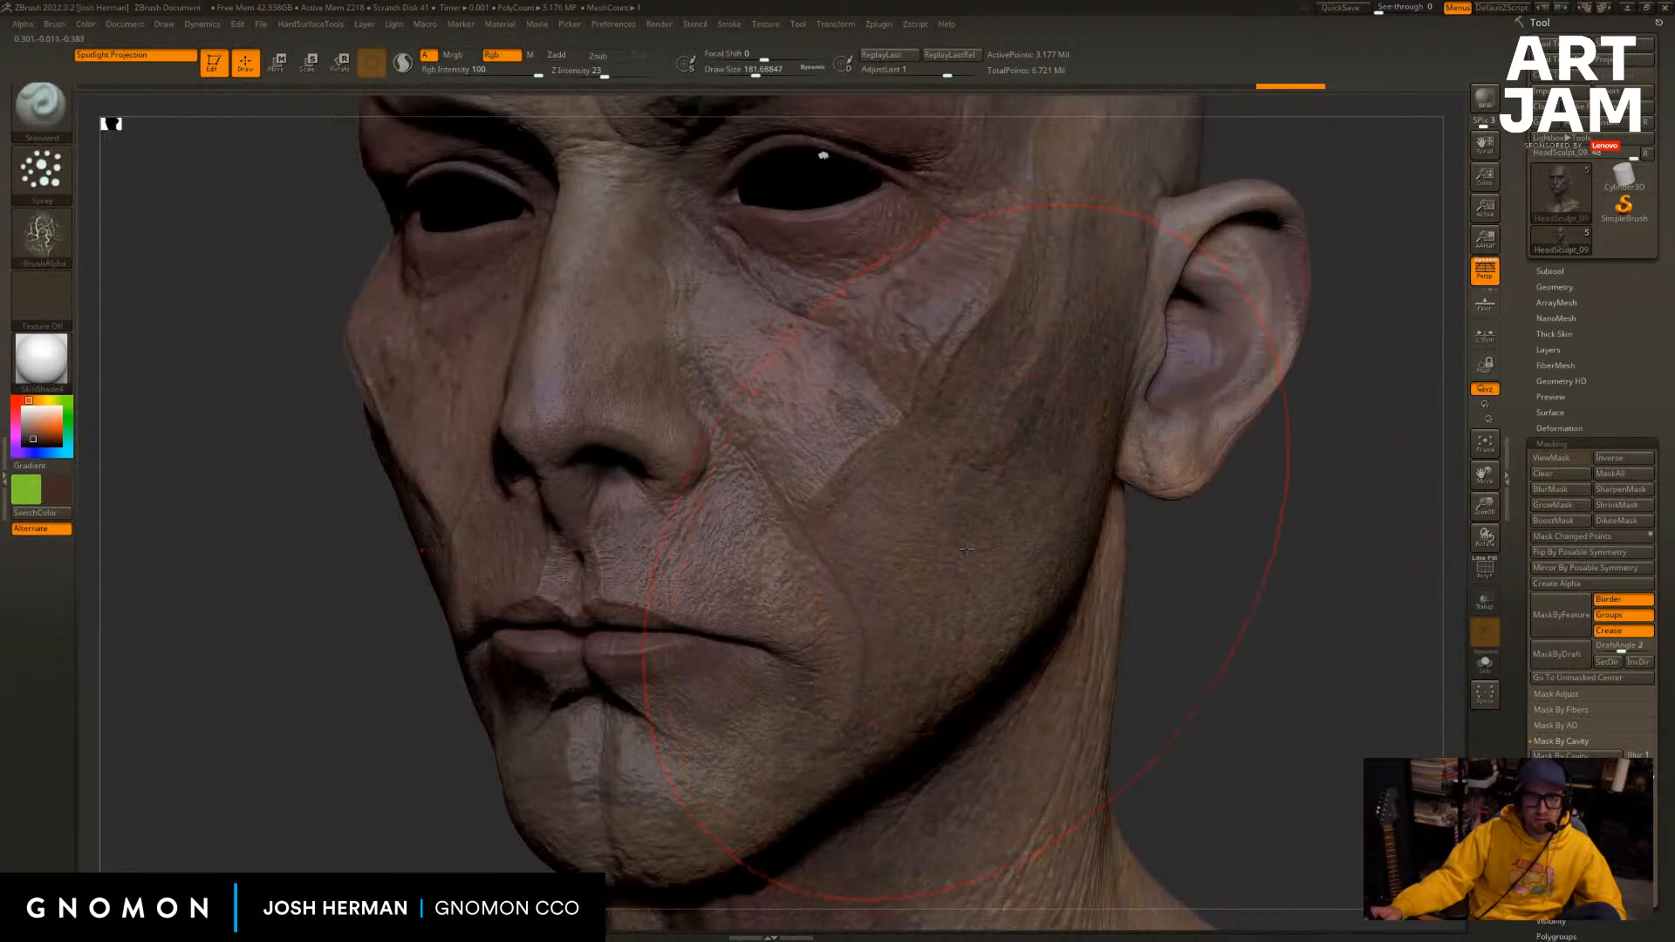
pyautogui.hotkey('ctrl', 'shift', 'z')
pyautogui.moveTo(953, 514); pyautogui.dragTo(816, 750)
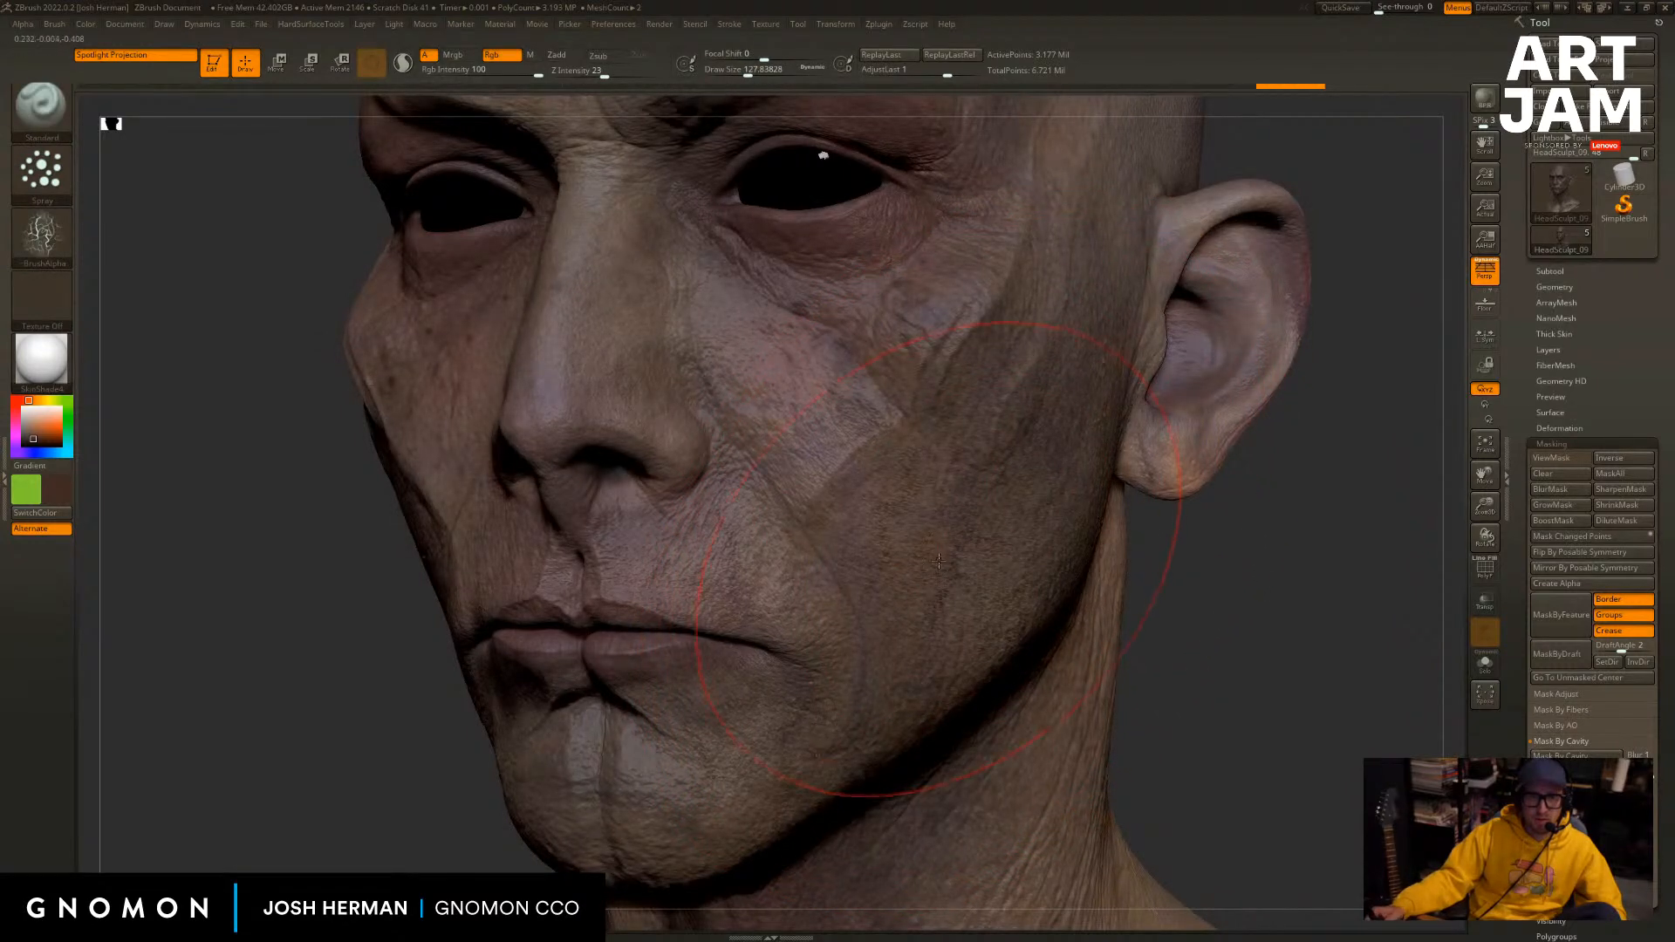
# Try deep brown strokes on the lower cheek with the draw size reduced to 43.76337, and undo them.
pyautogui.press('s')
pyautogui.moveTo(936, 560); pyautogui.dragTo(912, 561)
pyautogui.moveTo(971, 563); pyautogui.dragTo(1121, 600, button='right')
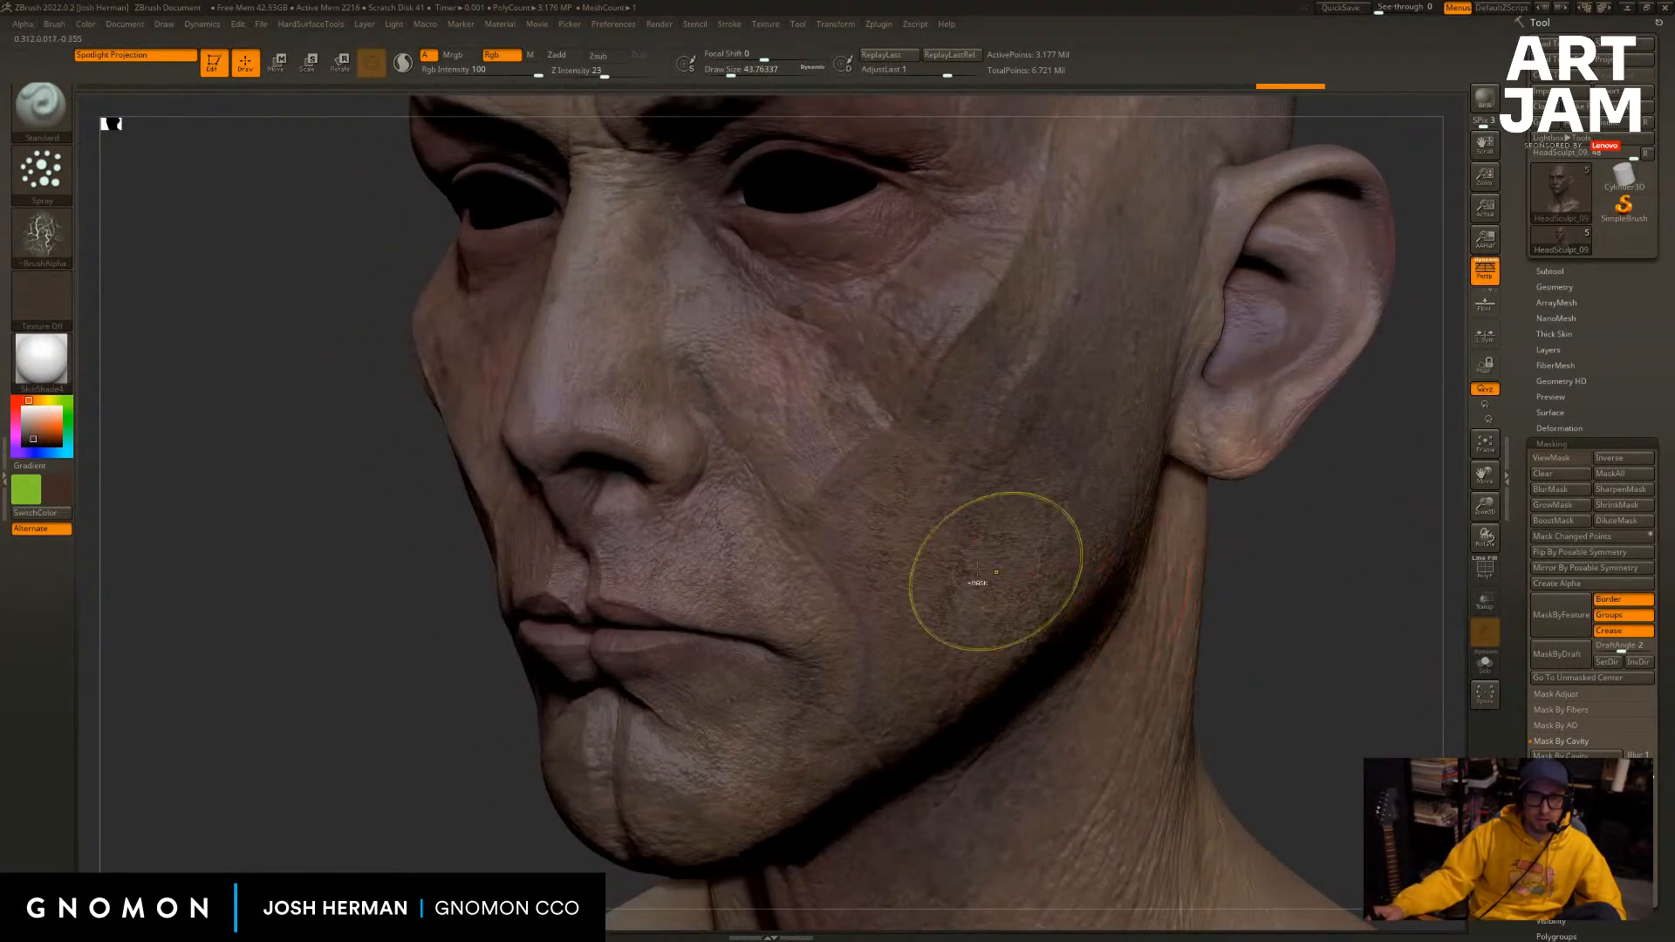
pyautogui.press('s')
pyautogui.moveTo(914, 576); pyautogui.dragTo(923, 576)
pyautogui.hotkey('ctrl', 'z')
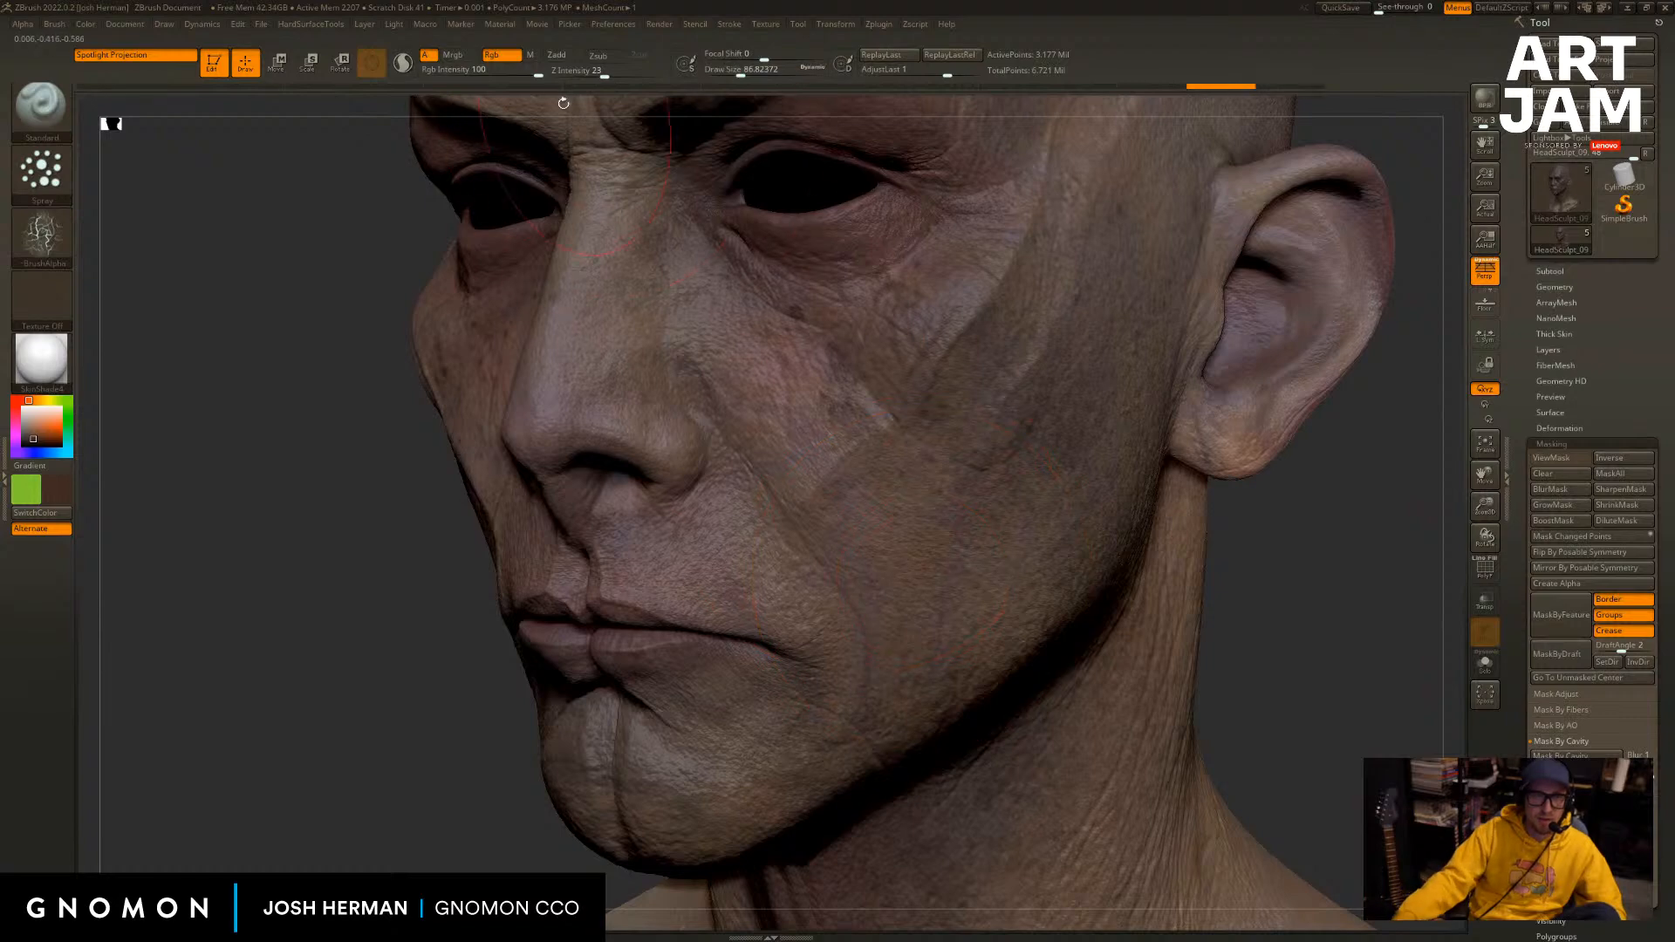
# Lower the Rgb Intensity to 20 and switch the material back to Flat Color.
pyautogui.click(476, 71)
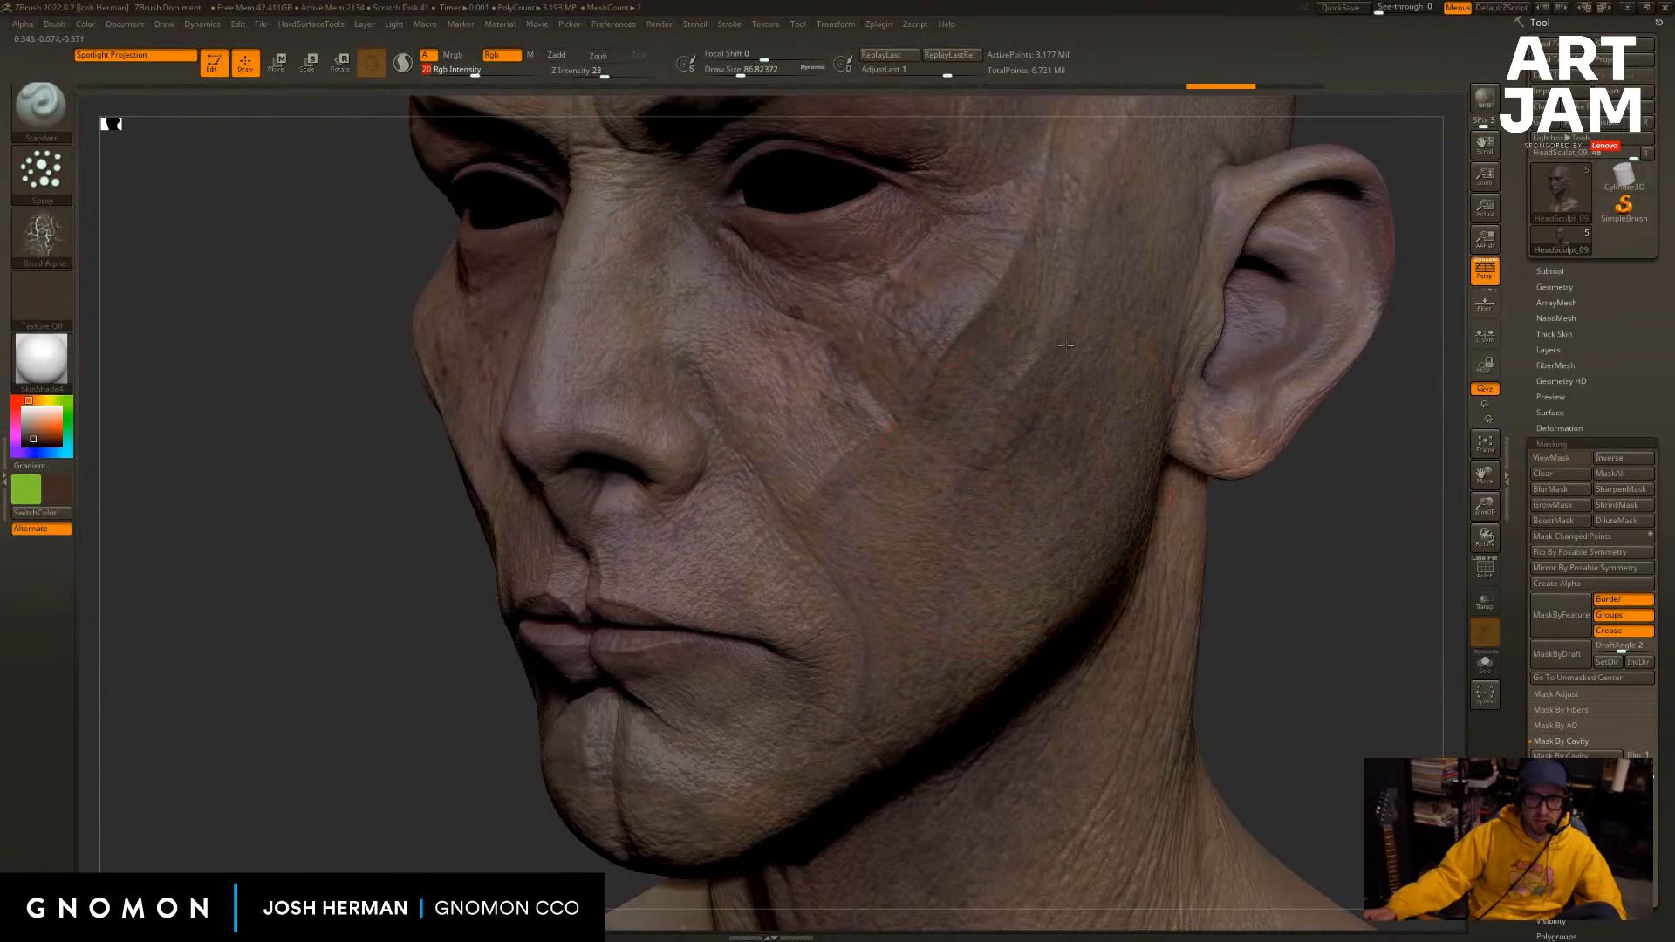
pyautogui.moveTo(1272, 625)
pyautogui.mouseDown(button='right')
pyautogui.moveTo(1287, 711)
pyautogui.moveTo(1290, 692)
pyautogui.moveTo(1252, 798)
pyautogui.mouseUp(button='right')
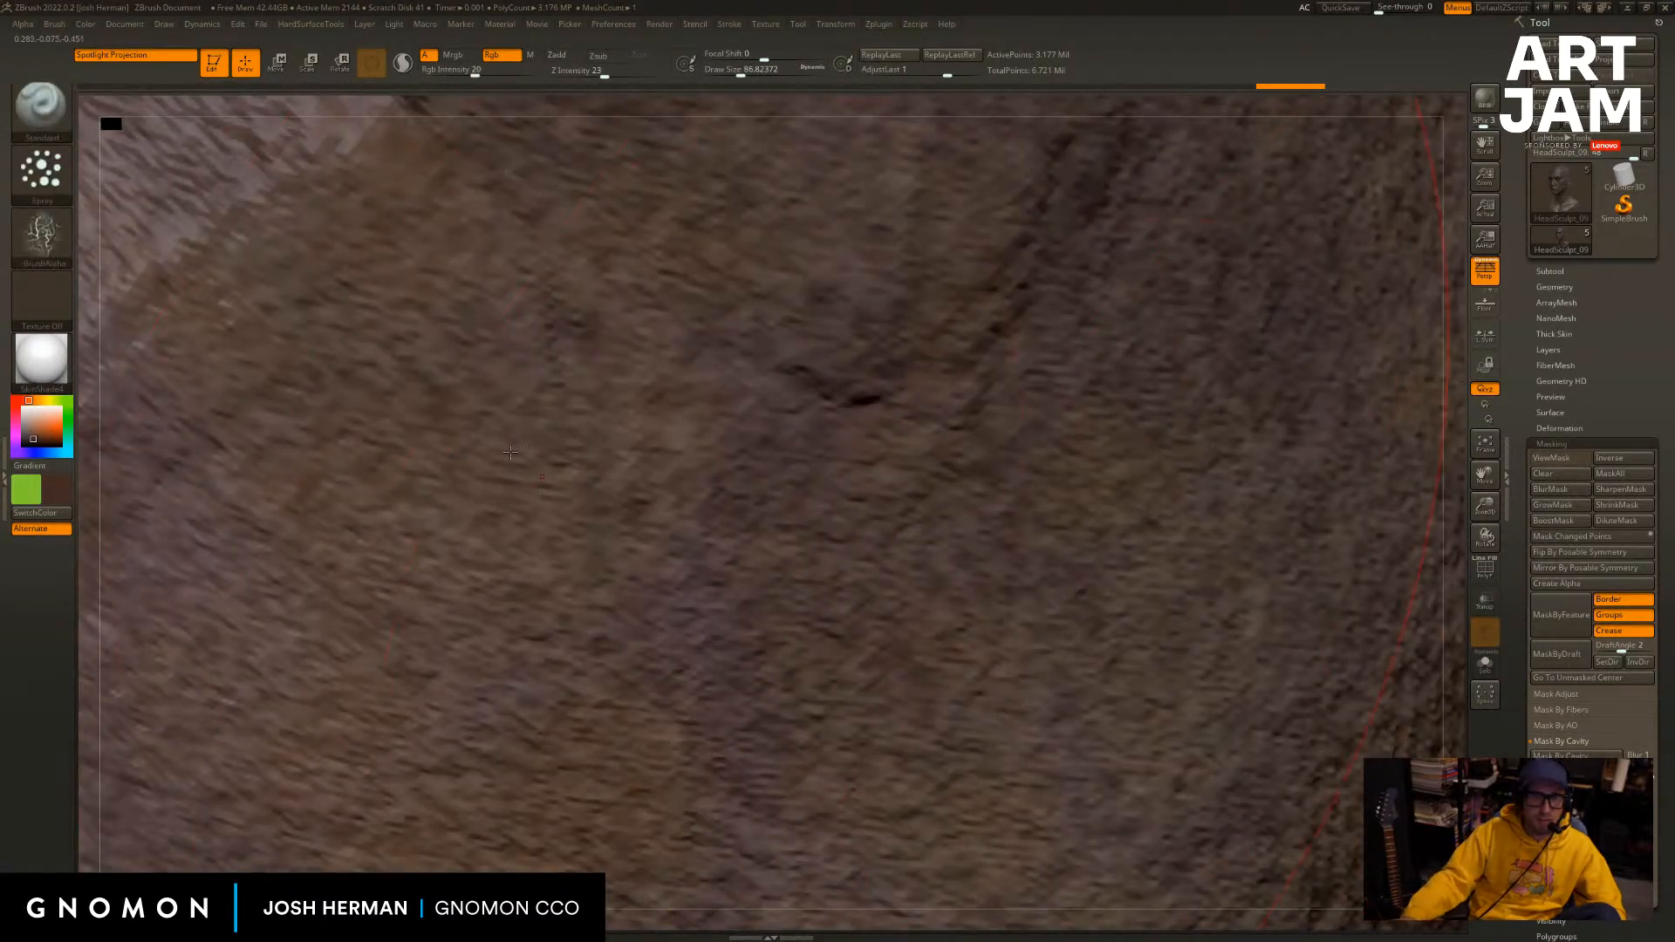
pyautogui.click(41, 358)
pyautogui.click(127, 633)
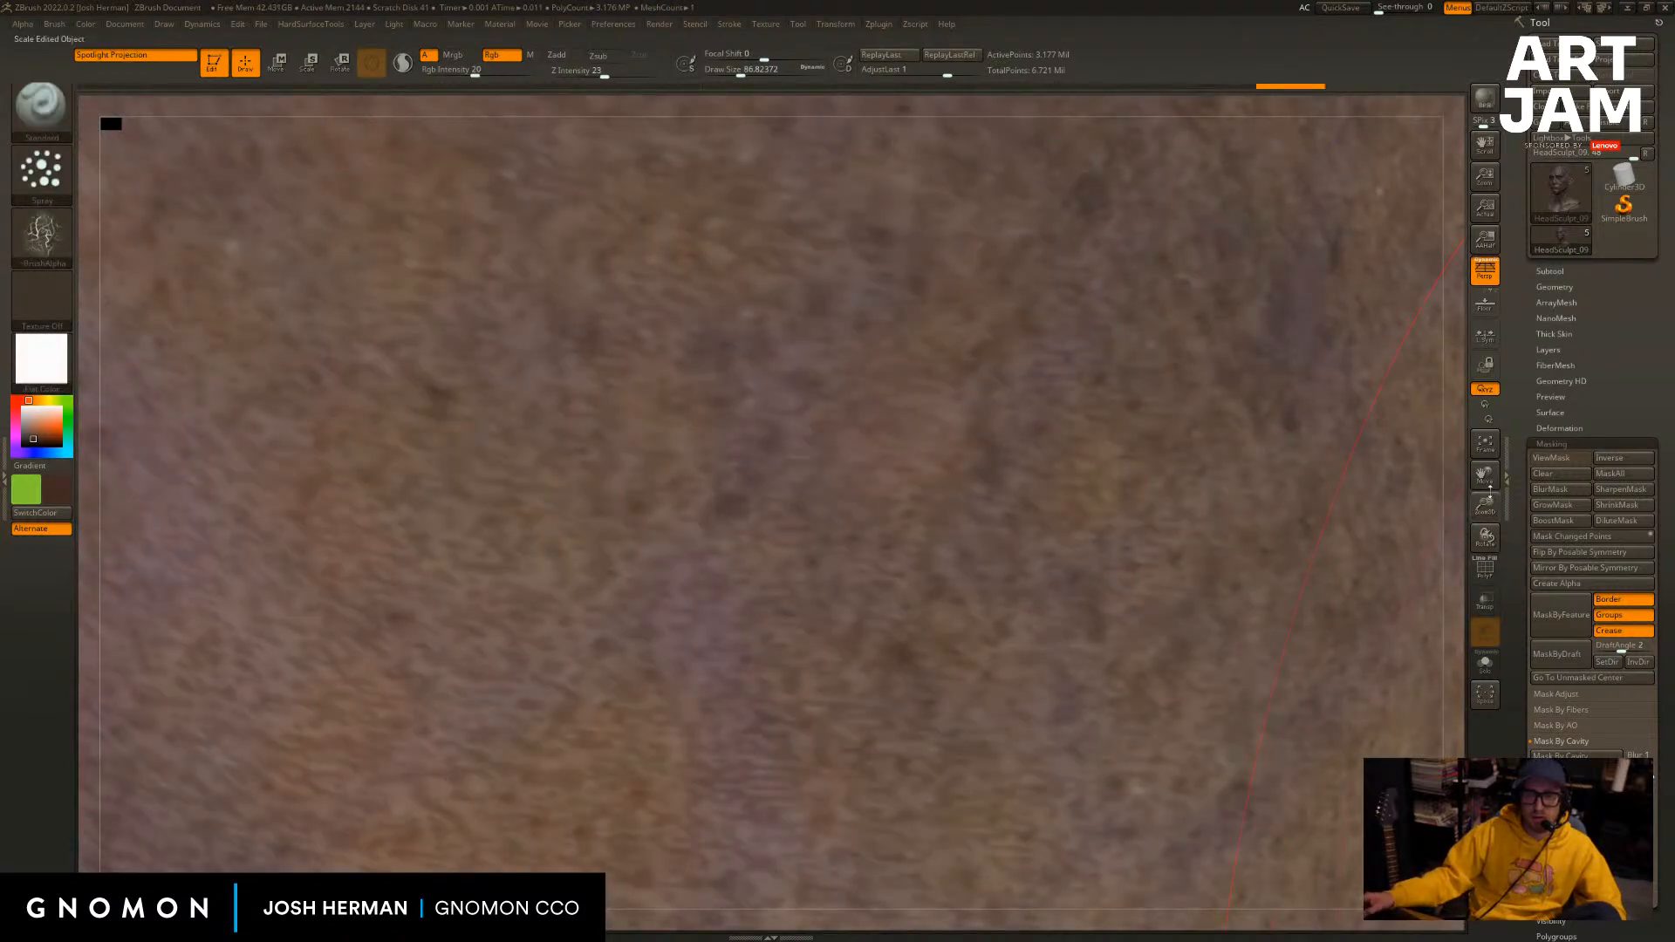
# Spray faint mottling over the cheek and jaw through the cavity mask, alternating between deep brown and green.
pyautogui.moveTo(1486, 506); pyautogui.dragTo(1356, 624)
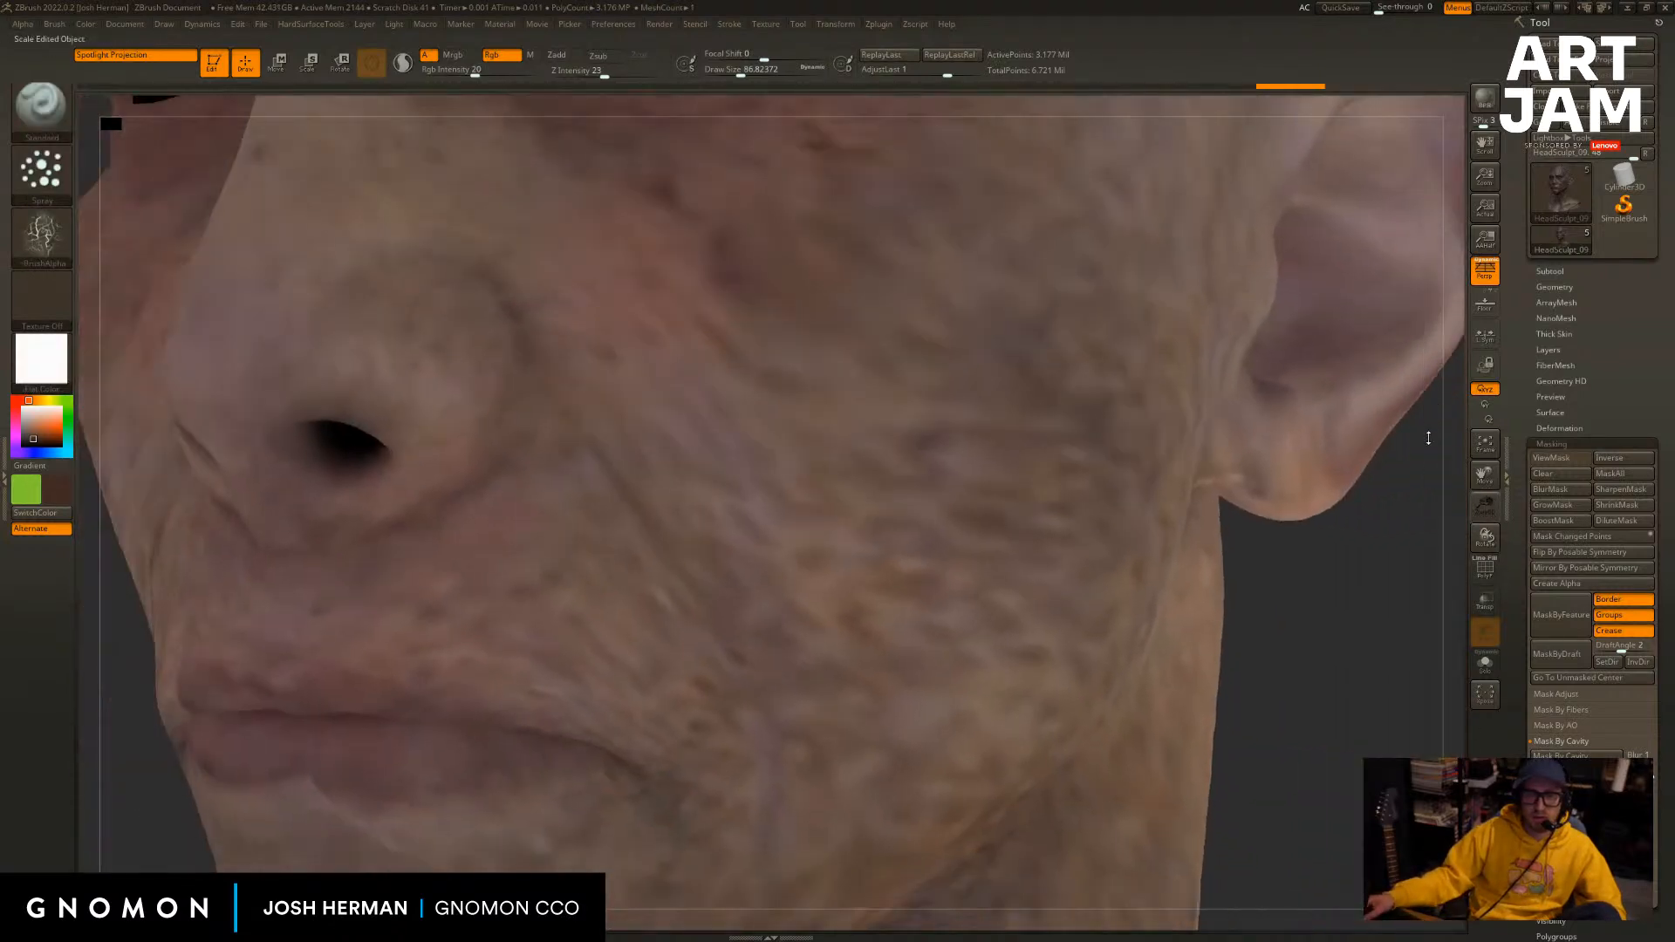
pyautogui.keyDown('ctrl'); pyautogui.click(1346, 661); pyautogui.keyUp('ctrl')
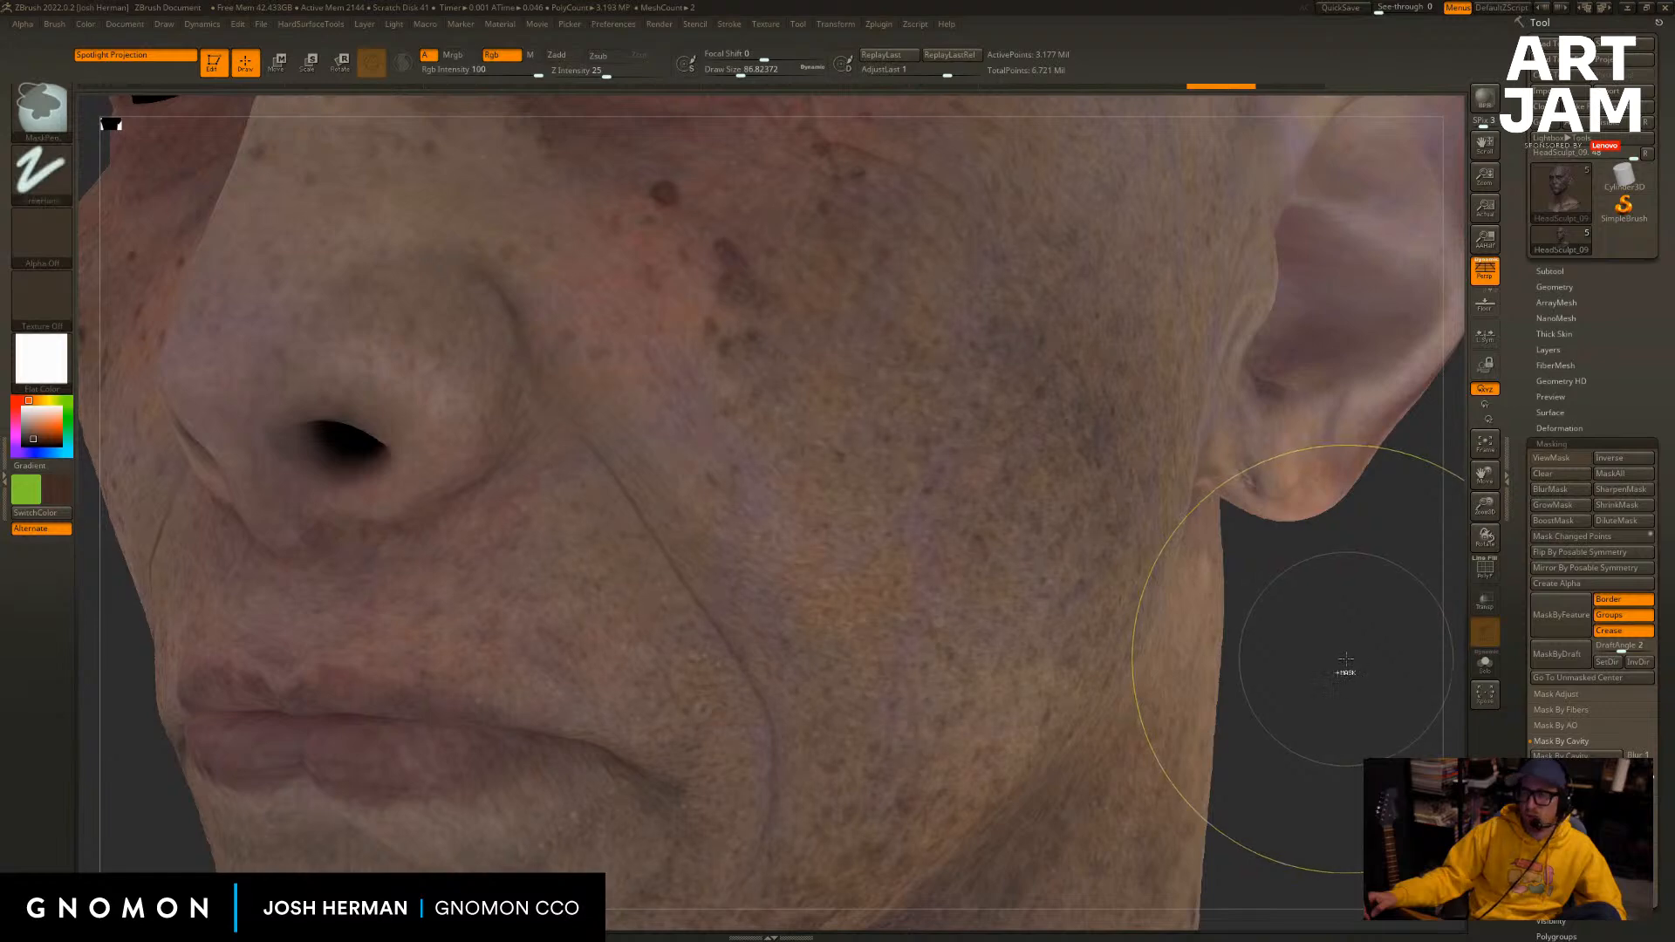
pyautogui.keyDown('ctrl'); pyautogui.click(1344, 662); pyautogui.keyUp('ctrl')
pyautogui.keyDown('alt'); pyautogui.moveTo(1337, 707); pyautogui.dragTo(1199, 635); pyautogui.keyUp('alt')
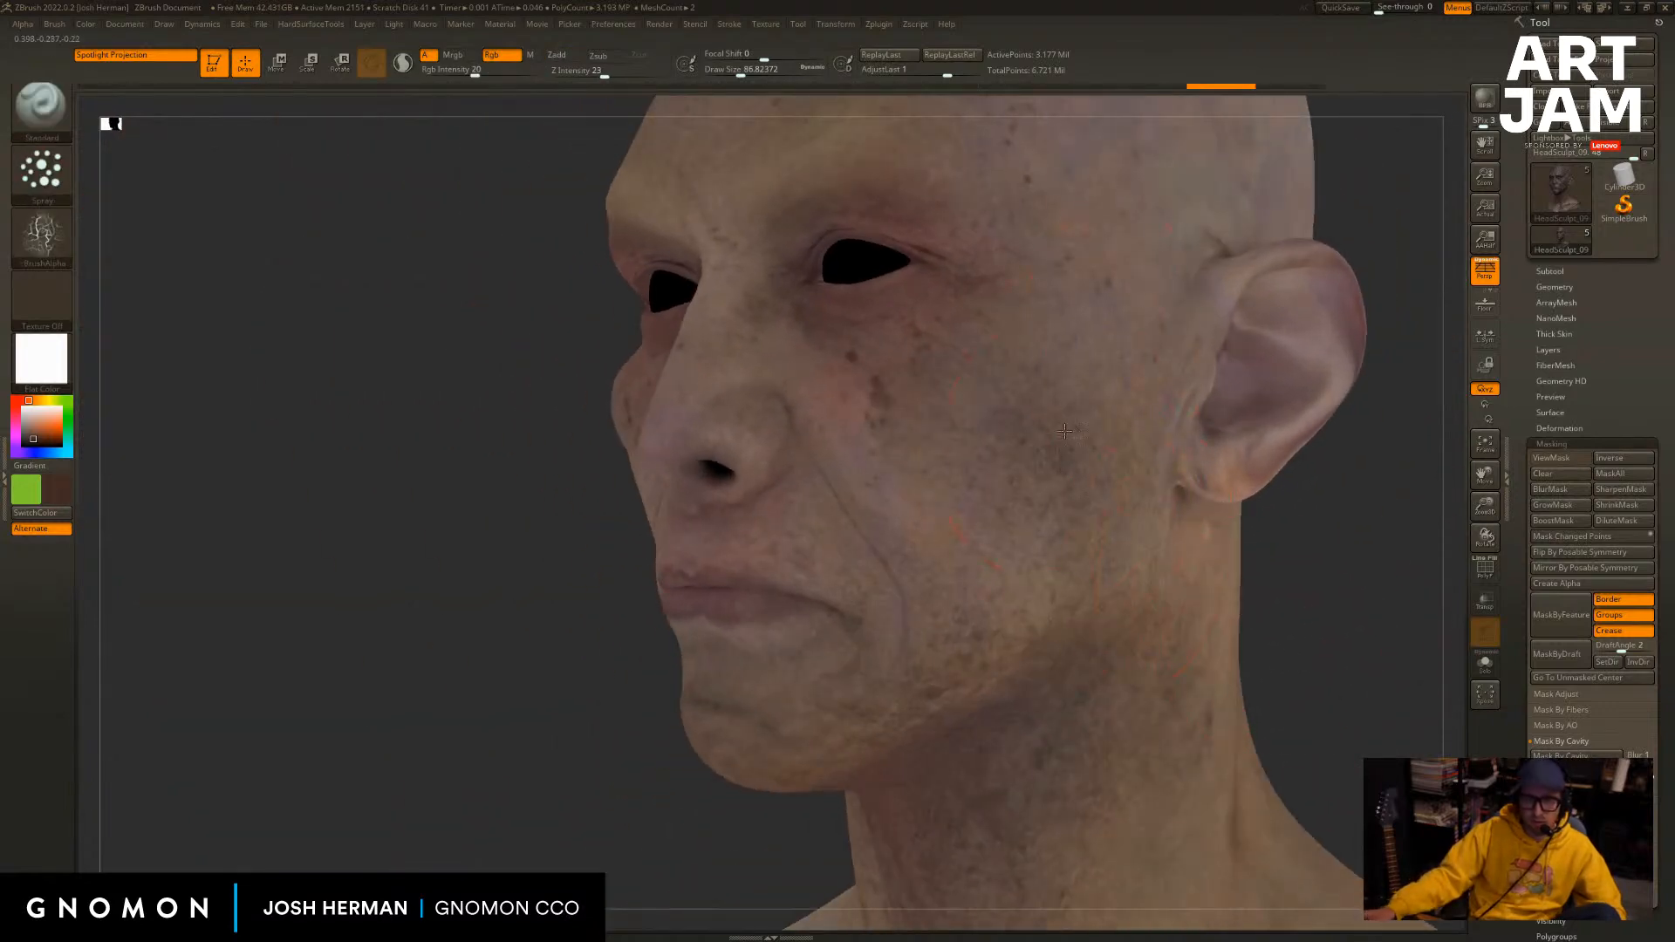
pyautogui.keyDown('alt'); pyautogui.moveTo(488, 596); pyautogui.dragTo(601, 601); pyautogui.keyUp('alt')
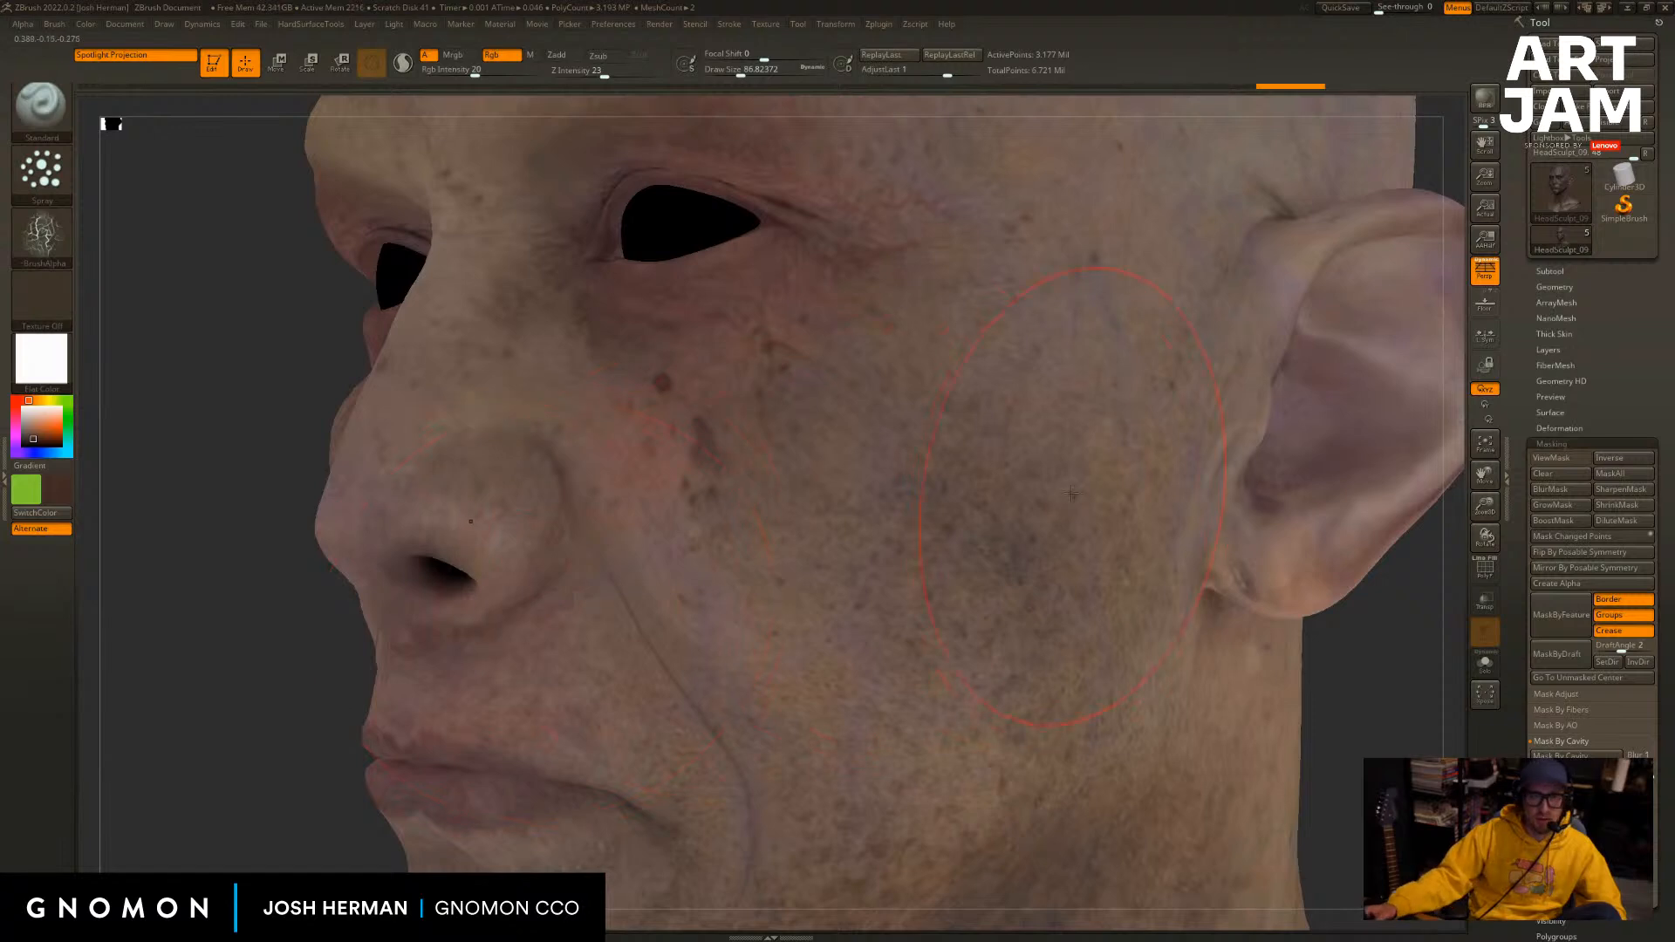
pyautogui.press('v')
pyautogui.press('v')
pyautogui.press('v')
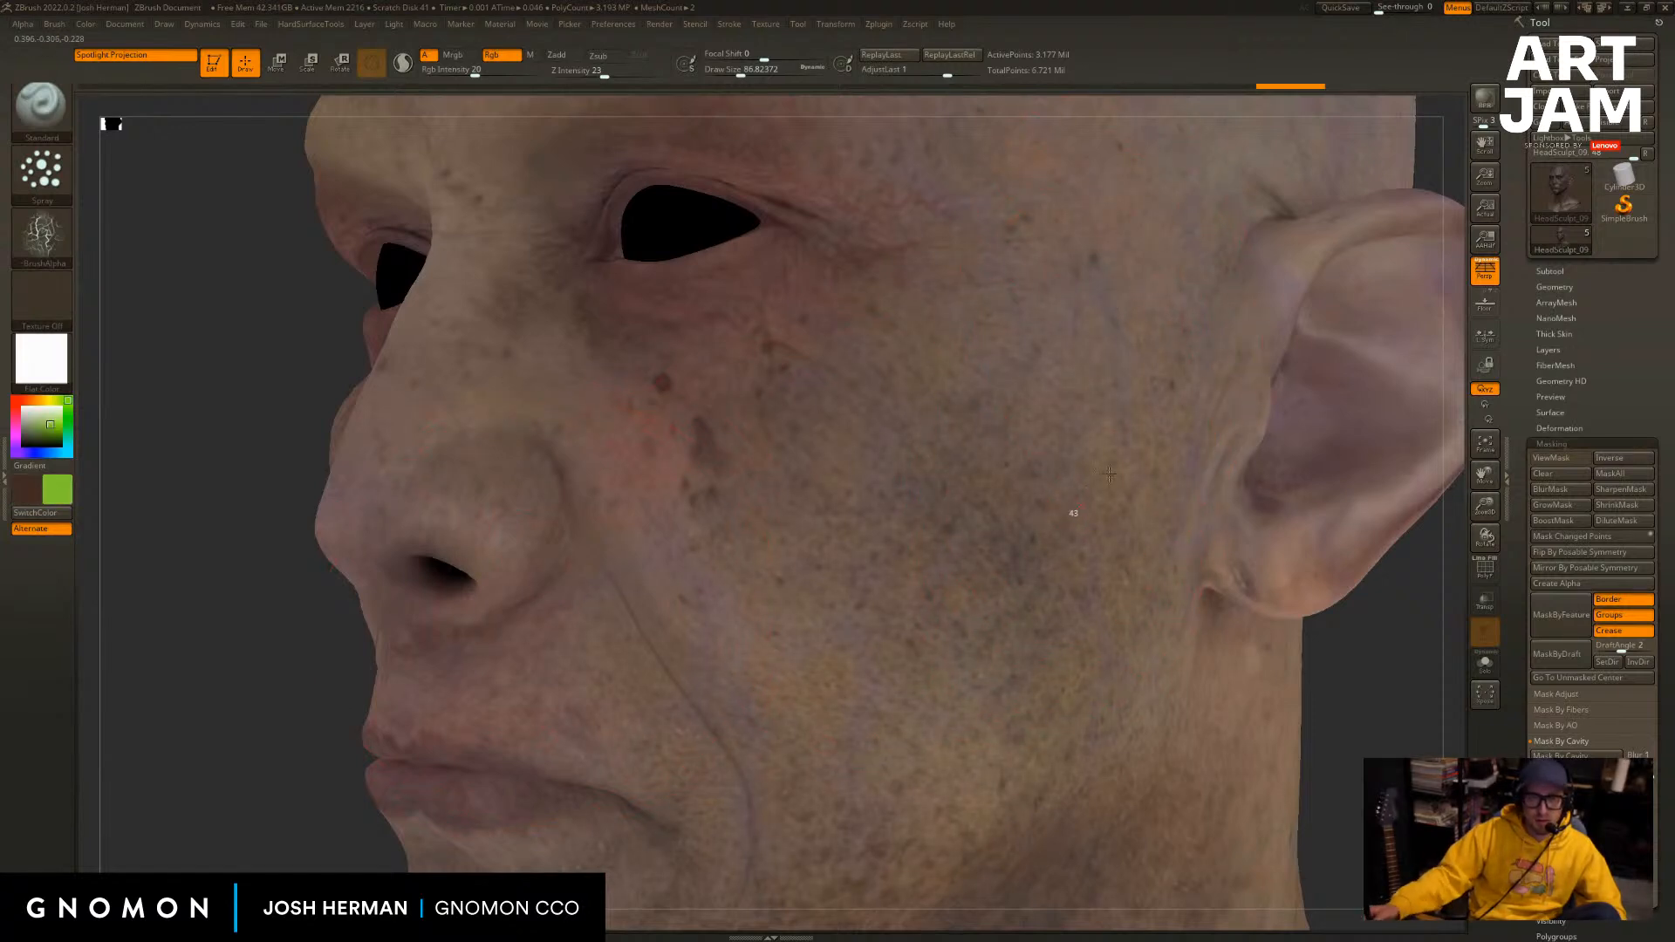
pyautogui.press('v')
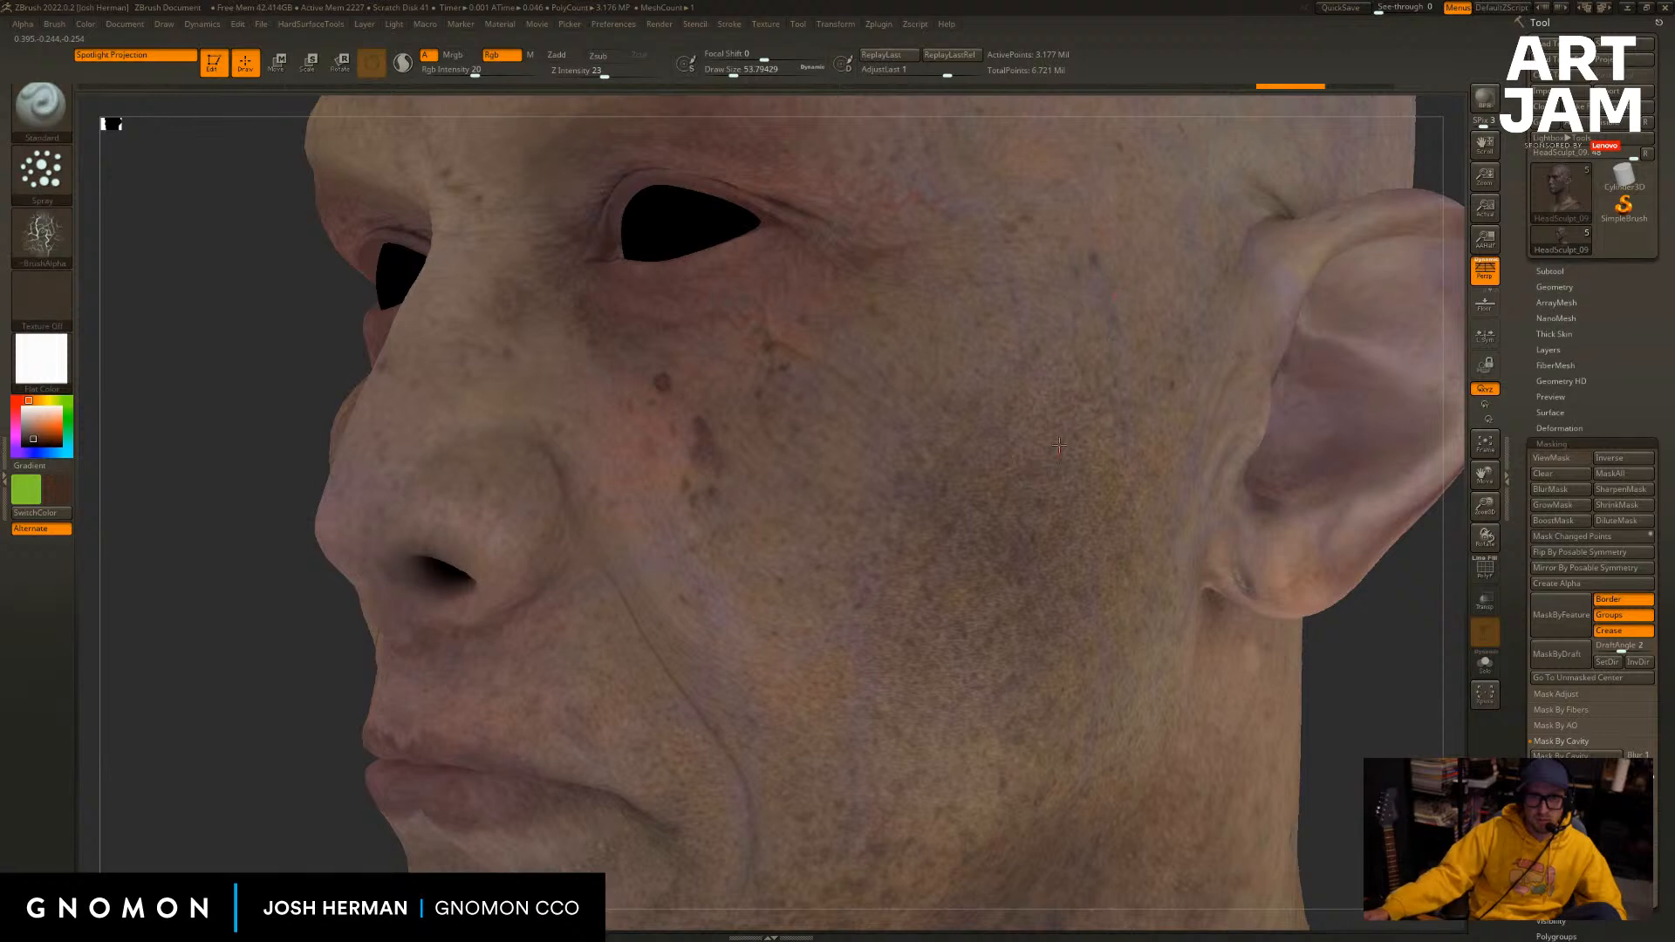
# Set the Rgb Intensity to 59 and the draw size to about 34.8, and spray brown stubble around the mouth.
pyautogui.moveTo(1322, 673)
pyautogui.mouseDown()
pyautogui.moveTo(1387, 680)
pyautogui.moveTo(1418, 610)
pyautogui.mouseUp()
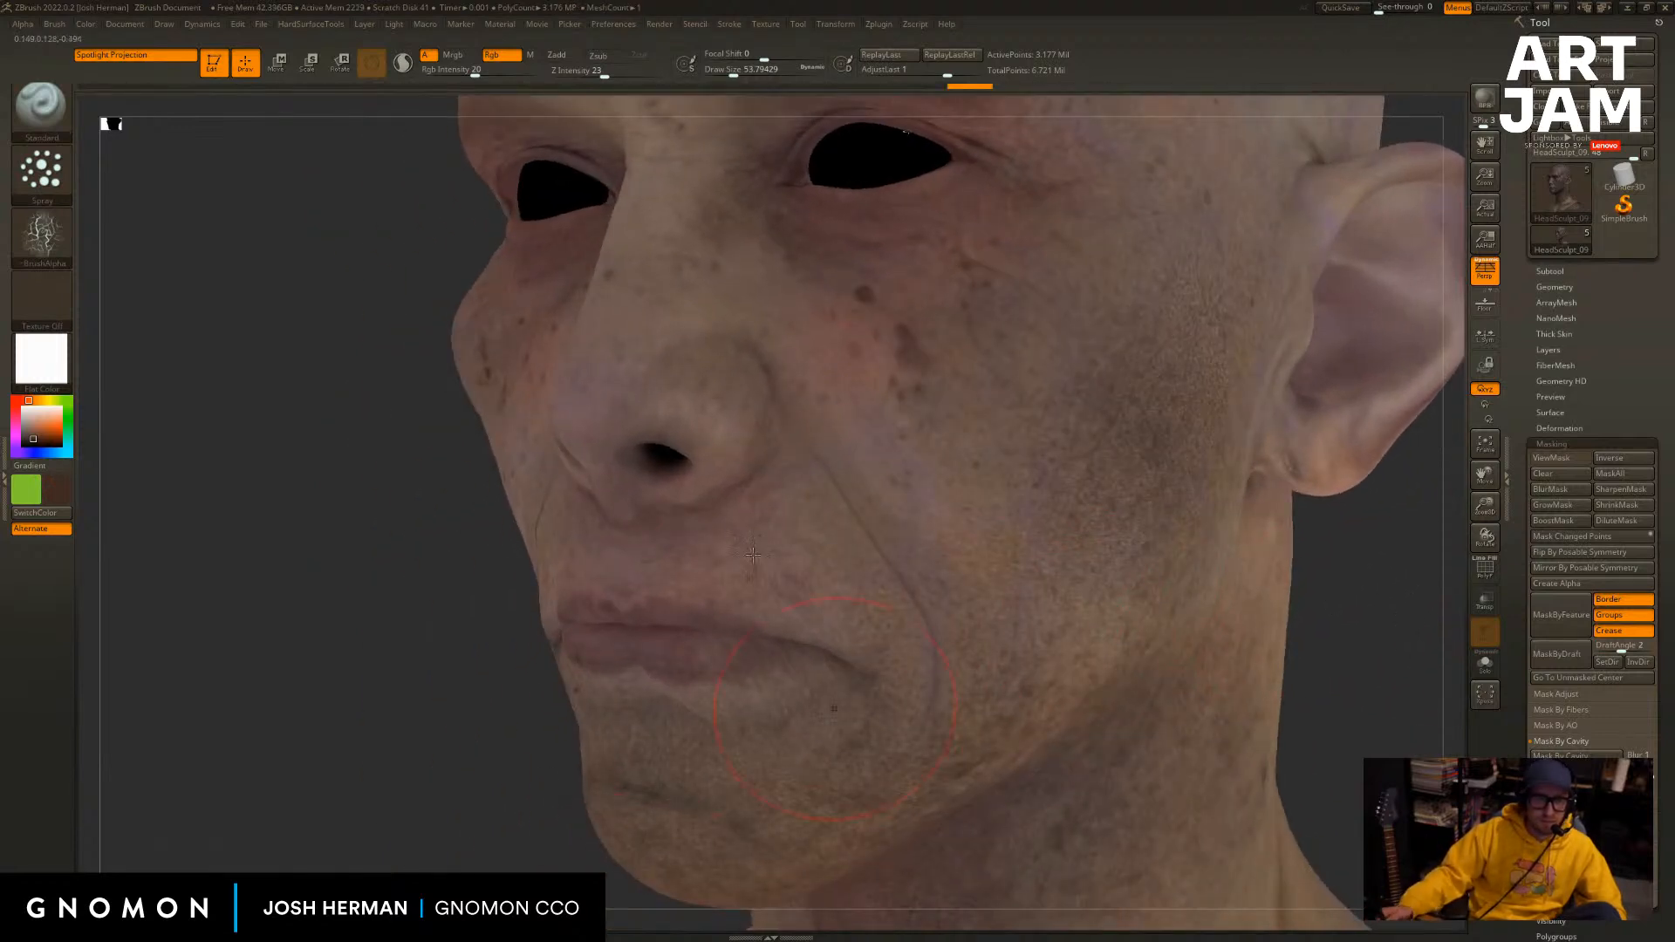
pyautogui.click(511, 76)
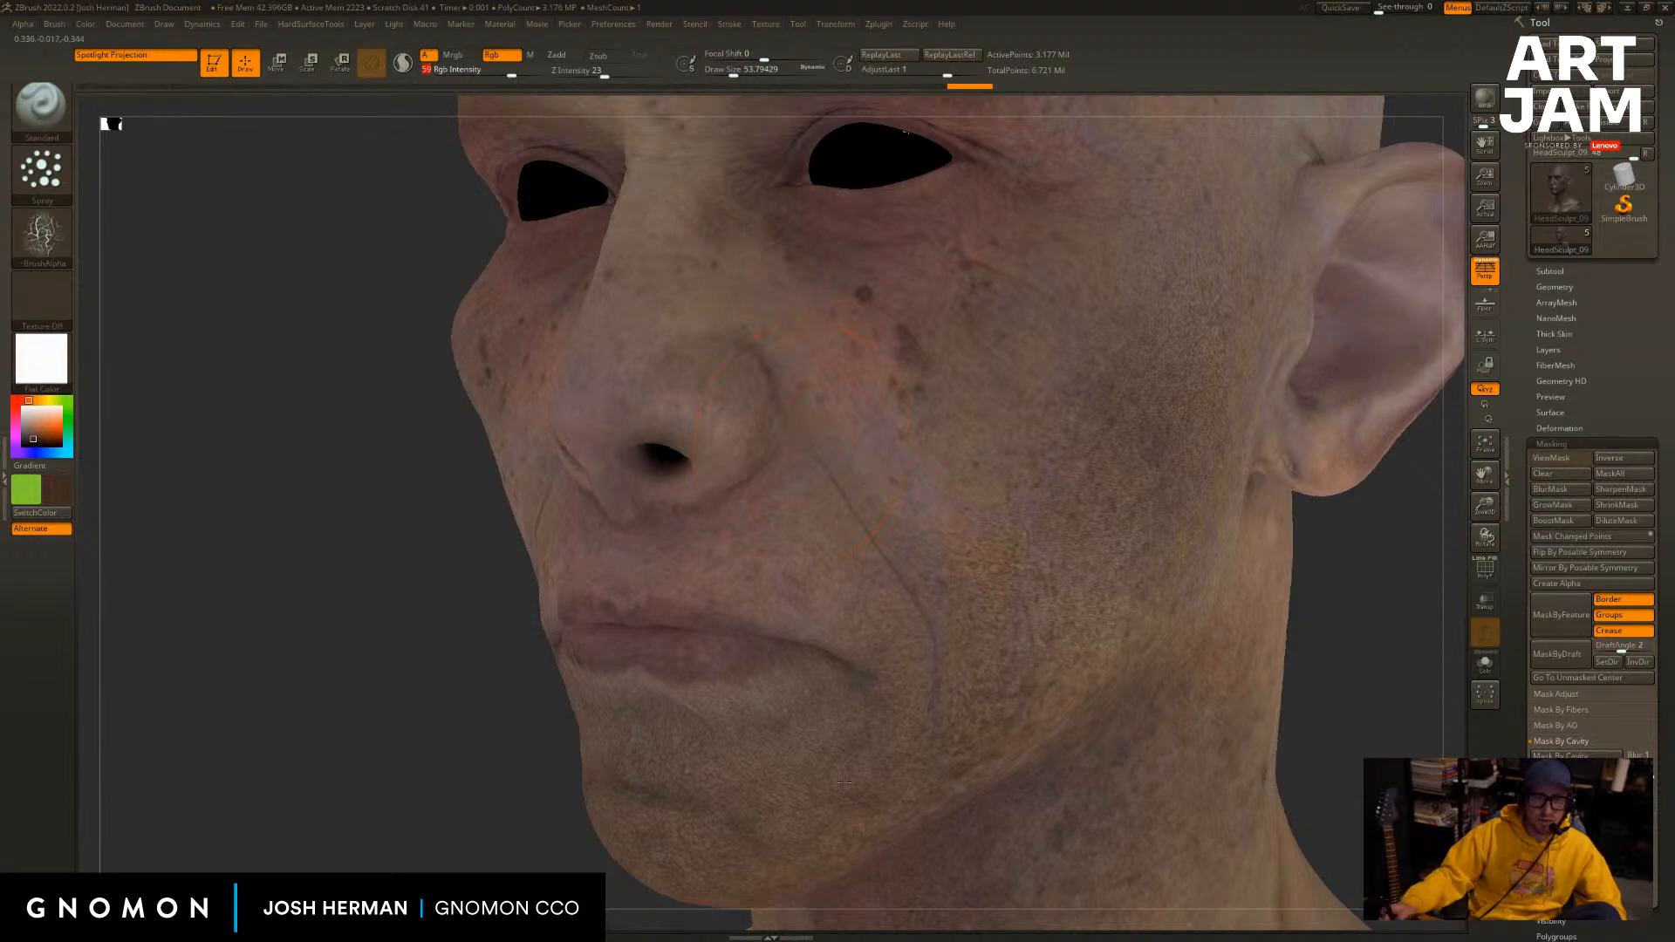
pyautogui.press('s')
pyautogui.click(872, 594)
pyautogui.moveTo(820, 552); pyautogui.dragTo(624, 569)
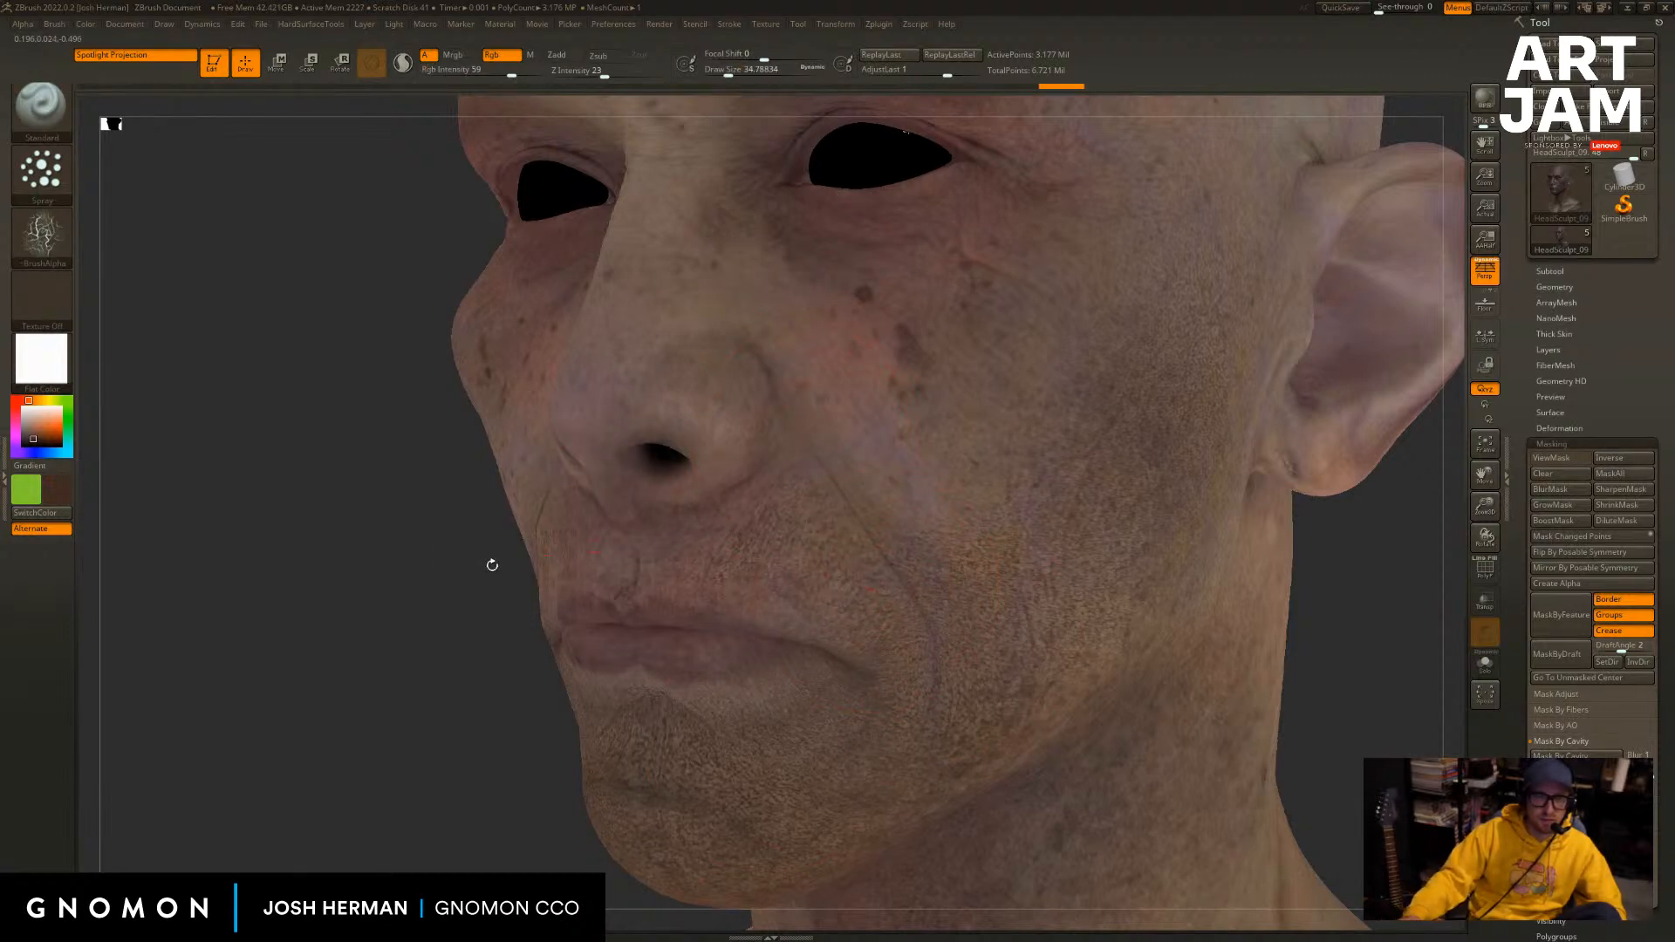
# Switch the material from Flat Color to SkinShade4 and inspect the painted stubble on both sides of the face.
pyautogui.moveTo(1378, 659); pyautogui.dragTo(1274, 619)
pyautogui.moveTo(417, 347); pyautogui.dragTo(443, 584)
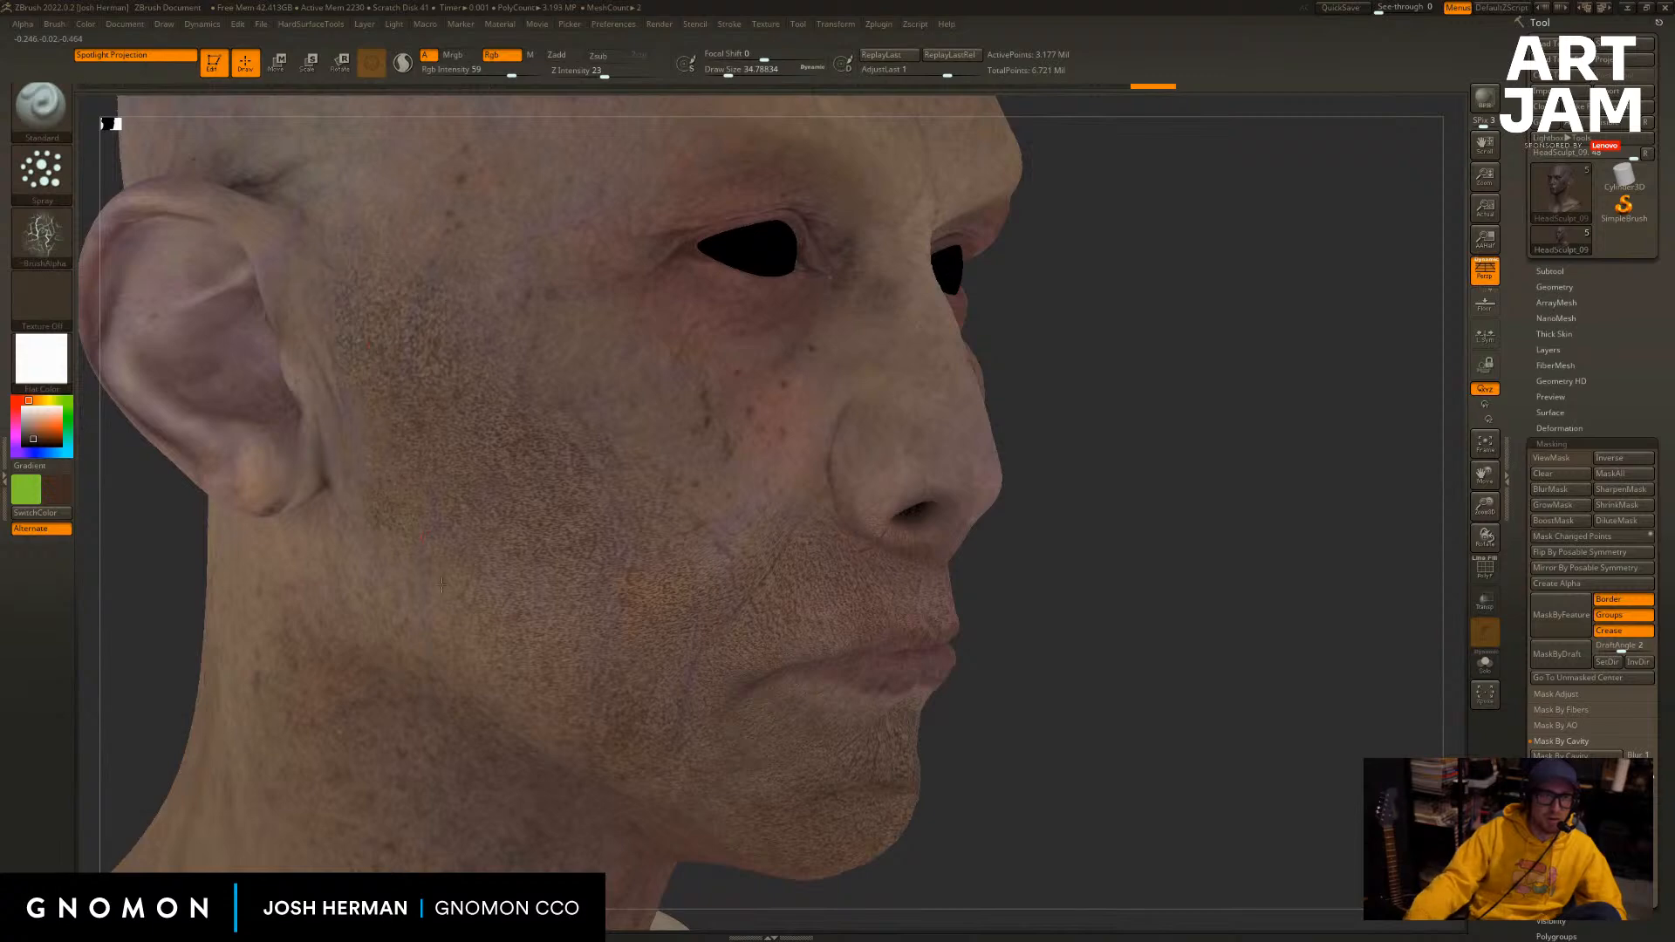
pyautogui.moveTo(1212, 690); pyautogui.dragTo(1240, 666)
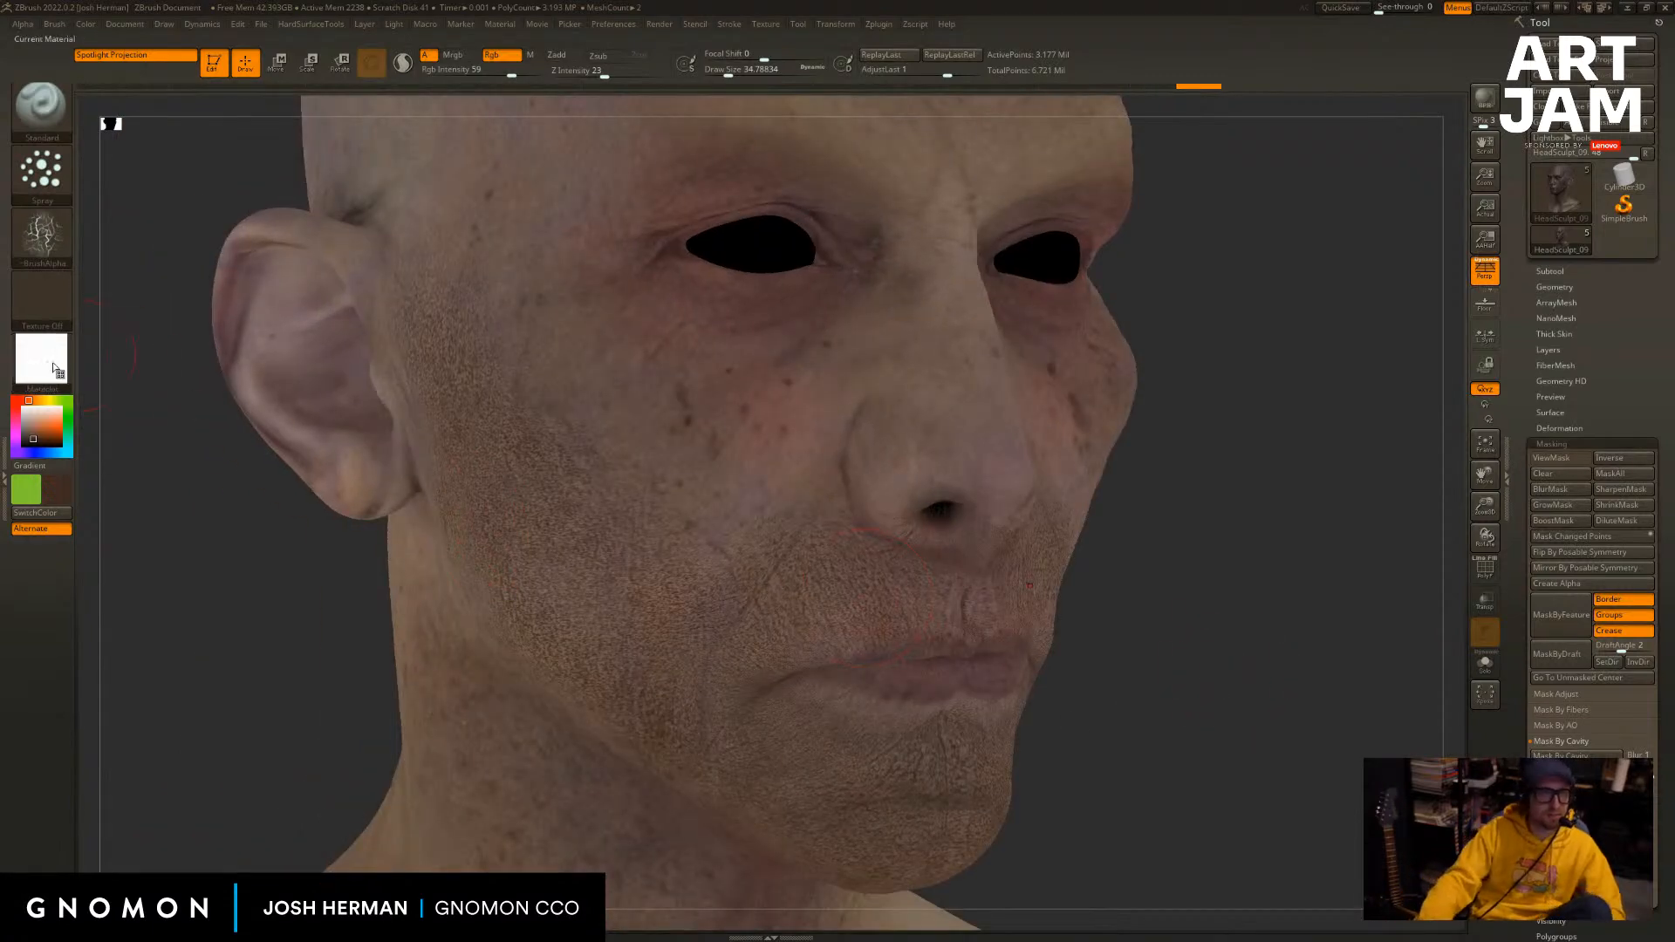
pyautogui.click(54, 370)
pyautogui.click(759, 668)
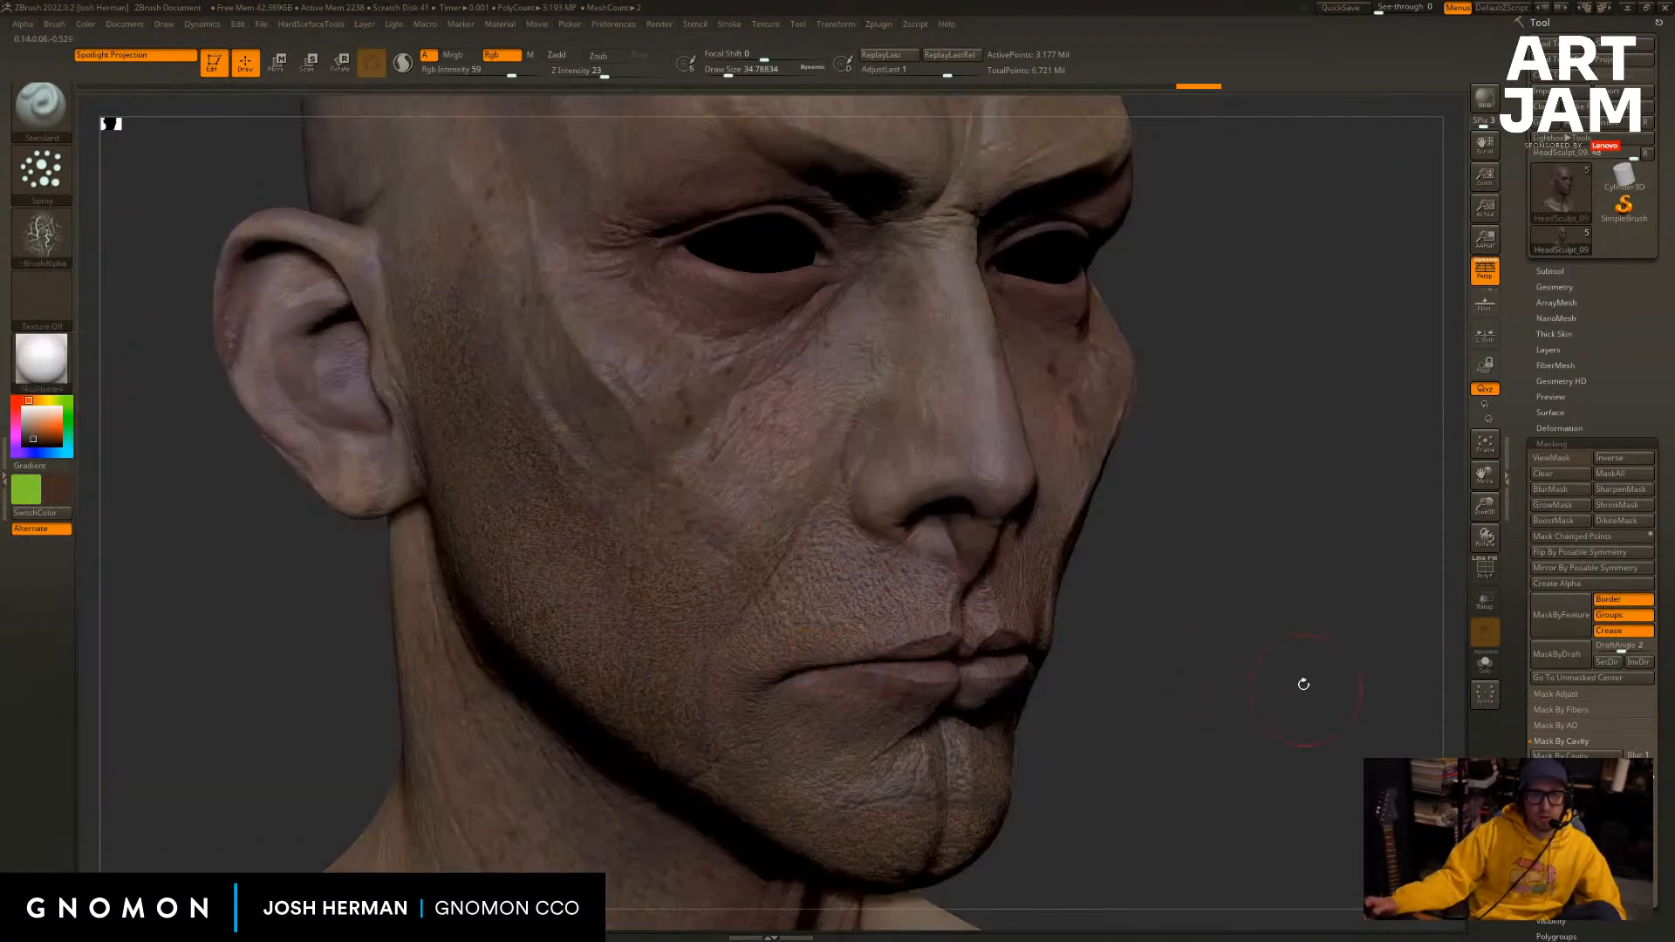
pyautogui.moveTo(1301, 684); pyautogui.dragTo(619, 744)
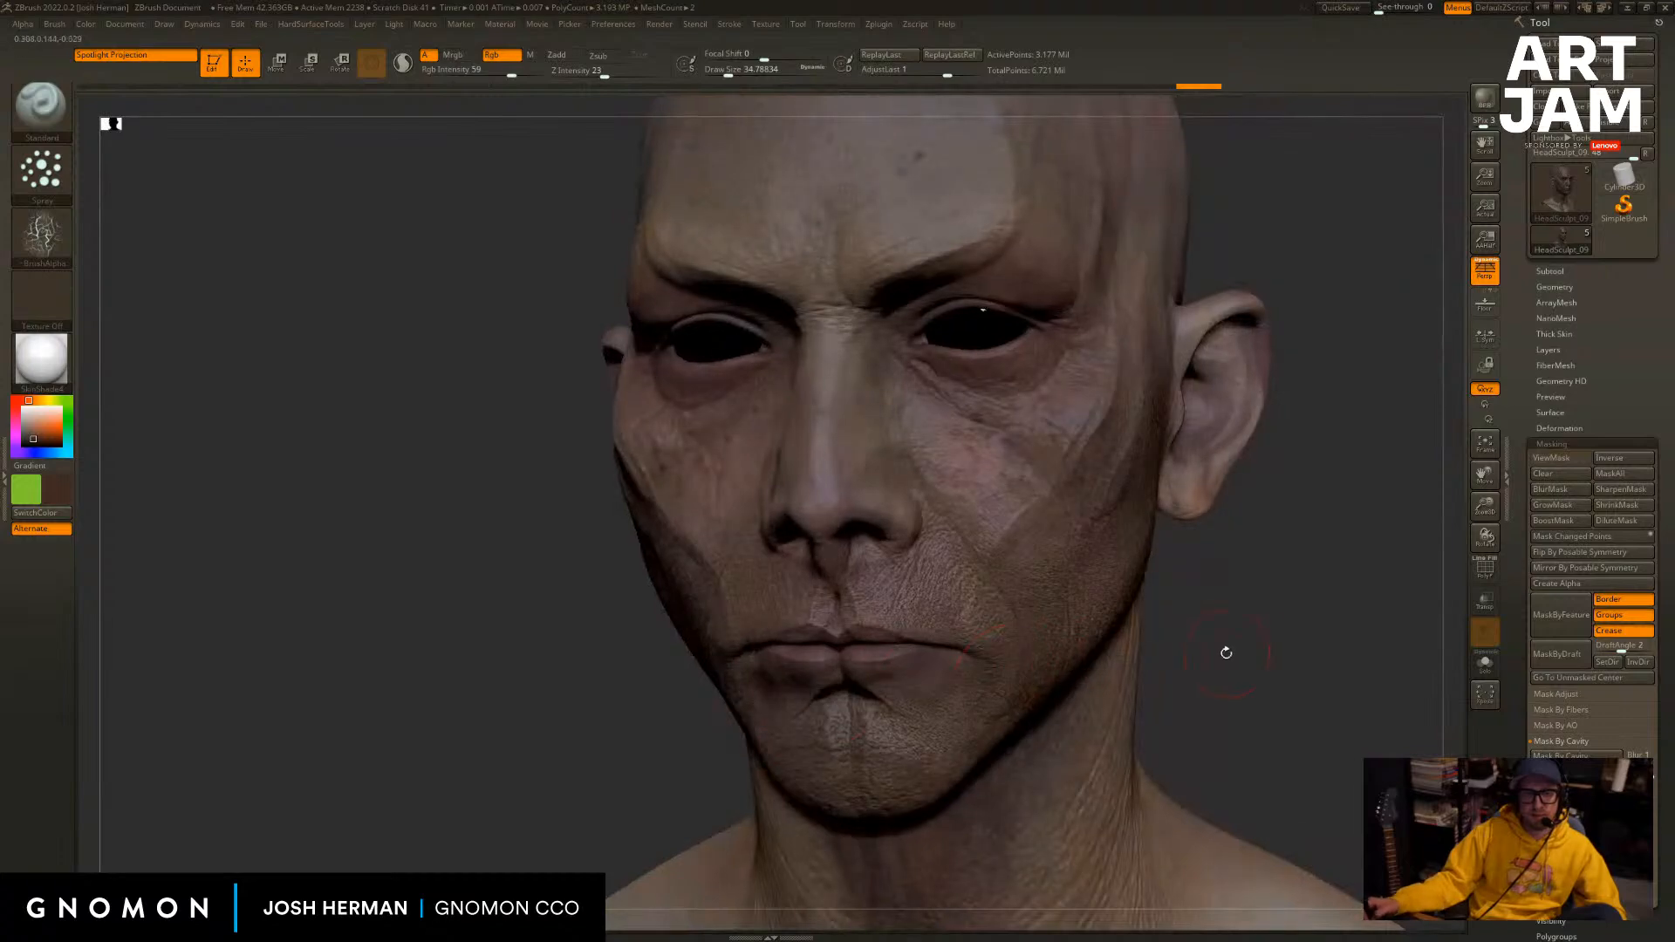
pyautogui.moveTo(1224, 651); pyautogui.dragTo(1387, 633)
pyautogui.moveTo(1227, 557); pyautogui.dragTo(1414, 676)
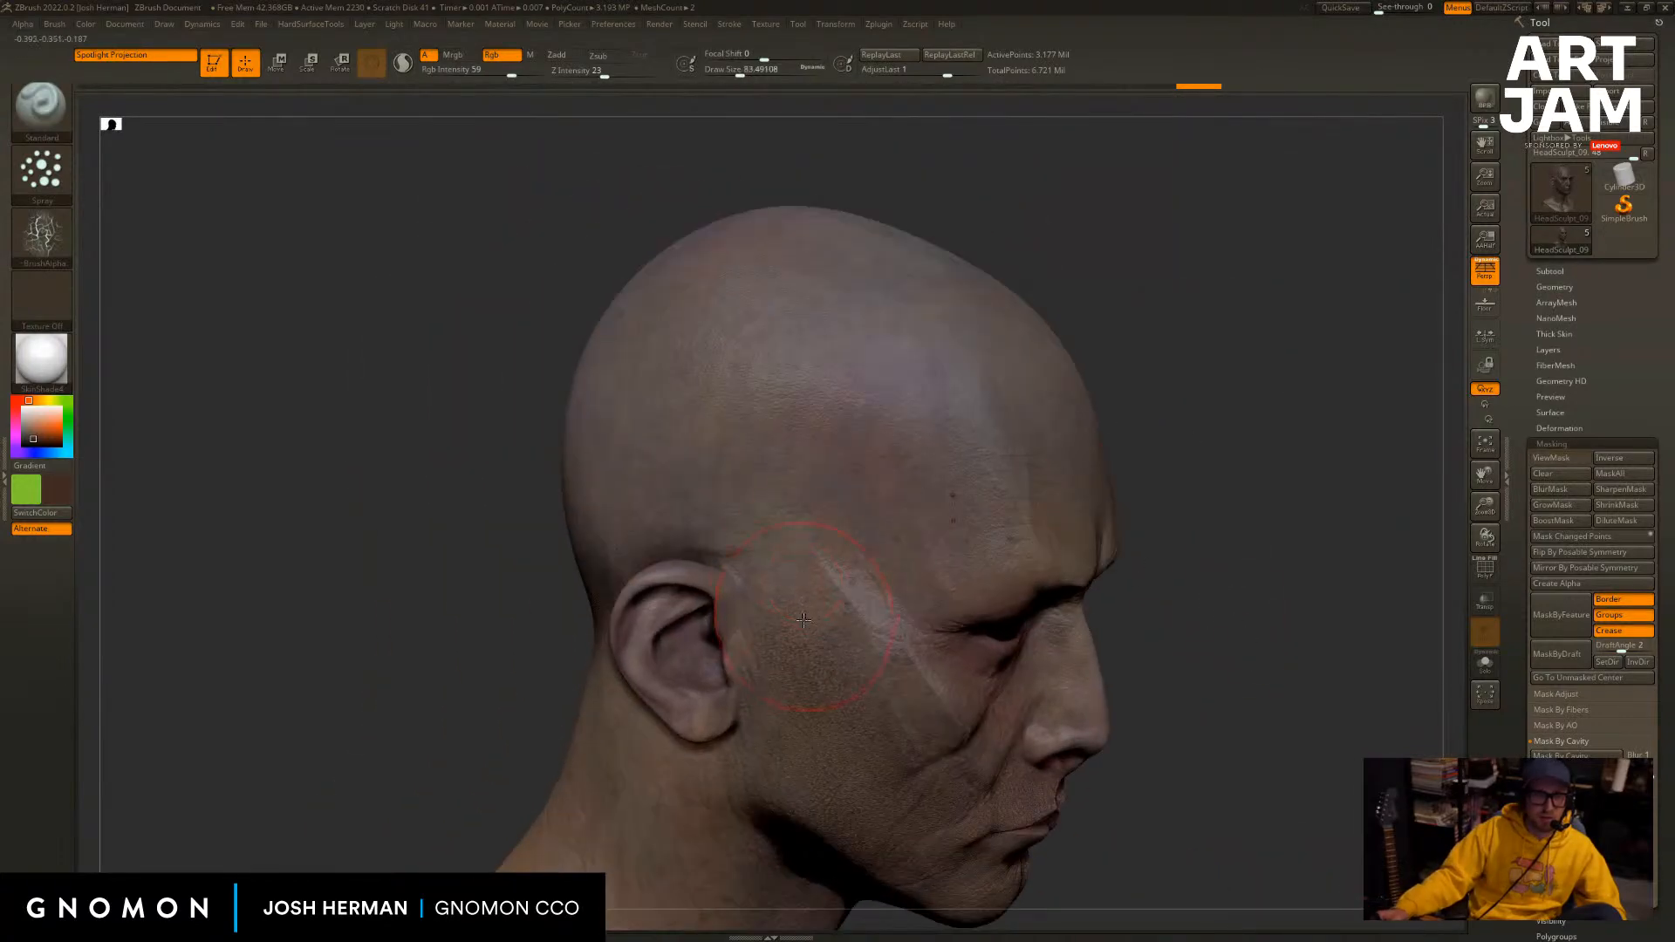
# Try spraying brown stubble over the scalp and upper forehead with draw sizes of about 83, 51 and 90.
pyautogui.moveTo(833, 381); pyautogui.dragTo(775, 503, button='right')
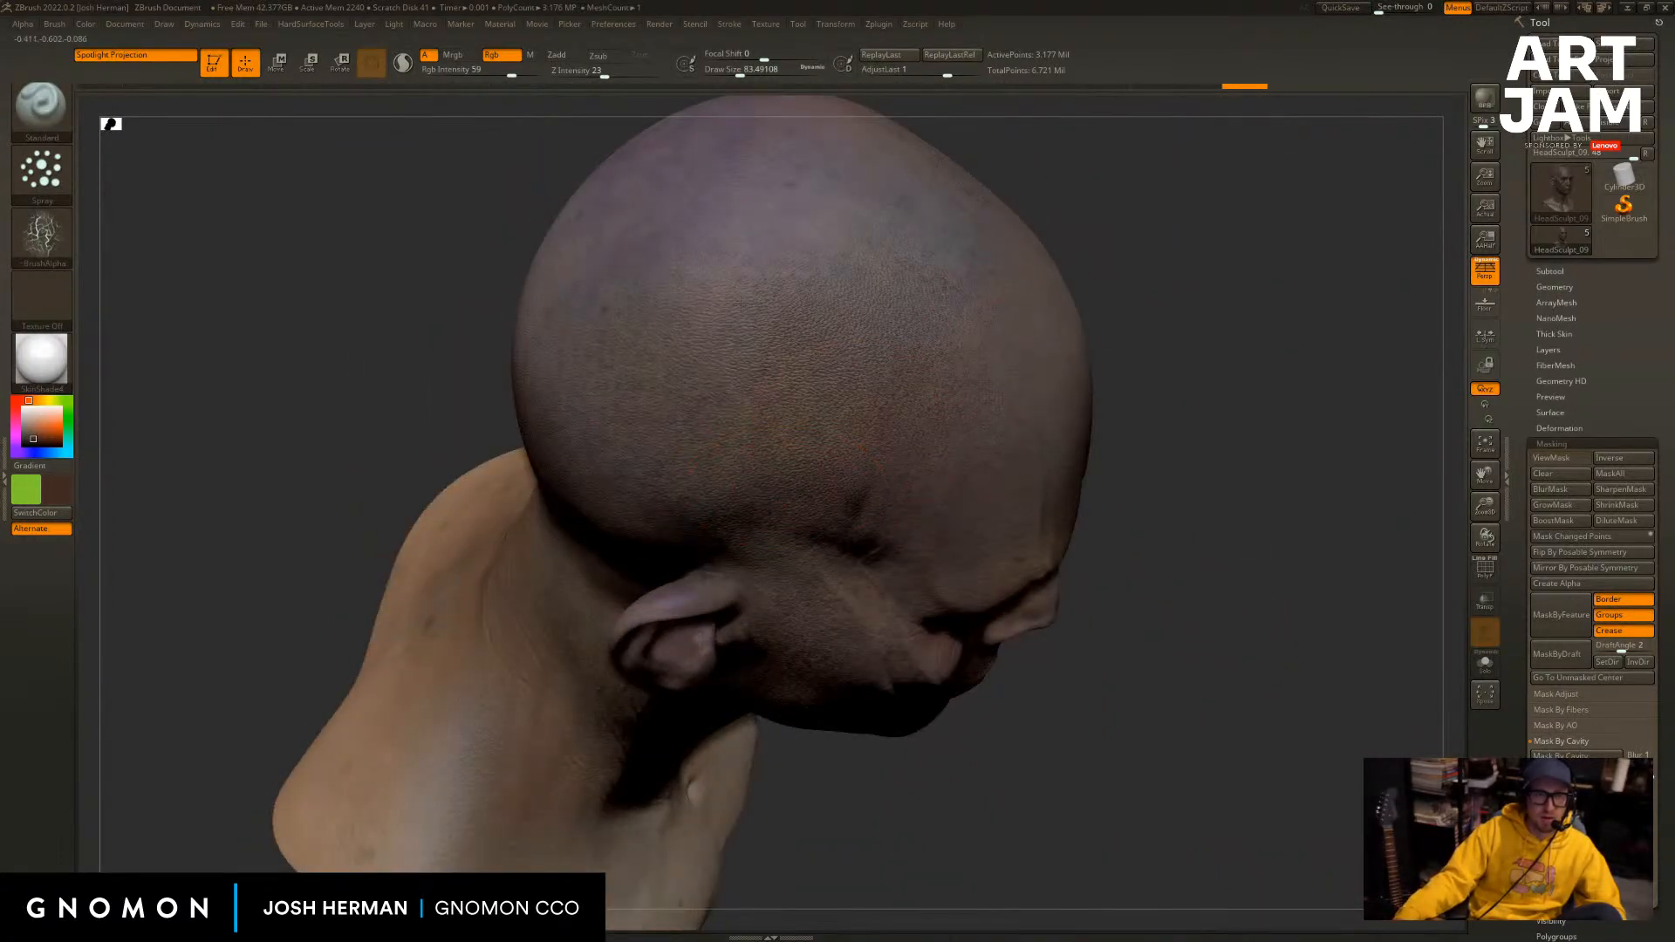
pyautogui.moveTo(740, 304); pyautogui.dragTo(612, 427)
pyautogui.moveTo(643, 360); pyautogui.dragTo(782, 470, button='right')
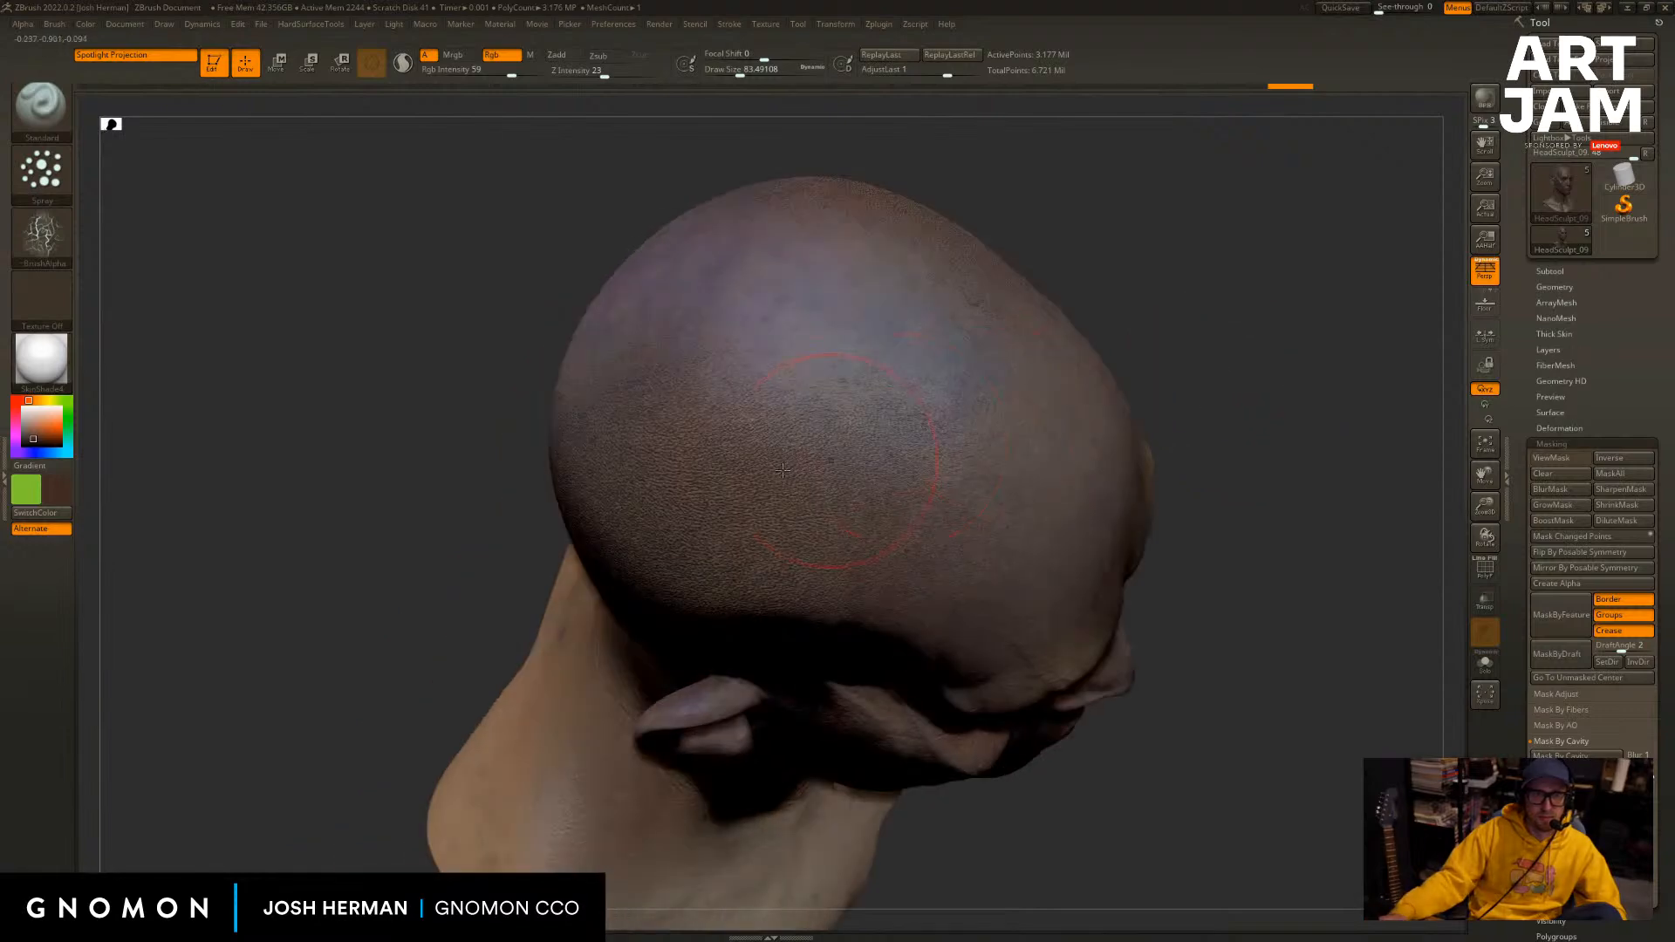
pyautogui.moveTo(798, 305); pyautogui.dragTo(803, 269)
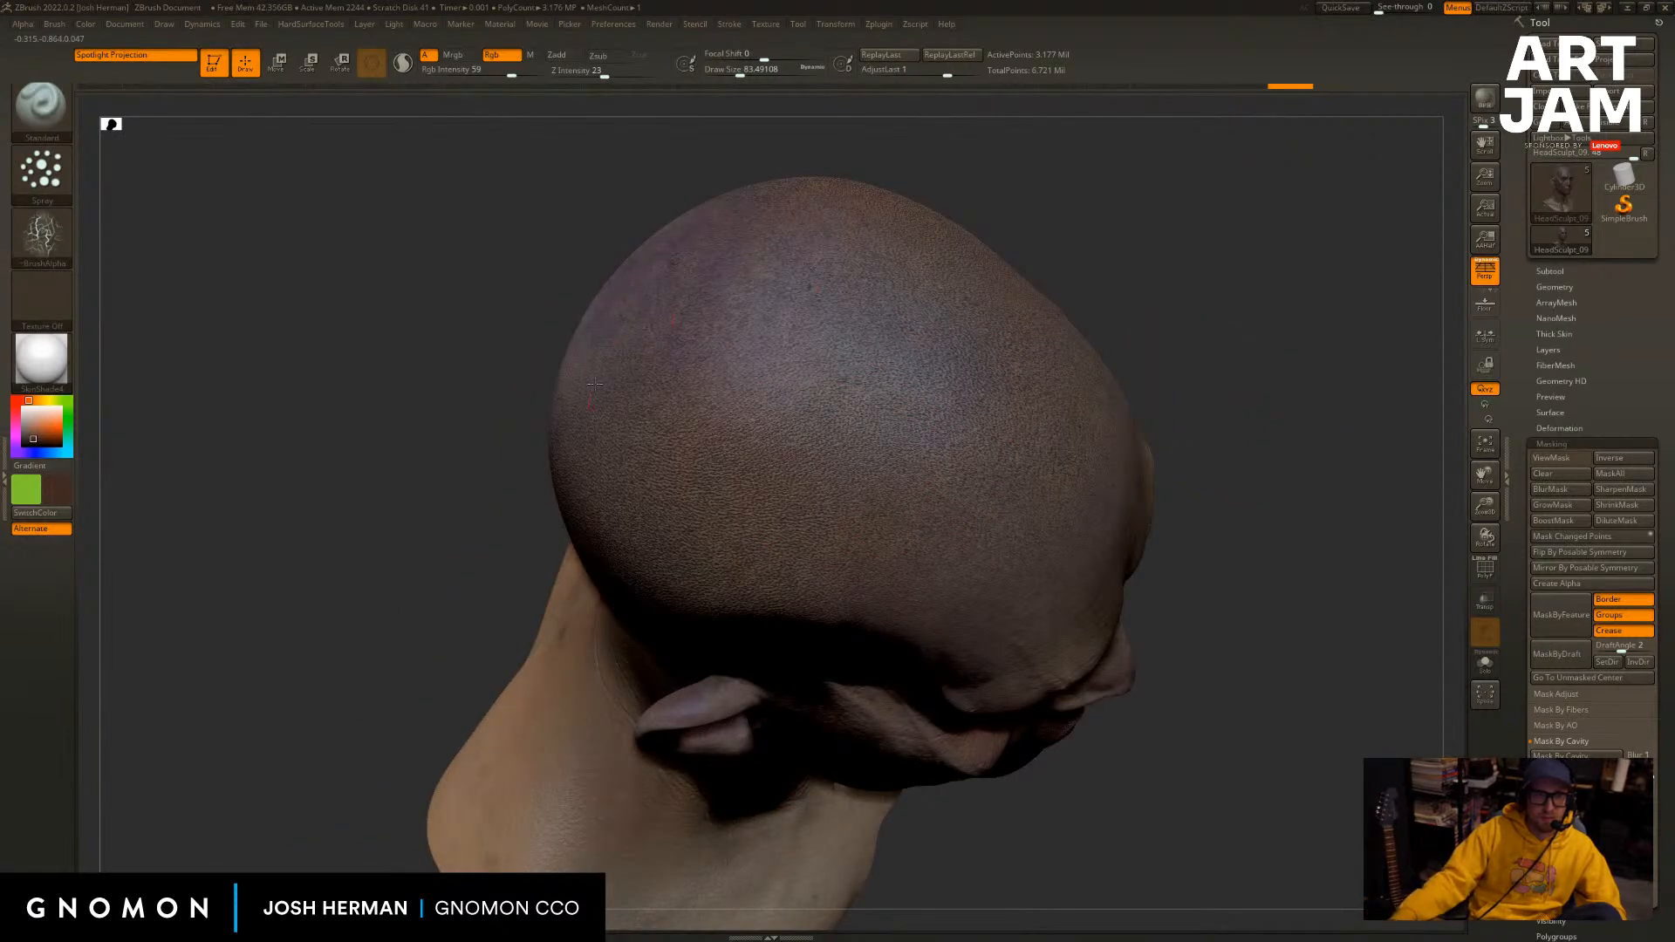
pyautogui.moveTo(594, 384); pyautogui.dragTo(588, 402)
pyautogui.moveTo(516, 375); pyautogui.dragTo(479, 359)
pyautogui.moveTo(830, 464); pyautogui.dragTo(751, 529)
pyautogui.moveTo(1169, 504)
pyautogui.mouseDown()
pyautogui.moveTo(1194, 449)
pyautogui.moveTo(1230, 475)
pyautogui.moveTo(932, 393)
pyautogui.mouseUp()
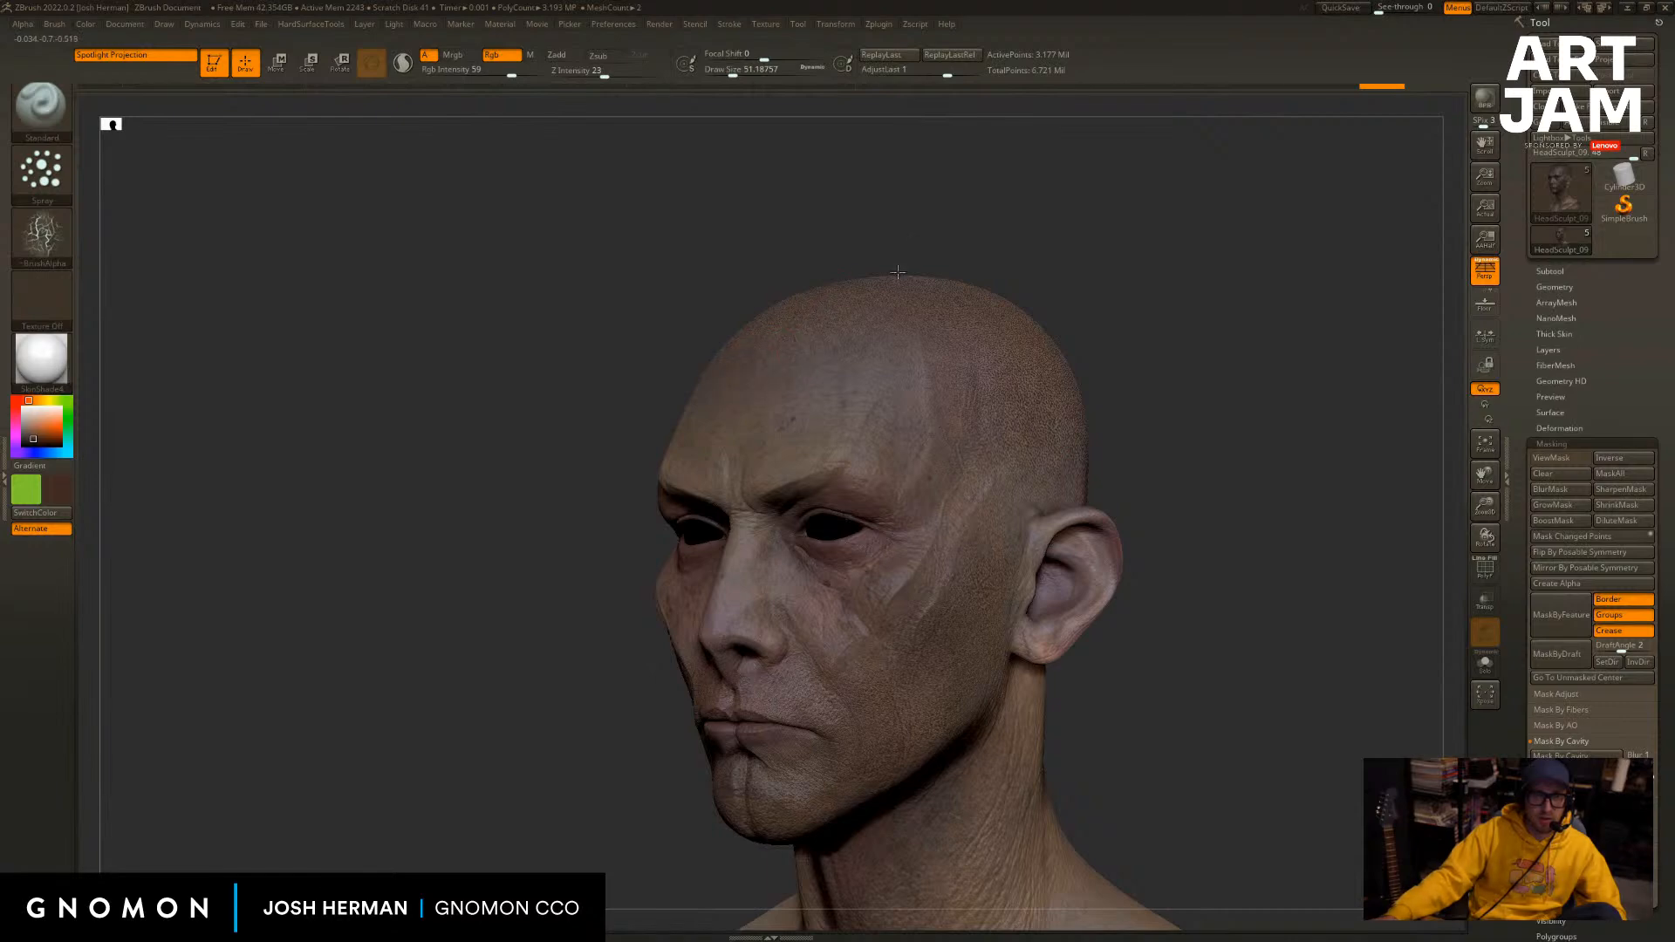
pyautogui.moveTo(897, 272); pyautogui.dragTo(1056, 288)
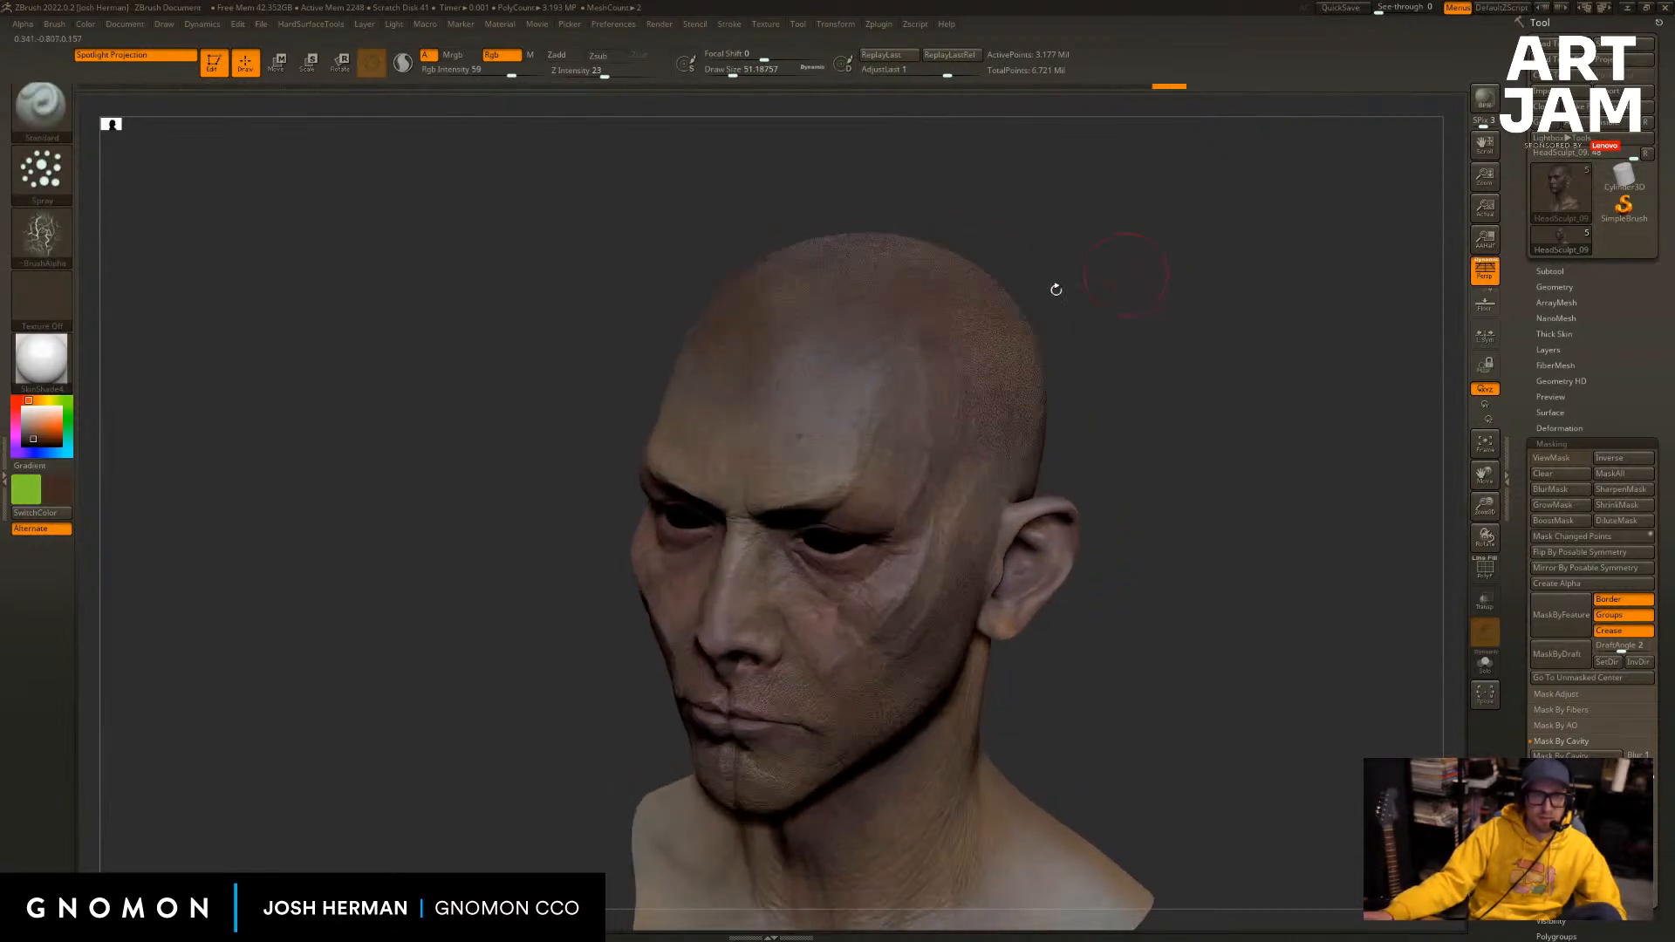
pyautogui.moveTo(925, 321); pyautogui.dragTo(794, 346)
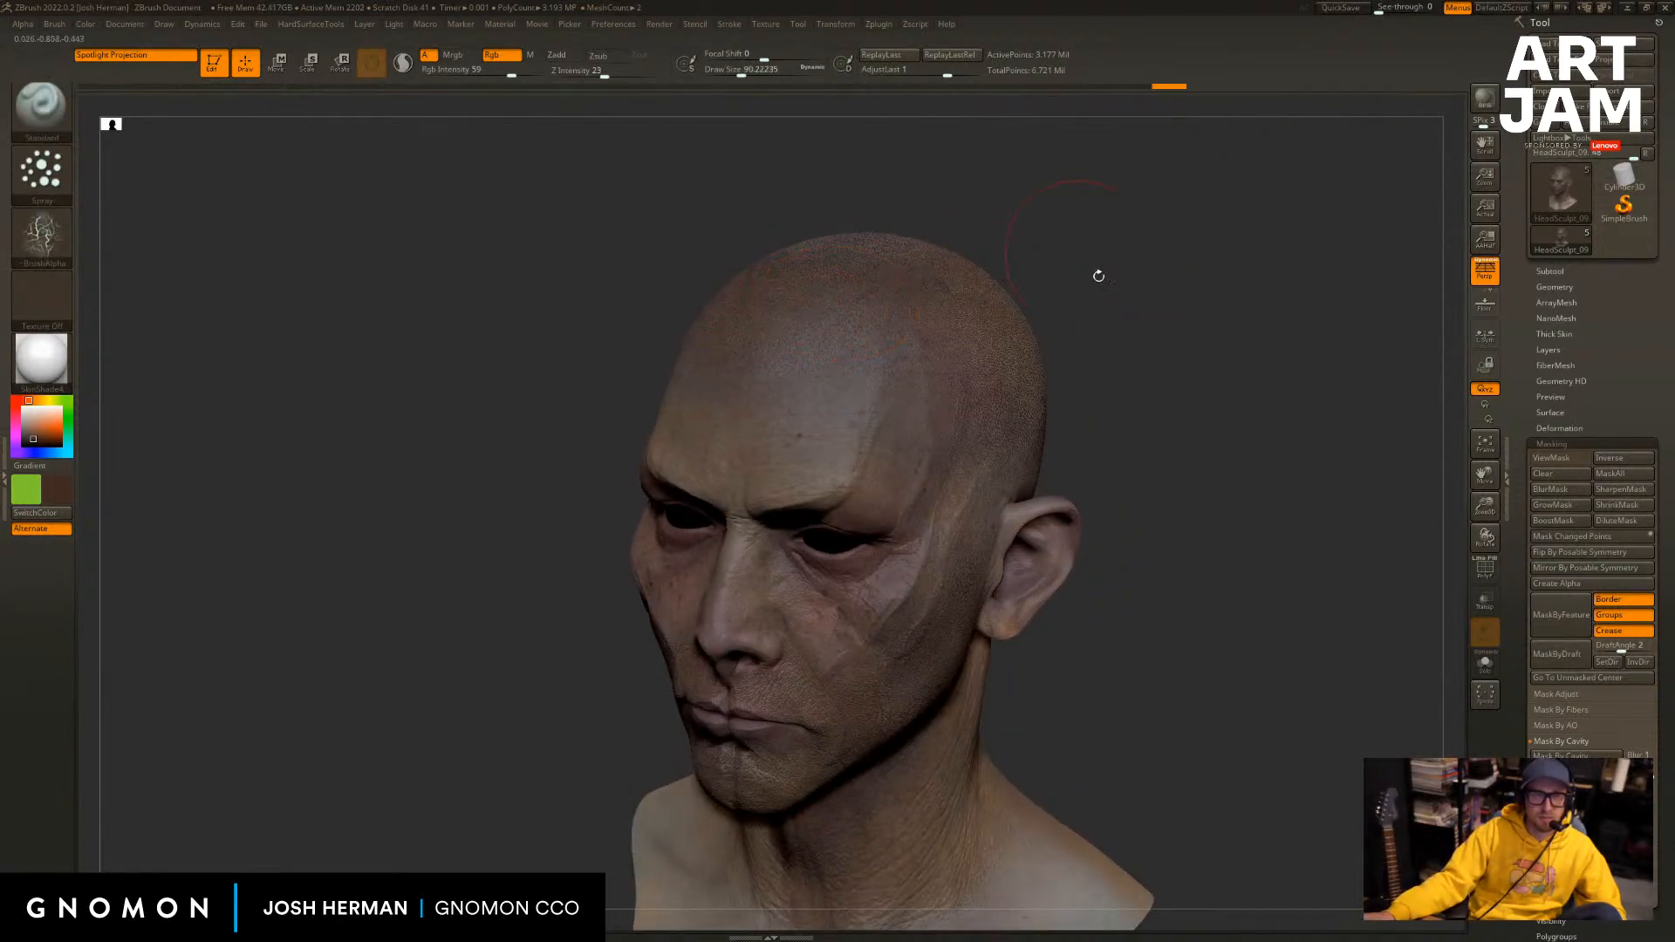
pyautogui.moveTo(1098, 276)
pyautogui.mouseDown()
pyautogui.moveTo(1174, 314)
pyautogui.moveTo(1082, 370)
pyautogui.moveTo(1306, 340)
pyautogui.mouseUp()
# Undo the brown stubble strokes on the scalp and forehead.
pyautogui.hotkey('ctrl', 'z')
pyautogui.hotkey('ctrl', 'z')
pyautogui.hotkey('ctrl', 'z')
pyautogui.hotkey('ctrl', 'z')
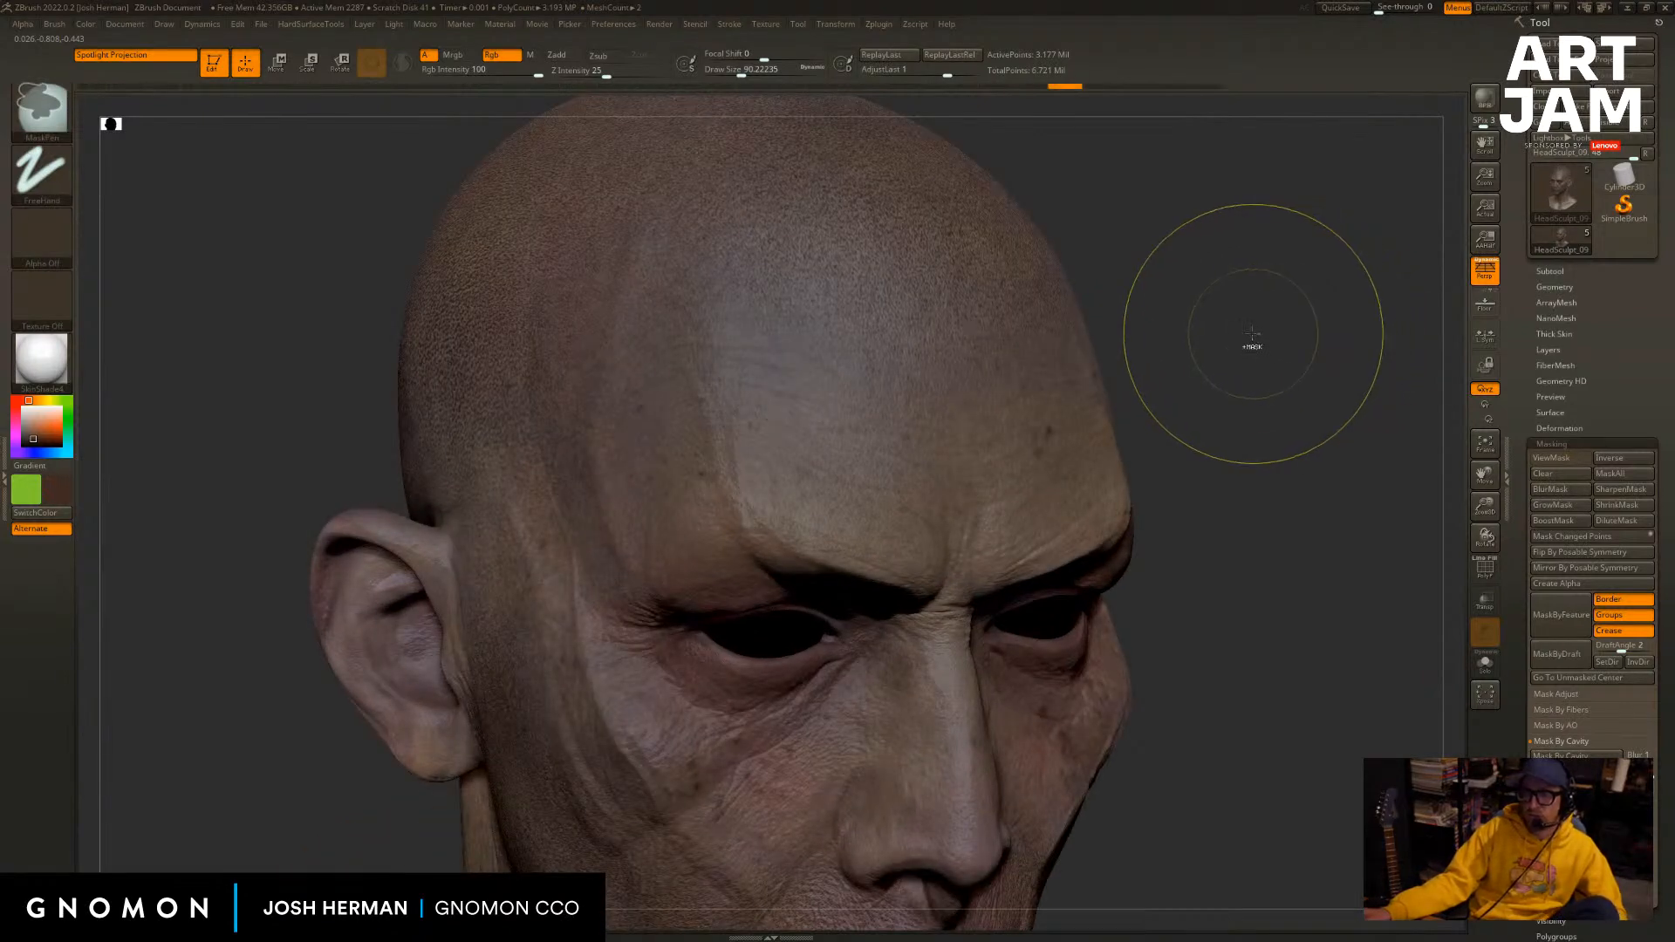
pyautogui.hotkey('ctrl', 'z')
pyautogui.hotkey('ctrl', 'z')
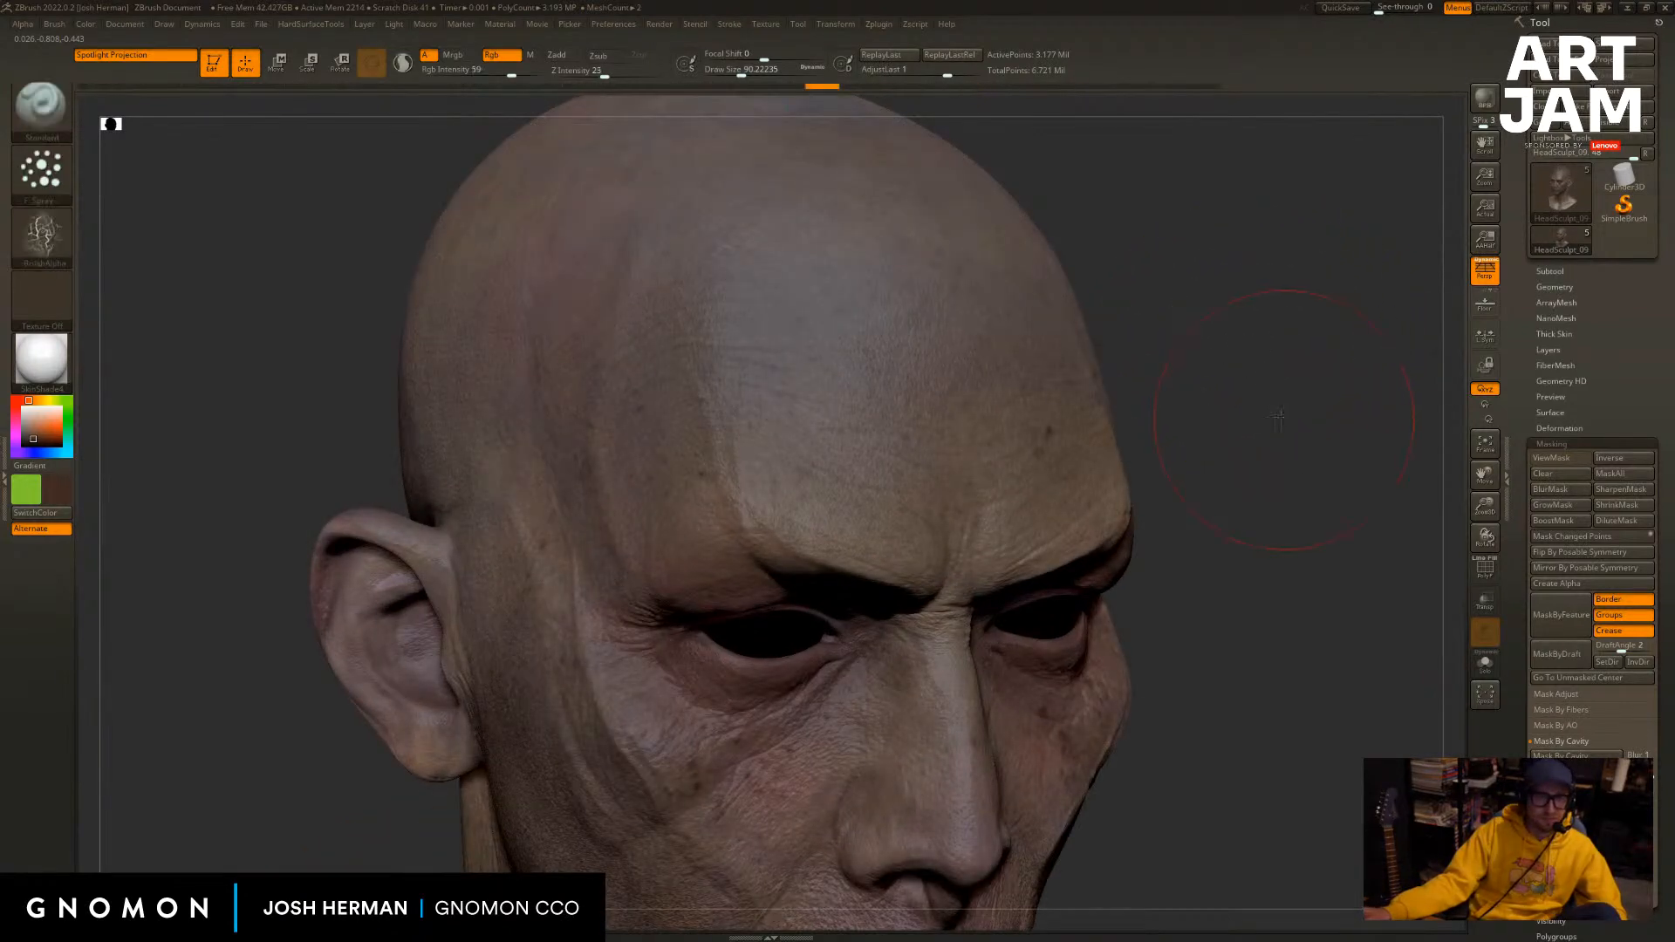
# Step back through the undo history to remove the stubble from the cheek, jaw and mouth, and check the neck.
pyautogui.keyDown('alt'); pyautogui.moveTo(1278, 416); pyautogui.dragTo(1029, 287); pyautogui.keyUp('alt')
pyautogui.moveTo(1029, 287)
pyautogui.keyDown('alt'); pyautogui.mouseDown()
pyautogui.moveTo(1300, 593)
pyautogui.moveTo(1264, 619)
pyautogui.moveTo(1181, 433)
pyautogui.moveTo(1210, 484)
pyautogui.moveTo(1129, 363)
pyautogui.moveTo(1244, 534)
pyautogui.mouseUp(); pyautogui.keyUp('alt')
pyautogui.hotkey('ctrl', 'z')
pyautogui.hotkey('ctrl', 'z')
pyautogui.hotkey('ctrl', 'h')
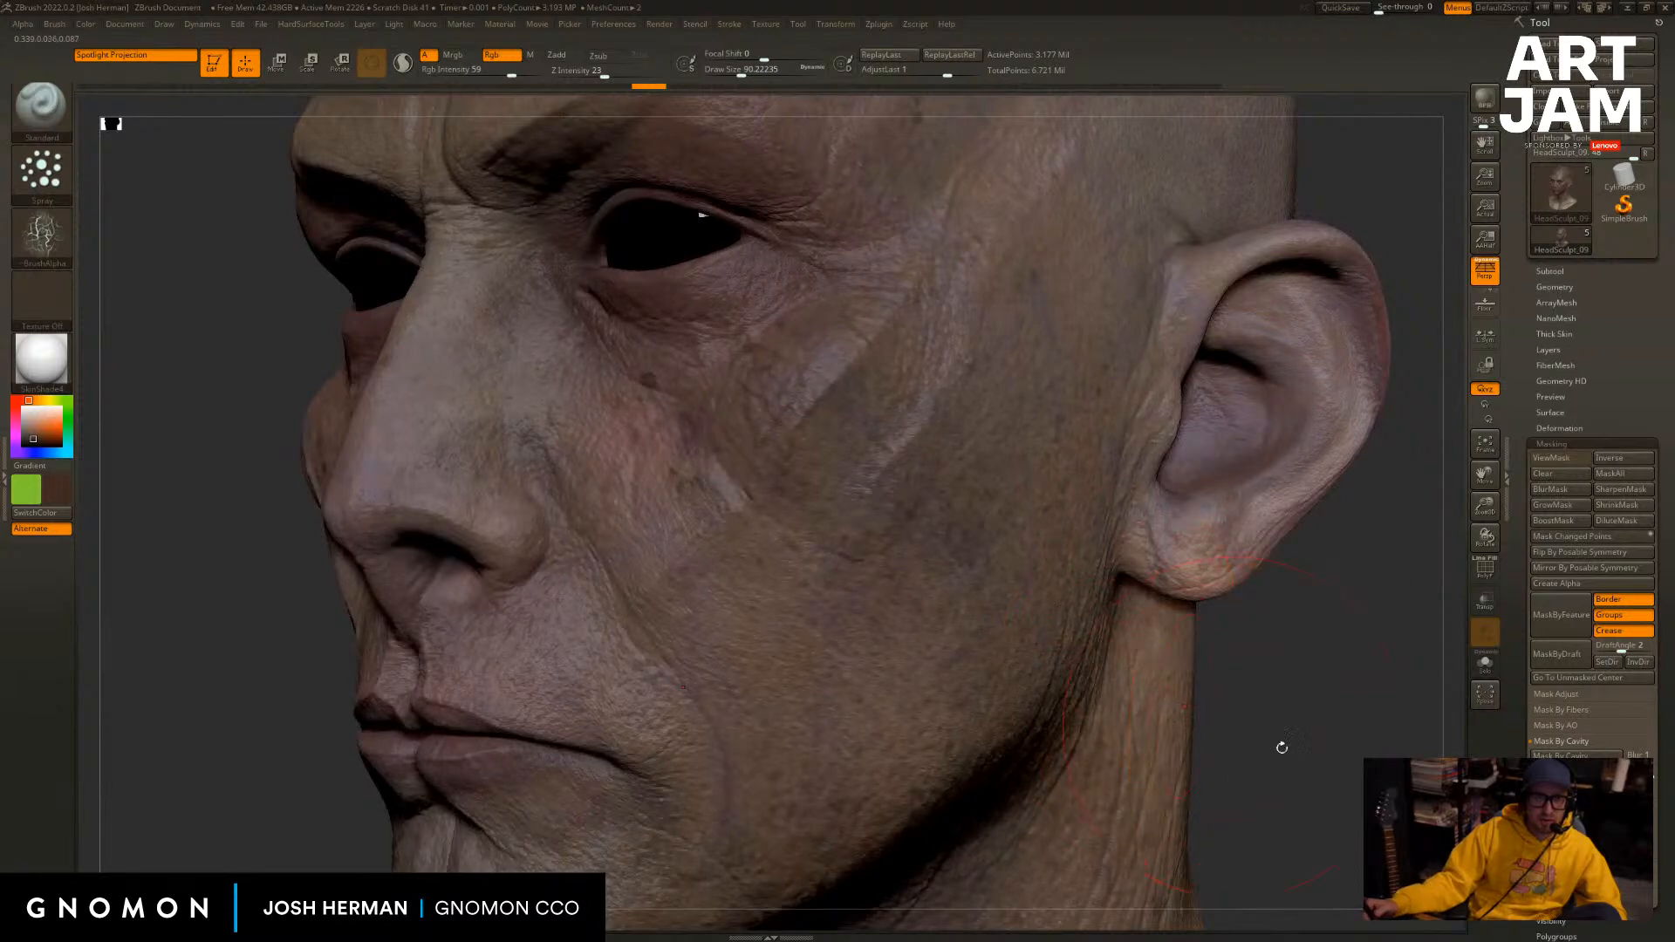
pyautogui.moveTo(1282, 747)
pyautogui.keyDown('alt'); pyautogui.mouseDown()
pyautogui.moveTo(1184, 411)
pyautogui.moveTo(1245, 463)
pyautogui.mouseUp(); pyautogui.keyUp('alt')
pyautogui.hotkey('ctrl', 'shift', 'z')
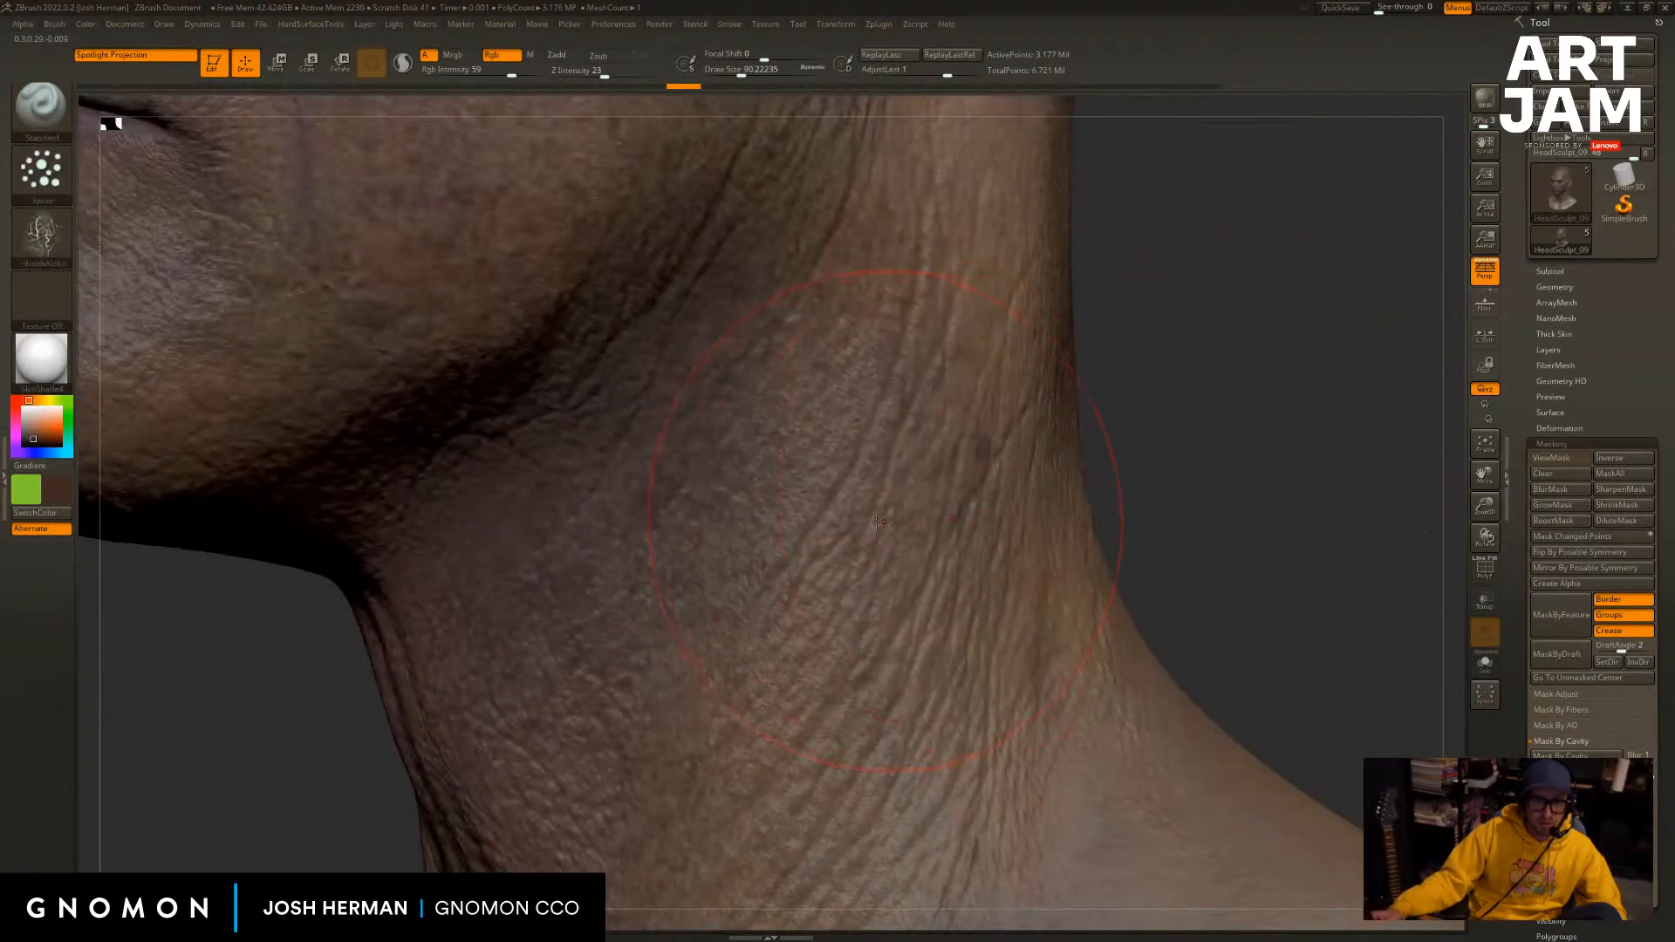
pyautogui.hotkey('ctrl', 'shift', 'z')
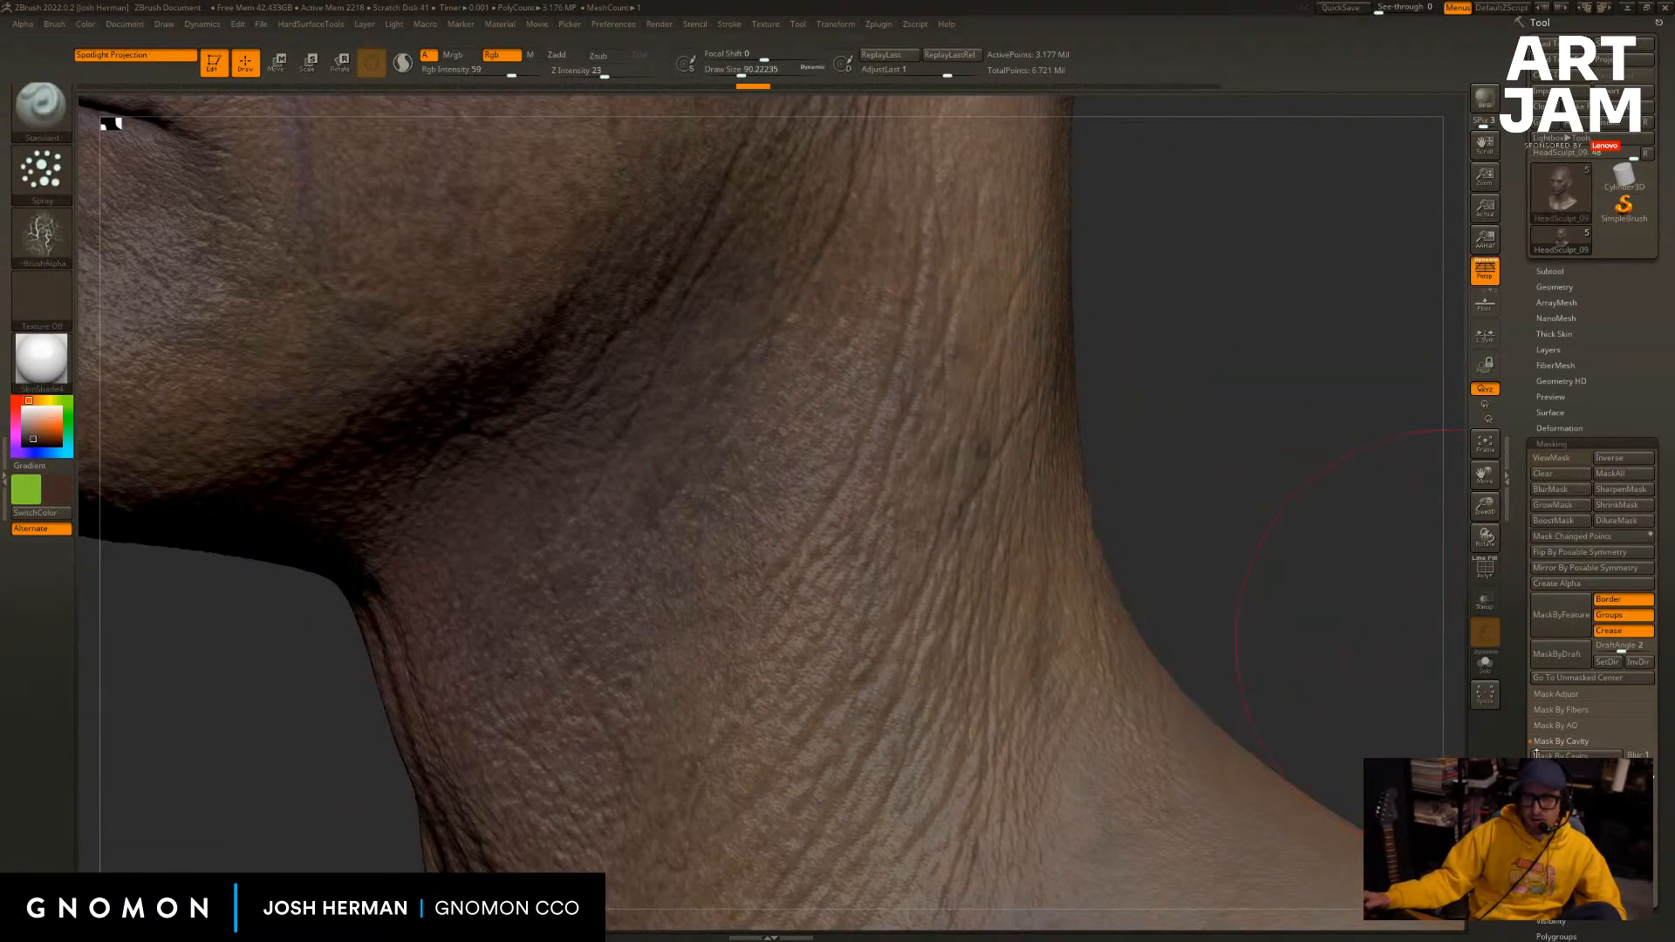
# Display the mask, regenerate it with Mask By Cavity, invert it, and hide the mask display.
pyautogui.hotkey('ctrl', 'h')
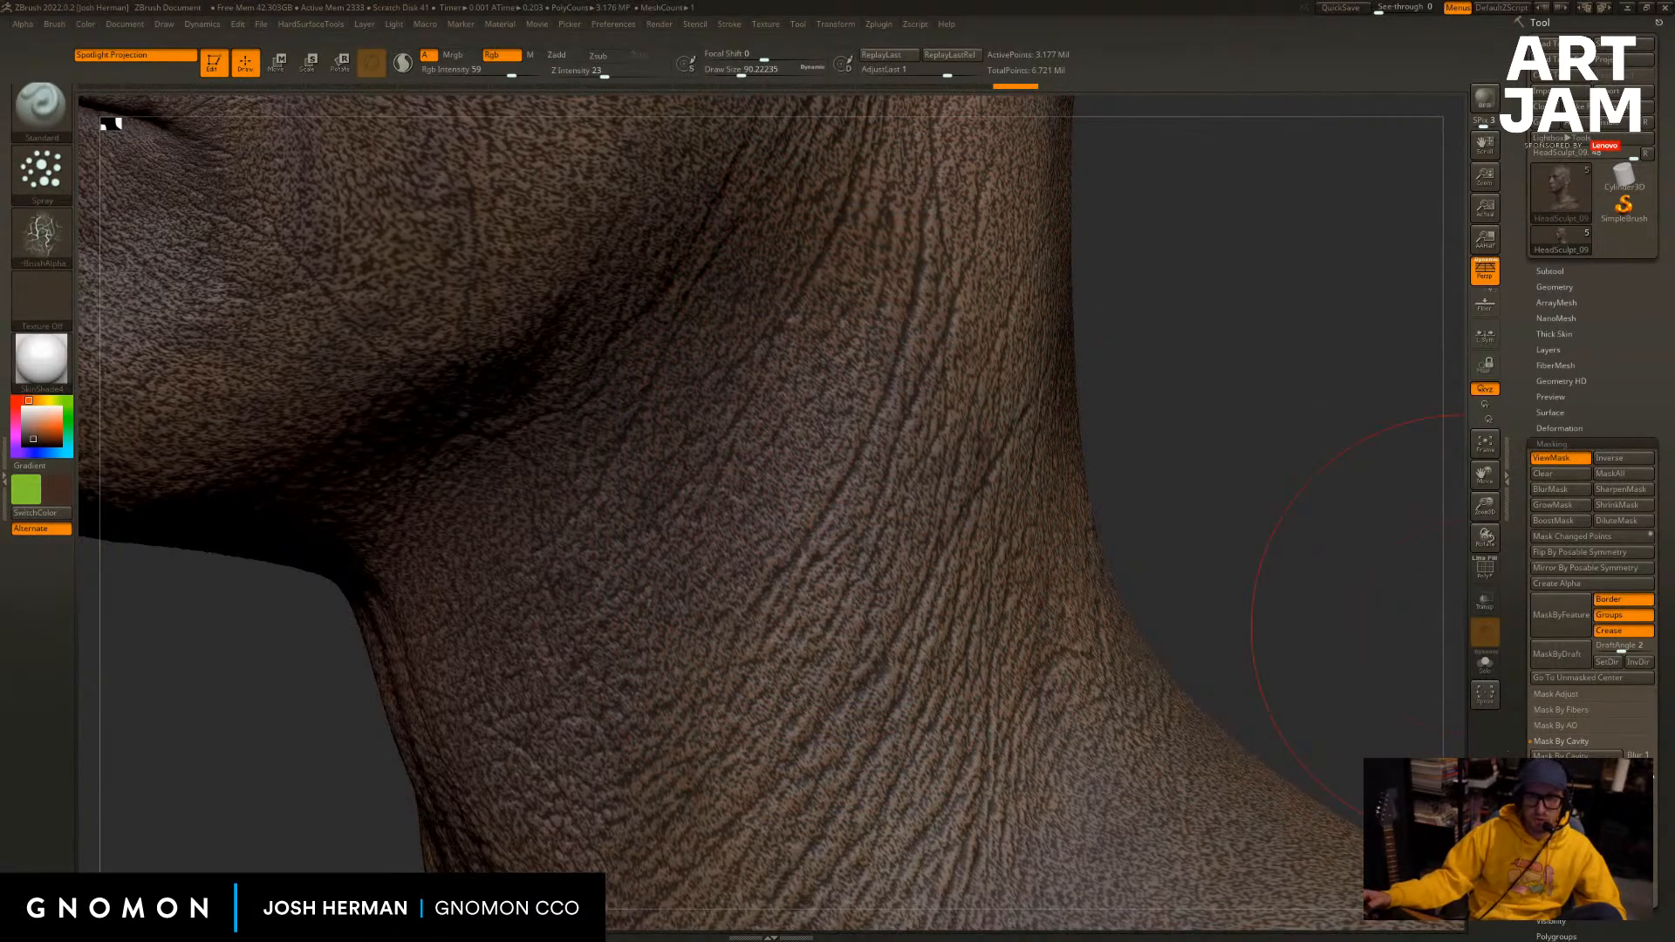
pyautogui.keyDown('ctrl'); pyautogui.click(1378, 659); pyautogui.keyUp('ctrl')
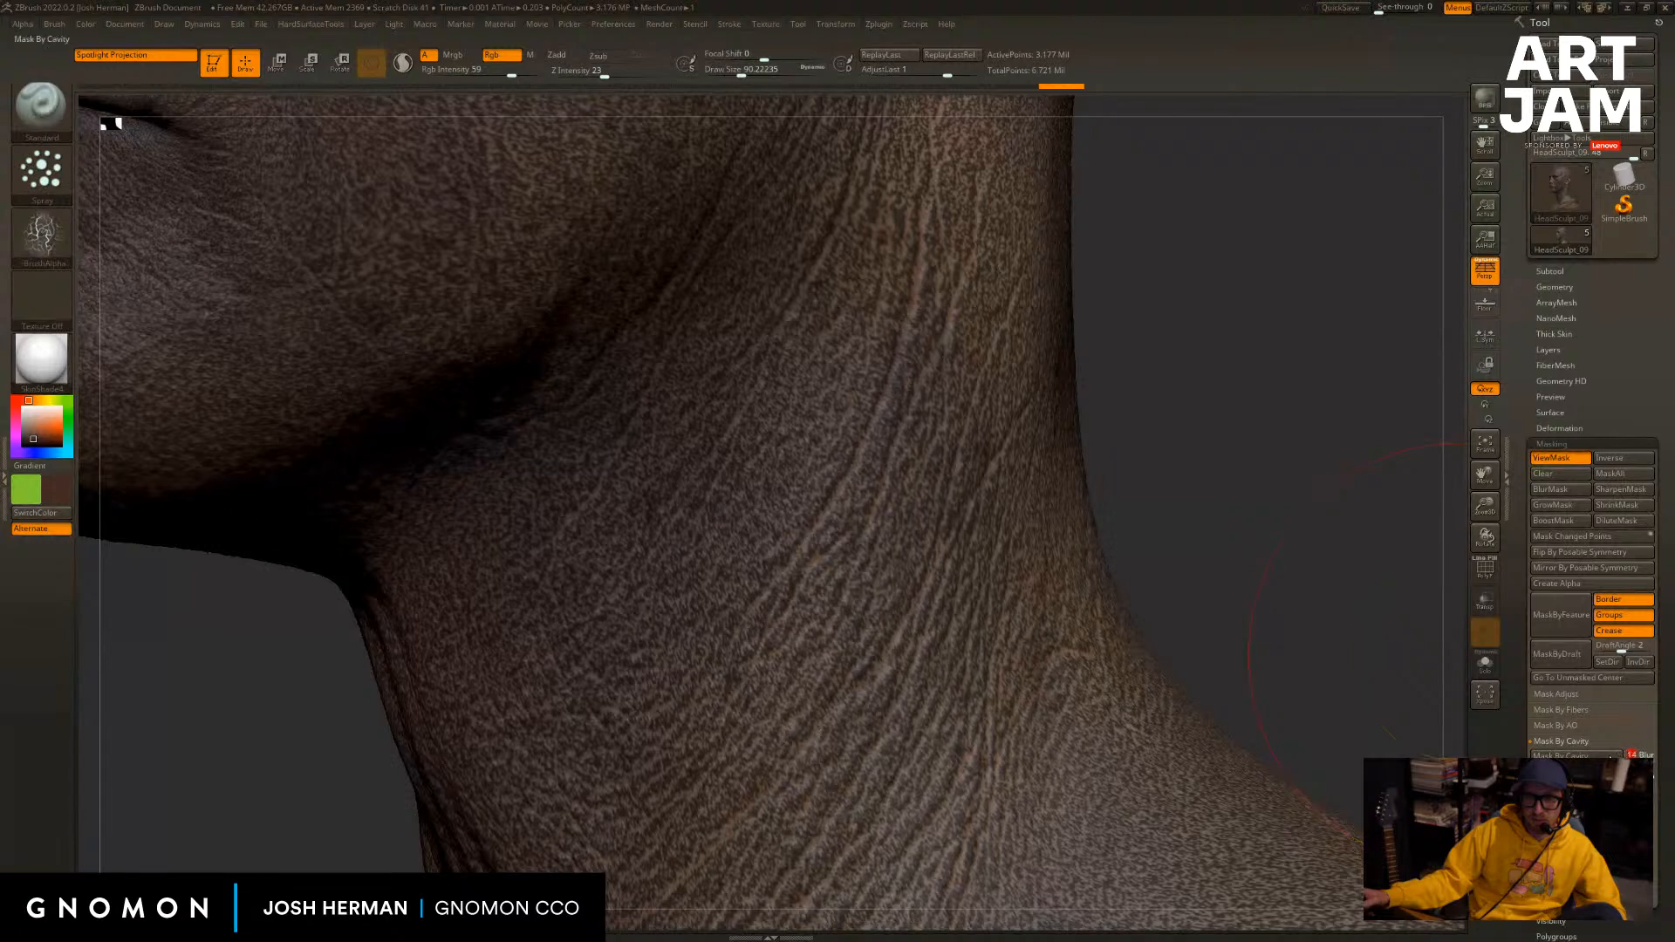
pyautogui.click(1560, 740)
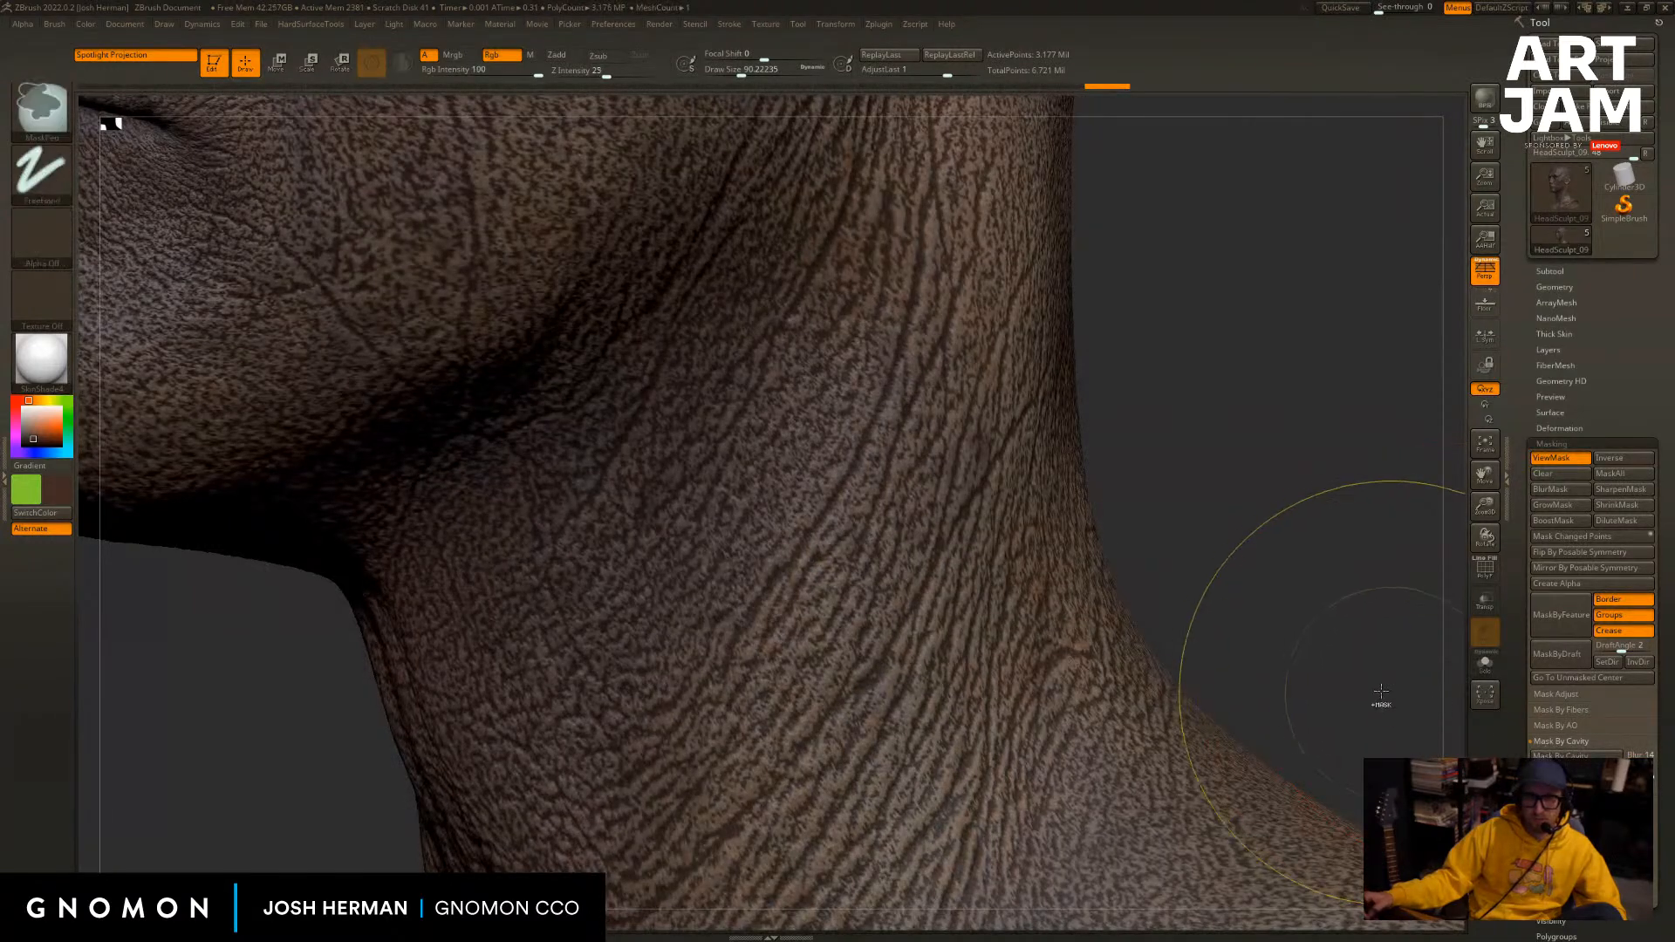
pyautogui.keyDown('ctrl'); pyautogui.click(1383, 689); pyautogui.keyUp('ctrl')
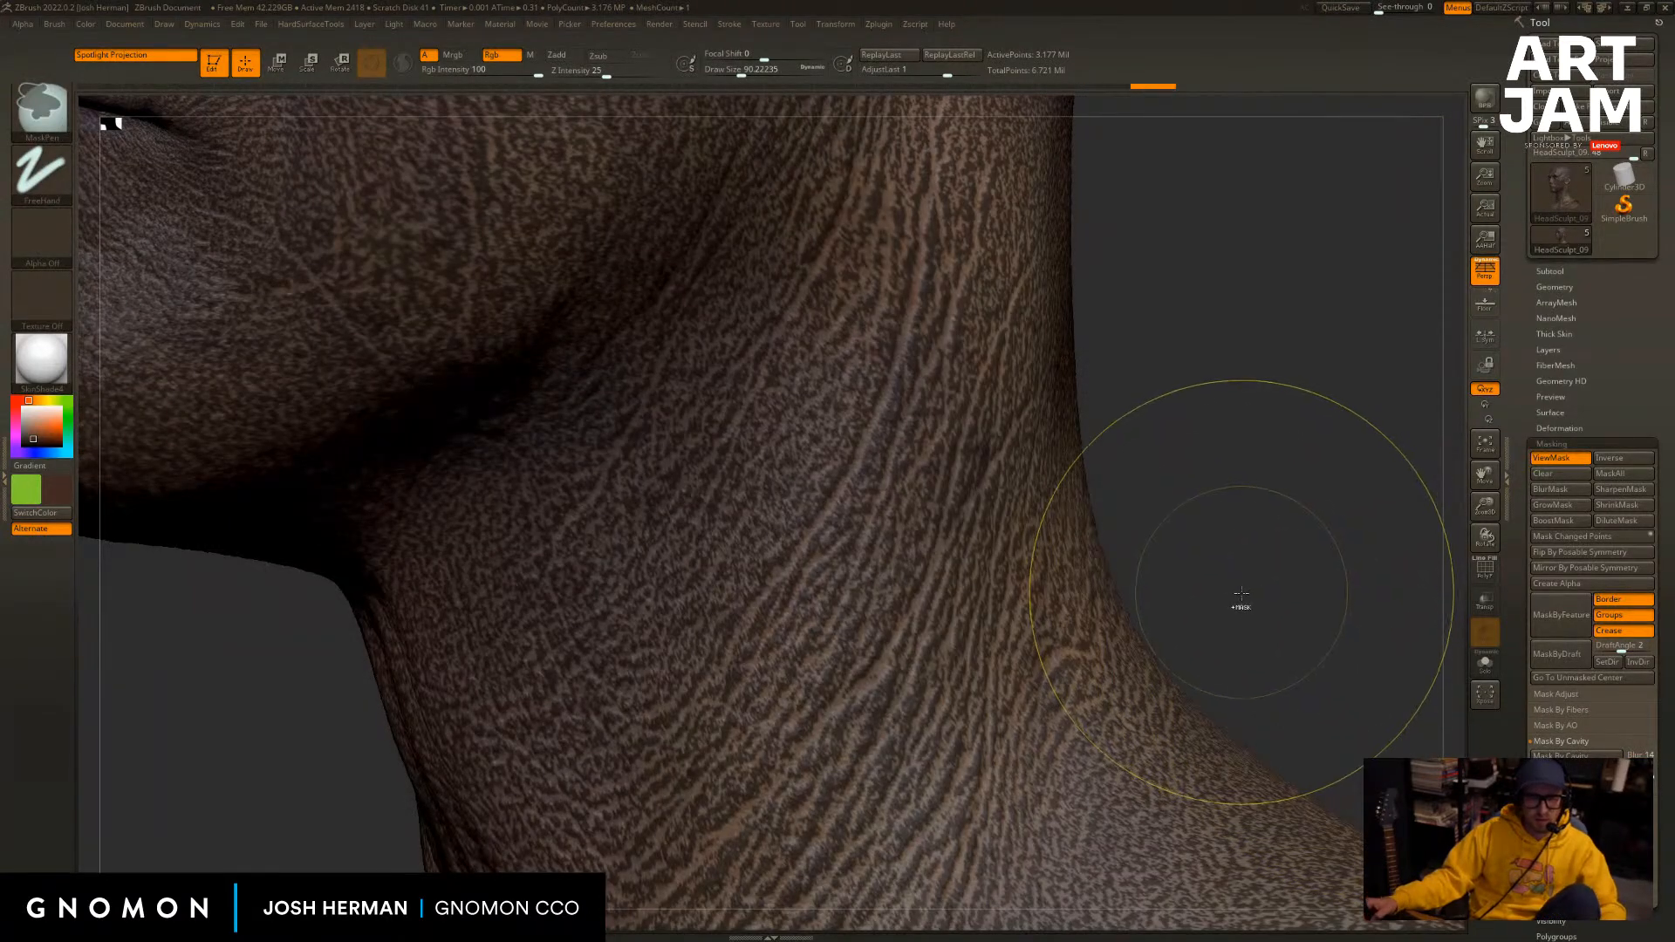
pyautogui.hotkey('ctrl', 'h')
# Sample a dark mauve skin color and spray it over the neck with a draw size of about 56, undoing the last stroke.
pyautogui.keyDown('alt'); pyautogui.moveTo(1241, 564); pyautogui.dragTo(1185, 437); pyautogui.keyUp('alt')
pyautogui.moveTo(1173, 185)
pyautogui.keyDown('alt'); pyautogui.mouseDown()
pyautogui.moveTo(1172, 489)
pyautogui.moveTo(1043, 320)
pyautogui.mouseUp(); pyautogui.keyUp('alt')
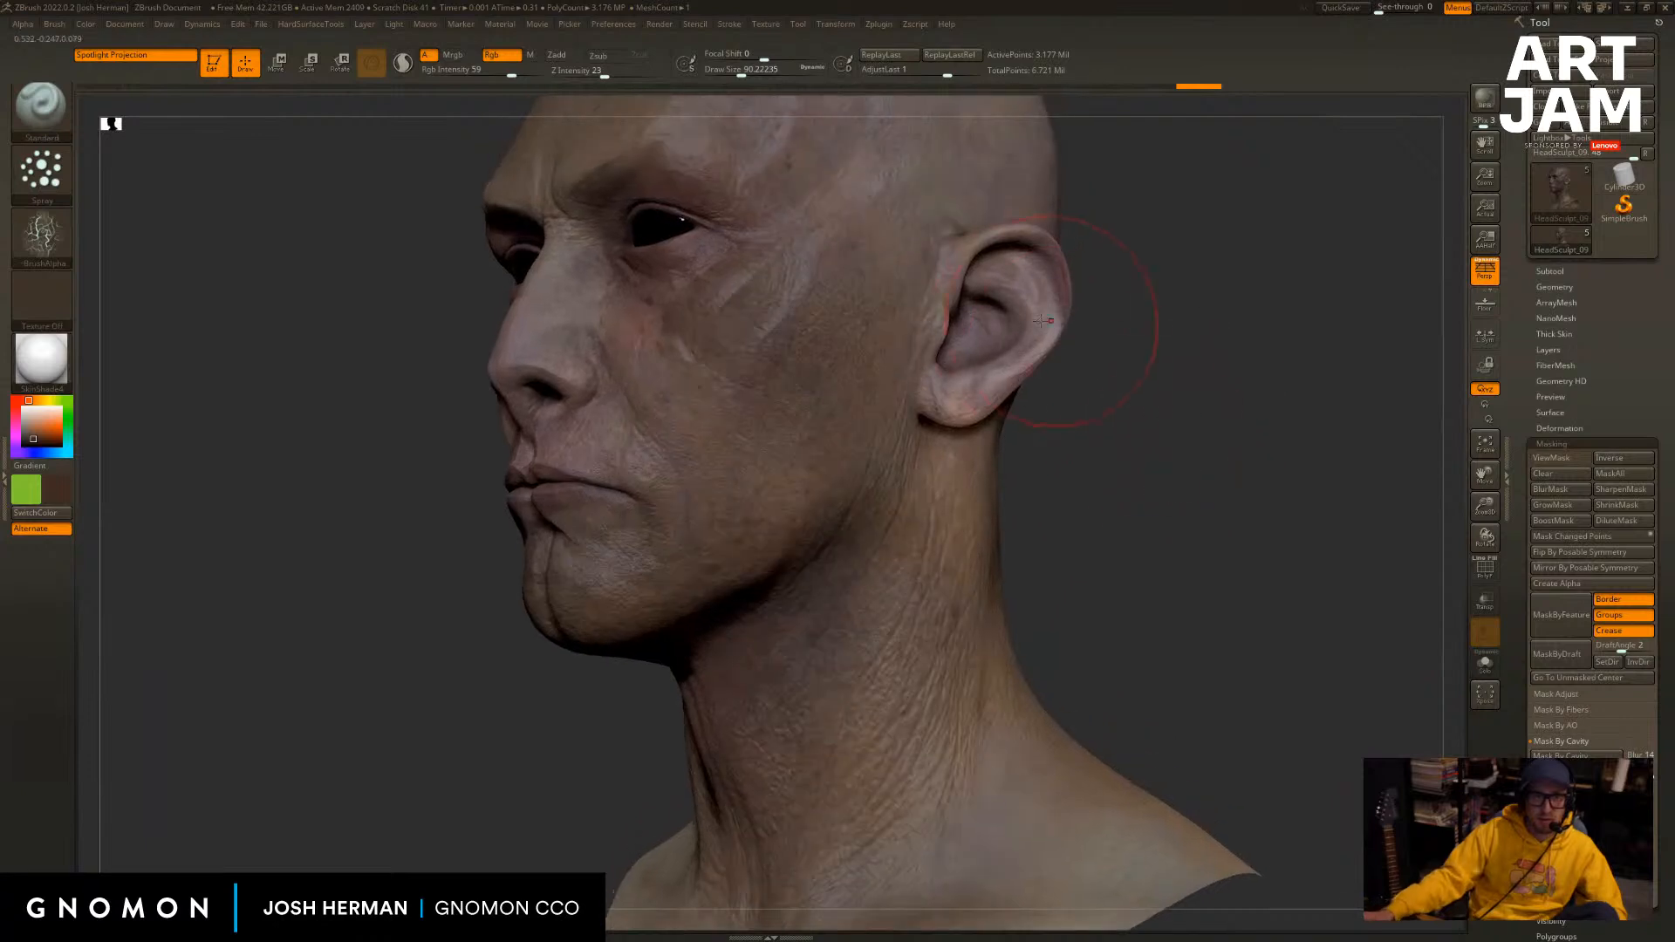
pyautogui.press('c')
pyautogui.moveTo(1215, 579)
pyautogui.keyDown('alt'); pyautogui.mouseDown()
pyautogui.moveTo(1267, 479)
pyautogui.moveTo(1293, 523)
pyautogui.moveTo(1284, 435)
pyautogui.mouseUp(); pyautogui.keyUp('alt')
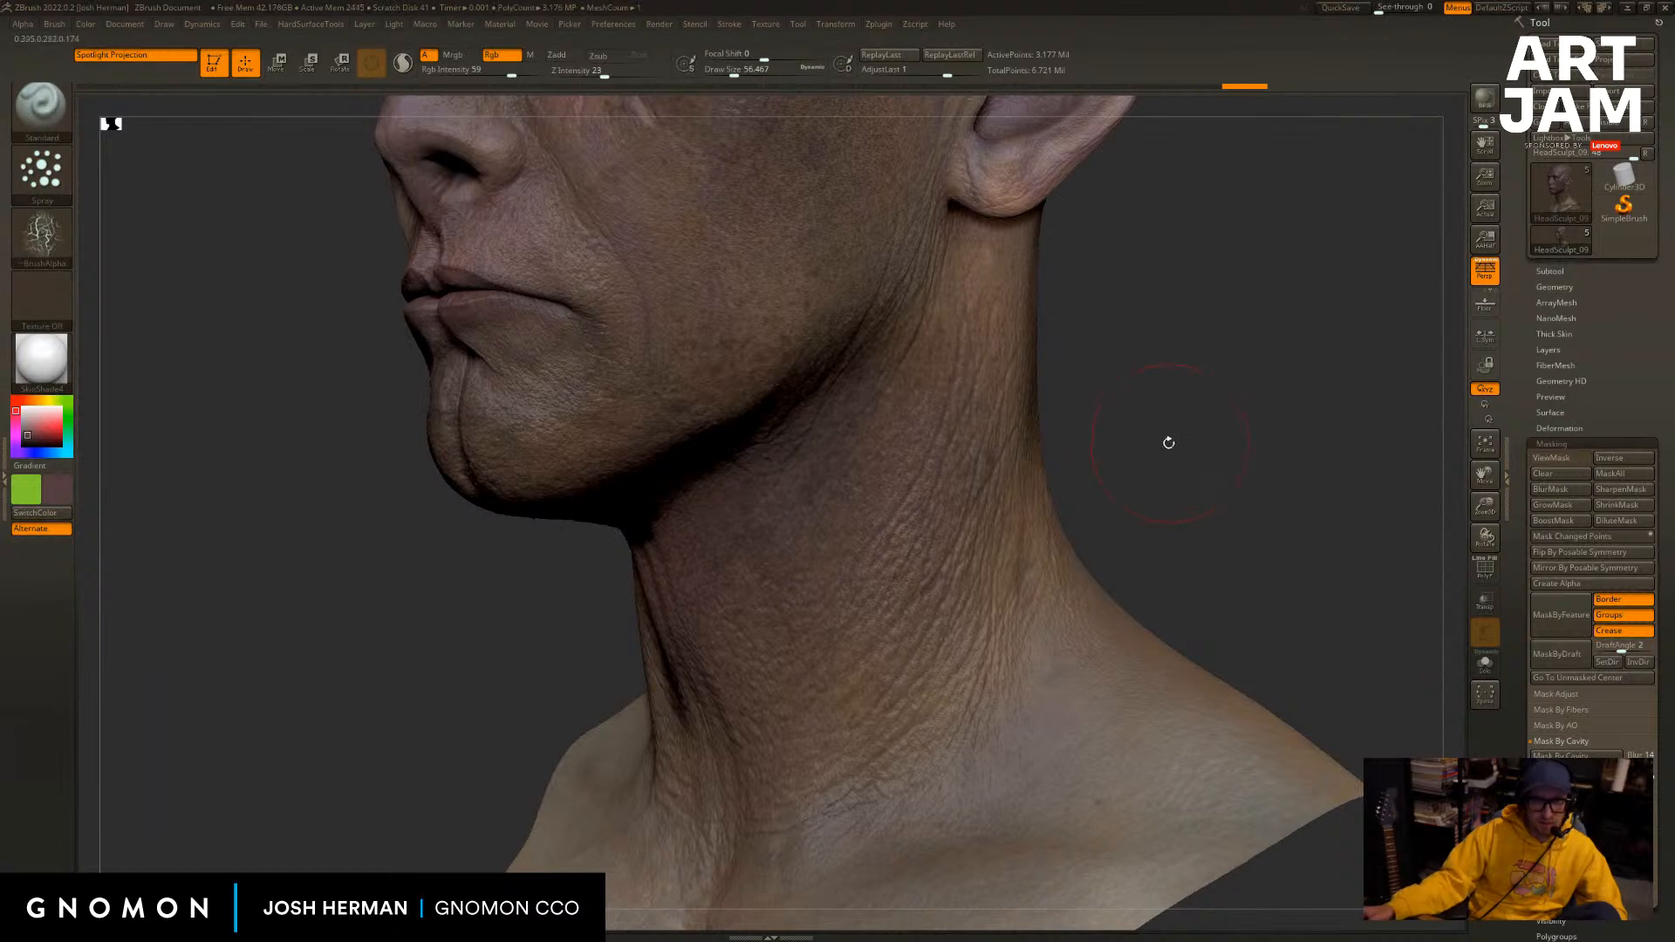
pyautogui.moveTo(1167, 442); pyautogui.dragTo(1141, 442)
pyautogui.hotkey('ctrl', 'z')
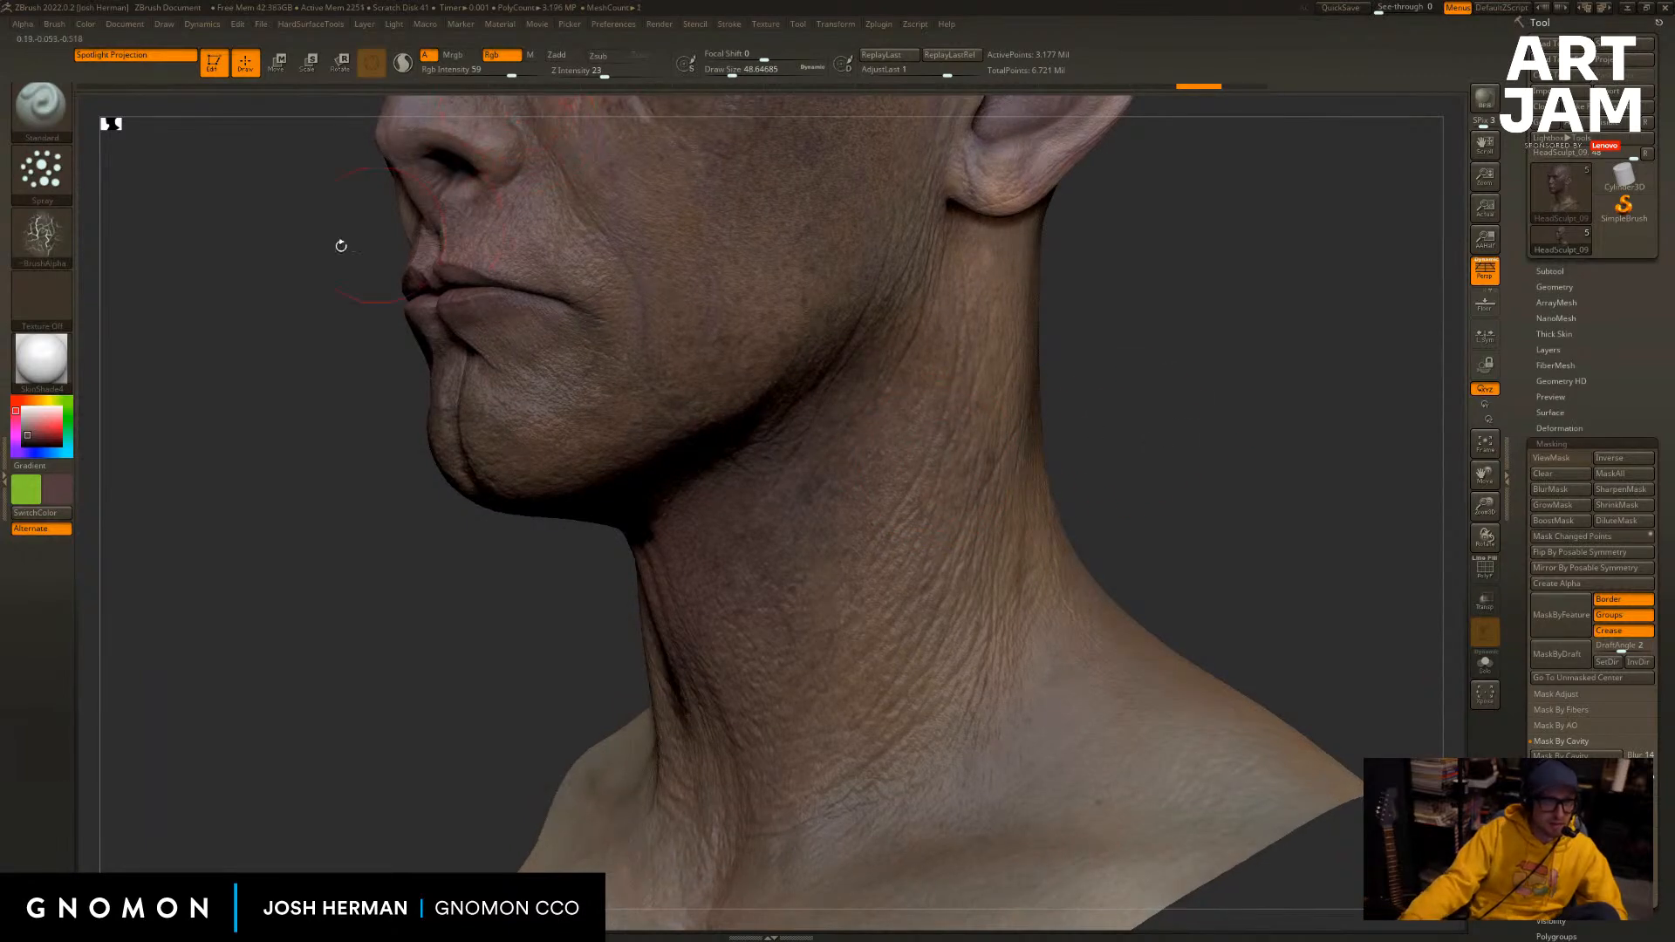
# Switch the brush alpha to Alpha 07 and spray mauve mottling over the neck with a draw size of about 48.6.
pyautogui.click(36, 236)
pyautogui.click(562, 298)
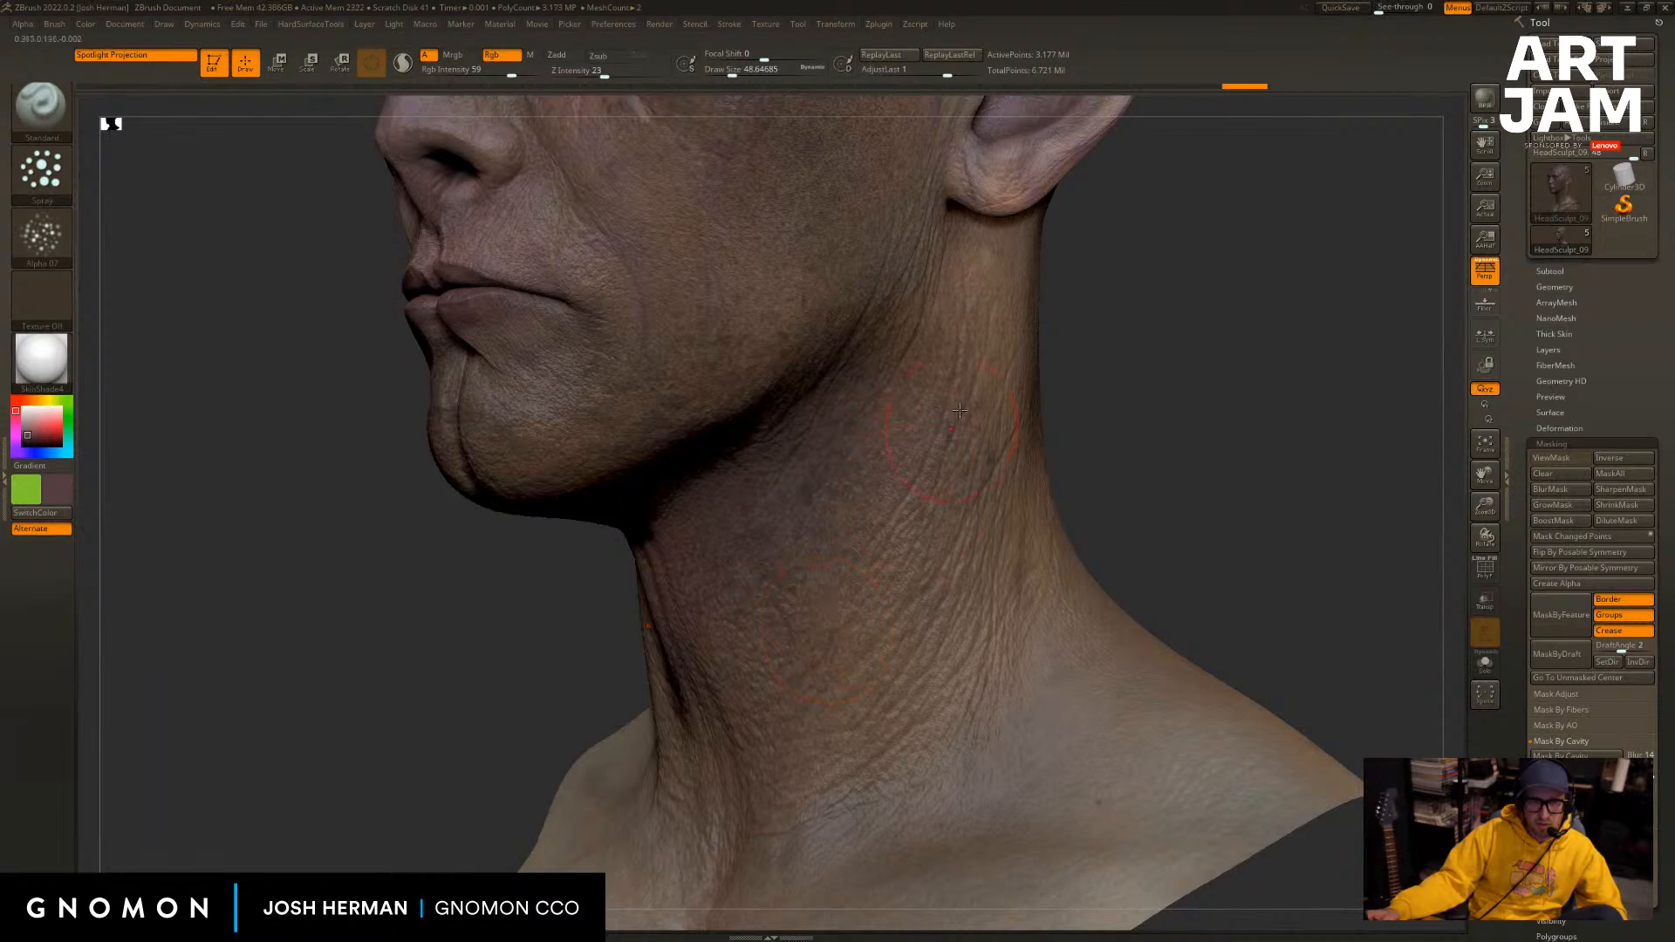
pyautogui.moveTo(1079, 534); pyautogui.dragTo(1130, 530)
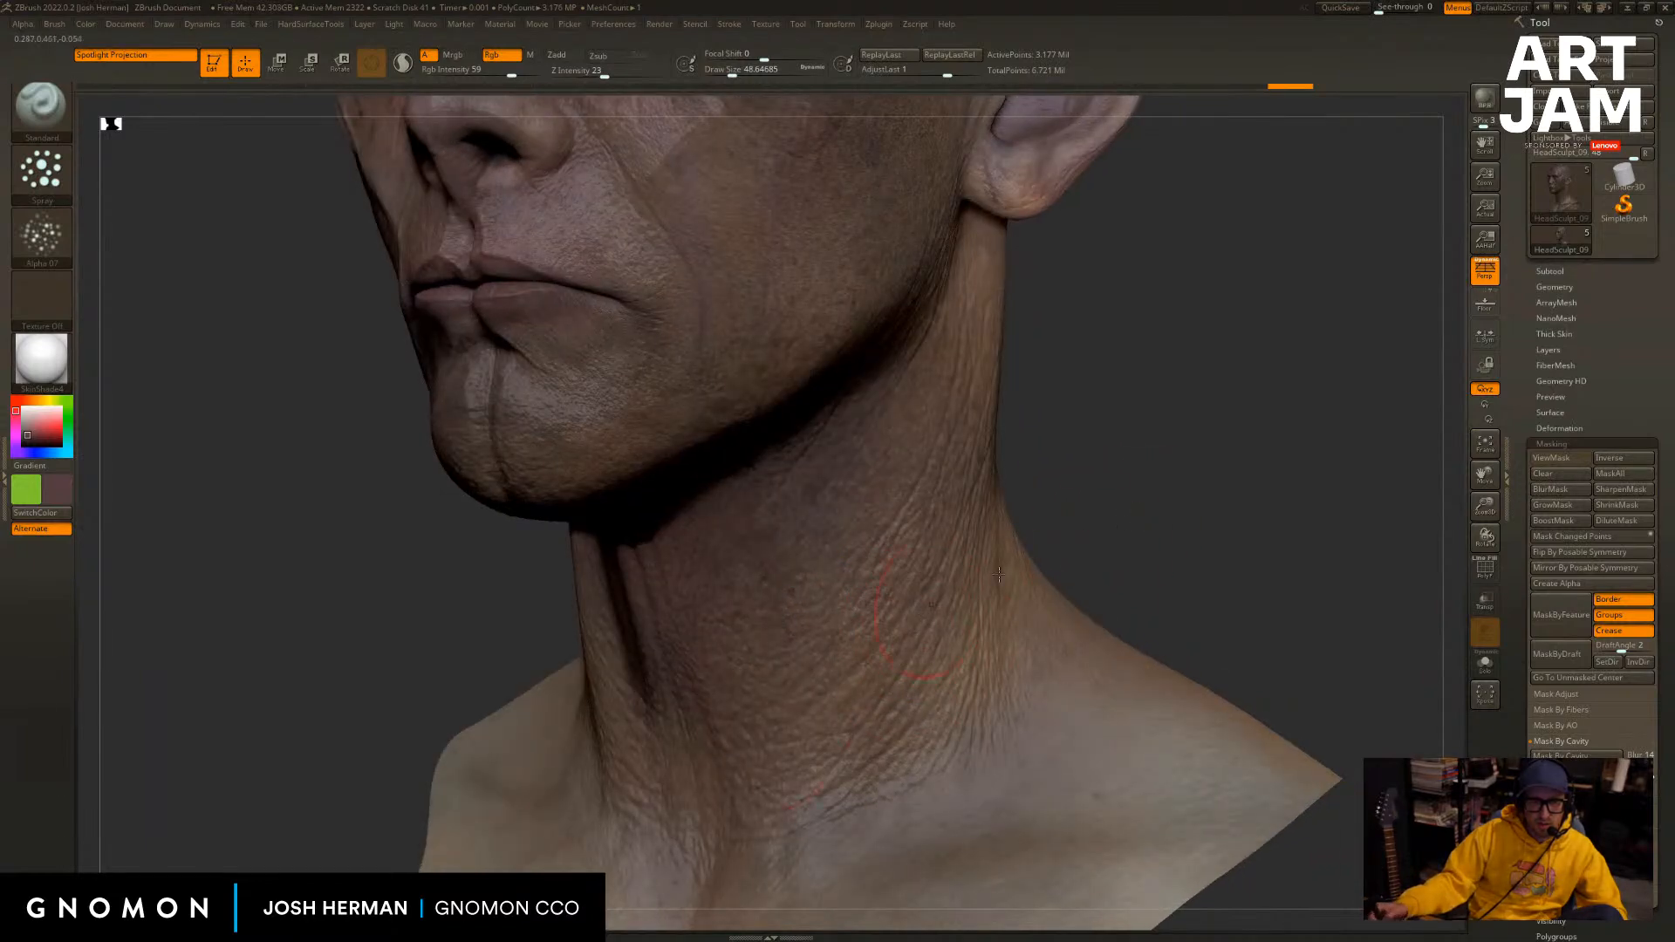
pyautogui.moveTo(999, 574); pyautogui.dragTo(1006, 636)
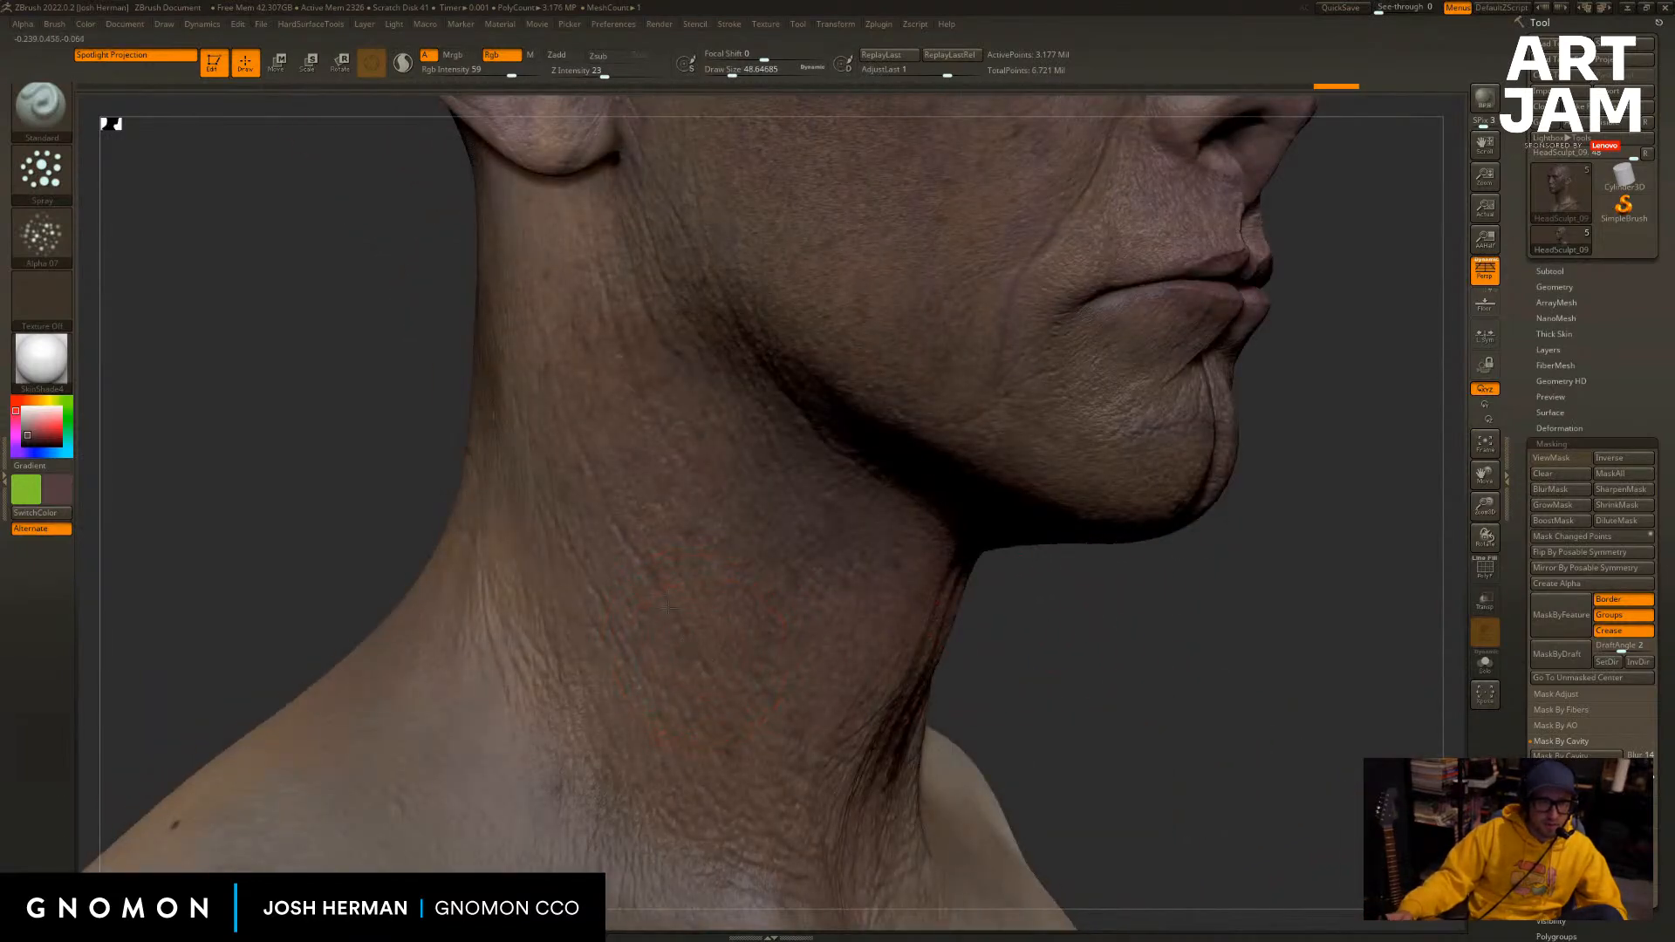
# Reduce the draw size to about 41.4 and continue the mauve mottling below the jaw and around the back of the neck.
pyautogui.moveTo(333, 441); pyautogui.dragTo(384, 425)
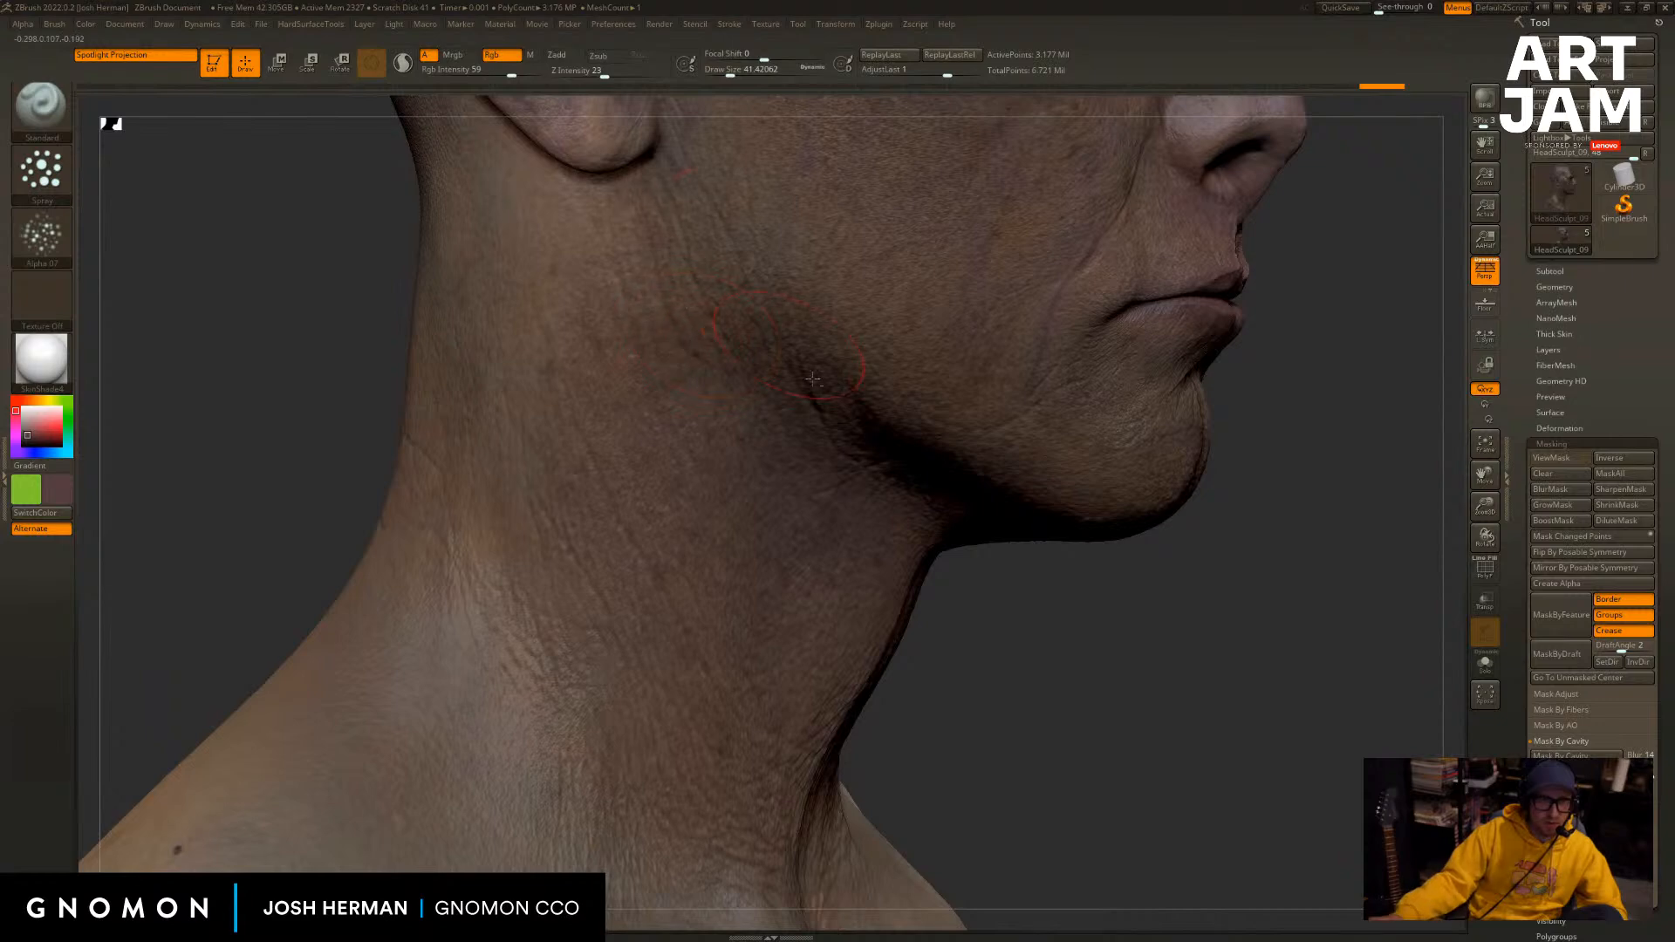
pyautogui.moveTo(999, 617); pyautogui.dragTo(933, 672)
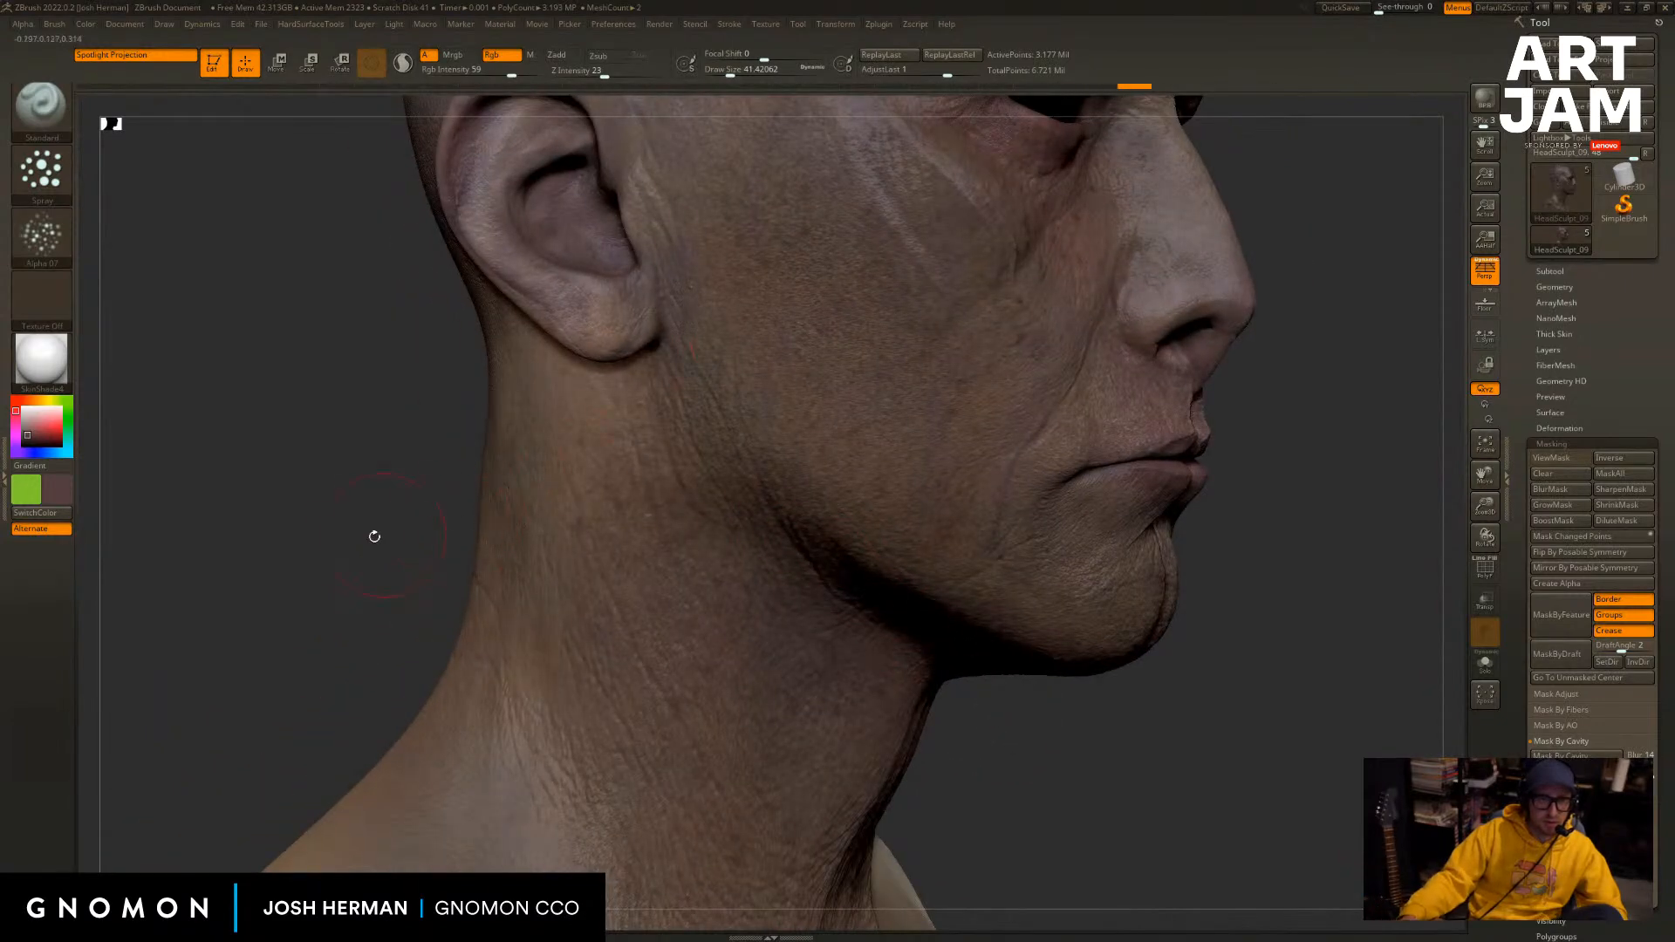
pyautogui.moveTo(374, 535); pyautogui.dragTo(505, 621)
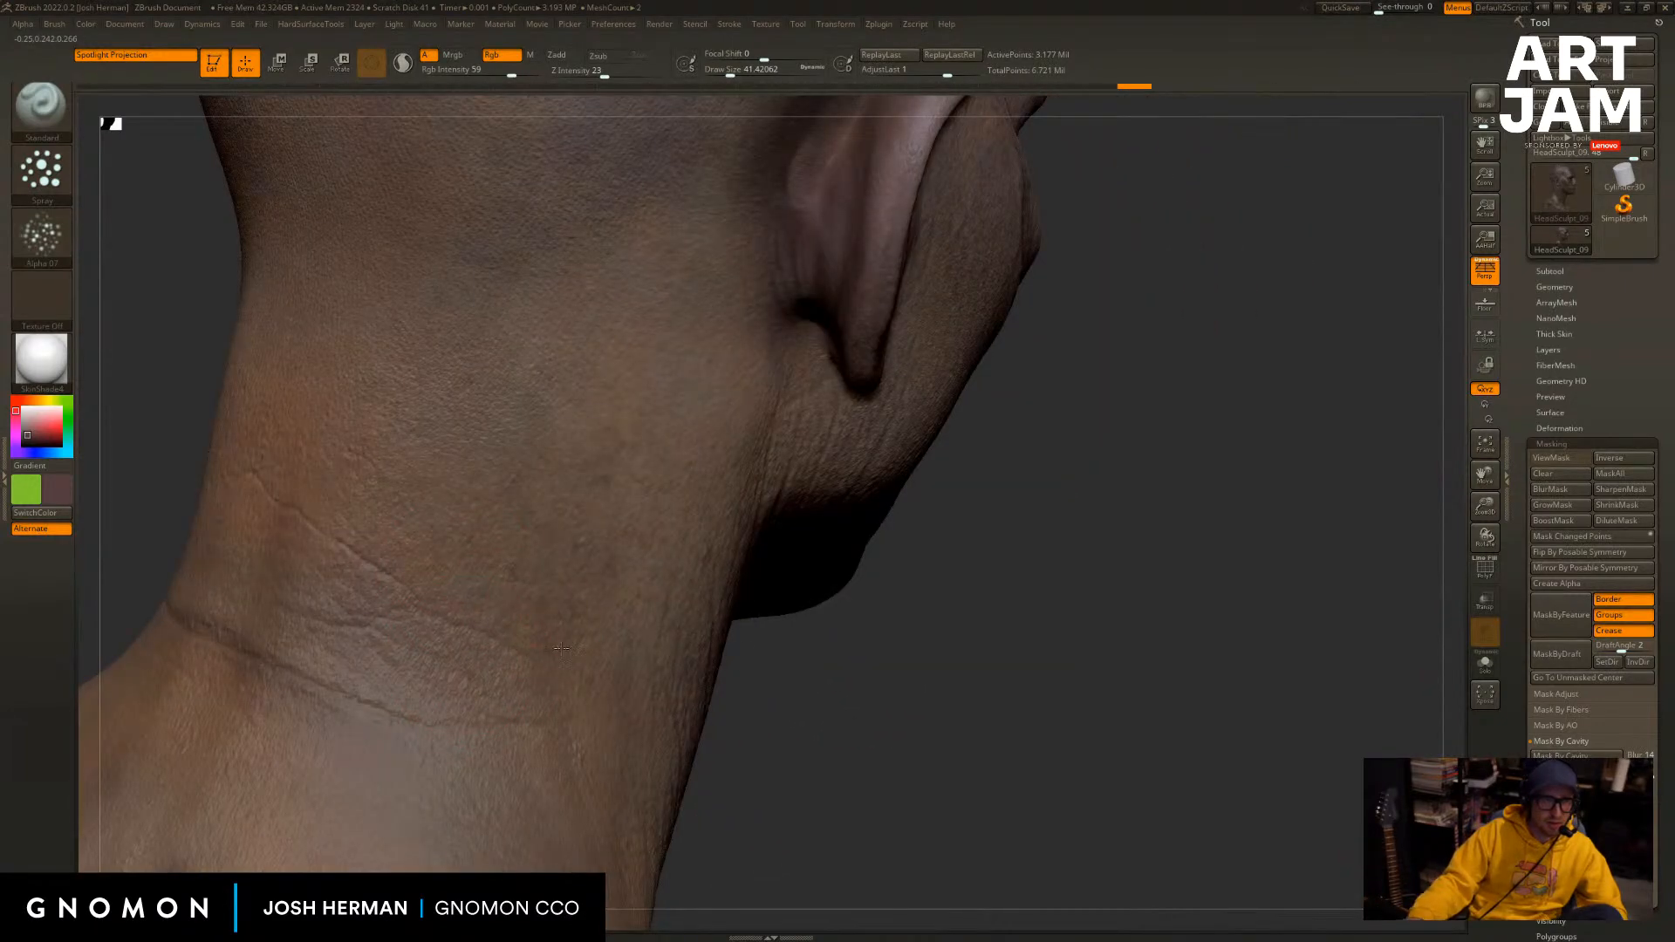
pyautogui.moveTo(919, 685); pyautogui.dragTo(822, 660)
pyautogui.moveTo(840, 741); pyautogui.dragTo(740, 542)
pyautogui.moveTo(1127, 756); pyautogui.dragTo(1078, 516)
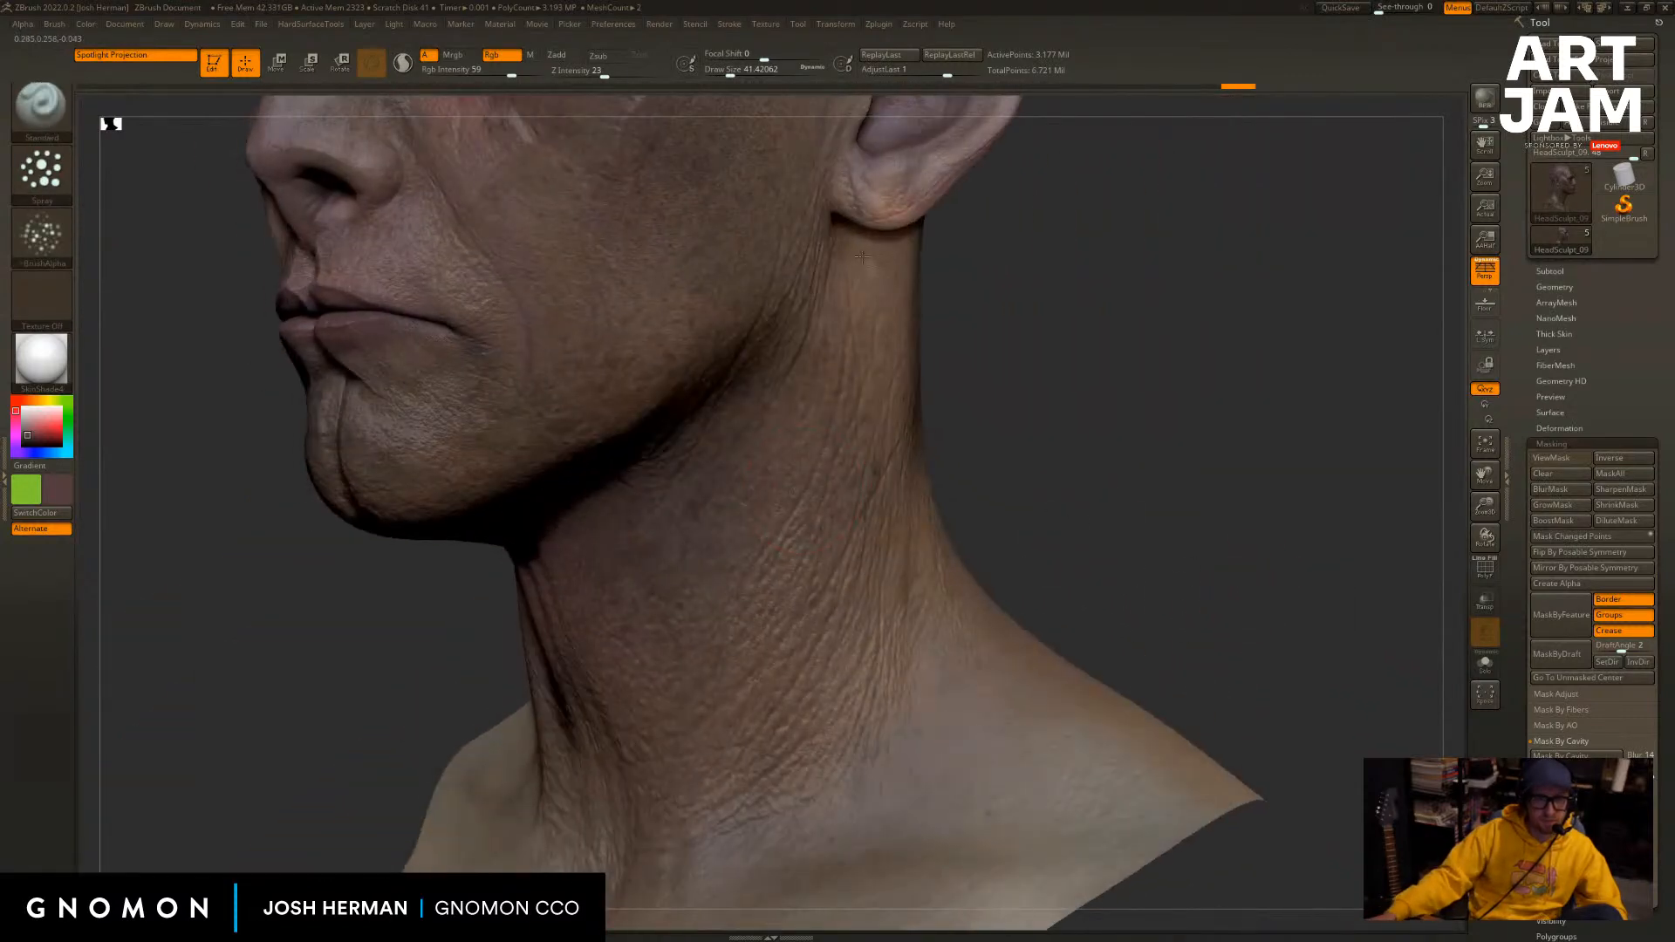
# Check the cavity mask, sample a lighter brown from the neck, and spray it over the neck creases with draw sizes of about 31 and 54.
pyautogui.hotkey('ctrl', 'h')
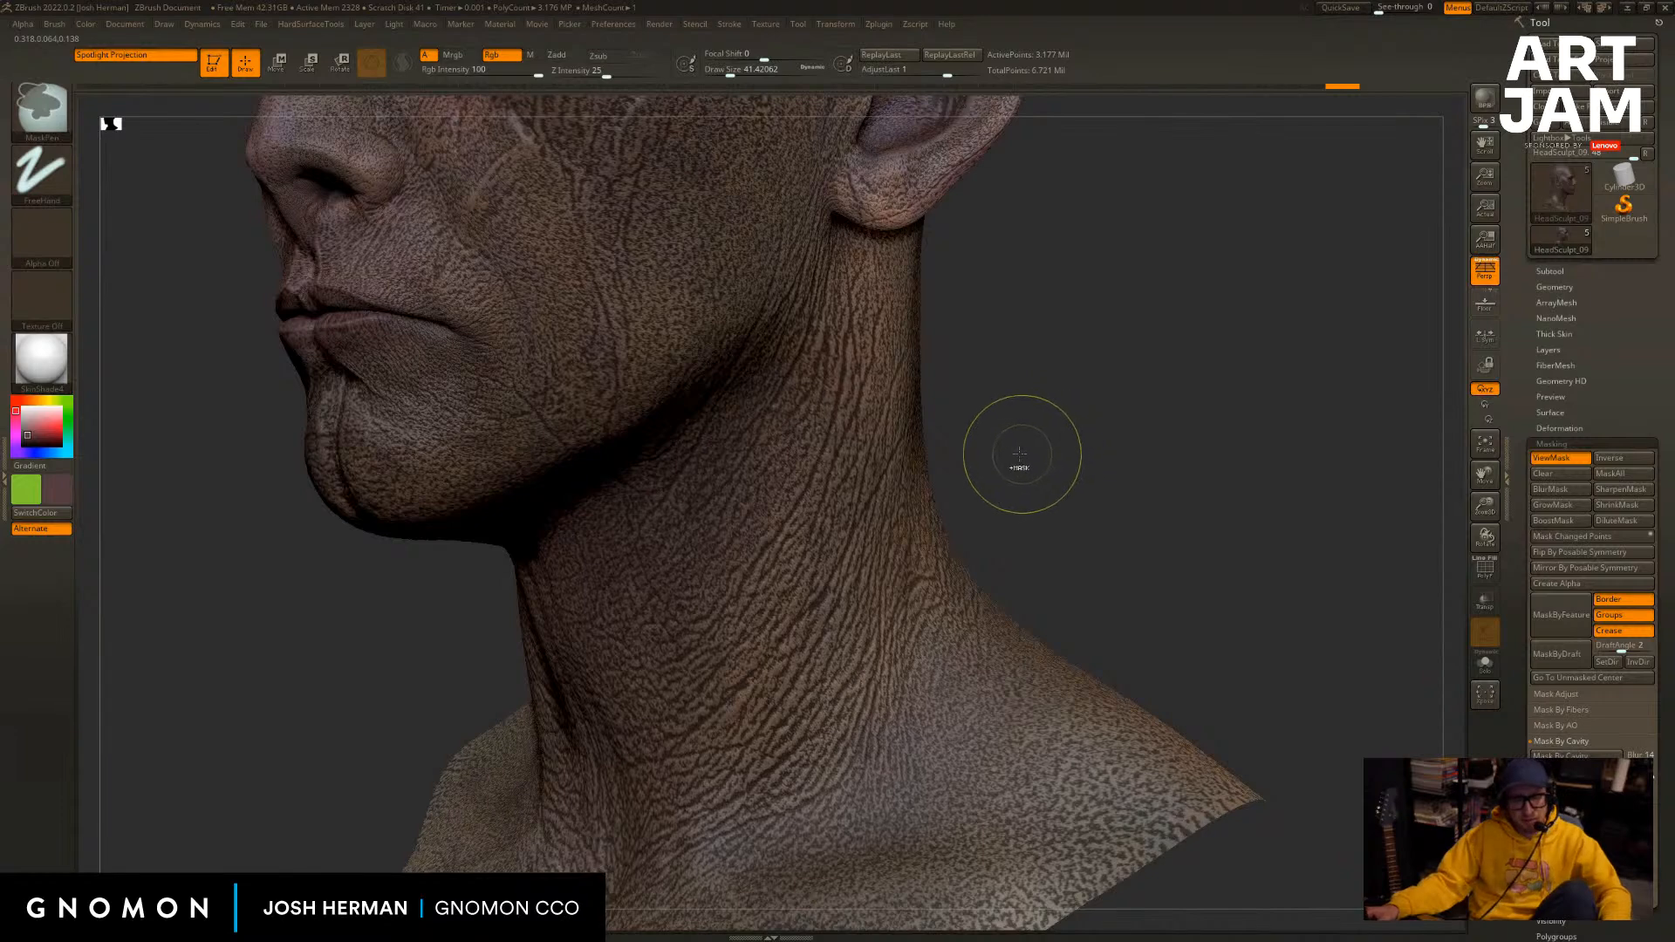
pyautogui.hotkey('ctrl', 'h')
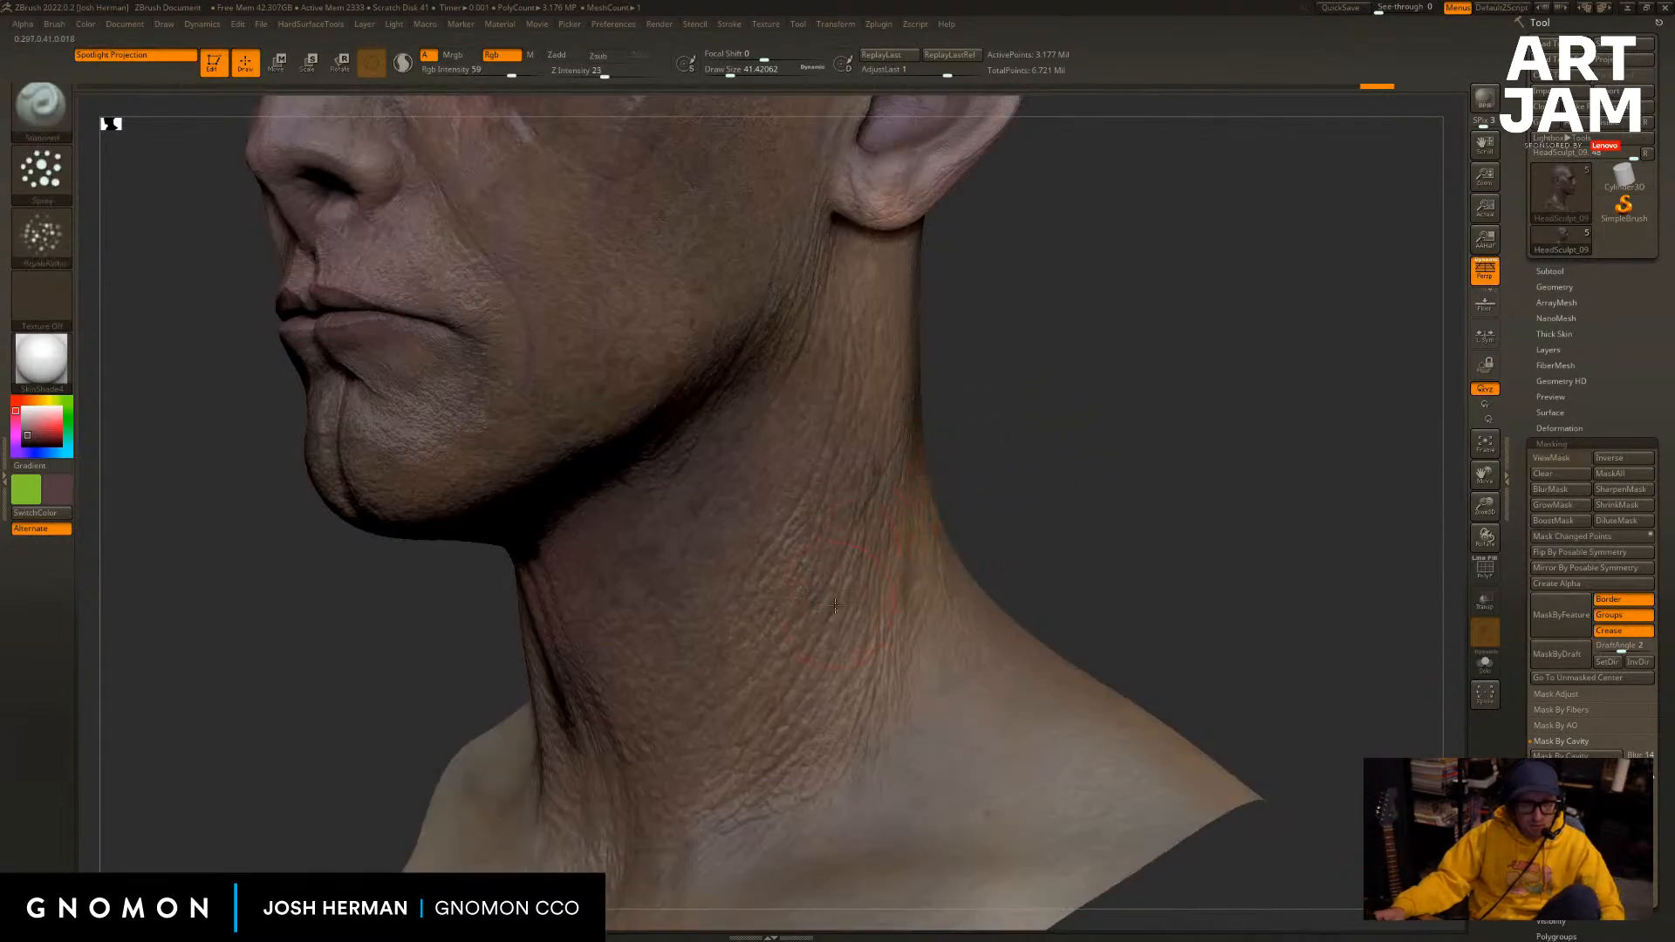
pyautogui.press('c')
pyautogui.press('s')
pyautogui.moveTo(858, 451); pyautogui.dragTo(855, 451)
pyautogui.moveTo(842, 454); pyautogui.dragTo(752, 655)
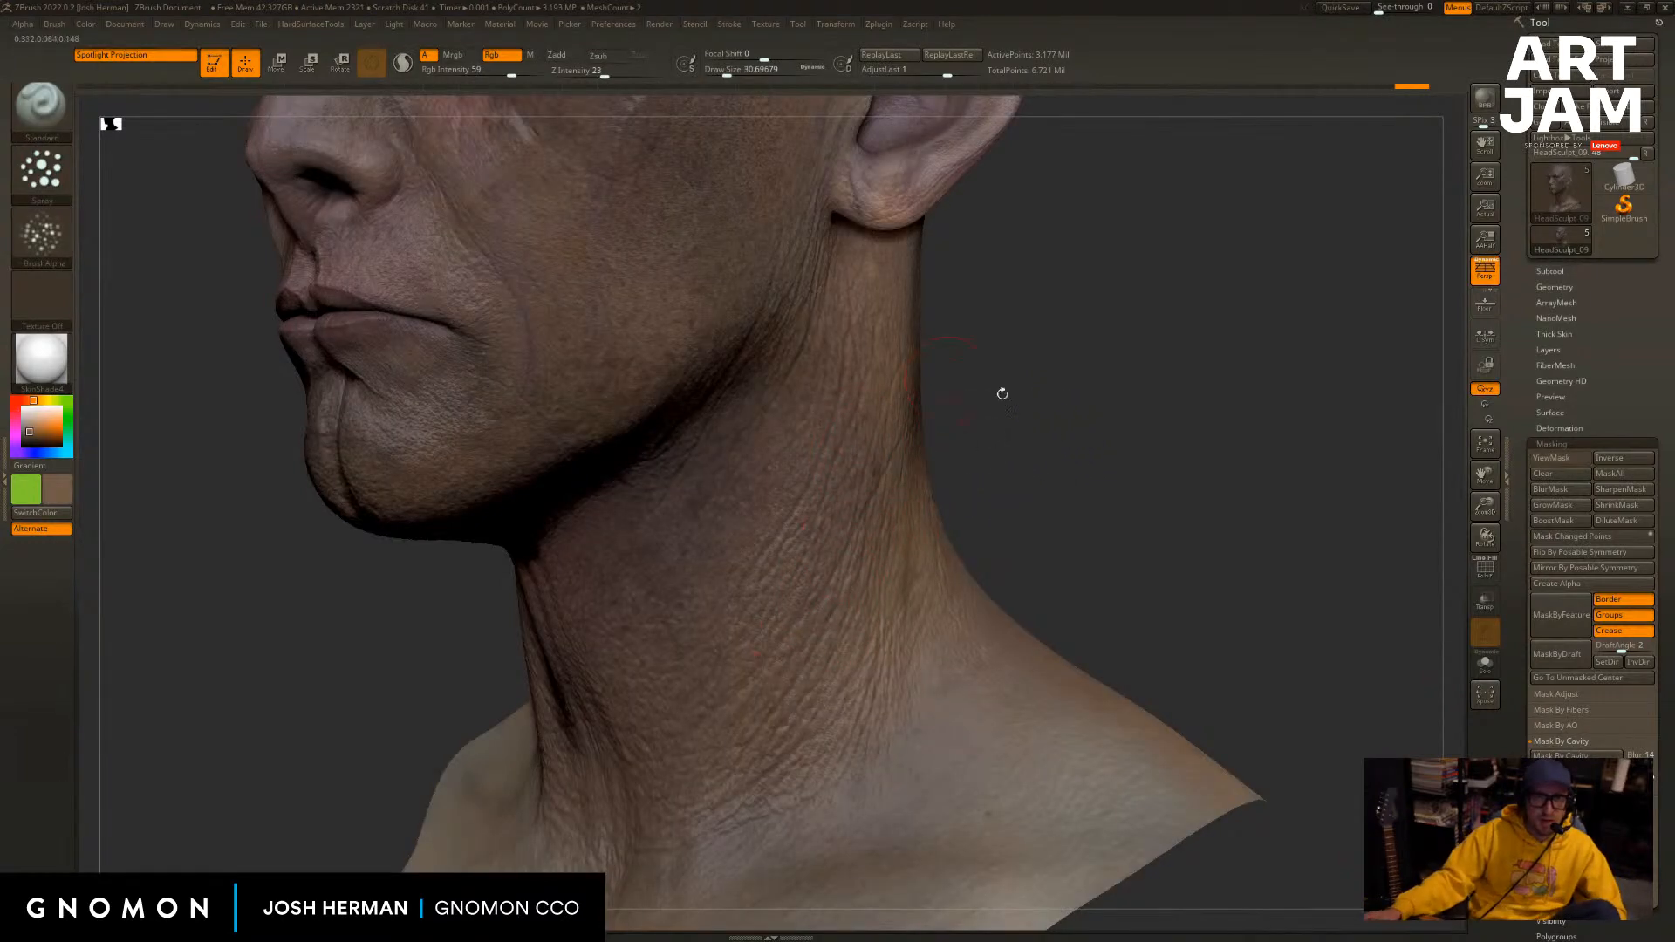
pyautogui.moveTo(1002, 393); pyautogui.dragTo(856, 490)
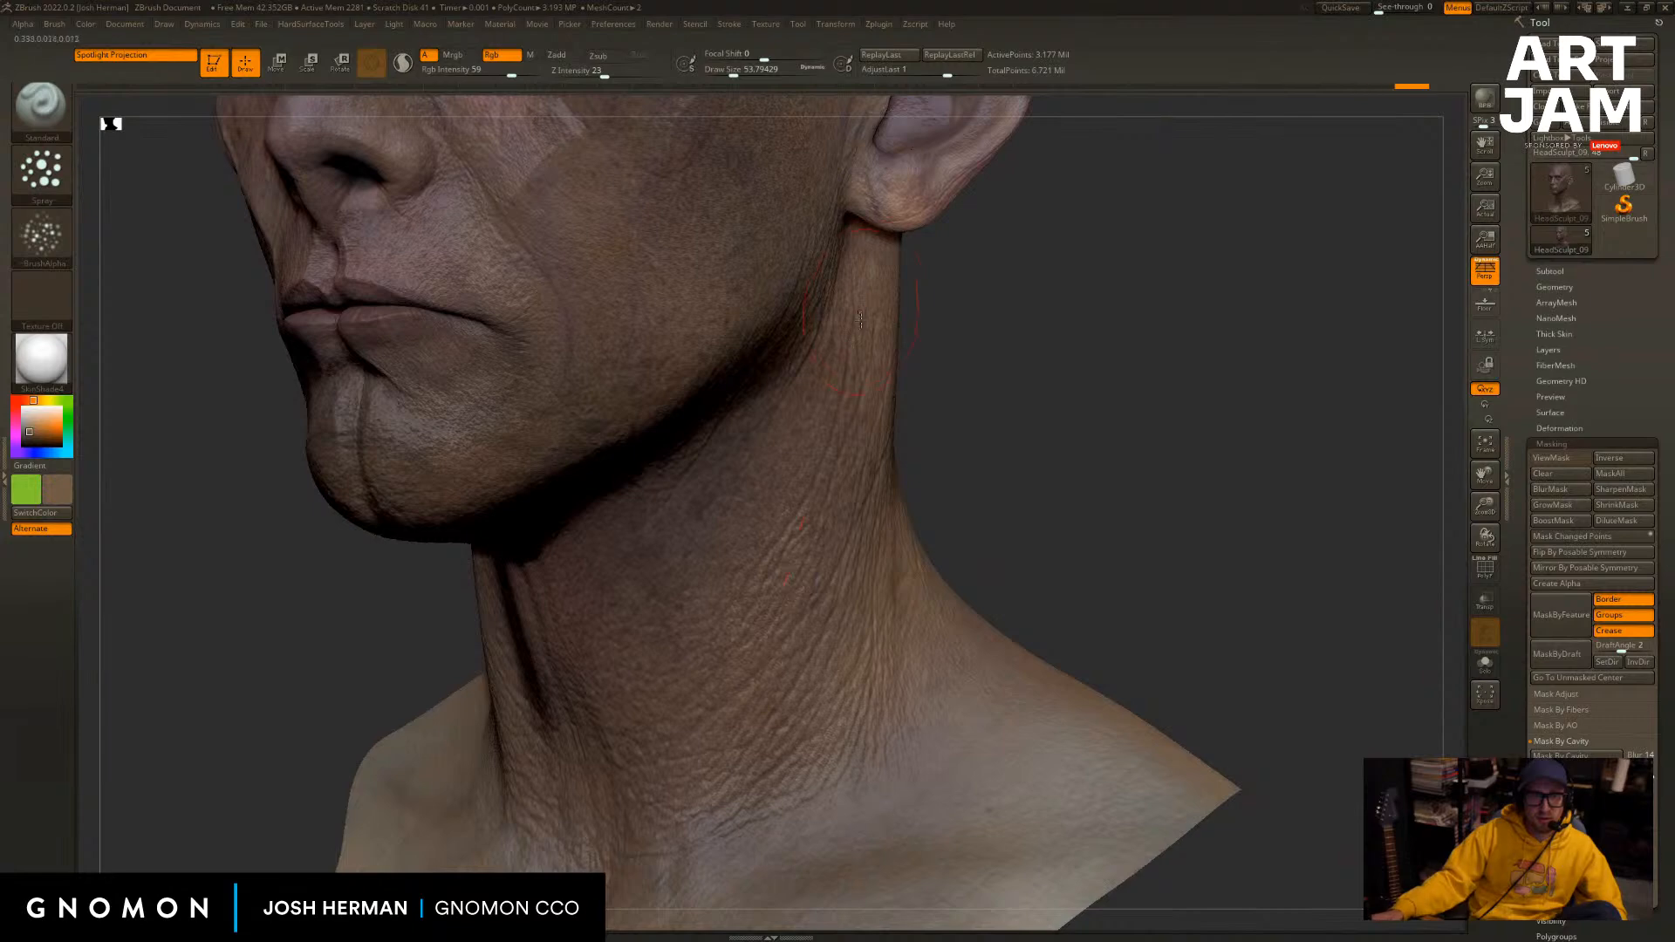
pyautogui.press('ctrl')
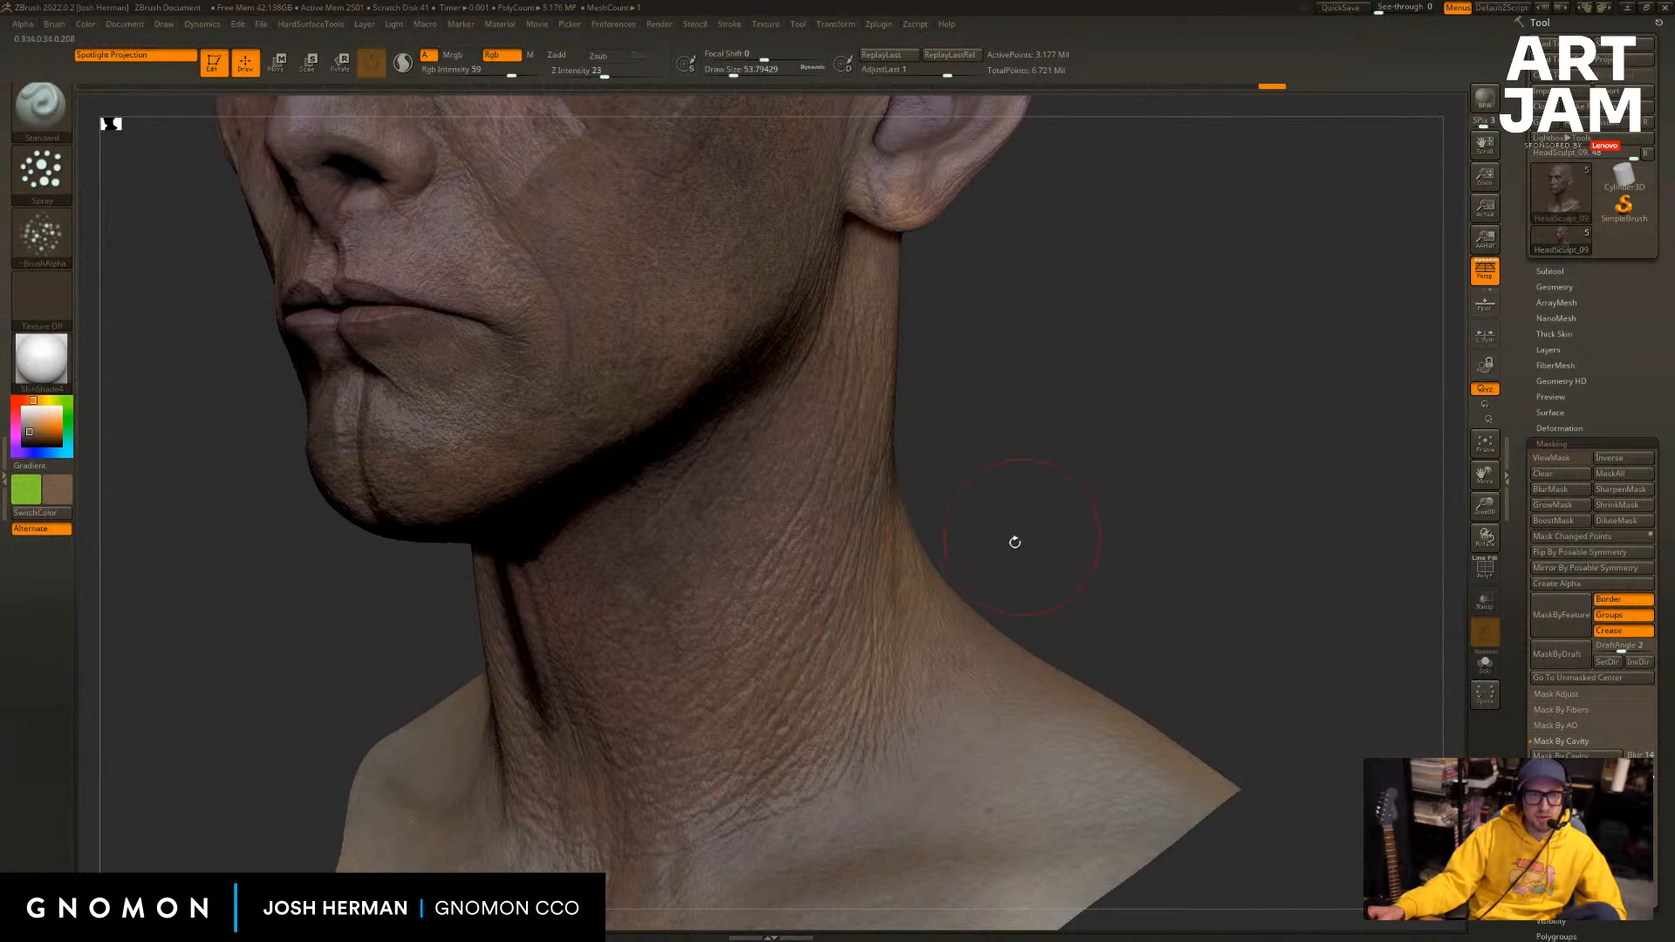
# Continue spraying lighter brown over the front and both sides of the neck with a draw size of about 46.2.
pyautogui.moveTo(1015, 542); pyautogui.dragTo(804, 687)
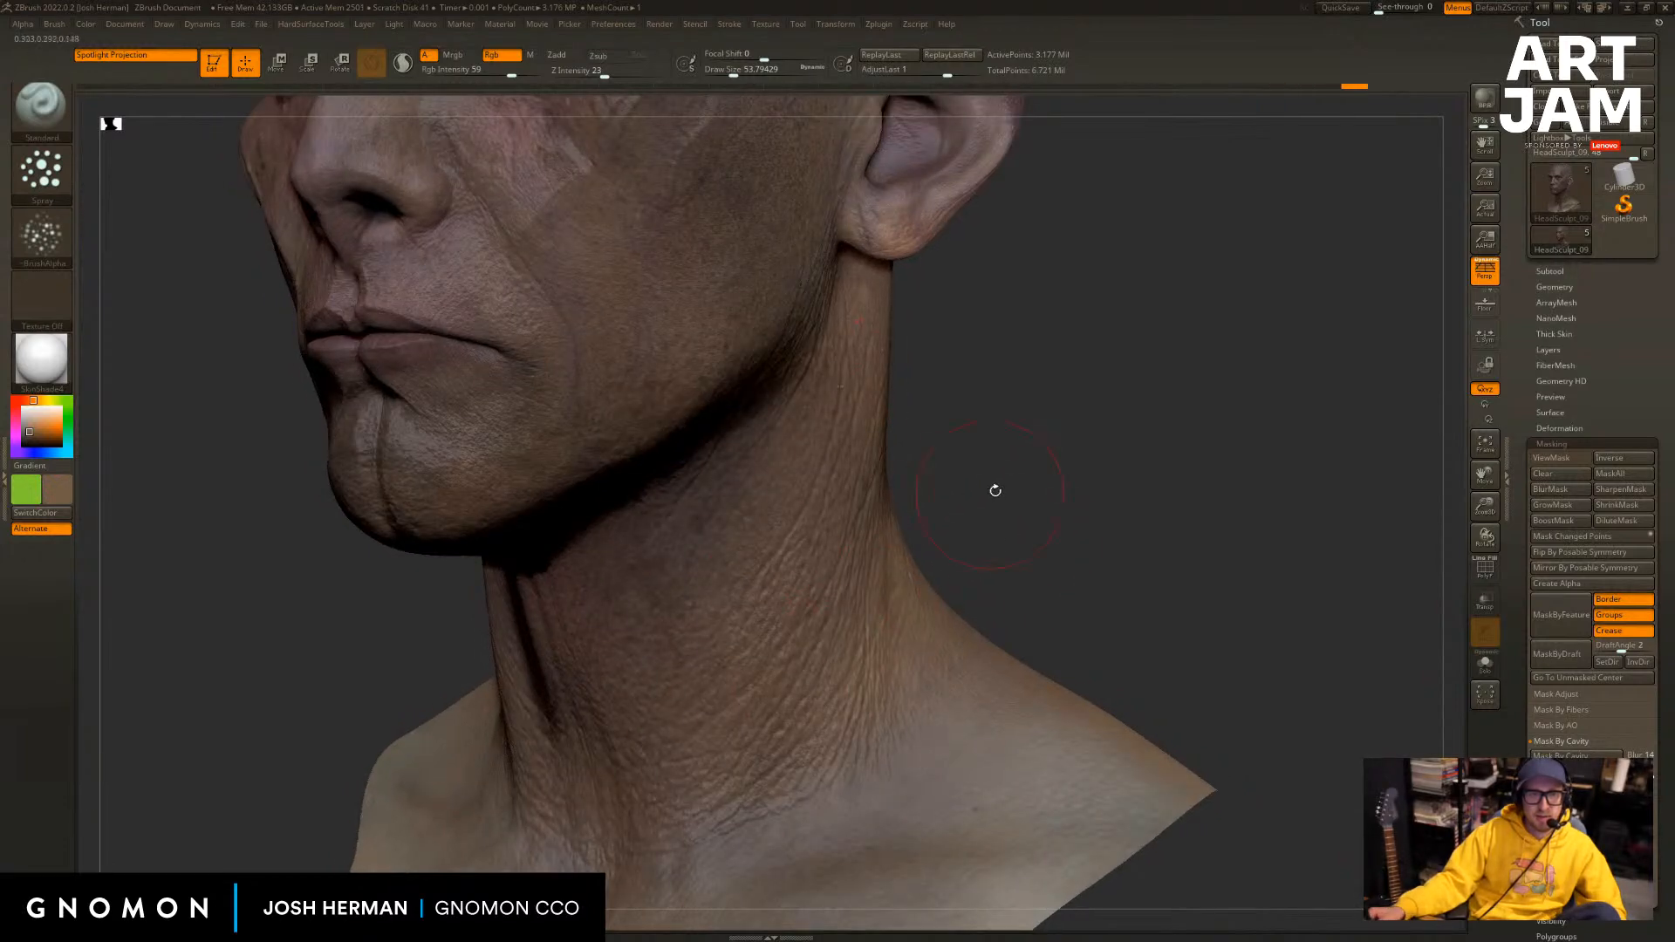
pyautogui.moveTo(995, 491)
pyautogui.mouseDown()
pyautogui.moveTo(873, 522)
pyautogui.moveTo(761, 614)
pyautogui.mouseUp()
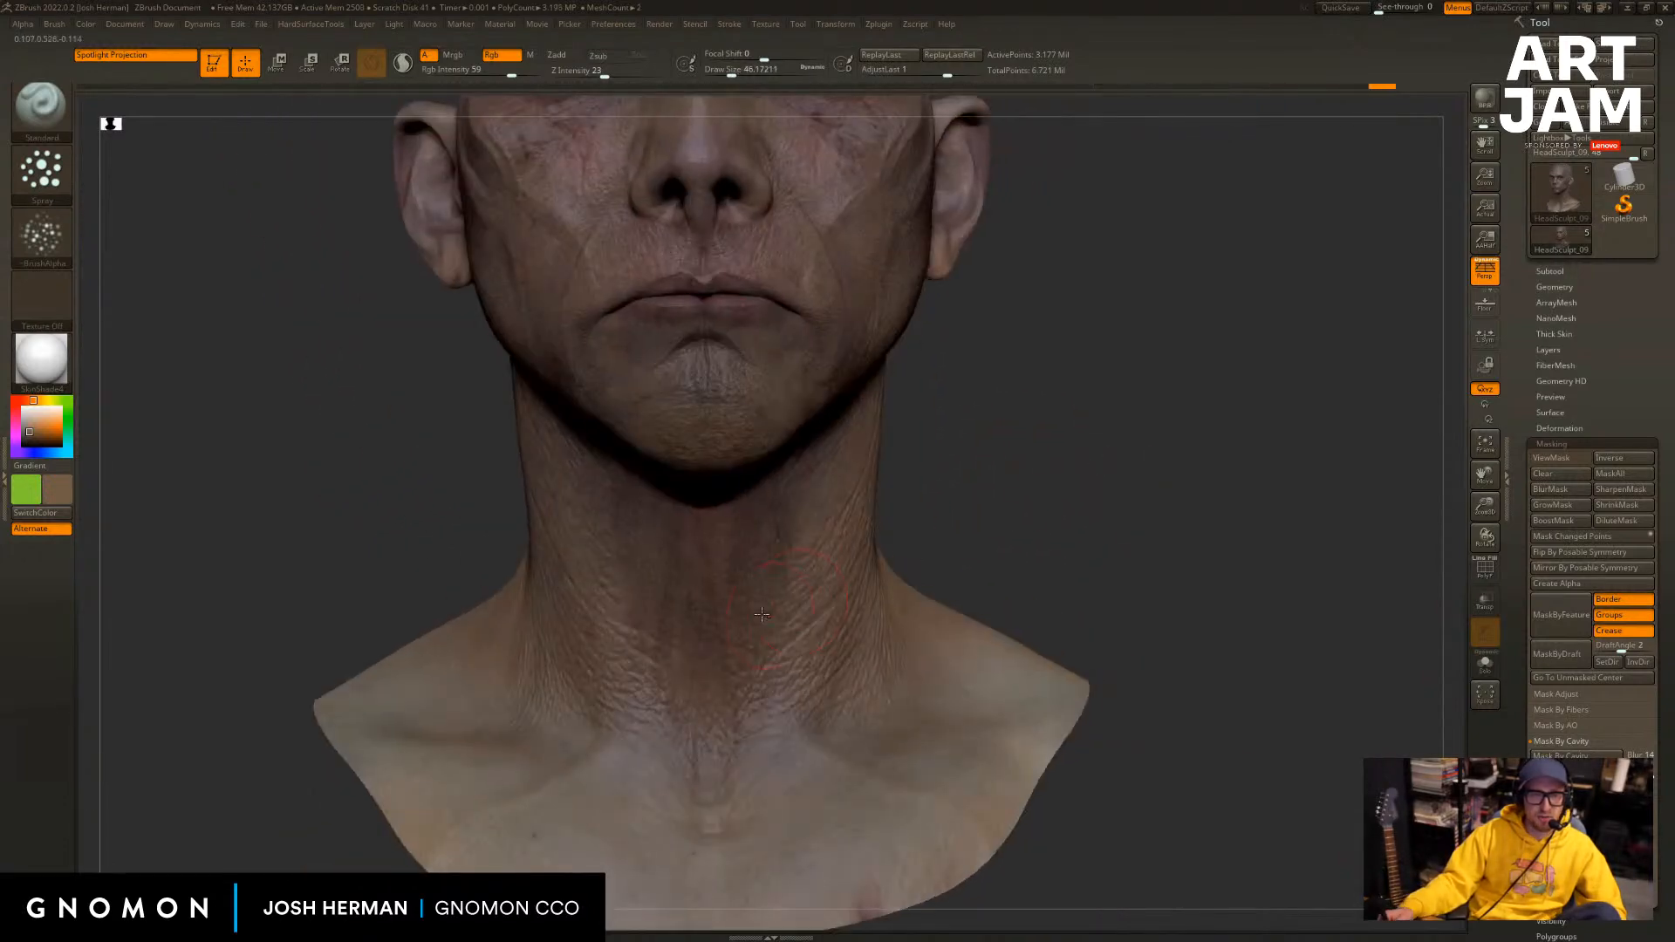
pyautogui.moveTo(1001, 489); pyautogui.dragTo(651, 602)
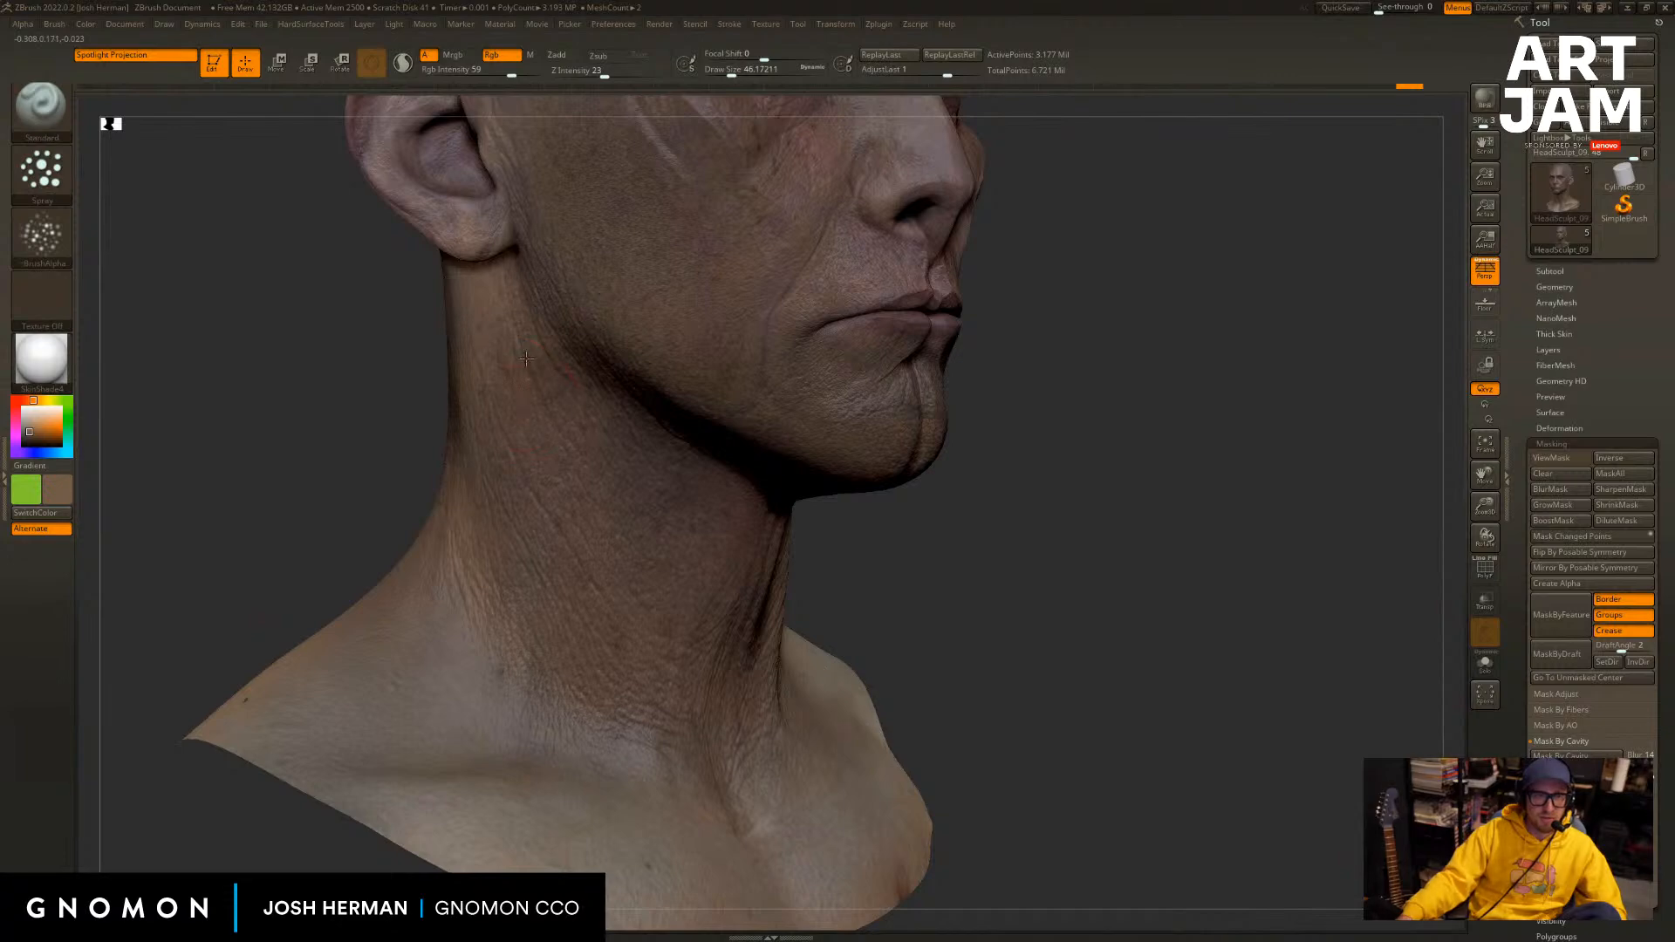
pyautogui.moveTo(451, 424); pyautogui.dragTo(526, 377)
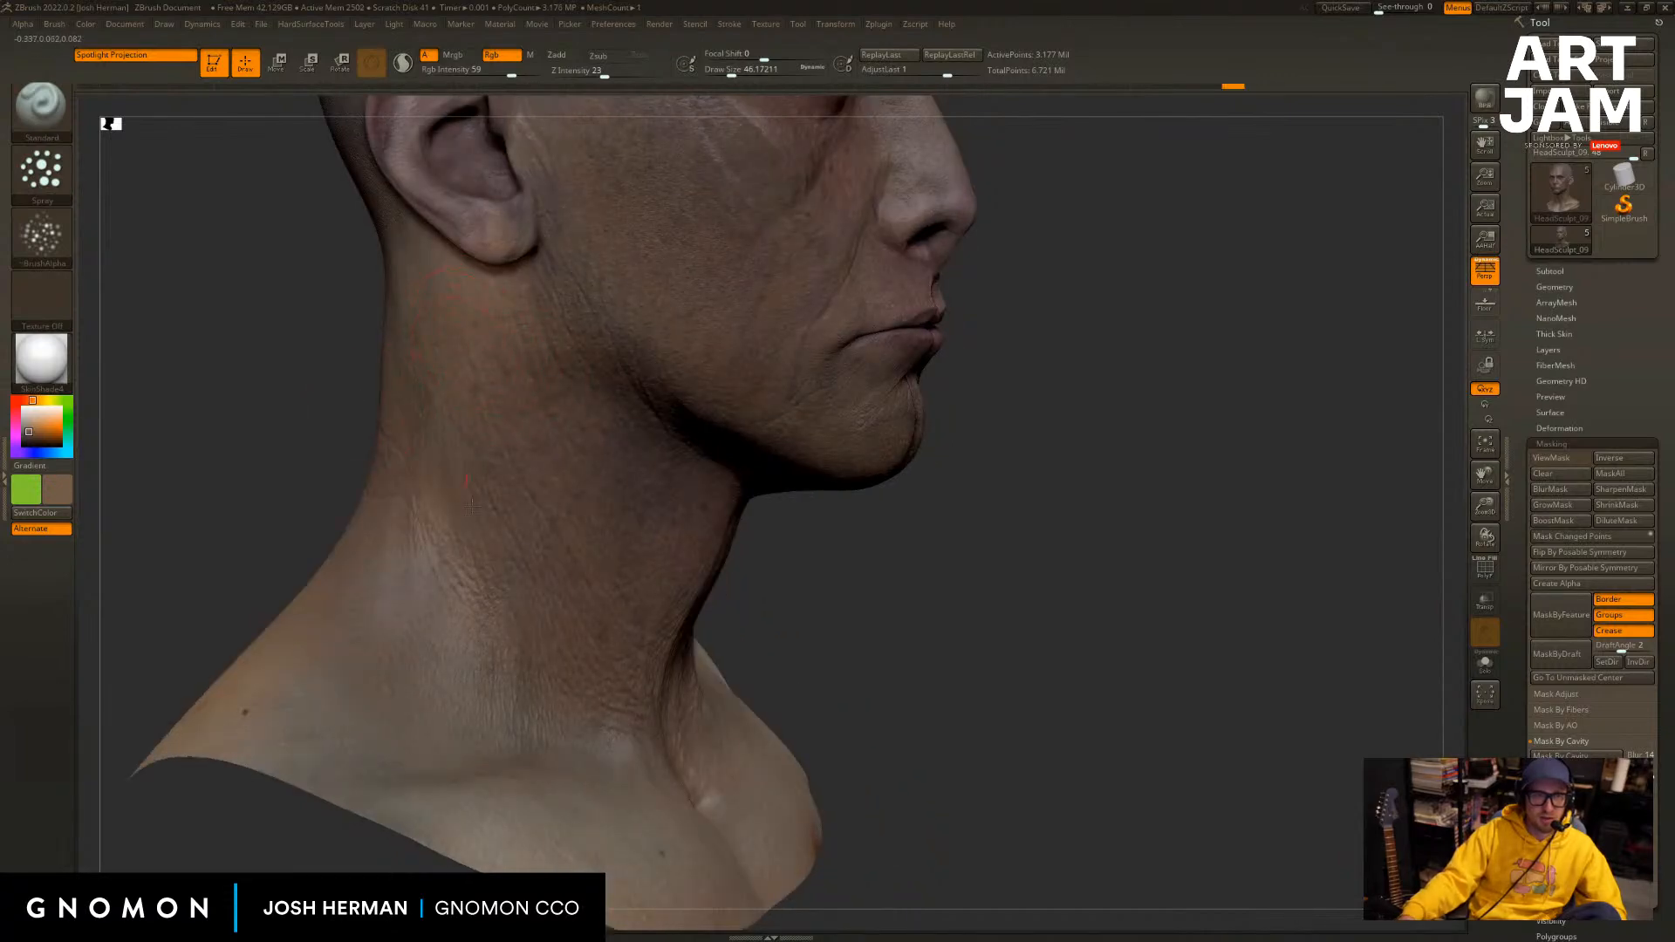
pyautogui.moveTo(986, 498); pyautogui.dragTo(770, 618)
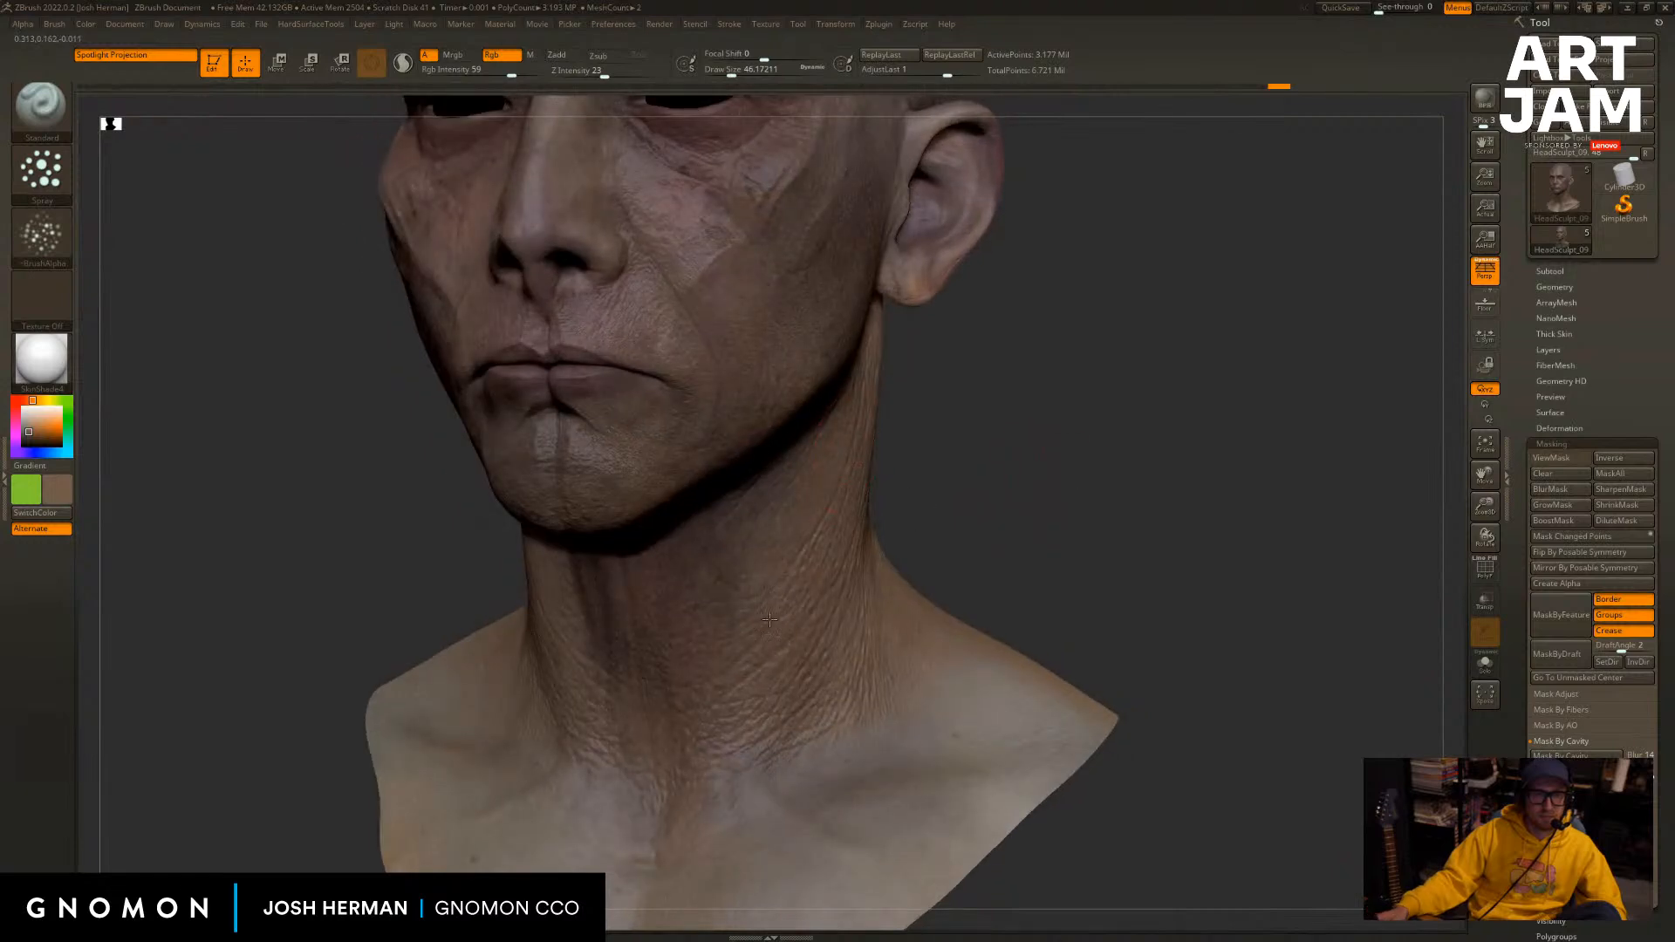
pyautogui.moveTo(916, 567); pyautogui.dragTo(899, 515)
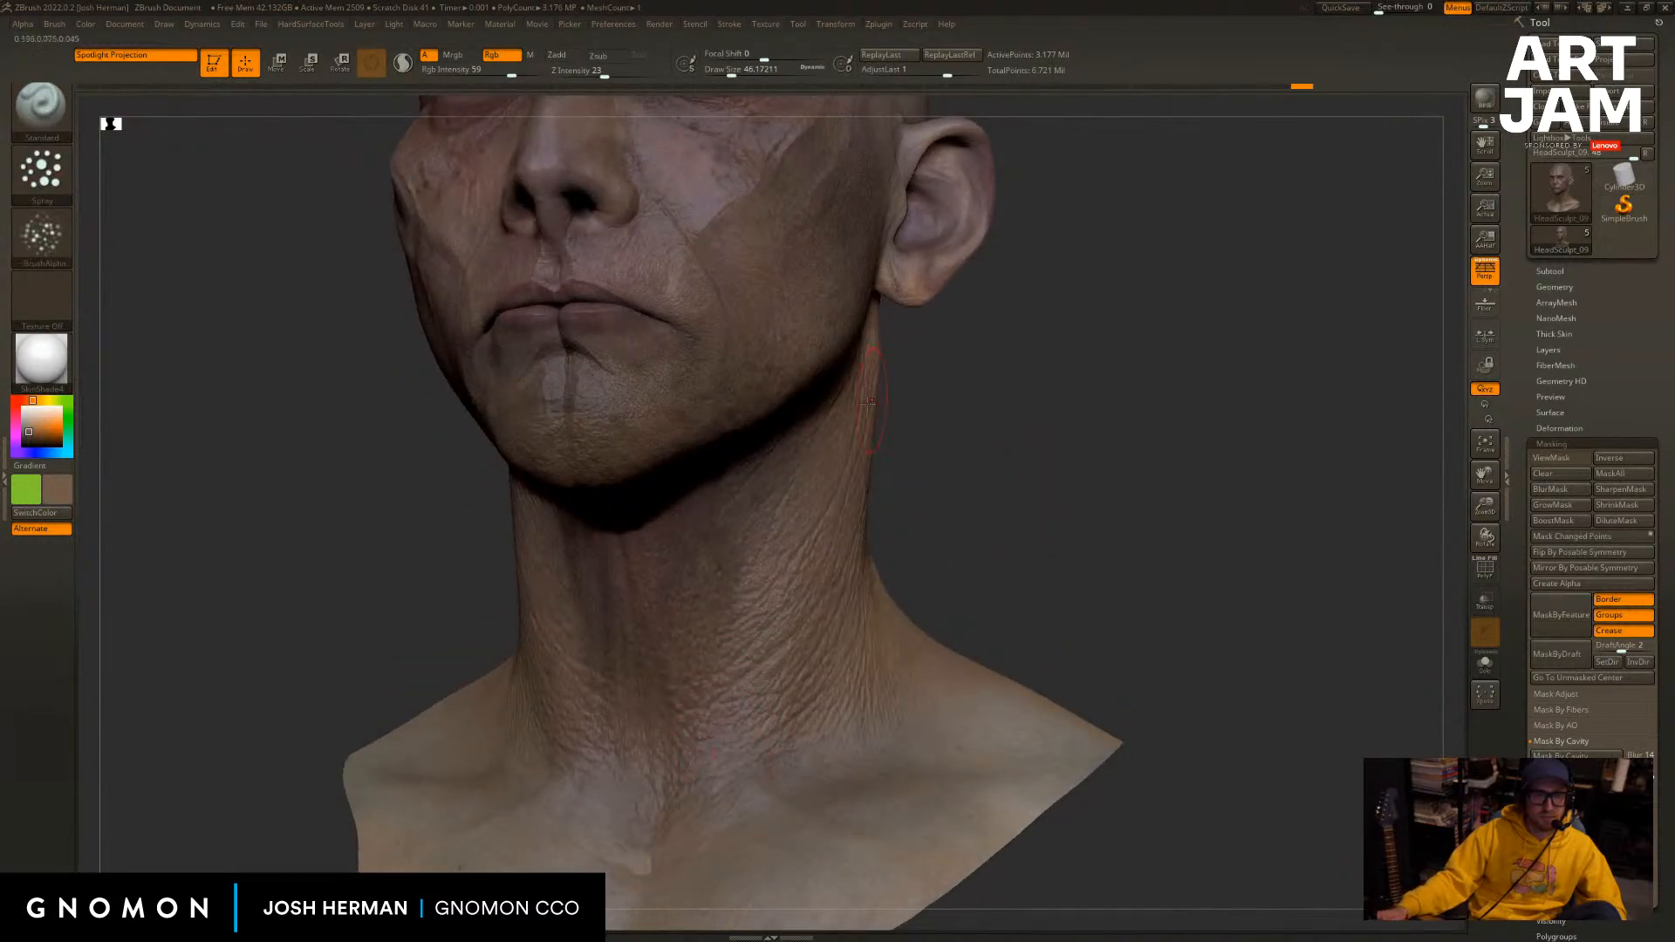
pyautogui.moveTo(874, 600); pyautogui.dragTo(712, 695)
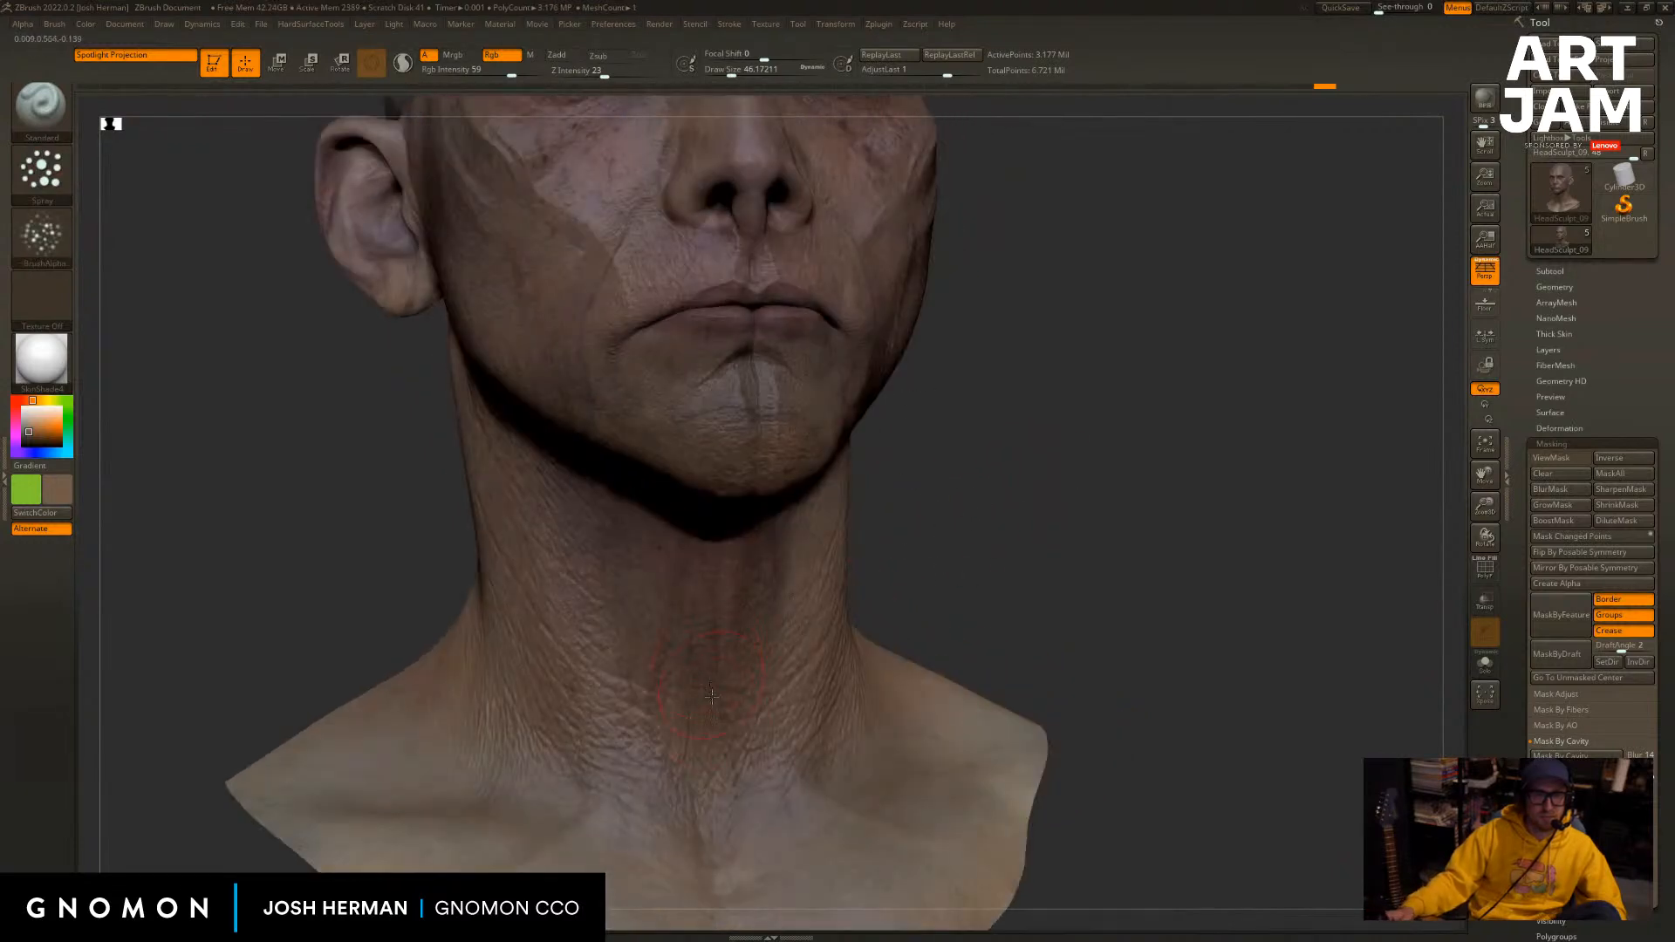
# Switch to the flat color material, sample a dark brown, and spray it over the neck and its lower creases.
pyautogui.click(42, 370)
pyautogui.click(129, 630)
pyautogui.moveTo(145, 562)
pyautogui.mouseDown()
pyautogui.moveTo(195, 459)
pyautogui.moveTo(228, 558)
pyautogui.mouseUp()
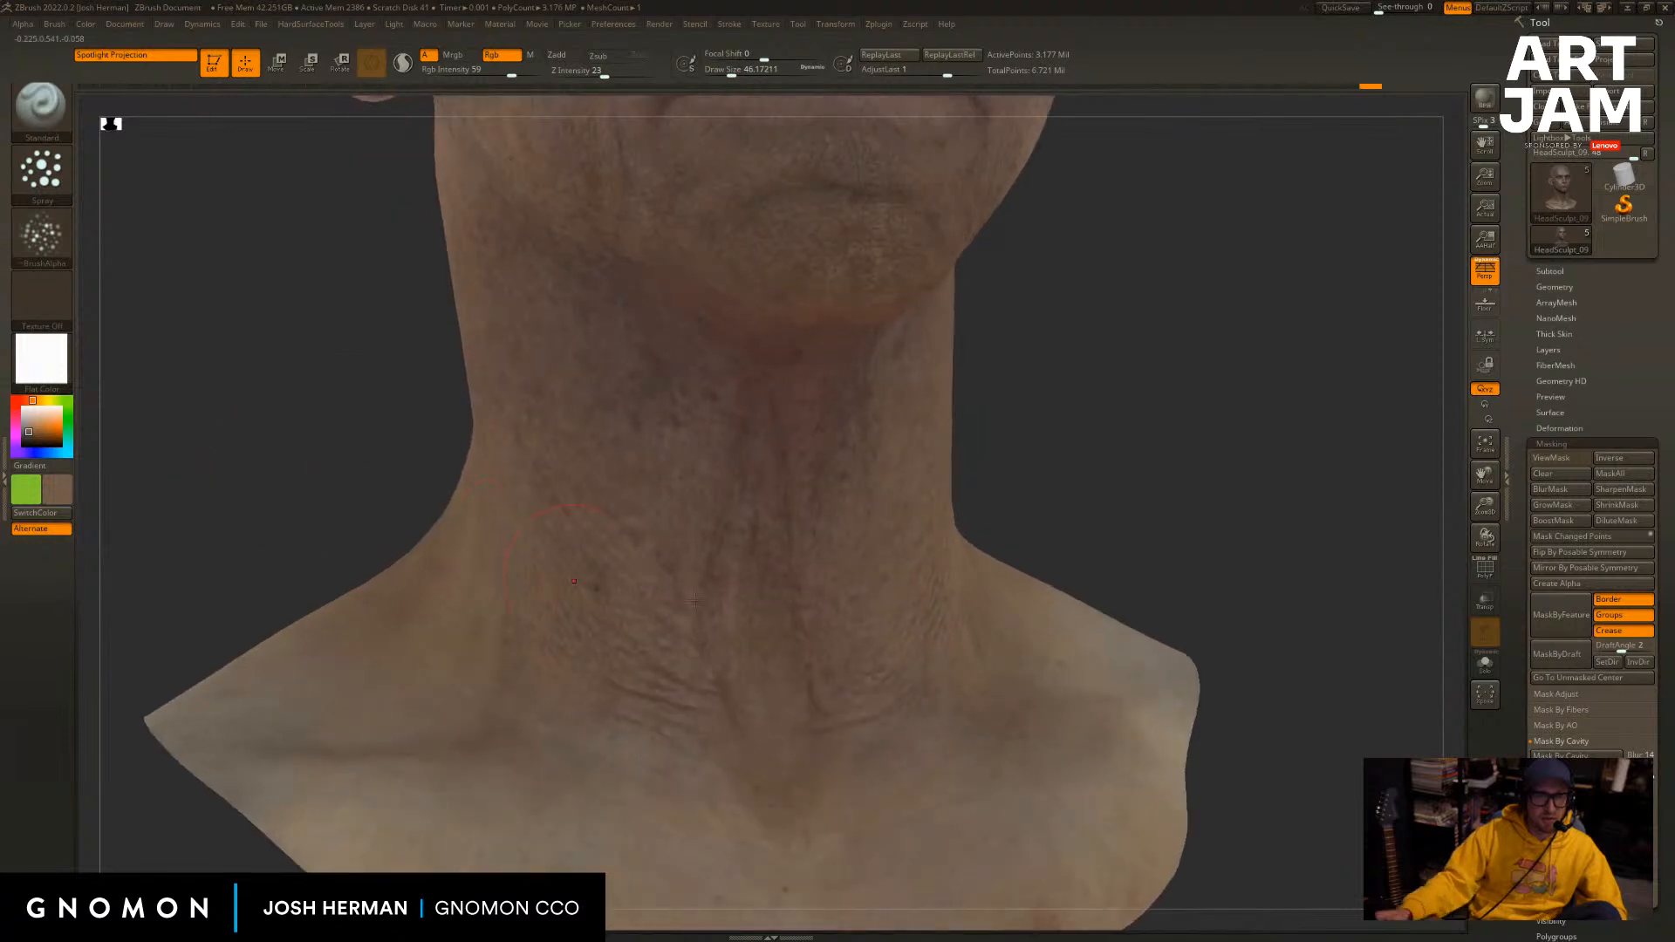
pyautogui.moveTo(574, 580); pyautogui.dragTo(897, 702, button='right')
pyautogui.moveTo(1265, 458); pyautogui.dragTo(810, 668, button='right')
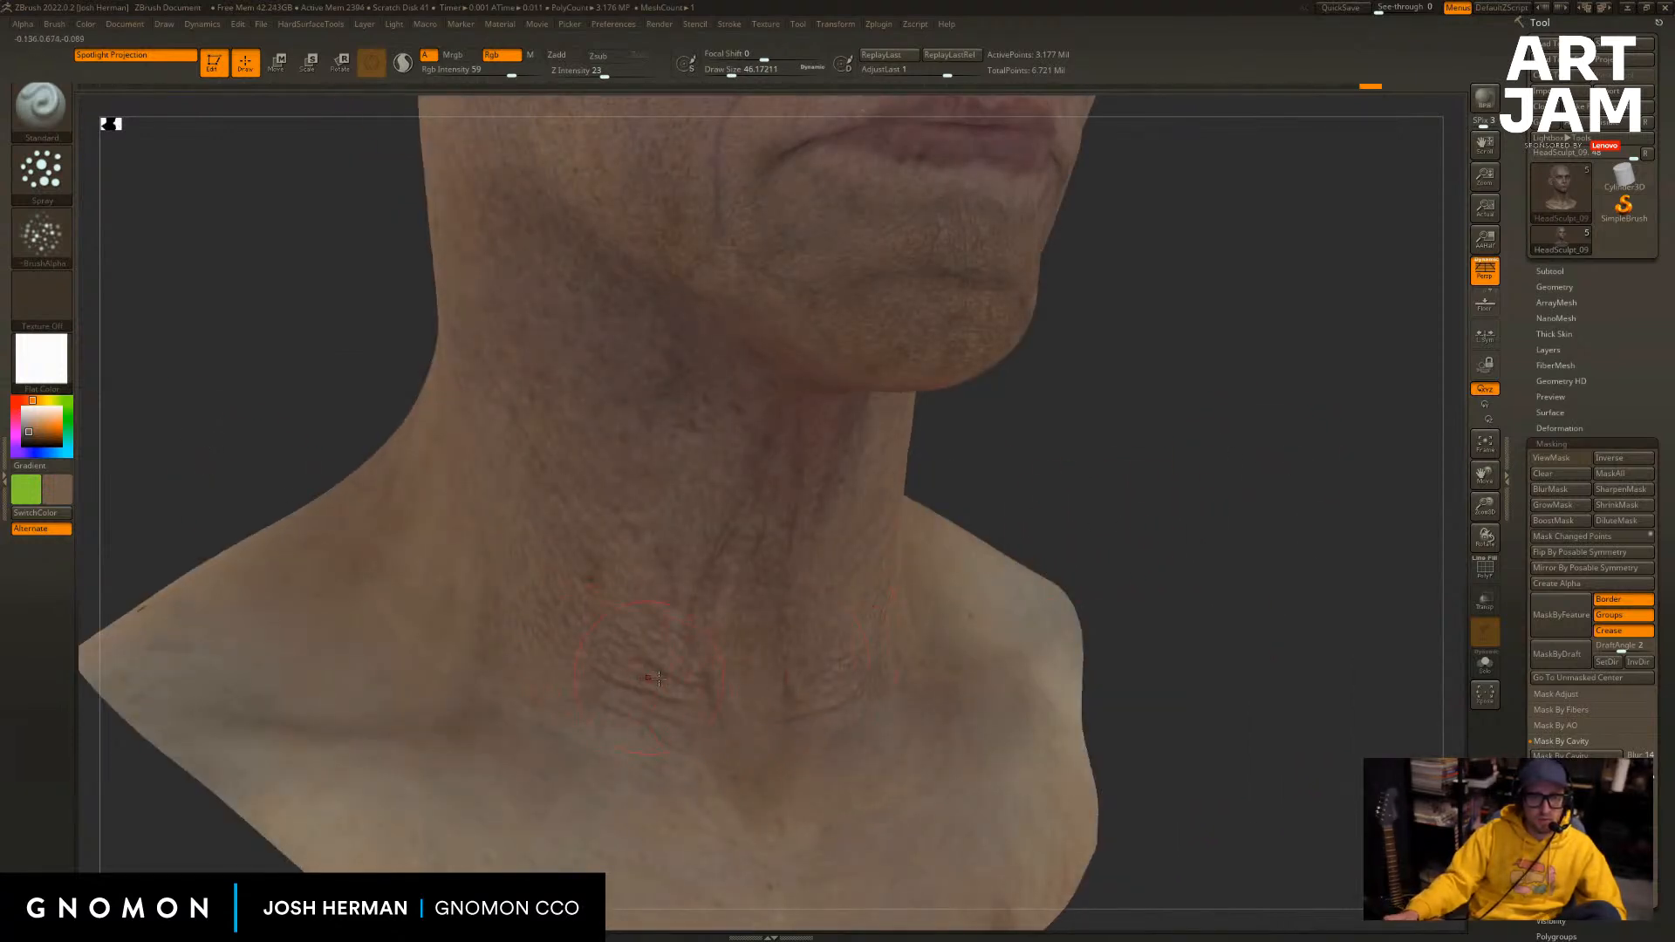
pyautogui.moveTo(1123, 514); pyautogui.dragTo(993, 547, button='right')
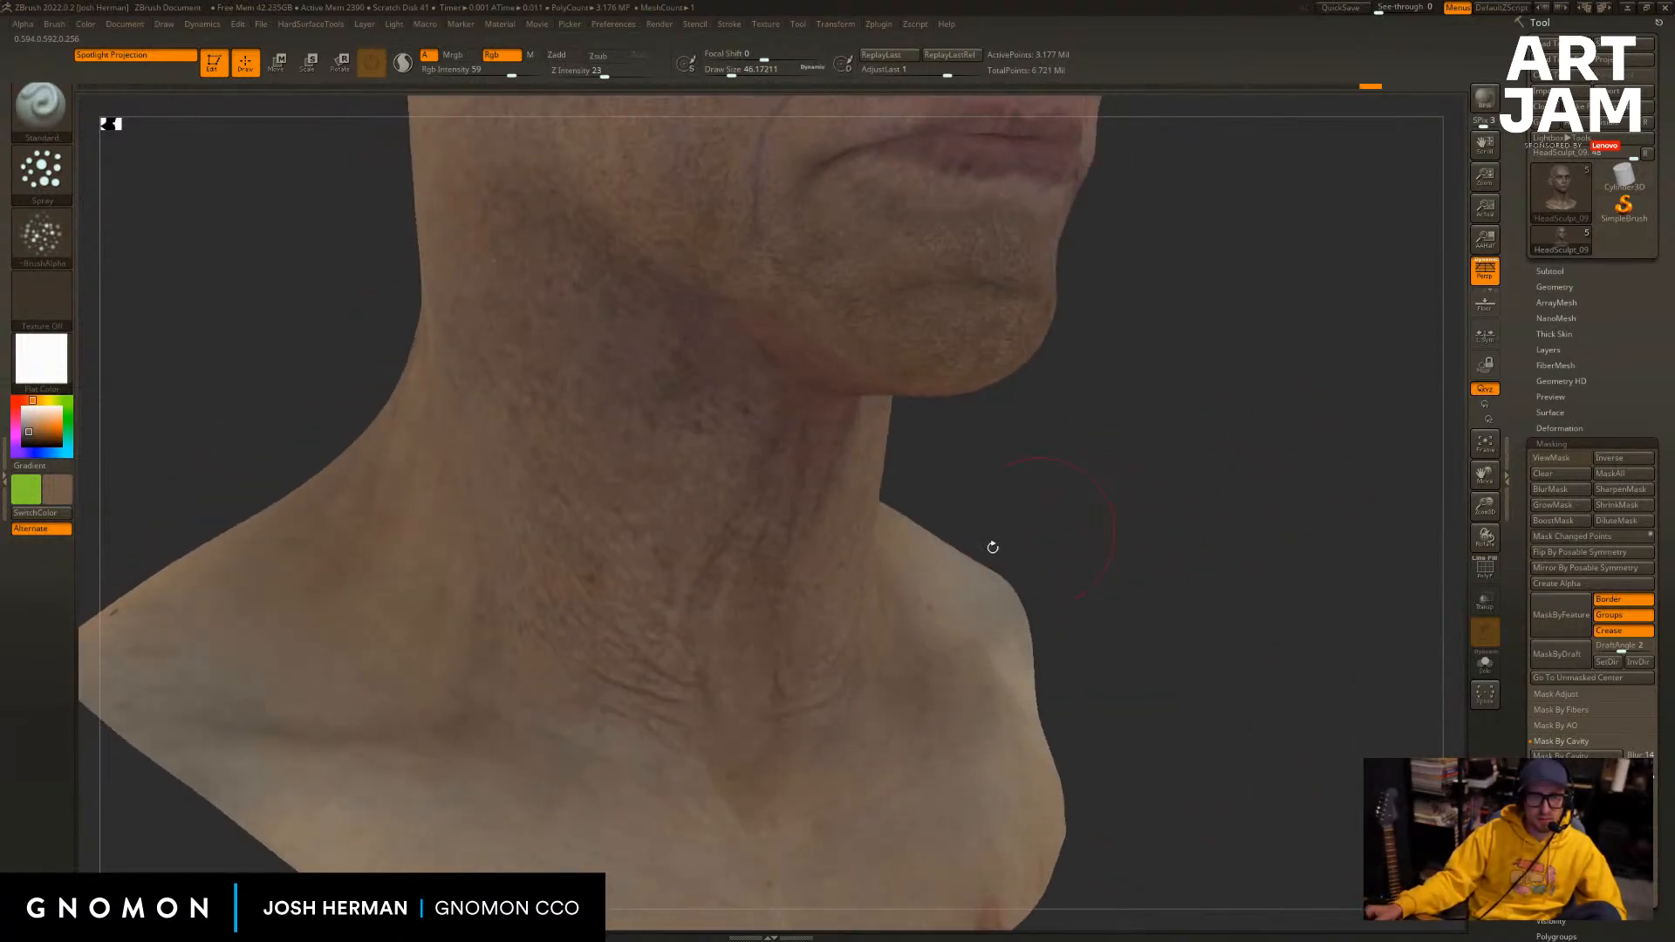
pyautogui.press('c')
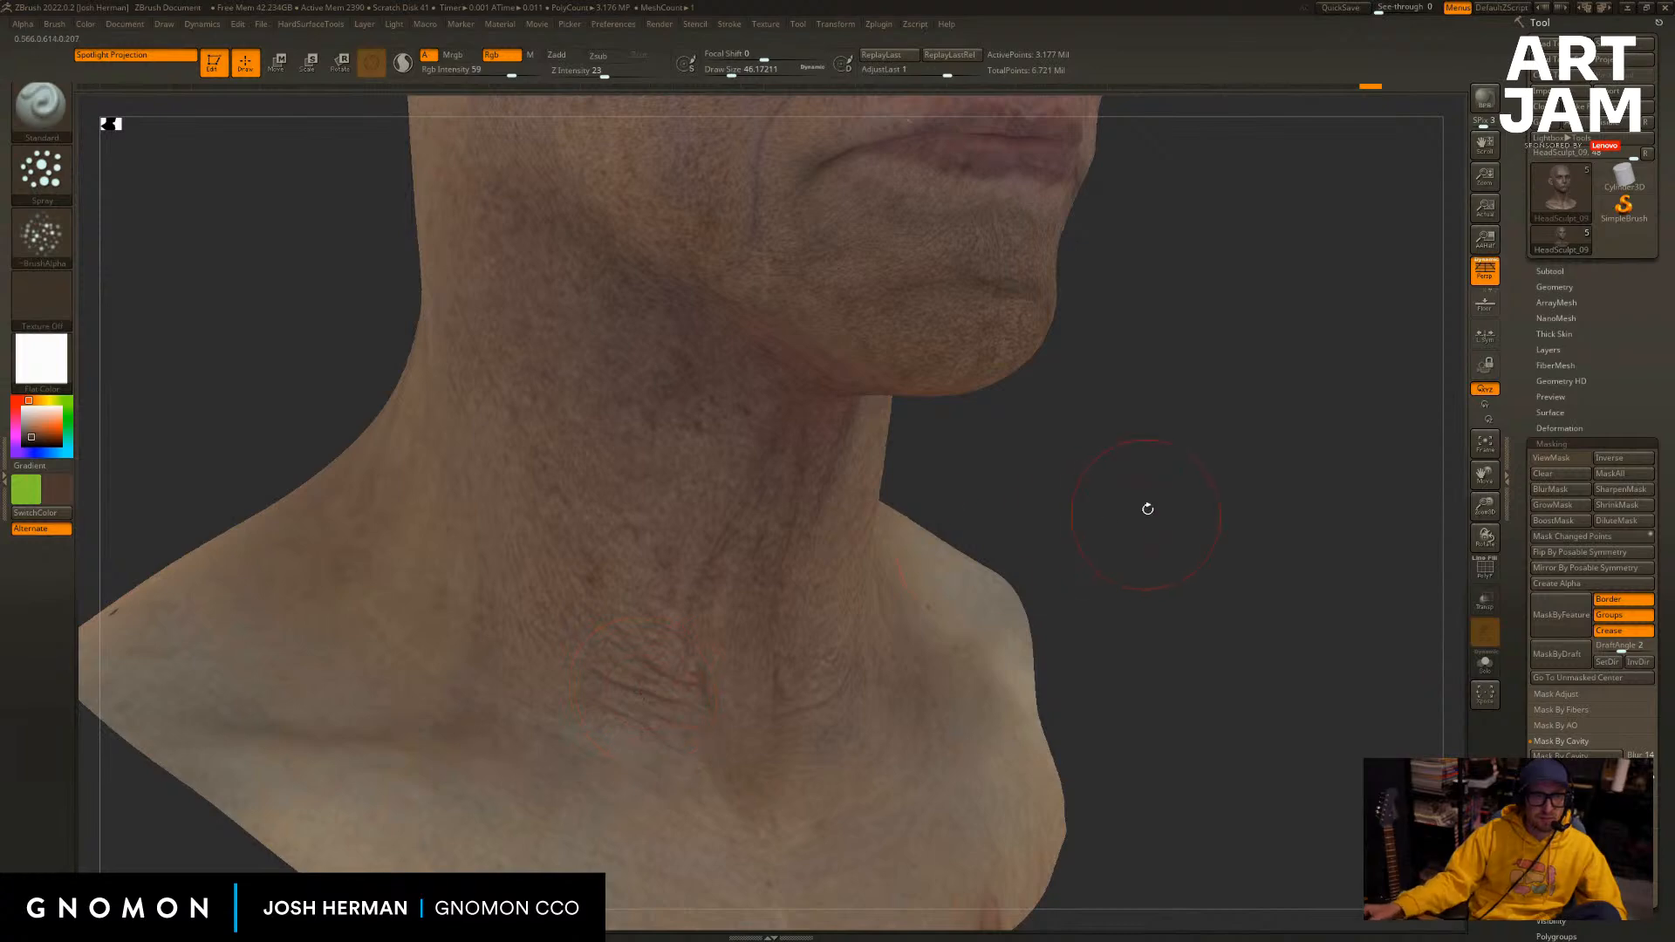
pyautogui.moveTo(1147, 509); pyautogui.dragTo(1196, 430, button='right')
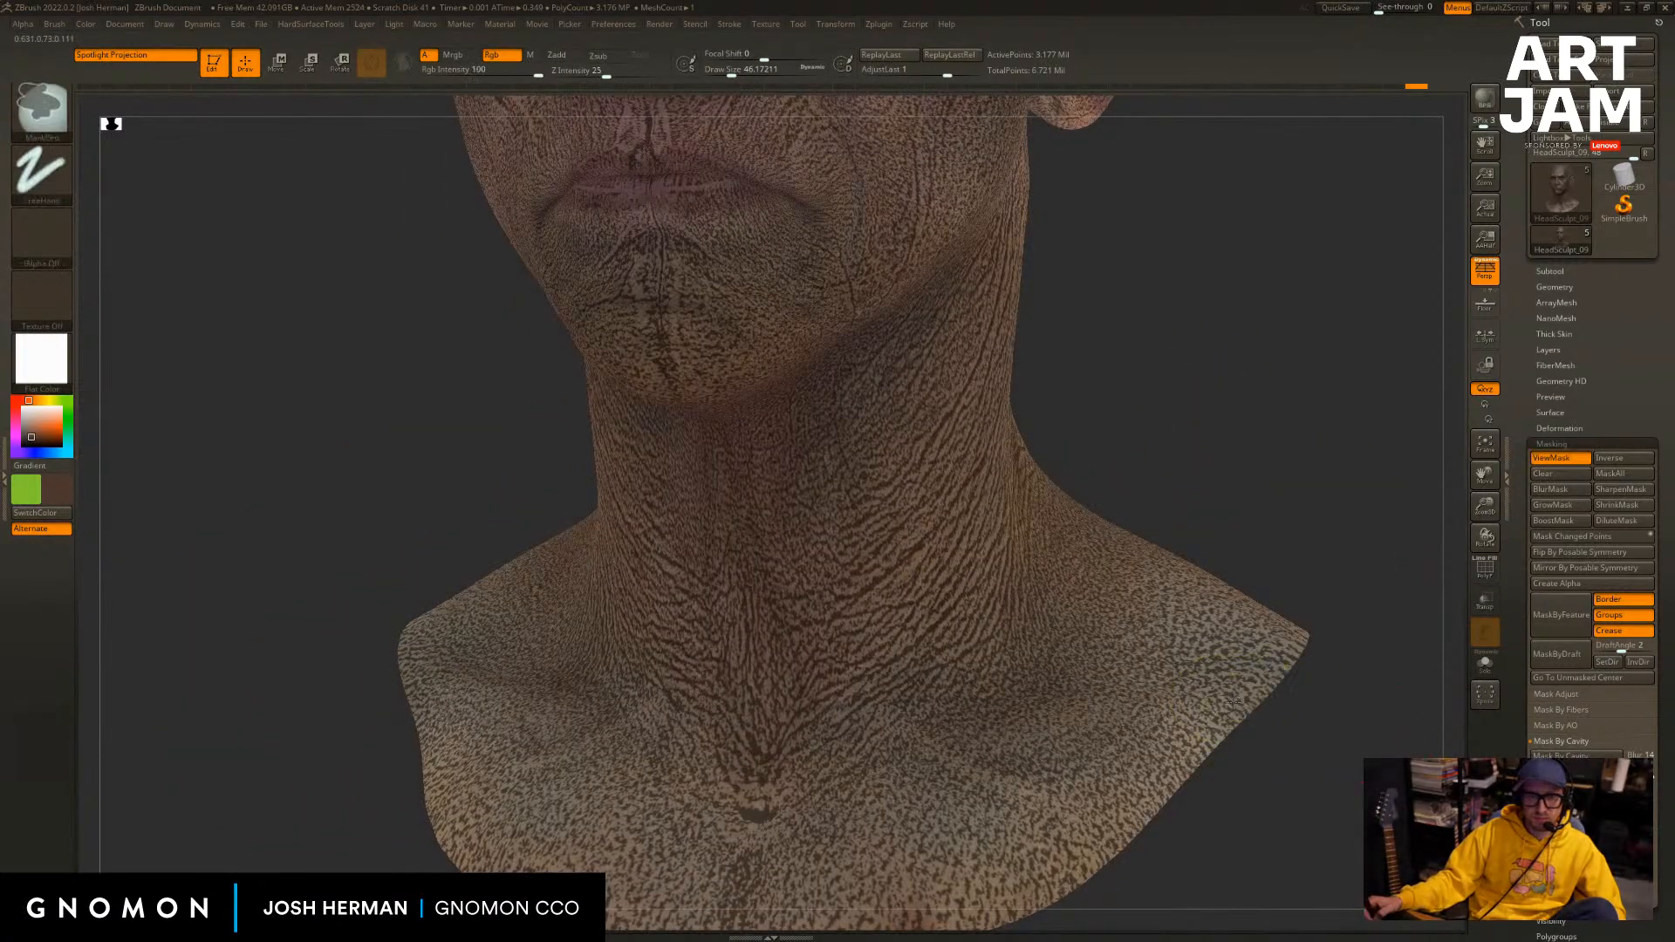
# Display the cavity mask, invert and blur it, hide it again, and undo the last stroke.
pyautogui.hotkey('ctrl', 'i')
pyautogui.click(1548, 489)
pyautogui.keyDown('ctrl'); pyautogui.click(1294, 478); pyautogui.keyUp('ctrl')
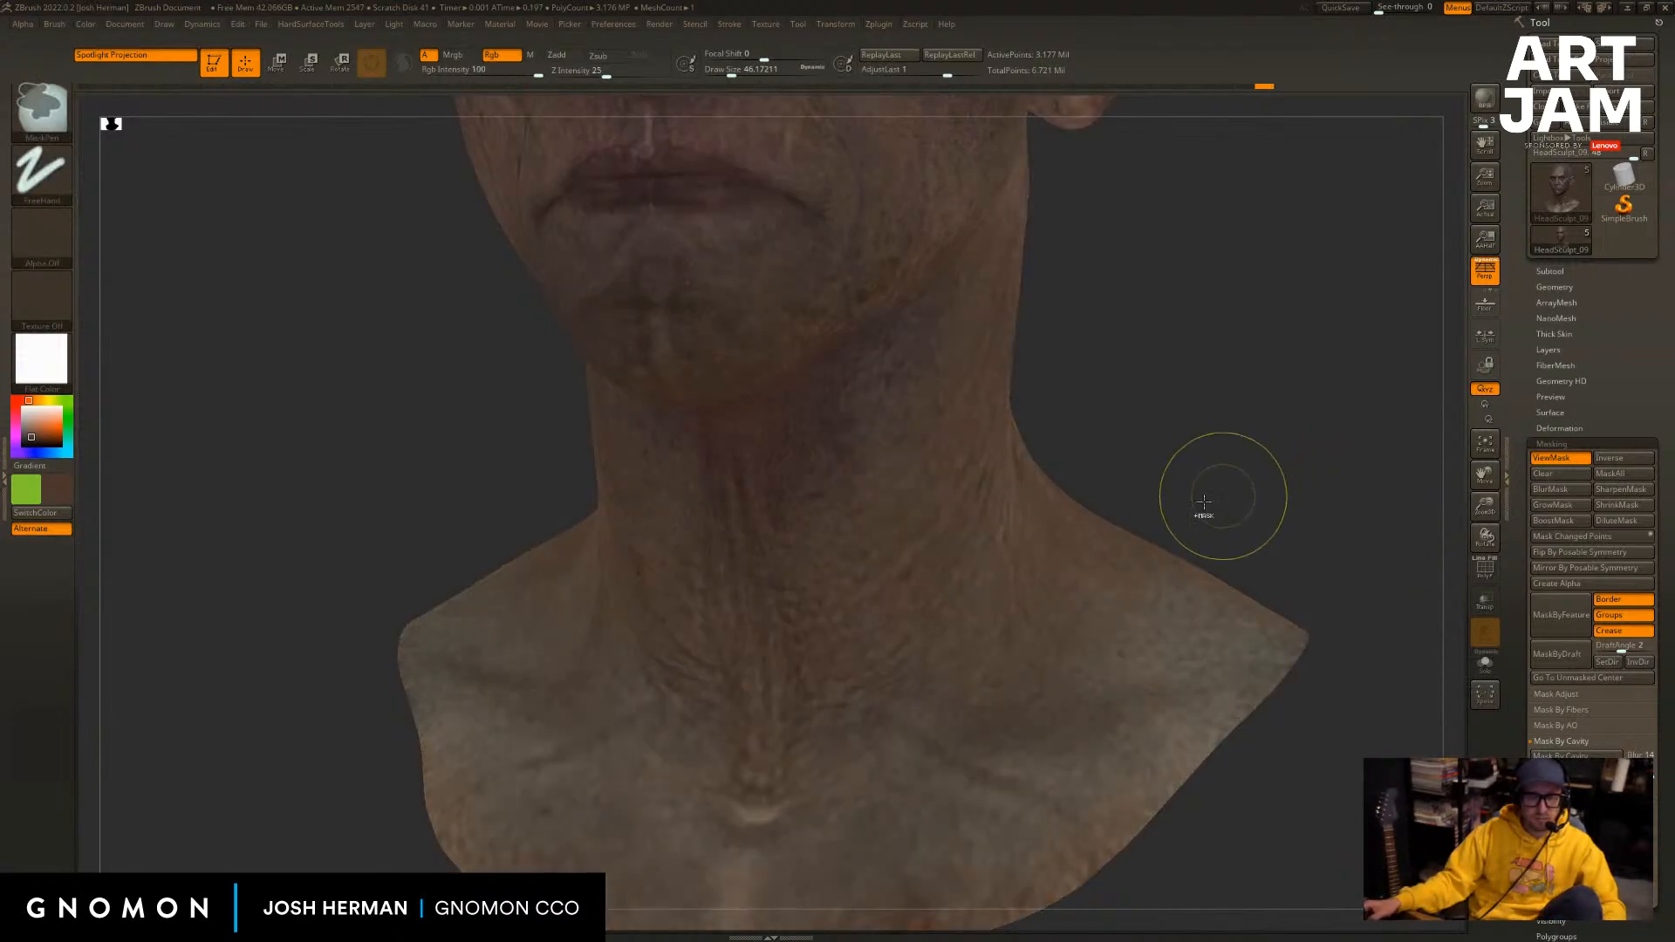
pyautogui.hotkey('ctrl', 'h')
pyautogui.moveTo(1036, 395)
pyautogui.mouseDown()
pyautogui.moveTo(1160, 374)
pyautogui.moveTo(1073, 434)
pyautogui.moveTo(1095, 404)
pyautogui.mouseUp()
pyautogui.hotkey('ctrl', 'z')
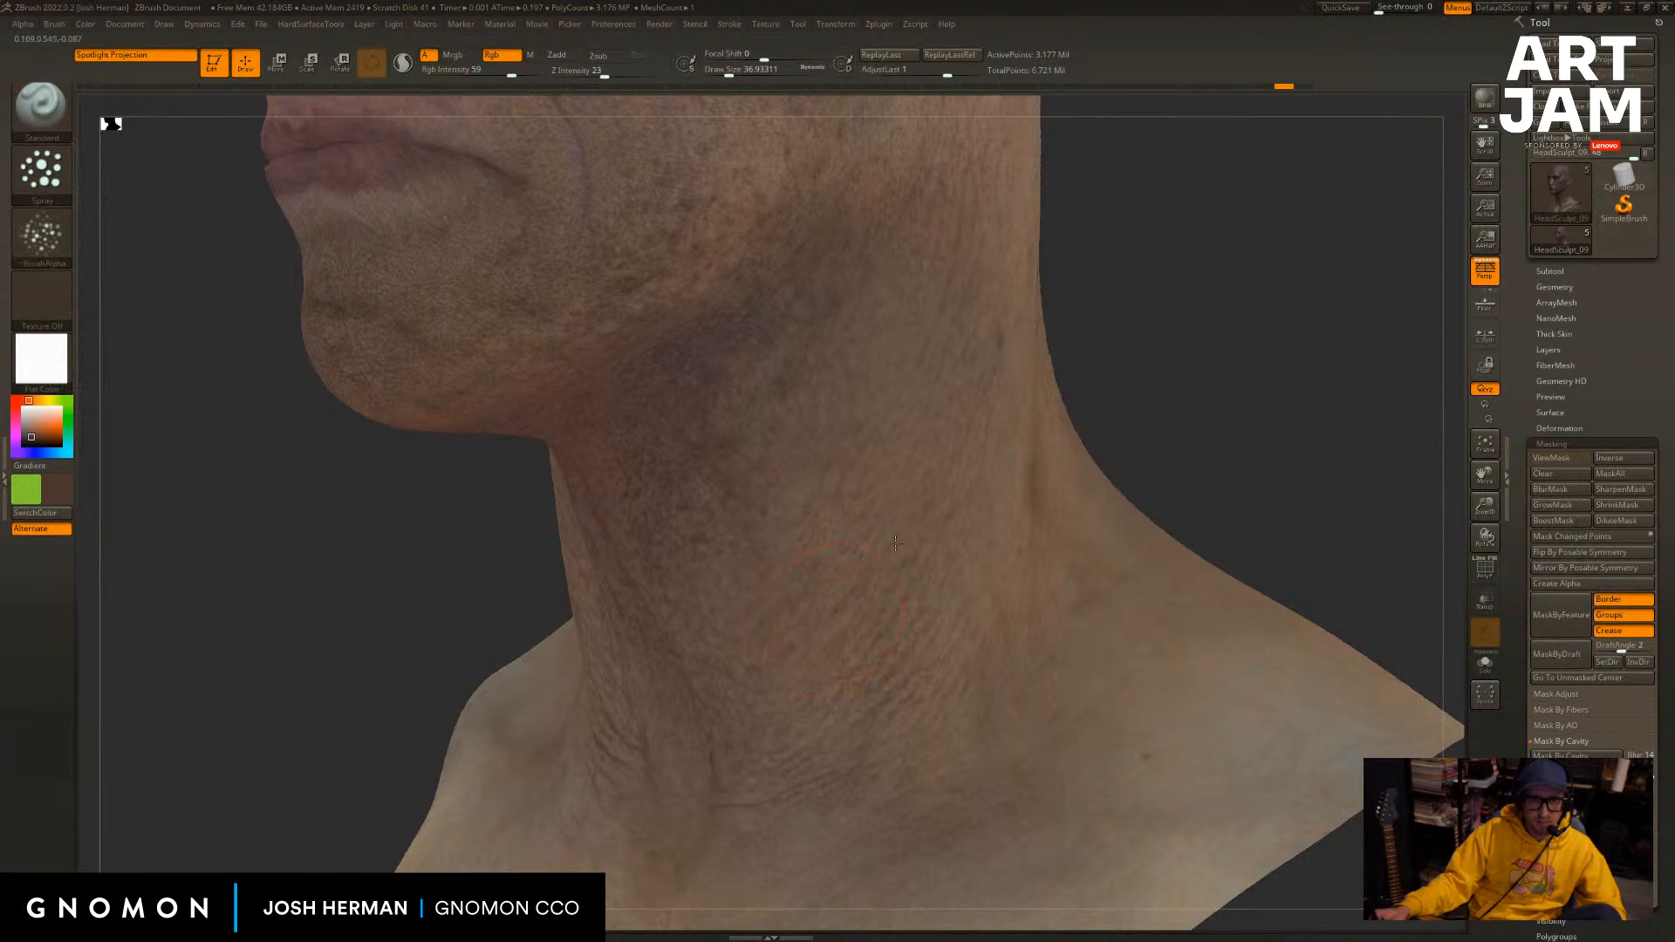
# Spray dark brown over the side of the neck with a draw size of about 37, and reduce the size to about 21.6.
pyautogui.moveTo(895, 543); pyautogui.dragTo(875, 578)
pyautogui.moveTo(982, 382); pyautogui.dragTo(926, 489)
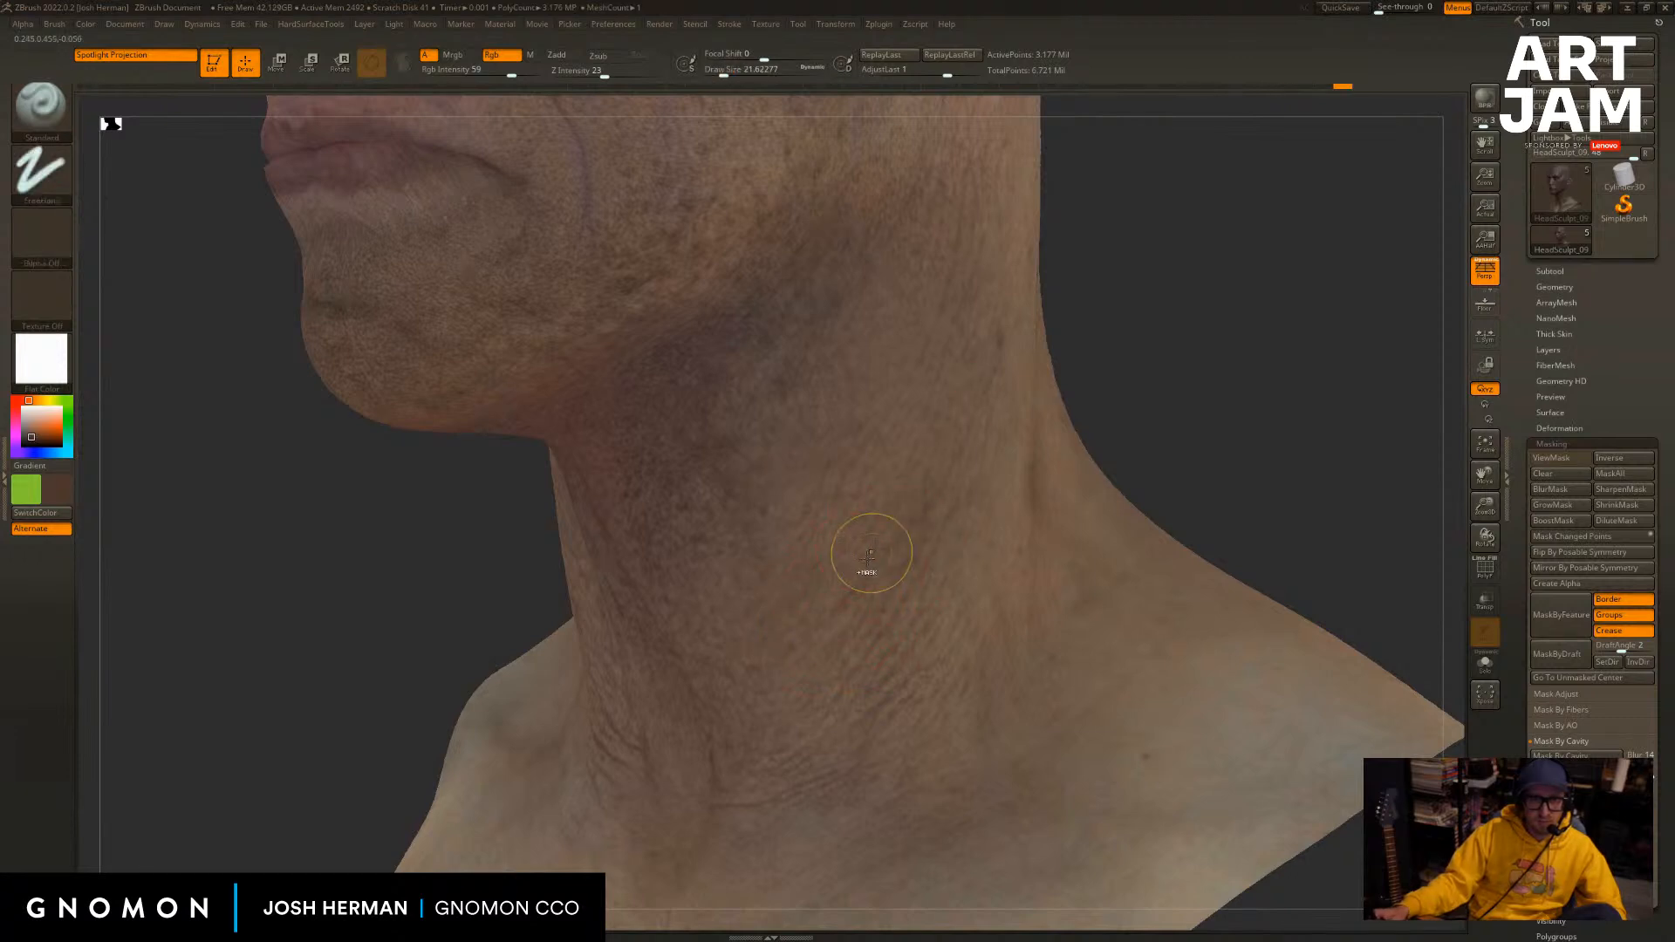
pyautogui.hotkey('ctrl', 'z')
pyautogui.hotkey('ctrl', 'z')
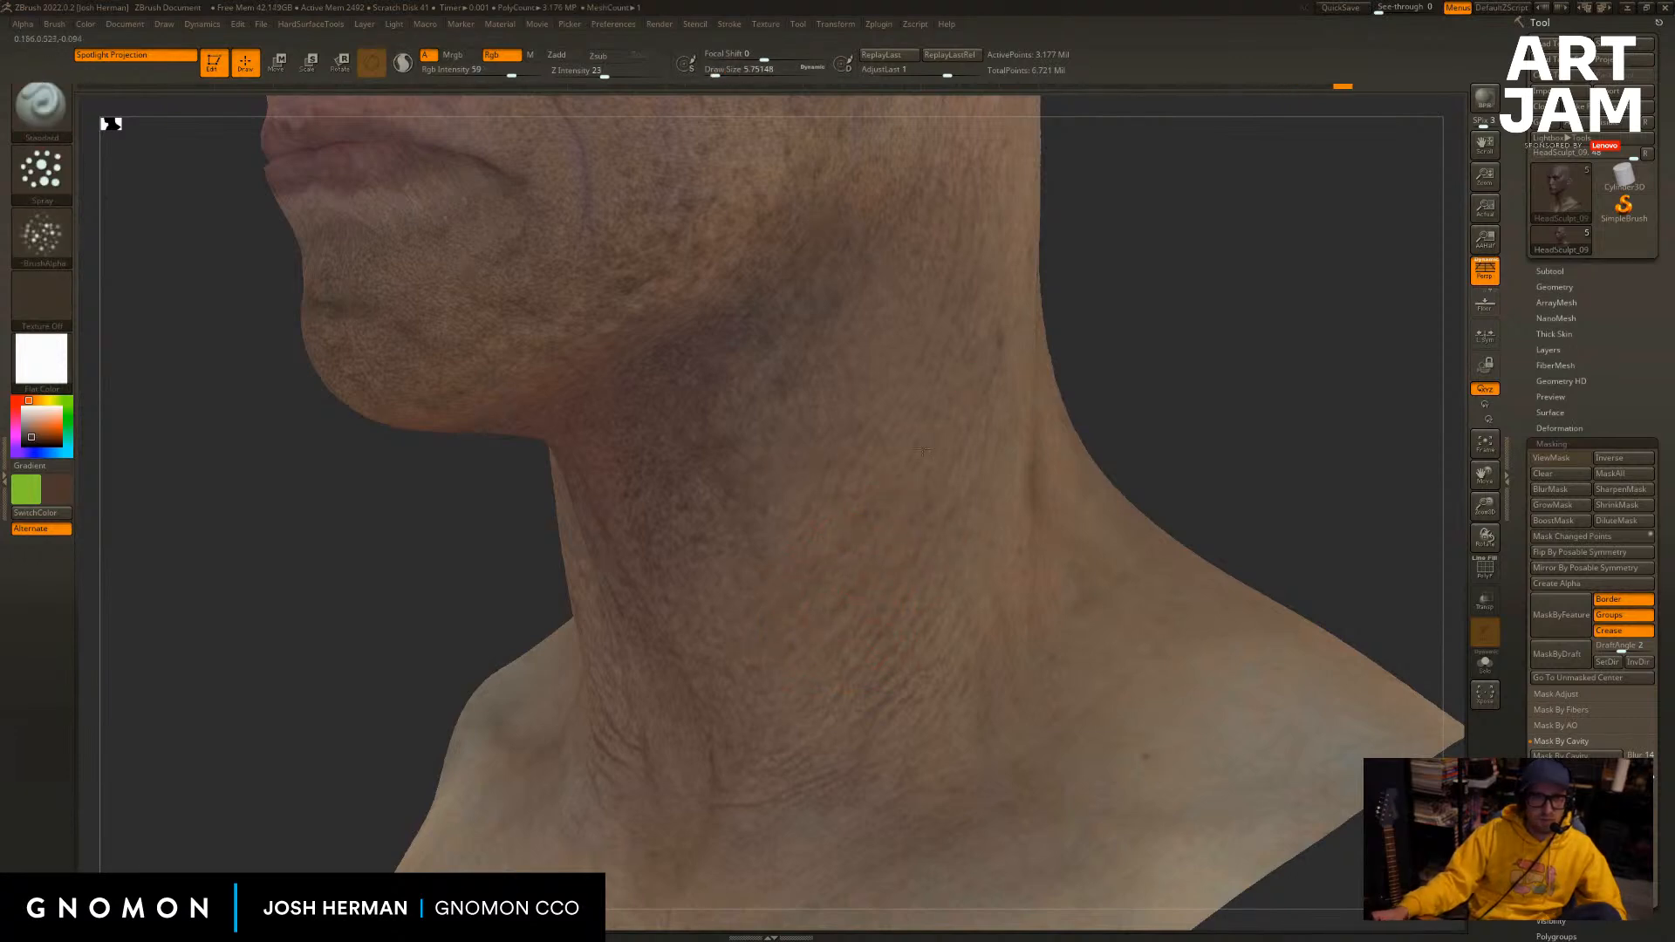
pyautogui.press('s')
pyautogui.click(876, 521)
pyautogui.moveTo(1087, 444)
pyautogui.keyDown('ctrl'); pyautogui.mouseDown(button='right')
pyautogui.moveTo(1171, 419)
pyautogui.moveTo(1136, 447)
pyautogui.moveTo(1140, 523)
pyautogui.moveTo(1103, 516)
pyautogui.moveTo(1107, 550)
pyautogui.mouseUp(button='right'); pyautogui.keyUp('ctrl')
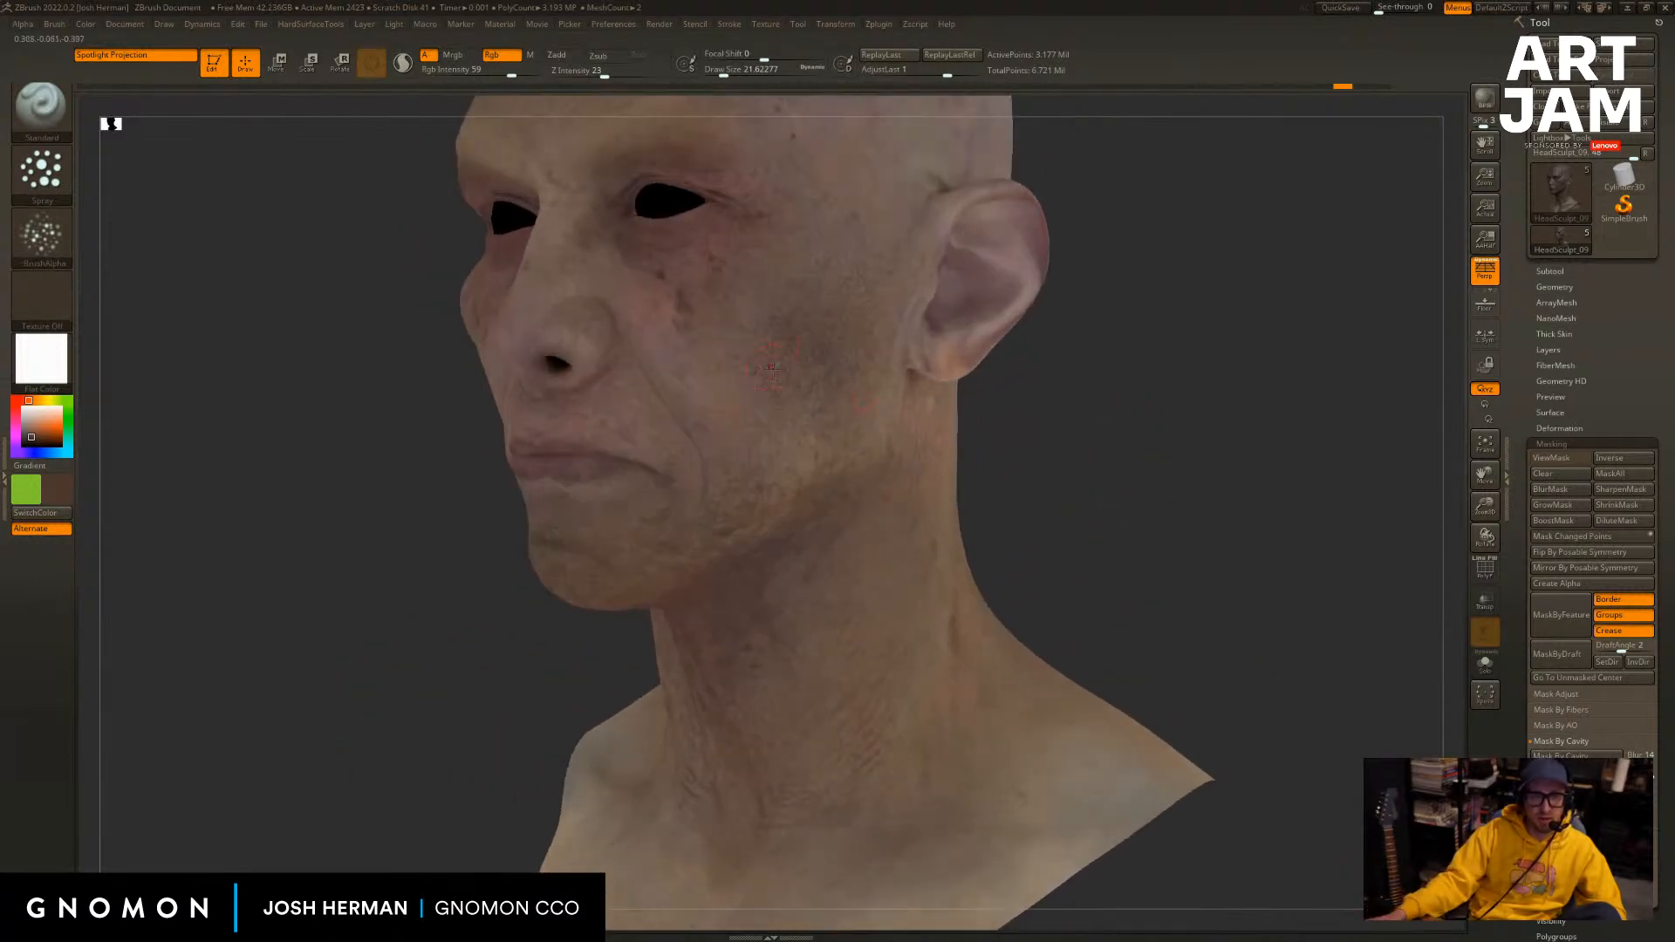
pyautogui.moveTo(975, 441); pyautogui.dragTo(1002, 441, button='right')
pyautogui.moveTo(836, 357)
pyautogui.mouseDown(button='right')
pyautogui.moveTo(1020, 437)
pyautogui.moveTo(1124, 390)
pyautogui.moveTo(1050, 392)
pyautogui.mouseUp(button='right')
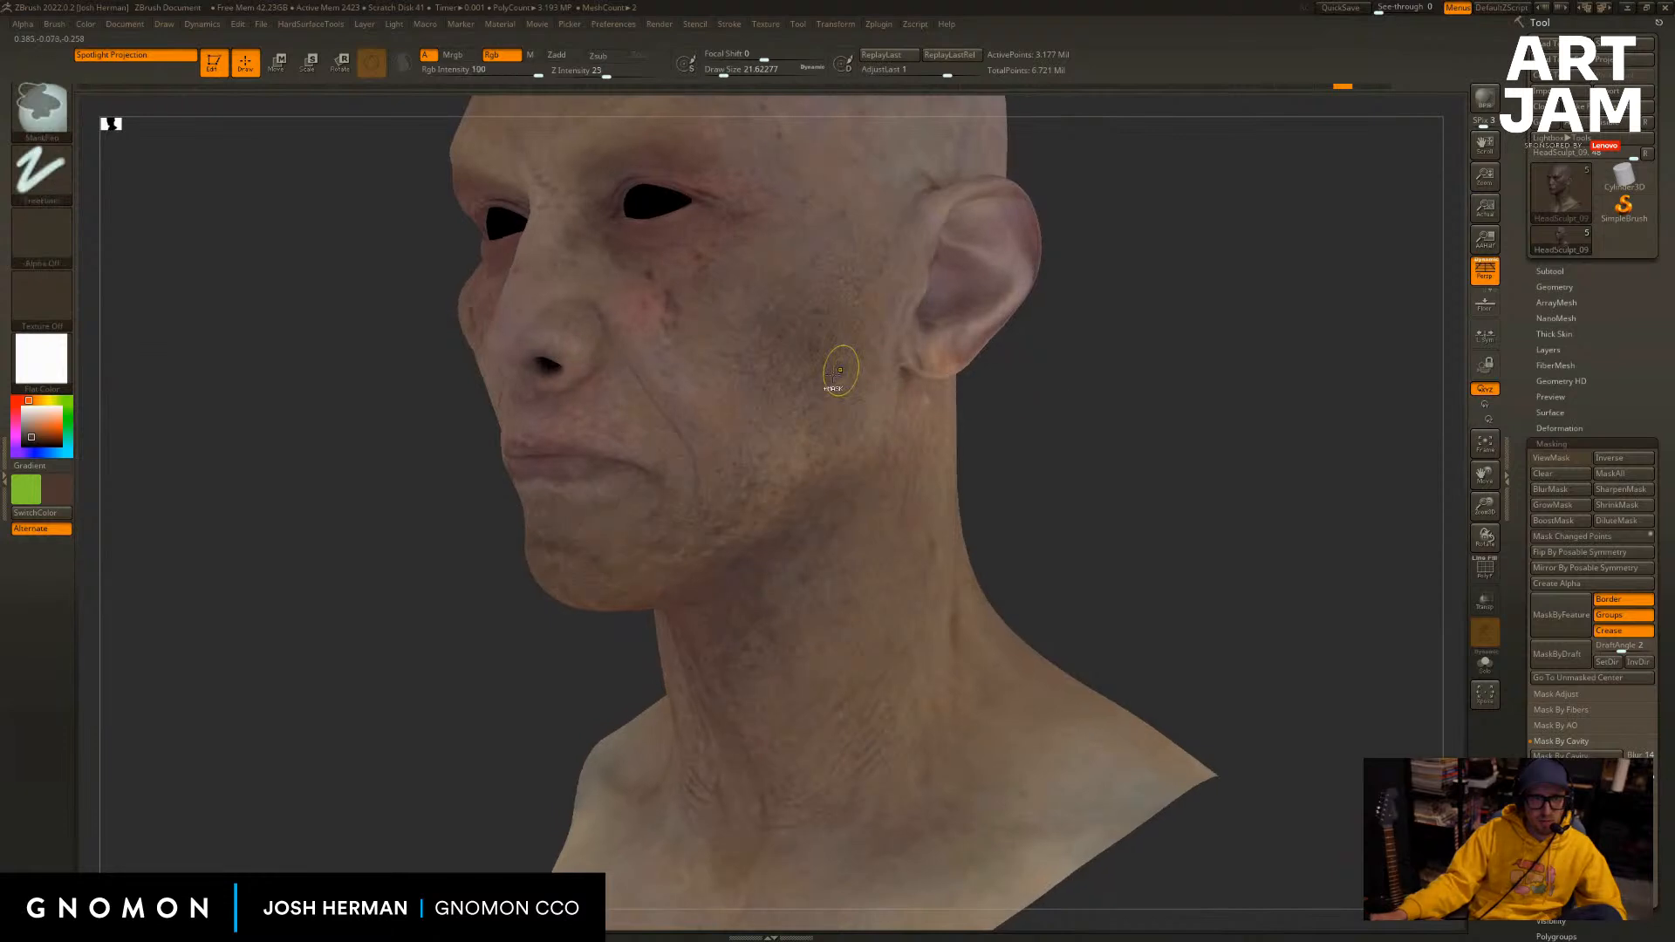
# Step far back through the undo history of the recent face and neck painting, toggling the mask display for comparison.
pyautogui.hotkey('ctrl', 'z')
pyautogui.hotkey('ctrl', 'z')
pyautogui.hotkey('ctrl', 'z')
pyautogui.hotkey('ctrl', 'z')
pyautogui.hotkey('ctrl', 'z')
pyautogui.hotkey('ctrl', 'z')
pyautogui.hotkey('ctrl', 'z')
pyautogui.hotkey('ctrl', 'z')
pyautogui.hotkey('ctrl', 'z')
pyautogui.hotkey('ctrl', 'z')
pyautogui.hotkey('ctrl', 'z')
pyautogui.hotkey('ctrl', 'z')
pyautogui.hotkey('ctrl', 'z')
pyautogui.hotkey('ctrl', 'z')
pyautogui.hotkey('ctrl', 'z')
pyautogui.hotkey('ctrl', 'z')
pyautogui.hotkey('ctrl', 'z')
pyautogui.hotkey('ctrl', 'z')
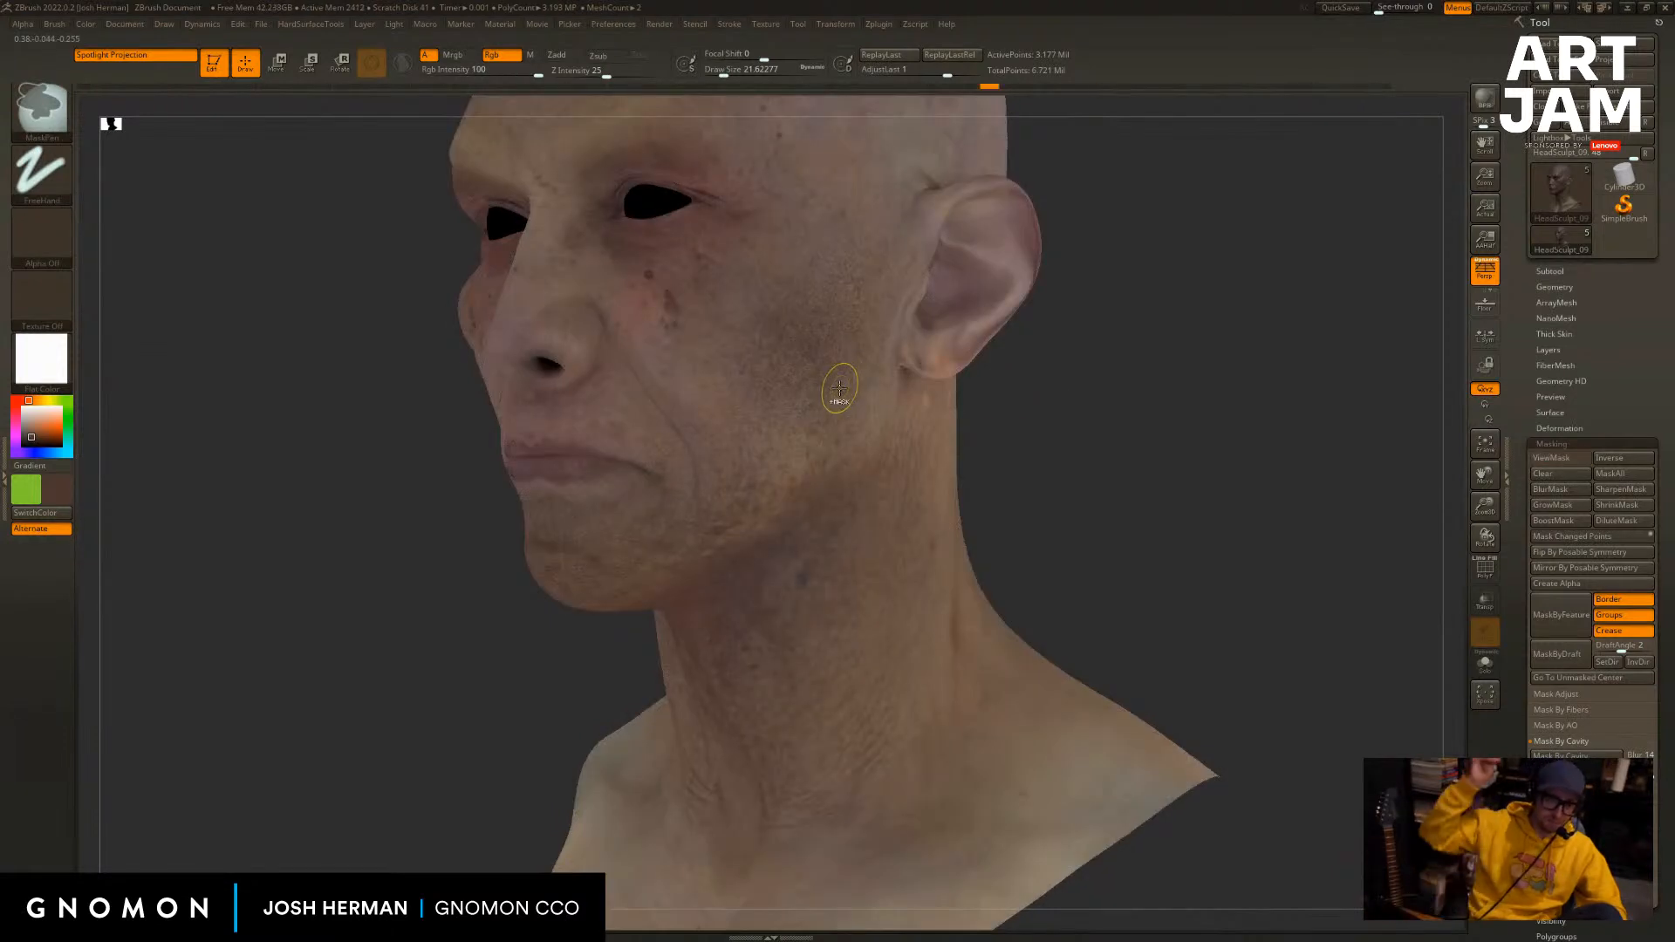
pyautogui.hotkey('ctrl', 'h')
pyautogui.hotkey('ctrl', 'h')
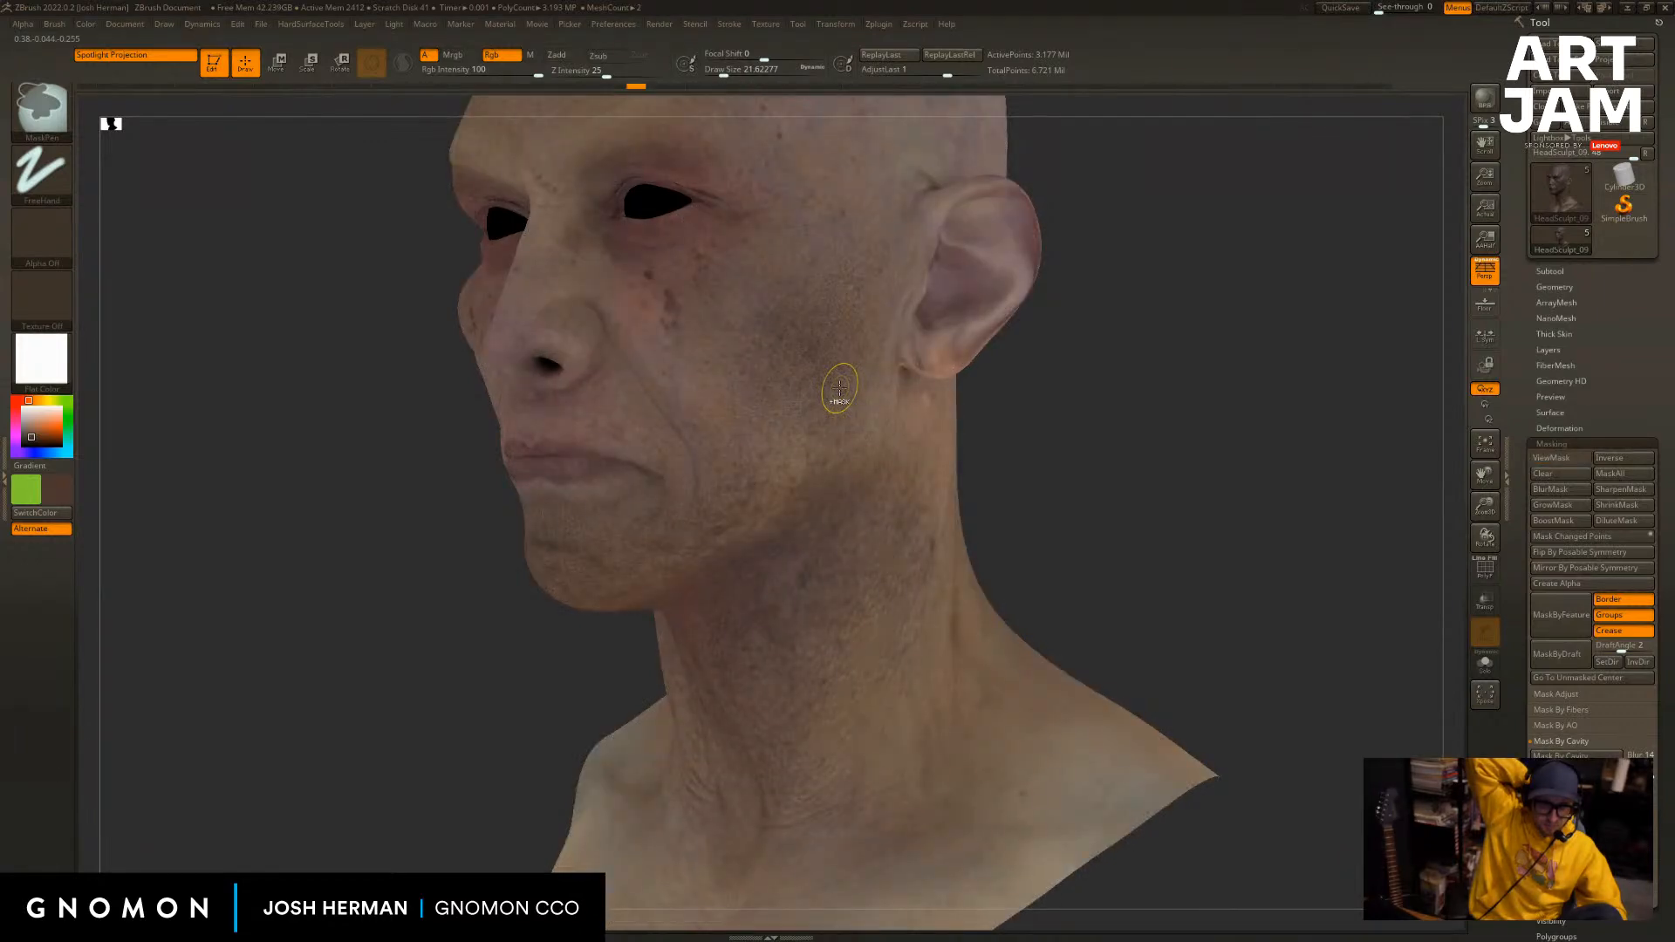
pyautogui.hotkey('ctrl', 'h')
pyautogui.hotkey('ctrl', 'z')
pyautogui.hotkey('ctrl', 'z')
pyautogui.hotkey('ctrl', 'z')
pyautogui.hotkey('ctrl', 'z')
pyautogui.hotkey('ctrl', 'z')
pyautogui.hotkey('ctrl', 'z')
pyautogui.hotkey('ctrl', 'z')
pyautogui.hotkey('ctrl', 'z')
pyautogui.hotkey('ctrl', 'z')
pyautogui.hotkey('ctrl', 'z')
pyautogui.hotkey('ctrl', 'z')
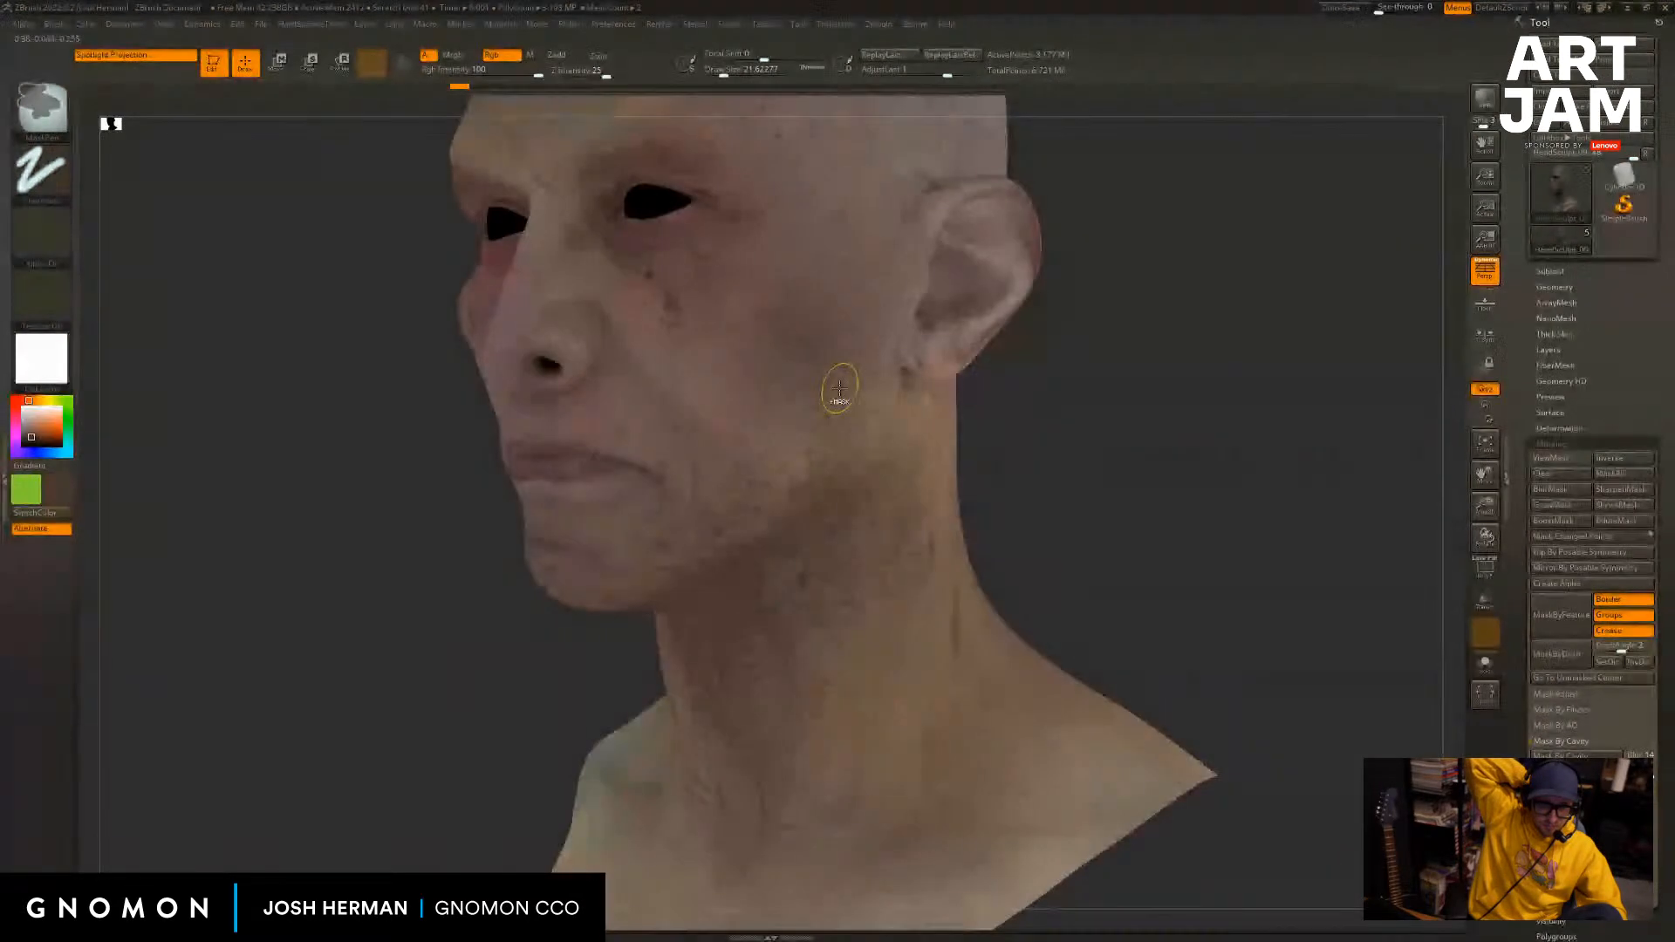
pyautogui.hotkey('ctrl', 'z')
pyautogui.hotkey('ctrl', 'z')
pyautogui.hotkey('ctrl', 'z')
pyautogui.hotkey('ctrl', 'z')
pyautogui.hotkey('ctrl', 'z')
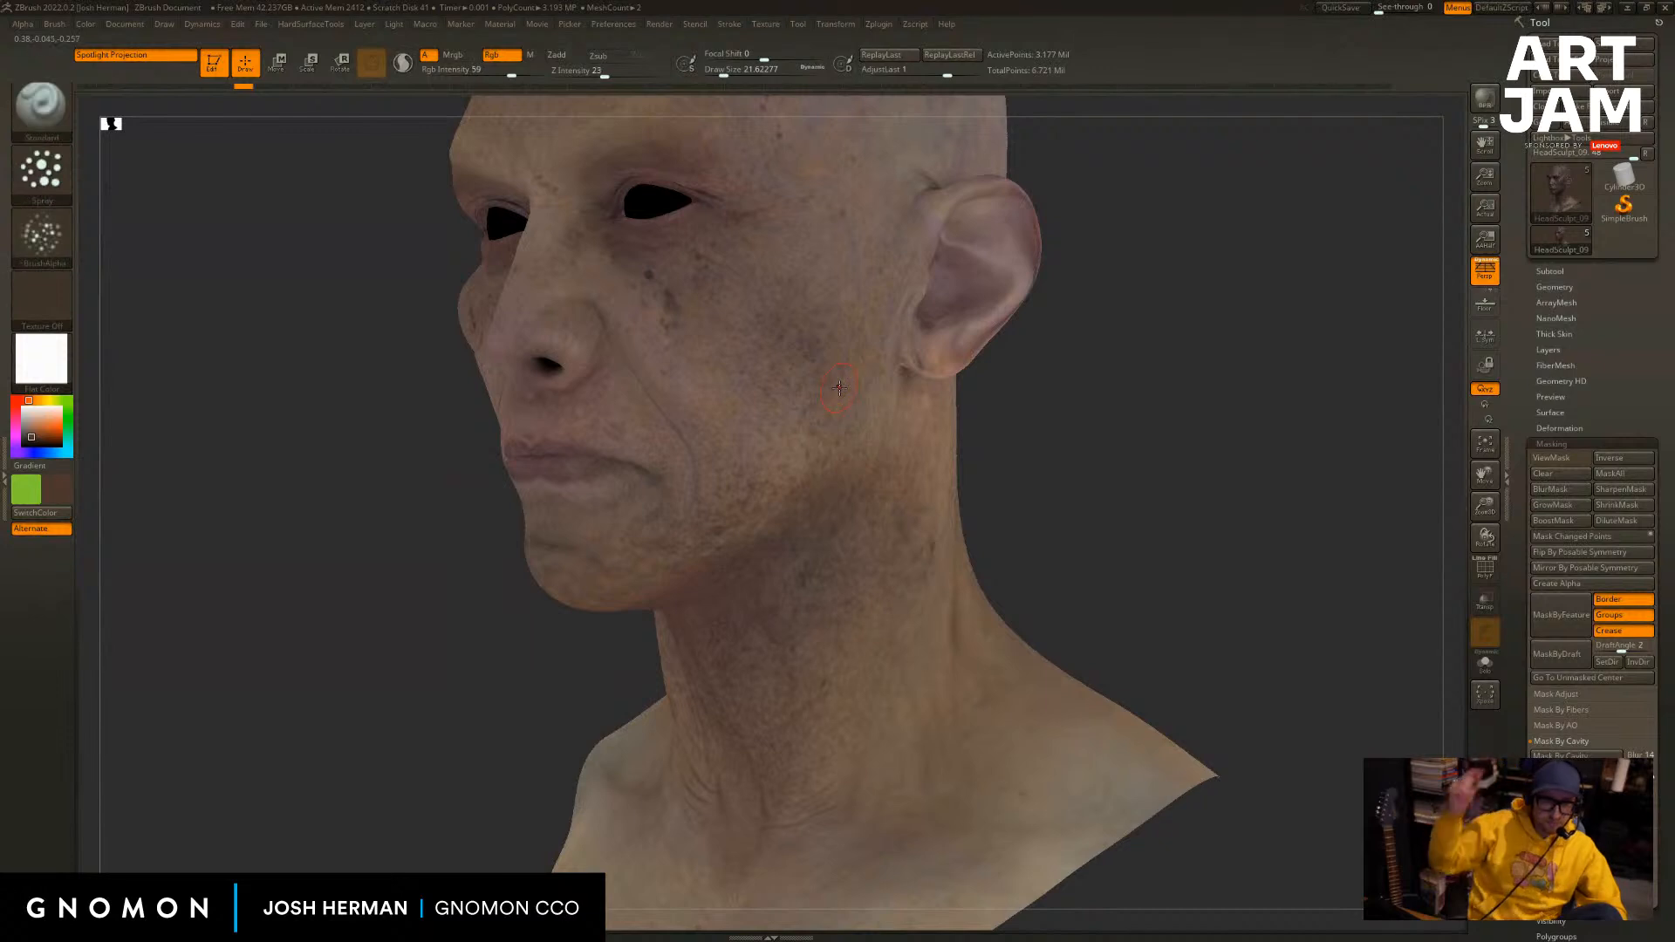
# Spray the neck with draw sizes of about 100 and 73.7, accepting the removal of the newer undo history entries.
pyautogui.moveTo(1061, 445)
pyautogui.mouseDown()
pyautogui.moveTo(1111, 515)
pyautogui.moveTo(989, 552)
pyautogui.mouseUp()
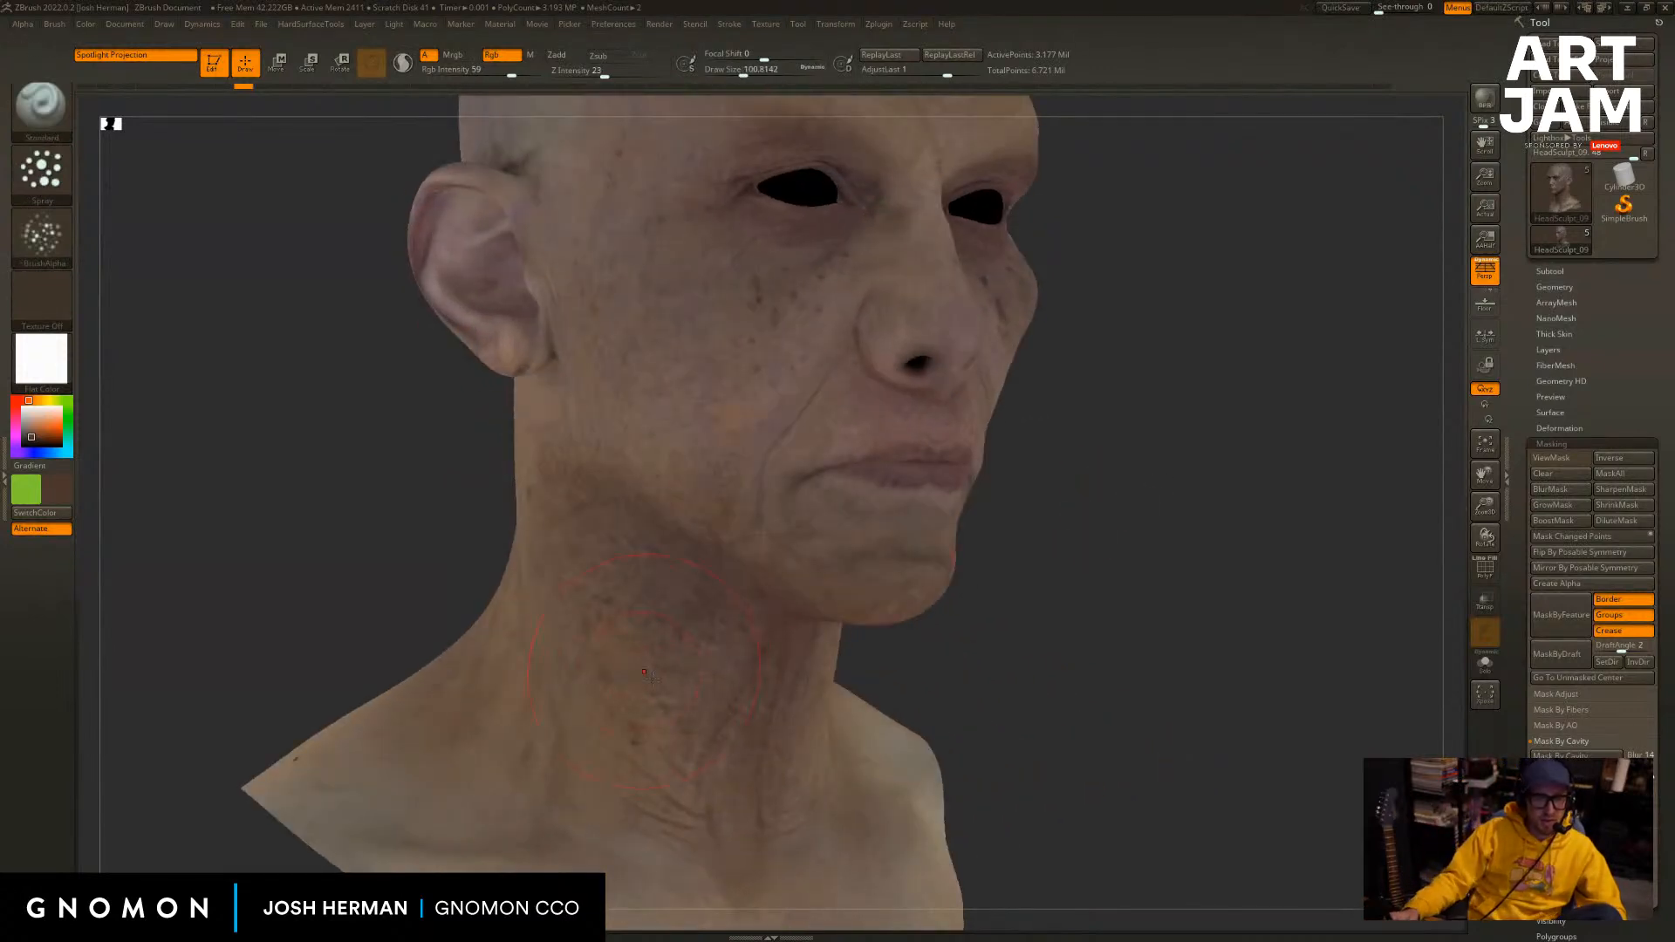
pyautogui.moveTo(542, 548); pyautogui.dragTo(643, 647)
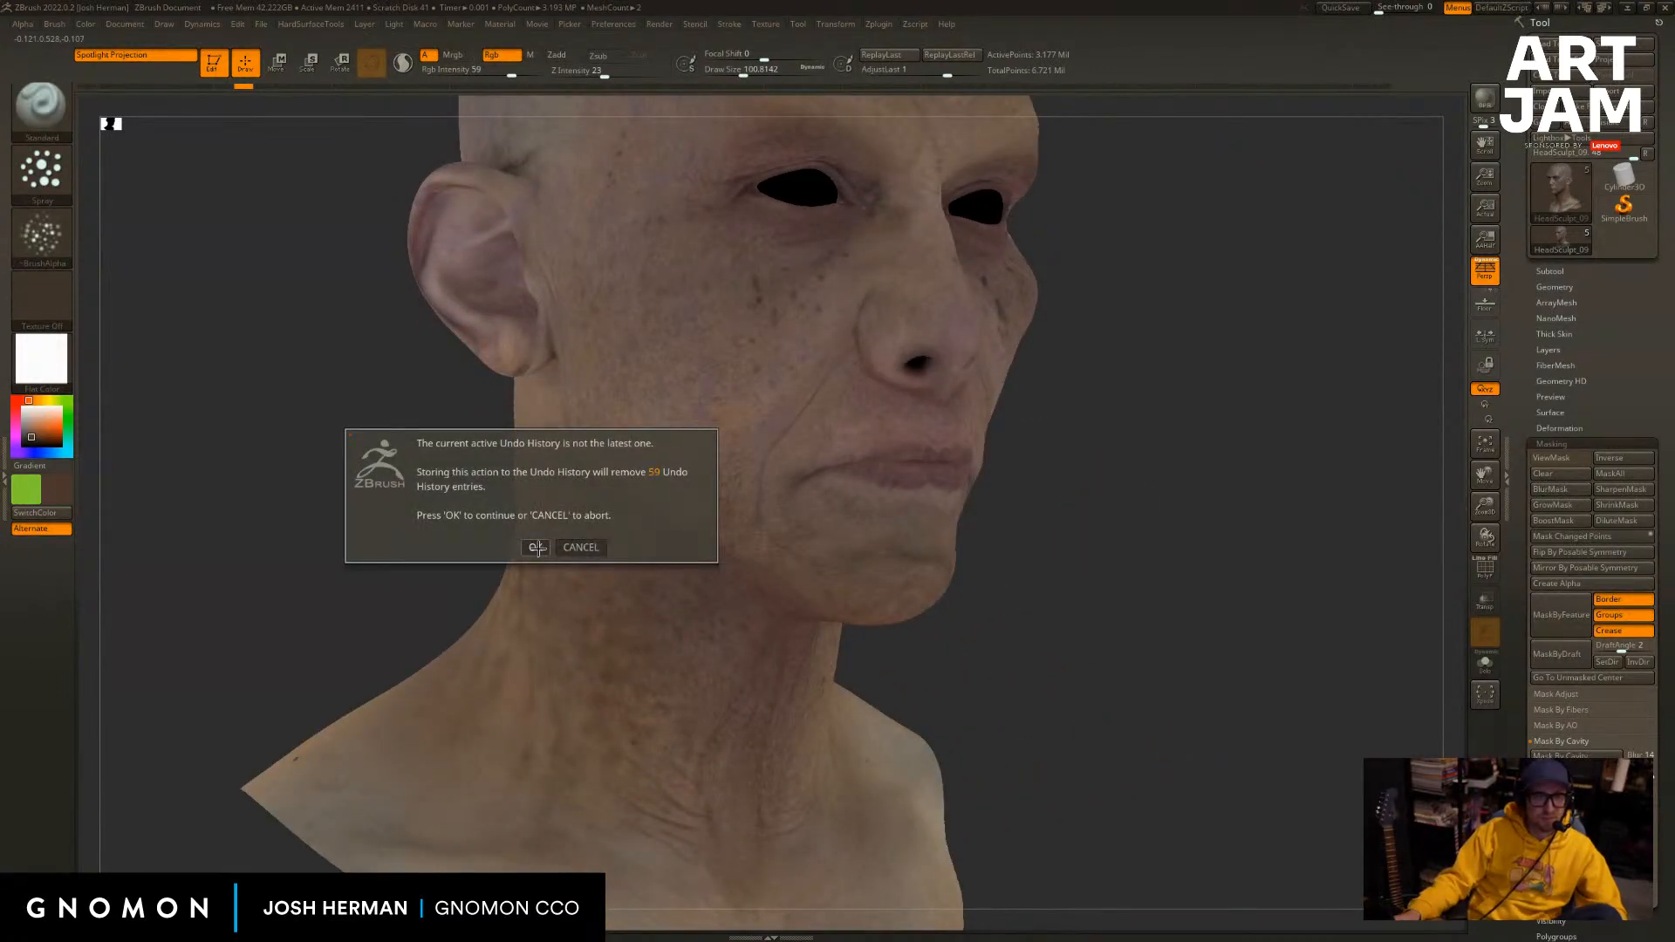
pyautogui.click(580, 547)
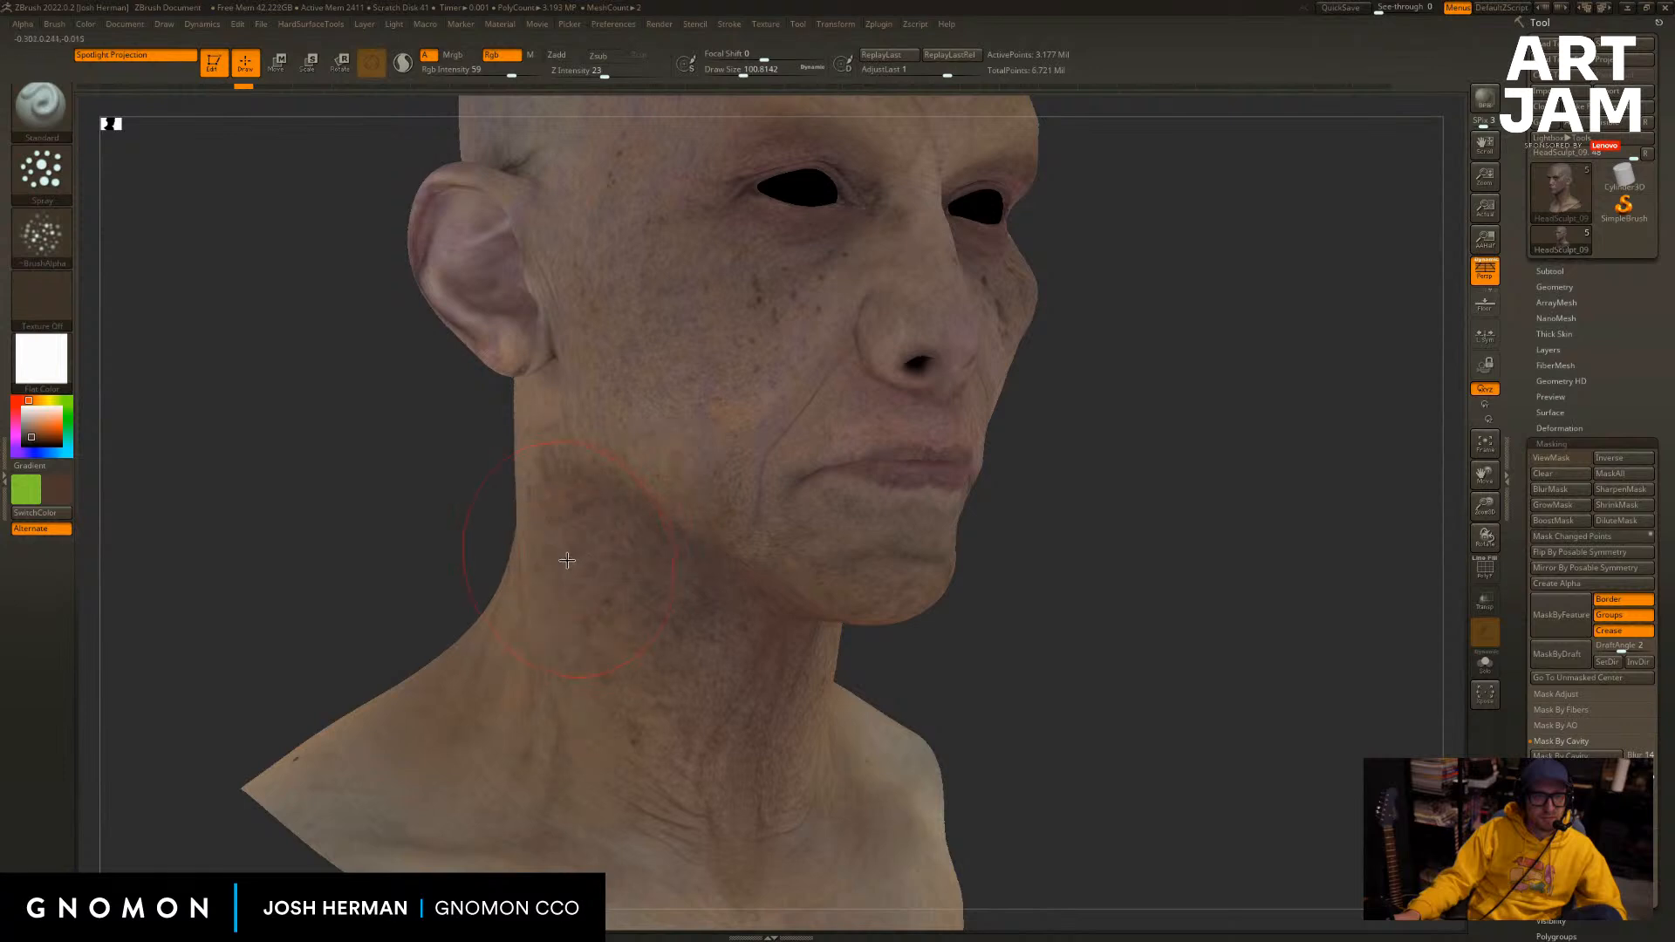
pyautogui.press('[')
pyautogui.click(885, 580)
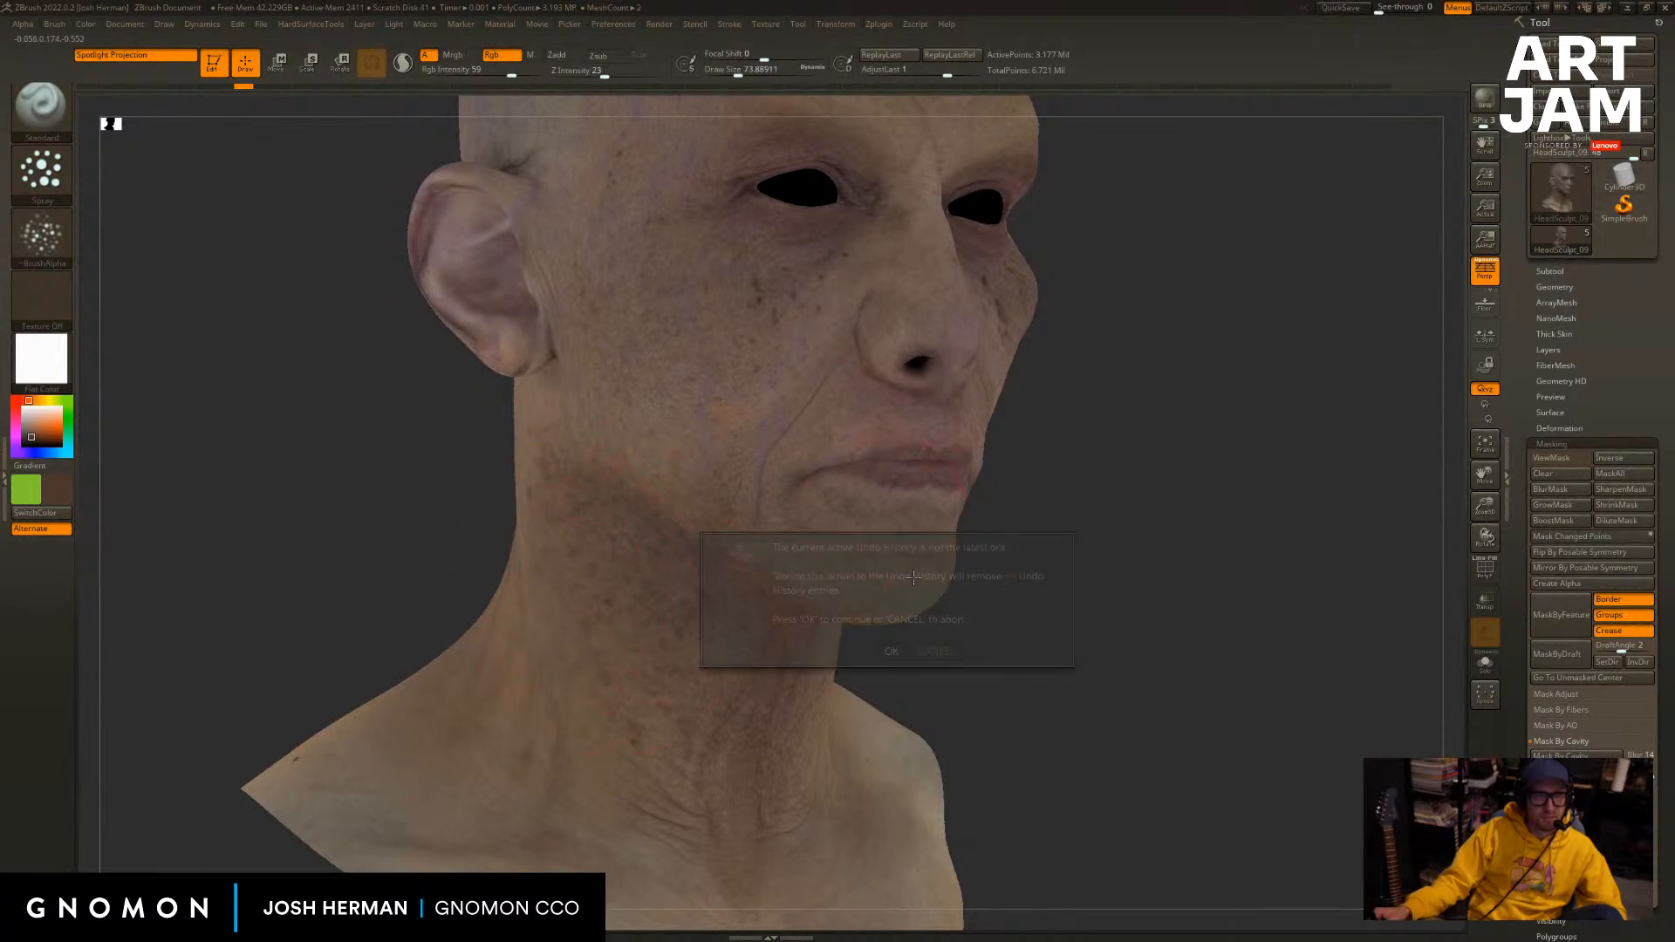
pyautogui.click(886, 652)
# Show the whole head from the front and switch the material back to SkinShade4.
pyautogui.keyDown('shift'); pyautogui.moveTo(1278, 563); pyautogui.dragTo(1238, 559); pyautogui.keyUp('shift')
pyautogui.moveTo(1301, 515)
pyautogui.keyDown('alt'); pyautogui.mouseDown()
pyautogui.moveTo(1197, 602)
pyautogui.moveTo(1210, 592)
pyautogui.mouseUp(); pyautogui.keyUp('alt')
pyautogui.click(43, 347)
pyautogui.click(757, 667)
pyautogui.press('s')
pyautogui.moveTo(1209, 592)
pyautogui.mouseDown()
pyautogui.moveTo(1260, 634)
pyautogui.moveTo(1203, 535)
pyautogui.mouseUp()
# Try the DamStandard brush on the face with draw sizes of about 23.4 and 15.6, and return to the Standard brush with Spray stroke.
pyautogui.press('b')
pyautogui.press('d')
pyautogui.press('s')
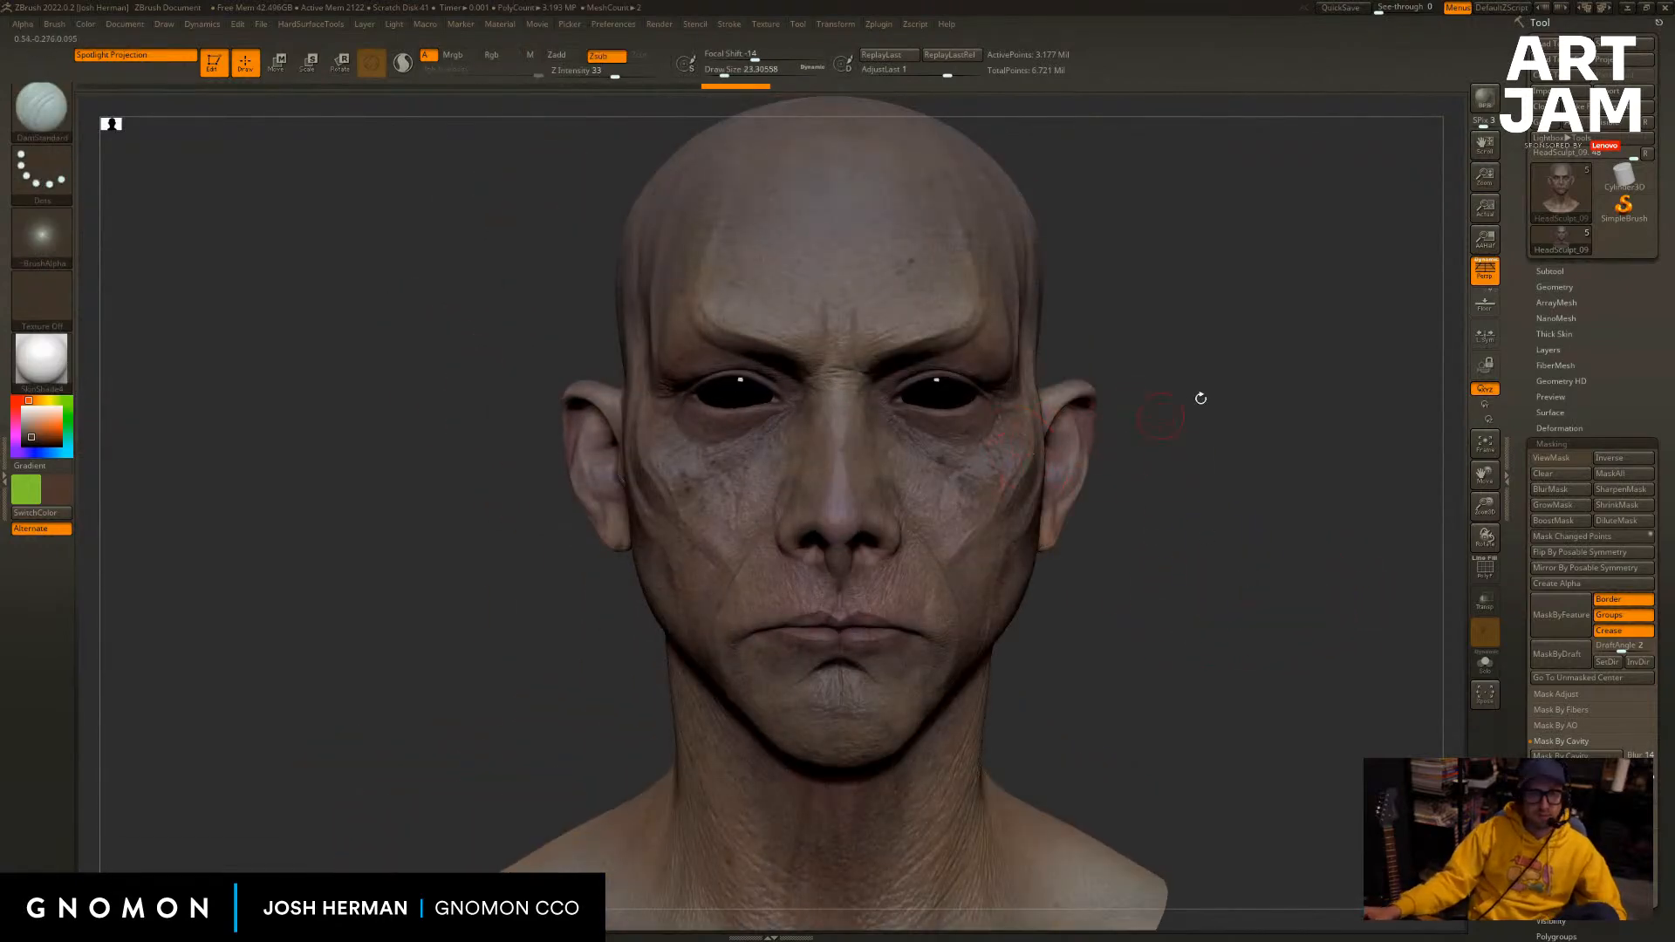
pyautogui.keyDown('alt'); pyautogui.moveTo(1200, 399); pyautogui.dragTo(1155, 435); pyautogui.keyUp('alt')
pyautogui.press('s')
pyautogui.moveTo(1006, 451); pyautogui.dragTo(1002, 450)
pyautogui.moveTo(1148, 382)
pyautogui.keyDown('alt'); pyautogui.mouseDown()
pyautogui.moveTo(1140, 401)
pyautogui.moveTo(1170, 417)
pyautogui.moveTo(1084, 404)
pyautogui.moveTo(1099, 340)
pyautogui.mouseUp(); pyautogui.keyUp('alt')
pyautogui.keyDown('alt'); pyautogui.moveTo(983, 329); pyautogui.dragTo(1231, 463); pyautogui.keyUp('alt')
pyautogui.press('b')
pyautogui.press('s')
pyautogui.press('t')
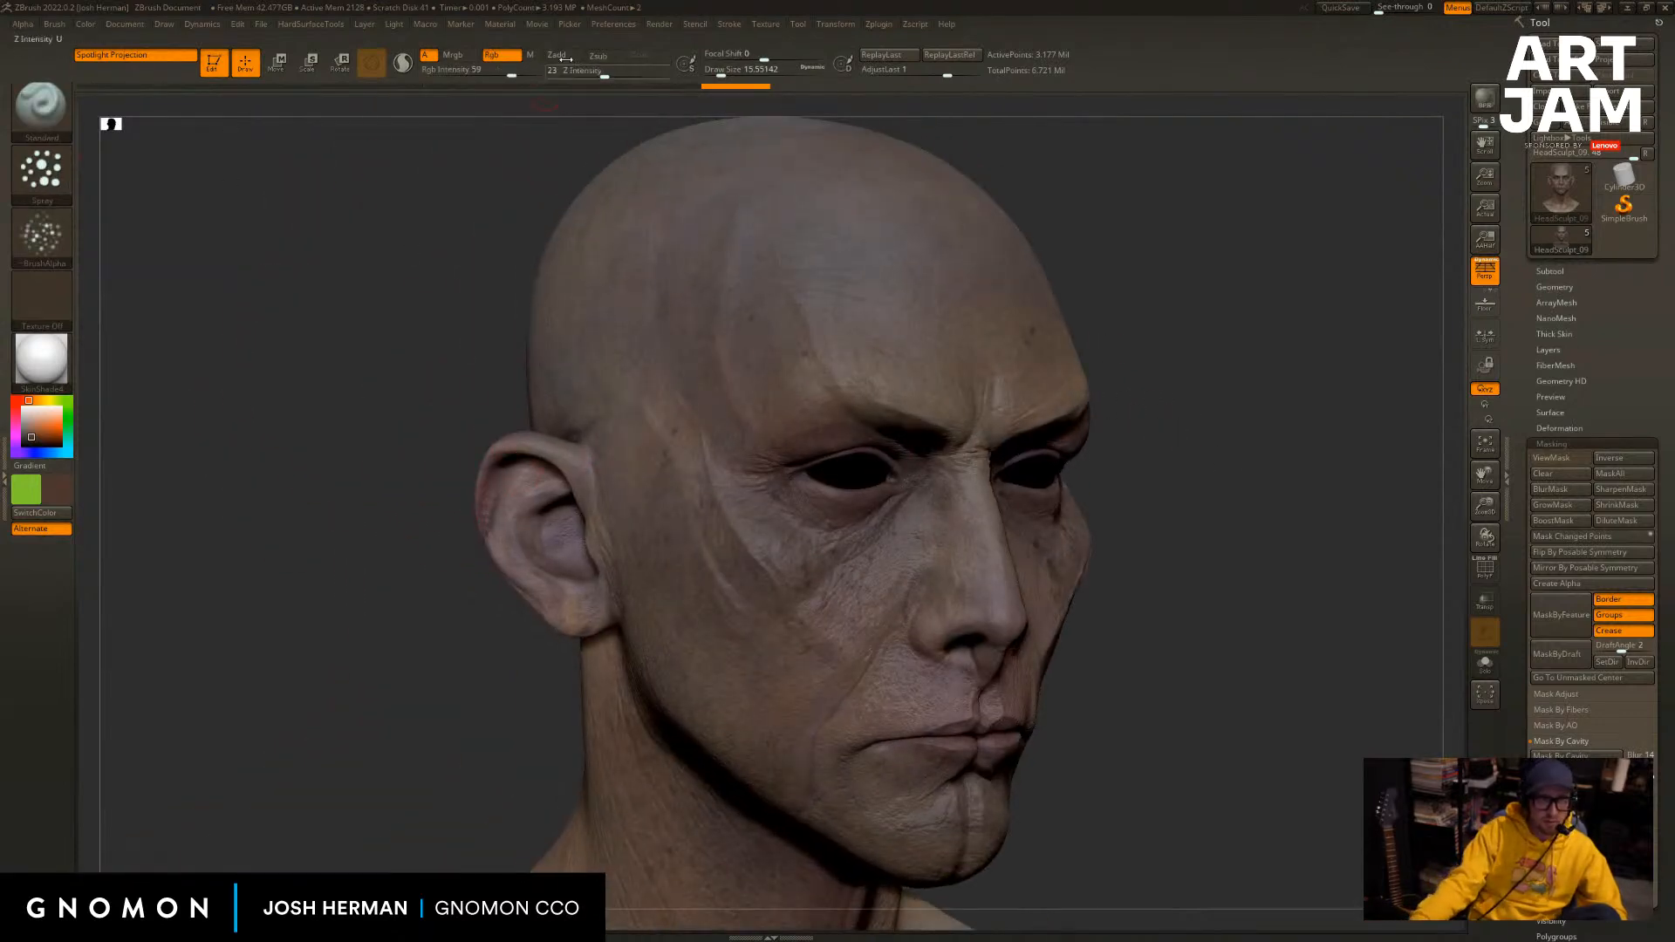
pyautogui.click(41, 170)
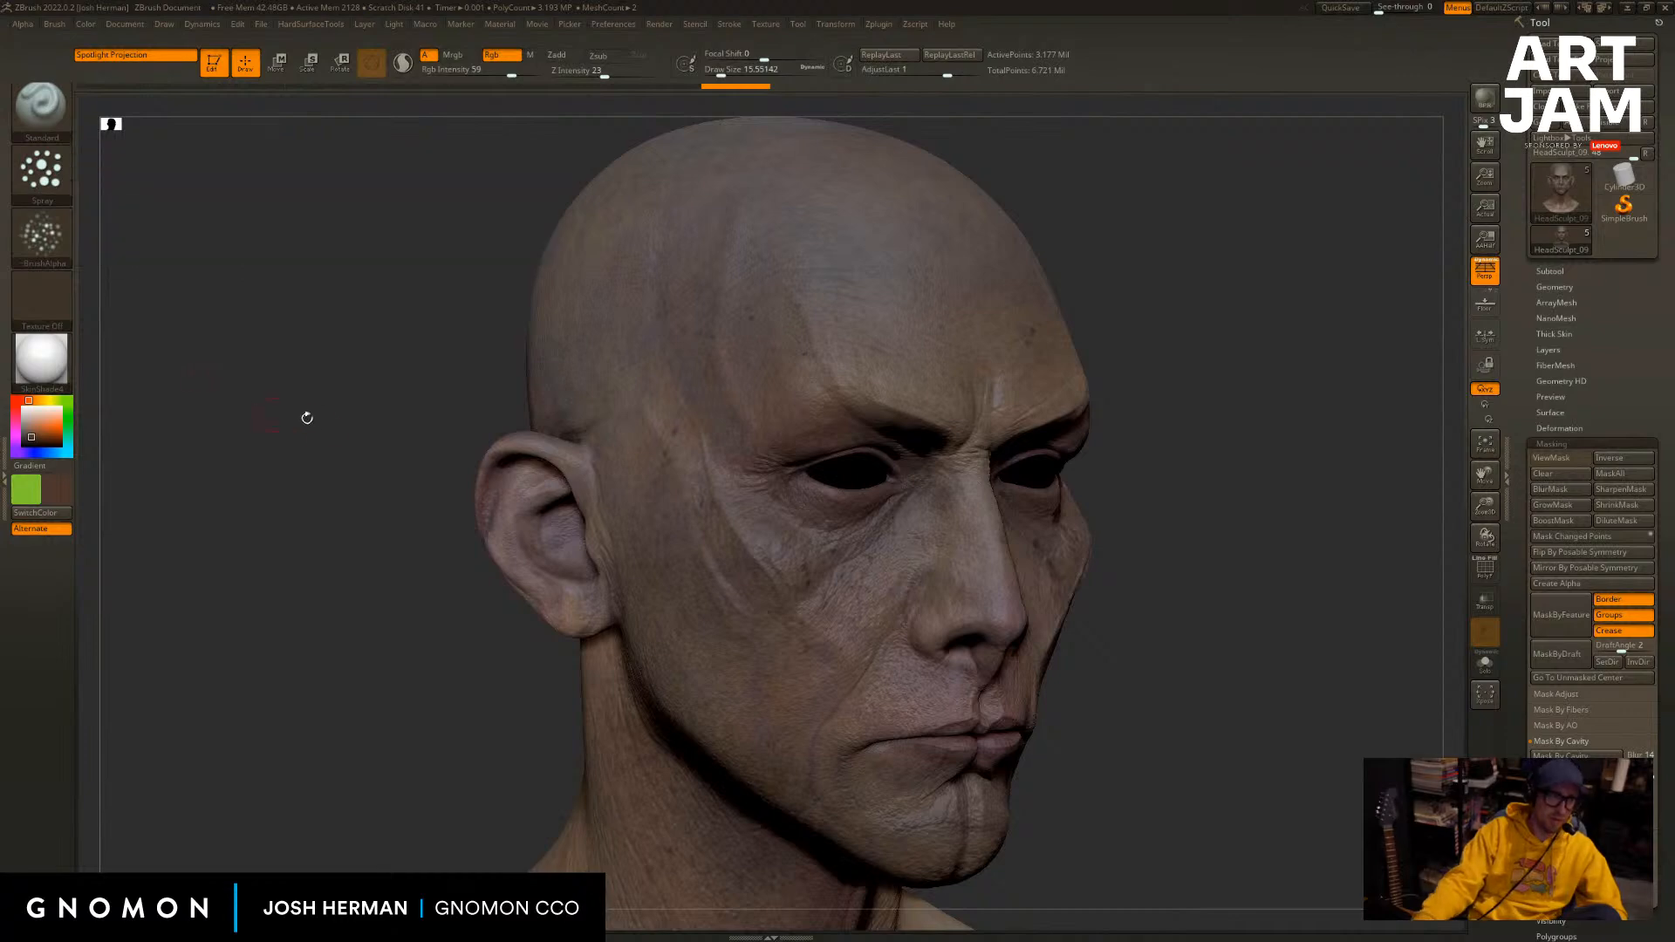
# Sample a skin tone from the character's left ear and set the Rgb Intensity to 89.
pyautogui.moveTo(319, 432)
pyautogui.mouseDown()
pyautogui.moveTo(460, 374)
pyautogui.moveTo(857, 469)
pyautogui.mouseUp()
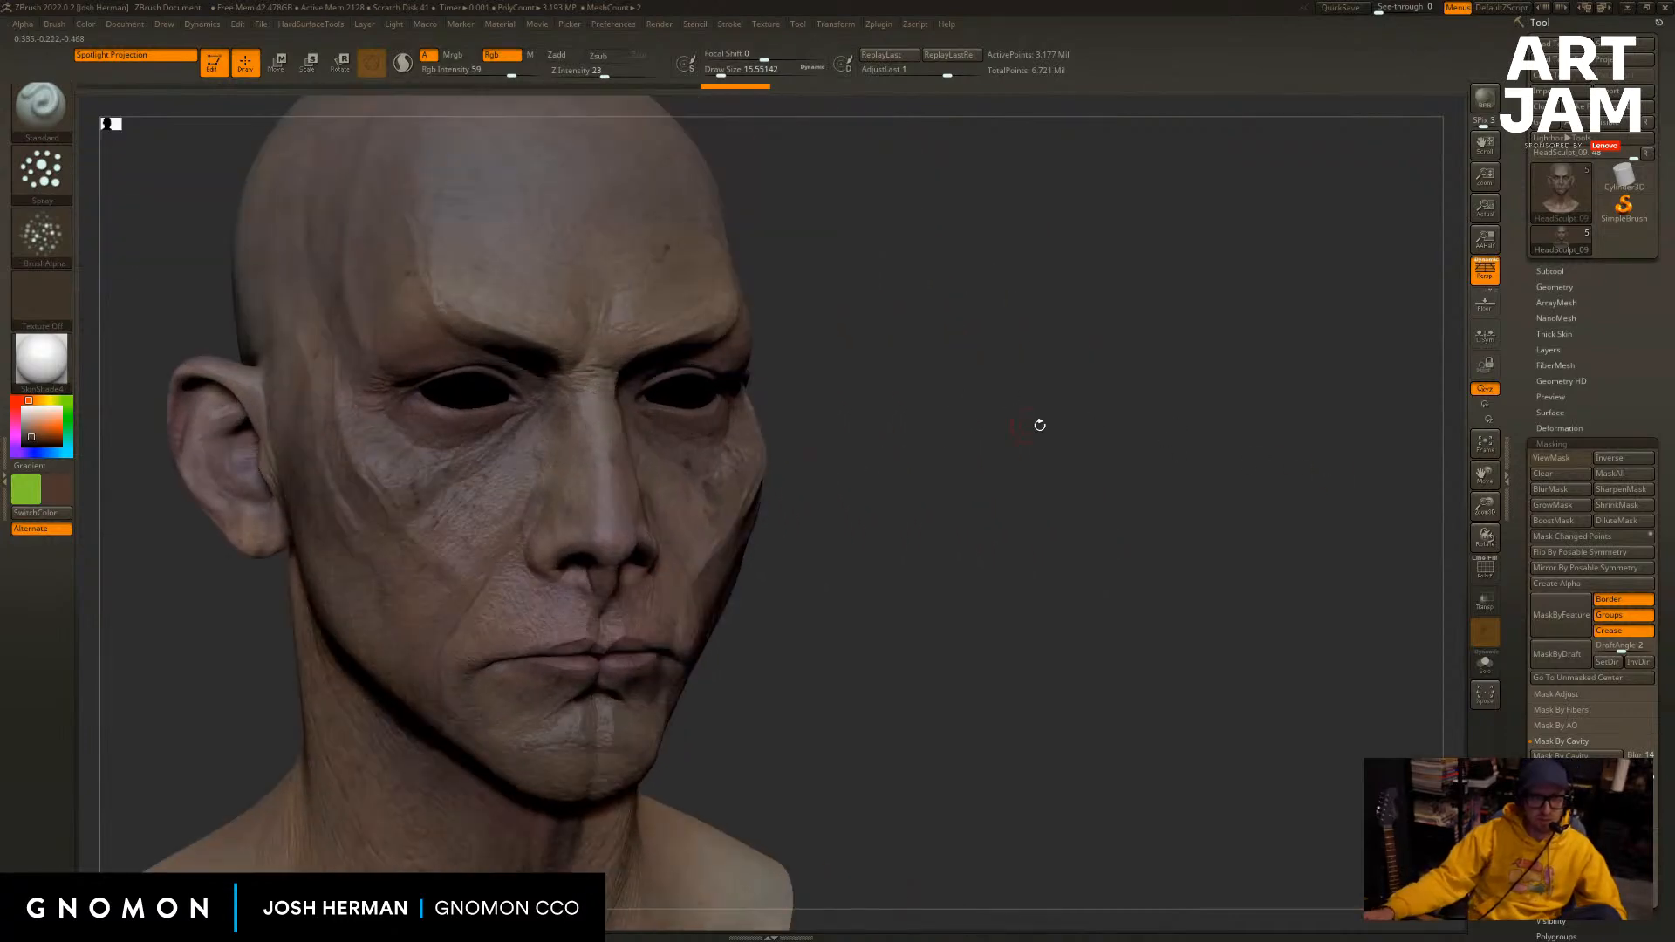
pyautogui.moveTo(1039, 425); pyautogui.dragTo(1196, 371)
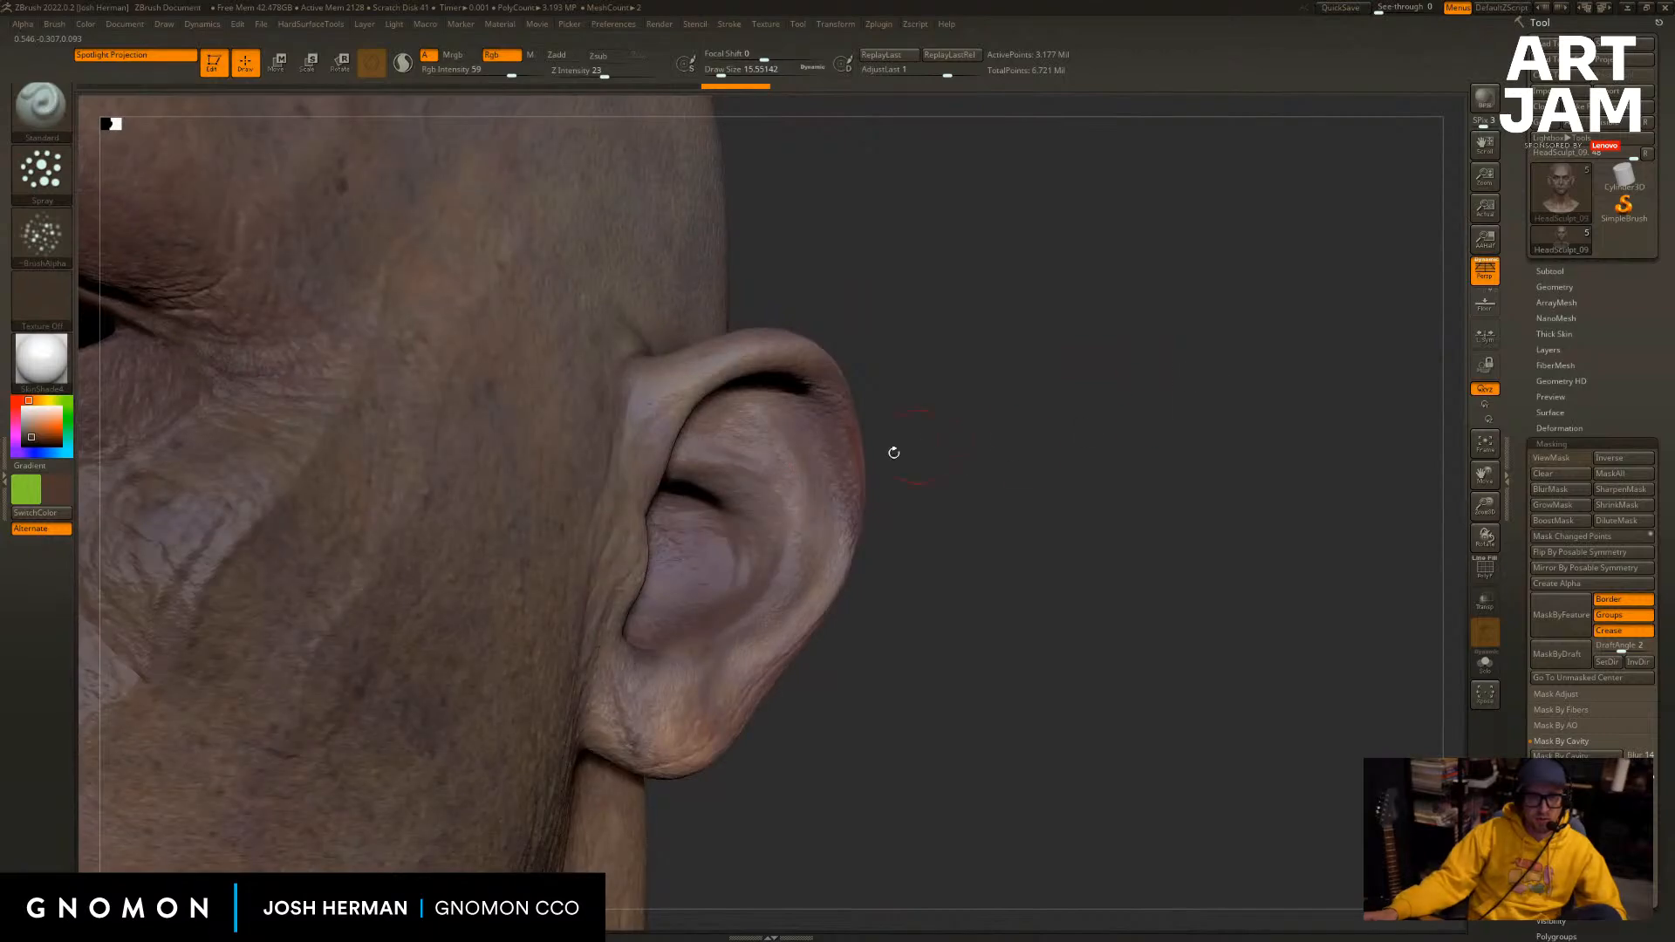
pyautogui.moveTo(1047, 429); pyautogui.dragTo(947, 434)
pyautogui.moveTo(1142, 417); pyautogui.dragTo(991, 389)
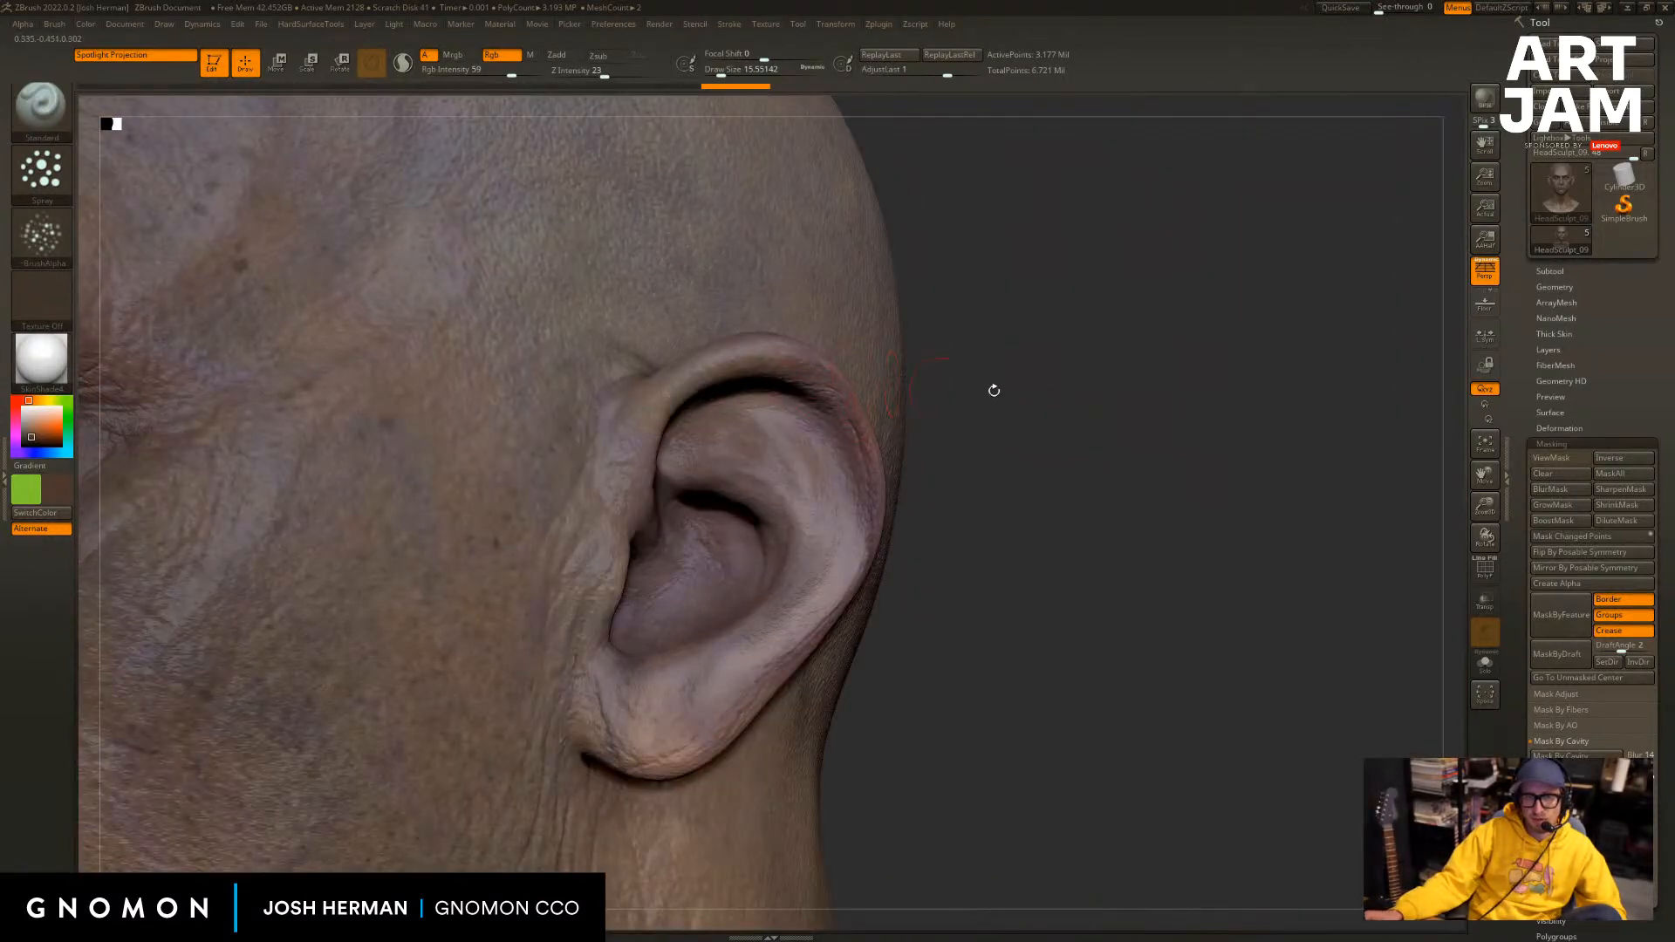
pyautogui.press('c')
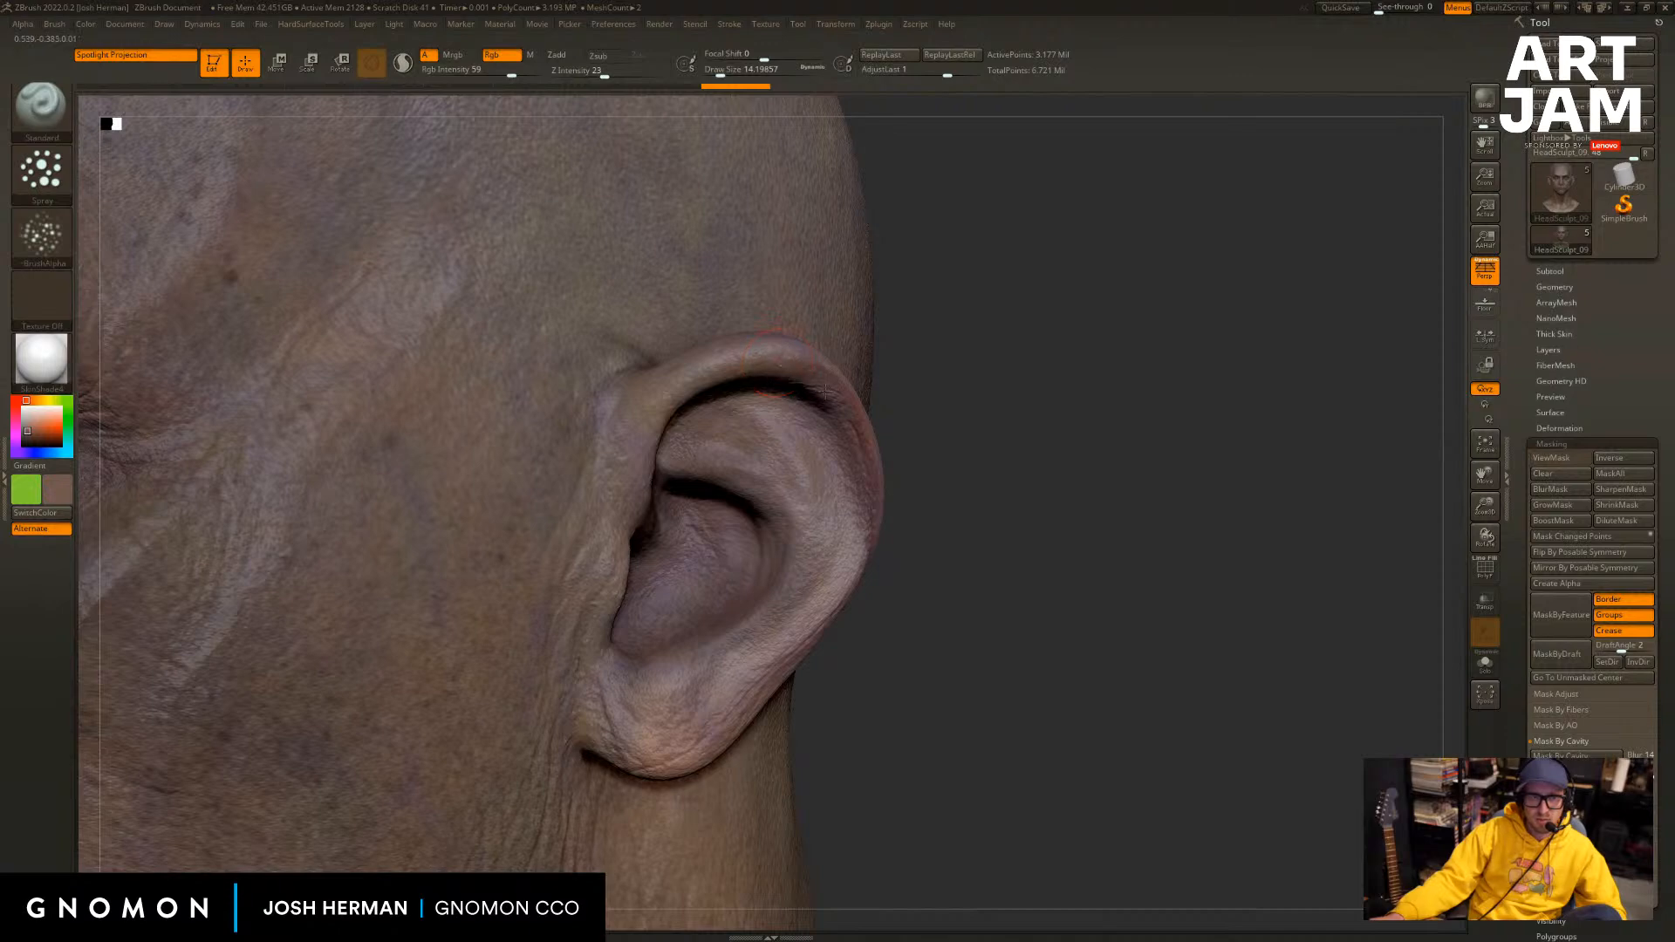
pyautogui.moveTo(515, 77); pyautogui.dragTo(522, 77)
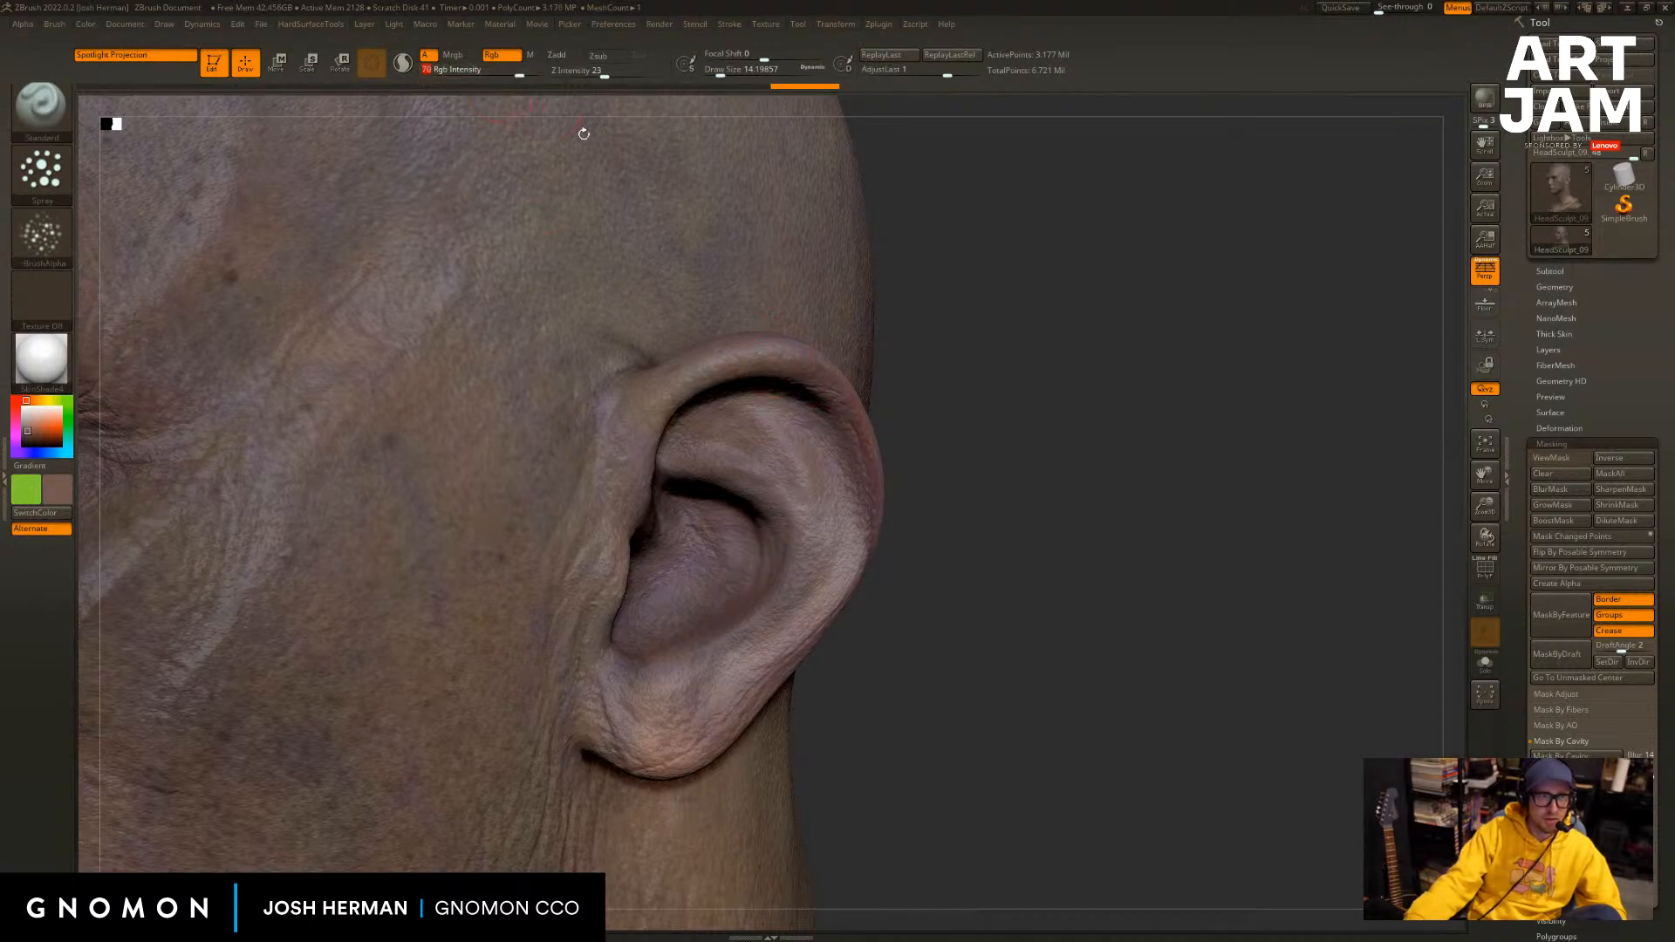
pyautogui.moveTo(617, 104); pyautogui.dragTo(875, 375)
# Spray sampled reddish tones along the outer rim of the left ear with a draw size of about 12.9.
pyautogui.press('c')
pyautogui.press('c')
pyautogui.press('c')
pyautogui.press('c')
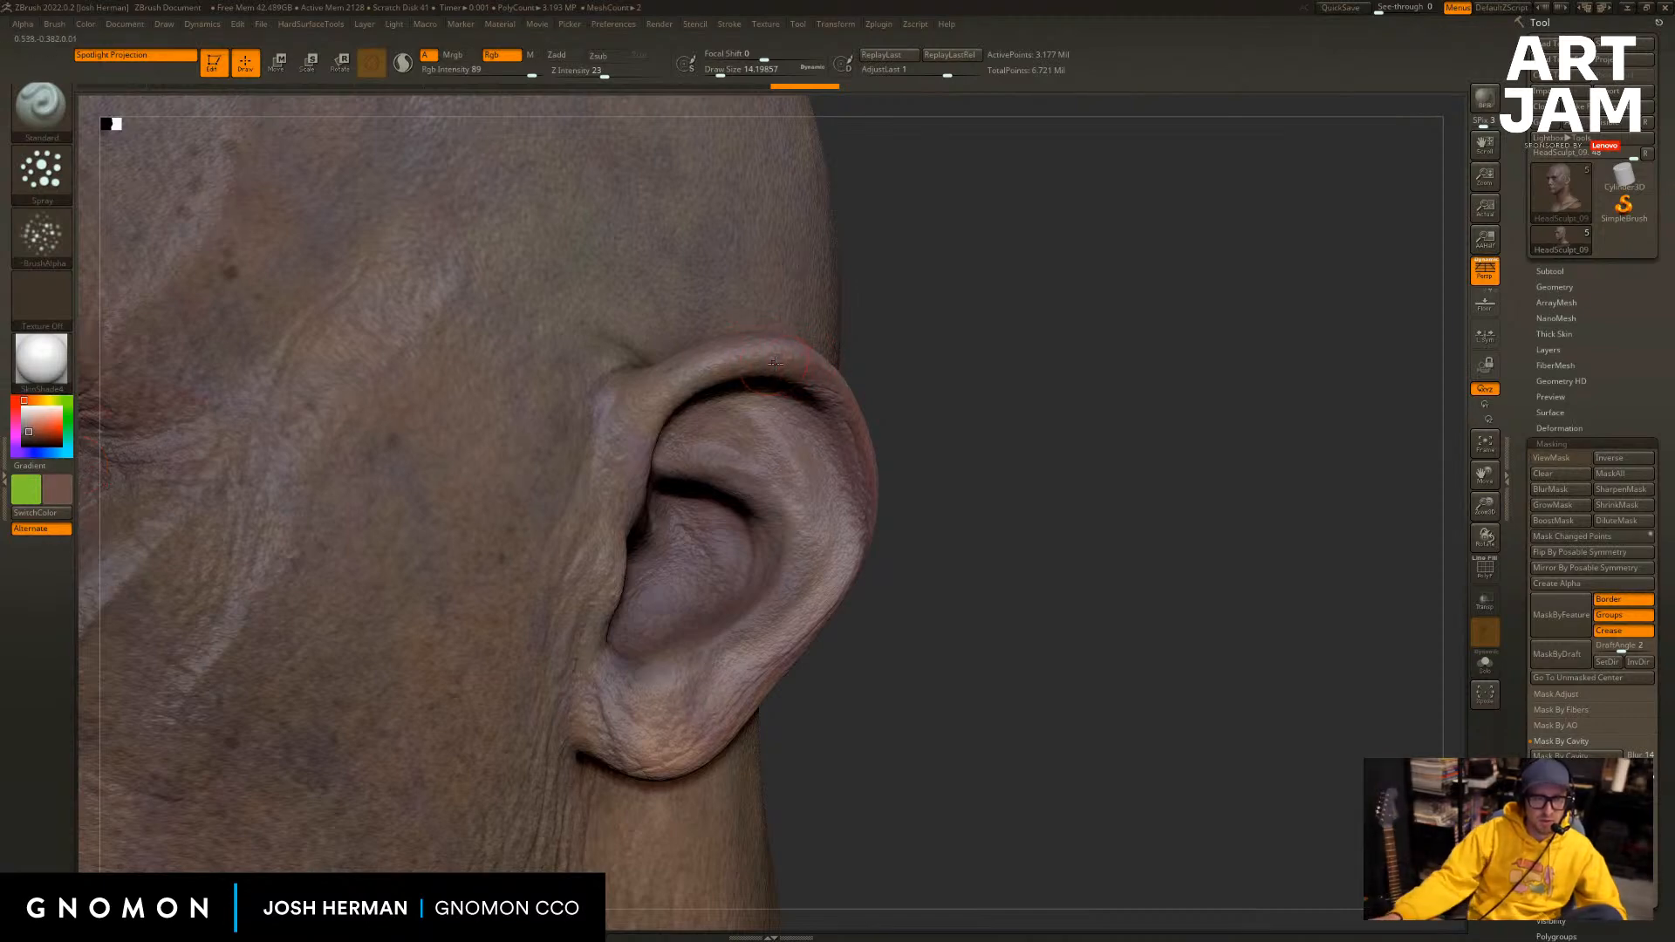
pyautogui.press('c')
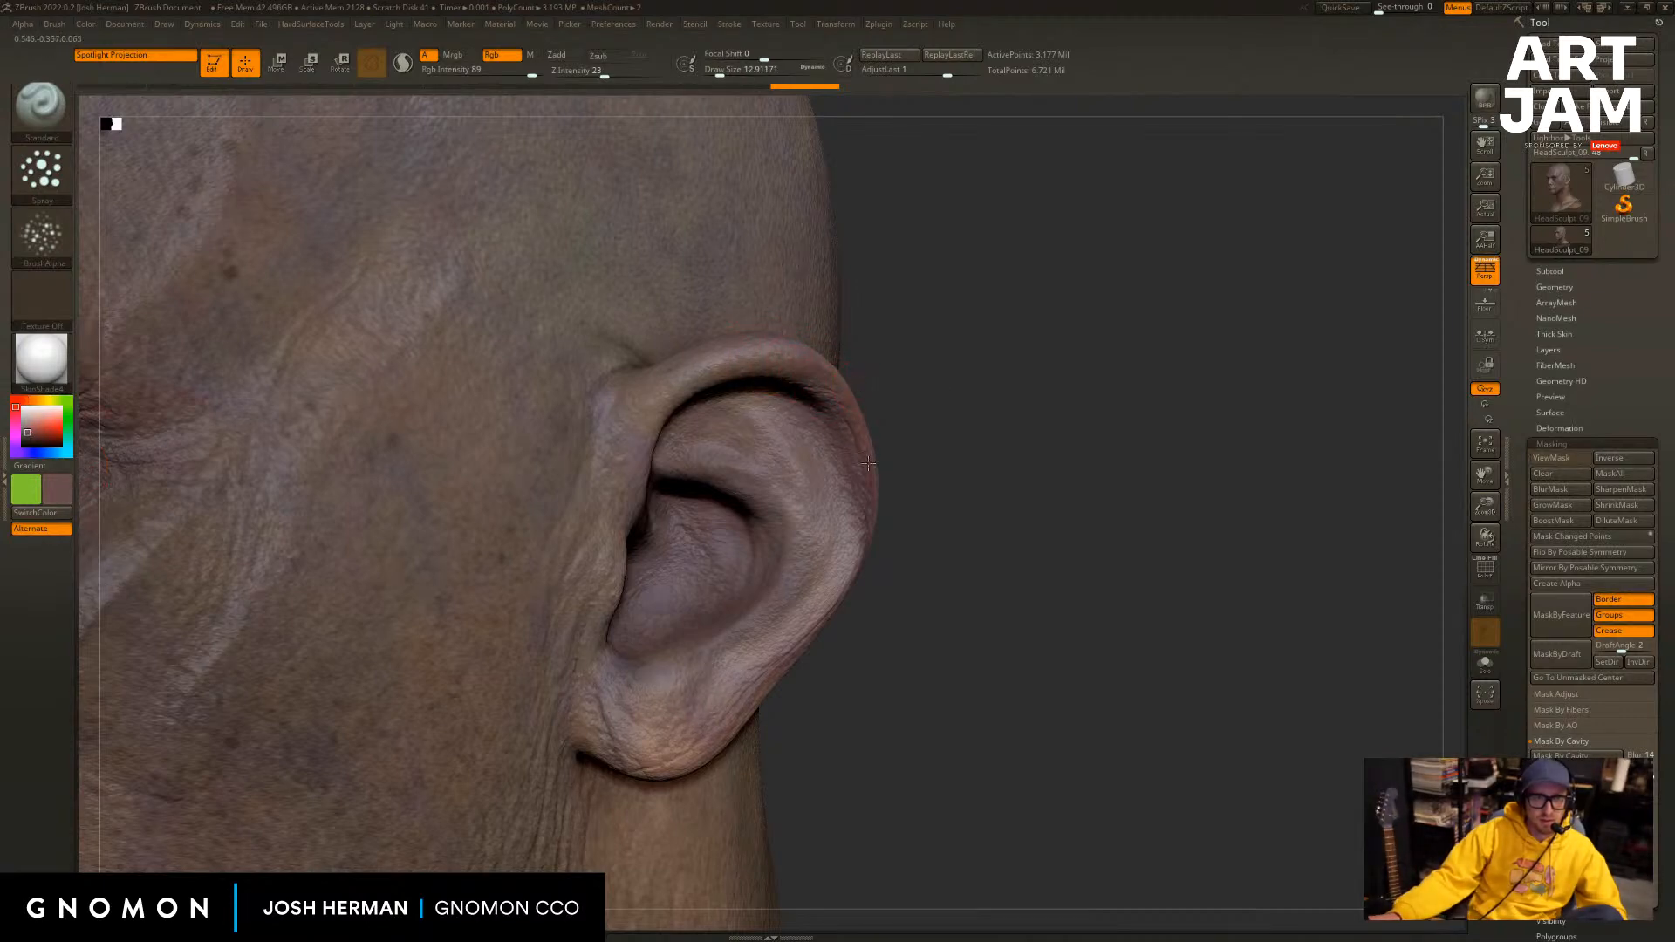
pyautogui.moveTo(868, 463); pyautogui.dragTo(833, 576)
pyautogui.moveTo(894, 548)
pyautogui.mouseDown()
pyautogui.moveTo(928, 538)
pyautogui.moveTo(847, 443)
pyautogui.mouseUp()
# Spray the upper rim and upper inner fold of the left ear with sampled tones at a draw size of about 6.6.
pyautogui.press('c')
pyautogui.press('c')
pyautogui.moveTo(776, 351); pyautogui.dragTo(824, 375)
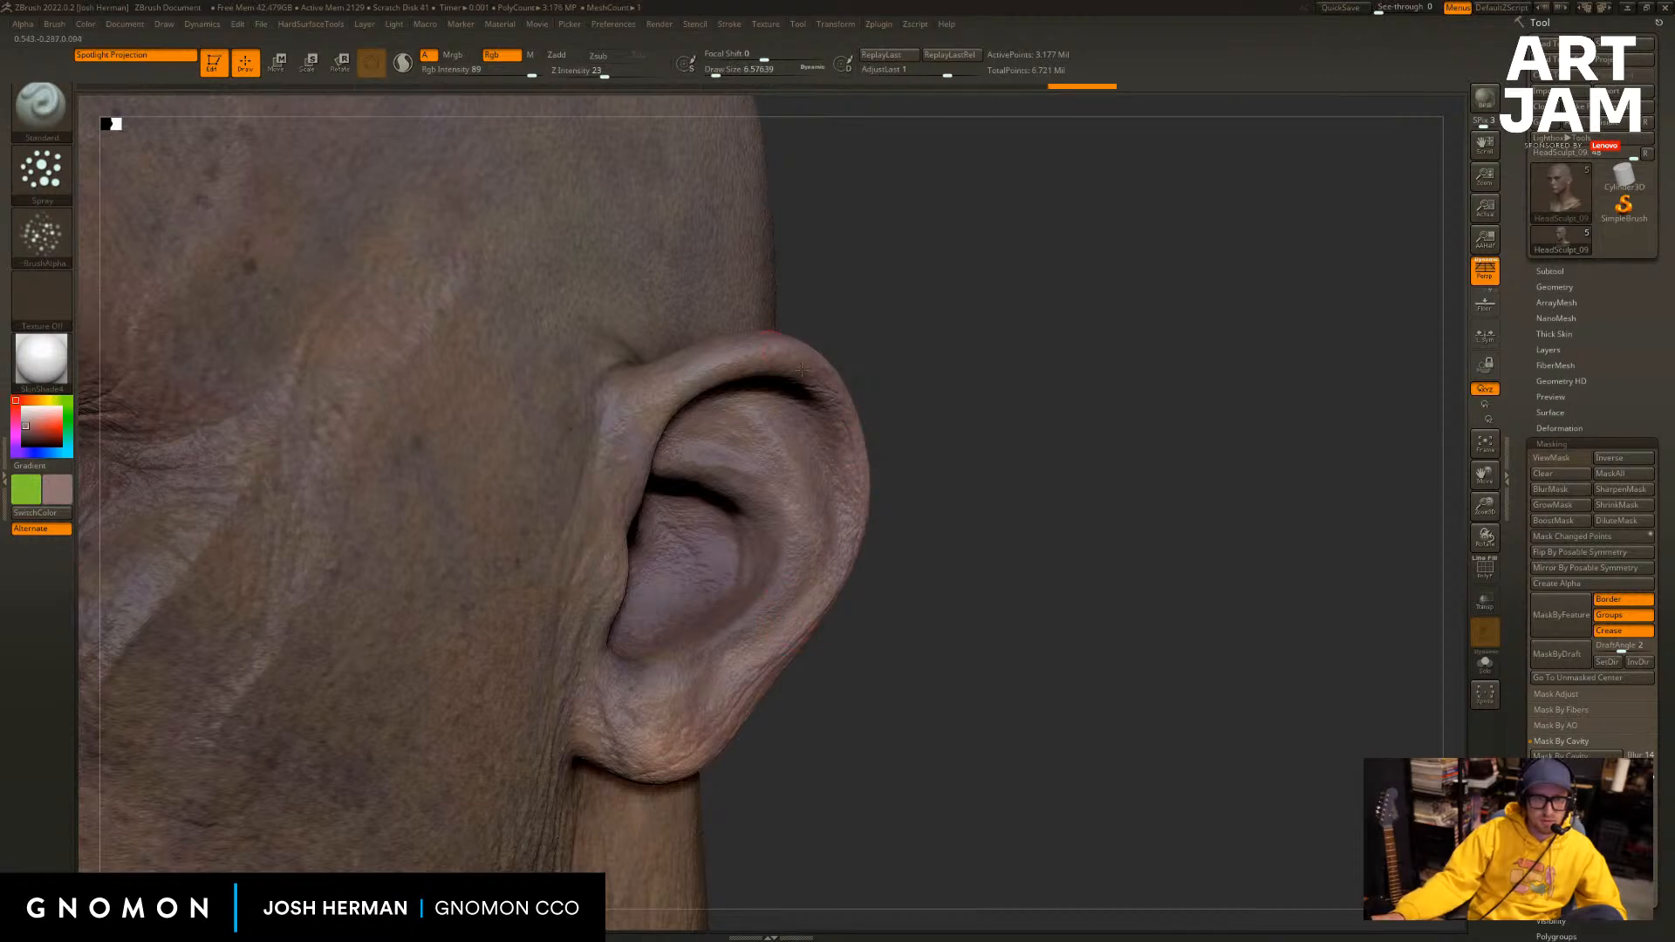
pyautogui.moveTo(928, 411); pyautogui.dragTo(942, 390)
pyautogui.press('c')
pyautogui.moveTo(809, 392)
pyautogui.mouseDown()
pyautogui.moveTo(821, 421)
pyautogui.moveTo(704, 388)
pyautogui.mouseUp()
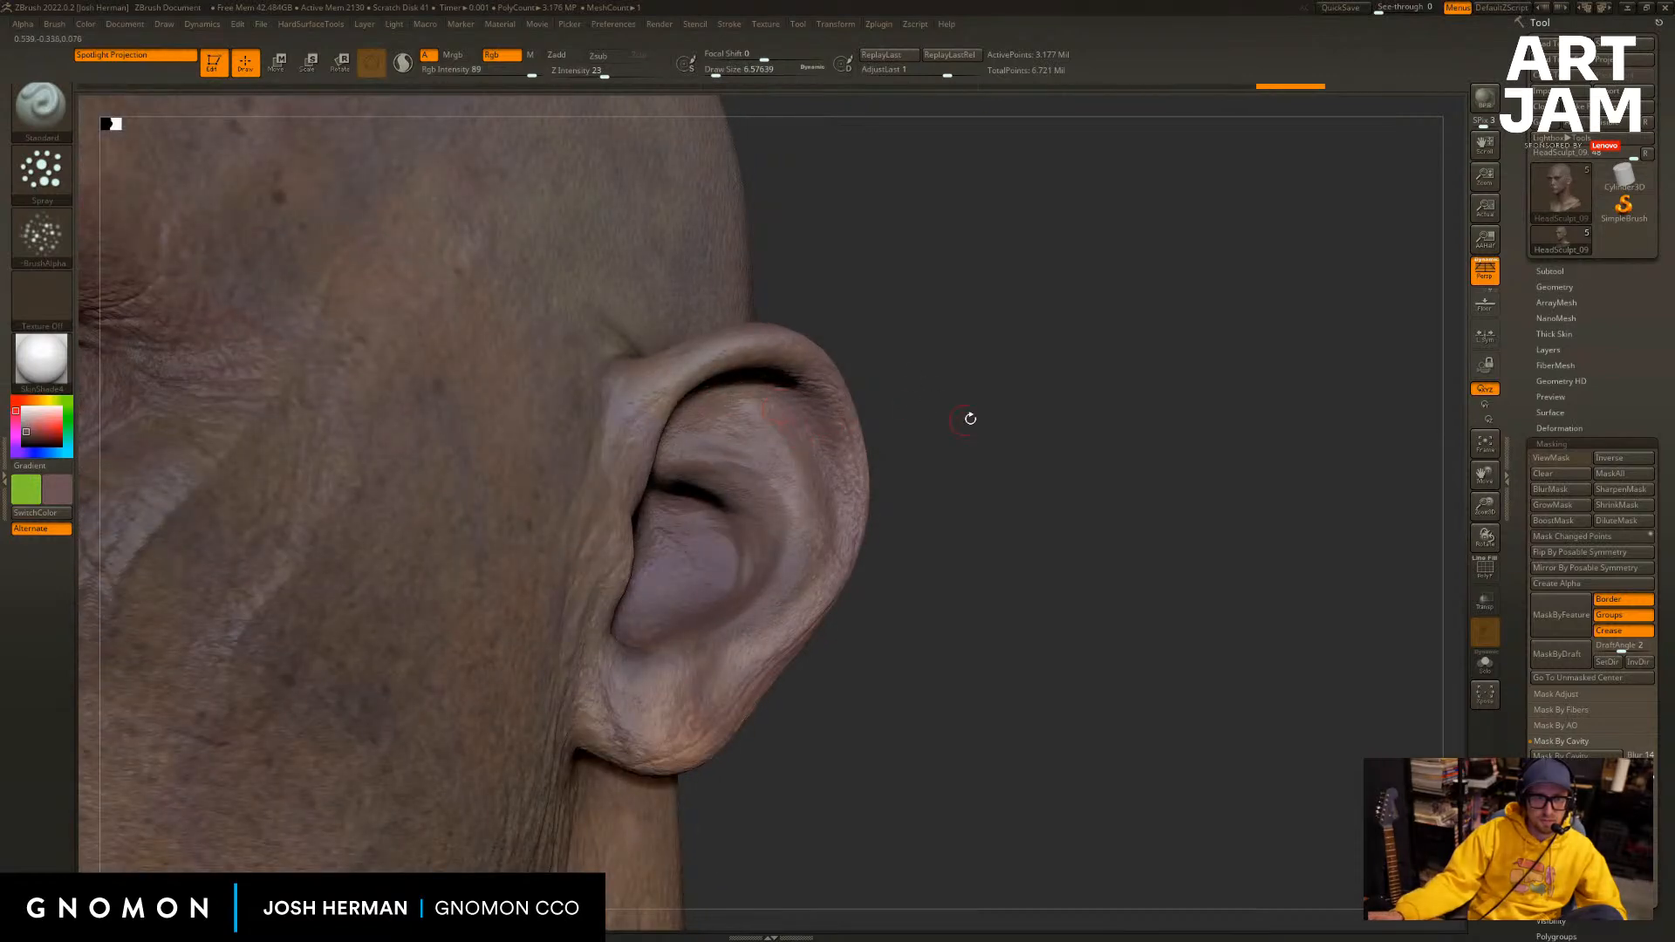
# Touch up the left earlobe with color sampled from the surrounding skin, keeping the draw size at about 6.6.
pyautogui.moveTo(968, 420); pyautogui.dragTo(973, 558)
pyautogui.press('c')
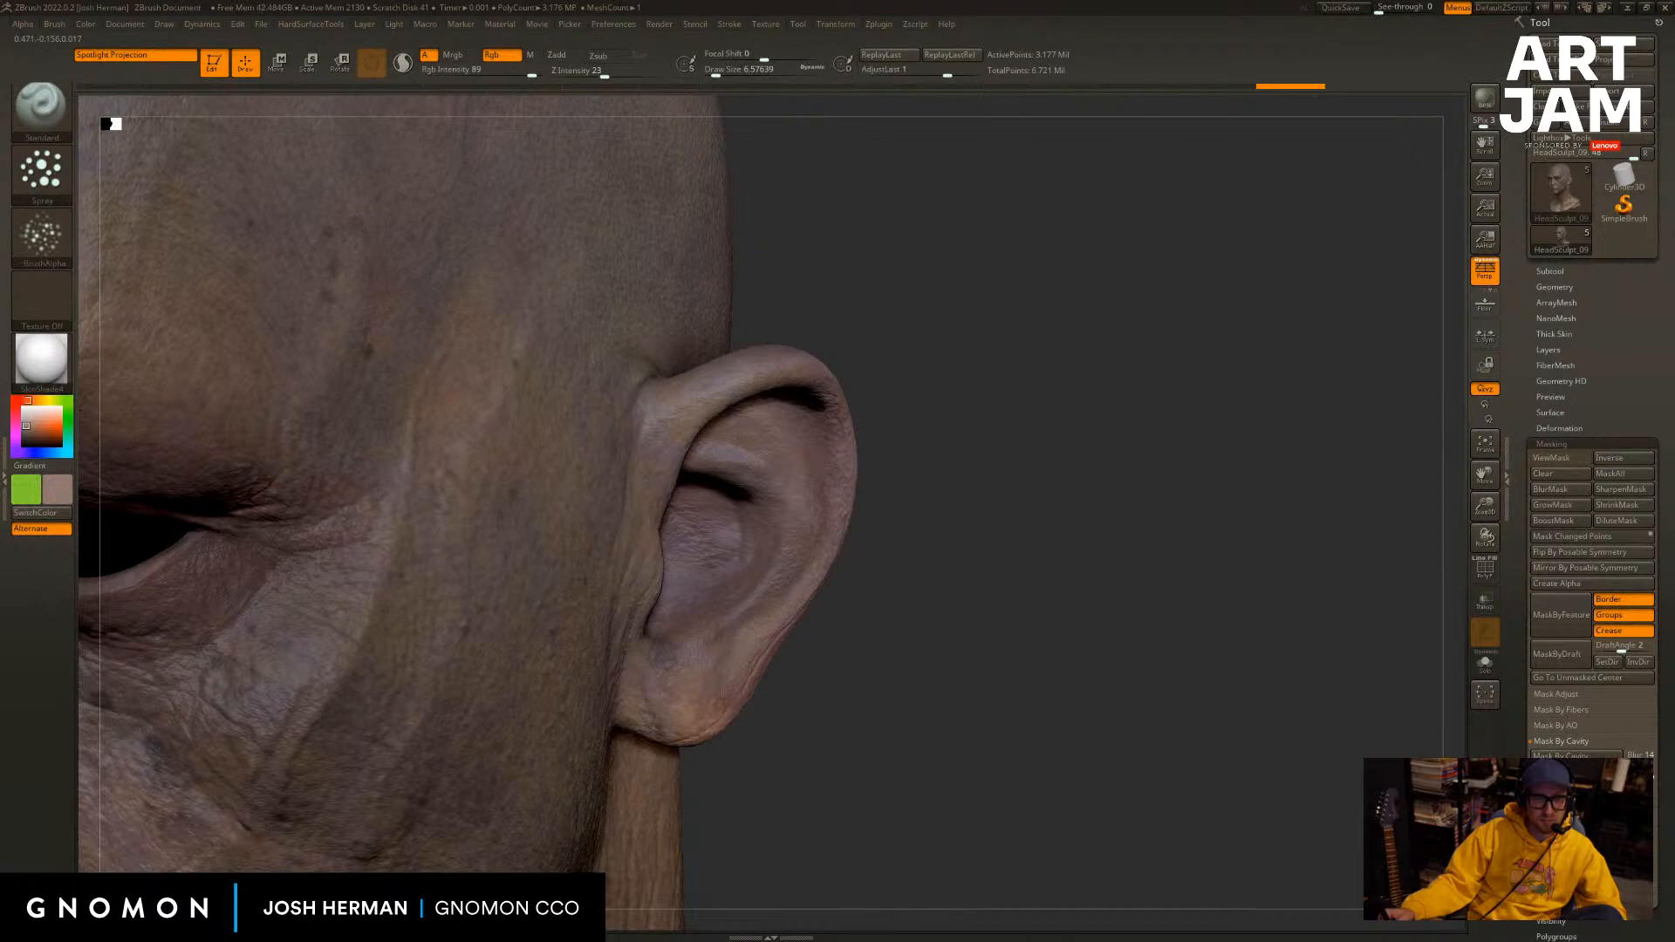
pyautogui.moveTo(721, 697); pyautogui.dragTo(731, 685)
pyautogui.moveTo(856, 674); pyautogui.dragTo(966, 660)
pyautogui.press('c')
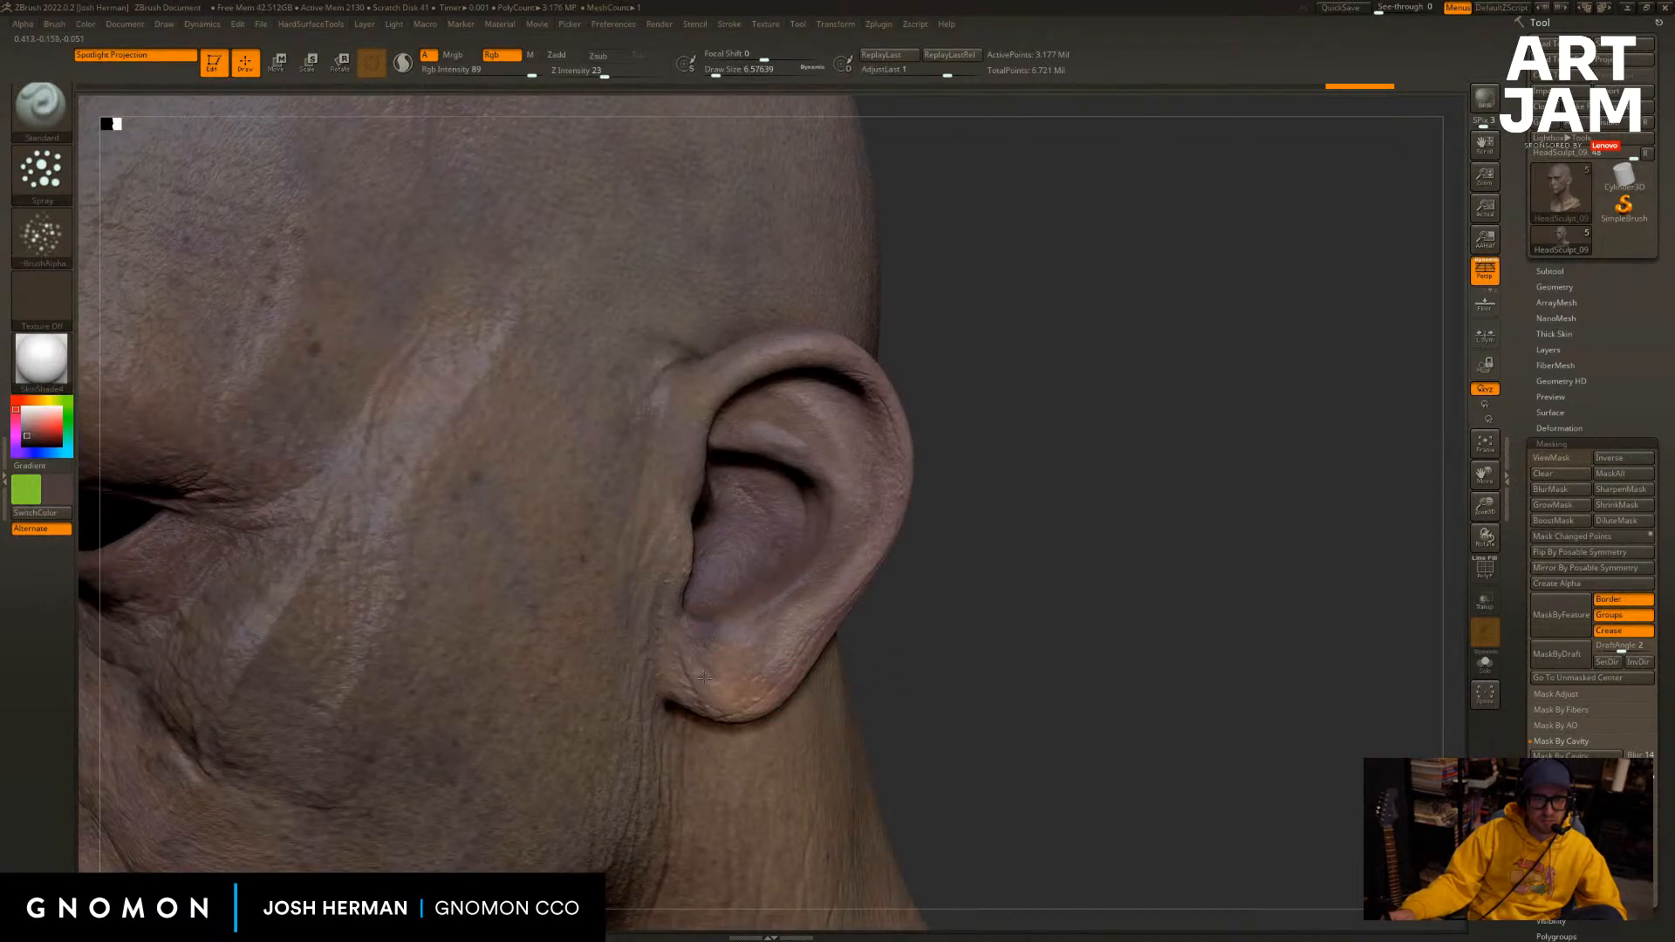
# Spray the outer rim and inner fold of the character's right ear with a sampled tone at a draw size of about 11.7.
pyautogui.moveTo(1025, 608); pyautogui.dragTo(772, 526)
pyautogui.keyDown('alt'); pyautogui.moveTo(328, 514); pyautogui.dragTo(510, 567); pyautogui.keyUp('alt')
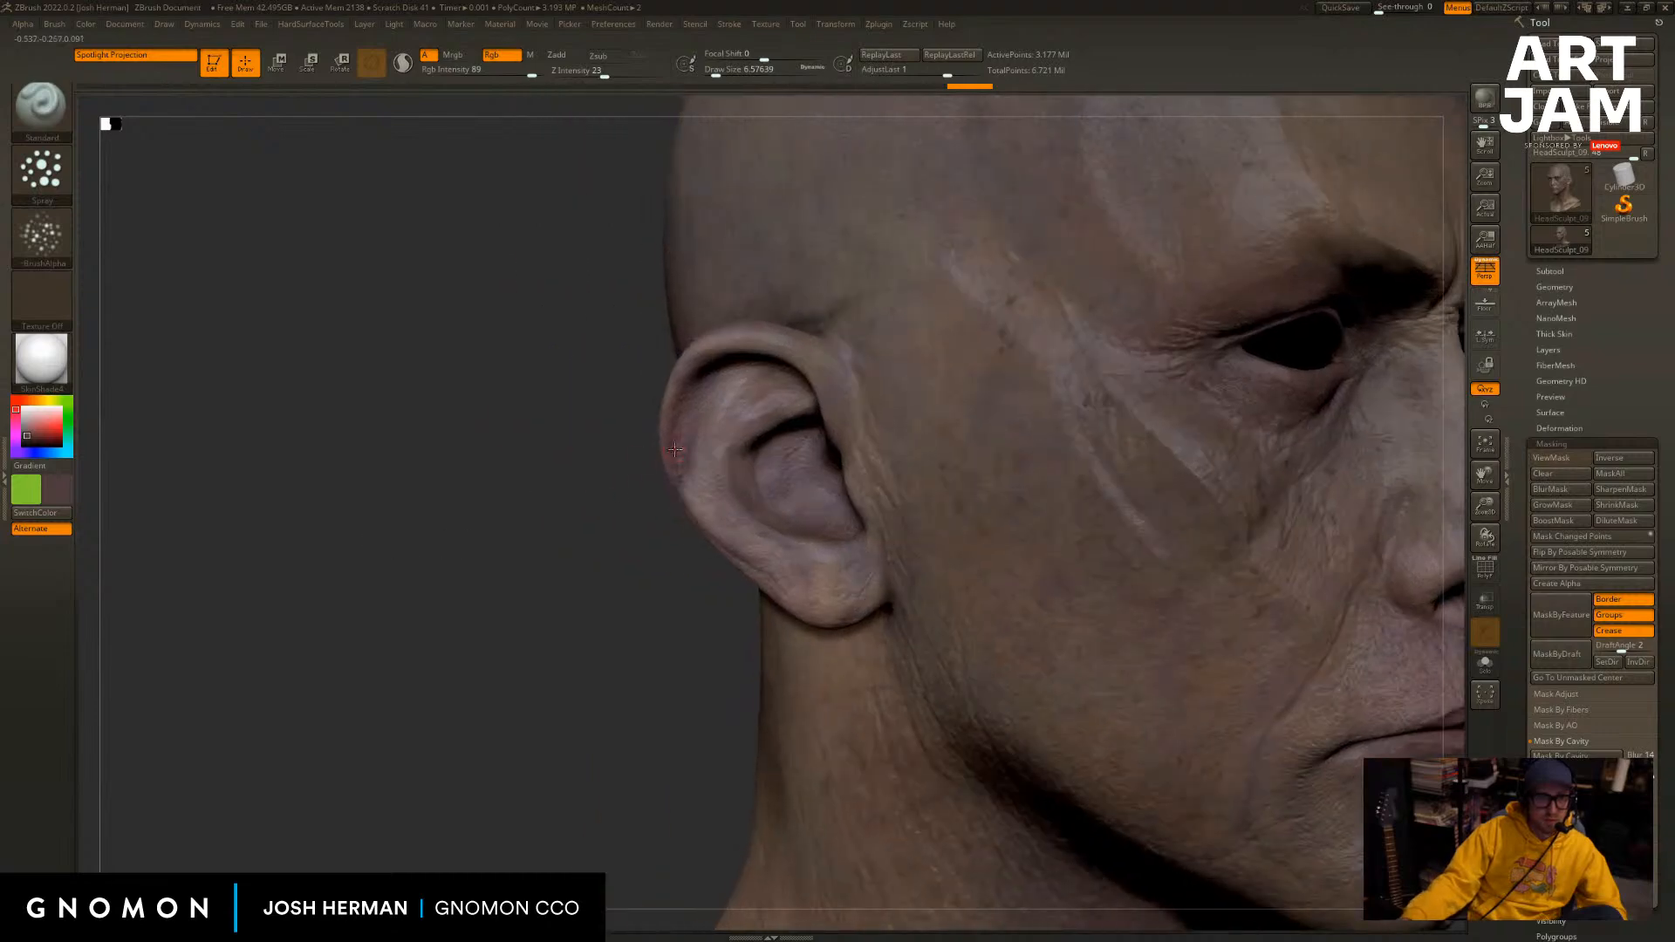
pyautogui.moveTo(582, 489); pyautogui.dragTo(551, 604)
pyautogui.moveTo(610, 463)
pyautogui.mouseDown()
pyautogui.moveTo(616, 527)
pyautogui.moveTo(633, 534)
pyautogui.mouseUp()
pyautogui.press('c')
pyautogui.press('s')
pyautogui.moveTo(708, 486); pyautogui.dragTo(685, 441)
pyautogui.moveTo(616, 521); pyautogui.dragTo(647, 555)
pyautogui.moveTo(725, 458); pyautogui.dragTo(715, 441)
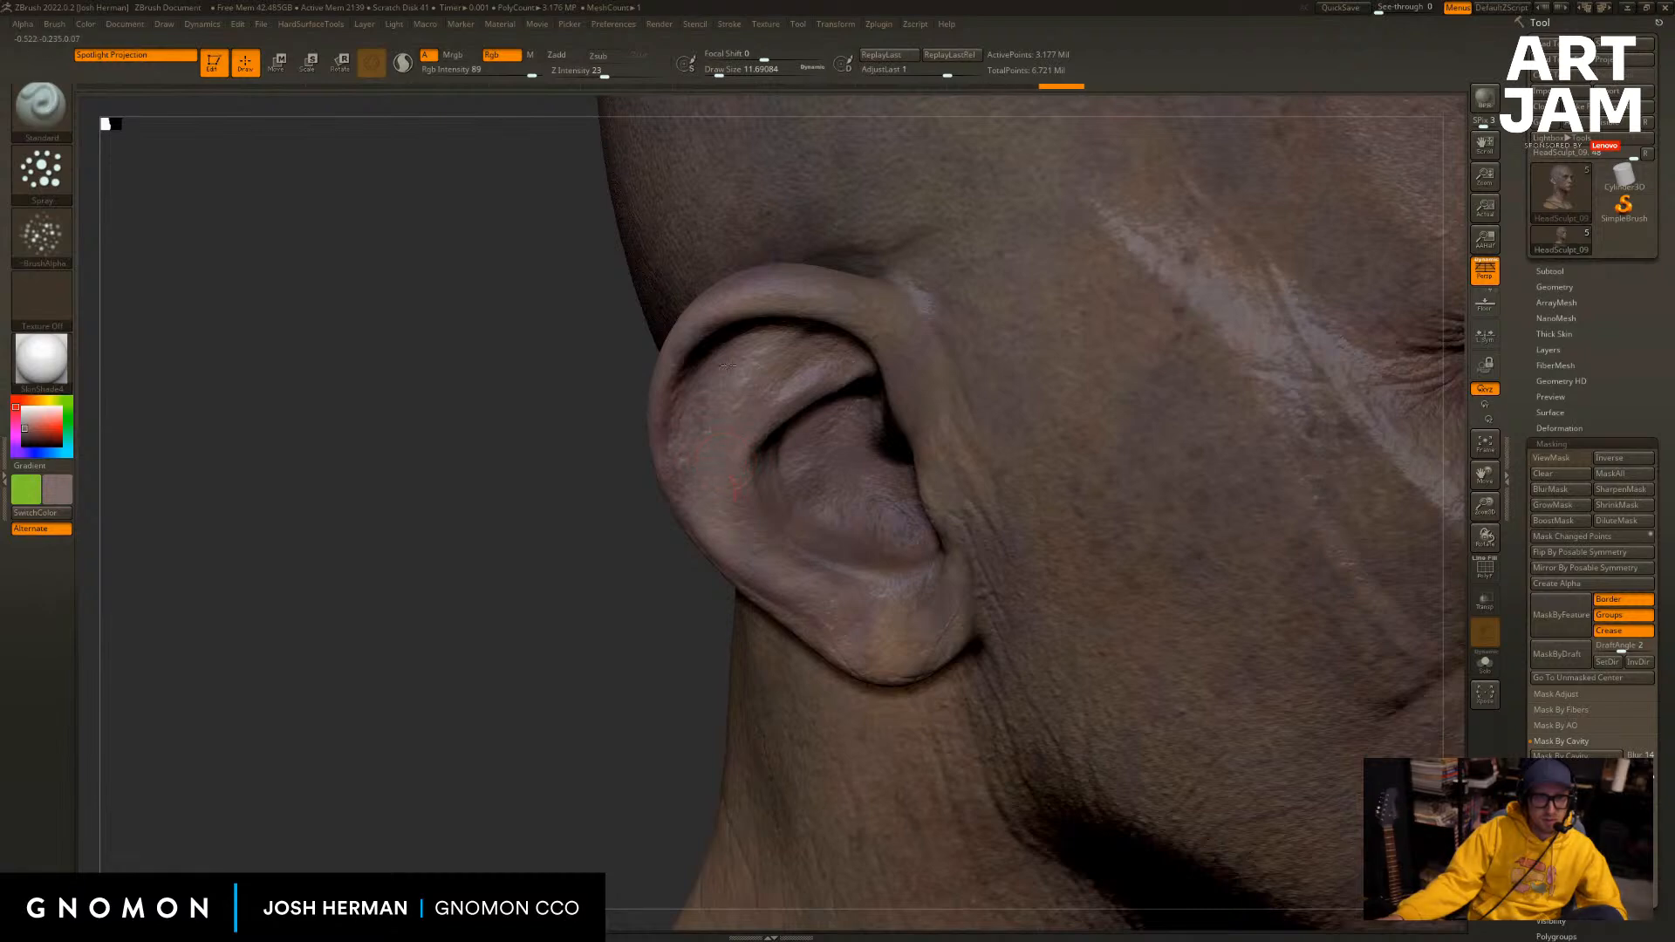
# Blend the right ear's upper hollow, back rim and lower edge with freshly sampled skin colors at the same draw size.
pyautogui.moveTo(616, 563); pyautogui.dragTo(571, 533)
pyautogui.moveTo(689, 392); pyautogui.dragTo(708, 357)
pyautogui.press('c')
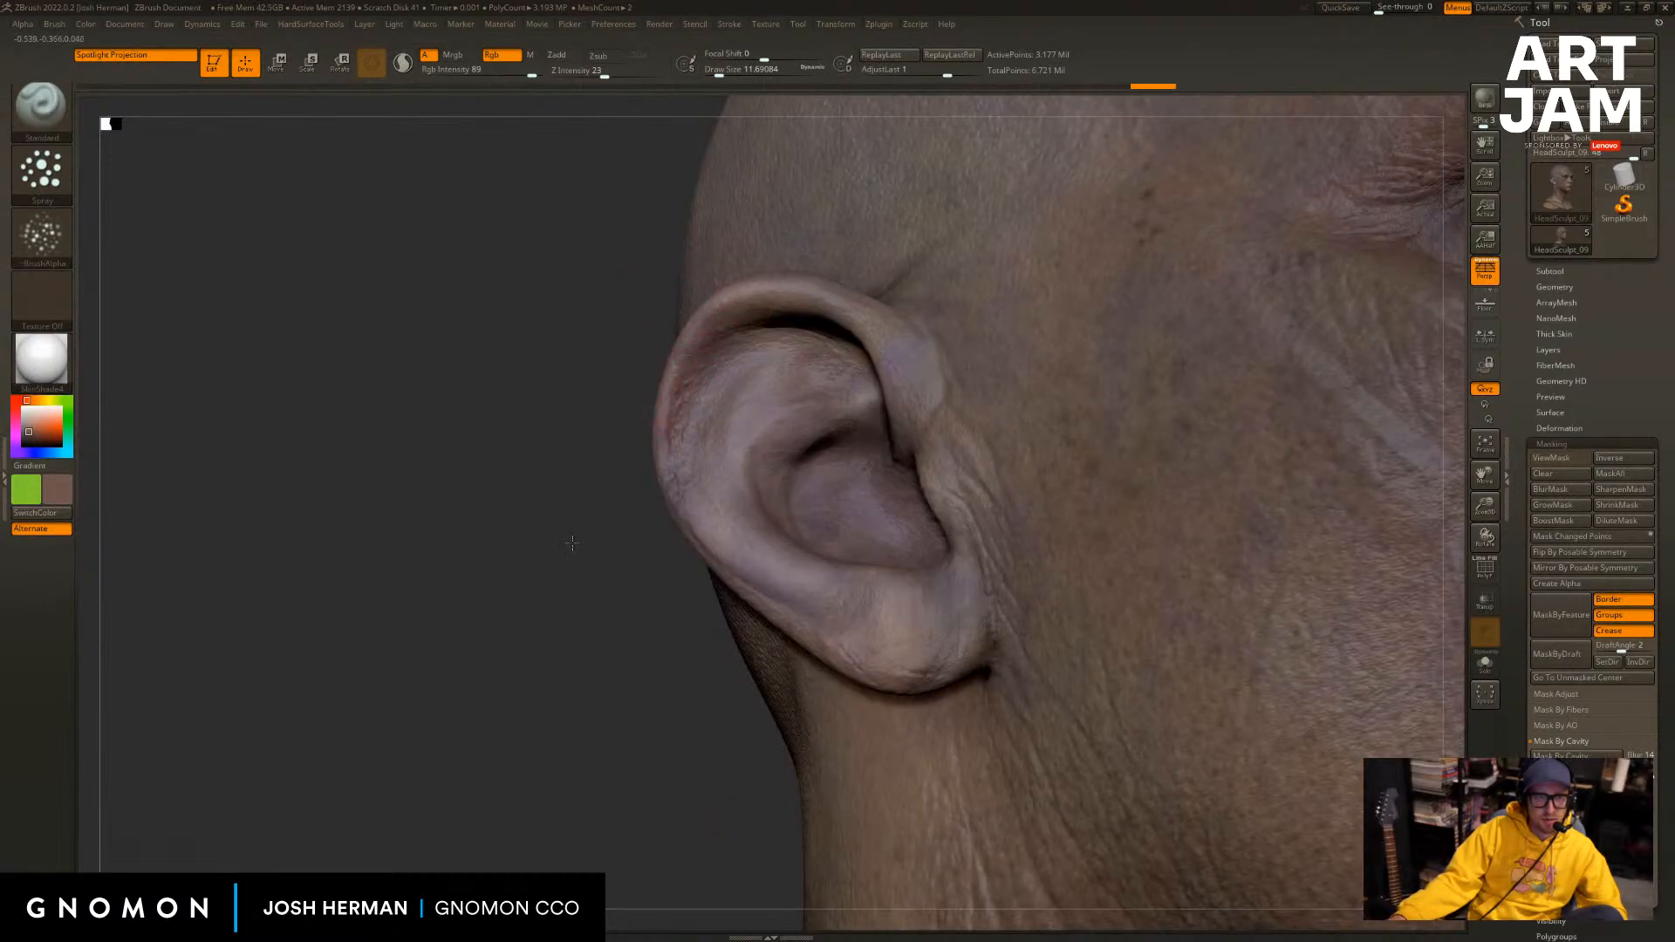
pyautogui.moveTo(572, 542); pyautogui.dragTo(567, 545)
pyautogui.press('s')
pyautogui.moveTo(687, 496); pyautogui.dragTo(582, 516)
pyautogui.moveTo(717, 575); pyautogui.dragTo(708, 593)
pyautogui.keyDown('alt'); pyautogui.moveTo(650, 635); pyautogui.dragTo(521, 567); pyautogui.keyUp('alt')
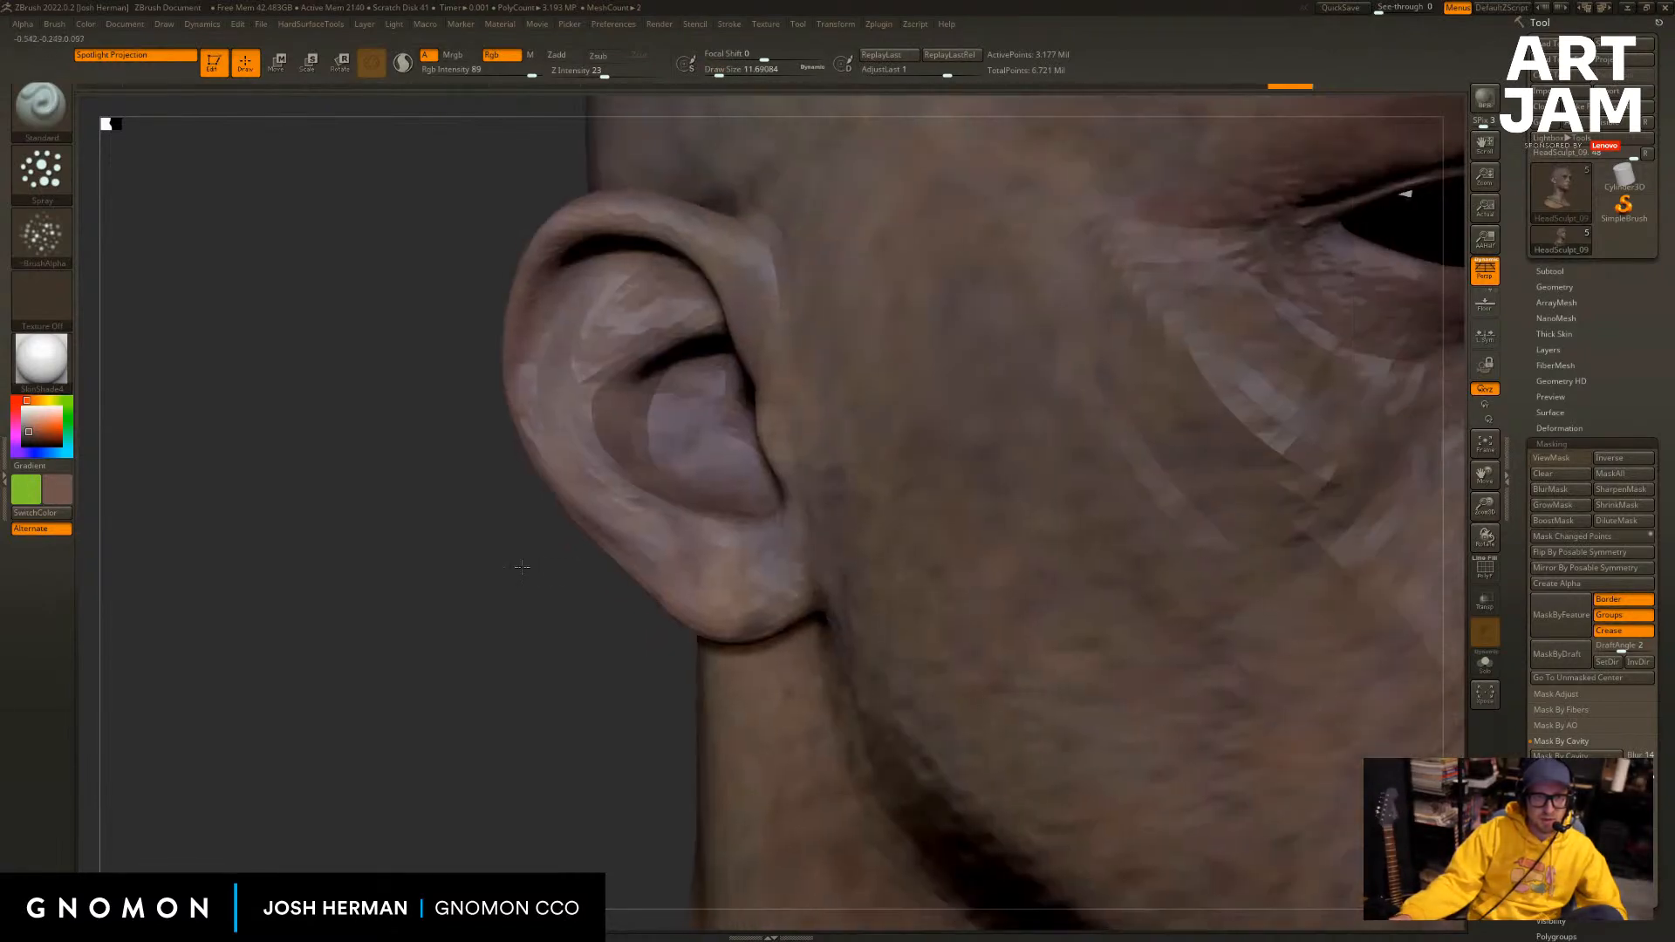
pyautogui.press('c')
pyautogui.keyDown('alt'); pyautogui.moveTo(596, 649); pyautogui.dragTo(606, 606); pyautogui.keyUp('alt')
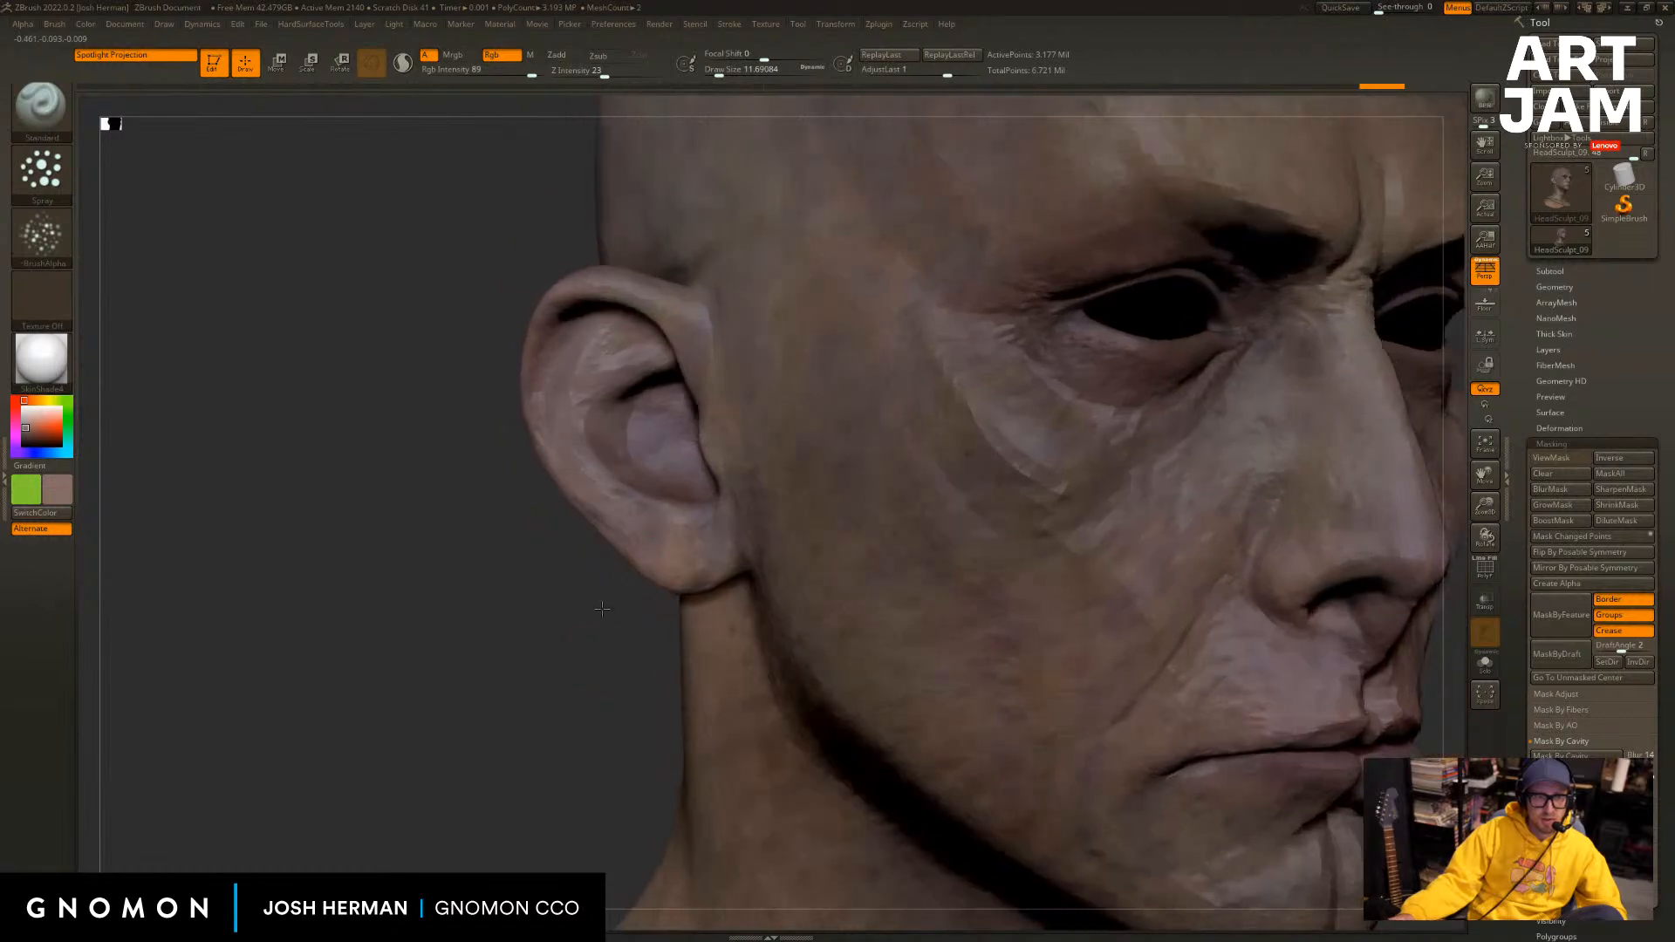
# Sample a skin tone from the model and paint it over the earlobe and the side of the face beside the ear.
pyautogui.press('c')
pyautogui.moveTo(654, 535); pyautogui.dragTo(684, 575)
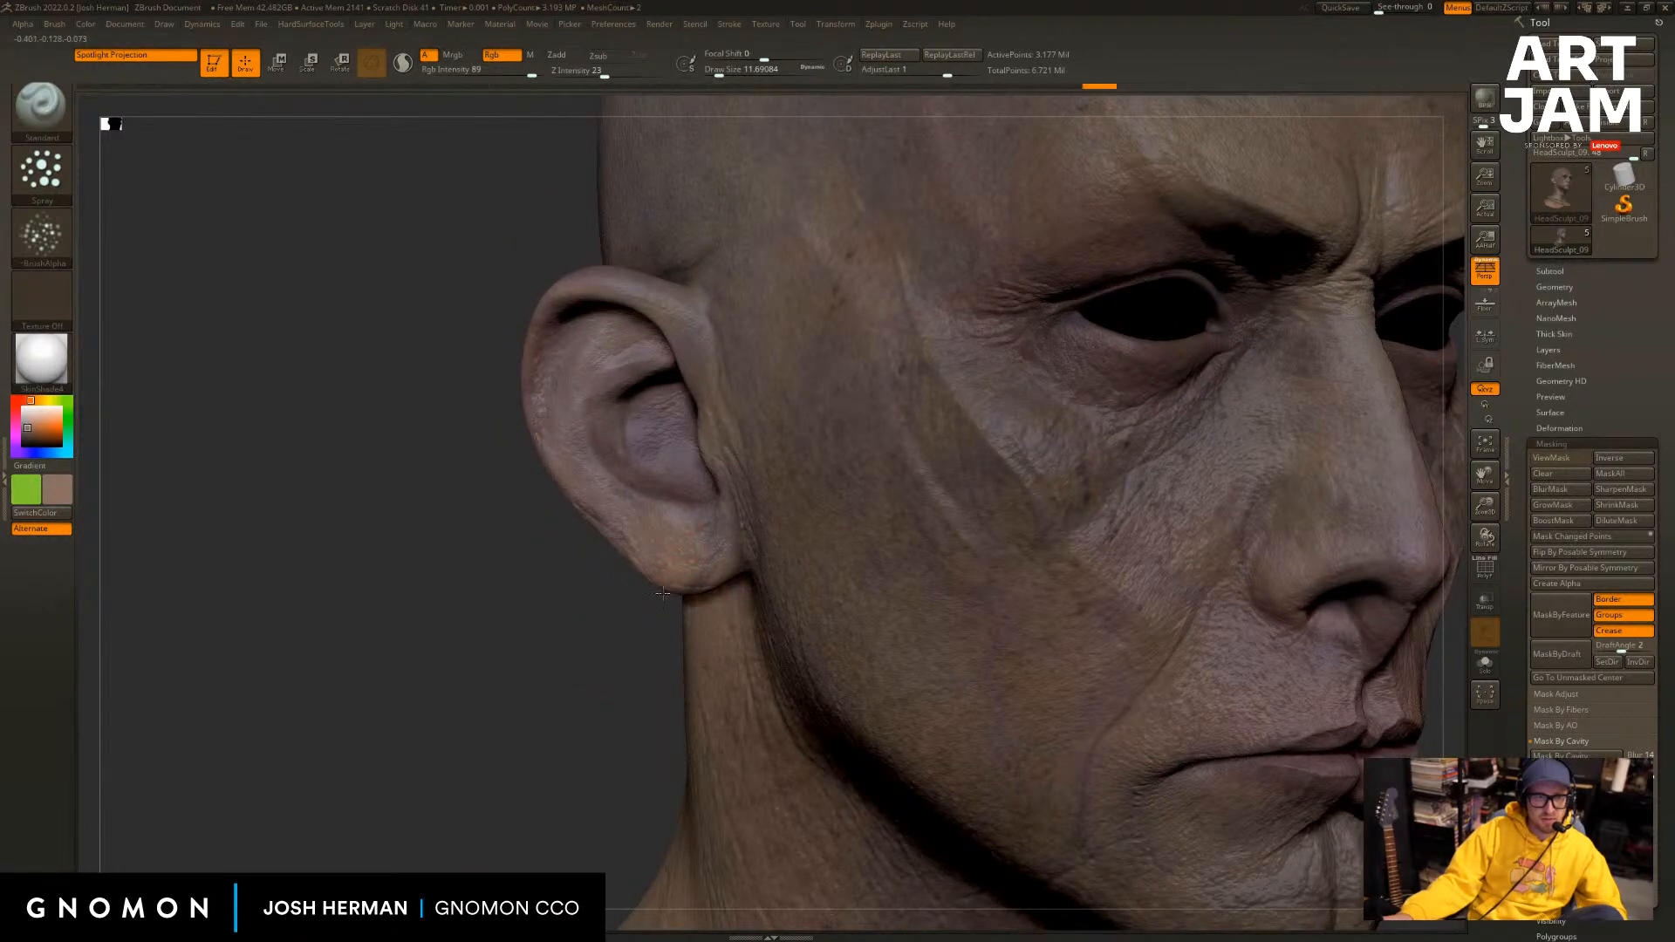
pyautogui.moveTo(569, 674)
pyautogui.keyDown('alt'); pyautogui.mouseDown()
pyautogui.moveTo(512, 651)
pyautogui.moveTo(518, 601)
pyautogui.mouseUp(); pyautogui.keyUp('alt')
pyautogui.moveTo(621, 515); pyautogui.dragTo(628, 505)
pyautogui.moveTo(528, 587); pyautogui.dragTo(611, 582)
pyautogui.moveTo(789, 384)
pyautogui.mouseDown()
pyautogui.moveTo(807, 419)
pyautogui.moveTo(798, 484)
pyautogui.mouseUp()
# Spray the sampled skin tone over the cheekbone and outer cheek beneath the eye, undoing a misplaced stroke.
pyautogui.moveTo(1196, 545)
pyautogui.keyDown('alt'); pyautogui.mouseDown()
pyautogui.moveTo(1200, 494)
pyautogui.moveTo(1117, 488)
pyautogui.mouseUp(); pyautogui.keyUp('alt')
pyautogui.hotkey('ctrl', 'z')
pyautogui.moveTo(1222, 397)
pyautogui.keyDown('alt'); pyautogui.mouseDown()
pyautogui.moveTo(1081, 471)
pyautogui.moveTo(1082, 446)
pyautogui.mouseUp(); pyautogui.keyUp('alt')
pyautogui.moveTo(1082, 446); pyautogui.dragTo(1021, 450)
pyautogui.moveTo(652, 450)
pyautogui.mouseDown()
pyautogui.moveTo(609, 441)
pyautogui.moveTo(655, 437)
pyautogui.mouseUp()
pyautogui.moveTo(1125, 383); pyautogui.dragTo(850, 379)
pyautogui.moveTo(851, 441); pyautogui.dragTo(837, 498)
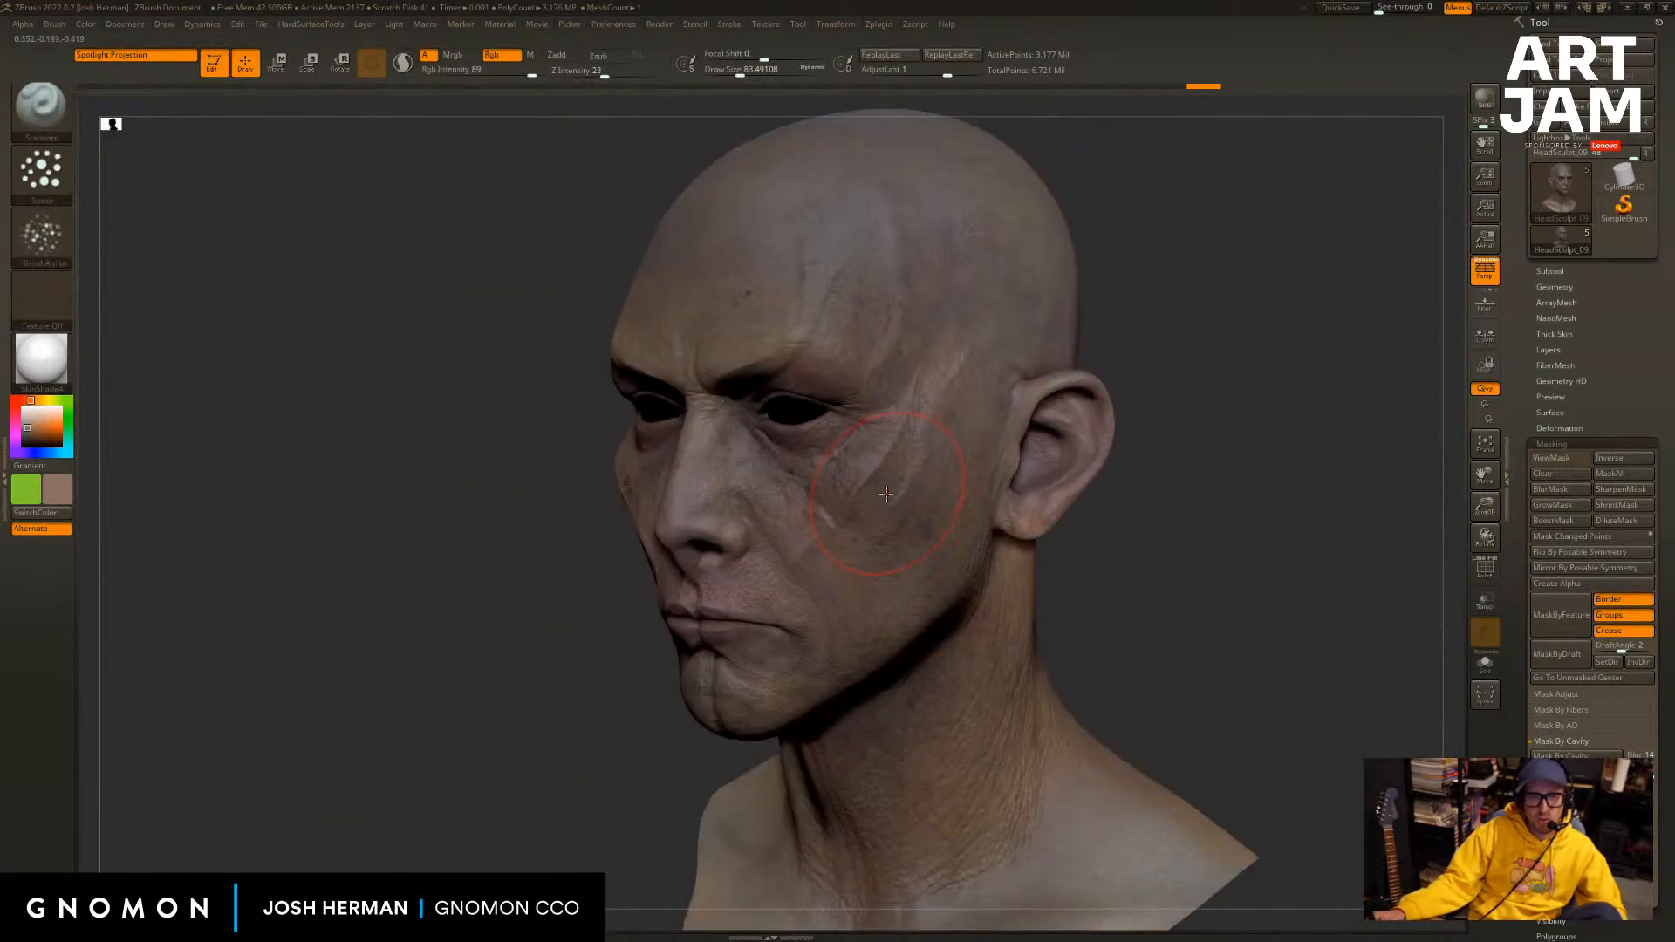
pyautogui.moveTo(1110, 314); pyautogui.dragTo(1011, 345)
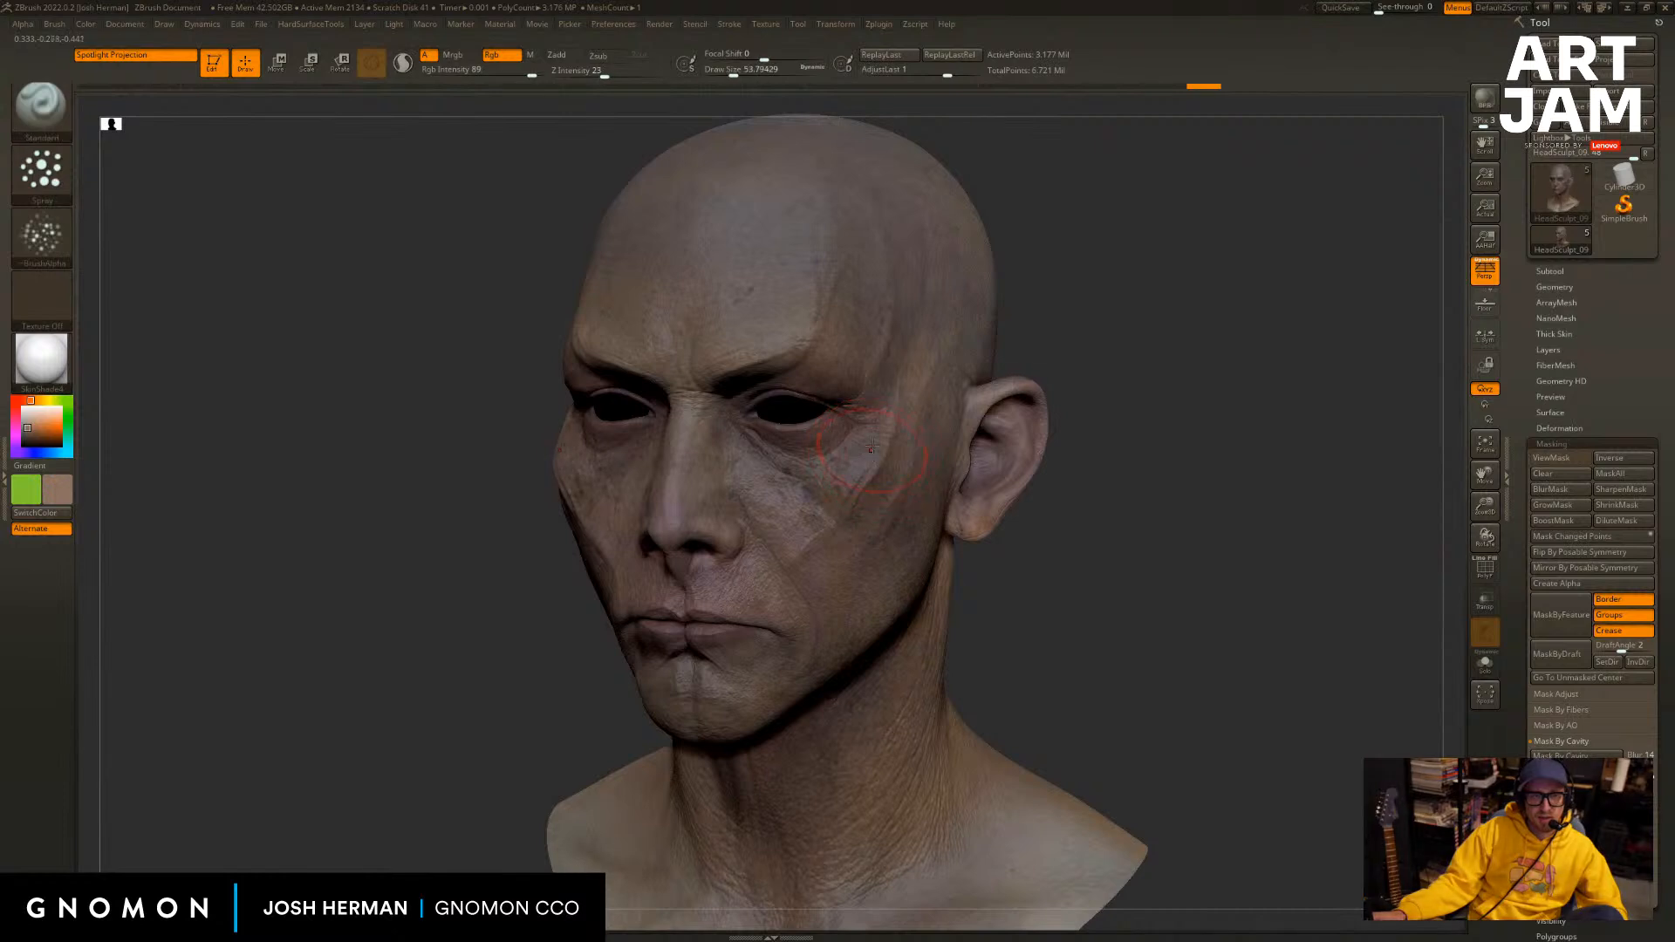
pyautogui.moveTo(884, 462); pyautogui.dragTo(863, 432)
# Undo the last paint stroke, and set the brush to a draw size of about 74 and Rgb Intensity 30.
pyautogui.moveTo(1086, 368)
pyautogui.mouseDown()
pyautogui.moveTo(1035, 366)
pyautogui.moveTo(1098, 437)
pyautogui.mouseUp()
pyautogui.press(']')
pyautogui.press(']')
pyautogui.hotkey('ctrl', 'z')
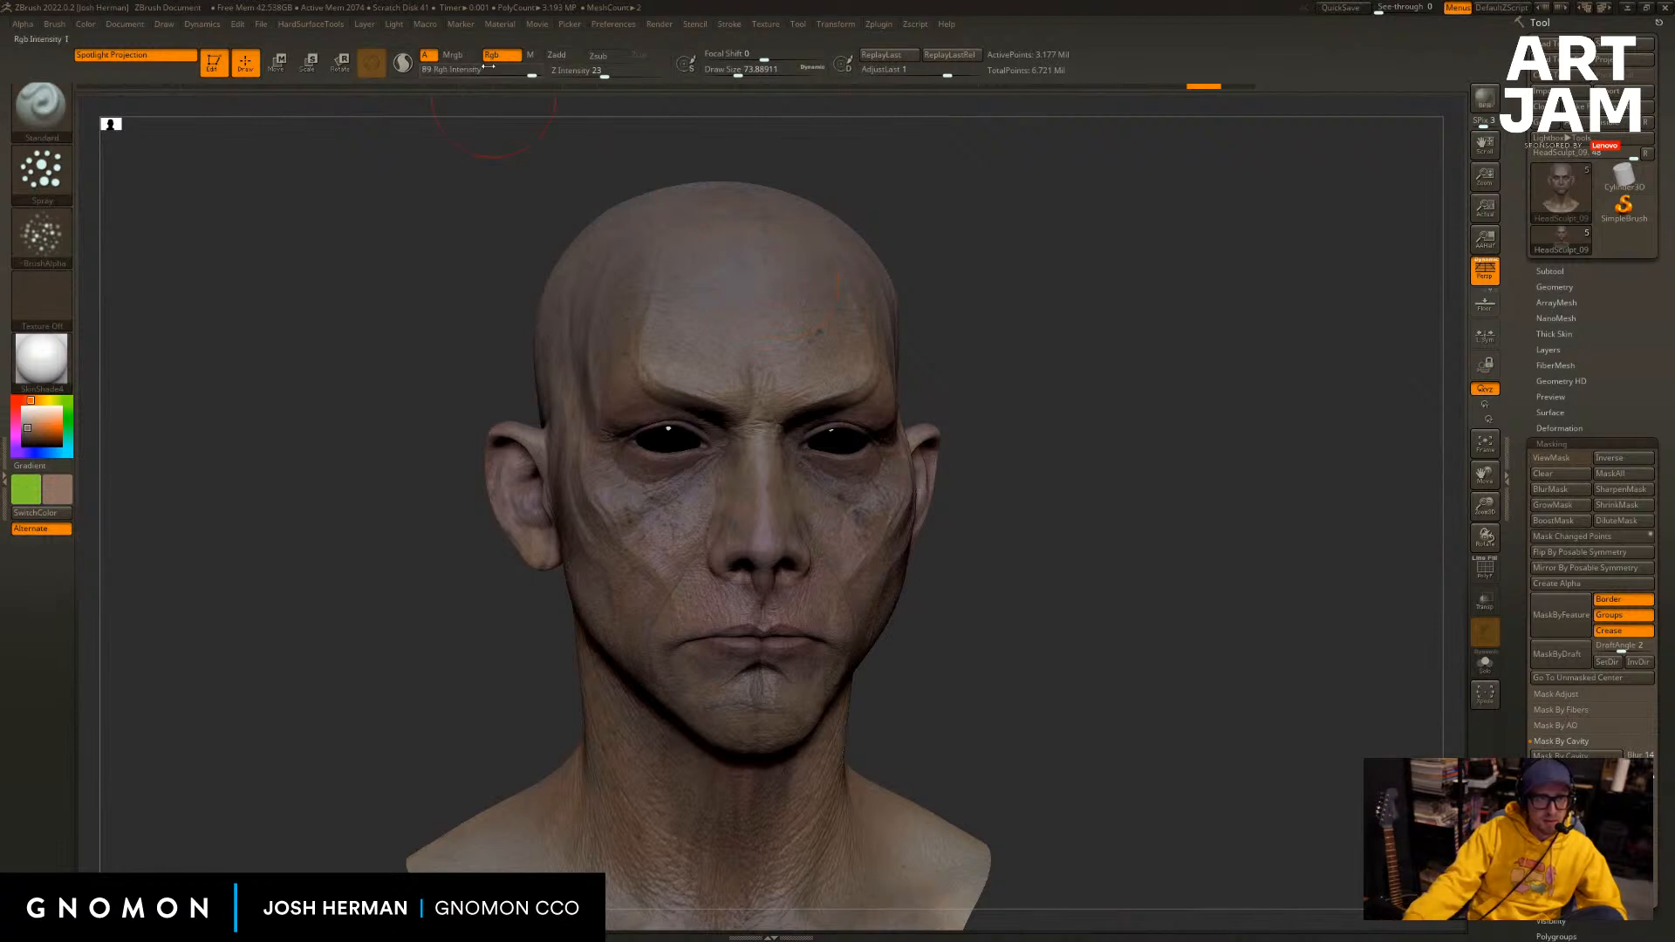
pyautogui.moveTo(489, 67); pyautogui.dragTo(436, 68)
pyautogui.moveTo(907, 211); pyautogui.dragTo(1002, 422)
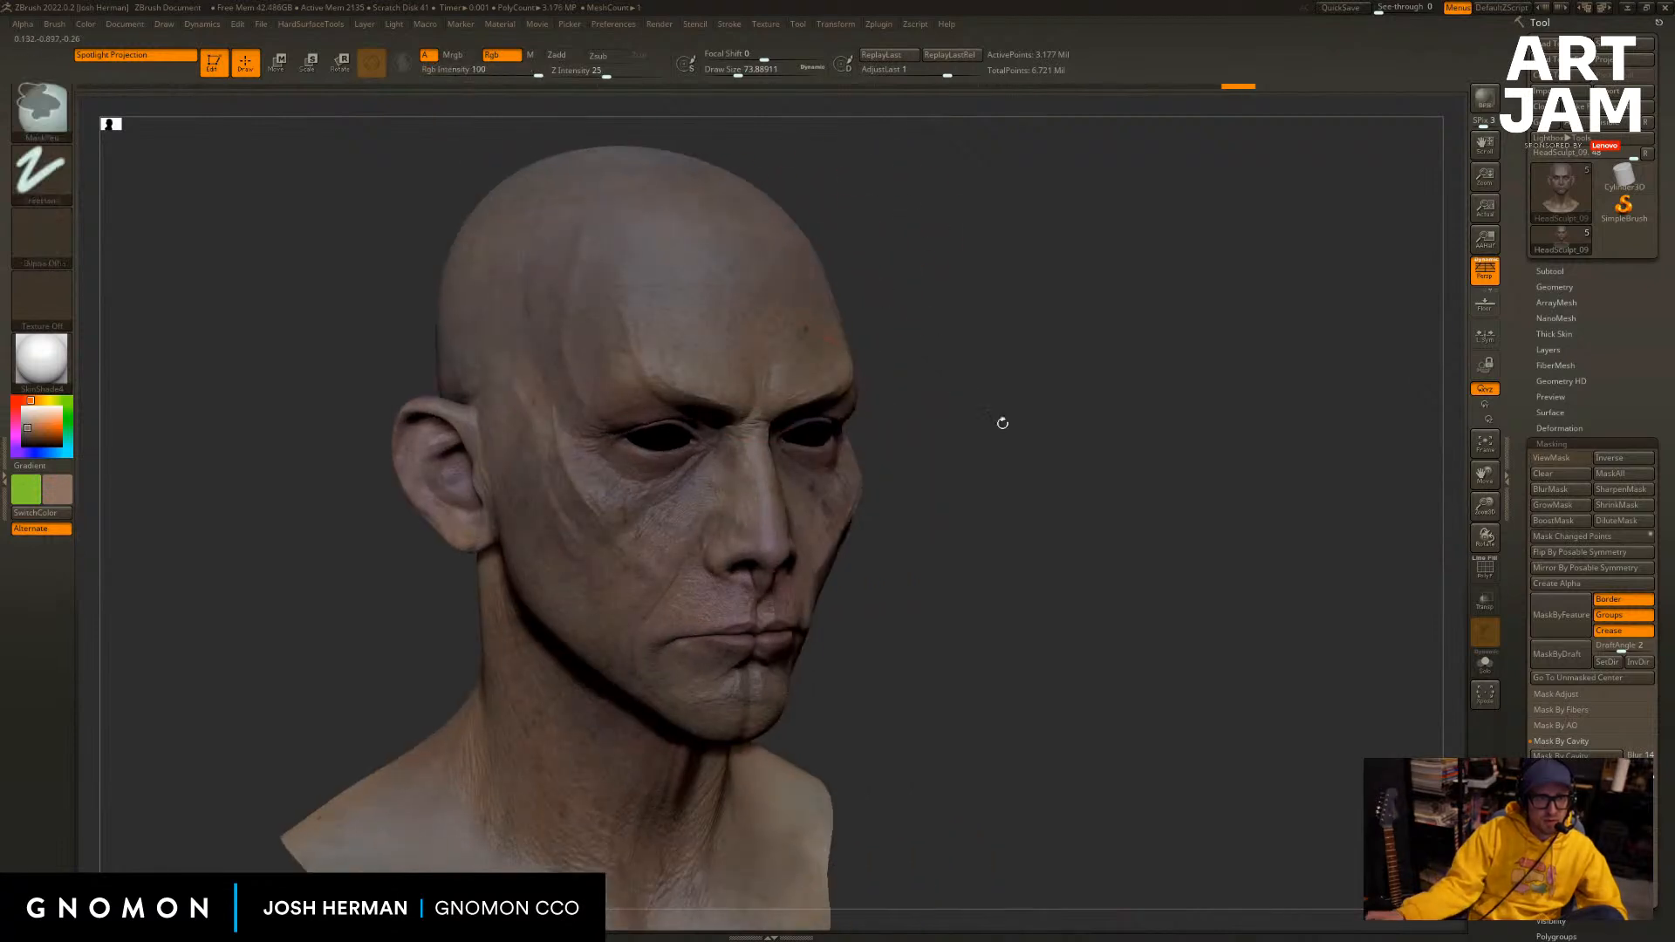
pyautogui.moveTo(332, 706); pyautogui.dragTo(476, 719)
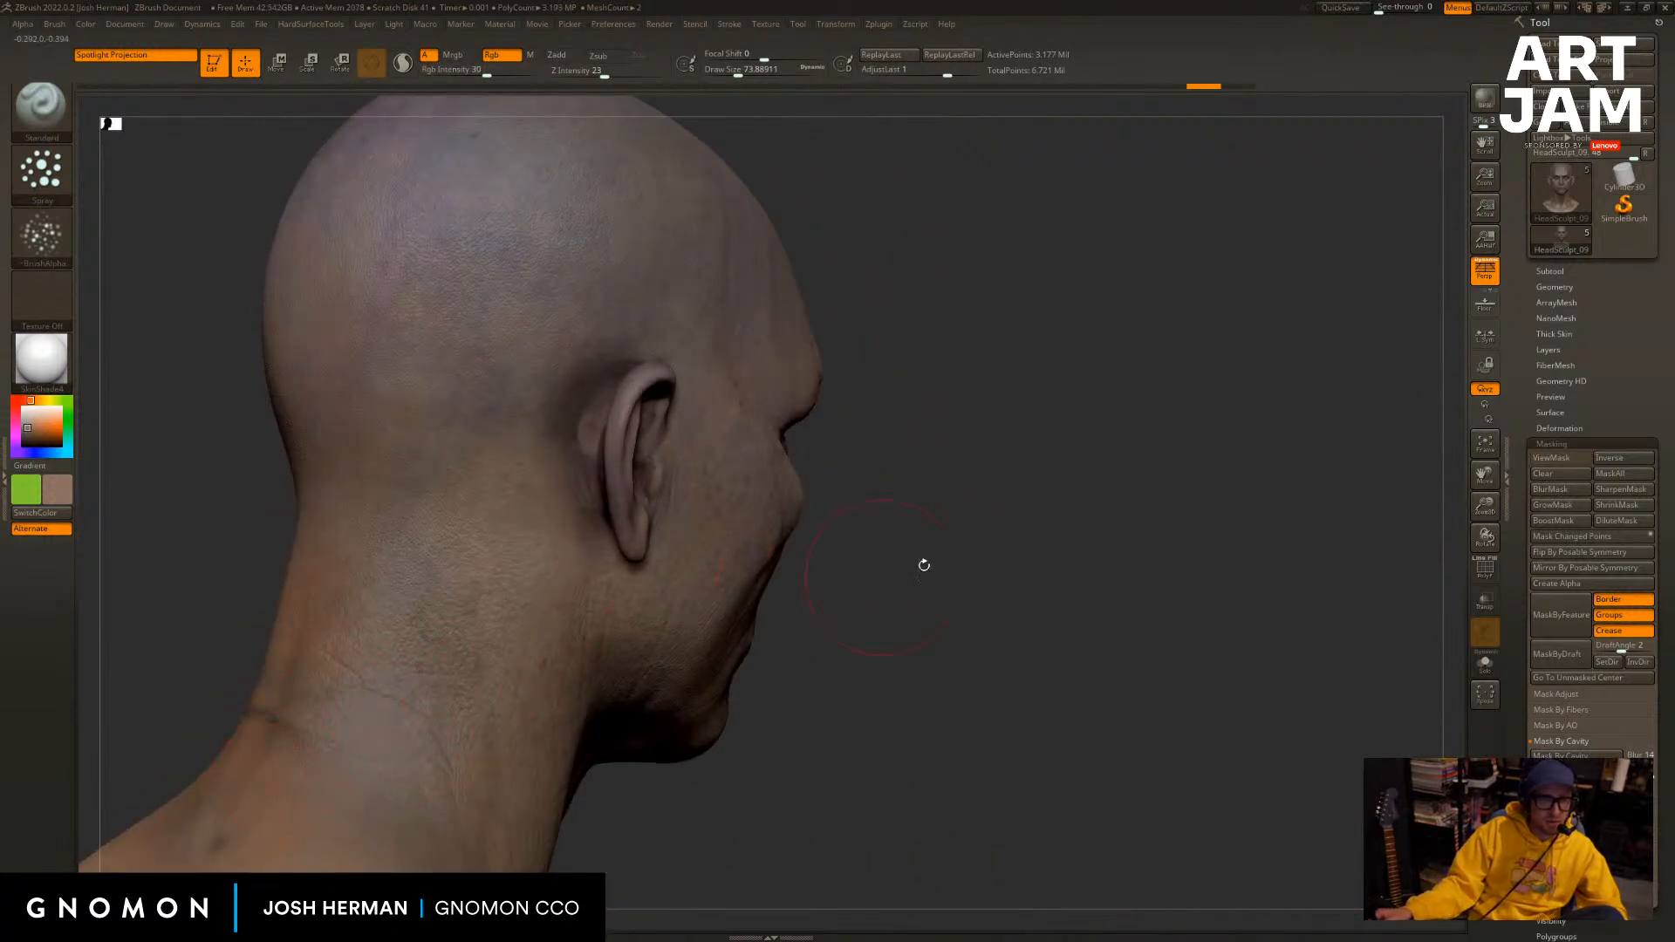
pyautogui.moveTo(924, 565); pyautogui.dragTo(457, 520)
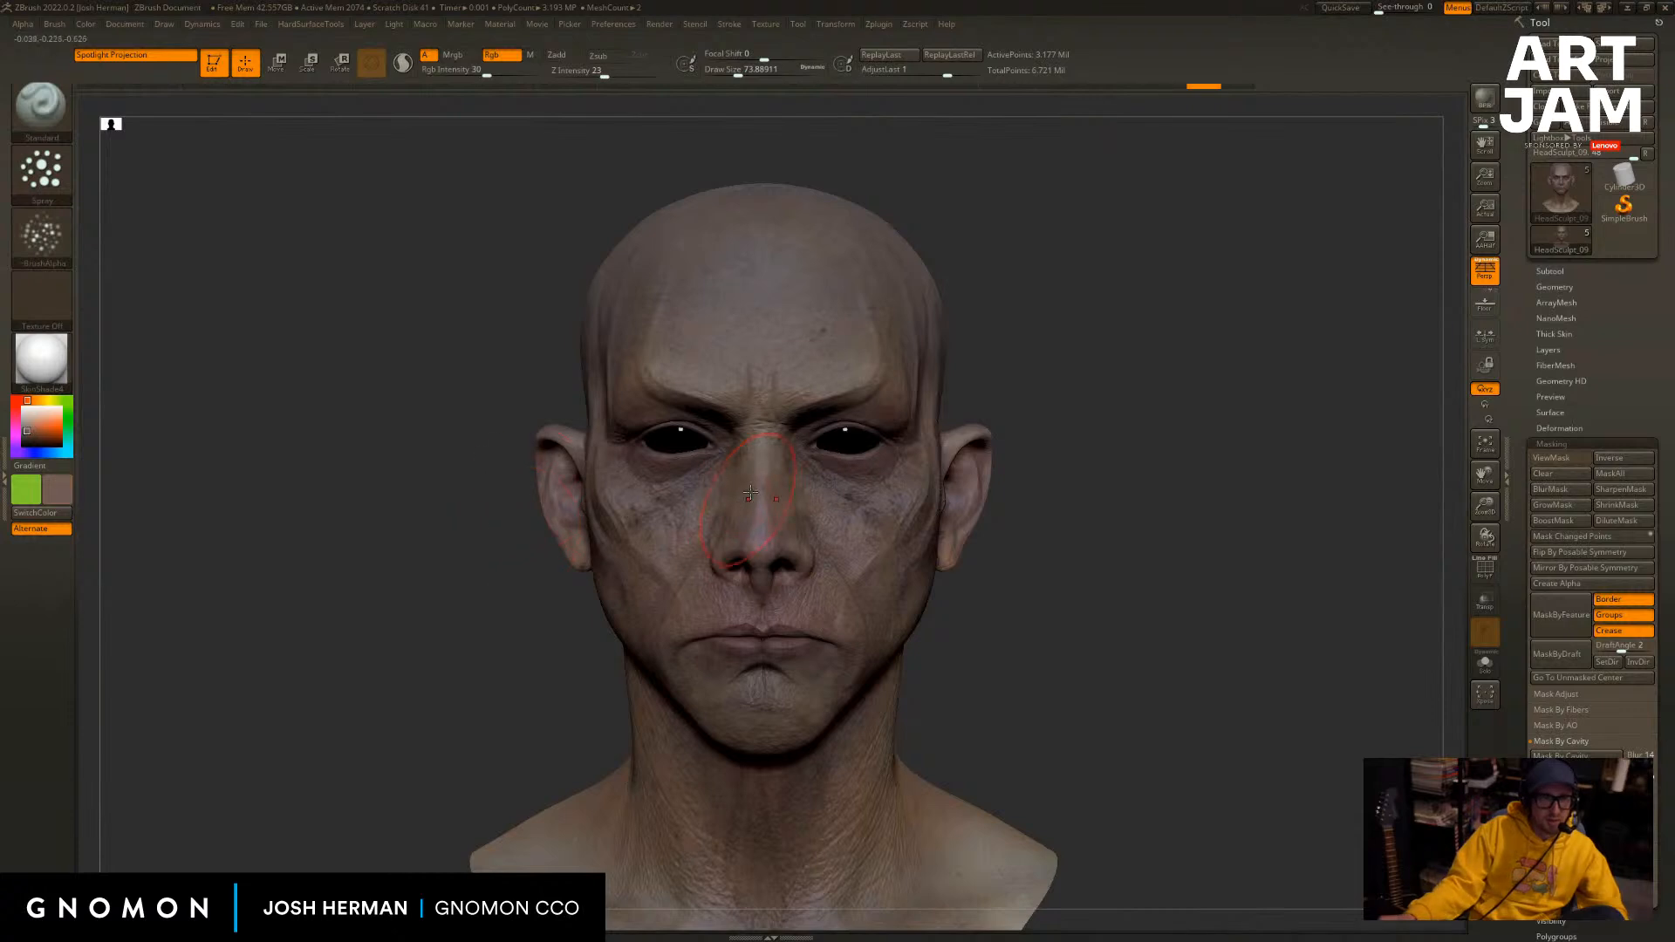
# Choose a lighter tan as the paint colour and enlarge the brush to a draw size of about 97.
pyautogui.press('c')
pyautogui.click(68, 493)
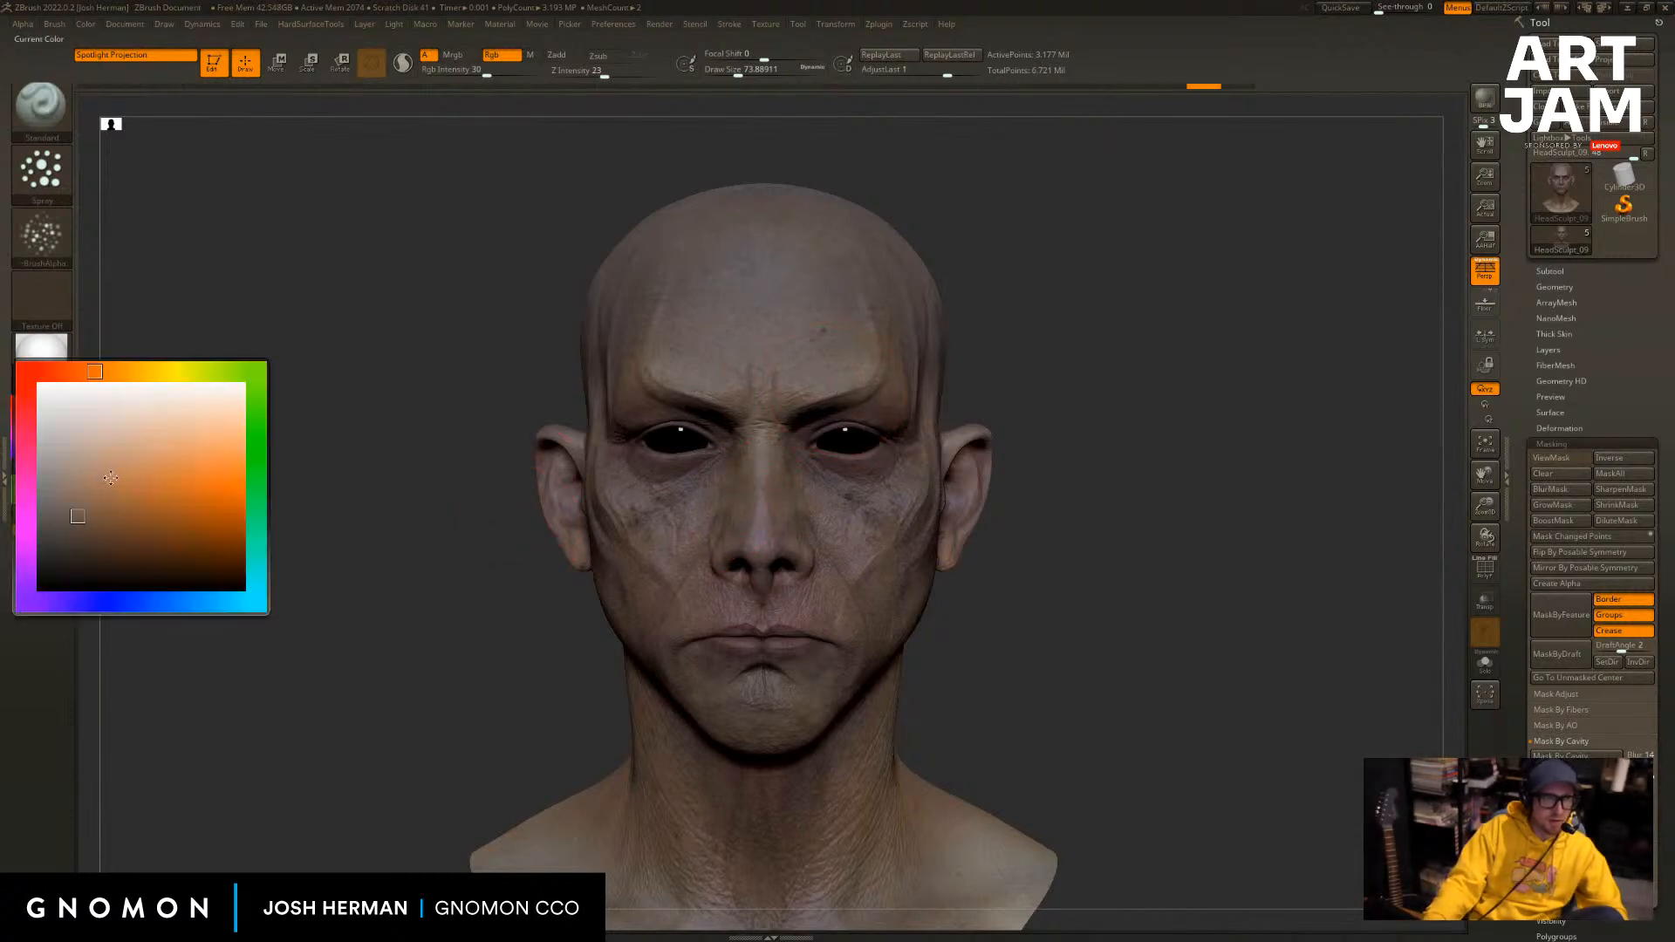
pyautogui.click(93, 481)
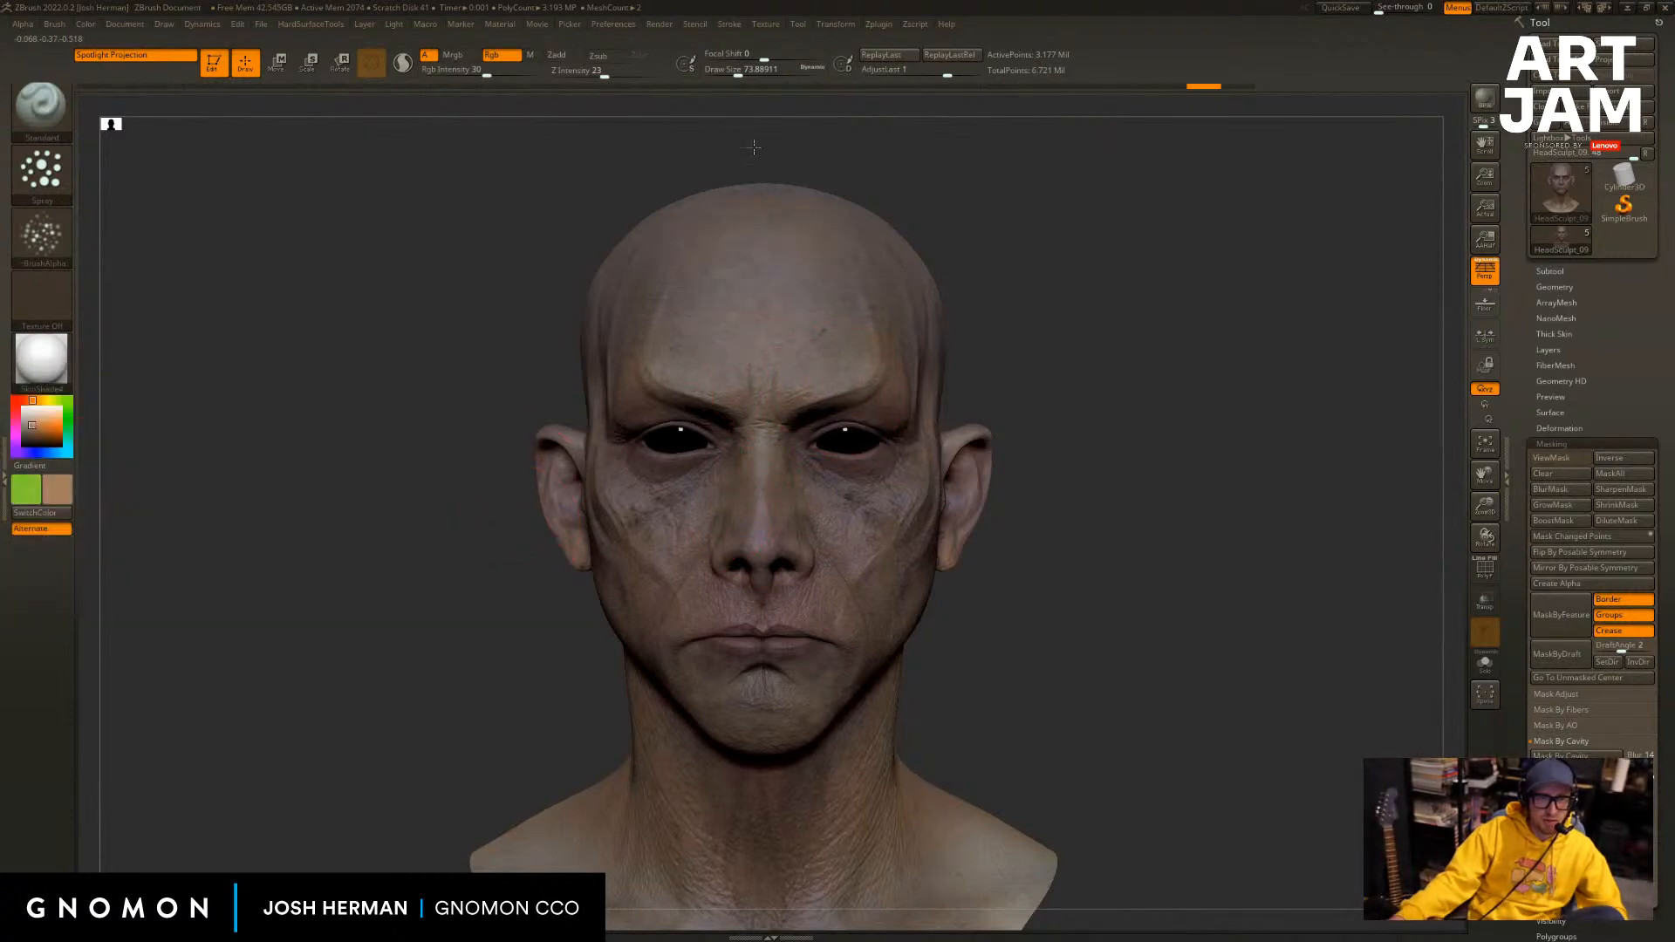
pyautogui.moveTo(951, 215); pyautogui.dragTo(858, 247)
pyautogui.press(']')
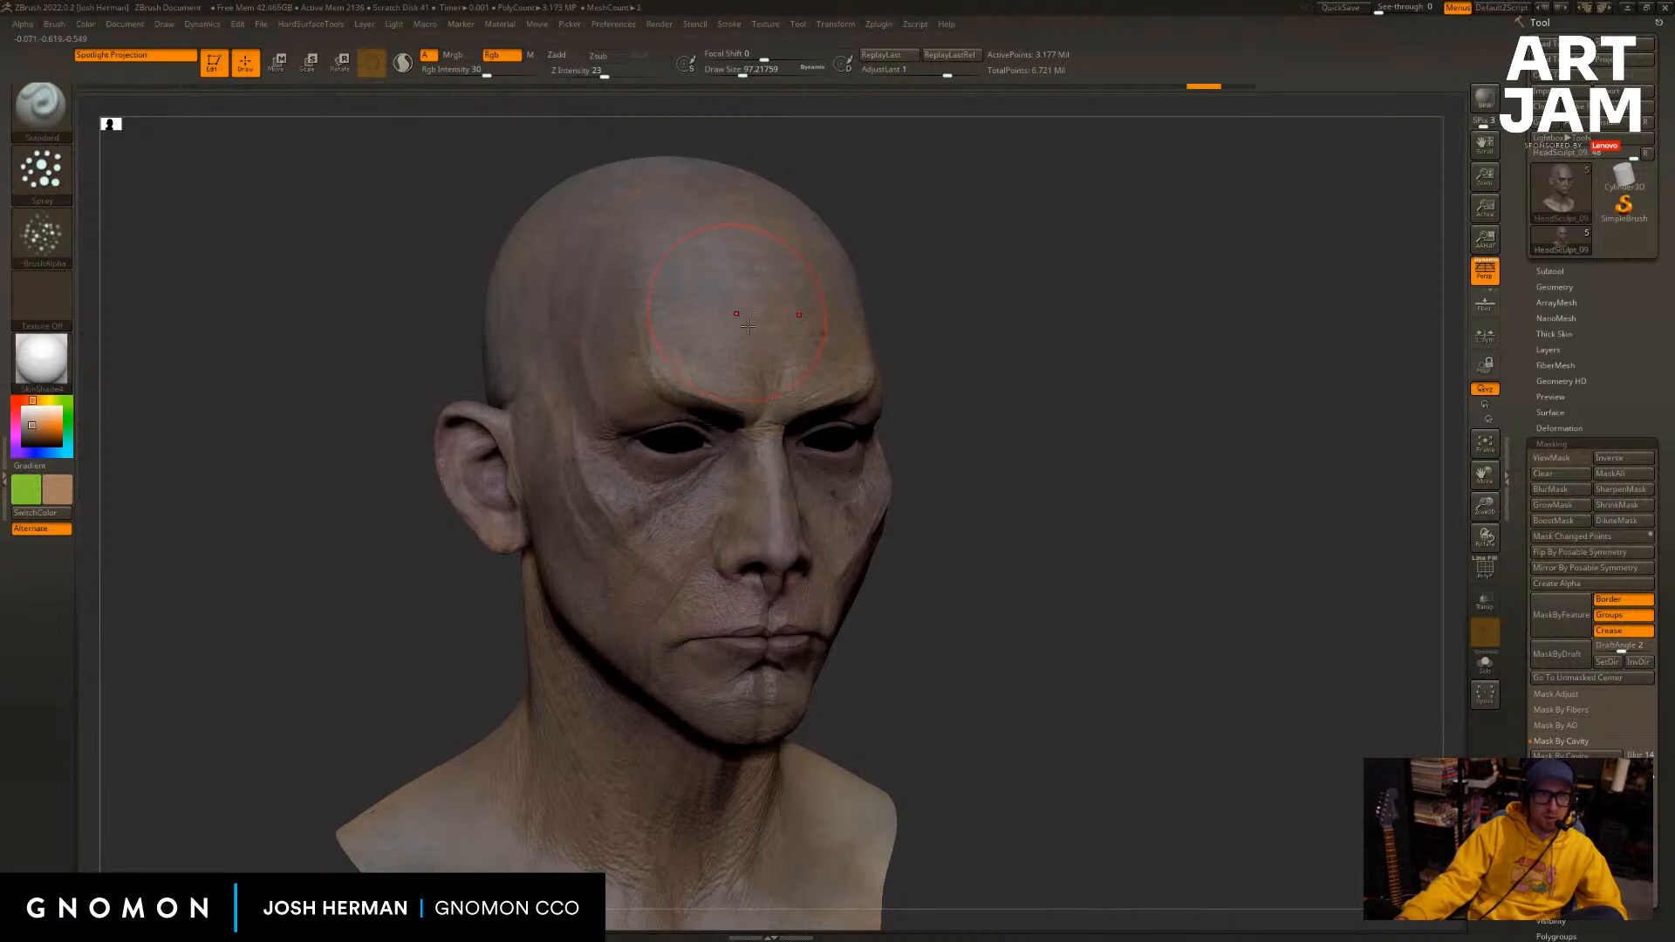
# Spray the lighter tan over the cheeks, reducing the brush to a draw size of about 77 and smaller between strokes.
pyautogui.press('s')
pyautogui.moveTo(626, 520); pyautogui.dragTo(631, 539)
pyautogui.moveTo(1088, 448); pyautogui.dragTo(1046, 490)
pyautogui.press('s')
pyautogui.moveTo(933, 494); pyautogui.dragTo(928, 494)
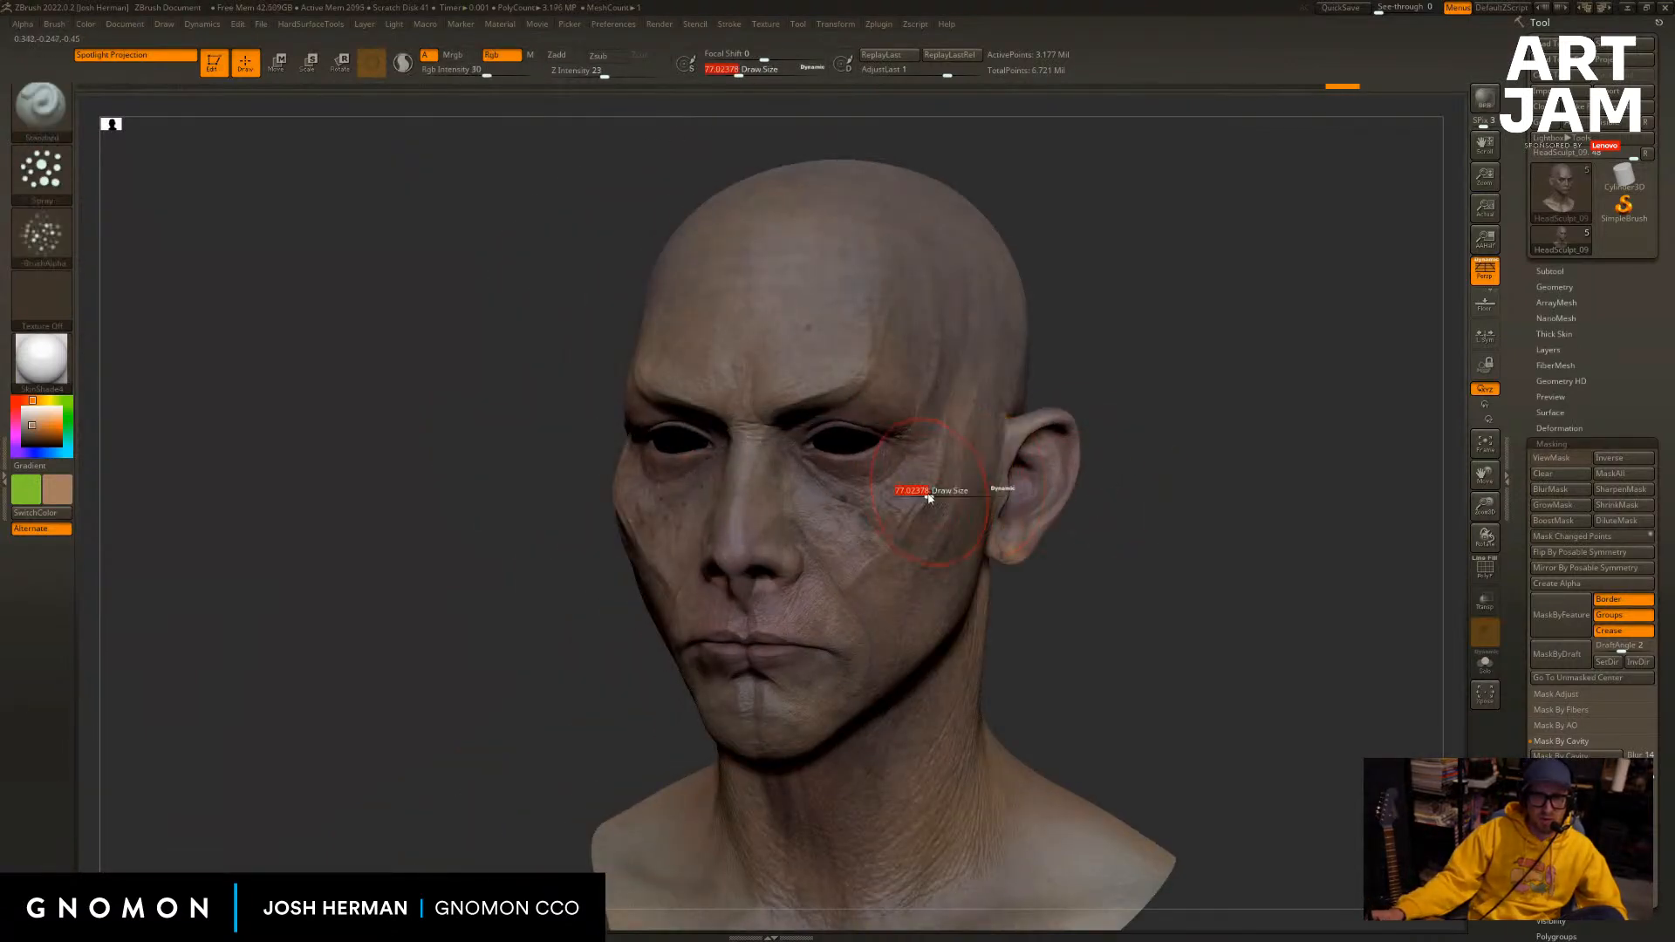
pyautogui.moveTo(876, 558); pyautogui.dragTo(869, 568)
pyautogui.press('s')
pyautogui.moveTo(931, 495); pyautogui.dragTo(924, 494)
pyautogui.moveTo(874, 560); pyautogui.dragTo(884, 549)
# Paint tan along the temple and cheekbone beside the eye with a draw size of about 37 to 41, undoing one stroke.
pyautogui.moveTo(1101, 349)
pyautogui.mouseDown()
pyautogui.moveTo(1078, 423)
pyautogui.moveTo(1089, 397)
pyautogui.moveTo(1050, 389)
pyautogui.mouseUp()
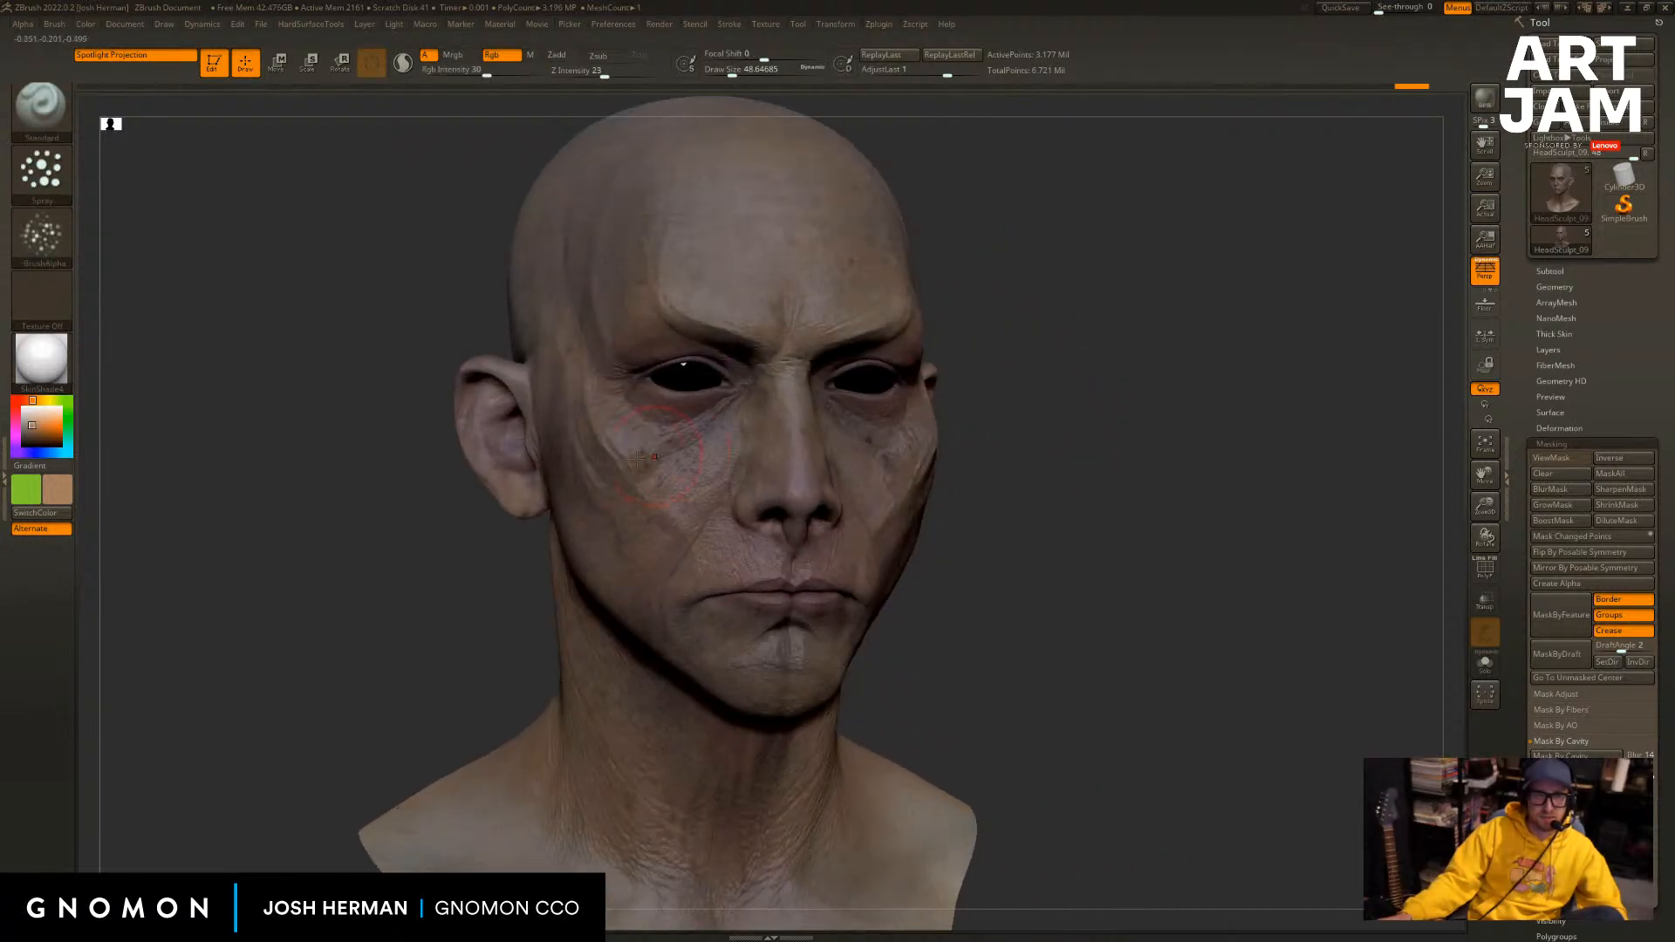
pyautogui.press('s')
pyautogui.moveTo(568, 357); pyautogui.dragTo(631, 436)
pyautogui.moveTo(626, 459)
pyautogui.mouseDown()
pyautogui.moveTo(580, 343)
pyautogui.moveTo(610, 432)
pyautogui.mouseUp()
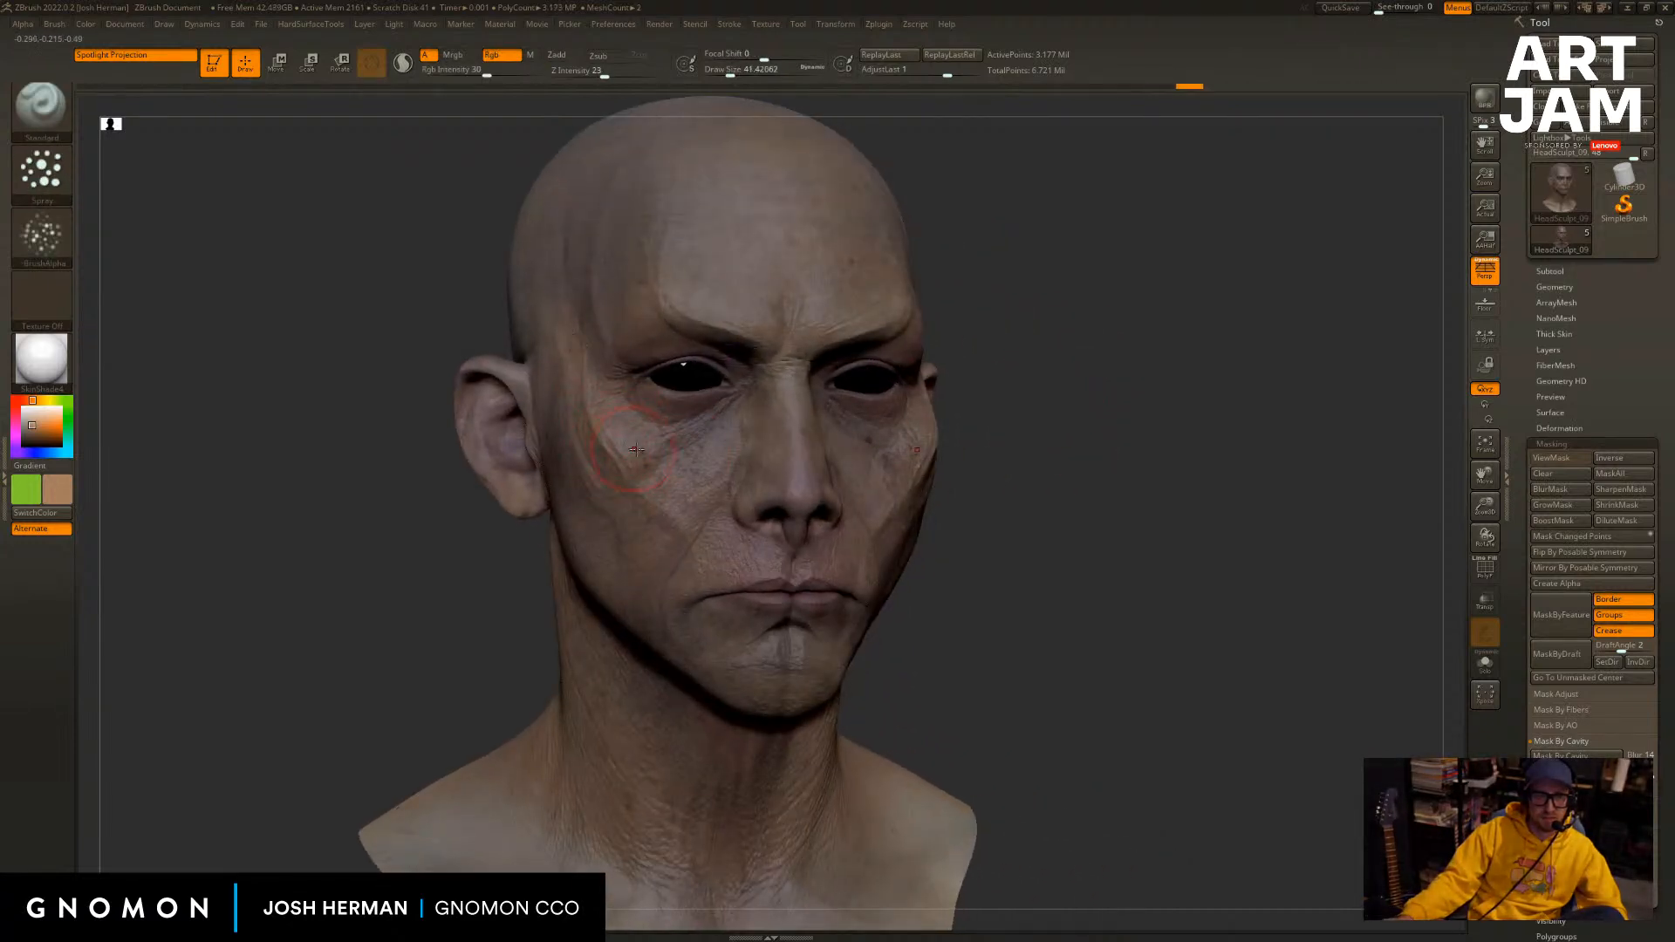
pyautogui.hotkey('ctrl', 'z')
pyautogui.moveTo(598, 367)
pyautogui.mouseDown()
pyautogui.moveTo(670, 493)
pyautogui.moveTo(862, 515)
pyautogui.mouseUp()
pyautogui.moveTo(1345, 521); pyautogui.dragTo(1286, 537)
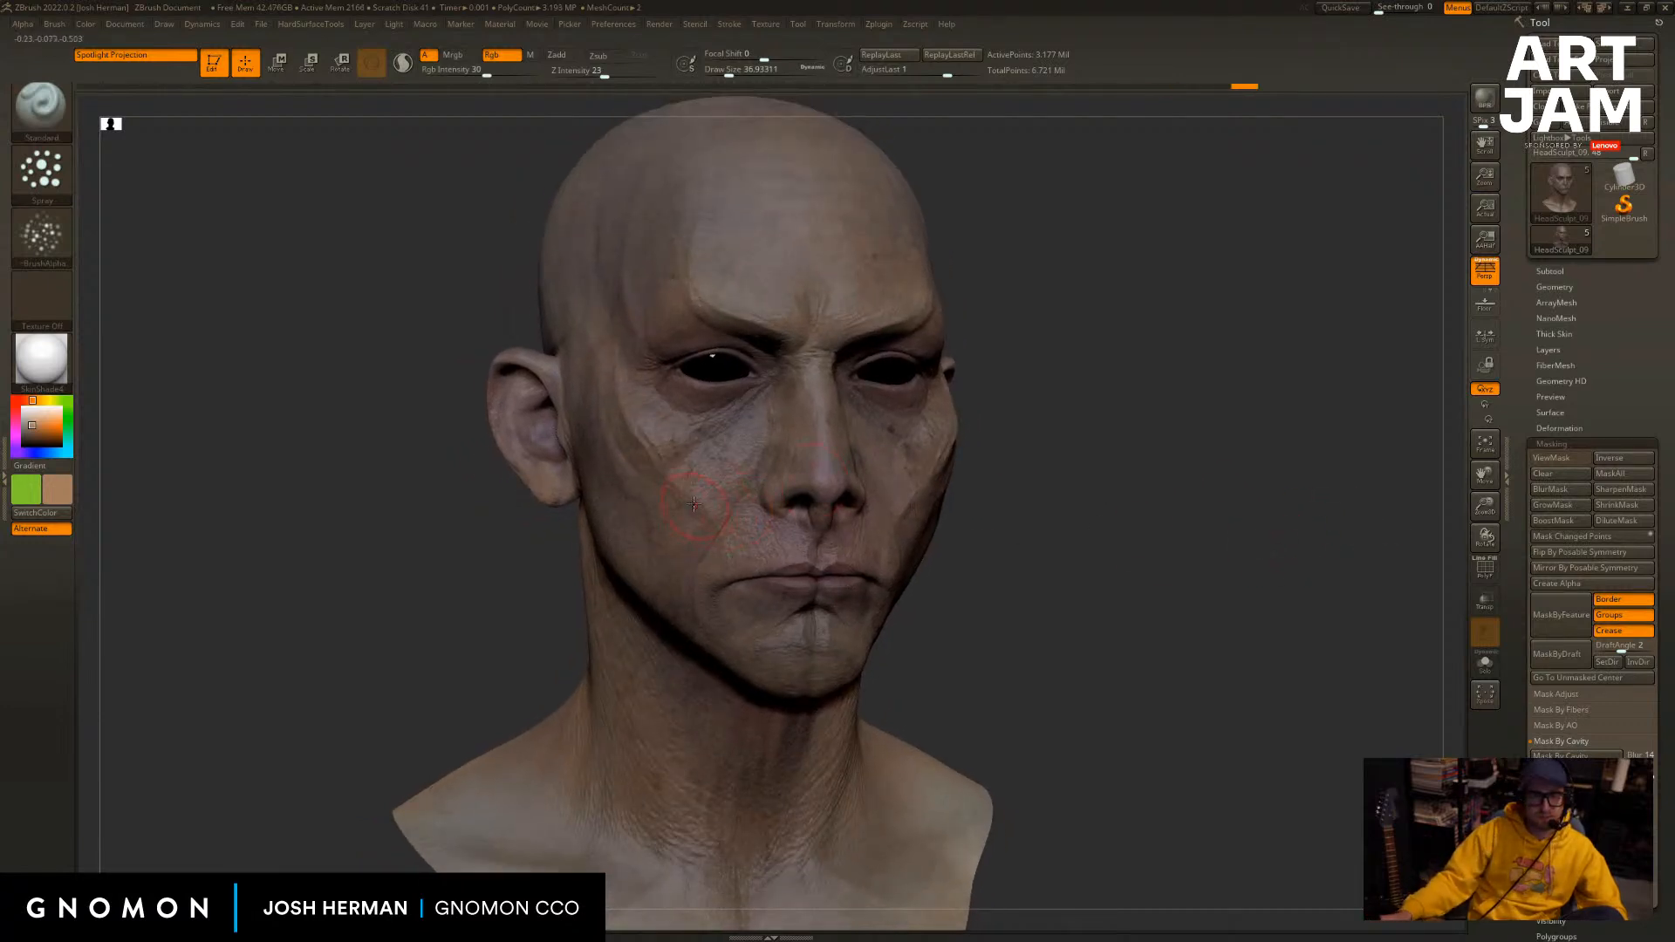
pyautogui.moveTo(1114, 451); pyautogui.dragTo(1002, 405)
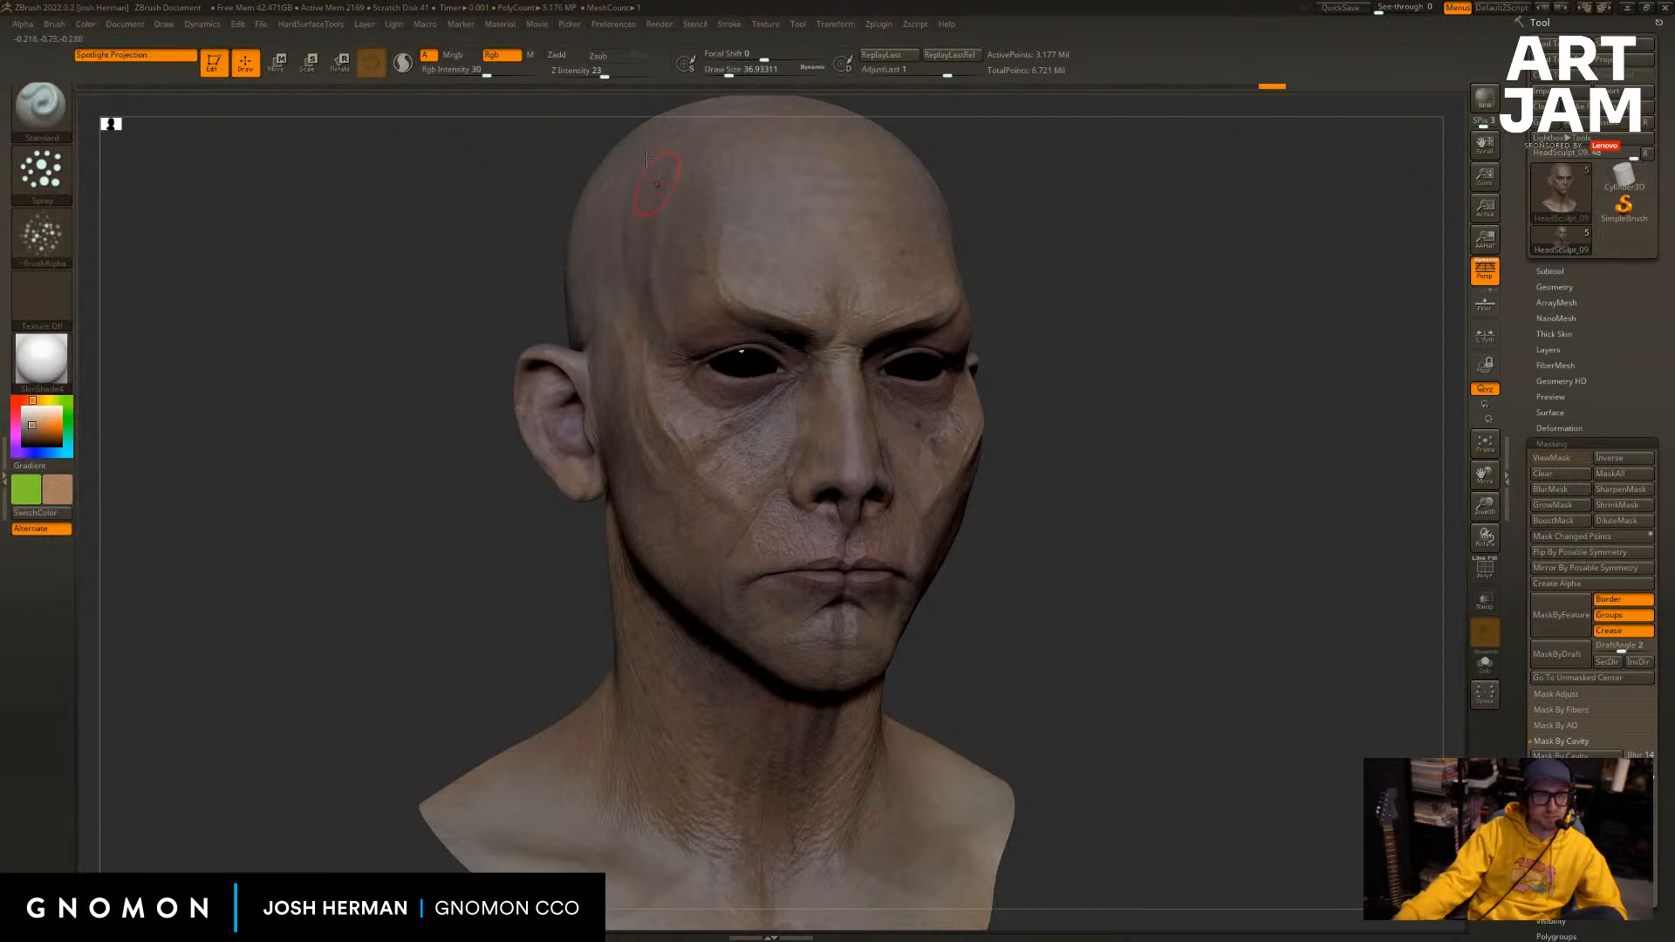
# Try the additional scene lights on the front view of the head by switching several of them on and off.
pyautogui.keyDown('shift'); pyautogui.moveTo(486, 157); pyautogui.dragTo(527, 118); pyautogui.keyUp('shift')
pyautogui.moveTo(403, 26)
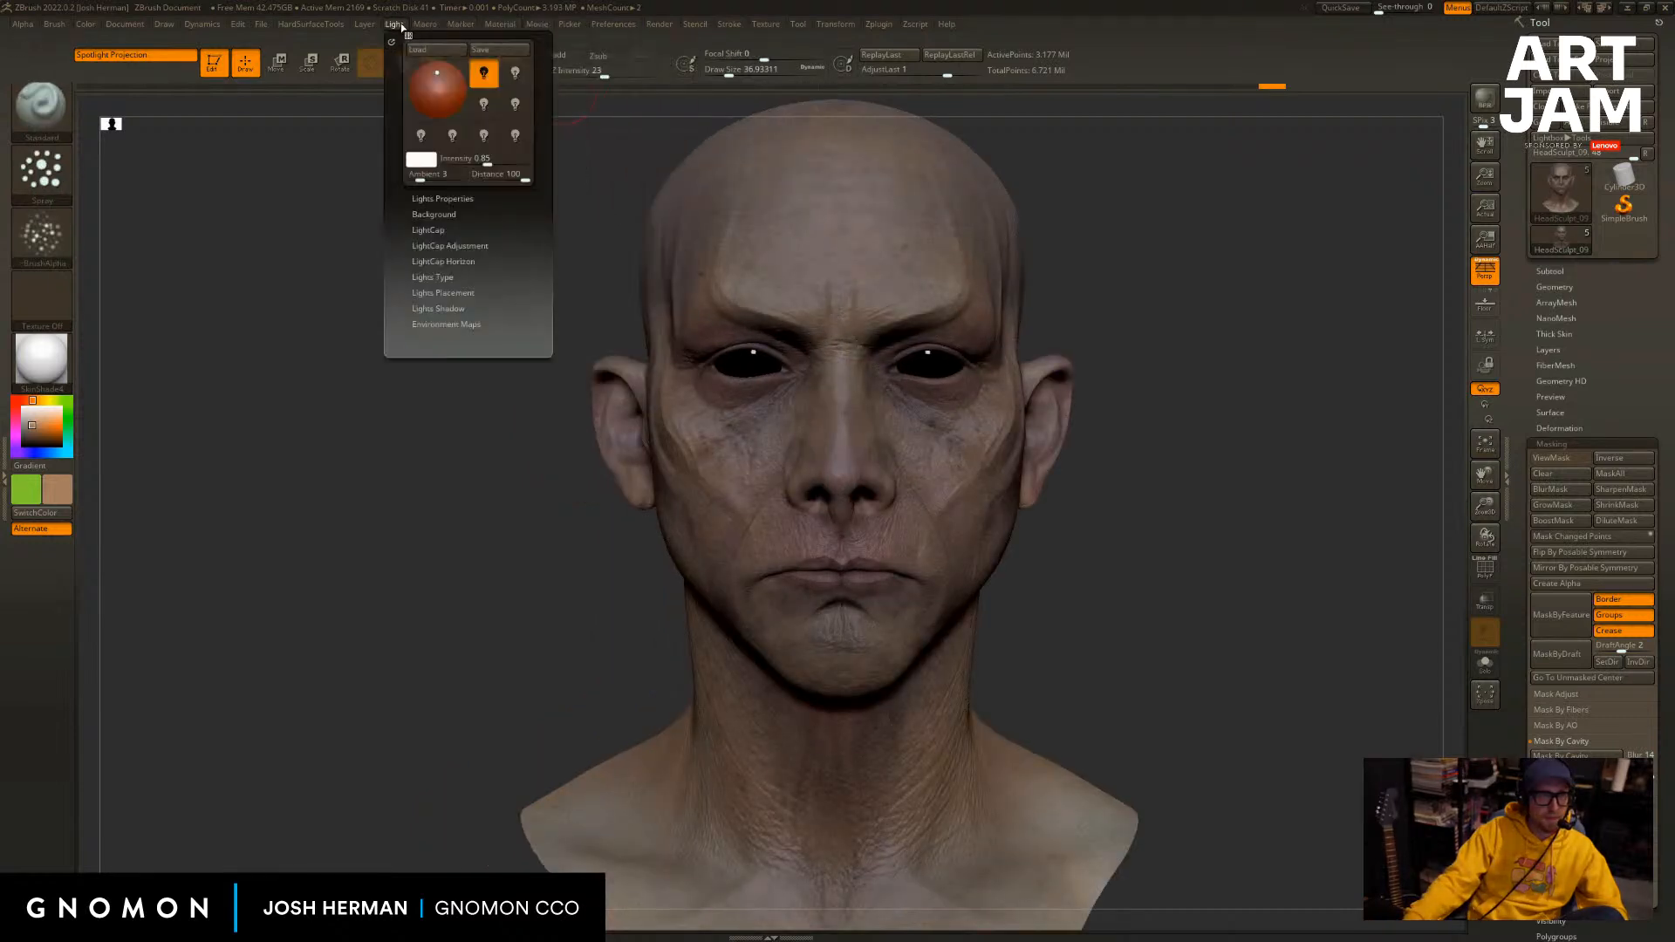
pyautogui.click(516, 76)
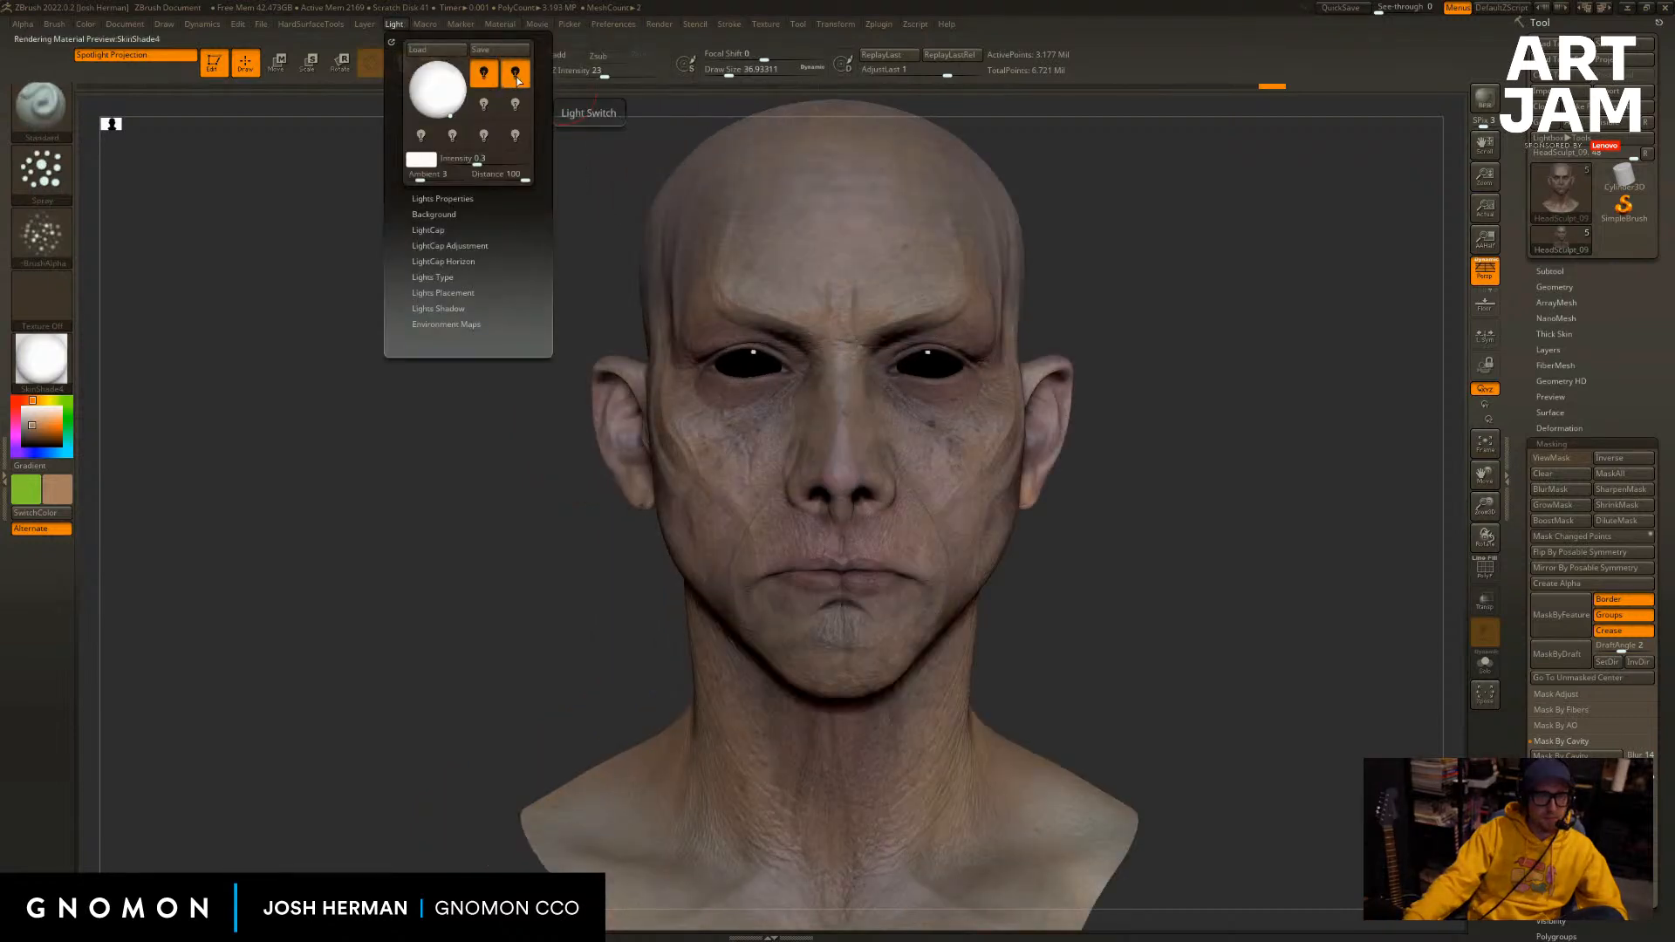
pyautogui.click(515, 75)
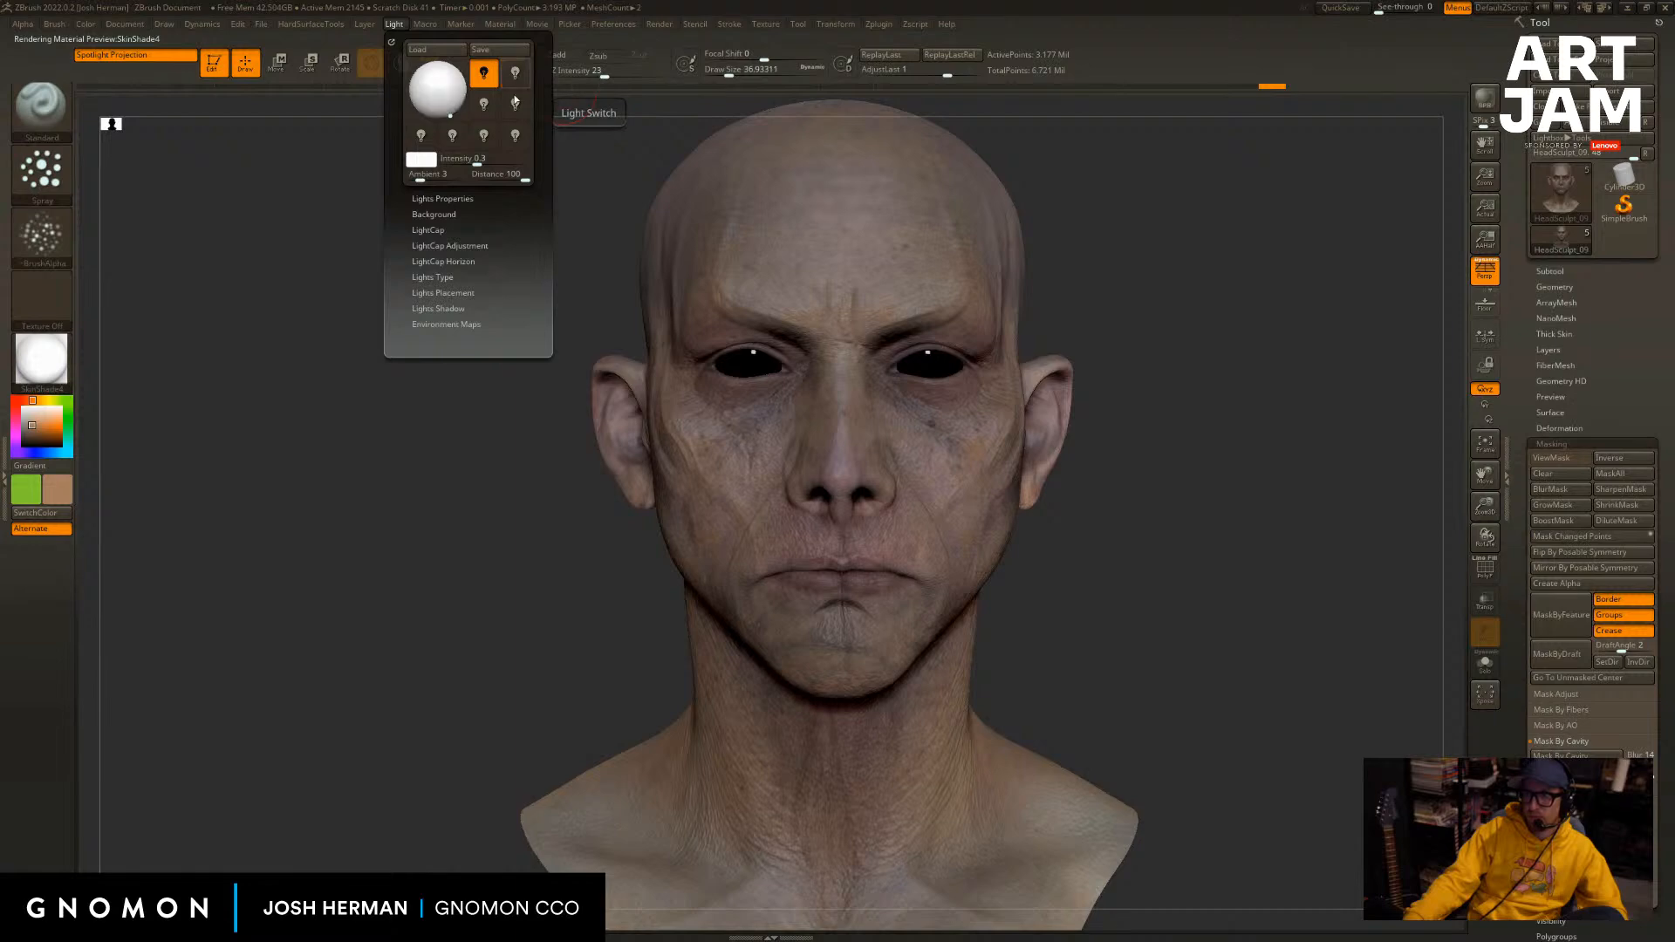
pyautogui.click(516, 103)
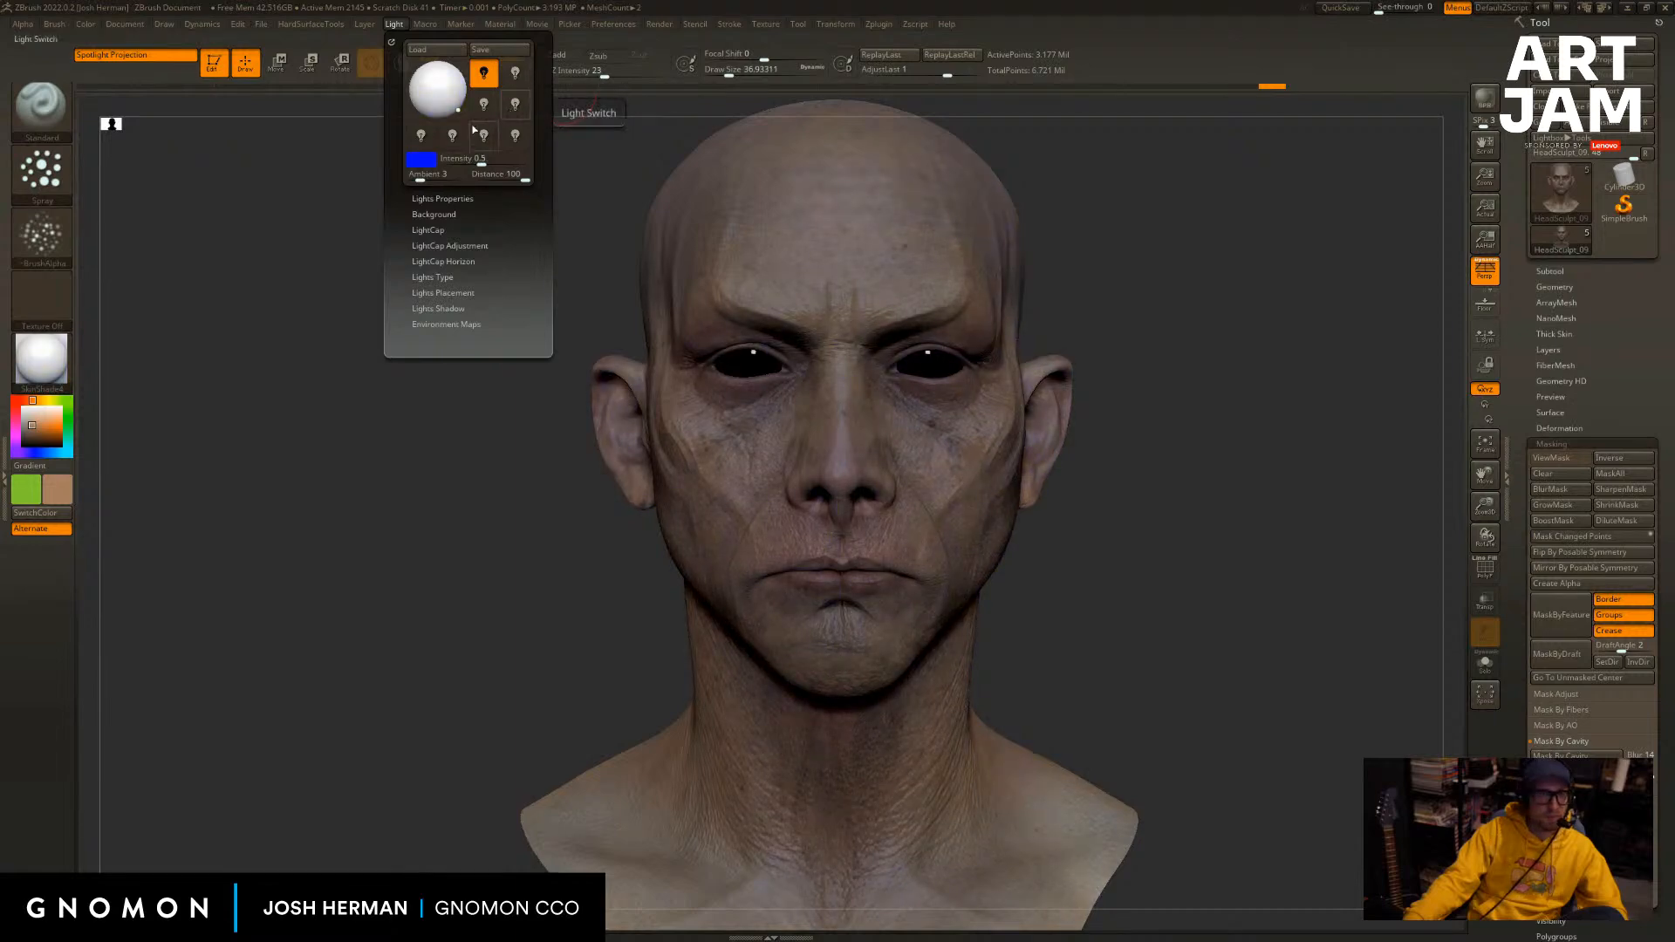
pyautogui.click(481, 133)
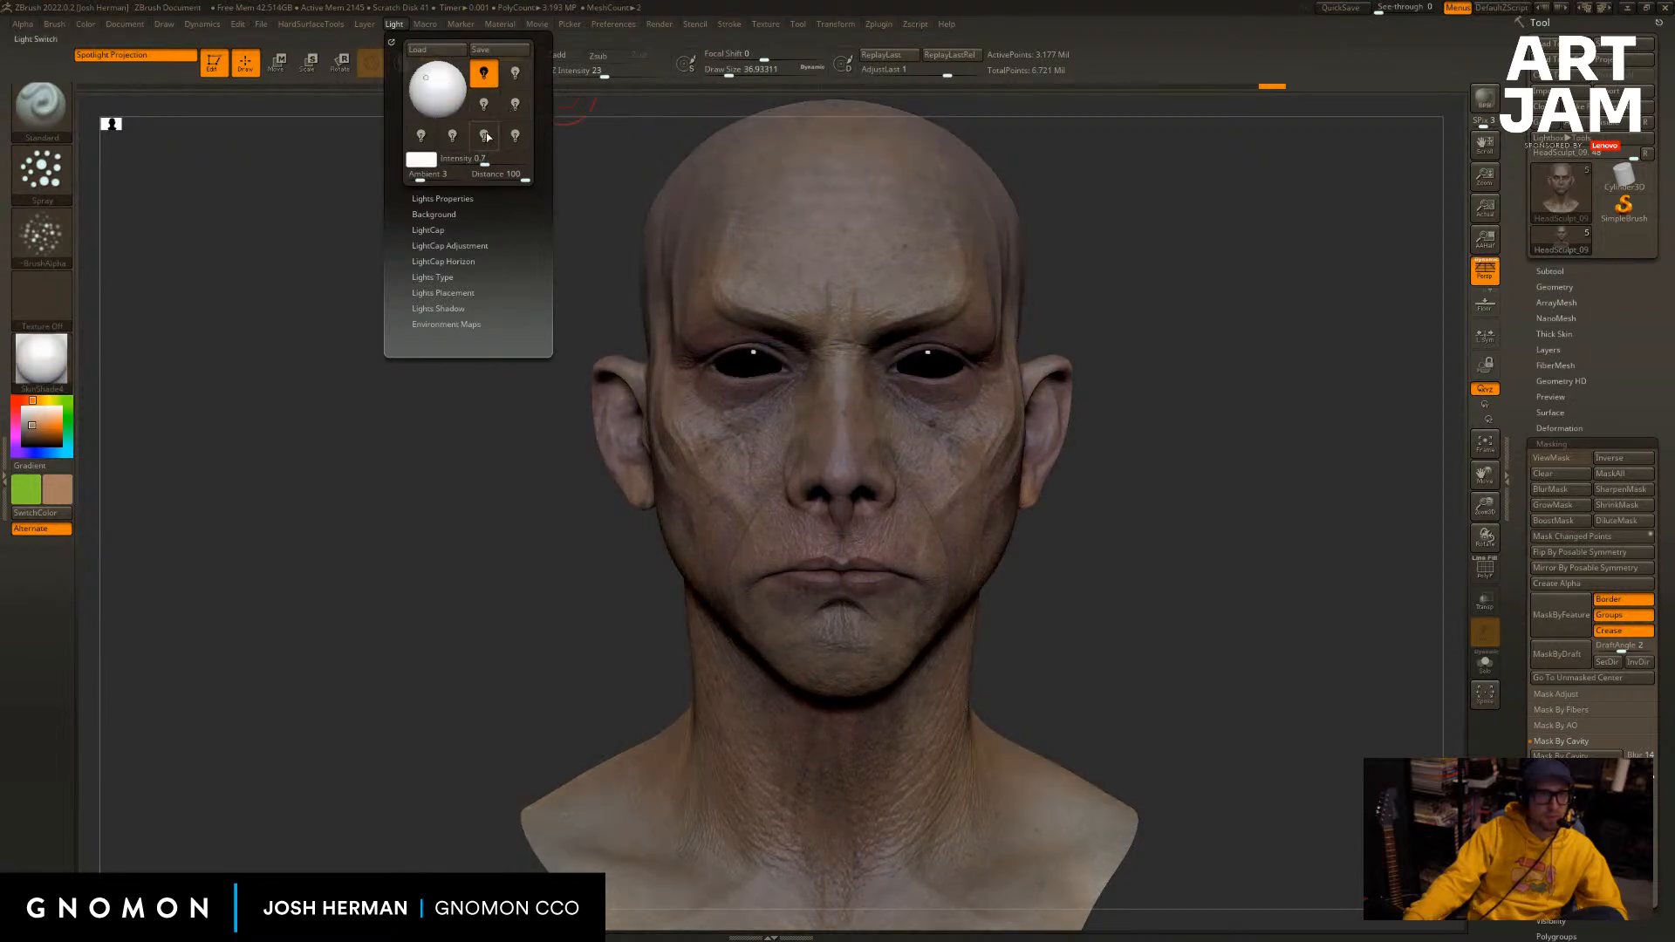
pyautogui.click(485, 136)
pyautogui.click(491, 134)
pyautogui.click(520, 108)
pyautogui.click(520, 109)
pyautogui.click(520, 110)
pyautogui.click(517, 145)
pyautogui.click(518, 146)
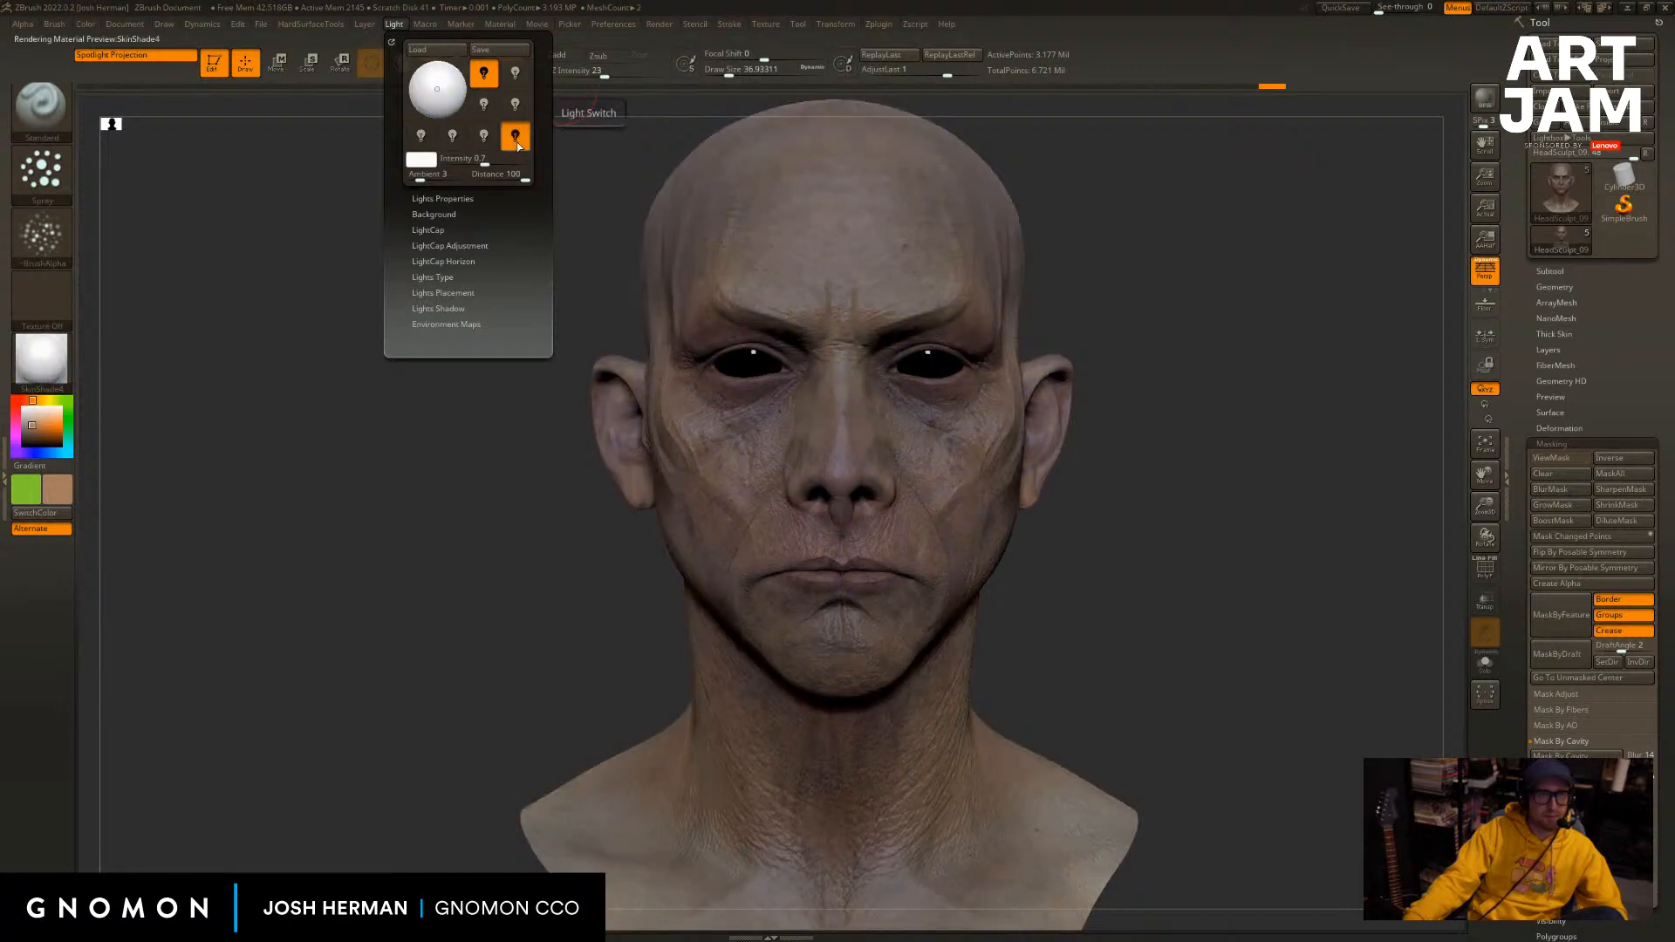
pyautogui.click(517, 146)
# Turn on the additional white light with intensity 0.7 and check the brighter head from several angles.
pyautogui.click(485, 143)
pyautogui.click(485, 143)
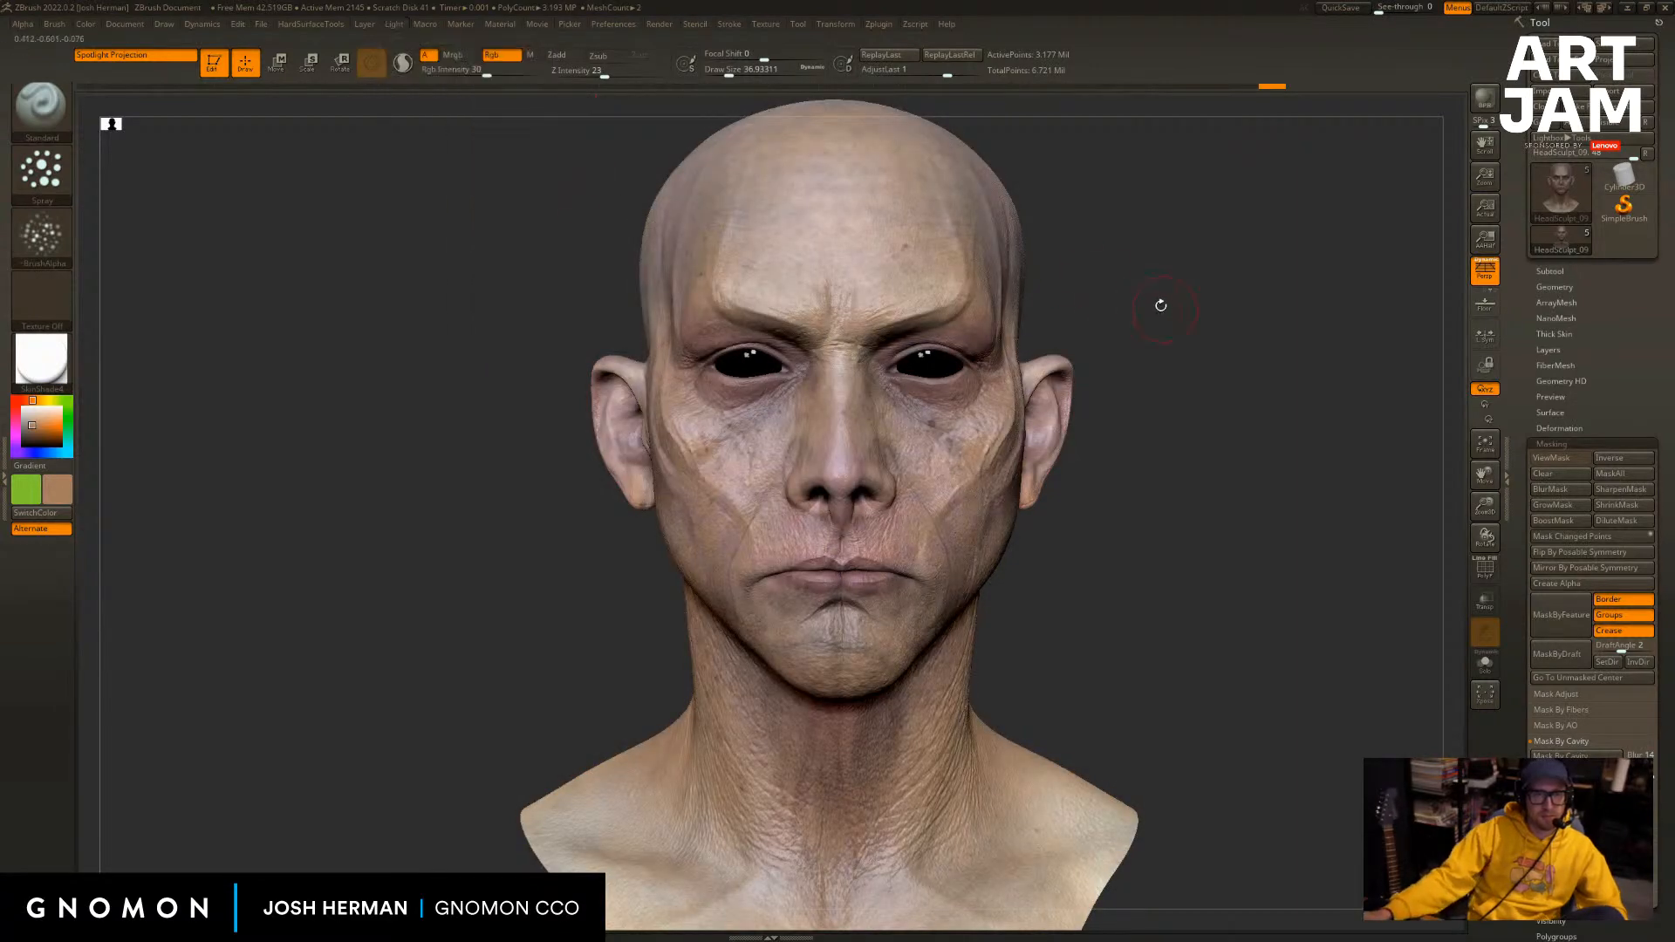
pyautogui.moveTo(1159, 299); pyautogui.dragTo(1073, 327)
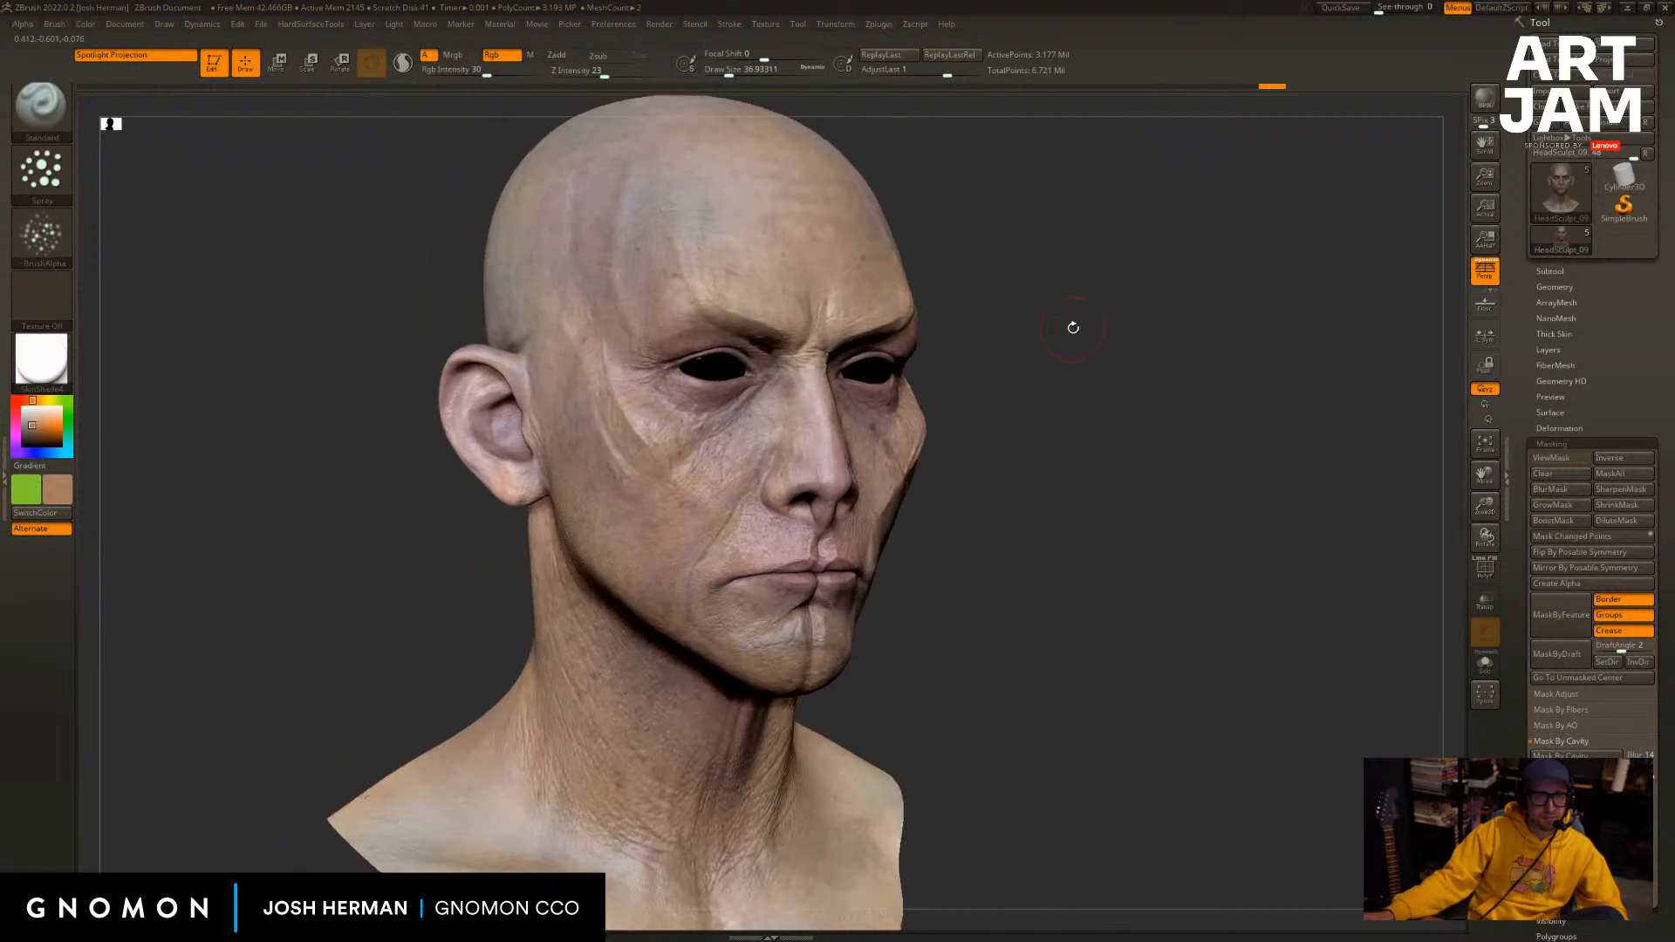
pyautogui.moveTo(1202, 290); pyautogui.dragTo(153, 410)
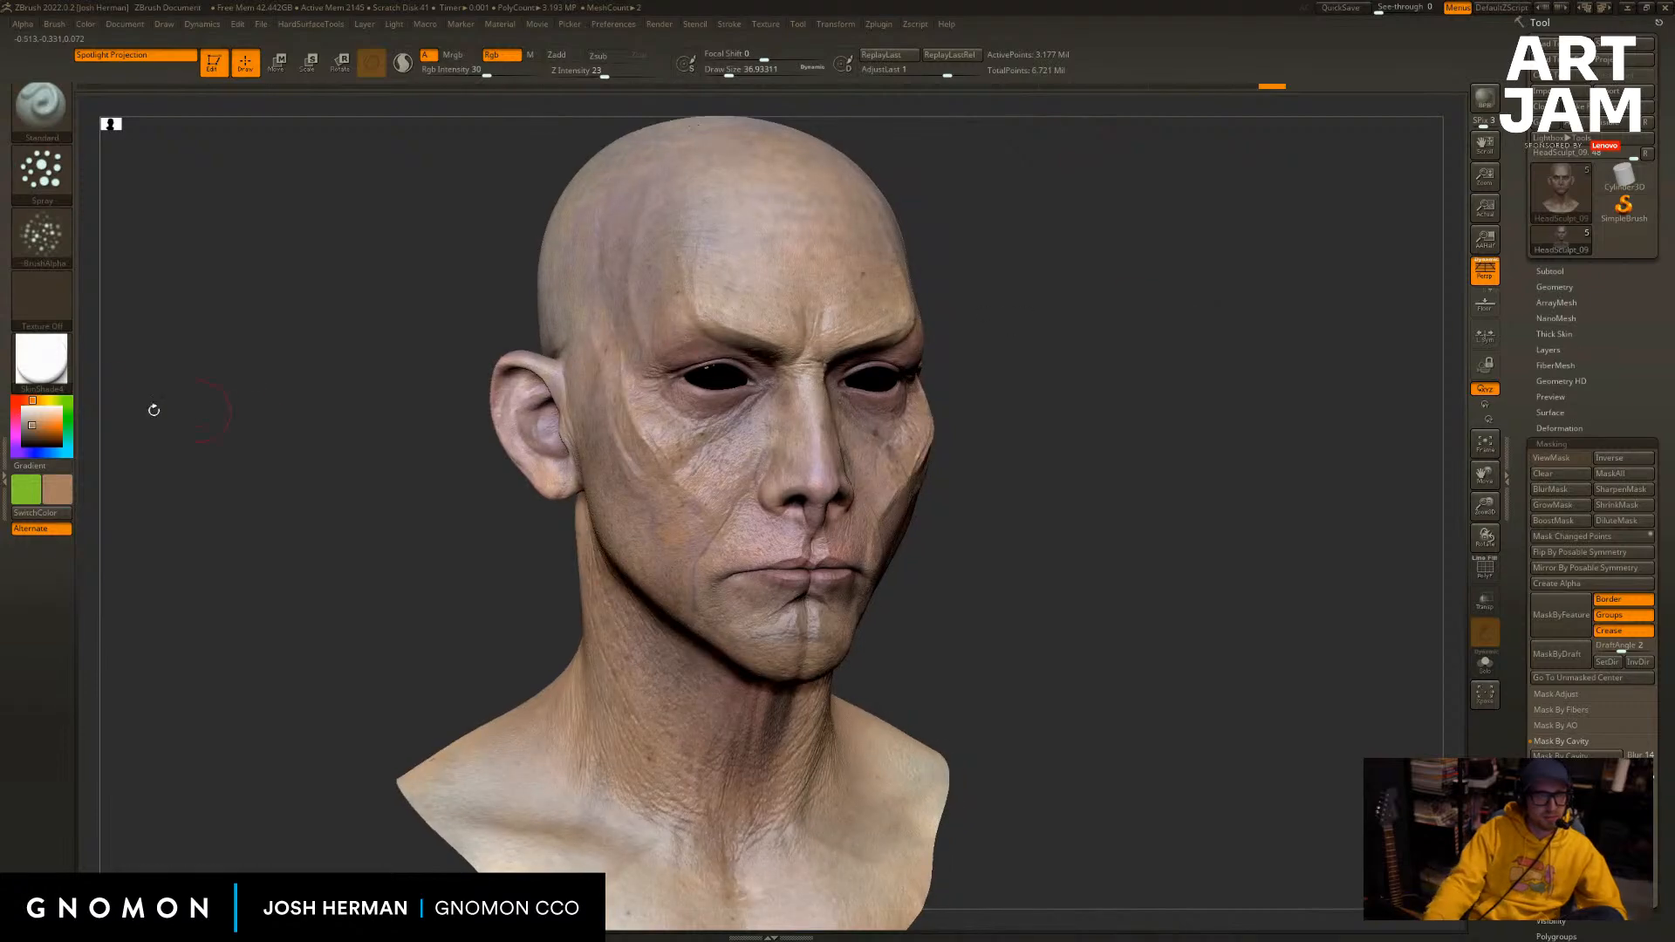
# Preview the painted head with the Flat Color material, and switch back to SkinShade4.
pyautogui.click(41, 358)
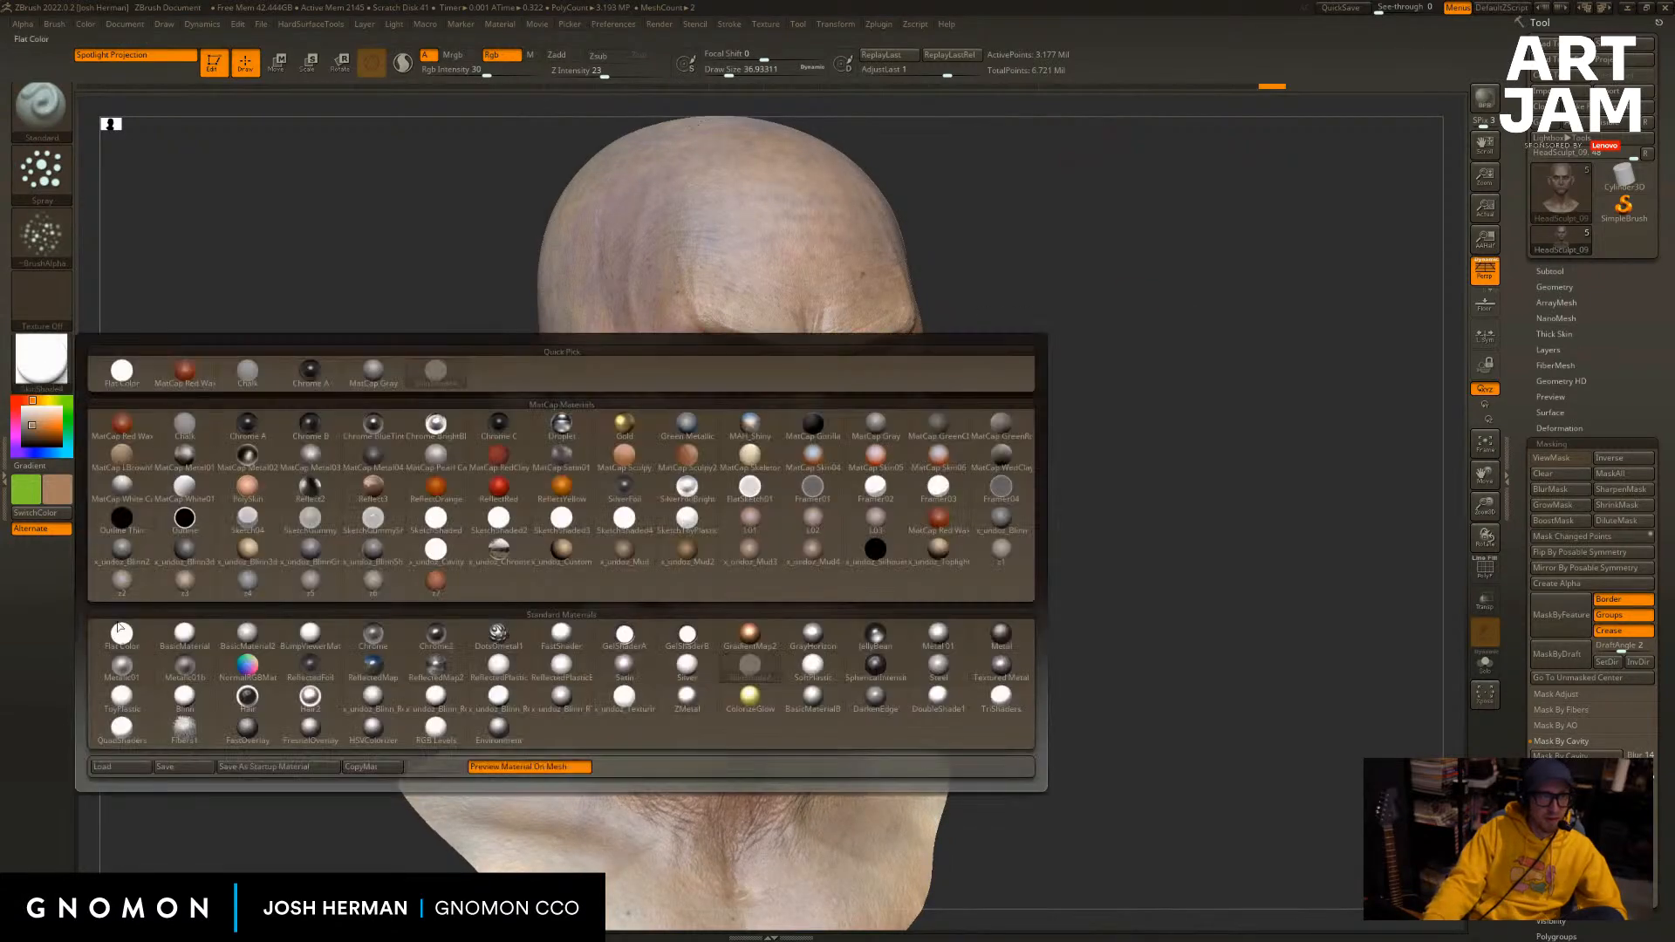
pyautogui.click(120, 630)
pyautogui.click(41, 357)
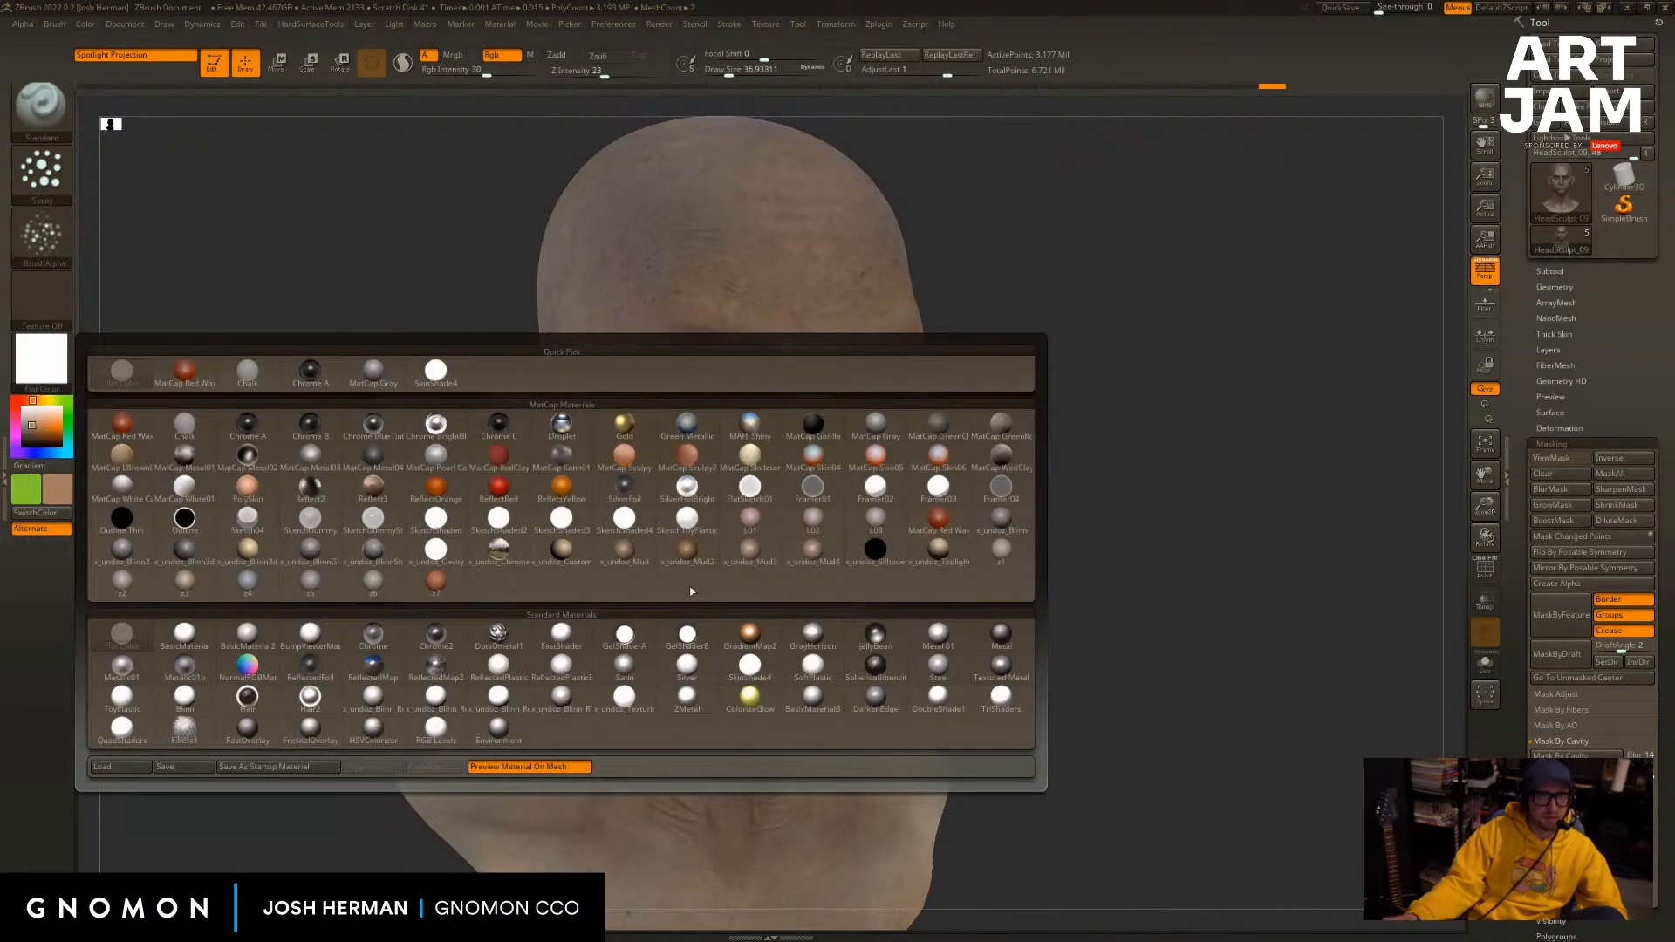
pyautogui.click(750, 665)
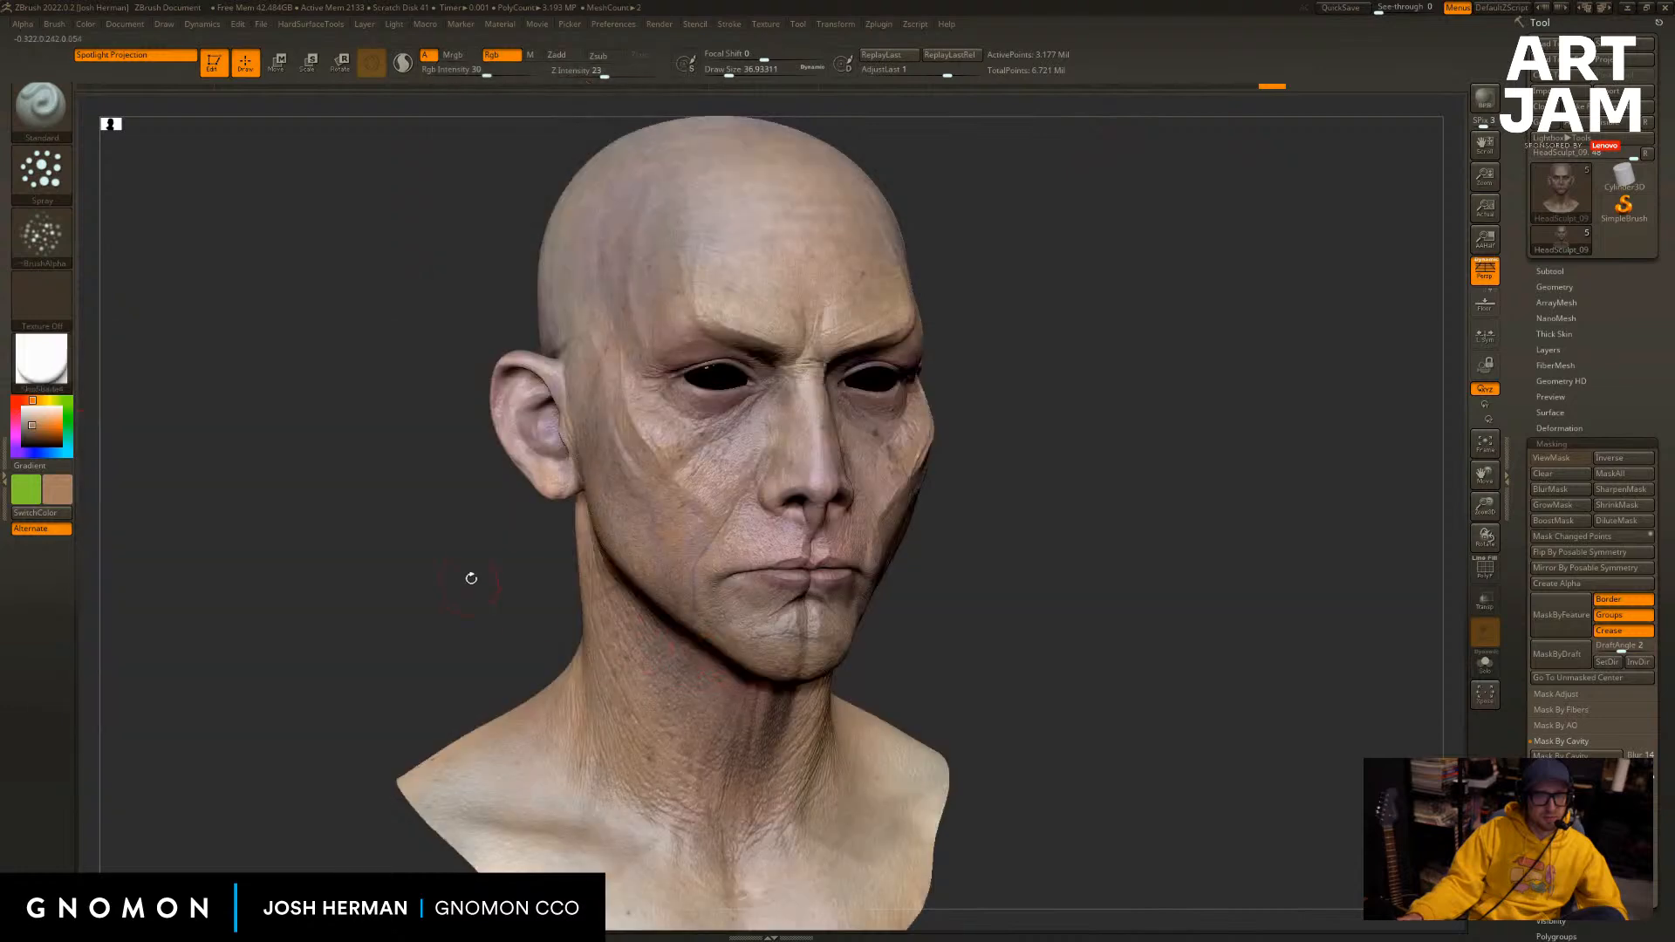
pyautogui.moveTo(471, 579)
pyautogui.mouseDown()
pyautogui.moveTo(535, 618)
pyautogui.moveTo(478, 613)
pyautogui.moveTo(489, 622)
pyautogui.mouseUp()
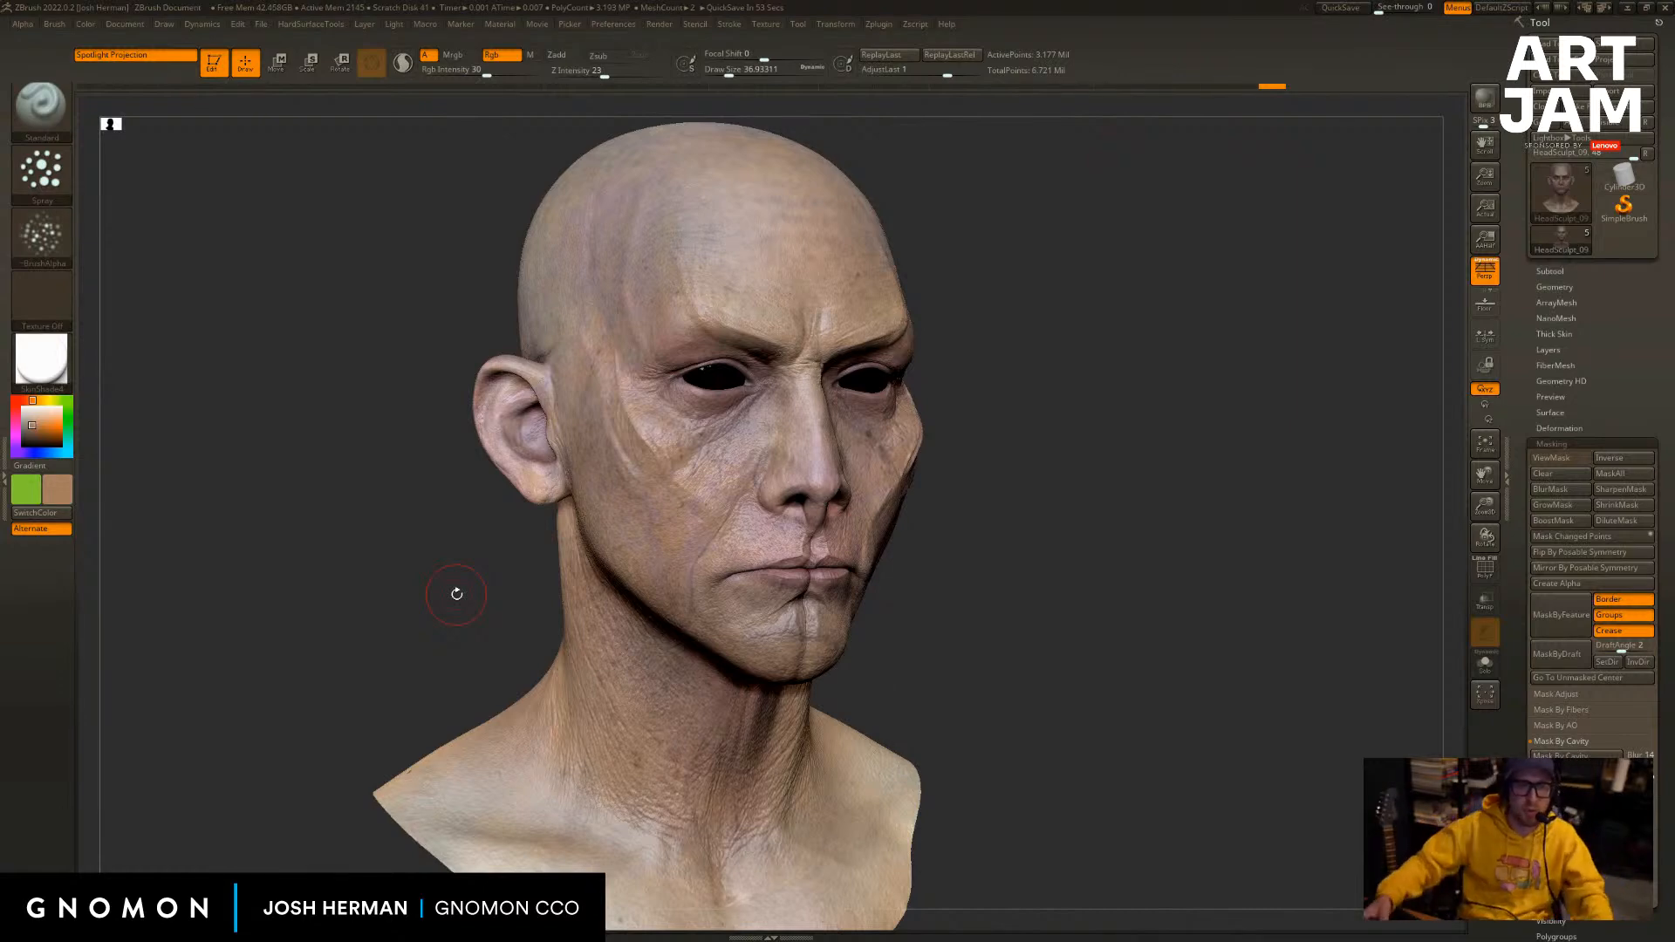
# Sample a darker reddish brown from the model and paint it around the outer corners of the eyes.
pyautogui.keyDown('shift'); pyautogui.moveTo(1183, 431); pyautogui.dragTo(1158, 441); pyautogui.keyUp('shift')
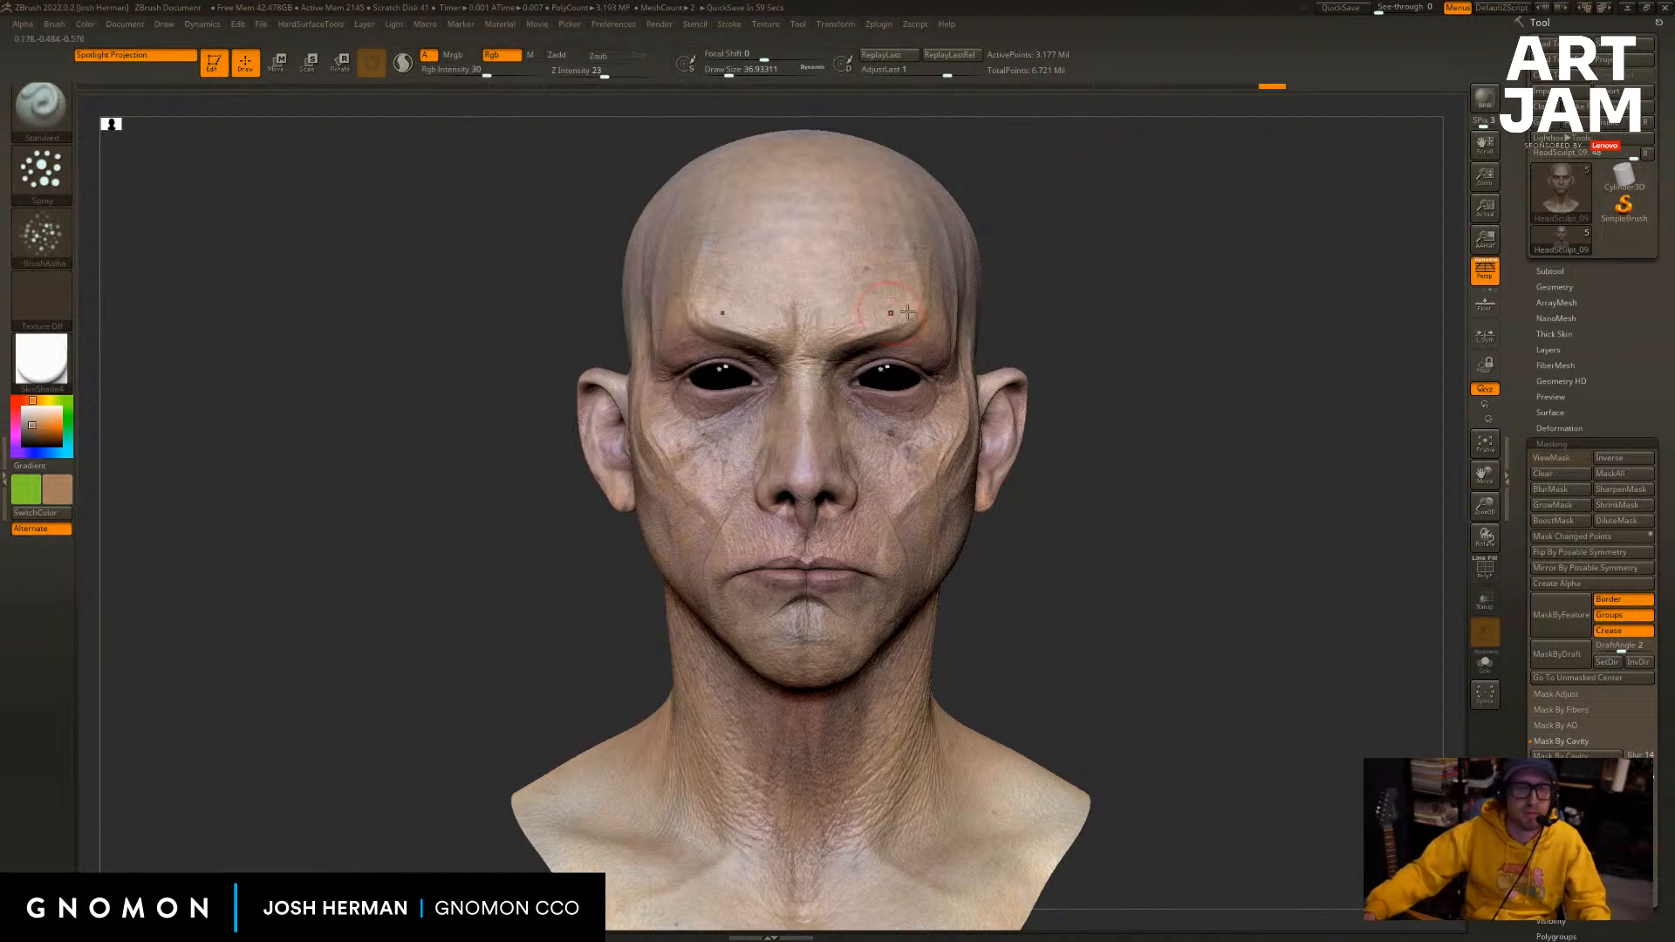
pyautogui.moveTo(1221, 337); pyautogui.dragTo(1153, 316)
pyautogui.press('c')
pyautogui.moveTo(918, 352)
pyautogui.mouseDown()
pyautogui.moveTo(977, 359)
pyautogui.moveTo(872, 366)
pyautogui.mouseUp()
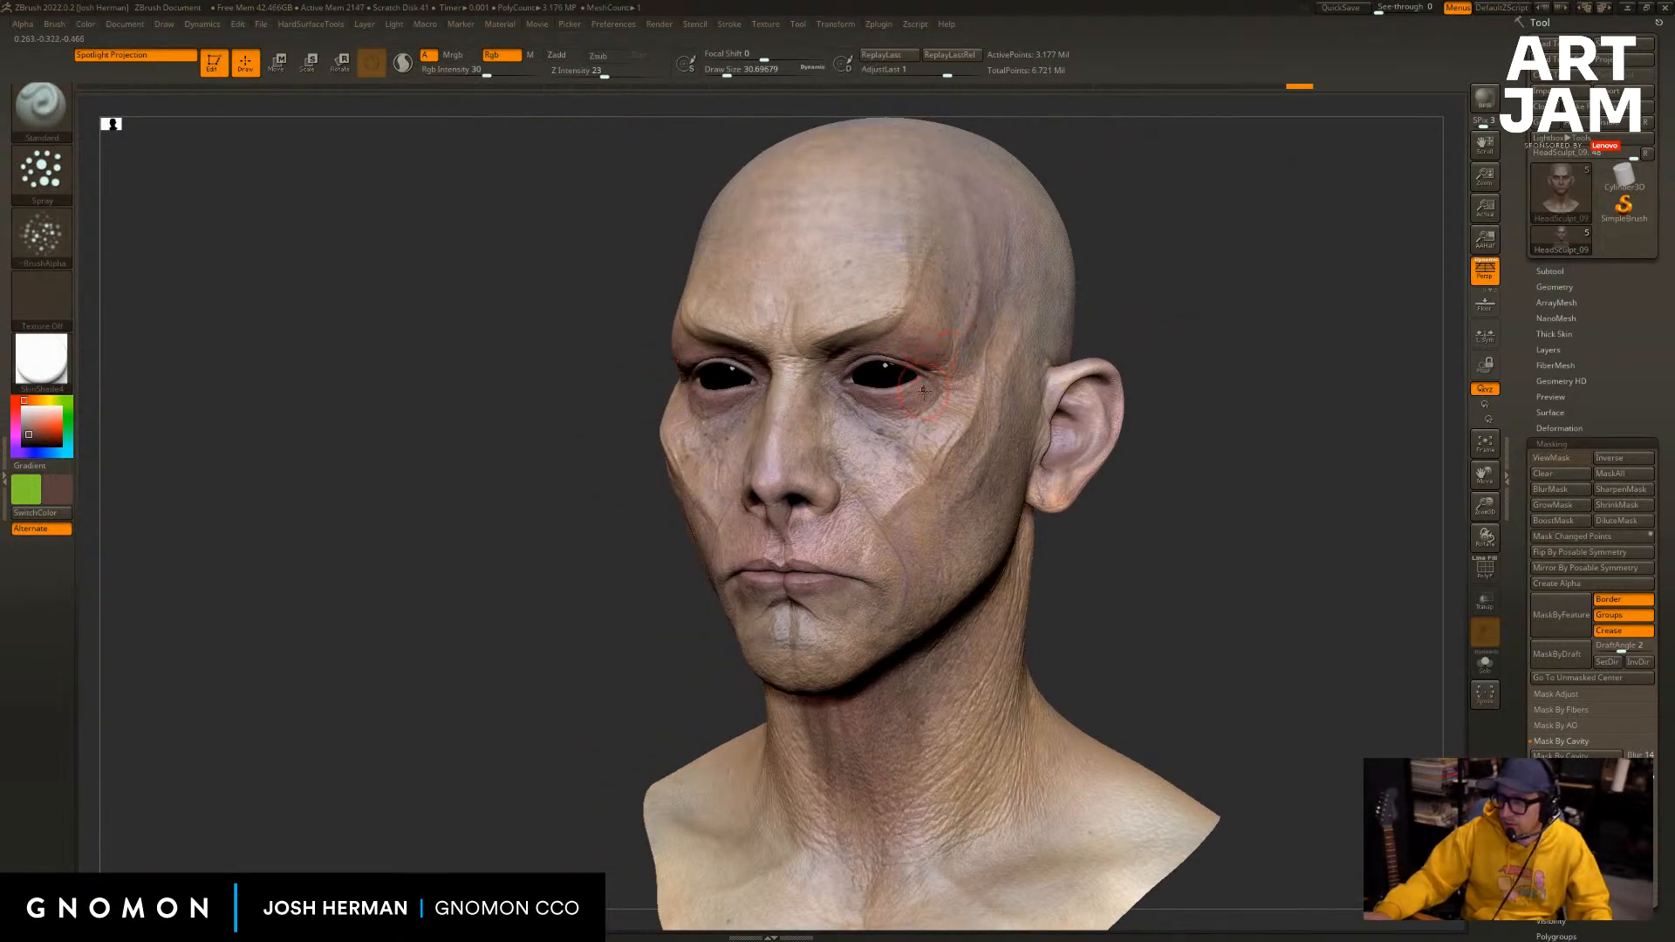
pyautogui.moveTo(1136, 358); pyautogui.dragTo(87, 242)
# Switch the brush alpha to Alpha 22 and paint reddish-brown strokes on the temple.
pyautogui.click(42, 234)
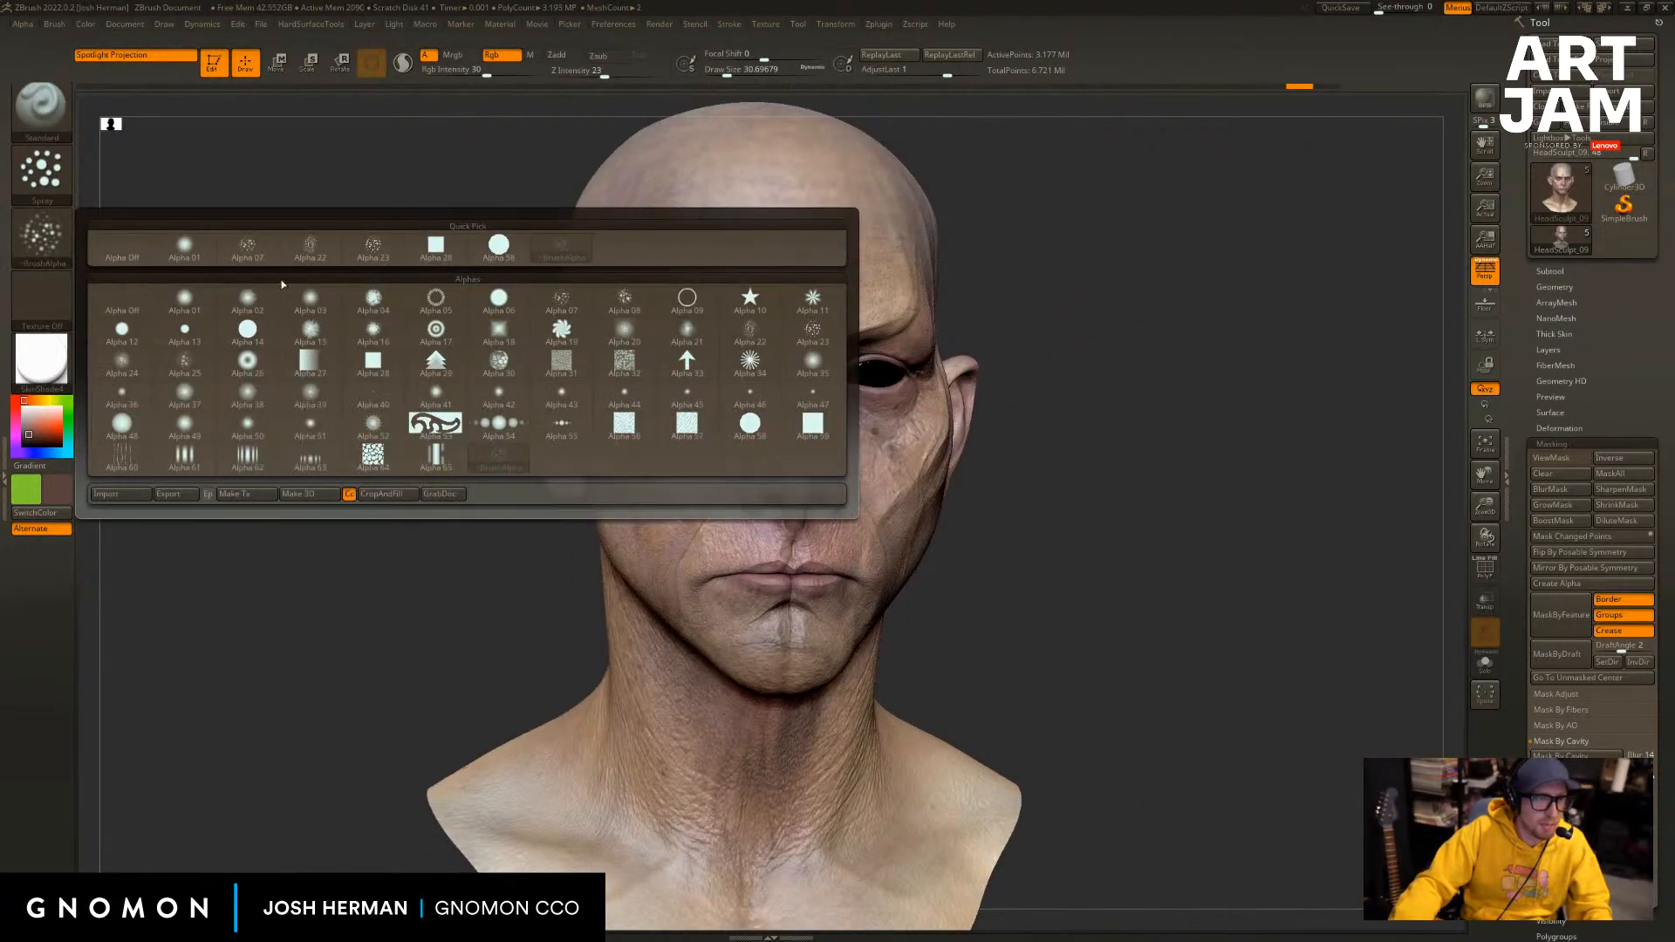
pyautogui.click(752, 334)
pyautogui.moveTo(1017, 329); pyautogui.dragTo(1035, 318)
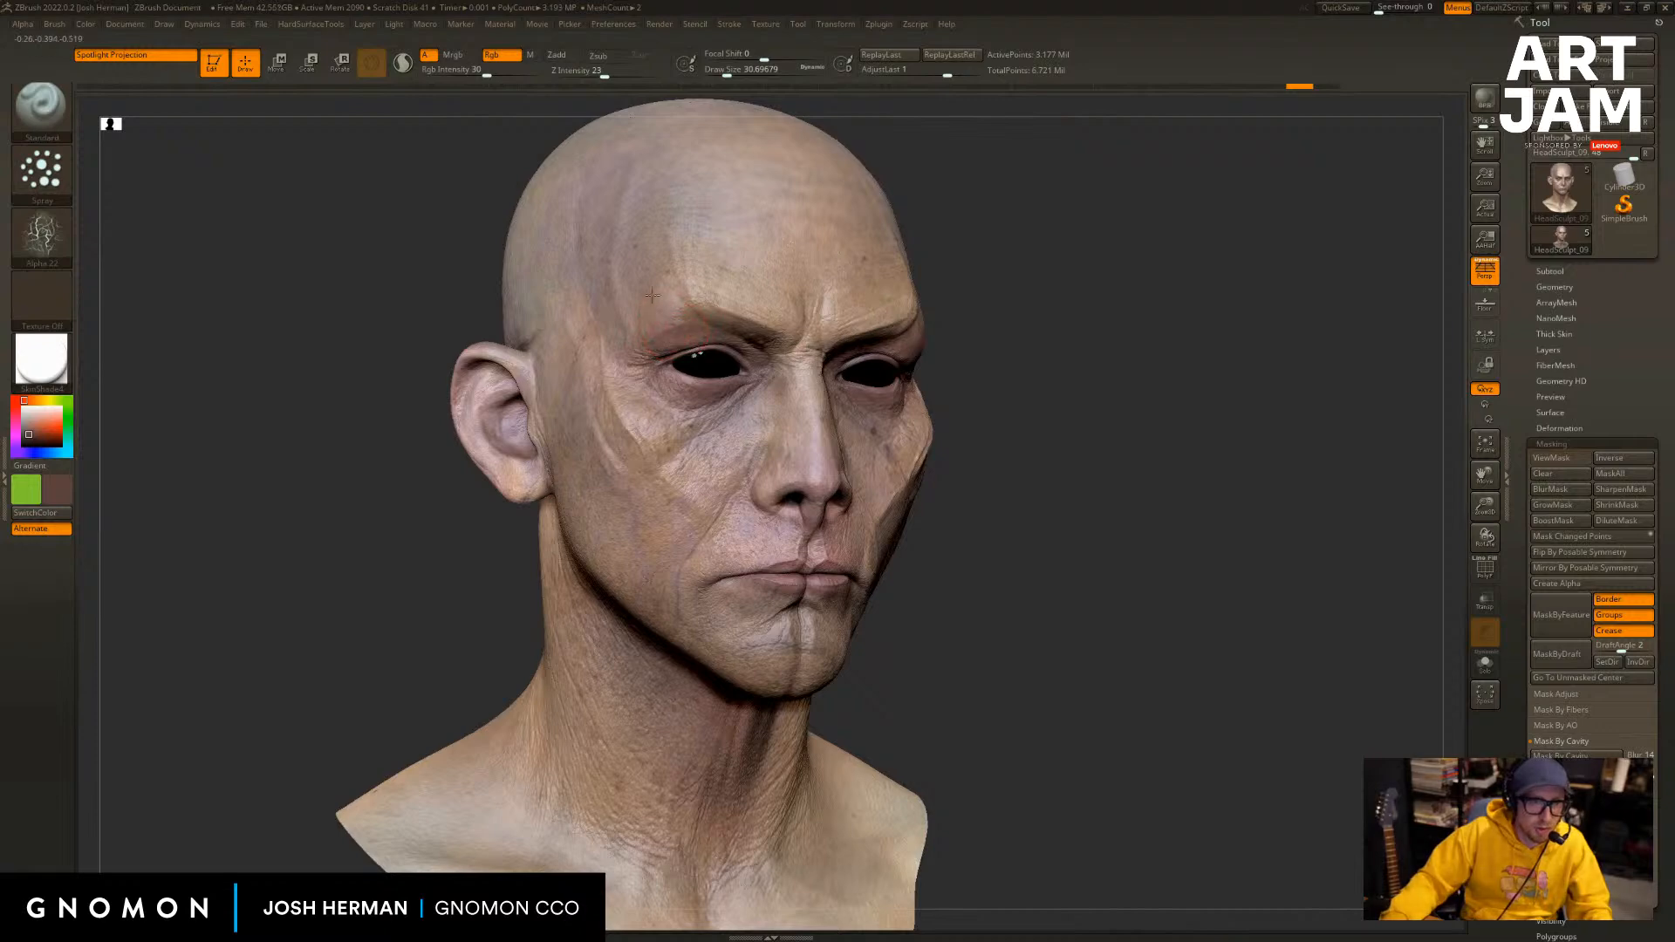
pyautogui.moveTo(658, 323); pyautogui.dragTo(645, 310)
pyautogui.moveTo(628, 224)
pyautogui.mouseDown()
pyautogui.moveTo(676, 222)
pyautogui.moveTo(645, 306)
pyautogui.mouseUp()
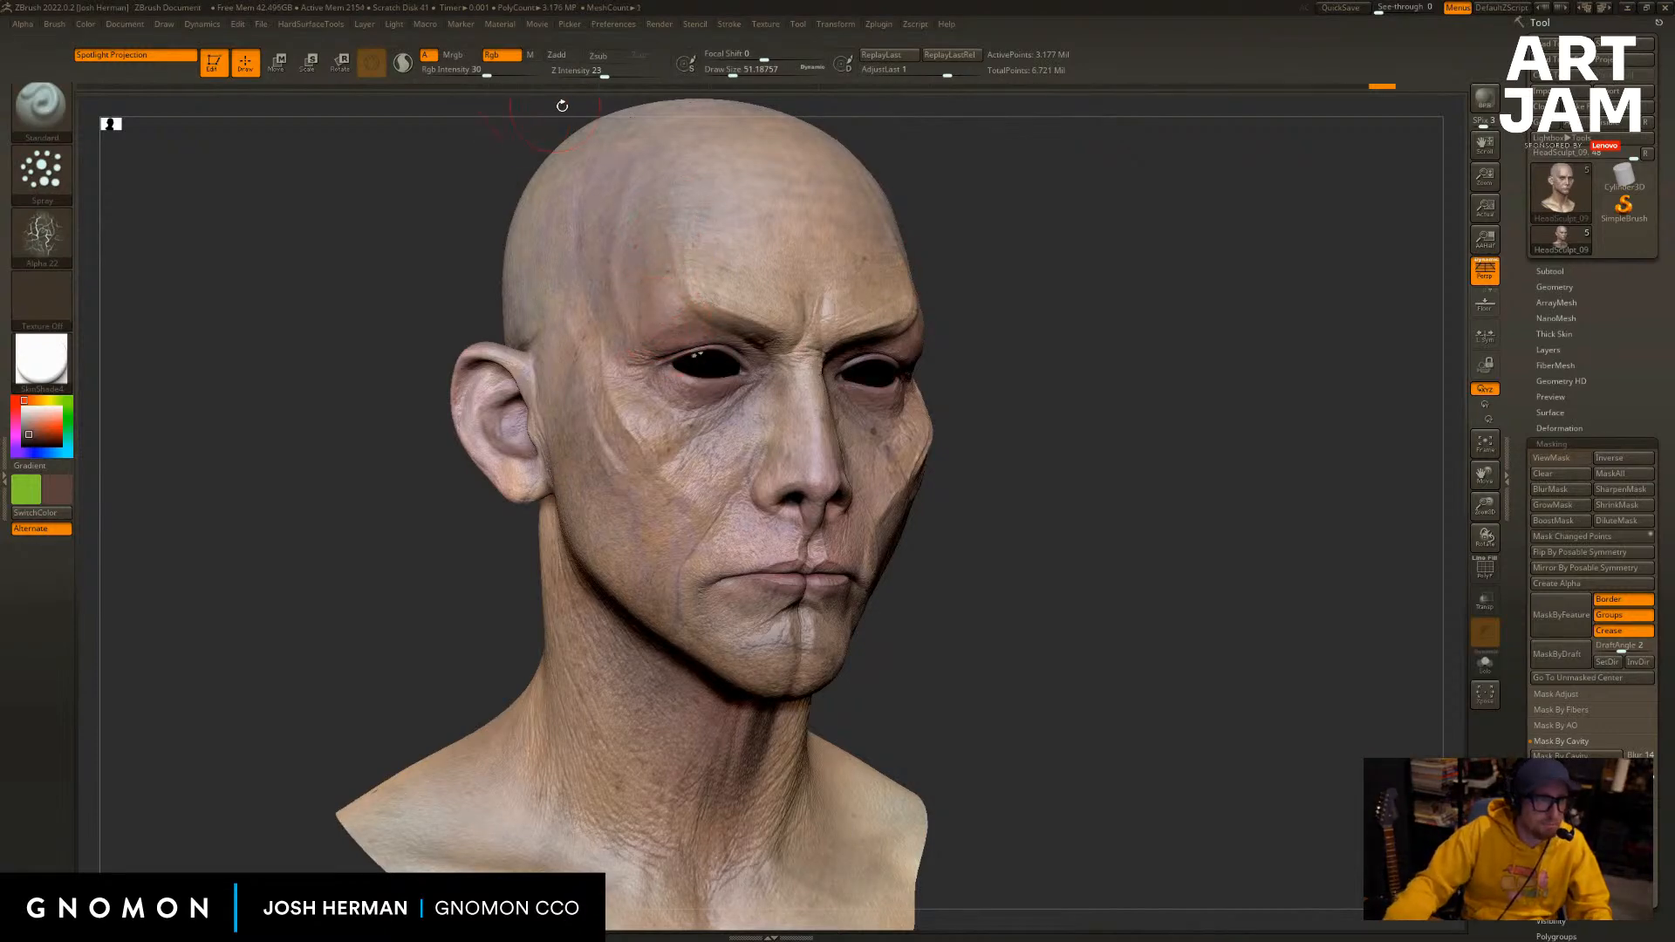
# Undo the last two paint strokes on the face and sample a greyish brown from the jaw.
pyautogui.moveTo(352, 260); pyautogui.dragTo(955, 417)
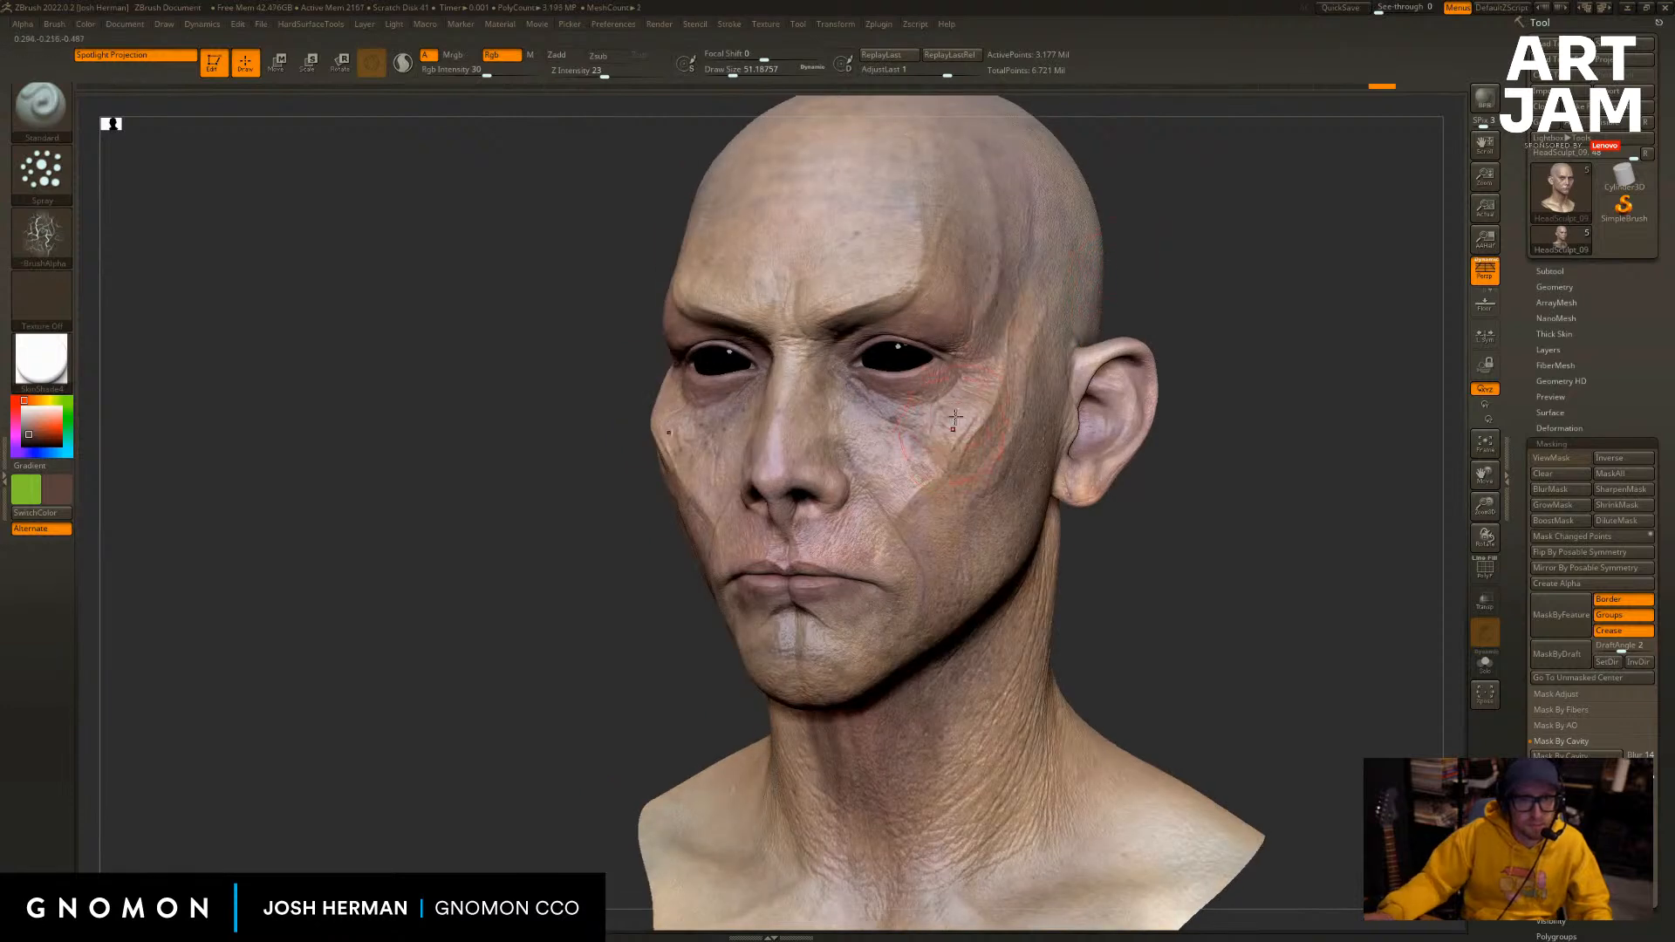
pyautogui.moveTo(1160, 560)
pyautogui.keyDown('alt'); pyautogui.mouseDown()
pyautogui.moveTo(1114, 558)
pyautogui.moveTo(1098, 485)
pyautogui.mouseUp(); pyautogui.keyUp('alt')
pyautogui.hotkey('ctrl', 'z')
pyautogui.moveTo(608, 552); pyautogui.dragTo(951, 558)
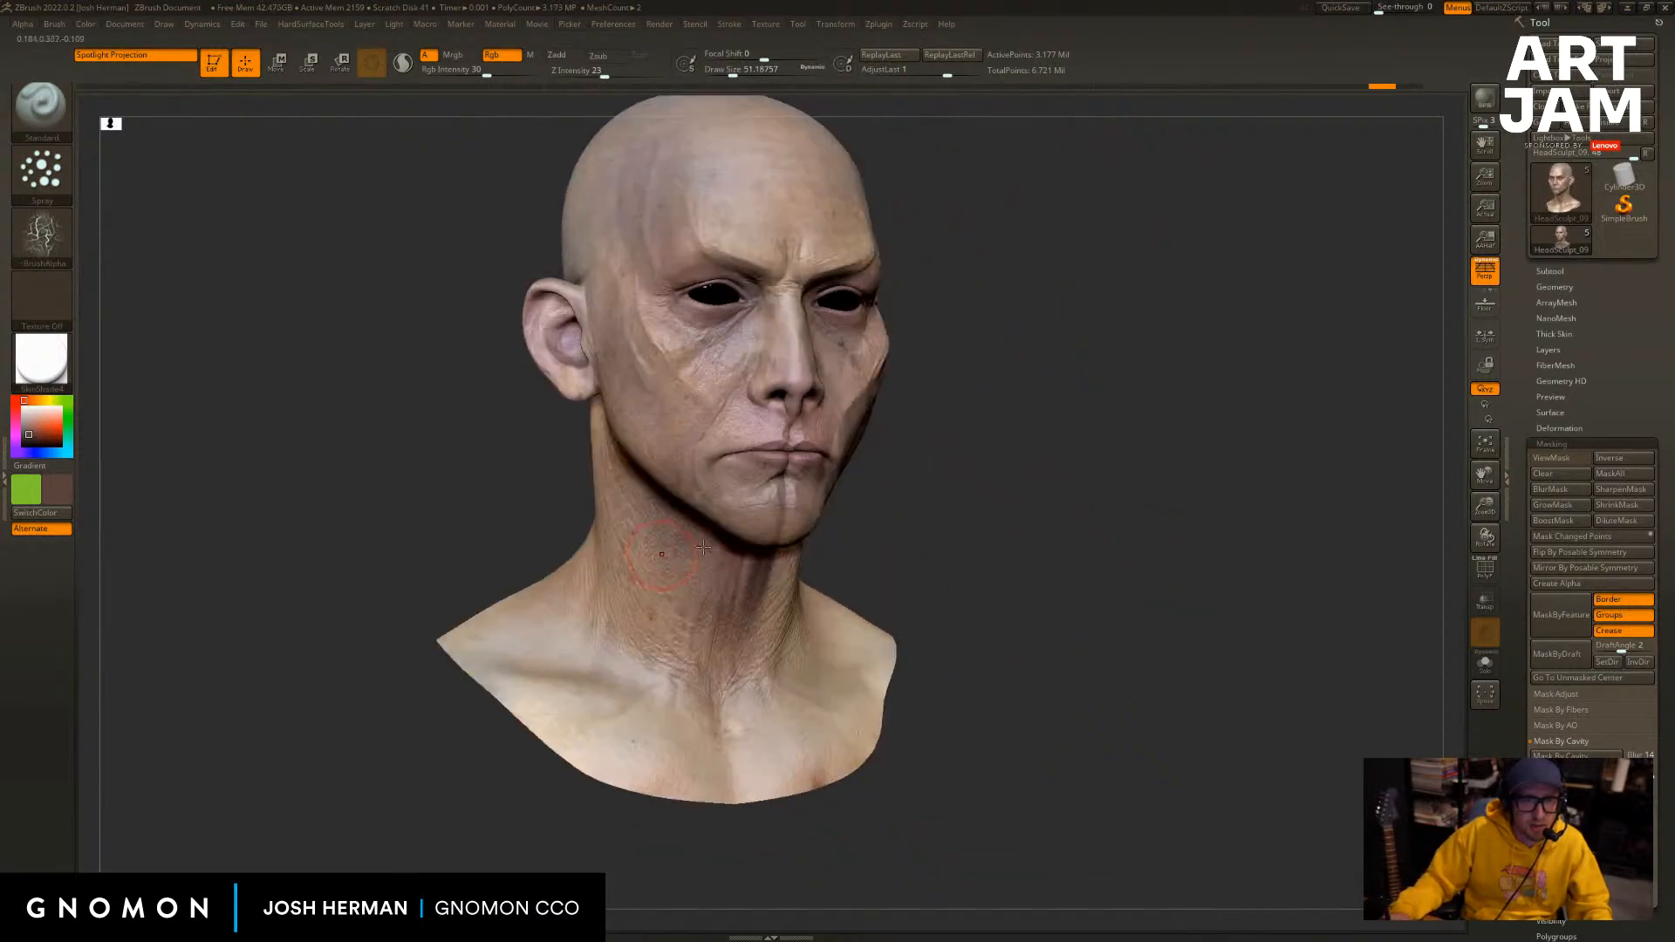
pyautogui.hotkey('ctrl', 'z')
pyautogui.moveTo(913, 475); pyautogui.dragTo(670, 384)
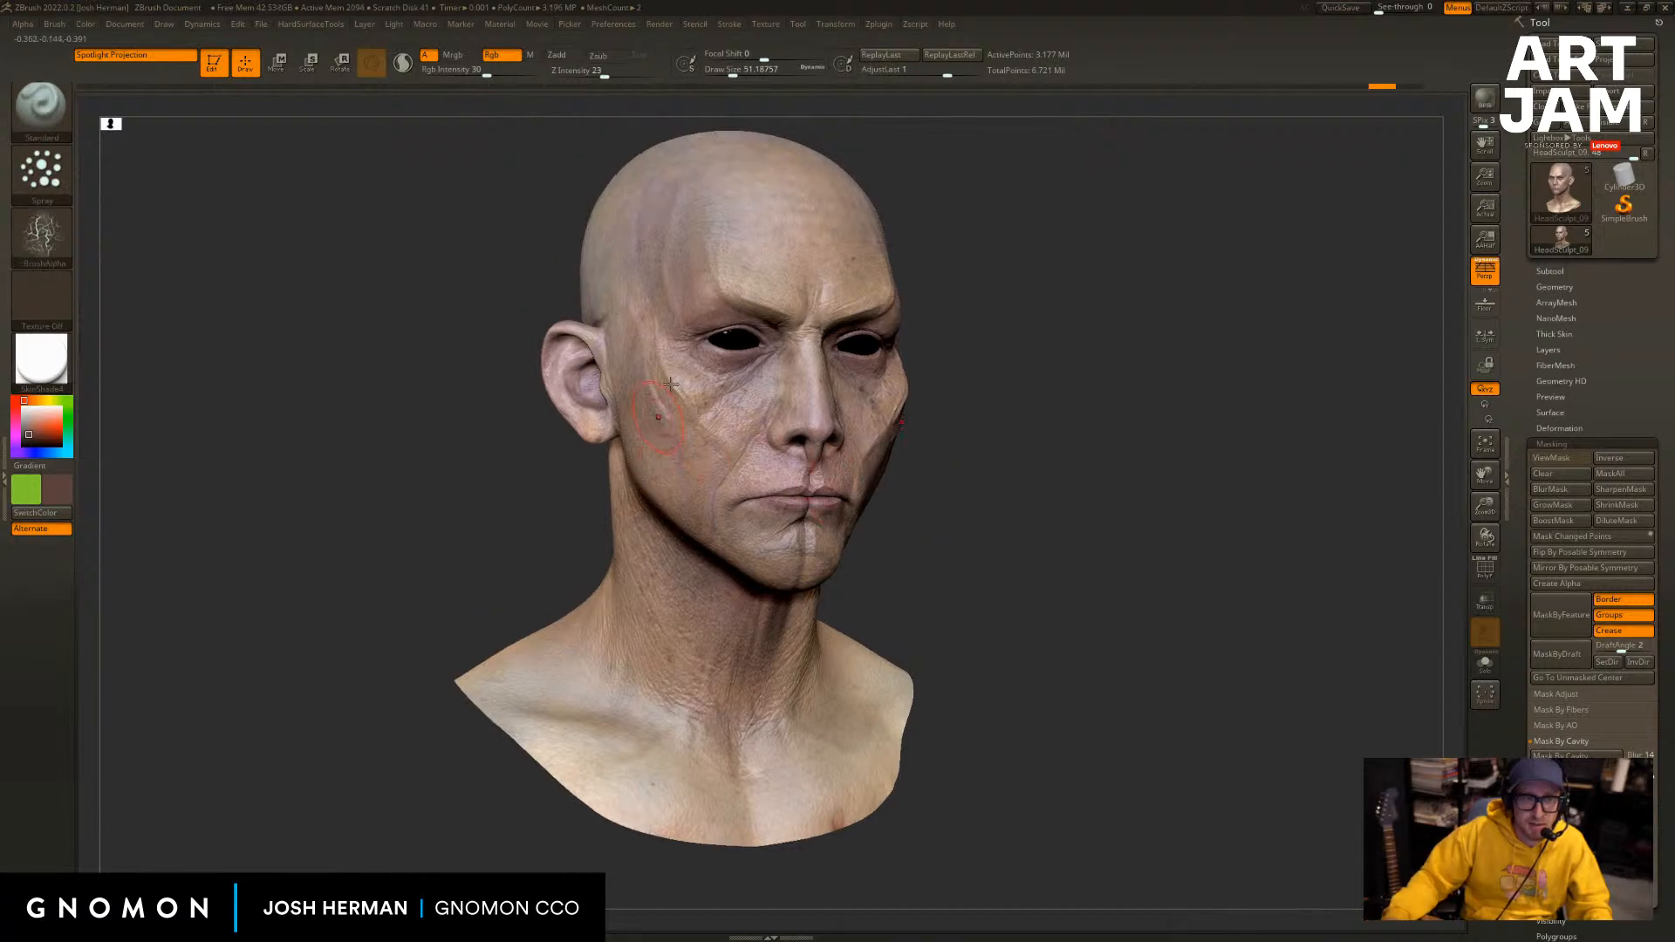
pyautogui.press('c')
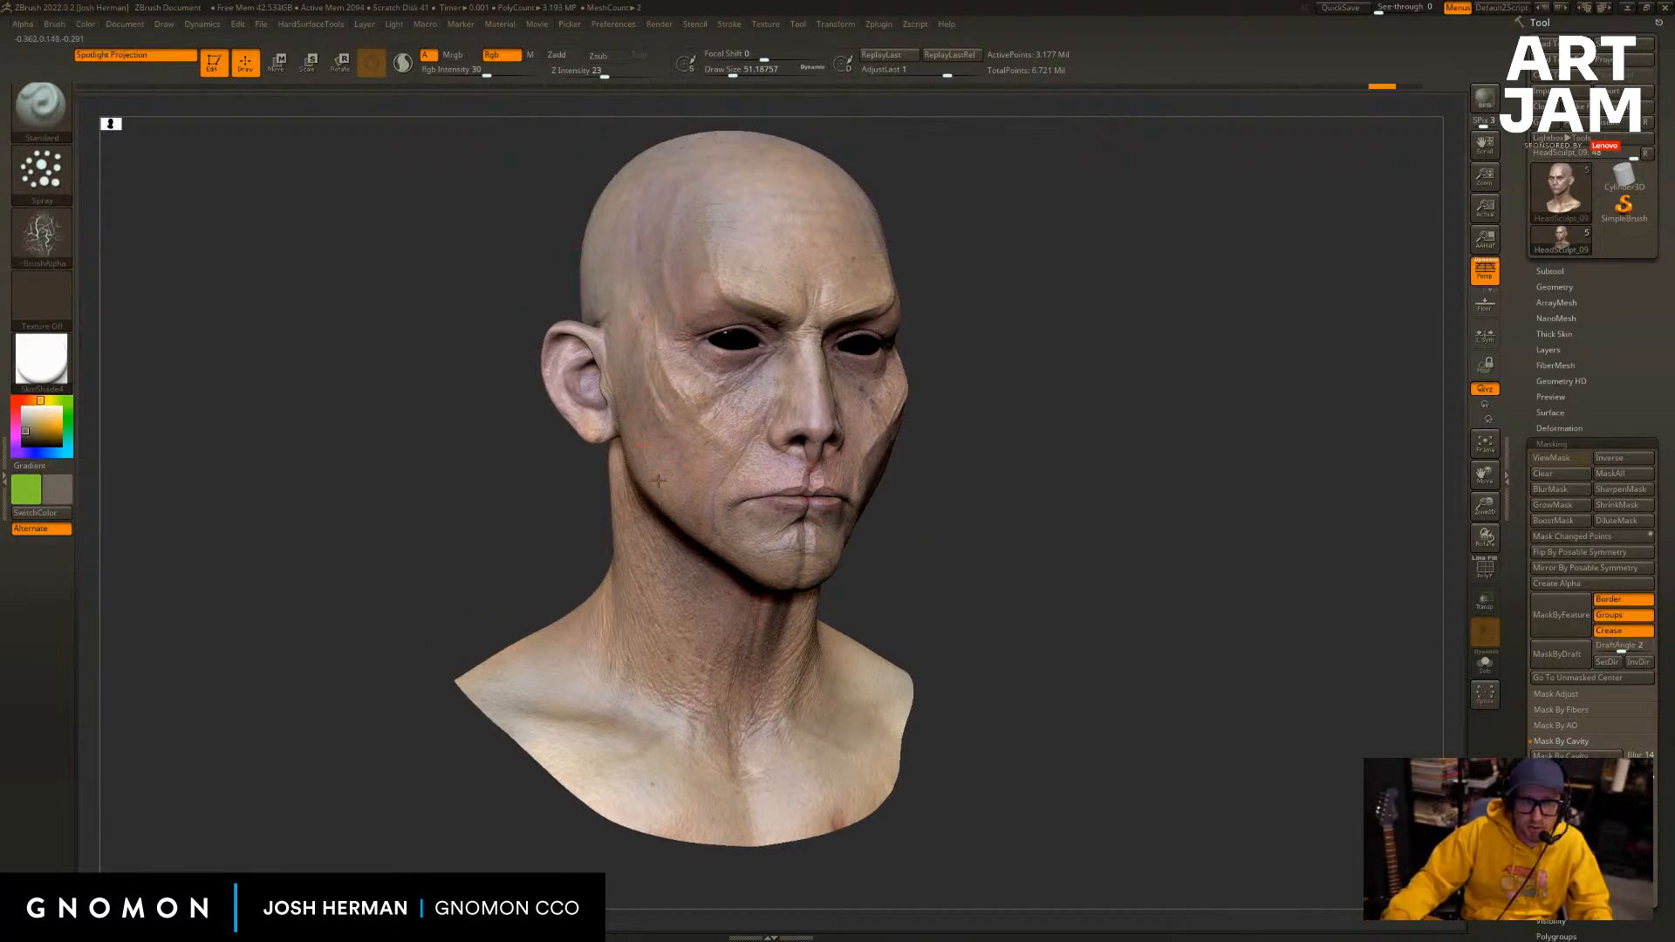
pyautogui.keyDown('shift'); pyautogui.moveTo(995, 494); pyautogui.dragTo(1058, 490); pyautogui.keyUp('shift')
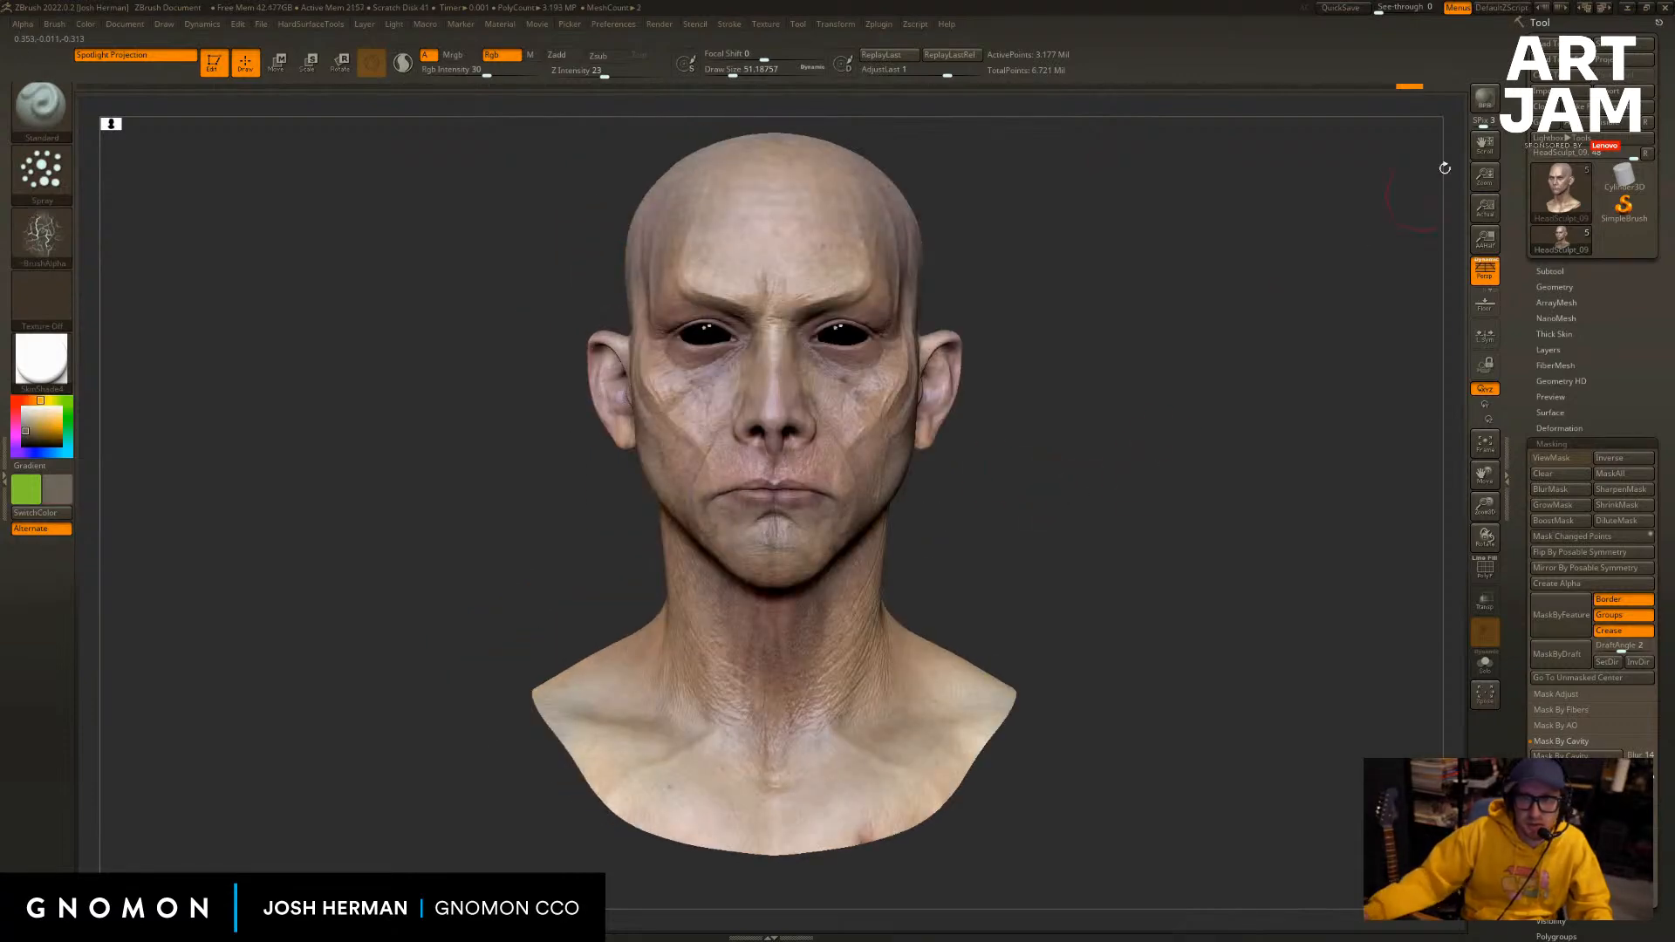
# Try painting the chest with the switched green colour at a draw size of about 128.
pyautogui.moveTo(1260, 284)
pyautogui.mouseDown()
pyautogui.moveTo(1181, 418)
pyautogui.moveTo(1181, 381)
pyautogui.moveTo(1131, 411)
pyautogui.moveTo(877, 752)
pyautogui.moveTo(942, 710)
pyautogui.mouseUp()
pyautogui.press('v')
pyautogui.press('s')
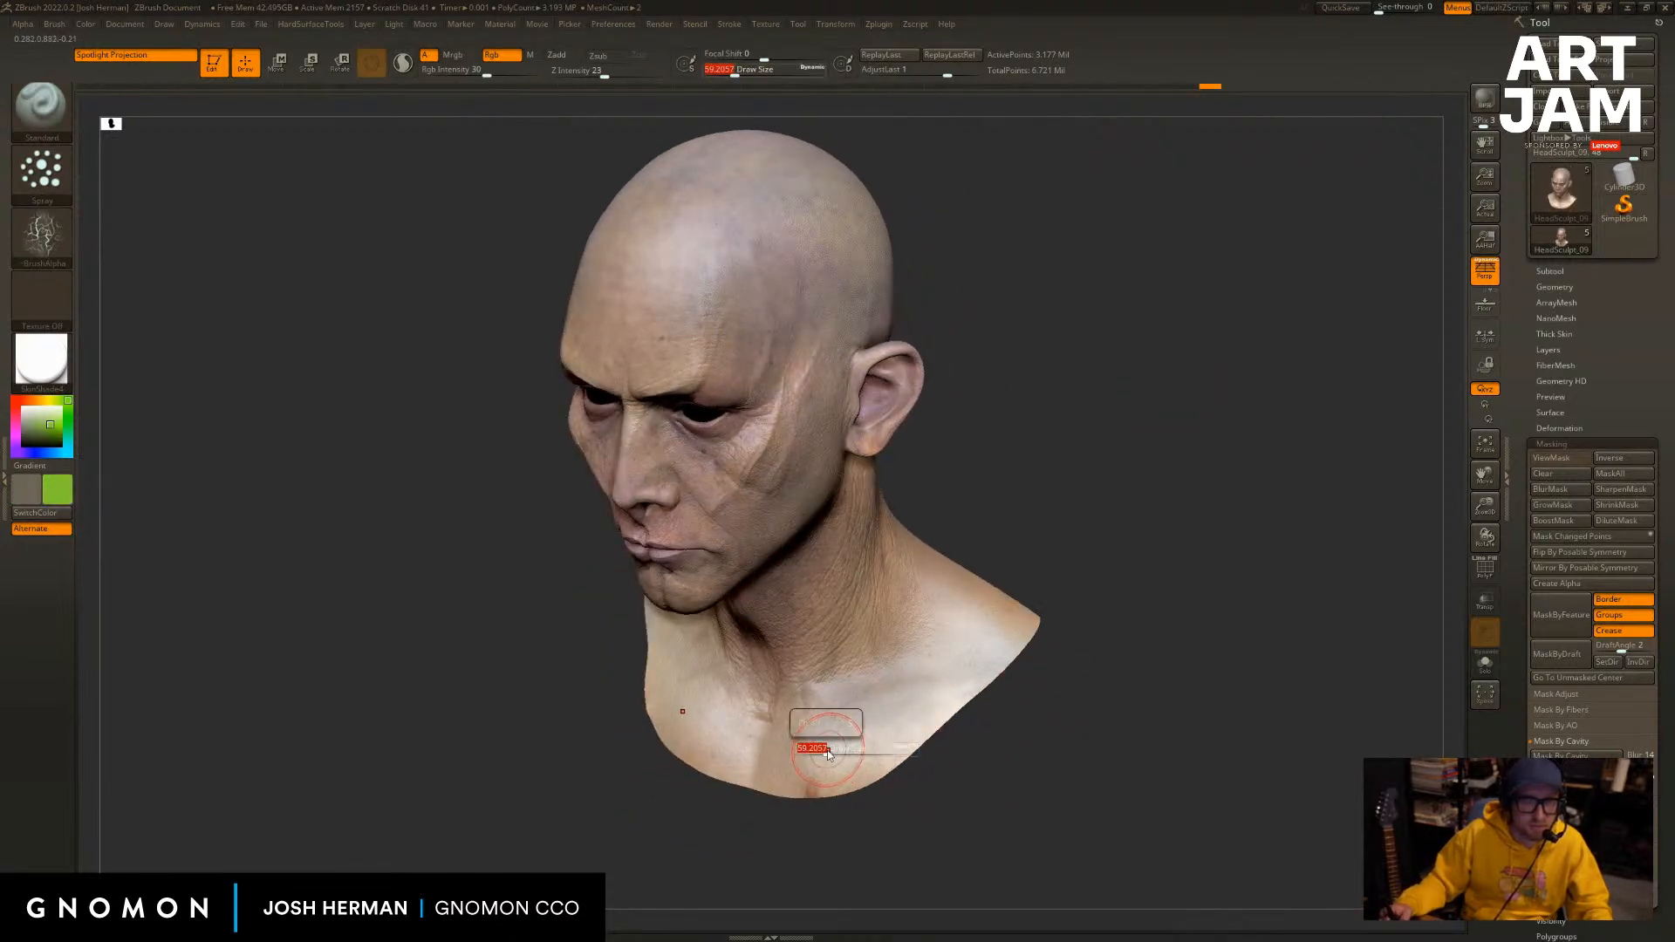
pyautogui.moveTo(818, 751); pyautogui.dragTo(831, 751)
pyautogui.moveTo(864, 731)
pyautogui.mouseDown()
pyautogui.moveTo(985, 675)
pyautogui.moveTo(898, 714)
pyautogui.mouseUp()
pyautogui.moveTo(859, 818); pyautogui.dragTo(890, 757)
pyautogui.hotkey('ctrl', 'z')
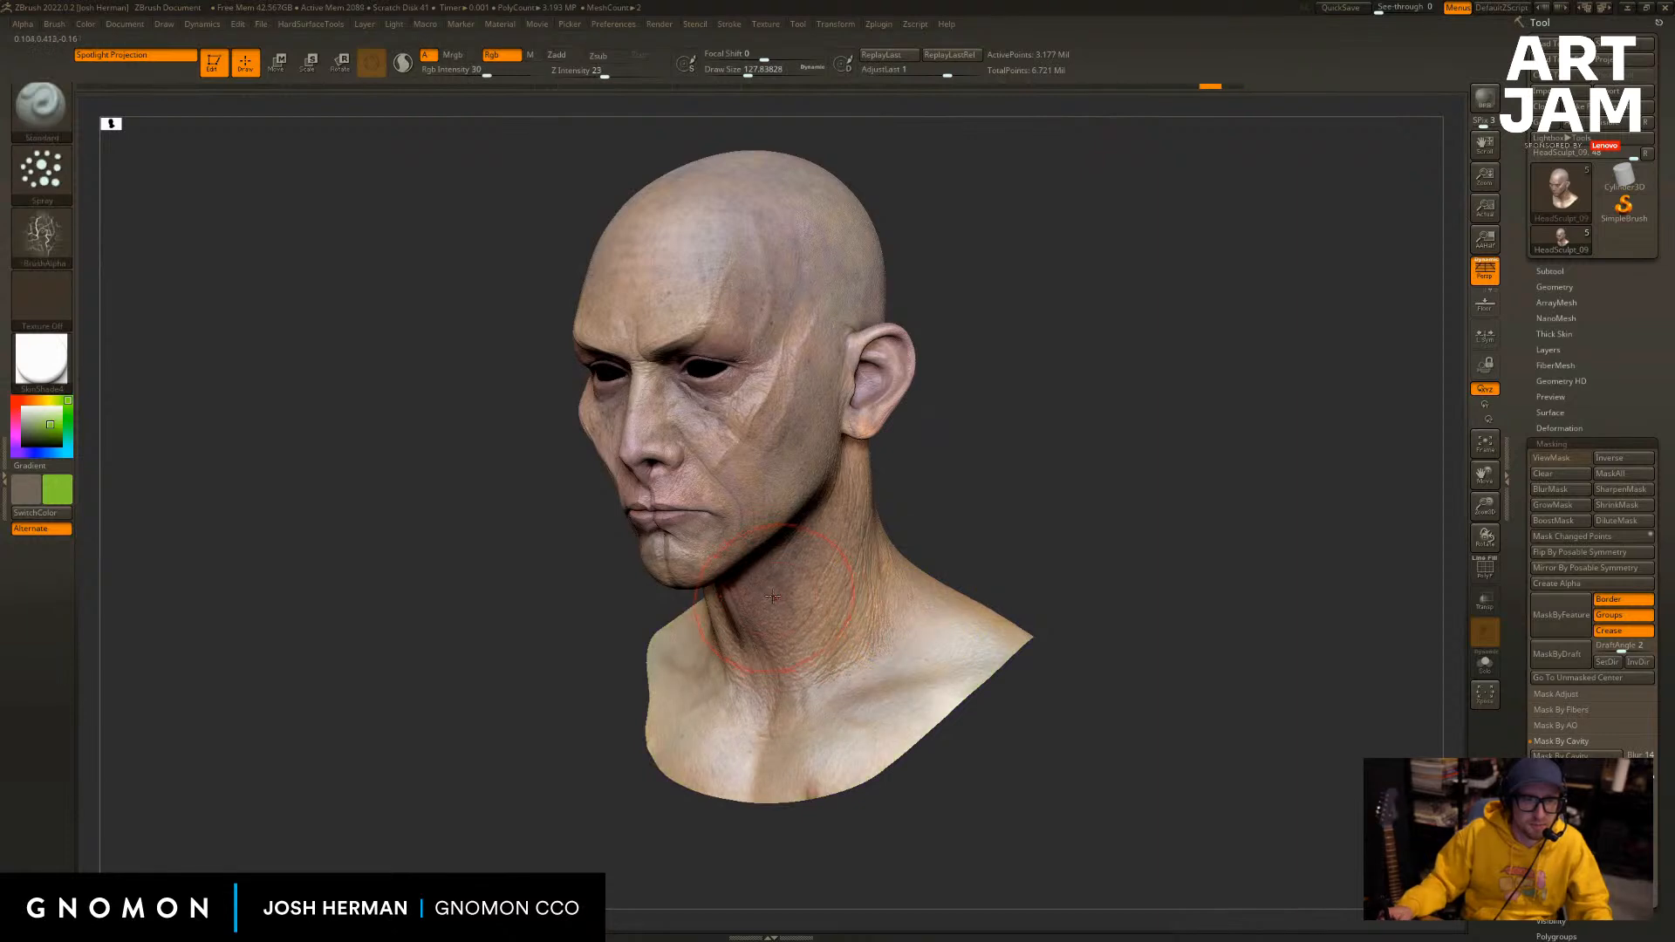
# Sample a reddish brown from the neck and reduce the brush's draw size to about 74.
pyautogui.press('c')
pyautogui.keyDown('shift'); pyautogui.moveTo(692, 830); pyautogui.dragTo(680, 789); pyautogui.keyUp('shift')
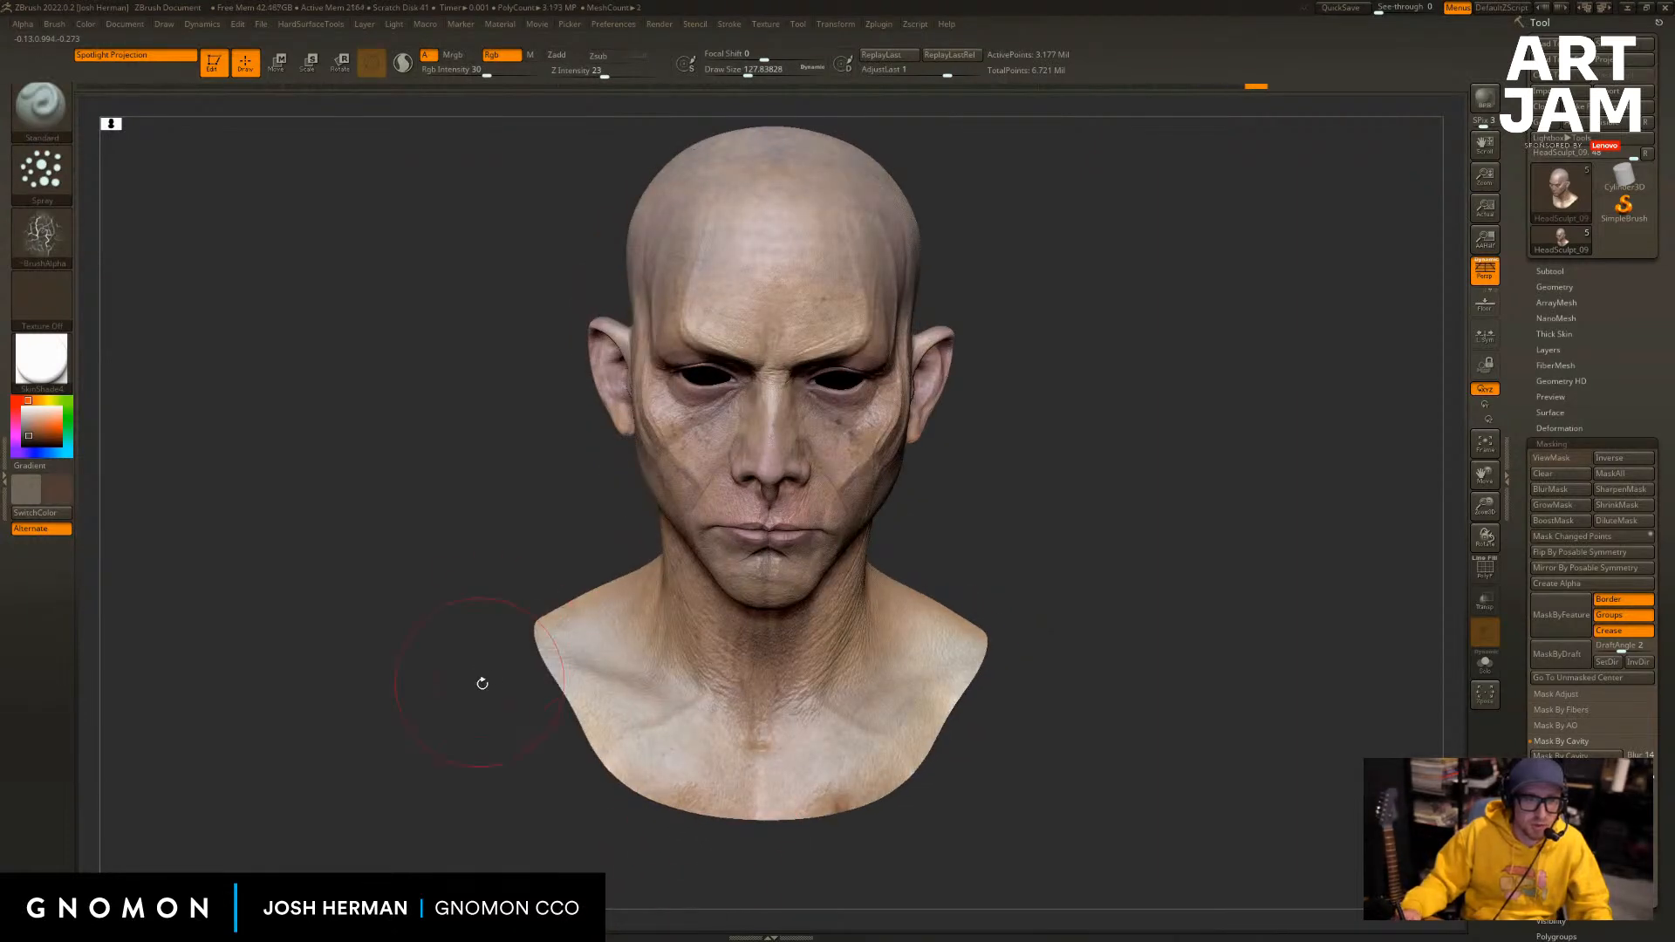
pyautogui.keyDown('shift'); pyautogui.moveTo(483, 684); pyautogui.dragTo(511, 673); pyautogui.keyUp('shift')
pyautogui.moveTo(977, 553); pyautogui.dragTo(939, 620)
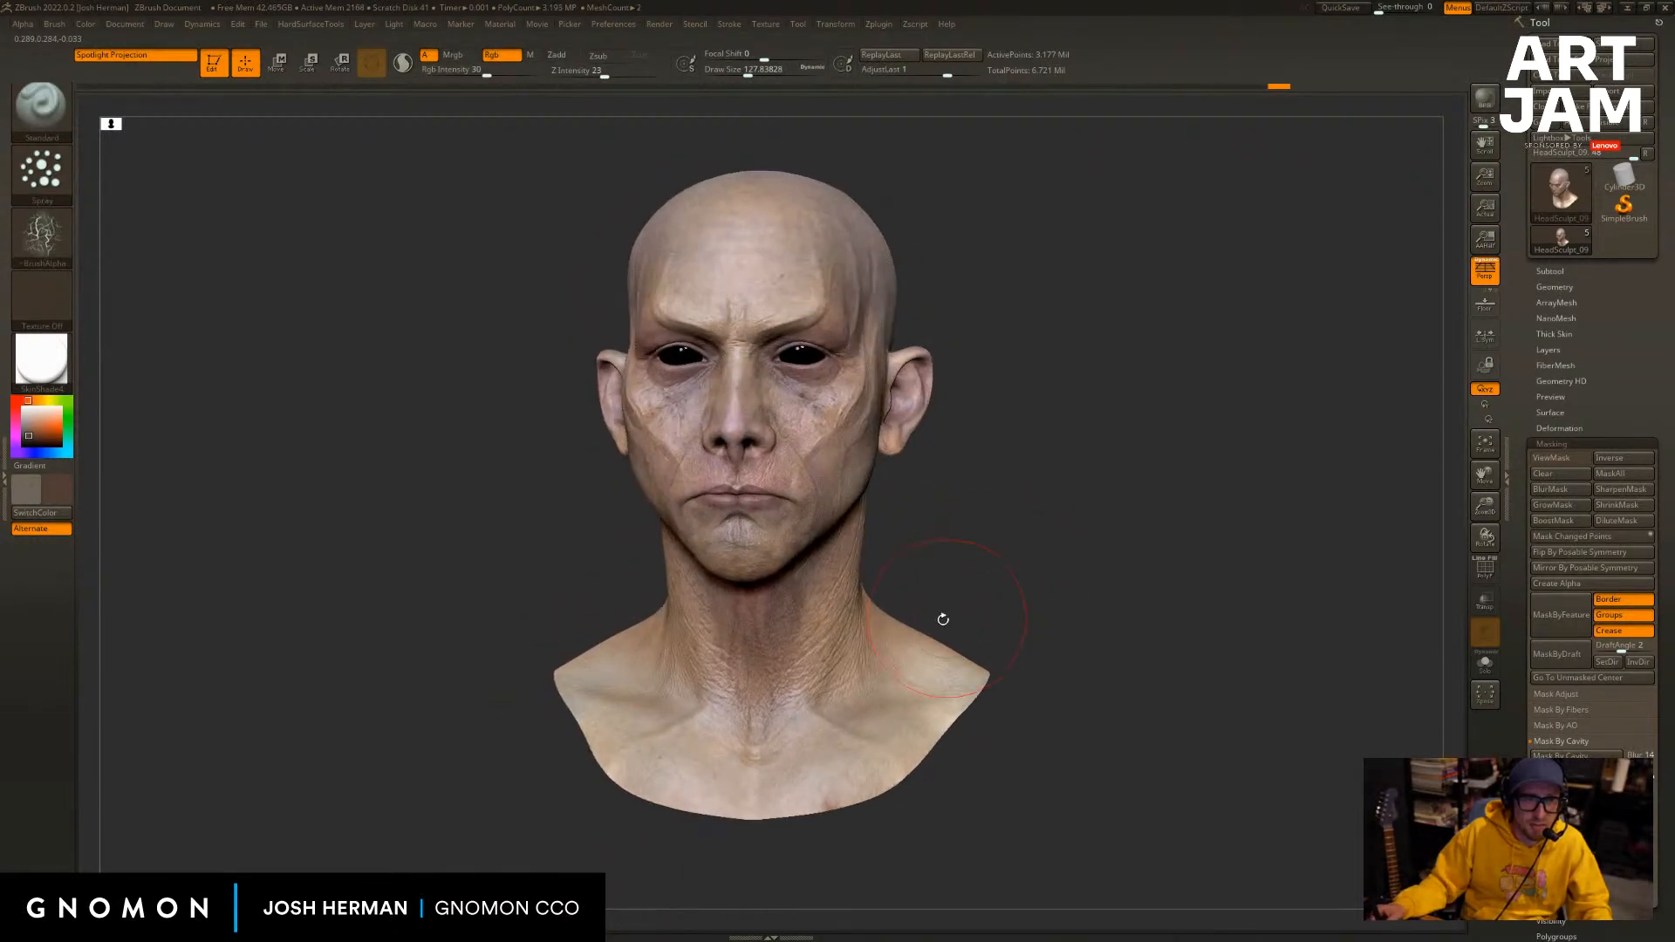
pyautogui.press('[')
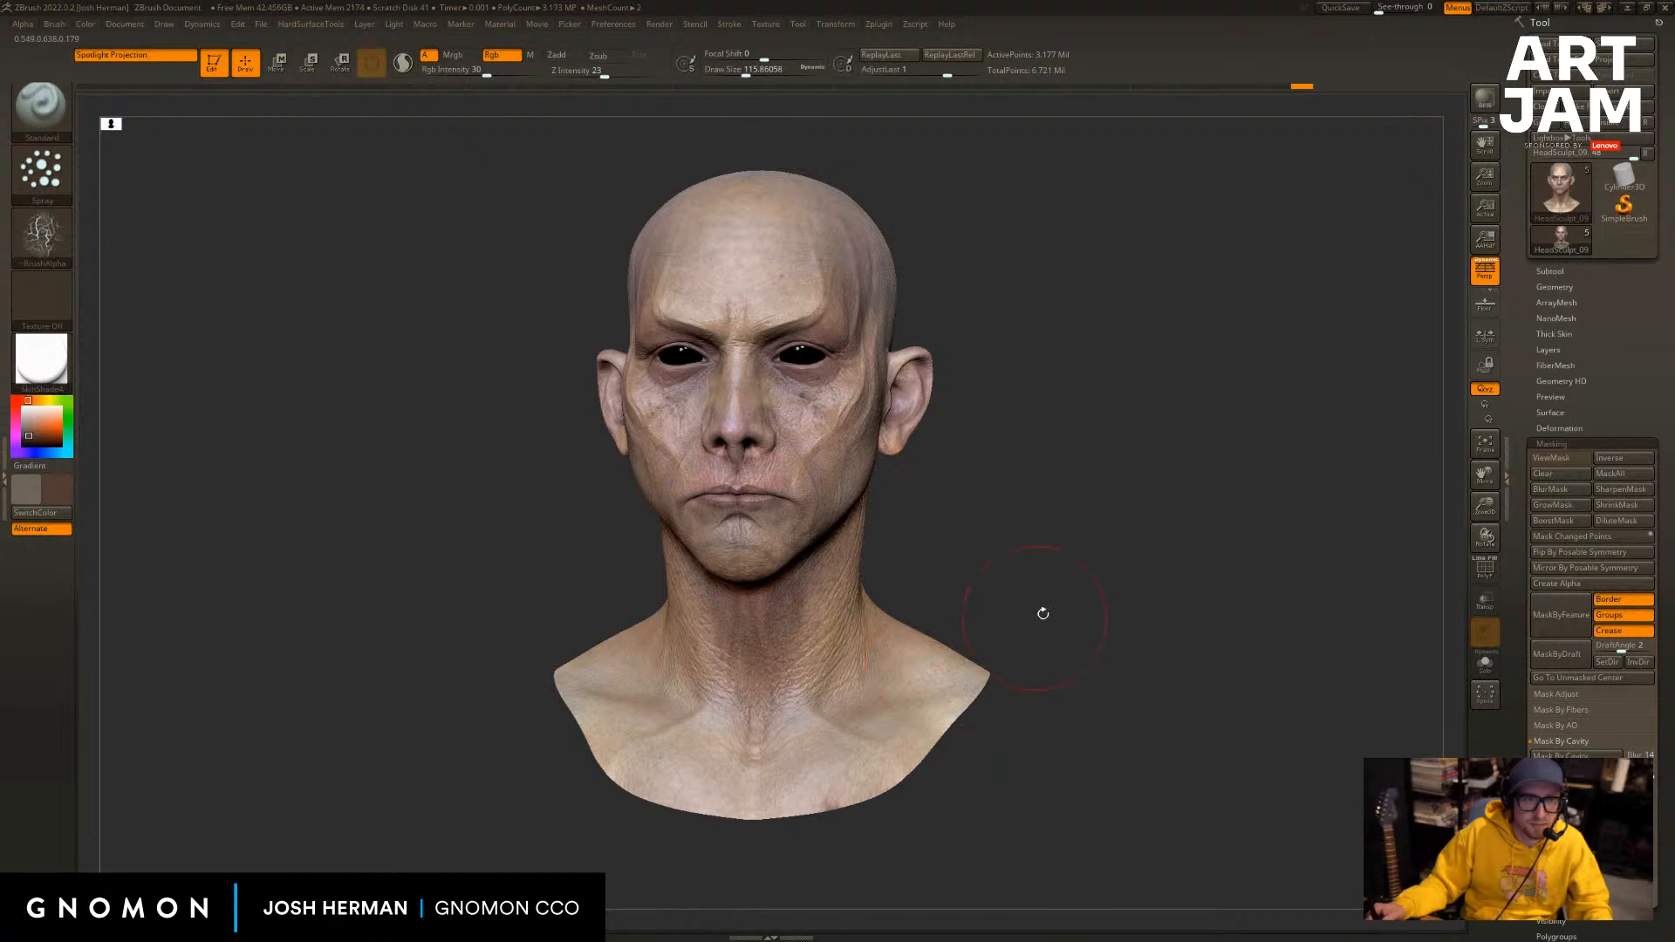
pyautogui.press('[')
pyautogui.press('[')
pyautogui.press('[')
pyautogui.moveTo(1029, 598); pyautogui.dragTo(1099, 629)
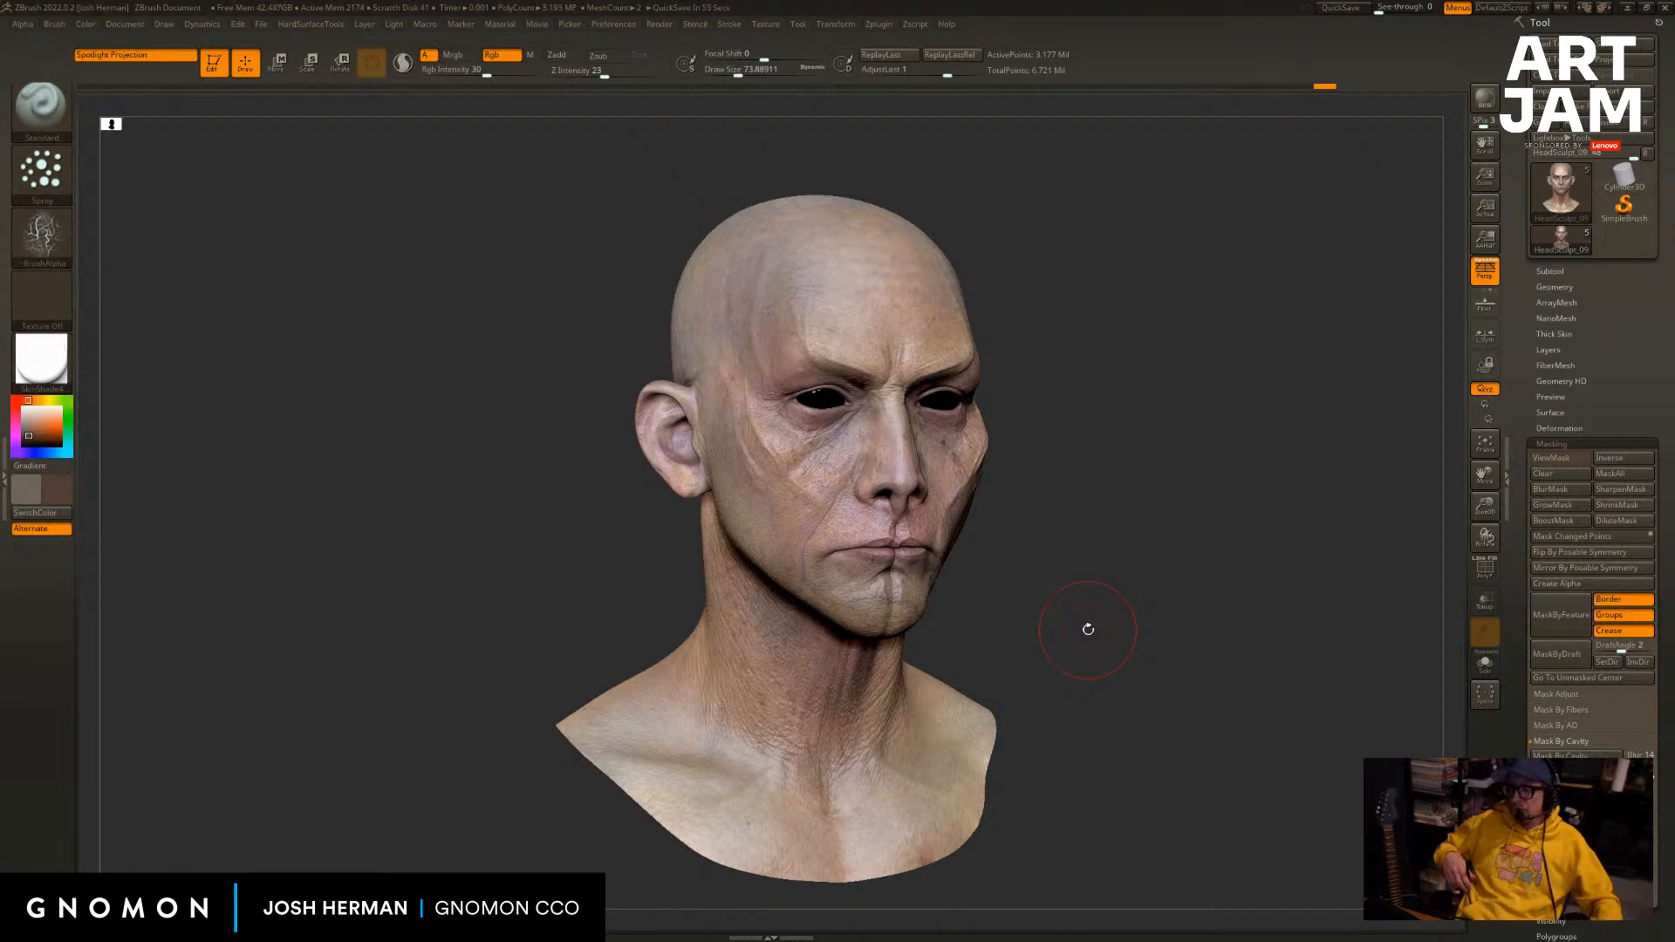
# Reduce the draw size to about 51 and sample a dusky reddish brown from inside the ear.
pyautogui.moveTo(1112, 436); pyautogui.dragTo(1200, 447)
pyautogui.press('c')
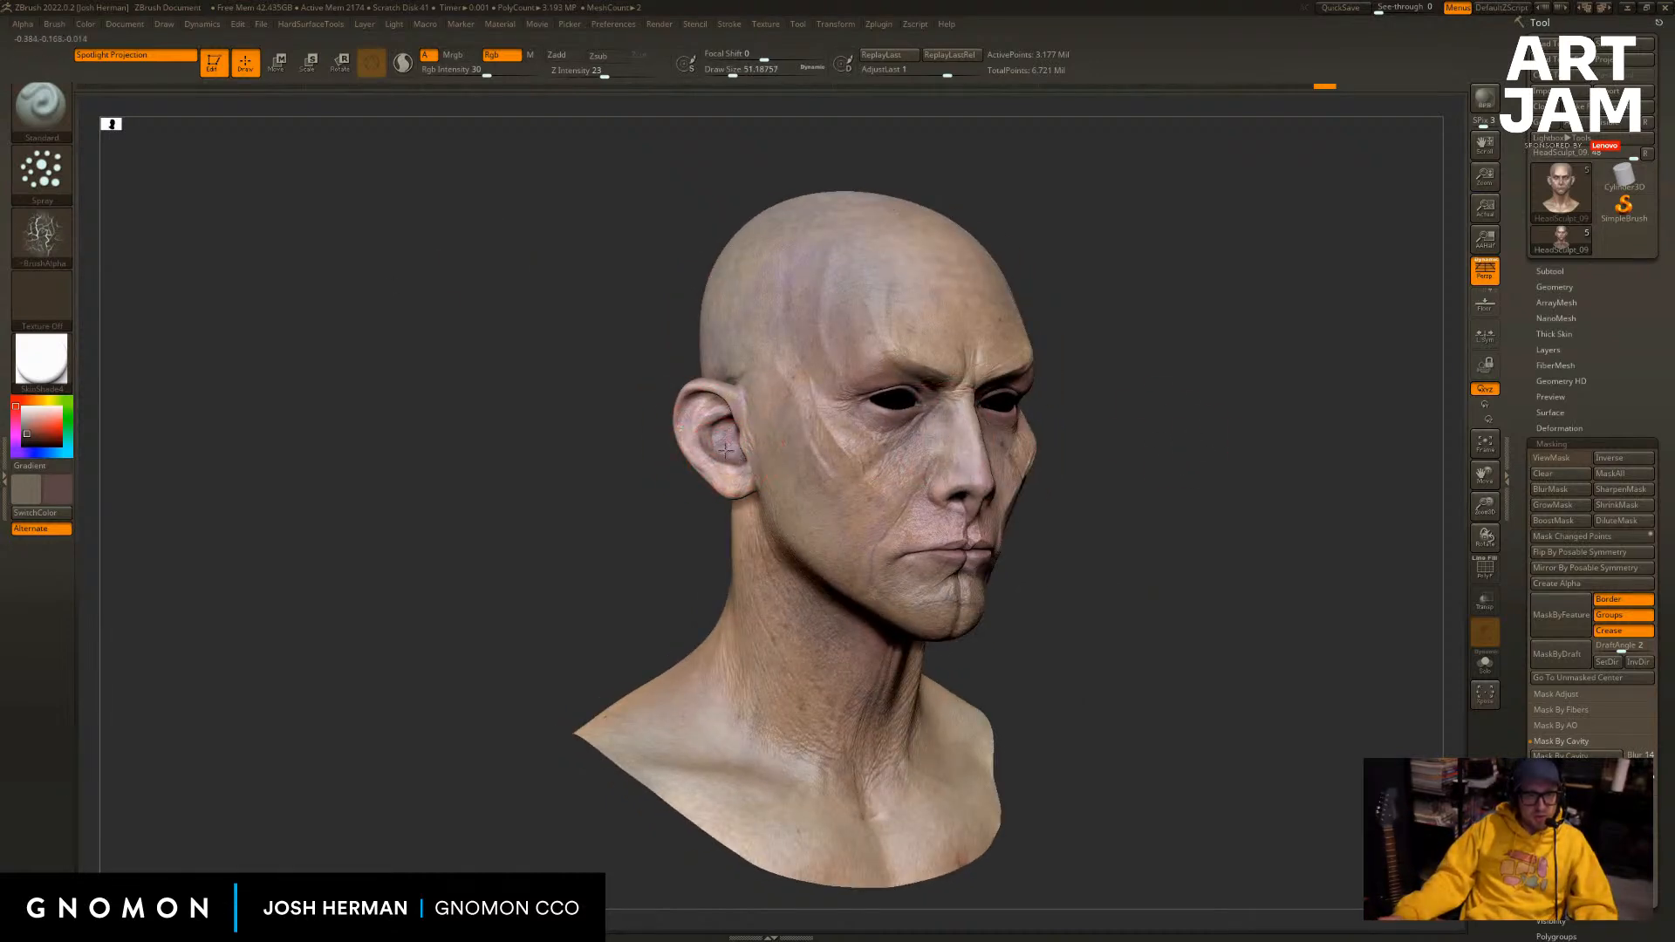
pyautogui.moveTo(1262, 372)
pyautogui.mouseDown()
pyautogui.moveTo(1301, 374)
pyautogui.moveTo(1276, 402)
pyautogui.mouseUp()
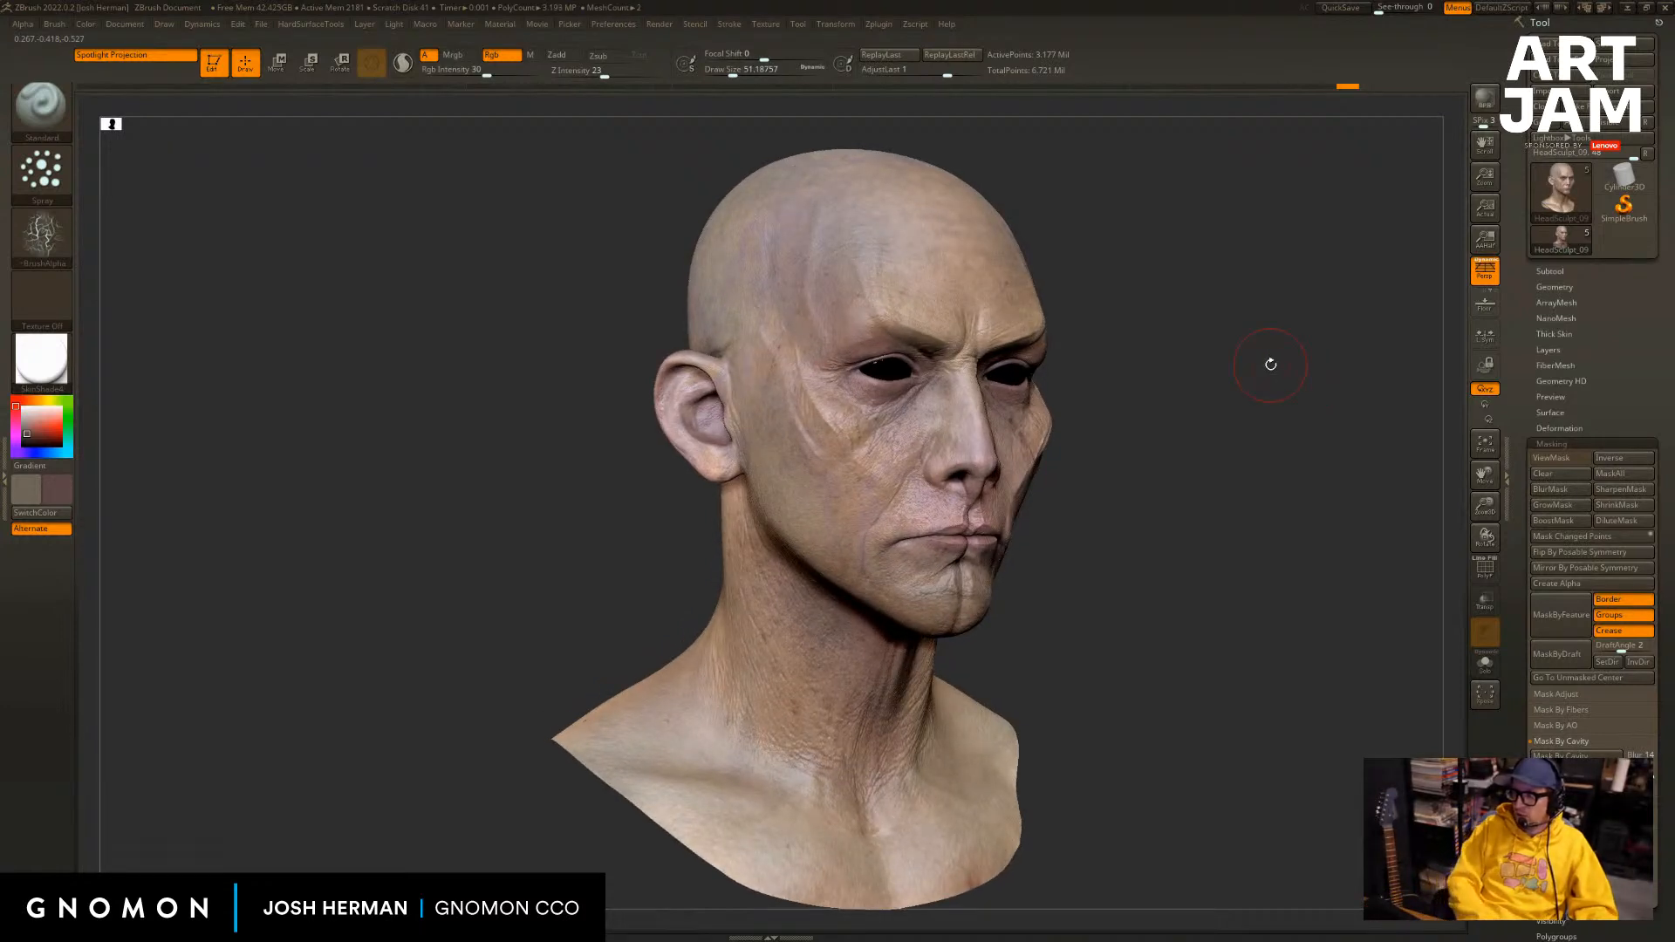
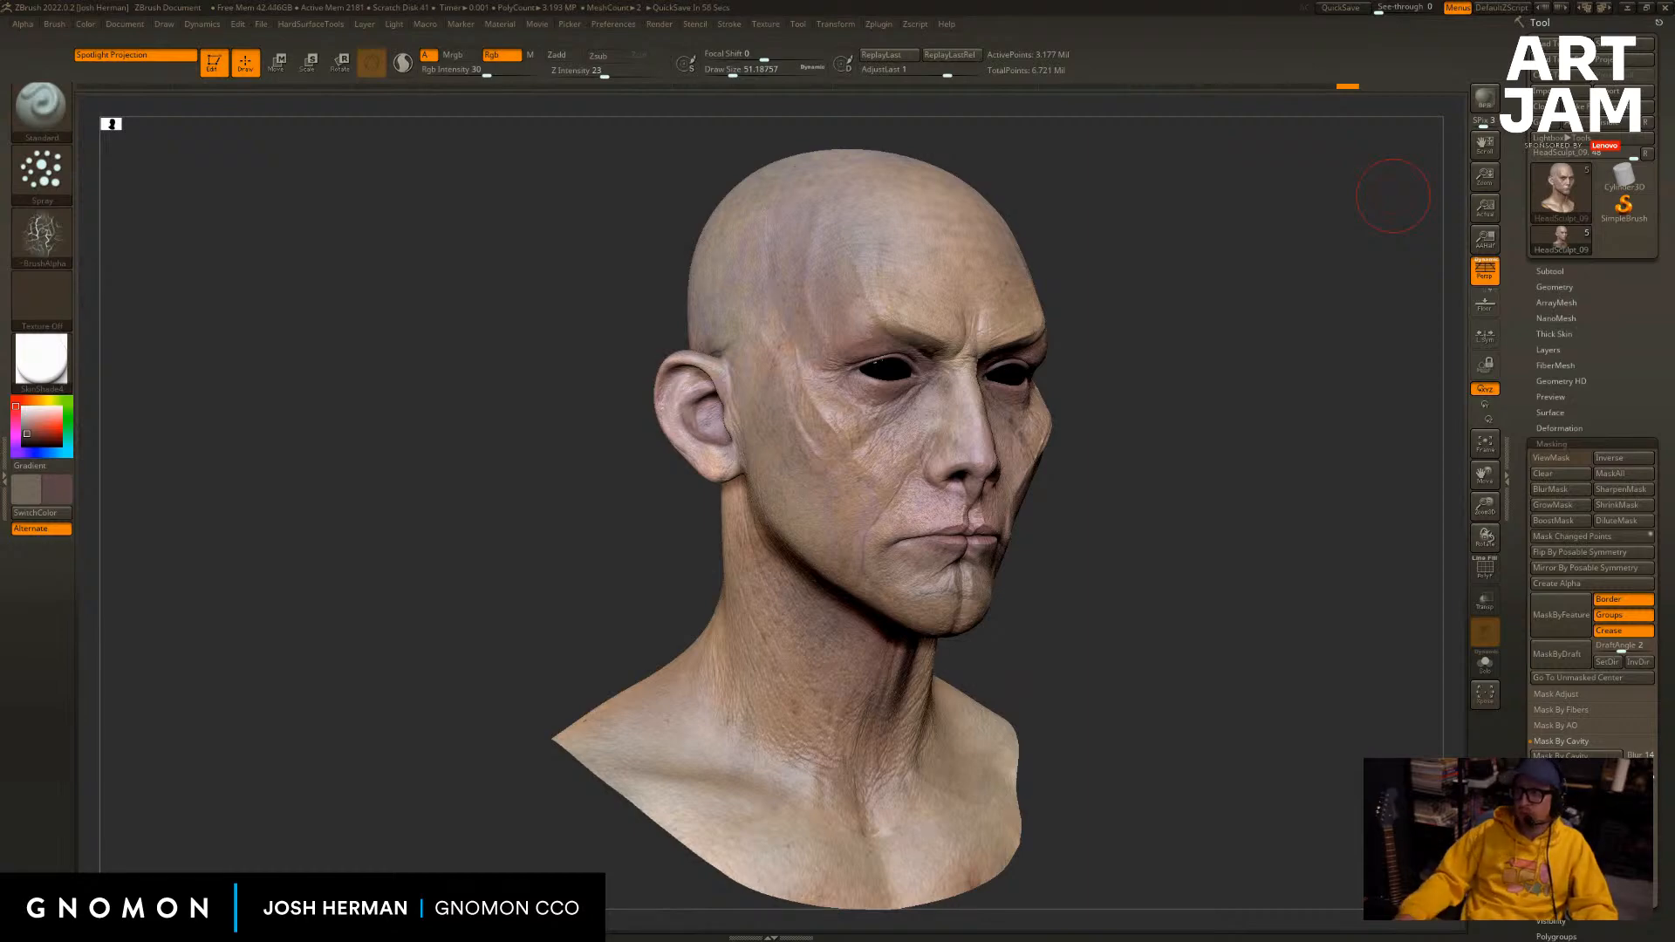
# Switch to Chrome, search for "gnomon youtube" and open the Gnomon YouTube channel.
pyautogui.moveTo(621, 2); pyautogui.dragTo(601, 90)
pyautogui.click(637, 113)
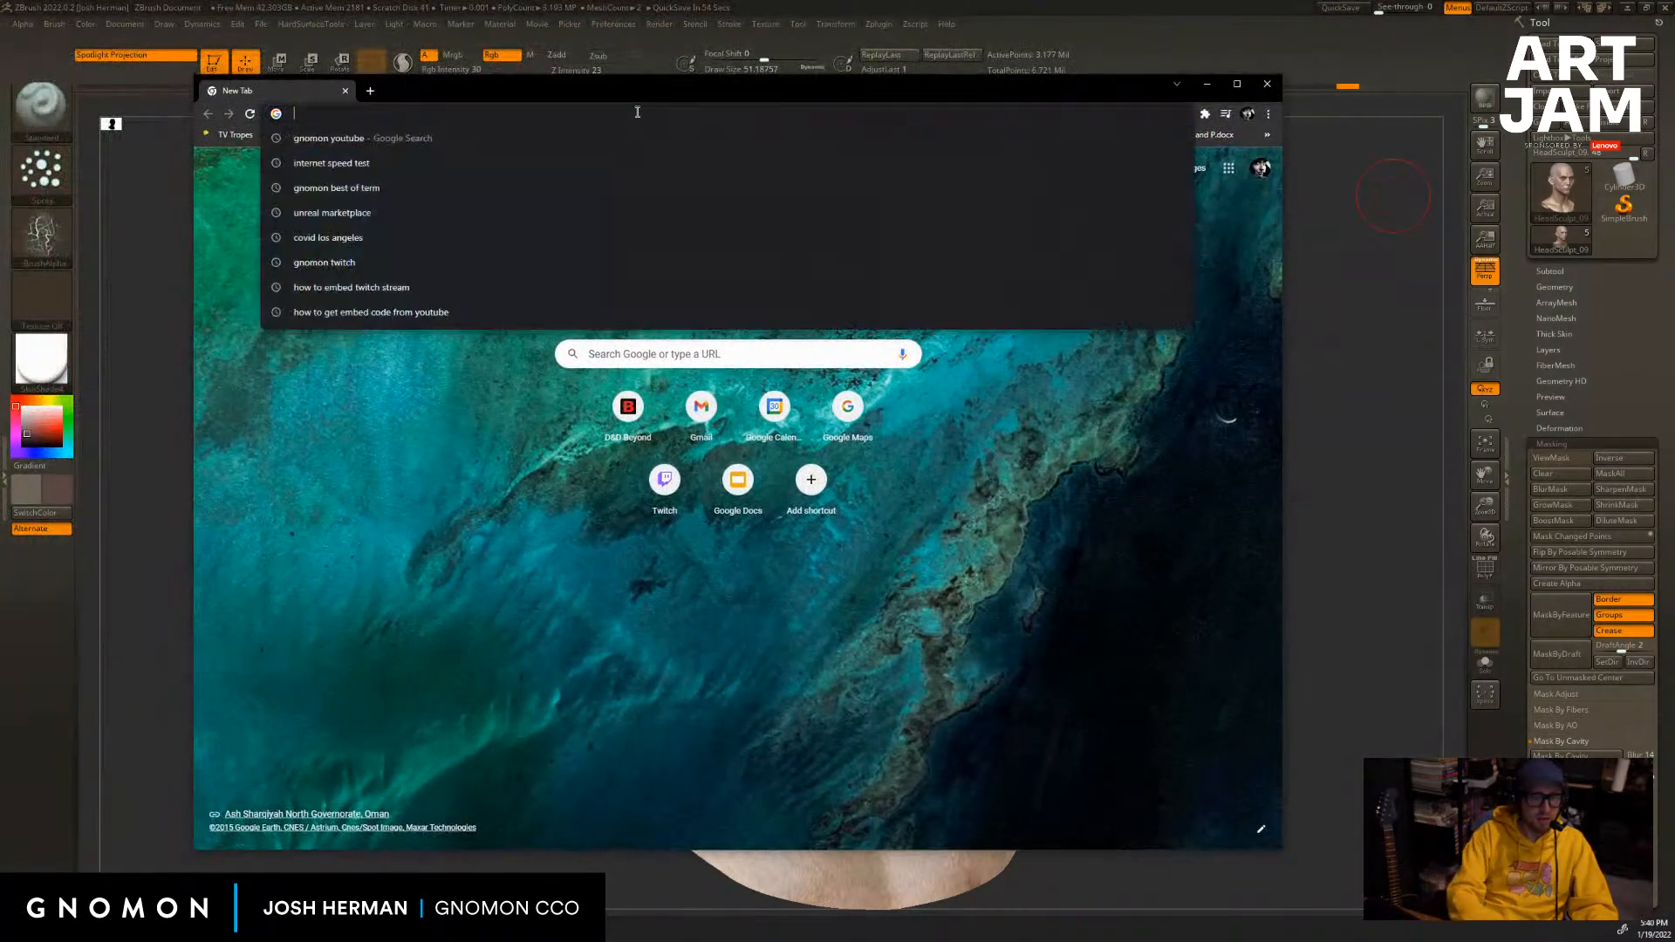
pyautogui.write('gnomon youtube')
pyautogui.press('Return')
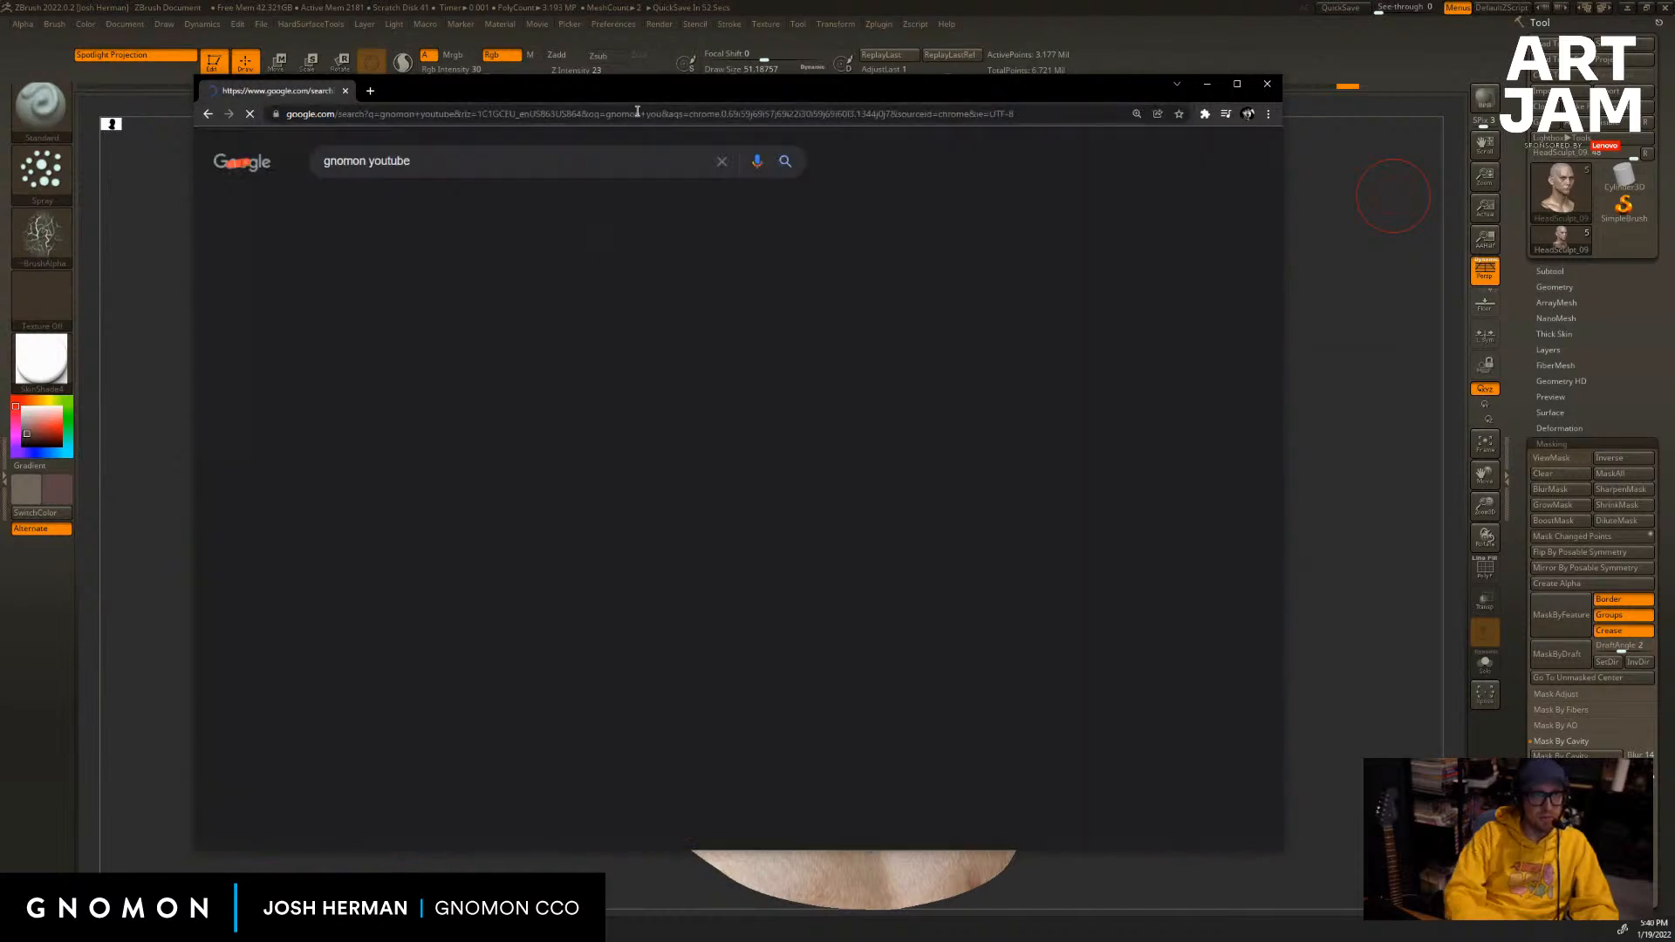
pyautogui.doubleClick(640, 91)
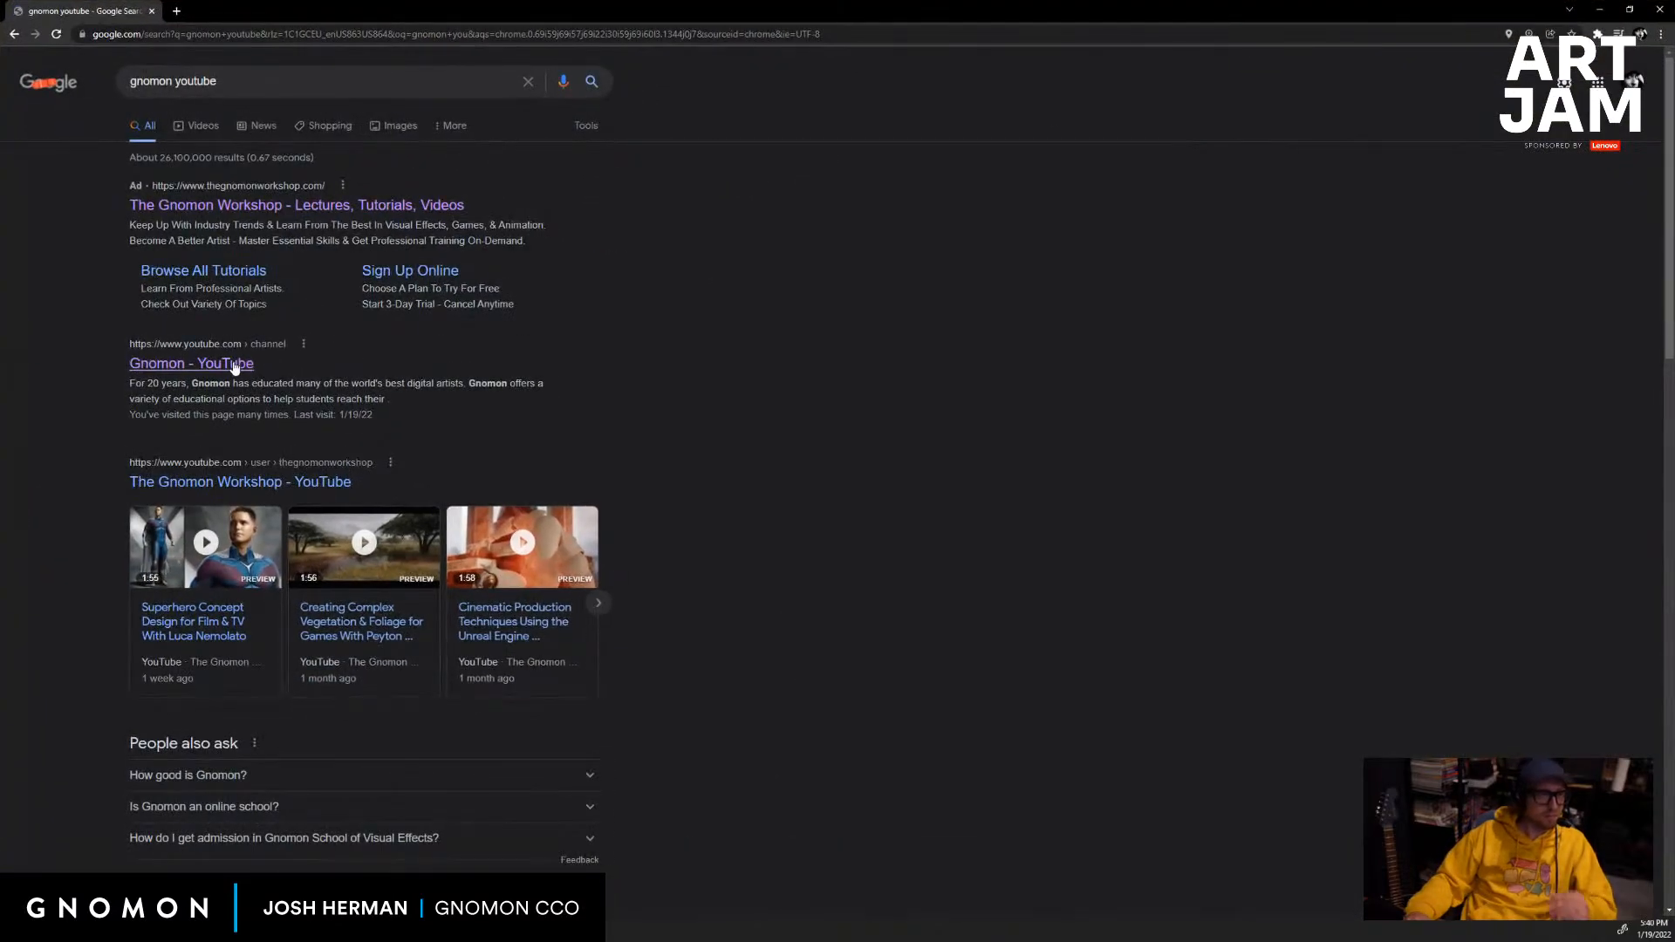
pyautogui.click(233, 366)
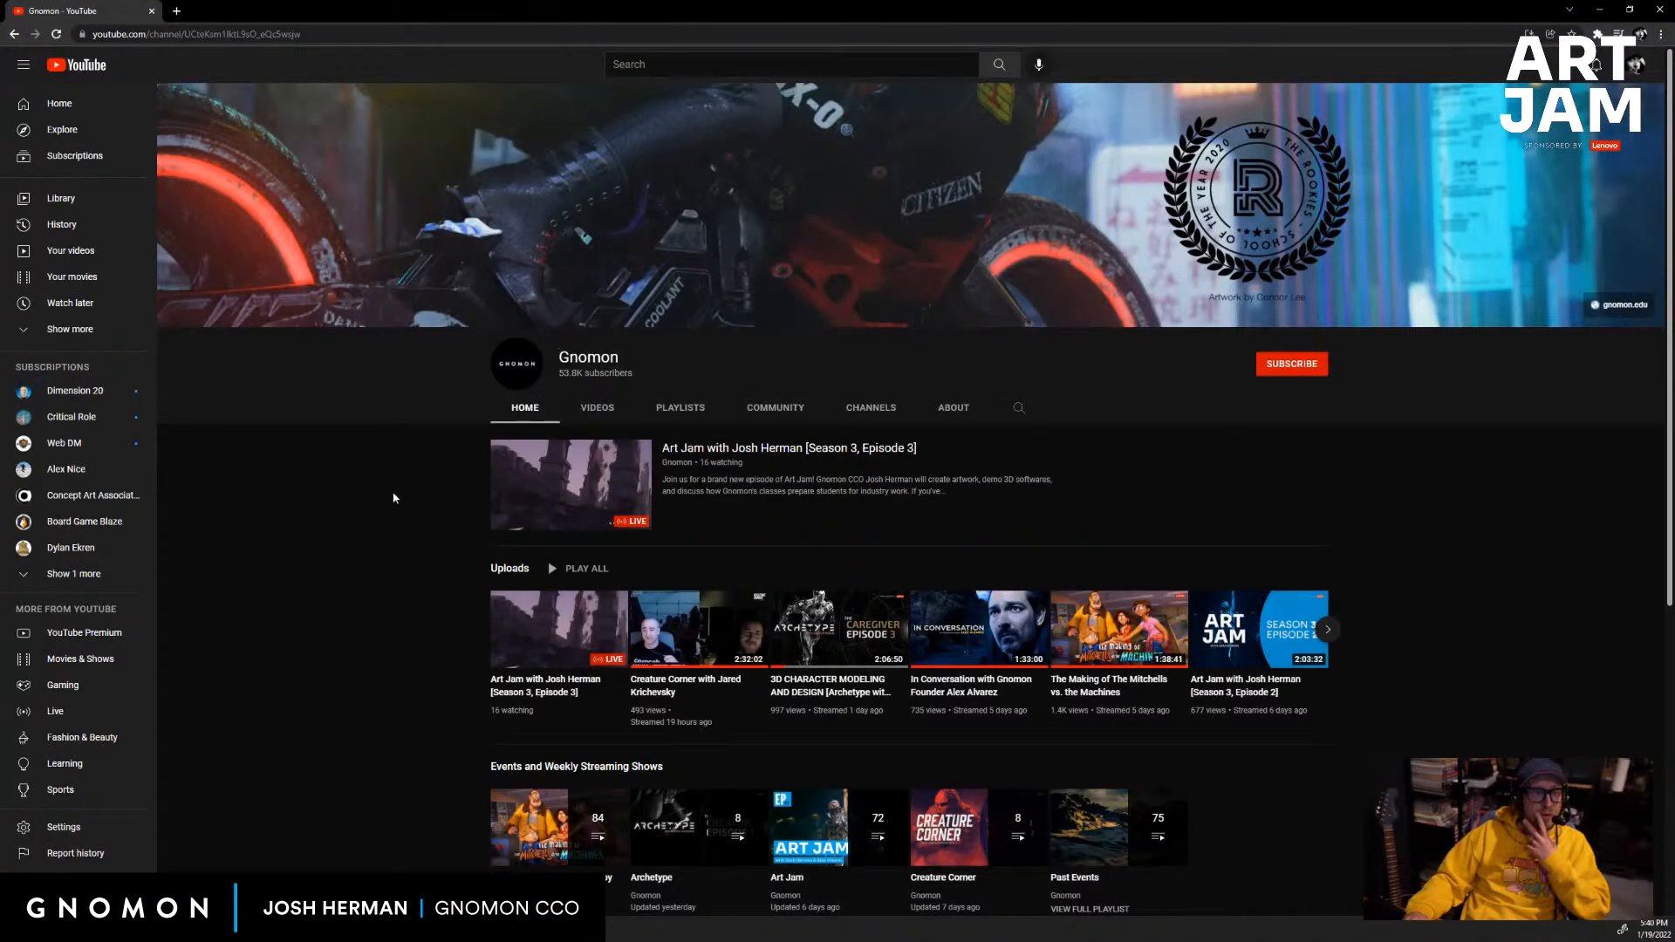
# Look through the channel's home page, focusing on the Events and Weekly Streaming Shows section.
pyautogui.scroll(-2, 388, 485)
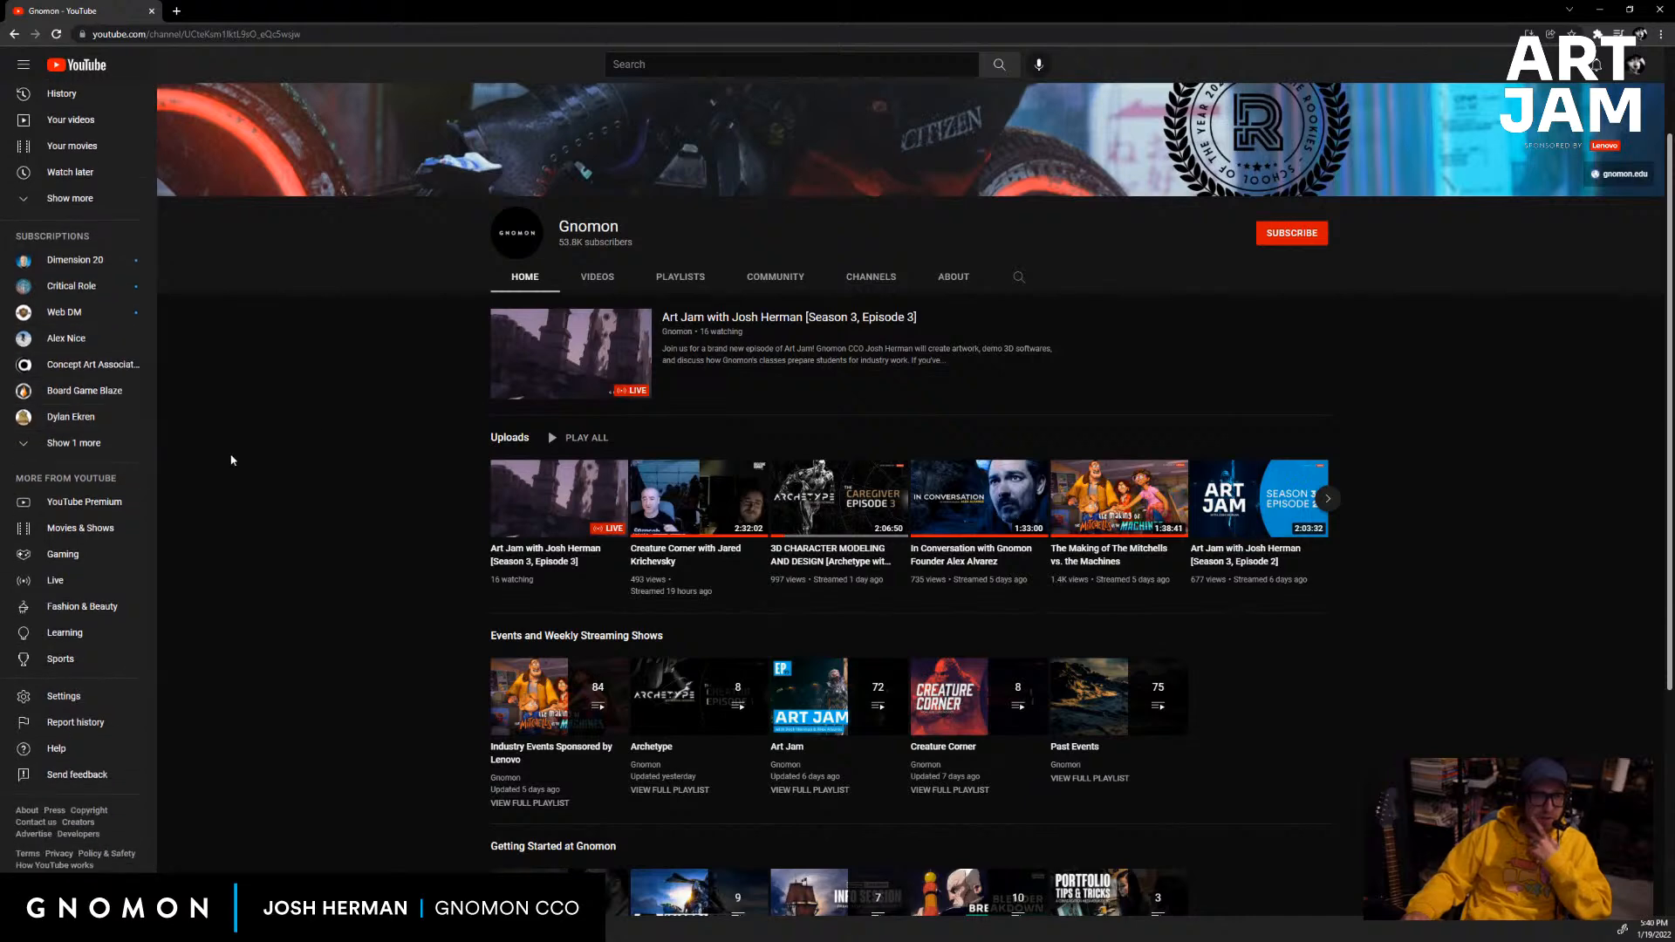
pyautogui.scroll(-4, 380, 478)
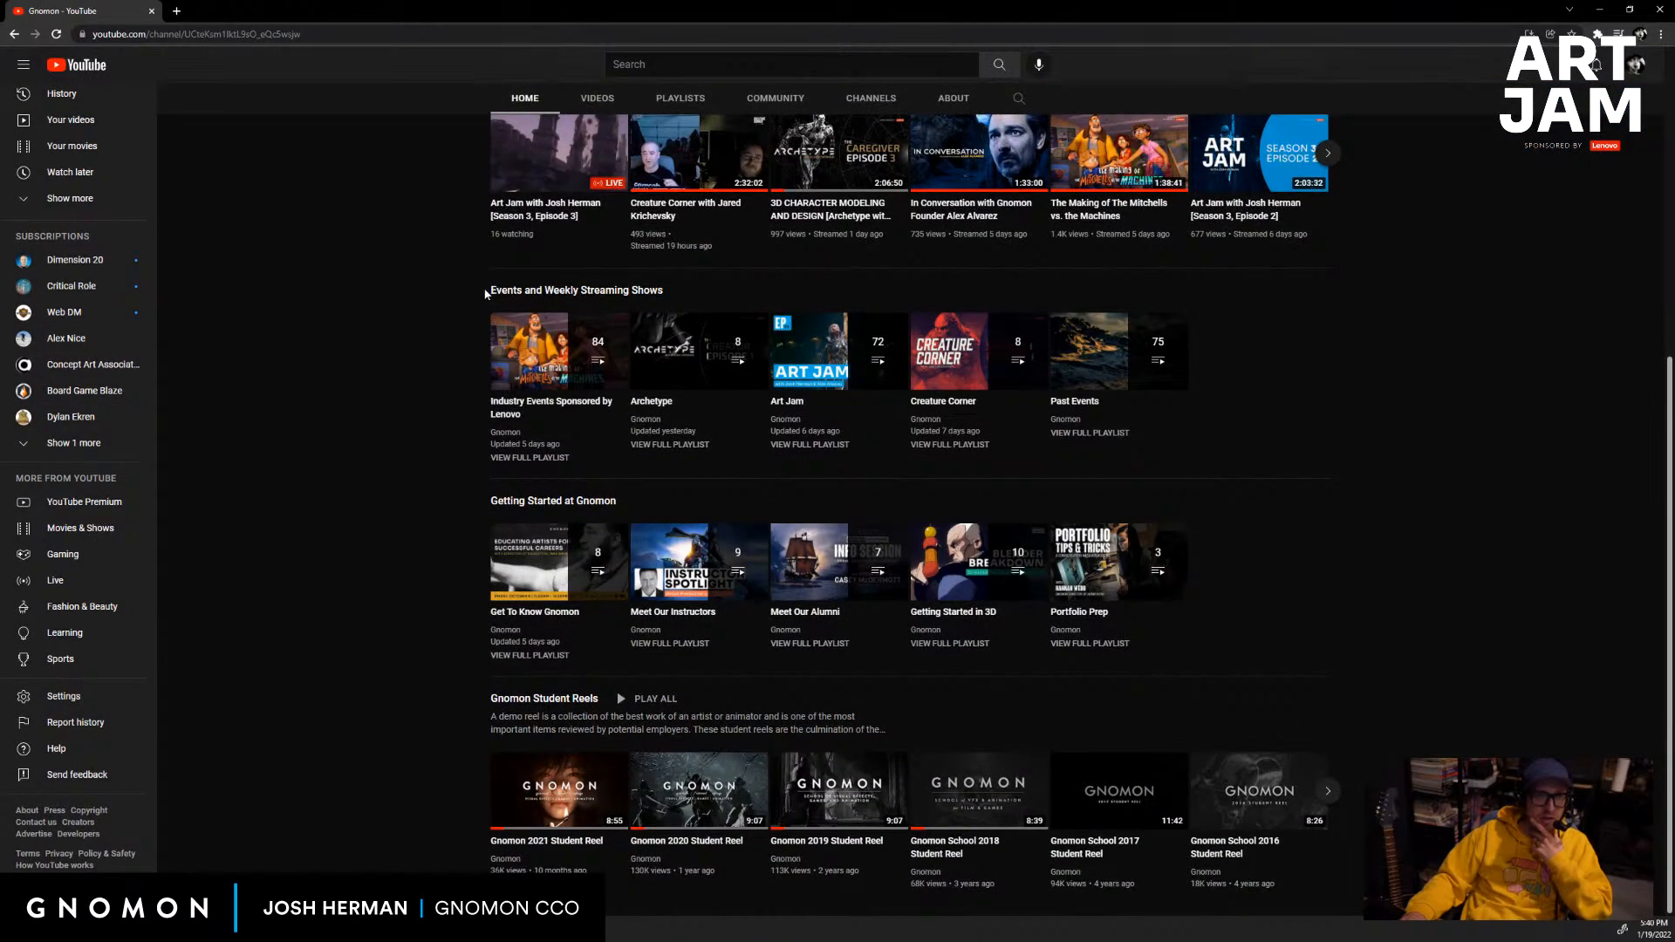
pyautogui.moveTo(486, 294); pyautogui.dragTo(698, 294)
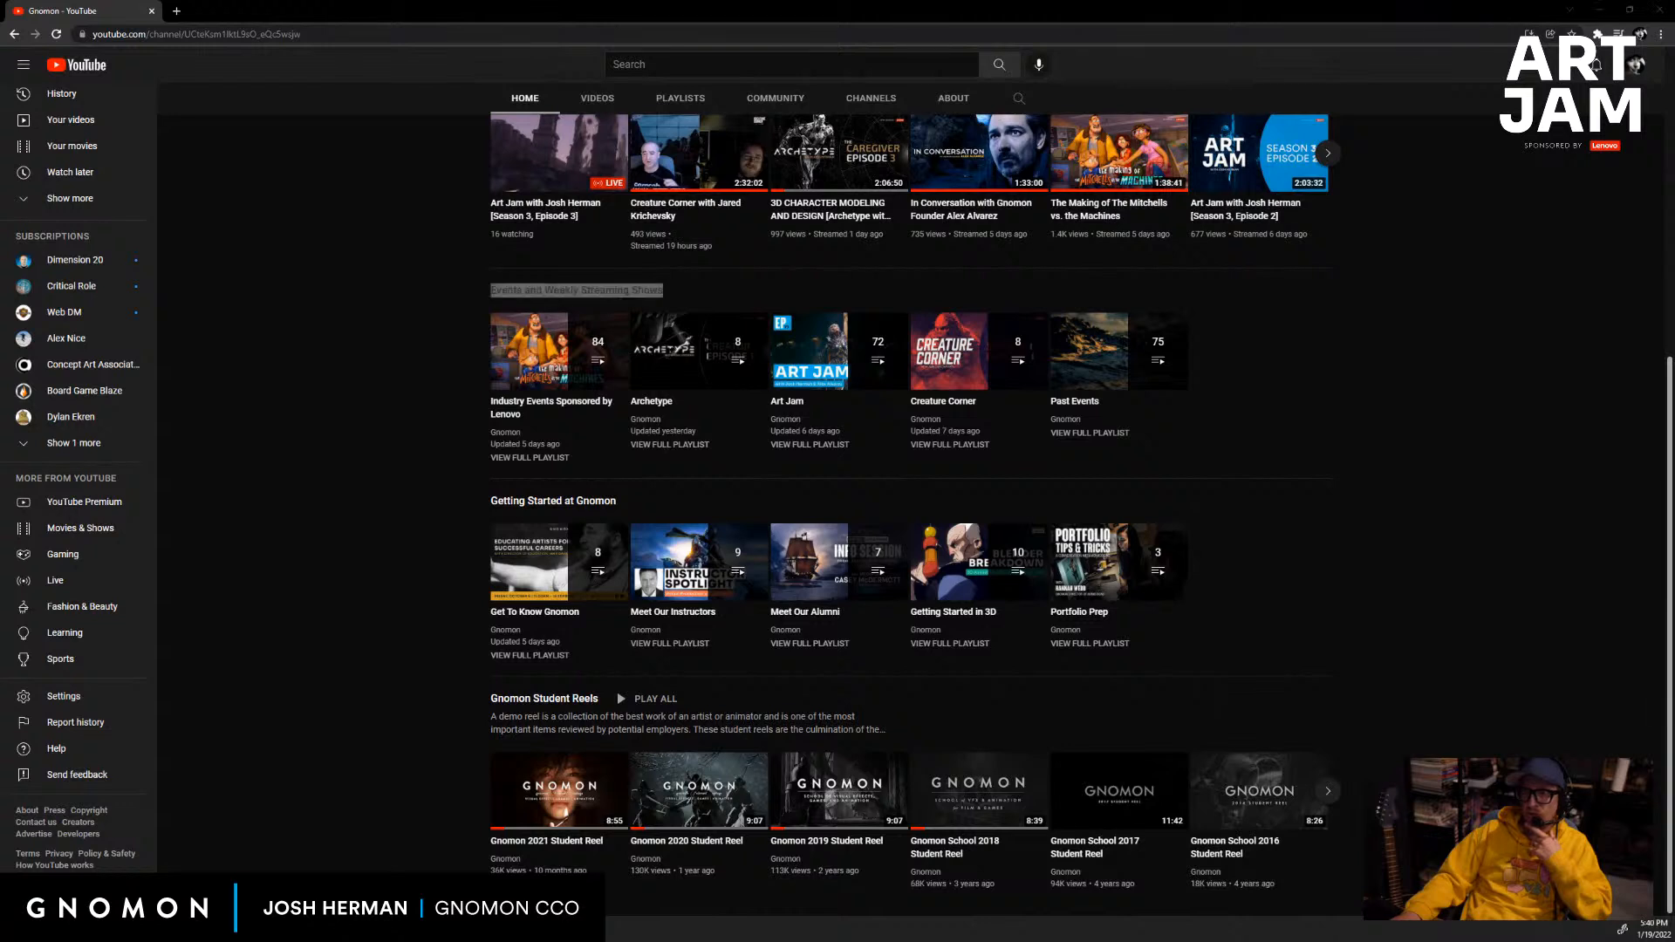
pyautogui.click(1503, 409)
pyautogui.scroll(1, 885, 411)
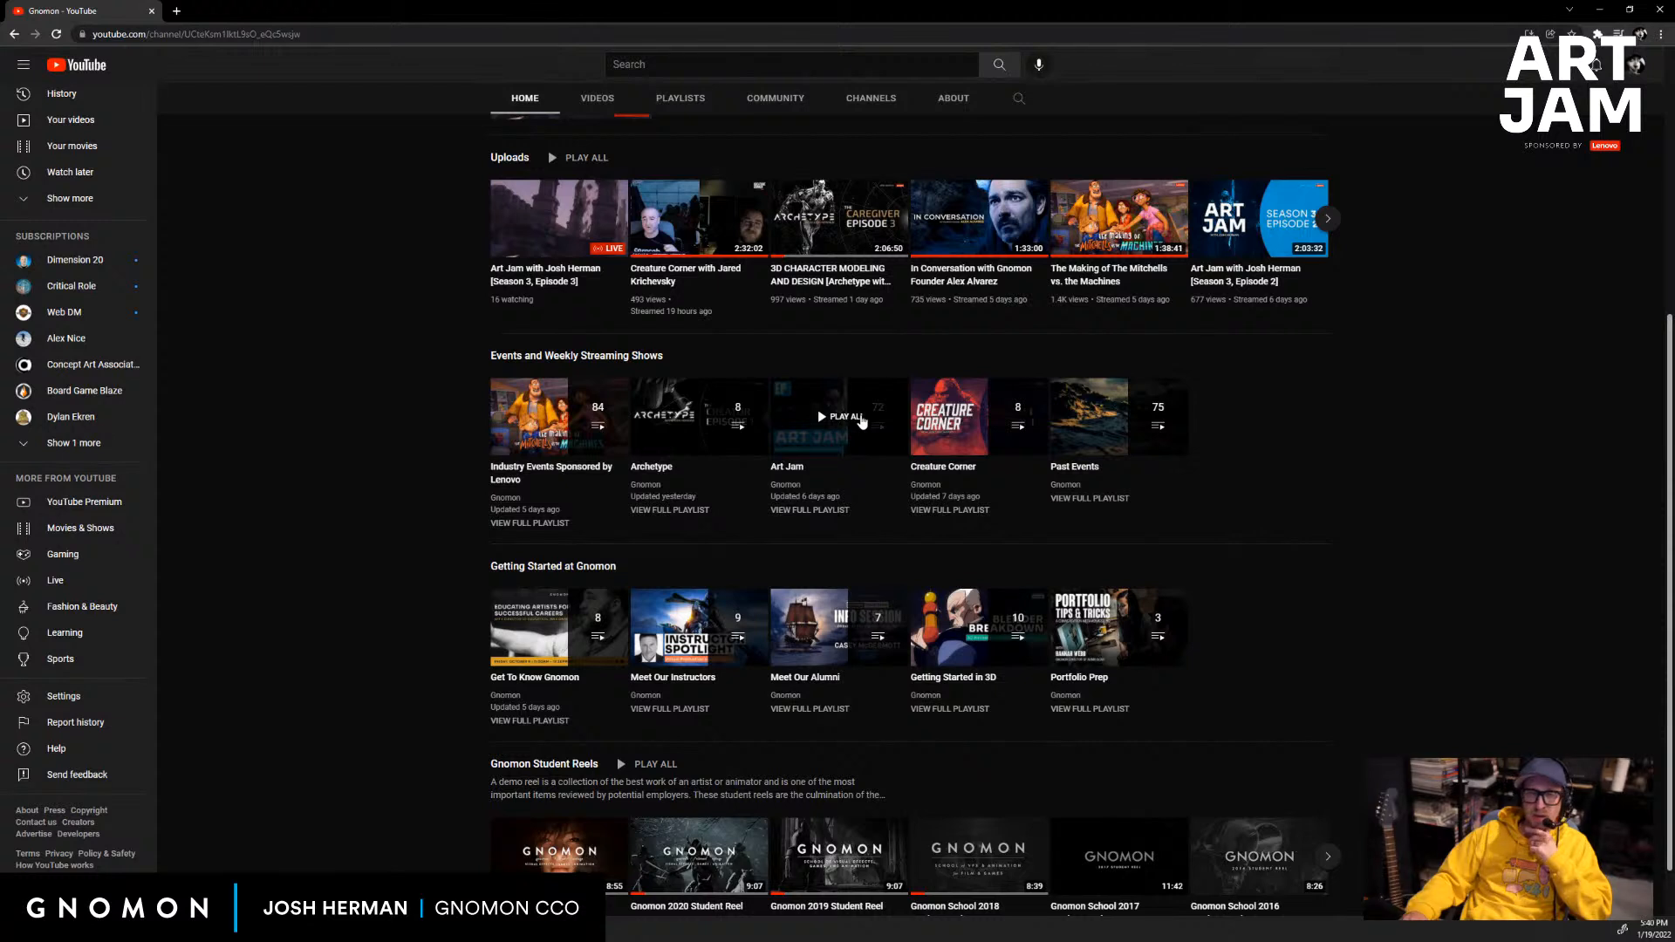
# Open the Archetype and Creature Corner playlists in separate new browser tabs.
pyautogui.rightClick(655, 474)
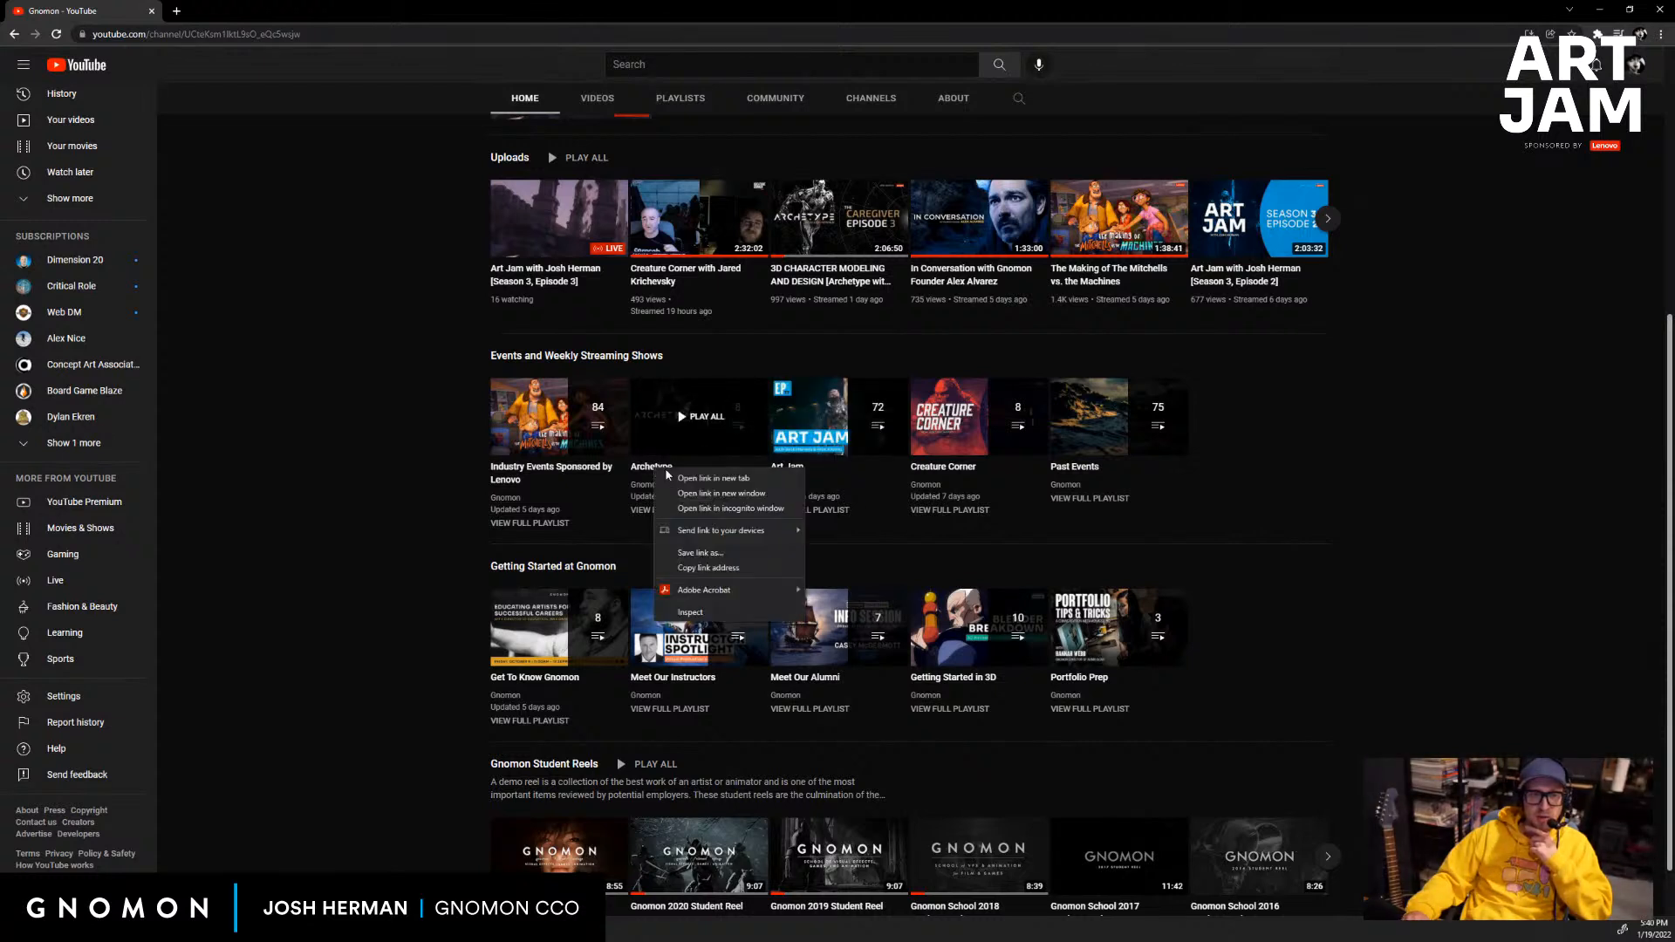
pyautogui.click(681, 478)
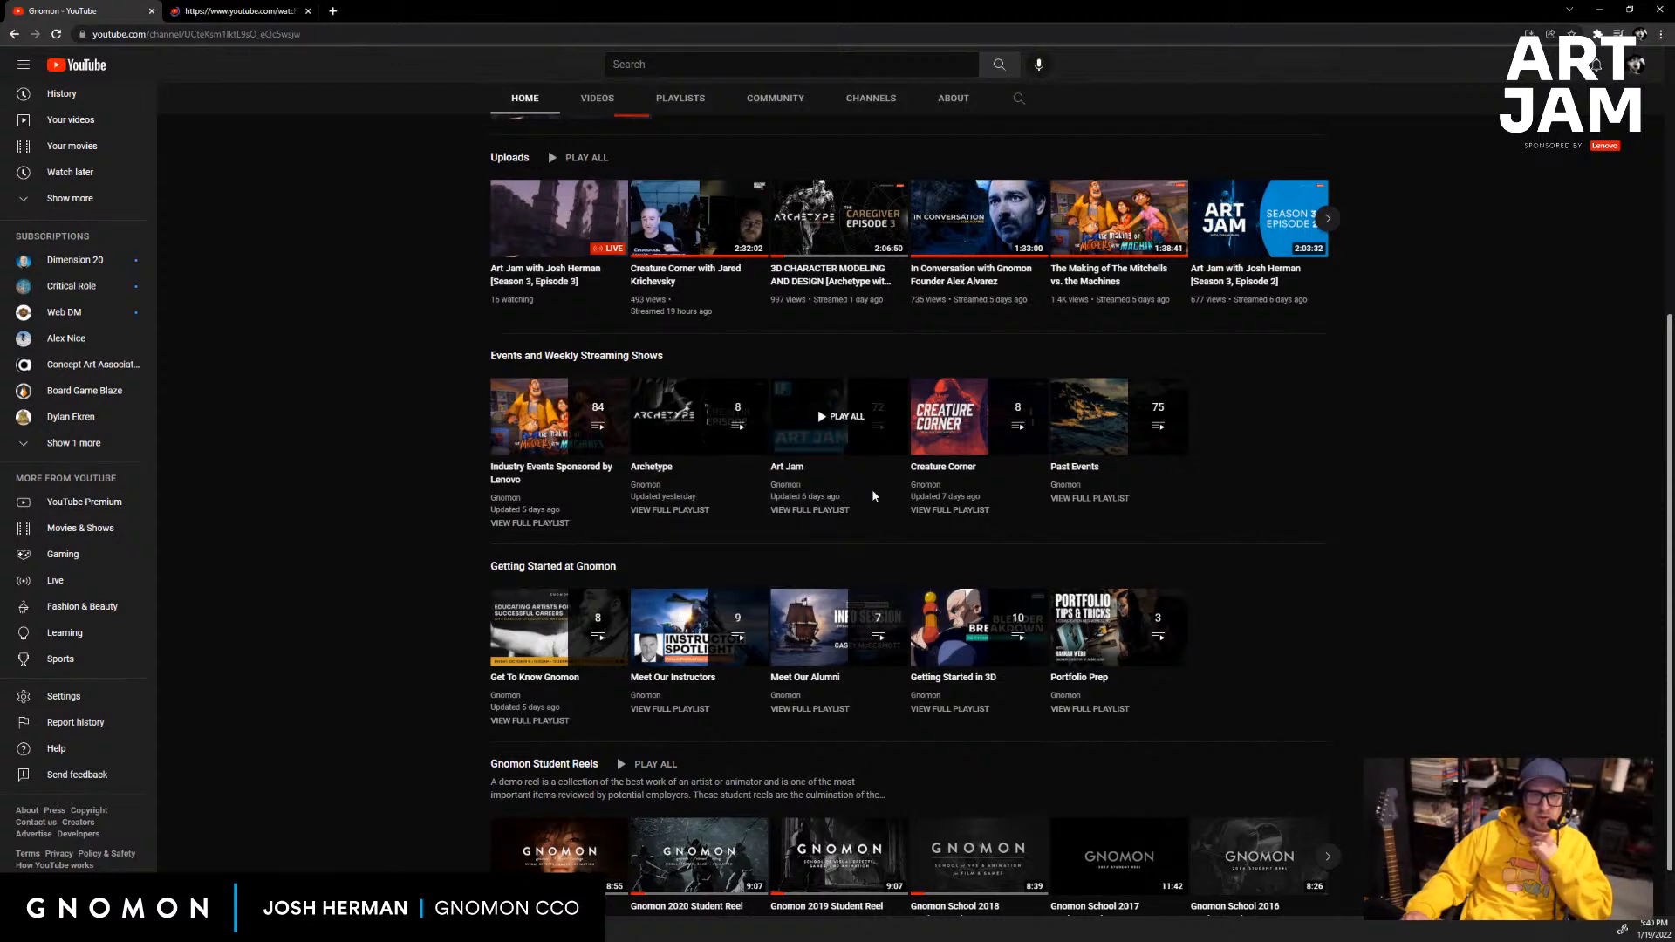
pyautogui.rightClick(951, 468)
pyautogui.click(977, 479)
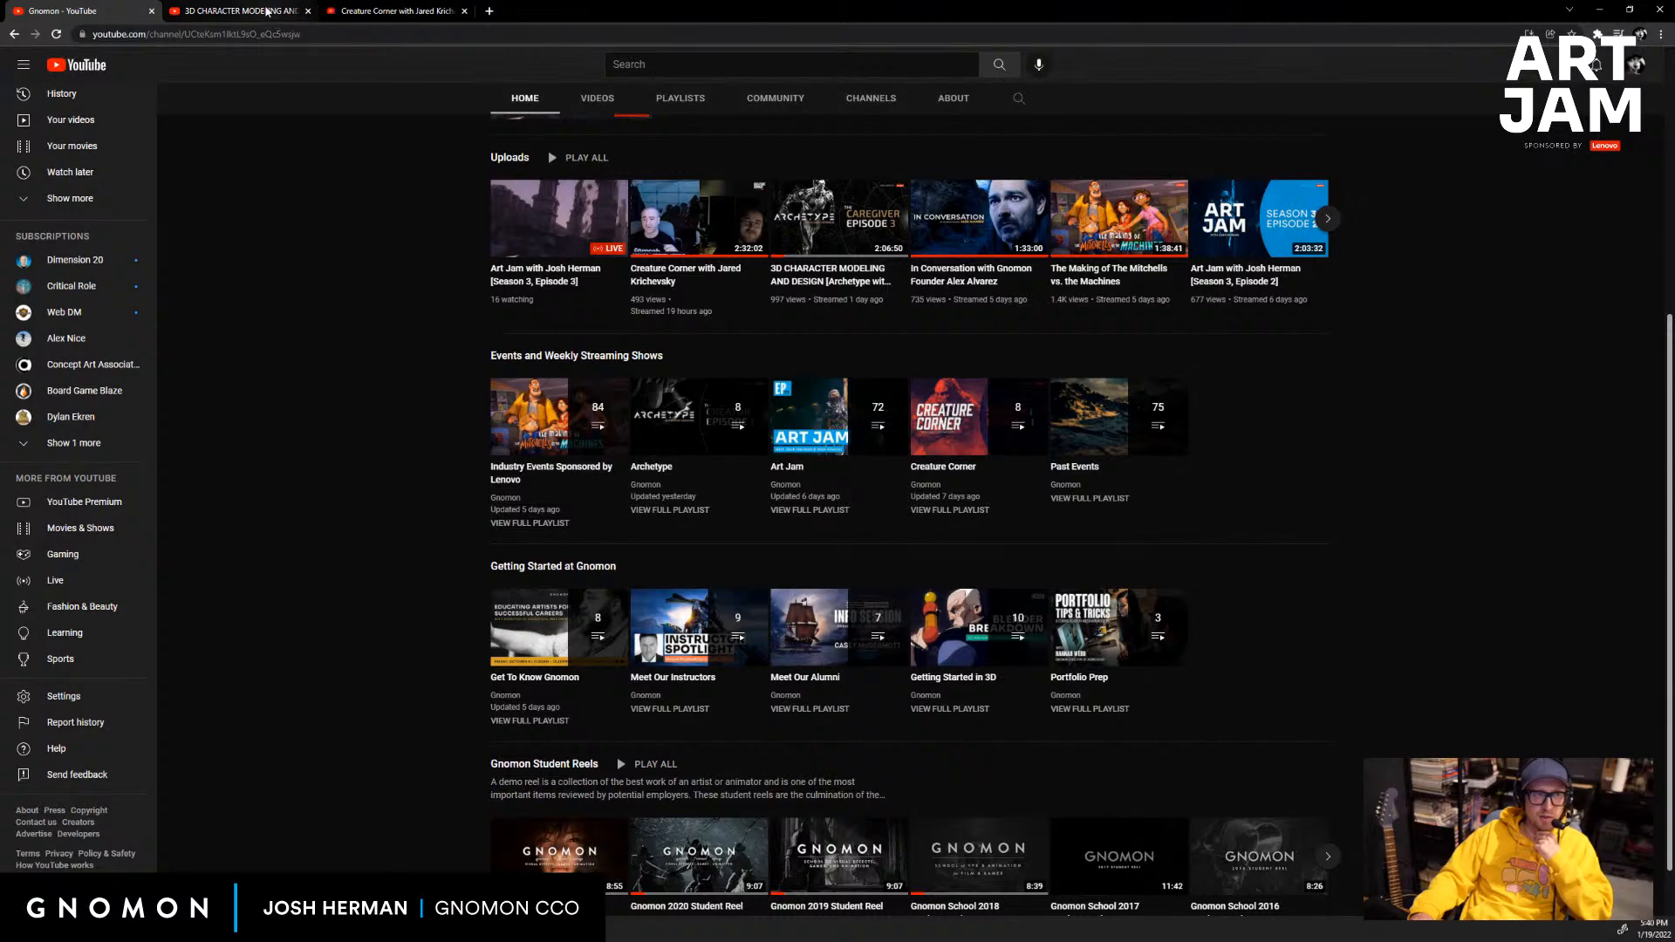
# Dismiss the ad and pause the Archetype Episode 1 video, and look over its title and playlist.
pyautogui.hotkey('ctrl', 'Tab')
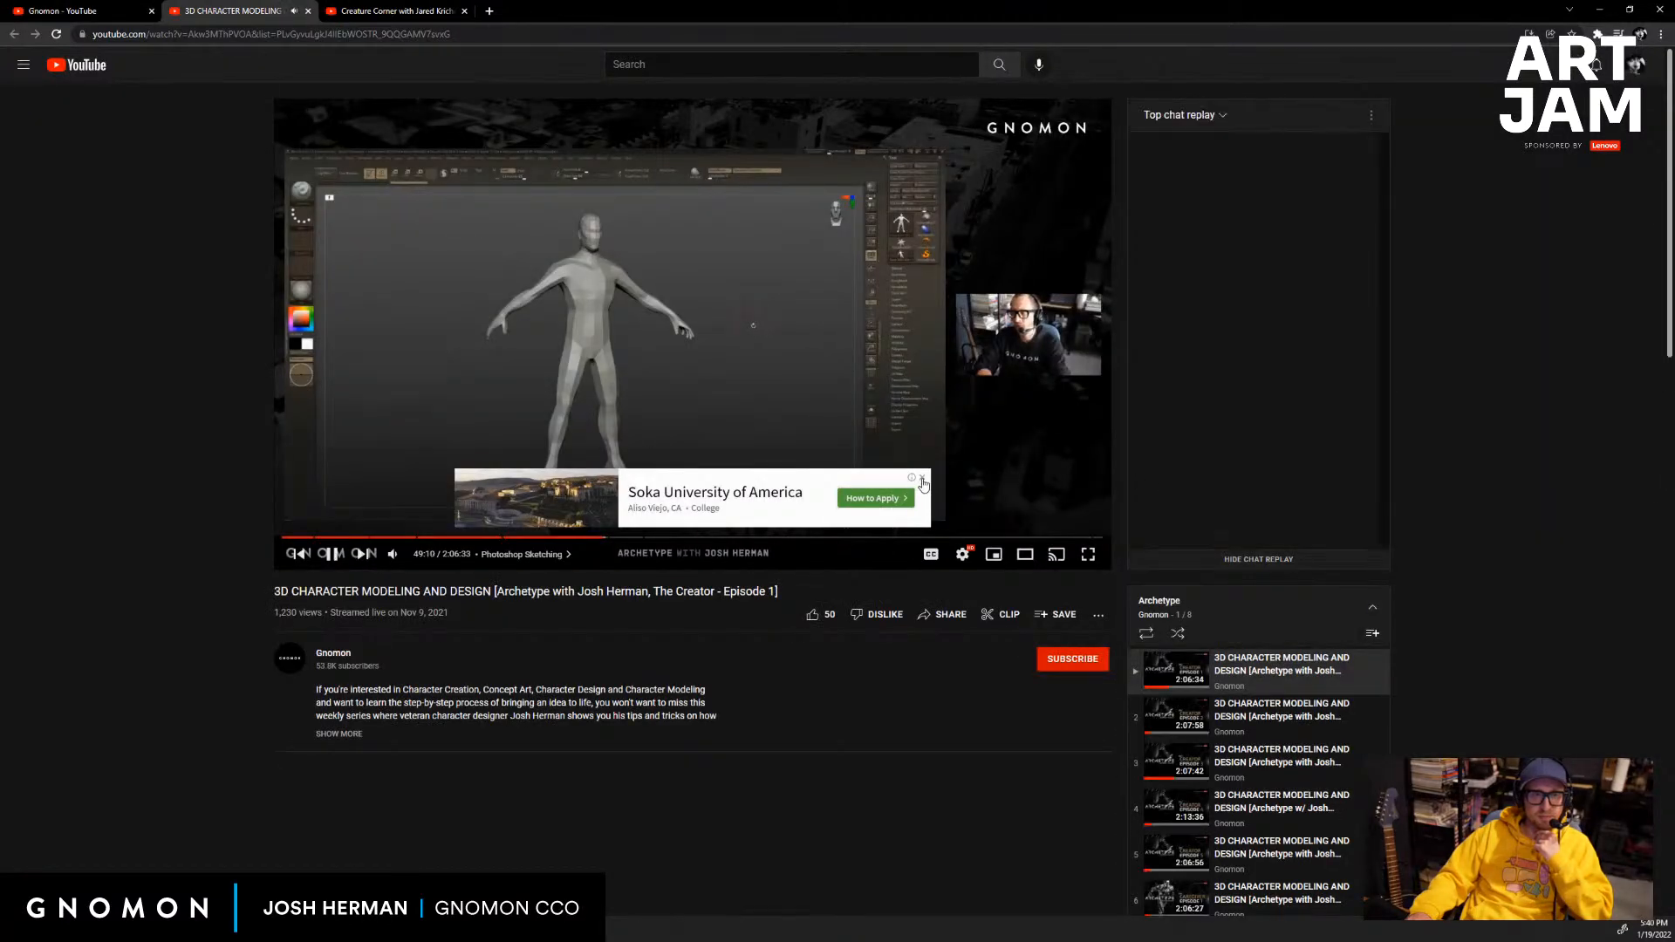
pyautogui.click(922, 477)
pyautogui.click(324, 554)
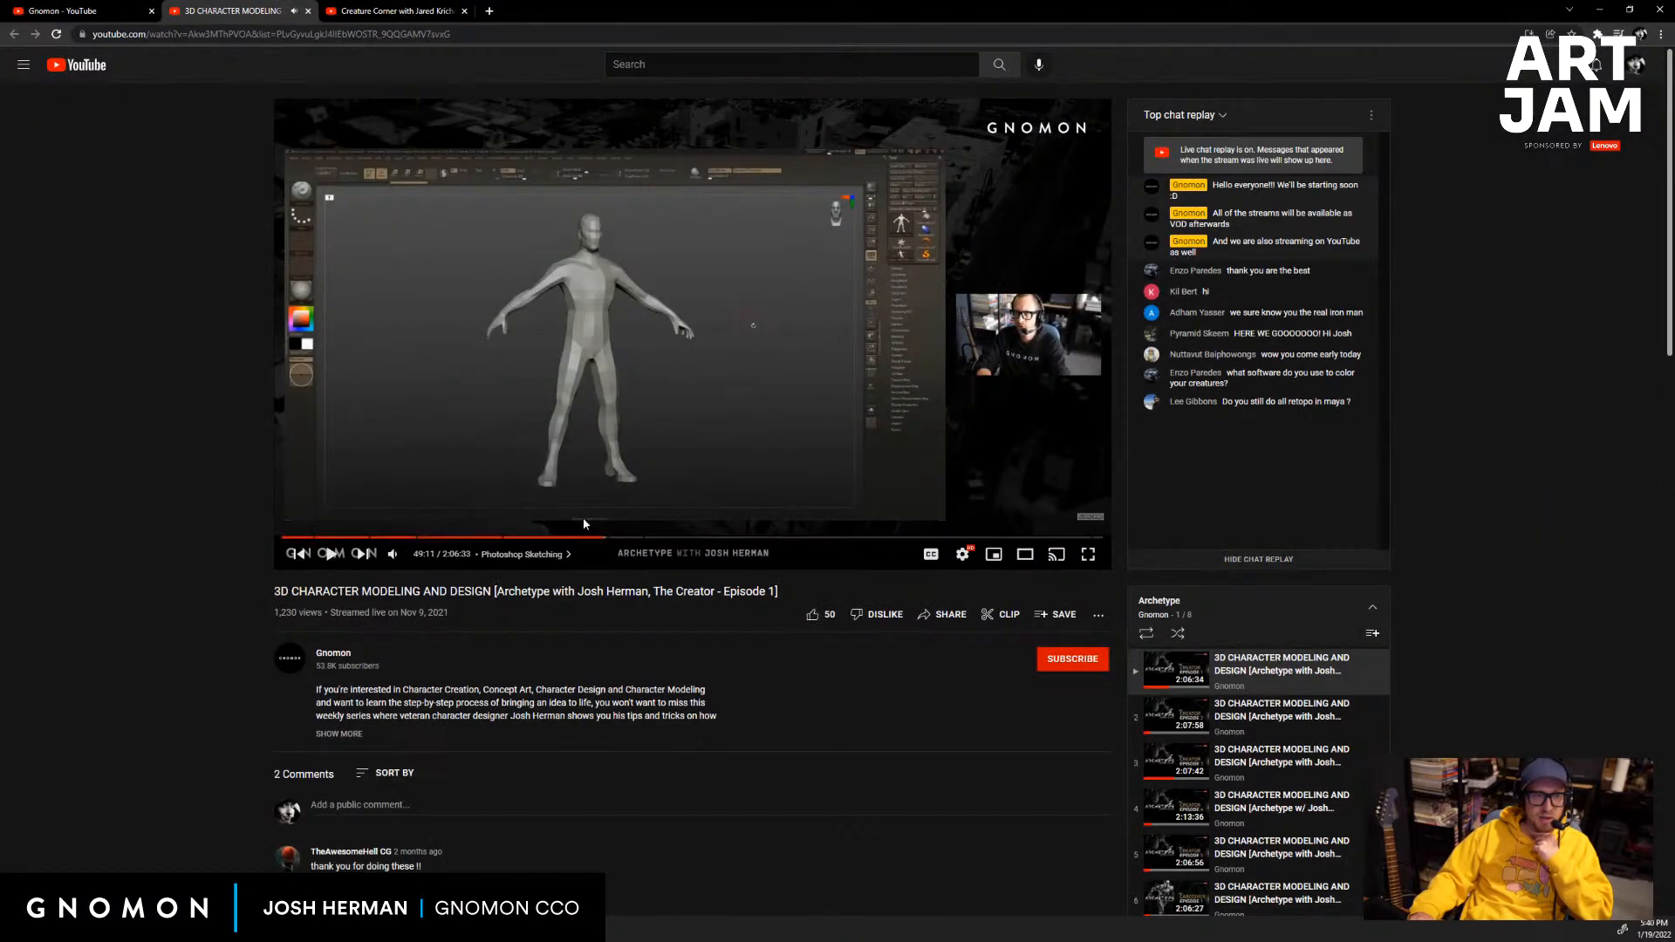
pyautogui.moveTo(664, 587); pyautogui.dragTo(750, 594)
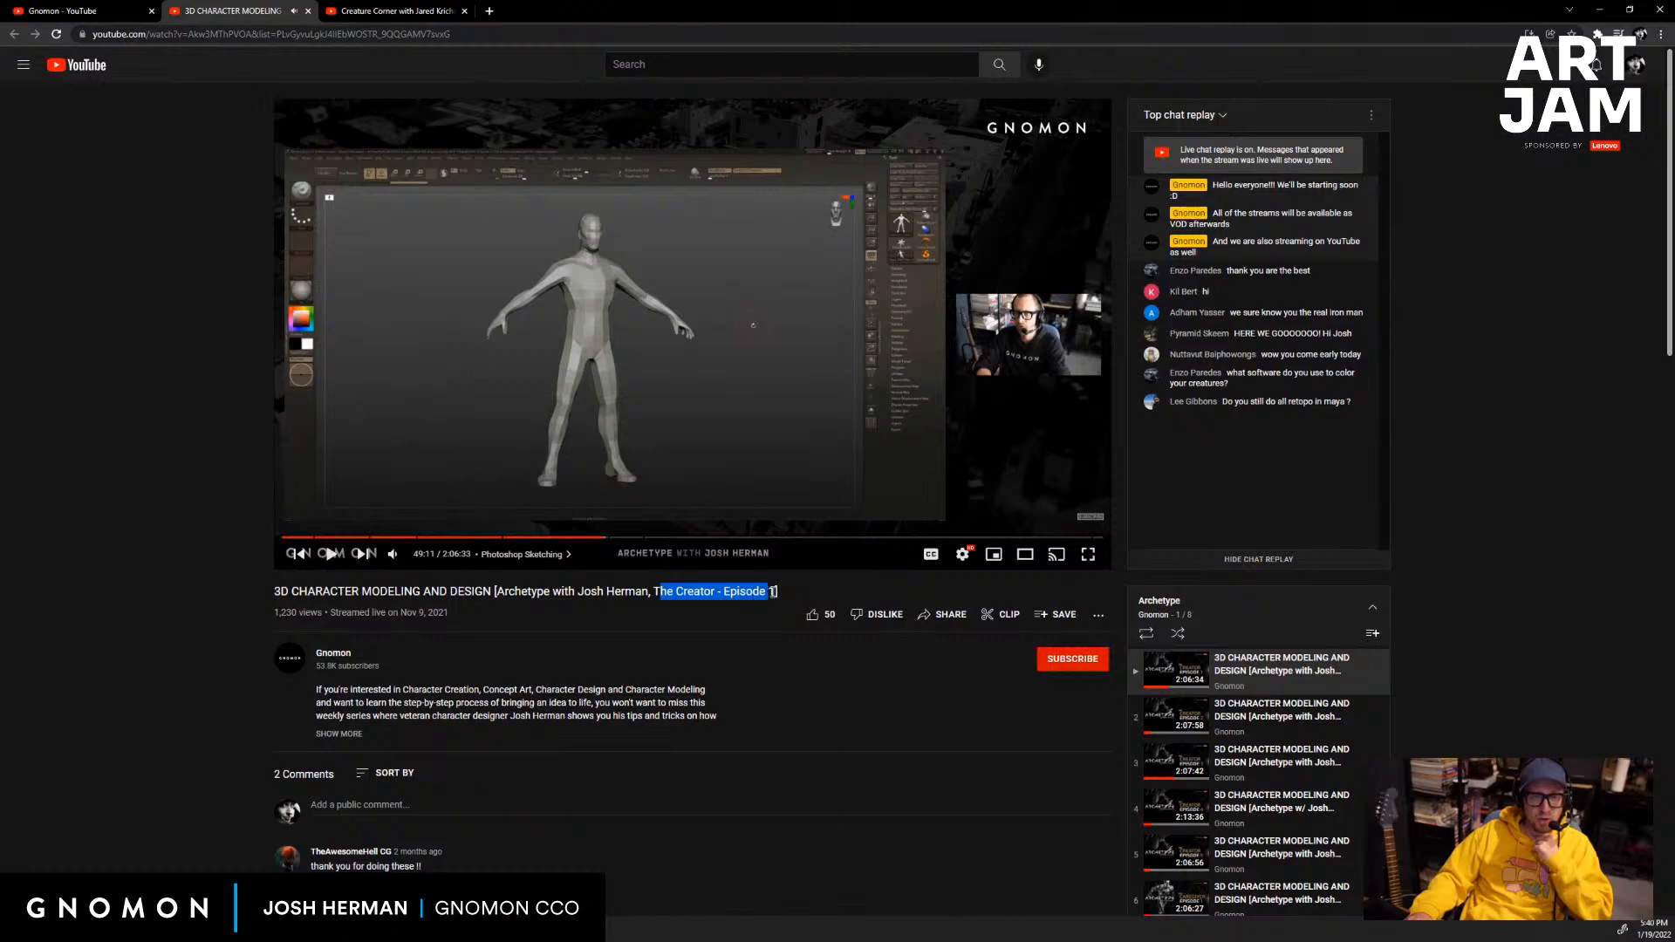
pyautogui.scroll(-3, 1534, 587)
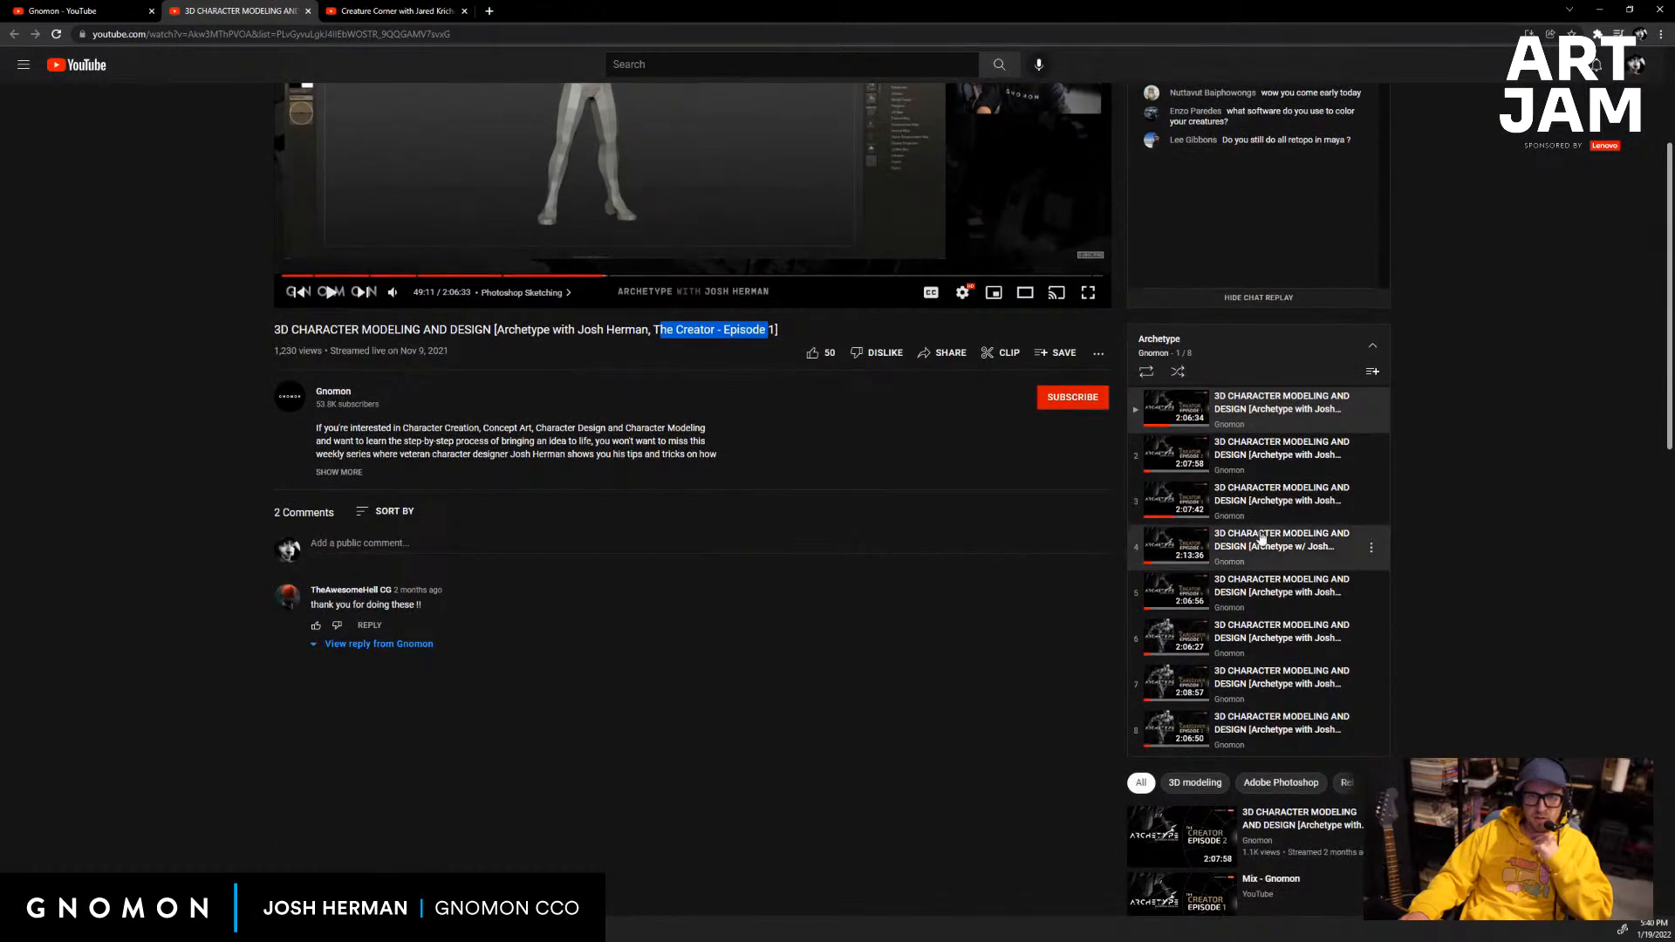
pyautogui.scroll(3, 1376, 634)
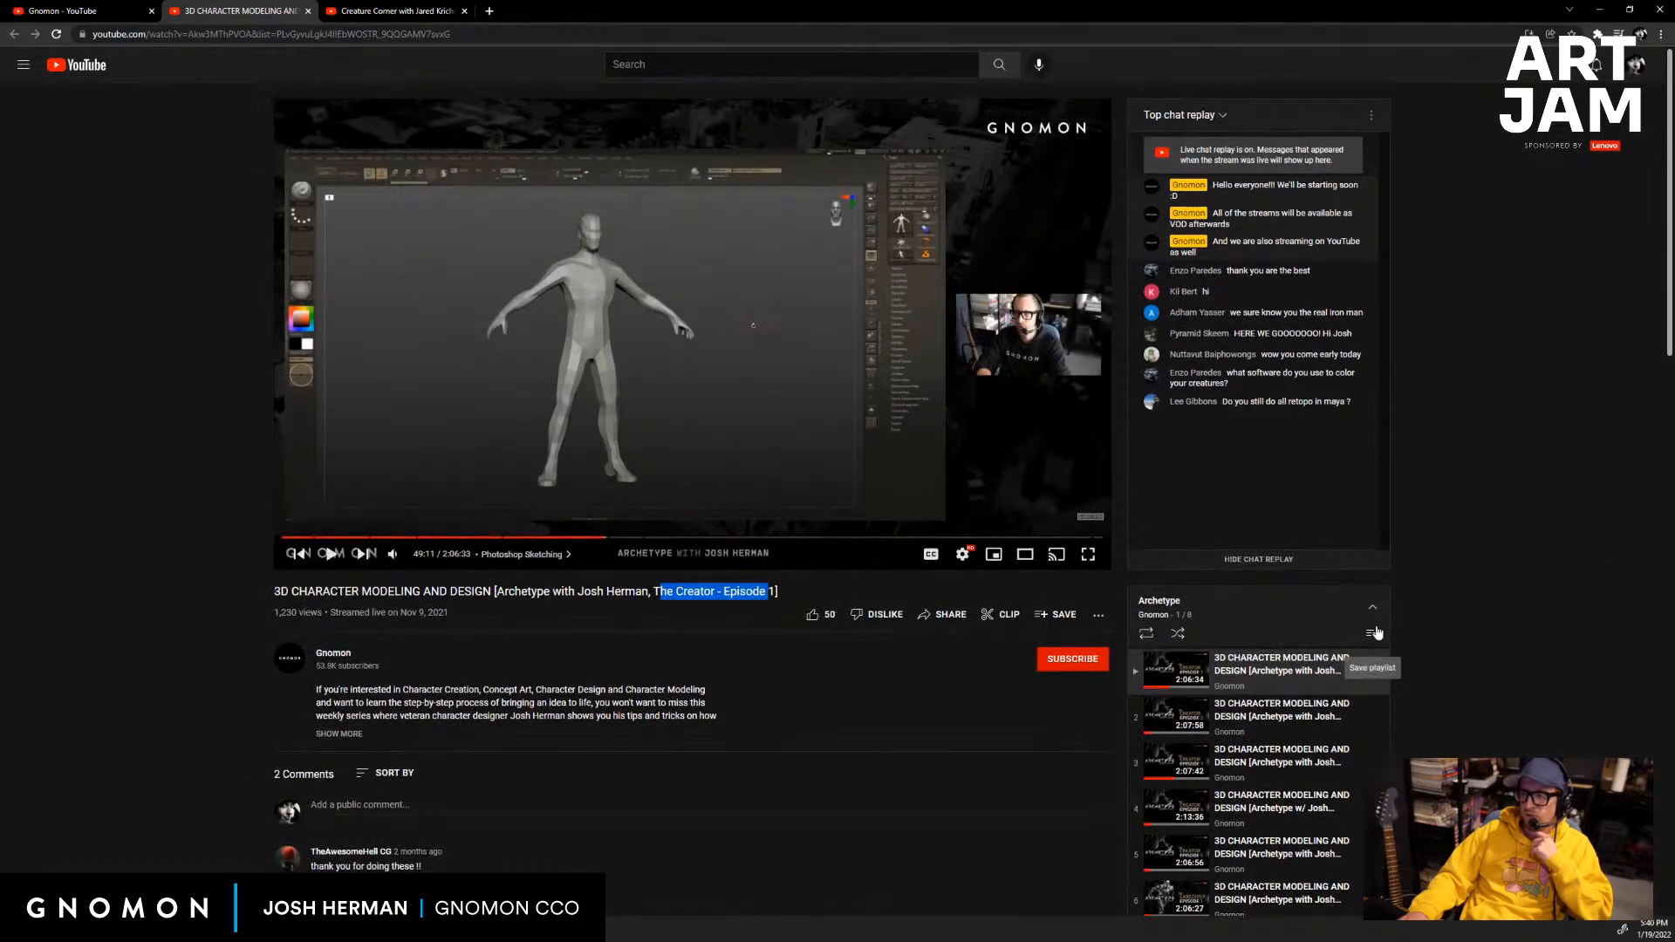
pyautogui.click(1458, 598)
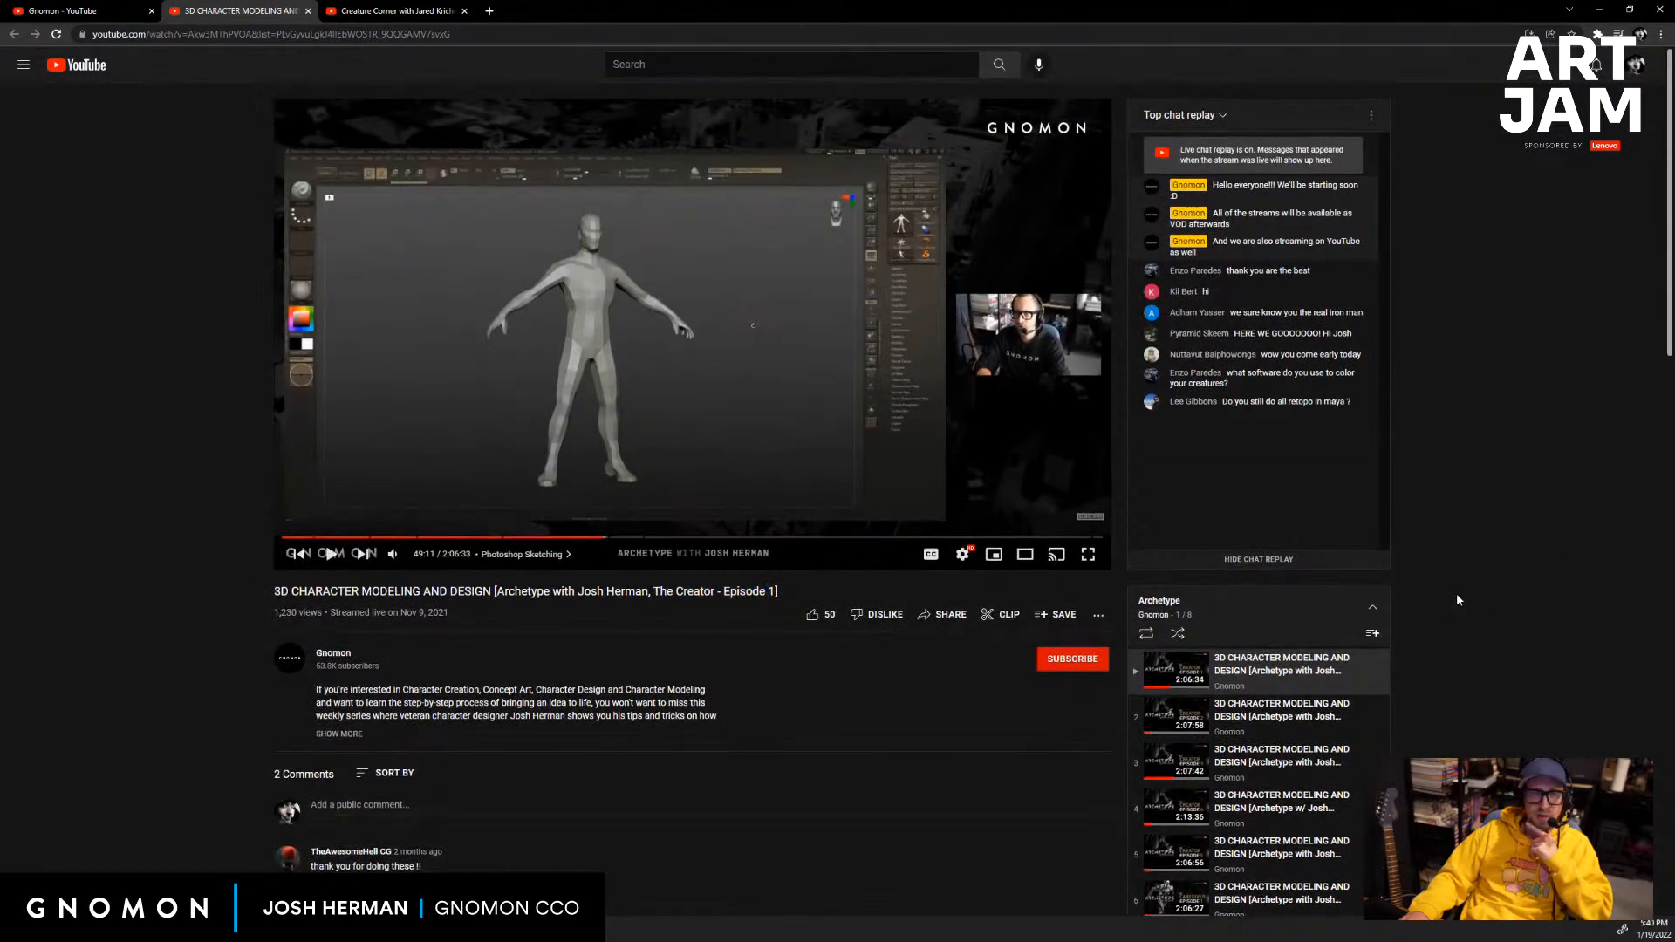
# Skim the Creature Corner Episode 1 video up to 1:51:15 and return to the Archetype video.
pyautogui.click(402, 12)
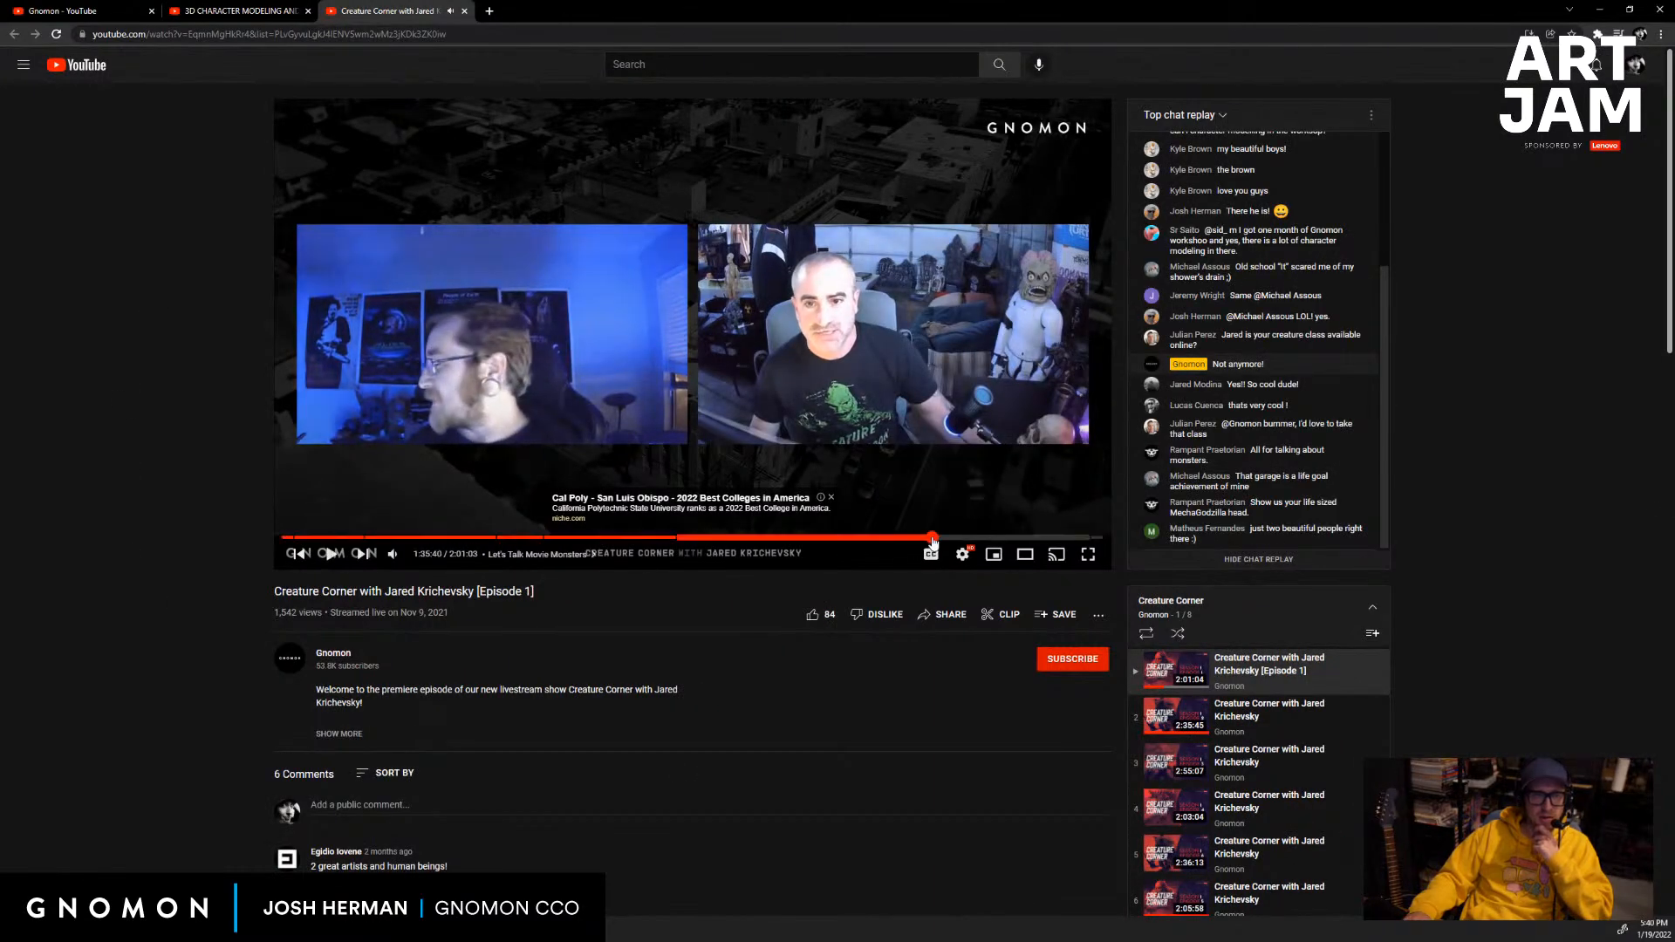
pyautogui.click(970, 539)
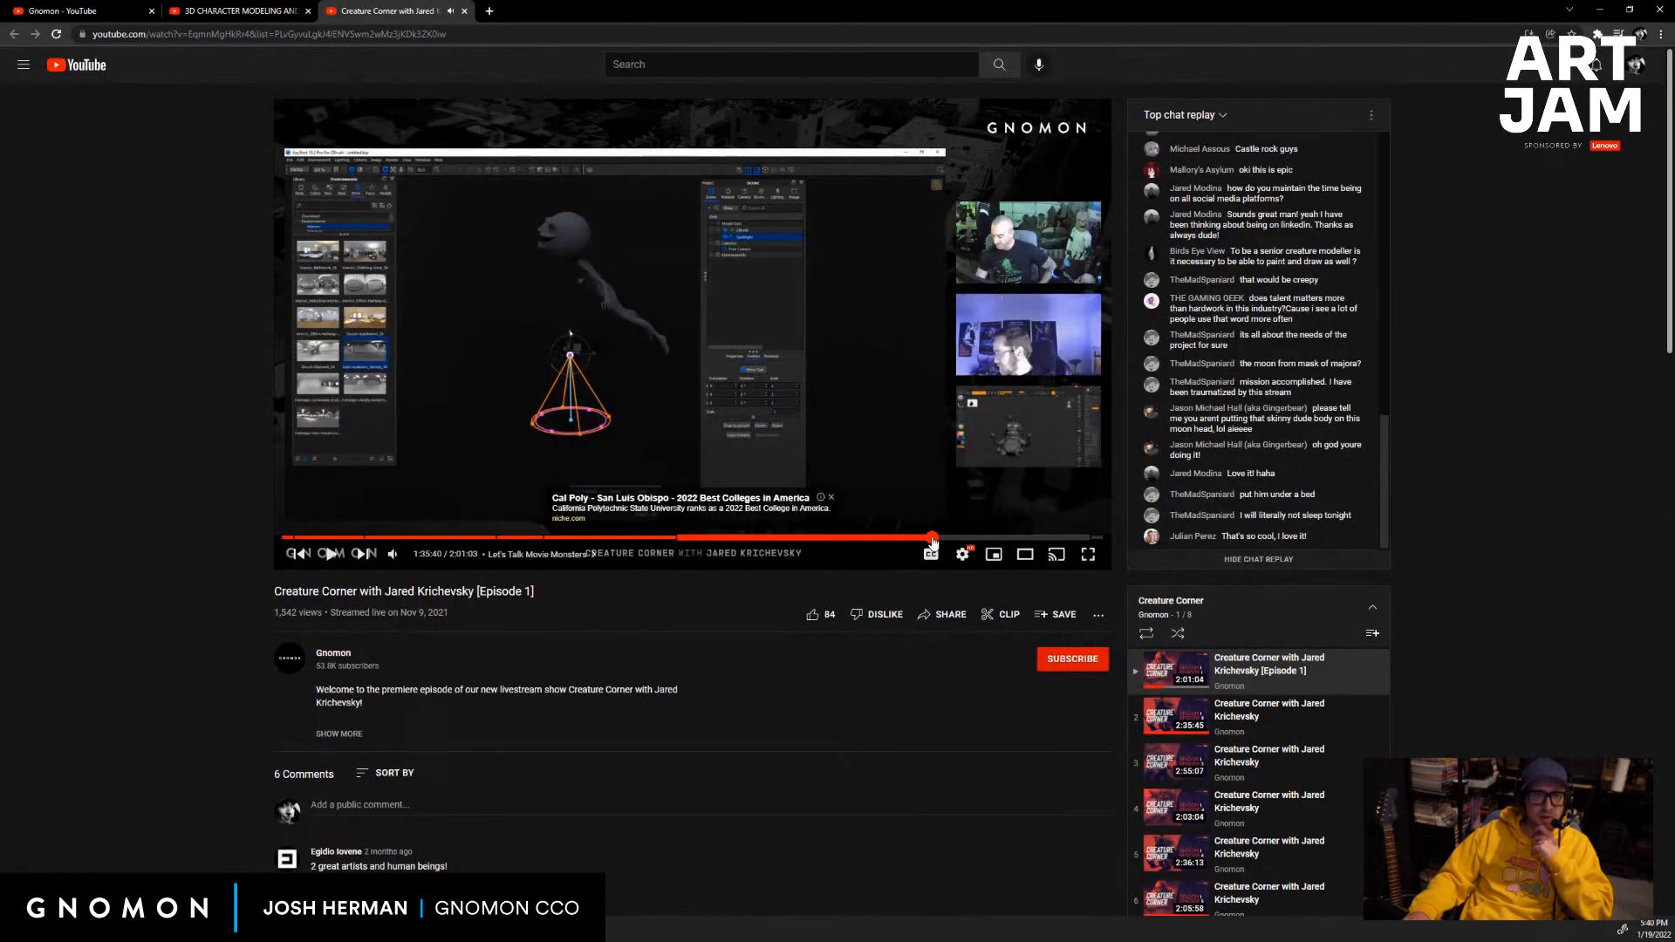
pyautogui.click(994, 538)
pyautogui.click(1035, 539)
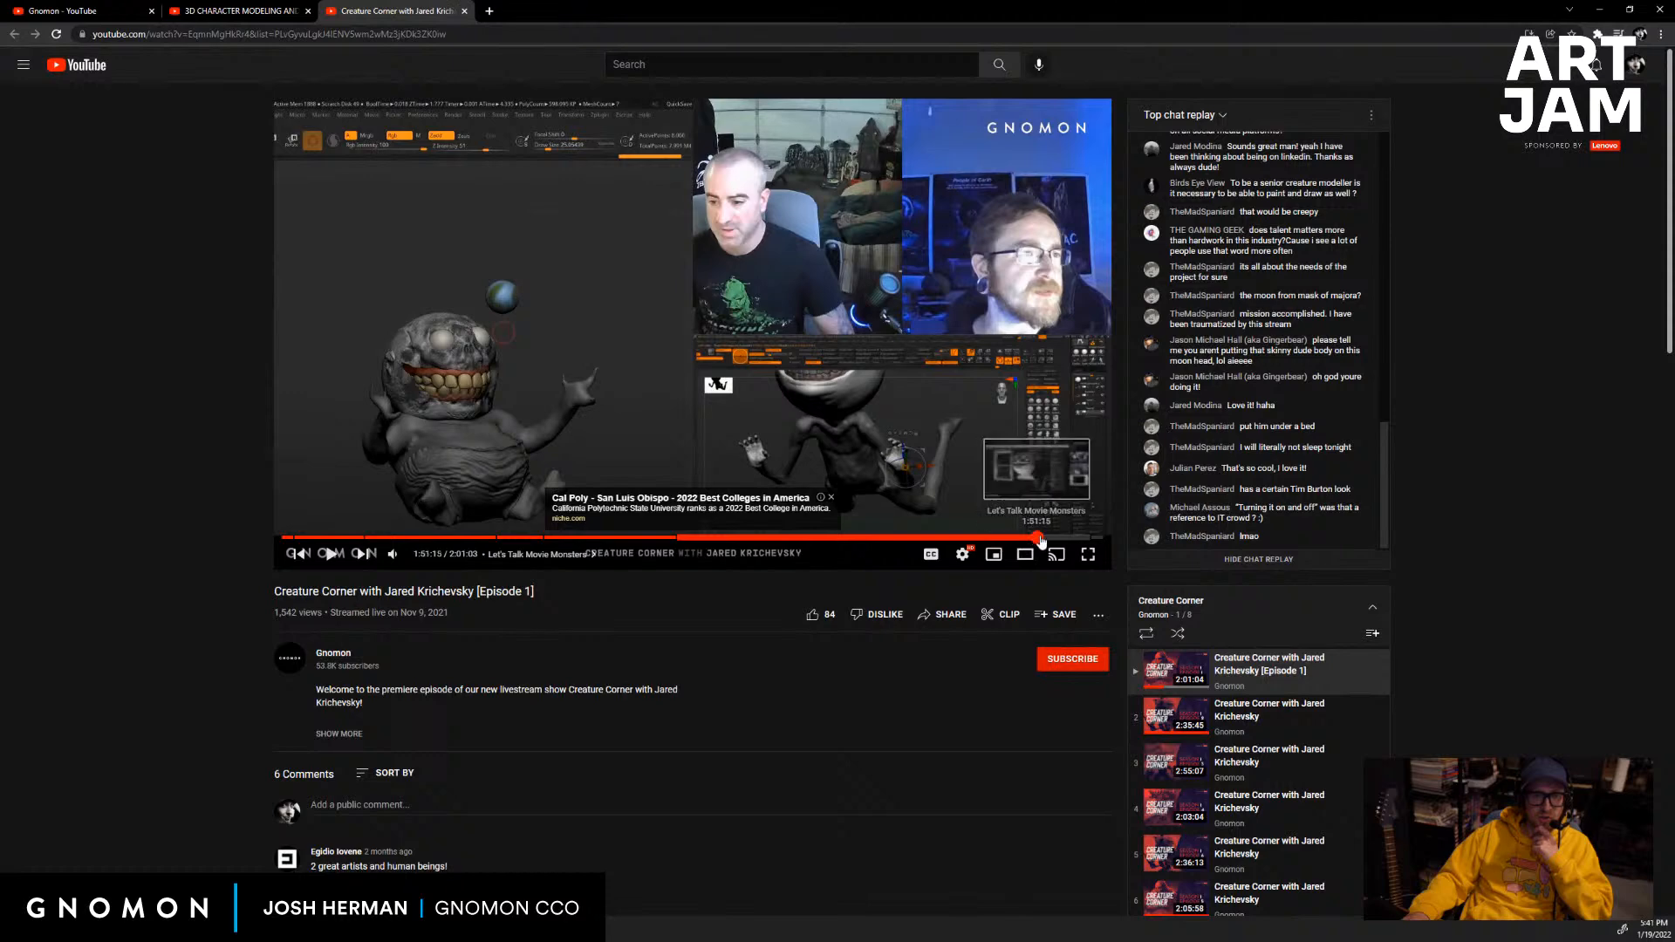
pyautogui.click(257, 13)
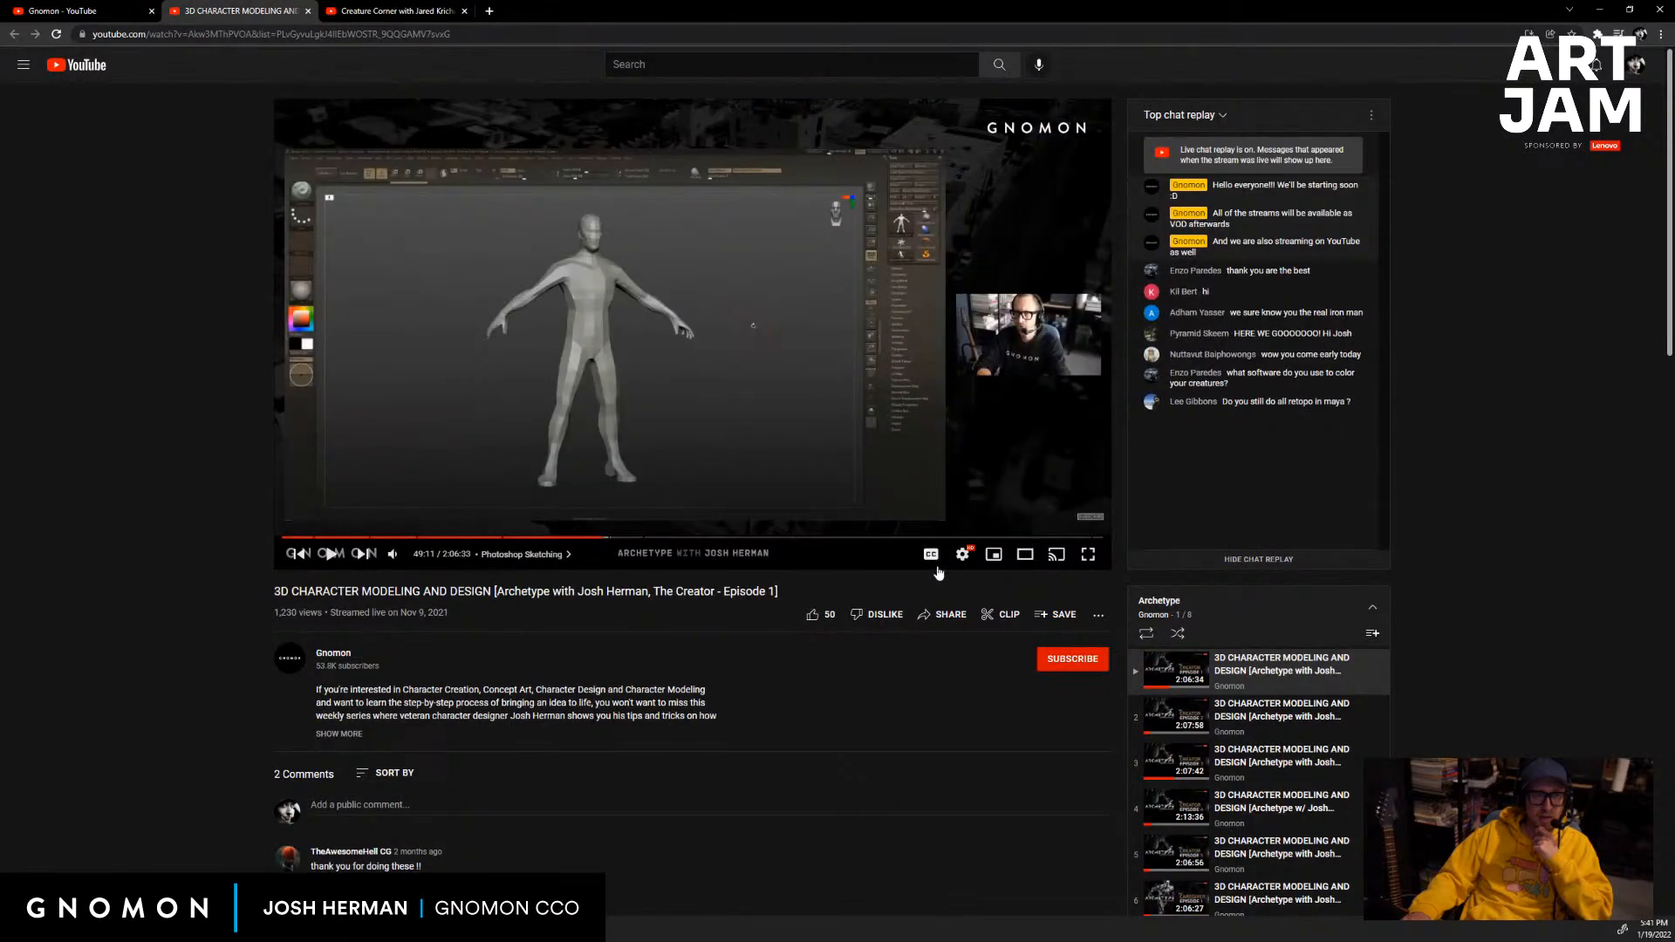
# Skim the end of Archetype Episode 1, then open the final episode from the playlist and sample it up to about 1:26:36.
pyautogui.click(1040, 538)
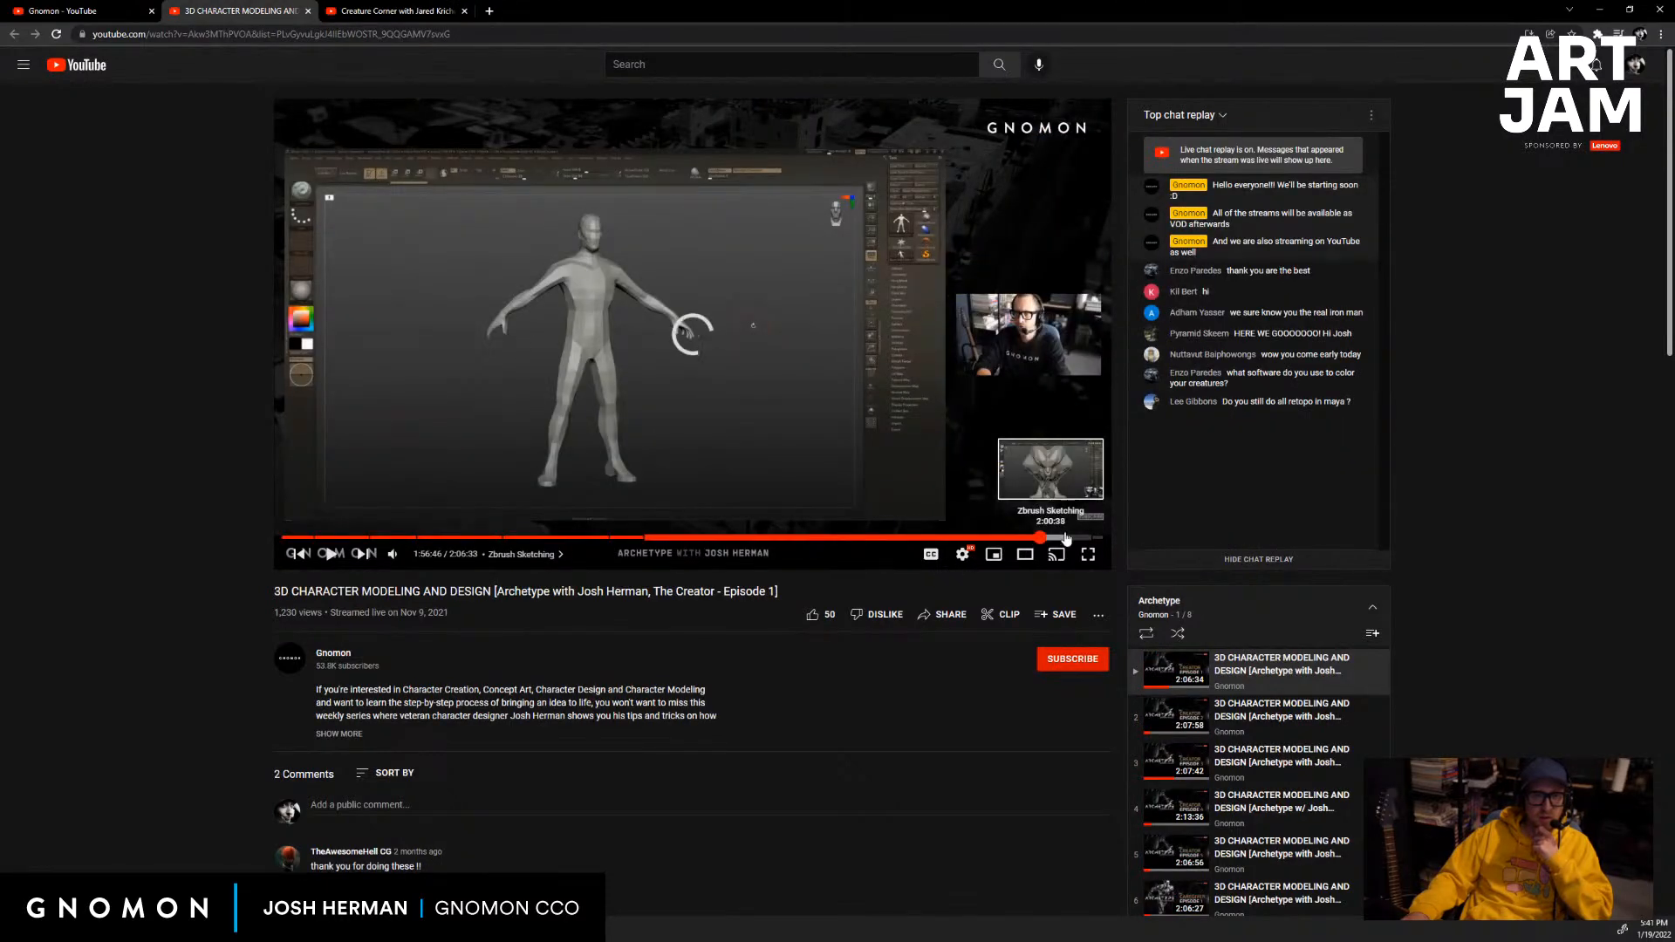
pyautogui.click(1065, 538)
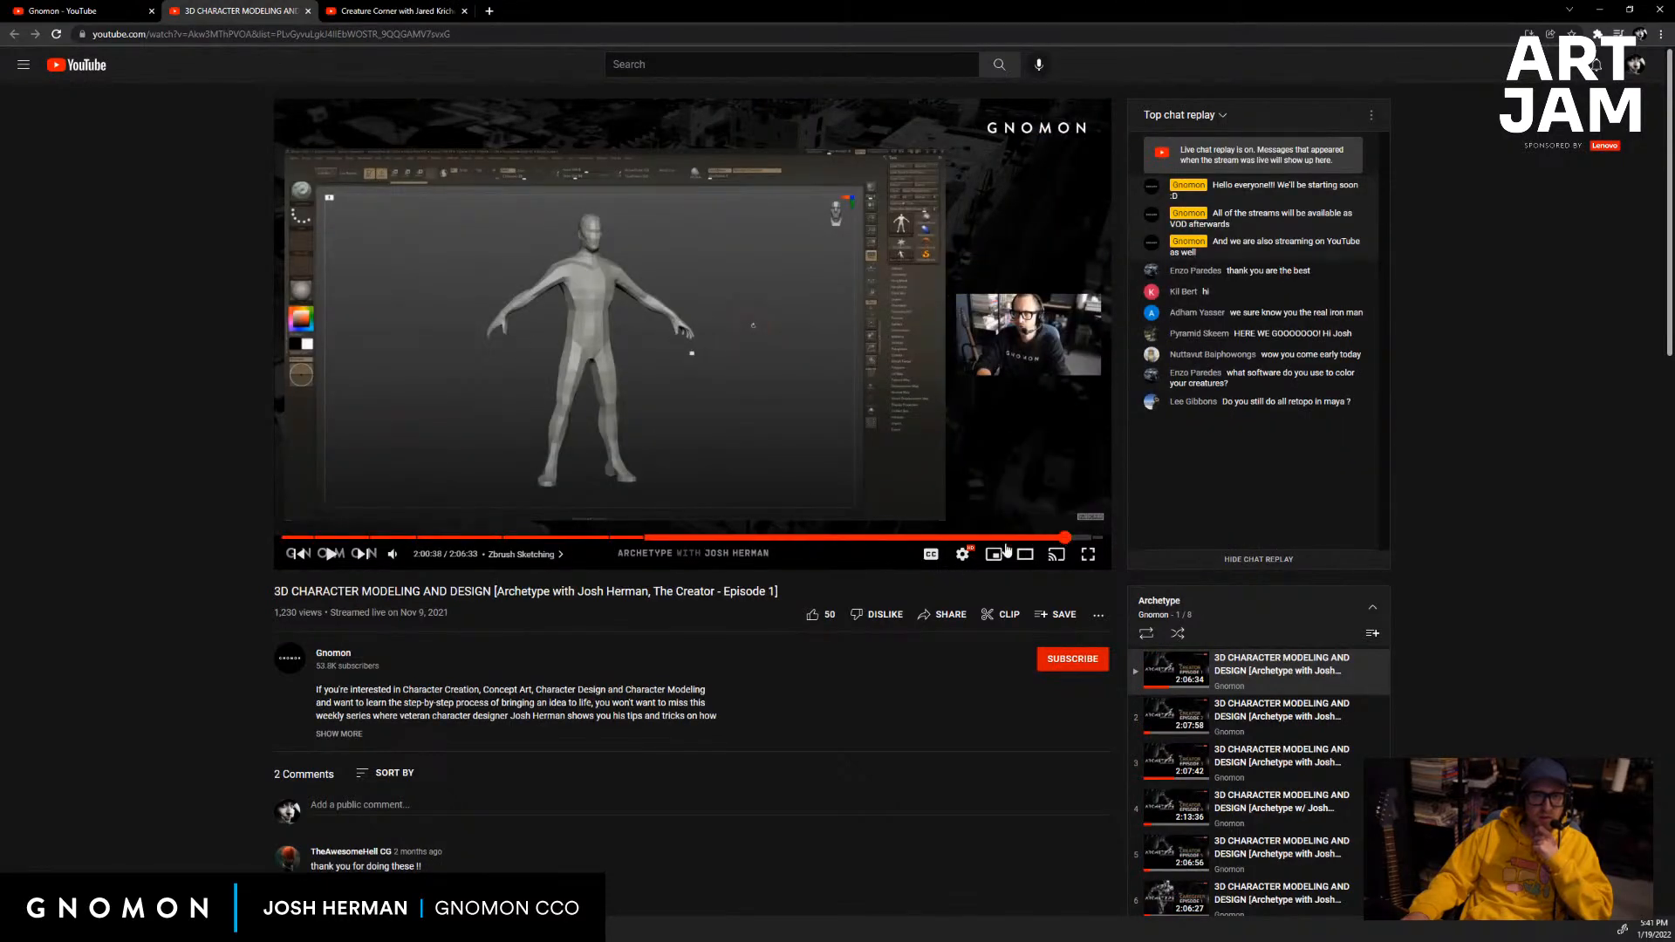
pyautogui.click(1287, 853)
pyautogui.click(800, 539)
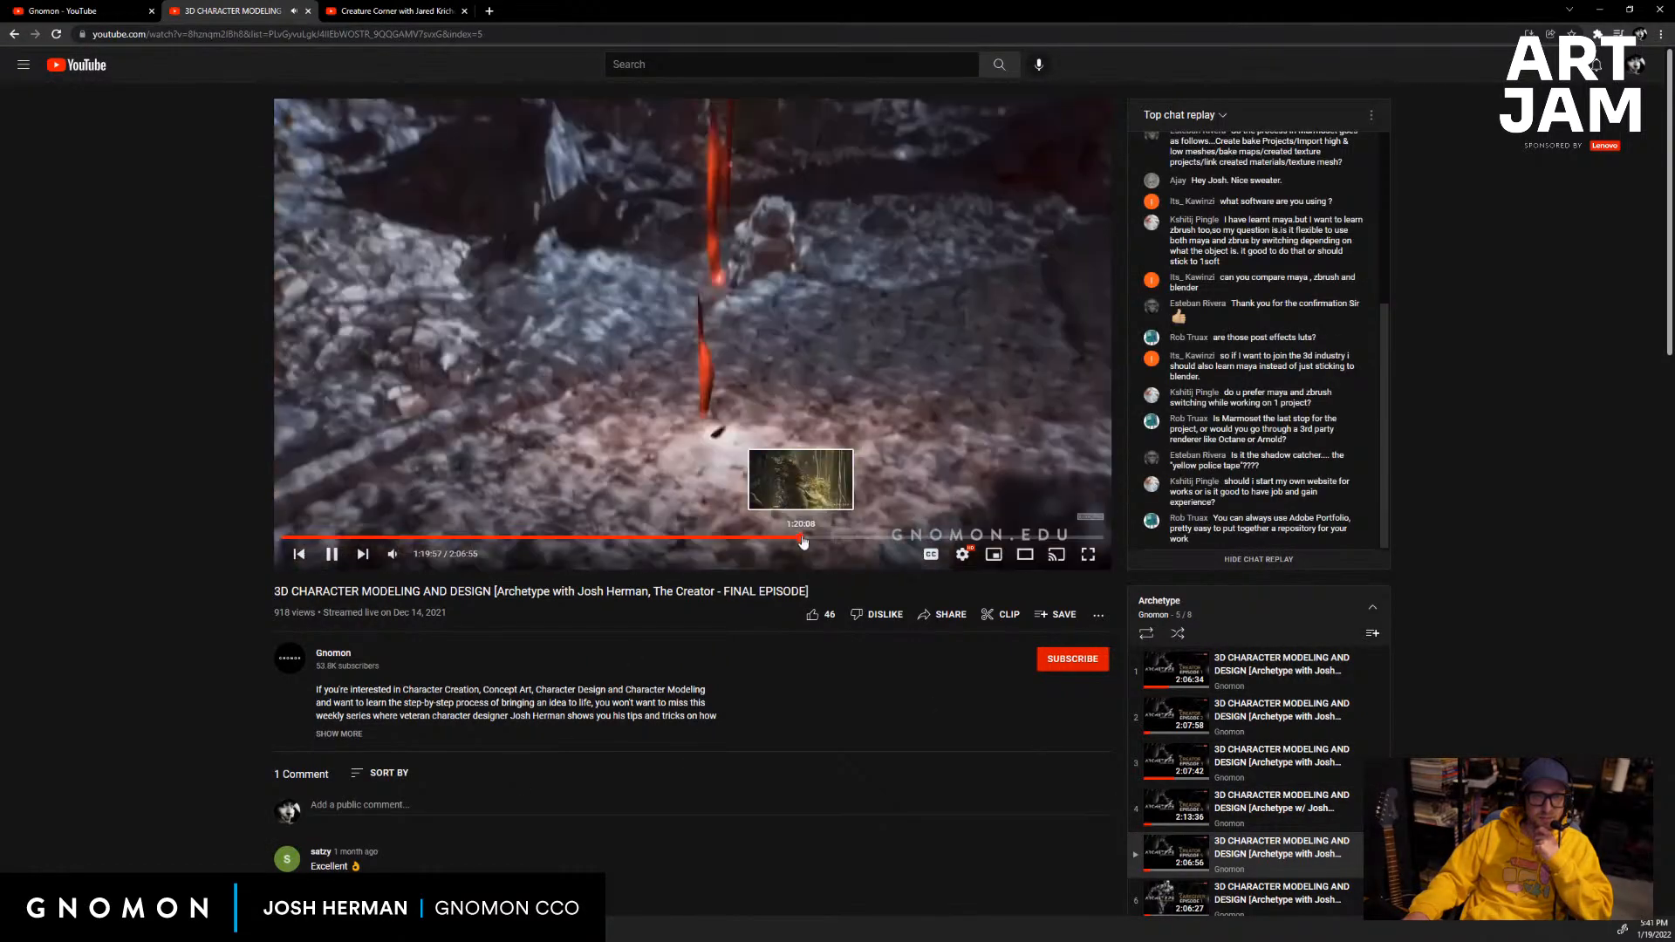
pyautogui.click(821, 538)
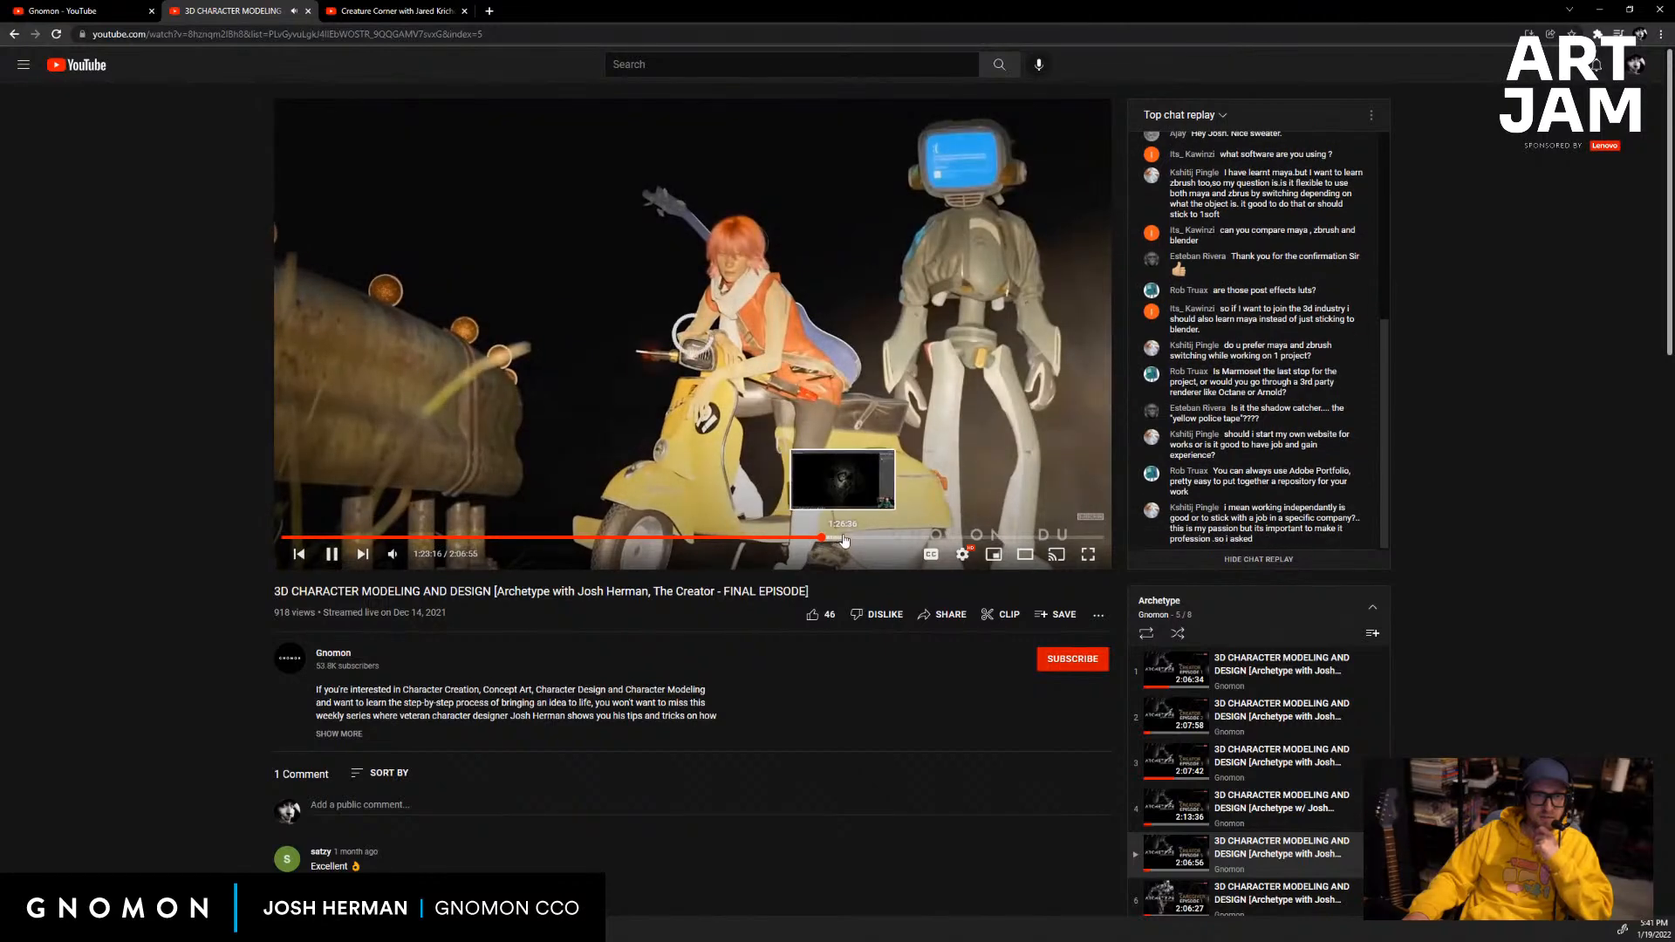
pyautogui.click(843, 538)
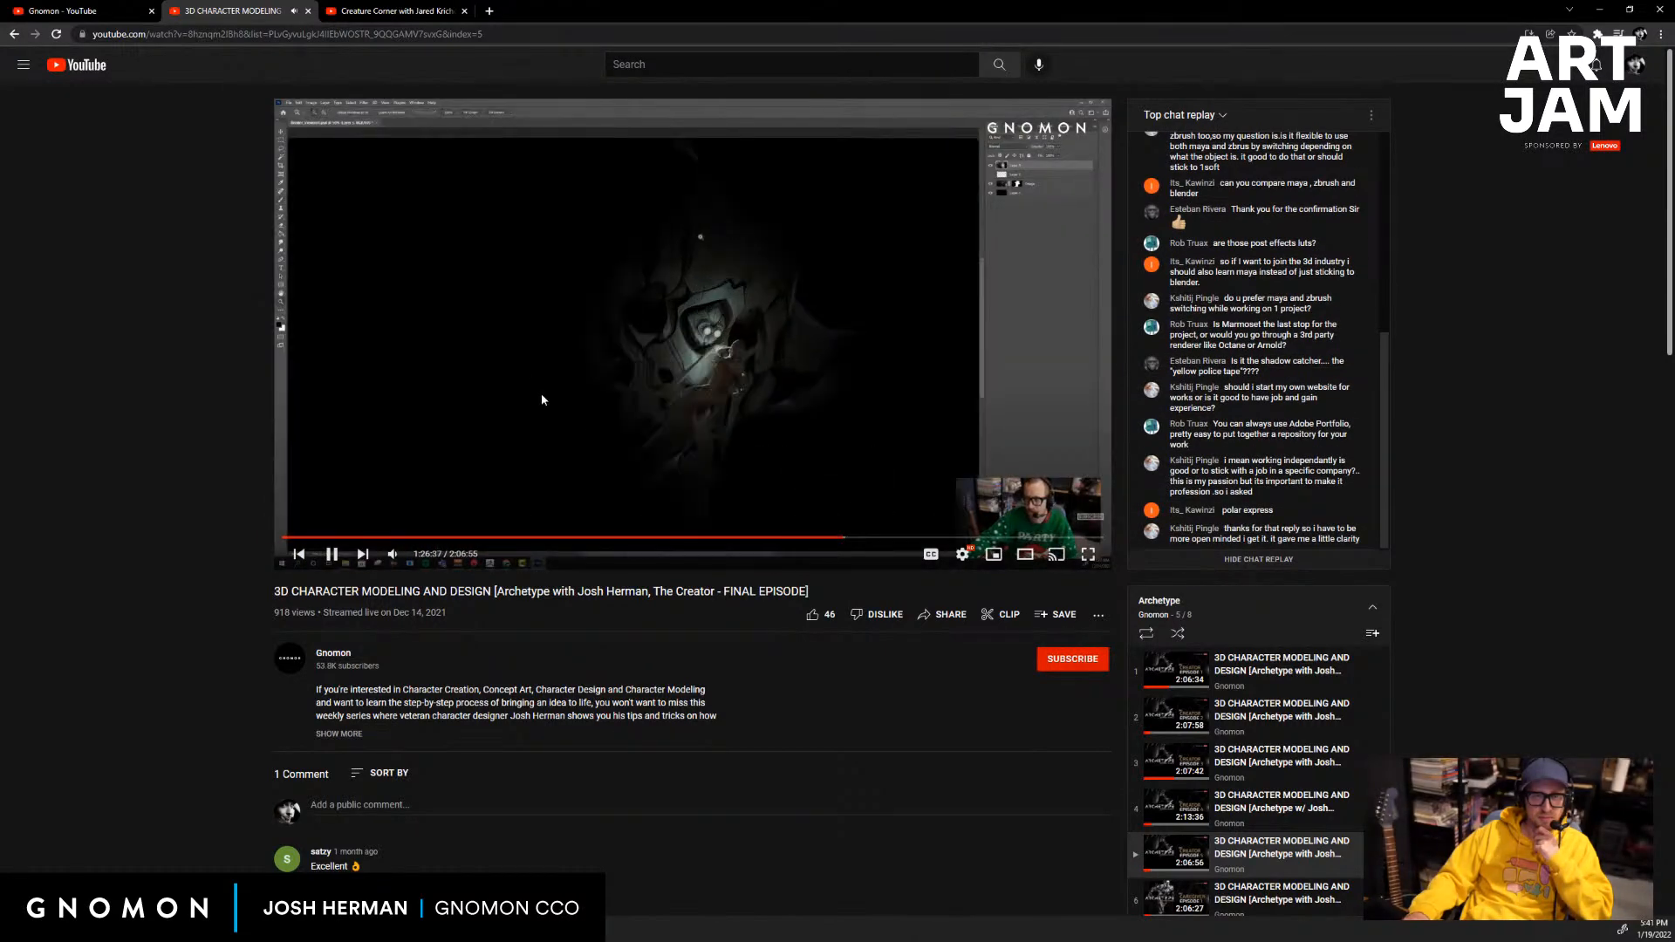
# Close the Archetype and Creature Corner browser tabs and return to the painted head in ZBrush.
pyautogui.click(307, 12)
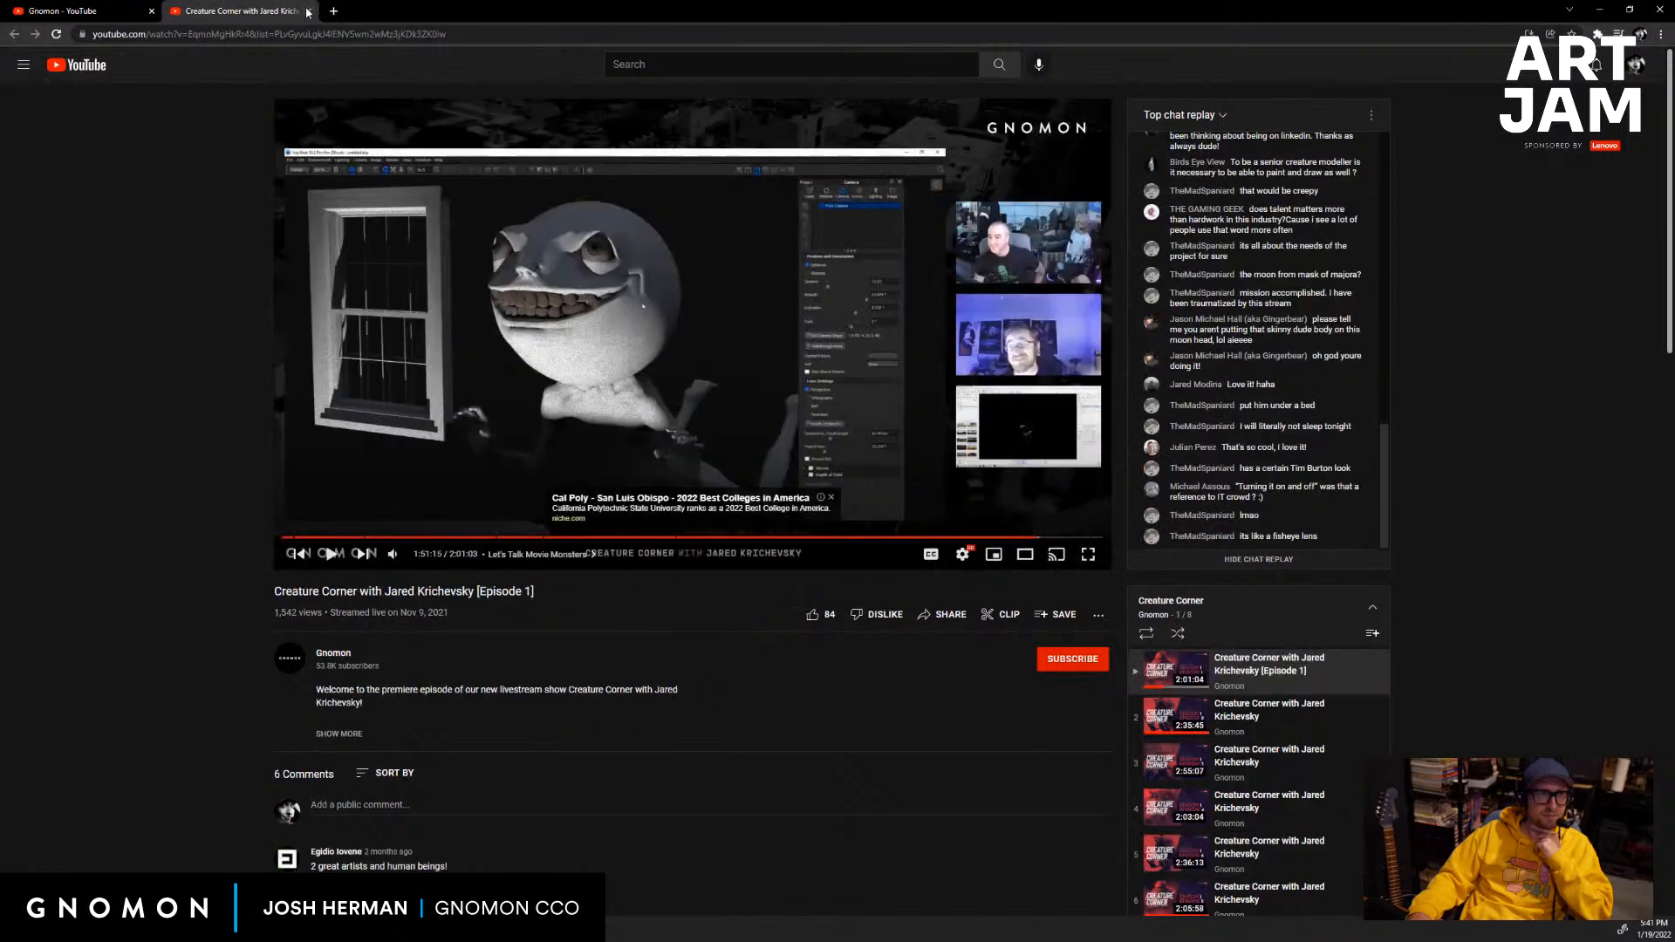
pyautogui.click(307, 12)
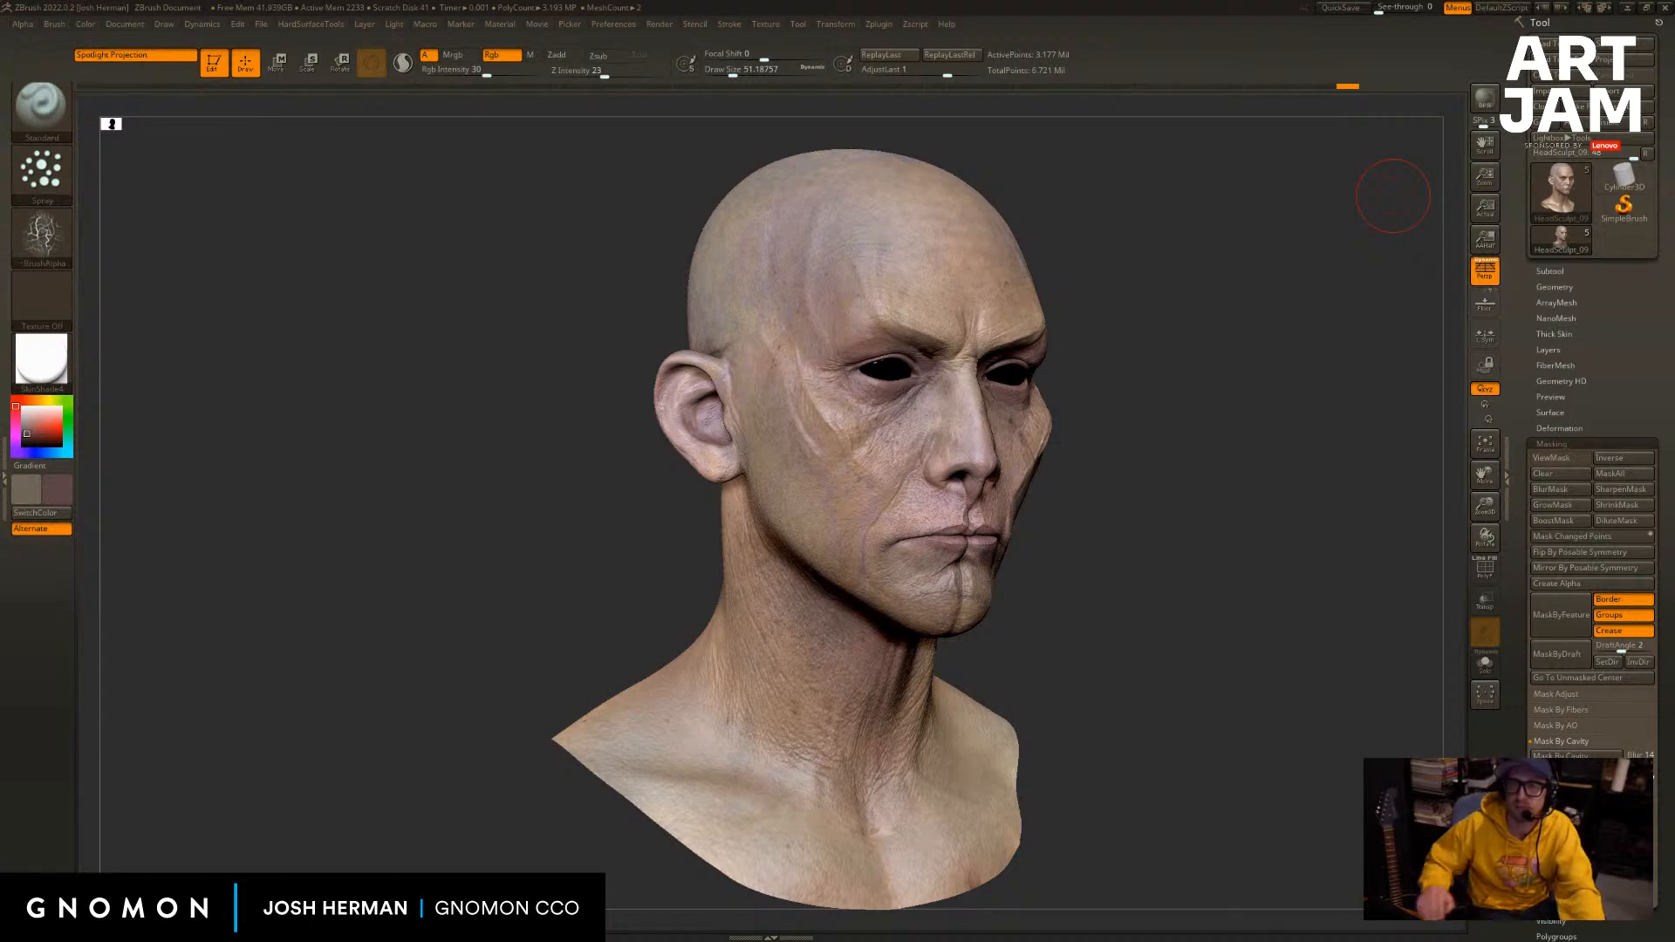
pyautogui.moveTo(1204, 610)
pyautogui.mouseDown()
pyautogui.moveTo(1253, 605)
pyautogui.moveTo(1241, 584)
pyautogui.mouseUp()
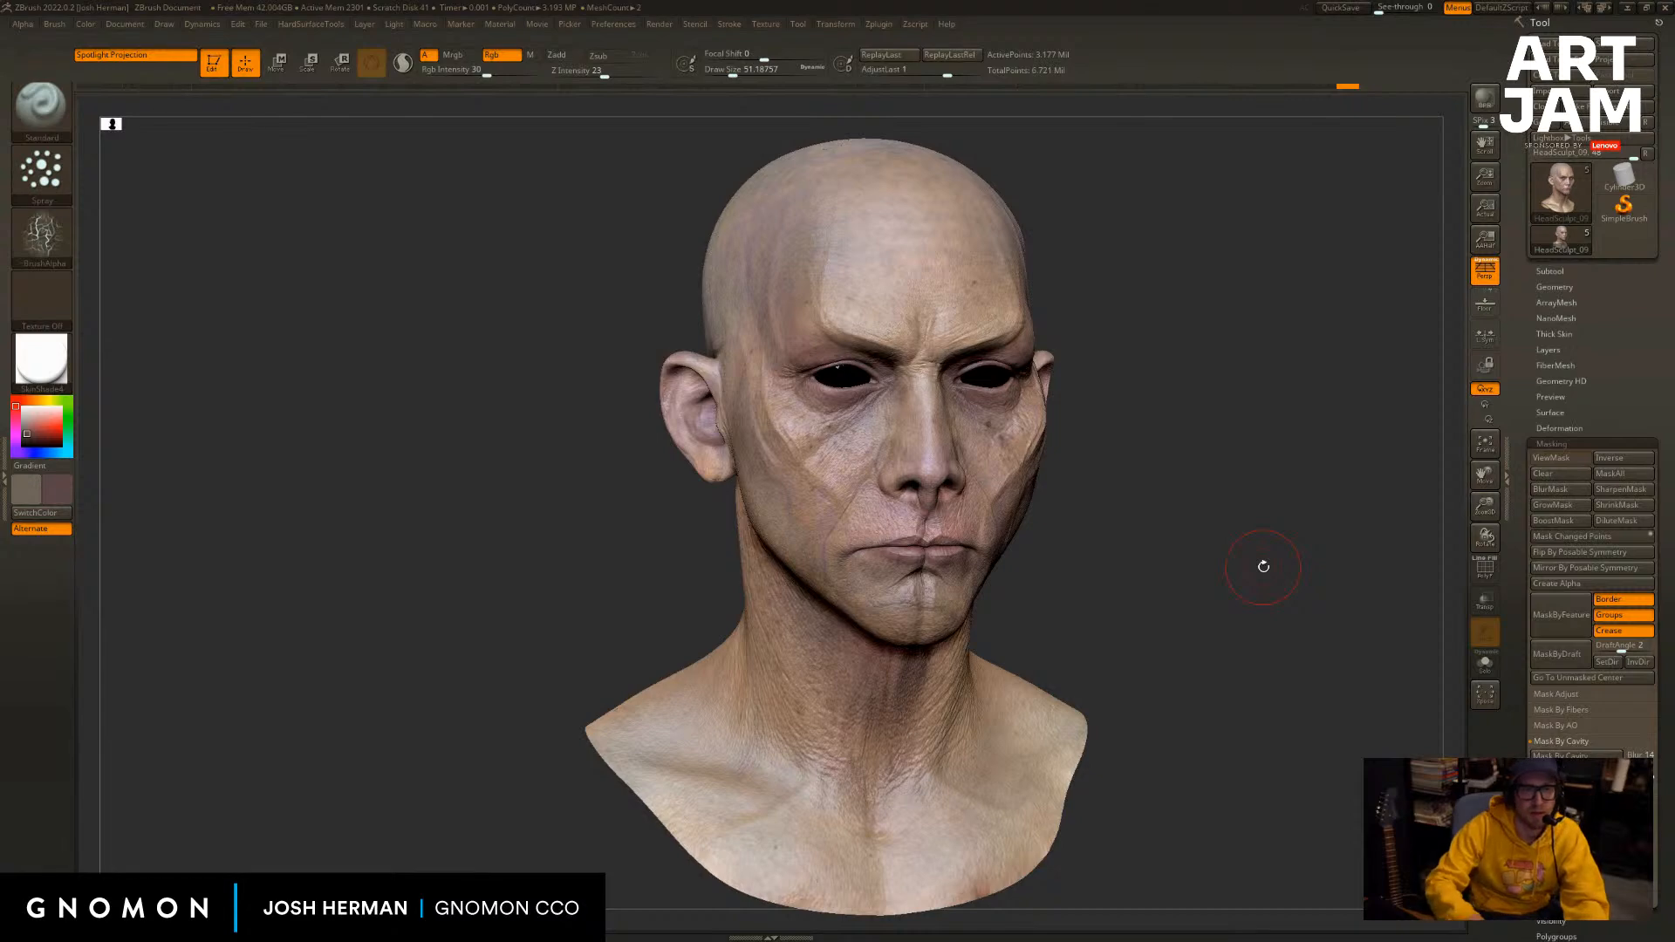
pyautogui.moveTo(1158, 466)
pyautogui.keyDown('shift'); pyautogui.mouseDown()
pyautogui.moveTo(1192, 453)
pyautogui.moveTo(1146, 457)
pyautogui.mouseUp(); pyautogui.keyUp('shift')
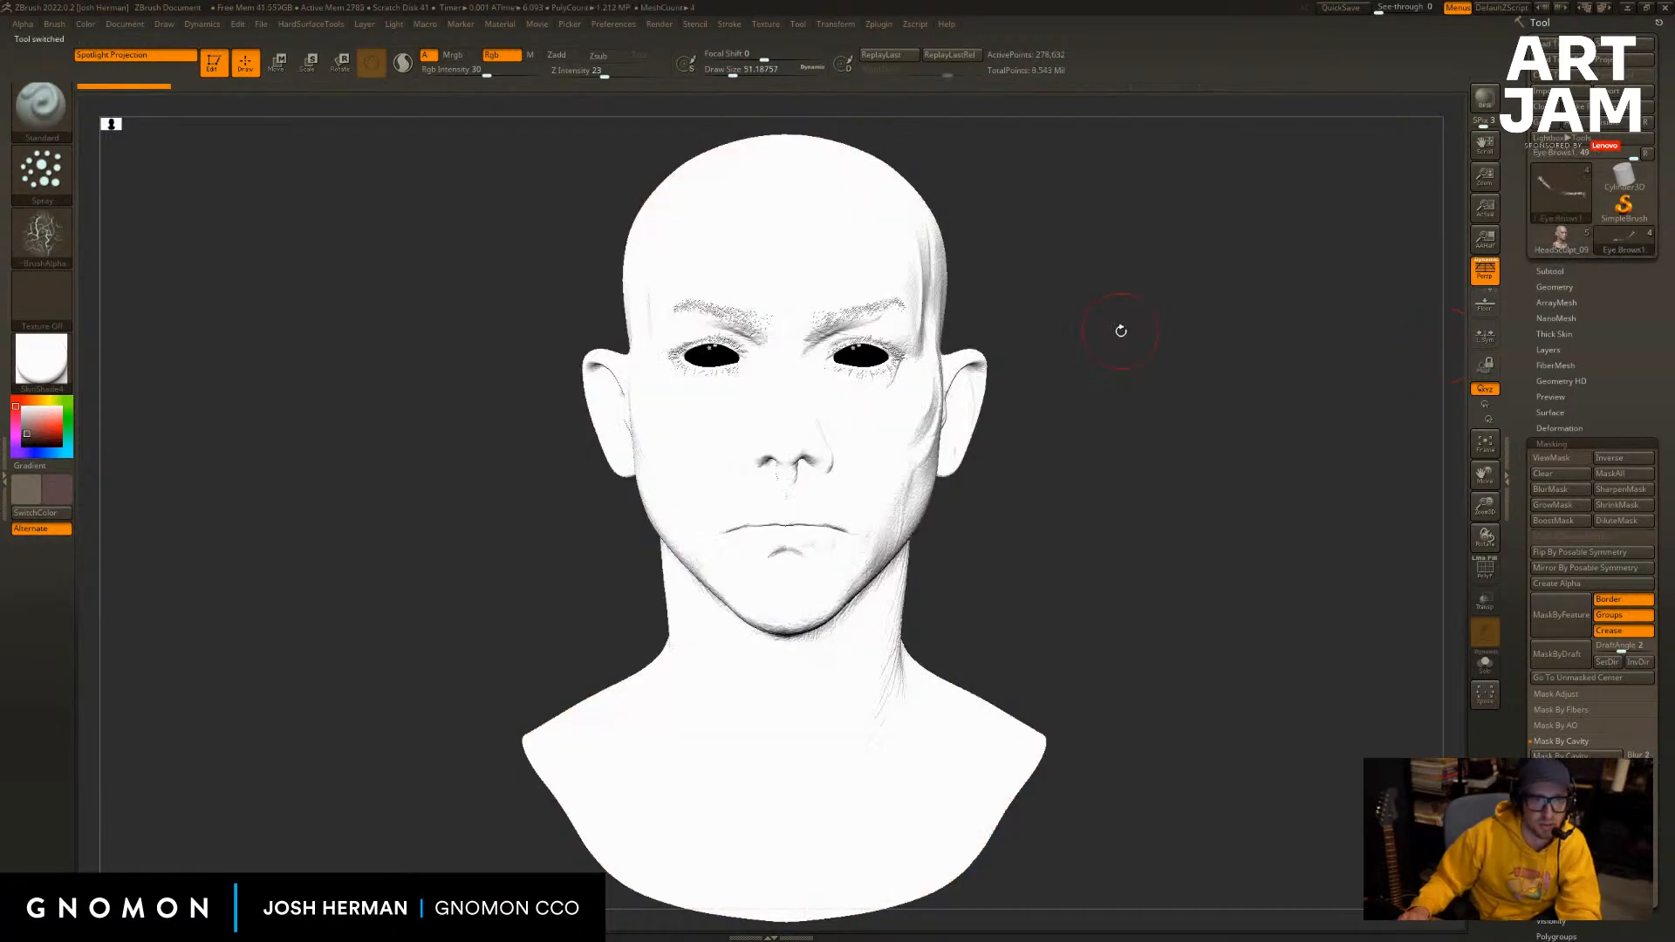
# Fill the HeadSculpt_06 subtool of the other head tool with the grey-beige alternate colour at Rgb Intensity 100.
pyautogui.moveTo(1120, 333); pyautogui.dragTo(1146, 347)
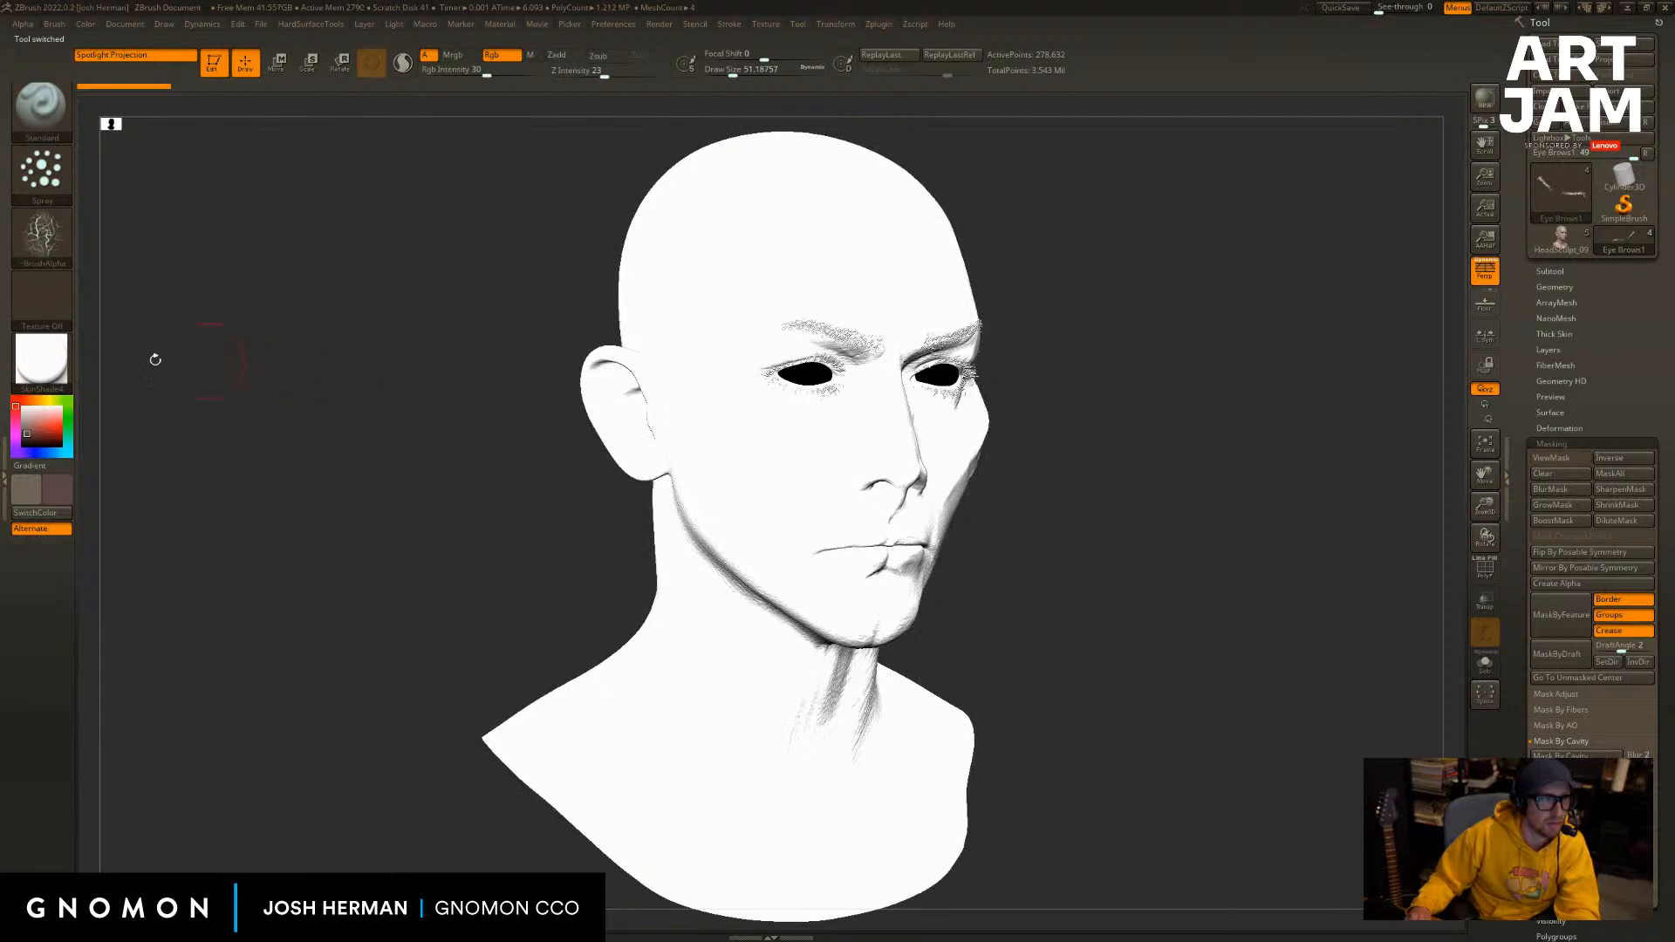
pyautogui.click(52, 374)
pyautogui.click(435, 370)
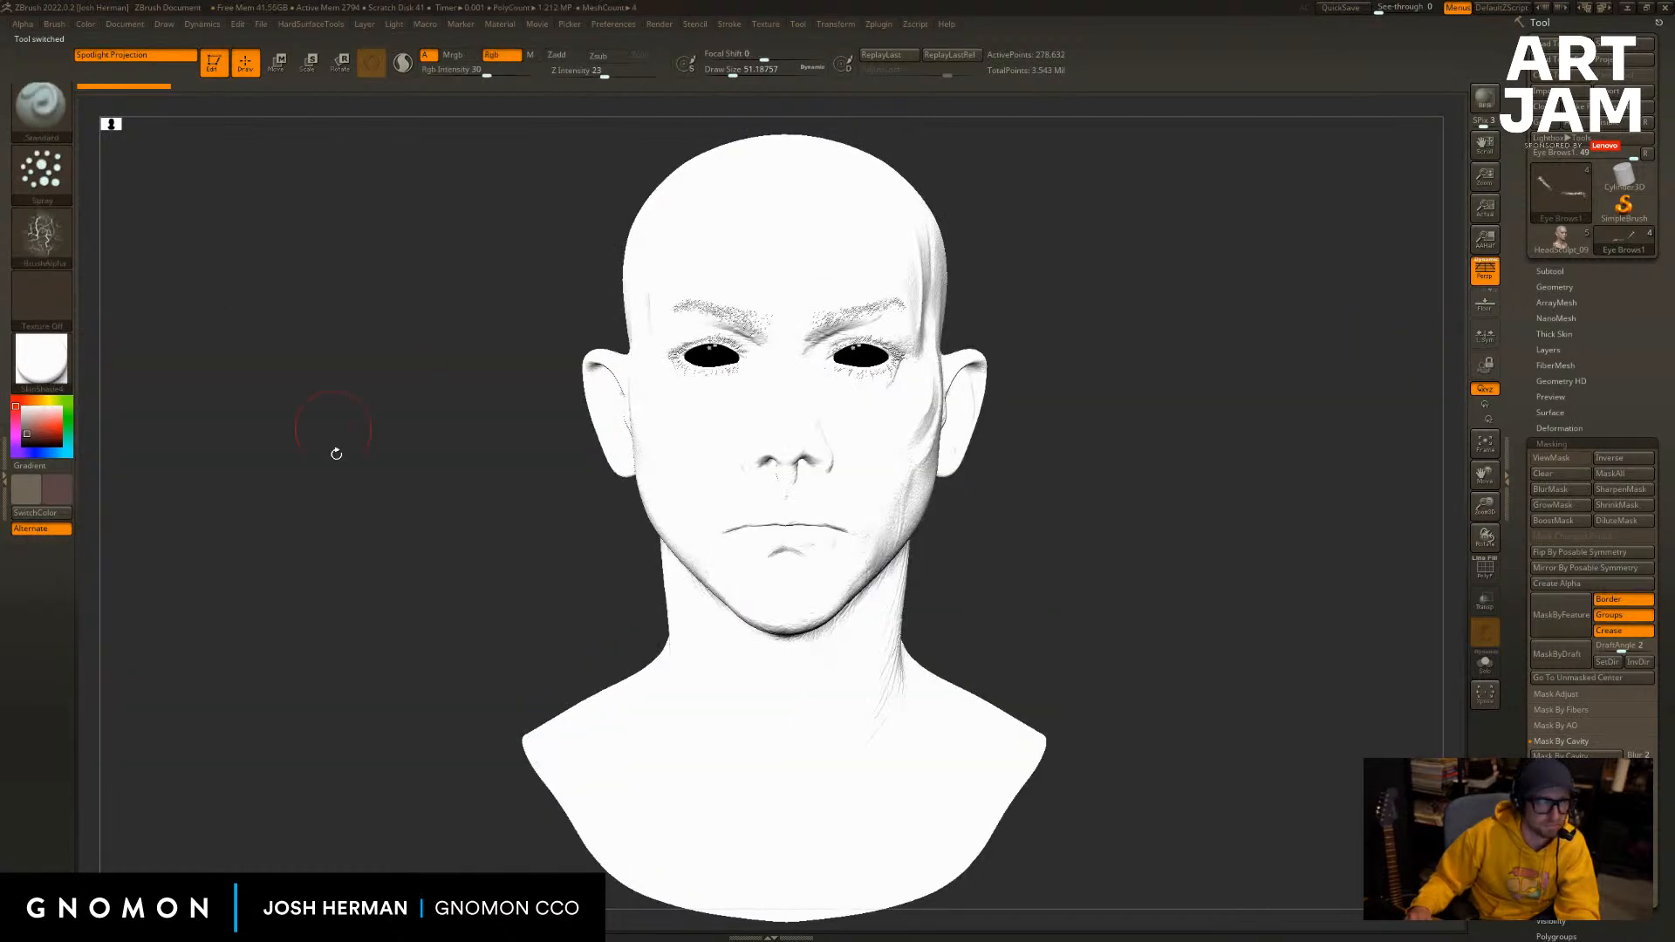
pyautogui.click(1562, 273)
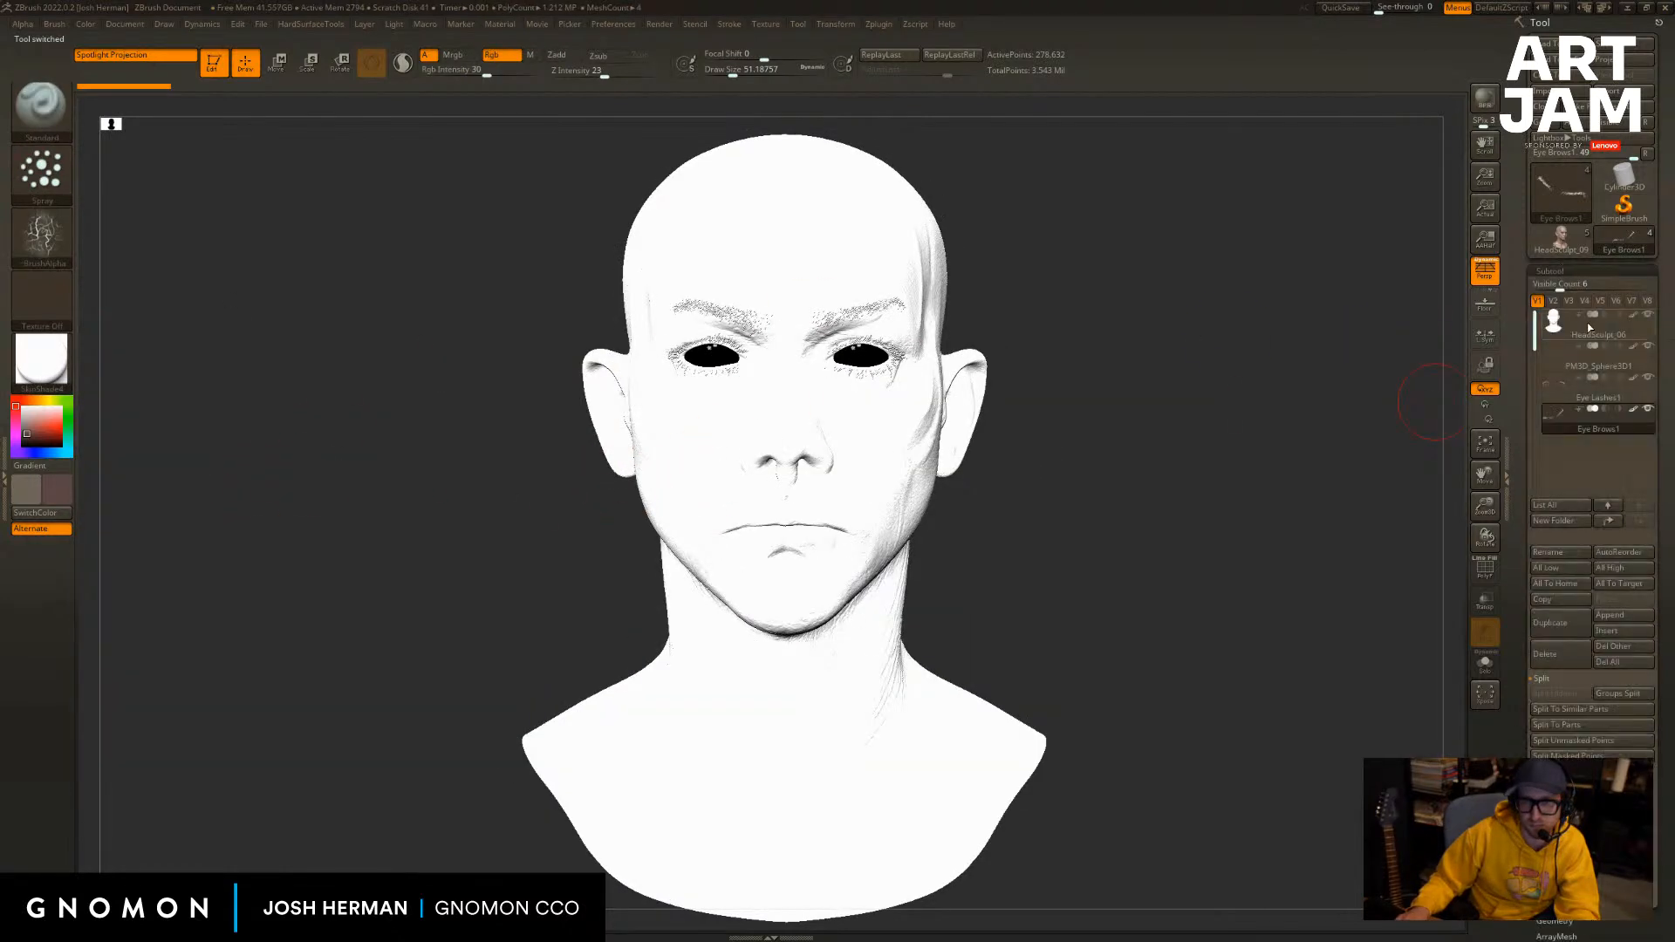
pyautogui.click(1558, 325)
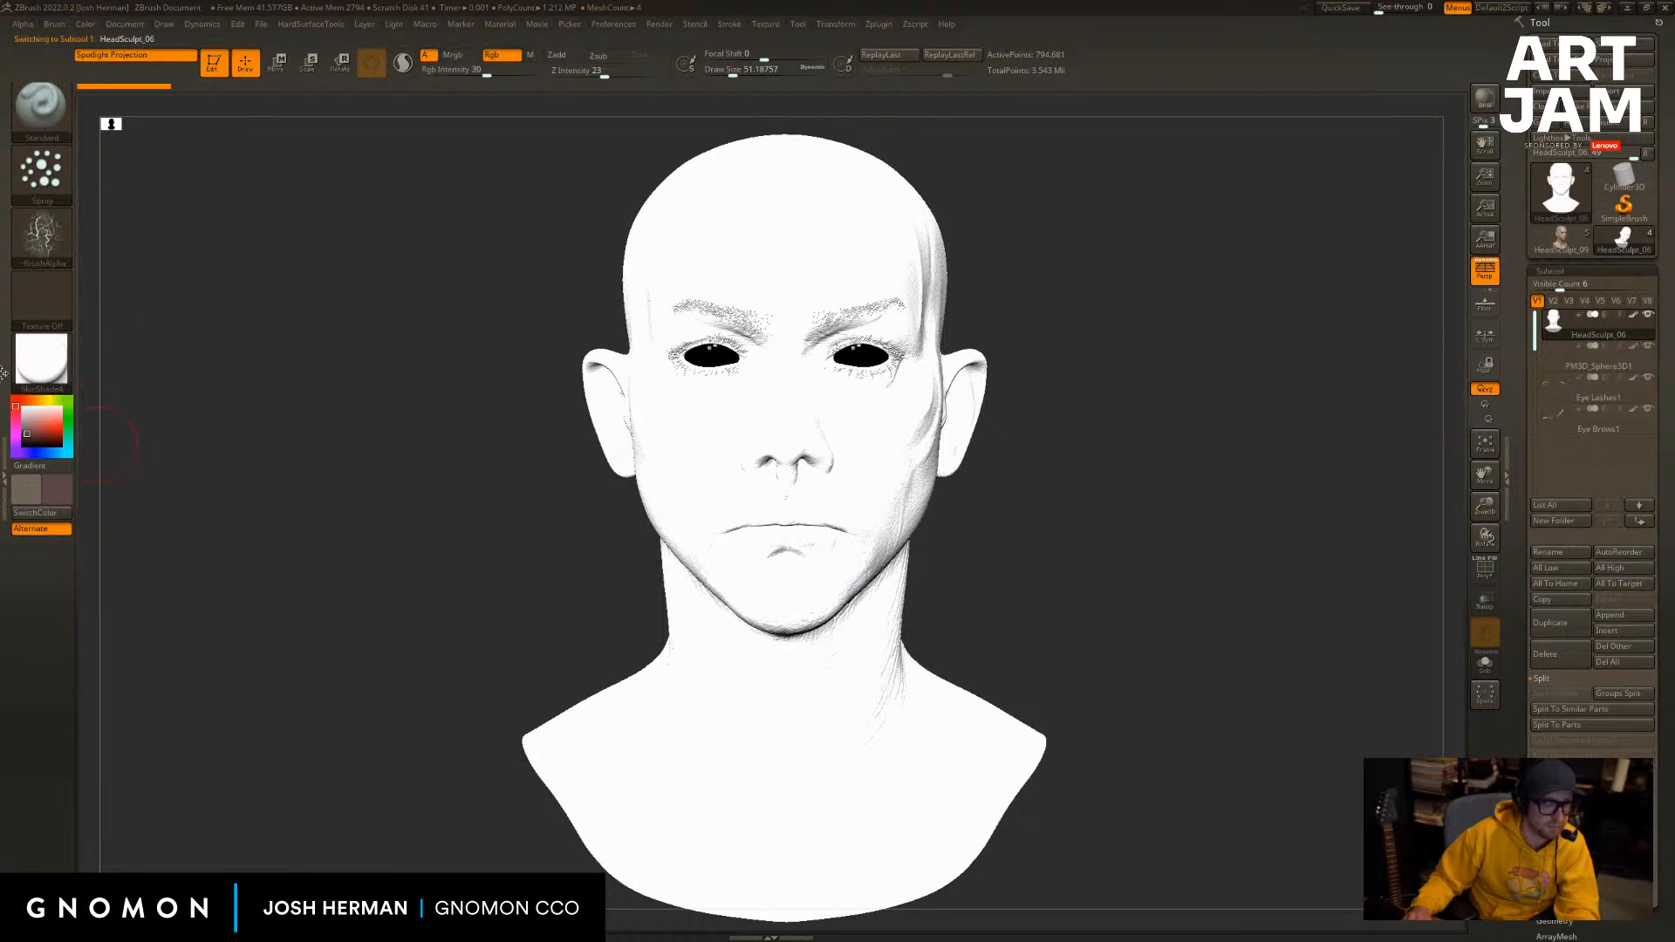
pyautogui.press('v')
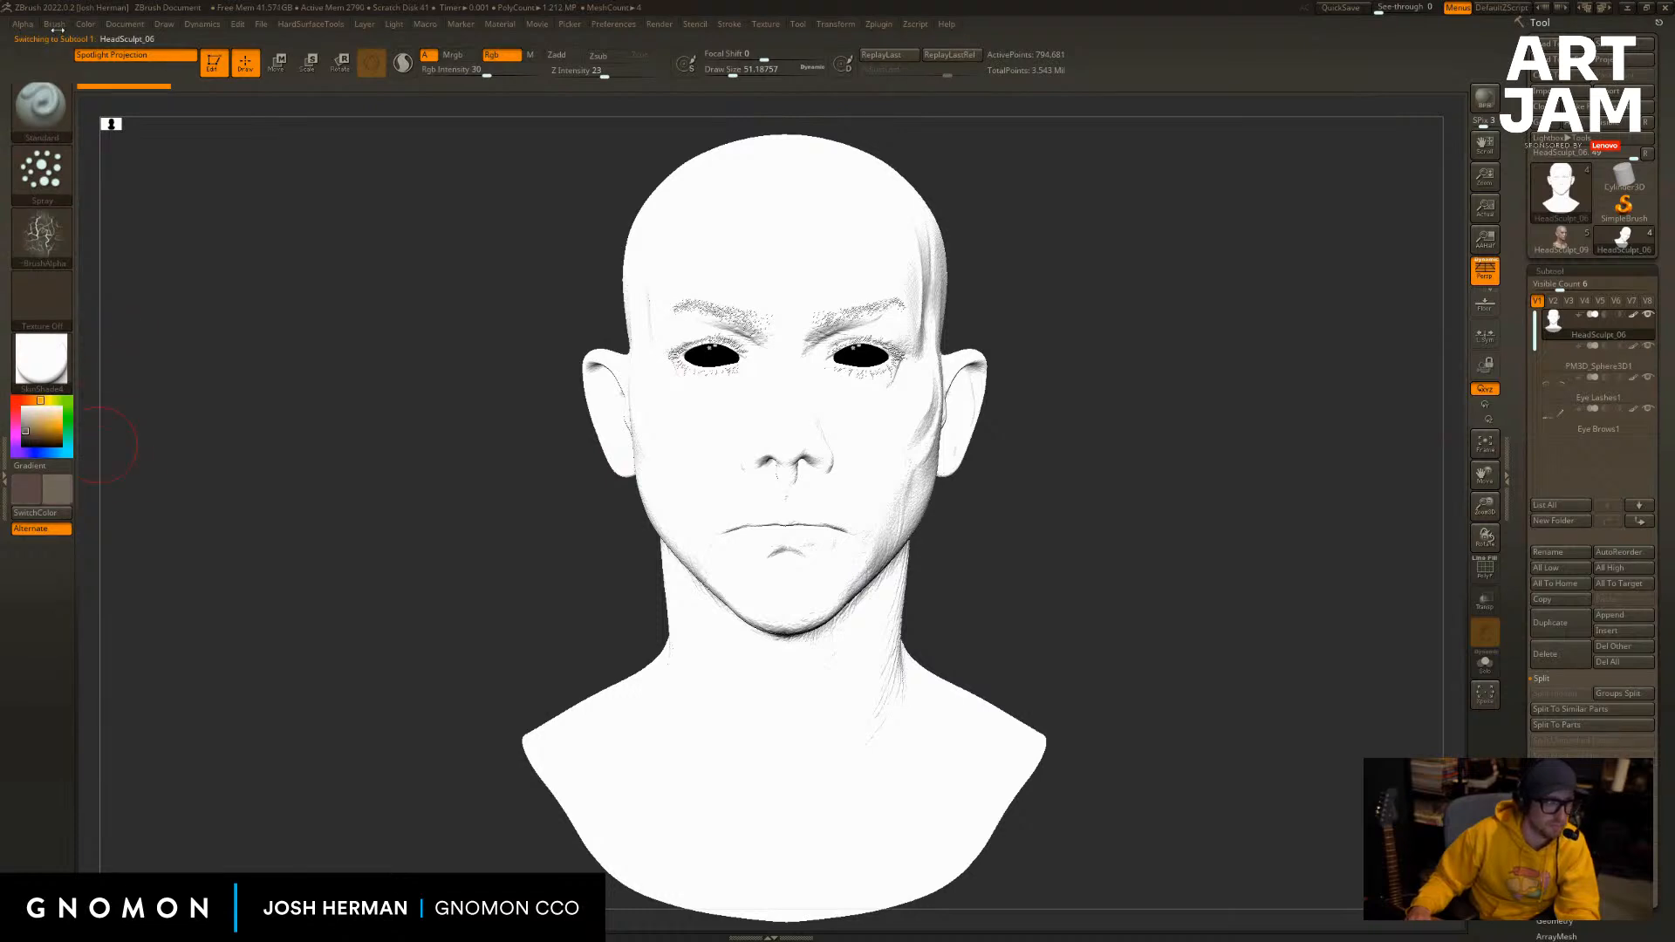
pyautogui.click(85, 24)
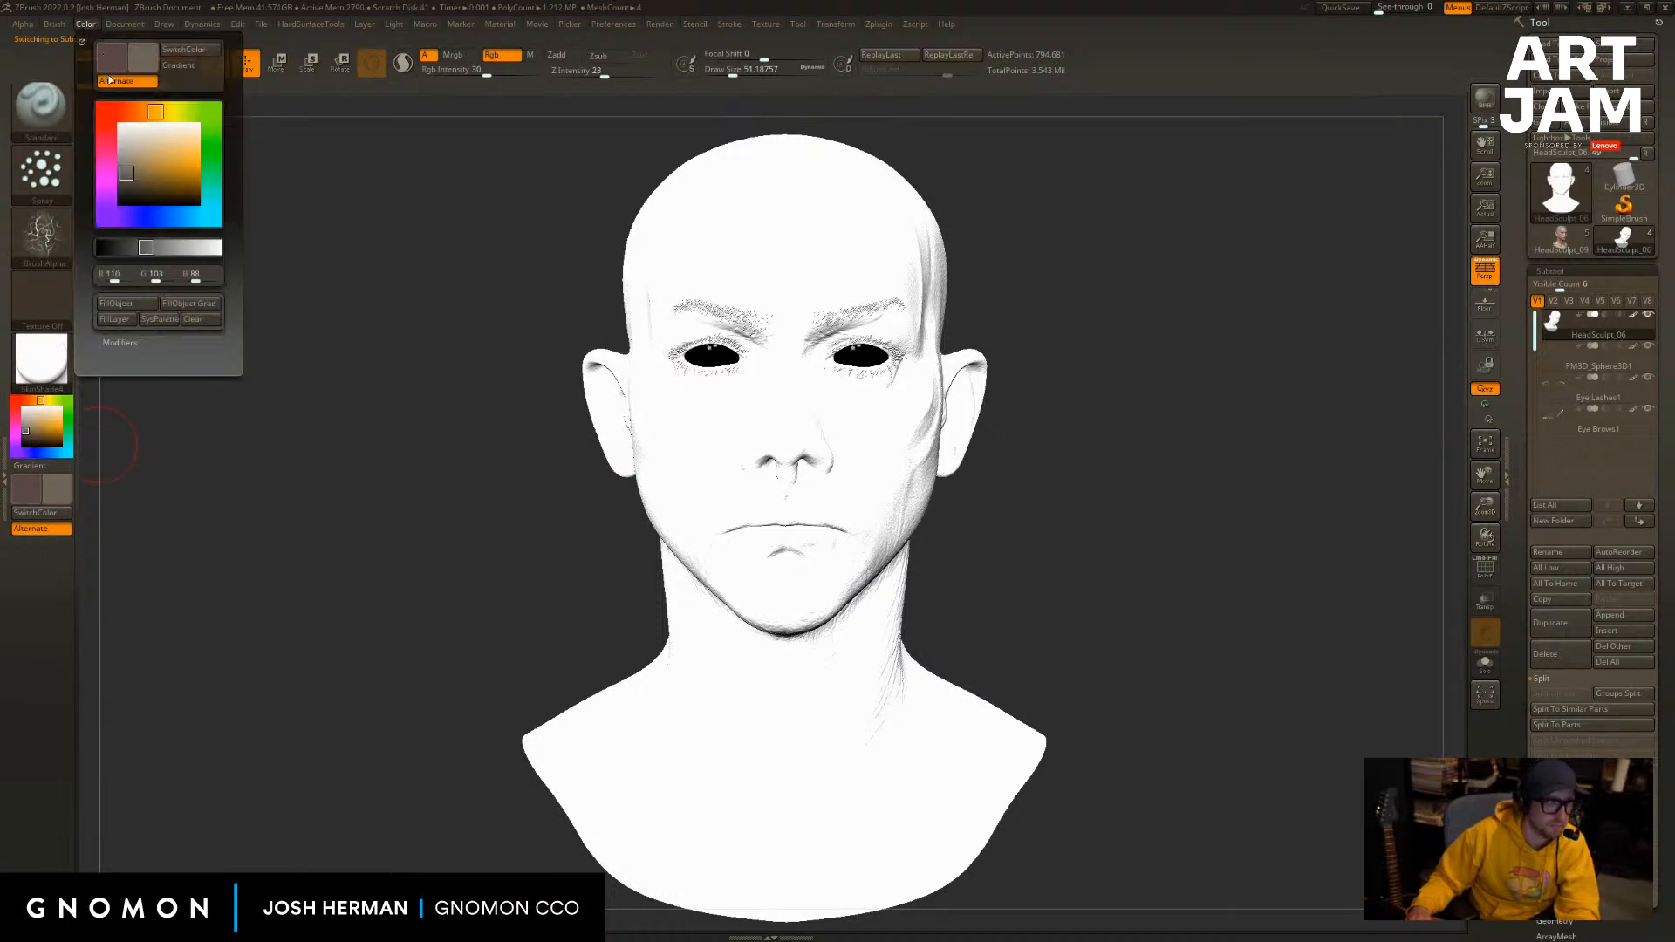
pyautogui.click(128, 307)
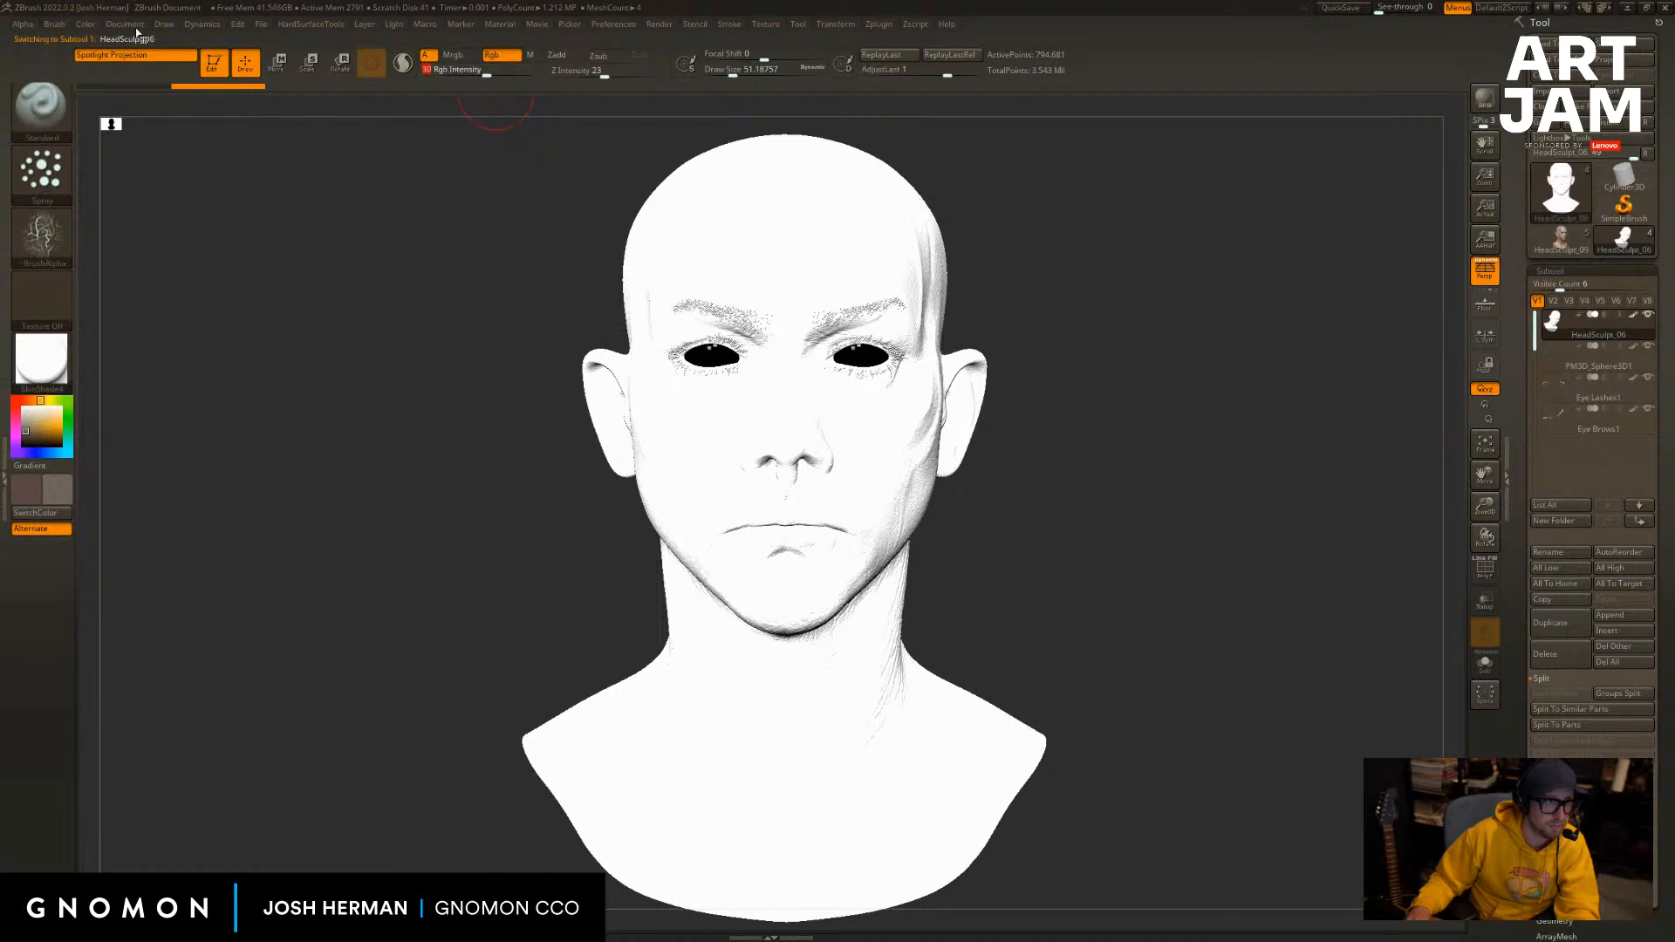
pyautogui.moveTo(488, 74); pyautogui.dragTo(546, 74)
pyautogui.click(82, 25)
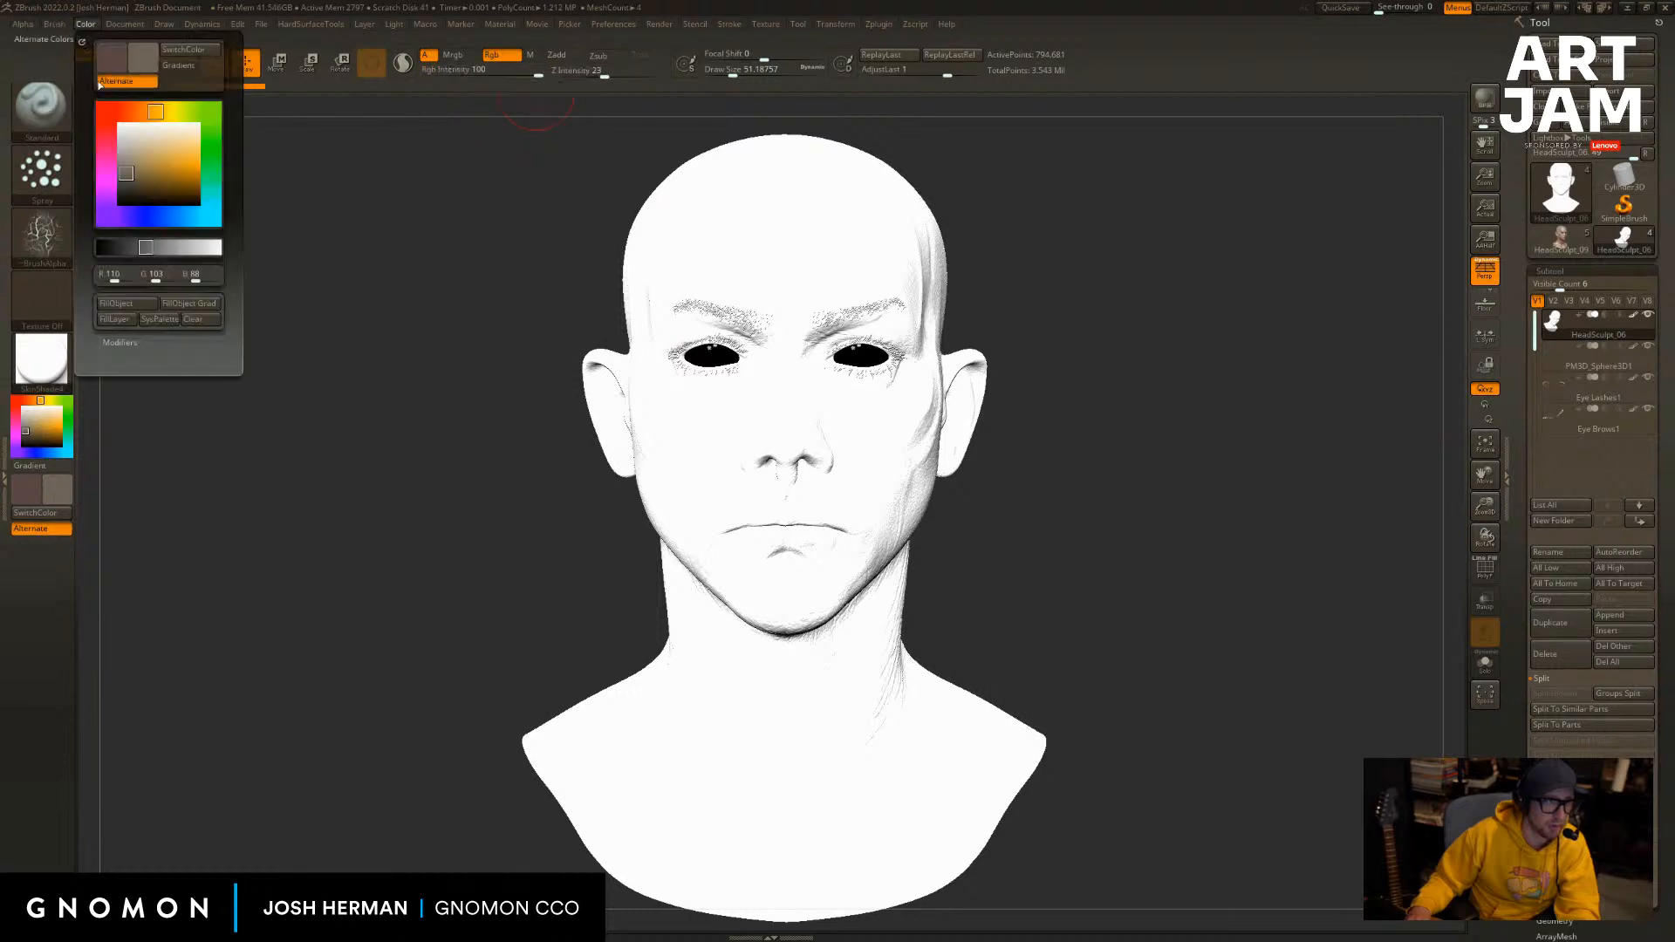
pyautogui.click(137, 303)
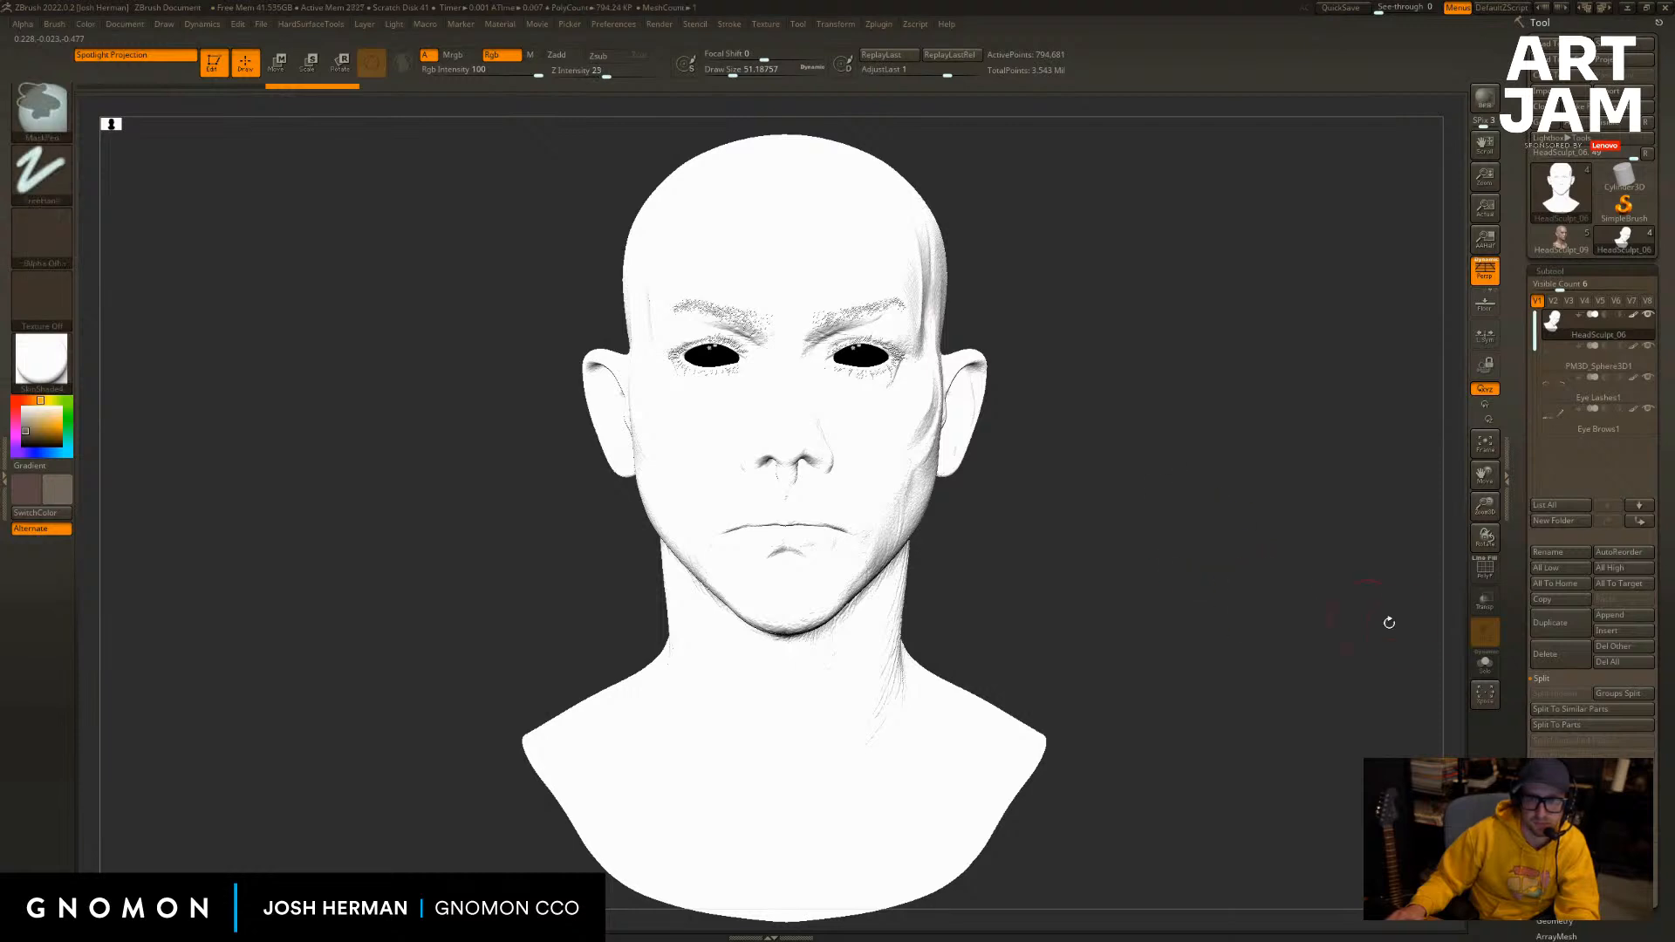
# Open the layer settings of HeadSculpt_06 and raise the head to a higher subdivision level.
pyautogui.moveTo(1524, 667); pyautogui.dragTo(1525, 463)
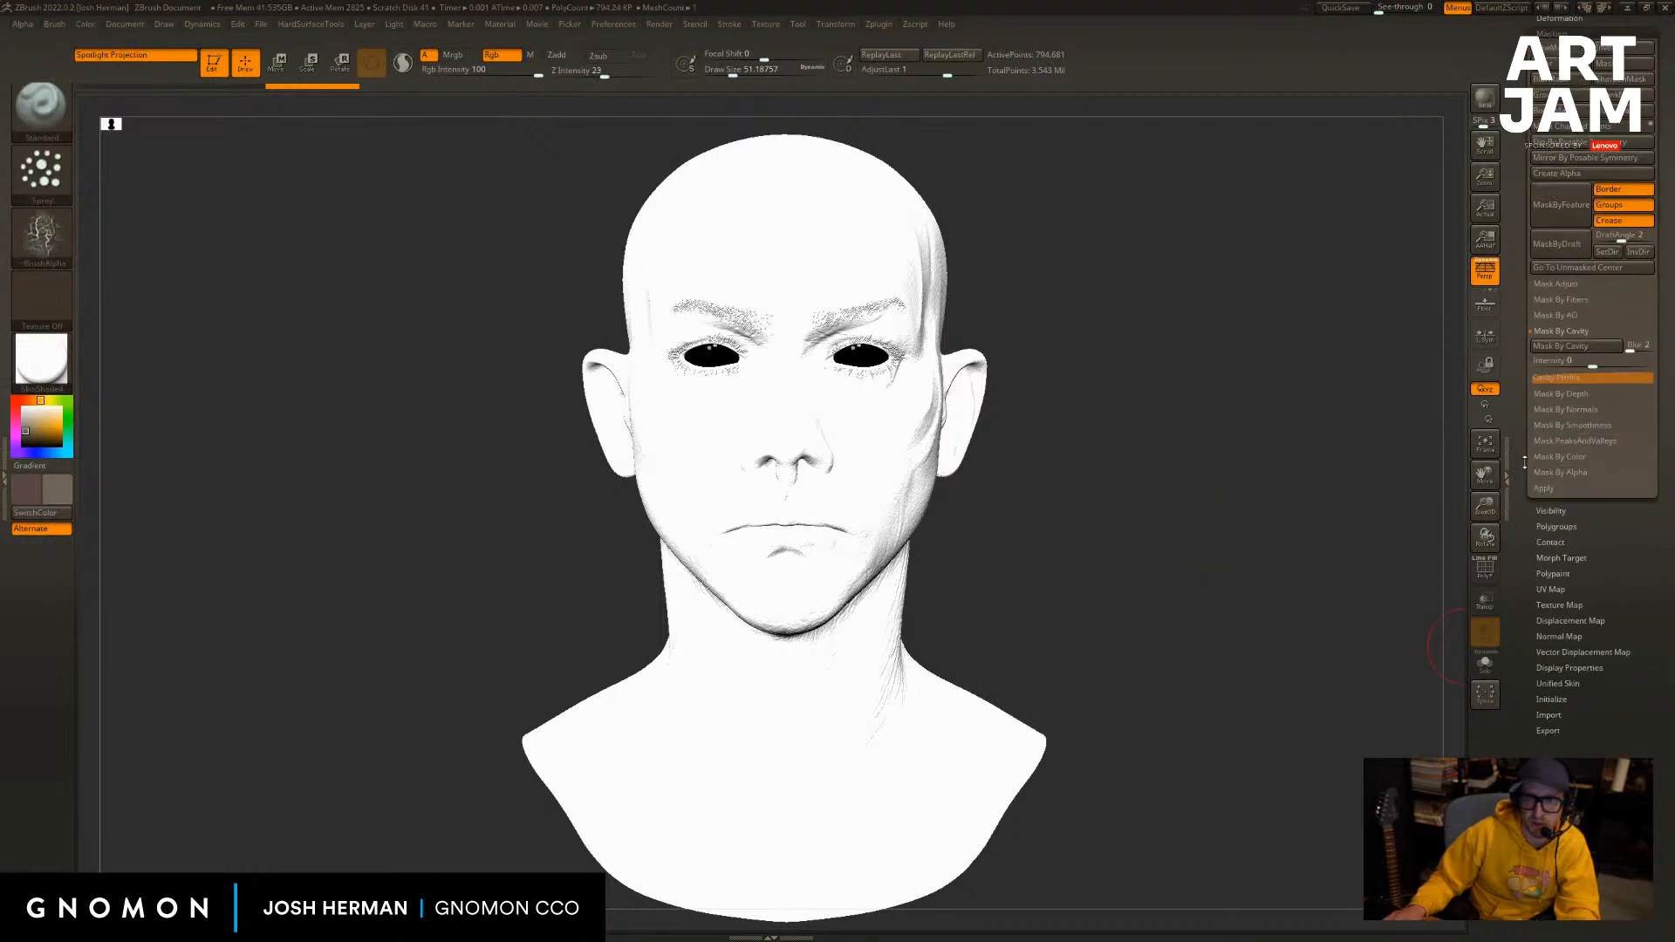
pyautogui.click(1566, 600)
pyautogui.click(1561, 601)
pyautogui.moveTo(1638, 448); pyautogui.dragTo(1638, 651)
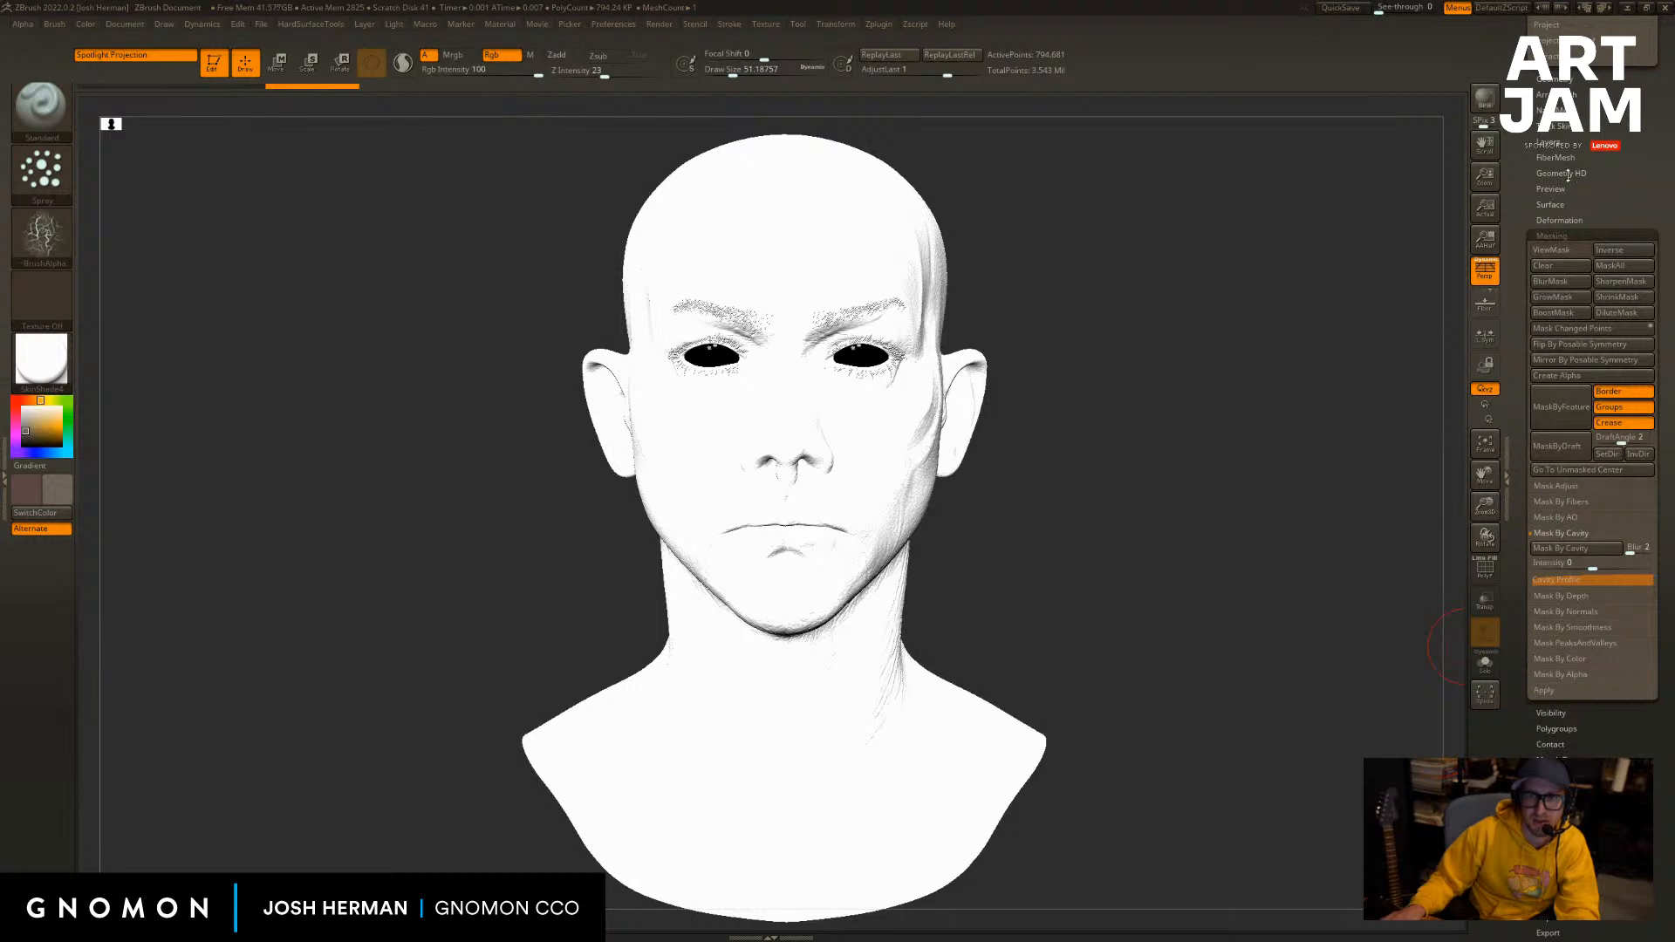
pyautogui.click(1560, 140)
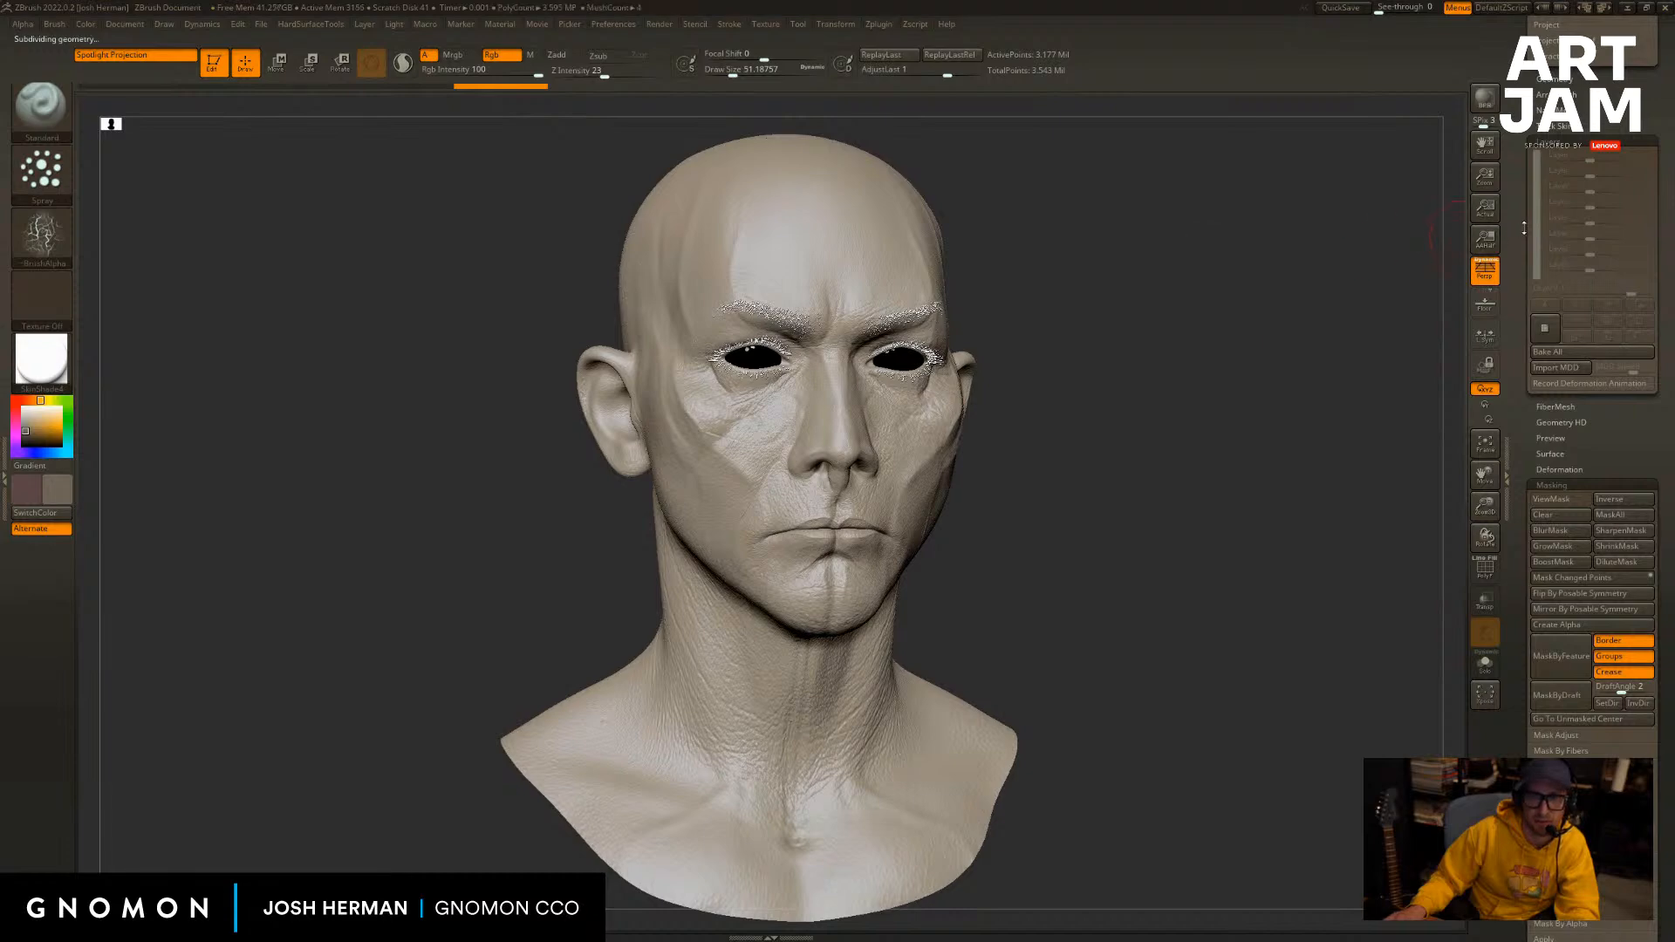
# Turn off polypaint for all subtools of the HeadSculpt_06 tool and view the unpainted face up close.
pyautogui.moveTo(1524, 228); pyautogui.dragTo(1524, 397)
pyautogui.keyDown('shift'); pyautogui.click(1633, 164); pyautogui.keyUp('shift')
pyautogui.keyDown('shift'); pyautogui.click(1633, 164); pyautogui.keyUp('shift')
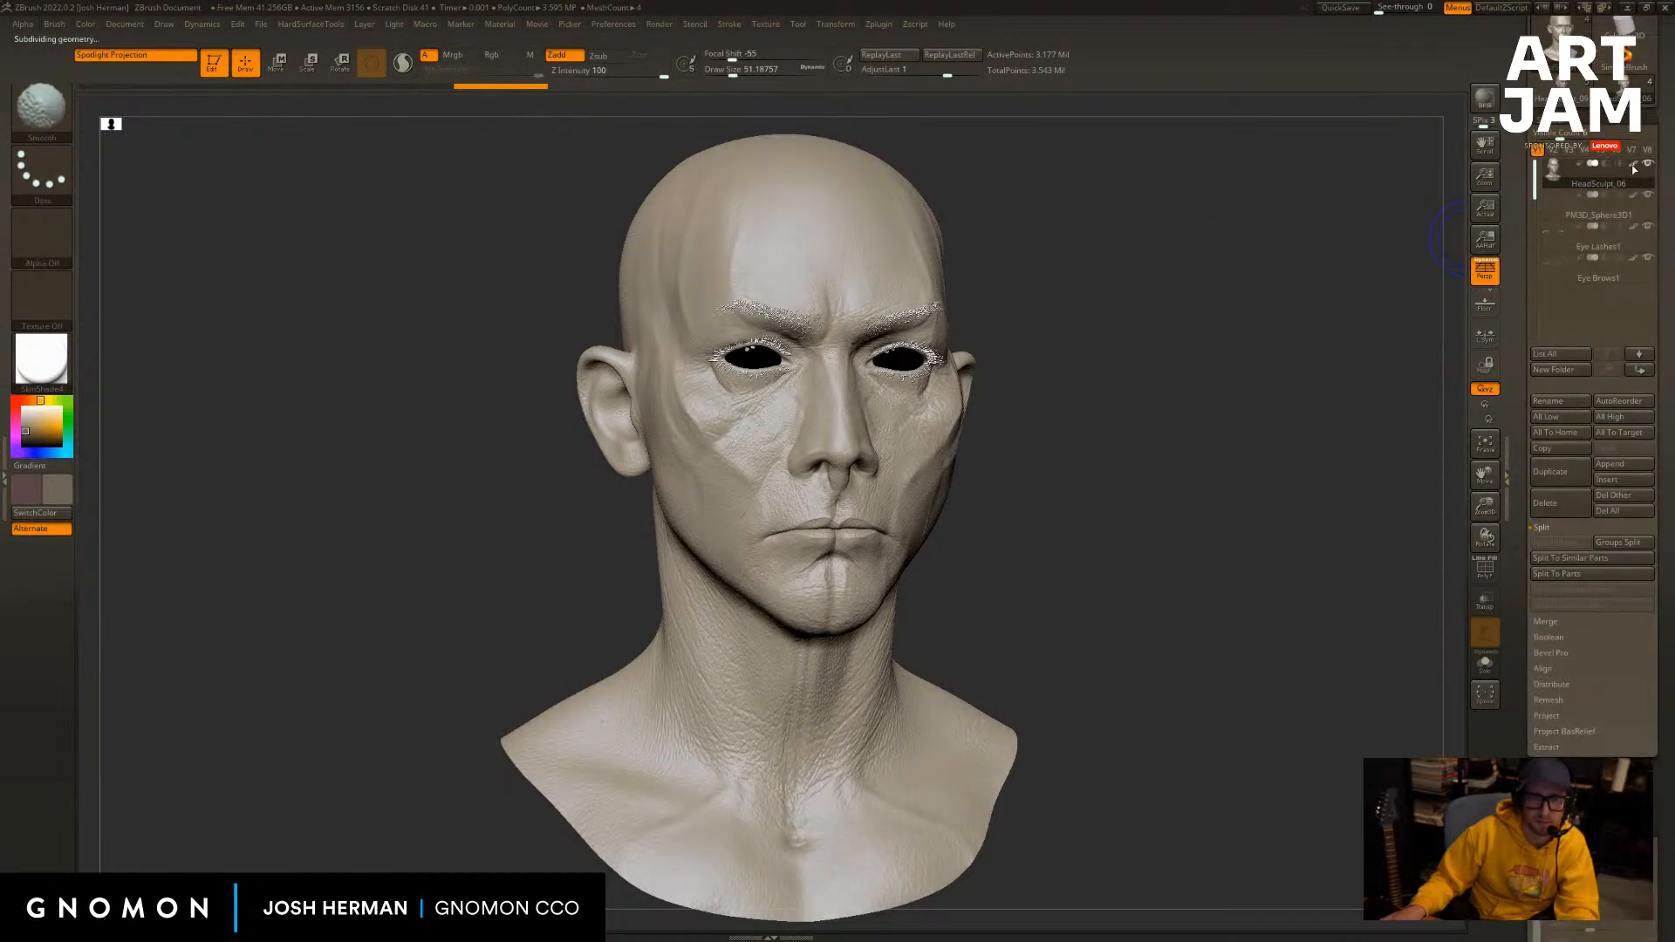
pyautogui.keyDown('shift'); pyautogui.click(1632, 163); pyautogui.keyUp('shift')
pyautogui.moveTo(1444, 261)
pyautogui.mouseDown()
pyautogui.moveTo(1405, 278)
pyautogui.moveTo(1241, 258)
pyautogui.moveTo(1267, 453)
pyautogui.moveTo(1285, 468)
pyautogui.mouseUp()
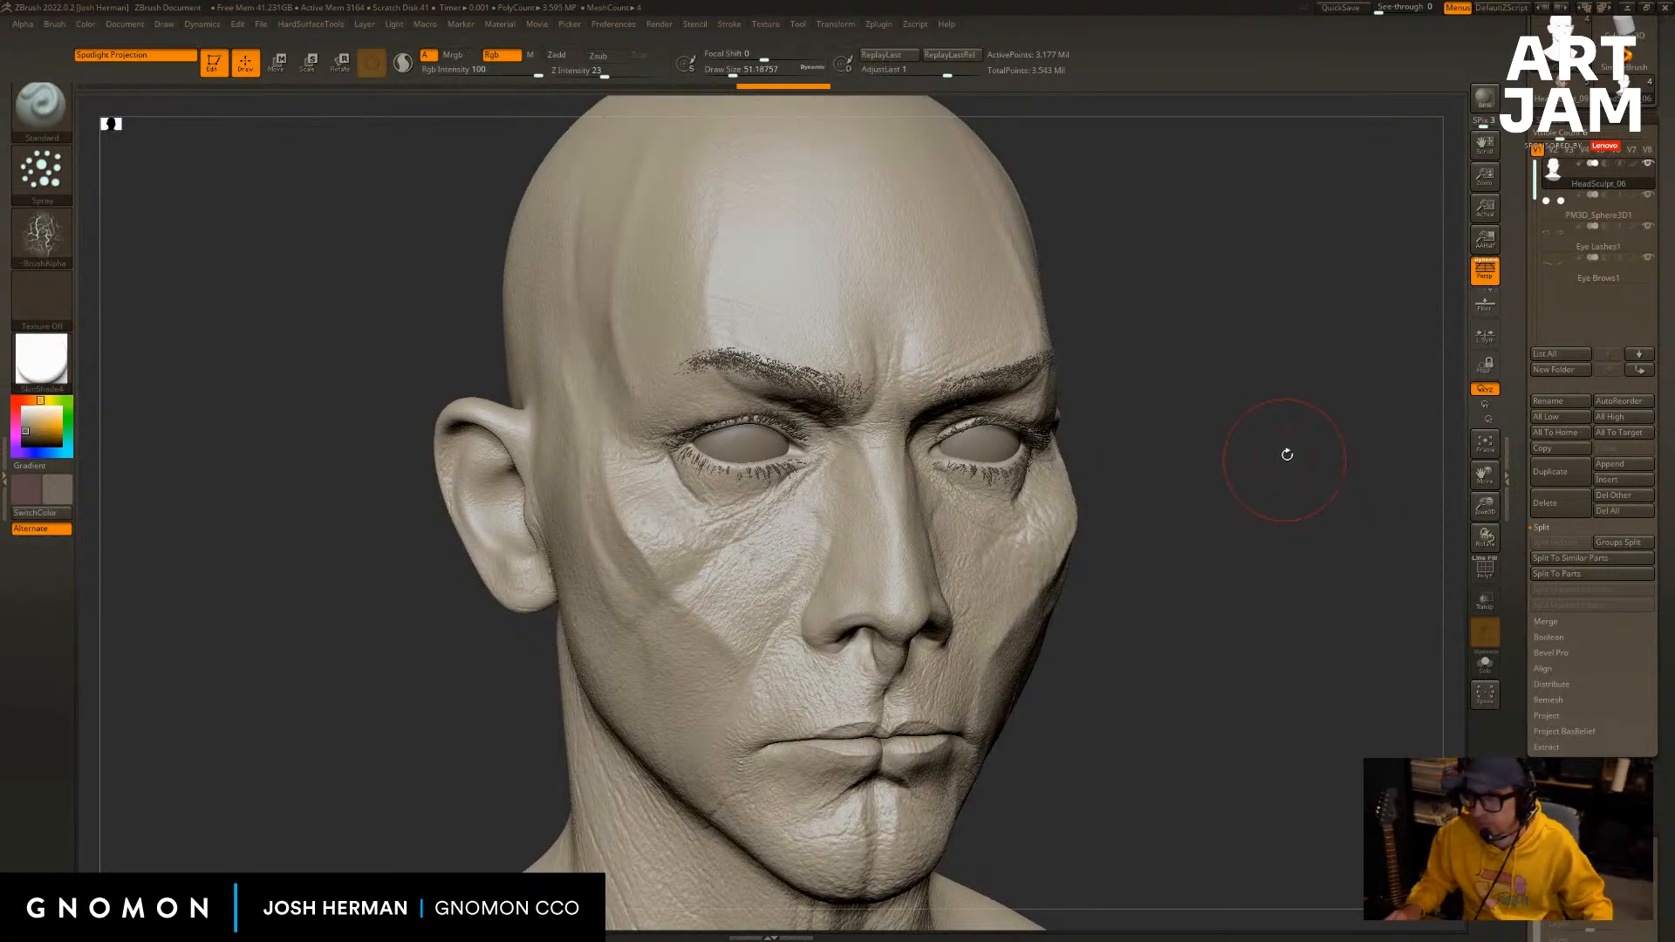
pyautogui.moveTo(1297, 468)
pyautogui.mouseDown()
pyautogui.moveTo(1250, 451)
pyautogui.moveTo(1274, 366)
pyautogui.mouseUp()
# Switch to the painted HeadSculpt_09 tool and turn off polypaint for all of its subtools.
pyautogui.moveTo(1533, 145); pyautogui.dragTo(1533, 203)
pyautogui.click(1561, 148)
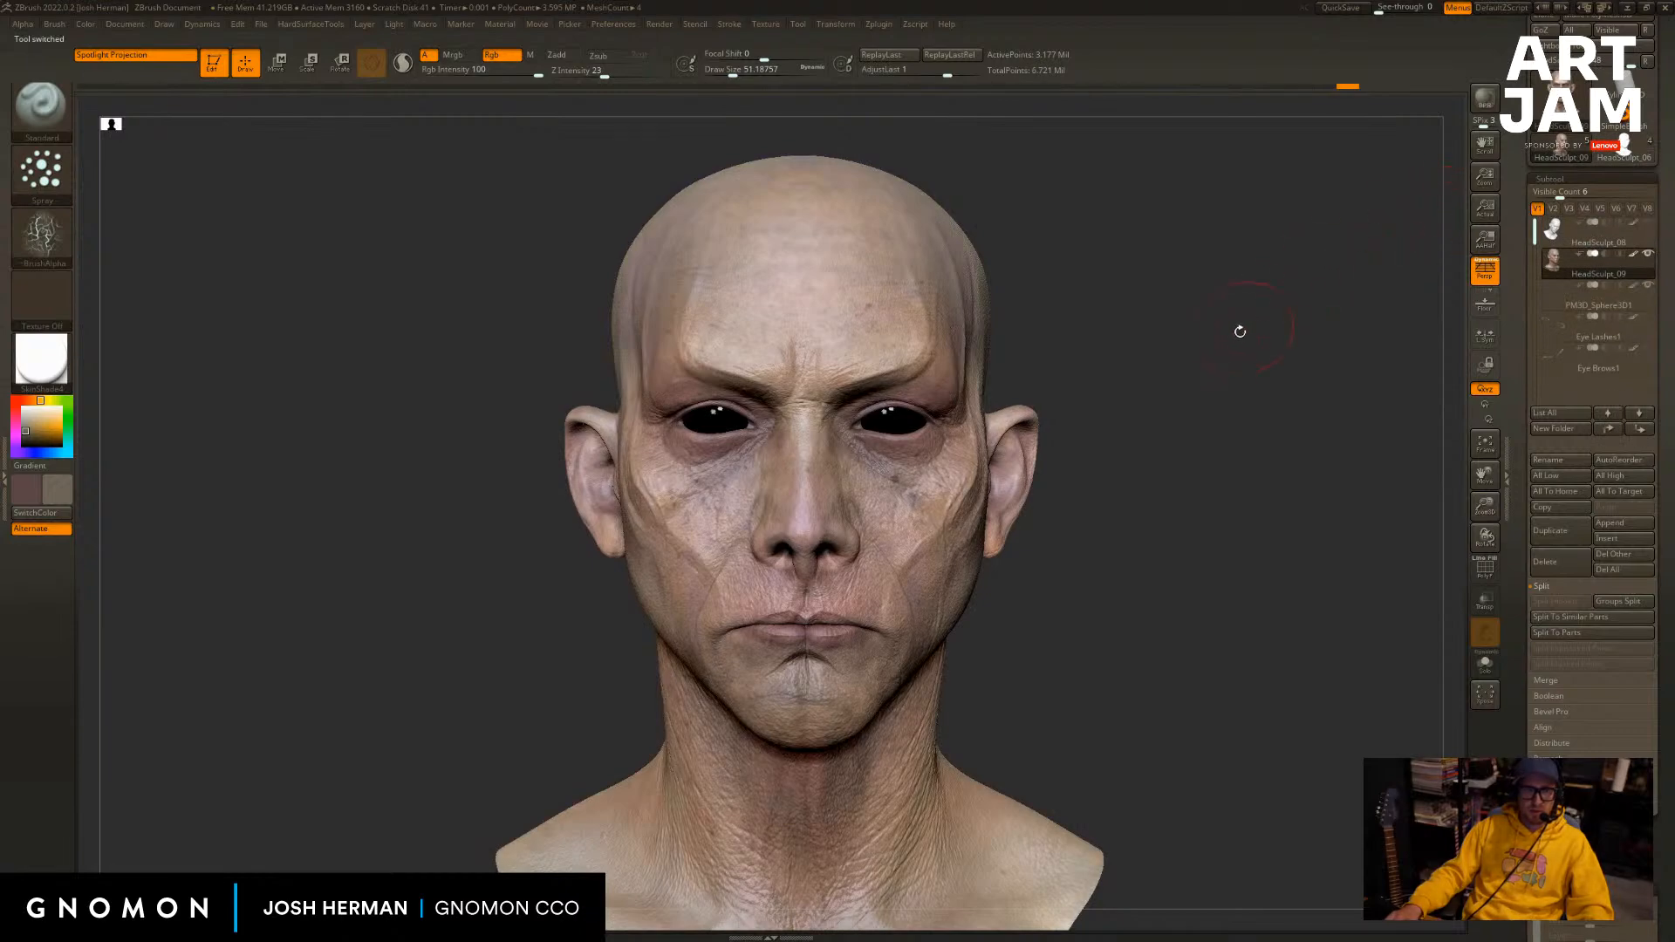
pyautogui.moveTo(1239, 330)
pyautogui.keyDown('alt'); pyautogui.mouseDown()
pyautogui.moveTo(1234, 303)
pyautogui.moveTo(1249, 306)
pyautogui.moveTo(1200, 351)
pyautogui.moveTo(1268, 355)
pyautogui.moveTo(1240, 449)
pyautogui.mouseUp(); pyautogui.keyUp('alt')
pyautogui.keyDown('shift'); pyautogui.click(1634, 253); pyautogui.keyUp('shift')
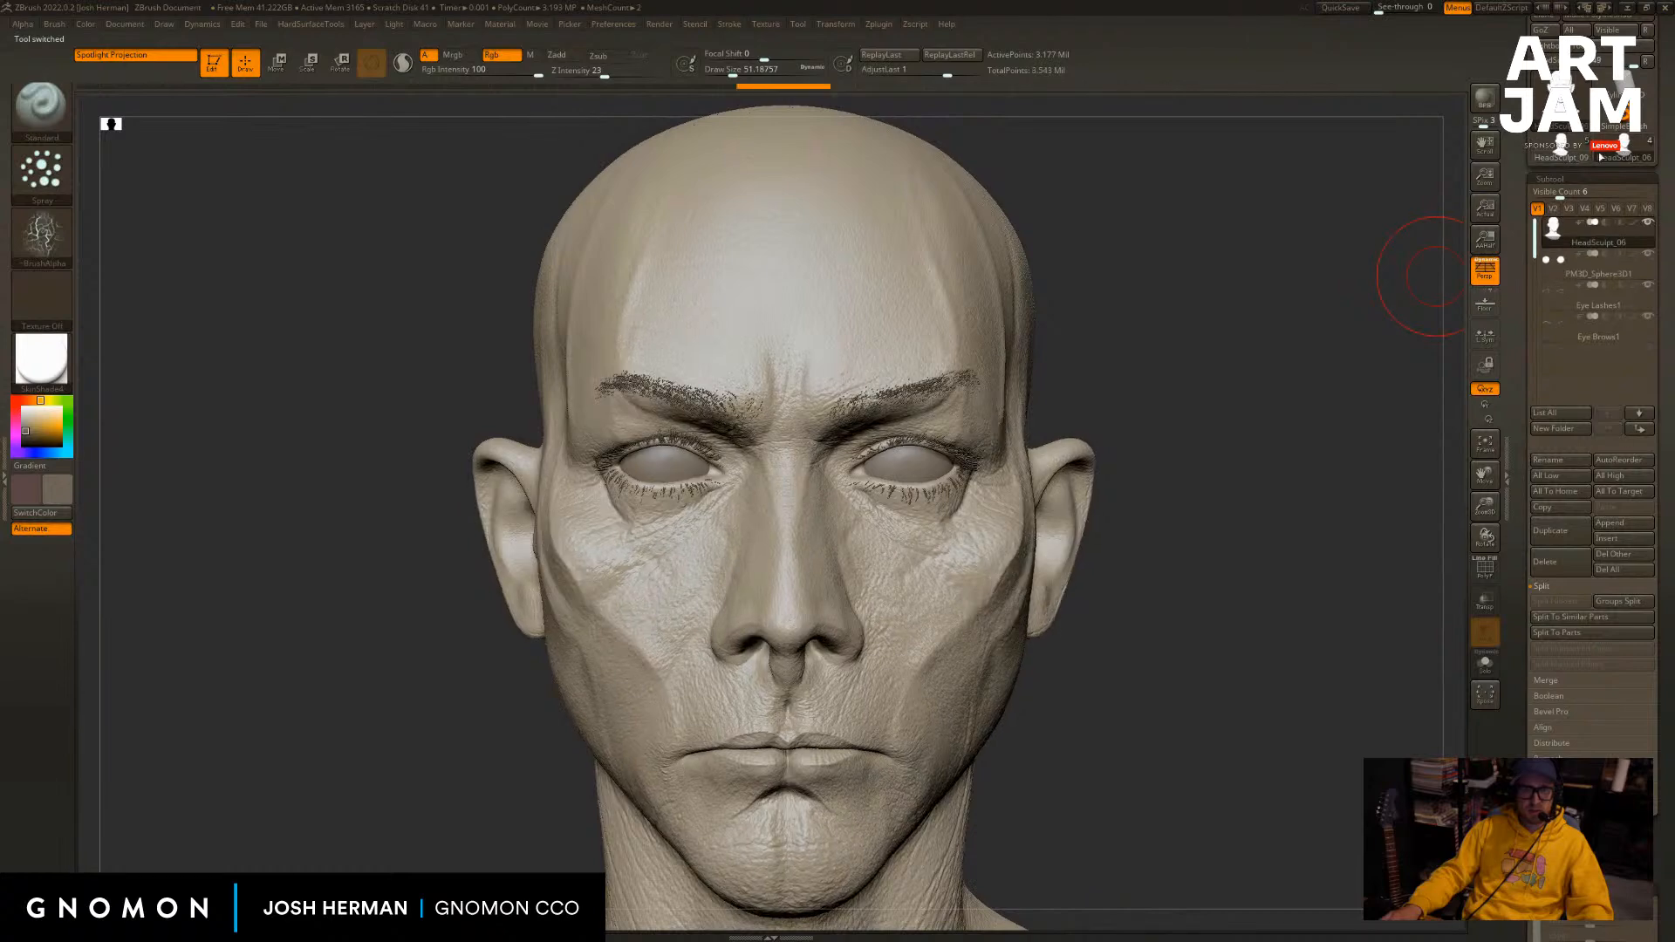
# Compare the unpainted HeadSculpt_06 and HeadSculpt_09 sculpts by switching back and forth between the two tools.
pyautogui.moveTo(1615, 150)
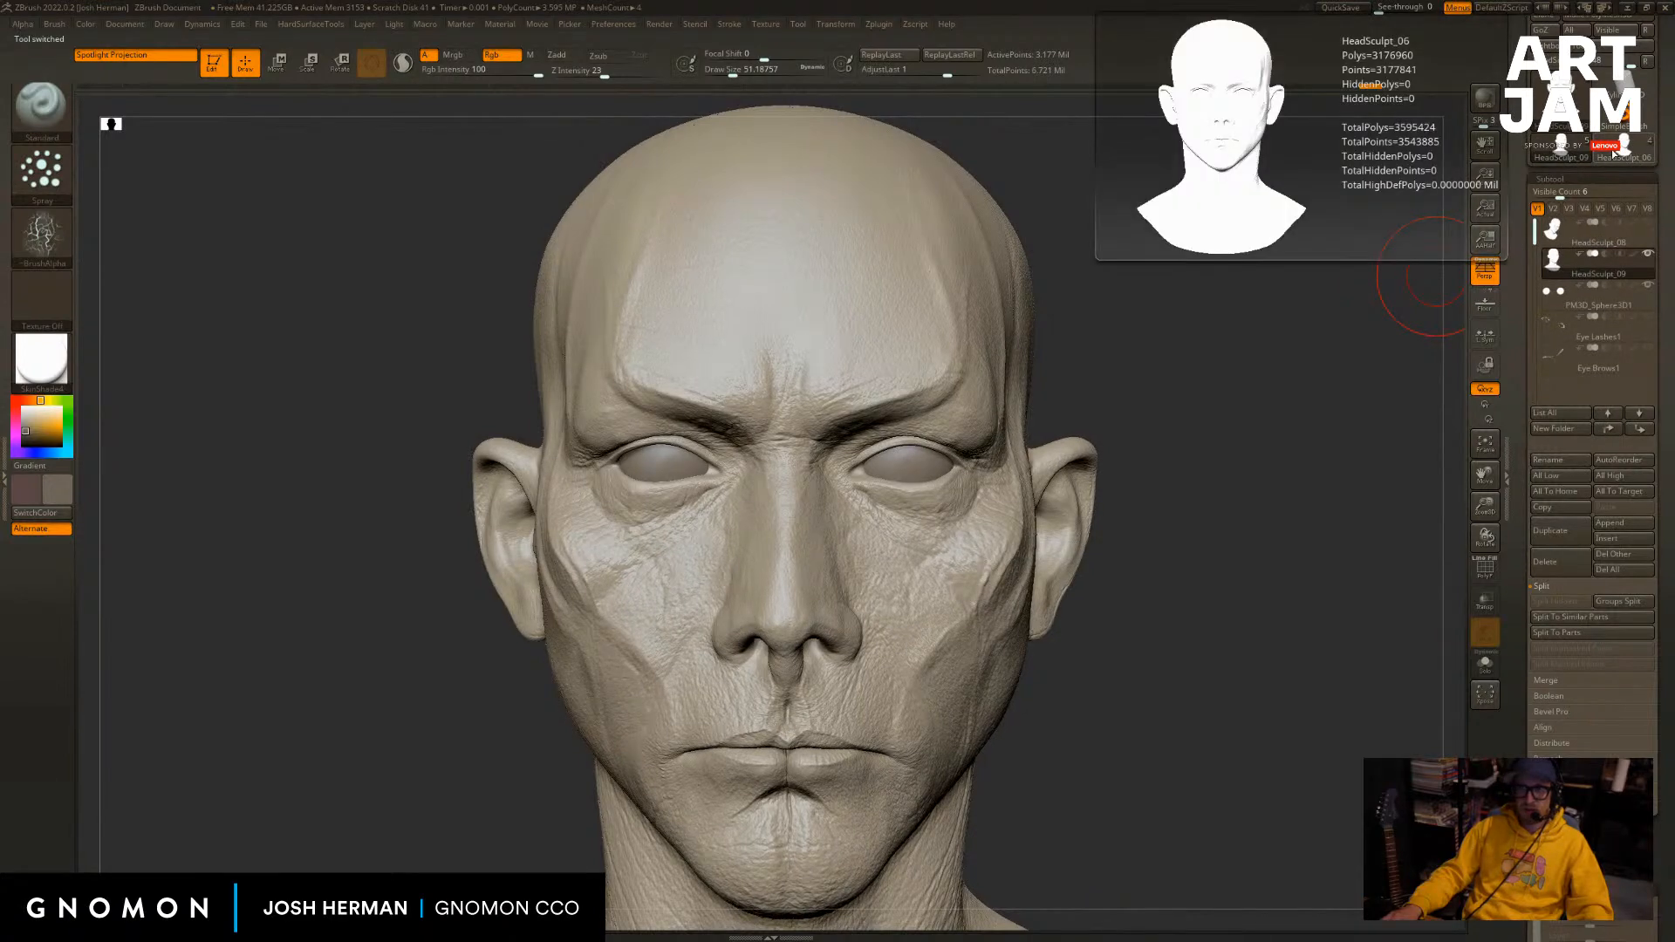
pyautogui.click(1534, 154)
pyautogui.moveTo(1563, 155)
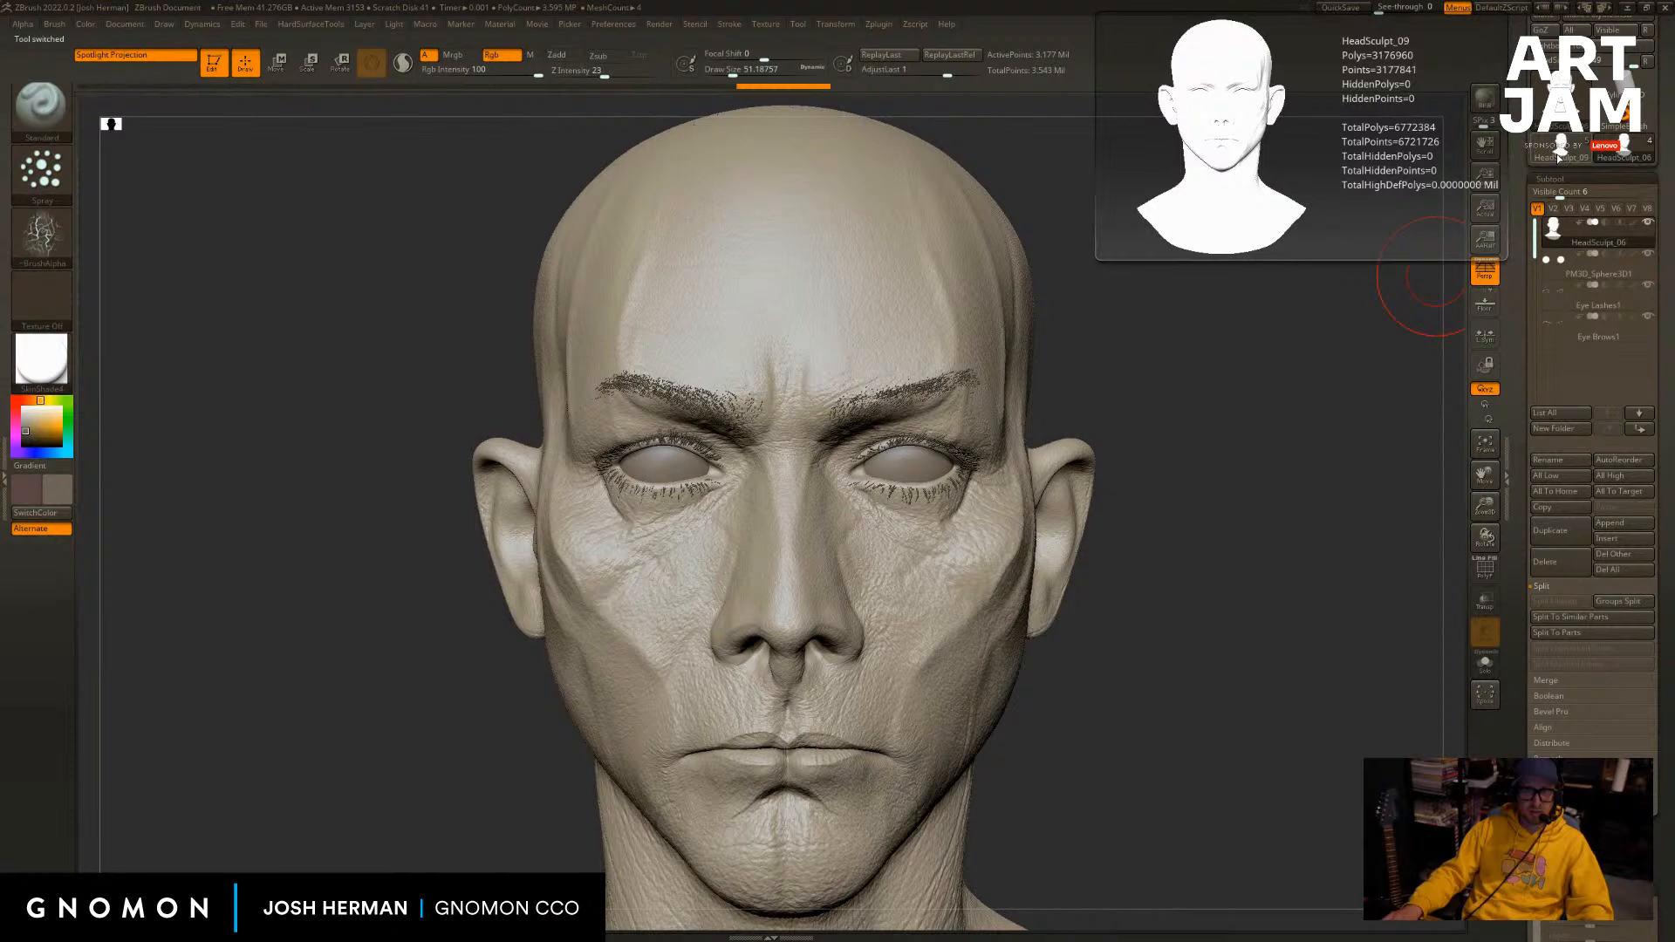
pyautogui.click(1559, 159)
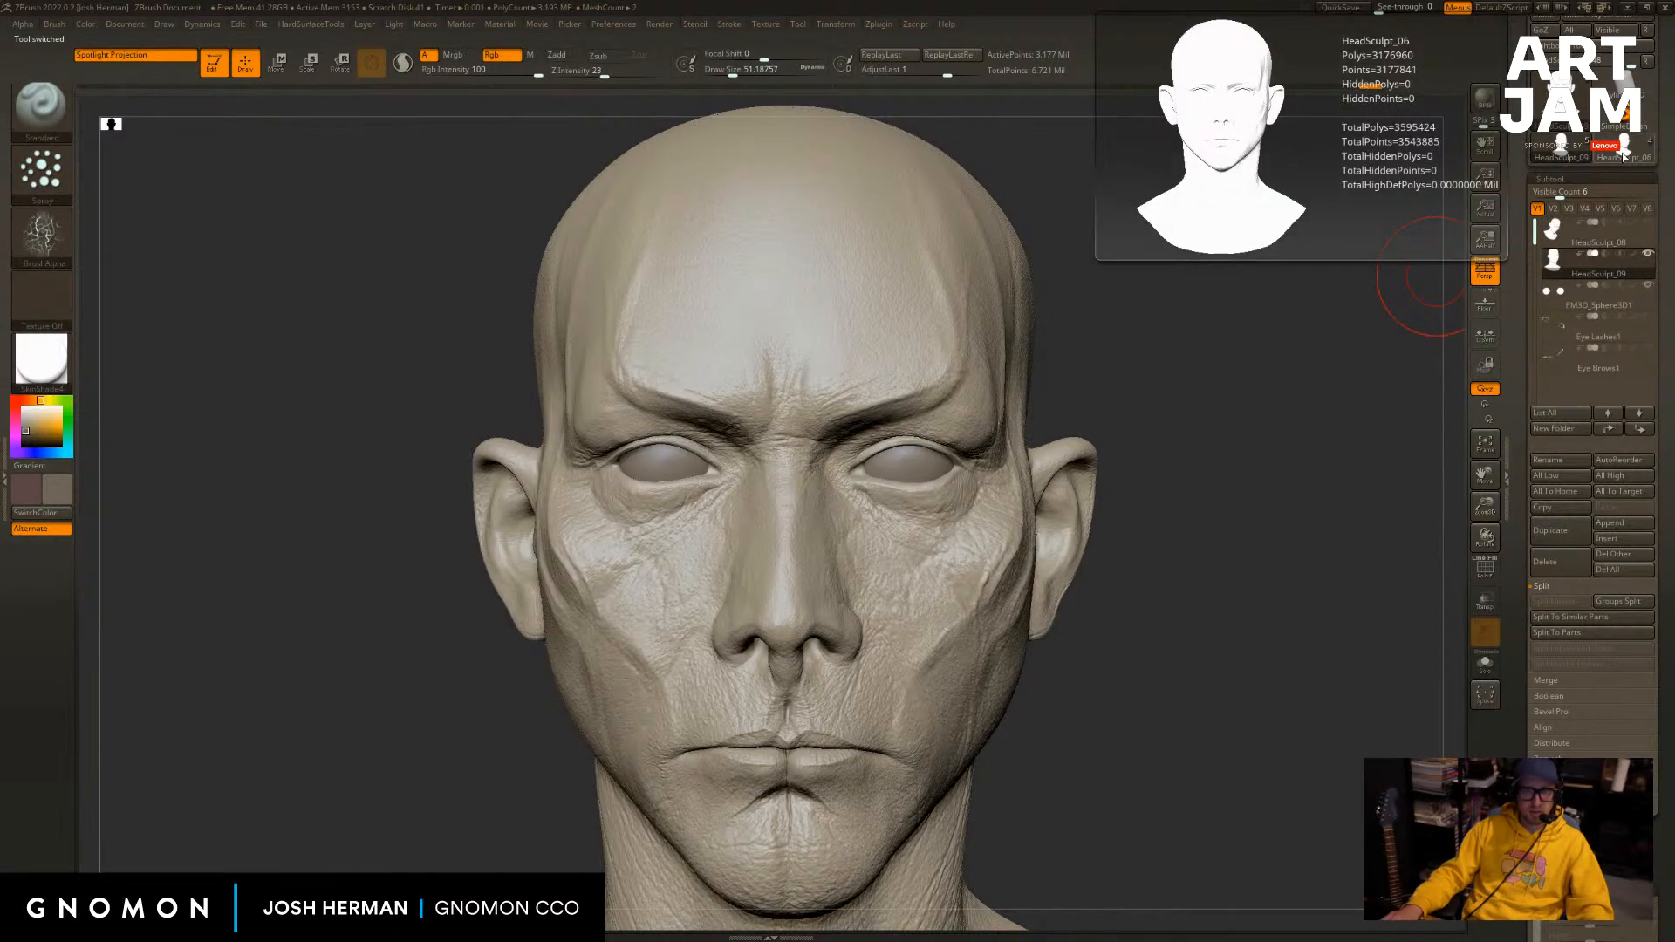
pyautogui.click(1623, 157)
pyautogui.click(1560, 159)
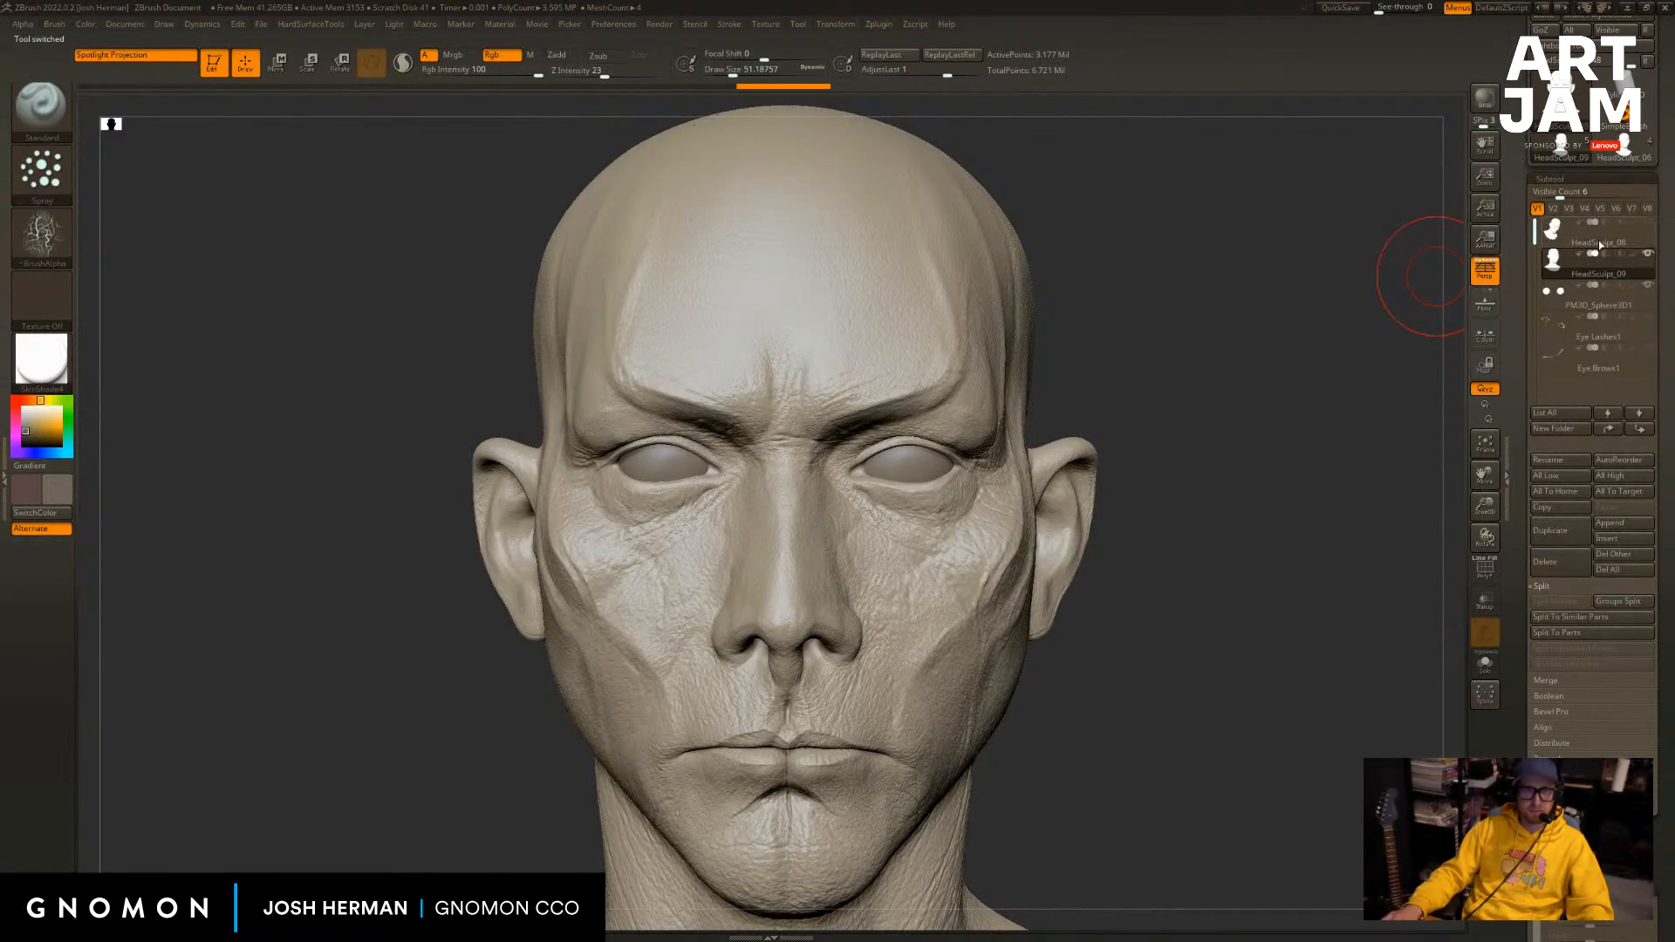
# Turn polypaint back on for the HeadSculpt_09 head.
pyautogui.click(1633, 254)
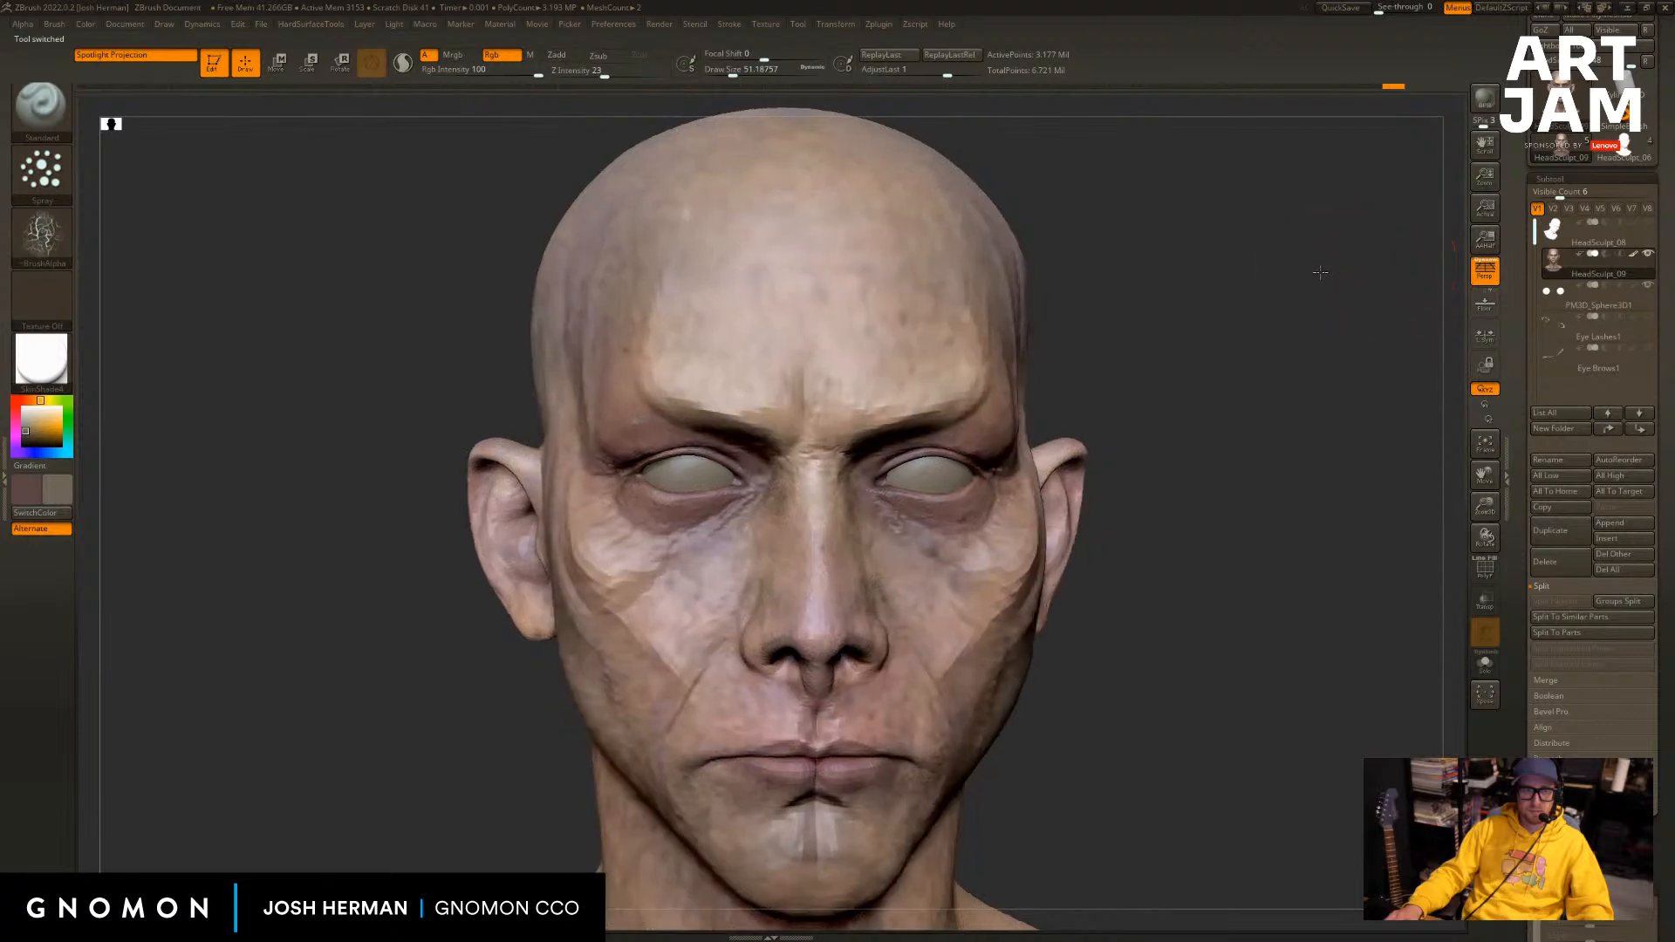
pyautogui.keyDown('alt'); pyautogui.moveTo(1297, 333); pyautogui.dragTo(1242, 265); pyautogui.keyUp('alt')
pyautogui.moveTo(1370, 285); pyautogui.dragTo(1387, 358)
# Turn polypaint back on for the eye spheres and make the eyelashes visible on the painted head.
pyautogui.click(1634, 286)
pyautogui.click(1623, 155)
pyautogui.click(1633, 253)
pyautogui.click(1648, 316)
pyautogui.click(1648, 285)
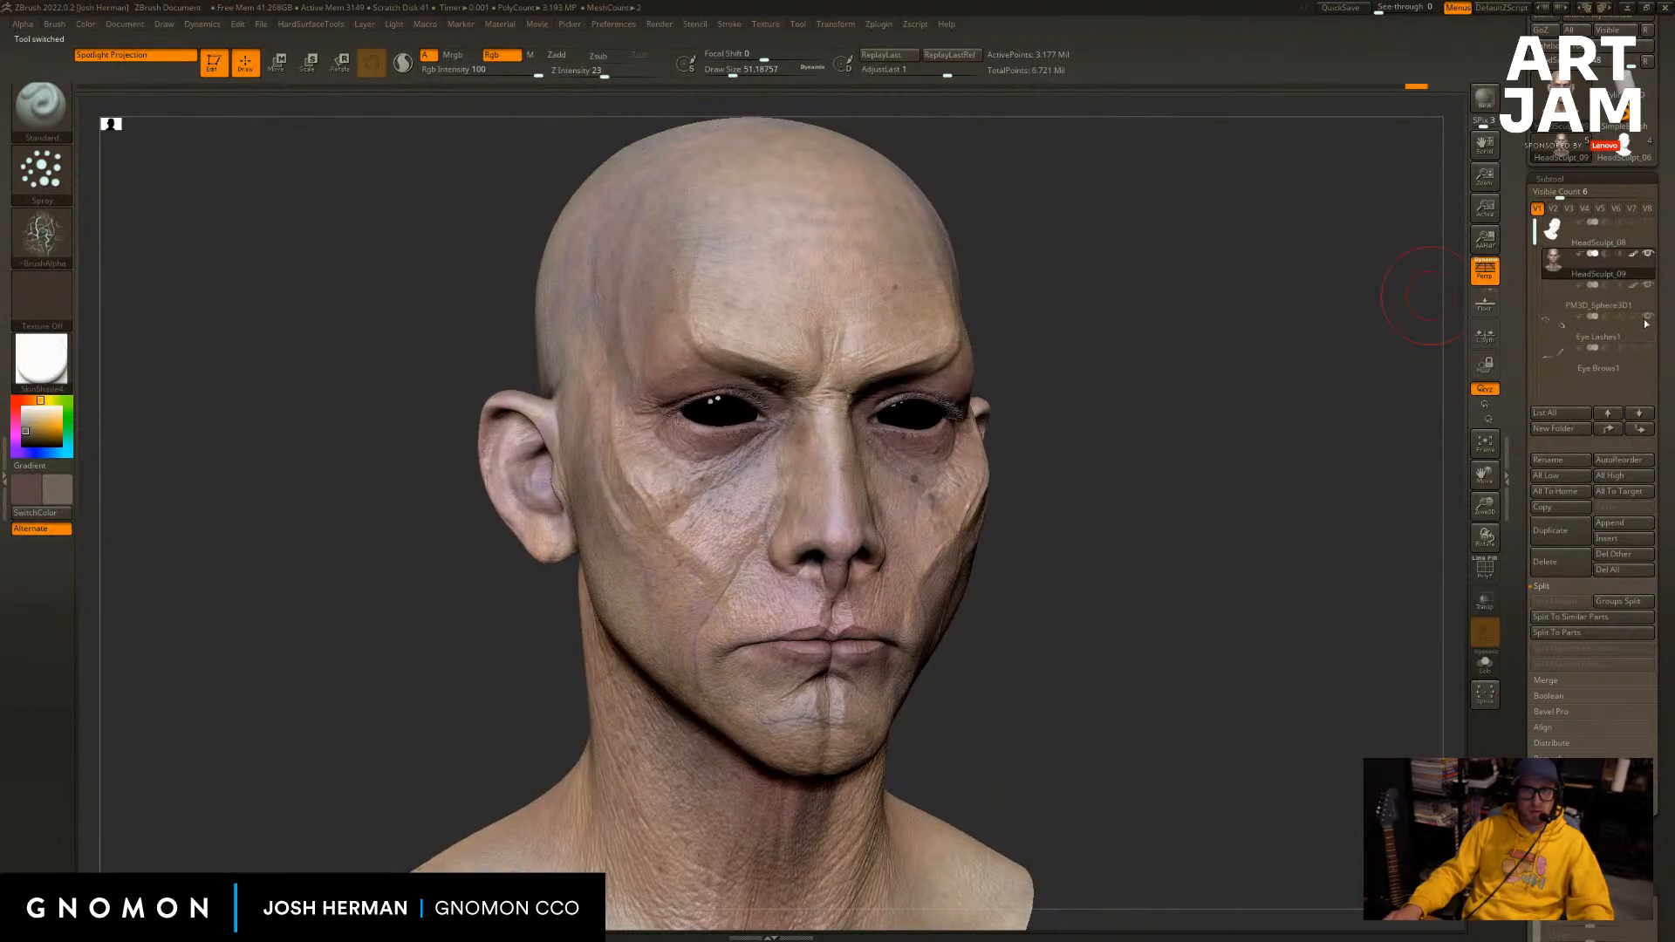
pyautogui.keyDown('alt'); pyautogui.moveTo(1371, 317); pyautogui.dragTo(1393, 440); pyautogui.keyUp('alt')
pyautogui.moveTo(1361, 428); pyautogui.dragTo(1415, 422)
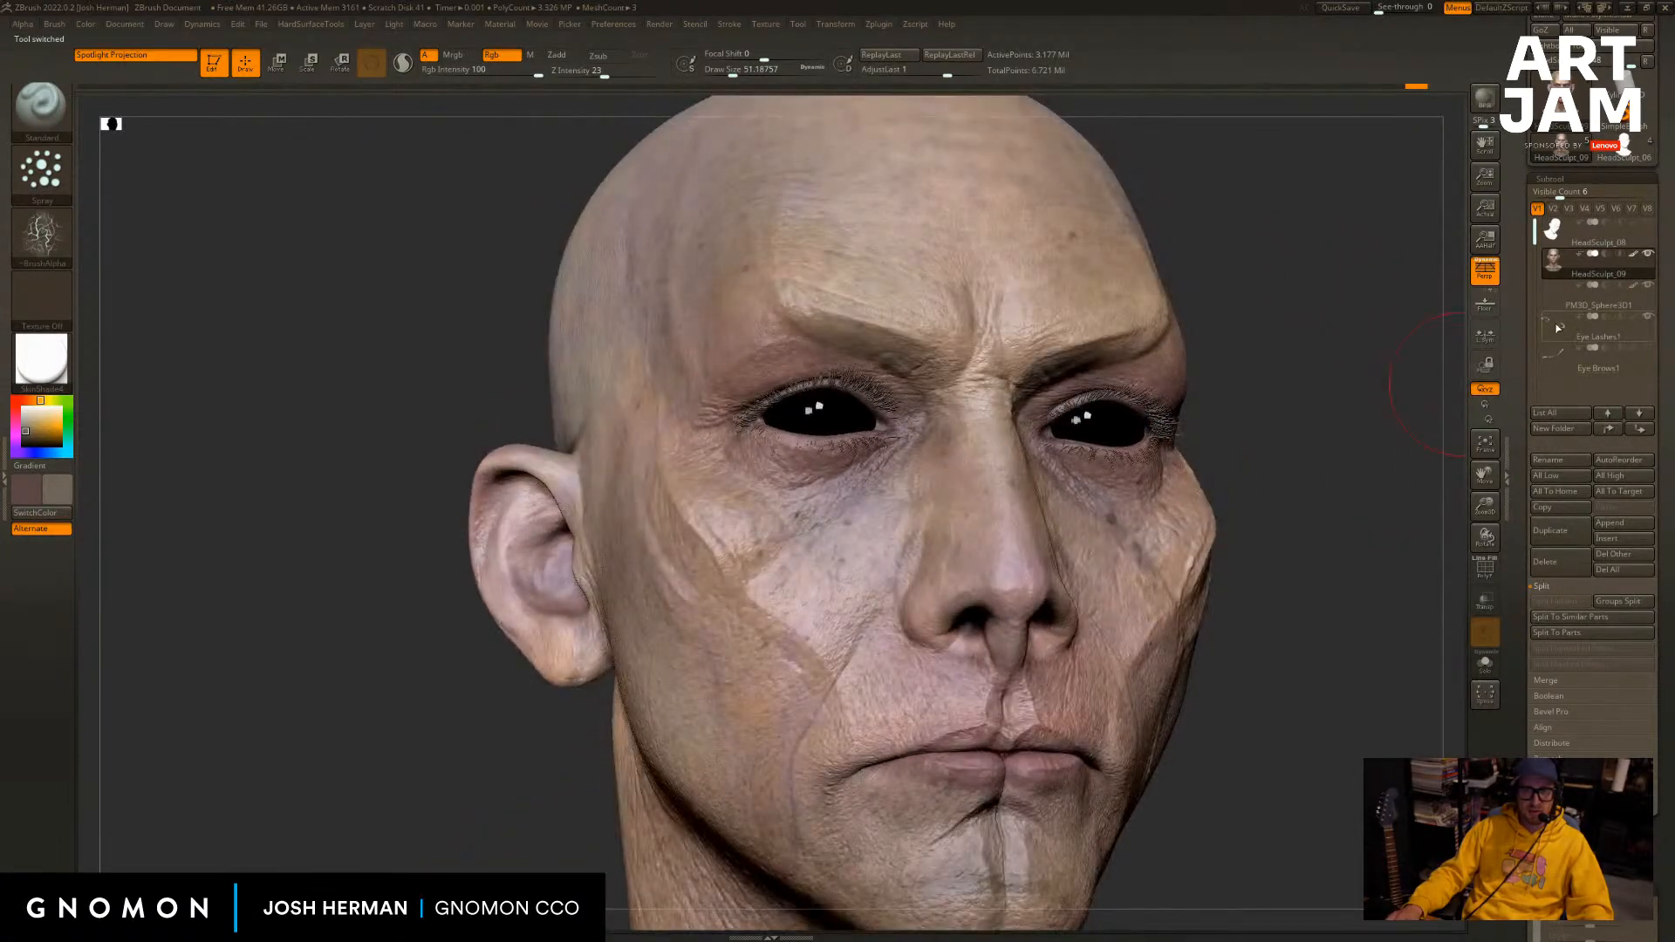
# Select the eyelashes subtool, choose a dark reddish brown and fill the lashes with it.
pyautogui.click(1565, 325)
pyautogui.moveTo(1088, 388); pyautogui.dragTo(1203, 382)
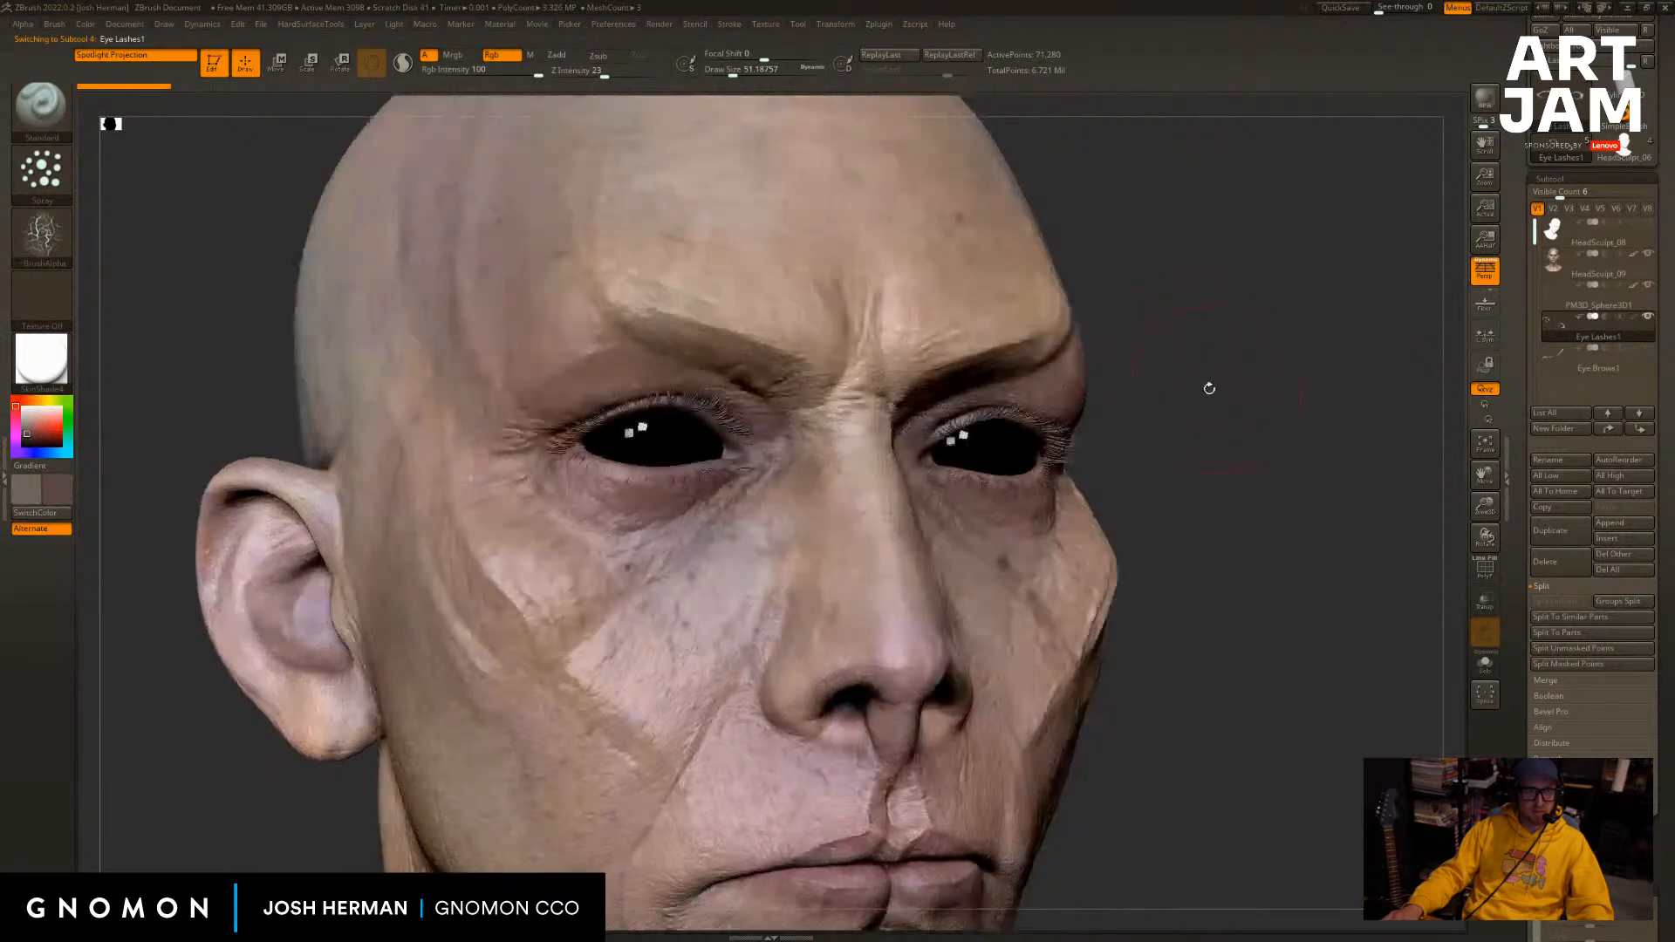
pyautogui.click(18, 442)
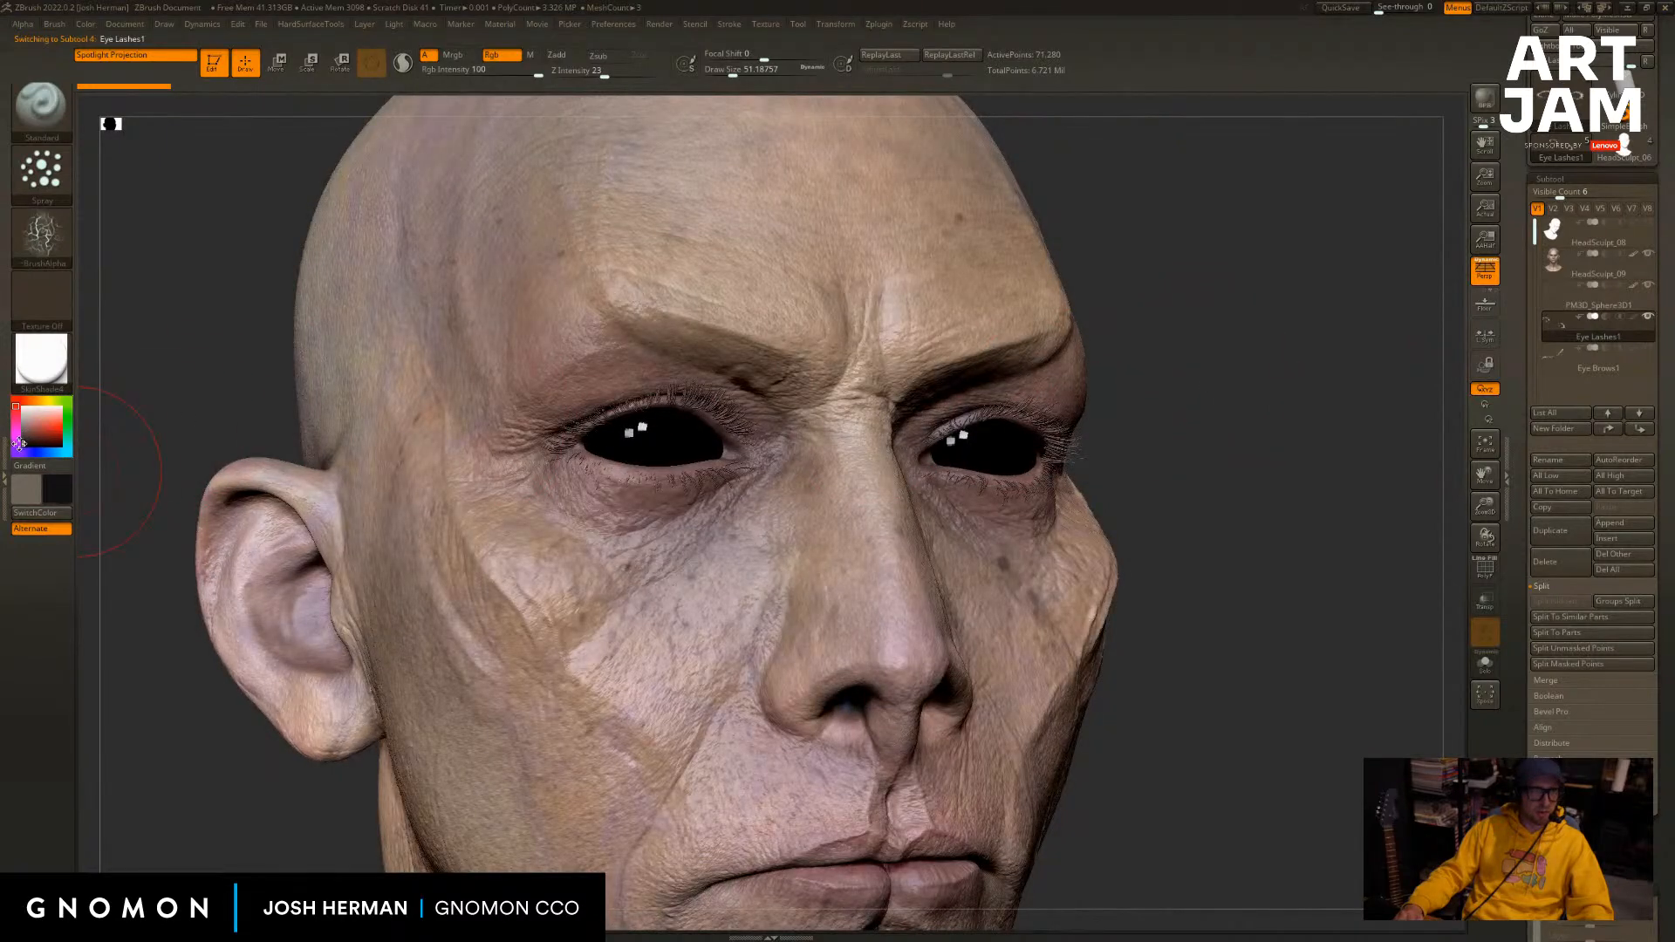
pyautogui.moveTo(1282, 301); pyautogui.dragTo(1395, 245)
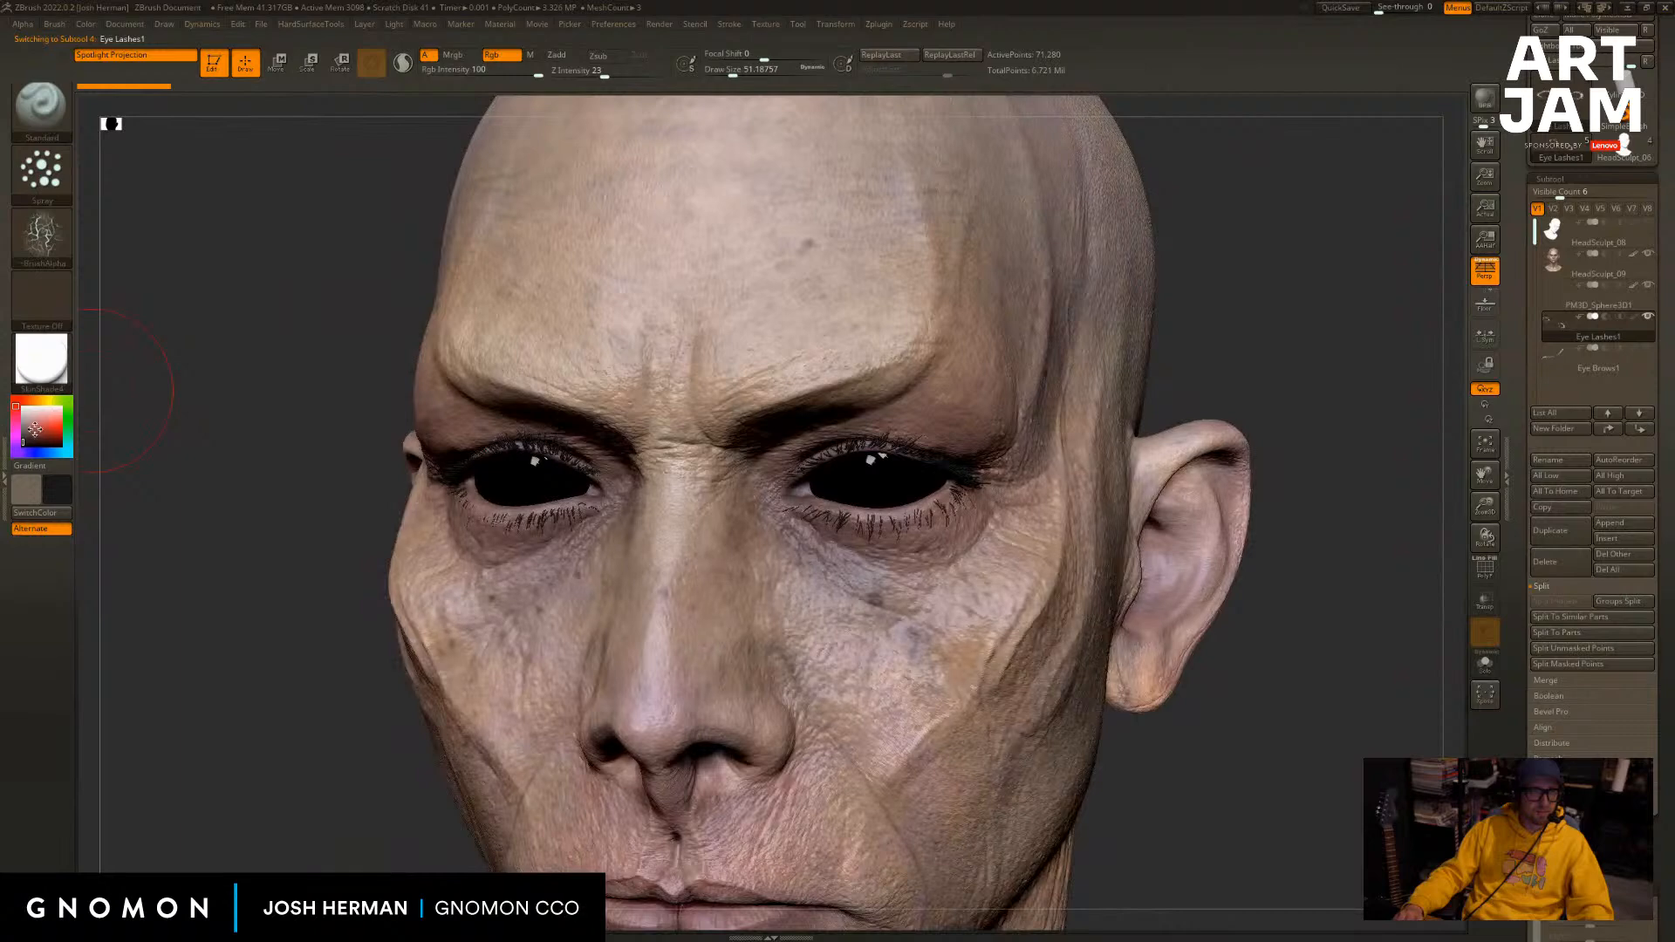
pyautogui.moveTo(33, 429)
pyautogui.mouseDown()
pyautogui.moveTo(22, 411)
pyautogui.moveTo(24, 435)
pyautogui.mouseUp()
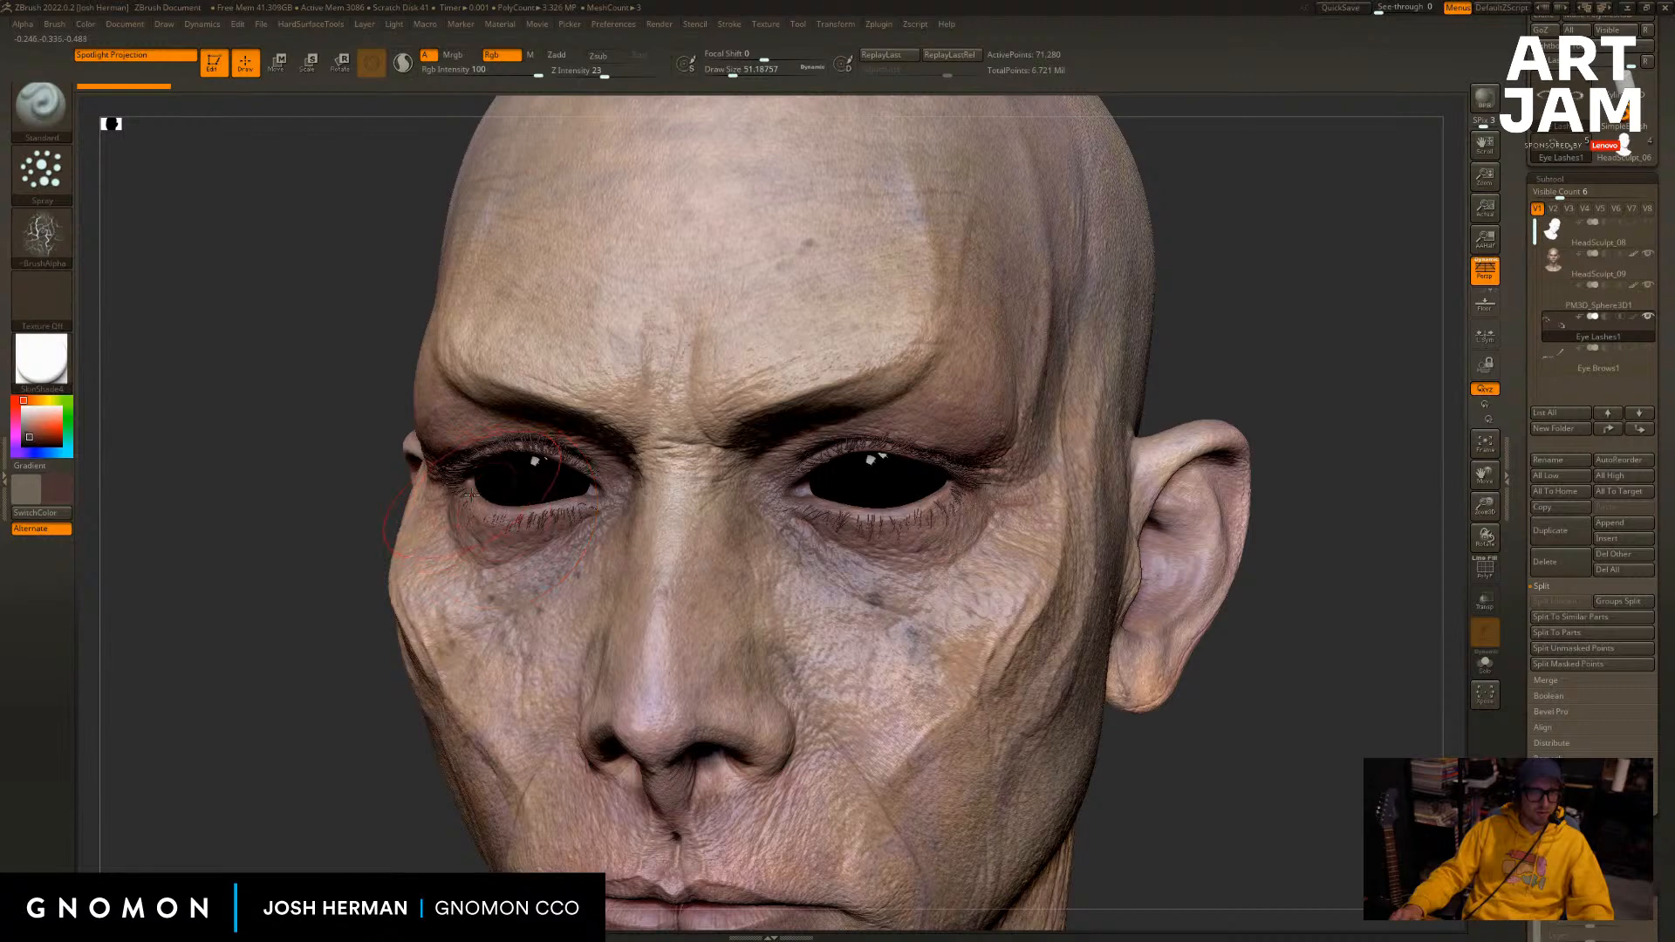
pyautogui.click(59, 493)
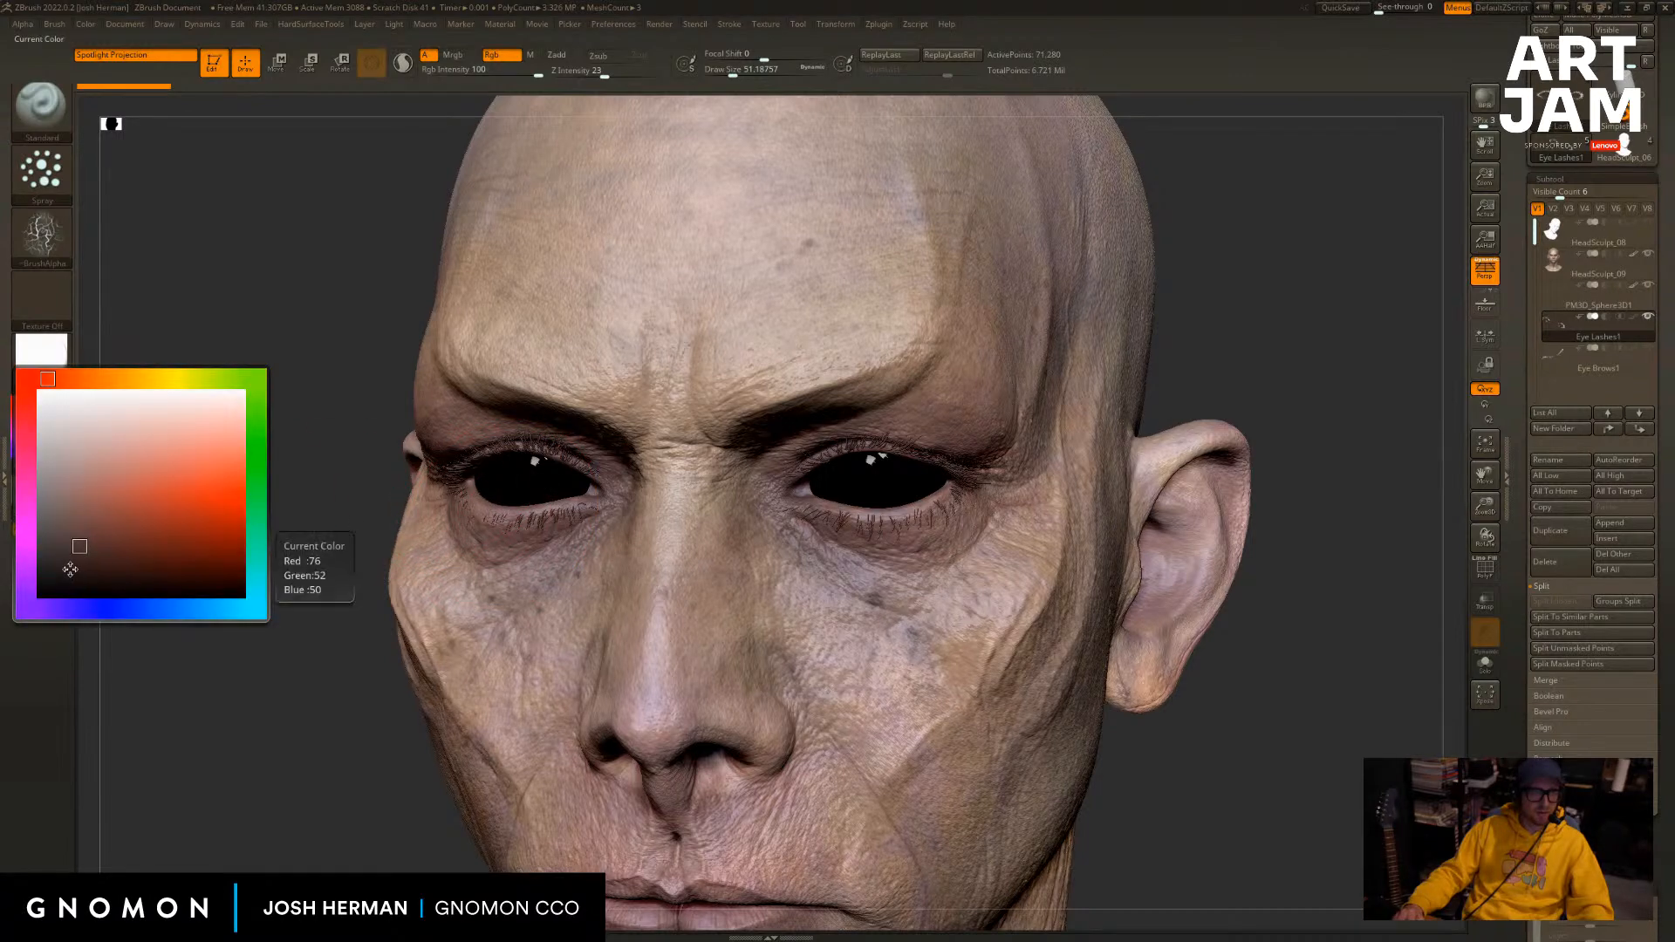
pyautogui.click(100, 569)
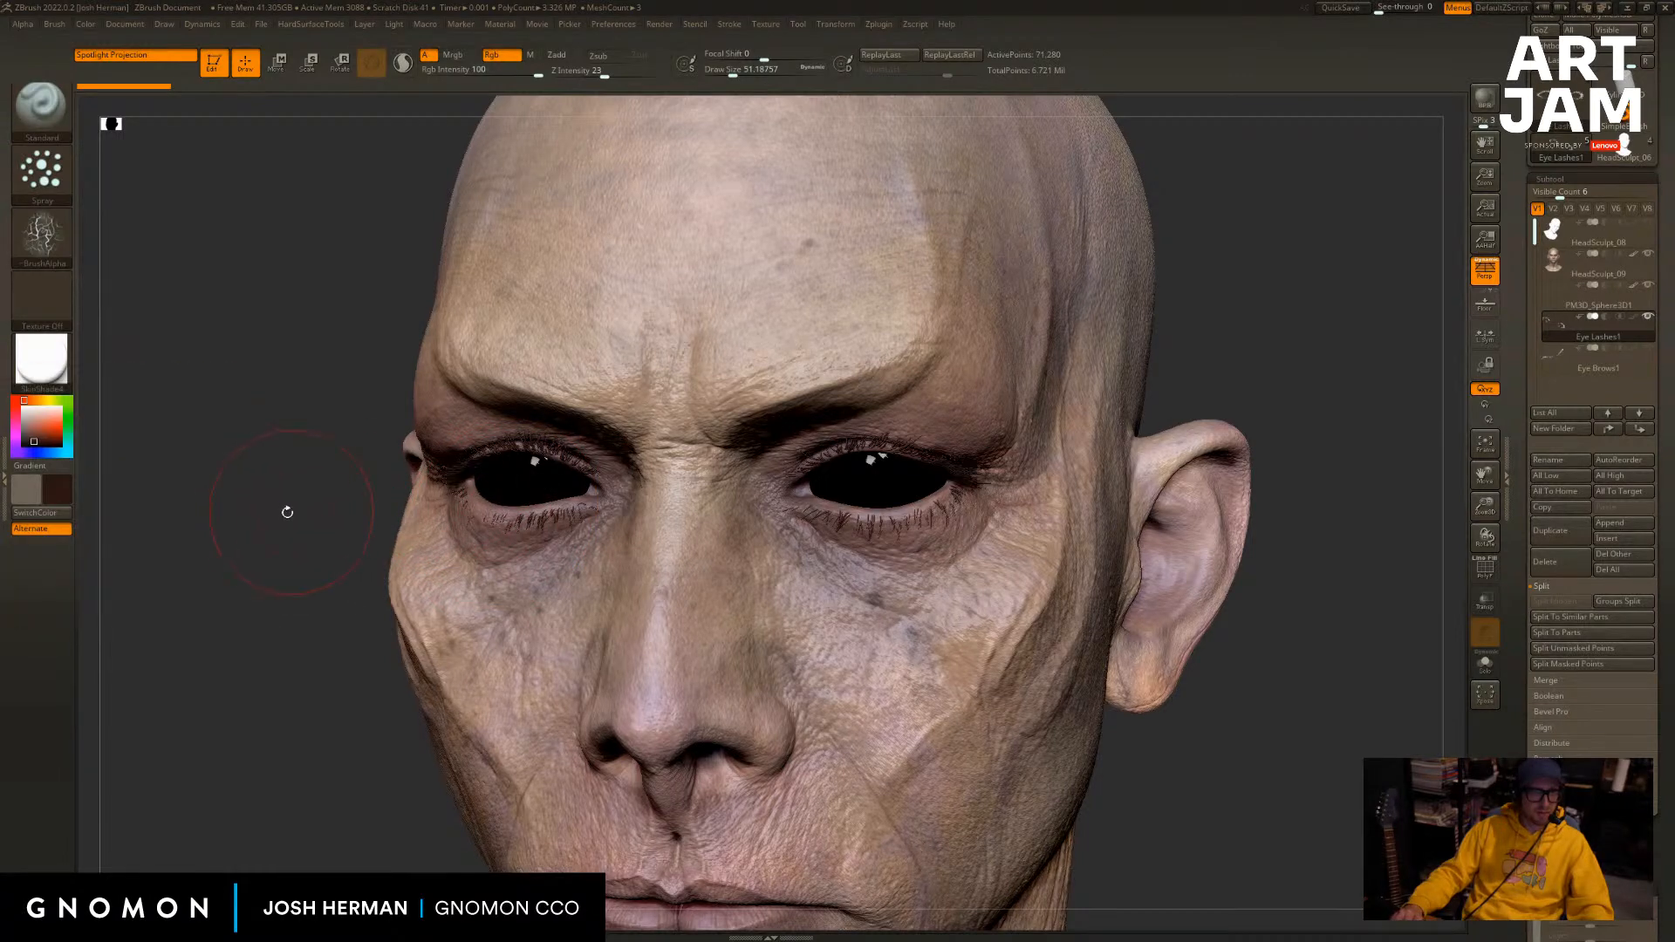
pyautogui.keyDown('shift'); pyautogui.moveTo(288, 508); pyautogui.dragTo(236, 393); pyautogui.keyUp('shift')
pyautogui.click(85, 24)
pyautogui.click(128, 307)
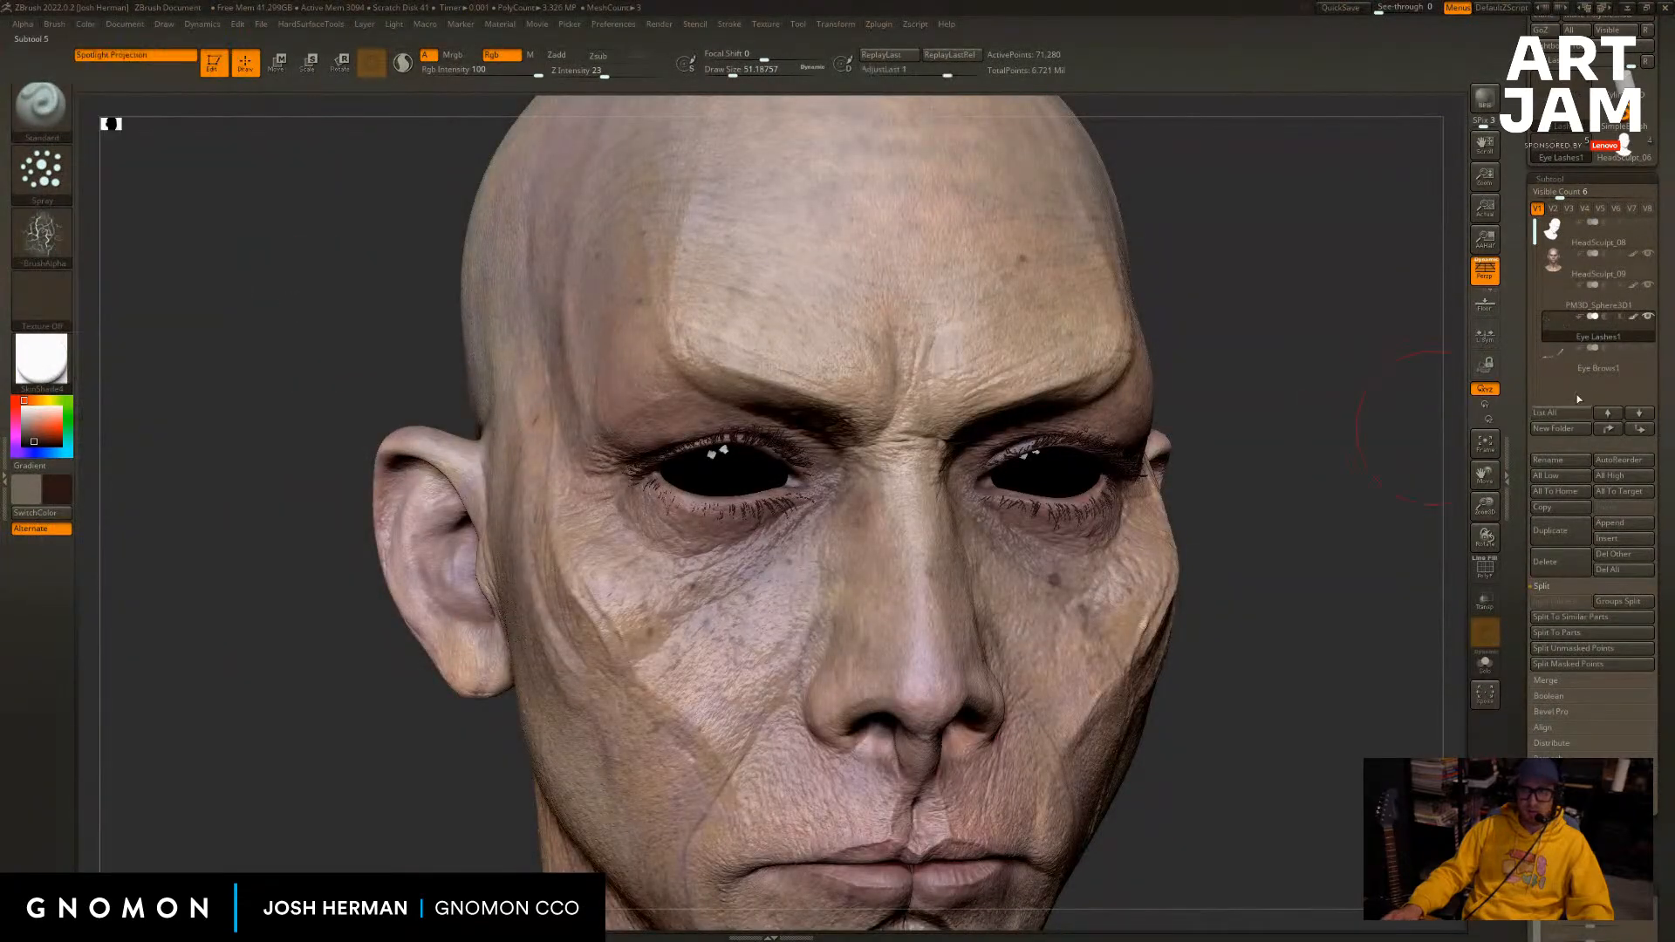
# Select the eyebrows subtool and fill it with the same dark reddish brown.
pyautogui.click(1567, 367)
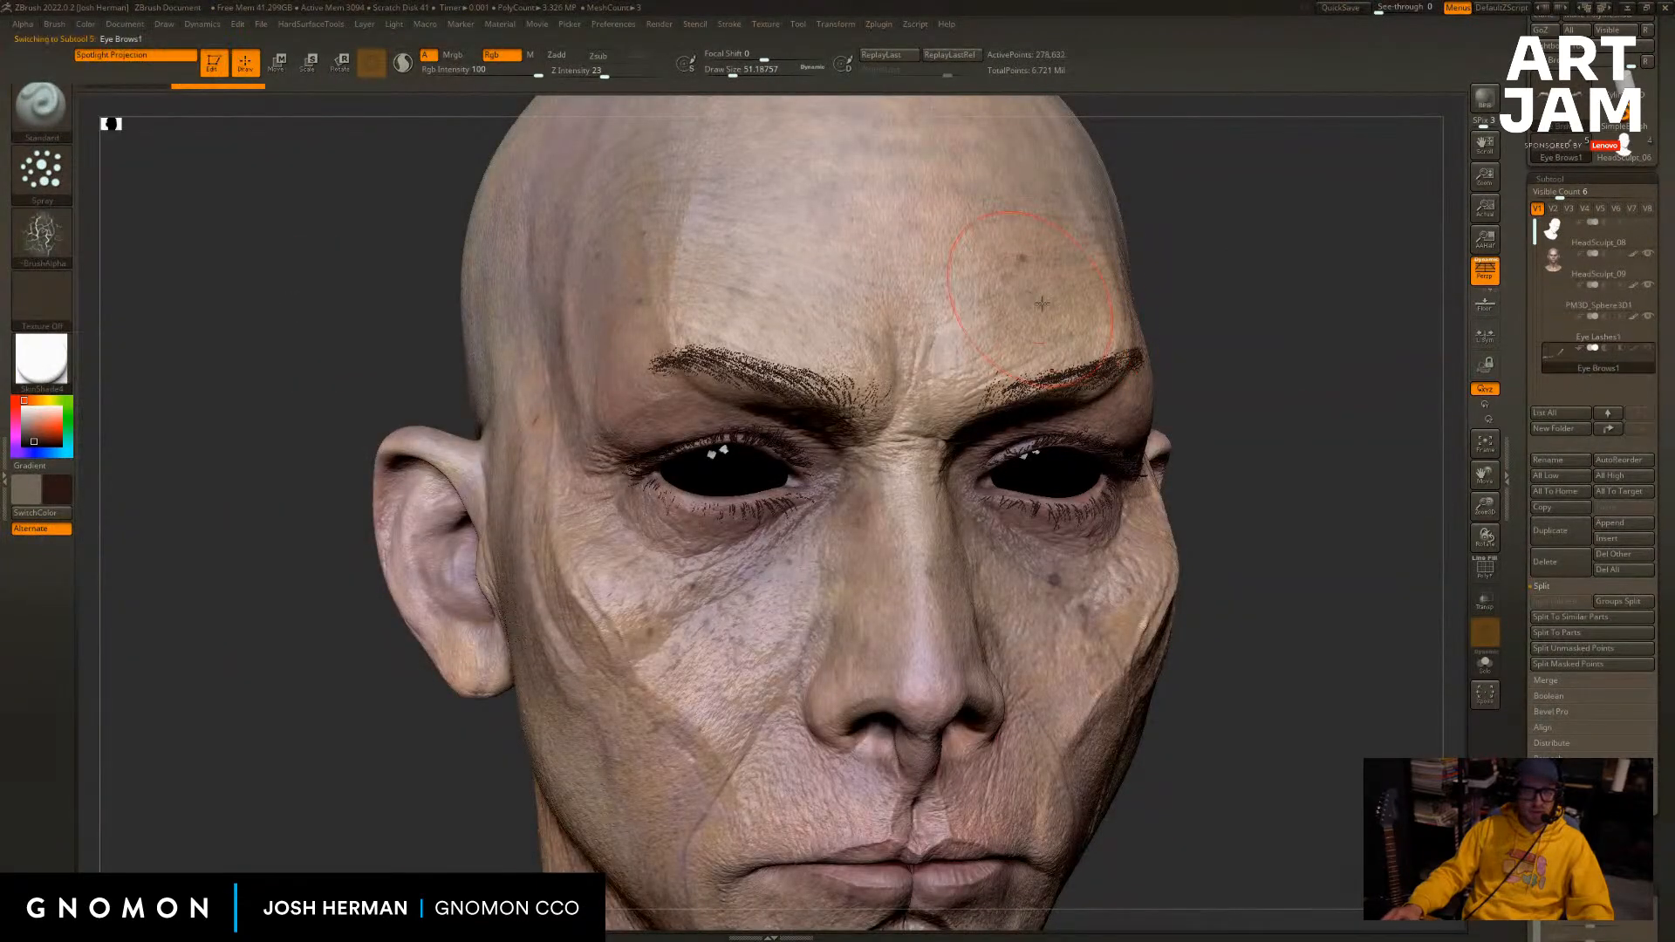
pyautogui.click(85, 24)
pyautogui.click(138, 304)
pyautogui.keyDown('shift'); pyautogui.moveTo(1333, 313); pyautogui.dragTo(1249, 258); pyautogui.keyUp('shift')
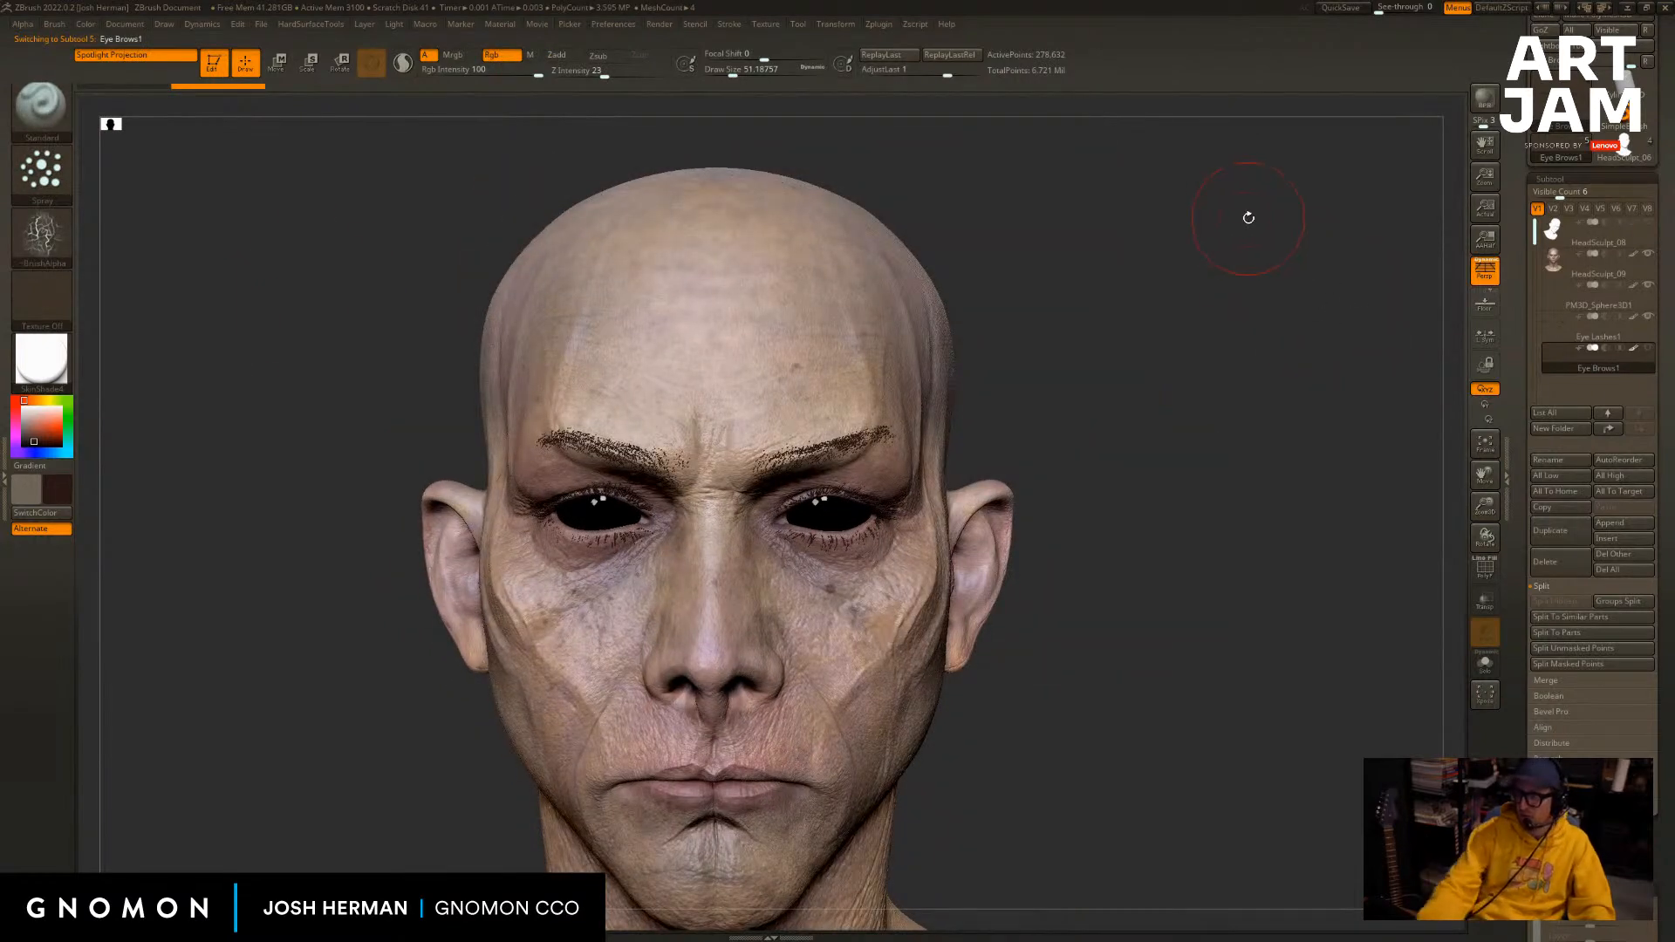
# Adjust the shape of the eyebrows along the brow ridge with the Move brush, resizing the brush as needed.
pyautogui.moveTo(1197, 528)
pyautogui.keyDown('alt'); pyautogui.mouseDown()
pyautogui.moveTo(1315, 501)
pyautogui.moveTo(1308, 478)
pyautogui.mouseUp(); pyautogui.keyUp('alt')
pyautogui.press('b')
pyautogui.press('m')
pyautogui.press('v')
pyautogui.moveTo(773, 425); pyautogui.dragTo(786, 393)
pyautogui.press('s')
pyautogui.moveTo(787, 413); pyautogui.dragTo(772, 424)
pyautogui.press('s')
pyautogui.moveTo(769, 418); pyautogui.dragTo(850, 452)
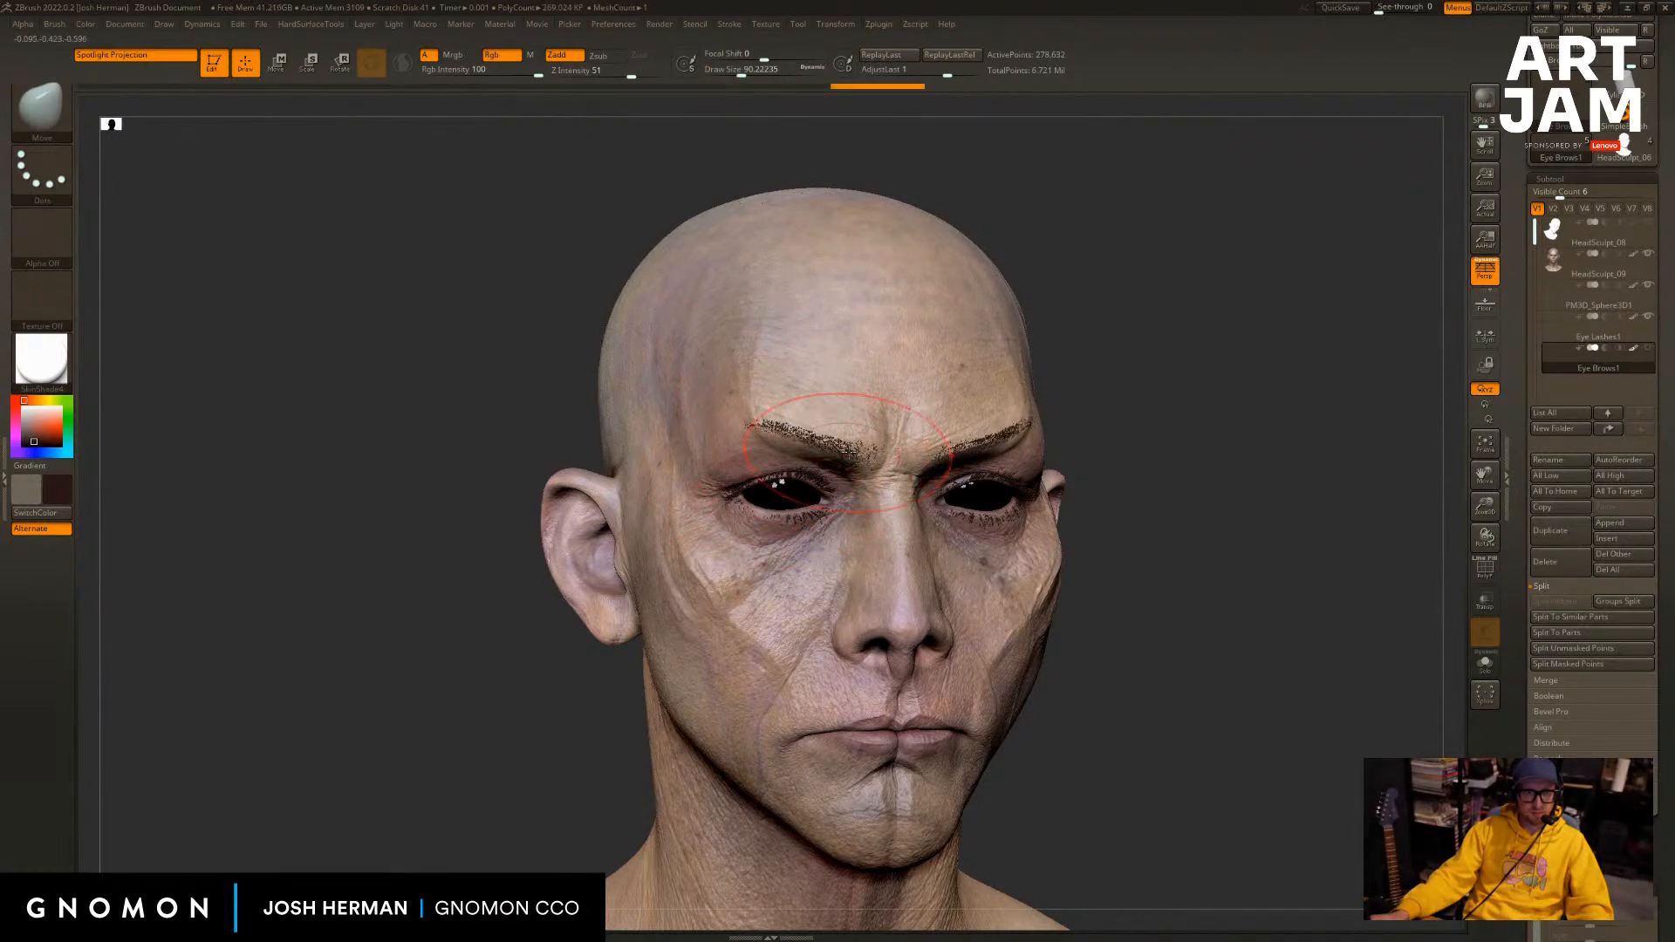
# Fit the eyebrow hairs to the brow from below, the side and the front with the Move brush, undoing the last adjustment.
pyautogui.moveTo(1202, 380)
pyautogui.mouseDown()
pyautogui.moveTo(1293, 370)
pyautogui.moveTo(1144, 348)
pyautogui.moveTo(1391, 335)
pyautogui.moveTo(1308, 205)
pyautogui.mouseUp()
pyautogui.moveTo(489, 506); pyautogui.dragTo(367, 393)
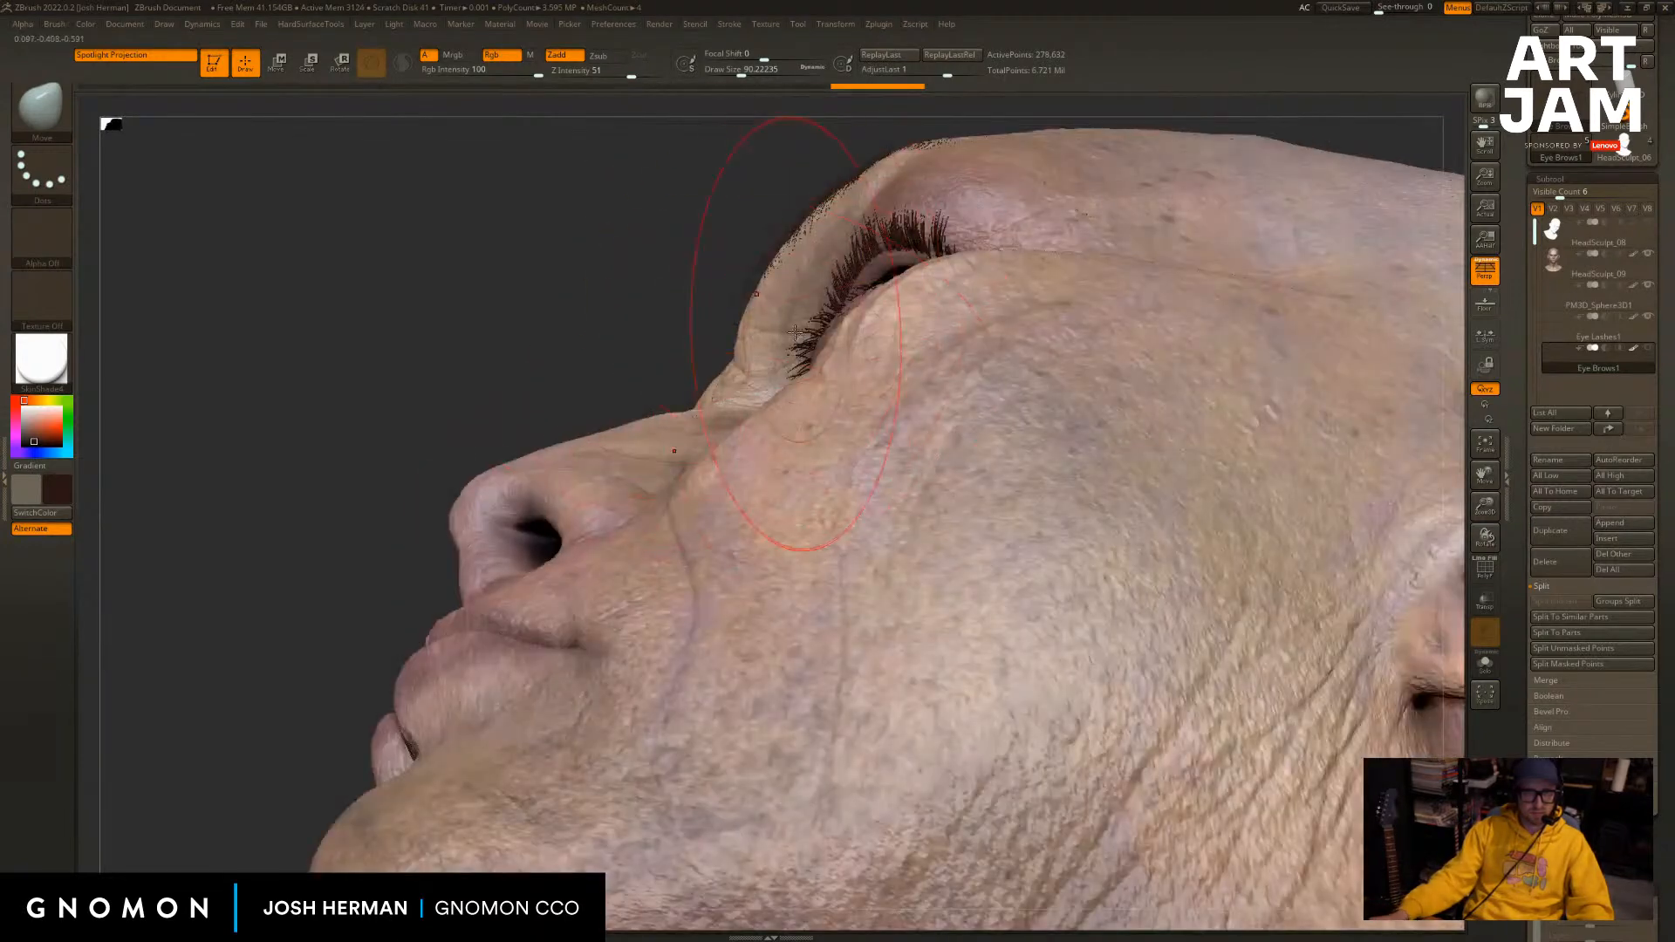
pyautogui.moveTo(794, 264); pyautogui.dragTo(829, 292)
pyautogui.moveTo(510, 305); pyautogui.dragTo(533, 425)
pyautogui.moveTo(1108, 277); pyautogui.dragTo(1256, 270)
pyautogui.press('s')
pyautogui.moveTo(860, 257); pyautogui.dragTo(845, 257)
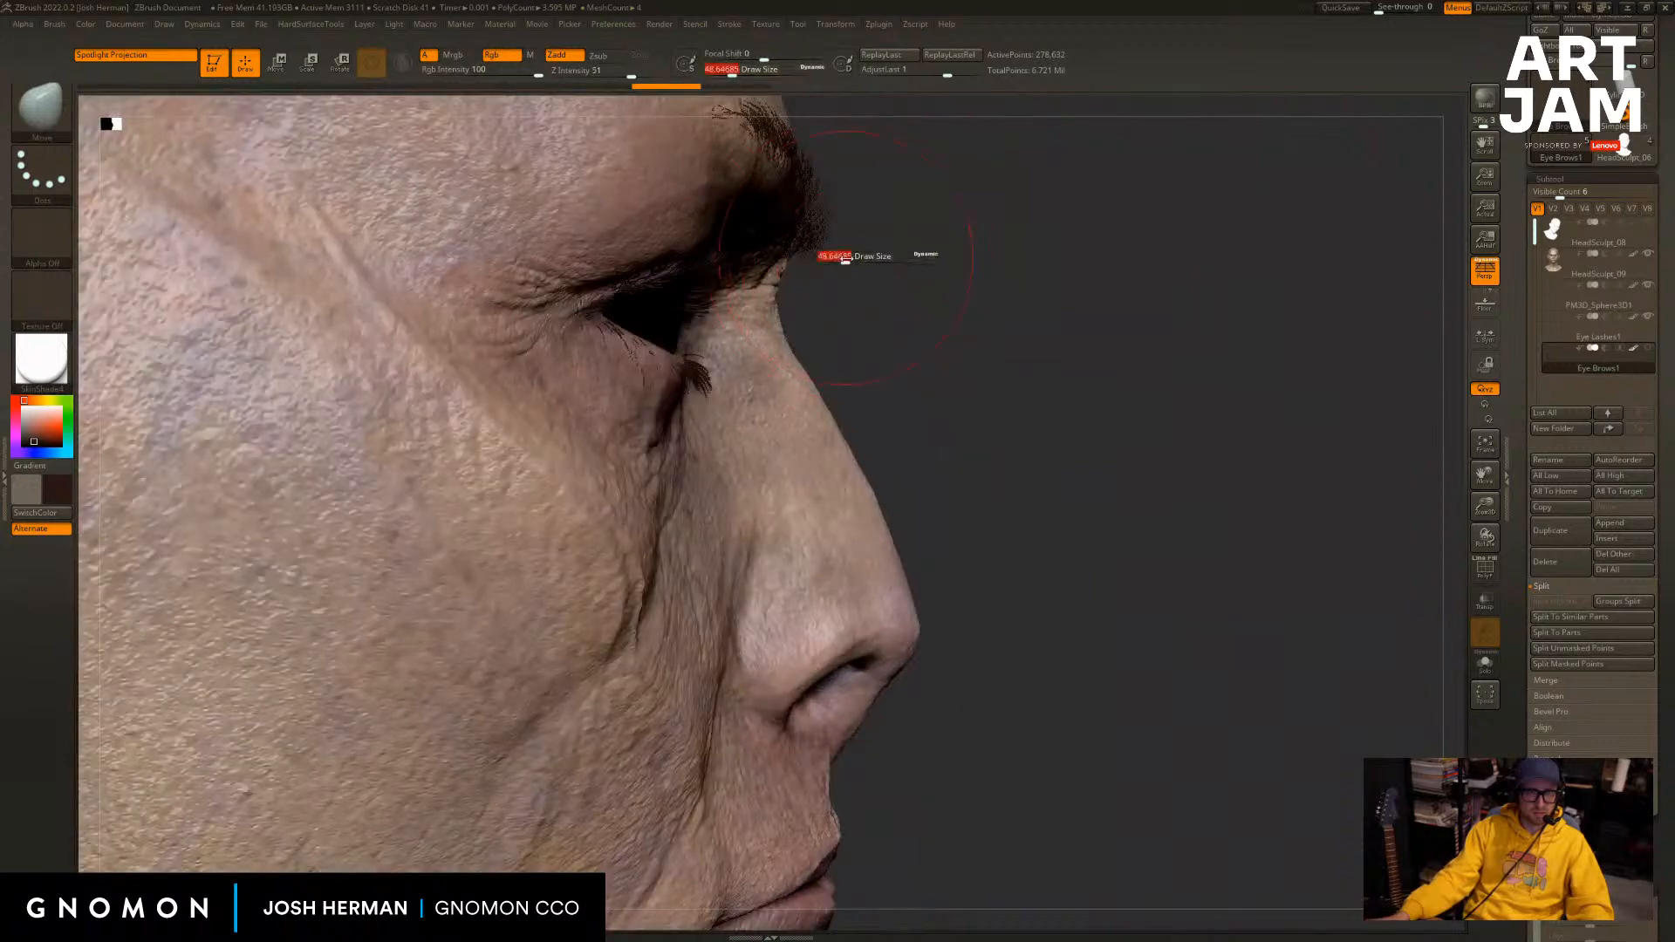
pyautogui.moveTo(1012, 284); pyautogui.dragTo(885, 301)
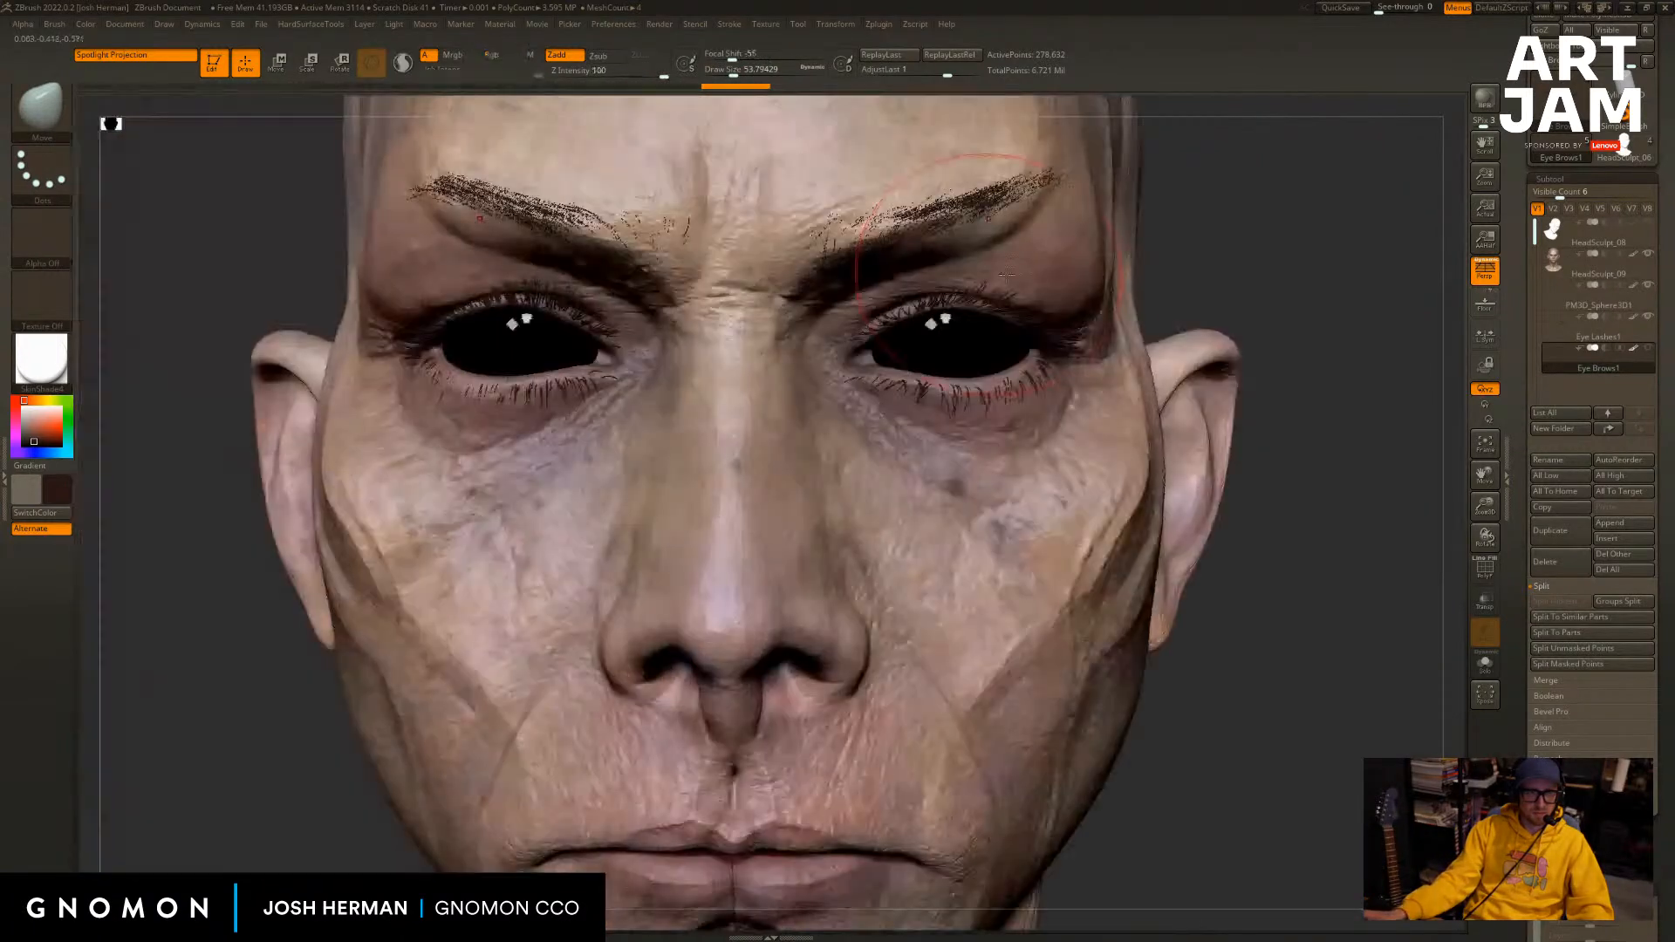
pyautogui.moveTo(1245, 287)
pyautogui.keyDown('alt'); pyautogui.mouseDown()
pyautogui.moveTo(1252, 309)
pyautogui.moveTo(1219, 316)
pyautogui.mouseUp(); pyautogui.keyUp('alt')
pyautogui.press('s')
pyautogui.moveTo(837, 295); pyautogui.dragTo(843, 295)
pyautogui.hotkey('ctrl', 'z')
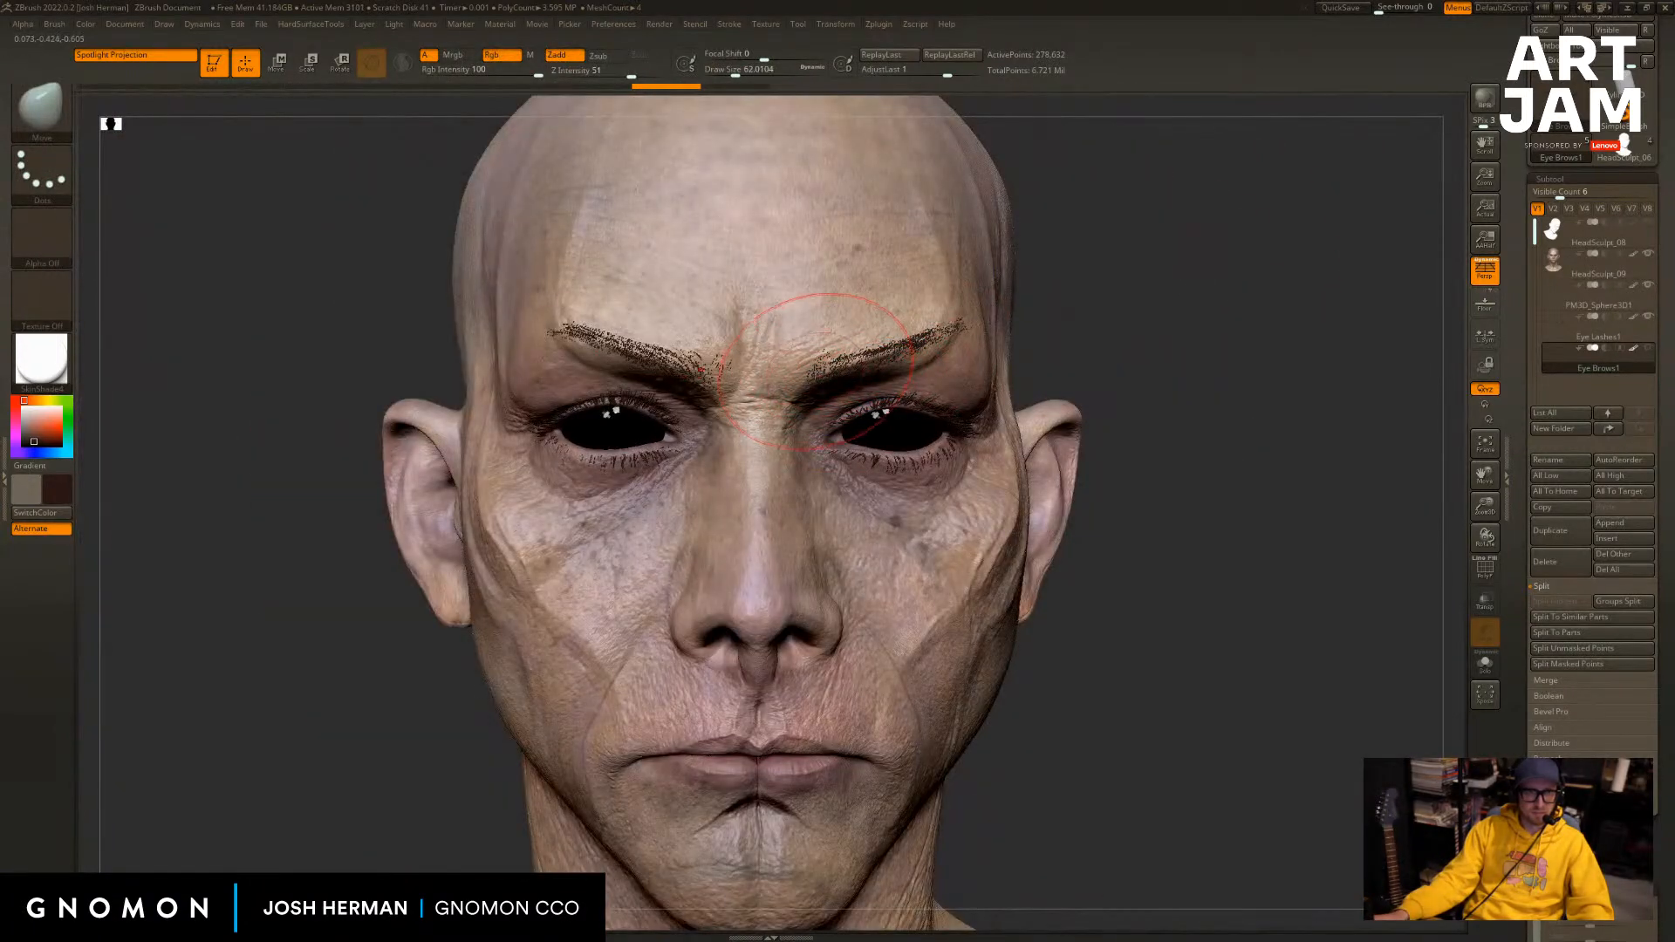
# Select the HeadSculpt_09 head and make the eyebrows subtool visible together with it.
pyautogui.moveTo(1173, 307)
pyautogui.keyDown('alt'); pyautogui.mouseDown()
pyautogui.moveTo(1179, 321)
pyautogui.moveTo(1126, 354)
pyautogui.moveTo(1160, 352)
pyautogui.mouseUp(); pyautogui.keyUp('alt')
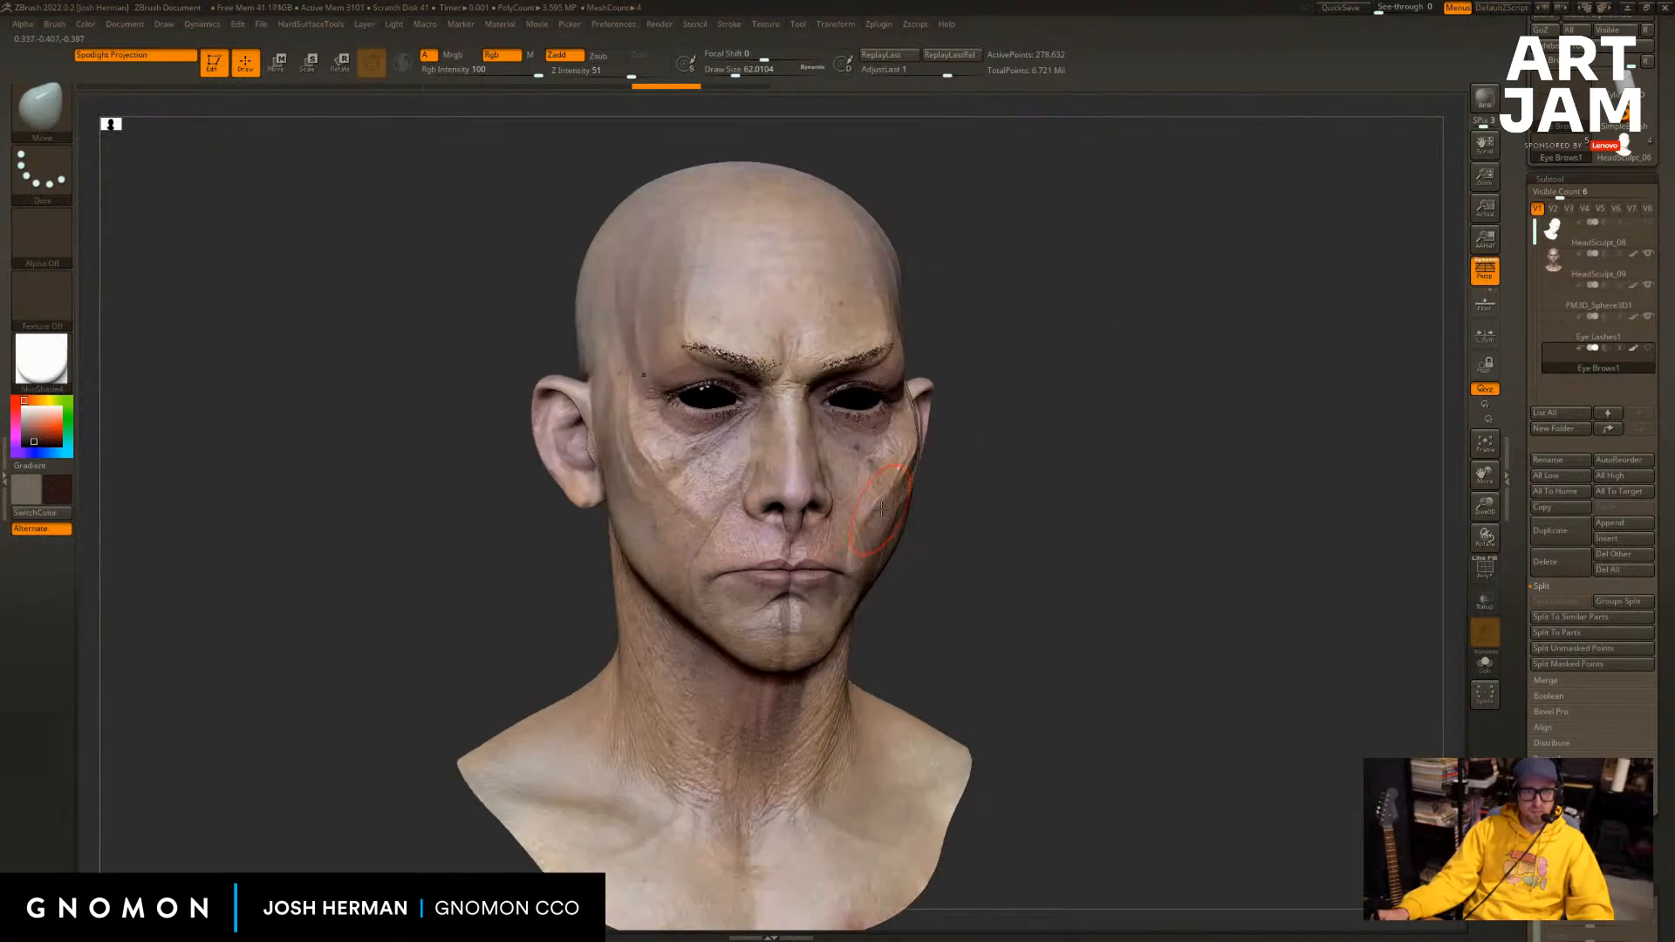
pyautogui.keyDown('alt'); pyautogui.click(881, 436); pyautogui.keyUp('alt')
pyautogui.keyDown('alt'); pyautogui.moveTo(1075, 494); pyautogui.dragTo(1121, 484); pyautogui.keyUp('alt')
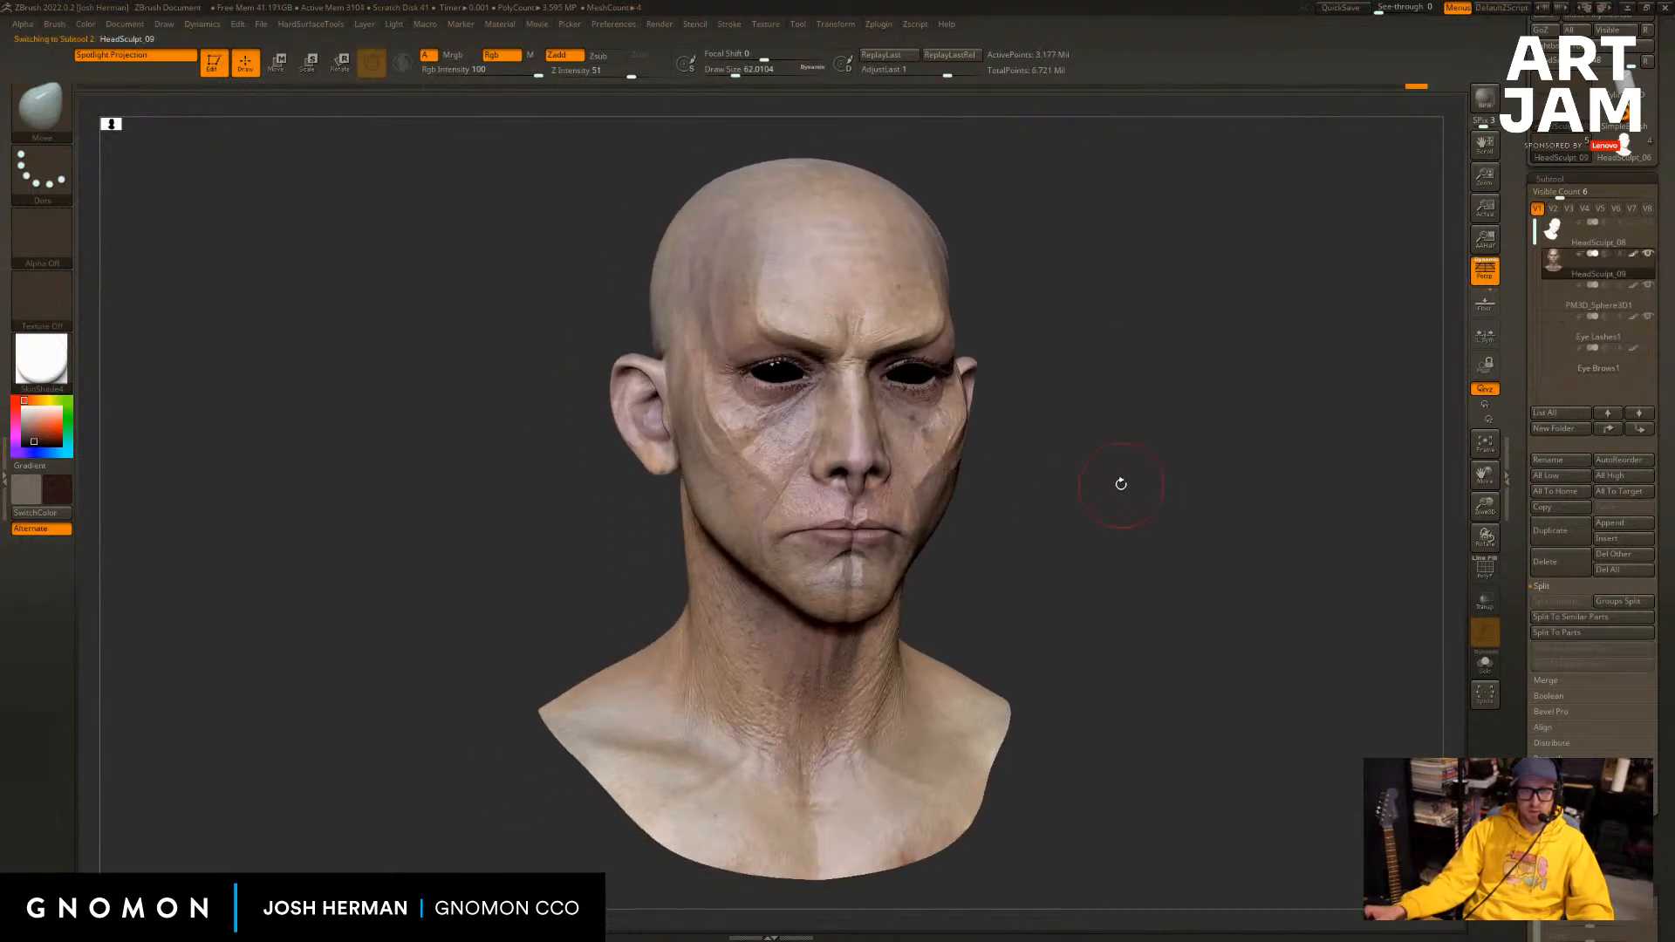
pyautogui.moveTo(1323, 429)
pyautogui.keyDown('alt'); pyautogui.mouseDown()
pyautogui.moveTo(1321, 490)
pyautogui.moveTo(1295, 444)
pyautogui.mouseUp(); pyautogui.keyUp('alt')
pyautogui.click(1649, 349)
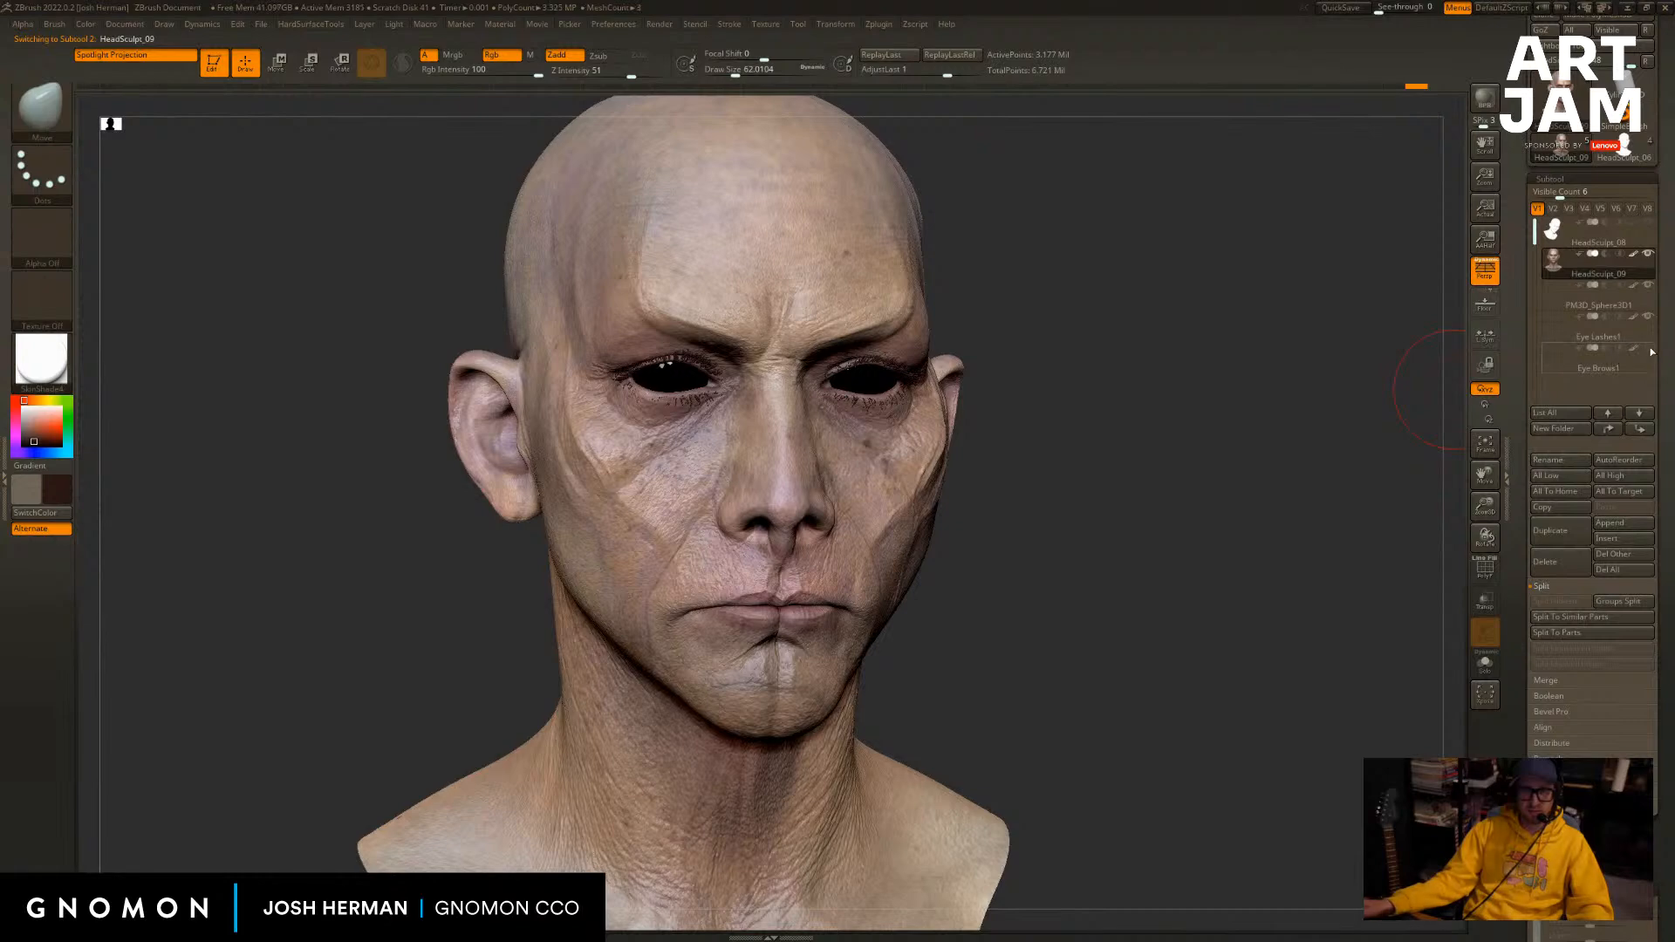
pyautogui.click(1648, 349)
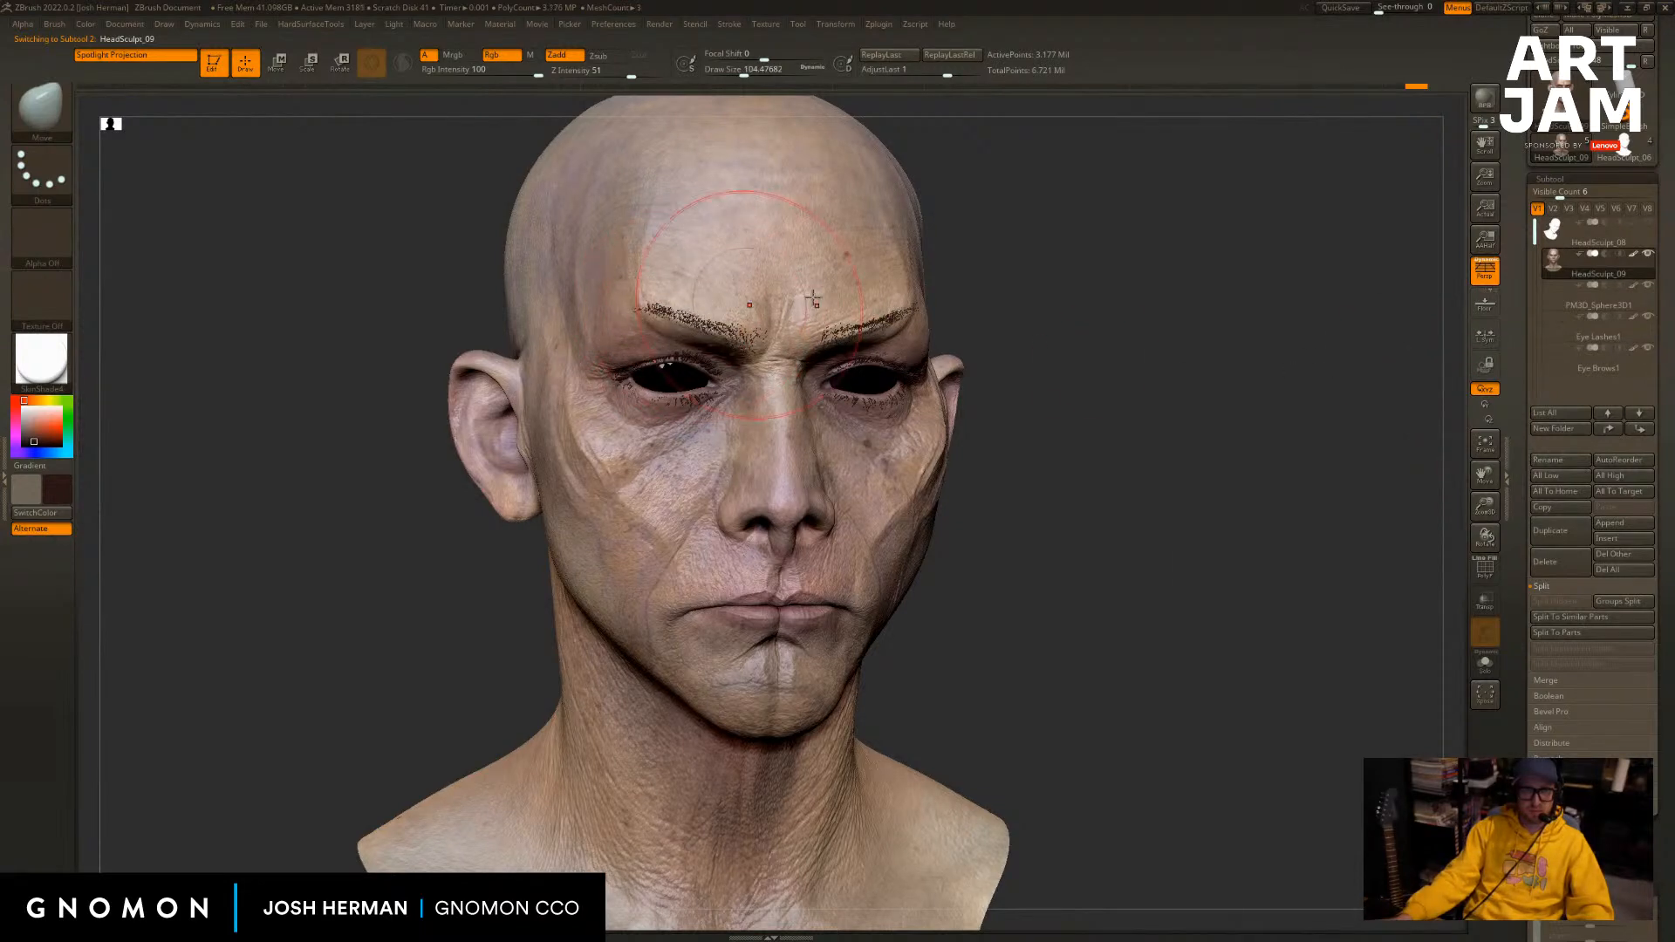
# Select the eyebrows and shift their outer and middle parts with the Move brush to refine their shape.
pyautogui.click(1571, 368)
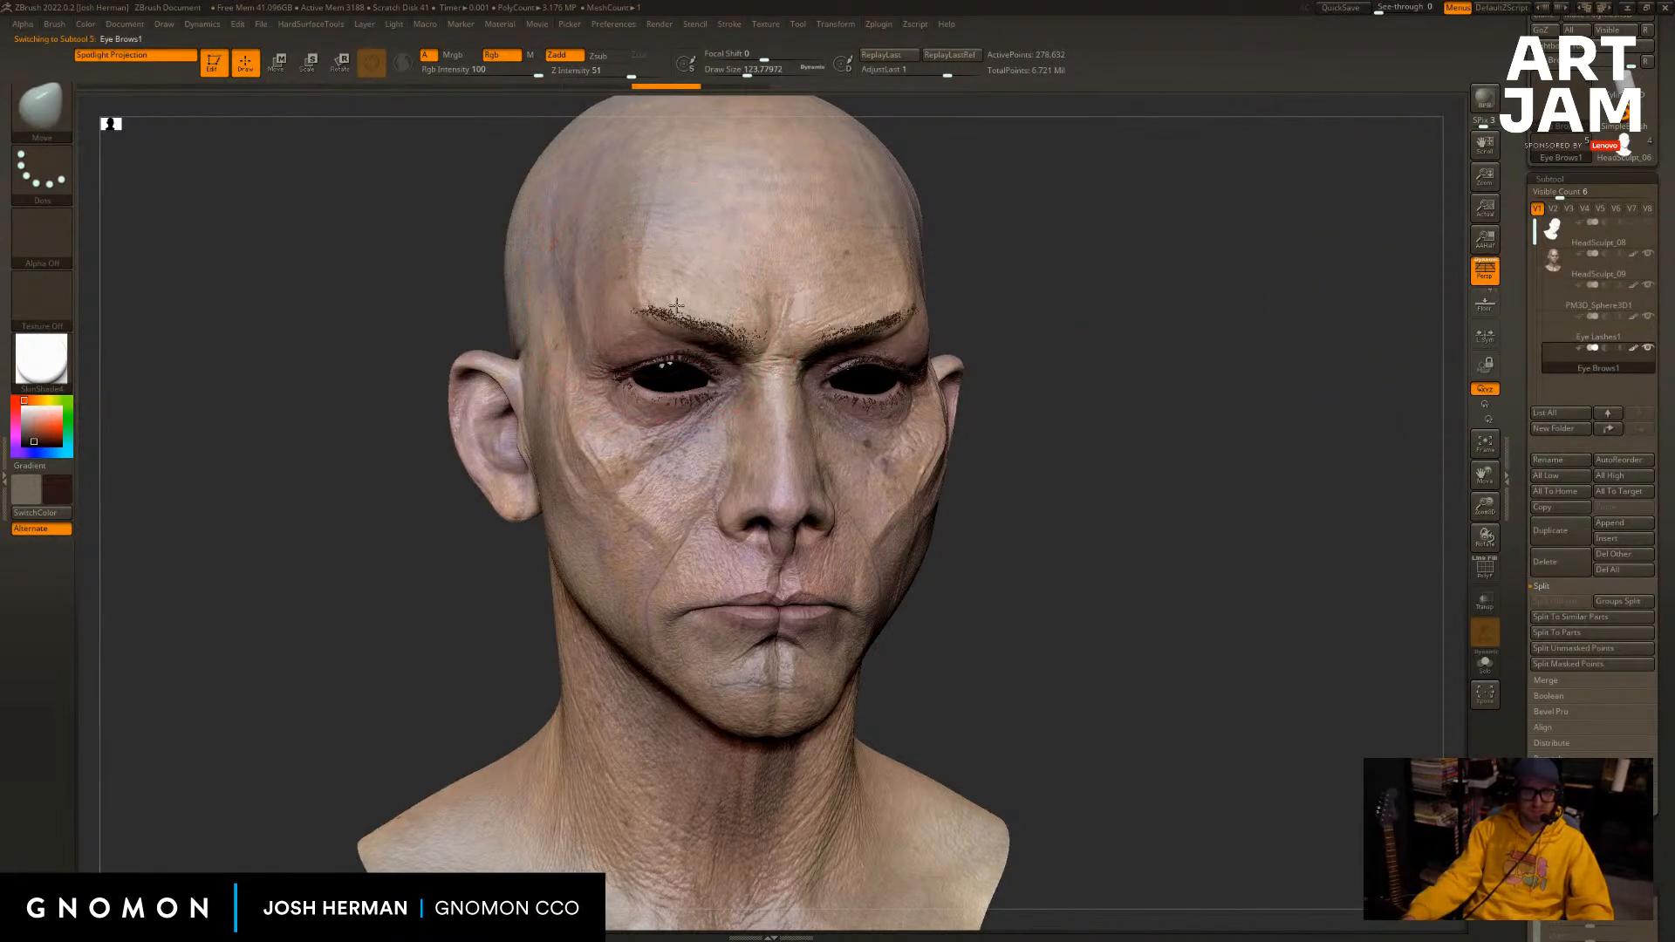
pyautogui.moveTo(676, 305); pyautogui.dragTo(646, 308)
pyautogui.moveTo(1256, 300); pyautogui.dragTo(1099, 303)
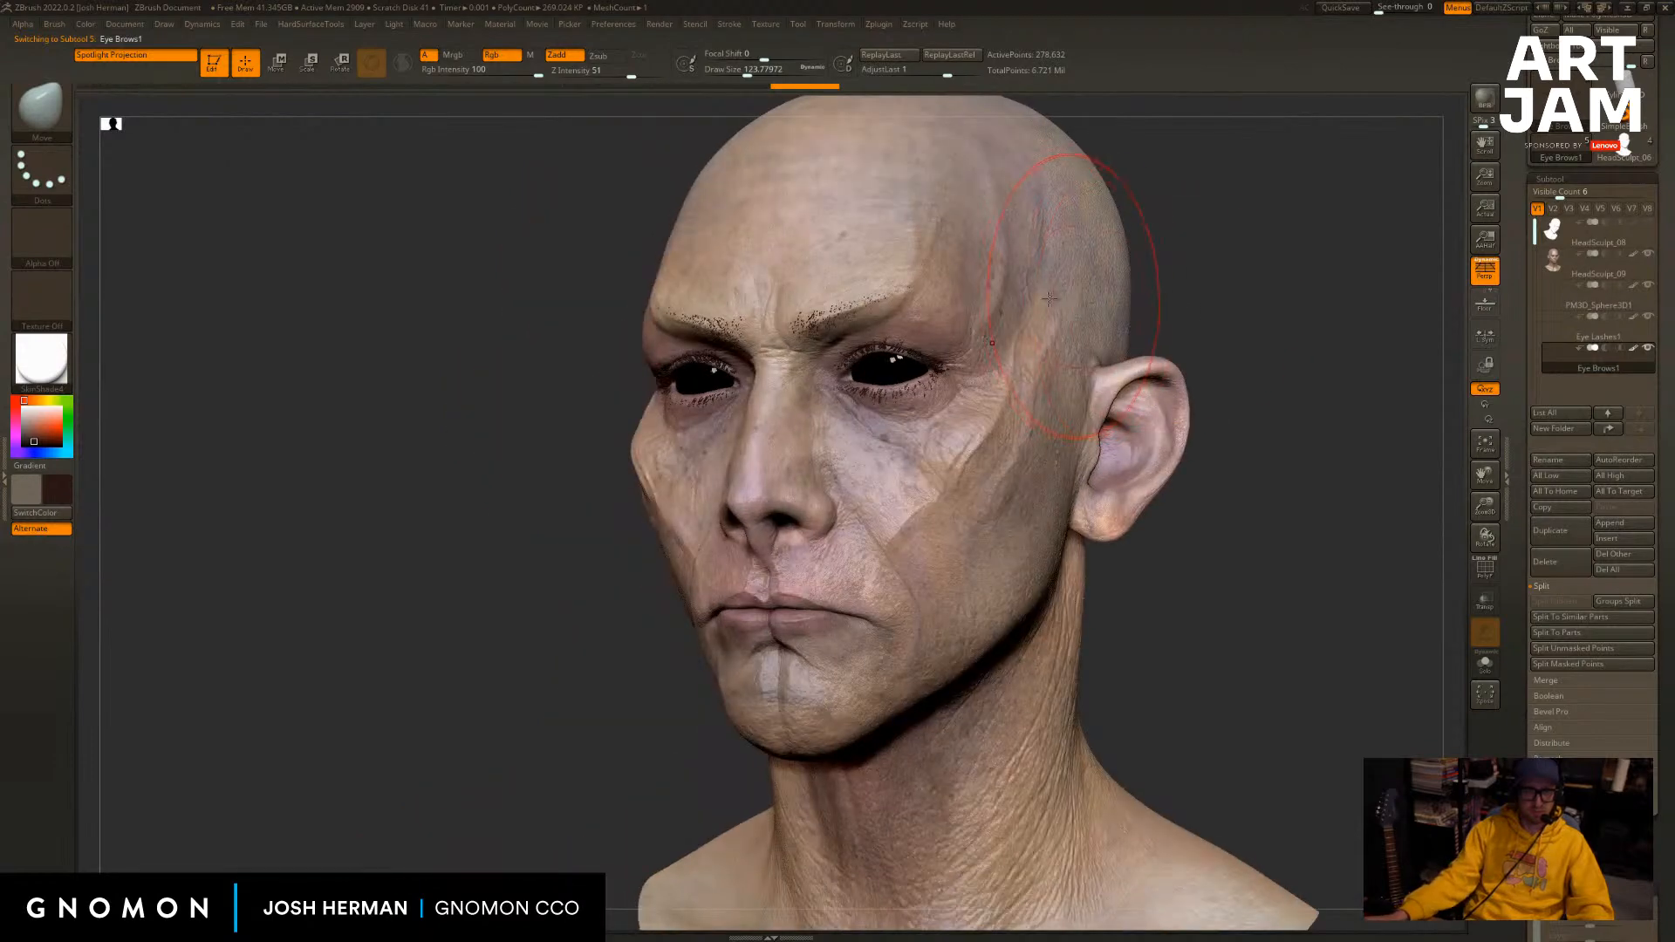
pyautogui.press('s')
pyautogui.moveTo(888, 319); pyautogui.dragTo(876, 319)
pyautogui.moveTo(845, 307); pyautogui.dragTo(829, 309)
pyautogui.moveTo(445, 476); pyautogui.dragTo(534, 481)
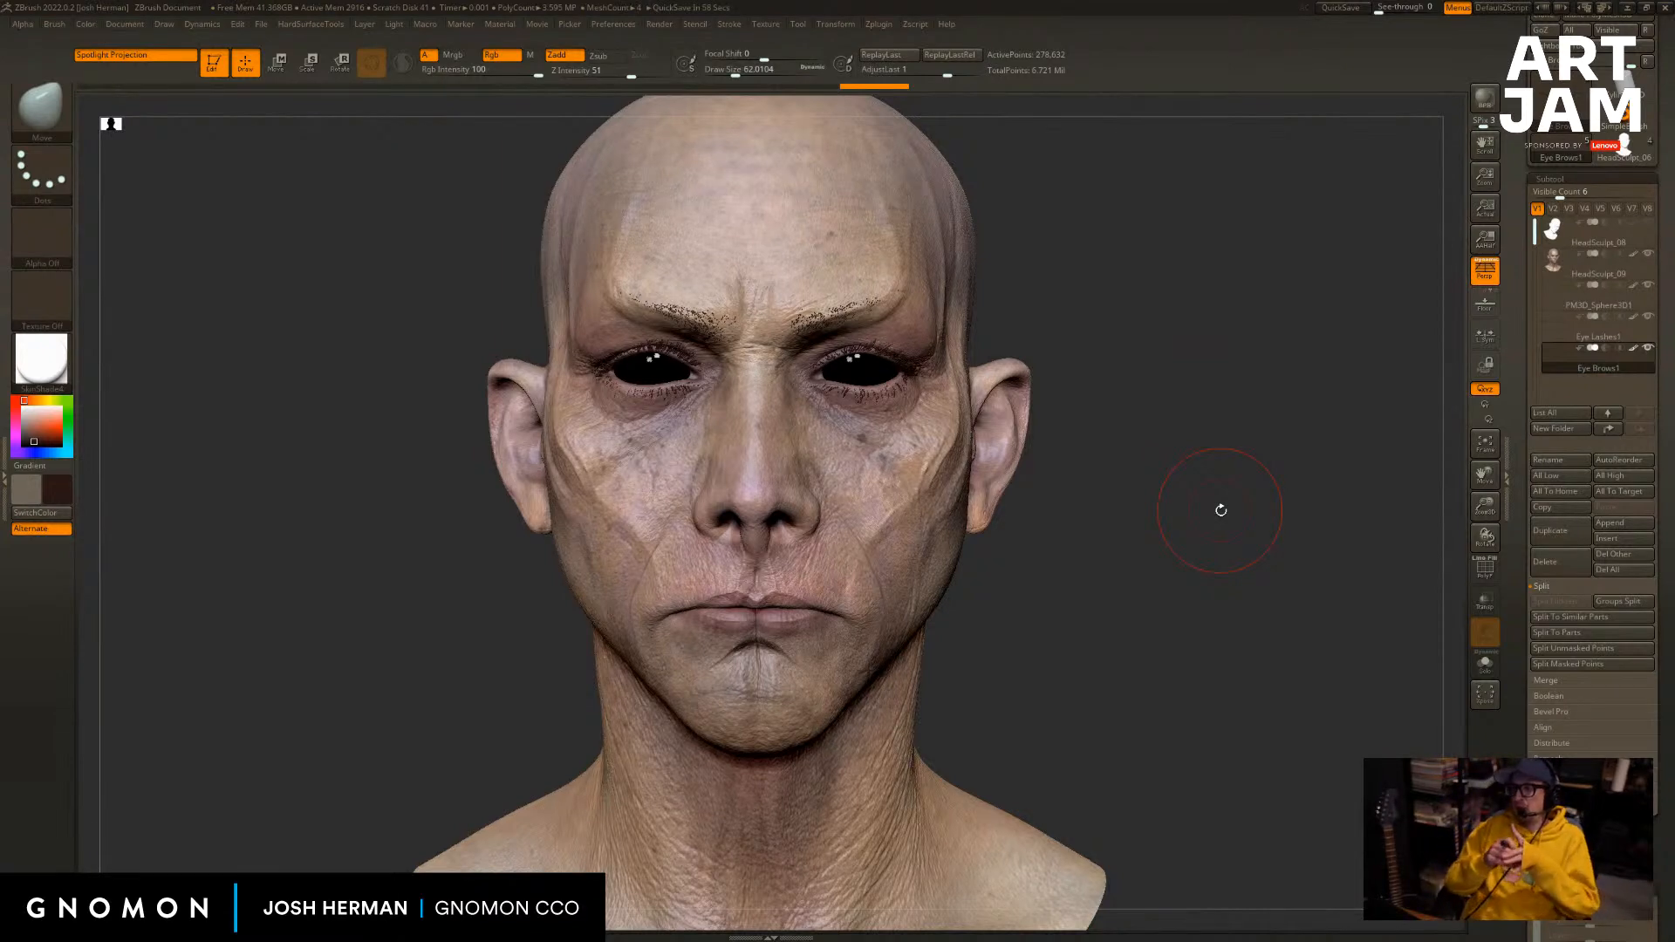
# Select the HeadSculpt_09 head and reshape the side of the jaw with a larger Move brush.
pyautogui.moveTo(1164, 579)
pyautogui.keyDown('alt'); pyautogui.mouseDown()
pyautogui.moveTo(1257, 579)
pyautogui.moveTo(1247, 604)
pyautogui.mouseUp(); pyautogui.keyUp('alt')
pyautogui.press('s')
pyautogui.click(1191, 581)
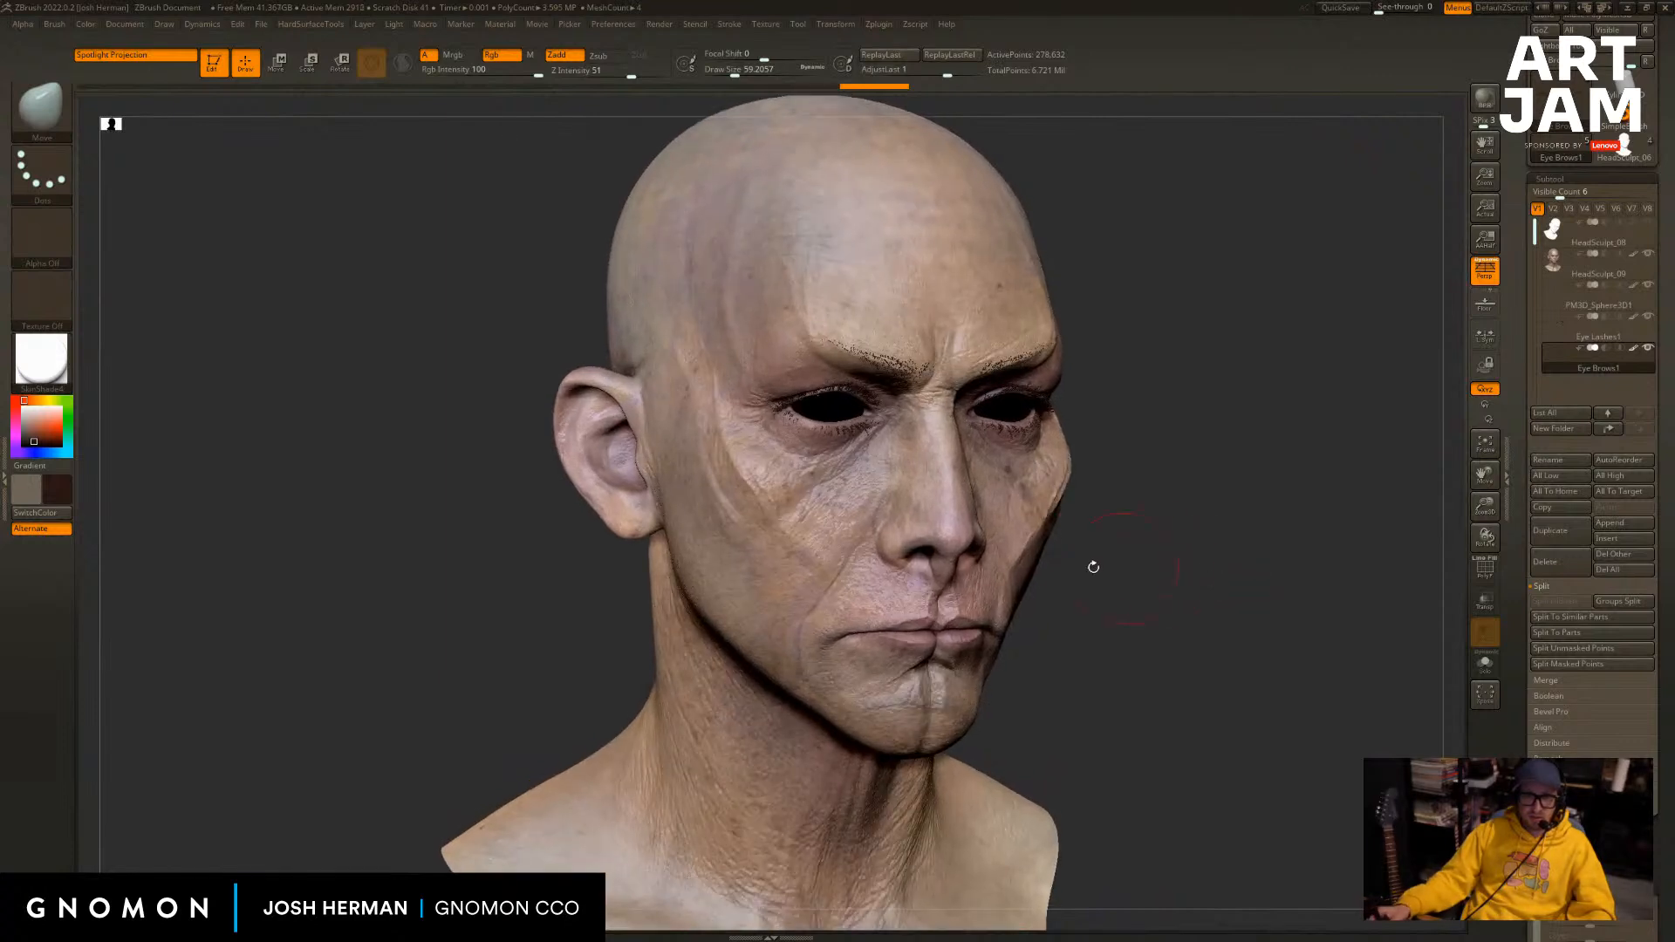
pyautogui.keyDown('alt'); pyautogui.click(759, 583); pyautogui.keyUp('alt')
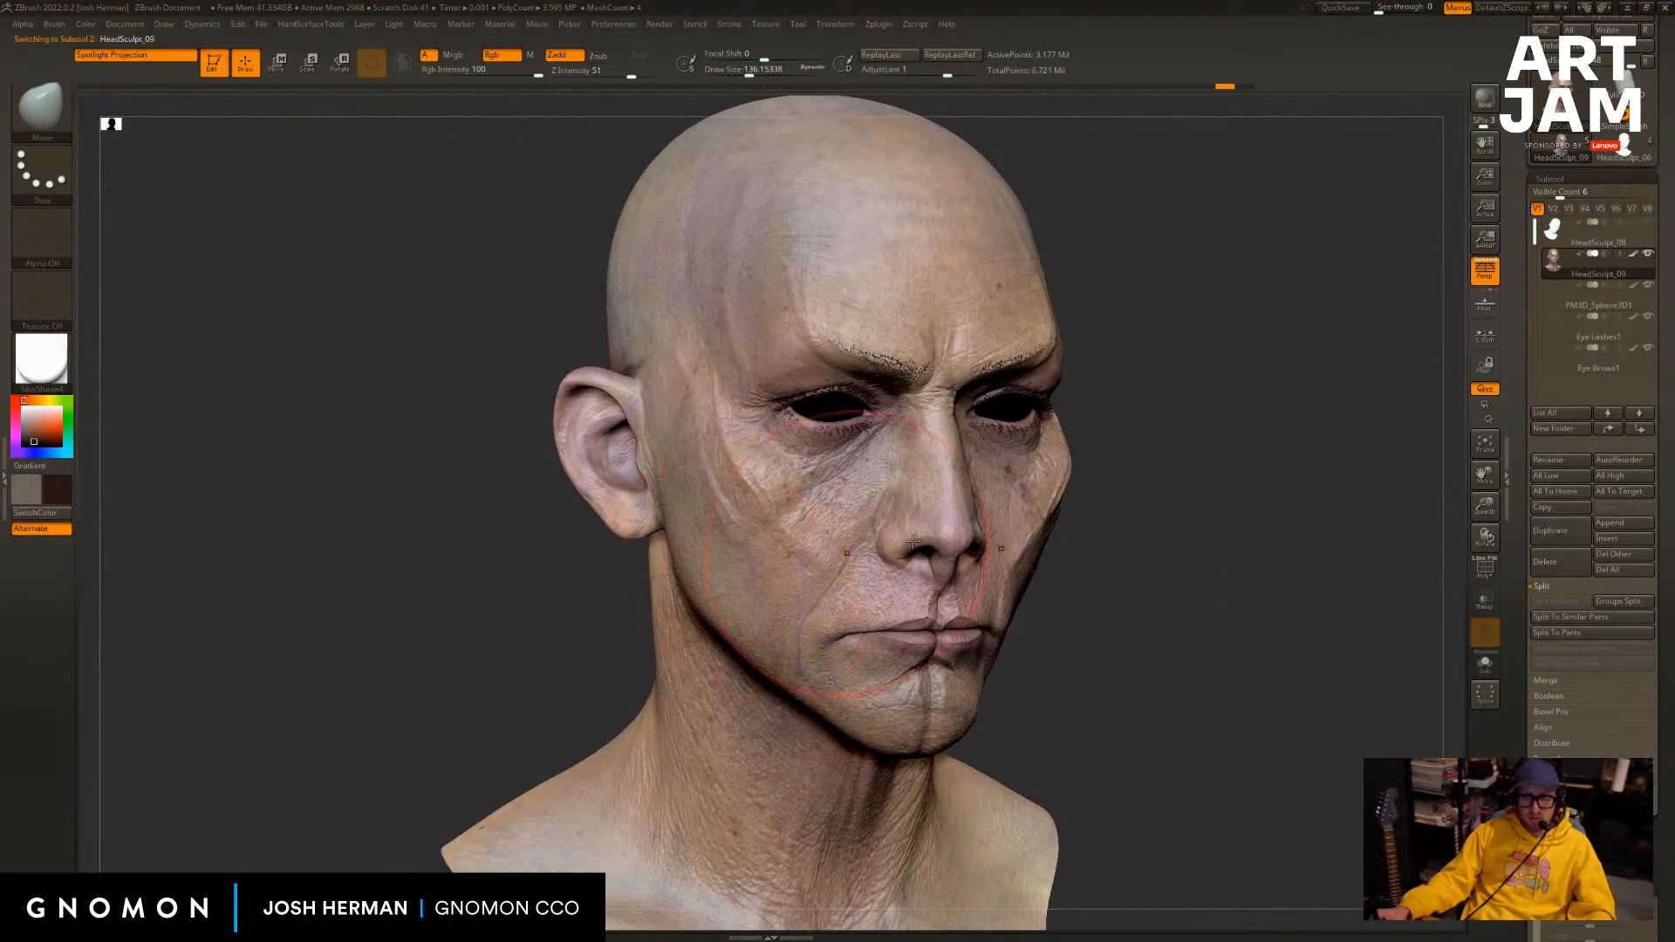
pyautogui.keyDown('shift'); pyautogui.moveTo(1312, 502); pyautogui.dragTo(1324, 494); pyautogui.keyUp('shift')
pyautogui.click(1553, 257)
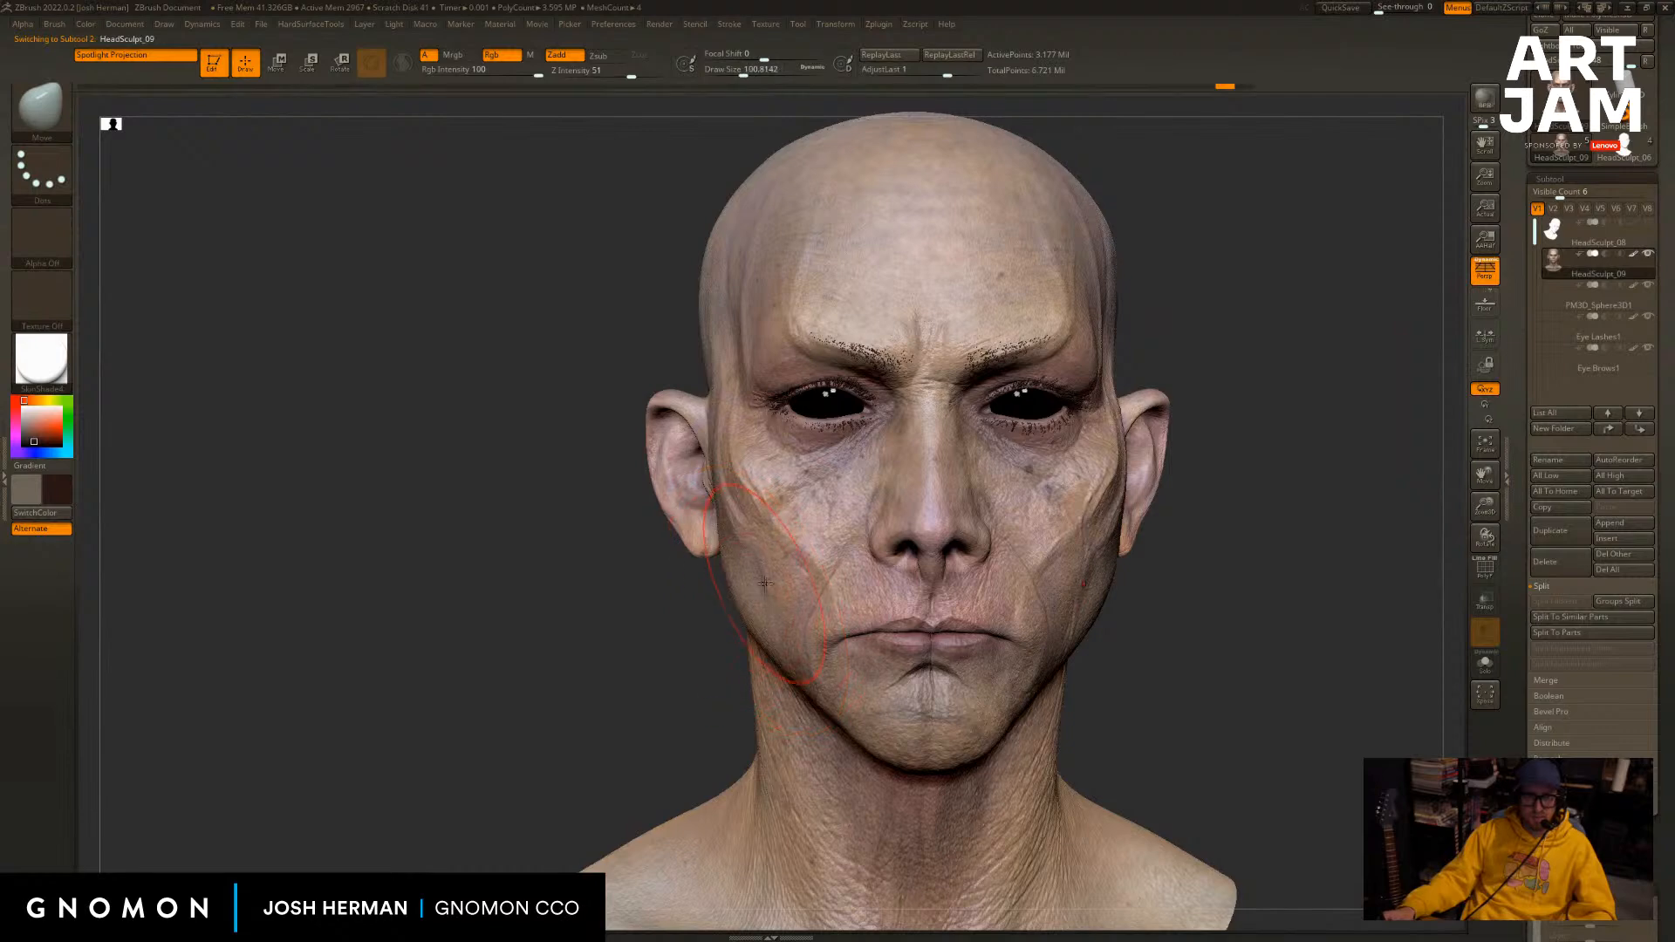
pyautogui.moveTo(758, 599); pyautogui.dragTo(764, 594)
# Step back and forth through the jaw edits while refining the jaw and neck silhouette with the Move brush.
pyautogui.moveTo(686, 652)
pyautogui.keyDown('ctrl'); pyautogui.mouseDown(button='right')
pyautogui.moveTo(677, 636)
pyautogui.moveTo(650, 661)
pyautogui.moveTo(643, 640)
pyautogui.moveTo(676, 633)
pyautogui.mouseUp(button='right'); pyautogui.keyUp('ctrl')
pyautogui.hotkey('ctrl', 'z')
pyautogui.hotkey('ctrl', 'shift', 'z')
pyautogui.hotkey('ctrl', 'shift', 'z')
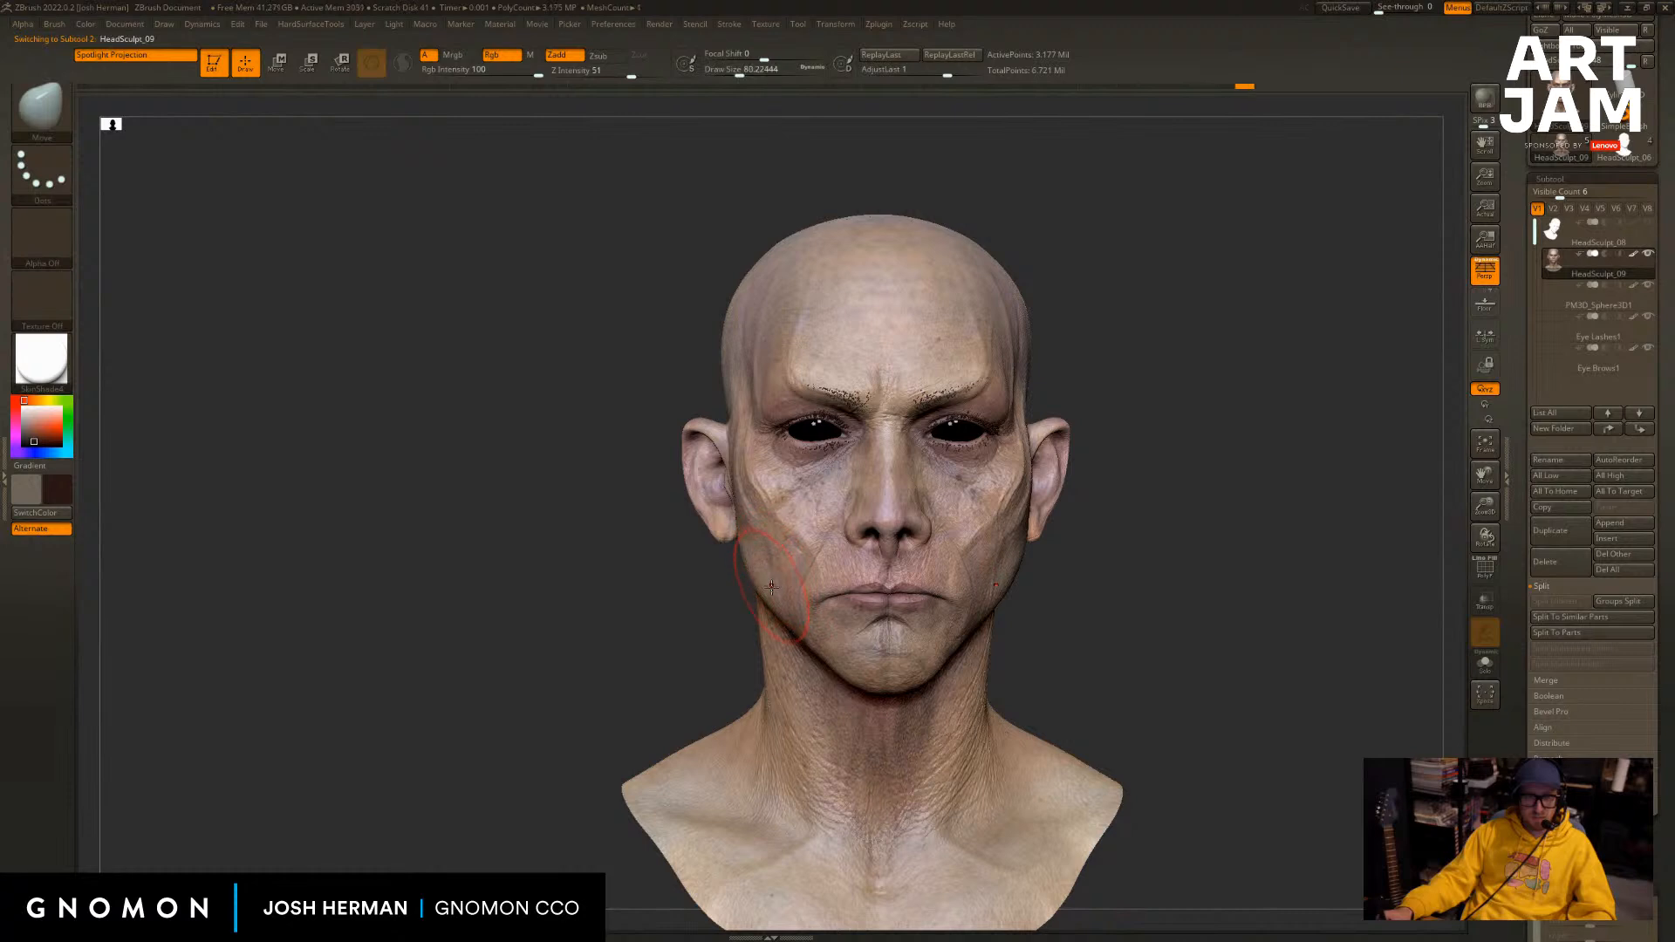
pyautogui.hotkey('ctrl', 'shift', 'z')
pyautogui.keyDown('alt'); pyautogui.moveTo(727, 623); pyautogui.dragTo(704, 586, button='right'); pyautogui.keyUp('alt')
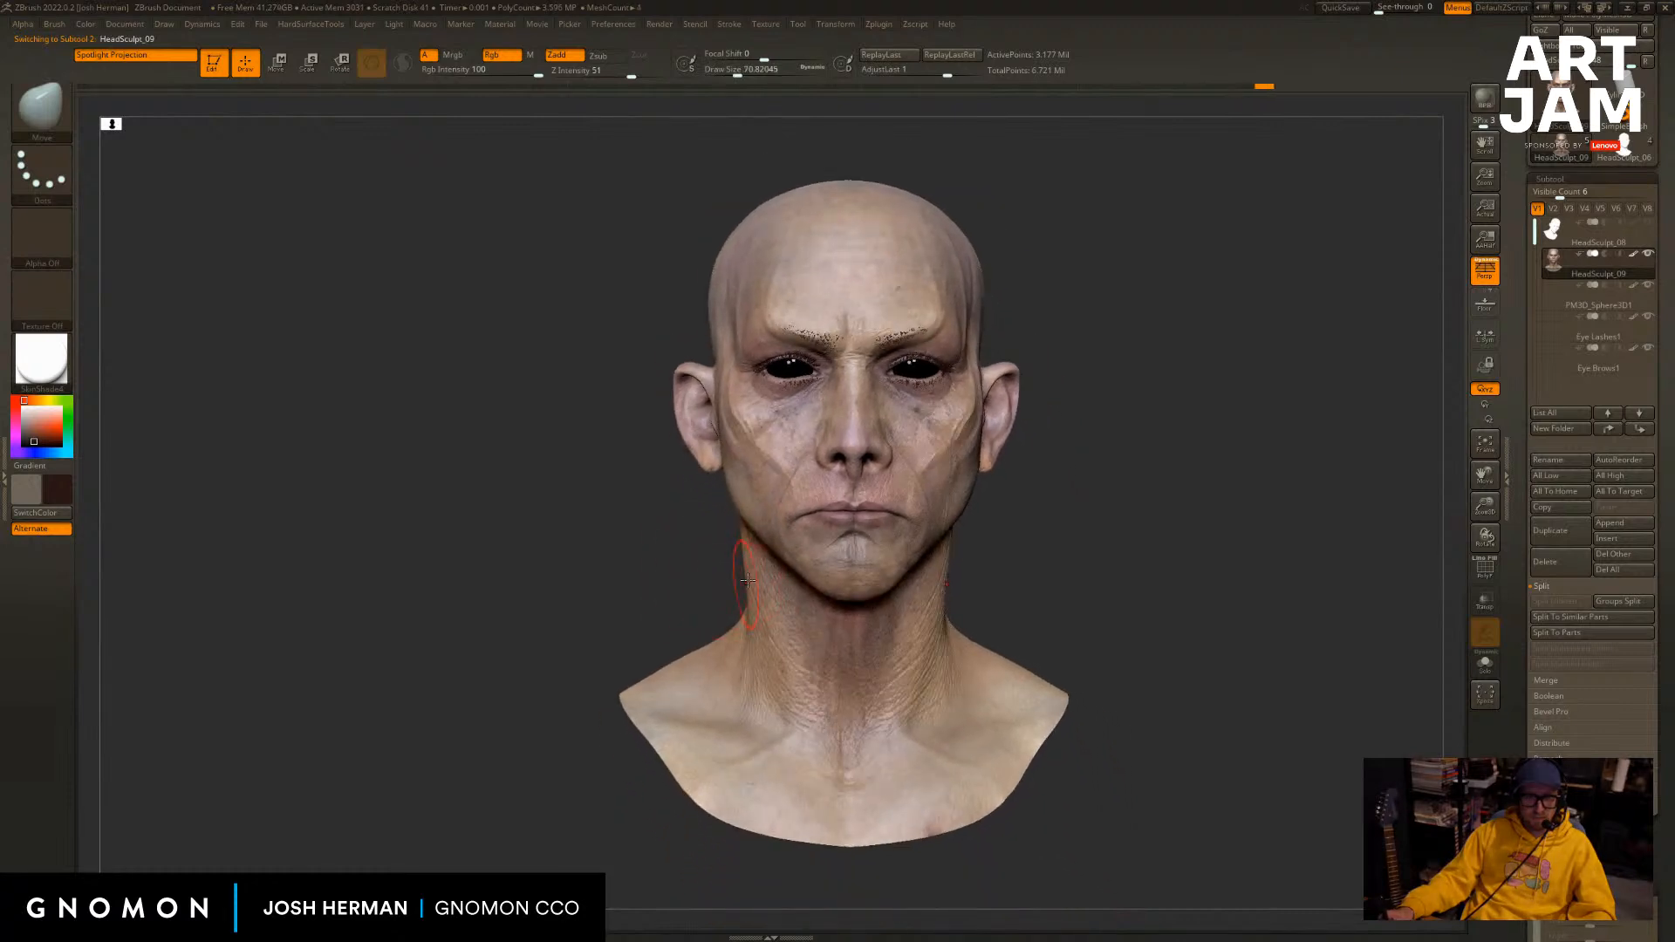
pyautogui.hotkey('ctrl', 'z')
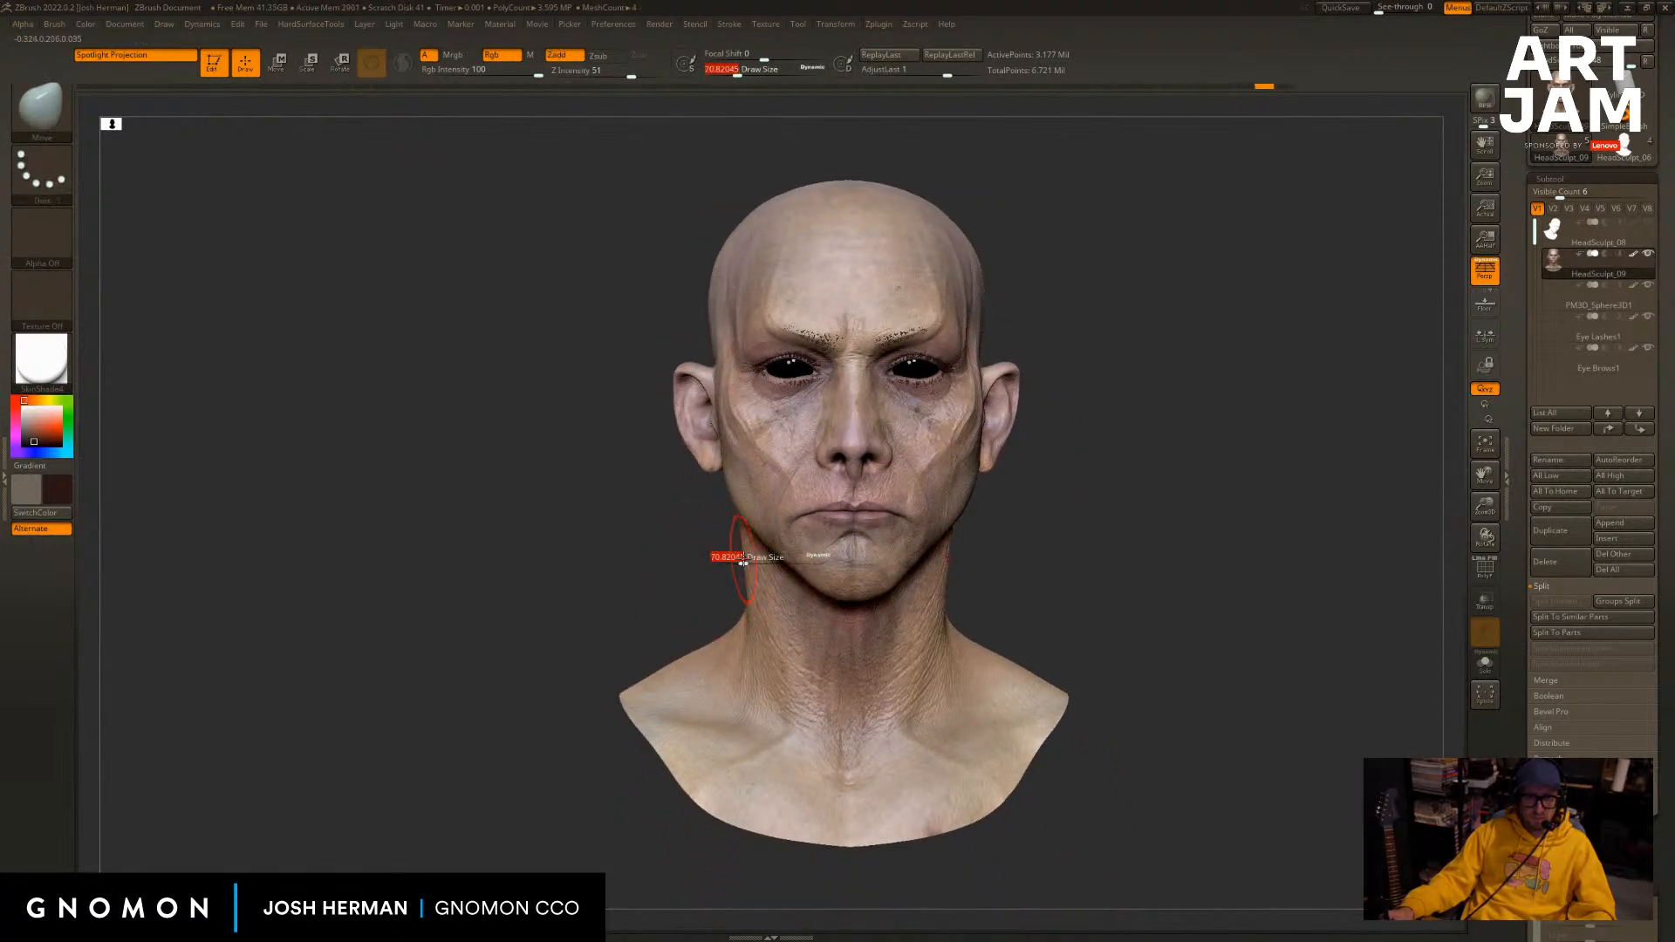
# Switch to the Standard brush, sample a skin colour from the head and lower the Rgb Intensity to 68.
pyautogui.moveTo(1221, 516)
pyautogui.mouseDown(button='right')
pyautogui.moveTo(1133, 524)
pyautogui.moveTo(1146, 601)
pyautogui.mouseUp(button='right')
pyautogui.press('b')
pyautogui.press('s')
pyautogui.press('t')
pyautogui.moveTo(1206, 301)
pyautogui.keyDown('alt'); pyautogui.mouseDown(button='right')
pyautogui.moveTo(1208, 419)
pyautogui.moveTo(1256, 382)
pyautogui.moveTo(1270, 414)
pyautogui.mouseUp(button='right'); pyautogui.keyUp('alt')
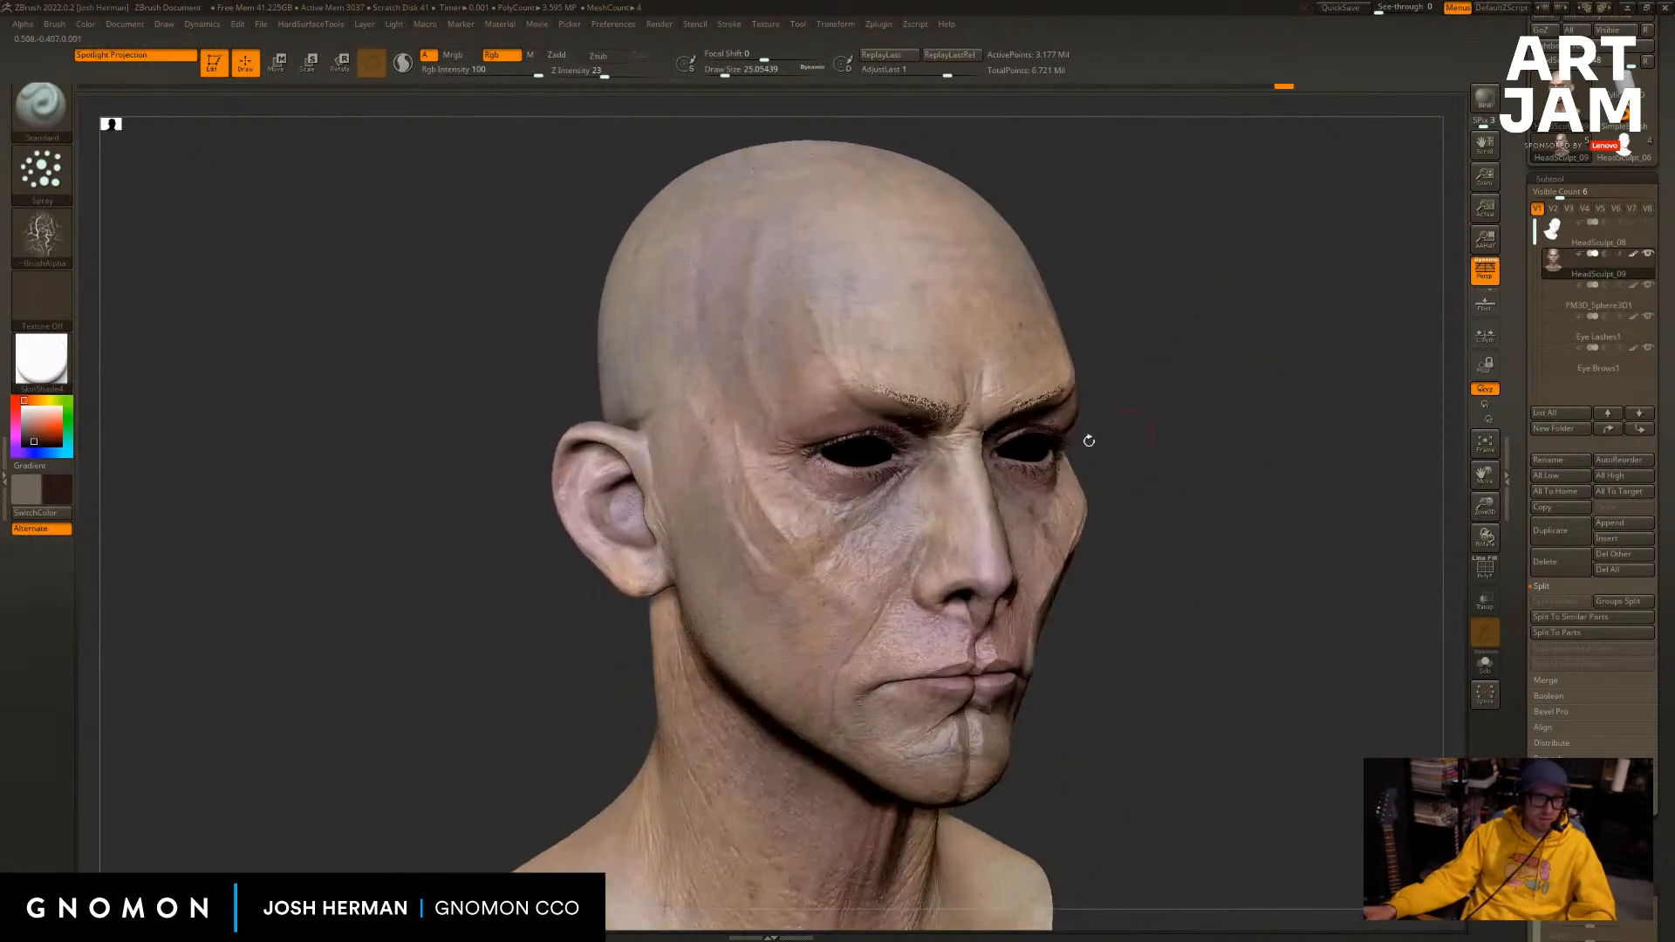
pyautogui.press('c')
pyautogui.press('c')
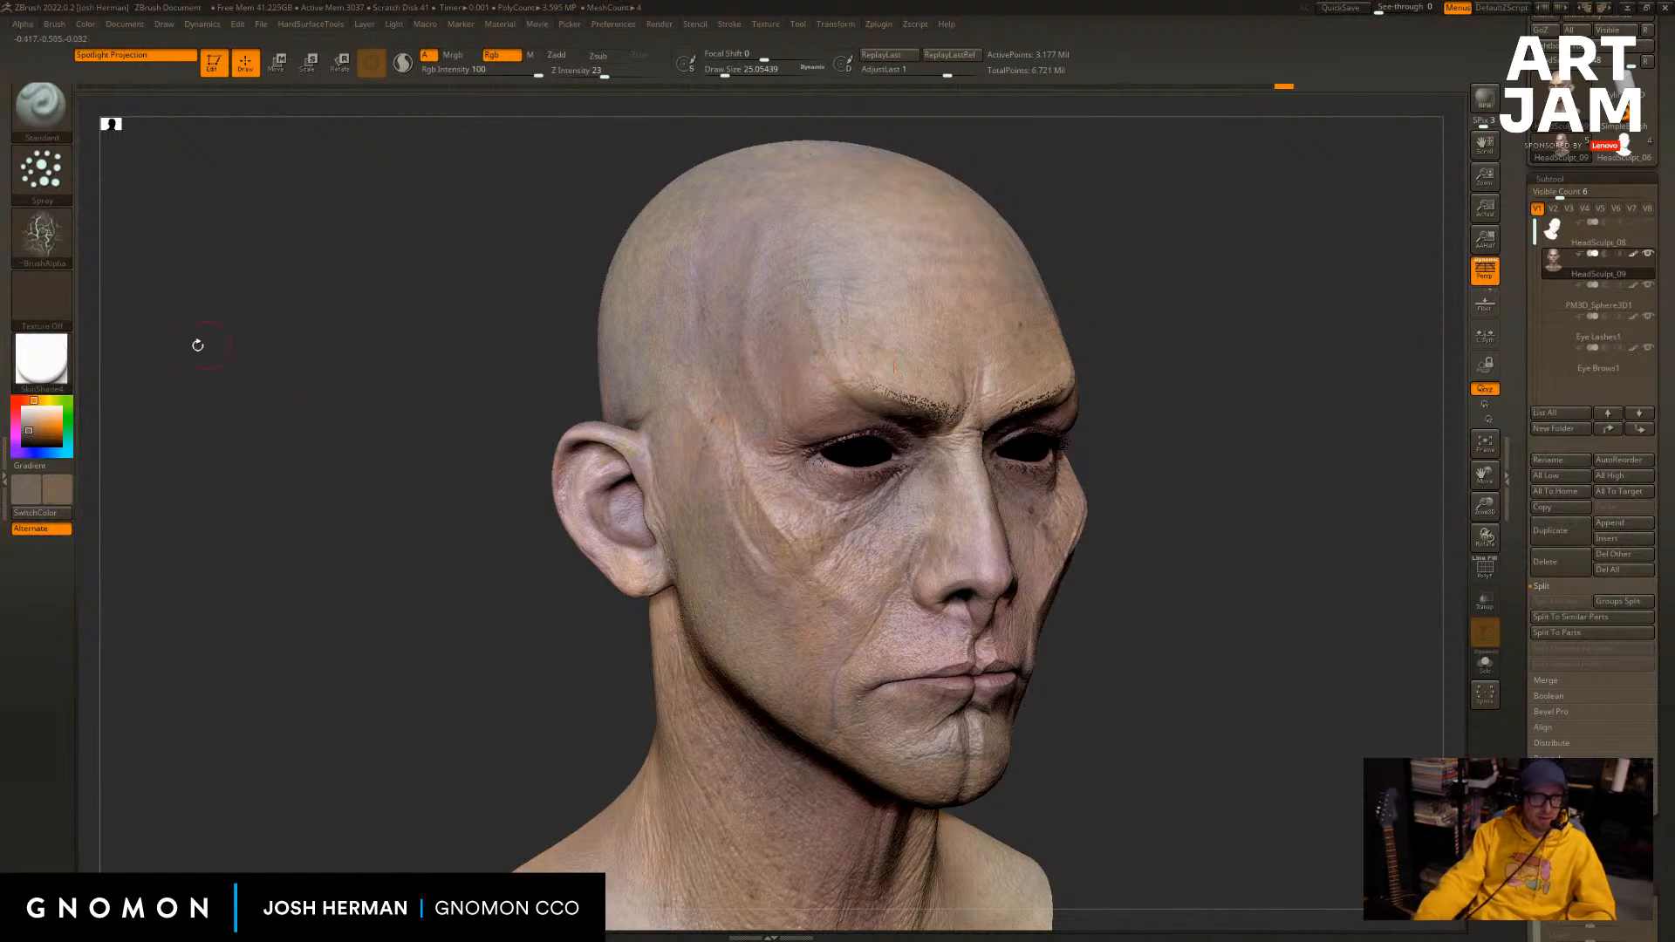
pyautogui.moveTo(523, 68); pyautogui.dragTo(524, 73)
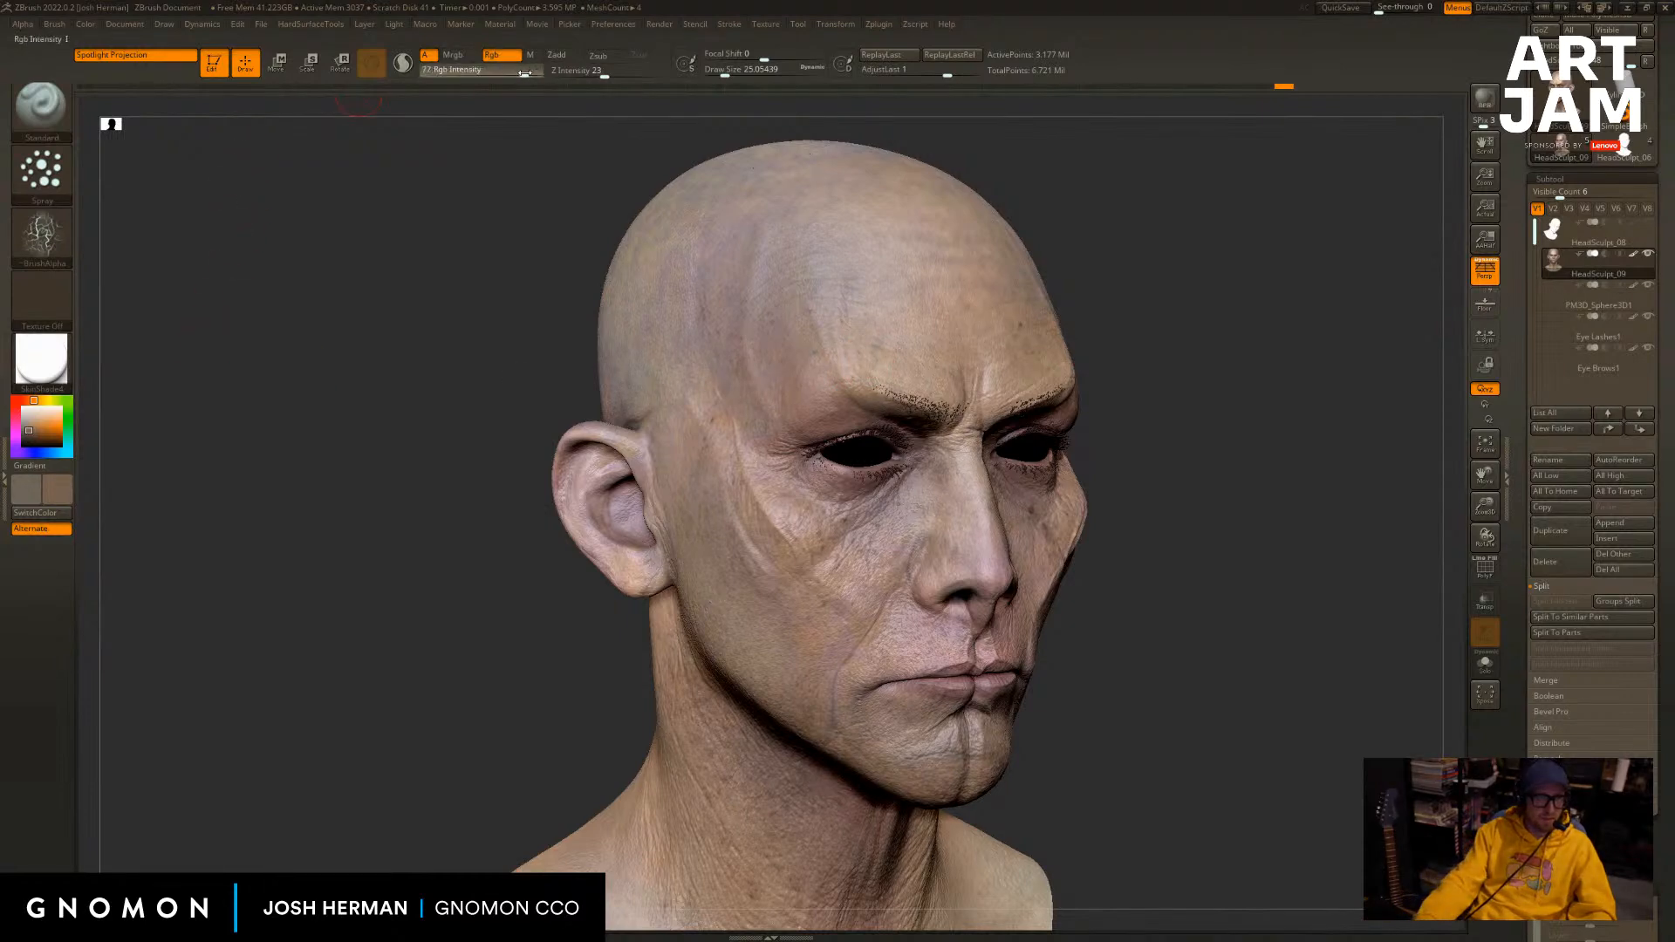
# Try saturated orange, blue and green strokes on the cheek and temple, undoing each colour test.
pyautogui.click(58, 425)
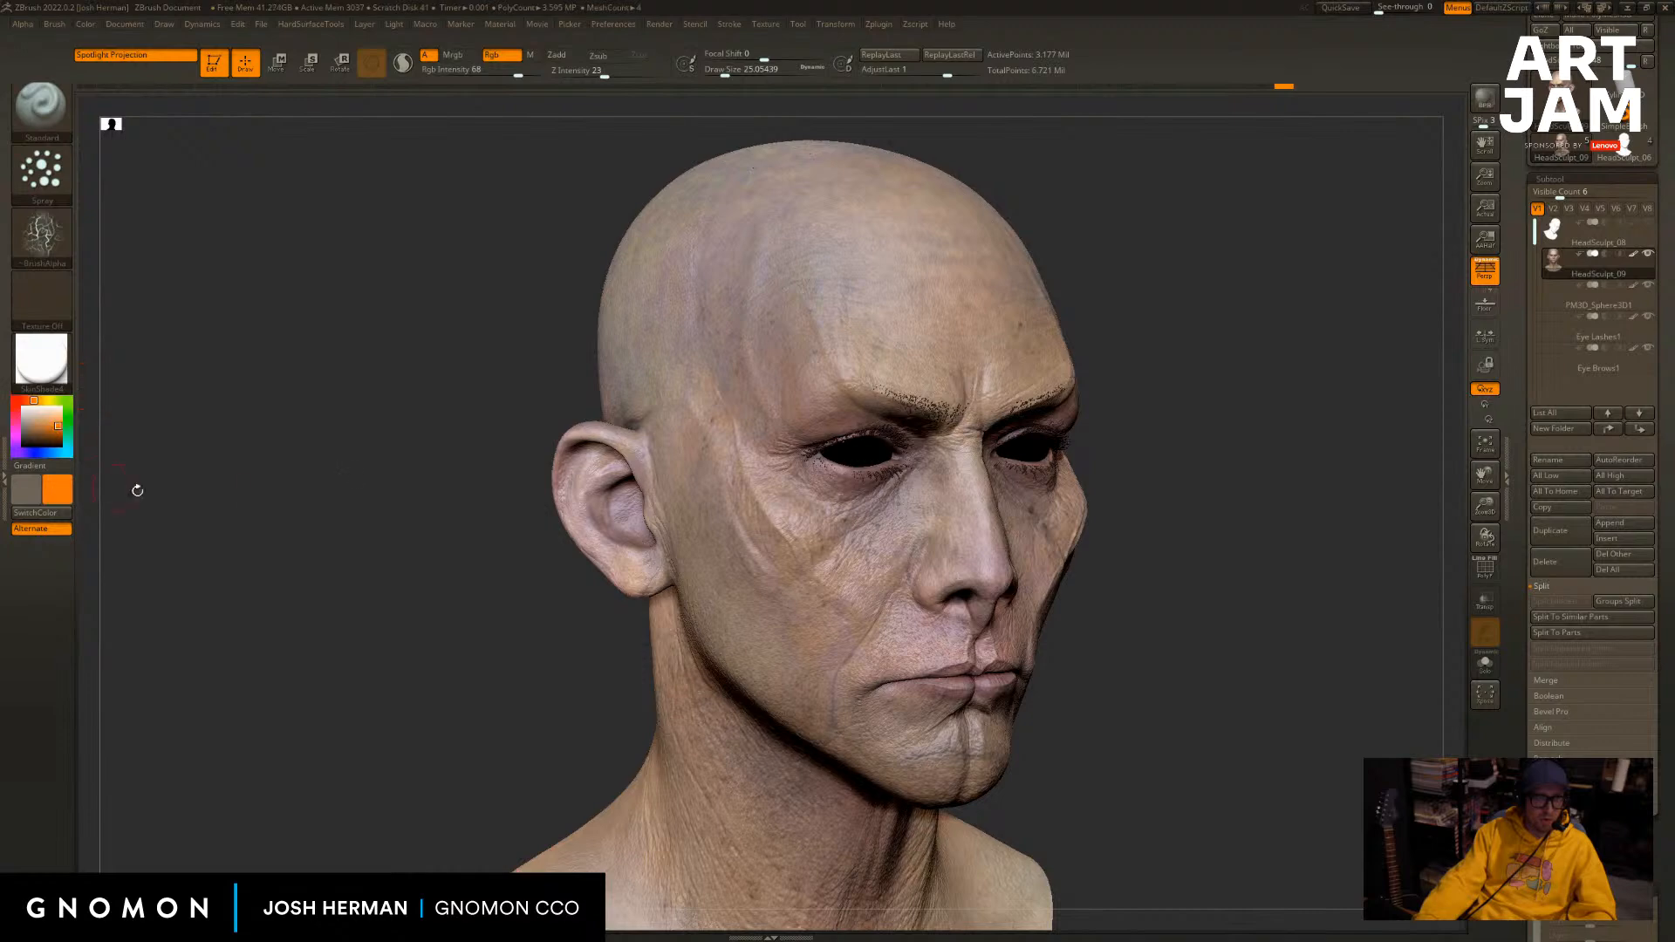
pyautogui.moveTo(762, 451); pyautogui.dragTo(702, 359)
pyautogui.hotkey('ctrl', 'z')
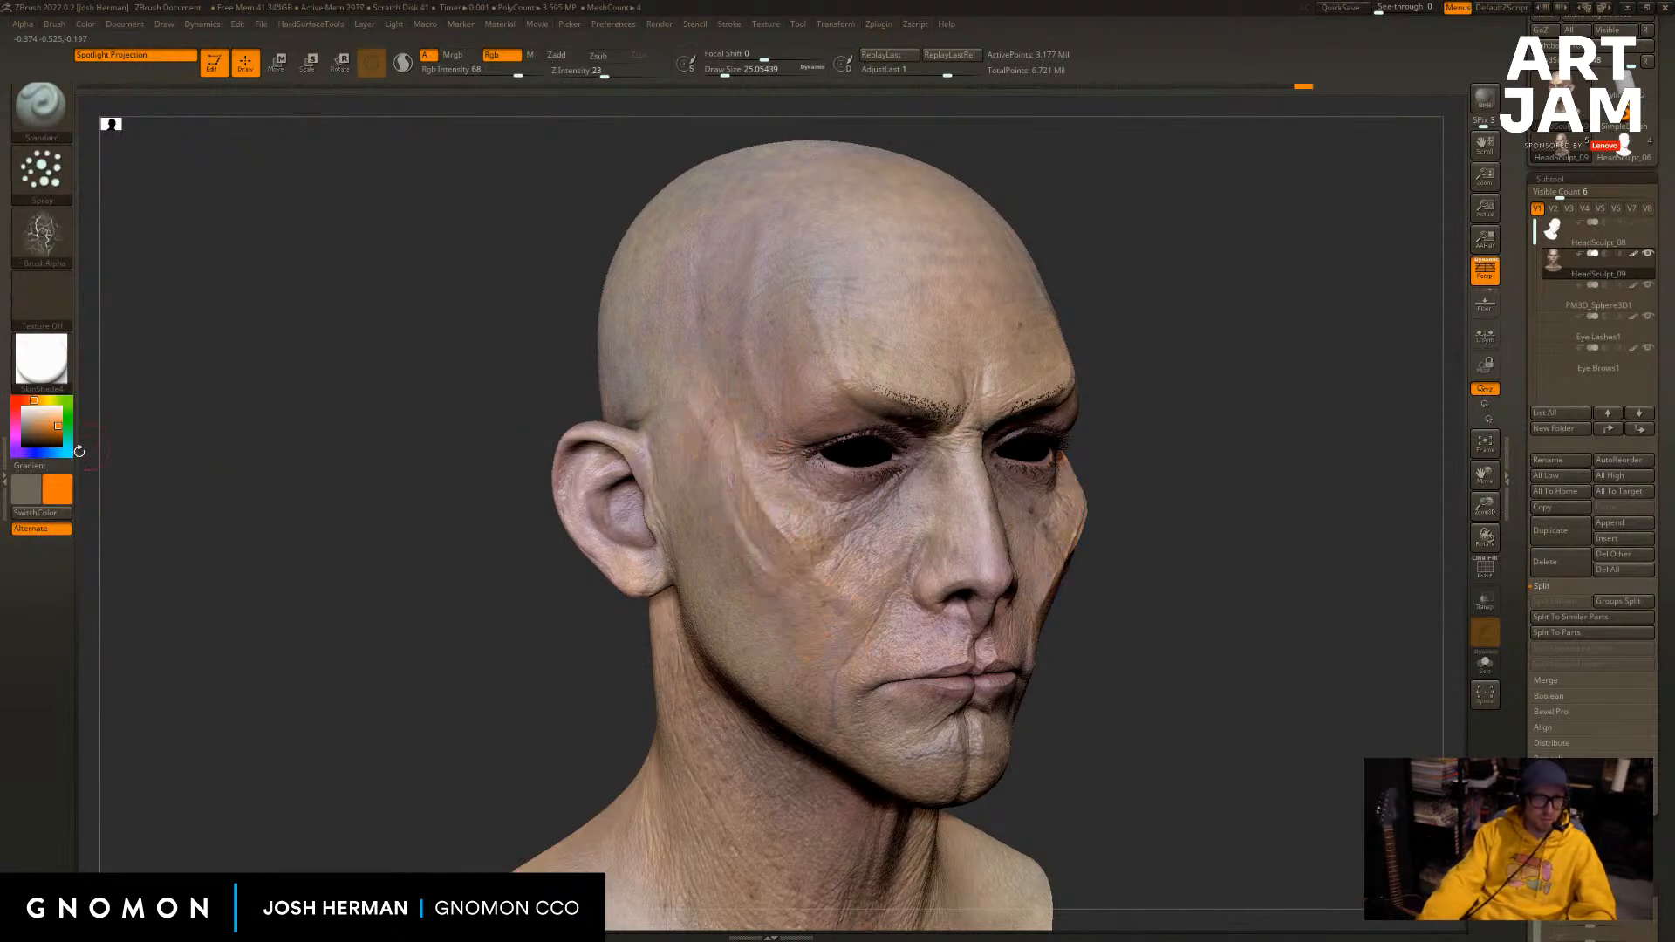
pyautogui.moveTo(63, 483)
pyautogui.mouseDown()
pyautogui.moveTo(67, 535)
pyautogui.moveTo(135, 579)
pyautogui.mouseUp()
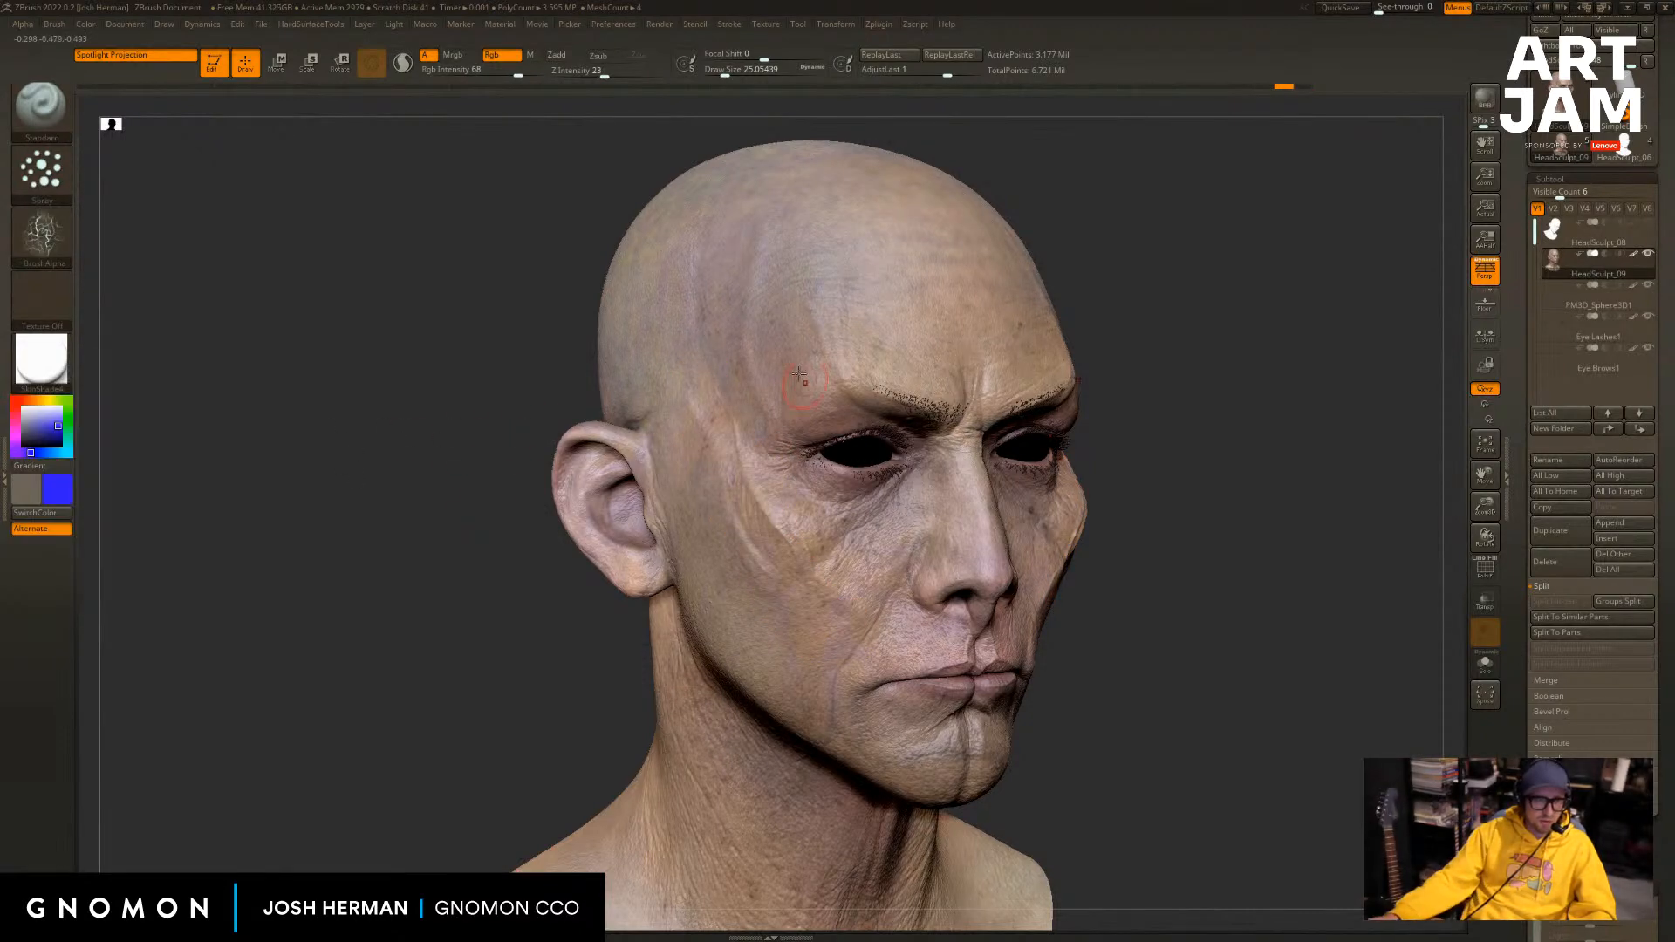
pyautogui.moveTo(838, 541)
pyautogui.mouseDown()
pyautogui.moveTo(719, 321)
pyautogui.moveTo(728, 342)
pyautogui.mouseUp()
pyautogui.hotkey('ctrl', 'z')
pyautogui.click(62, 488)
pyautogui.click(256, 505)
pyautogui.hotkey('ctrl', 'z')
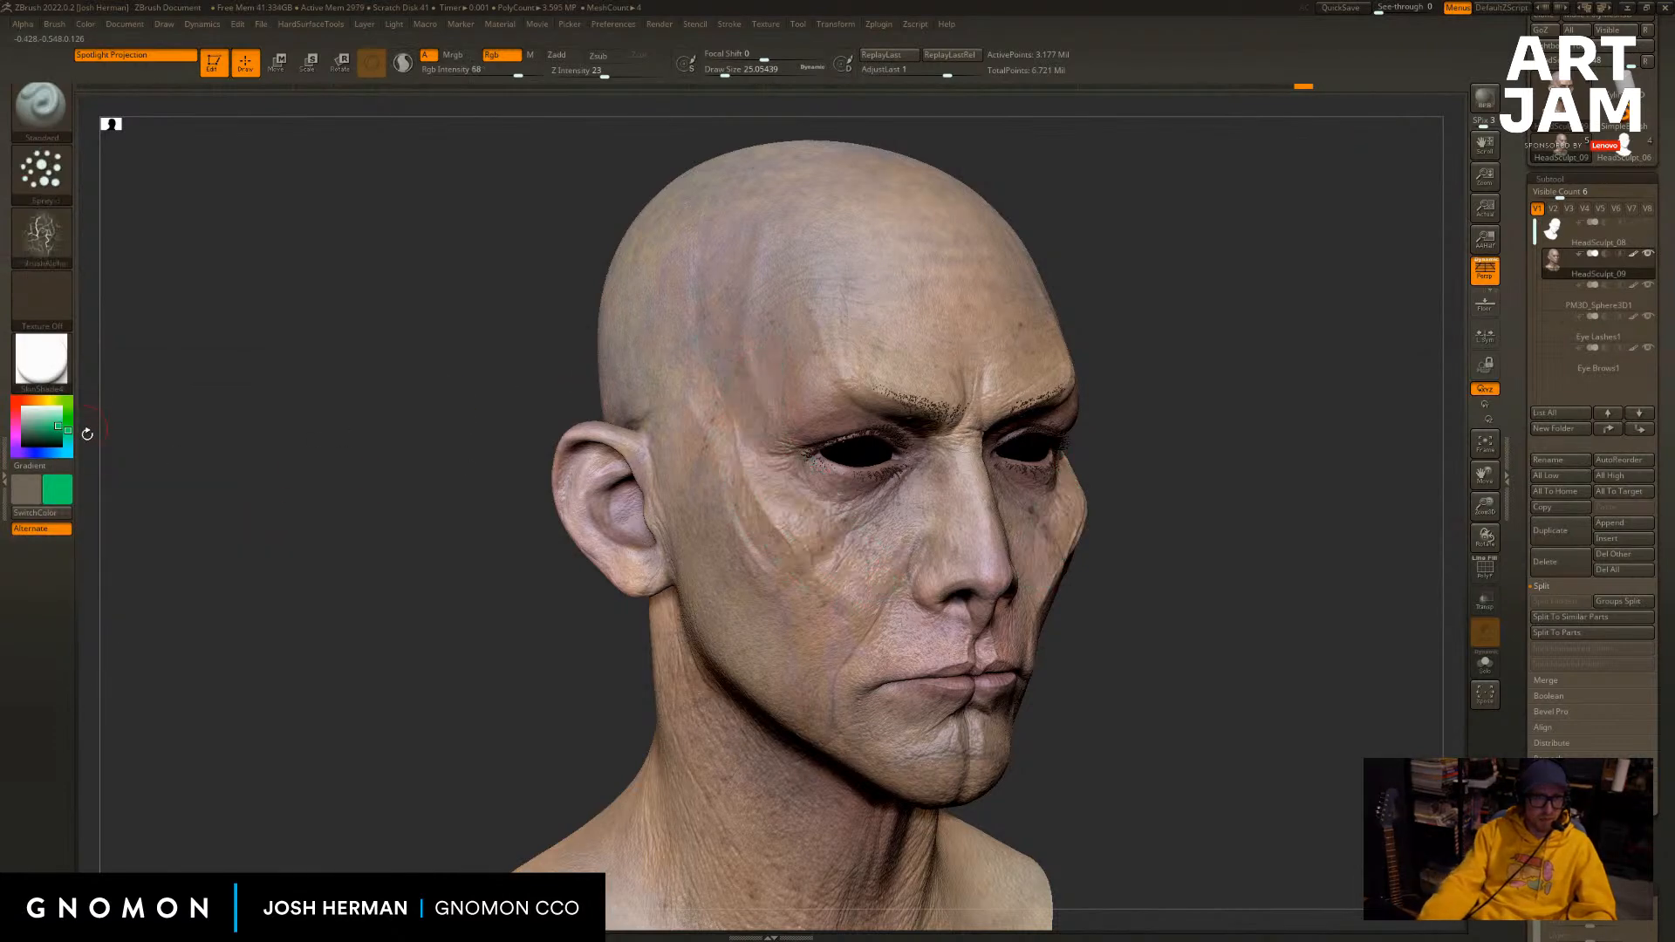
# Try lime green and bright red strokes along the cheek and temple, undoing each colour test.
pyautogui.click(70, 494)
pyautogui.click(227, 377)
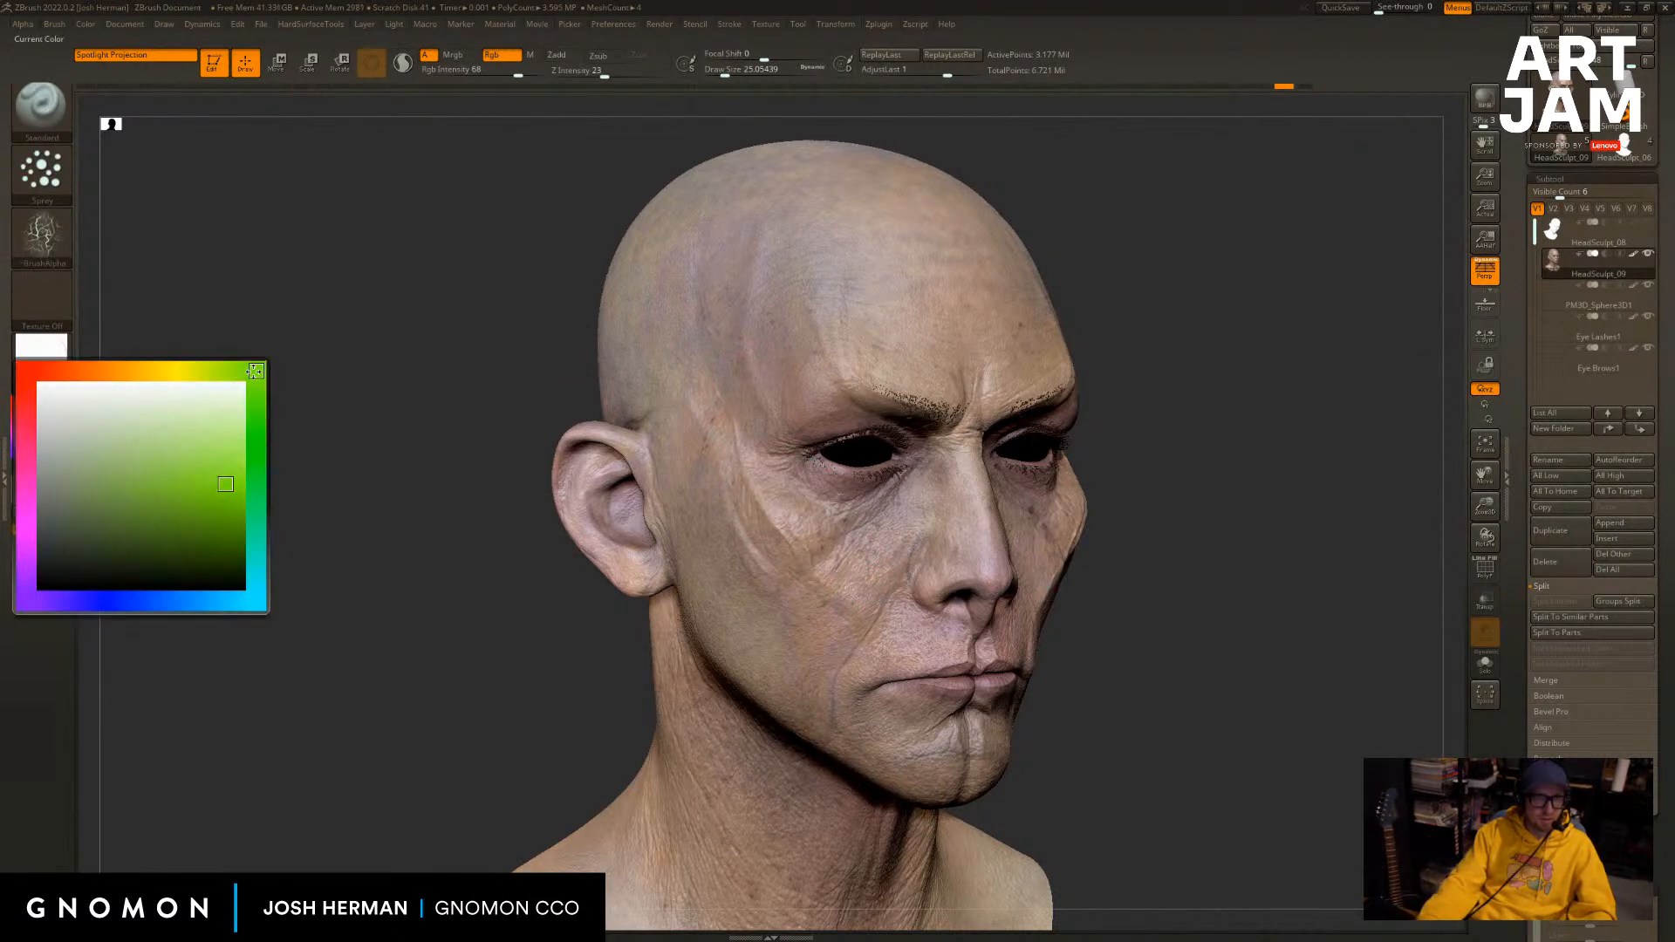
pyautogui.moveTo(807, 550); pyautogui.dragTo(689, 367)
pyautogui.hotkey('ctrl', 'z')
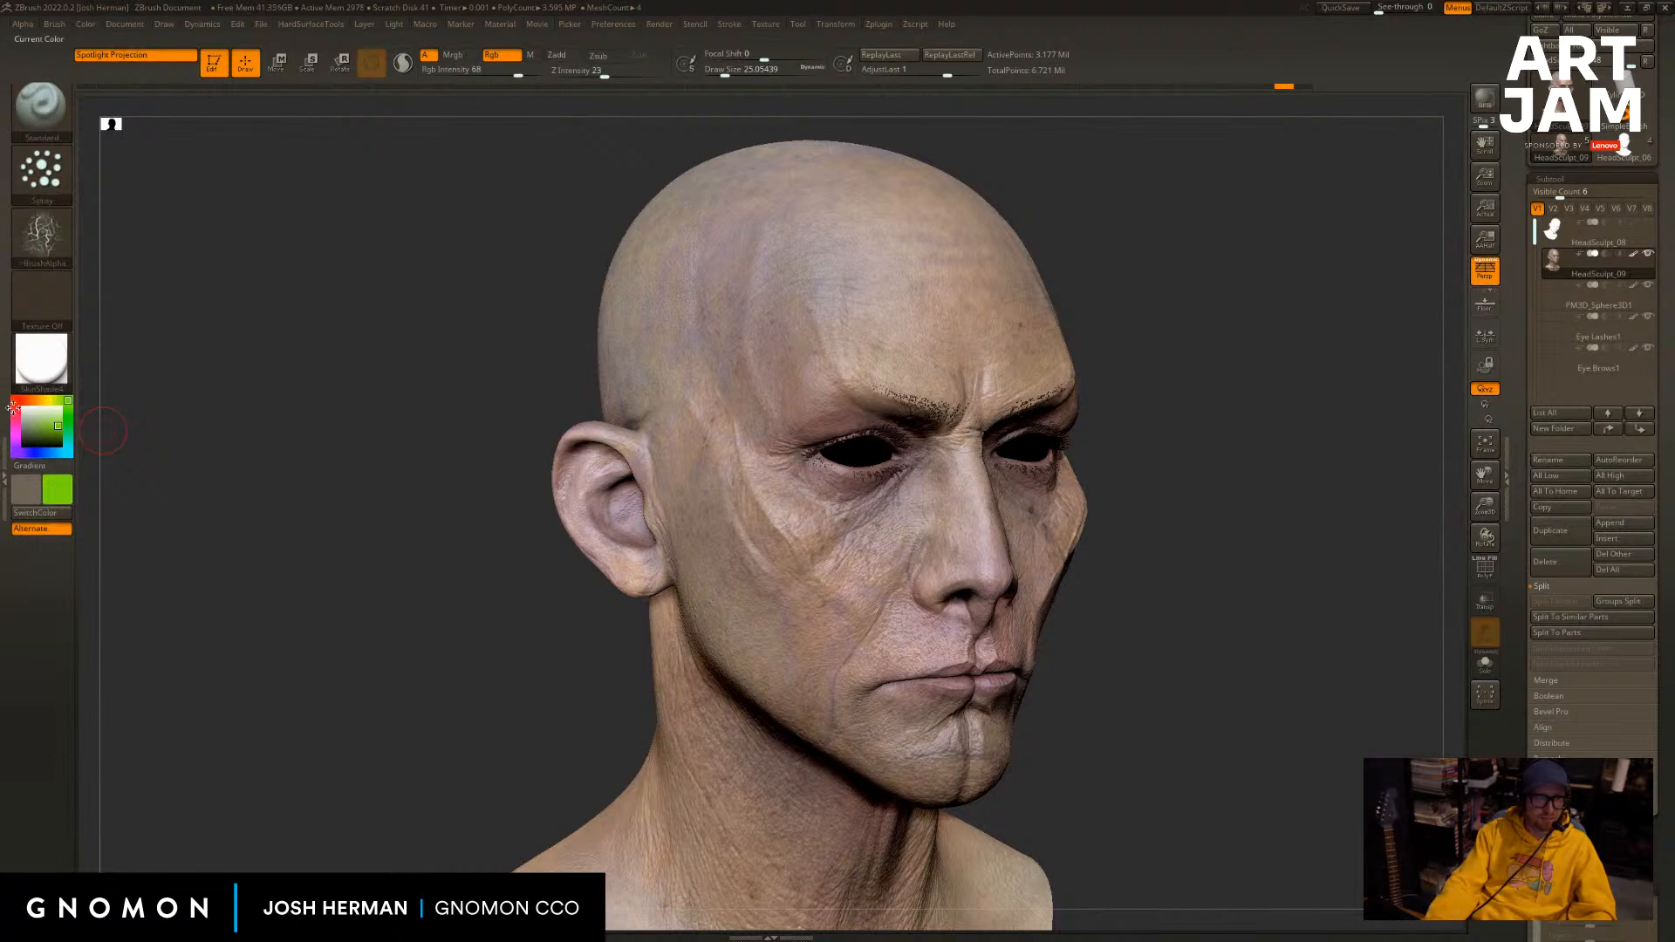
pyautogui.click(13, 403)
pyautogui.hotkey('ctrl', 'z')
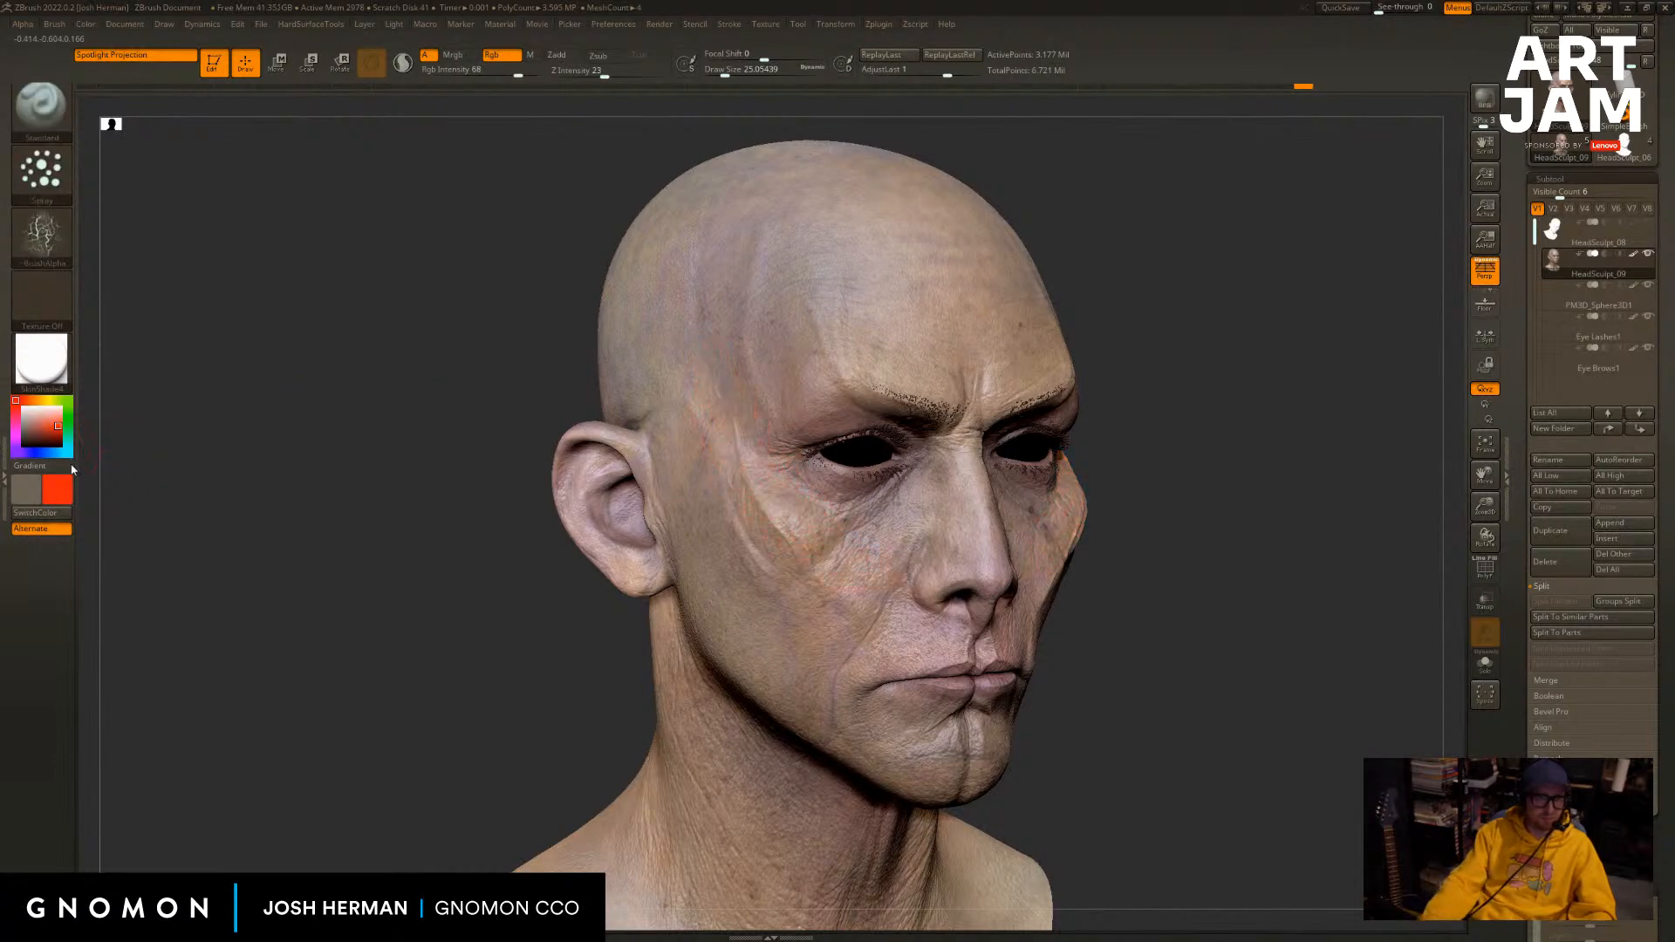
# Try a purple stroke and a darker, muted purple stroke from the cheek up to the temple, undoing both.
pyautogui.moveTo(52, 477); pyautogui.dragTo(63, 525)
pyautogui.click(26, 539)
pyautogui.click(167, 508)
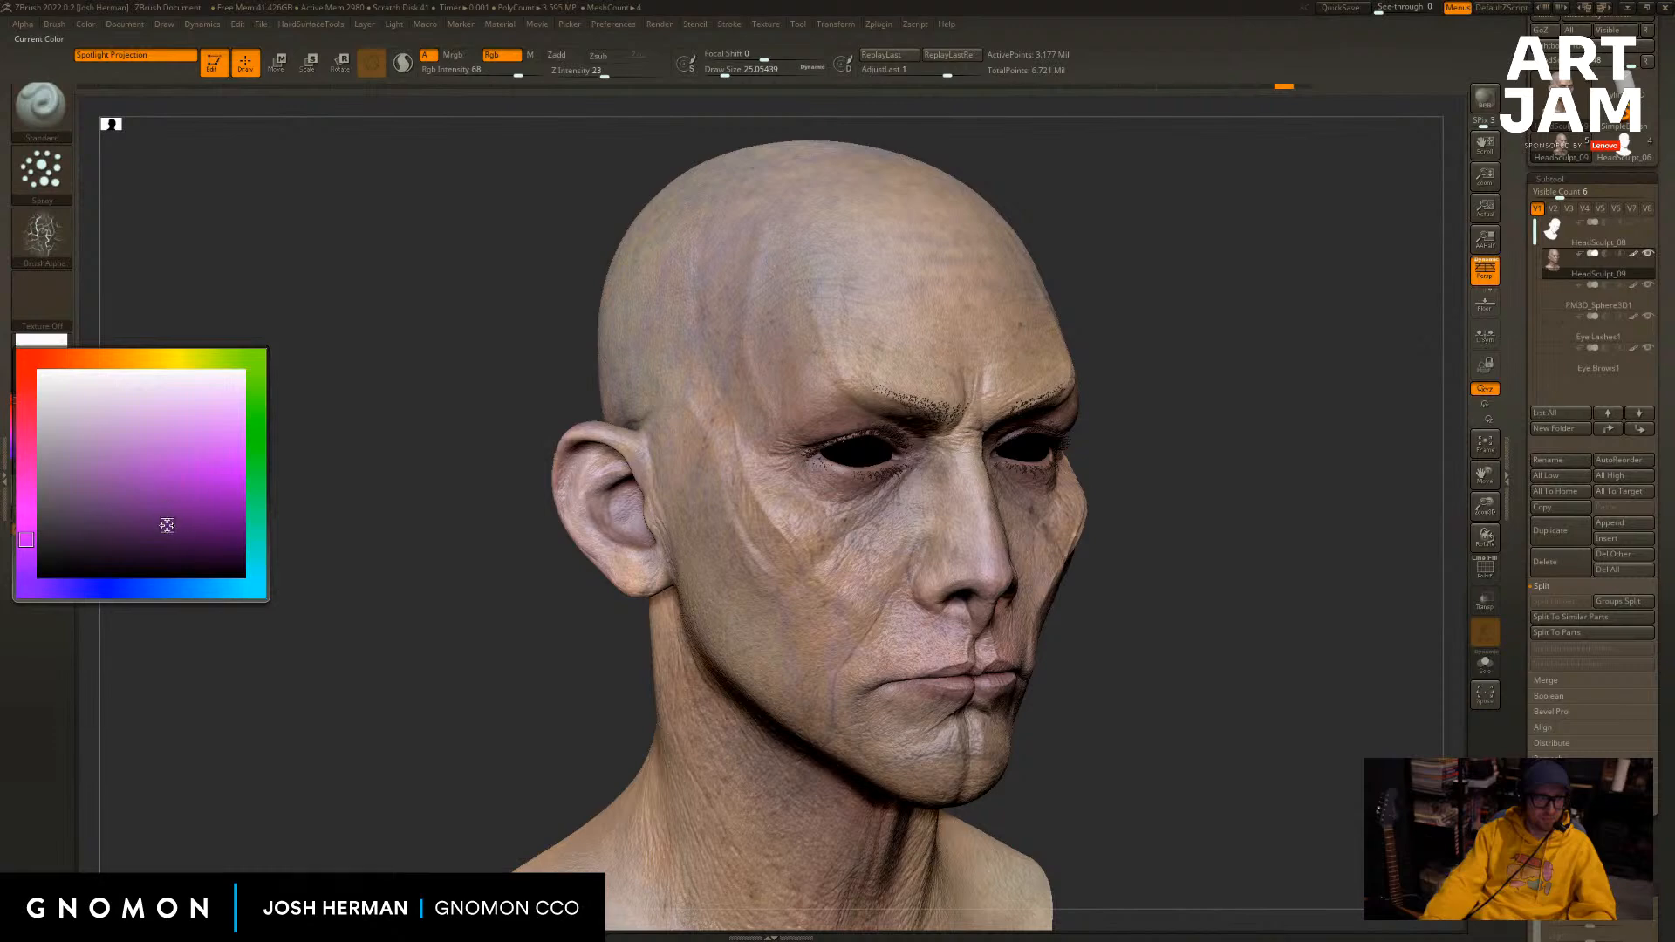
pyautogui.moveTo(820, 565)
pyautogui.mouseDown()
pyautogui.moveTo(725, 371)
pyautogui.moveTo(725, 295)
pyautogui.mouseUp()
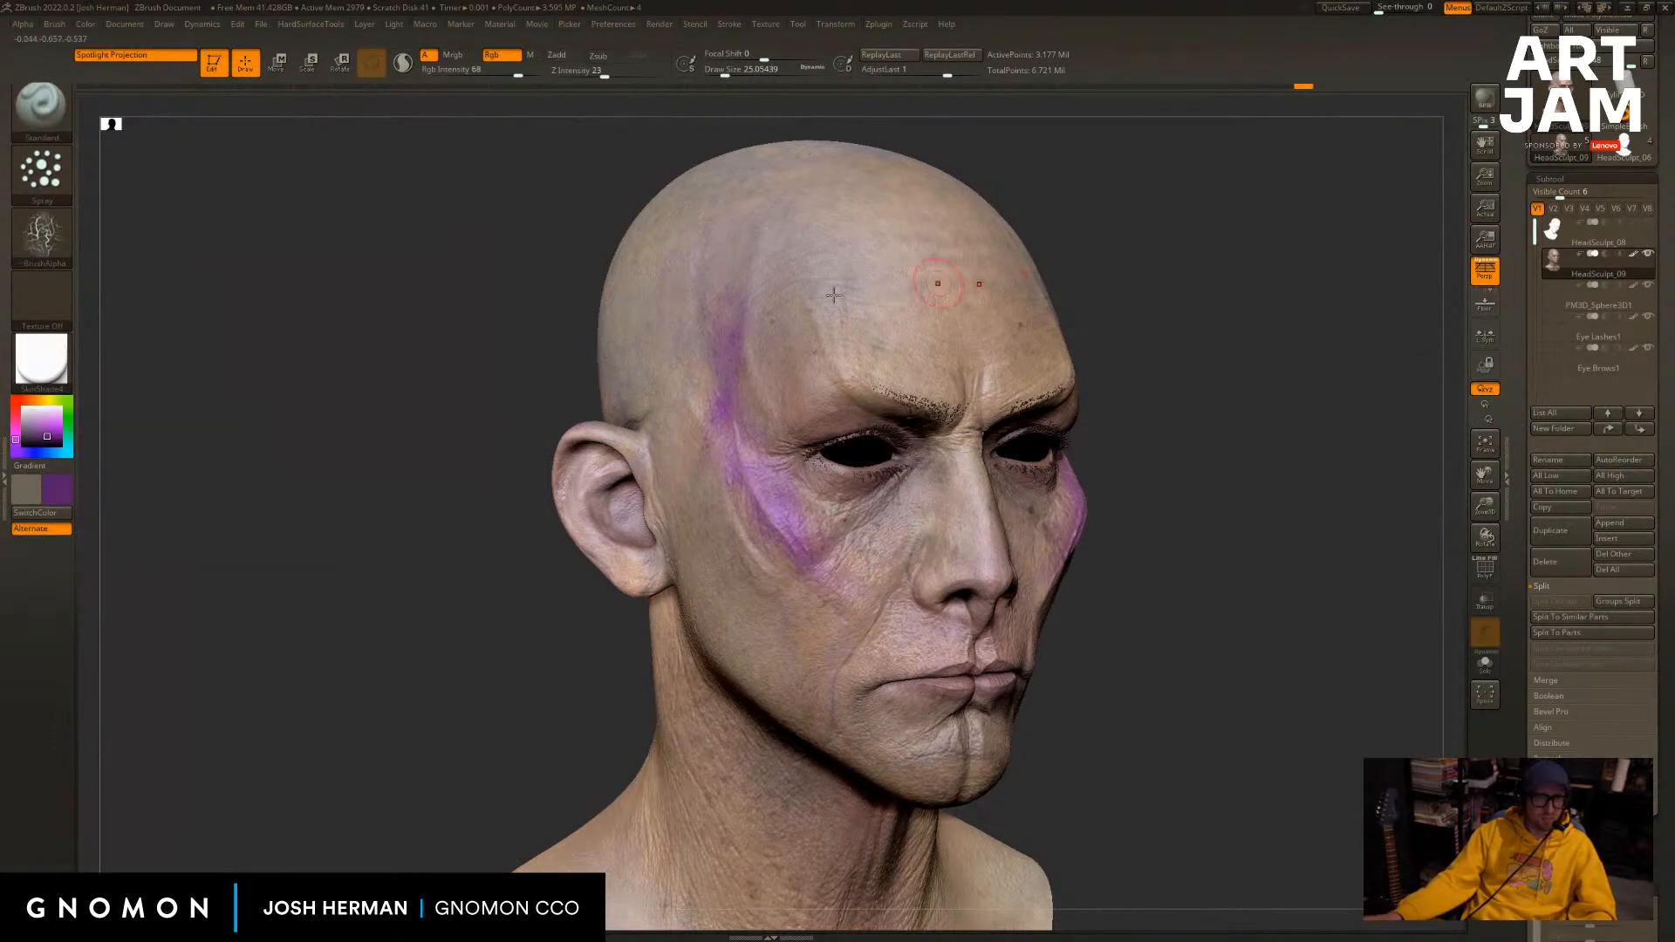
pyautogui.hotkey('ctrl', 'z')
pyautogui.click(58, 489)
pyautogui.click(89, 555)
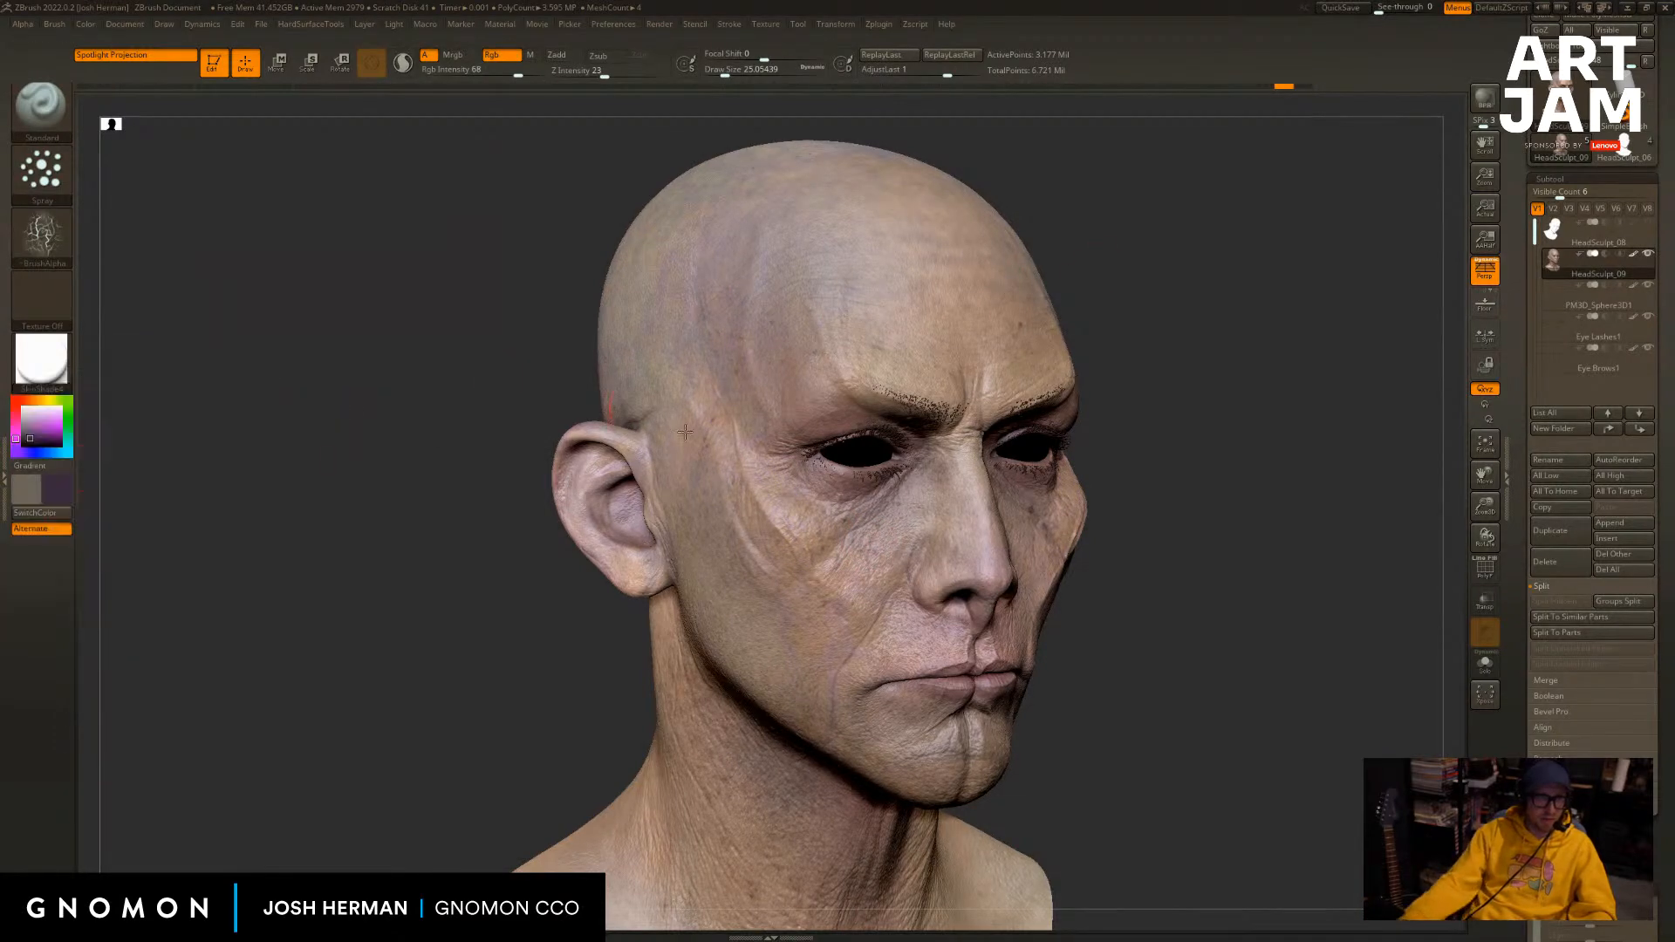
pyautogui.moveTo(828, 563)
pyautogui.mouseDown()
pyautogui.moveTo(759, 517)
pyautogui.moveTo(691, 288)
pyautogui.mouseUp()
pyautogui.hotkey('ctrl', 'z')
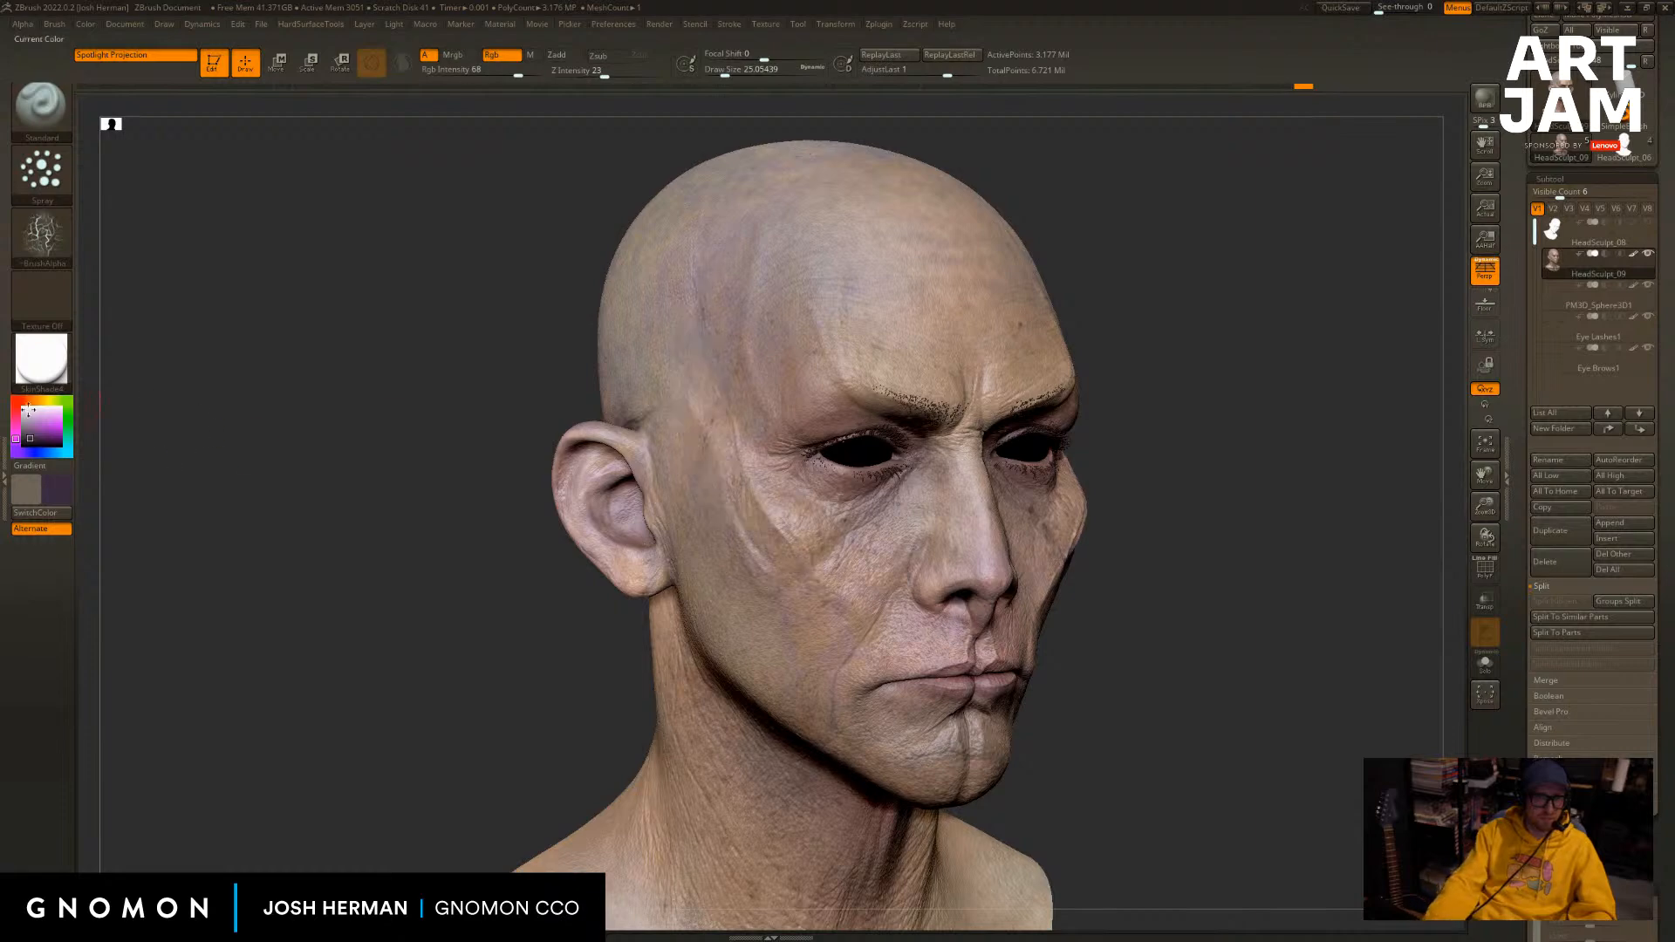
# Try a dark red and a lighter muted red stroke from the cheek up to the temple, undoing both.
pyautogui.click(48, 493)
pyautogui.click(30, 378)
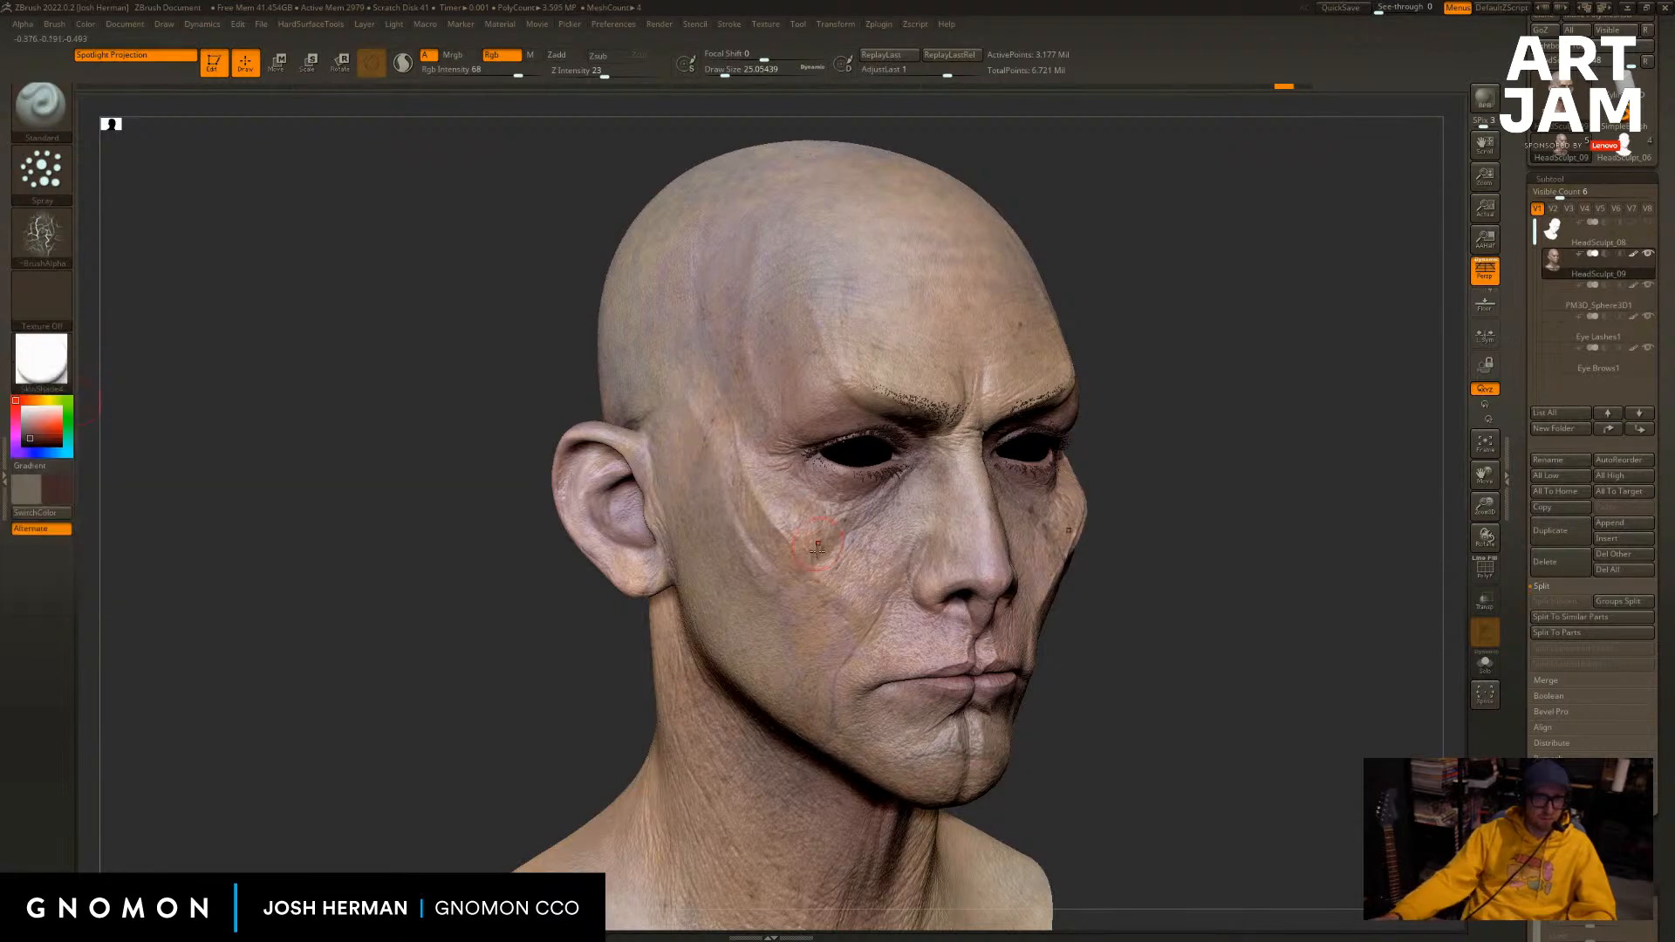
pyautogui.moveTo(821, 566)
pyautogui.mouseDown()
pyautogui.moveTo(753, 461)
pyautogui.moveTo(735, 342)
pyautogui.mouseUp()
pyautogui.hotkey('ctrl', 'z')
pyautogui.click(57, 490)
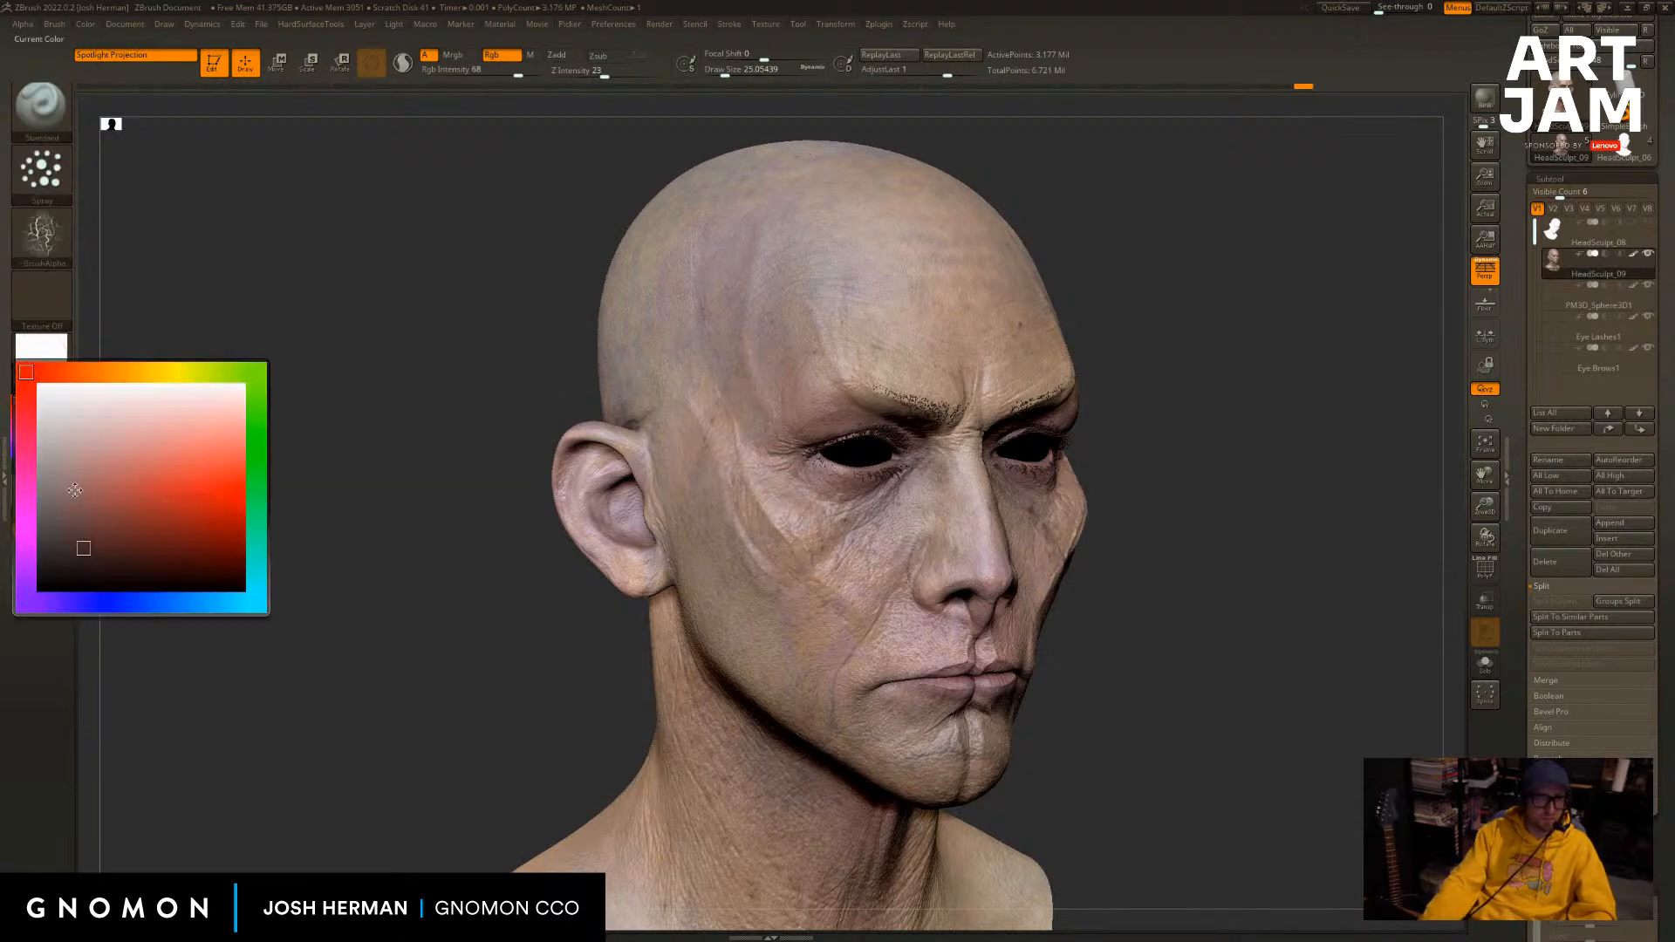
pyautogui.click(112, 525)
pyautogui.moveTo(824, 567)
pyautogui.mouseDown()
pyautogui.moveTo(748, 475)
pyautogui.moveTo(716, 288)
pyautogui.mouseUp()
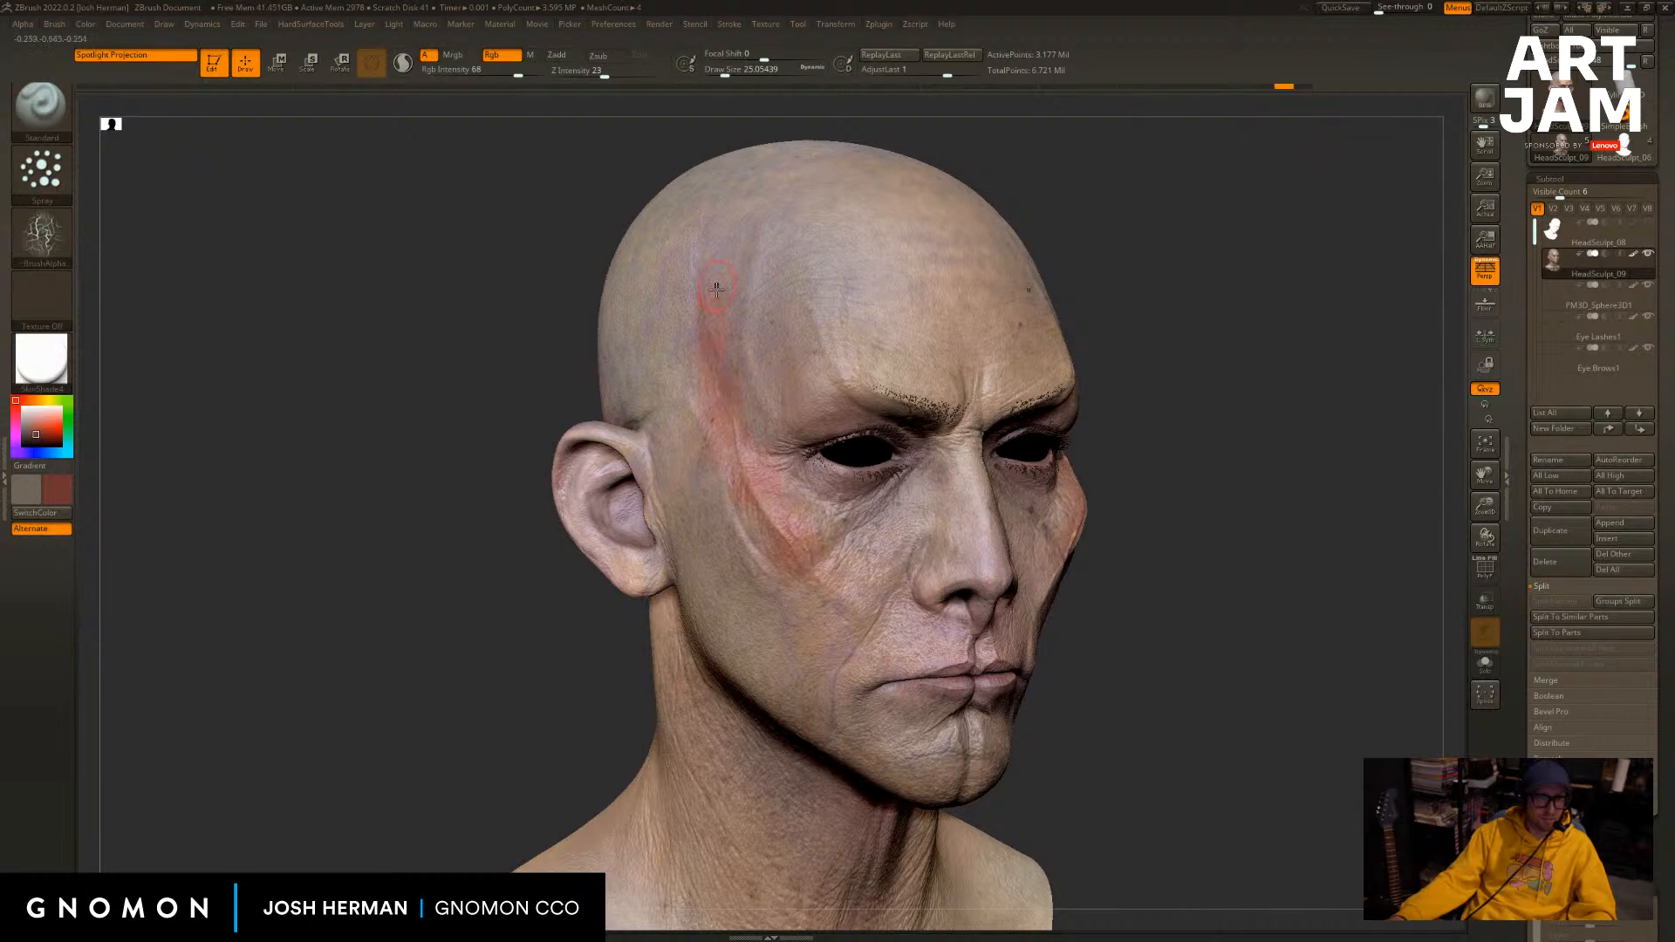
pyautogui.moveTo(1199, 343)
pyautogui.mouseDown()
pyautogui.moveTo(1003, 366)
pyautogui.moveTo(820, 441)
pyautogui.moveTo(846, 426)
pyautogui.moveTo(798, 428)
pyautogui.mouseUp()
pyautogui.hotkey('ctrl', 'z')
# Try spraying muted red across the eyes, nose and brow with a Draw Size of about 77, and undo it.
pyautogui.moveTo(467, 465); pyautogui.dragTo(611, 419)
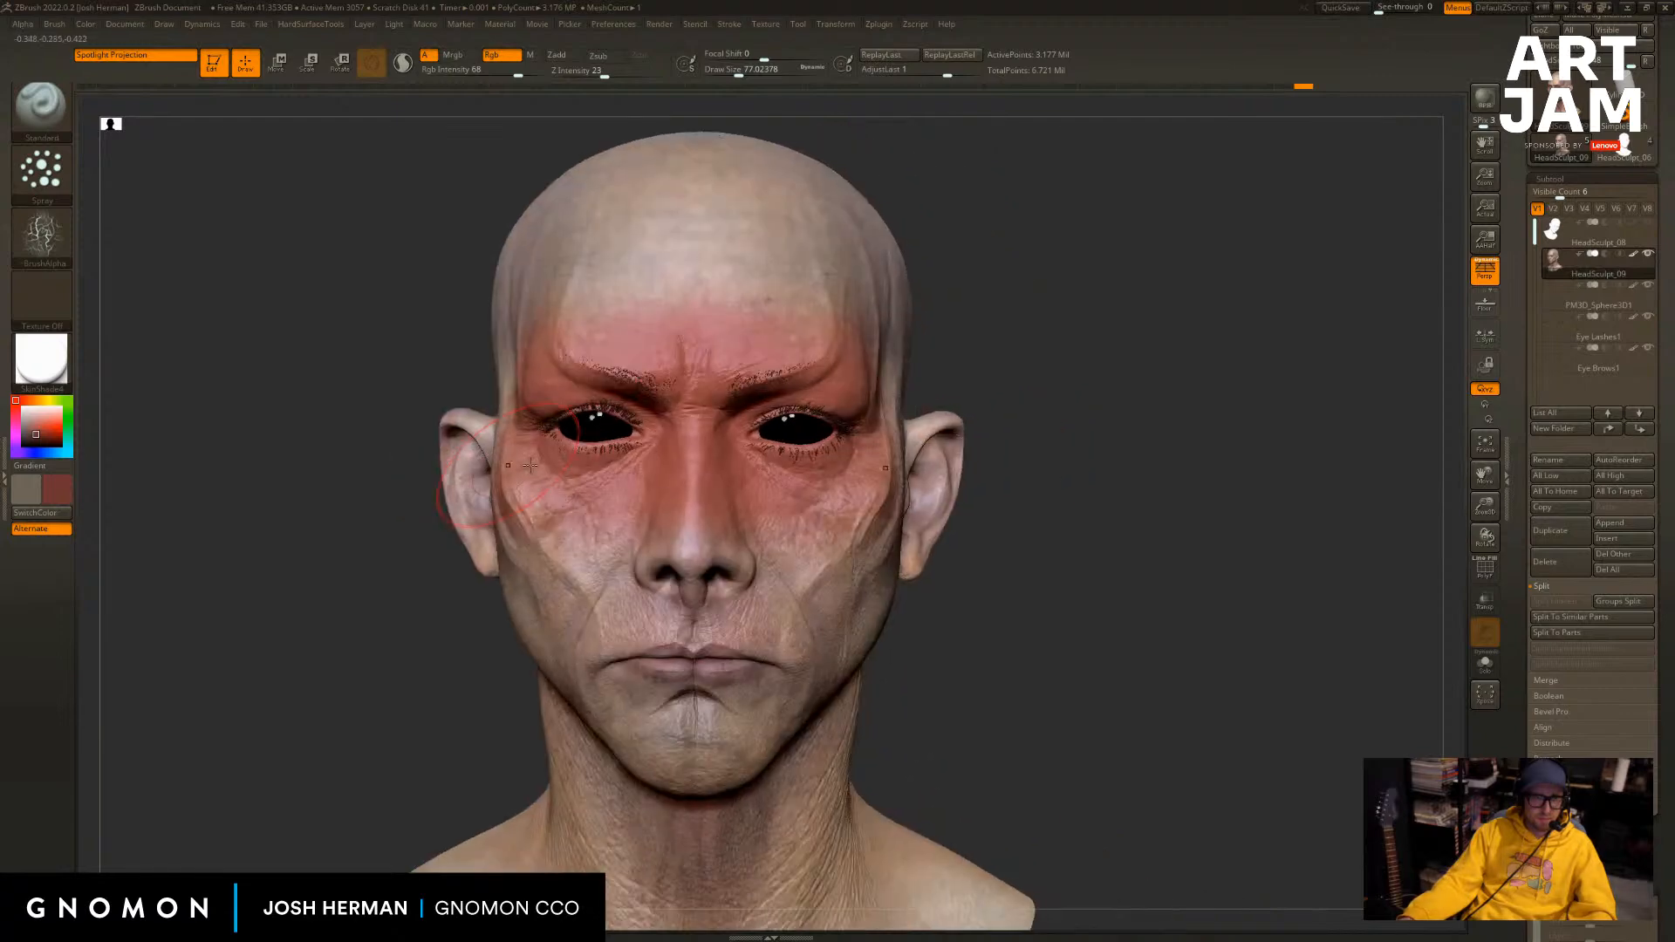
pyautogui.moveTo(1160, 370); pyautogui.dragTo(1300, 371)
pyautogui.hotkey('ctrl', 'z')
pyautogui.hotkey('ctrl', 'z')
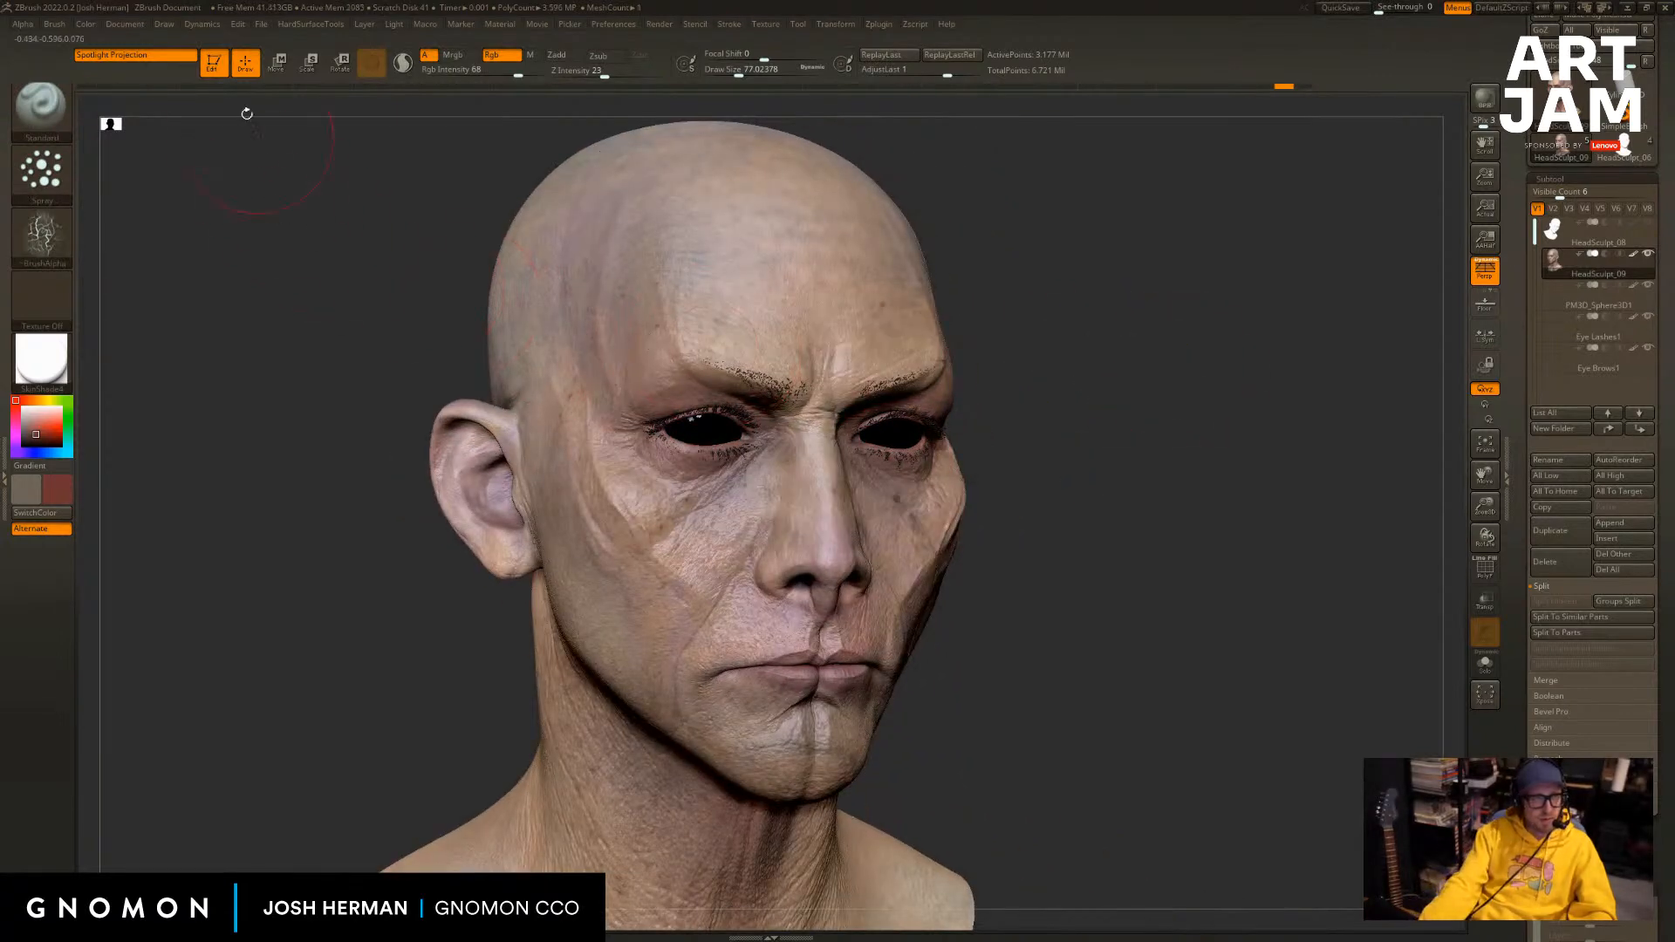
# Examine the Polypaint Mode option in the Standard brush's Alpha and Texture settings.
pyautogui.click(80, 24)
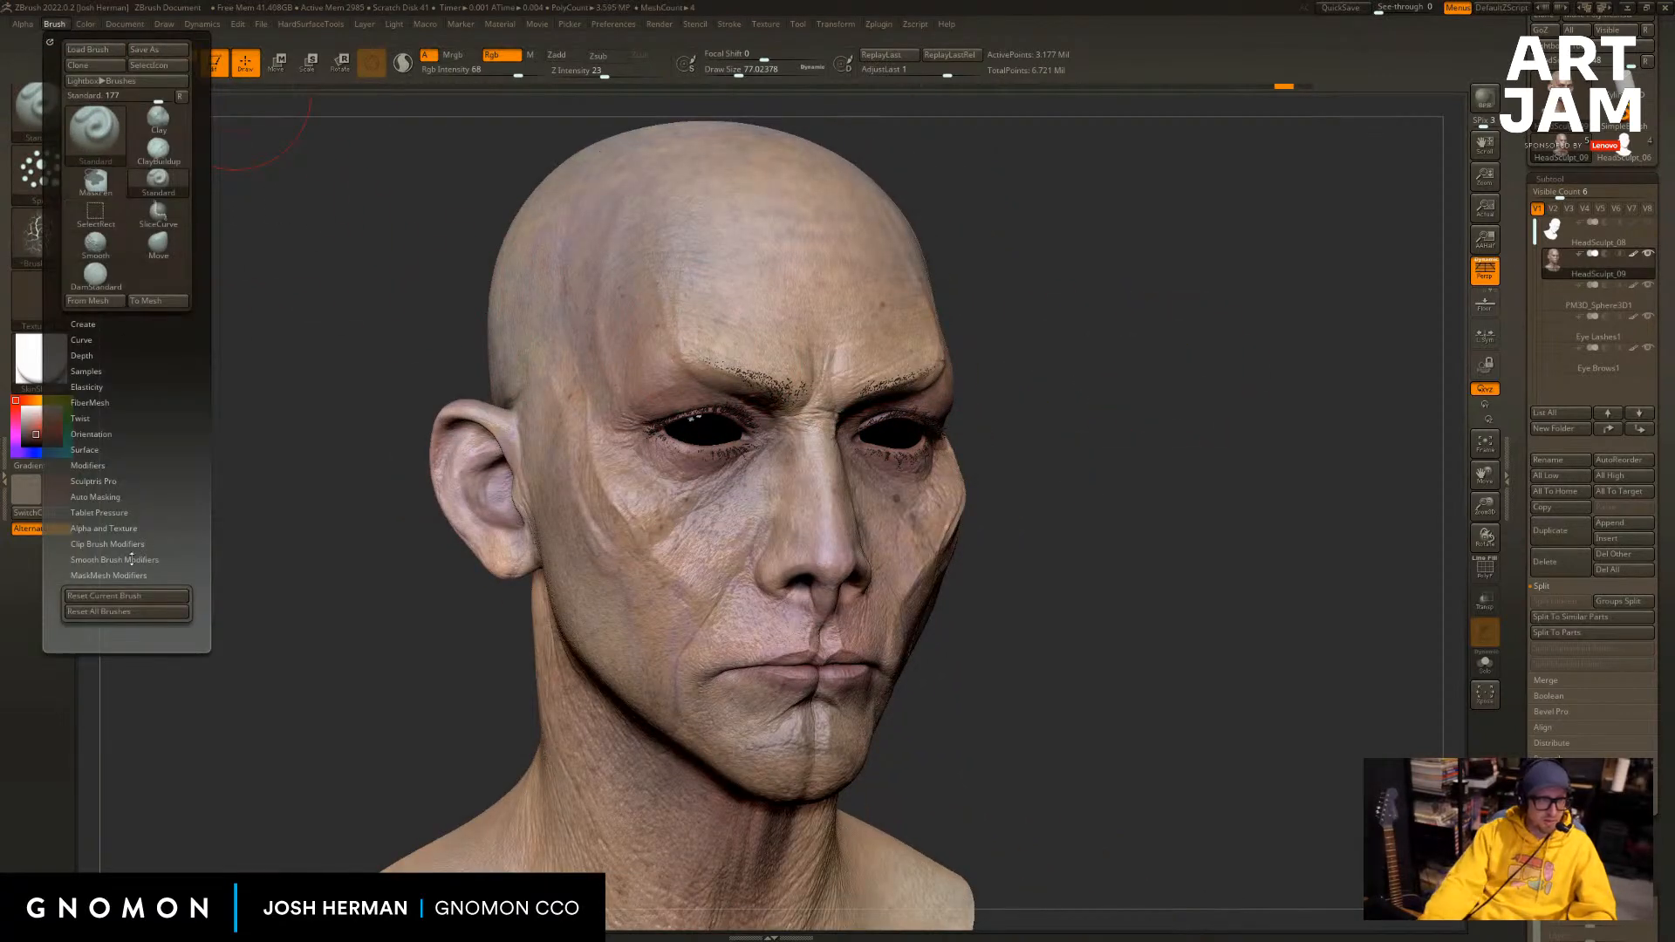
pyautogui.click(103, 528)
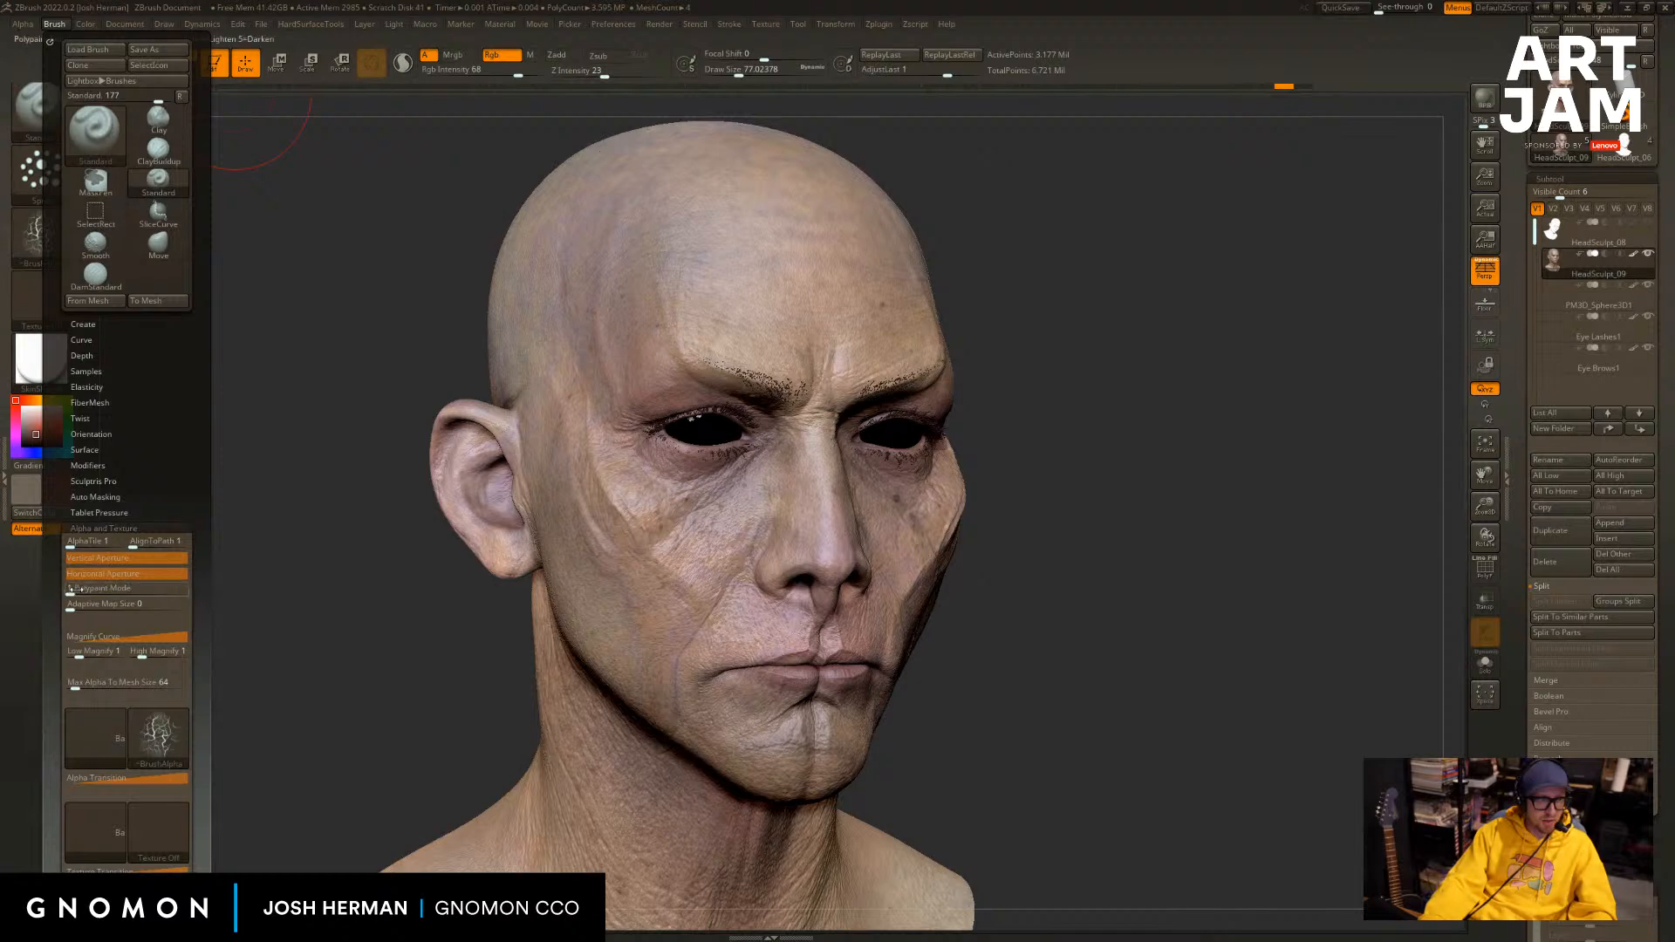
pyautogui.moveTo(1114, 381); pyautogui.dragTo(1152, 404)
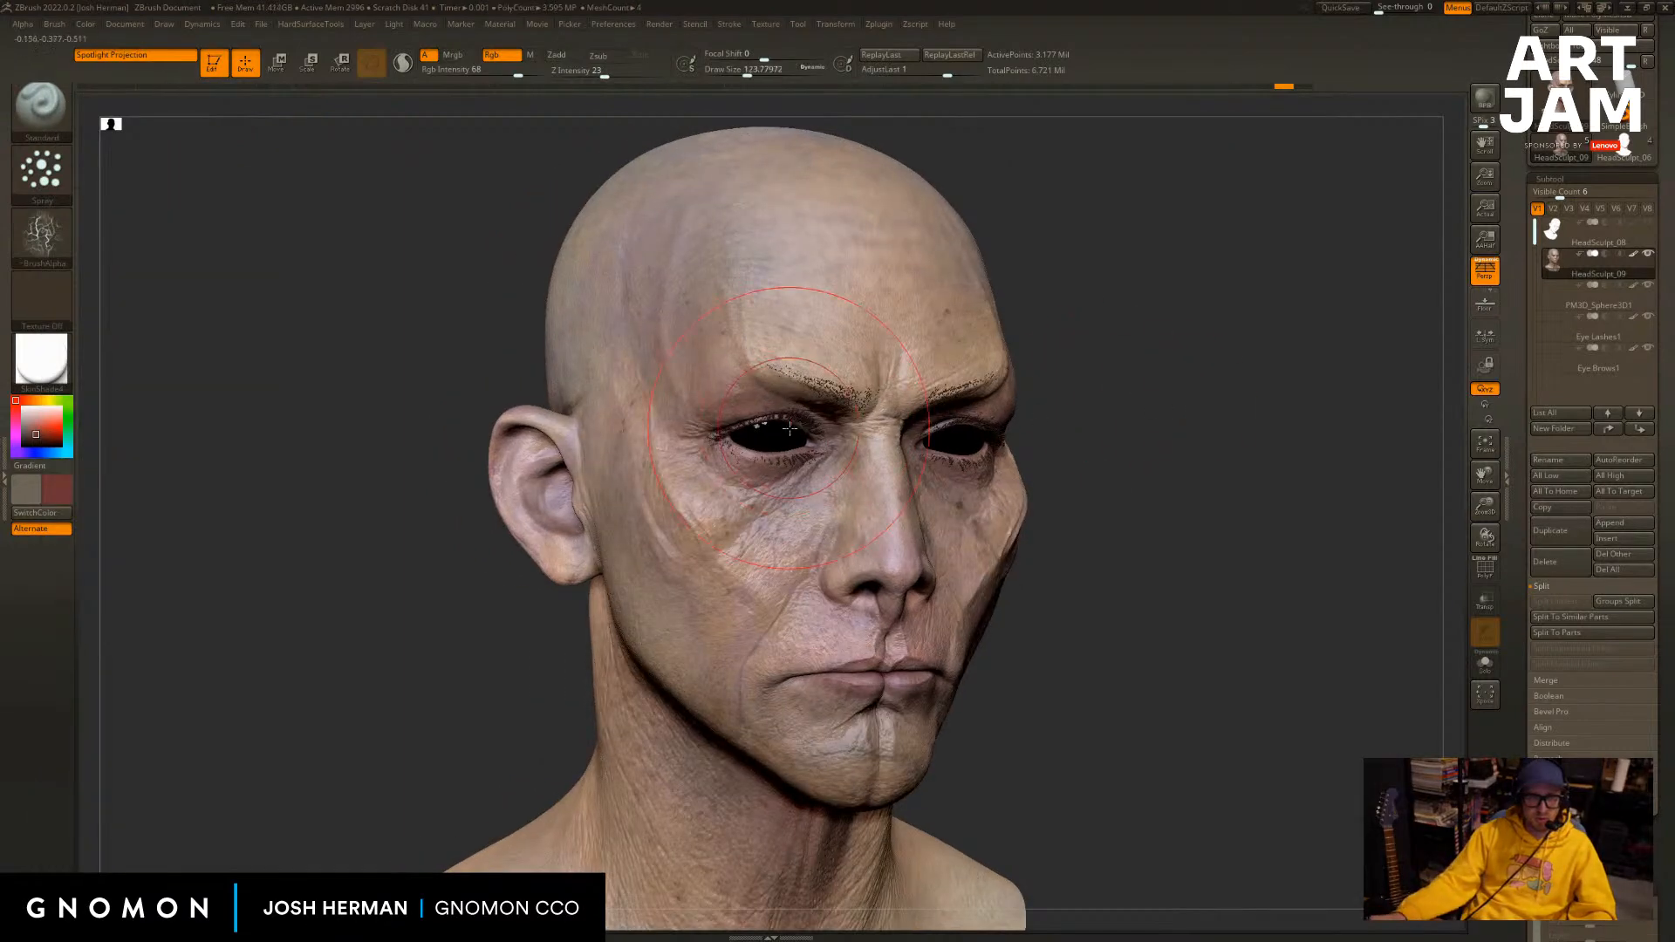
# Try covering the forehead and upper face in muted red with a Draw Size of about 124, and undo it.
pyautogui.moveTo(785, 419)
pyautogui.mouseDown()
pyautogui.moveTo(751, 367)
pyautogui.moveTo(828, 515)
pyautogui.moveTo(891, 359)
pyautogui.mouseUp()
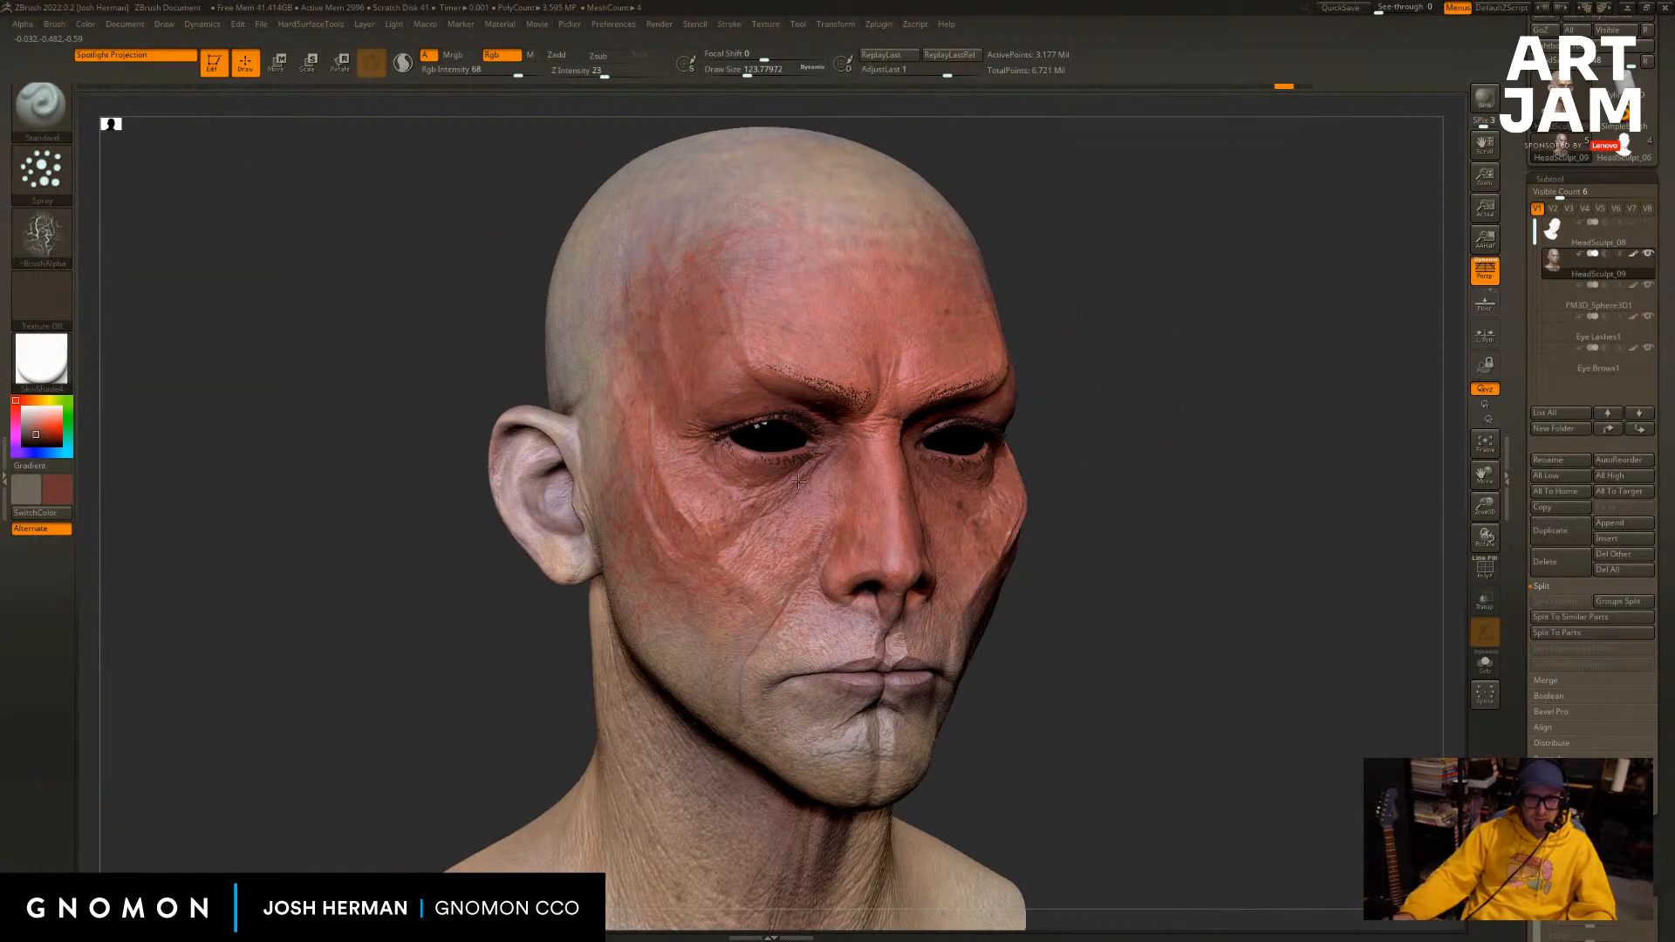
pyautogui.moveTo(1202, 384)
pyautogui.keyDown('alt'); pyautogui.mouseDown()
pyautogui.moveTo(1208, 418)
pyautogui.moveTo(1242, 443)
pyautogui.moveTo(1205, 454)
pyautogui.moveTo(1215, 442)
pyautogui.moveTo(1240, 476)
pyautogui.moveTo(1322, 487)
pyautogui.mouseUp(); pyautogui.keyUp('alt')
pyautogui.moveTo(1323, 487); pyautogui.dragTo(1080, 502)
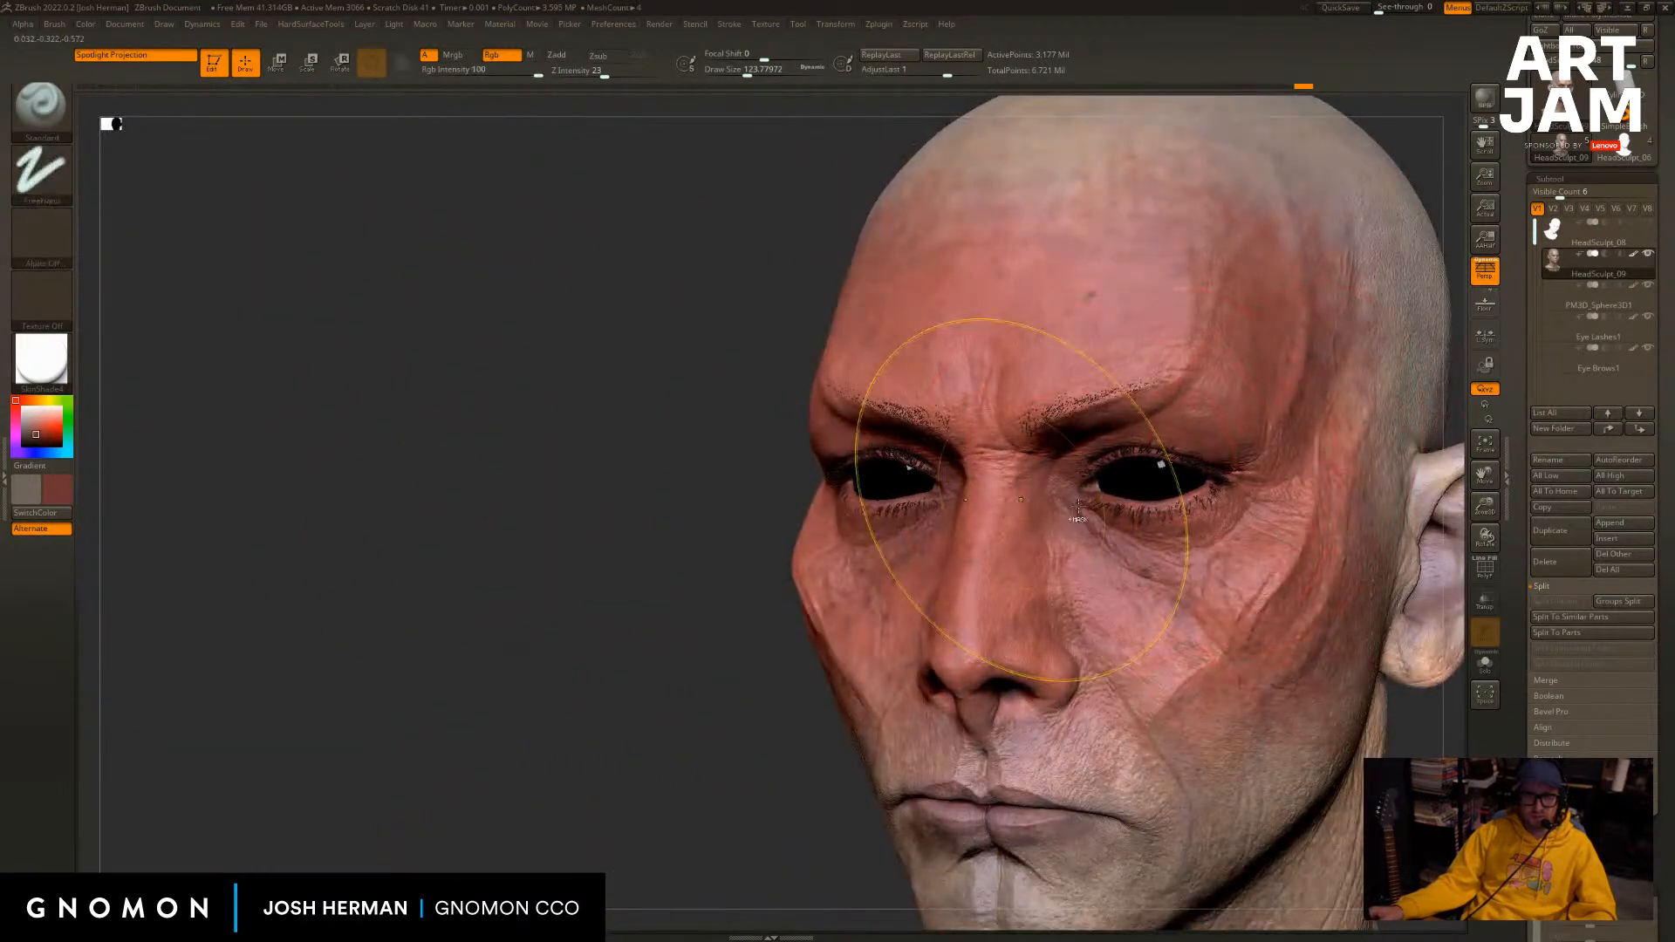
pyautogui.hotkey('ctrl', 'z')
# Turn off the Standard brush's alpha and change its stroke type to Dots.
pyautogui.keyDown('alt'); pyautogui.moveTo(594, 516); pyautogui.dragTo(448, 456); pyautogui.keyUp('alt')
pyautogui.click(42, 233)
pyautogui.click(117, 231)
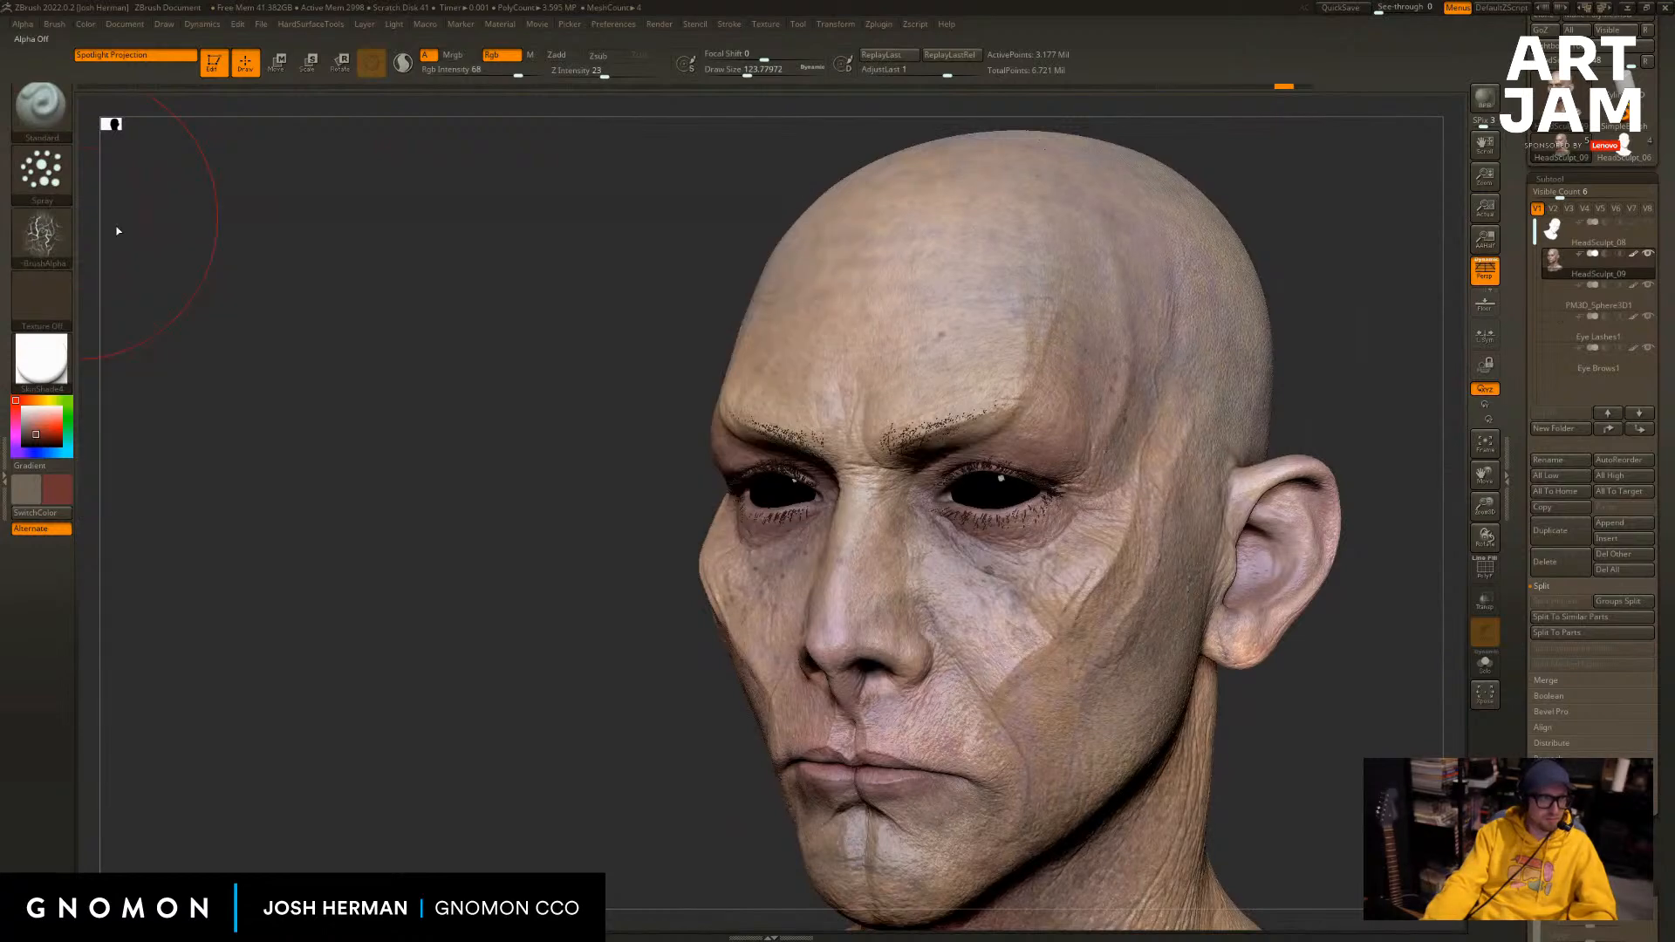
pyautogui.click(42, 170)
pyautogui.click(140, 188)
# Try a smooth muted red stroke across the face with a Draw Size of about 97, and undo it.
pyautogui.moveTo(544, 398); pyautogui.dragTo(562, 423)
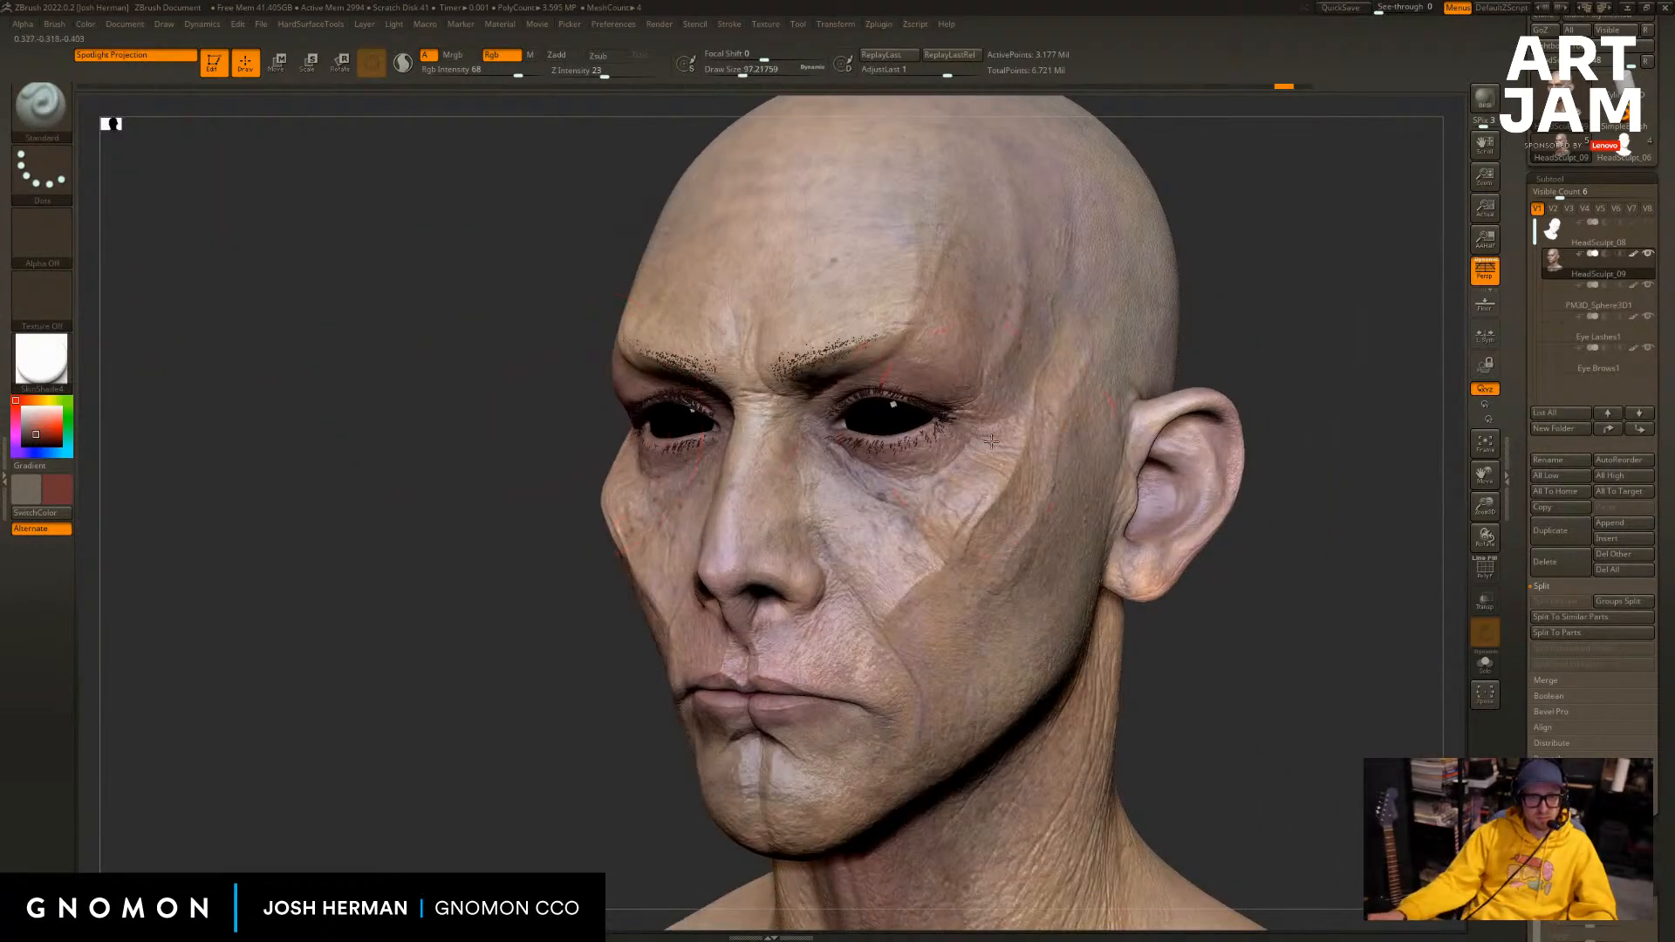
pyautogui.moveTo(992, 441); pyautogui.dragTo(595, 549)
pyautogui.hotkey('ctrl', 'z')
# Reduce the Draw Size to about 7.5 and try thin muted red strokes on the cheek and temple, undoing them.
pyautogui.moveTo(1290, 375)
pyautogui.mouseDown()
pyautogui.moveTo(1186, 336)
pyautogui.moveTo(1215, 341)
pyautogui.moveTo(1218, 365)
pyautogui.mouseUp()
pyautogui.press('s')
pyautogui.click(862, 482)
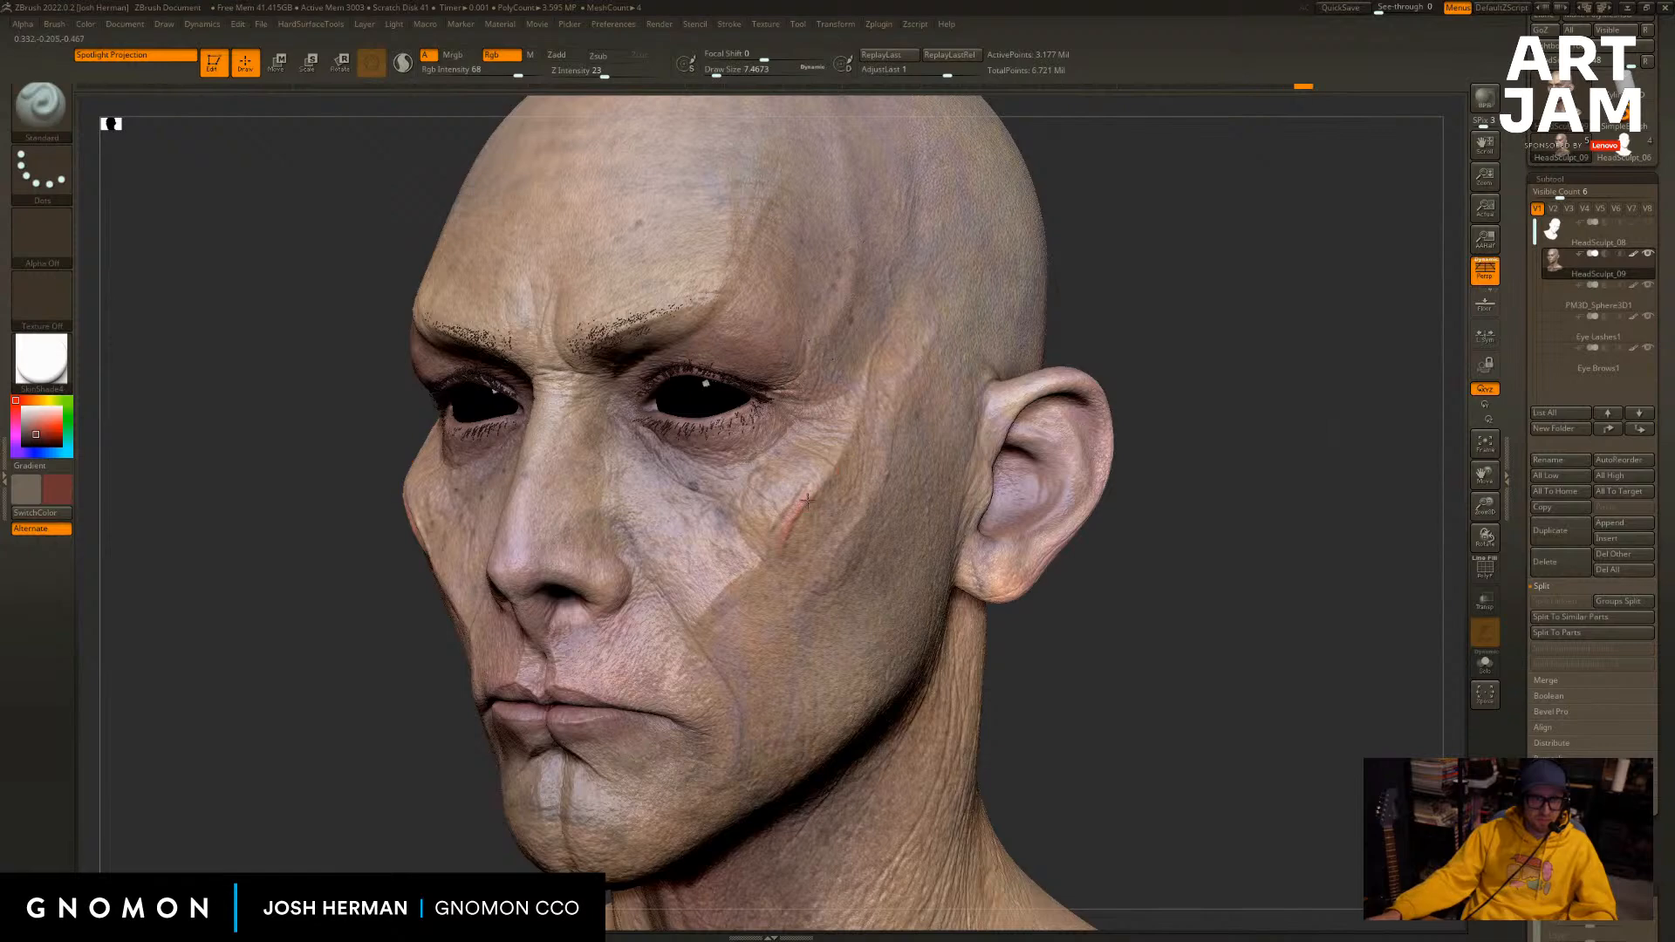
pyautogui.moveTo(876, 353); pyautogui.dragTo(913, 309)
pyautogui.moveTo(1100, 272); pyautogui.dragTo(1265, 288)
pyautogui.moveTo(1003, 305); pyautogui.dragTo(1058, 340)
pyautogui.hotkey('ctrl', 'z')
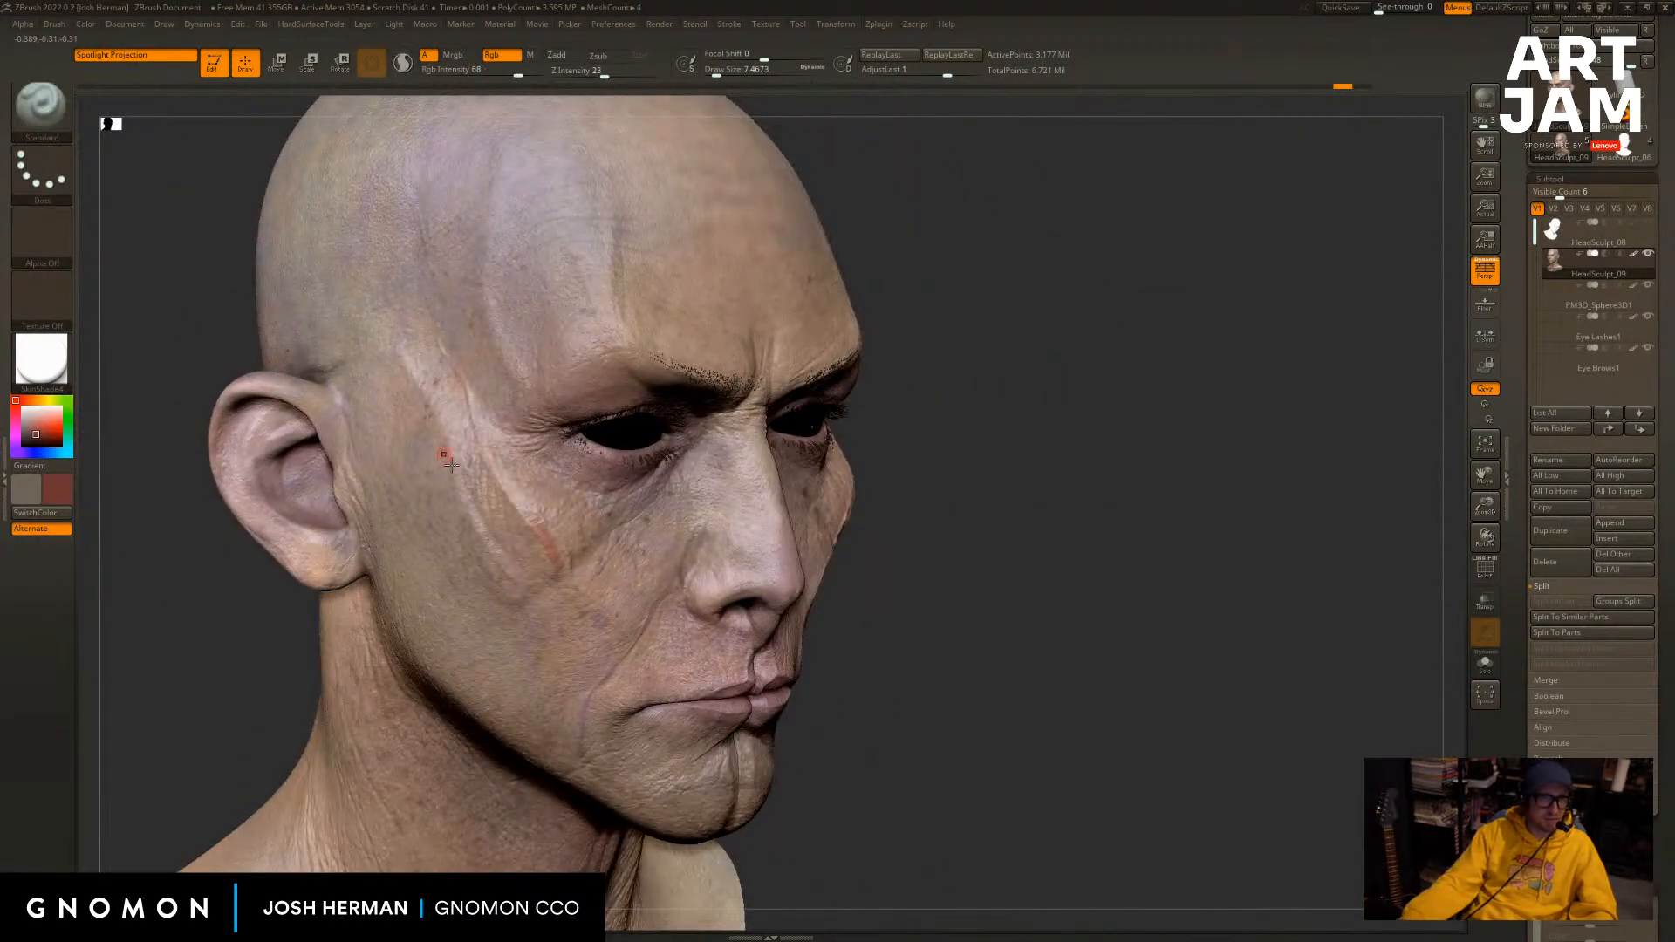
pyautogui.hotkey('ctrl', 'z')
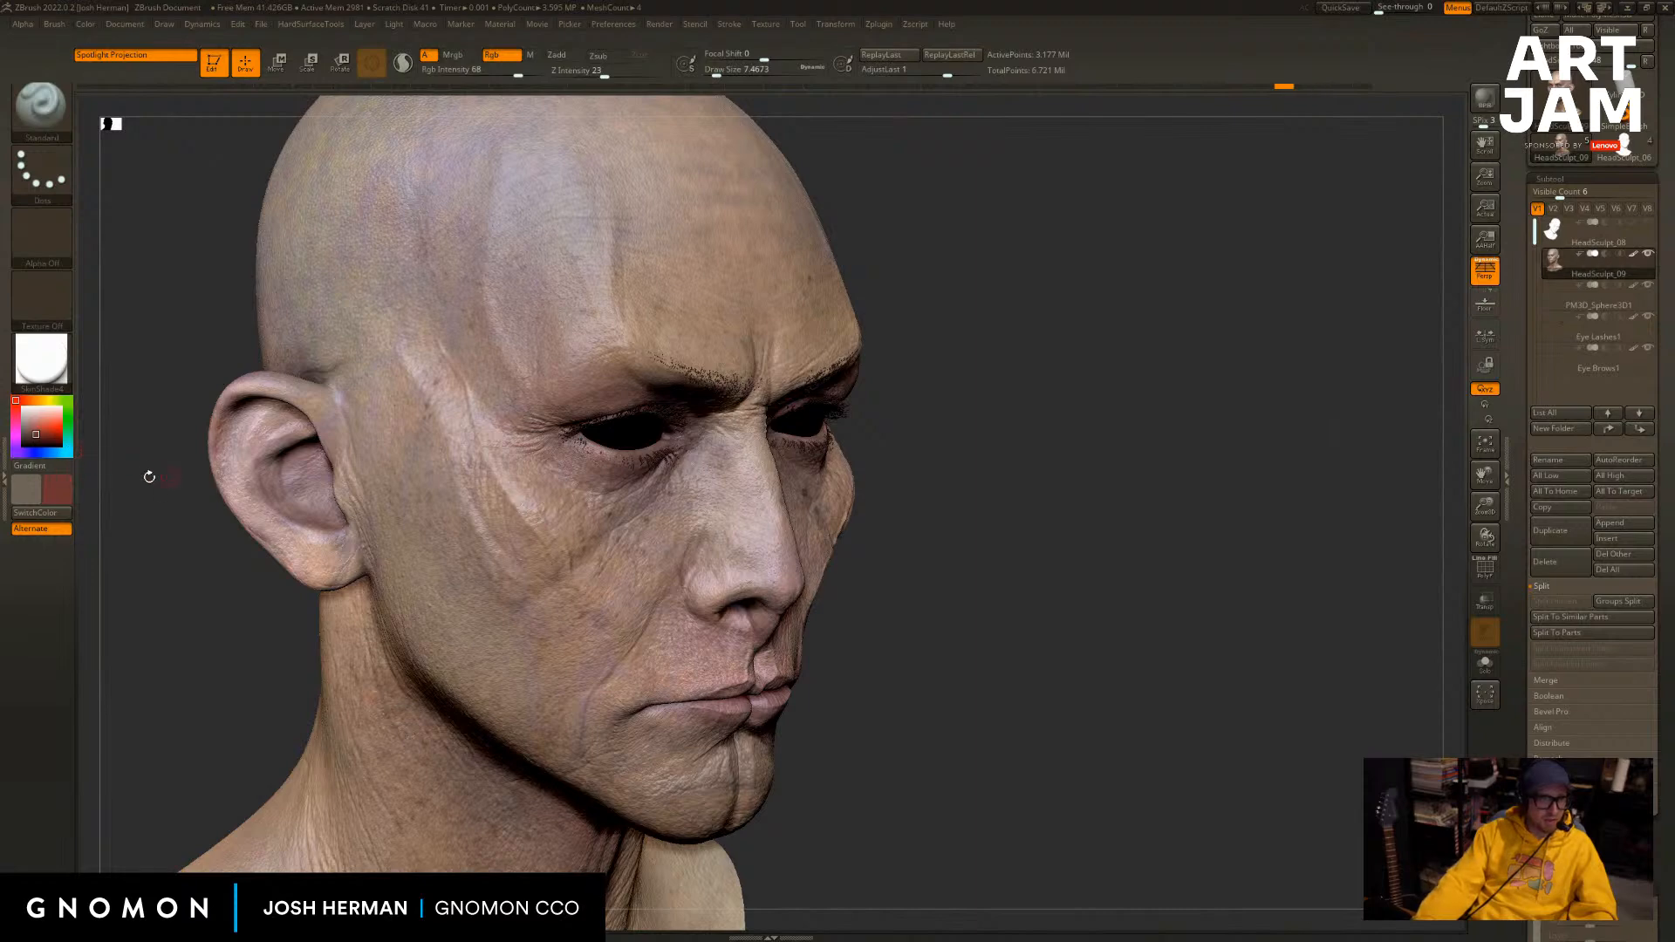
# Try thin muted blue and purple strokes along the cheekbone and temple, undoing each one.
pyautogui.moveTo(55, 451)
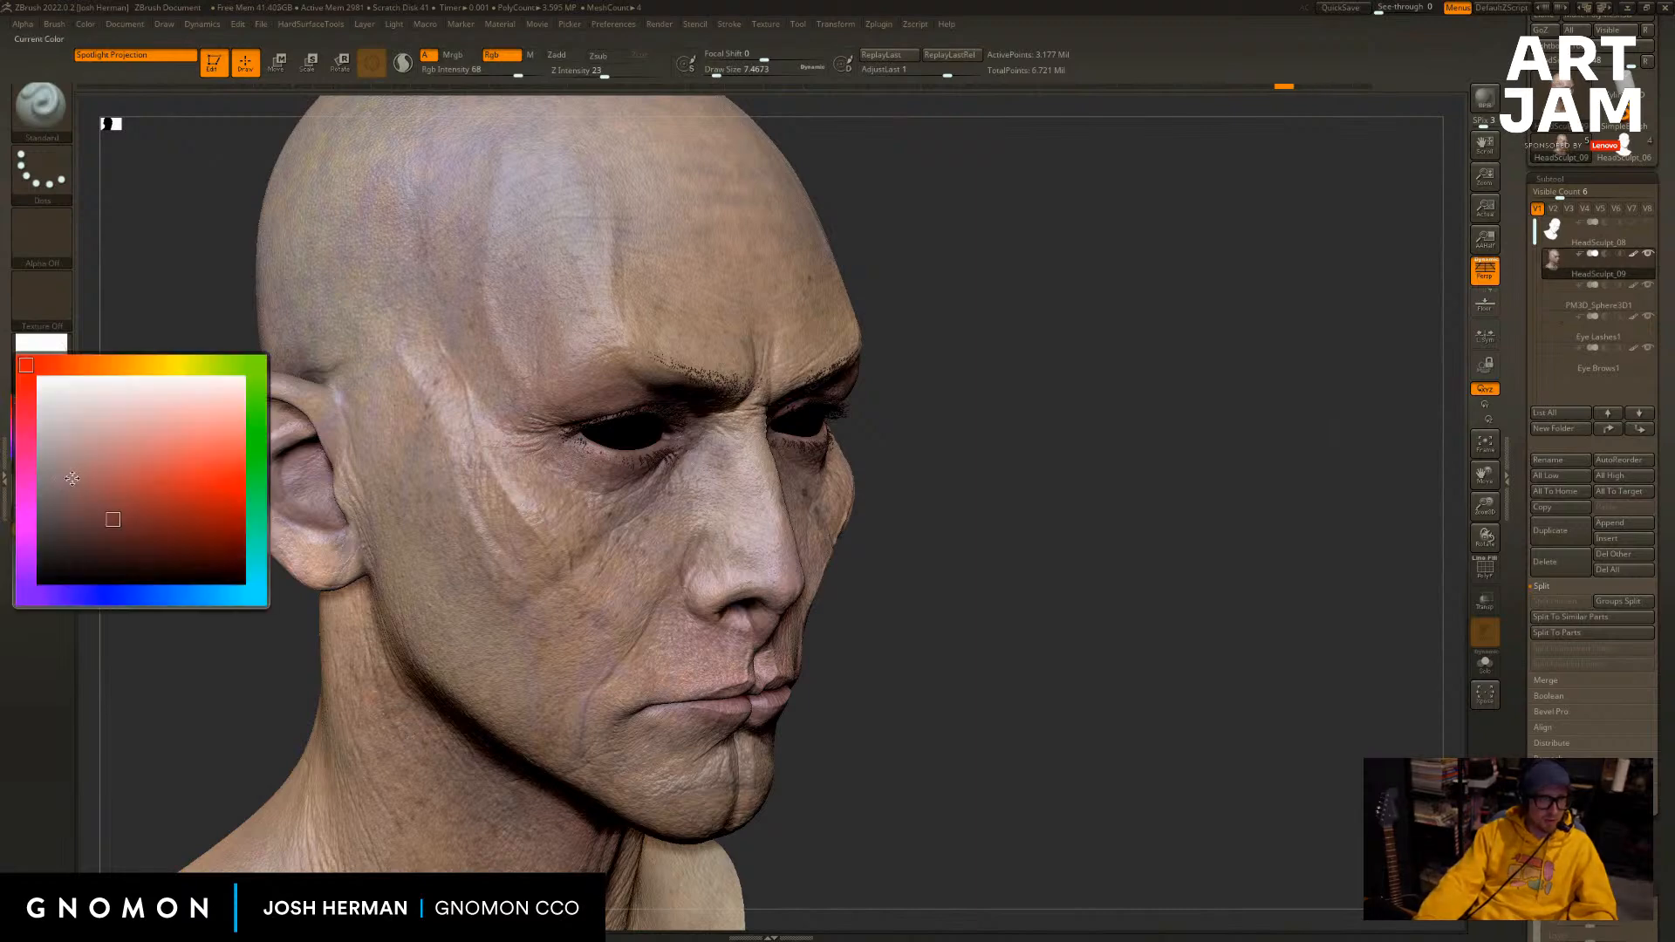
pyautogui.click(105, 587)
pyautogui.moveTo(526, 567); pyautogui.dragTo(418, 362)
pyautogui.hotkey('ctrl', 'z')
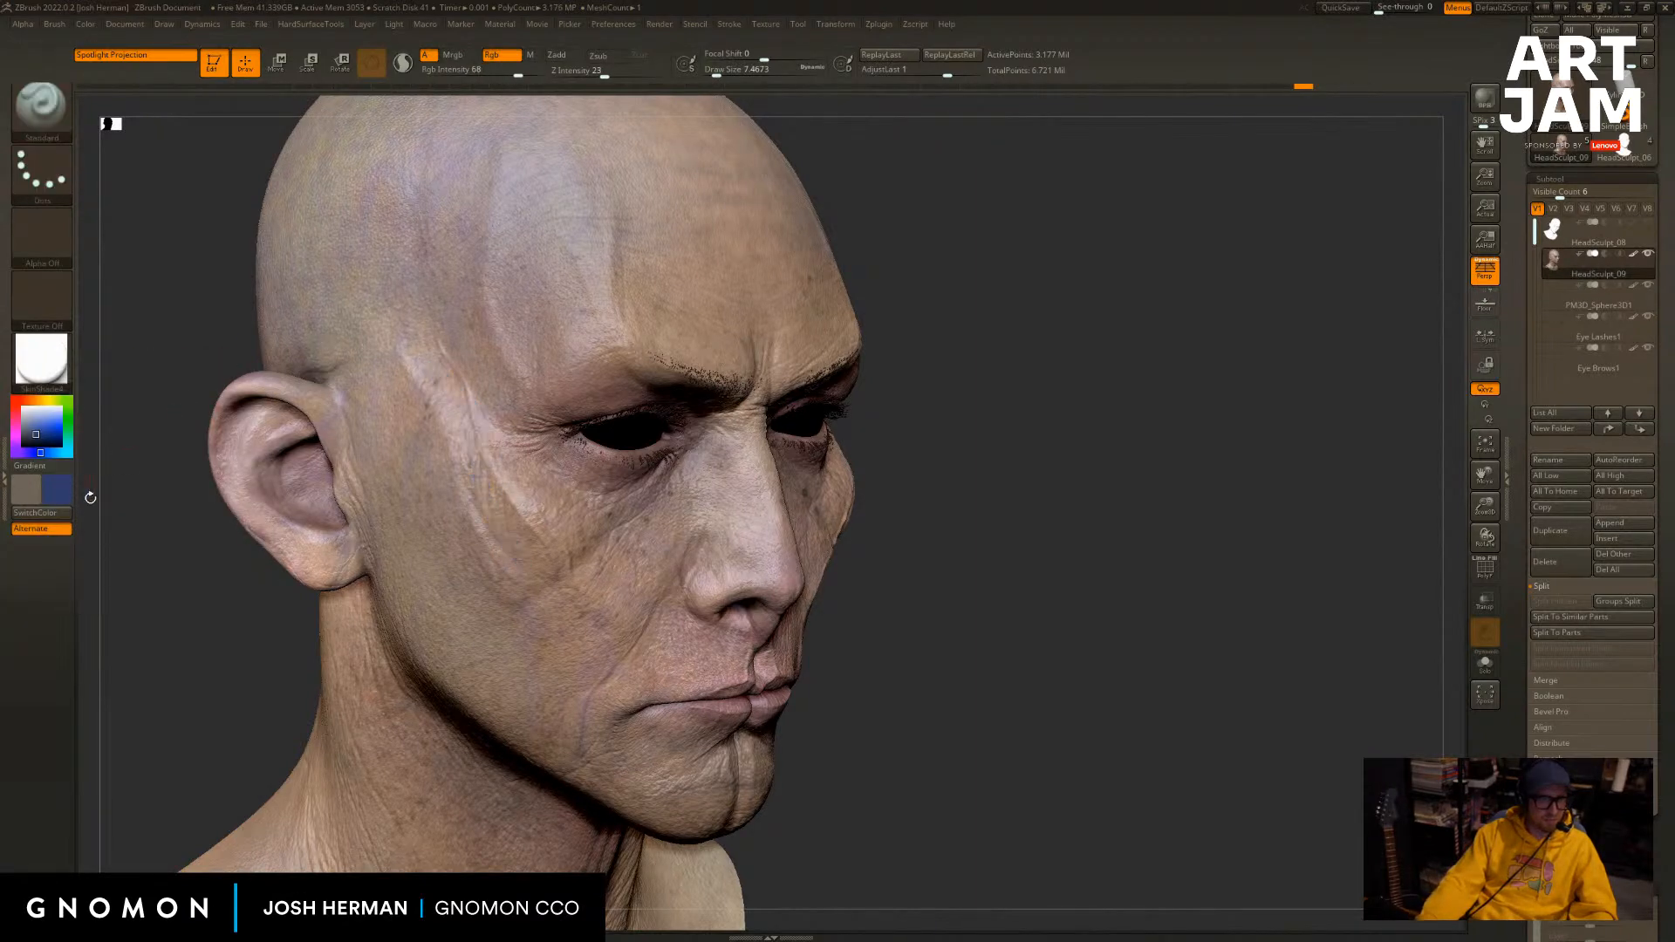
pyautogui.moveTo(65, 494)
pyautogui.click(31, 517)
pyautogui.moveTo(516, 550)
pyautogui.mouseDown()
pyautogui.moveTo(464, 427)
pyautogui.moveTo(450, 288)
pyautogui.mouseUp()
pyautogui.moveTo(1256, 427); pyautogui.dragTo(1175, 381)
pyautogui.hotkey('ctrl', 'z')
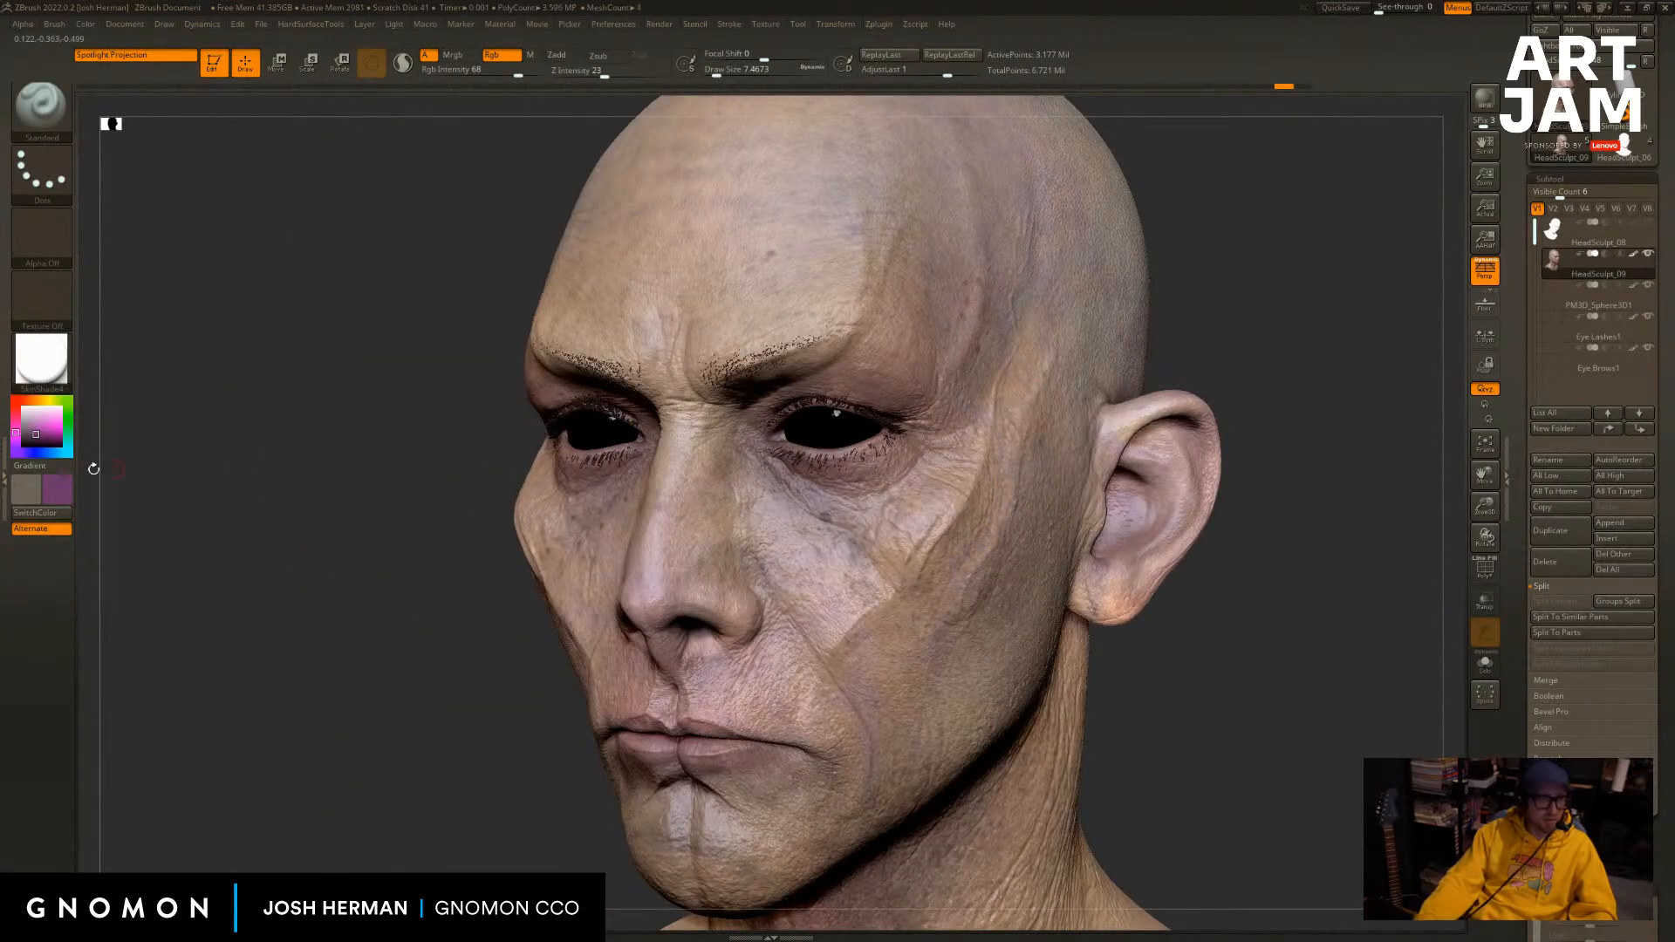
# Try thin steel blue and teal strokes on the cheekbone, undoing each colour test.
pyautogui.moveTo(63, 450)
pyautogui.click(196, 601)
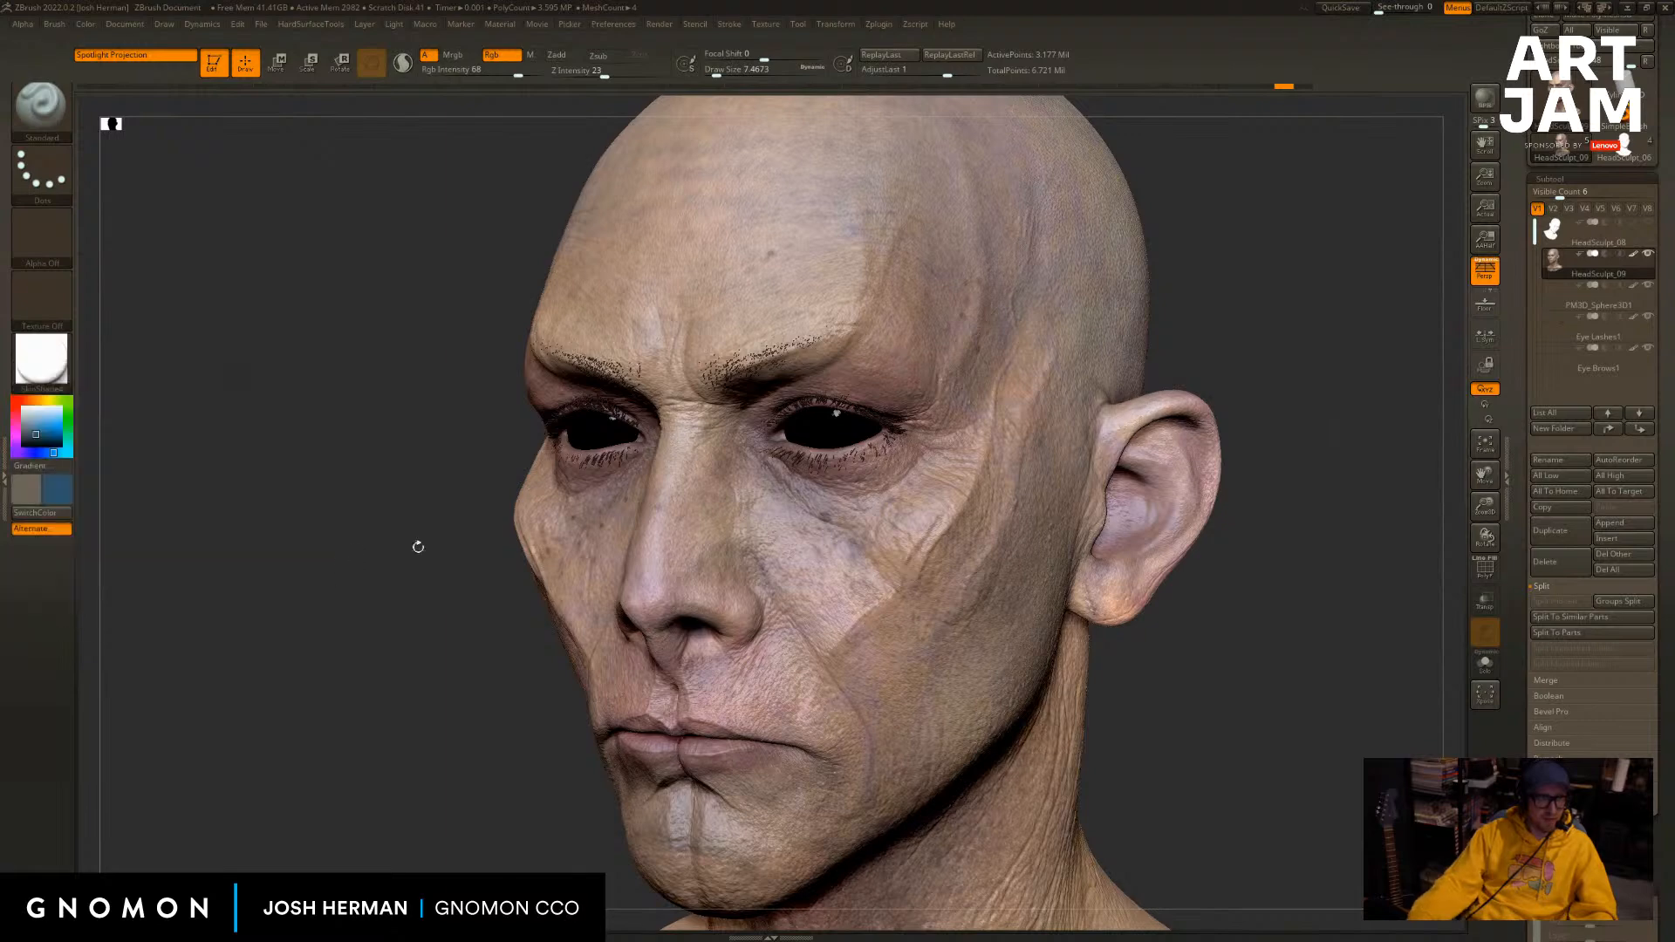
pyautogui.keyDown('alt'); pyautogui.moveTo(1241, 318); pyautogui.dragTo(1160, 406); pyautogui.keyUp('alt')
pyautogui.hotkey('ctrl', 'z')
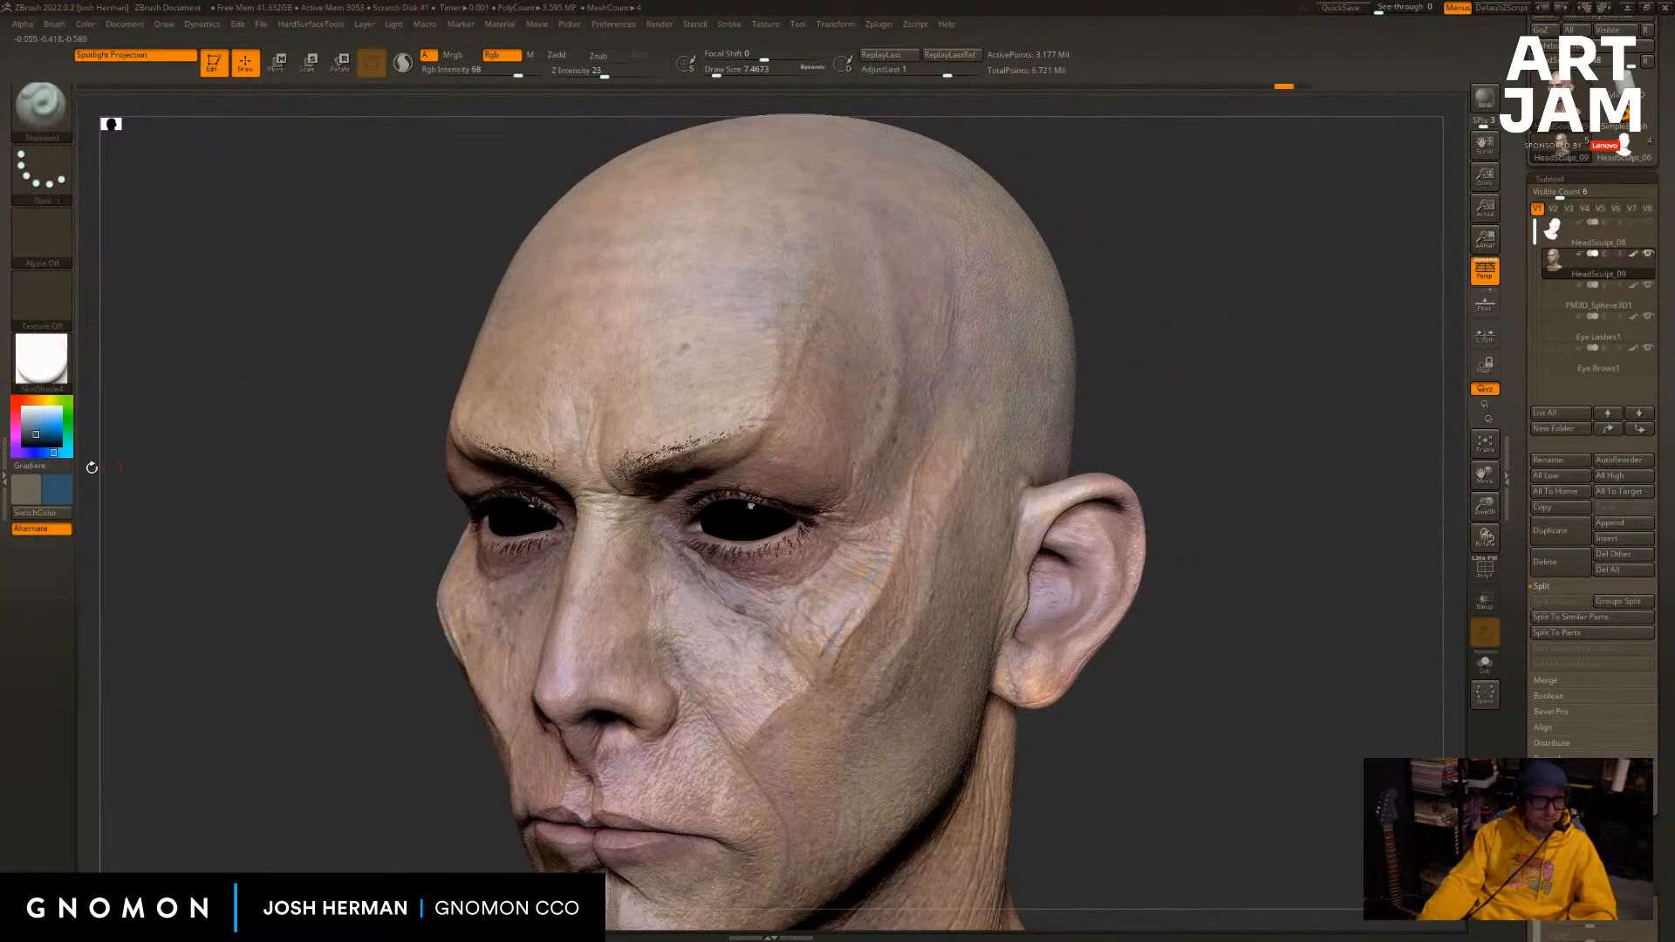
pyautogui.moveTo(66, 450)
pyautogui.click(257, 531)
pyautogui.moveTo(864, 602); pyautogui.dragTo(839, 634)
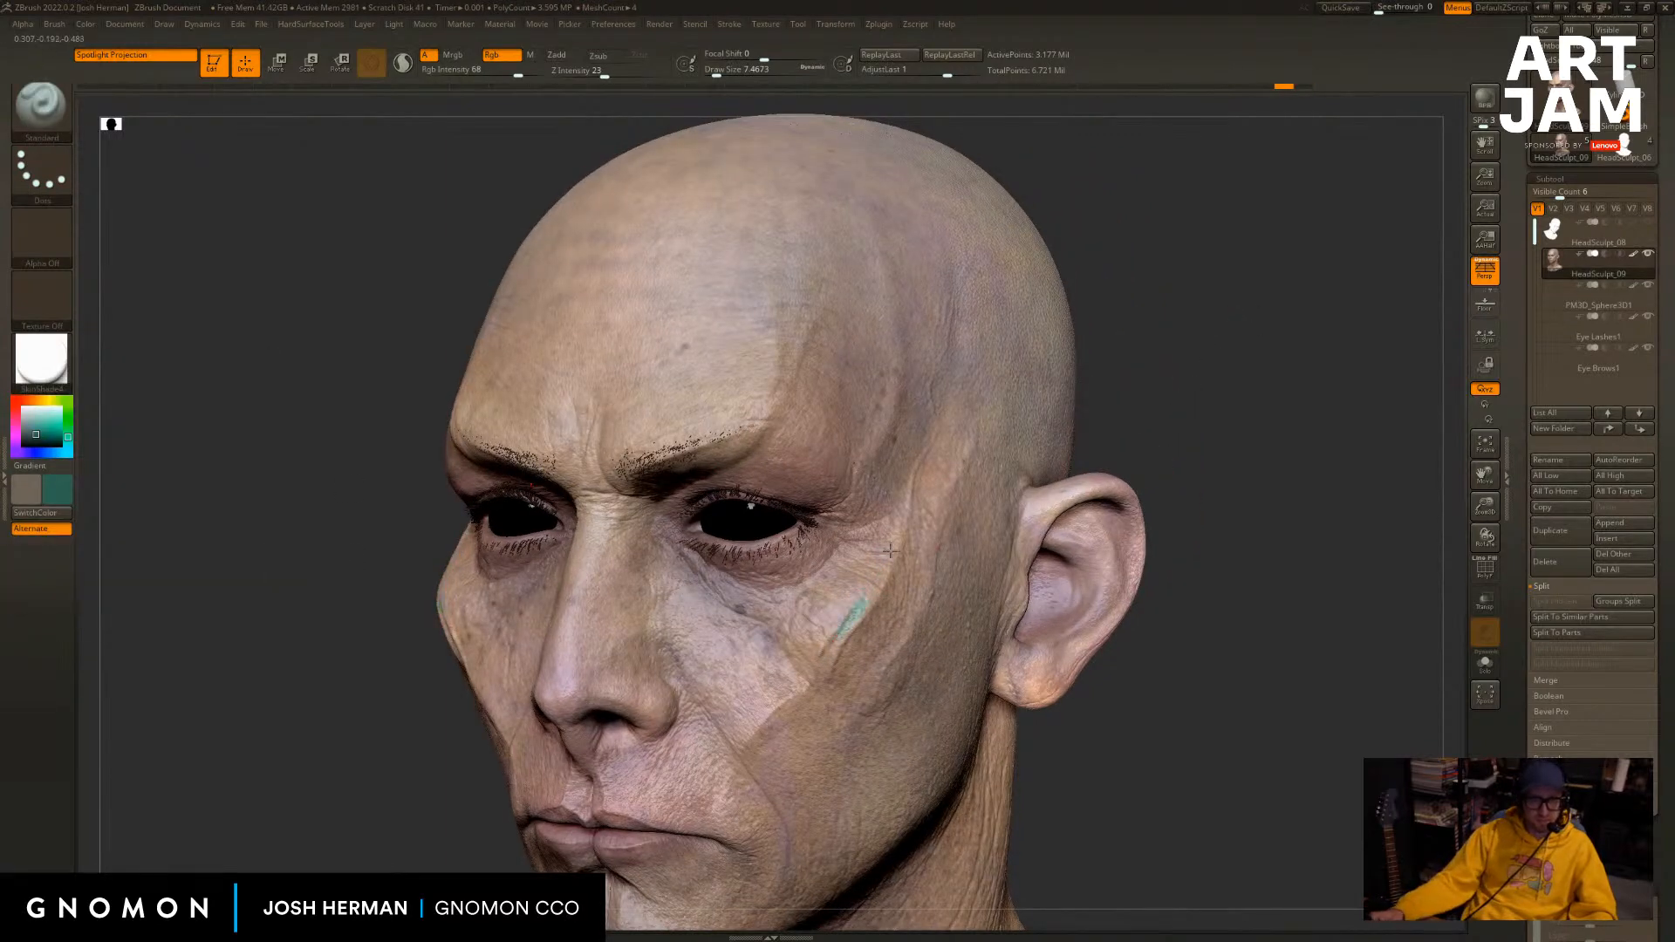
pyautogui.hotkey('ctrl', 'z')
# Try a thin dark green stroke from the cheekbone to the temple, and undo it.
pyautogui.moveTo(52, 437)
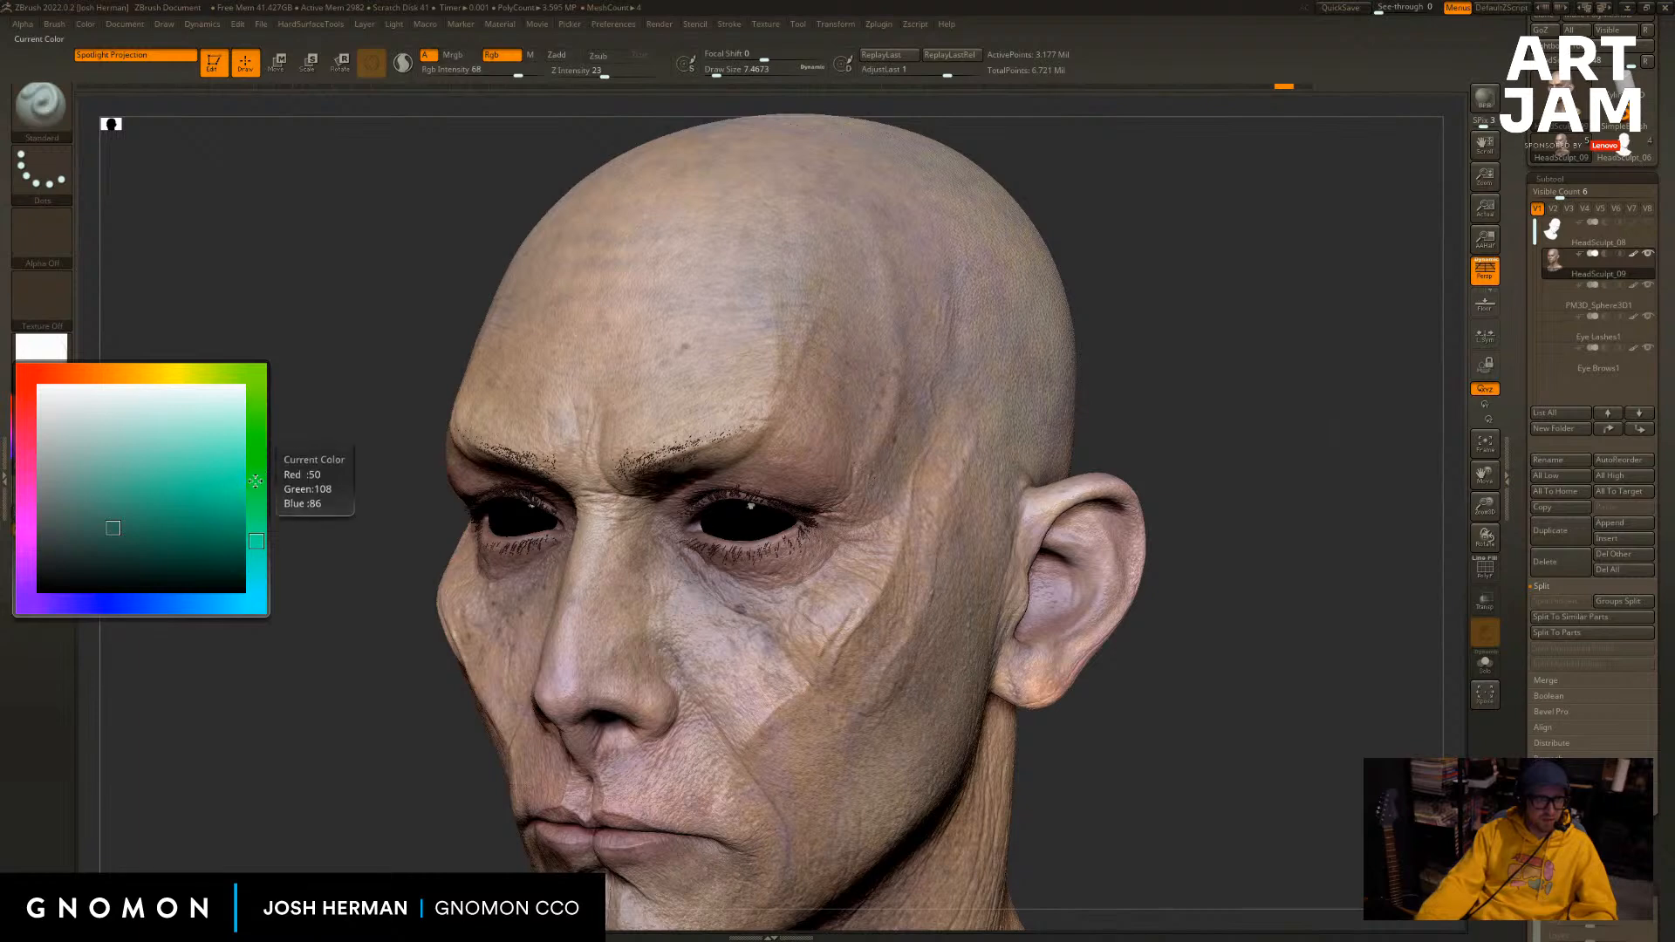
pyautogui.click(257, 412)
pyautogui.moveTo(258, 411); pyautogui.dragTo(257, 425)
pyautogui.click(161, 538)
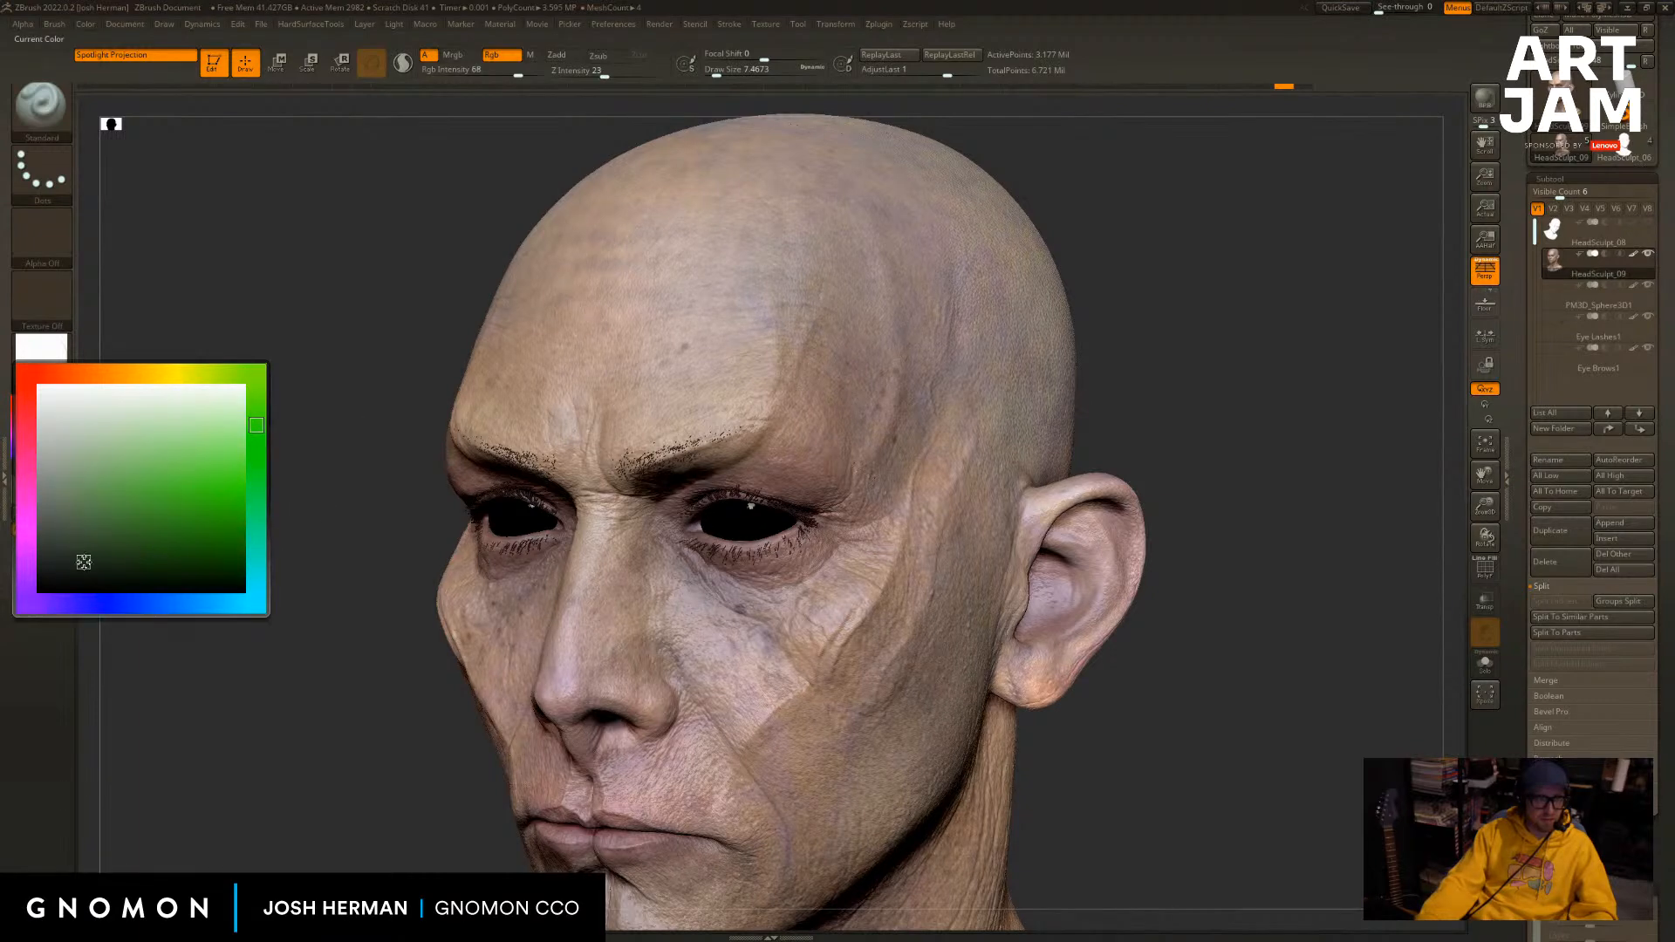
pyautogui.click(142, 568)
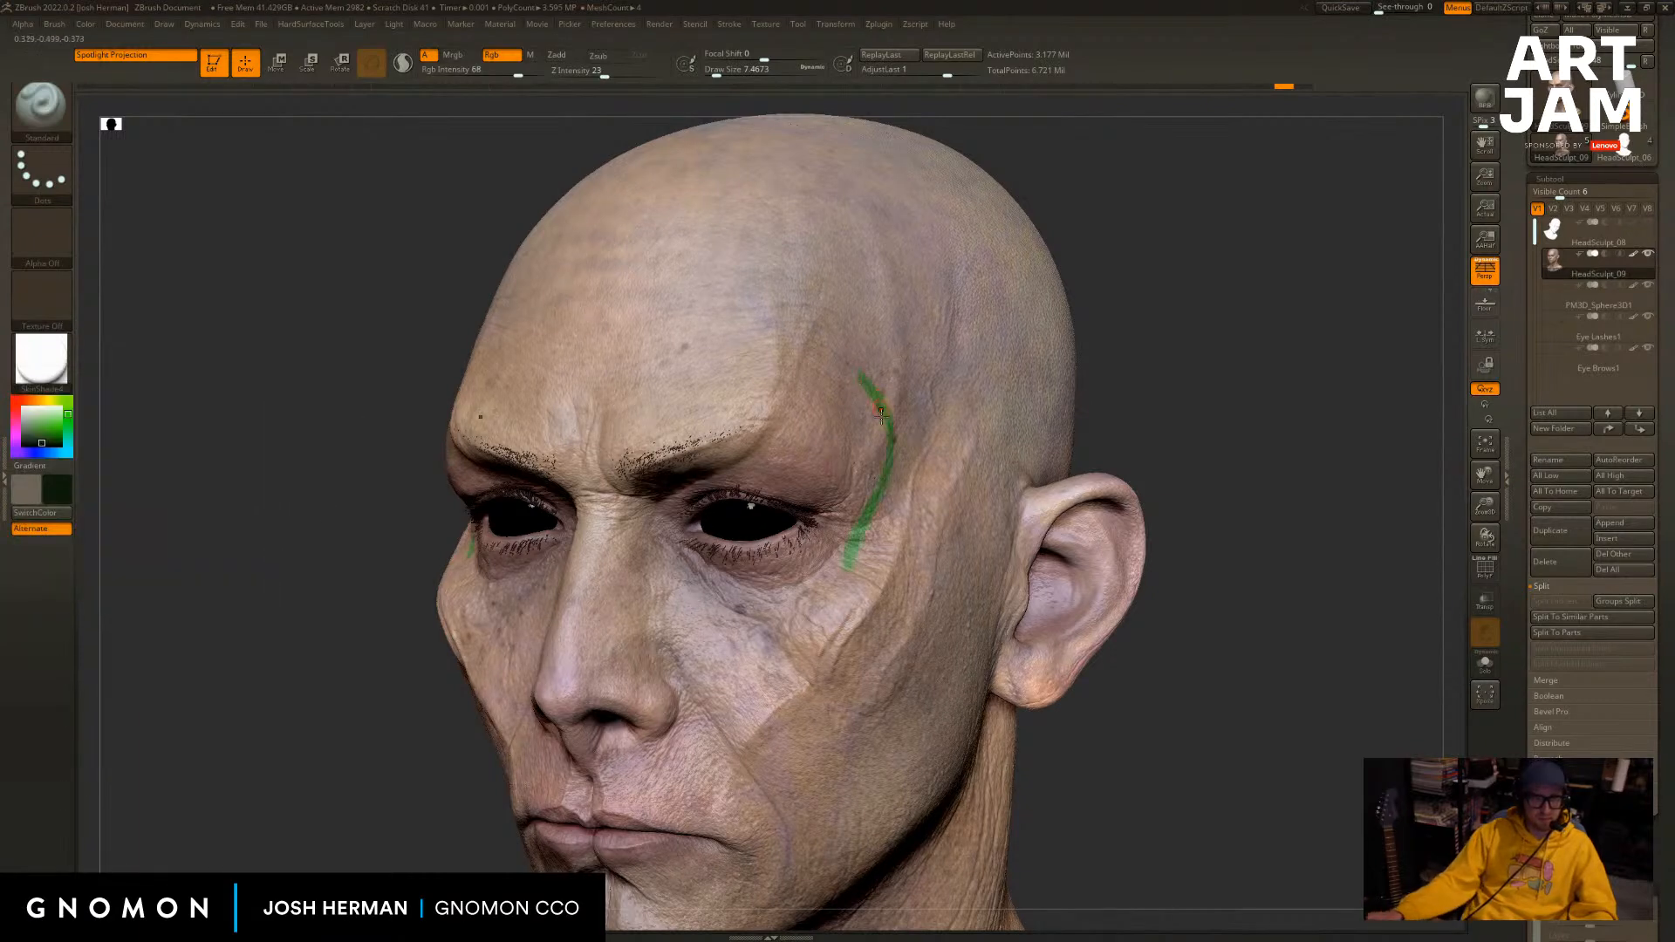
pyautogui.hotkey('ctrl', 'z')
# Try a near-black stroke over the temple with the Draw Size raised to about 37, and undo it.
pyautogui.moveTo(54, 439); pyautogui.dragTo(569, 476)
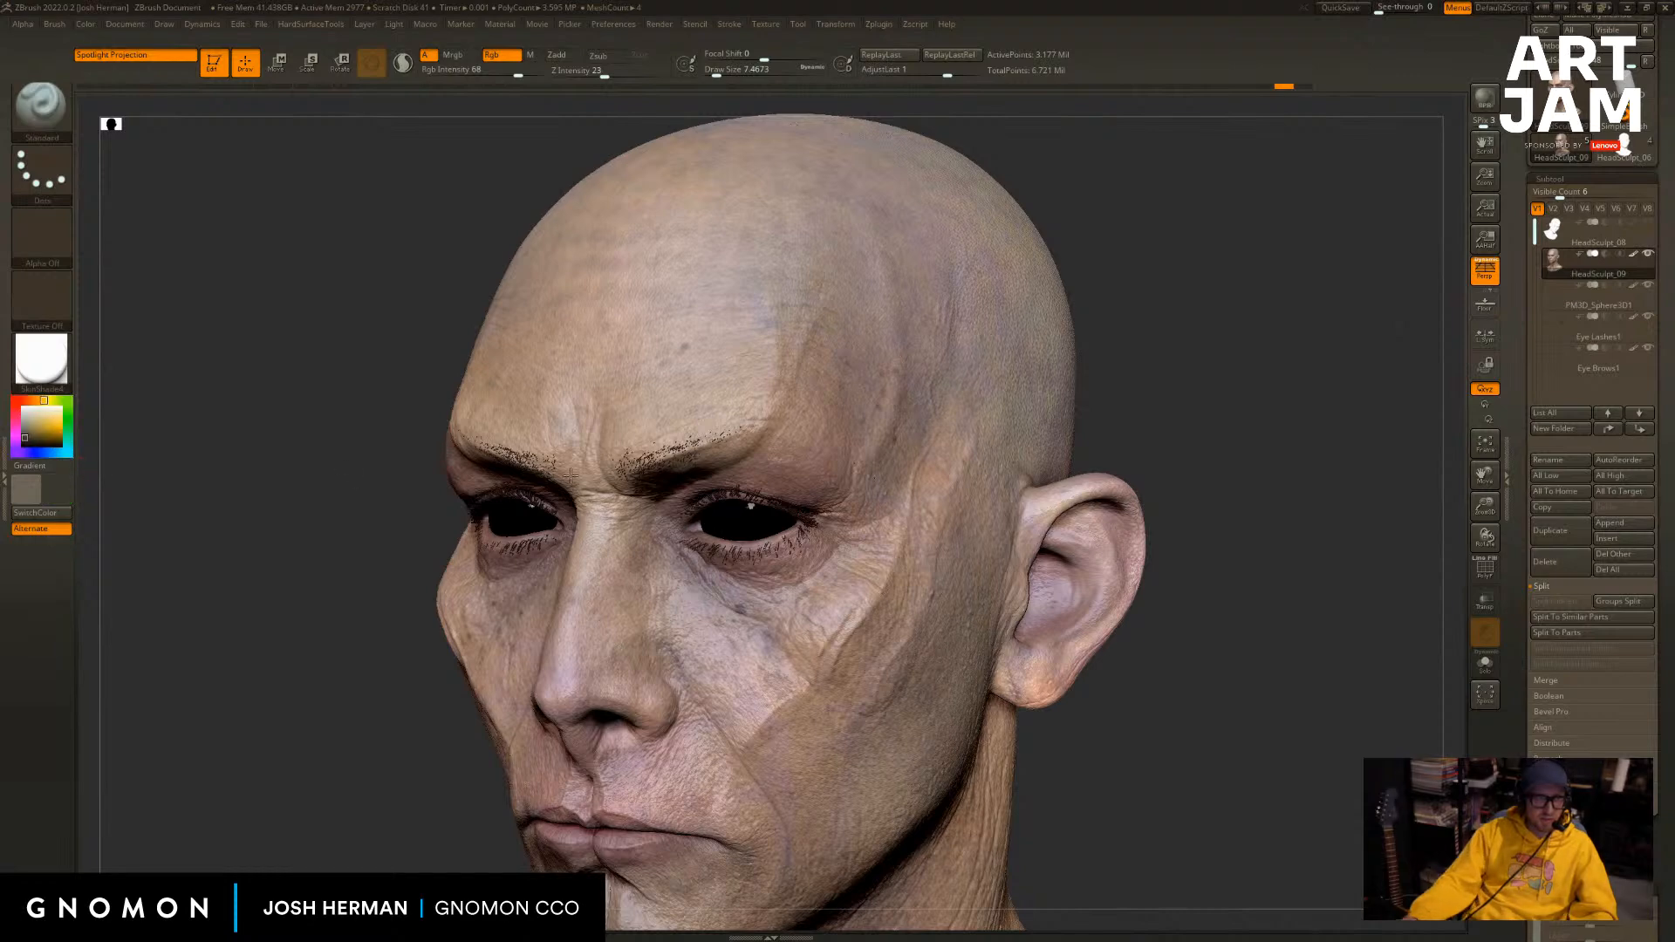
pyautogui.click(28, 490)
pyautogui.moveTo(154, 579); pyautogui.dragTo(157, 604)
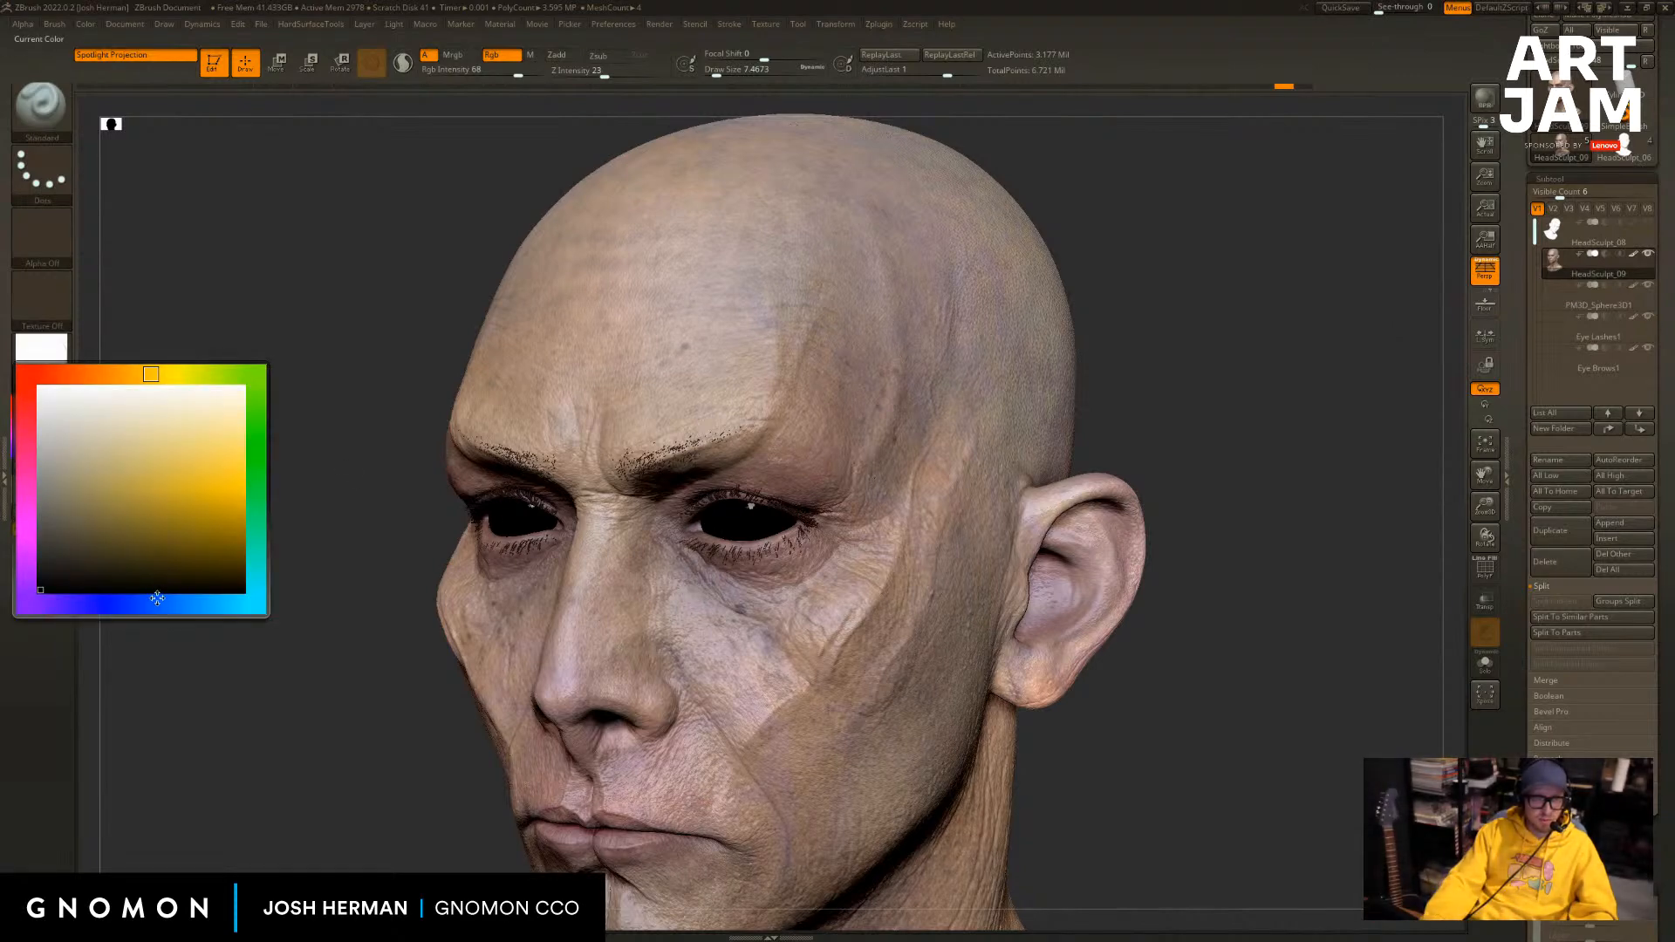
pyautogui.press('s')
pyautogui.moveTo(955, 439); pyautogui.dragTo(967, 438)
pyautogui.moveTo(965, 333)
pyautogui.mouseDown()
pyautogui.moveTo(890, 464)
pyautogui.moveTo(789, 450)
pyautogui.moveTo(806, 433)
pyautogui.mouseUp()
pyautogui.hotkey('ctrl', 'z')
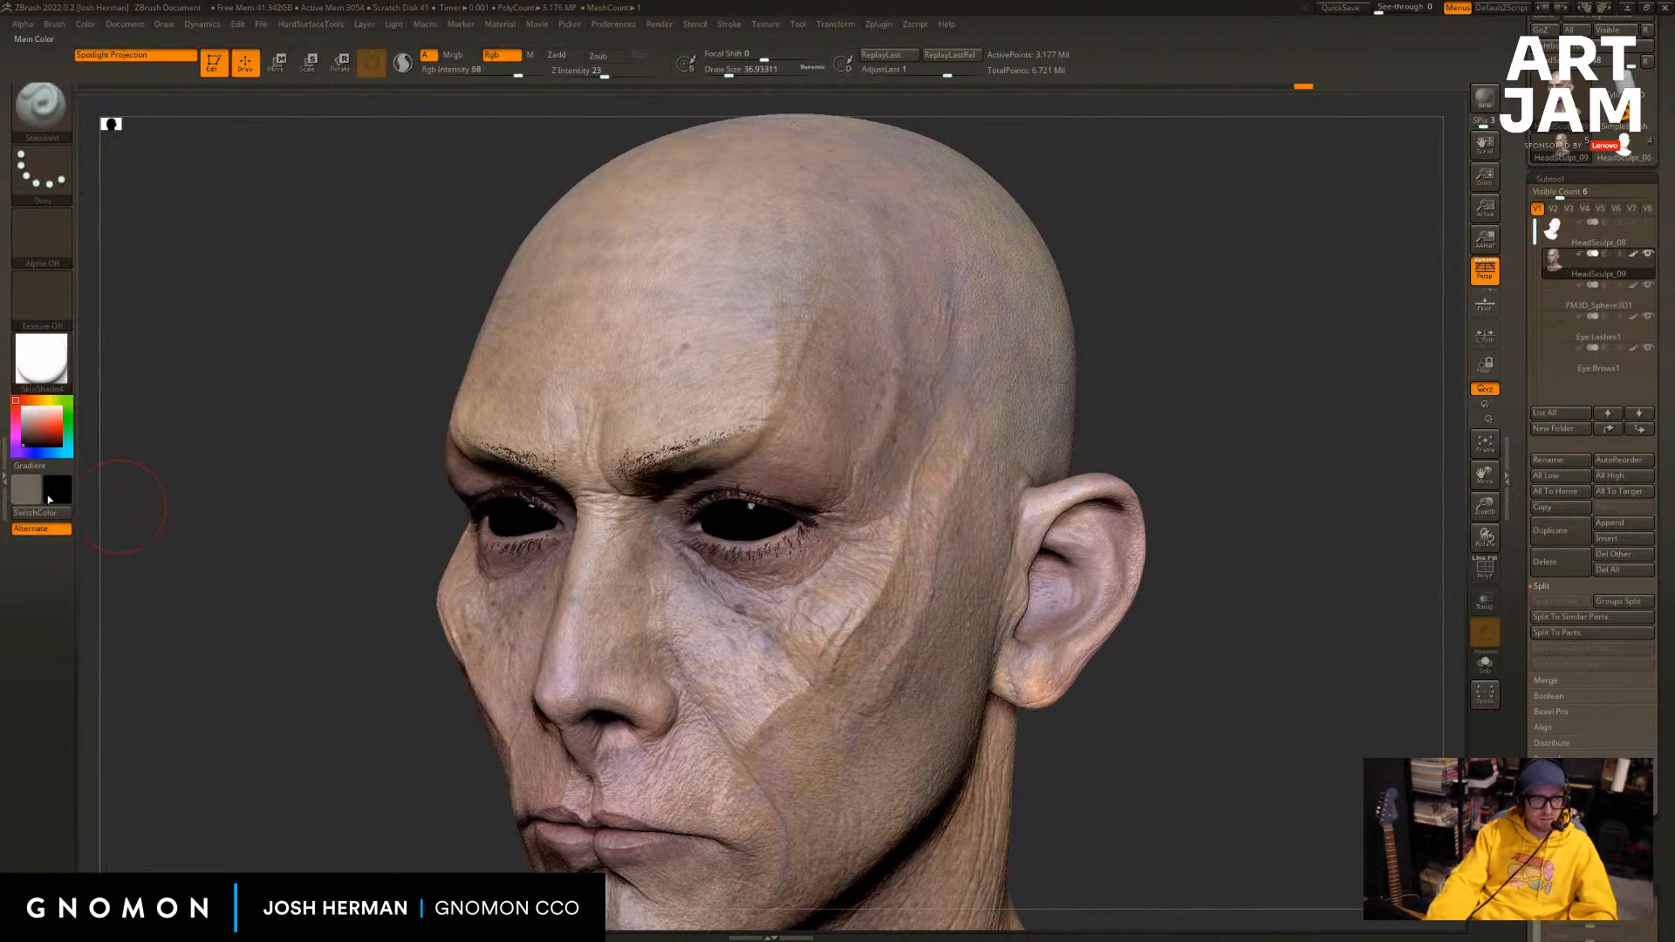
# Paint a broad green stroke from the cheekbone to the temple with a Draw Size of about 37 and Rgb Intensity 68.
pyautogui.moveTo(44, 436)
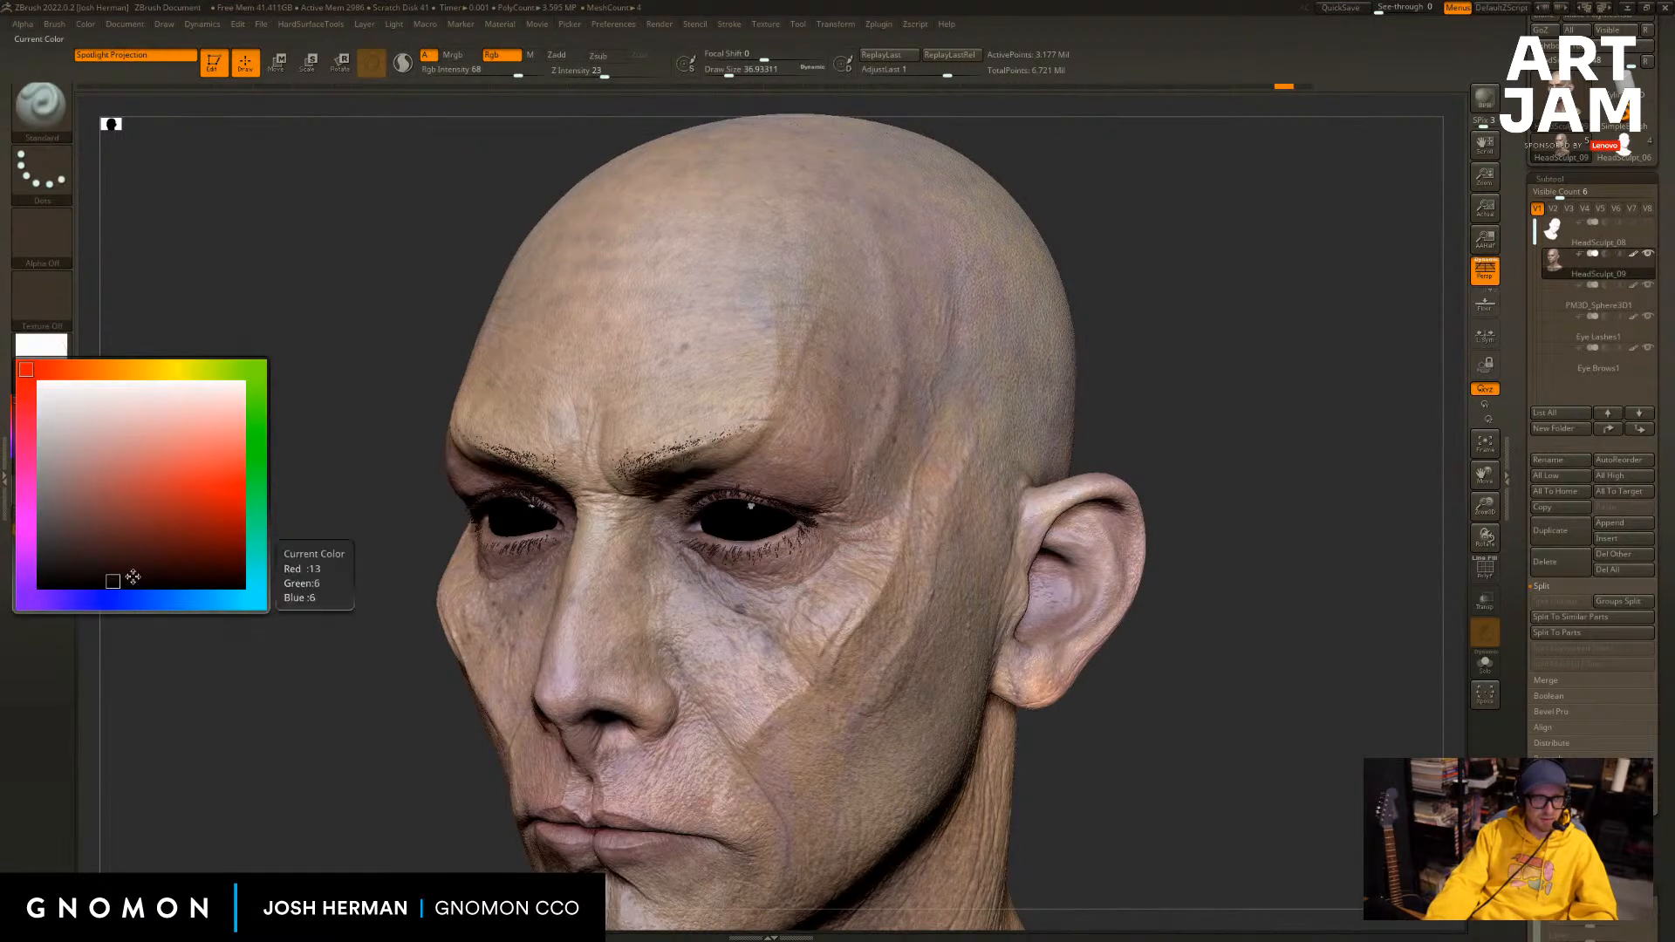
pyautogui.click(258, 375)
pyautogui.moveTo(927, 397)
pyautogui.mouseDown()
pyautogui.moveTo(829, 558)
pyautogui.moveTo(840, 495)
pyautogui.mouseUp()
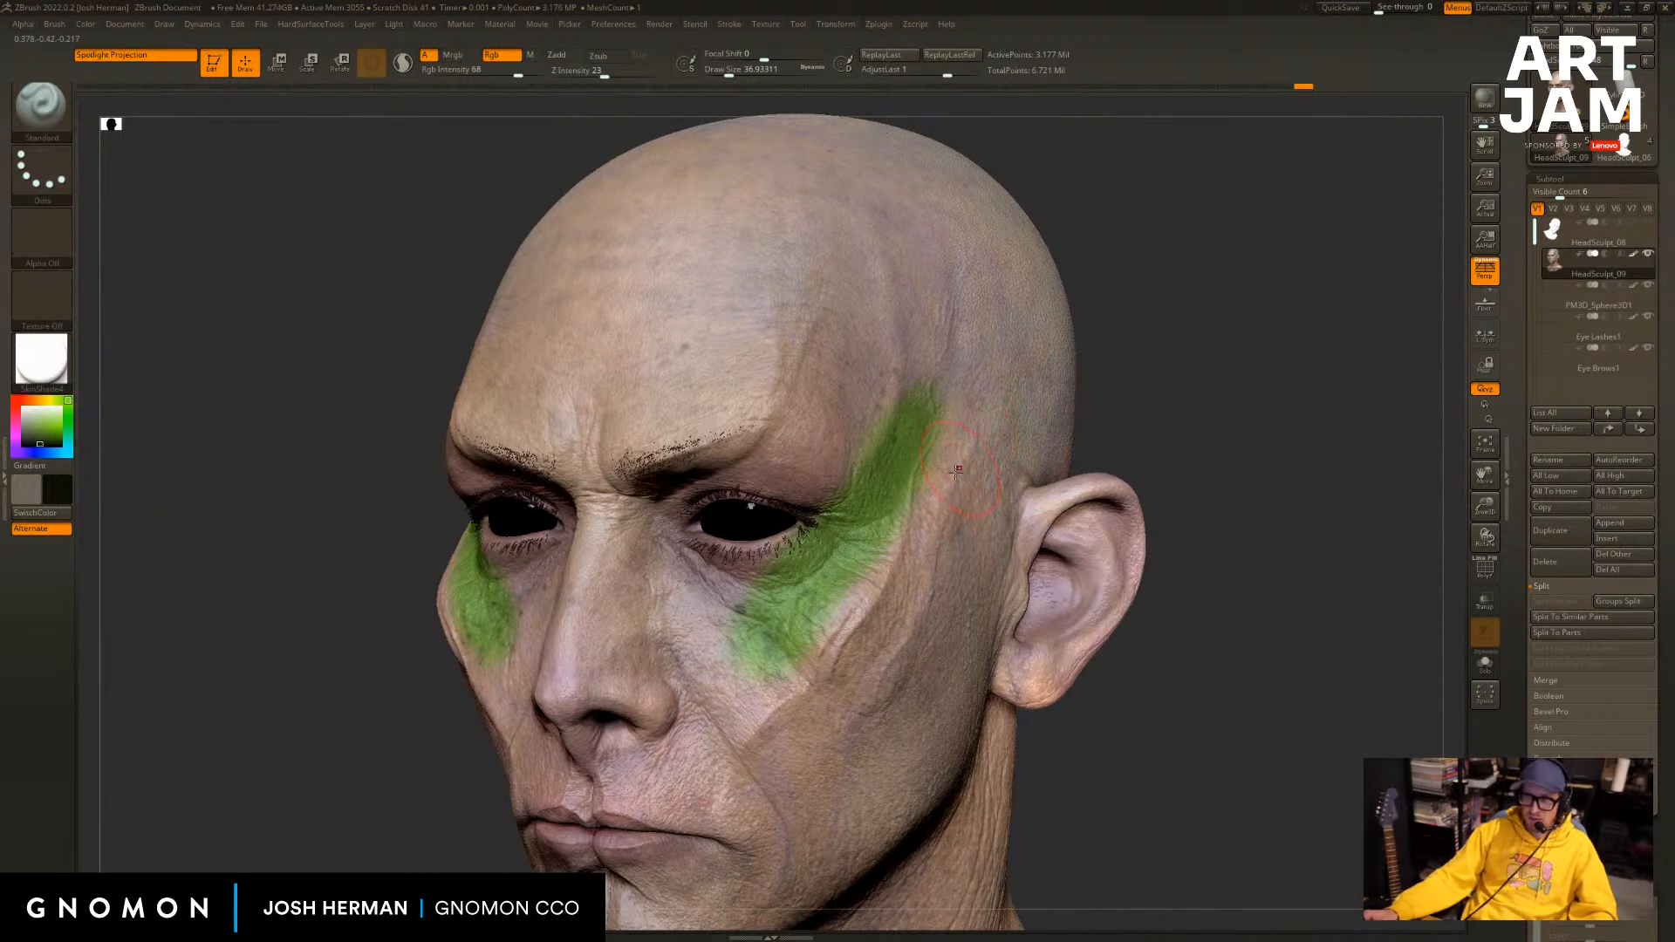
# Switch the second light off and on to compare how the green paint and skin read under each lighting.
pyautogui.click(393, 25)
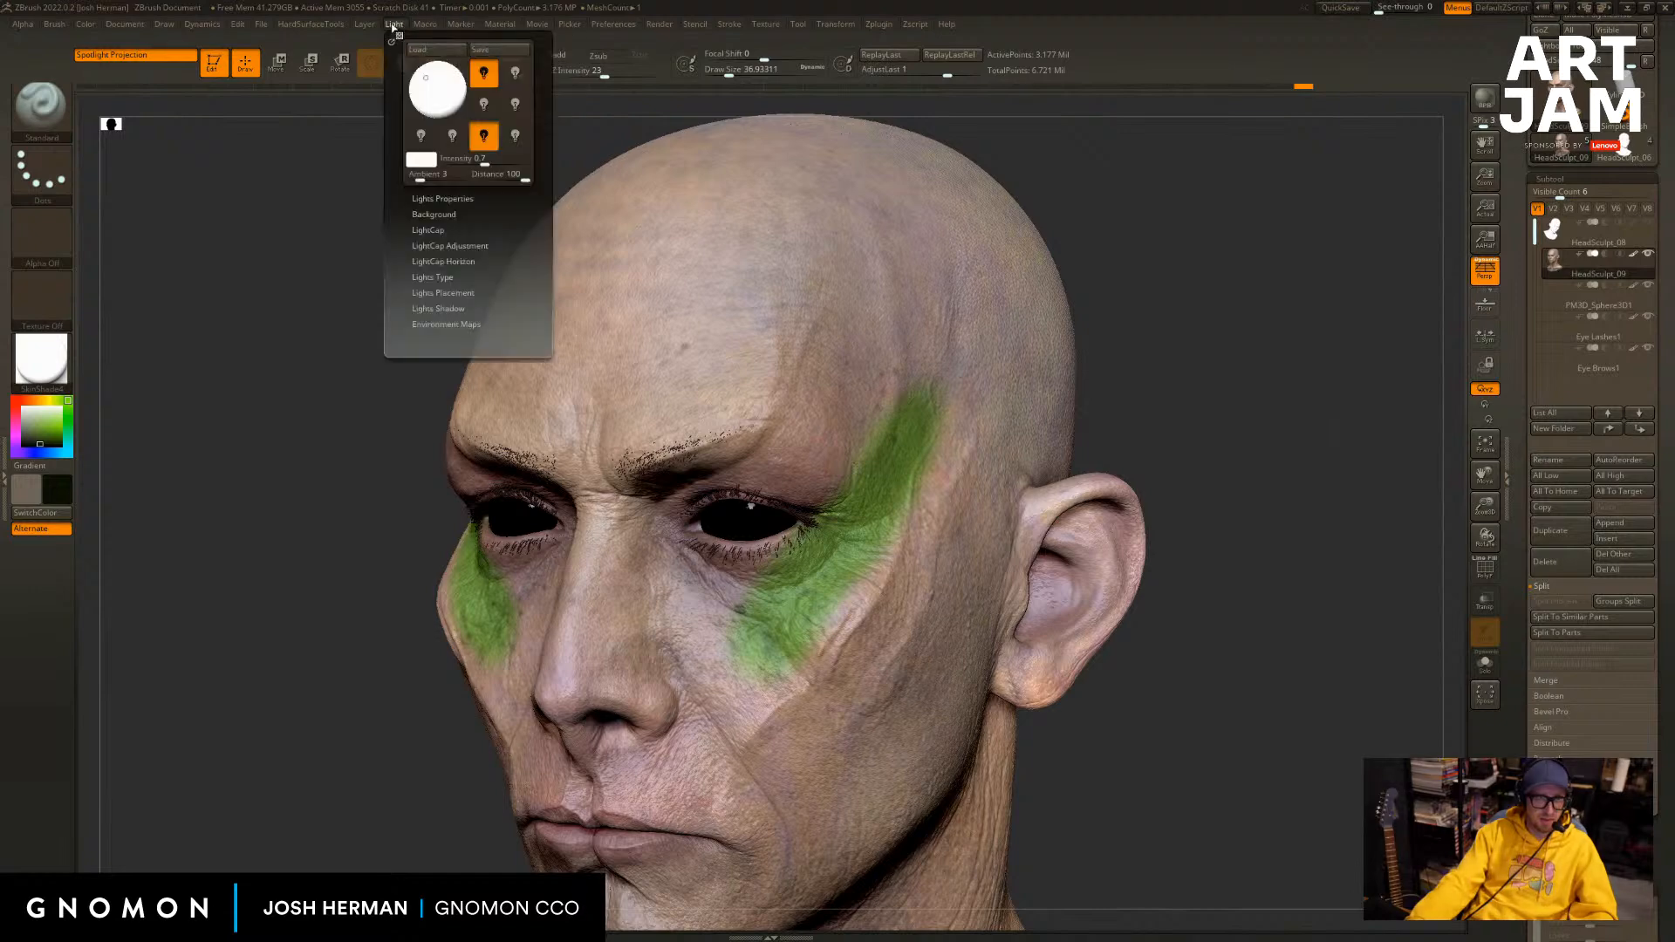
pyautogui.click(480, 140)
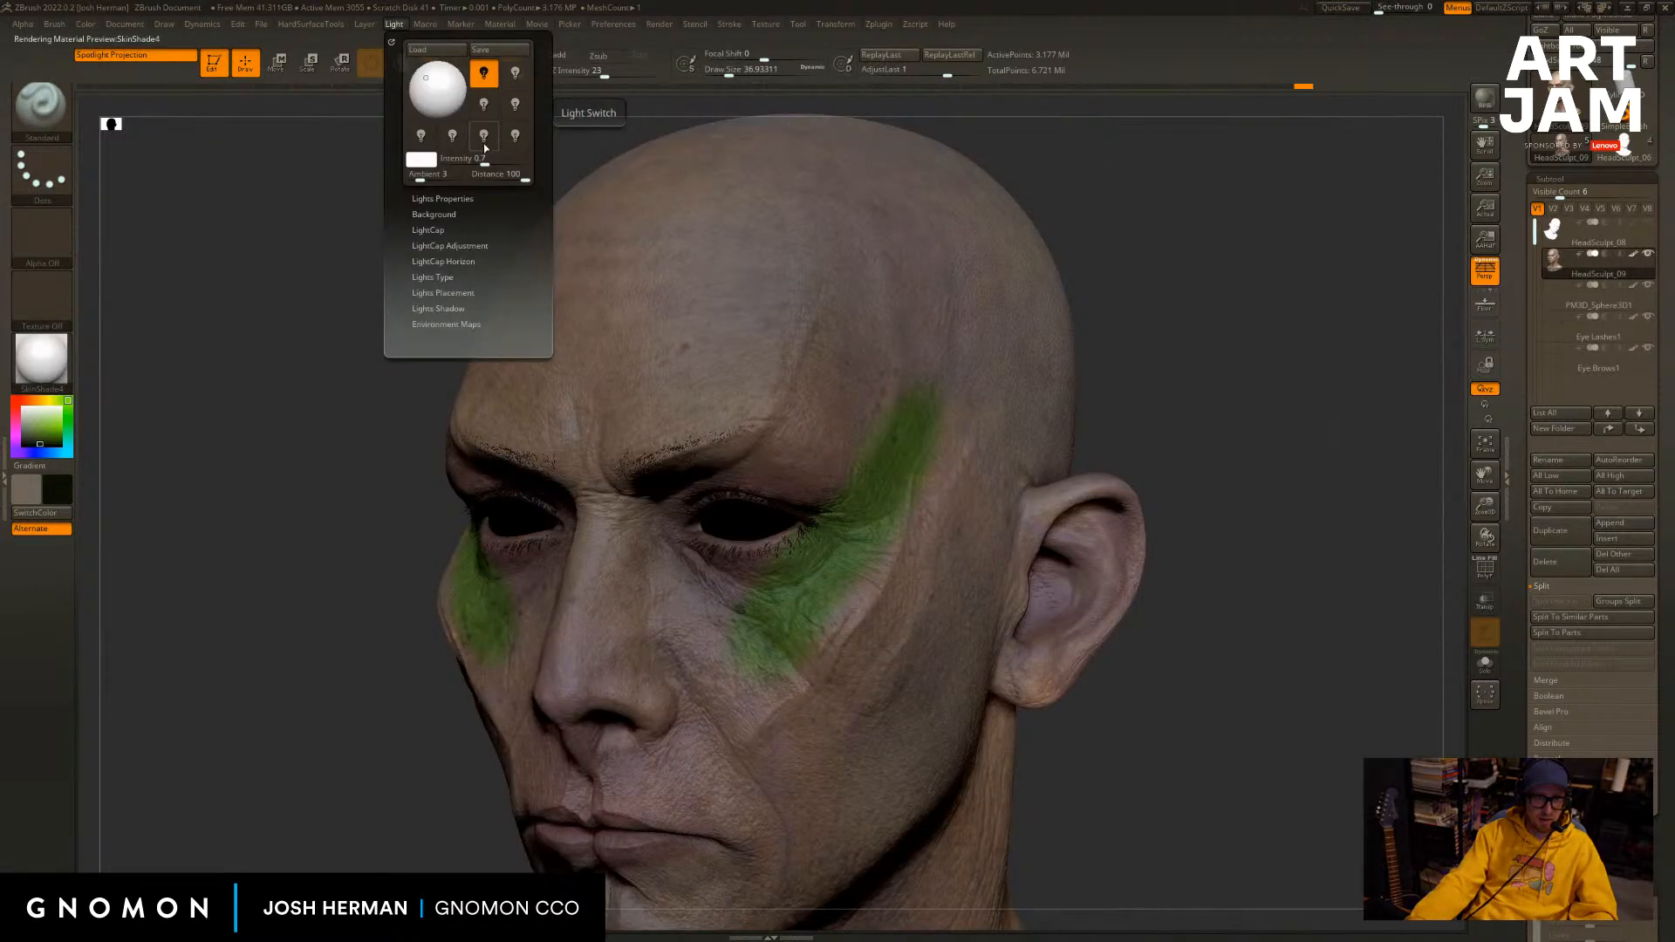
pyautogui.click(483, 143)
pyautogui.click(485, 148)
pyautogui.click(479, 150)
pyautogui.moveTo(240, 207); pyautogui.dragTo(313, 201)
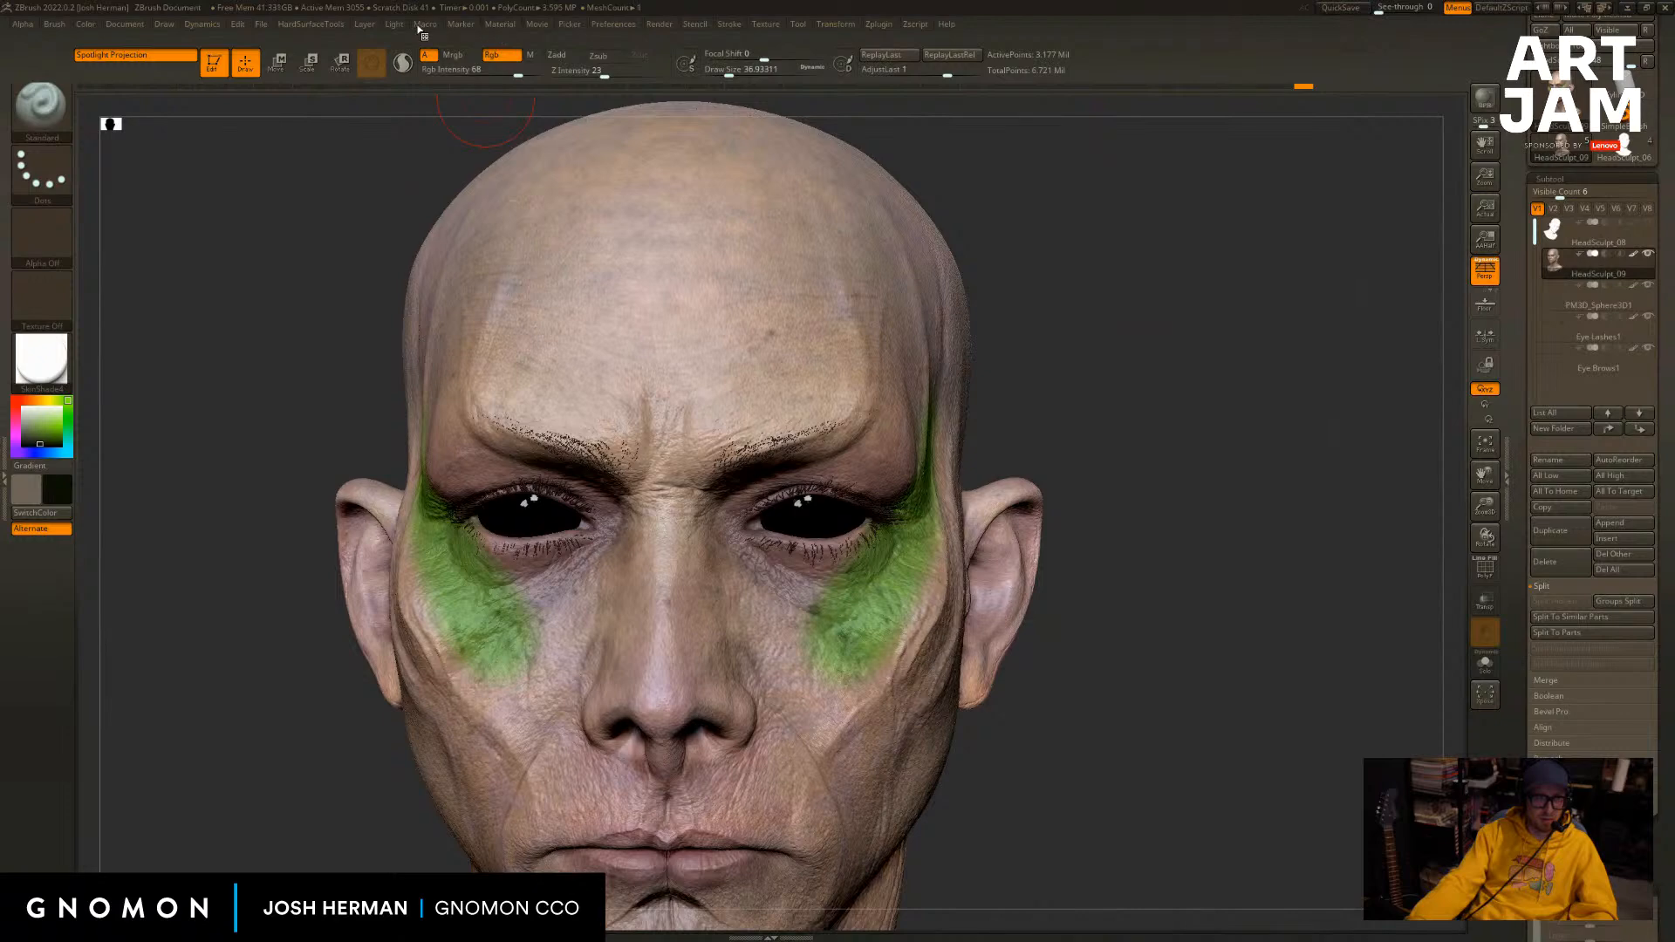
pyautogui.click(396, 28)
pyautogui.click(486, 141)
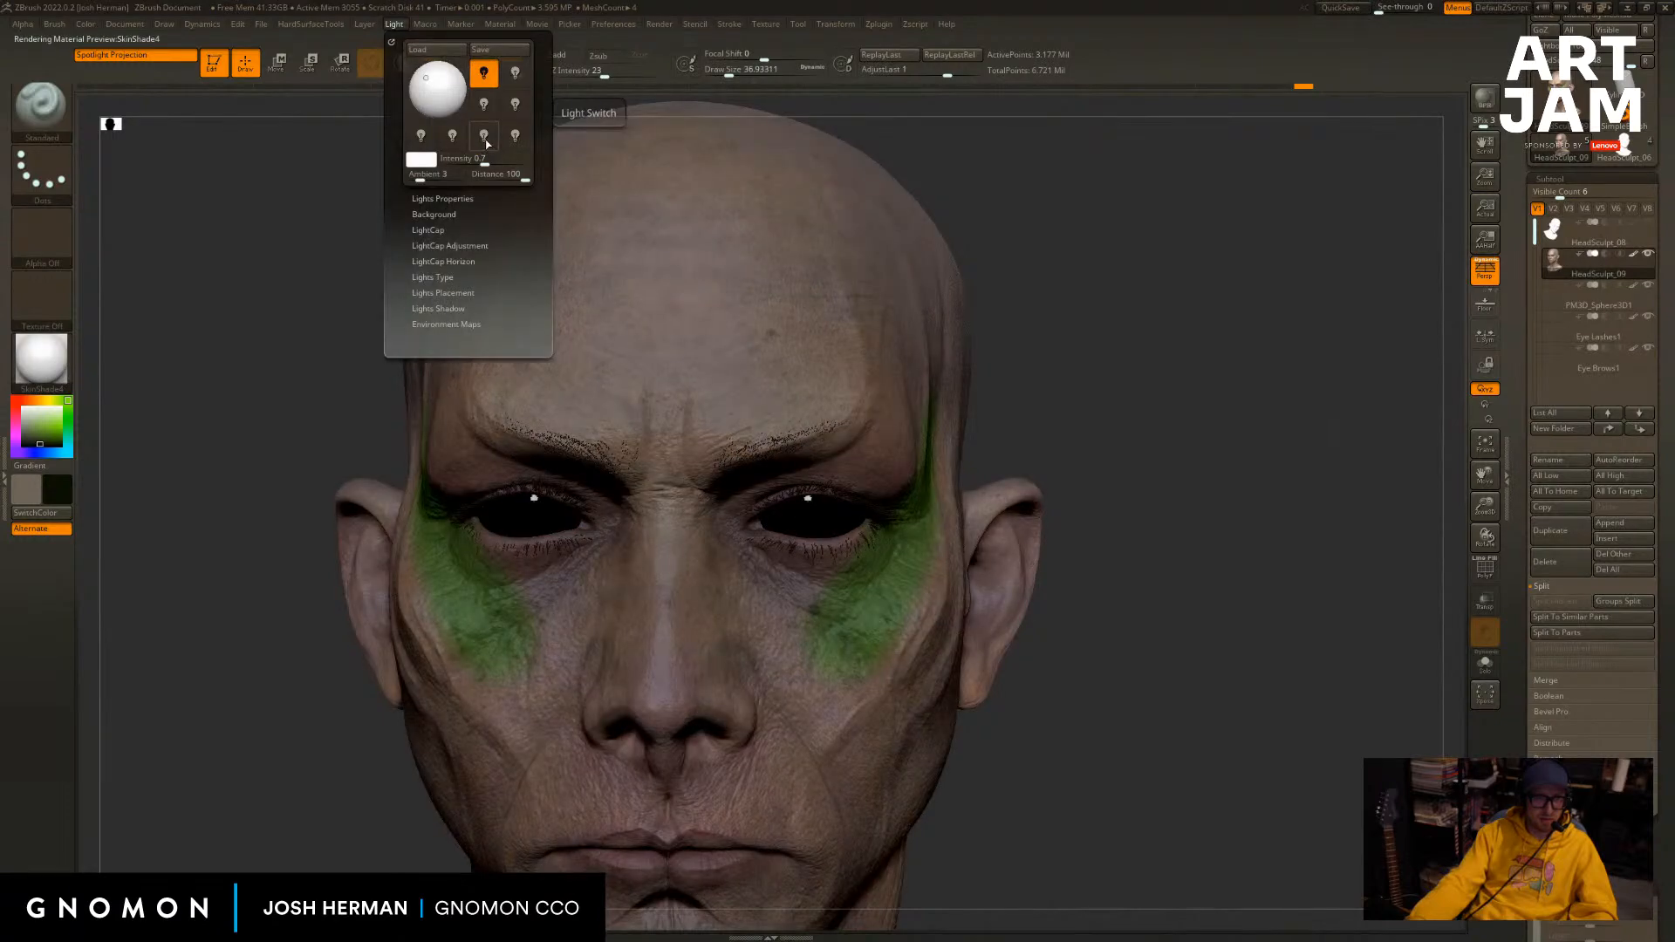
pyautogui.moveTo(321, 324); pyautogui.dragTo(281, 329)
# Apply the Flat Color material and examine the painted colours from the front without shading.
pyautogui.click(41, 357)
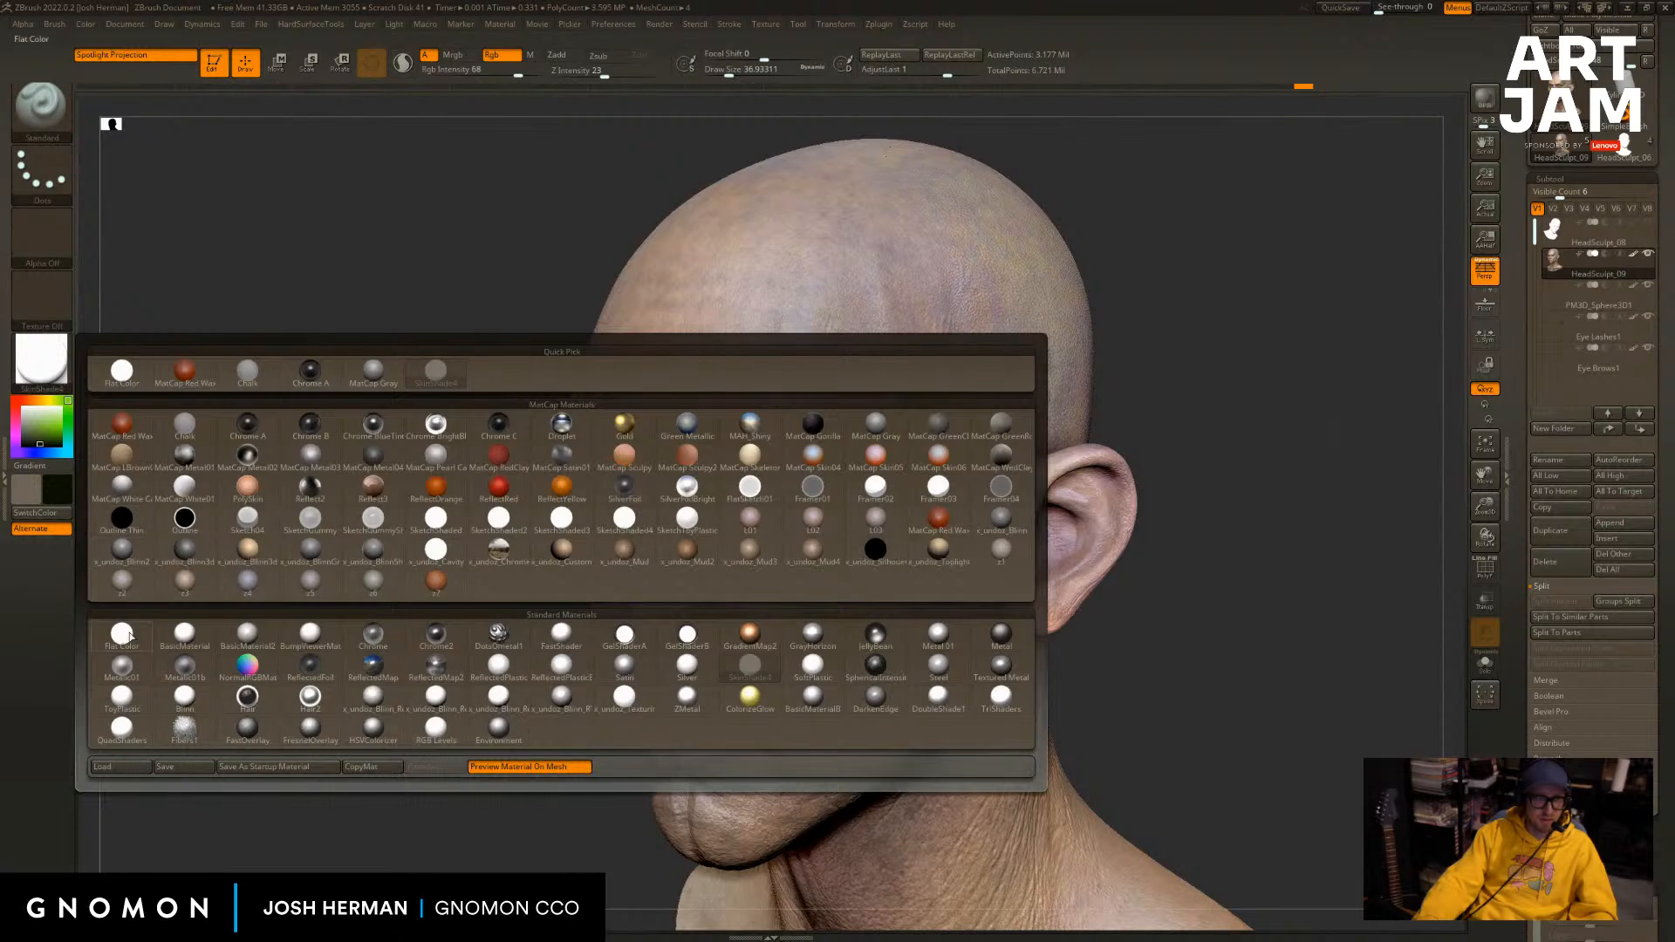
pyautogui.click(341, 568)
pyautogui.keyDown('shift'); pyautogui.moveTo(1213, 345); pyautogui.dragTo(1059, 362); pyautogui.keyUp('shift')
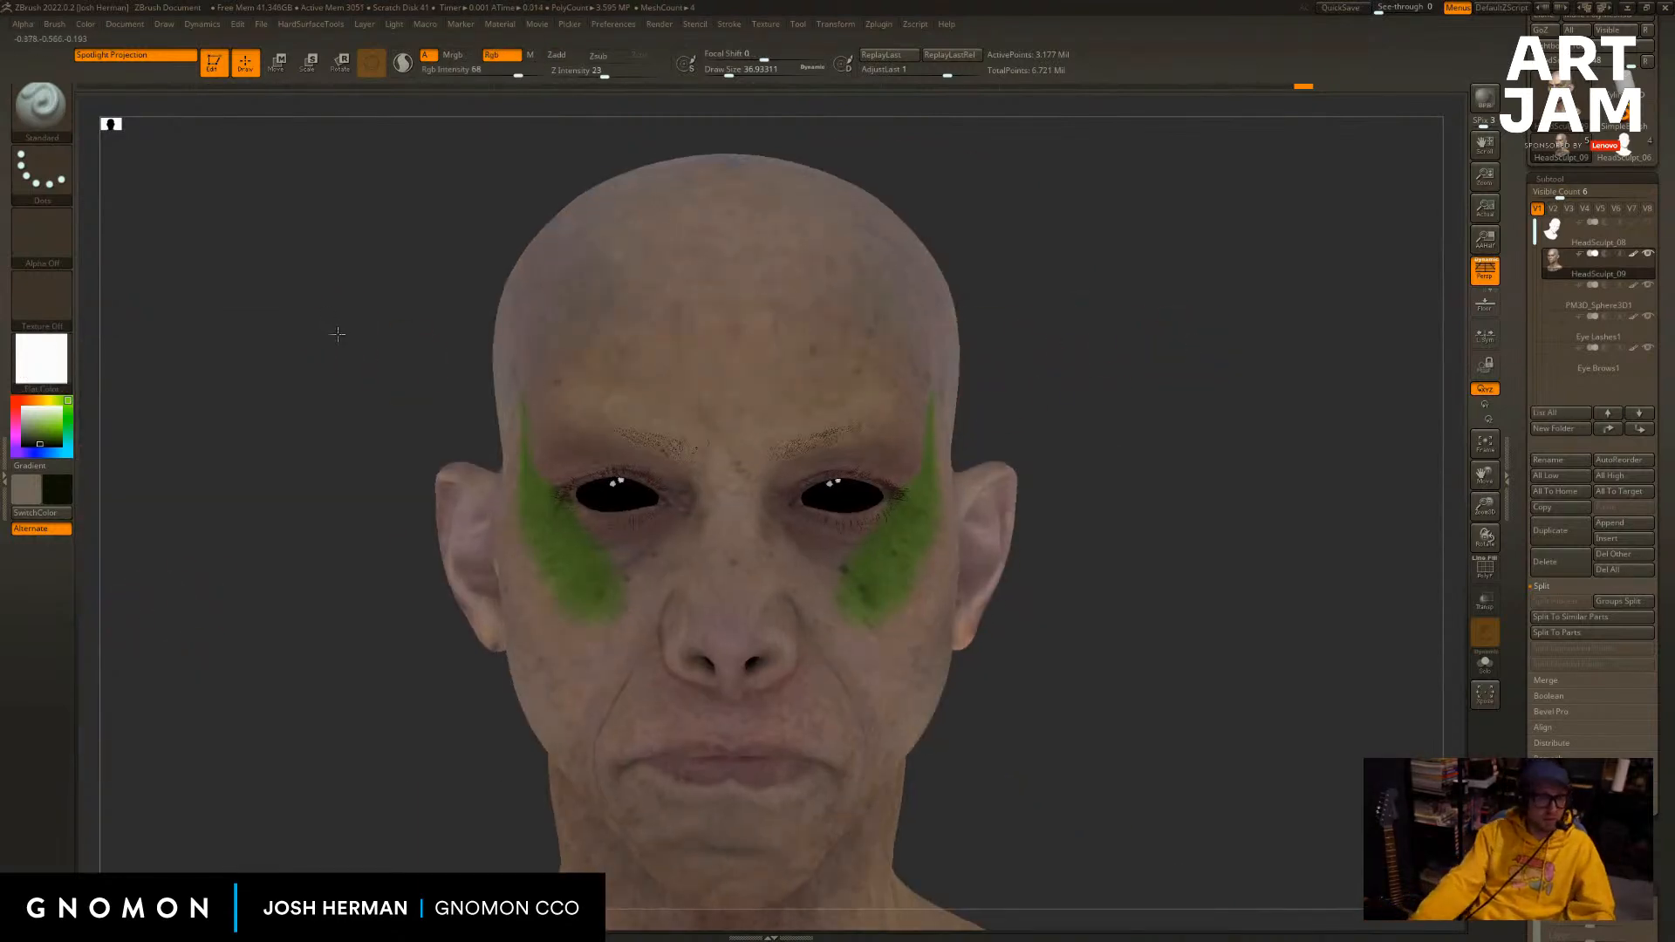
pyautogui.moveTo(336, 334); pyautogui.dragTo(281, 396)
pyautogui.moveTo(341, 337); pyautogui.dragTo(473, 276)
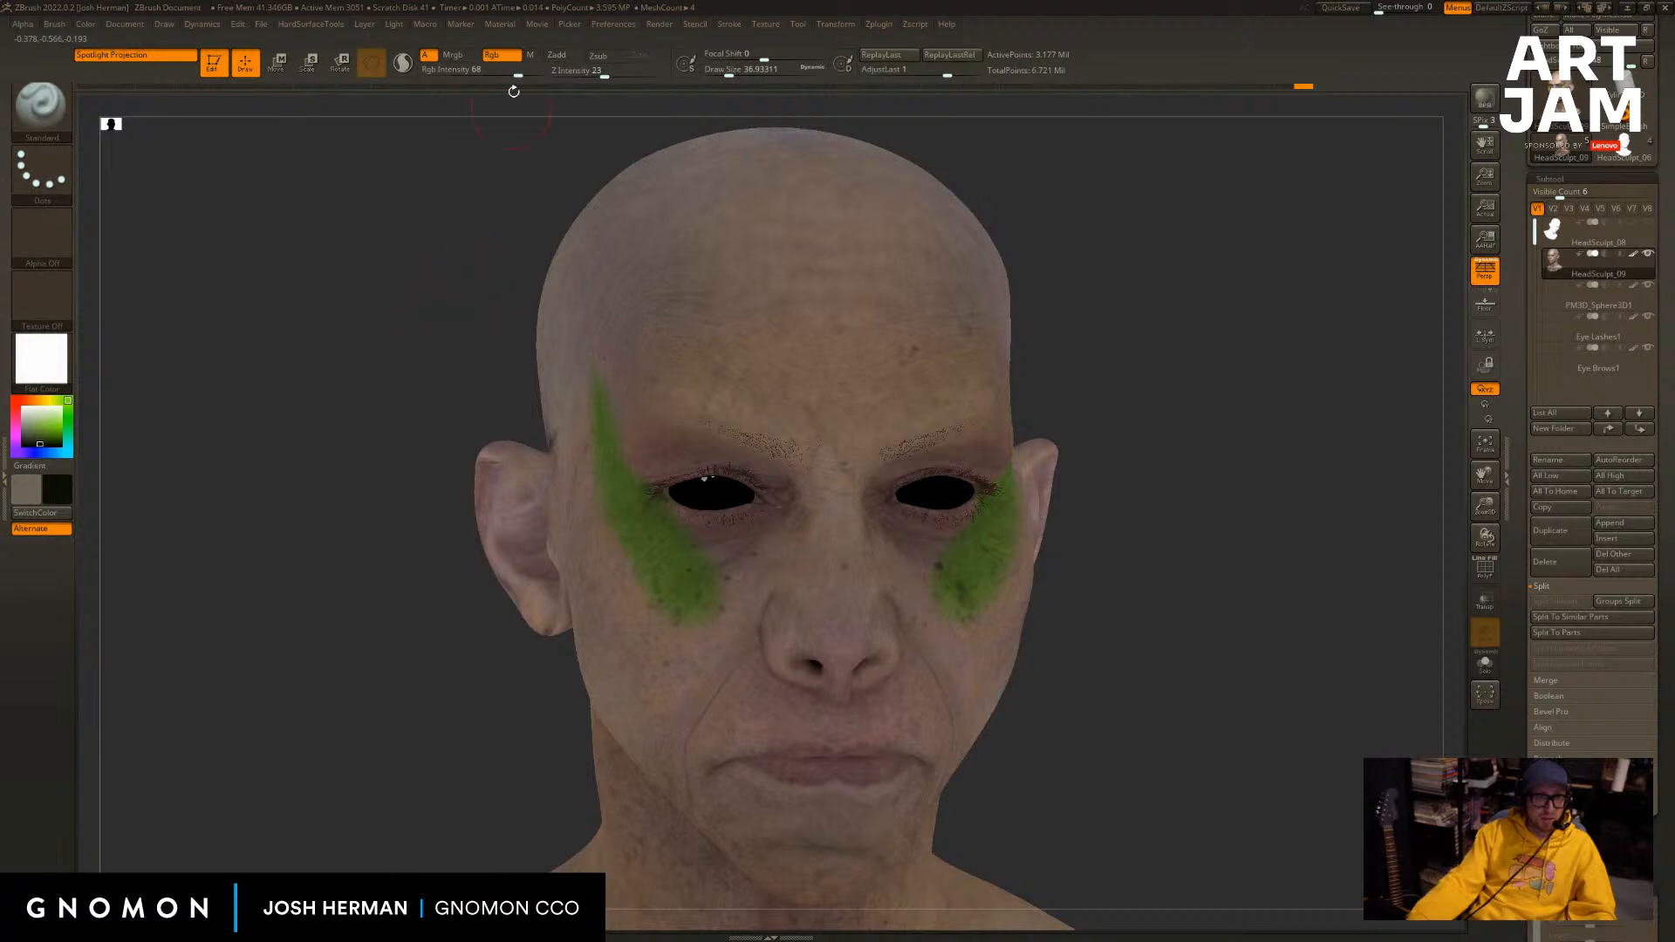
# Restore the SkinShade4 material and undo the green stroke on the cheekbones.
pyautogui.click(61, 368)
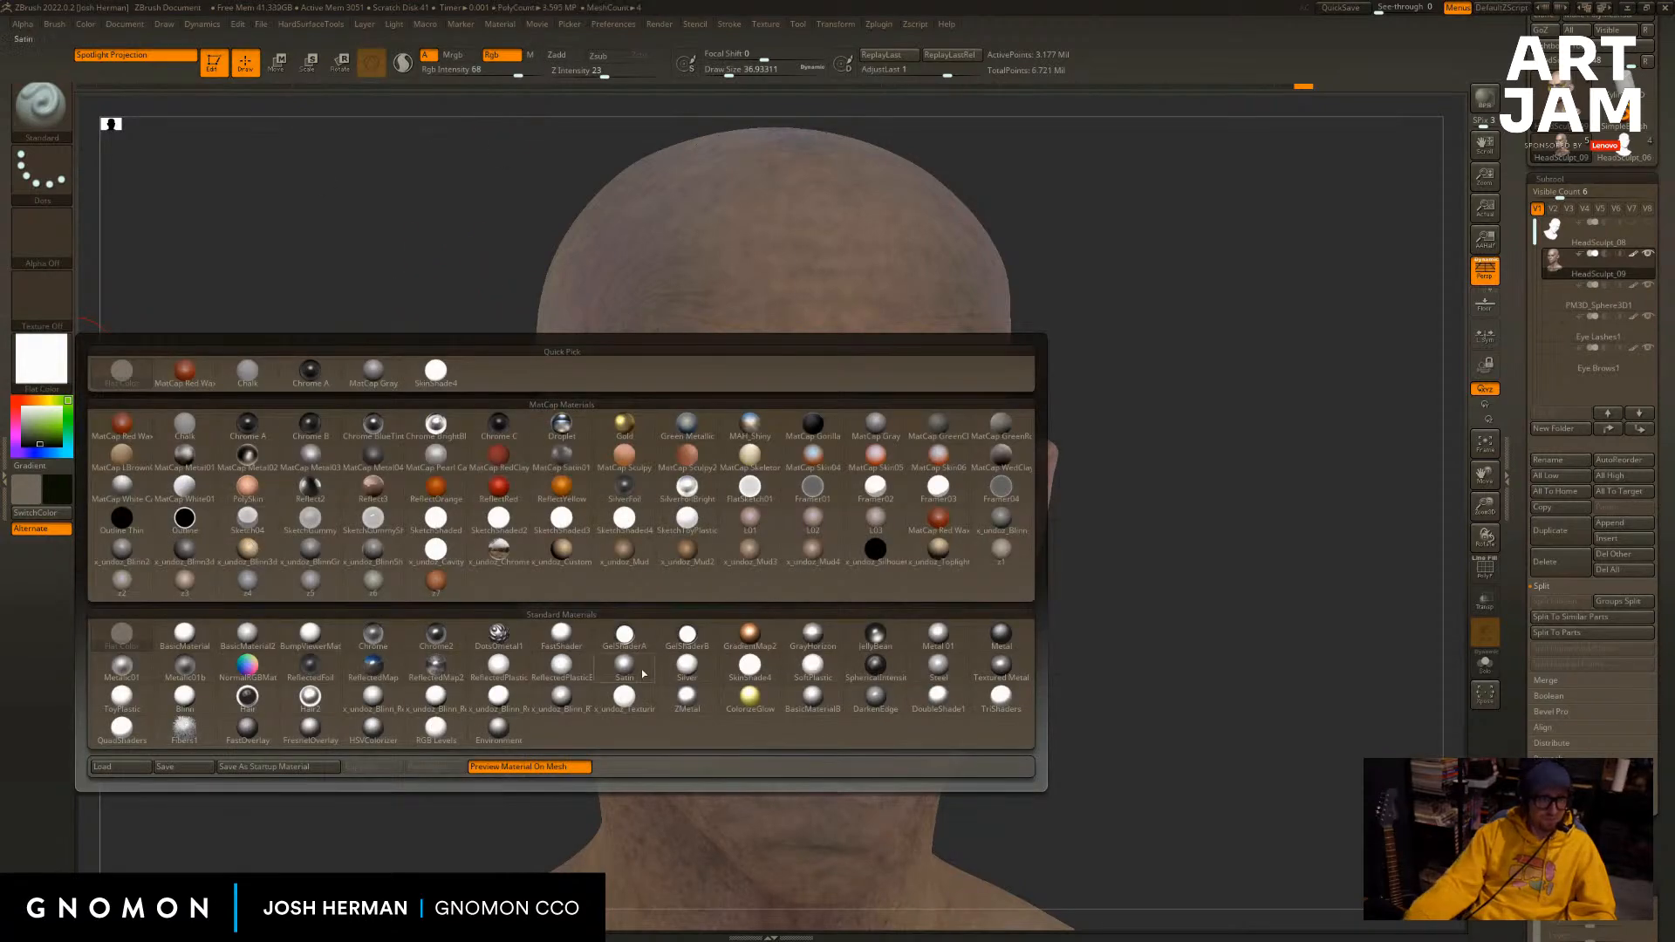
pyautogui.click(729, 673)
pyautogui.moveTo(463, 598)
pyautogui.mouseDown()
pyautogui.moveTo(363, 572)
pyautogui.moveTo(328, 589)
pyautogui.moveTo(346, 573)
pyautogui.mouseUp()
pyautogui.hotkey('ctrl', 'z')
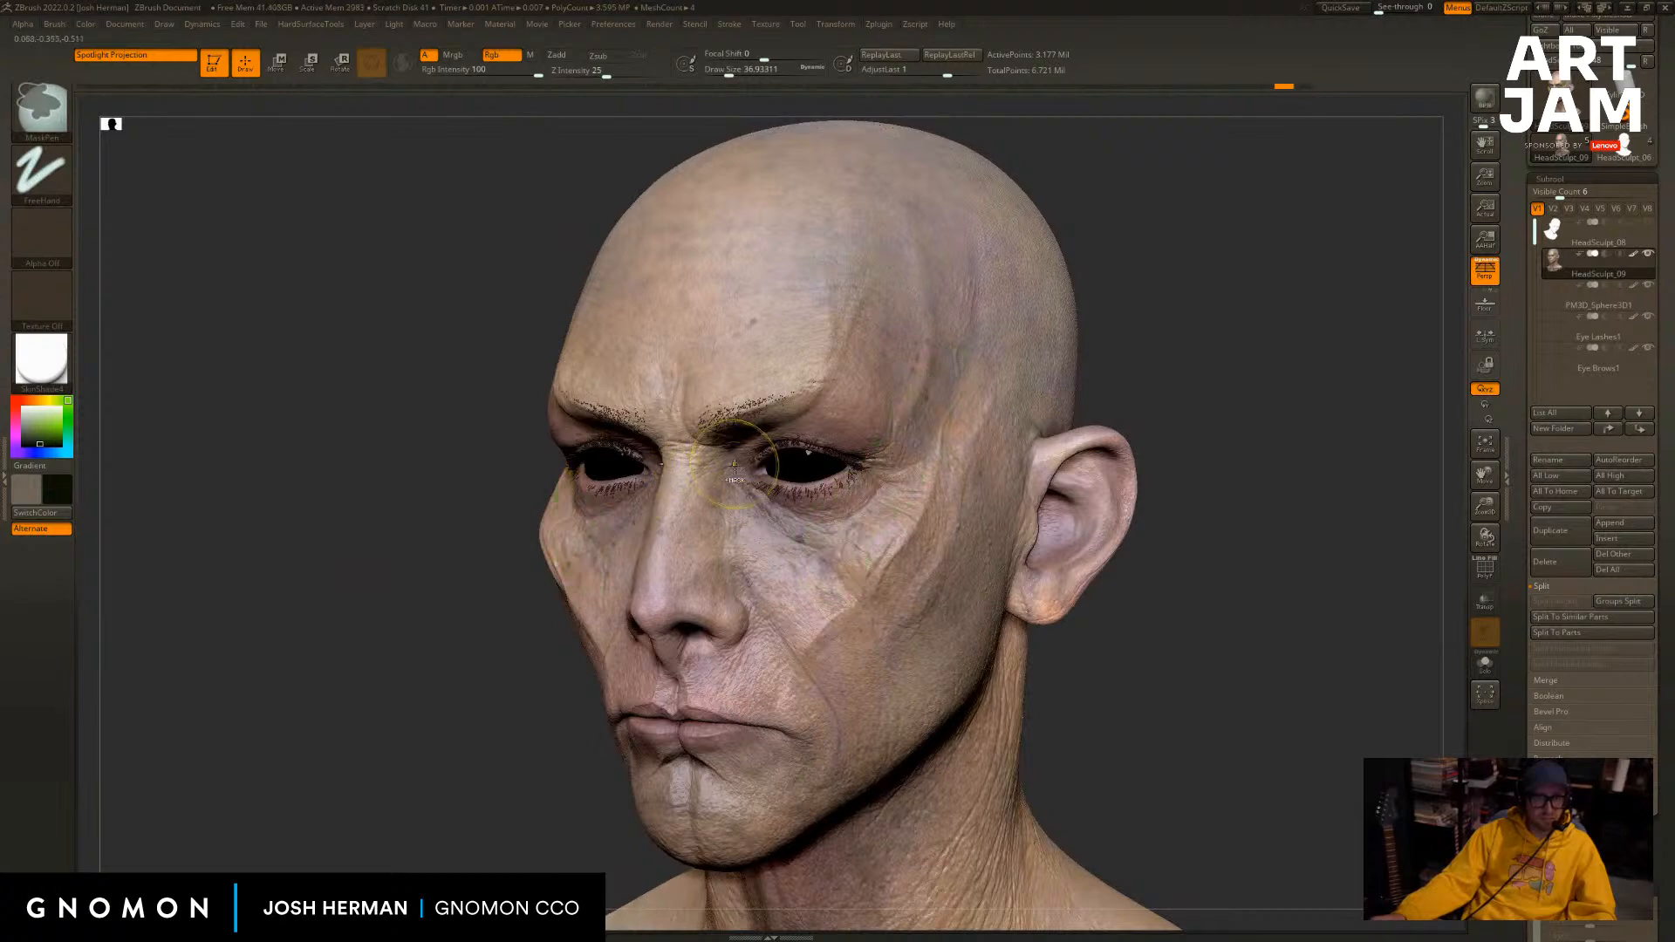
# Try broad green strokes over the cheek and temple with the Draw Size raised to about 68, undoing each one.
pyautogui.press('s')
pyautogui.moveTo(887, 521); pyautogui.dragTo(895, 521)
pyautogui.moveTo(882, 471)
pyautogui.mouseDown()
pyautogui.moveTo(772, 580)
pyautogui.moveTo(829, 606)
pyautogui.moveTo(812, 632)
pyautogui.mouseUp()
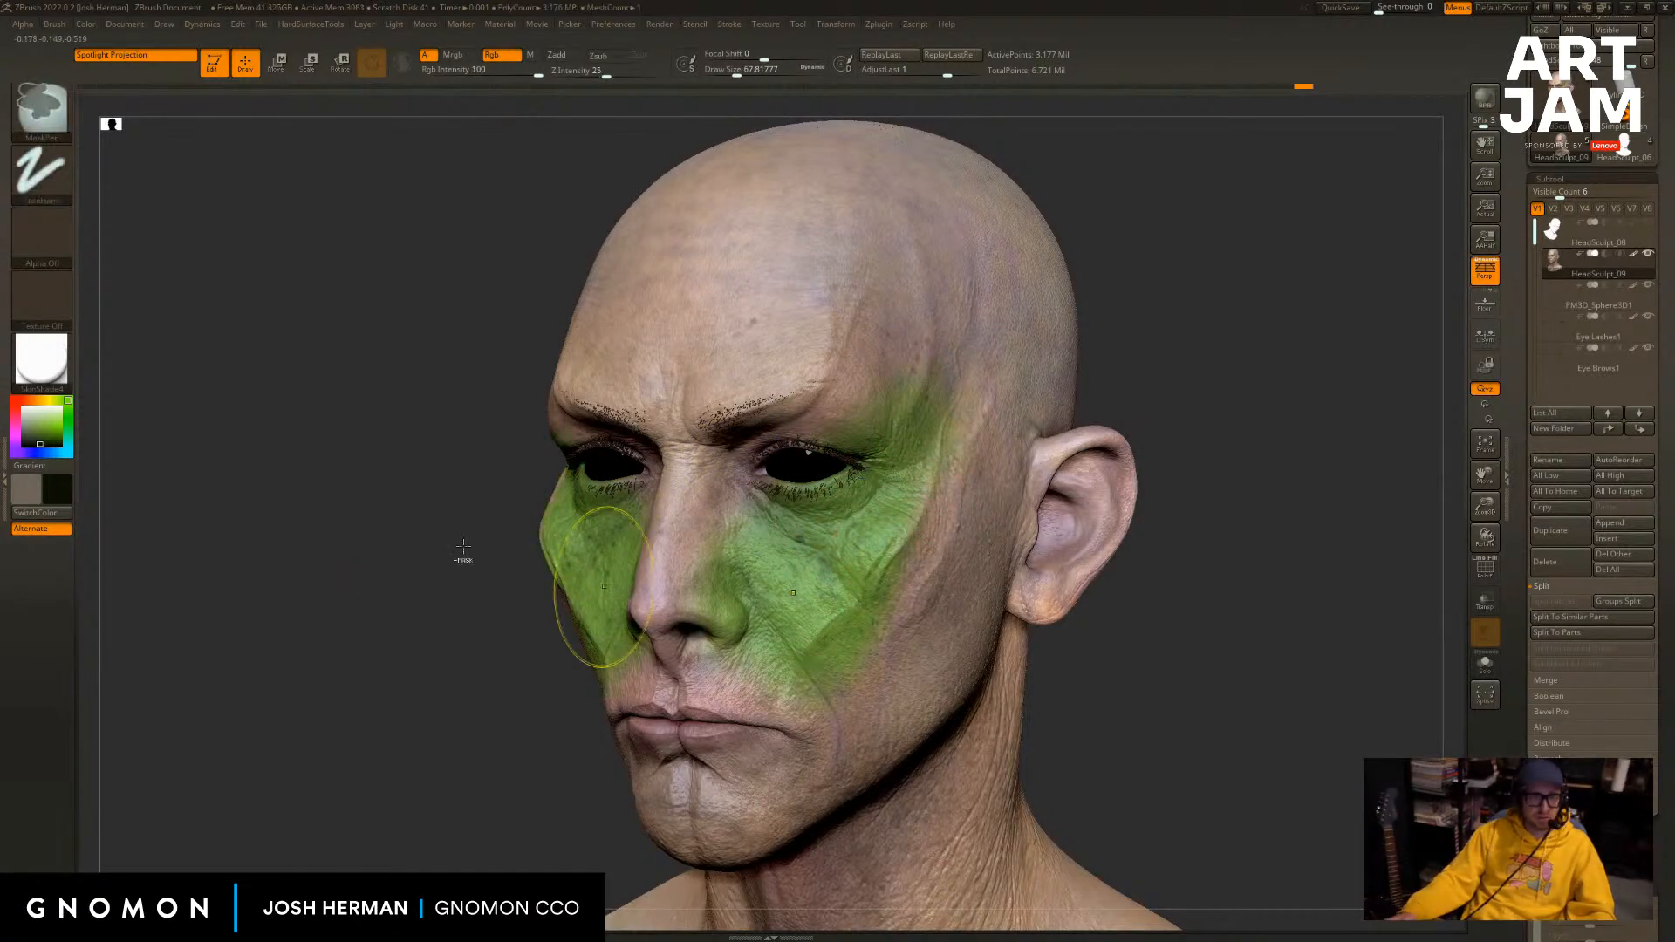
pyautogui.hotkey('ctrl', 'z')
pyautogui.click(55, 25)
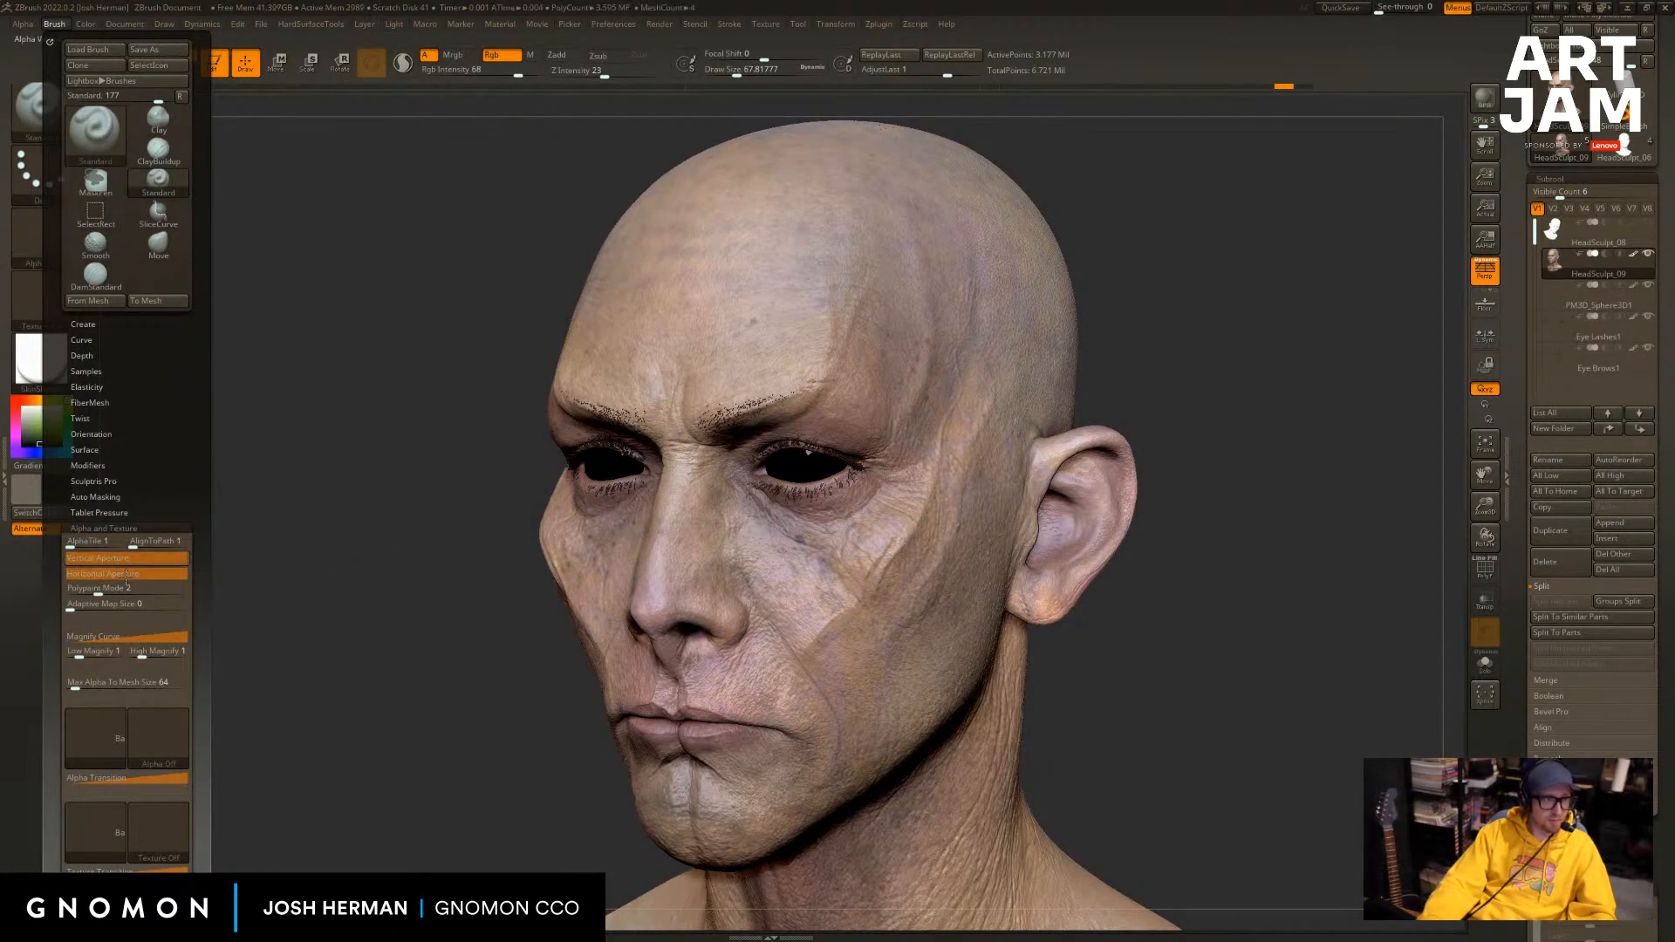
pyautogui.press('s')
pyautogui.moveTo(856, 534)
pyautogui.mouseDown()
pyautogui.moveTo(931, 466)
pyautogui.moveTo(977, 356)
pyautogui.mouseUp()
pyautogui.keyDown('alt'); pyautogui.moveTo(1199, 371); pyautogui.dragTo(1121, 377); pyautogui.keyUp('alt')
pyautogui.hotkey('ctrl', 'z')
# Paint faint dark green lines along the cheekbone creases with Rgb Intensity 30 and a Draw Size between about 2.5 and 5.
pyautogui.press('s')
pyautogui.moveTo(817, 566); pyautogui.dragTo(802, 567)
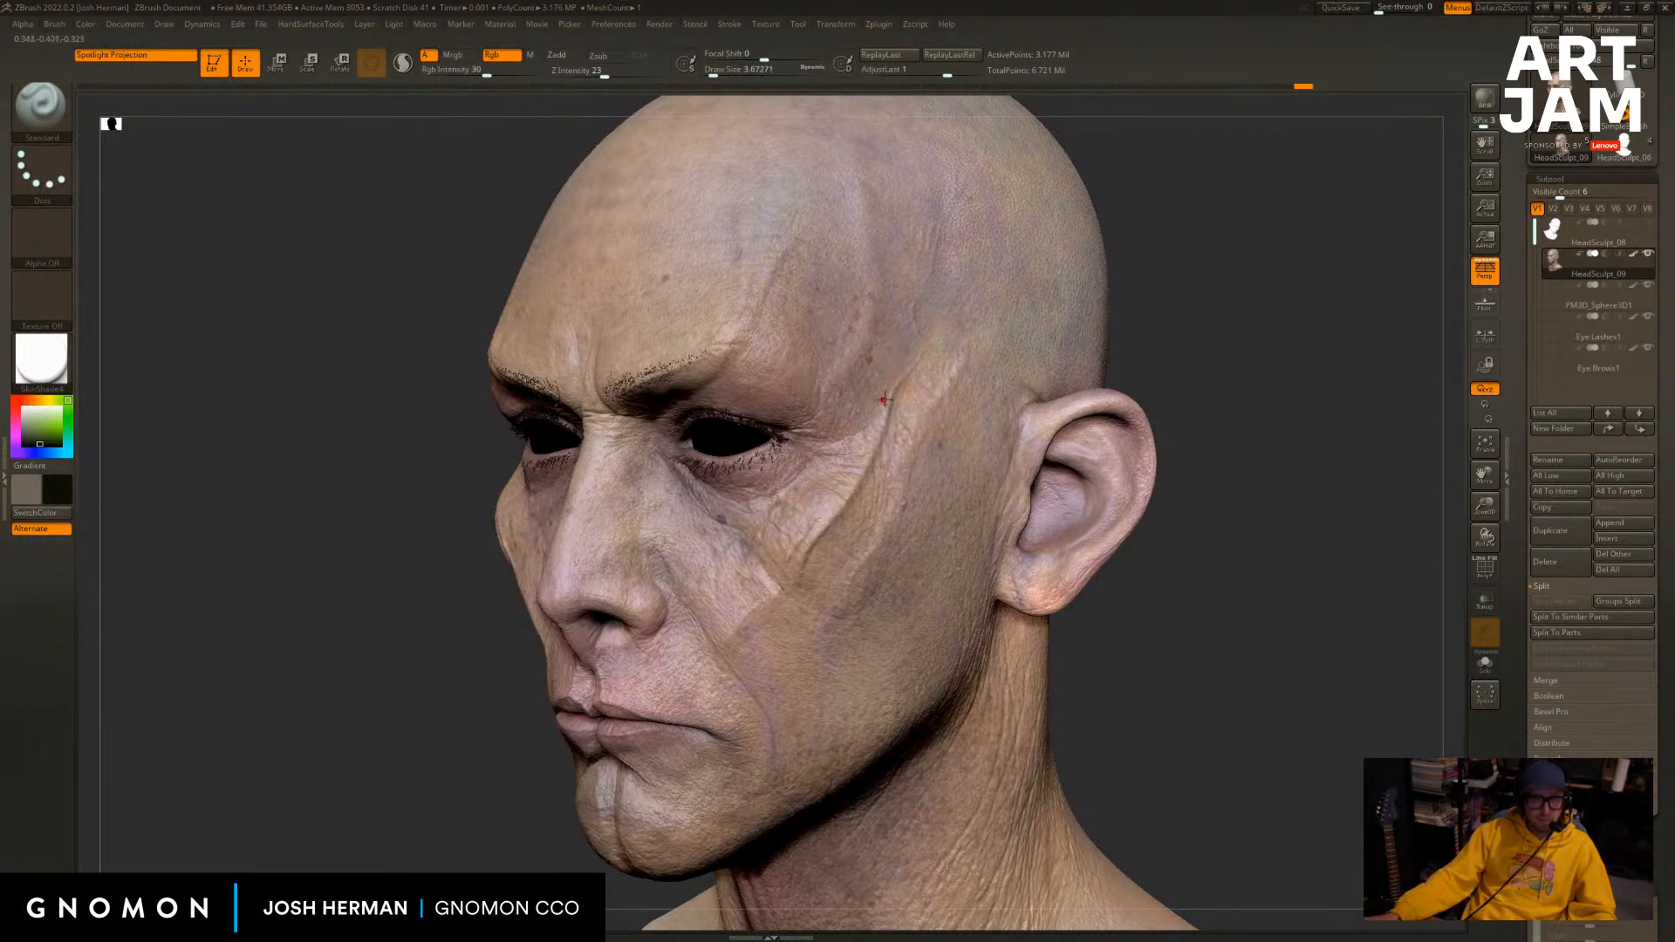
pyautogui.moveTo(1174, 325); pyautogui.dragTo(1265, 343)
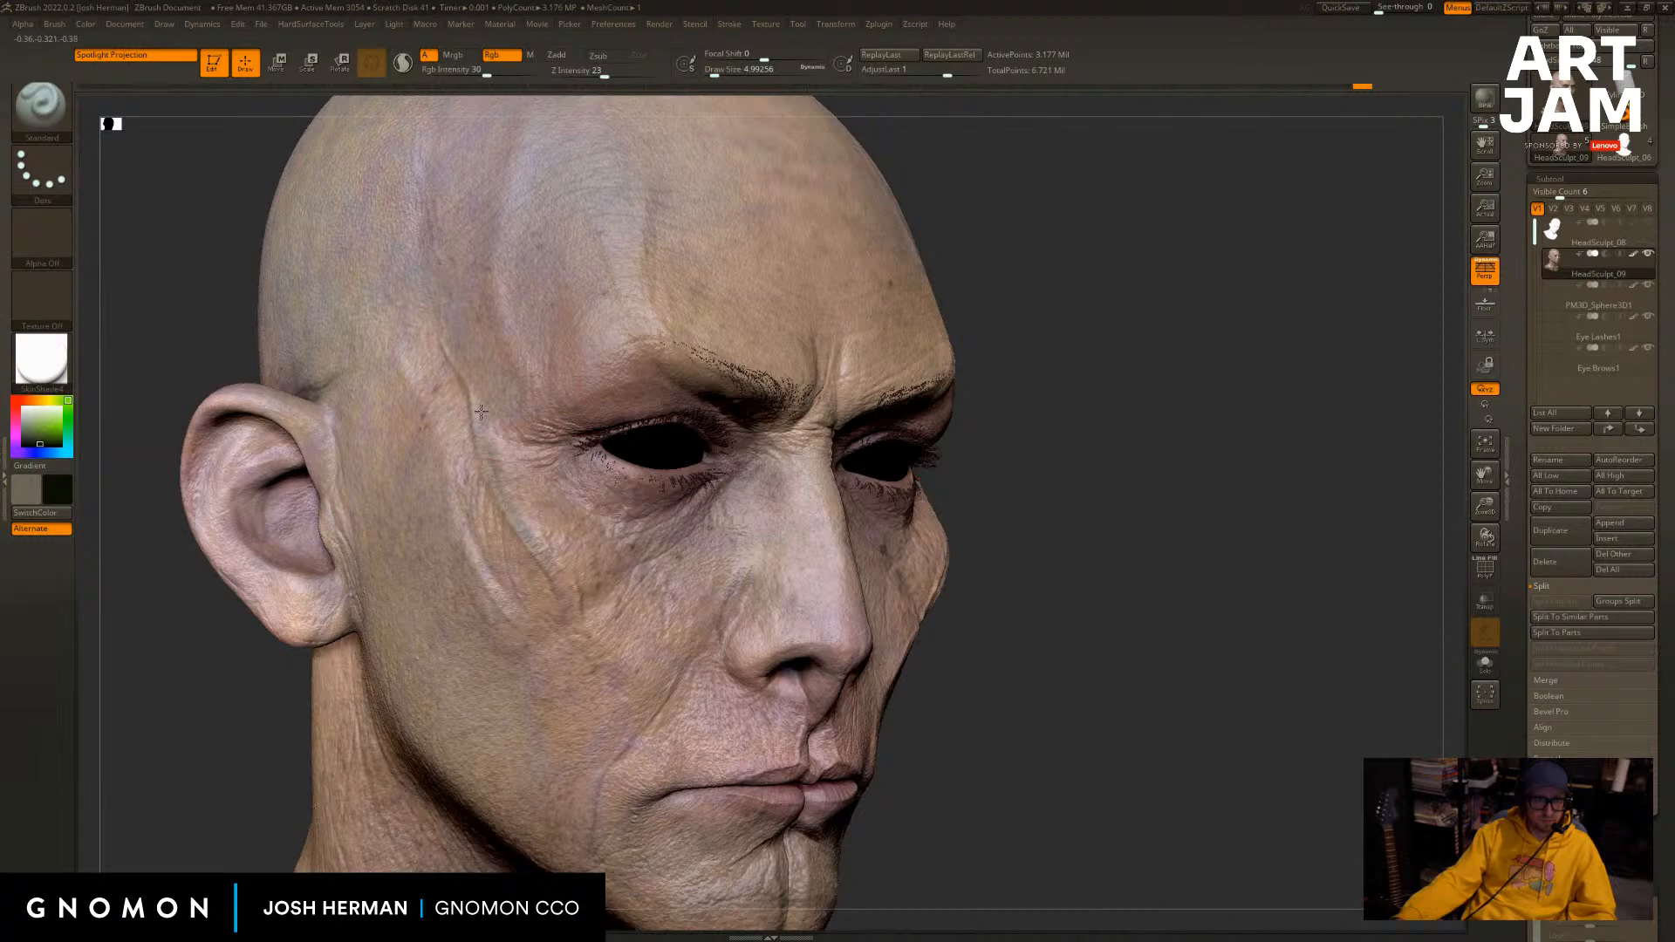
pyautogui.moveTo(1143, 324); pyautogui.dragTo(1099, 393)
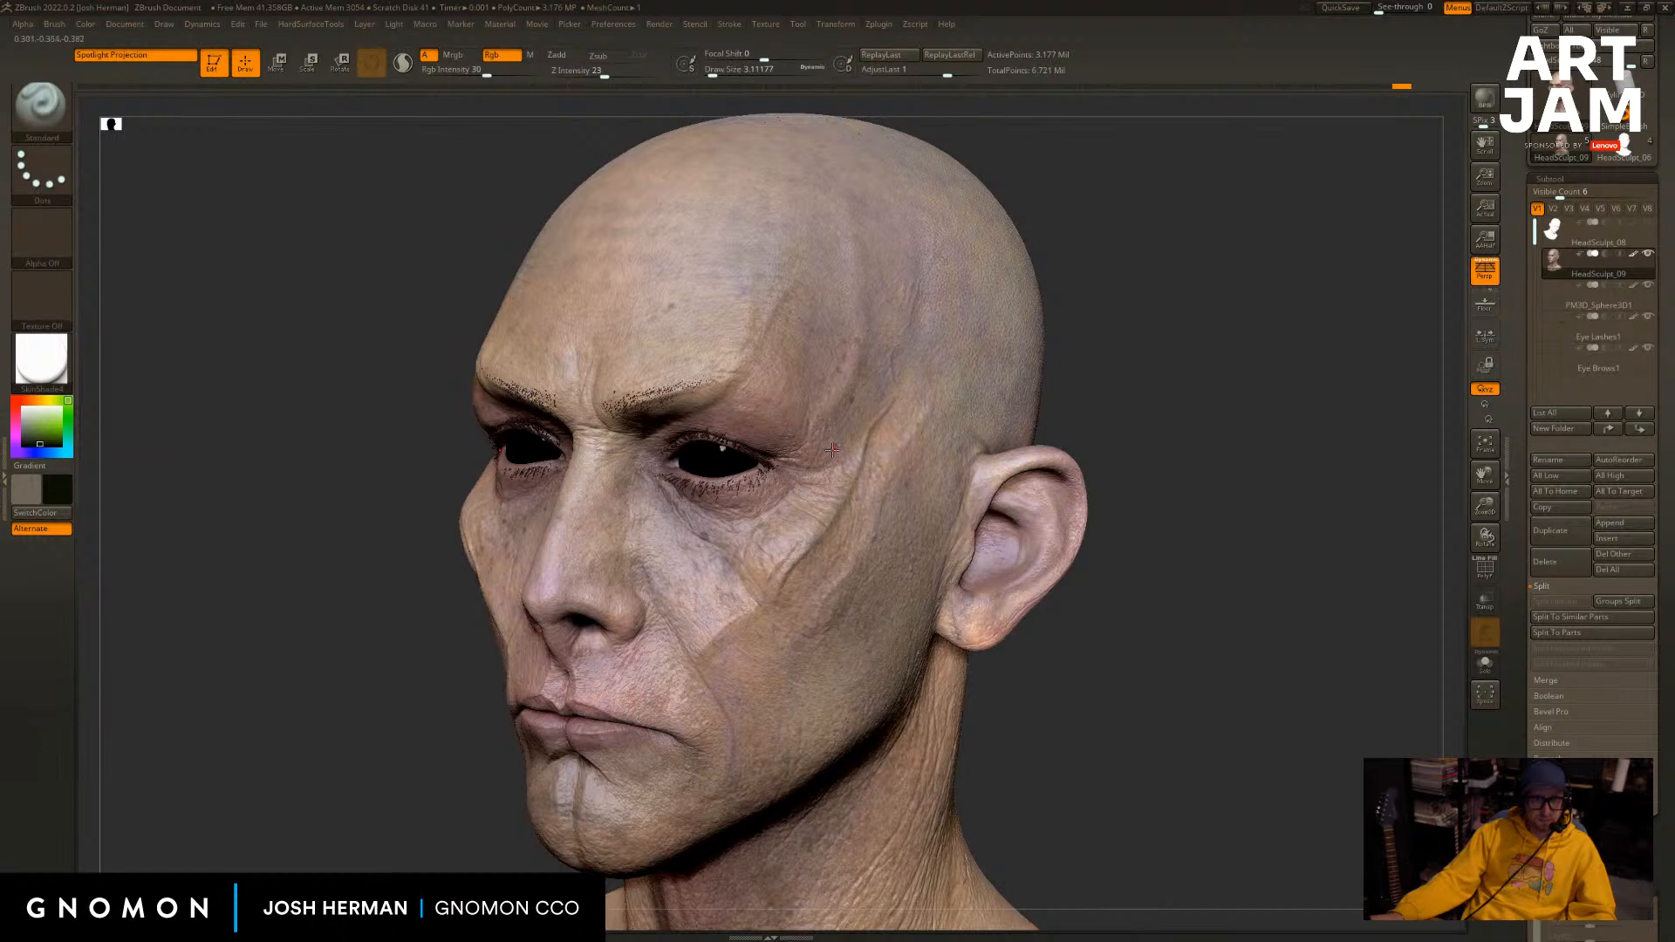
pyautogui.moveTo(775, 547); pyautogui.dragTo(783, 551)
pyautogui.moveTo(1097, 480)
pyautogui.mouseDown()
pyautogui.moveTo(1148, 479)
pyautogui.moveTo(1172, 453)
pyautogui.mouseUp()
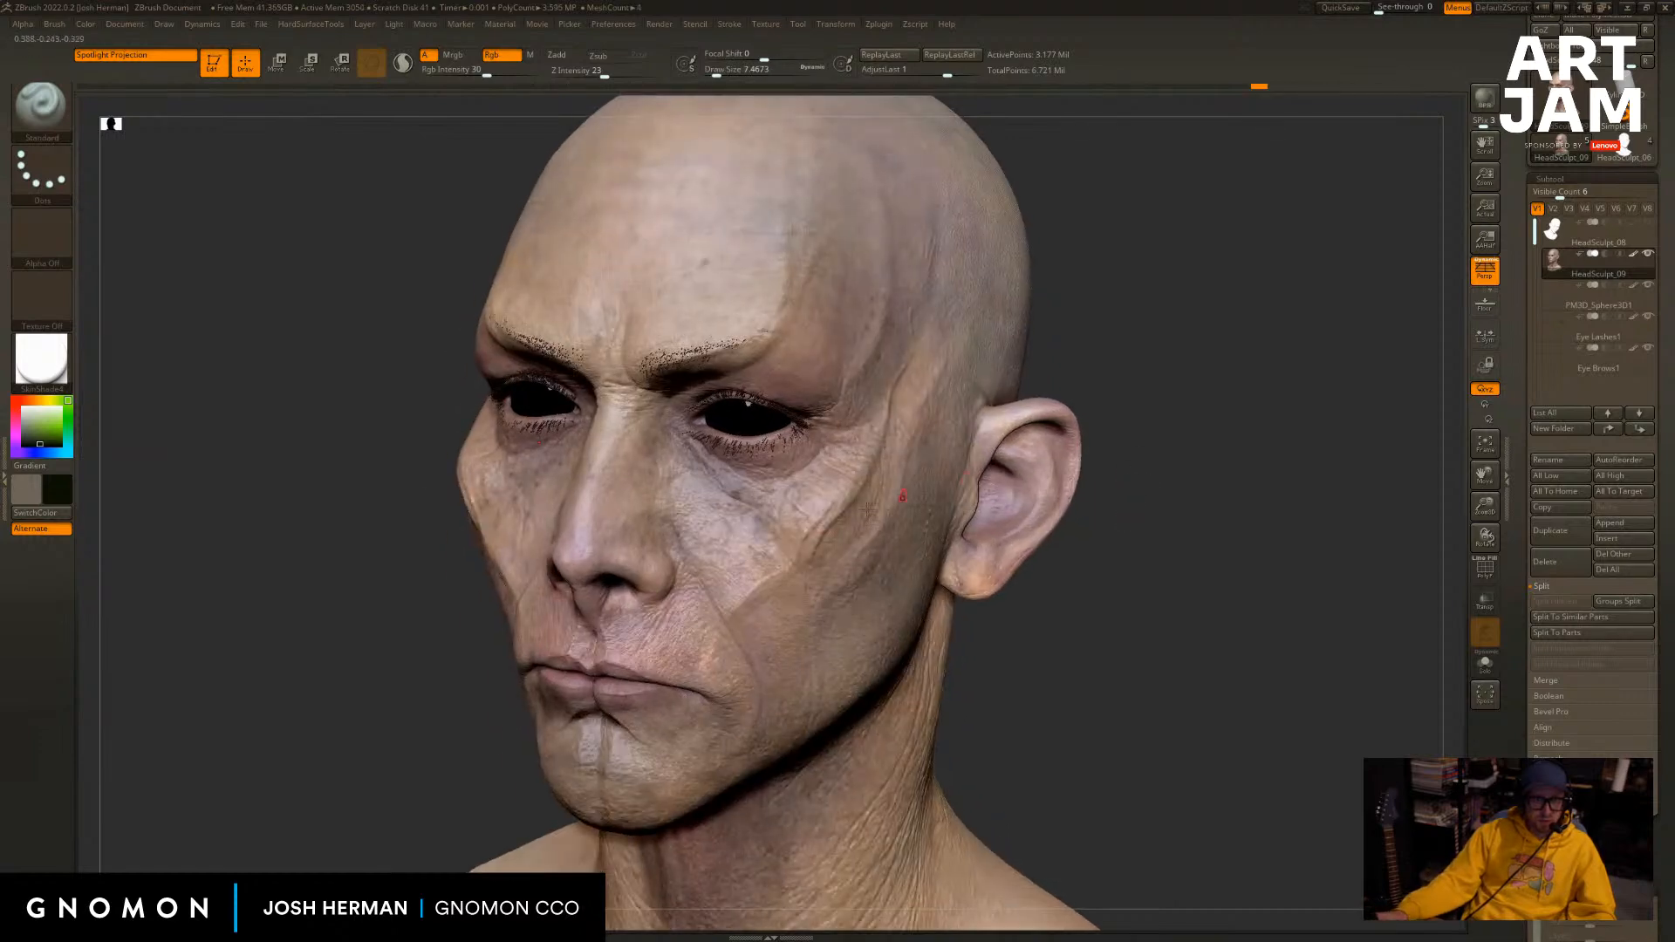
pyautogui.moveTo(805, 540); pyautogui.dragTo(828, 504)
pyautogui.press('[')
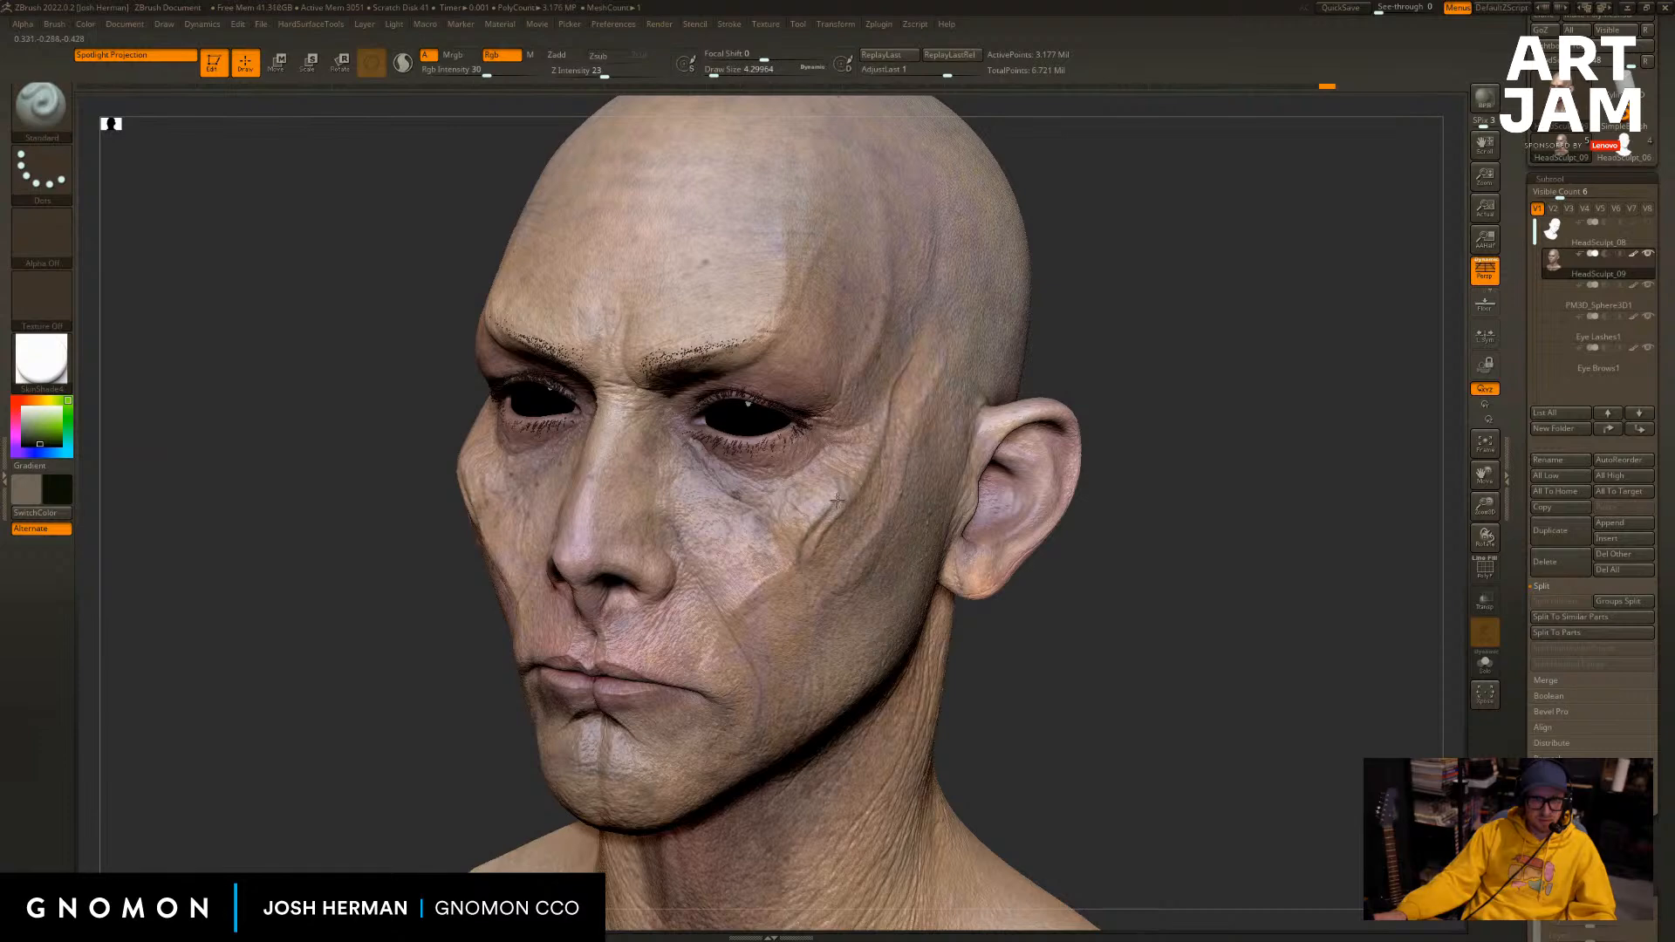
pyautogui.moveTo(1101, 508); pyautogui.dragTo(1236, 499)
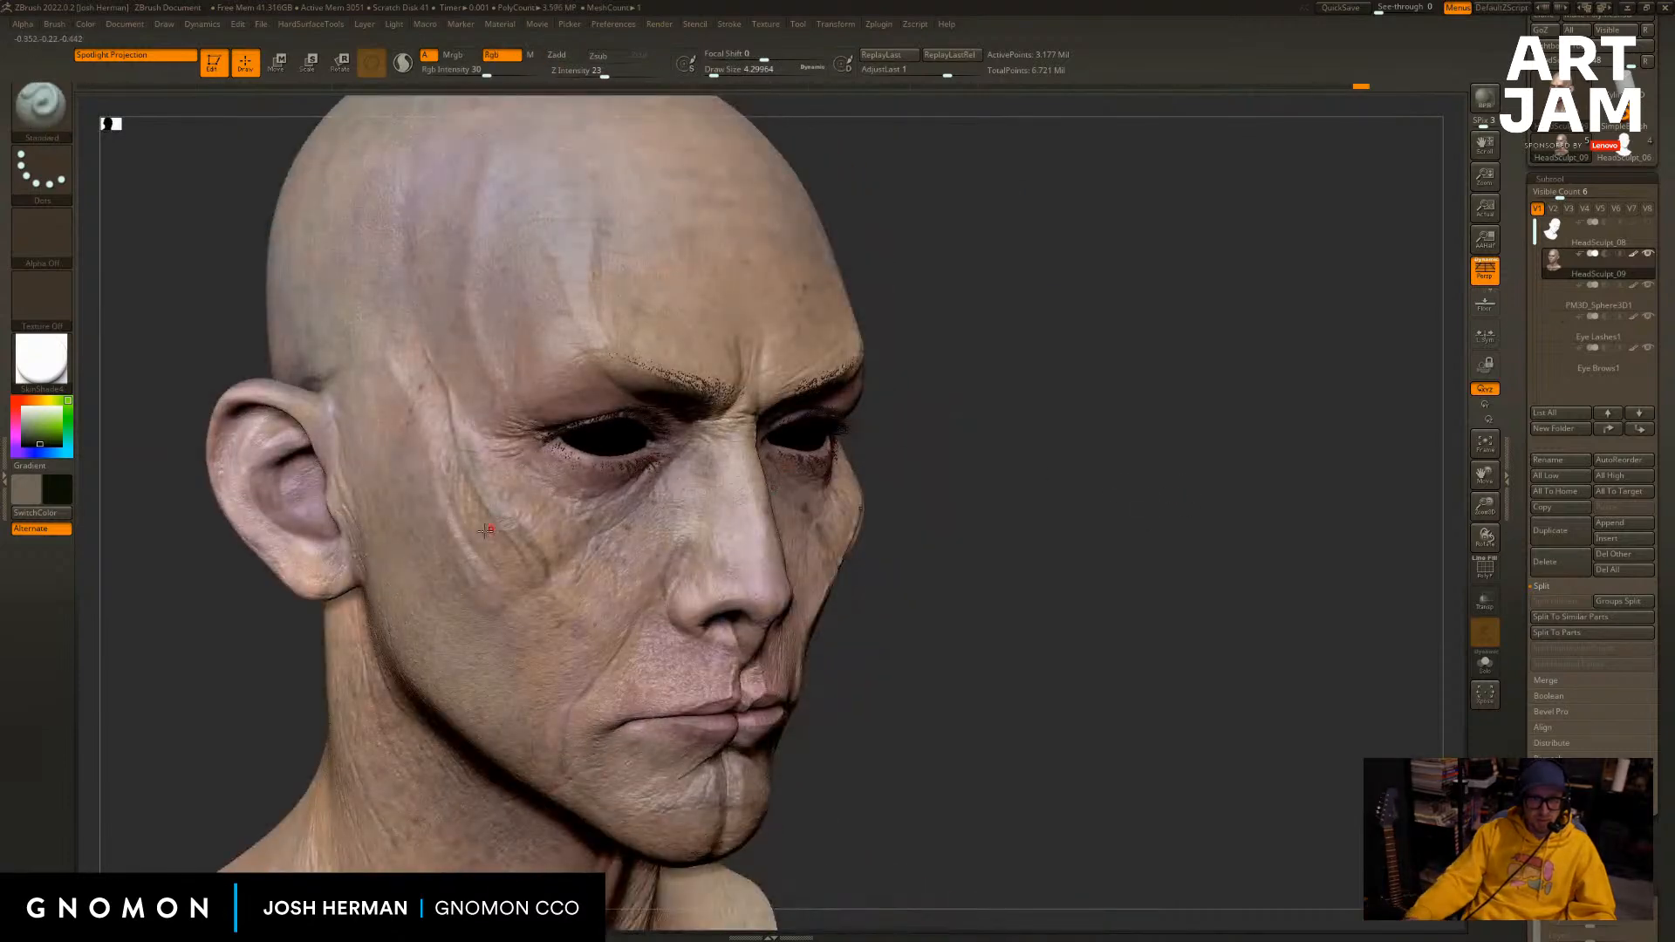
# Paint thin dark vein lines on the temple above the ear with a Draw Size of about 3 and Rgb Intensity 30.
pyautogui.keyDown('alt'); pyautogui.moveTo(952, 275); pyautogui.dragTo(868, 397); pyautogui.keyUp('alt')
pyautogui.moveTo(1344, 366); pyautogui.dragTo(1337, 390)
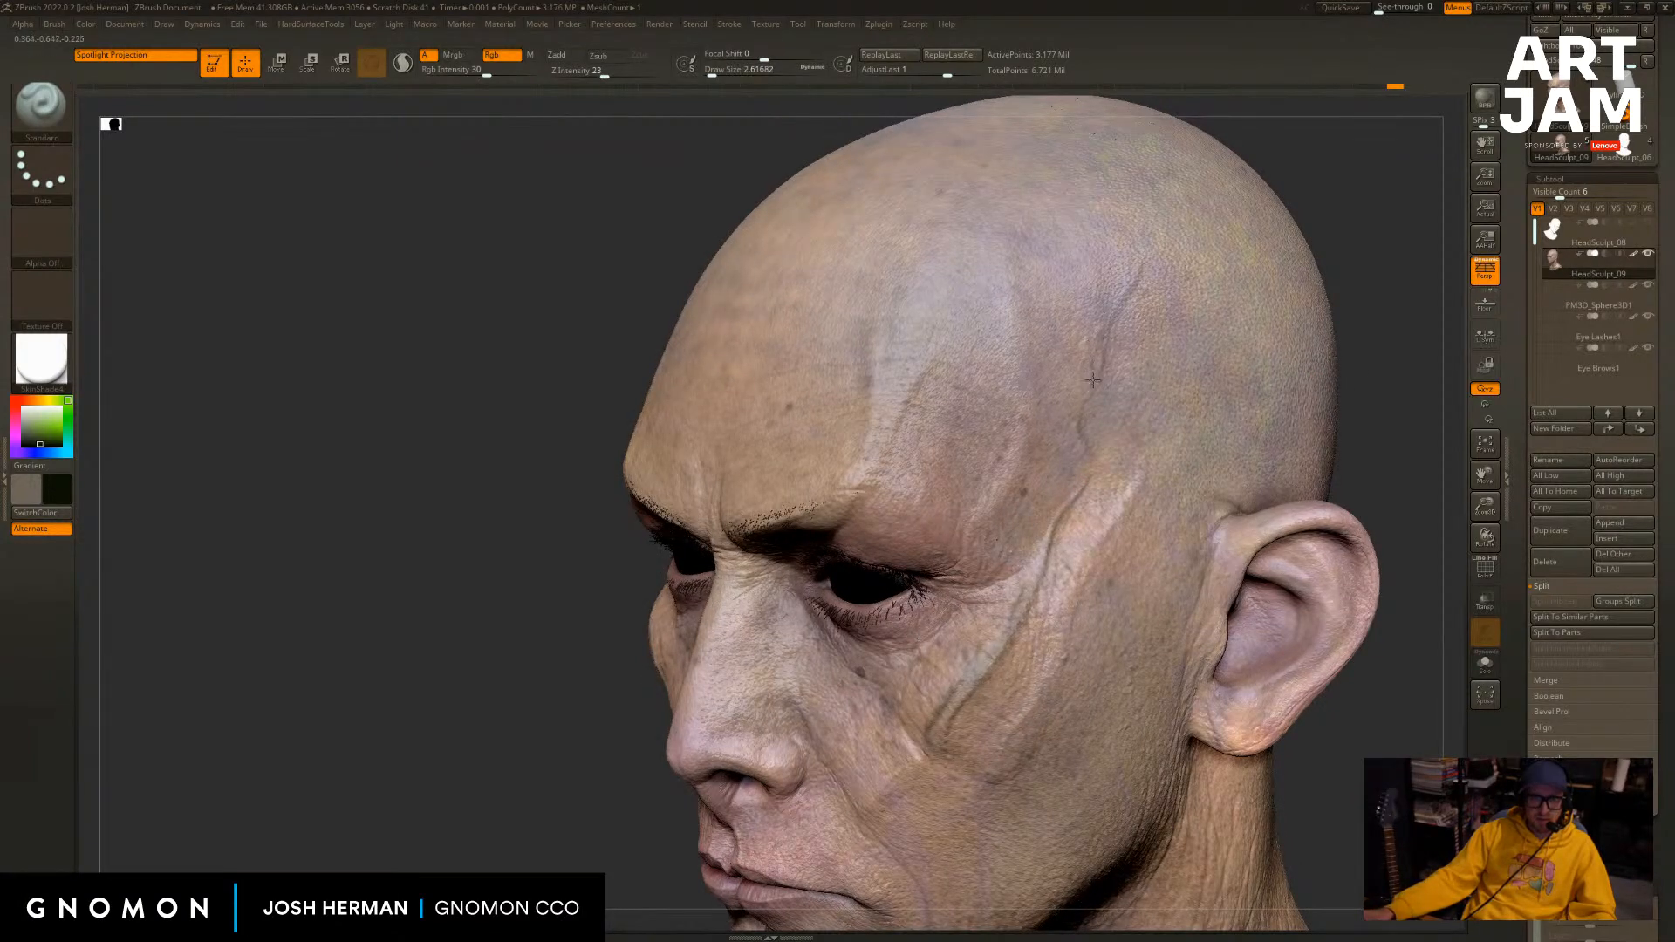
pyautogui.moveTo(1091, 315); pyautogui.dragTo(1086, 262)
pyautogui.moveTo(1315, 258)
pyautogui.mouseDown()
pyautogui.moveTo(1350, 273)
pyautogui.moveTo(1270, 317)
pyautogui.moveTo(1286, 337)
pyautogui.moveTo(1196, 378)
pyautogui.mouseUp()
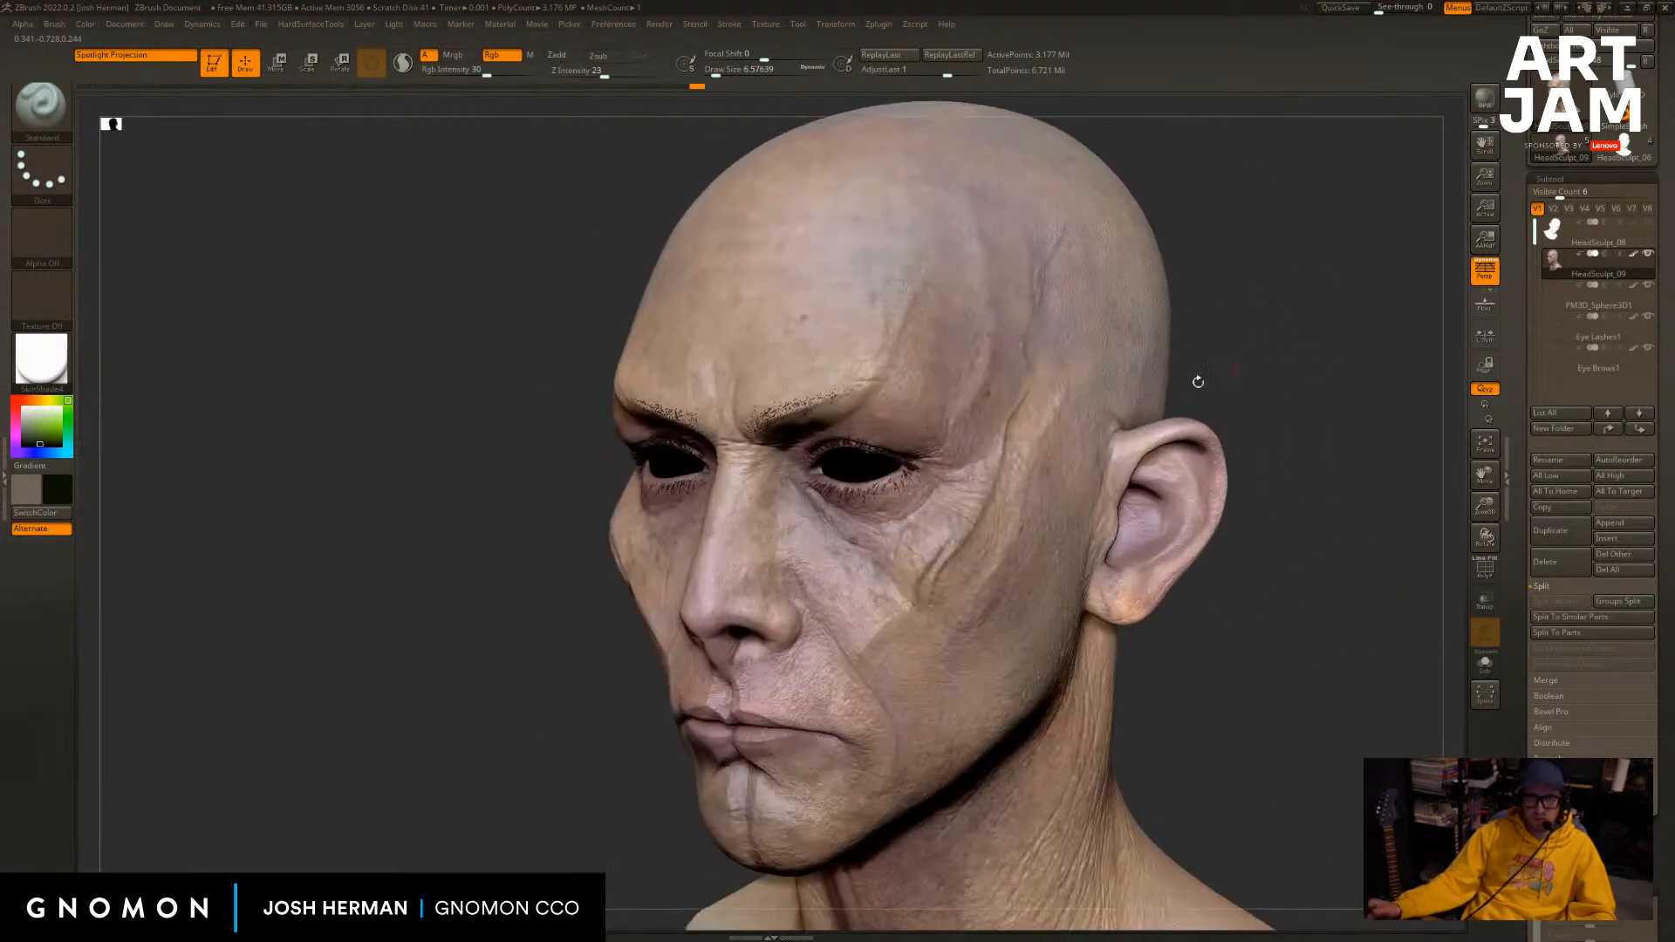
pyautogui.press('ctrl')
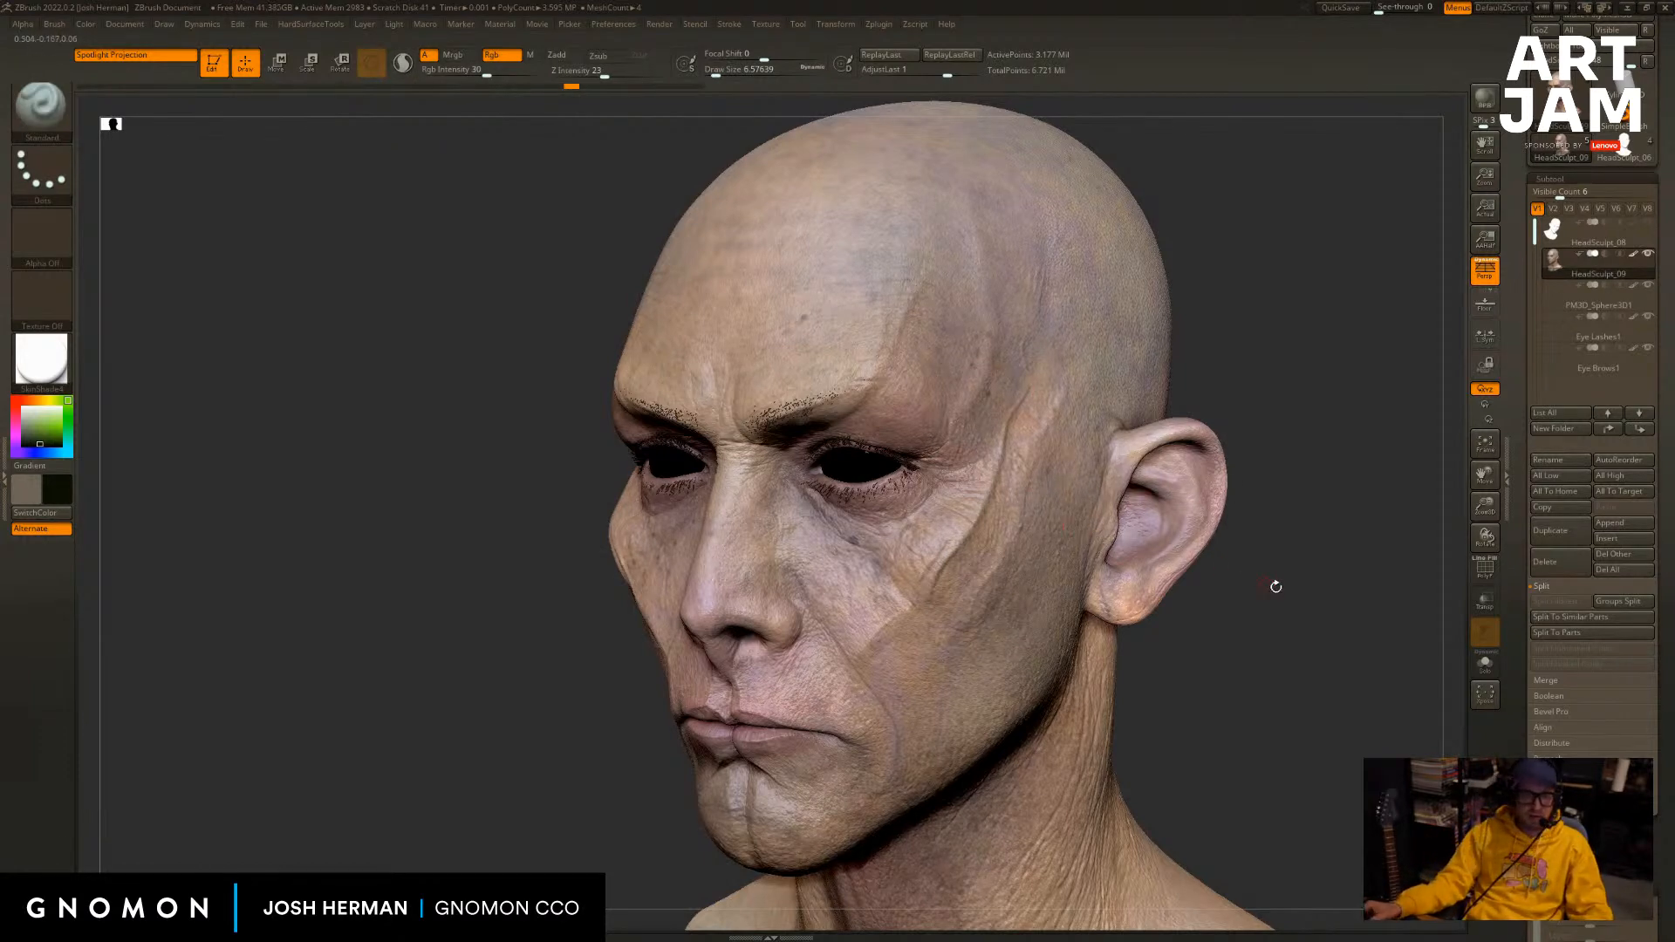
pyautogui.press('ctrl')
# Switch to the Move brush and nudge the jaw contour slightly upward in the front view using an enlarged Draw Size.
pyautogui.moveTo(1274, 583)
pyautogui.mouseDown()
pyautogui.moveTo(1223, 583)
pyautogui.moveTo(1263, 566)
pyautogui.moveTo(1210, 558)
pyautogui.mouseUp()
pyautogui.press('b')
pyautogui.press('m')
pyautogui.press('v')
pyautogui.press('s')
pyautogui.press('s')
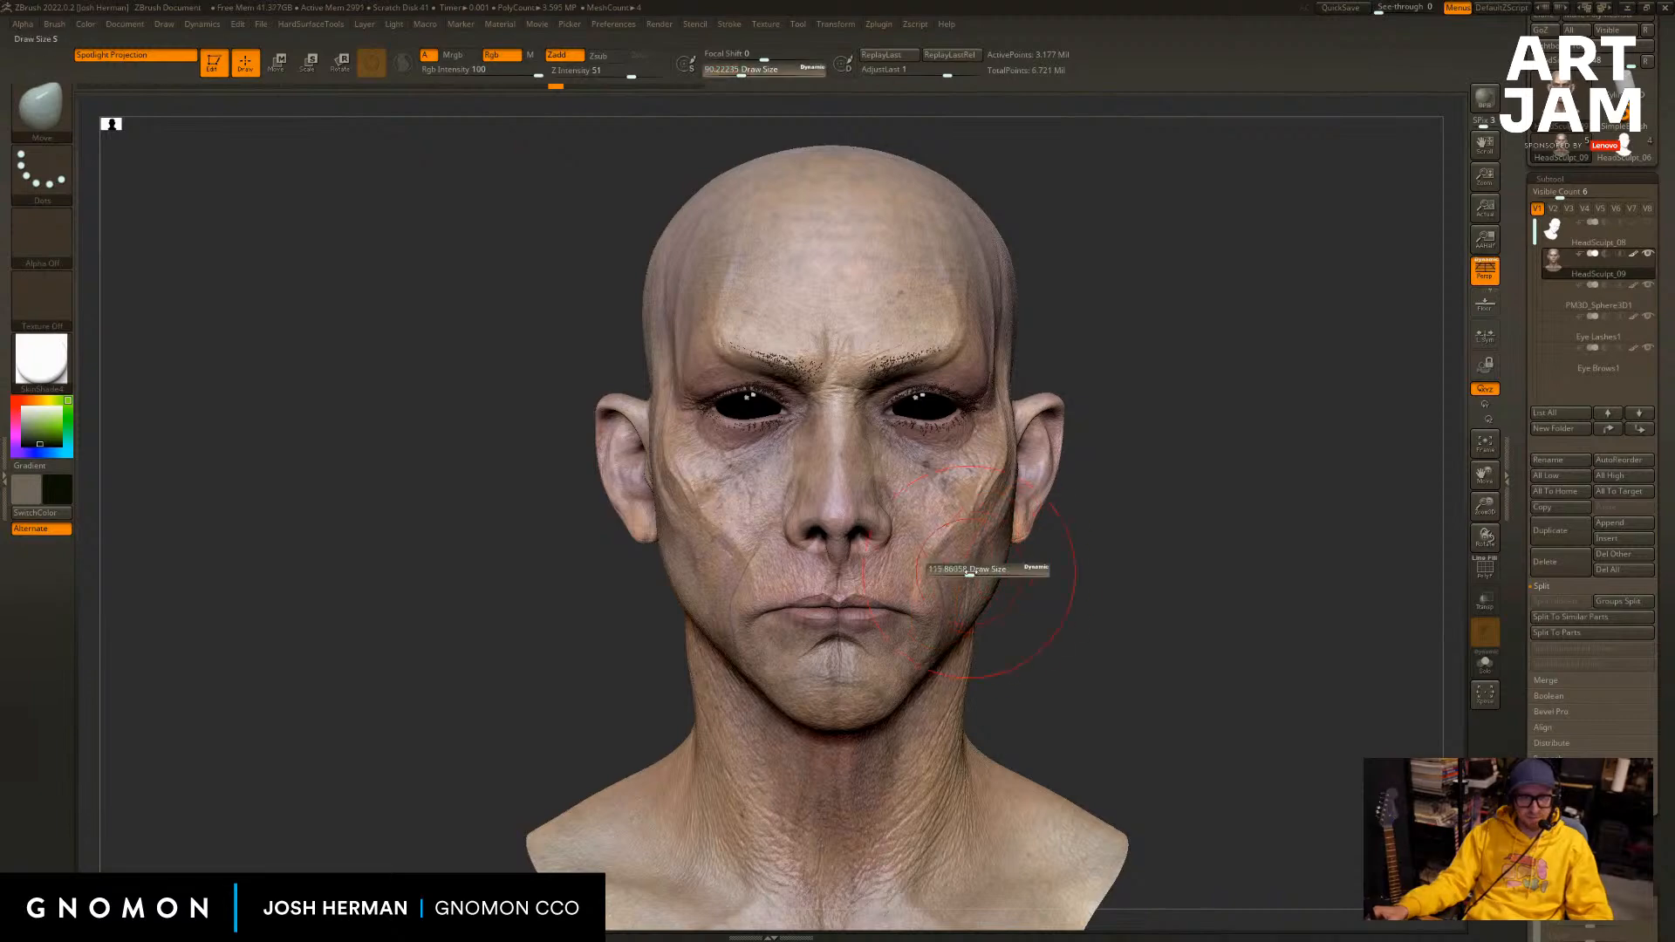
pyautogui.press('s')
pyautogui.moveTo(687, 578); pyautogui.dragTo(683, 561)
pyautogui.moveTo(621, 635)
pyautogui.keyDown('alt'); pyautogui.mouseDown()
pyautogui.moveTo(573, 628)
pyautogui.moveTo(565, 643)
pyautogui.moveTo(598, 628)
pyautogui.moveTo(628, 642)
pyautogui.moveTo(665, 617)
pyautogui.moveTo(661, 588)
pyautogui.moveTo(680, 603)
pyautogui.mouseUp(); pyautogui.keyUp('alt')
pyautogui.press('s')
pyautogui.press('s')
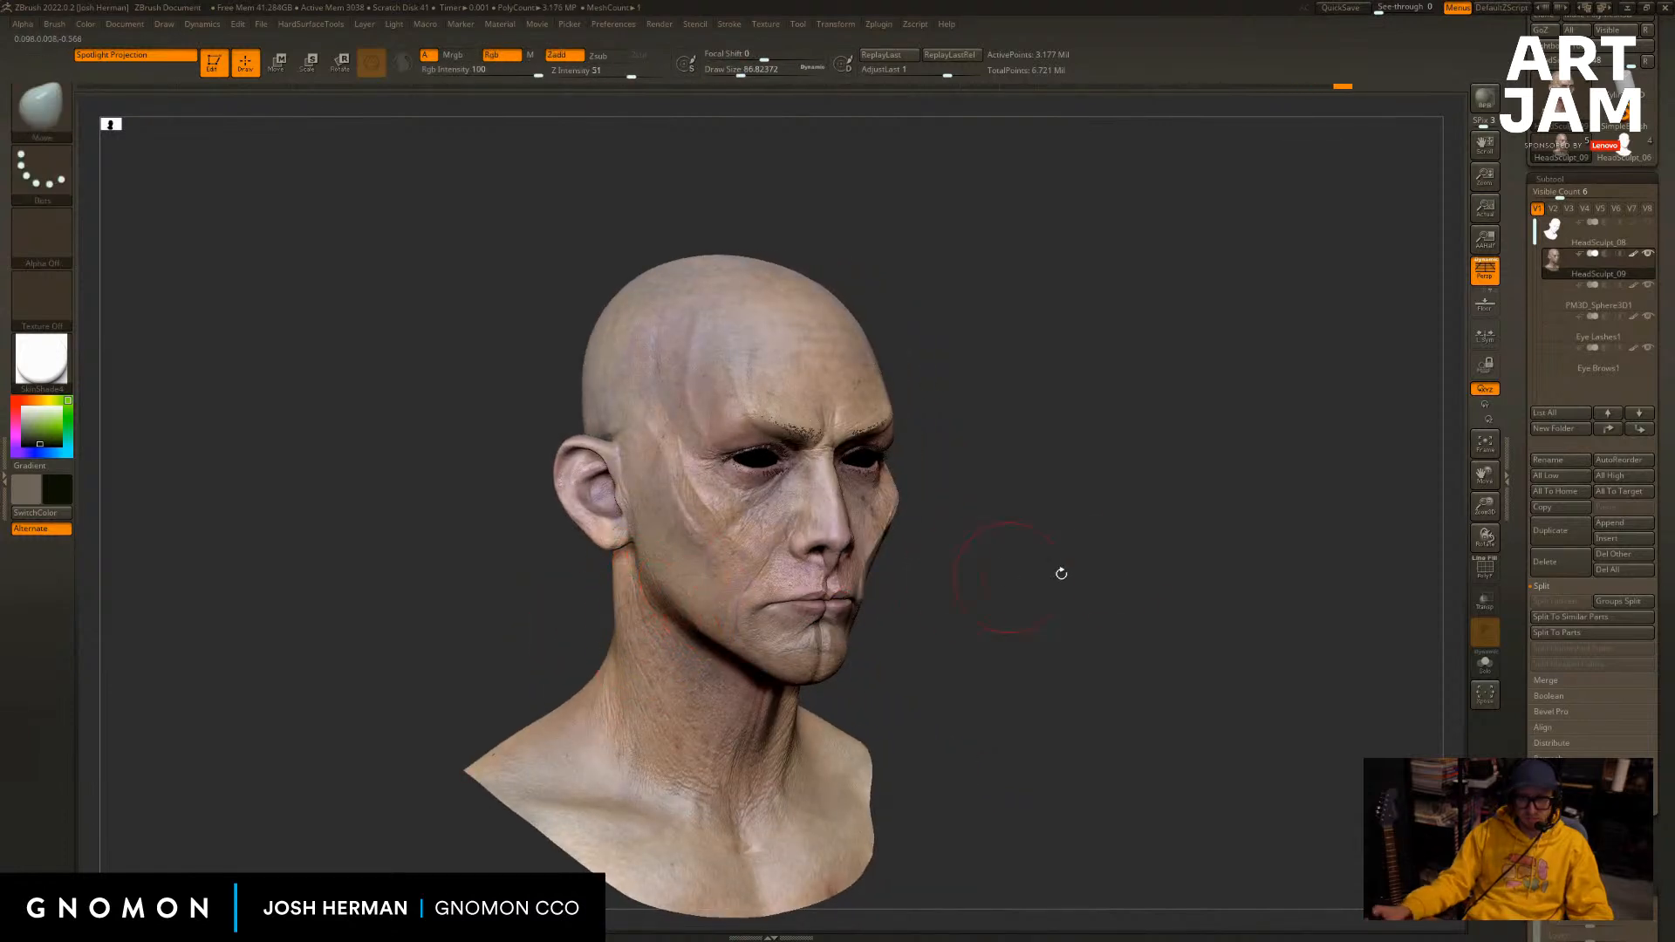
# Try pulling spikes out of the cheek and the side of the head at a Draw Size of about 51, undoing each.
pyautogui.moveTo(1062, 573)
pyautogui.keyDown('shift'); pyautogui.mouseDown()
pyautogui.moveTo(1218, 584)
pyautogui.moveTo(1234, 524)
pyautogui.mouseUp(); pyautogui.keyUp('shift')
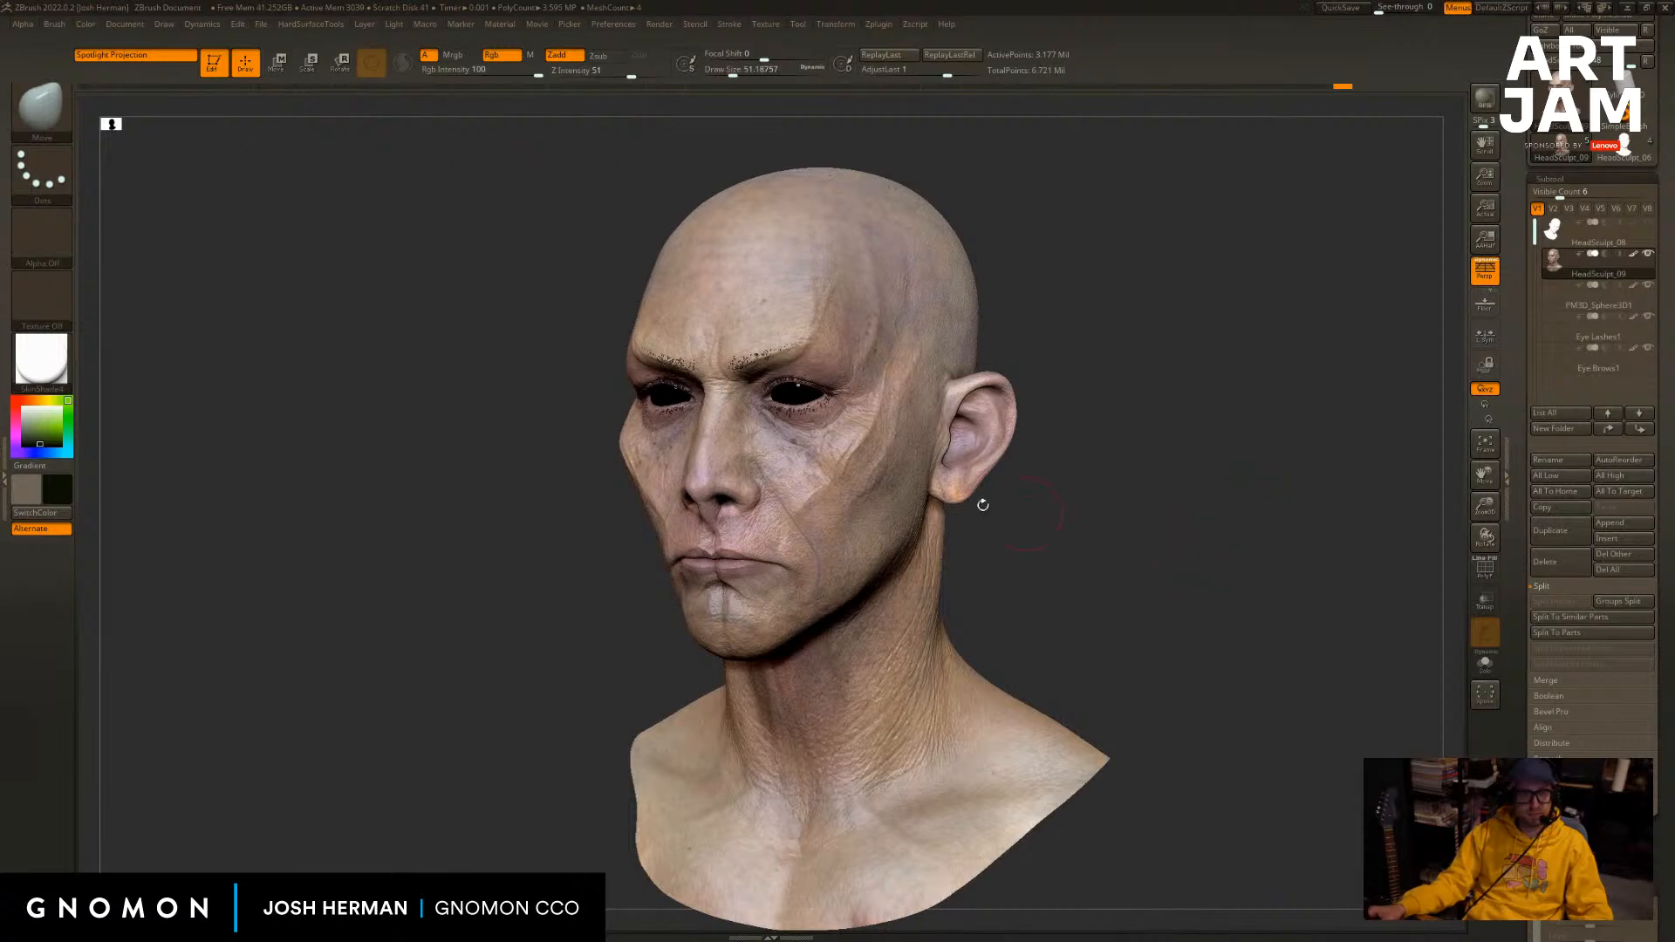
pyautogui.moveTo(870, 480); pyautogui.dragTo(1020, 478)
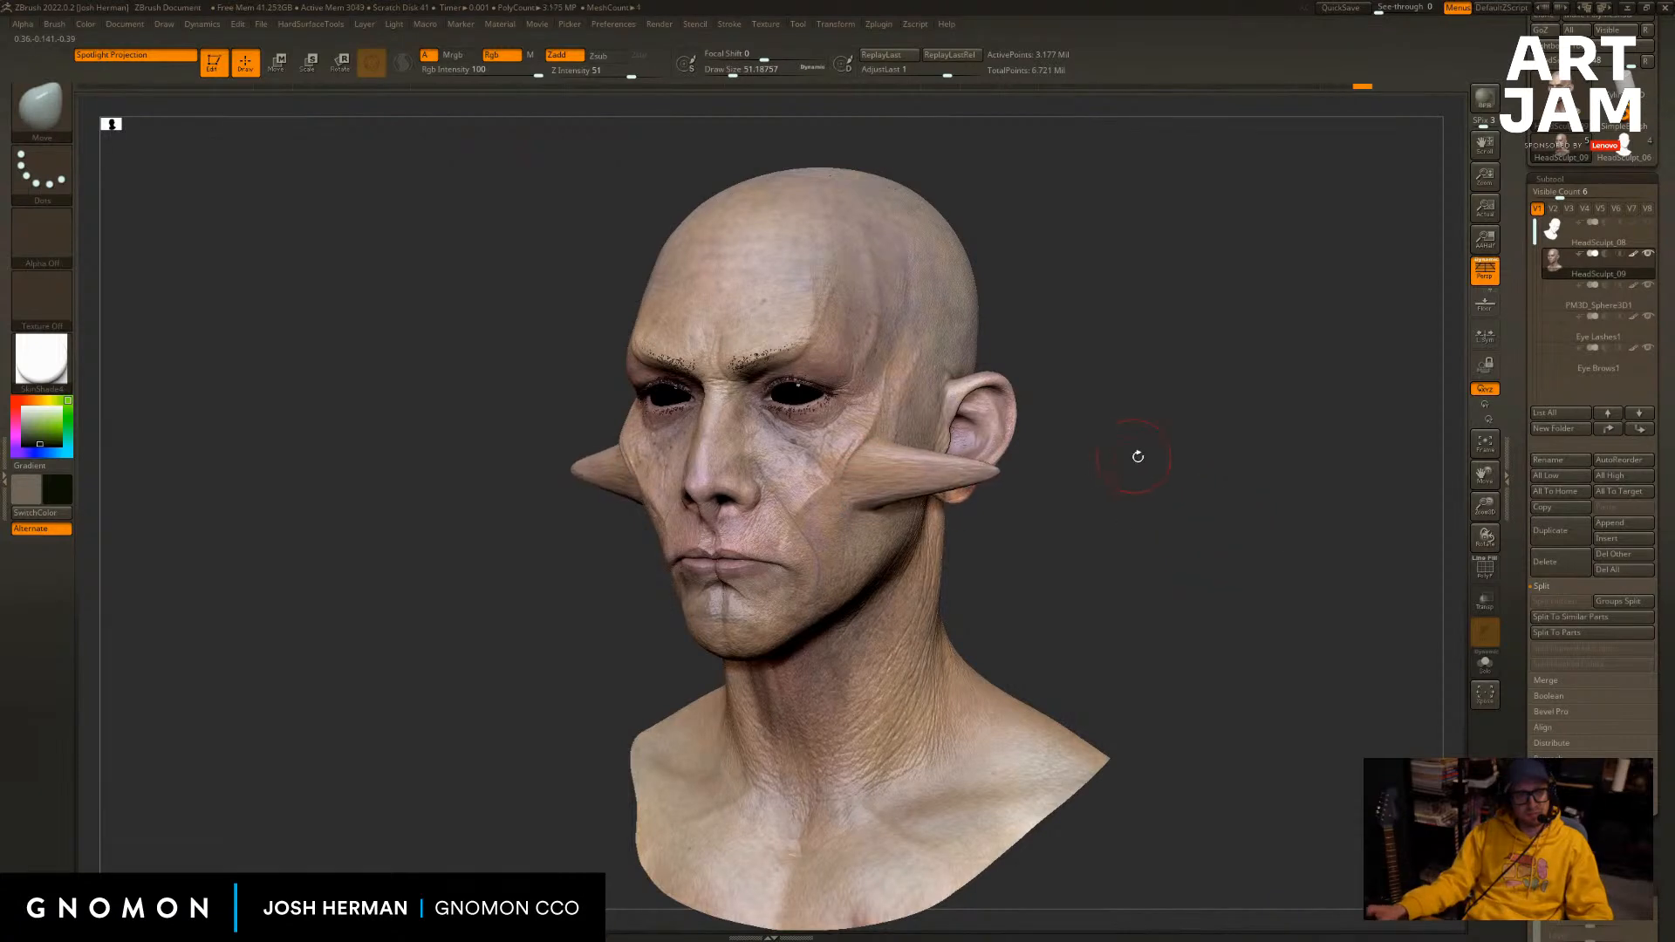
pyautogui.keyDown('shift'); pyautogui.moveTo(1133, 460); pyautogui.dragTo(1050, 419); pyautogui.keyUp('shift')
pyautogui.hotkey('ctrl', 'z')
pyautogui.moveTo(860, 357); pyautogui.dragTo(914, 316)
pyautogui.keyDown('alt'); pyautogui.moveTo(991, 253); pyautogui.dragTo(1047, 454); pyautogui.keyUp('alt')
pyautogui.hotkey('ctrl', 'z')
# Try pulling a row of spikes out of the sides and top of the skull, and undo them all.
pyautogui.moveTo(886, 546)
pyautogui.mouseDown()
pyautogui.moveTo(935, 496)
pyautogui.moveTo(1029, 516)
pyautogui.mouseUp()
pyautogui.hotkey('ctrl', 'z')
pyautogui.hotkey('ctrl', 'z')
pyautogui.hotkey('ctrl', 'z')
pyautogui.moveTo(935, 464); pyautogui.dragTo(992, 422)
pyautogui.moveTo(892, 402); pyautogui.dragTo(962, 346)
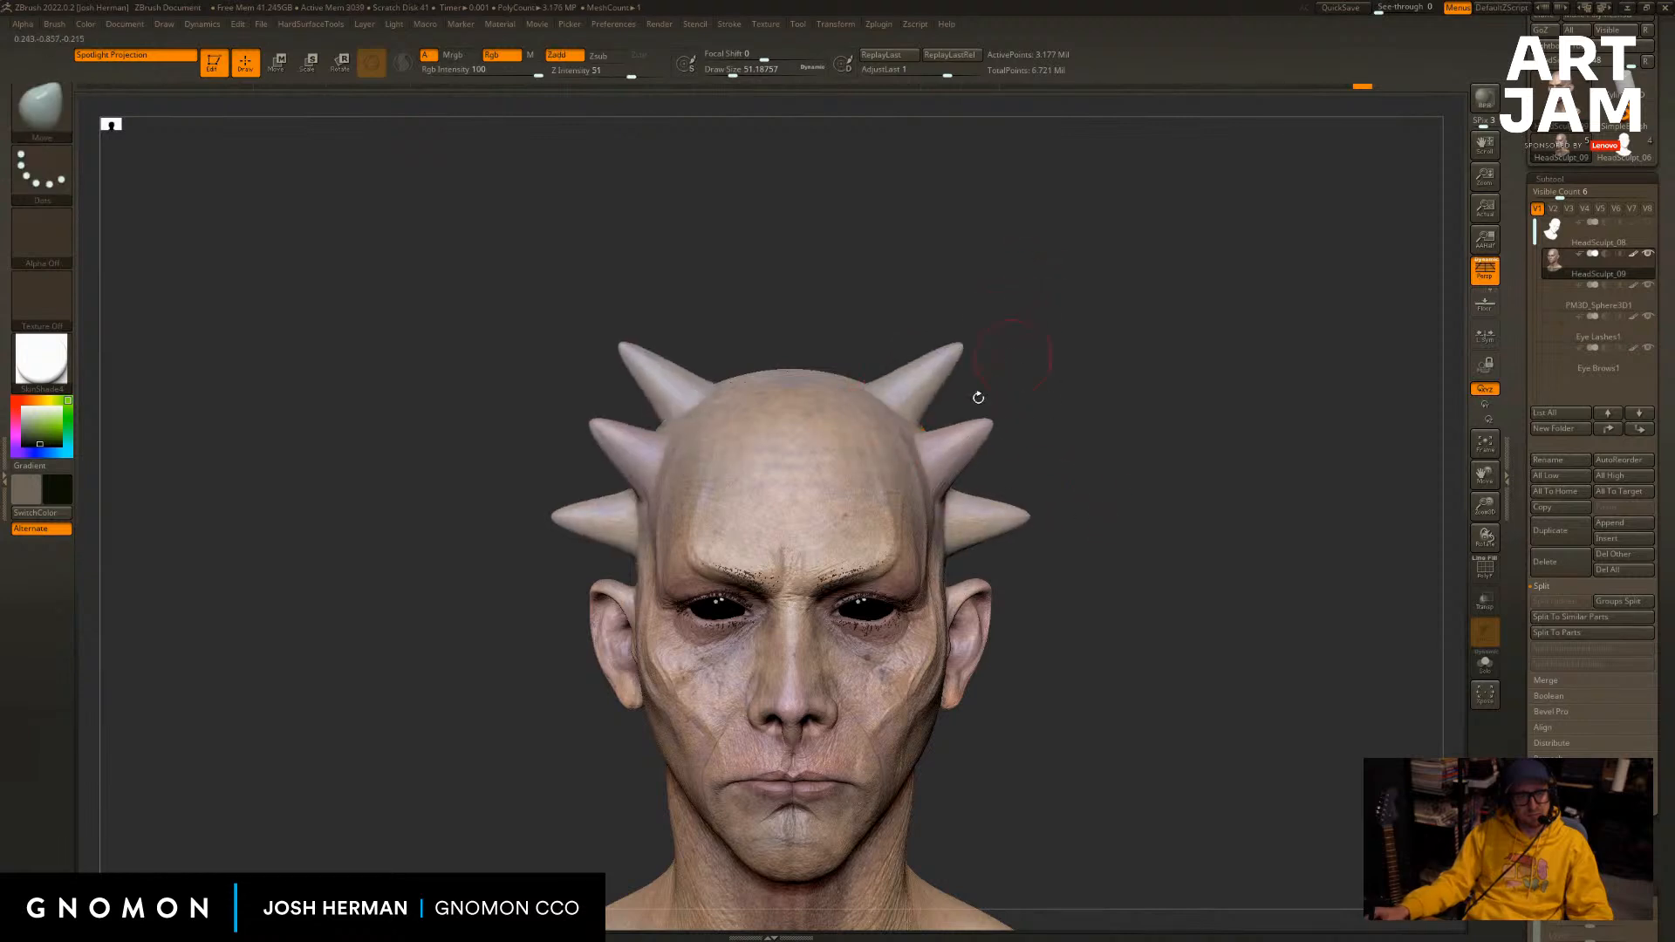
pyautogui.moveTo(827, 391); pyautogui.dragTo(894, 303)
pyautogui.moveTo(1134, 344); pyautogui.dragTo(1107, 334)
pyautogui.hotkey('ctrl', 'z')
pyautogui.hotkey('ctrl', 'z')
pyautogui.hotkey('ctrl', 'z')
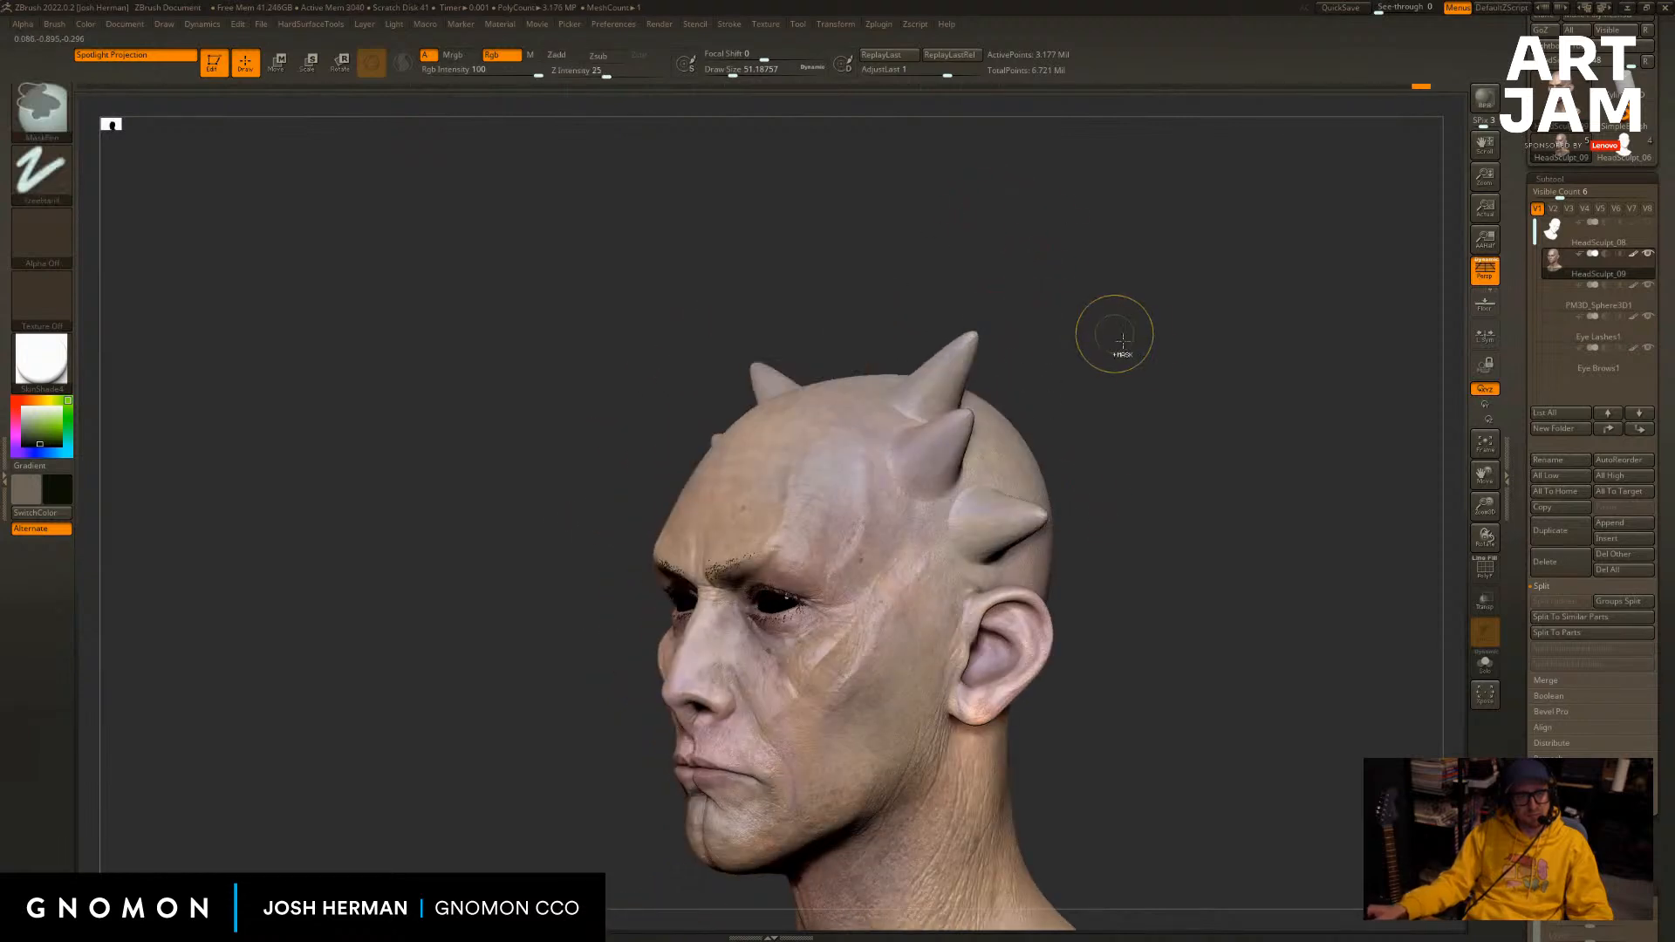
pyautogui.hotkey('ctrl', 'z')
# Lower the head by three subdivision levels.
pyautogui.moveTo(1126, 445)
pyautogui.keyDown('alt'); pyautogui.mouseDown()
pyautogui.moveTo(1155, 426)
pyautogui.moveTo(1058, 430)
pyautogui.moveTo(1106, 451)
pyautogui.mouseUp(); pyautogui.keyUp('alt')
pyautogui.hotkey('shift', 'd')
pyautogui.hotkey('shift', 'd')
pyautogui.hotkey('shift', 'd')
# Try stretching the back of the skull upward with the Move brush at a Draw Size of about 377, and undo it.
pyautogui.press('s')
pyautogui.click(1115, 485)
pyautogui.press('s')
pyautogui.click(997, 415)
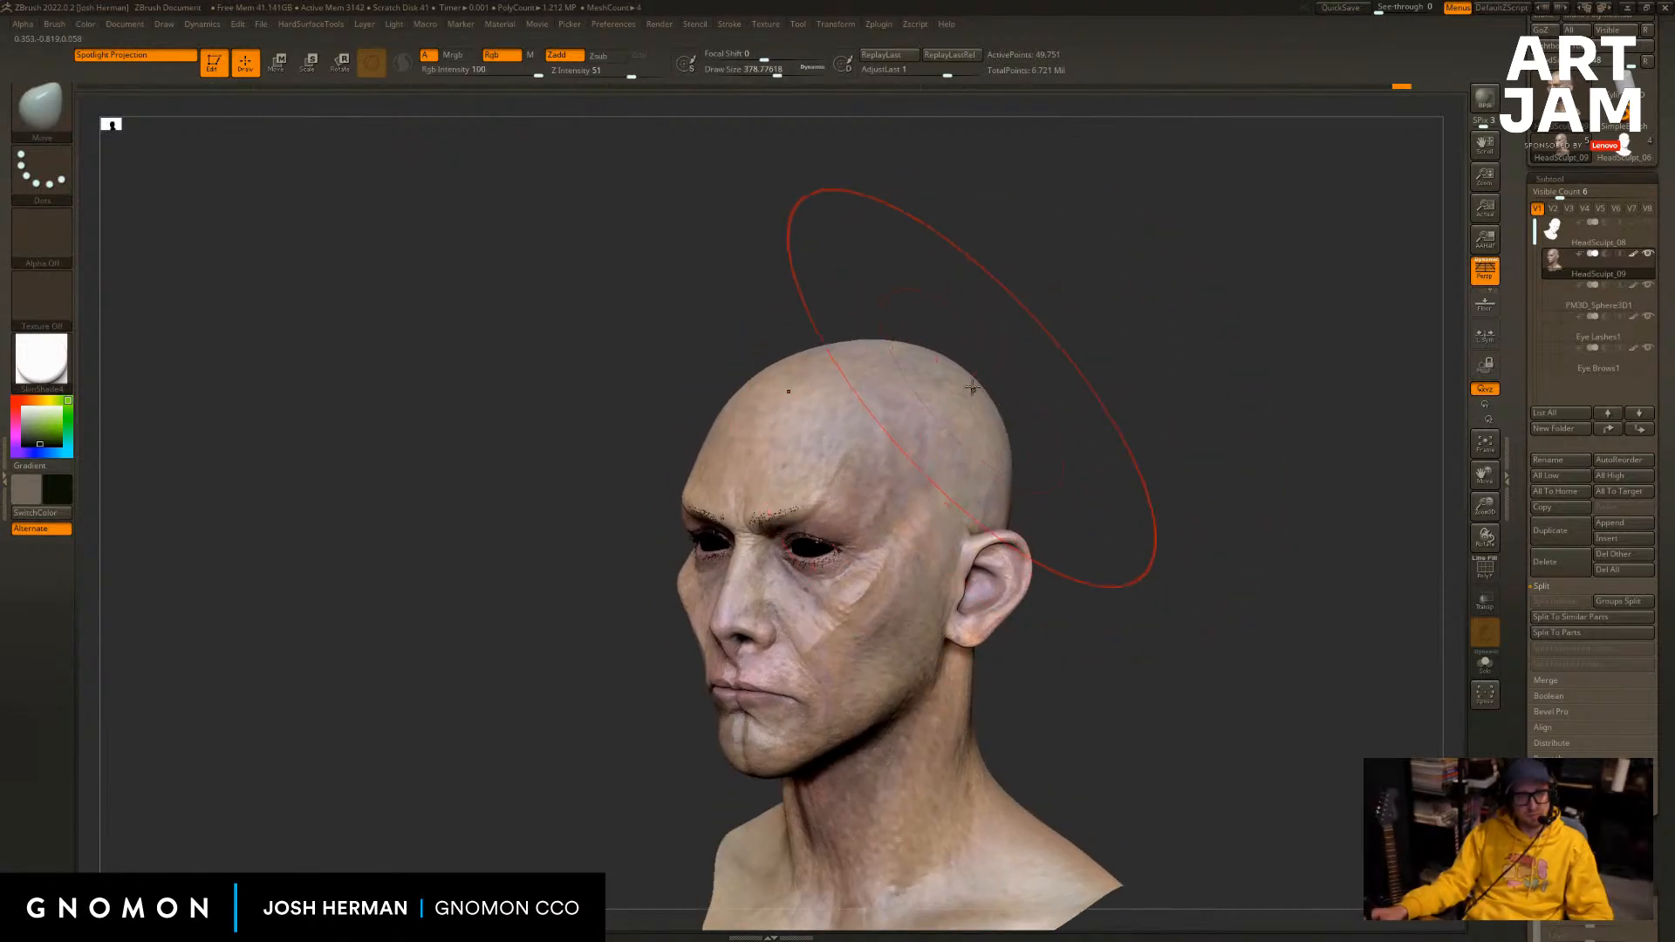
pyautogui.moveTo(973, 393)
pyautogui.mouseDown()
pyautogui.moveTo(1254, 297)
pyautogui.moveTo(1043, 213)
pyautogui.moveTo(916, 216)
pyautogui.mouseUp()
pyautogui.keyDown('shift'); pyautogui.moveTo(986, 283); pyautogui.dragTo(1088, 295); pyautogui.keyUp('shift')
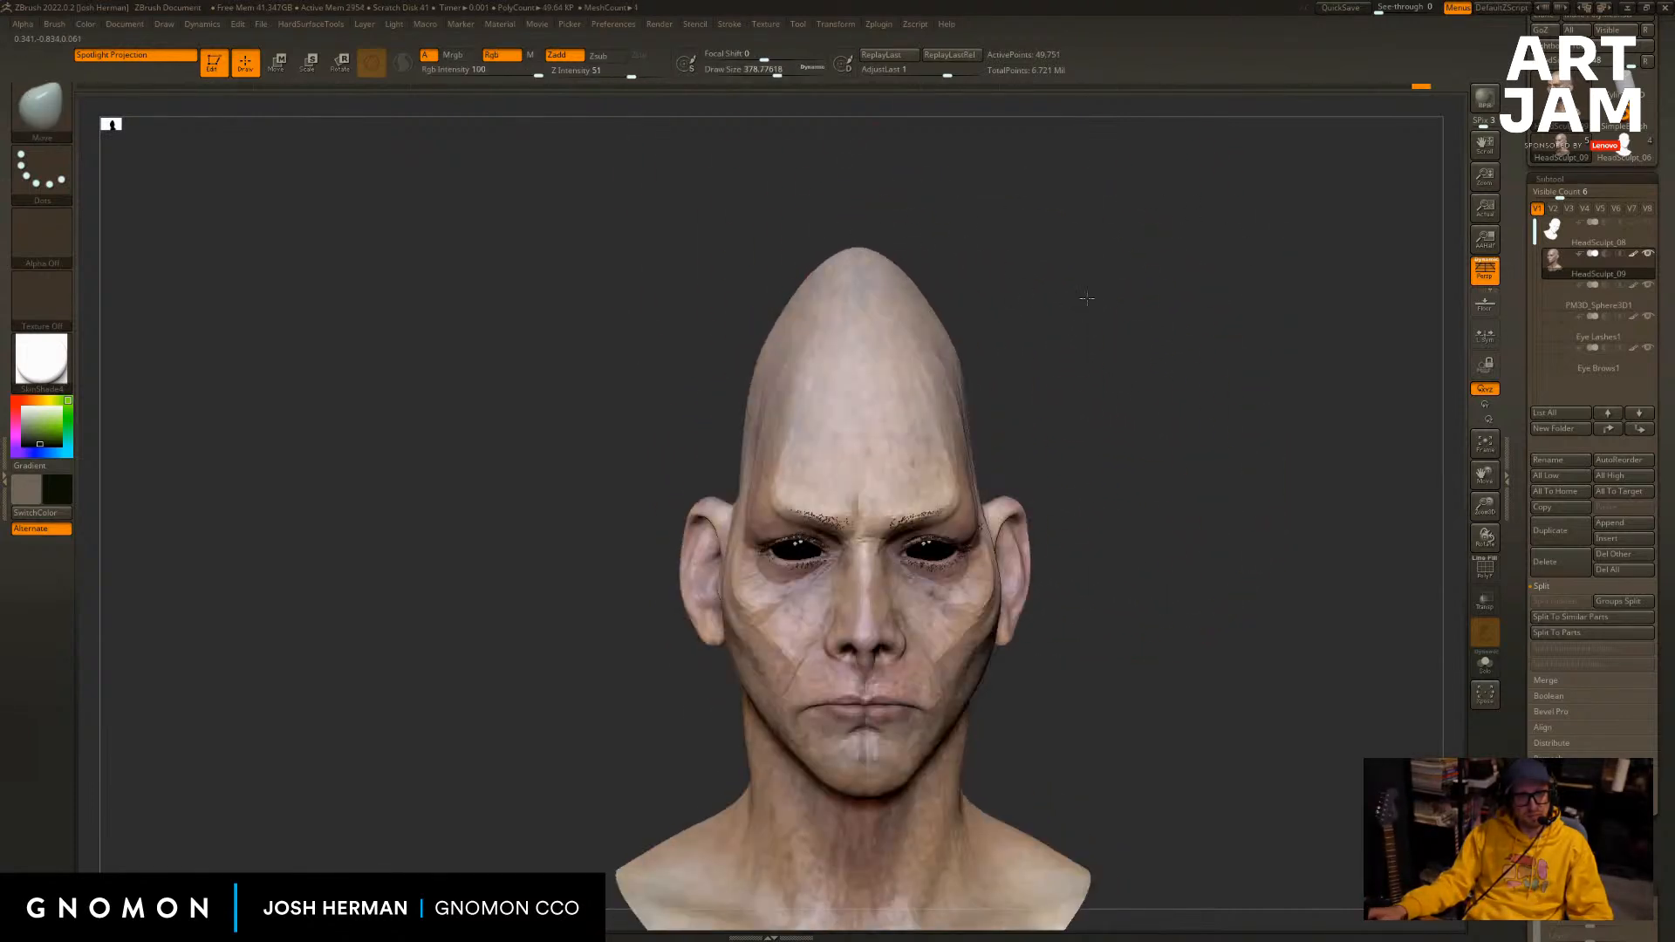
pyautogui.hotkey('ctrl', 'z')
# Try stretching the crown straight up into a very tall cone at a Draw Size of about 317, and undo it.
pyautogui.press('s')
pyautogui.click(853, 342)
pyautogui.moveTo(860, 341); pyautogui.dragTo(862, 80)
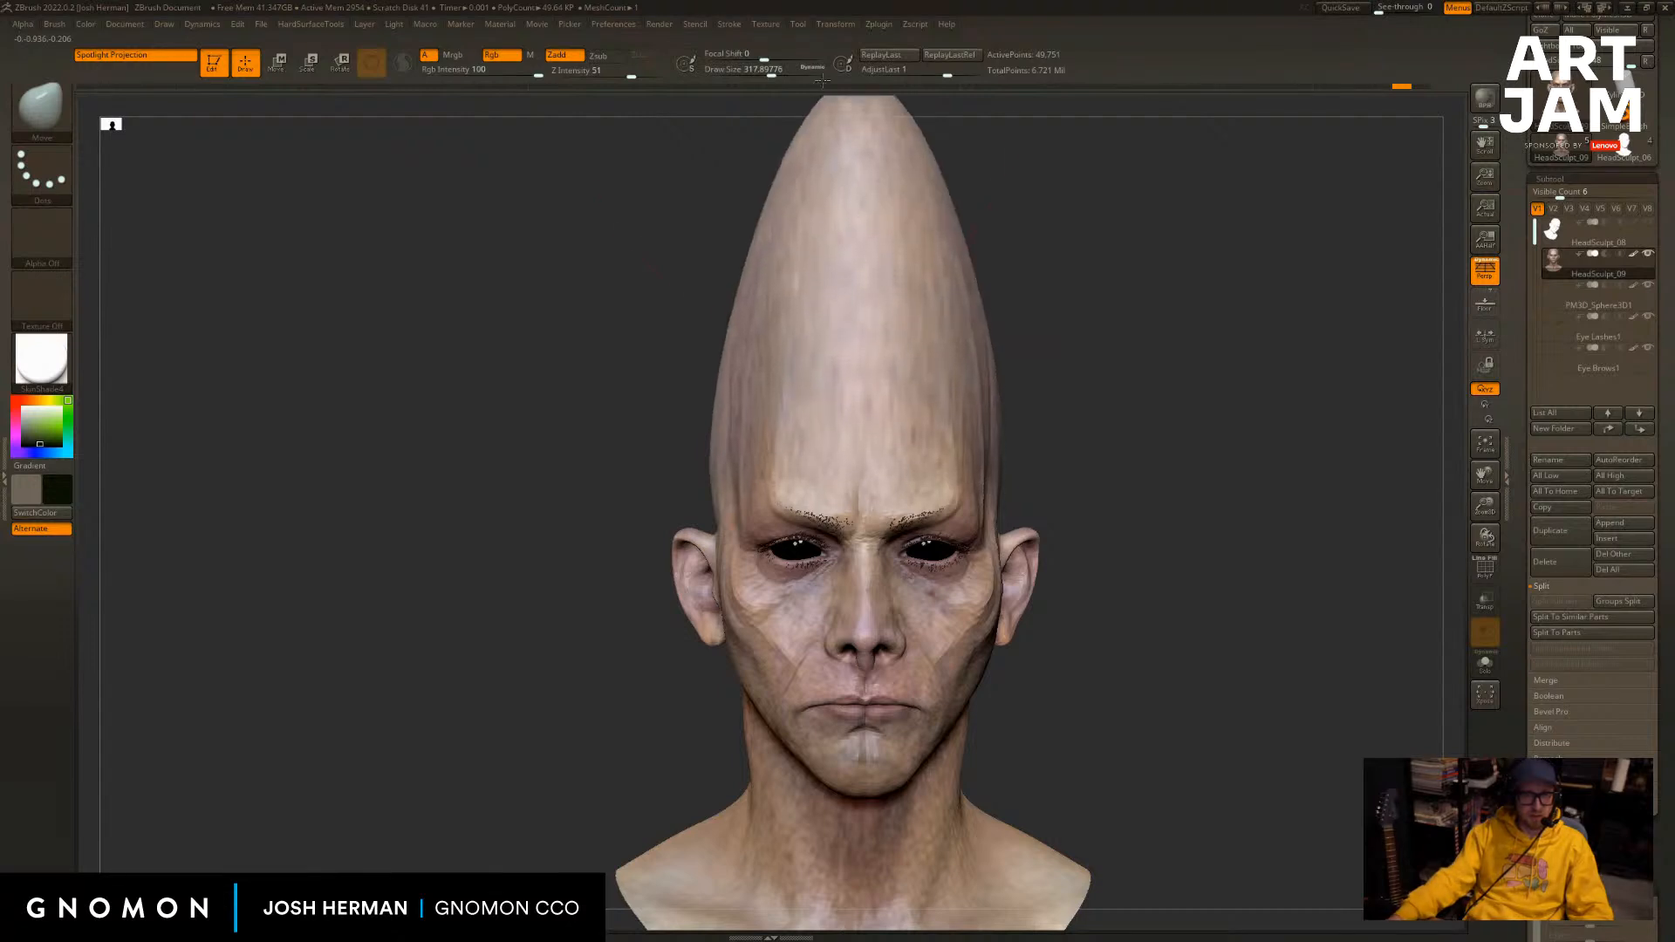
pyautogui.moveTo(585, 278); pyautogui.dragTo(741, 279)
pyautogui.moveTo(1081, 253)
pyautogui.keyDown('alt'); pyautogui.mouseDown()
pyautogui.moveTo(1080, 325)
pyautogui.moveTo(1075, 284)
pyautogui.mouseUp(); pyautogui.keyUp('alt')
pyautogui.hotkey('ctrl', 'z')
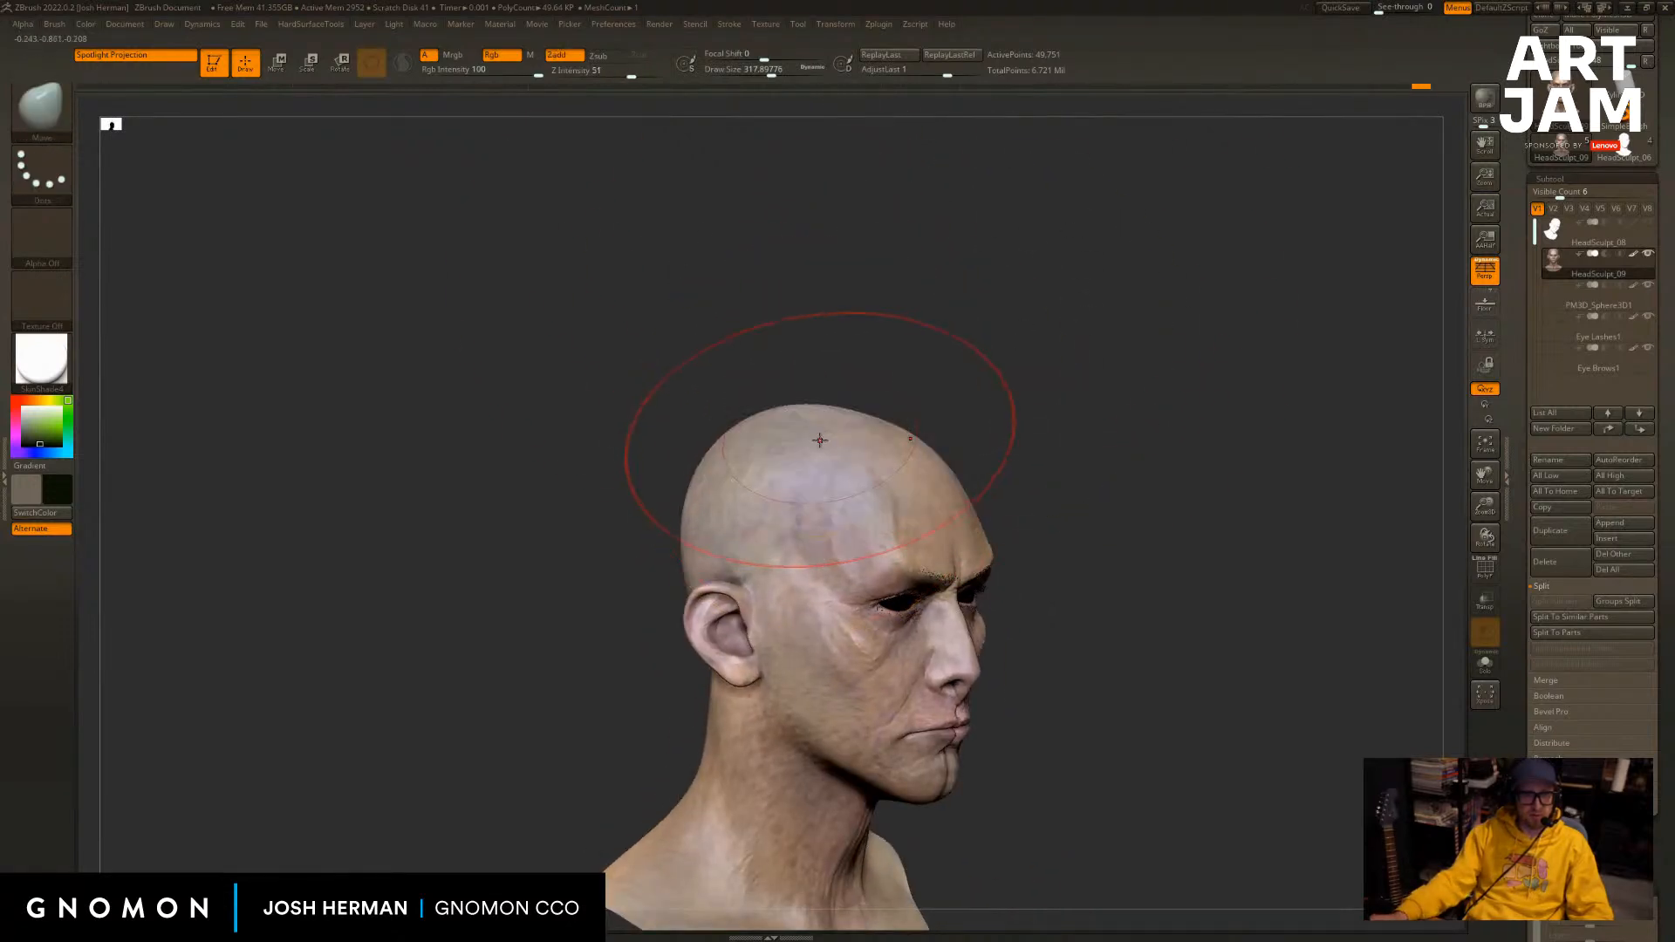
# Try pulling the skull up into a cone from the side view and subdividing the geometry, and undo these changes.
pyautogui.moveTo(821, 395); pyautogui.dragTo(826, 198)
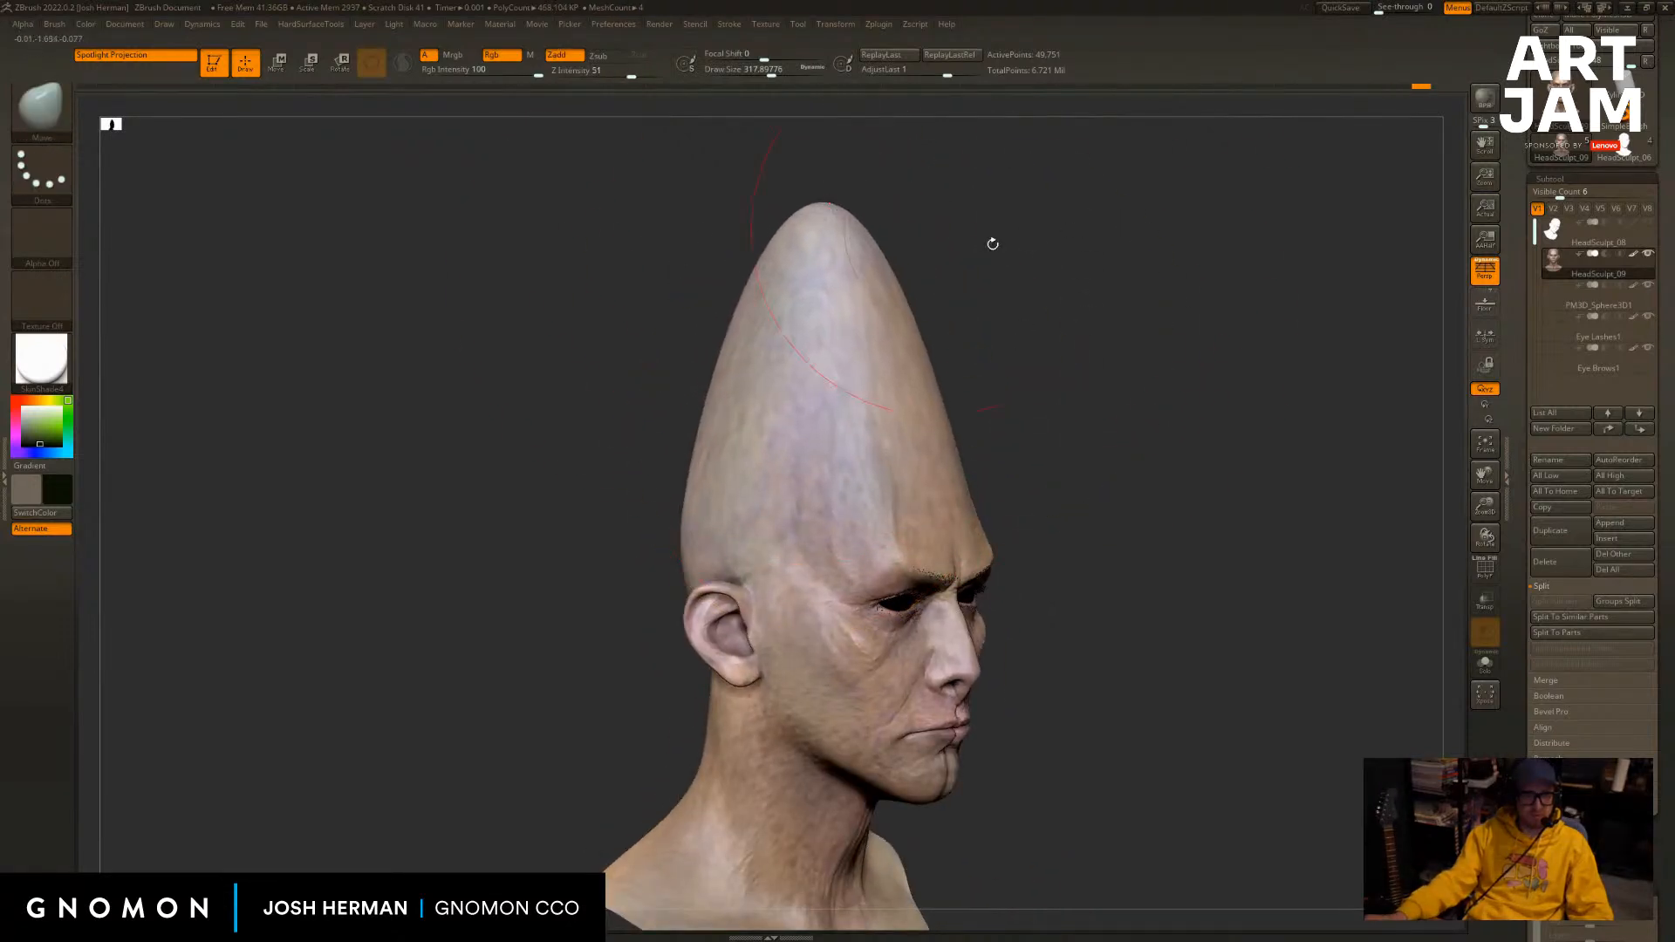
pyautogui.moveTo(1012, 260)
pyautogui.keyDown('shift'); pyautogui.mouseDown()
pyautogui.moveTo(983, 299)
pyautogui.moveTo(1039, 296)
pyautogui.moveTo(1081, 318)
pyautogui.mouseUp(); pyautogui.keyUp('shift')
pyautogui.hotkey('ctrl', 'd')
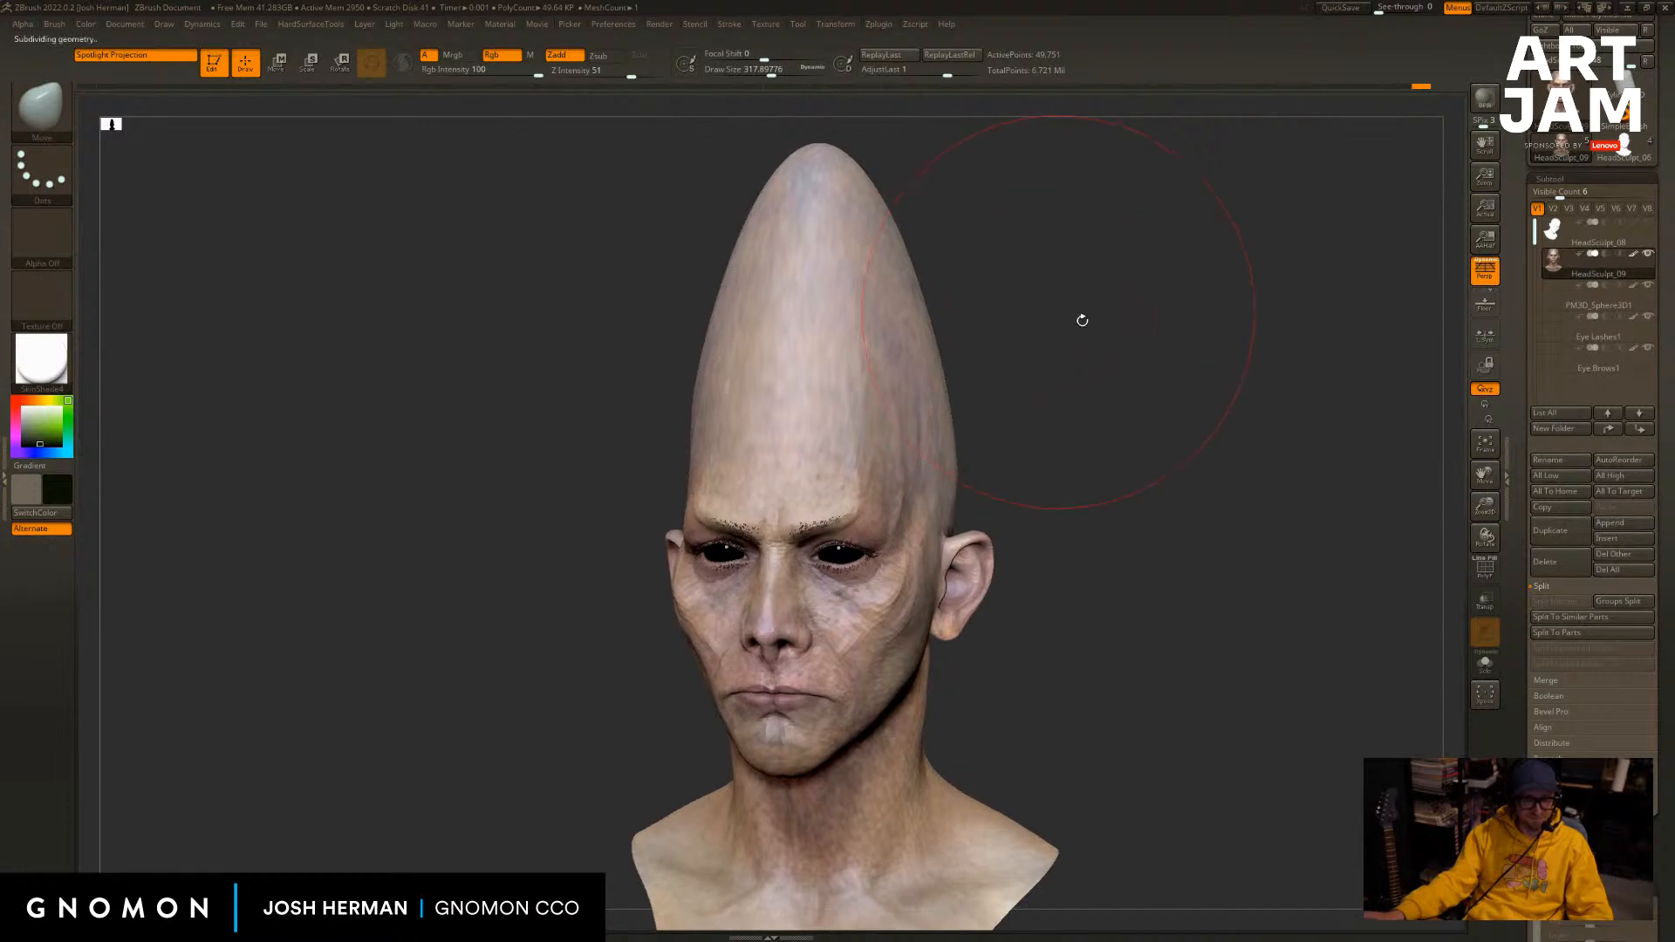
pyautogui.moveTo(1132, 396); pyautogui.dragTo(1171, 460)
pyautogui.hotkey('ctrl', 'd')
pyautogui.hotkey('ctrl', 'z')
pyautogui.hotkey('ctrl', 'z')
pyautogui.hotkey('ctrl', 'z')
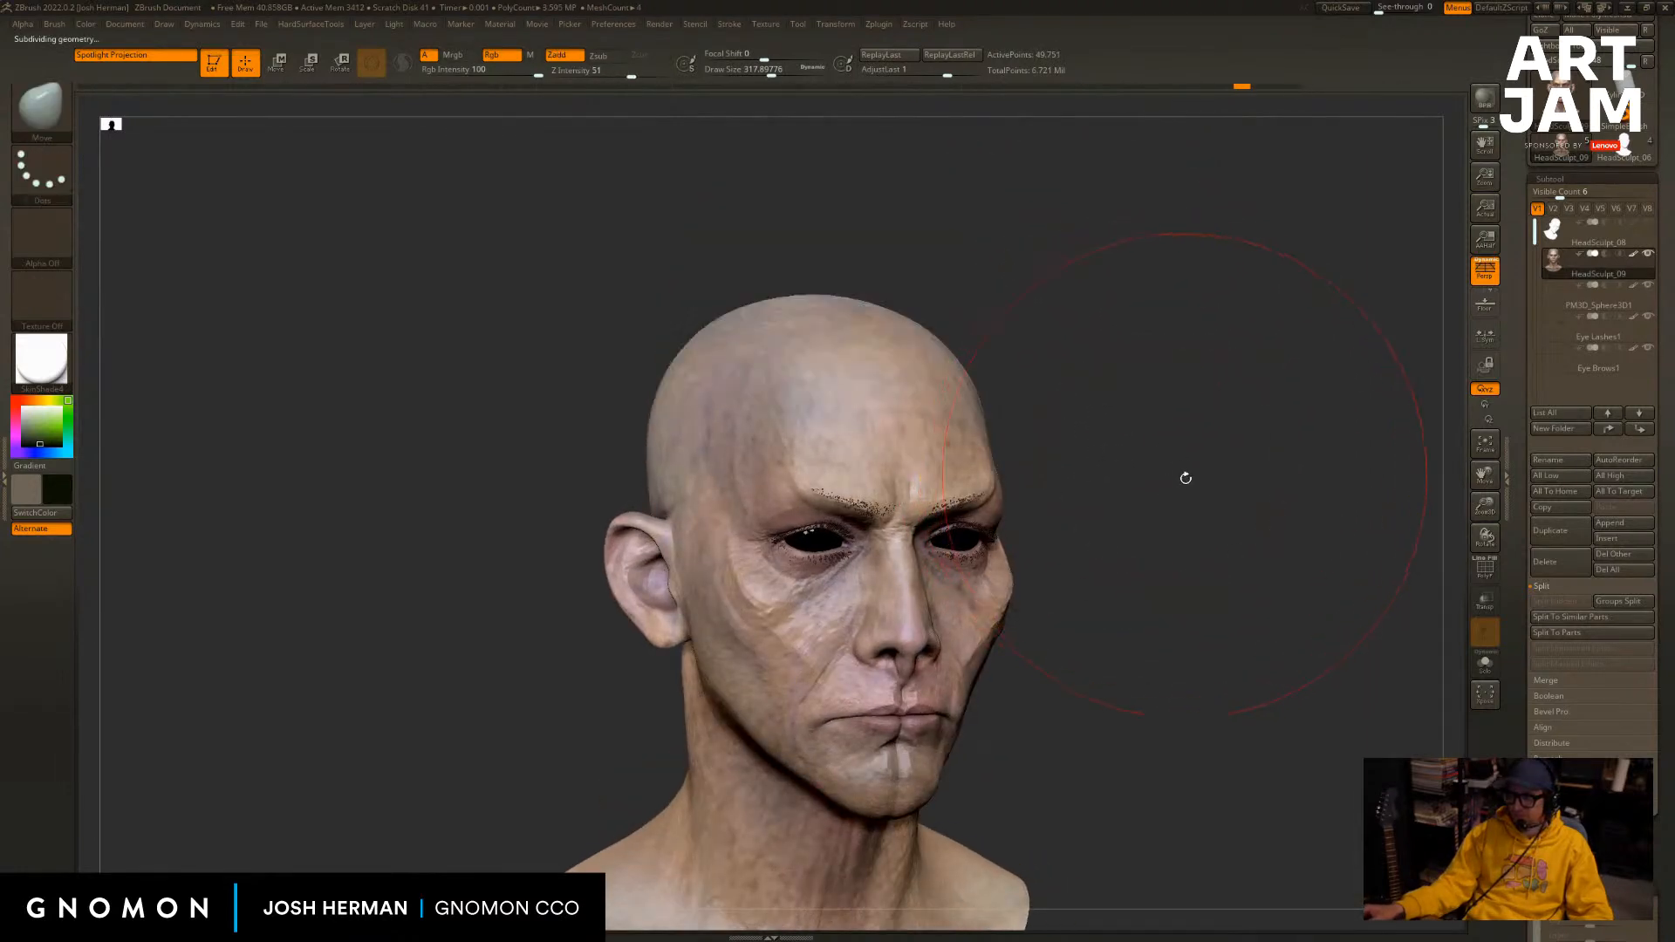
# Check the low-resolution head from the front, three-quarter and top views, and return it to its highest subdivision level.
pyautogui.press('[')
pyautogui.moveTo(1189, 427); pyautogui.dragTo(1135, 491)
pyautogui.press('[')
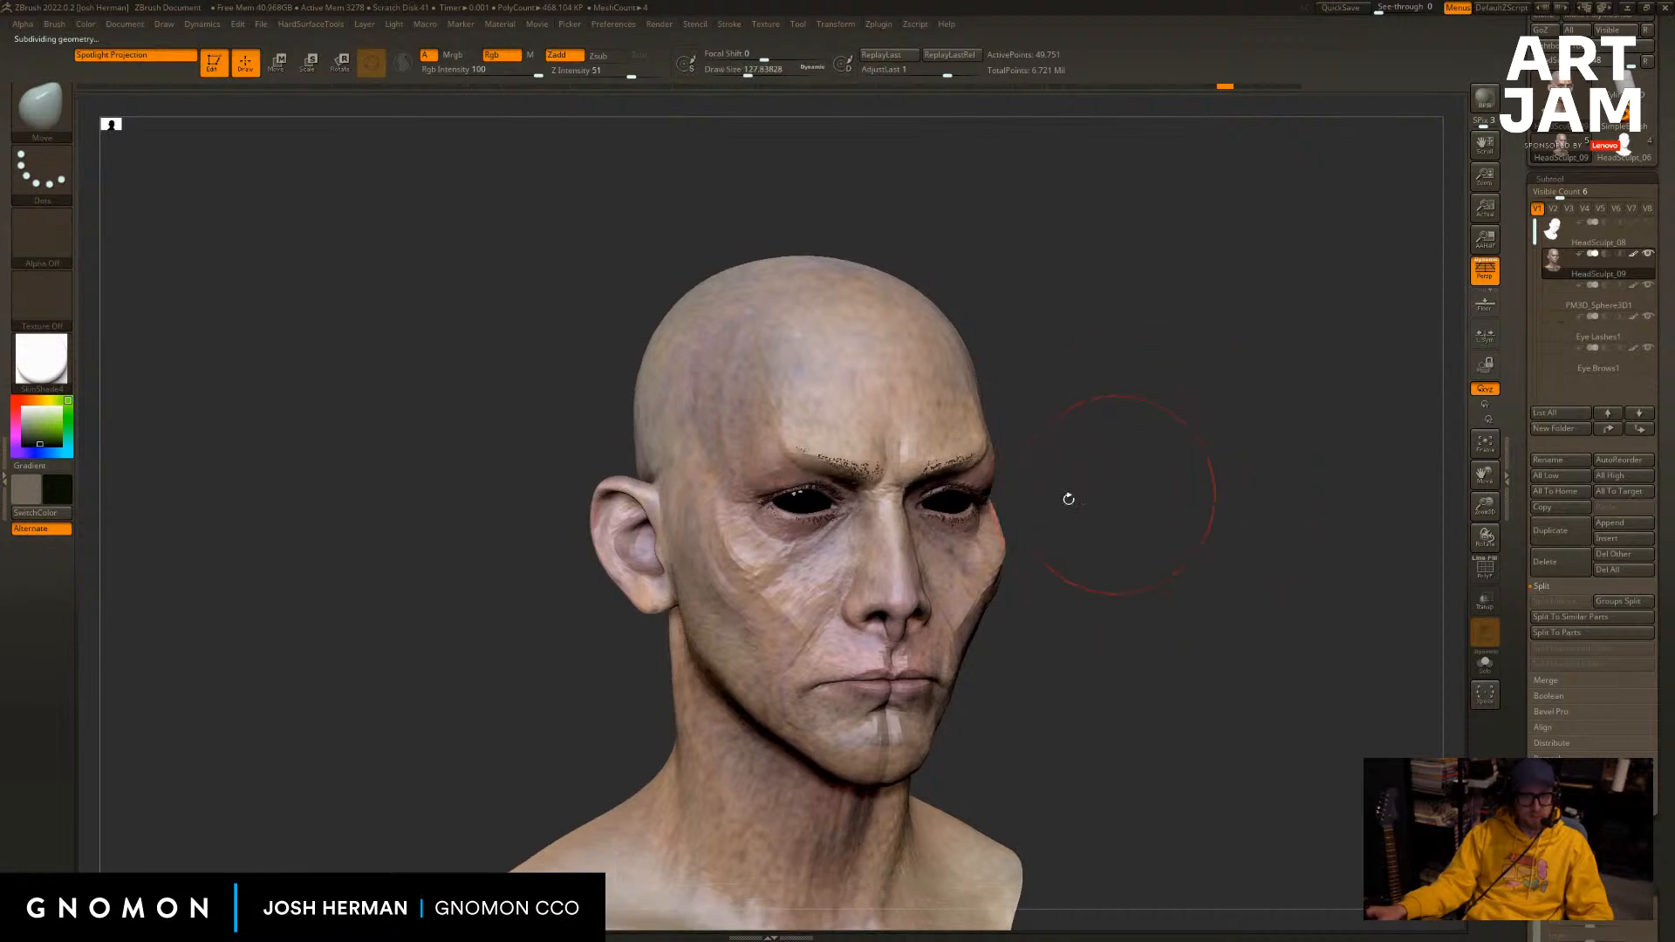
pyautogui.press('s')
pyautogui.moveTo(623, 385); pyautogui.dragTo(642, 385)
pyautogui.moveTo(608, 326)
pyautogui.keyDown('shift'); pyautogui.mouseDown()
pyautogui.moveTo(587, 430)
pyautogui.moveTo(602, 538)
pyautogui.mouseUp(); pyautogui.keyUp('shift')
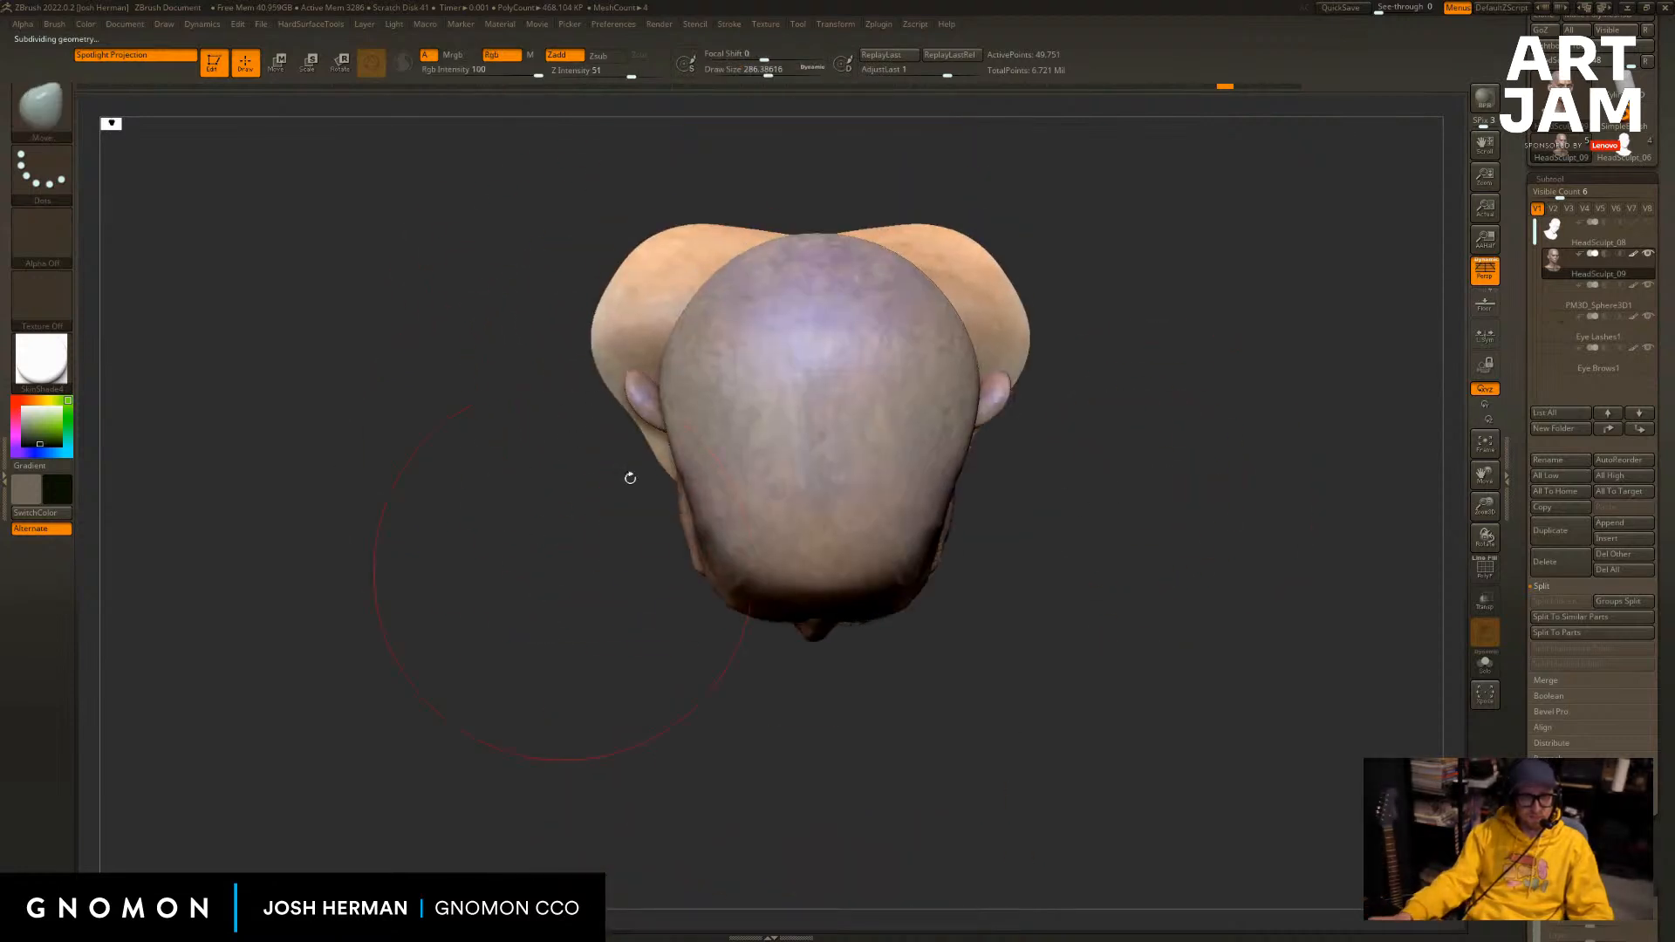
pyautogui.moveTo(1127, 329); pyautogui.dragTo(1161, 229)
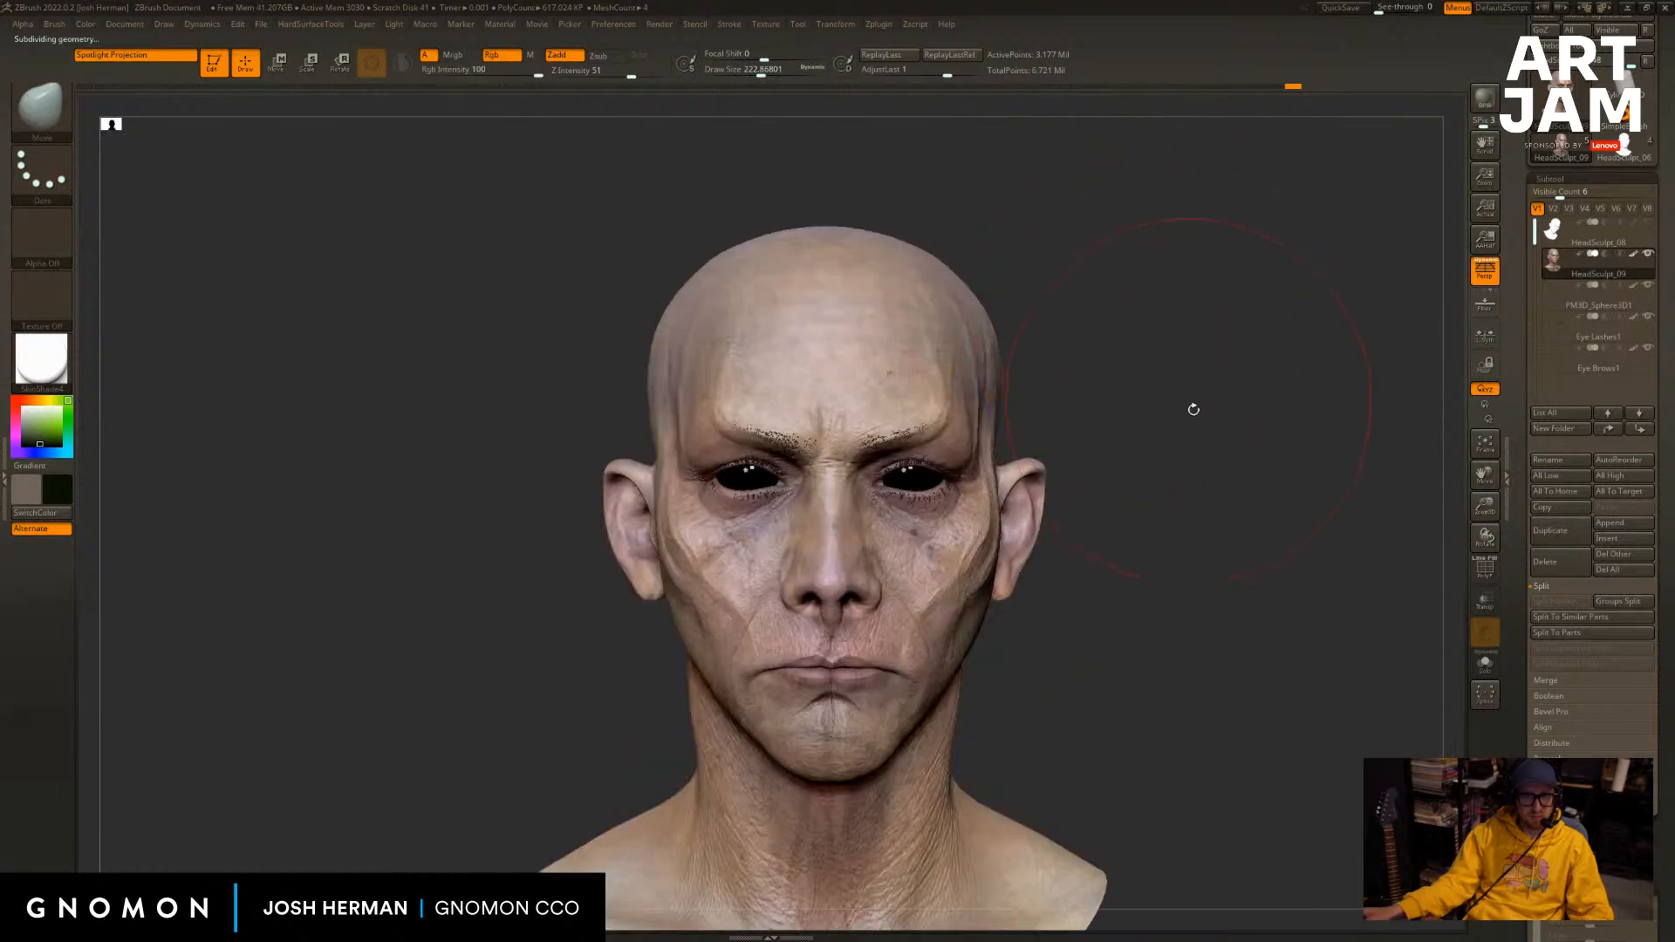
pyautogui.moveTo(1192, 408)
pyautogui.keyDown('alt'); pyautogui.mouseDown()
pyautogui.moveTo(1170, 388)
pyautogui.moveTo(1202, 390)
pyautogui.mouseUp(); pyautogui.keyUp('alt')
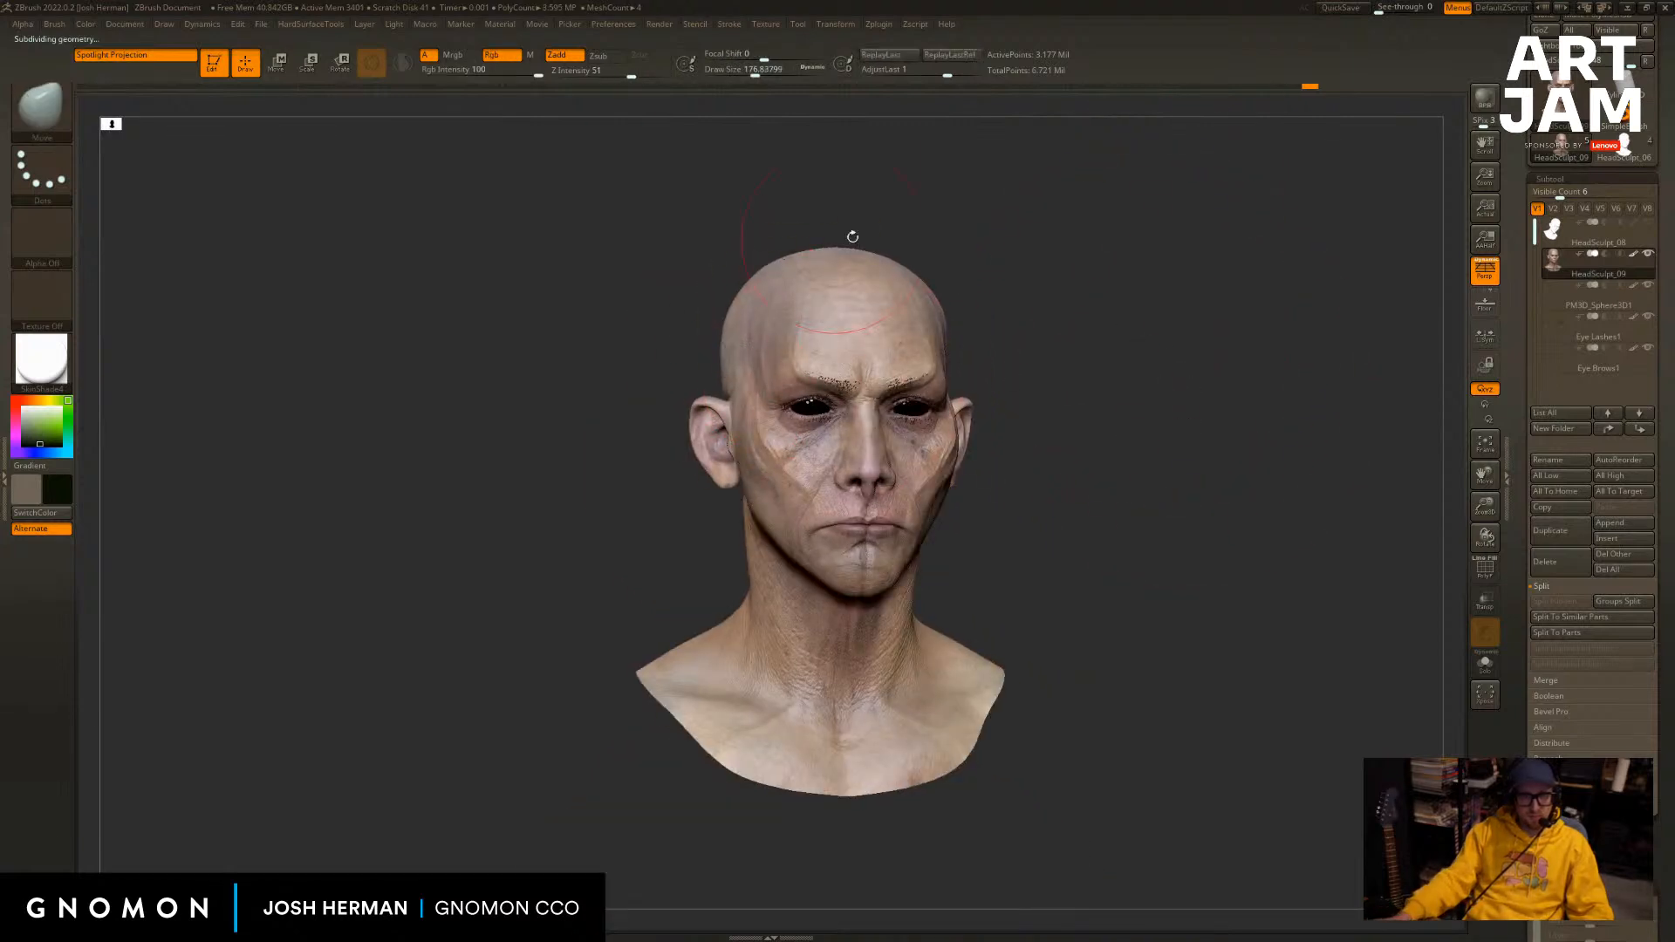
# Nudge the side and crown of the skull with the Move brush at a Draw Size of about 154, undoing the first pull.
pyautogui.moveTo(852, 236)
pyautogui.mouseDown()
pyautogui.moveTo(656, 422)
pyautogui.moveTo(669, 377)
pyautogui.mouseUp()
pyautogui.hotkey('ctrl', 'z')
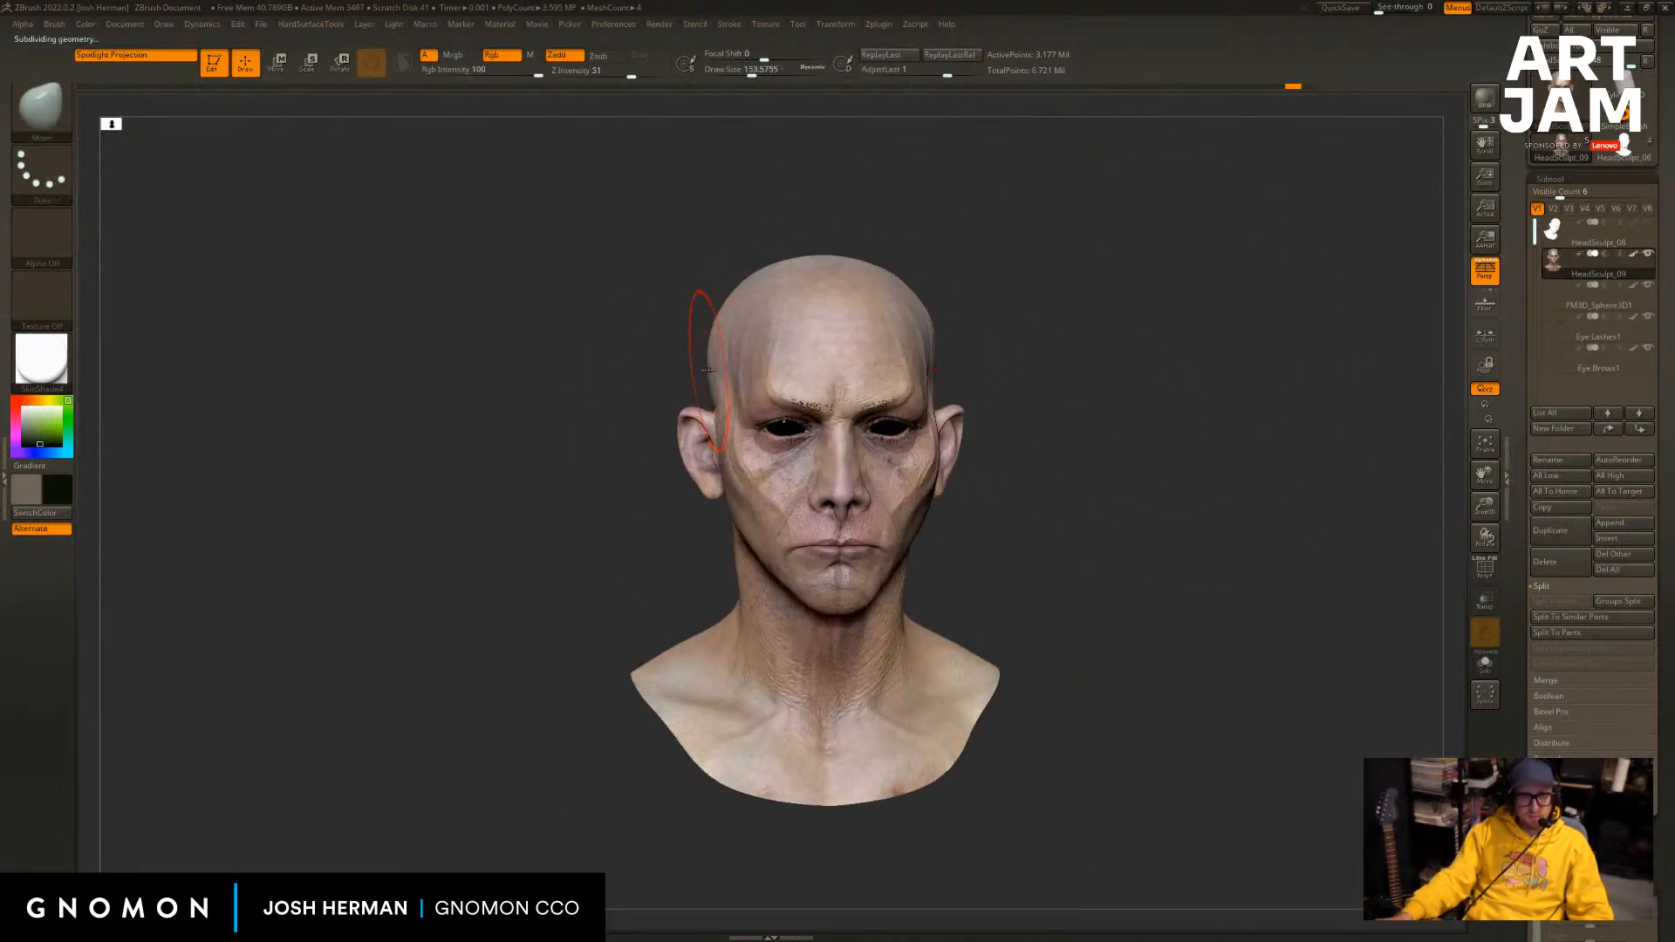
pyautogui.moveTo(736, 297); pyautogui.dragTo(727, 290)
pyautogui.keyDown('alt'); pyautogui.moveTo(1153, 253); pyautogui.dragTo(1142, 306); pyautogui.keyUp('alt')
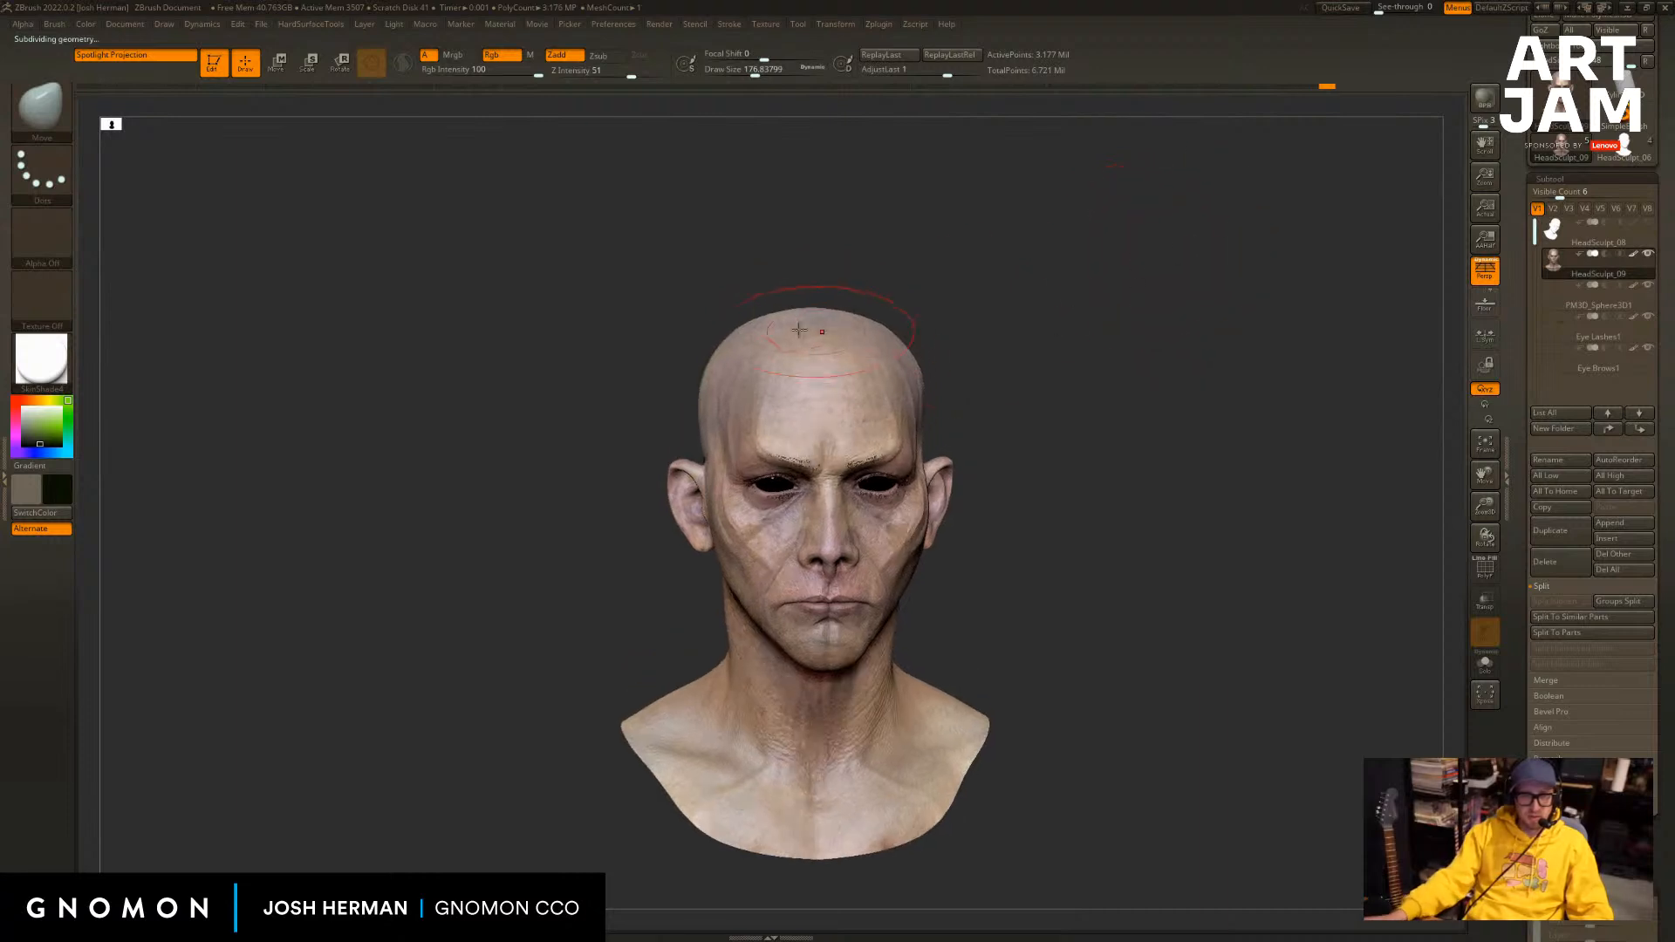
pyautogui.press('s')
pyautogui.moveTo(795, 329); pyautogui.dragTo(798, 330)
pyautogui.moveTo(927, 289); pyautogui.dragTo(1038, 292)
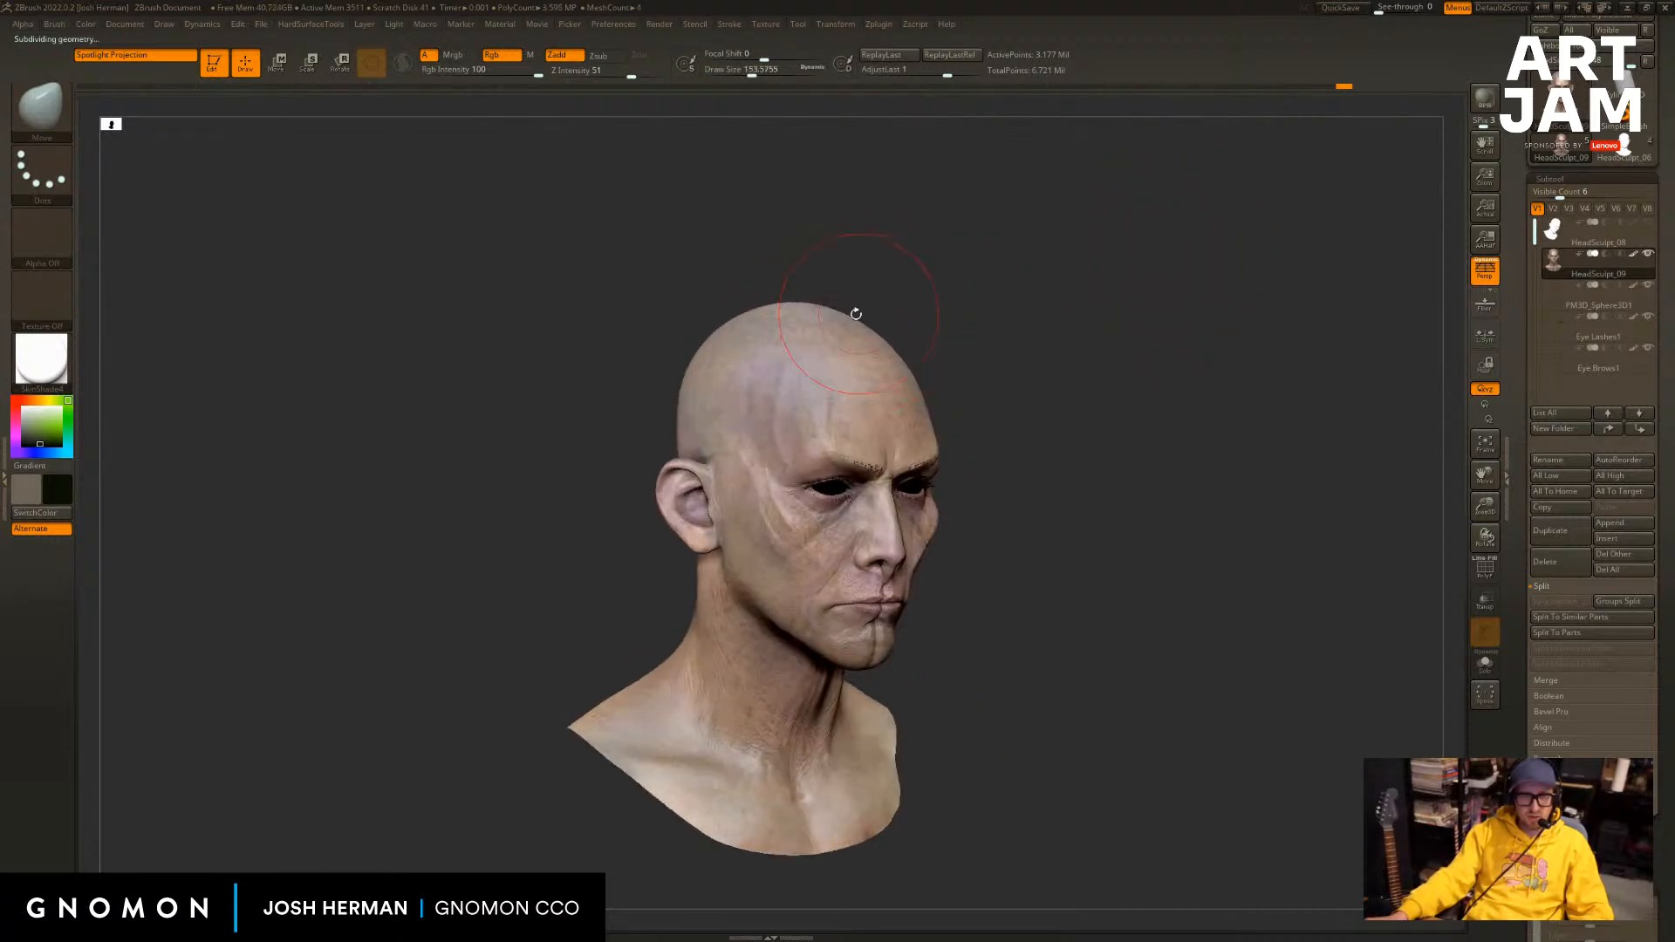
pyautogui.moveTo(853, 314); pyautogui.dragTo(843, 309)
pyautogui.moveTo(934, 283); pyautogui.dragTo(1038, 288)
# Reshape the skull's back and crown in profile with the Move brush at a Draw Size of about 158, undoing unwanted pulls.
pyautogui.press('s')
pyautogui.moveTo(696, 341); pyautogui.dragTo(670, 349)
pyautogui.hotkey('ctrl', 'z')
pyautogui.moveTo(758, 314)
pyautogui.mouseDown()
pyautogui.moveTo(860, 339)
pyautogui.moveTo(897, 373)
pyautogui.mouseUp()
pyautogui.hotkey('ctrl', 'z')
pyautogui.press('s')
pyautogui.press('s')
pyautogui.moveTo(904, 373); pyautogui.dragTo(895, 373)
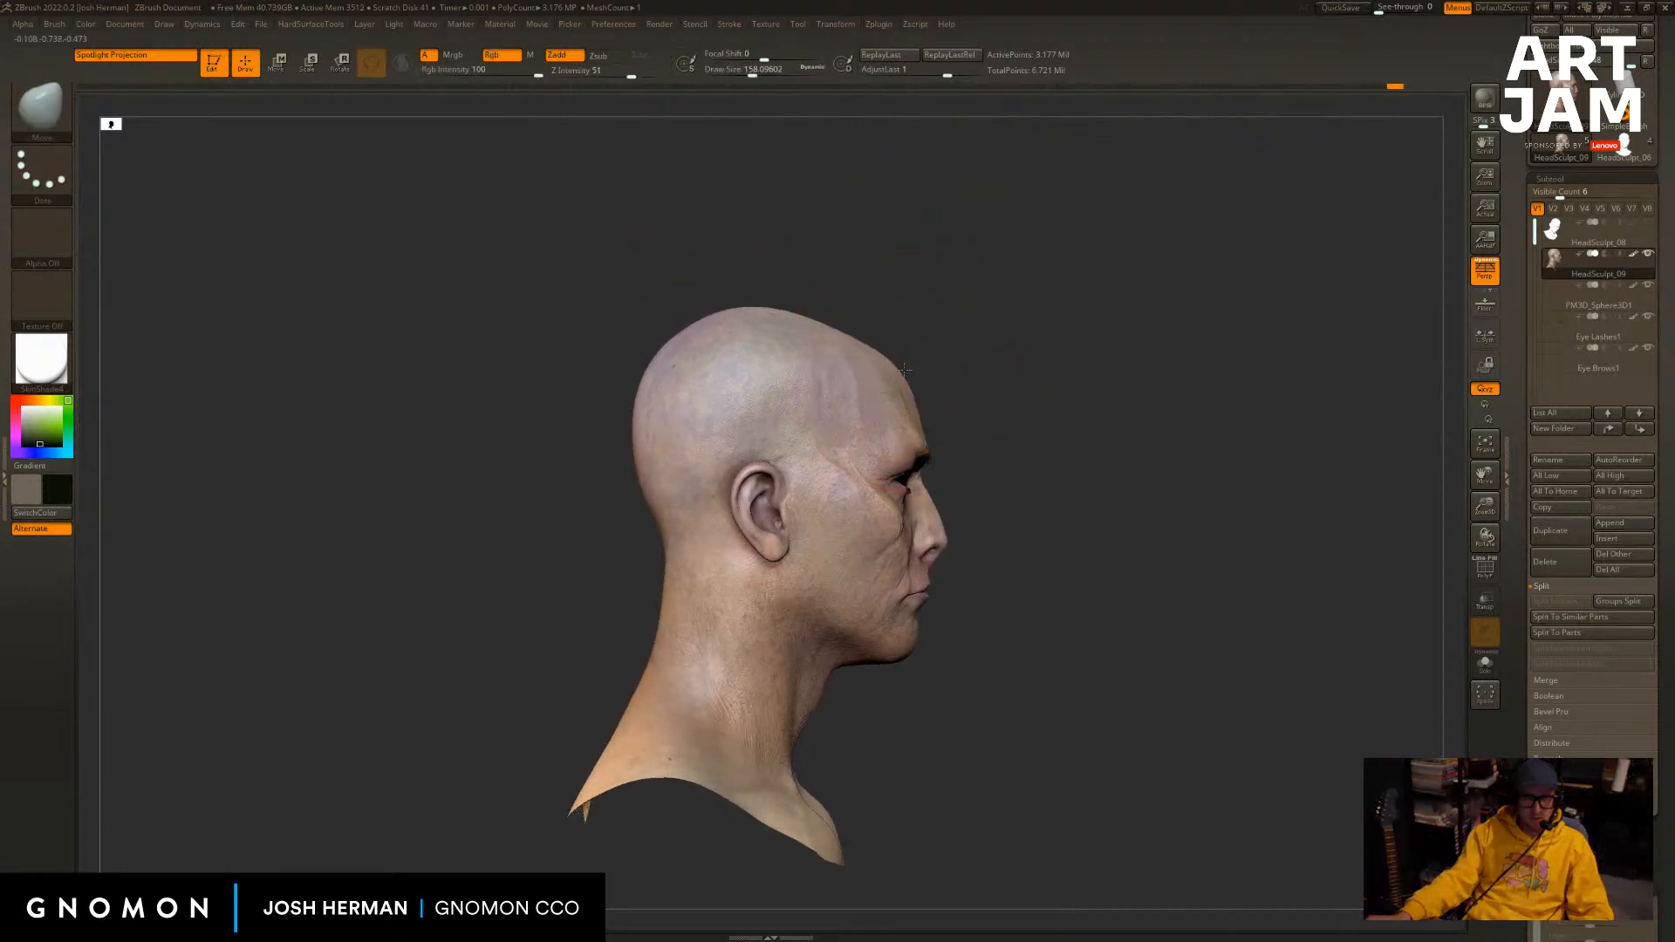
# Adjust the forehead contour from the opposite profile with the Move brush at a Draw Size of about 108, undoing an unwanted pull.
pyautogui.keyDown('shift'); pyautogui.moveTo(1056, 366); pyautogui.dragTo(785, 363); pyautogui.keyUp('shift')
pyautogui.press('s')
pyautogui.moveTo(896, 376); pyautogui.dragTo(896, 389)
pyautogui.moveTo(912, 395); pyautogui.dragTo(773, 370)
pyautogui.hotkey('ctrl', 'z')
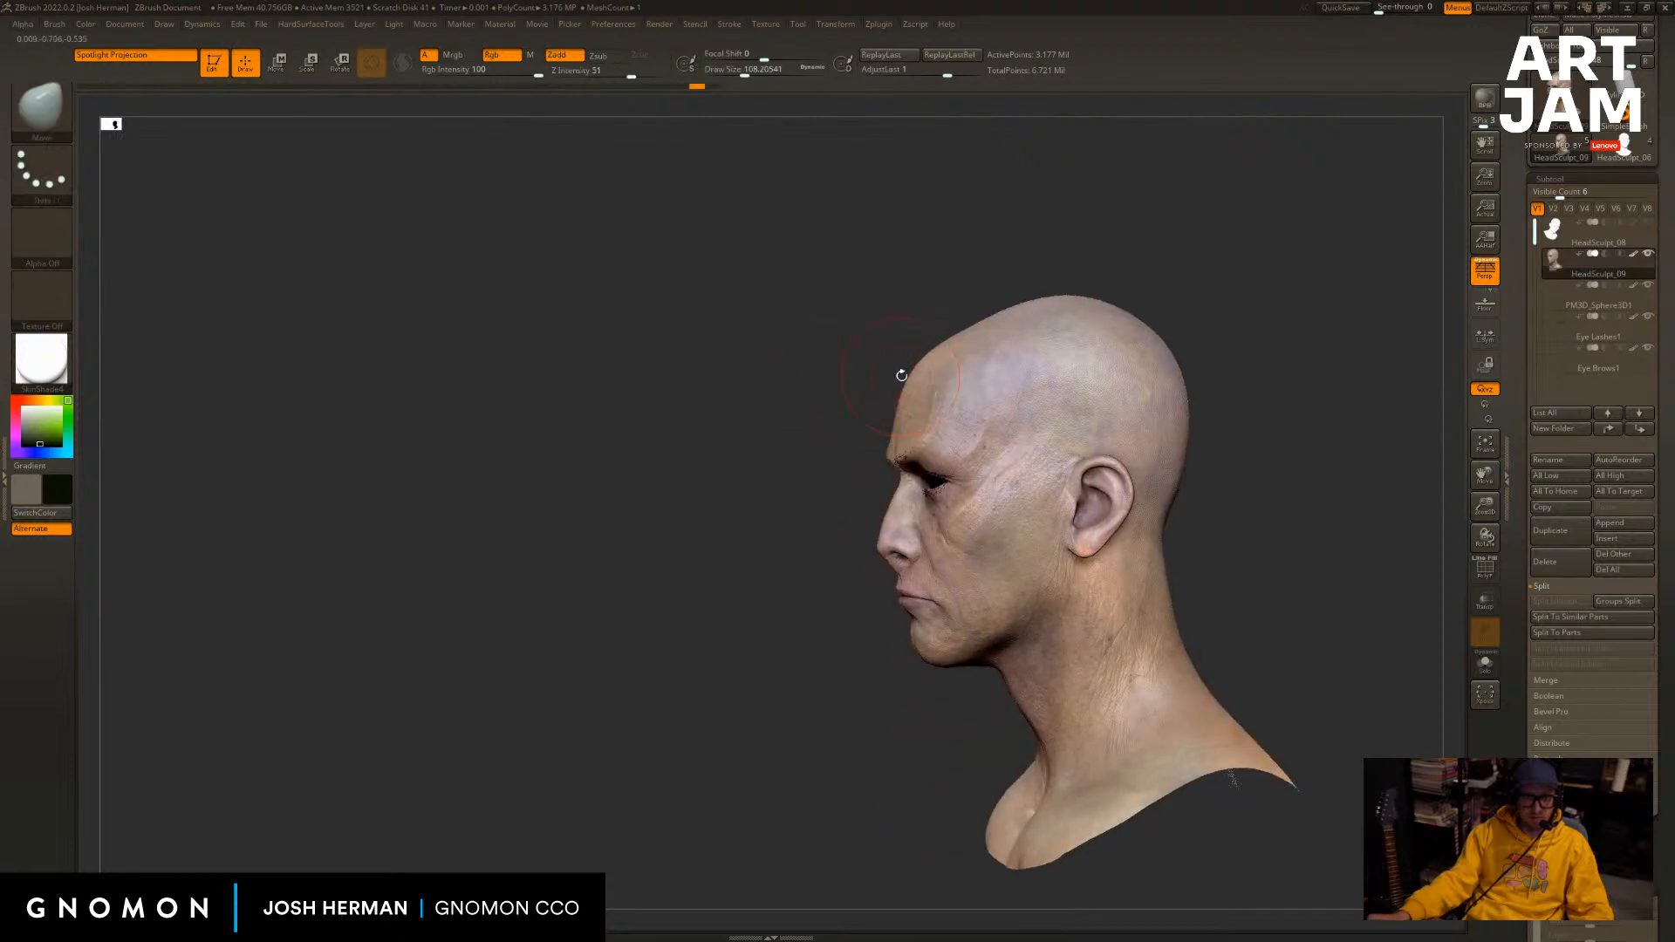
pyautogui.press('s')
pyautogui.moveTo(904, 374); pyautogui.dragTo(913, 356)
pyautogui.moveTo(829, 352)
pyautogui.keyDown('shift'); pyautogui.mouseDown()
pyautogui.moveTo(938, 351)
pyautogui.moveTo(859, 375)
pyautogui.mouseUp(); pyautogui.keyUp('shift')
# Adjust the lower cheeks and jaw with the Move brush at a Draw Size of about 77, and undo the last changes.
pyautogui.press('s')
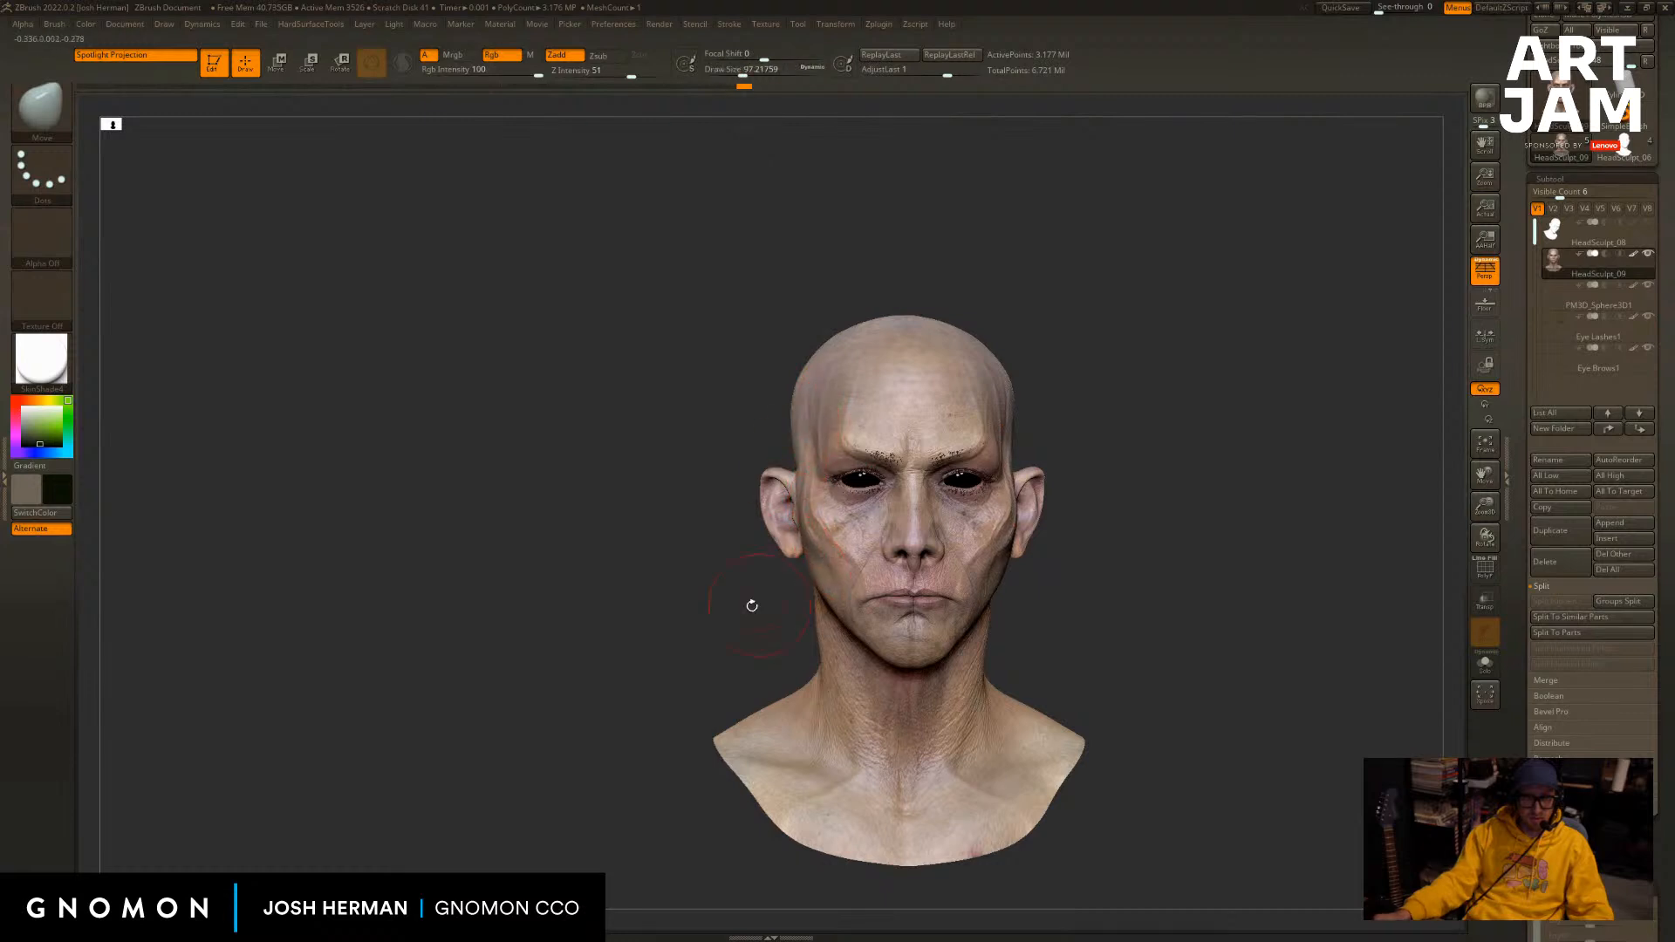
pyautogui.moveTo(752, 606)
pyautogui.mouseDown()
pyautogui.moveTo(654, 573)
pyautogui.moveTo(755, 559)
pyautogui.moveTo(661, 568)
pyautogui.mouseUp()
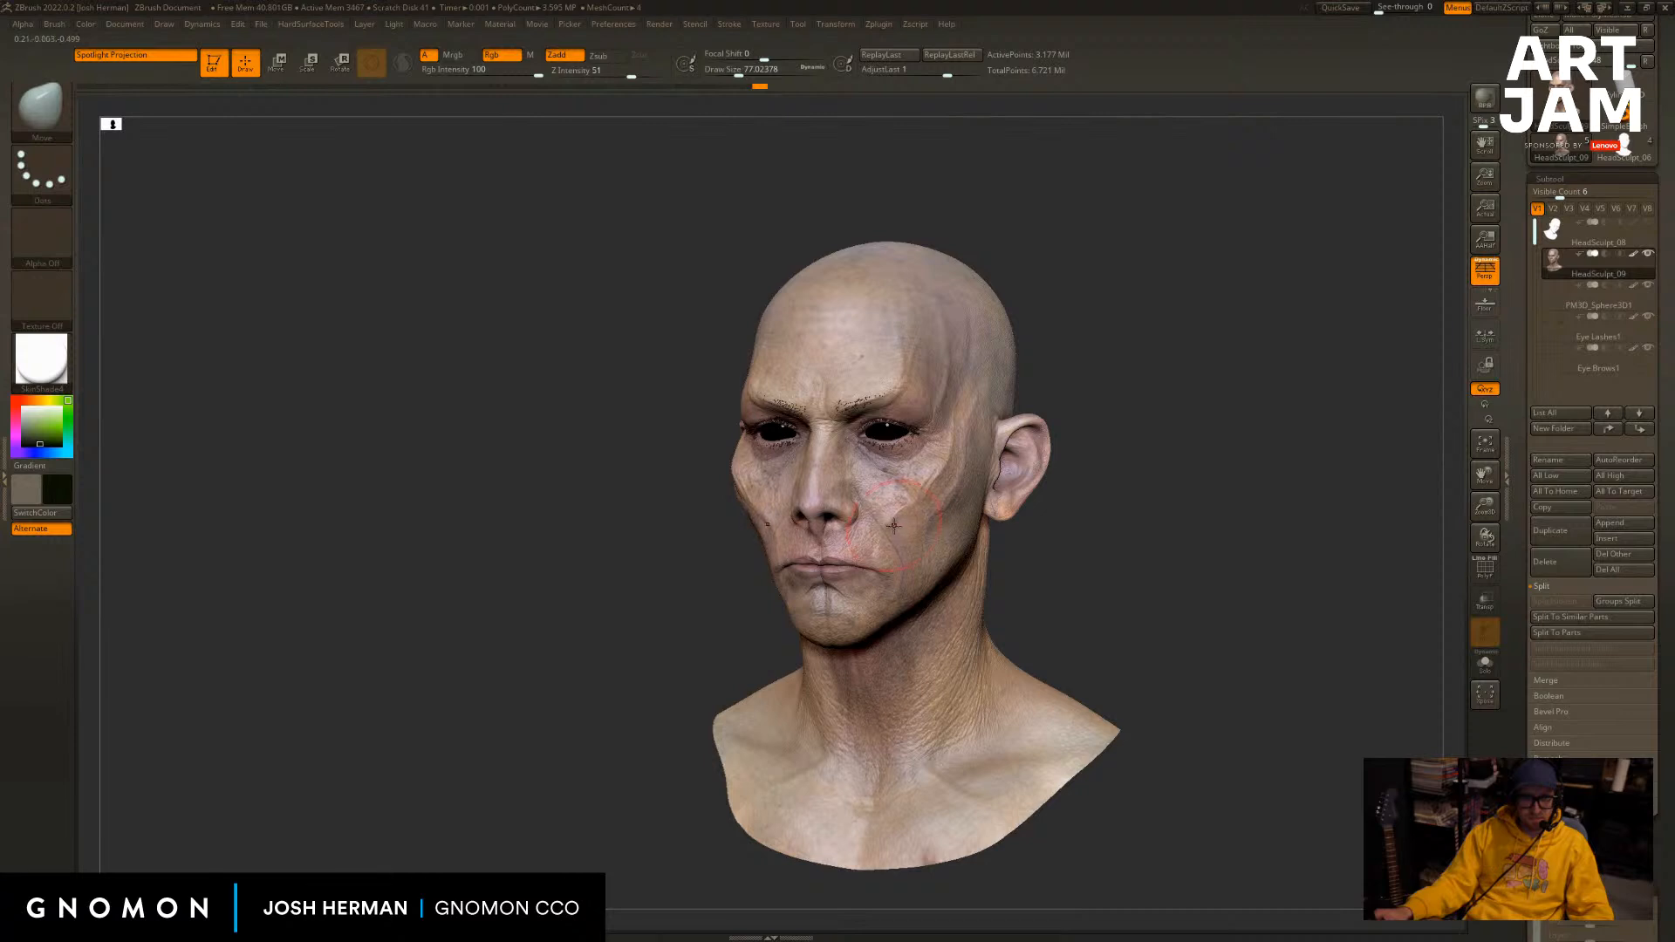
pyautogui.keyDown('shift'); pyautogui.moveTo(1111, 506); pyautogui.dragTo(1138, 507); pyautogui.keyUp('shift')
pyautogui.moveTo(744, 531)
pyautogui.mouseDown()
pyautogui.moveTo(740, 547)
pyautogui.moveTo(756, 504)
pyautogui.moveTo(605, 591)
pyautogui.moveTo(685, 547)
pyautogui.moveTo(709, 568)
pyautogui.mouseUp()
pyautogui.hotkey('ctrl', 'z')
pyautogui.hotkey('ctrl', 'z')
pyautogui.hotkey('ctrl', 'z')
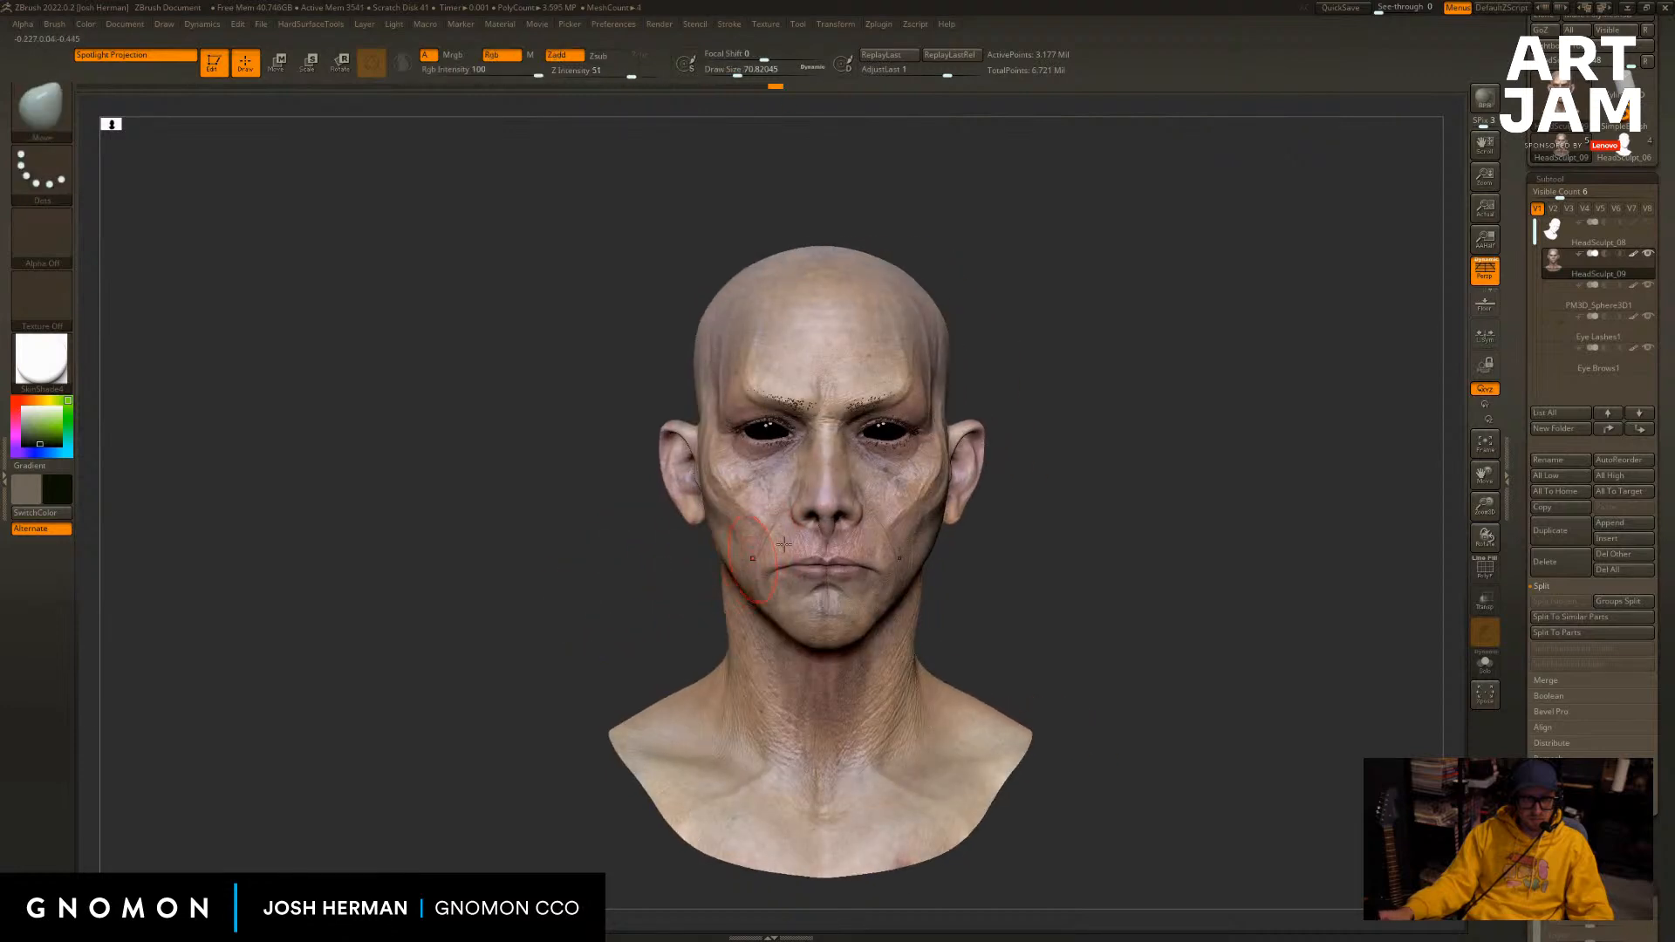
# Compare the painted head with the HeadSculpt_06 tool and the smoother HeadSculpt_09 version.
pyautogui.click(1609, 161)
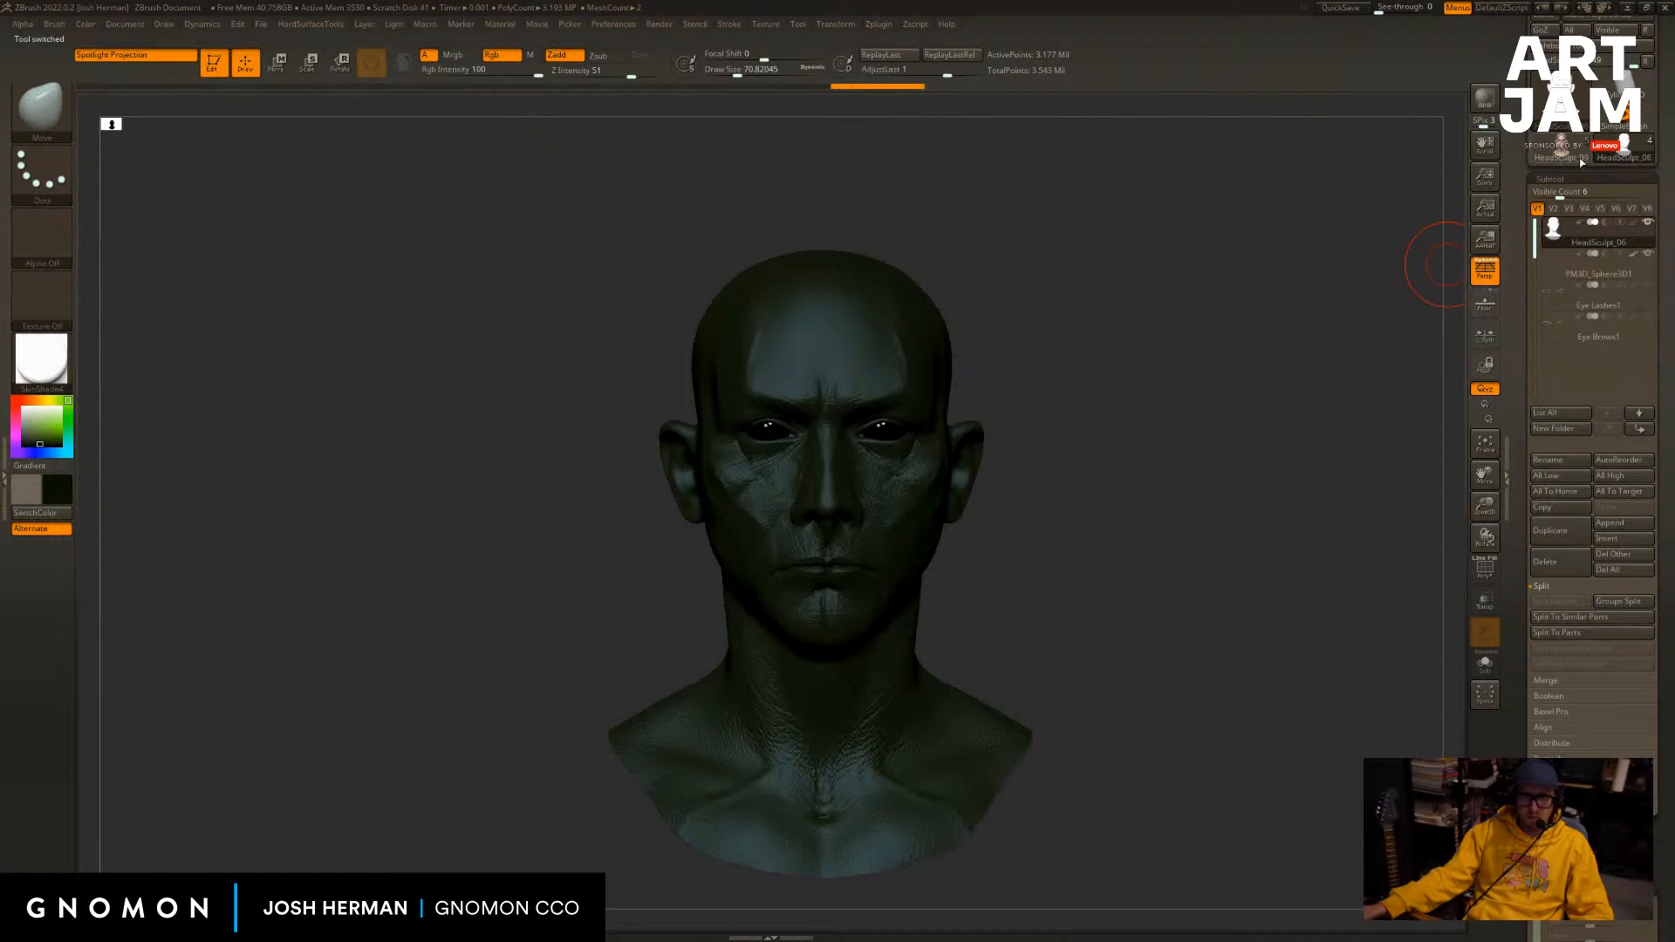
pyautogui.click(1579, 159)
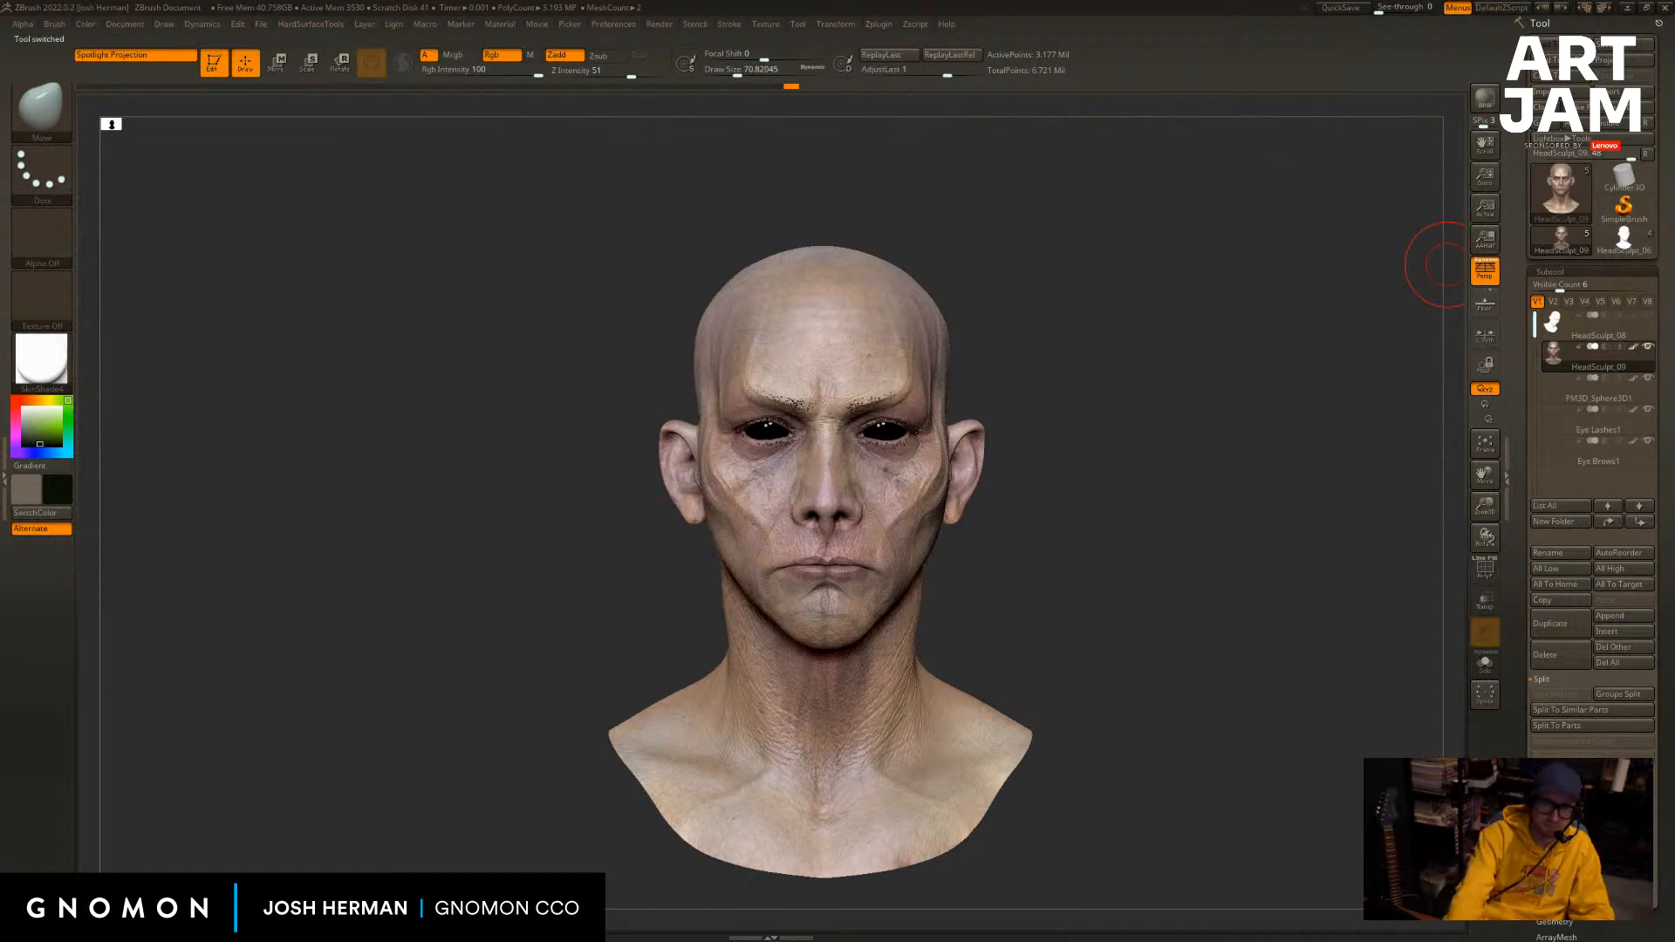
pyautogui.keyDown('alt'); pyautogui.moveTo(1216, 445); pyautogui.dragTo(1212, 434); pyautogui.keyUp('alt')
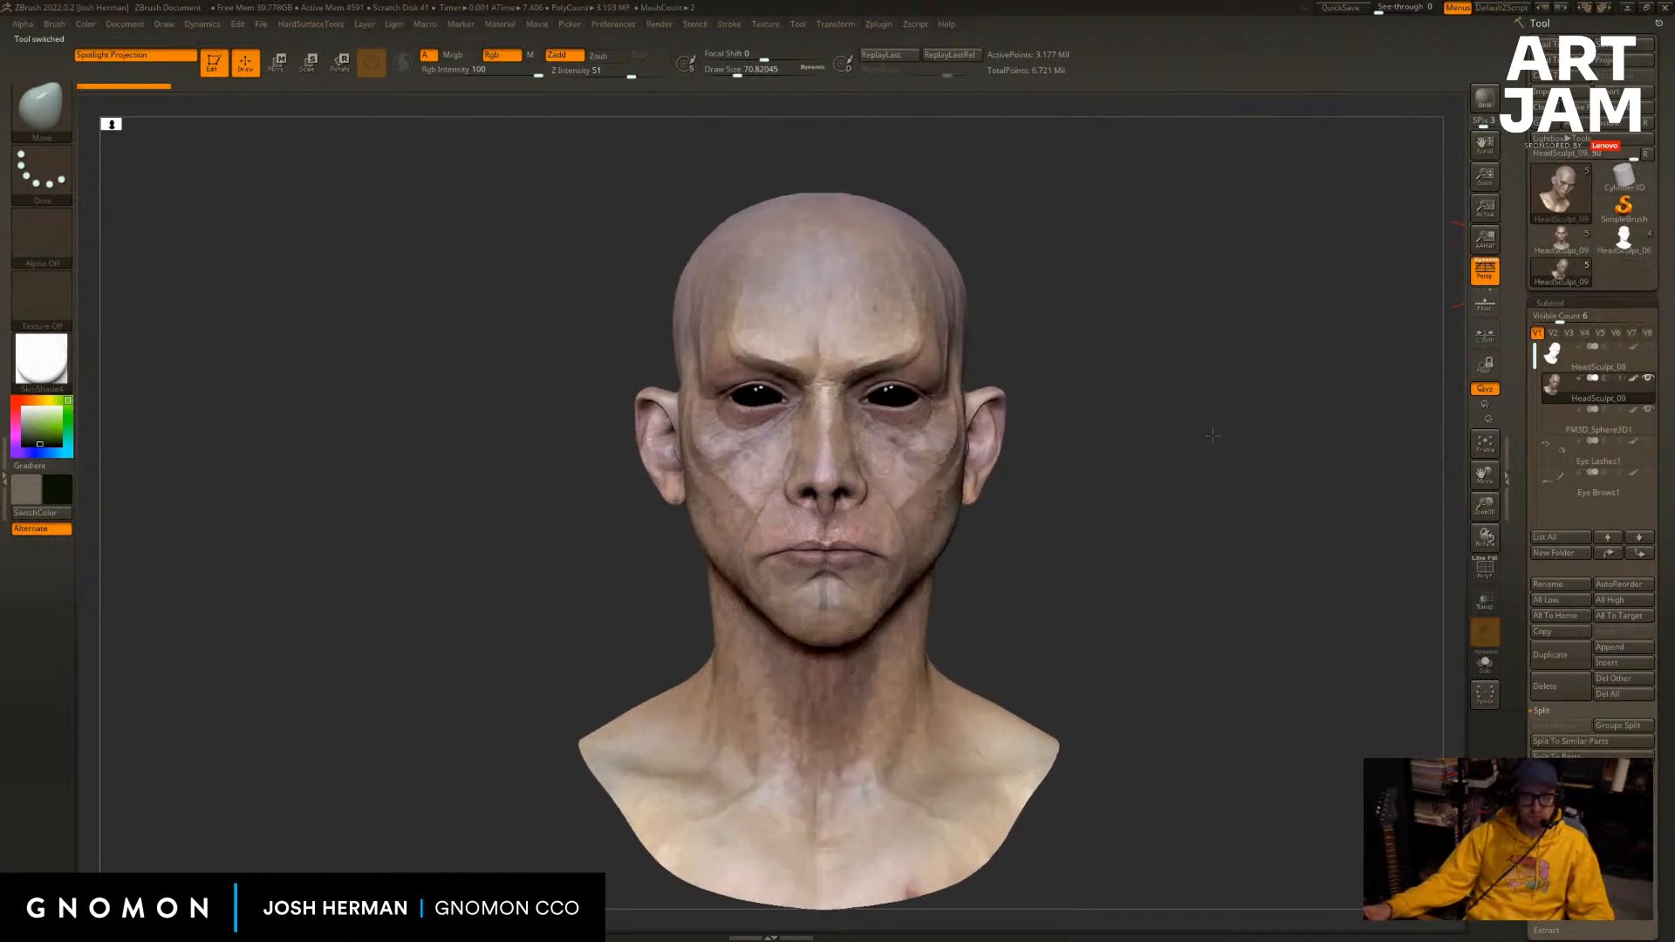
pyautogui.click(1560, 241)
pyautogui.moveTo(1323, 366); pyautogui.dragTo(1350, 380)
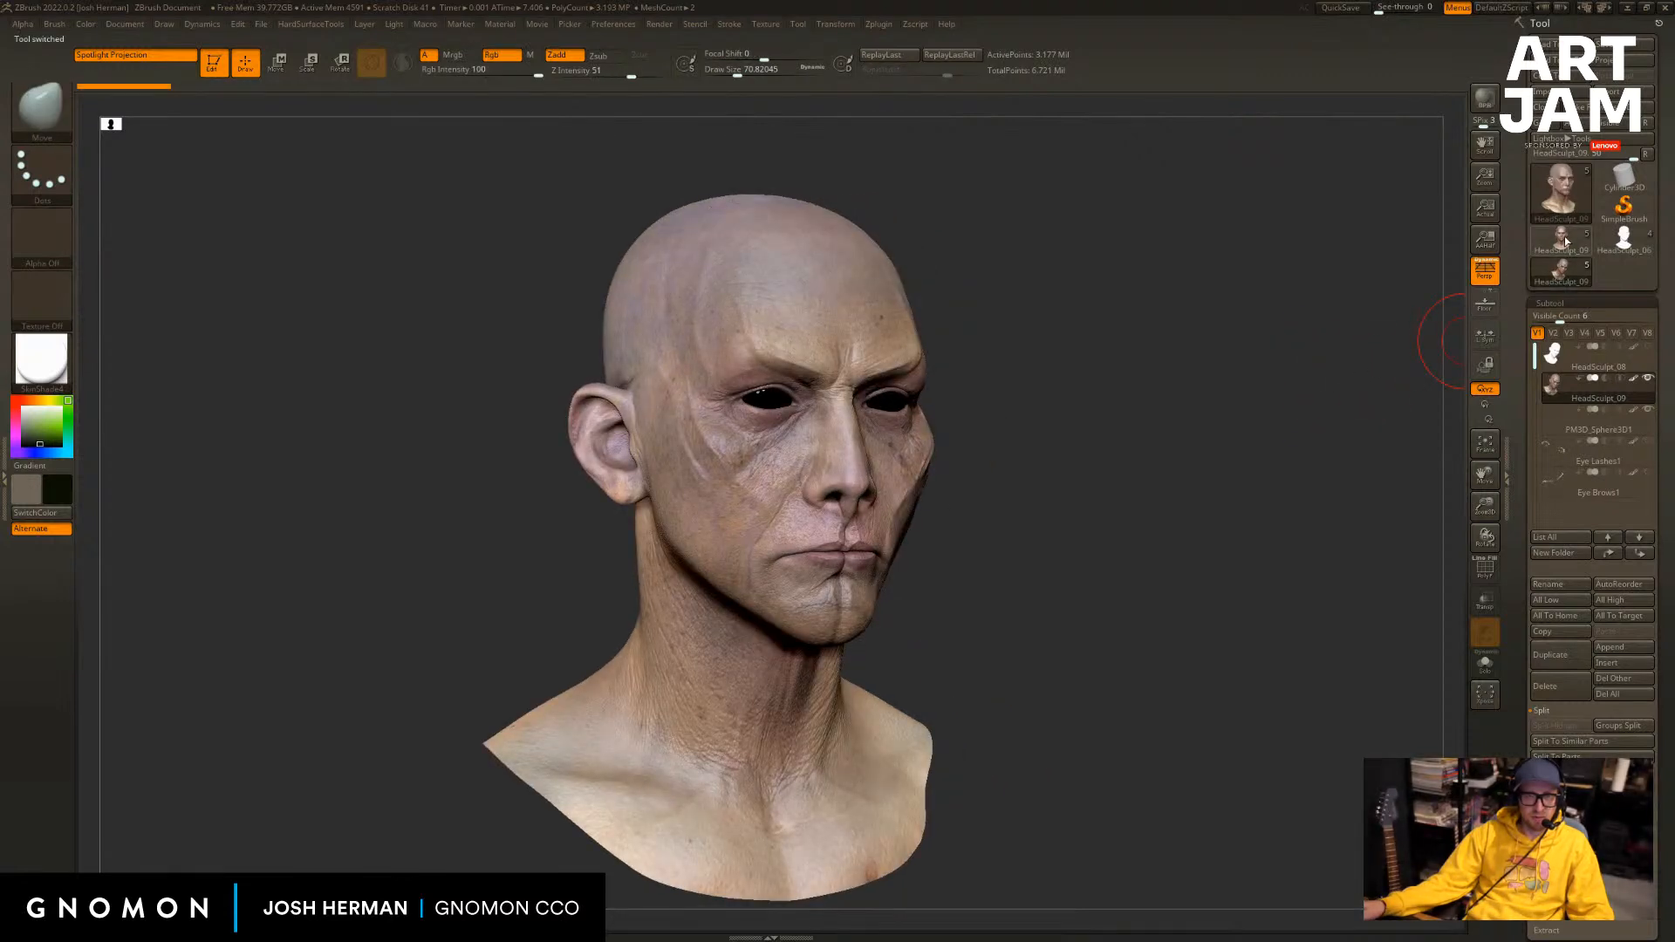
pyautogui.moveTo(1557, 282)
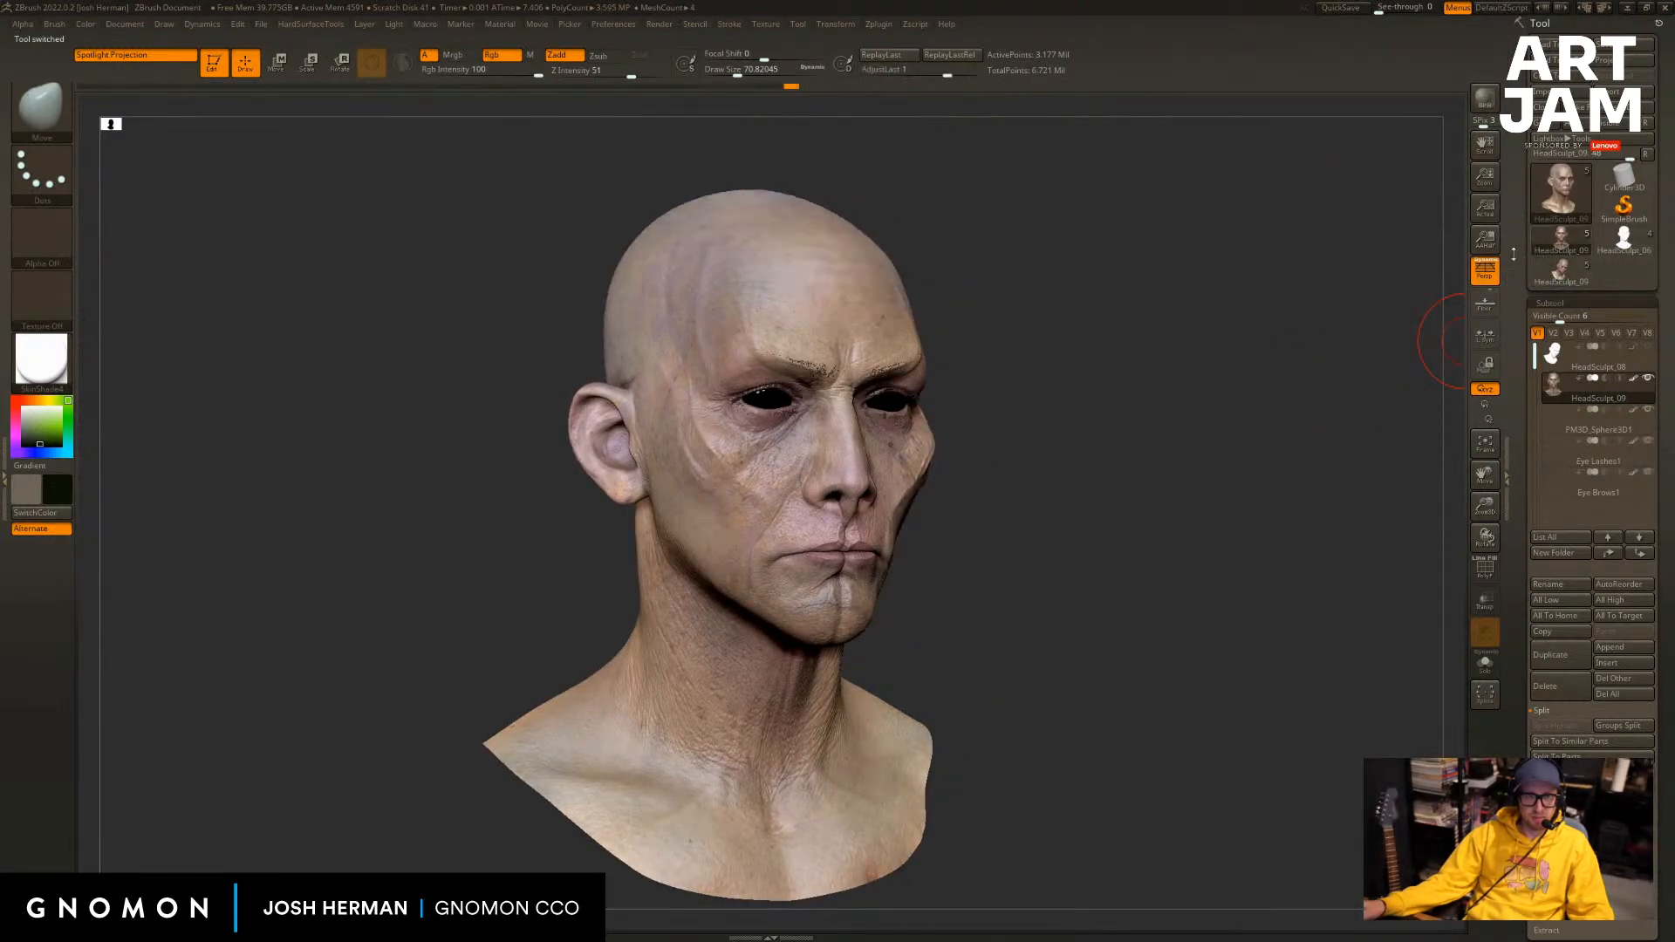
pyautogui.click(1561, 248)
pyautogui.click(1556, 277)
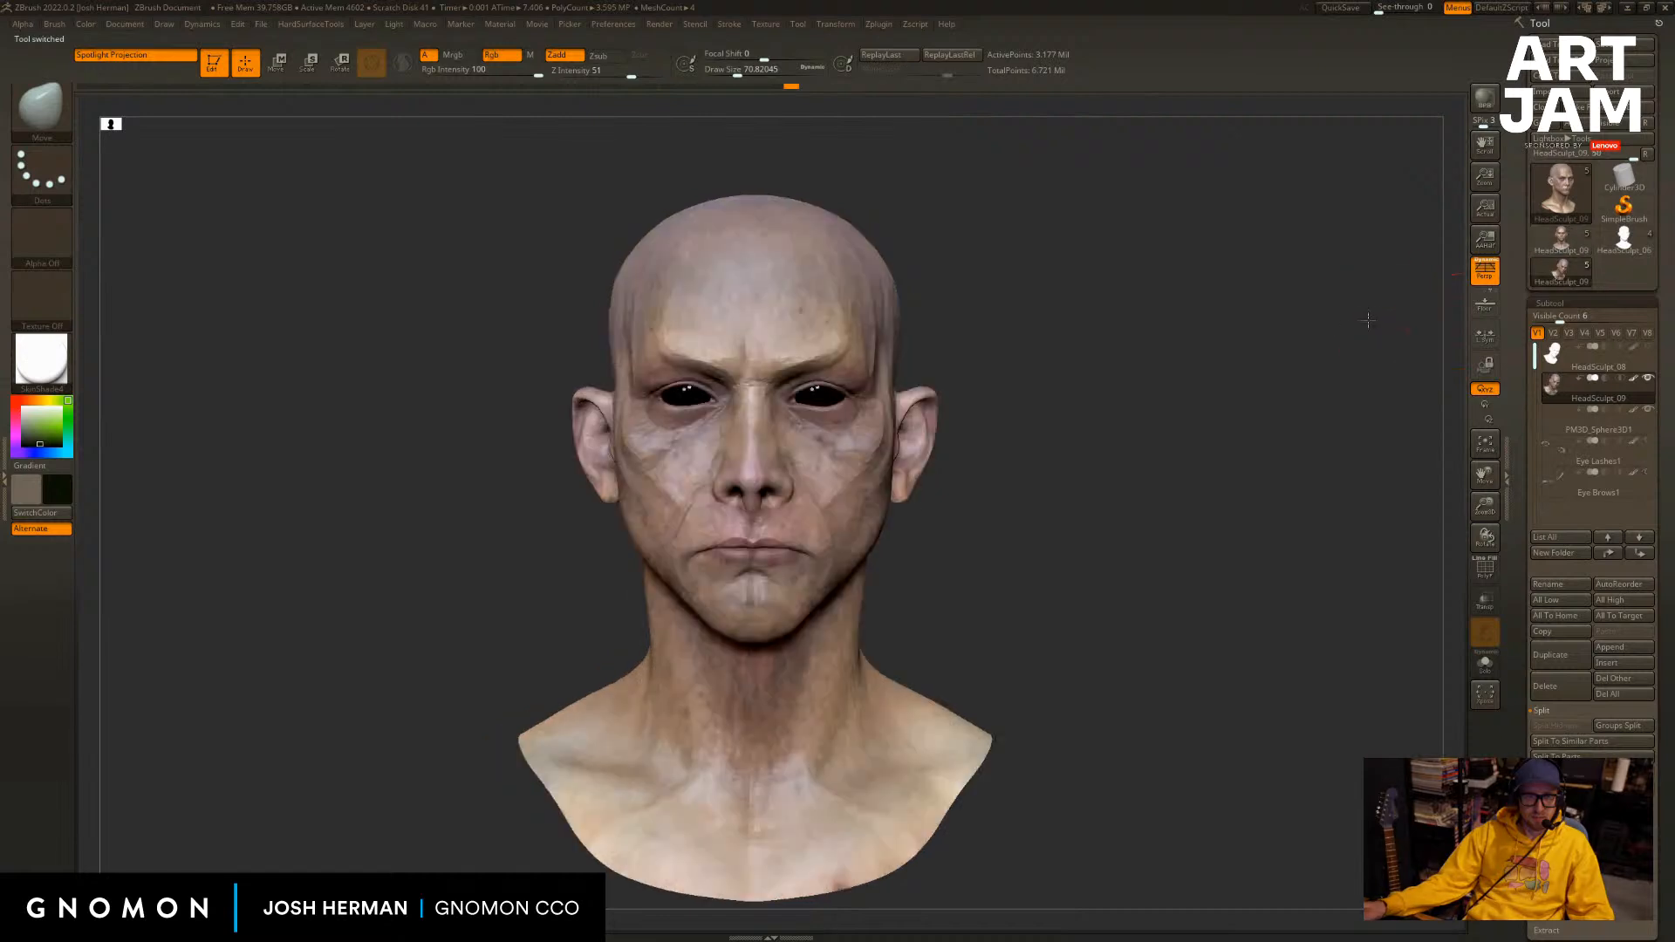
# Show the eyelashes and eyebrows on the detailed HeadSculpt_09 head, and compare it again with the smoother version.
pyautogui.click(1572, 249)
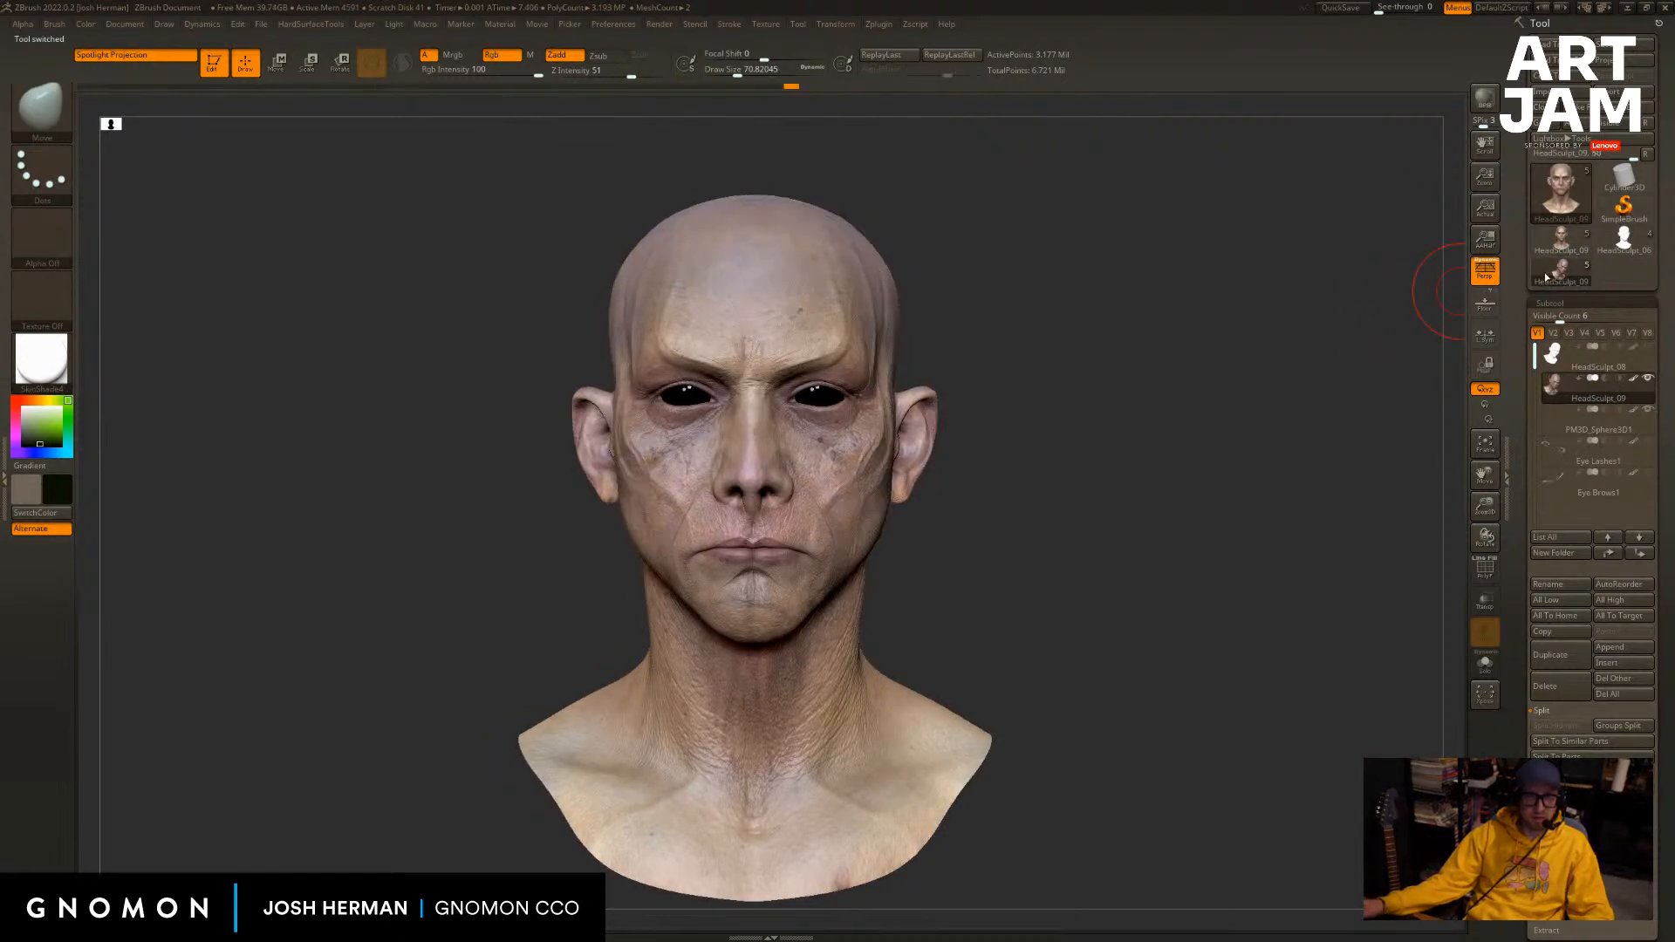
pyautogui.moveTo(1300, 366); pyautogui.dragTo(1520, 297)
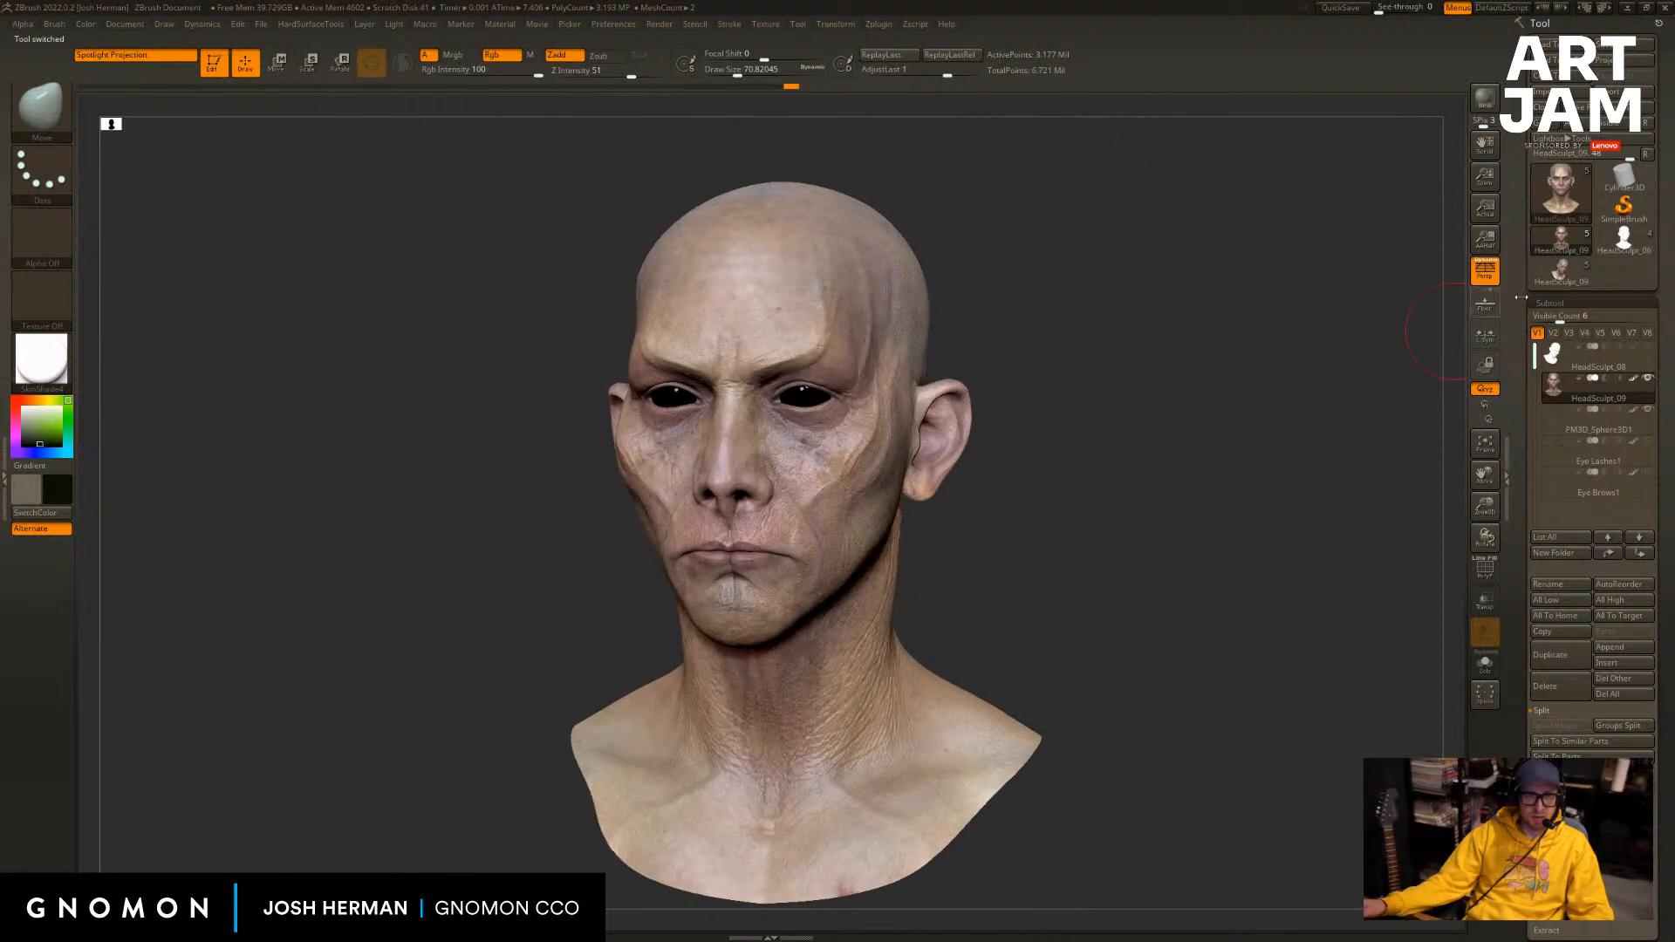
pyautogui.moveTo(1398, 302); pyautogui.dragTo(1429, 329)
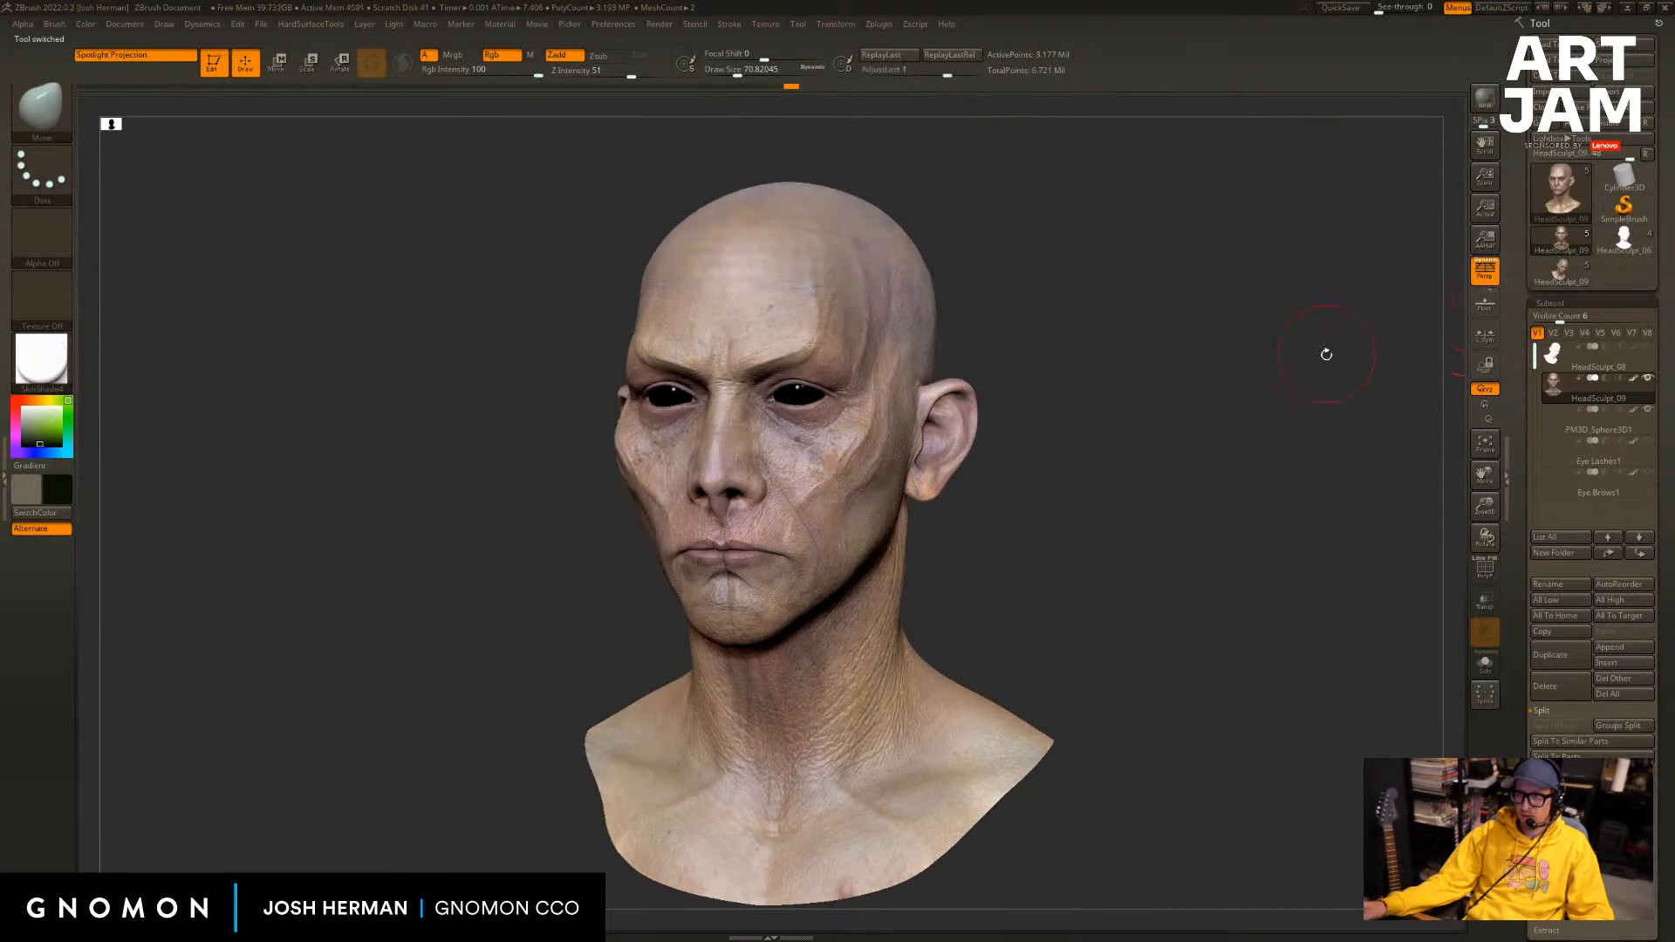
pyautogui.moveTo(1326, 348); pyautogui.dragTo(1405, 404)
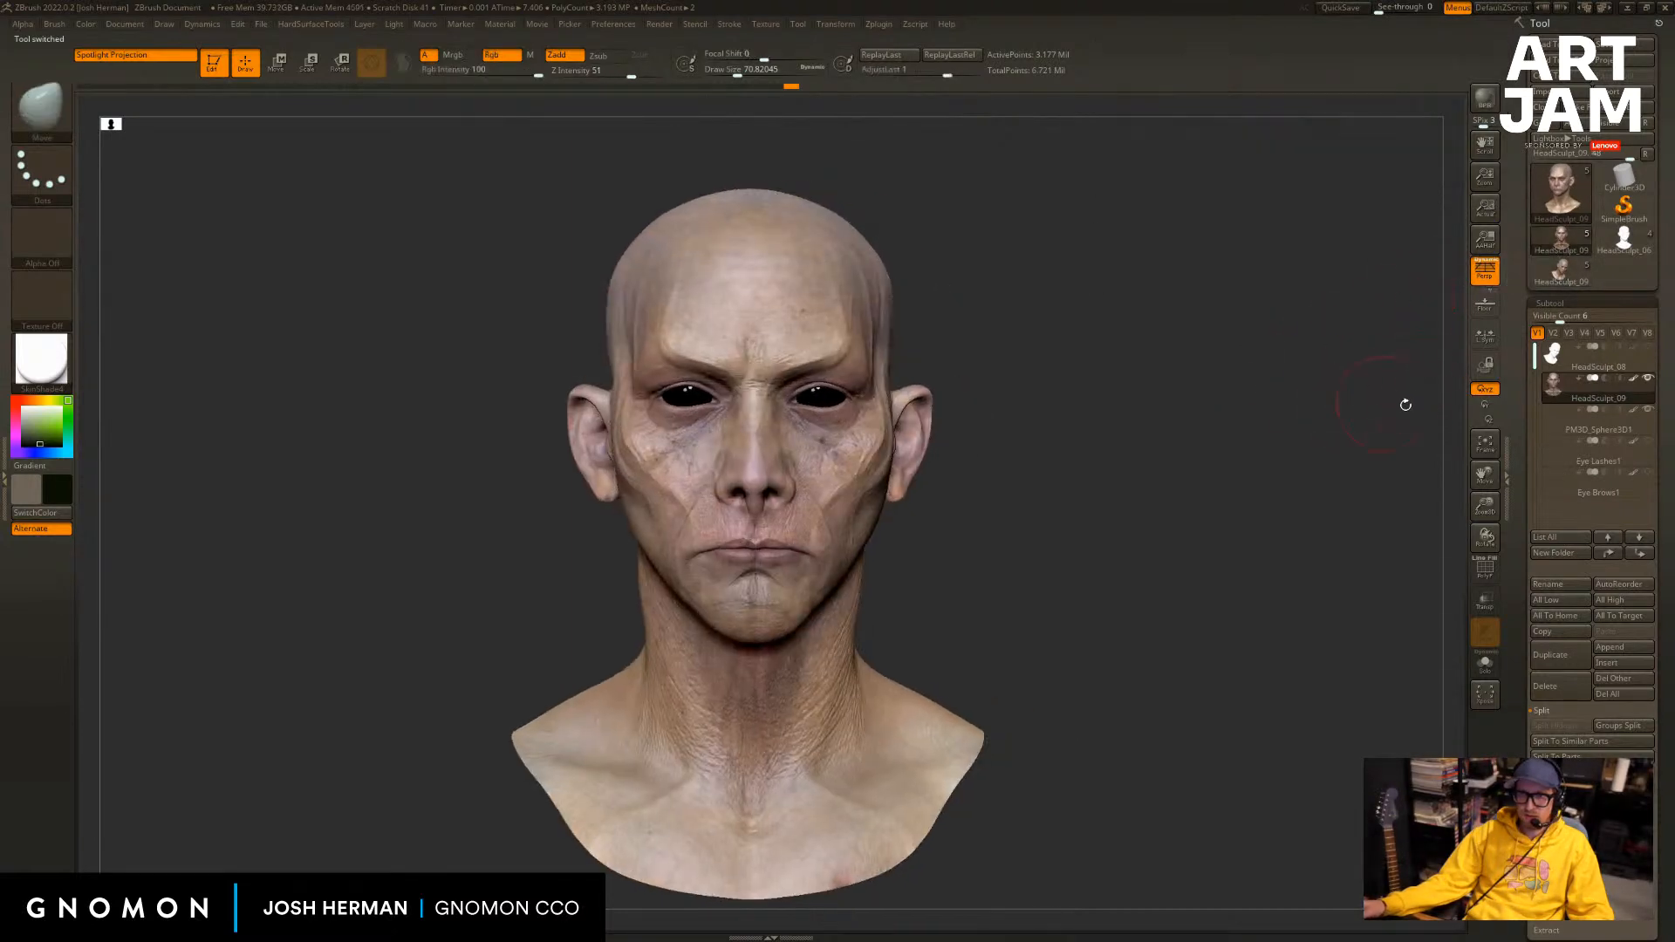
pyautogui.click(1646, 445)
pyautogui.moveTo(1375, 420); pyautogui.dragTo(1520, 301)
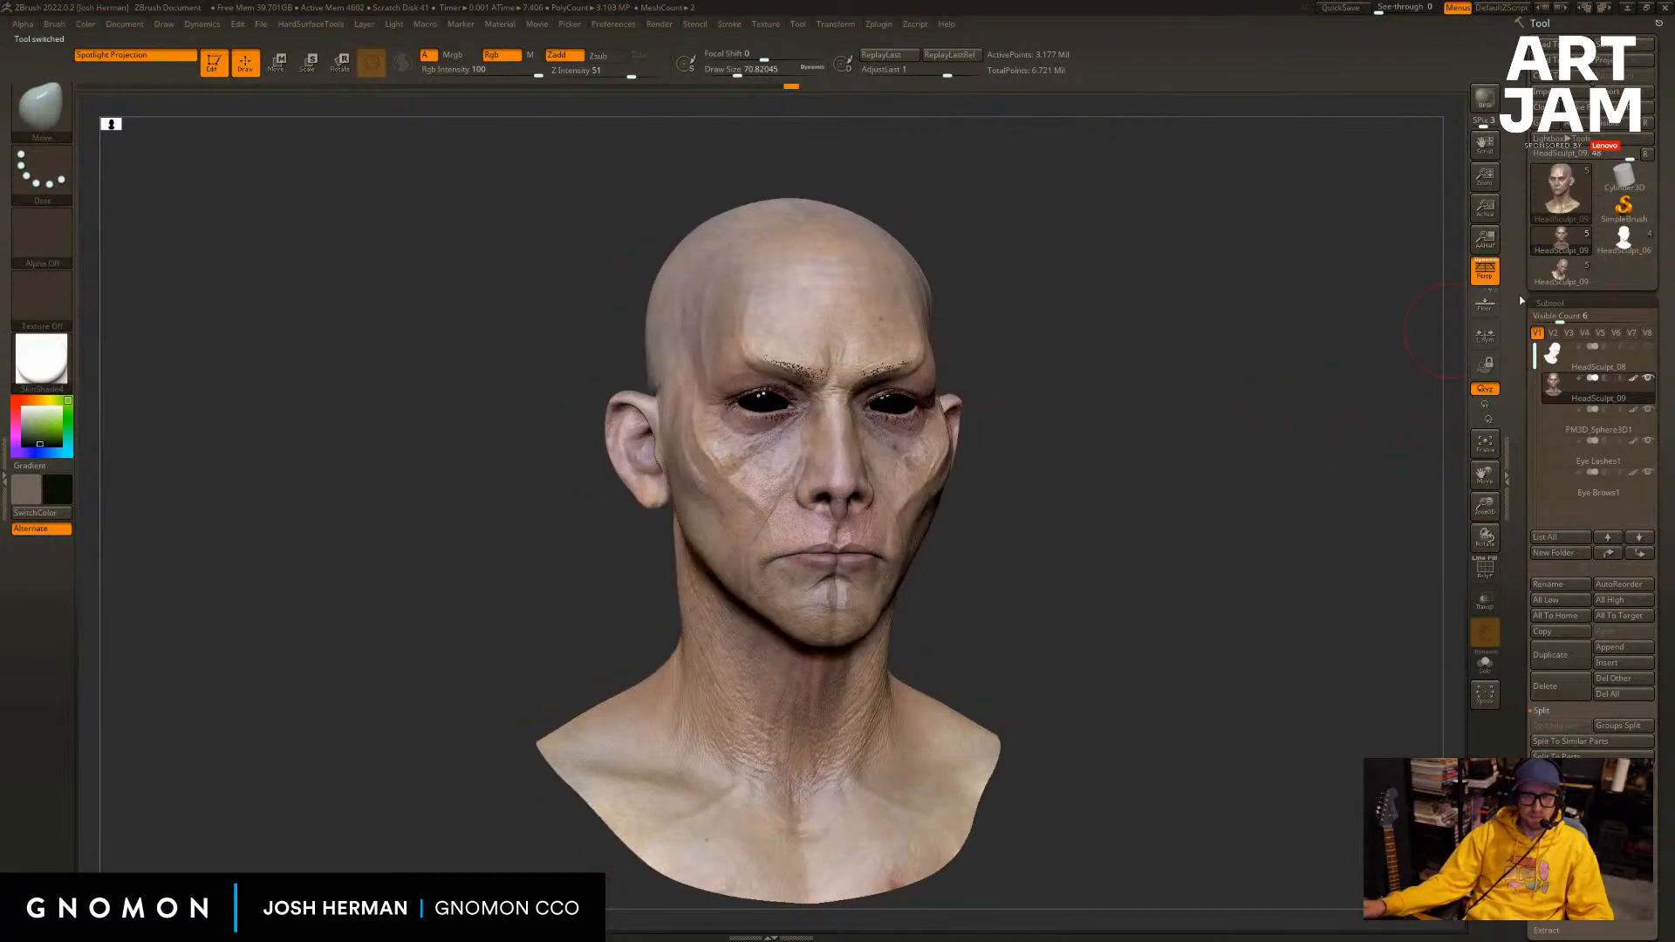
pyautogui.click(1571, 278)
pyautogui.click(1563, 241)
# Reshape the chin from the front and three-quarter views with the Move brush at a Draw Size of about 94.
pyautogui.keyDown('shift'); pyautogui.moveTo(1174, 404); pyautogui.dragTo(1121, 408); pyautogui.keyUp('shift')
pyautogui.press('s')
pyautogui.moveTo(744, 570); pyautogui.dragTo(749, 571)
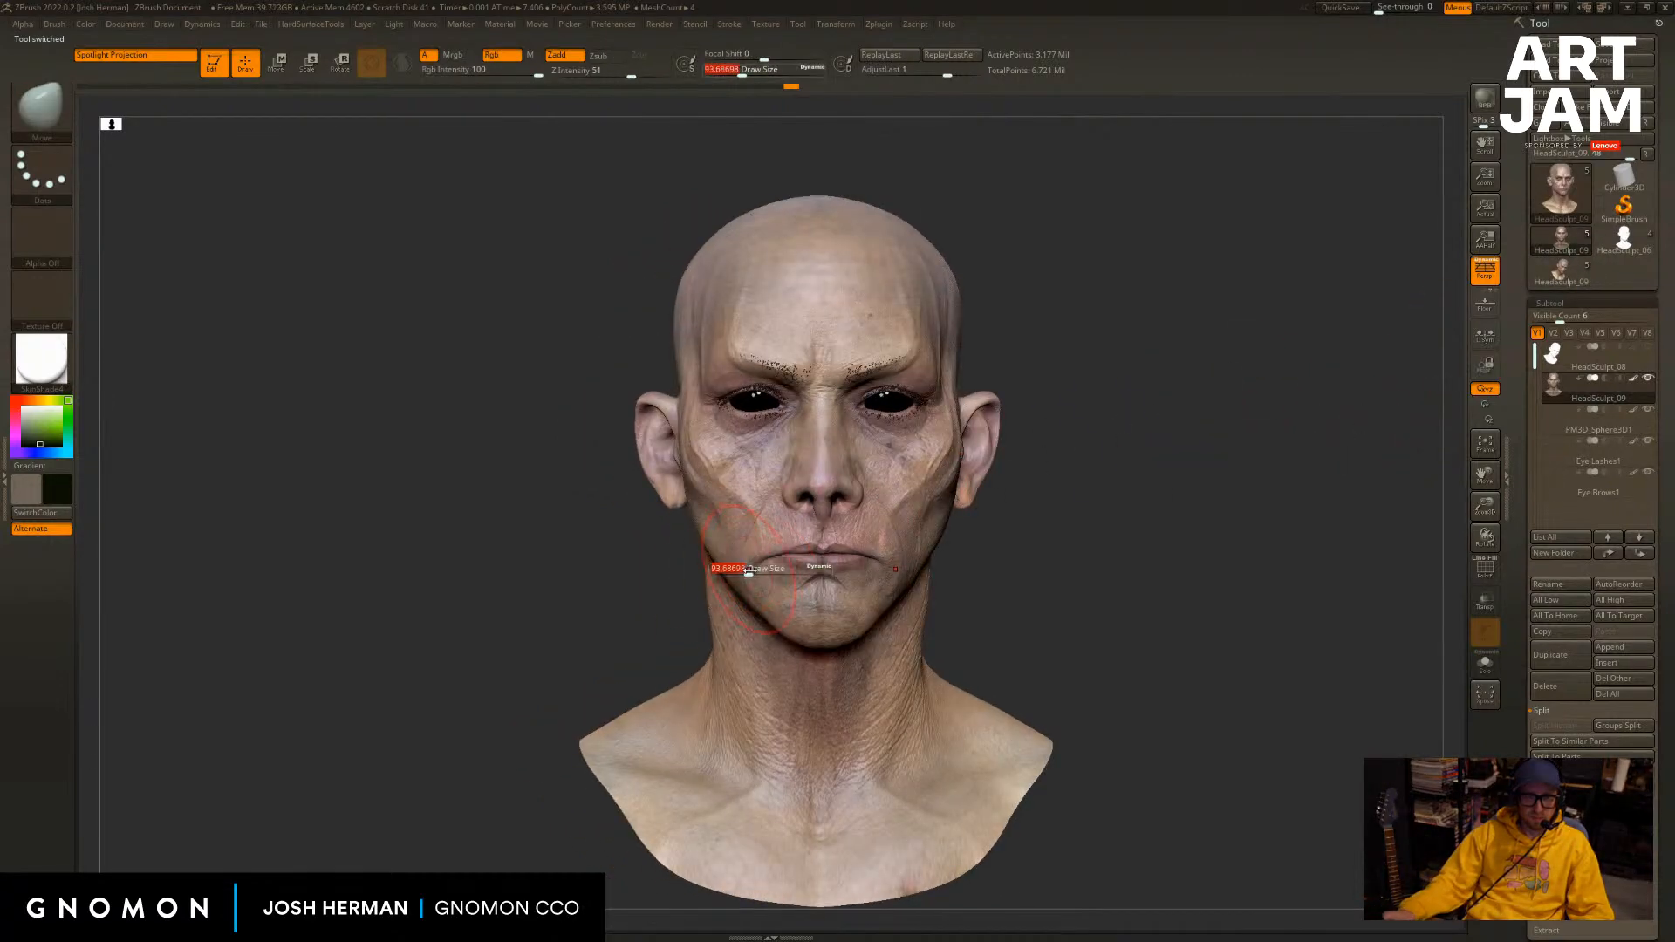
pyautogui.moveTo(810, 632); pyautogui.dragTo(815, 618)
pyautogui.moveTo(1222, 532); pyautogui.dragTo(1064, 536)
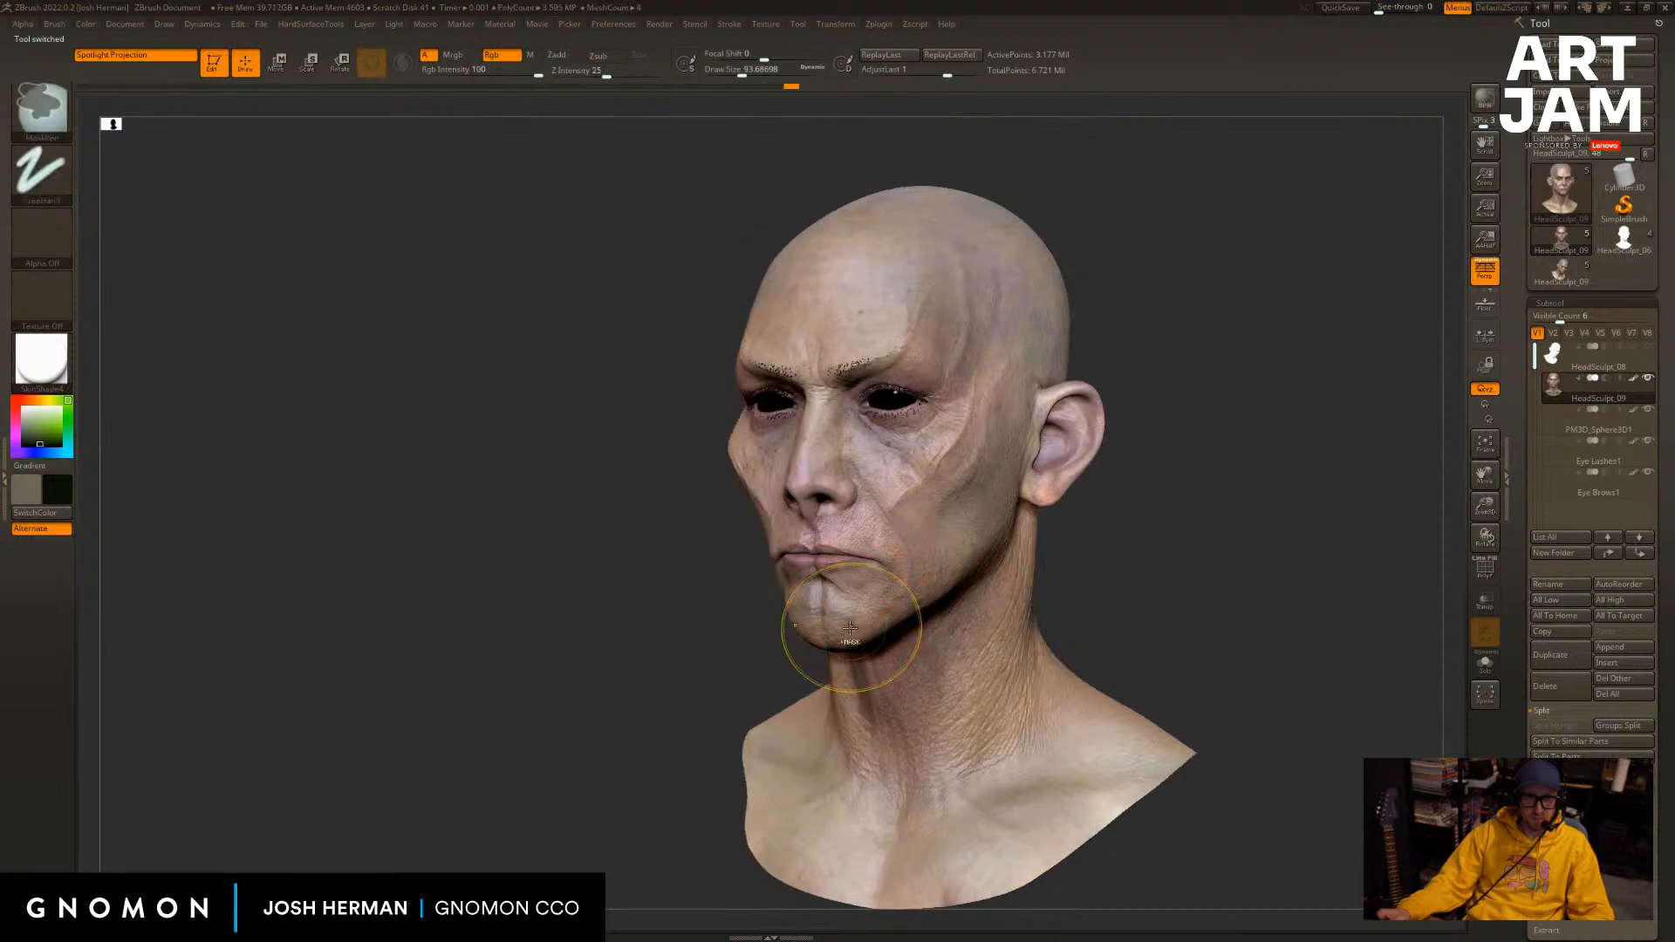
pyautogui.moveTo(853, 628); pyautogui.dragTo(848, 658)
pyautogui.moveTo(702, 644)
pyautogui.mouseDown()
pyautogui.moveTo(785, 635)
pyautogui.moveTo(781, 622)
pyautogui.mouseUp()
# Refine the jaw and cheekbones with the Move brush, and set the Draw Size to 112.
pyautogui.press('s')
pyautogui.moveTo(923, 625)
pyautogui.mouseDown()
pyautogui.moveTo(939, 618)
pyautogui.moveTo(842, 631)
pyautogui.moveTo(883, 629)
pyautogui.mouseUp()
pyautogui.moveTo(726, 630)
pyautogui.mouseDown()
pyautogui.moveTo(748, 628)
pyautogui.moveTo(735, 589)
pyautogui.moveTo(754, 560)
pyautogui.mouseUp()
pyautogui.press('s')
pyautogui.moveTo(770, 491); pyautogui.dragTo(746, 470)
pyautogui.press('s')
pyautogui.moveTo(747, 467); pyautogui.dragTo(754, 472)
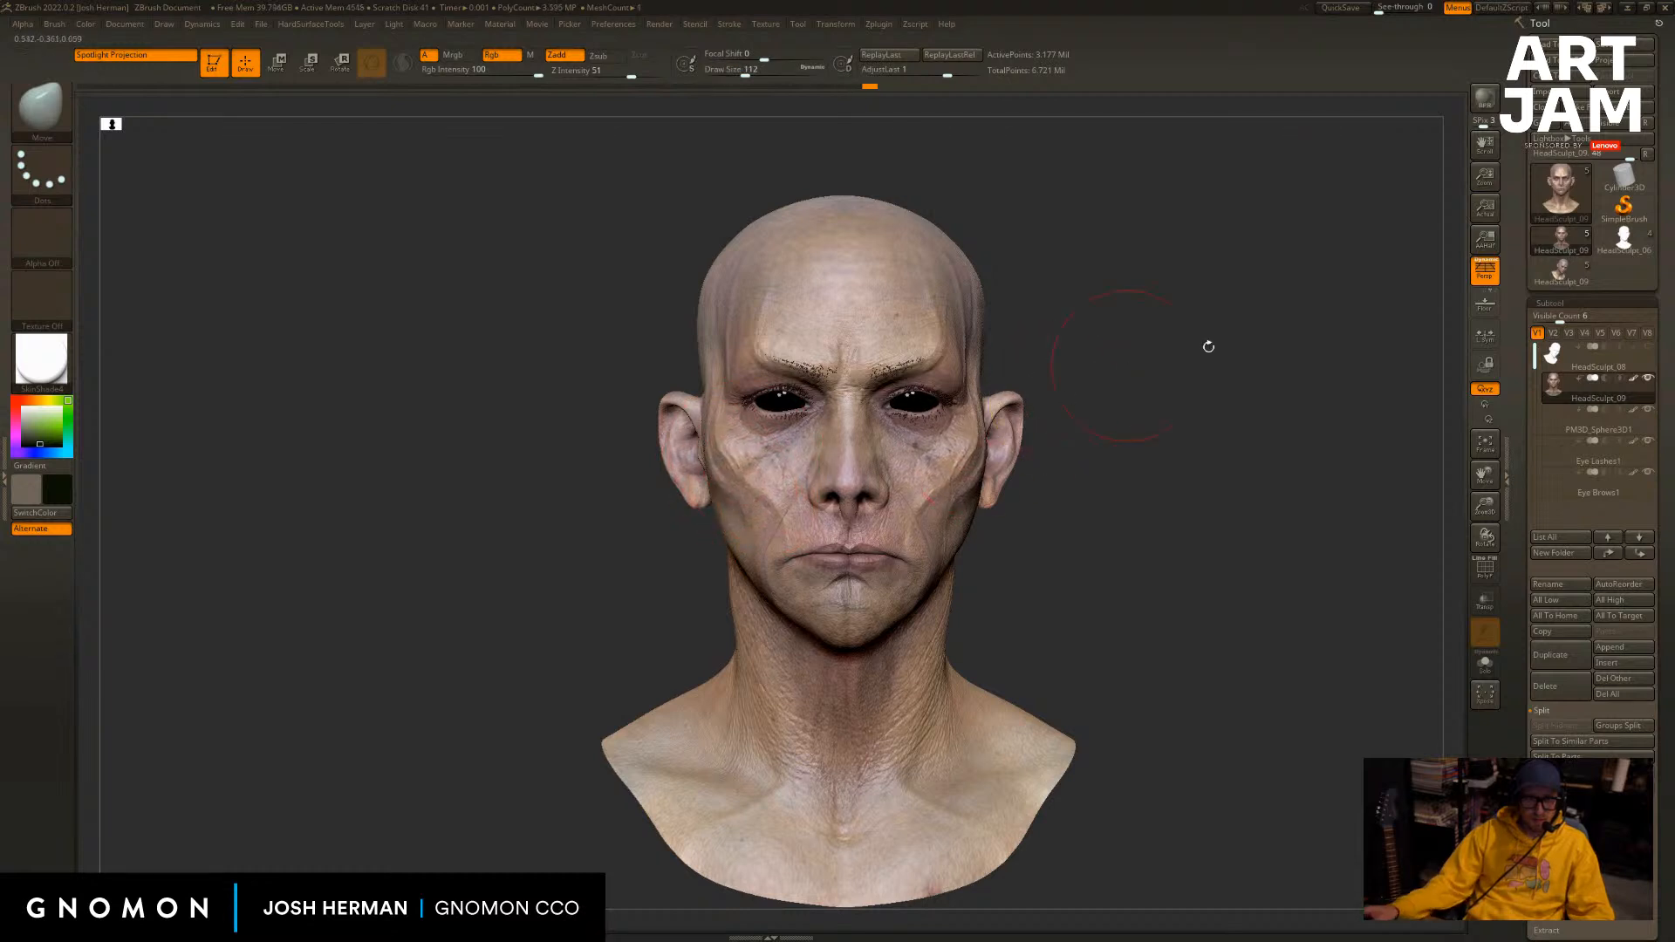
# Compare the reshaped head with the other HeadSculpt_09 version, and try a cheekbone pull and undo it.
pyautogui.click(1560, 269)
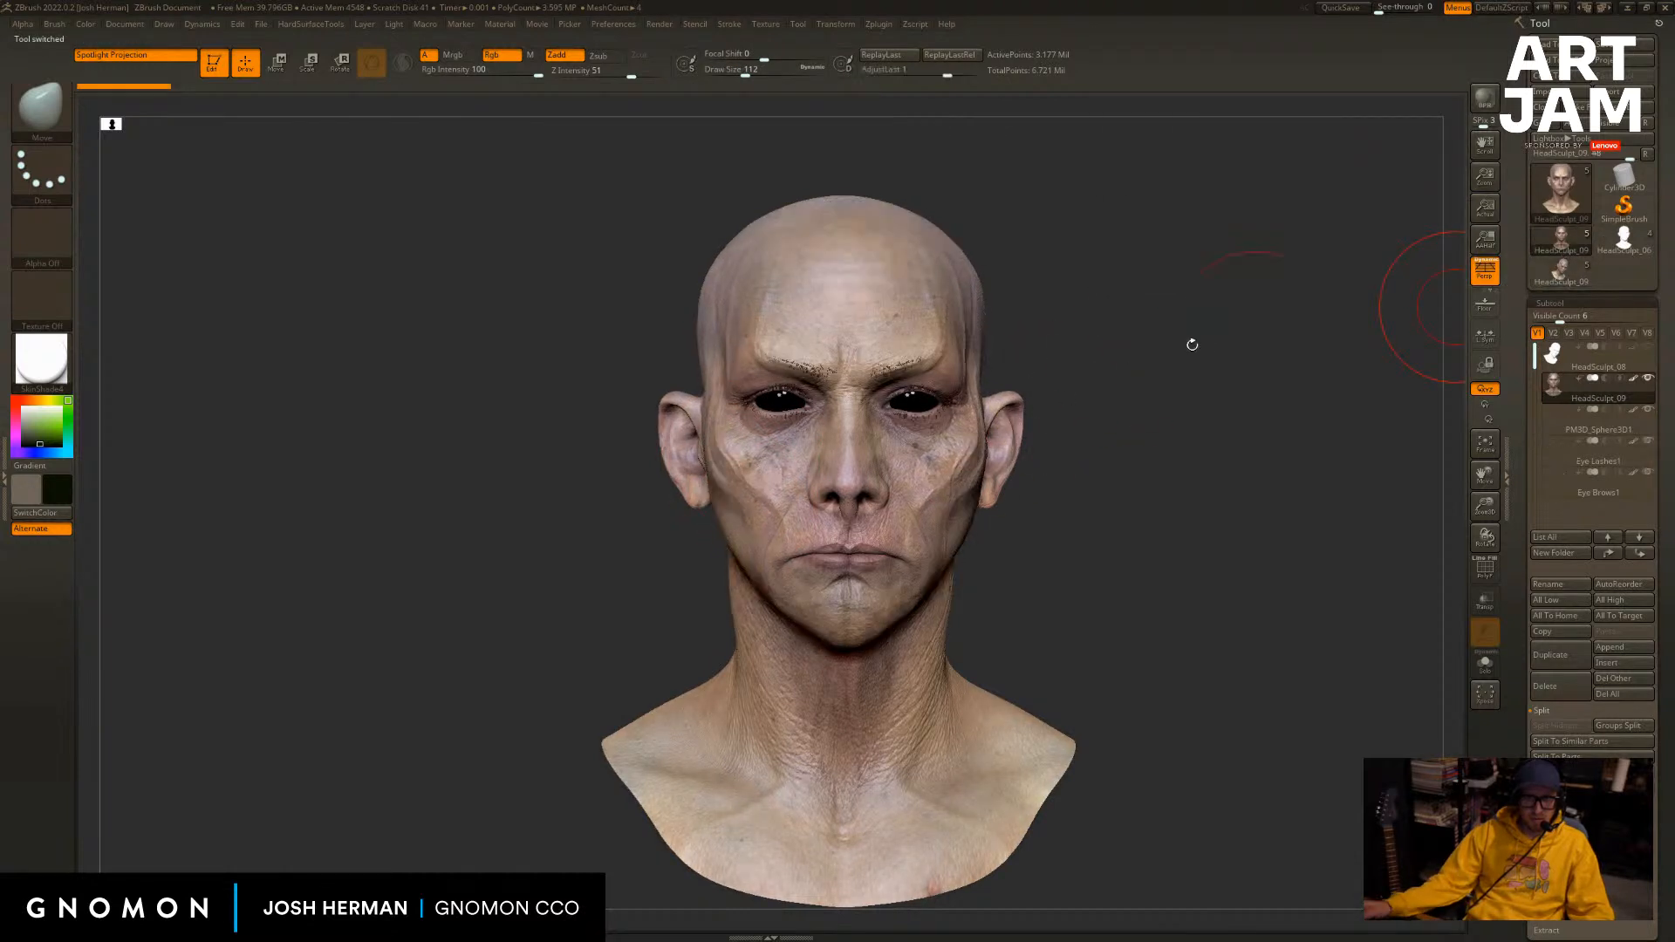
pyautogui.moveTo(739, 483); pyautogui.dragTo(747, 476)
pyautogui.hotkey('ctrl', 'z')
pyautogui.press('s')
pyautogui.press('[')
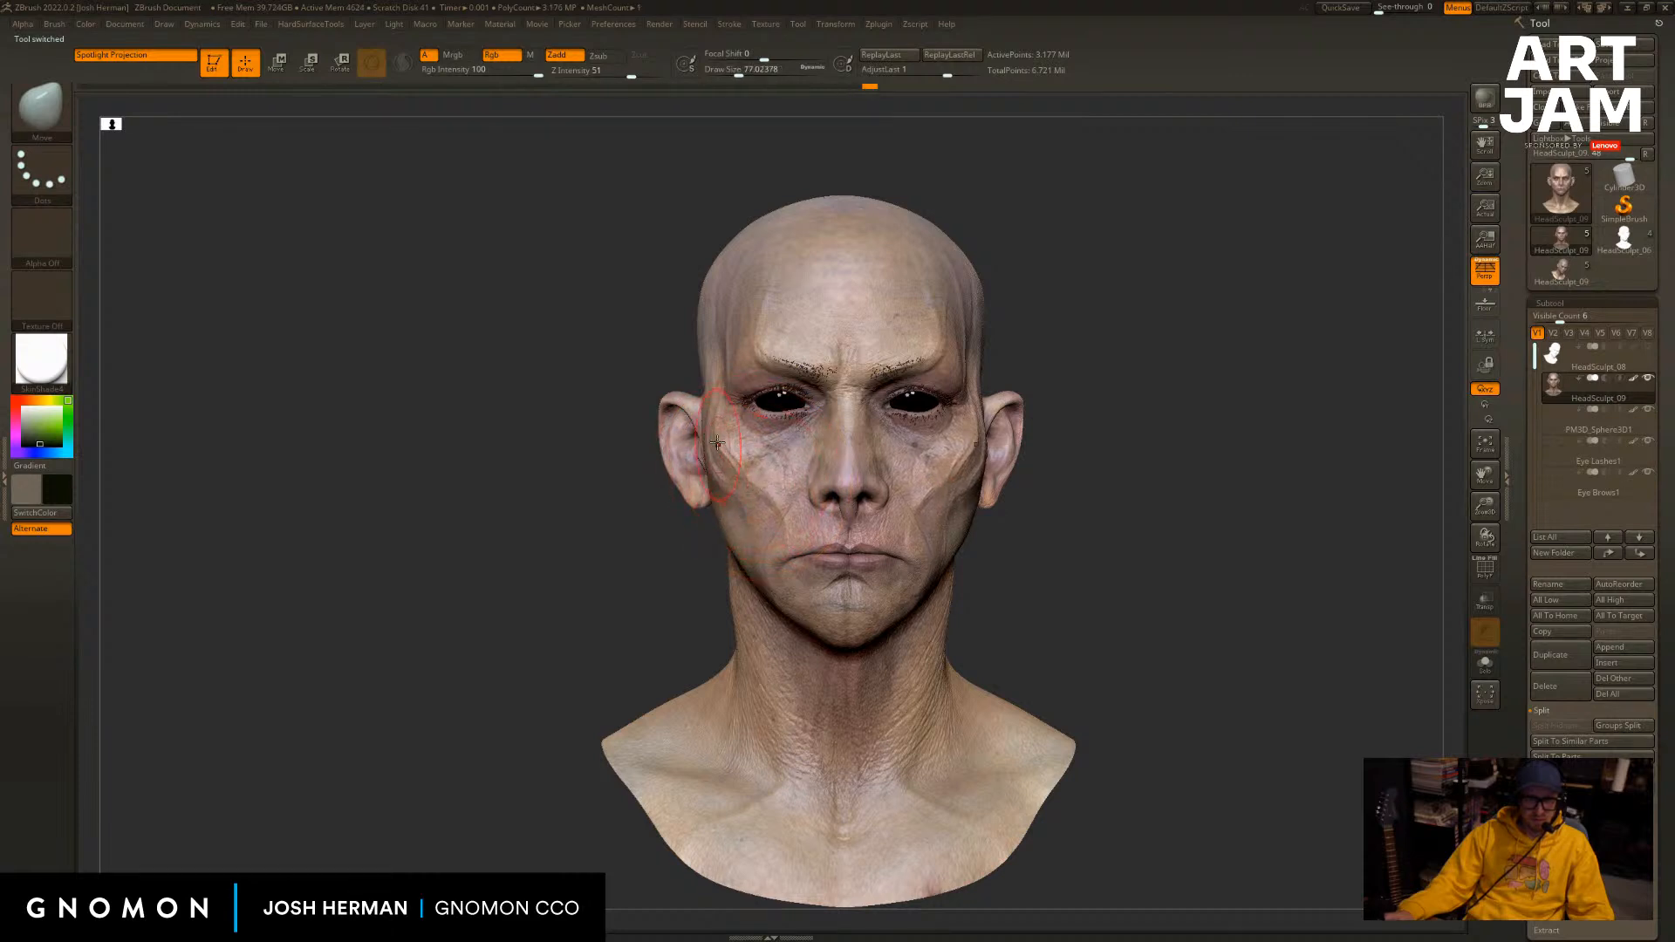
pyautogui.click(1563, 243)
pyautogui.click(1564, 246)
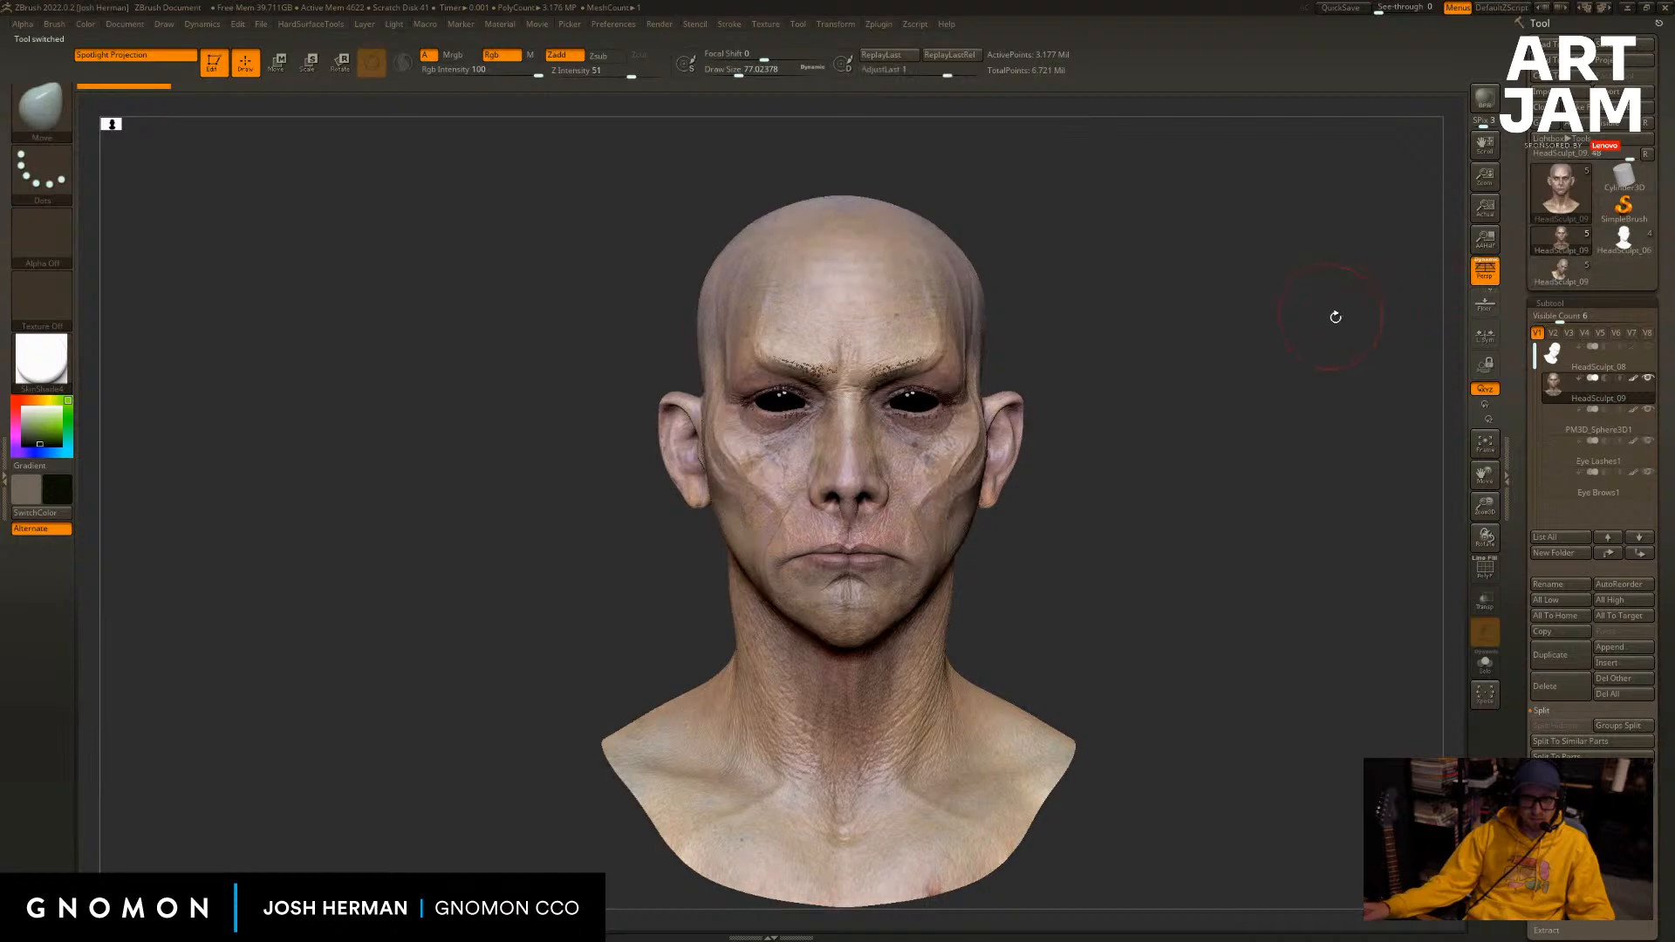
# Adjust the underside of the chin in a close three-quarter view with the Move brush at a Draw Size of about 35.
pyautogui.moveTo(1334, 316); pyautogui.dragTo(1268, 422)
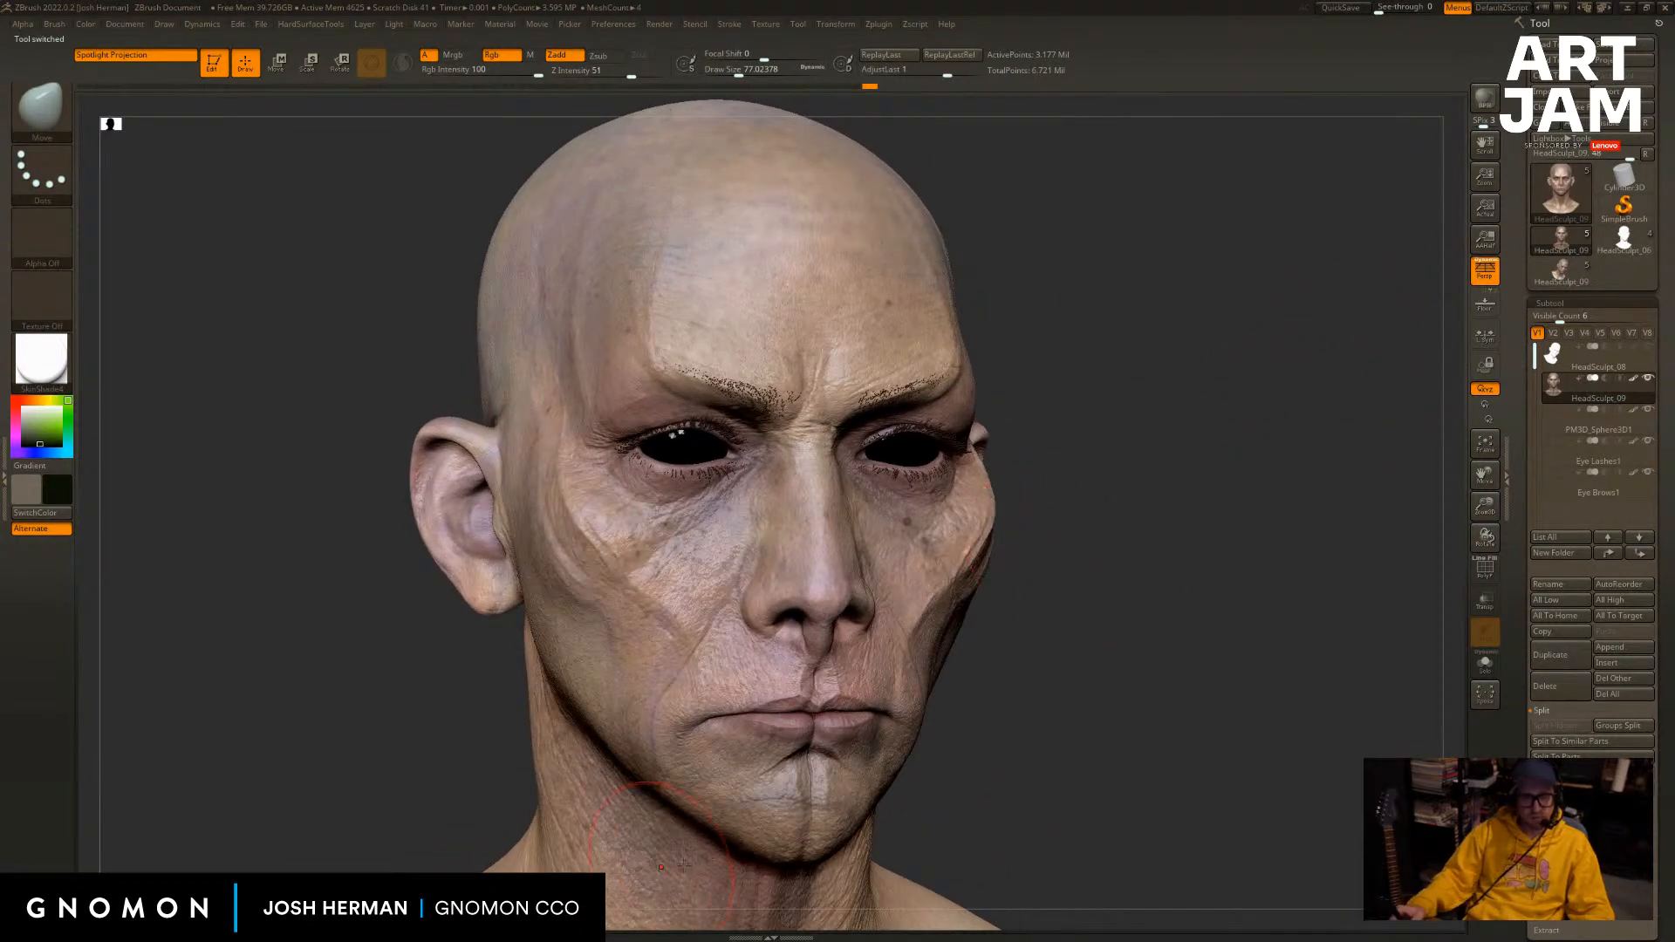
pyautogui.press('s')
pyautogui.moveTo(777, 828); pyautogui.dragTo(771, 835)
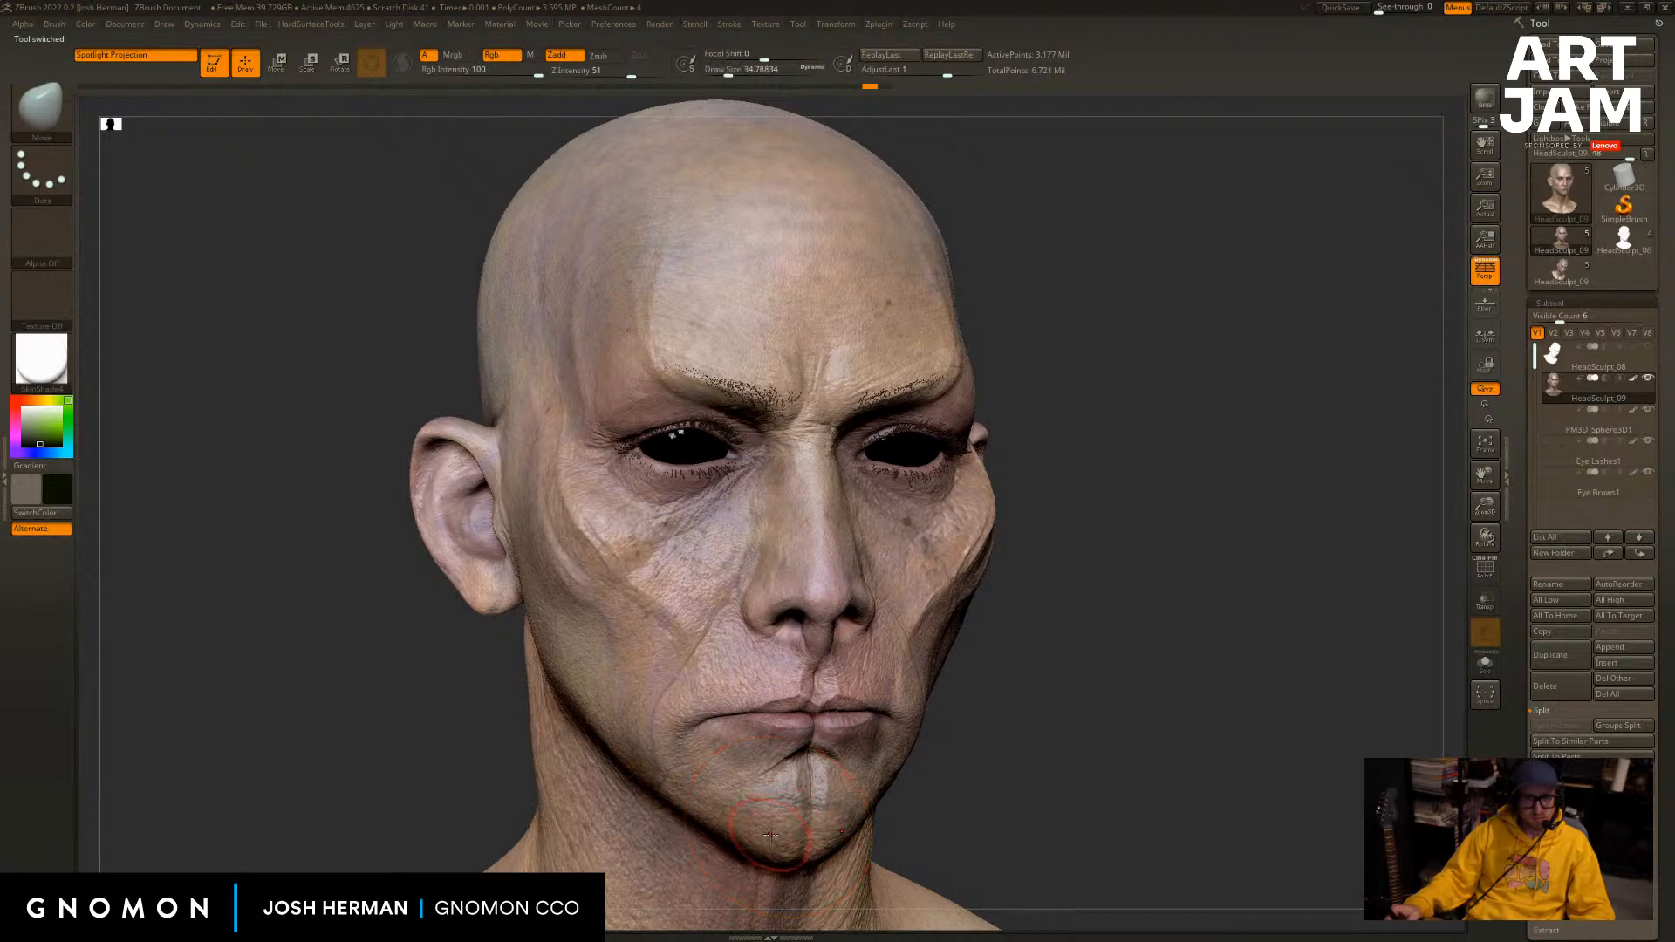
pyautogui.press('s')
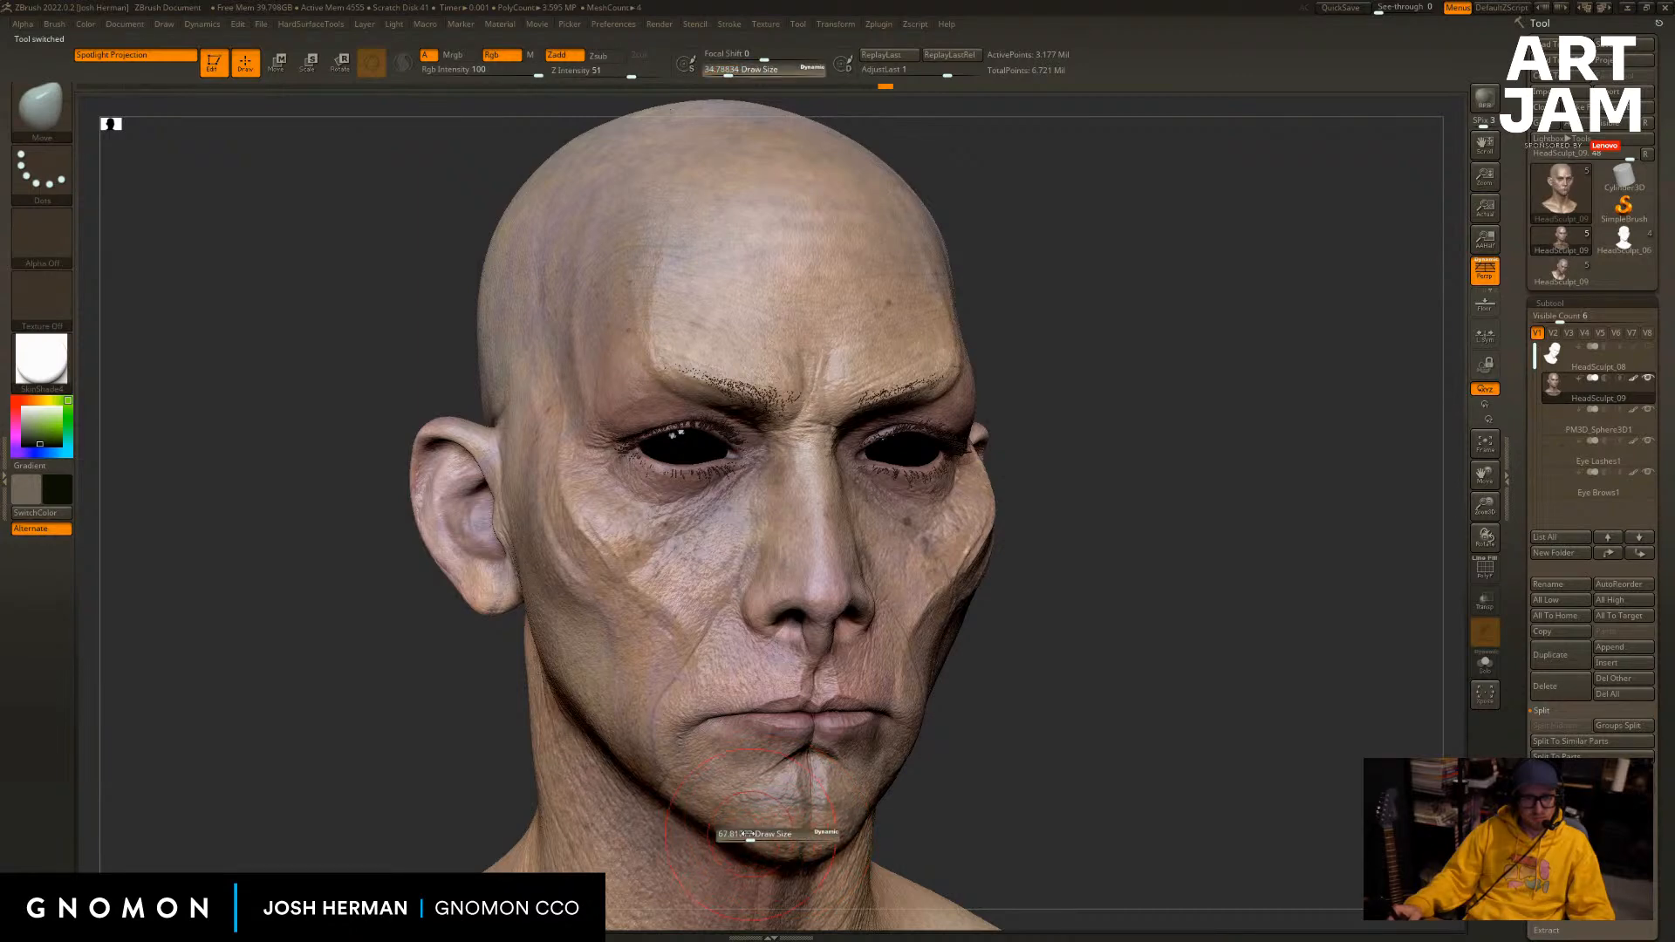
pyautogui.click(757, 844)
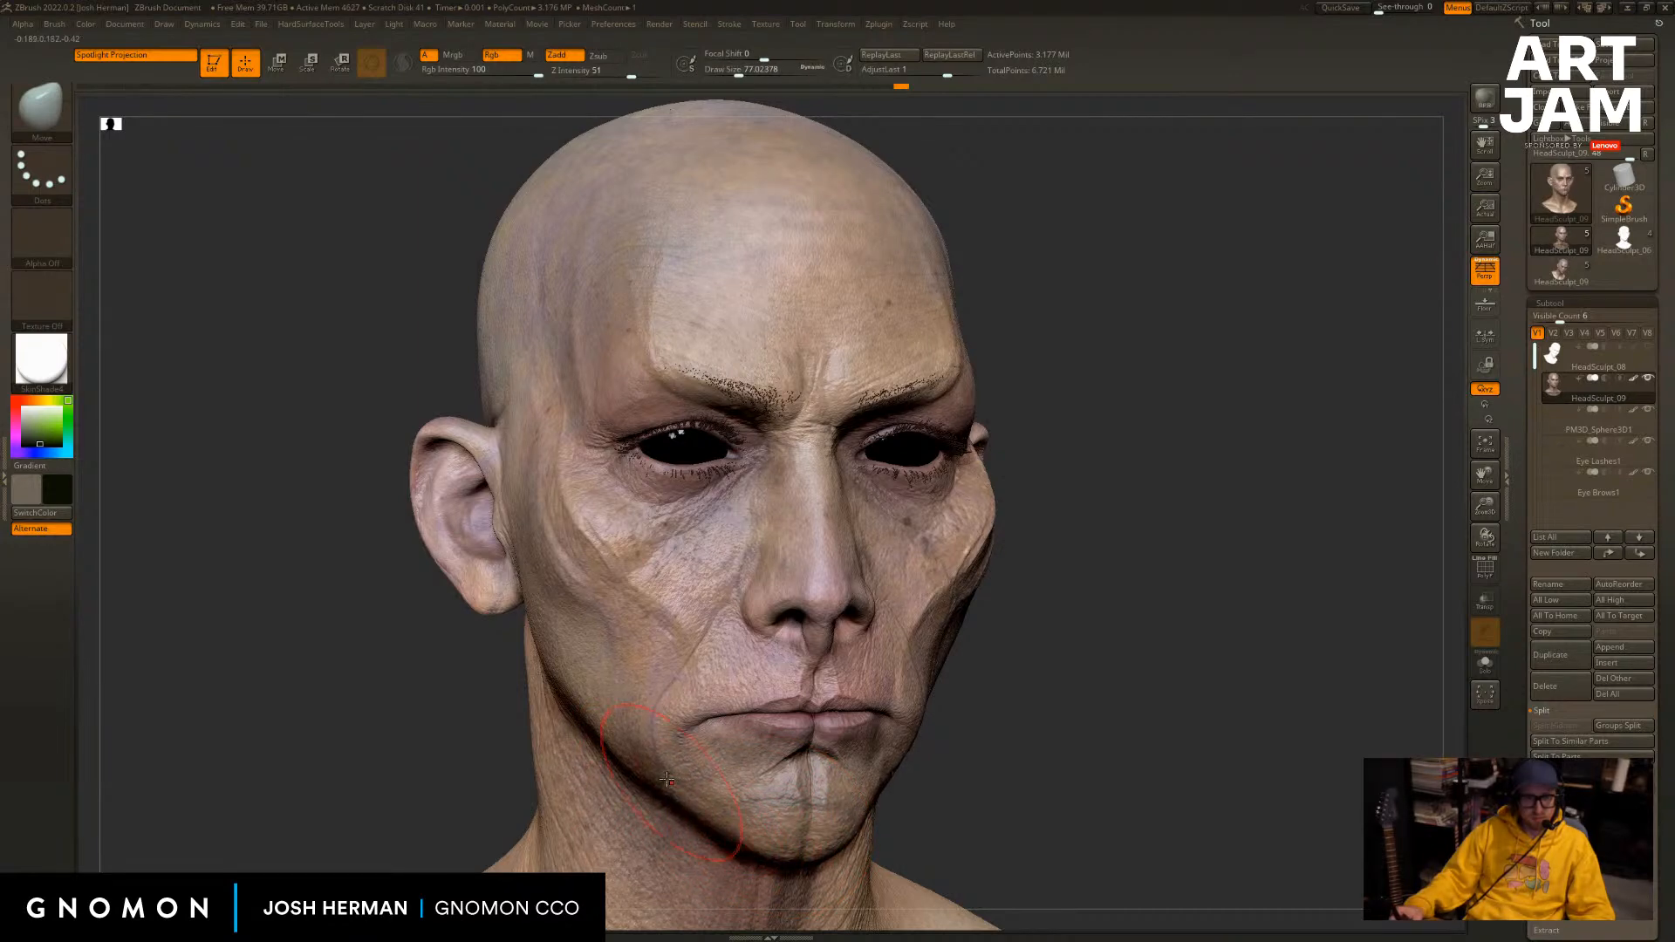
# Pull the jawline beside the mouth slightly upward with the Move brush, and reduce the Draw Size to about 41.
pyautogui.press('s')
pyautogui.click(667, 781)
pyautogui.moveTo(667, 775); pyautogui.dragTo(663, 754)
pyautogui.press('s')
pyautogui.click(661, 755)
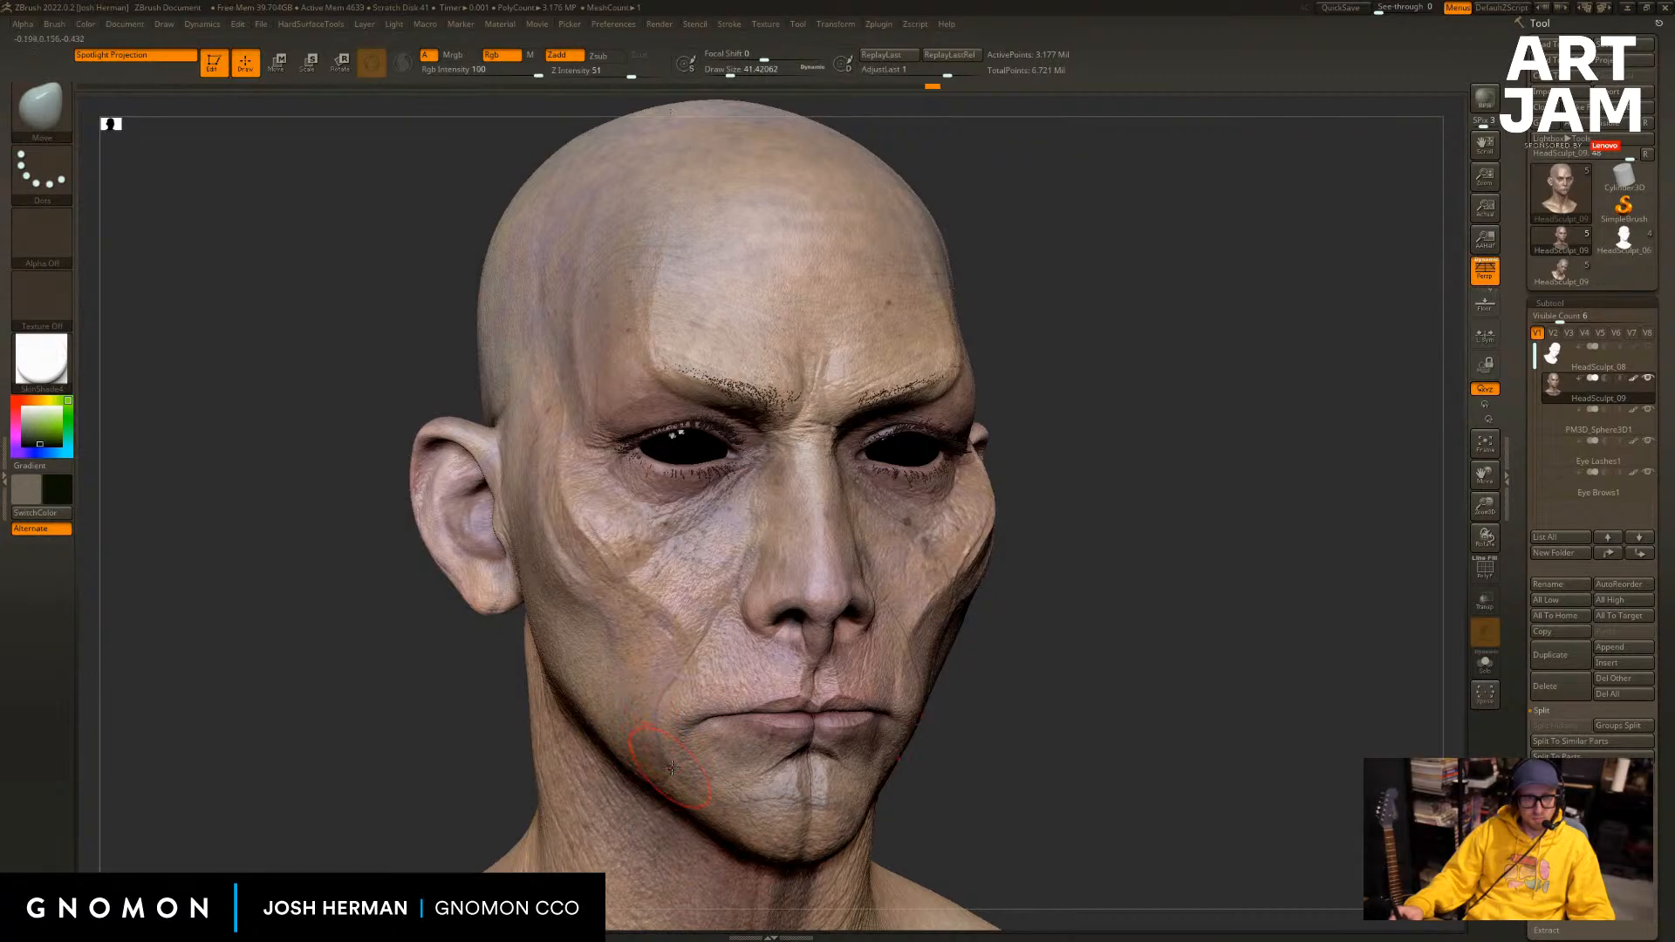
pyautogui.moveTo(756, 753); pyautogui.dragTo(938, 740, button='right')
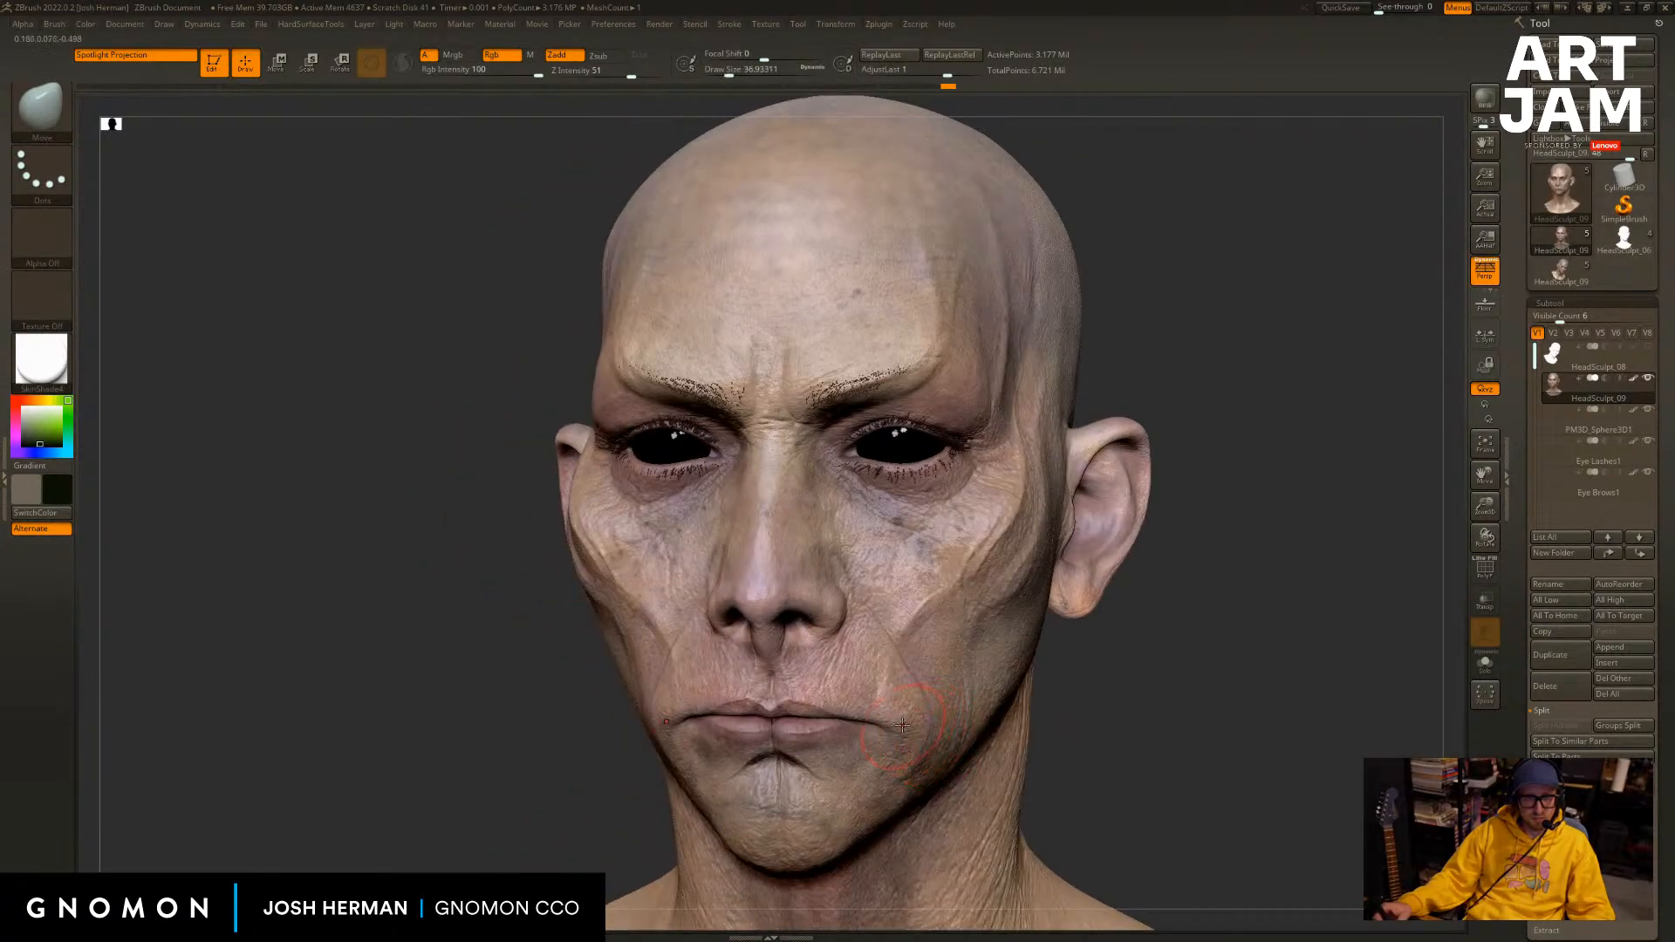
# Nudge the lips and mouth corners with the Move brush in three-quarter and profile views at a Draw Size of about 41.
pyautogui.moveTo(858, 685); pyautogui.dragTo(642, 713, button='right')
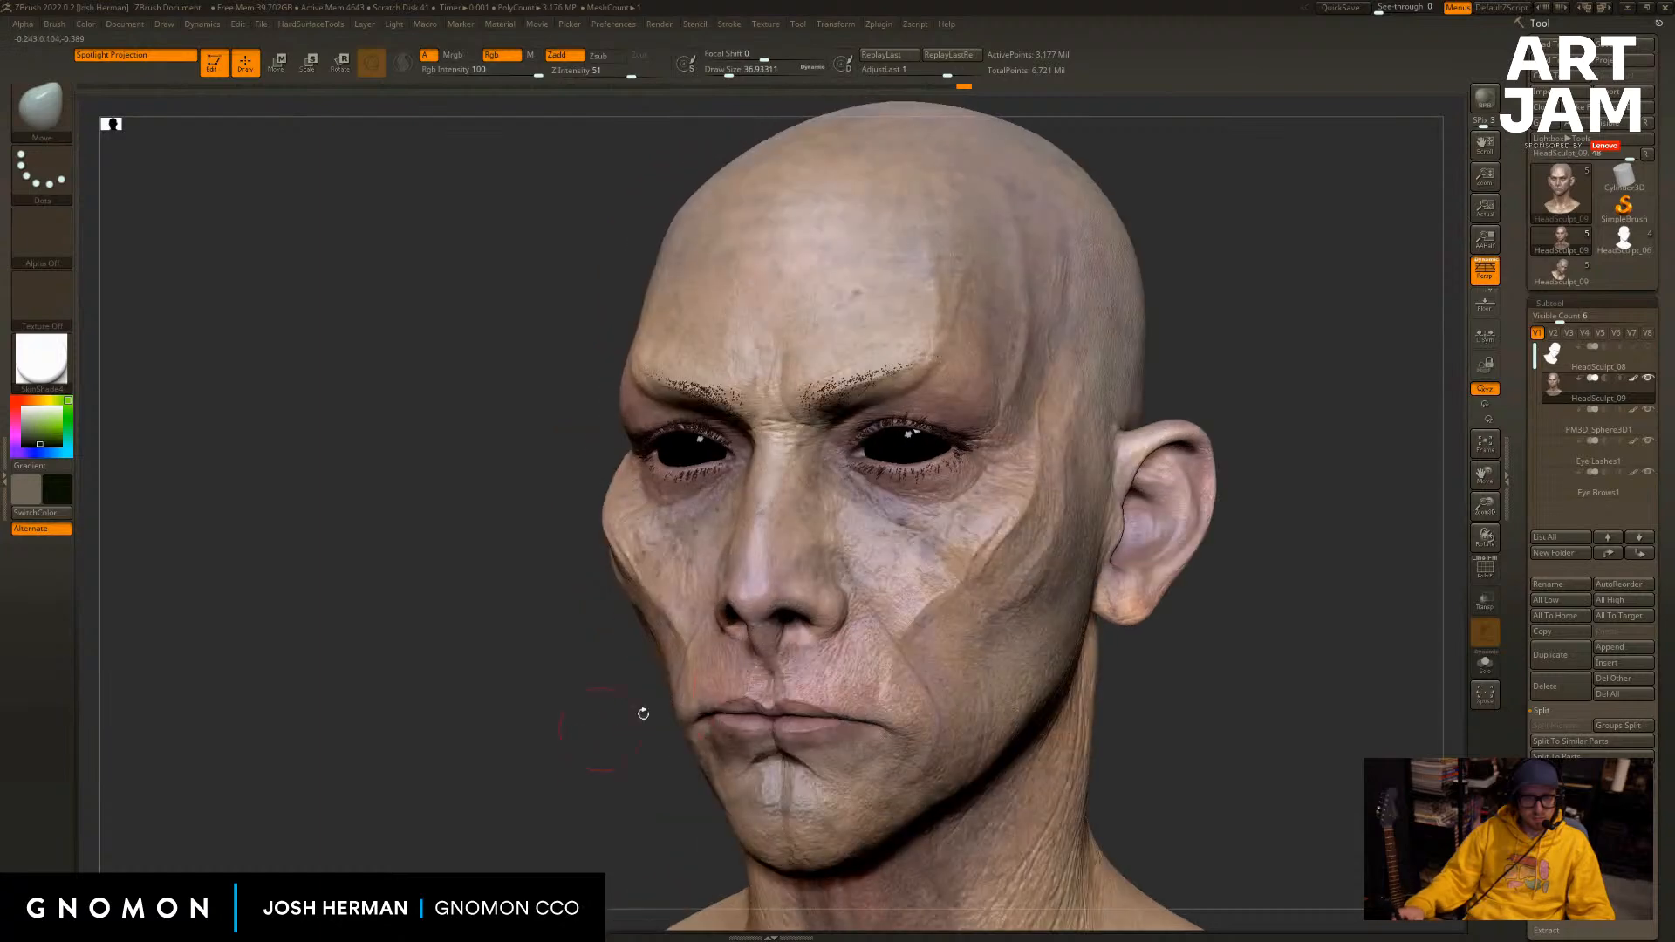
pyautogui.moveTo(807, 680); pyautogui.dragTo(711, 689, button='right')
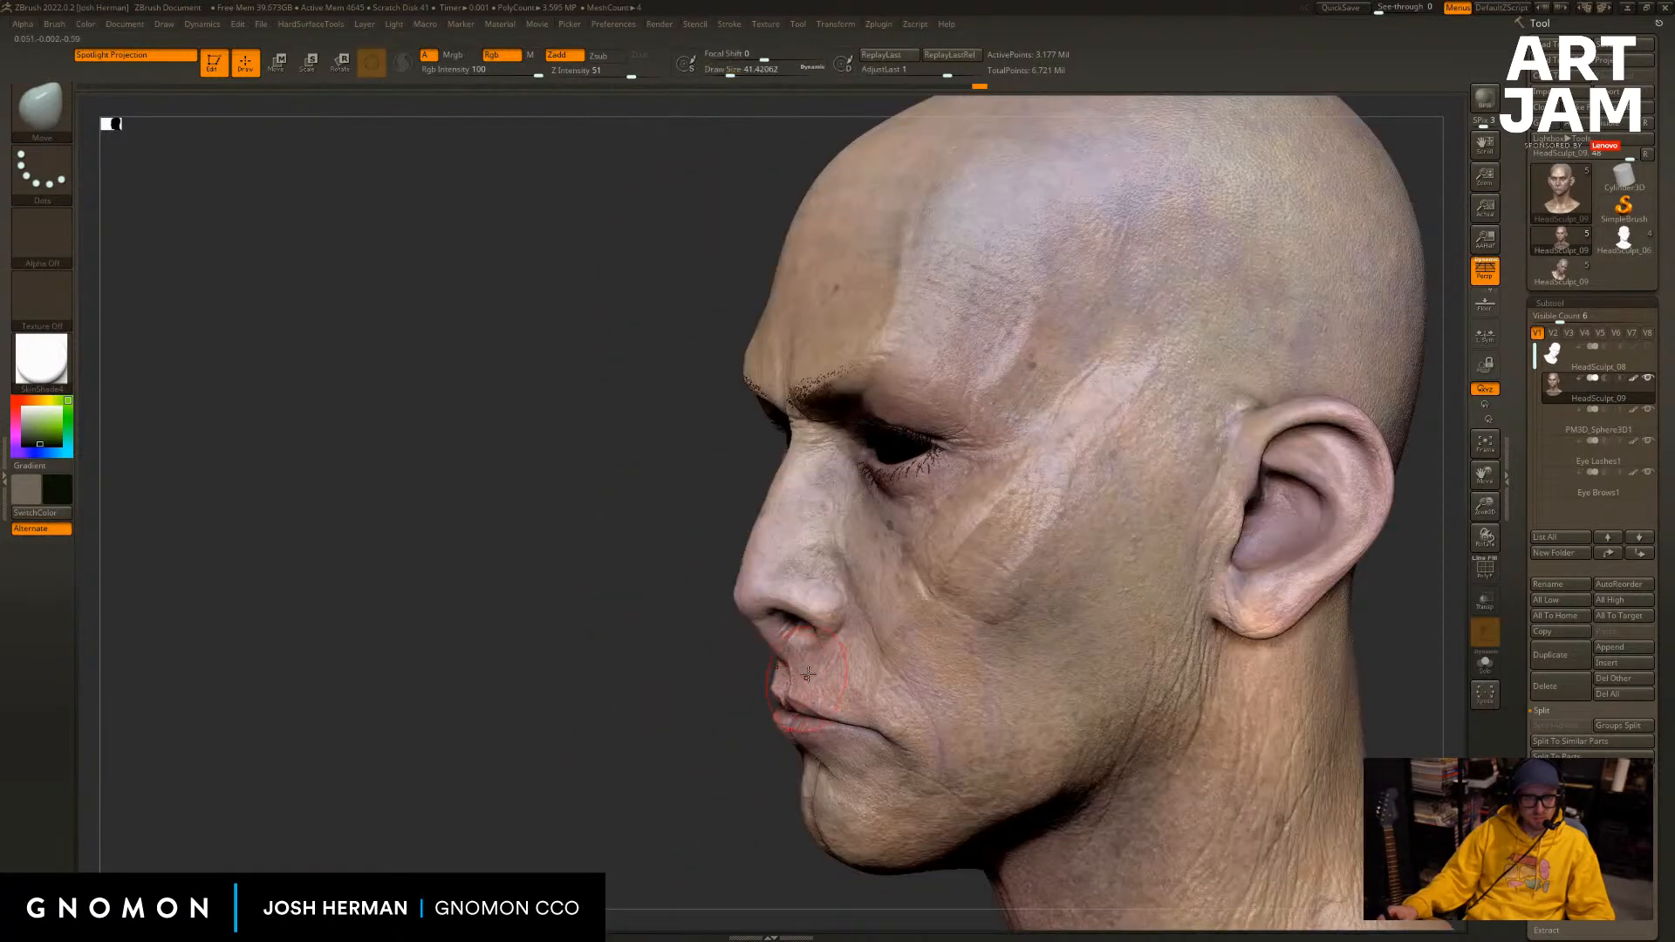
pyautogui.moveTo(846, 675); pyautogui.dragTo(727, 668, button='right')
pyautogui.moveTo(616, 708); pyautogui.dragTo(1239, 680, button='right')
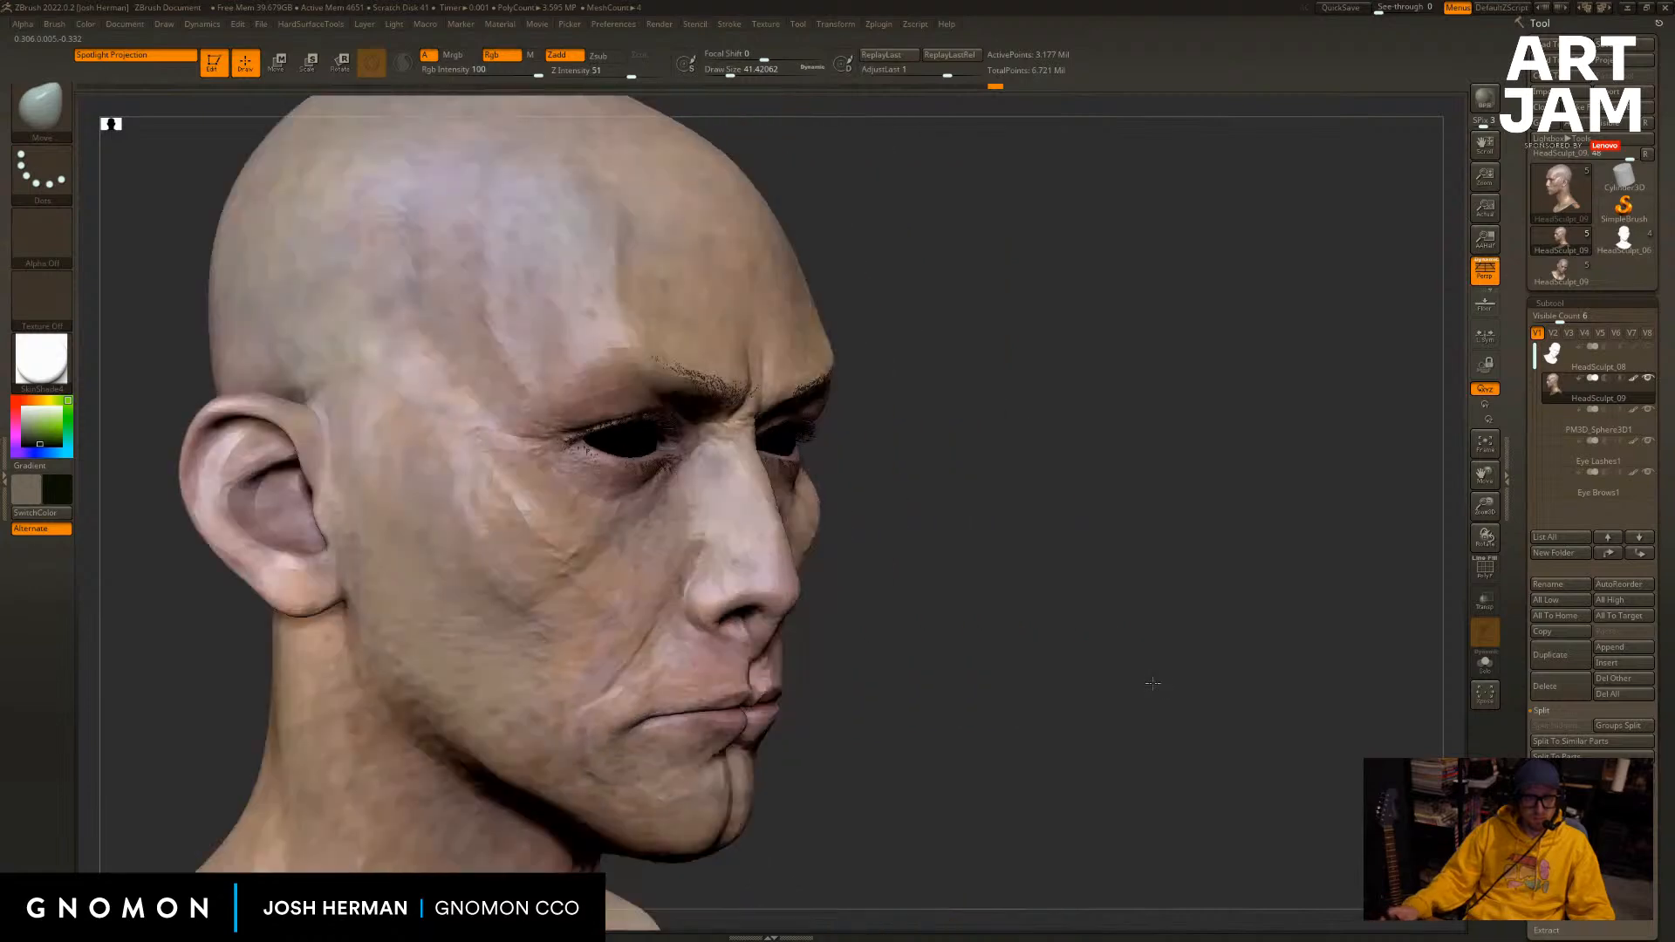
pyautogui.moveTo(696, 675); pyautogui.dragTo(755, 684, button='right')
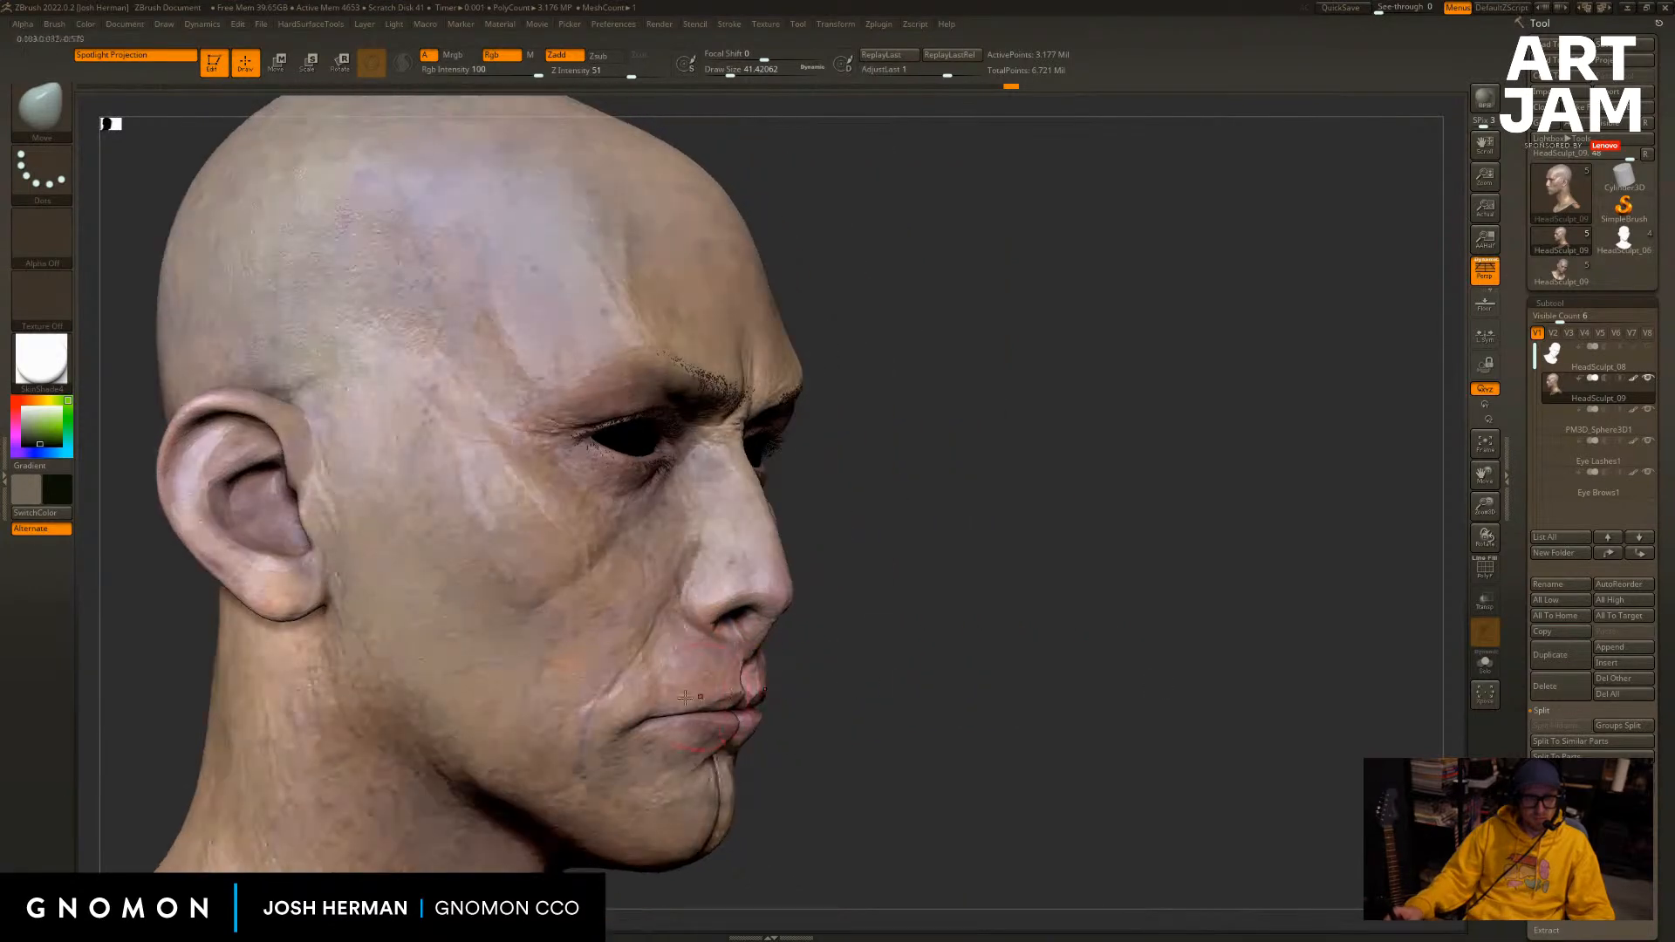
# Refine the upper lip area below the nose with the Move brush in front view at a Draw Size of about 31.
pyautogui.press('[')
pyautogui.moveTo(1016, 684); pyautogui.dragTo(840, 669, button='right')
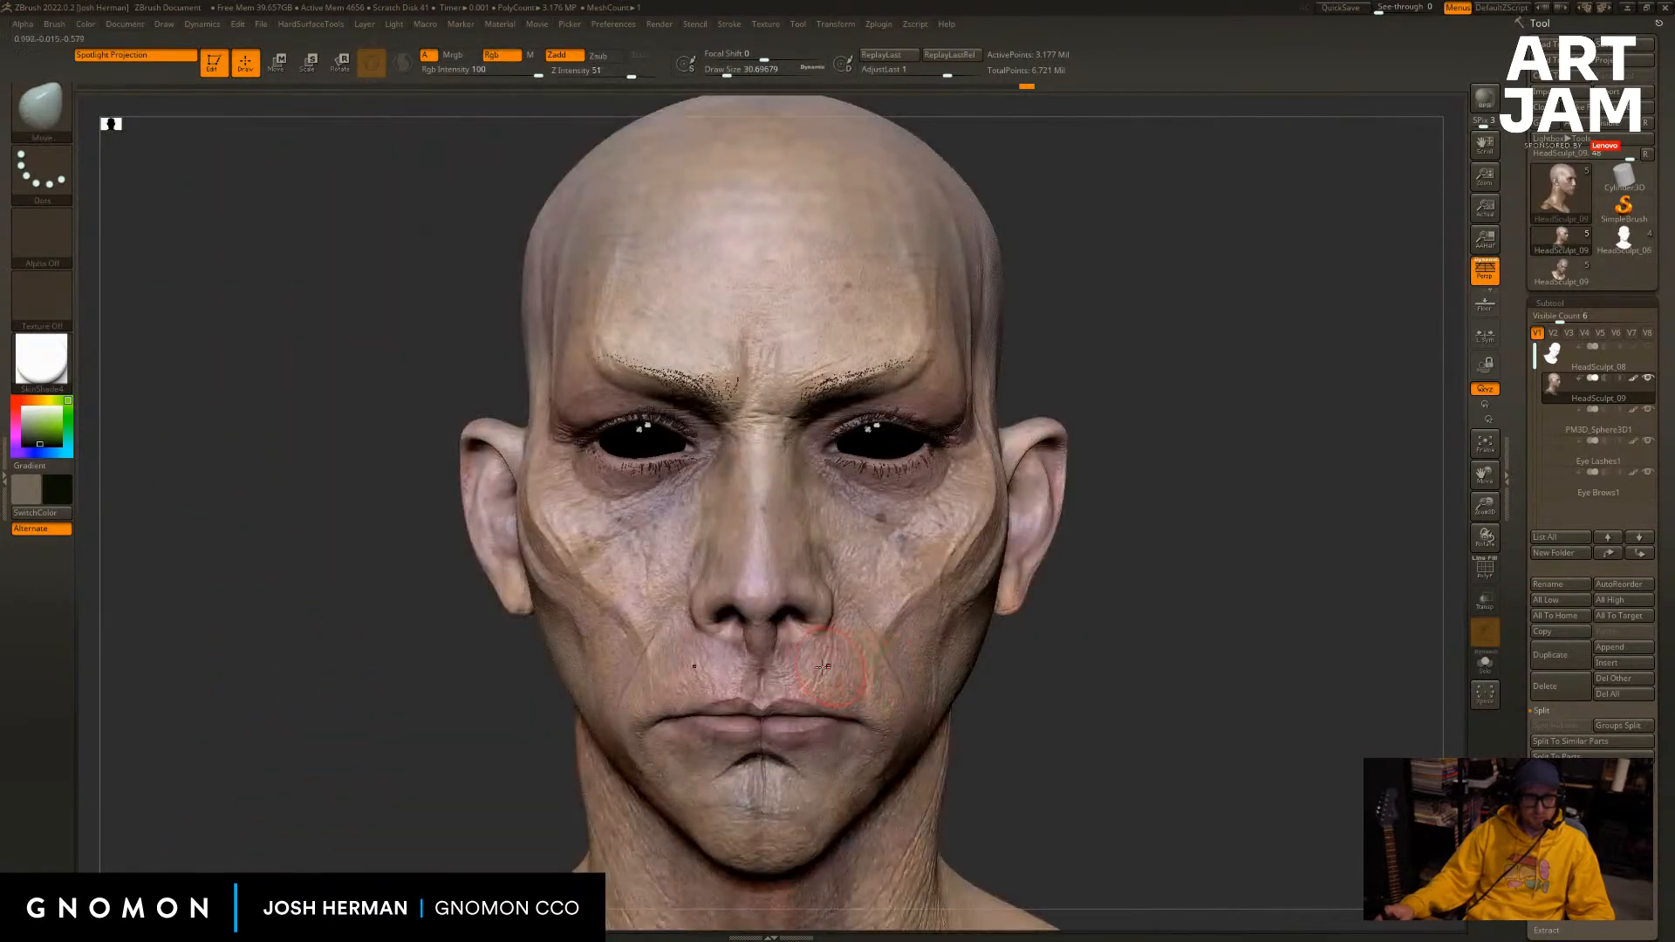
pyautogui.moveTo(1034, 663)
pyautogui.mouseDown(button='right')
pyautogui.moveTo(690, 689)
pyautogui.moveTo(743, 691)
pyautogui.mouseUp(button='right')
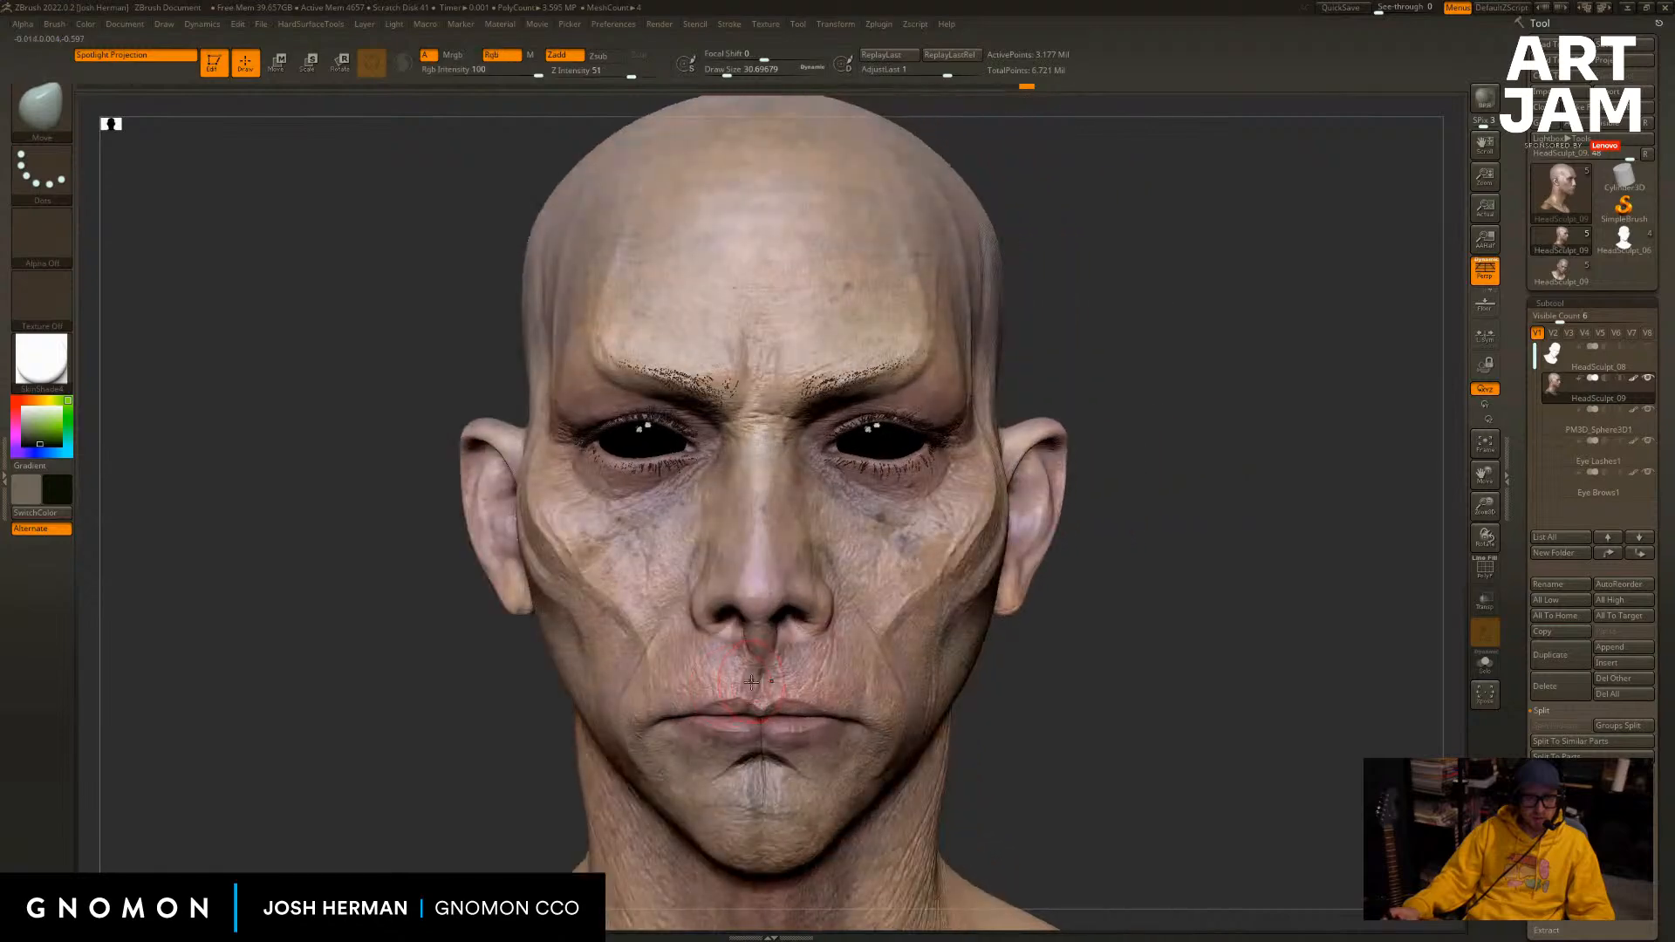
pyautogui.press(']')
pyautogui.moveTo(545, 720)
pyautogui.mouseDown(button='right')
pyautogui.moveTo(1160, 684)
pyautogui.moveTo(1122, 684)
pyautogui.moveTo(1110, 520)
pyautogui.moveTo(1080, 532)
pyautogui.moveTo(1109, 572)
pyautogui.moveTo(1077, 607)
pyautogui.mouseUp(button='right')
# Undo and redo the last stroke to compare it on the whole head, and set the Draw Size to about 65.
pyautogui.press('ctrl')
pyautogui.hotkey('ctrl', 'z')
pyautogui.hotkey('ctrl', 'shift', 'z')
pyautogui.press('s')
pyautogui.moveTo(1064, 610); pyautogui.dragTo(1073, 610)
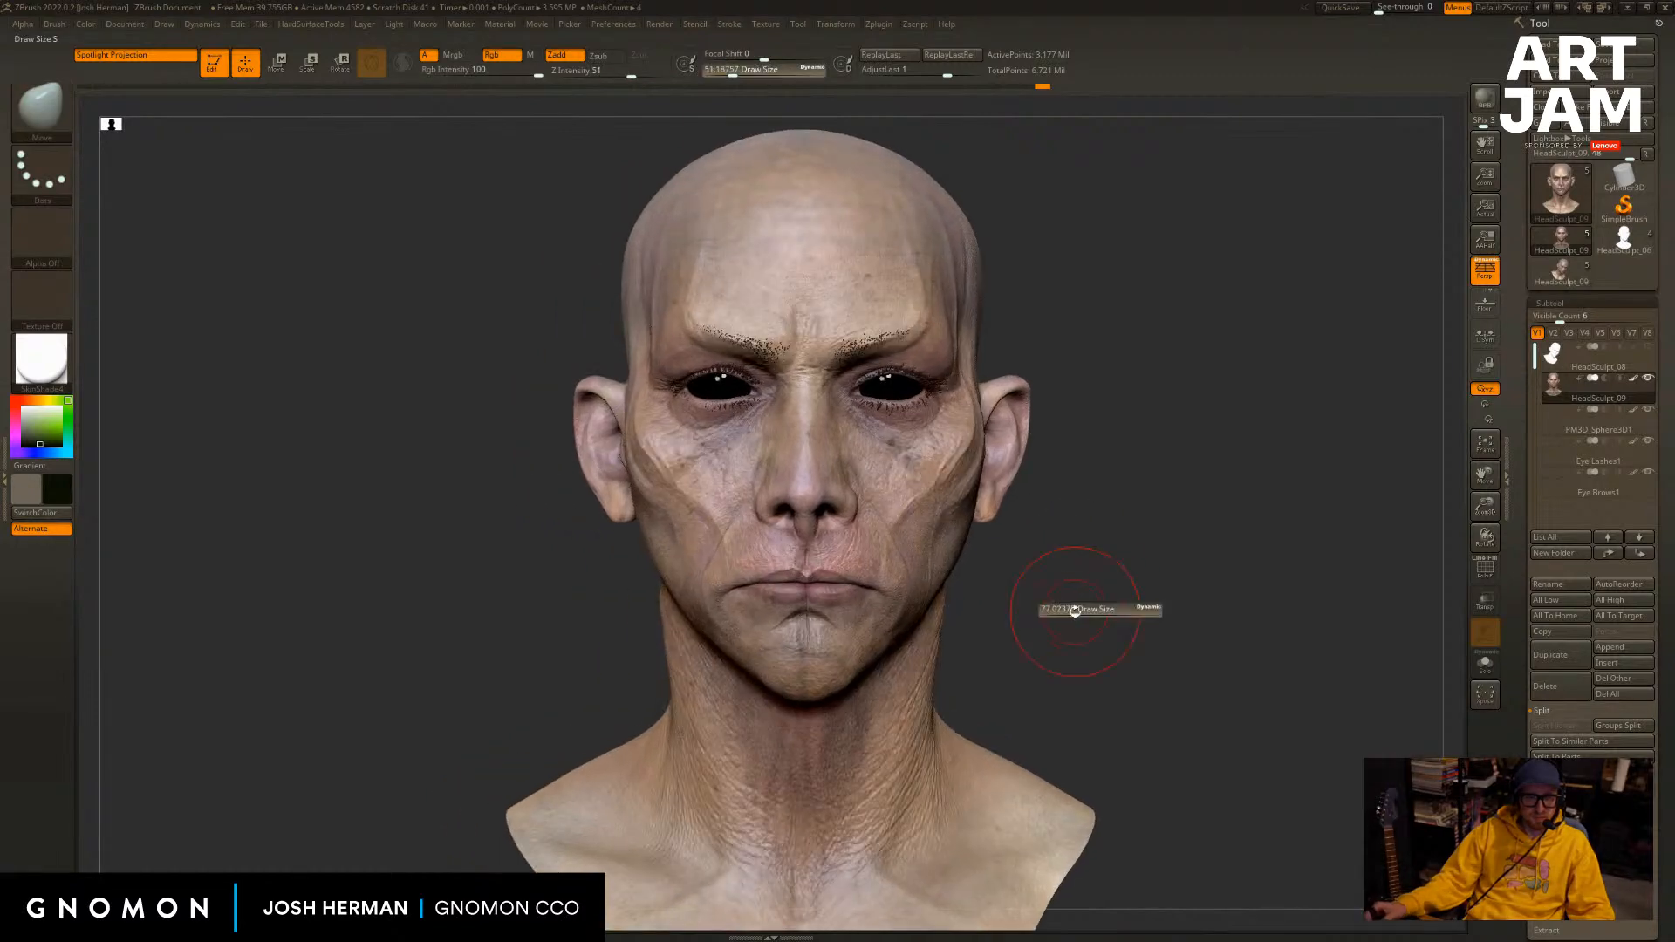
pyautogui.keyDown('alt'); pyautogui.moveTo(620, 658); pyautogui.dragTo(628, 624, button='right'); pyautogui.keyUp('alt')
pyautogui.press('s')
pyautogui.moveTo(680, 678); pyautogui.dragTo(684, 674)
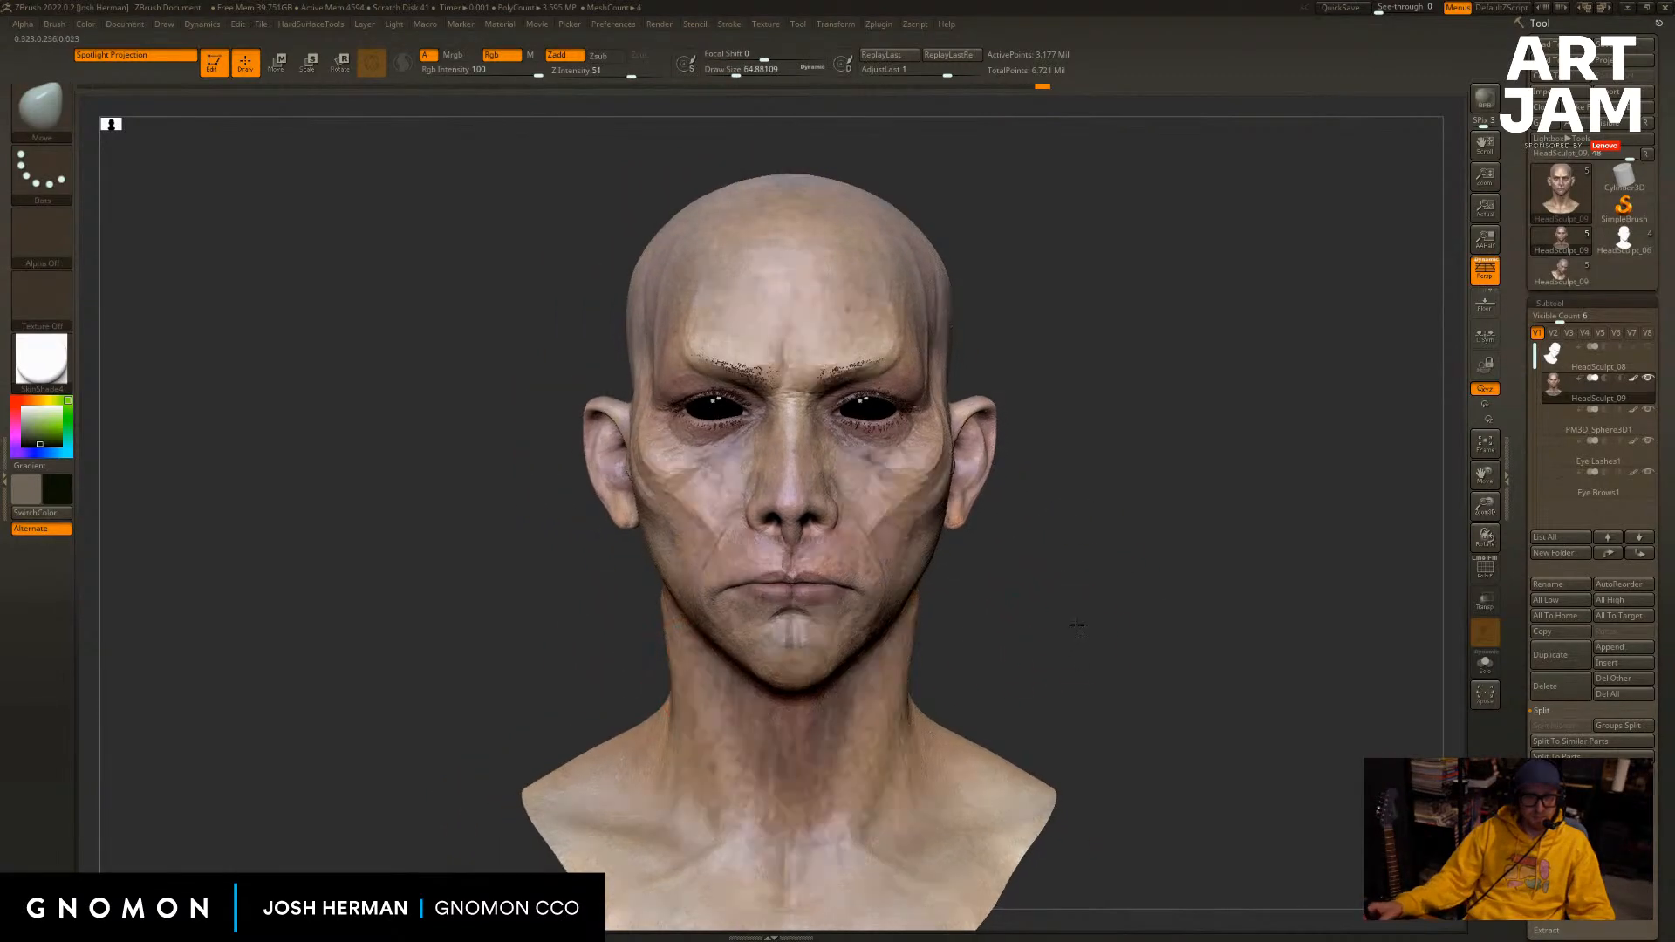
# Set up the Standard brush for sculpting without colour, with Rgb off and Zadd on.
pyautogui.moveTo(1076, 628); pyautogui.dragTo(959, 586, button='right')
pyautogui.press('b')
pyautogui.press('s')
pyautogui.press('t')
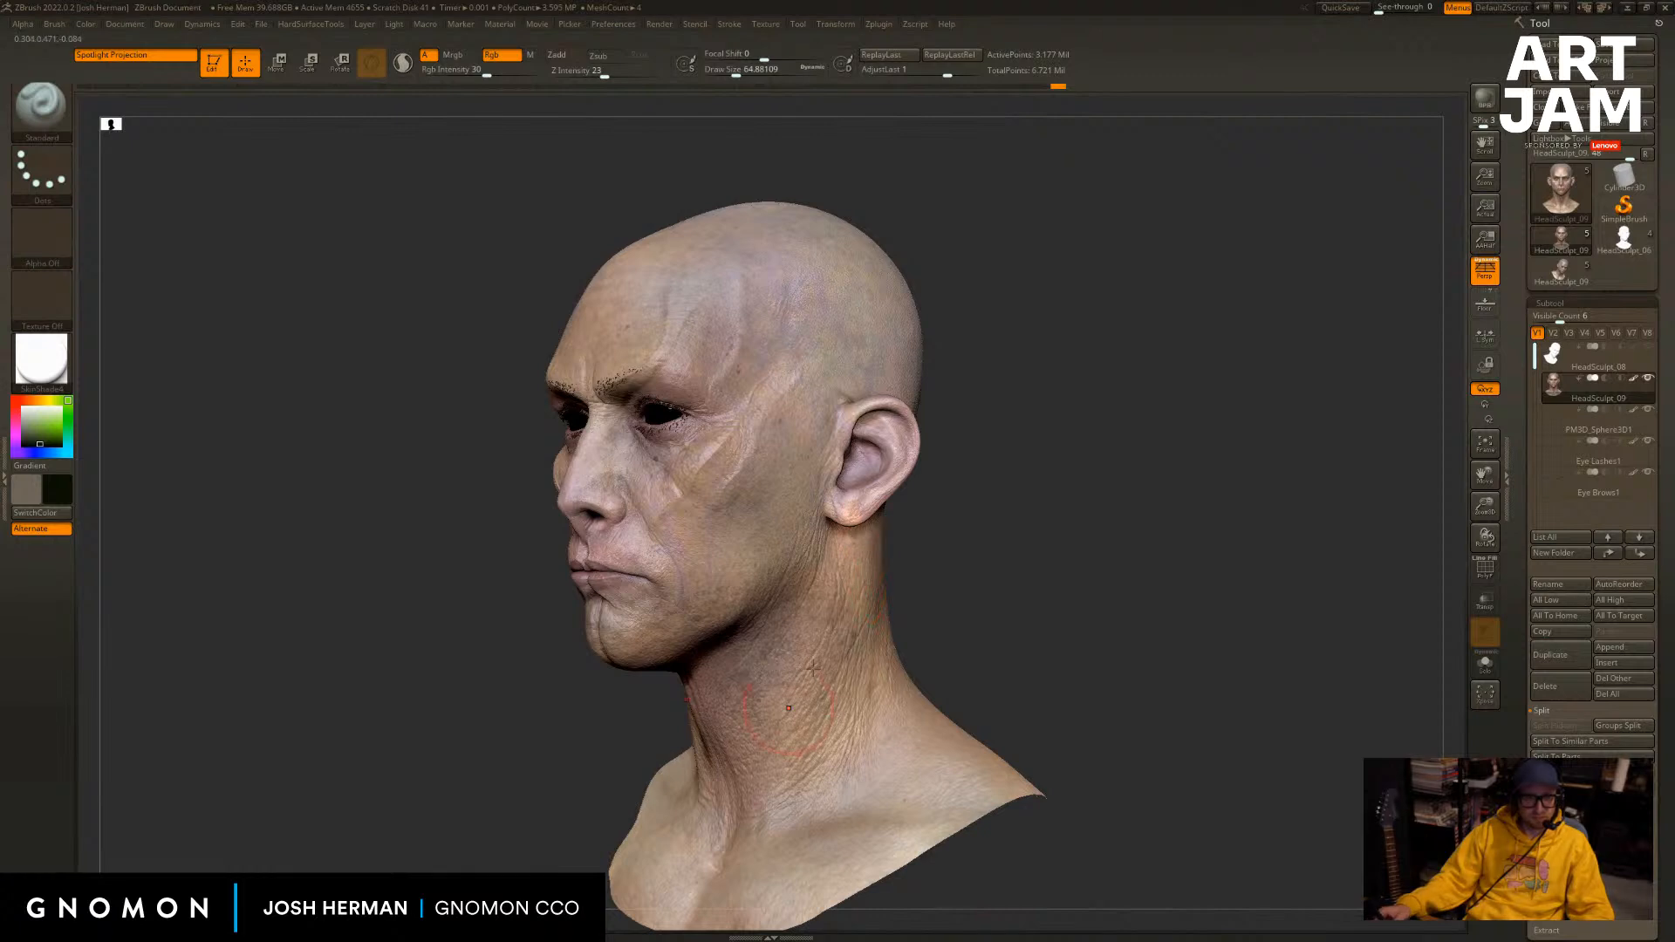
pyautogui.click(498, 57)
pyautogui.click(556, 55)
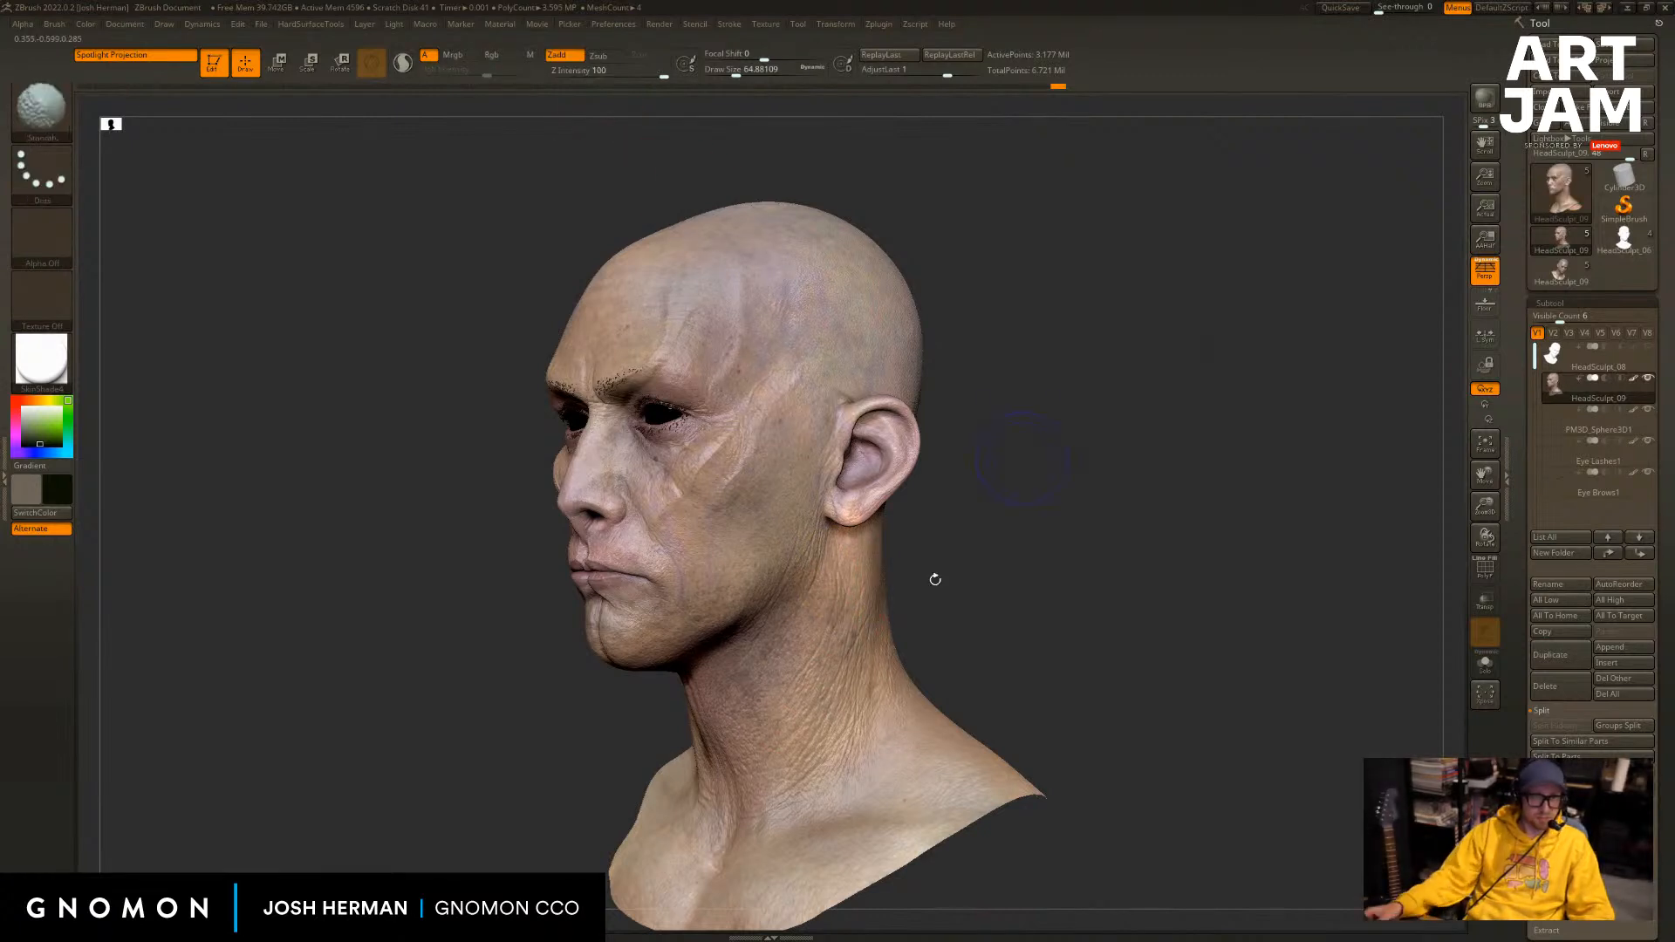
# Sculpt the neck below the ear at a lower subdivision level, and return the head to its highest subdivision level.
pyautogui.moveTo(844, 555)
pyautogui.mouseDown()
pyautogui.moveTo(856, 629)
pyautogui.moveTo(967, 610)
pyautogui.moveTo(841, 582)
pyautogui.mouseUp()
pyautogui.hotkey('ctrl', 'z')
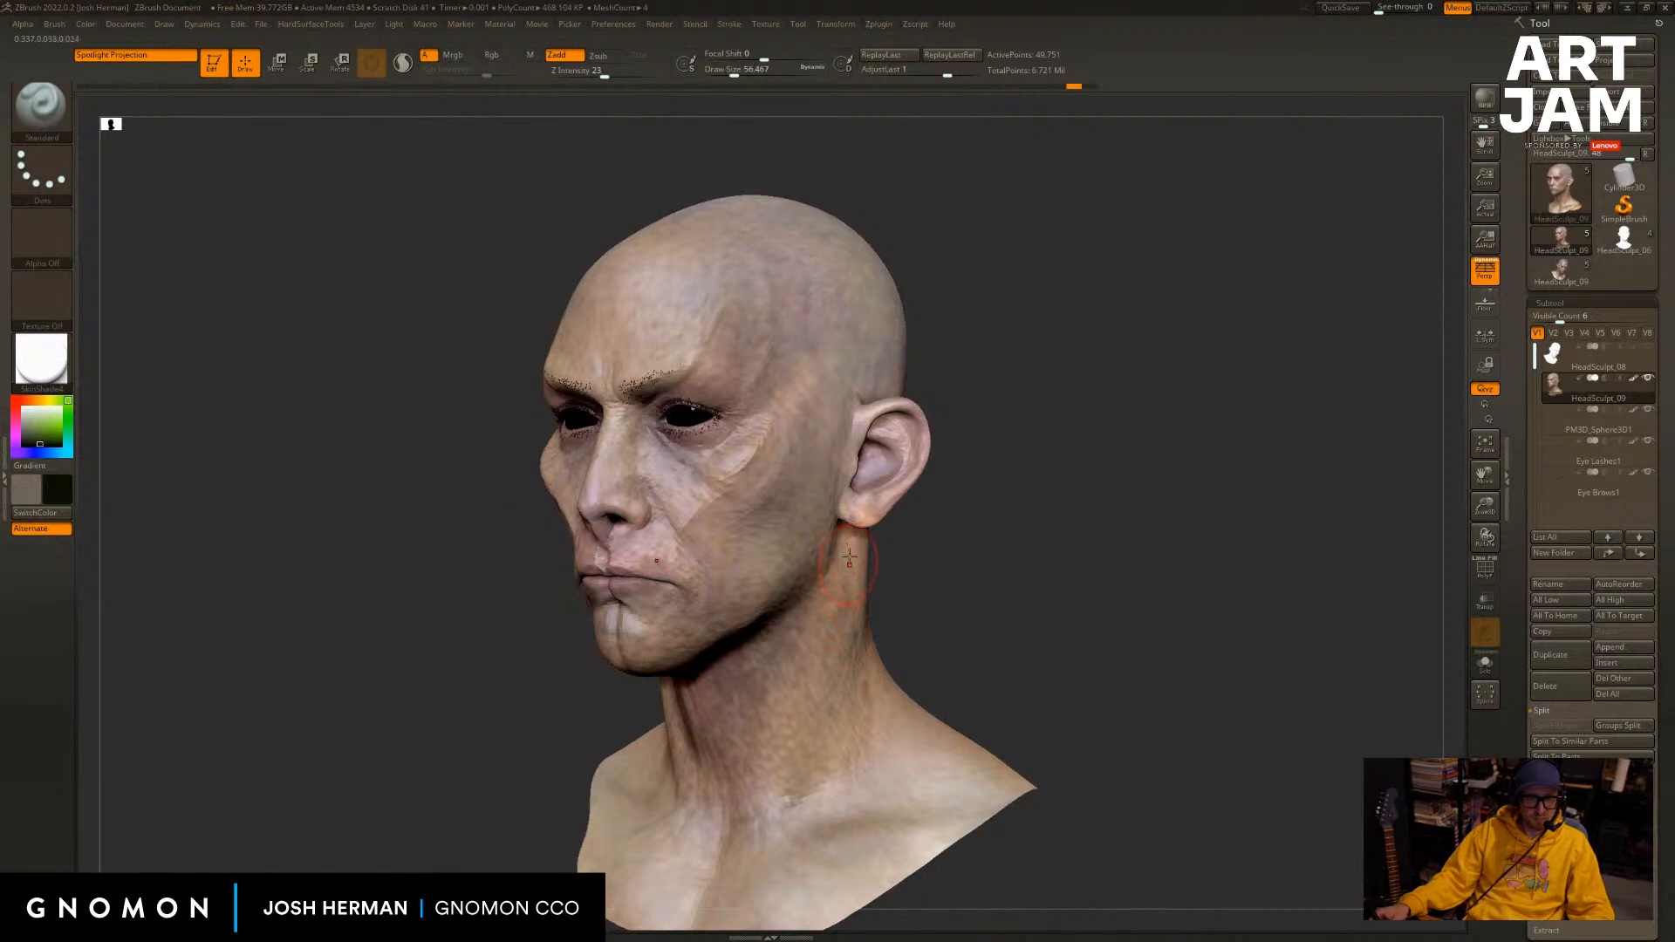
pyautogui.moveTo(966, 608); pyautogui.dragTo(1139, 596)
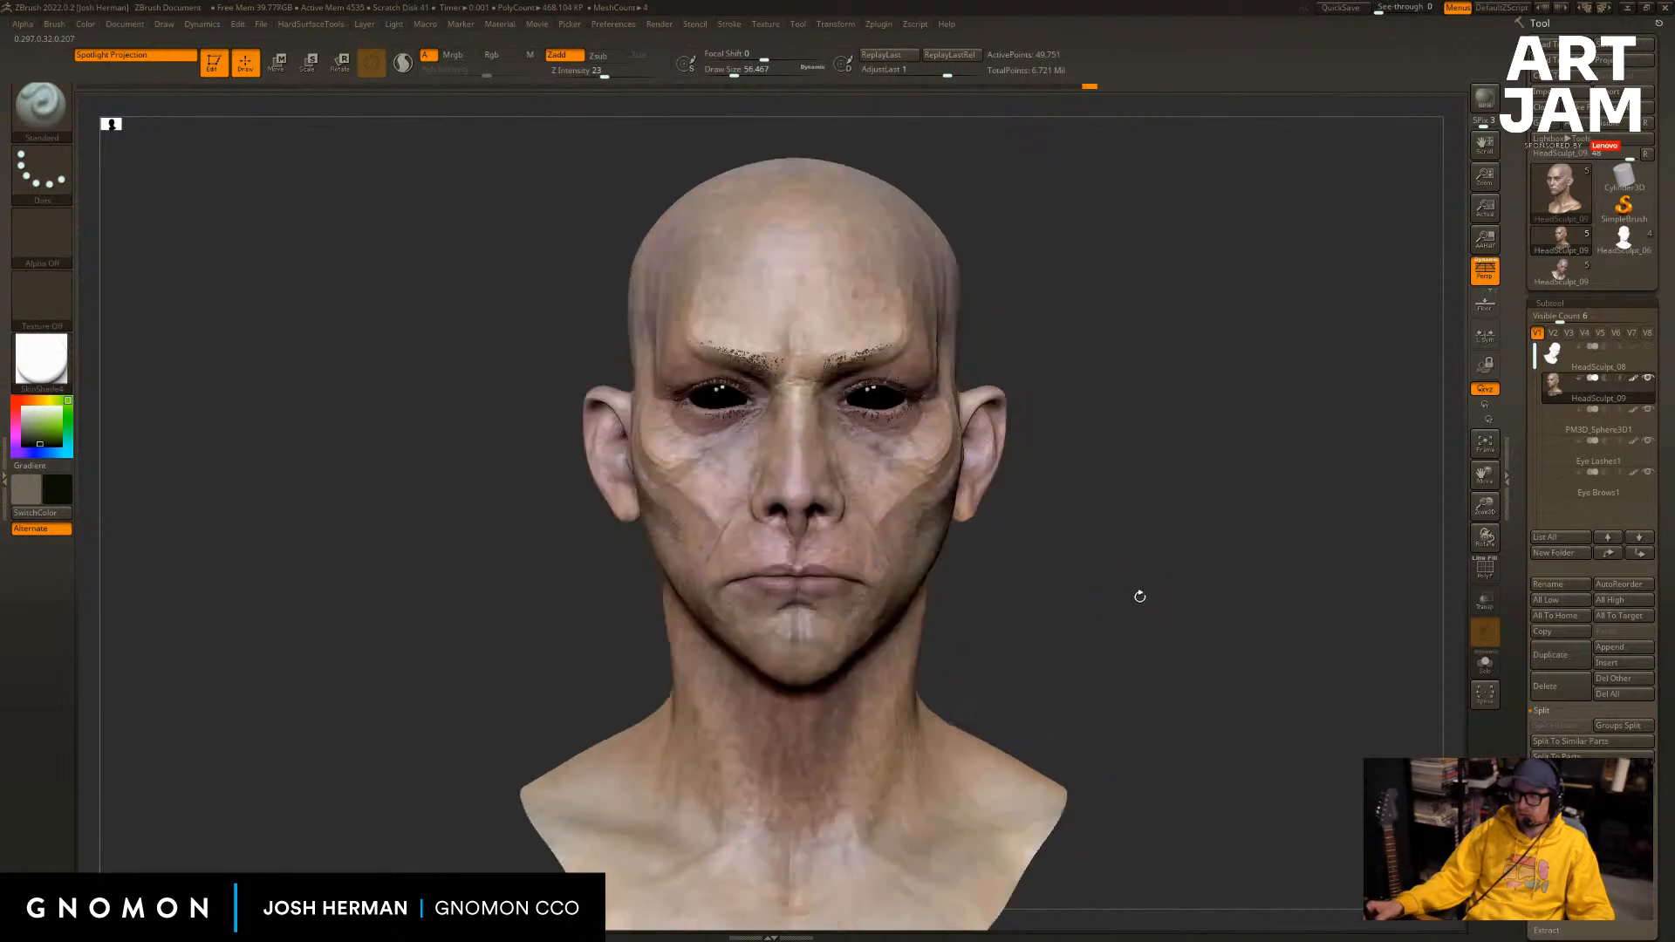
pyautogui.press('d')
pyautogui.press('d')
pyautogui.press('d')
pyautogui.moveTo(1133, 489); pyautogui.dragTo(1196, 496)
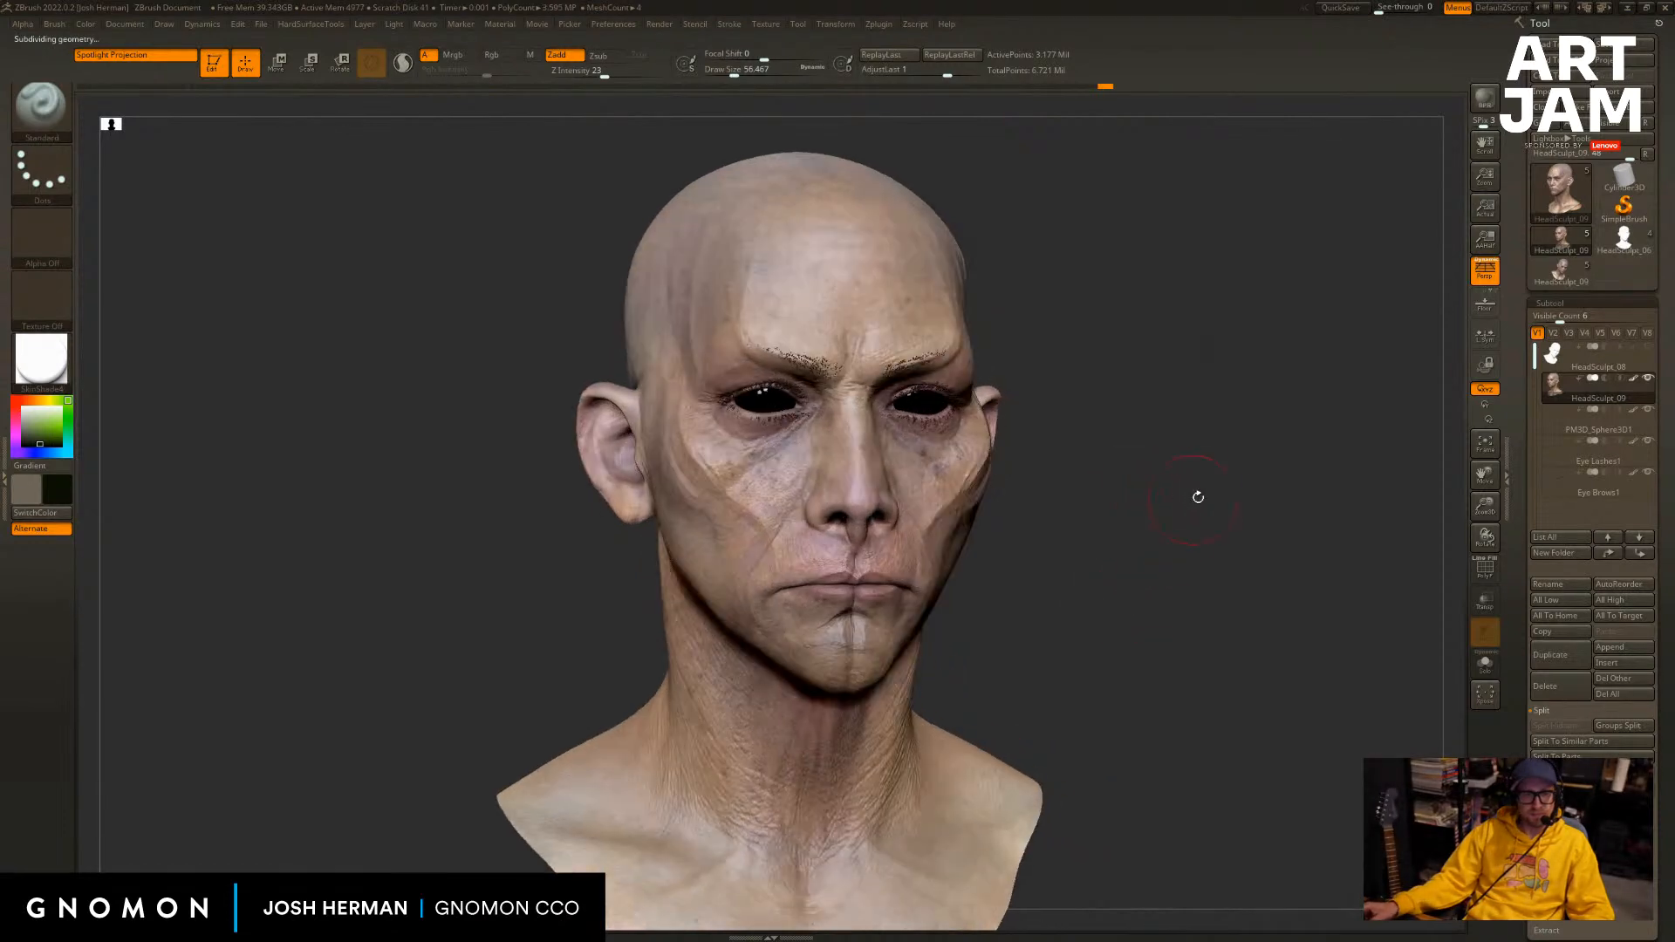
# Switch to the Move brush and compare the current head with the other HeadSculpt_09 version in three-quarter view.
pyautogui.press('b')
pyautogui.press('m')
pyautogui.press('v')
pyautogui.keyDown('alt'); pyautogui.moveTo(1252, 347); pyautogui.dragTo(1273, 380); pyautogui.keyUp('alt')
pyautogui.click(1552, 283)
pyautogui.click(1562, 243)
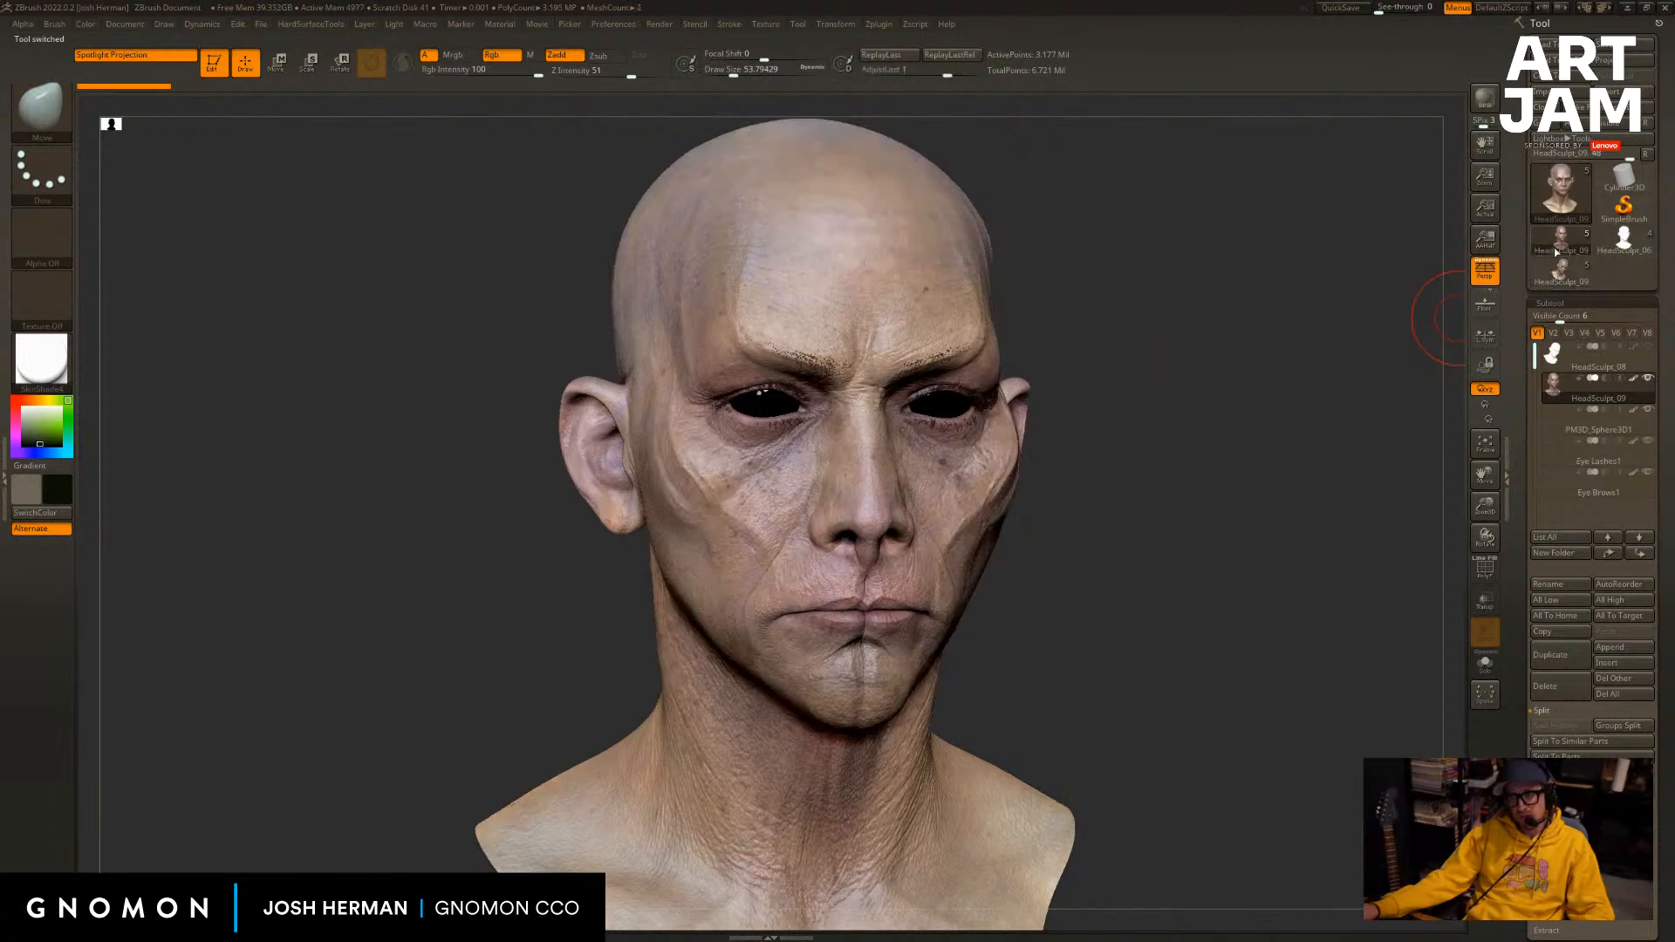
pyautogui.click(1559, 268)
pyautogui.click(1560, 244)
pyautogui.keyDown('shift'); pyautogui.moveTo(1383, 310); pyautogui.dragTo(1317, 351); pyautogui.keyUp('shift')
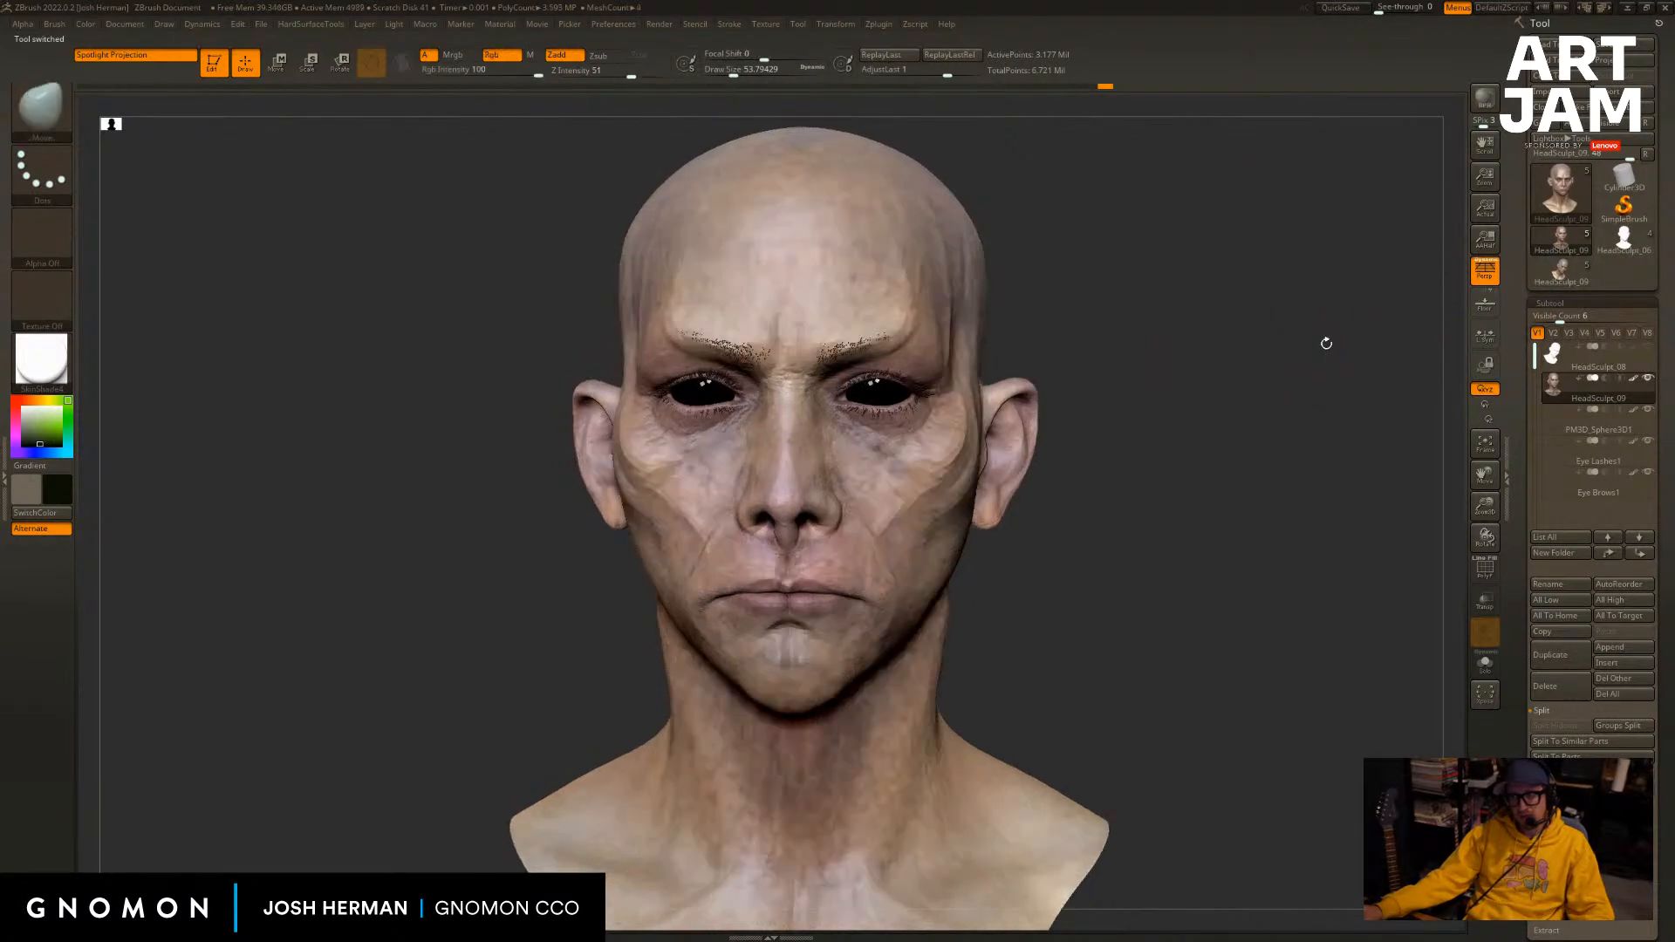
# Alternate between the two HeadSculpt_09 versions in front view to compare the cheeks, jaw and skull.
pyautogui.click(1562, 284)
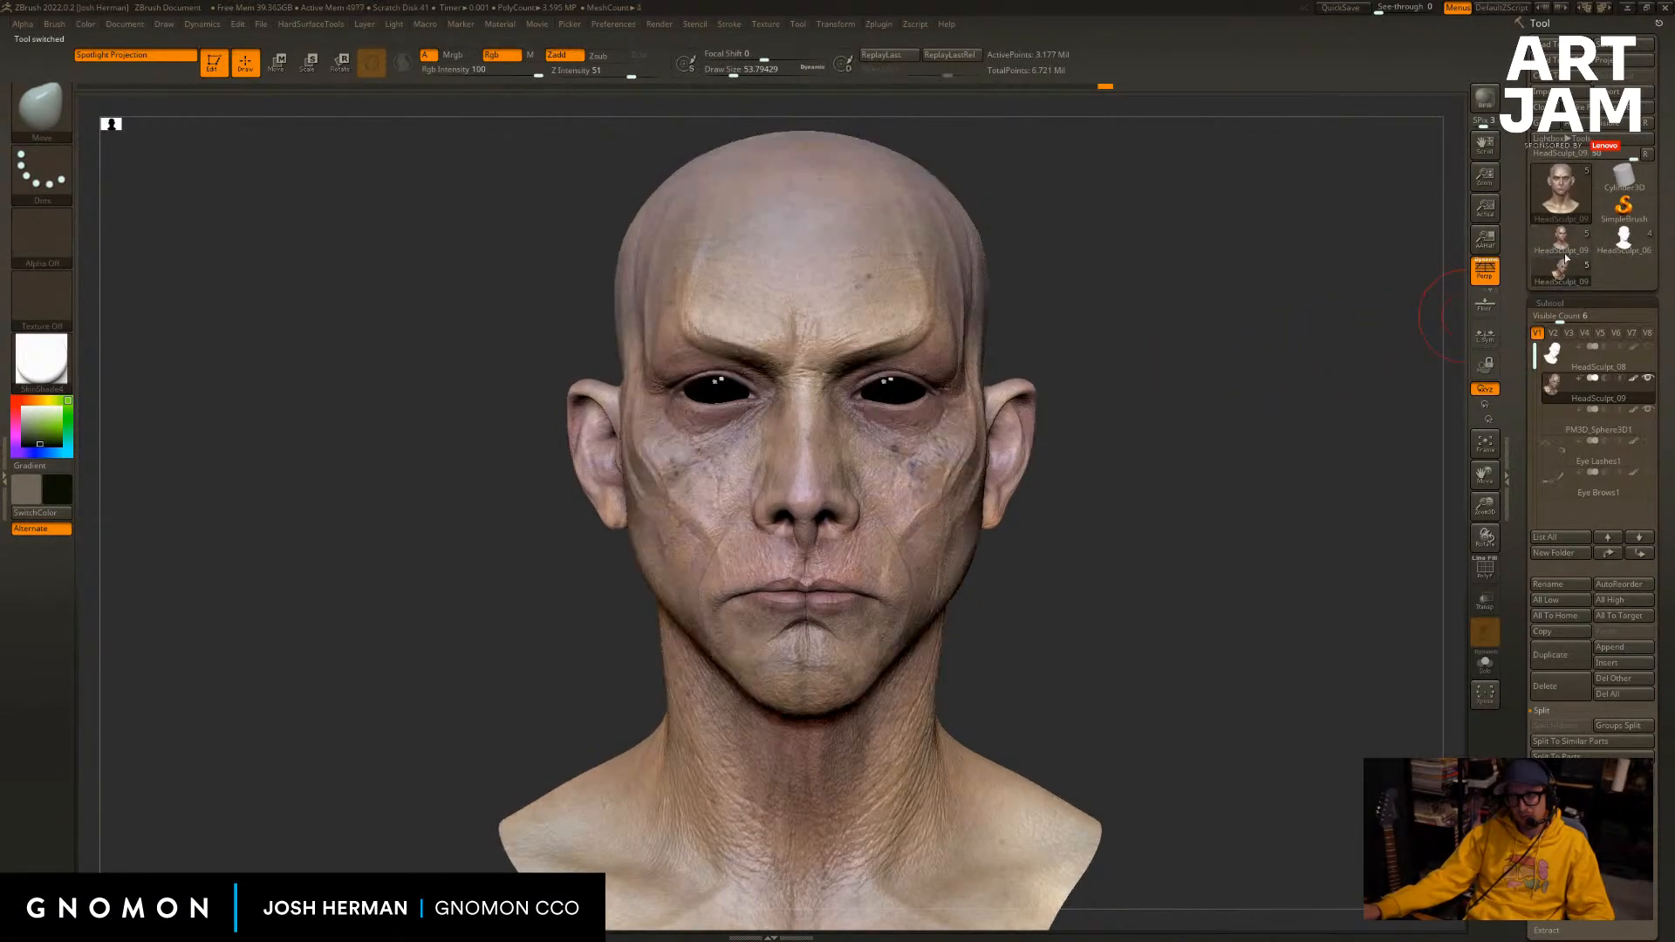
pyautogui.click(1562, 243)
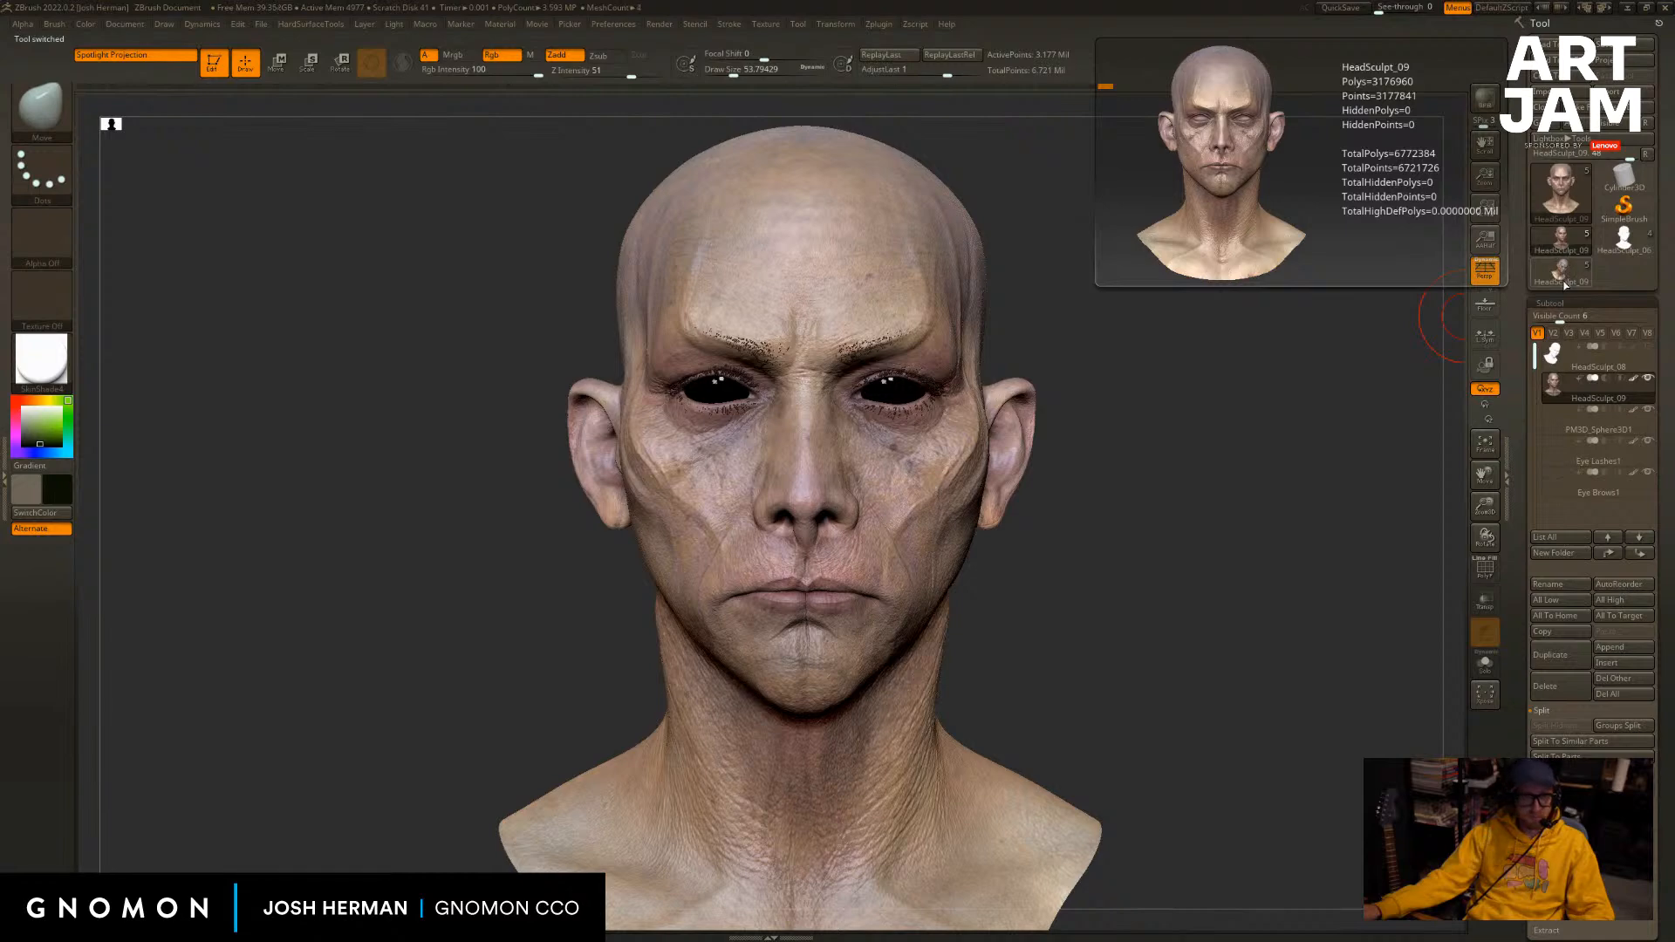
pyautogui.click(1563, 267)
pyautogui.click(1563, 245)
pyautogui.click(1562, 267)
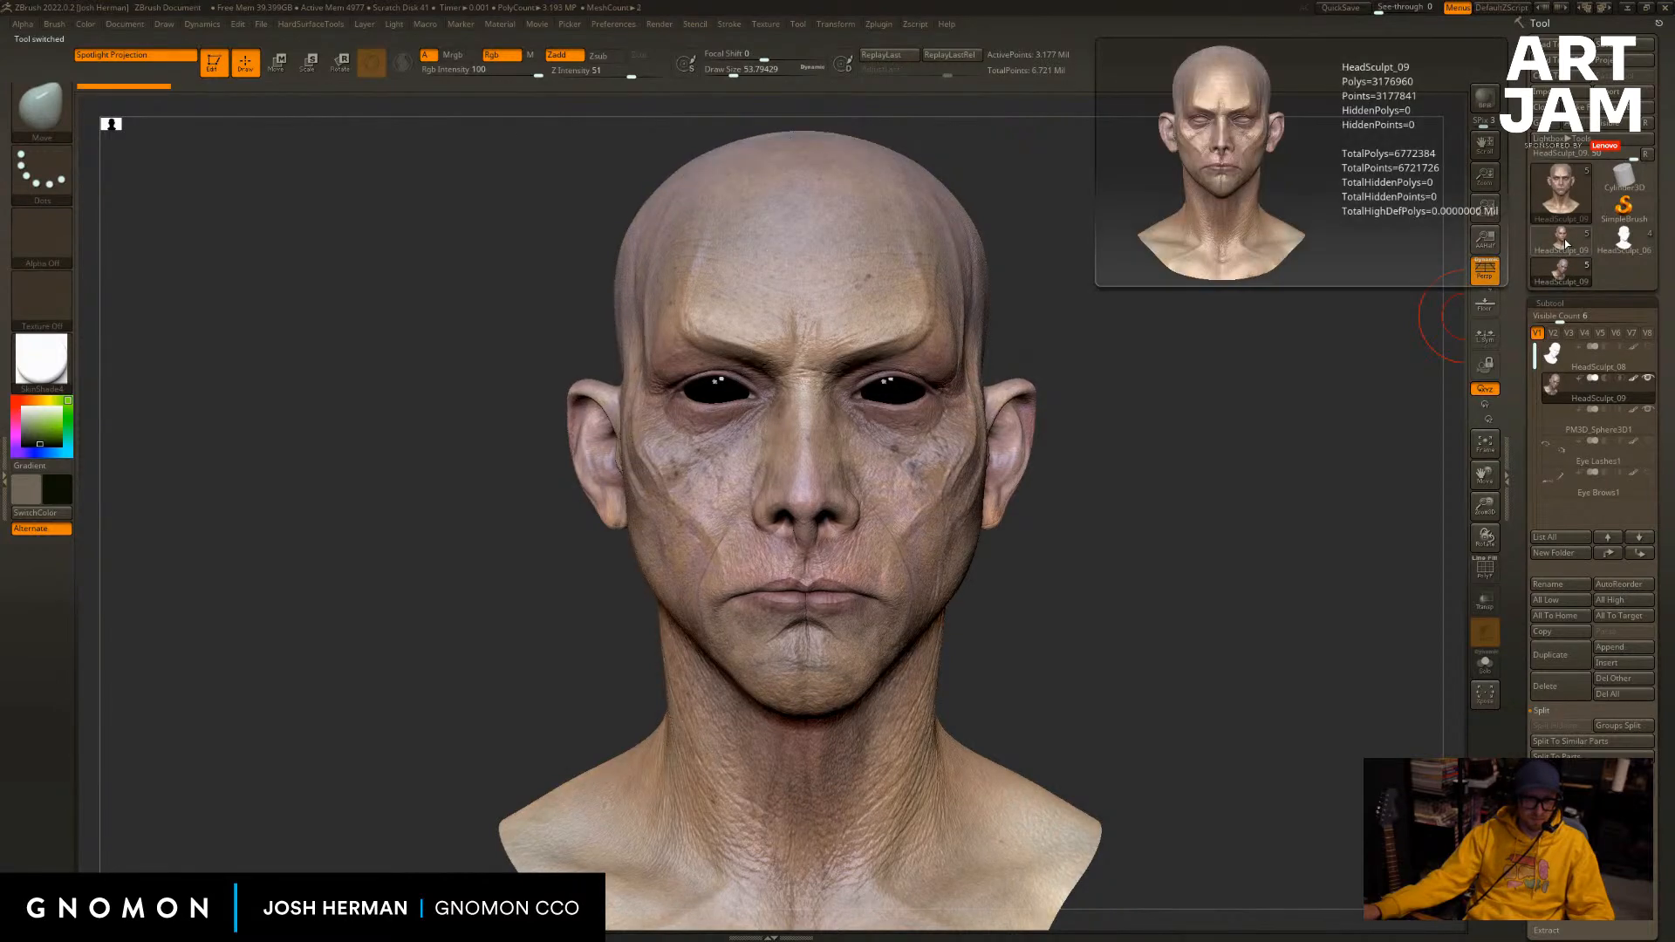
pyautogui.click(1567, 242)
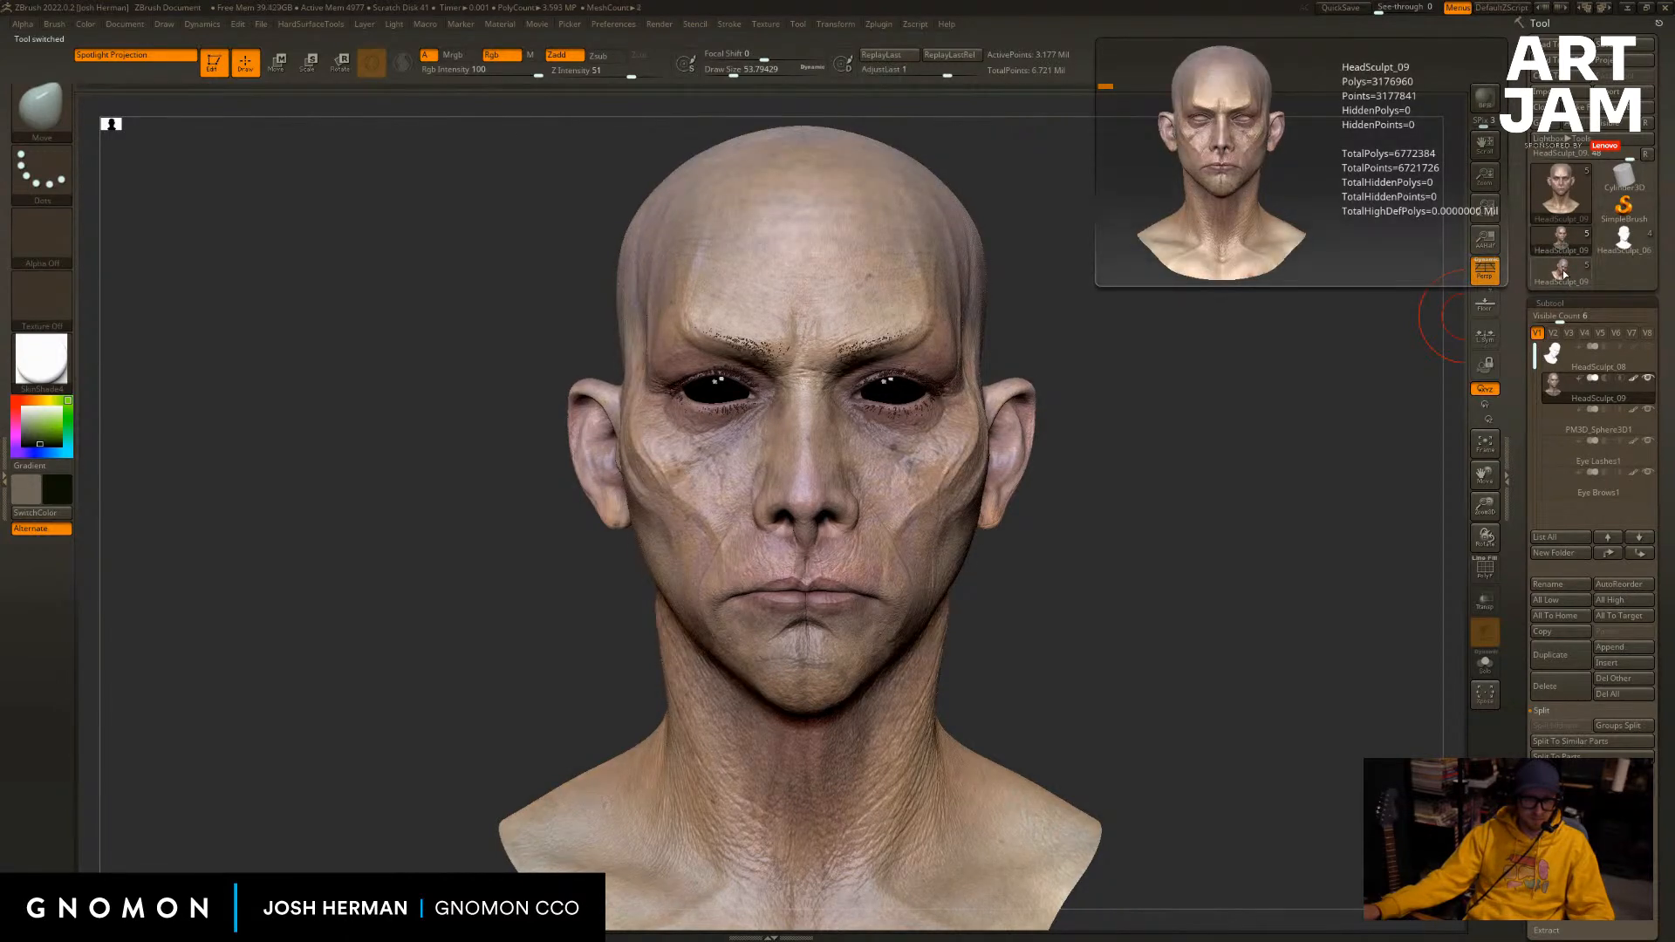
pyautogui.click(1567, 265)
pyautogui.click(1564, 244)
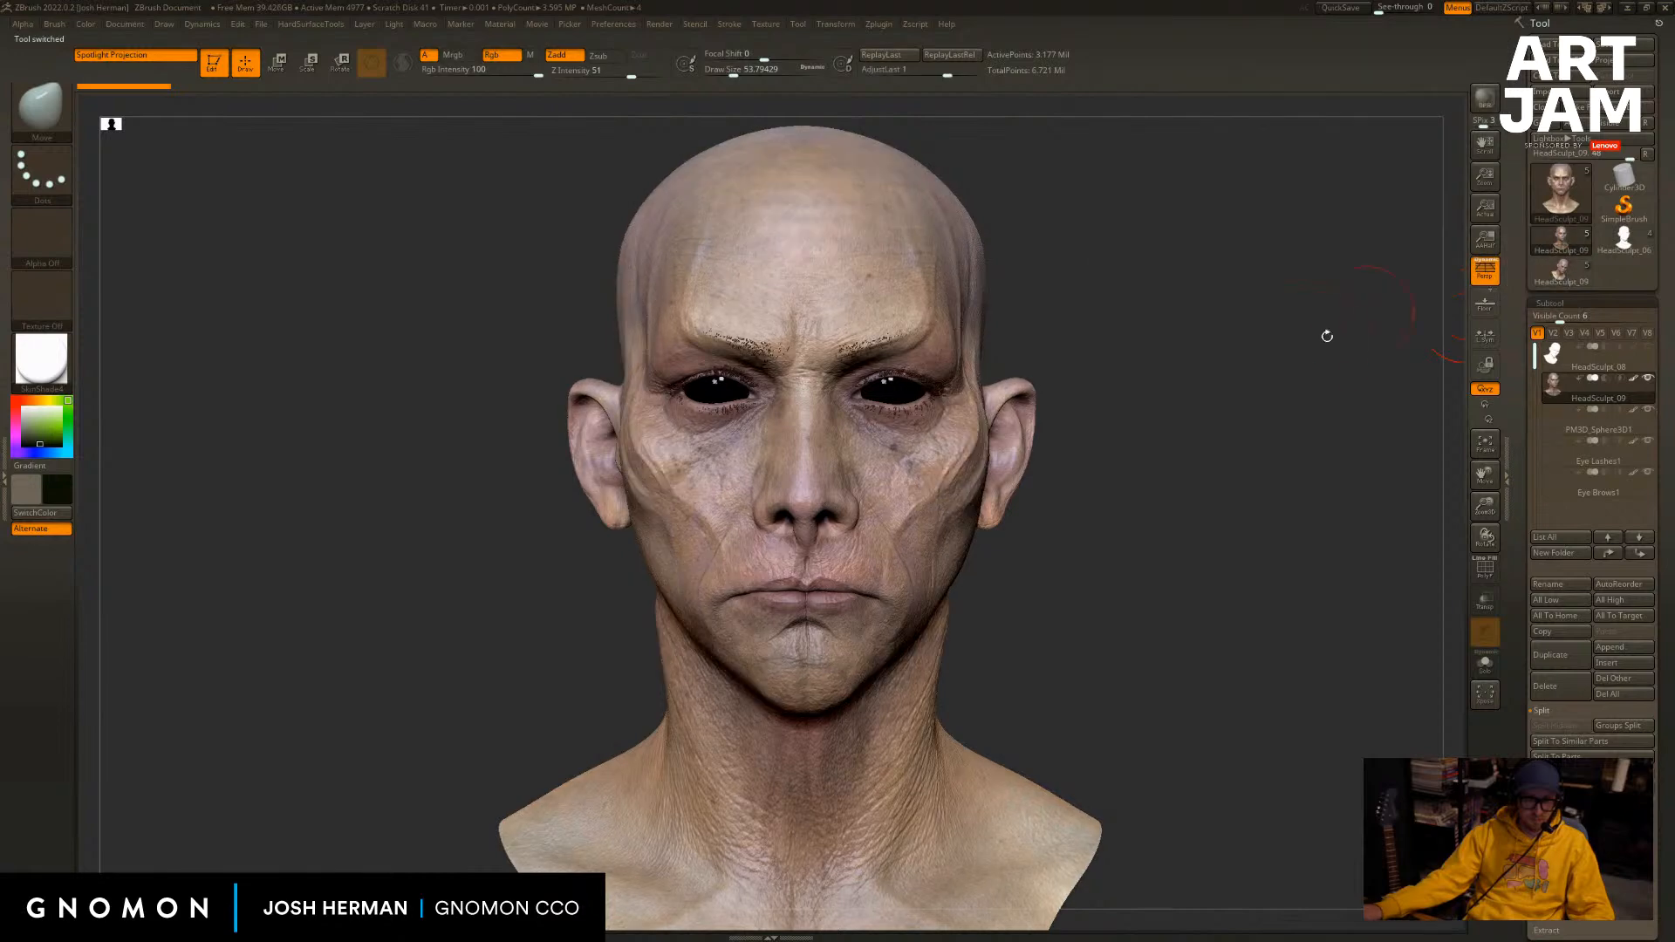
# Compare the two HeadSculpt_09 versions in three-quarter and side views.
pyautogui.moveTo(1323, 333); pyautogui.dragTo(1361, 316)
pyautogui.click(1556, 272)
pyautogui.click(1560, 244)
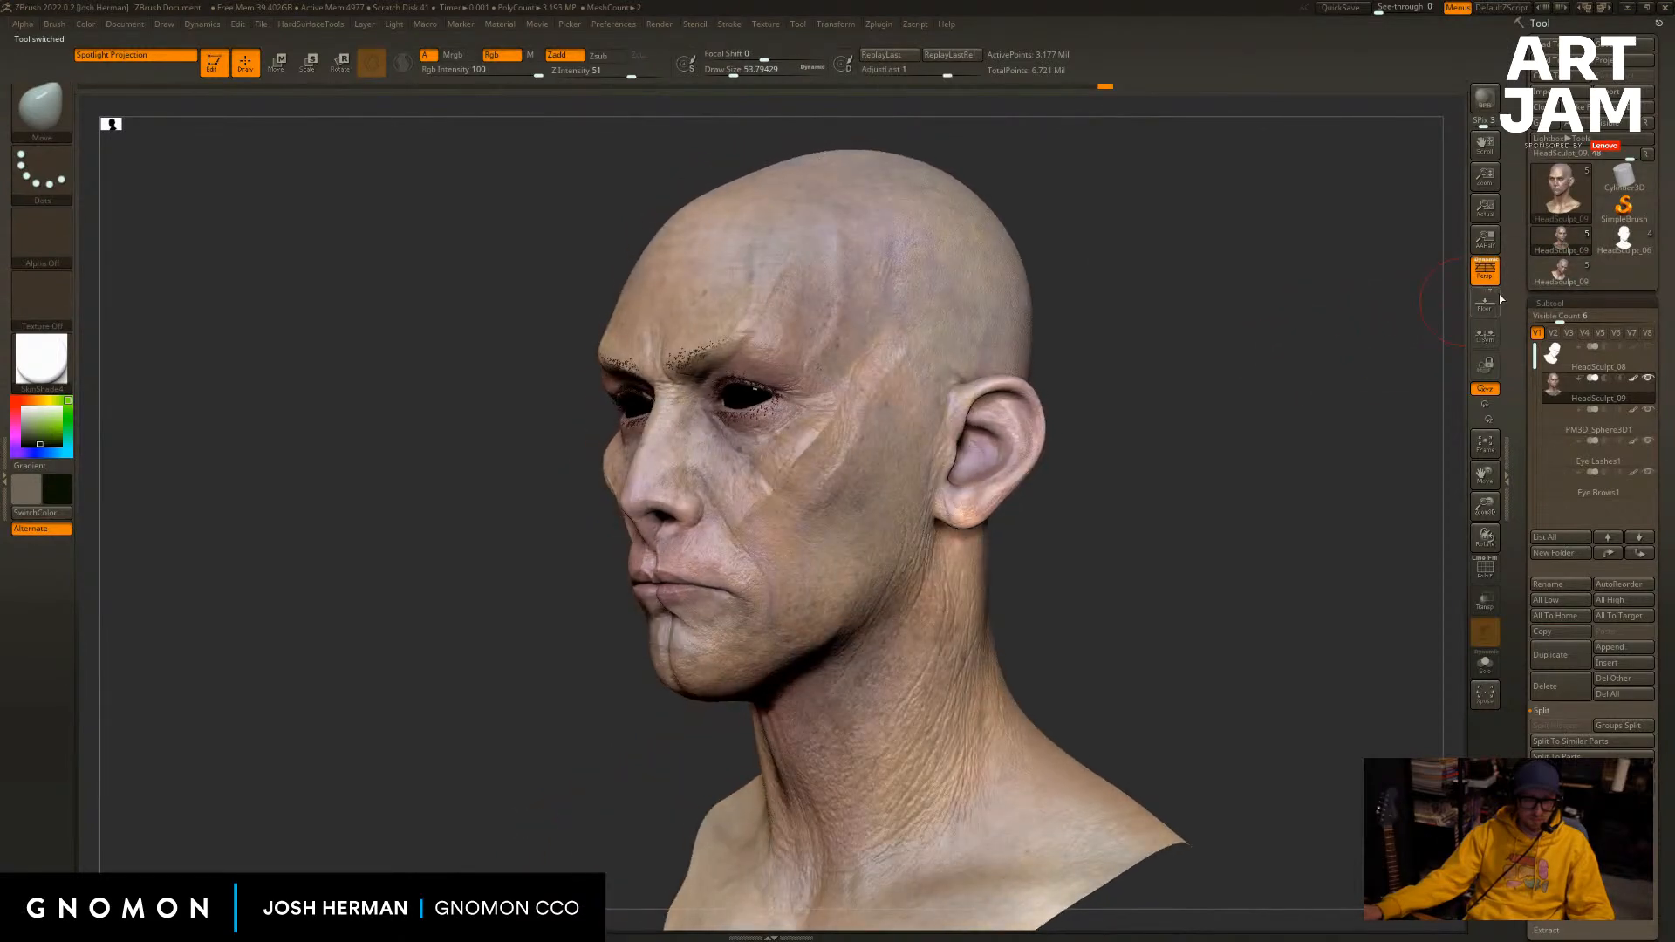
pyautogui.moveTo(1431, 268)
pyautogui.mouseDown()
pyautogui.moveTo(1356, 306)
pyautogui.moveTo(1401, 305)
pyautogui.moveTo(1335, 378)
pyautogui.moveTo(1408, 350)
pyautogui.moveTo(1386, 326)
pyautogui.mouseUp()
pyautogui.click(1560, 277)
pyautogui.click(1568, 279)
pyautogui.click(1562, 245)
# Lower the head by four subdivision levels and pull the front of the neck with the Move brush at a Draw Size of about 140.
pyautogui.press('s')
pyautogui.moveTo(797, 646); pyautogui.dragTo(811, 647)
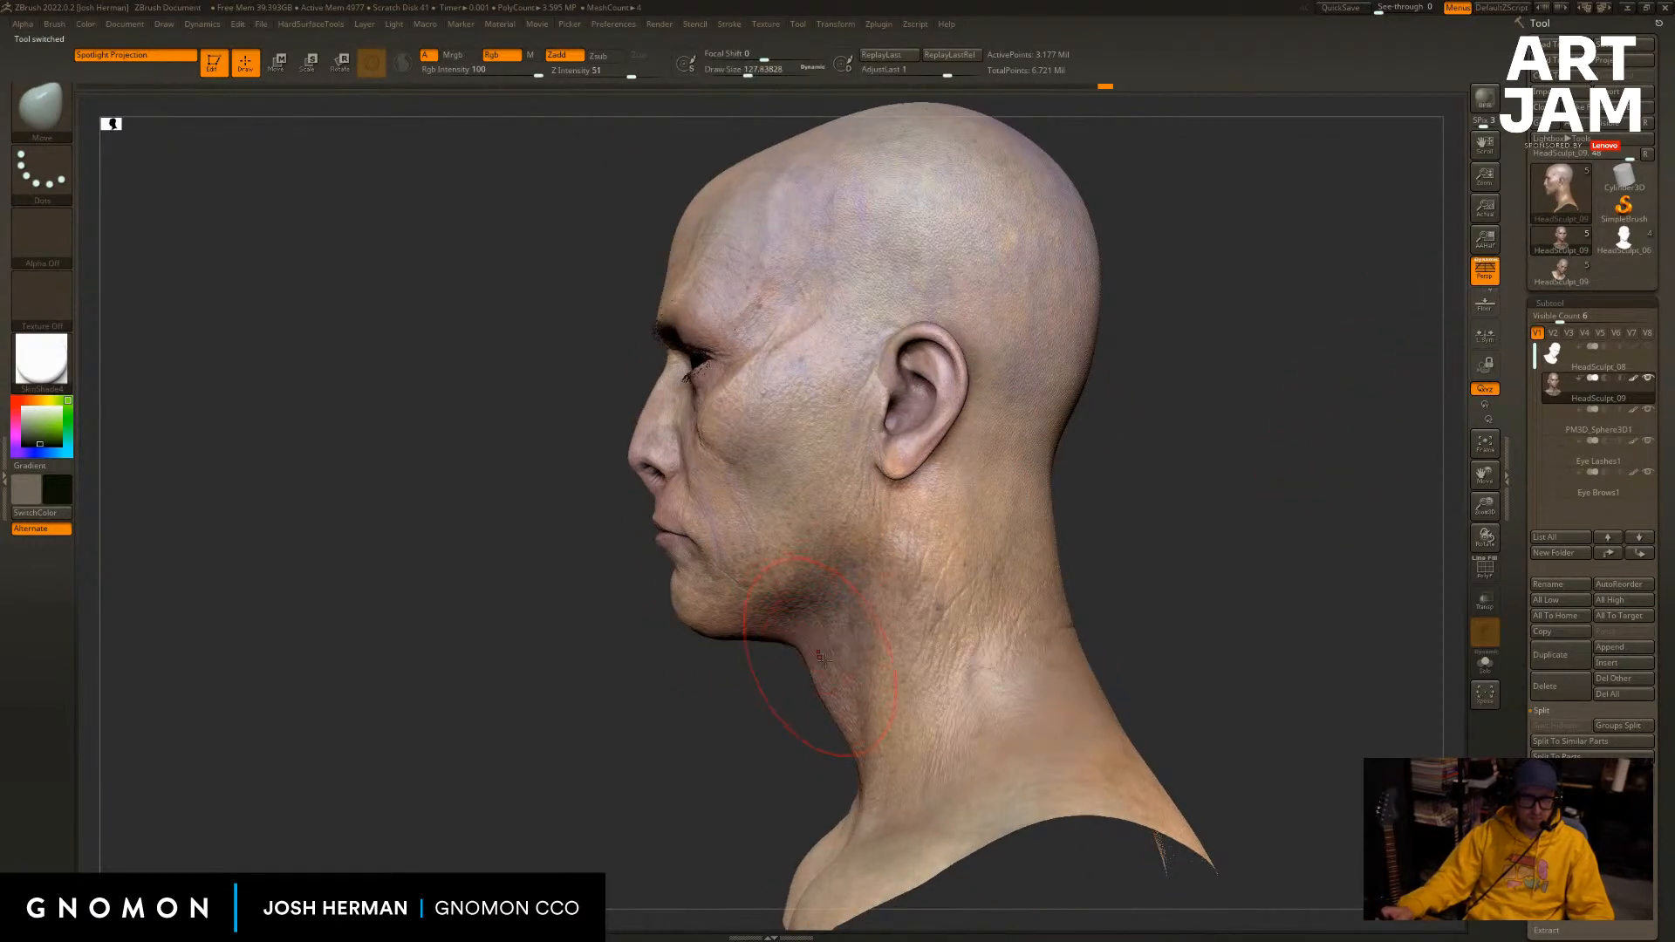
pyautogui.hotkey('shift', 'd')
pyautogui.hotkey('shift', 'd')
pyautogui.hotkey('shift', 'd')
pyautogui.hotkey('shift', 'd')
pyautogui.press('s')
pyautogui.click(843, 731)
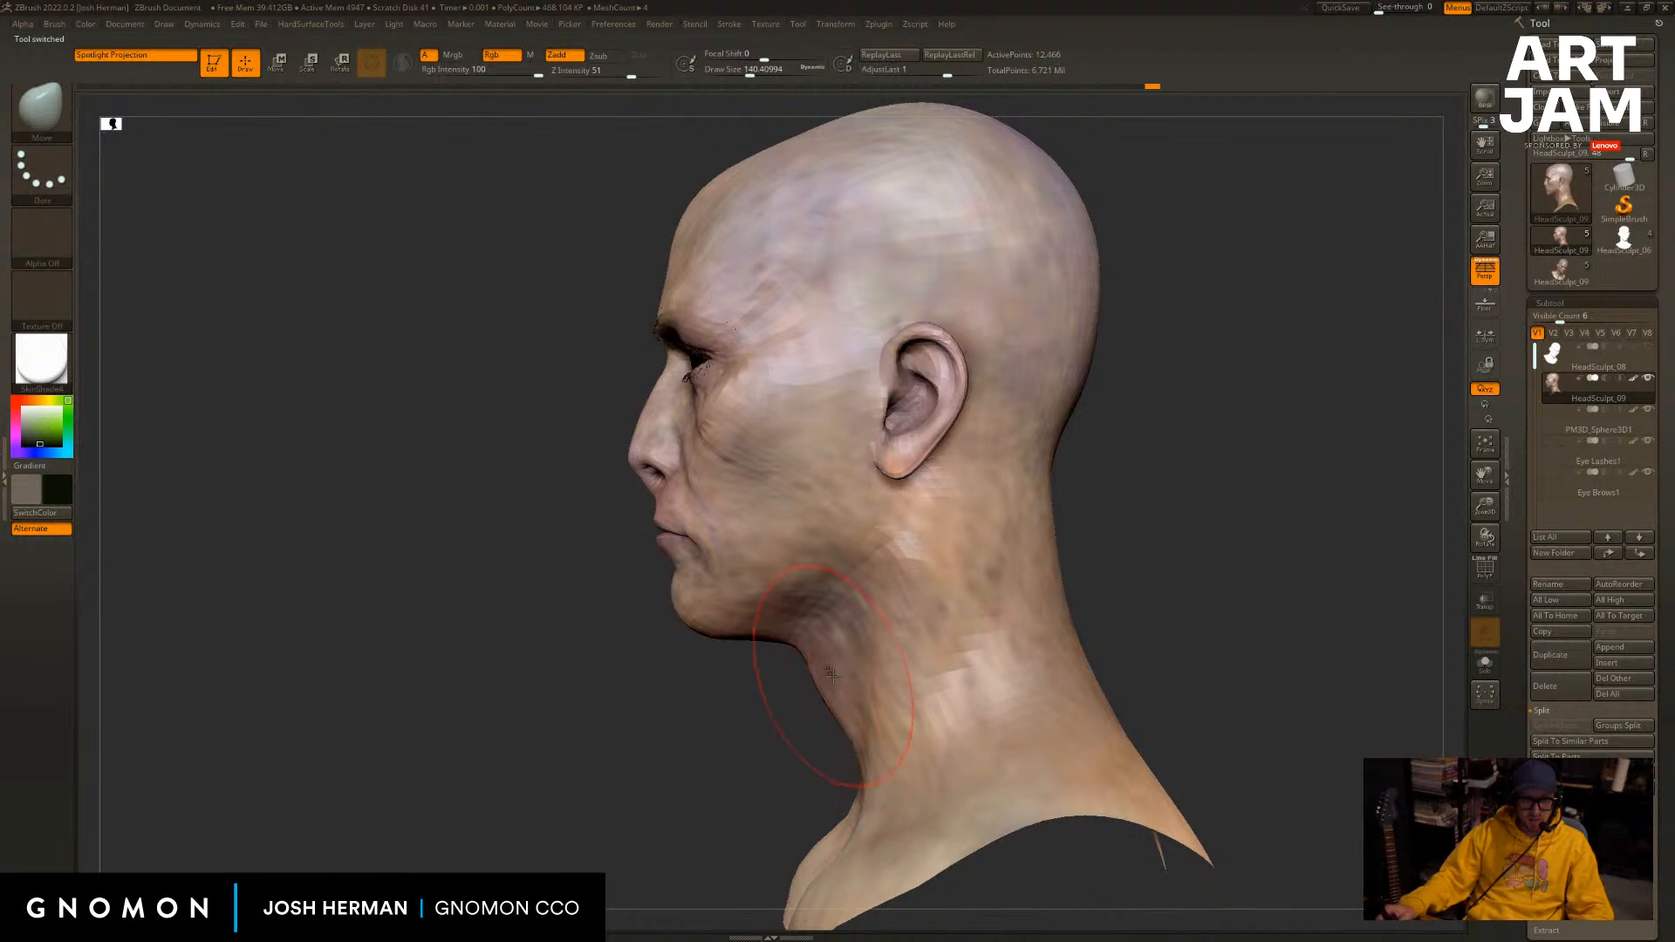
# Reshape the throat and the side of the neck with the Move brush at a Draw Size of up to about 177.
pyautogui.press('s')
pyautogui.click(831, 673)
pyautogui.moveTo(814, 643)
pyautogui.mouseDown()
pyautogui.moveTo(792, 625)
pyautogui.moveTo(803, 661)
pyautogui.moveTo(832, 645)
pyautogui.mouseUp()
pyautogui.press(']')
pyautogui.press('s')
pyautogui.click(840, 693)
pyautogui.press('s')
pyautogui.click(915, 626)
pyautogui.moveTo(1035, 515); pyautogui.dragTo(1117, 565, button='right')
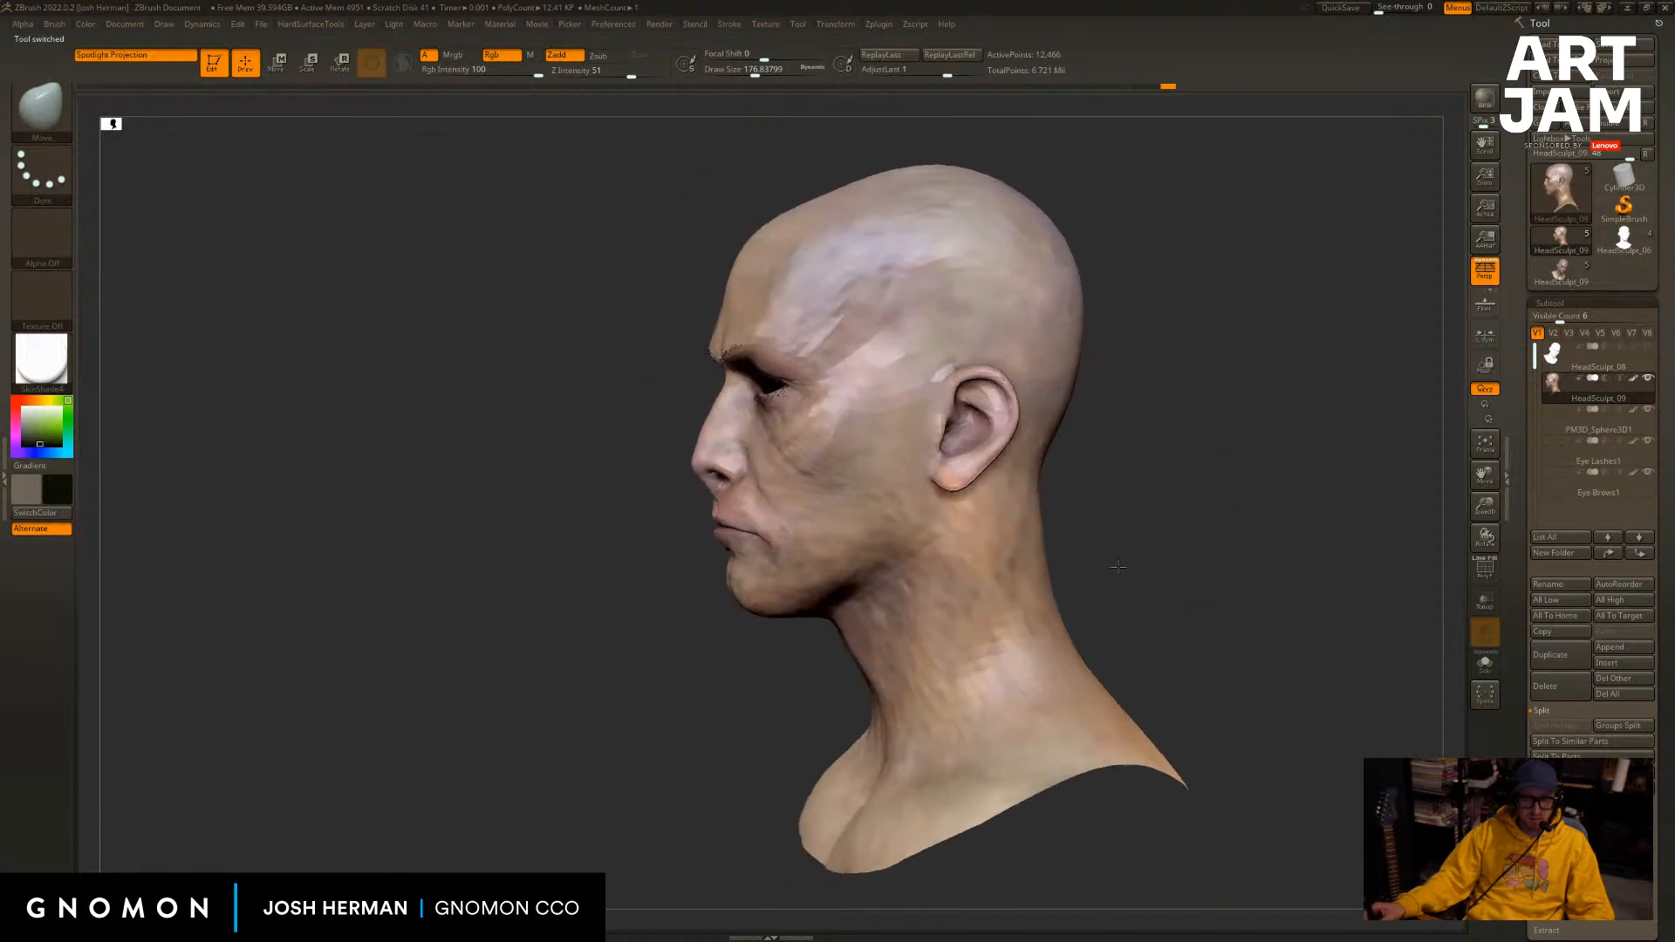
pyautogui.moveTo(1046, 664); pyautogui.dragTo(1022, 647)
# Adjust the neck contour below the jaw from a rear side view with the Move brush at a Draw Size of about 115.
pyautogui.moveTo(1151, 611)
pyautogui.mouseDown(button='right')
pyautogui.moveTo(1012, 578)
pyautogui.moveTo(1028, 598)
pyautogui.moveTo(1110, 570)
pyautogui.moveTo(1002, 570)
pyautogui.moveTo(949, 608)
pyautogui.moveTo(985, 609)
pyautogui.moveTo(966, 654)
pyautogui.moveTo(970, 611)
pyautogui.mouseUp(button='right')
pyautogui.press('s')
pyautogui.click(1001, 580)
pyautogui.press('s')
pyautogui.click(979, 584)
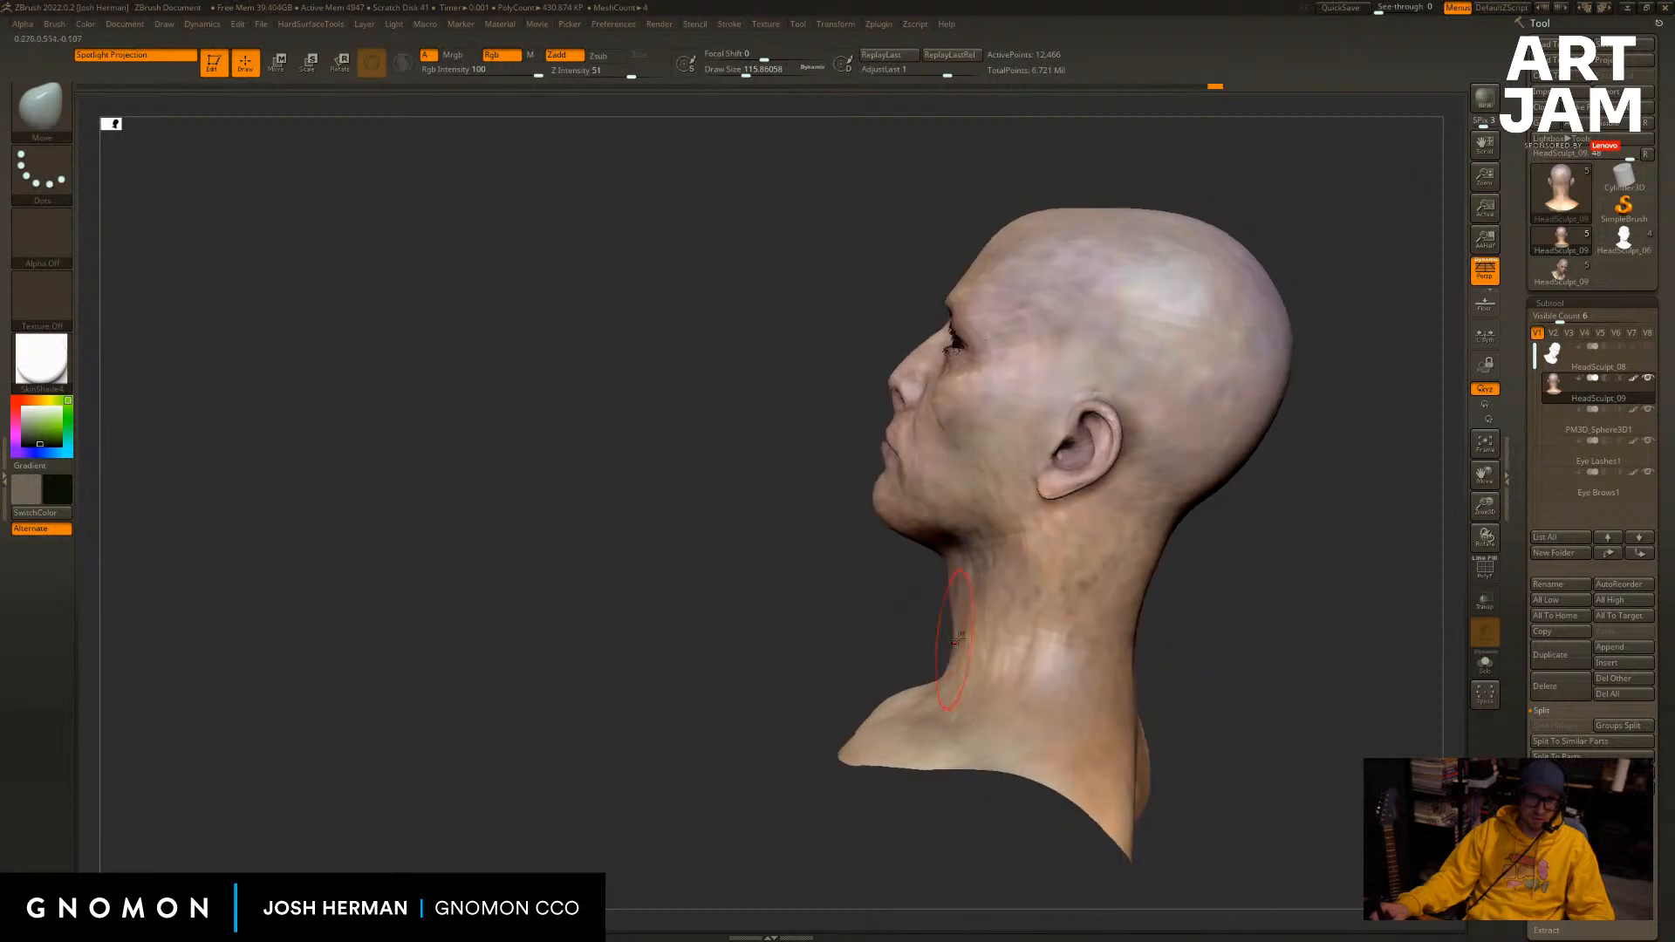
pyautogui.keyDown('shift'); pyautogui.moveTo(966, 607); pyautogui.dragTo(974, 641); pyautogui.keyUp('shift')
pyautogui.keyDown('shift'); pyautogui.moveTo(888, 628); pyautogui.dragTo(928, 626, button='right'); pyautogui.keyUp('shift')
# Refine the profile where the chin meets the throat with the Move brush at a Draw Size of about 83.
pyautogui.press('s')
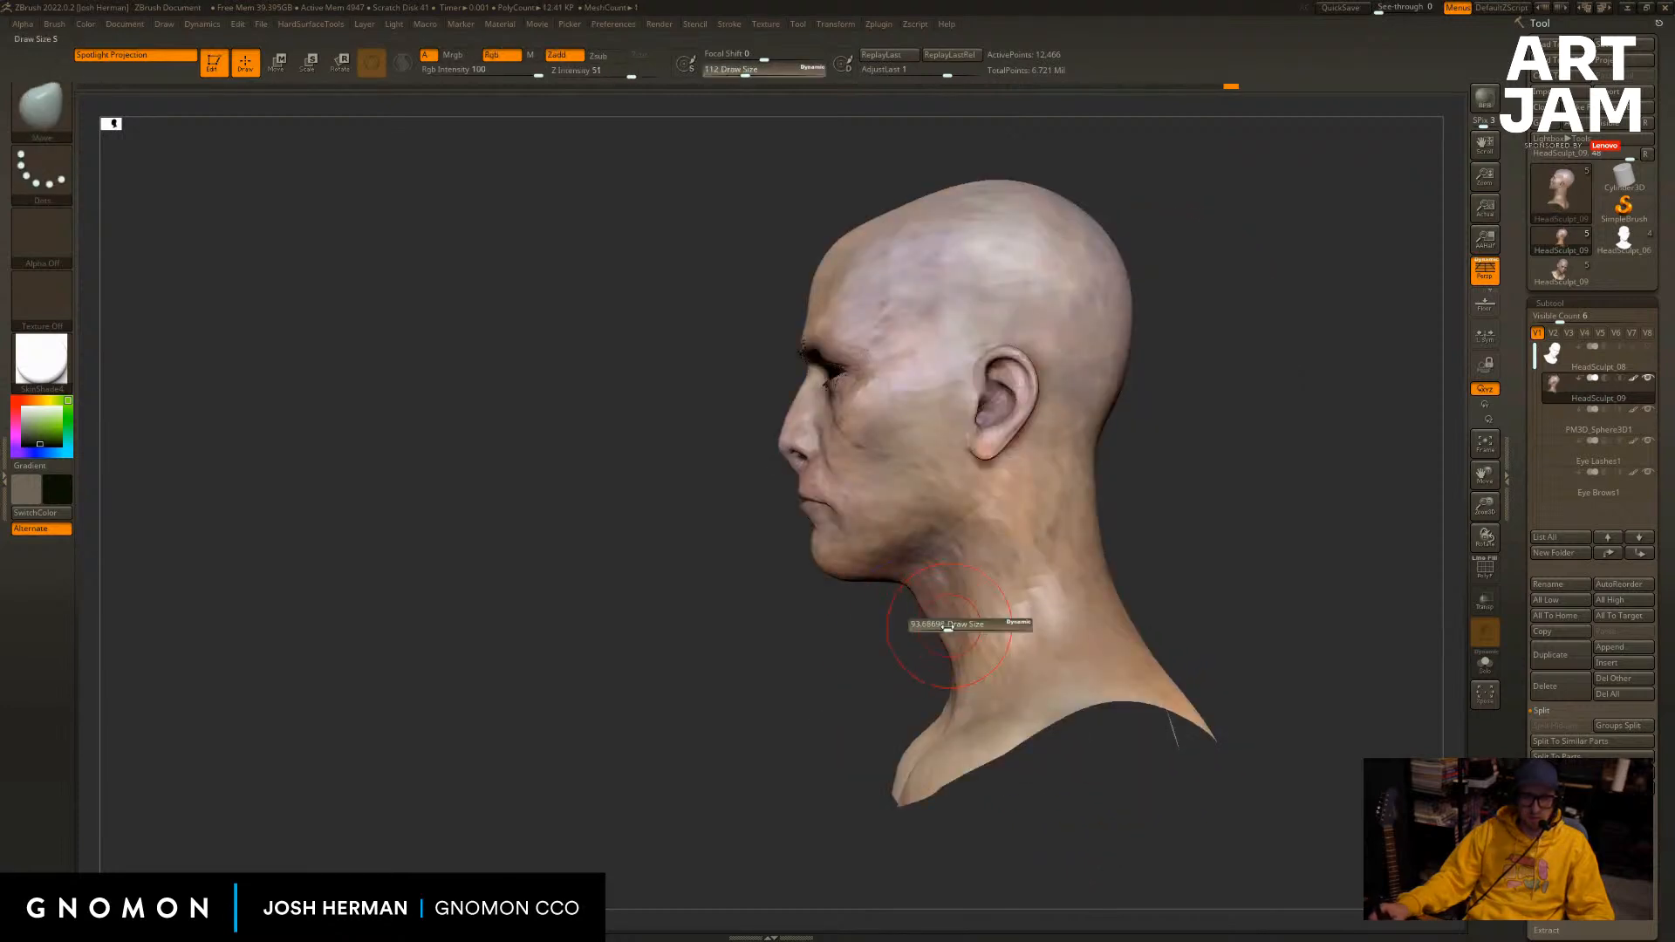
pyautogui.moveTo(948, 627); pyautogui.dragTo(961, 670)
pyautogui.press('s')
pyautogui.moveTo(897, 682)
pyautogui.mouseDown(button='right')
pyautogui.moveTo(922, 685)
pyautogui.moveTo(908, 607)
pyautogui.mouseUp(button='right')
pyautogui.press('s')
pyautogui.moveTo(918, 605); pyautogui.dragTo(875, 613)
pyautogui.press('s')
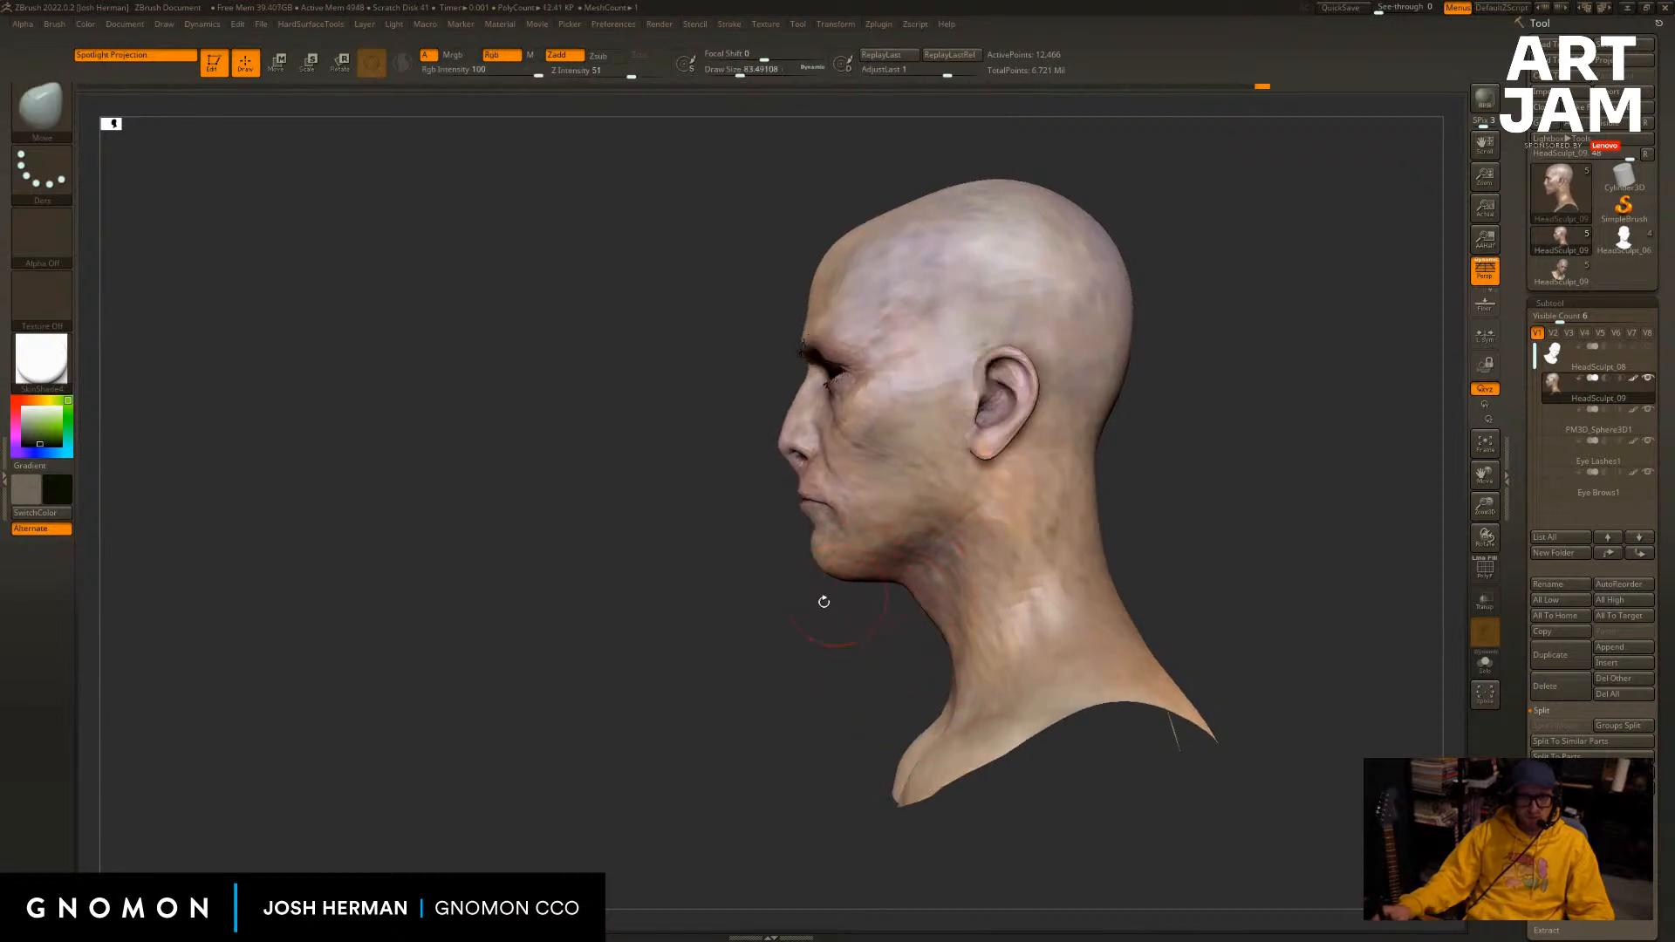
# Set the Draw Size to about 54 and smooth the underside of the jaw from a low three-quarter view.
pyautogui.moveTo(823, 598); pyautogui.dragTo(848, 604, button='right')
pyautogui.press('s')
pyautogui.moveTo(848, 605); pyautogui.dragTo(842, 606)
pyautogui.moveTo(831, 584)
pyautogui.mouseDown(button='right')
pyautogui.moveTo(874, 591)
pyautogui.moveTo(1001, 509)
pyautogui.mouseUp(button='right')
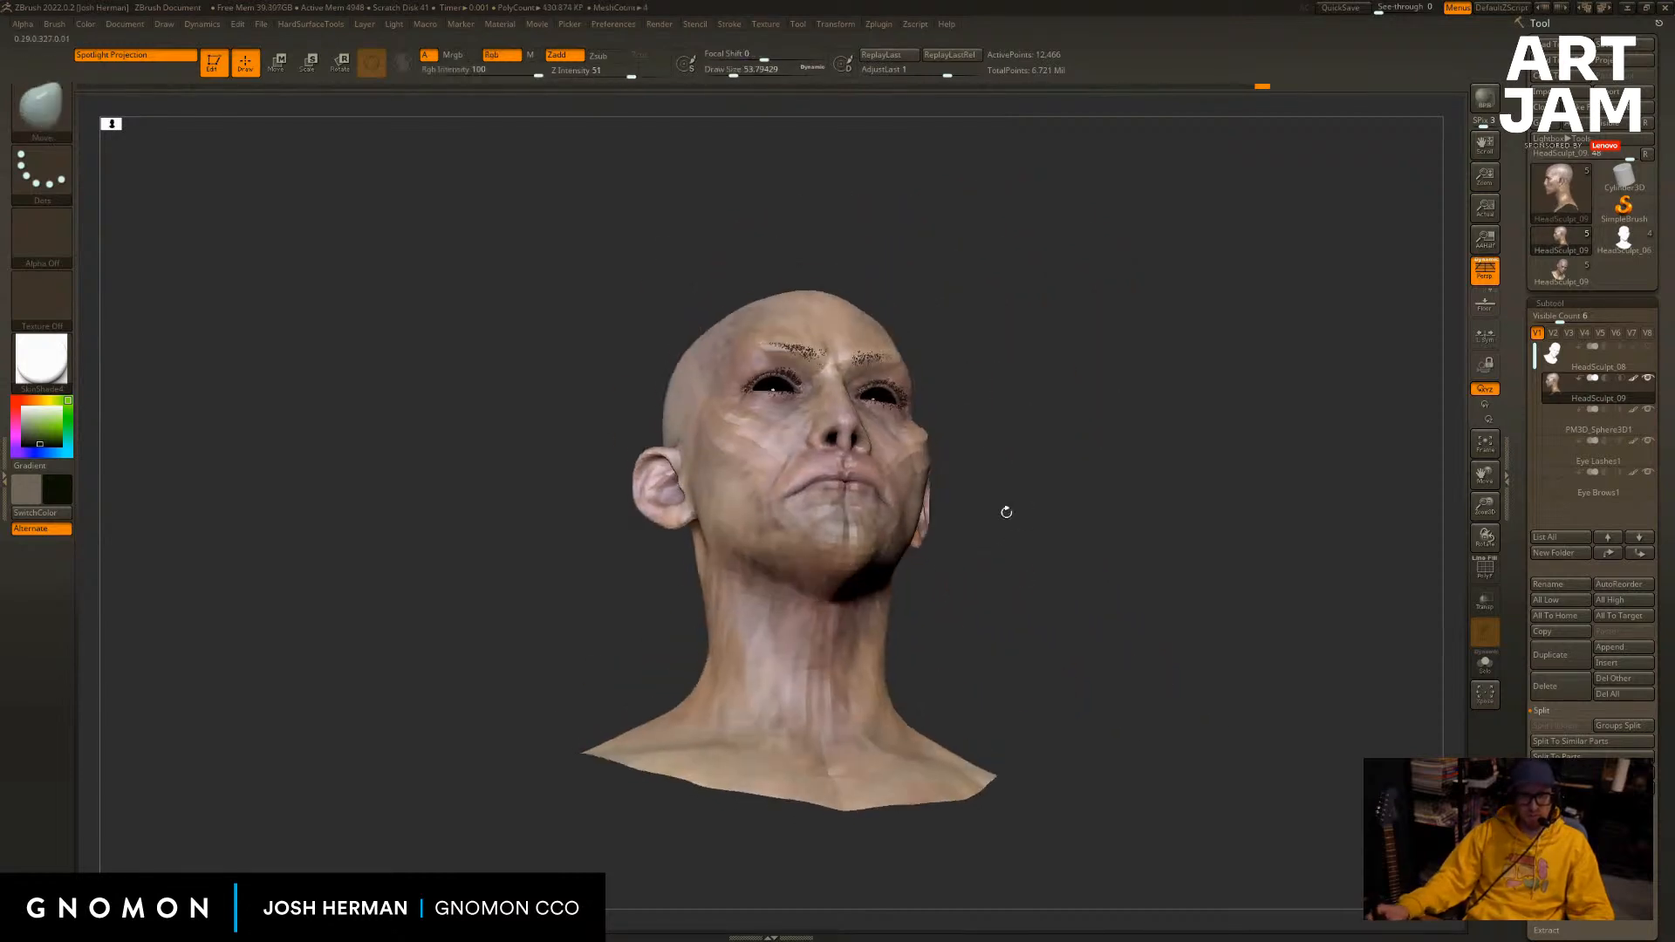
pyautogui.press('shift')
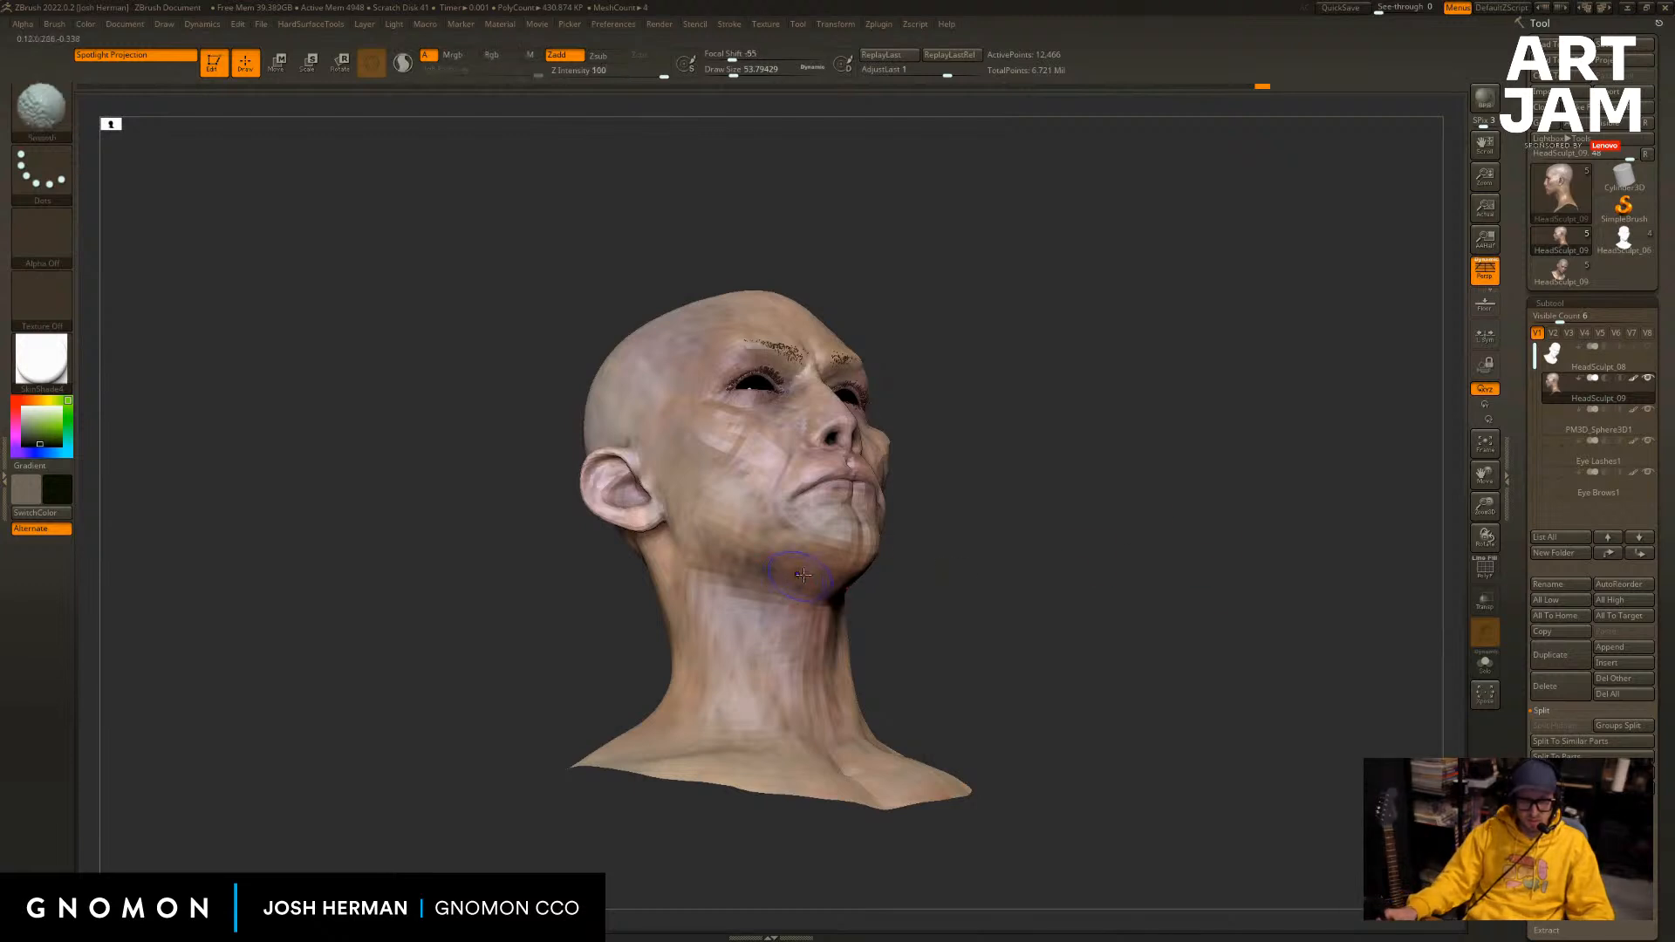
pyautogui.moveTo(819, 576); pyautogui.dragTo(927, 587, button='right')
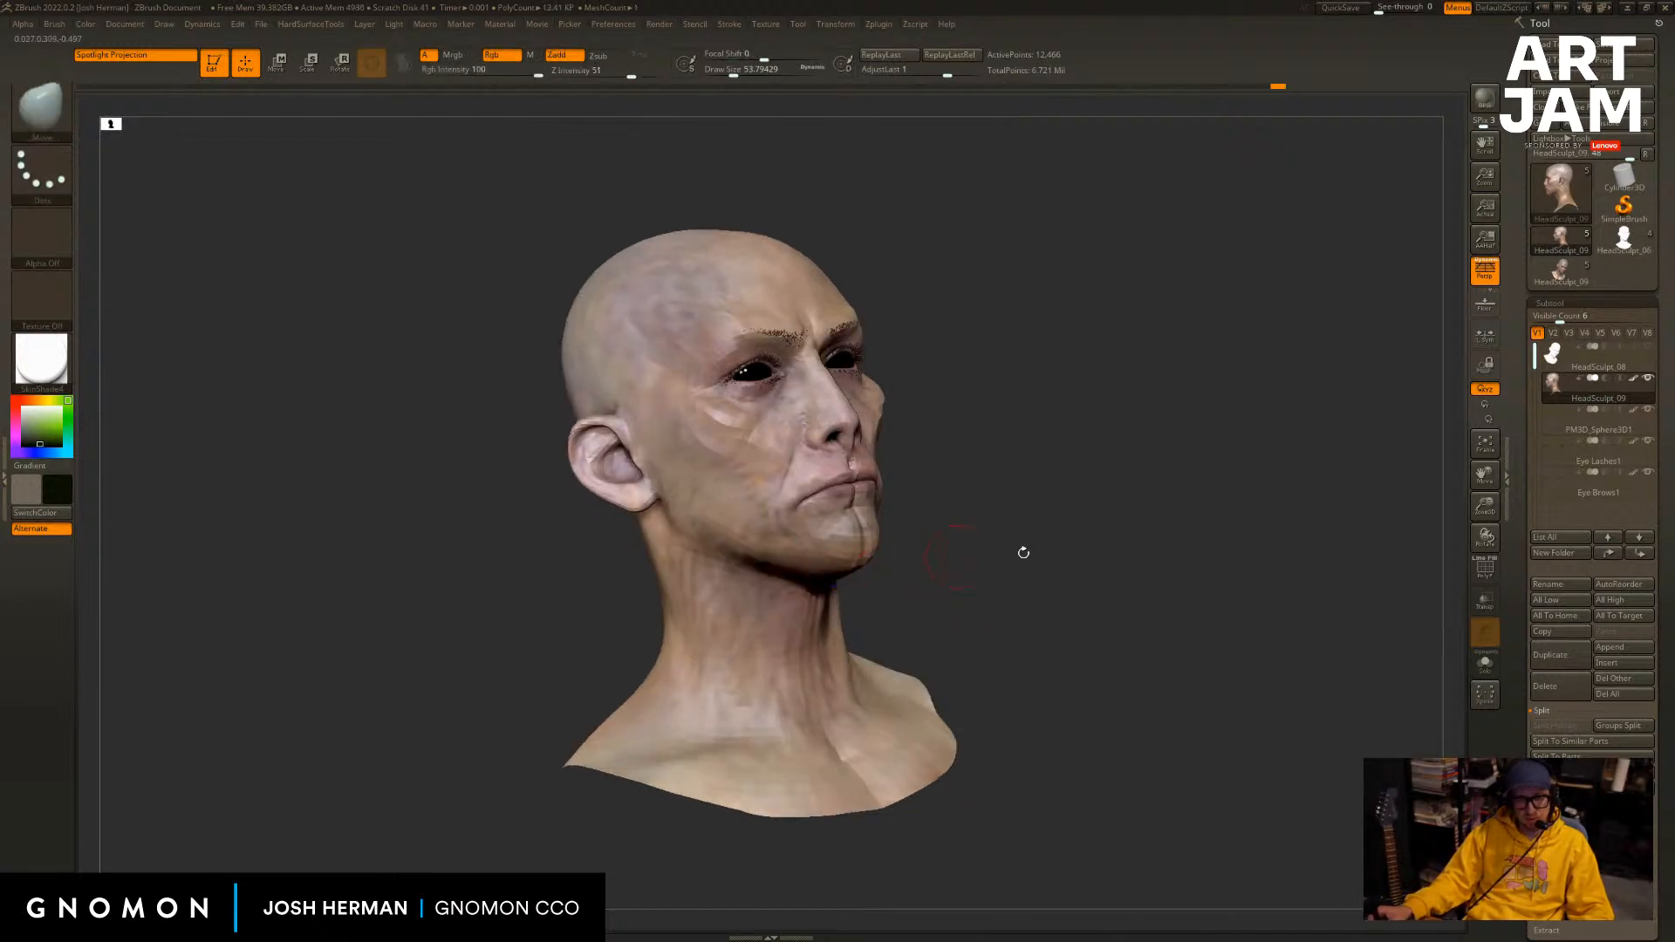
pyautogui.moveTo(1020, 553)
pyautogui.keyDown('shift'); pyautogui.mouseDown(button='right')
pyautogui.moveTo(1189, 550)
pyautogui.moveTo(1159, 530)
pyautogui.moveTo(1237, 520)
pyautogui.moveTo(1115, 551)
pyautogui.mouseUp(button='right'); pyautogui.keyUp('shift')
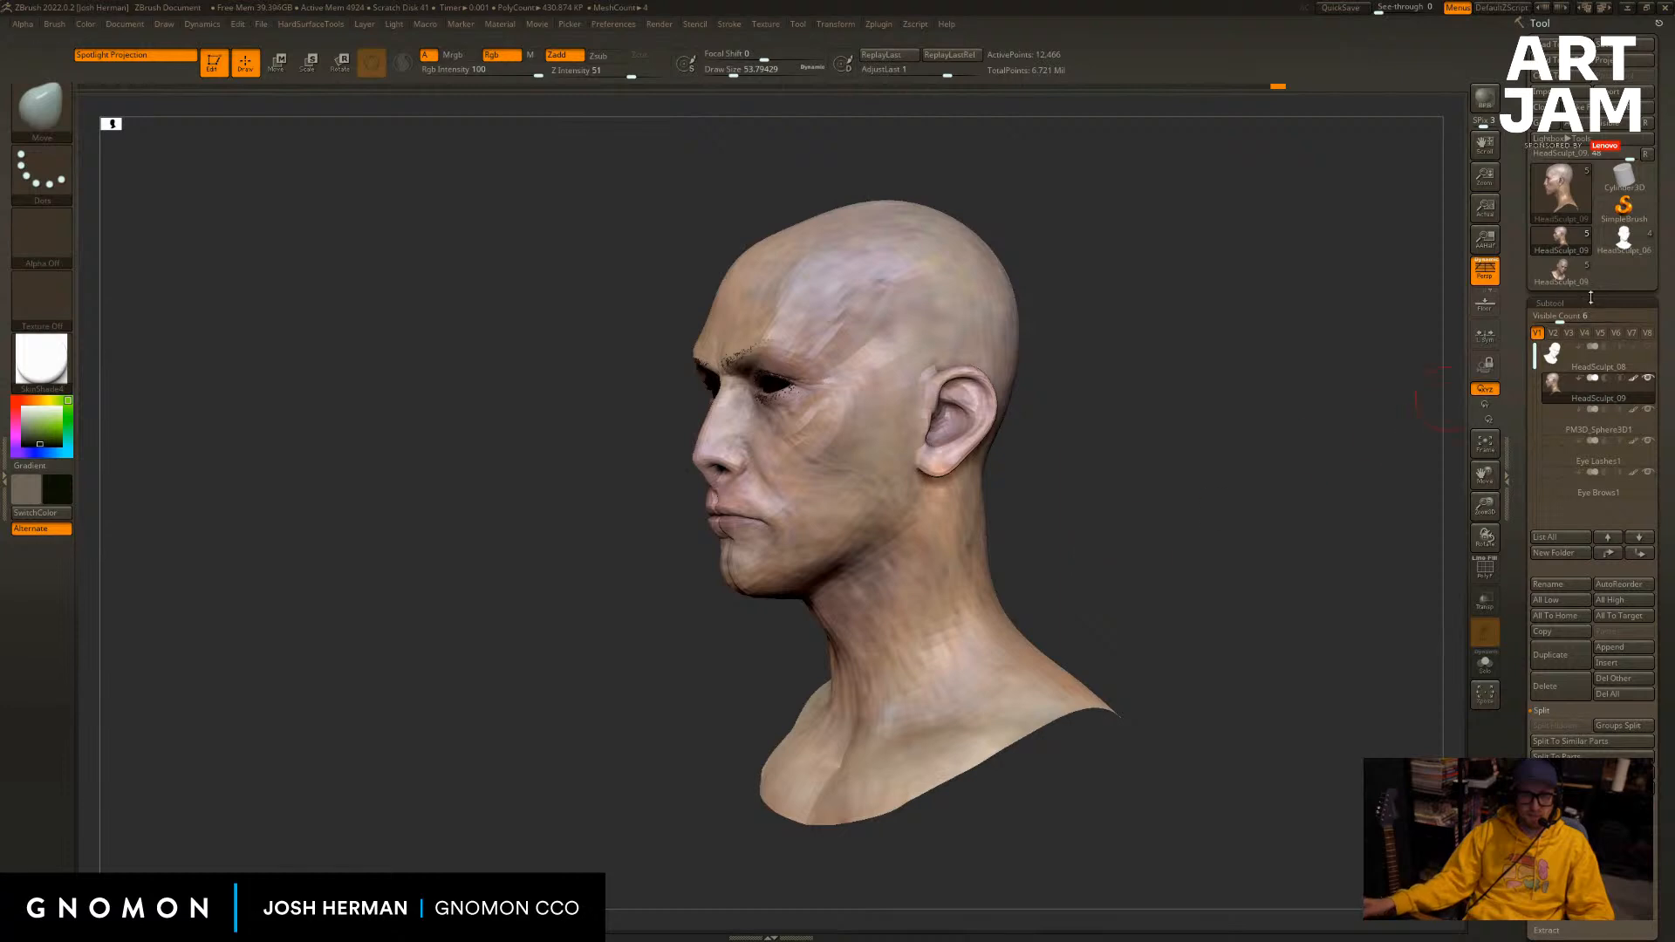
# Compare the reshaped neck with the other HeadSculpt_09 version, and return the head to its highest subdivision level.
pyautogui.click(1561, 271)
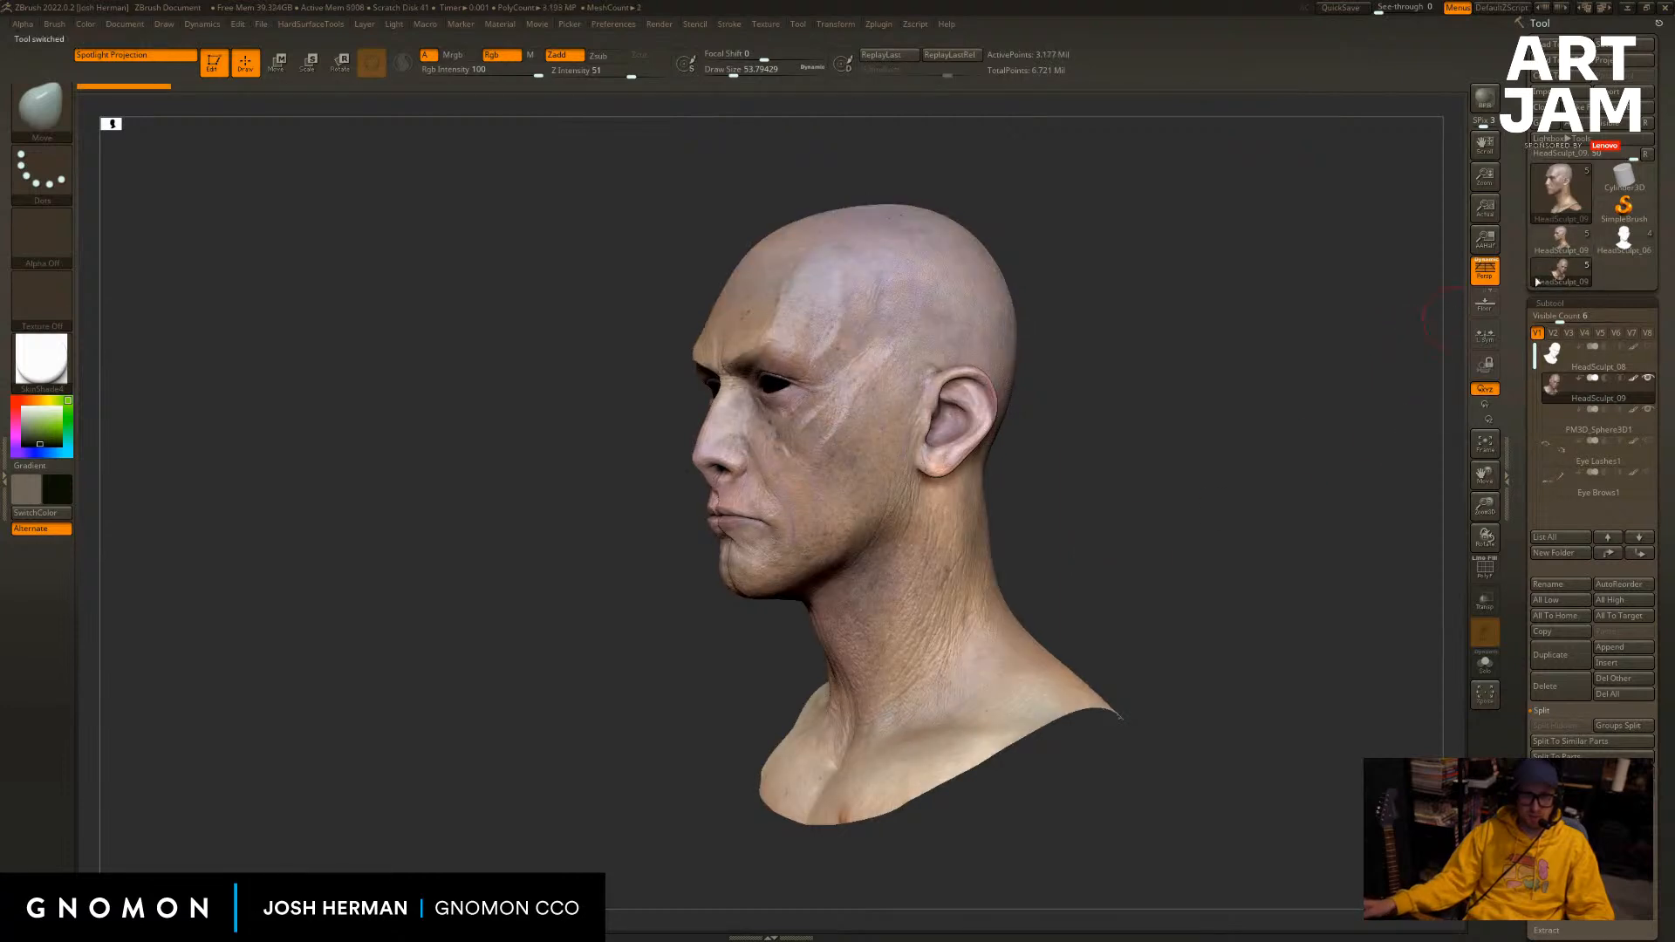
pyautogui.click(1541, 247)
pyautogui.press('d')
pyautogui.press('d')
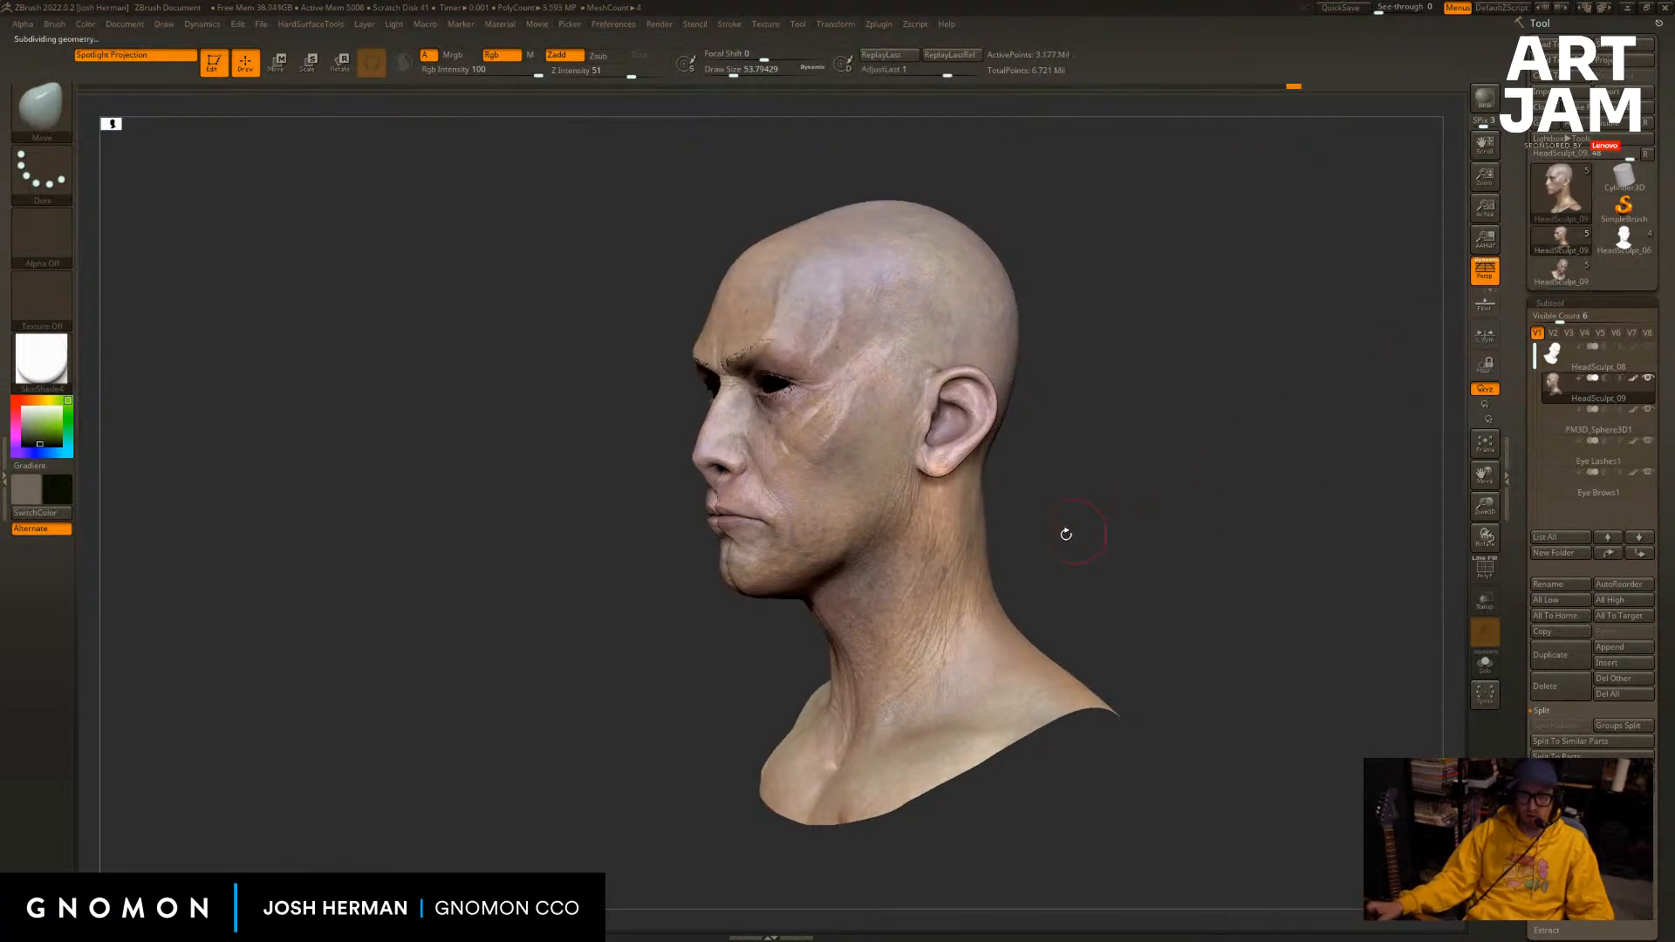
# Adjust the side of the neck with the Move brush, set the Draw Size to about 59, and switch to the Standard brush.
pyautogui.keyDown('ctrl'); pyautogui.moveTo(1066, 533); pyautogui.dragTo(961, 556, button='right'); pyautogui.keyUp('ctrl')
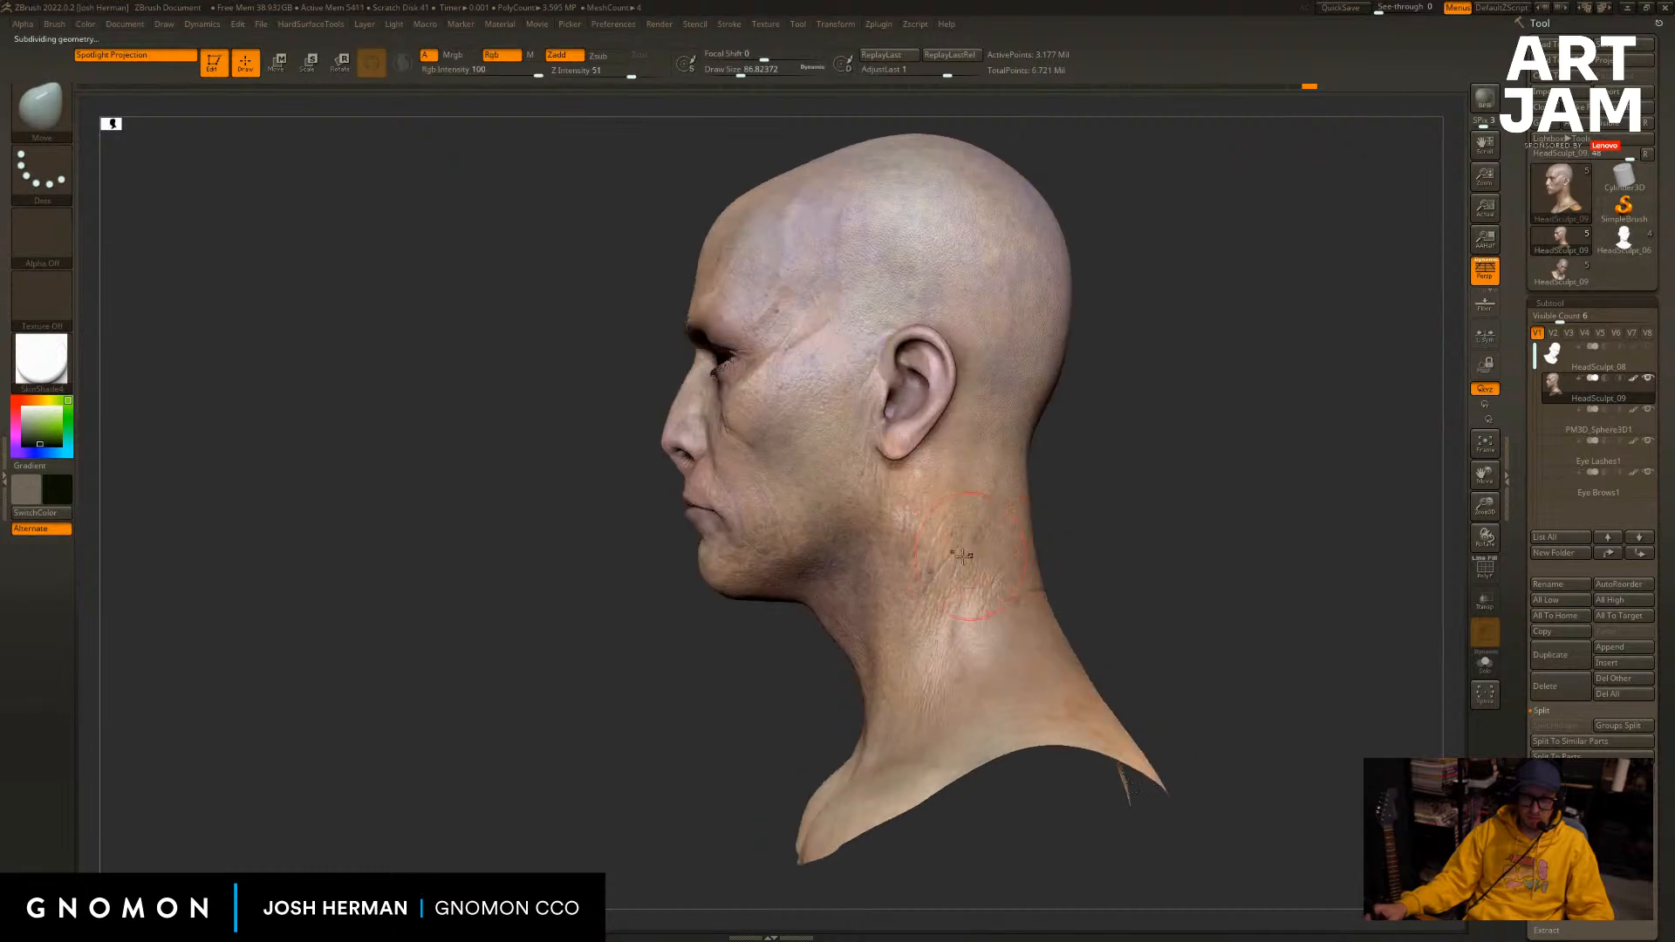
pyautogui.press('s')
pyautogui.moveTo(935, 569); pyautogui.dragTo(930, 570)
pyautogui.moveTo(942, 571)
pyautogui.mouseDown(button='right')
pyautogui.moveTo(1007, 562)
pyautogui.moveTo(1057, 515)
pyautogui.mouseUp(button='right')
pyautogui.press('b')
pyautogui.press('s')
pyautogui.press('t')
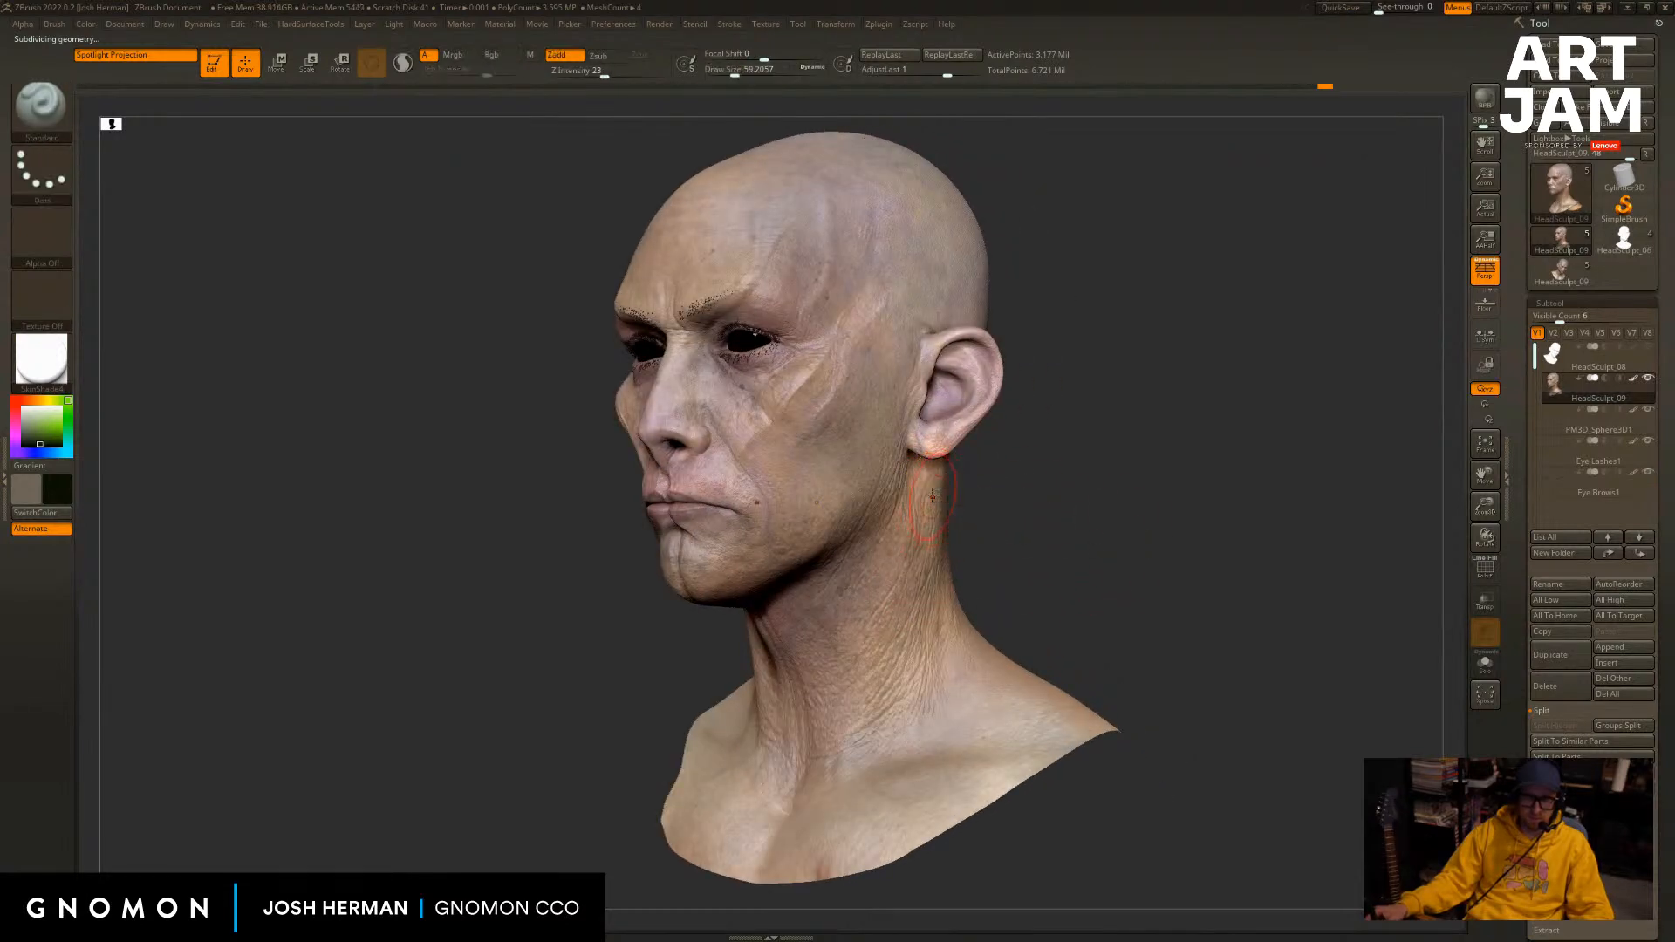
# Adjust the side of the neck below the ear with the Move brush, and switch to the Standard brush at a Draw Size of about 37.
pyautogui.press('b')
pyautogui.press('m')
pyautogui.press('v')
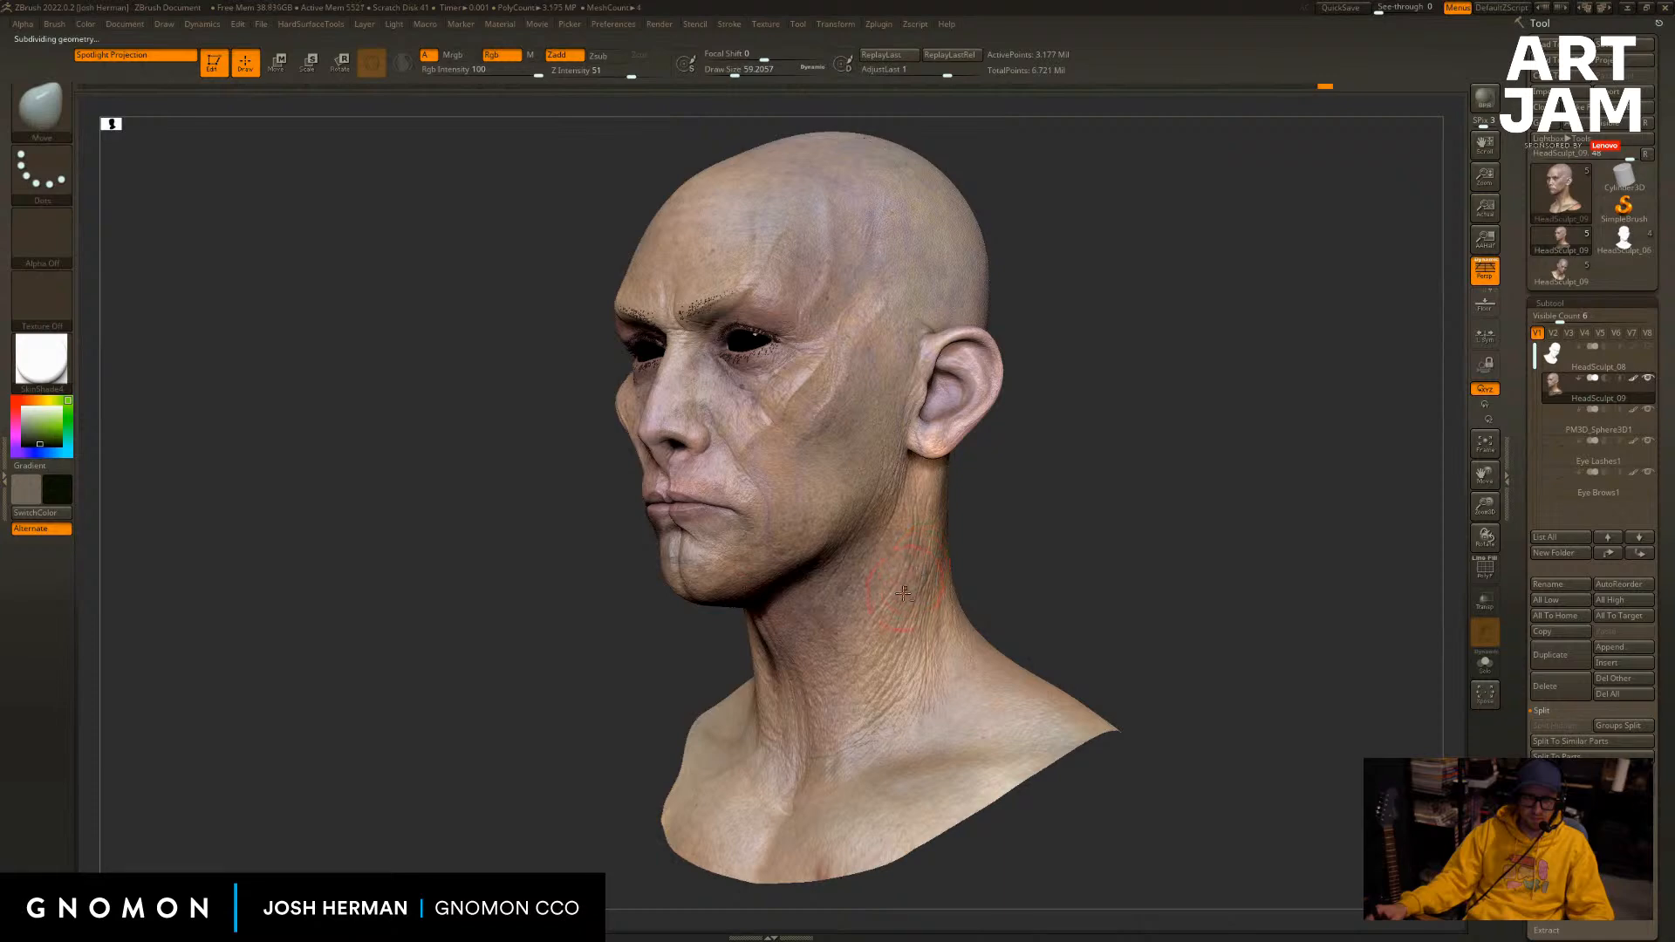
pyautogui.moveTo(919, 599); pyautogui.dragTo(898, 569, button='right')
pyautogui.press('b')
pyautogui.press('s')
pyautogui.press('t')
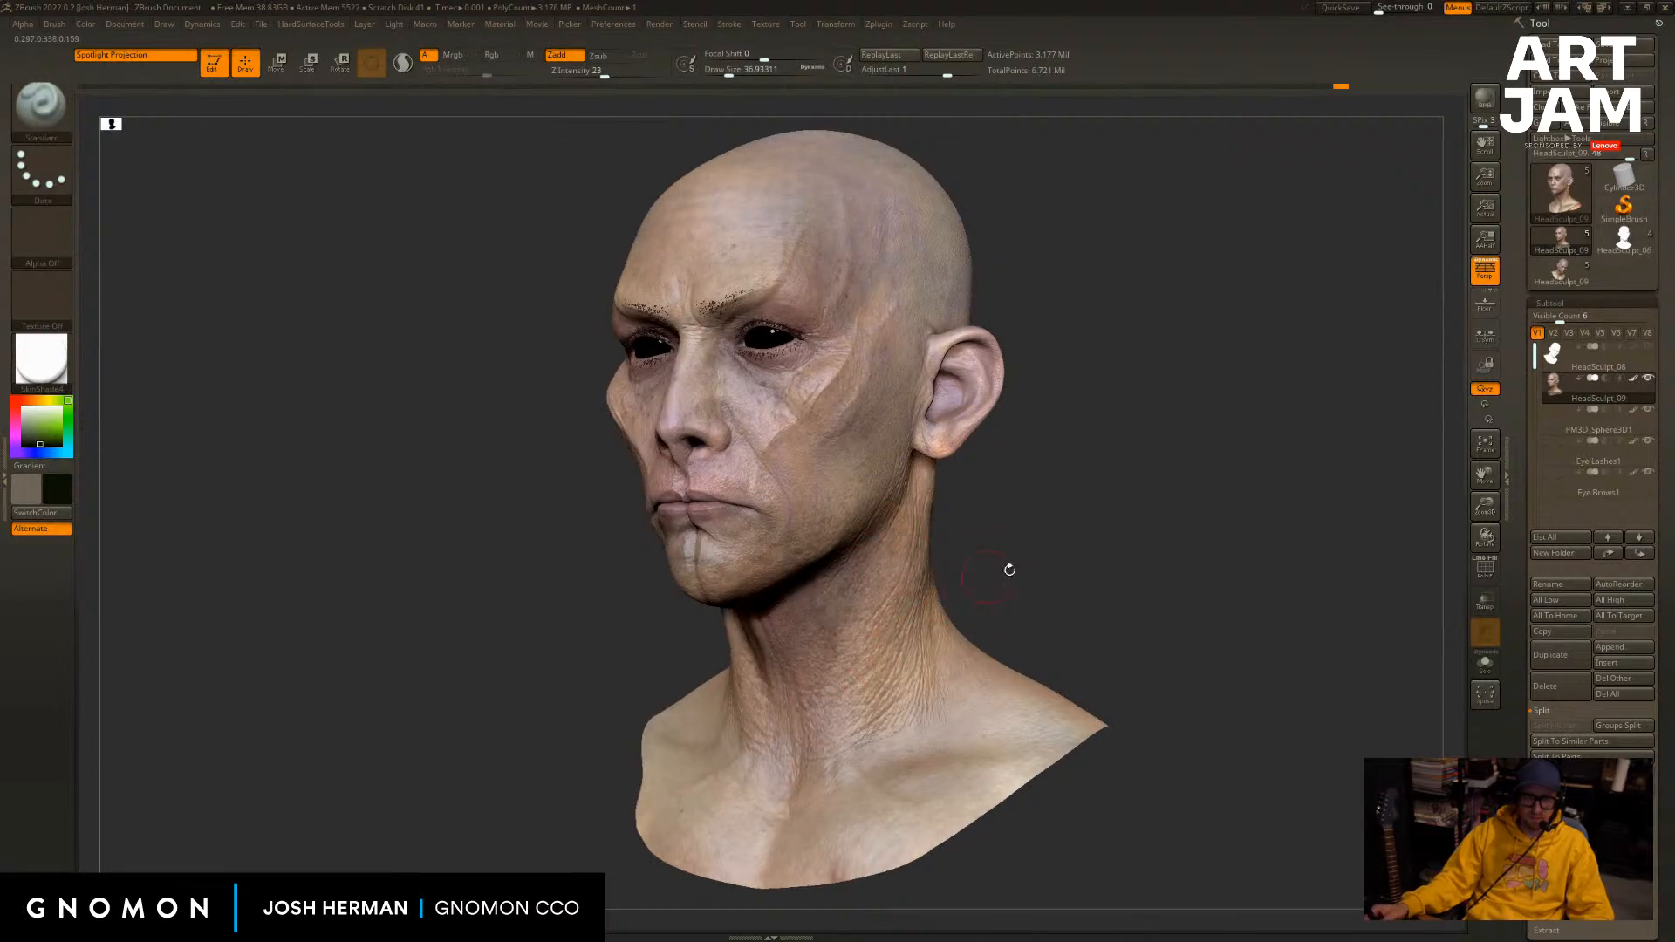
pyautogui.keyDown('shift'); pyautogui.moveTo(1009, 569); pyautogui.dragTo(1110, 575, button='right'); pyautogui.keyUp('shift')
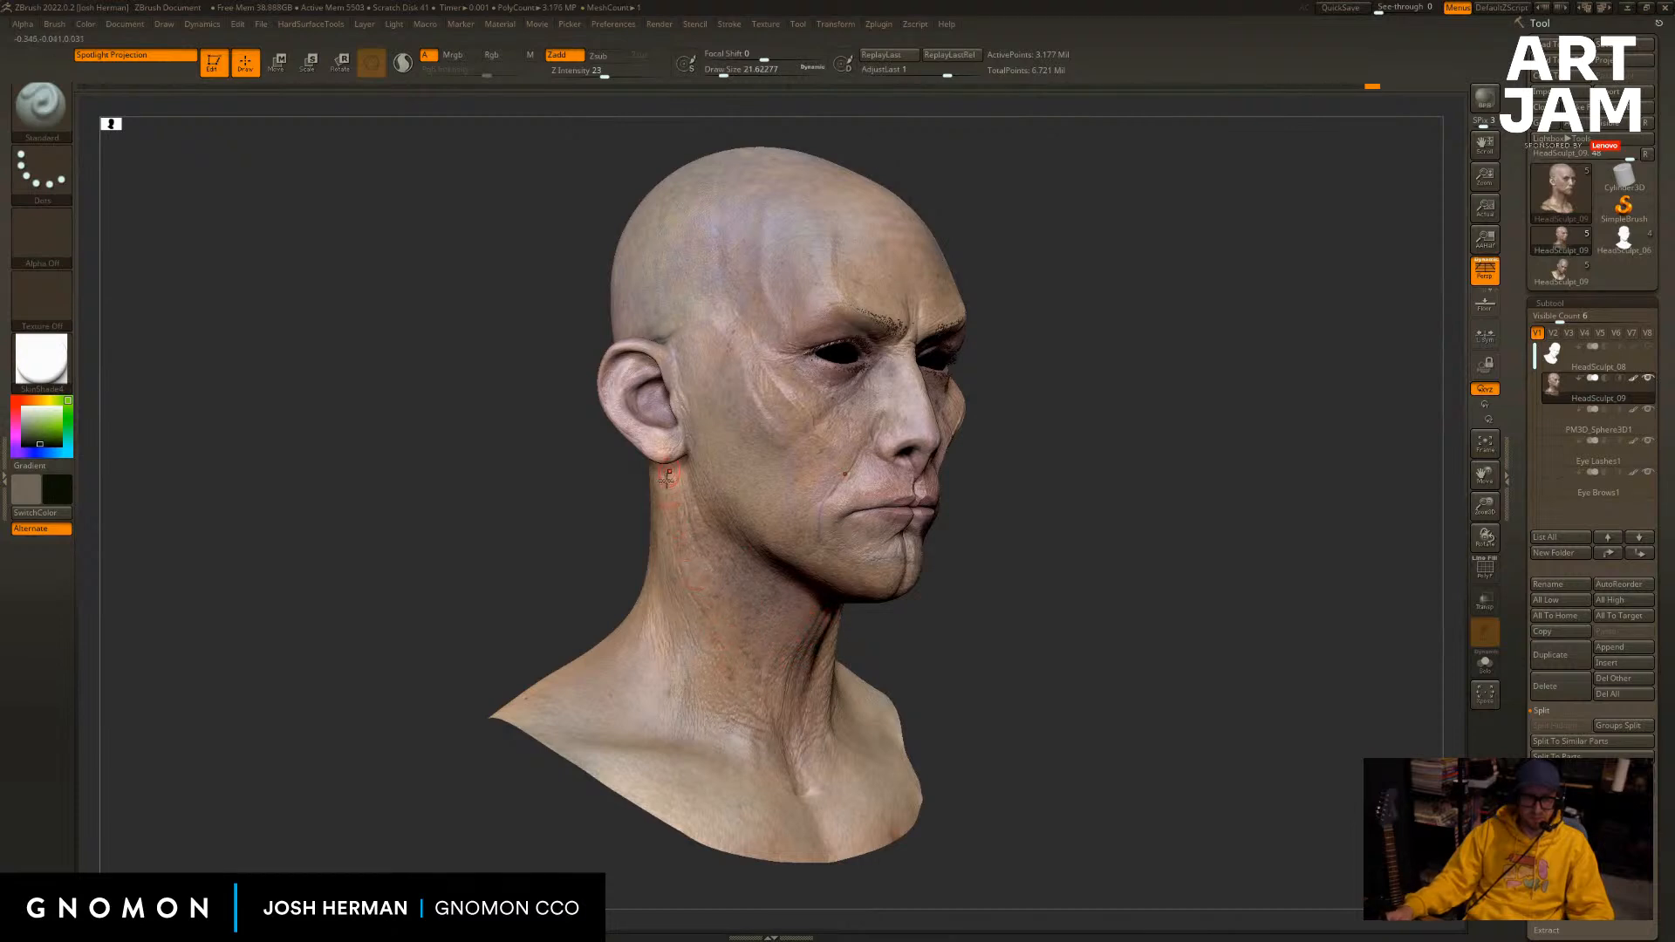
# Try smoothing the neck below the ear with a Draw Size between about 49 and 71, and undo the strokes.
pyautogui.press(']')
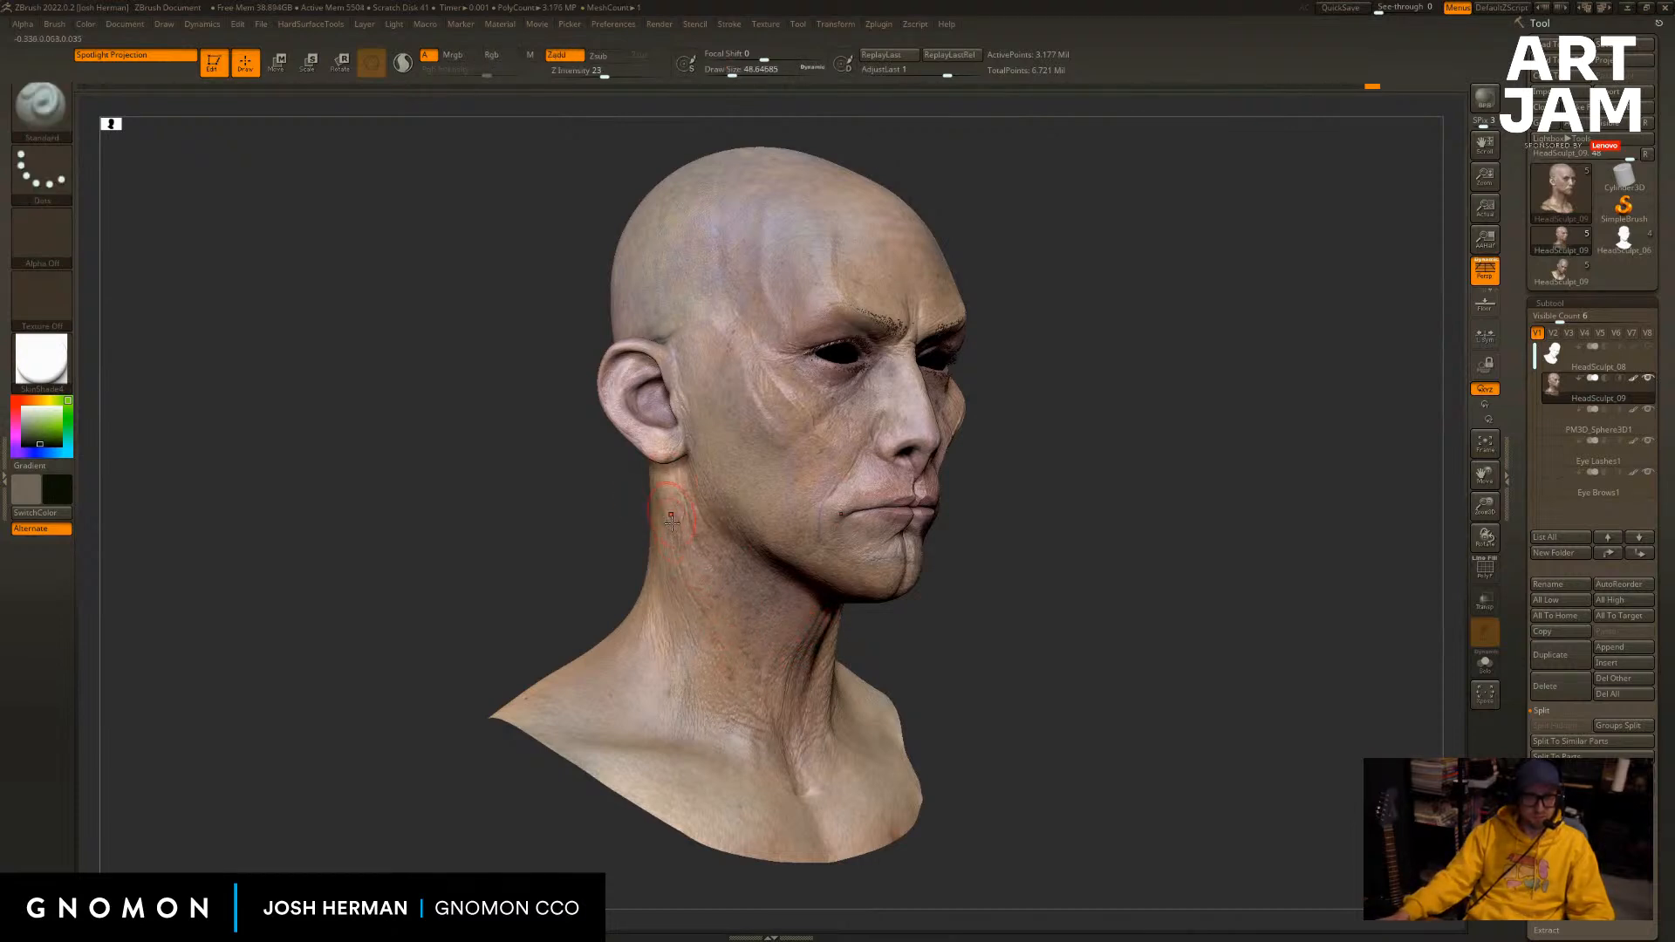
pyautogui.keyDown('shift'); pyautogui.moveTo(671, 504); pyautogui.dragTo(1047, 531, button='right'); pyautogui.keyUp('shift')
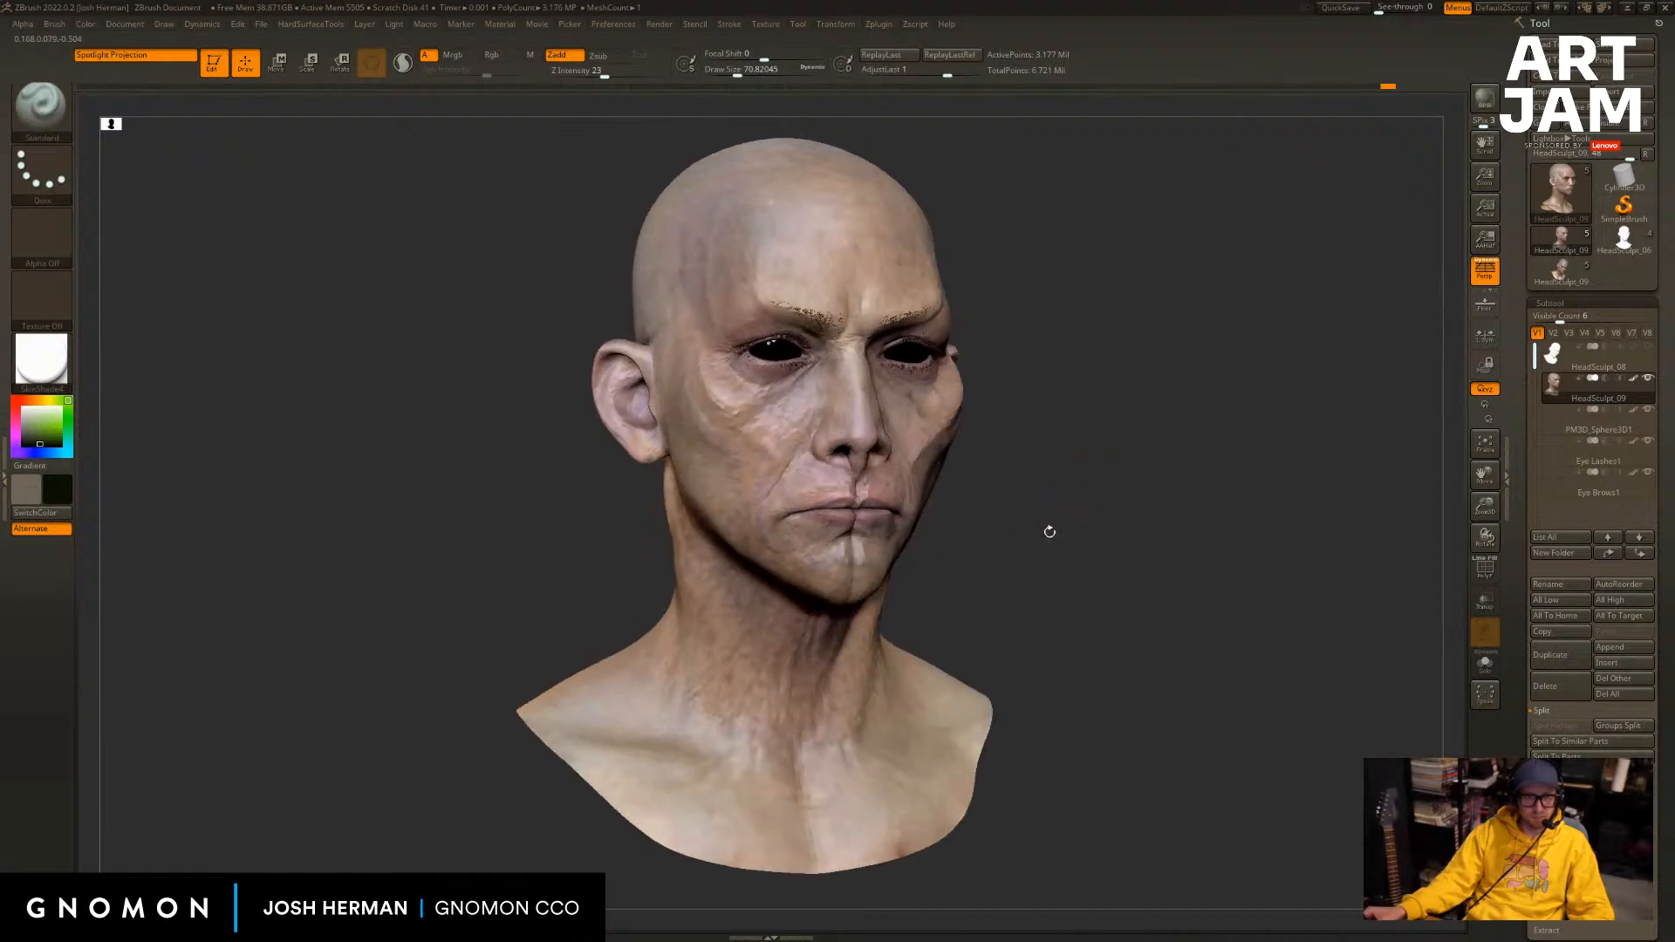
pyautogui.press('ctrl')
pyautogui.hotkey('ctrl', 'z')
pyautogui.moveTo(600, 536); pyautogui.dragTo(621, 526, button='right')
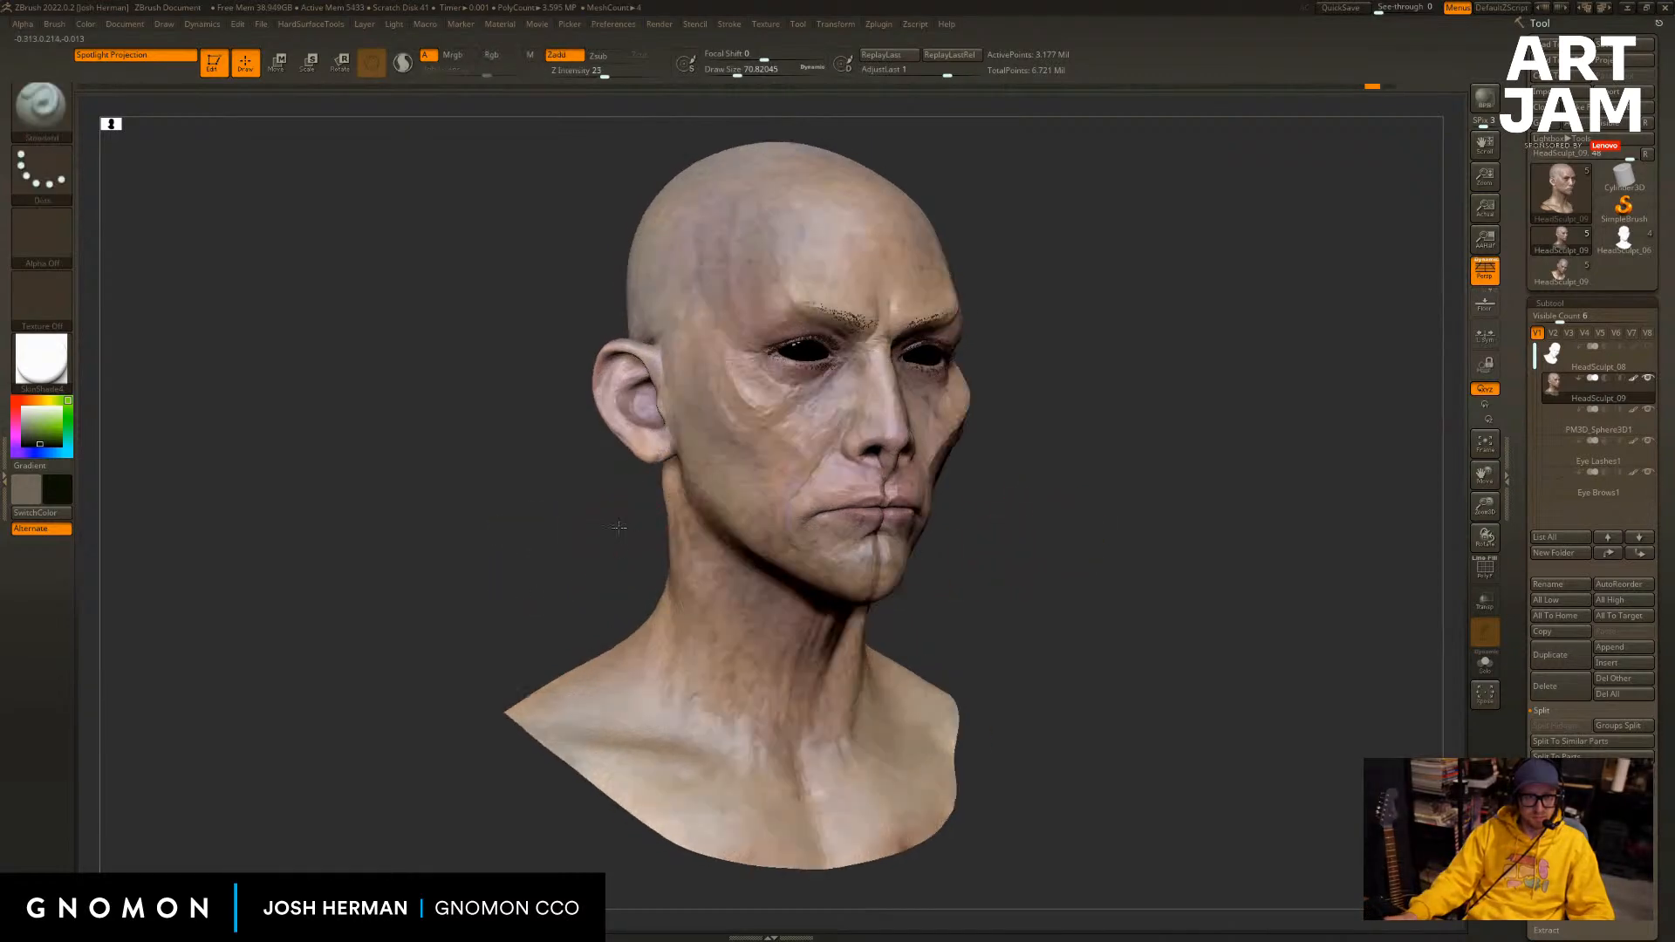
pyautogui.hotkey('ctrl', 'z')
# Refine the neck contour below the ear with the Move brush, using Draw Sizes of about 56 to 74.
pyautogui.press('b')
pyautogui.press('m')
pyautogui.press('v')
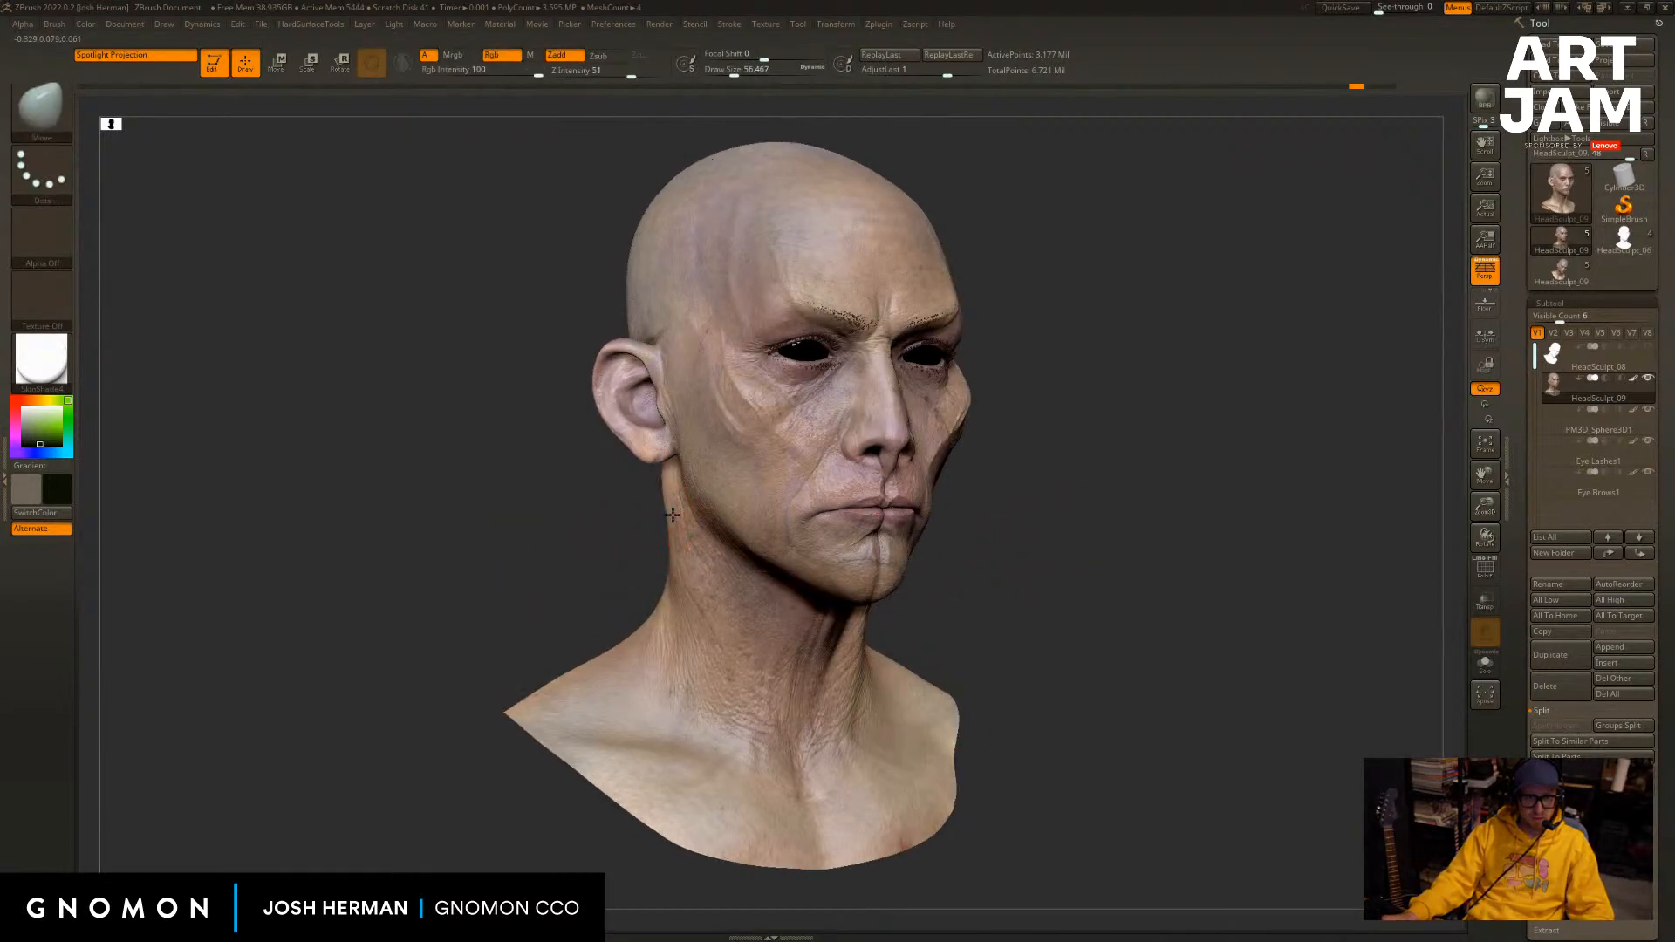
pyautogui.moveTo(626, 532); pyautogui.dragTo(957, 520, button='right')
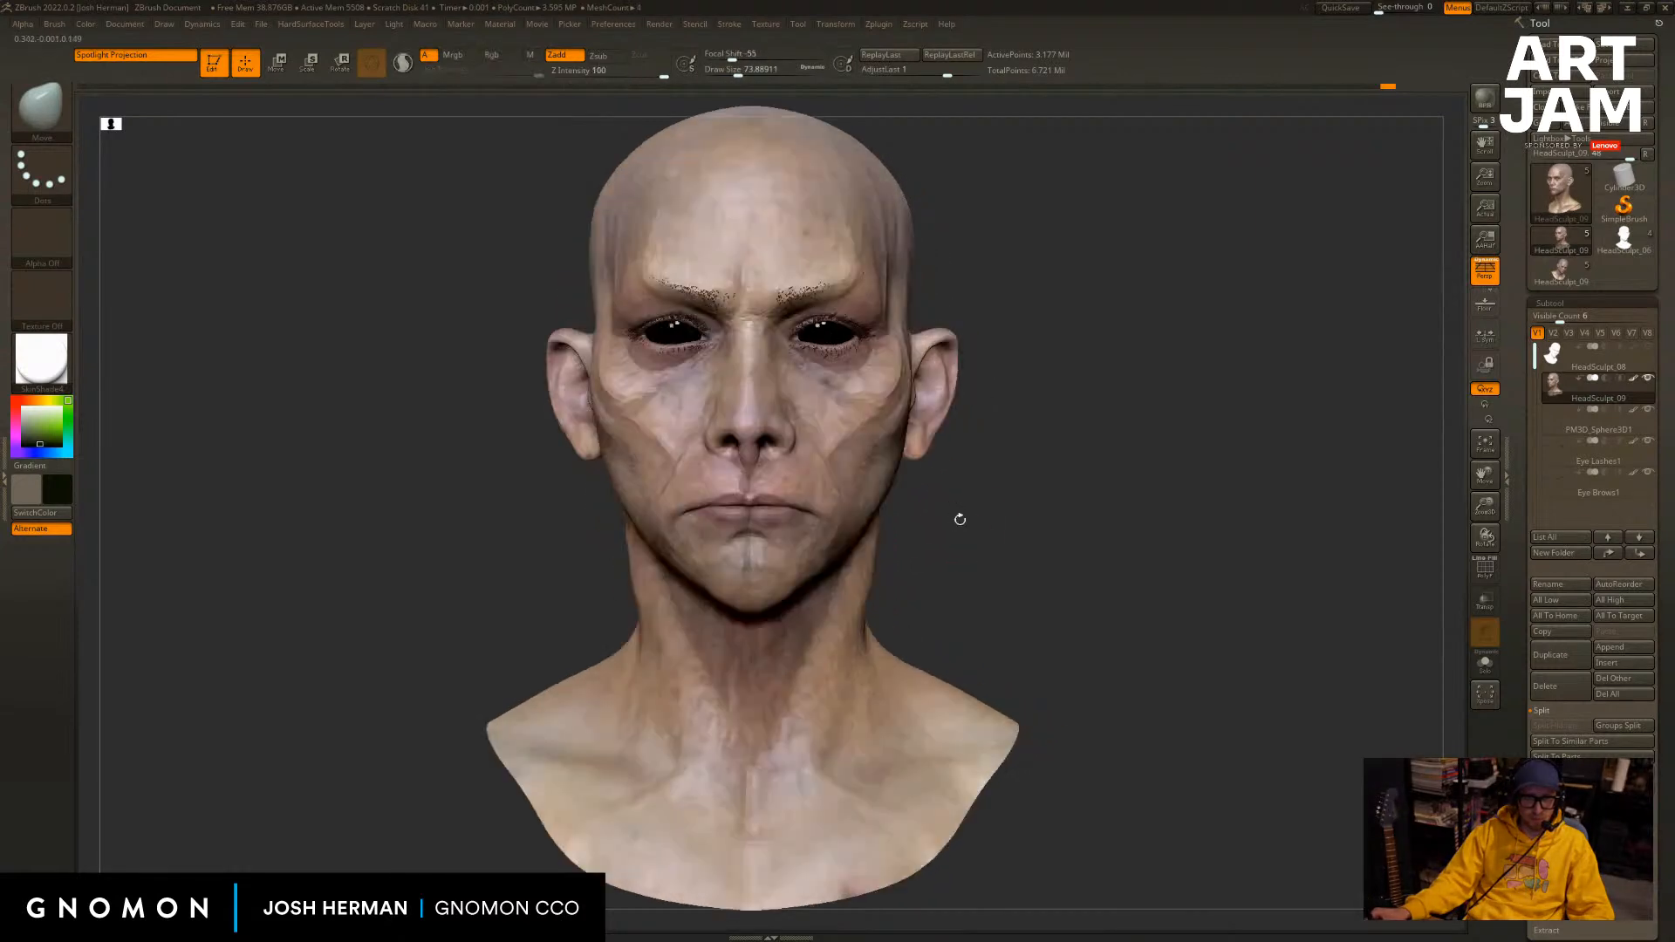
pyautogui.moveTo(1125, 568)
pyautogui.mouseDown(button='right')
pyautogui.moveTo(1257, 566)
pyautogui.moveTo(1217, 543)
pyautogui.mouseUp(button='right')
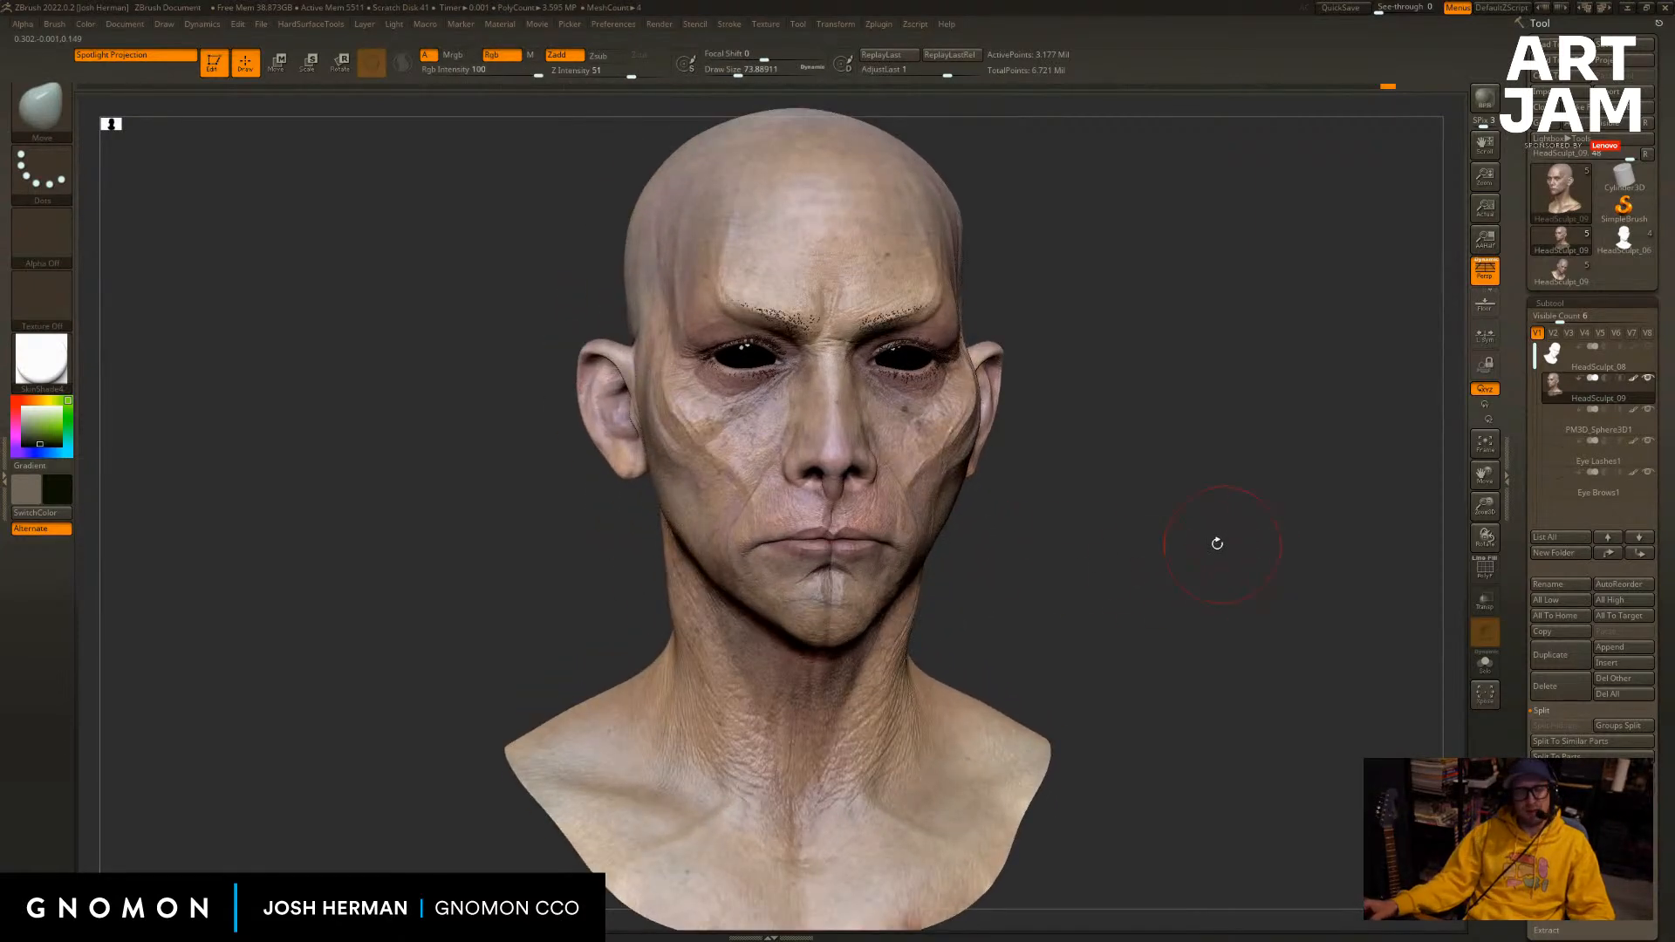
# Compare the front of the head with the other HeadSculpt_09 version and return to the current one.
pyautogui.click(1561, 280)
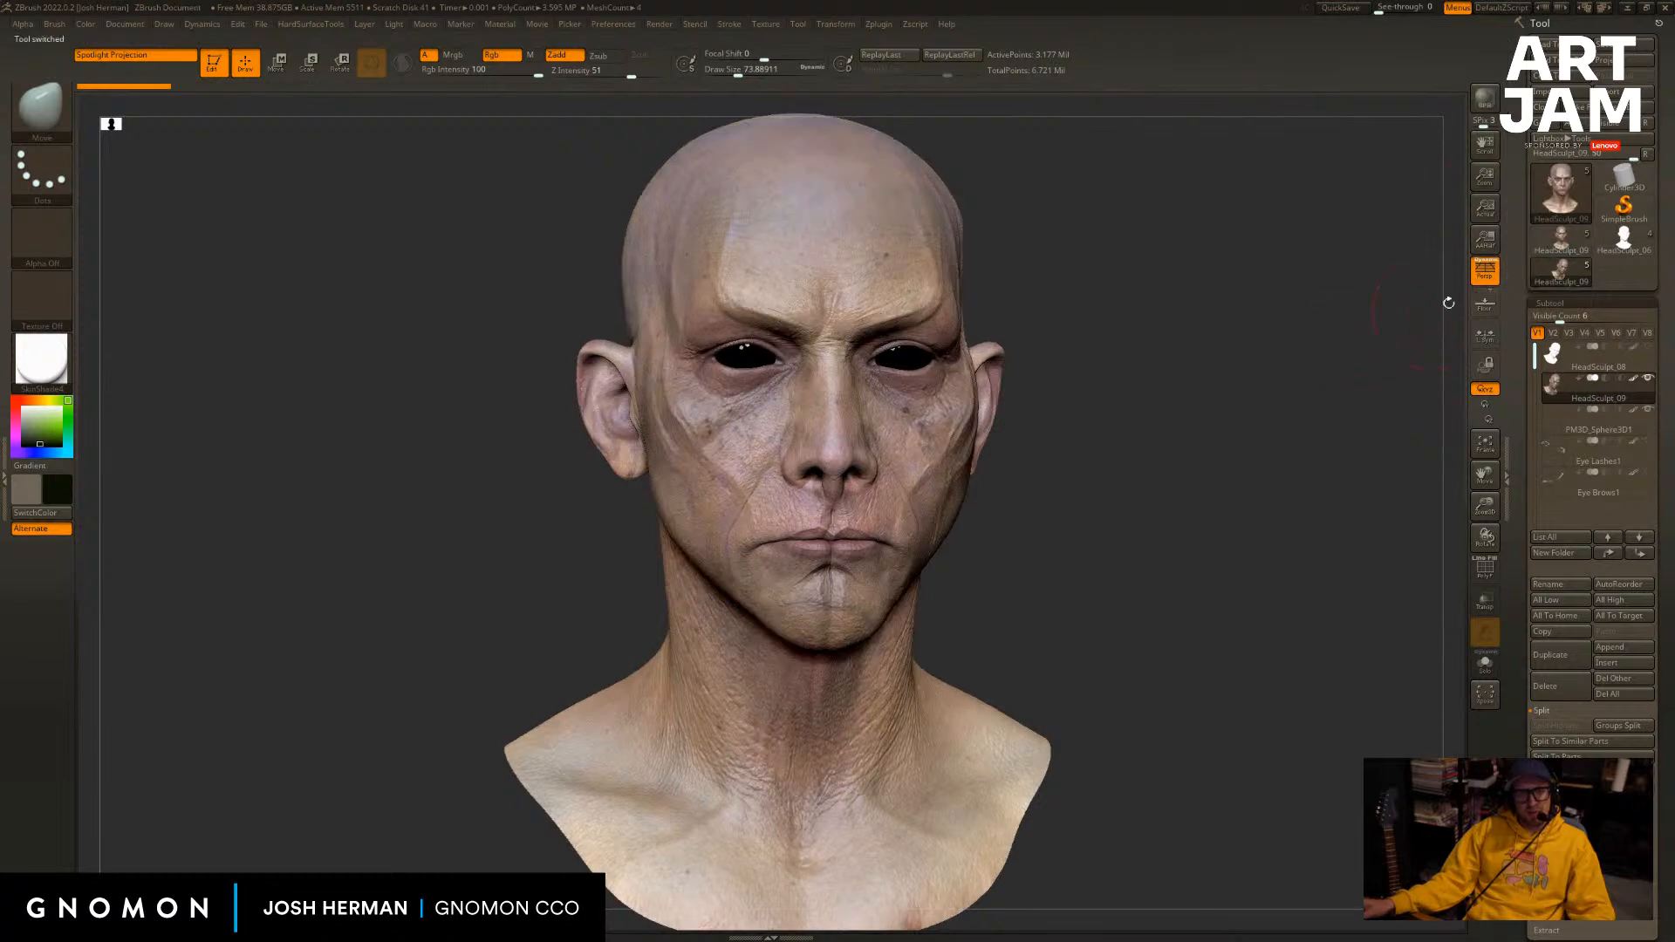
pyautogui.click(1562, 249)
pyautogui.keyDown('ctrl'); pyautogui.moveTo(1289, 451); pyautogui.dragTo(1257, 499, button='right'); pyautogui.keyUp('ctrl')
# Smooth the outer edge of the neck with the Standard brush at a Draw Size of about 31, undoing the last stroke.
pyautogui.press('b')
pyautogui.press('s')
pyautogui.press('t')
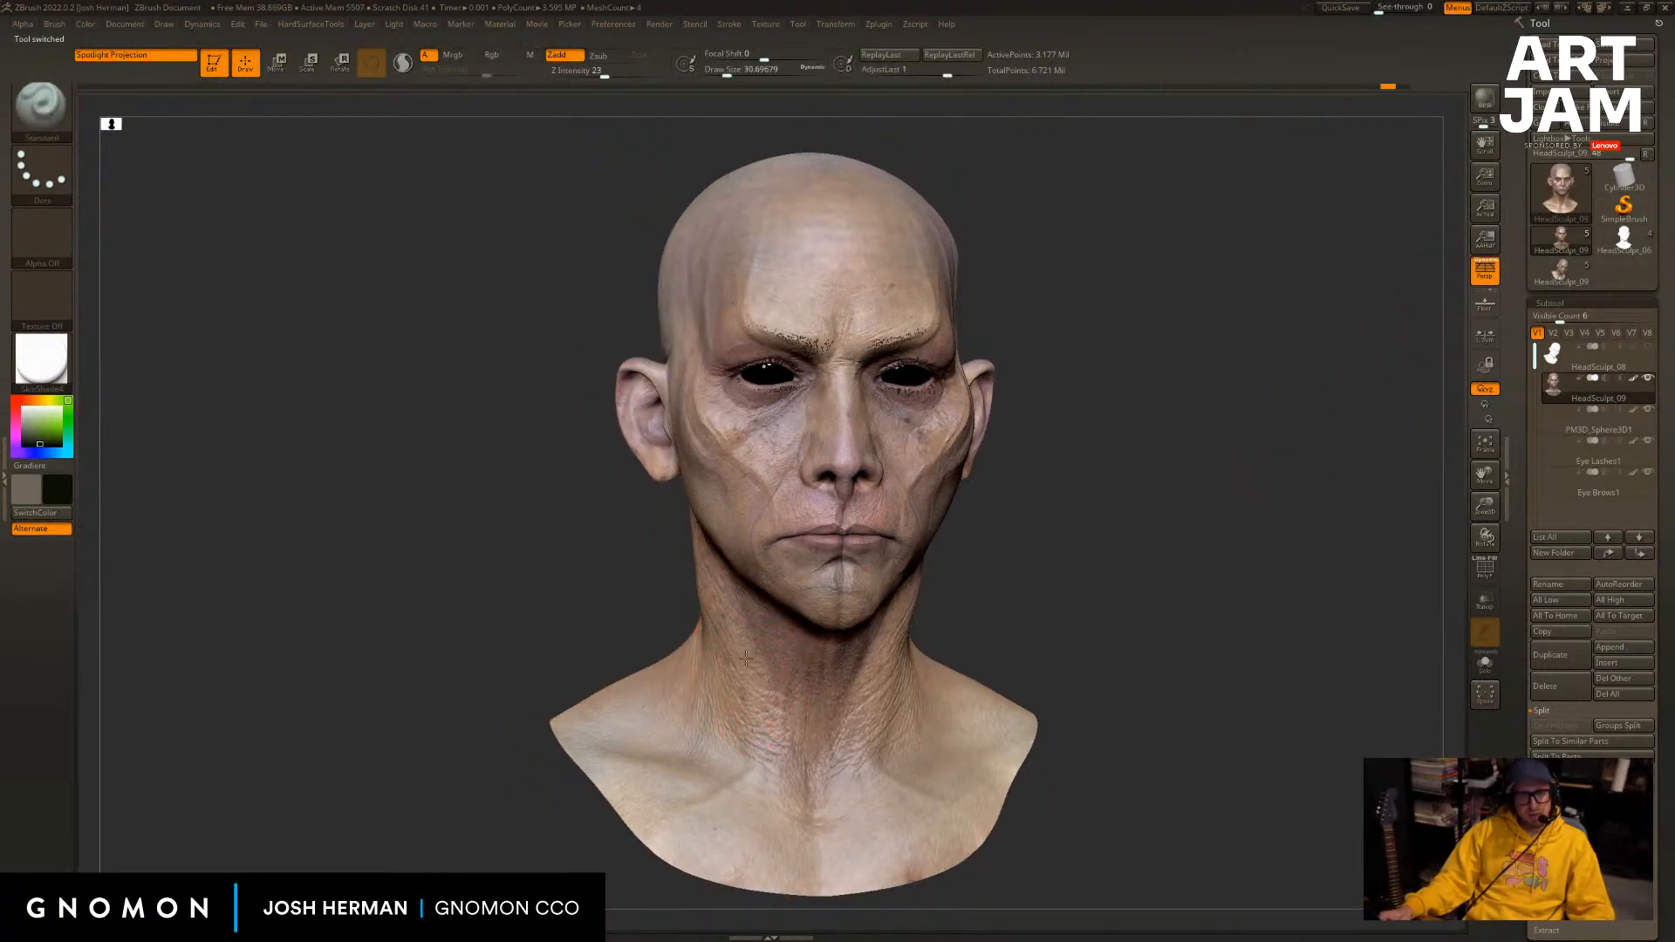
pyautogui.moveTo(716, 661)
pyautogui.keyDown('shift'); pyautogui.mouseDown()
pyautogui.moveTo(732, 697)
pyautogui.moveTo(706, 512)
pyautogui.mouseUp(); pyautogui.keyUp('shift')
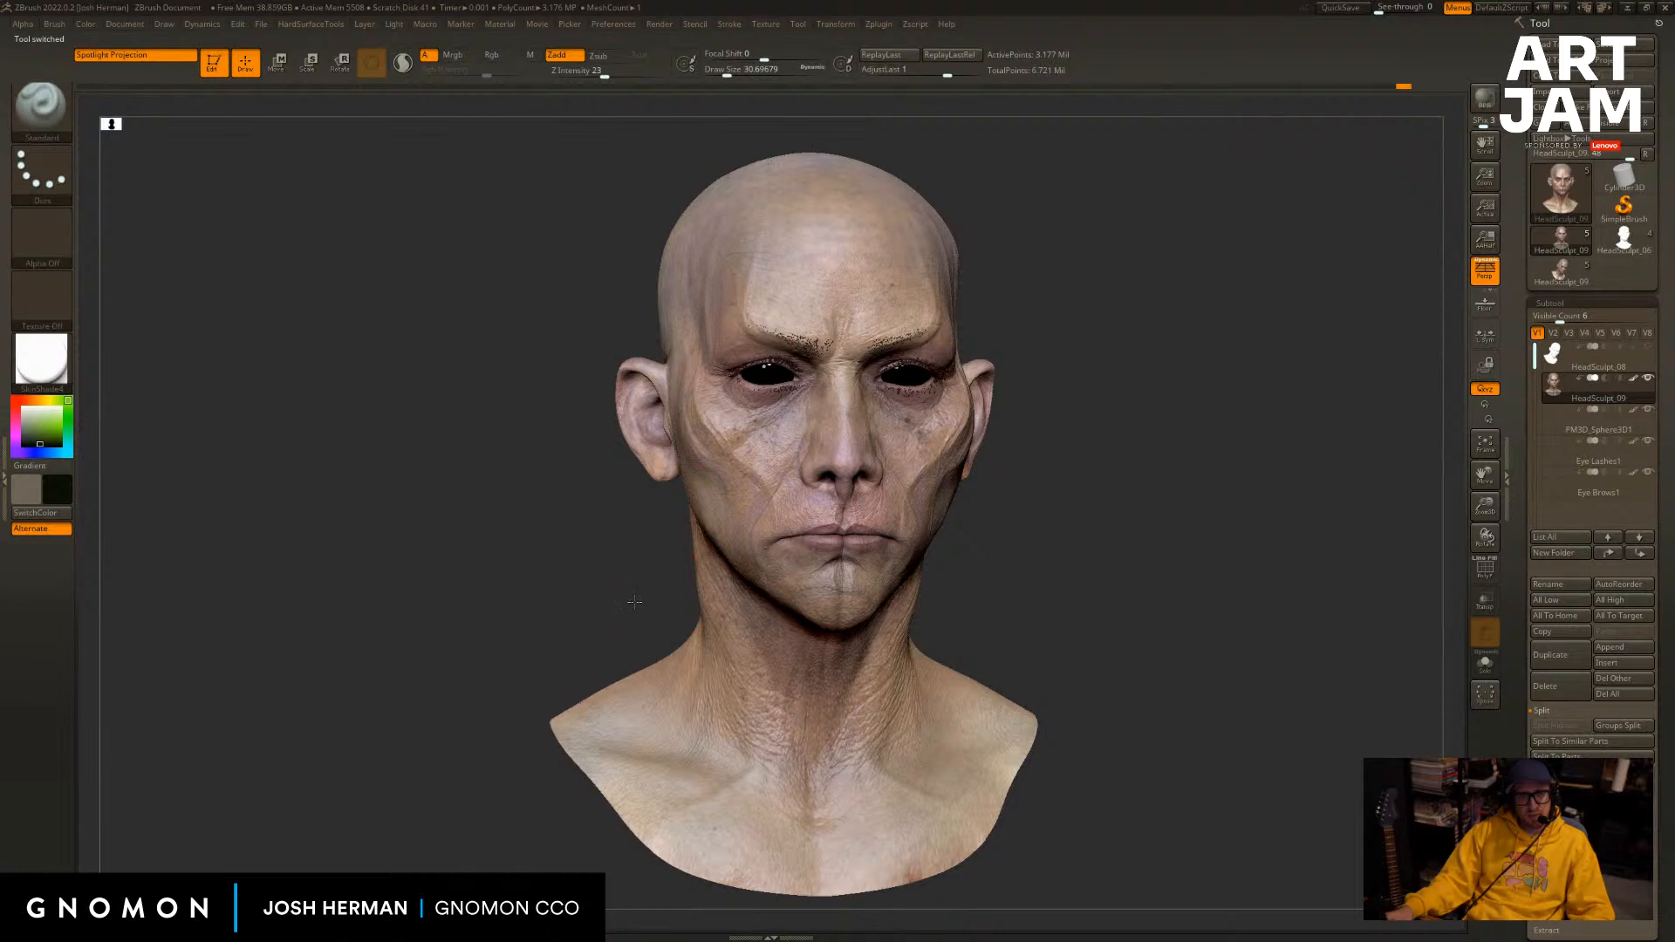
pyautogui.moveTo(634, 602)
pyautogui.mouseDown()
pyautogui.moveTo(694, 637)
pyautogui.moveTo(698, 541)
pyautogui.moveTo(712, 643)
pyautogui.mouseUp()
pyautogui.hotkey('ctrl', 'z')
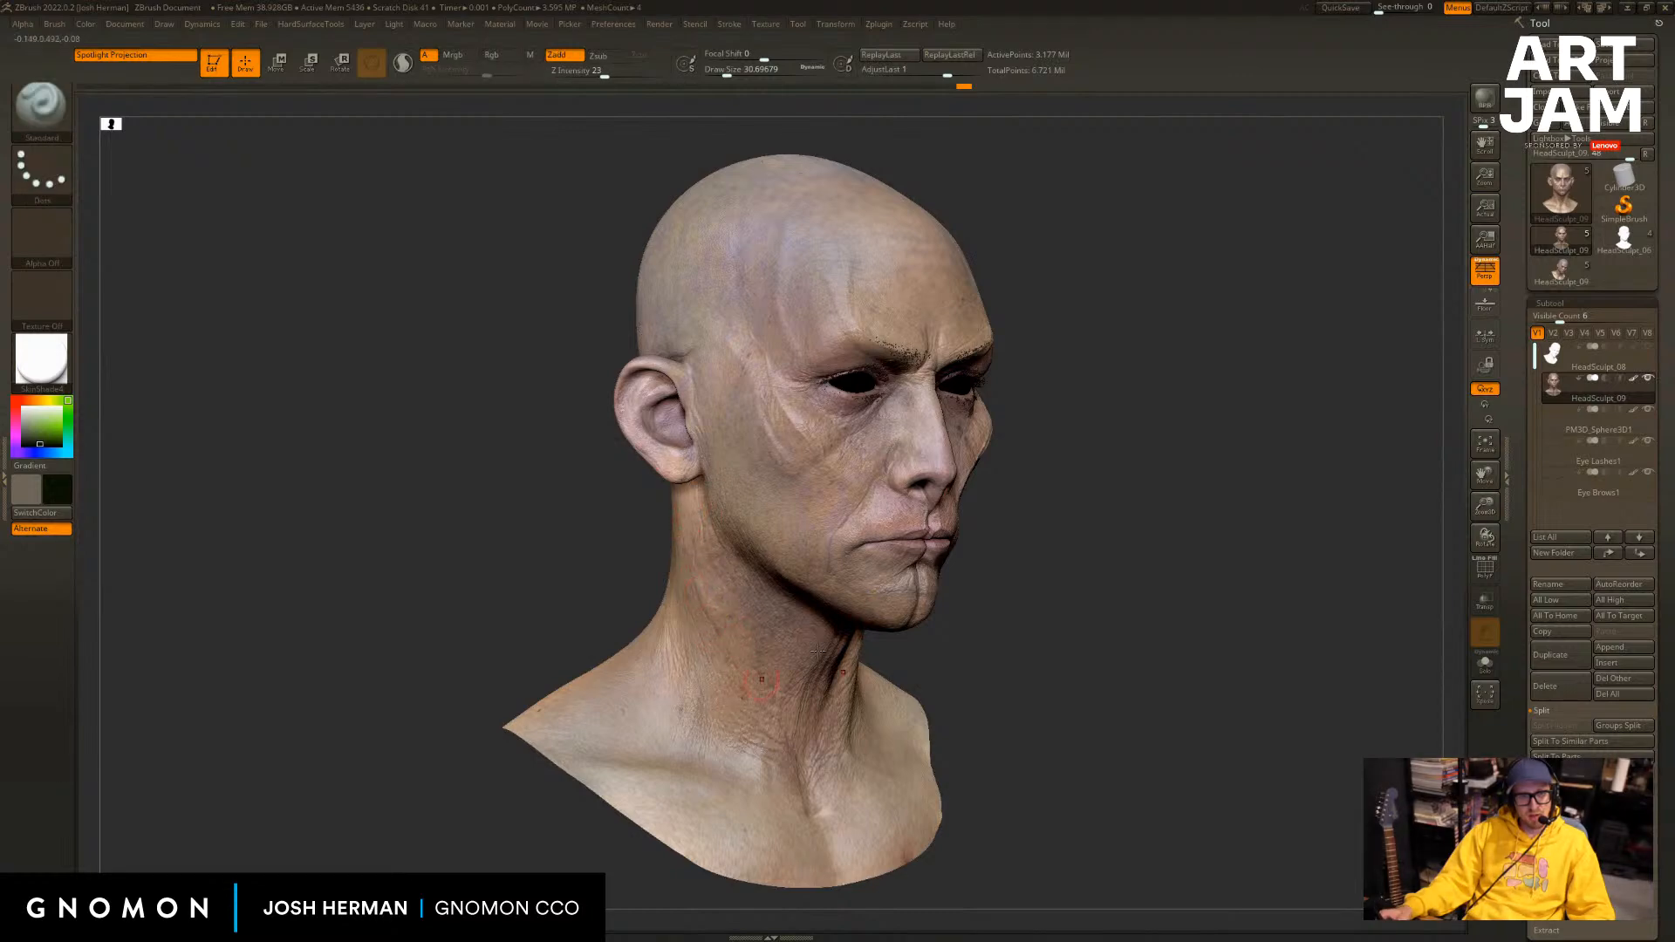
# Check the smoothed neck against the other HeadSculpt_09 version from the front and from a three-quarter view.
pyautogui.moveTo(1113, 597); pyautogui.dragTo(1040, 586)
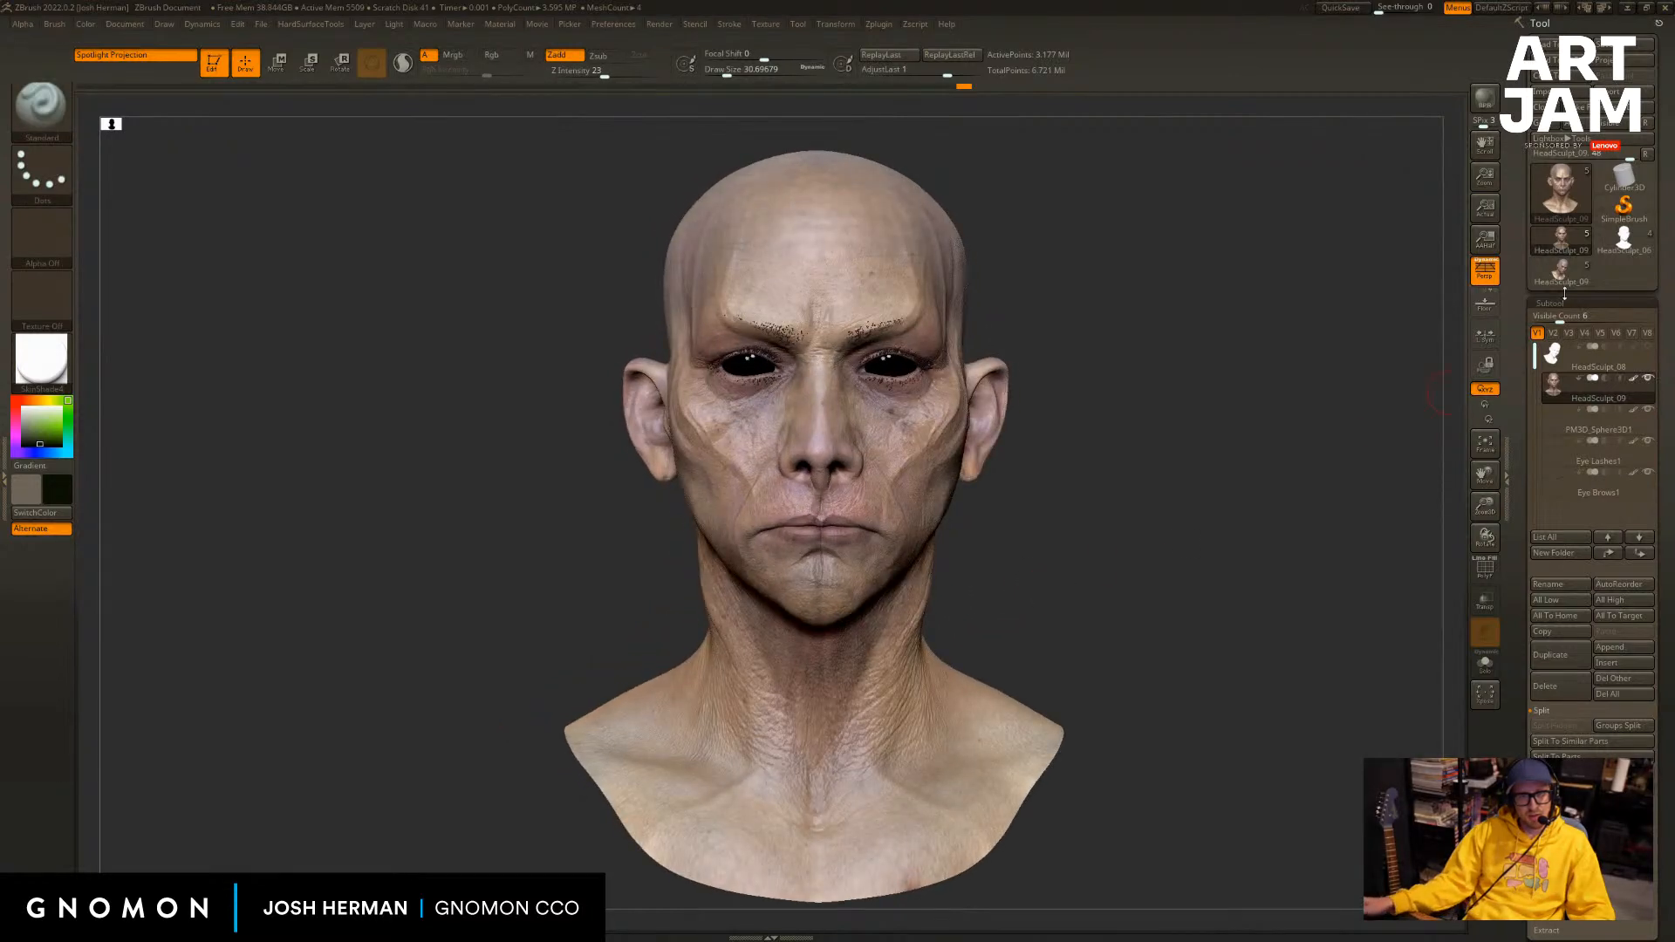
pyautogui.click(1558, 279)
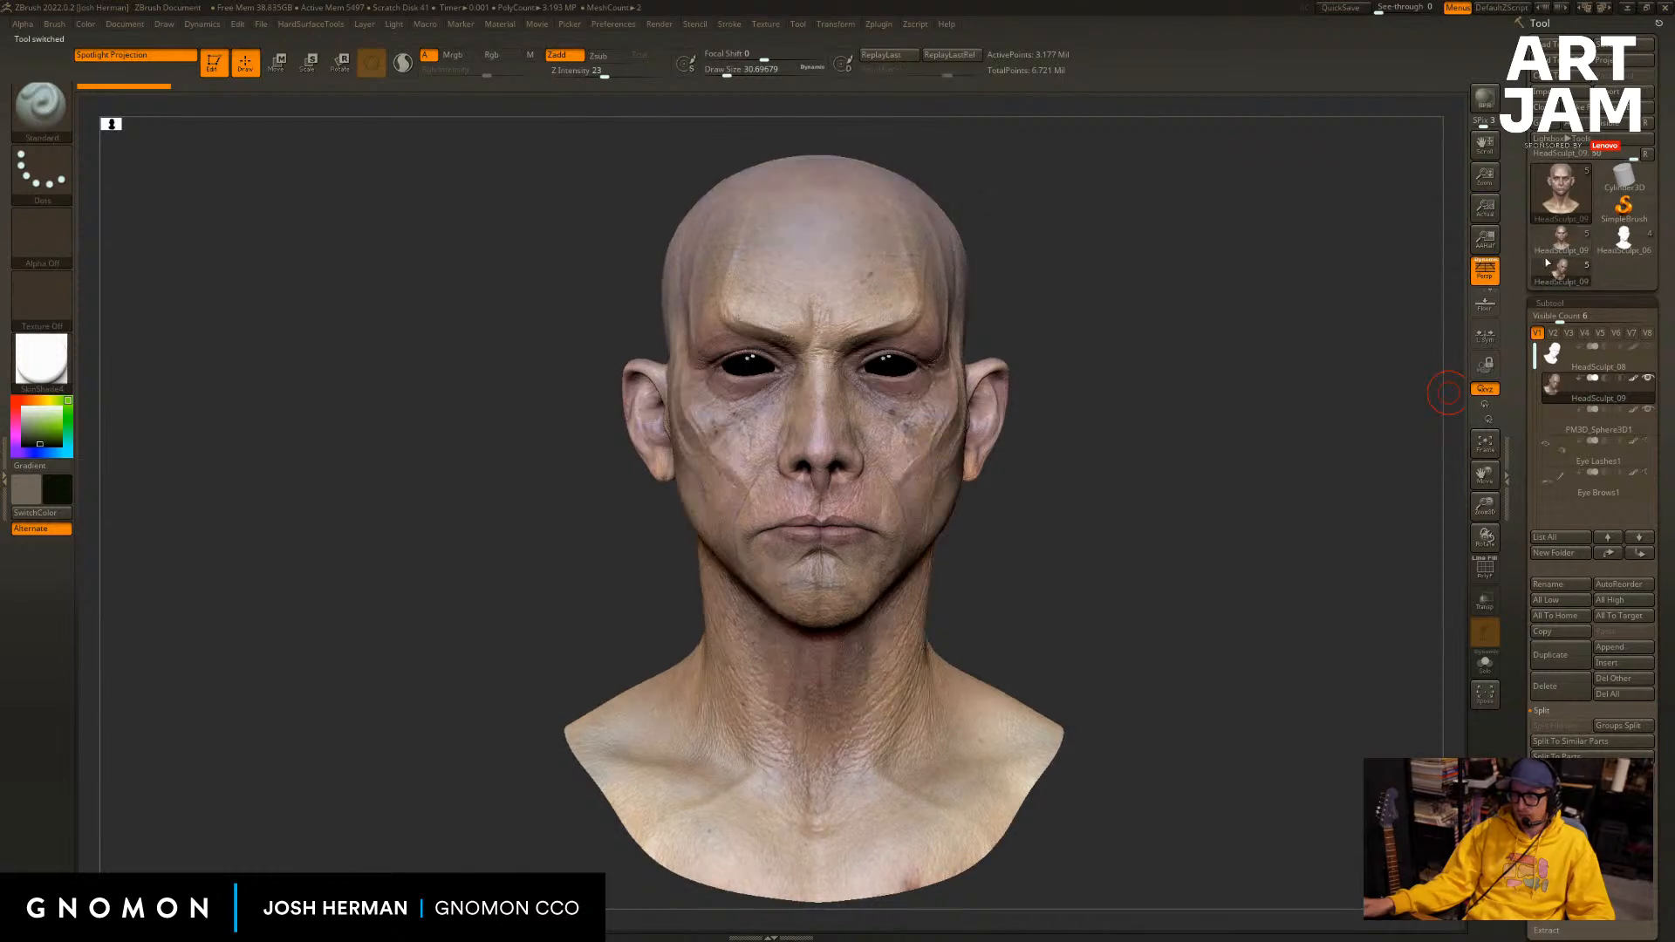
pyautogui.moveTo(1357, 348); pyautogui.dragTo(1319, 404)
pyautogui.keyDown('alt'); pyautogui.moveTo(1247, 487); pyautogui.dragTo(839, 514); pyautogui.keyUp('alt')
# Reshape the neck behind the jaw with the Move brush at a Draw Size of about 46, comparing it with the other HeadSculpt_09 version.
pyautogui.press('b')
pyautogui.press('m')
pyautogui.press('v')
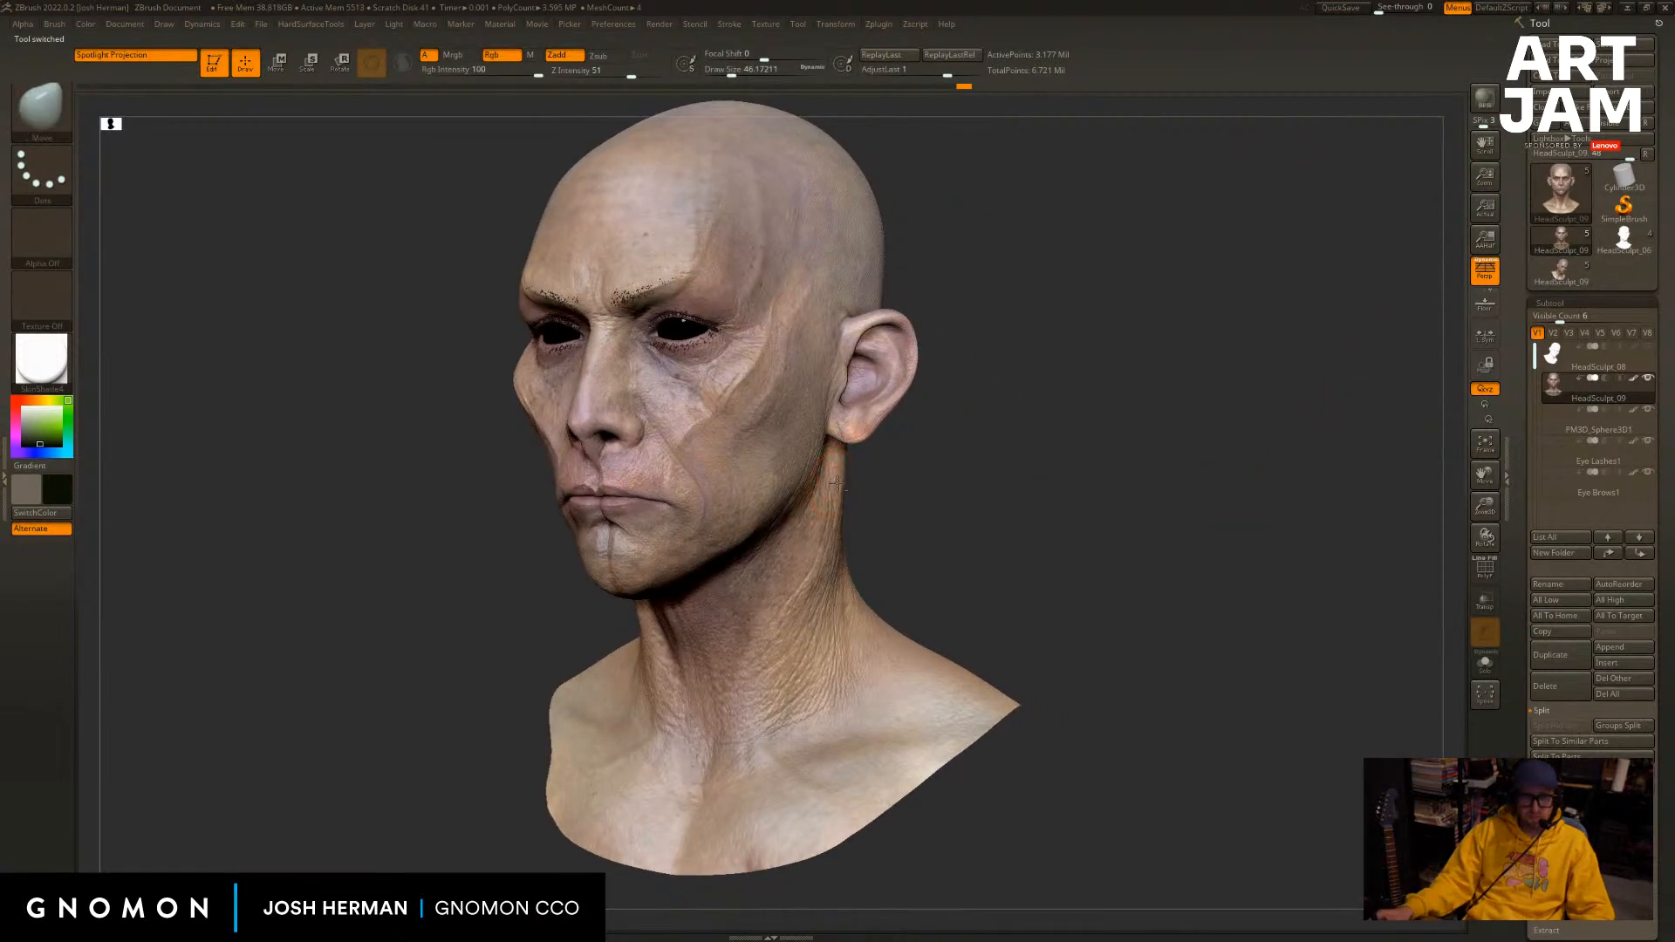
pyautogui.moveTo(1038, 479); pyautogui.dragTo(1176, 540)
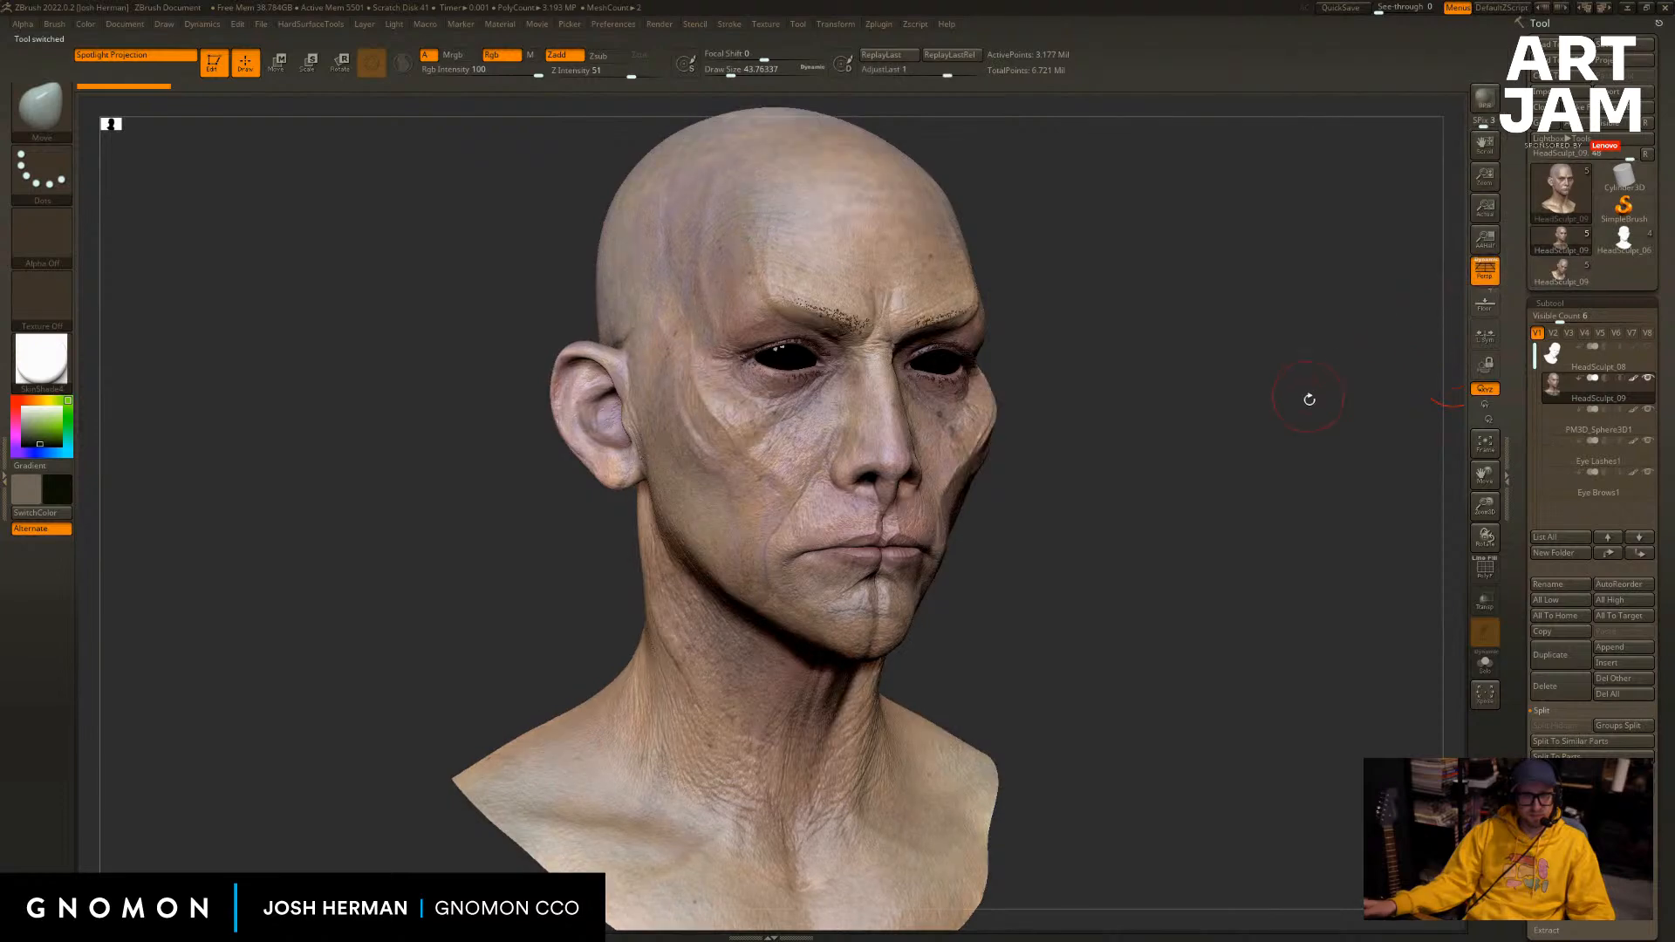
pyautogui.click(1557, 253)
# Set the Standard brush to paint color only at Rgb Intensity 30, with a reddish tone sampled near the ear and a Draw Size of about 140.
pyautogui.moveTo(1222, 397); pyautogui.dragTo(997, 425)
pyautogui.press('c')
pyautogui.press('s')
pyautogui.click(979, 427)
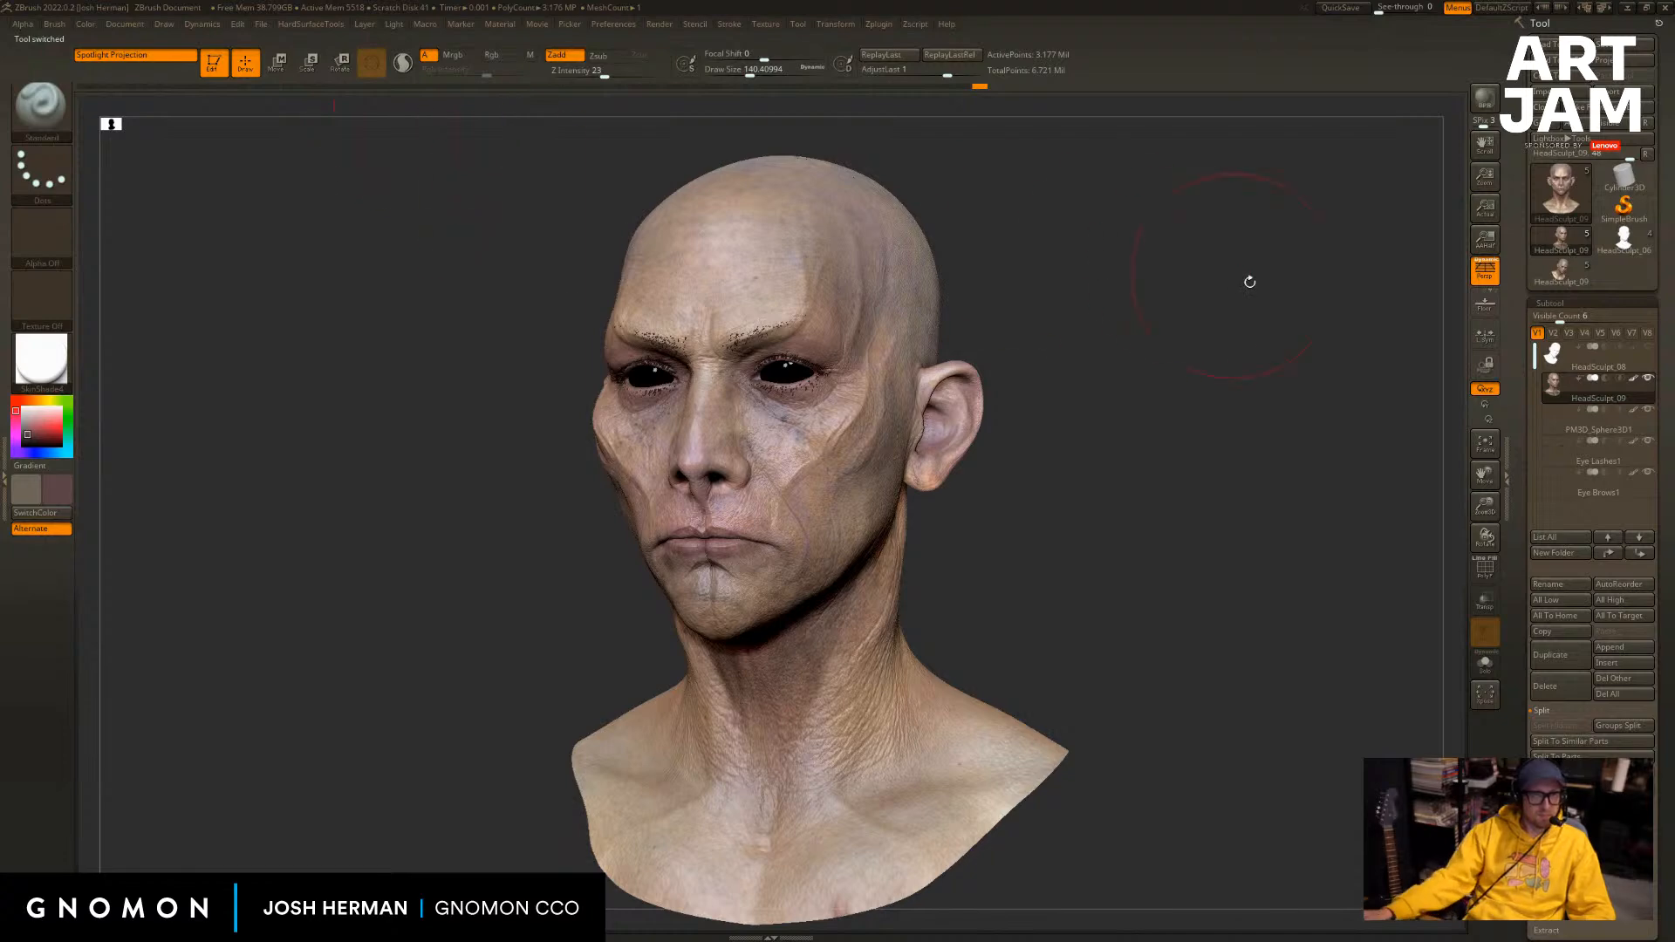
pyautogui.moveTo(1249, 282)
pyautogui.keyDown('shift'); pyautogui.mouseDown()
pyautogui.moveTo(1157, 297)
pyautogui.moveTo(1115, 330)
pyautogui.moveTo(1138, 335)
pyautogui.mouseUp(); pyautogui.keyUp('shift')
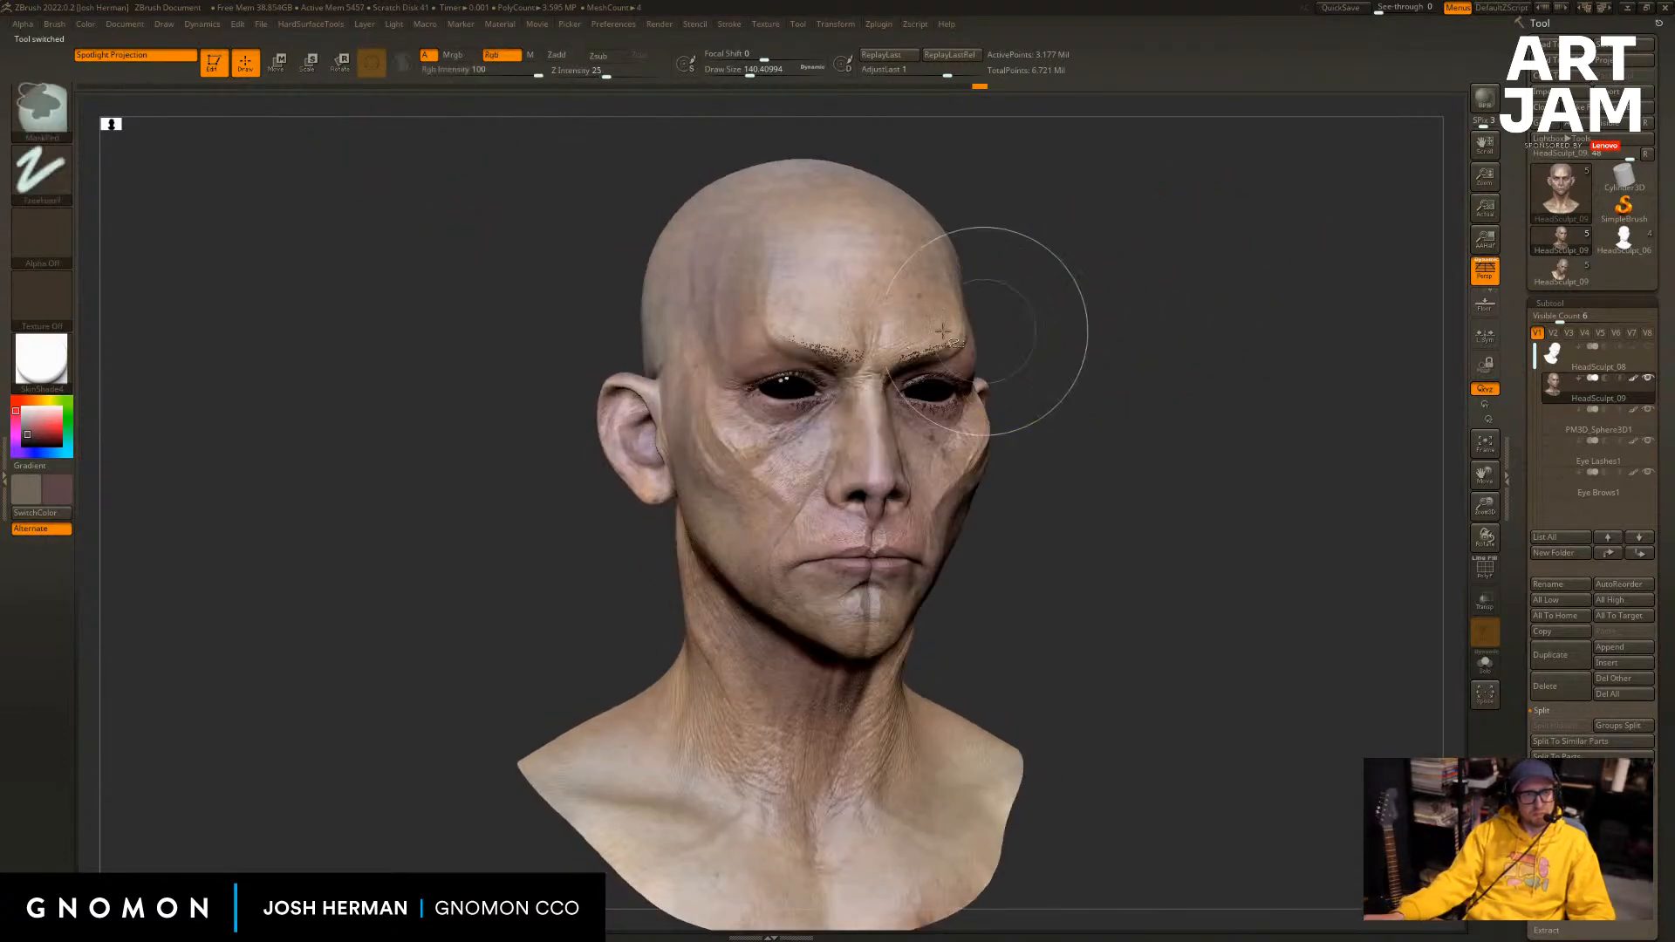
pyautogui.click(491, 55)
pyautogui.click(556, 55)
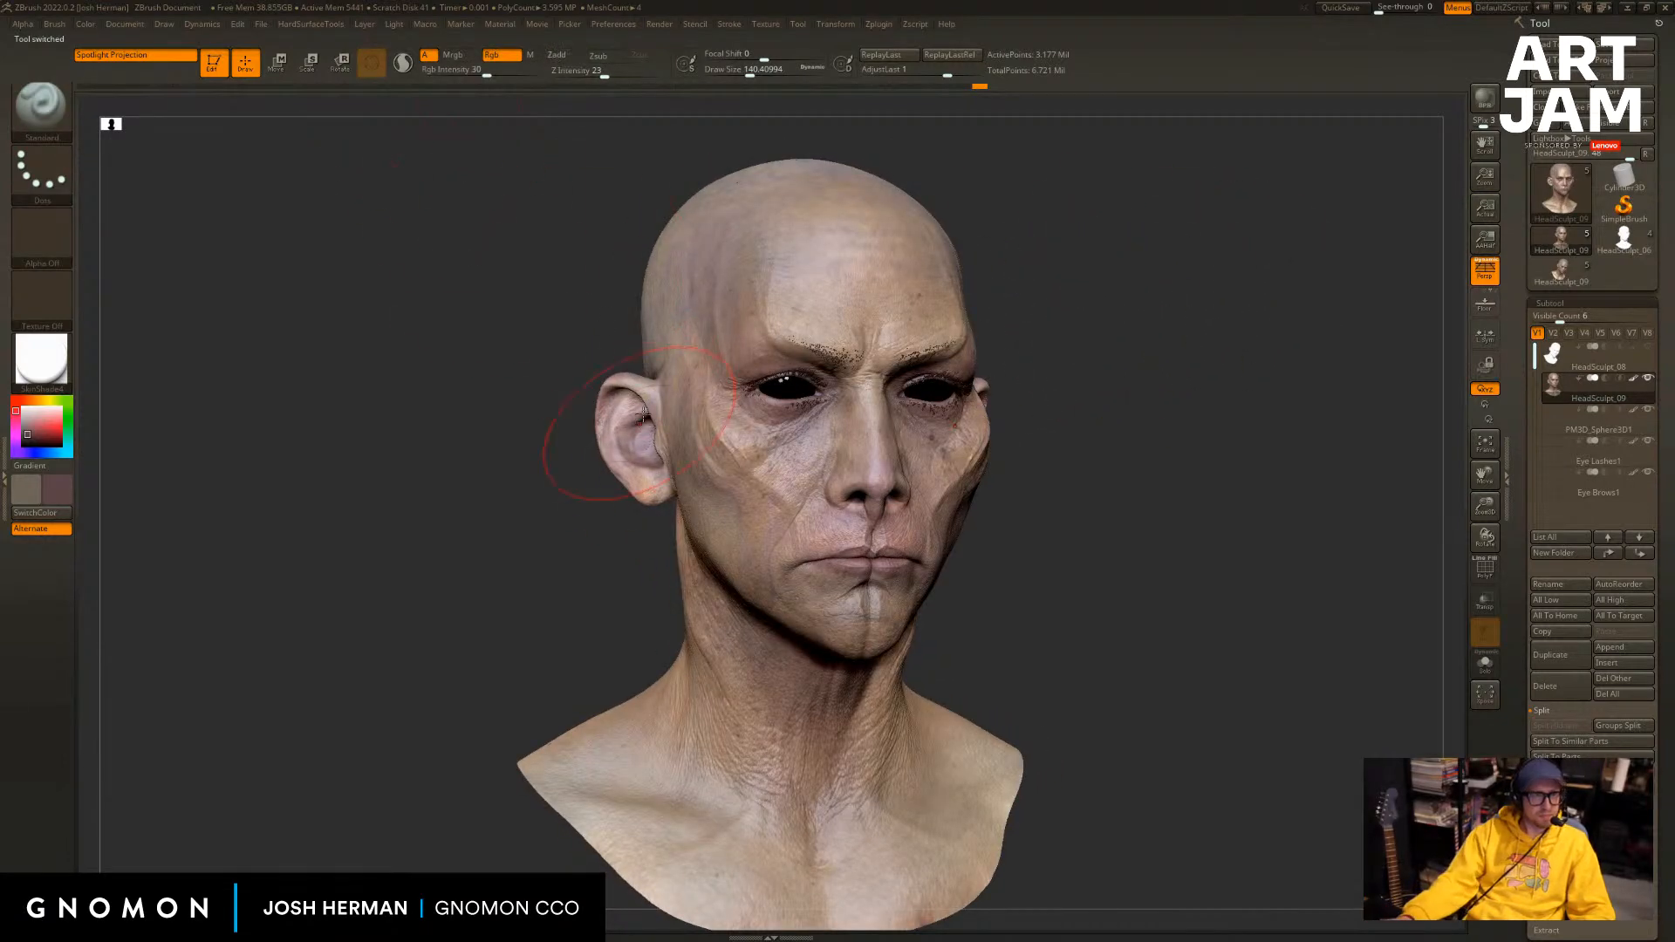
pyautogui.keyDown('shift'); pyautogui.moveTo(554, 561); pyautogui.dragTo(542, 554); pyautogui.keyUp('shift')
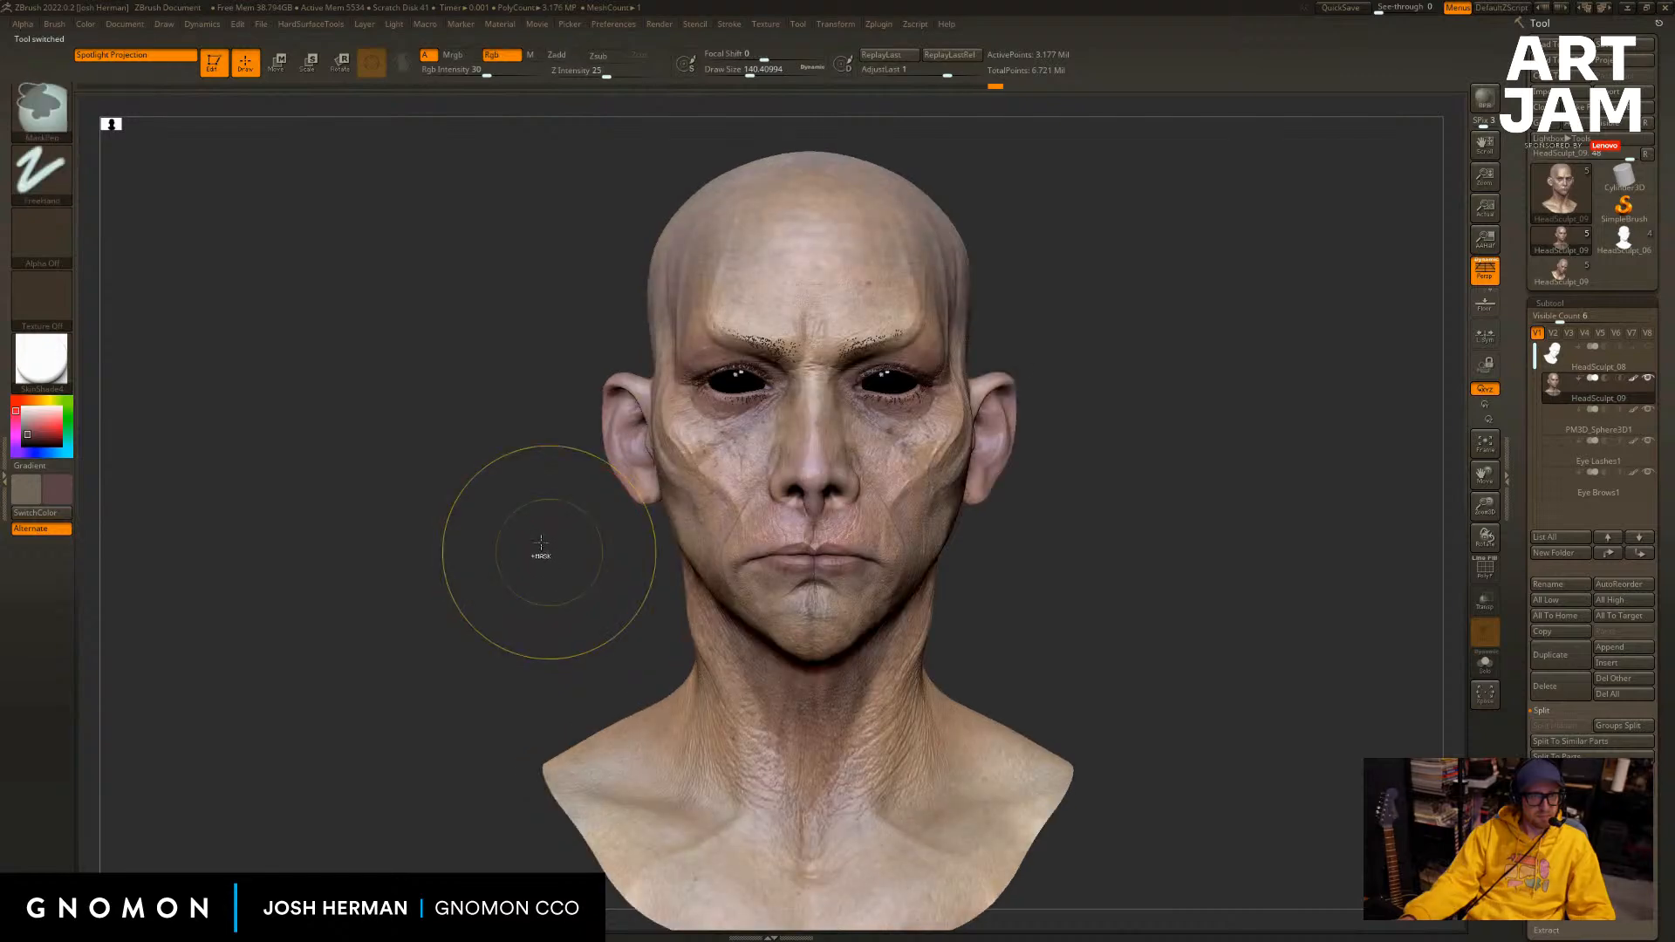
# Give the paint brush a Spray stroke and a veined alpha for mottled skin color.
pyautogui.click(41, 170)
pyautogui.click(347, 188)
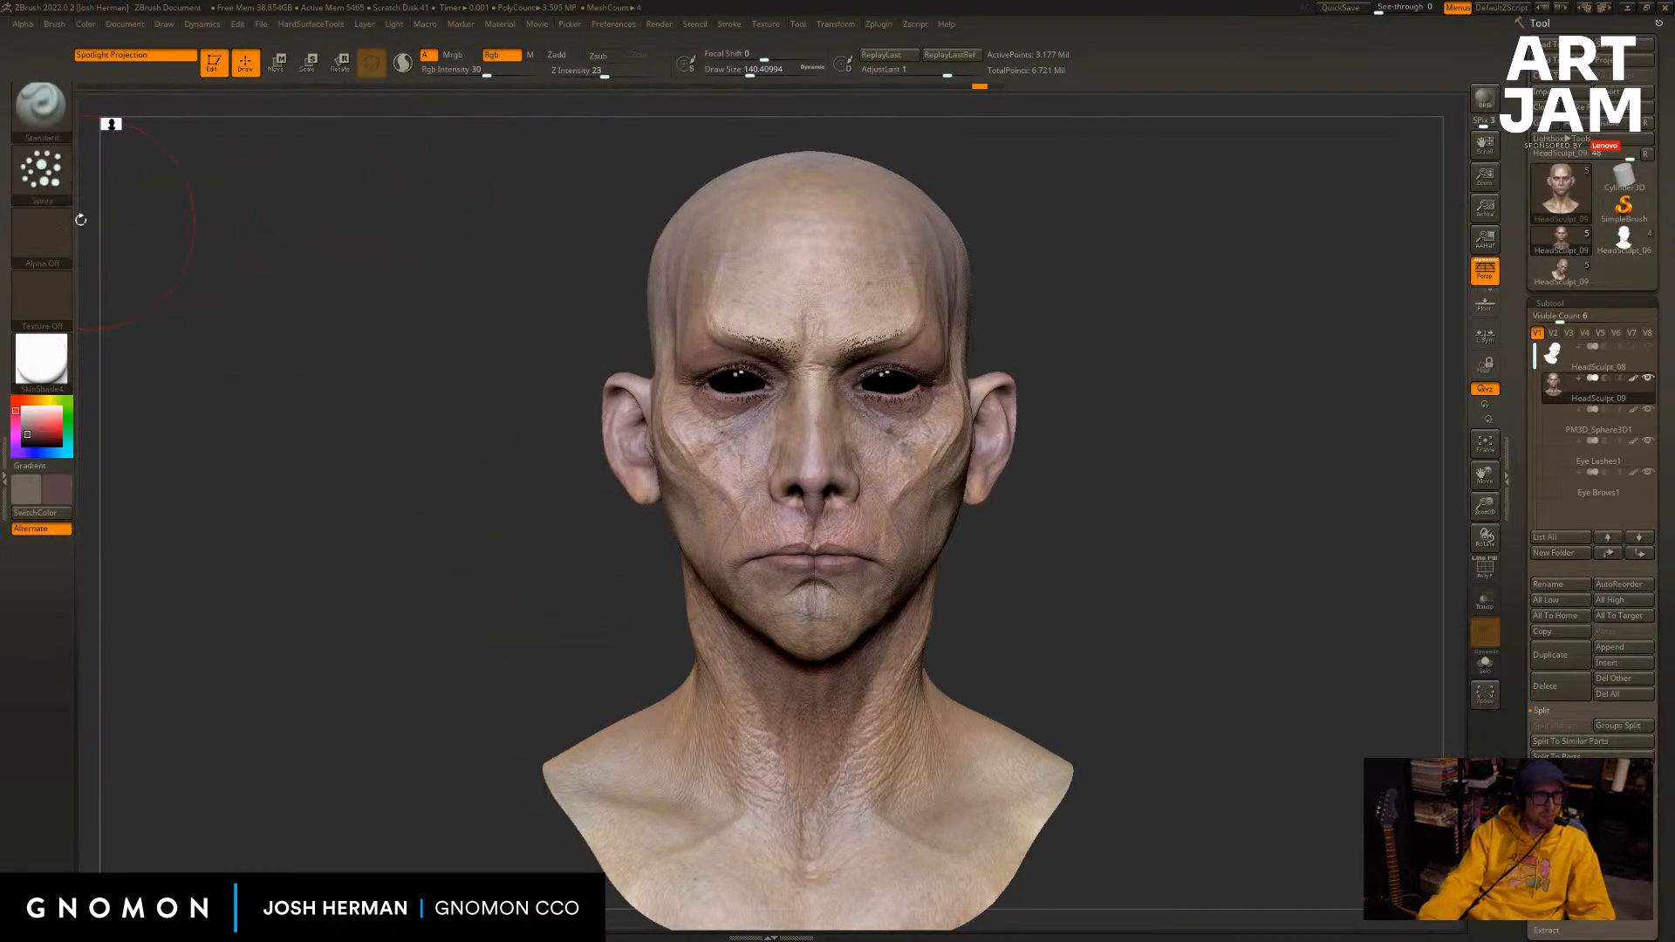
pyautogui.click(41, 235)
pyautogui.click(377, 253)
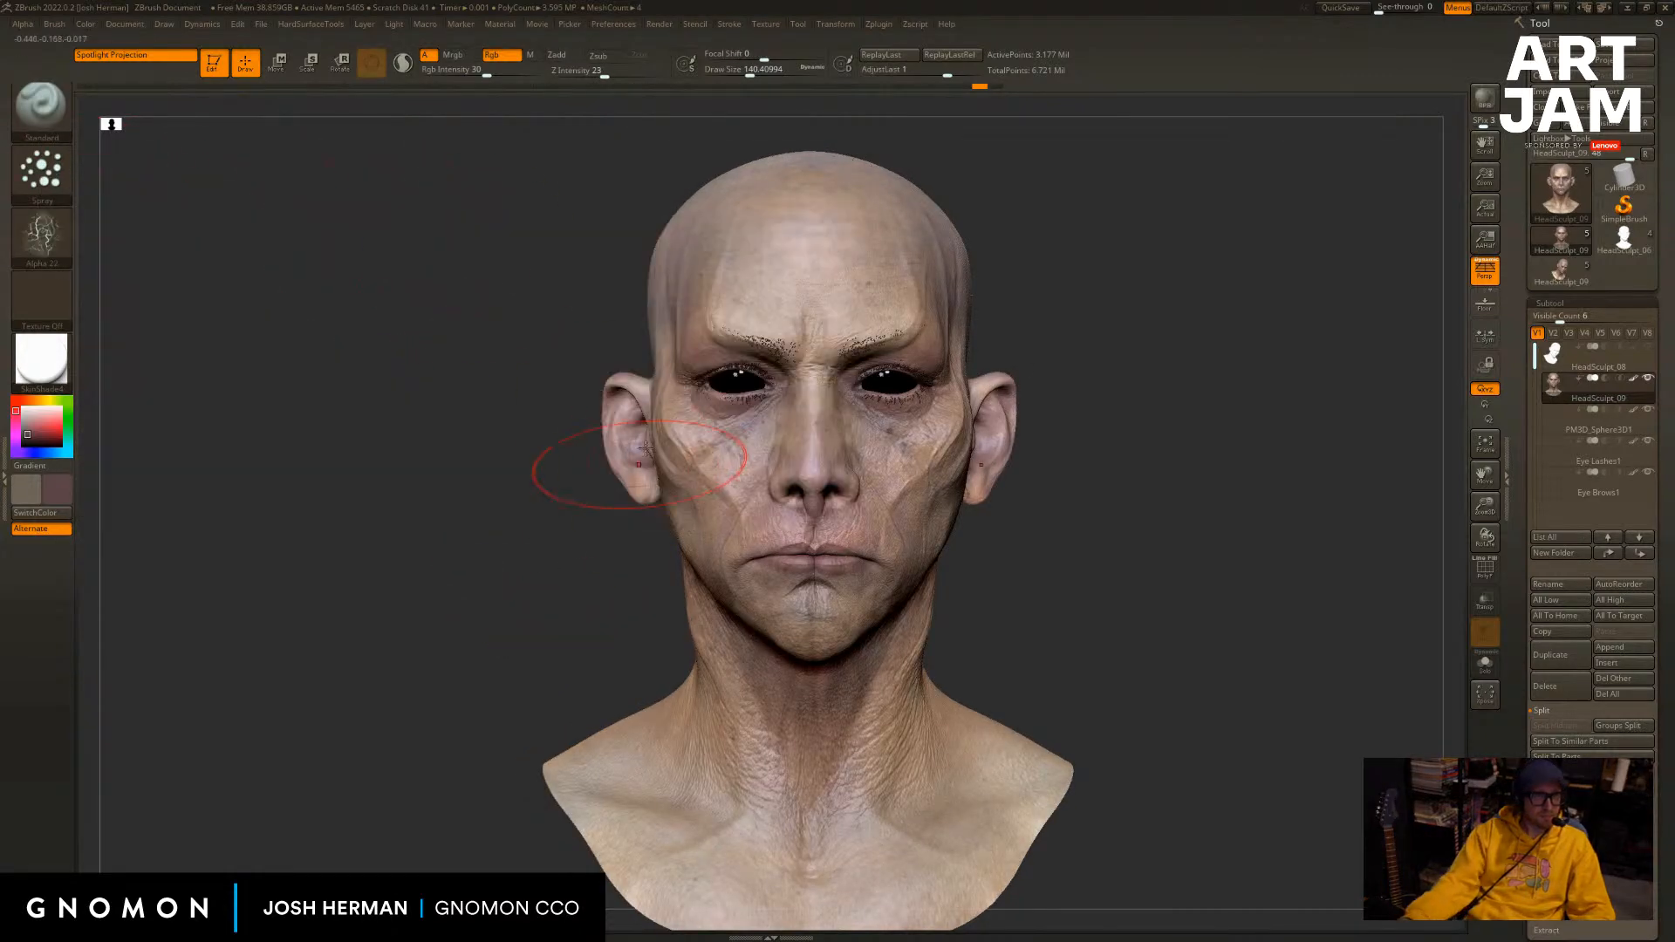
# Spray the reddish tone over the ear and side of the face with Draw Sizes of about 94 and 74.
pyautogui.moveTo(1274, 367); pyautogui.dragTo(988, 374)
pyautogui.press('s')
pyautogui.moveTo(1103, 499); pyautogui.dragTo(1006, 483)
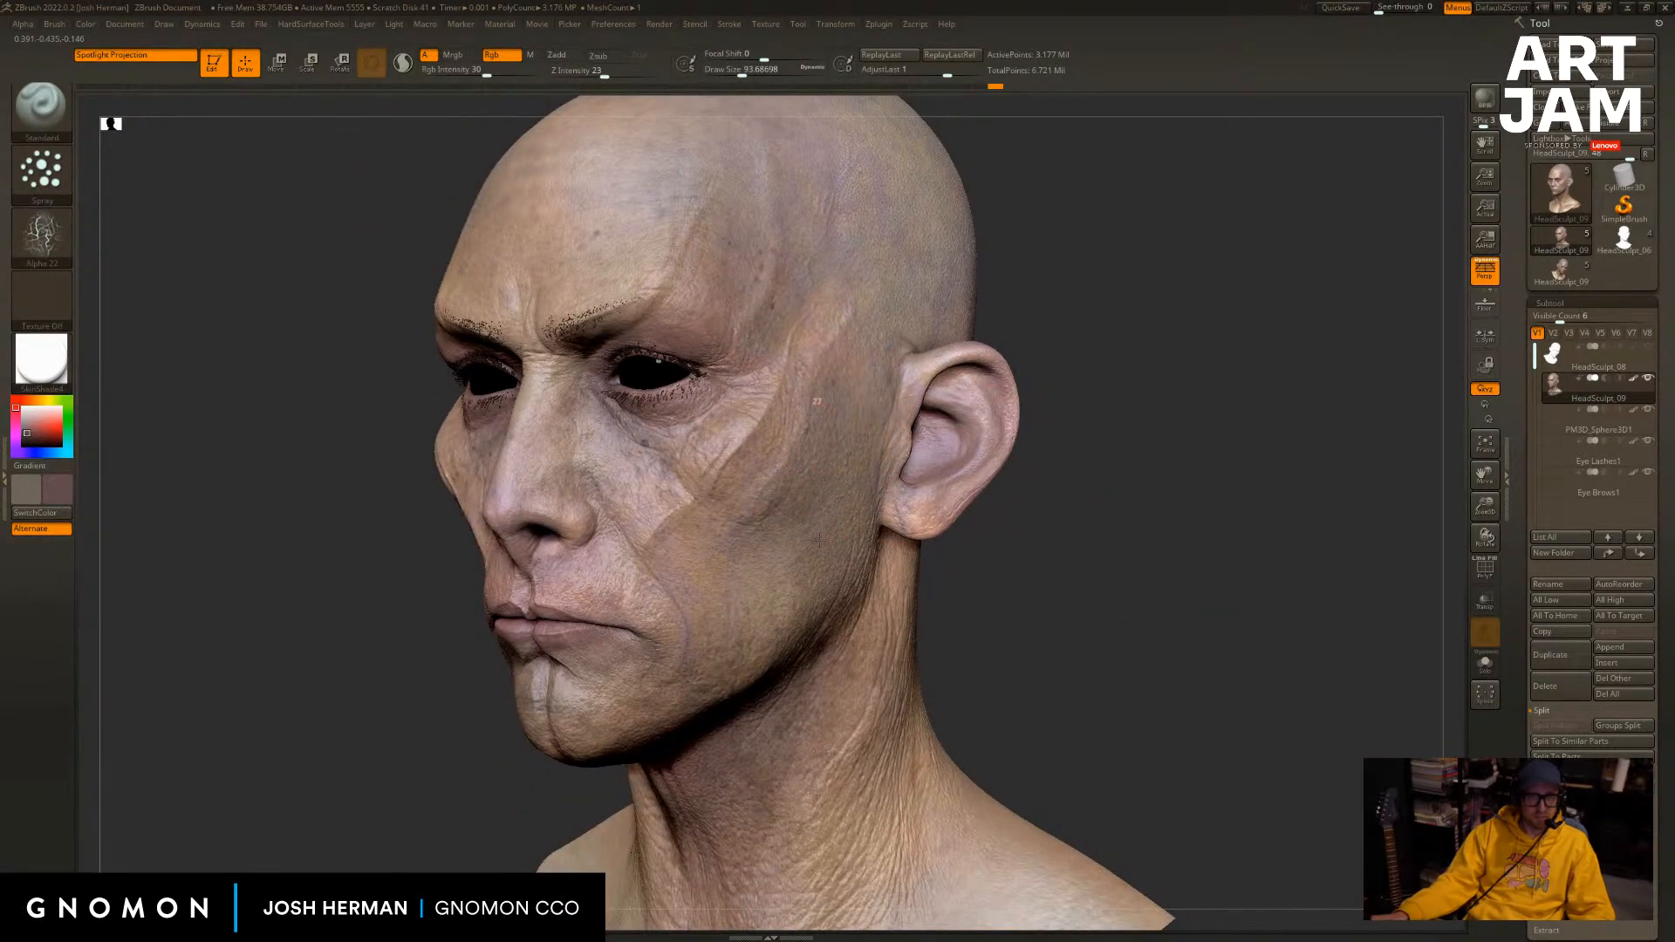
pyautogui.press('s')
pyautogui.moveTo(983, 418); pyautogui.dragTo(978, 418)
pyautogui.moveTo(1147, 371)
pyautogui.keyDown('shift'); pyautogui.mouseDown()
pyautogui.moveTo(1116, 392)
pyautogui.moveTo(1143, 388)
pyautogui.mouseUp(); pyautogui.keyUp('shift')
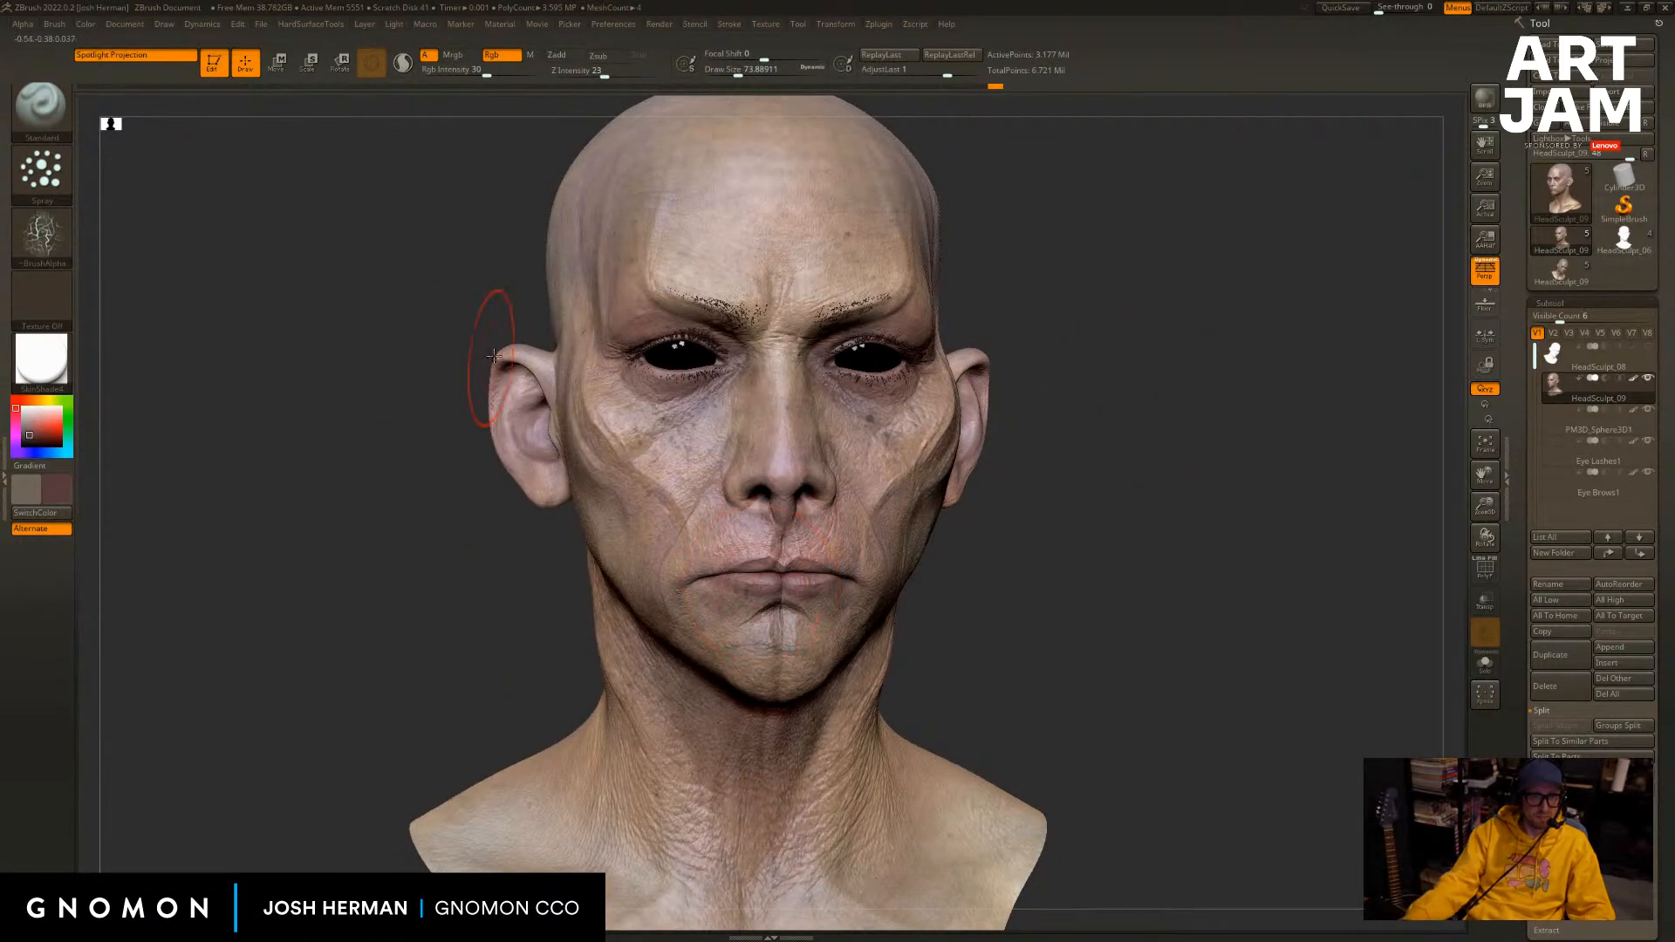
# Raise the Rgb Intensity to 100, sample a skin color below the lower lip, and set the Draw Size to about 9.
pyautogui.moveTo(1048, 608); pyautogui.dragTo(1441, 512)
pyautogui.moveTo(491, 708)
pyautogui.mouseDown()
pyautogui.moveTo(441, 725)
pyautogui.moveTo(196, 702)
pyautogui.mouseUp()
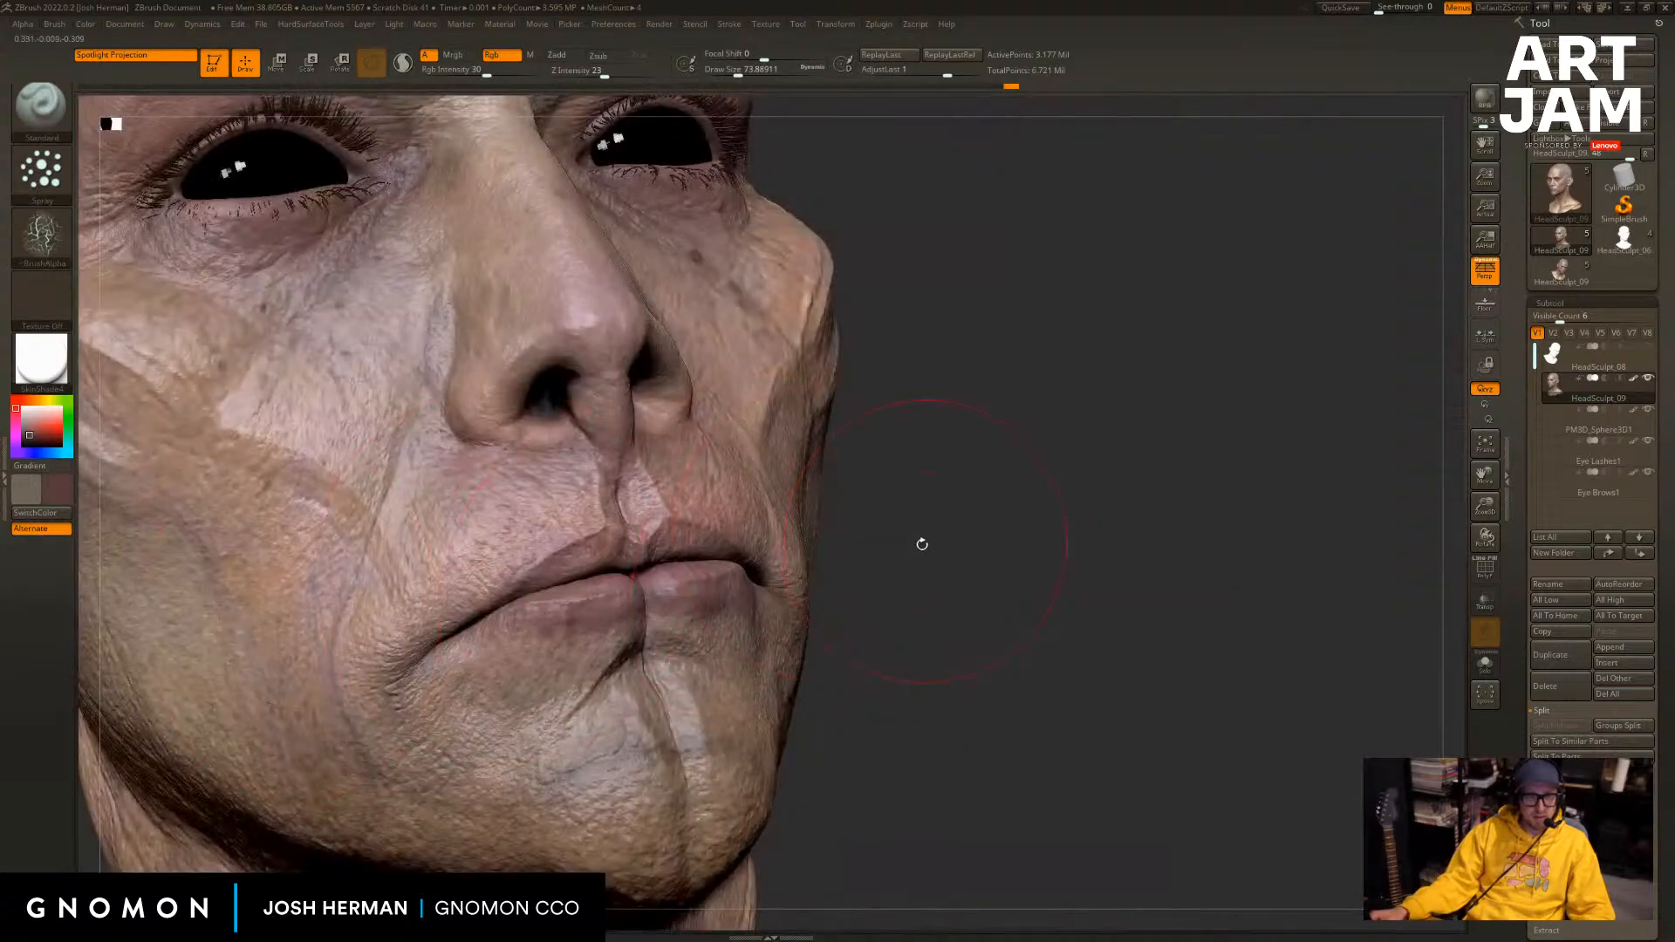
pyautogui.moveTo(919, 546)
pyautogui.mouseDown()
pyautogui.moveTo(1091, 482)
pyautogui.moveTo(1080, 513)
pyautogui.mouseUp()
pyautogui.press('s')
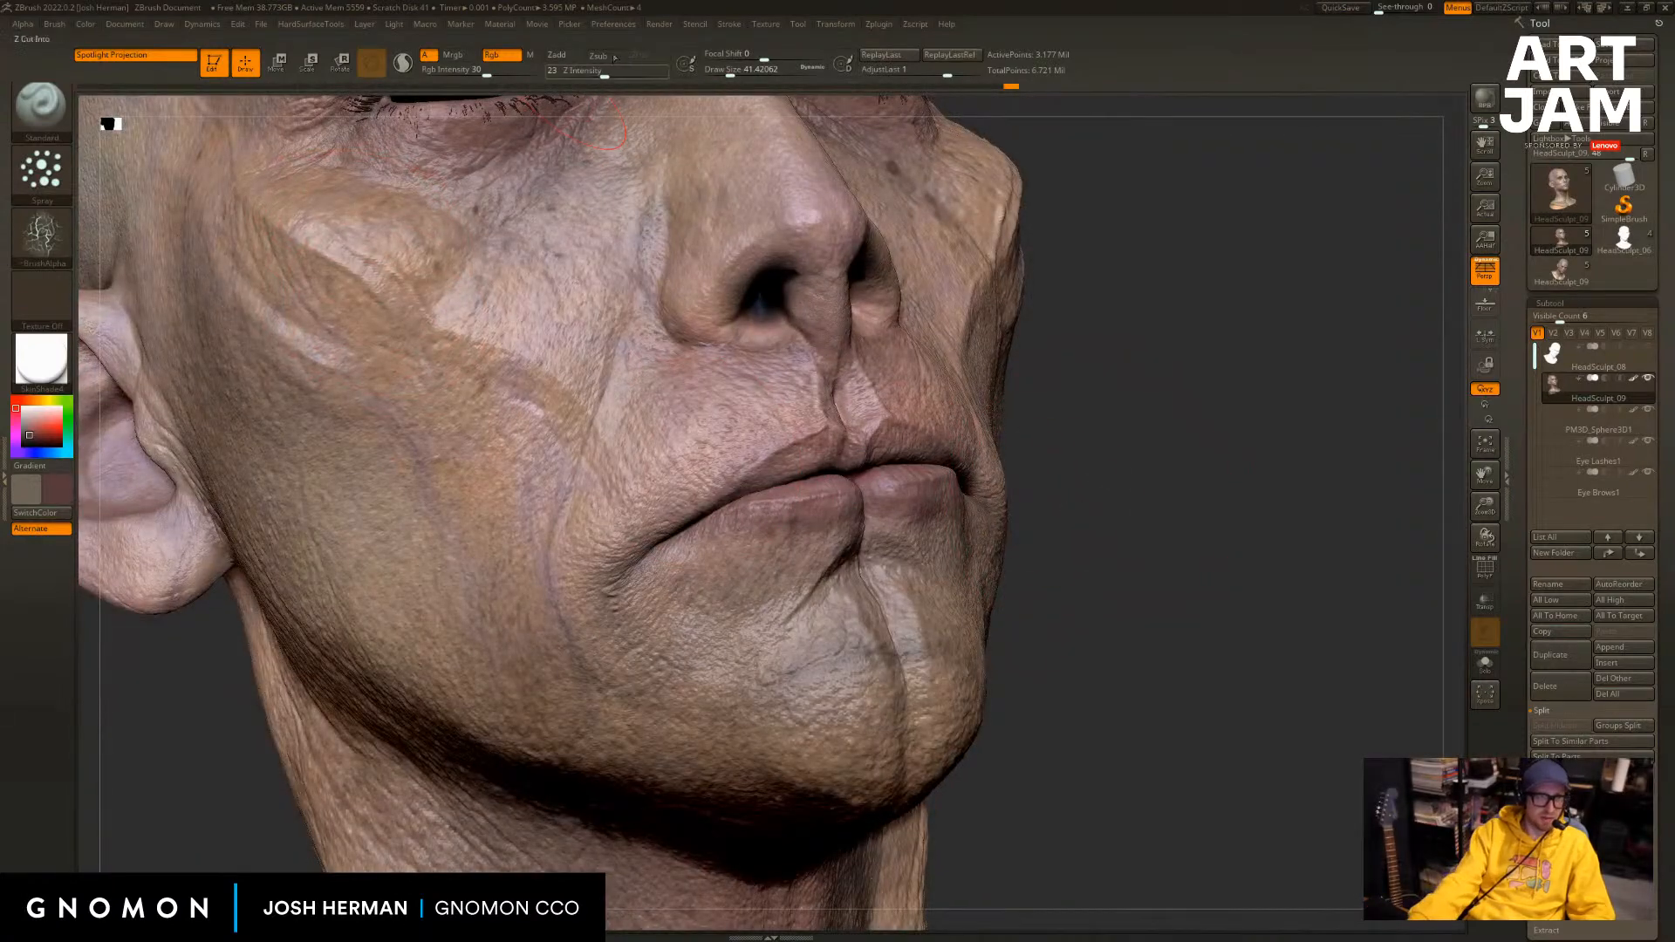
pyautogui.moveTo(485, 69); pyautogui.dragTo(548, 71)
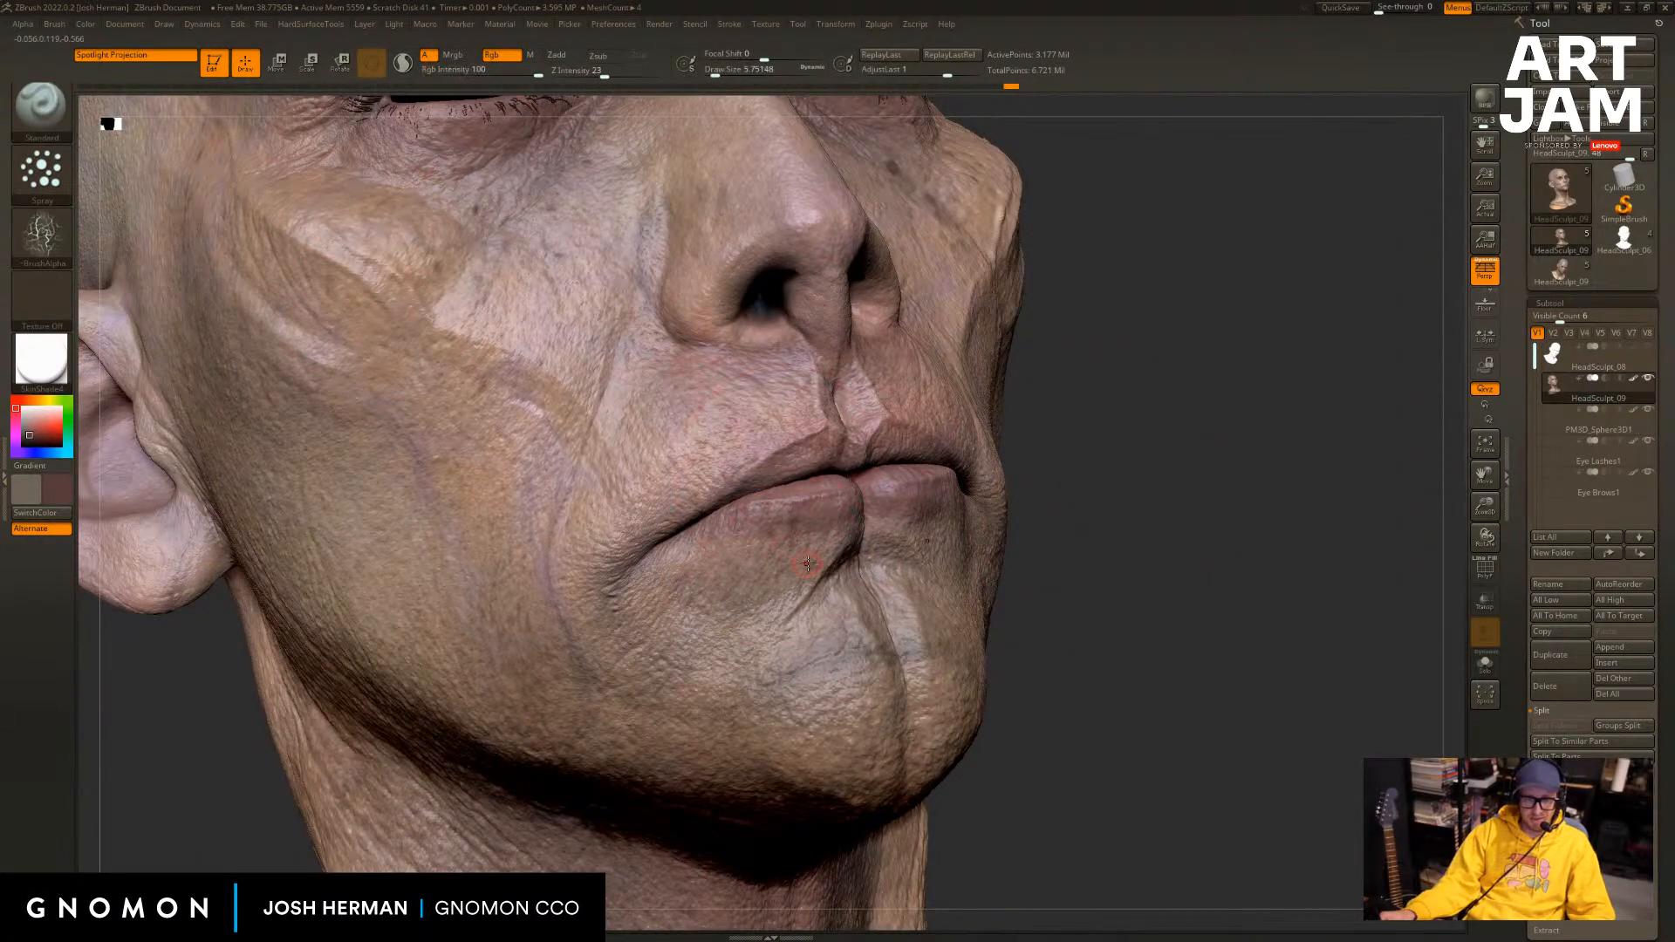
pyautogui.press('c')
pyautogui.press('s')
pyautogui.moveTo(811, 550); pyautogui.dragTo(814, 550)
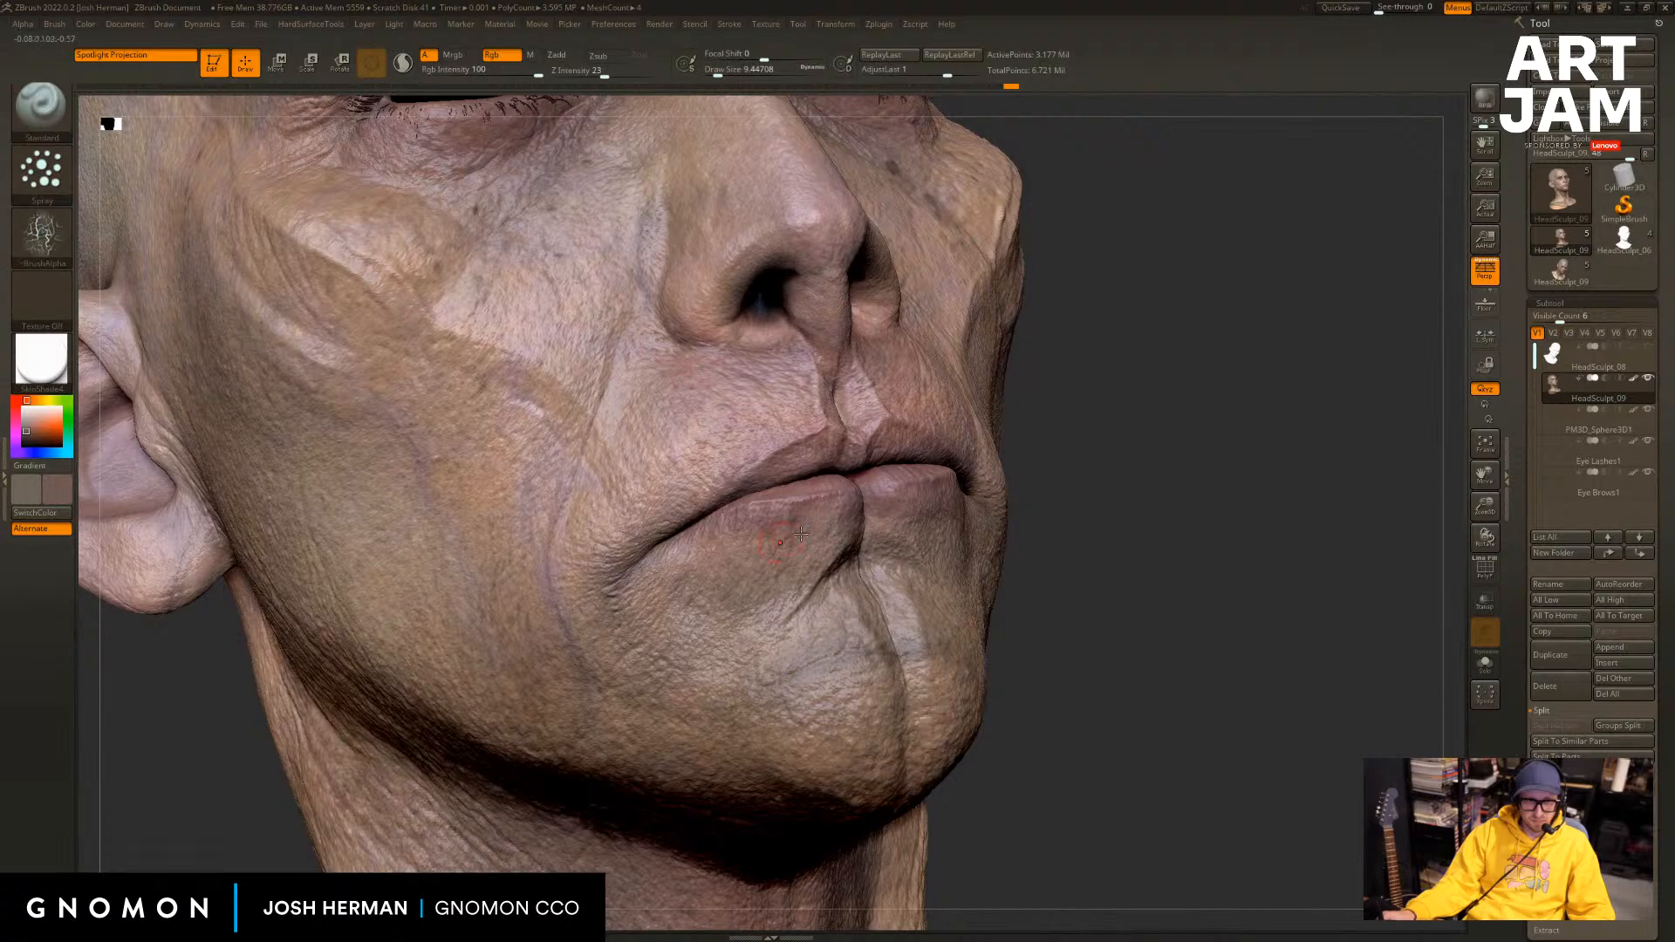
# Paint the skin beneath the lower lip and toward the mouth corner, resampling nearby skin colors between strokes.
pyautogui.moveTo(1150, 502); pyautogui.dragTo(1057, 501)
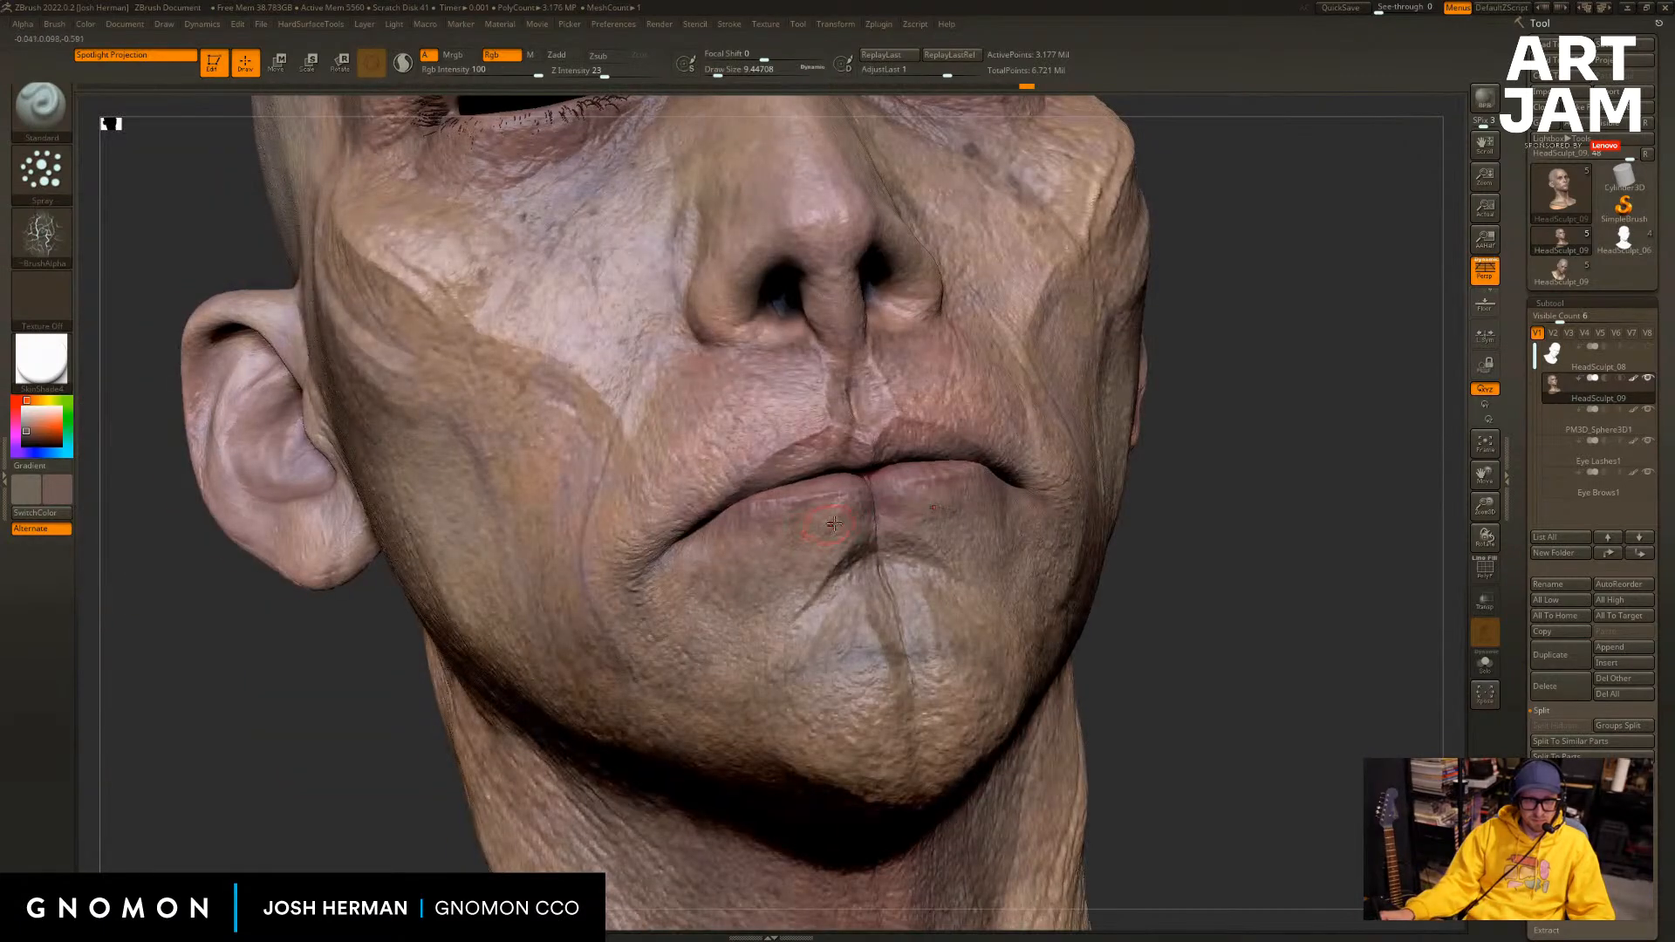
pyautogui.press('c')
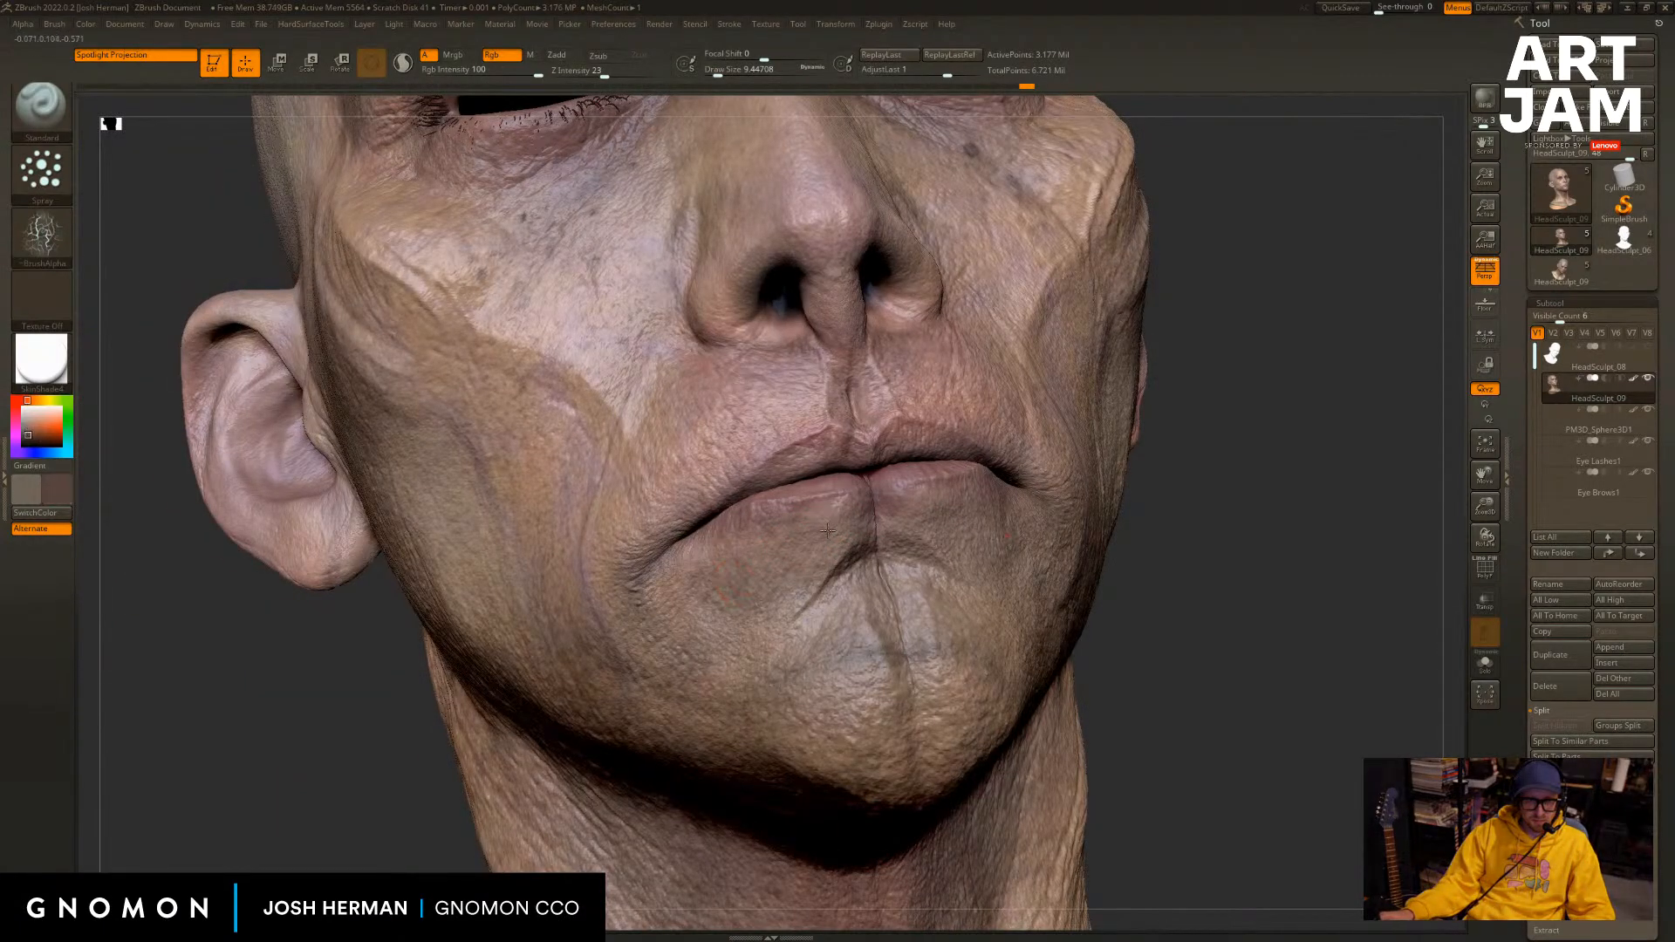
pyautogui.press('c')
pyautogui.moveTo(730, 553); pyautogui.dragTo(720, 547)
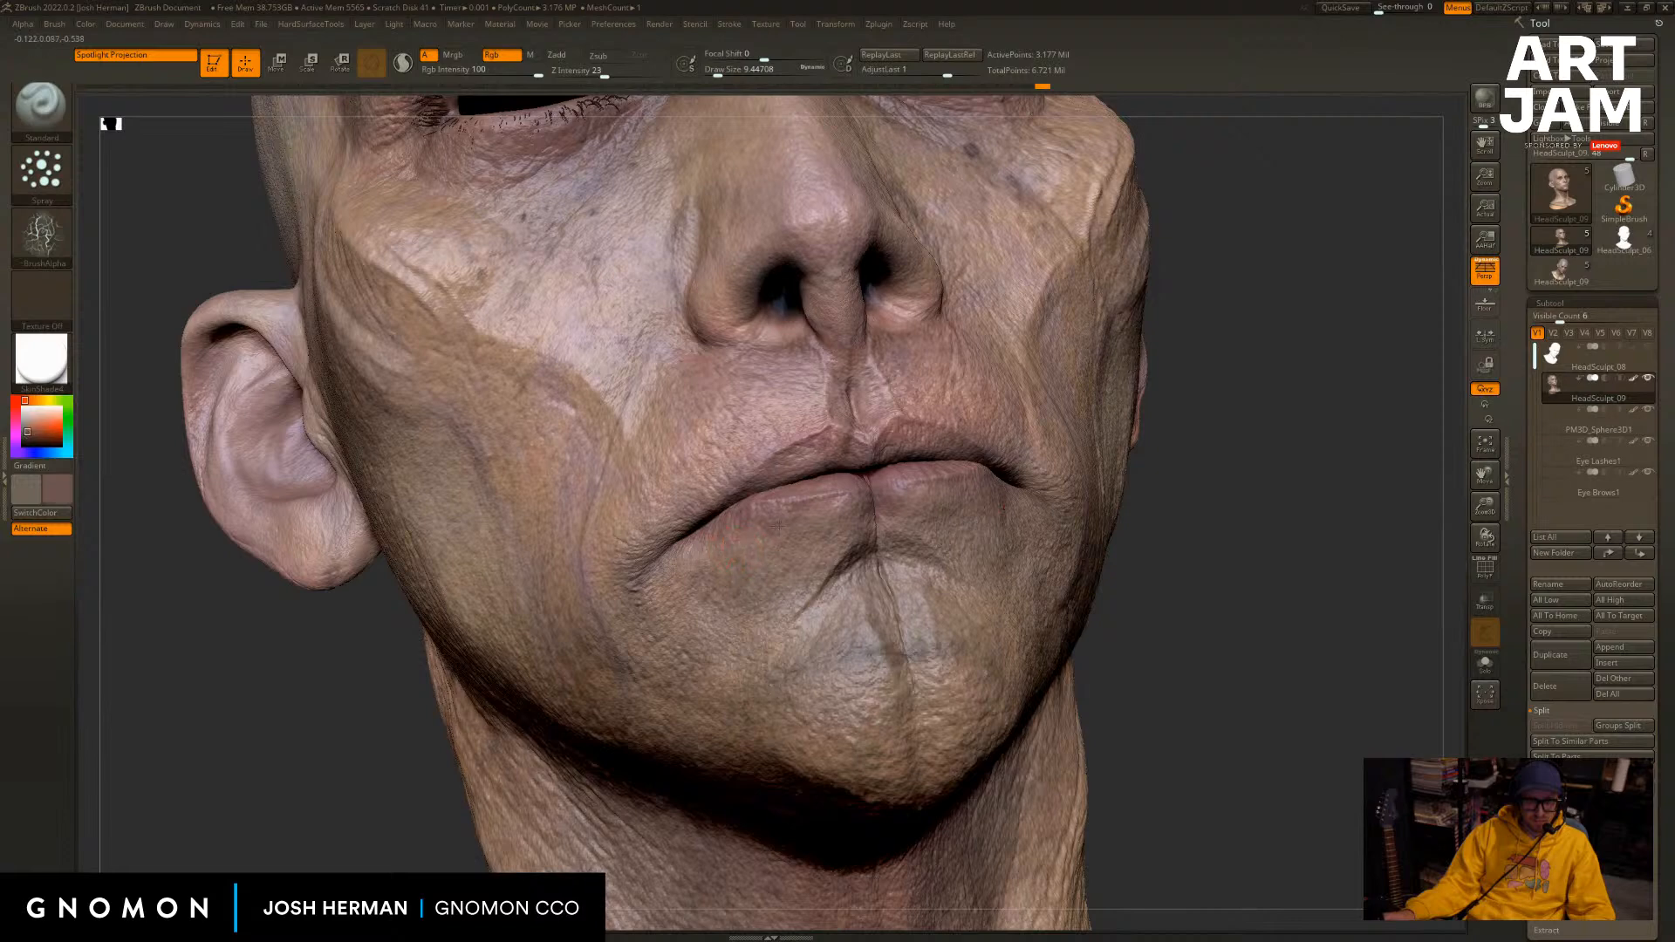
pyautogui.moveTo(1147, 495); pyautogui.dragTo(1200, 491)
pyautogui.moveTo(775, 537); pyautogui.dragTo(765, 541)
# Sample a darker skin color beneath the lower lip and lower the Rgb Intensity to about 39.
pyautogui.moveTo(1221, 489)
pyautogui.keyDown('shift'); pyautogui.mouseDown()
pyautogui.moveTo(1197, 475)
pyautogui.moveTo(1223, 523)
pyautogui.mouseUp(); pyautogui.keyUp('shift')
pyautogui.press('f')
pyautogui.moveTo(1340, 493); pyautogui.dragTo(1277, 488)
pyautogui.press('ctrl')
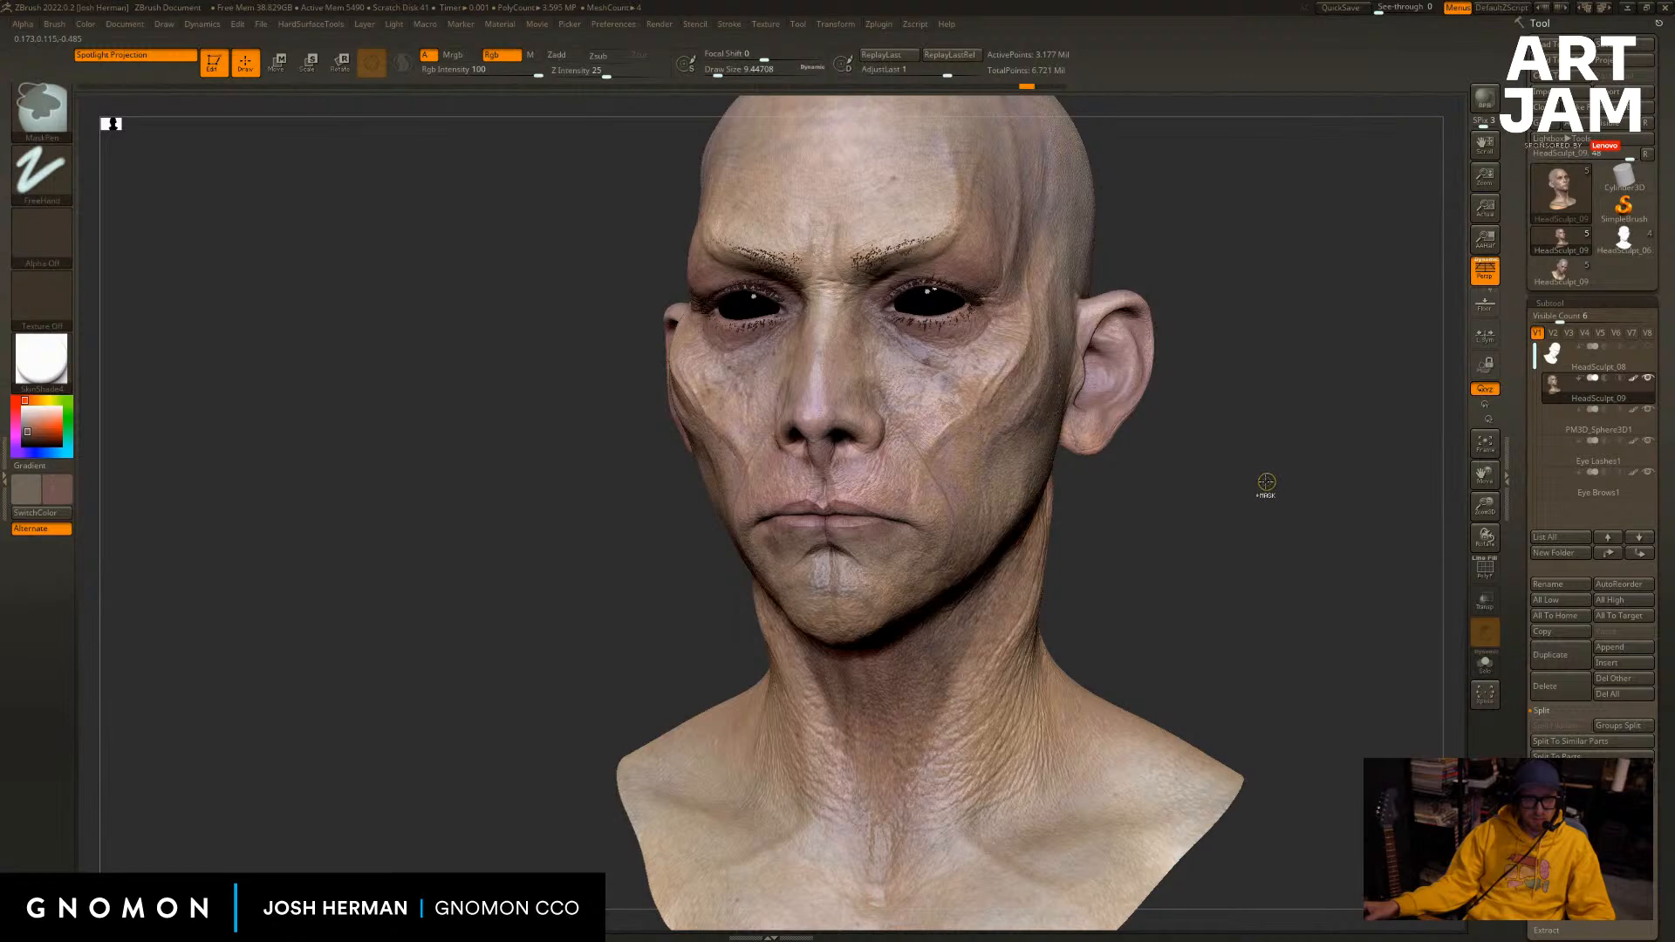
pyautogui.moveTo(1274, 468)
pyautogui.mouseDown()
pyautogui.moveTo(1256, 515)
pyautogui.moveTo(1227, 516)
pyautogui.mouseUp()
pyautogui.hotkey('ctrl', 'shift')
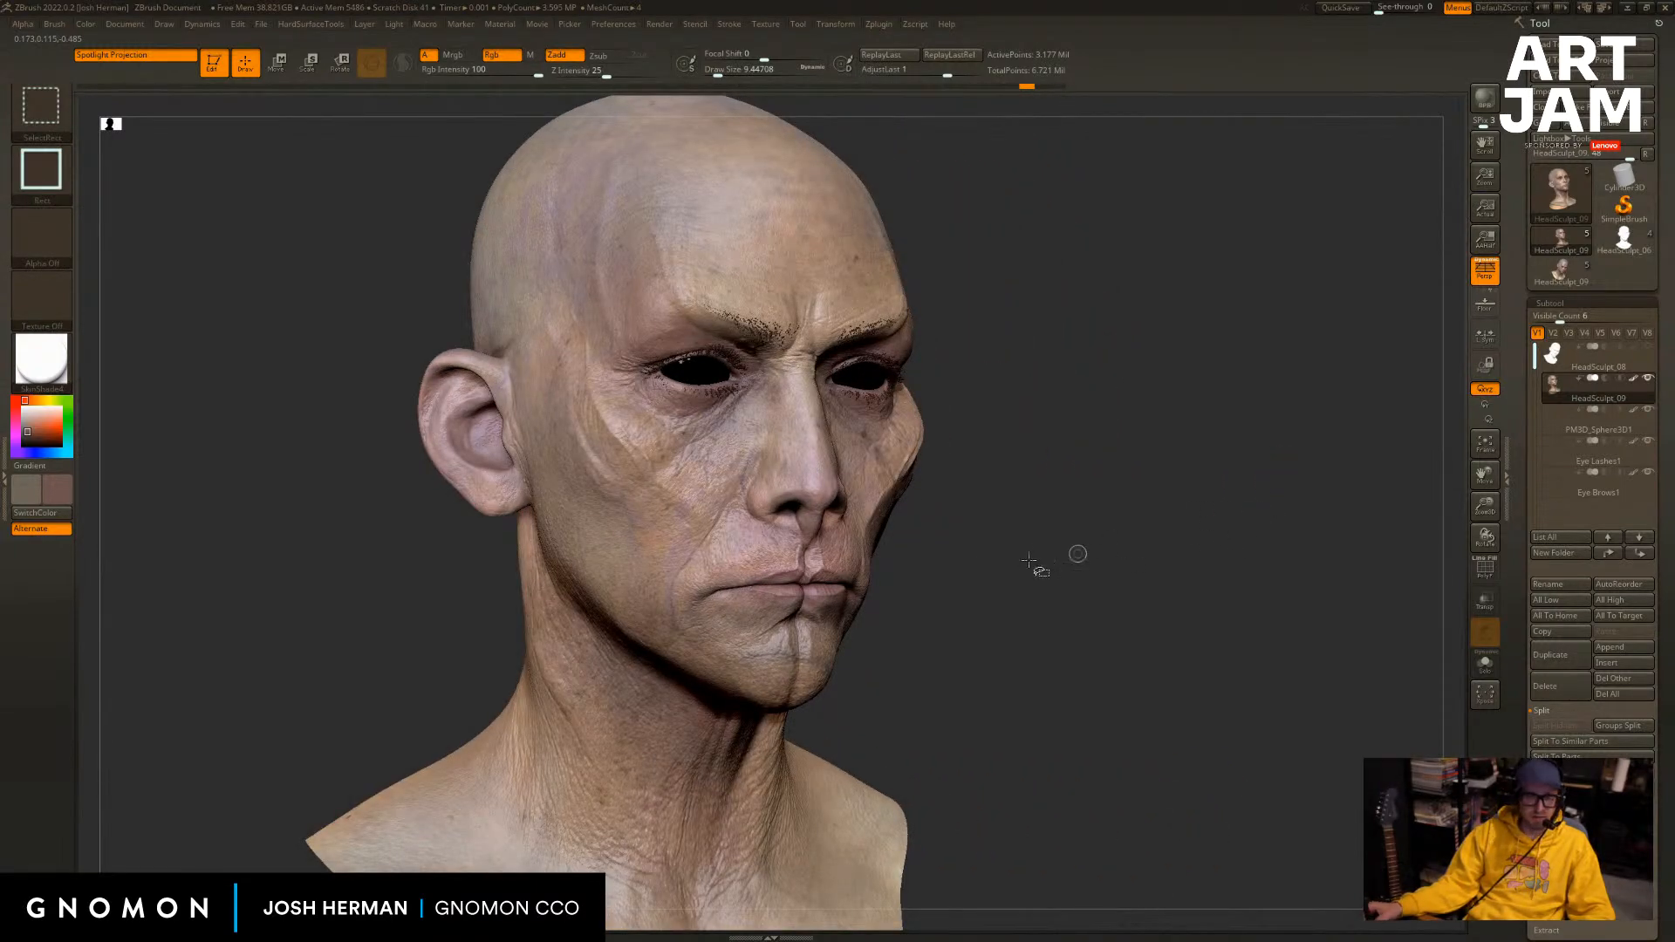
pyautogui.moveTo(1107, 553)
pyautogui.keyDown('shift'); pyautogui.mouseDown()
pyautogui.moveTo(1107, 572)
pyautogui.moveTo(1170, 495)
pyautogui.moveTo(1183, 607)
pyautogui.mouseUp(); pyautogui.keyUp('shift')
pyautogui.press('c')
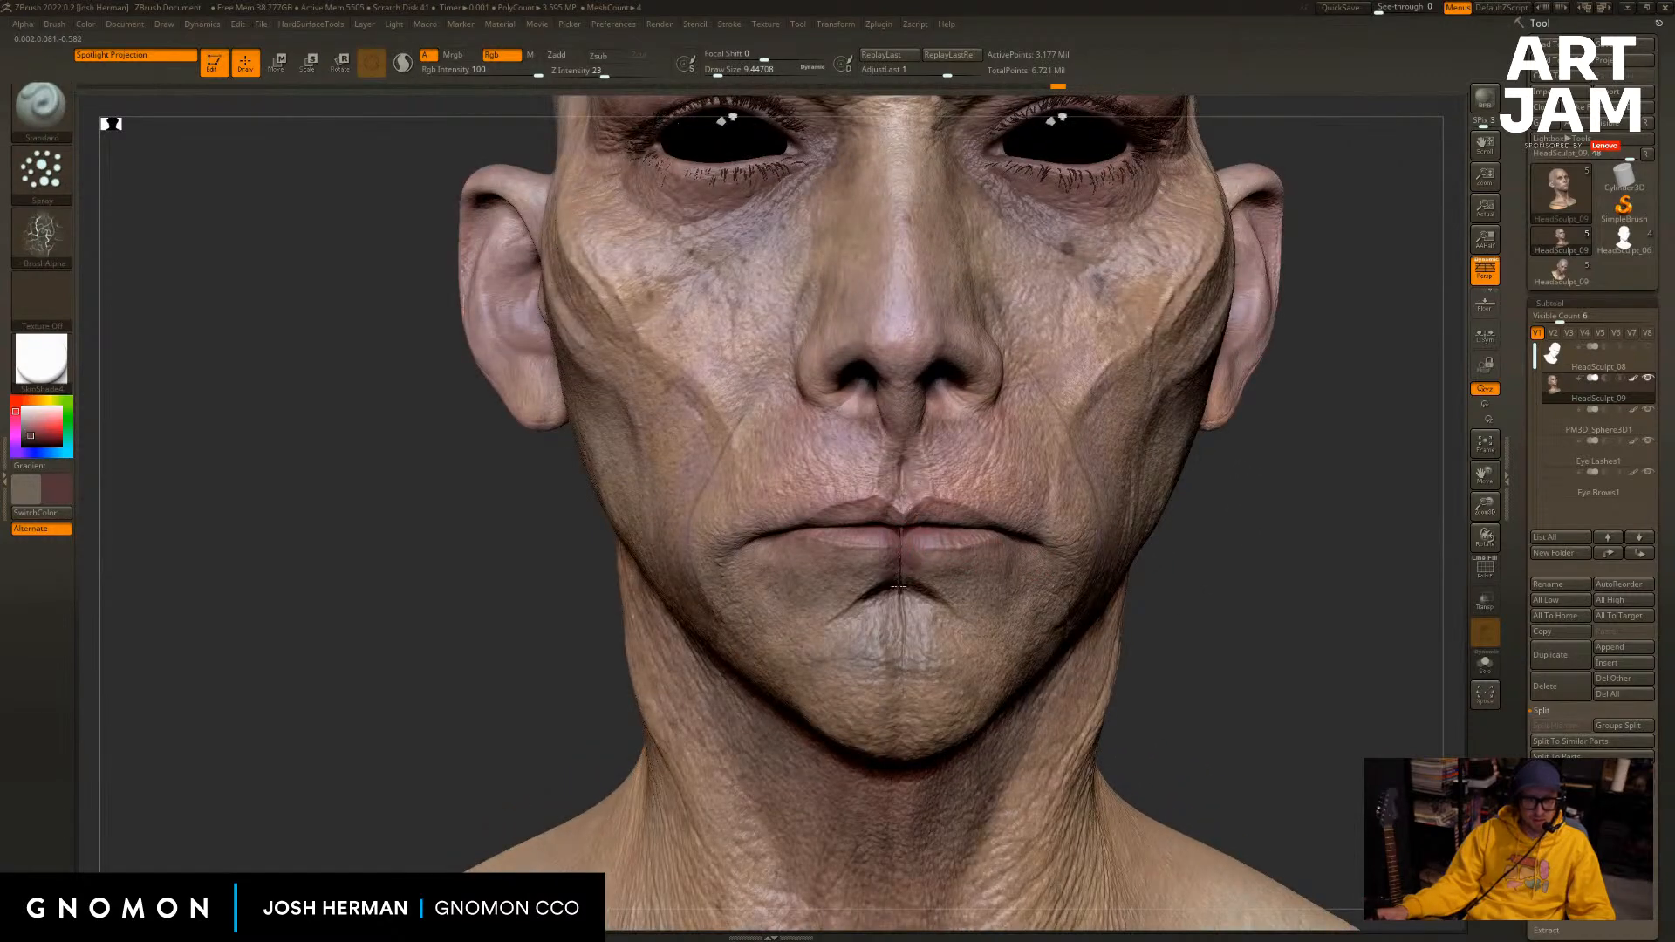
pyautogui.moveTo(538, 74); pyautogui.dragTo(494, 71)
# Paint muted skin color over the lips, the crease under the lower lip and the chin, resampling nearby color between strokes.
pyautogui.keyDown('alt'); pyautogui.moveTo(448, 616); pyautogui.dragTo(486, 378); pyautogui.keyUp('alt')
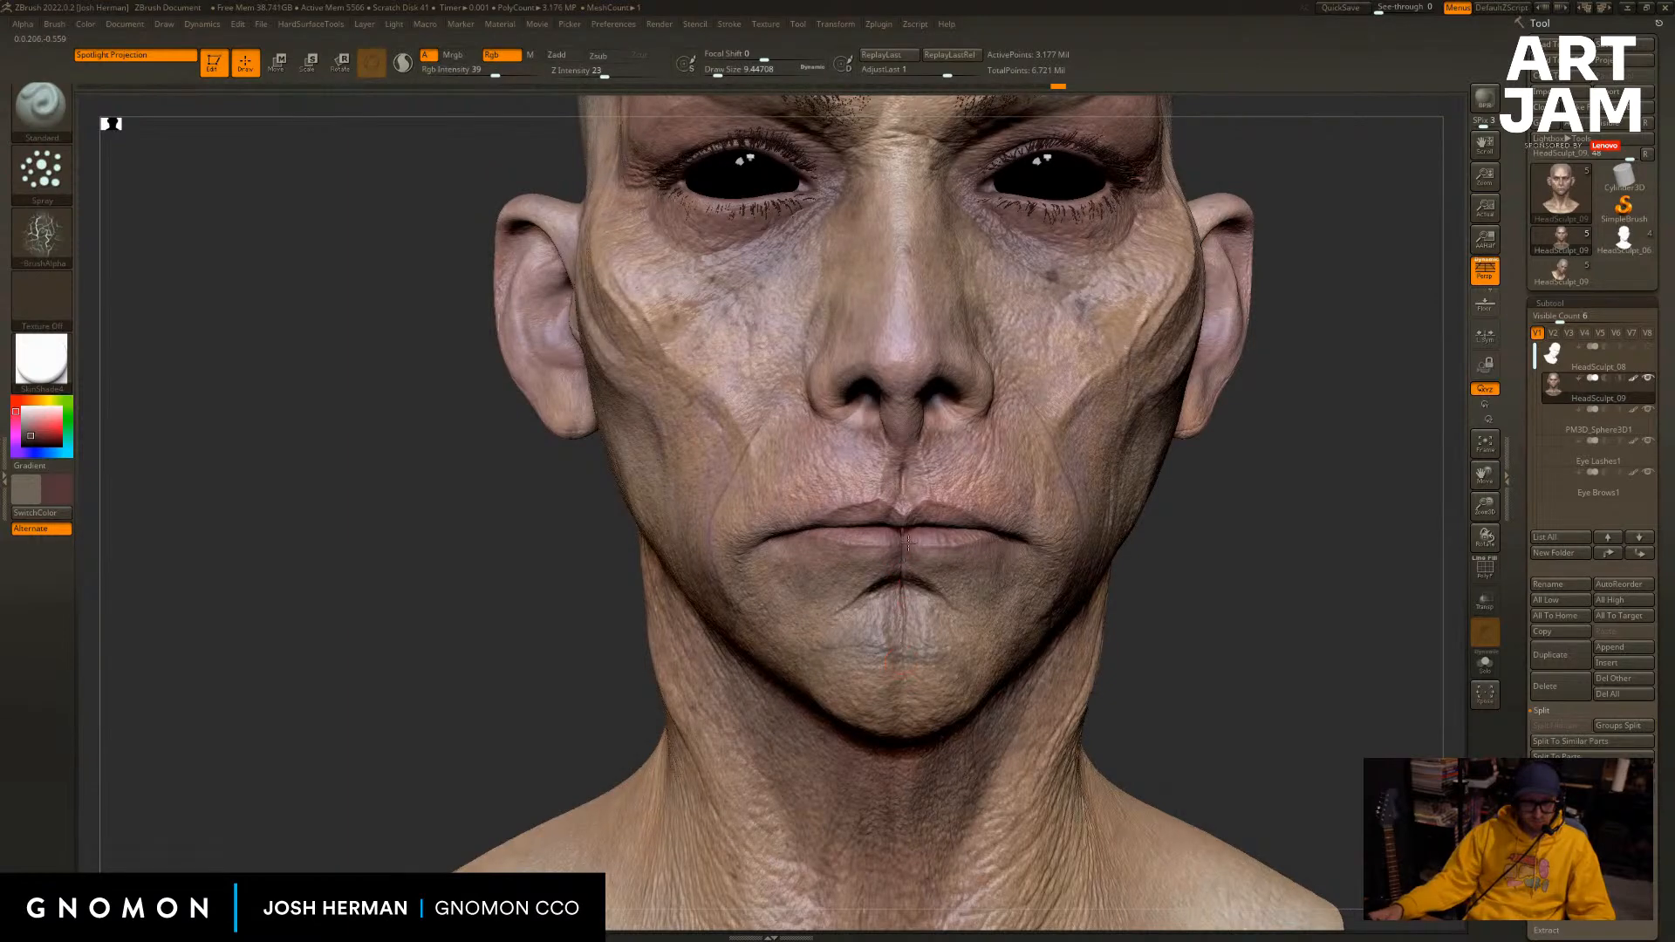
pyautogui.moveTo(1157, 649); pyautogui.dragTo(964, 542)
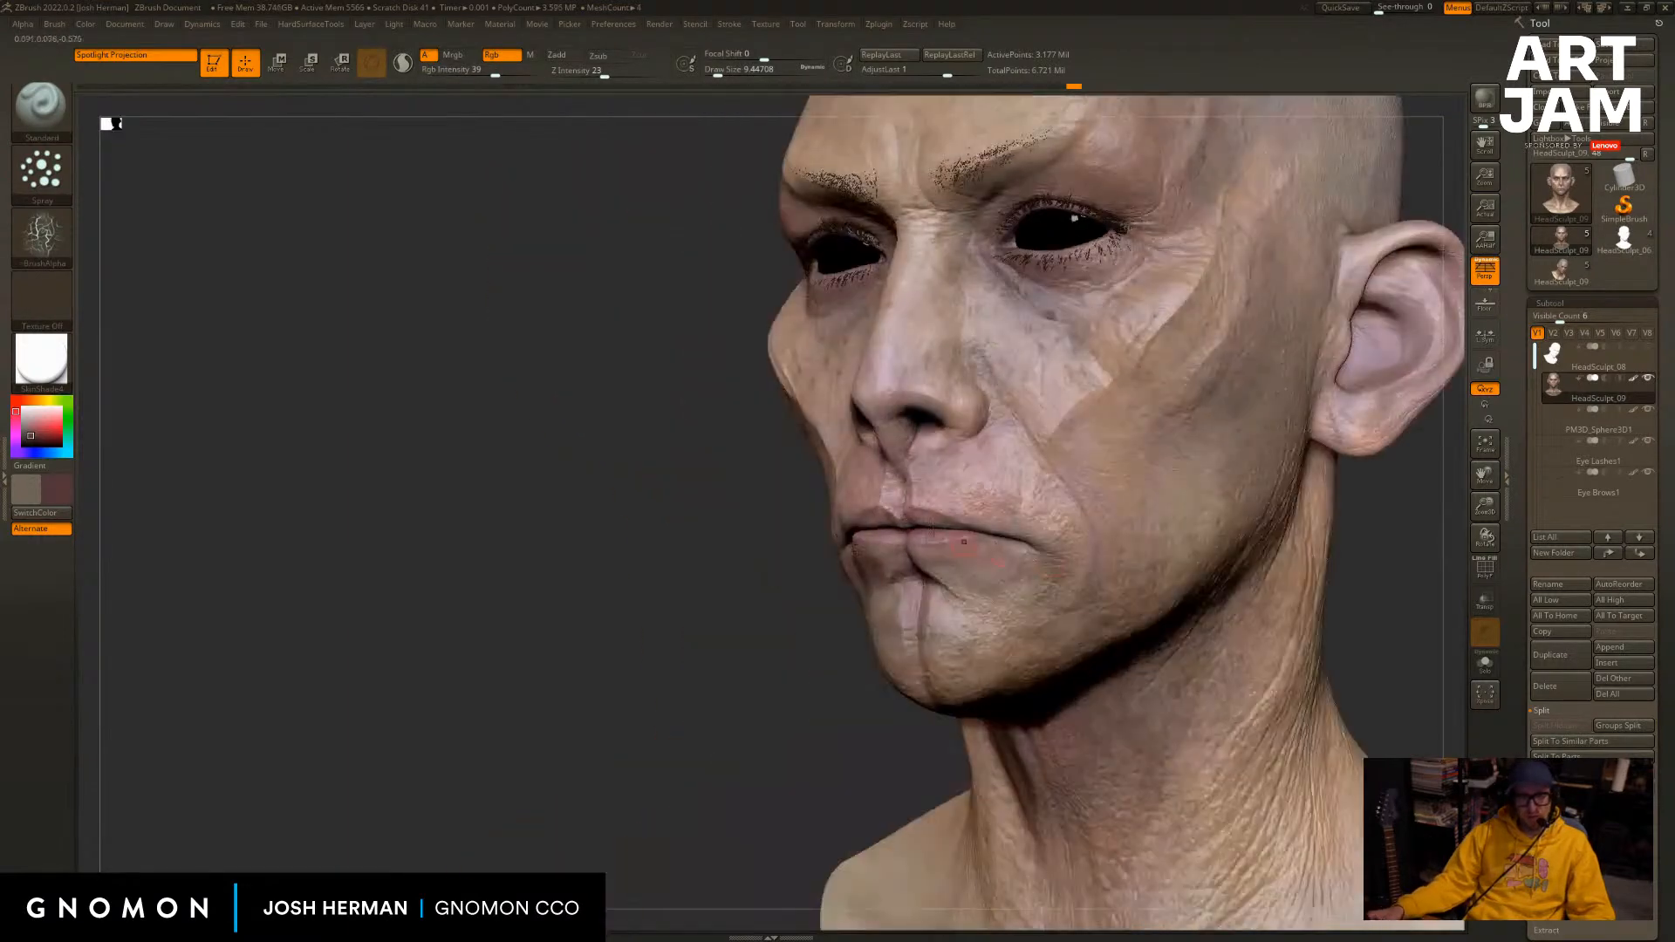
pyautogui.keyDown('shift'); pyautogui.moveTo(894, 473); pyautogui.dragTo(899, 573); pyautogui.keyUp('shift')
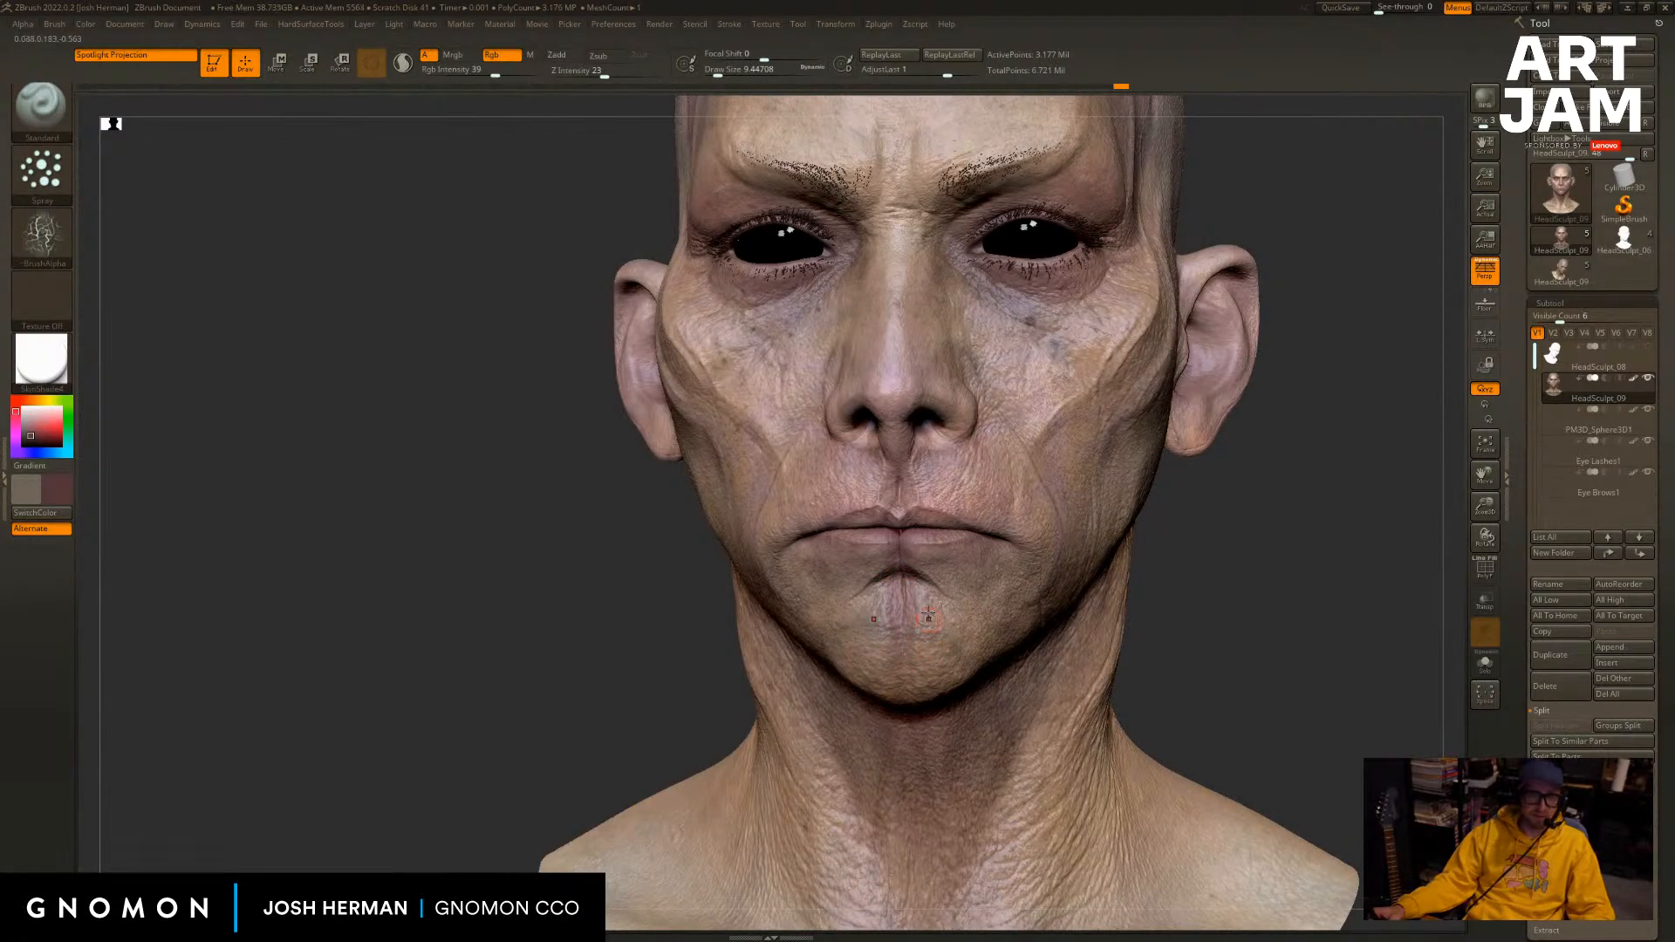
pyautogui.press('c')
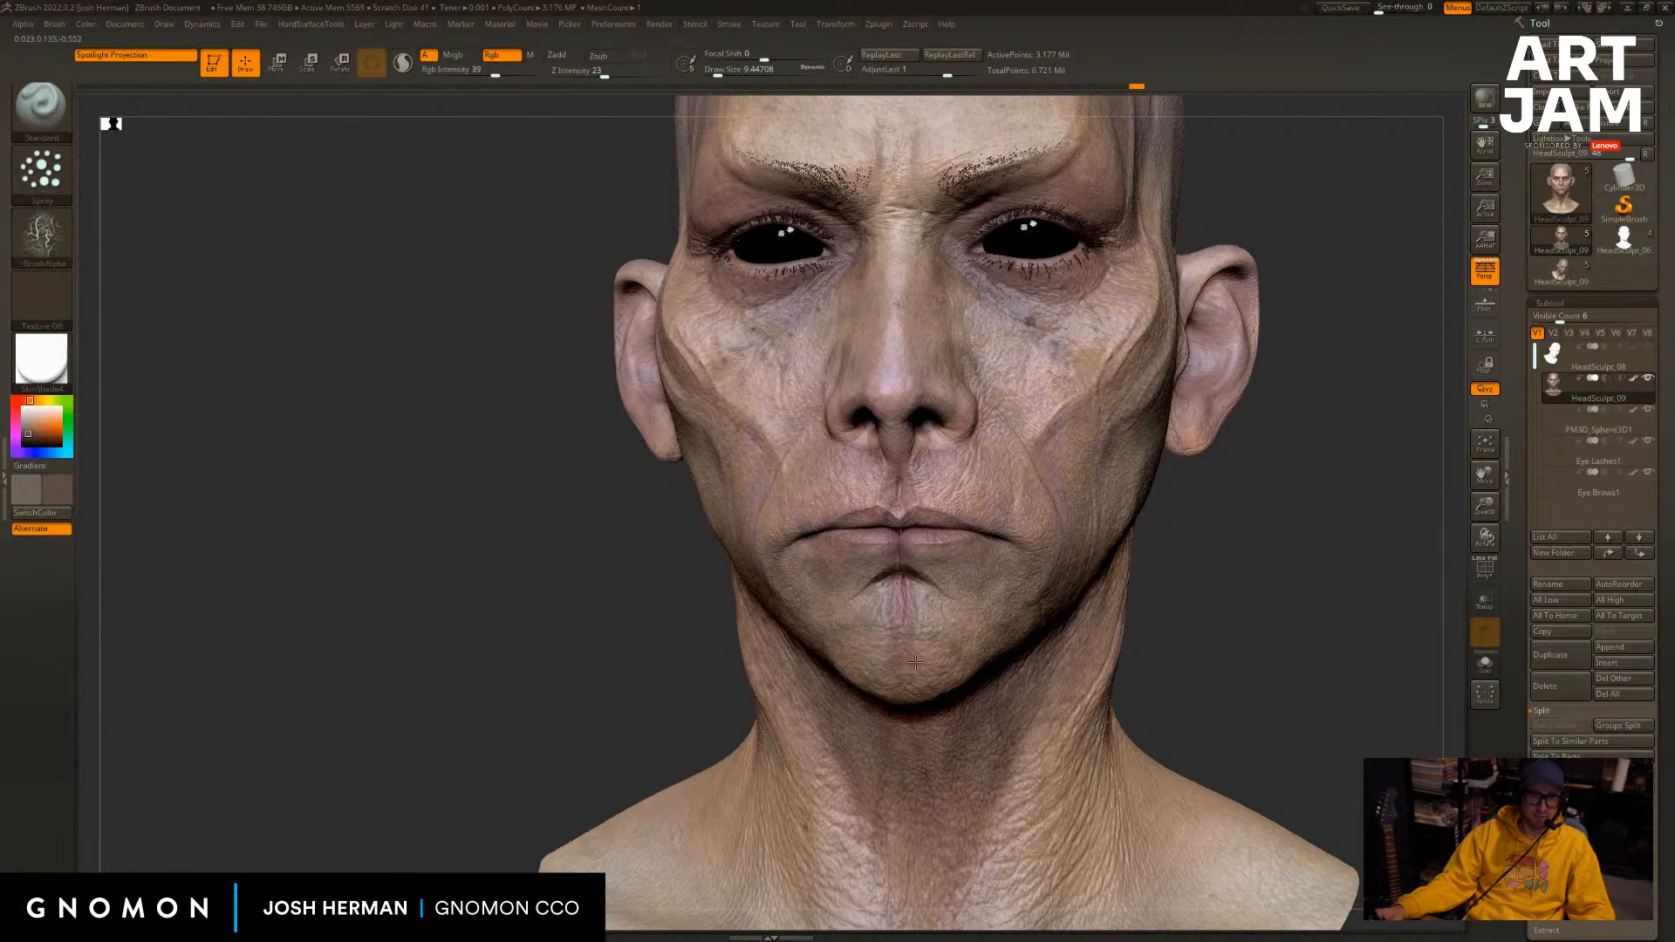
pyautogui.moveTo(915, 662)
pyautogui.mouseDown(button='right')
pyautogui.moveTo(1215, 636)
pyautogui.moveTo(926, 585)
pyautogui.mouseUp(button='right')
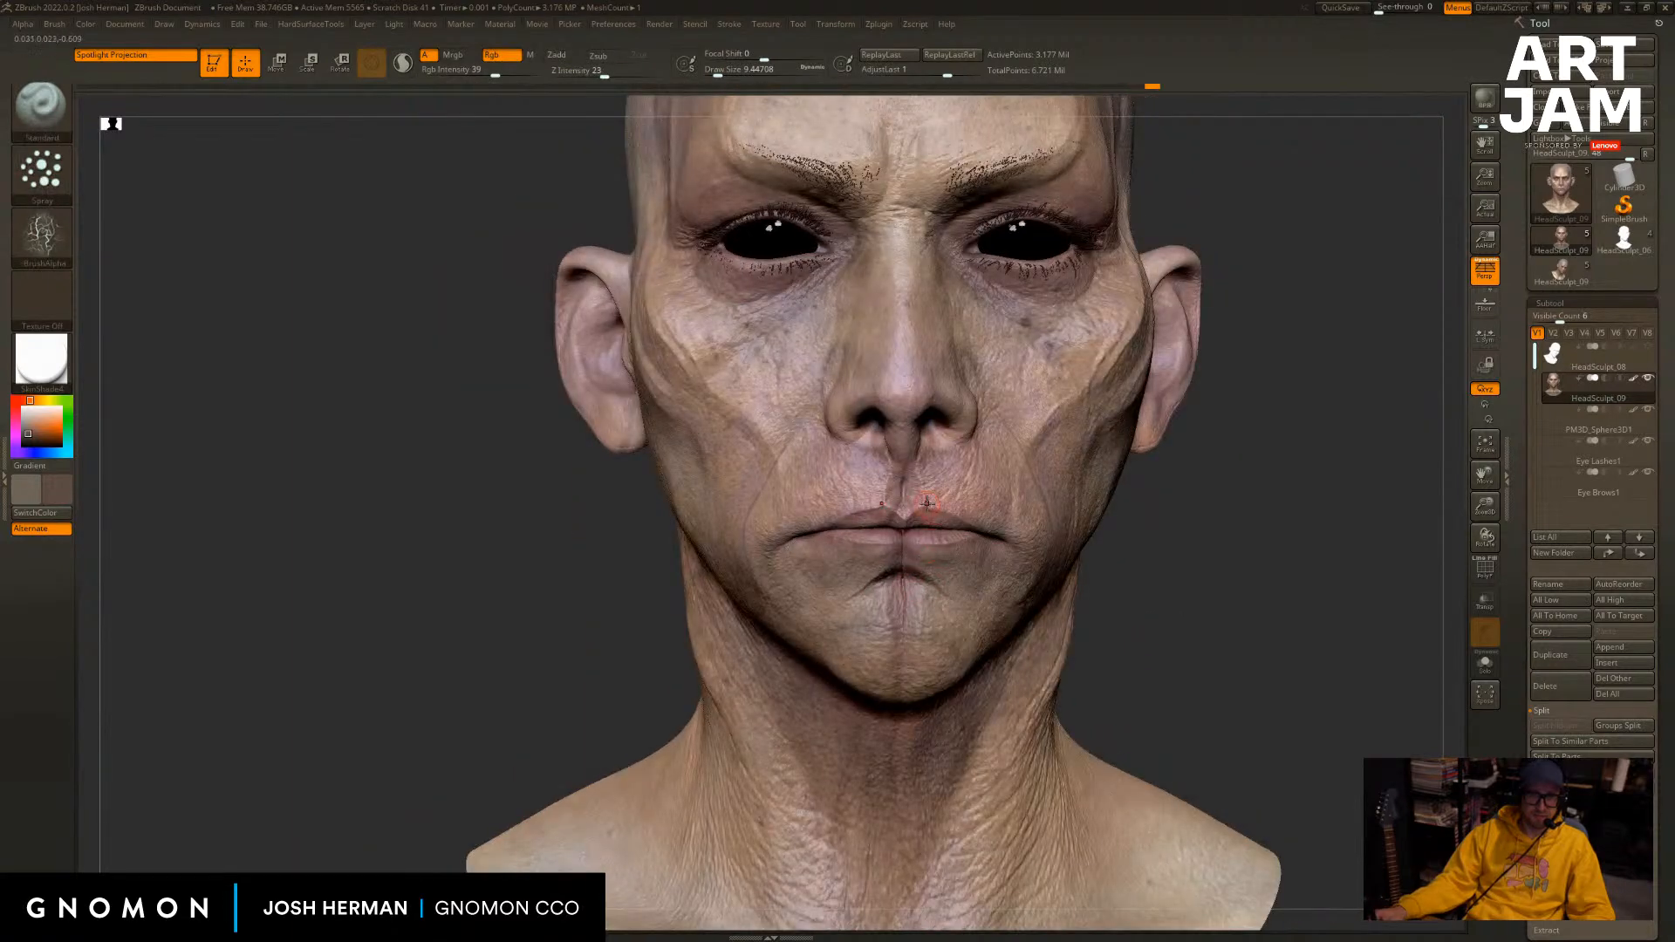
pyautogui.keyDown('ctrl'); pyautogui.moveTo(1185, 473); pyautogui.dragTo(1212, 505, button='right'); pyautogui.keyUp('ctrl')
# Compare the head with the other loaded version, then switch to the Move brush with a much larger Draw Size.
pyautogui.click(1561, 271)
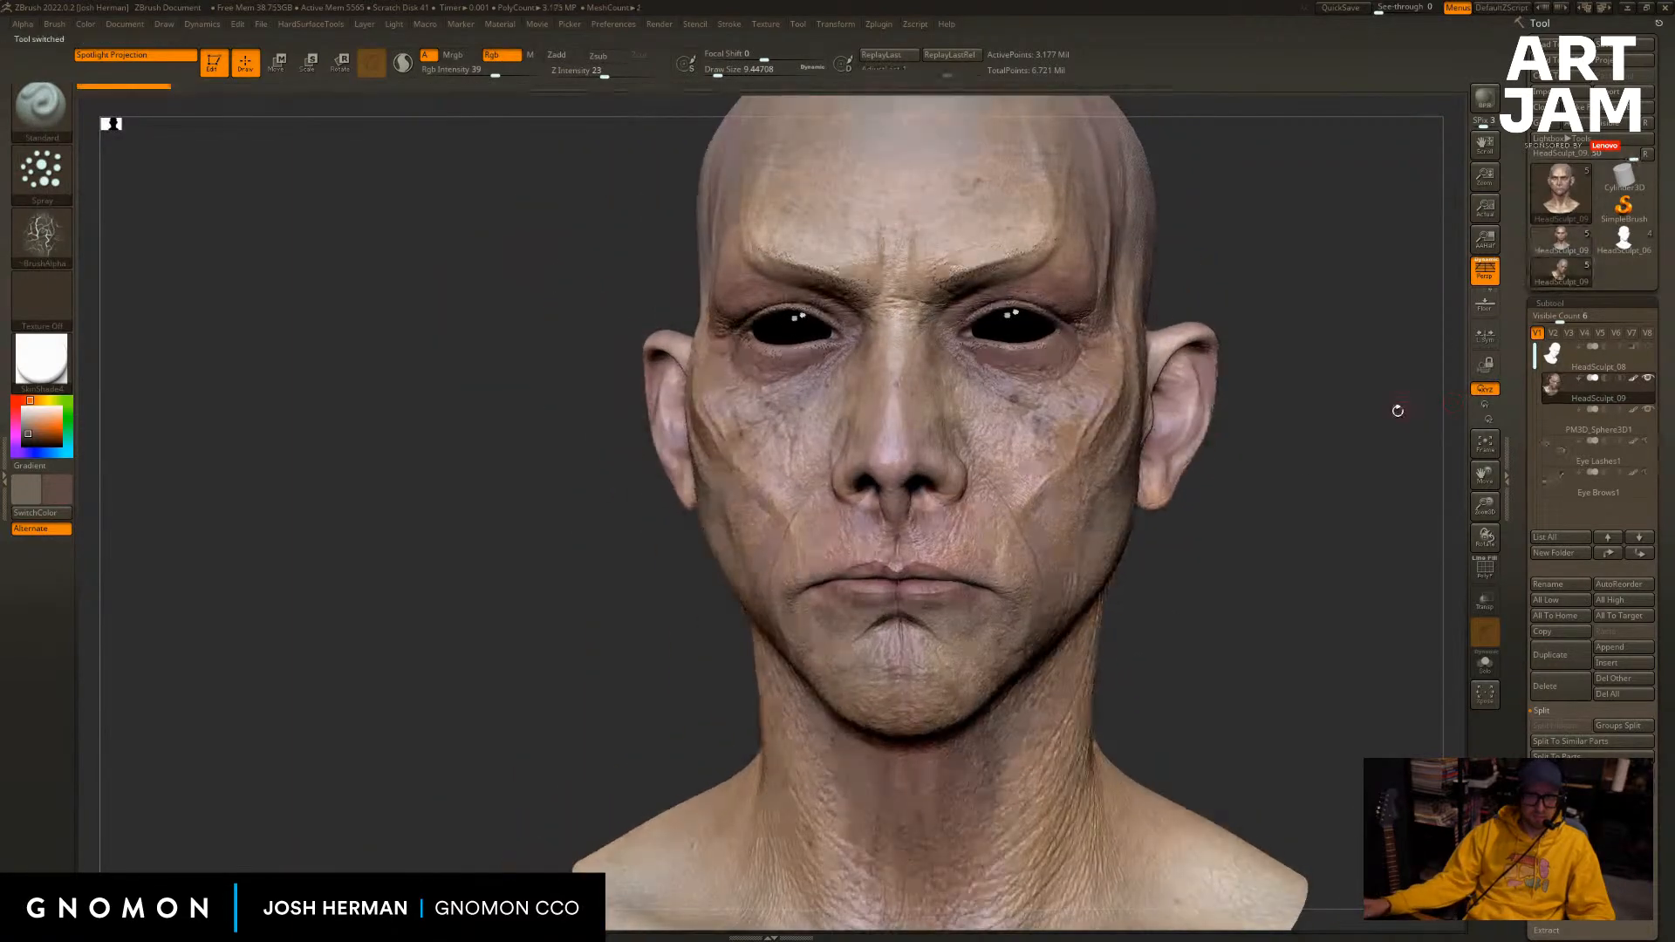
pyautogui.moveTo(1398, 410); pyautogui.dragTo(1564, 267, button='right')
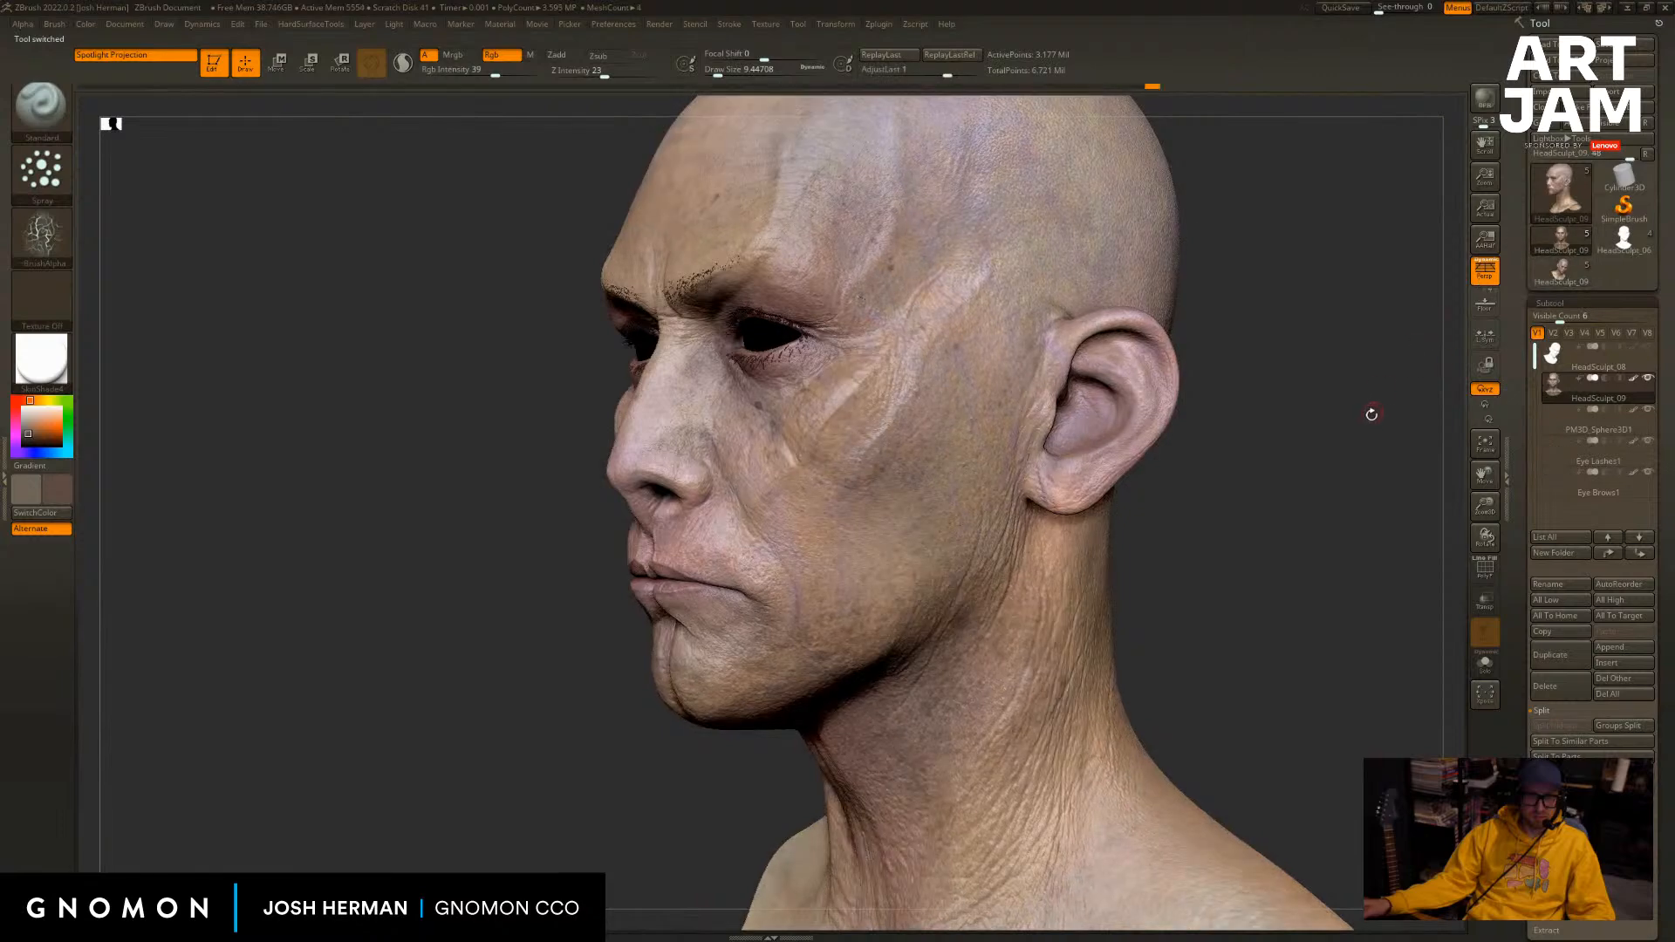
pyautogui.moveTo(1143, 552)
pyautogui.mouseDown(button='right')
pyautogui.moveTo(1215, 580)
pyautogui.moveTo(1151, 585)
pyautogui.mouseUp(button='right')
pyautogui.press('b')
pyautogui.press('m')
pyautogui.press('v')
pyautogui.press('s')
pyautogui.moveTo(1150, 585); pyautogui.dragTo(1175, 584)
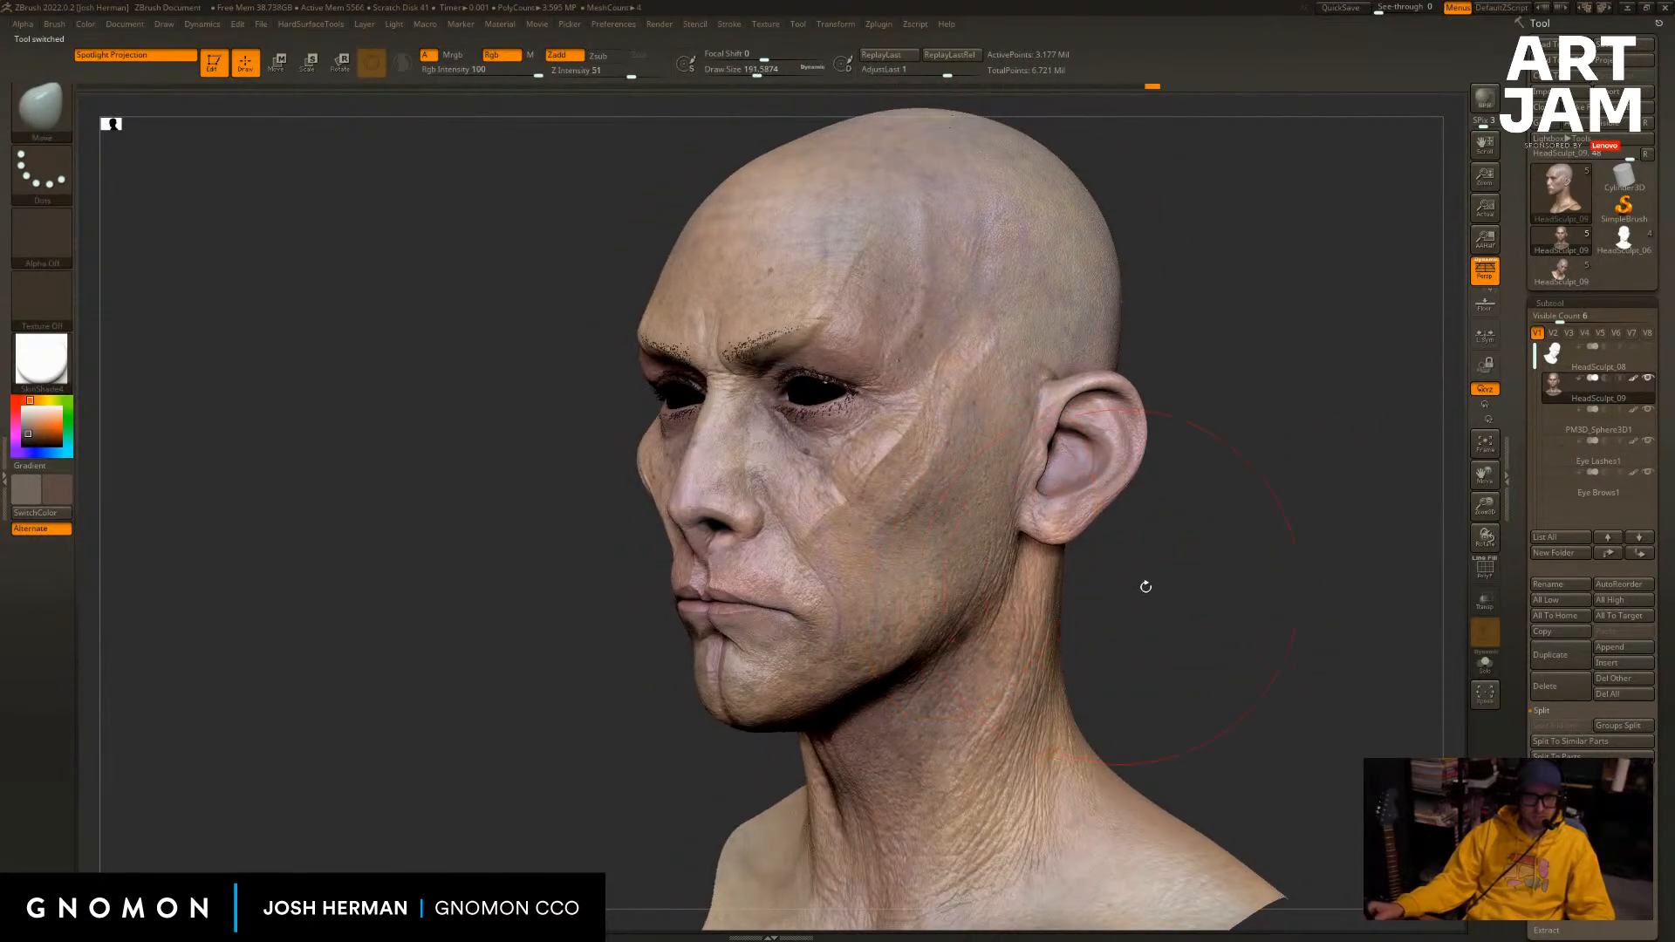
# Drop the head three subdivision levels and enlarge the Move brush in profile view for broad reshaping.
pyautogui.moveTo(1144, 587); pyautogui.dragTo(989, 591, button='right')
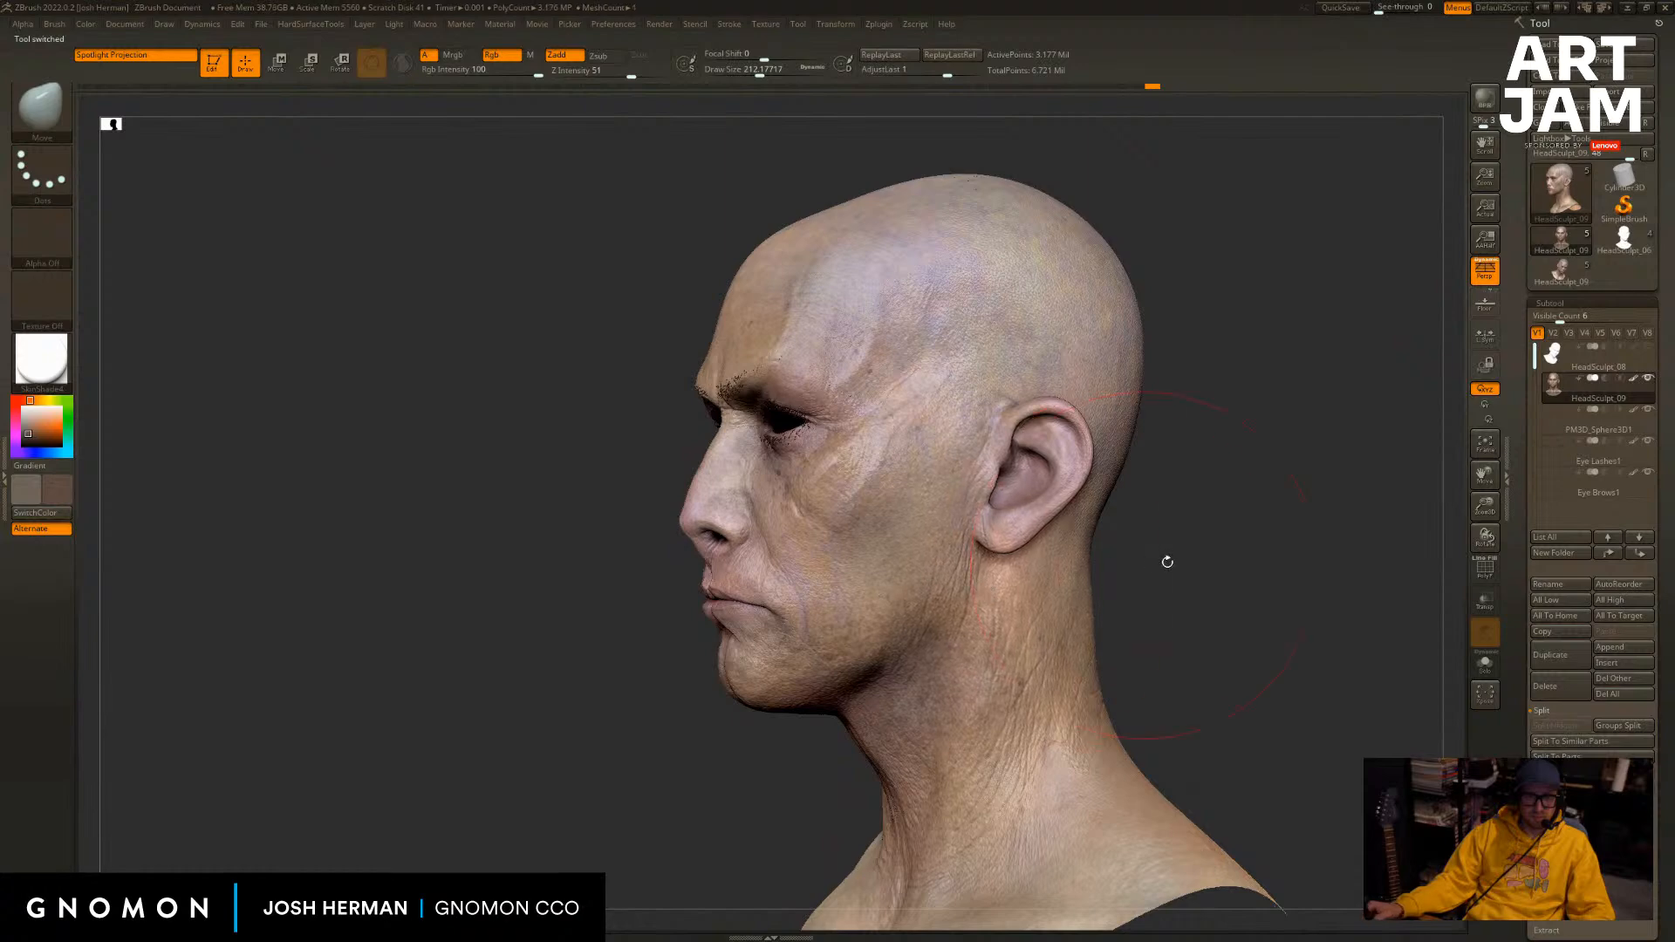
pyautogui.moveTo(1166, 561); pyautogui.dragTo(1151, 579, button='right')
pyautogui.hotkey('shift', 'd')
pyautogui.hotkey('shift', 'd')
pyautogui.hotkey('shift', 'd')
pyautogui.moveTo(1016, 572); pyautogui.dragTo(1003, 568)
pyautogui.press(']')
pyautogui.press(']')
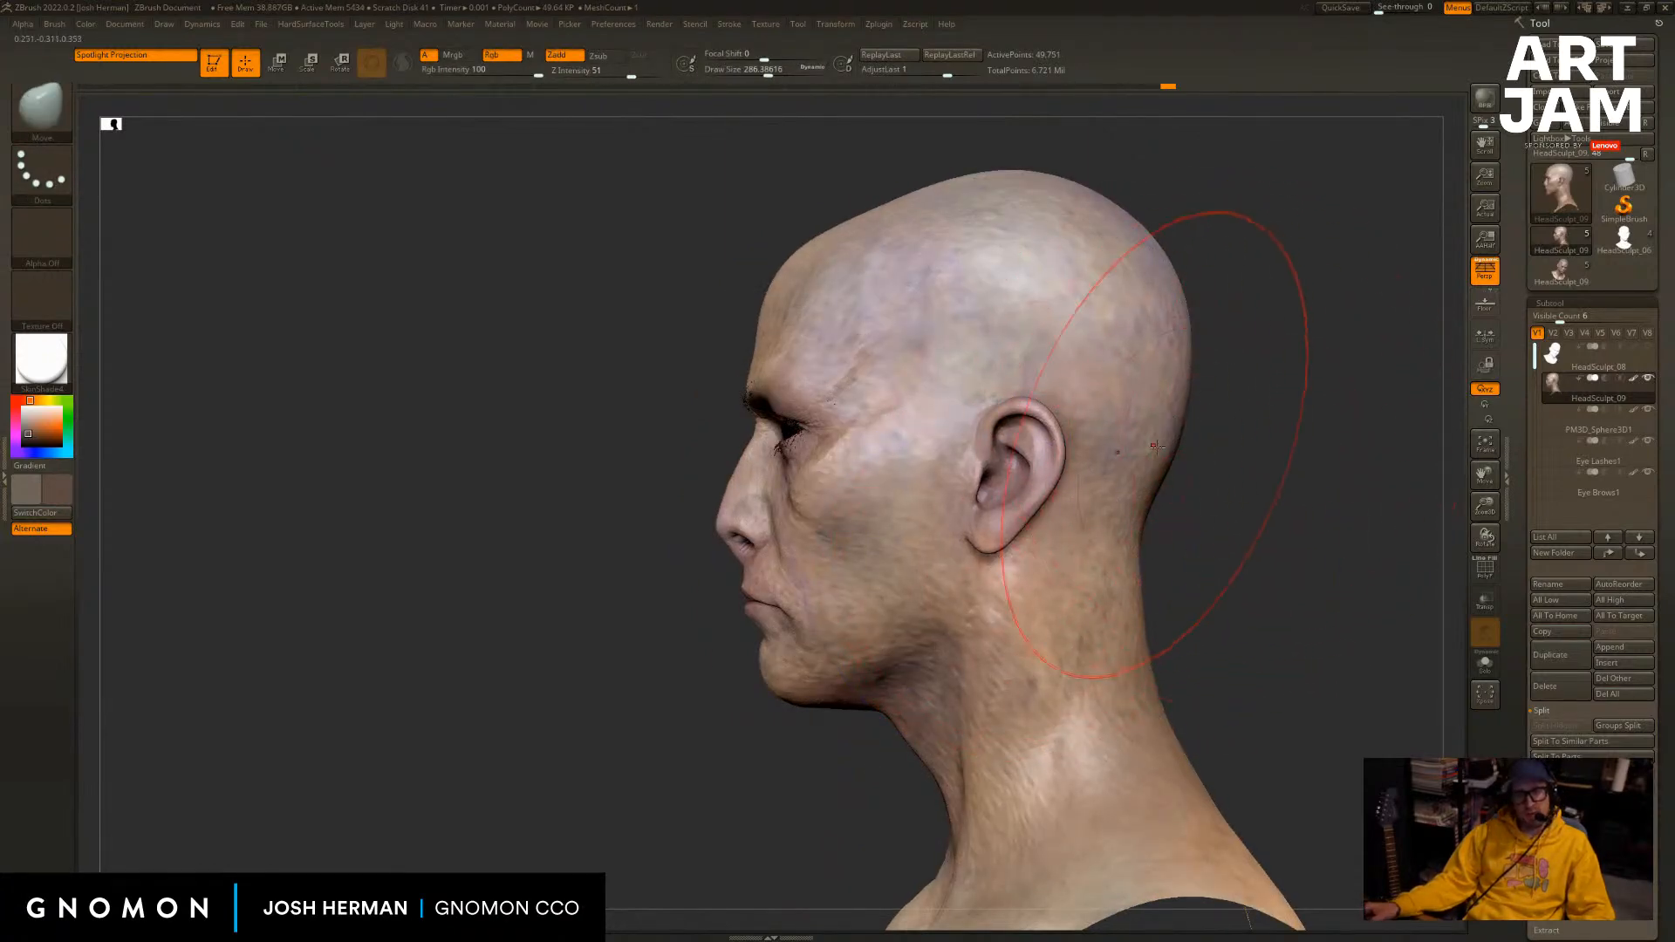
# Push in the back of the skull in profile, check it against the other version, and undo a move on the neck.
pyautogui.moveTo(1178, 441); pyautogui.dragTo(1166, 442)
pyautogui.moveTo(1222, 454)
pyautogui.keyDown('ctrl'); pyautogui.mouseDown(button='right')
pyautogui.moveTo(1213, 488)
pyautogui.moveTo(1243, 490)
pyautogui.mouseUp(button='right'); pyautogui.keyUp('ctrl')
pyautogui.press('s')
pyautogui.moveTo(1165, 496); pyautogui.dragTo(1161, 534)
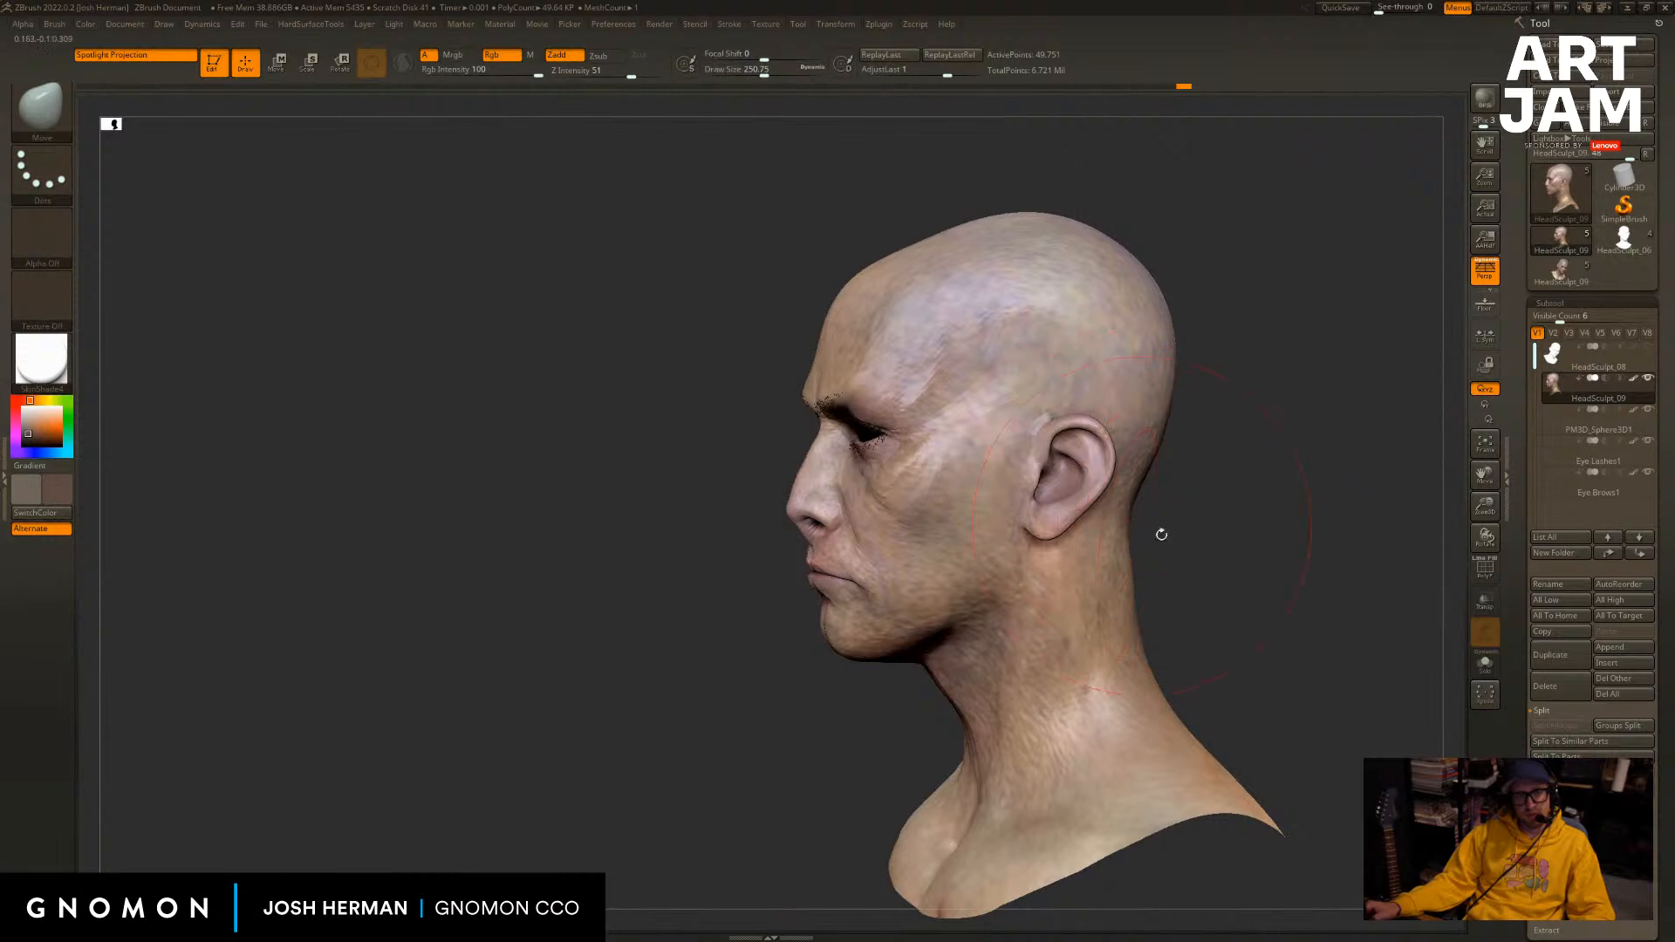
pyautogui.click(1558, 275)
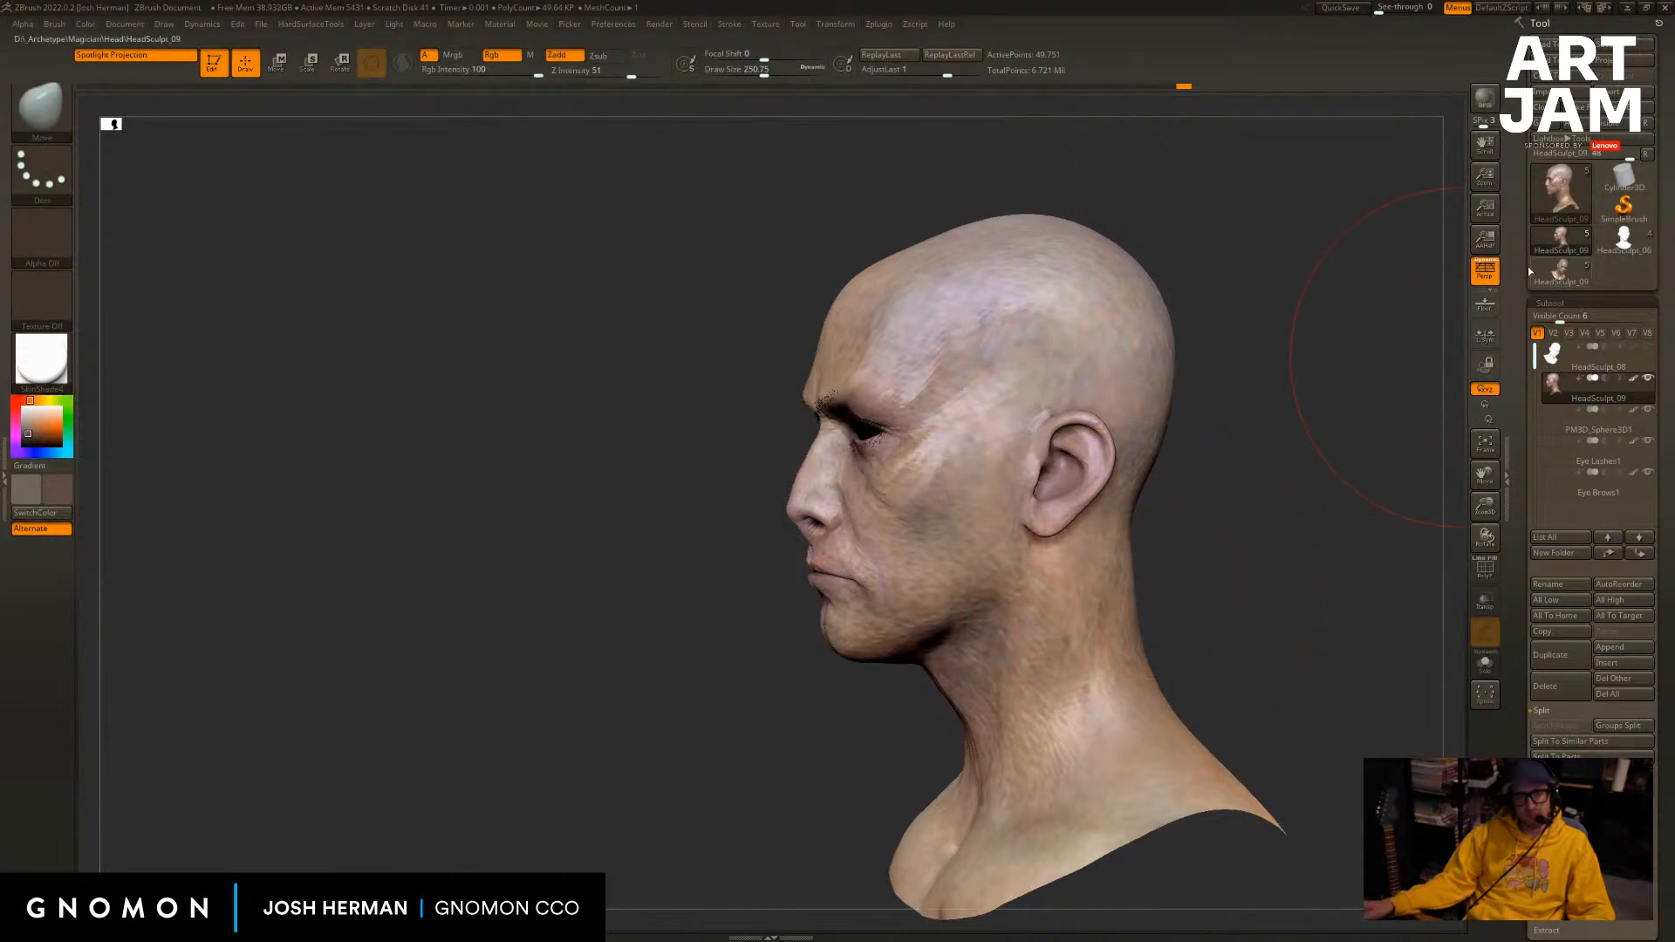
pyautogui.moveTo(1174, 582); pyautogui.dragTo(1124, 594)
pyautogui.hotkey('ctrl', 'z')
# Reshape the back and top of the skull from the opposite profile with a Draw Size of about 305.
pyautogui.moveTo(1247, 582); pyautogui.dragTo(841, 601)
pyautogui.keyDown('alt'); pyautogui.moveTo(938, 581); pyautogui.dragTo(732, 538); pyautogui.keyUp('alt')
pyautogui.press('s')
pyautogui.moveTo(927, 470); pyautogui.dragTo(938, 469)
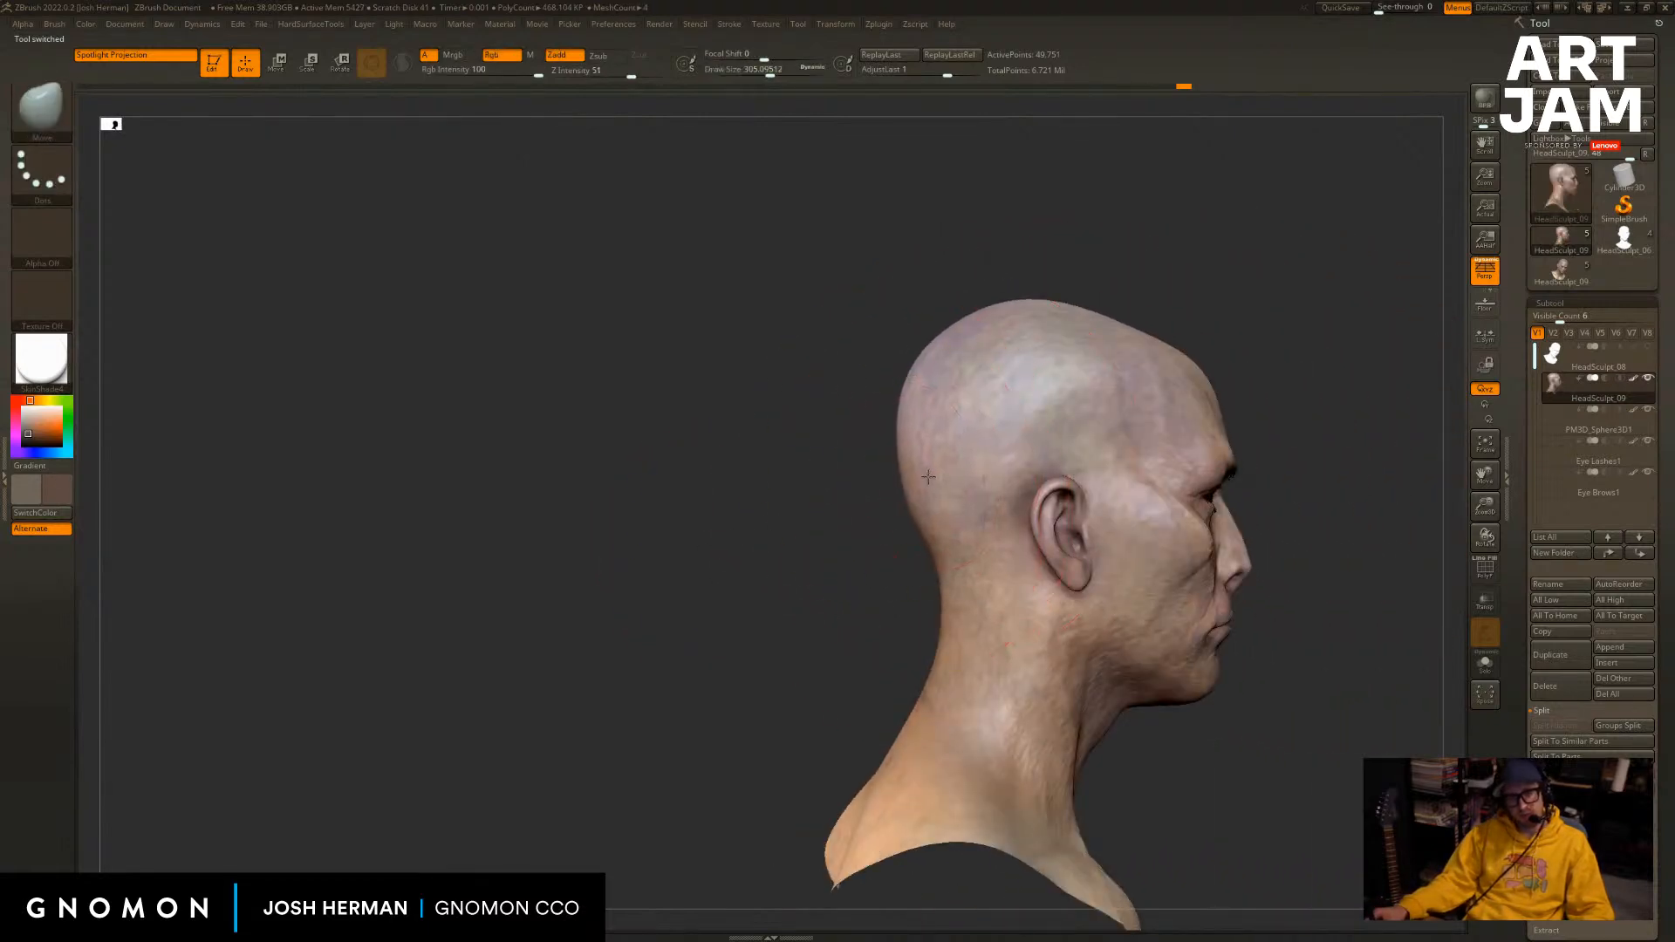
pyautogui.keyDown('alt'); pyautogui.moveTo(1146, 280); pyautogui.dragTo(946, 299); pyautogui.keyUp('alt')
pyautogui.moveTo(835, 328); pyautogui.dragTo(842, 341)
pyautogui.moveTo(928, 295); pyautogui.dragTo(970, 300)
# Compare the skull before and after the recent moves through the undo history, and against the other loaded head versions.
pyautogui.hotkey('ctrl', 'z')
pyautogui.hotkey('ctrl', 'z')
pyautogui.hotkey('ctrl', 'z')
pyautogui.hotkey('ctrl', 'z')
pyautogui.hotkey('ctrl', 'z')
pyautogui.hotkey('ctrl', 'z')
pyautogui.hotkey('ctrl', 'z')
pyautogui.hotkey('ctrl', 'shift', 'z')
pyautogui.hotkey('ctrl', 'shift', 'z')
pyautogui.hotkey('ctrl', 'shift', 'z')
pyautogui.hotkey('ctrl', 'shift', 'z')
pyautogui.hotkey('ctrl', 'shift', 'z')
pyautogui.hotkey('ctrl', 'shift', 'z')
pyautogui.hotkey('ctrl', 'shift', 'z')
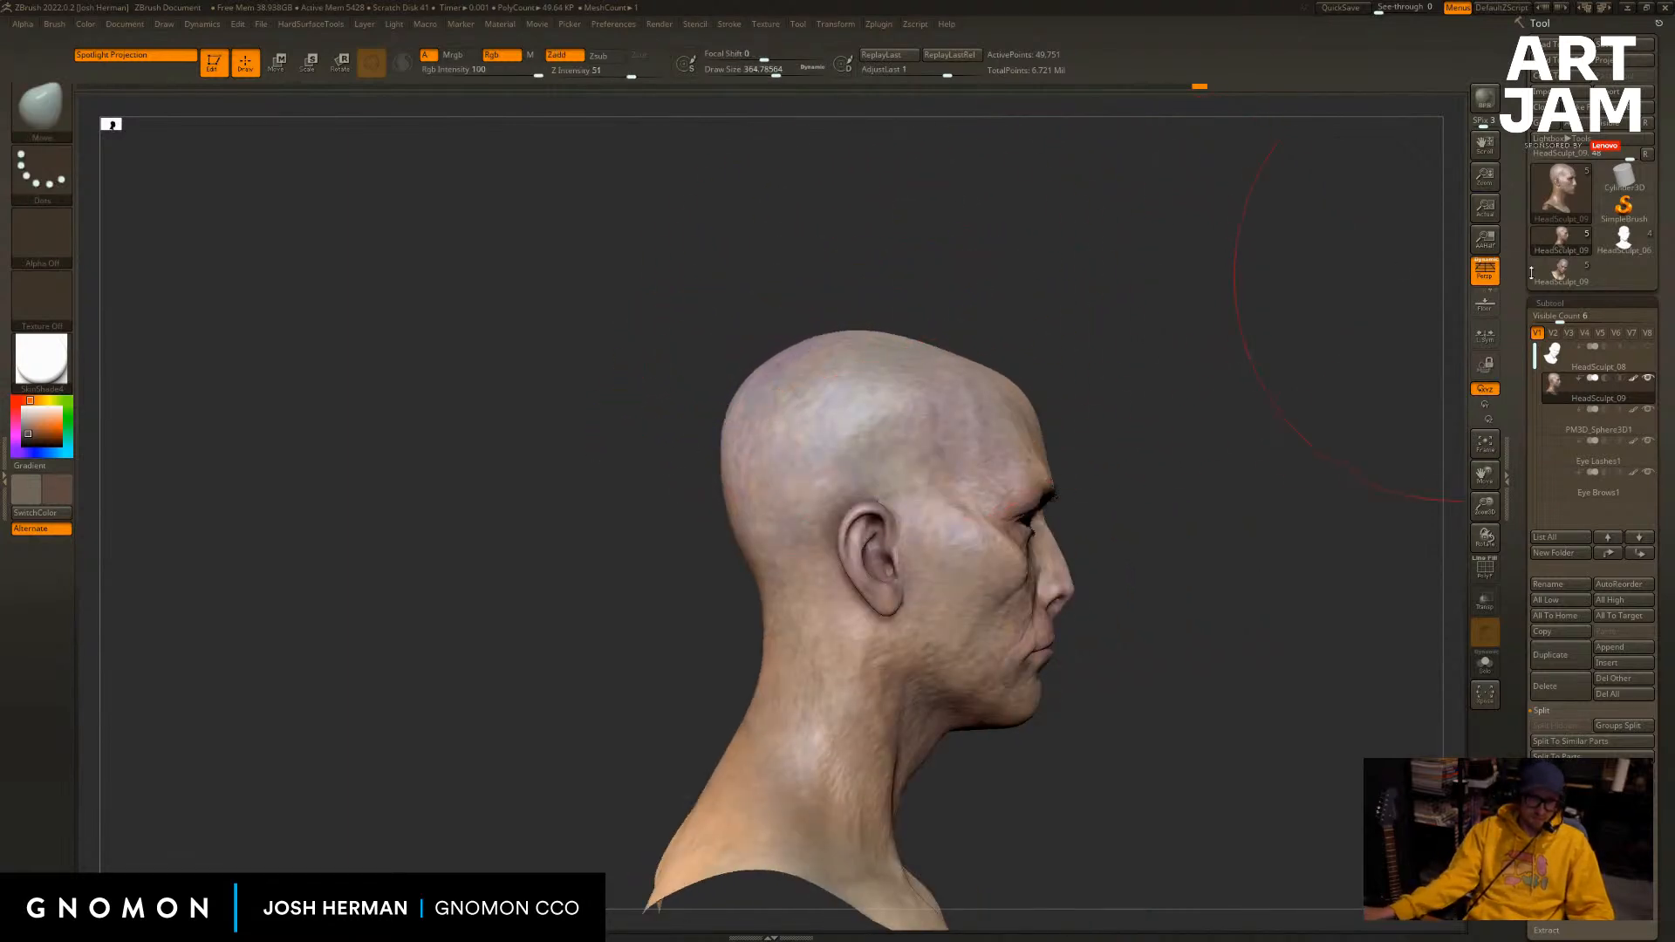
pyautogui.click(1562, 271)
pyautogui.click(1562, 239)
pyautogui.moveTo(641, 549); pyautogui.dragTo(745, 552)
pyautogui.moveTo(1202, 431)
pyautogui.mouseDown()
pyautogui.moveTo(1176, 433)
pyautogui.moveTo(1177, 396)
pyautogui.moveTo(1189, 411)
pyautogui.moveTo(1129, 419)
pyautogui.moveTo(1176, 406)
pyautogui.mouseUp()
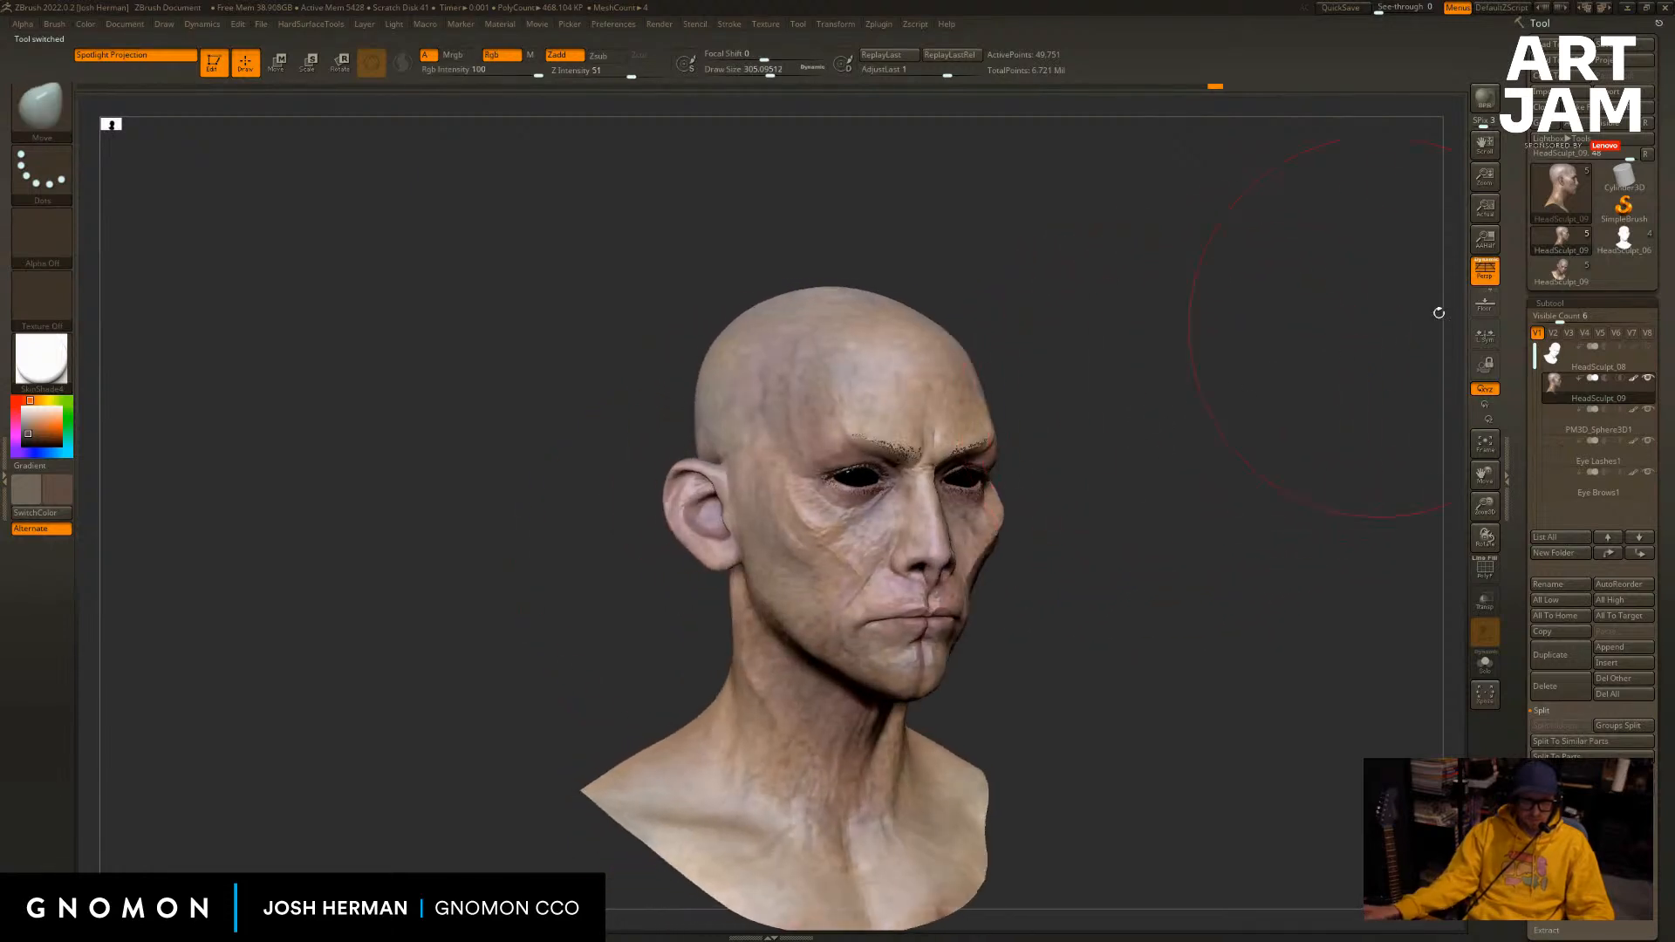
# Return the head to its highest subdivision level and check the front view with perspective off and on.
pyautogui.hotkey('ctrl', 'd')
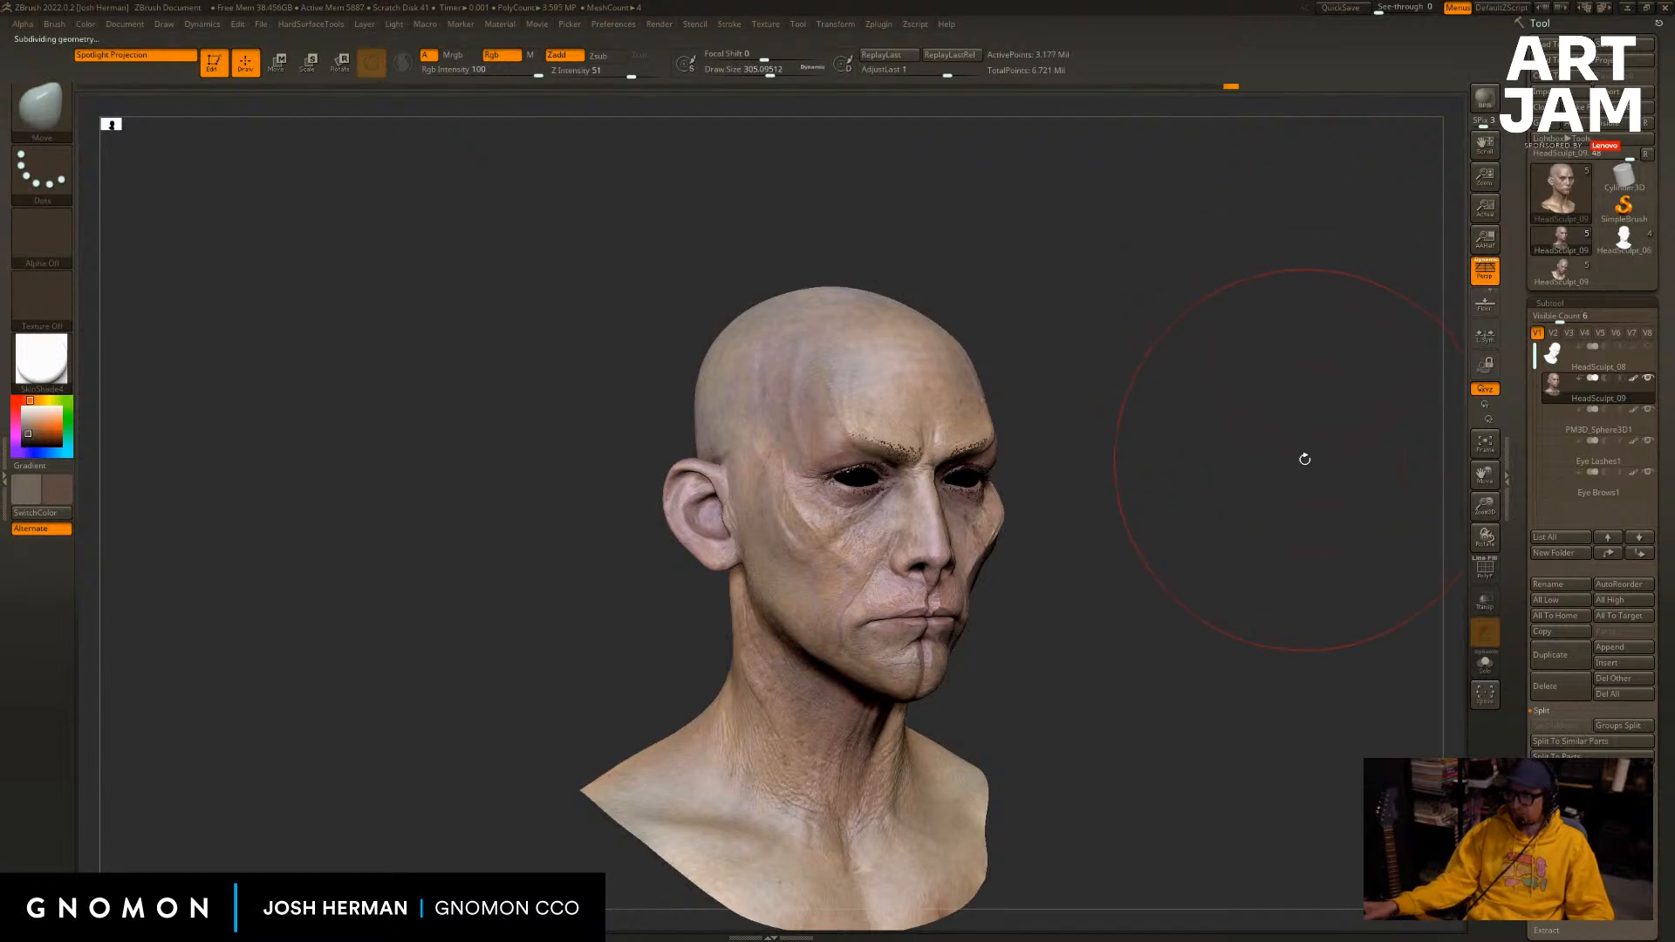
pyautogui.press('f')
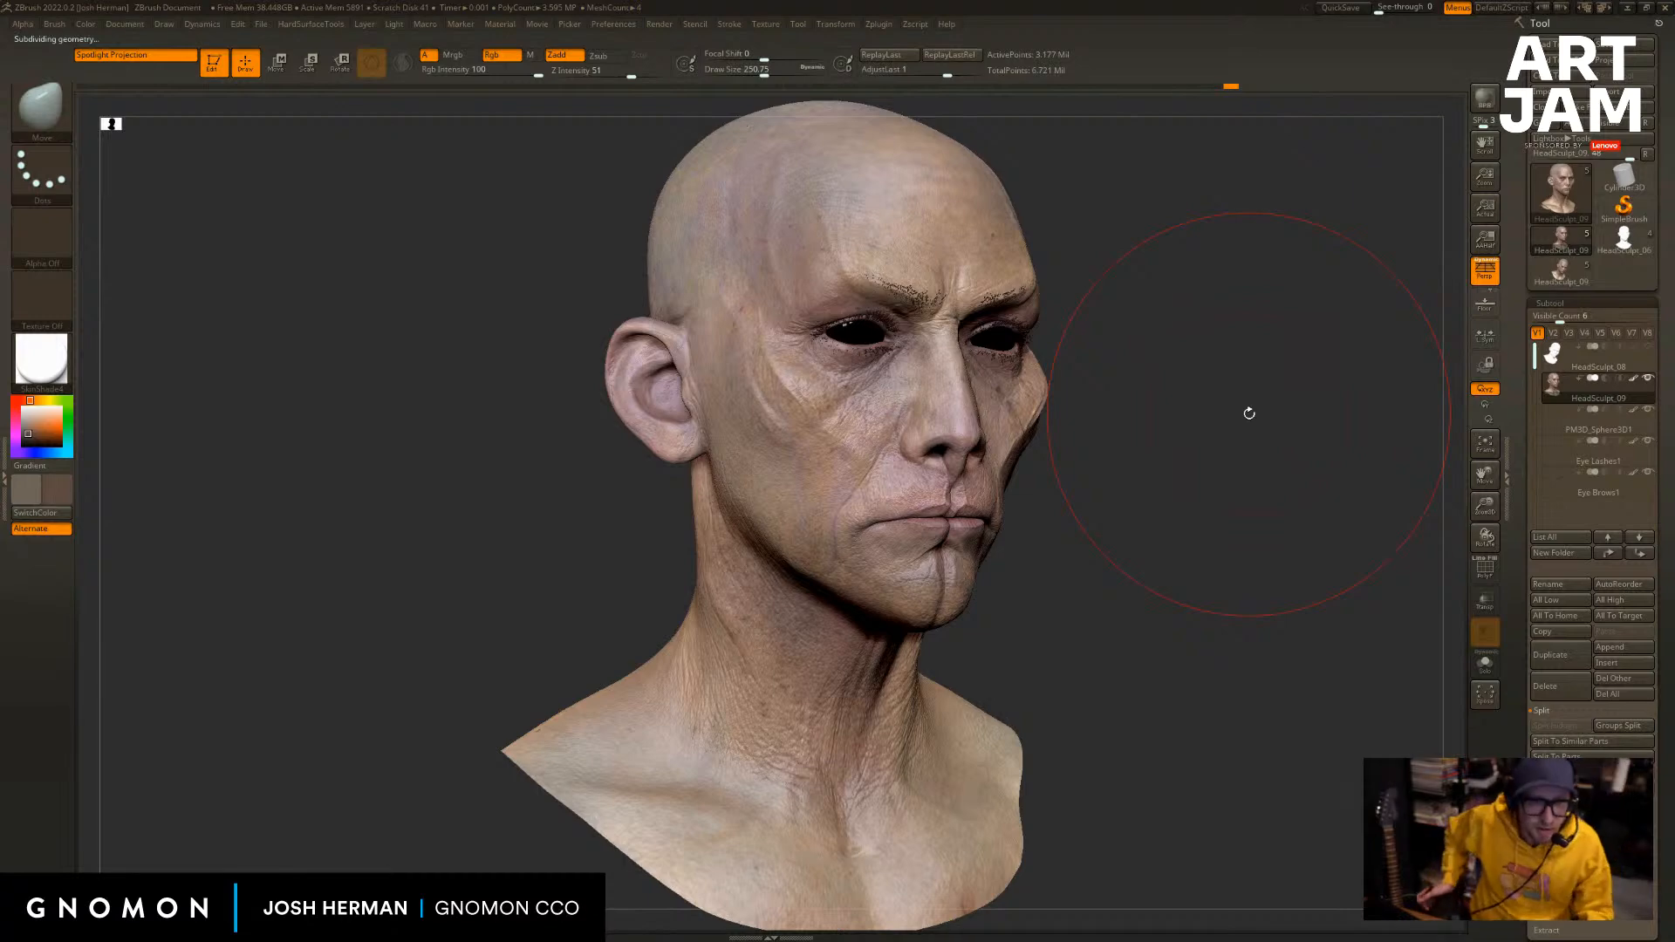
pyautogui.moveTo(1178, 392)
pyautogui.keyDown('shift'); pyautogui.mouseDown()
pyautogui.moveTo(1196, 389)
pyautogui.moveTo(1189, 430)
pyautogui.mouseUp(); pyautogui.keyUp('shift')
pyautogui.moveTo(560, 260)
pyautogui.mouseDown()
pyautogui.moveTo(574, 291)
pyautogui.moveTo(605, 300)
pyautogui.moveTo(576, 302)
pyautogui.mouseUp()
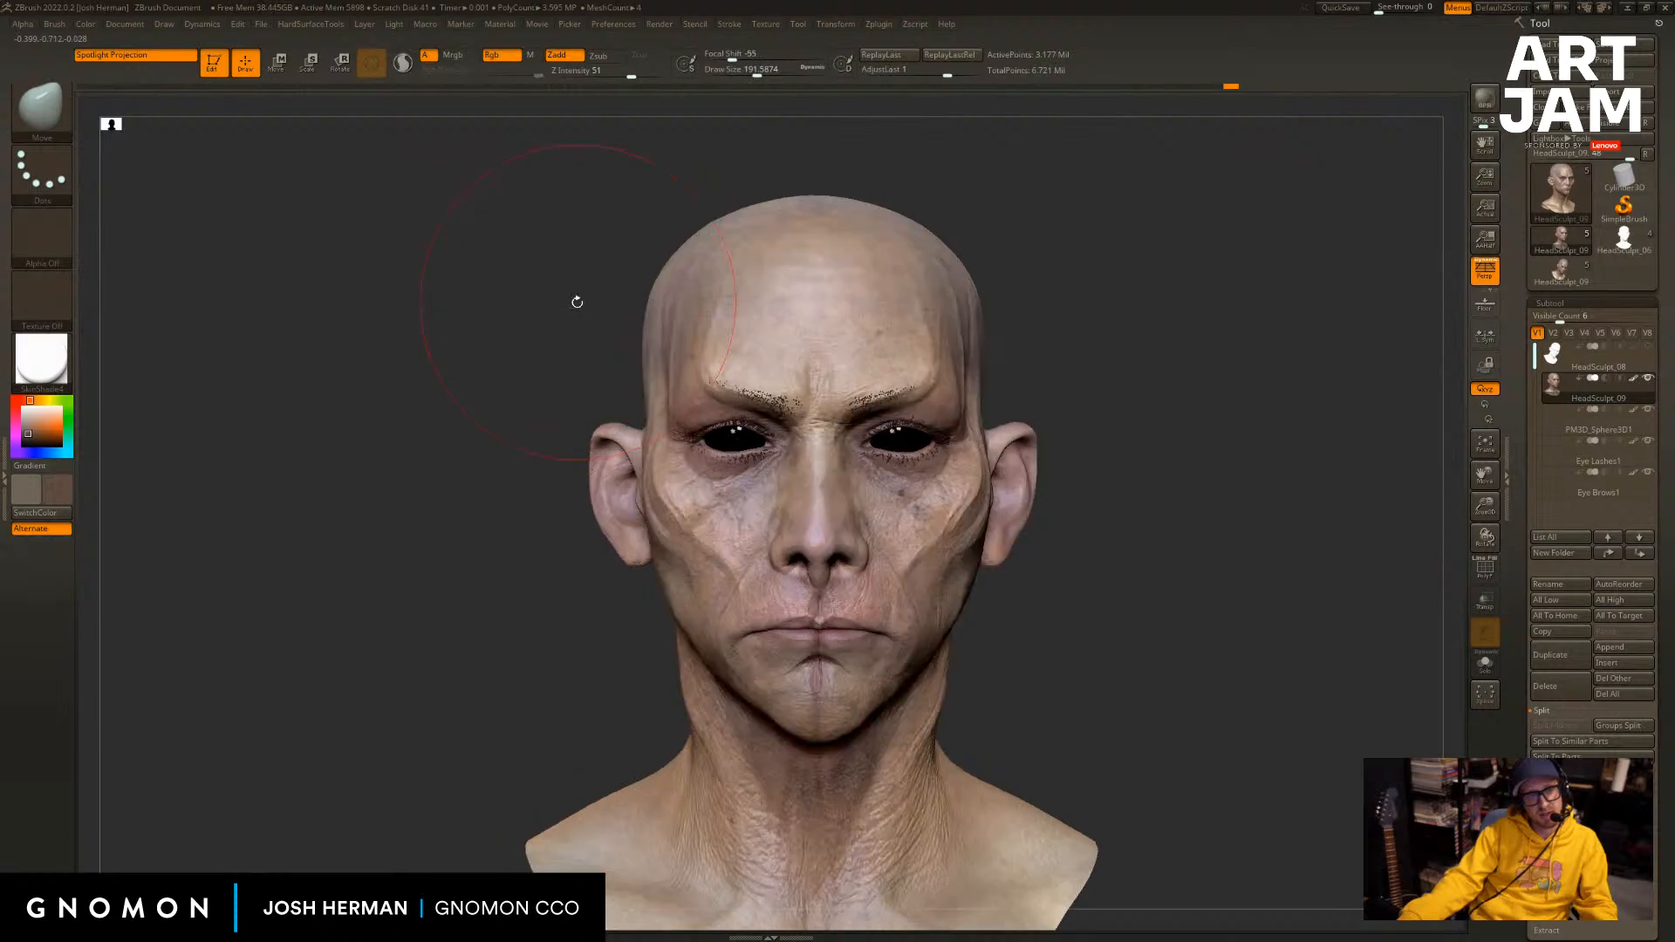
pyautogui.moveTo(1137, 316)
pyautogui.keyDown('alt'); pyautogui.mouseDown()
pyautogui.moveTo(1065, 314)
pyautogui.moveTo(1256, 288)
pyautogui.moveTo(1317, 323)
pyautogui.moveTo(1233, 314)
pyautogui.mouseUp(); pyautogui.keyUp('alt')
pyautogui.click(1484, 281)
pyautogui.click(1485, 281)
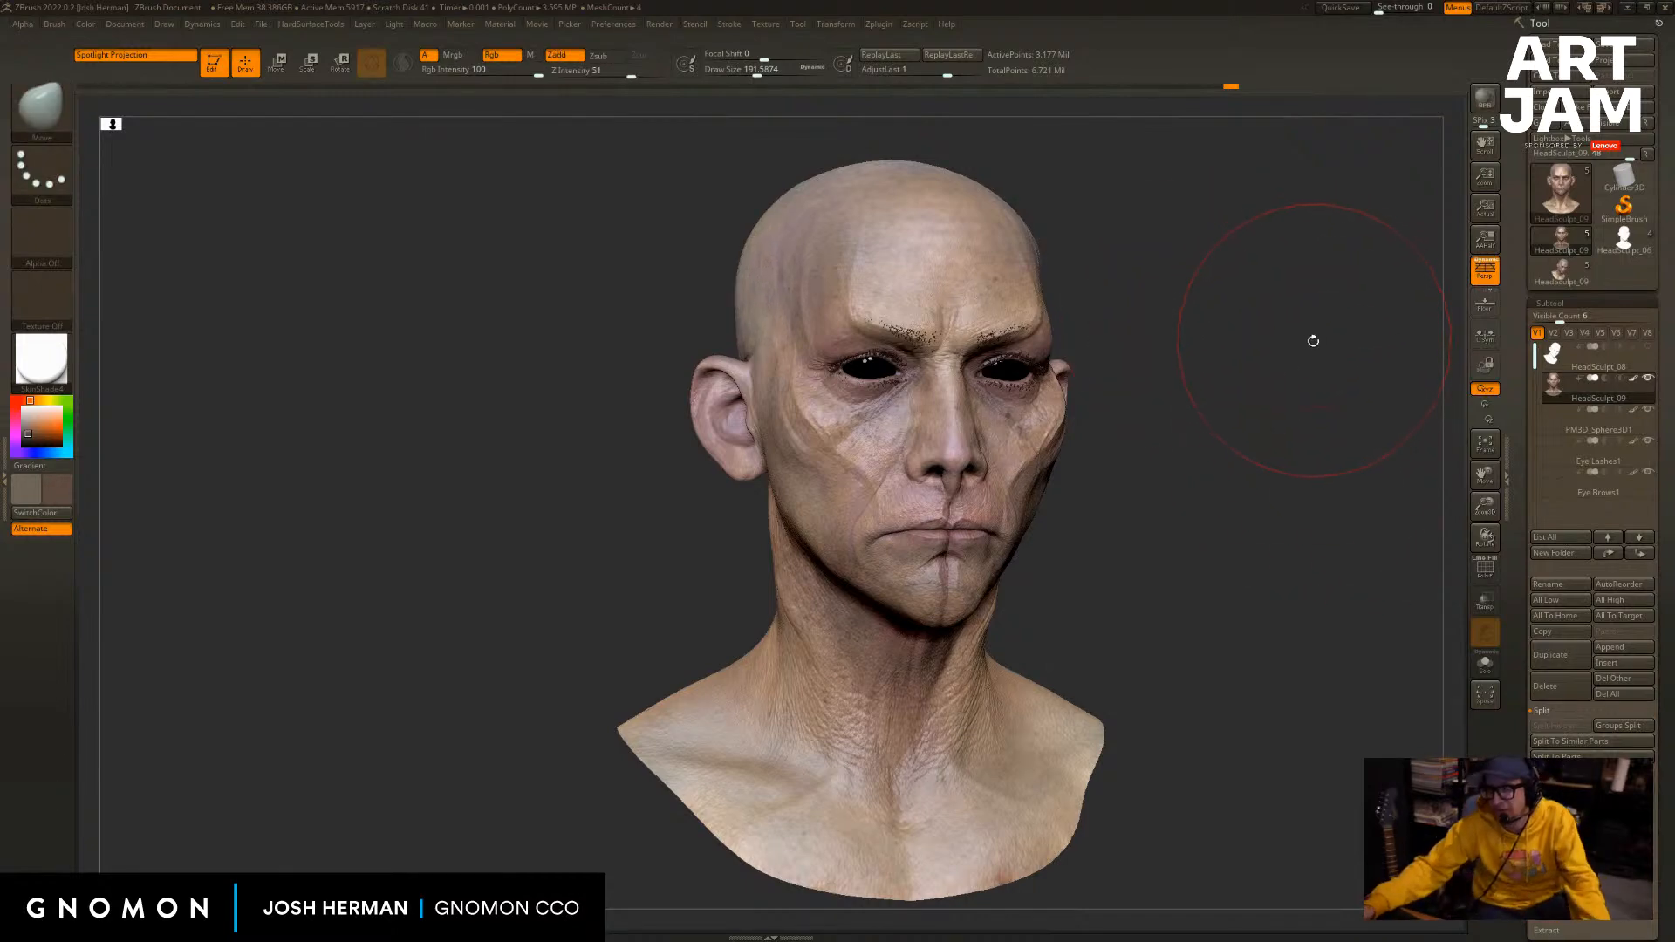
# Reduce the Draw Size to 112 and save the head tool as HeadSculpt_09.
pyautogui.moveTo(1129, 280)
pyautogui.keyDown('shift'); pyautogui.mouseDown()
pyautogui.moveTo(1166, 261)
pyautogui.moveTo(1047, 283)
pyautogui.mouseUp(); pyautogui.keyUp('shift')
pyautogui.press('s')
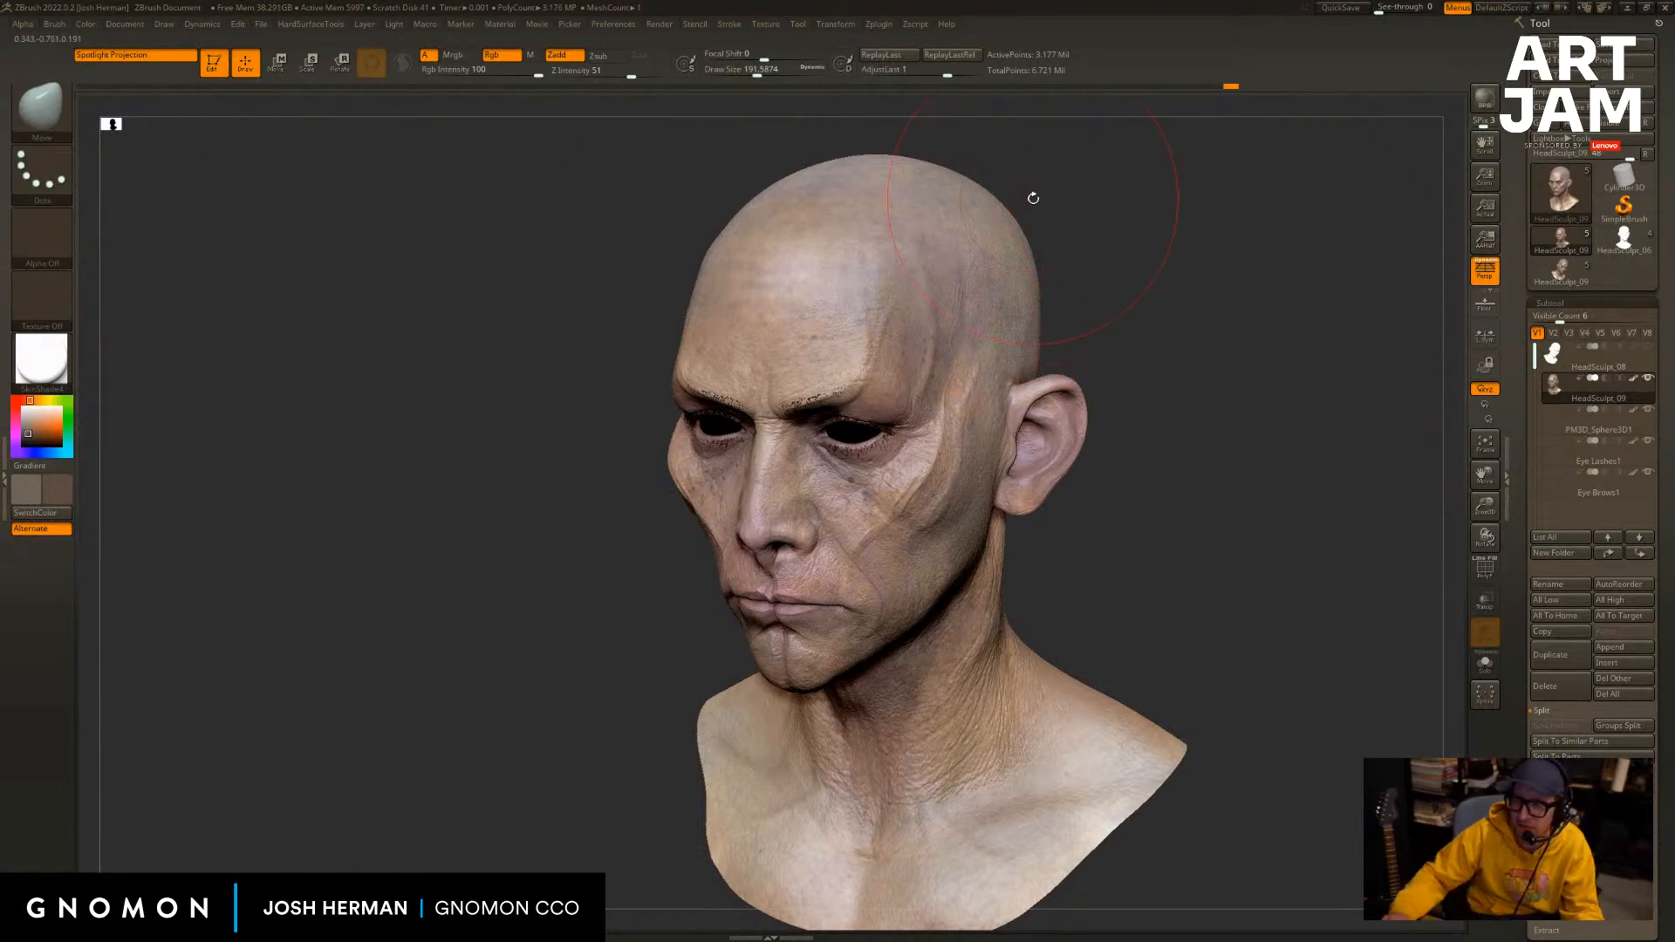
pyautogui.moveTo(1394, 488)
pyautogui.keyDown('shift'); pyautogui.mouseDown()
pyautogui.moveTo(1294, 448)
pyautogui.moveTo(1277, 497)
pyautogui.moveTo(1248, 486)
pyautogui.moveTo(1409, 261)
pyautogui.mouseUp(); pyautogui.keyUp('shift')
pyautogui.press('s')
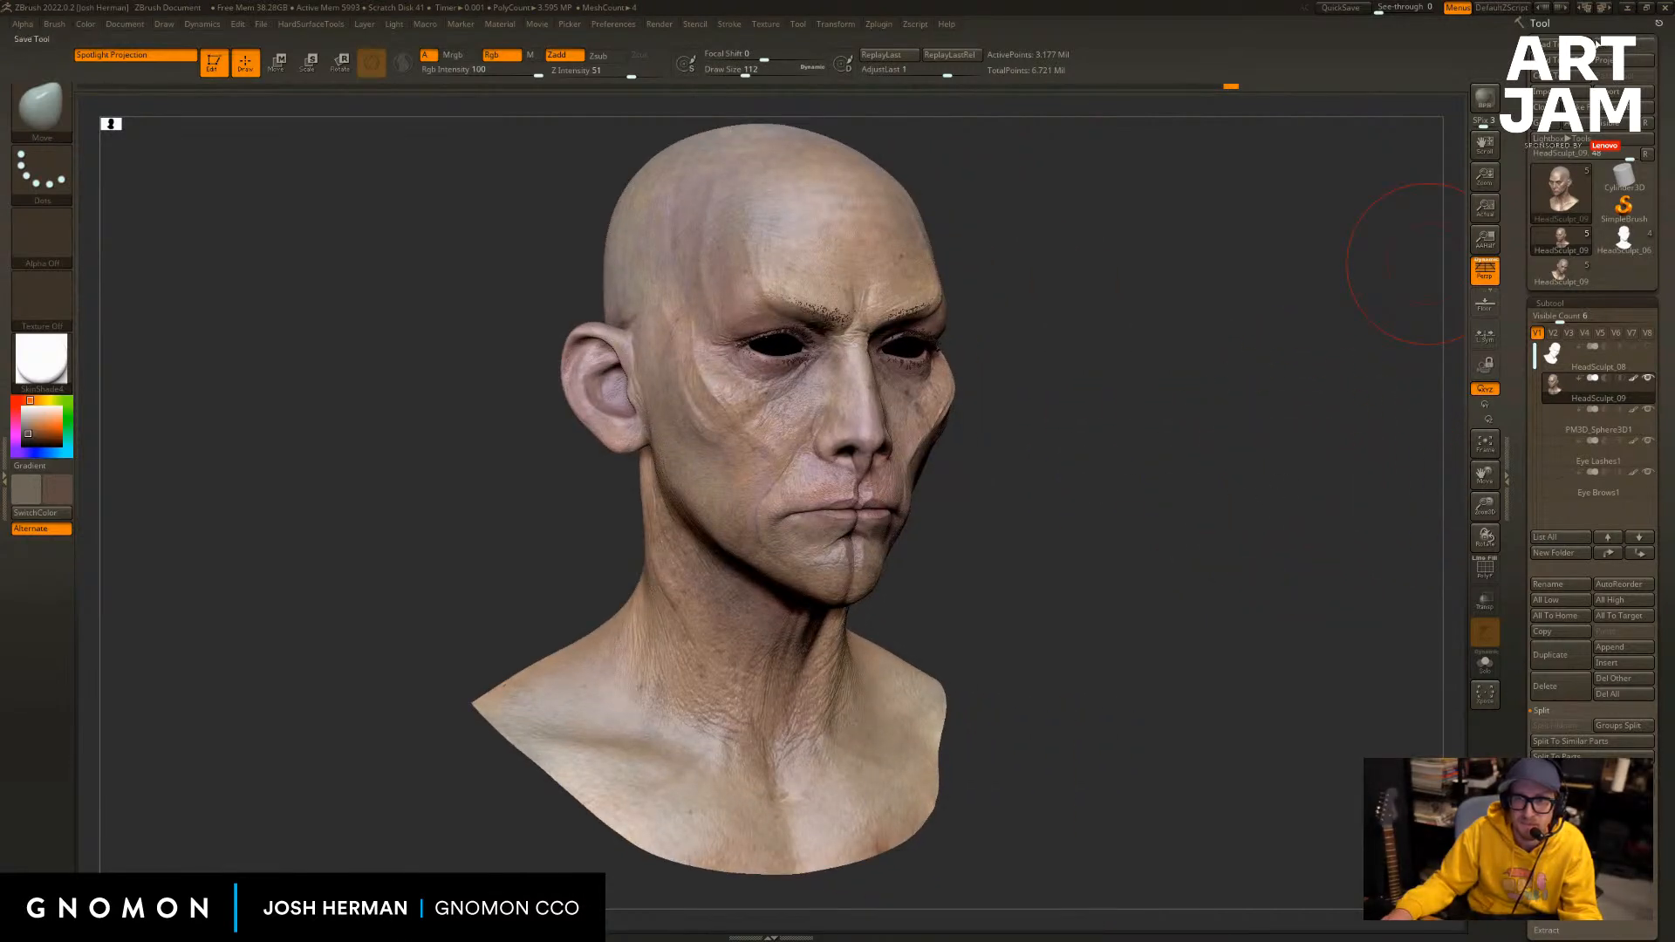
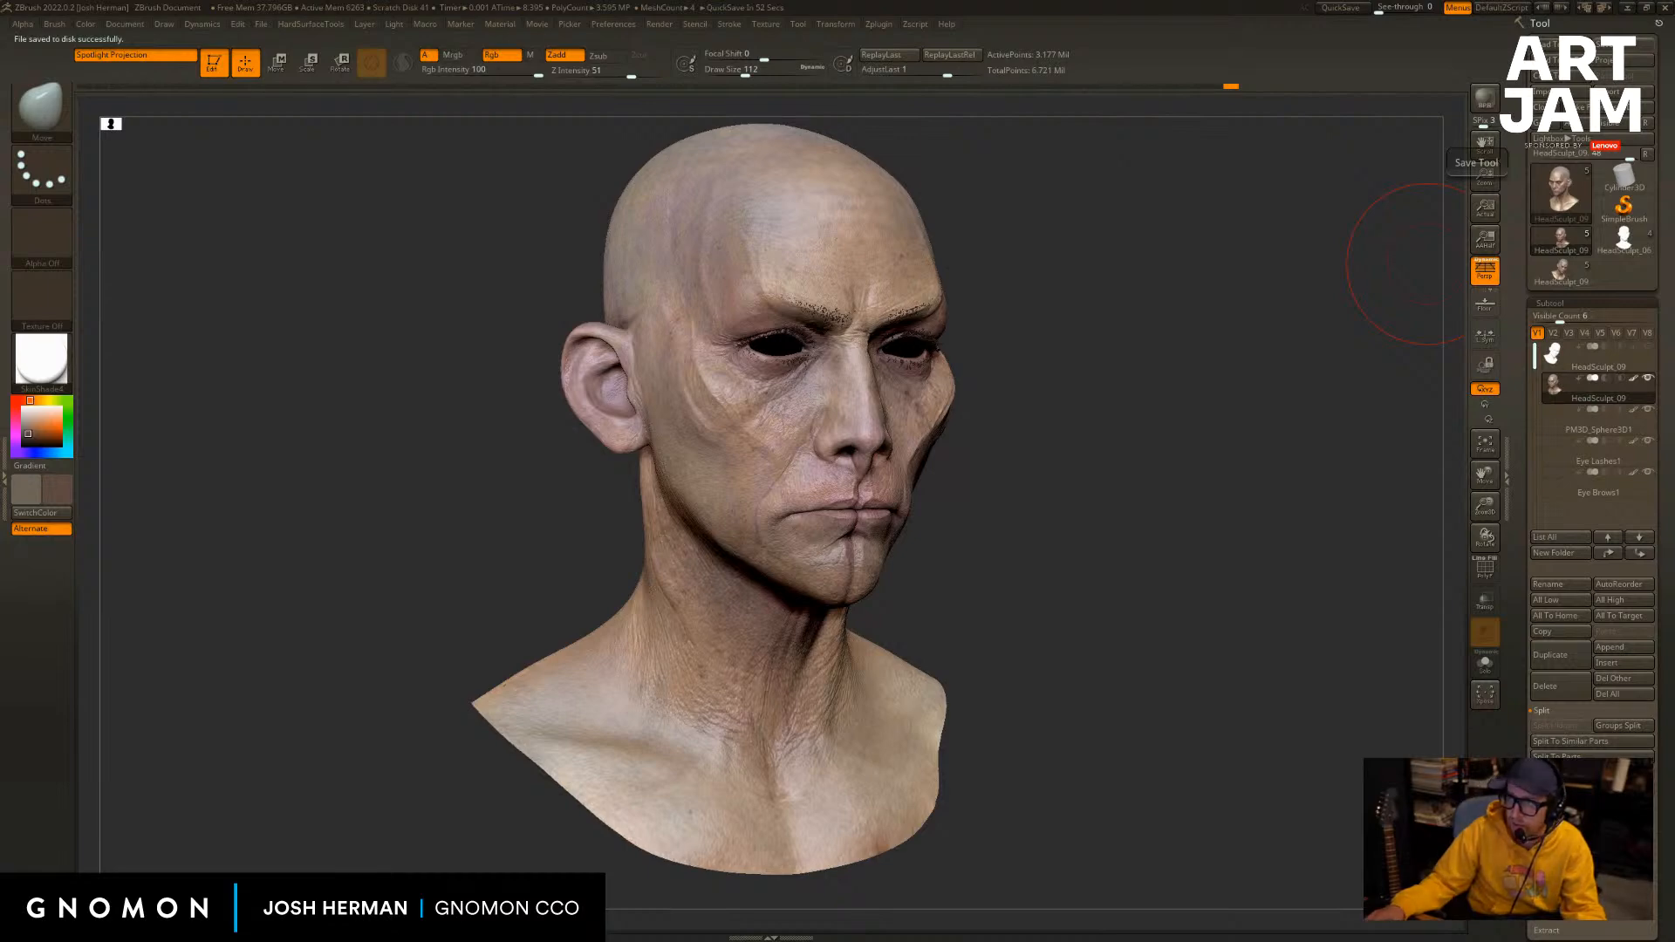
# Hide the interface around the canvas and frame the bust to one side in three-quarter view.
pyautogui.moveTo(922, 144); pyautogui.dragTo(1069, 119)
pyautogui.moveTo(1462, 231); pyautogui.dragTo(974, 255)
pyautogui.click(1174, 266)
pyautogui.press('Tab')
pyautogui.hotkey('alt', 'Tab')
pyautogui.click(1228, 288)
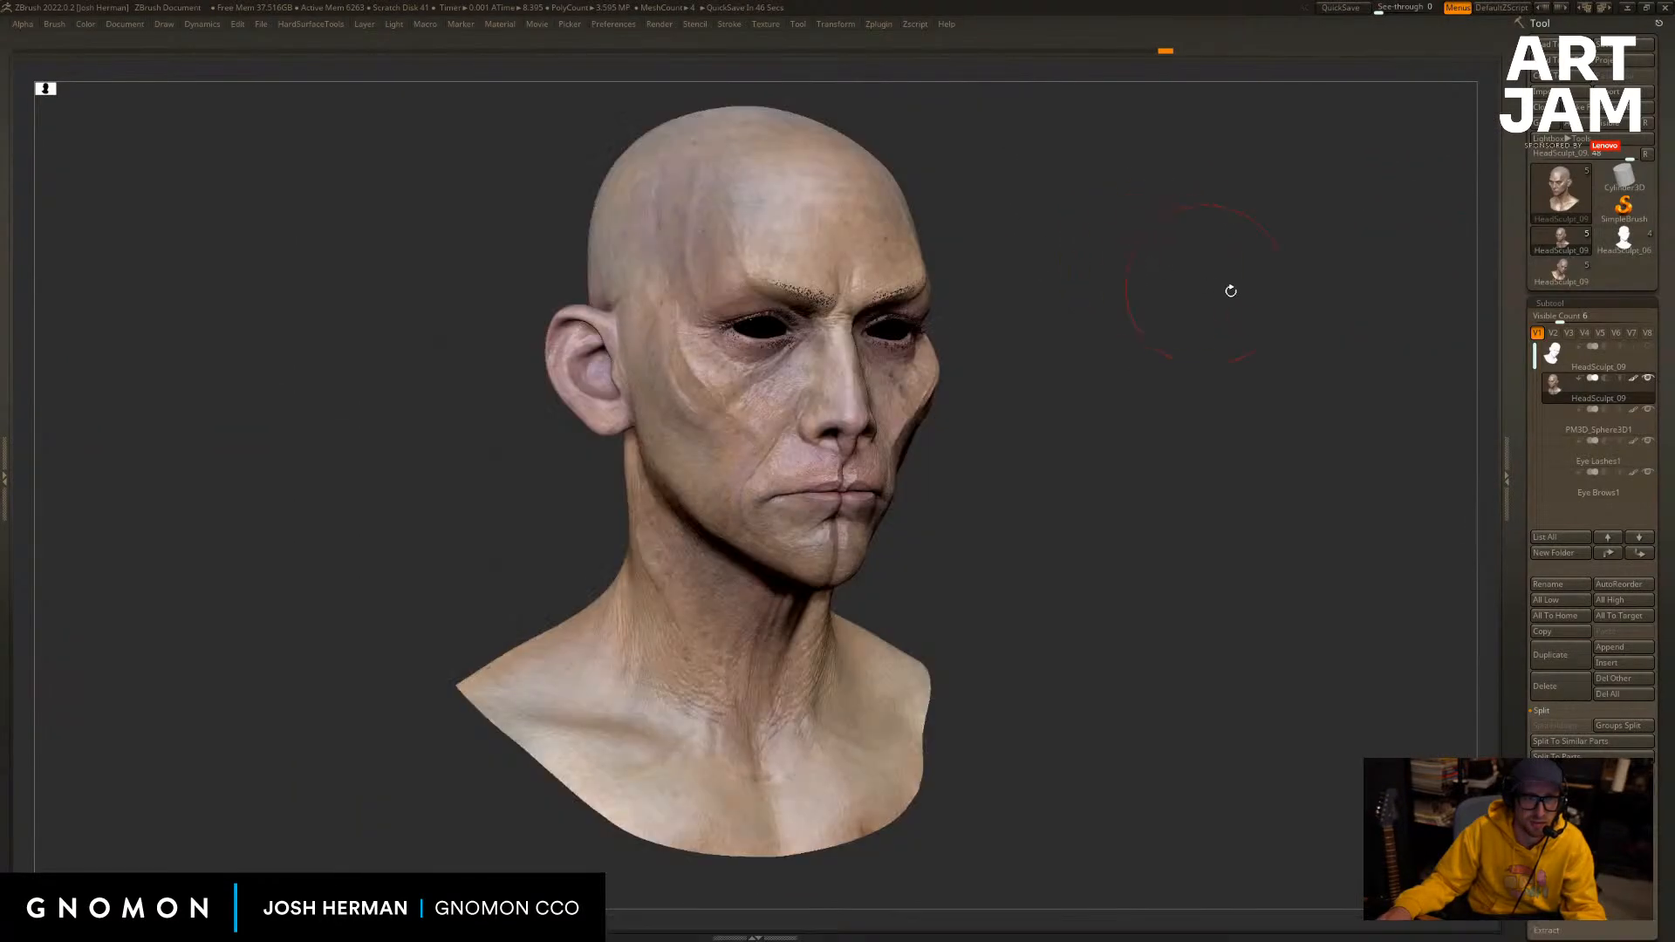
pyautogui.keyDown('alt'); pyautogui.moveTo(1230, 289); pyautogui.dragTo(897, 278); pyautogui.keyUp('alt')
pyautogui.moveTo(897, 278); pyautogui.dragTo(918, 287)
# Switch to the browser showing the Ryan Reynolds IMDb page and place the widened window beside the bust.
pyautogui.hotkey('alt', 'Tab')
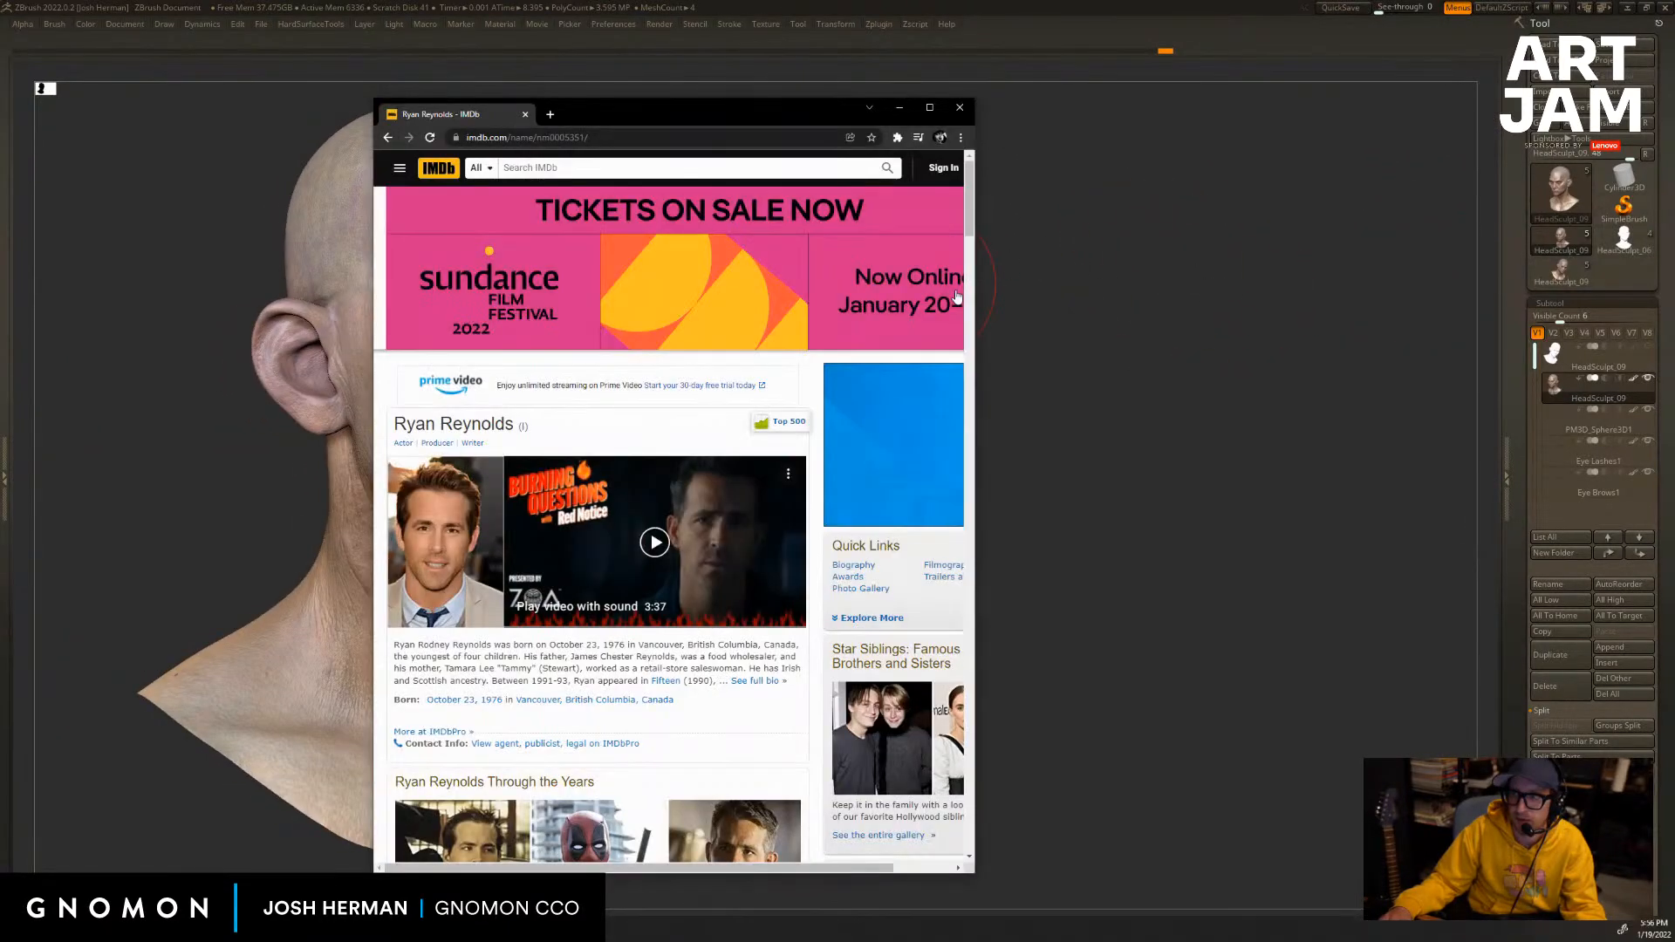
pyautogui.moveTo(646, 121); pyautogui.dragTo(986, 116)
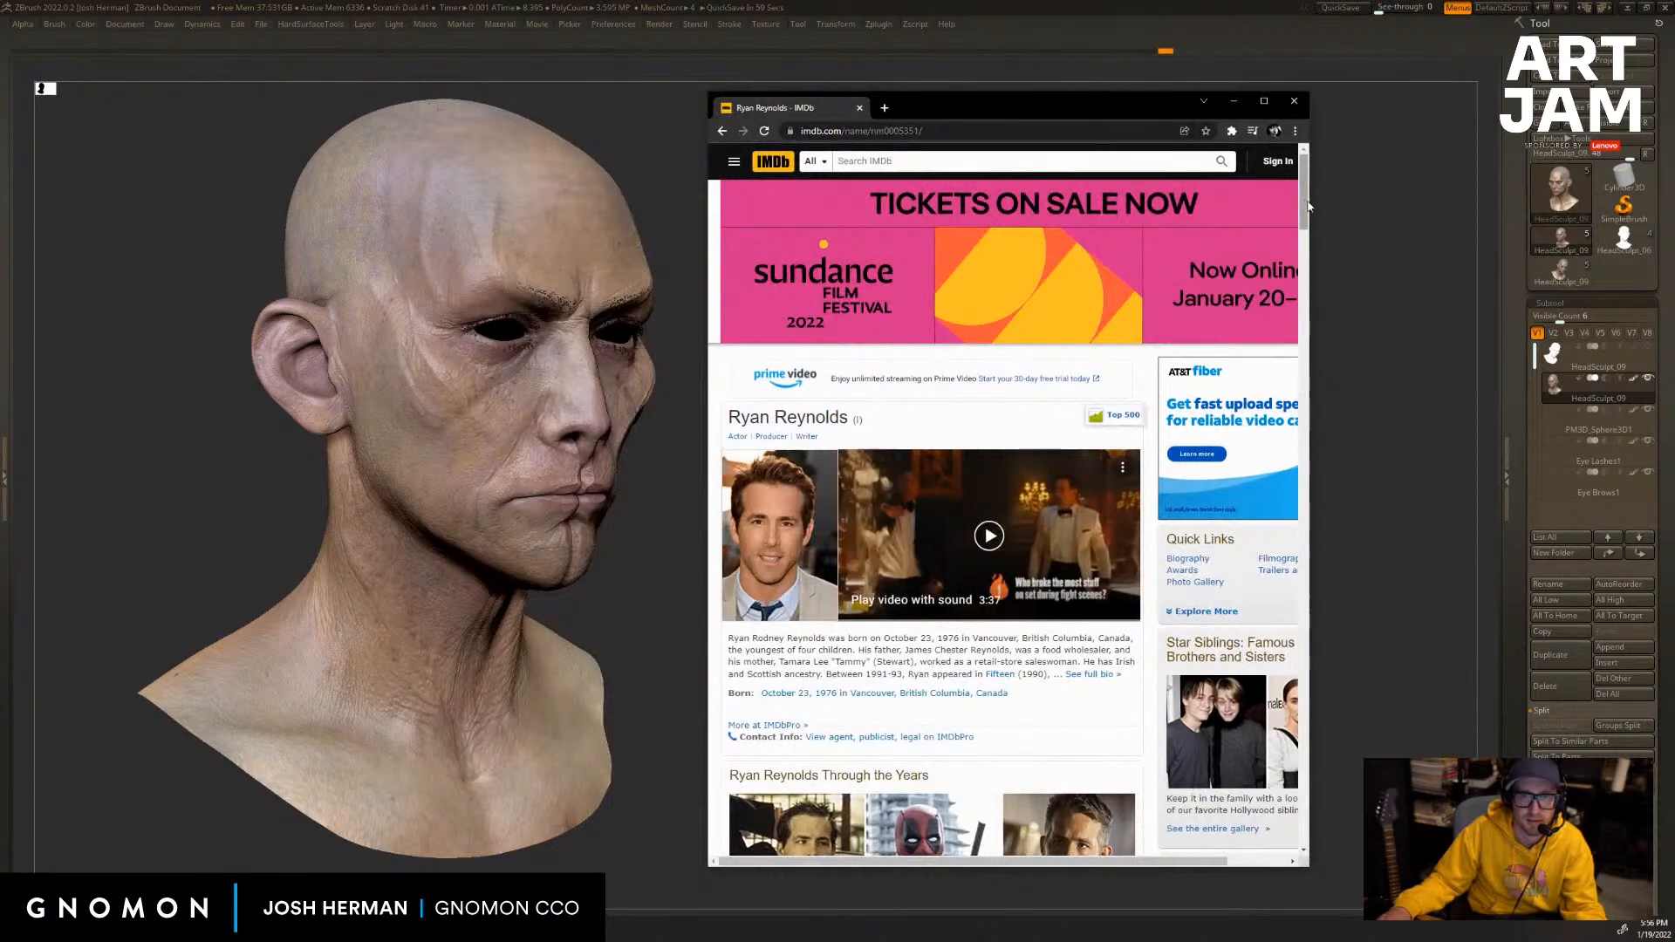
pyautogui.moveTo(1308, 218); pyautogui.dragTo(1466, 220)
# Look through Ryan Reynolds' actor filmography on IMDb from the newest titles down to the early 1990s credits.
pyautogui.scroll(-9, 1330, 221)
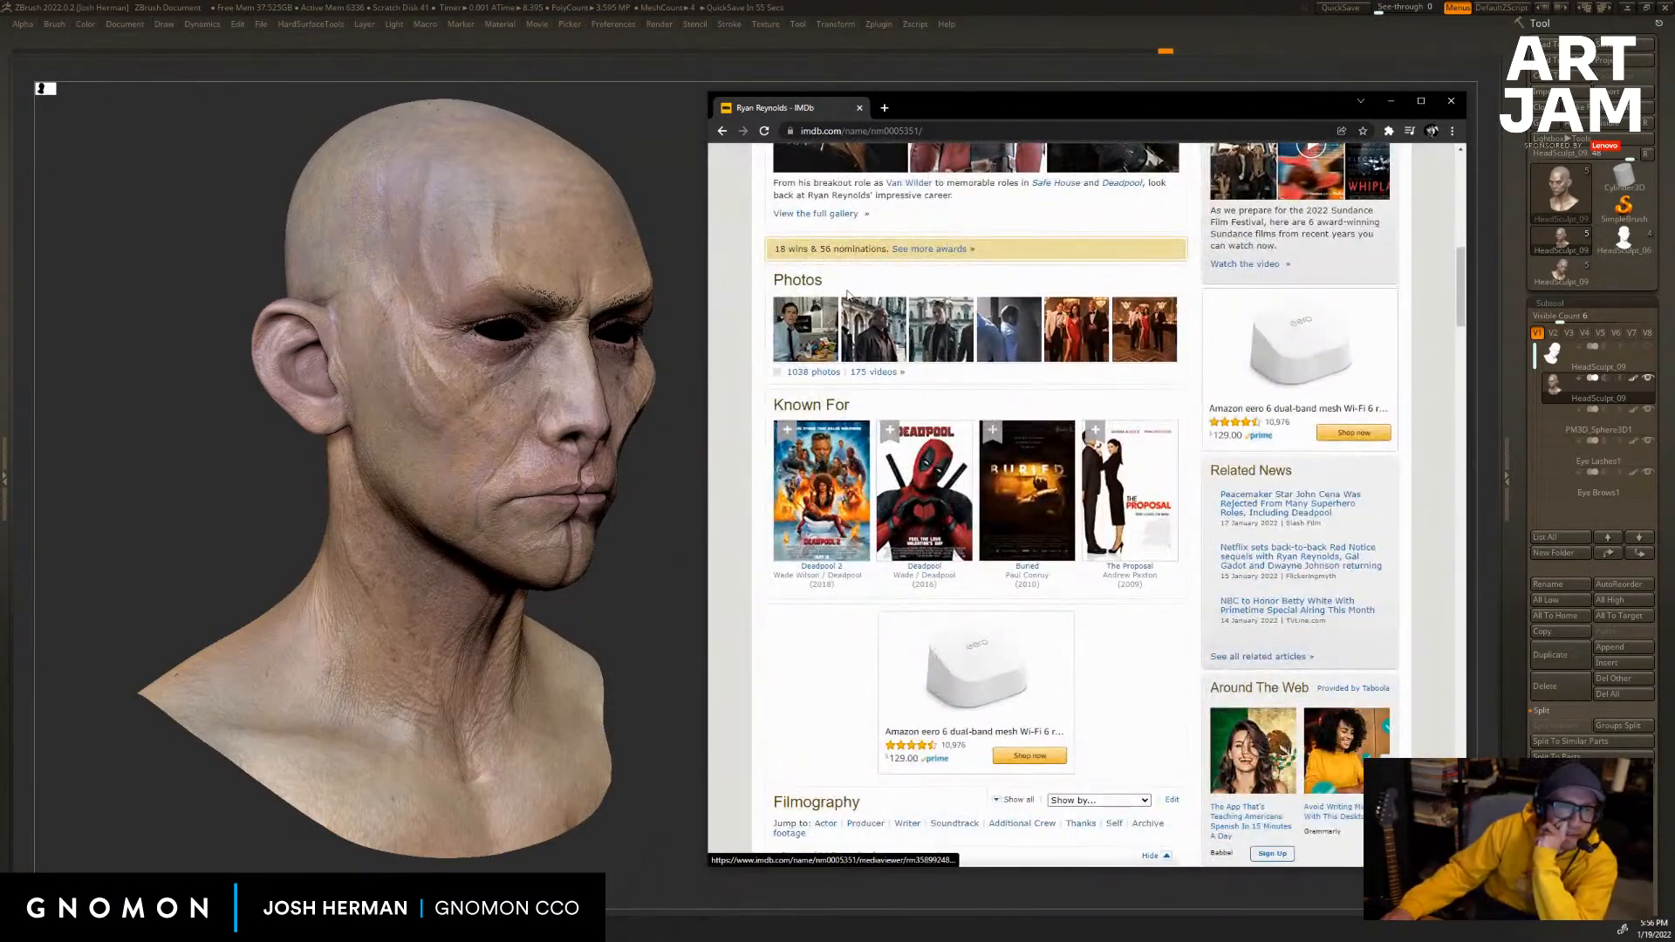
pyautogui.scroll(-3, 878, 608)
pyautogui.scroll(-4, 873, 604)
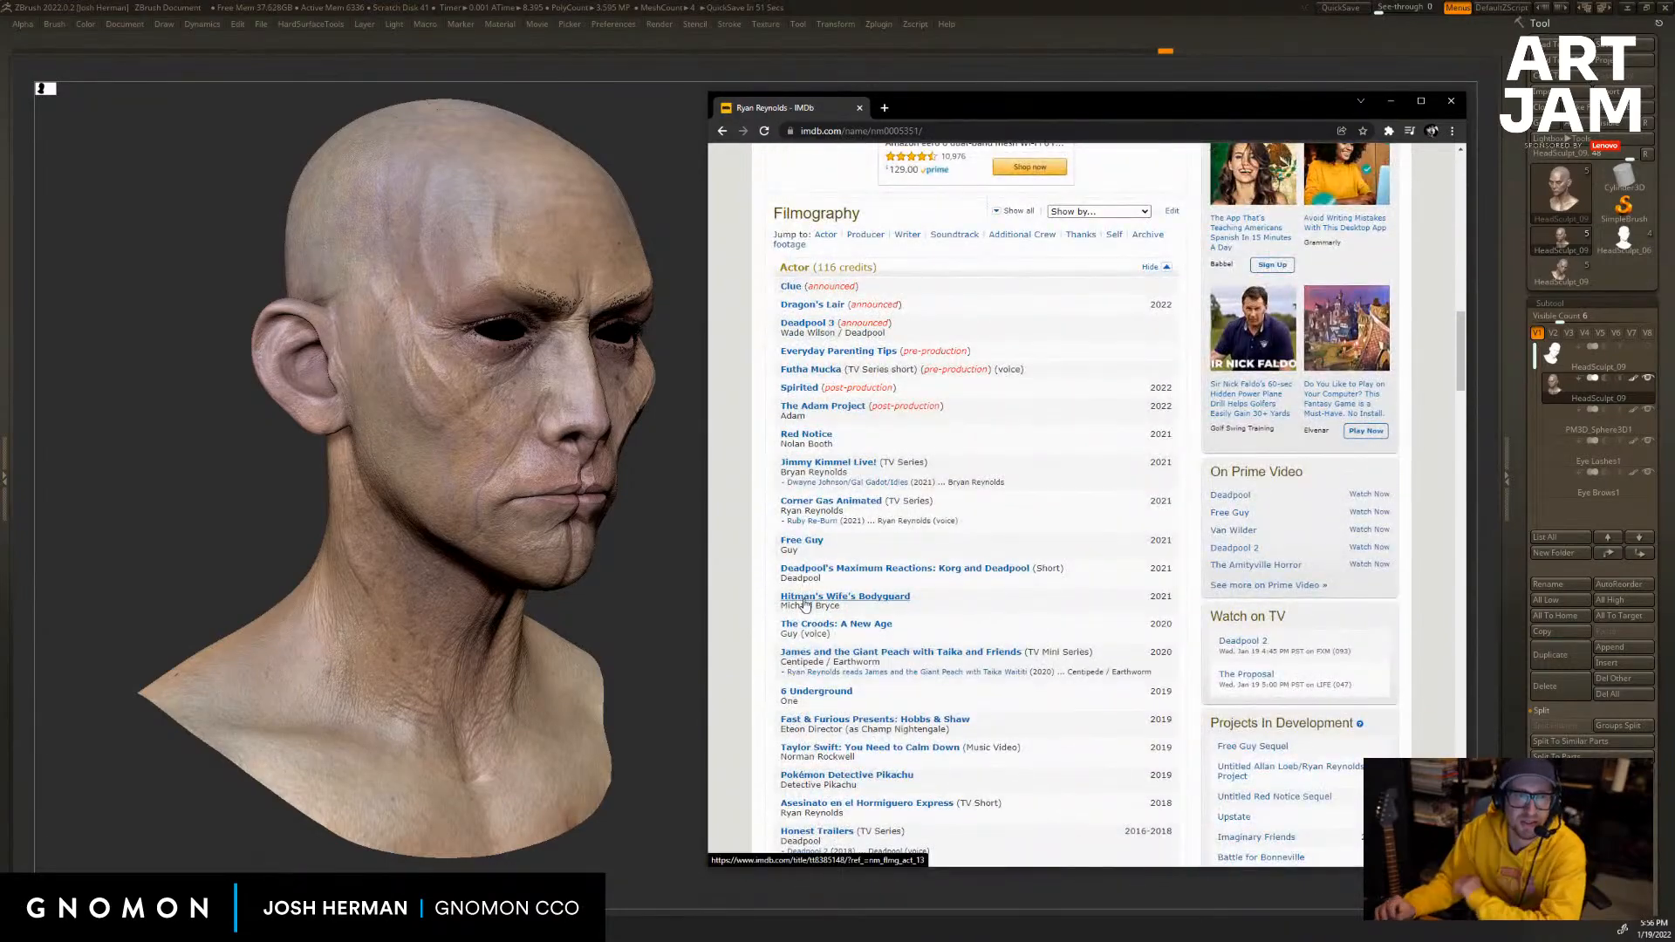
pyautogui.scroll(-3, 804, 605)
pyautogui.scroll(-6, 804, 605)
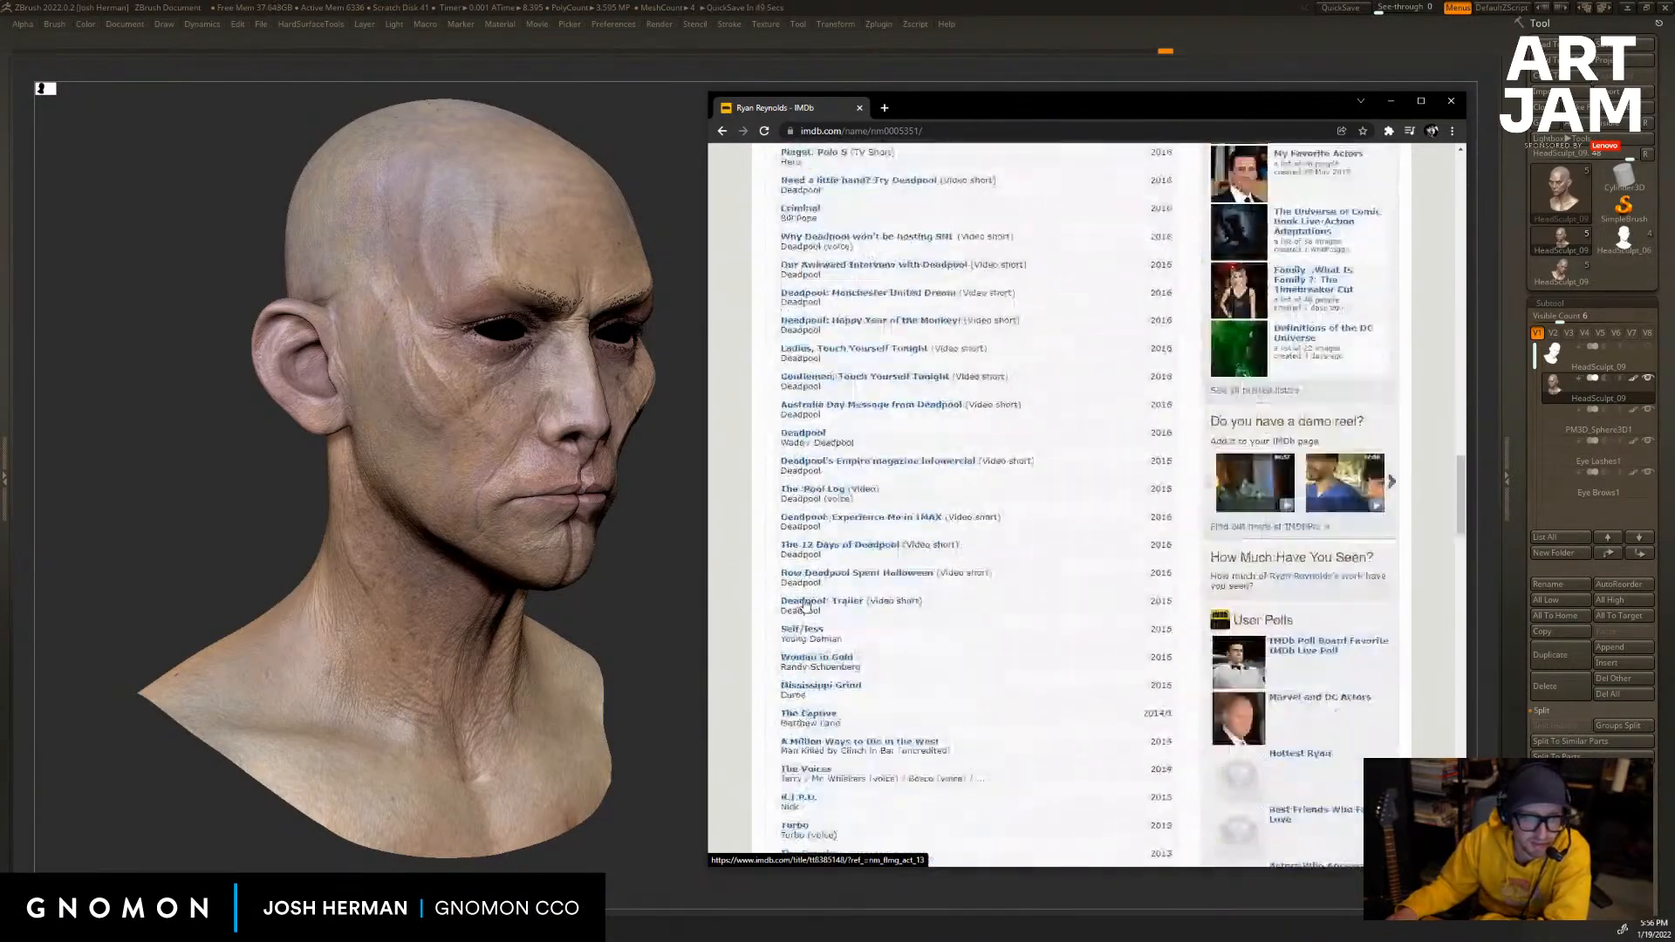
pyautogui.scroll(7, 807, 576)
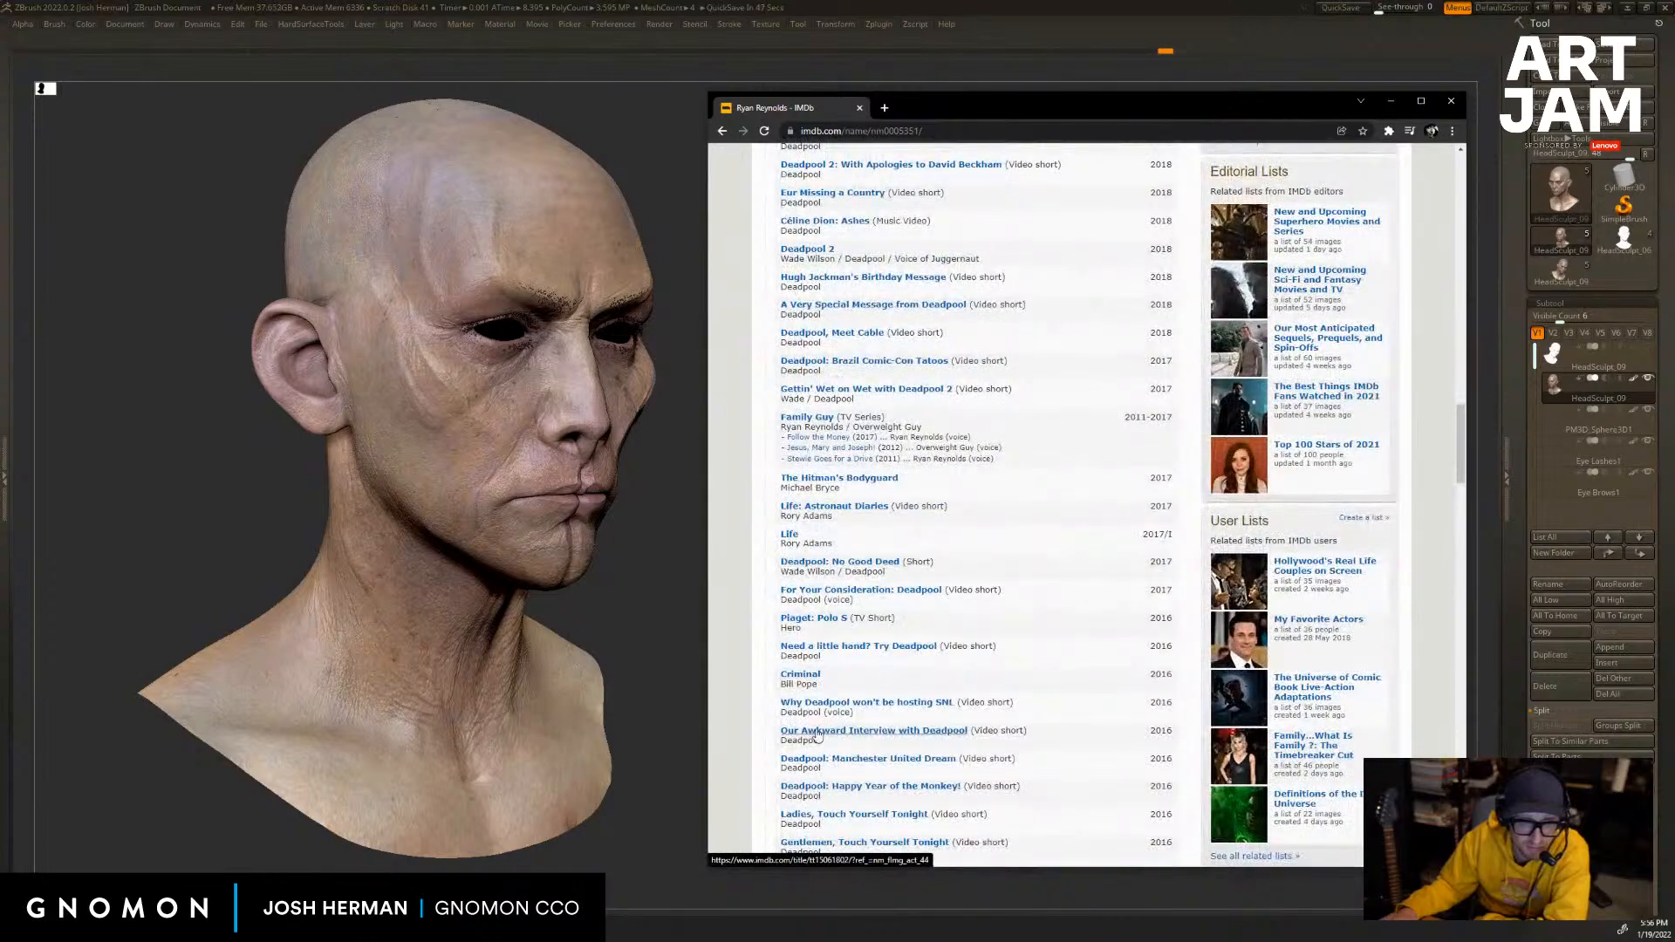
pyautogui.scroll(-15, 896, 759)
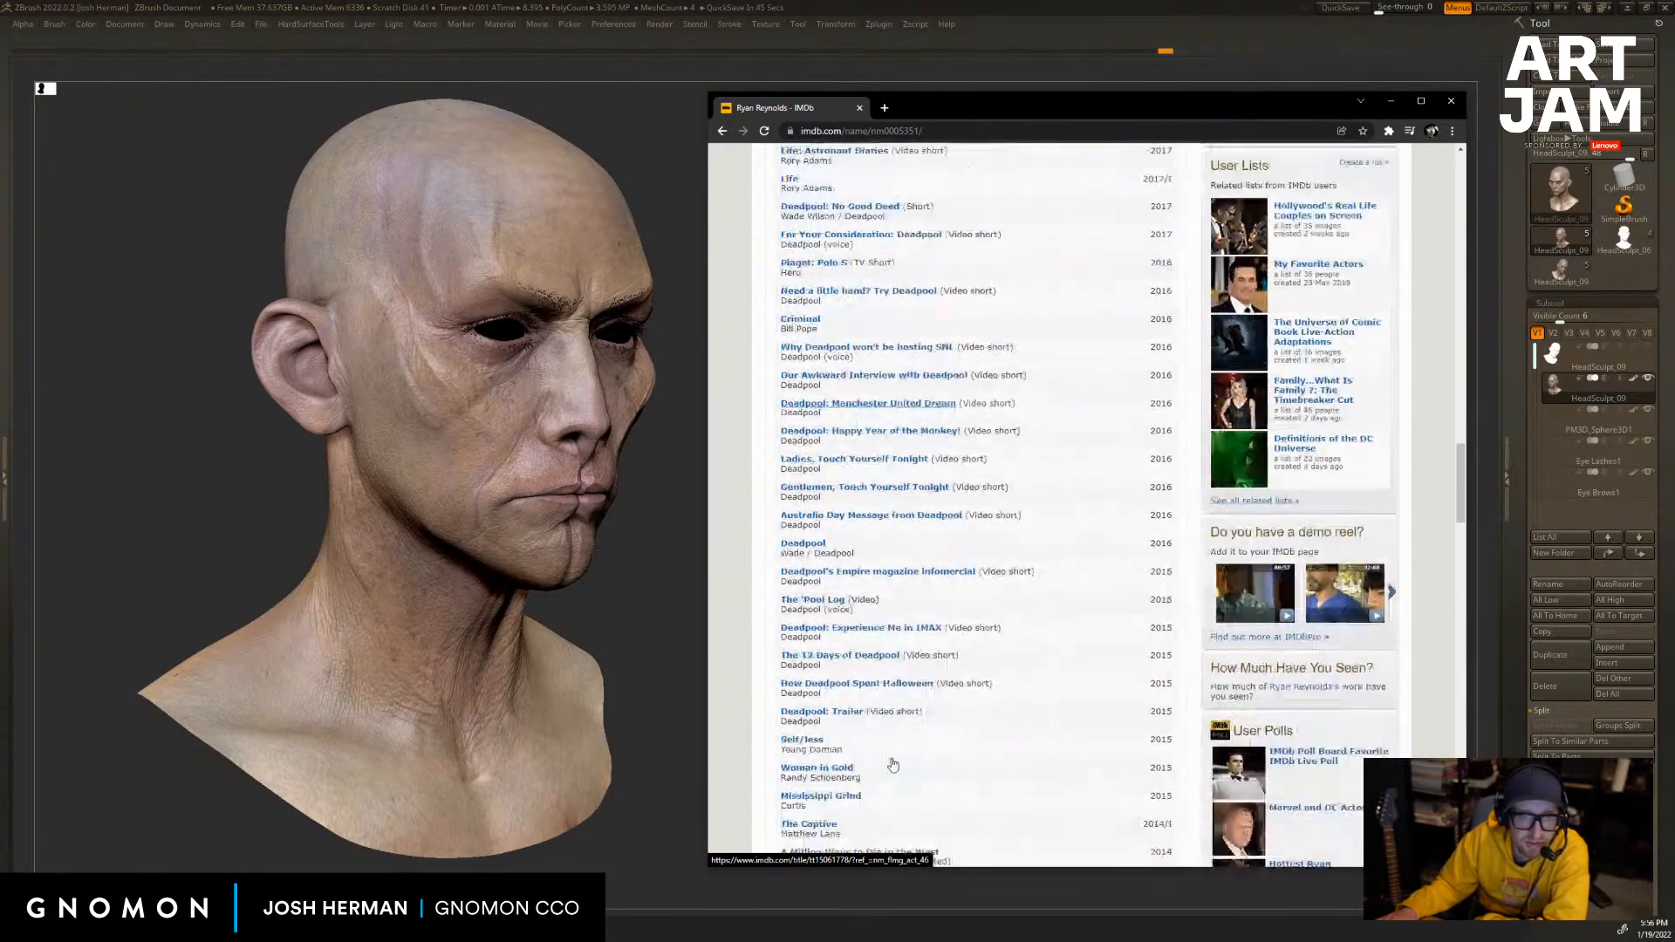
pyautogui.scroll(-20, 742, 693)
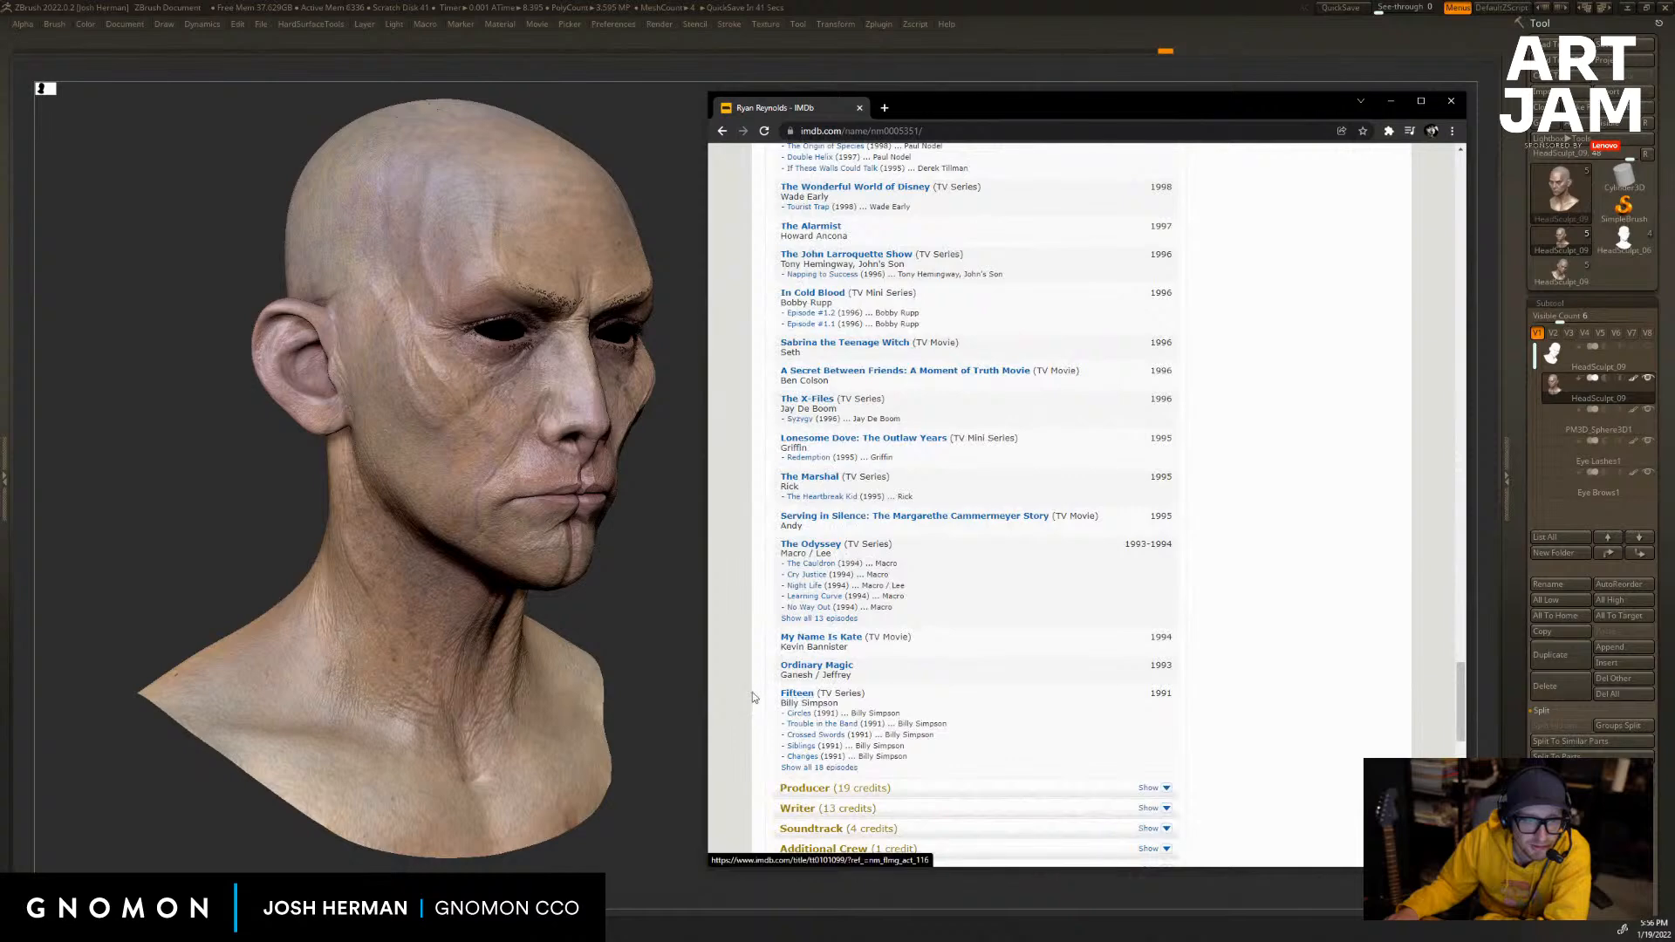
# Examine the actor credits from the 1990s up through the 2000s, including Blade: Trinity and X-Men Origins: Wolverine.
pyautogui.scroll(2, 752, 692)
pyautogui.scroll(1, 751, 689)
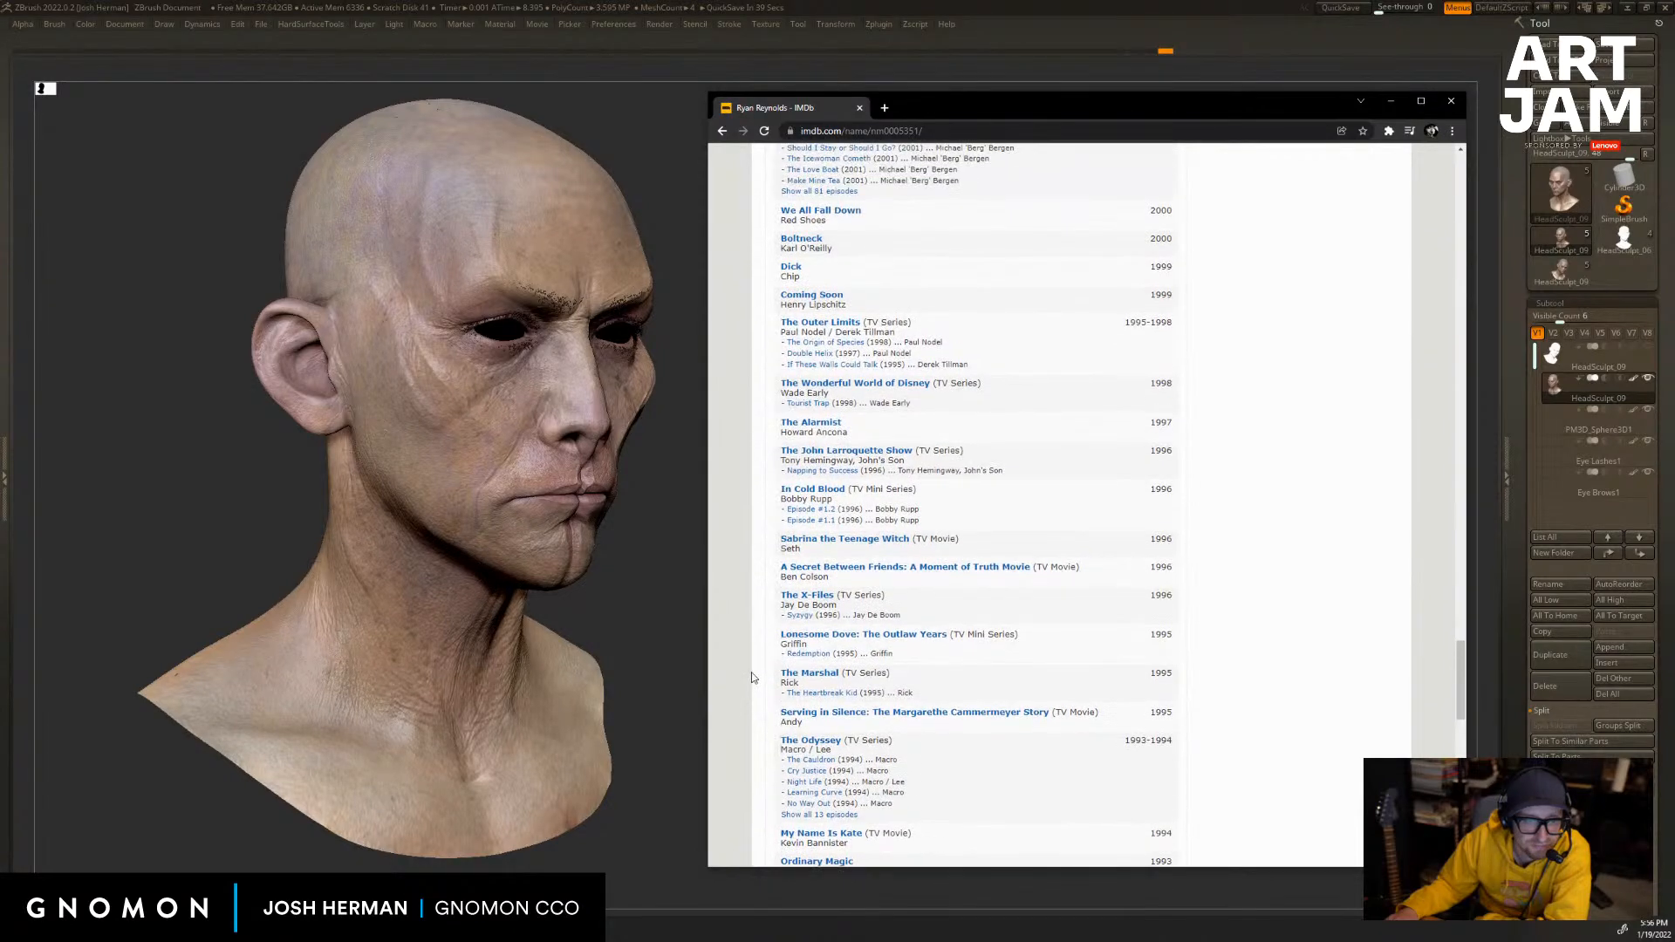
pyautogui.scroll(1, 751, 670)
pyautogui.scroll(3, 750, 666)
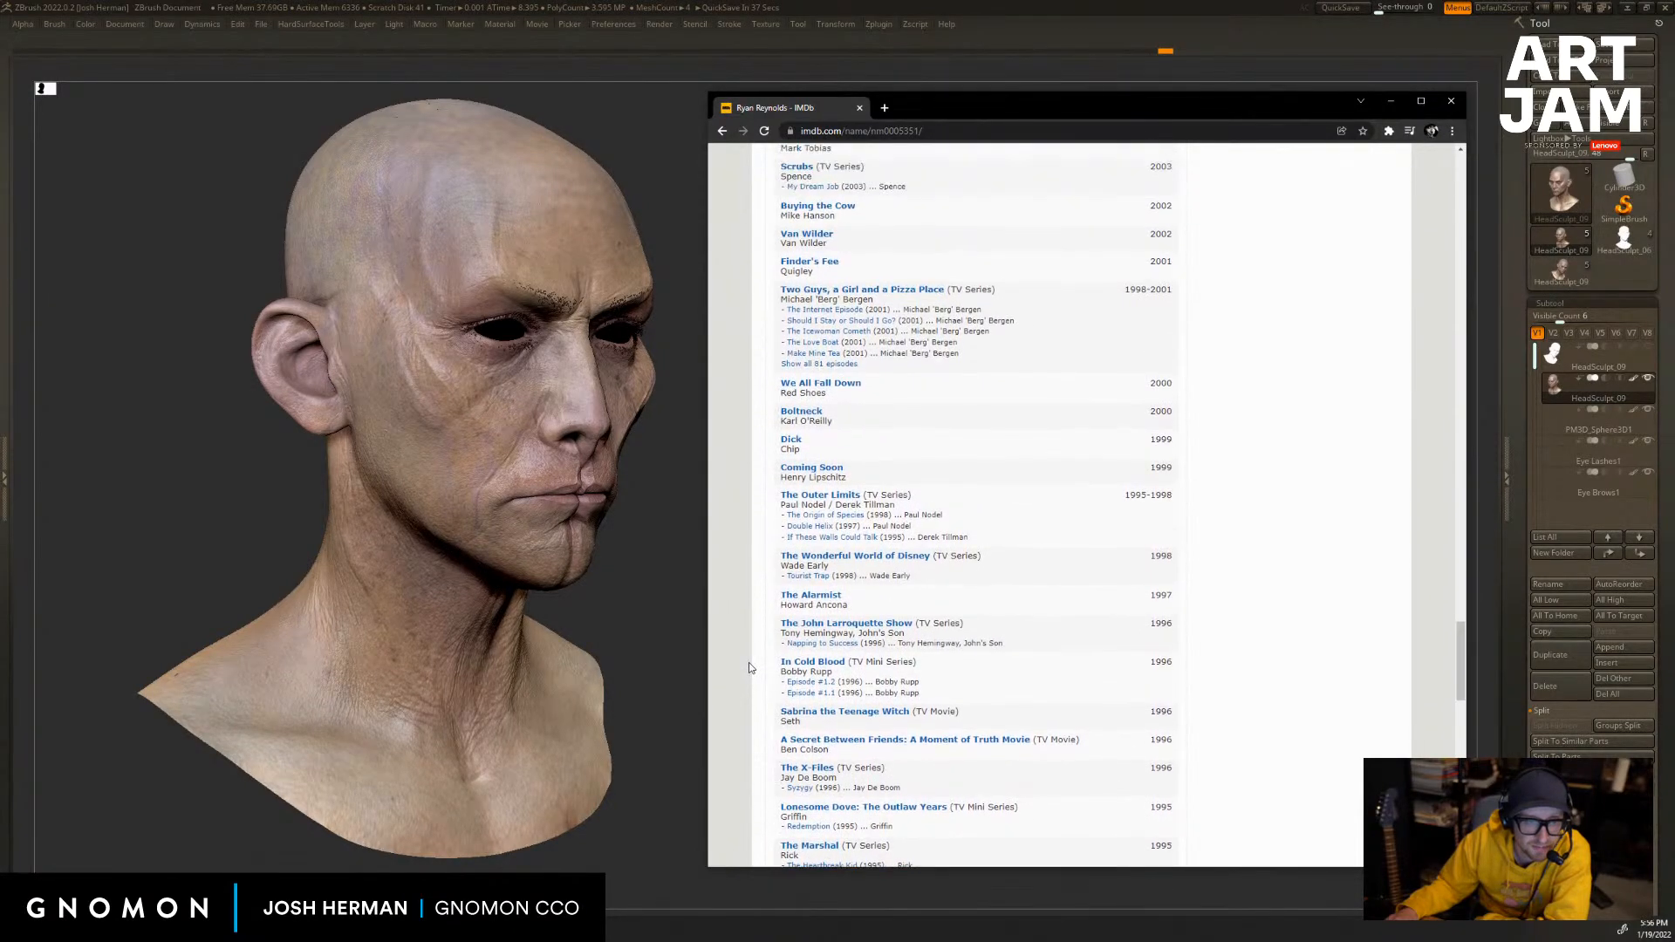
pyautogui.scroll(3, 748, 668)
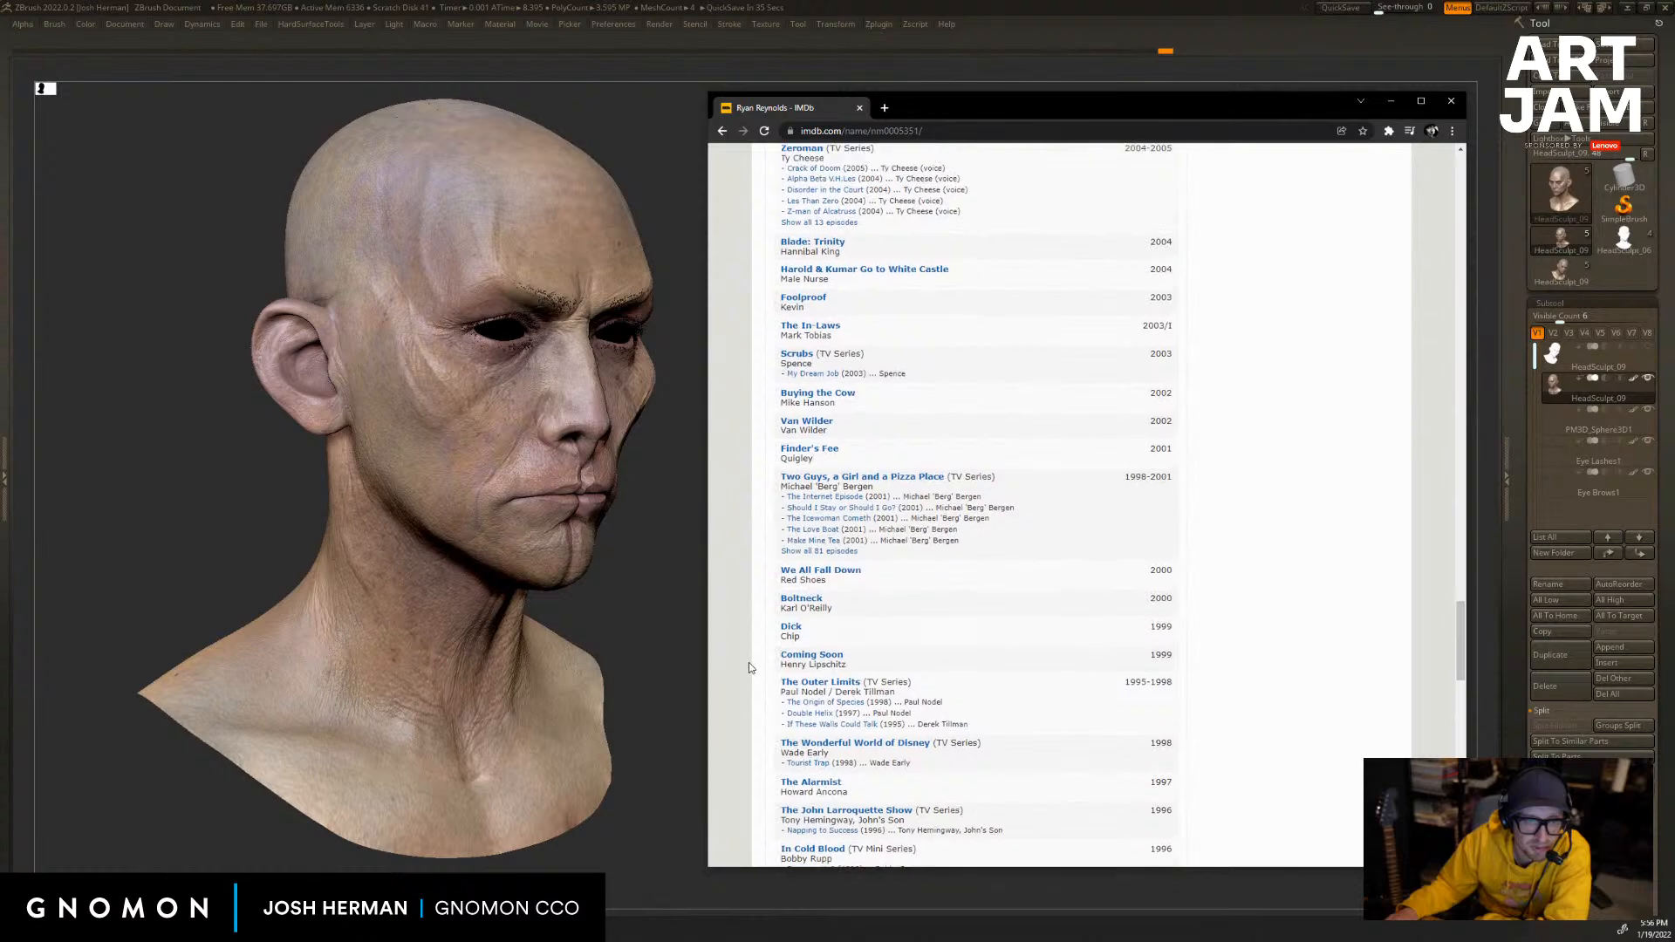
pyautogui.scroll(1, 748, 669)
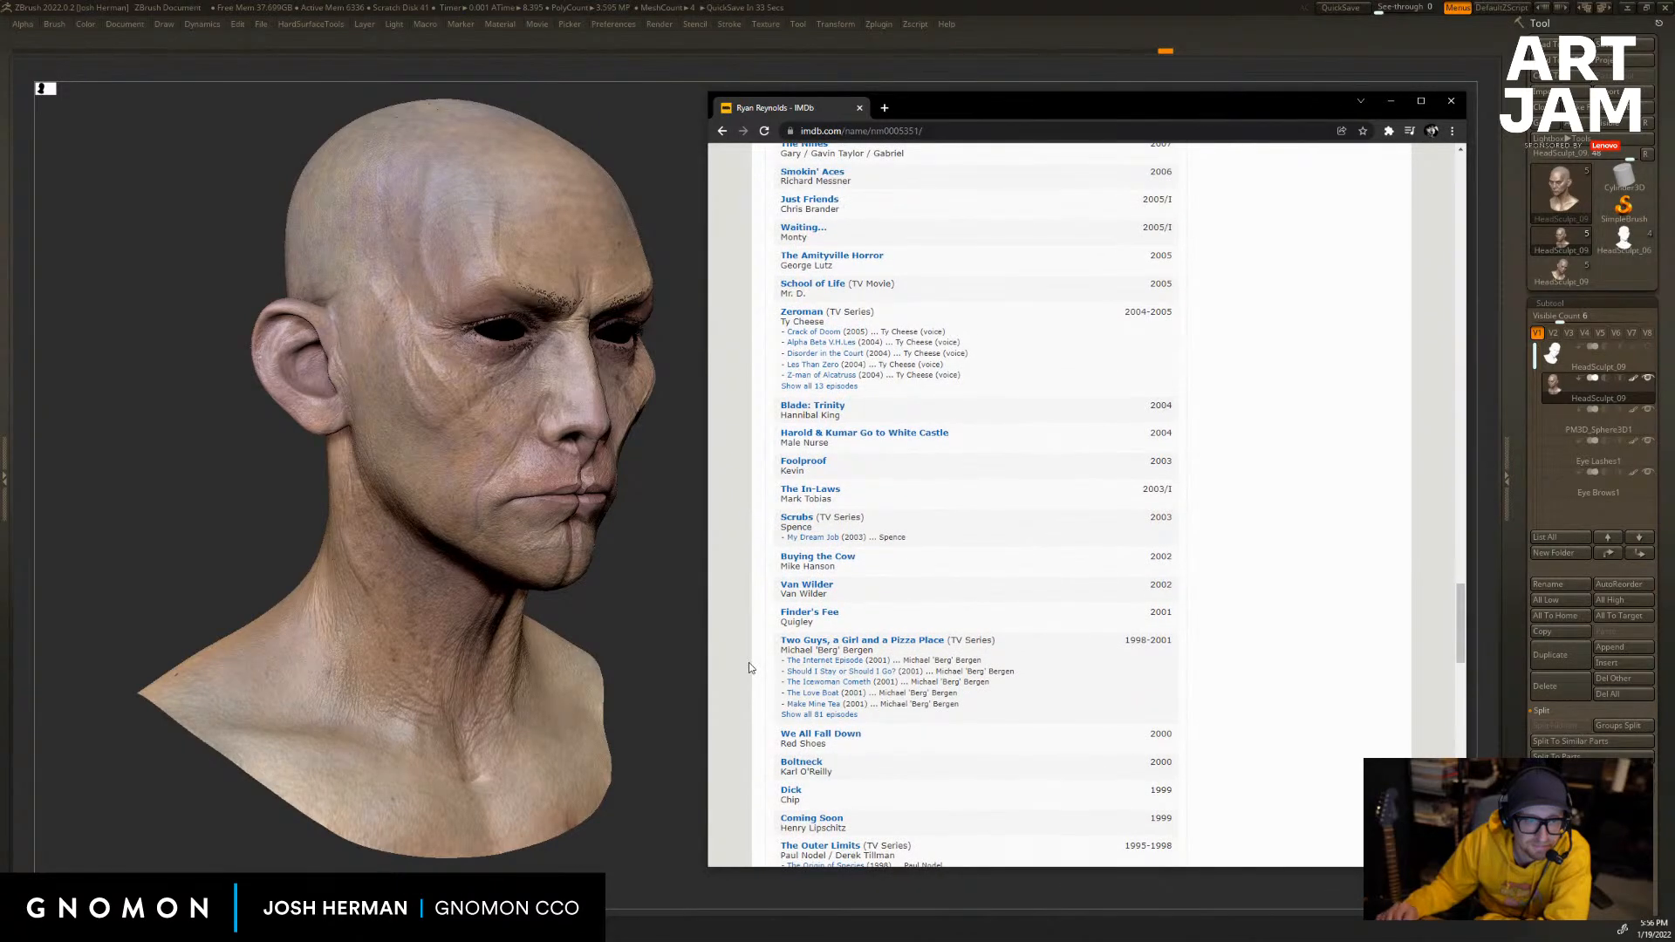
pyautogui.scroll(3, 803, 497)
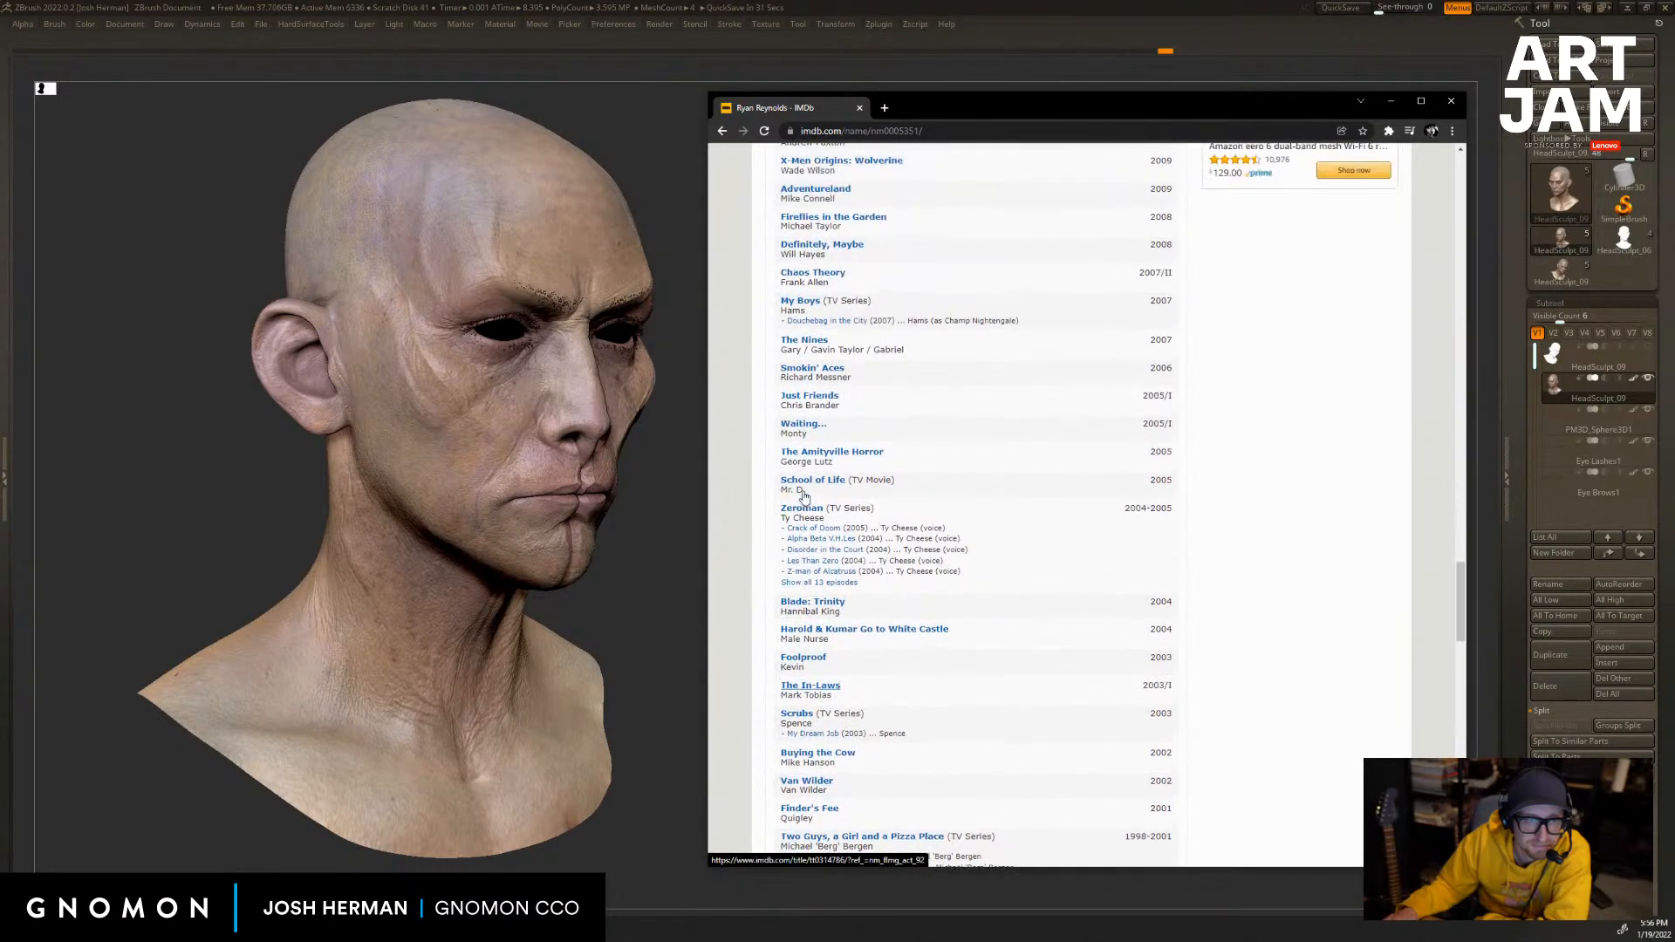
pyautogui.scroll(1, 801, 454)
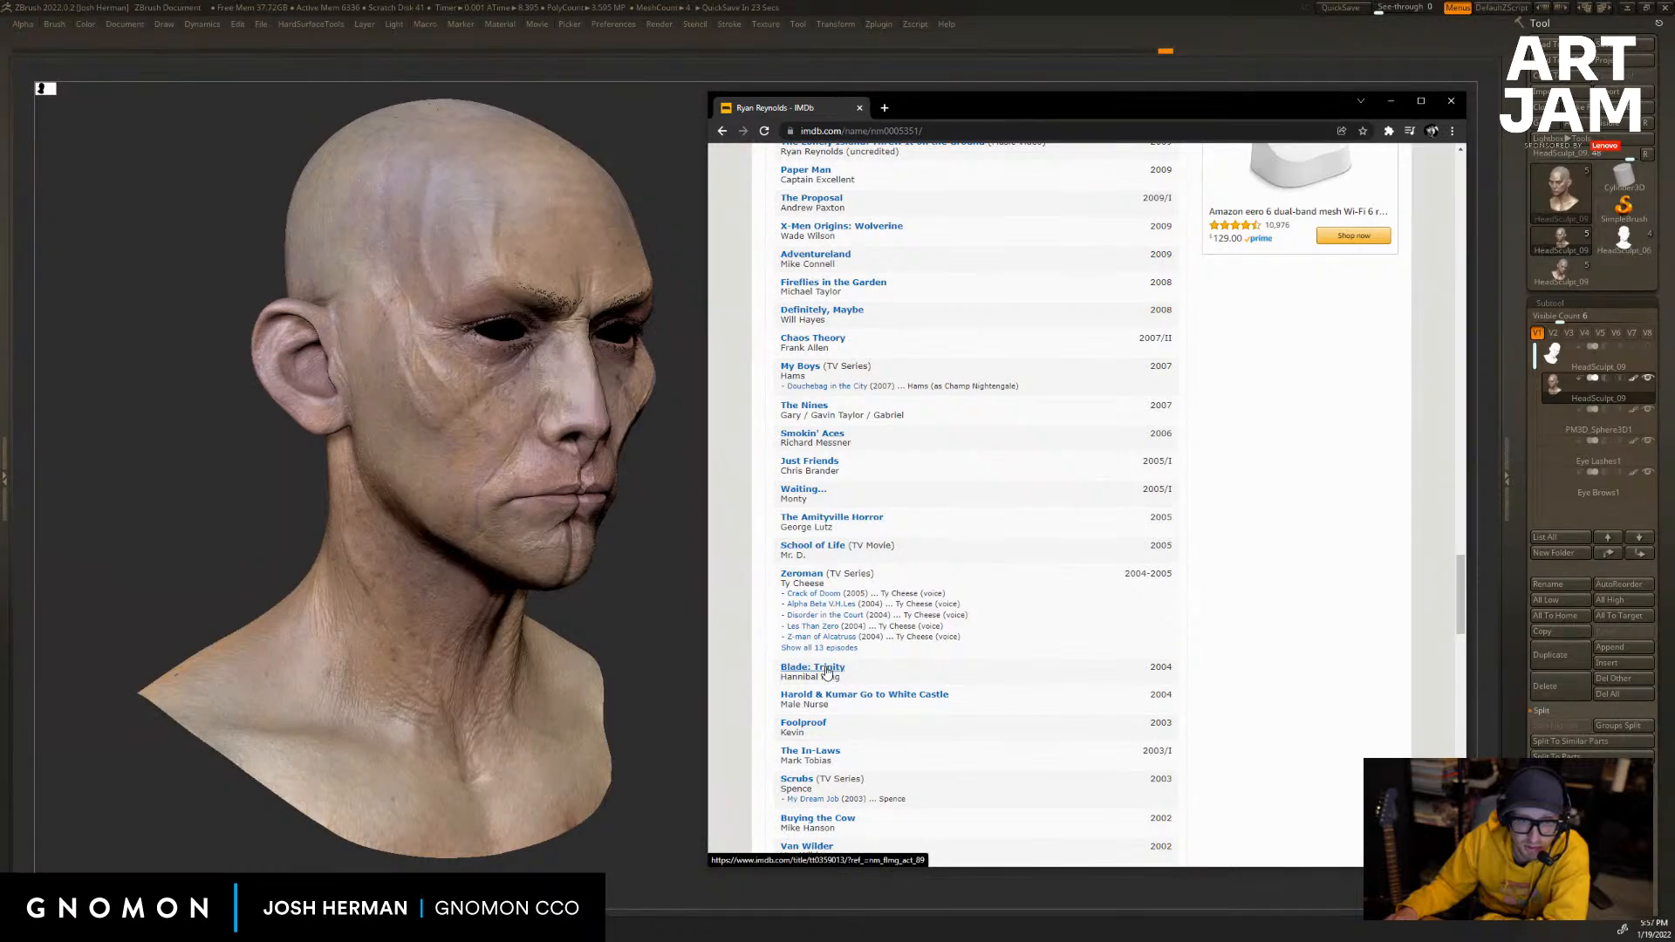
pyautogui.scroll(-5, 826, 670)
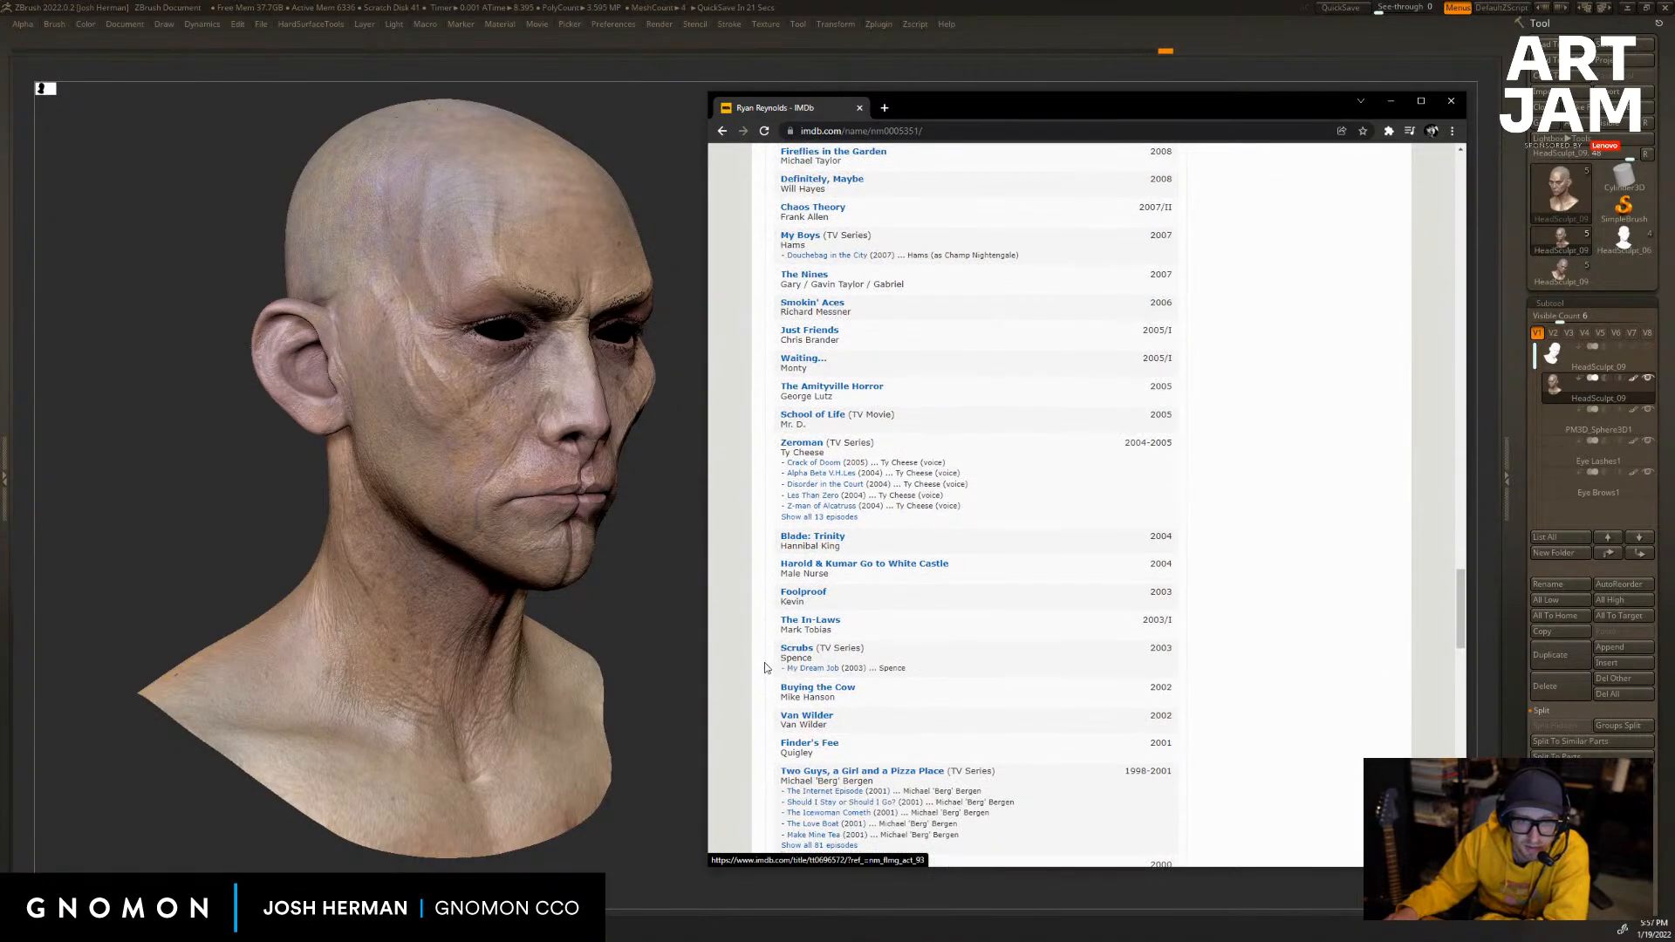
pyautogui.scroll(-2, 740, 666)
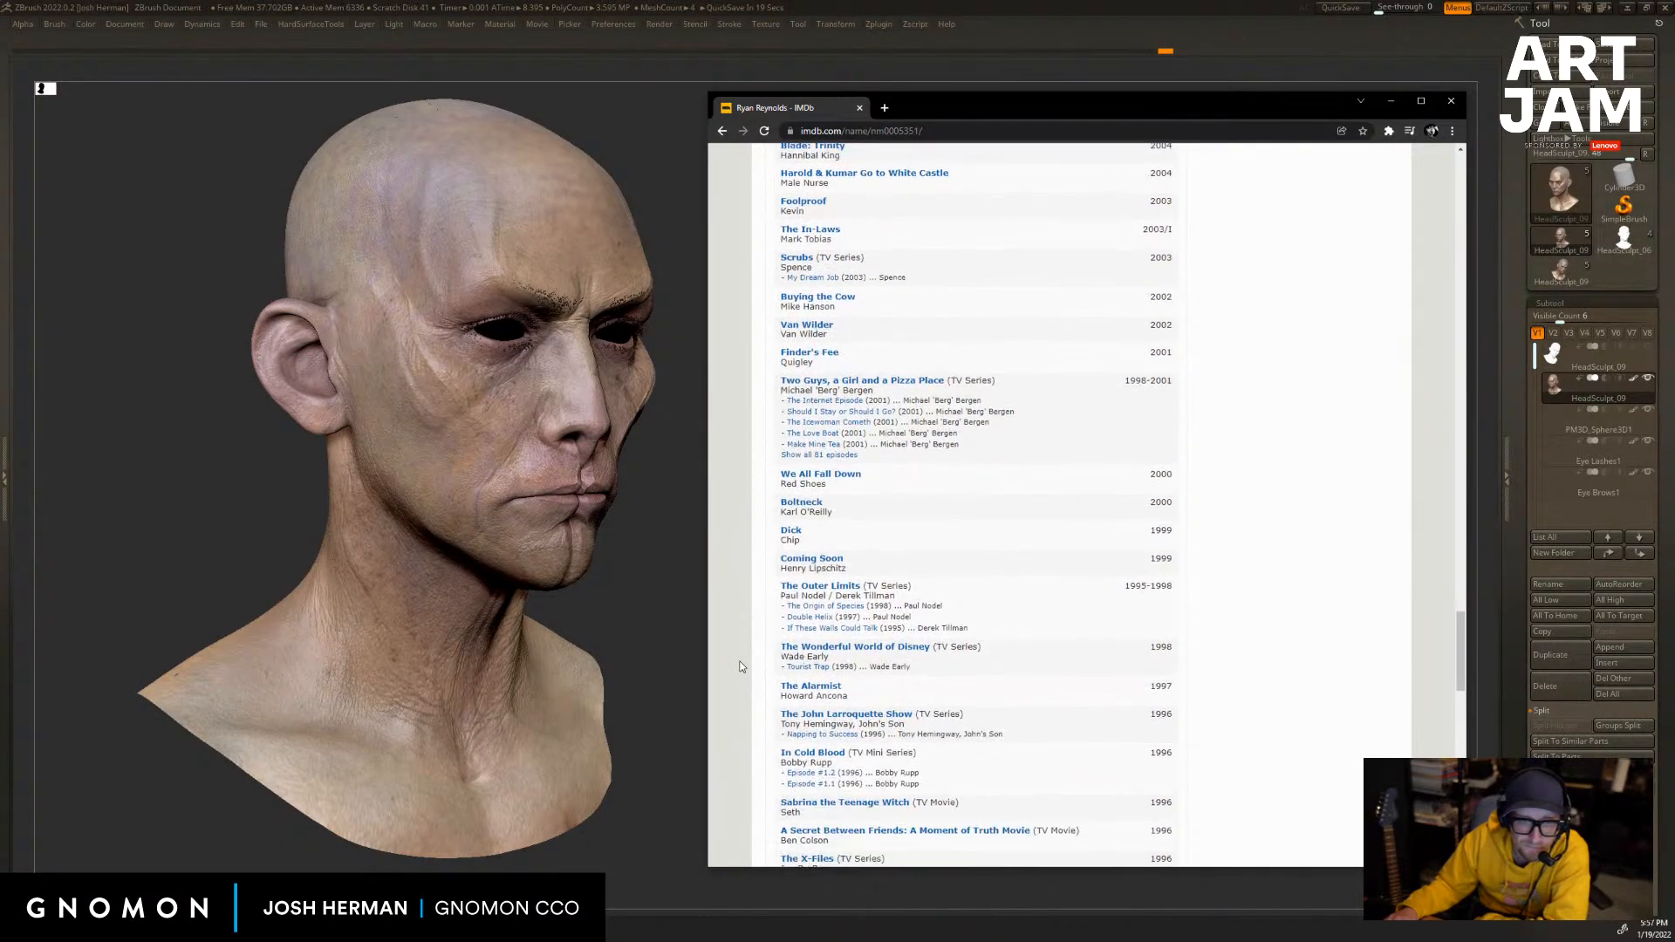
pyautogui.scroll(10, 740, 666)
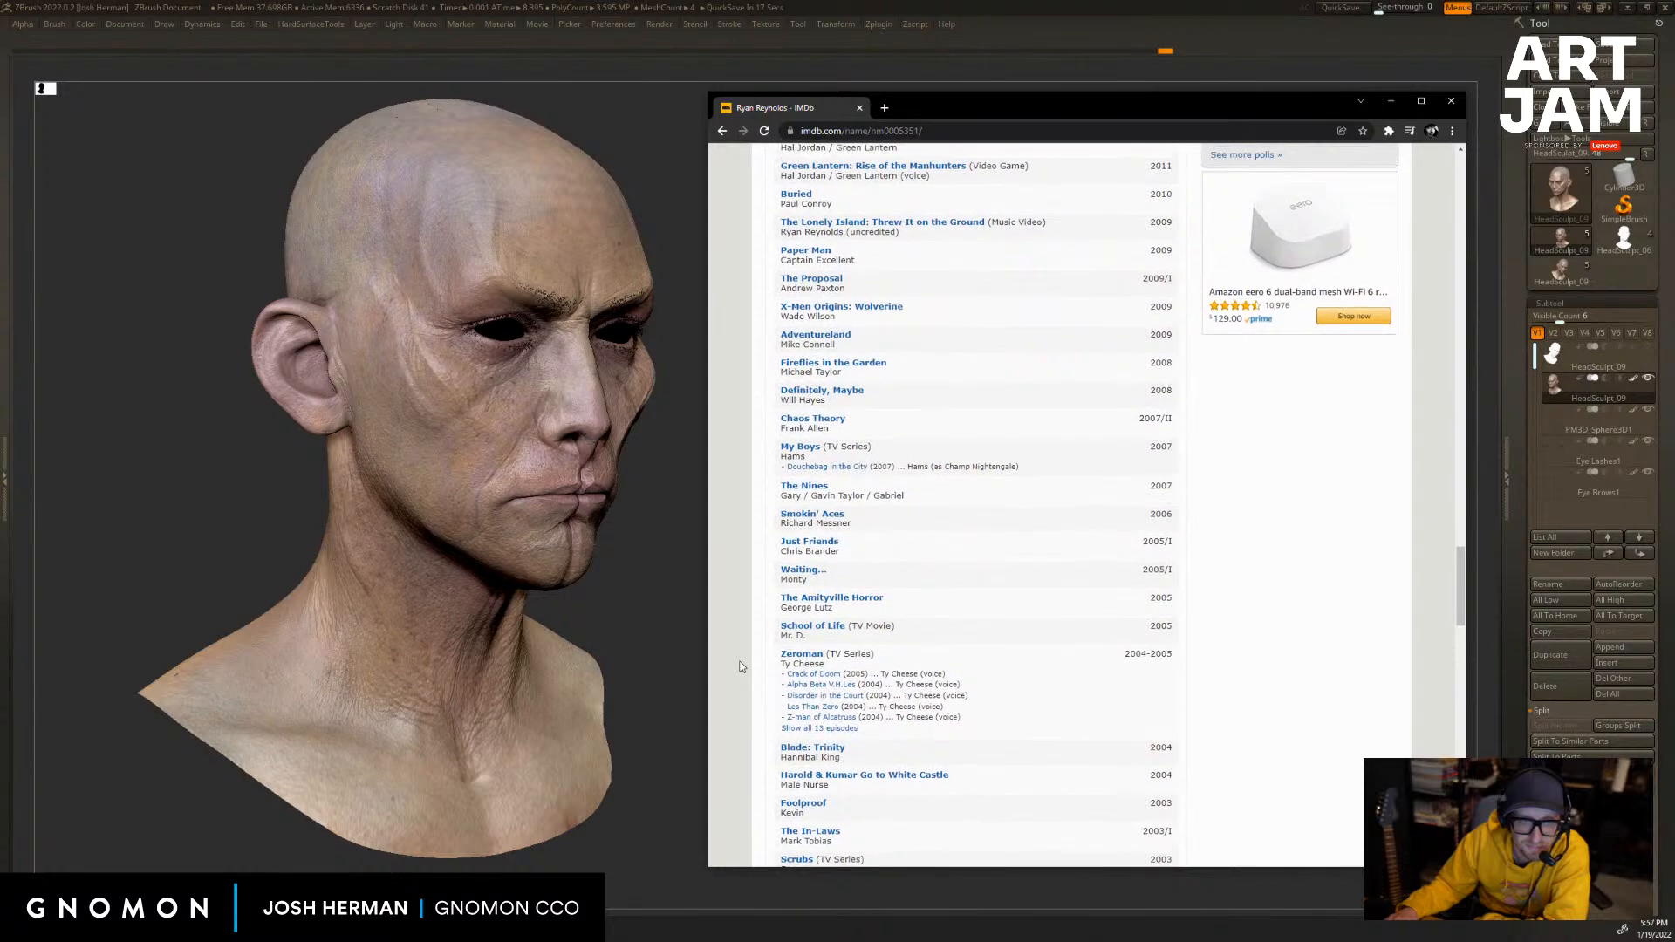
pyautogui.scroll(2, 740, 666)
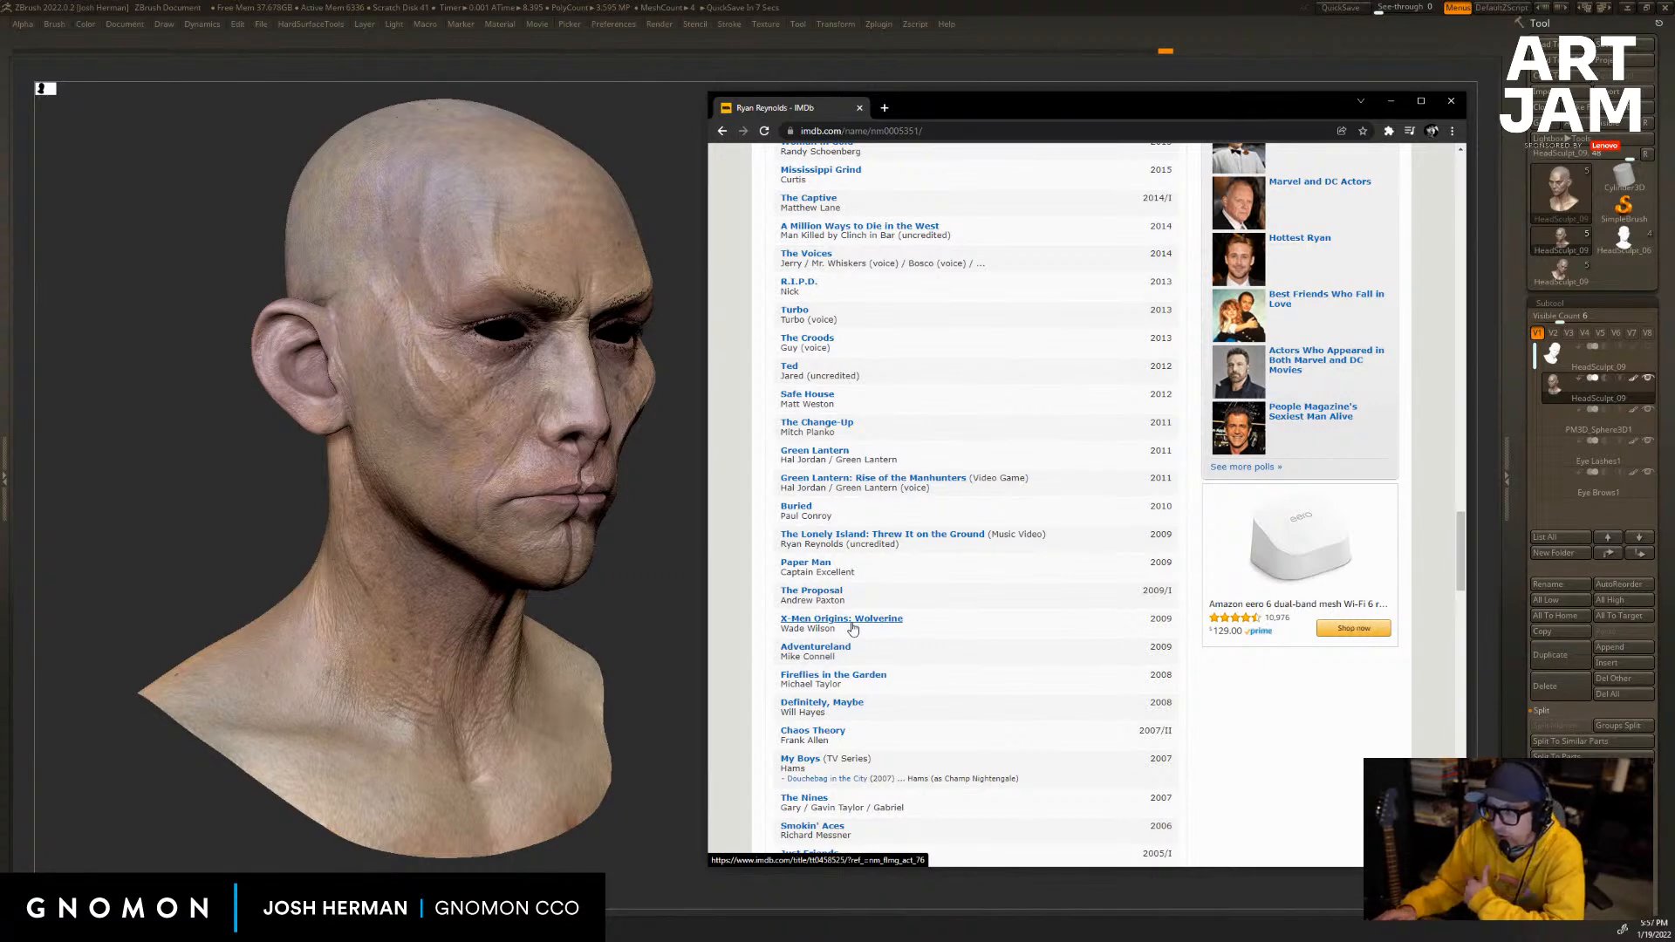
# Examine the actor credits from about 2009 up to 2018, looking for notable films.
pyautogui.scroll(1, 852, 626)
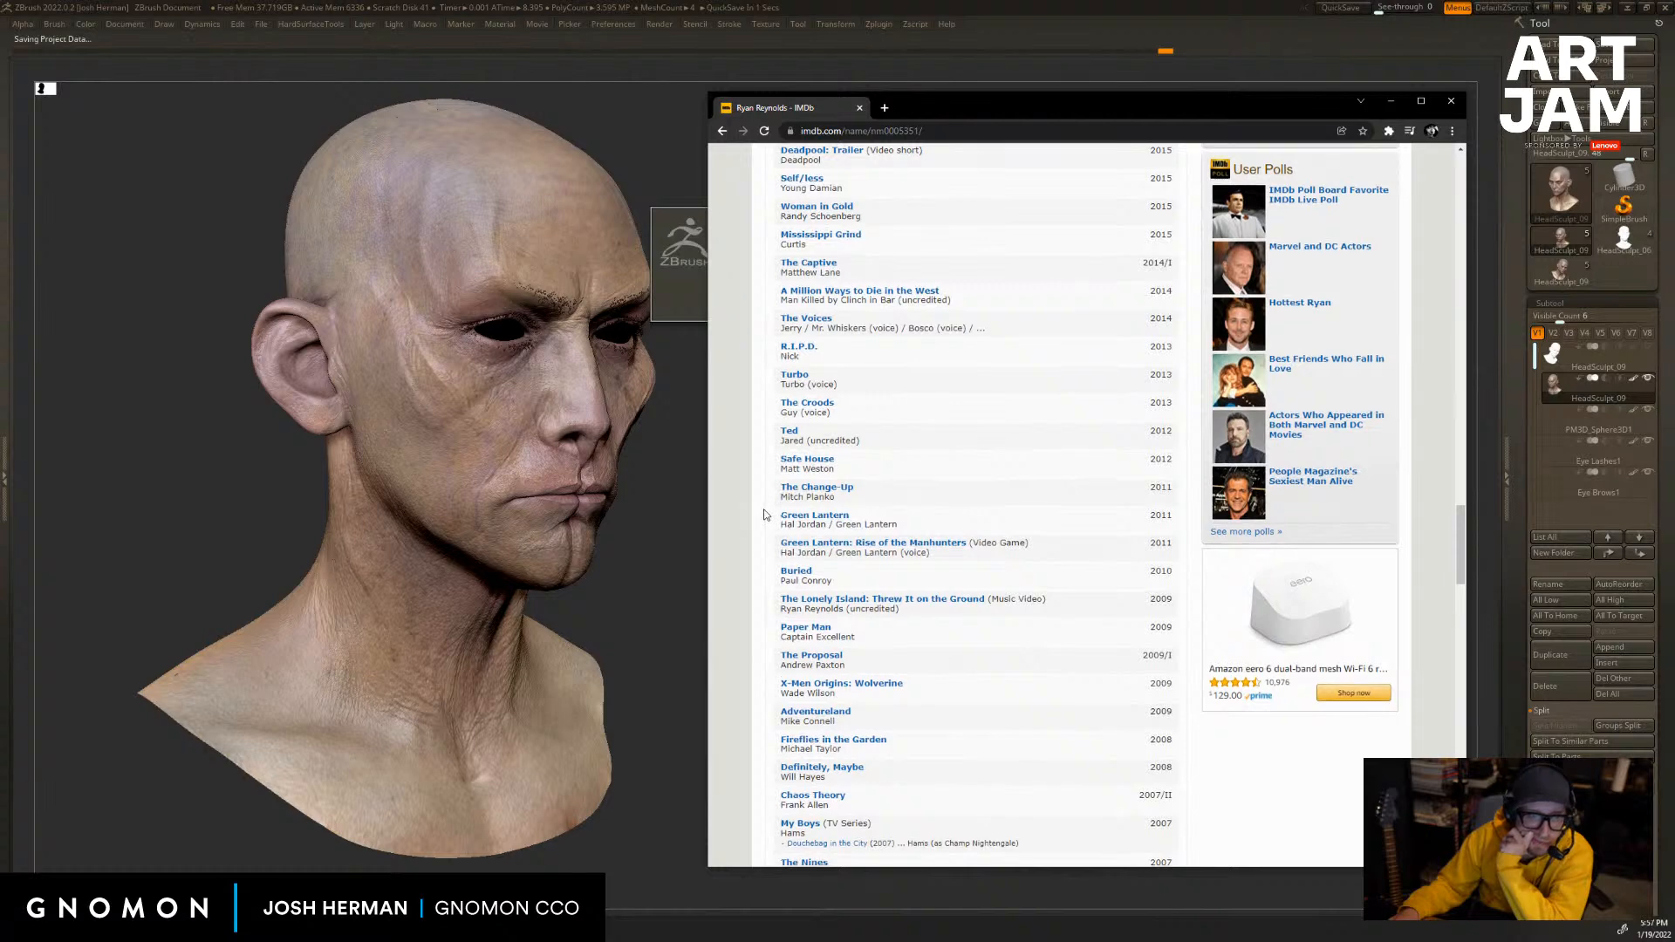
pyautogui.scroll(-1, 765, 514)
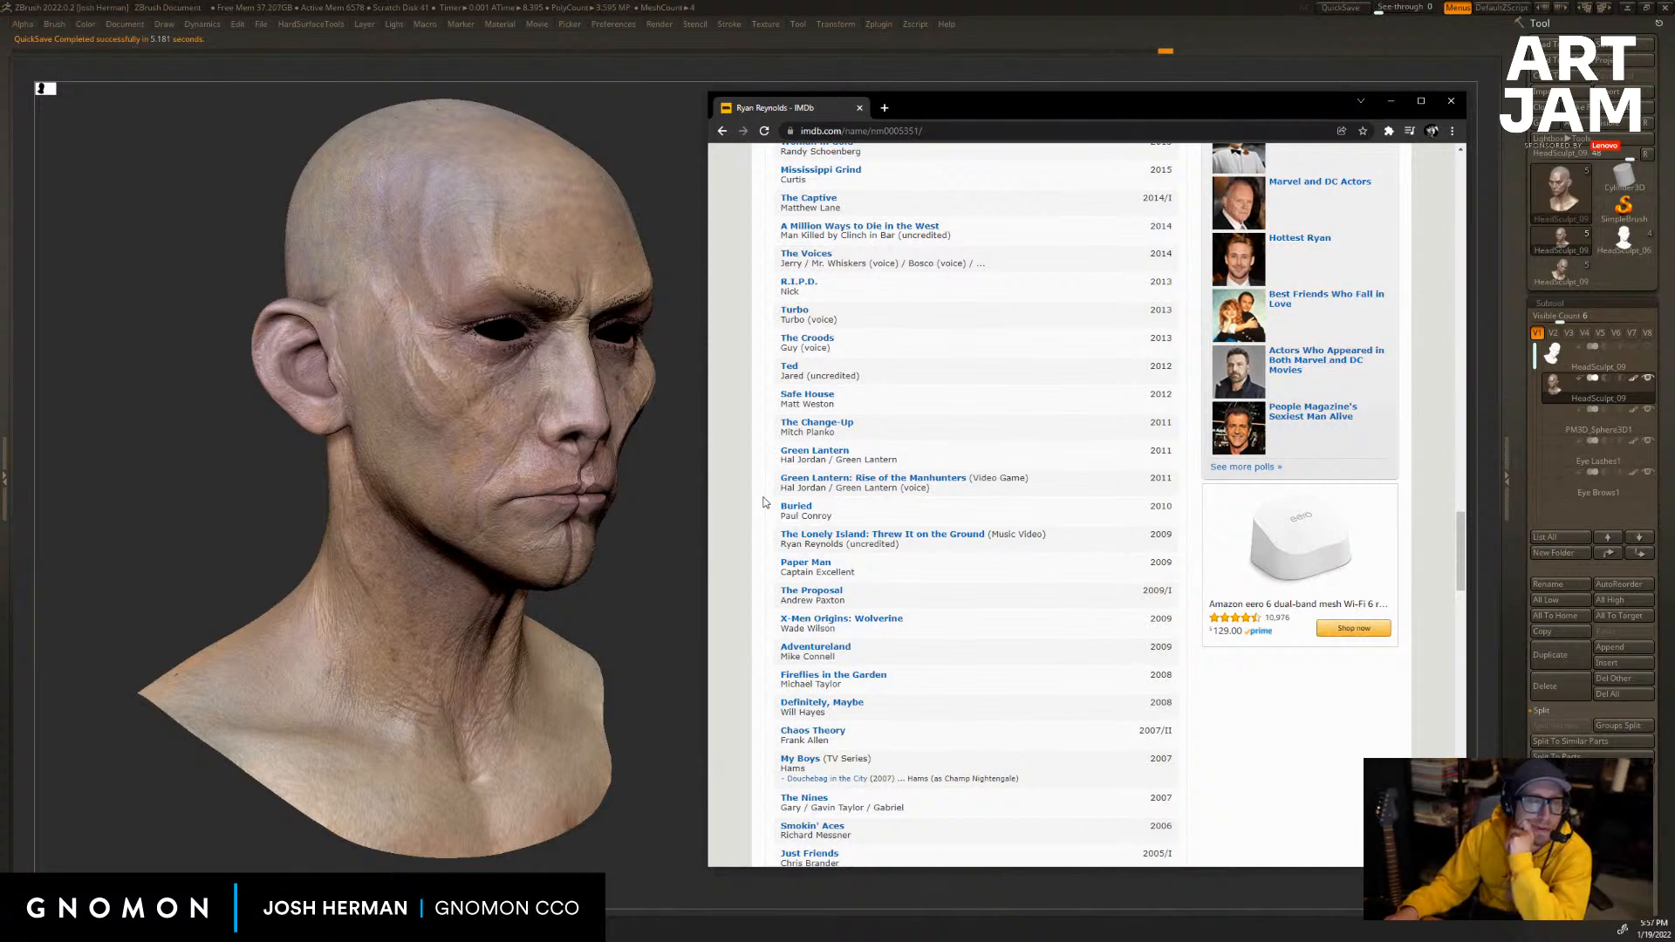
pyautogui.scroll(2, 762, 501)
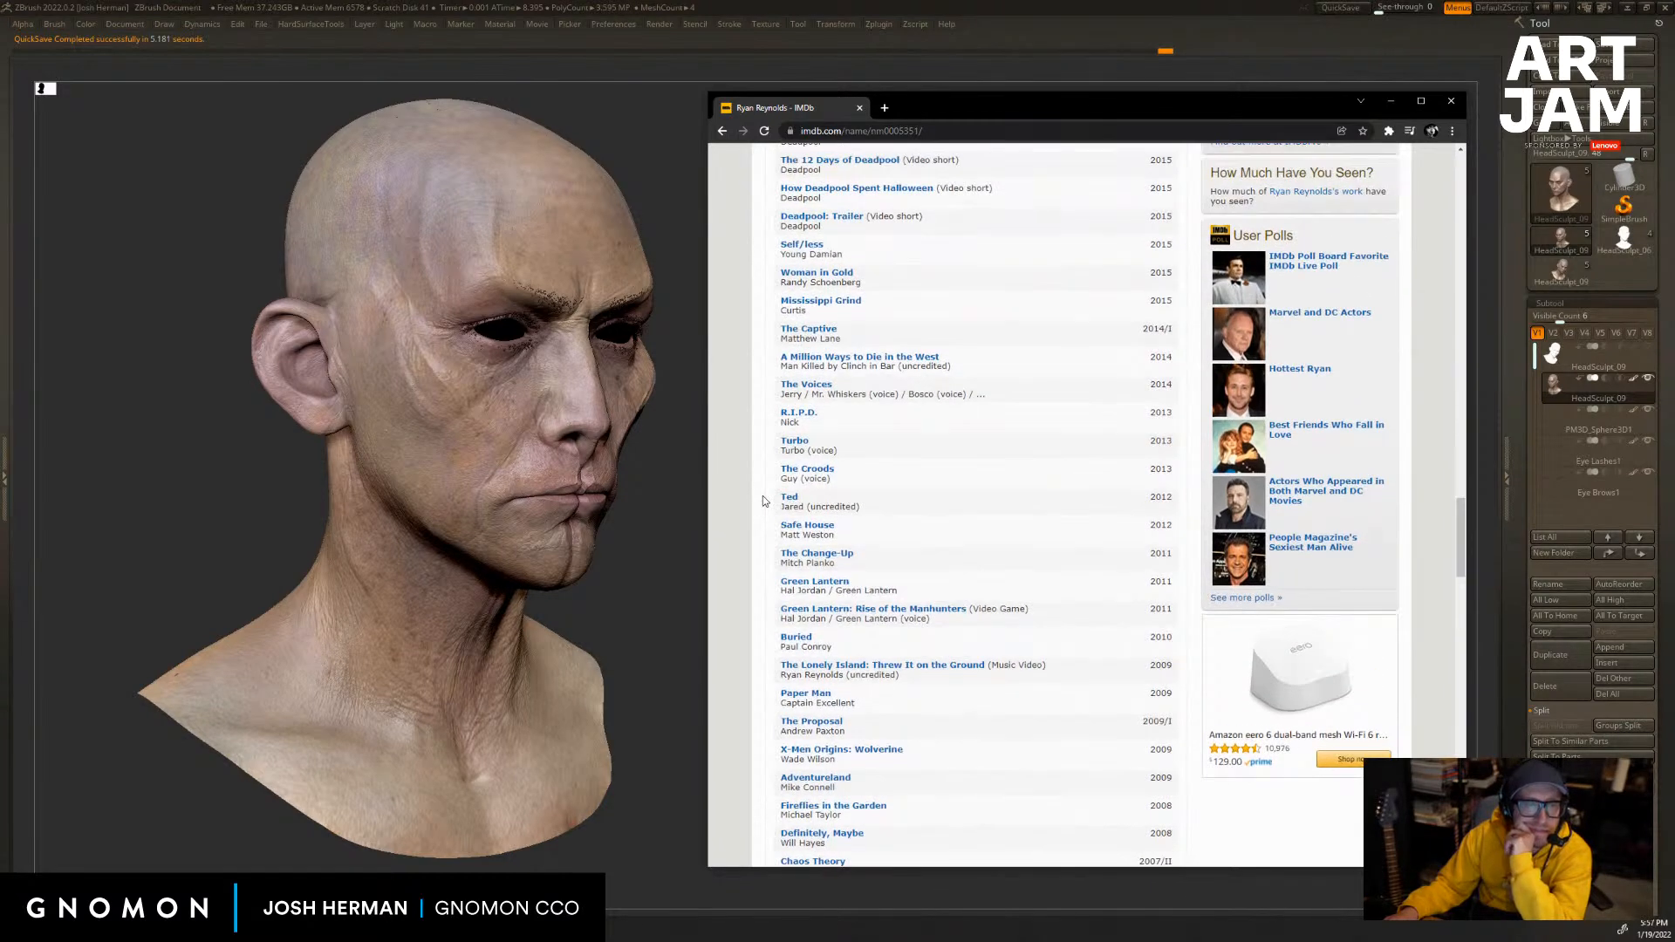
pyautogui.scroll(1, 763, 501)
pyautogui.scroll(3, 762, 500)
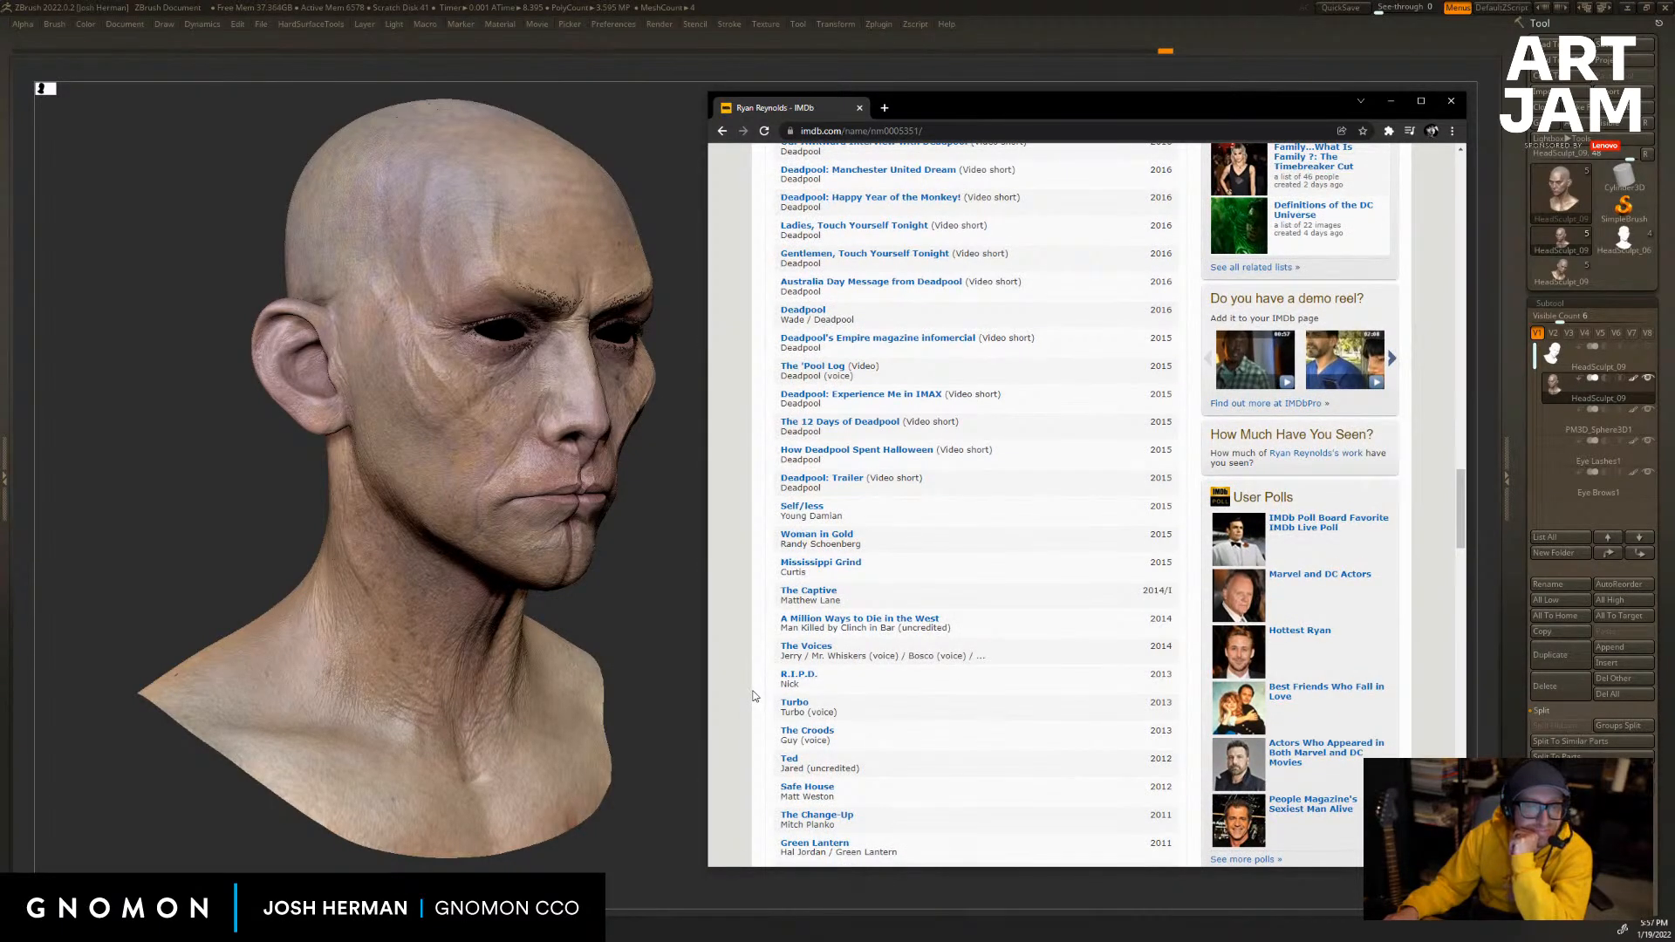
pyautogui.scroll(1, 755, 695)
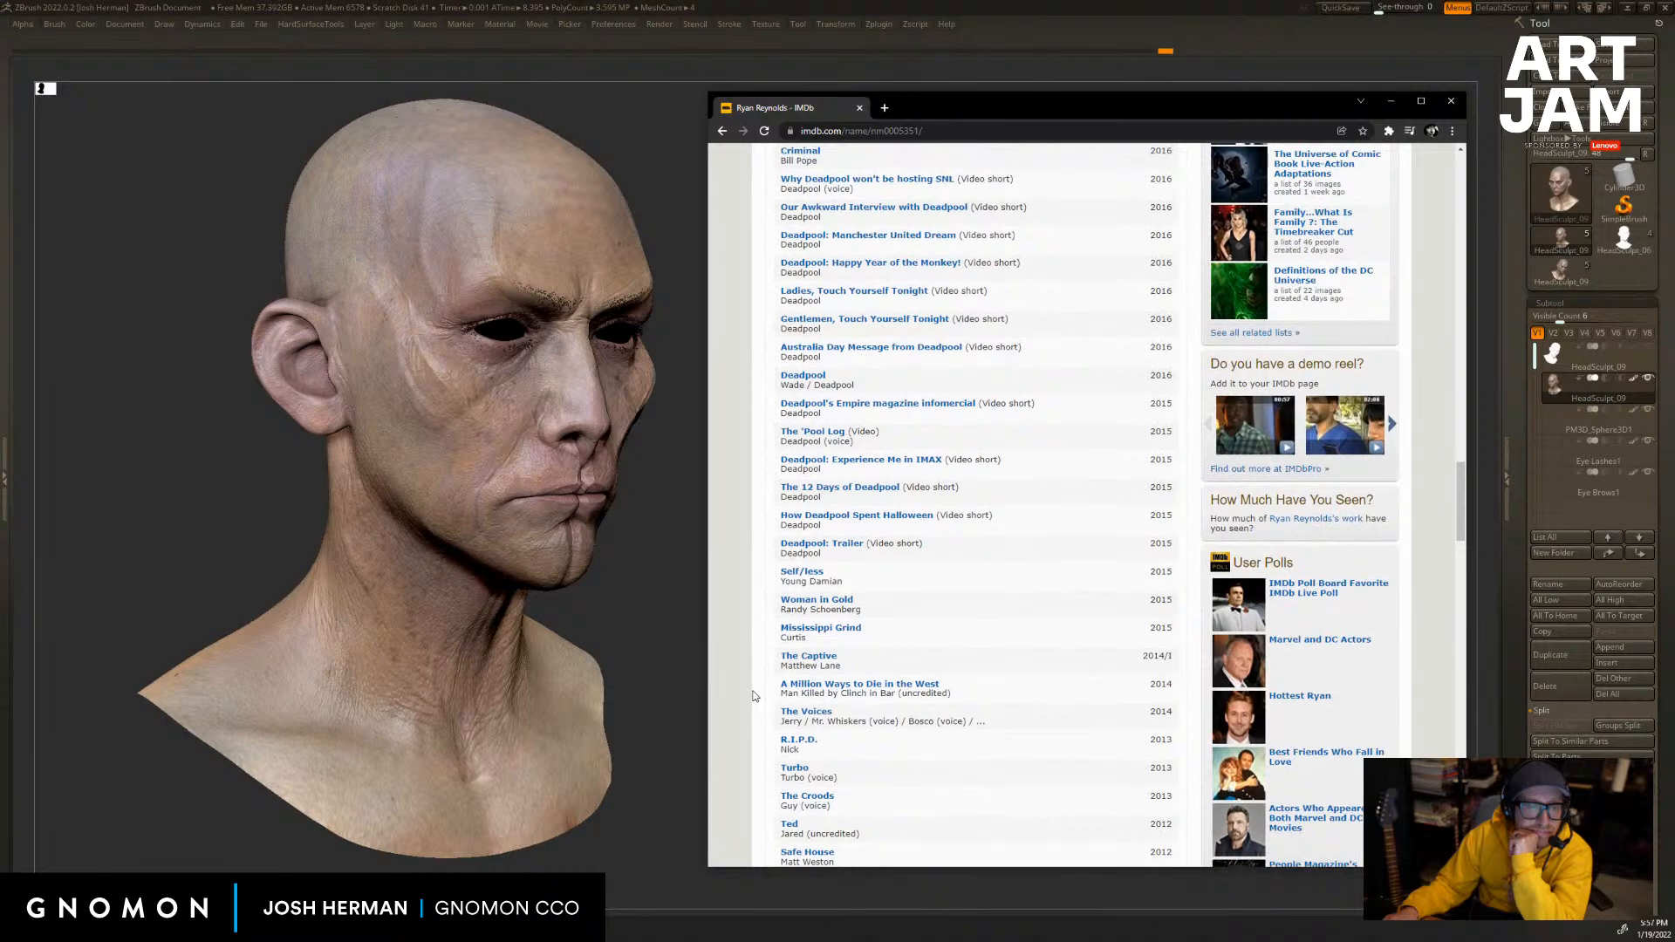
pyautogui.scroll(1, 754, 695)
pyautogui.scroll(3, 754, 689)
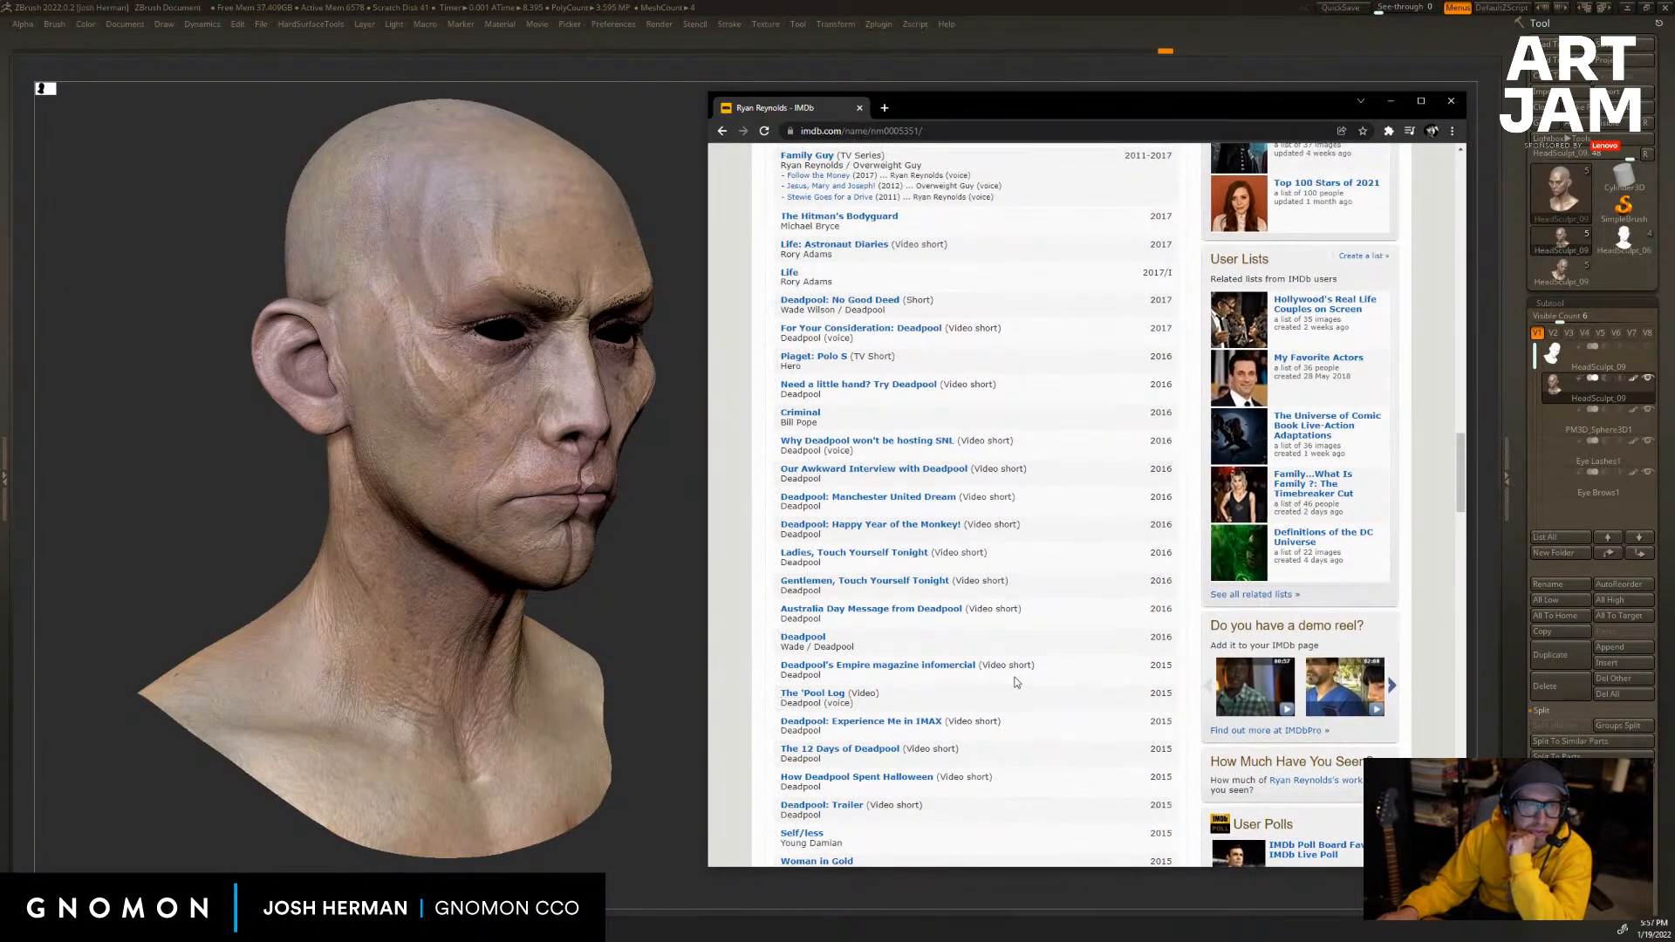
pyautogui.scroll(1, 1016, 682)
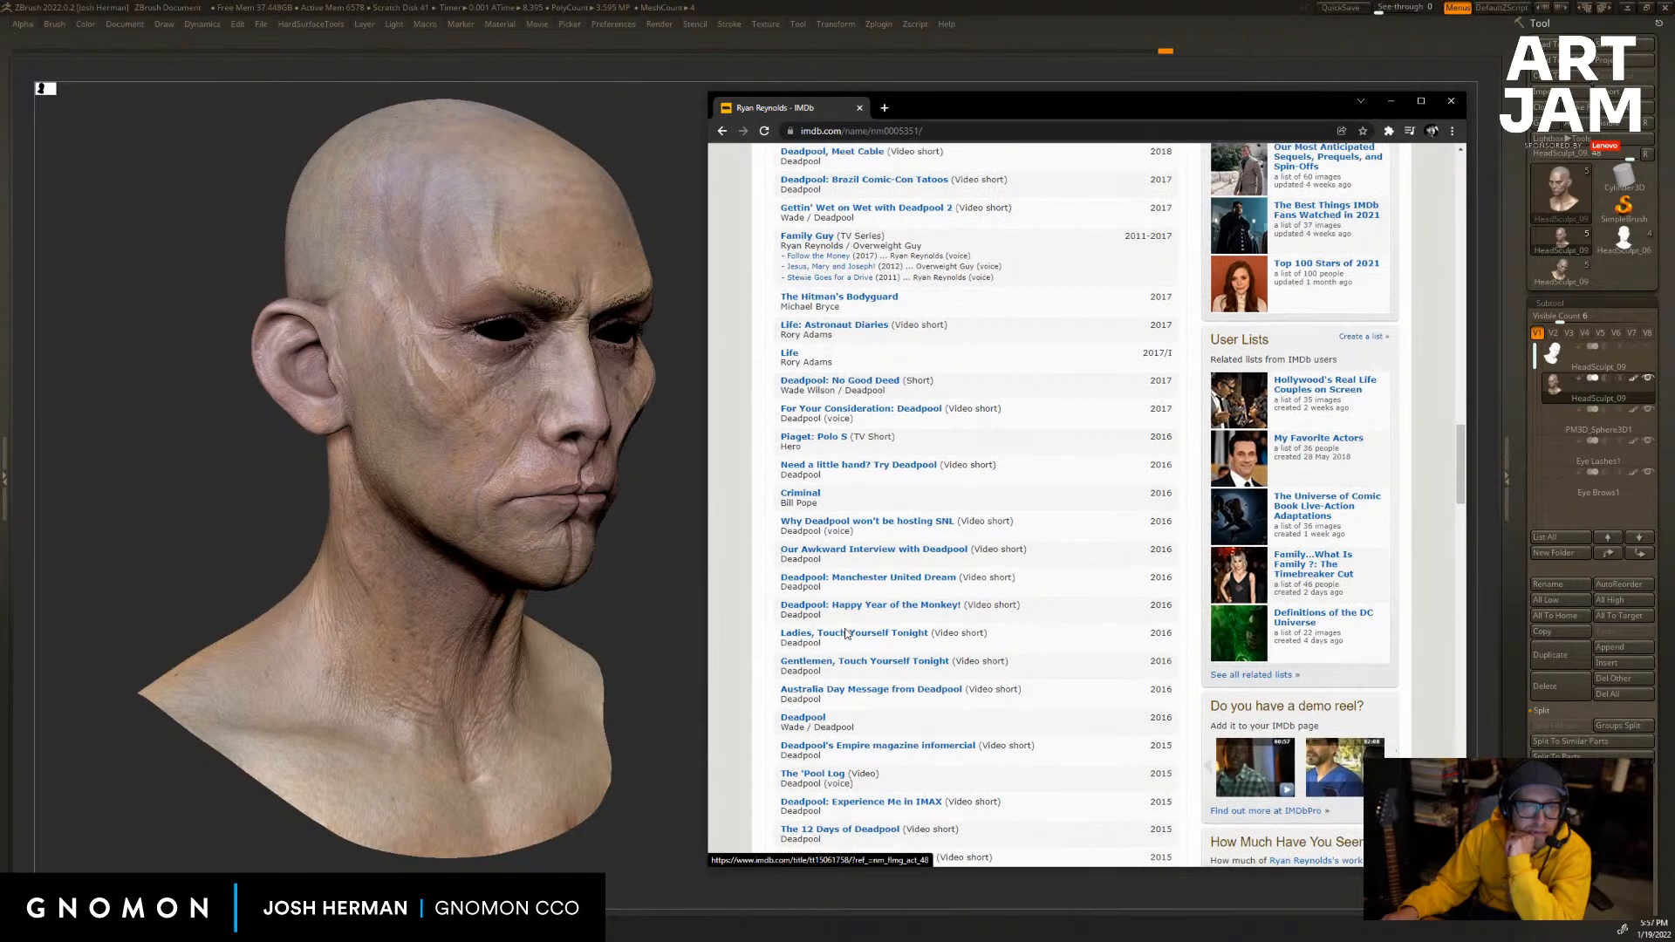
pyautogui.scroll(1, 864, 593)
pyautogui.scroll(2, 758, 643)
pyautogui.scroll(3, 758, 643)
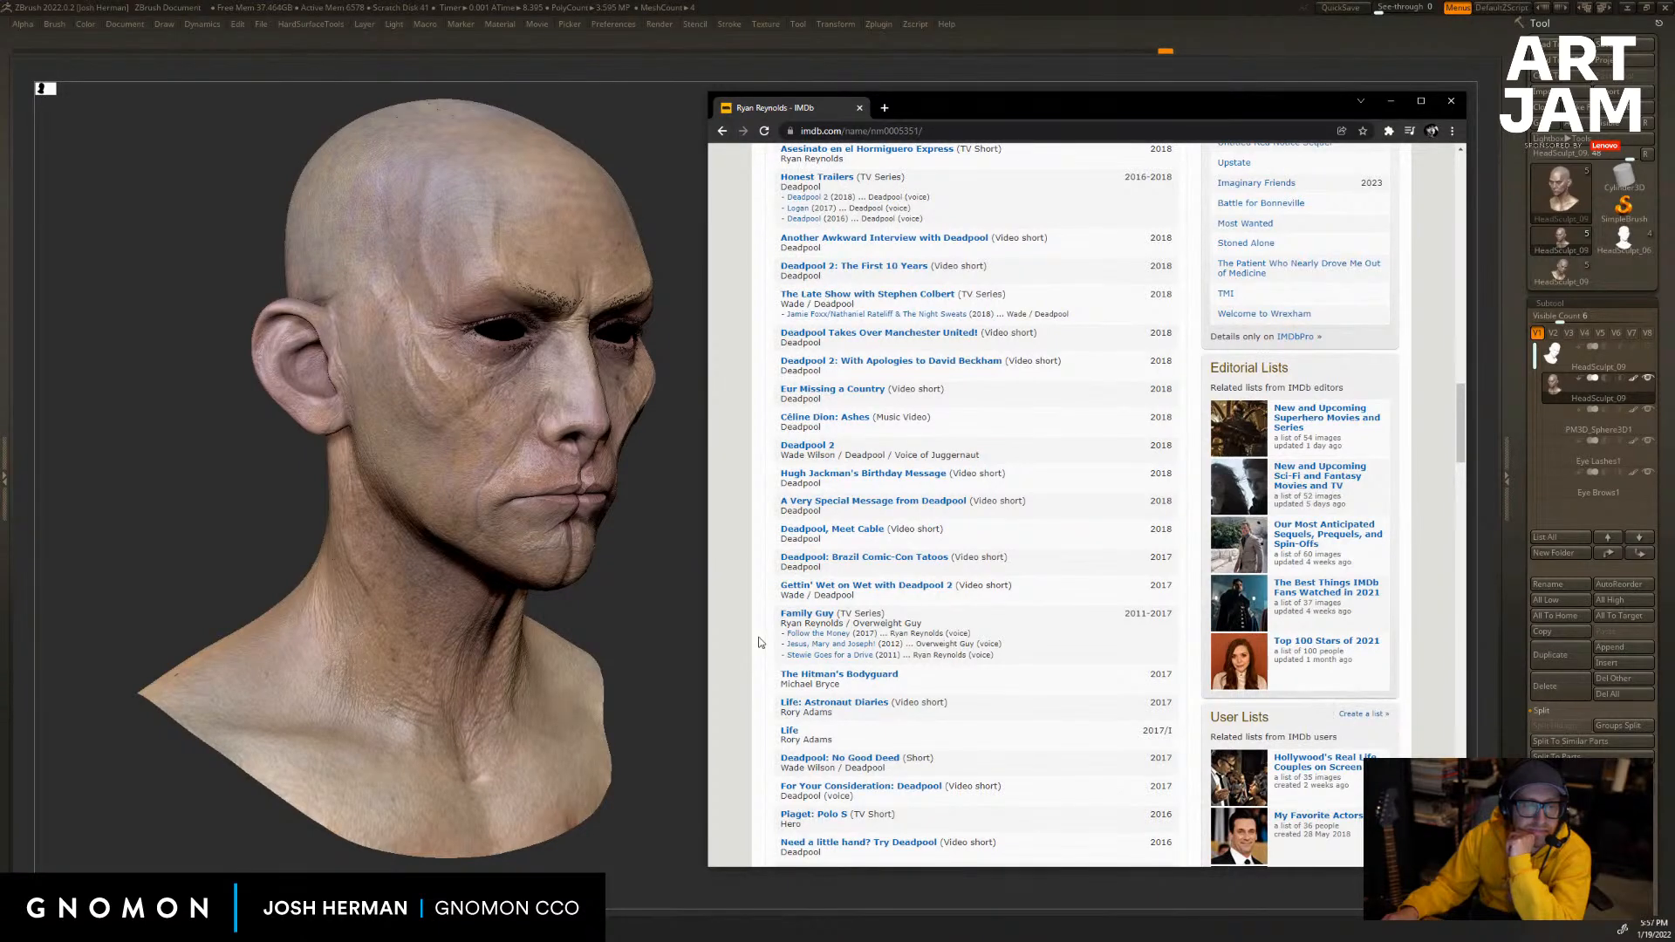
# Open the film Life from the 2017 credits in a new tab, view it, and close that tab.
pyautogui.rightClick(790, 731)
pyautogui.click(837, 740)
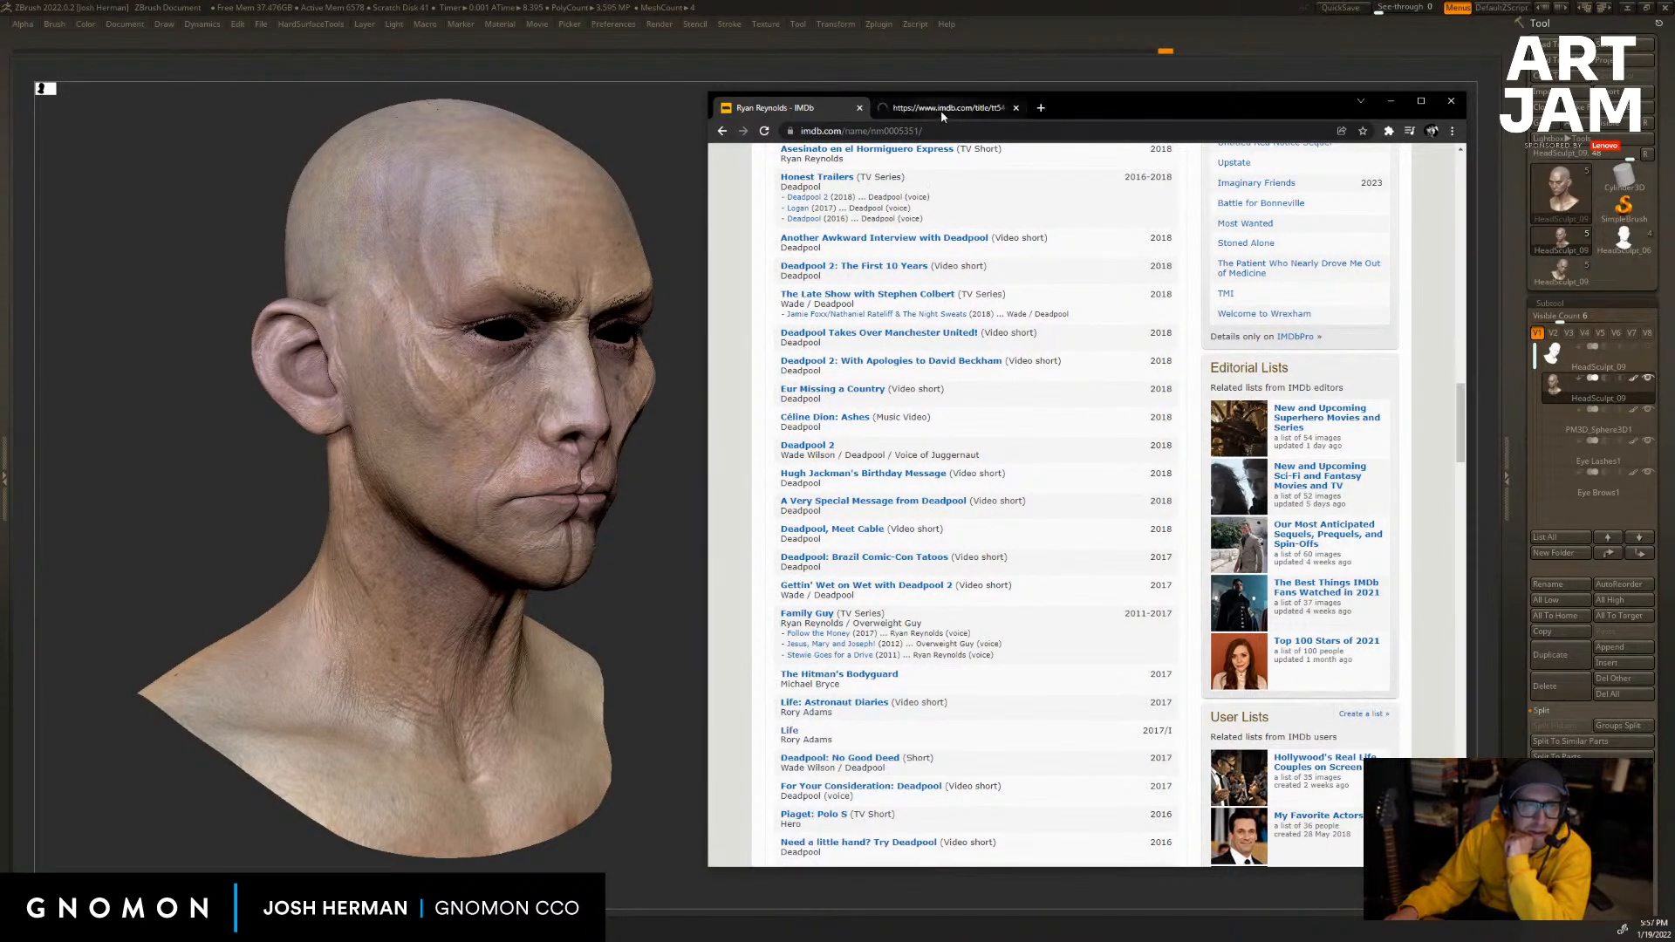
pyautogui.click(940, 110)
pyautogui.click(1015, 107)
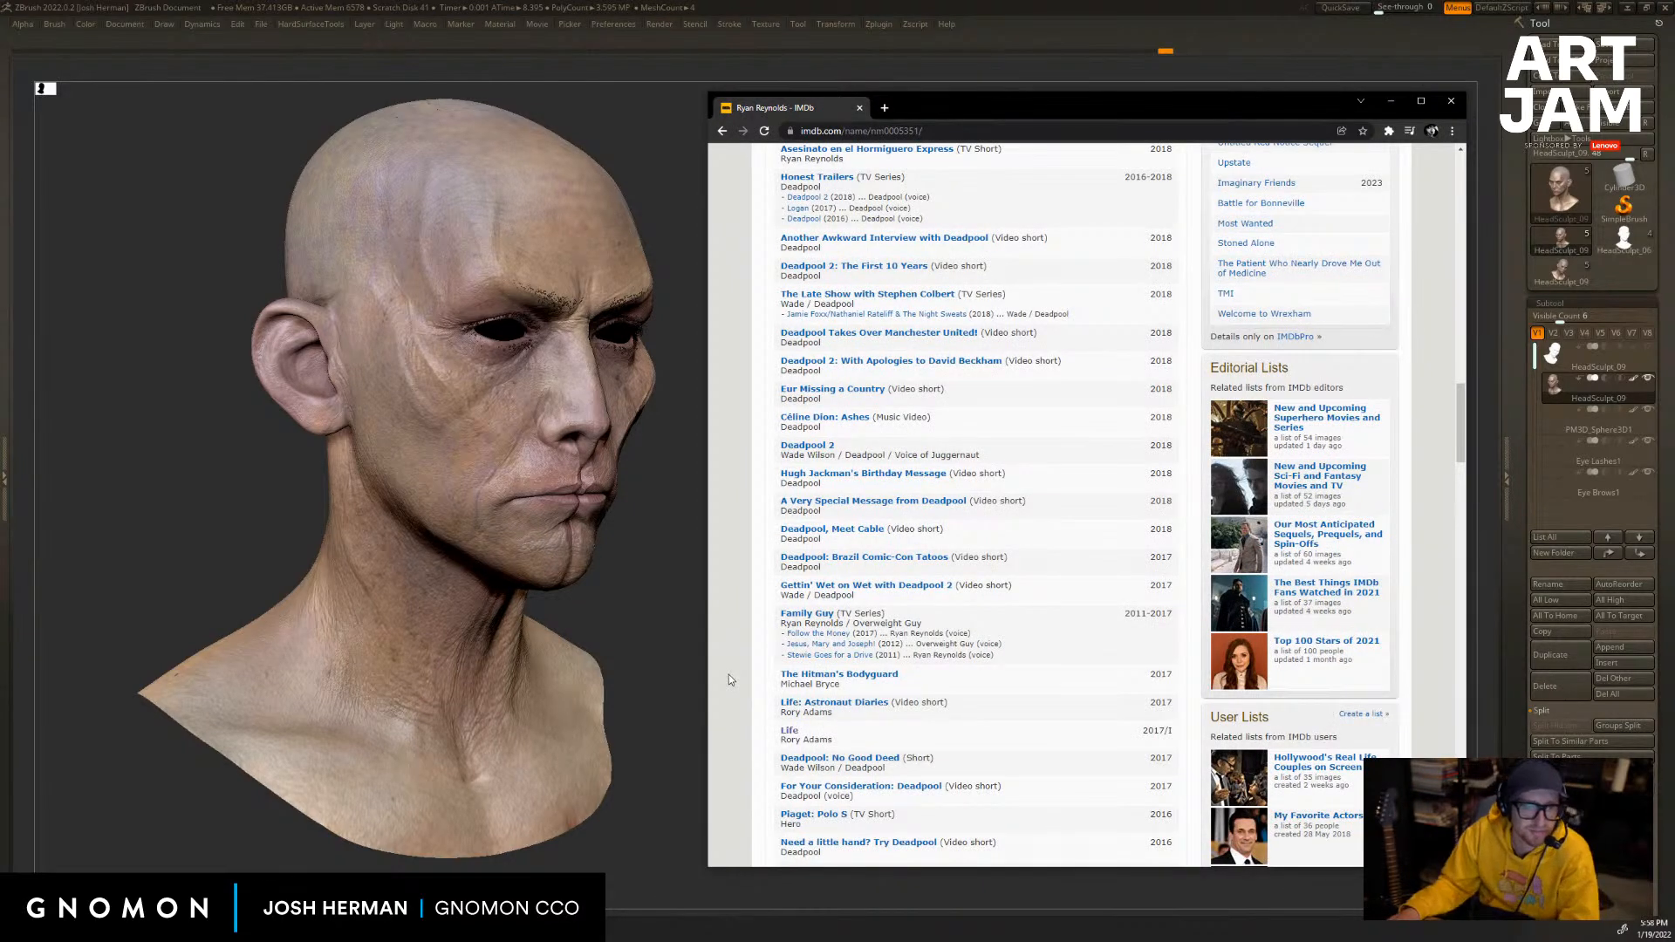
# Find 6 Underground among the 2019 credits, open its page in a new tab, and switch to it.
pyautogui.scroll(1, 729, 673)
pyautogui.scroll(1, 729, 674)
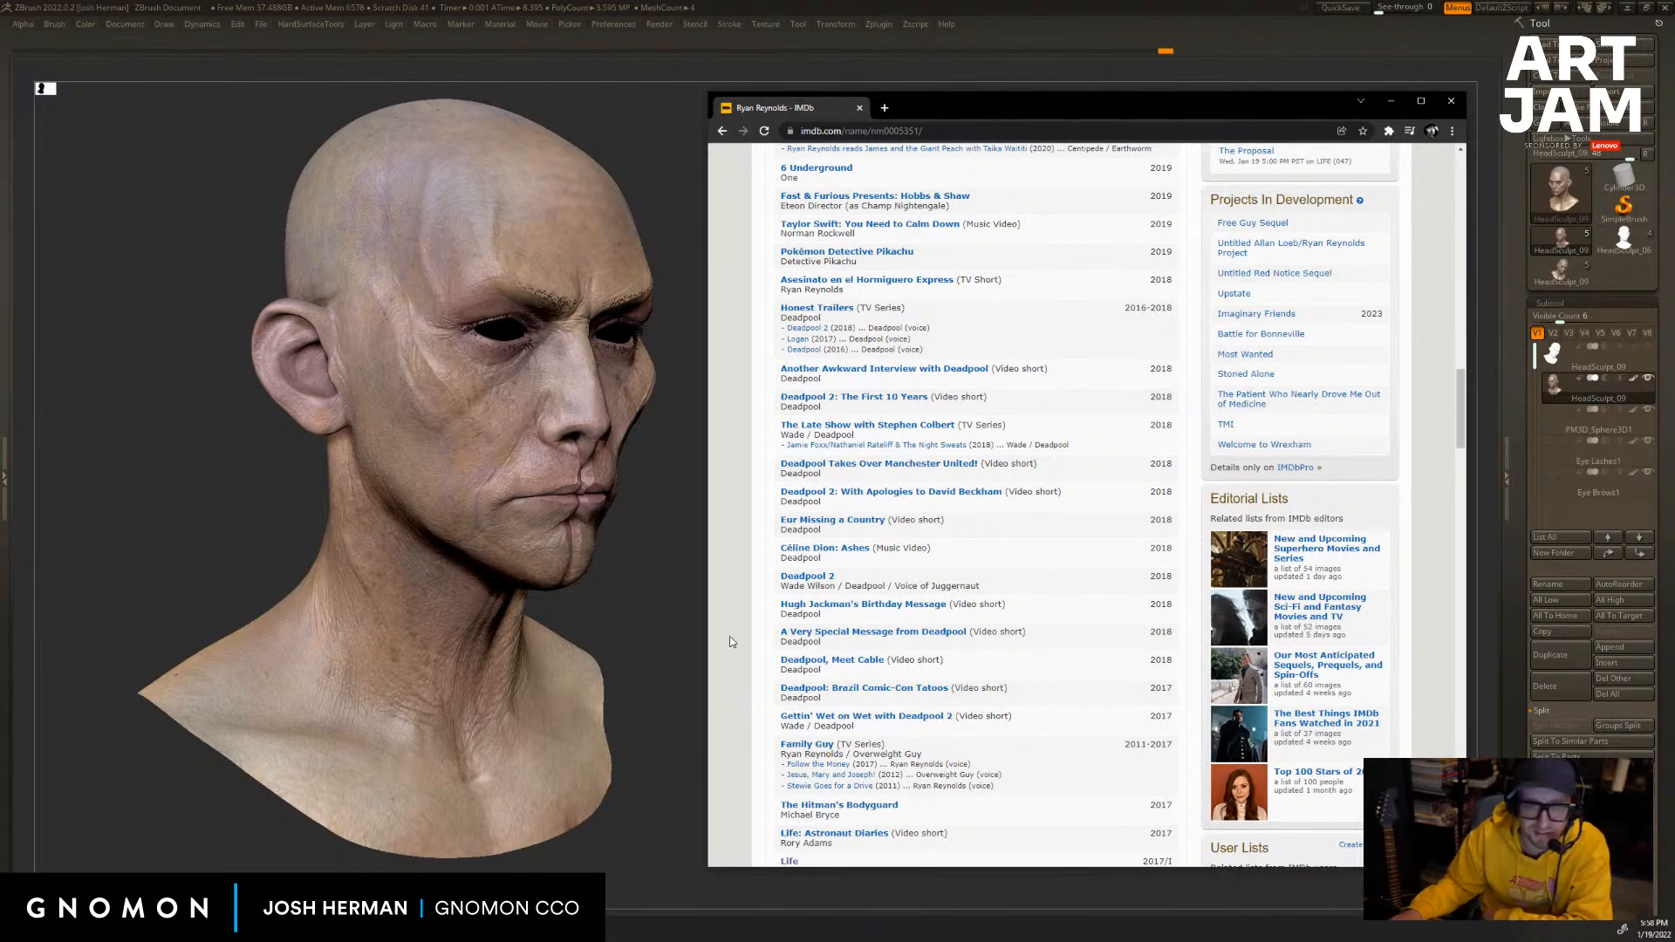
pyautogui.scroll(1, 750, 621)
pyautogui.scroll(1, 752, 623)
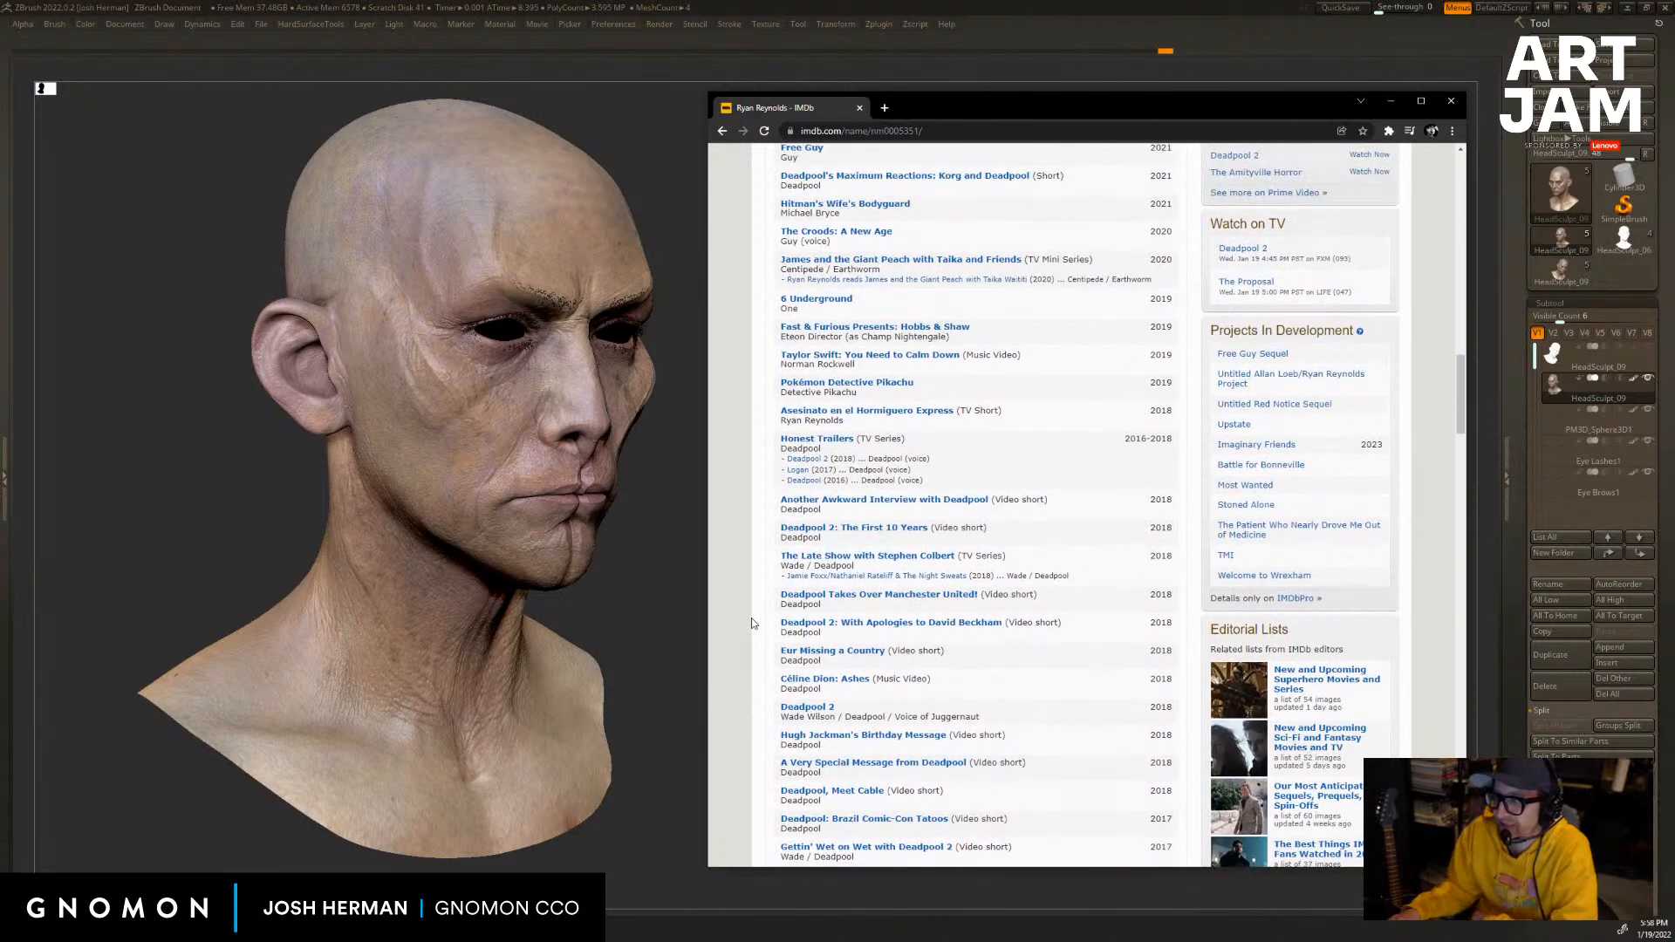
pyautogui.scroll(1, 751, 623)
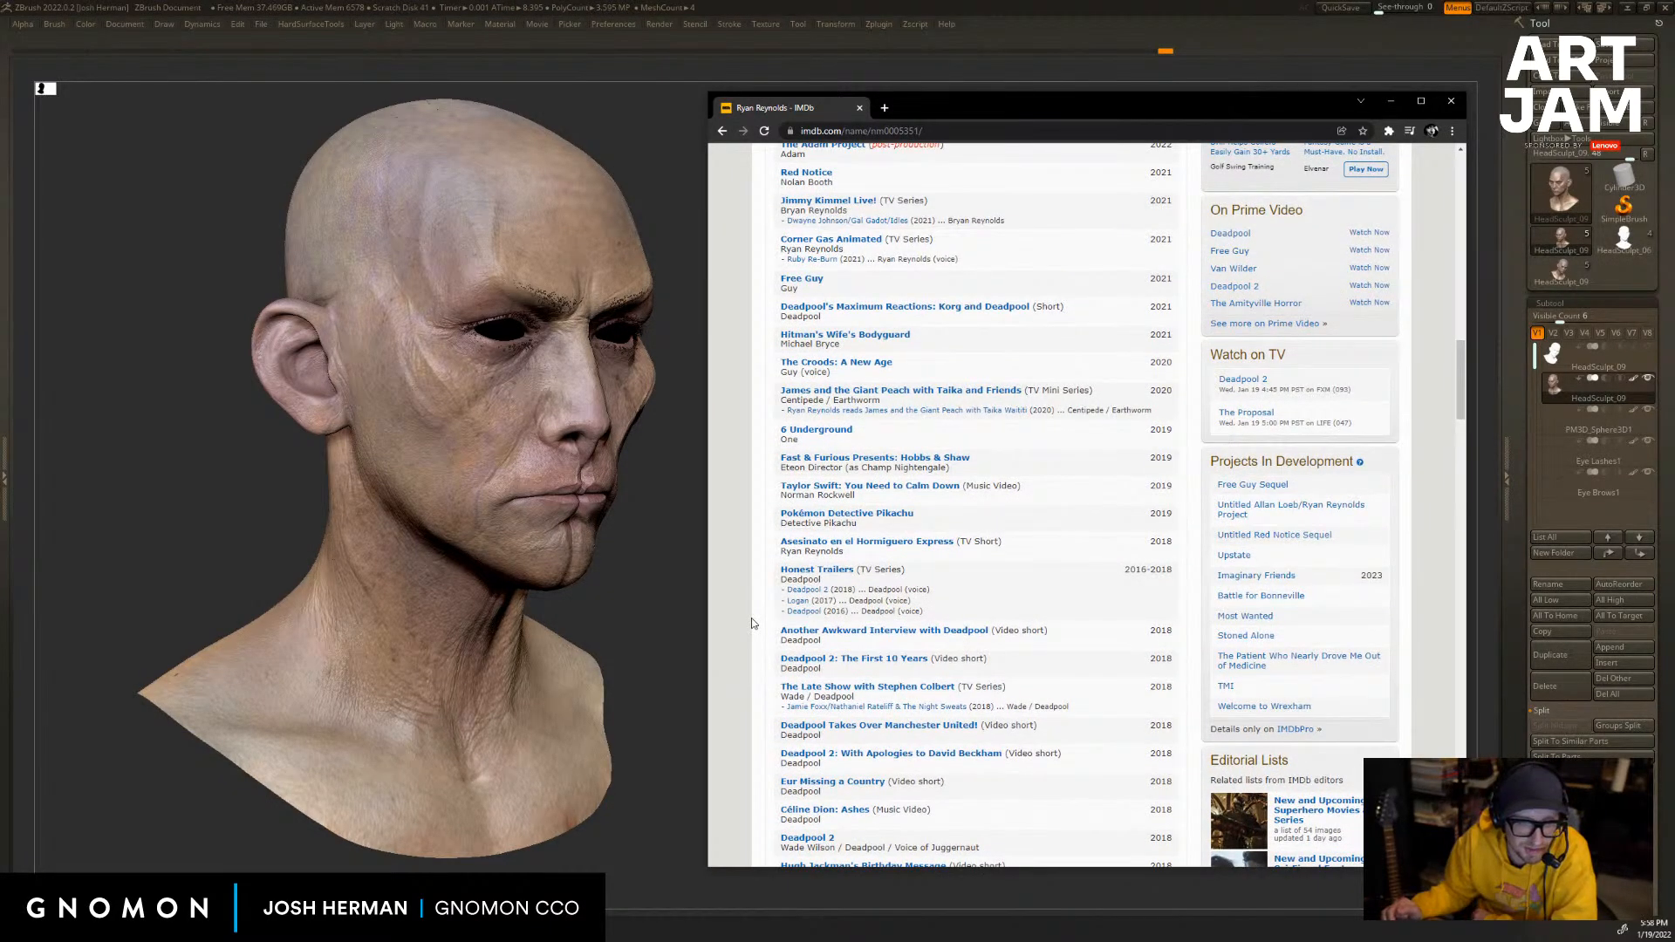
pyautogui.scroll(1, 751, 623)
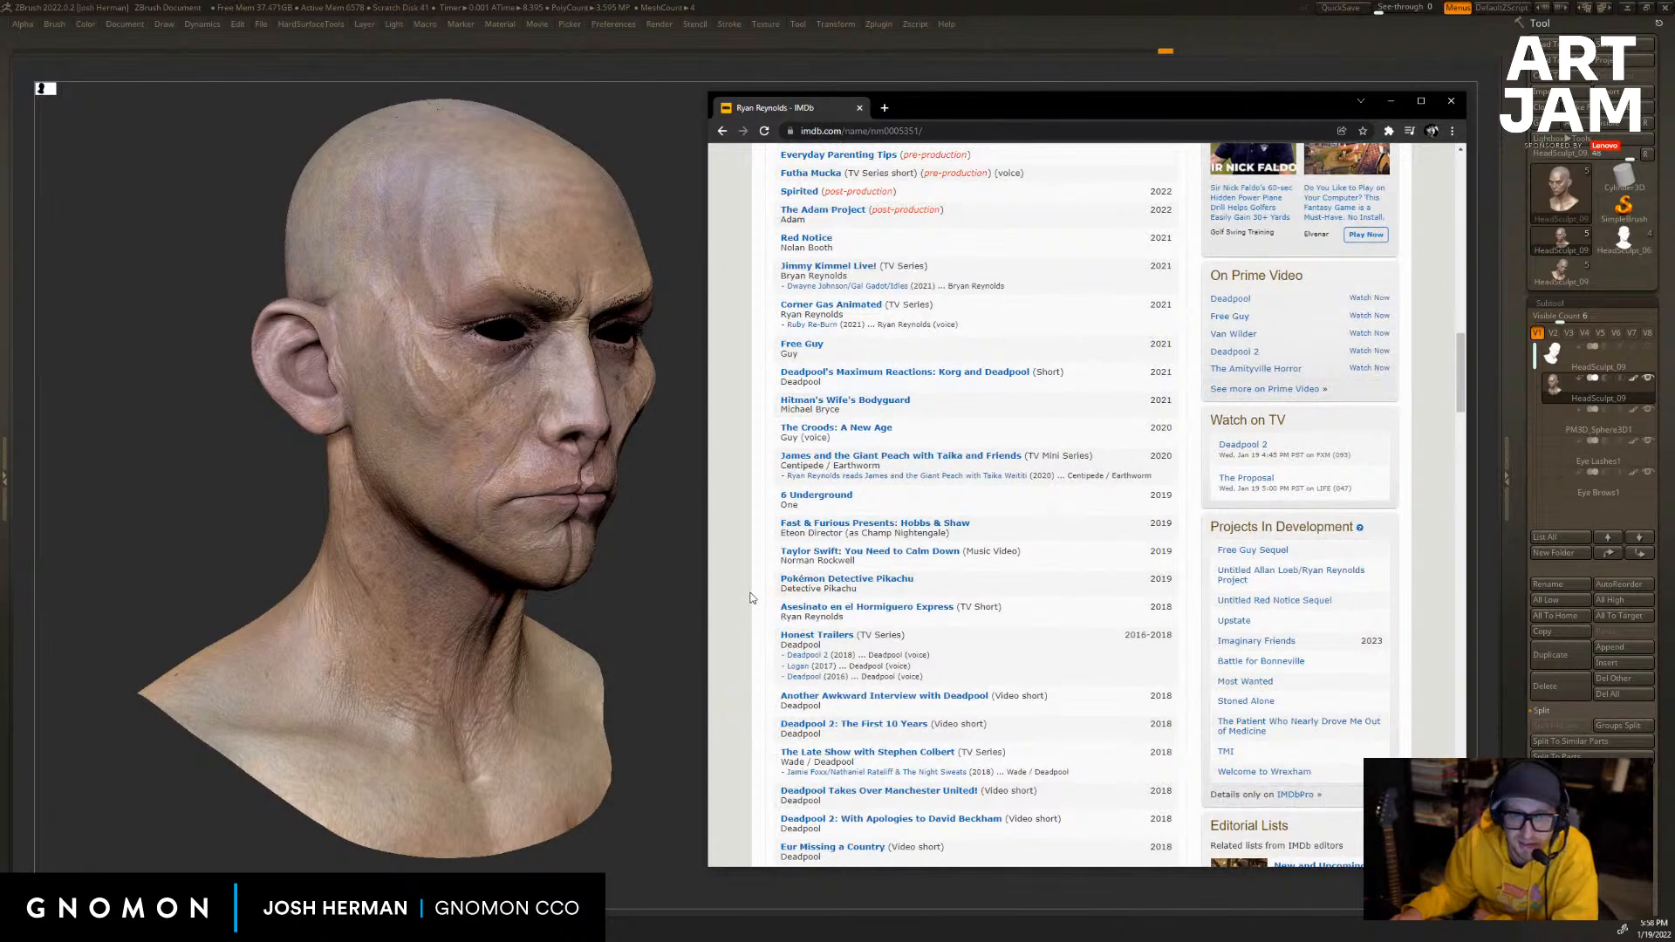
pyautogui.scroll(1, 751, 597)
pyautogui.rightClick(811, 559)
pyautogui.click(859, 568)
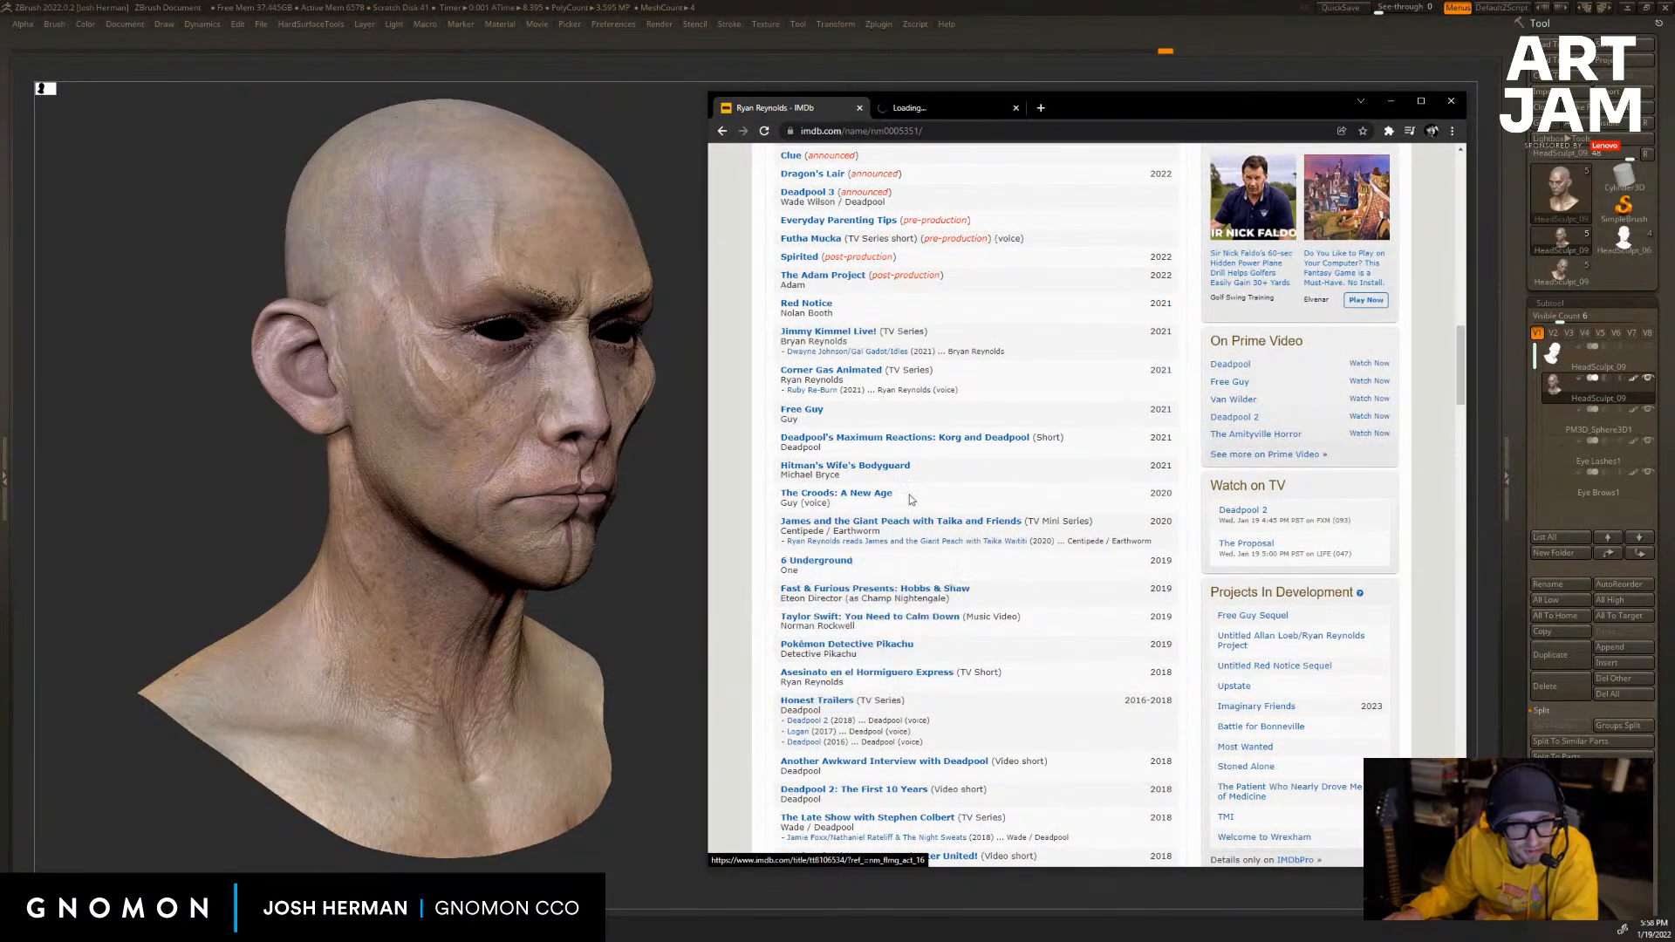
pyautogui.click(921, 107)
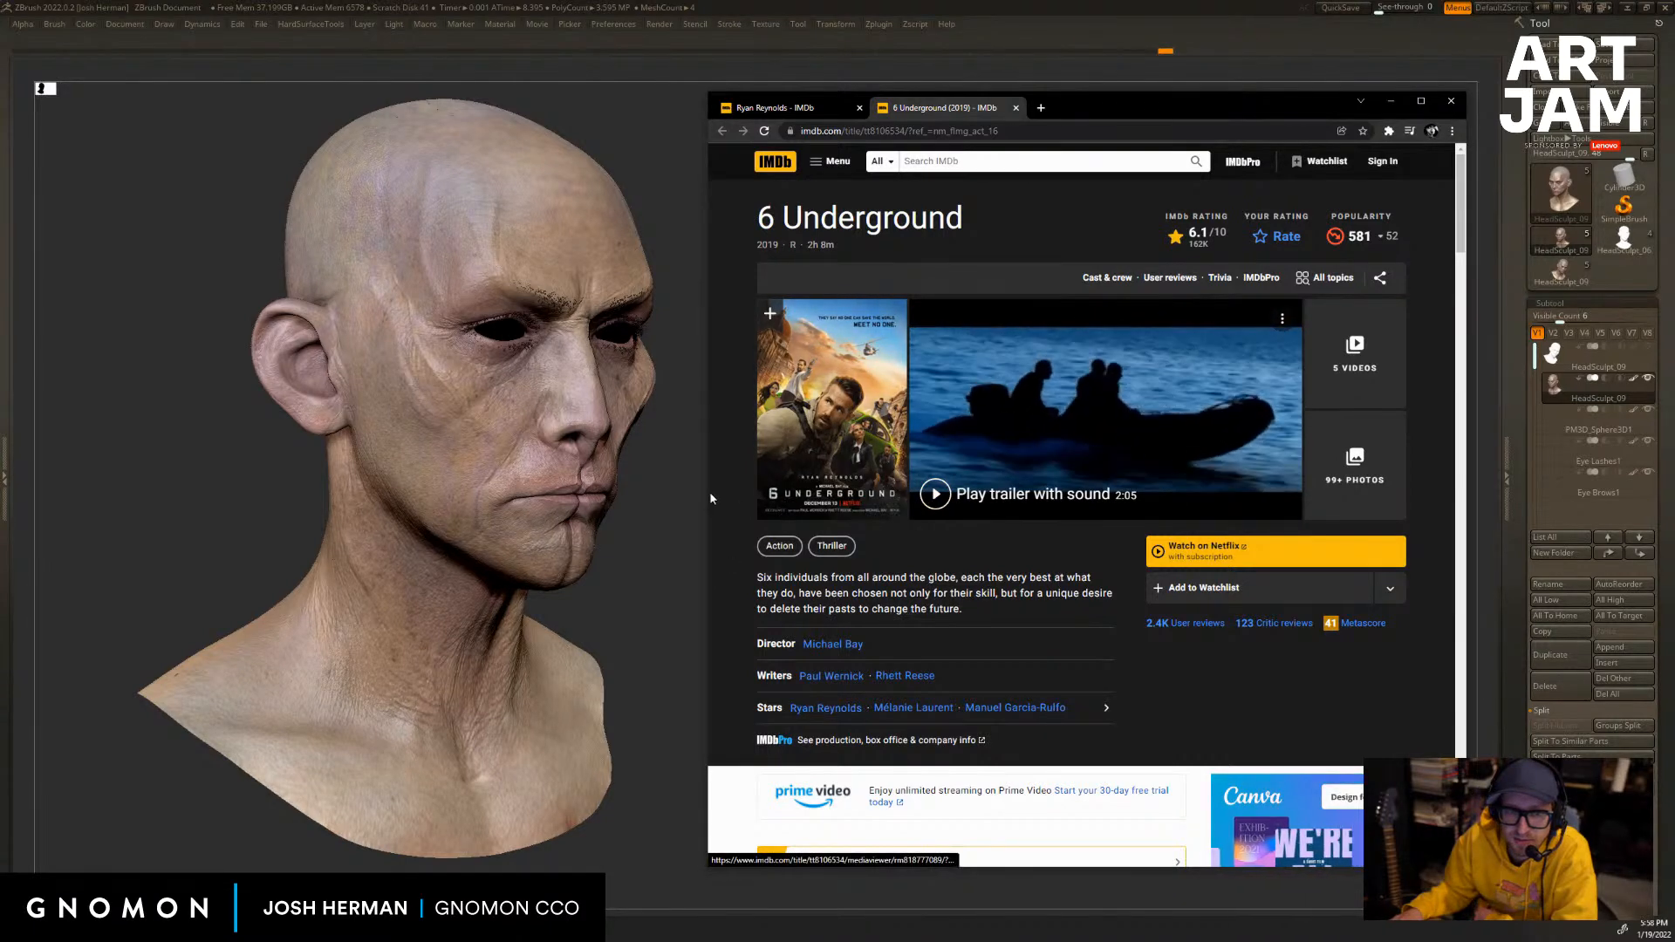
# Read the 6 Underground synopsis and credits, then return to the filmography and highlight that film's entry.
pyautogui.moveTo(758, 575); pyautogui.dragTo(933, 594)
pyautogui.click(789, 578)
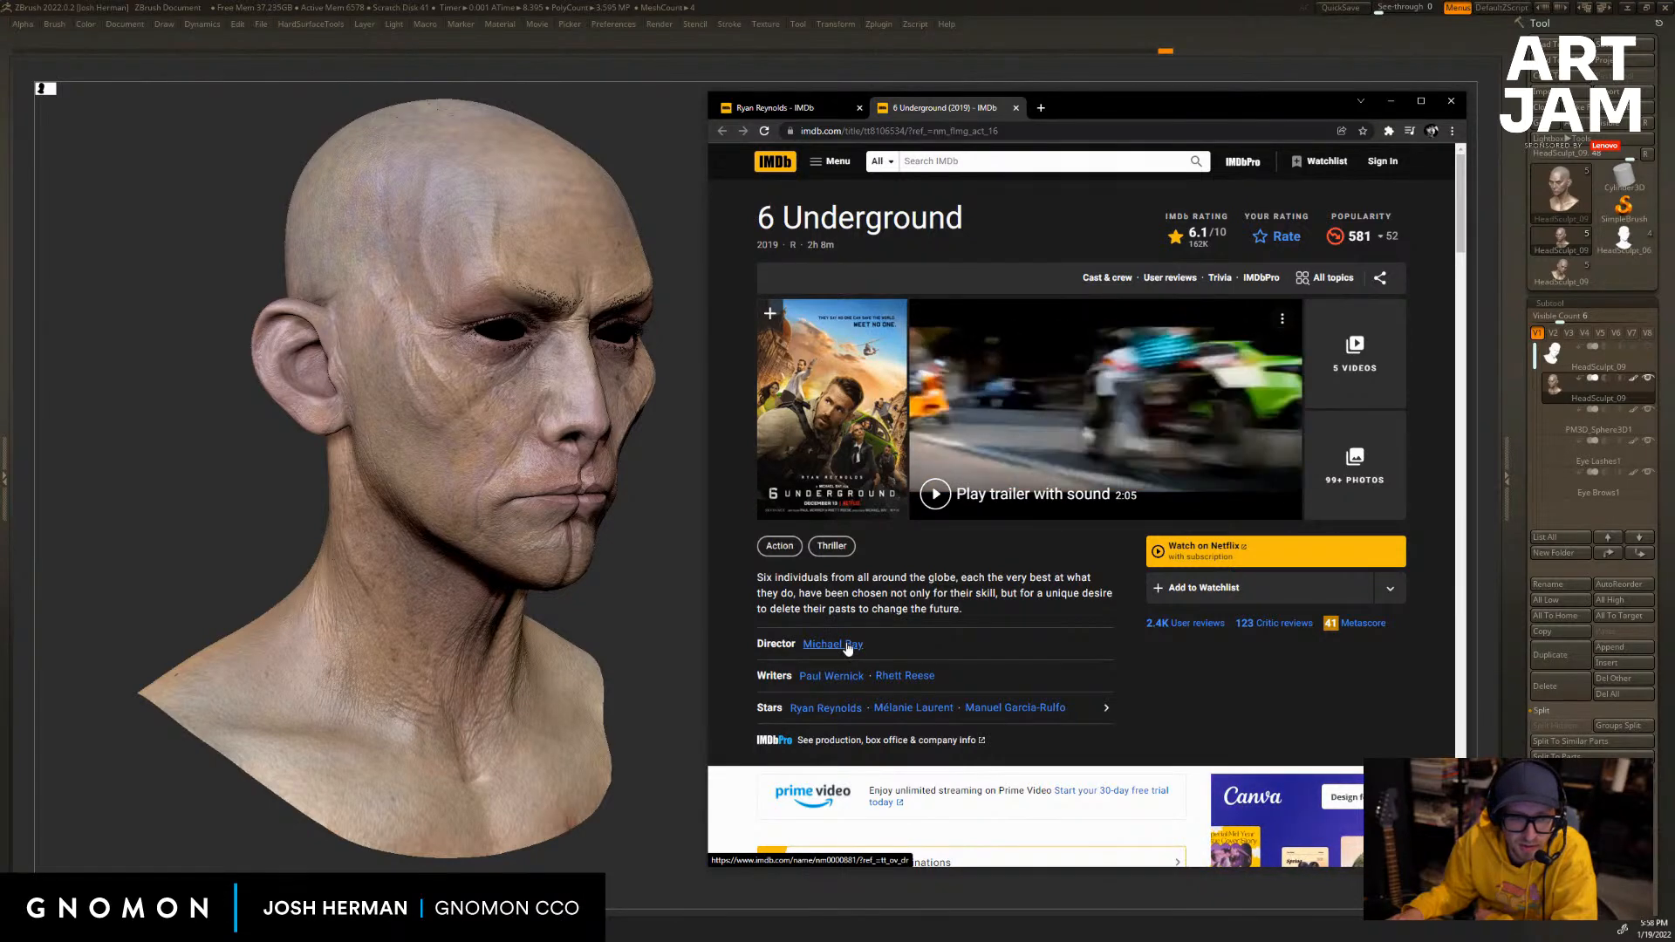
pyautogui.hotkey('ctrl', 'shift', 'Tab')
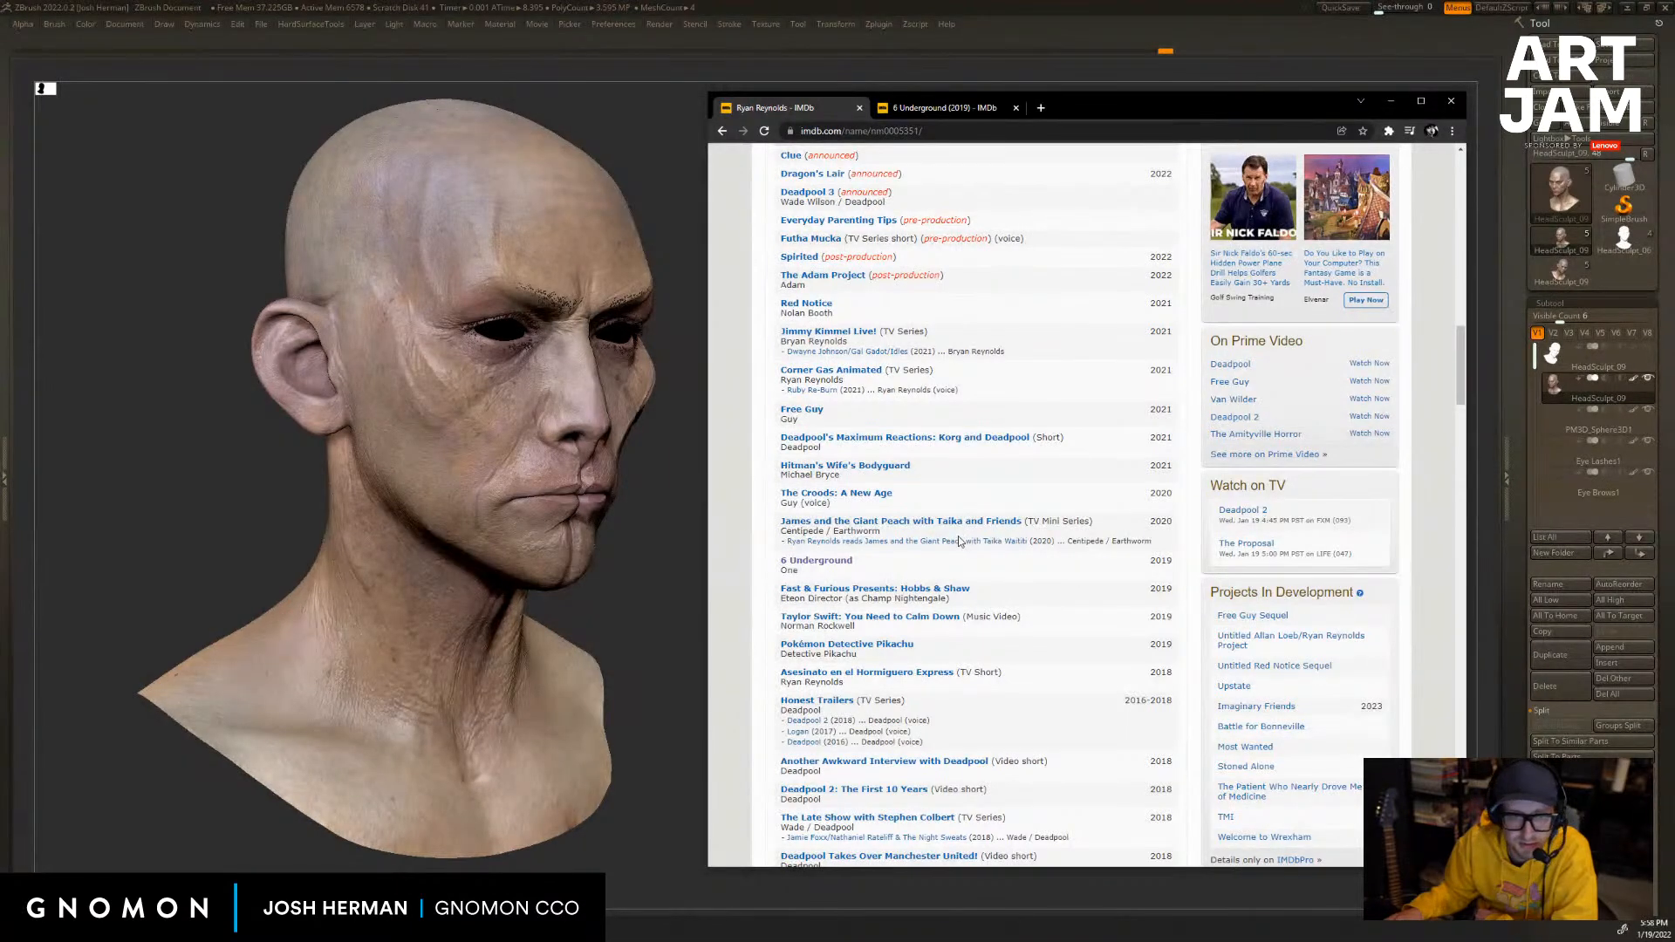
pyautogui.moveTo(888, 566); pyautogui.dragTo(771, 569)
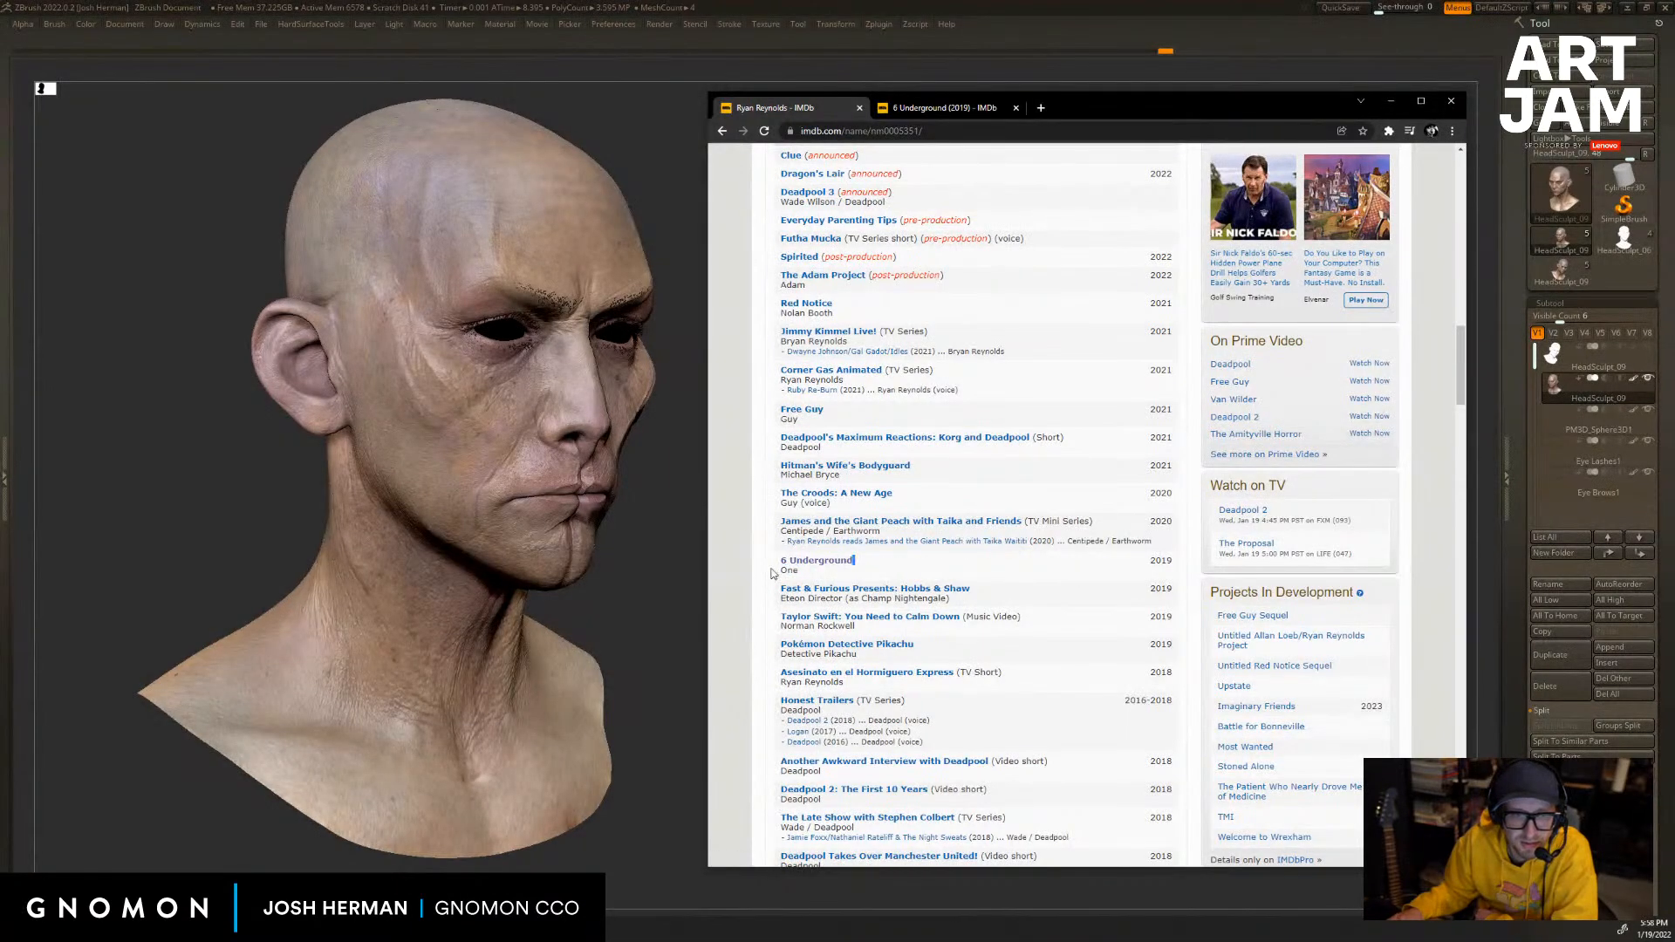
# View the 6 Underground film page once more and return to Ryan Reynolds' filmography.
pyautogui.click(949, 116)
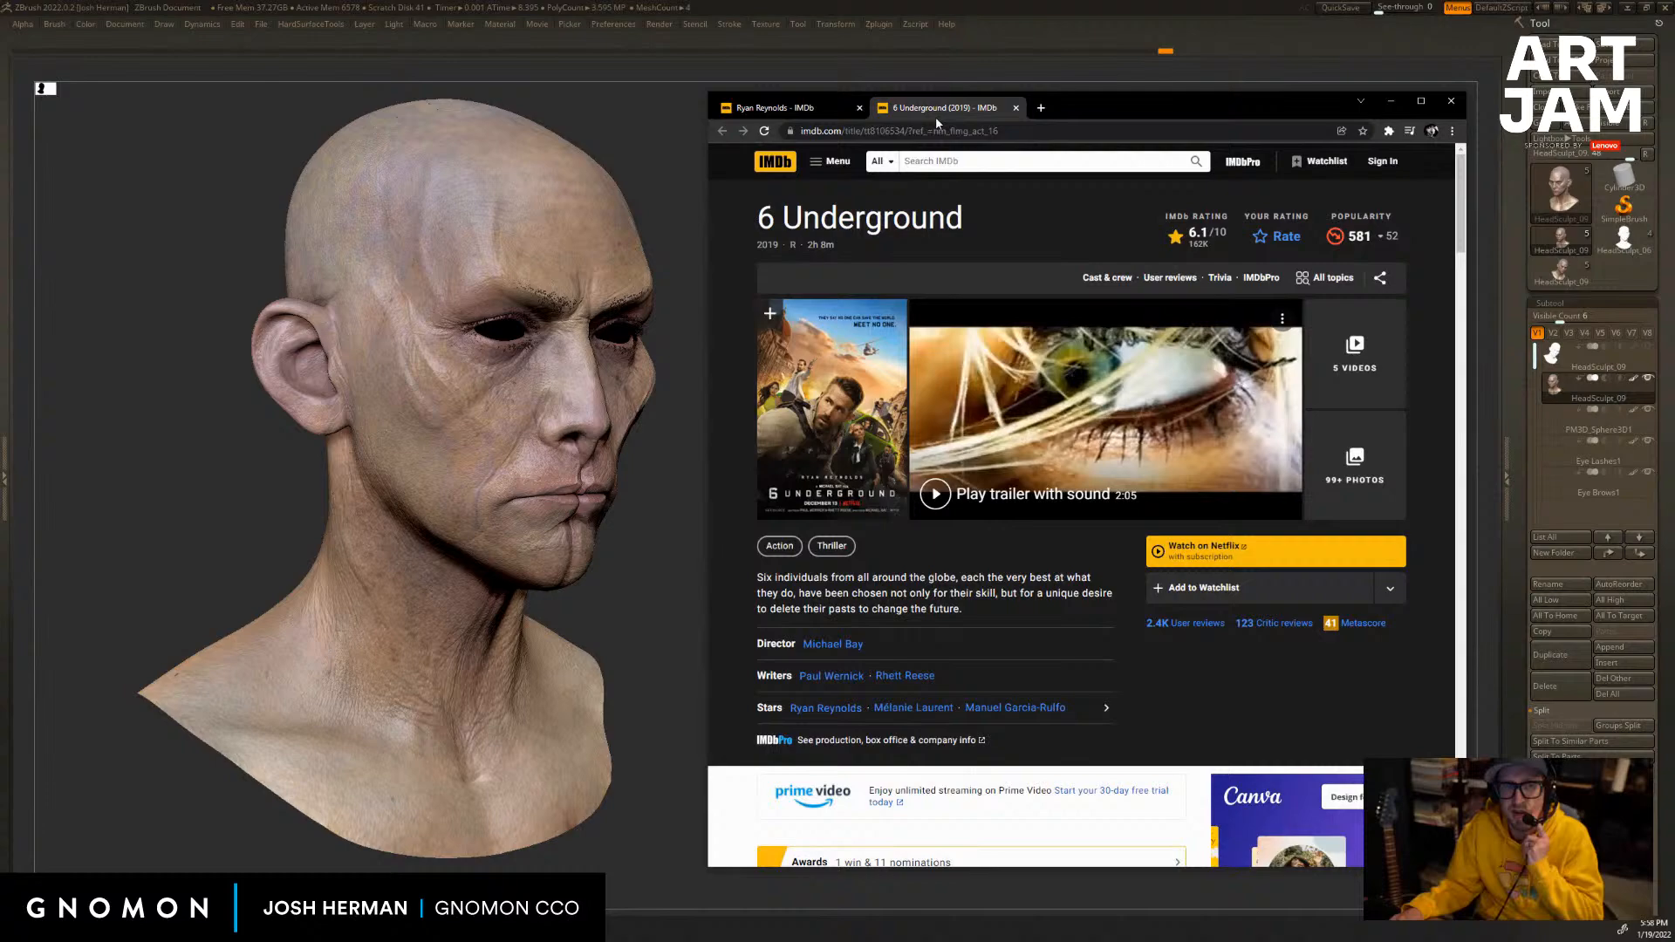
pyautogui.click(843, 106)
pyautogui.scroll(2, 758, 527)
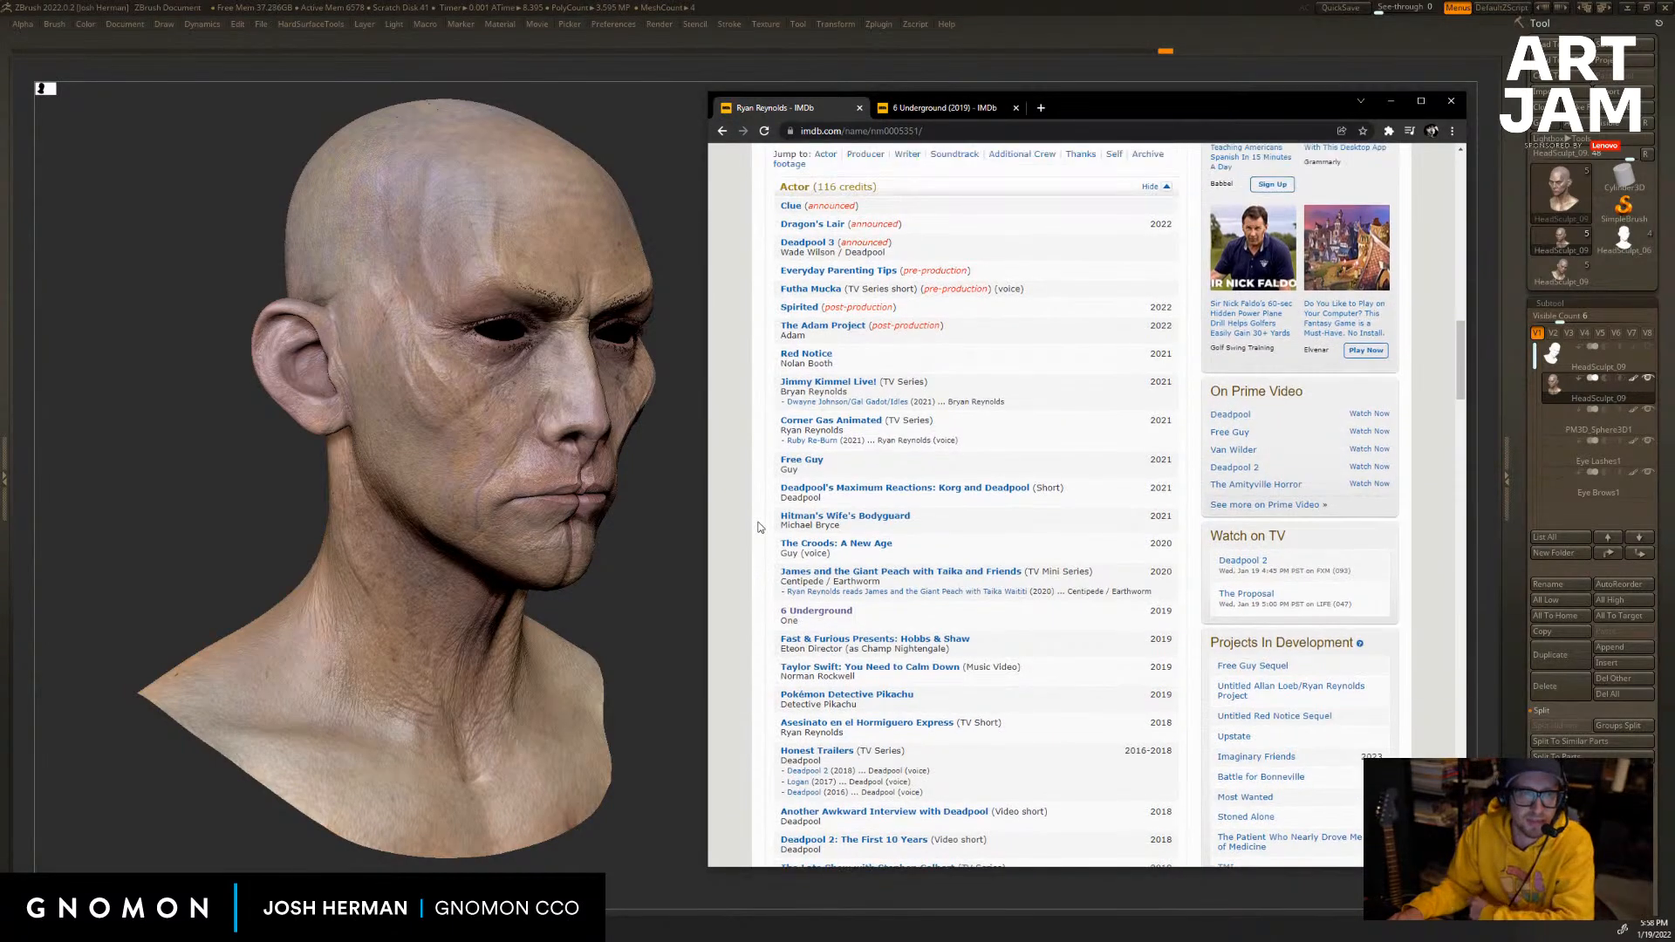
# Review the recent actor credits in the filmography, from 2022 back to 2017.
pyautogui.scroll(-5, 758, 527)
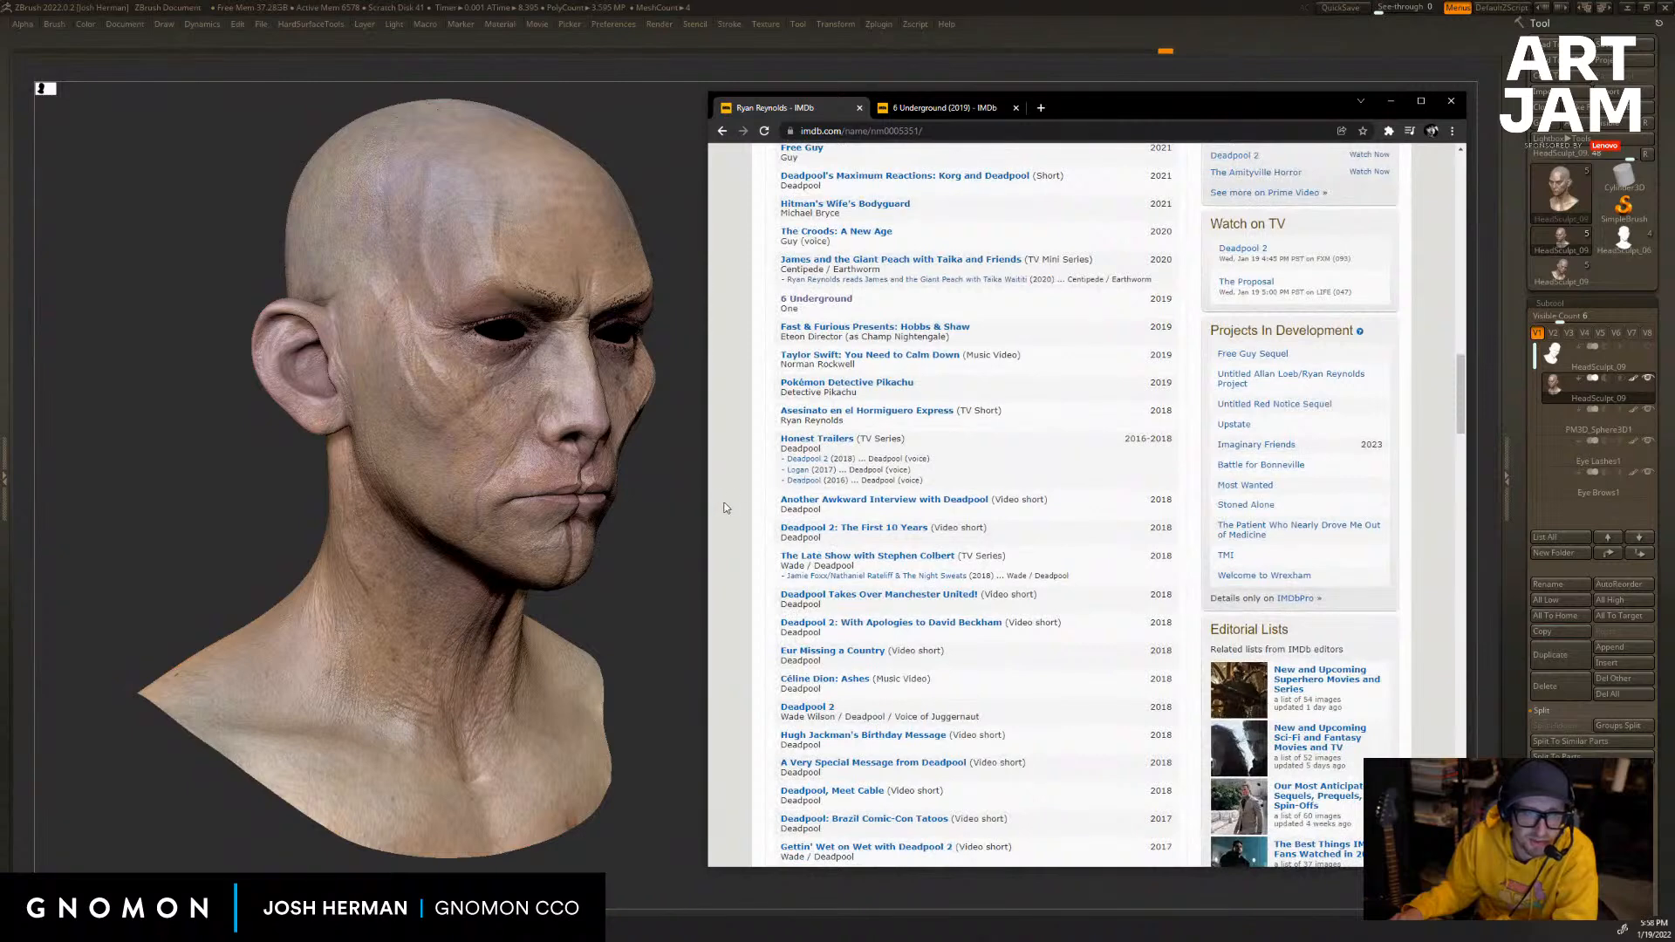
pyautogui.scroll(-1, 735, 495)
pyautogui.scroll(-2, 735, 493)
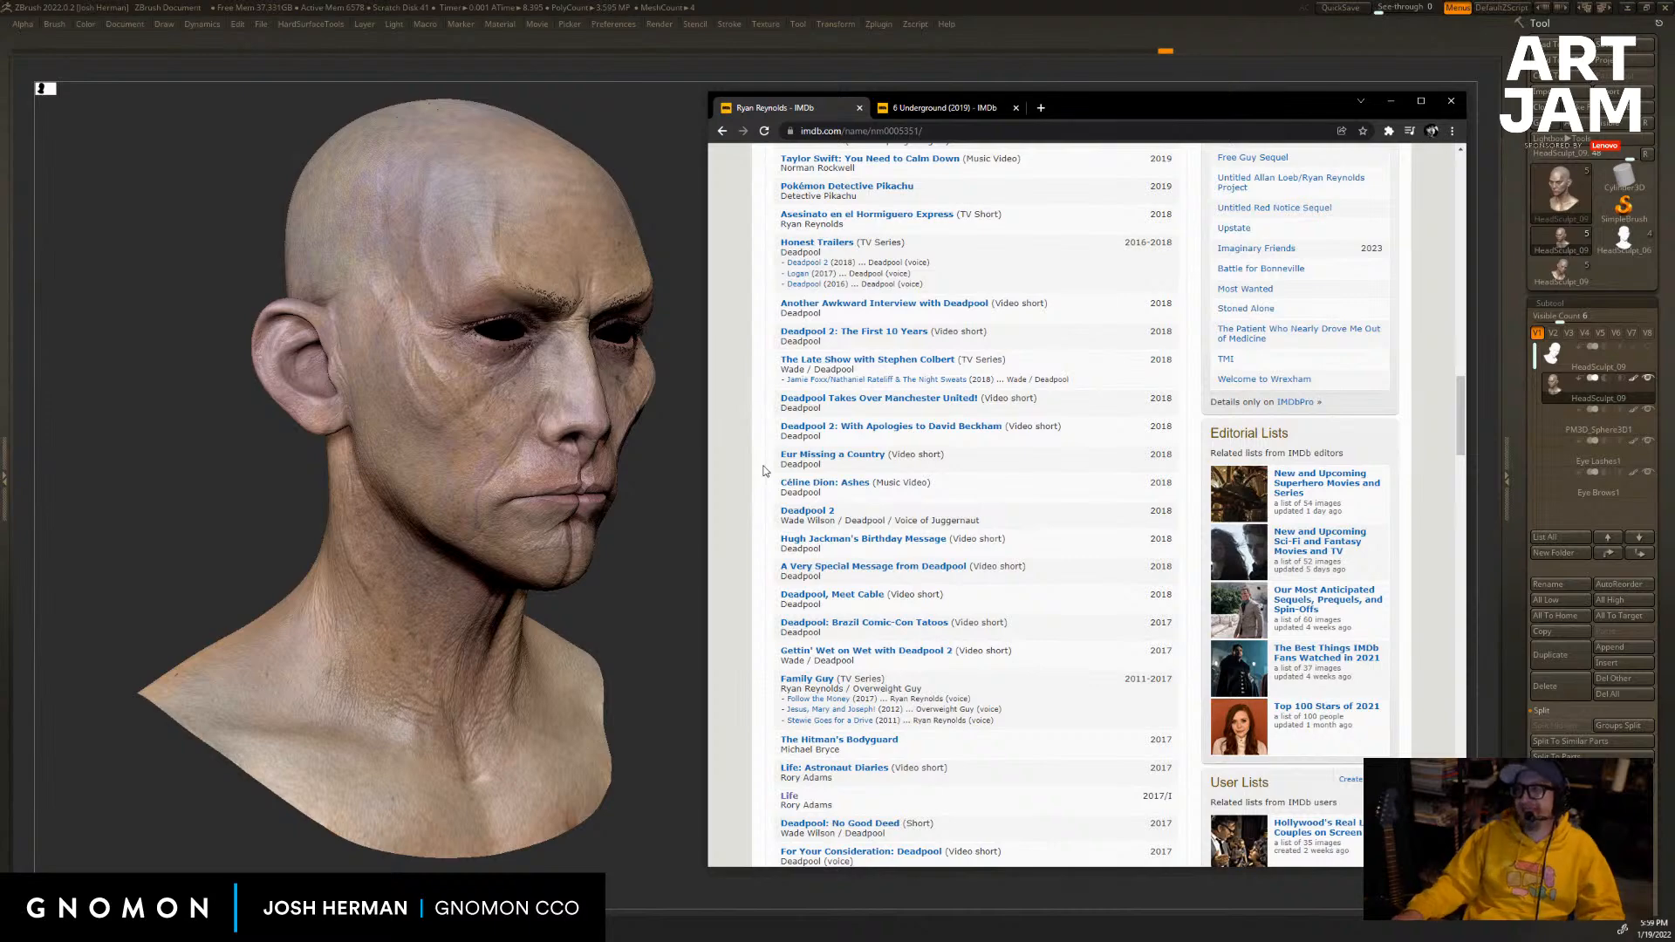
pyautogui.scroll(6, 756, 401)
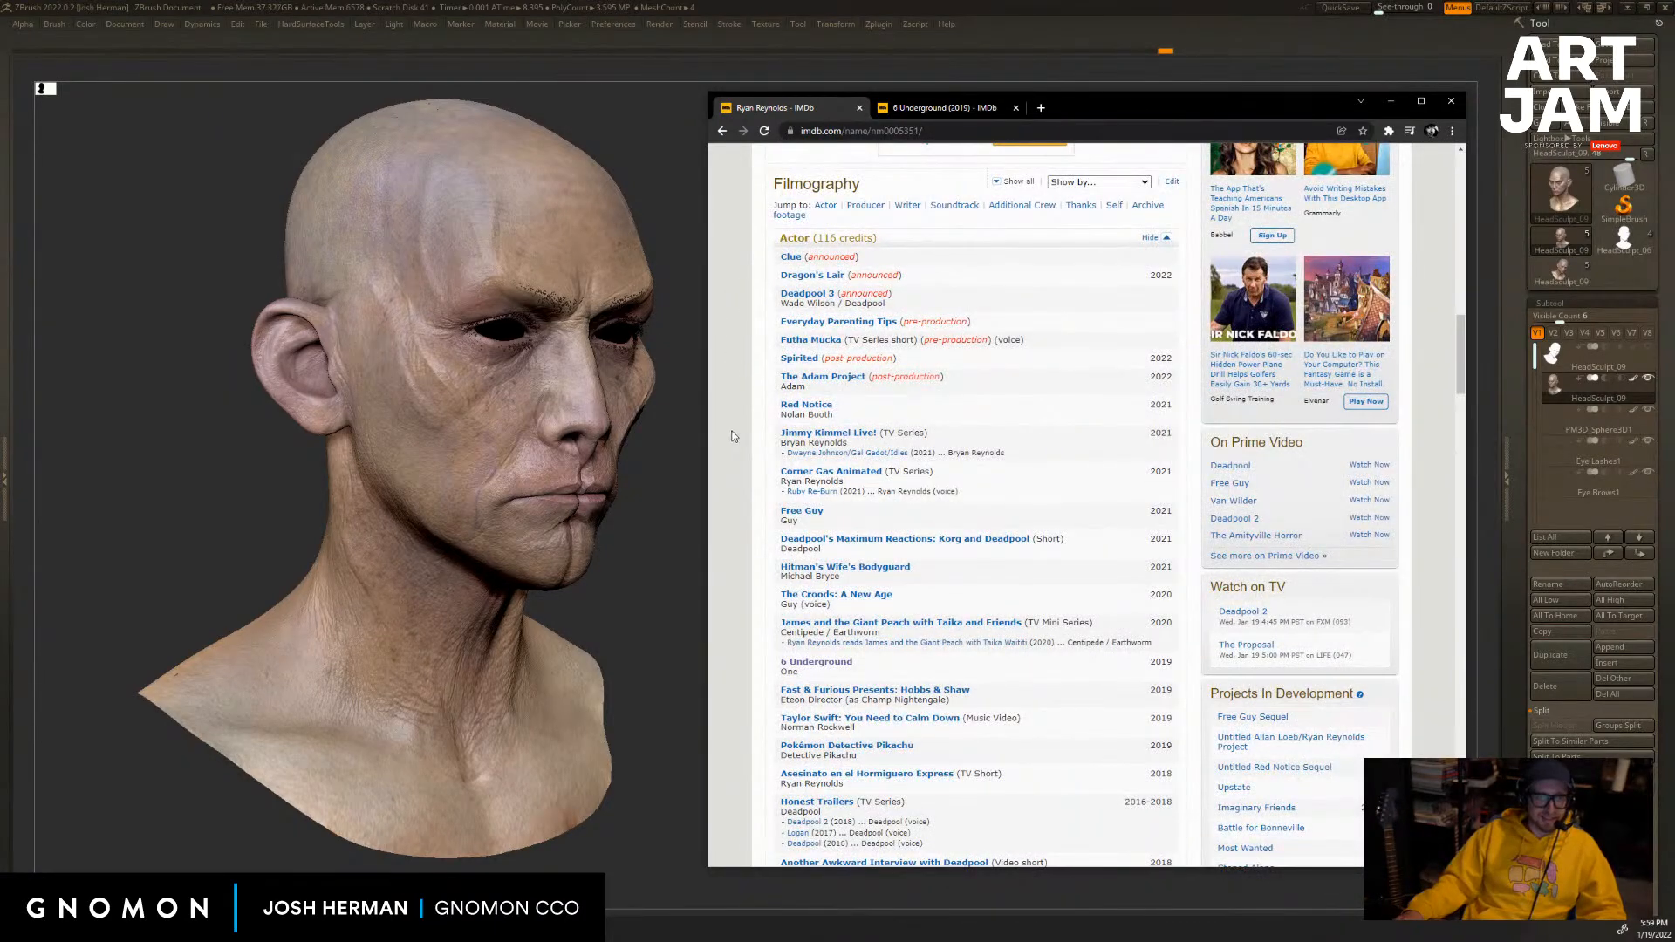
pyautogui.scroll(-4, 733, 437)
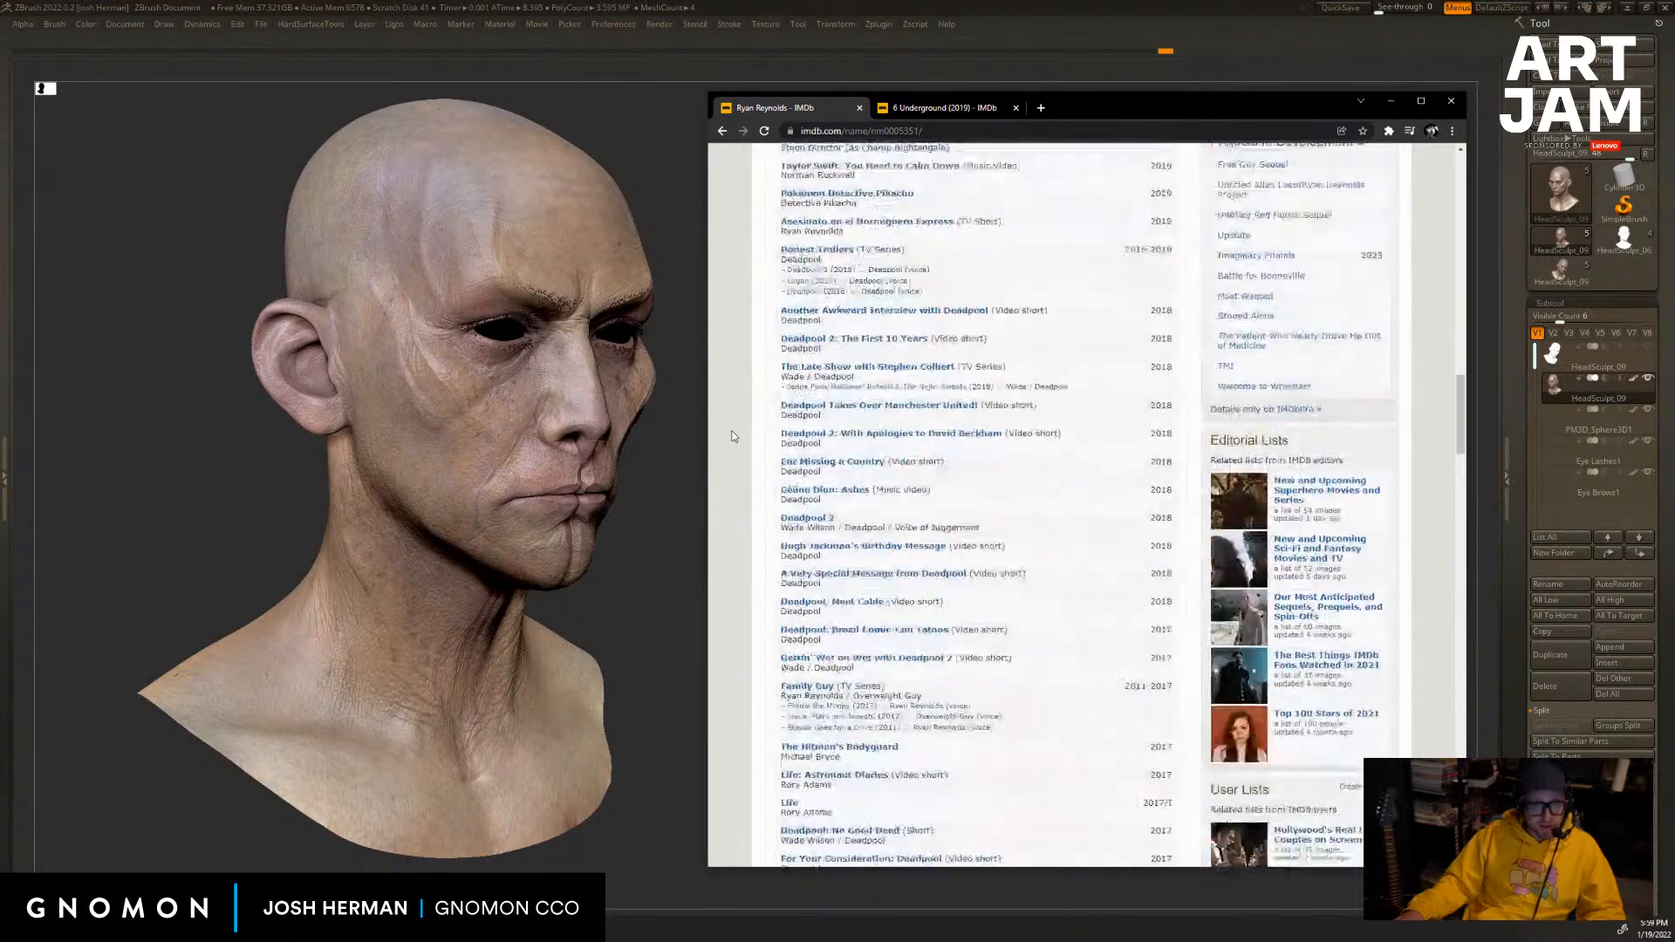
pyautogui.scroll(1, 746, 410)
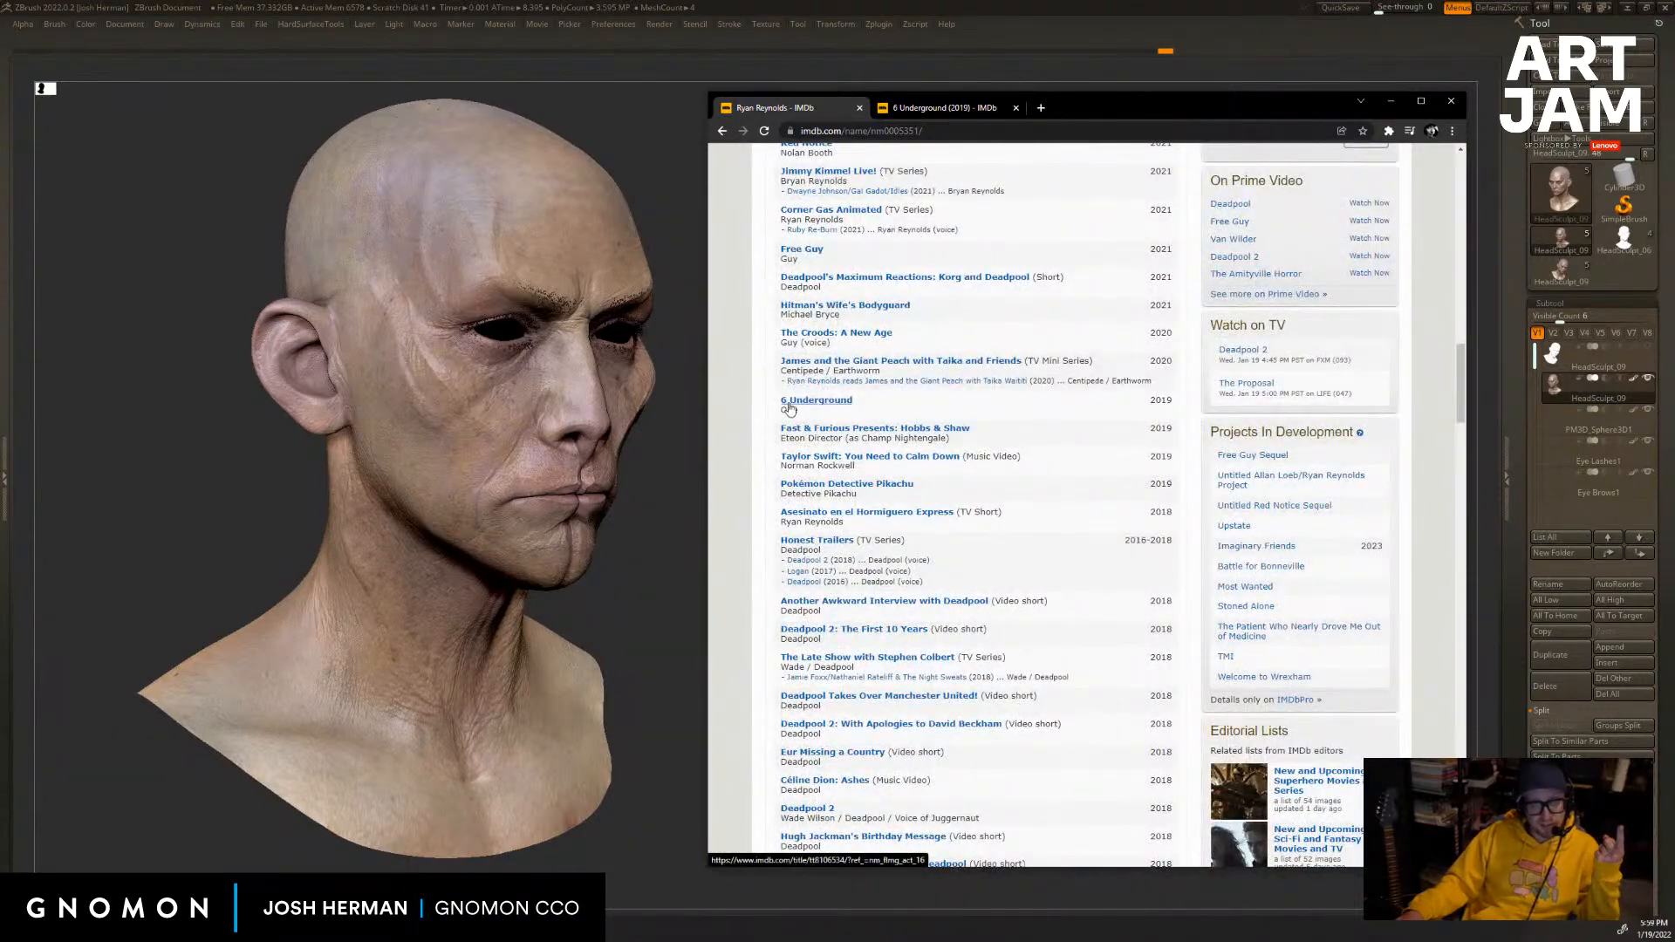
pyautogui.scroll(-3, 745, 476)
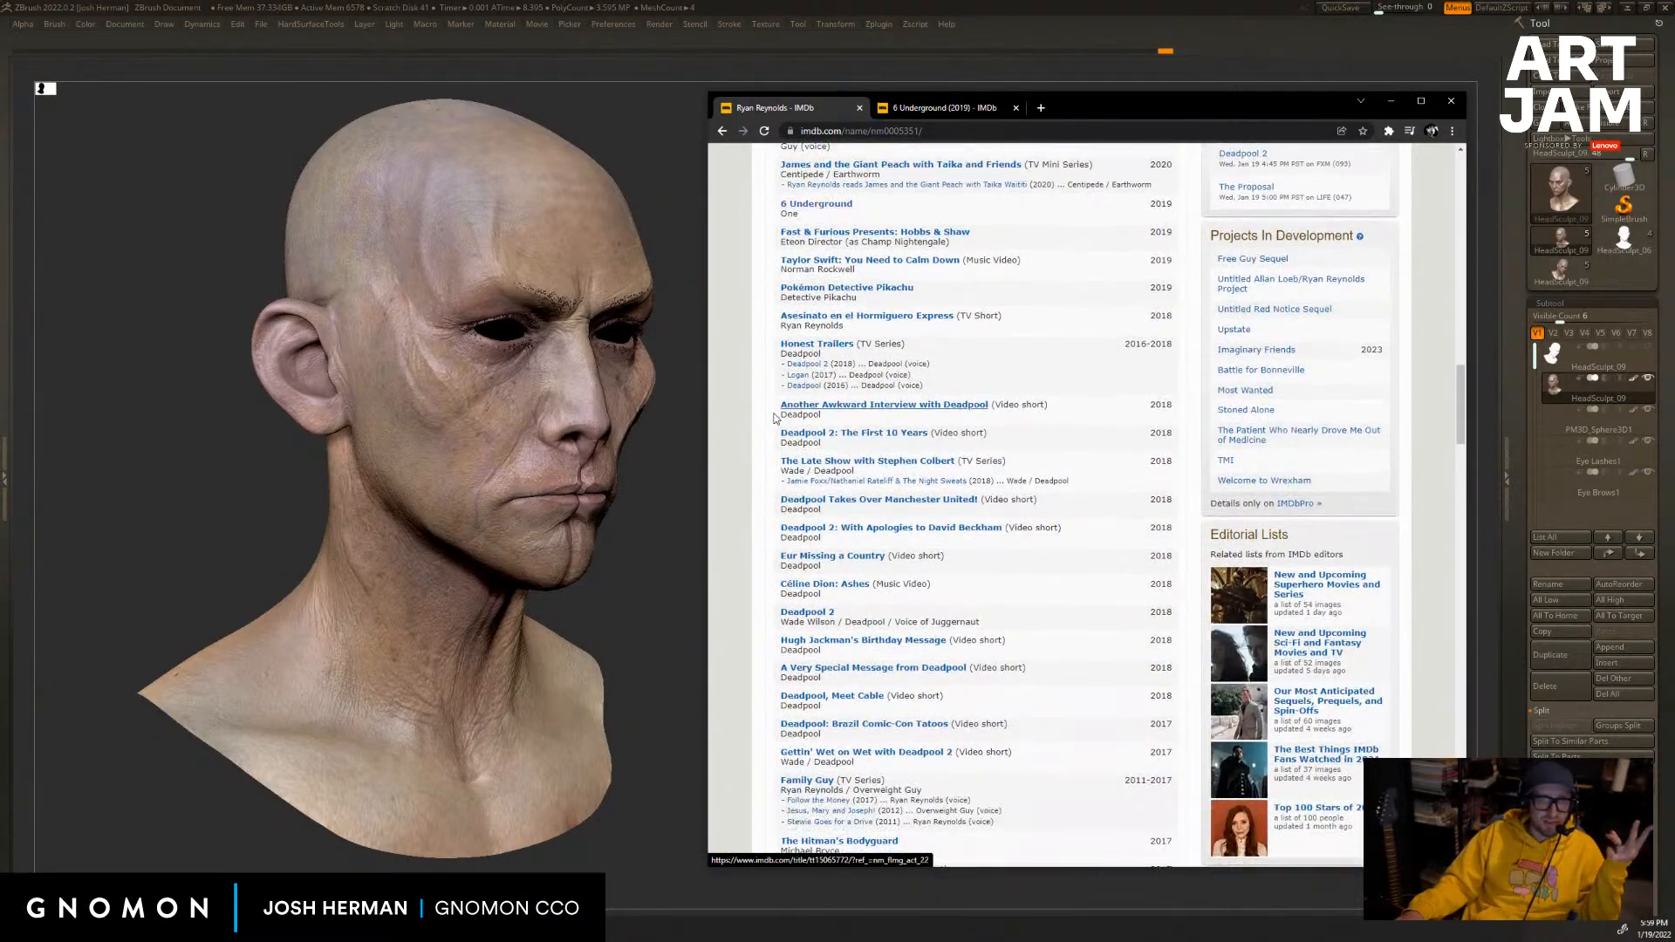
# Examine the older actor credits from 2017 back to the late 1990s, looking for notable films.
pyautogui.scroll(-7, 745, 476)
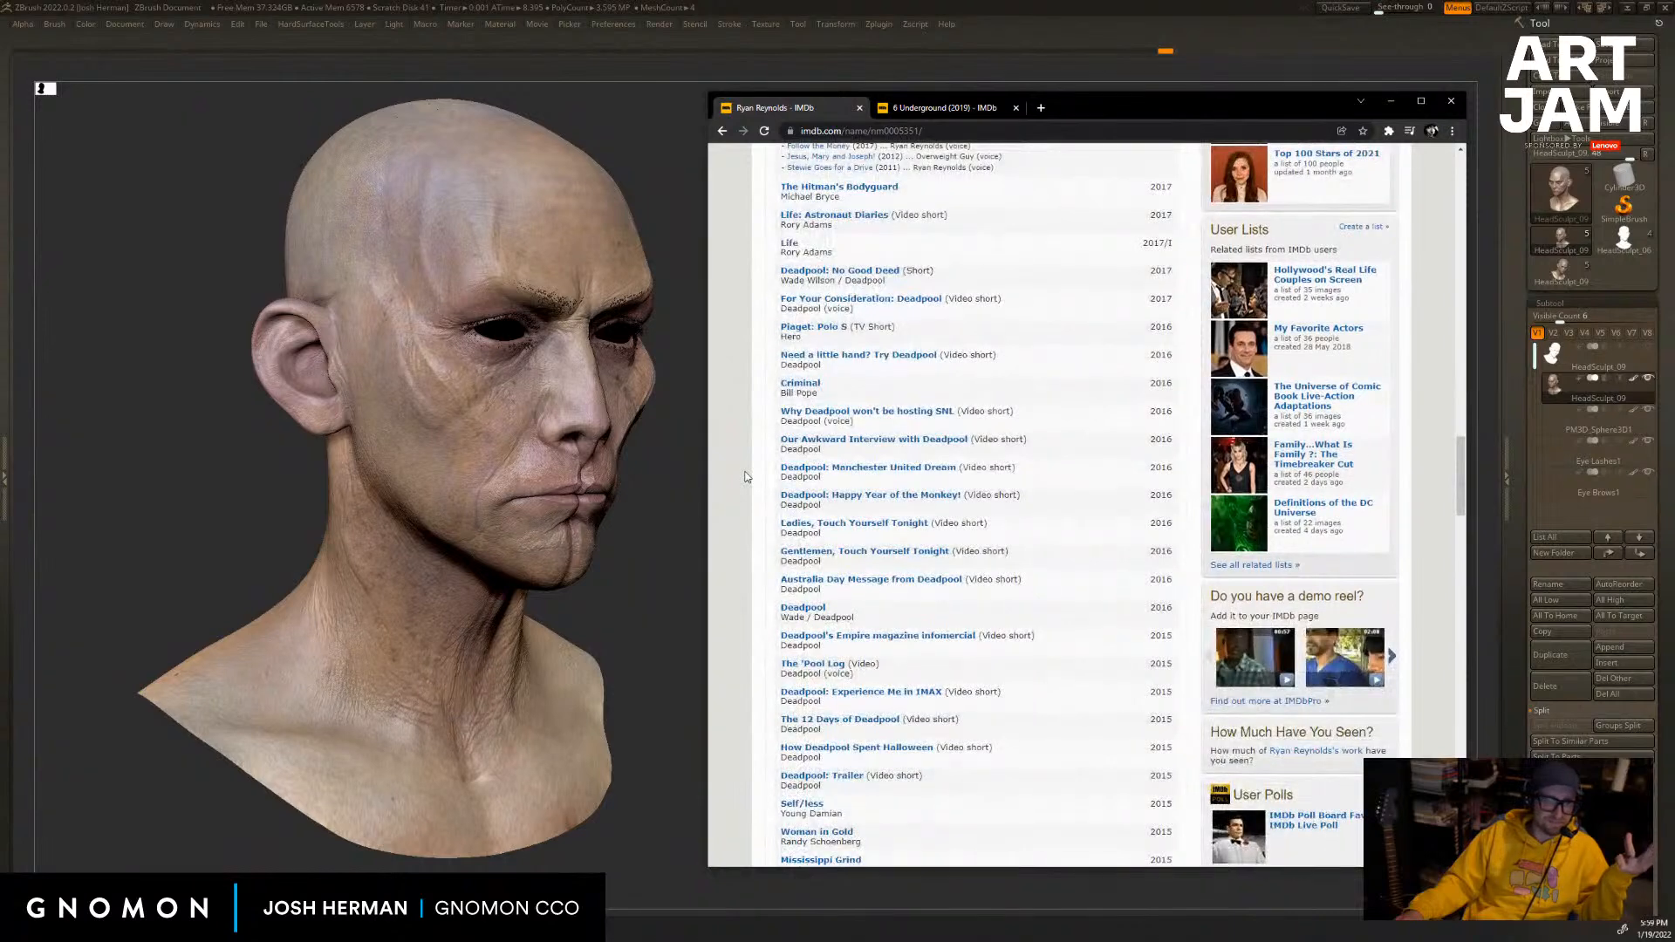
pyautogui.scroll(-4, 745, 476)
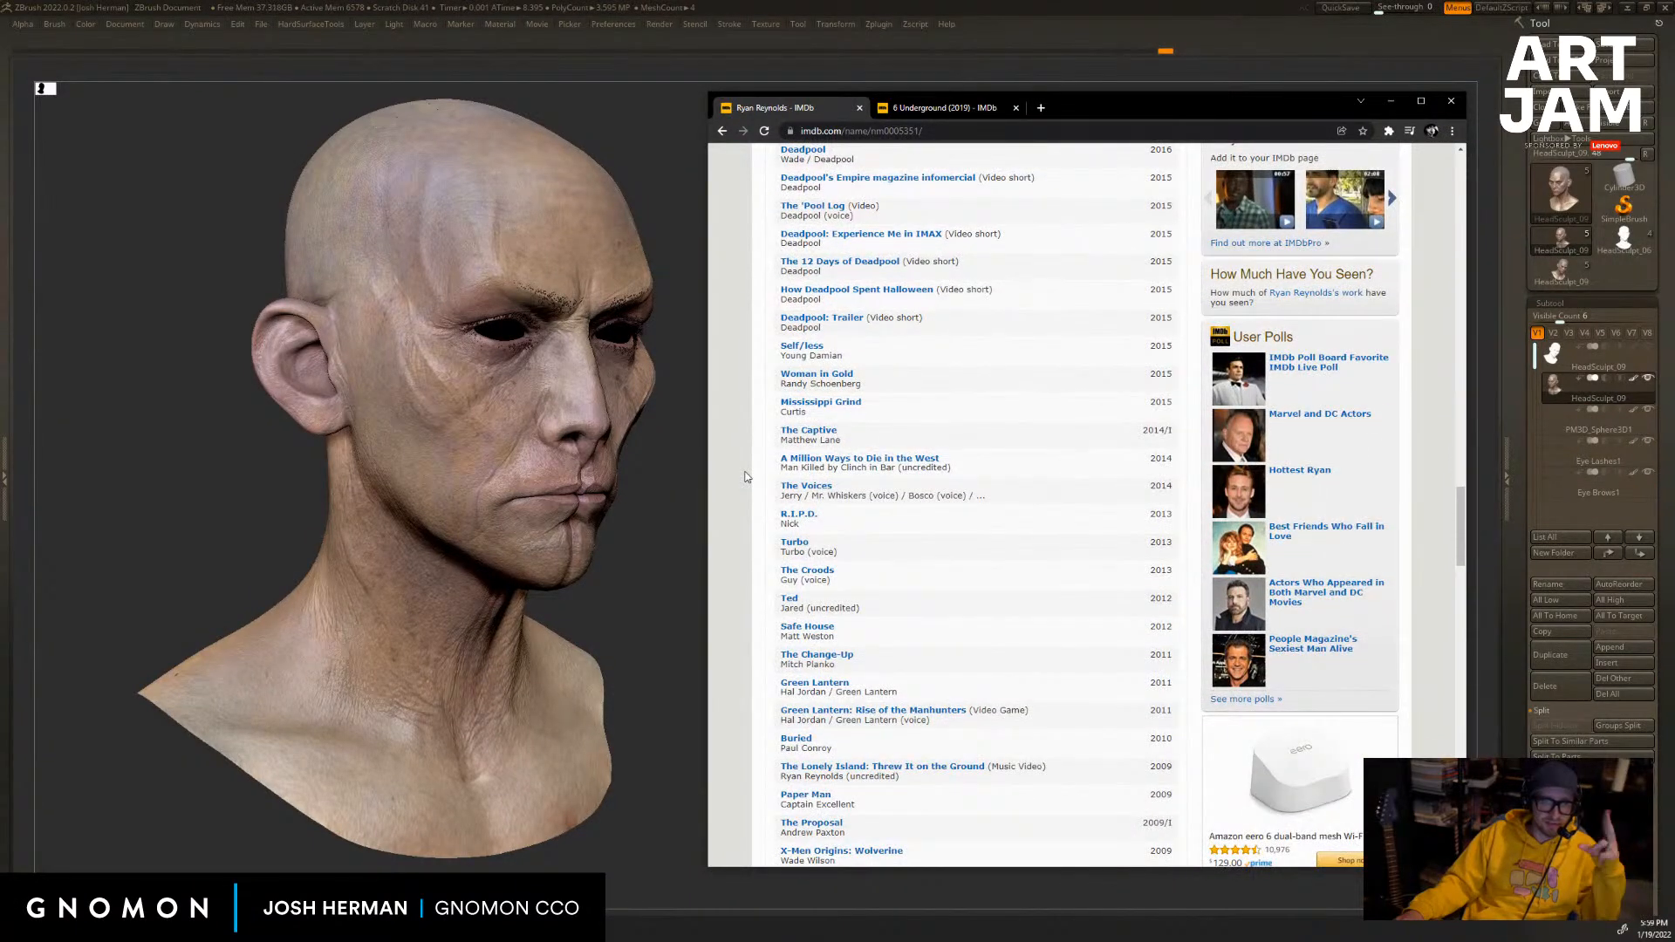
pyautogui.scroll(-1, 745, 476)
pyautogui.scroll(-1, 745, 477)
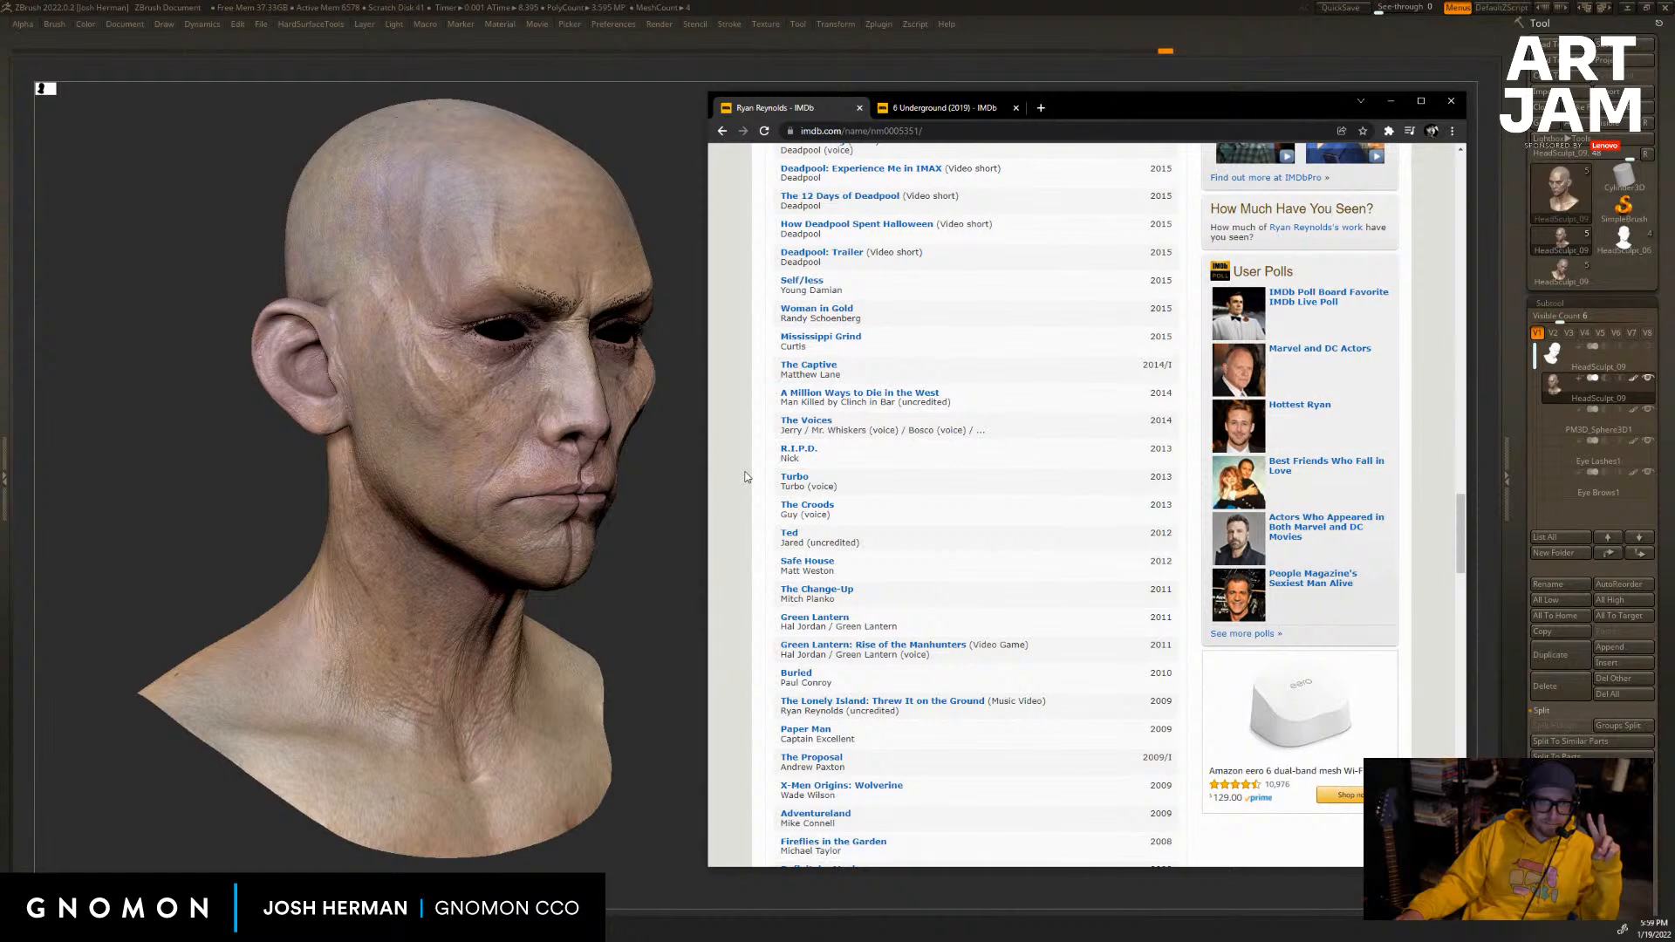
pyautogui.scroll(-3, 745, 477)
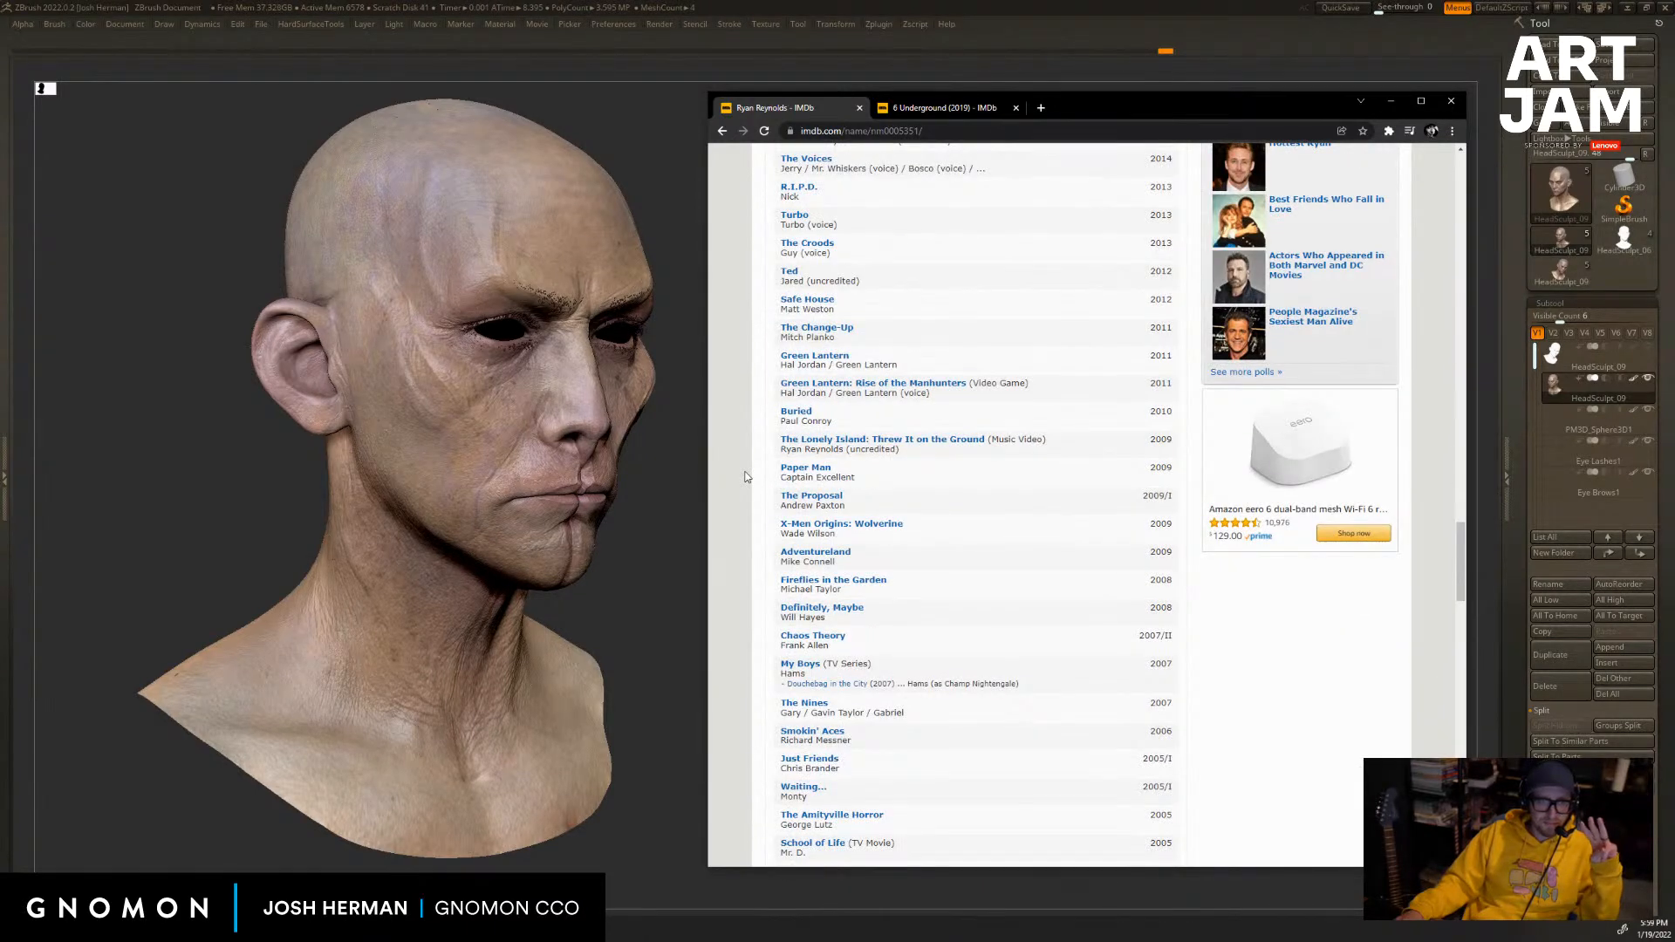
pyautogui.scroll(-2, 745, 477)
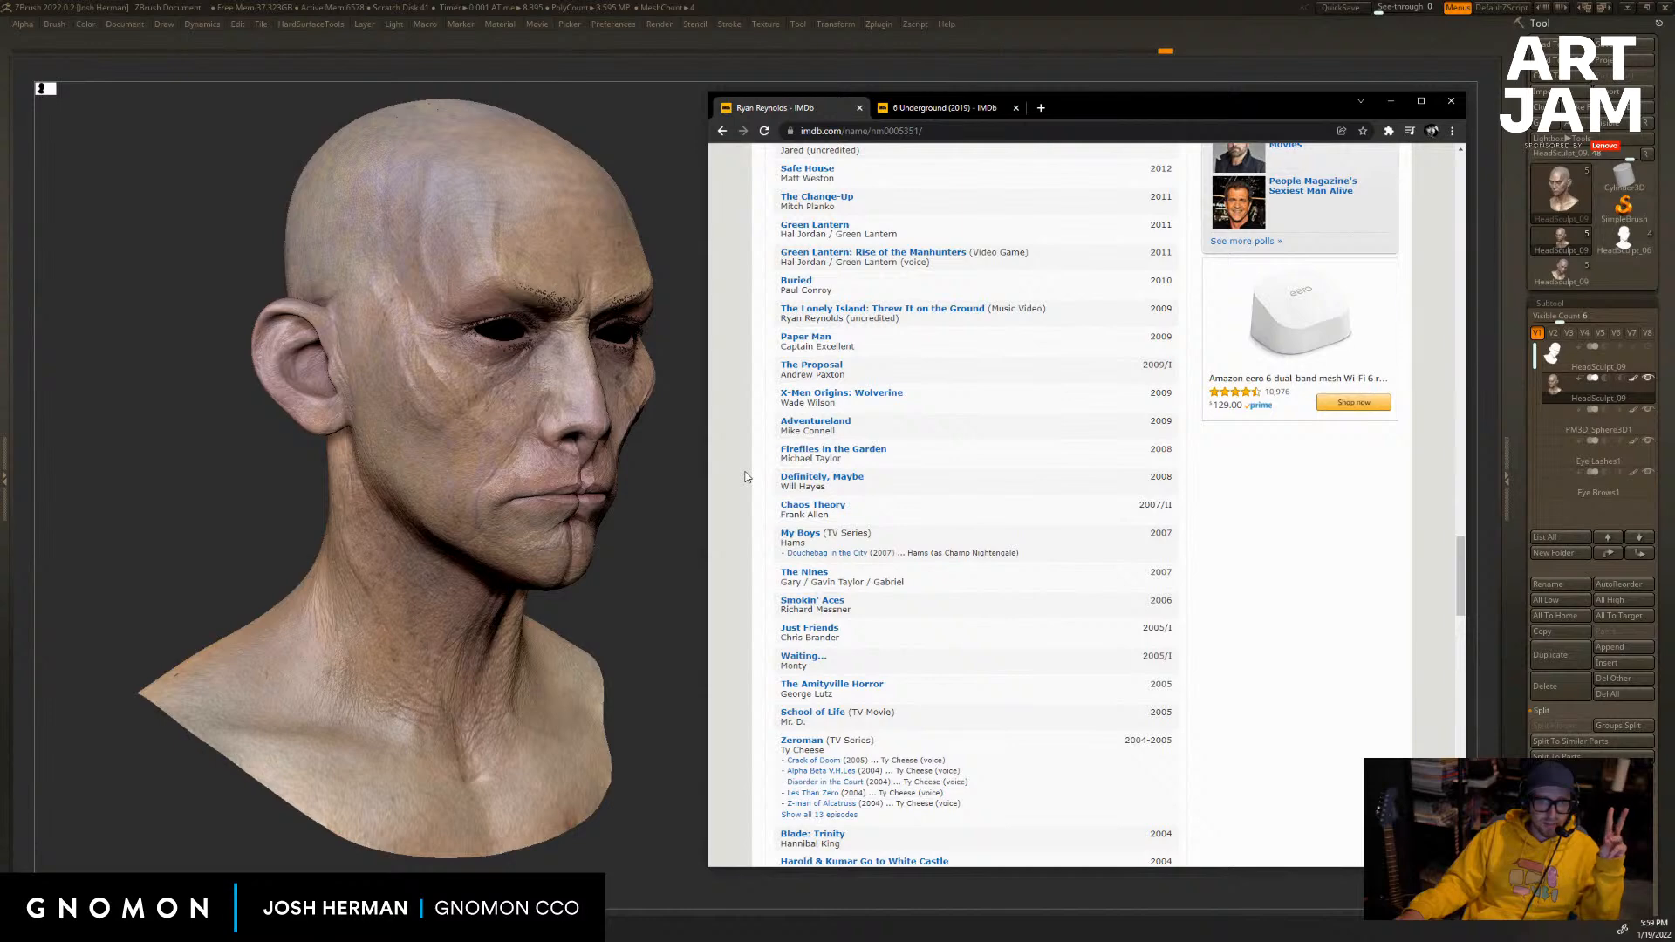
pyautogui.scroll(-1, 745, 476)
pyautogui.scroll(-4, 745, 477)
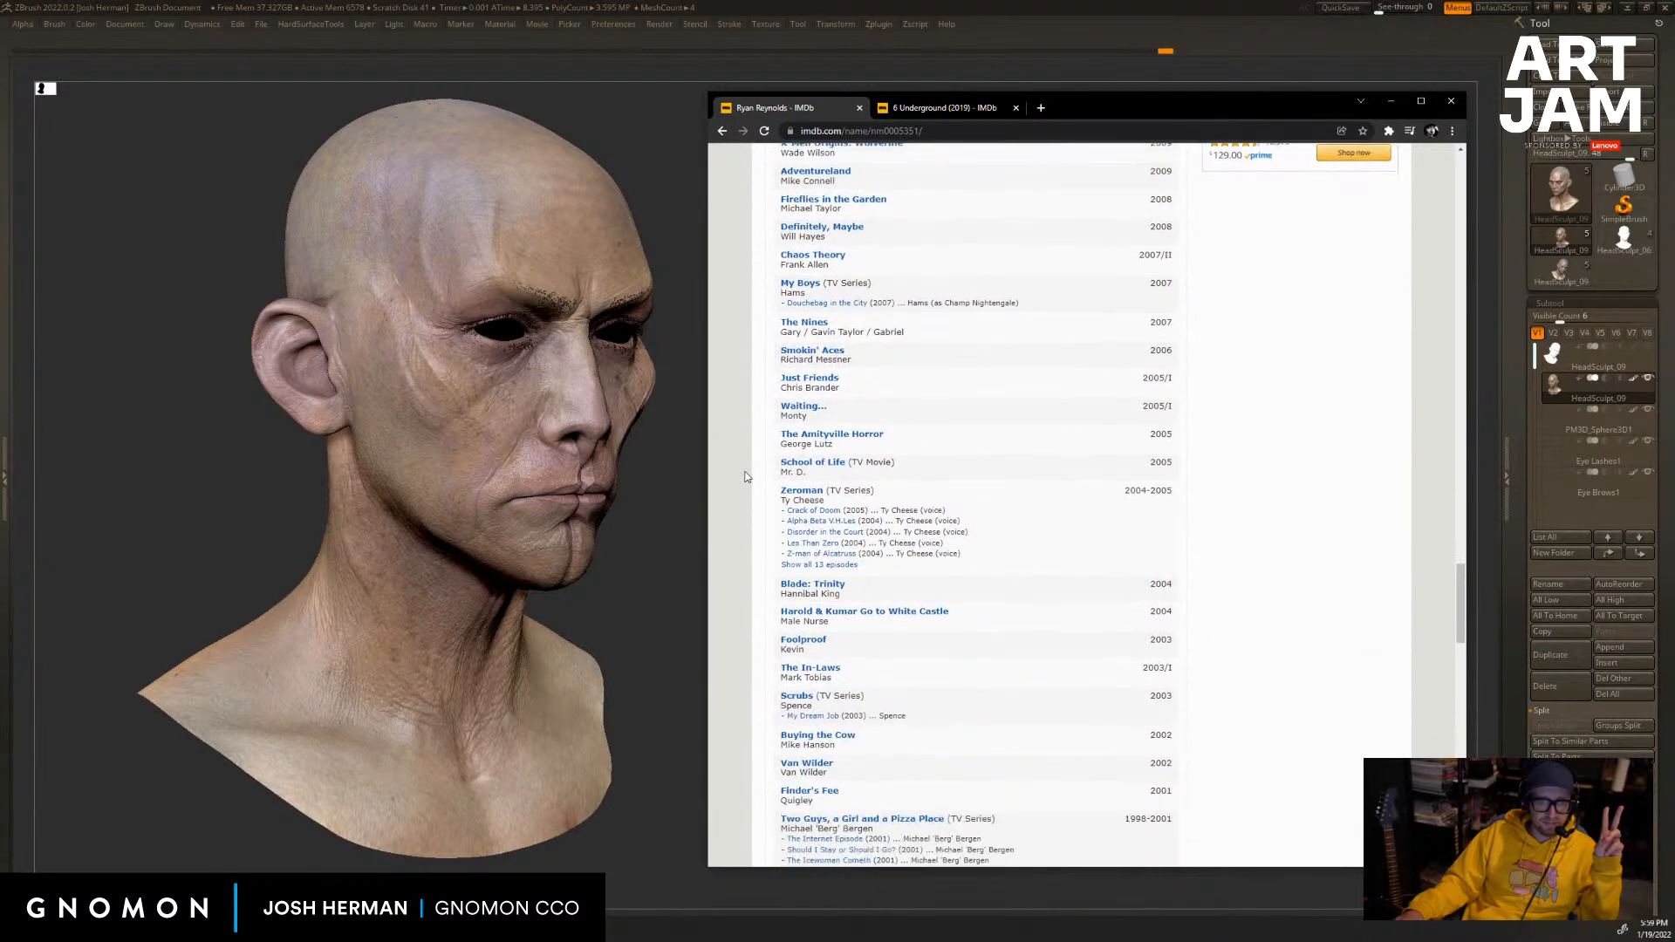
pyautogui.scroll(-1, 745, 477)
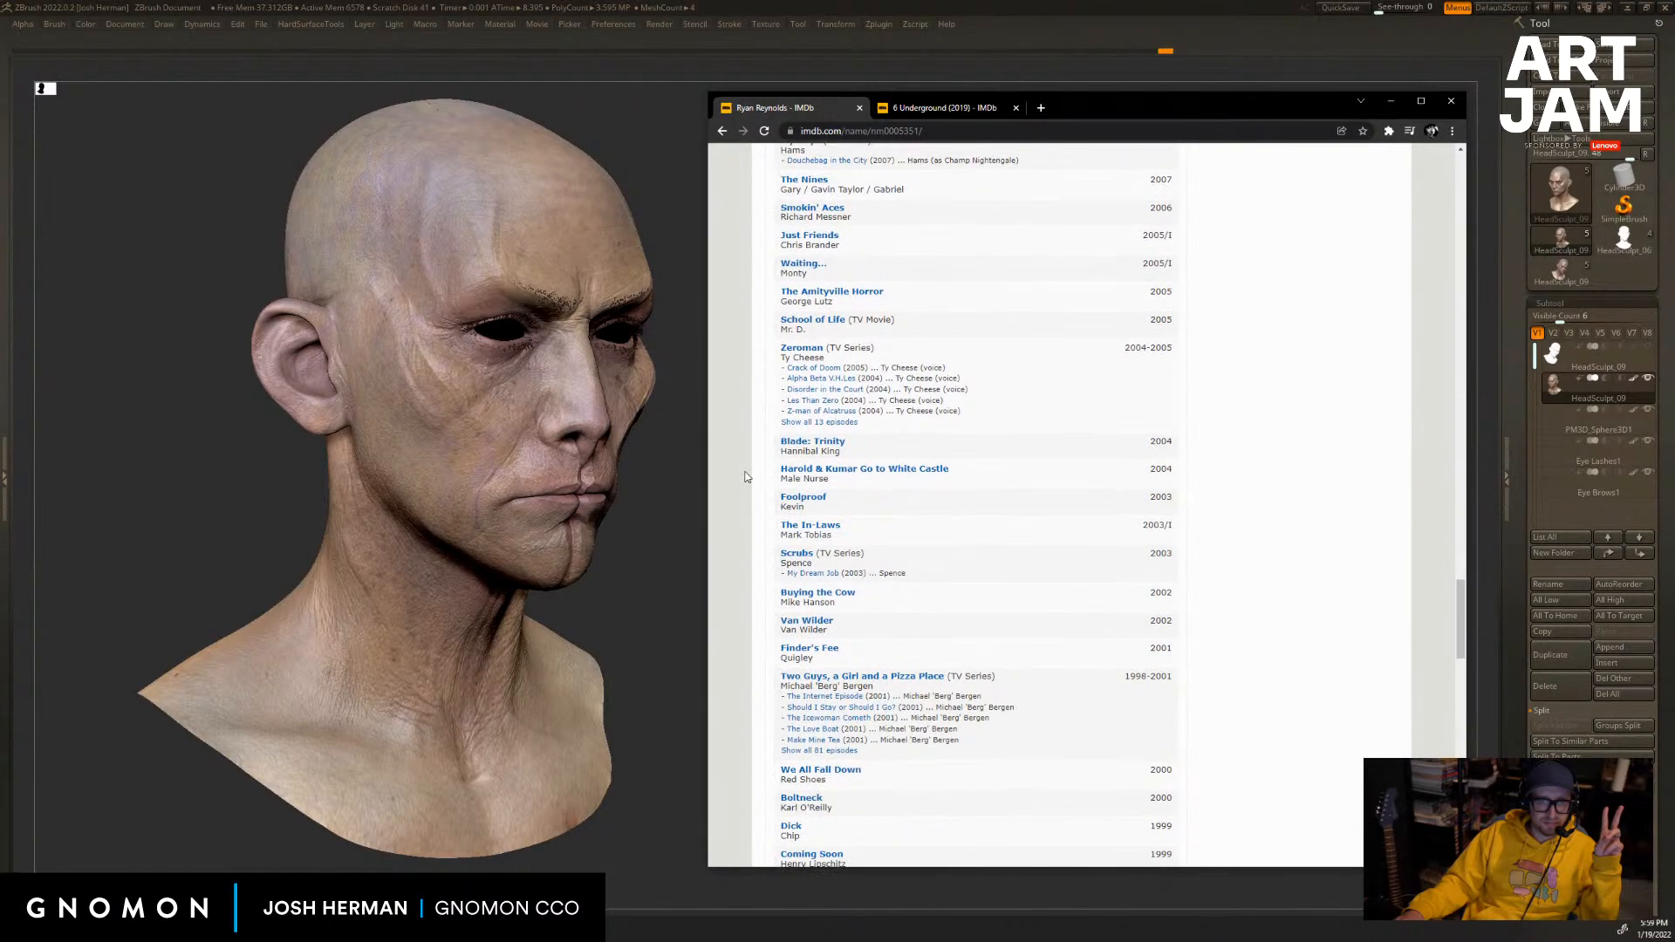
pyautogui.scroll(-1, 745, 476)
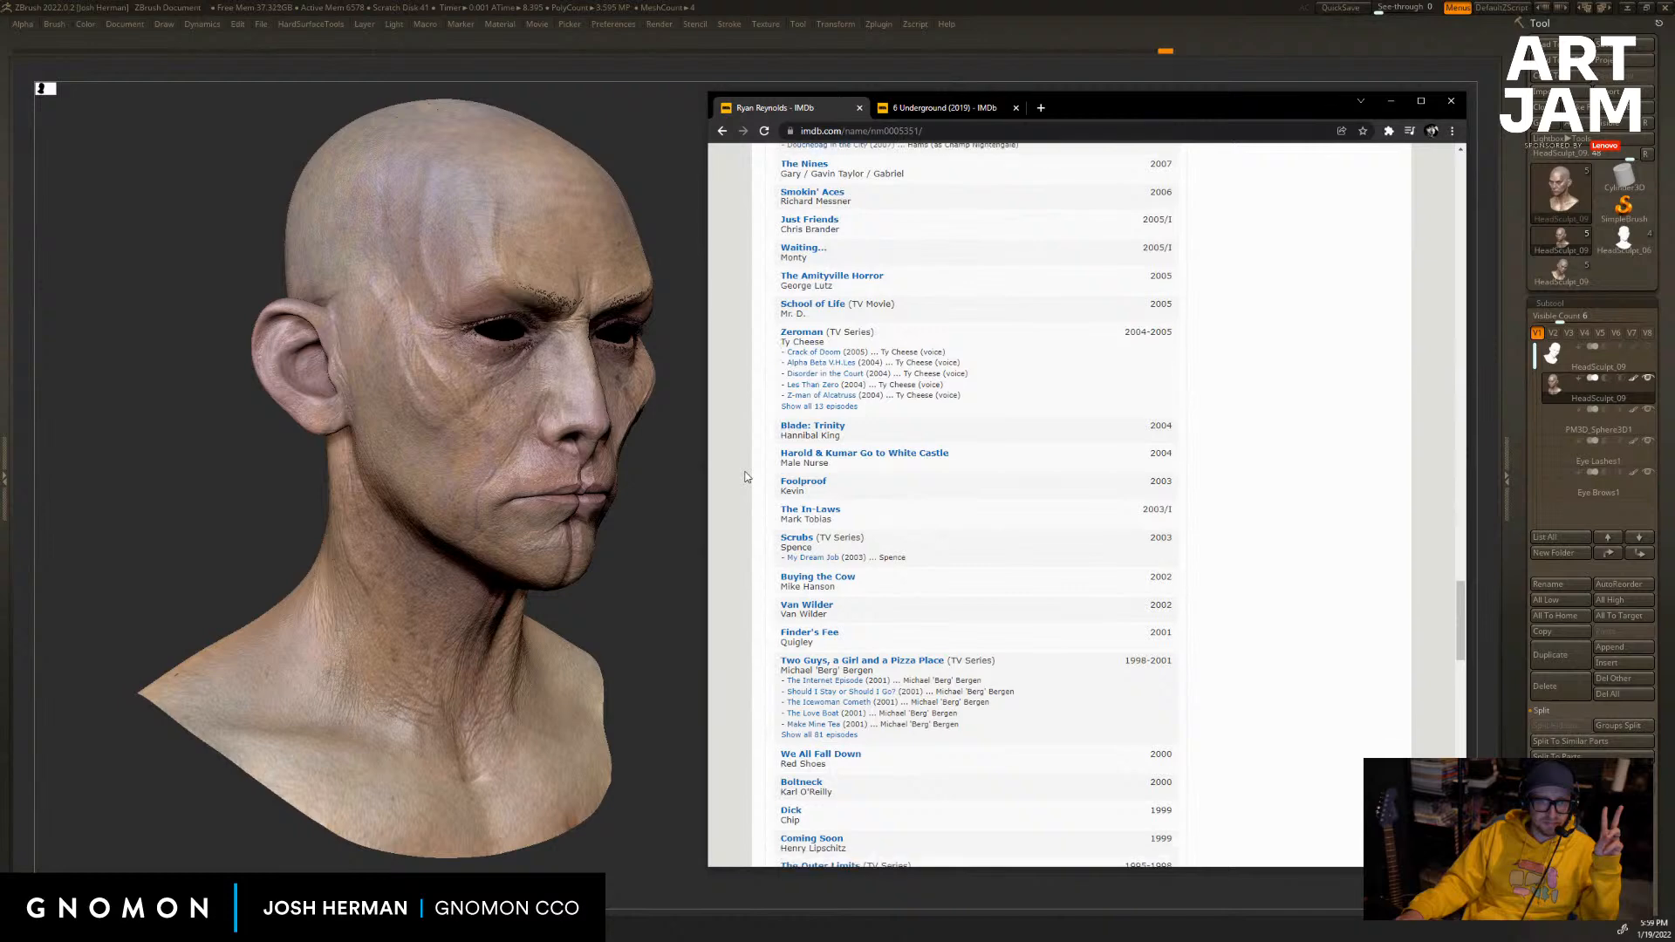
pyautogui.scroll(-2, 745, 476)
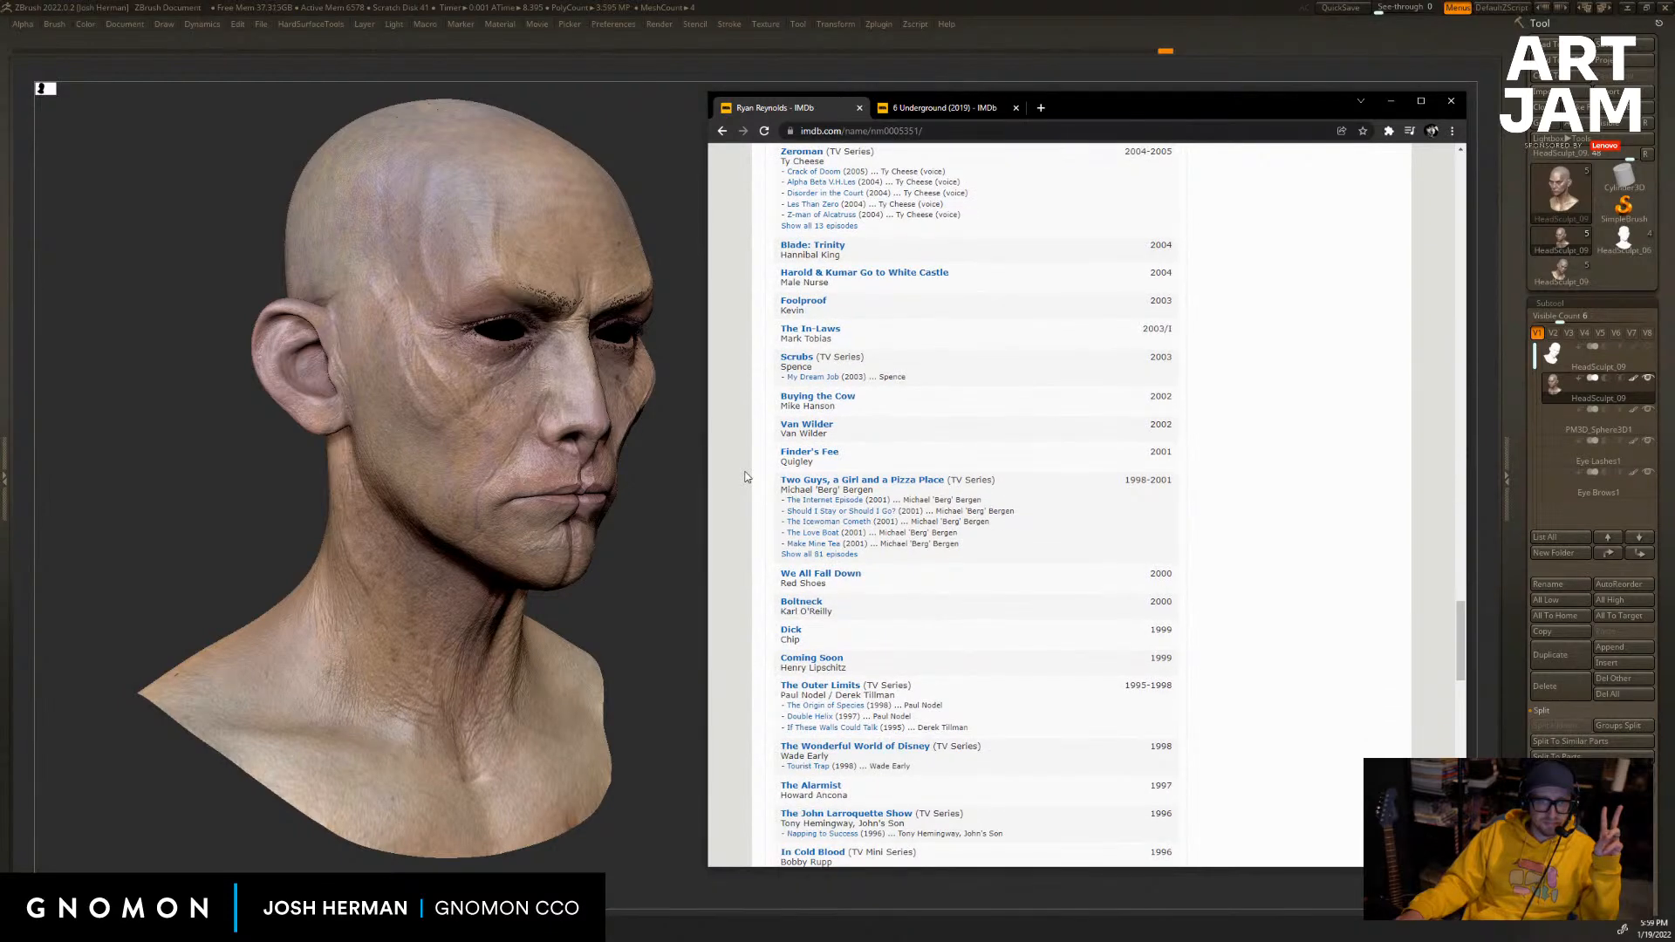
pyautogui.scroll(8, 745, 476)
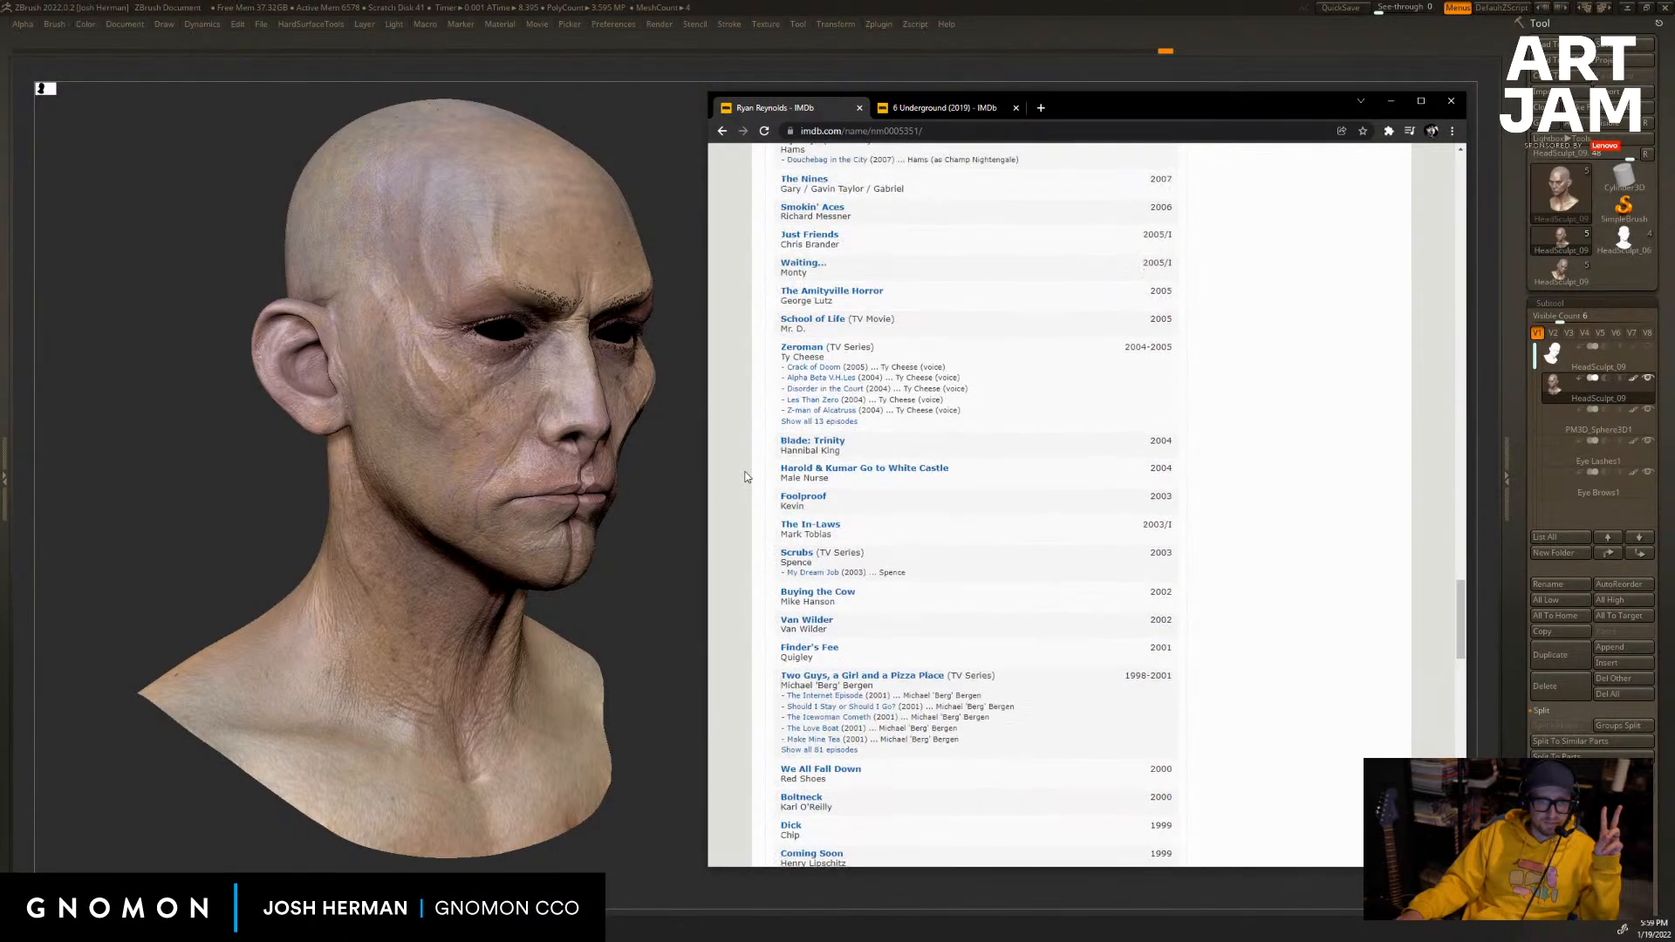
pyautogui.scroll(3, 745, 476)
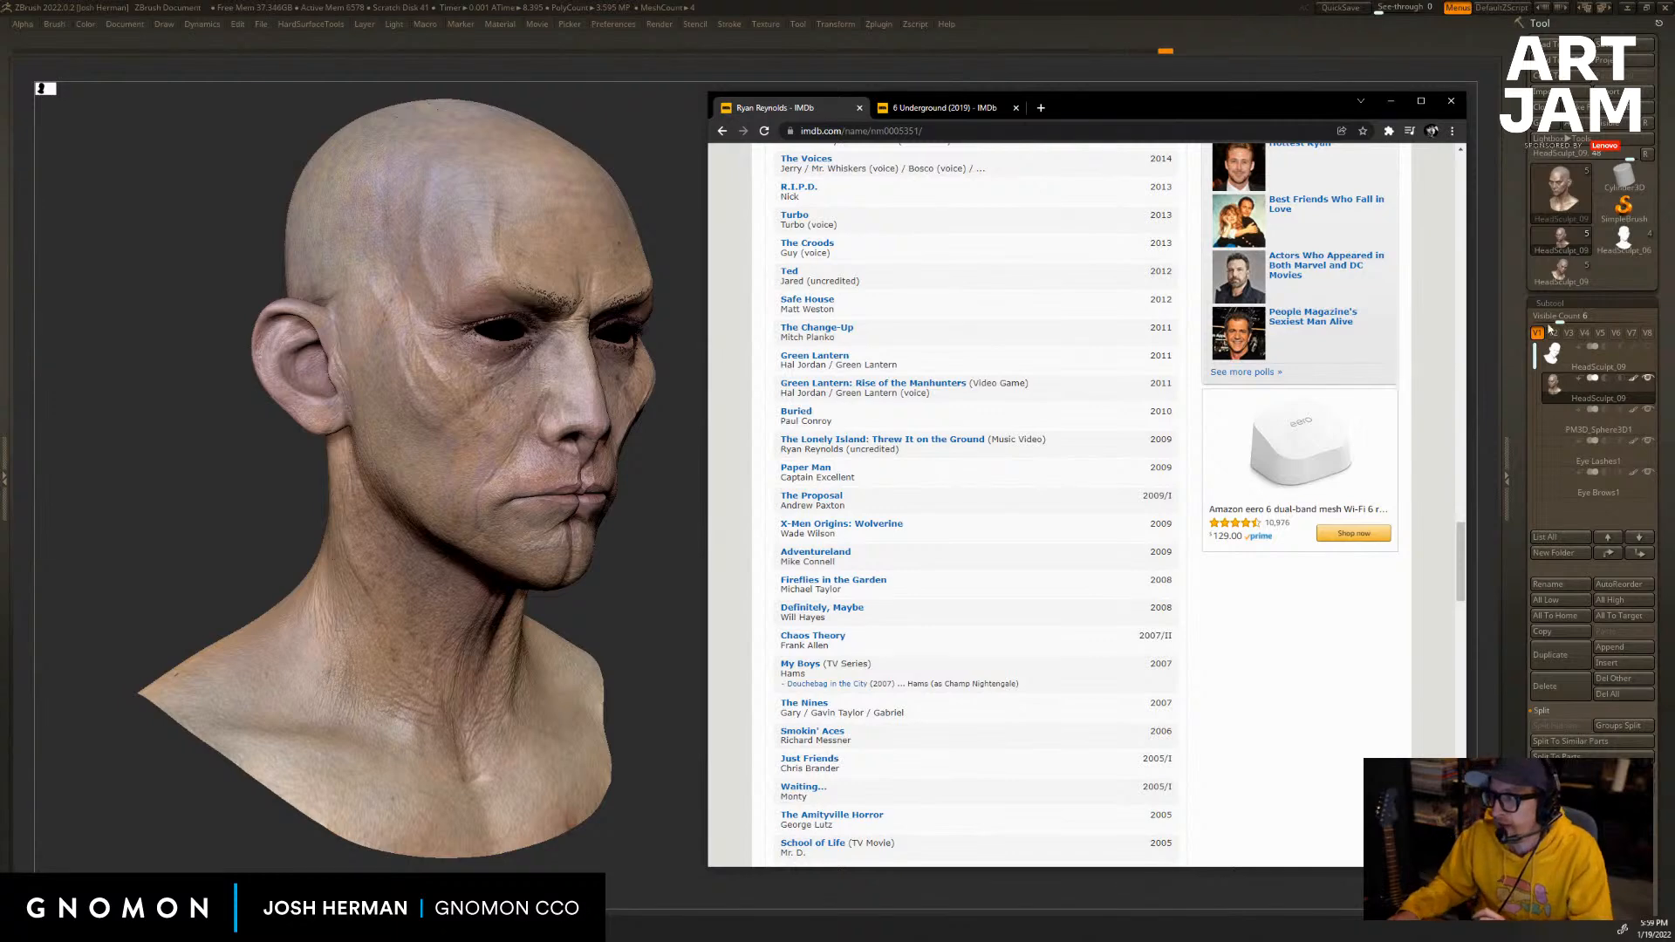
# Switch back to ZBrush, show the full interface again, and inspect the painted head up close from three-quarter angles.
pyautogui.click(1302, 45)
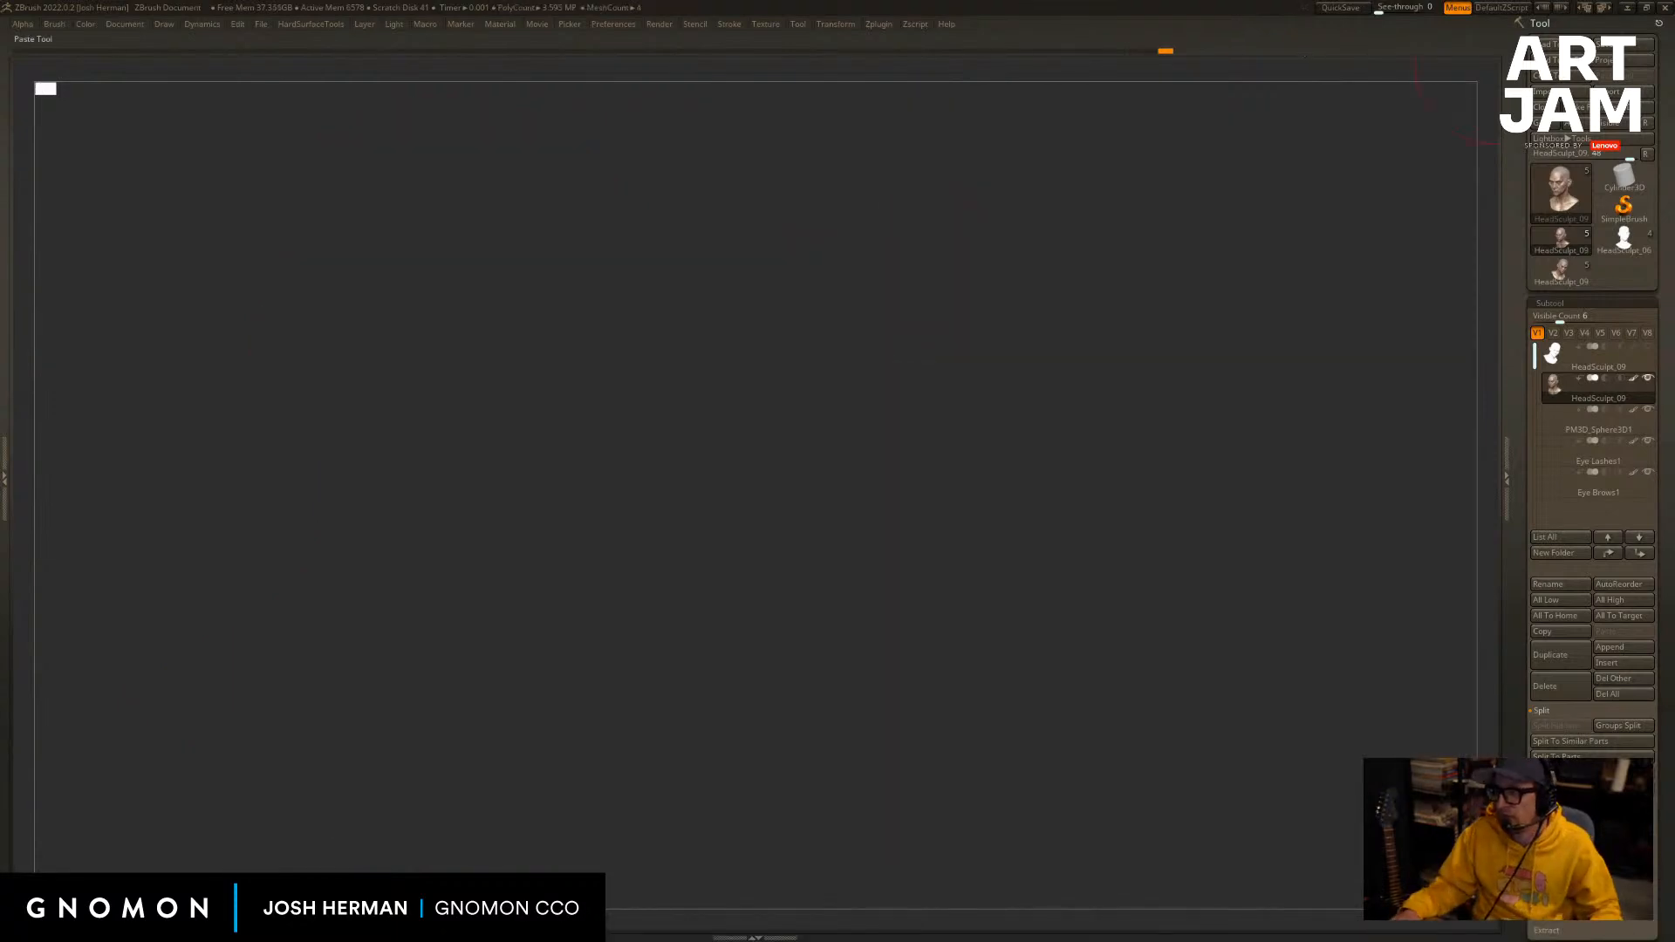
pyautogui.press('Tab')
pyautogui.moveTo(1413, 304)
pyautogui.mouseDown()
pyautogui.moveTo(1263, 366)
pyautogui.moveTo(1192, 346)
pyautogui.moveTo(1403, 387)
pyautogui.moveTo(1394, 399)
pyautogui.mouseUp()
pyautogui.moveTo(1430, 424); pyautogui.dragTo(1191, 433)
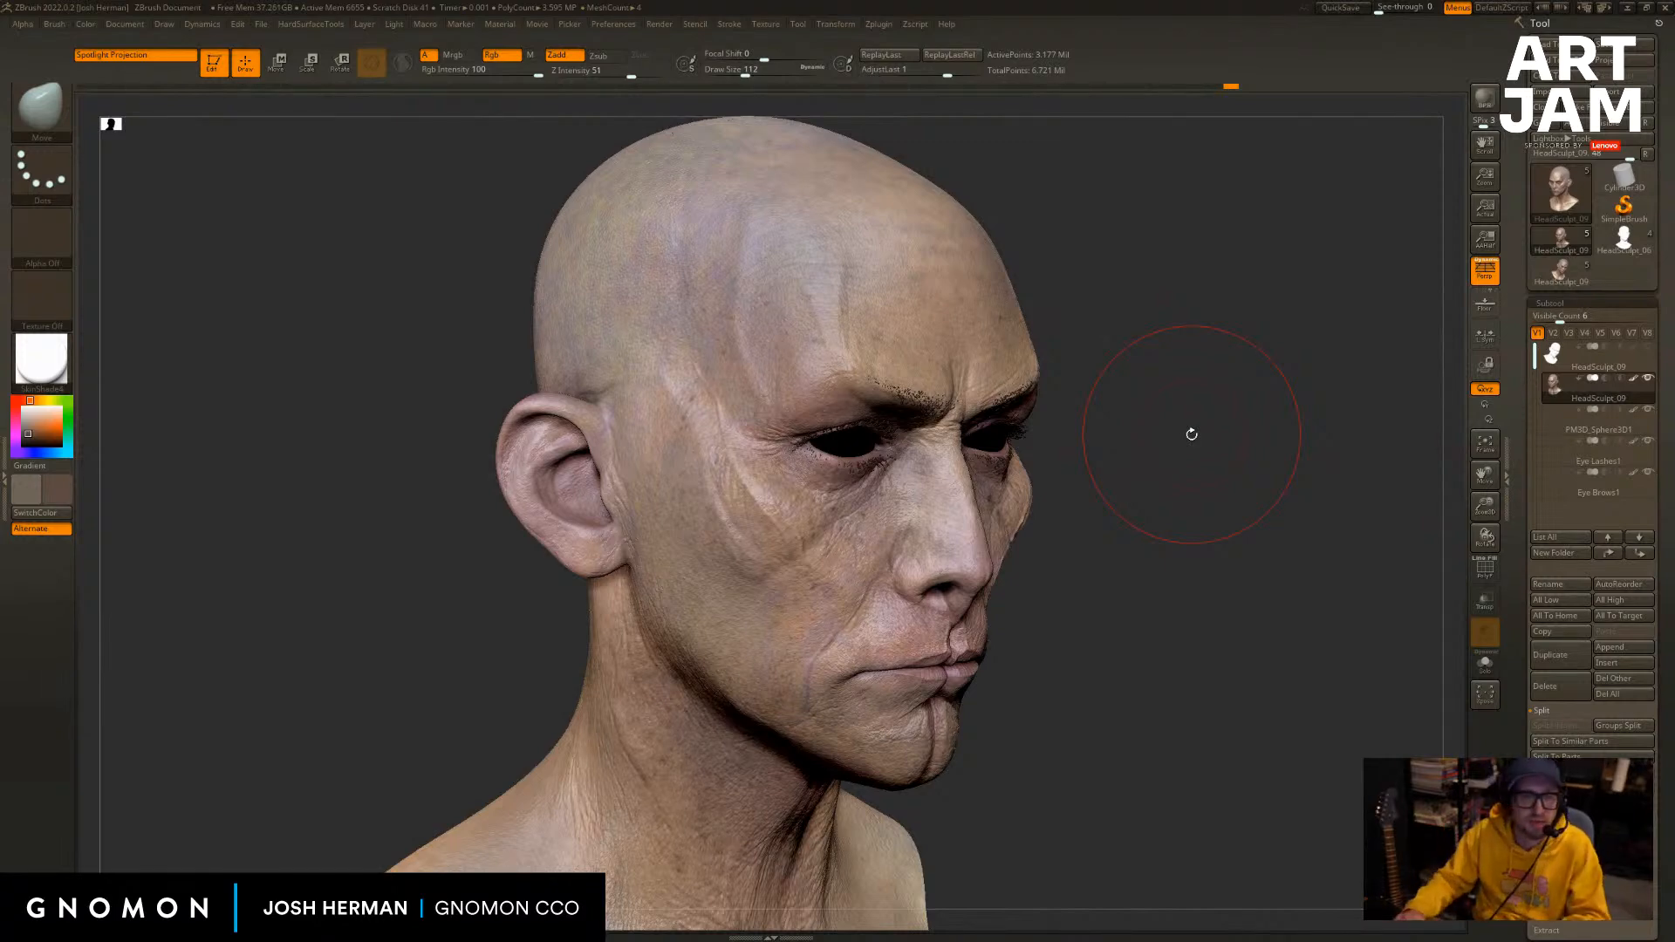
pyautogui.moveTo(1191, 433); pyautogui.dragTo(1181, 433)
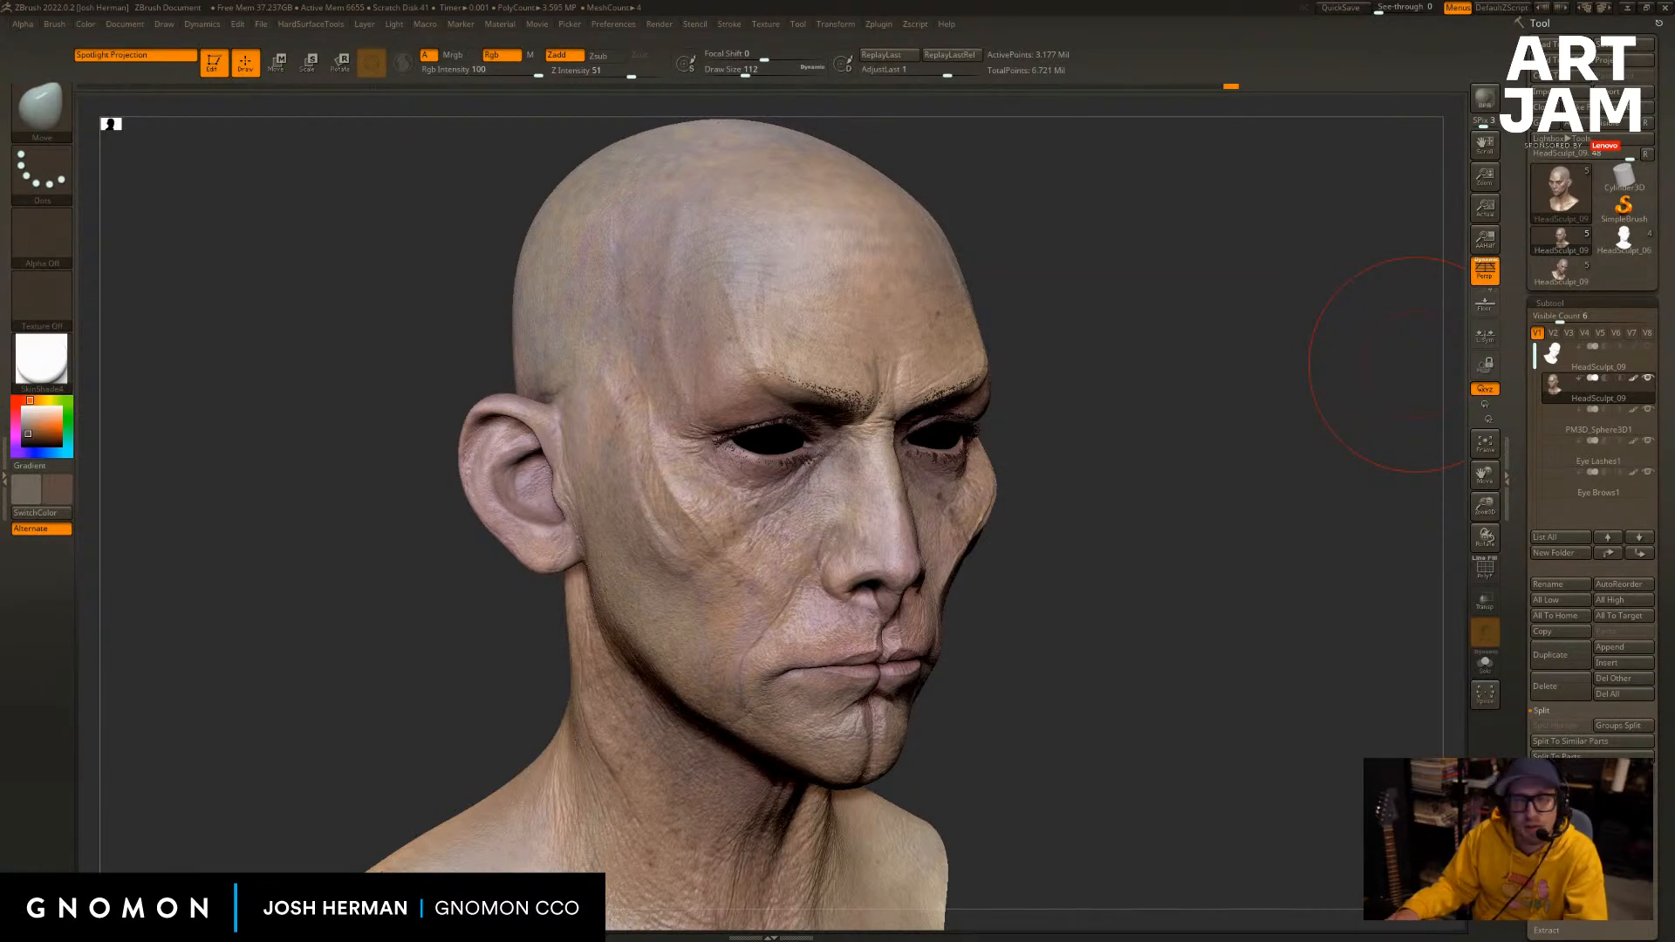
pyautogui.moveTo(1395, 518); pyautogui.dragTo(1392, 516)
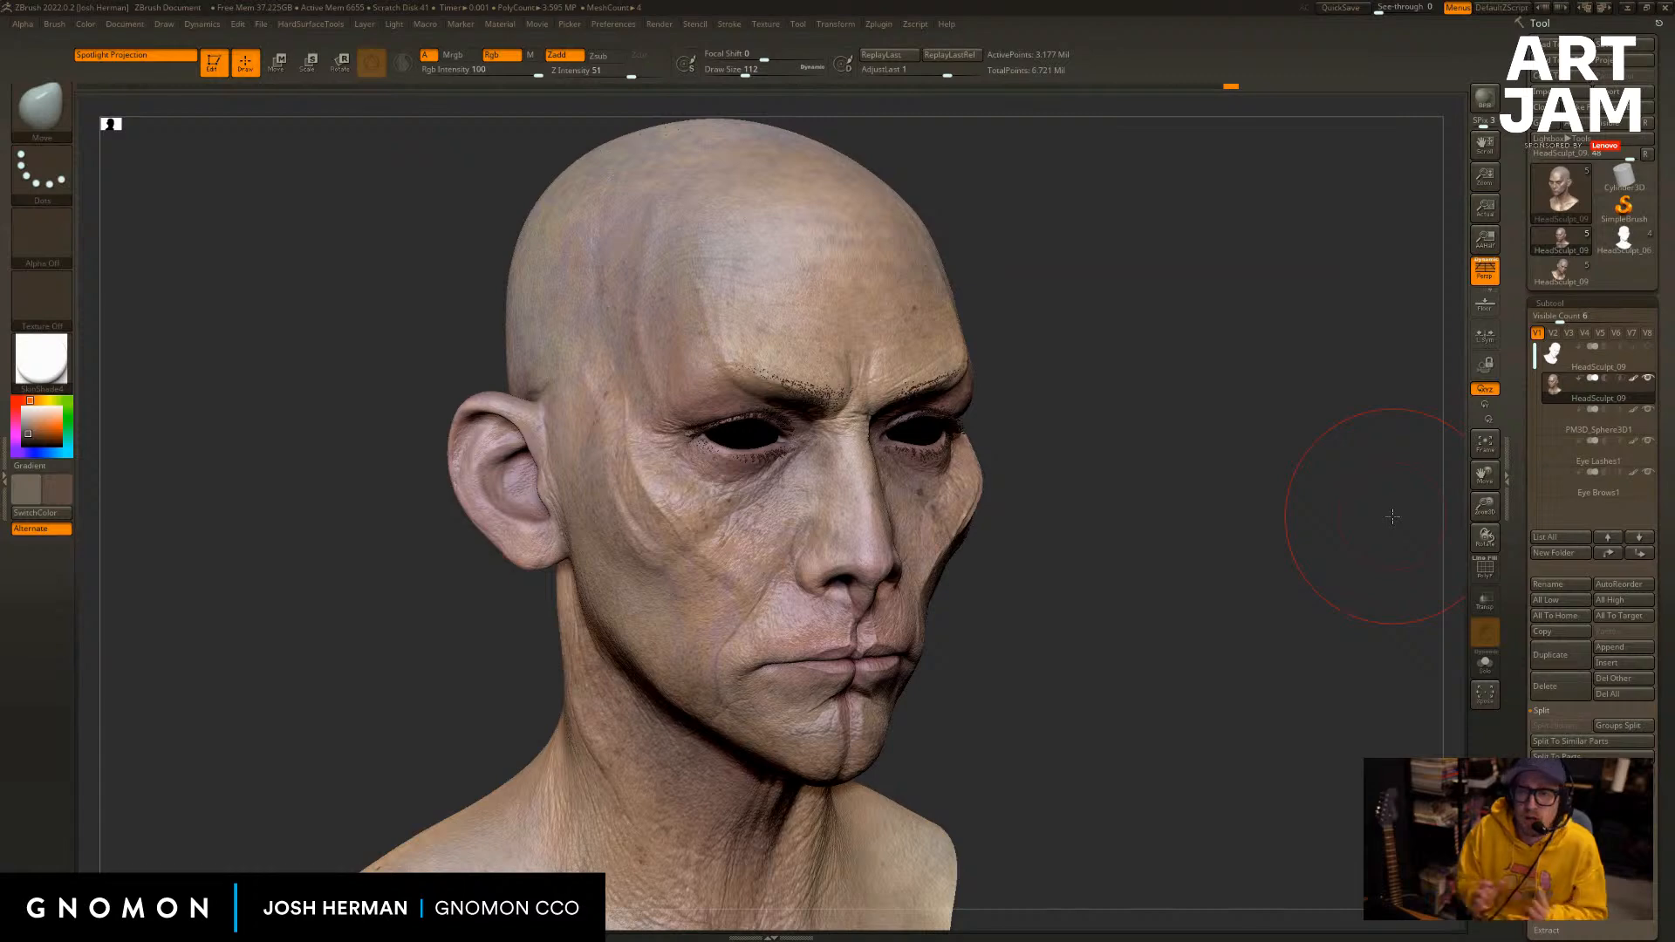
pyautogui.rightClick(1392, 516)
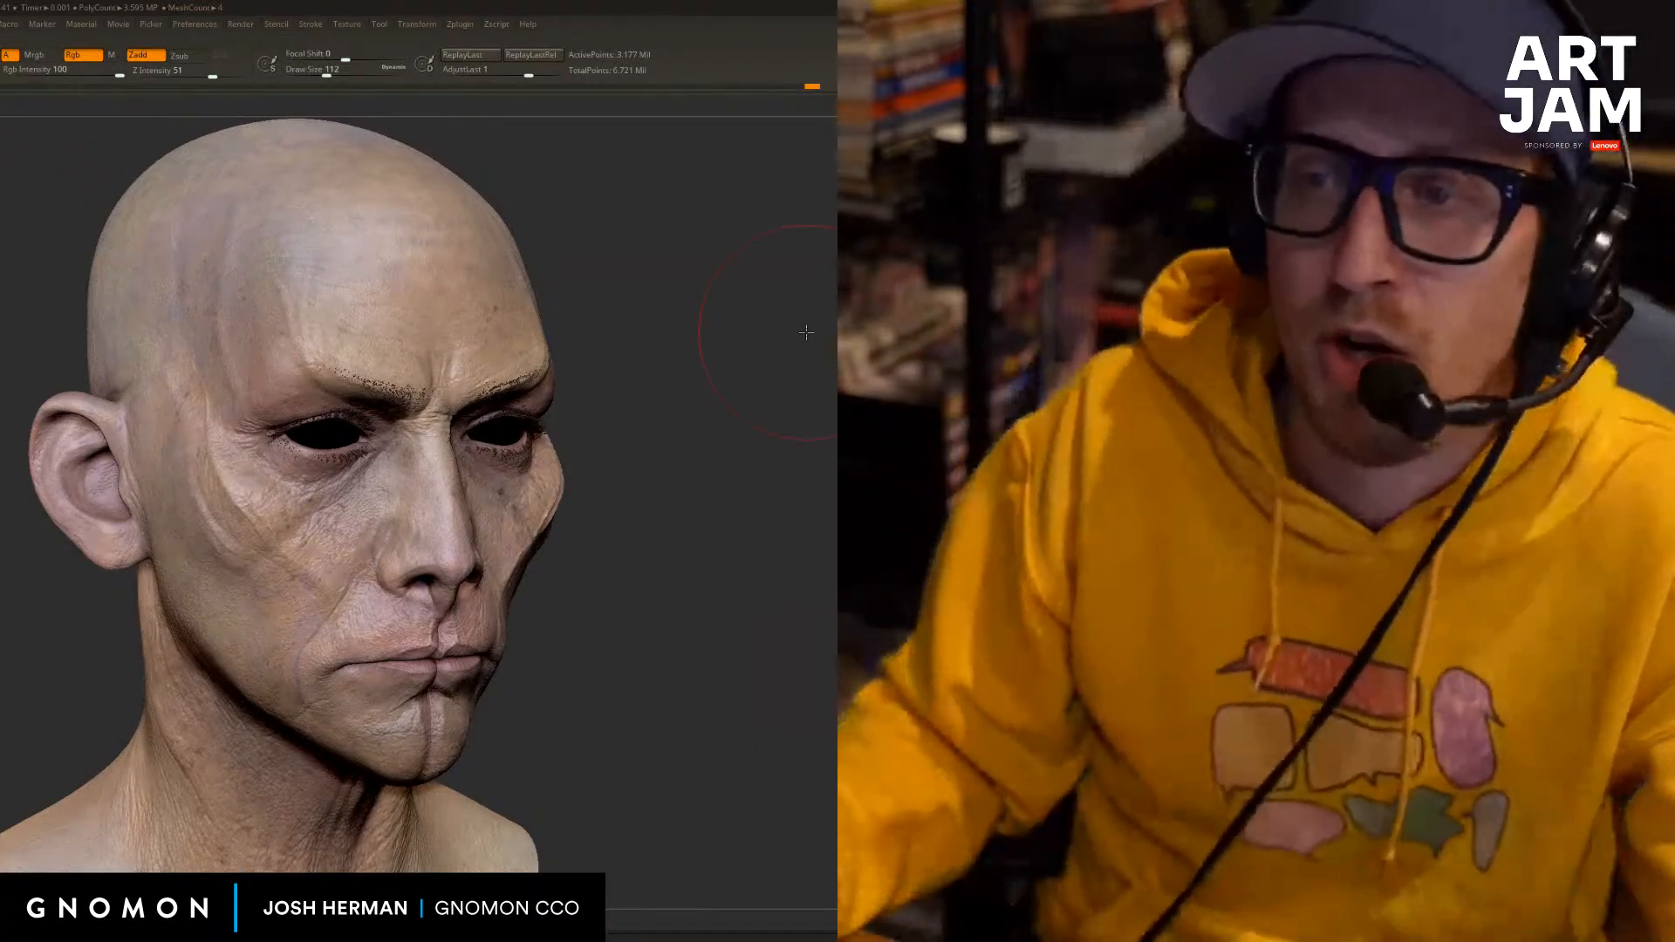
pyautogui.keyDown('alt'); pyautogui.moveTo(833, 294); pyautogui.dragTo(905, 292); pyautogui.keyUp('alt')
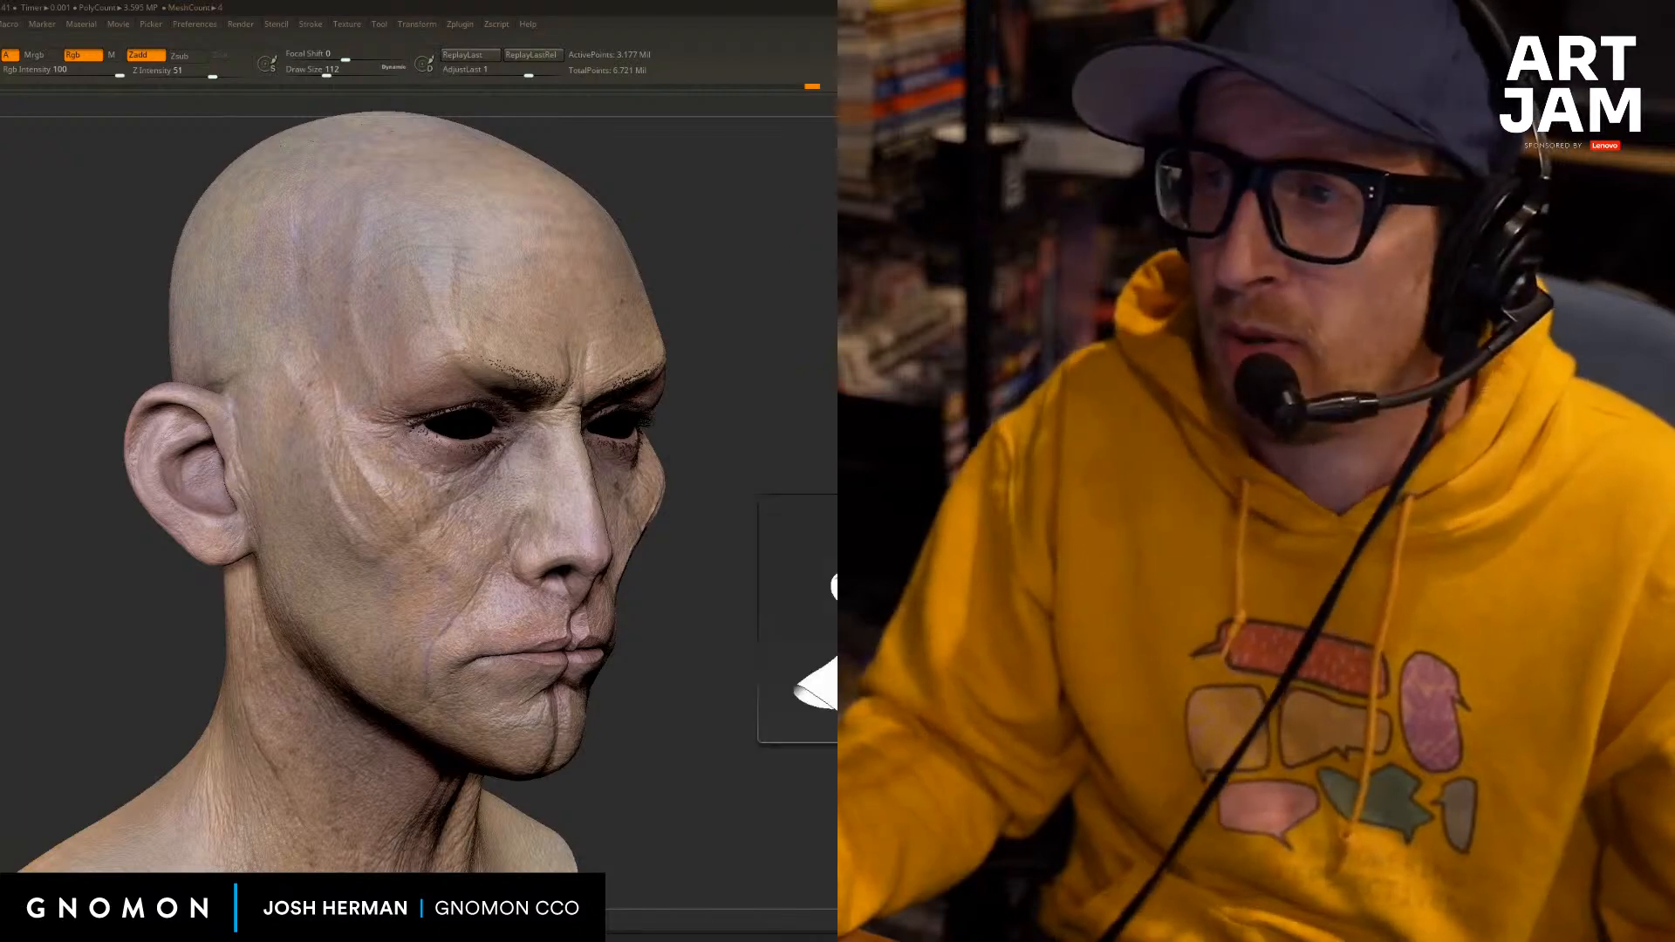